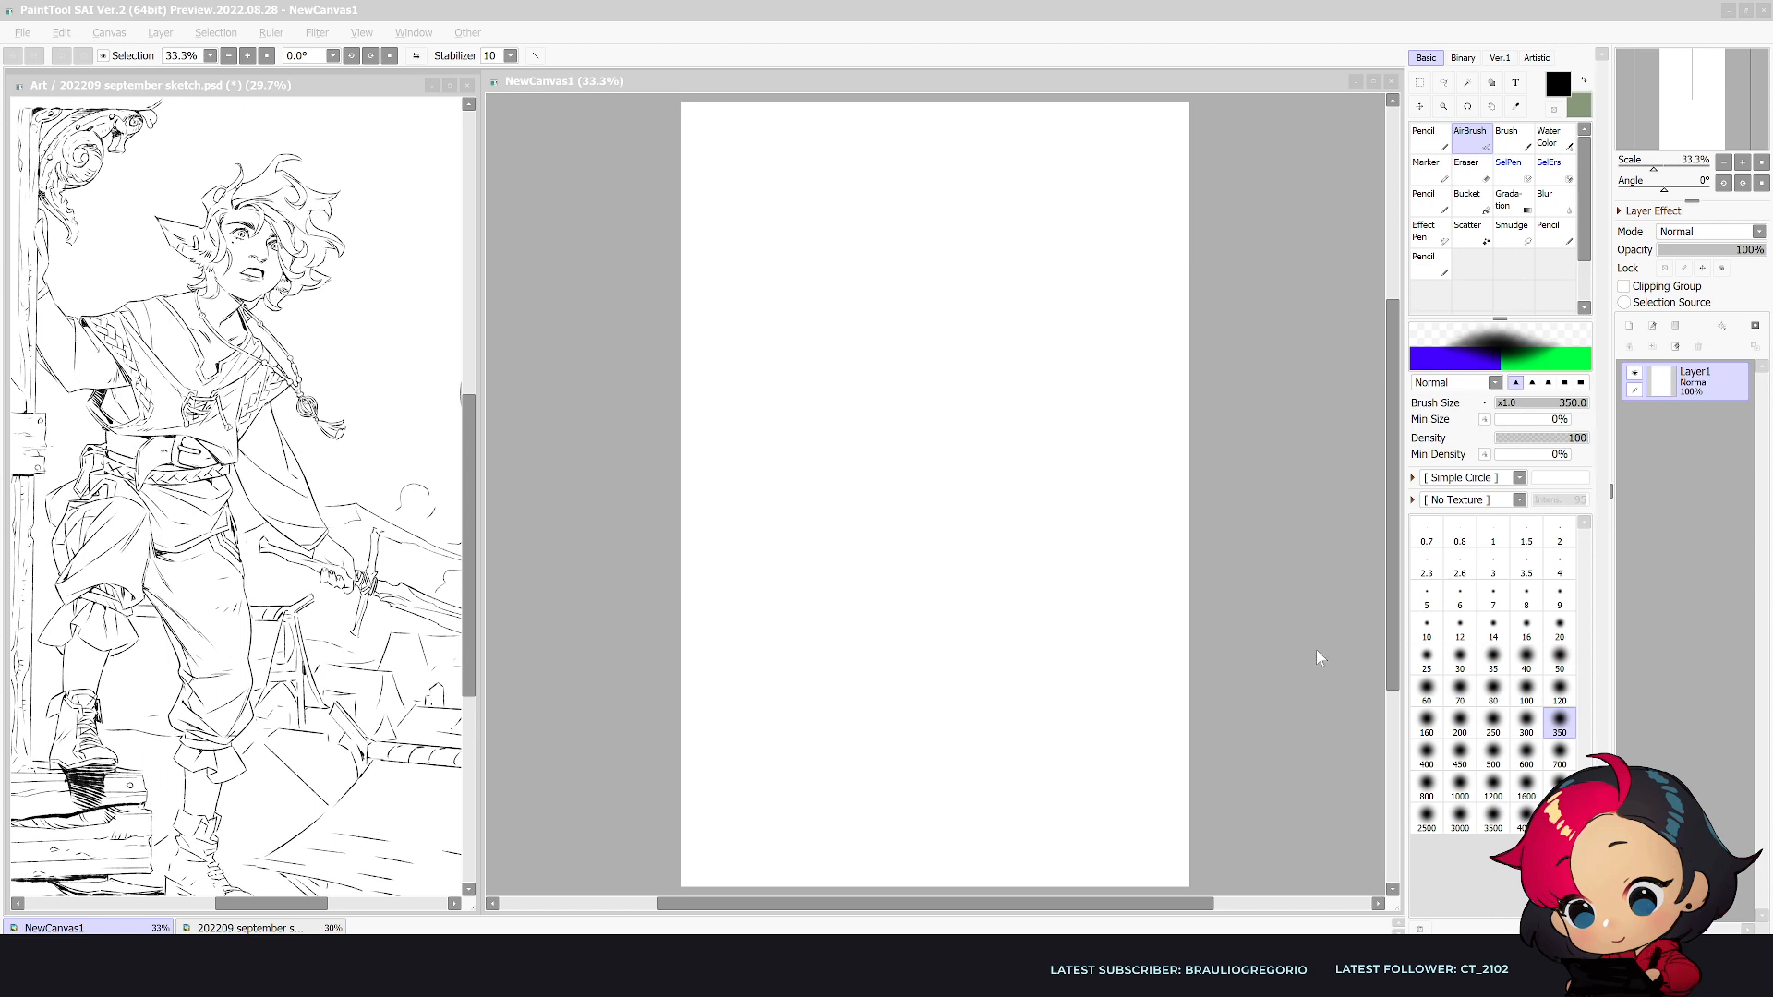
# - Select the Blots&Noise Pencil, reduce its brush size to 10 and frame the upper part of the blank canvas
pyautogui.click(1430, 211)
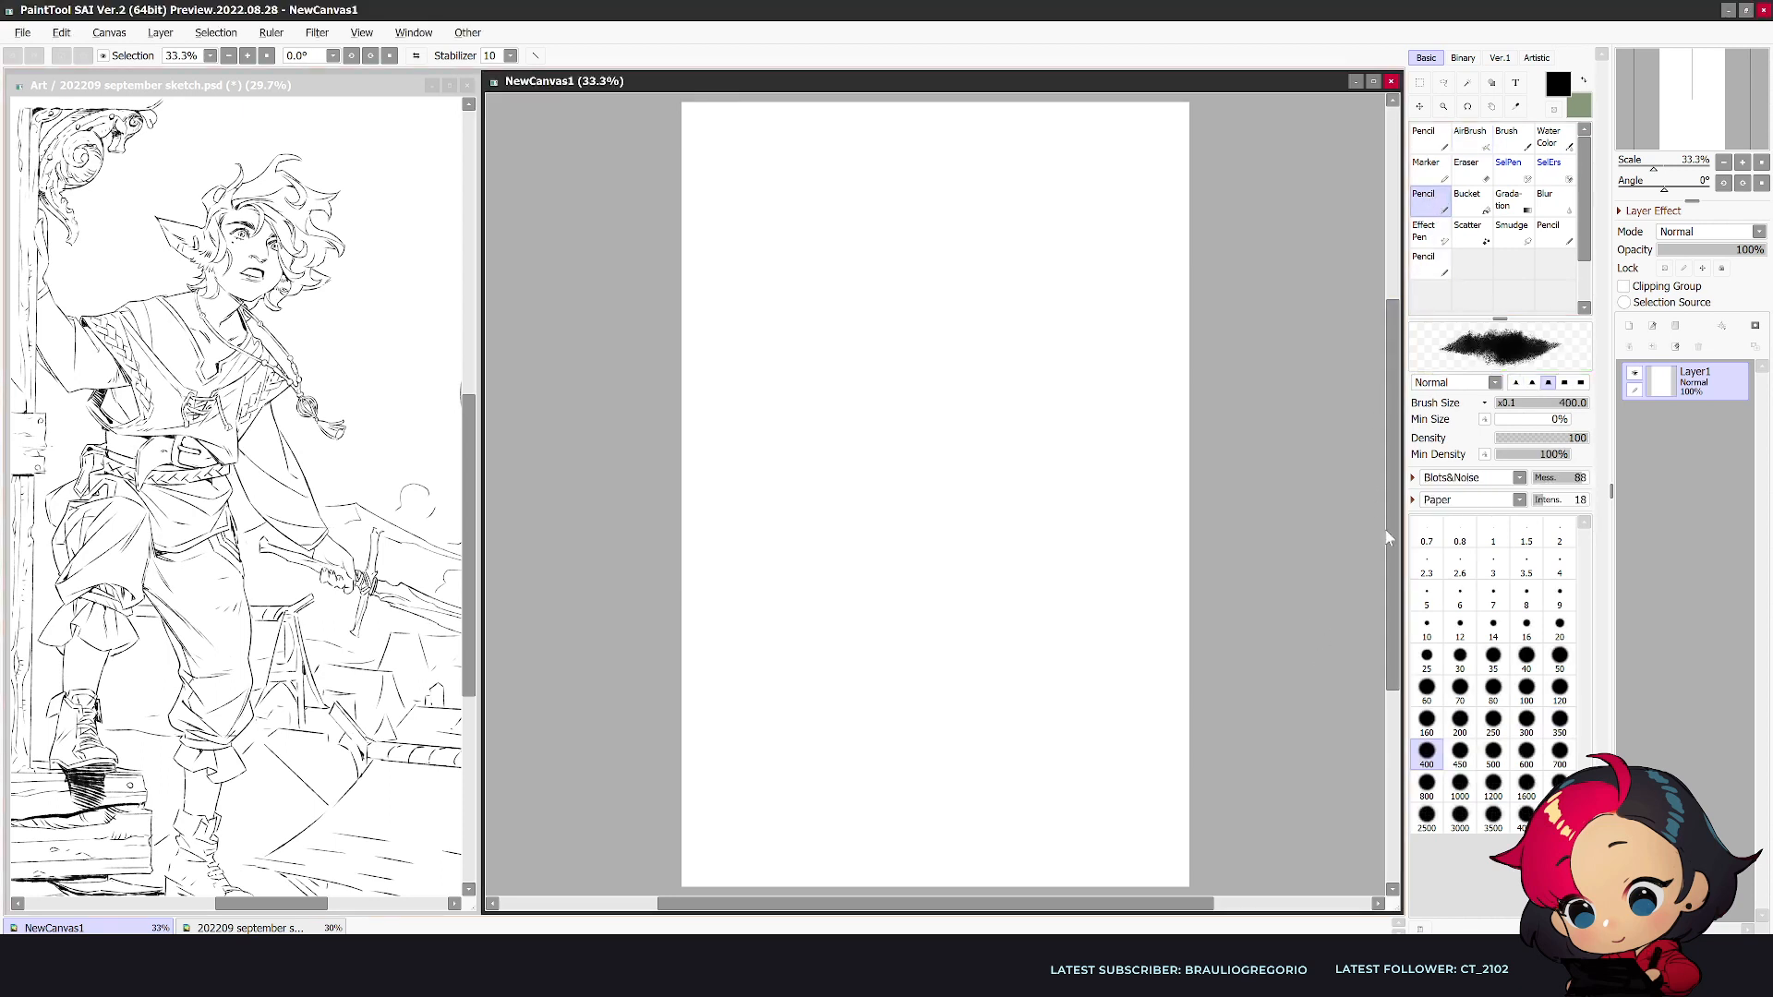
pyautogui.scroll(4, 1158, 589)
pyautogui.scroll(-3, 1153, 591)
pyautogui.moveTo(1397, 442); pyautogui.dragTo(1395, 397)
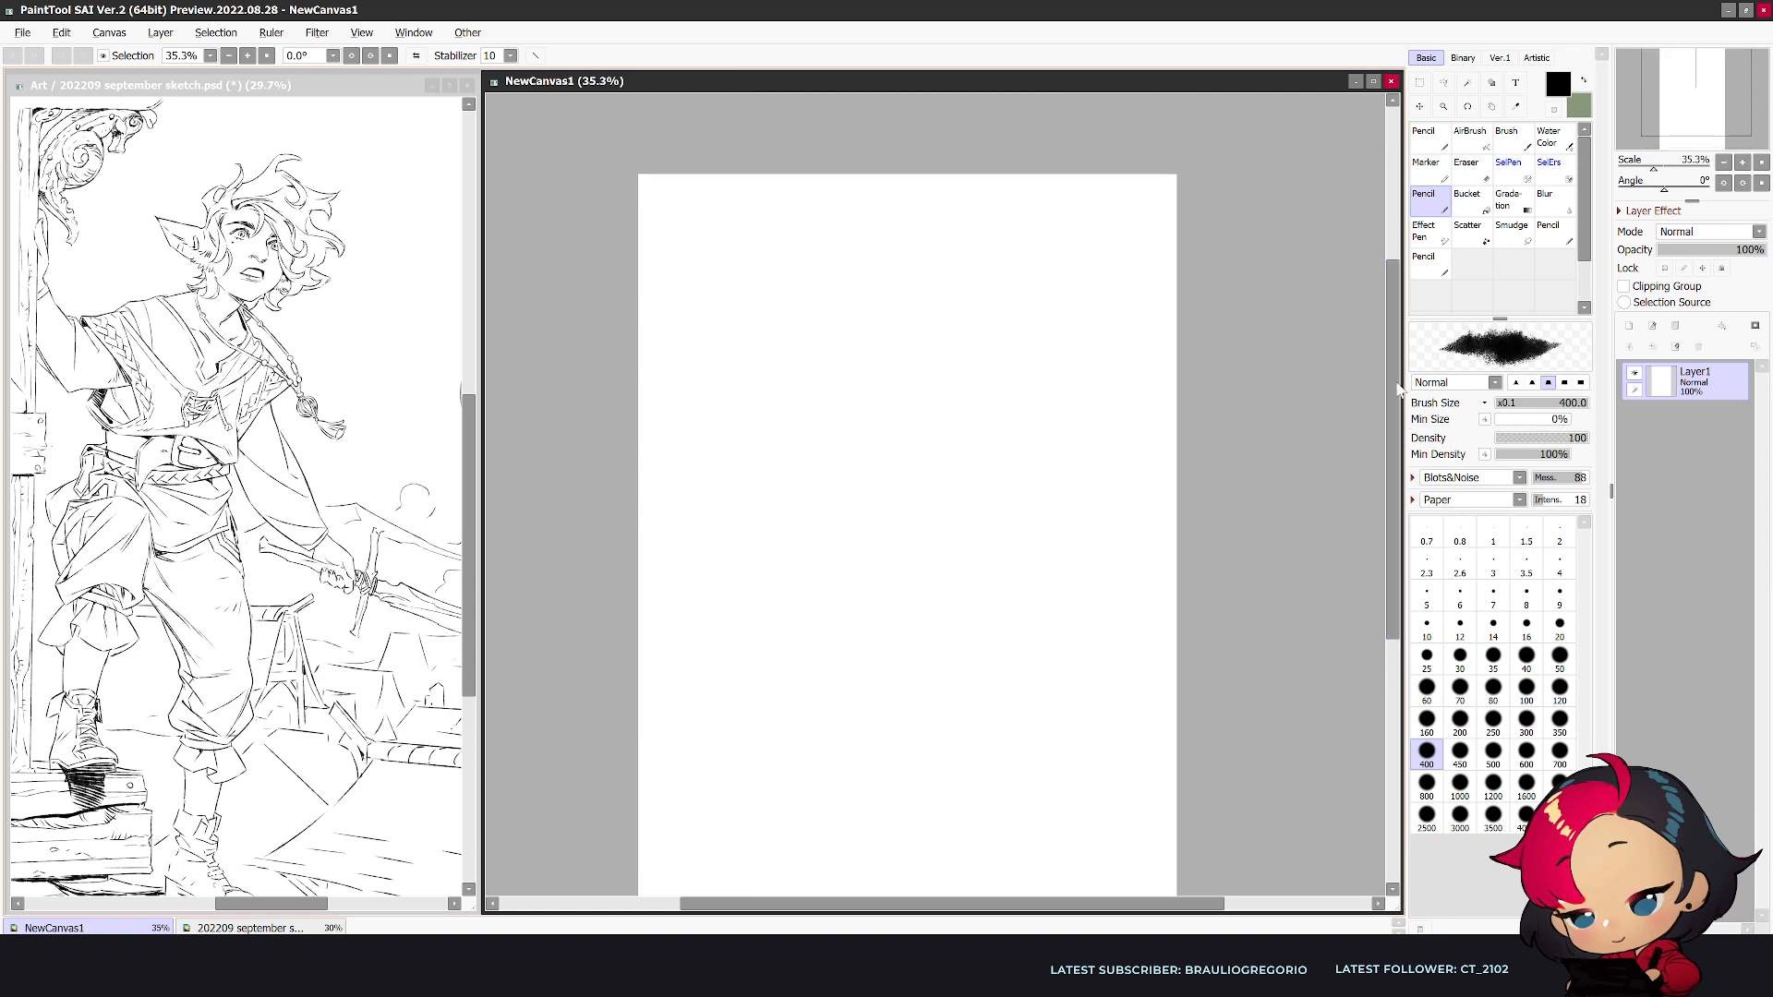
pyautogui.scroll(1, 958, 329)
pyautogui.press('[')
pyautogui.press('[')
pyautogui.press('[')
pyautogui.press('[')
pyautogui.press('[')
pyautogui.press('[')
pyautogui.press('[')
pyautogui.press('[')
pyautogui.press('[')
pyautogui.press('[')
pyautogui.press('[')
pyautogui.press('[')
pyautogui.press('[')
pyautogui.press('[')
pyautogui.press('[')
pyautogui.press('[')
pyautogui.press('[')
pyautogui.press('[')
pyautogui.press('[')
pyautogui.press('[')
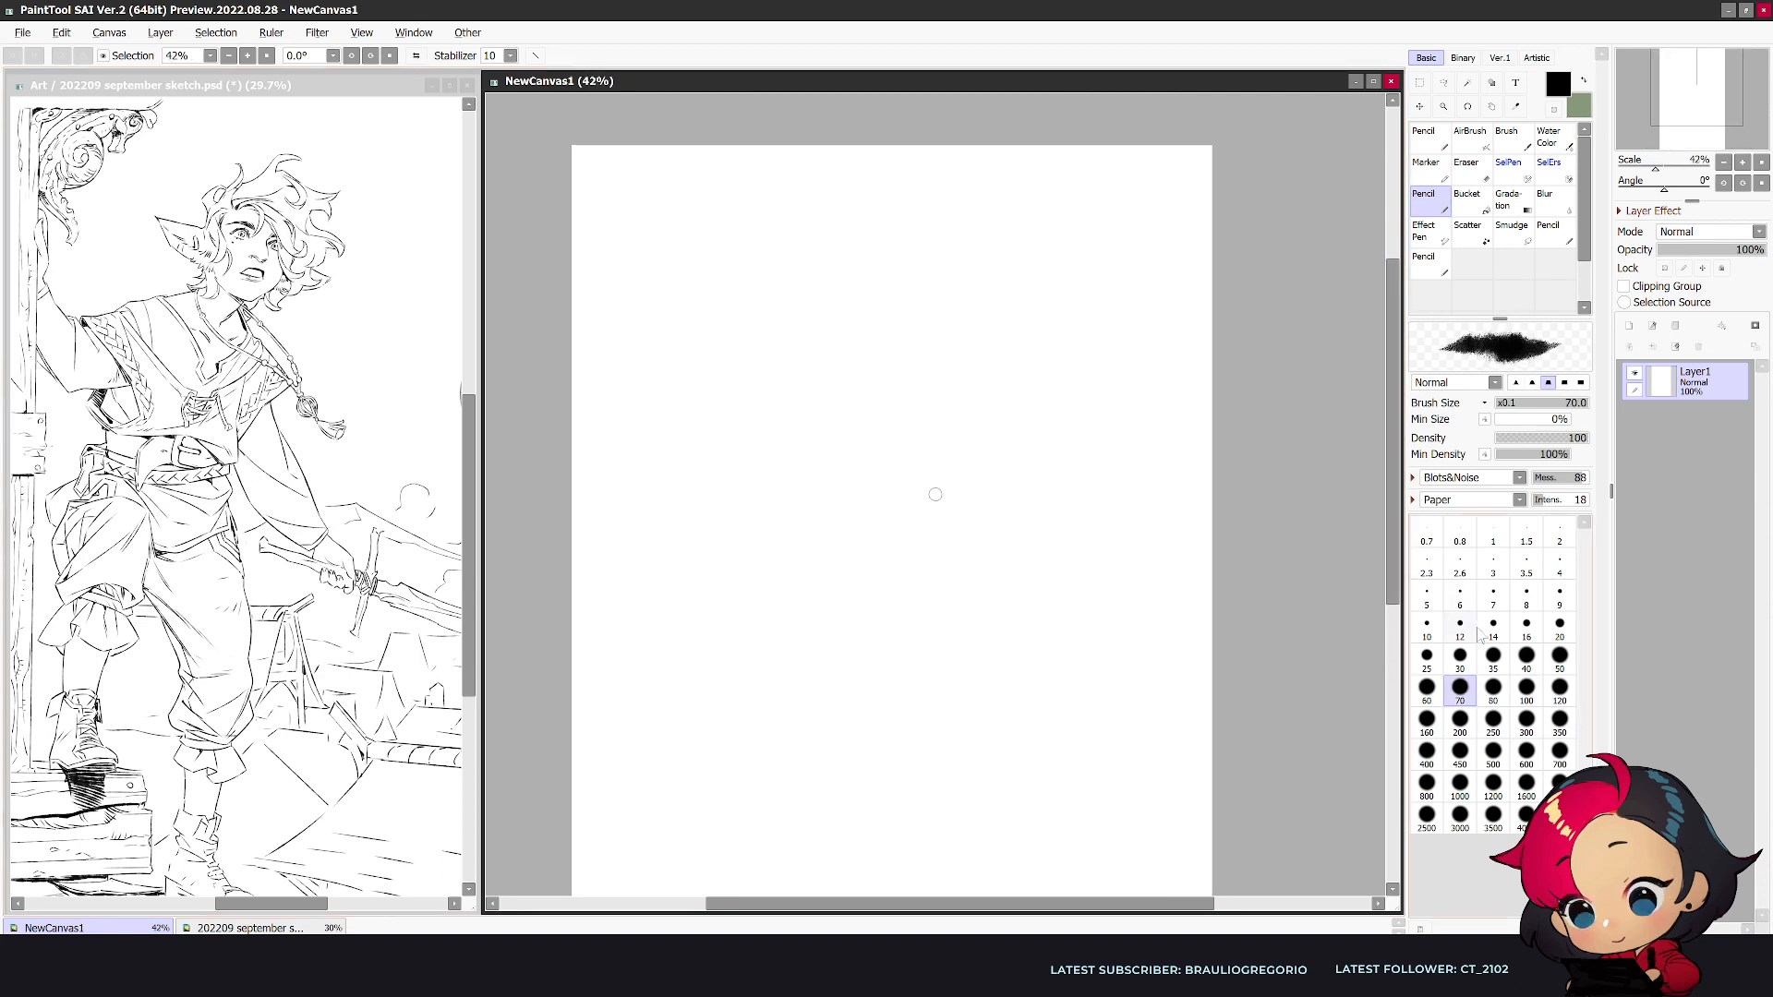
pyautogui.scroll(1, 918, 466)
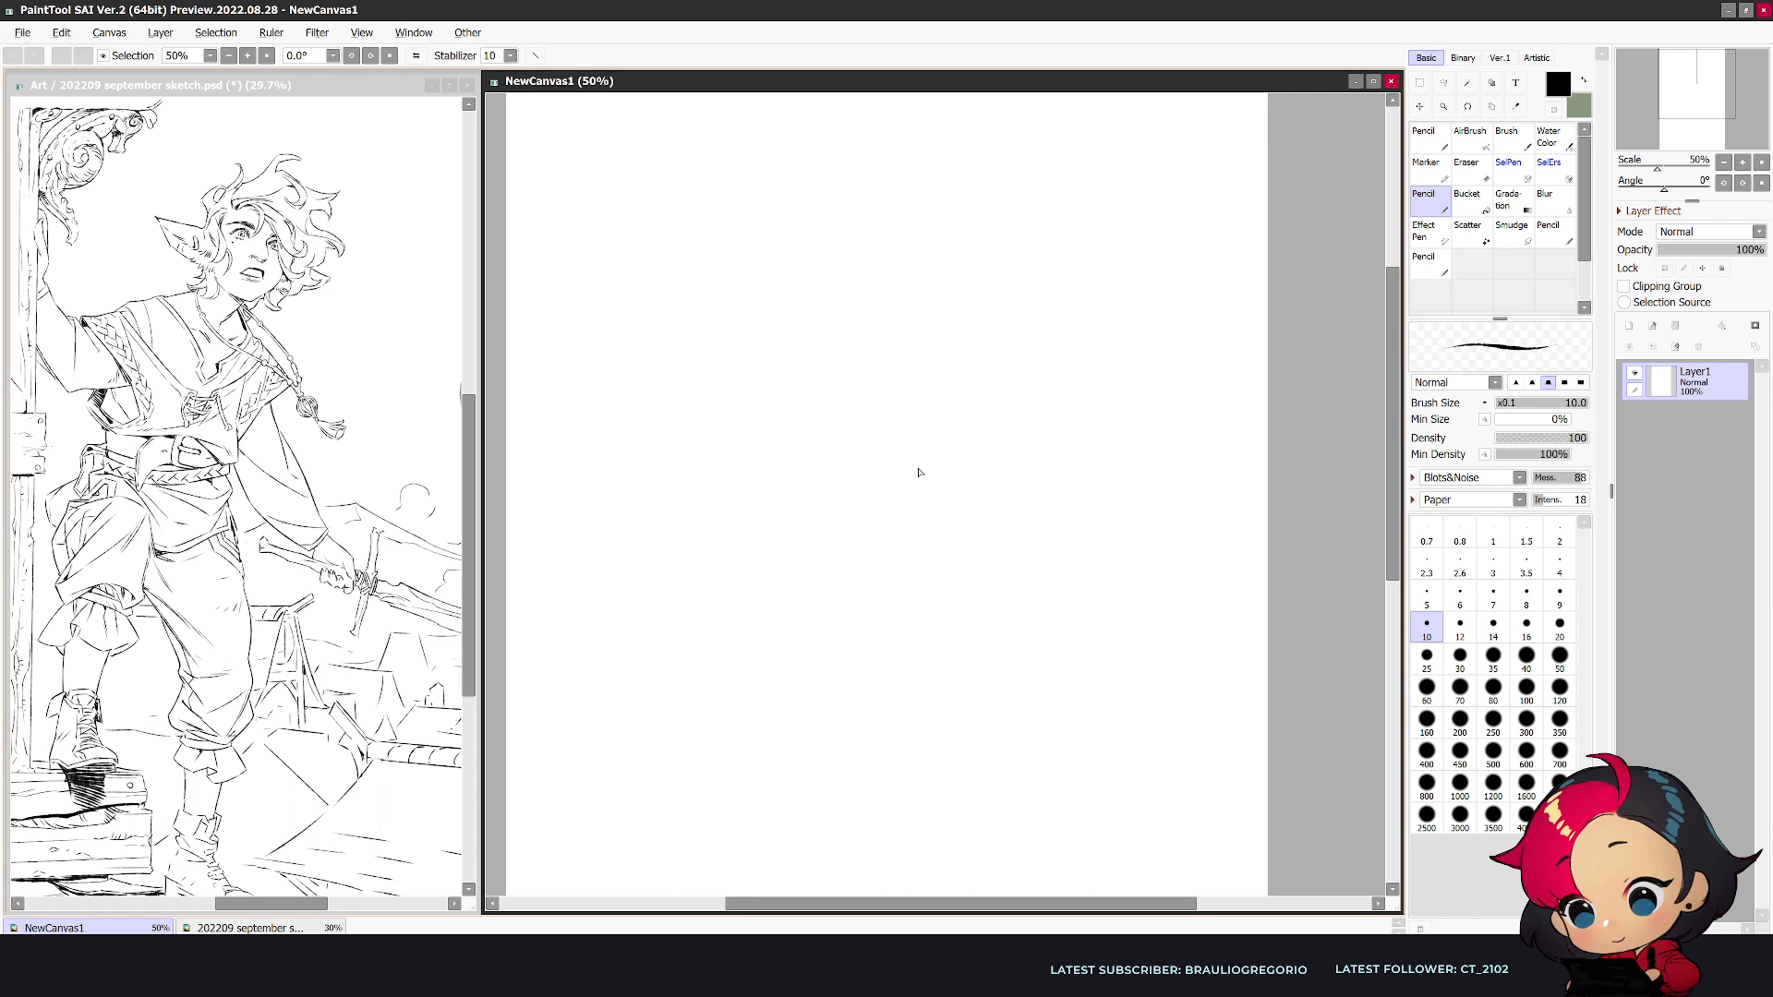
pyautogui.scroll(2, 1235, 143)
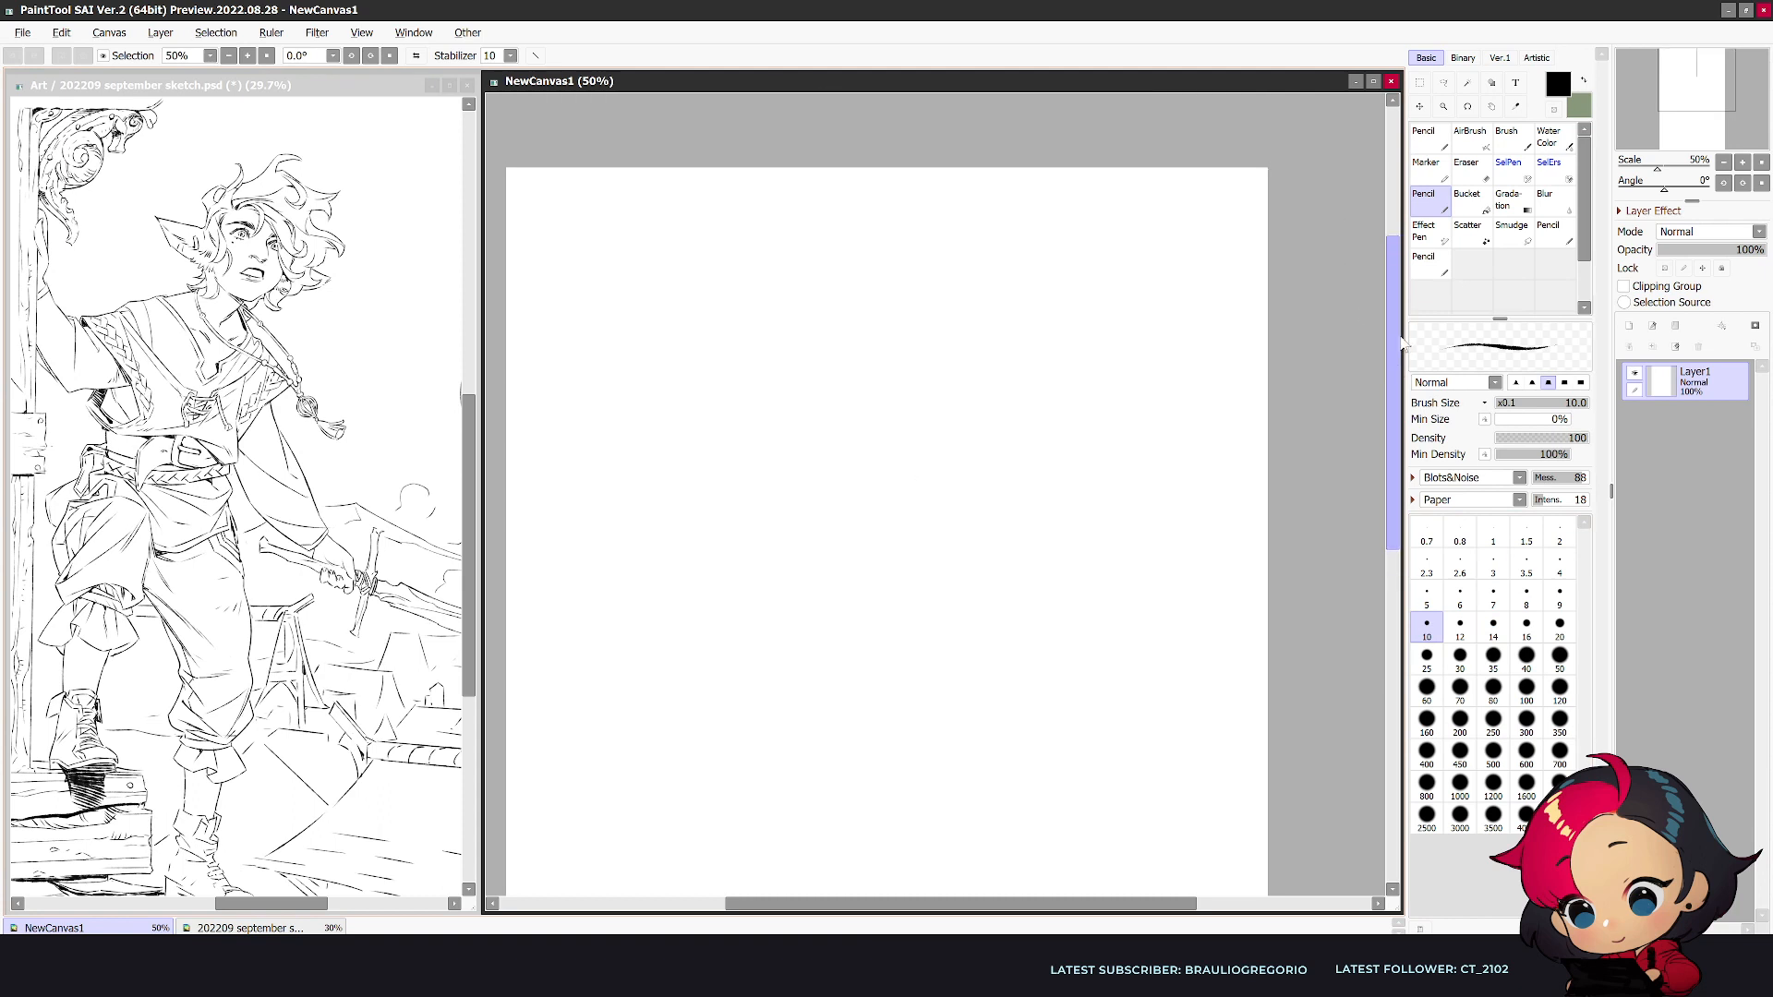
pyautogui.moveTo(972, 904); pyautogui.dragTo(961, 903)
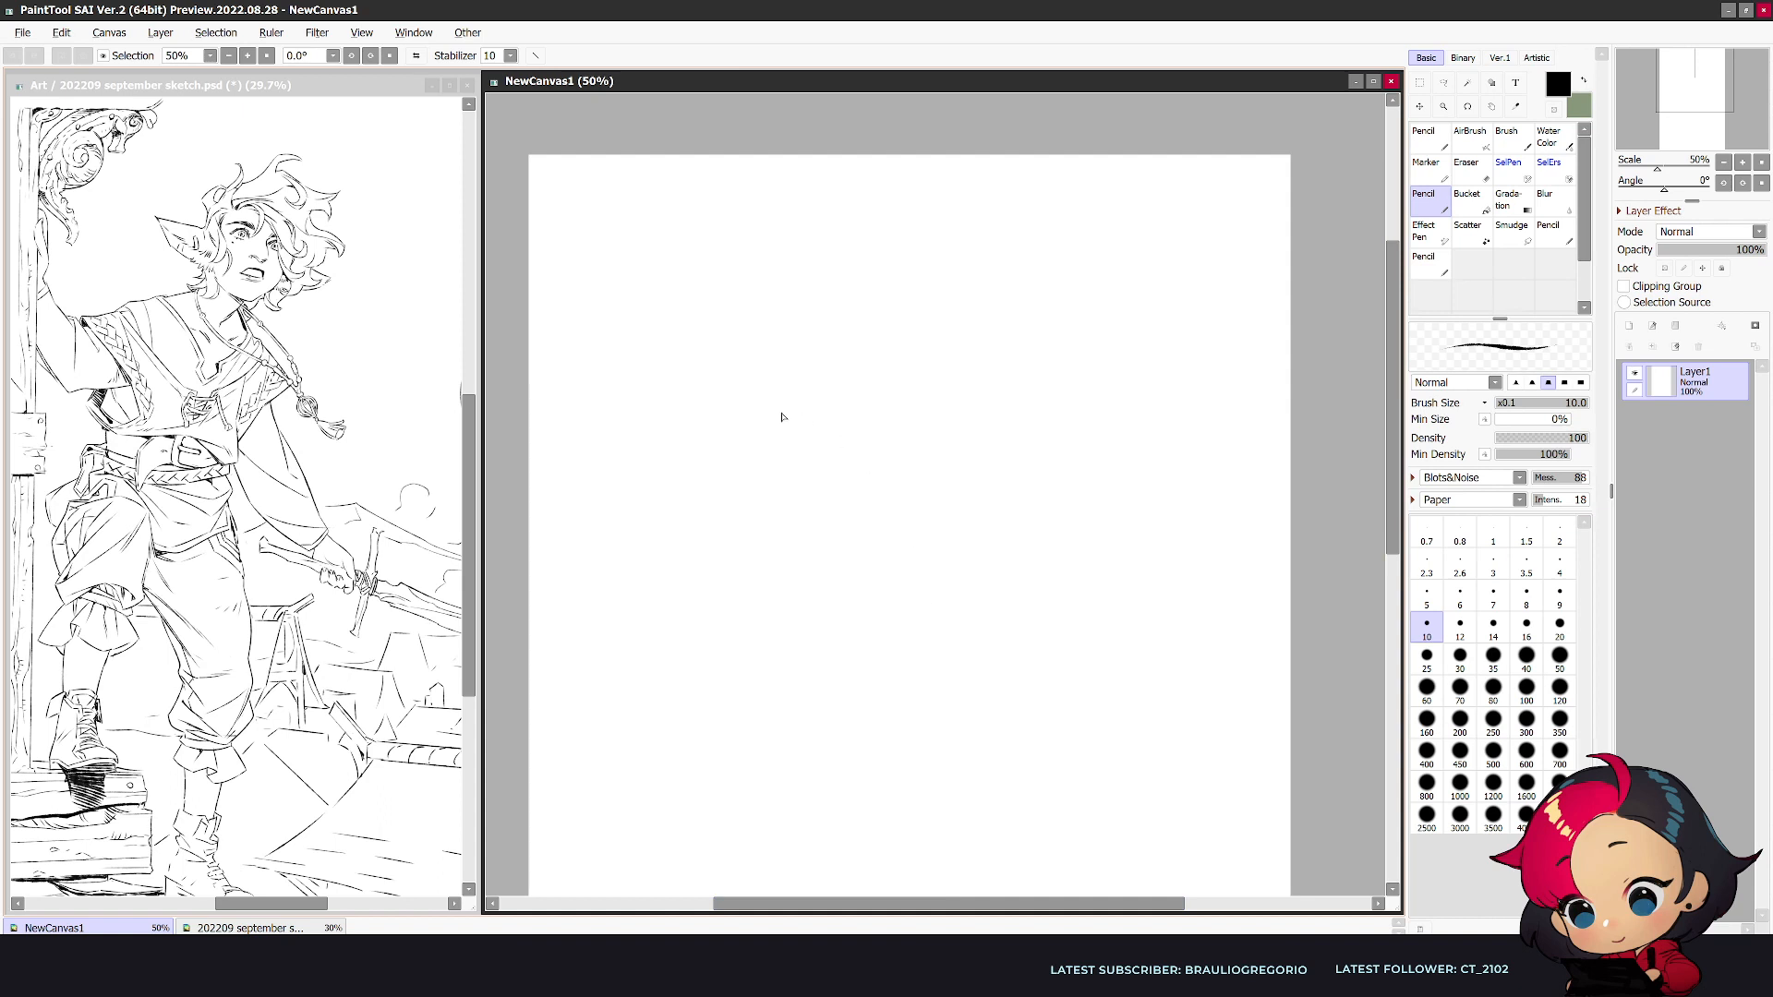
# - Sketch the crown outline of the hair and the curls running down the left side of the head
pyautogui.scroll(1, 782, 414)
pyautogui.moveTo(843, 255)
pyautogui.mouseDown()
pyautogui.moveTo(935, 251)
pyautogui.moveTo(794, 308)
pyautogui.moveTo(816, 233)
pyautogui.moveTo(936, 206)
pyautogui.moveTo(969, 242)
pyautogui.mouseUp()
pyautogui.hotkey('ctrl', 'z')
pyautogui.hotkey('ctrl', 'z')
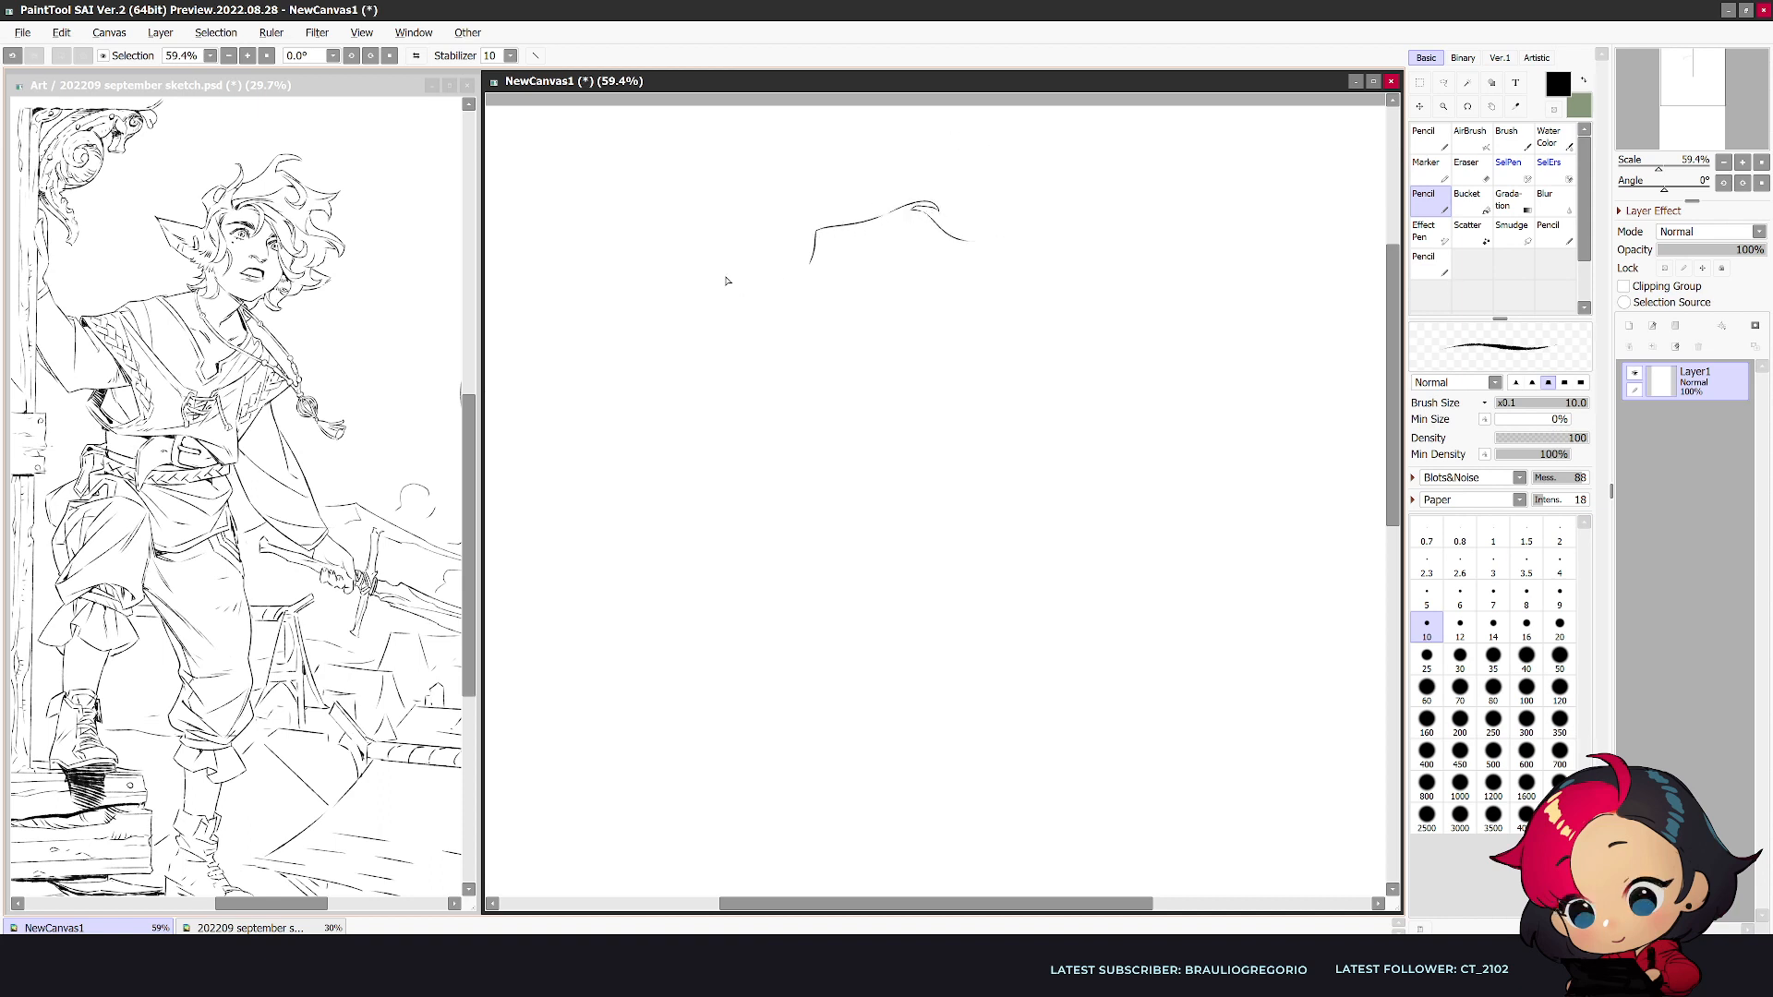
pyautogui.moveTo(811, 264)
pyautogui.mouseDown()
pyautogui.moveTo(757, 339)
pyautogui.moveTo(781, 351)
pyautogui.moveTo(799, 299)
pyautogui.moveTo(783, 325)
pyautogui.moveTo(794, 365)
pyautogui.moveTo(766, 381)
pyautogui.moveTo(804, 400)
pyautogui.mouseUp()
pyautogui.moveTo(815, 269)
pyautogui.mouseDown()
pyautogui.moveTo(829, 251)
pyautogui.moveTo(849, 261)
pyautogui.mouseUp()
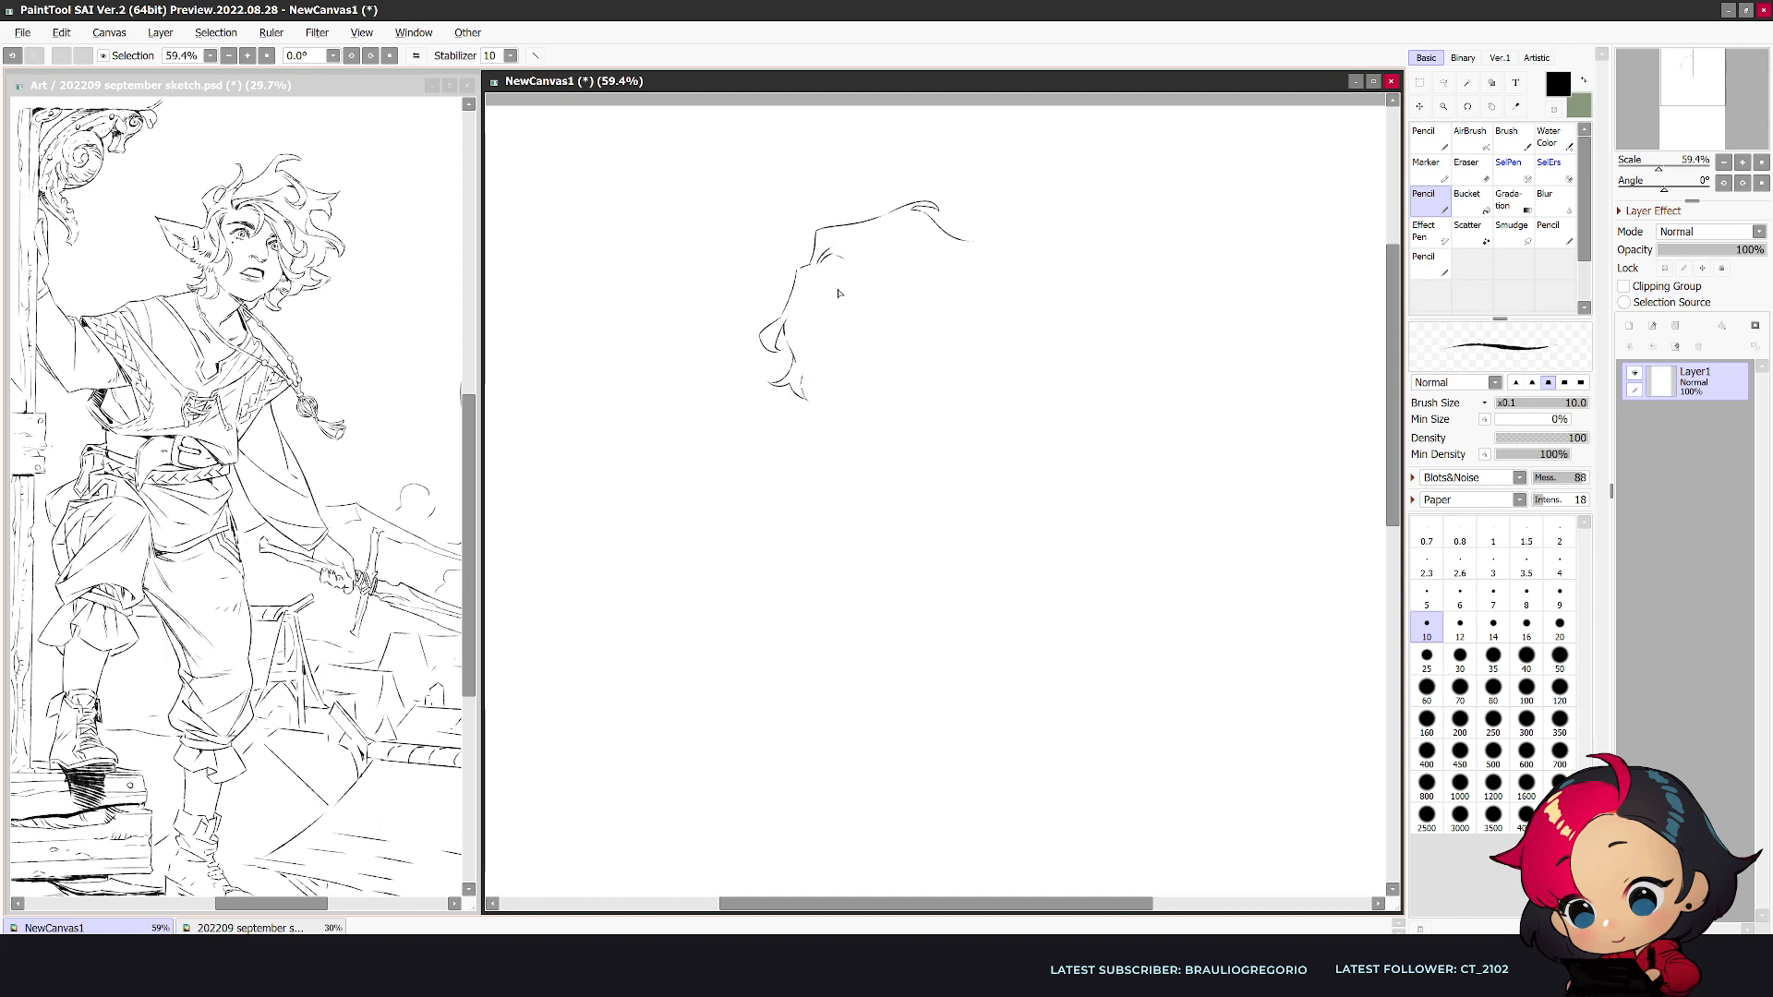
# - Draw the parted wavy front locks that frame both sides of the forehead
pyautogui.moveTo(834, 275)
pyautogui.mouseDown()
pyautogui.moveTo(845, 295)
pyautogui.moveTo(860, 282)
pyautogui.mouseUp()
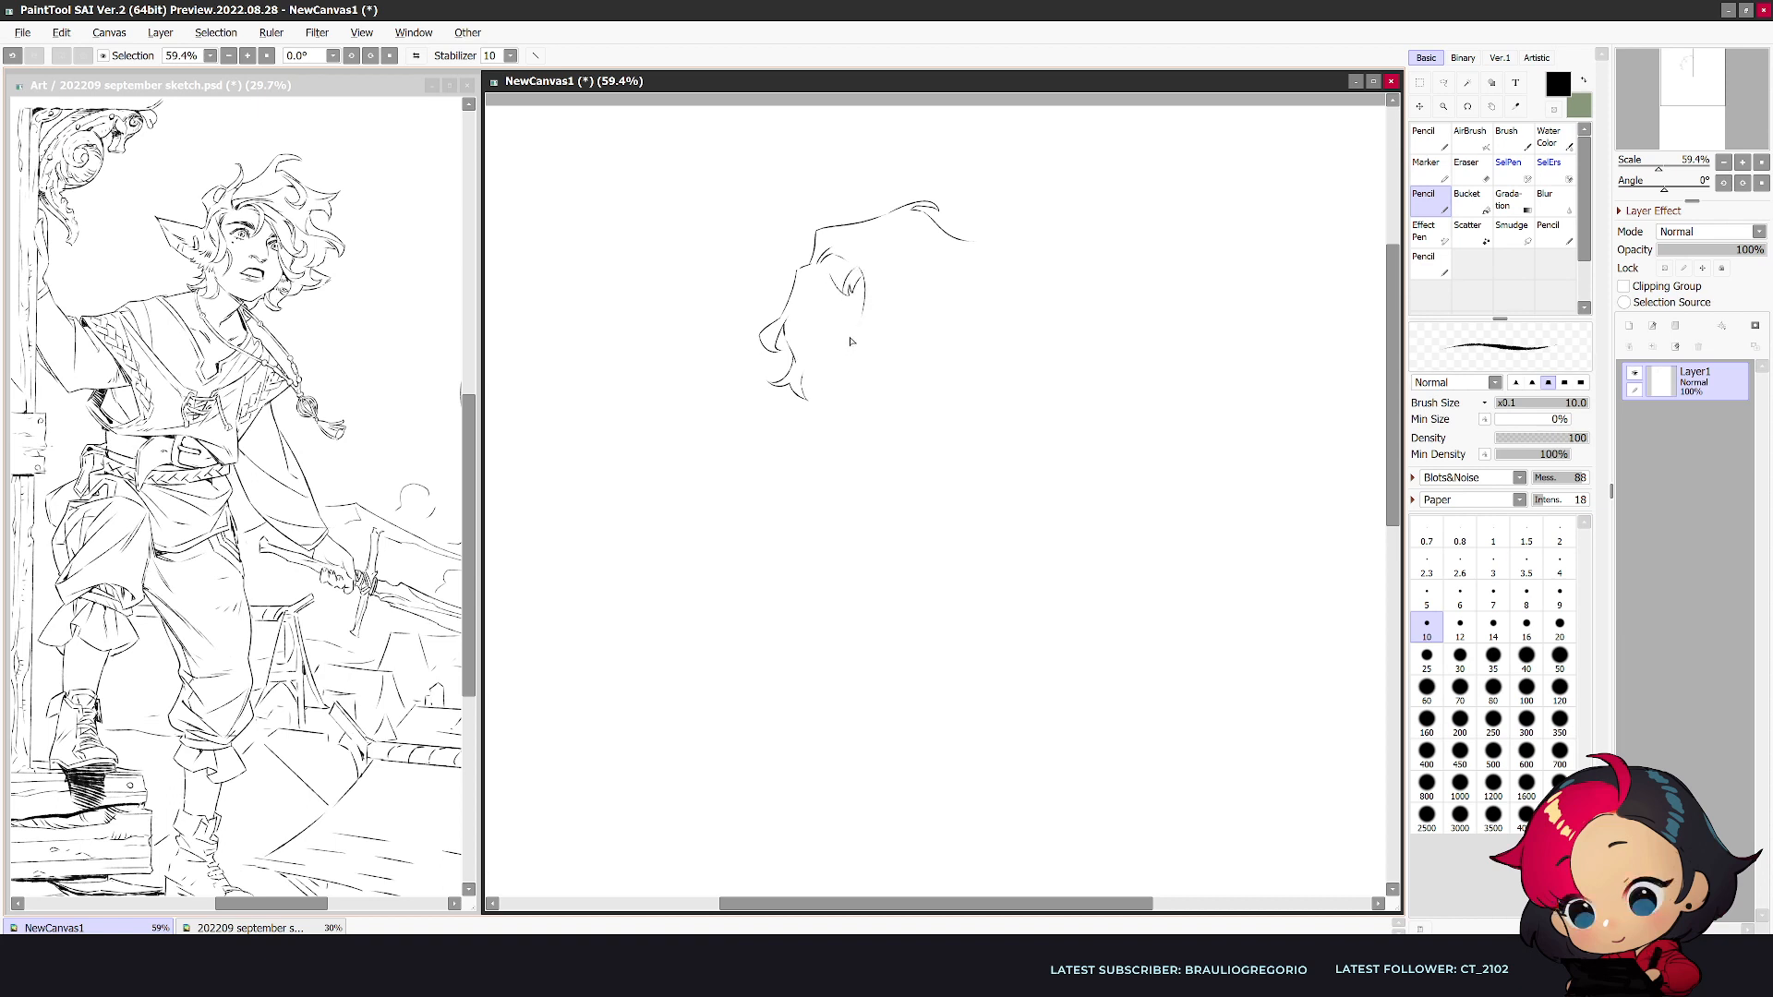
pyautogui.hotkey('ctrl', 'z')
pyautogui.moveTo(857, 269)
pyautogui.mouseDown()
pyautogui.moveTo(857, 353)
pyautogui.moveTo(860, 336)
pyautogui.moveTo(896, 366)
pyautogui.moveTo(872, 335)
pyautogui.moveTo(874, 354)
pyautogui.moveTo(871, 288)
pyautogui.moveTo(882, 340)
pyautogui.moveTo(933, 380)
pyautogui.moveTo(928, 405)
pyautogui.moveTo(899, 341)
pyautogui.mouseUp()
pyautogui.moveTo(818, 255)
pyautogui.mouseDown()
pyautogui.moveTo(906, 252)
pyautogui.moveTo(944, 344)
pyautogui.moveTo(967, 353)
pyautogui.moveTo(974, 335)
pyautogui.moveTo(942, 358)
pyautogui.mouseUp()
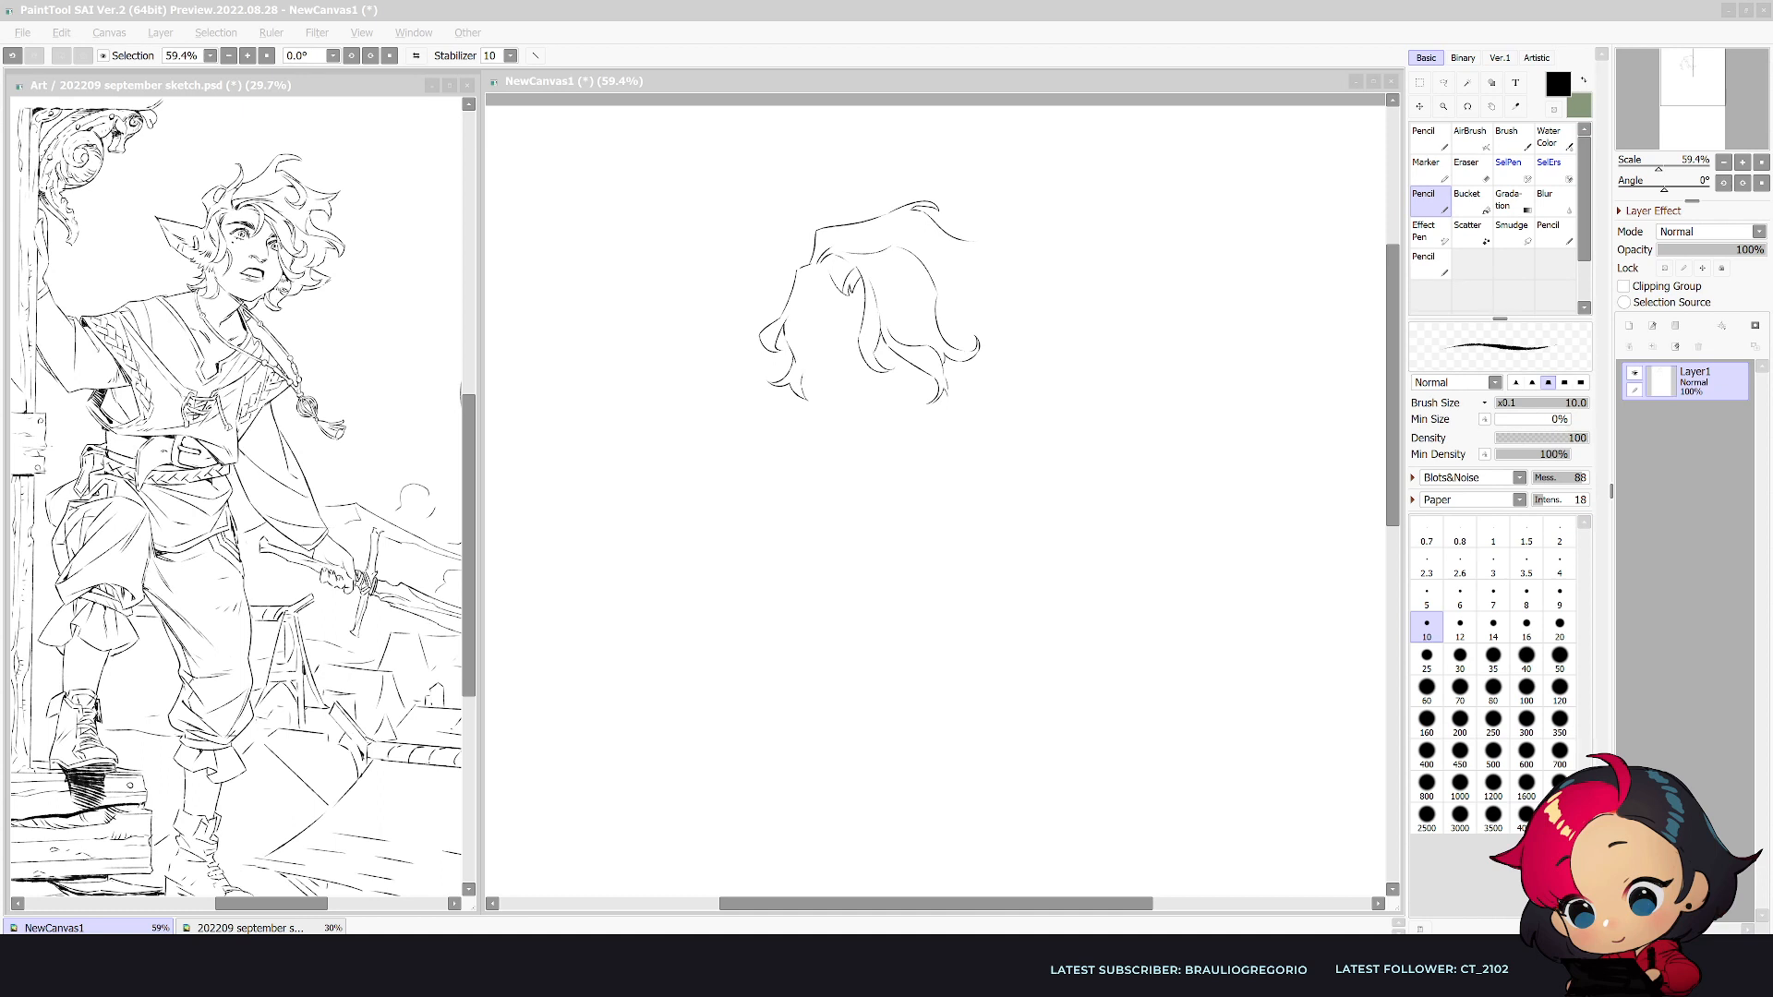
pyautogui.moveTo(818, 309)
pyautogui.mouseDown()
pyautogui.moveTo(844, 297)
pyautogui.moveTo(813, 312)
pyautogui.moveTo(837, 376)
pyautogui.moveTo(812, 432)
pyautogui.moveTo(816, 401)
pyautogui.mouseUp()
pyautogui.moveTo(824, 357); pyautogui.dragTo(802, 397)
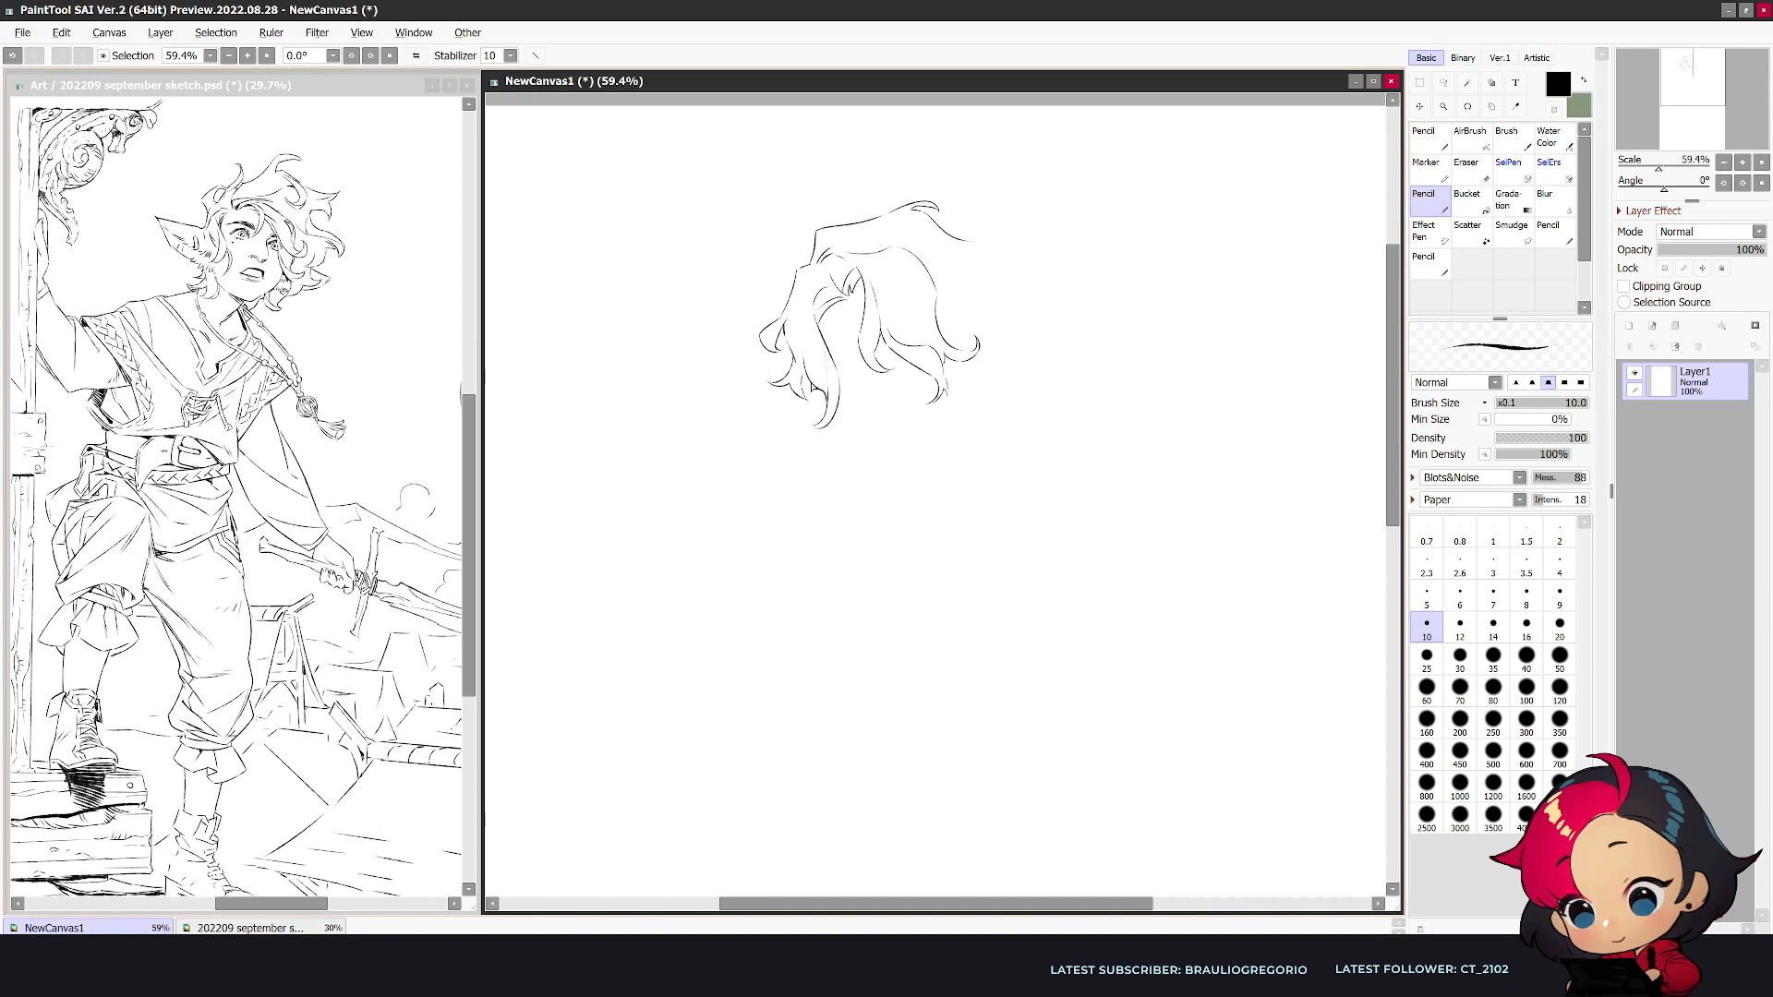
# - Draw the outer curls along the right side of the hair and a small tuft at the crown's left edge
pyautogui.moveTo(969, 242)
pyautogui.mouseDown()
pyautogui.moveTo(1011, 279)
pyautogui.moveTo(984, 276)
pyautogui.mouseUp()
pyautogui.moveTo(1001, 296); pyautogui.dragTo(1021, 301)
pyautogui.moveTo(814, 267)
pyautogui.mouseDown()
pyautogui.moveTo(796, 222)
pyautogui.moveTo(791, 248)
pyautogui.moveTo(812, 266)
pyautogui.mouseUp()
pyautogui.moveTo(1008, 314)
pyautogui.mouseDown()
pyautogui.moveTo(1006, 352)
pyautogui.moveTo(986, 344)
pyautogui.mouseUp()
pyautogui.moveTo(861, 359); pyautogui.dragTo(834, 357)
# - Give the Eraser a hard-edged tip, erase the lower part of the left front lock and reduce the eraser size to 160
pyautogui.press('e')
pyautogui.moveTo(827, 424); pyautogui.dragTo(824, 410)
pyautogui.hotkey('ctrl', 'z')
pyautogui.press('[')
pyautogui.press('[')
pyautogui.press('[')
pyautogui.press('[')
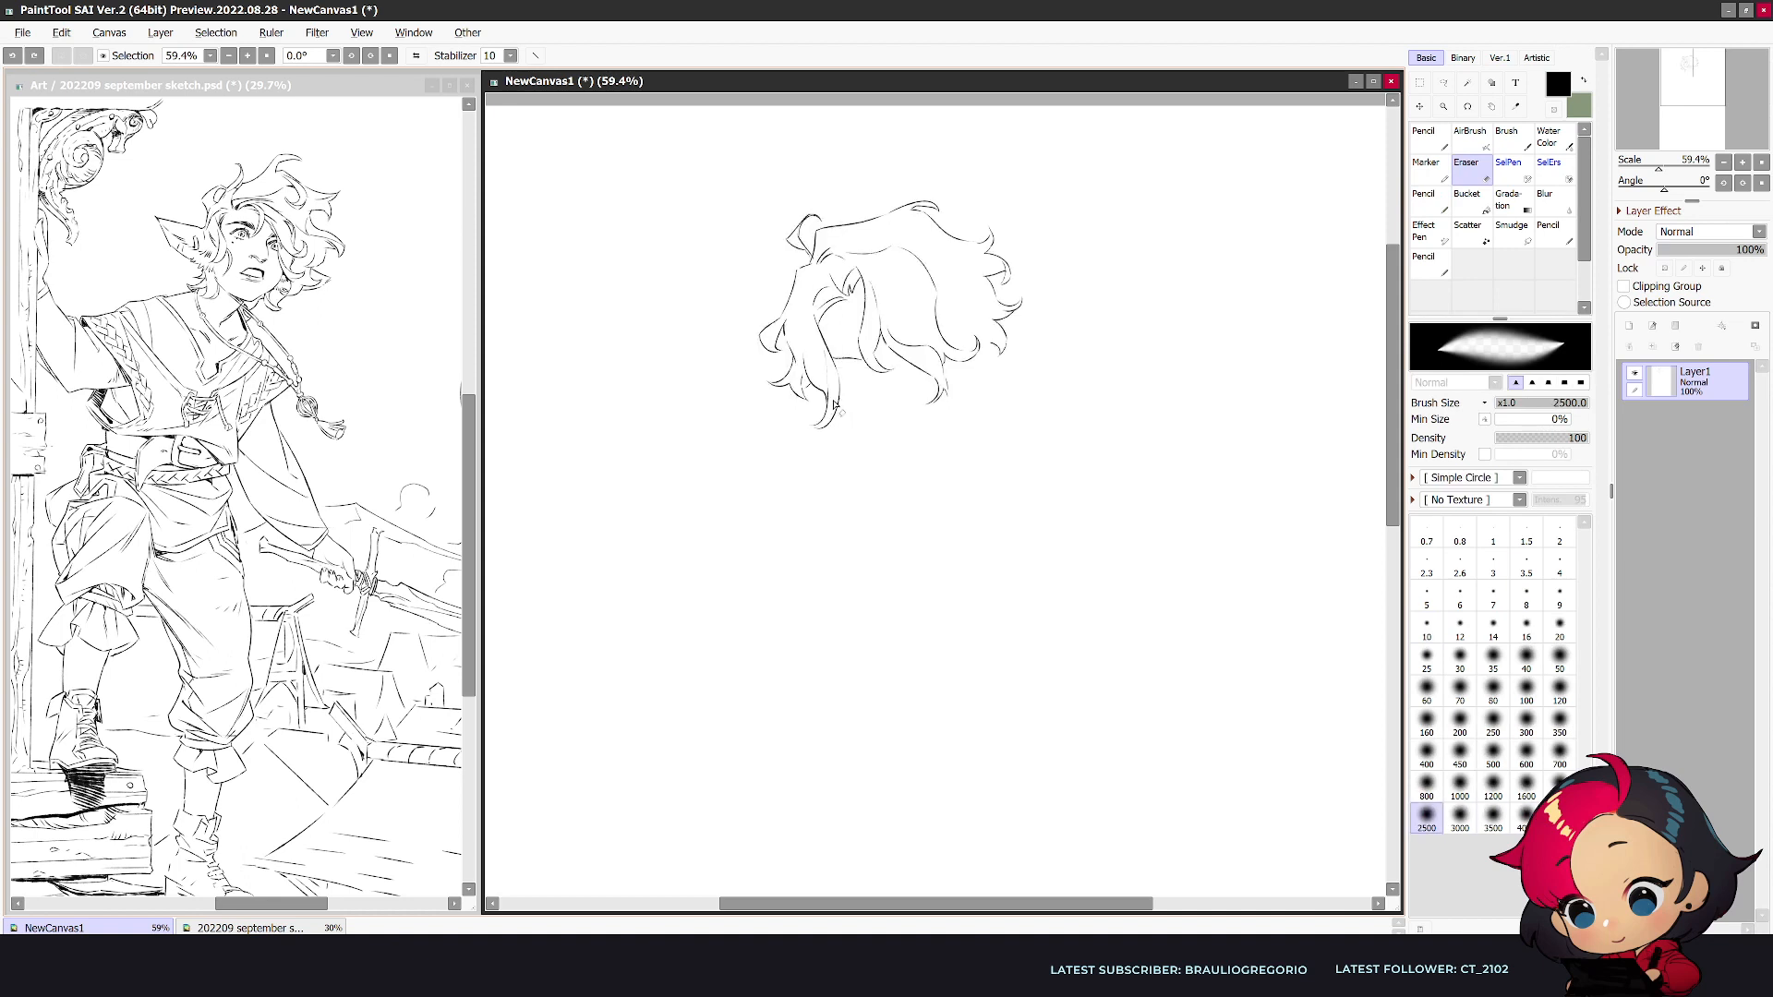
pyautogui.click(1580, 383)
pyautogui.click(1526, 751)
pyautogui.moveTo(821, 420); pyautogui.dragTo(811, 386)
pyautogui.press('[')
pyautogui.press('[')
pyautogui.press('[')
pyautogui.press('[')
pyautogui.press('[')
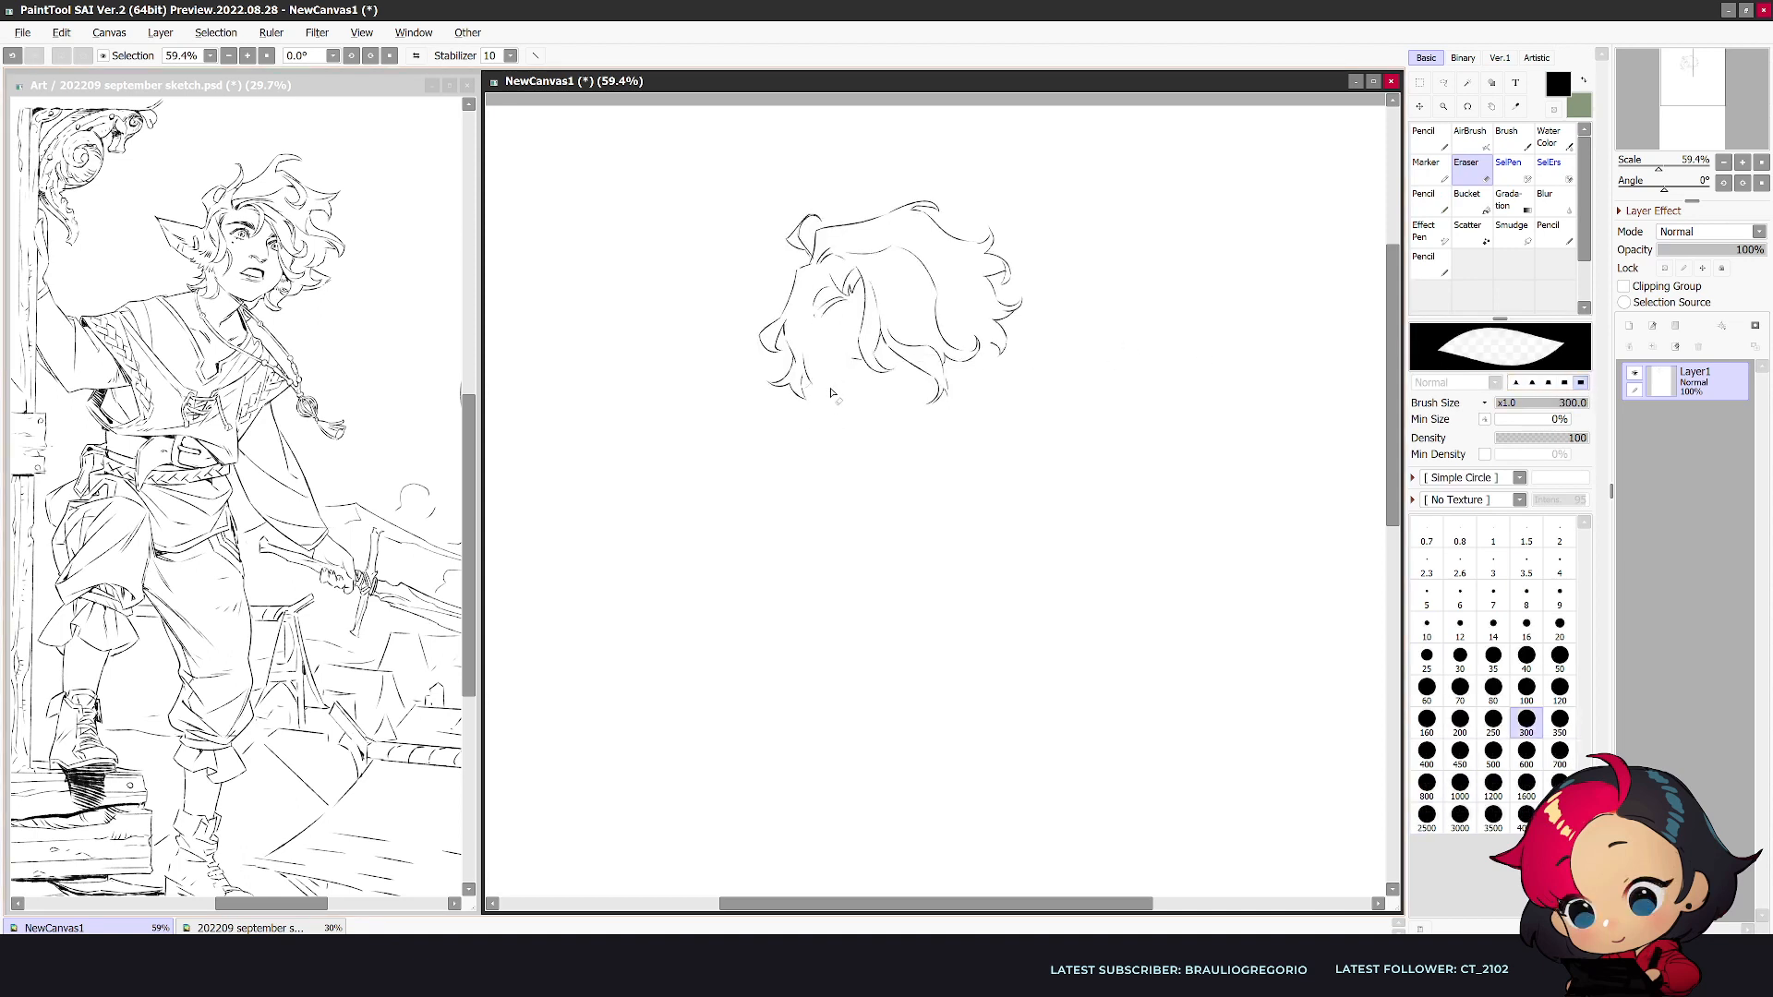
pyautogui.press('[')
pyautogui.press('[')
pyautogui.press('[')
# - Redraw the lower part of the left front lock with the Blots&Noise Pencil at size 10
pyautogui.press('n')
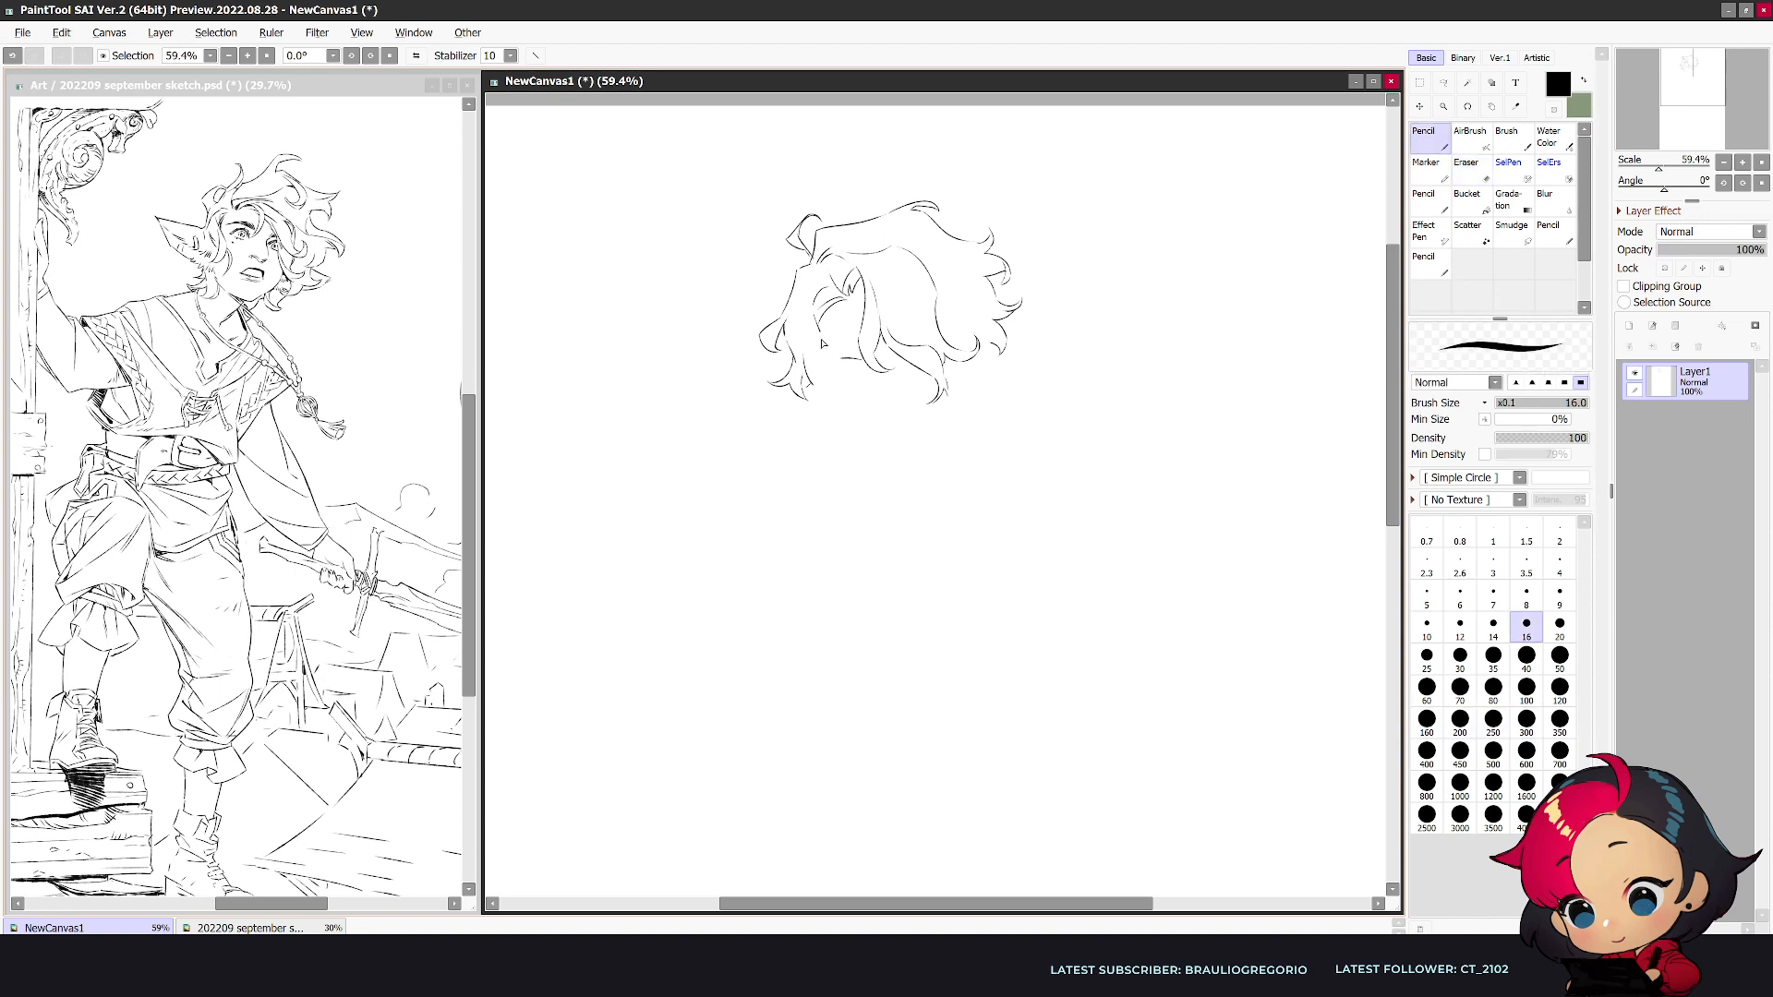
pyautogui.moveTo(828, 396); pyautogui.dragTo(806, 410)
pyautogui.hotkey('ctrl', 'z')
pyautogui.press('n')
pyautogui.press('[')
pyautogui.press('[')
pyautogui.press('[')
pyautogui.moveTo(821, 334)
pyautogui.mouseDown()
pyautogui.moveTo(808, 410)
pyautogui.moveTo(790, 413)
pyautogui.mouseUp()
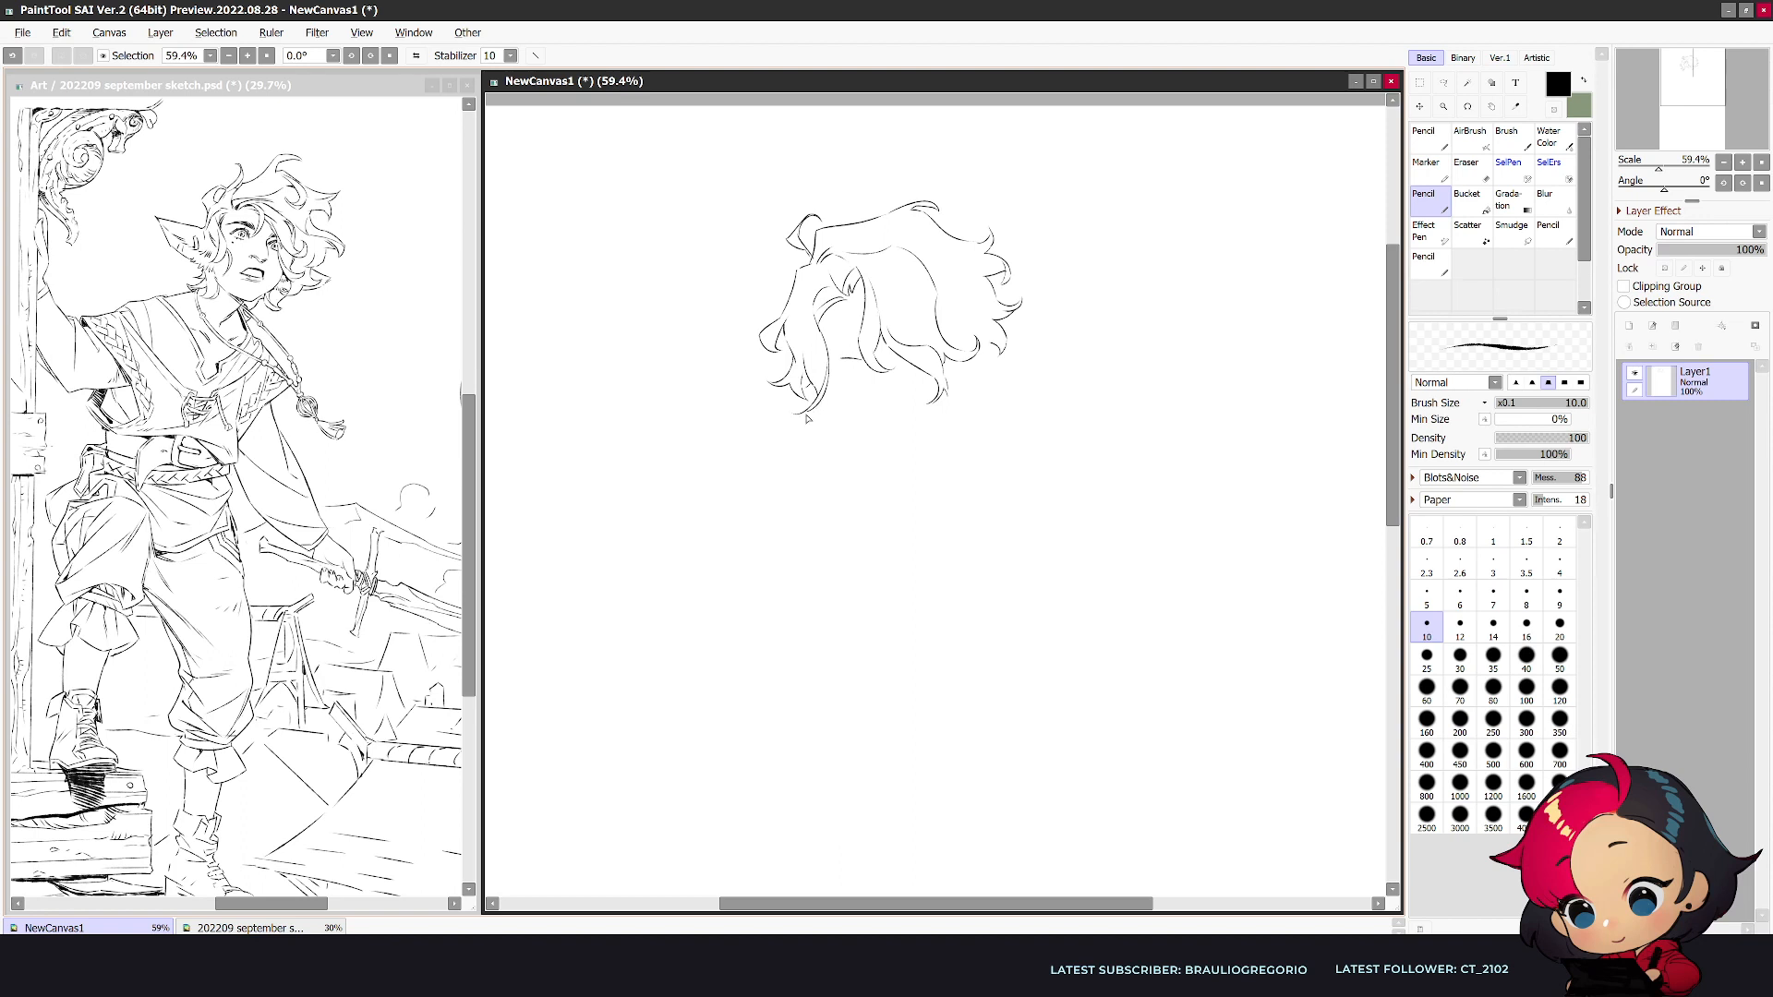
# - Clear the shortcut key in the properties of the first Pencil tool
pyautogui.doubleClick(1426, 138)
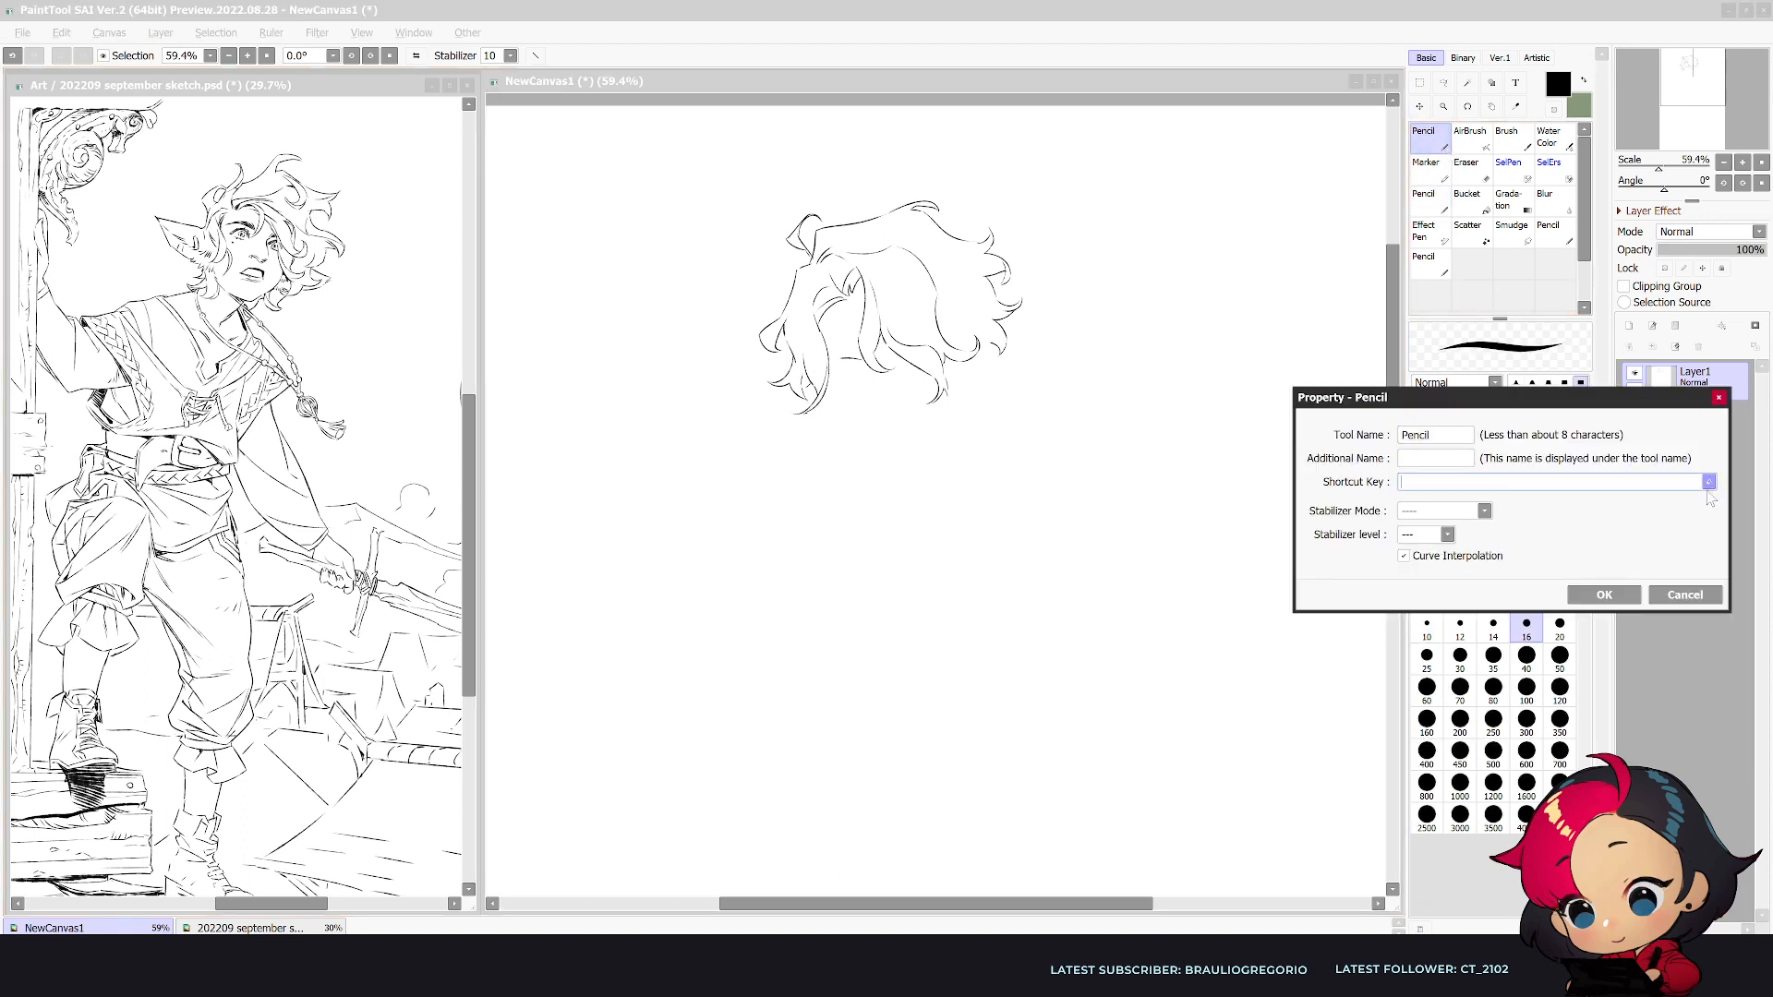
pyautogui.click(1597, 591)
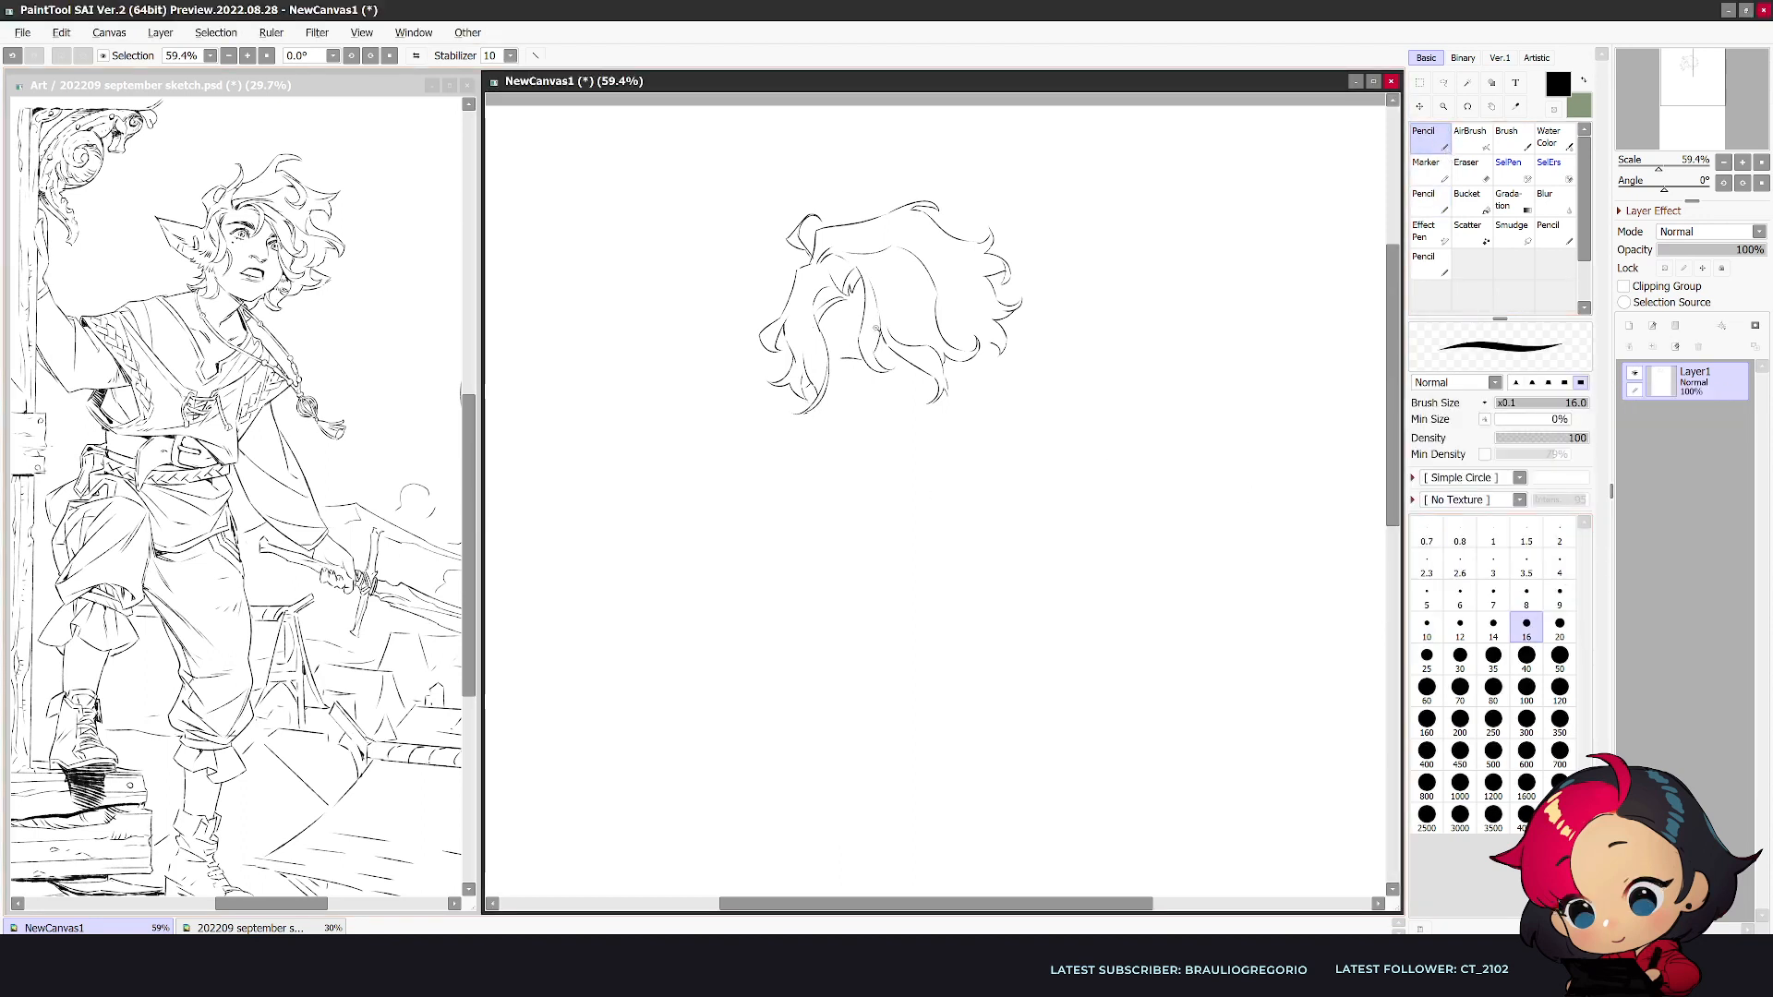
# - Draw the thick left eyebrow below the front locks with the Blots&Noise Pencil at size 16
pyautogui.scroll(1, 871, 323)
pyautogui.press(']')
pyautogui.moveTo(819, 366); pyautogui.dragTo(855, 368)
pyautogui.hotkey('ctrl', 'z')
pyautogui.press('n')
pyautogui.press(']')
pyautogui.press(']')
pyautogui.press(']')
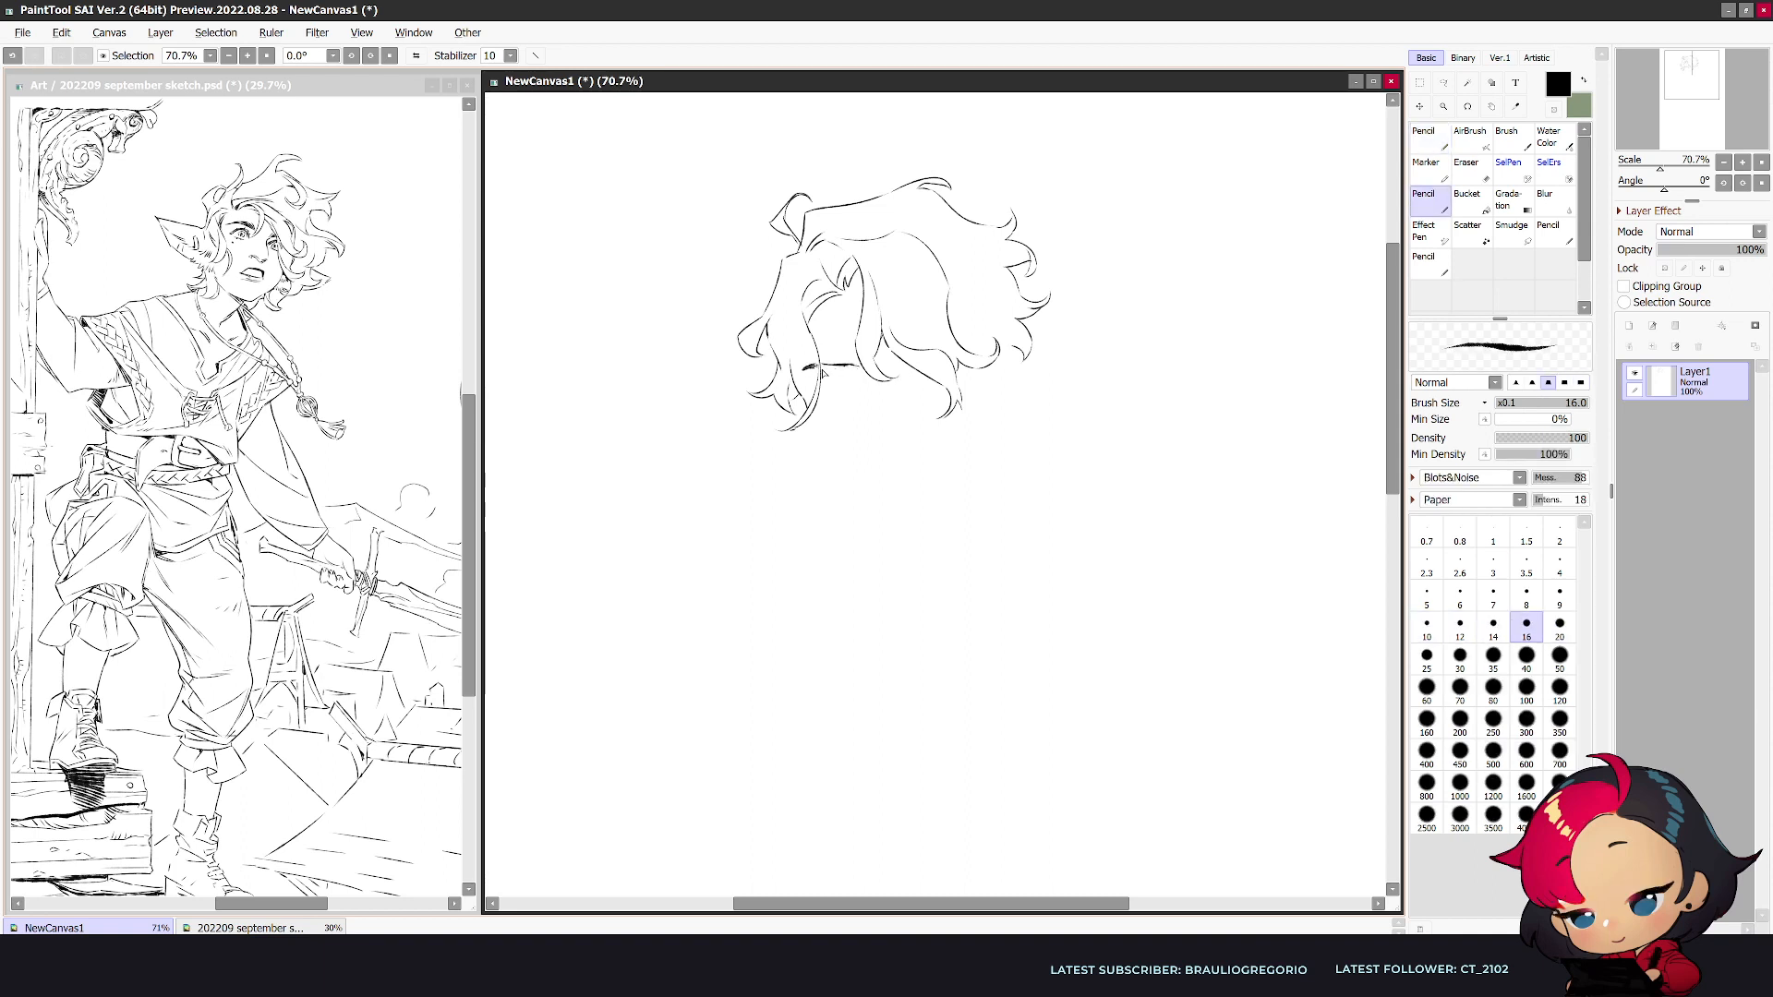
pyautogui.moveTo(823, 368); pyautogui.dragTo(857, 370)
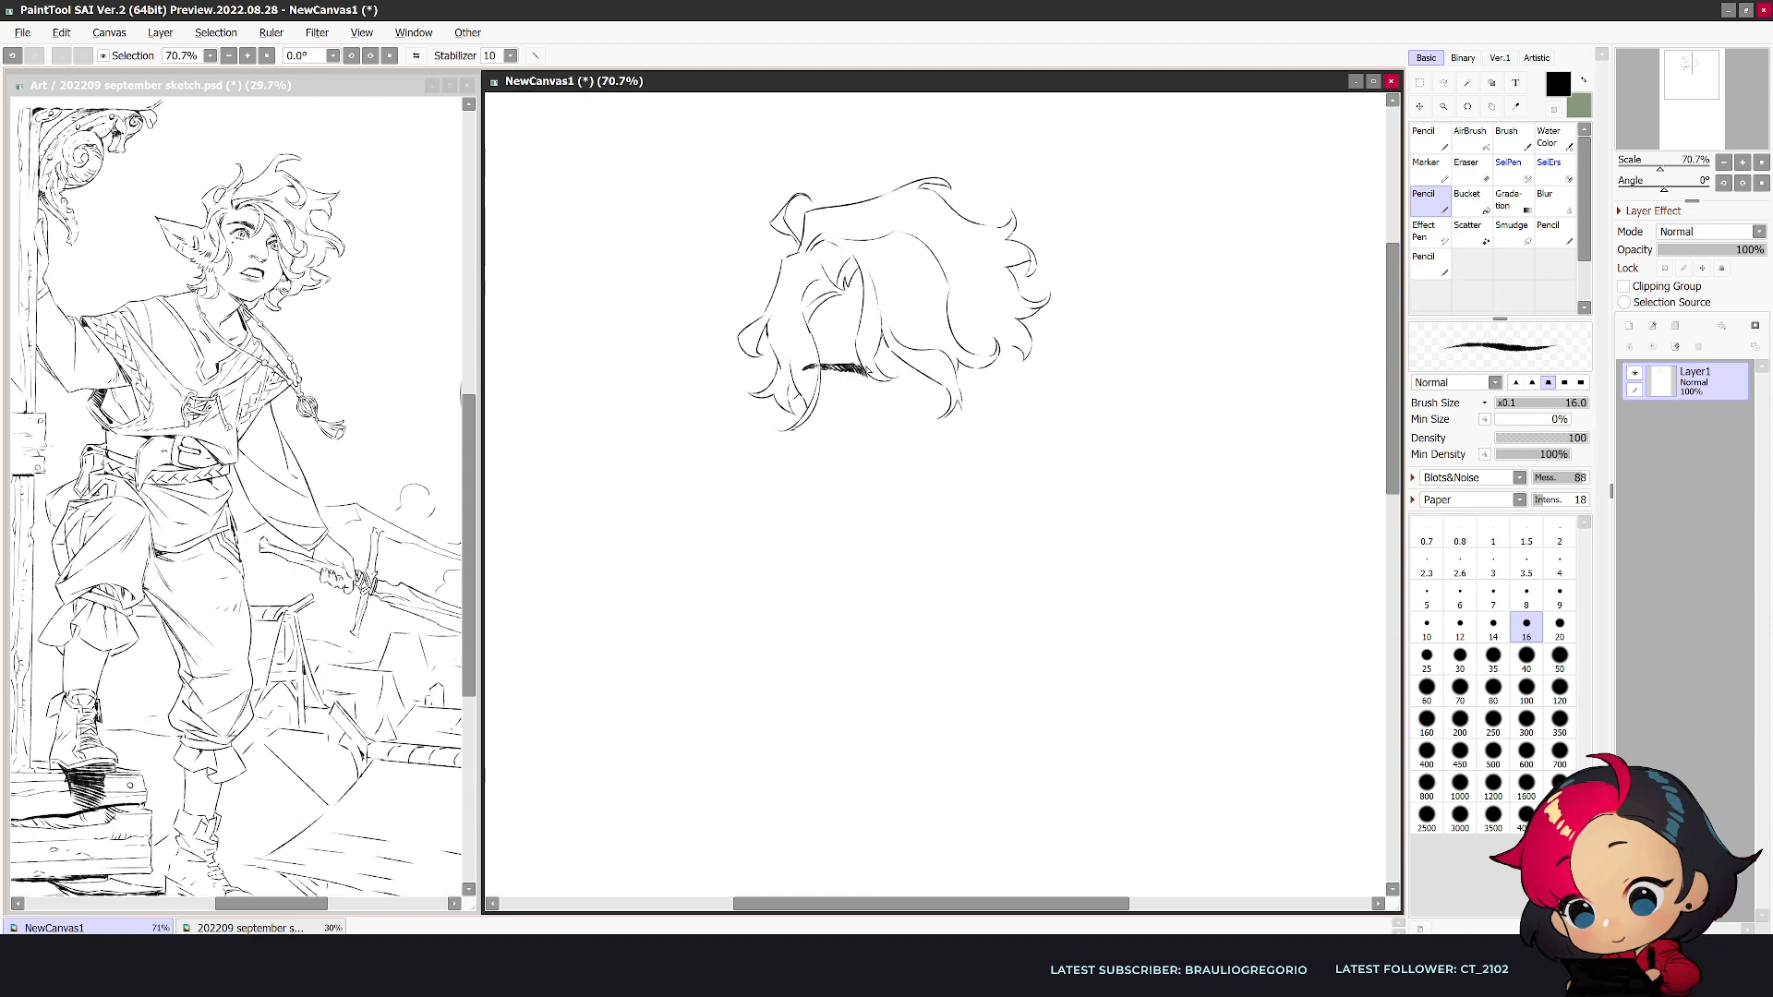
# - Draw and refine the left eye beneath the eyebrow, using pencil sizes 12 and 14
pyautogui.press('[')
pyautogui.press('[')
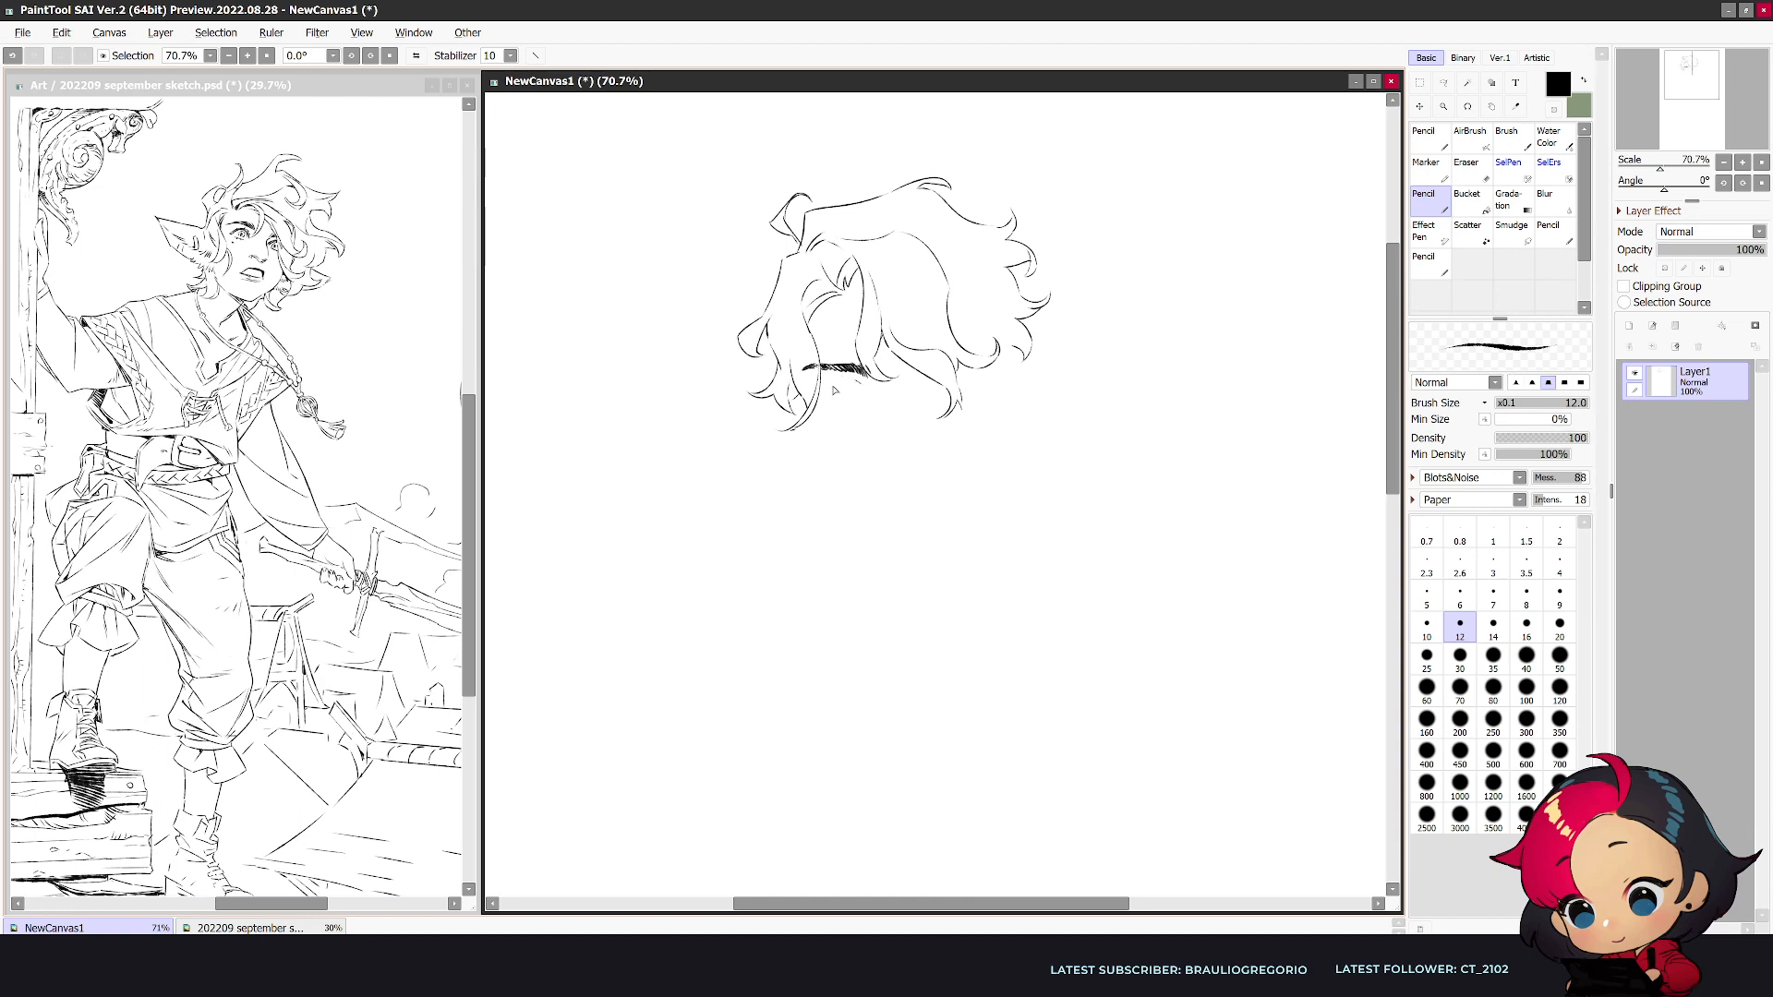
pyautogui.press(']')
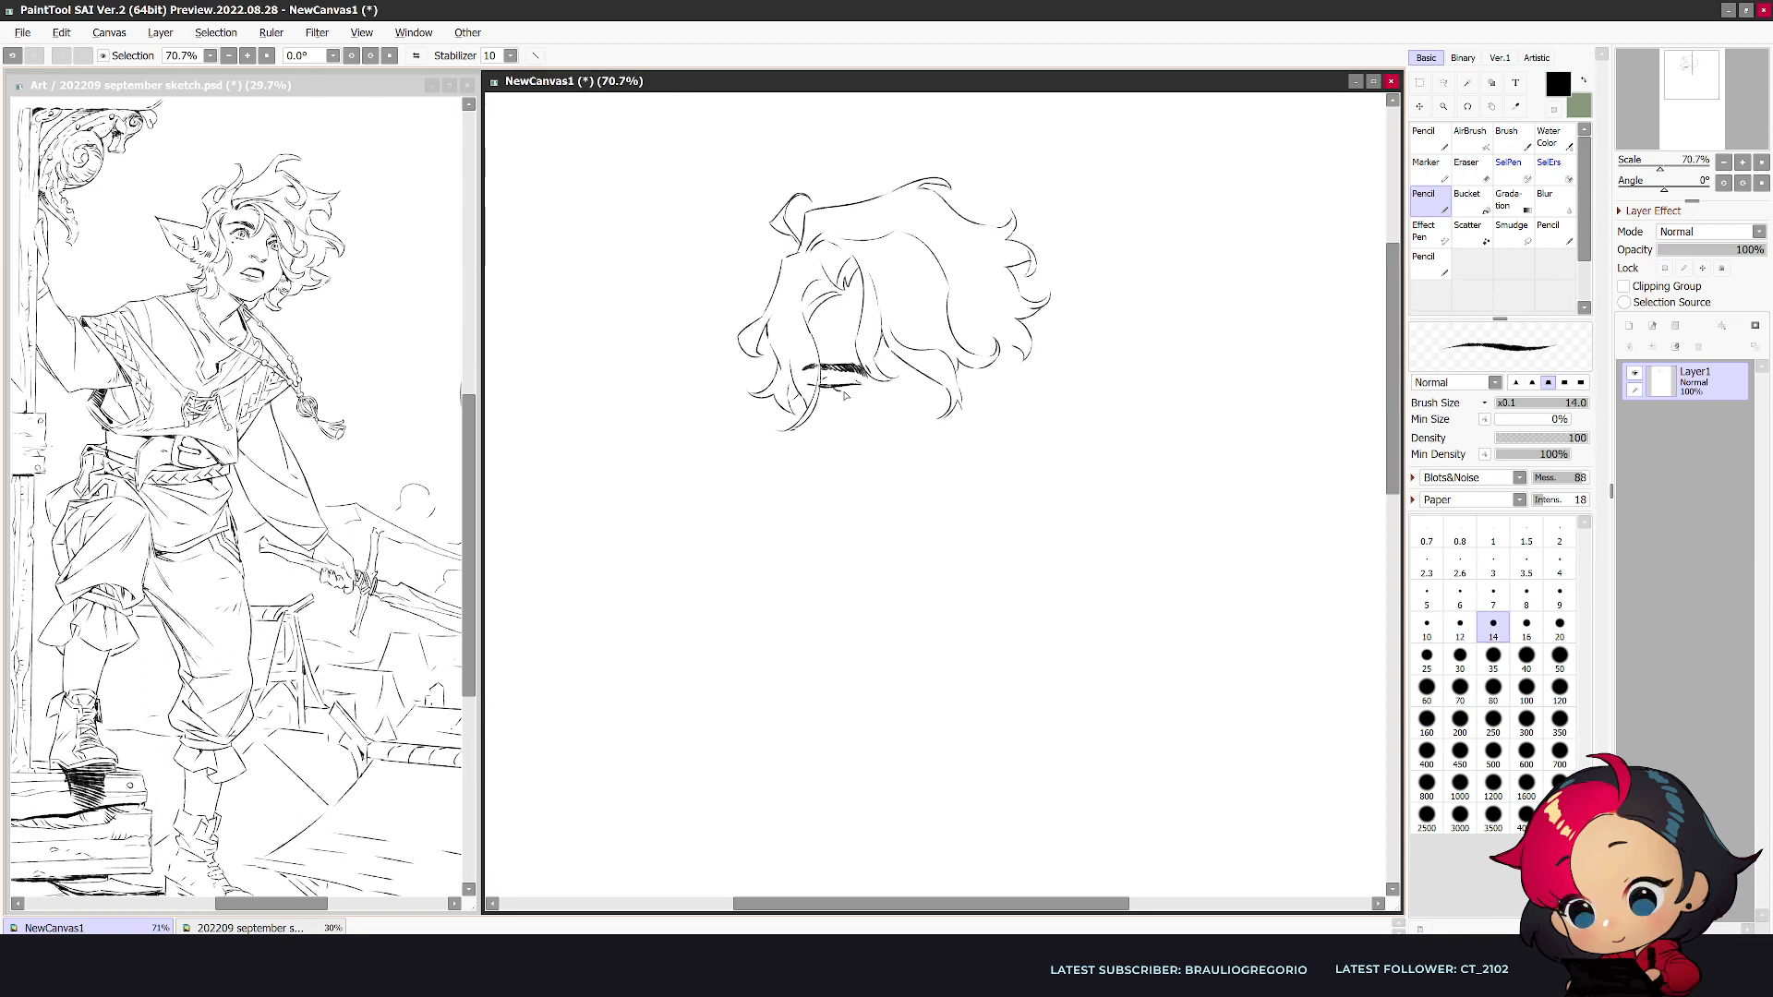
pyautogui.moveTo(842, 392); pyautogui.dragTo(849, 387)
pyautogui.hotkey('ctrl', 'z')
pyautogui.moveTo(828, 394); pyautogui.dragTo(851, 394)
pyautogui.press('e')
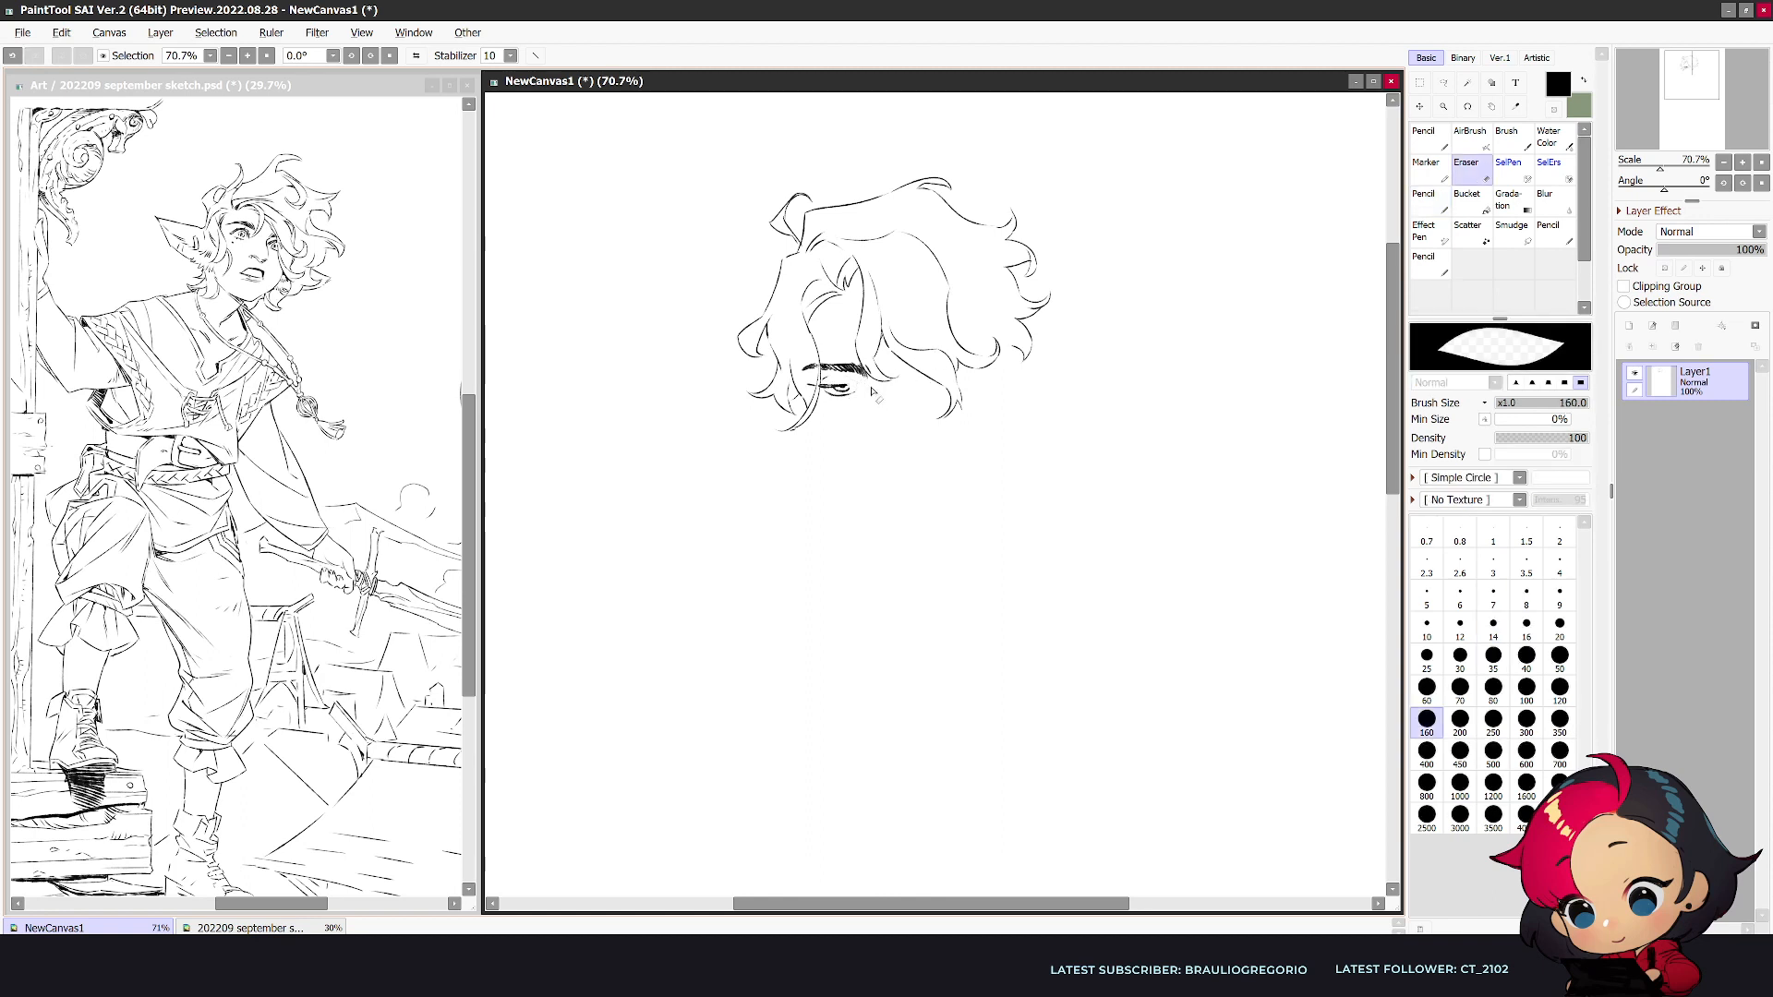
pyautogui.press('n')
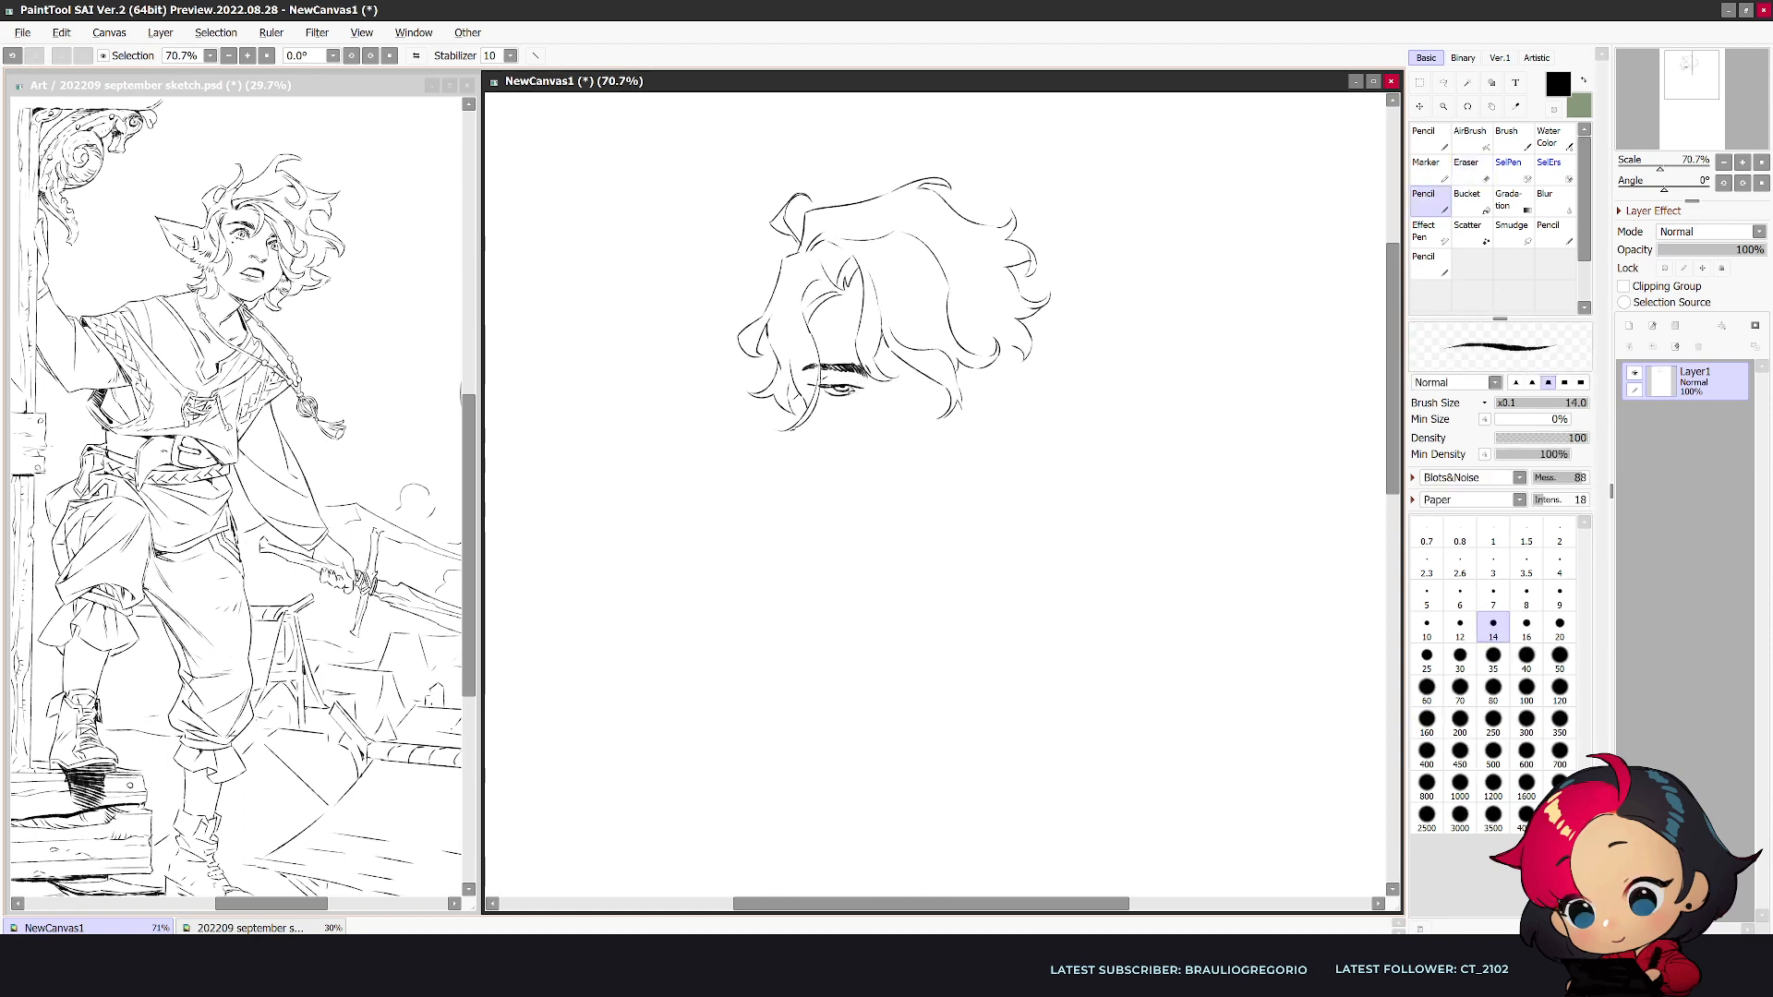
pyautogui.press('e')
pyautogui.press('n')
pyautogui.moveTo(810, 385); pyautogui.dragTo(847, 396)
# - Draw the right eyebrow and eye partly behind the hair, and touch up the left eye
pyautogui.press('h')
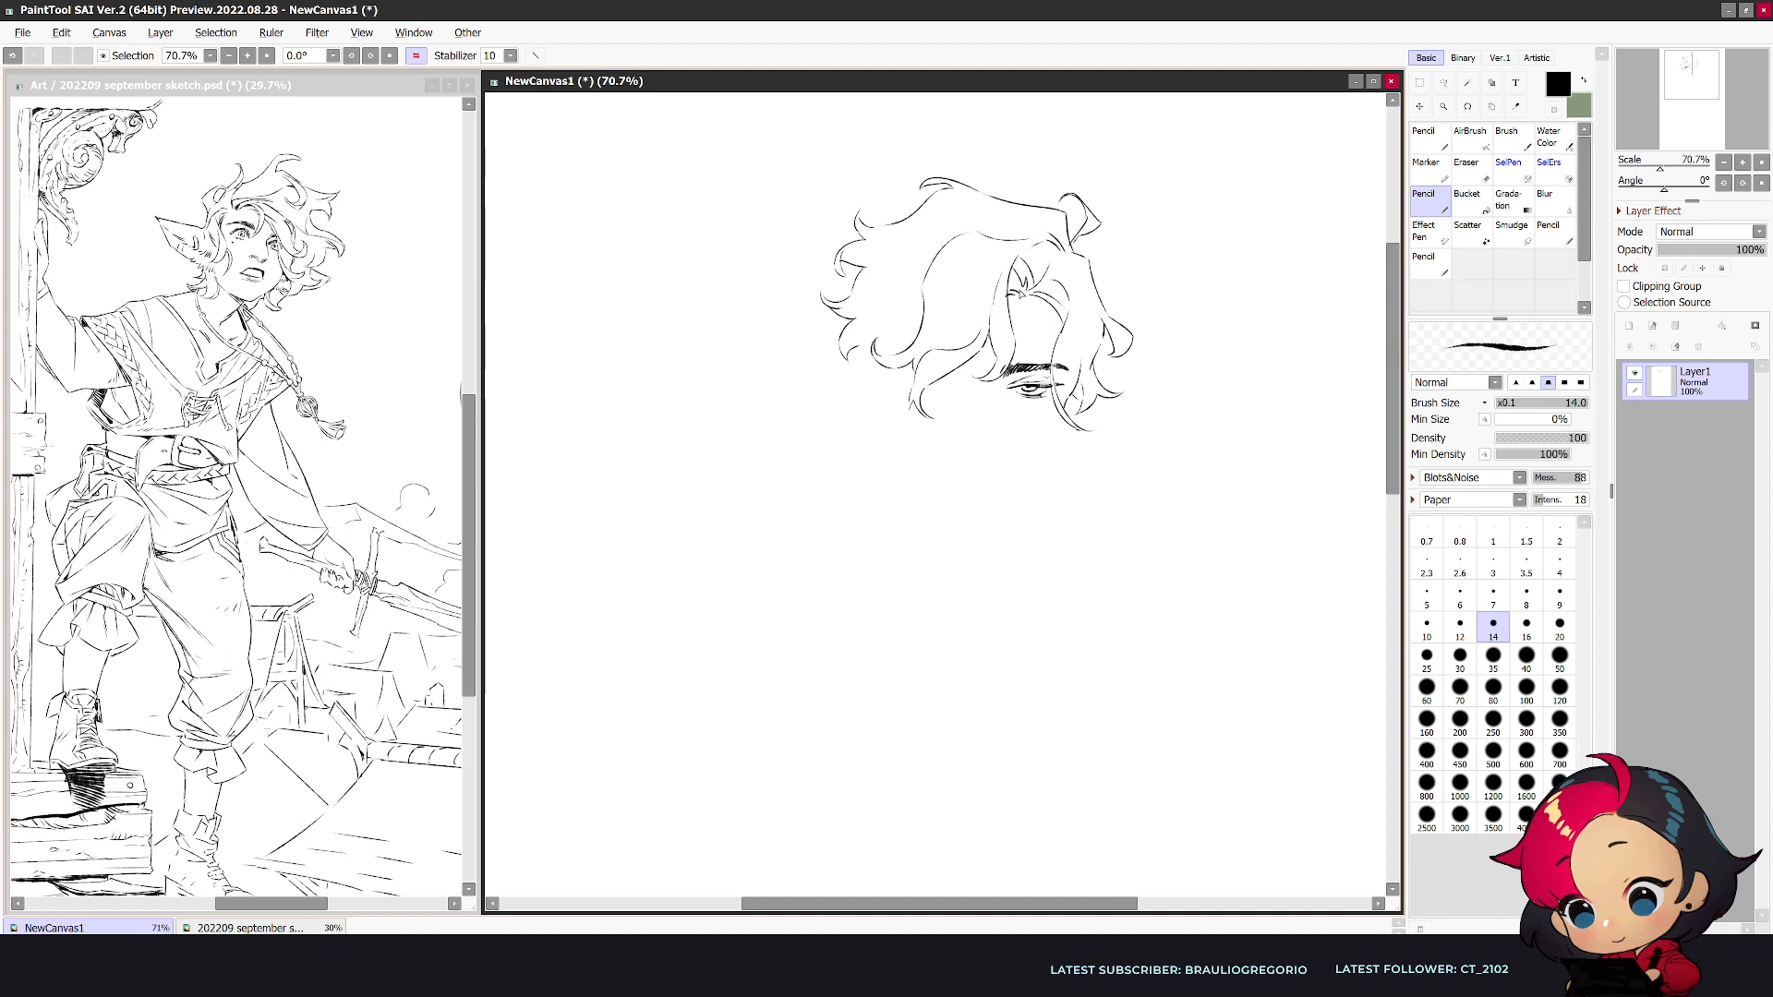
pyautogui.press('h')
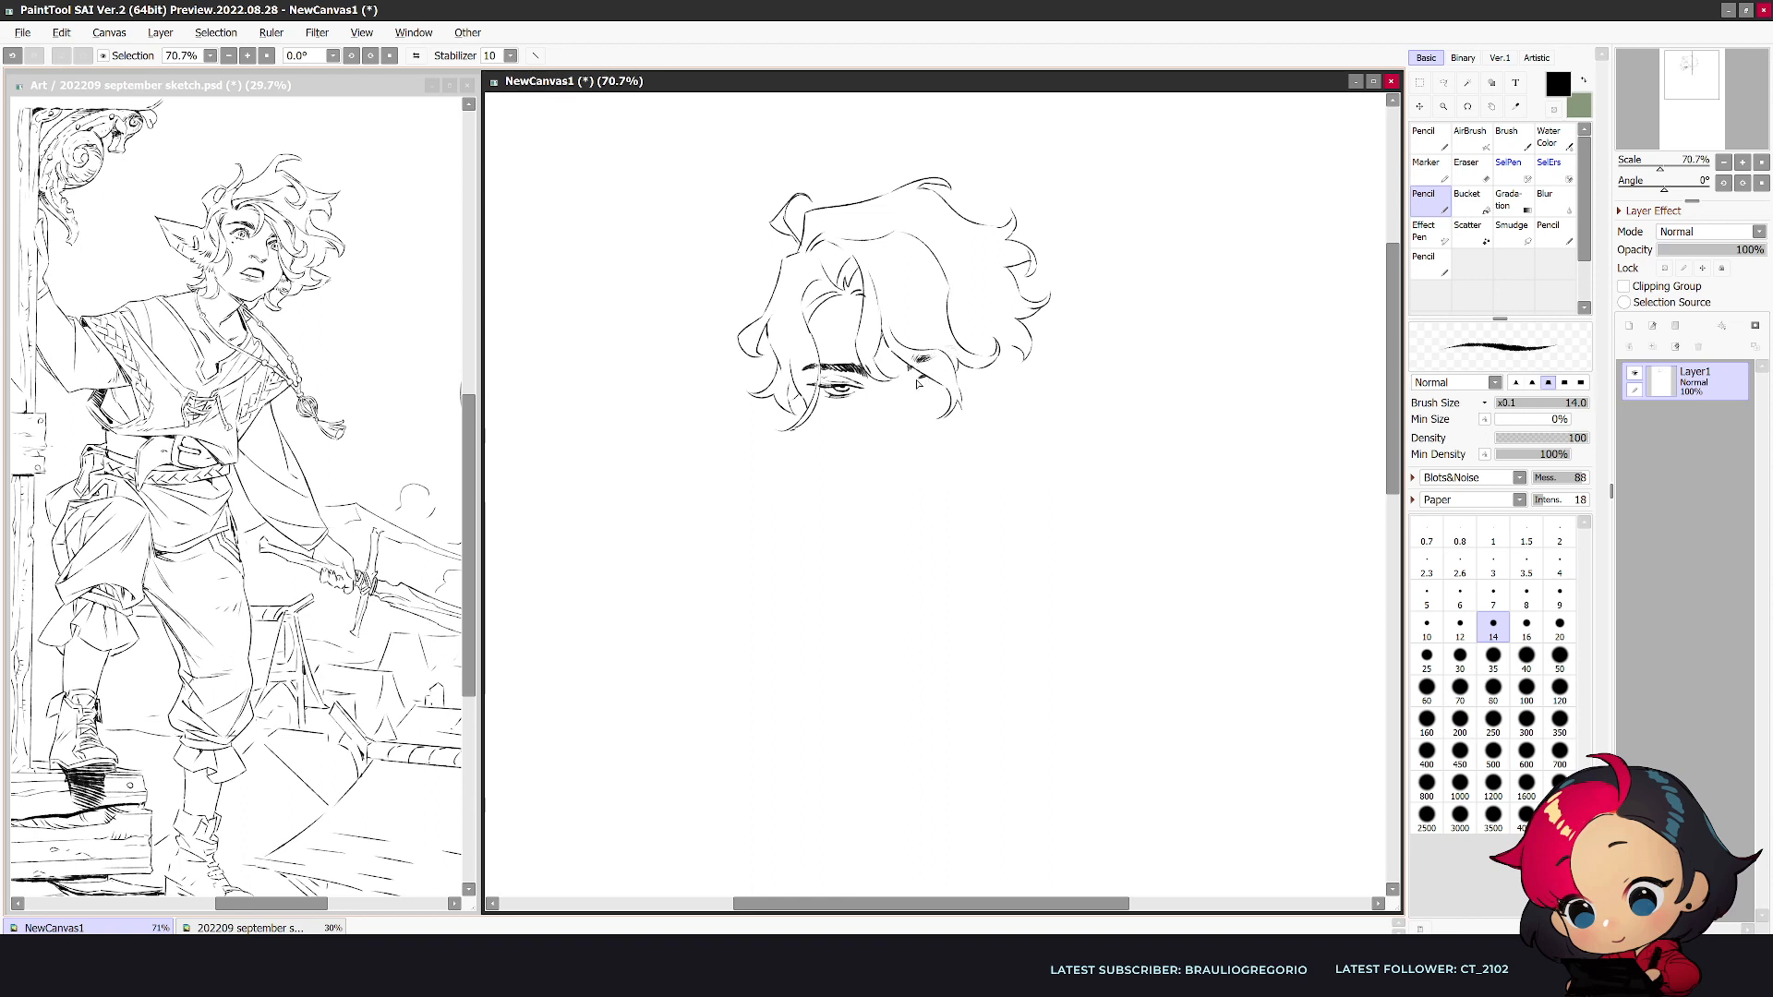
pyautogui.moveTo(929, 375); pyautogui.dragTo(949, 361)
pyautogui.press('e')
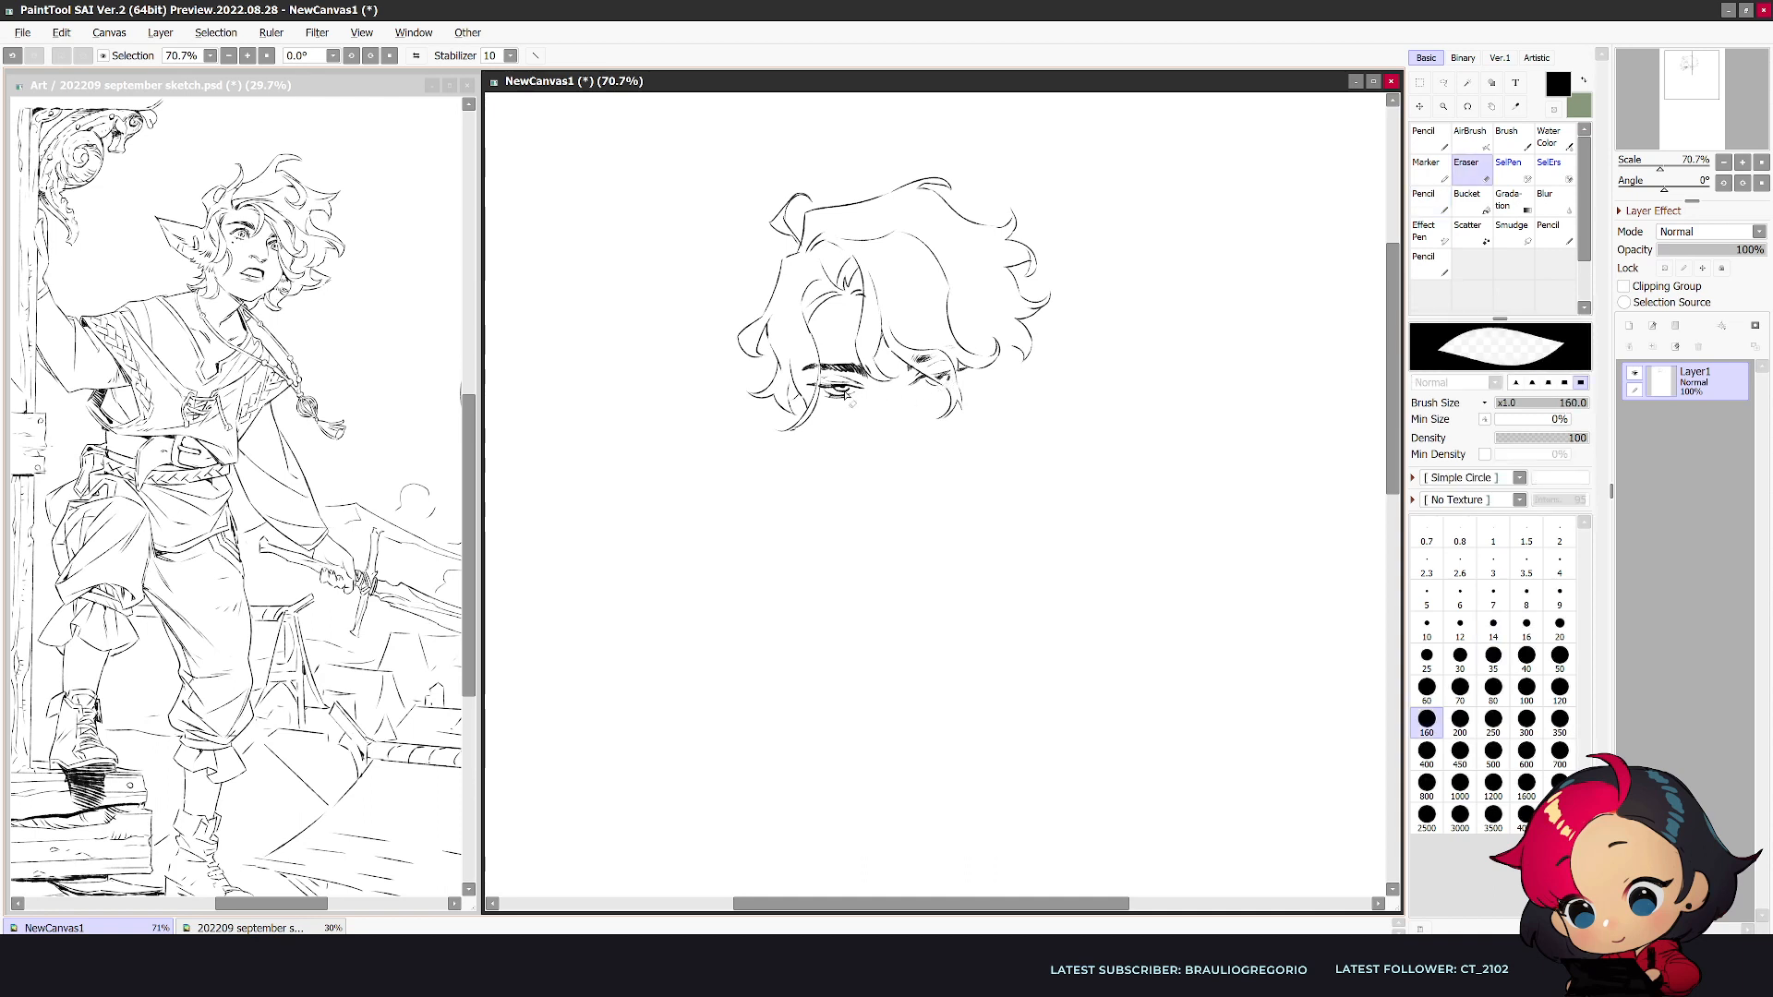
pyautogui.press('n')
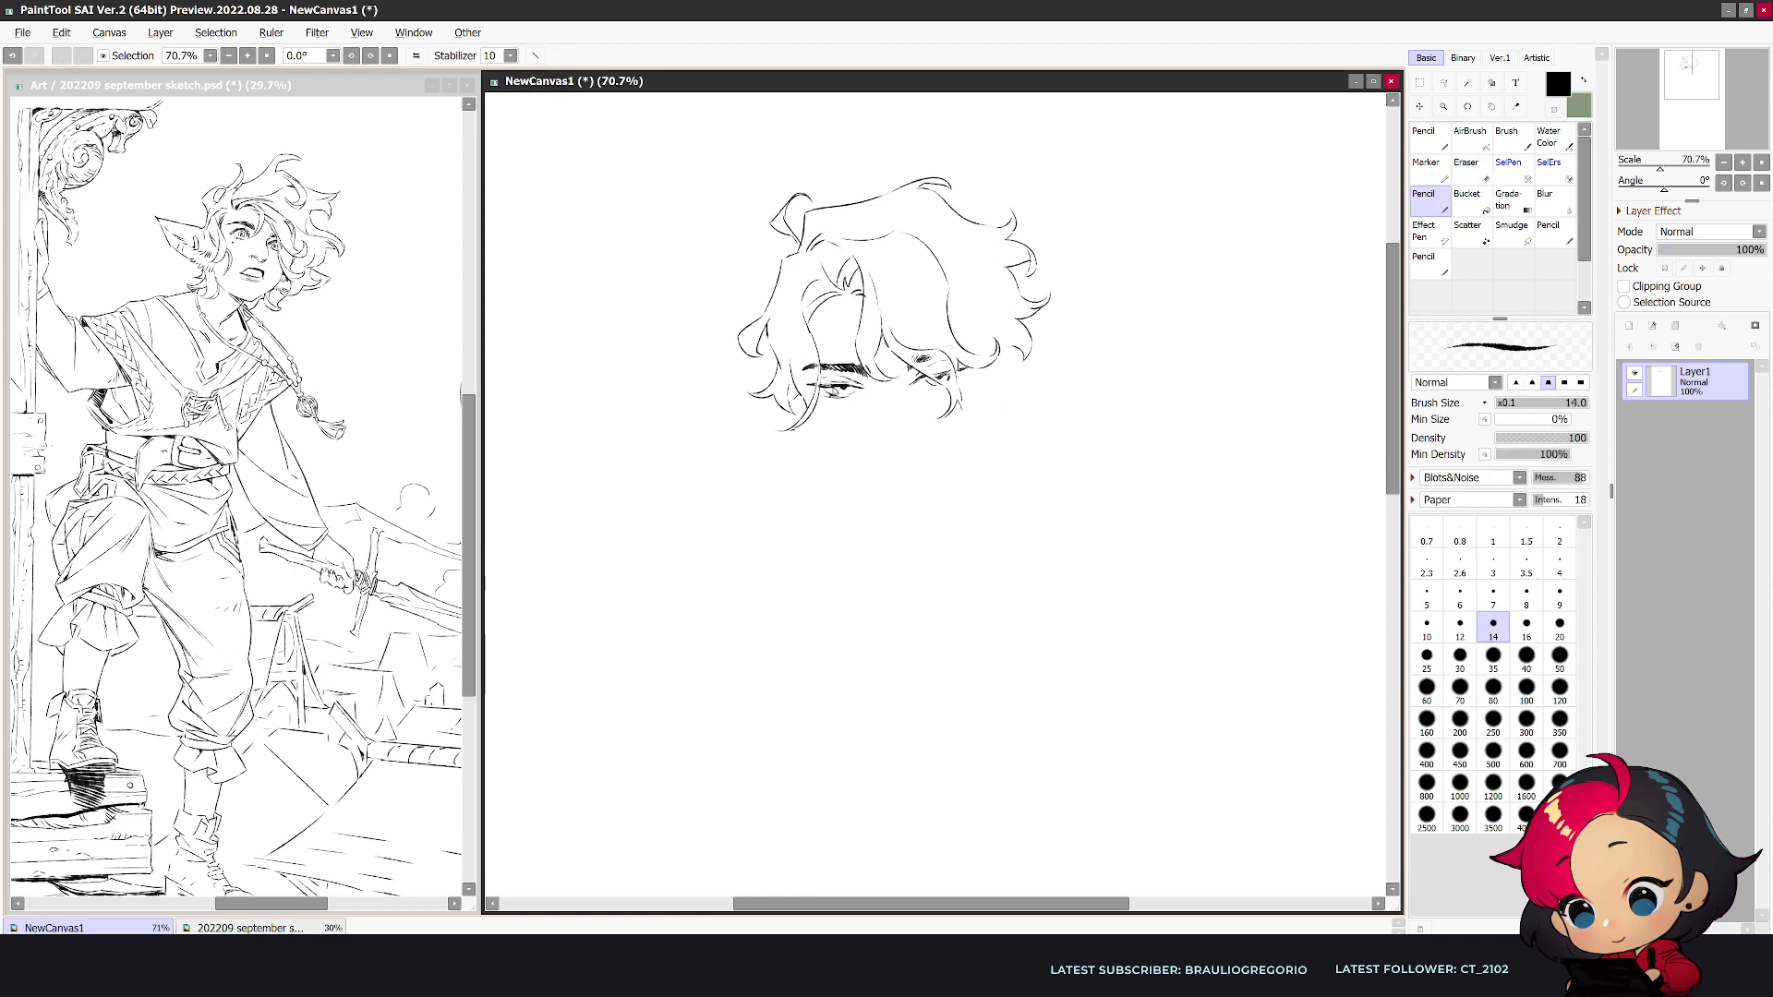
pyautogui.hotkey('ctrl', 'z')
pyautogui.moveTo(842, 397); pyautogui.dragTo(849, 395)
# - Draw the nose with its tip, nostril wing and bridge line, checking it in the mirrored view
pyautogui.moveTo(872, 447); pyautogui.dragTo(883, 455)
pyautogui.moveTo(918, 451); pyautogui.dragTo(911, 459)
pyautogui.press('h')
pyautogui.press('e')
pyautogui.press('n')
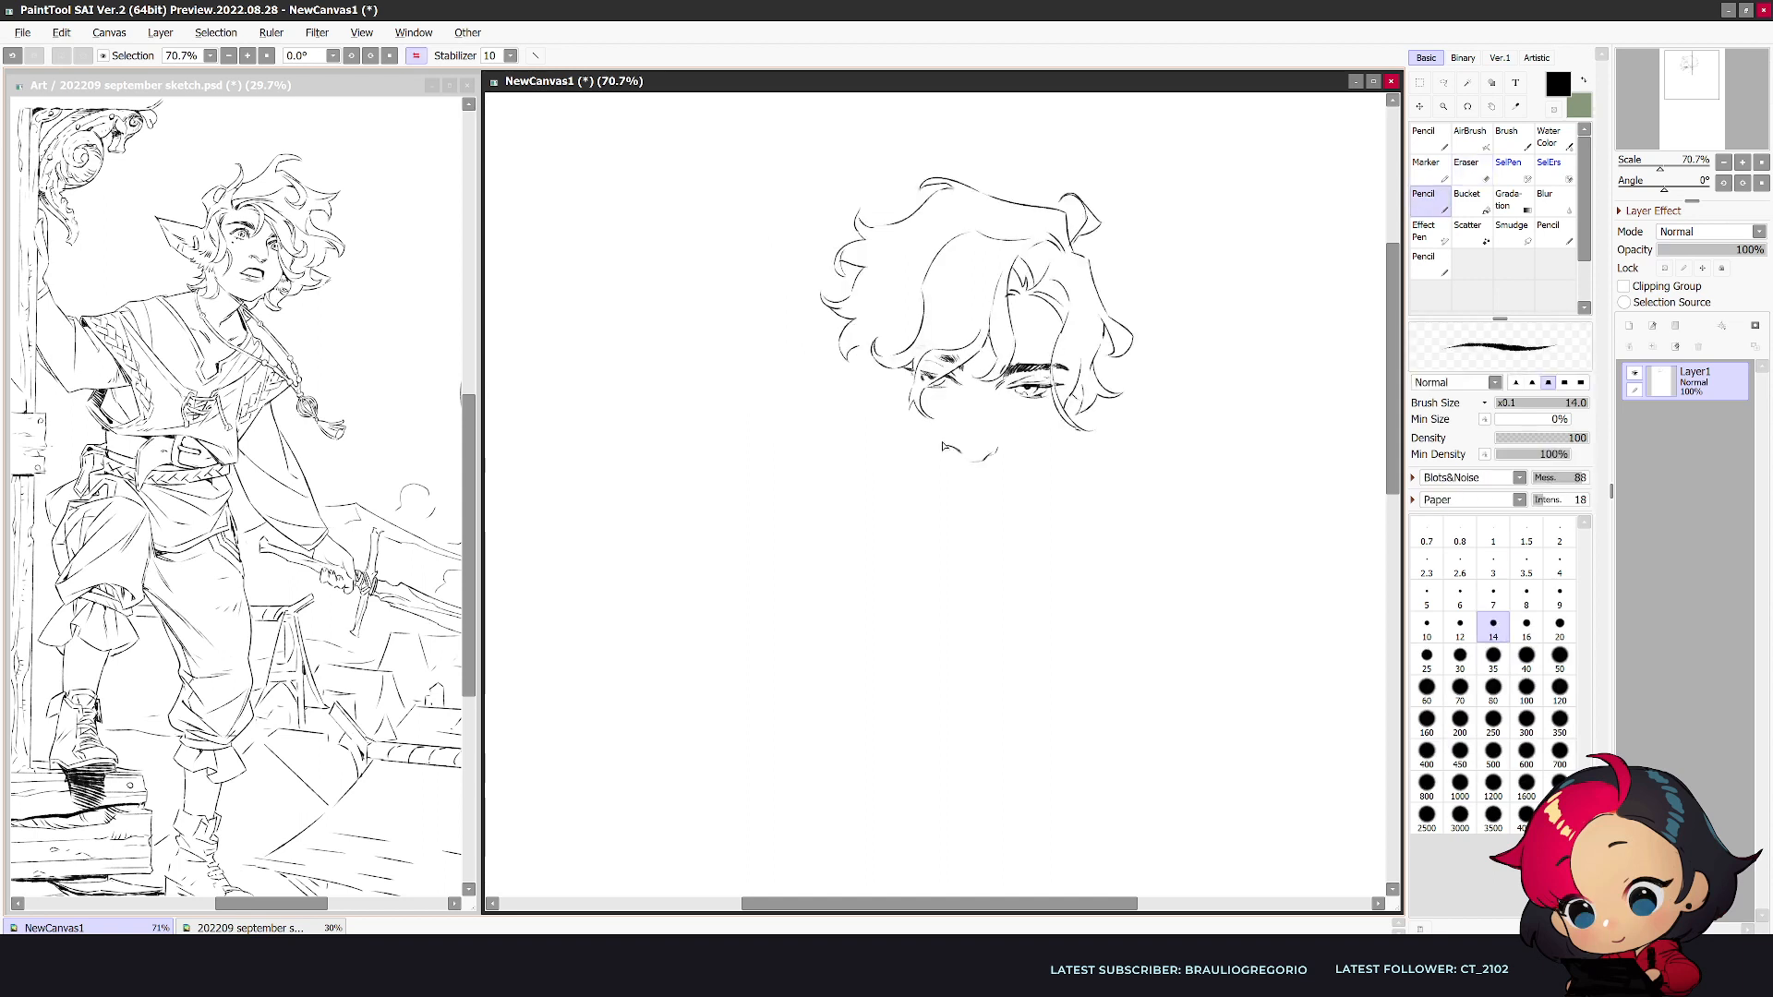
pyautogui.press('h')
pyautogui.moveTo(878, 396); pyautogui.dragTo(883, 434)
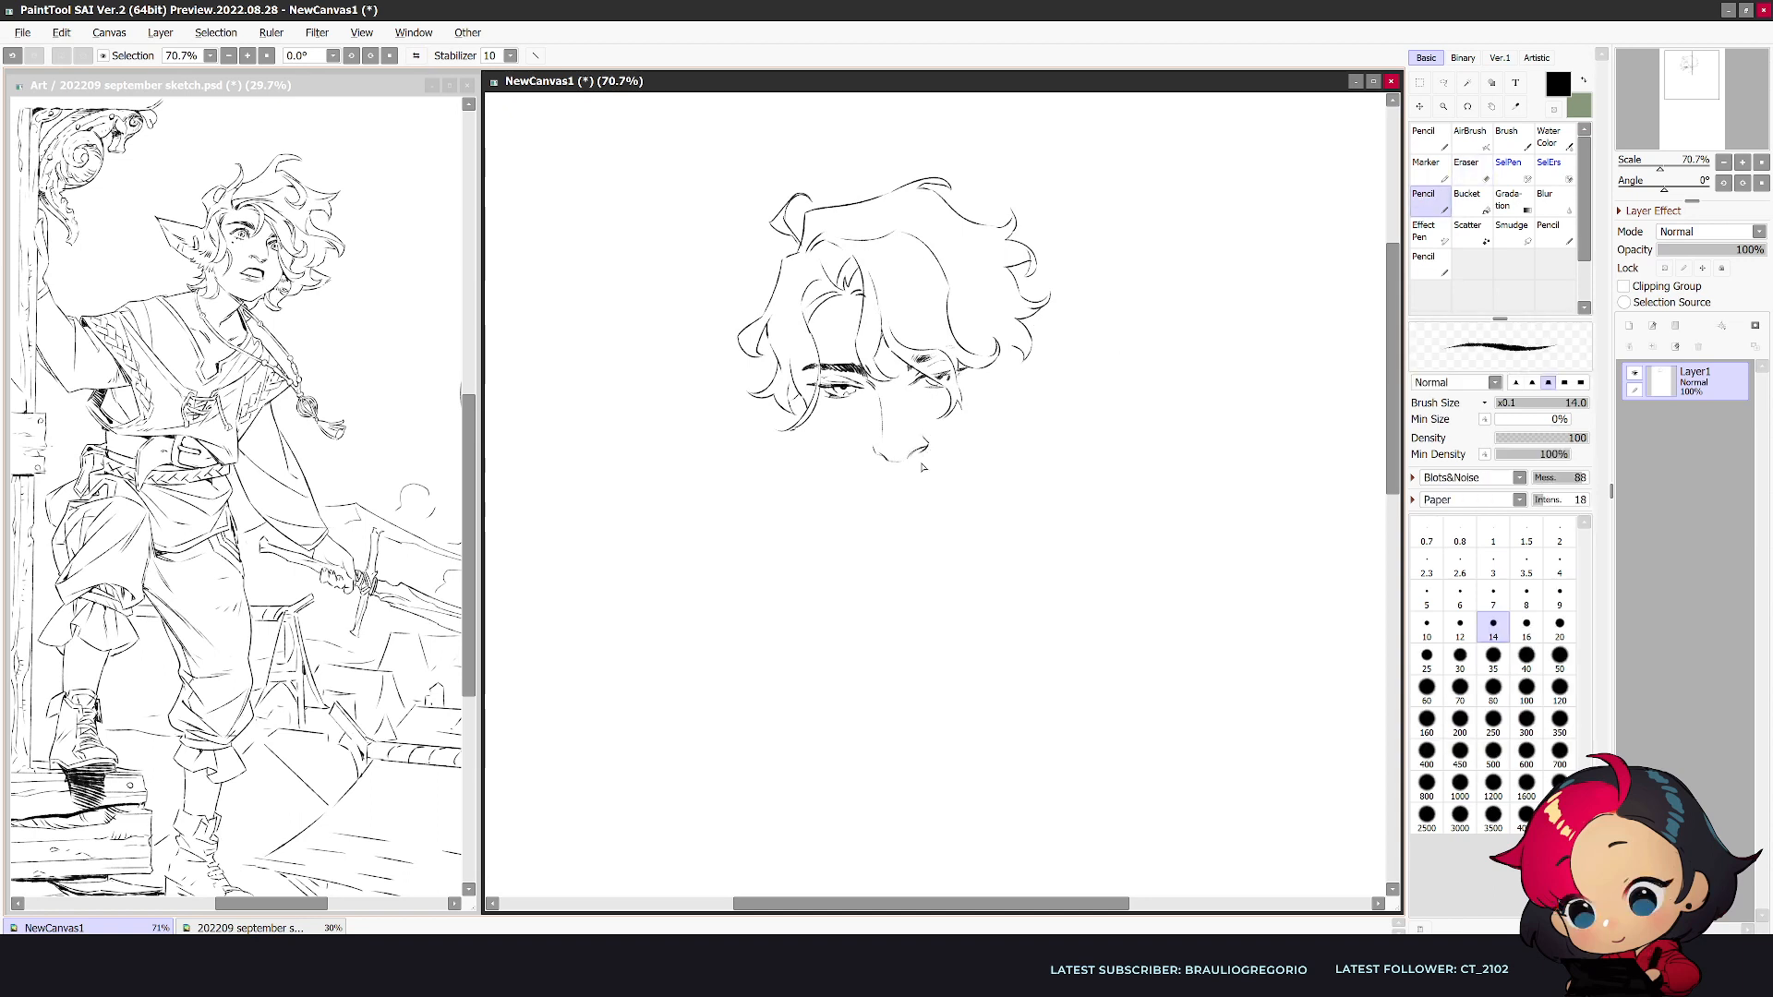
pyautogui.hotkey('ctrl', 'z')
pyautogui.moveTo(927, 438); pyautogui.dragTo(927, 448)
# - Draw the mouth below the nose, cleaning up its lines with the Eraser
pyautogui.press('h')
pyautogui.press('e')
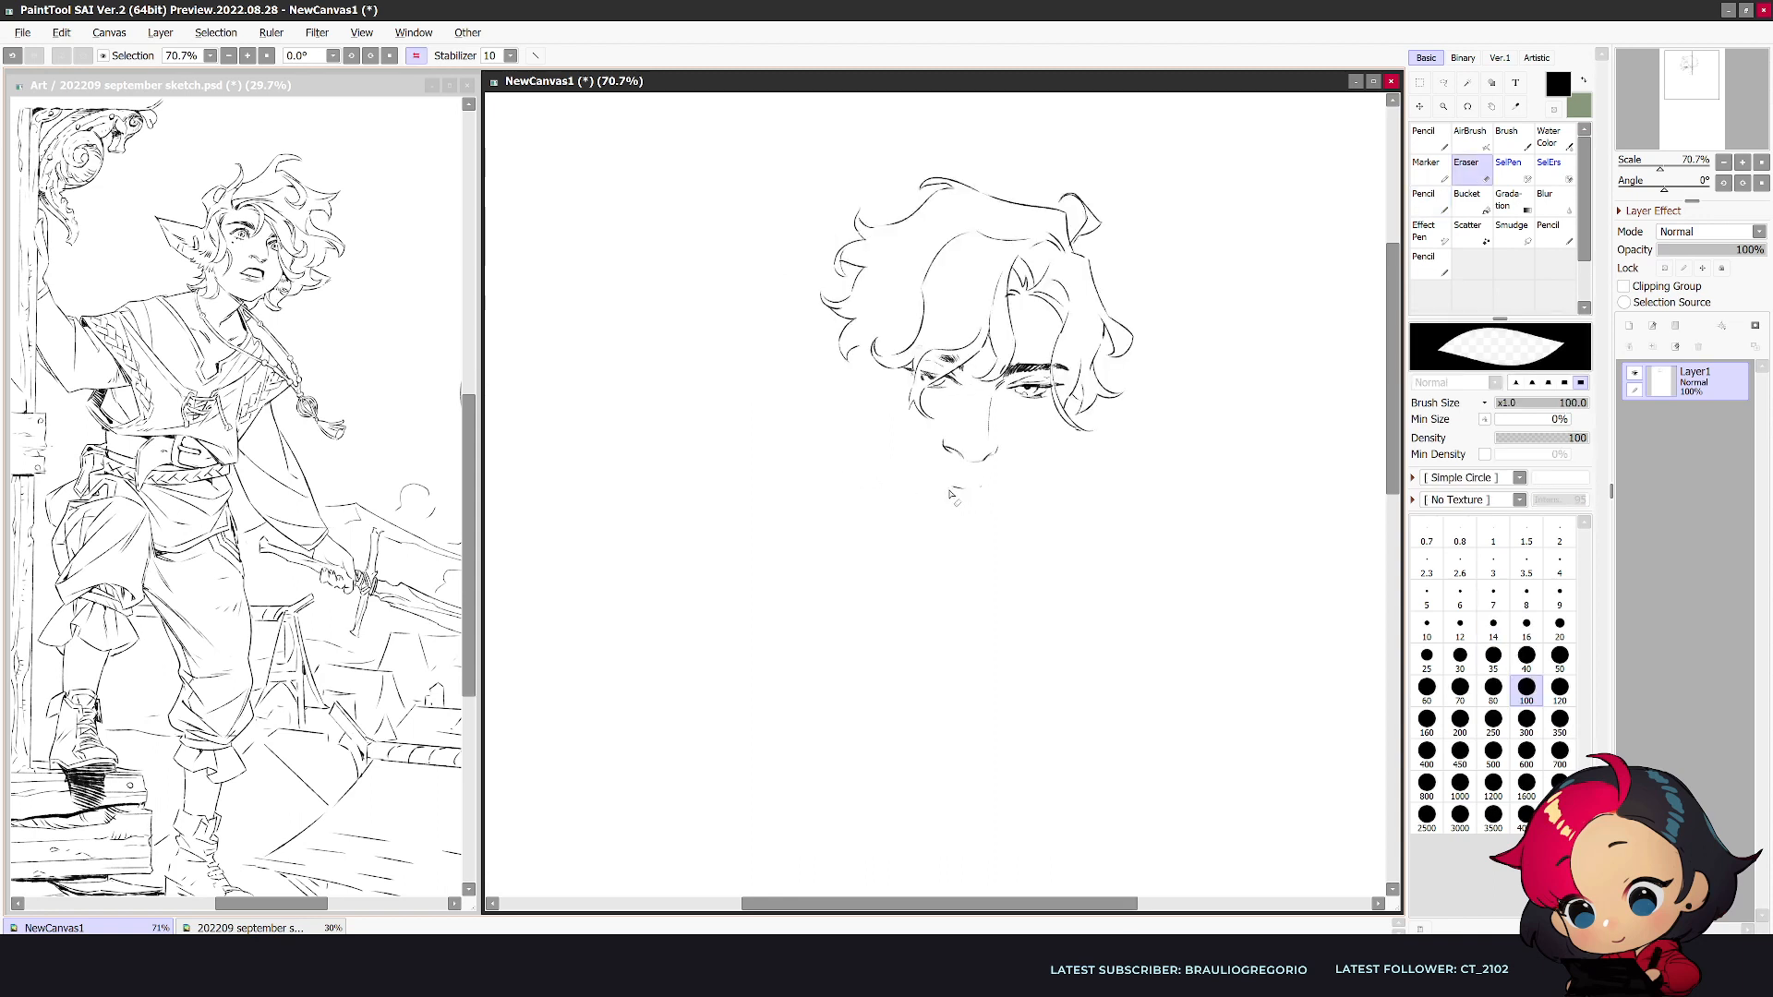
pyautogui.press('n')
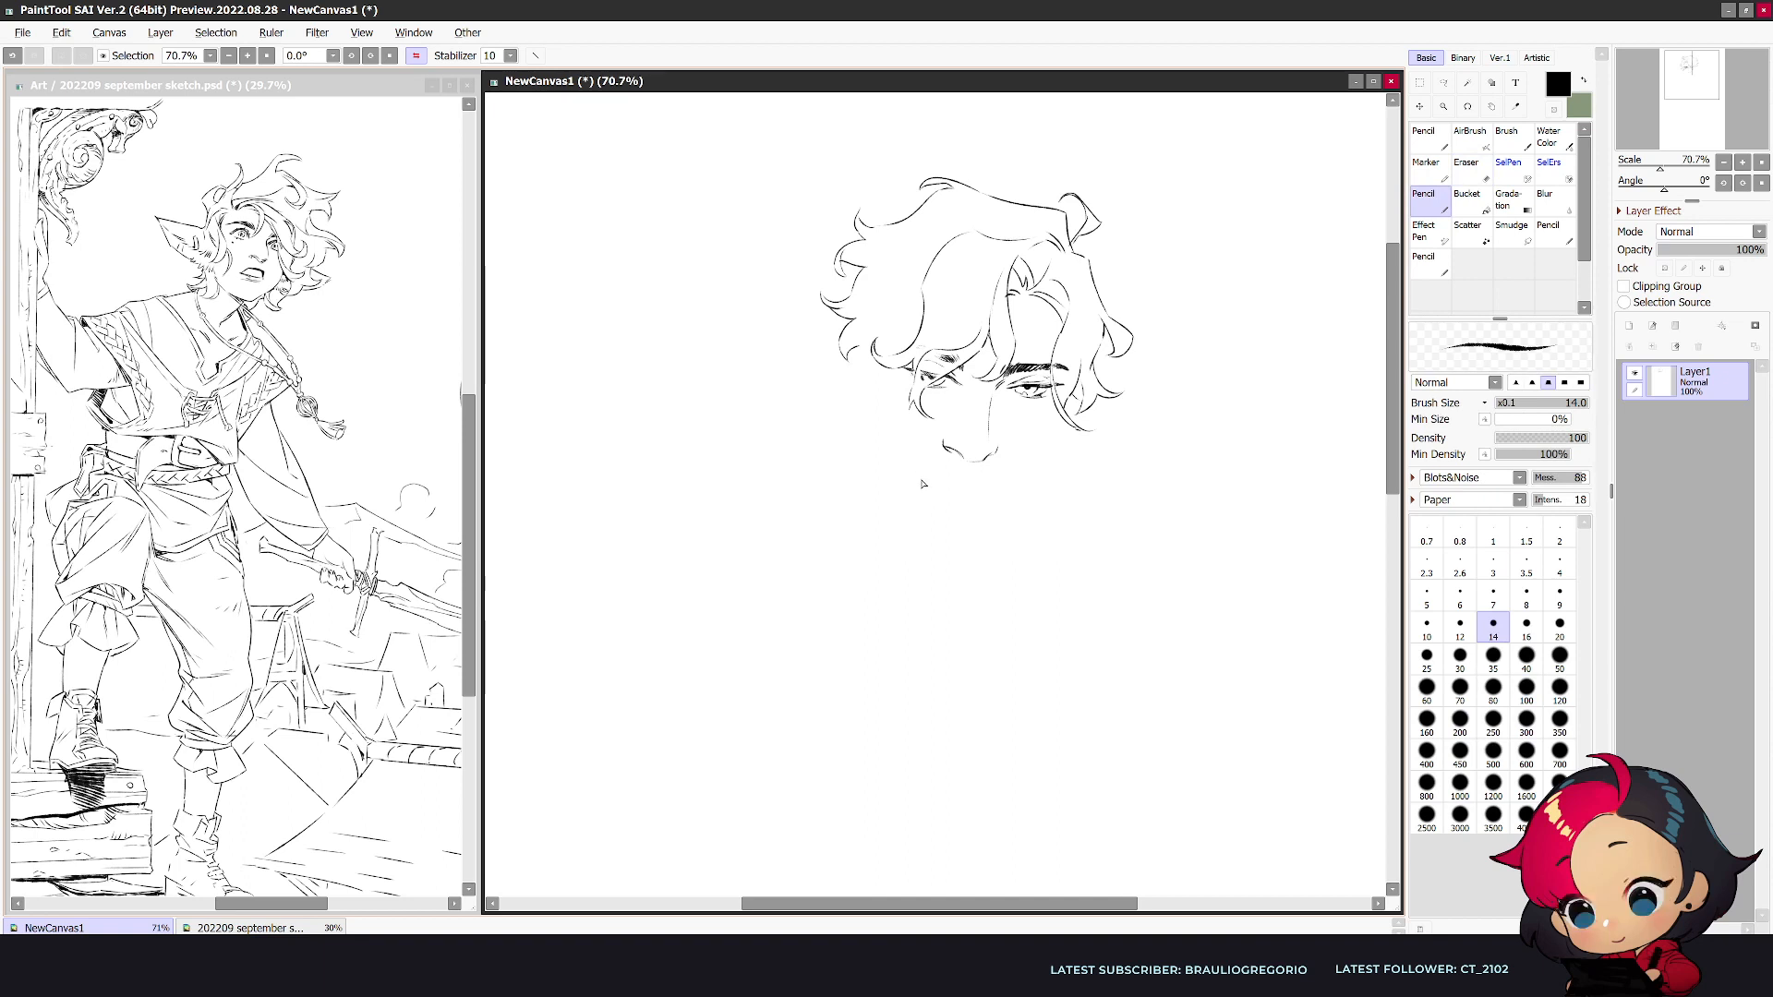
pyautogui.moveTo(919, 484)
pyautogui.mouseDown()
pyautogui.moveTo(972, 494)
pyautogui.moveTo(867, 493)
pyautogui.moveTo(923, 492)
pyautogui.moveTo(870, 489)
pyautogui.moveTo(892, 494)
pyautogui.mouseUp()
pyautogui.press('h')
pyautogui.press('e')
pyautogui.press('n')
pyautogui.press('e')
pyautogui.press('n')
pyautogui.press('e')
pyautogui.press('n')
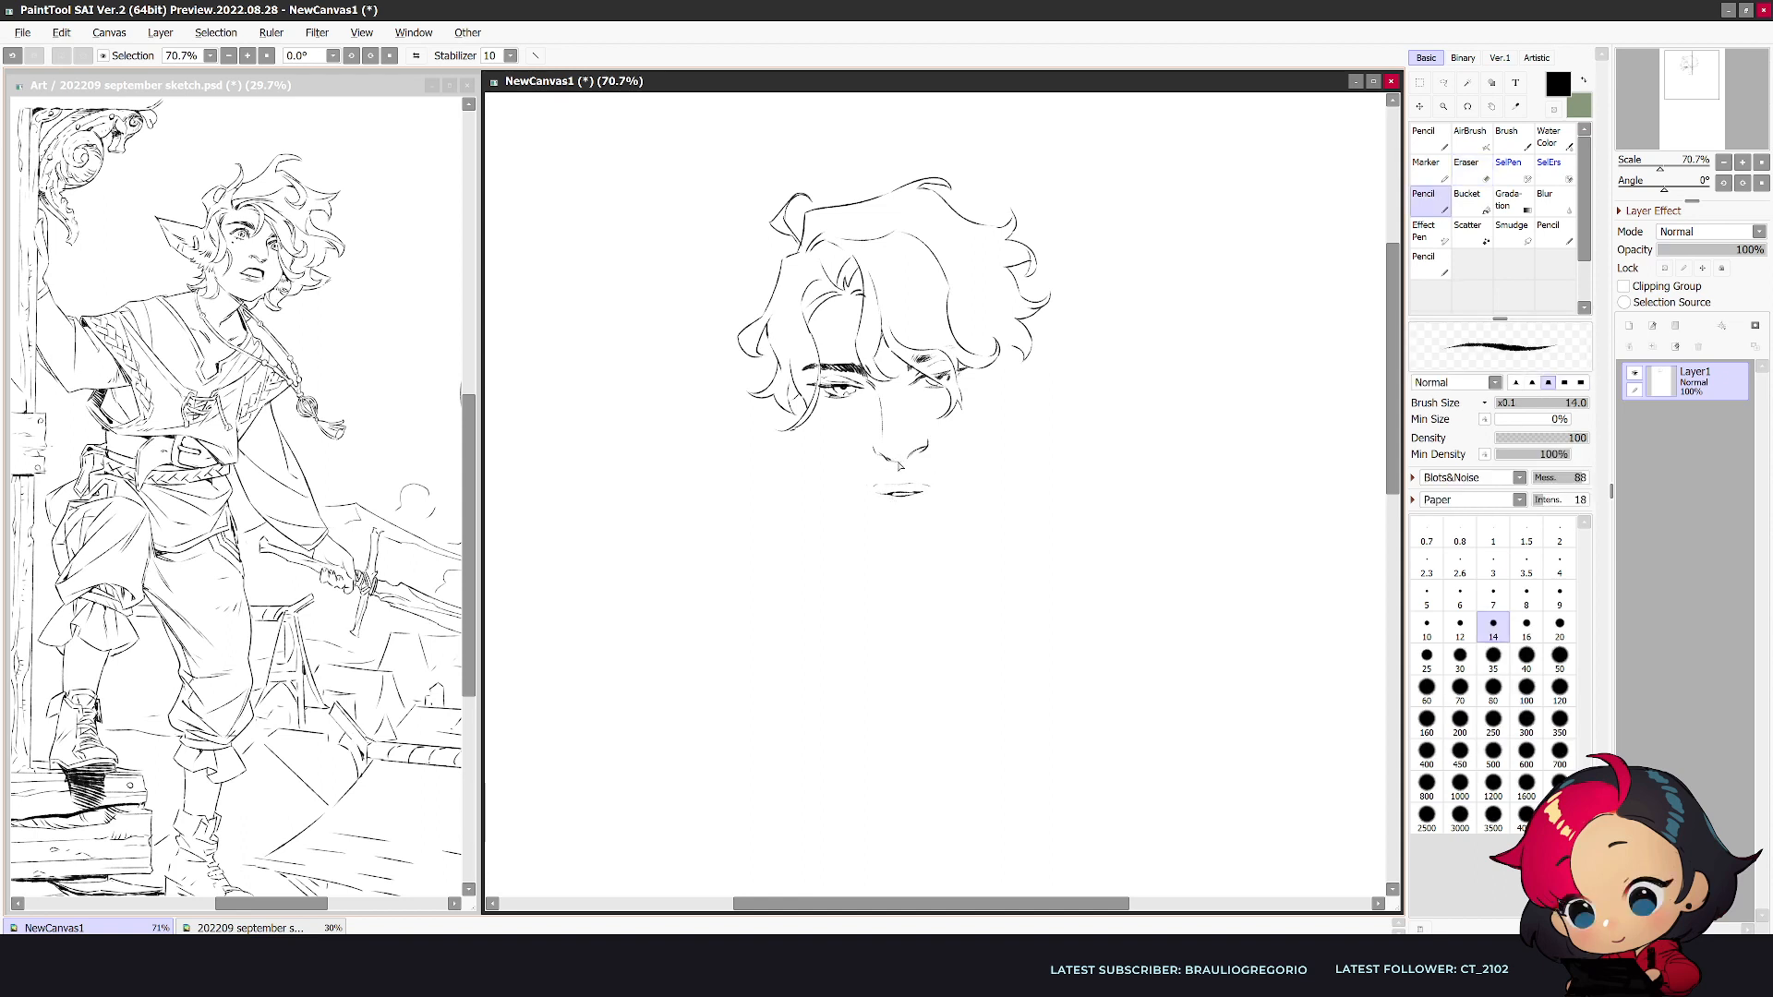
# - Refine the underside of the nose and extend the mouth line toward the right cheek
pyautogui.moveTo(908, 459); pyautogui.dragTo(873, 447)
pyautogui.press('e')
pyautogui.press('n')
pyautogui.press('e')
pyautogui.moveTo(877, 493); pyautogui.dragTo(937, 484)
pyautogui.press('n')
pyautogui.press('e')
pyautogui.press('n')
pyautogui.press('e')
pyautogui.press('n')
# - Draw the jawline and chin from the left cheek around to the right, reworking strokes with the Eraser
pyautogui.moveTo(812, 426); pyautogui.dragTo(829, 467)
pyautogui.hotkey('ctrl', 'z')
pyautogui.hotkey('ctrl', 'y')
pyautogui.moveTo(891, 547)
pyautogui.mouseDown()
pyautogui.moveTo(953, 532)
pyautogui.moveTo(930, 549)
pyautogui.moveTo(970, 500)
pyautogui.moveTo(895, 549)
pyautogui.moveTo(928, 539)
pyautogui.moveTo(883, 507)
pyautogui.moveTo(928, 513)
pyautogui.moveTo(898, 546)
pyautogui.moveTo(927, 542)
pyautogui.moveTo(887, 543)
pyautogui.moveTo(926, 550)
pyautogui.moveTo(900, 555)
pyautogui.moveTo(953, 537)
pyautogui.moveTo(928, 551)
pyautogui.moveTo(976, 515)
pyautogui.moveTo(942, 542)
pyautogui.moveTo(1011, 428)
pyautogui.moveTo(1000, 482)
pyautogui.moveTo(956, 537)
pyautogui.moveTo(1012, 420)
pyautogui.moveTo(999, 490)
pyautogui.moveTo(925, 479)
pyautogui.moveTo(989, 487)
pyautogui.mouseUp()
pyautogui.hotkey('ctrl', 'z')
pyautogui.hotkey('ctrl', 'z')
pyautogui.press('e')
pyautogui.press('n')
pyautogui.hotkey('ctrl', 'z')
pyautogui.press('e')
pyautogui.press('n')
pyautogui.press('h')
pyautogui.press('e')
pyautogui.press('n')
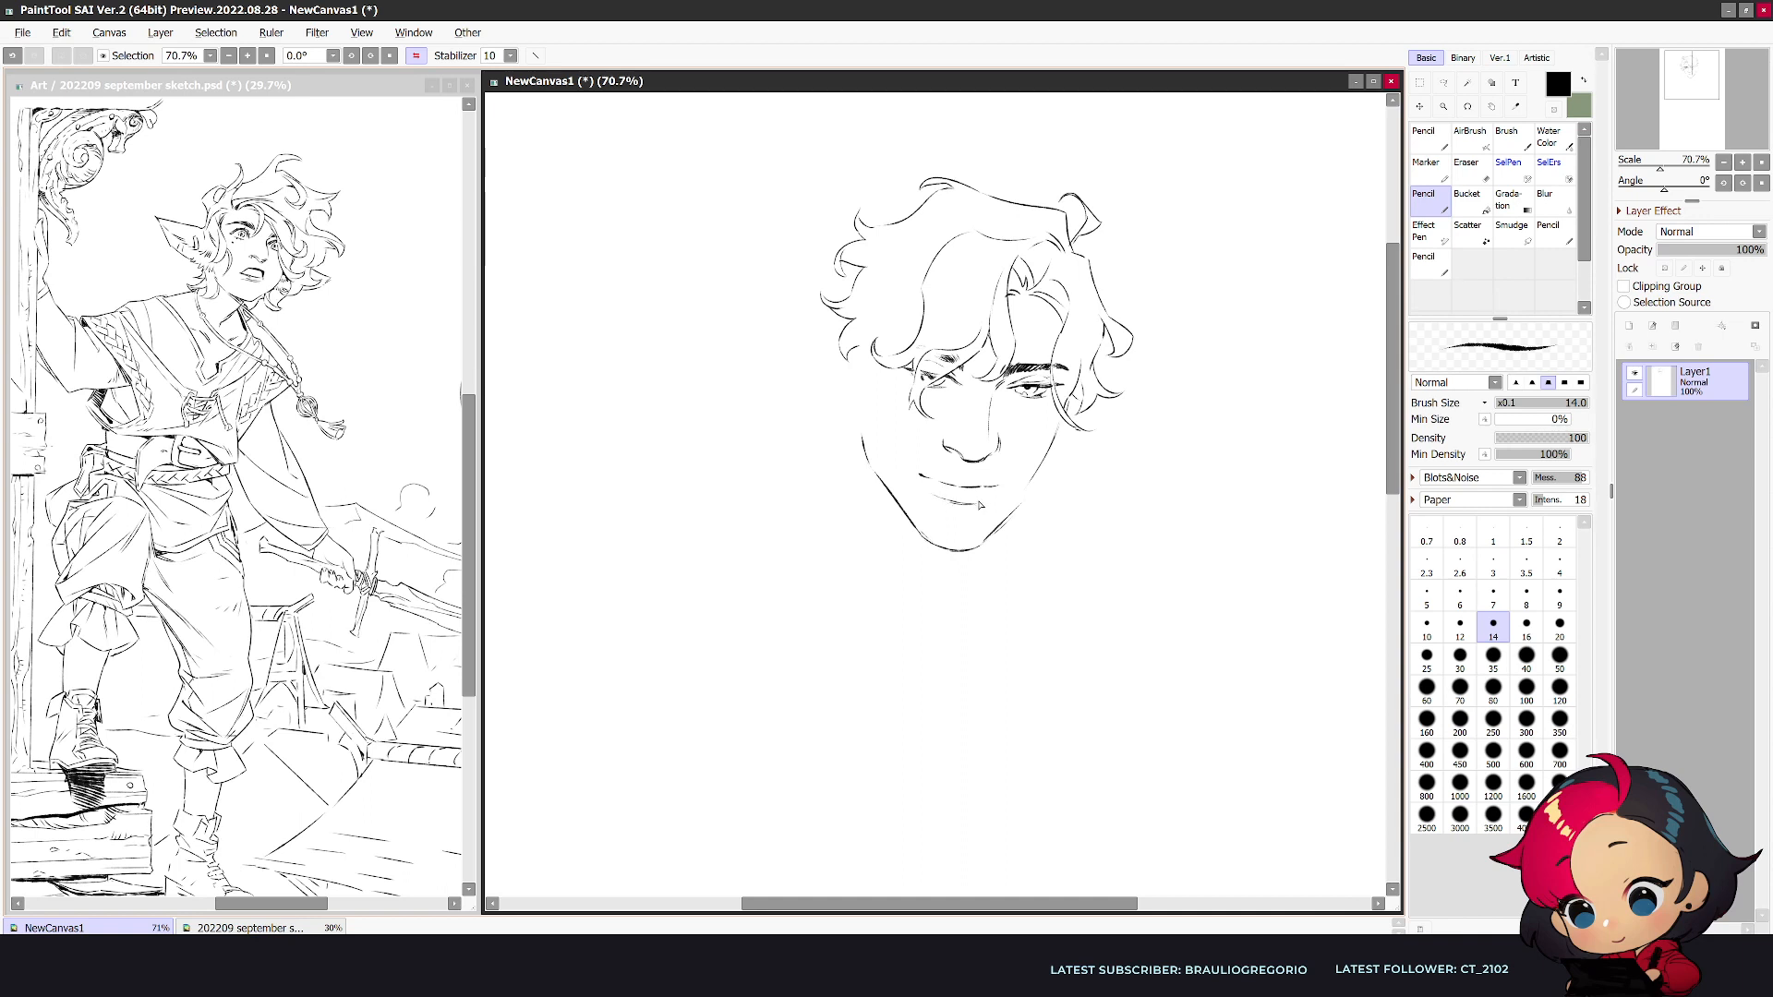
# - Rework the mouth line and redraw the left cheek contour down toward the chin
pyautogui.moveTo(952, 483); pyautogui.dragTo(986, 488)
pyautogui.hotkey('ctrl', 'z')
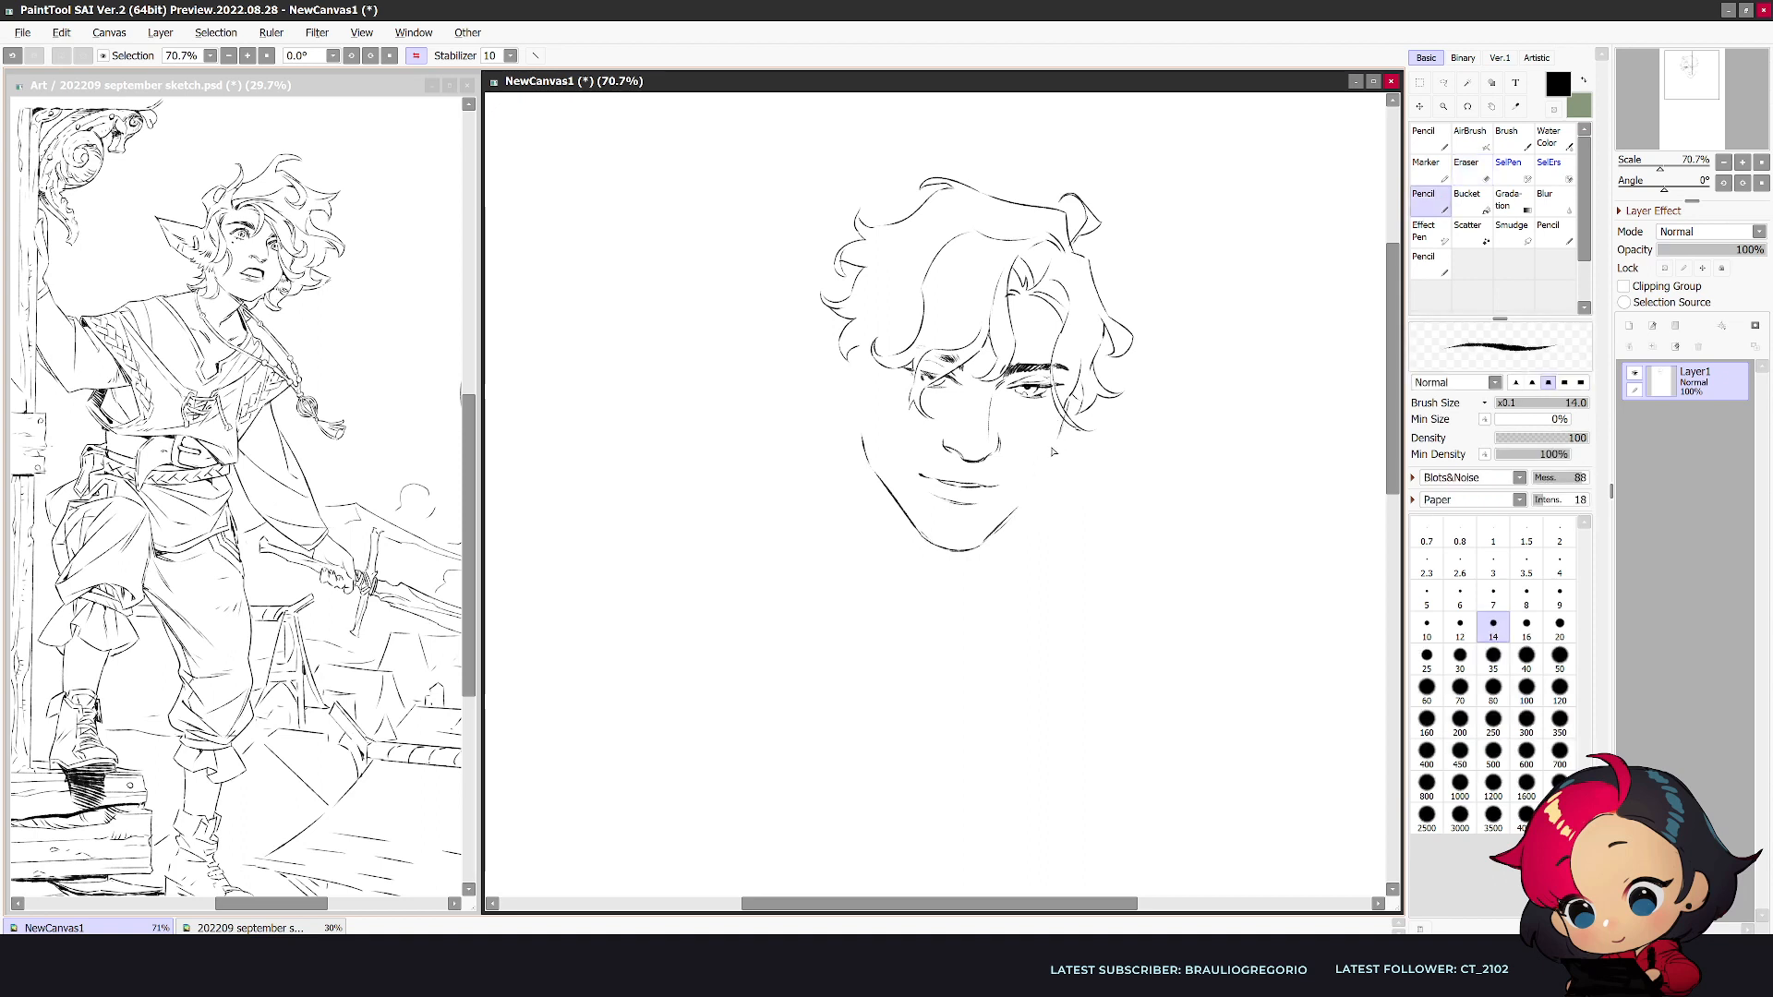
pyautogui.moveTo(1062, 431); pyautogui.dragTo(1020, 501)
pyautogui.press('h')
pyautogui.moveTo(847, 497); pyautogui.dragTo(879, 530)
pyautogui.hotkey('ctrl', 'z')
# - Draw curled hair locks in front of the ear area and erase the overlapping part of the cheek contour
pyautogui.moveTo(979, 368); pyautogui.dragTo(987, 416)
pyautogui.moveTo(984, 415)
pyautogui.mouseDown()
pyautogui.moveTo(990, 437)
pyautogui.moveTo(1008, 401)
pyautogui.mouseUp()
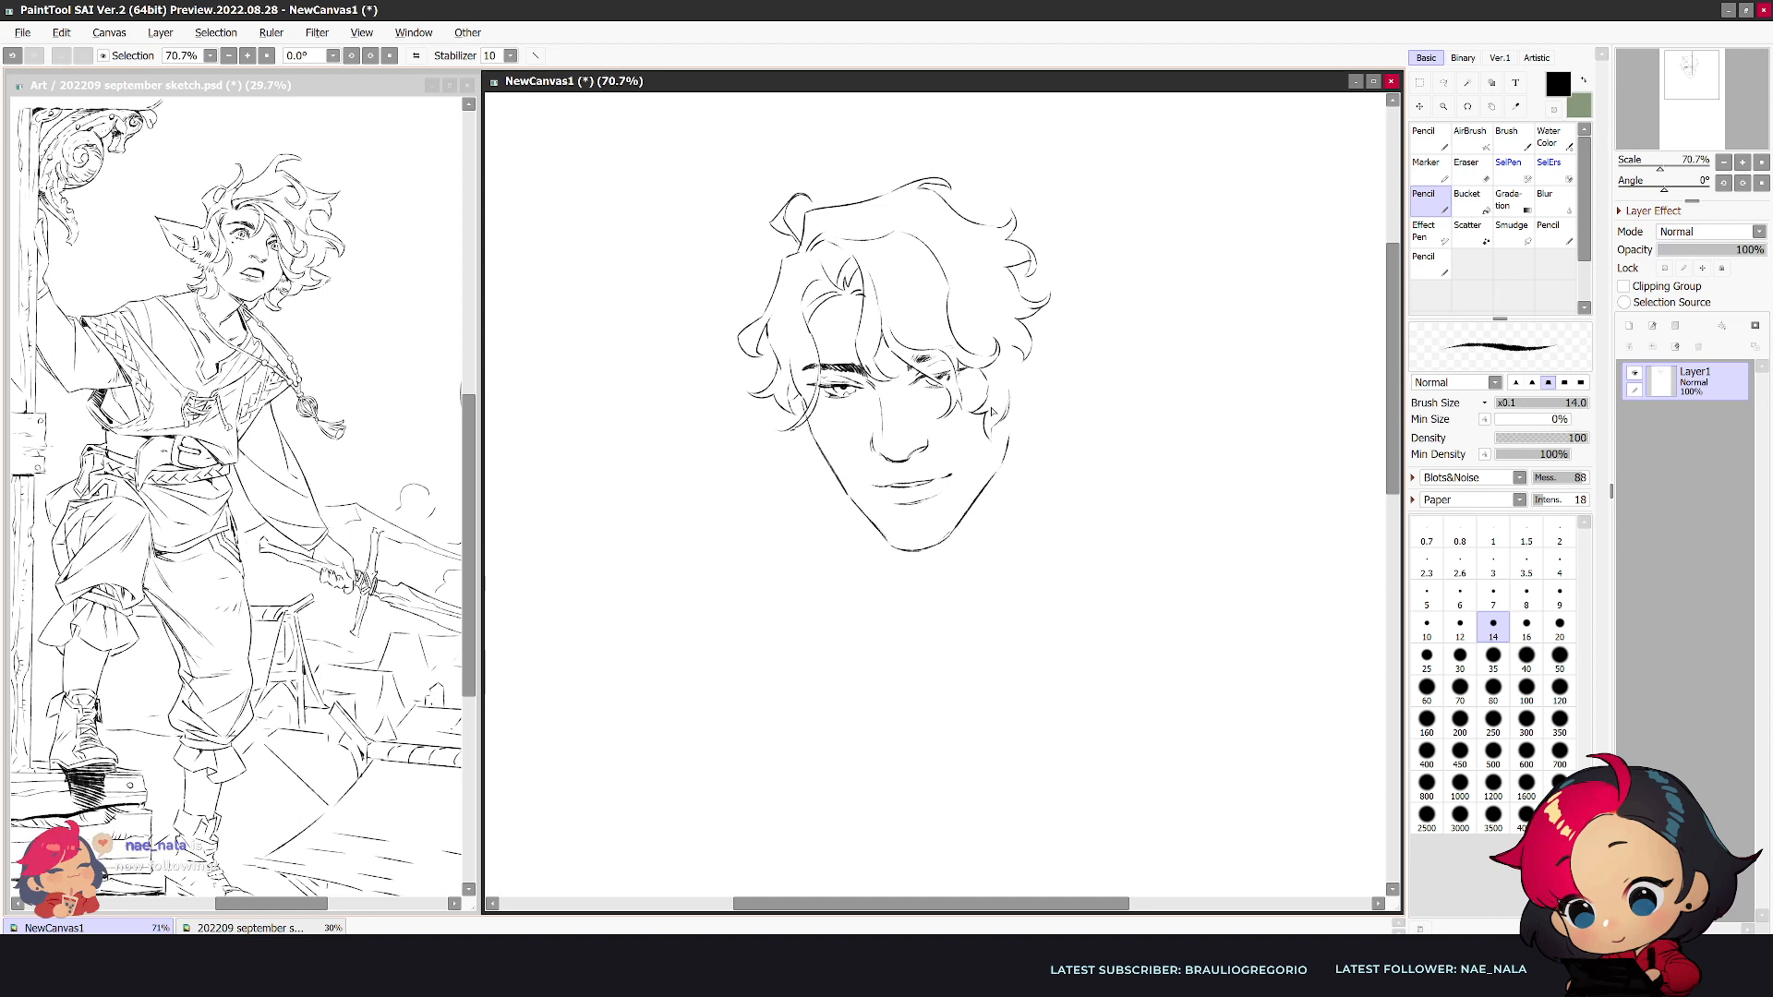
pyautogui.press('e')
pyautogui.moveTo(1010, 434)
pyautogui.mouseDown()
pyautogui.moveTo(1002, 467)
pyautogui.moveTo(1008, 422)
pyautogui.mouseUp()
pyautogui.press('n')
pyautogui.press('e')
# - Rework the dark eyebrow using the Eraser at size 30, and add a small curl to the hair's outer edge
pyautogui.press('[')
pyautogui.press('[')
pyautogui.press('[')
pyautogui.press('[')
pyautogui.press('[')
pyautogui.press('[')
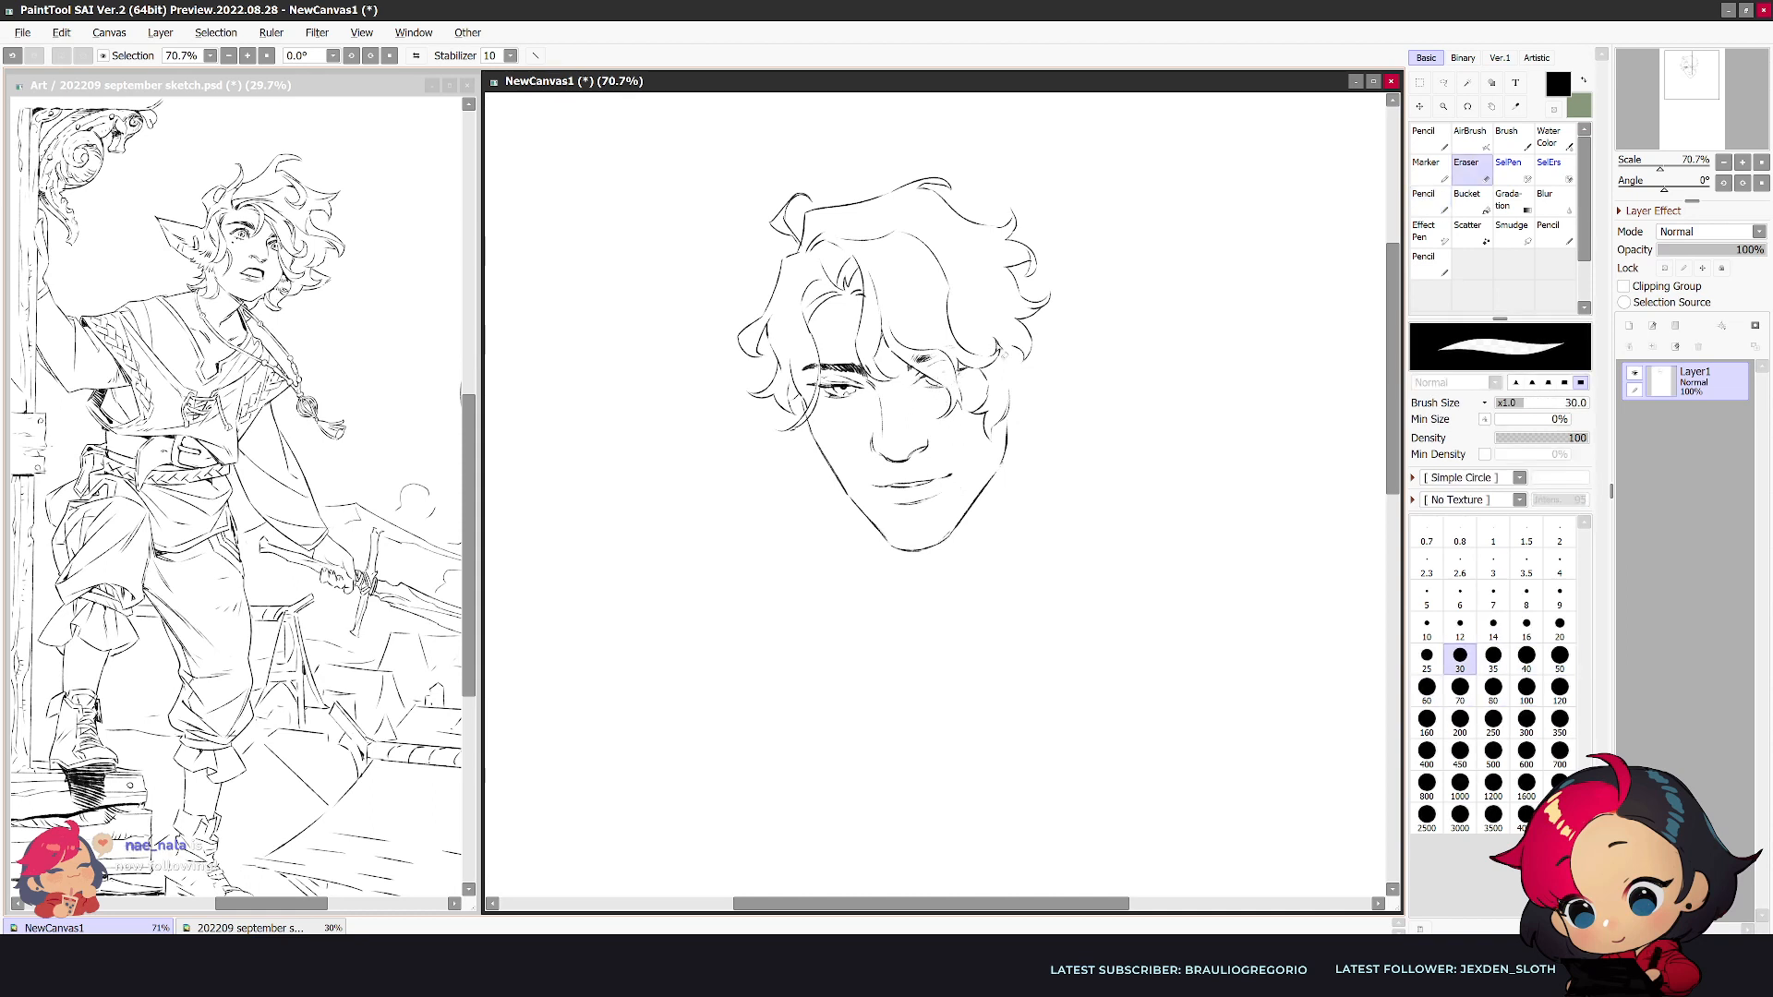
pyautogui.press('n')
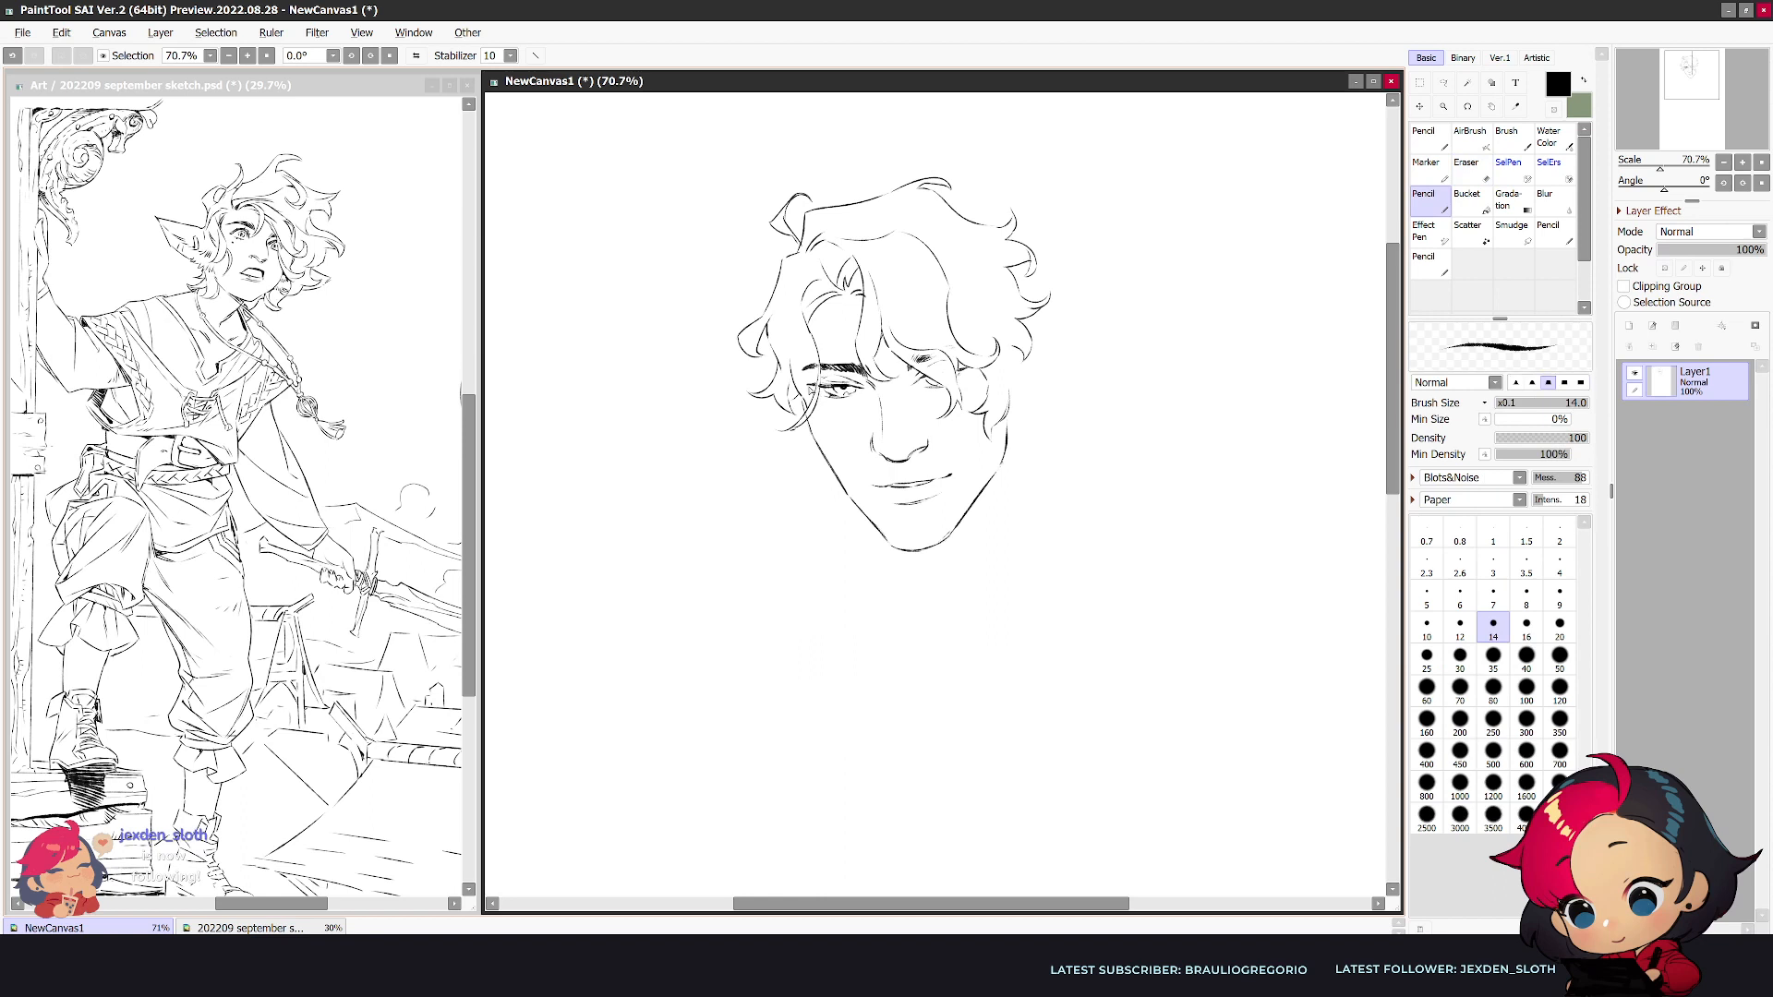
pyautogui.press('e')
pyautogui.moveTo(804, 372); pyautogui.dragTo(863, 372)
pyautogui.press('n')
pyautogui.press('e')
pyautogui.press('n')
pyautogui.moveTo(1011, 267); pyautogui.dragTo(1043, 305)
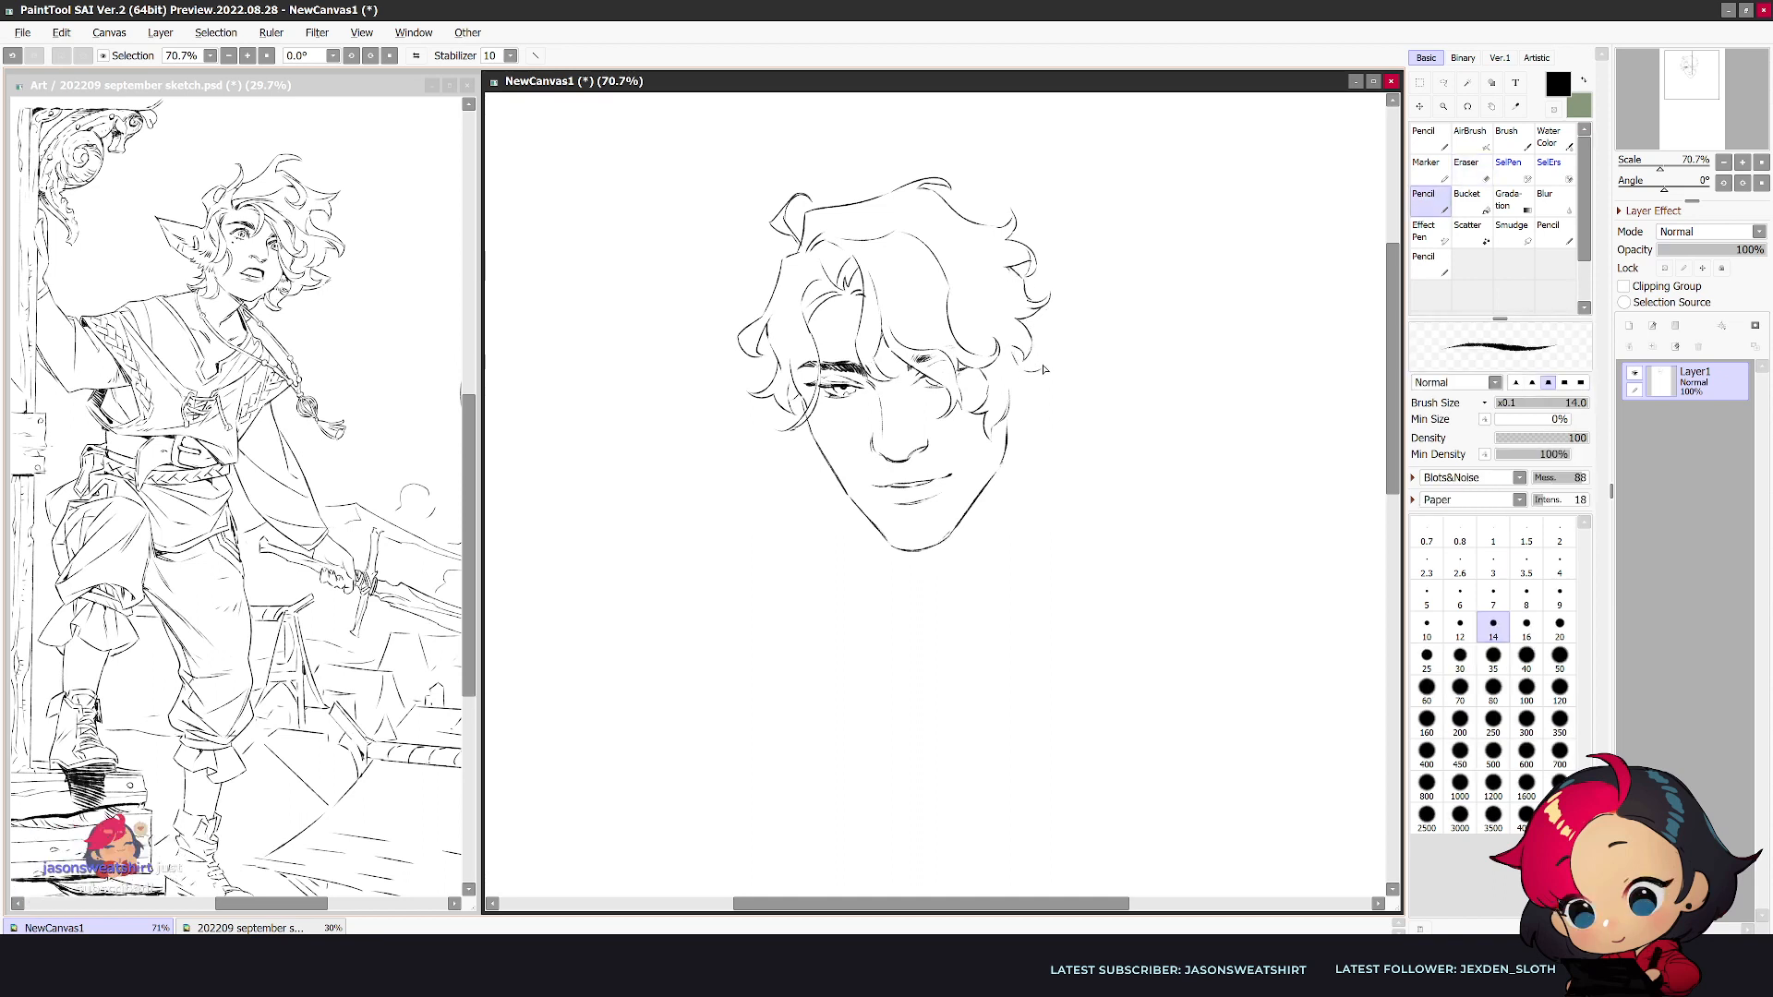
# - Lasso the outer hair outline in the mirrored view and transform it slightly wider, rotated and shifted outward
pyautogui.press('h')
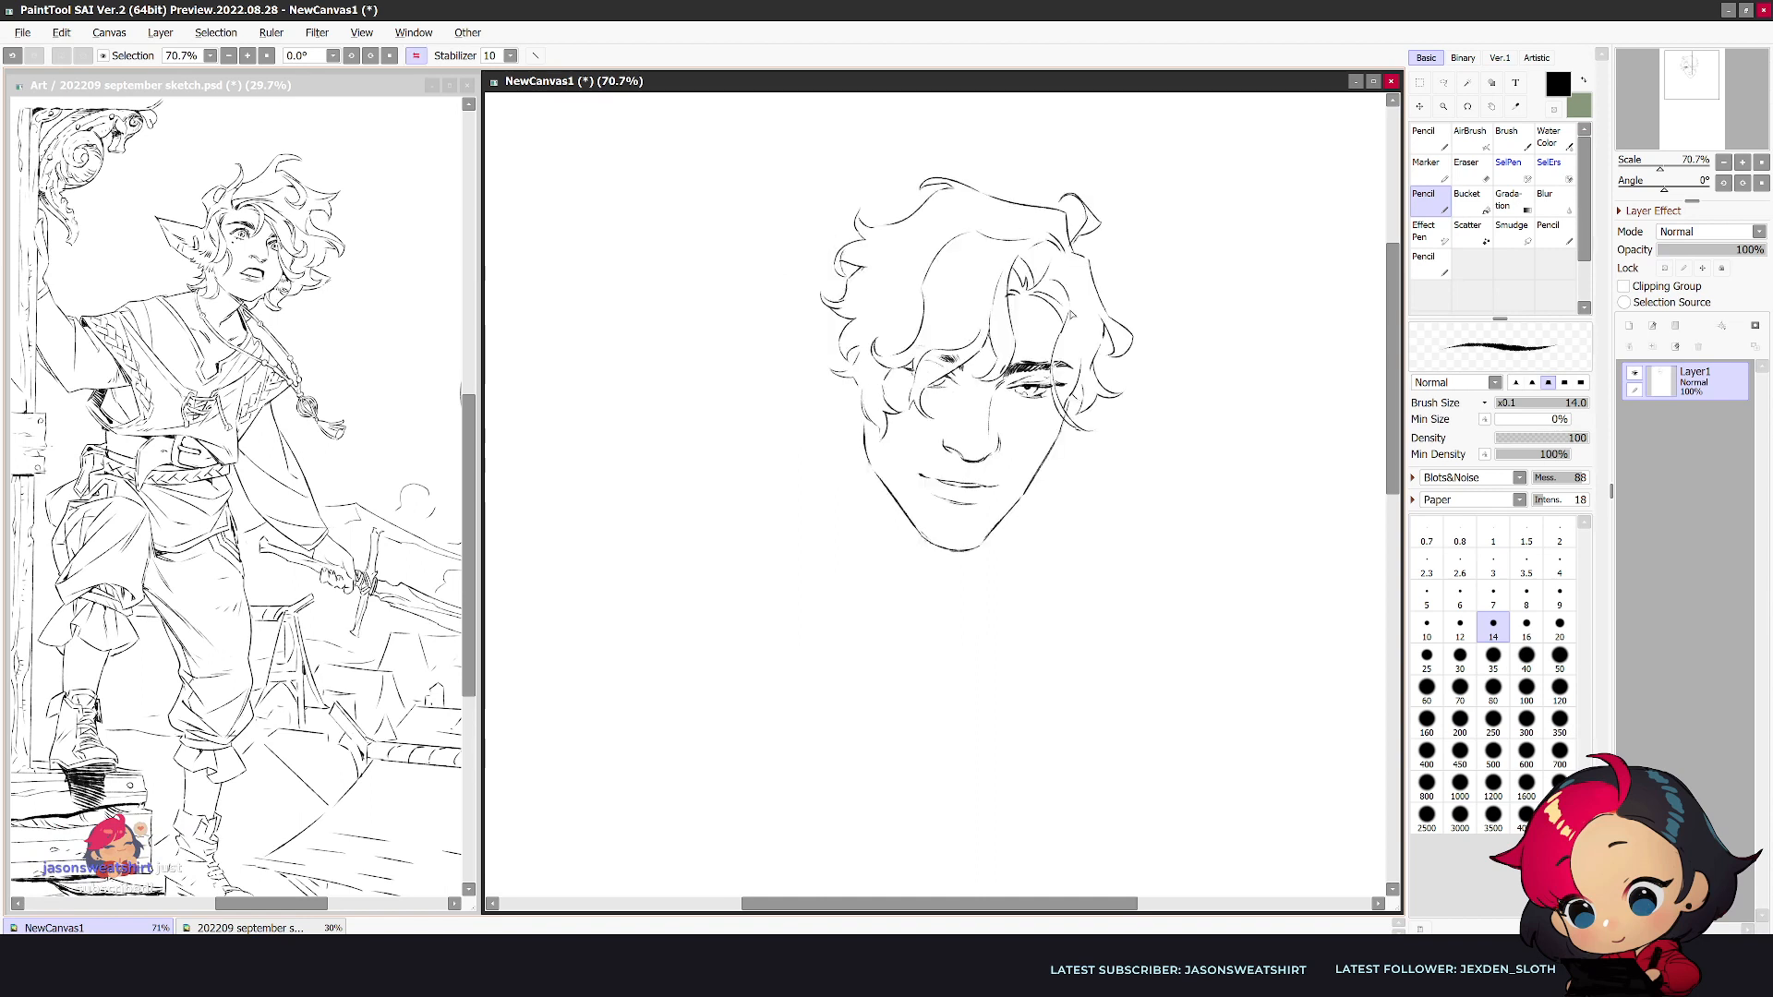
pyautogui.click(1443, 82)
pyautogui.moveTo(1162, 195)
pyautogui.mouseDown()
pyautogui.moveTo(1125, 167)
pyautogui.moveTo(829, 173)
pyautogui.moveTo(766, 414)
pyautogui.moveTo(809, 429)
pyautogui.moveTo(861, 390)
pyautogui.moveTo(884, 291)
pyautogui.moveTo(943, 223)
pyautogui.moveTo(1082, 251)
pyautogui.mouseUp()
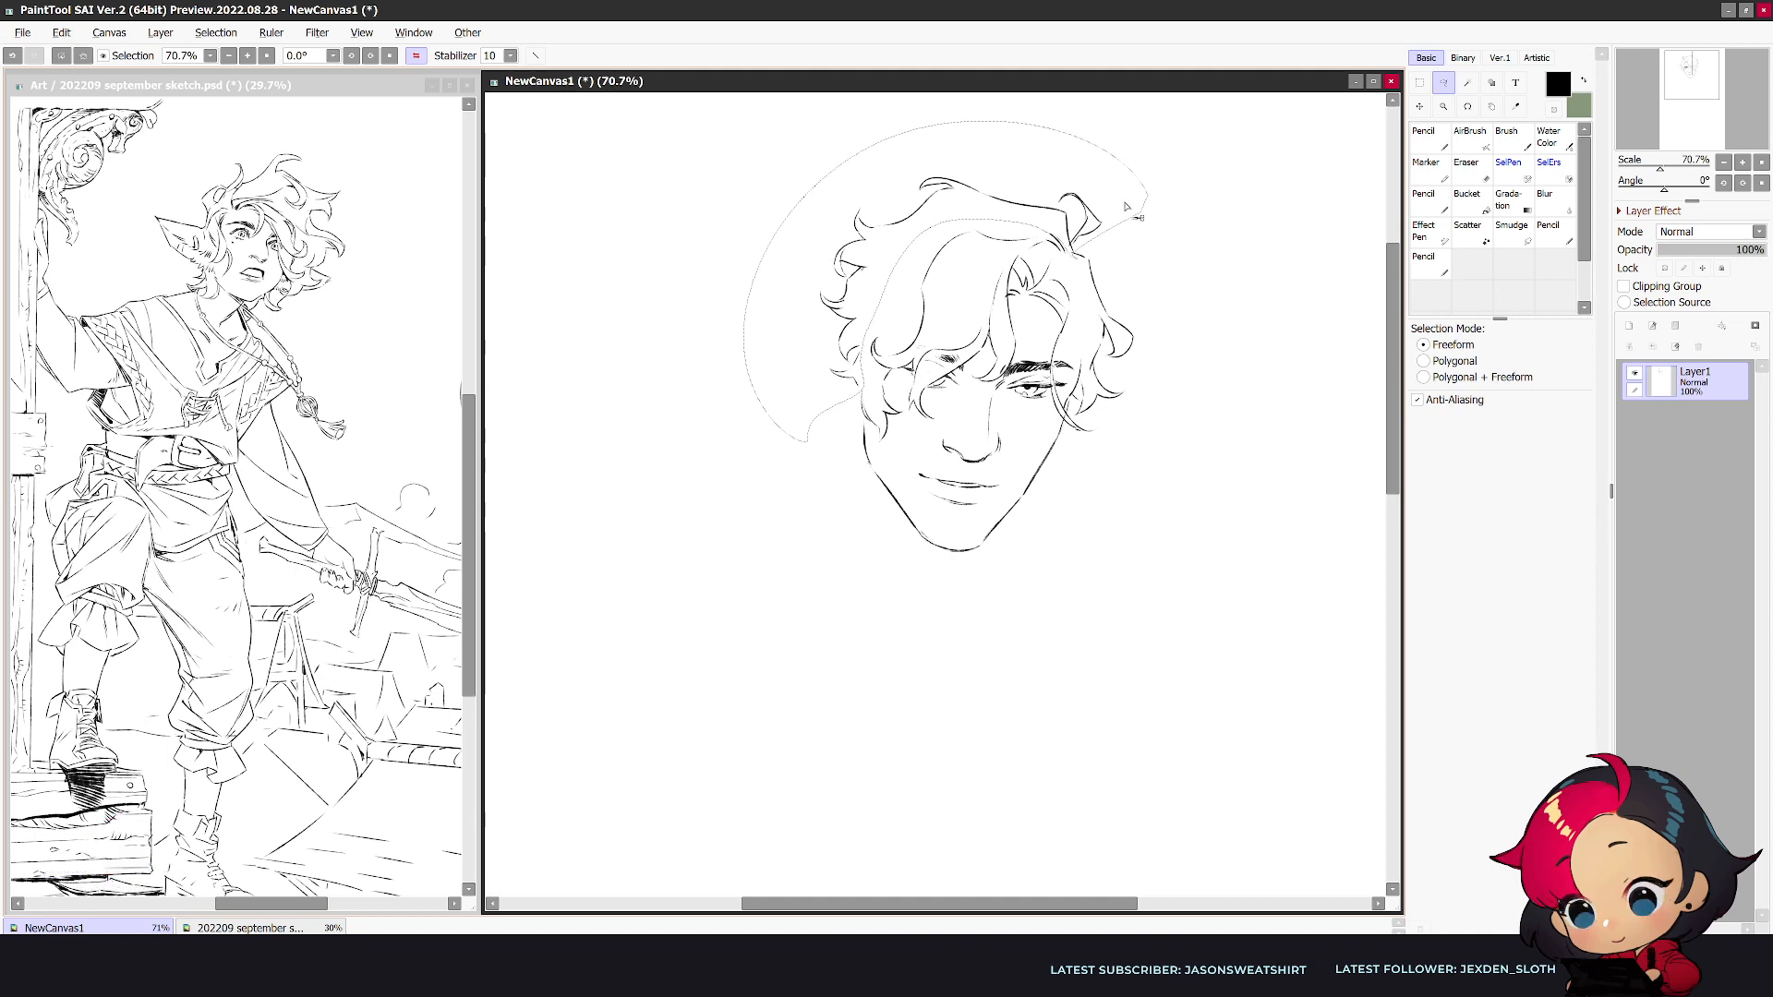
pyautogui.hotkey('alt', 'Tab')
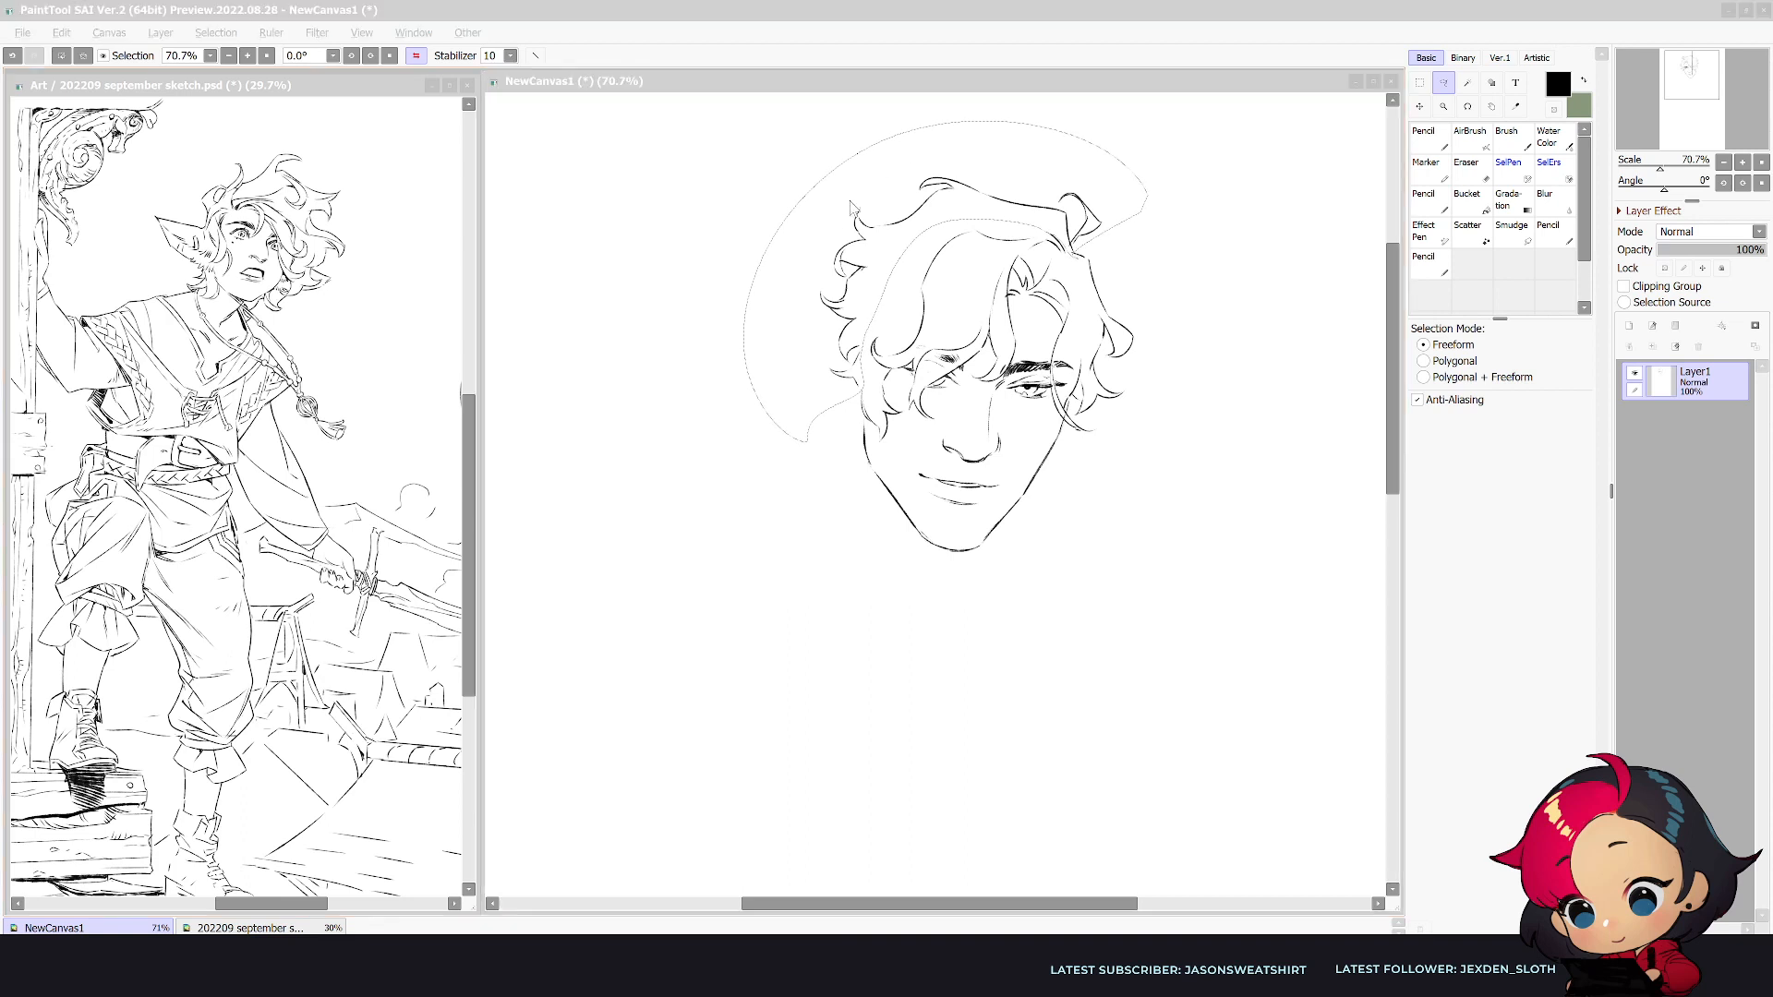
pyautogui.click(860, 244)
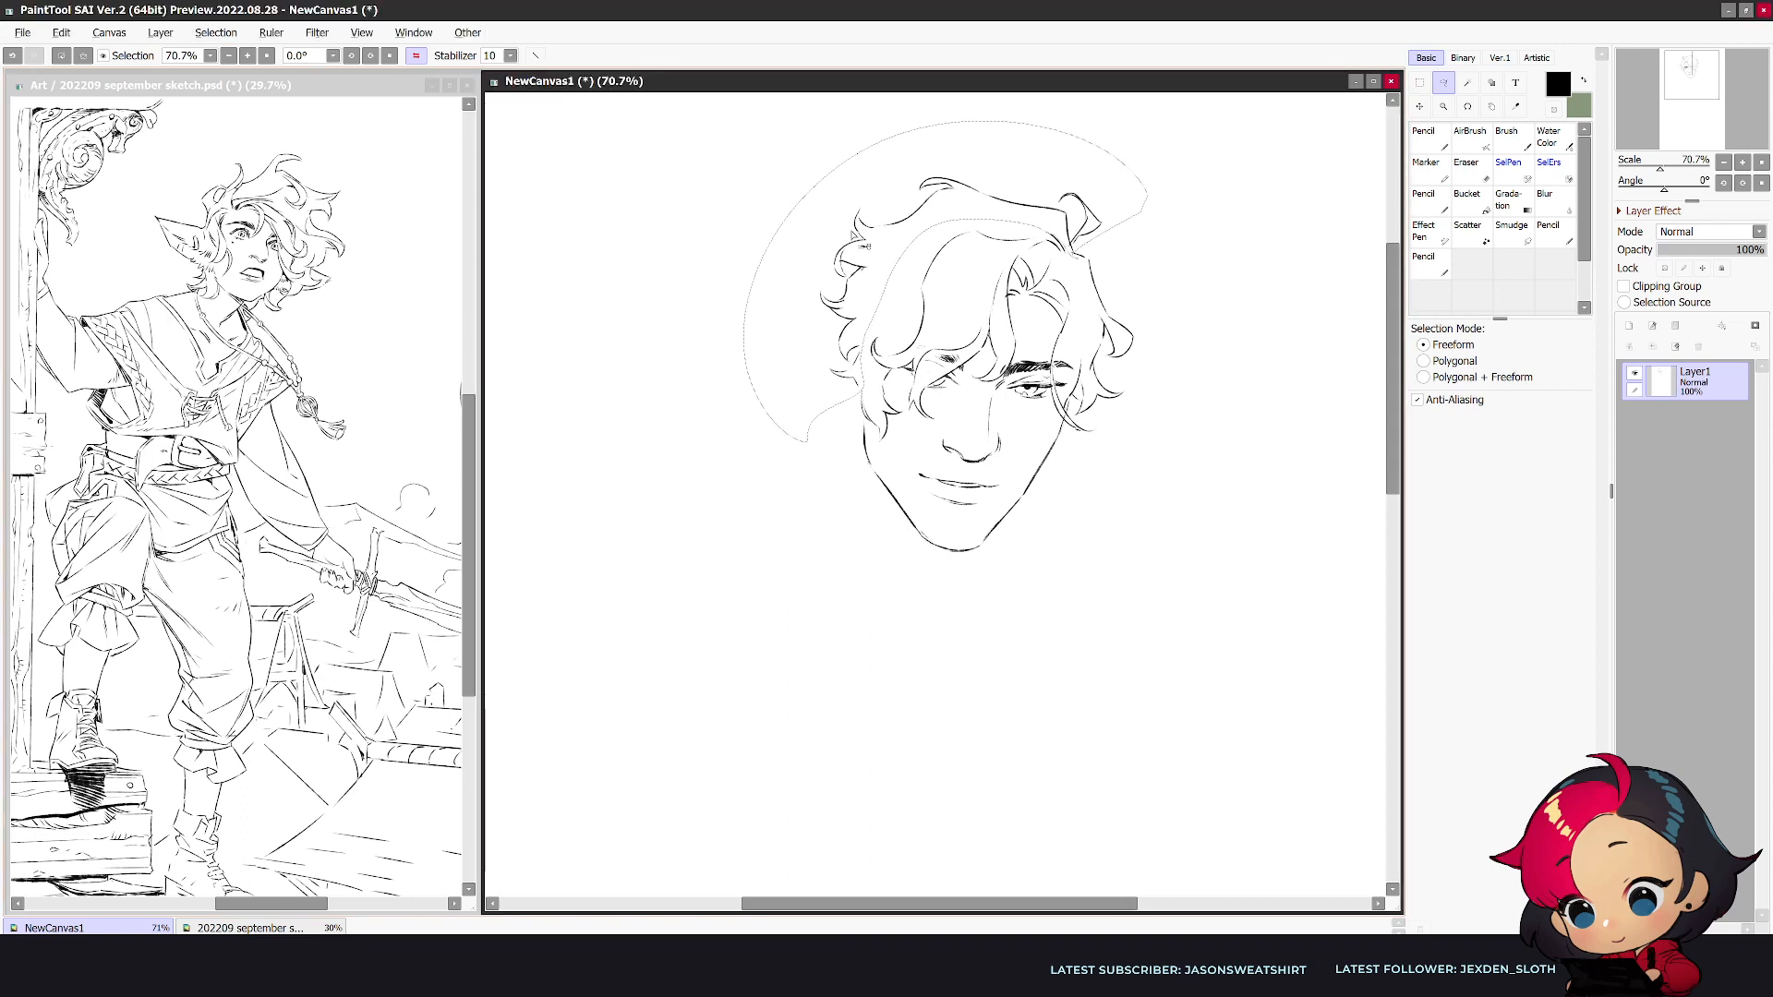
pyautogui.hotkey('ctrl', 't')
pyautogui.moveTo(819, 284); pyautogui.dragTo(803, 283)
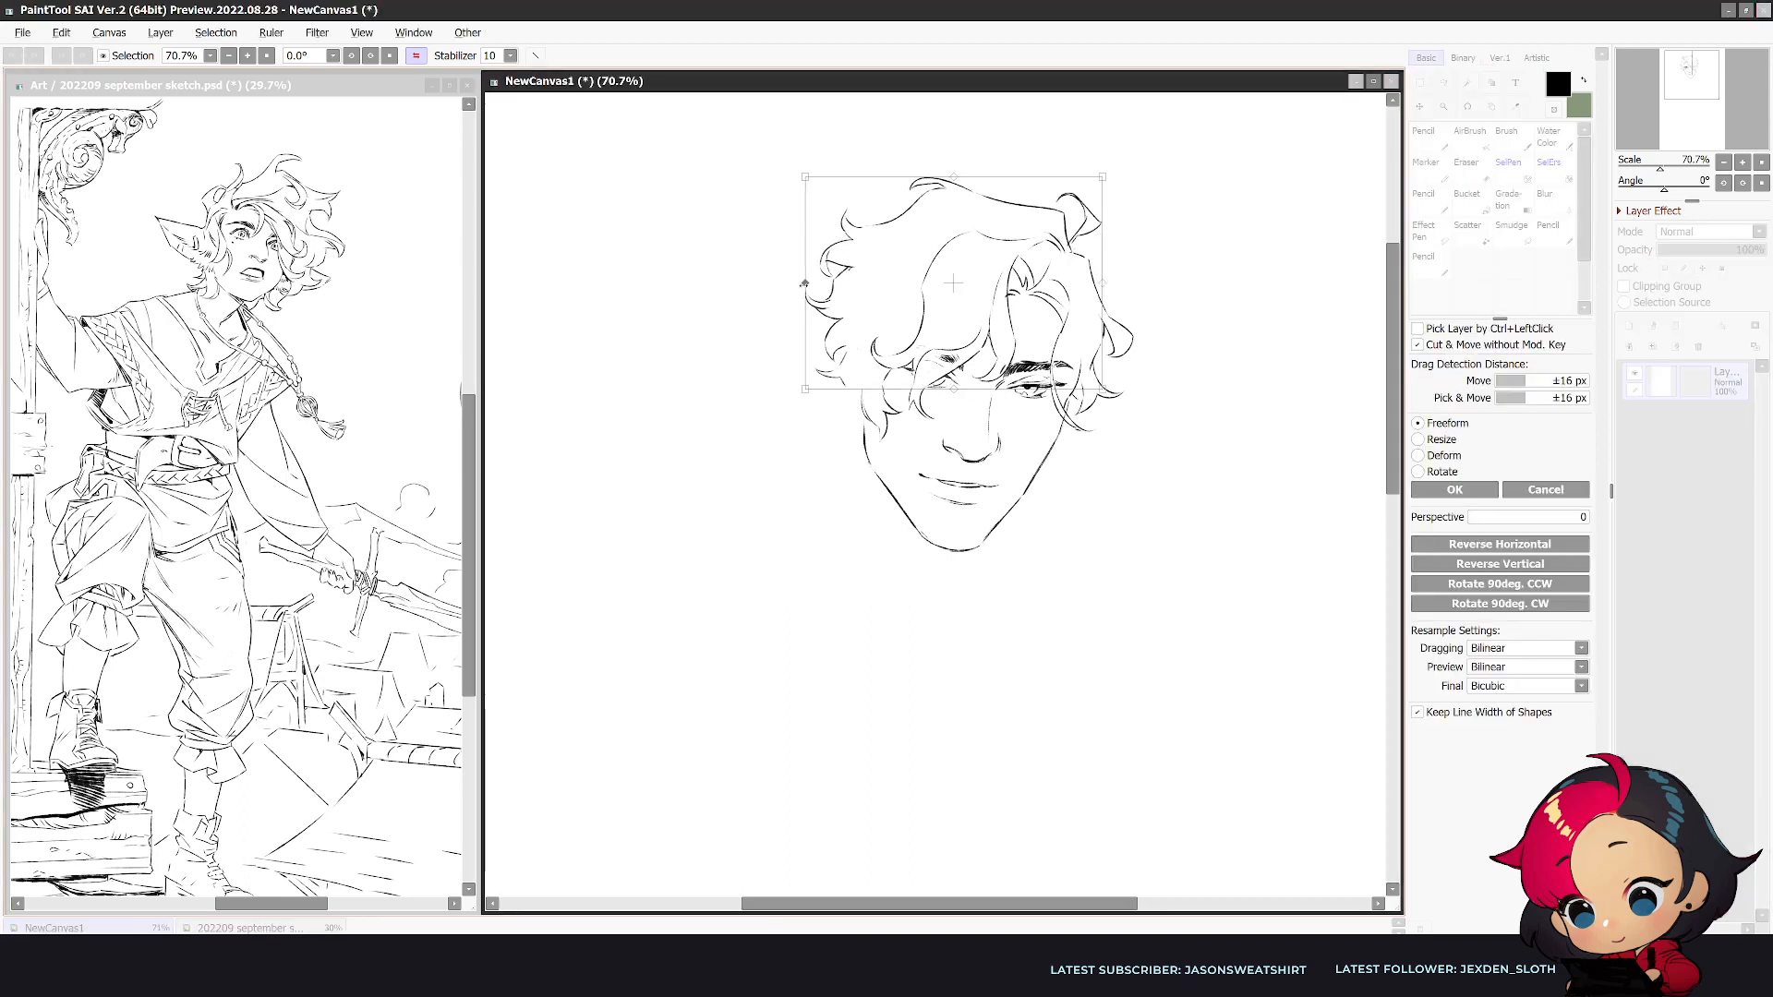
pyautogui.moveTo(755, 427); pyautogui.dragTo(722, 460)
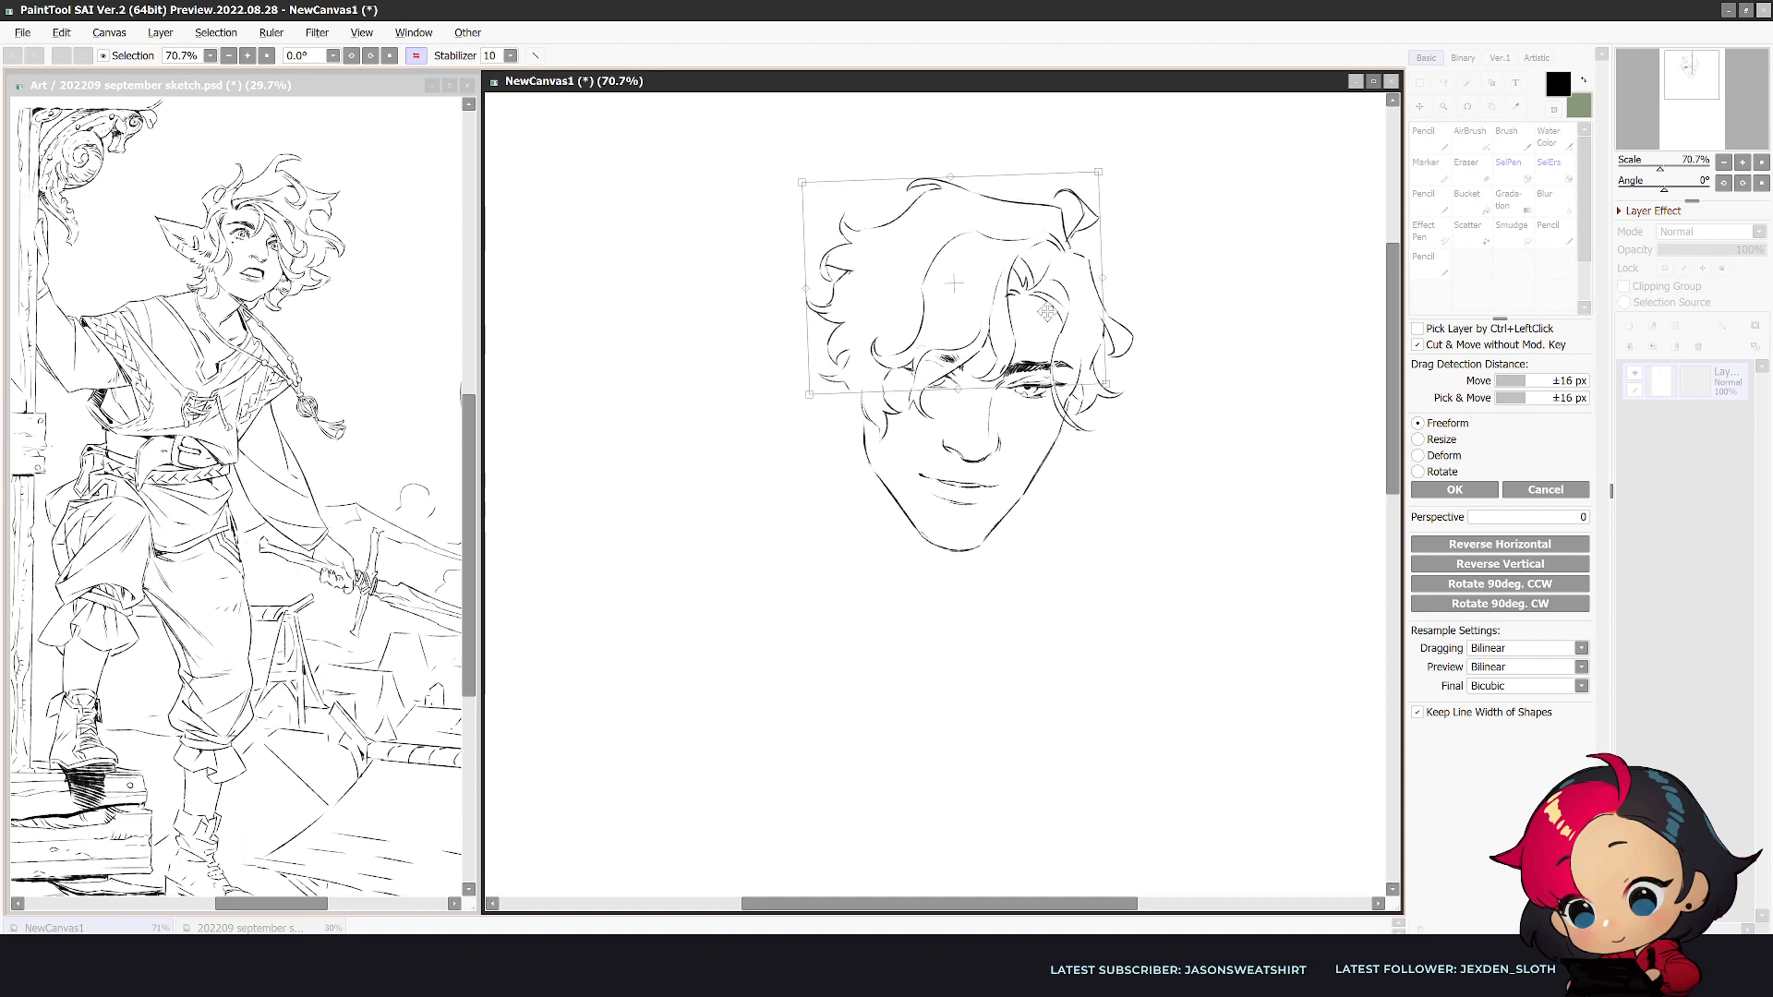
pyautogui.moveTo(1049, 309); pyautogui.dragTo(1044, 315)
pyautogui.click(1454, 489)
# - Trim the upturned corner of the mouth with the Eraser and rework the lower lip line
pyautogui.press('h')
pyautogui.press('e')
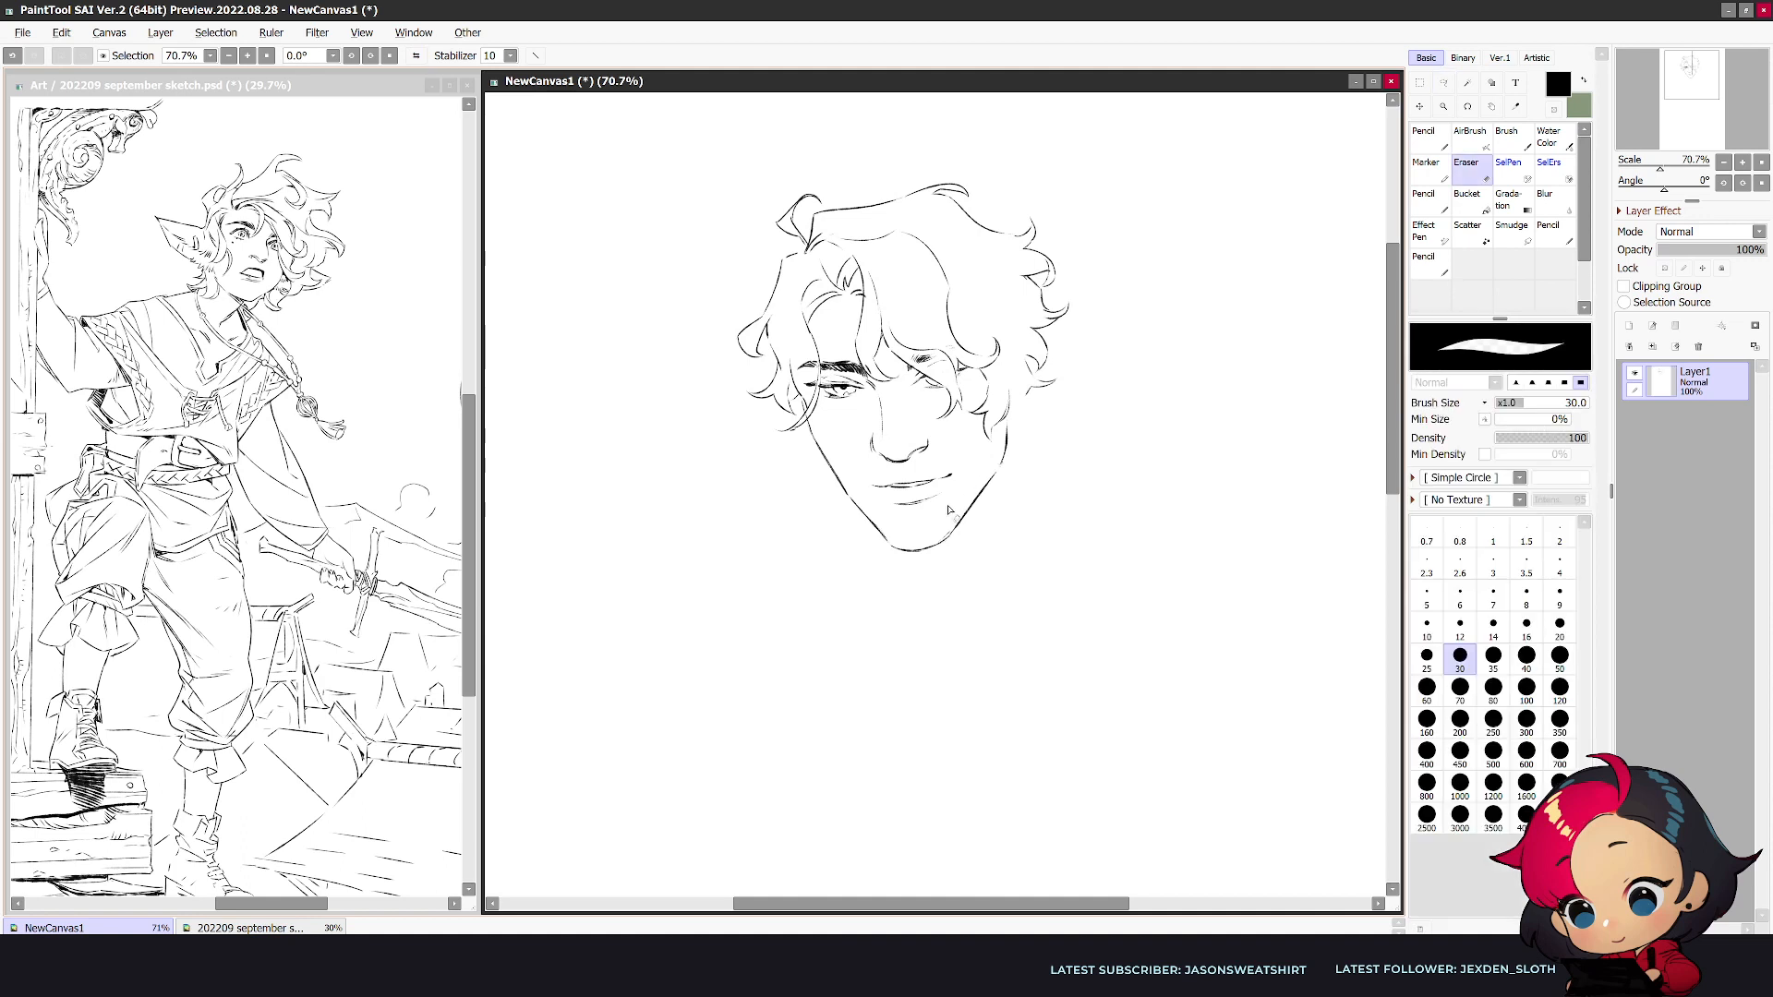
pyautogui.moveTo(956, 480); pyautogui.dragTo(942, 481)
pyautogui.press('n')
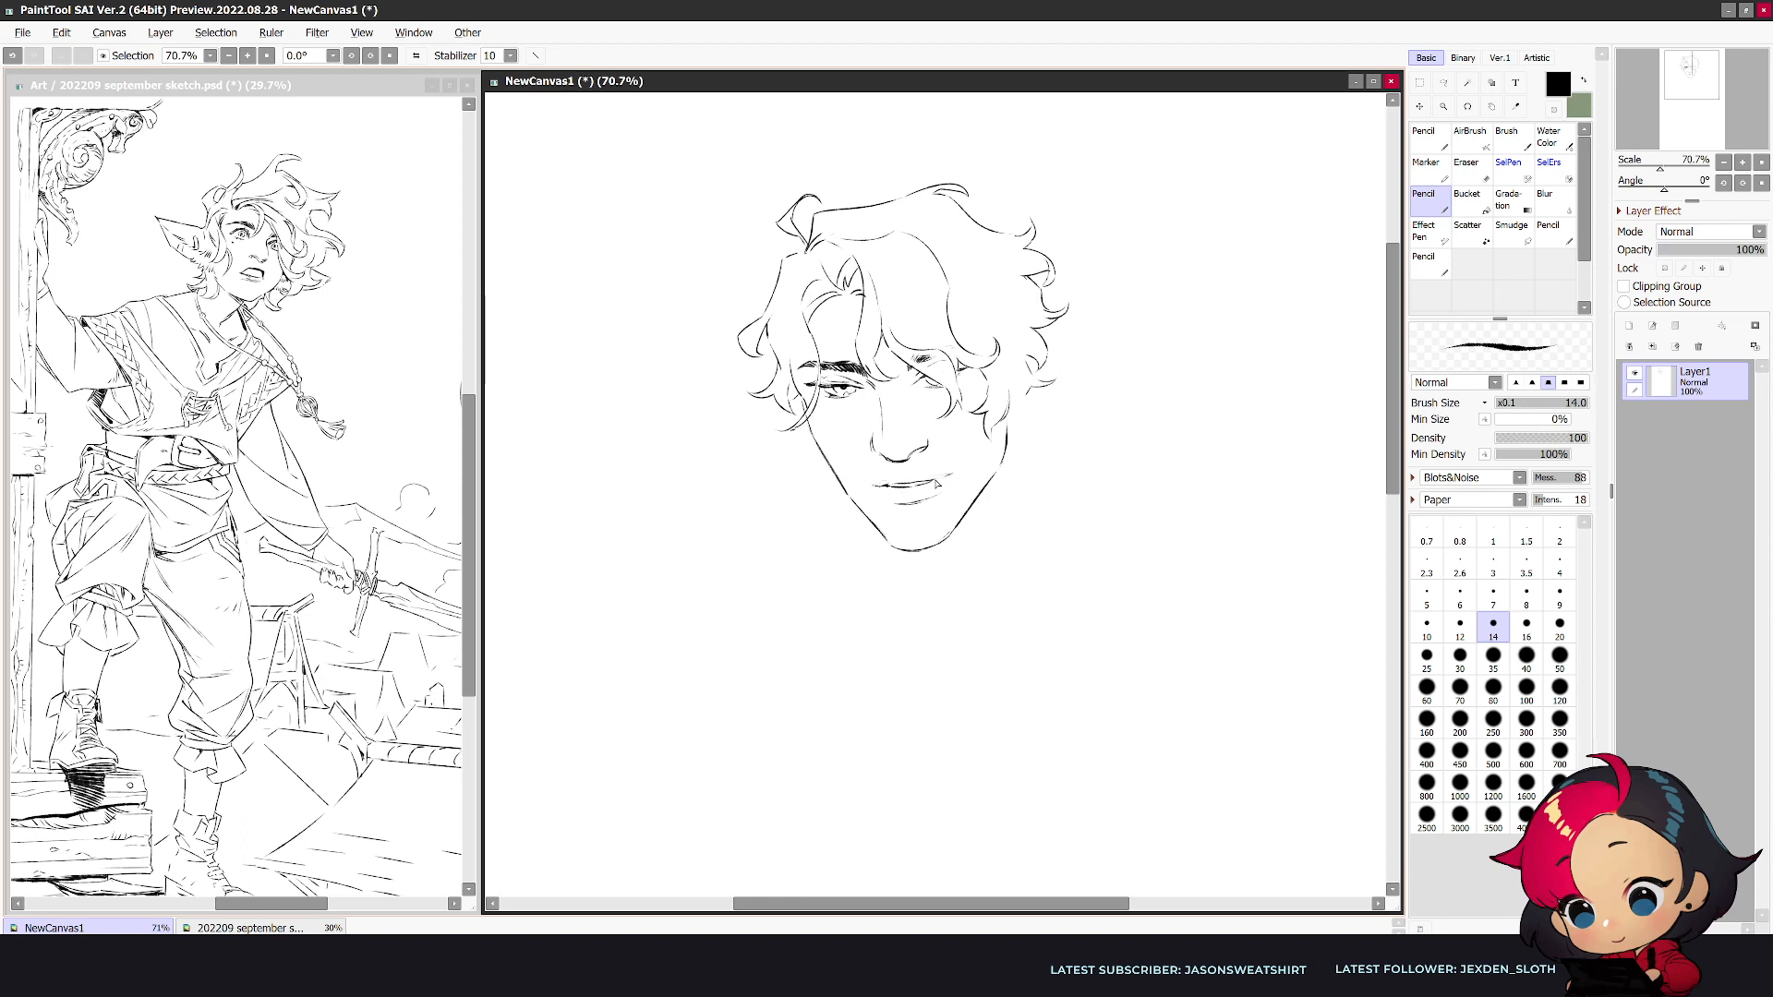
pyautogui.moveTo(891, 501)
pyautogui.mouseDown()
pyautogui.moveTo(928, 502)
pyautogui.moveTo(953, 475)
pyautogui.moveTo(905, 504)
pyautogui.moveTo(887, 542)
pyautogui.moveTo(889, 505)
pyautogui.moveTo(923, 502)
pyautogui.mouseUp()
pyautogui.press('e')
pyautogui.press('n')
pyautogui.press('e')
pyautogui.click(880, 517)
pyautogui.press('n')
pyautogui.press('e')
pyautogui.hotkey('ctrl', 'z')
pyautogui.hotkey('ctrl', 'z')
# - Draw the ear beside the cheek below the curls, cleaning up its inner edge with the Eraser
pyautogui.press('n')
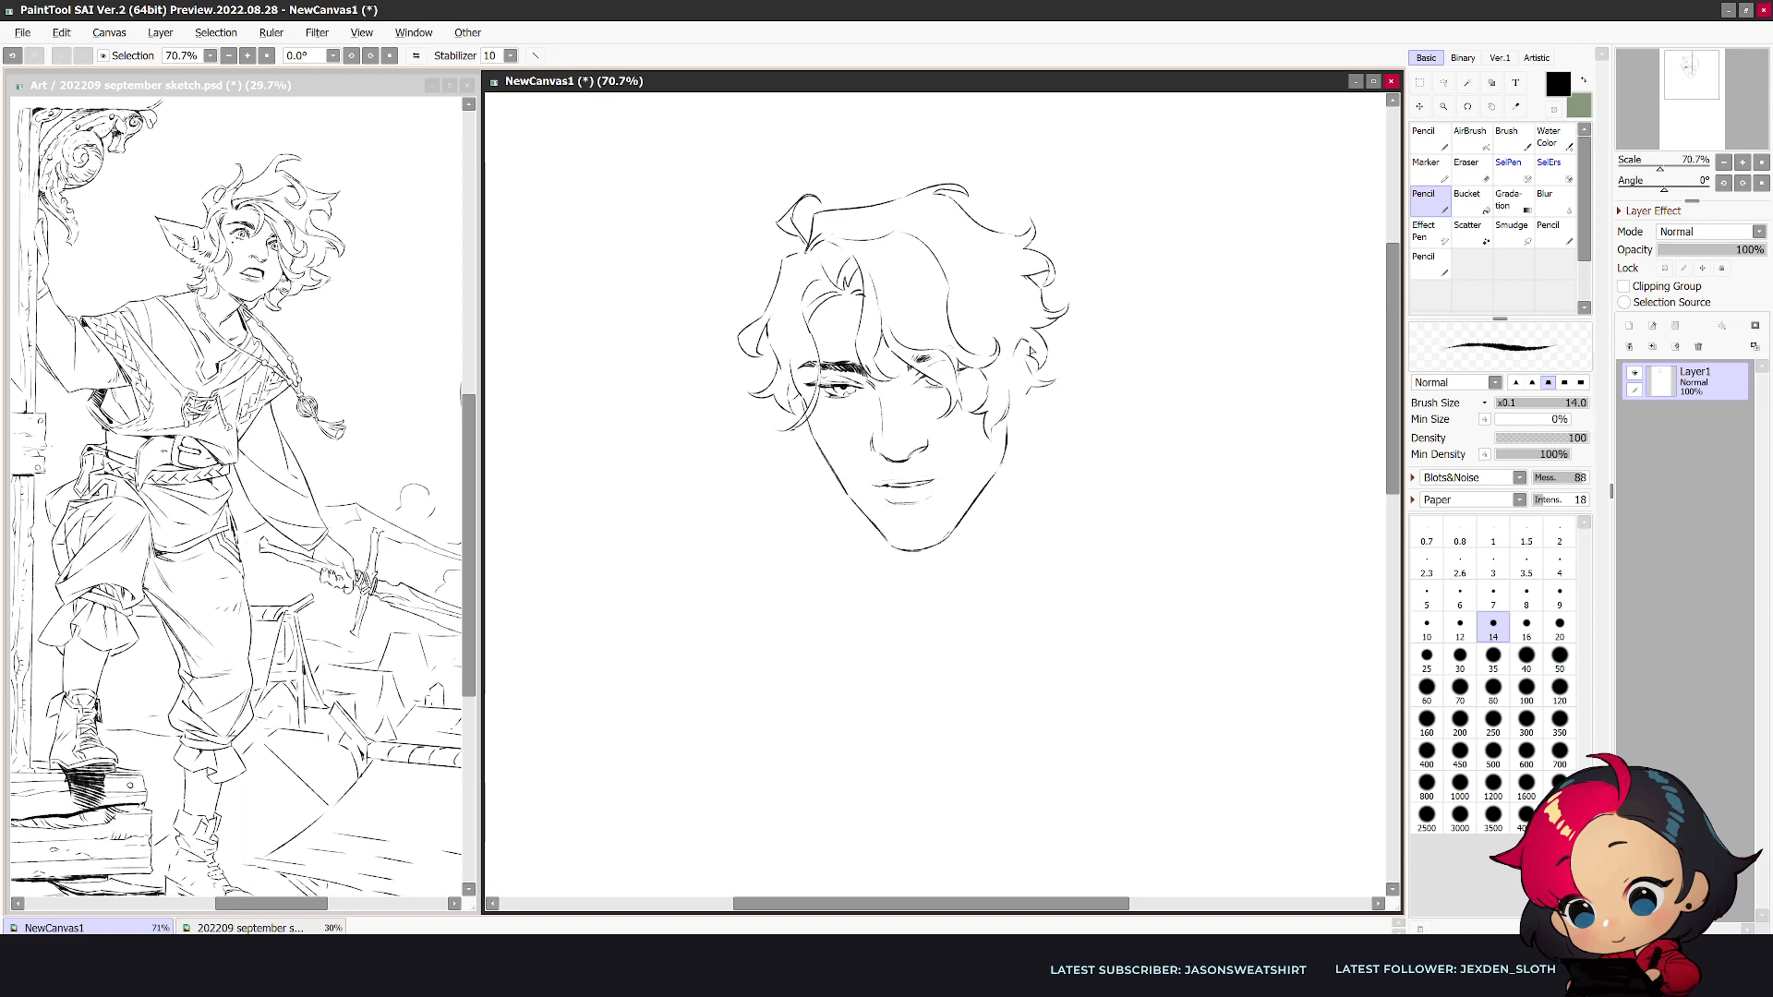
pyautogui.press('e')
pyautogui.moveTo(1027, 392)
pyautogui.mouseDown()
pyautogui.moveTo(1040, 366)
pyautogui.moveTo(1022, 420)
pyautogui.mouseUp()
pyautogui.press('n')
pyautogui.moveTo(1029, 345); pyautogui.dragTo(1016, 372)
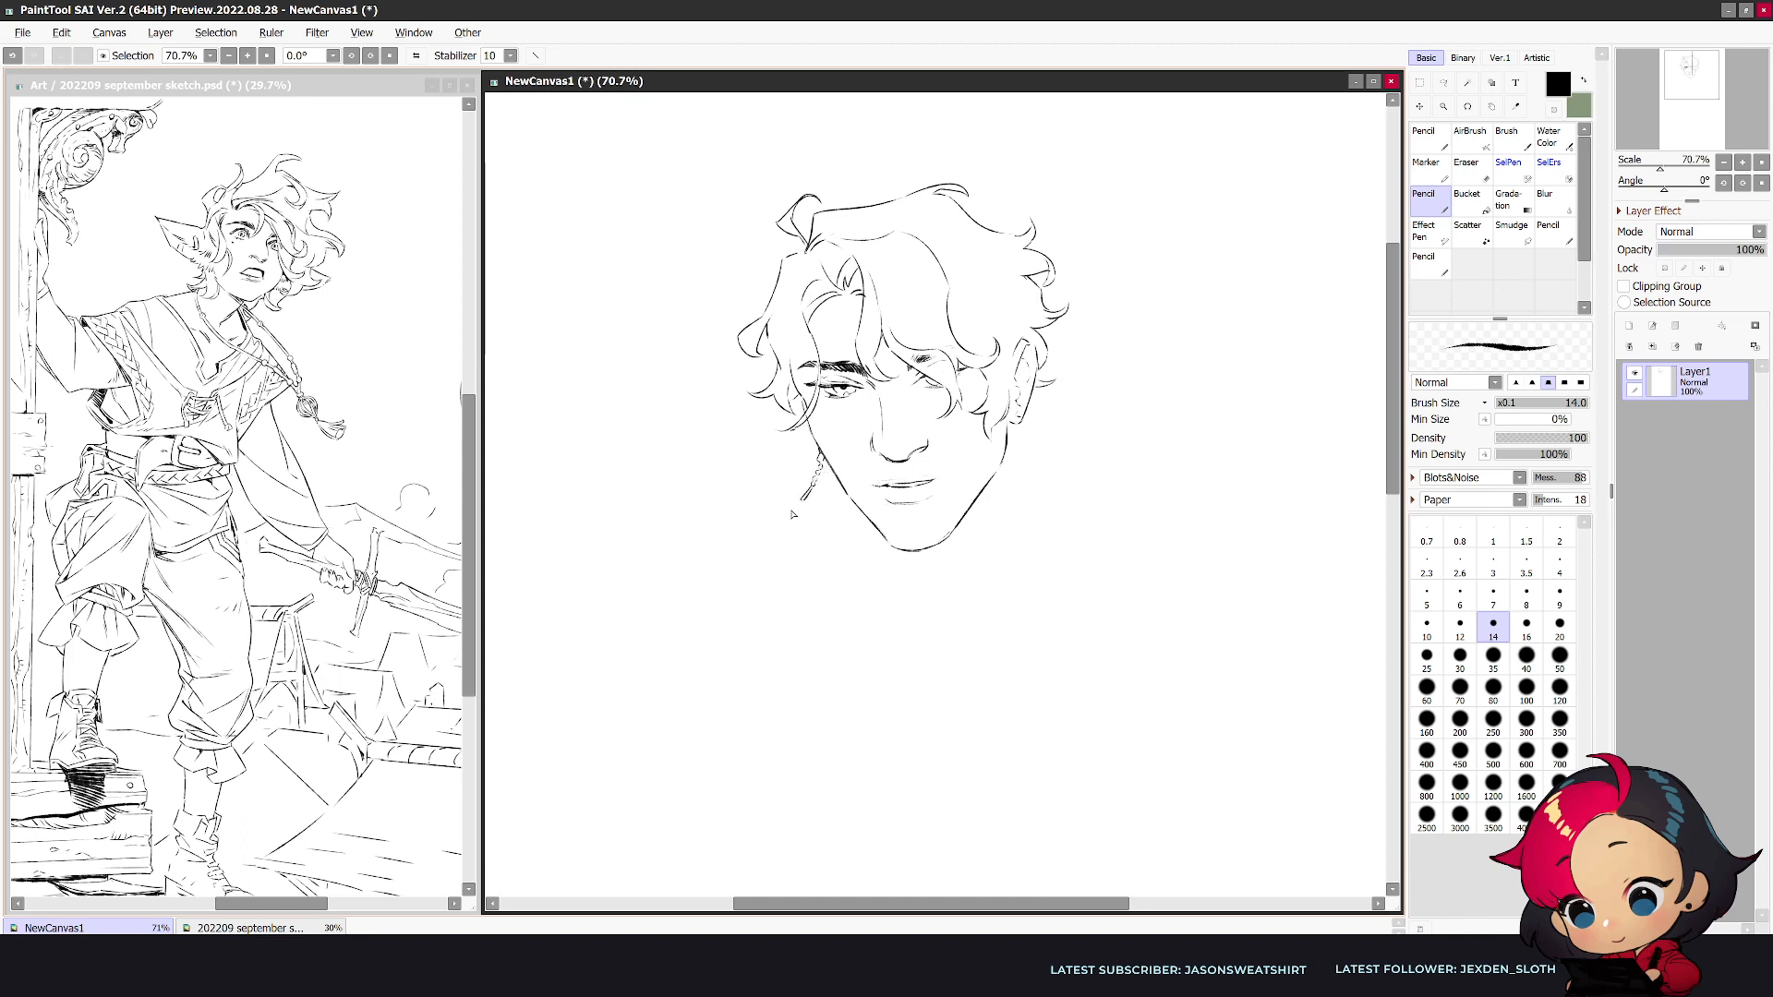
# - Draw the hooked end of the thin dangling strand beside the narrow cheek and erase its excess lines
pyautogui.moveTo(773, 523); pyautogui.dragTo(803, 508)
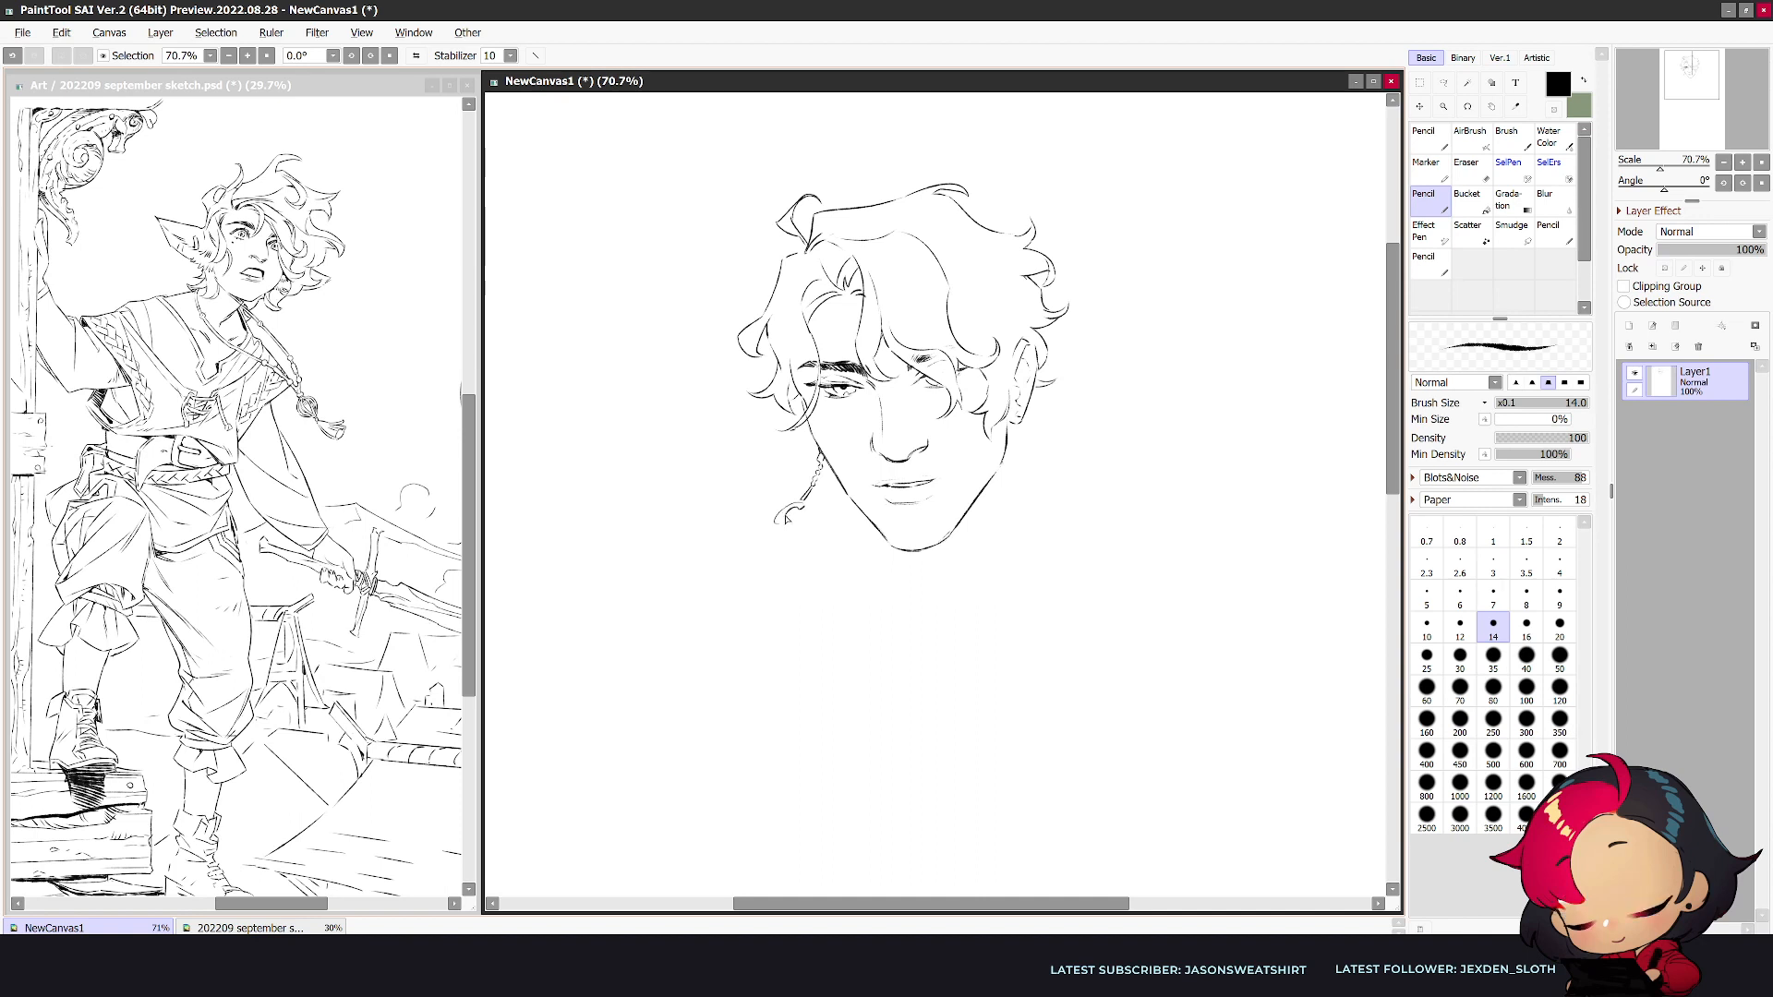
pyautogui.press('e')
pyautogui.moveTo(802, 509); pyautogui.dragTo(787, 520)
pyautogui.press('n')
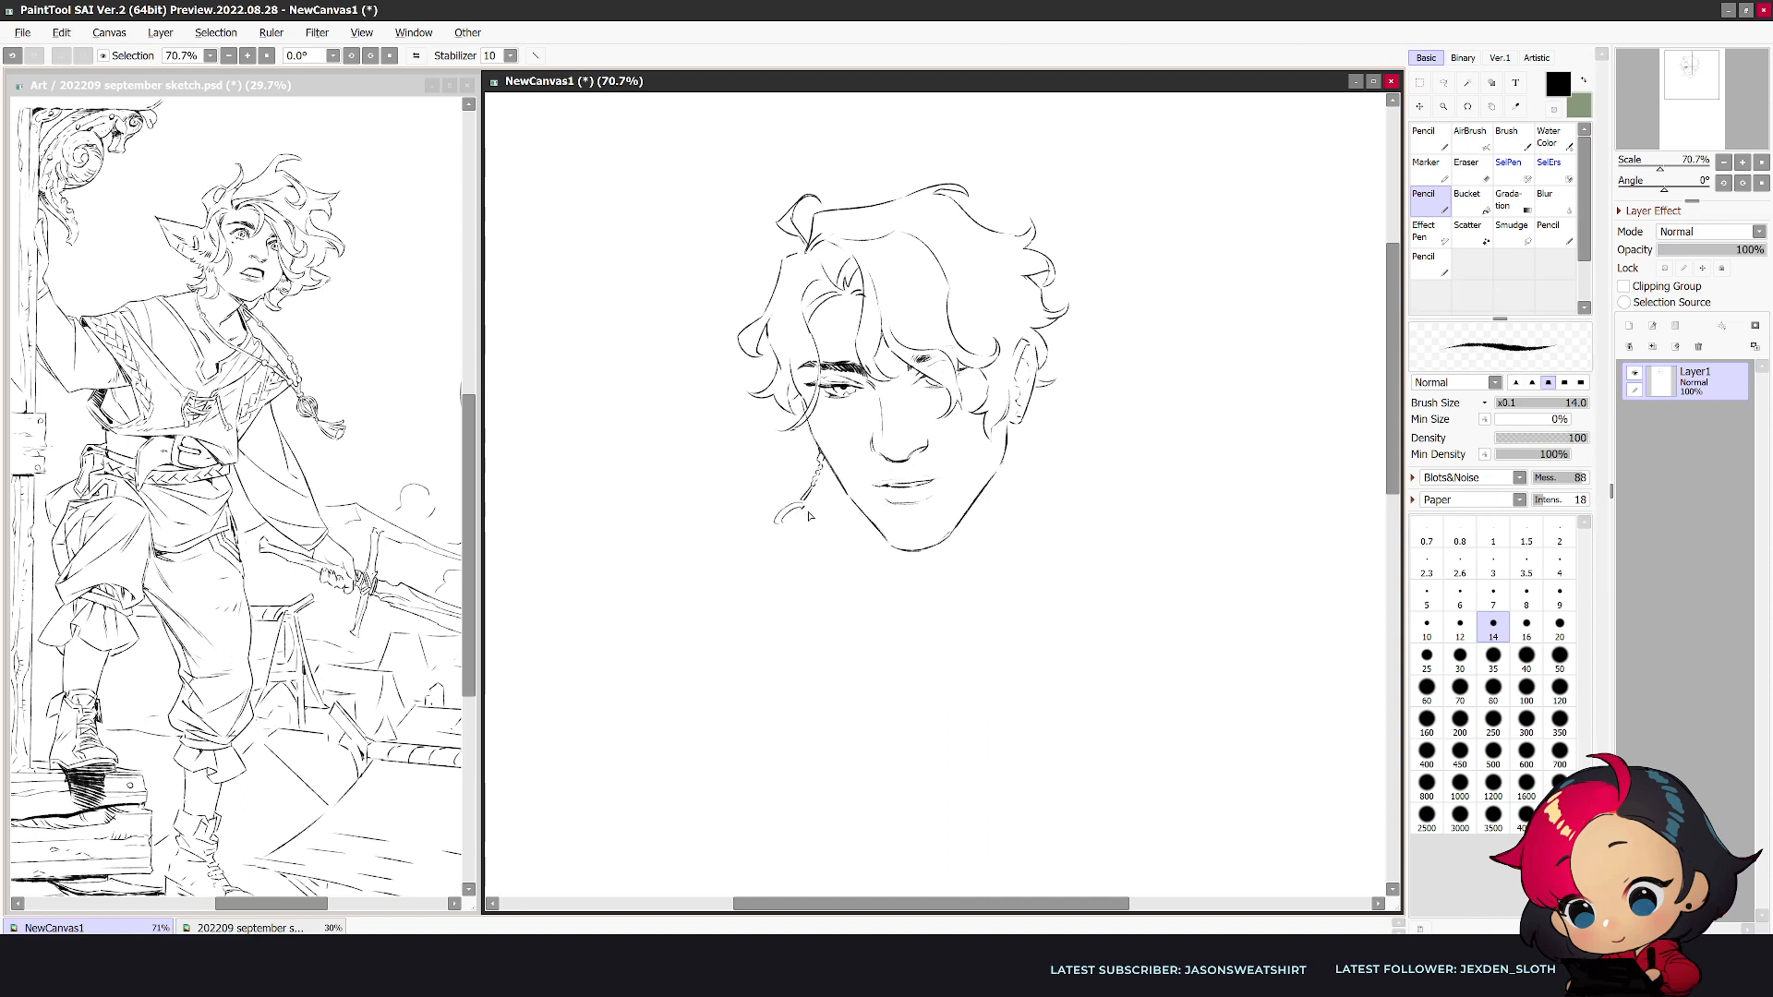
# - Extend the mouth line at its corner and trim the tip with the Eraser
pyautogui.press('h')
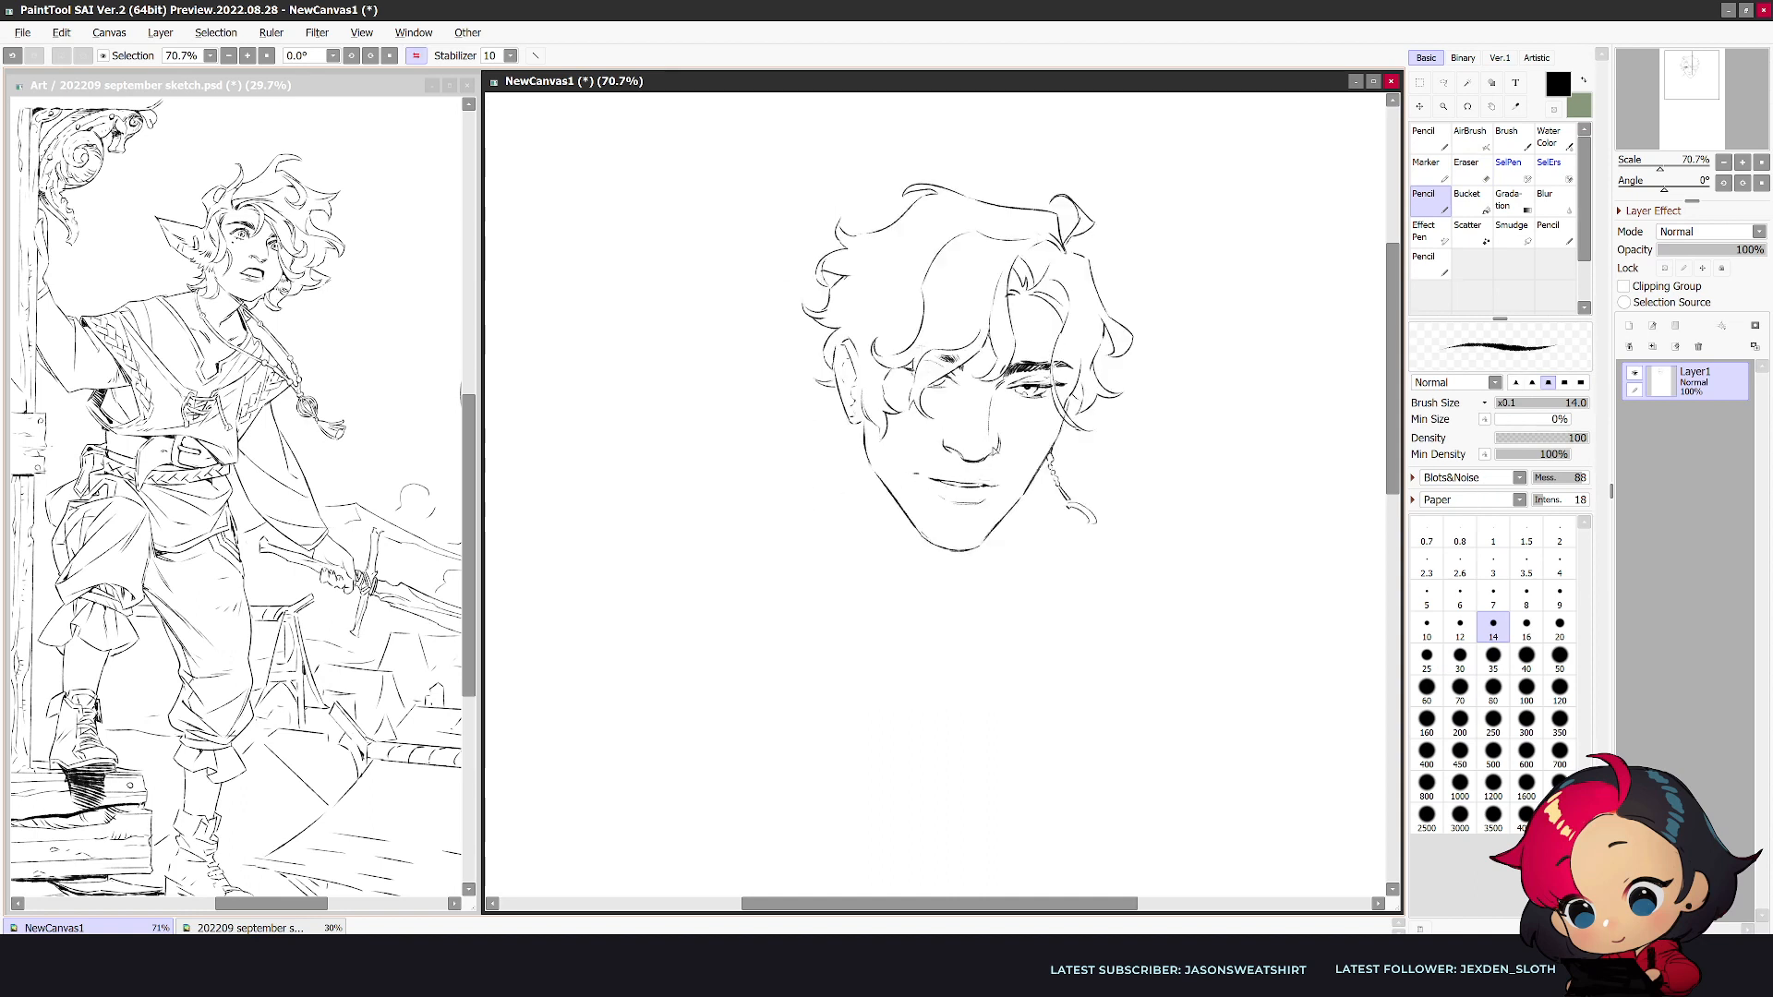
pyautogui.press('h')
pyautogui.press('e')
pyautogui.moveTo(954, 473); pyautogui.dragTo(962, 477)
pyautogui.press('n')
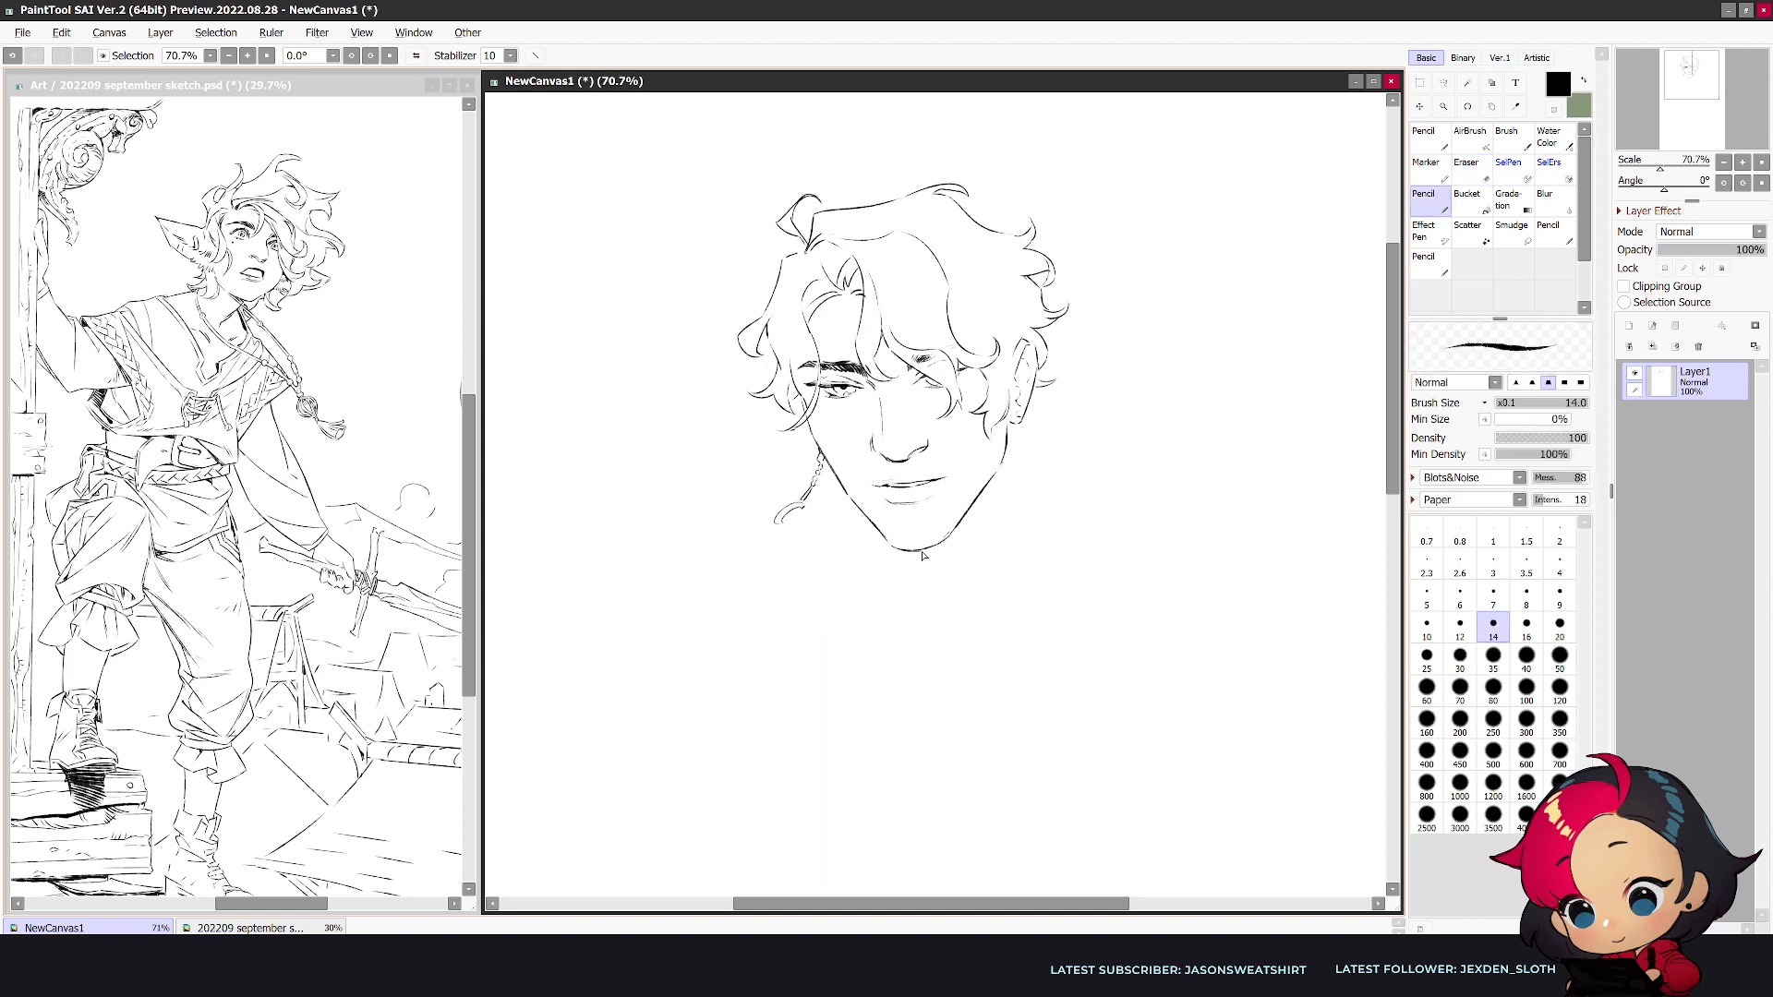
# - Draw a curved line under the chin toward the ear side and add a hair curl beside the opposite cheek
pyautogui.moveTo(911, 555); pyautogui.dragTo(995, 522)
pyautogui.moveTo(776, 445); pyautogui.dragTo(797, 446)
pyautogui.press('h')
pyautogui.press('e')
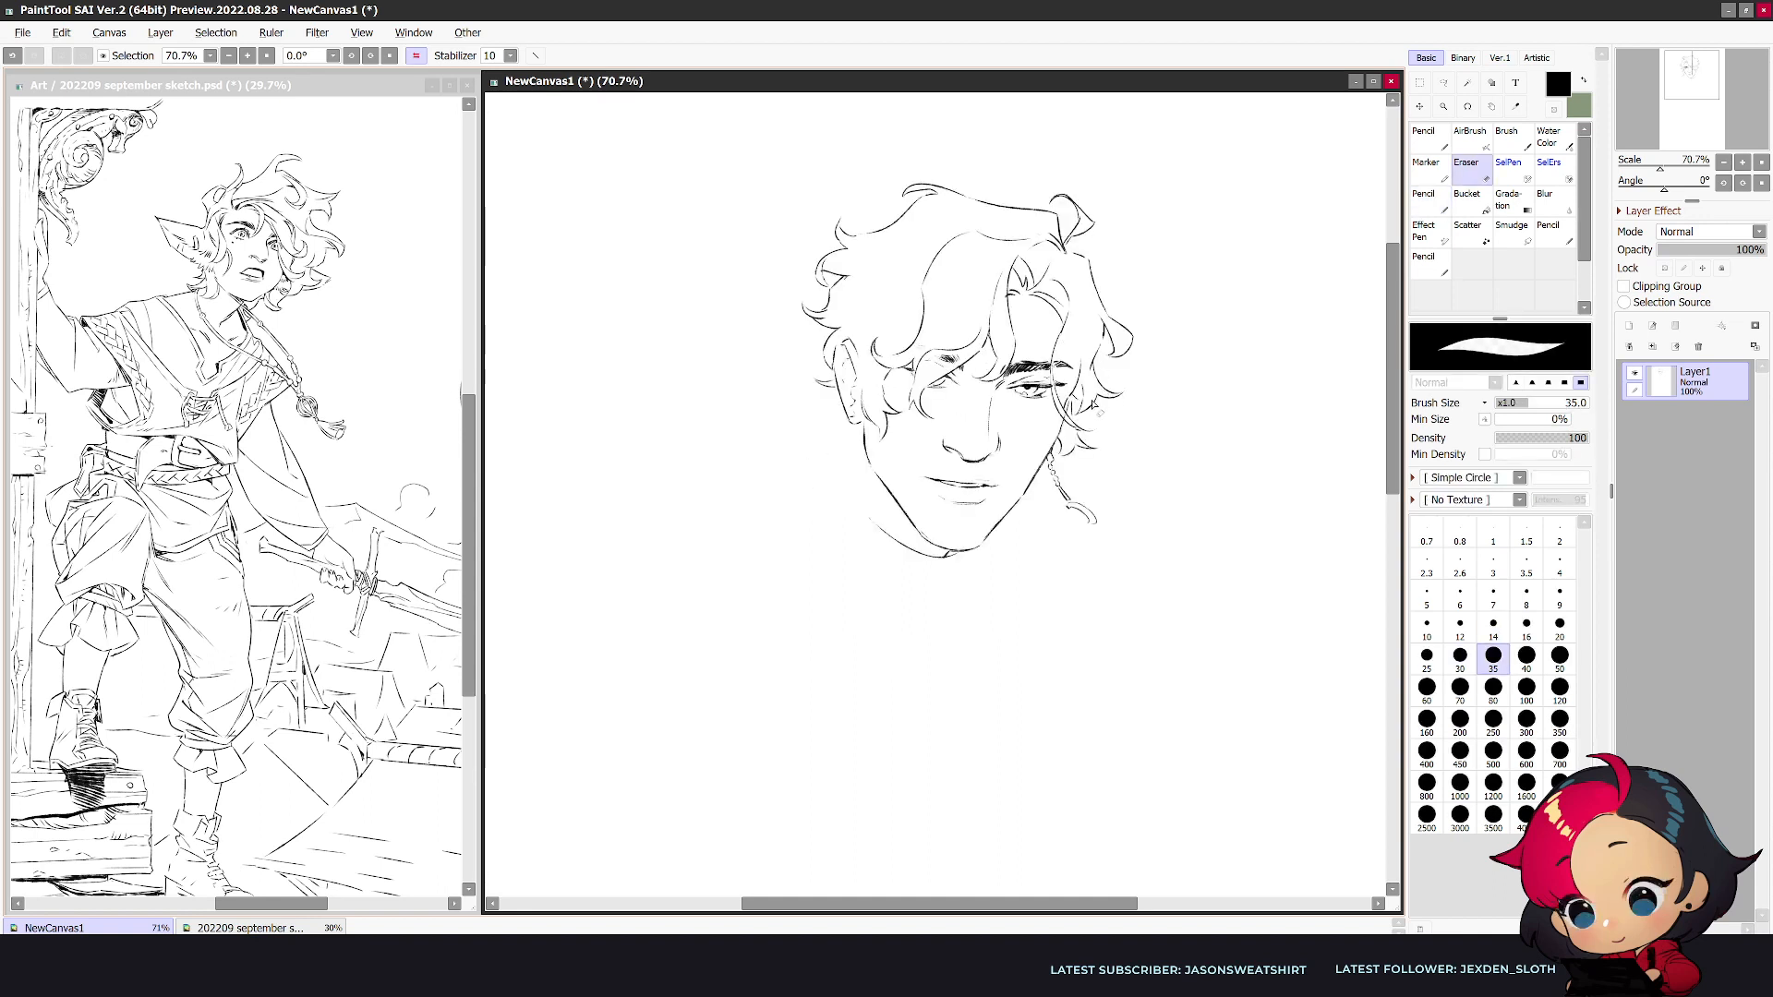
pyautogui.press('n')
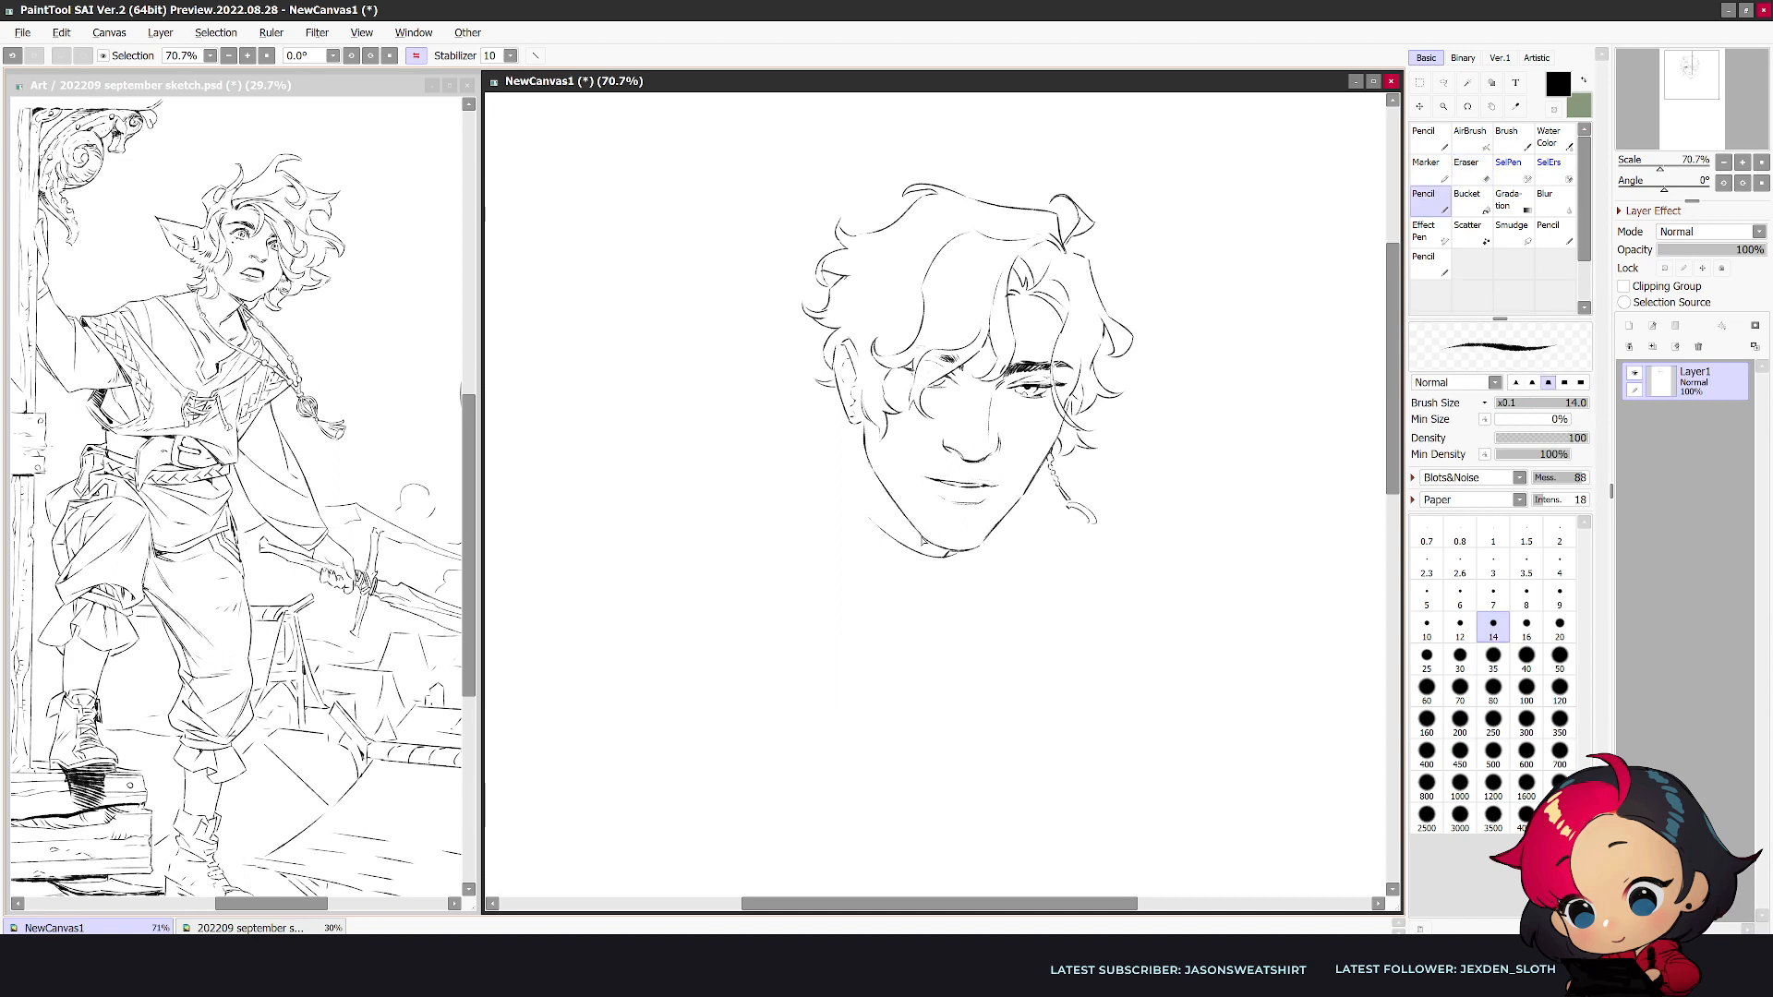
pyautogui.press('e')
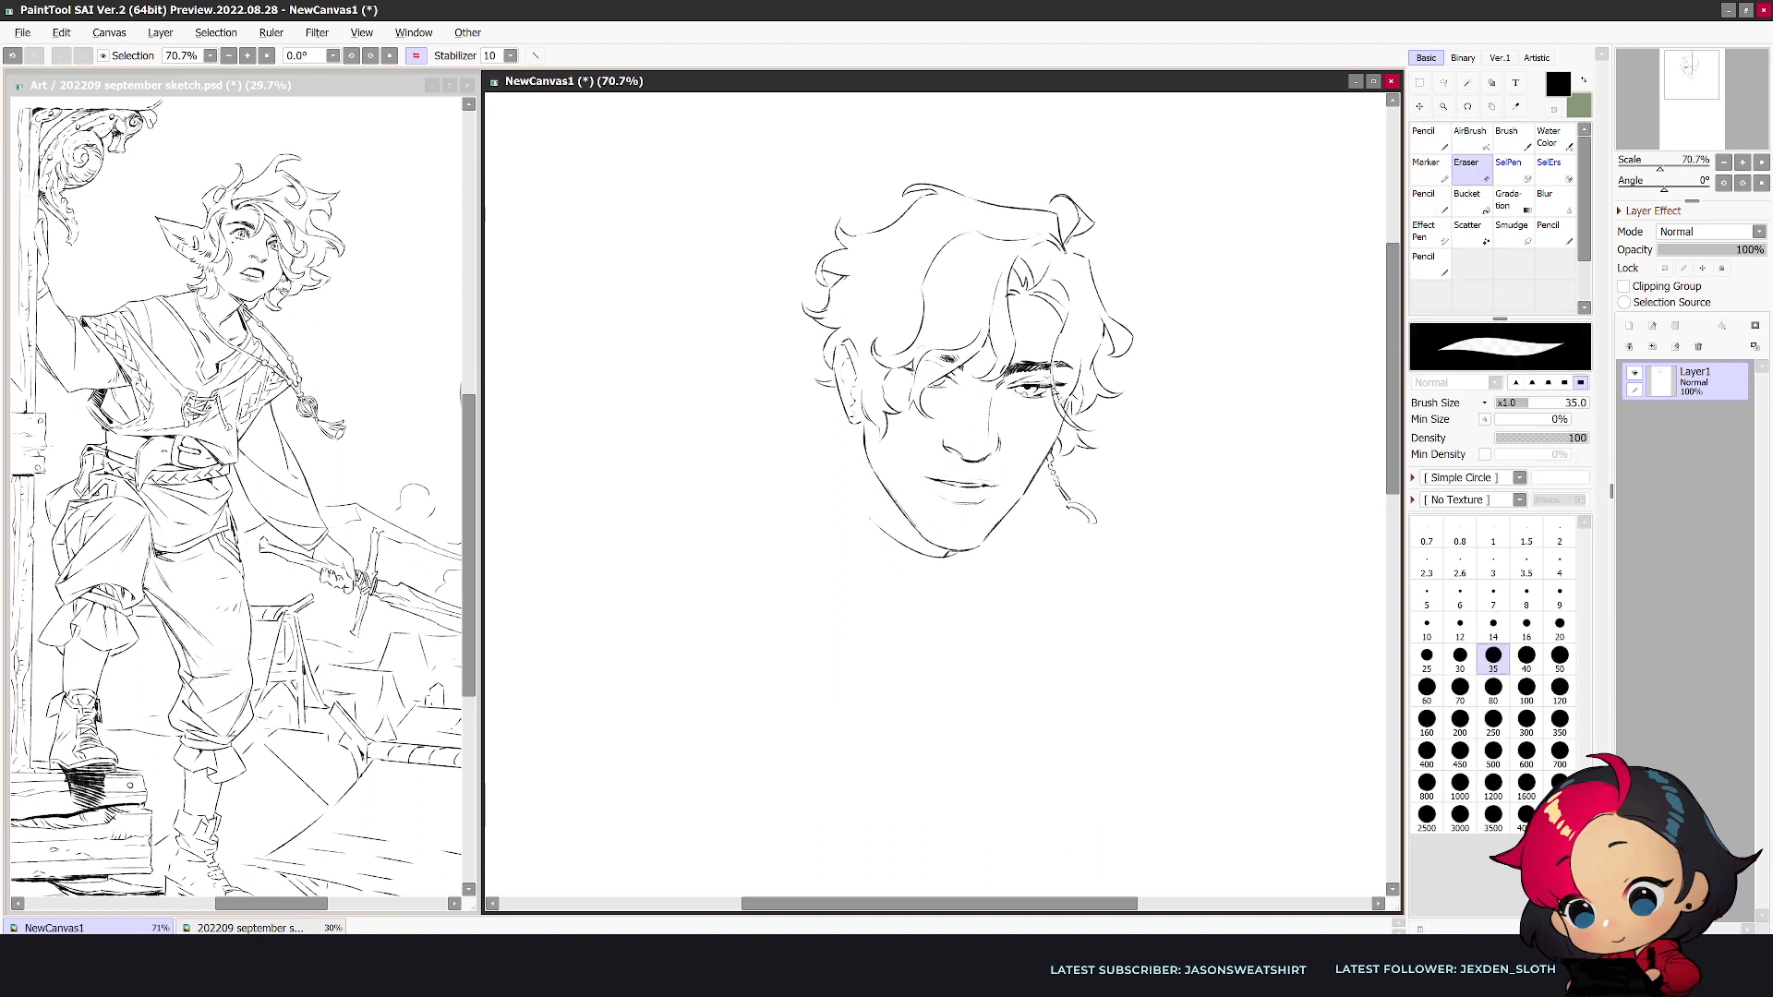
# - Erase the fully visible eye and redraw the cheek contour beside it down to the chin
pyautogui.moveTo(1047, 389); pyautogui.dragTo(1019, 398)
pyautogui.press('n')
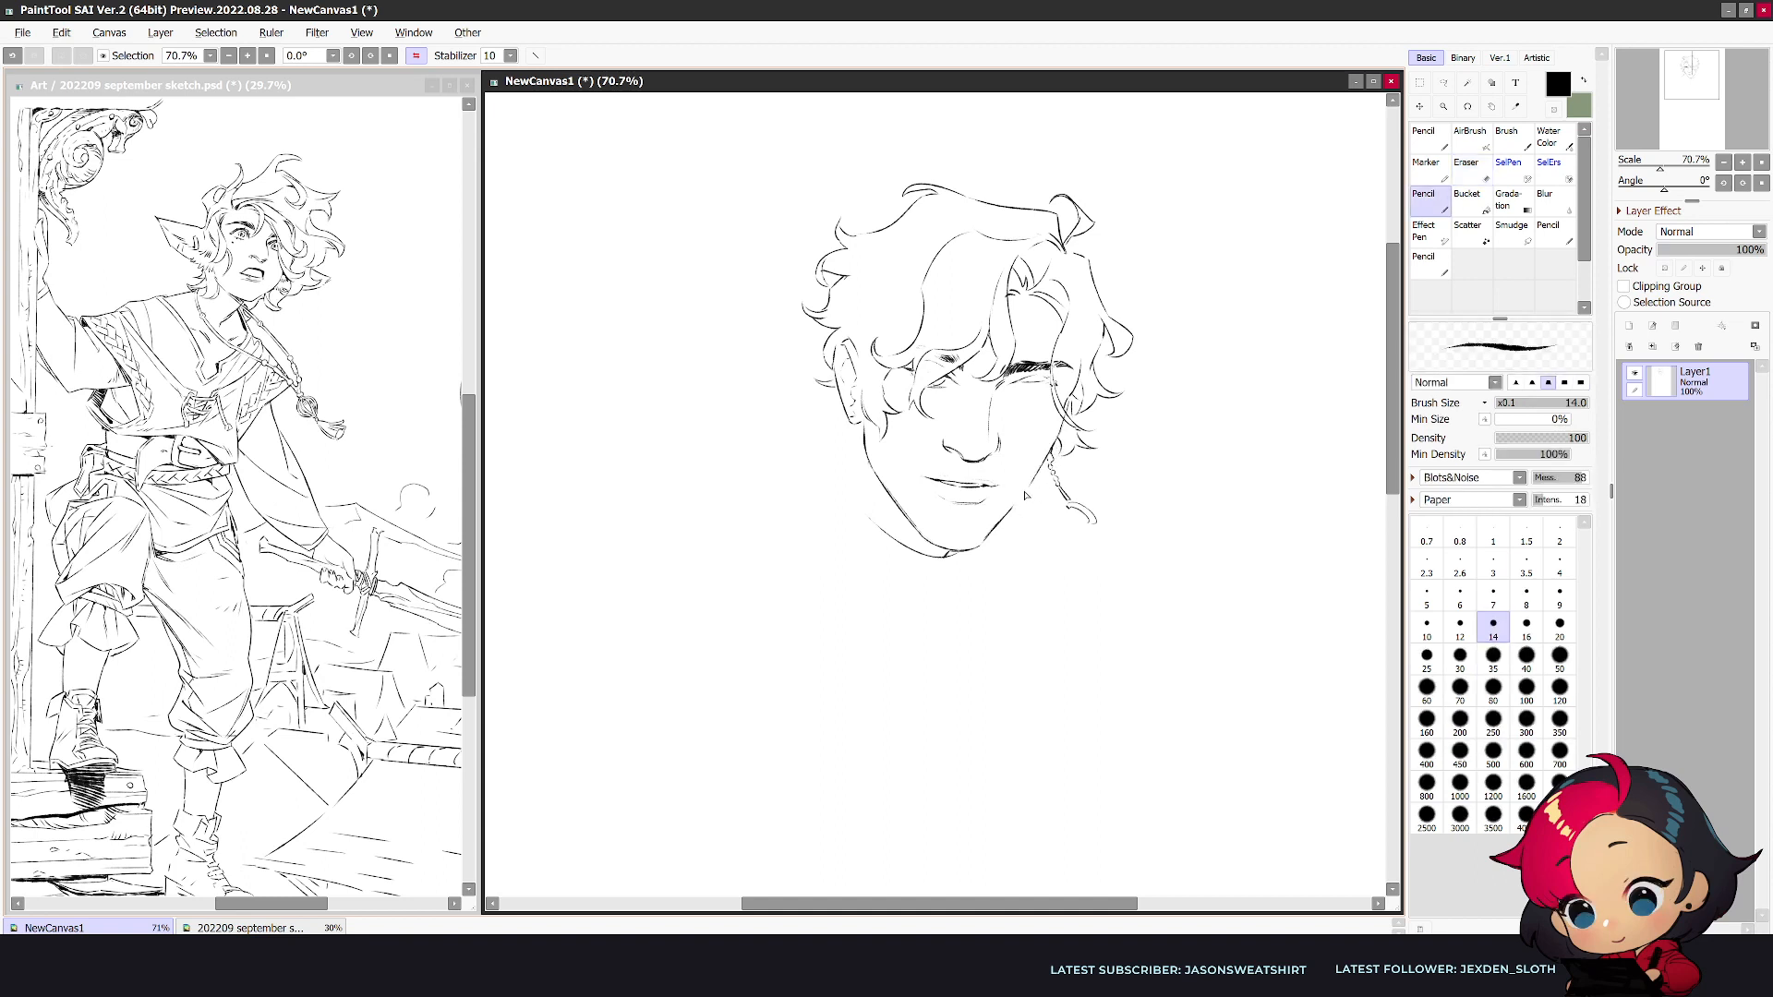
pyautogui.moveTo(1045, 461)
pyautogui.mouseDown()
pyautogui.moveTo(977, 545)
pyautogui.moveTo(1056, 444)
pyautogui.moveTo(1032, 482)
pyautogui.mouseUp()
pyautogui.press('e')
pyautogui.press('n')
pyautogui.hotkey('ctrl', 'z')
pyautogui.moveTo(1068, 415); pyautogui.dragTo(982, 529)
# - Connect the cheek contour to the chin and tidy the junction with the Eraser
pyautogui.press('h')
pyautogui.press('e')
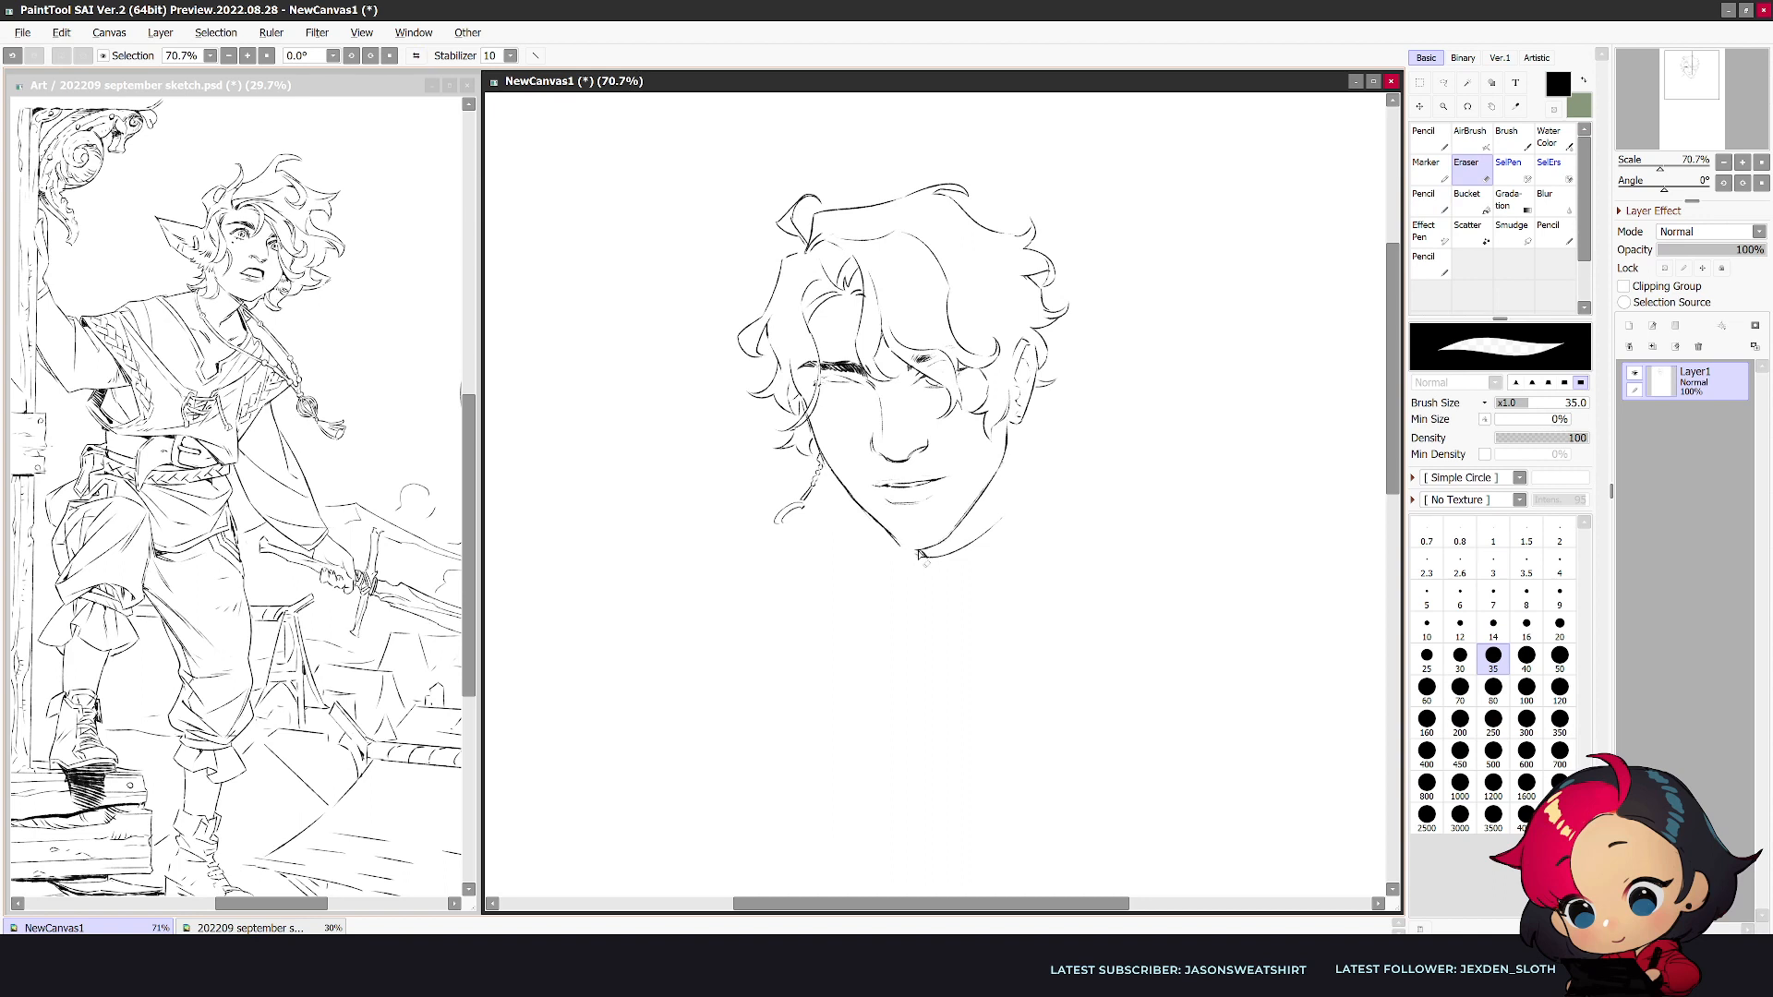
pyautogui.press('n')
pyautogui.press('e')
# - Redraw the eye below the dark eyebrow with a more open shape and a defined iris
pyautogui.press('h')
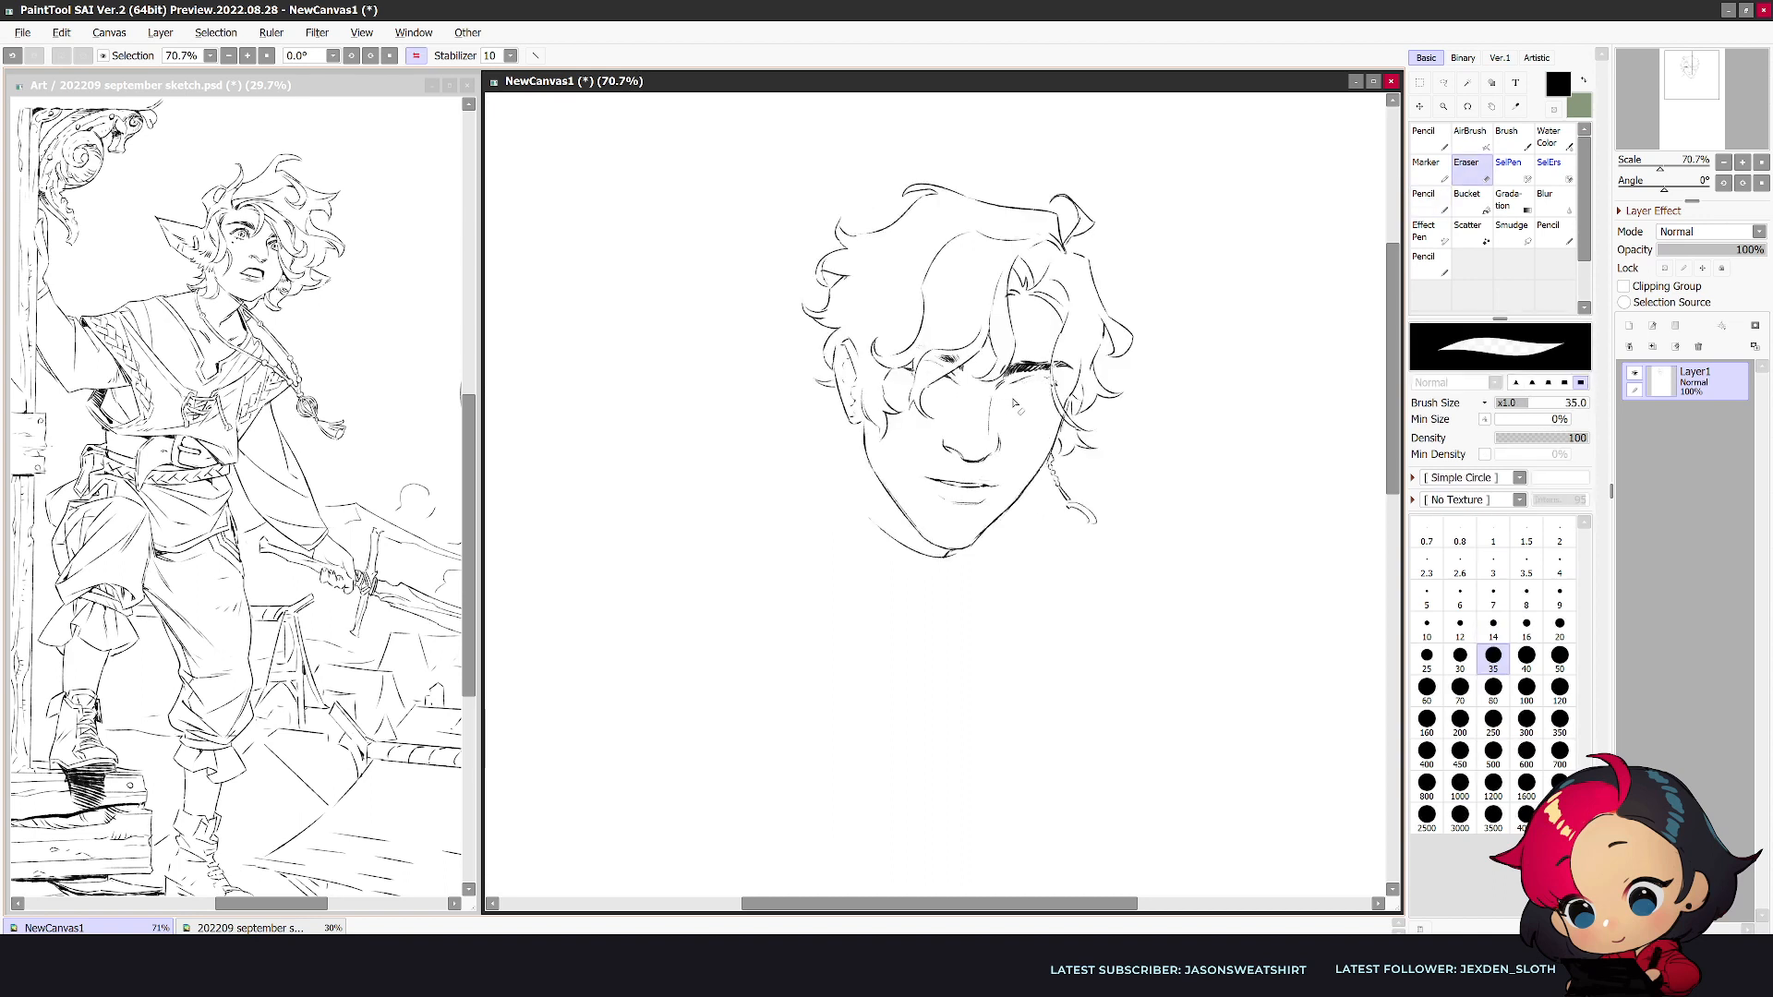
pyautogui.press('n')
pyautogui.moveTo(1010, 391)
pyautogui.mouseDown()
pyautogui.moveTo(1069, 388)
pyautogui.moveTo(1026, 399)
pyautogui.mouseUp()
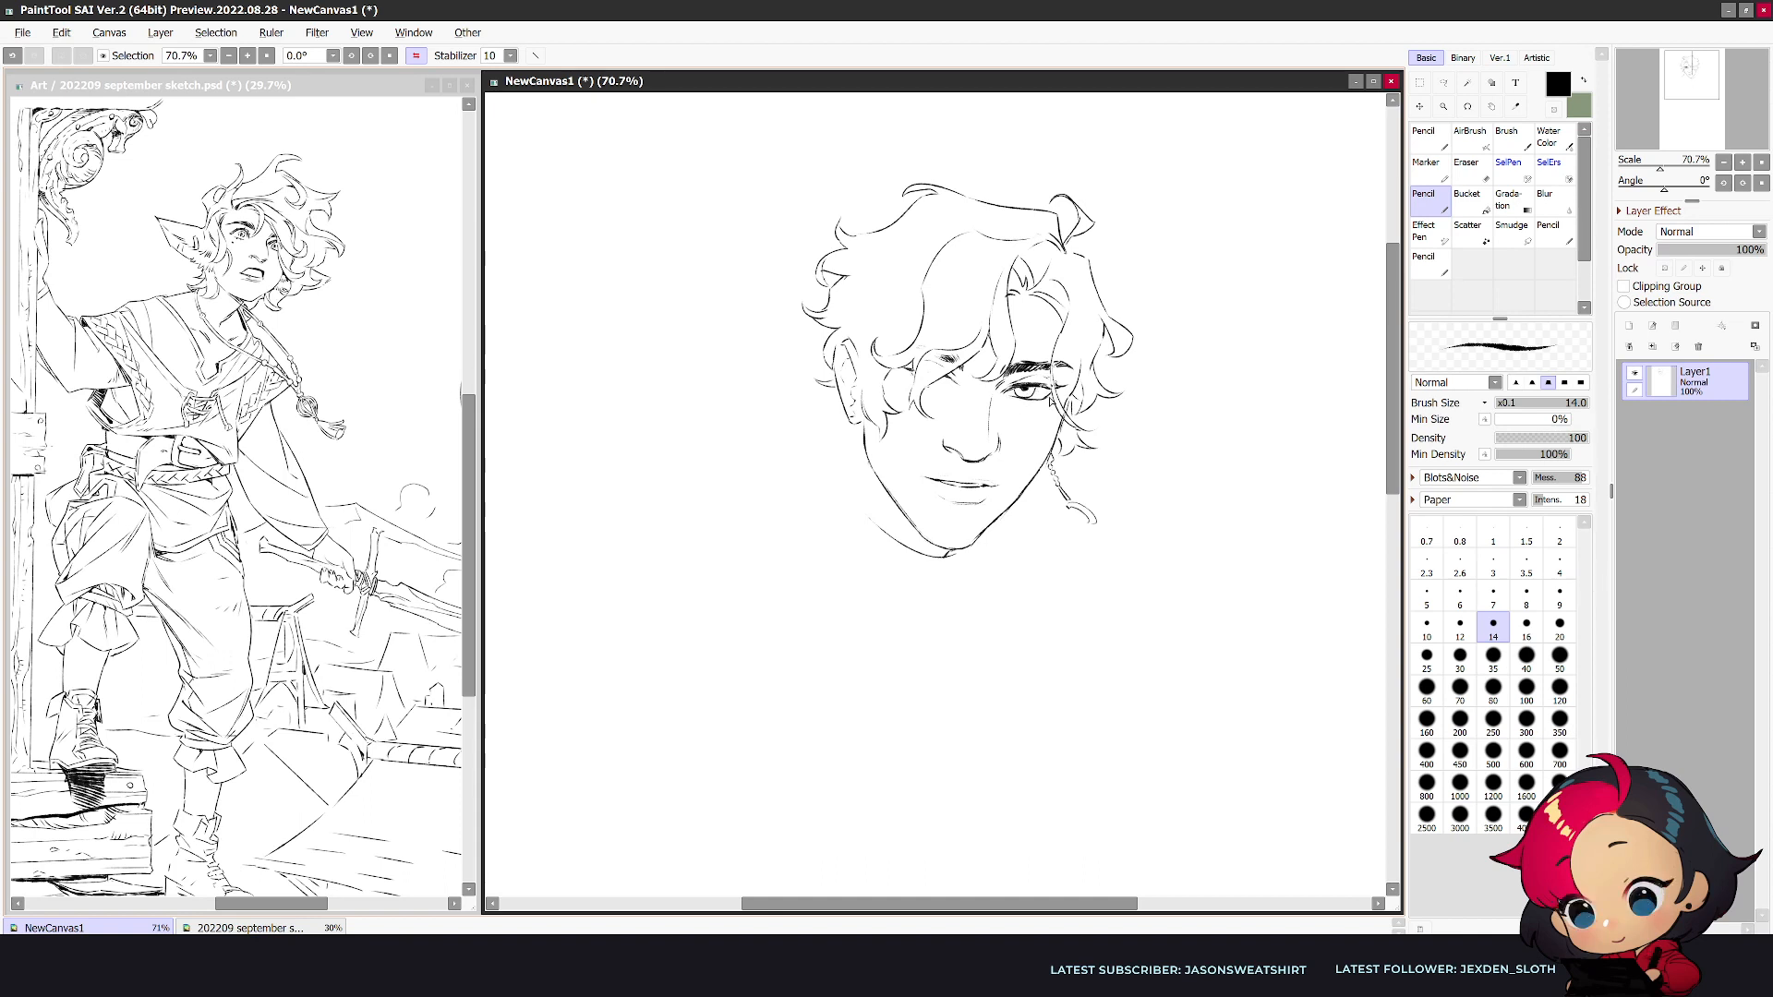
# - Undo the extra mouth corner stroke and erase stray lines below the lip and beside the nose
pyautogui.press('h')
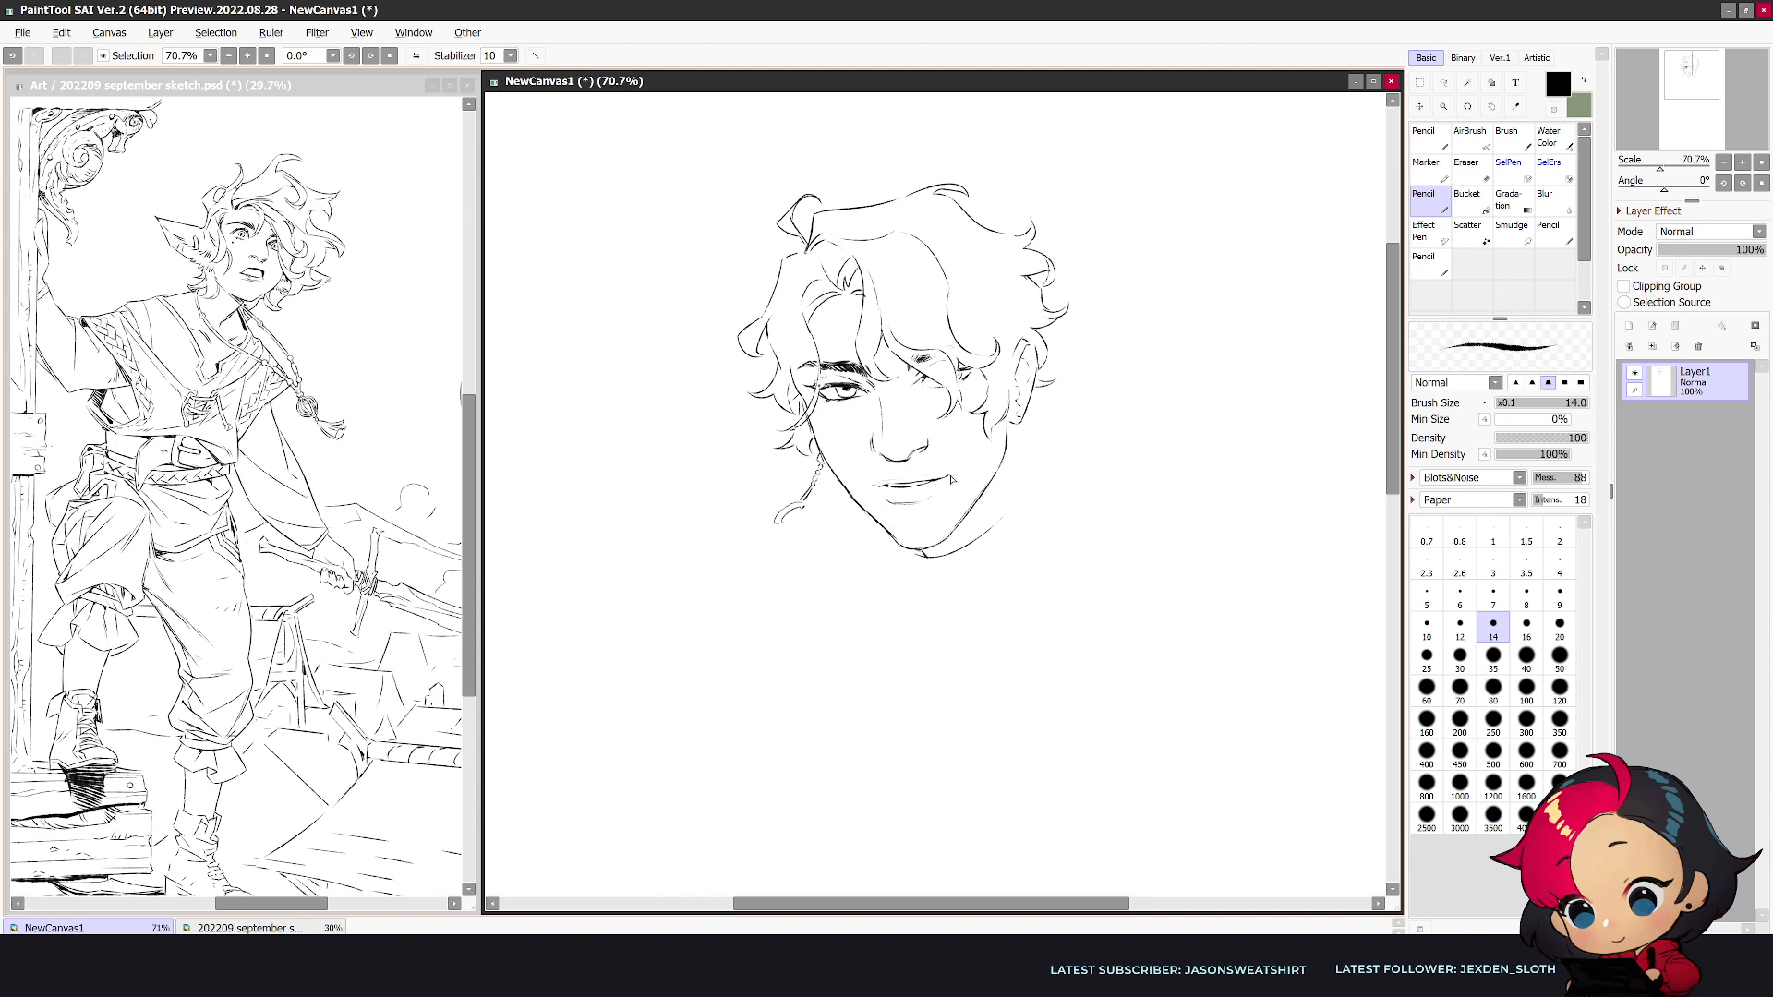
pyautogui.hotkey('ctrl', 'z')
pyautogui.press('e')
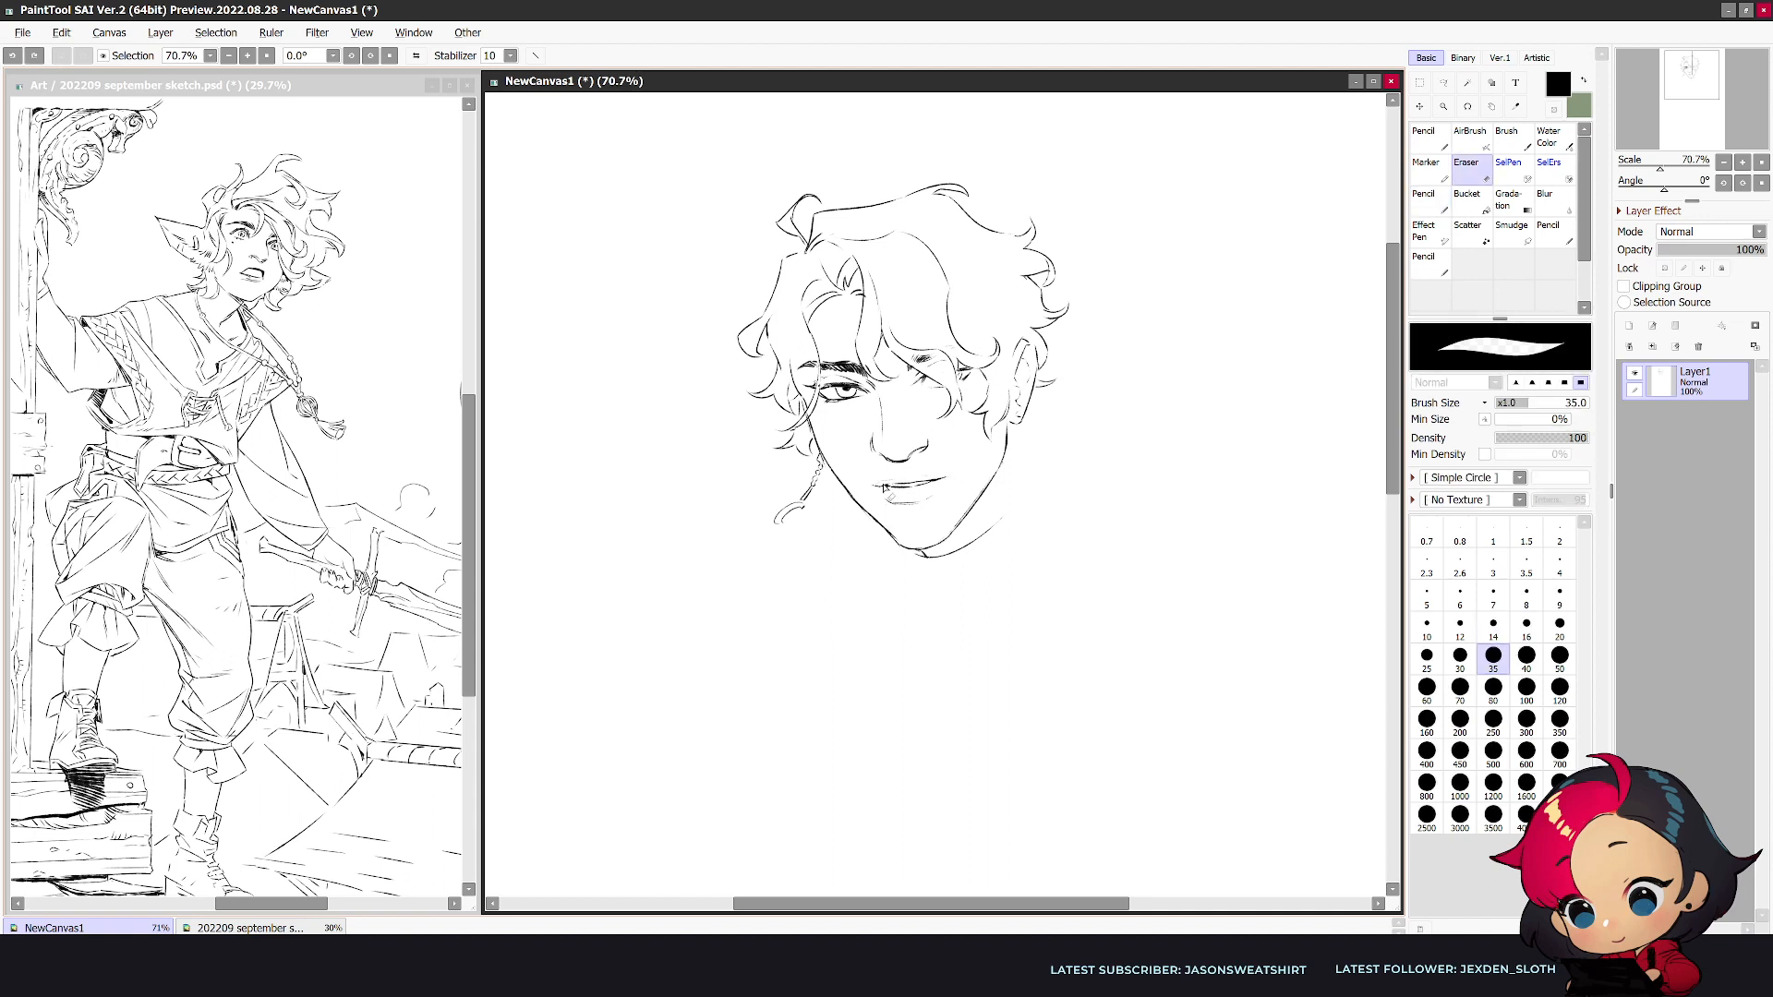
pyautogui.press('n')
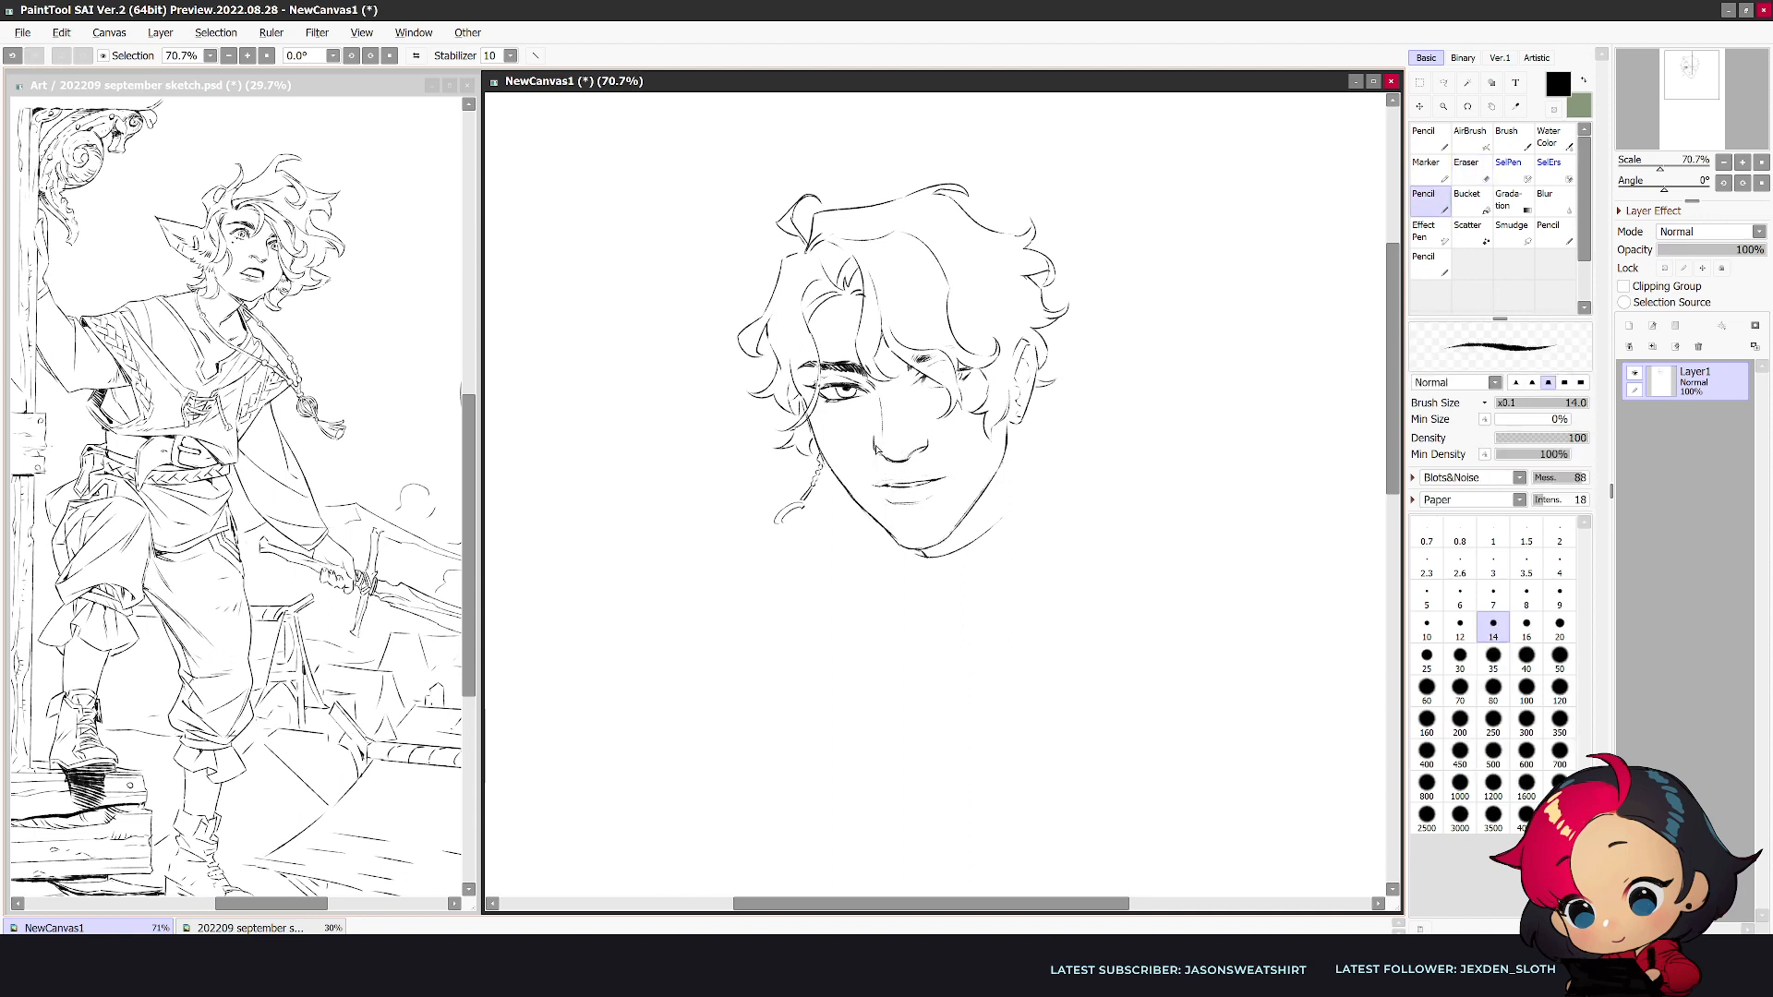
pyautogui.press('e')
pyautogui.moveTo(873, 436); pyautogui.dragTo(875, 455)
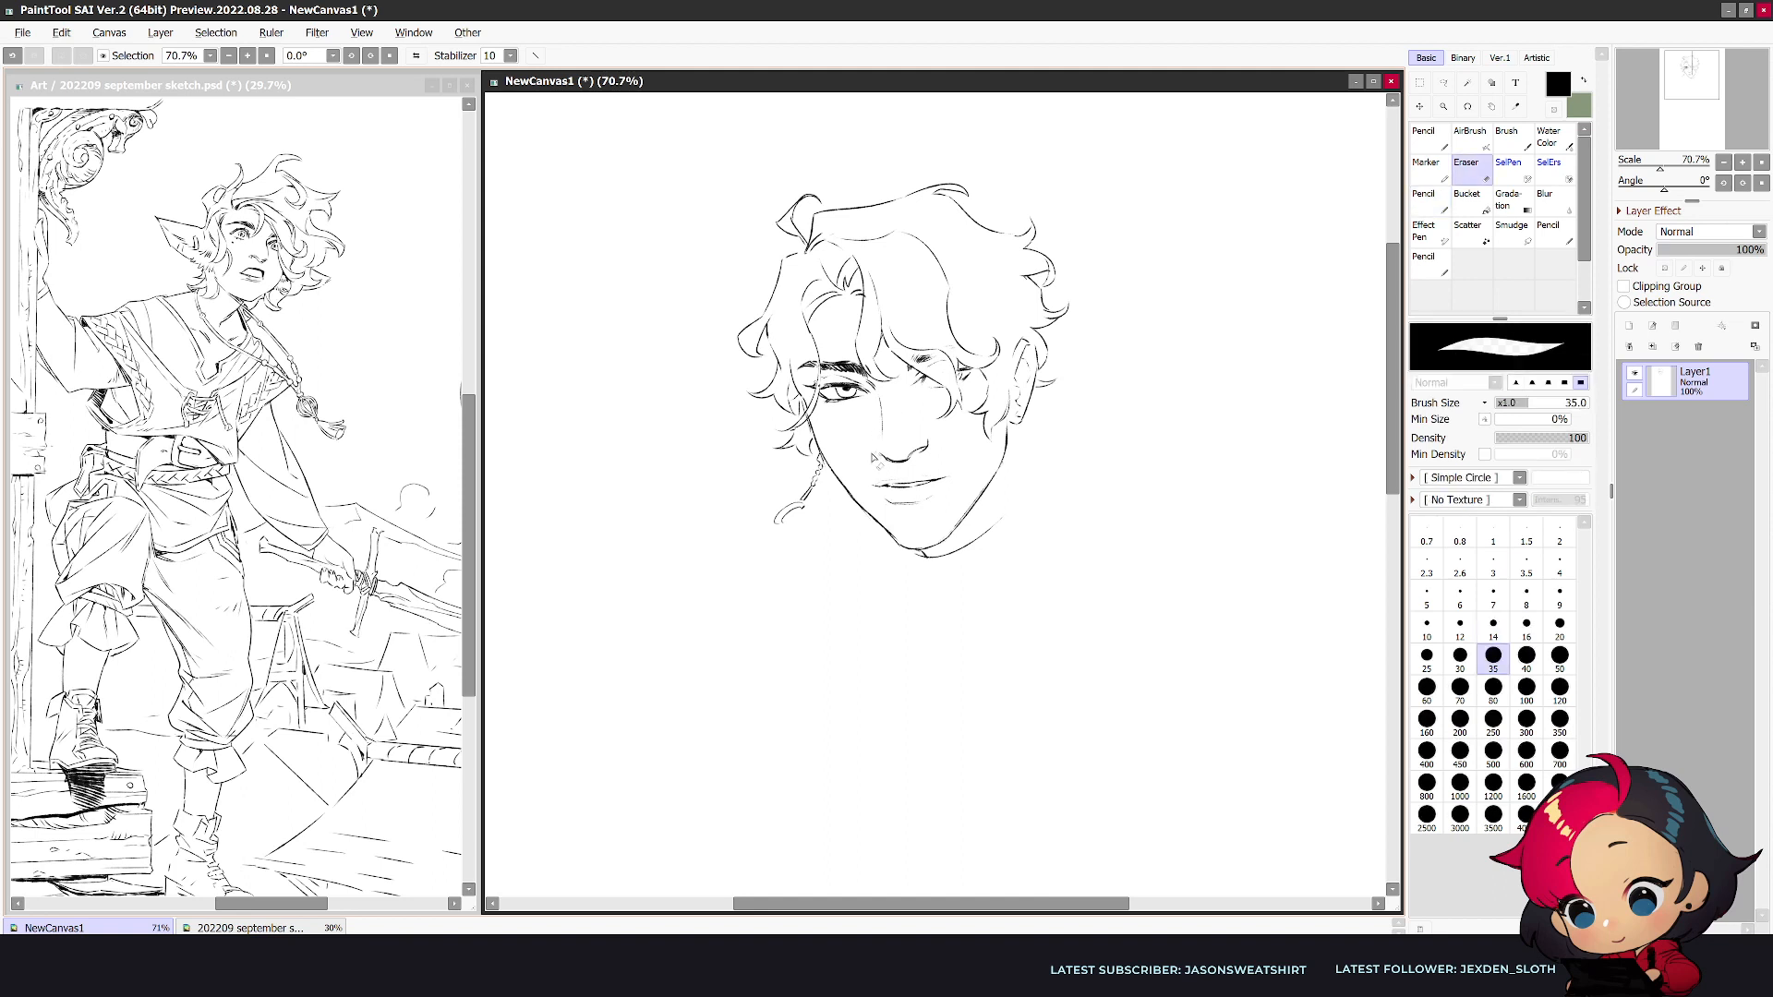
pyautogui.press('n')
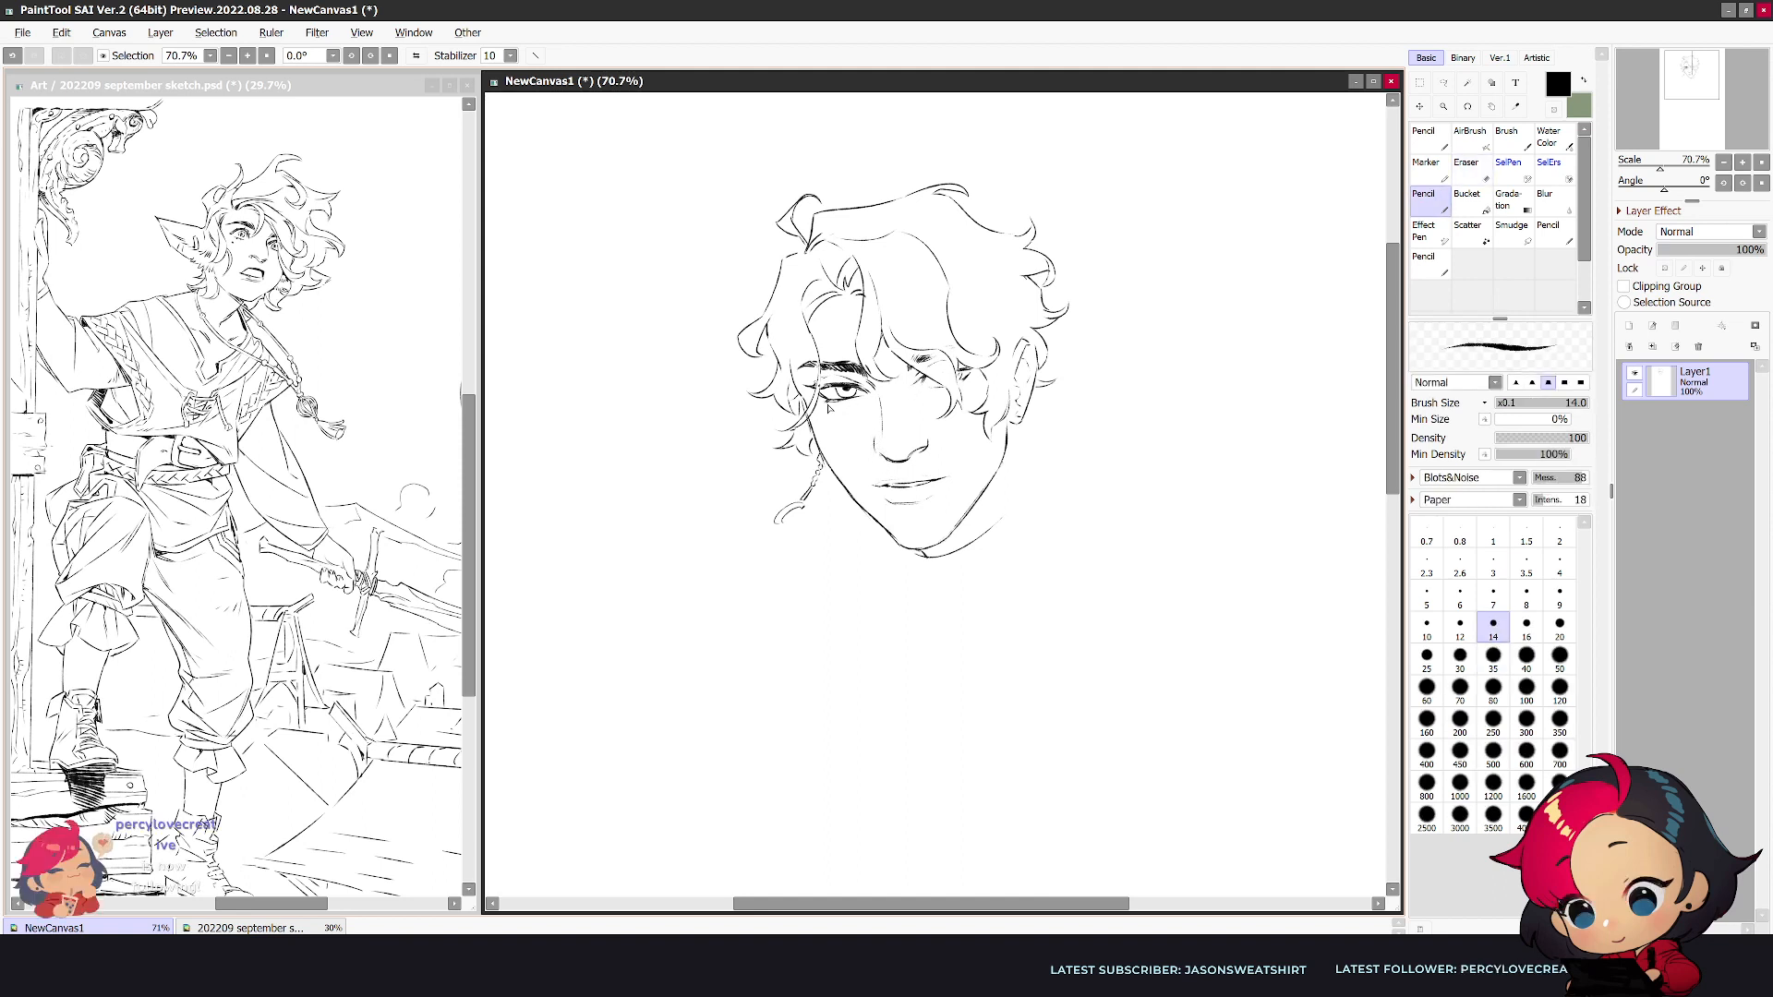
# - Clean up the gap between the eyebrow and the redrawn eye, touching up the eyelid lines
pyautogui.press('e')
pyautogui.moveTo(829, 377)
pyautogui.mouseDown()
pyautogui.moveTo(834, 394)
pyautogui.moveTo(839, 375)
pyautogui.mouseUp()
pyautogui.press('n')
pyautogui.press('e')
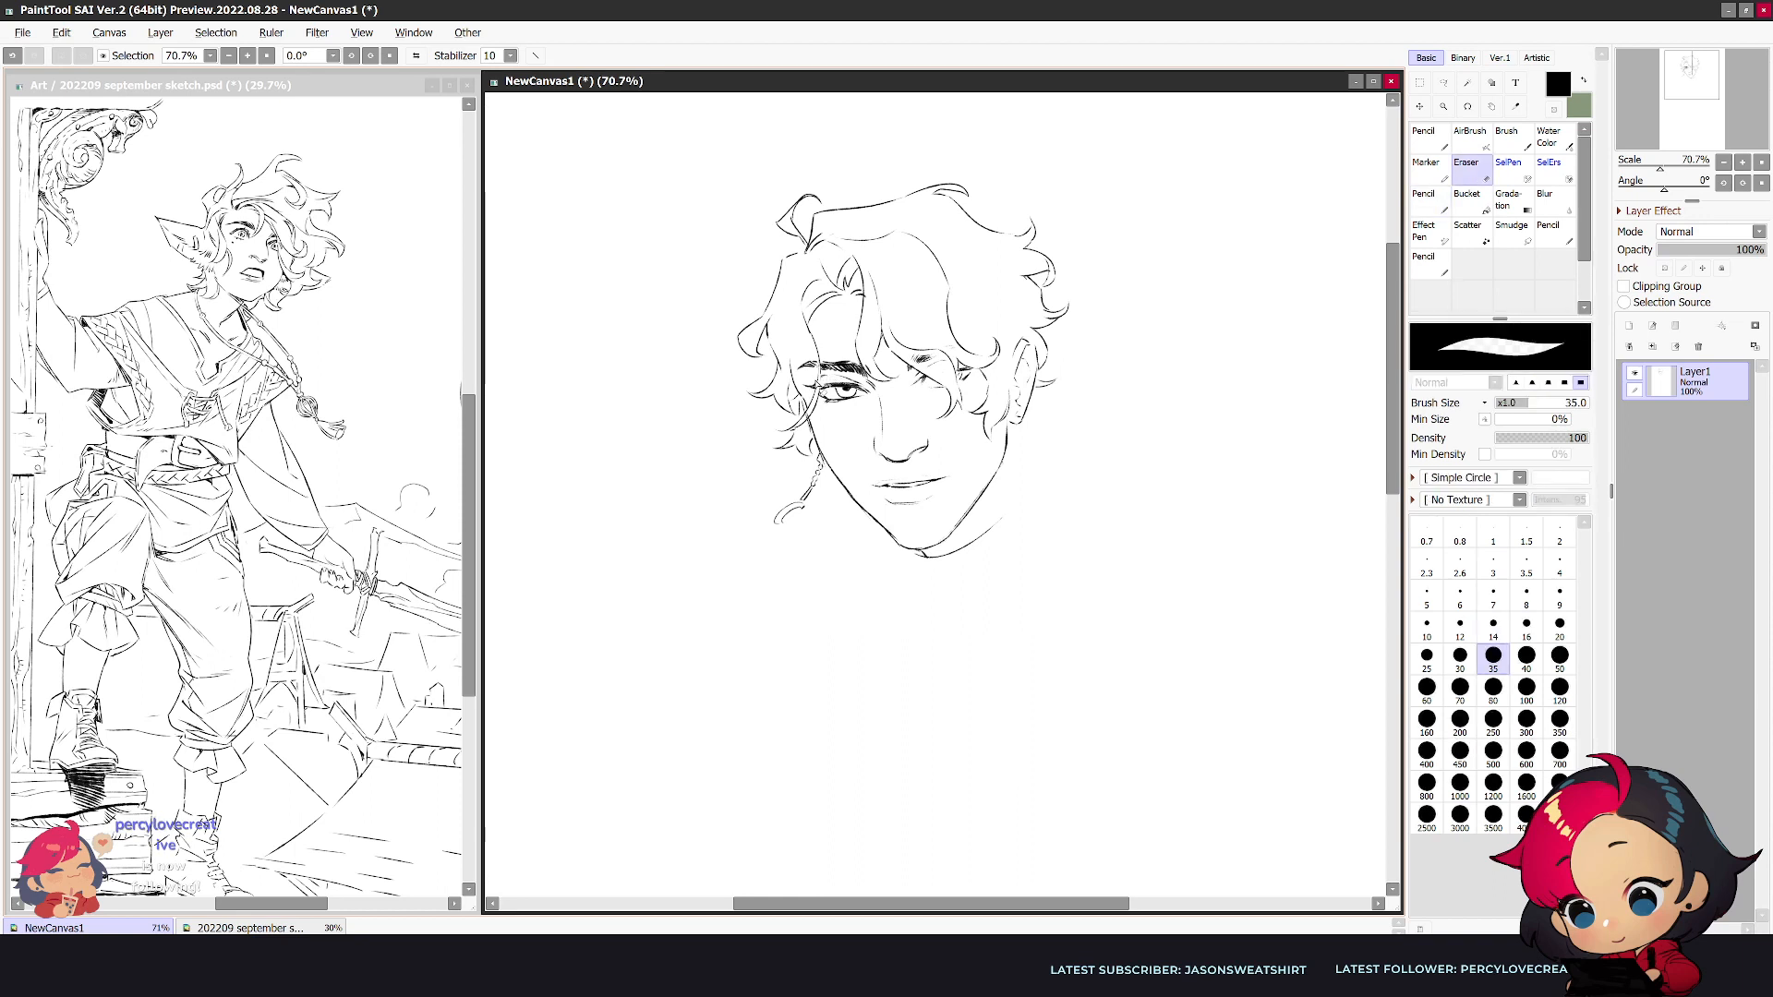
pyautogui.press('n')
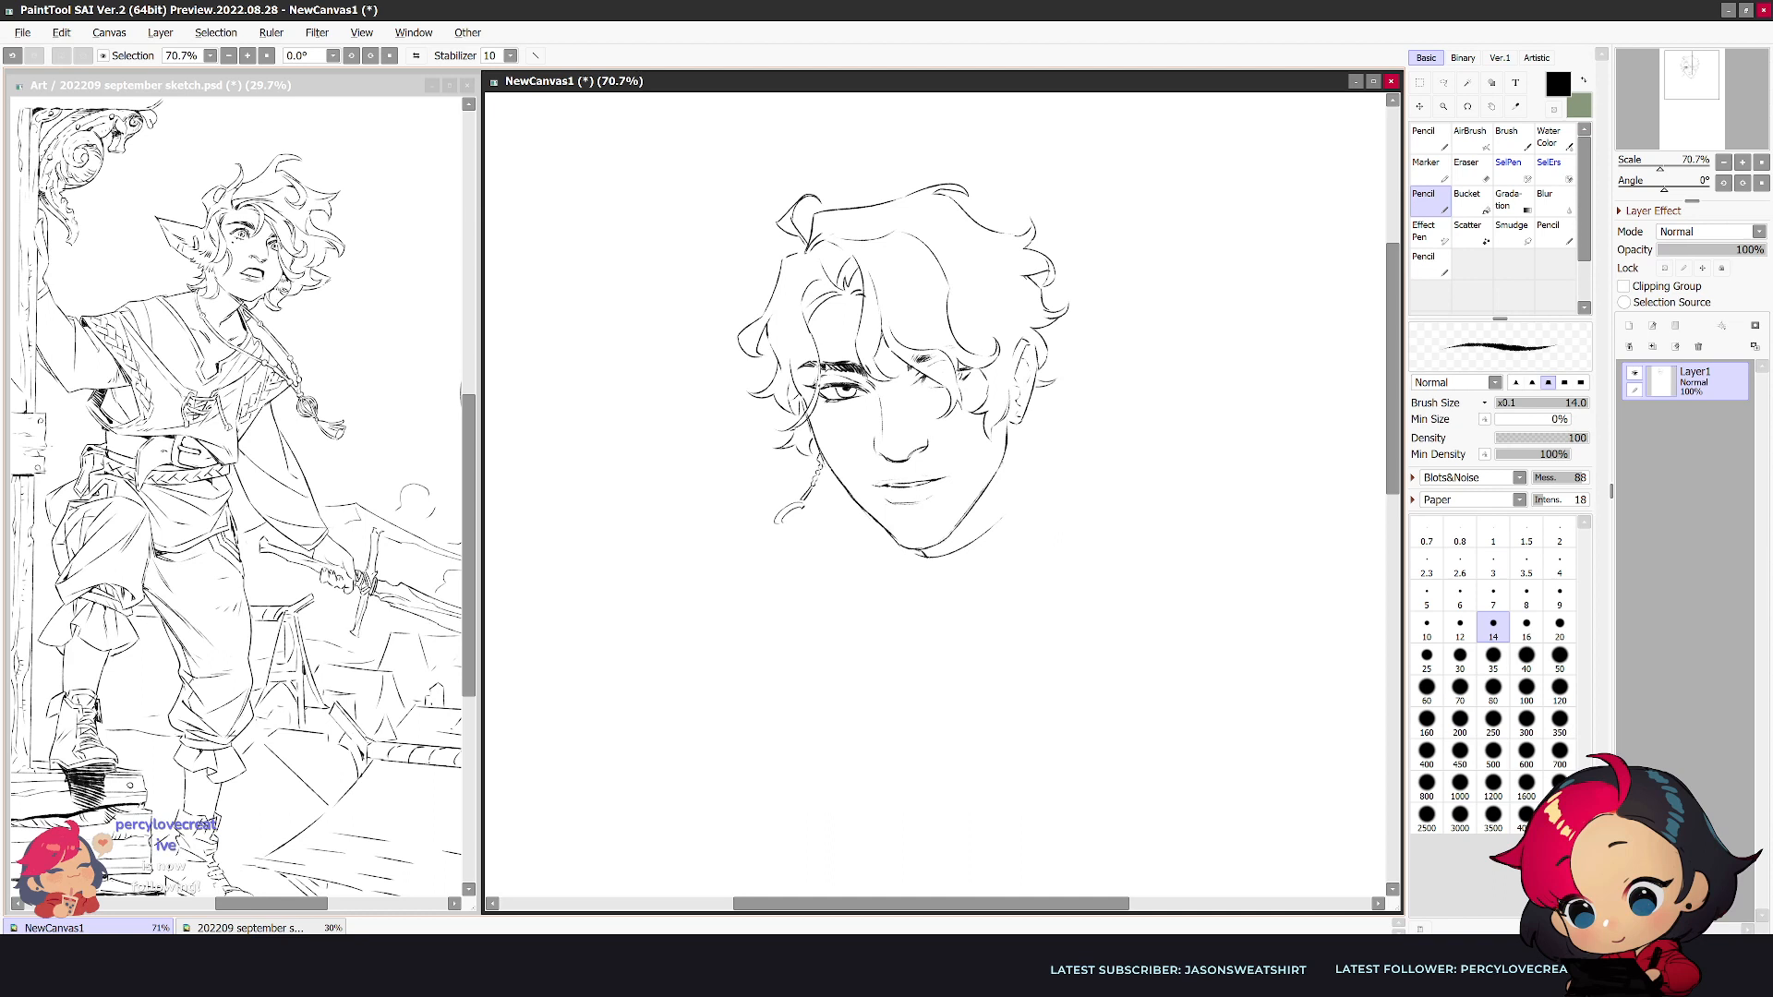
# - Lasso the mouth in the mirrored view, adjust it with a free transform, and deselect it
pyautogui.press('h')
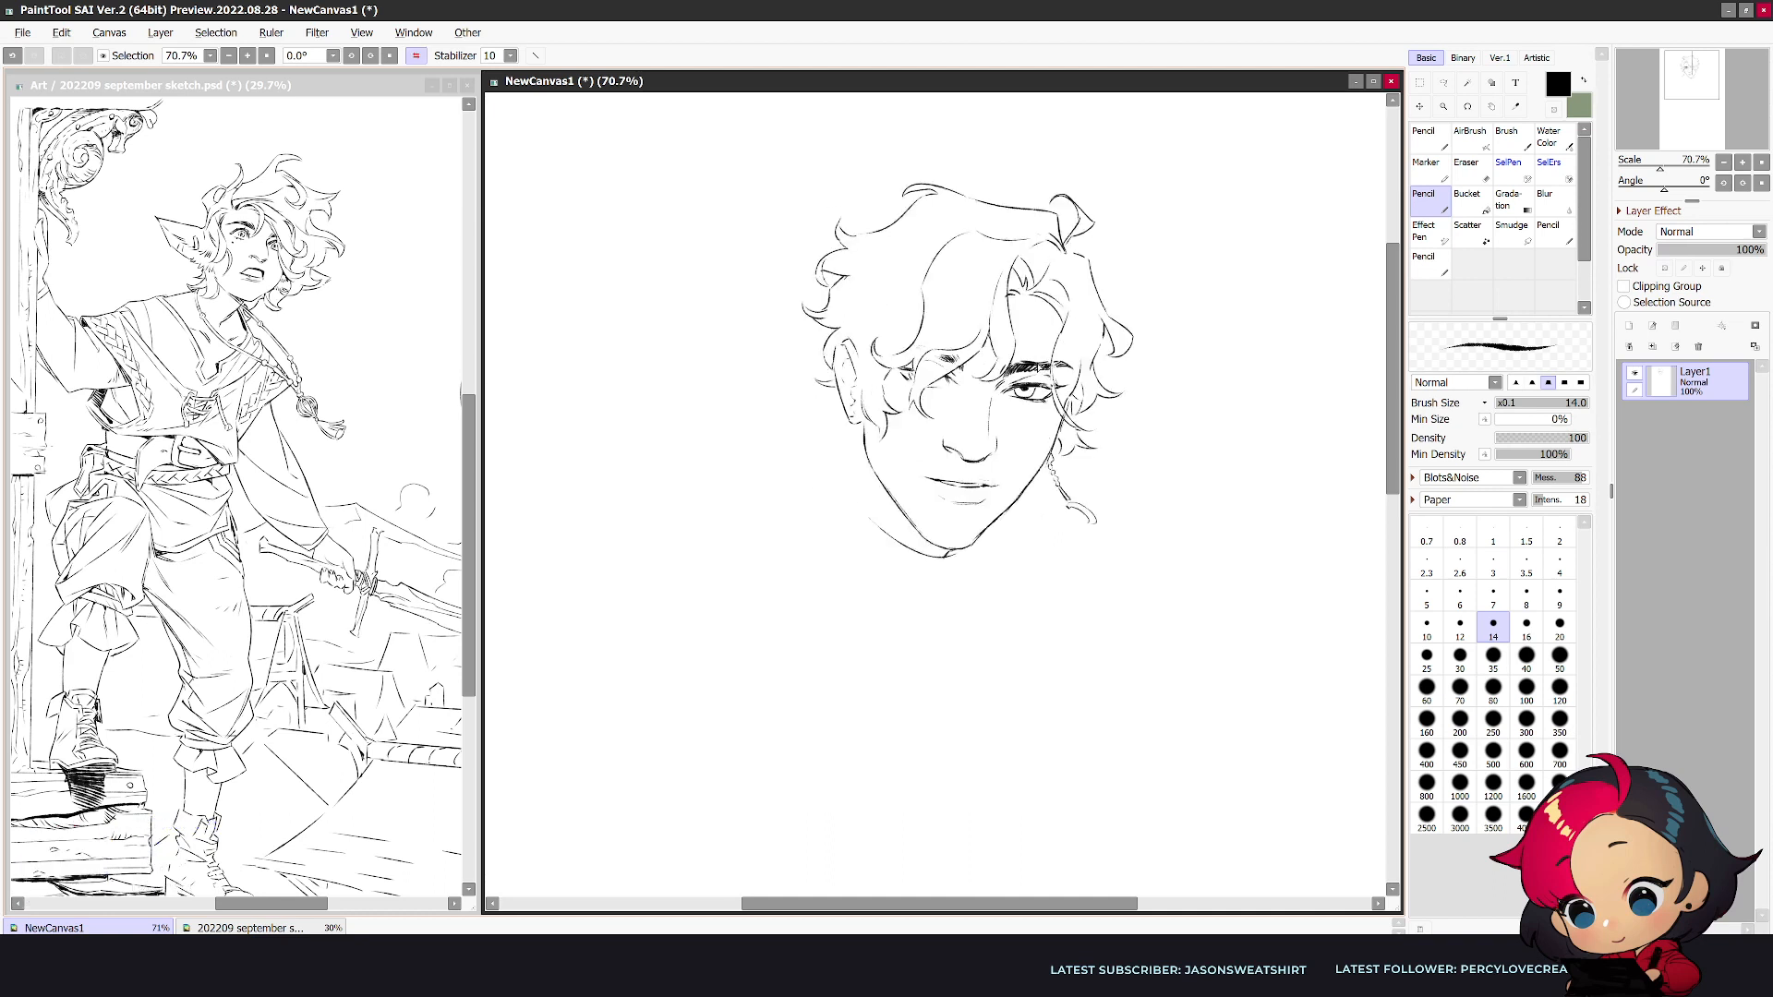
pyautogui.click(1443, 83)
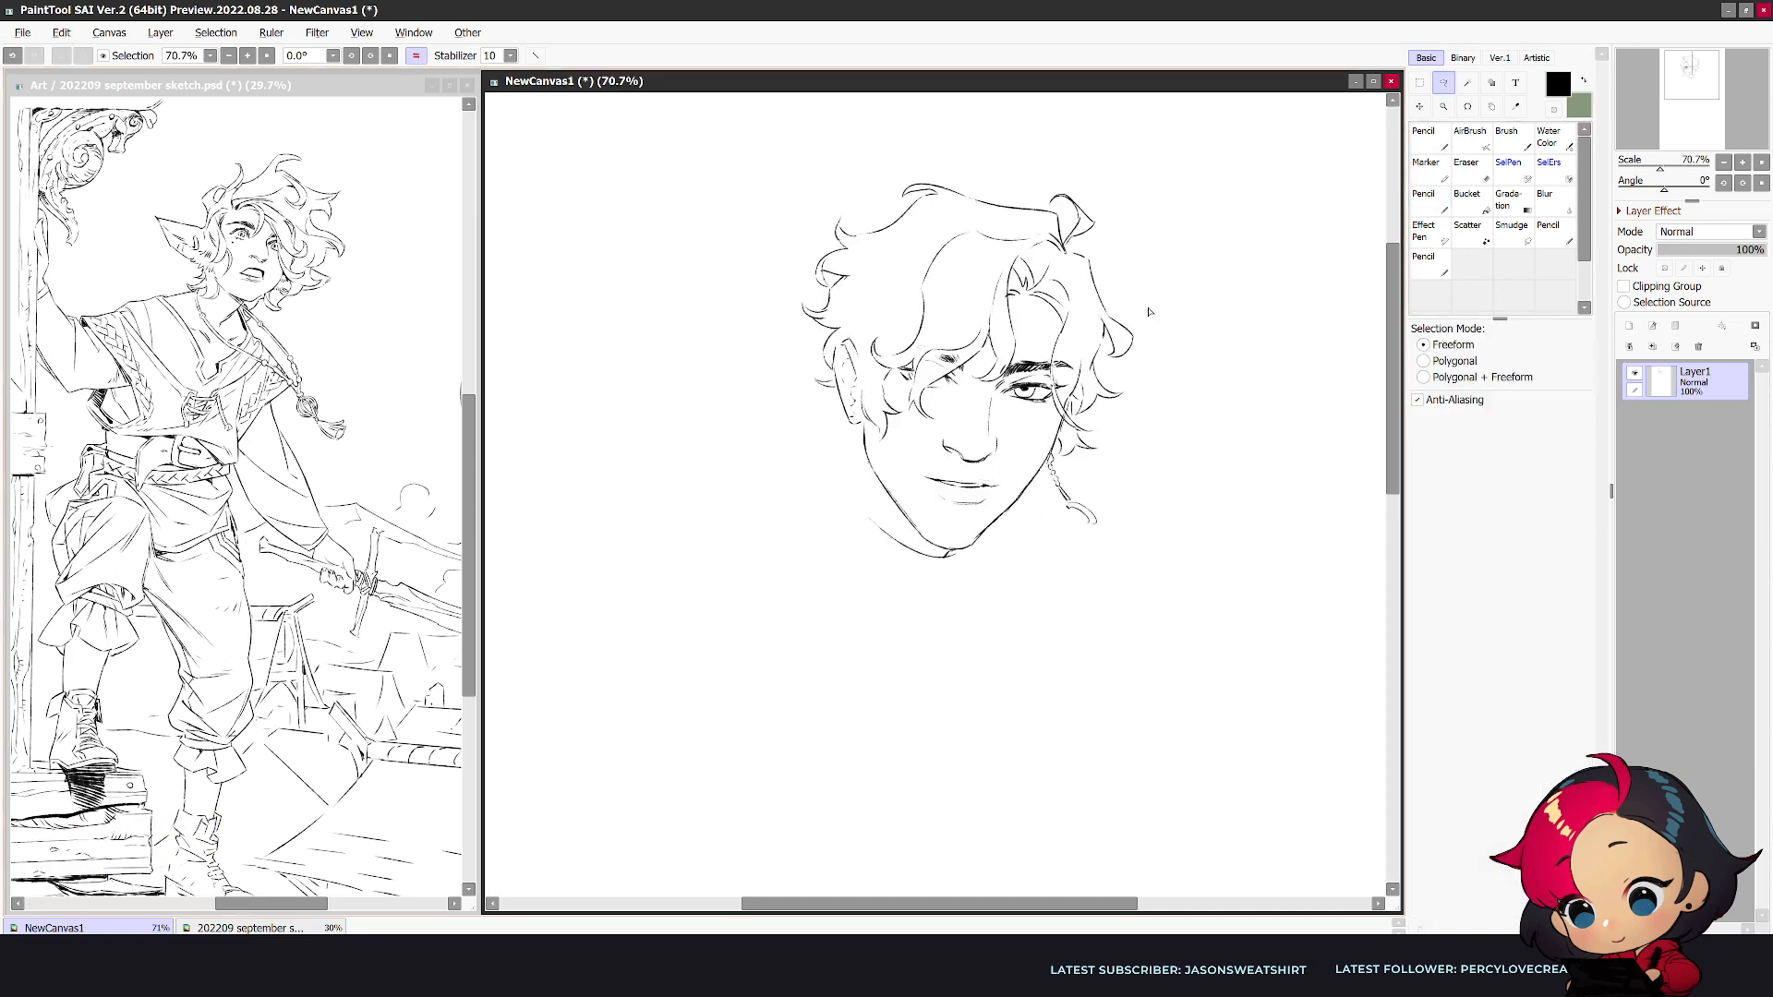
pyautogui.moveTo(1003, 483)
pyautogui.mouseDown()
pyautogui.moveTo(975, 476)
pyautogui.moveTo(1004, 481)
pyautogui.mouseUp()
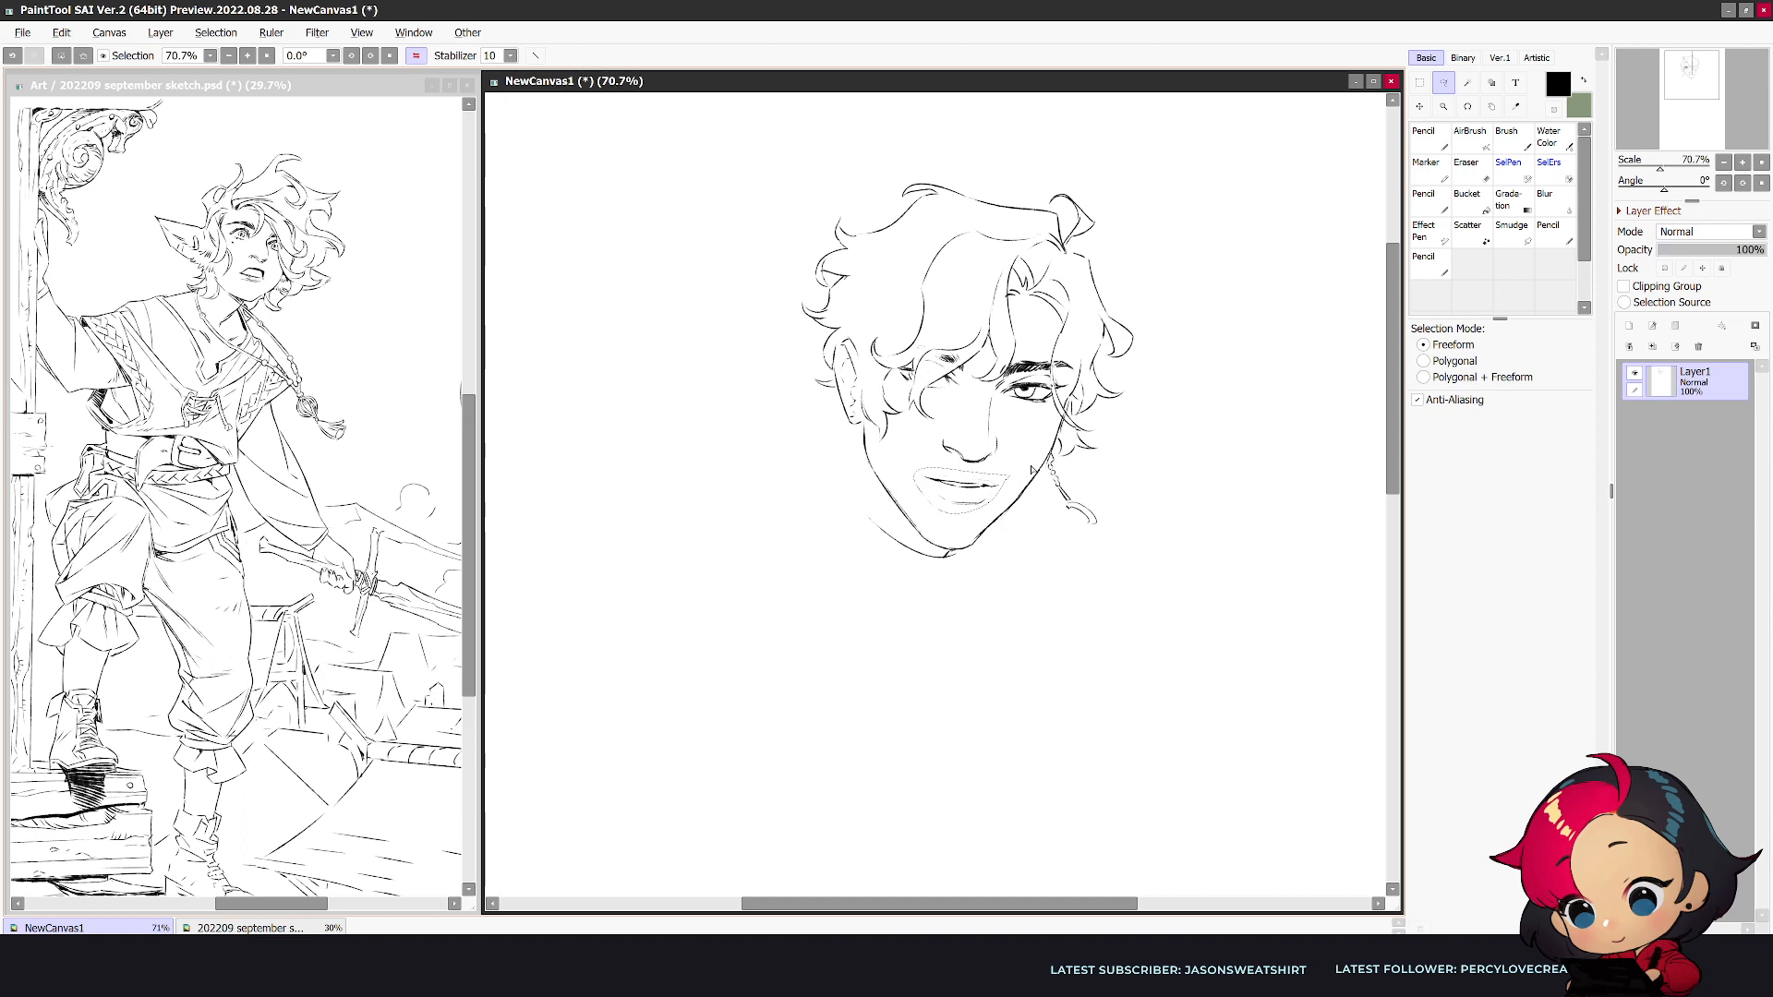
pyautogui.hotkey('ctrl', 't')
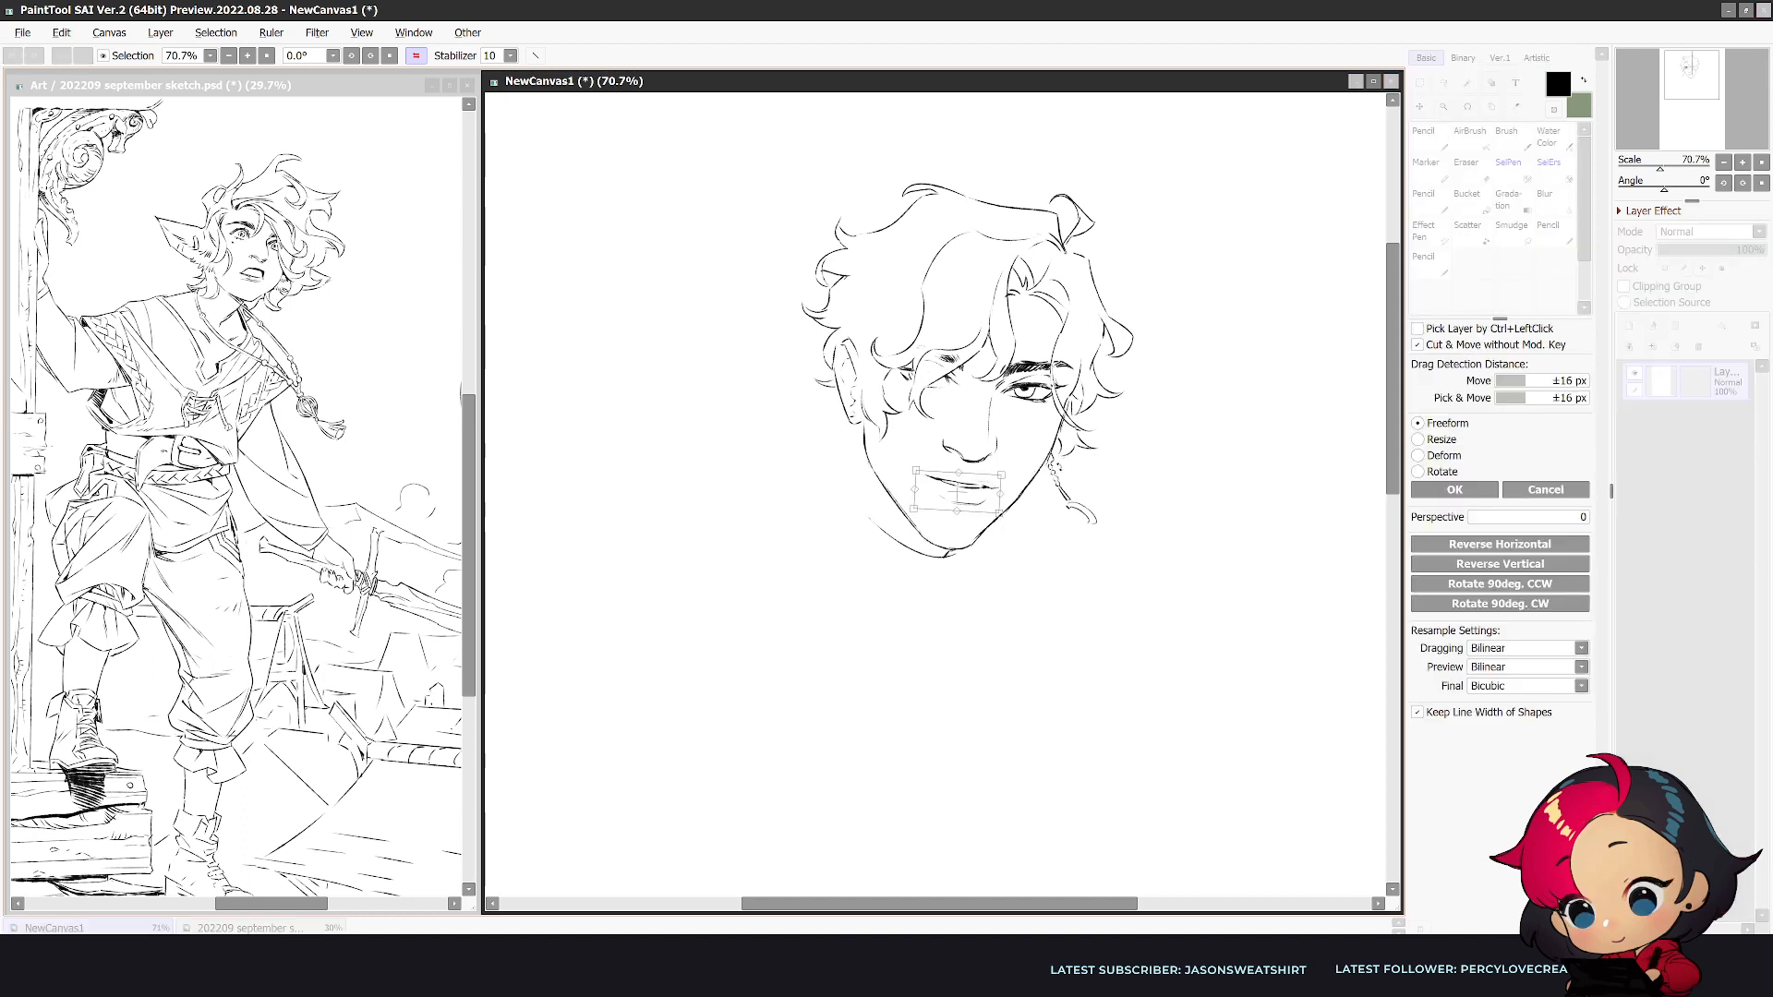
pyautogui.click(1446, 494)
pyautogui.hotkey('ctrl', 'd')
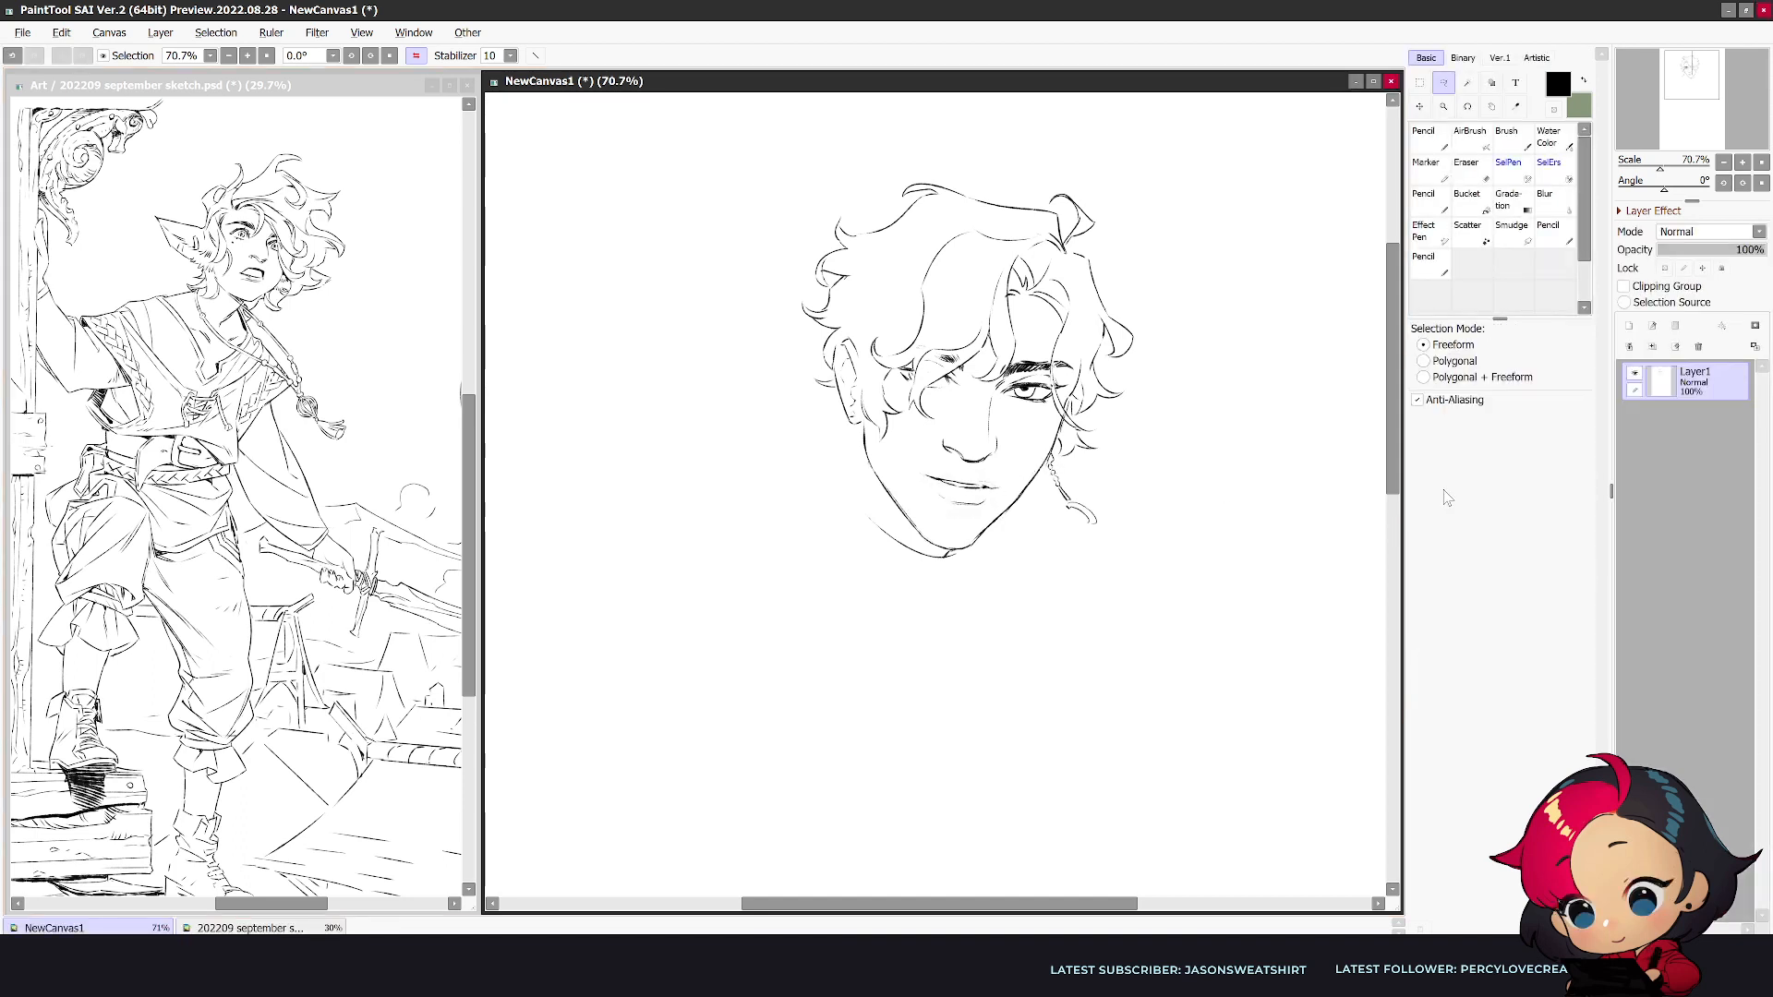
pyautogui.press('h')
# - Draw the curved neckline from below the ear to the chin and a short neck line beneath the chin
pyautogui.press('n')
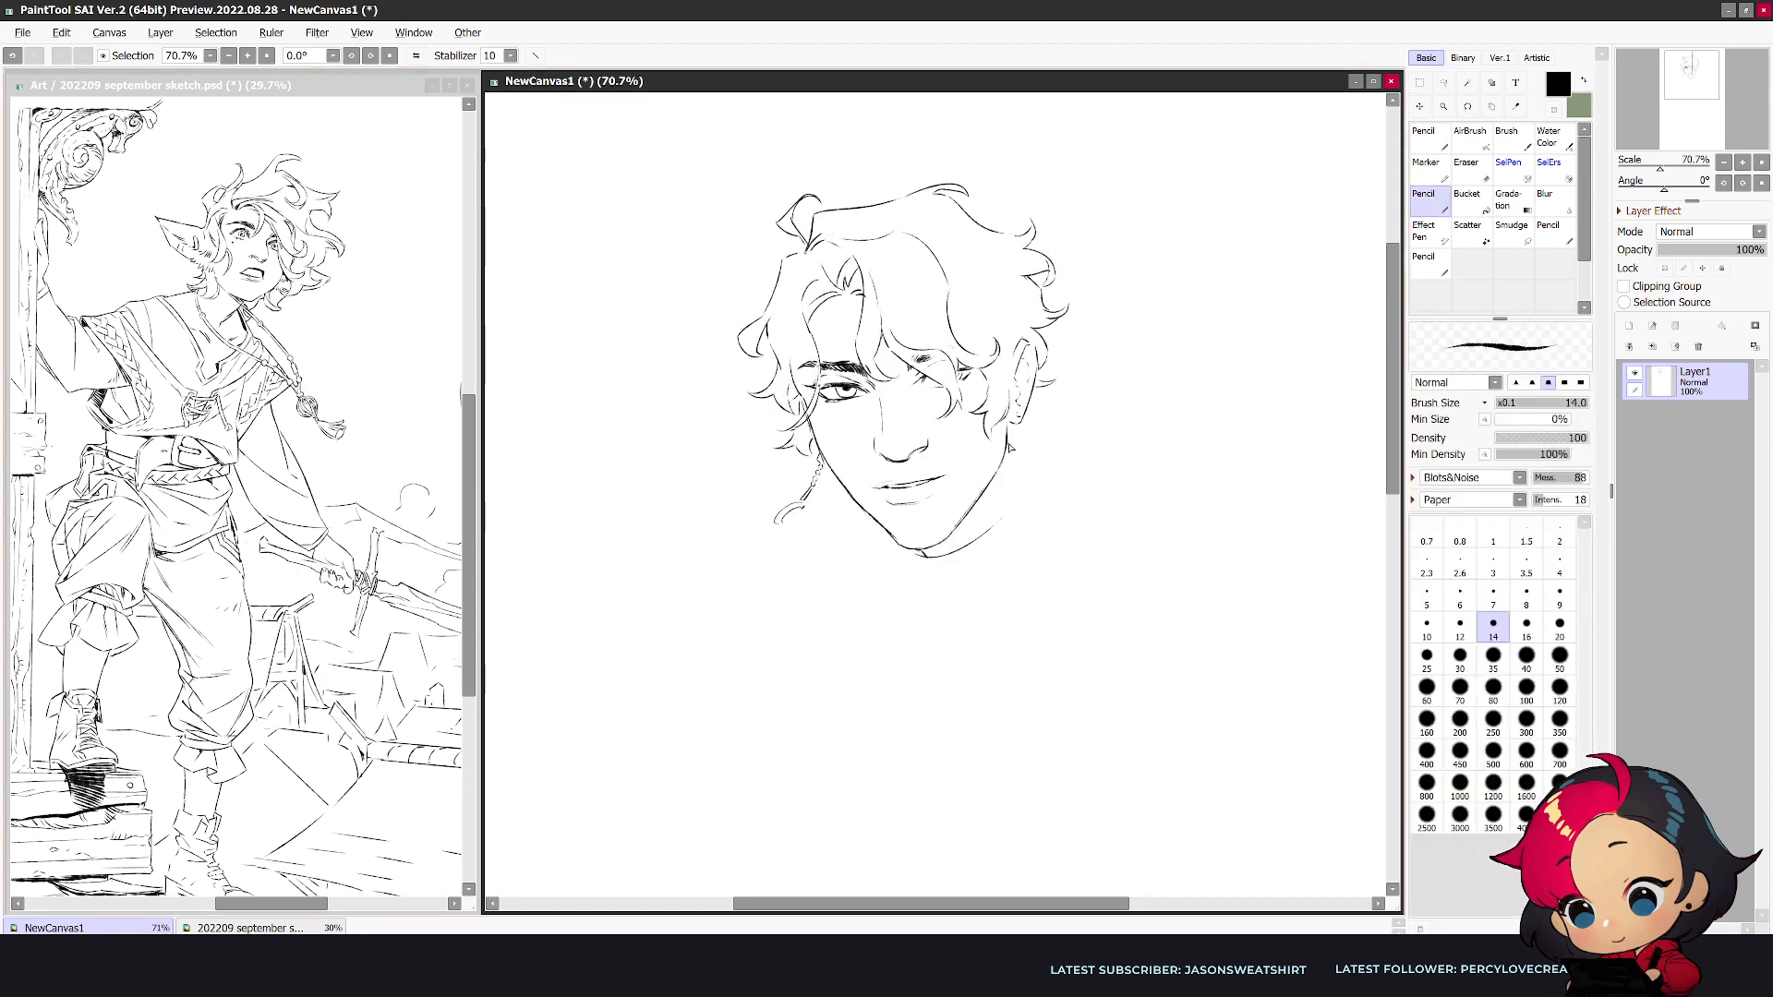
pyautogui.moveTo(1019, 436)
pyautogui.mouseDown()
pyautogui.moveTo(1002, 517)
pyautogui.moveTo(944, 557)
pyautogui.moveTo(1035, 477)
pyautogui.moveTo(959, 551)
pyautogui.moveTo(943, 609)
pyautogui.mouseUp()
pyautogui.press('e')
pyautogui.press('n')
pyautogui.press('e')
pyautogui.press('n')
pyautogui.press('e')
pyautogui.press('n')
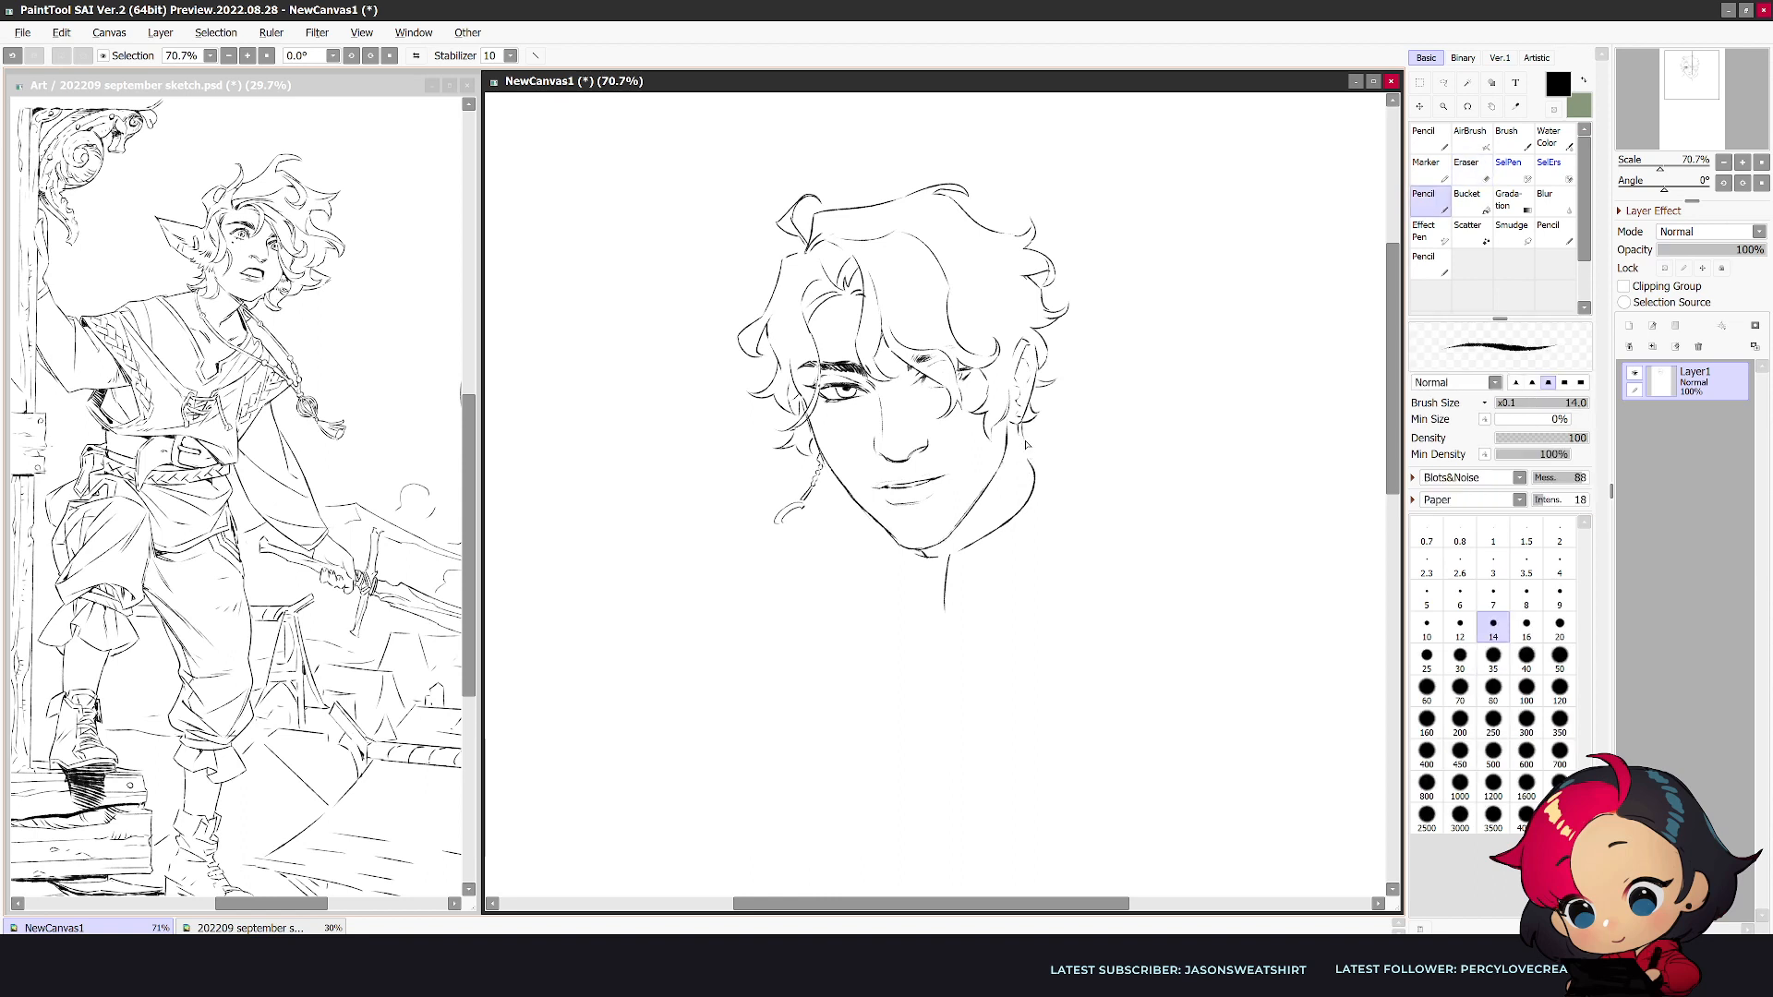
# - Add the front edge of the shirt collar below the chin and trim the neck line with the Eraser
pyautogui.moveTo(1023, 442)
pyautogui.mouseDown()
pyautogui.moveTo(1032, 480)
pyautogui.moveTo(1042, 468)
pyautogui.mouseUp()
pyautogui.moveTo(957, 562); pyautogui.dragTo(991, 657)
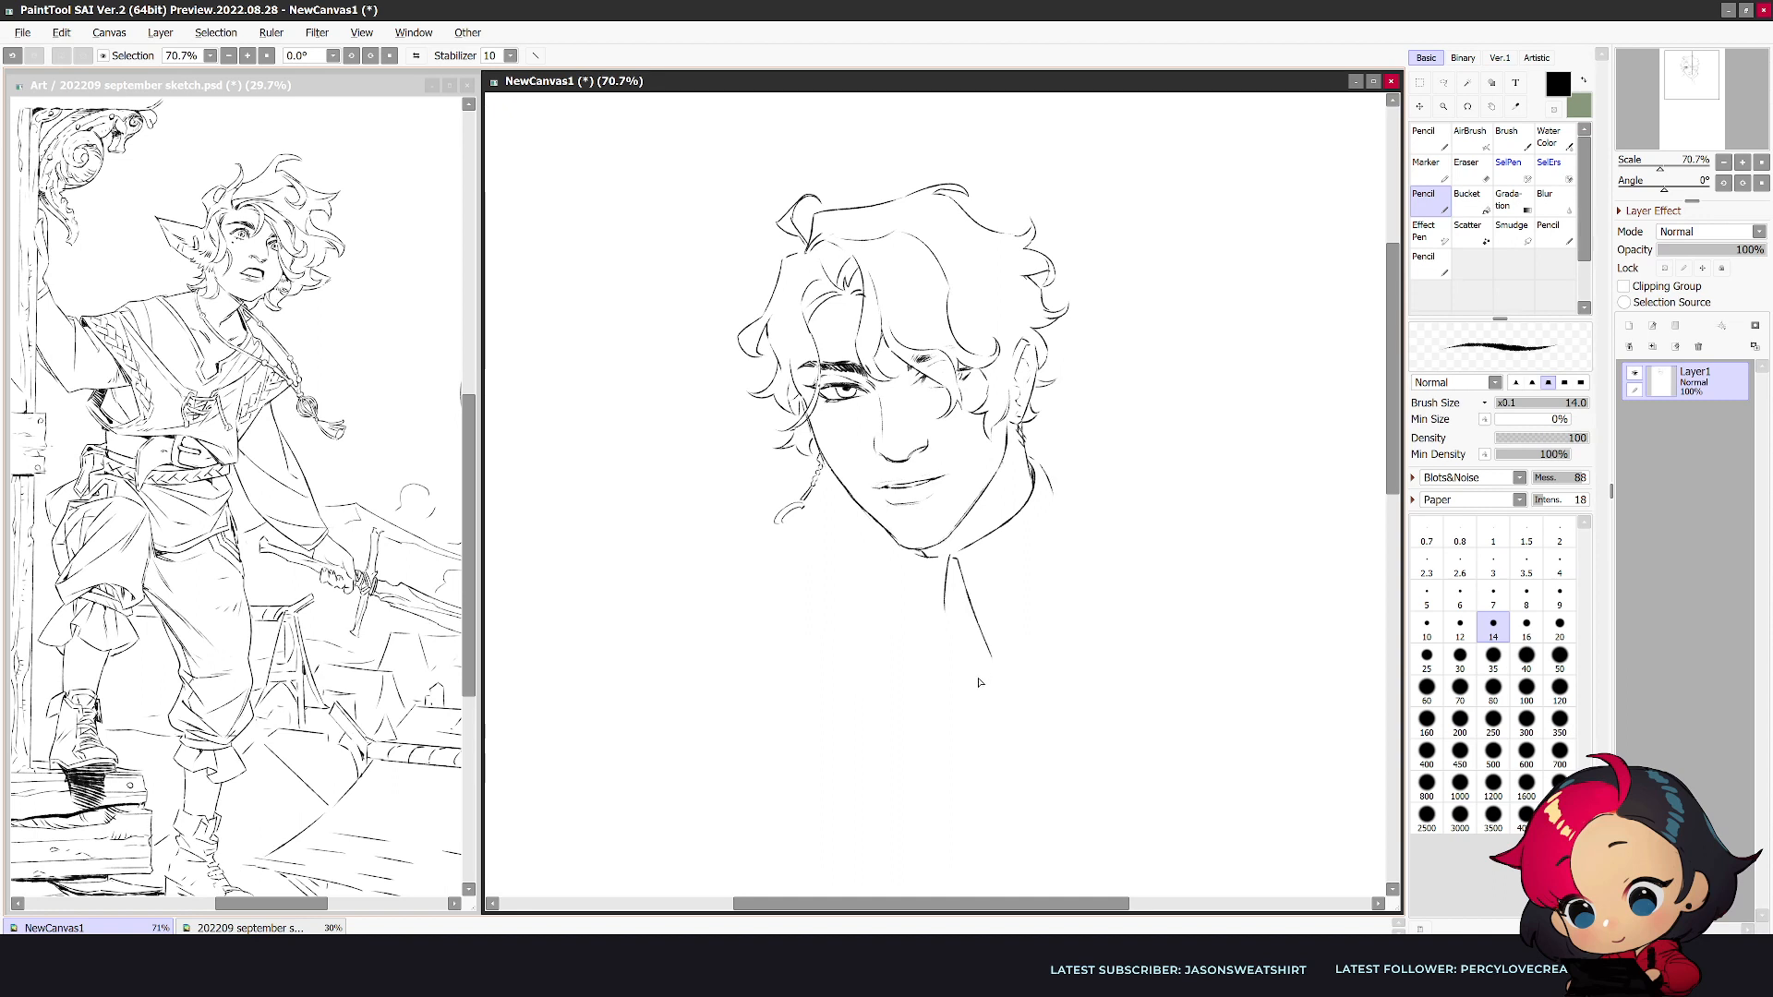
pyautogui.press('e')
pyautogui.moveTo(943, 613); pyautogui.dragTo(945, 586)
pyautogui.press('n')
pyautogui.moveTo(939, 569)
pyautogui.mouseDown()
pyautogui.moveTo(908, 565)
pyautogui.moveTo(904, 589)
pyautogui.moveTo(919, 556)
pyautogui.mouseUp()
pyautogui.press('e')
pyautogui.press('n')
# - Reinforce the neckline in the mirrored view and draw the opposite edge of the shirt collar
pyautogui.press('h')
pyautogui.moveTo(873, 474)
pyautogui.mouseDown()
pyautogui.moveTo(888, 524)
pyautogui.moveTo(944, 569)
pyautogui.mouseUp()
pyautogui.press('e')
pyautogui.press('n')
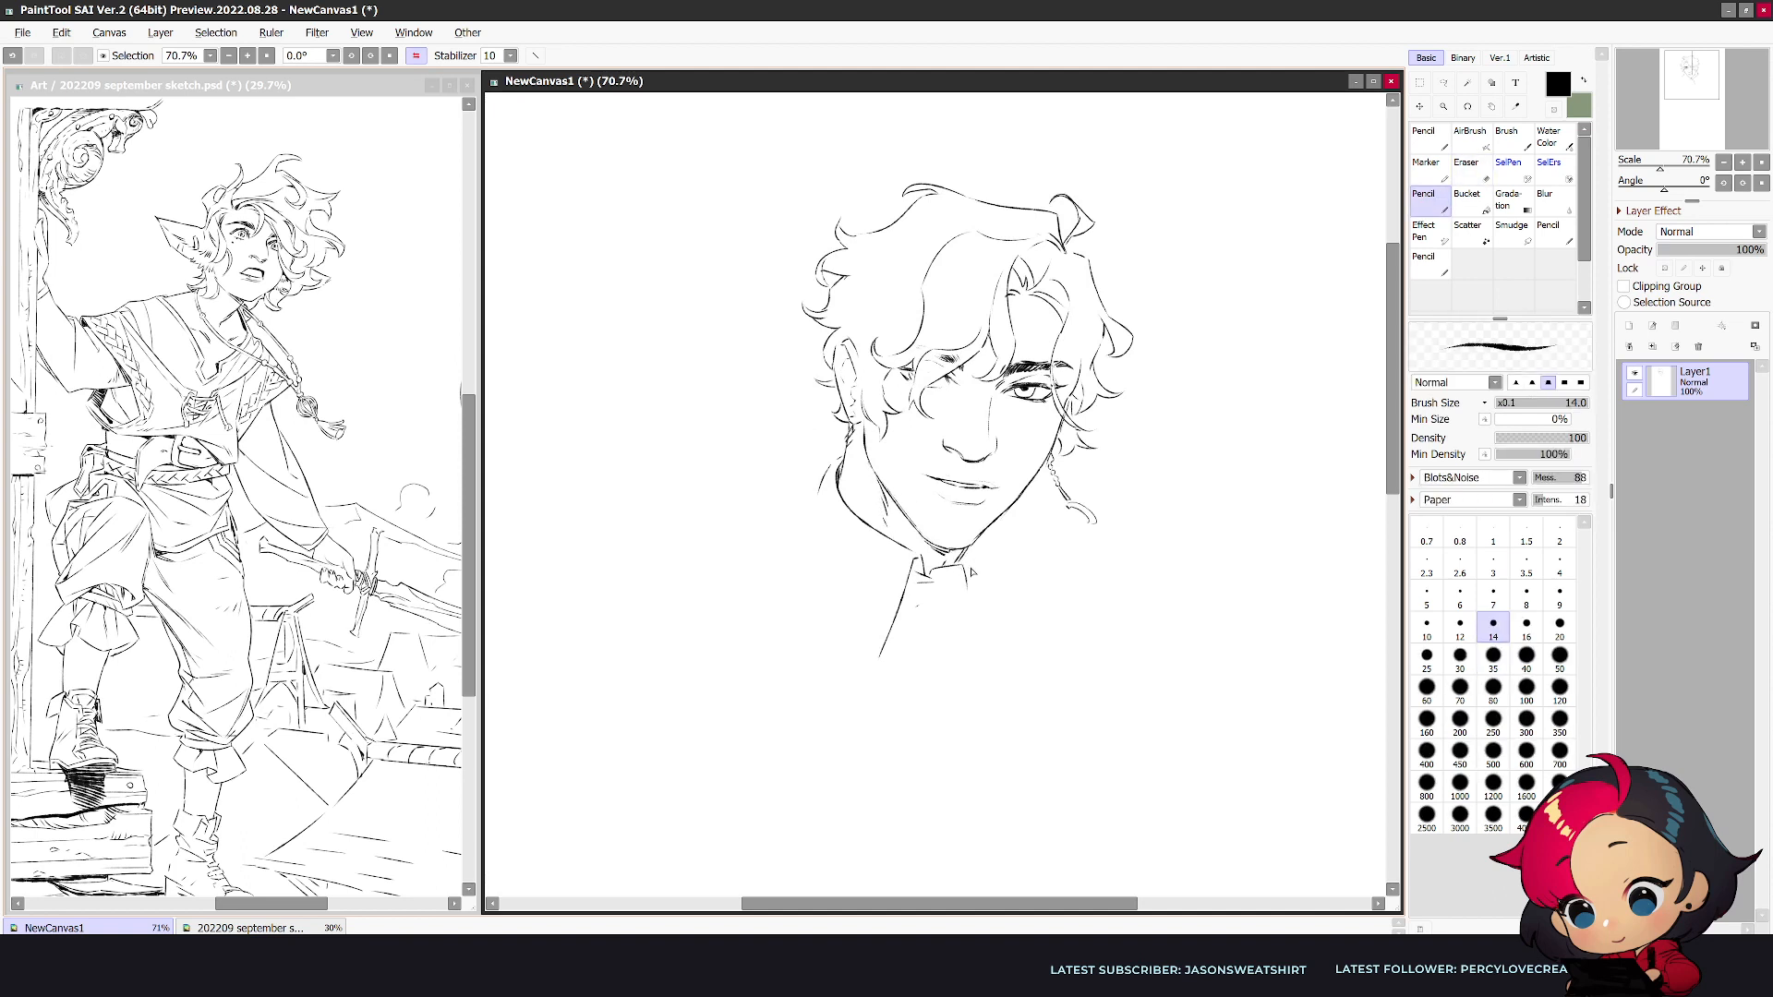
pyautogui.moveTo(965, 555); pyautogui.dragTo(1023, 633)
pyautogui.press('h')
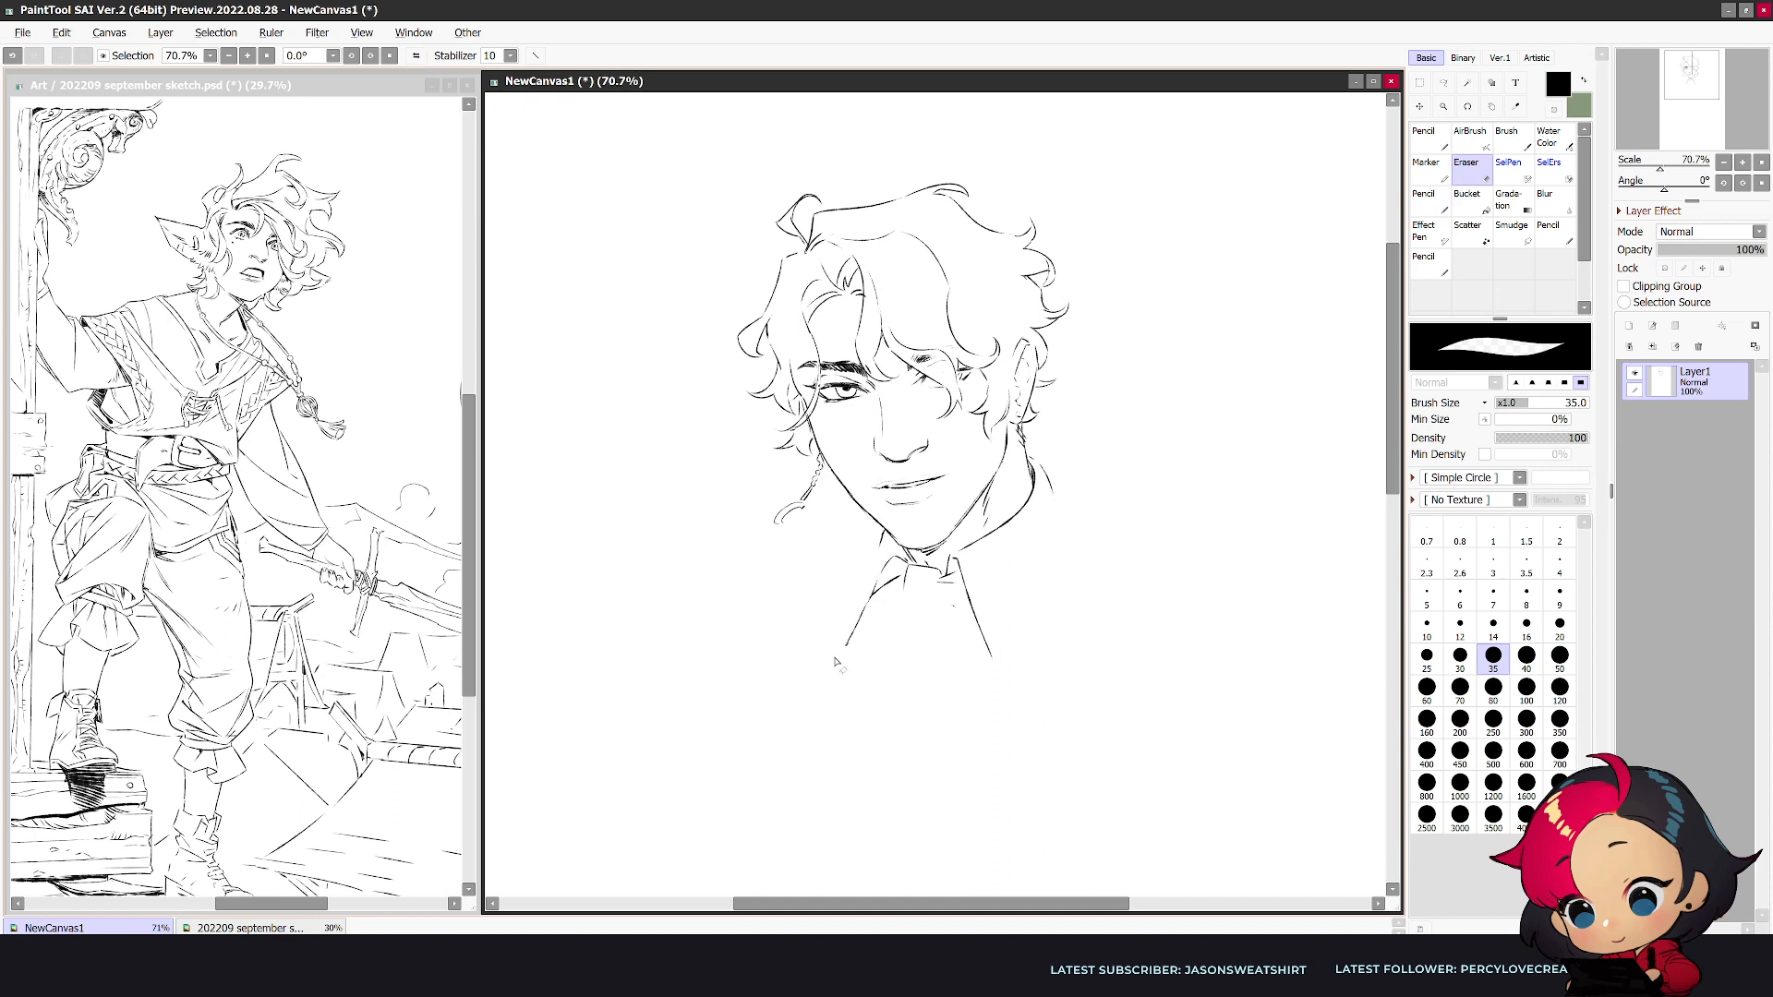
# - Erase the rough collar edge on the far side and redraw it as a cleaner, darker diagonal
pyautogui.press('e')
pyautogui.moveTo(869, 593); pyautogui.dragTo(849, 646)
pyautogui.press('n')
pyautogui.moveTo(882, 546); pyautogui.dragTo(844, 647)
pyautogui.press('e')
pyautogui.moveTo(902, 577); pyautogui.dragTo(871, 604)
pyautogui.press('n')
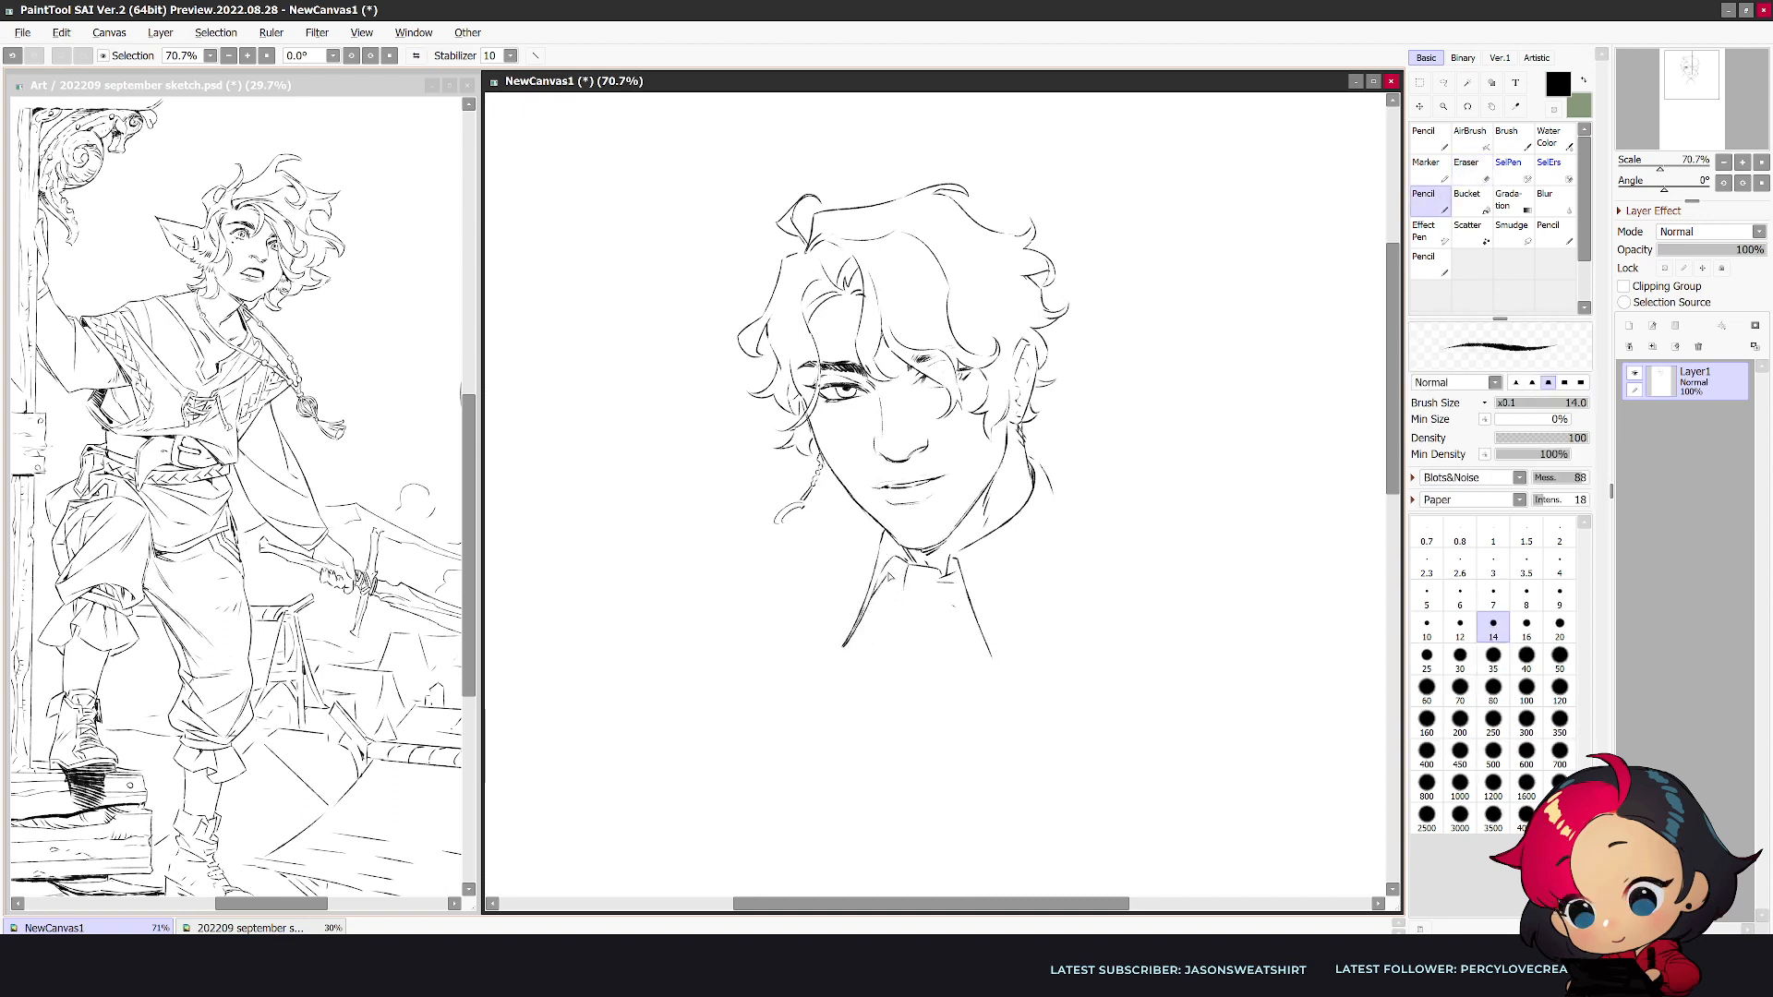
# - Draw the pointed collar flap below the ear and decorate its tip with a small ornament
pyautogui.moveTo(1036, 457)
pyautogui.mouseDown()
pyautogui.moveTo(1079, 529)
pyautogui.moveTo(1007, 660)
pyautogui.mouseUp()
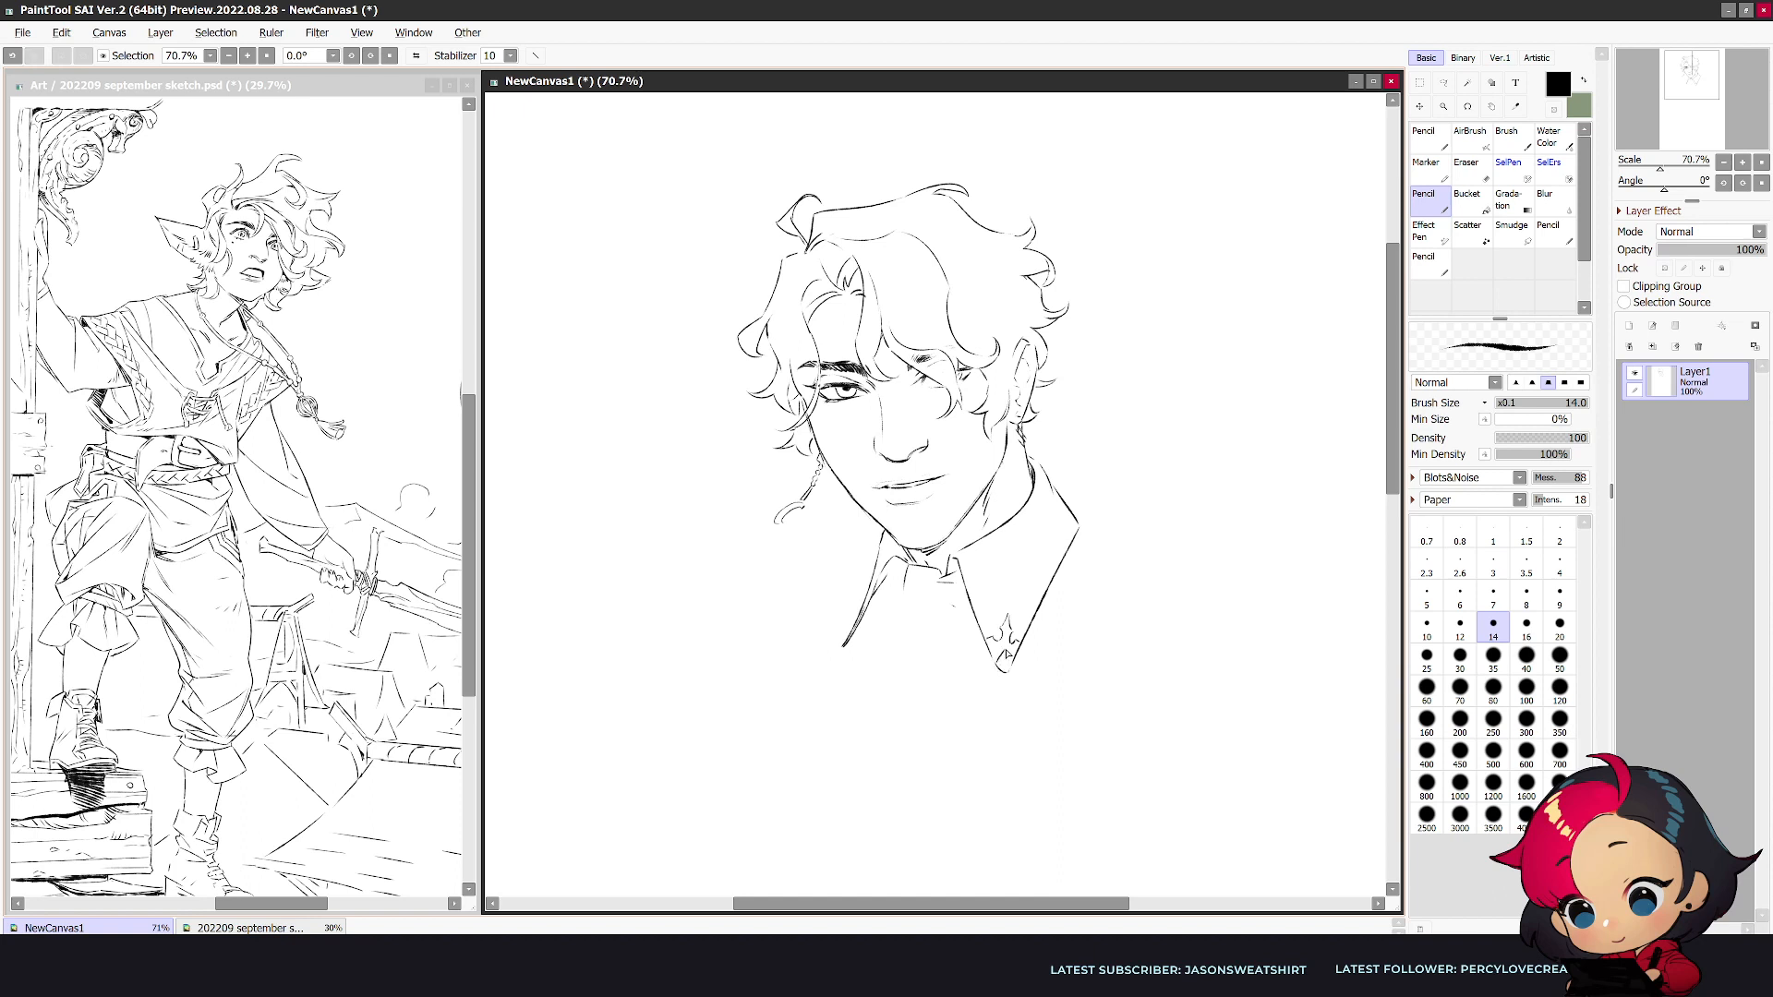
pyautogui.press('e')
pyautogui.press('e')
pyautogui.press('e')
pyautogui.press('e')
pyautogui.press('e')
pyautogui.press('n')
pyautogui.press('e')
pyautogui.press('n')
pyautogui.press('e')
pyautogui.press('n')
# - Detail the far collar tip and sketch the cravat knot between the collar edges
pyautogui.moveTo(855, 635); pyautogui.dragTo(837, 654)
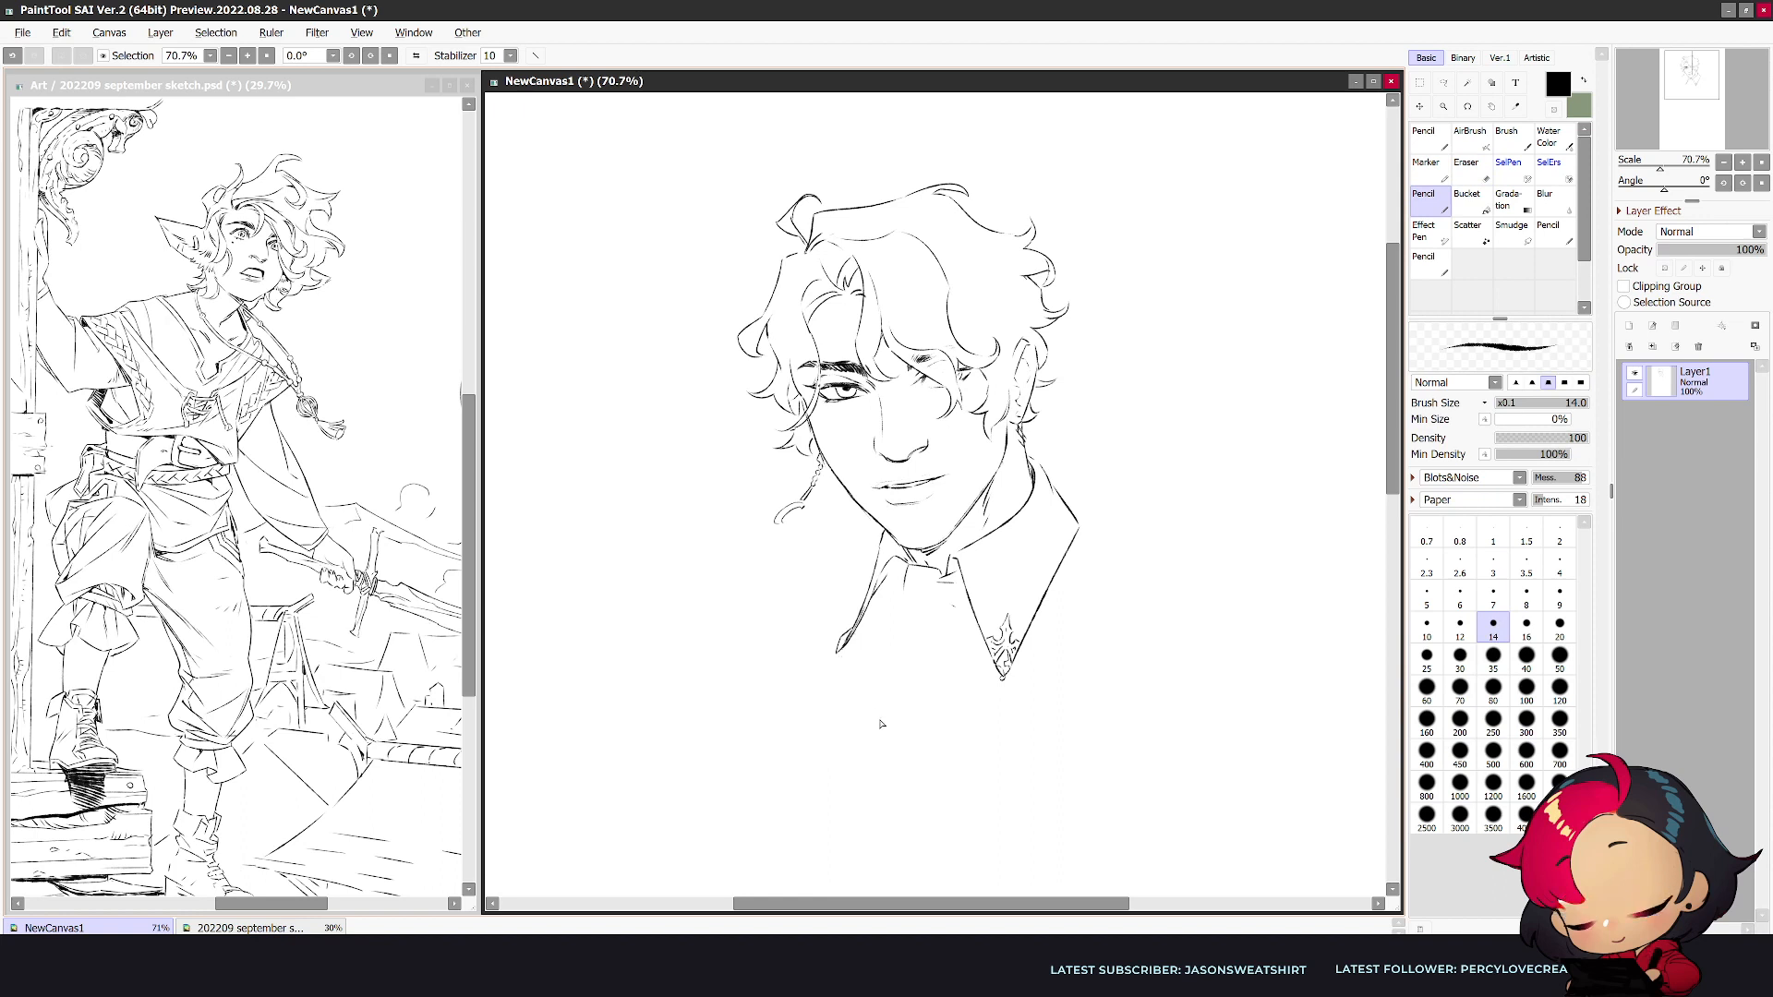
pyautogui.press('e')
pyautogui.press('n')
pyautogui.moveTo(910, 566)
pyautogui.mouseDown()
pyautogui.moveTo(901, 607)
pyautogui.moveTo(925, 595)
pyautogui.moveTo(919, 612)
pyautogui.moveTo(903, 593)
pyautogui.moveTo(910, 612)
pyautogui.mouseUp()
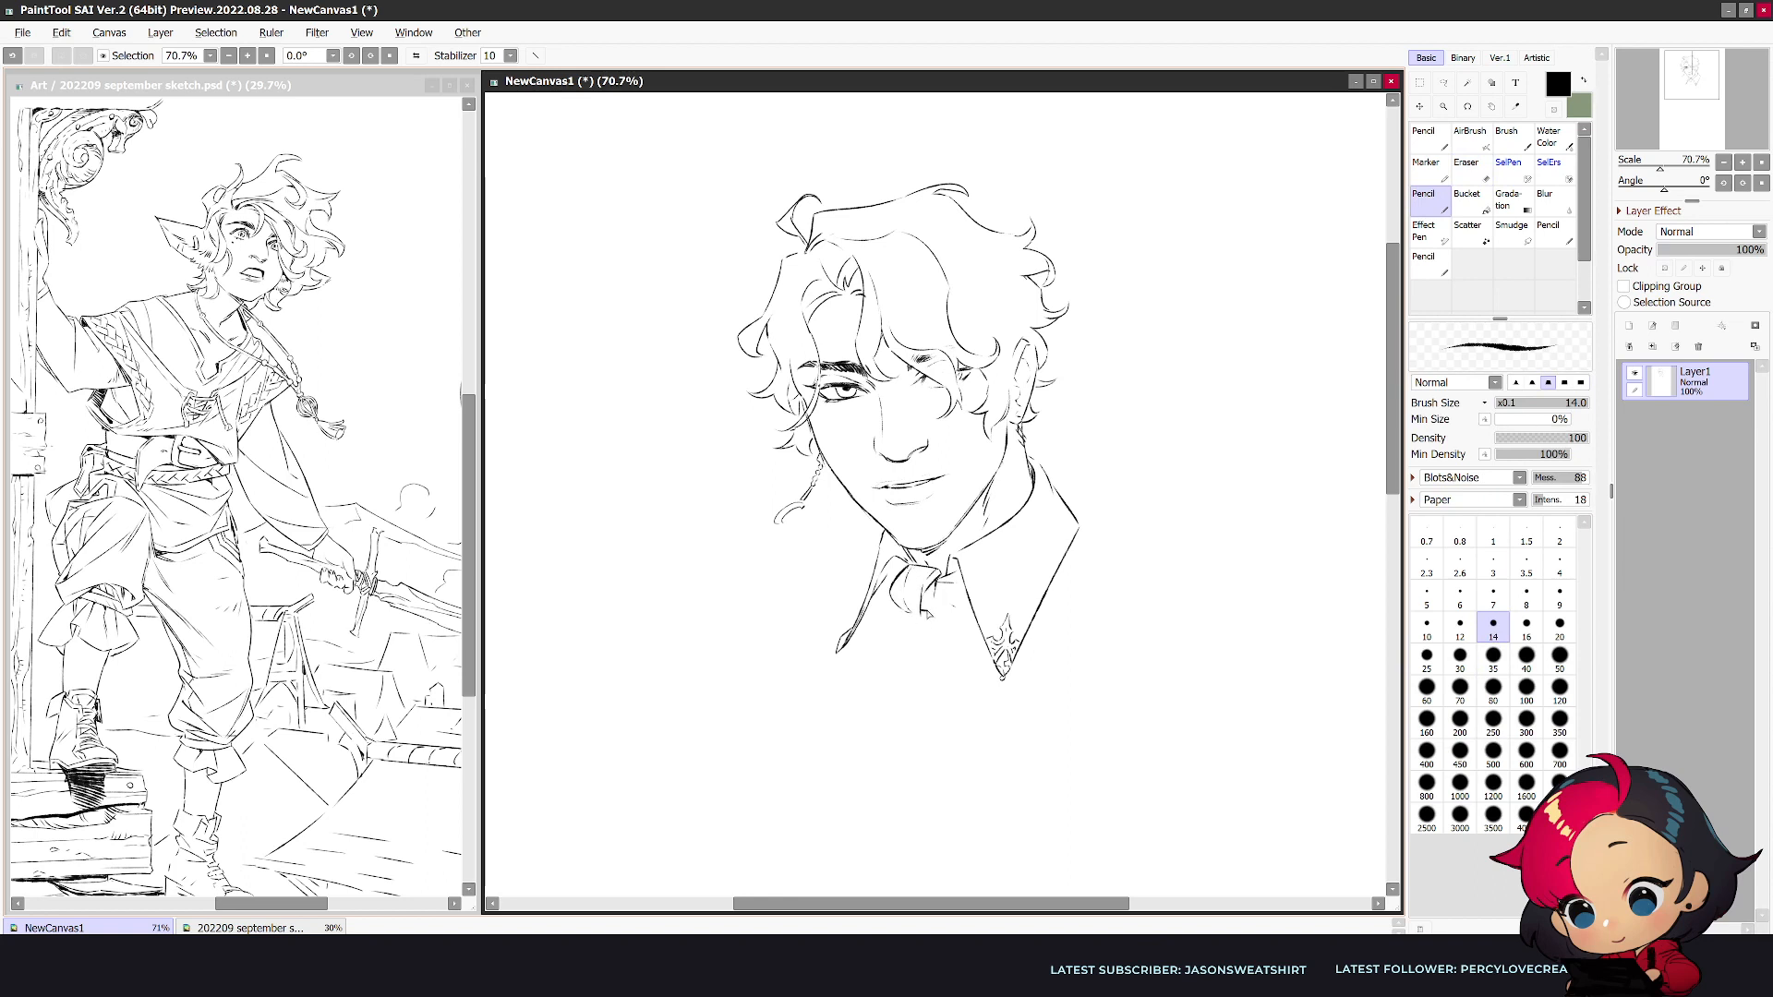
pyautogui.moveTo(930, 612); pyautogui.dragTo(965, 611)
pyautogui.press('h')
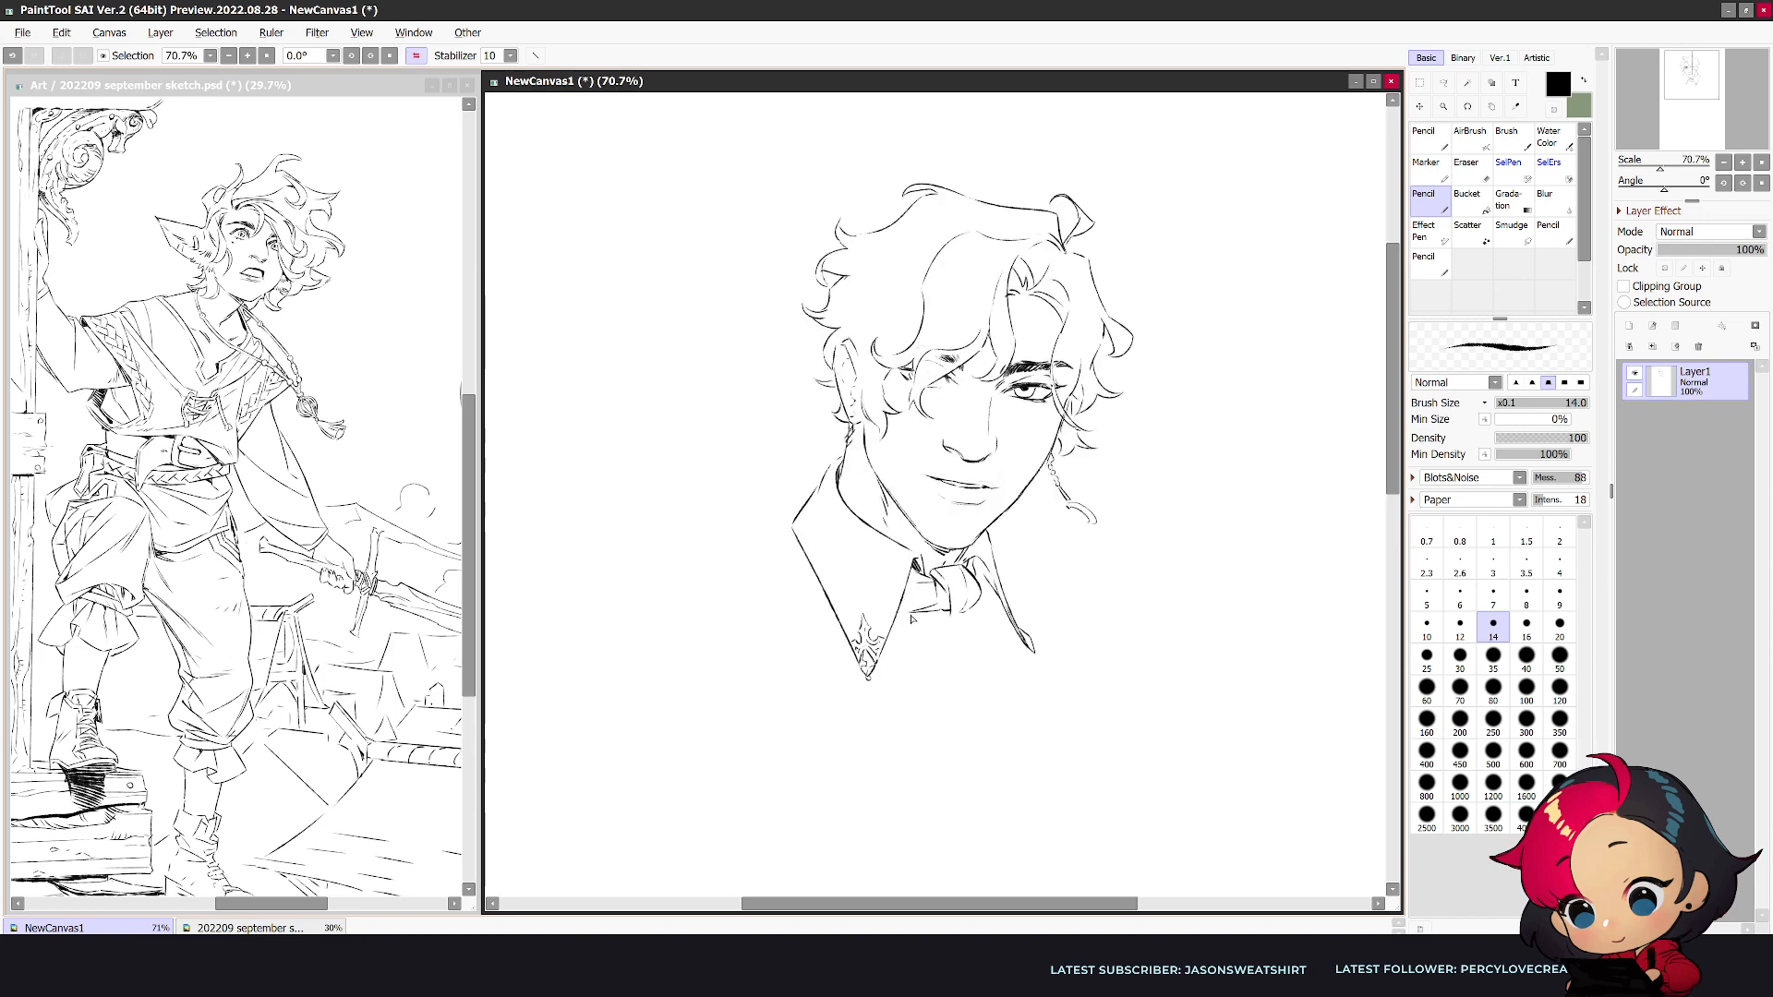
# - Clean up the cravat knot with the Eraser and Pencil and check it in the mirrored view
pyautogui.press('h')
pyautogui.press('e')
pyautogui.press('[')
pyautogui.press('n')
pyautogui.press('e')
pyautogui.press('n')
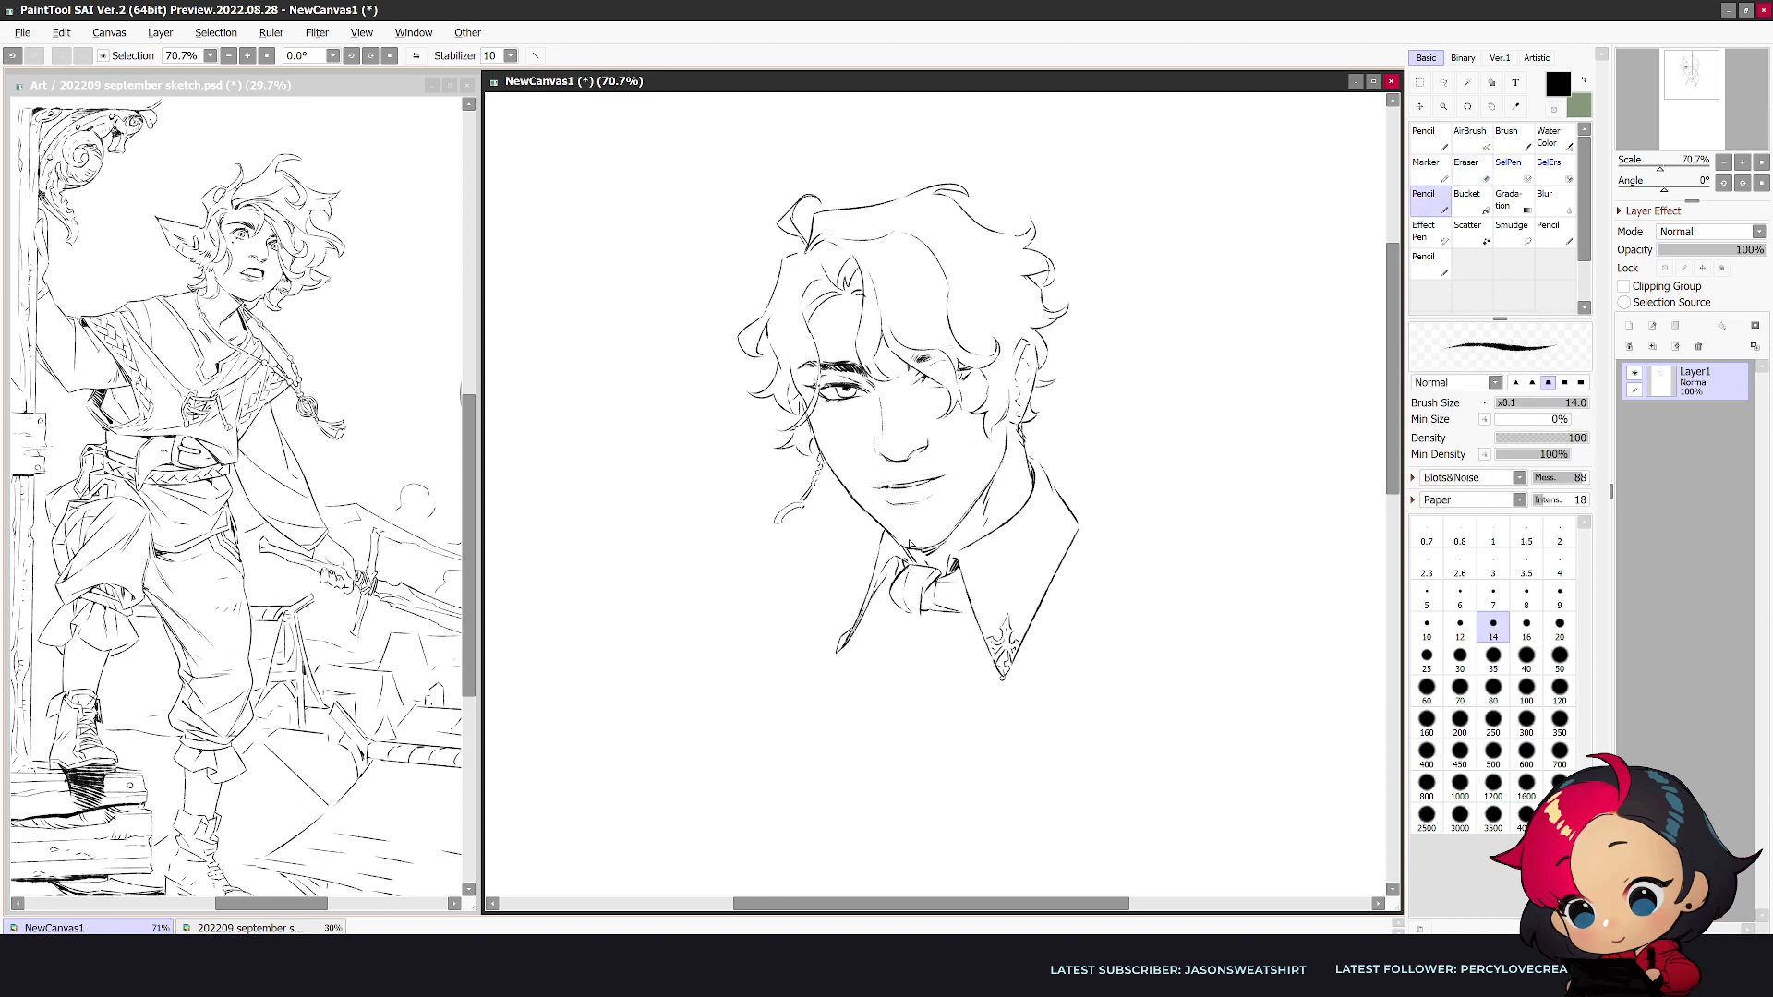
pyautogui.press('e')
pyautogui.press('n')
pyautogui.moveTo(839, 474); pyautogui.dragTo(883, 531)
pyautogui.press('h')
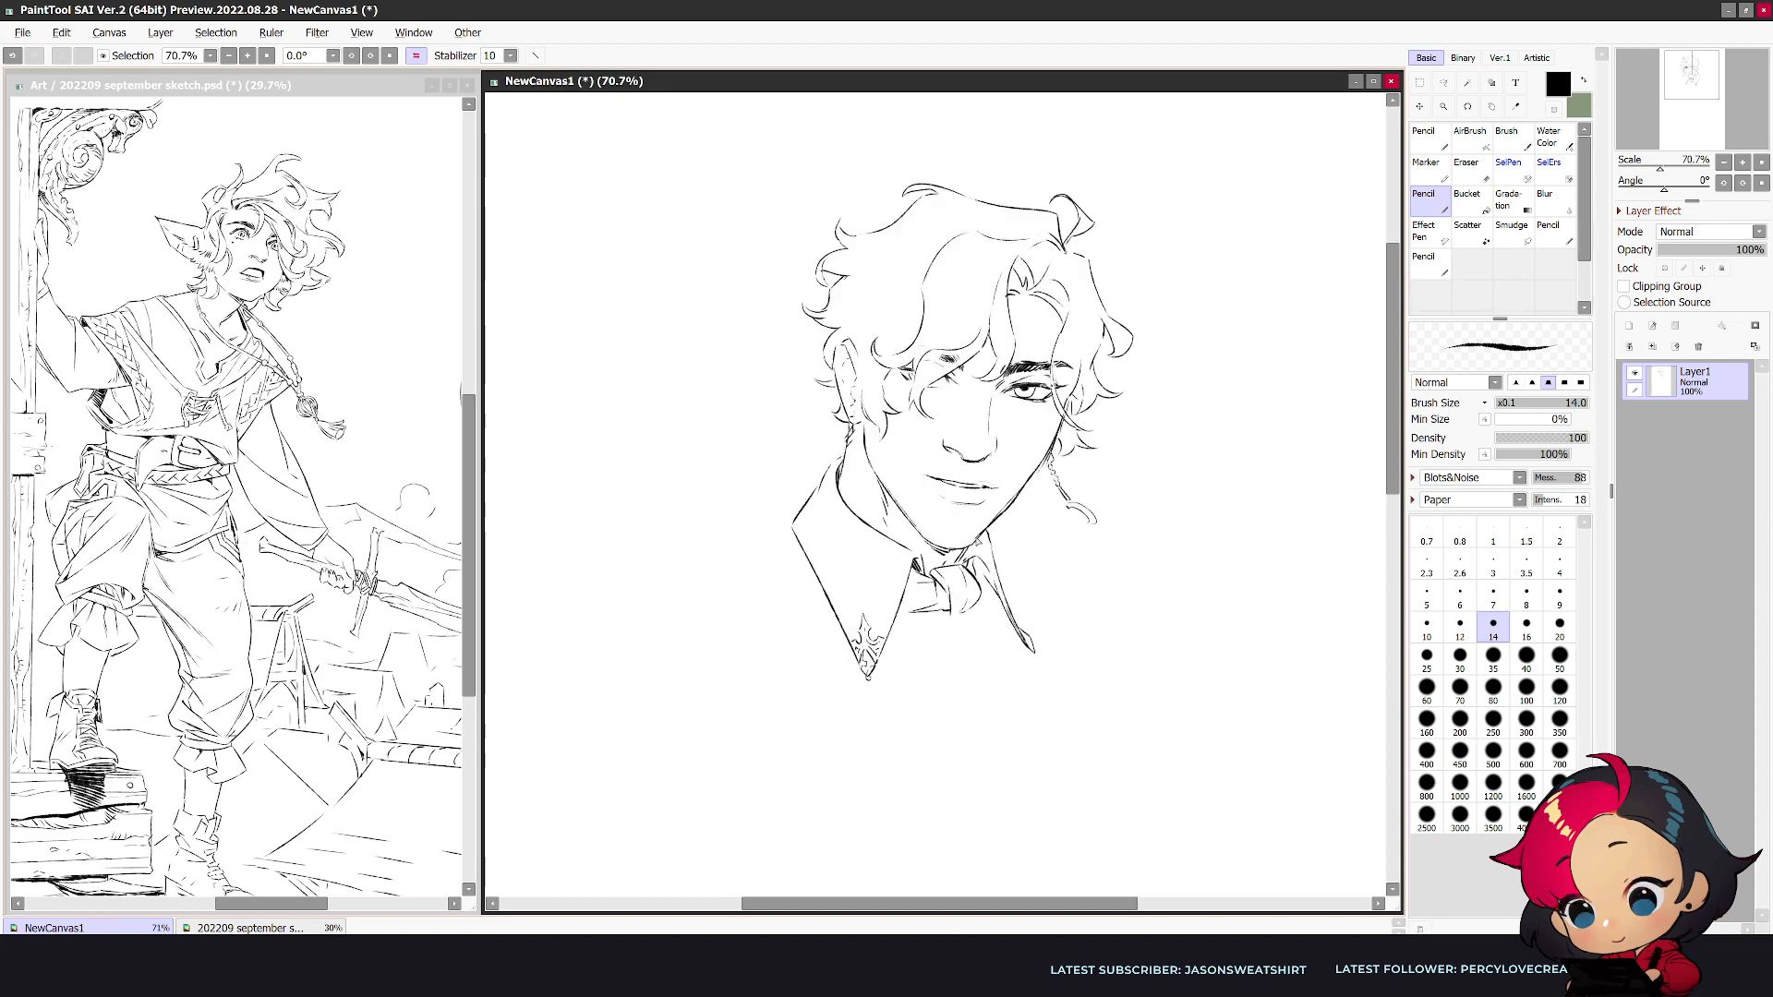
pyautogui.press('h')
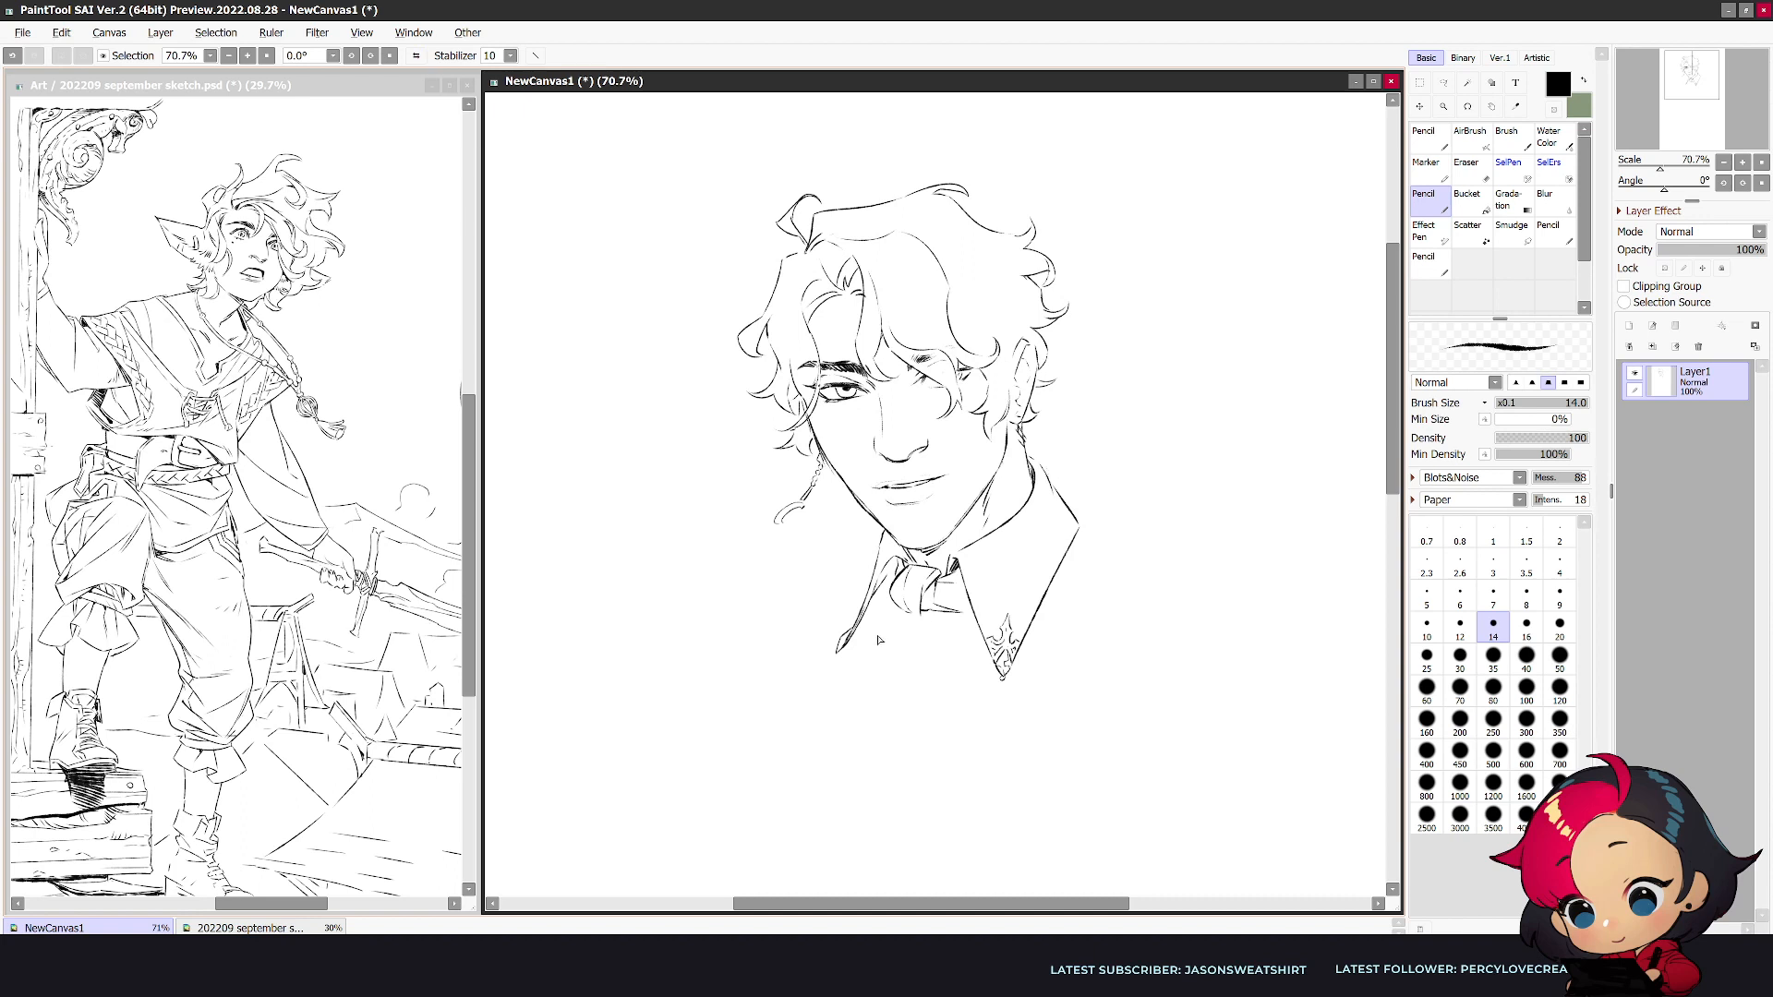
# - Sketch both shoulders of the coat with wide angular lapels on either side of the shirt collar
pyautogui.moveTo(851, 499)
pyautogui.mouseDown()
pyautogui.moveTo(736, 557)
pyautogui.moveTo(723, 637)
pyautogui.mouseUp()
pyautogui.moveTo(722, 563); pyautogui.dragTo(807, 700)
pyautogui.moveTo(1027, 448)
pyautogui.mouseDown()
pyautogui.moveTo(1230, 550)
pyautogui.moveTo(1226, 624)
pyautogui.mouseUp()
pyautogui.moveTo(1221, 554); pyautogui.dragTo(1097, 734)
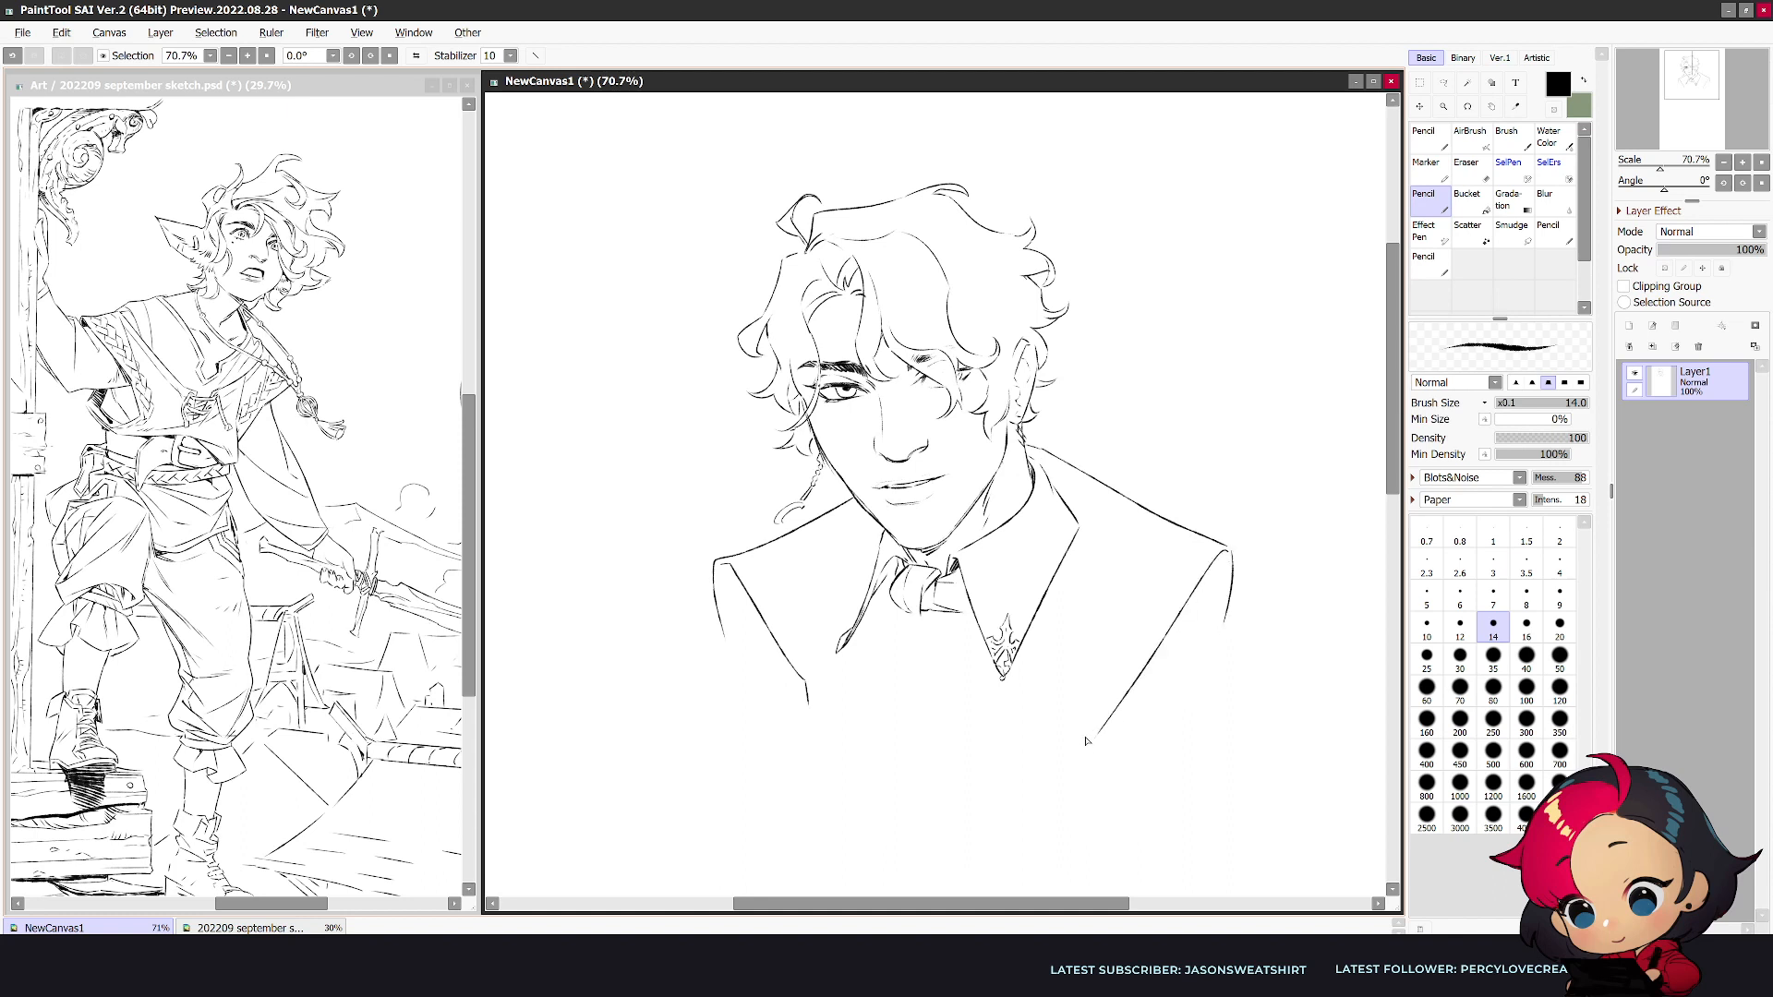
# - Erase the coat lapel on the ear side and redraw its front edge straight down from the shirt collar
pyautogui.press('n')
pyautogui.moveTo(1063, 502)
pyautogui.mouseDown()
pyautogui.moveTo(1079, 746)
pyautogui.moveTo(1229, 562)
pyautogui.moveTo(1101, 747)
pyautogui.moveTo(1223, 624)
pyautogui.mouseUp()
pyautogui.press('e')
pyautogui.press(']')
pyautogui.press(']')
pyautogui.press(']')
pyautogui.press(']')
pyautogui.press('n')
pyautogui.press('e')
pyautogui.press('n')
# - Draw the ear-side coat collar as a long pointed wing sweeping out beyond the shoulder
pyautogui.moveTo(1107, 643)
pyautogui.mouseDown()
pyautogui.moveTo(1089, 736)
pyautogui.moveTo(1154, 576)
pyautogui.moveTo(1304, 624)
pyautogui.mouseUp()
pyautogui.press('e')
pyautogui.moveTo(1131, 499); pyautogui.dragTo(1274, 569)
pyautogui.press('n')
pyautogui.moveTo(1116, 493); pyautogui.dragTo(1304, 621)
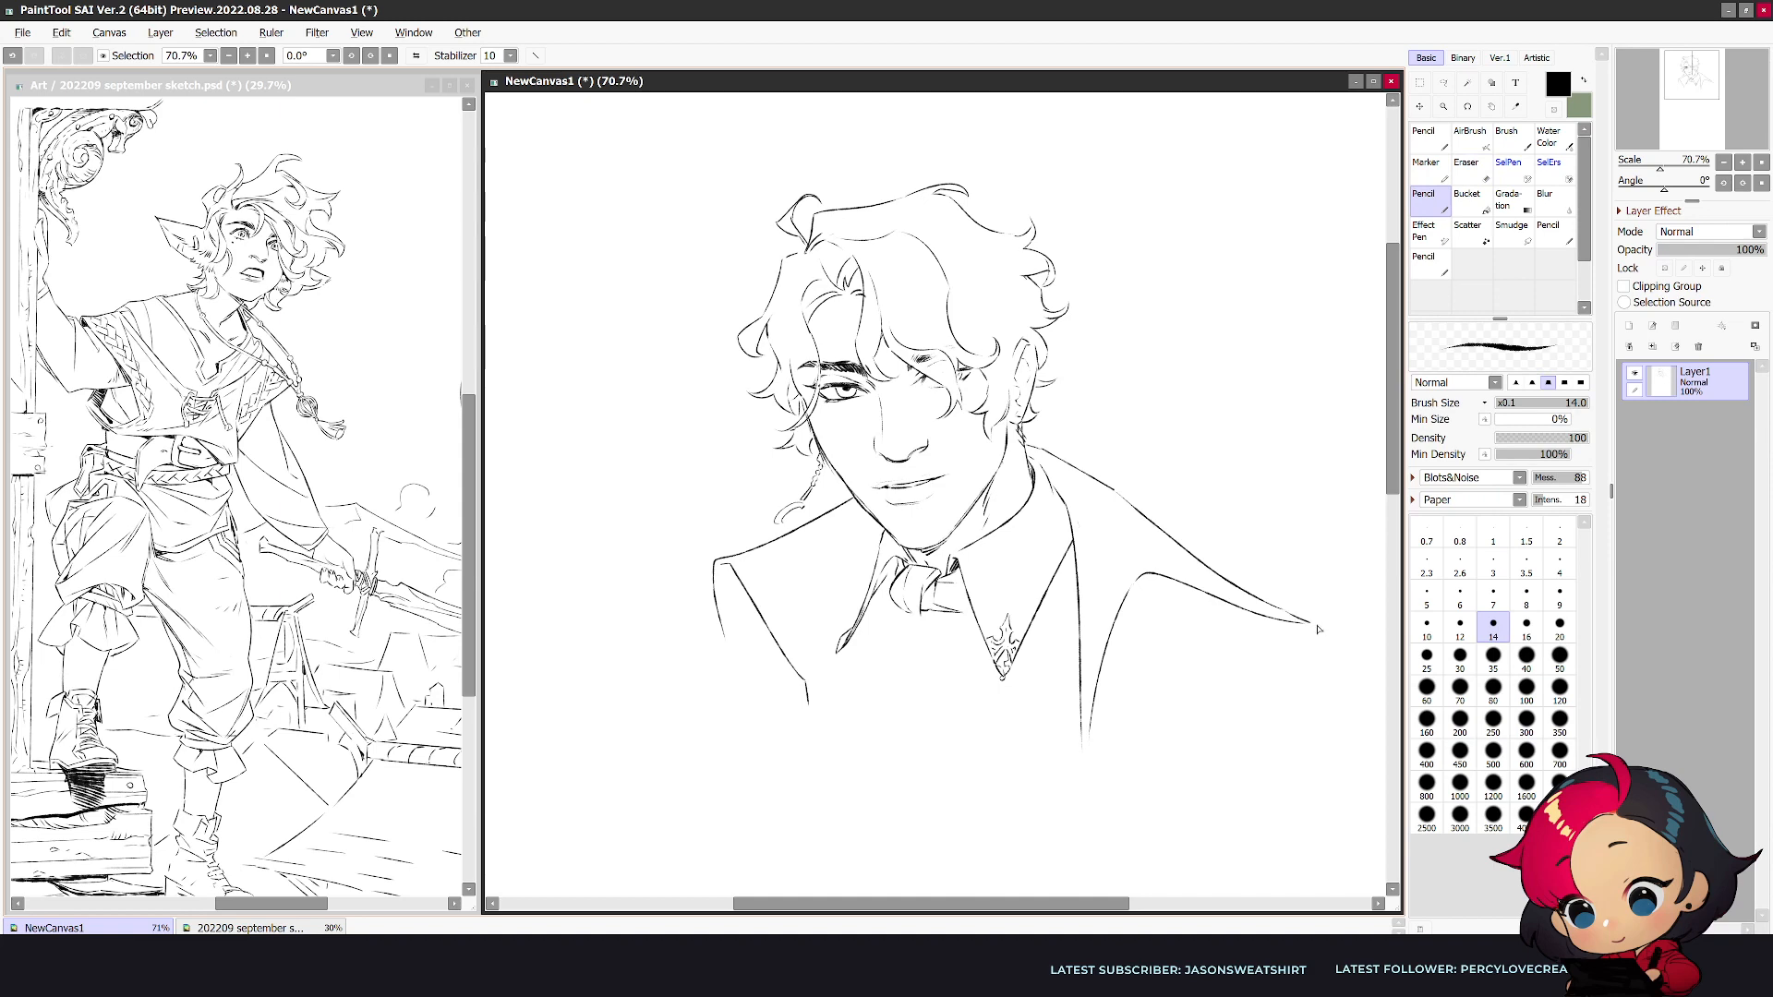
# - Join the pointed coat collar to the neck in the mirrored view and add an inner line along its lower edge
pyautogui.press('e')
pyautogui.press('n')
pyautogui.press('h')
pyautogui.press('e')
pyautogui.press('n')
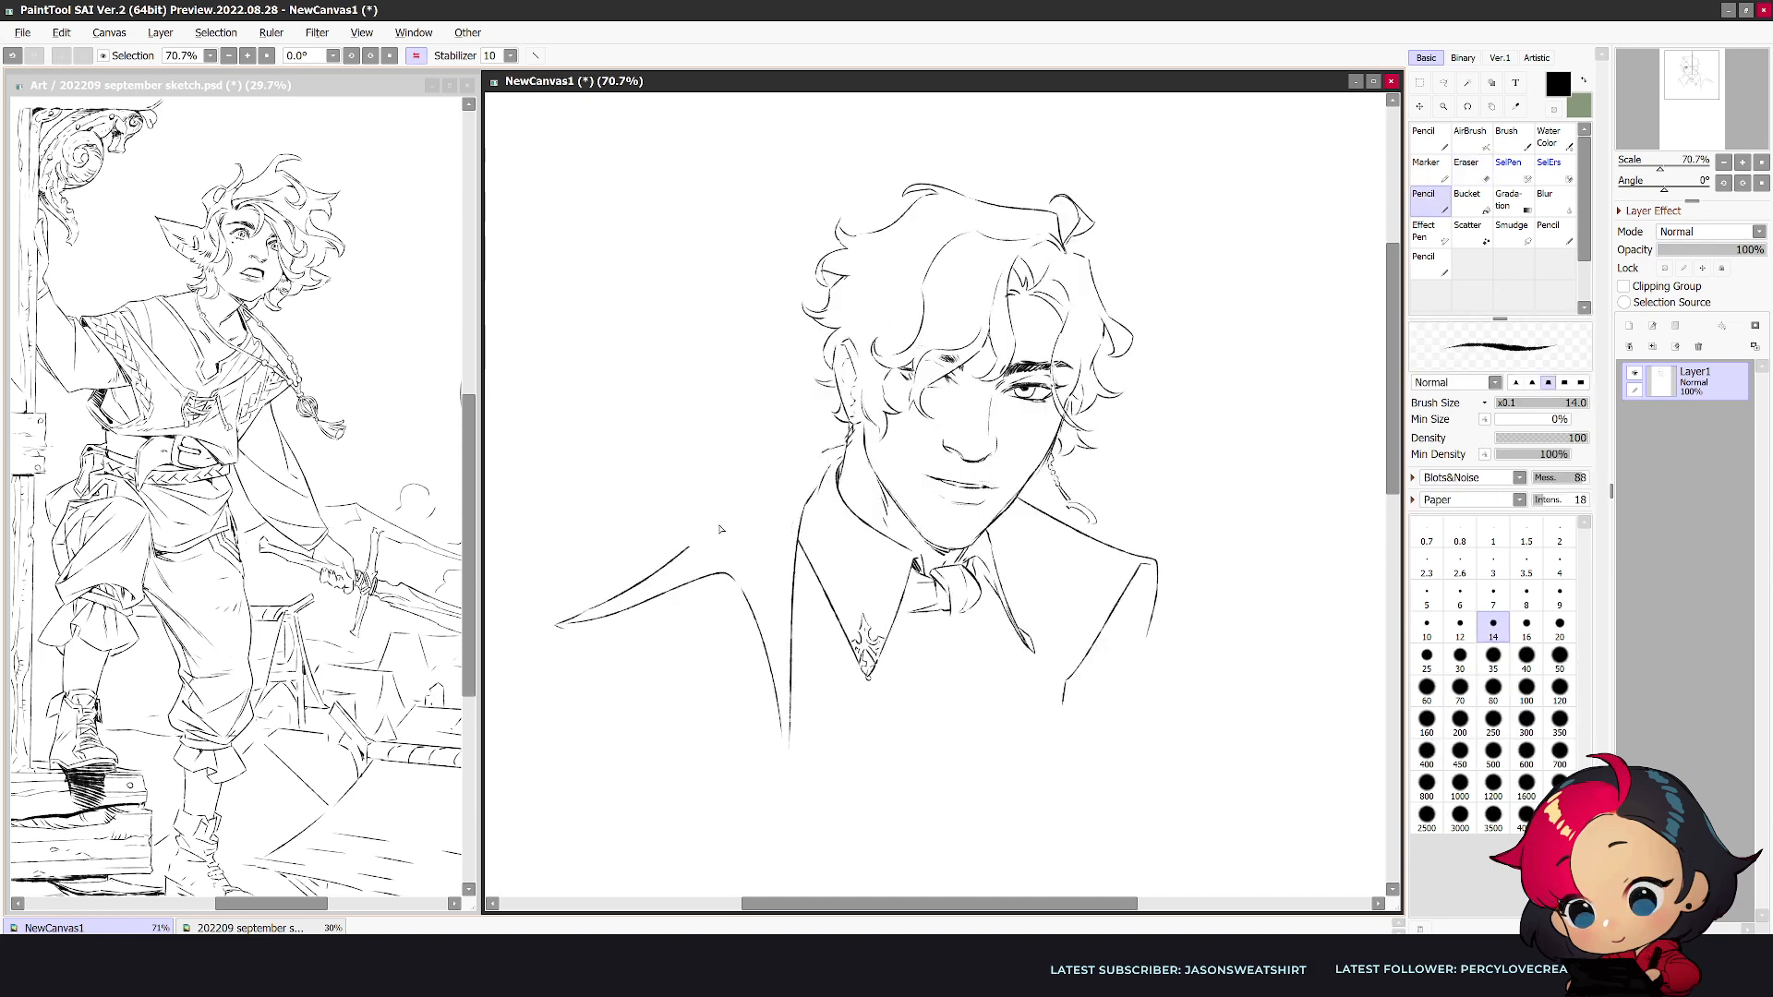
pyautogui.moveTo(816, 458)
pyautogui.mouseDown()
pyautogui.moveTo(842, 450)
pyautogui.moveTo(819, 482)
pyautogui.mouseUp()
pyautogui.moveTo(594, 619)
pyautogui.mouseDown()
pyautogui.moveTo(722, 563)
pyautogui.moveTo(767, 607)
pyautogui.moveTo(758, 595)
pyautogui.moveTo(788, 692)
pyautogui.mouseUp()
pyautogui.press('e')
pyautogui.press('n')
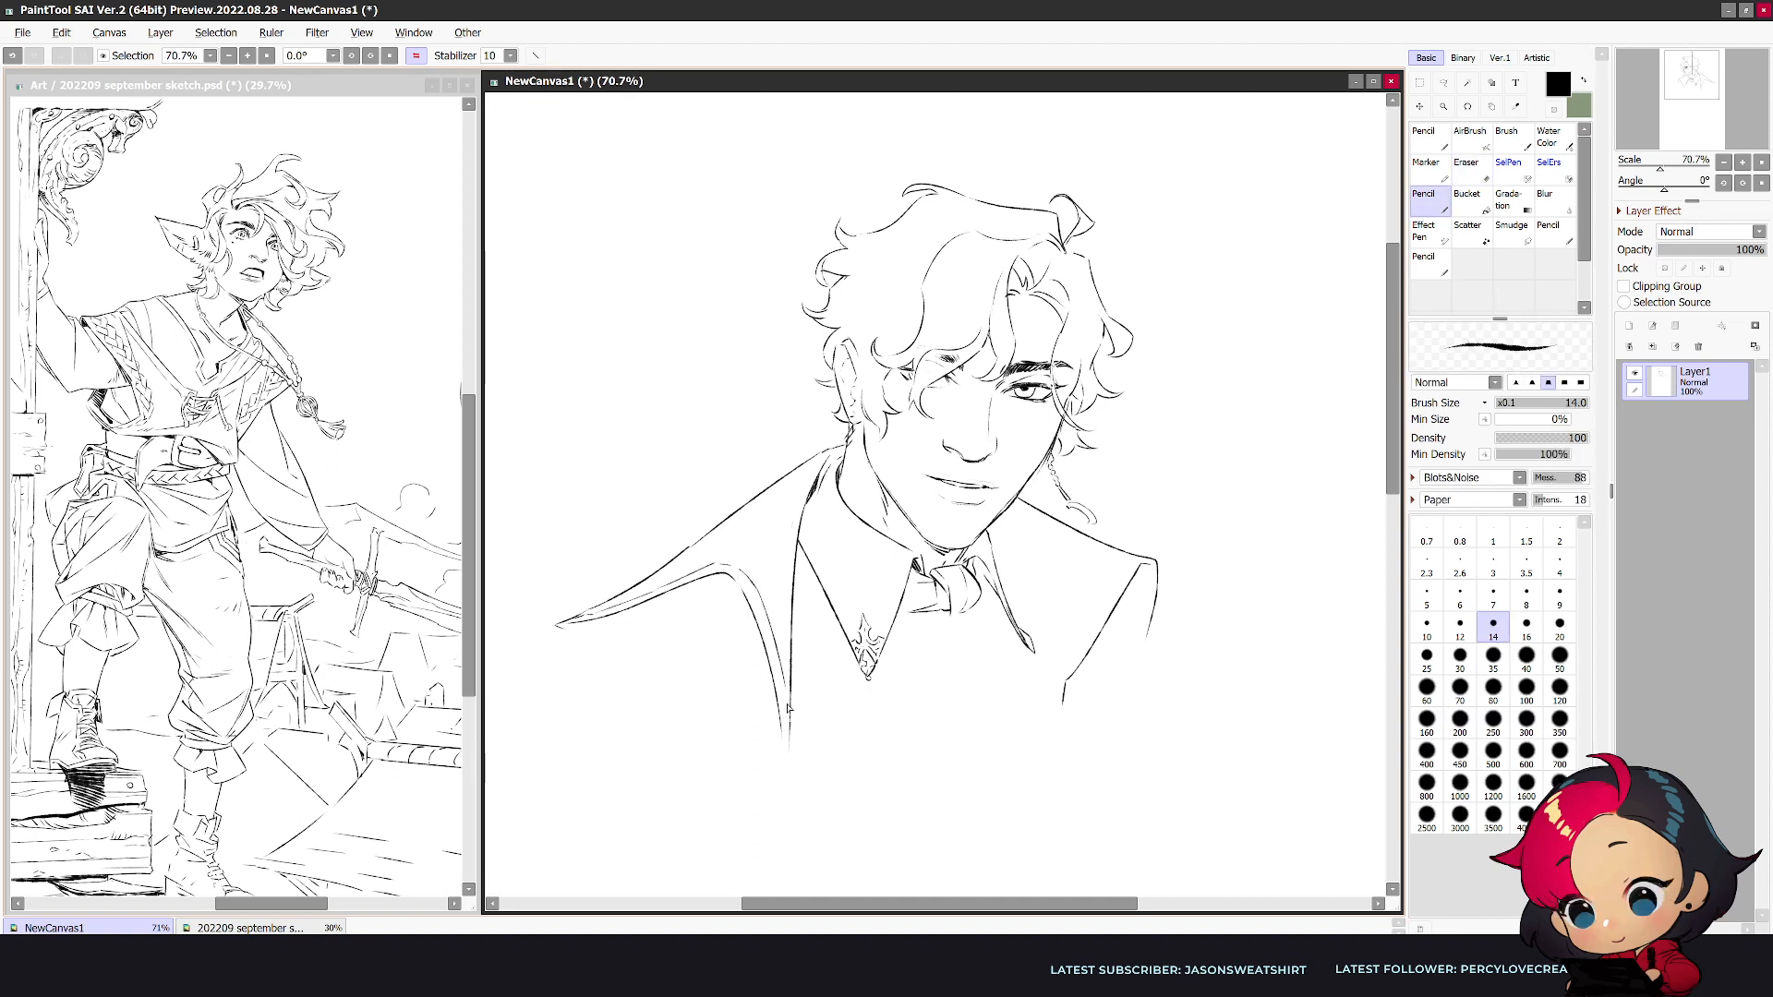
# - Decorate the long collar tip, add an inner border to the opposite lapel, and start a fold below the cravat knot
pyautogui.moveTo(689, 547); pyautogui.dragTo(719, 529)
pyautogui.moveTo(607, 607); pyautogui.dragTo(664, 584)
pyautogui.moveTo(1142, 558); pyautogui.dragTo(1057, 680)
pyautogui.moveTo(929, 619); pyautogui.dragTo(926, 645)
pyautogui.press('h')
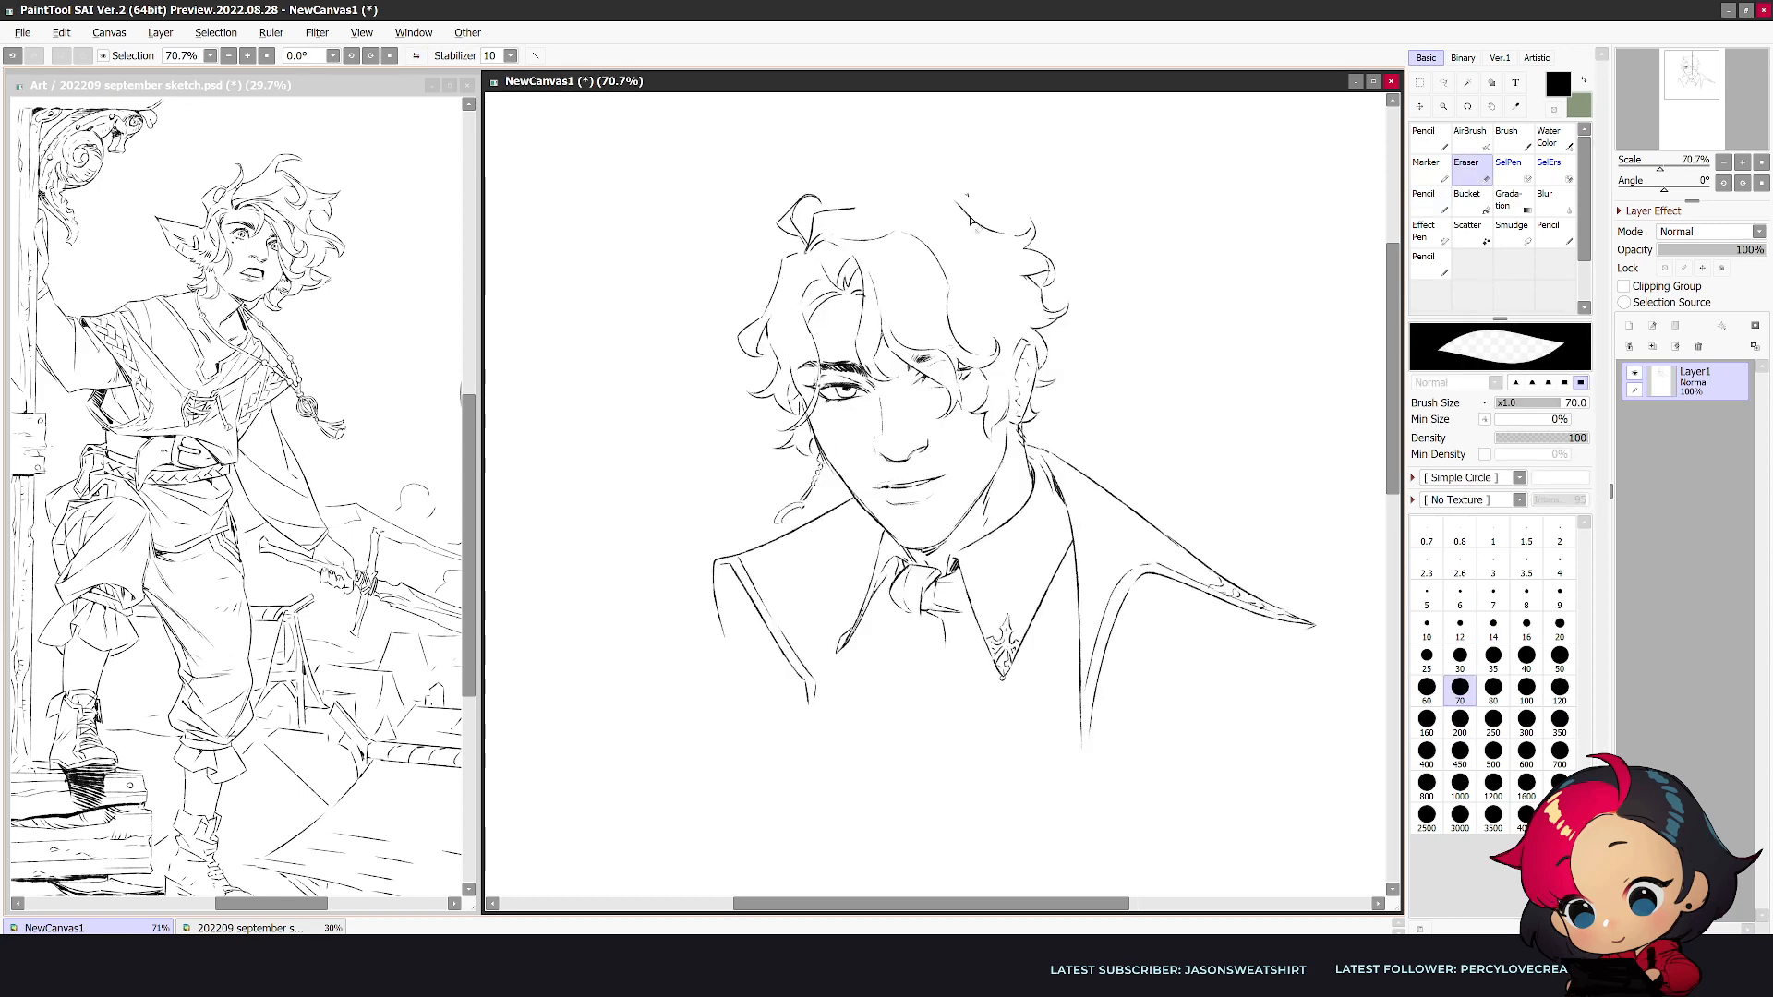
# - Erase the hair outline along the crown and start redrawing it with looser strands
pyautogui.moveTo(862, 214)
pyautogui.mouseDown()
pyautogui.moveTo(902, 166)
pyautogui.moveTo(920, 181)
pyautogui.moveTo(877, 207)
pyautogui.moveTo(979, 188)
pyautogui.moveTo(952, 198)
pyautogui.moveTo(1031, 220)
pyautogui.moveTo(1009, 235)
pyautogui.moveTo(947, 208)
pyautogui.moveTo(903, 216)
pyautogui.moveTo(944, 205)
pyautogui.moveTo(988, 233)
pyautogui.moveTo(935, 251)
pyautogui.moveTo(1013, 273)
pyautogui.moveTo(976, 290)
pyautogui.moveTo(1002, 311)
pyautogui.moveTo(938, 265)
pyautogui.moveTo(868, 261)
pyautogui.moveTo(836, 319)
pyautogui.mouseUp()
pyautogui.press('e')
pyautogui.press('n')
pyautogui.press('e')
pyautogui.press('n')
# - Redraw the hair in the mirrored view with a raised curl at the crown and fuller side curls
pyautogui.press('h')
pyautogui.press('e')
pyautogui.press('n')
pyautogui.press('e')
pyautogui.press('n')
pyautogui.press('e')
pyautogui.press('n')
pyautogui.press('e')
pyautogui.press('n')
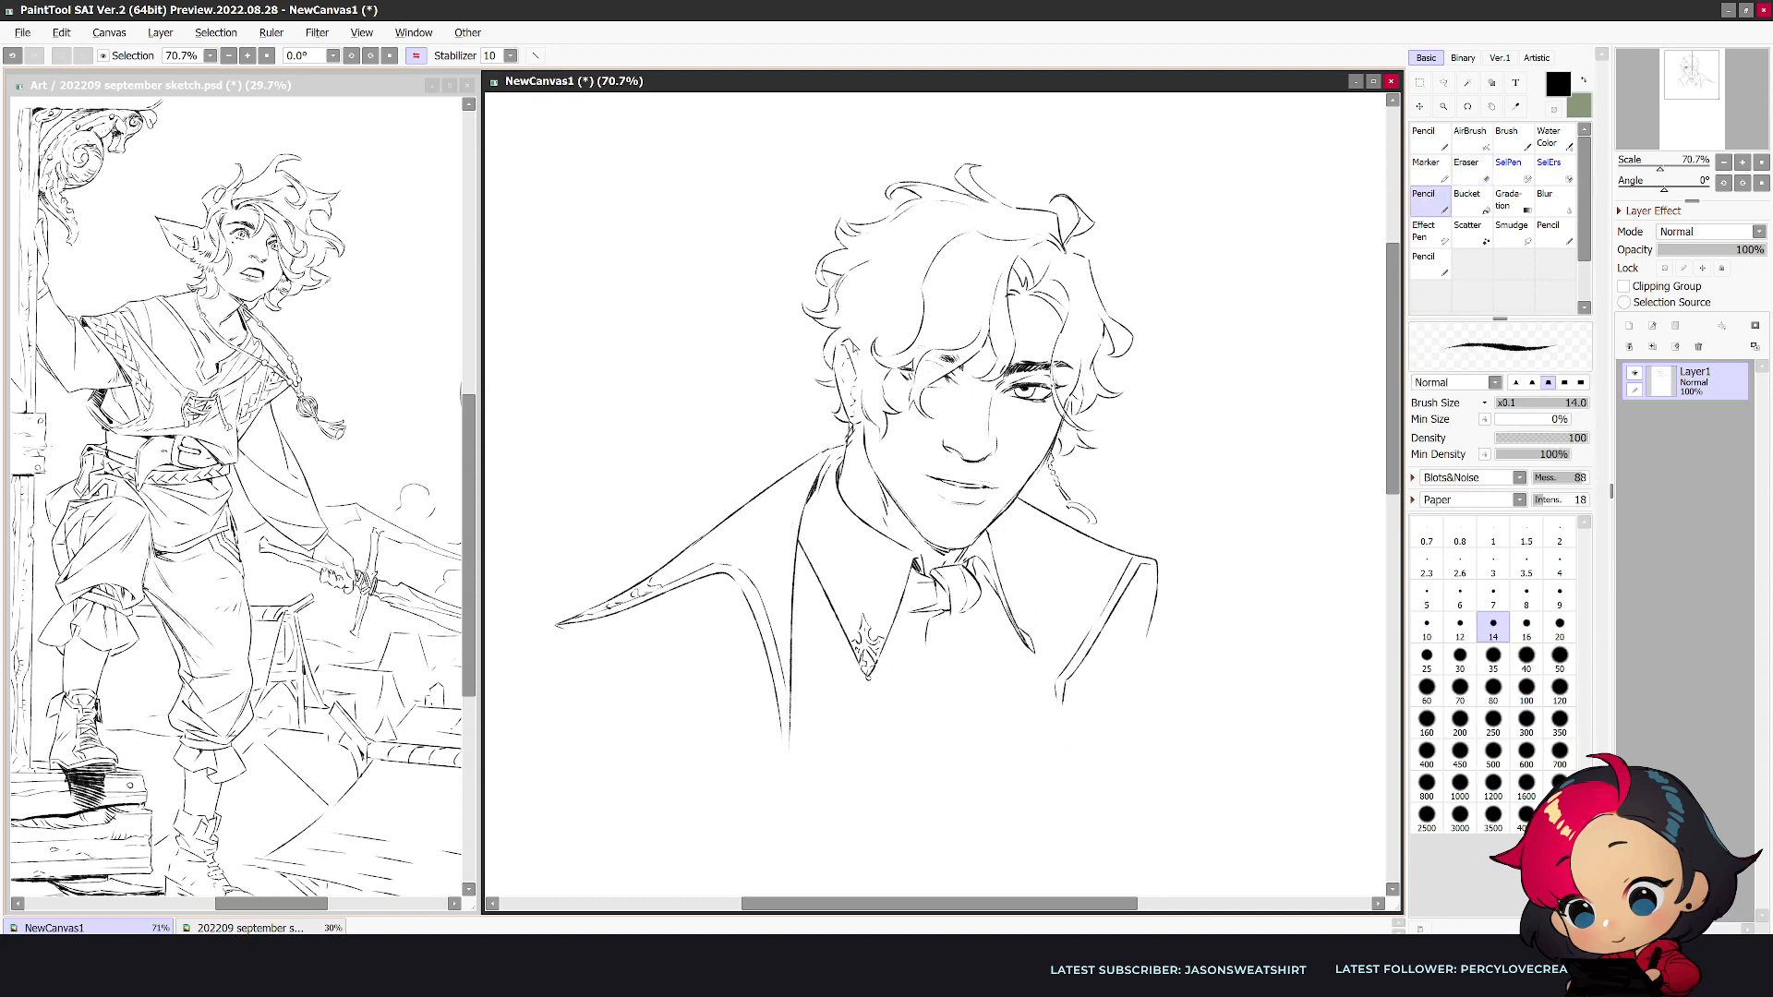
pyautogui.press('h')
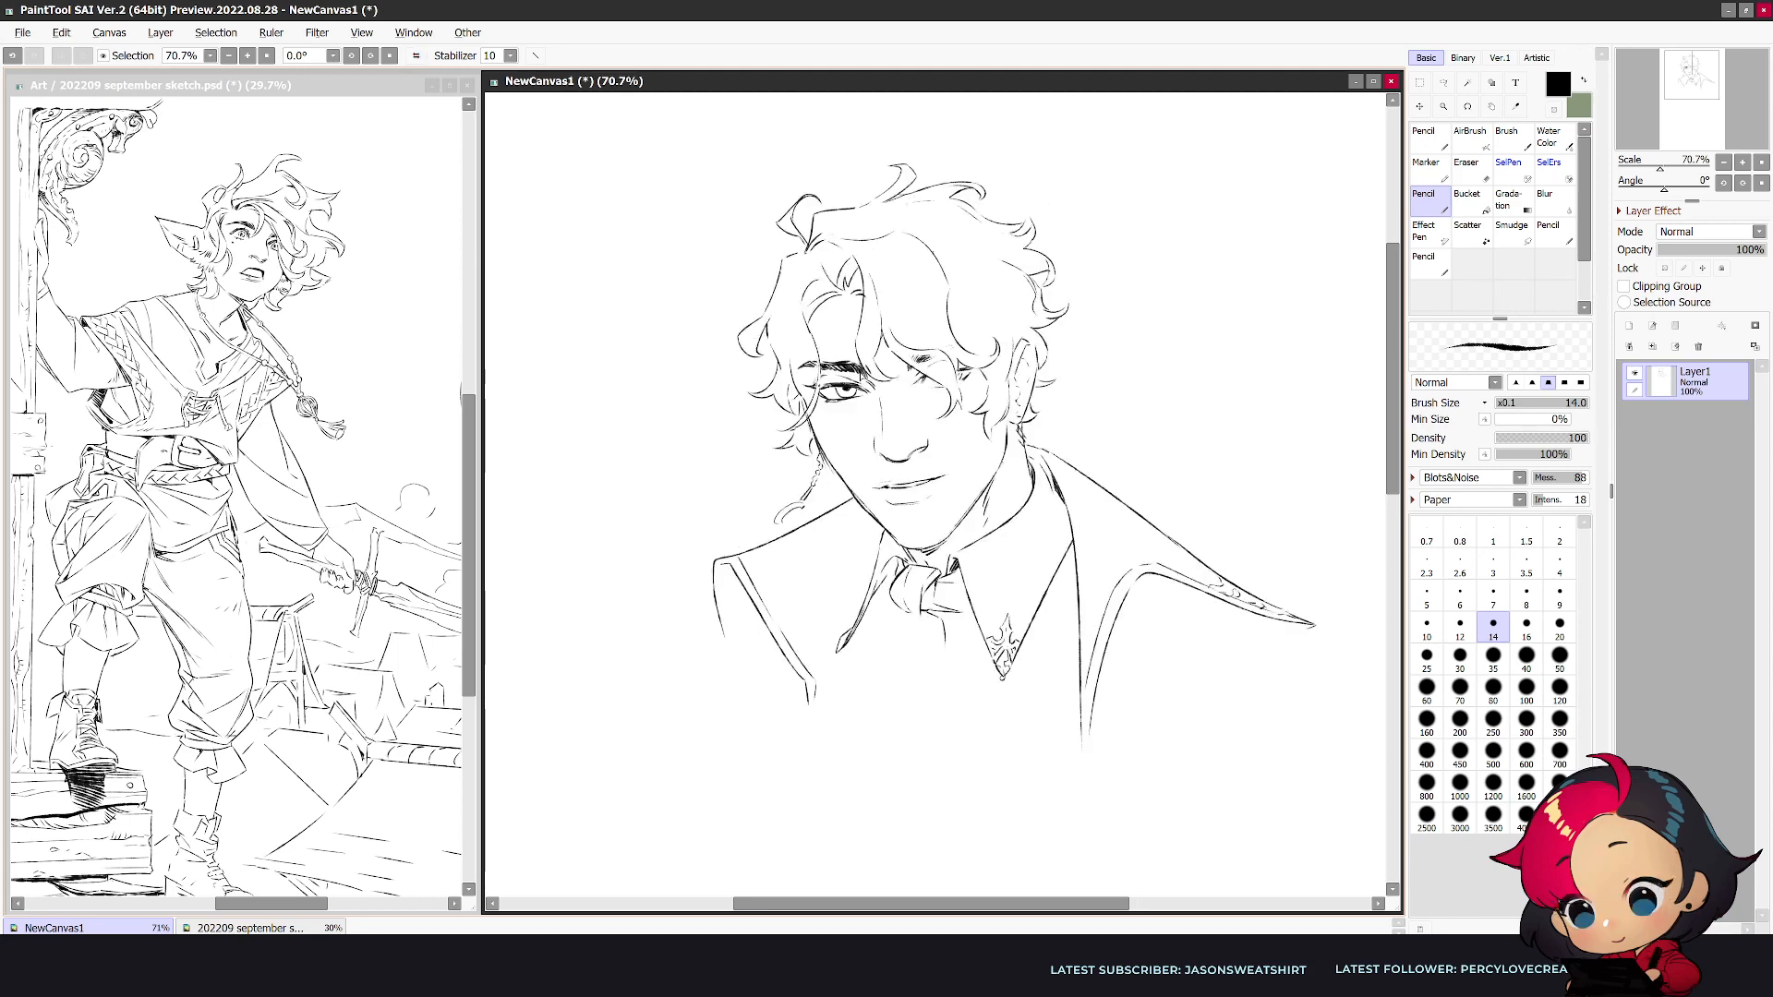
# - Draw the sleeve line under the short lapel and redo the shirt edge between that lapel and the cravat
pyautogui.press('e')
pyautogui.press('n')
pyautogui.moveTo(715, 605)
pyautogui.mouseDown()
pyautogui.moveTo(713, 663)
pyautogui.moveTo(689, 686)
pyautogui.moveTo(757, 613)
pyautogui.mouseUp()
pyautogui.moveTo(848, 653); pyautogui.dragTo(819, 699)
pyautogui.hotkey('ctrl', 'z')
pyautogui.moveTo(854, 611); pyautogui.dragTo(819, 699)
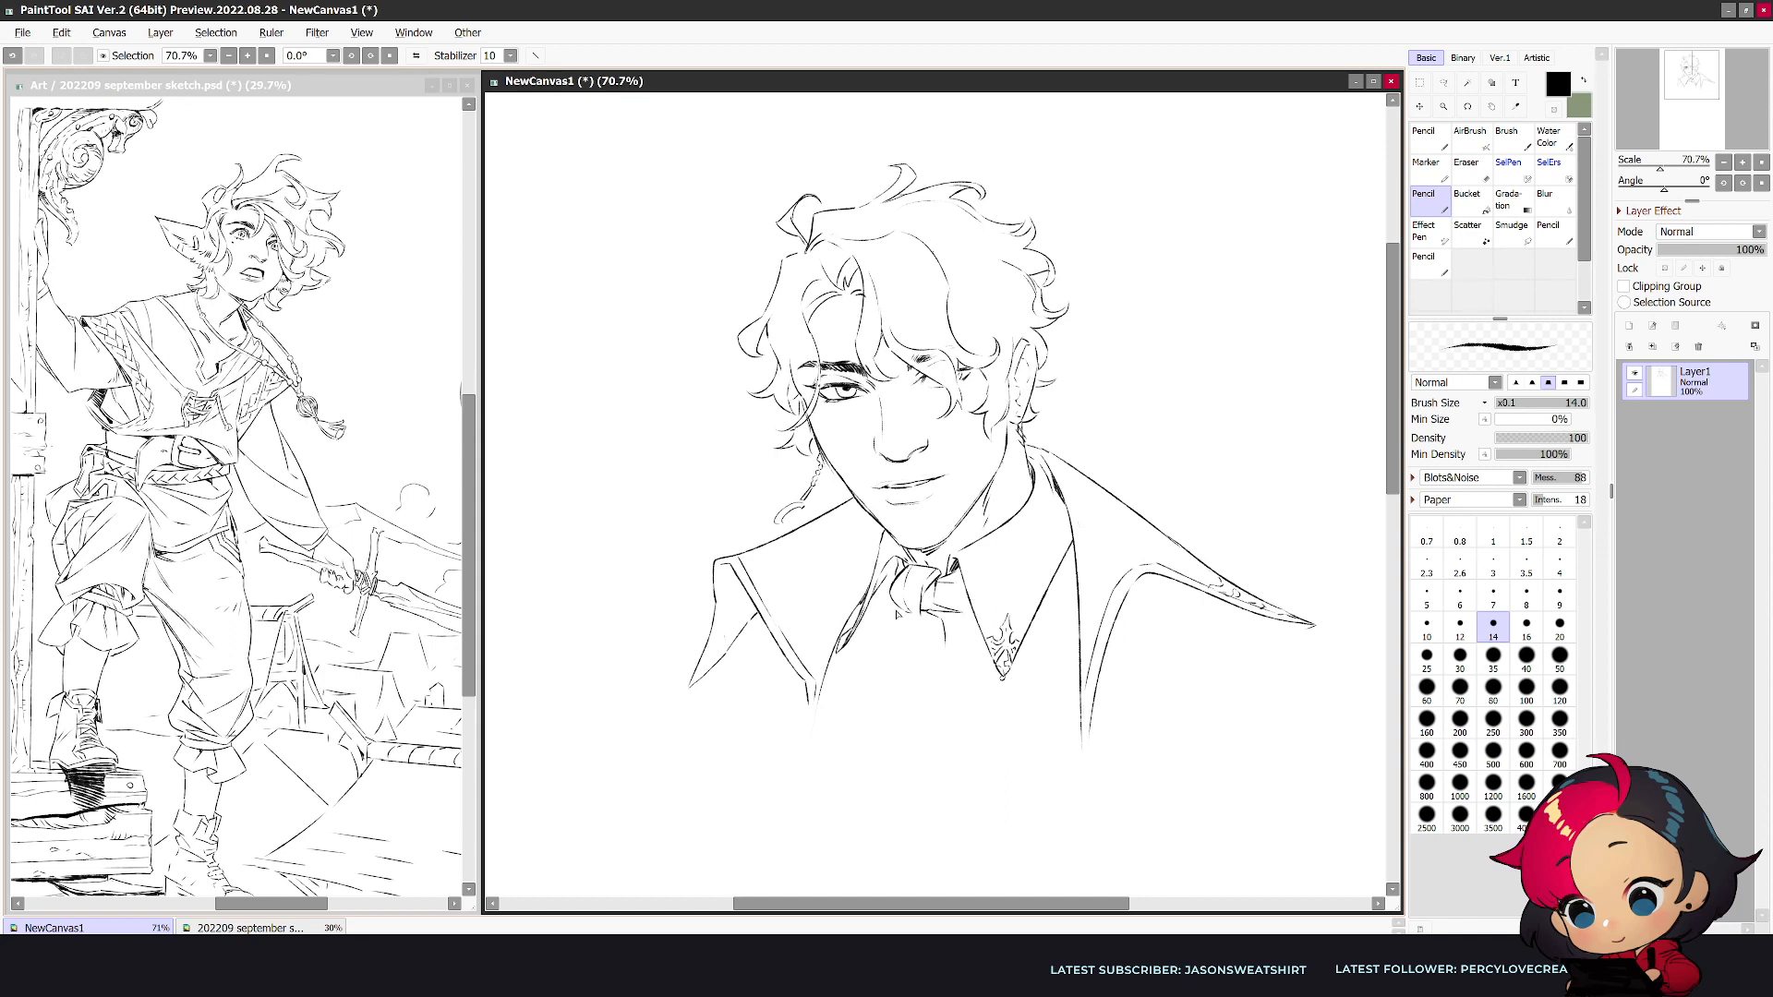
# - Clear the area below the knot and draw the cravat's billowing folds with a rounded lower edge
pyautogui.press('e')
pyautogui.moveTo(893, 612)
pyautogui.mouseDown()
pyautogui.moveTo(825, 654)
pyautogui.moveTo(854, 709)
pyautogui.mouseUp()
pyautogui.press('n')
pyautogui.moveTo(910, 611)
pyautogui.mouseDown()
pyautogui.moveTo(877, 676)
pyautogui.moveTo(879, 660)
pyautogui.moveTo(947, 656)
pyautogui.moveTo(880, 675)
pyautogui.moveTo(882, 718)
pyautogui.mouseUp()
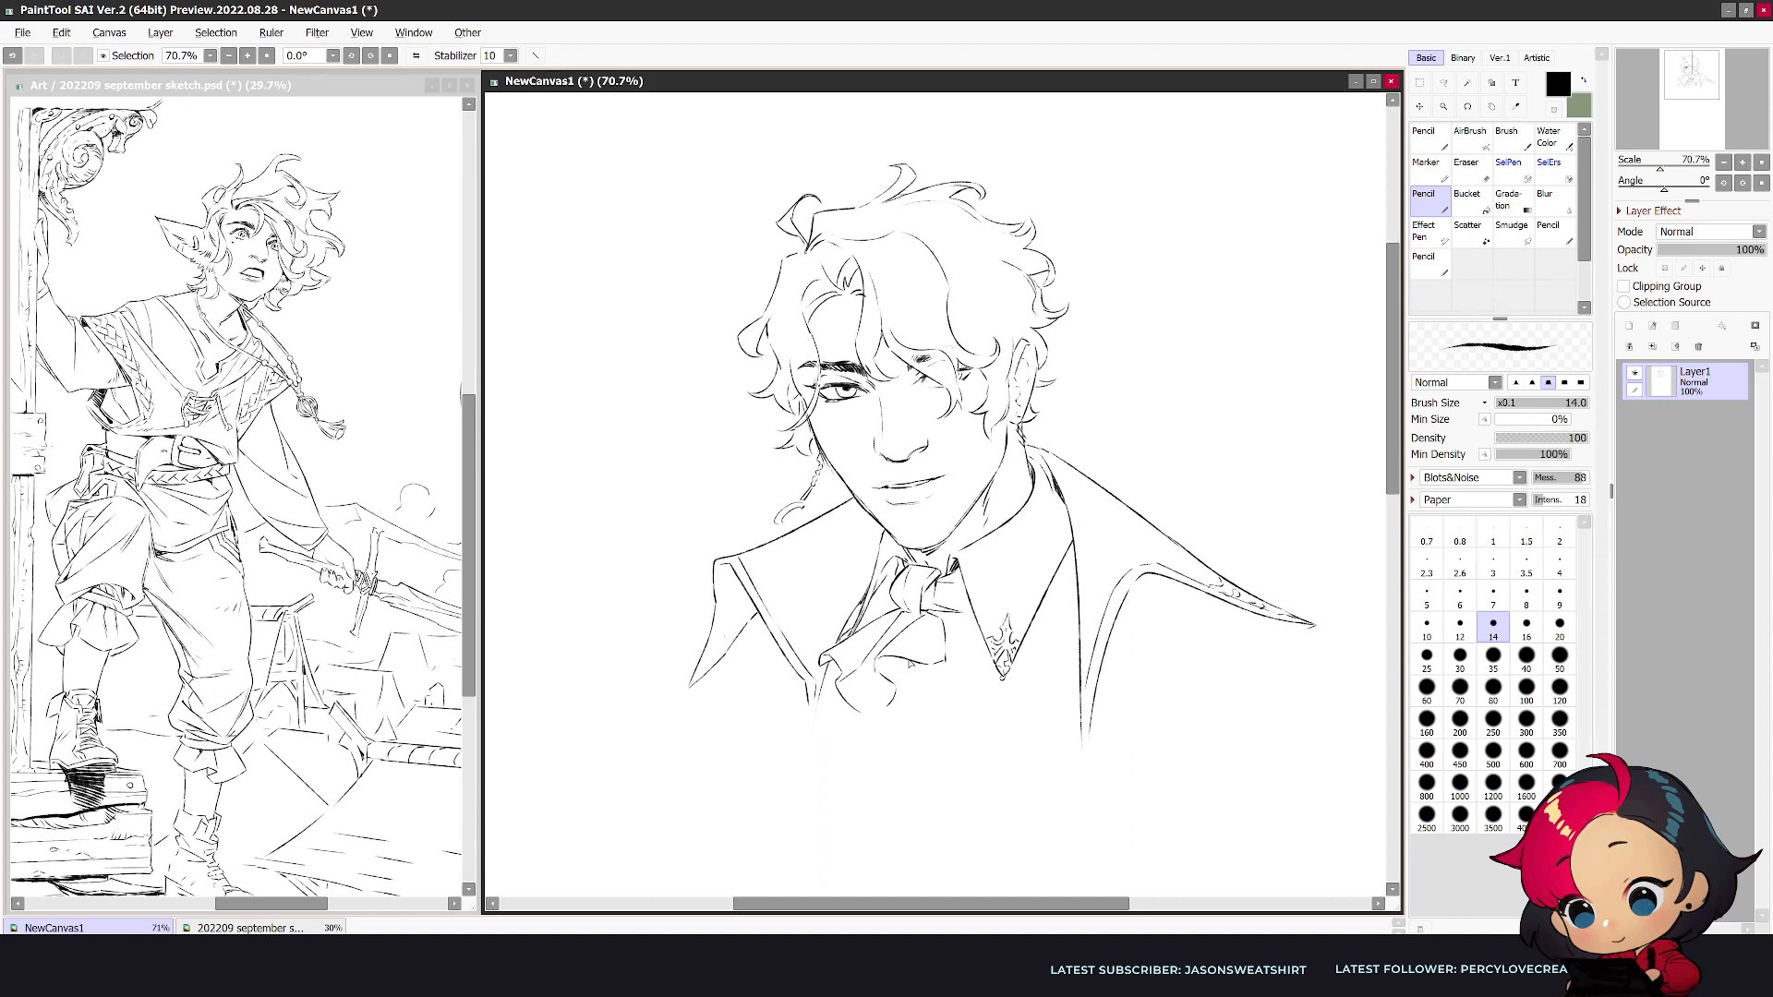
pyautogui.moveTo(901, 695); pyautogui.dragTo(863, 715)
pyautogui.moveTo(956, 637); pyautogui.dragTo(974, 709)
pyautogui.moveTo(977, 710)
pyautogui.mouseDown()
pyautogui.moveTo(882, 739)
pyautogui.moveTo(881, 715)
pyautogui.moveTo(888, 743)
pyautogui.moveTo(915, 726)
pyautogui.moveTo(914, 658)
pyautogui.moveTo(921, 716)
pyautogui.mouseUp()
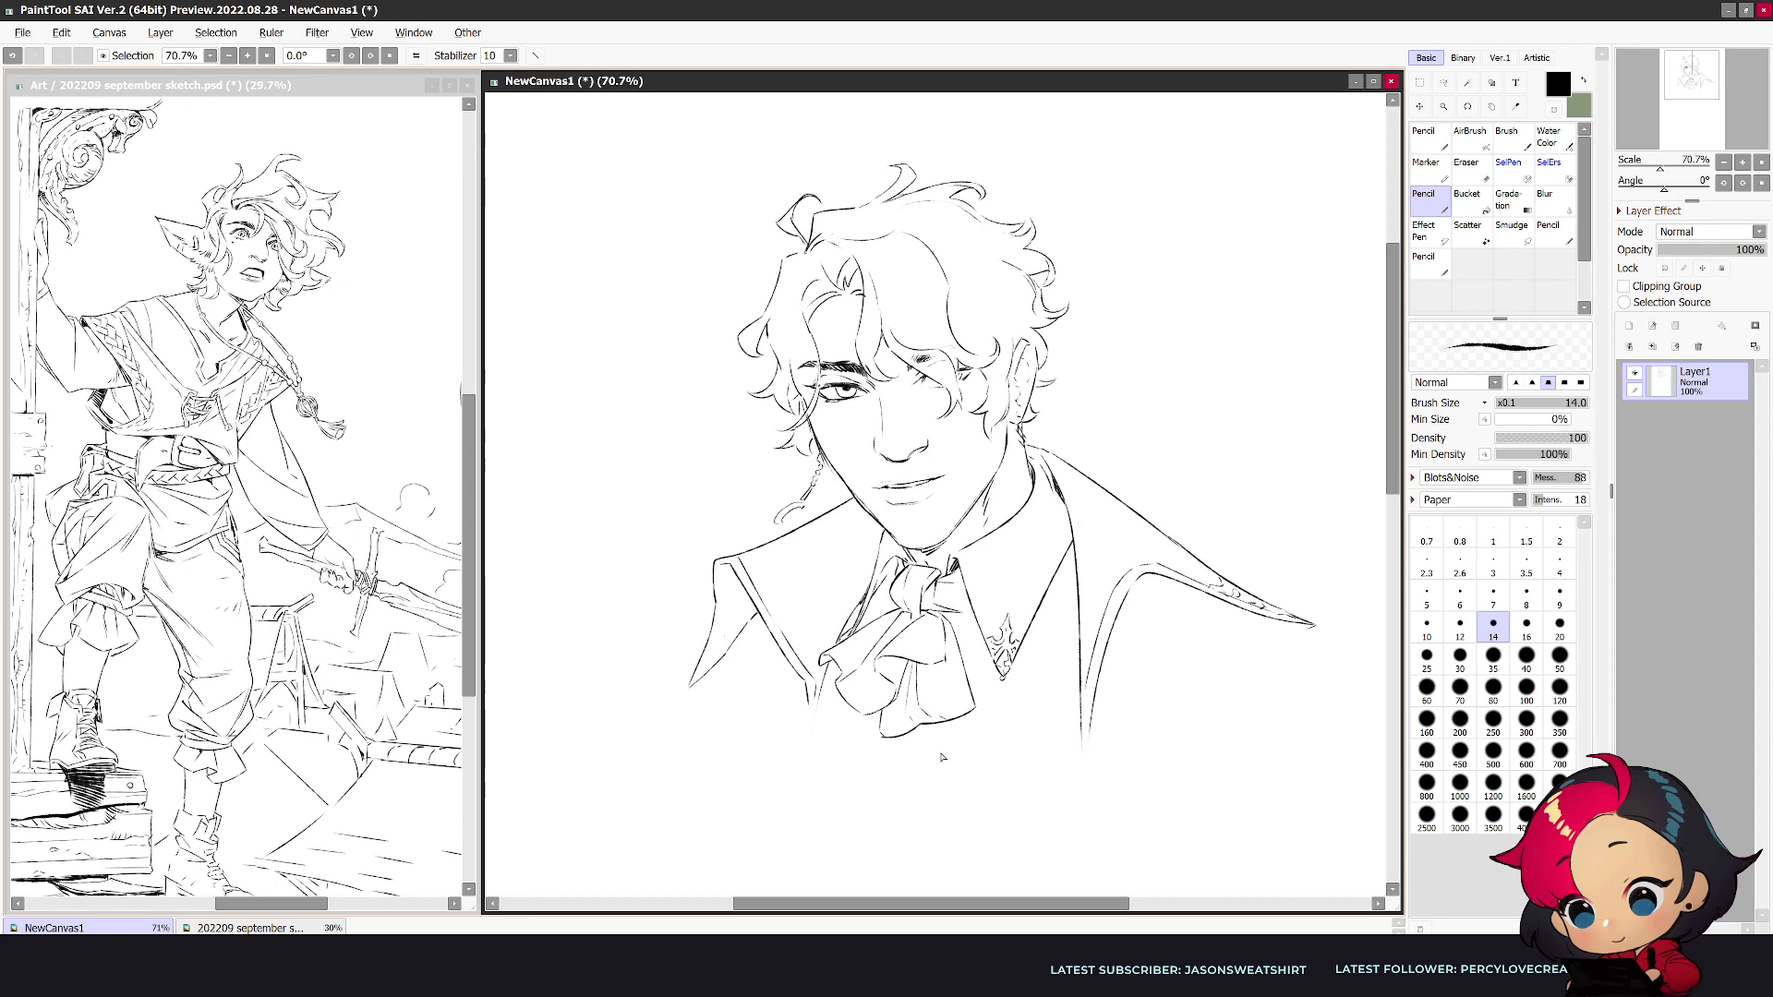
# - Draw two angular cravat tails hanging below the folds in the mirrored view
pyautogui.scroll(1, 940, 755)
pyautogui.press('h')
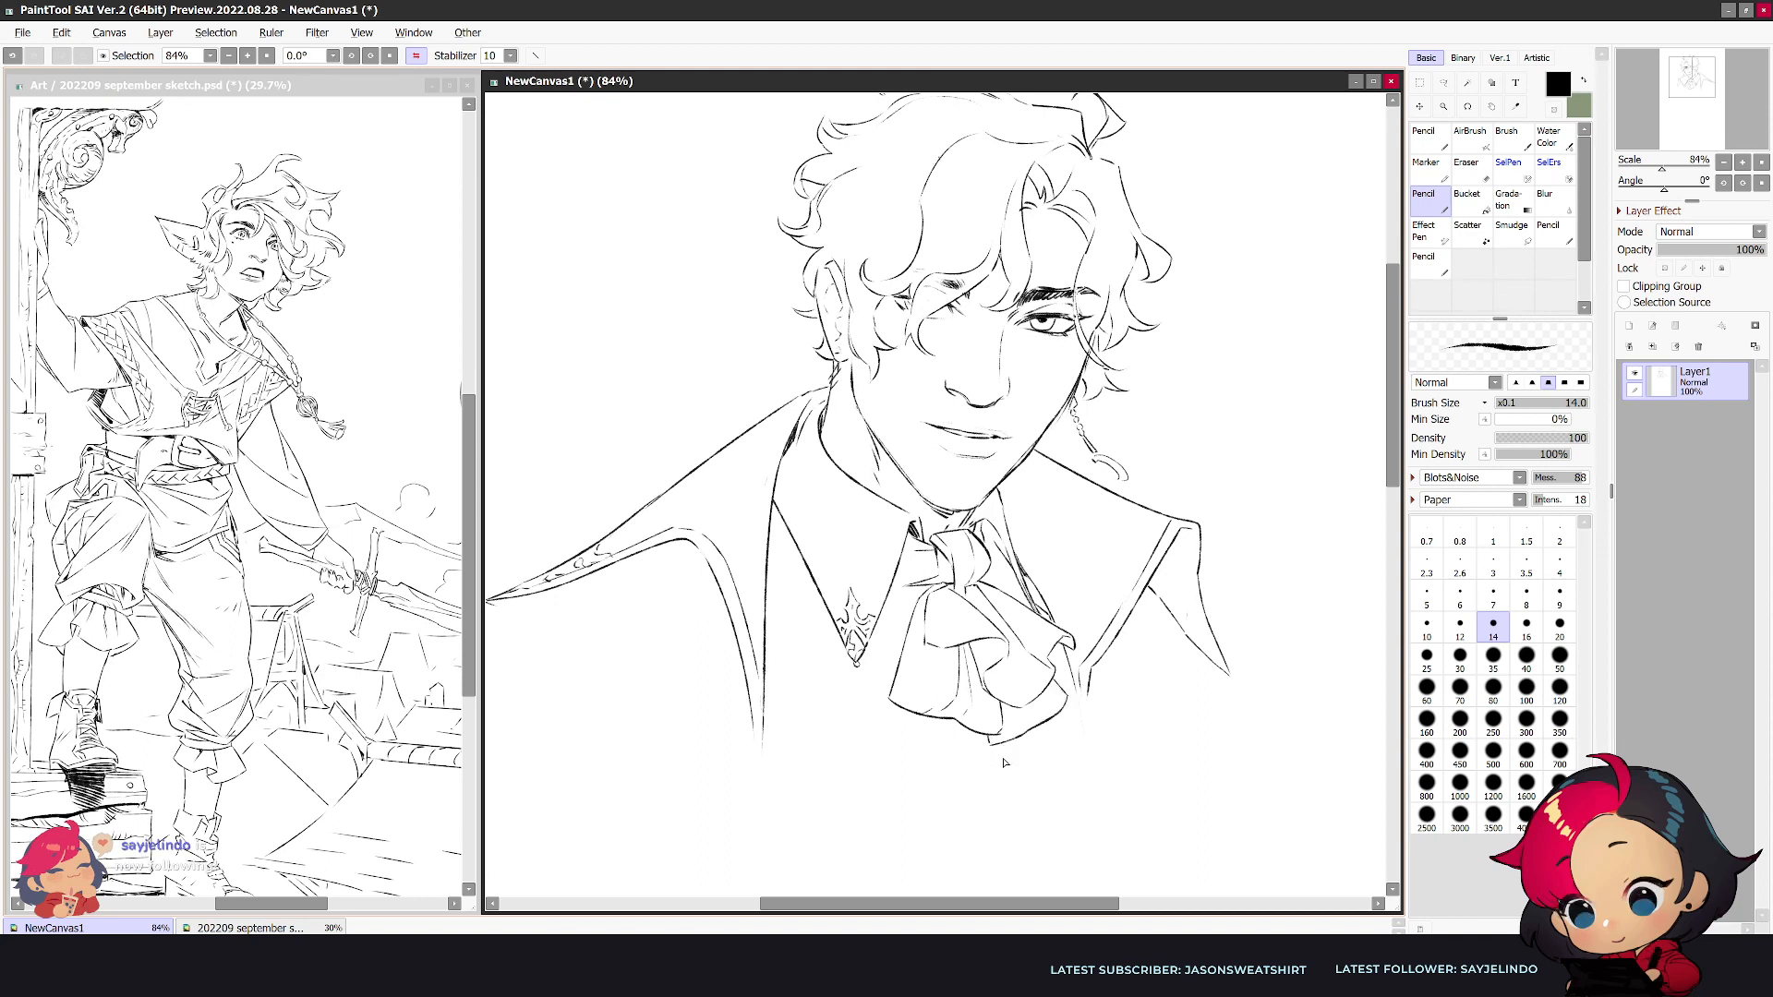
pyautogui.moveTo(908, 710)
pyautogui.mouseDown()
pyautogui.moveTo(877, 773)
pyautogui.moveTo(945, 827)
pyautogui.mouseUp()
pyautogui.moveTo(958, 724); pyautogui.dragTo(944, 825)
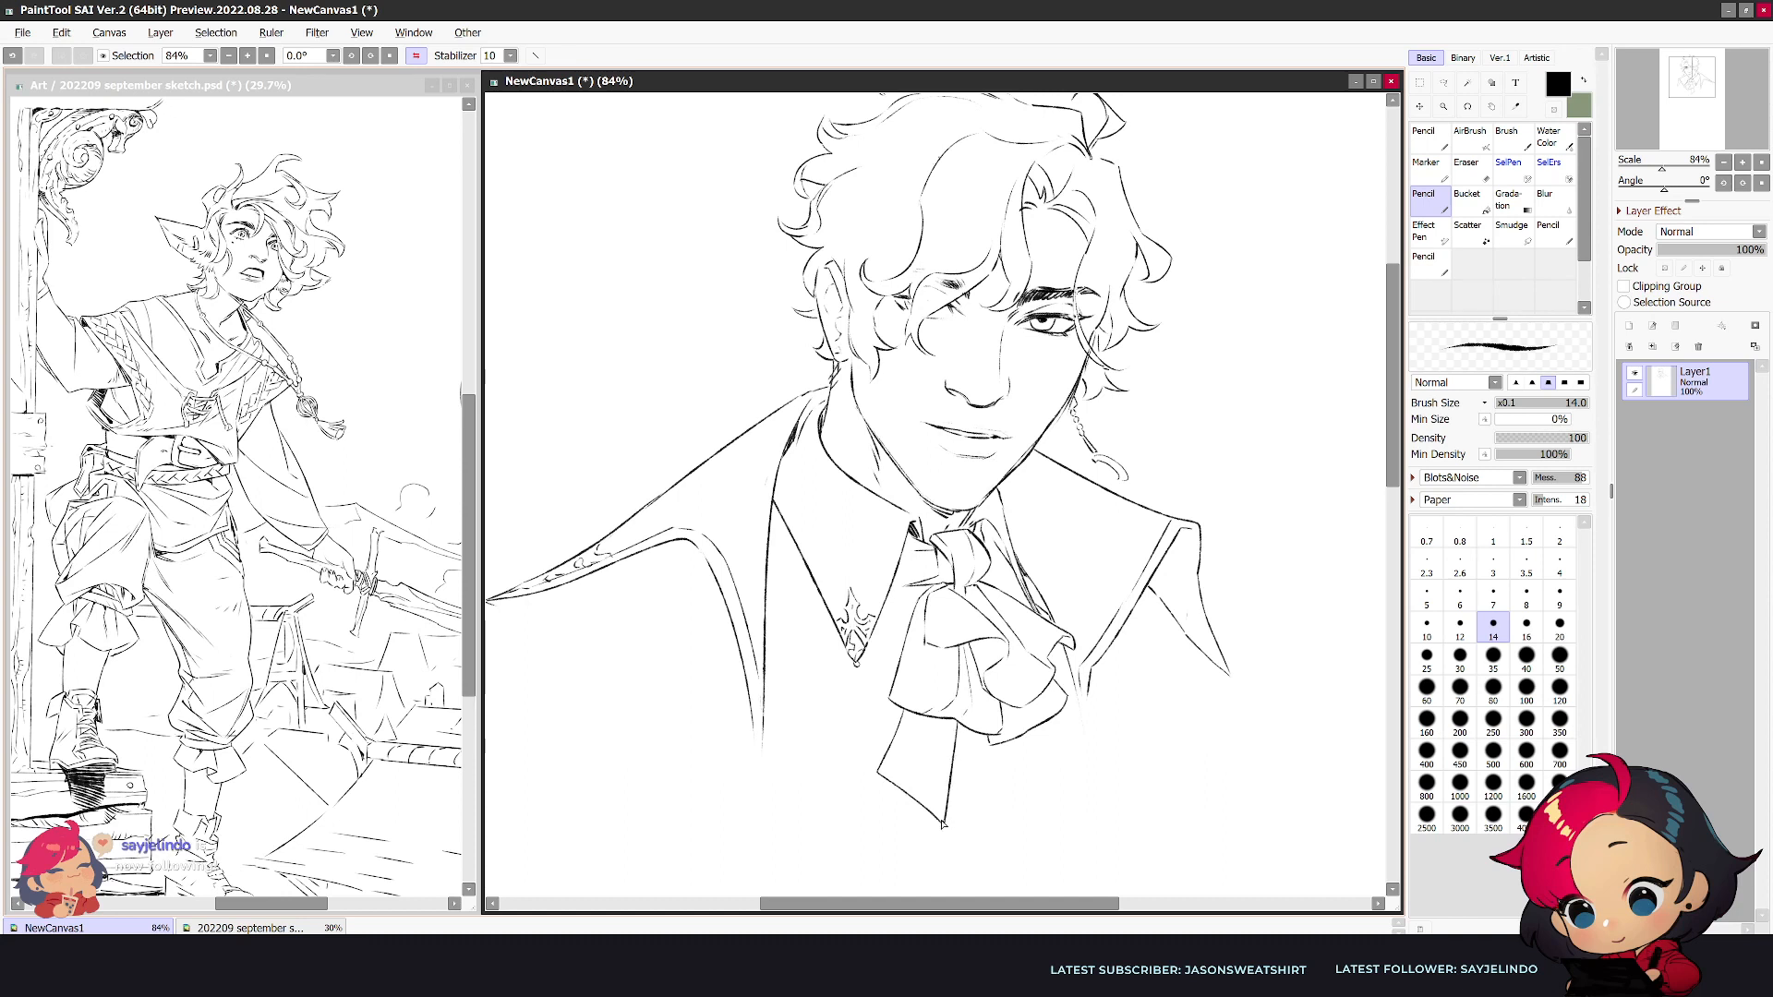
pyautogui.moveTo(1010, 741)
pyautogui.mouseDown()
pyautogui.moveTo(1025, 816)
pyautogui.moveTo(1069, 768)
pyautogui.mouseUp()
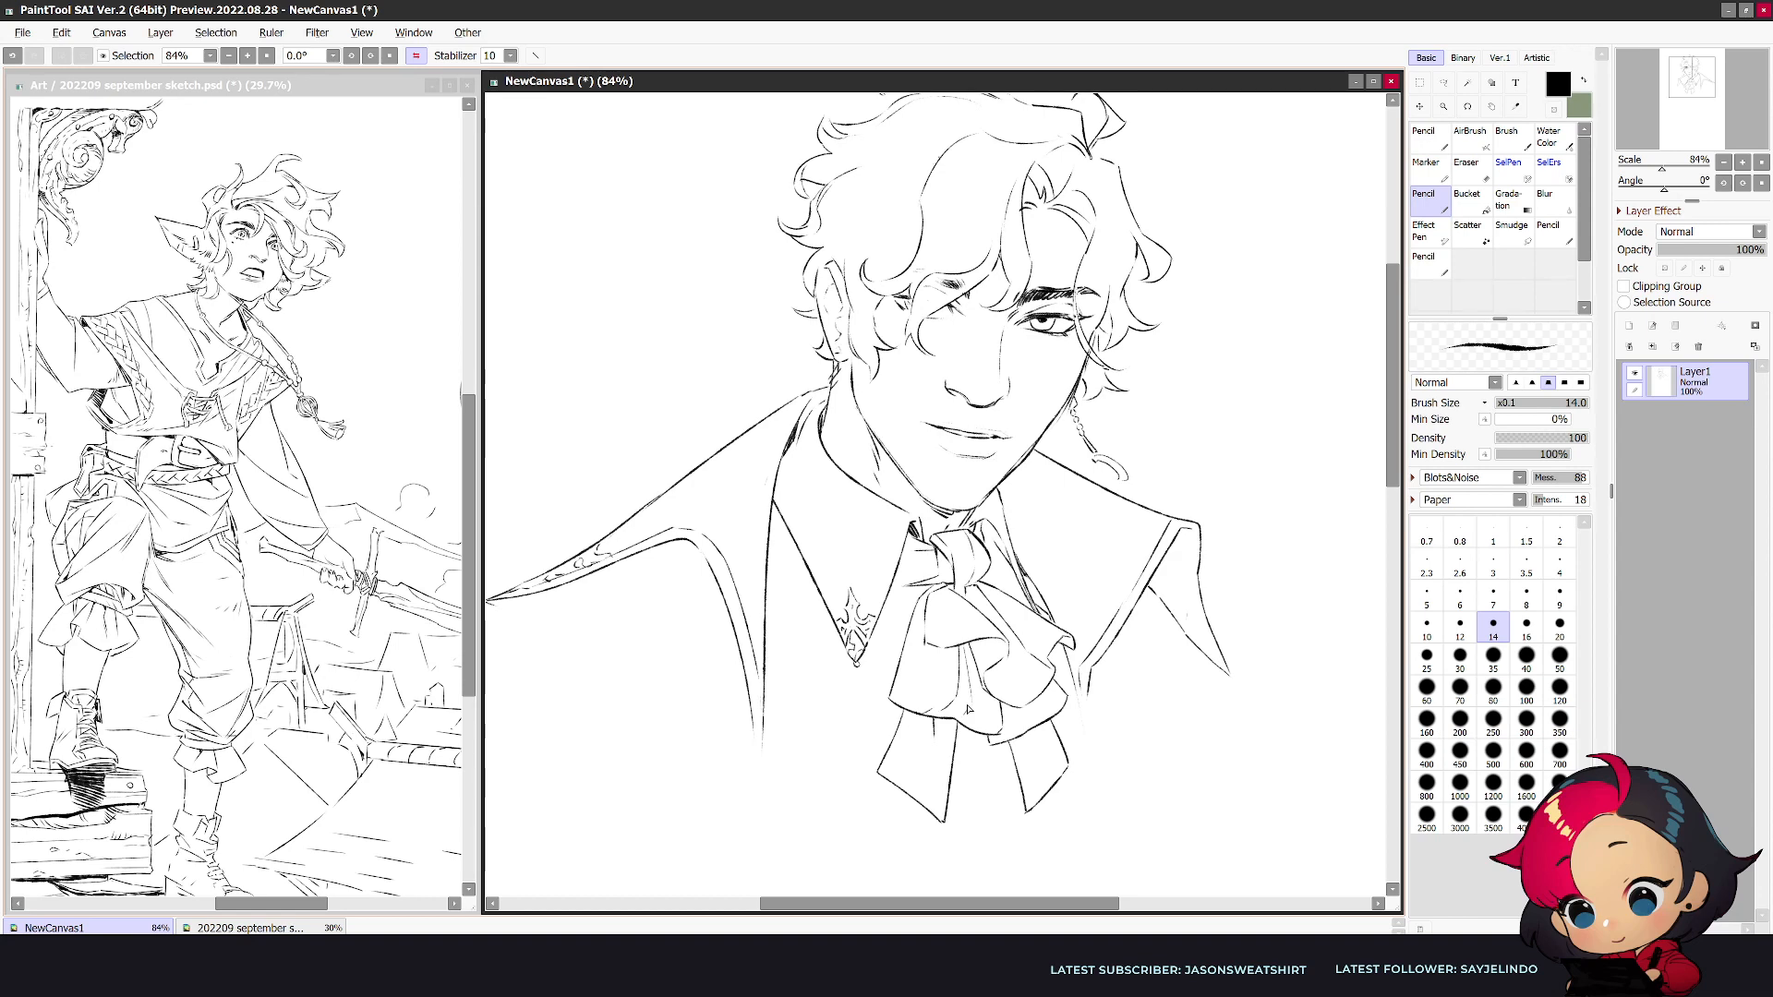
pyautogui.press('h')
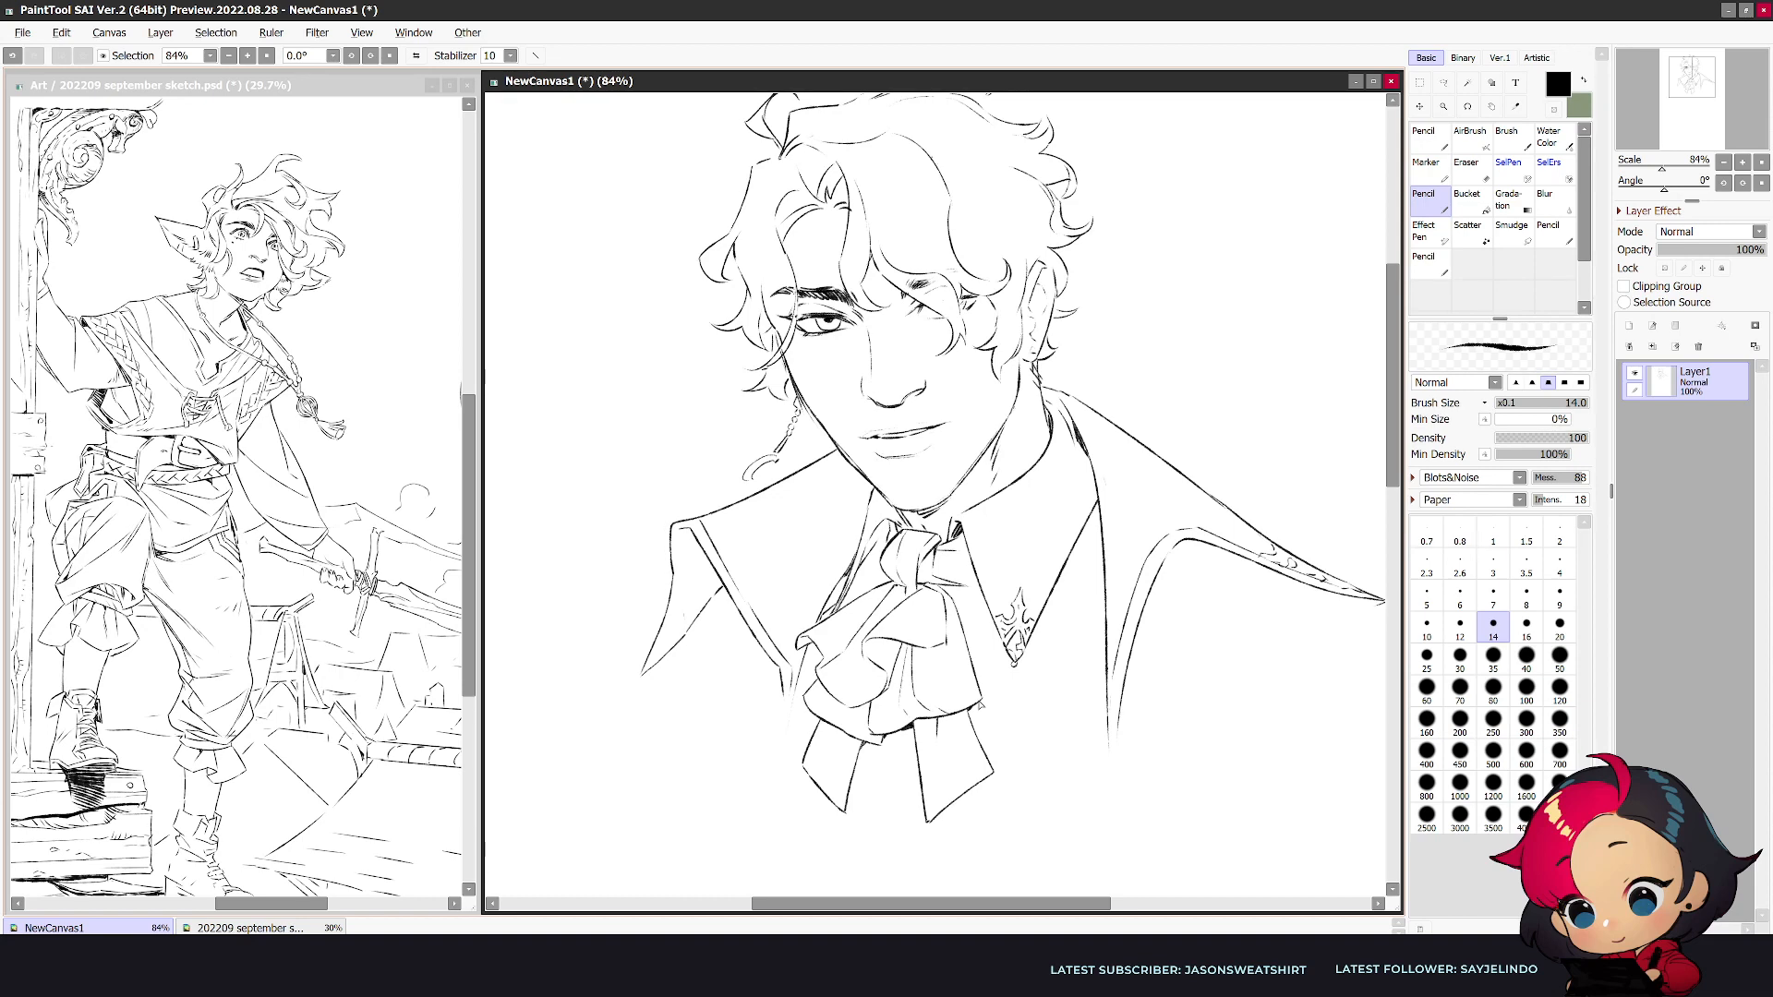
# - Tidy the end of the long coat collar tip with the Eraser and check the whole bust mirrored
pyautogui.moveTo(1009, 862); pyautogui.dragTo(860, 729)
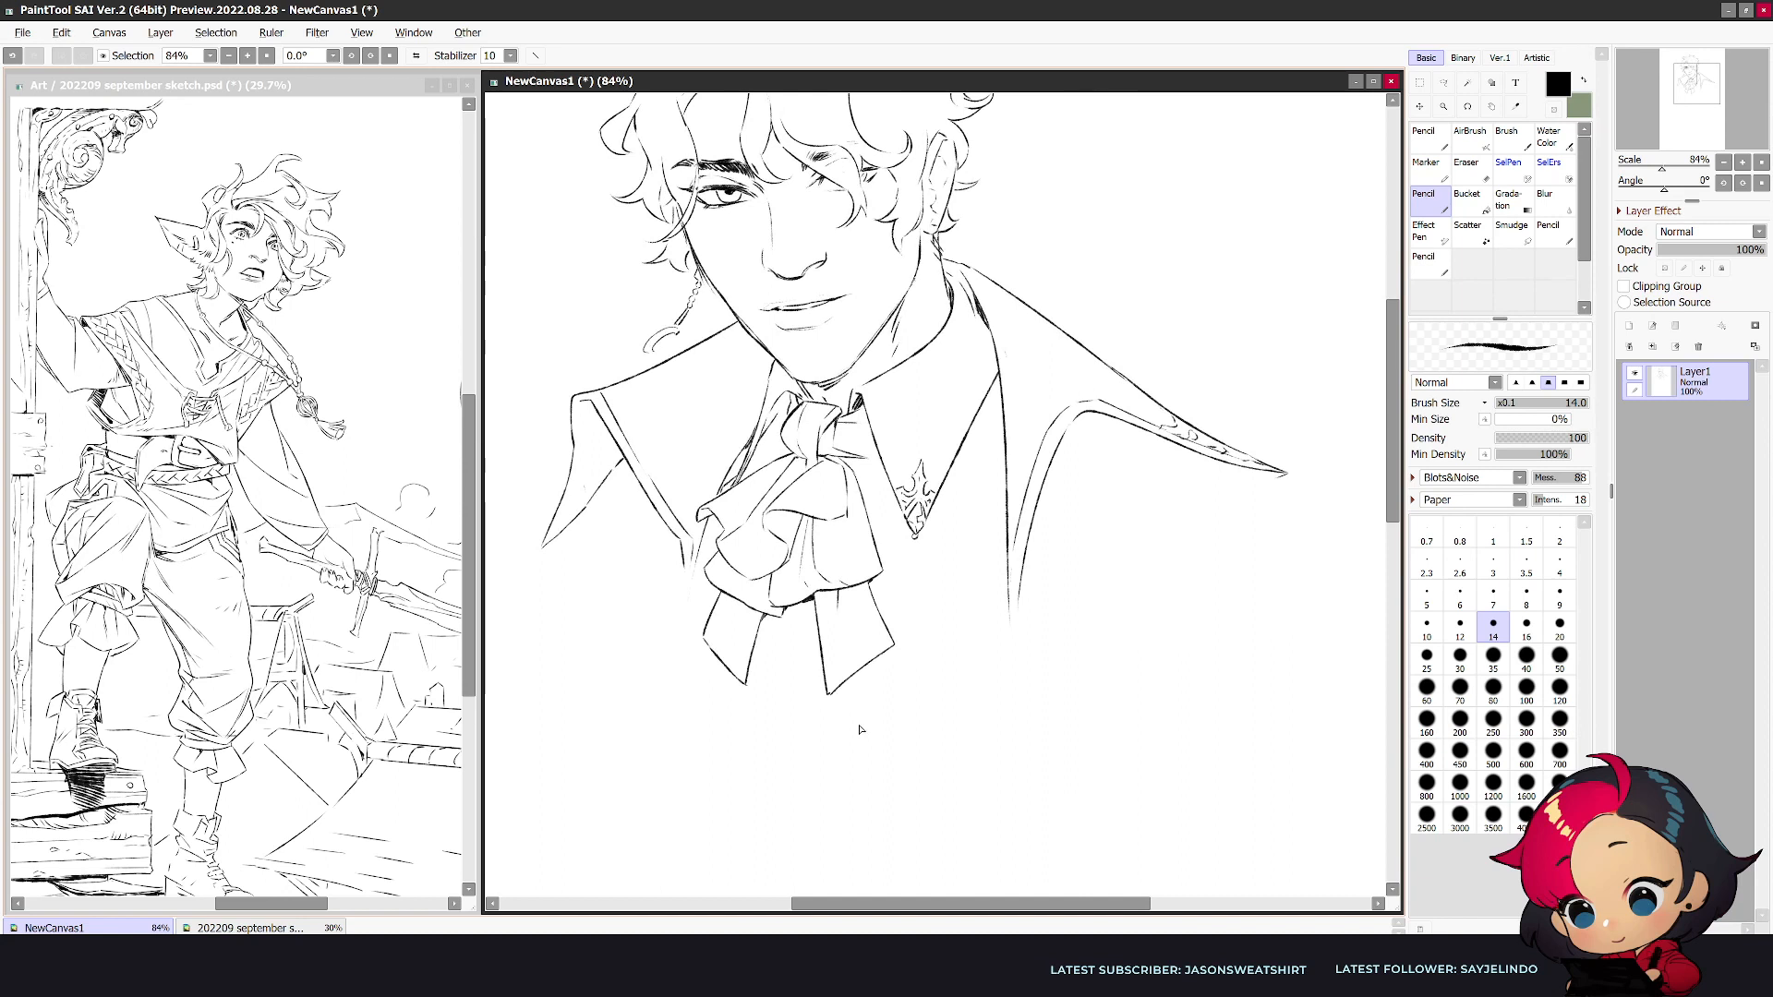
pyautogui.press('e')
pyautogui.moveTo(1286, 477); pyautogui.dragTo(1290, 478)
pyautogui.press('n')
pyautogui.press('h')
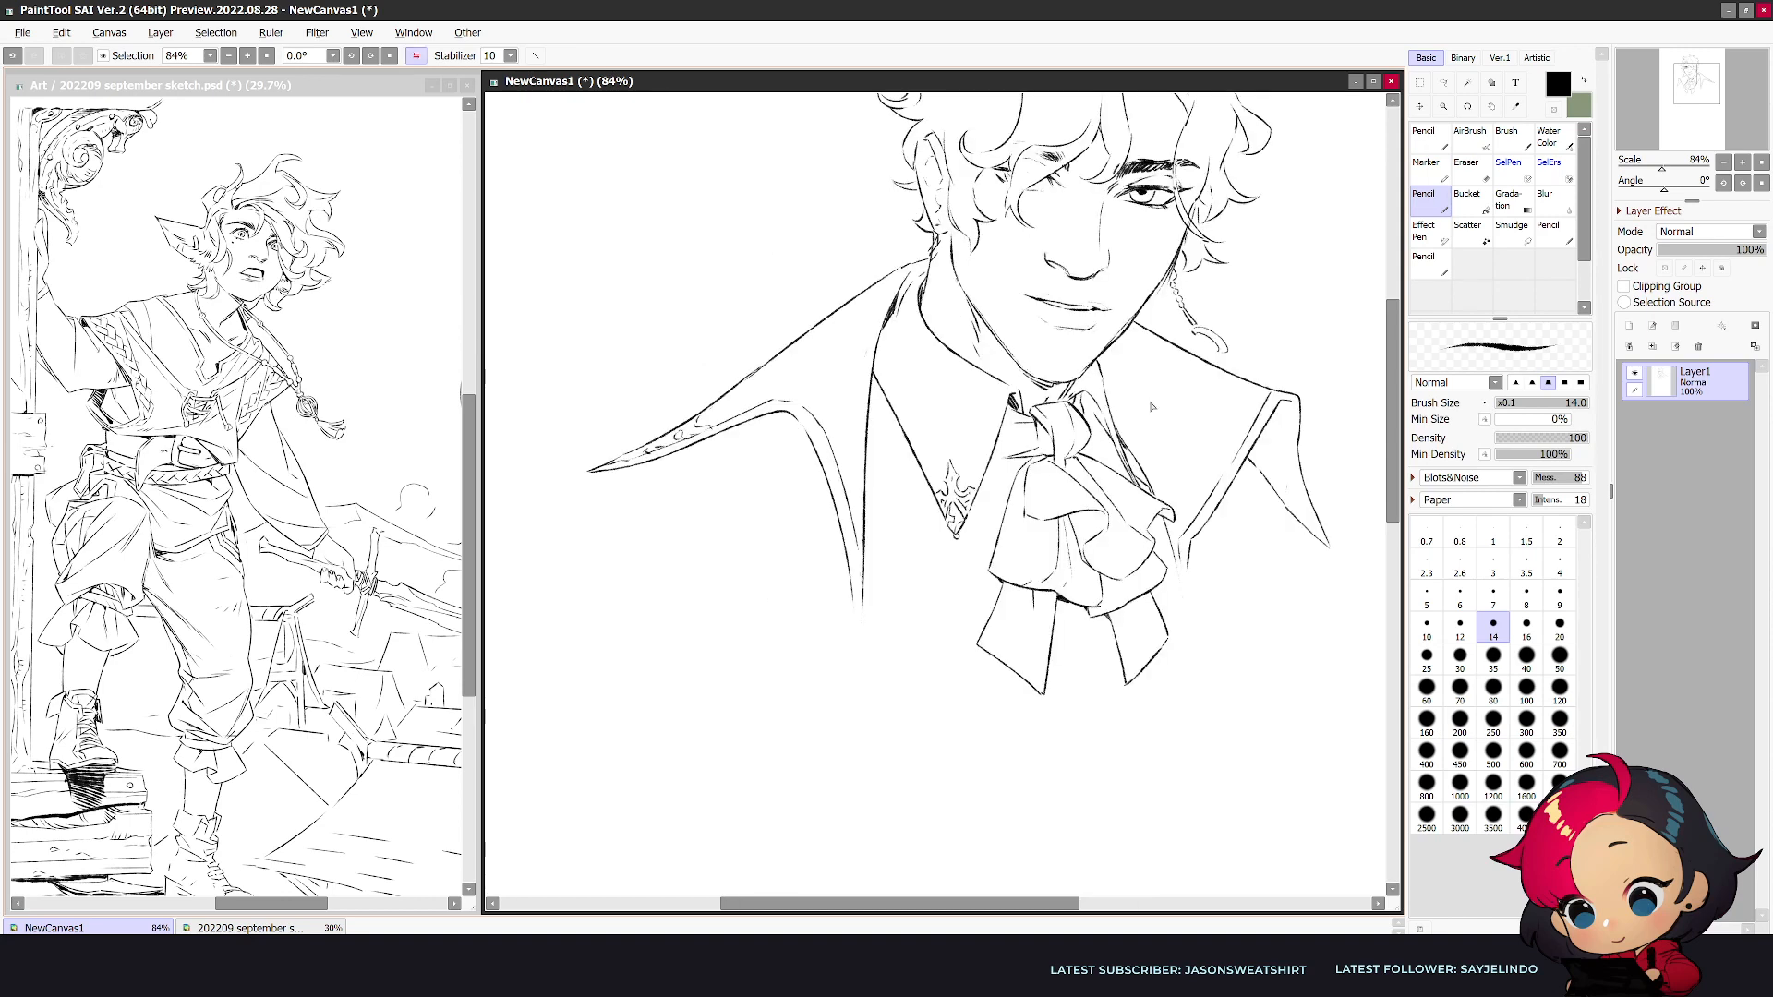
pyautogui.press('-')
pyautogui.press('-')
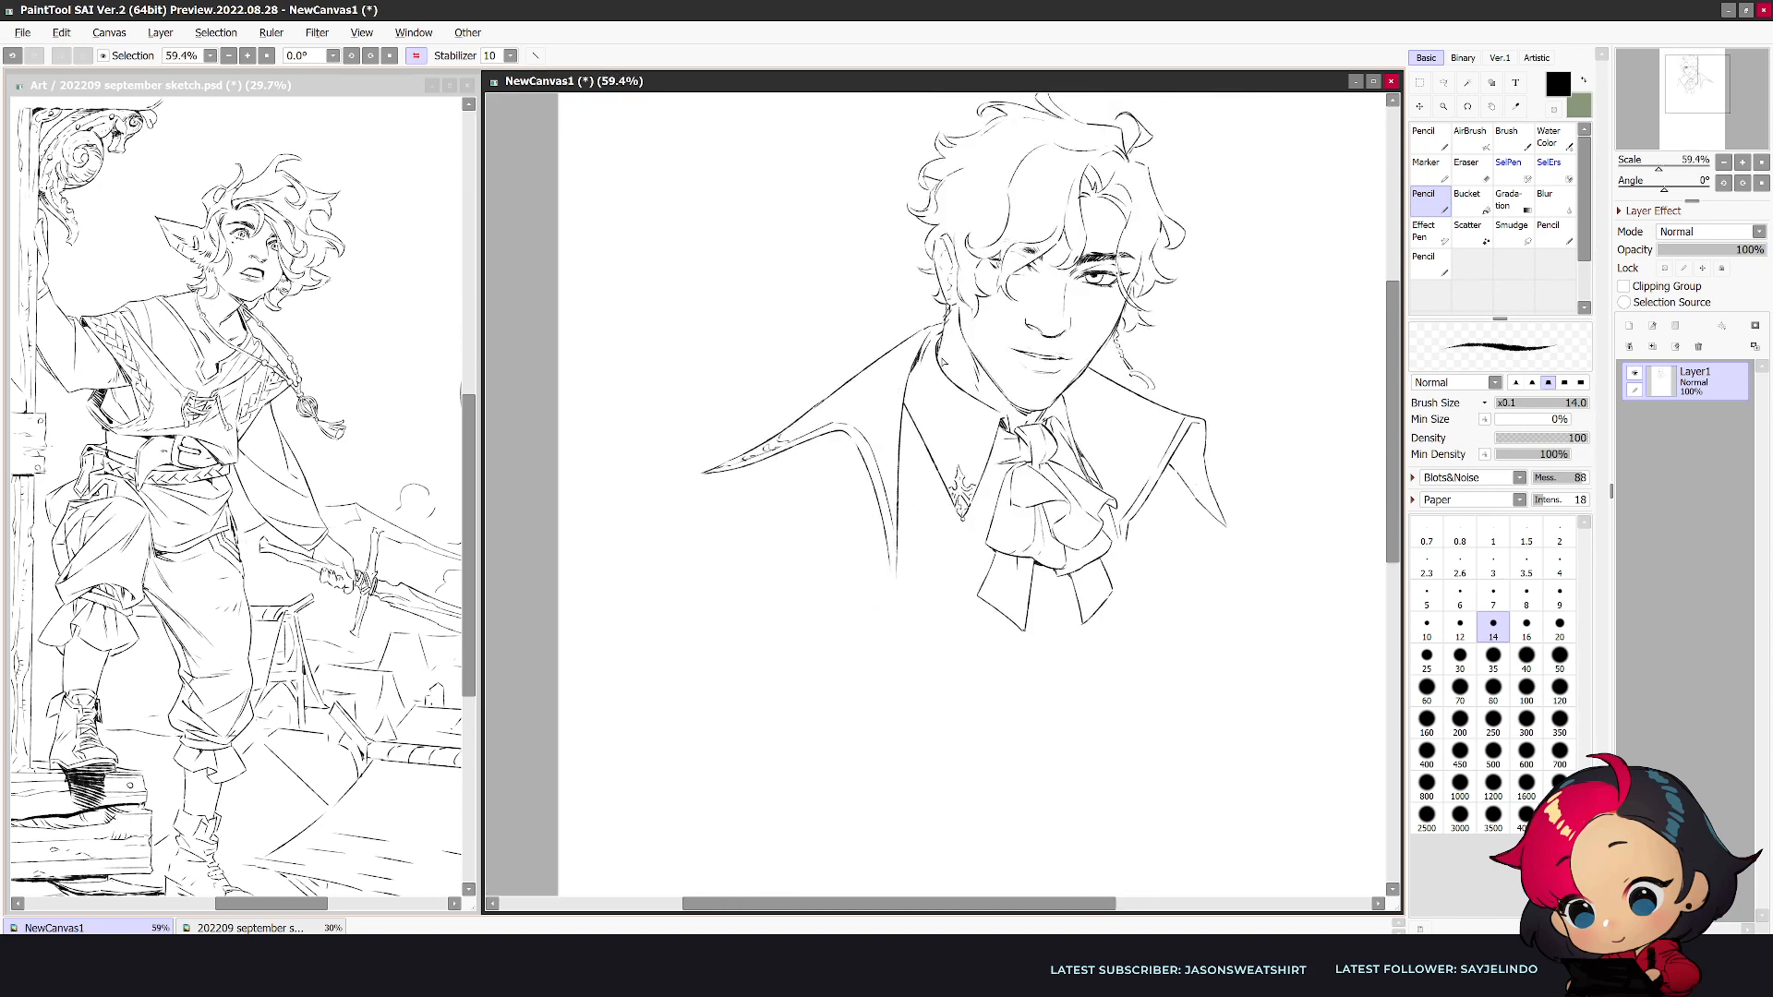
# - Draw the coat's shoulder edge and a short fold line beneath the long collar tip
pyautogui.moveTo(782, 477)
pyautogui.mouseDown()
pyautogui.moveTo(836, 444)
pyautogui.moveTo(840, 535)
pyautogui.mouseUp()
pyautogui.moveTo(855, 459)
pyautogui.mouseDown()
pyautogui.moveTo(865, 492)
pyautogui.moveTo(774, 477)
pyautogui.moveTo(712, 494)
pyautogui.mouseUp()
pyautogui.press('e')
pyautogui.press('n')
pyautogui.moveTo(1051, 729)
pyautogui.mouseDown()
pyautogui.moveTo(942, 721)
pyautogui.moveTo(964, 717)
pyautogui.mouseUp()
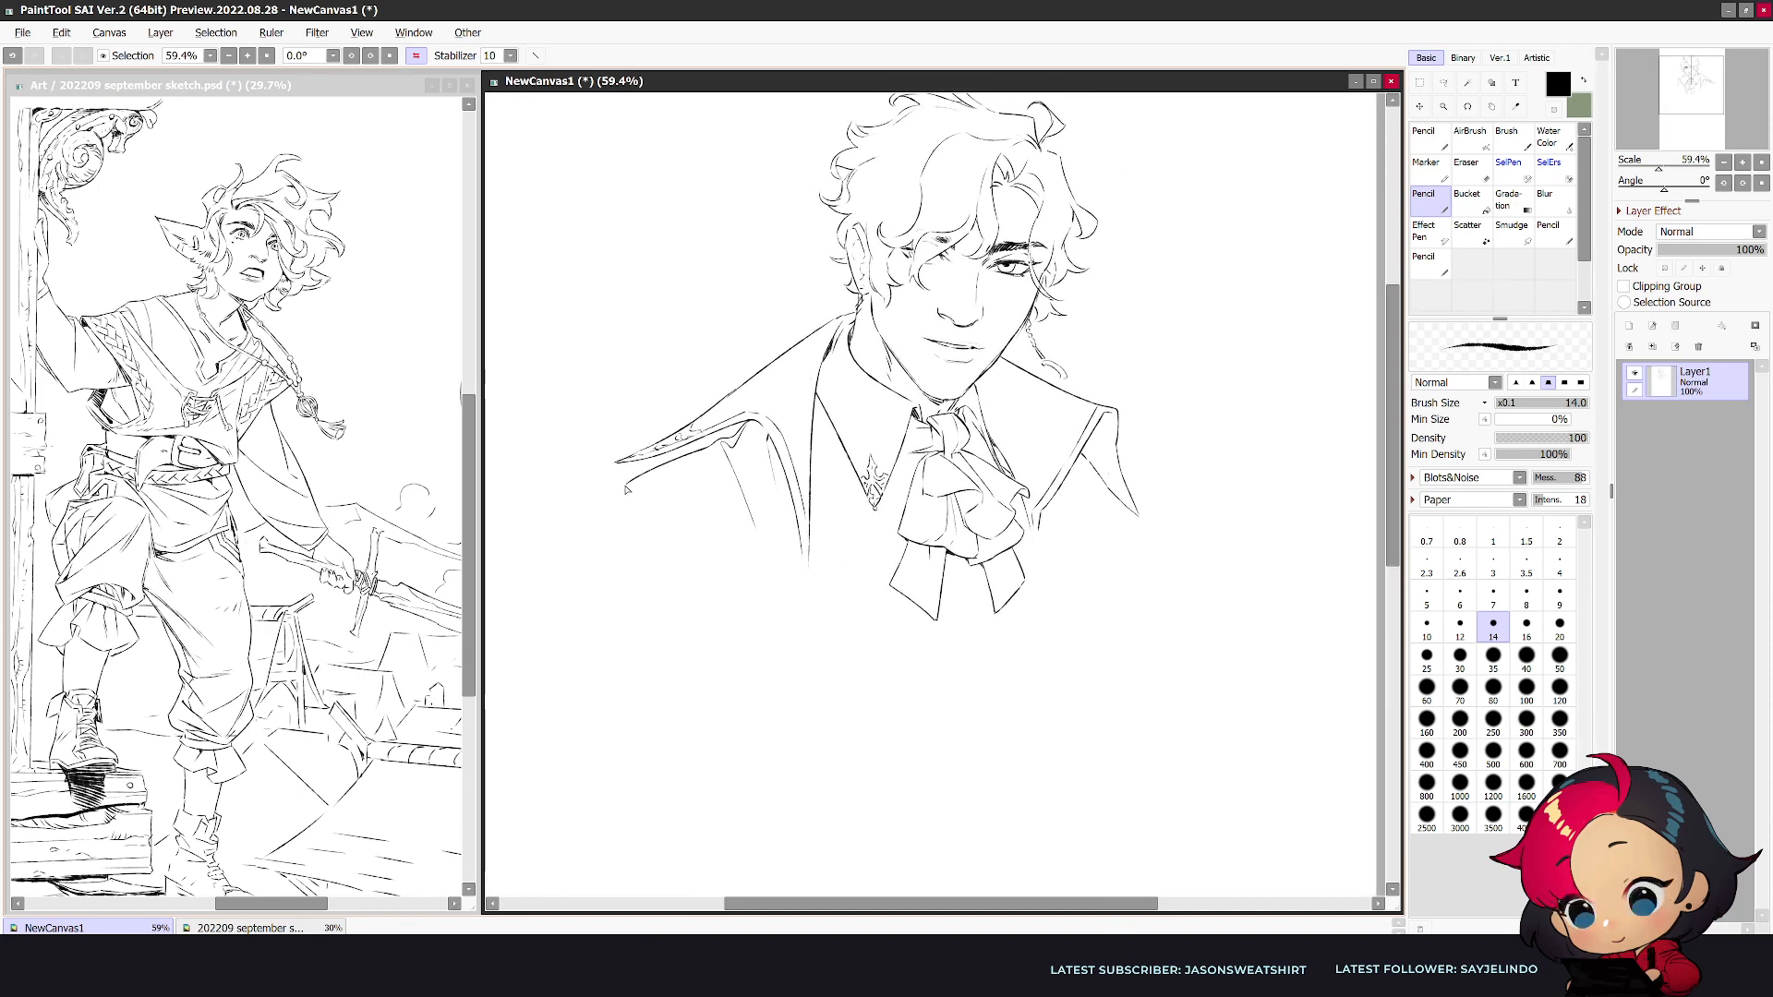
# - Draw the curved outer sleeve line down from the shoulder and remove the diagonal line running inside it
pyautogui.moveTo(624, 484); pyautogui.dragTo(734, 643)
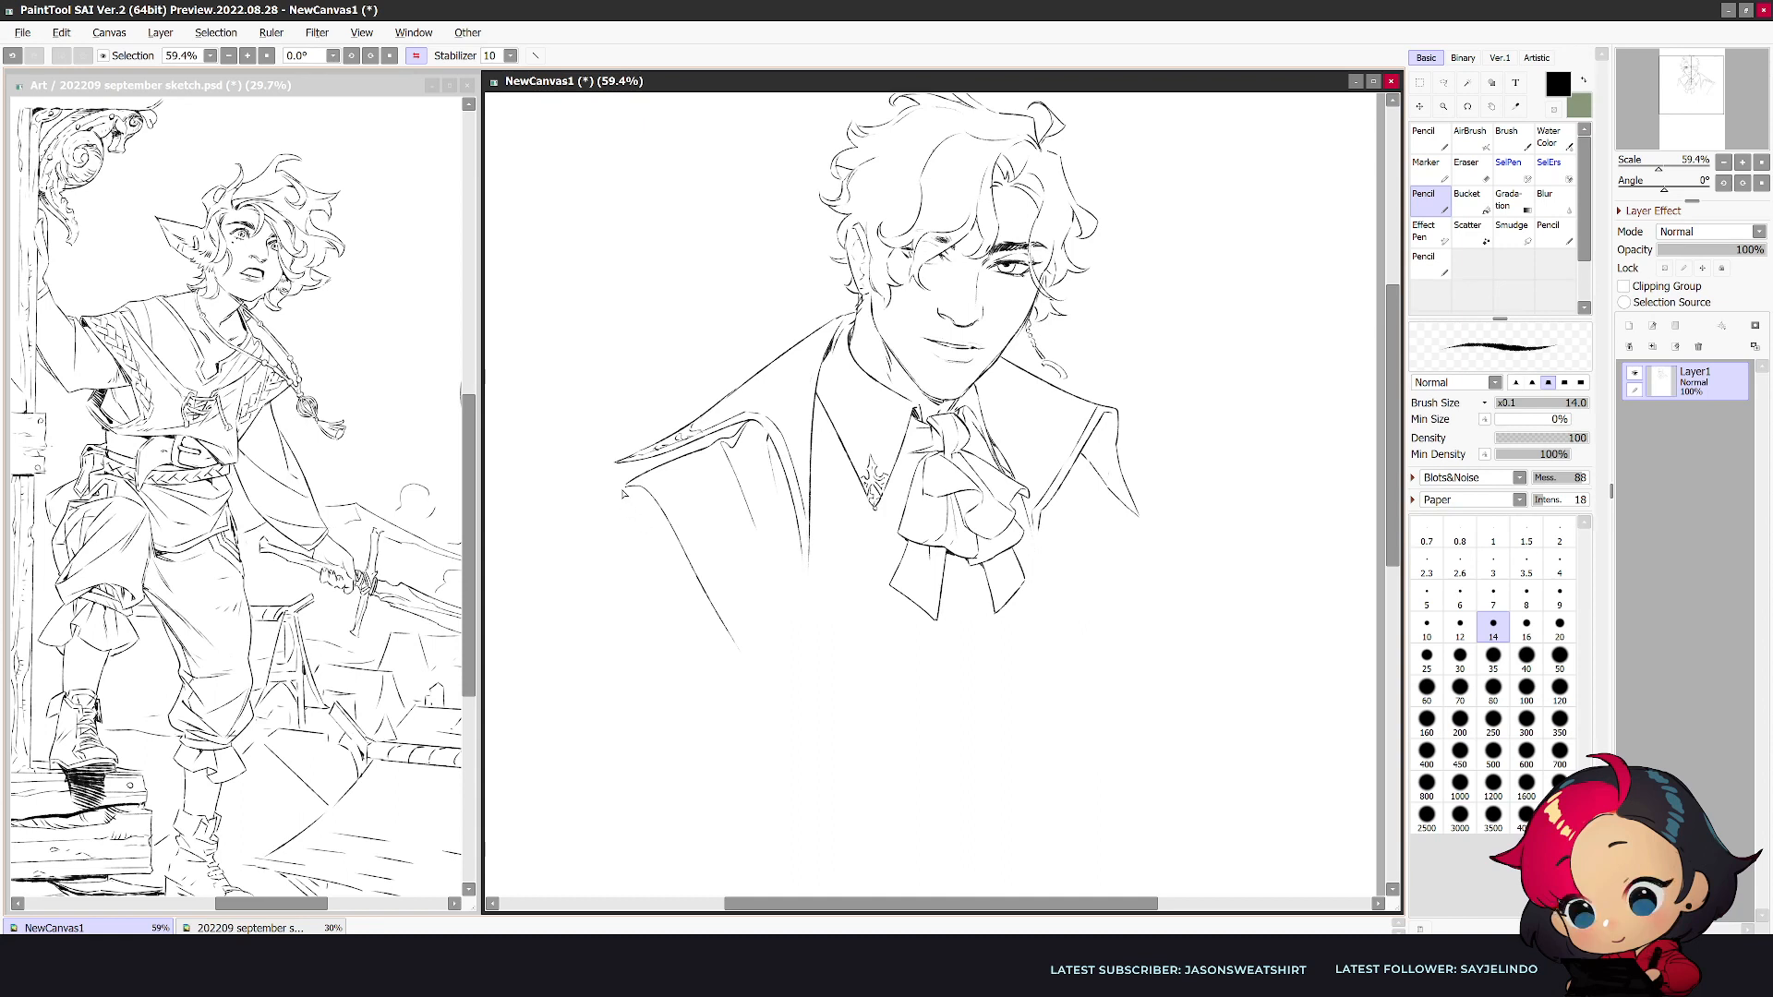
pyautogui.moveTo(625, 487); pyautogui.dragTo(583, 631)
pyautogui.press('e')
pyautogui.moveTo(662, 522); pyautogui.dragTo(721, 622)
pyautogui.press('n')
pyautogui.hotkey('ctrl', 'z')
# - Draw the wide lower lapel's notched upper edge and pointed outer side, with a border line just inside them
pyautogui.moveTo(811, 552)
pyautogui.mouseDown()
pyautogui.moveTo(767, 603)
pyautogui.moveTo(665, 580)
pyautogui.moveTo(721, 784)
pyautogui.mouseUp()
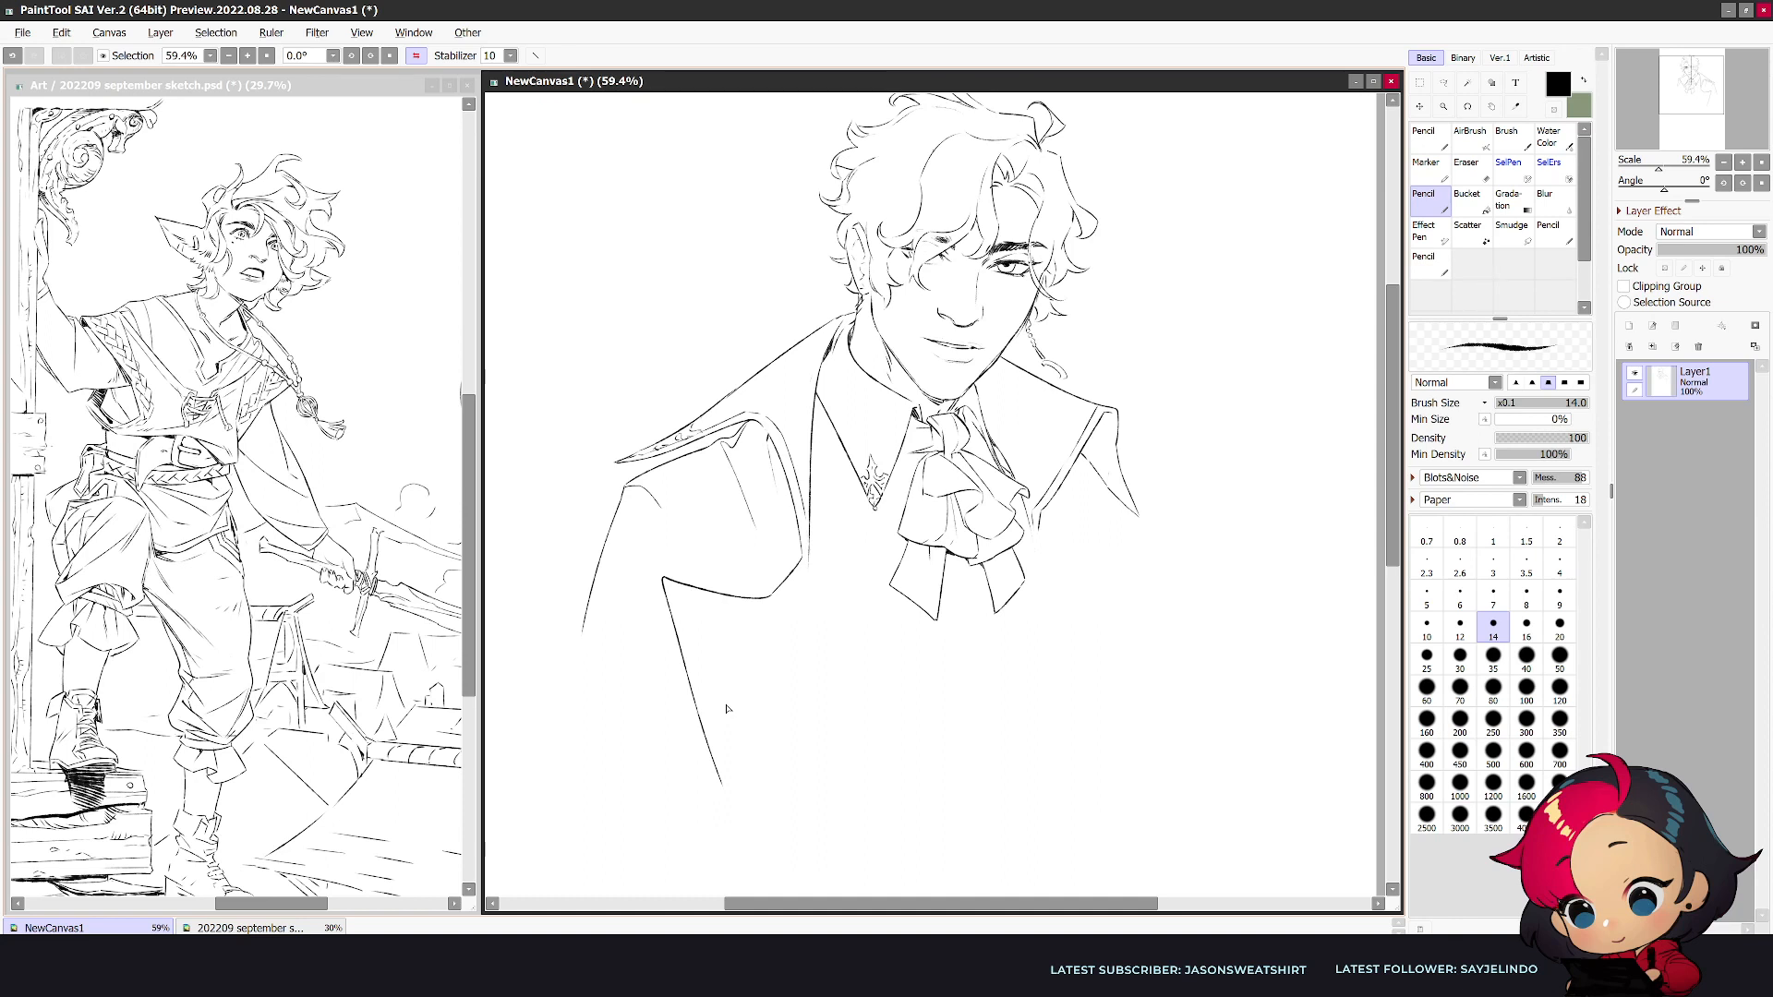
pyautogui.moveTo(809, 566); pyautogui.dragTo(777, 602)
pyautogui.moveTo(669, 589)
pyautogui.mouseDown()
pyautogui.moveTo(773, 605)
pyautogui.moveTo(683, 637)
pyautogui.moveTo(693, 673)
pyautogui.moveTo(673, 589)
pyautogui.moveTo(715, 746)
pyautogui.mouseUp()
pyautogui.press('e')
pyautogui.press('n')
pyautogui.press('e')
pyautogui.moveTo(678, 598); pyautogui.dragTo(714, 745)
pyautogui.press('n')
pyautogui.moveTo(675, 598); pyautogui.dragTo(726, 783)
# - Draw the wide lapel's long front edge from the notch to below its tip and close the border there
pyautogui.moveTo(805, 570)
pyautogui.mouseDown()
pyautogui.moveTo(731, 822)
pyautogui.moveTo(738, 801)
pyautogui.moveTo(688, 860)
pyautogui.mouseUp()
pyautogui.press('e')
pyautogui.press('n')
pyautogui.moveTo(724, 784)
pyautogui.mouseDown()
pyautogui.moveTo(714, 755)
pyautogui.moveTo(728, 818)
pyautogui.mouseUp()
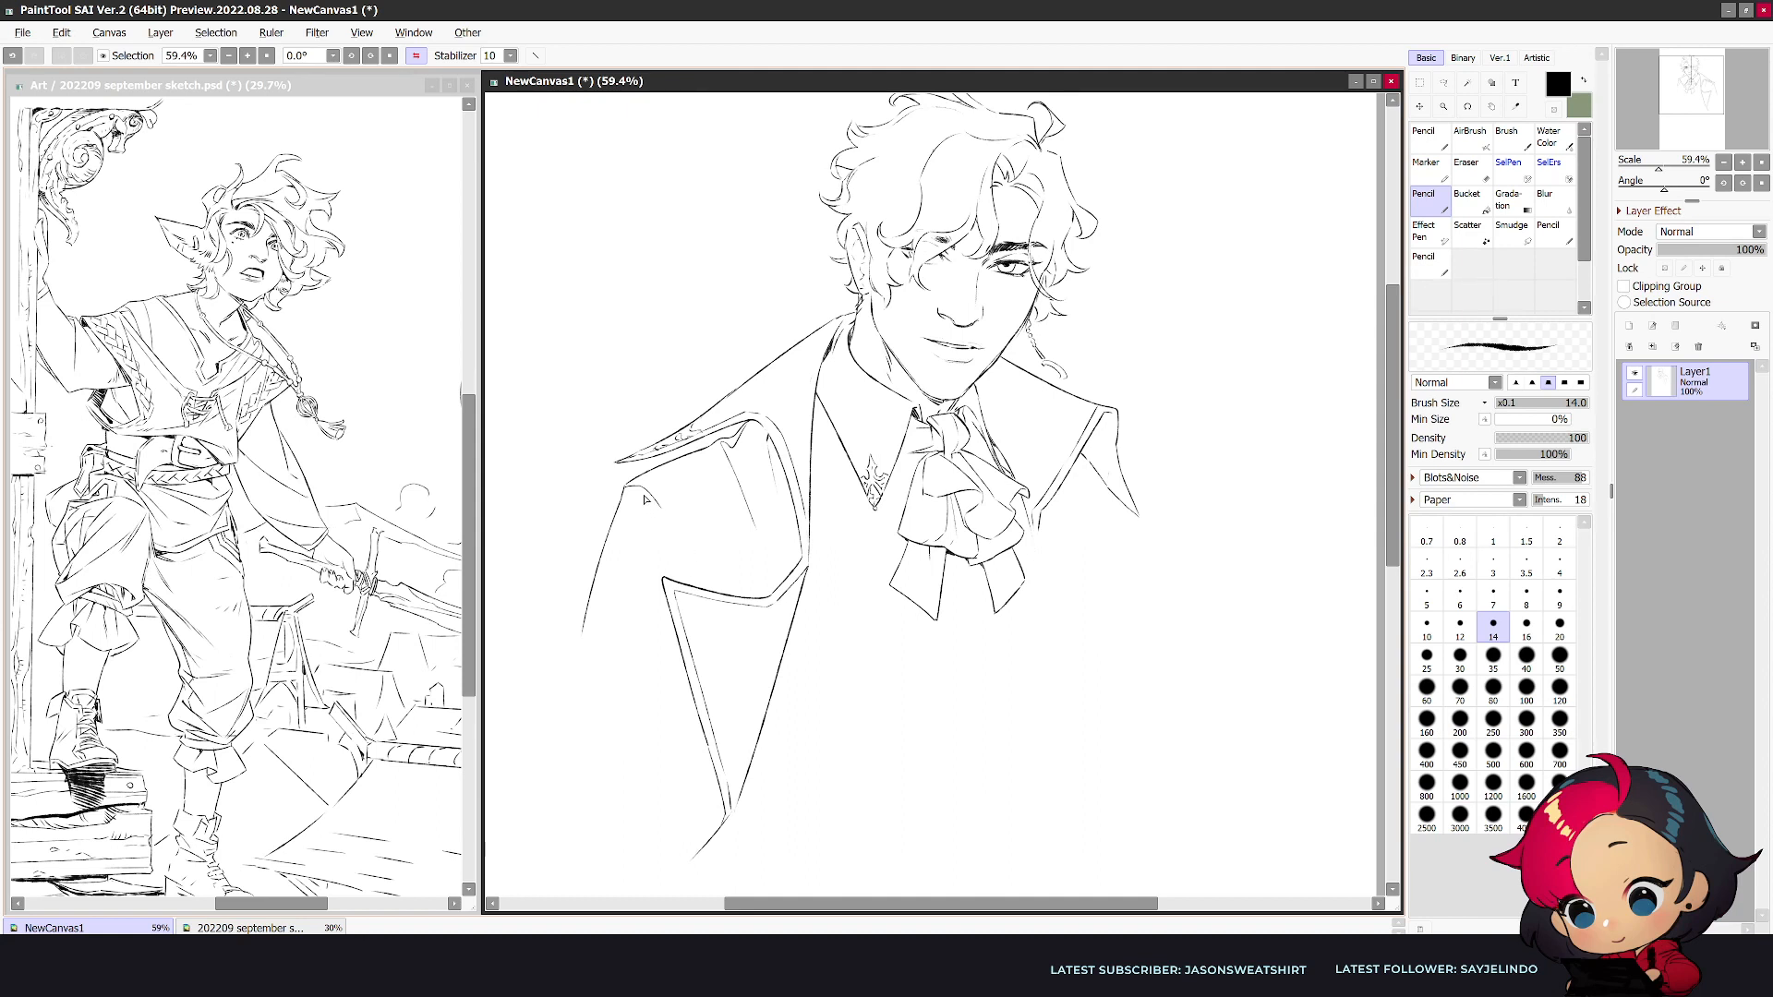
# - Draw a diagonal line from the shoulder corner to the upper edge of the wide lower lapel
pyautogui.press('e')
pyautogui.press('n')
pyautogui.moveTo(624, 488); pyautogui.dragTo(700, 580)
pyautogui.press('e')
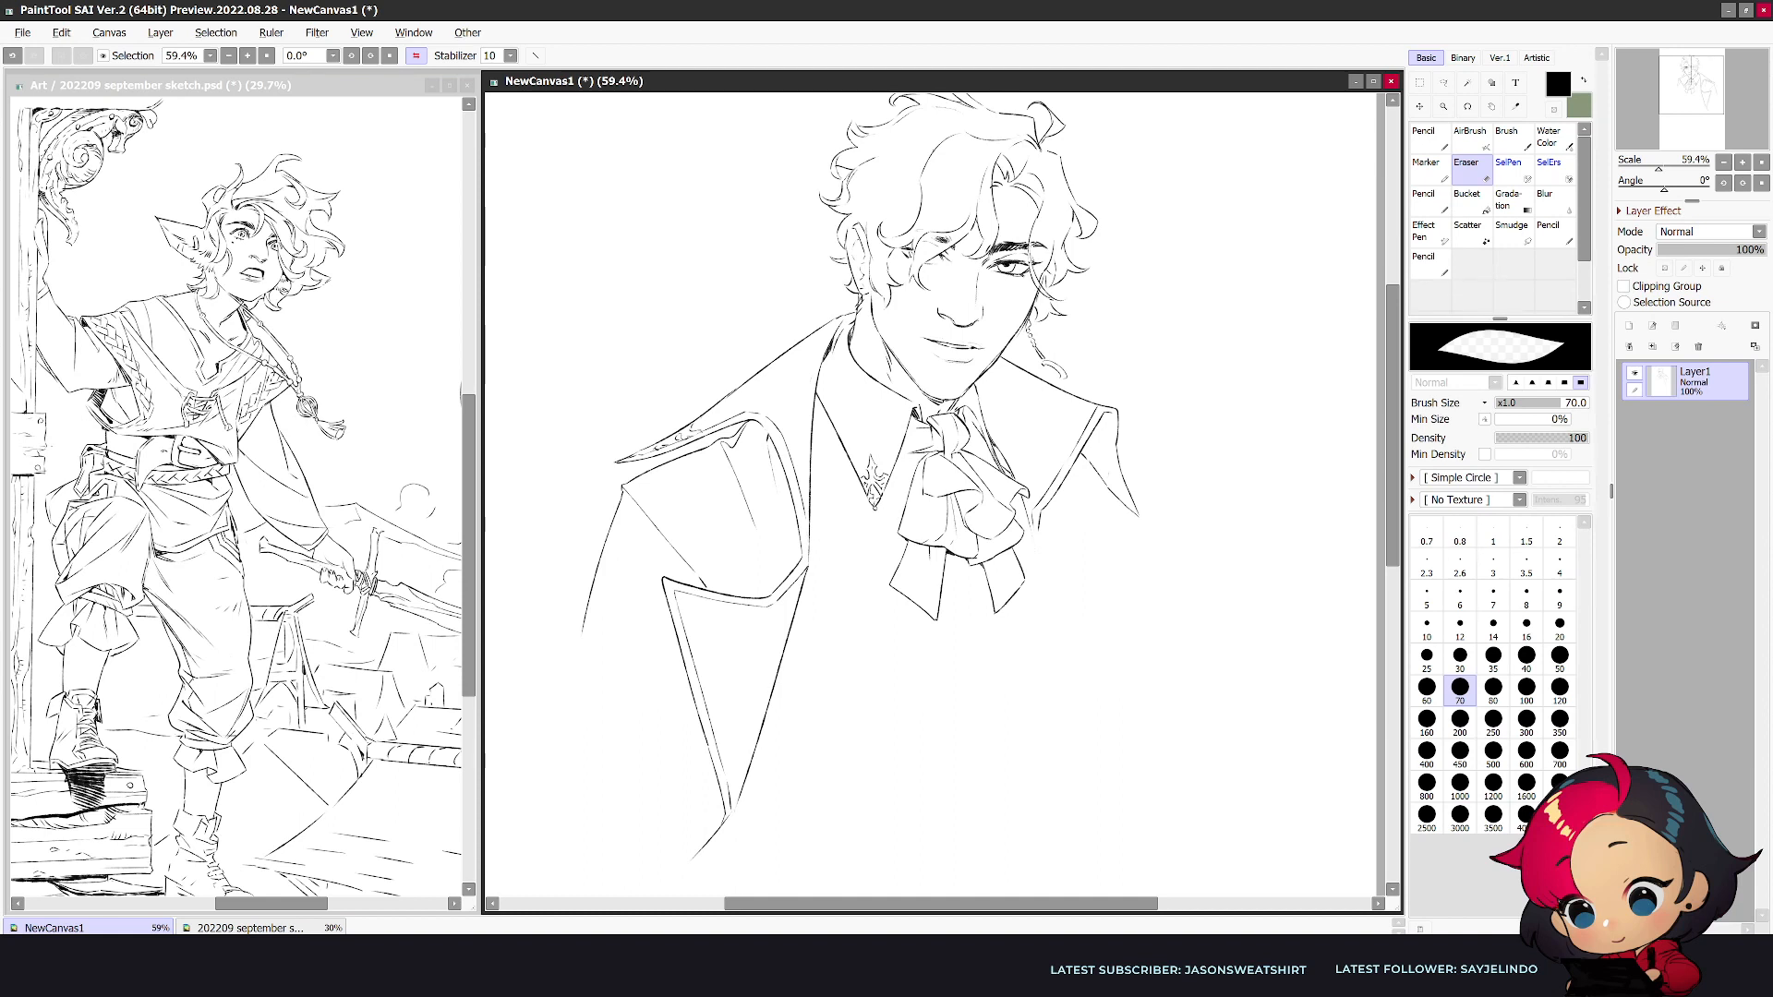
pyautogui.hotkey('alt', 'Tab')
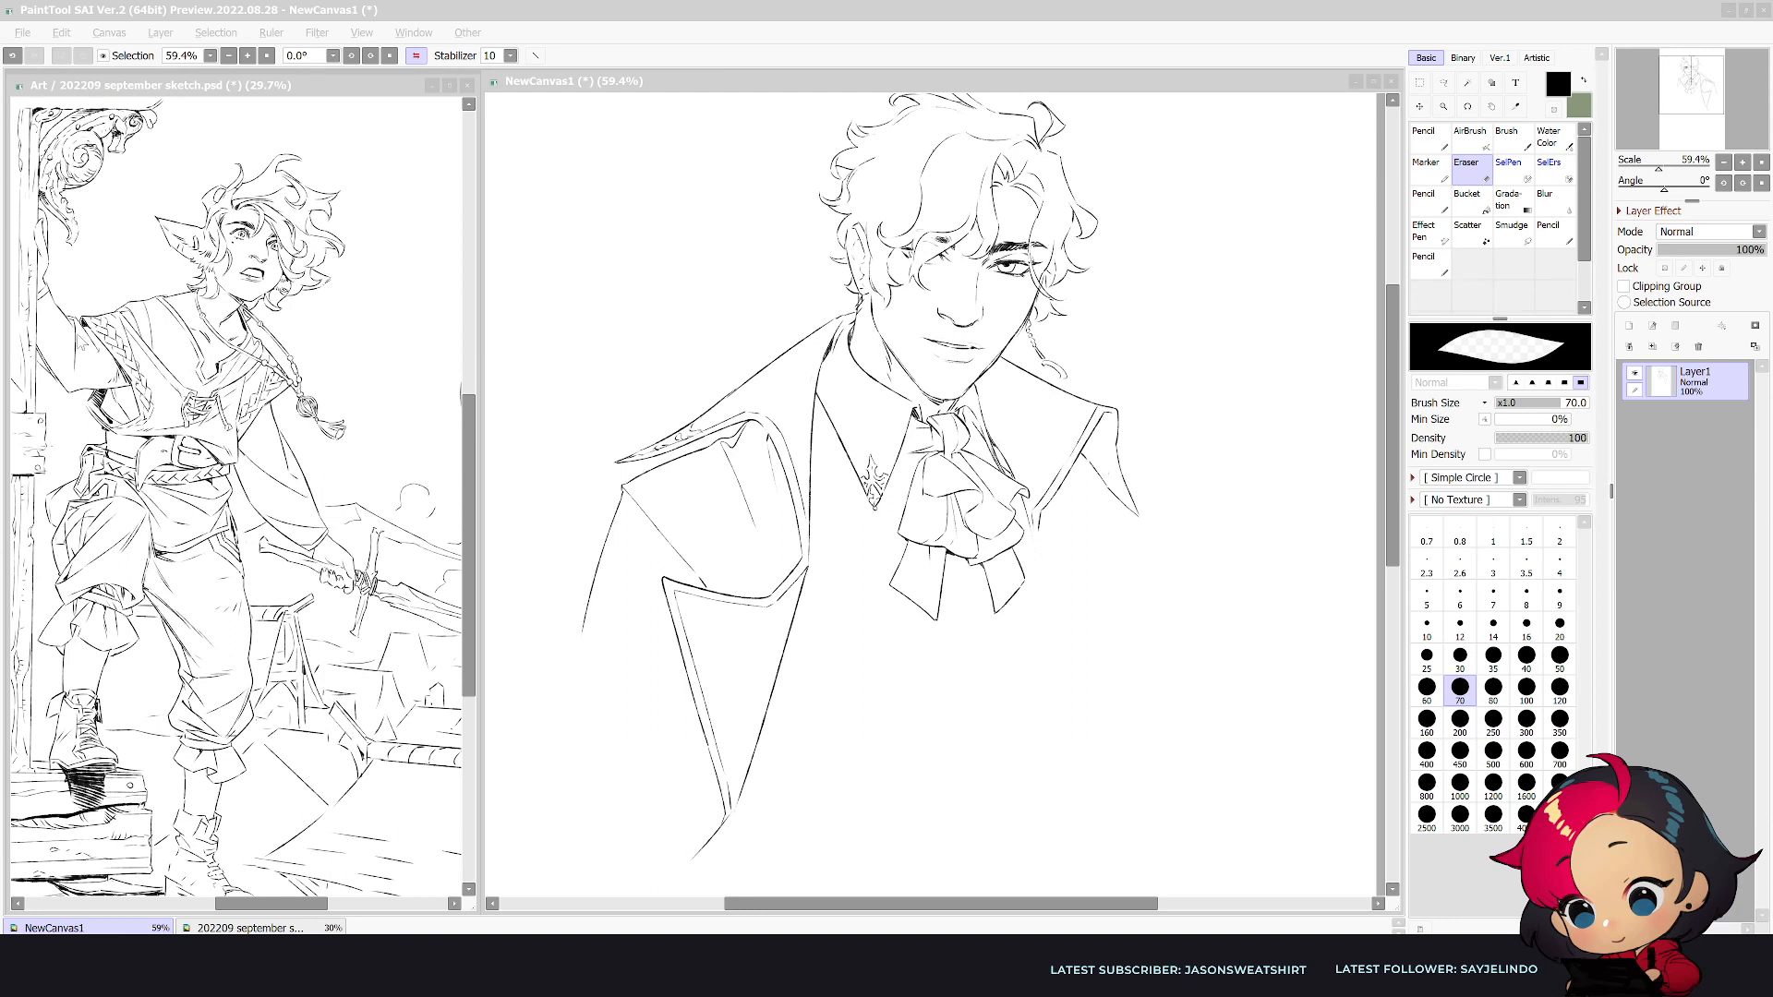
pyautogui.click(788, 711)
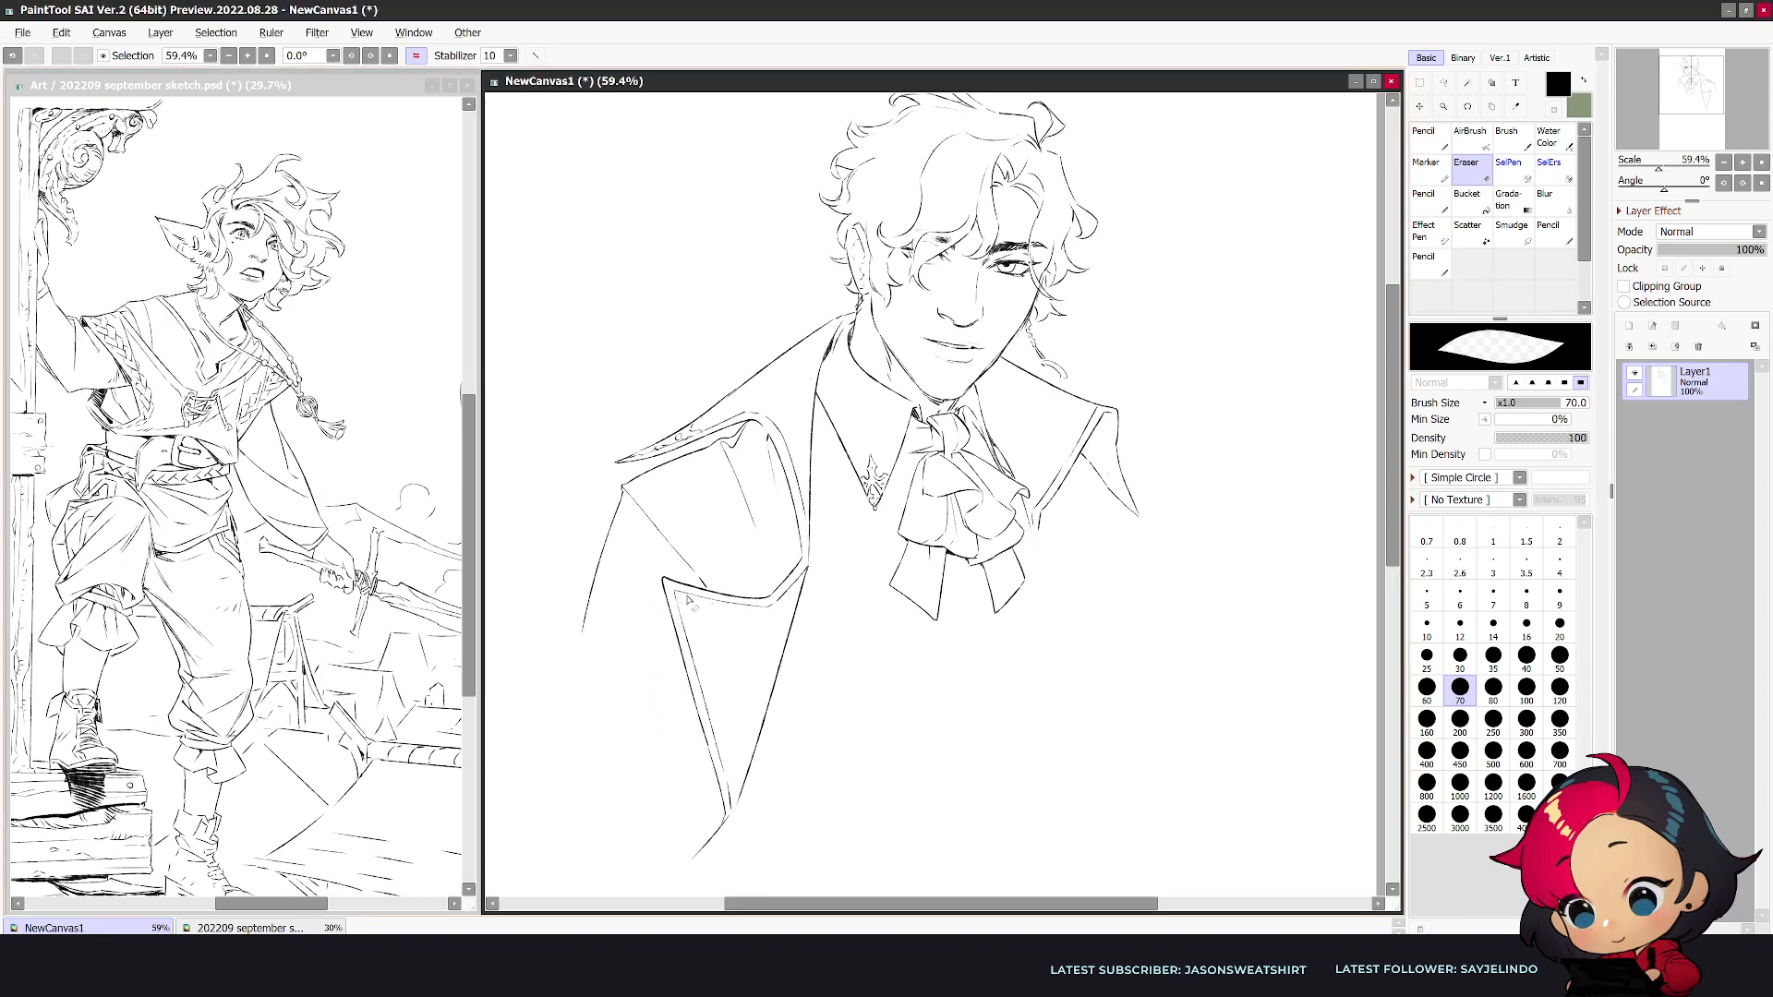
# - Sketch small ornamental marks inside the outer corner of the wide lower lapel
pyautogui.press('n')
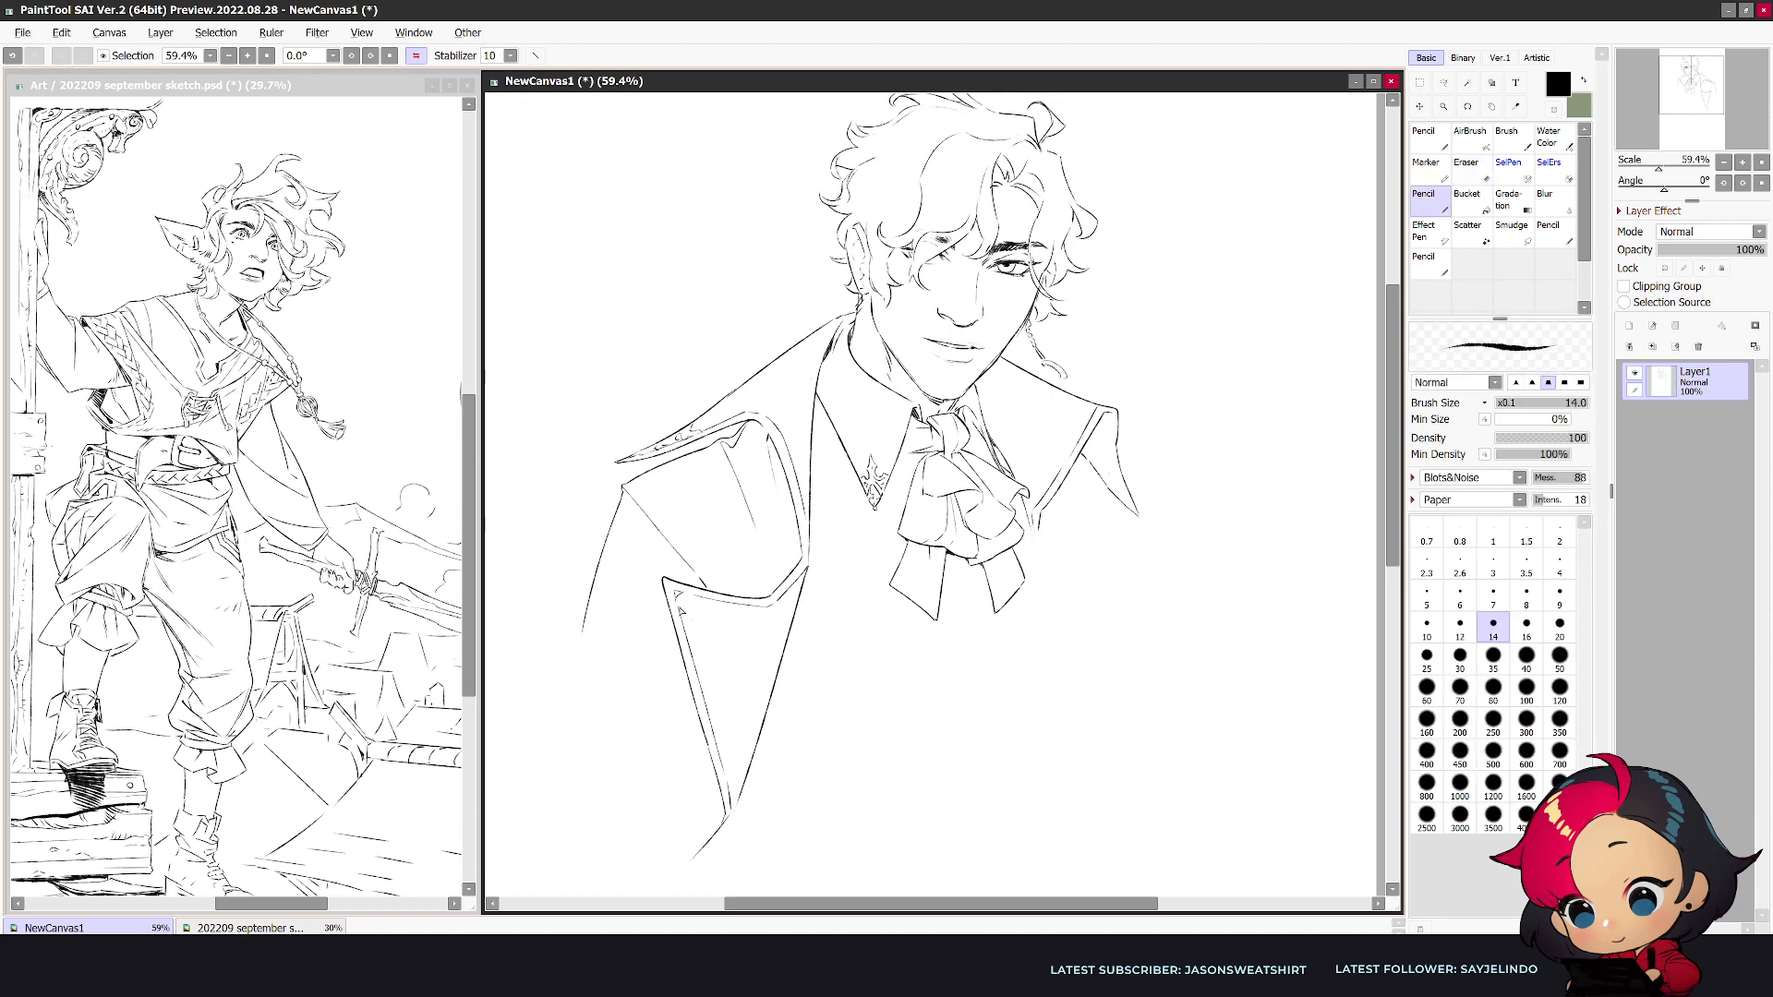
pyautogui.moveTo(692, 601); pyautogui.dragTo(703, 604)
pyautogui.press('e')
pyautogui.press('n')
pyautogui.press('e')
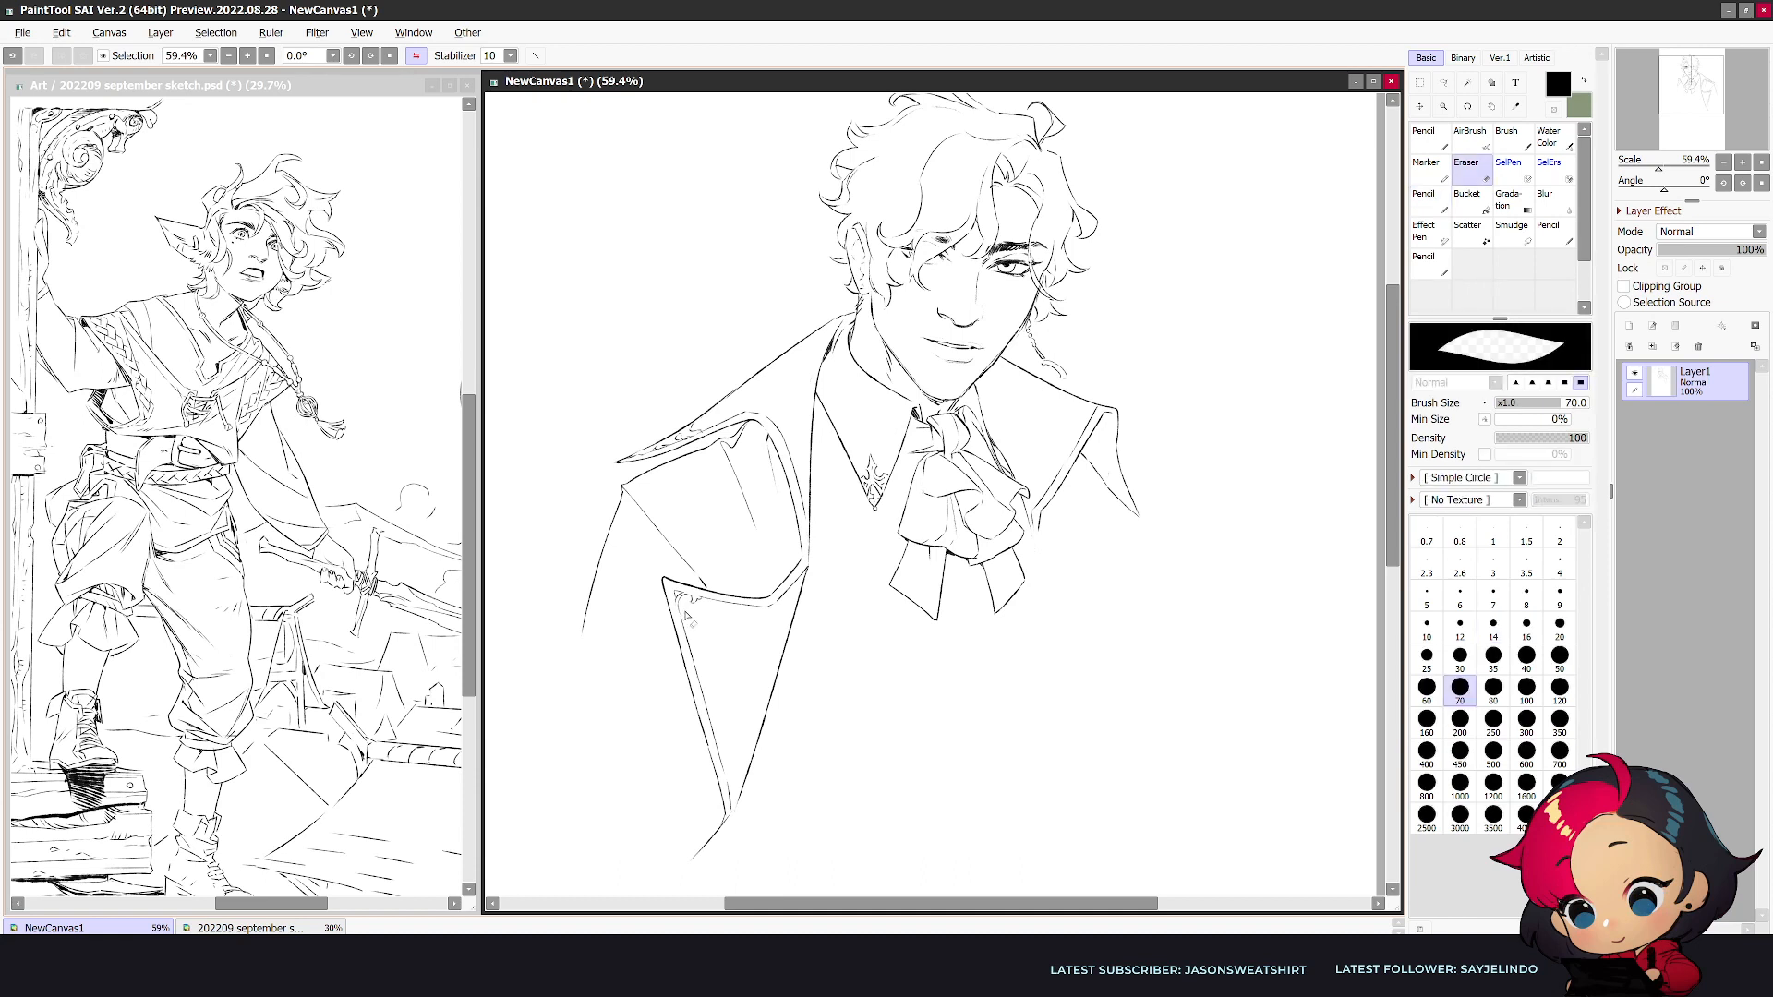
pyautogui.press('n')
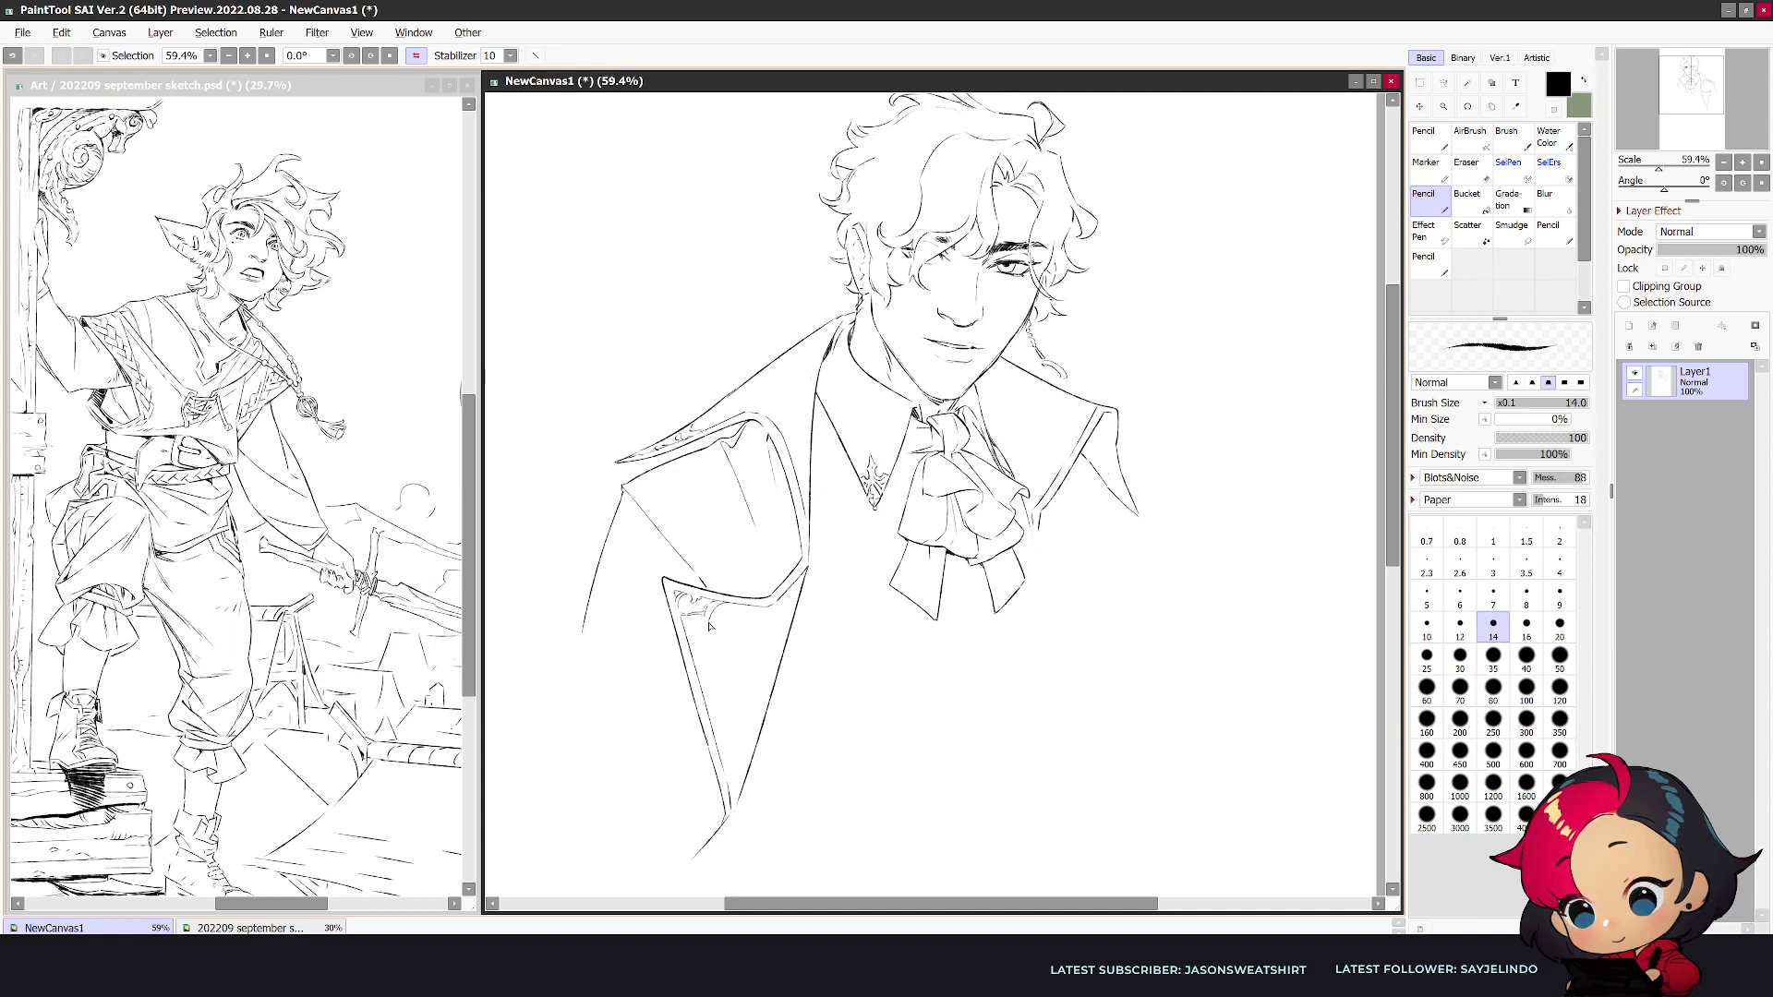
# - Build the corner ornament into scrollwork running down the wide lapel's outer border, undoing stray strokes
pyautogui.hotkey('ctrl', 'z')
pyautogui.moveTo(710, 608); pyautogui.dragTo(719, 615)
pyautogui.press('e')
pyautogui.moveTo(700, 669); pyautogui.dragTo(695, 660)
pyautogui.press('n')
pyautogui.moveTo(751, 659)
pyautogui.mouseDown()
pyautogui.moveTo(724, 694)
pyautogui.moveTo(757, 699)
pyautogui.moveTo(724, 693)
pyautogui.moveTo(757, 699)
pyautogui.mouseUp()
pyautogui.hotkey('ctrl', 'z')
pyautogui.hotkey('ctrl', 'z')
pyautogui.hotkey('ctrl', 'z')
# - Flip the view back, draw the opposite lapel's notched upper edge and letter L and R beside the head
pyautogui.press('h')
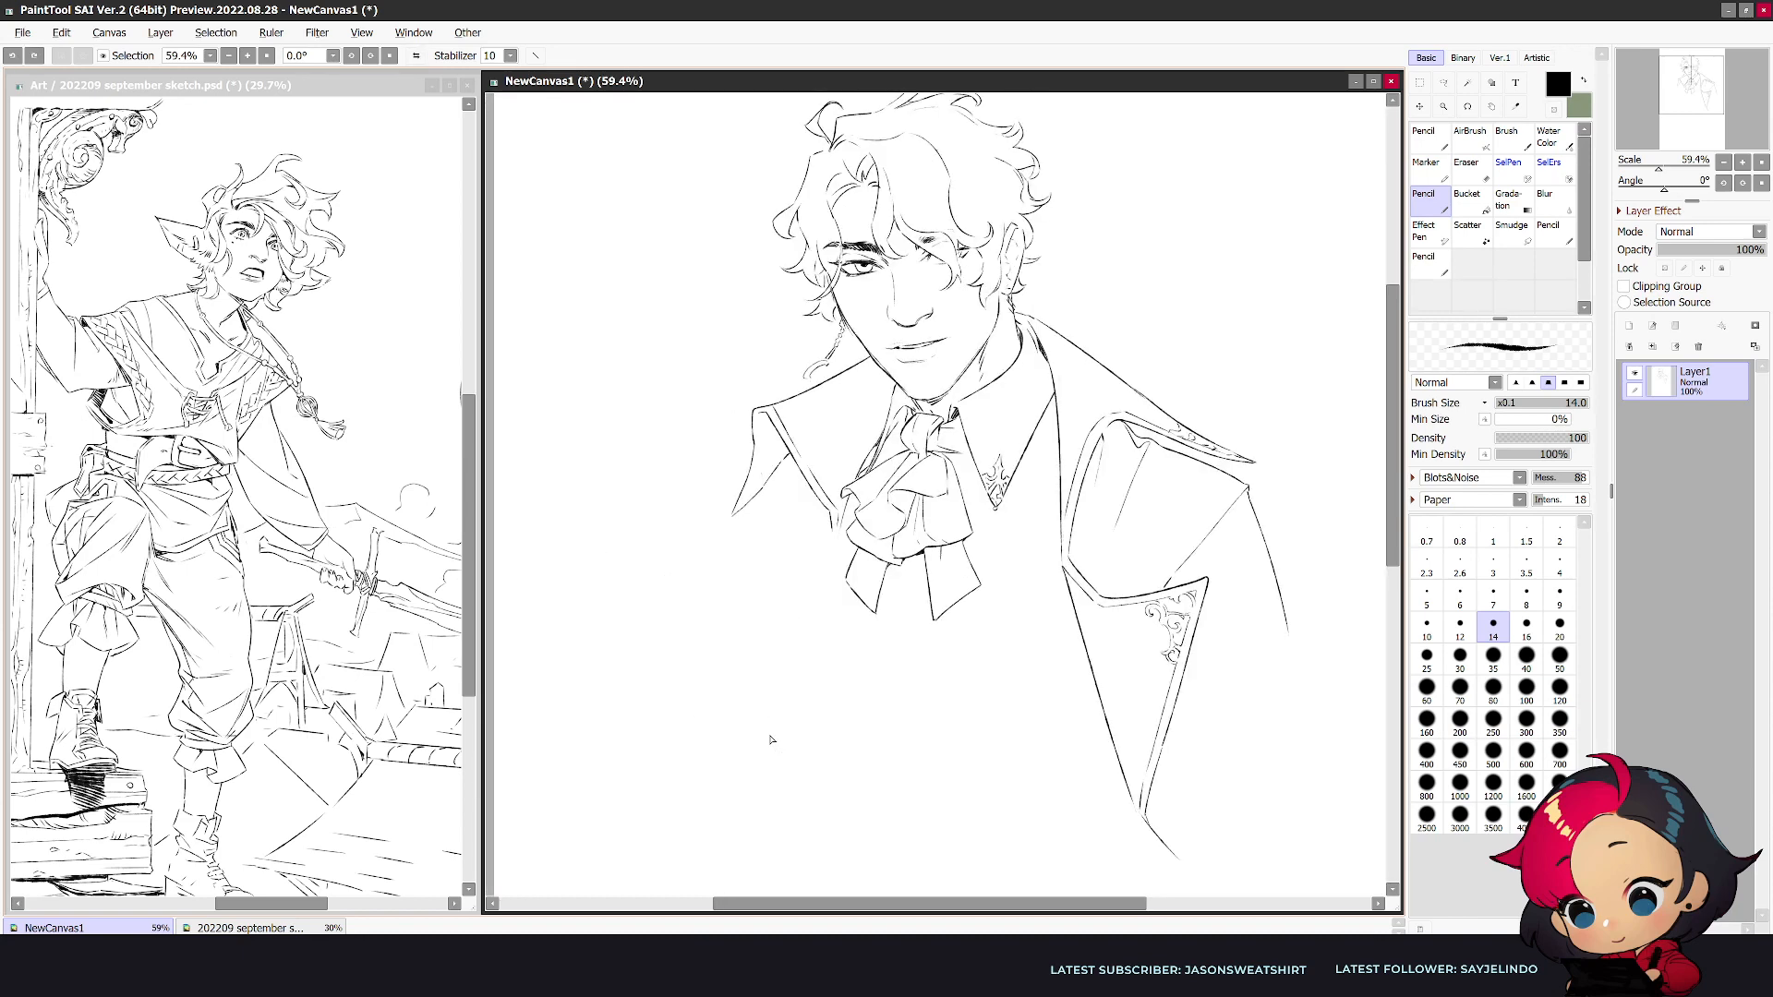
pyautogui.moveTo(830, 534)
pyautogui.mouseDown()
pyautogui.moveTo(774, 580)
pyautogui.moveTo(735, 554)
pyautogui.mouseUp()
pyautogui.moveTo(697, 288); pyautogui.dragTo(700, 321)
pyautogui.moveTo(1147, 282)
pyautogui.mouseDown()
pyautogui.moveTo(1146, 312)
pyautogui.moveTo(1171, 306)
pyautogui.mouseUp()
# - Draw the narrow lower lapel's front edge and outer side, with a border line along its upper edge
pyautogui.moveTo(836, 552); pyautogui.dragTo(698, 805)
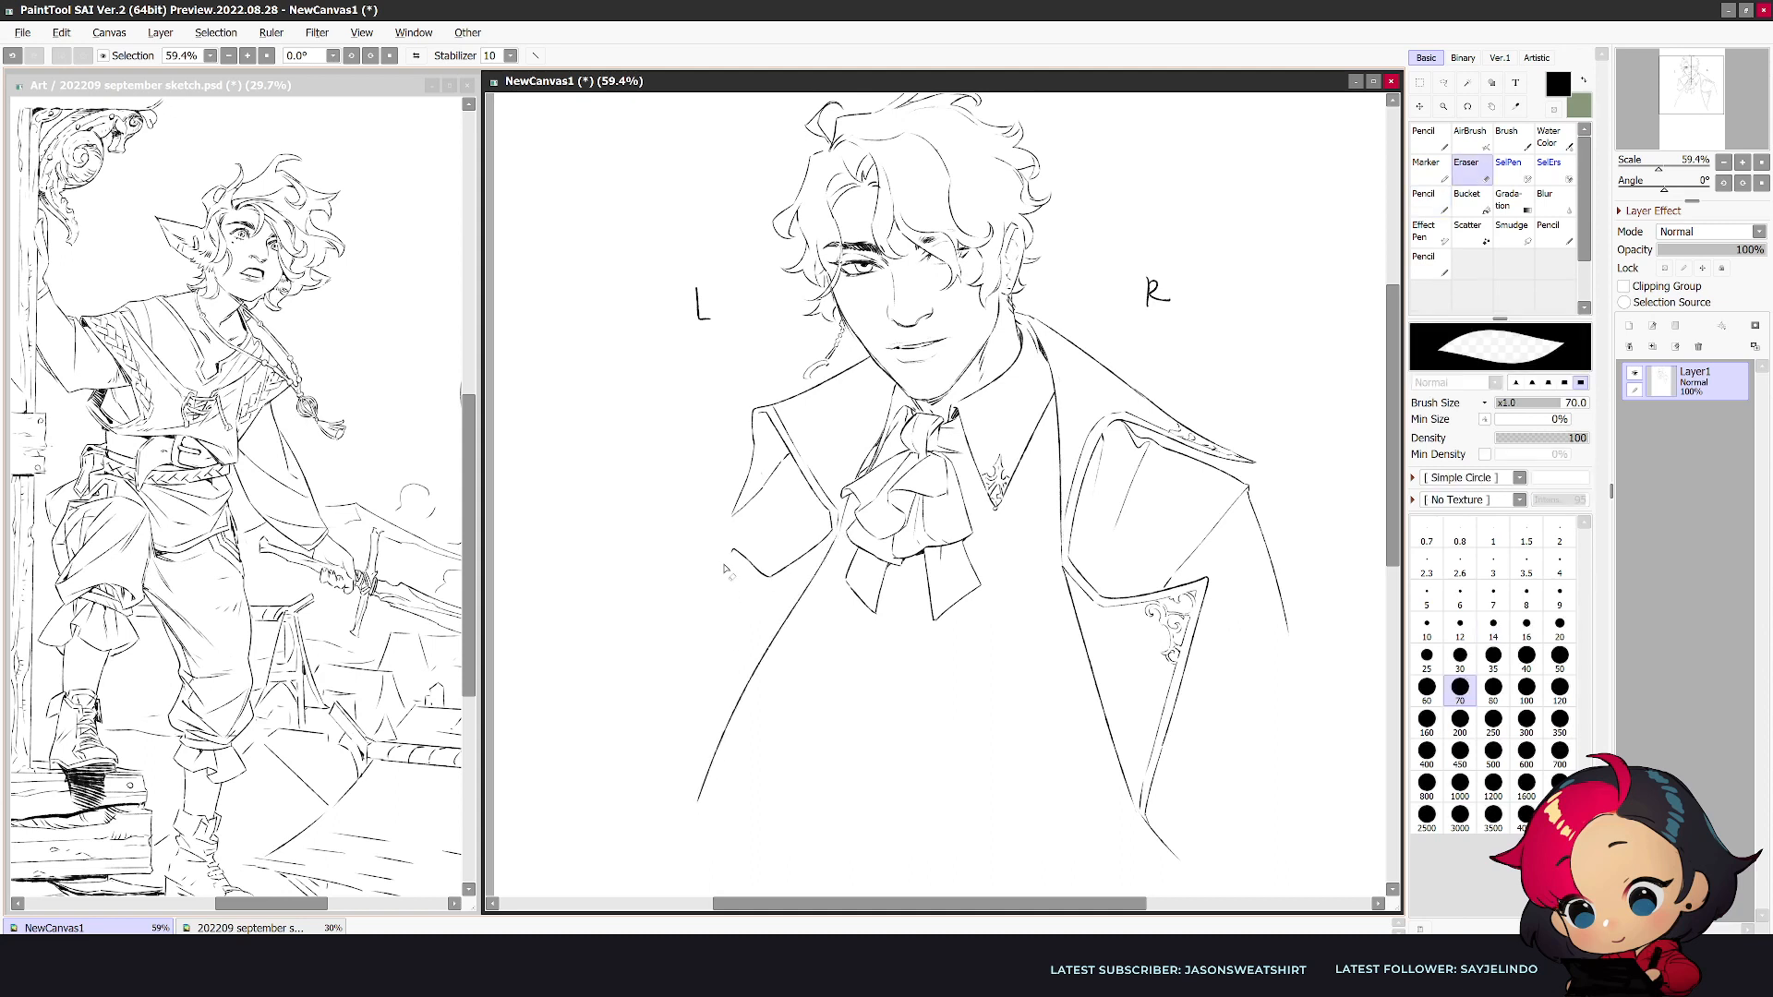
pyautogui.moveTo(730, 552)
pyautogui.mouseDown()
pyautogui.moveTo(702, 760)
pyautogui.moveTo(728, 583)
pyautogui.mouseUp()
pyautogui.hotkey('ctrl', 'z')
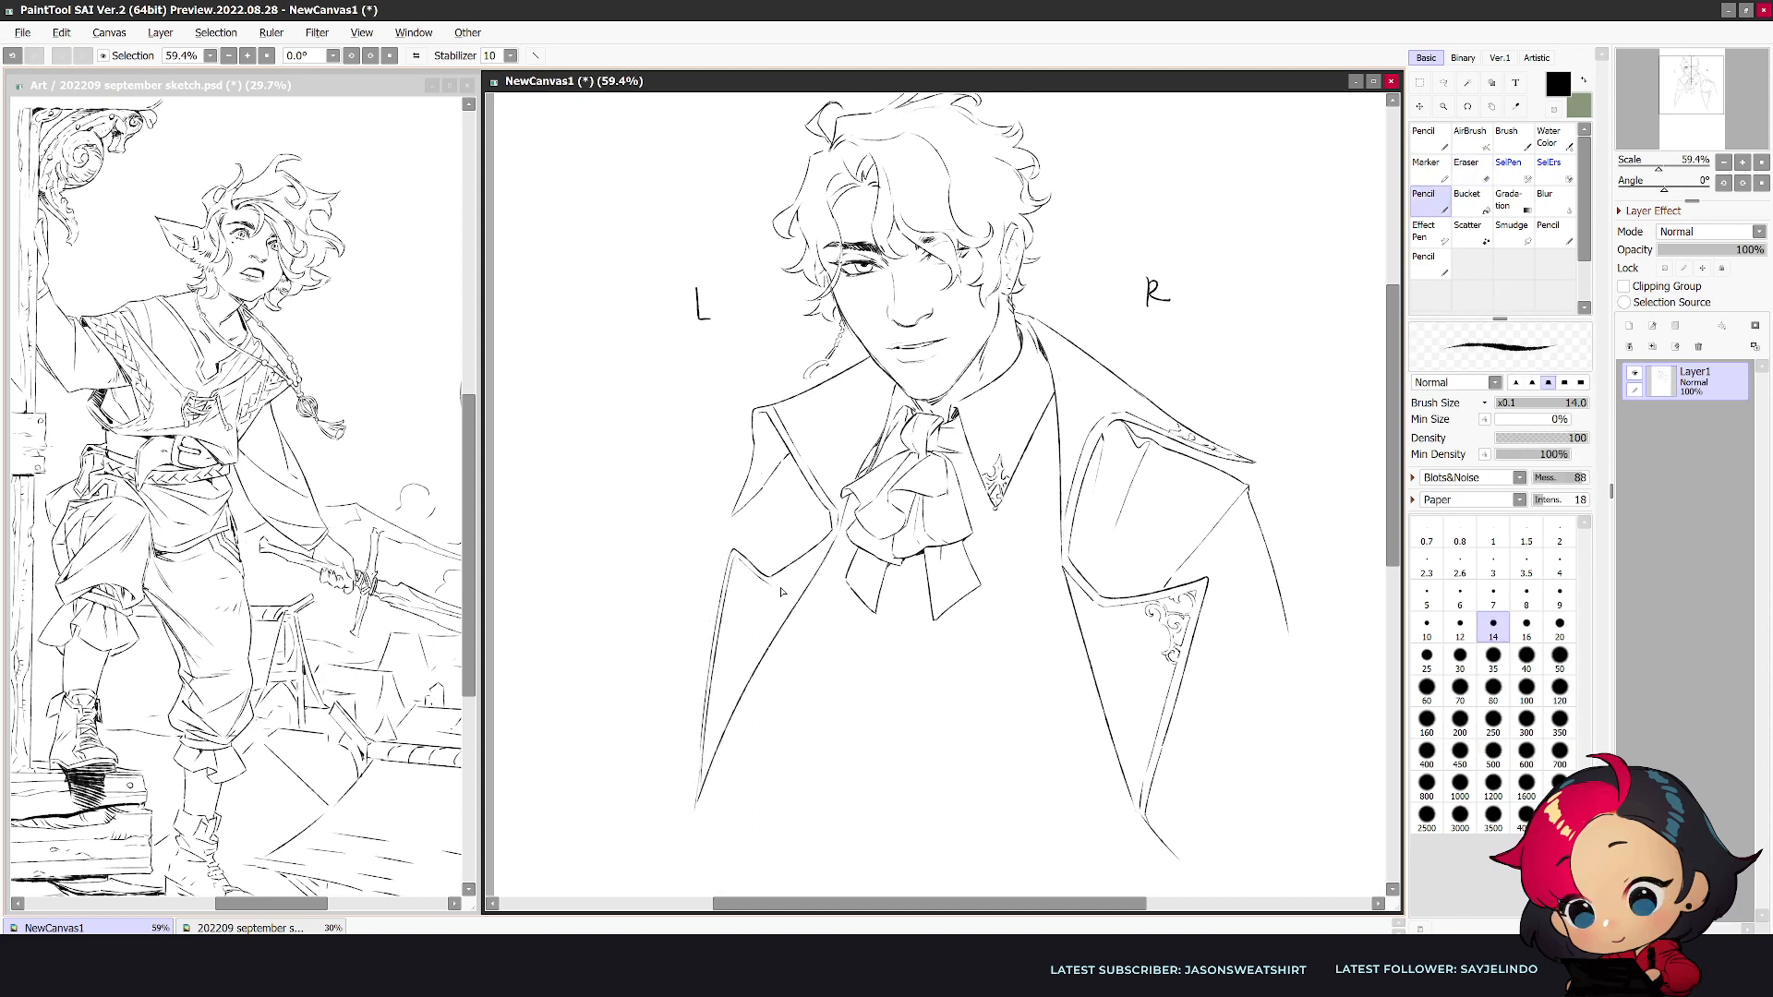
pyautogui.moveTo(834, 543)
pyautogui.mouseDown()
pyautogui.moveTo(770, 581)
pyautogui.moveTo(741, 654)
pyautogui.moveTo(778, 595)
pyautogui.mouseUp()
pyautogui.hotkey('ctrl', 'z')
pyautogui.hotkey('ctrl', 'z')
pyautogui.hotkey('ctrl', 'z')
# - Draw an oval medallion with small flourishes near the outer edge of the narrow lower lapel
pyautogui.press('e')
pyautogui.press('n')
pyautogui.moveTo(753, 600); pyautogui.dragTo(728, 631)
pyautogui.press('e')
pyautogui.press('n')
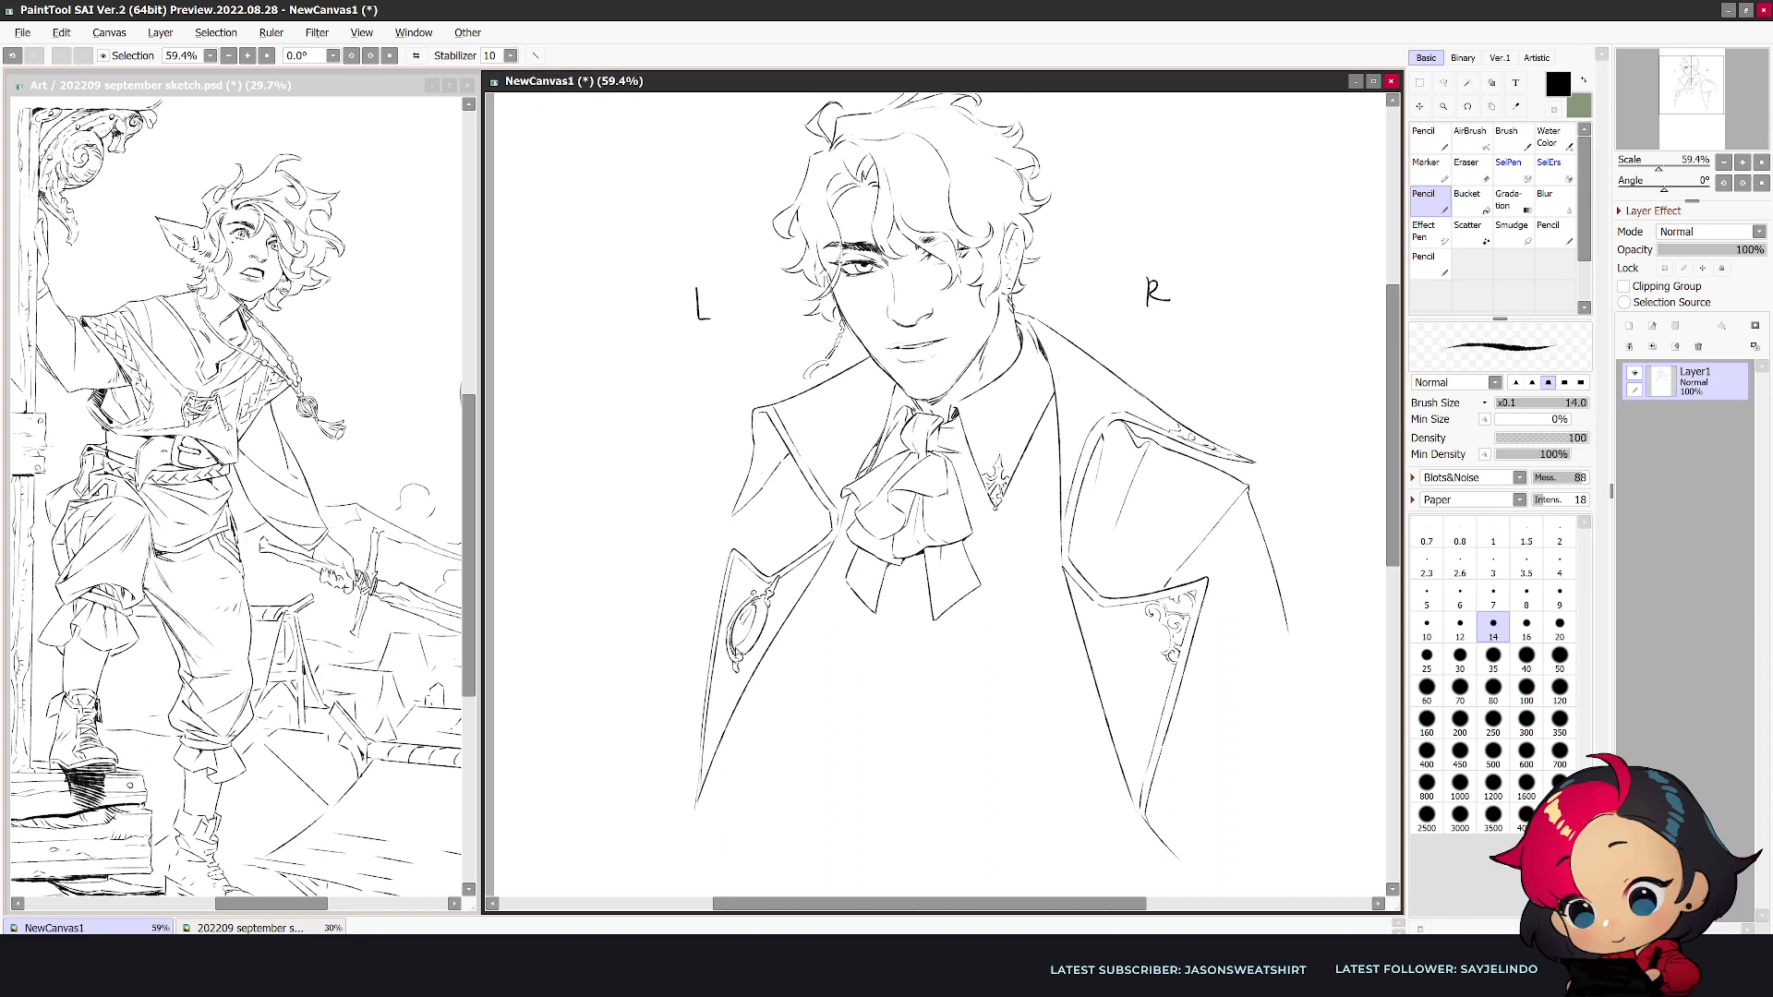
pyautogui.press('e')
pyautogui.press('n')
pyautogui.press('e')
pyautogui.press('n')
pyautogui.press('e')
# - Erase the narrow lapel's front edge and redraw it as a straighter line reaching further down
pyautogui.moveTo(746, 709); pyautogui.dragTo(705, 805)
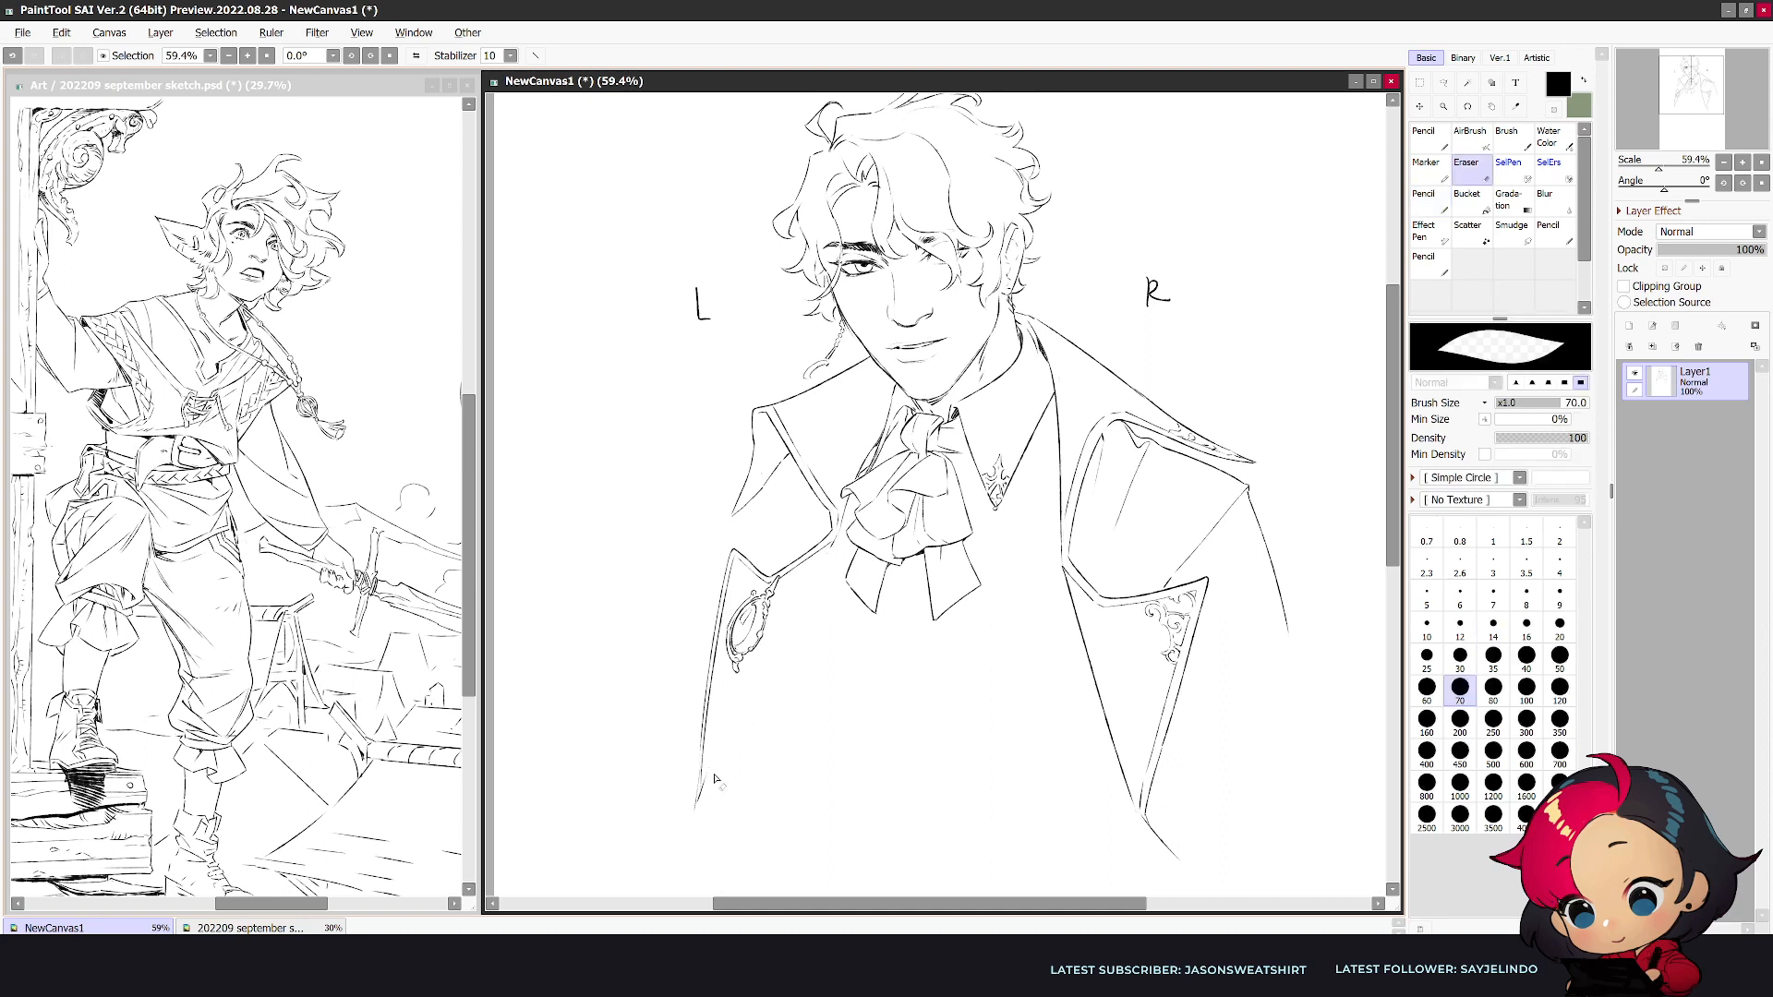
pyautogui.press('n')
pyautogui.moveTo(835, 541); pyautogui.dragTo(710, 860)
# - Add filigree between the medallion and the front edge, and dotted chain lines below it
pyautogui.moveTo(782, 620); pyautogui.dragTo(763, 671)
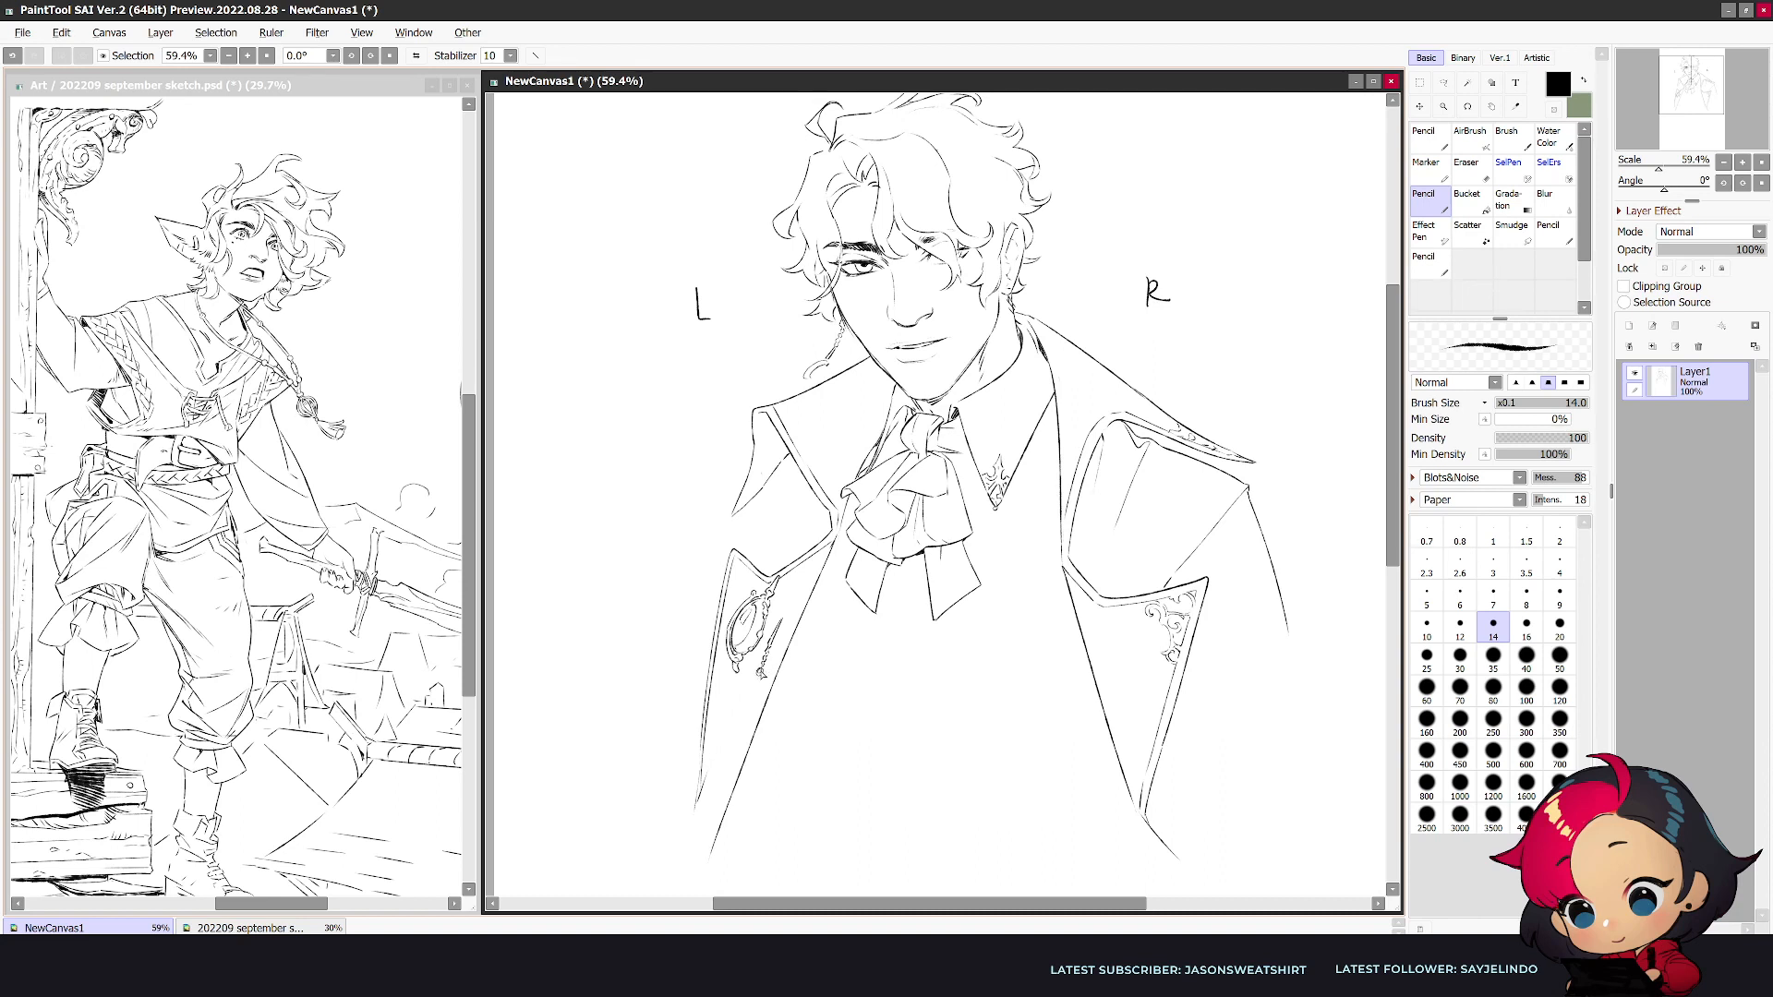
pyautogui.press('e')
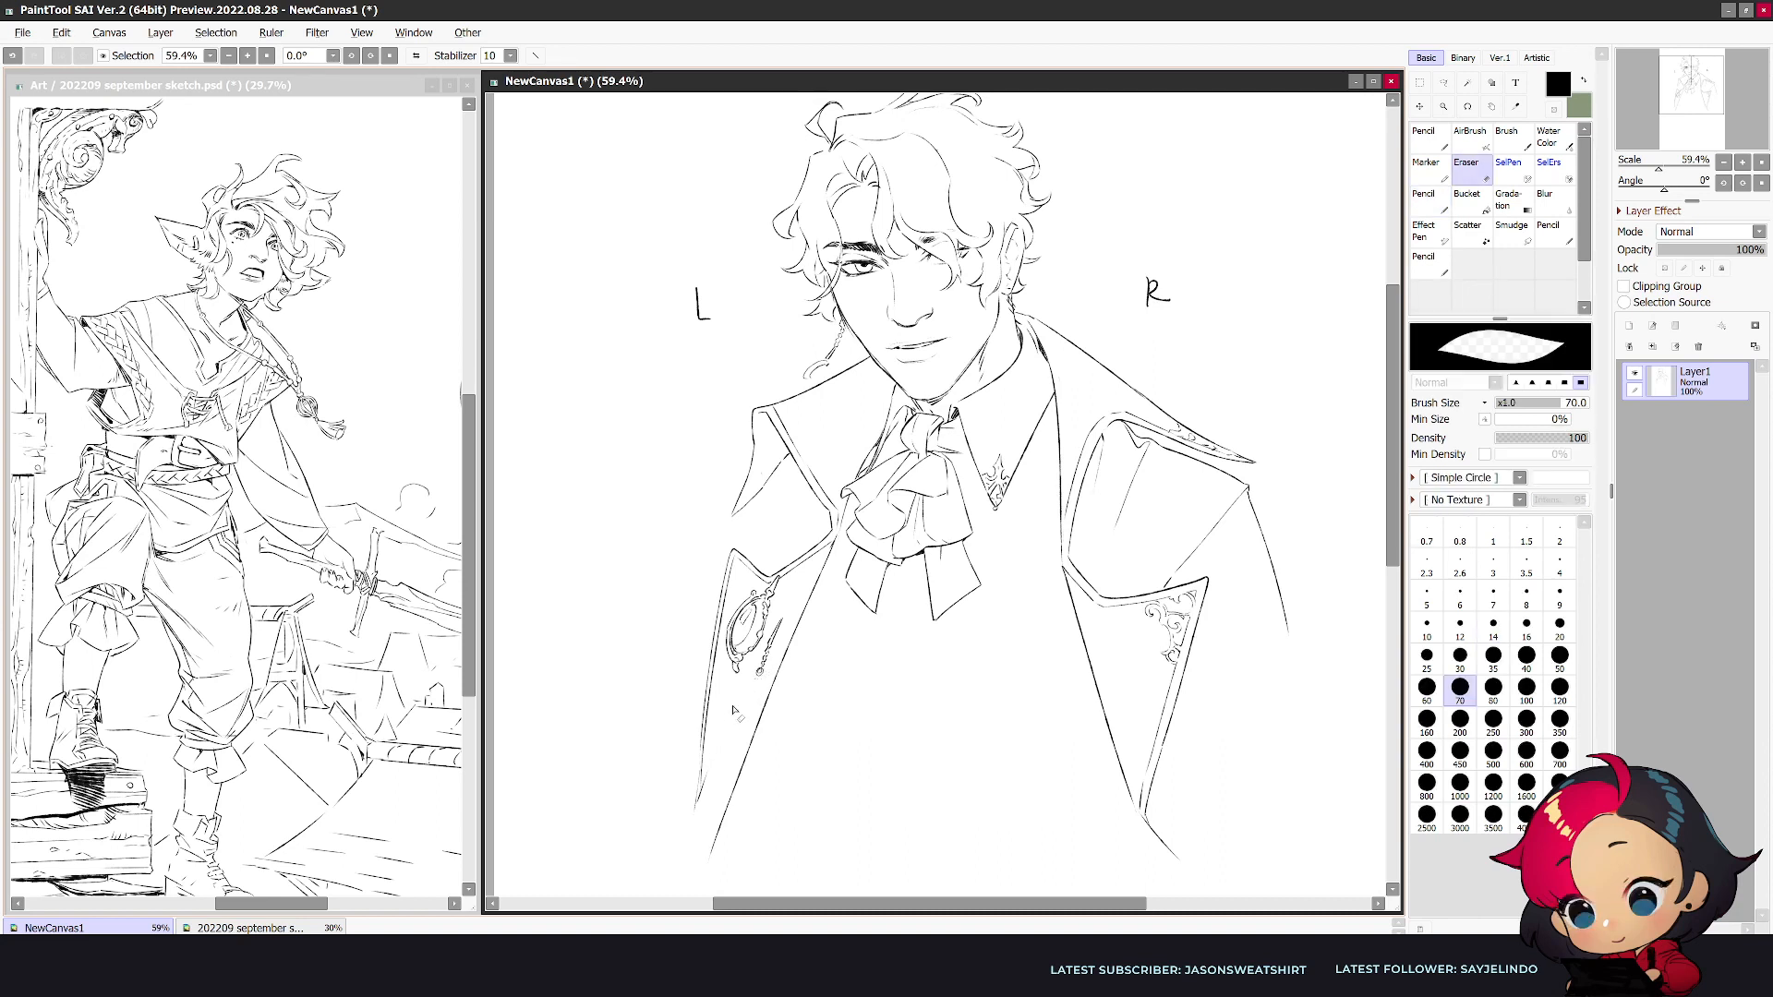
pyautogui.press('n')
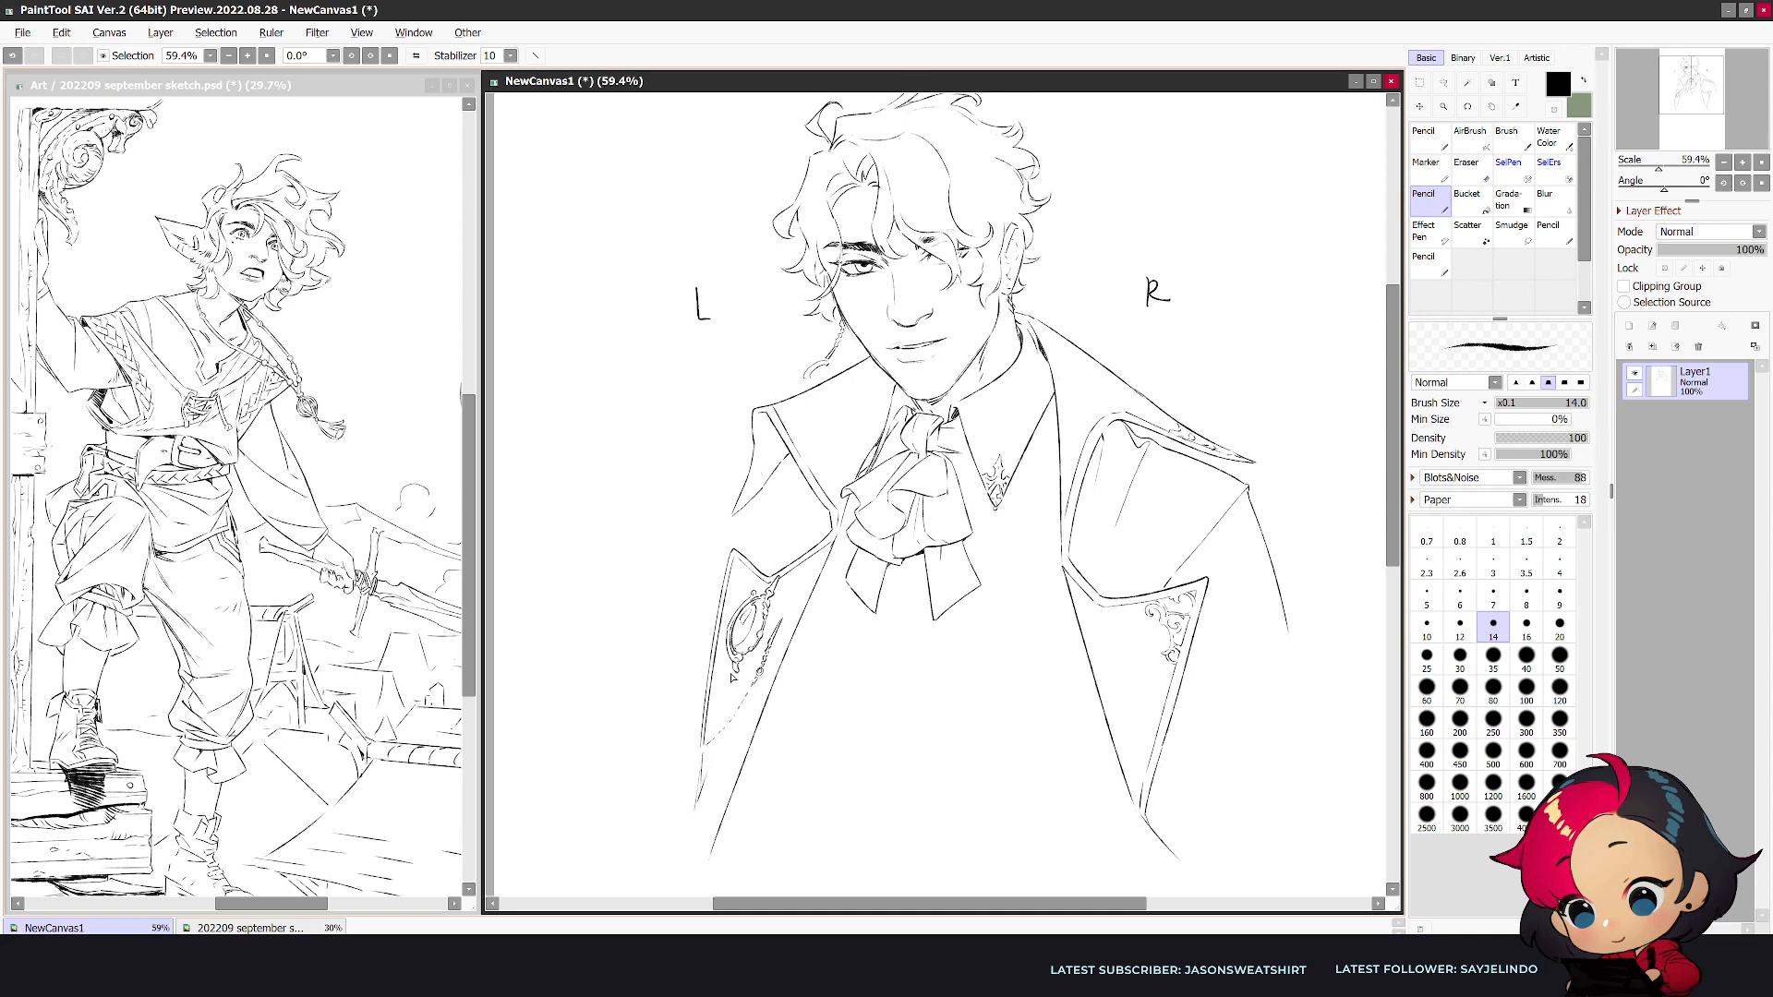
pyautogui.moveTo(728, 685); pyautogui.dragTo(707, 701)
pyautogui.press('e')
pyautogui.press('n')
# - Refine the narrow lapel's ornament in the mirrored view and loop its dotted chain past the lapel's outer edge
pyautogui.scroll(-2, 712, 730)
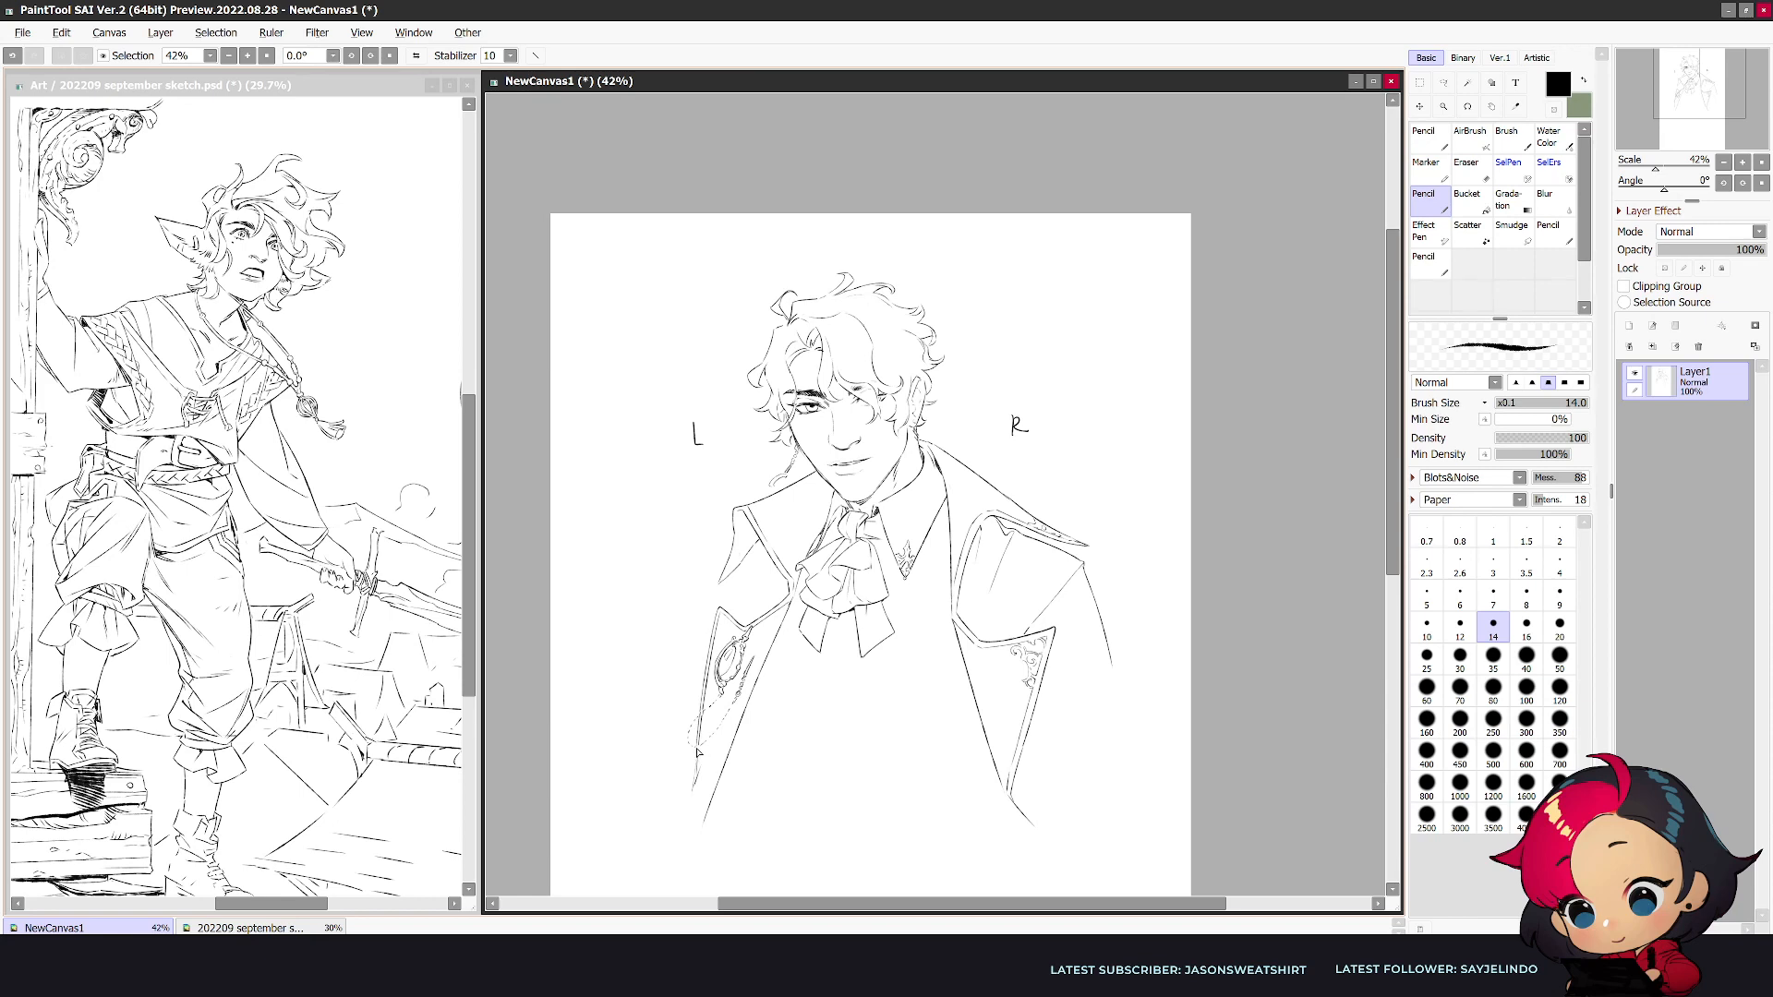
pyautogui.press('h')
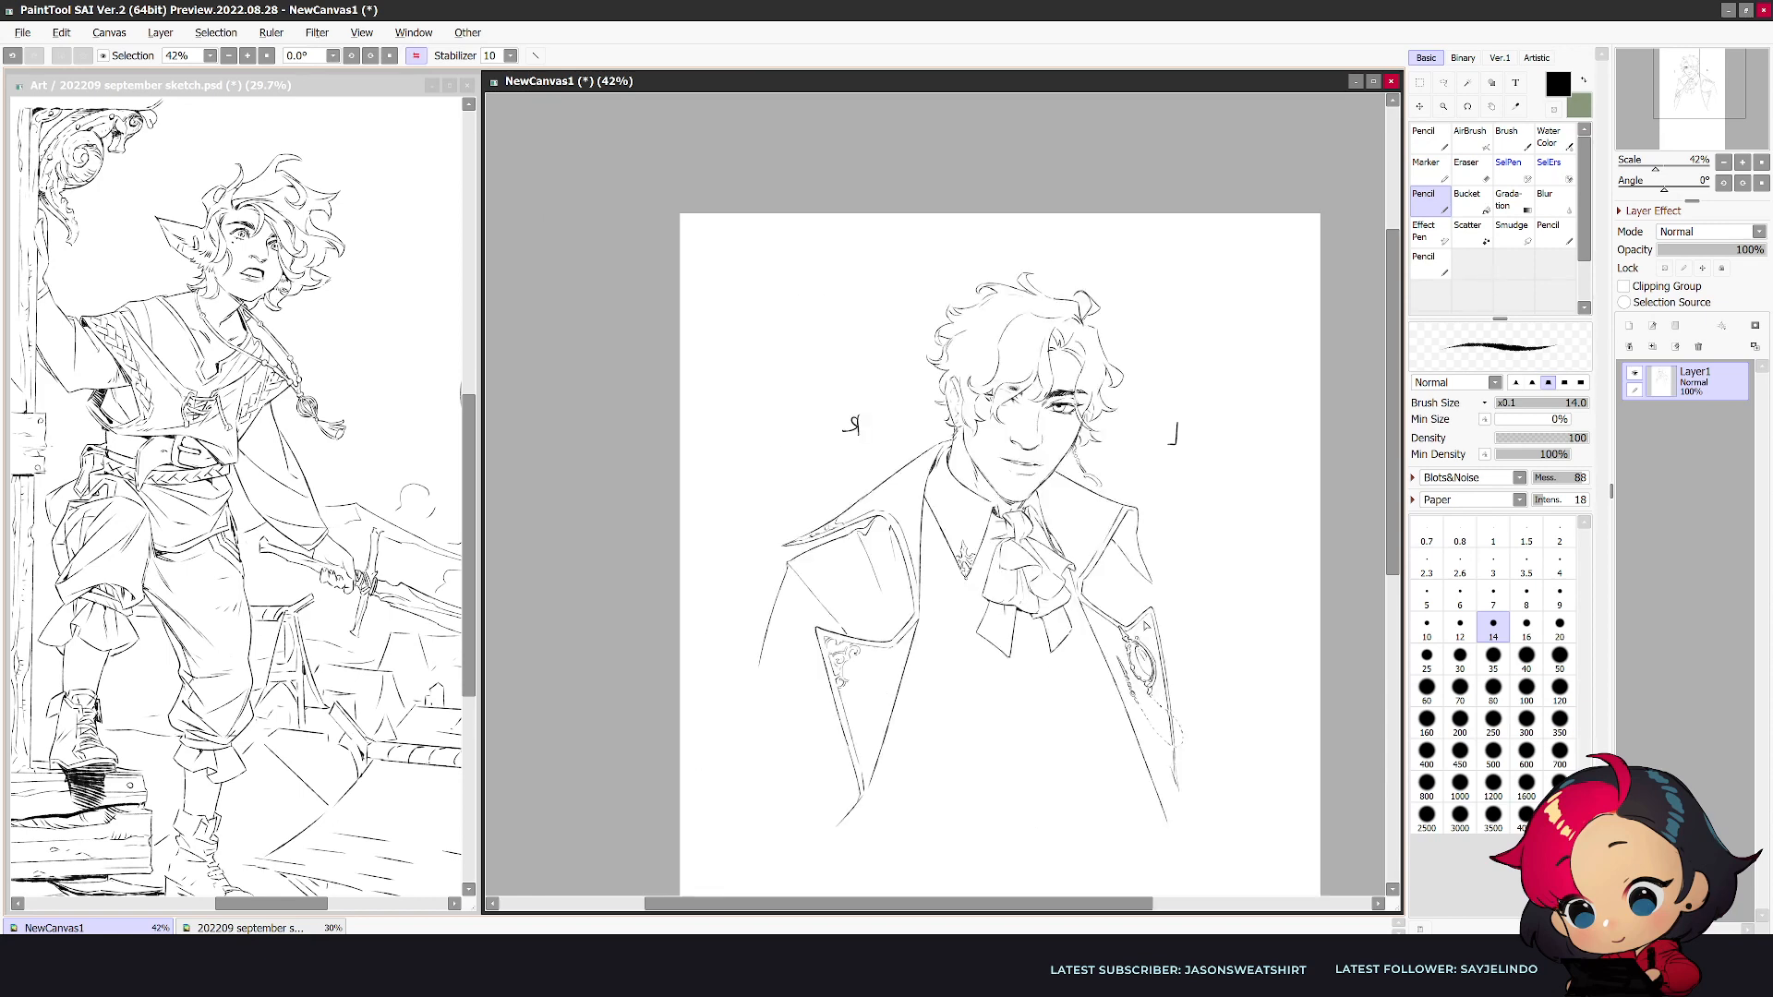
pyautogui.press('e')
pyautogui.press('n')
pyautogui.press('e')
pyautogui.press('n')
pyautogui.press('e')
pyautogui.press('n')
pyautogui.scroll(3, 1149, 617)
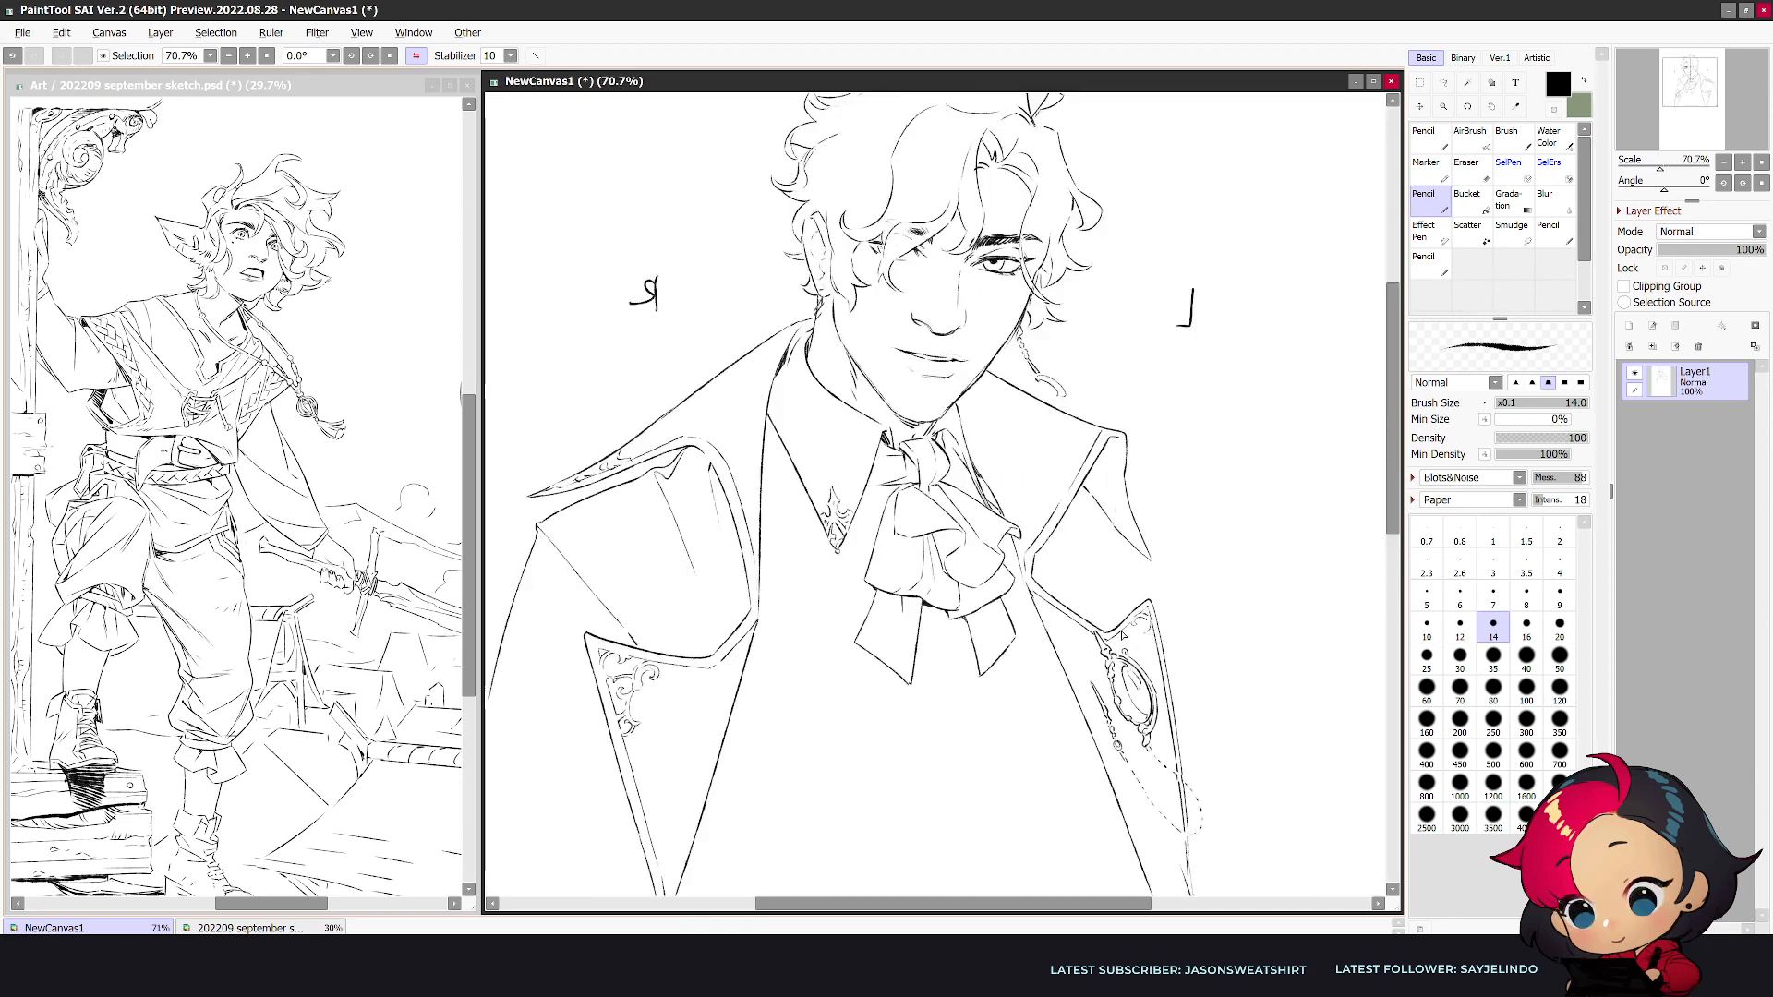
pyautogui.press('e')
pyautogui.press('n')
# - Rework the border line along the short upper collar in the unmirrored view and clean up its corner
pyautogui.scroll(-3, 1146, 594)
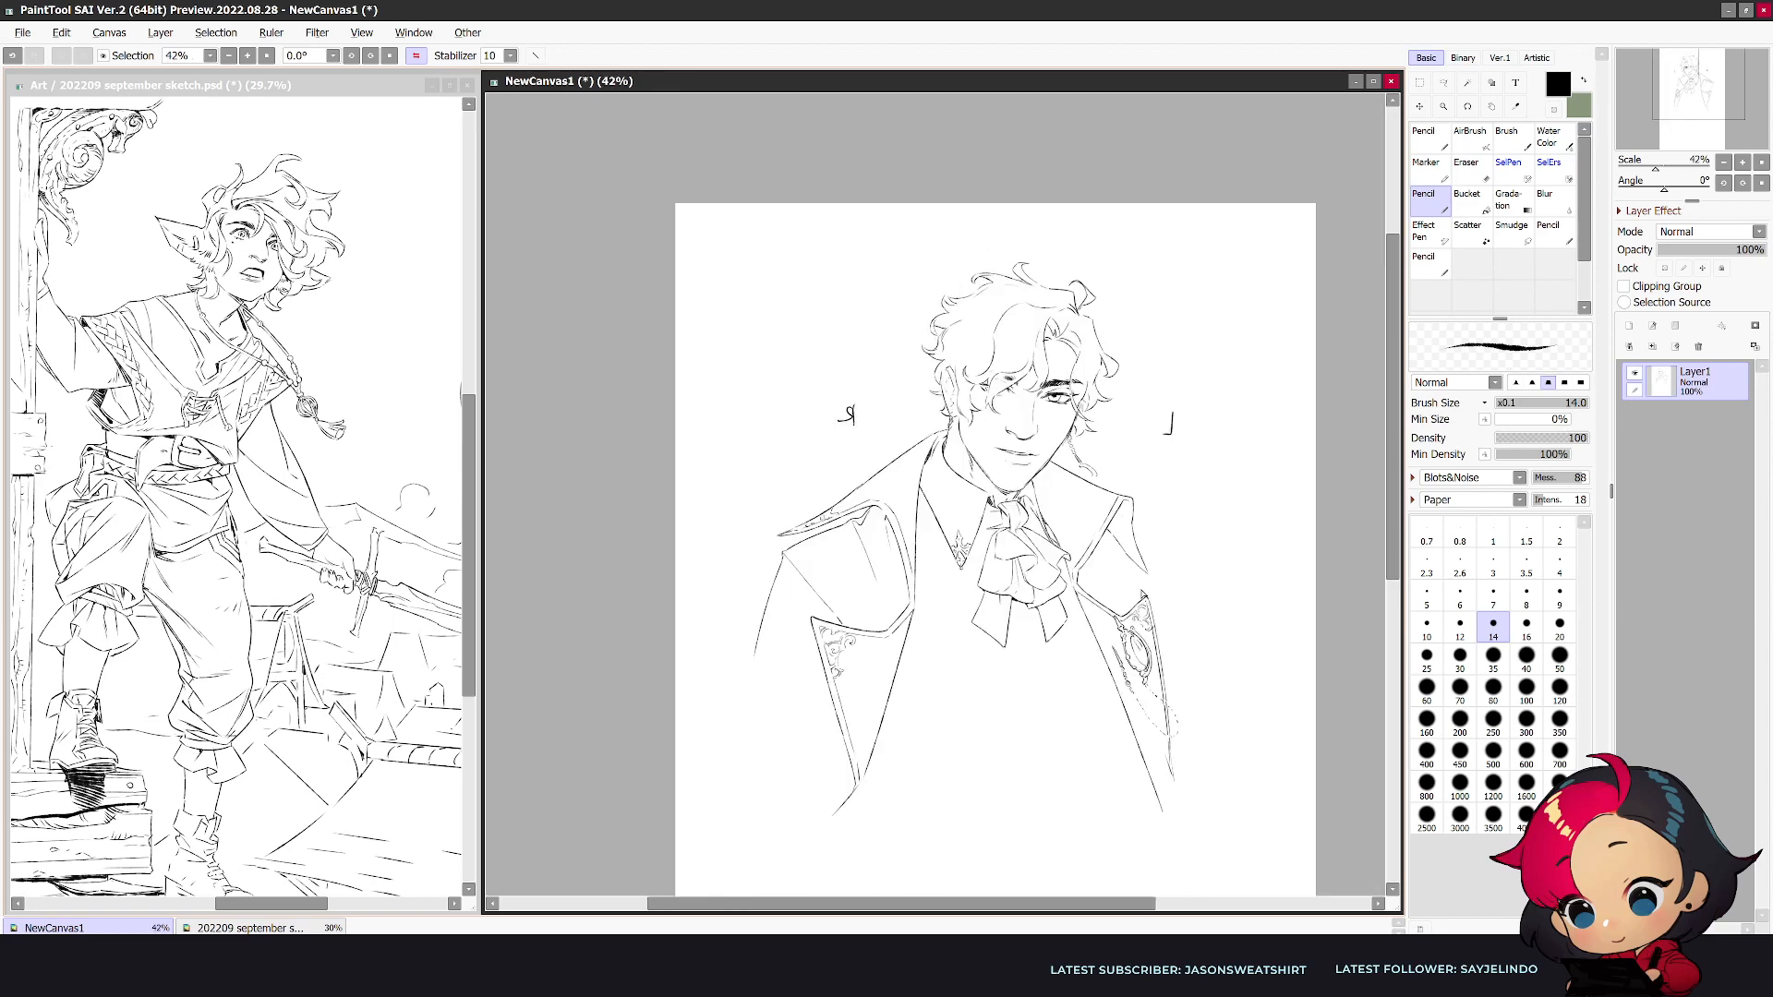
pyautogui.press('h')
pyautogui.scroll(1, 723, 730)
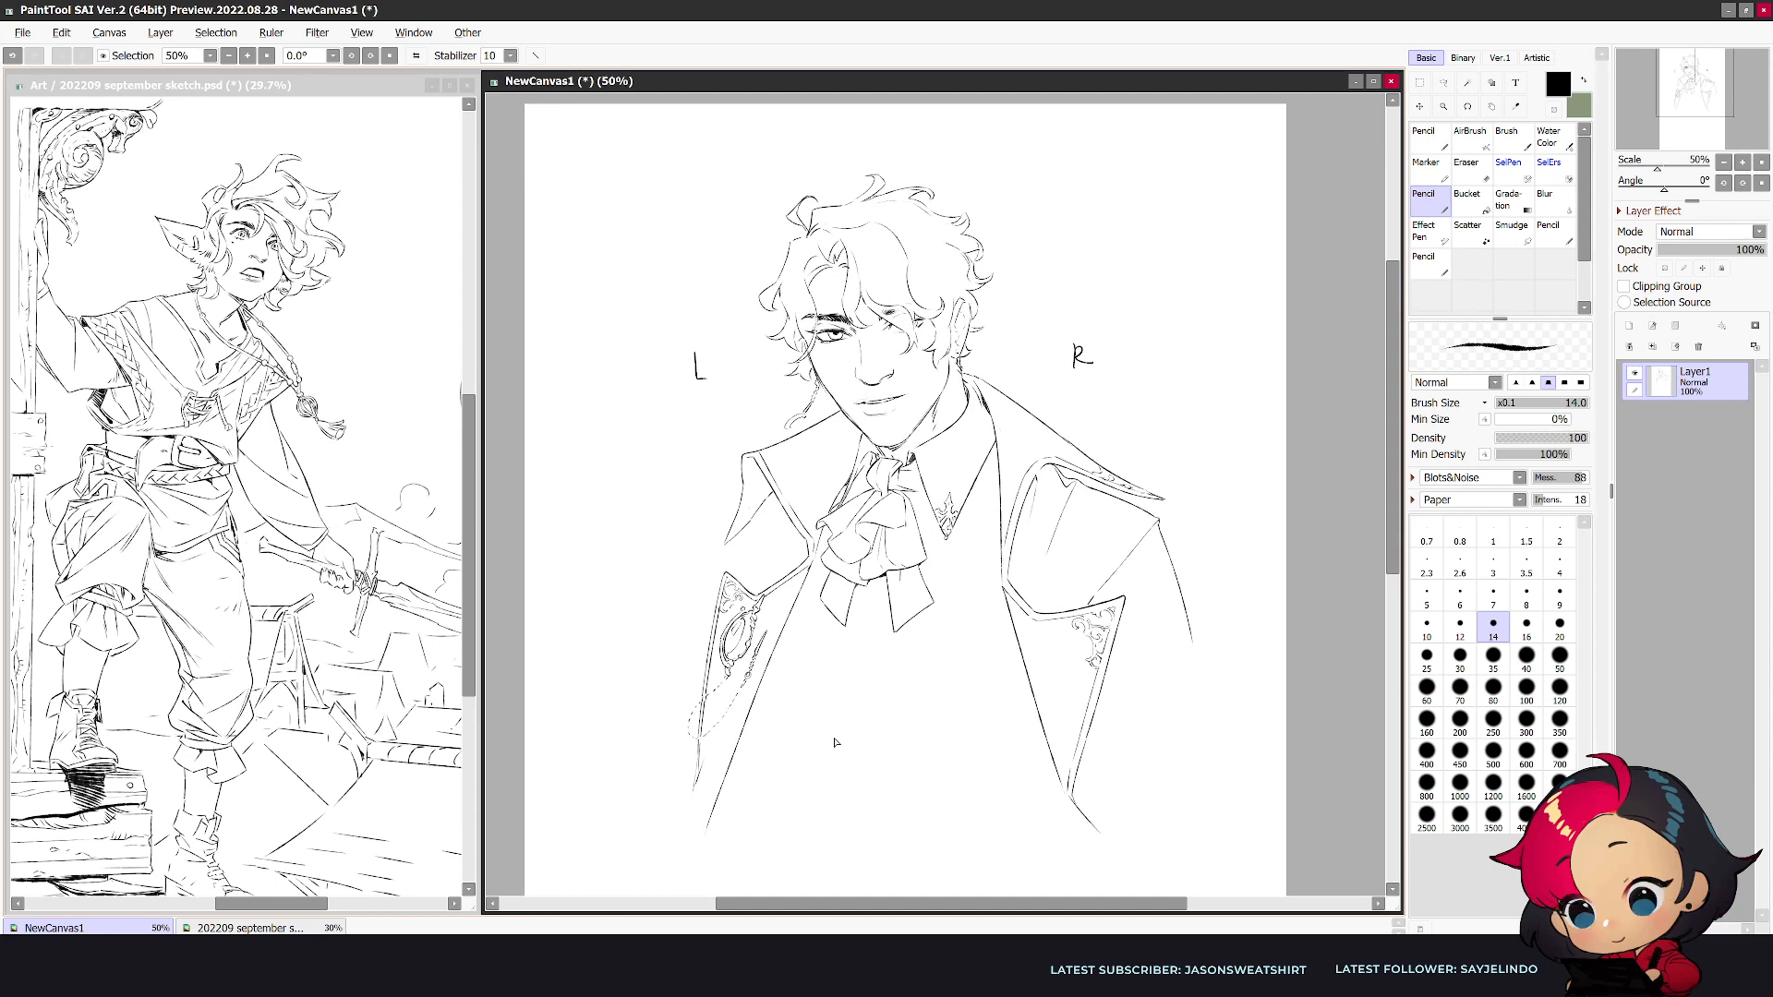
pyautogui.moveTo(837, 736); pyautogui.dragTo(913, 731)
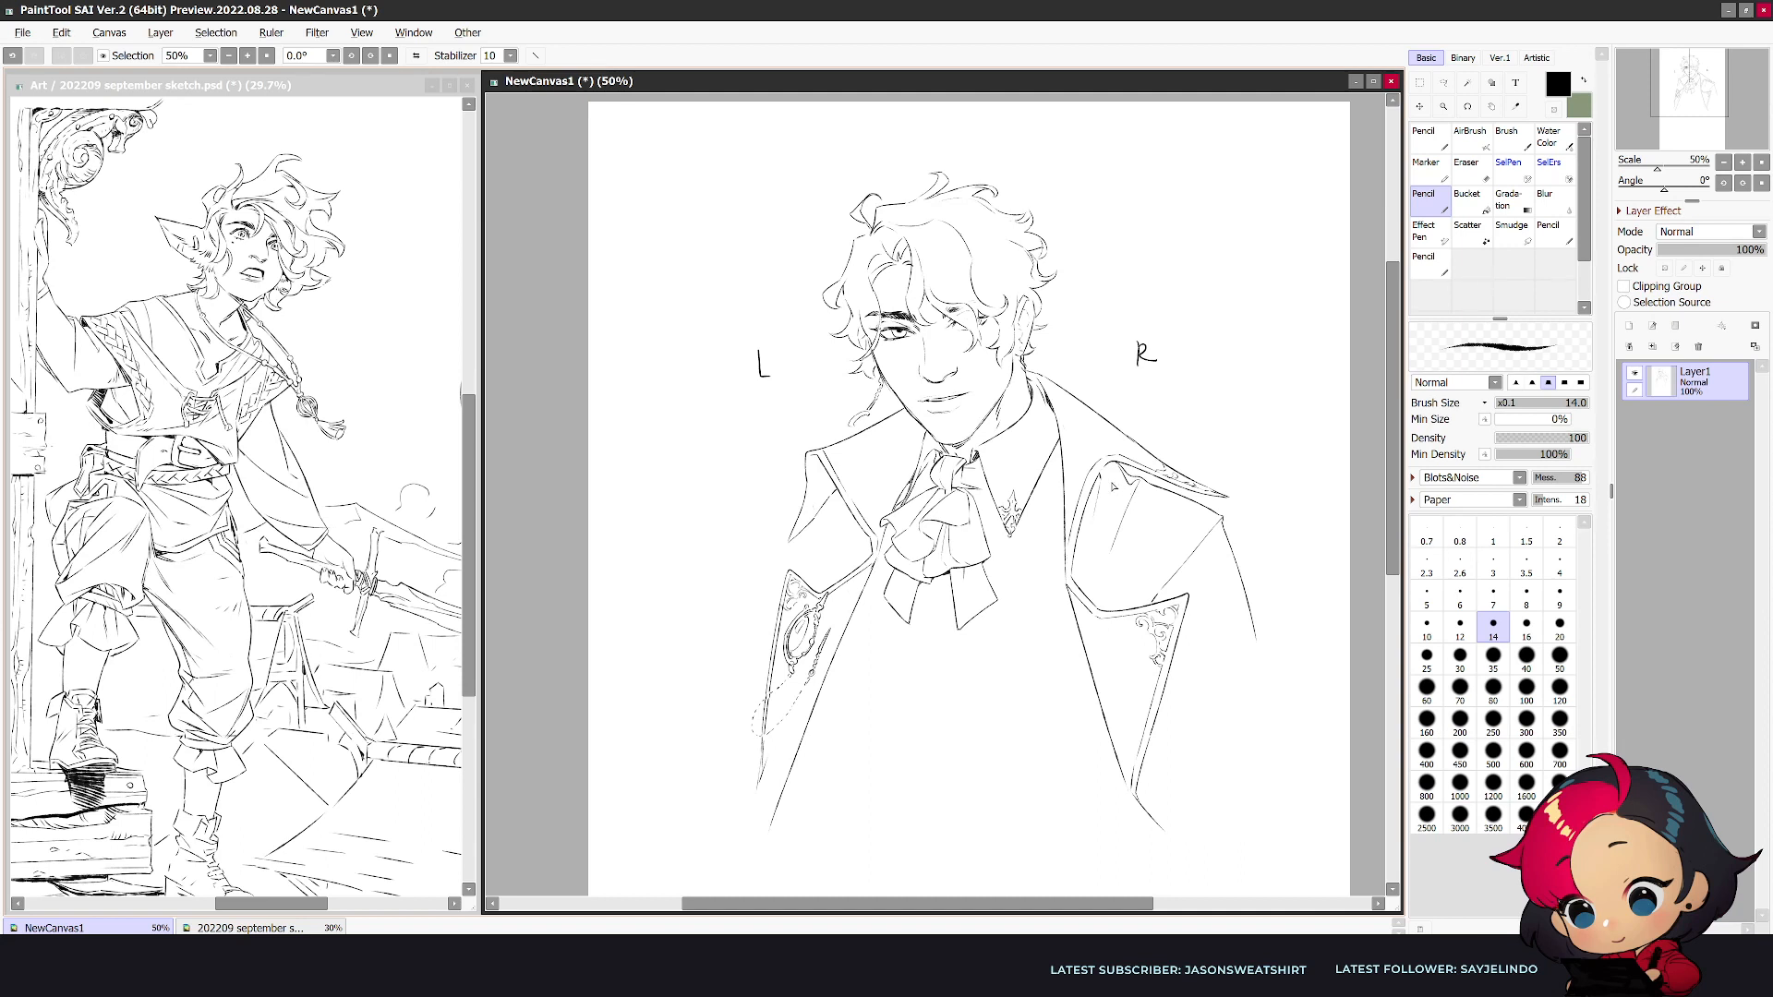
pyautogui.press('e')
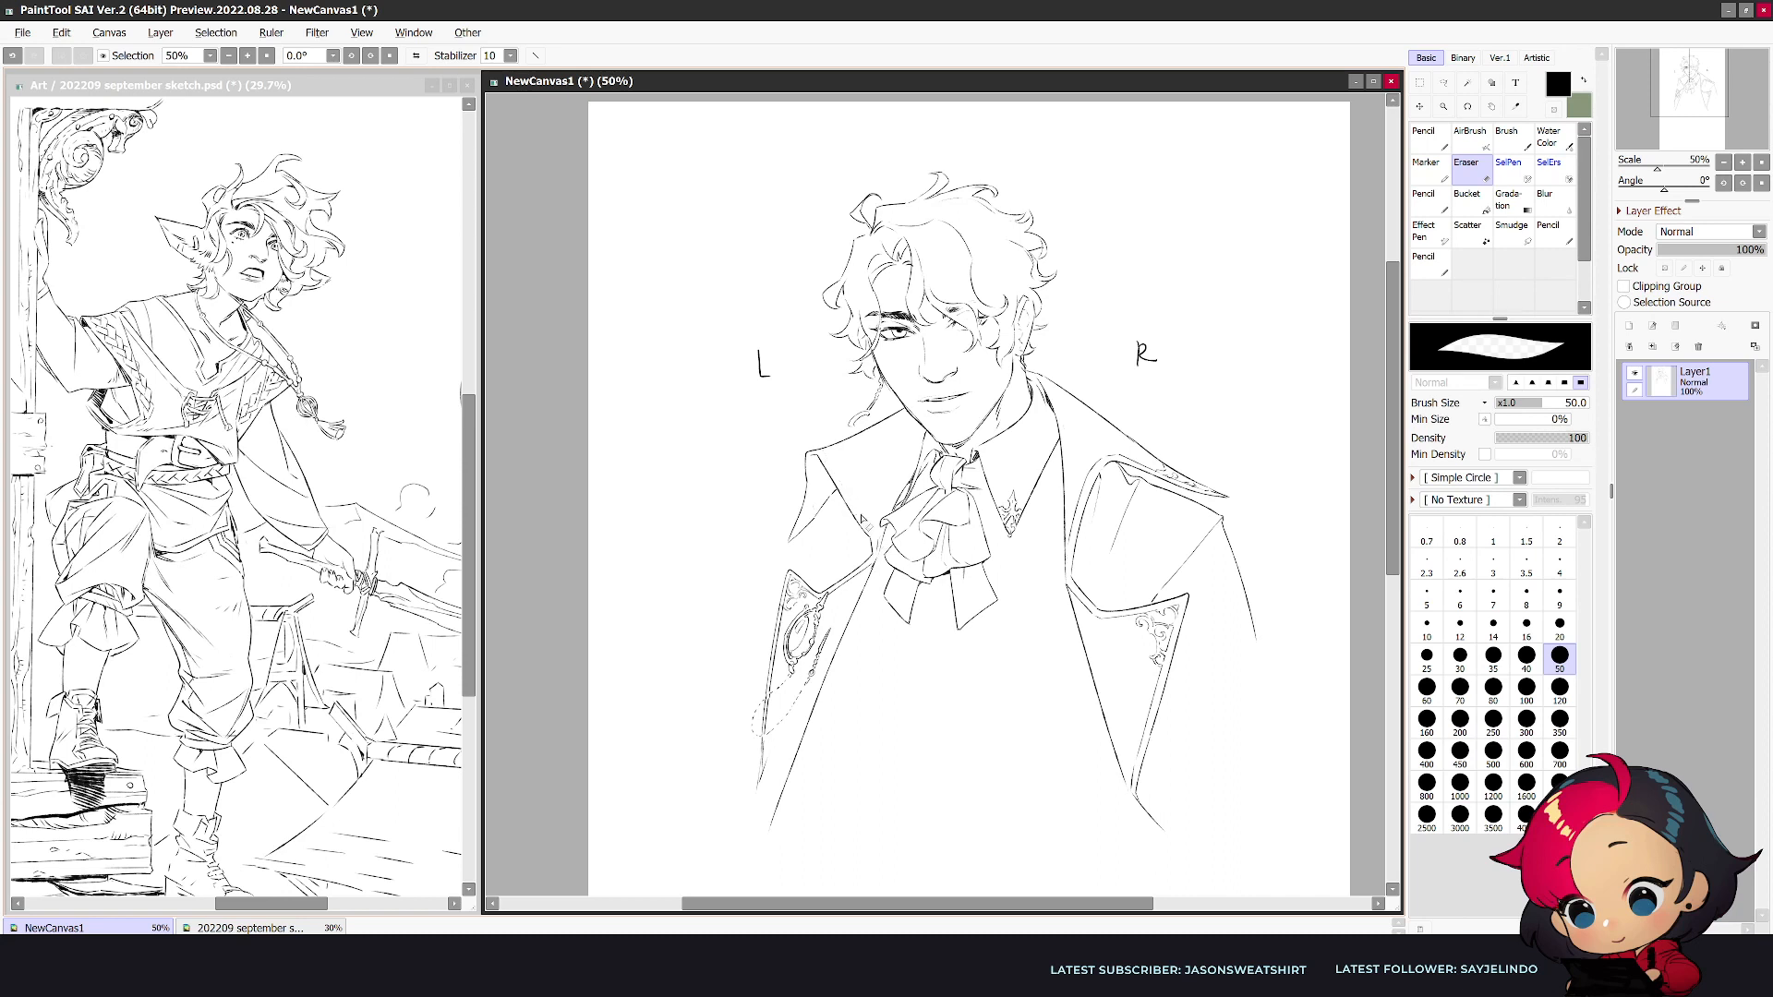
pyautogui.press('n')
pyautogui.moveTo(822, 451); pyautogui.dragTo(878, 541)
pyautogui.press('e')
pyautogui.press('n')
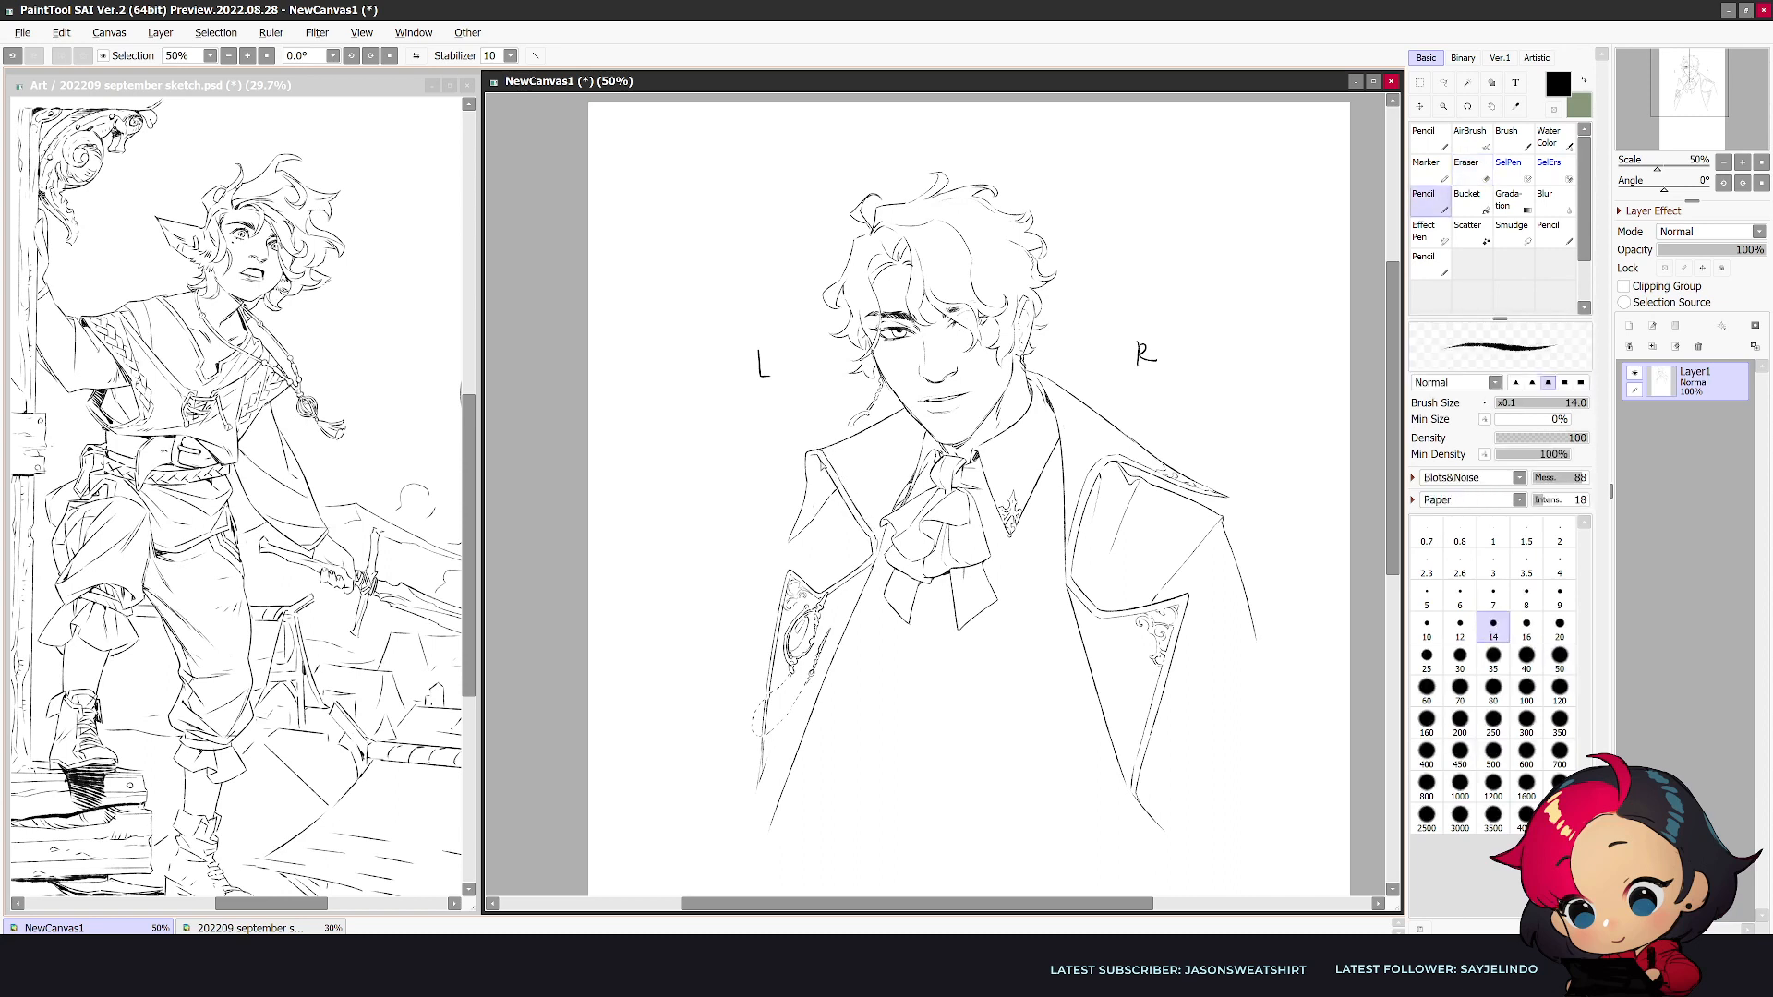
pyautogui.press('e')
pyautogui.moveTo(811, 460); pyautogui.dragTo(822, 463)
# - Draw the shoulder seam and the sloping upper-arm contour beside the short collar, checking it mirrored
pyautogui.press('n')
pyautogui.moveTo(799, 490); pyautogui.dragTo(759, 522)
pyautogui.press('h')
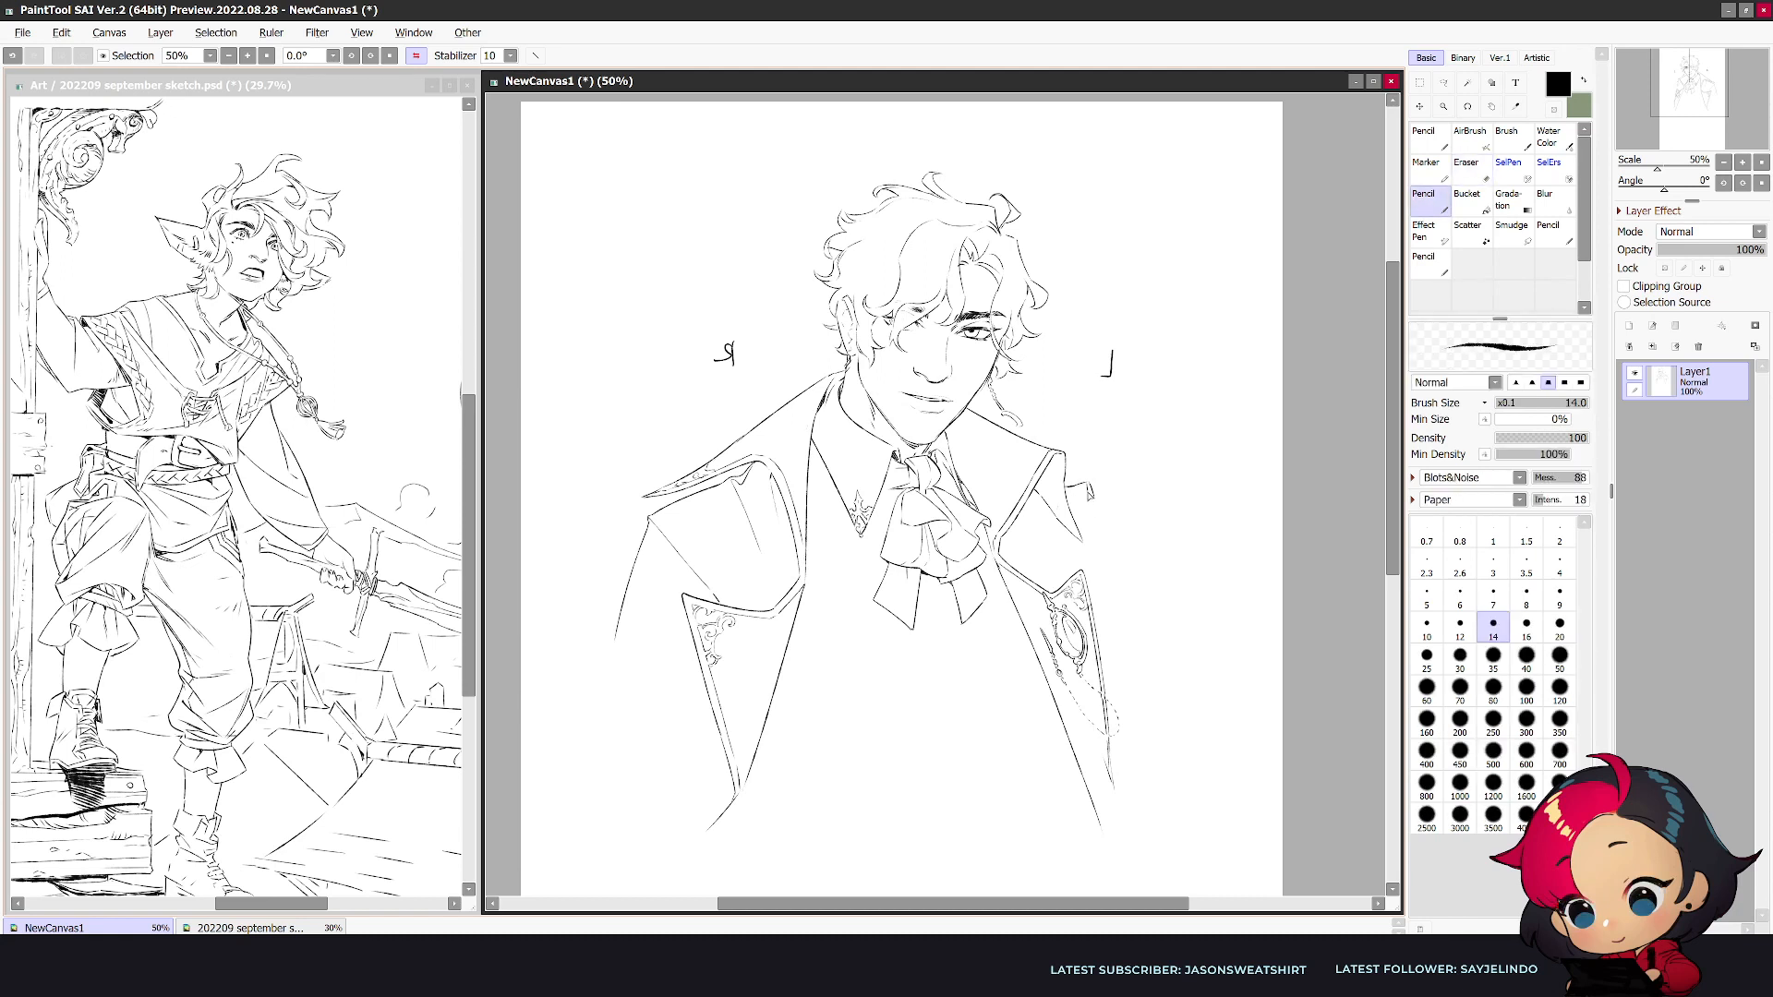
pyautogui.hotkey('ctrl', 'z')
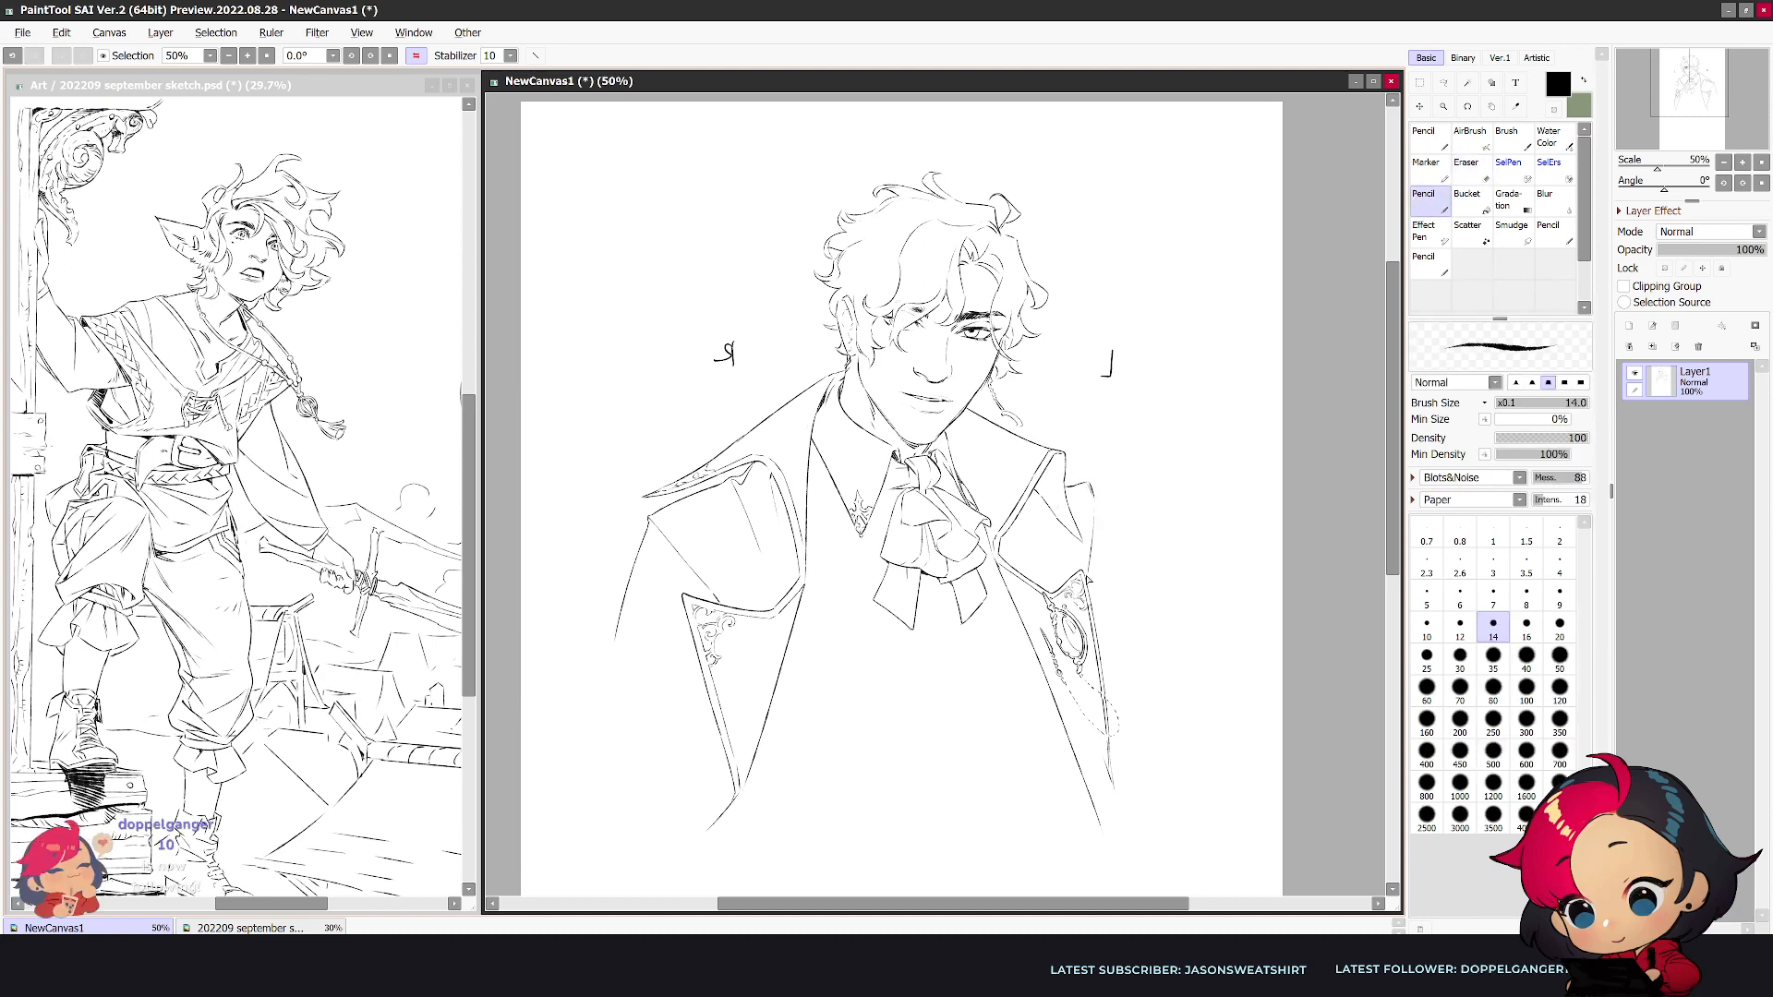
pyautogui.moveTo(1092, 484)
pyautogui.mouseDown()
pyautogui.moveTo(1154, 592)
pyautogui.moveTo(1216, 607)
pyautogui.mouseUp()
pyautogui.press('h')
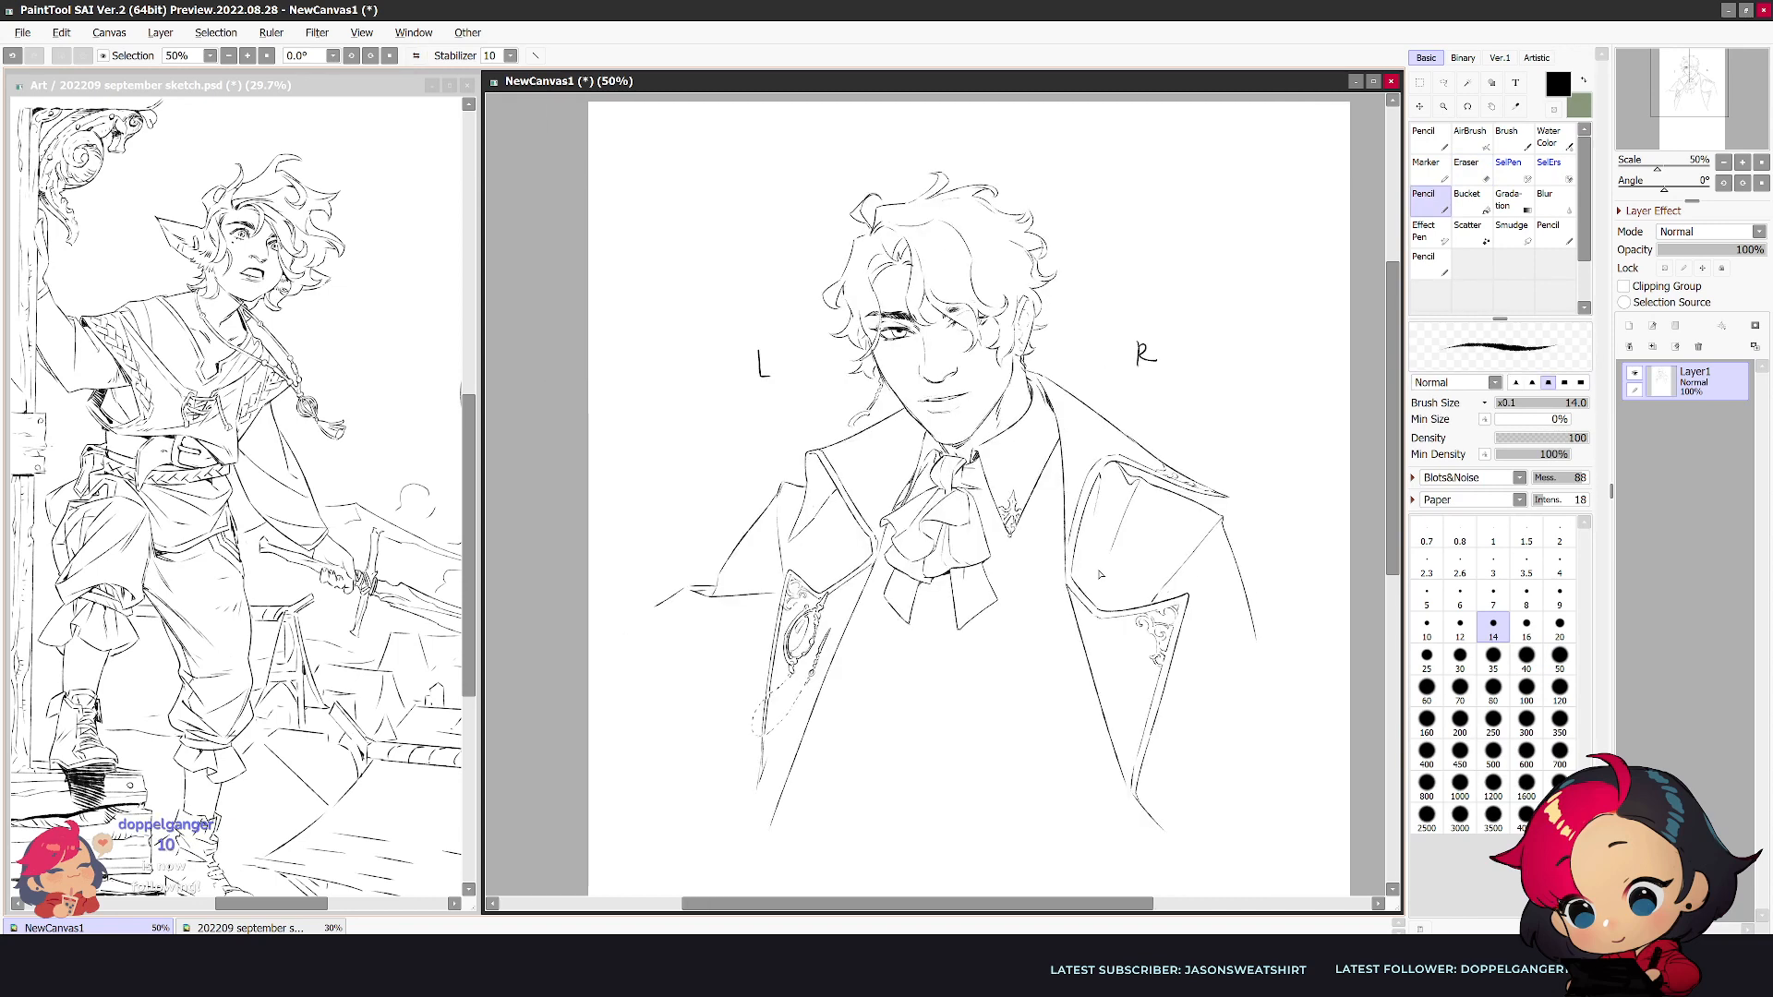
# - Draw the bent sleeve with folds extending outward from behind the narrow lapel, and flip the view
pyautogui.moveTo(787, 600)
pyautogui.mouseDown()
pyautogui.moveTo(617, 657)
pyautogui.moveTo(685, 594)
pyautogui.moveTo(620, 672)
pyautogui.moveTo(738, 613)
pyautogui.moveTo(618, 691)
pyautogui.moveTo(597, 731)
pyautogui.mouseUp()
pyautogui.hotkey('ctrl', 'z')
pyautogui.press('e')
pyautogui.press('n')
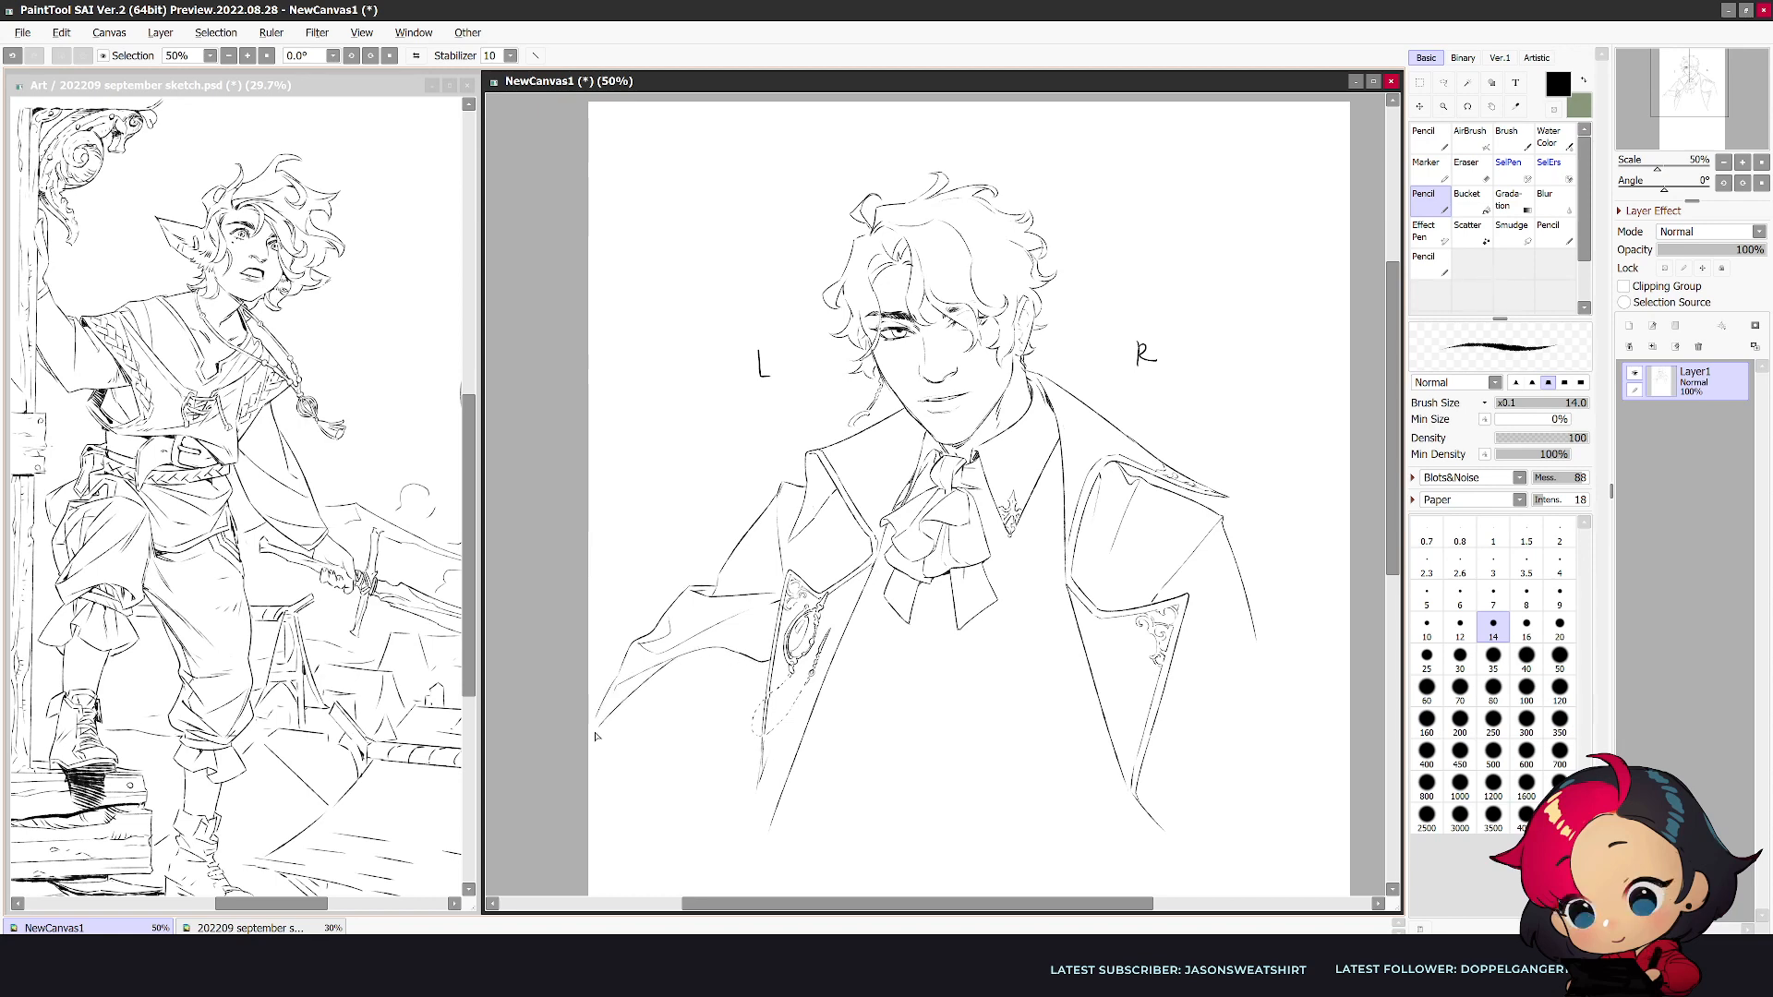
pyautogui.press('h')
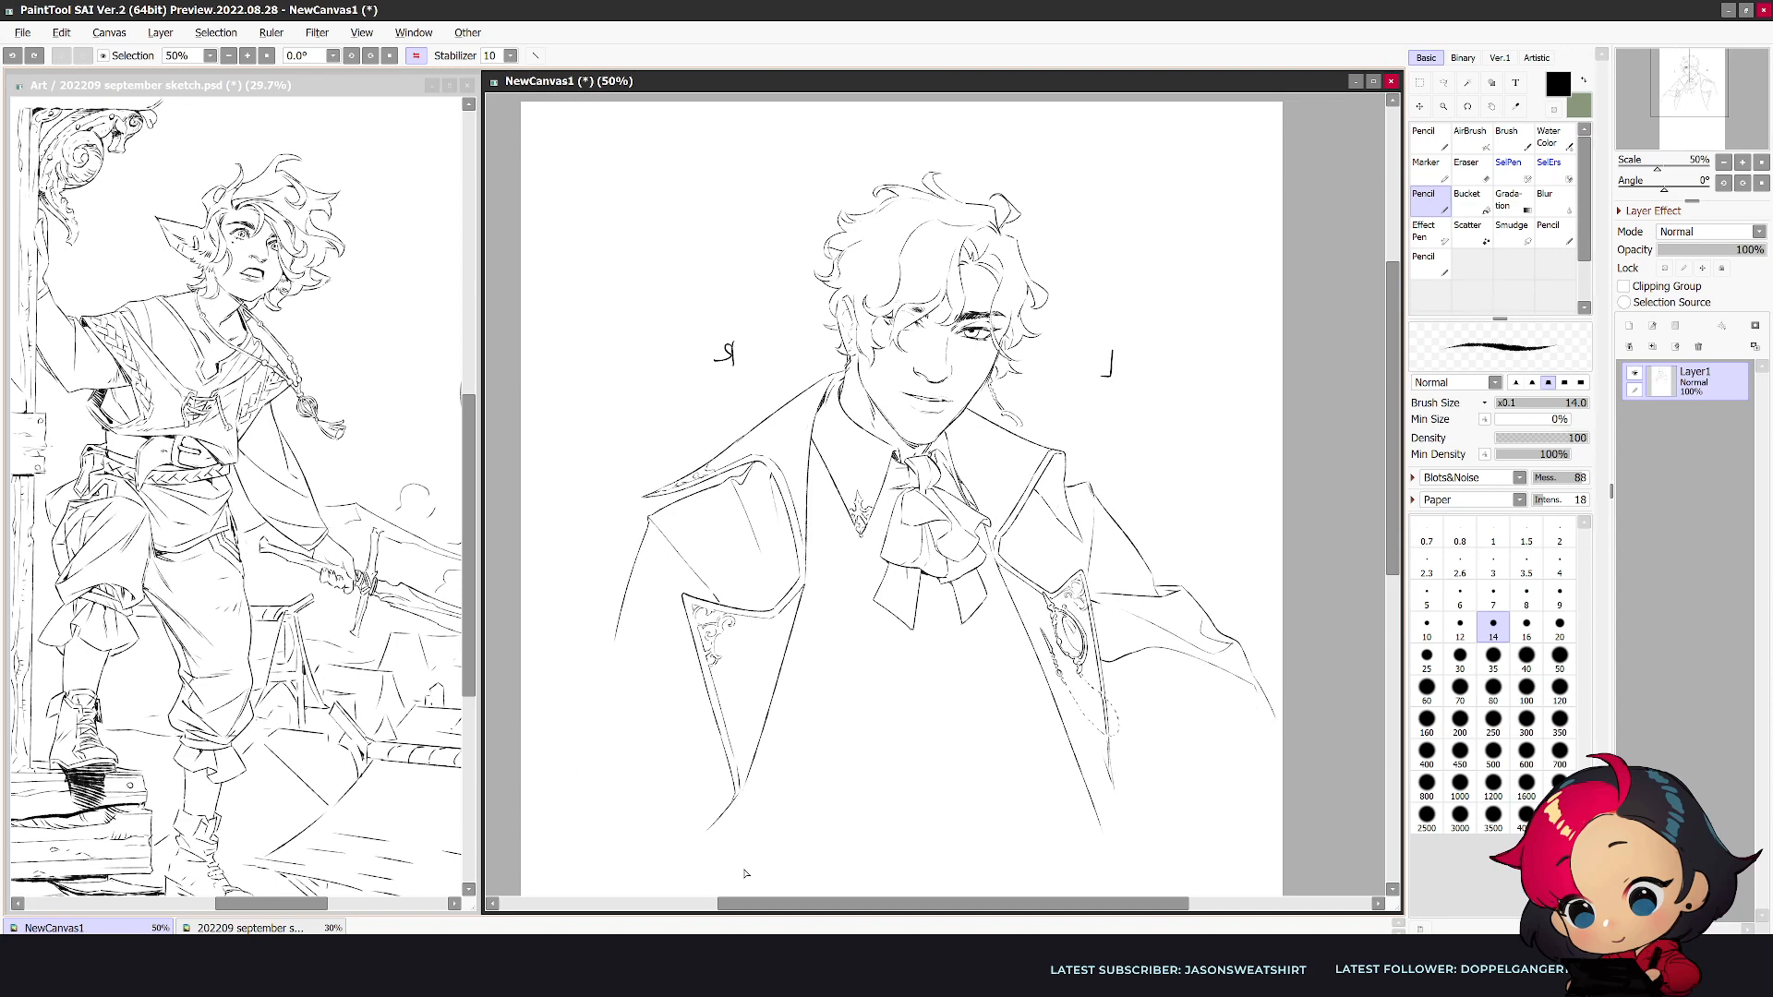
# - Scale the whole drawing down with a freeform transform and move it higher on the canvas
pyautogui.hotkey('ctrl', 't')
pyautogui.moveTo(1279, 836); pyautogui.dragTo(1171, 725)
pyautogui.moveTo(1102, 640); pyautogui.dragTo(1108, 598)
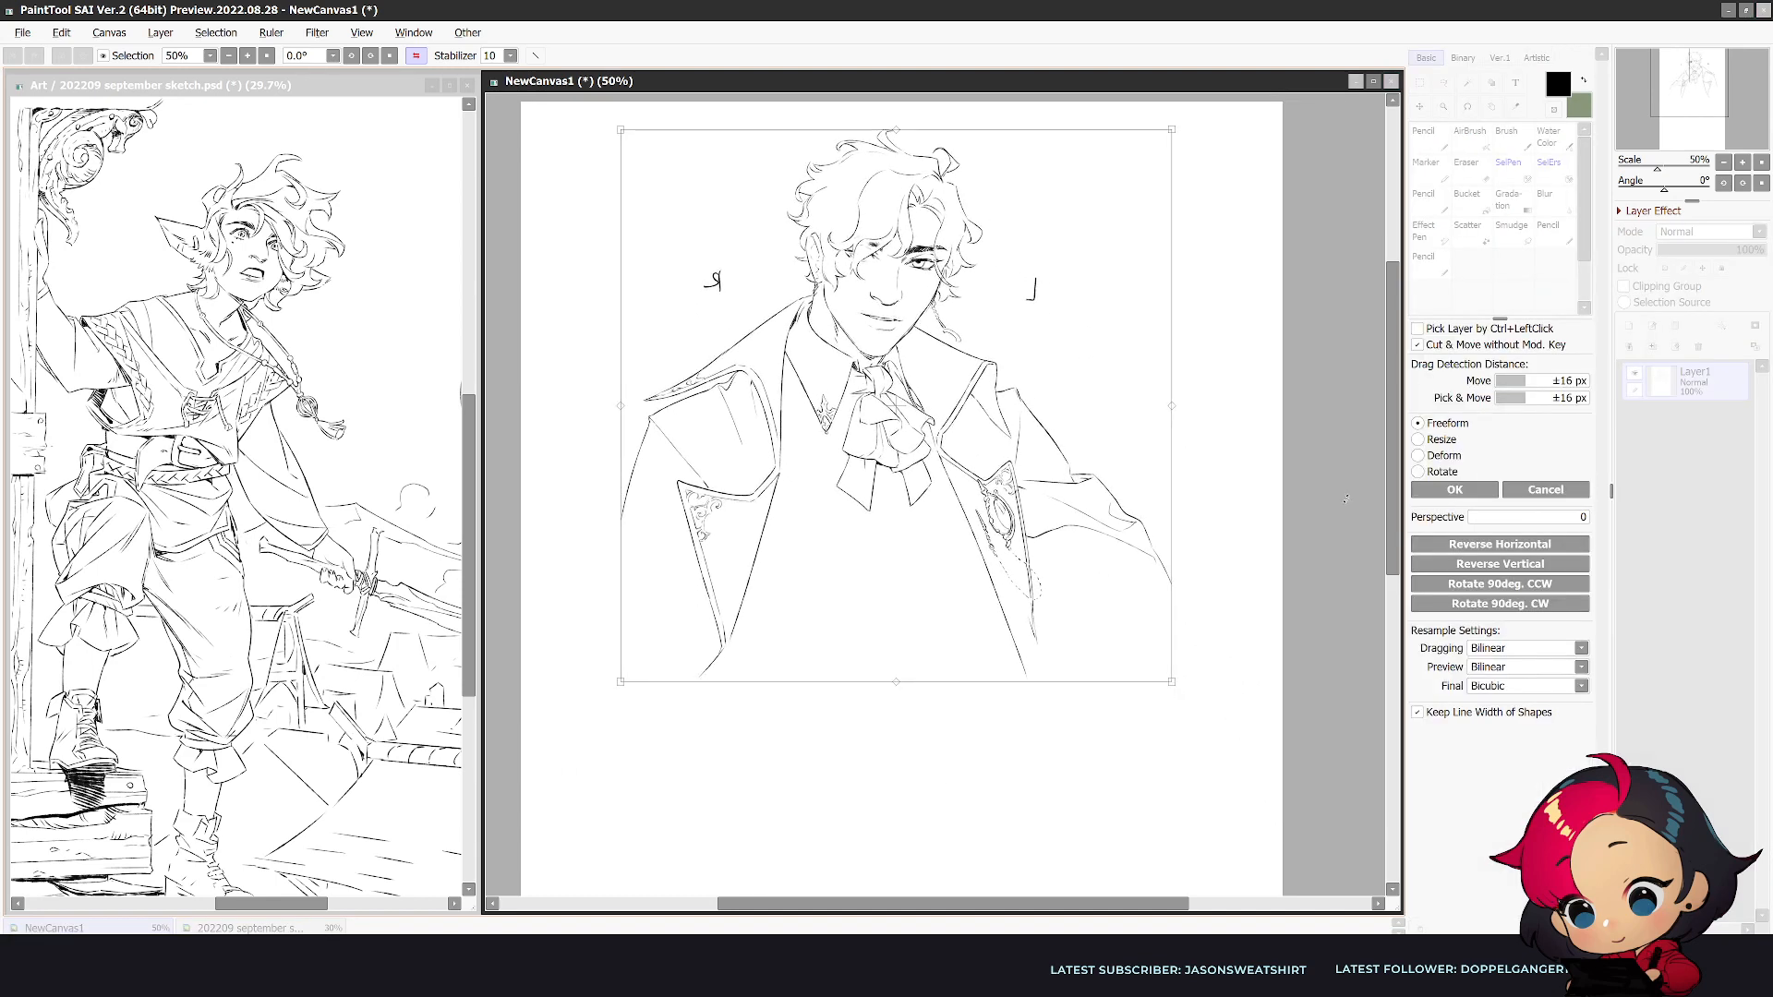
pyautogui.click(1454, 489)
# - Erase the lines around the visible ear's lower part in the unmirrored view
pyautogui.press('h')
pyautogui.scroll(3, 1073, 180)
pyautogui.press('e')
pyautogui.press('n')
pyautogui.press('e')
pyautogui.moveTo(1055, 314); pyautogui.dragTo(1045, 351)
pyautogui.press('n')
# - Redraw the contour and inner lines of the visible ear beneath the curls
pyautogui.press('e')
pyautogui.press('n')
pyautogui.moveTo(1053, 281); pyautogui.dragTo(1050, 328)
pyautogui.press('e')
pyautogui.press('n')
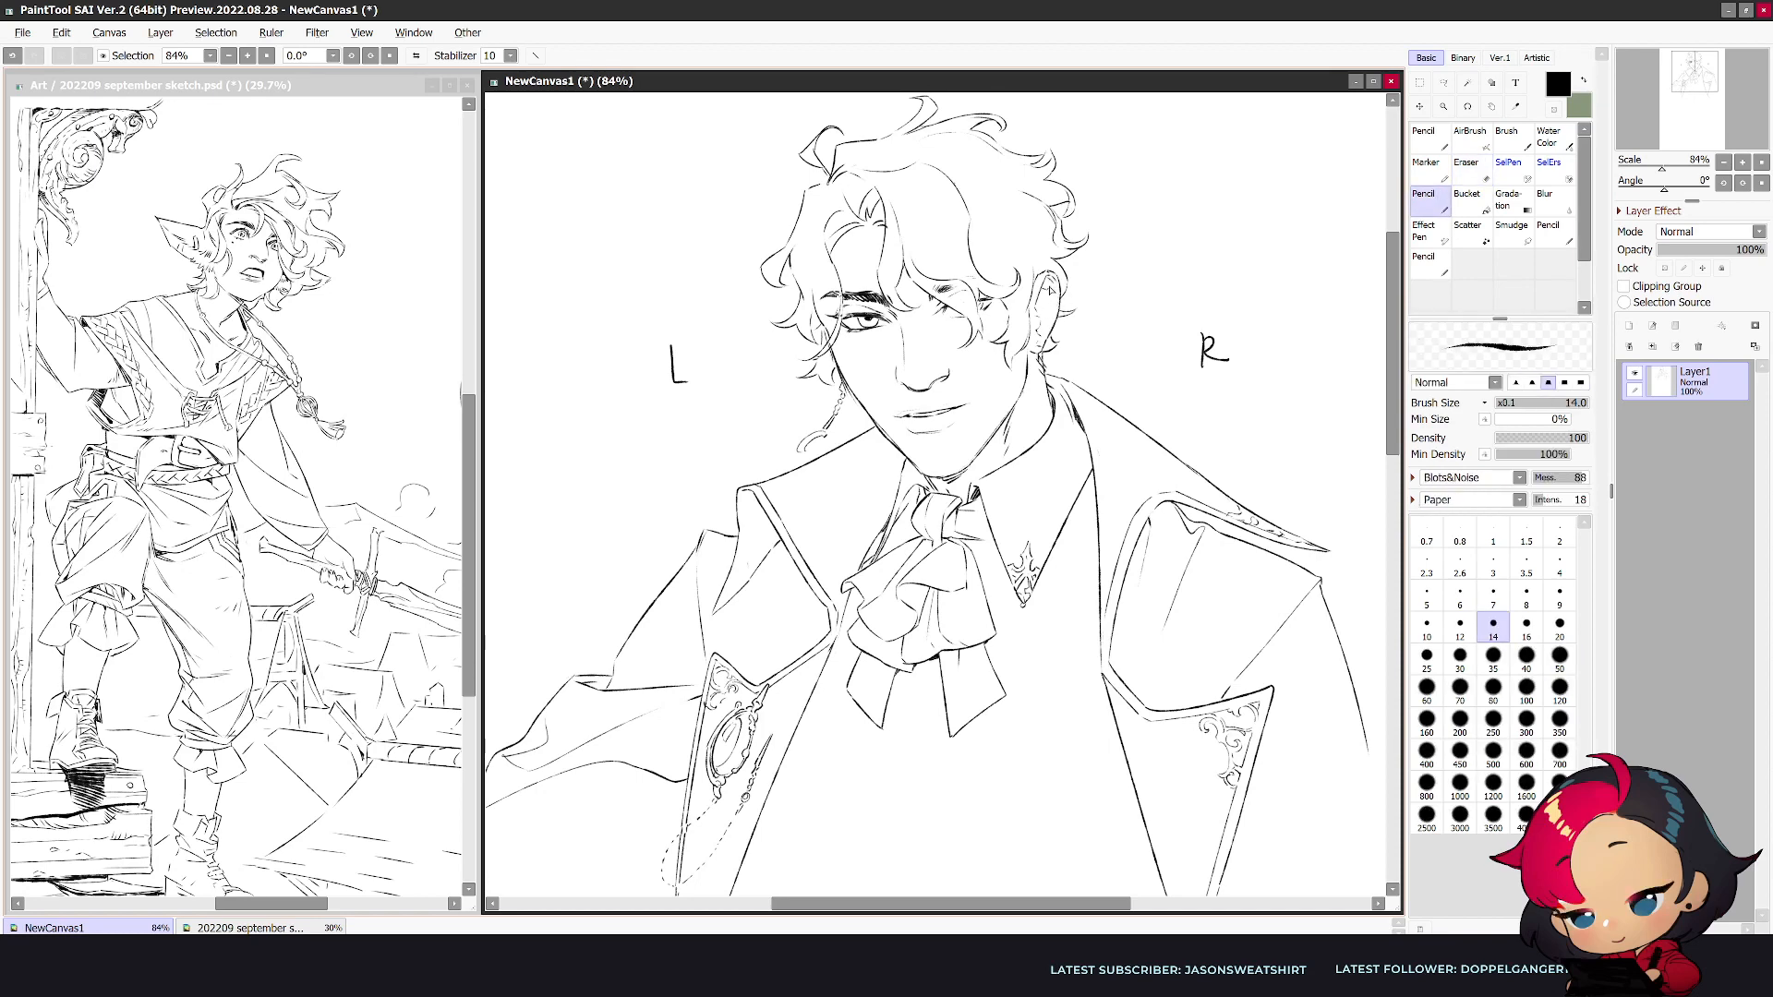
pyautogui.press('e')
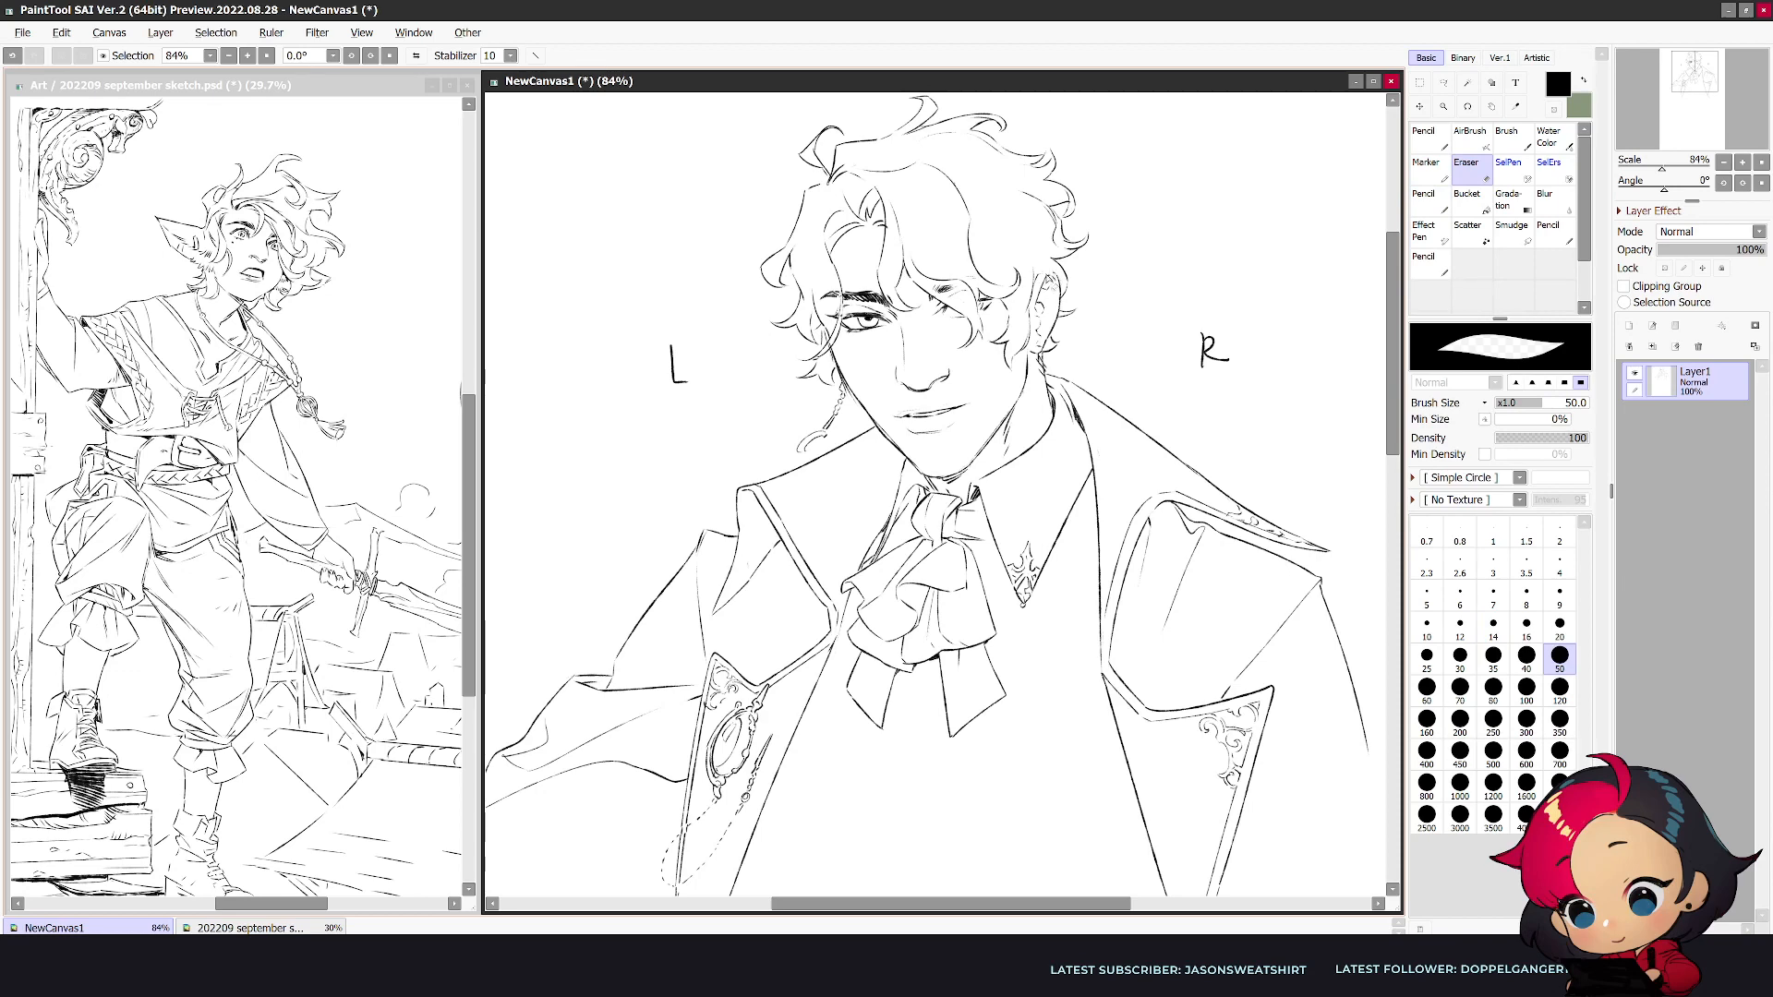
pyautogui.press('n')
pyautogui.moveTo(1037, 279); pyautogui.dragTo(1053, 276)
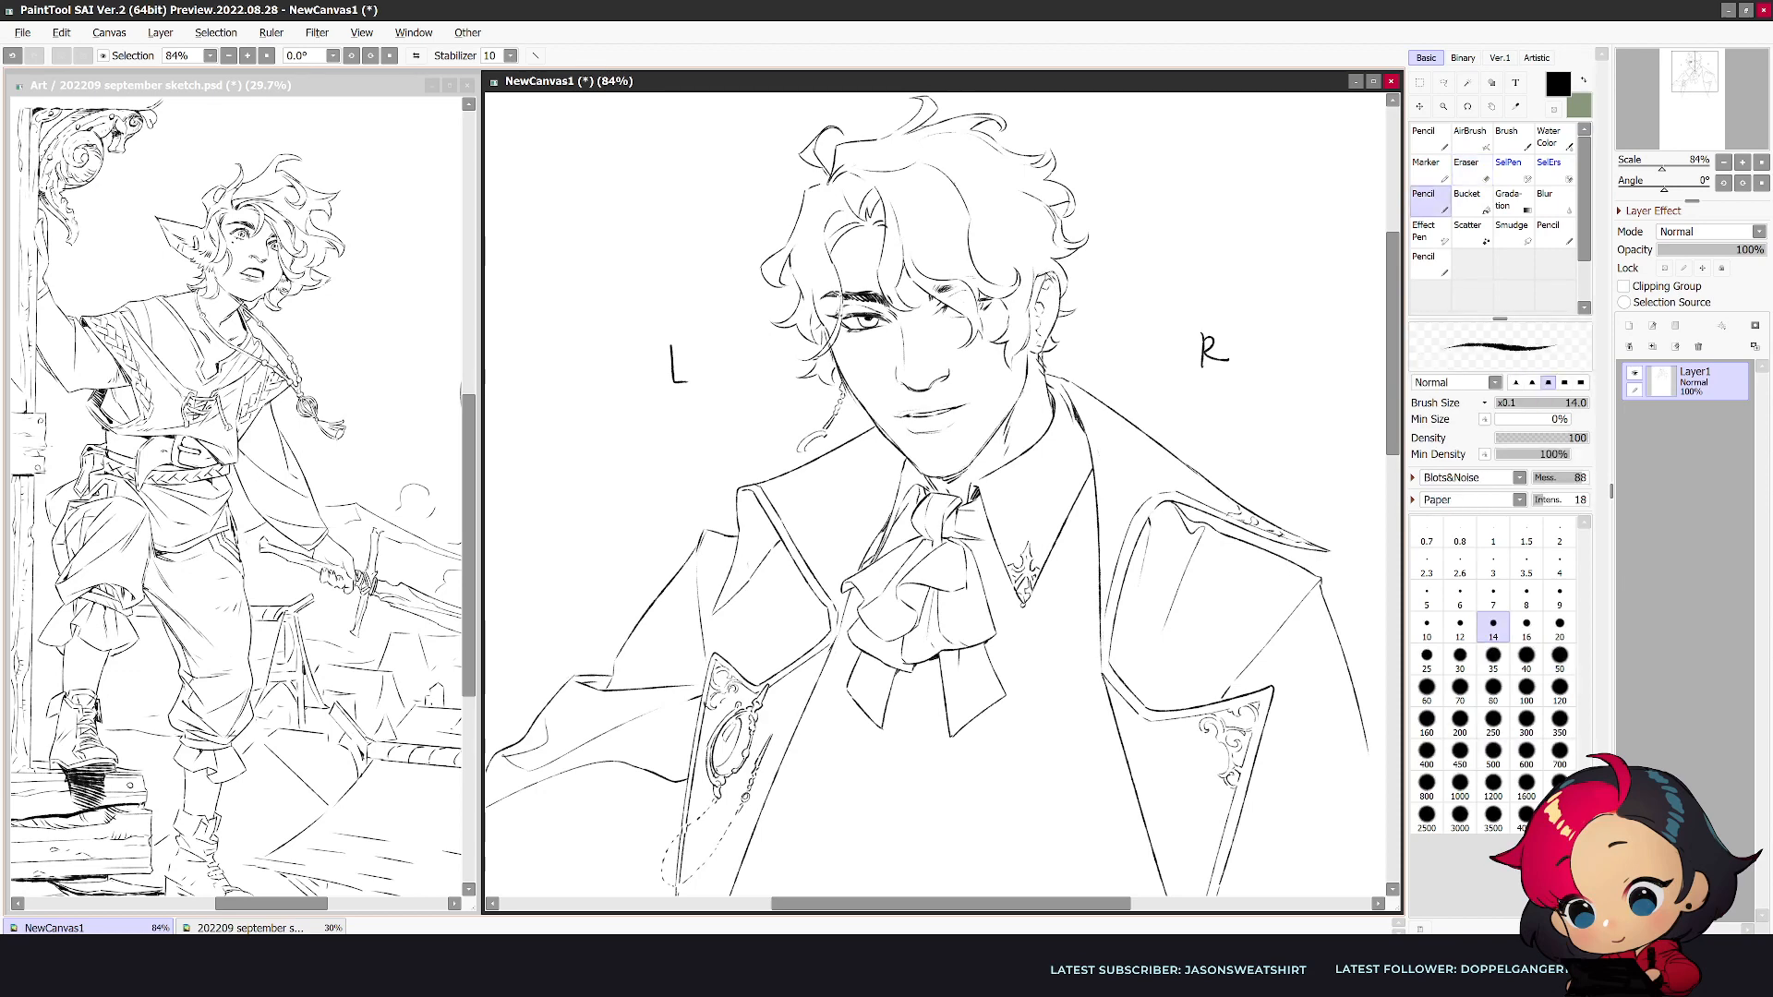
# - Draw the outer edge of the draped sleeve, running down from the fold beside the narrow lapel
pyautogui.scroll(-5, 1041, 285)
pyautogui.scroll(3, 1096, 731)
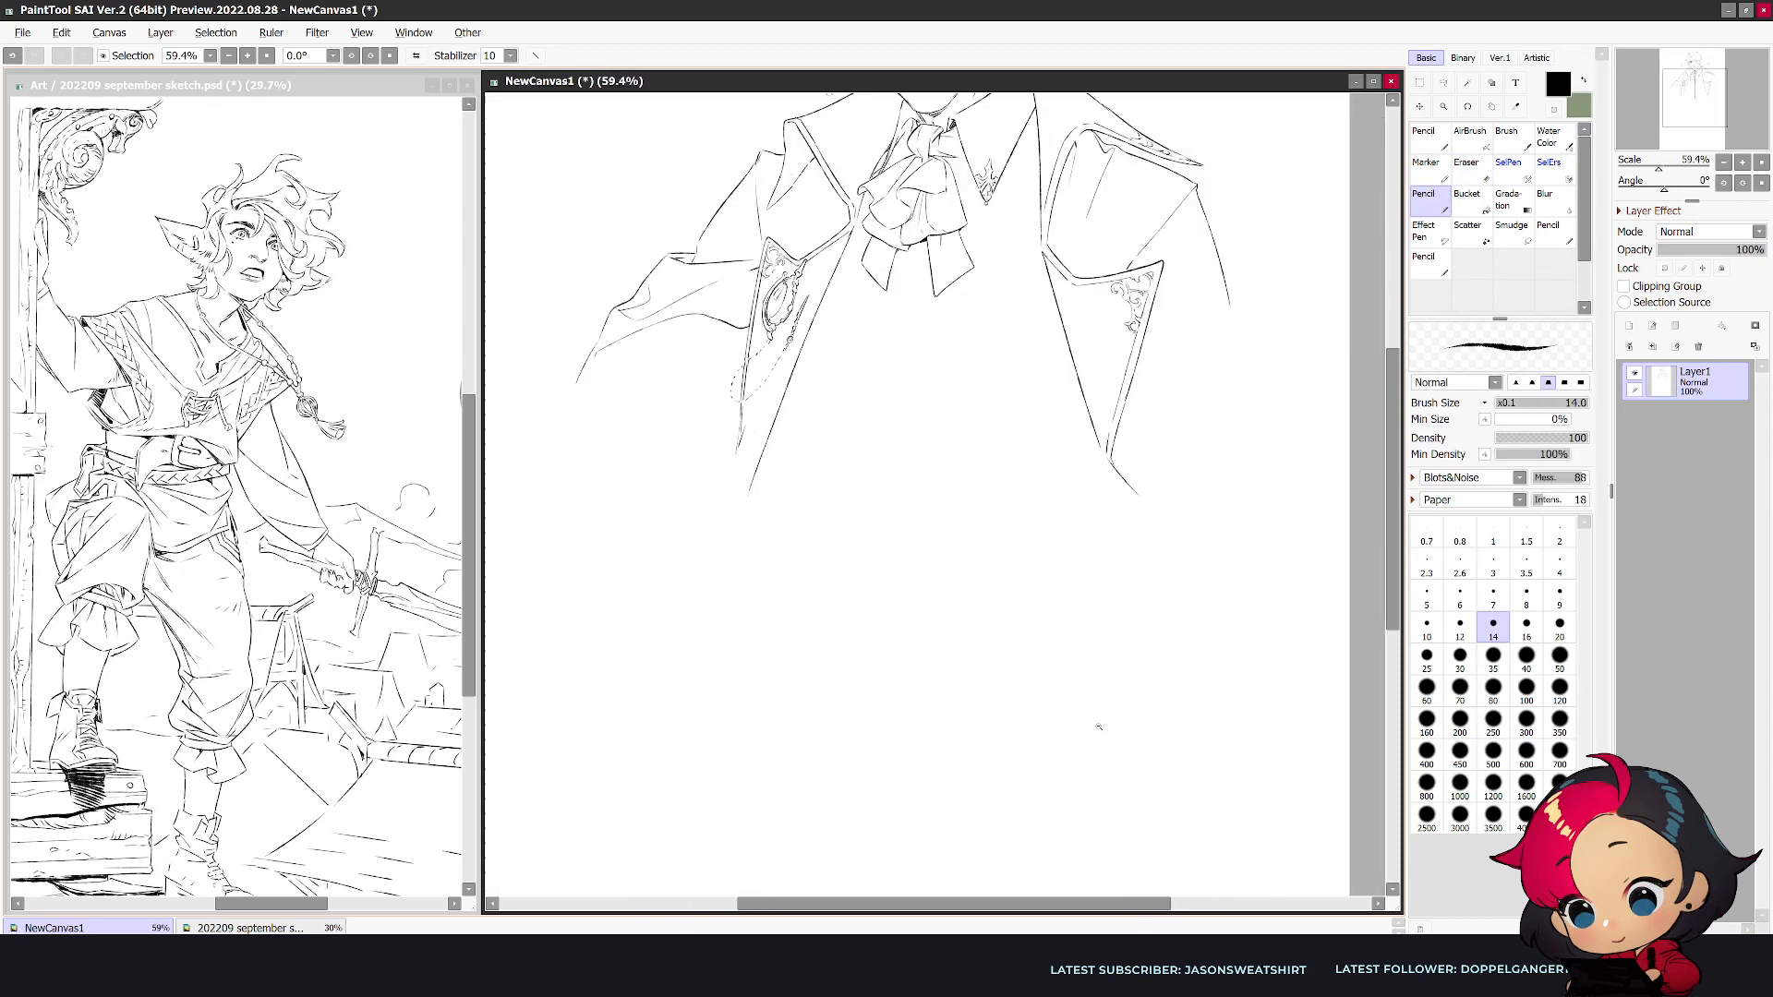
pyautogui.scroll(-3, 1111, 598)
pyautogui.scroll(1, 1040, 153)
pyautogui.scroll(1, 1040, 154)
pyautogui.press('e')
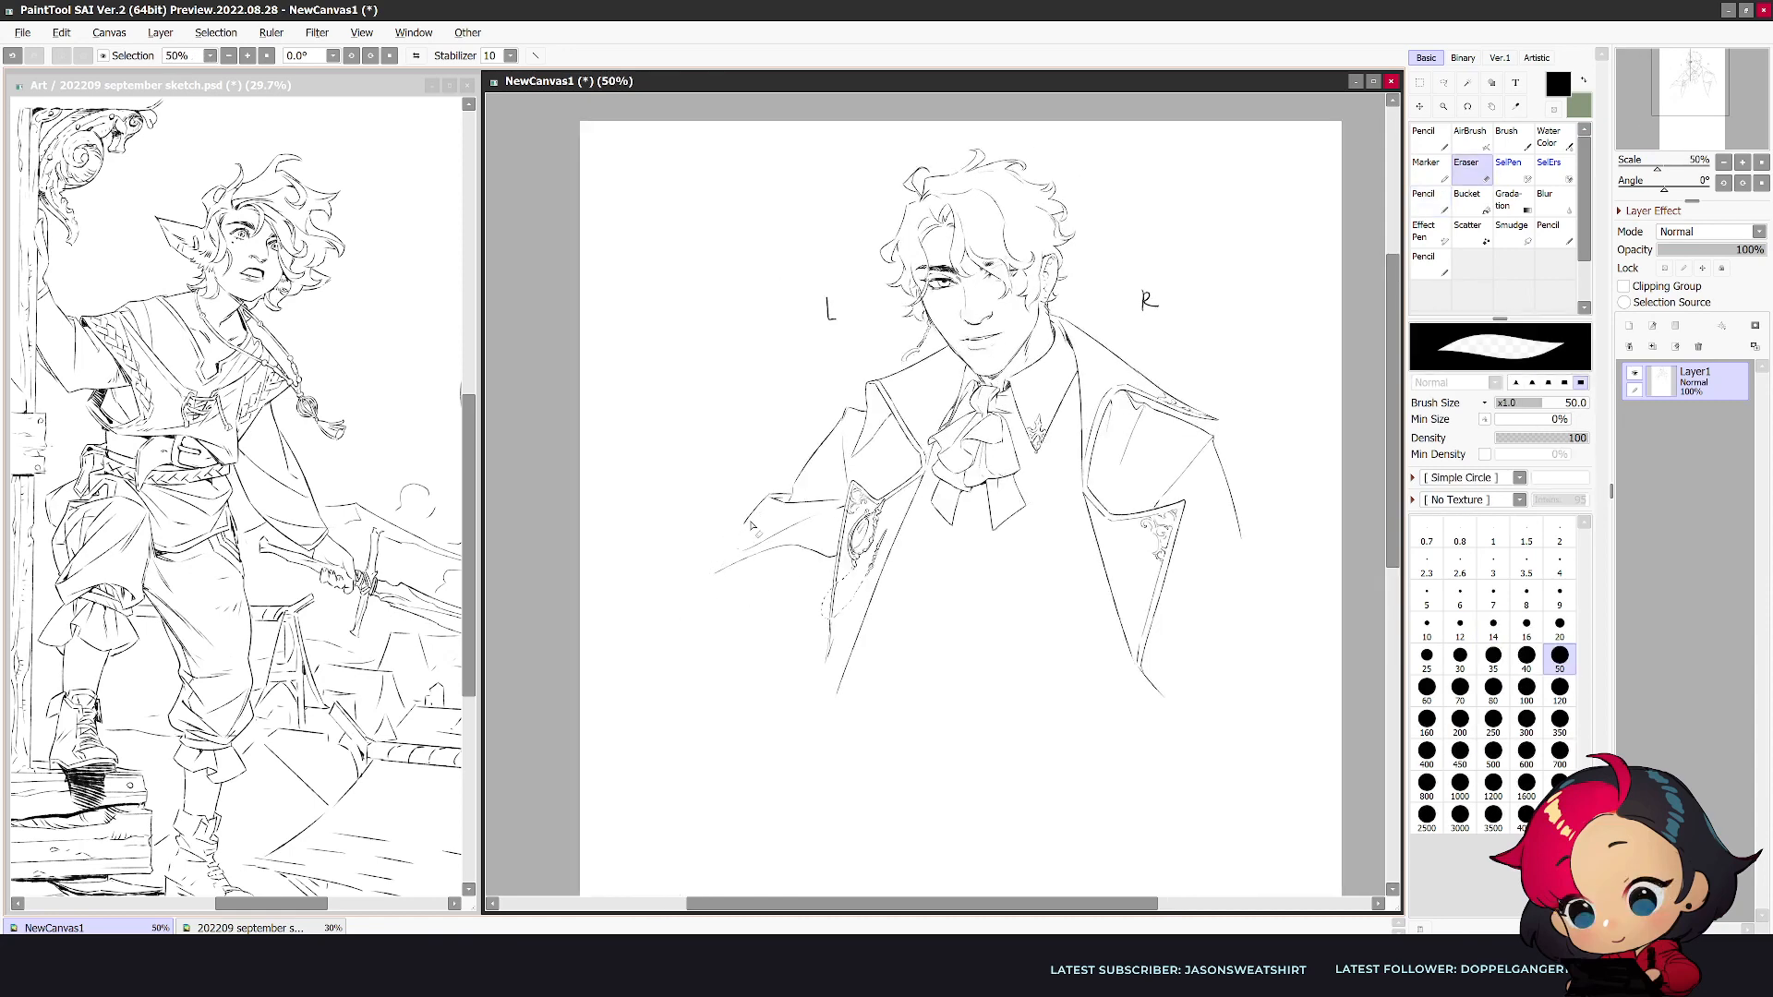
pyautogui.press('n')
pyautogui.moveTo(768, 500); pyautogui.dragTo(743, 544)
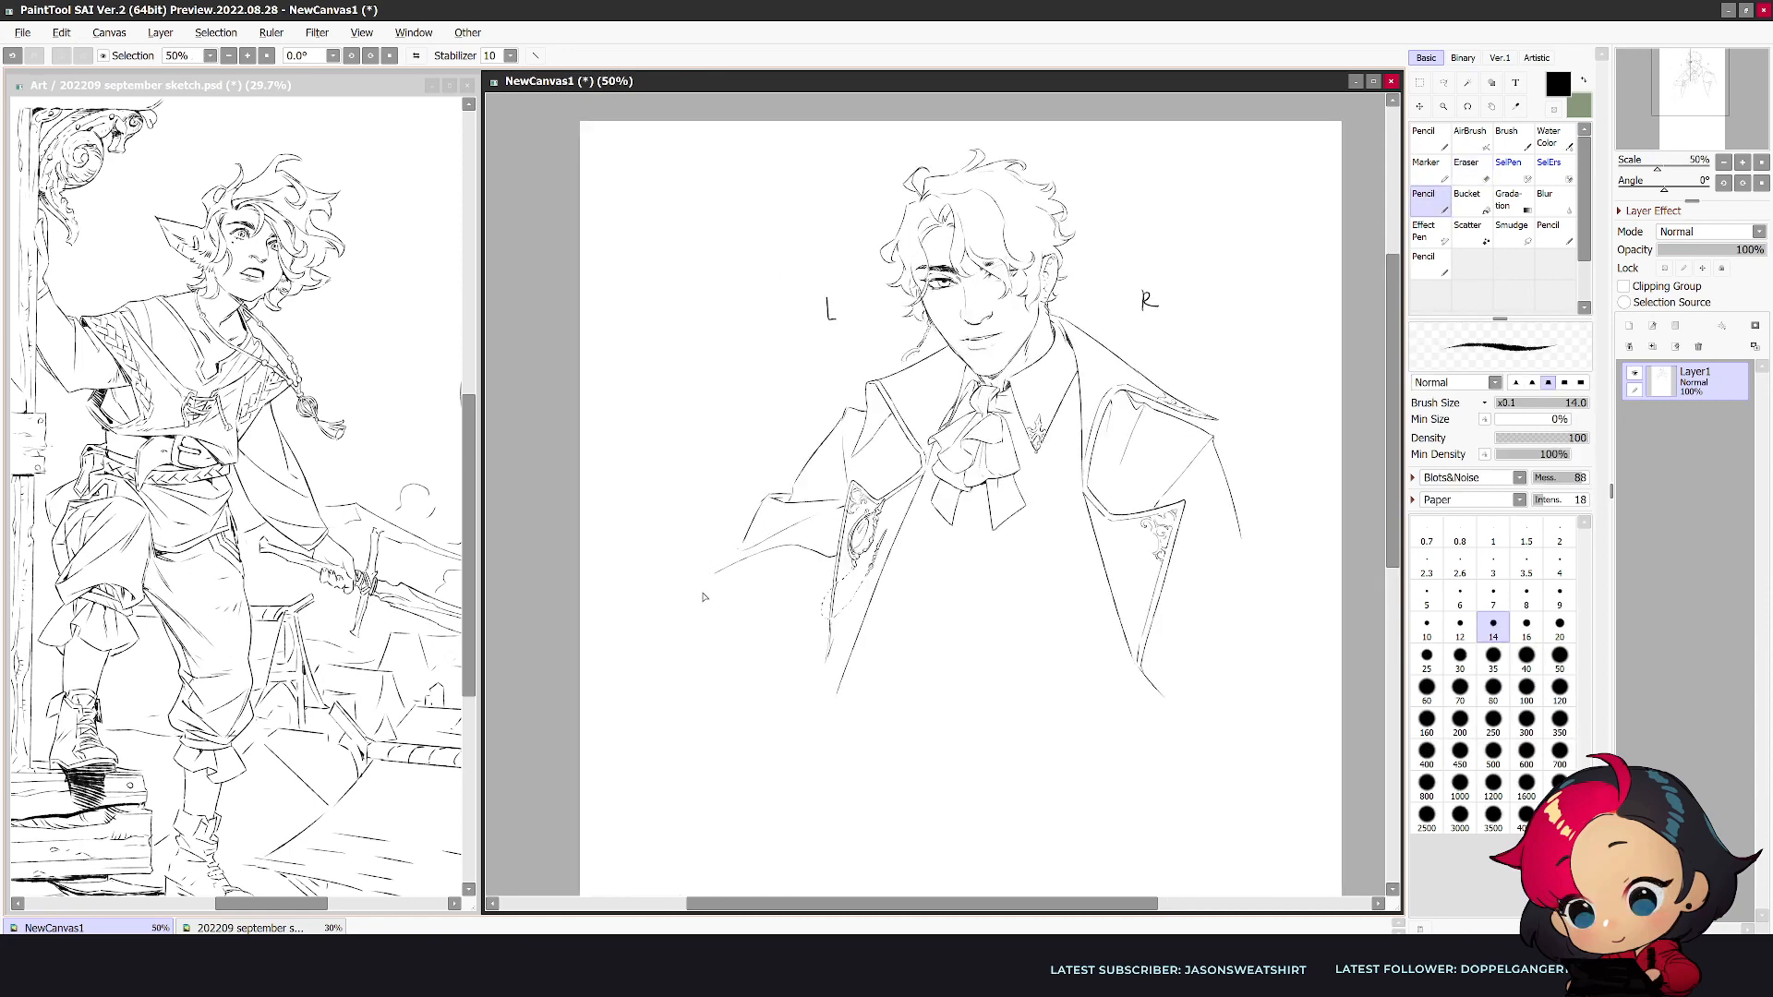
# - Erase the trailing end of the sleeve's lower line and rework its tip in the mirrored view
pyautogui.press('h')
pyautogui.press('e')
pyautogui.moveTo(1156, 570)
pyautogui.mouseDown()
pyautogui.moveTo(1135, 544)
pyautogui.moveTo(1127, 558)
pyautogui.moveTo(1109, 504)
pyautogui.moveTo(1130, 556)
pyautogui.mouseUp()
pyautogui.press('n')
pyautogui.press('e')
pyautogui.press('n')
pyautogui.hotkey('ctrl', 'z')
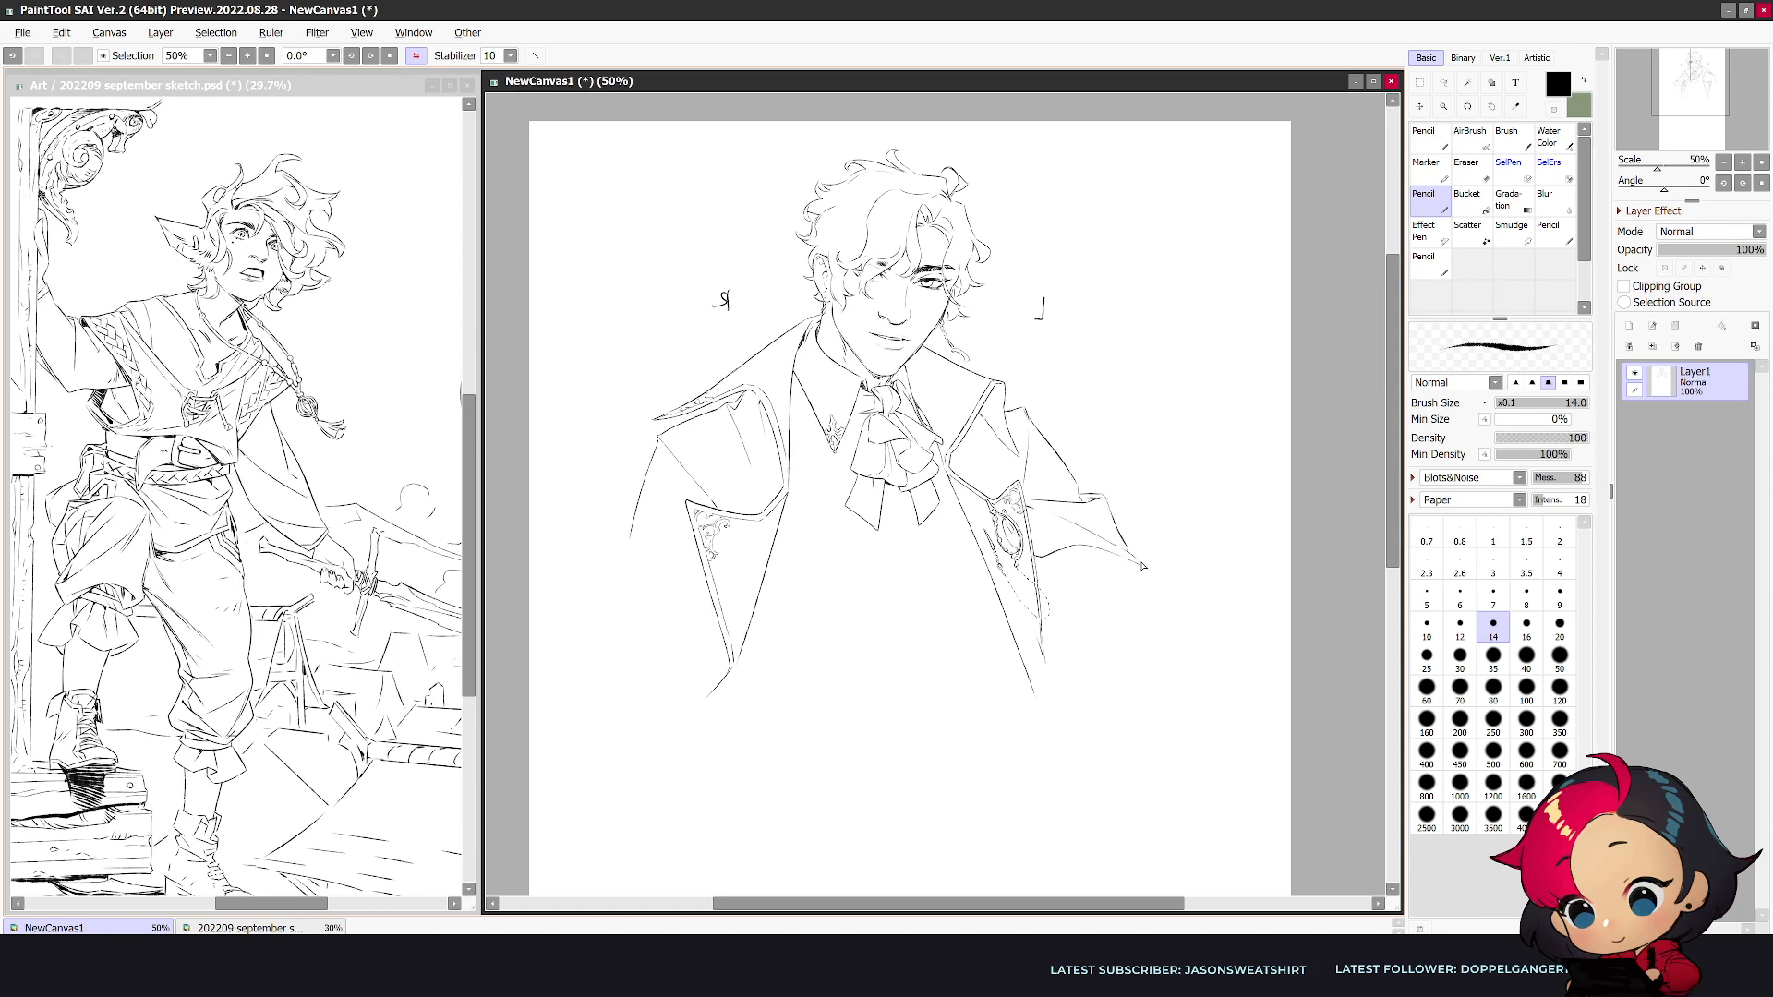
# - Draw a long diagonal coat edge outward from the narrow lapel and start the forearm line below it, unmirrored
pyautogui.press('h')
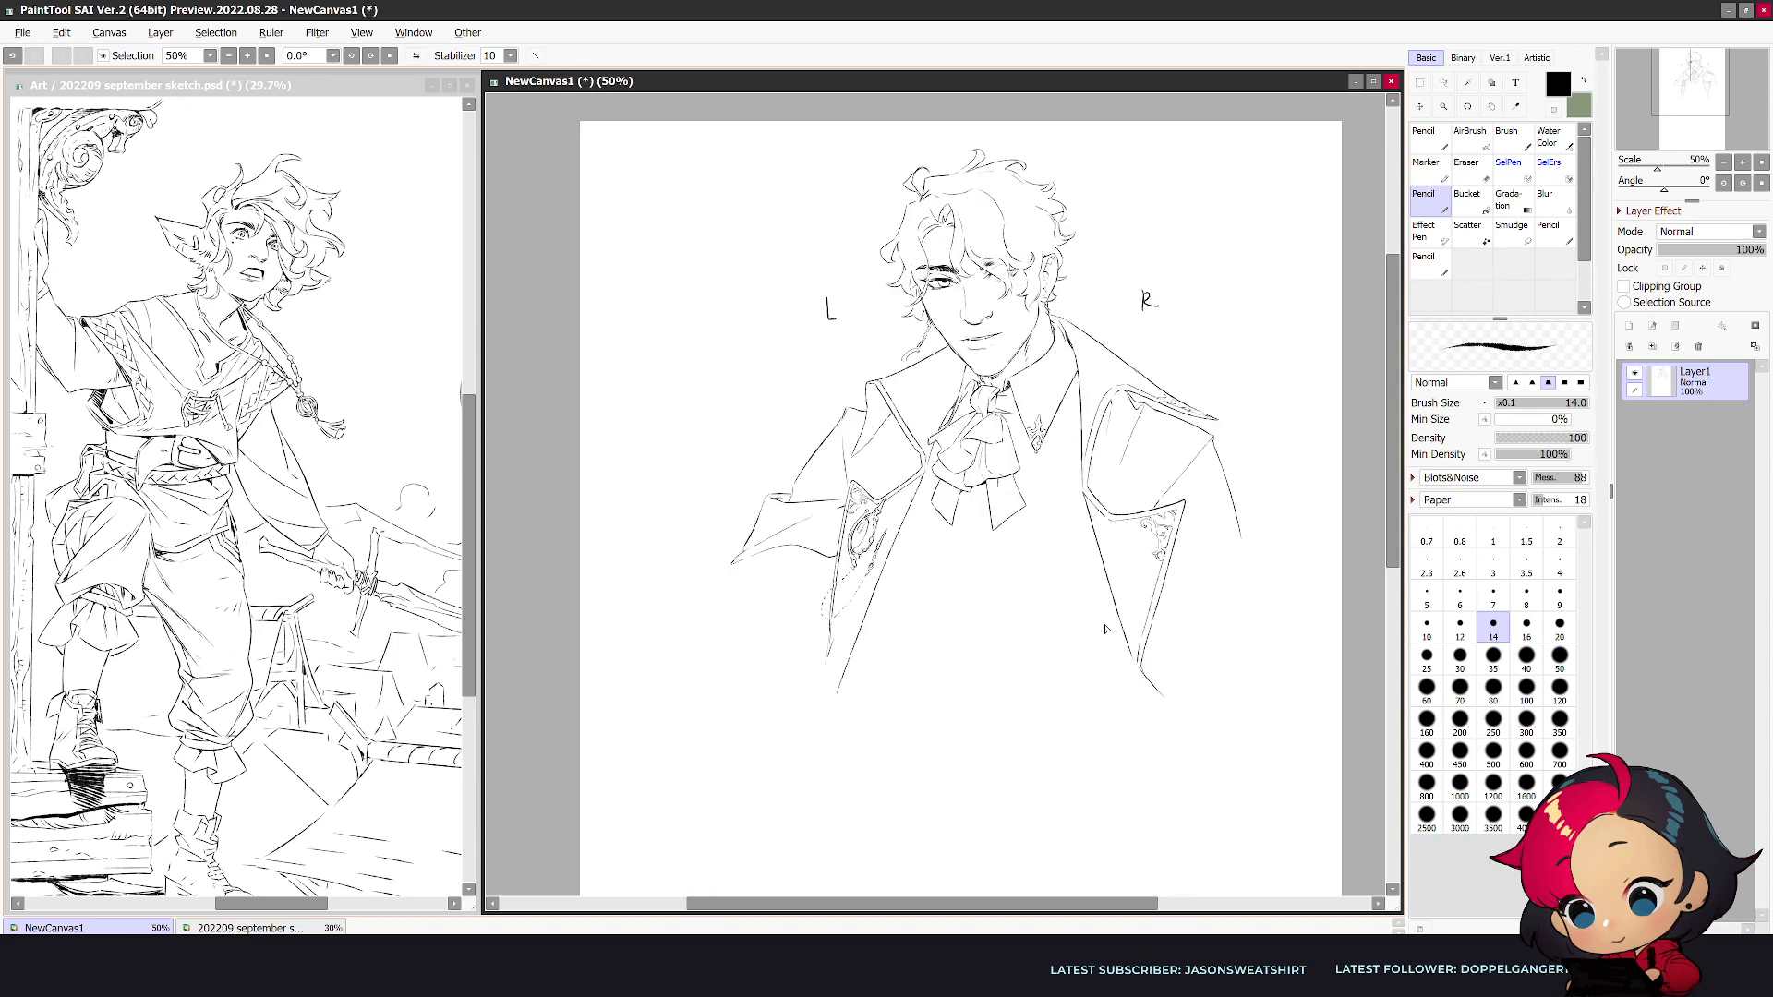
pyautogui.moveTo(836, 563); pyautogui.dragTo(621, 637)
pyautogui.press('e')
pyautogui.press('n')
pyautogui.moveTo(739, 609)
pyautogui.mouseDown()
pyautogui.moveTo(725, 644)
pyautogui.moveTo(745, 611)
pyautogui.mouseUp()
# - Erase the narrow lapel's lower part and draw the bent forearm's upper edge across it toward the chest
pyautogui.press('e')
pyautogui.moveTo(872, 616)
pyautogui.mouseDown()
pyautogui.moveTo(810, 664)
pyautogui.moveTo(765, 619)
pyautogui.moveTo(914, 591)
pyautogui.mouseUp()
pyautogui.press('n')
pyautogui.hotkey('ctrl', 'z')
pyautogui.moveTo(770, 614); pyautogui.dragTo(916, 589)
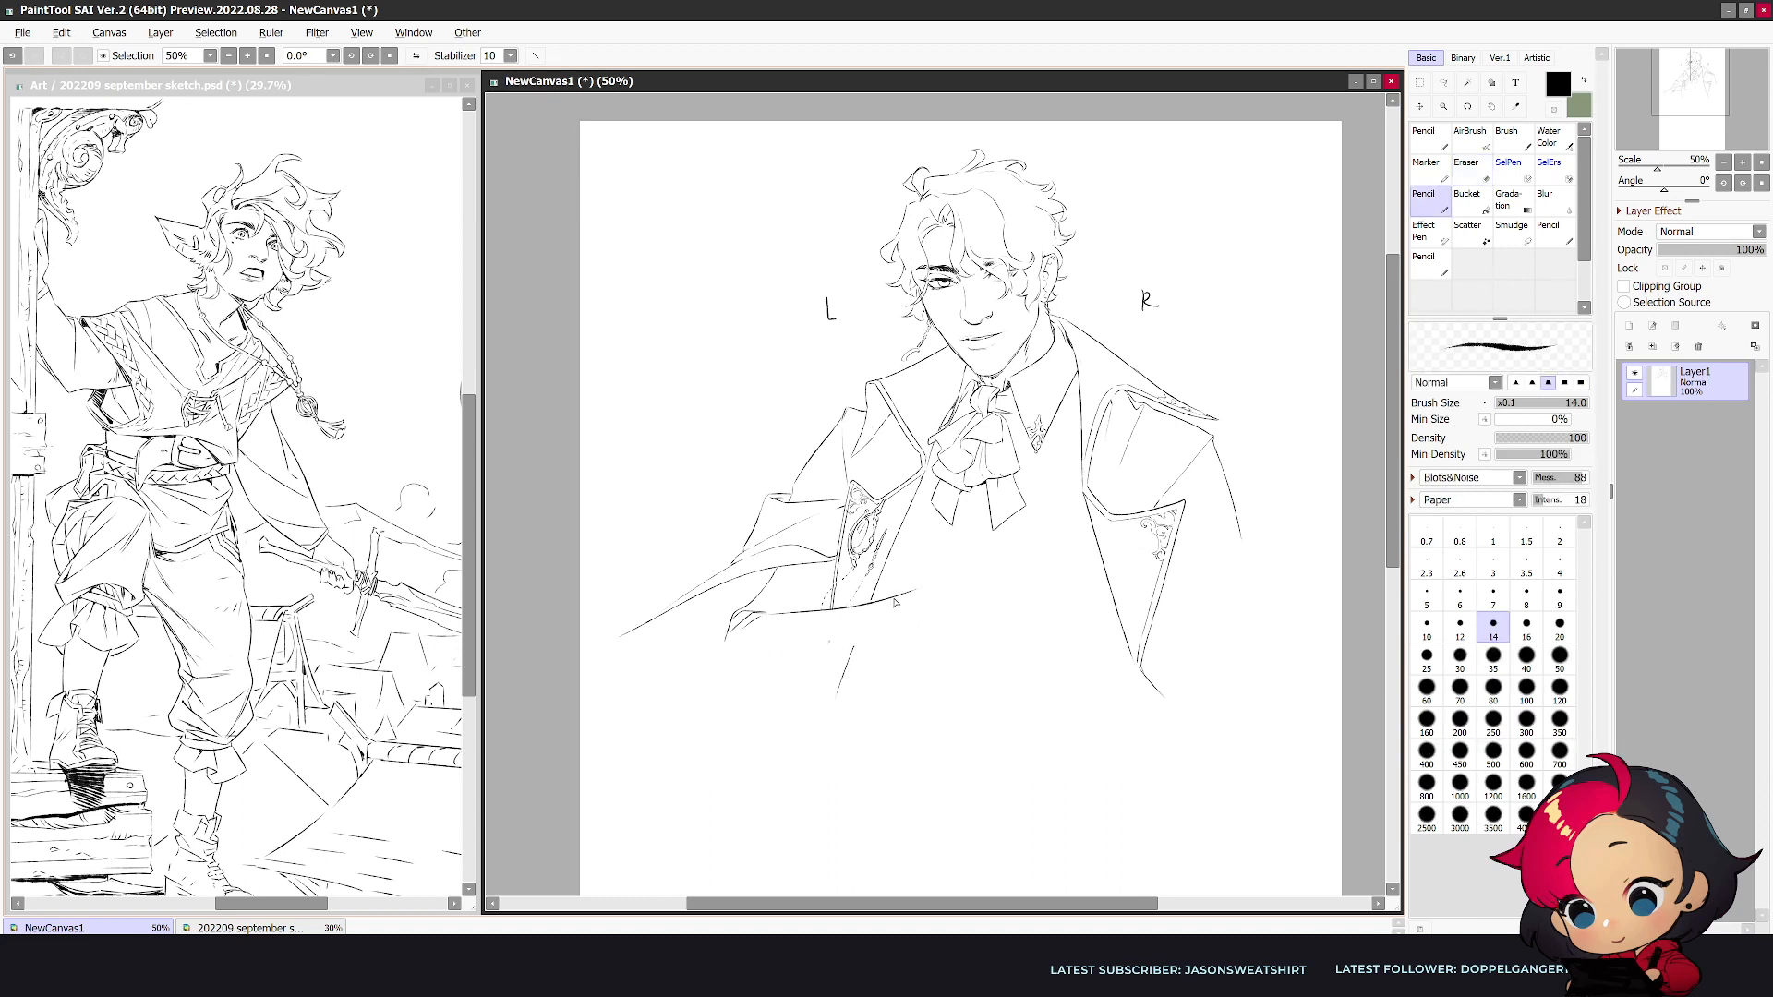
# - Redraw the forearm's inner fold and curve the elbow contour downward, and flip the view
pyautogui.press('e')
pyautogui.moveTo(917, 589); pyautogui.dragTo(859, 608)
pyautogui.press('n')
pyautogui.moveTo(776, 650); pyautogui.dragTo(922, 592)
pyautogui.press('e')
pyautogui.moveTo(737, 618); pyautogui.dragTo(706, 664)
pyautogui.press('n')
pyautogui.moveTo(705, 666); pyautogui.dragTo(759, 716)
pyautogui.press('e')
pyautogui.moveTo(756, 622); pyautogui.dragTo(743, 624)
pyautogui.press('n')
pyautogui.press('h')
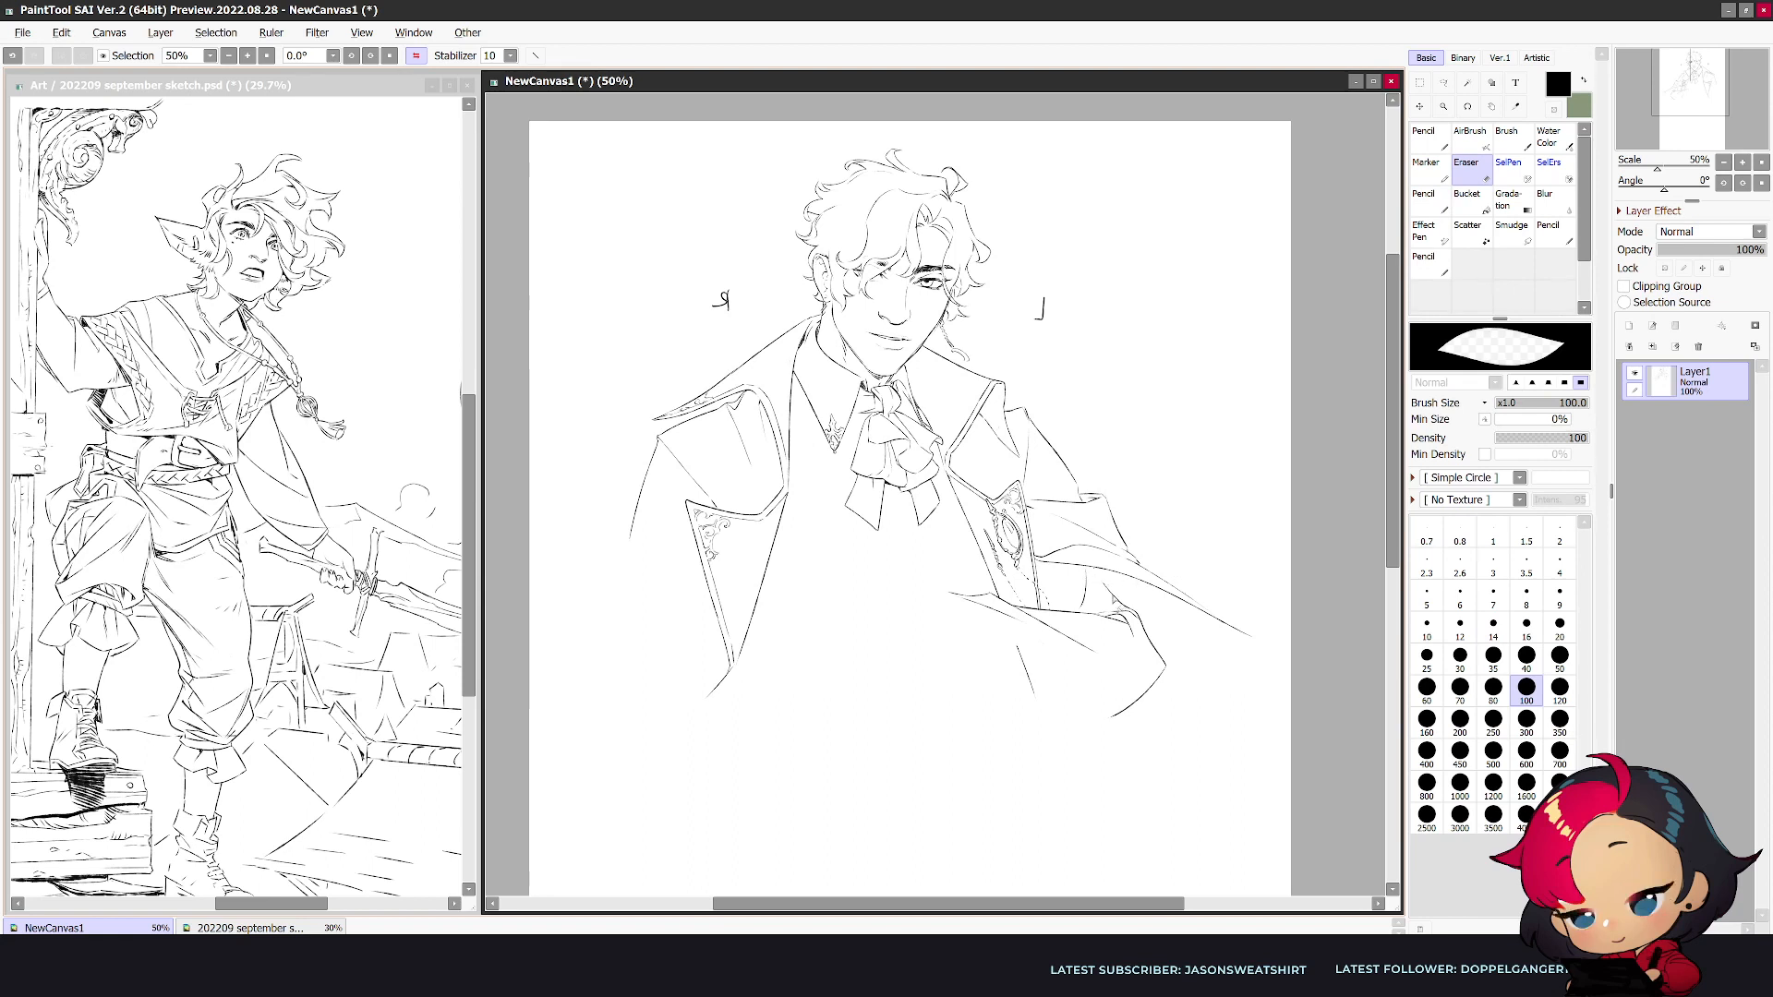
# - Clean up and redraw the small folds above the elbow in the mirrored view, and flip back
pyautogui.press('e')
pyautogui.moveTo(1114, 614); pyautogui.dragTo(1099, 614)
pyautogui.press('n')
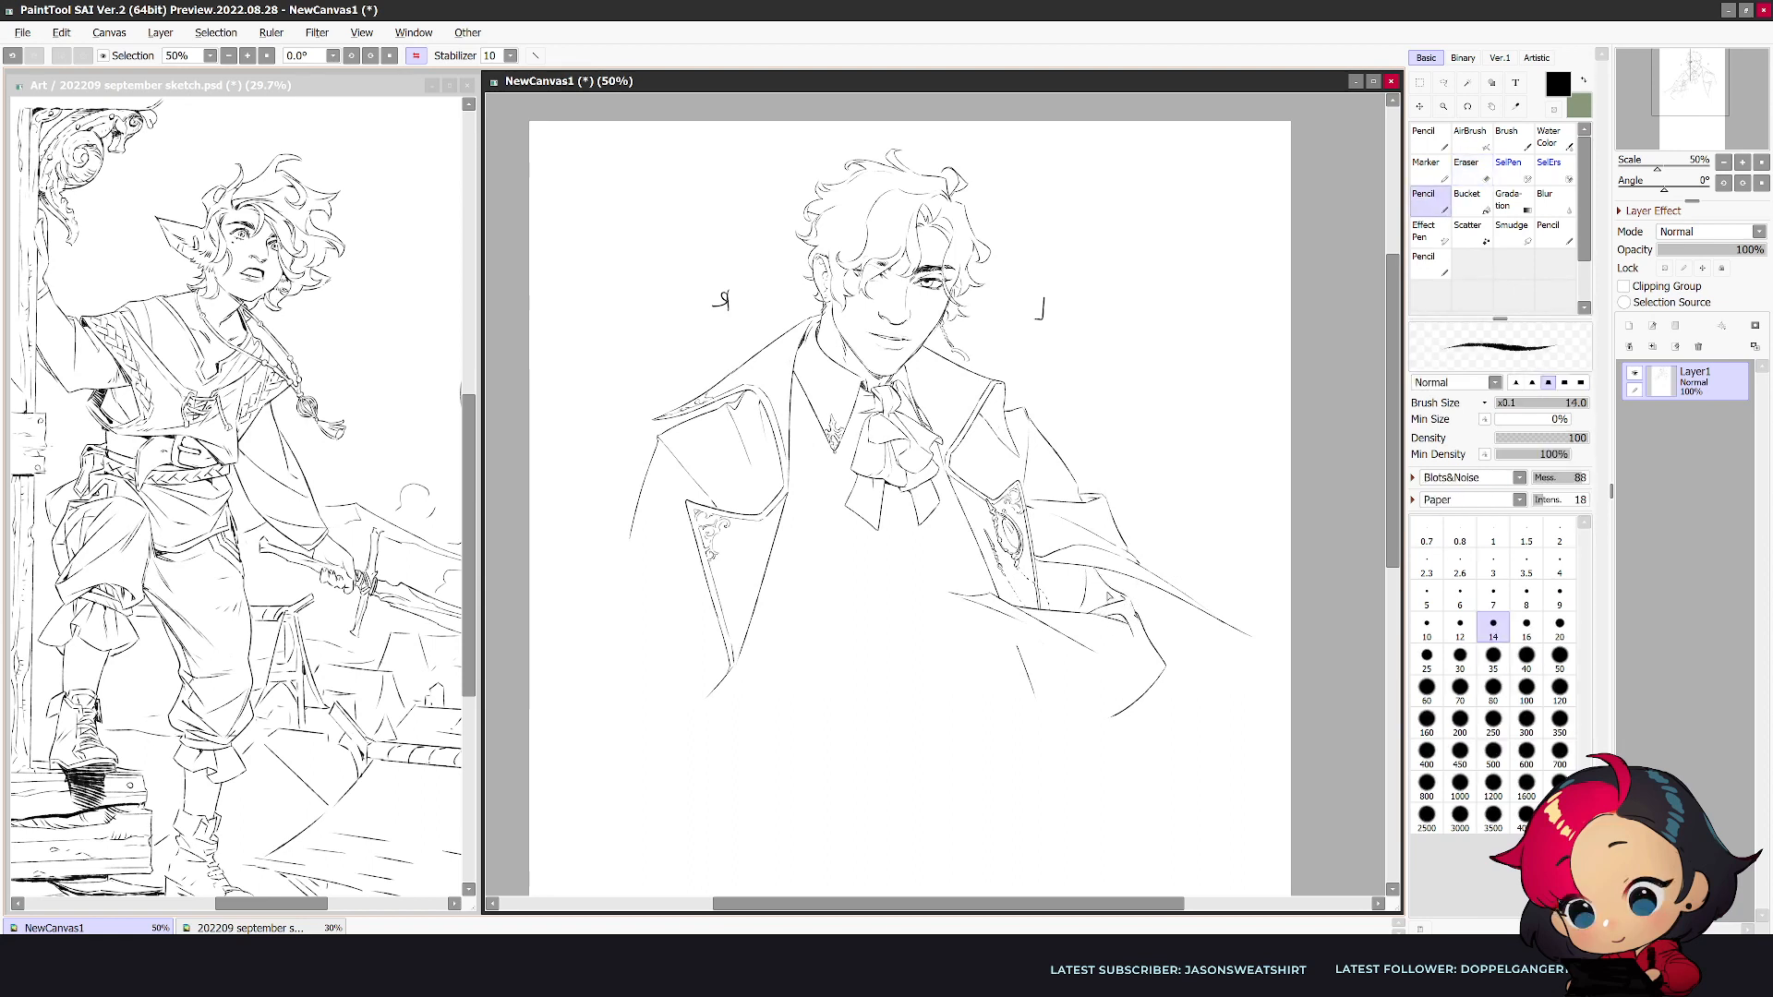
pyautogui.press('e')
pyautogui.press('n')
pyautogui.moveTo(1120, 613); pyautogui.dragTo(1132, 617)
pyautogui.press('h')
pyautogui.press('e')
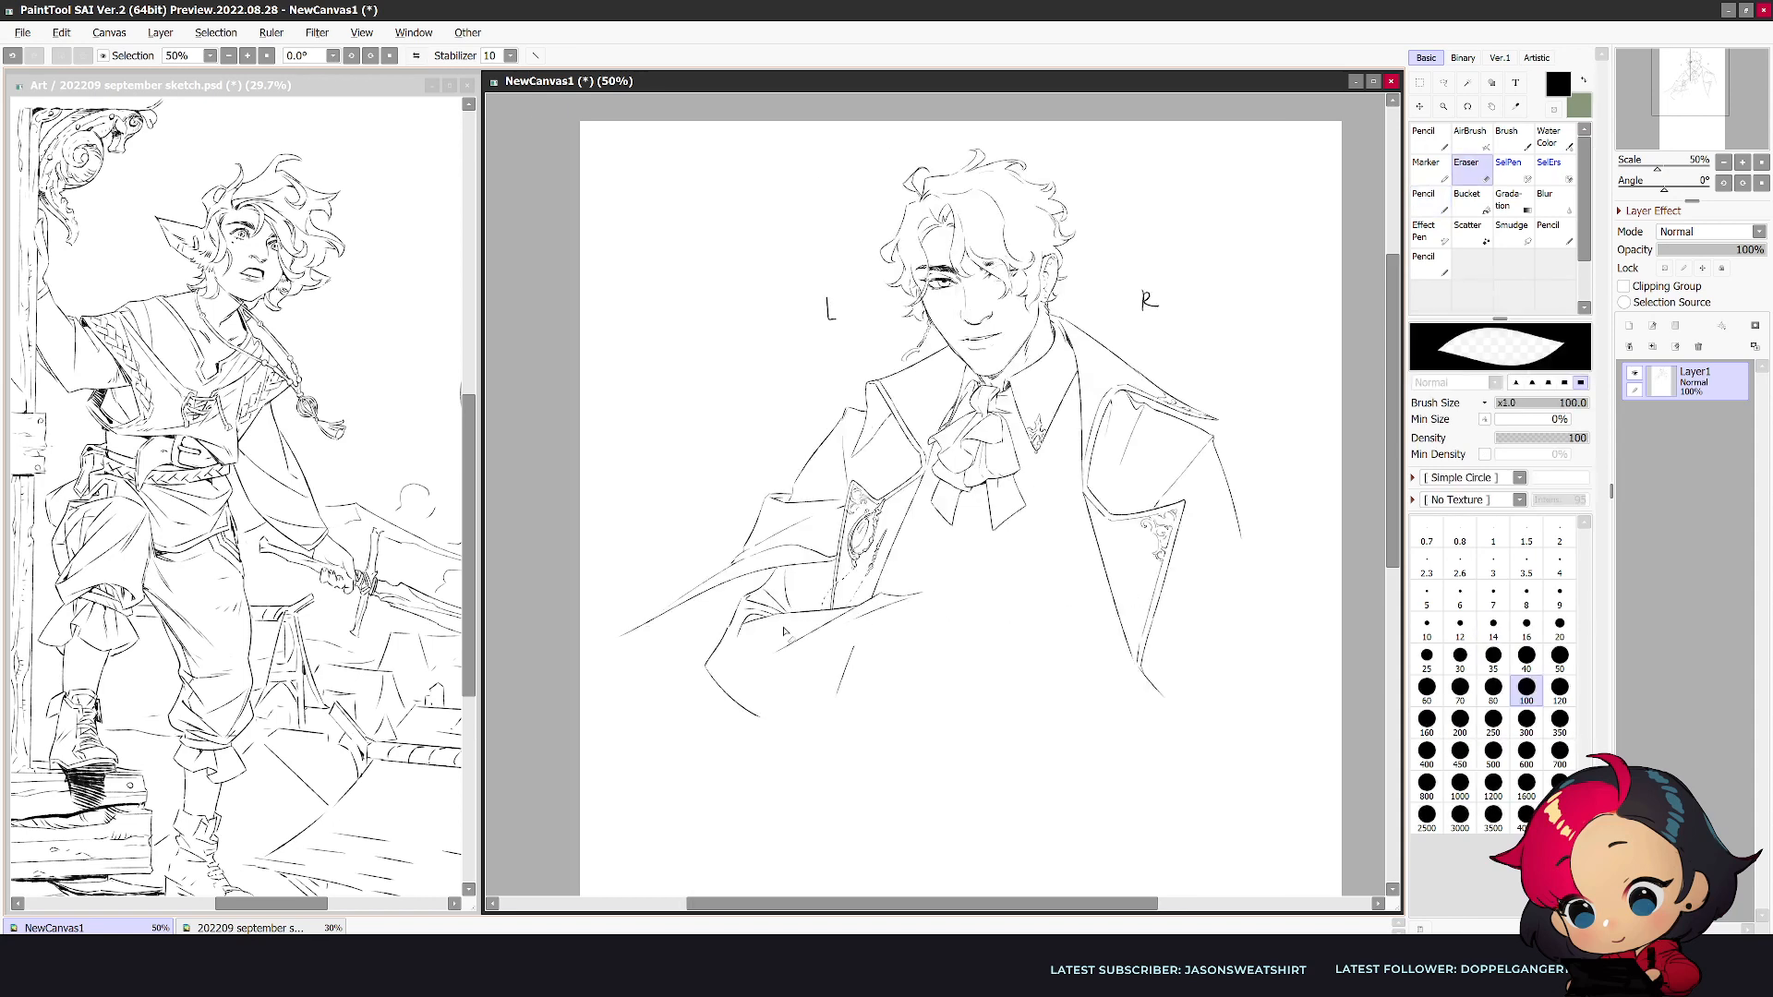
# - Rework the elbow into a sharper corner and extend the forearm's upper edge and folds toward the chest
pyautogui.press('n')
pyautogui.moveTo(735, 635)
pyautogui.mouseDown()
pyautogui.moveTo(701, 670)
pyautogui.moveTo(755, 720)
pyautogui.mouseUp()
pyautogui.press('e')
pyautogui.press('n')
pyautogui.moveTo(704, 661); pyautogui.dragTo(775, 744)
pyautogui.moveTo(767, 662)
pyautogui.mouseDown()
pyautogui.moveTo(700, 659)
pyautogui.moveTo(764, 686)
pyautogui.moveTo(753, 700)
pyautogui.moveTo(908, 588)
pyautogui.moveTo(919, 600)
pyautogui.moveTo(837, 629)
pyautogui.moveTo(950, 584)
pyautogui.mouseUp()
pyautogui.press('e')
pyautogui.press('n')
pyautogui.hotkey('ctrl', 'z')
pyautogui.press('h')
pyautogui.press('e')
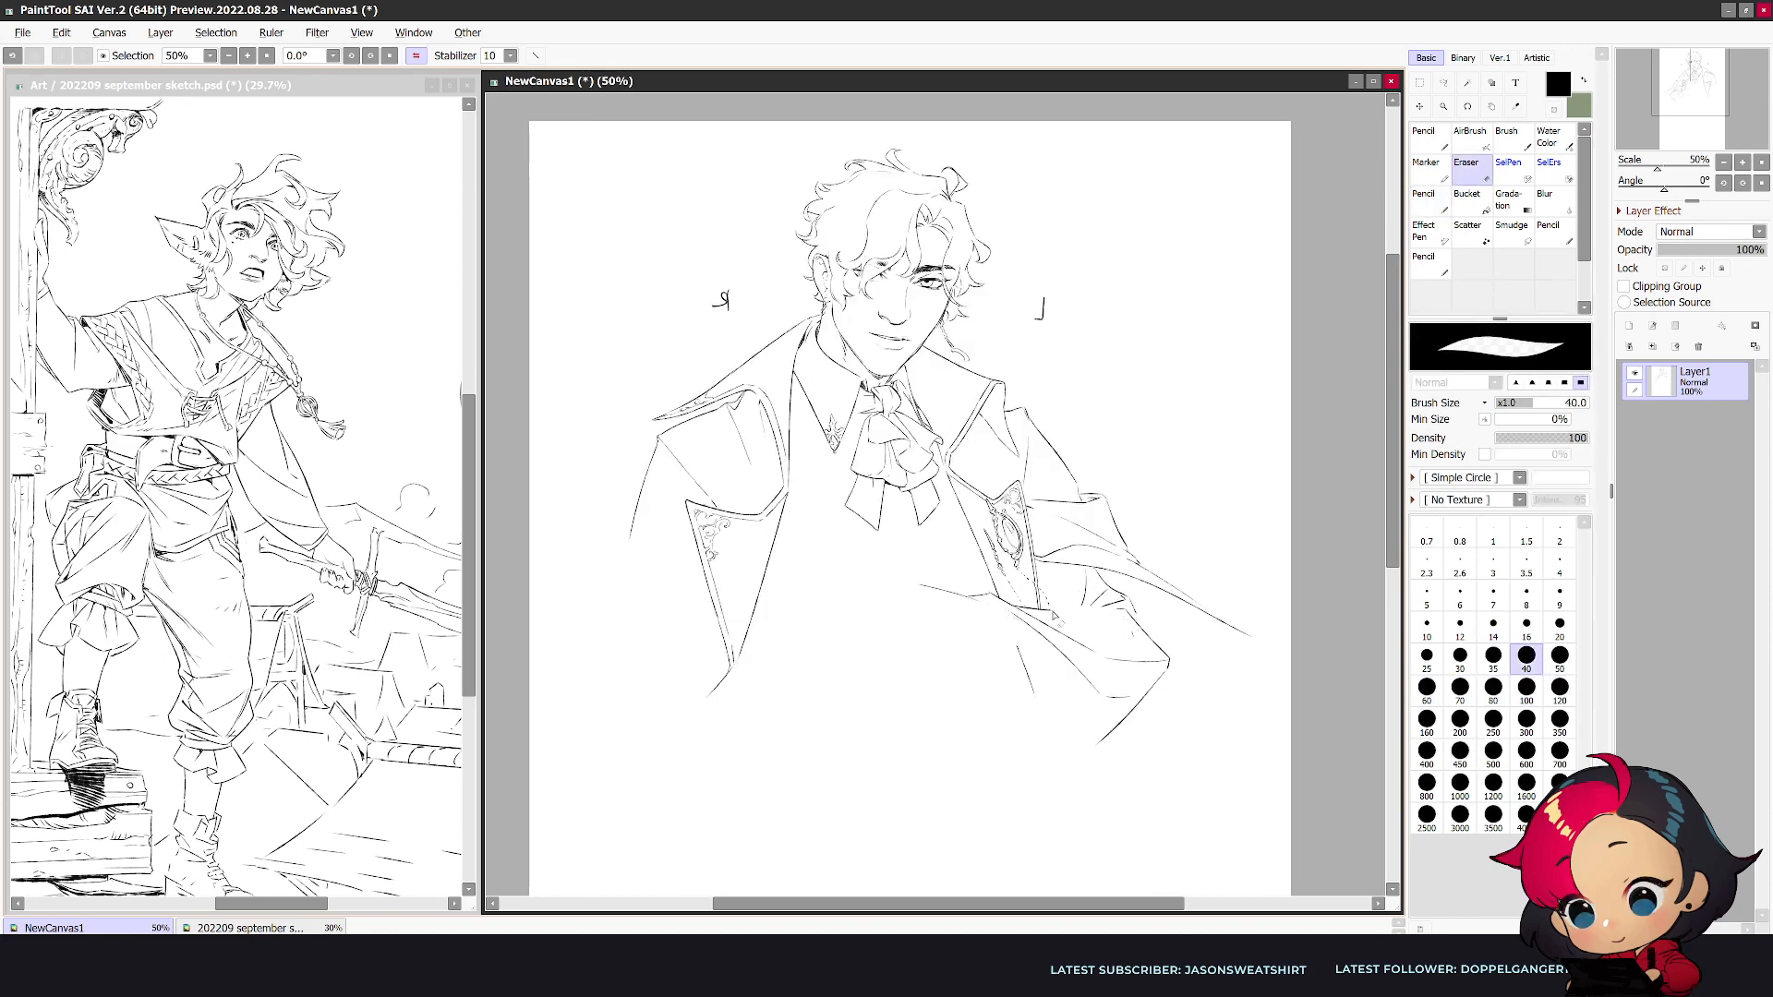
pyautogui.press('n')
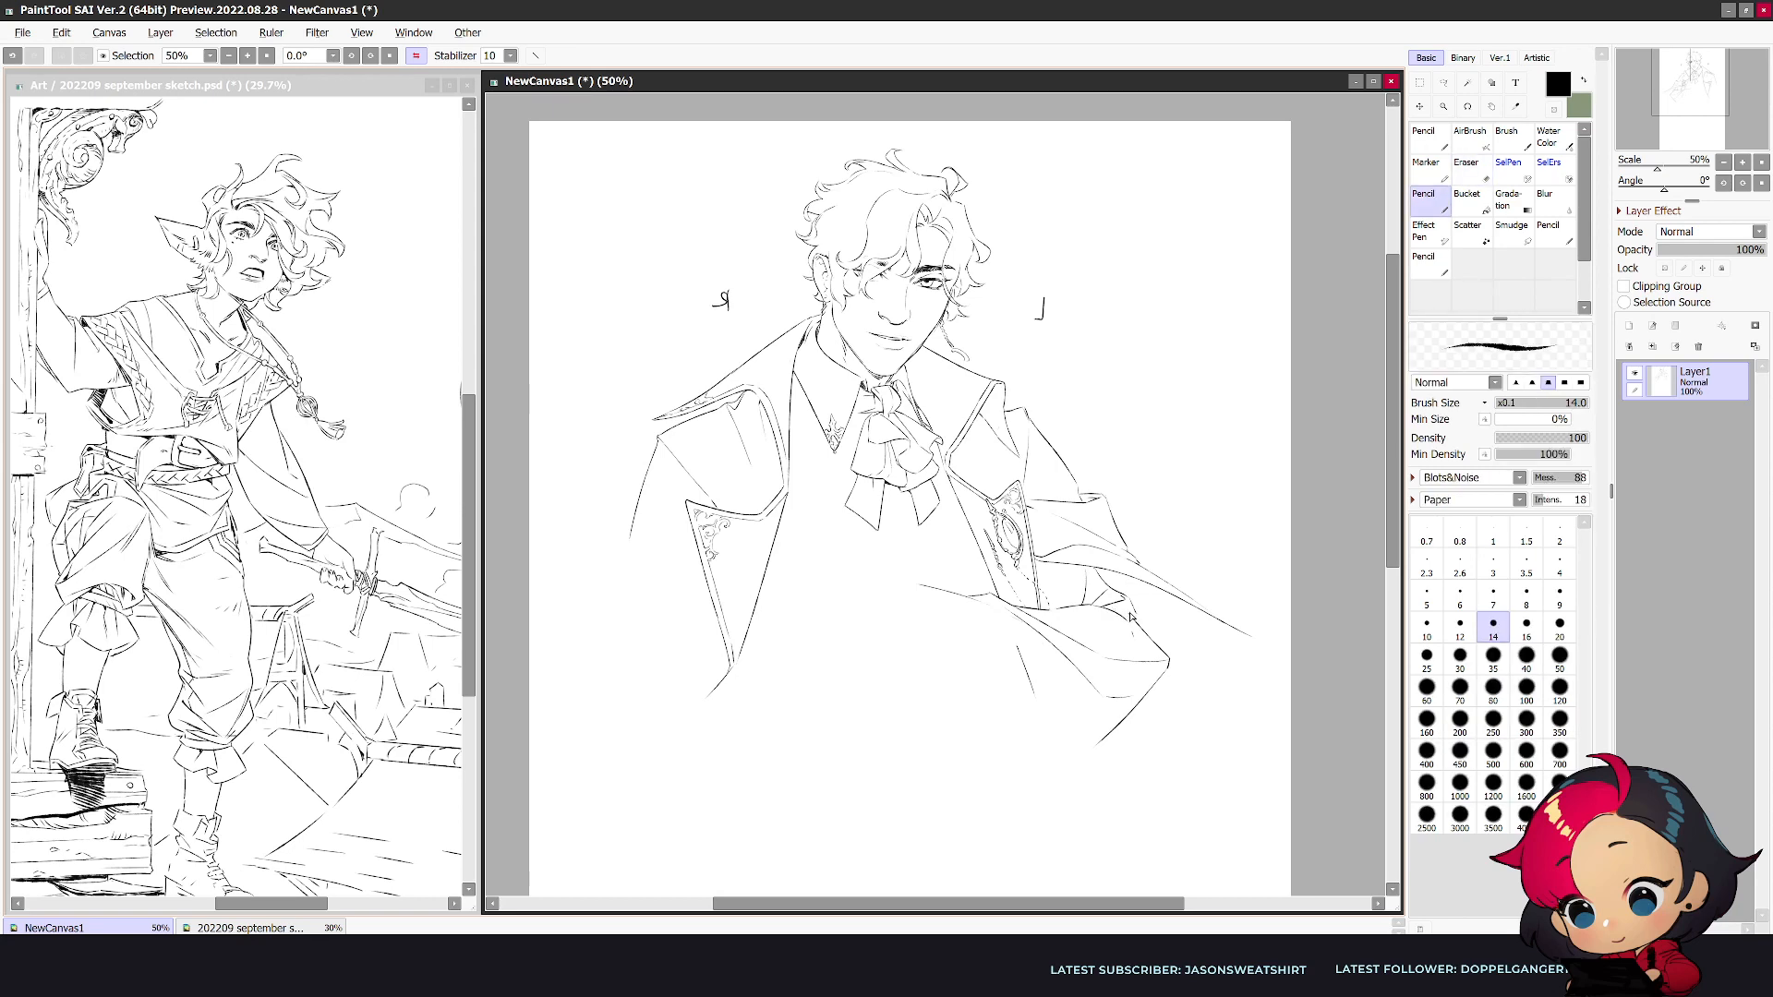
# - Refine the short crease lines between the elbow and the narrow lapel, checking the arm mirrored
pyautogui.press('h')
pyautogui.press('e')
pyautogui.press('n')
pyautogui.press('e')
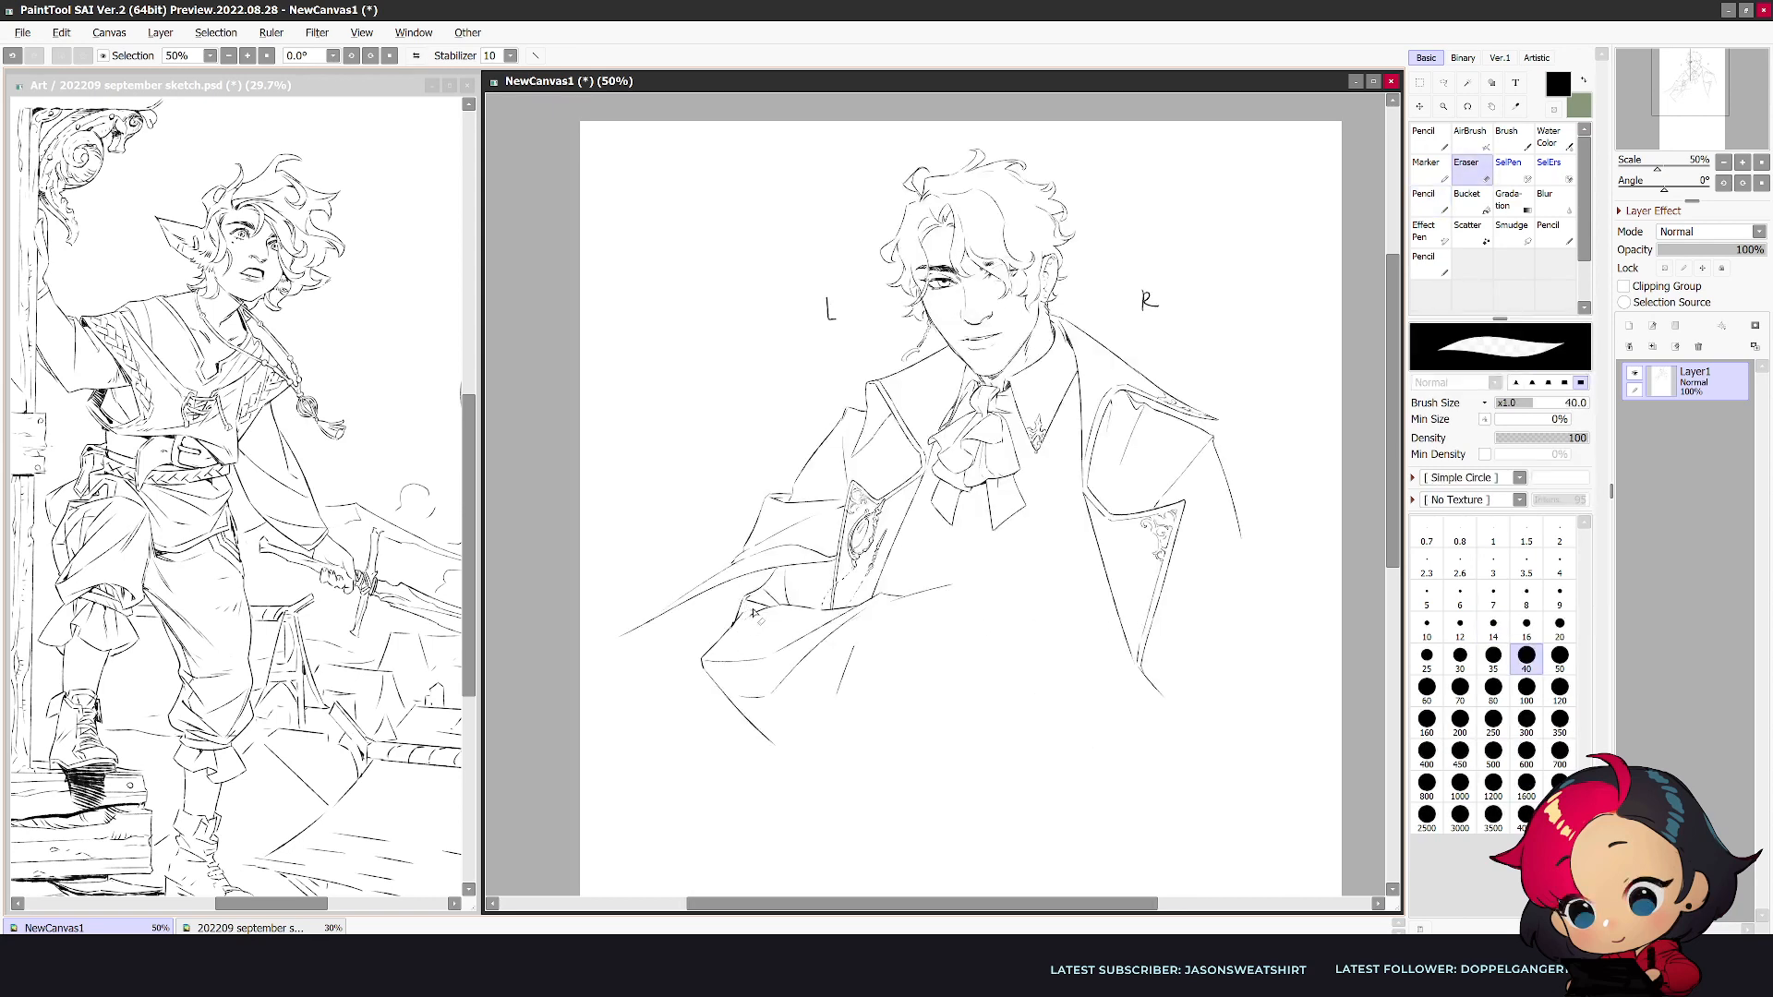
pyautogui.press('n')
pyautogui.press('e')
pyautogui.press('n')
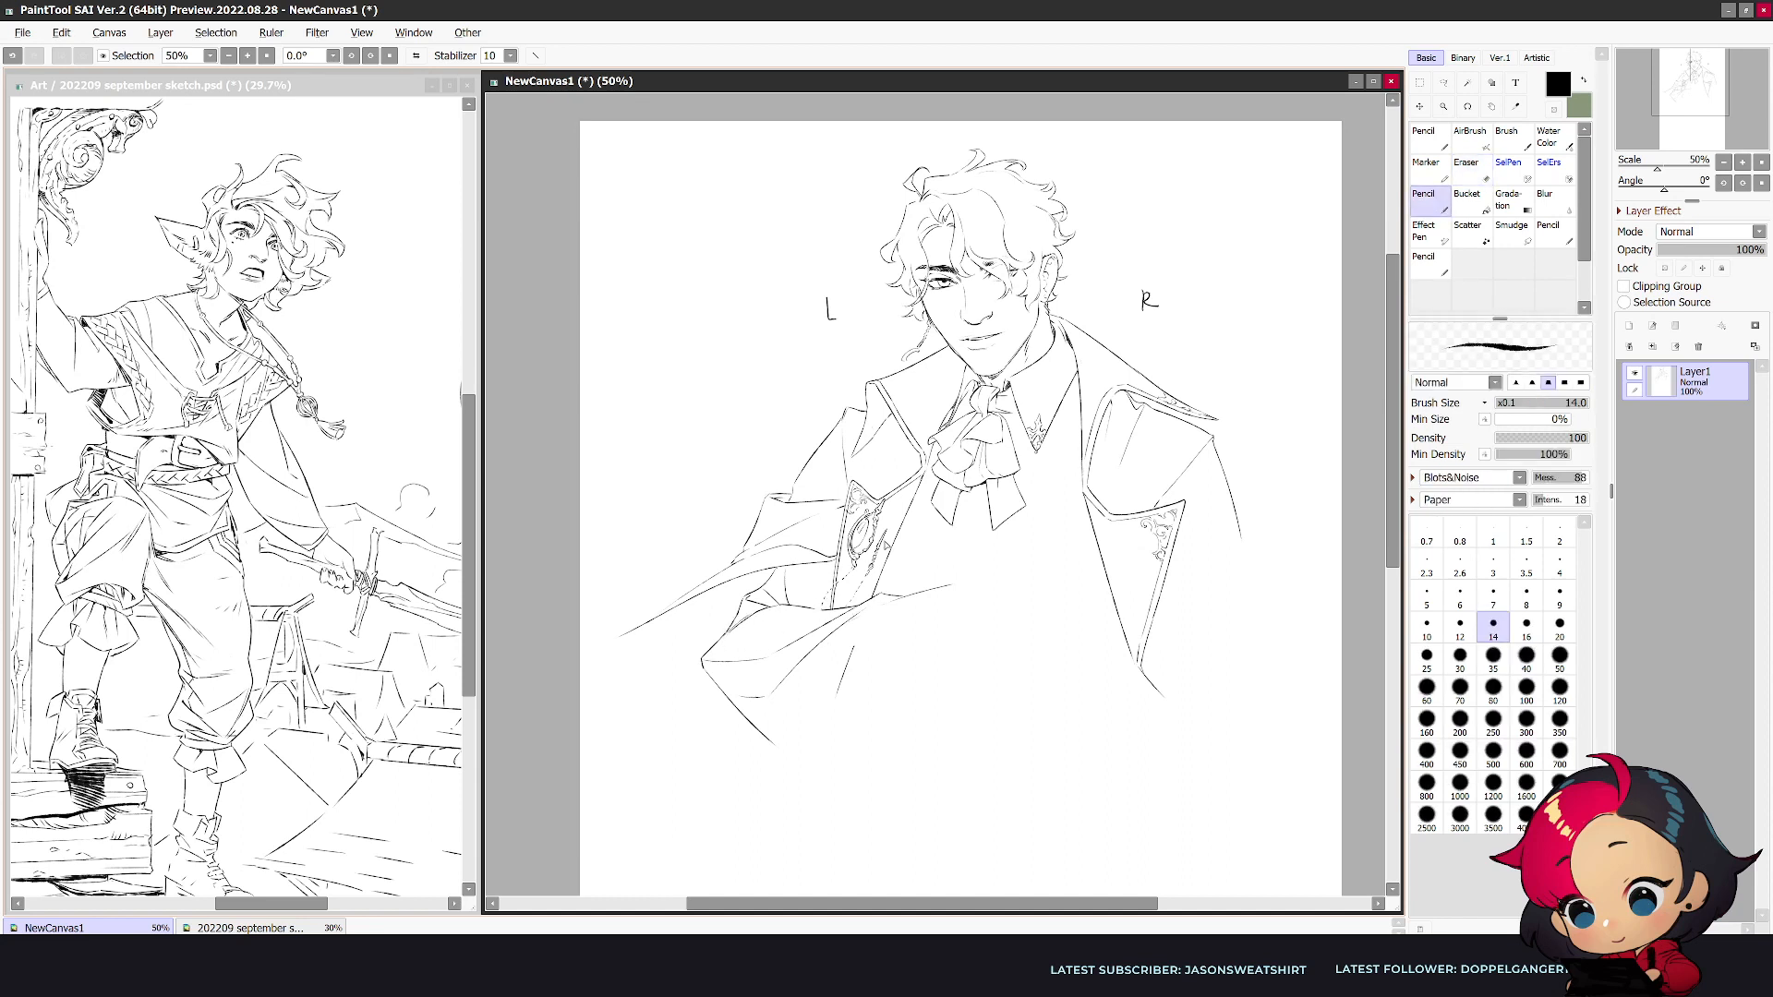
pyautogui.press('h')
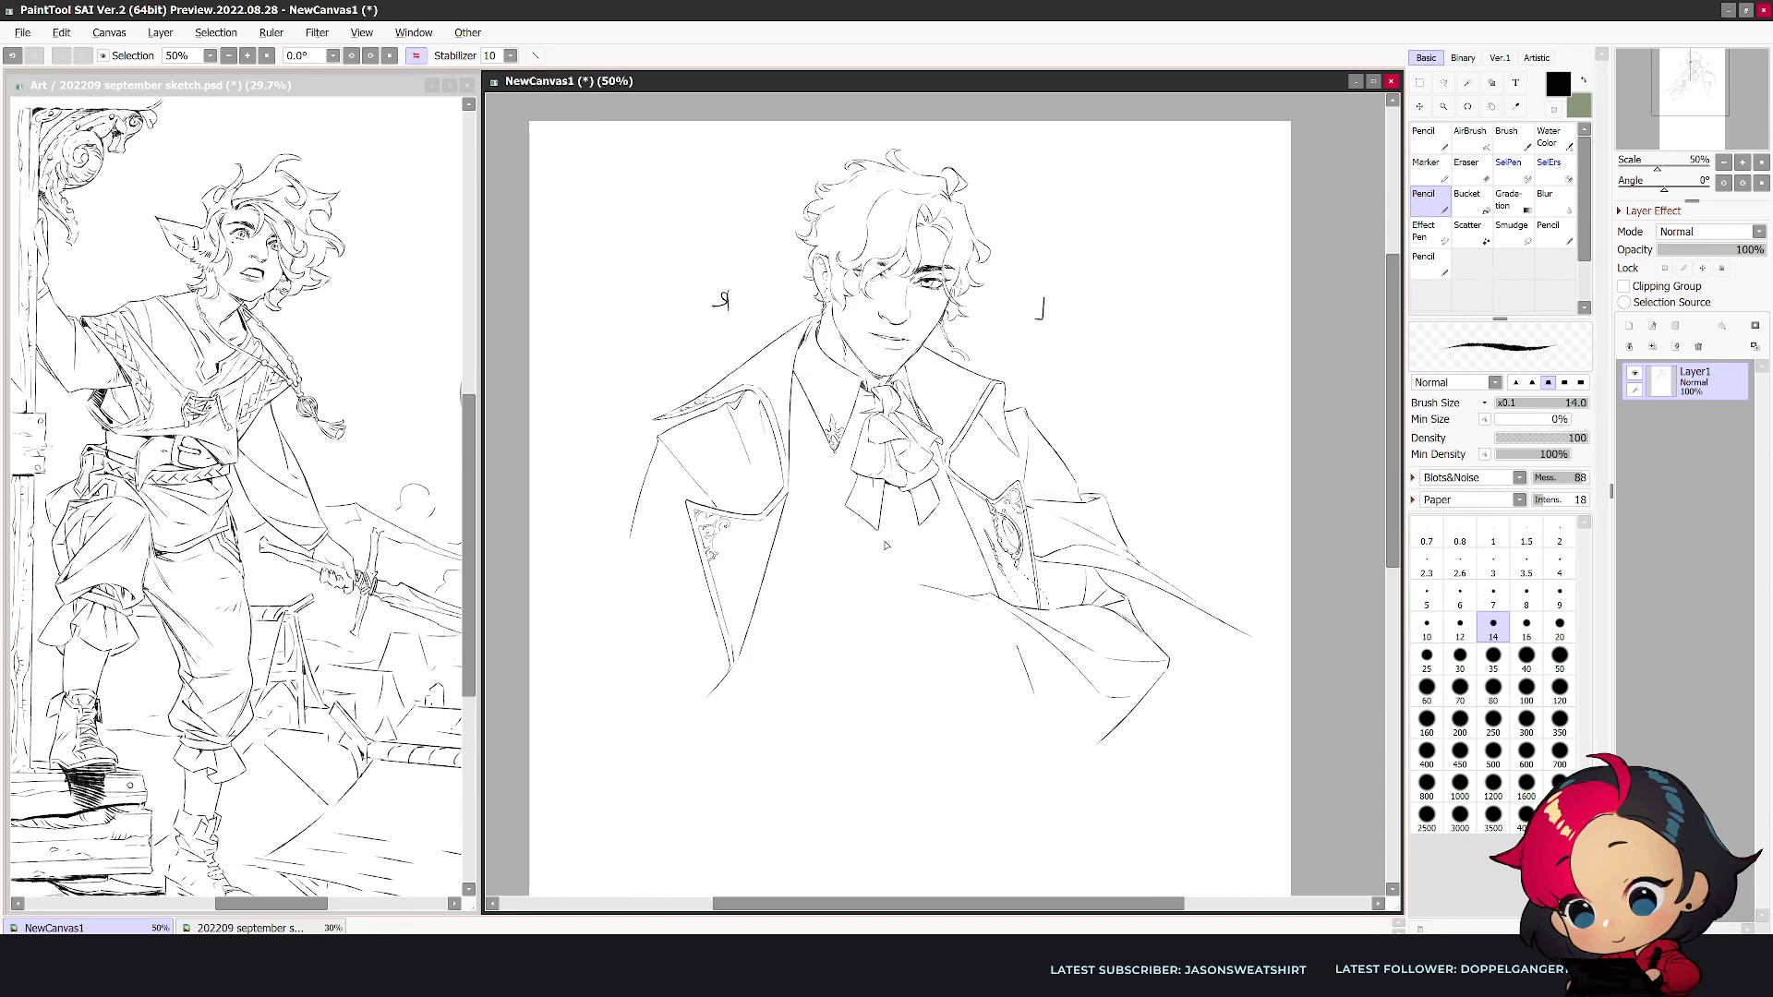
pyautogui.press('h')
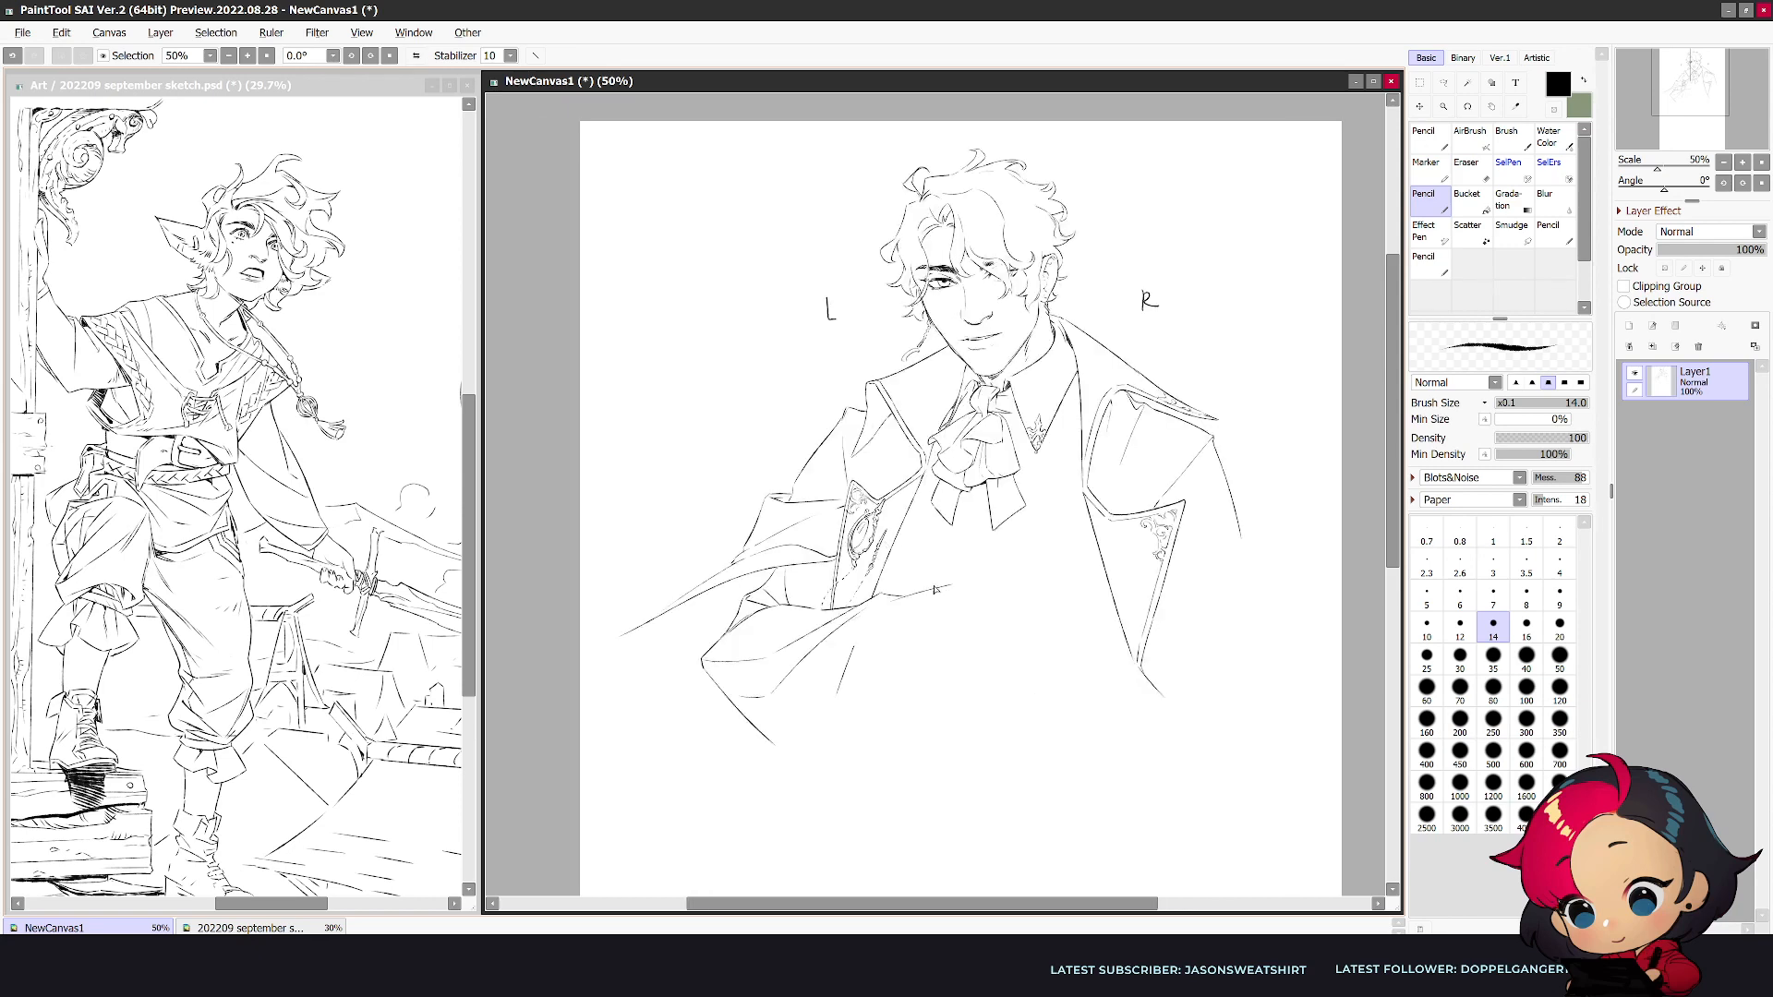
pyautogui.press('e')
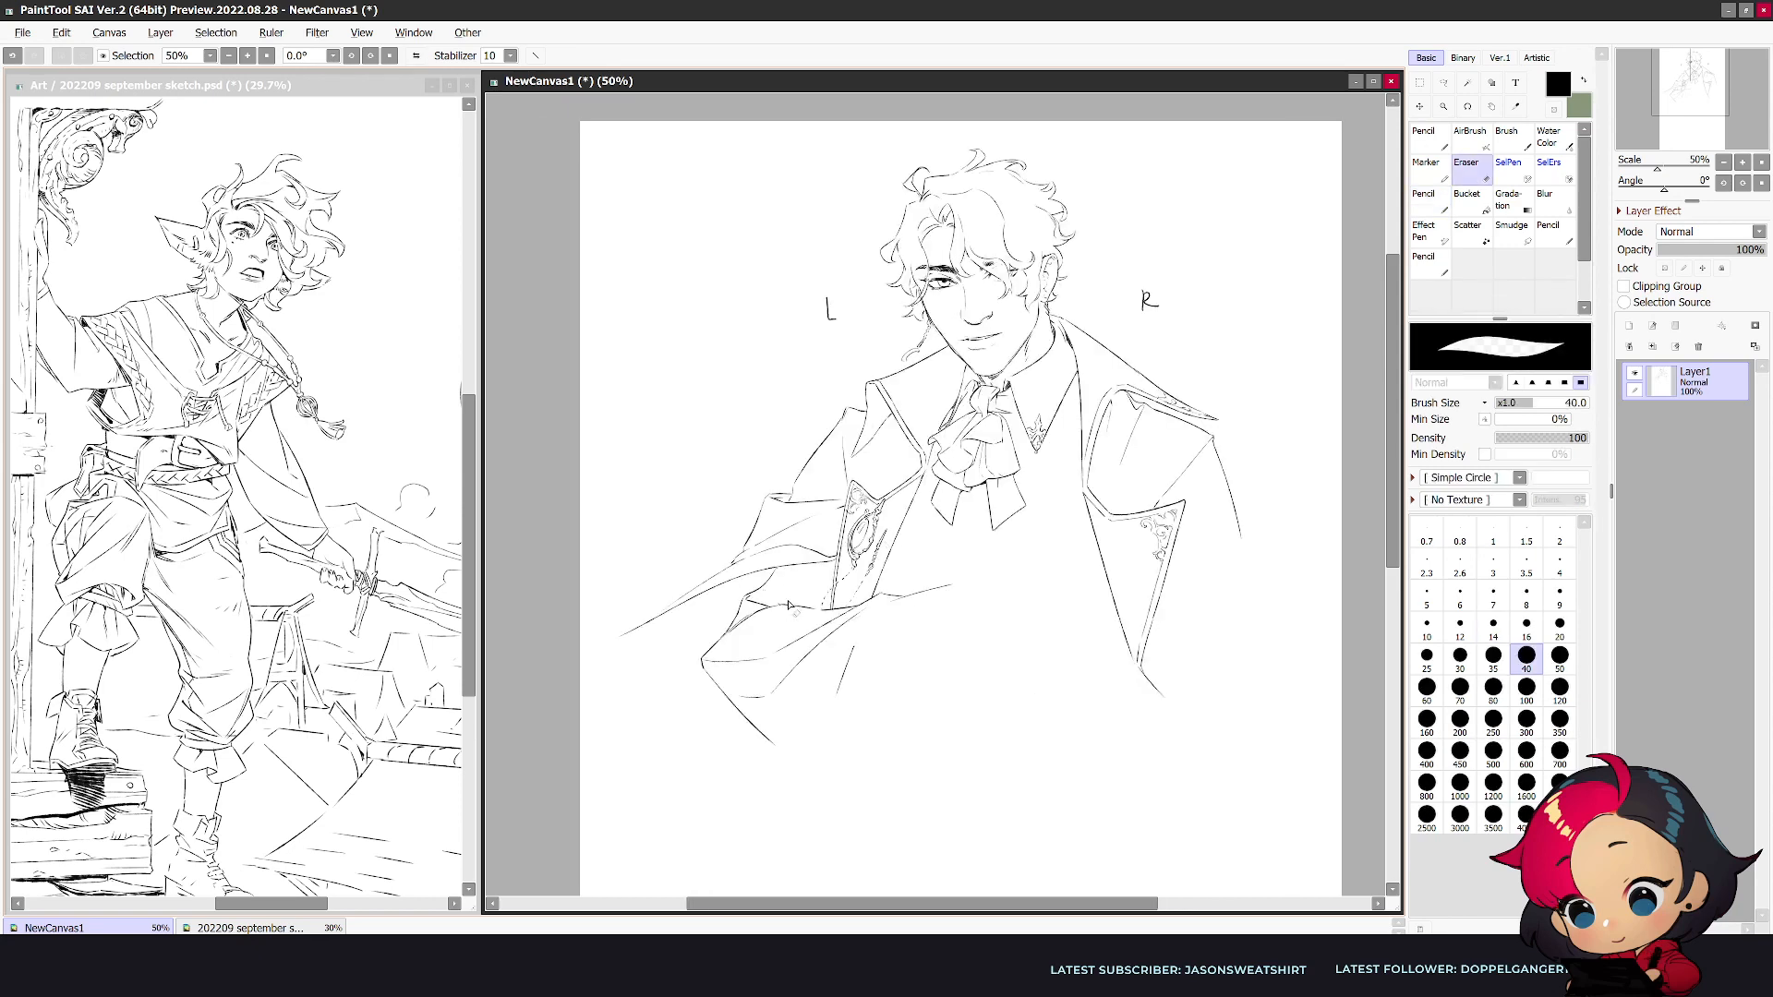
pyautogui.press('n')
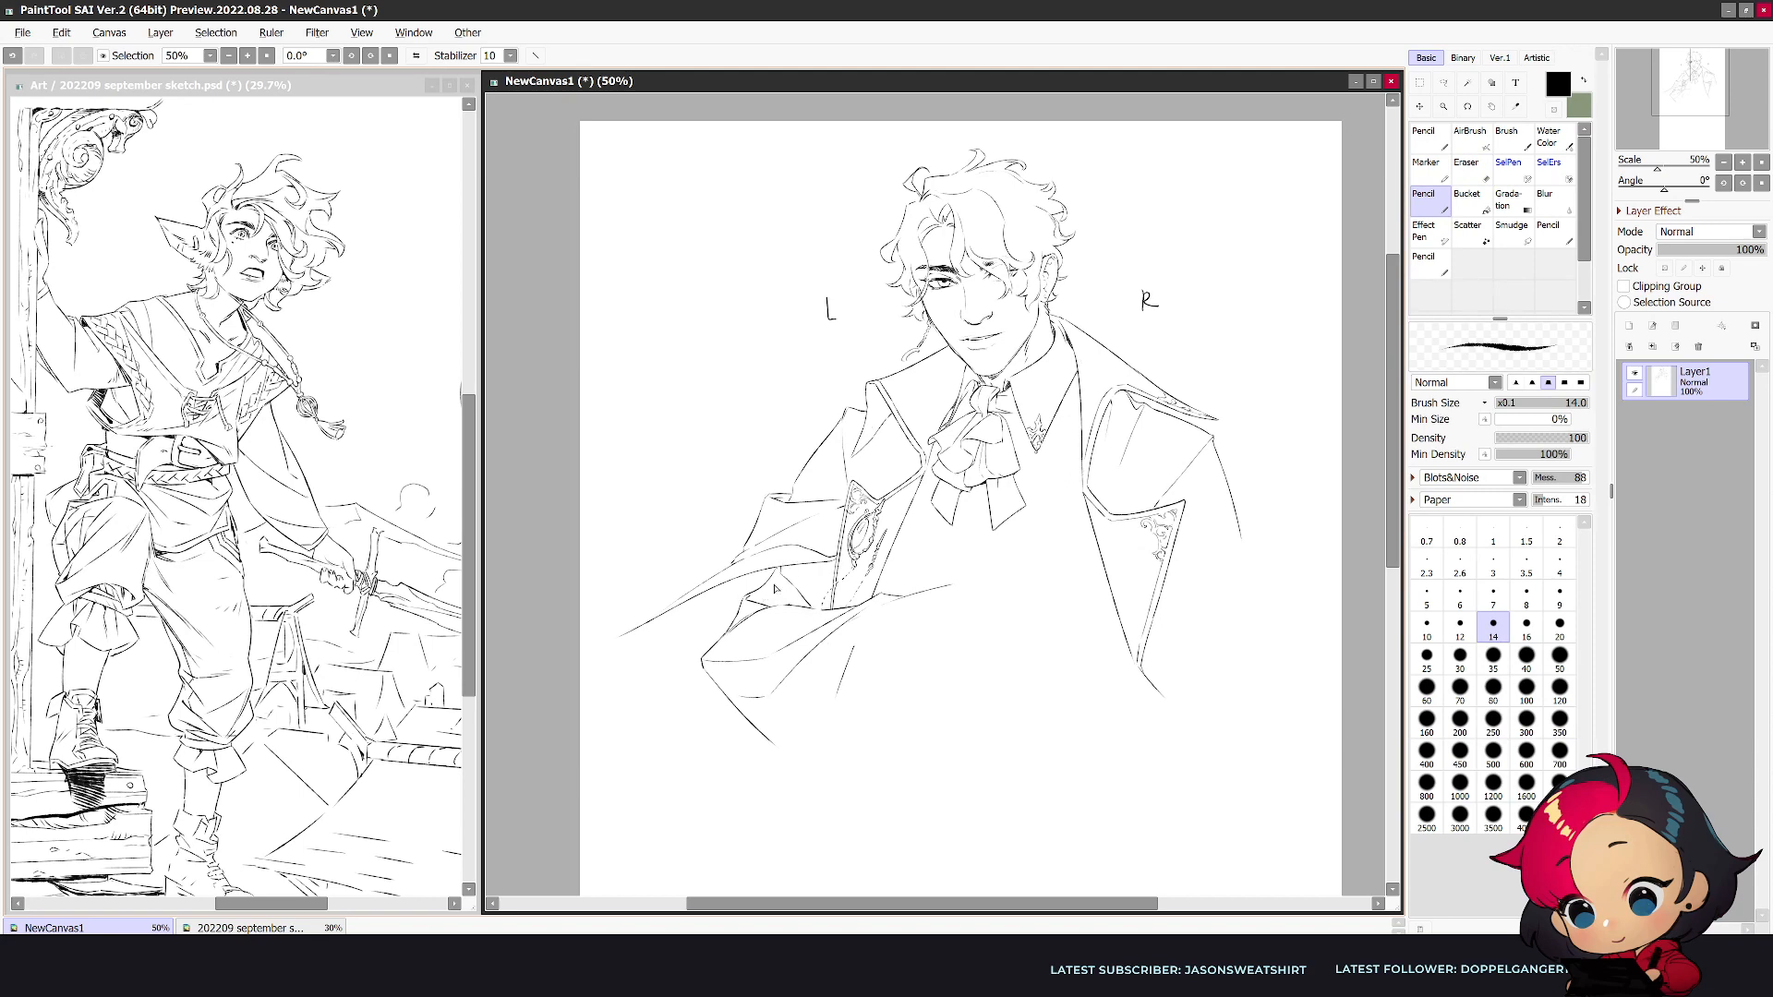
# - Add creases above the forearm, and replace the elbow's straight lower line with a full, rounded sleeve contour
pyautogui.press('h')
pyautogui.moveTo(1079, 585)
pyautogui.mouseDown()
pyautogui.moveTo(1090, 605)
pyautogui.moveTo(1047, 592)
pyautogui.mouseUp()
pyautogui.press('h')
pyautogui.press('e')
pyautogui.moveTo(703, 658)
pyautogui.mouseDown()
pyautogui.moveTo(747, 721)
pyautogui.moveTo(724, 637)
pyautogui.moveTo(708, 662)
pyautogui.moveTo(750, 730)
pyautogui.moveTo(875, 759)
pyautogui.moveTo(976, 643)
pyautogui.mouseUp()
pyautogui.press('n')
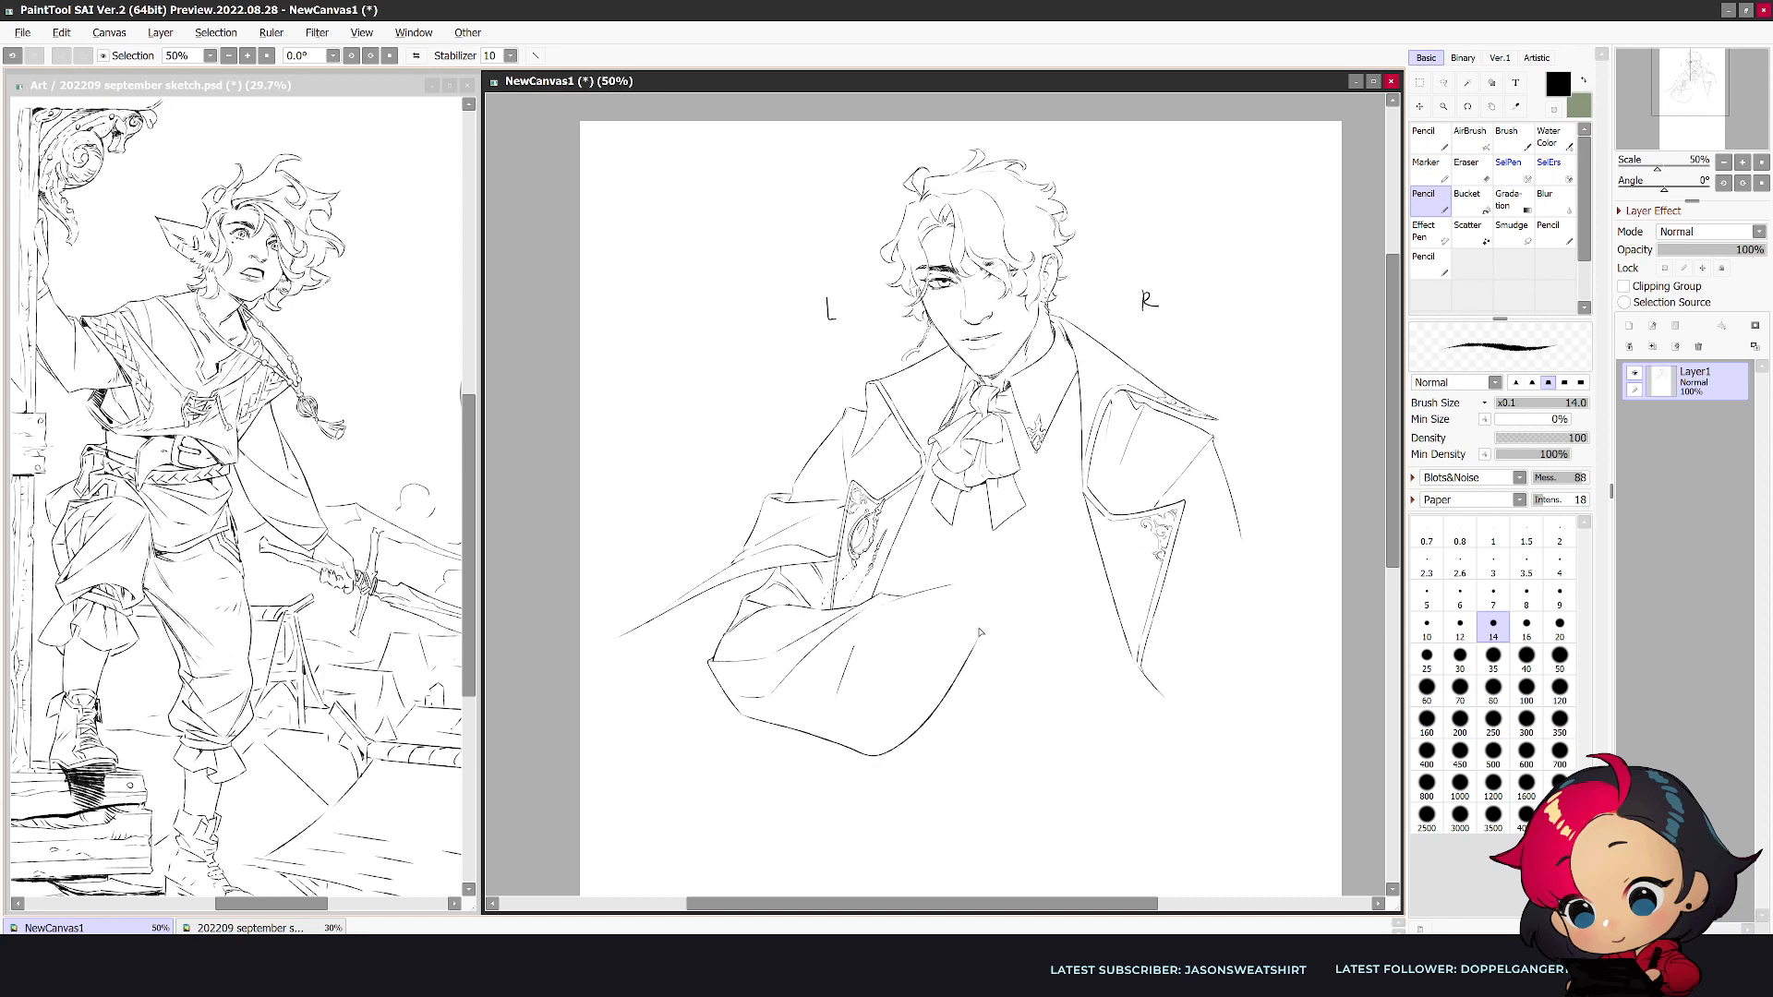
# - Erase the end of the forearm's upper edge with a larger eraser, and clean up its inner fold lines
pyautogui.press('e')
pyautogui.press(']')
pyautogui.press(']')
pyautogui.moveTo(908, 600); pyautogui.dragTo(964, 579)
pyautogui.press('n')
pyautogui.moveTo(855, 645)
pyautogui.mouseDown()
pyautogui.moveTo(896, 594)
pyautogui.moveTo(907, 611)
pyautogui.moveTo(841, 681)
pyautogui.mouseUp()
pyautogui.hotkey('ctrl', 'z')
pyautogui.hotkey('ctrl', 'z')
# - Redraw the forearm sleeve's top edge and draw the gathered wrist end curving down to its lower contour
pyautogui.press('e')
pyautogui.press('n')
pyautogui.moveTo(726, 686); pyautogui.dragTo(740, 695)
pyautogui.moveTo(870, 606); pyautogui.dragTo(910, 591)
pyautogui.moveTo(912, 596)
pyautogui.mouseDown()
pyautogui.moveTo(962, 592)
pyautogui.moveTo(914, 610)
pyautogui.moveTo(916, 656)
pyautogui.moveTo(971, 656)
pyautogui.moveTo(936, 717)
pyautogui.moveTo(869, 759)
pyautogui.moveTo(951, 716)
pyautogui.moveTo(952, 661)
pyautogui.moveTo(935, 663)
pyautogui.moveTo(957, 657)
pyautogui.moveTo(924, 660)
pyautogui.moveTo(950, 697)
pyautogui.mouseUp()
pyautogui.press('e')
pyautogui.press('e')
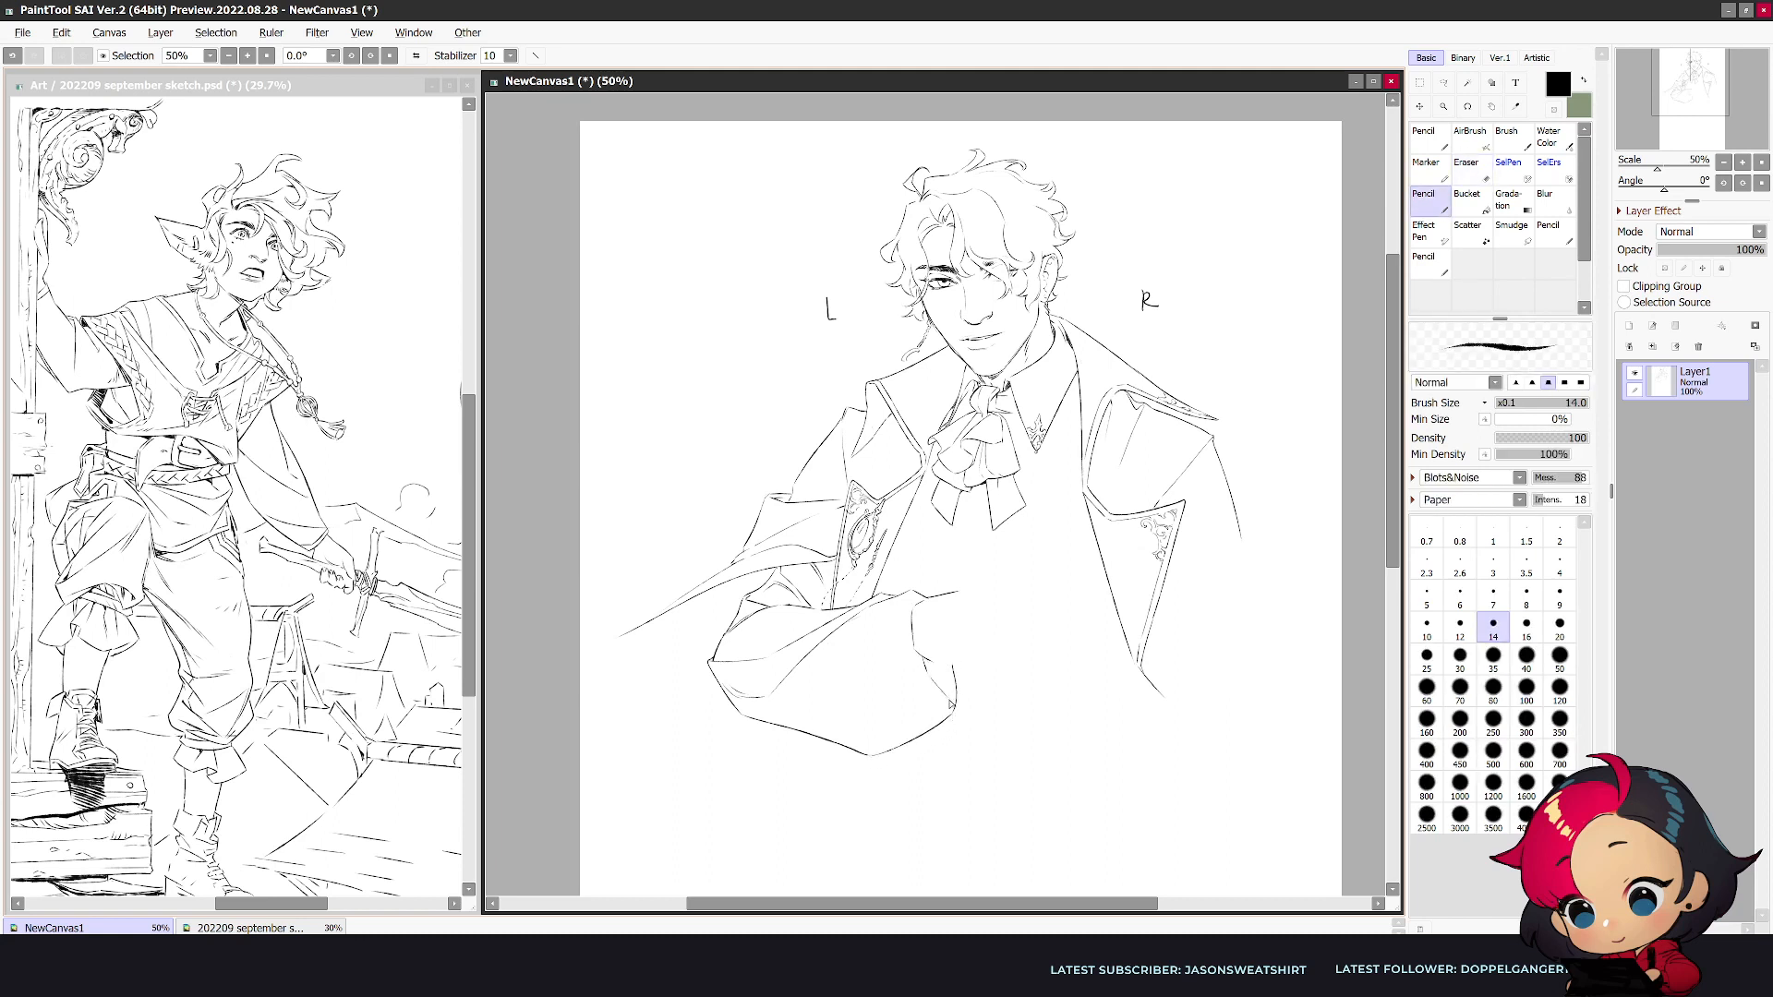
# - Draw a long fold inside the forearm sleeve and shape the small cuff at its wrist end
pyautogui.moveTo(912, 616)
pyautogui.mouseDown()
pyautogui.moveTo(900, 682)
pyautogui.moveTo(849, 735)
pyautogui.mouseUp()
pyautogui.moveTo(938, 661)
pyautogui.mouseDown()
pyautogui.moveTo(965, 617)
pyautogui.moveTo(945, 594)
pyautogui.moveTo(958, 645)
pyautogui.mouseUp()
pyautogui.press('e')
pyautogui.press('n')
pyautogui.press('e')
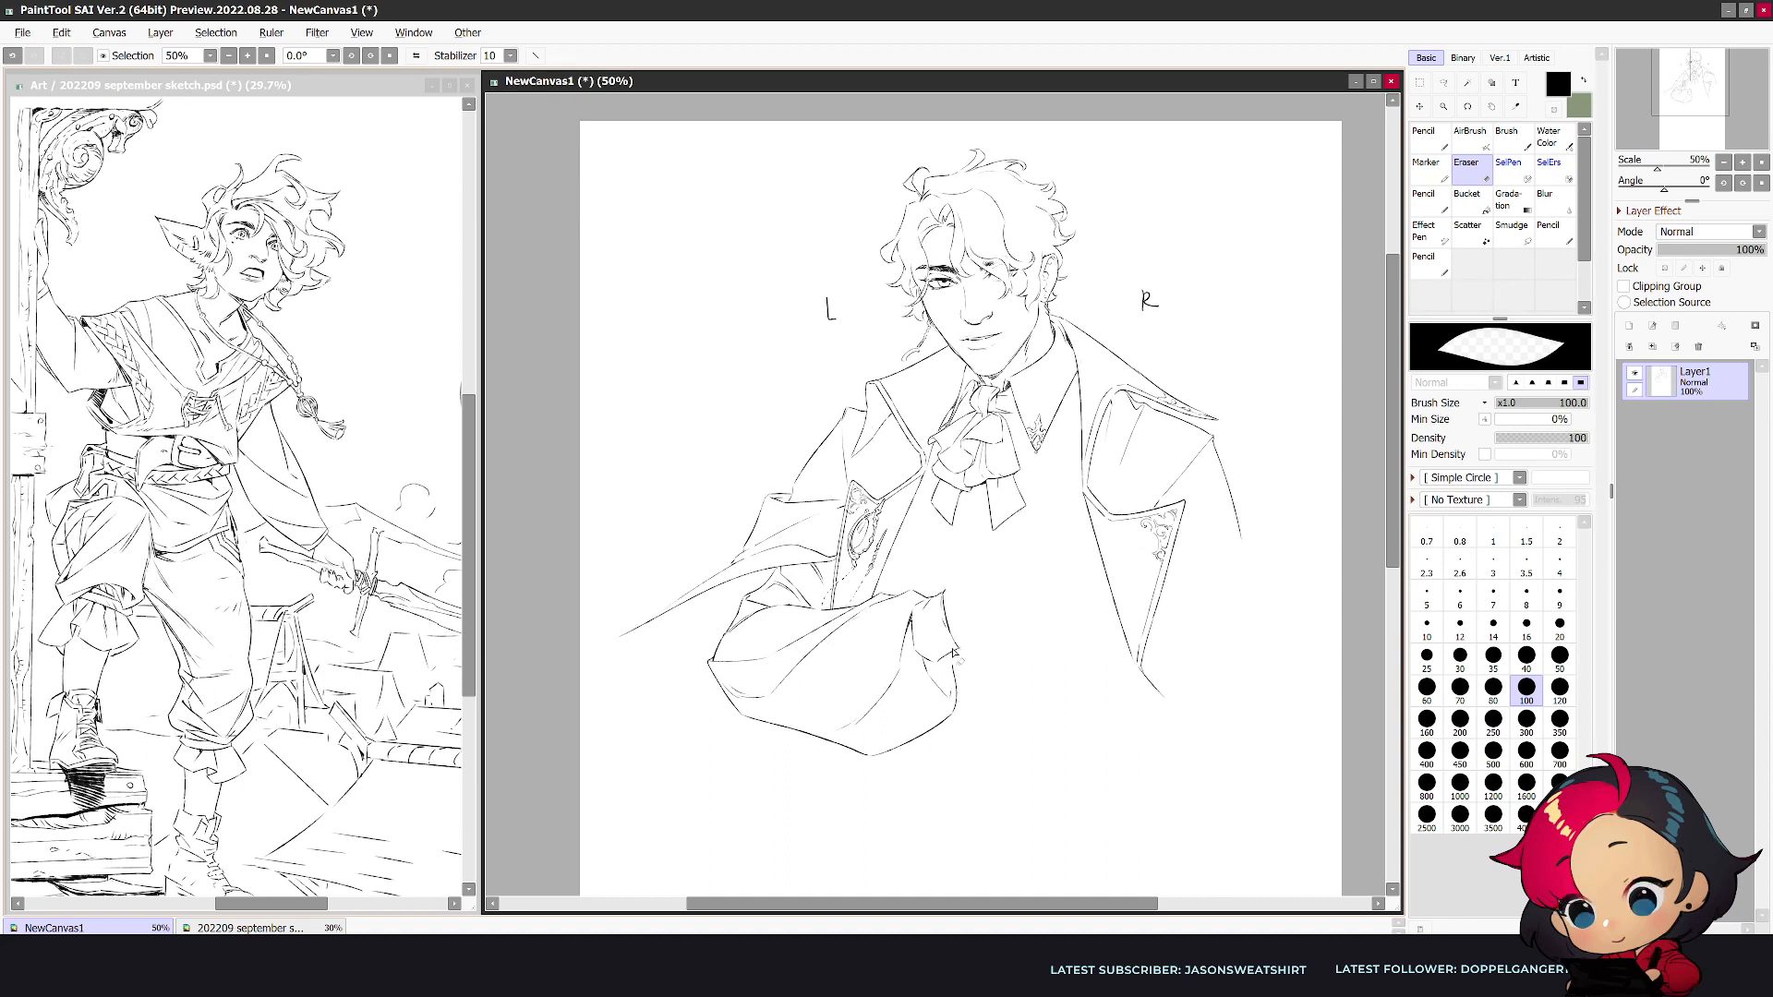
pyautogui.press('n')
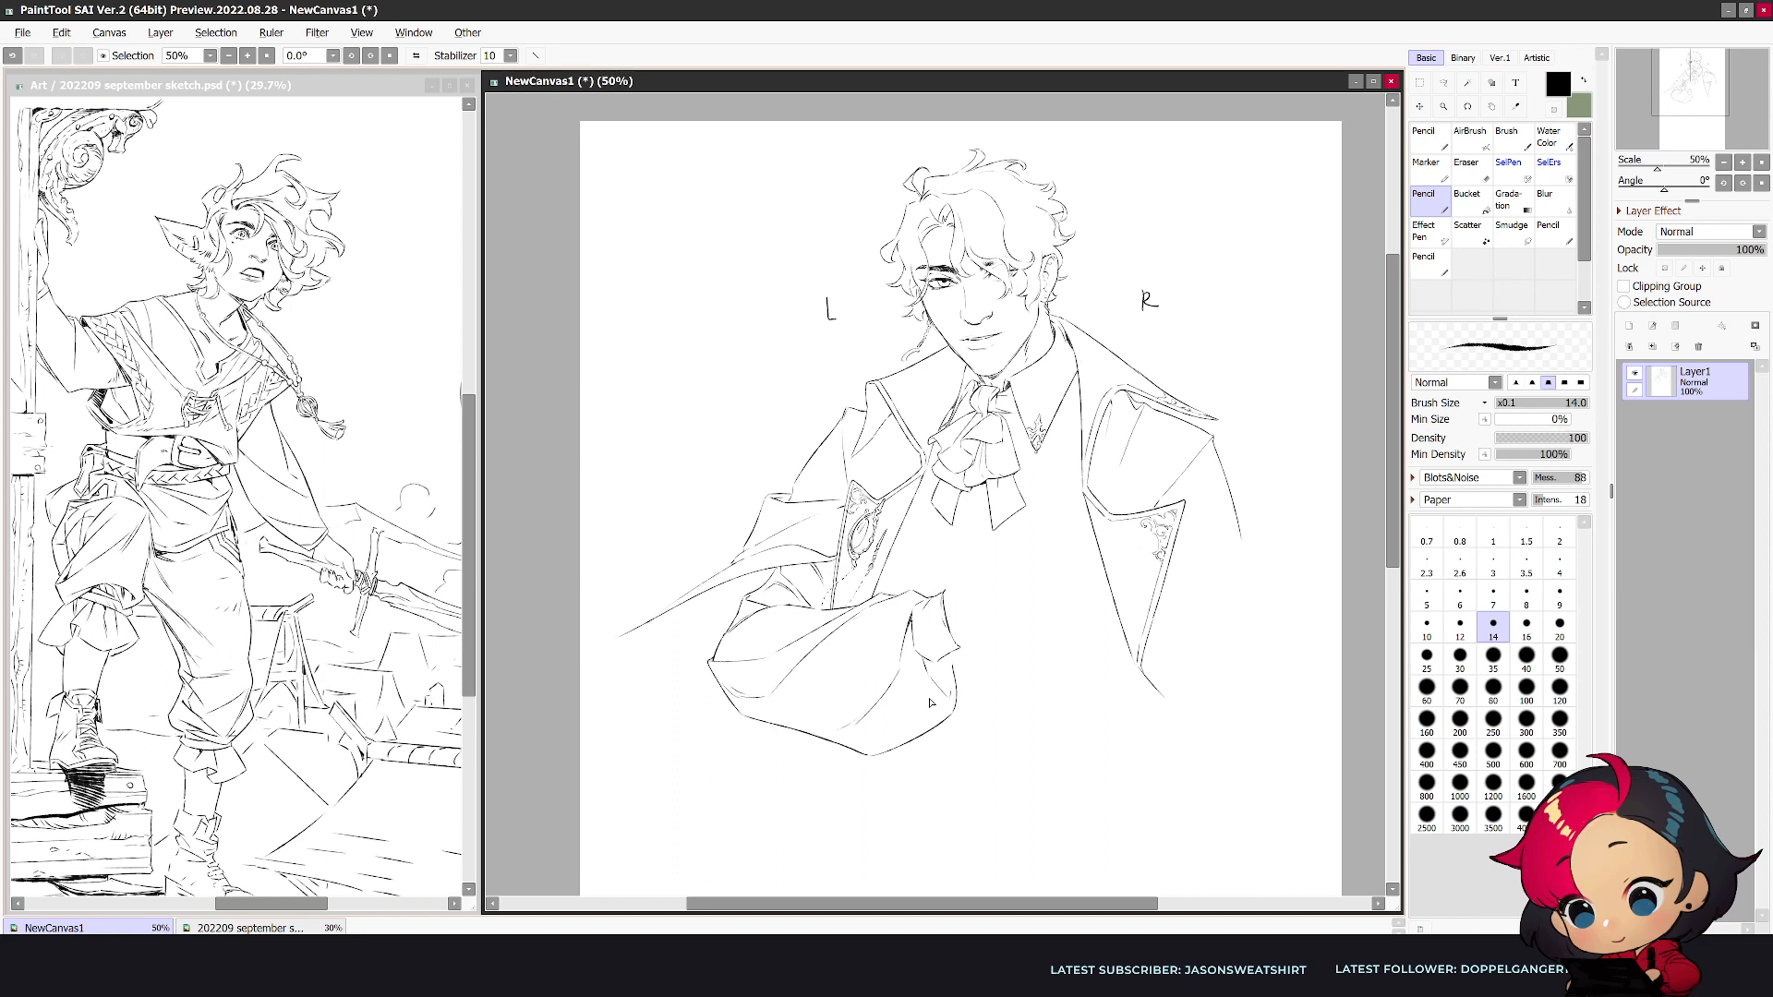
# - Refine the cuff's lower corner and the sleeve opening beneath it, checking the drawing mirrored
pyautogui.press('e')
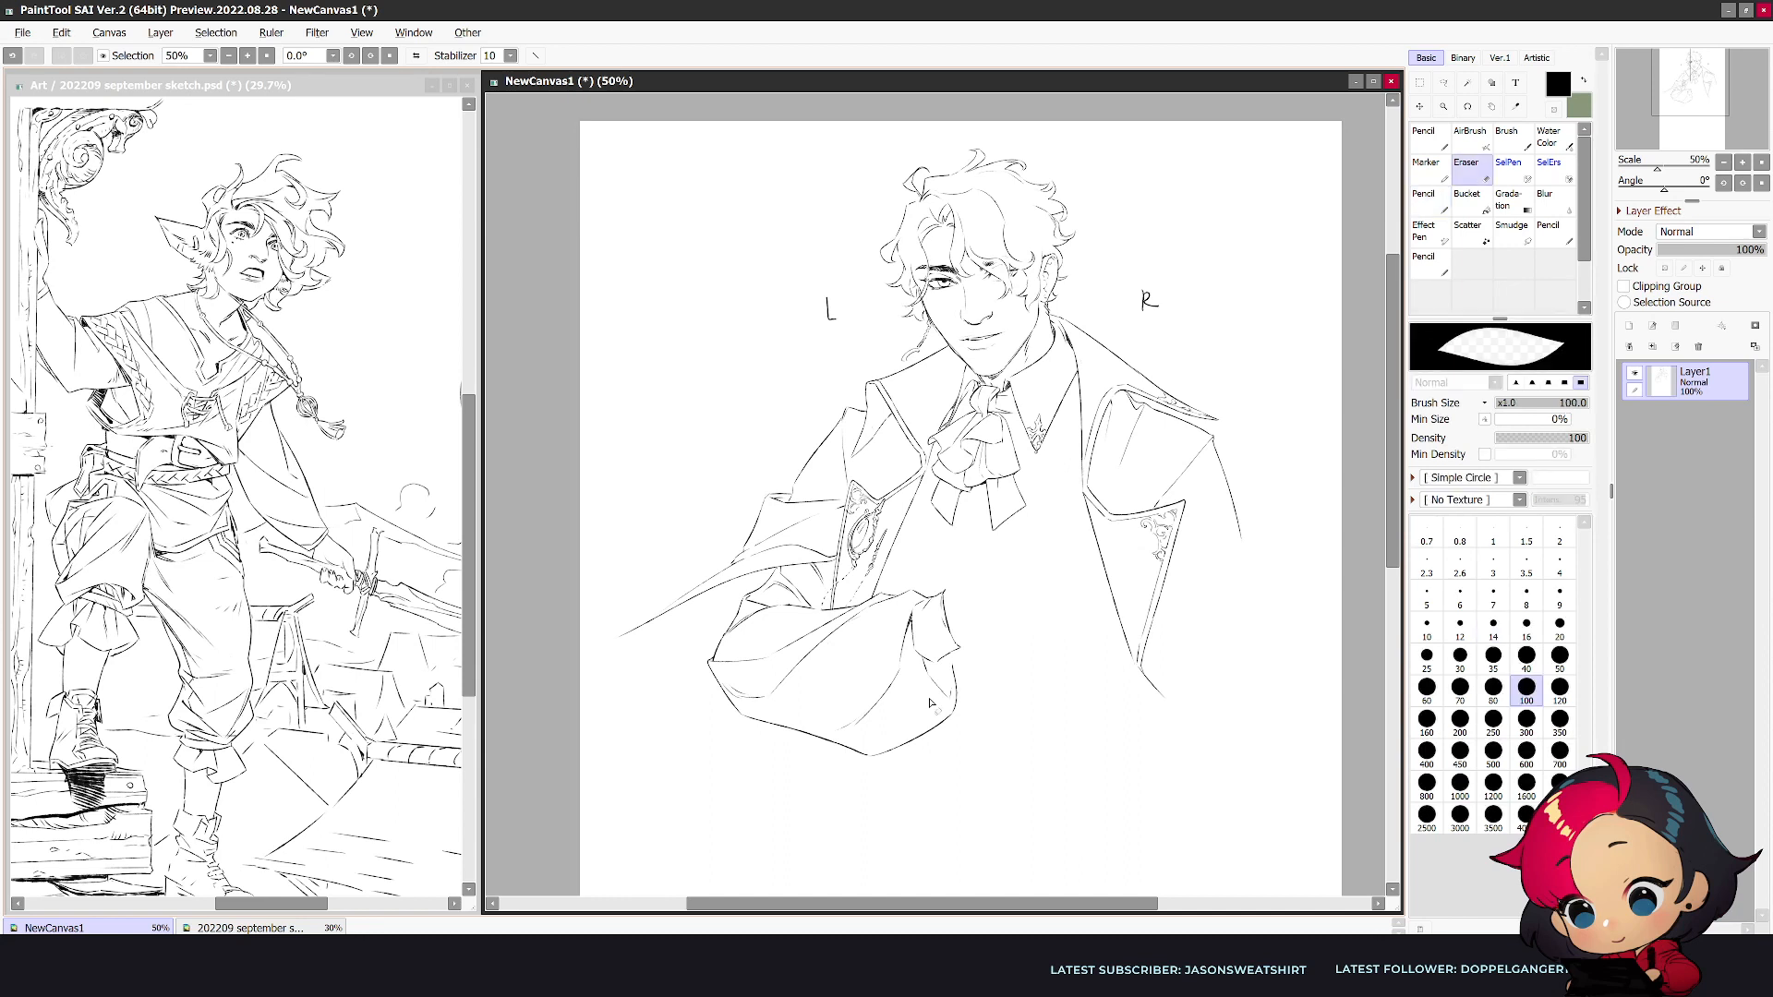
pyautogui.press('n')
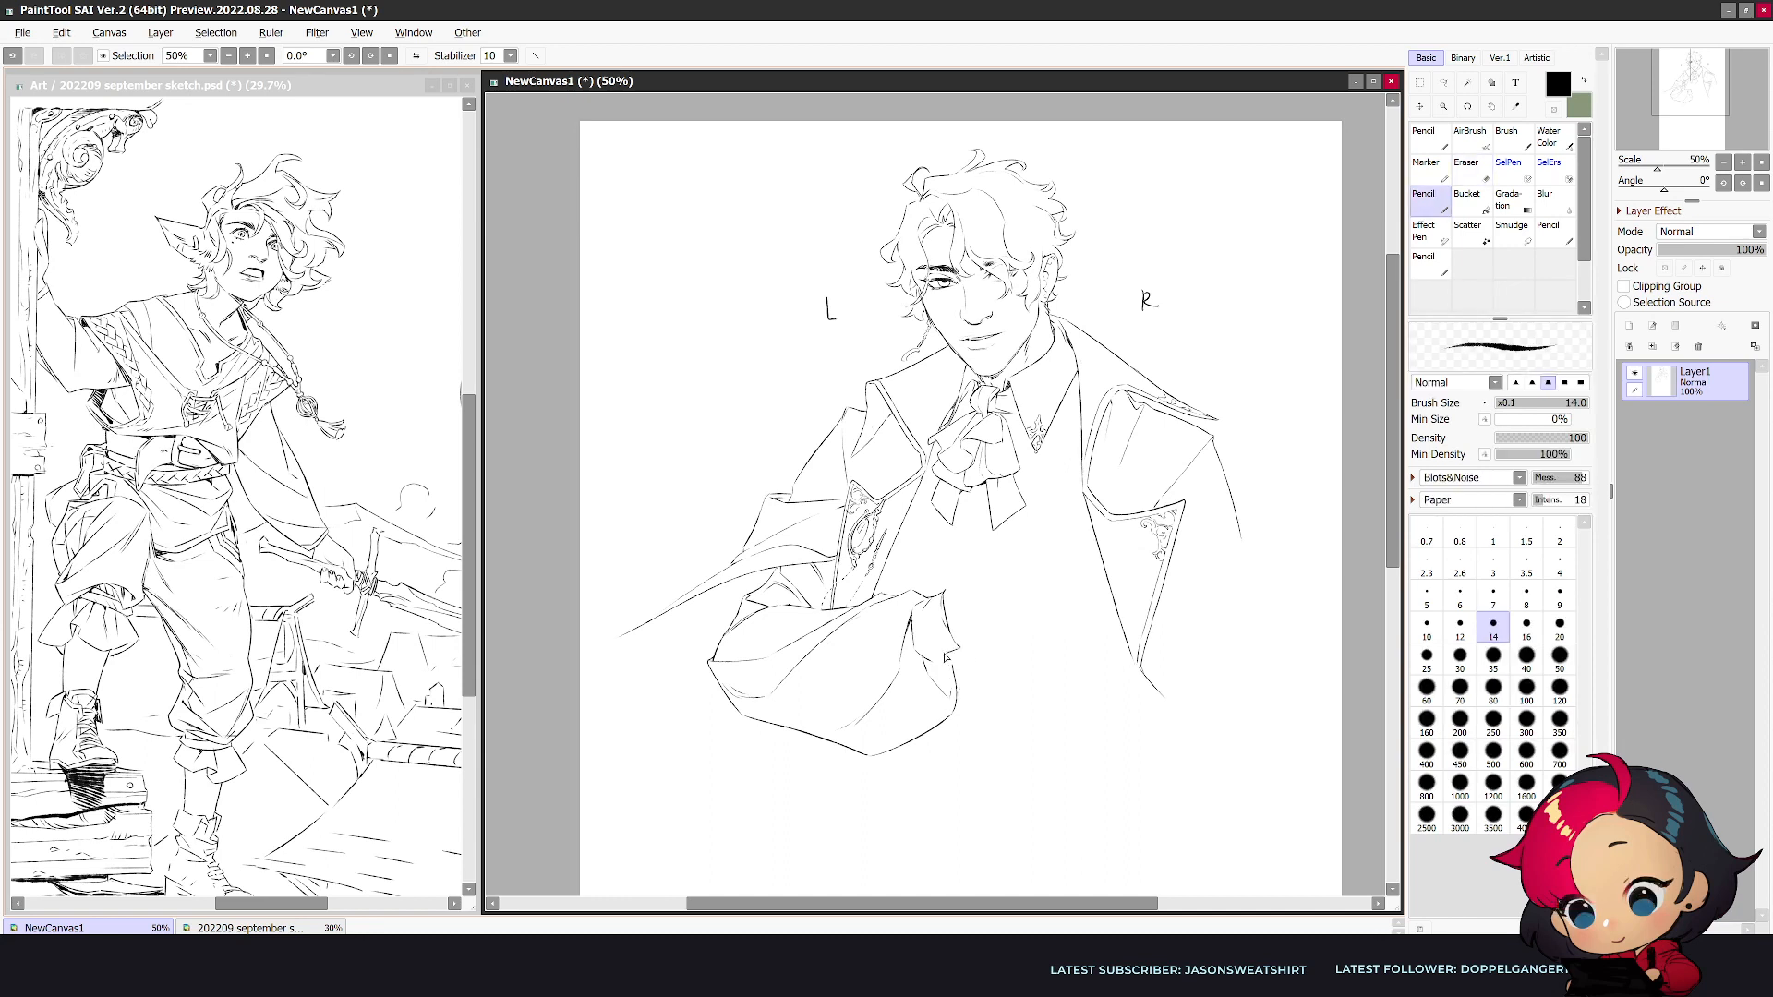
pyautogui.press('e')
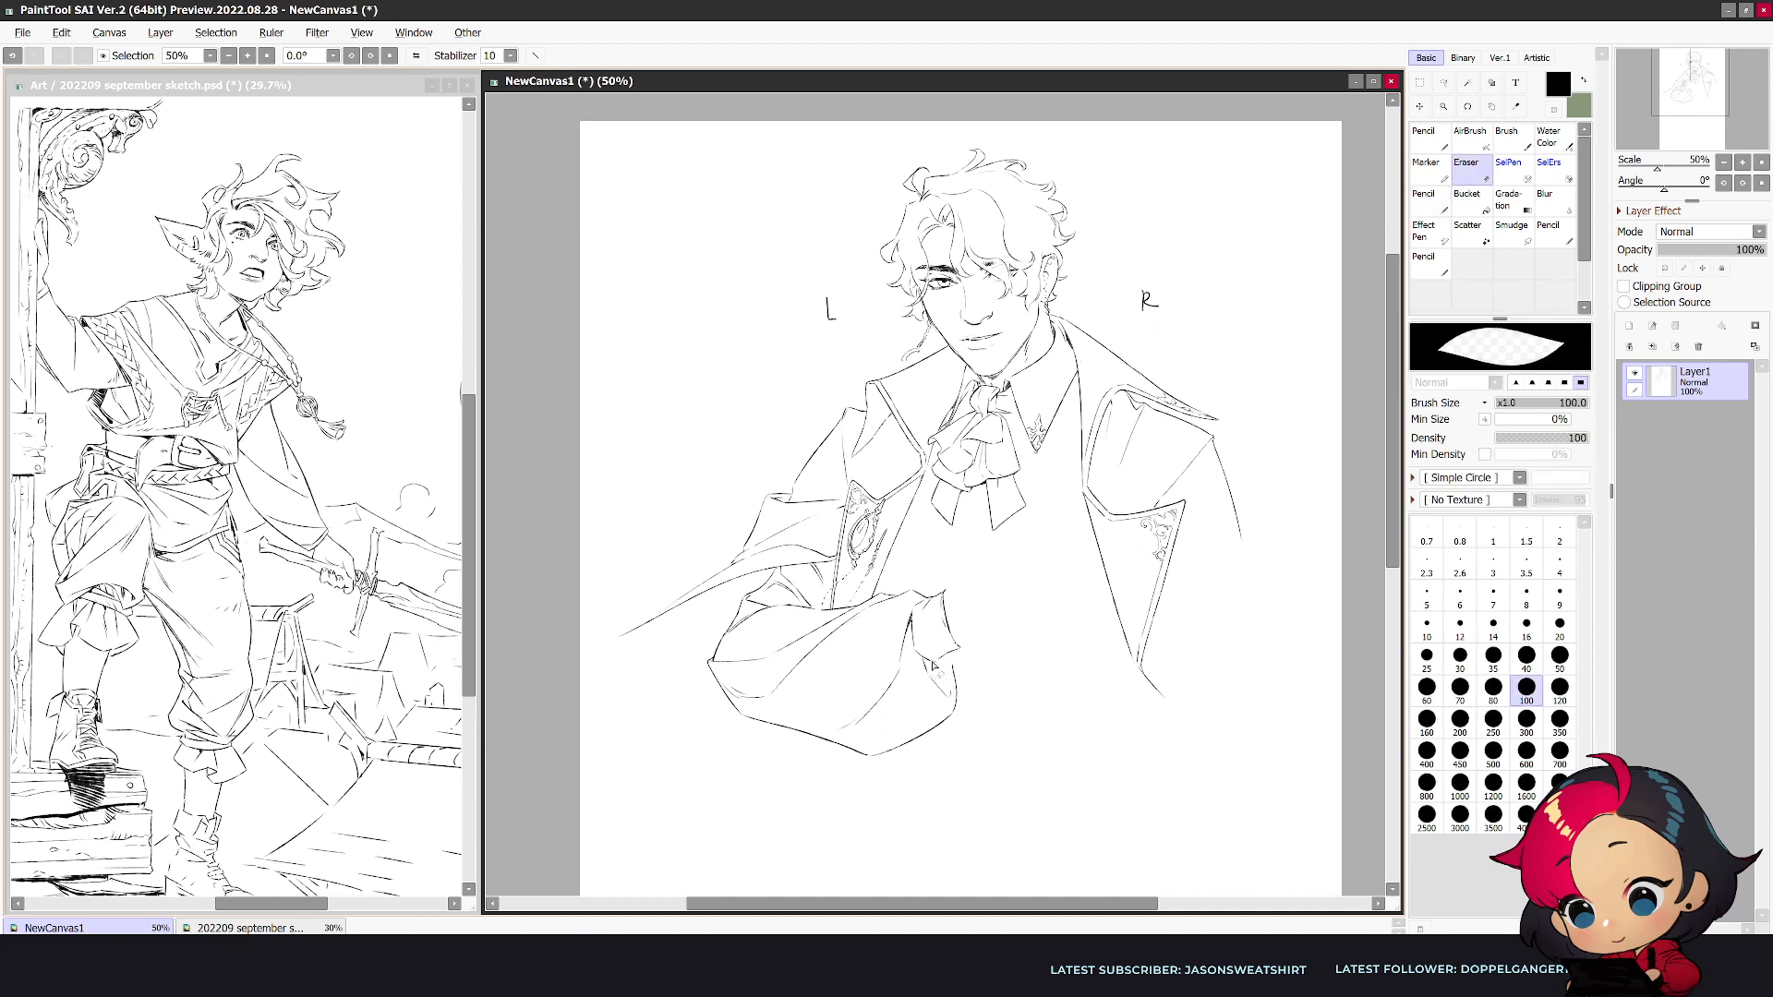
pyautogui.press('n')
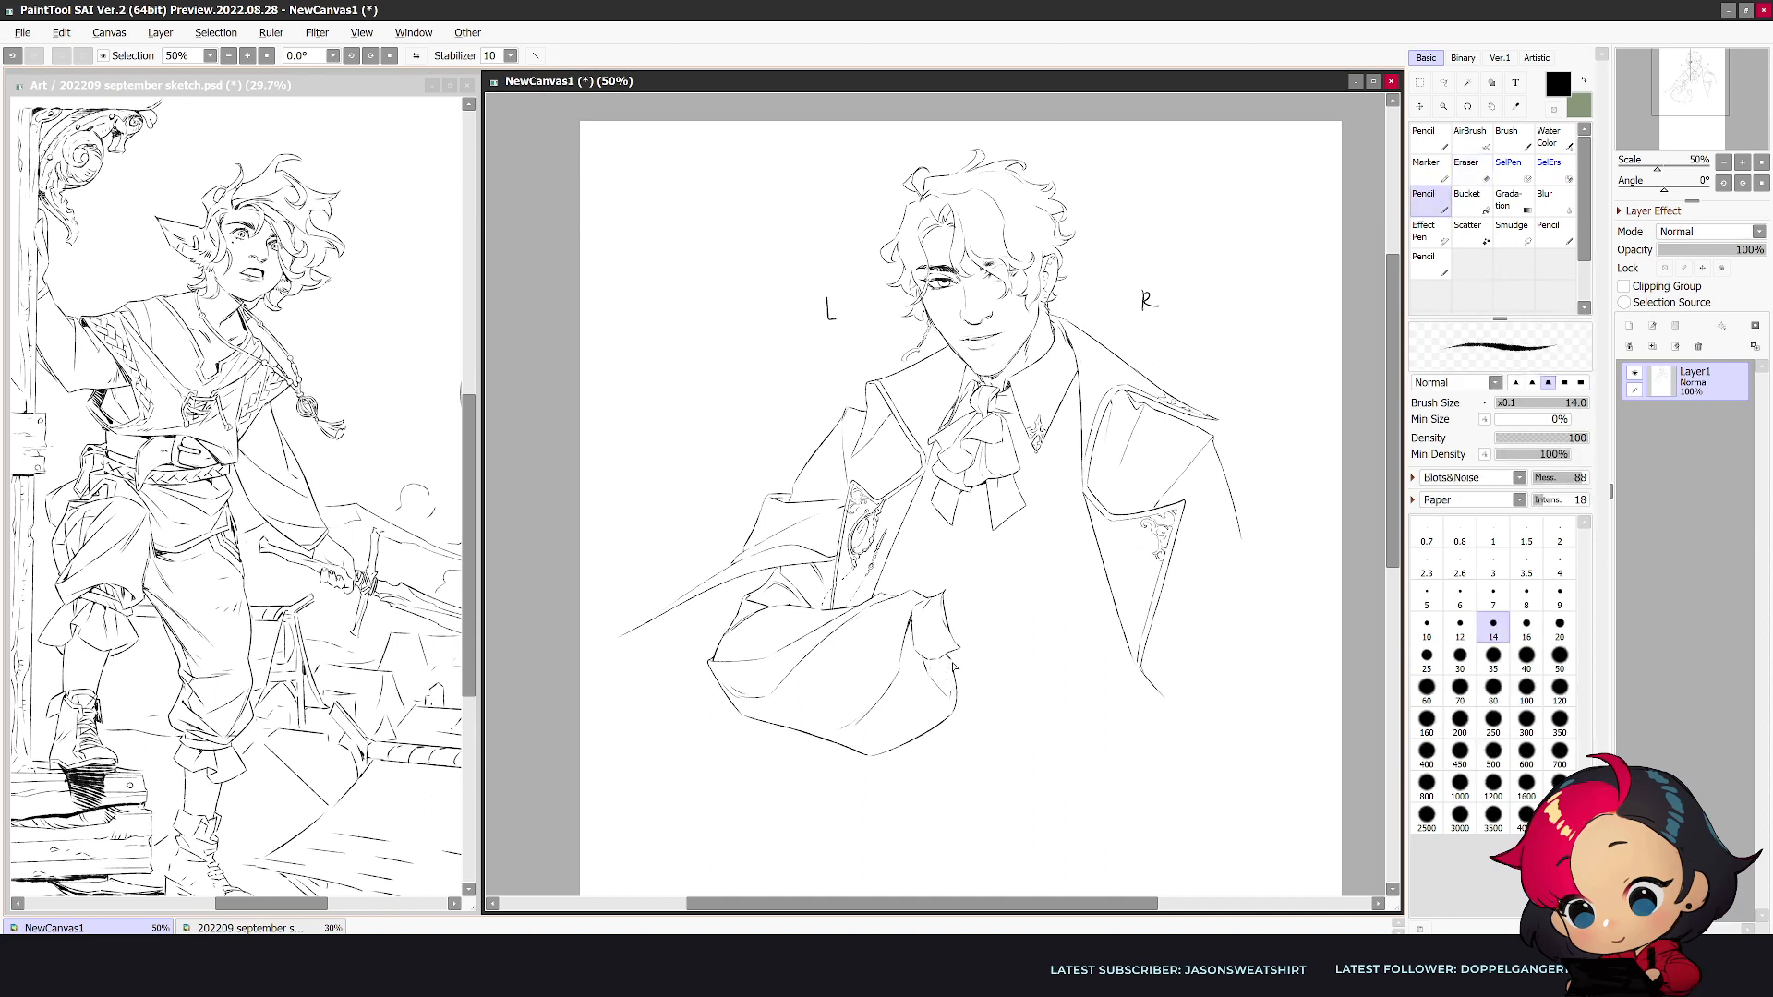
pyautogui.moveTo(951, 656); pyautogui.dragTo(954, 670)
pyautogui.press('e')
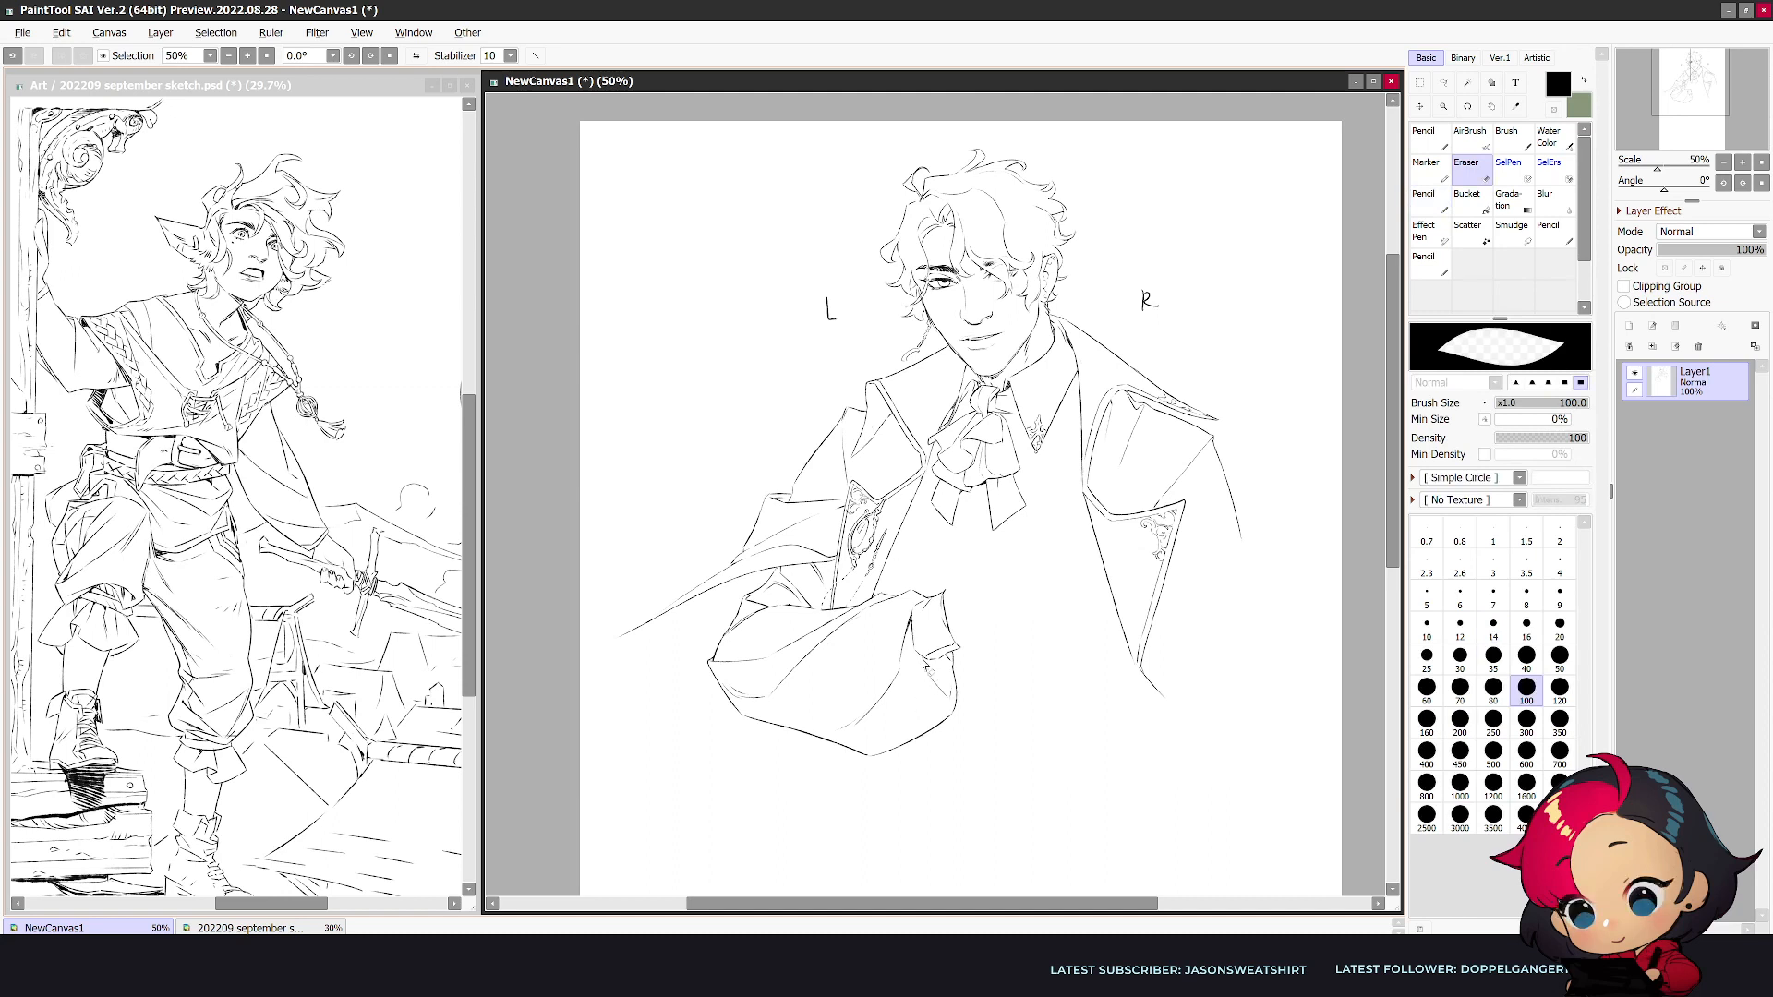
pyautogui.press('n')
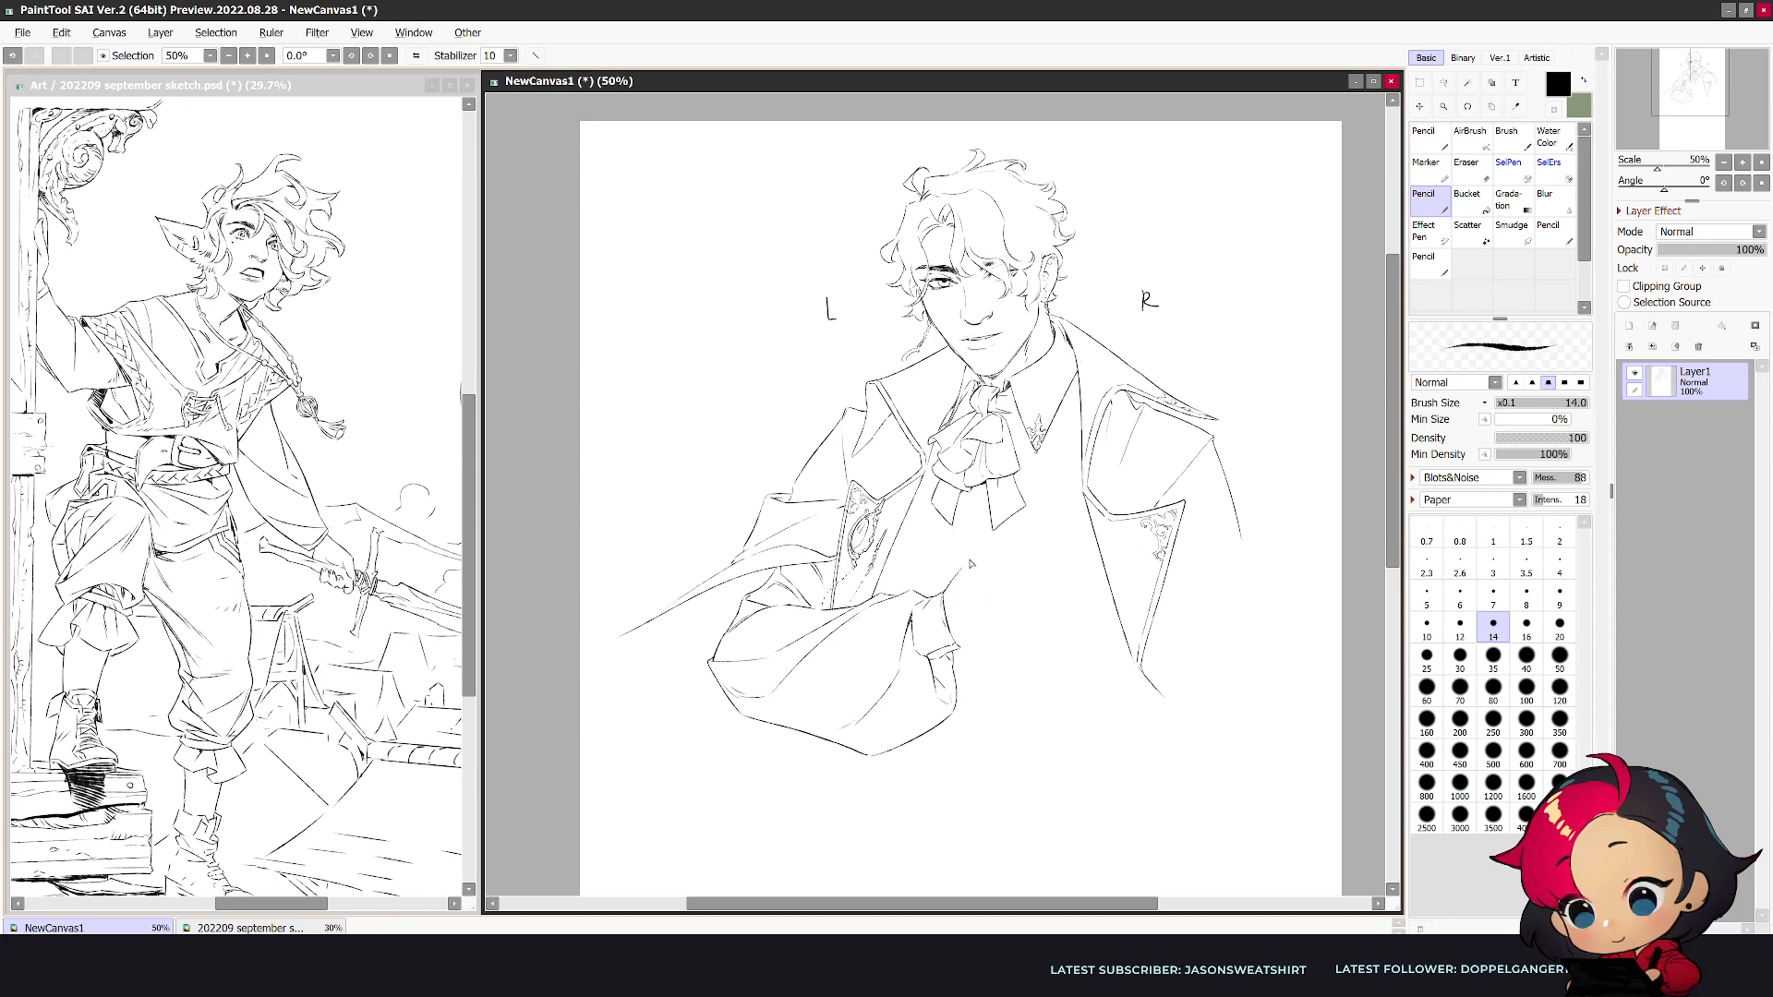
pyautogui.press('h')
pyautogui.press('h')
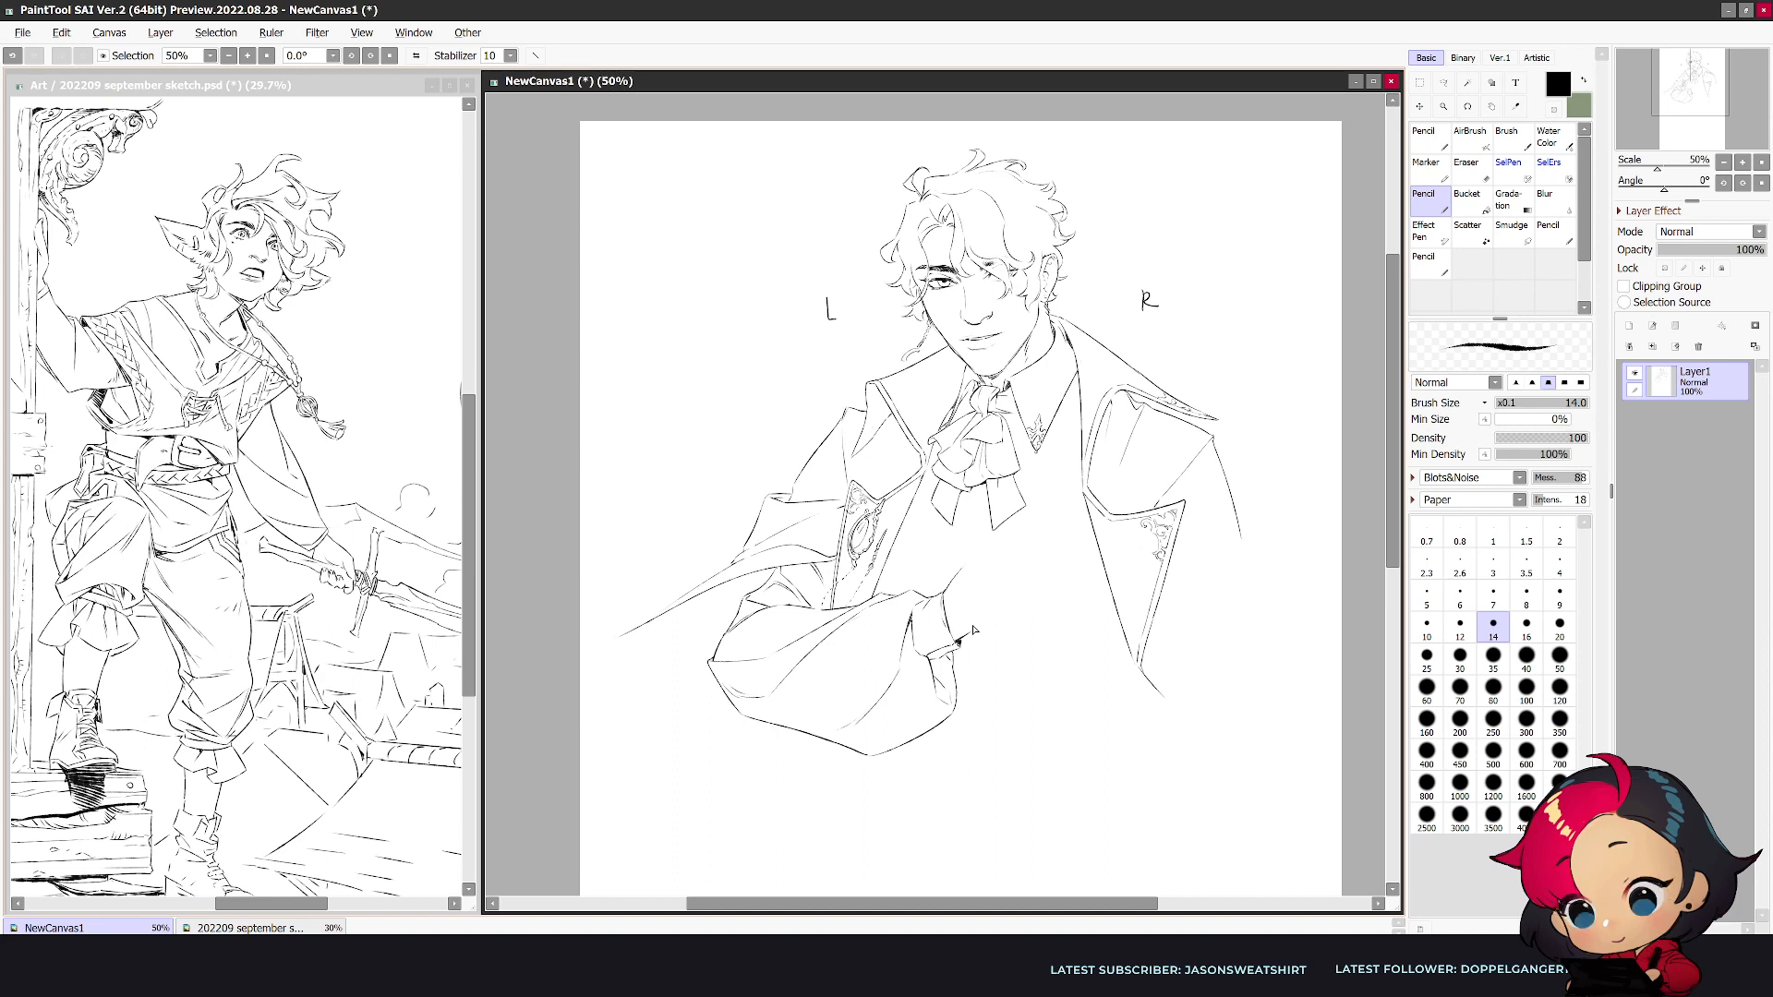
# - Draw the first wrist and hand contours emerging from the cuff of the bent arm, checking the drawing mirrored
pyautogui.press('e')
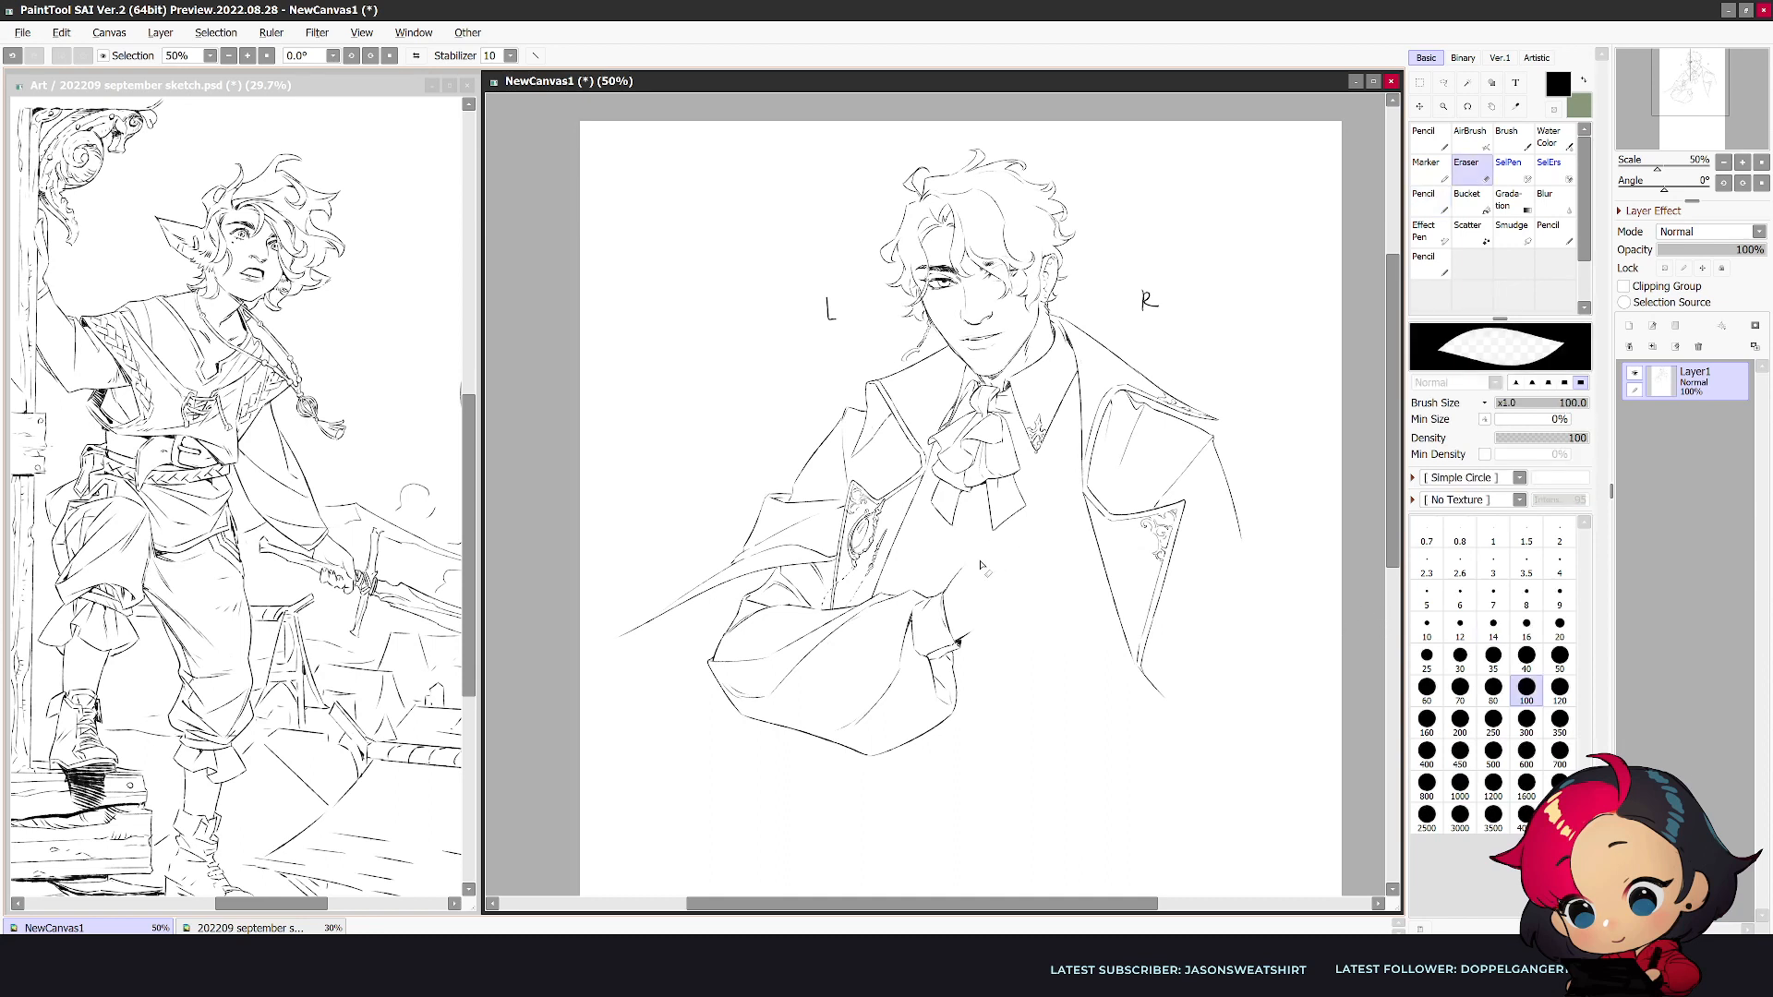
pyautogui.press('e')
pyautogui.press('e')
pyautogui.press('e')
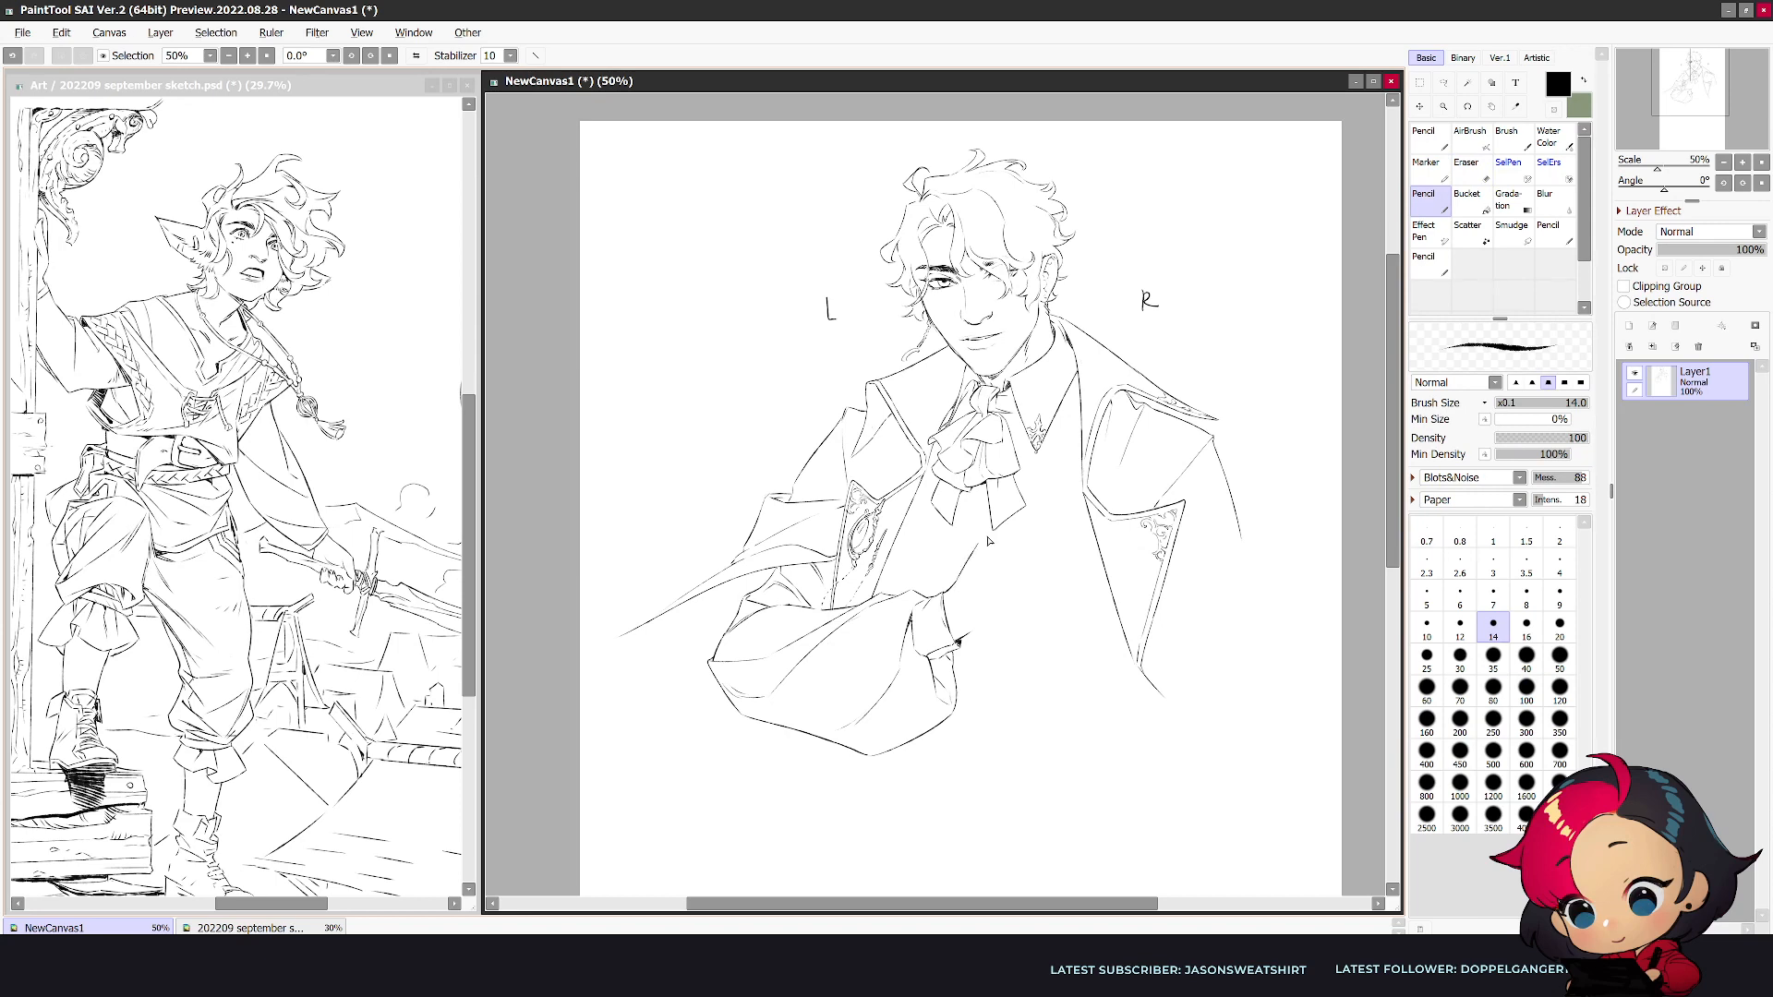
pyautogui.press('e')
# - Block in the upper finger lines beneath the cravat and draw the hand's lower edge rising from the cuff
pyautogui.press('e')
pyautogui.moveTo(967, 637); pyautogui.dragTo(989, 616)
pyautogui.press('h')
pyautogui.press('h')
pyautogui.press('e')
# - Refine the hand's upper contour and draw a short fingertip stroke near the far lapel in the mirrored view
pyautogui.press('e')
pyautogui.moveTo(1029, 522); pyautogui.dragTo(1041, 513)
pyautogui.moveTo(1058, 523); pyautogui.dragTo(1087, 511)
pyautogui.hotkey('ctrl', 'z')
pyautogui.press('h')
pyautogui.press('h')
pyautogui.press('e')
pyautogui.press('n')
pyautogui.moveTo(984, 634); pyautogui.dragTo(1053, 589)
pyautogui.press('e')
pyautogui.press('n')
pyautogui.press('e')
pyautogui.press('n')
pyautogui.press('h')
pyautogui.hotkey('ctrl', 'z')
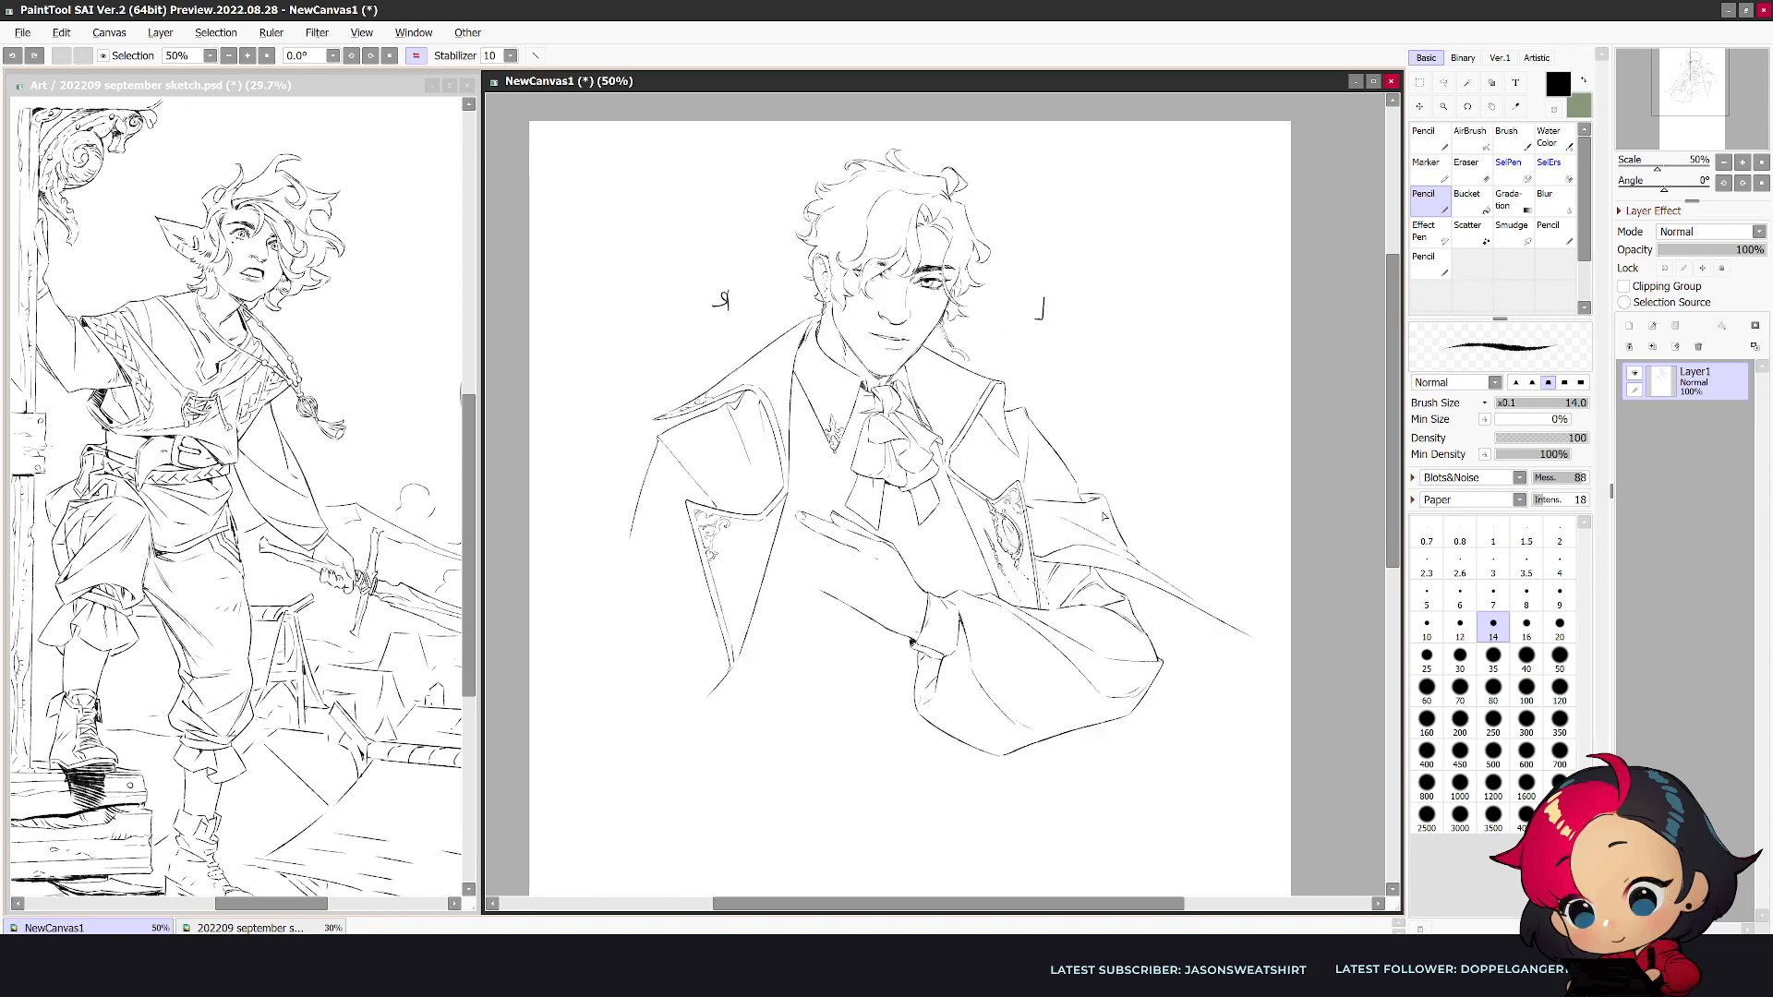
pyautogui.moveTo(798, 525); pyautogui.dragTo(784, 521)
pyautogui.press('h')
# - Reduce the eraser to size 50, clean up the fingertips and extend the fingers toward the far lapel
pyautogui.press('e')
pyautogui.press('[')
pyautogui.press('[')
pyautogui.press('[')
pyautogui.press('[')
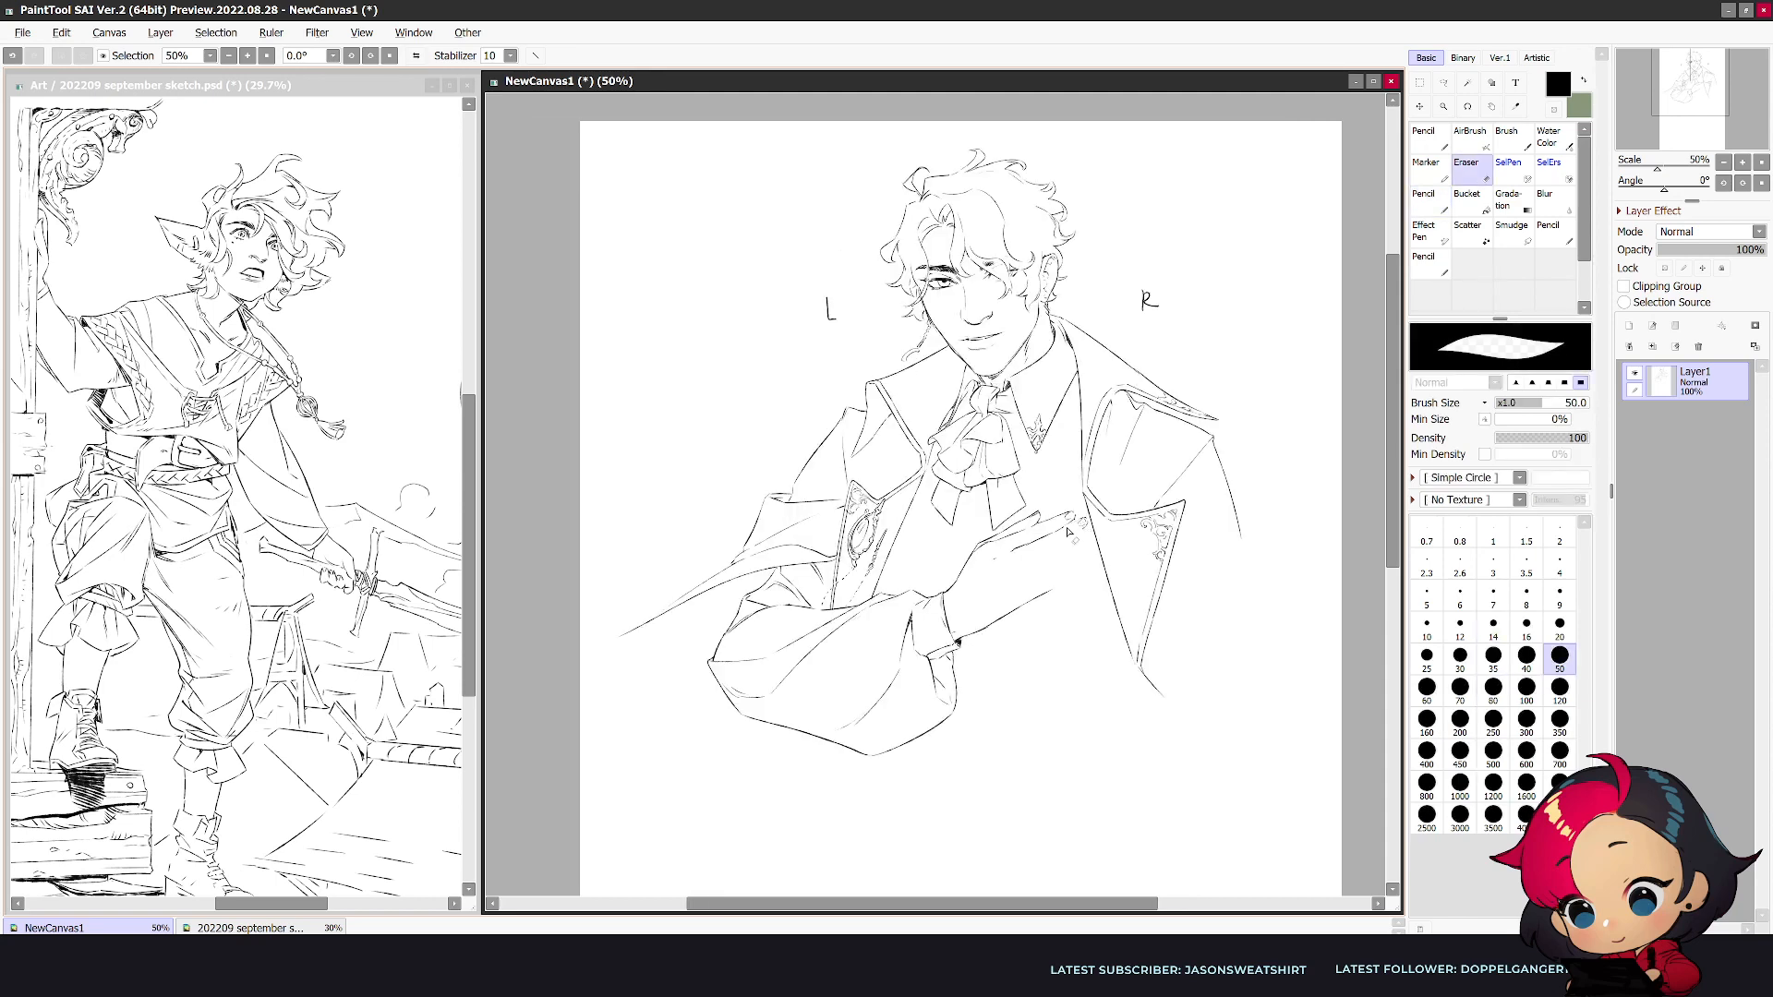
pyautogui.press('n')
pyautogui.press('e')
pyautogui.press('n')
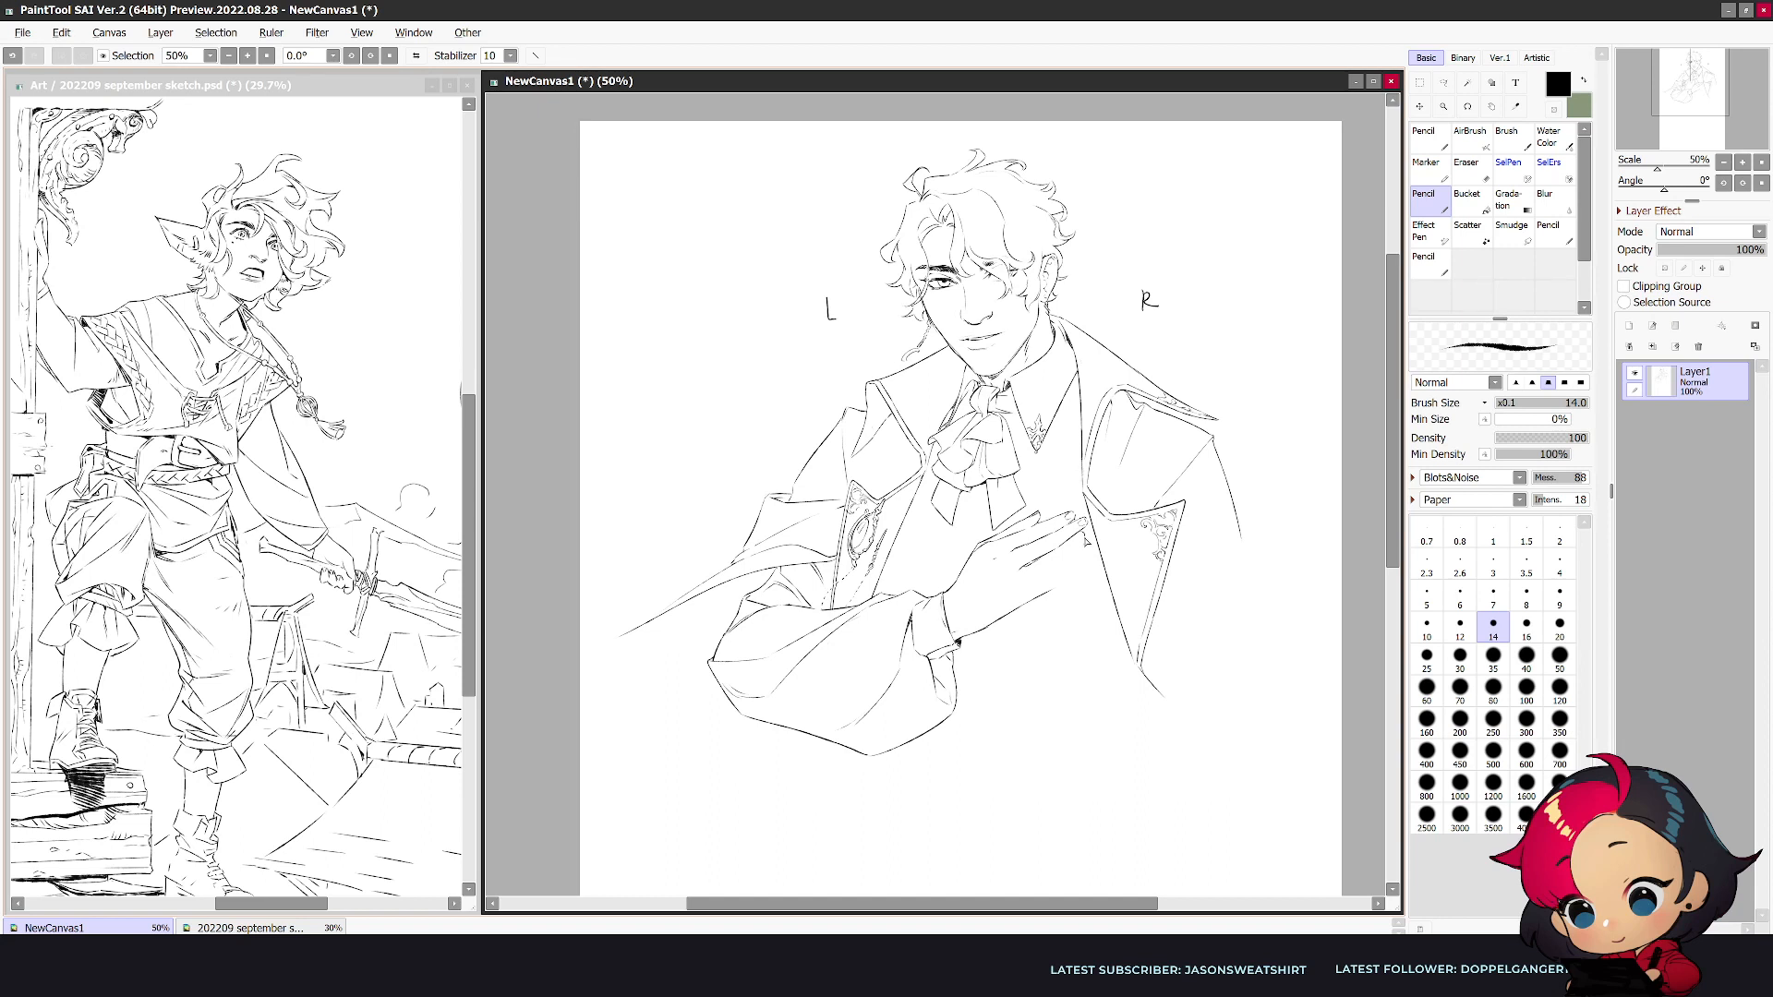
# - Draw the lower fingers and join them to the hand's outer edge, checking the drawing mirrored
pyautogui.press('e')
pyautogui.press('e')
pyautogui.press('e')
pyautogui.press('e')
pyautogui.press('e')
pyautogui.press('e')
pyautogui.press('h')
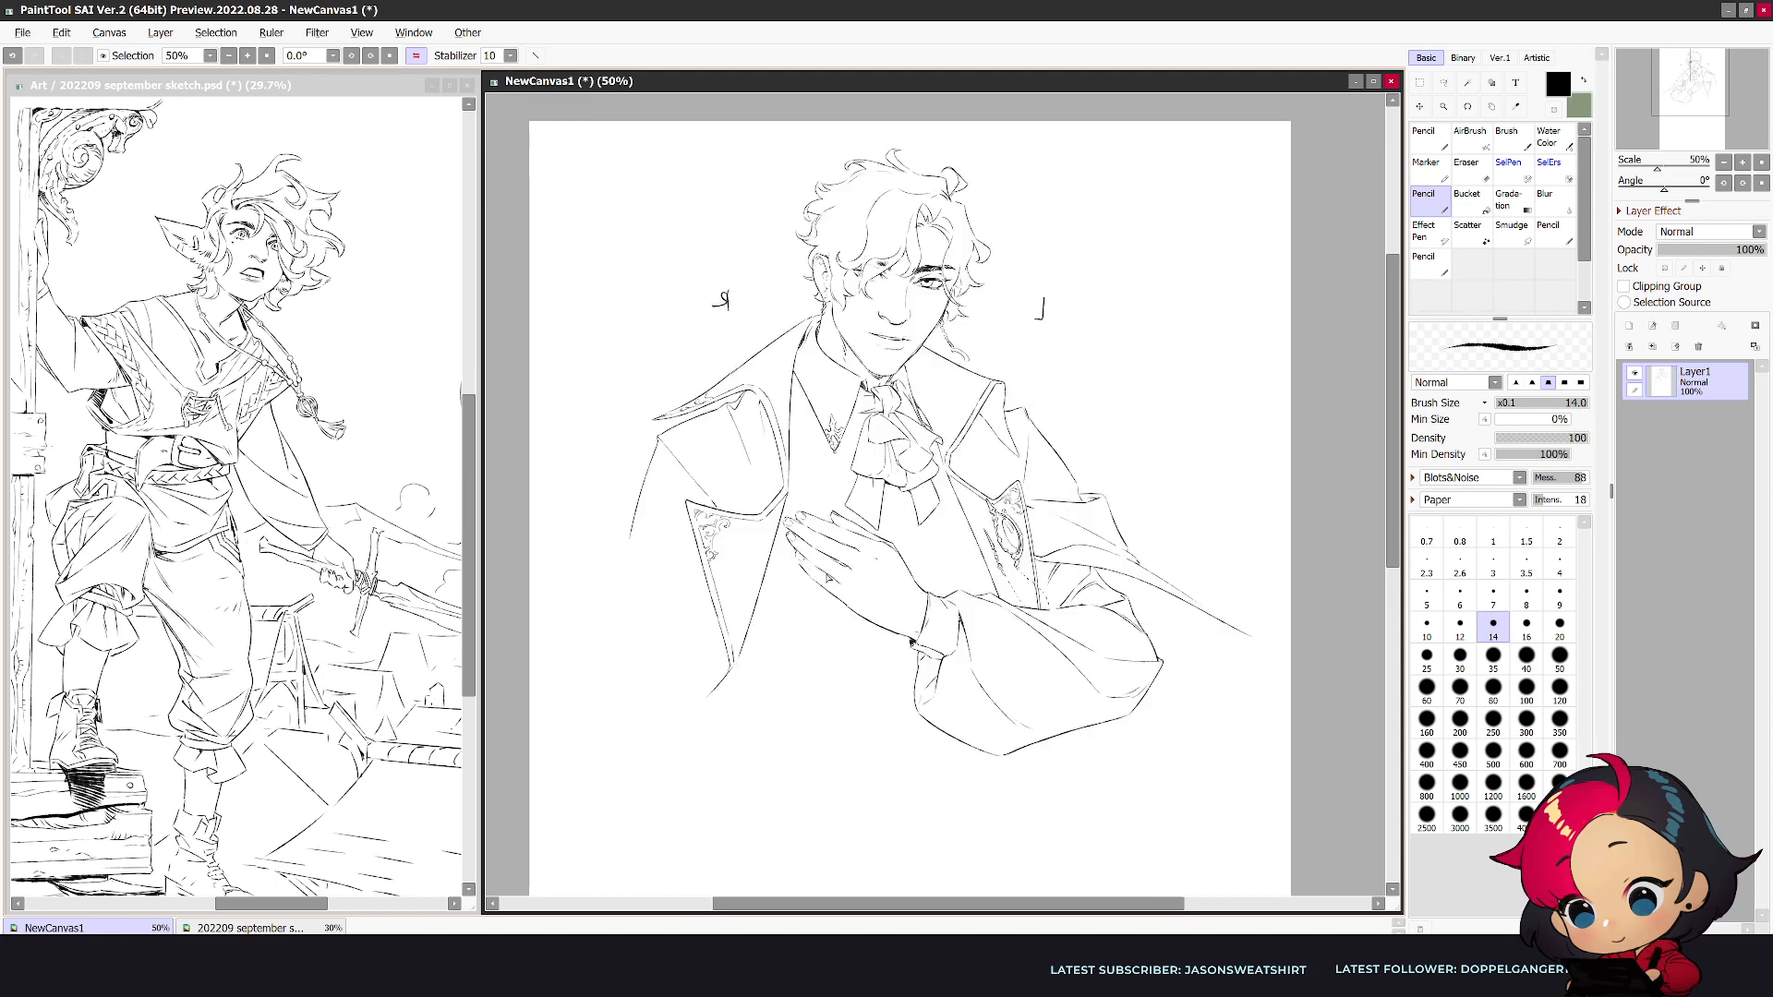
pyautogui.press('h')
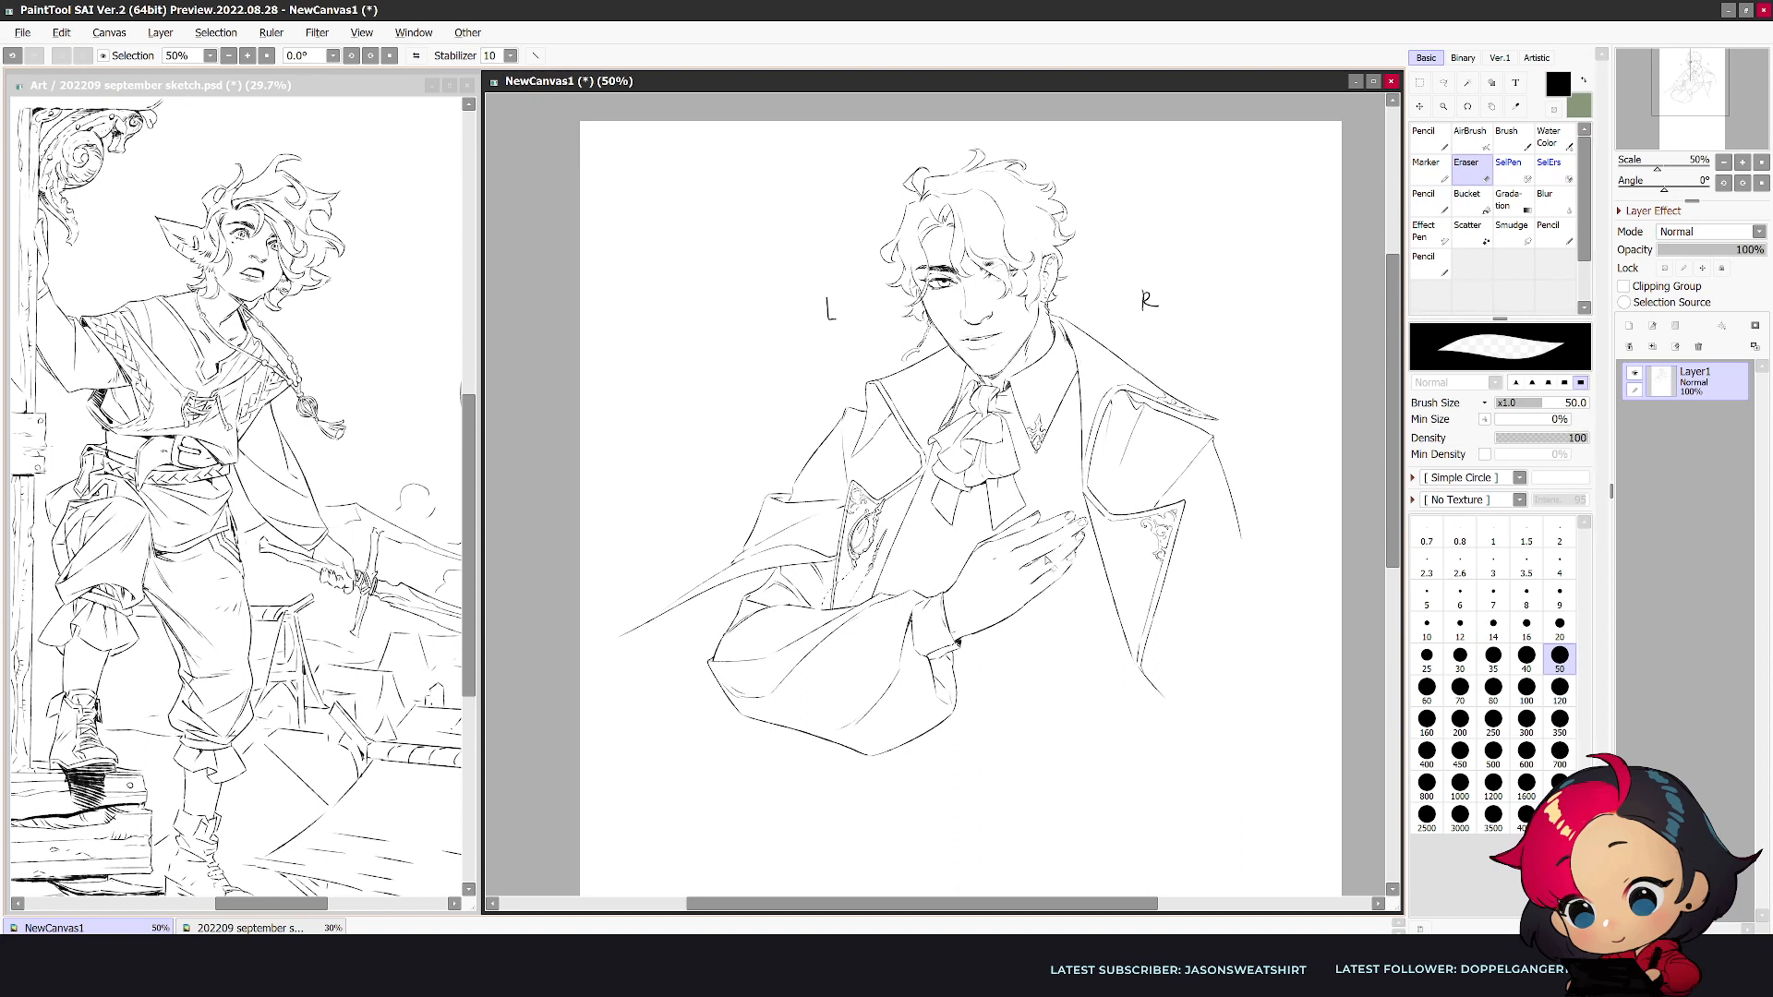
# - Erase the rough lines between the middle and lower fingers and redraw the finger separations
pyautogui.moveTo(1065, 542); pyautogui.dragTo(1043, 560)
pyautogui.press('e')
pyautogui.press('n')
pyautogui.press('e')
pyautogui.moveTo(1060, 534); pyautogui.dragTo(1033, 549)
pyautogui.press('n')
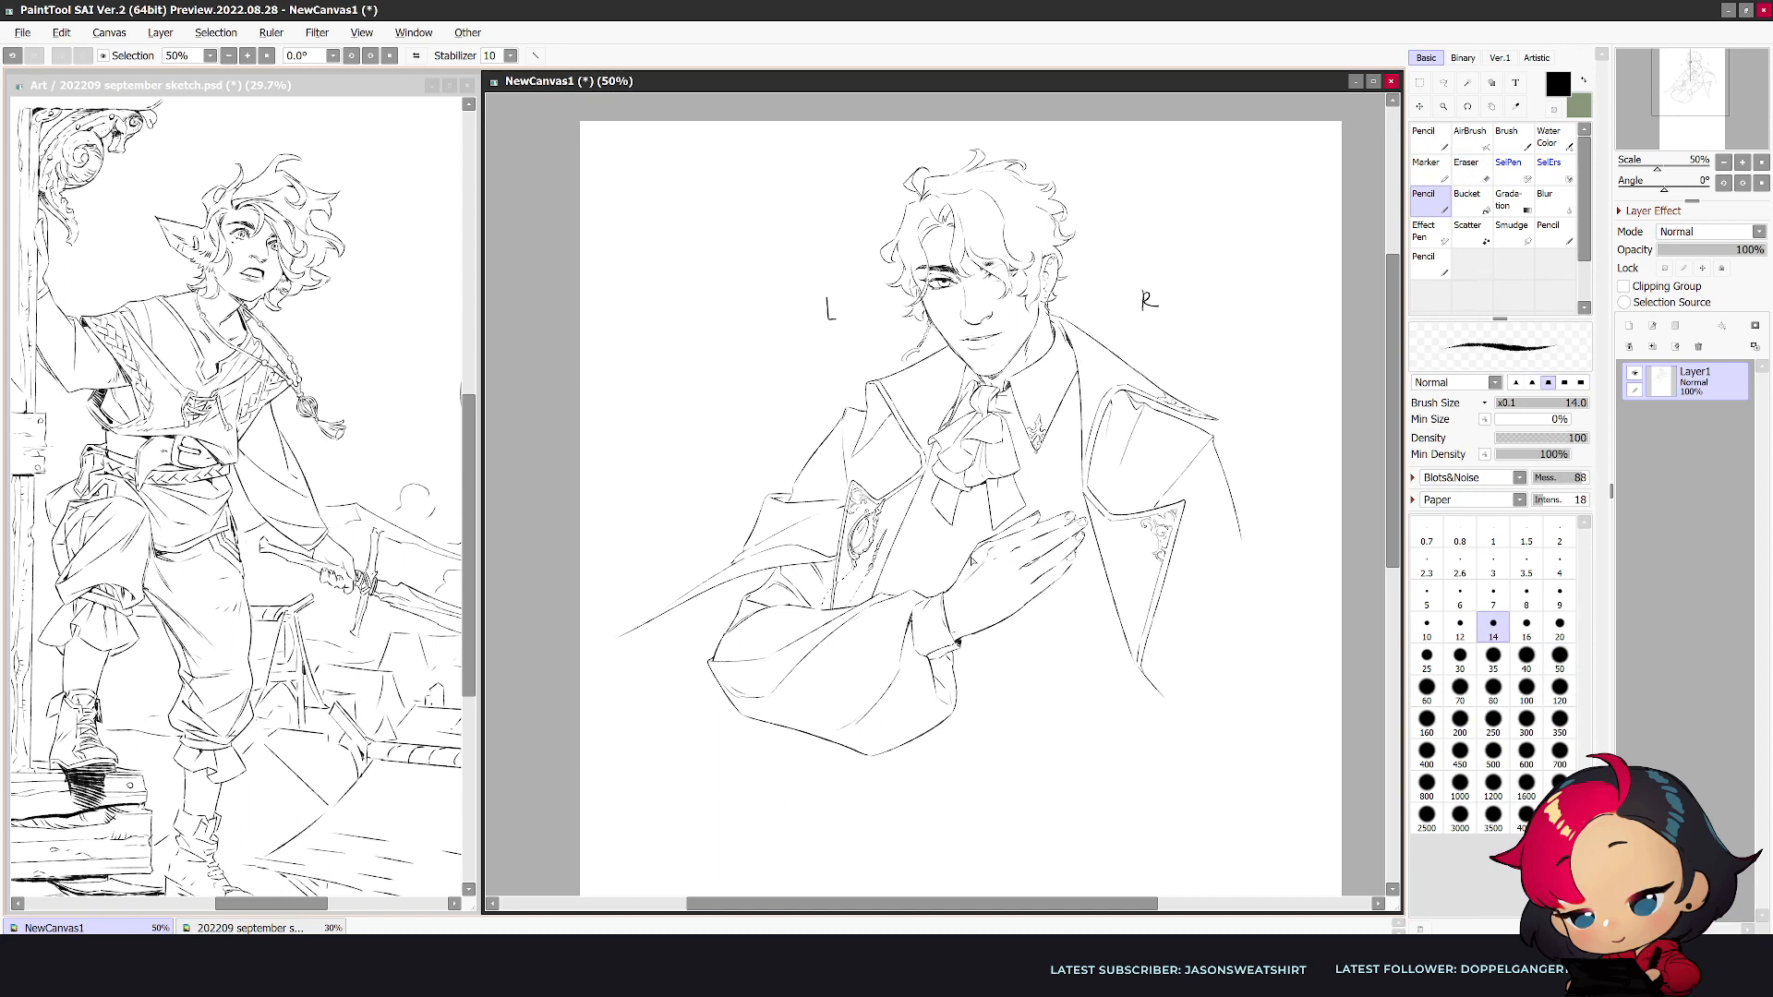
pyautogui.press('e')
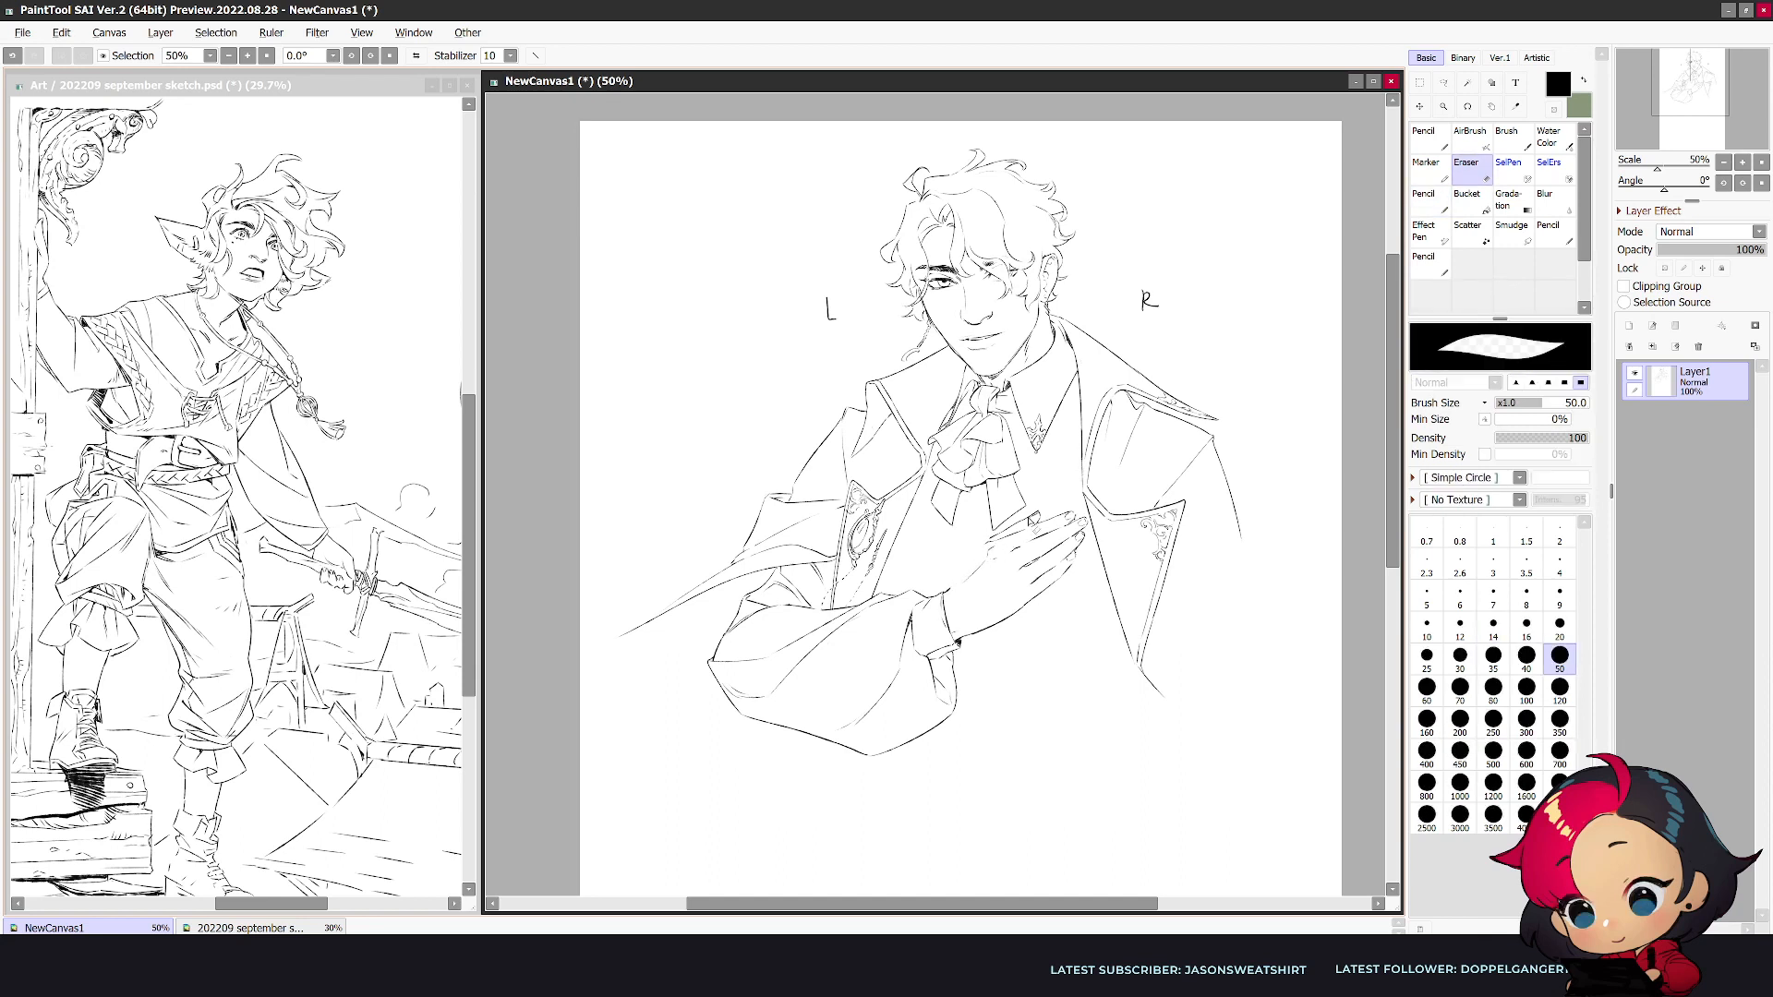
pyautogui.press('n')
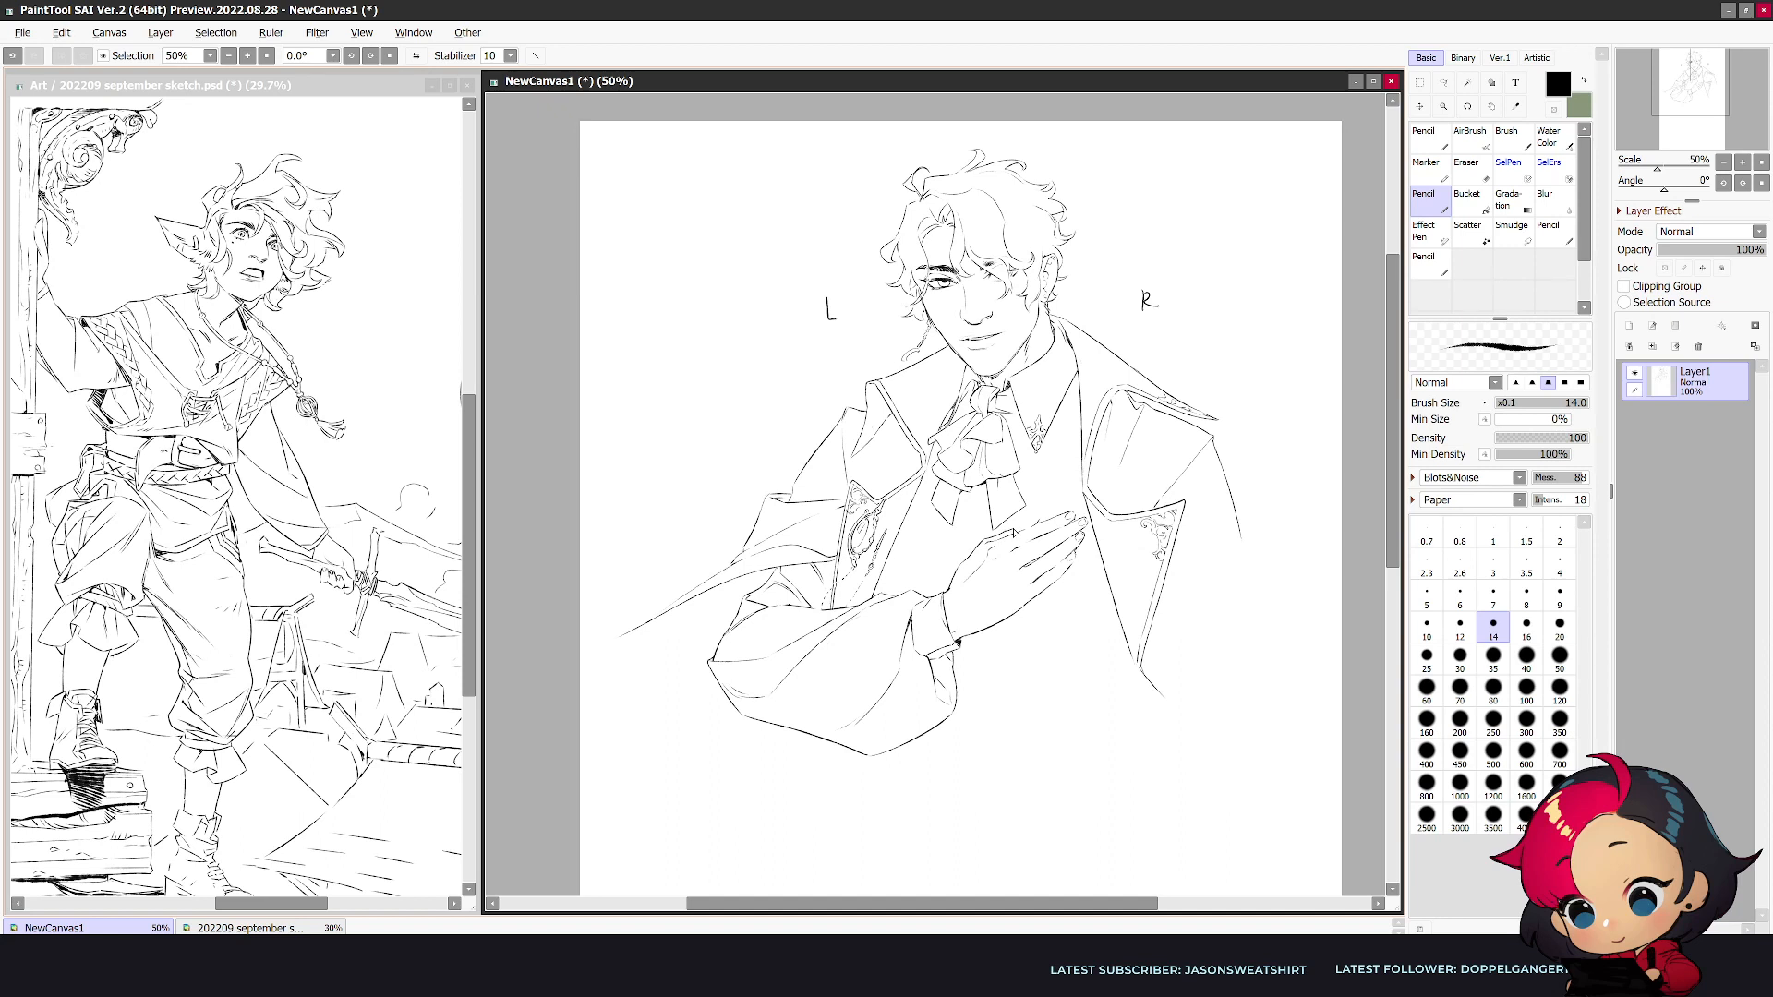
# - Refine the knuckles and upper finger contours with alternating erasing and pencil strokes, checking the hand mirrored
pyautogui.press('e')
pyautogui.press('n')
pyautogui.press('e')
pyautogui.press('n')
pyautogui.press('e')
pyautogui.press('n')
pyautogui.press('e')
pyautogui.moveTo(1001, 550); pyautogui.dragTo(1025, 545)
pyautogui.press('n')
pyautogui.press('e')
pyautogui.press('n')
pyautogui.press('h')
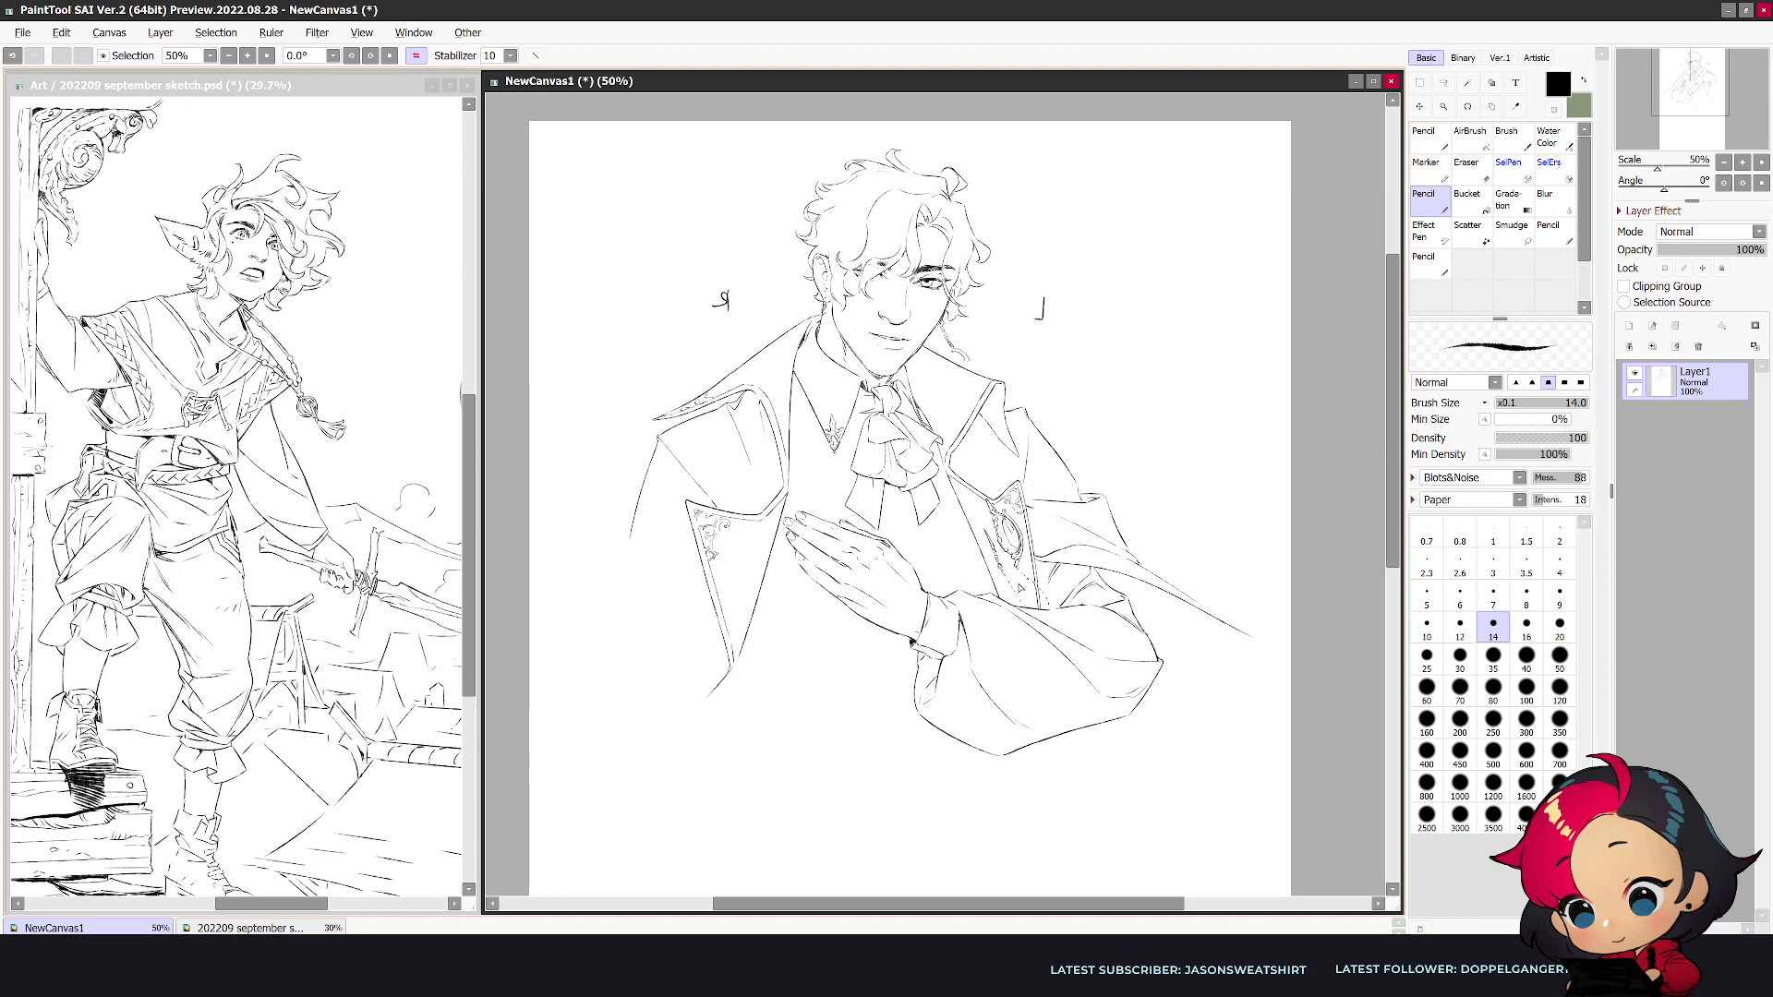
pyautogui.press('h')
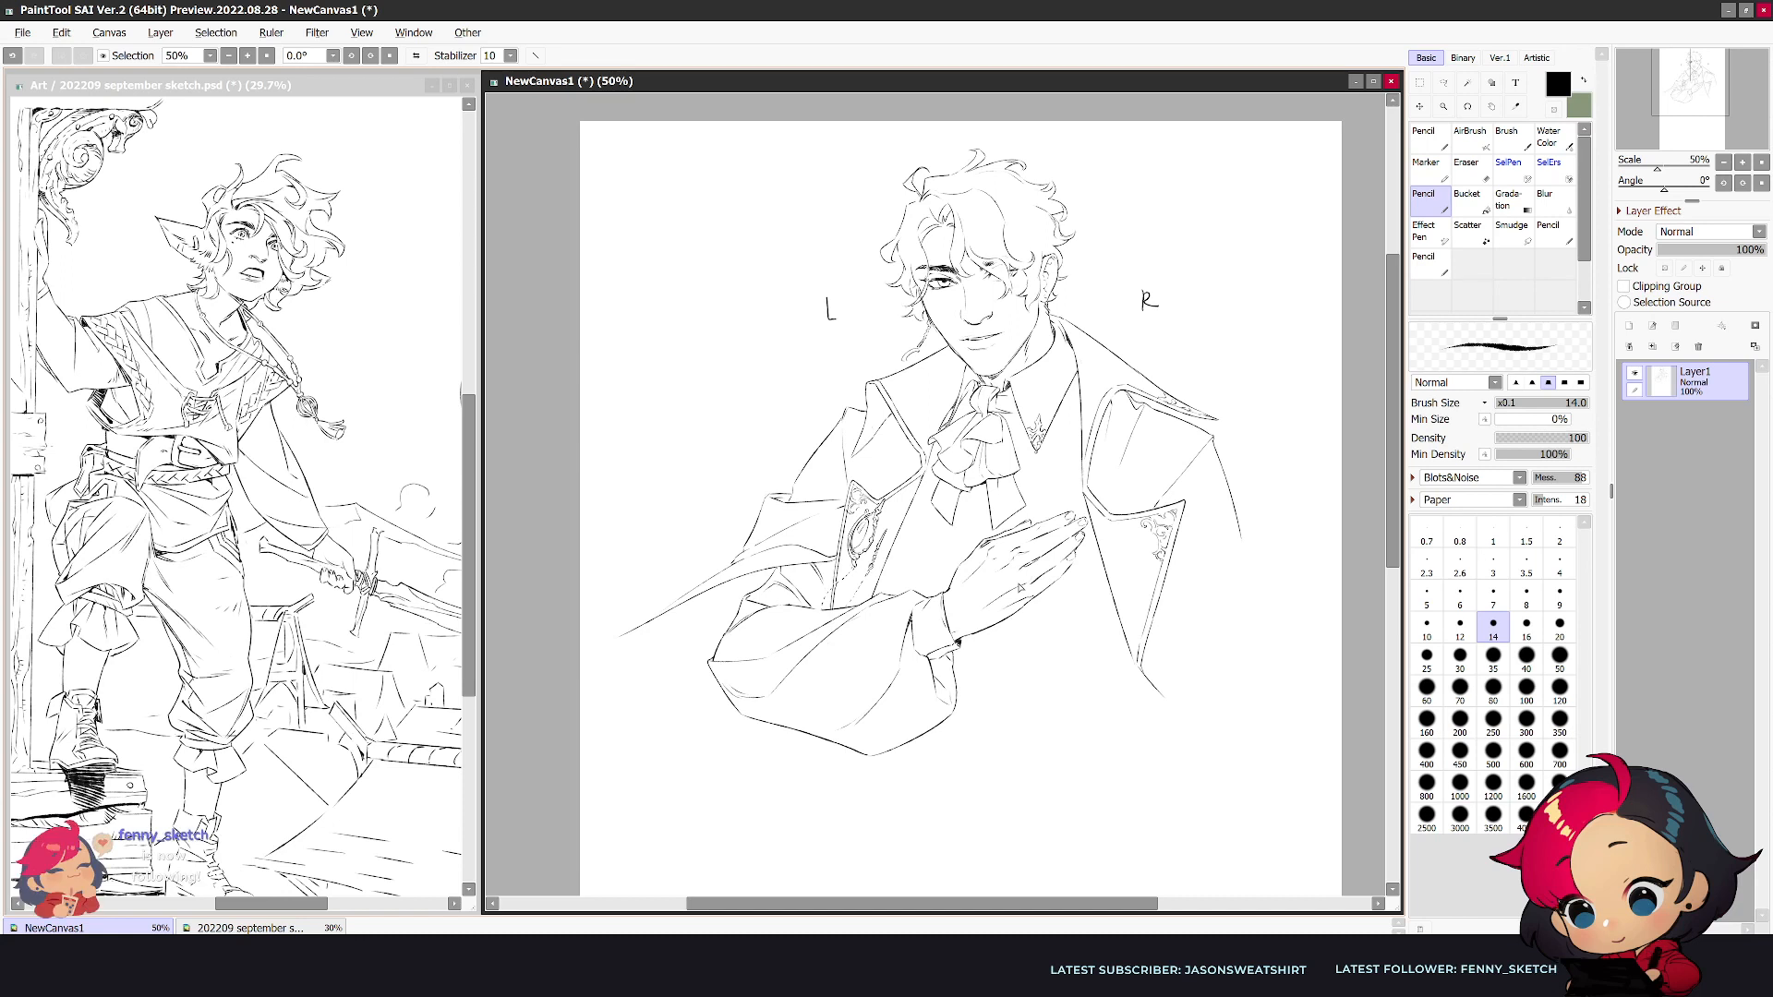
# - Redraw the lower contour of the hand where it meets the cuff, replacing an undone stroke
pyautogui.press('e')
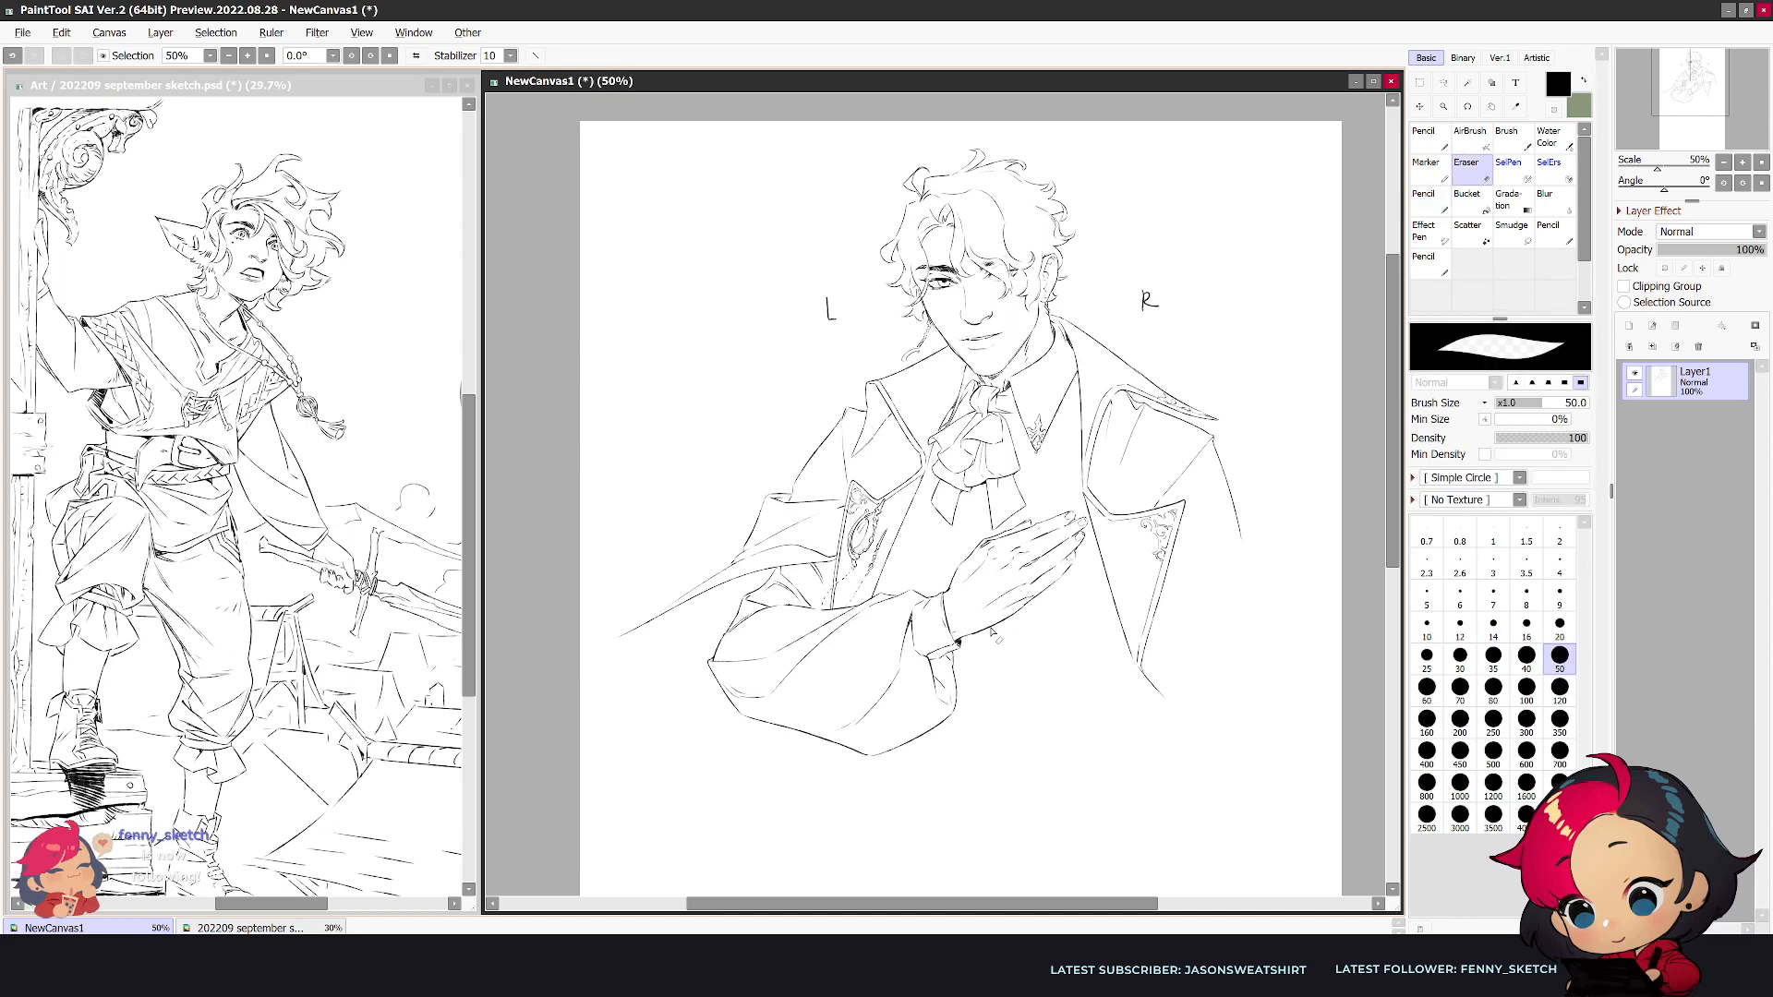
pyautogui.press('n')
pyautogui.moveTo(991, 627); pyautogui.dragTo(957, 640)
pyautogui.hotkey('ctrl', 'z')
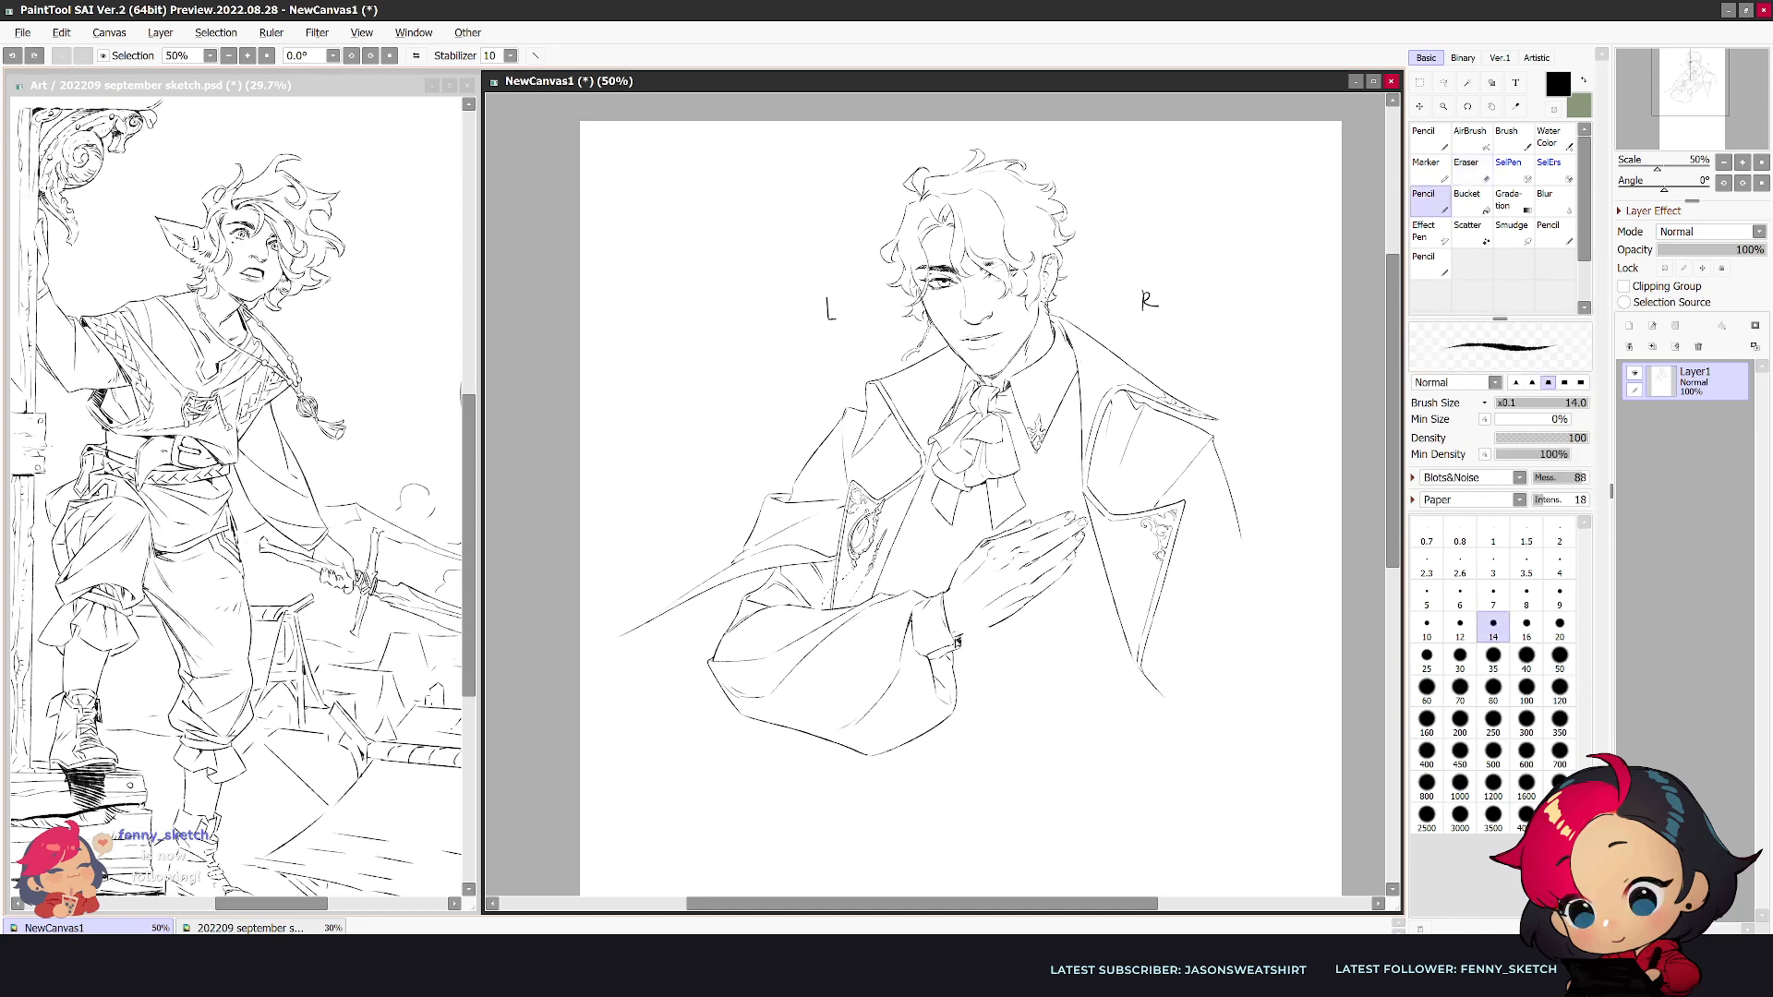
pyautogui.press('e')
pyautogui.press('n')
pyautogui.moveTo(1011, 618); pyautogui.dragTo(965, 635)
pyautogui.press('e')
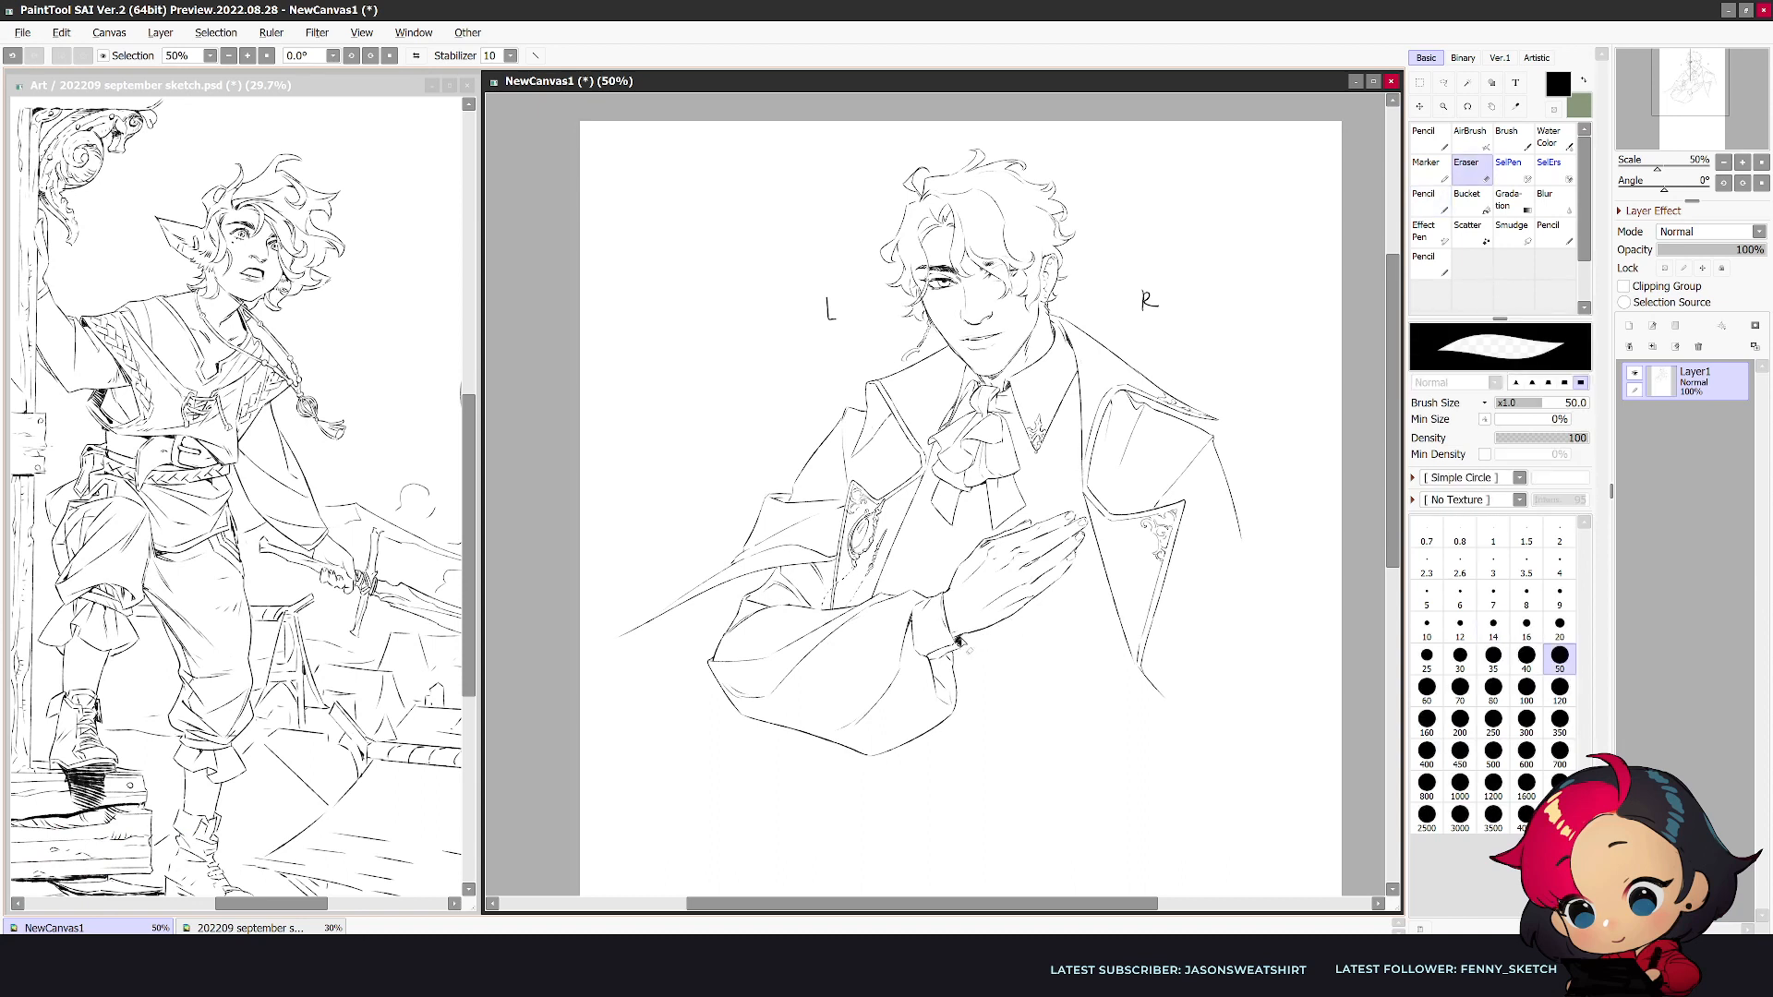
# - Draw the cuff's inner edge around the wrist and darken its lower end, checking the drawing mirrored
pyautogui.press('n')
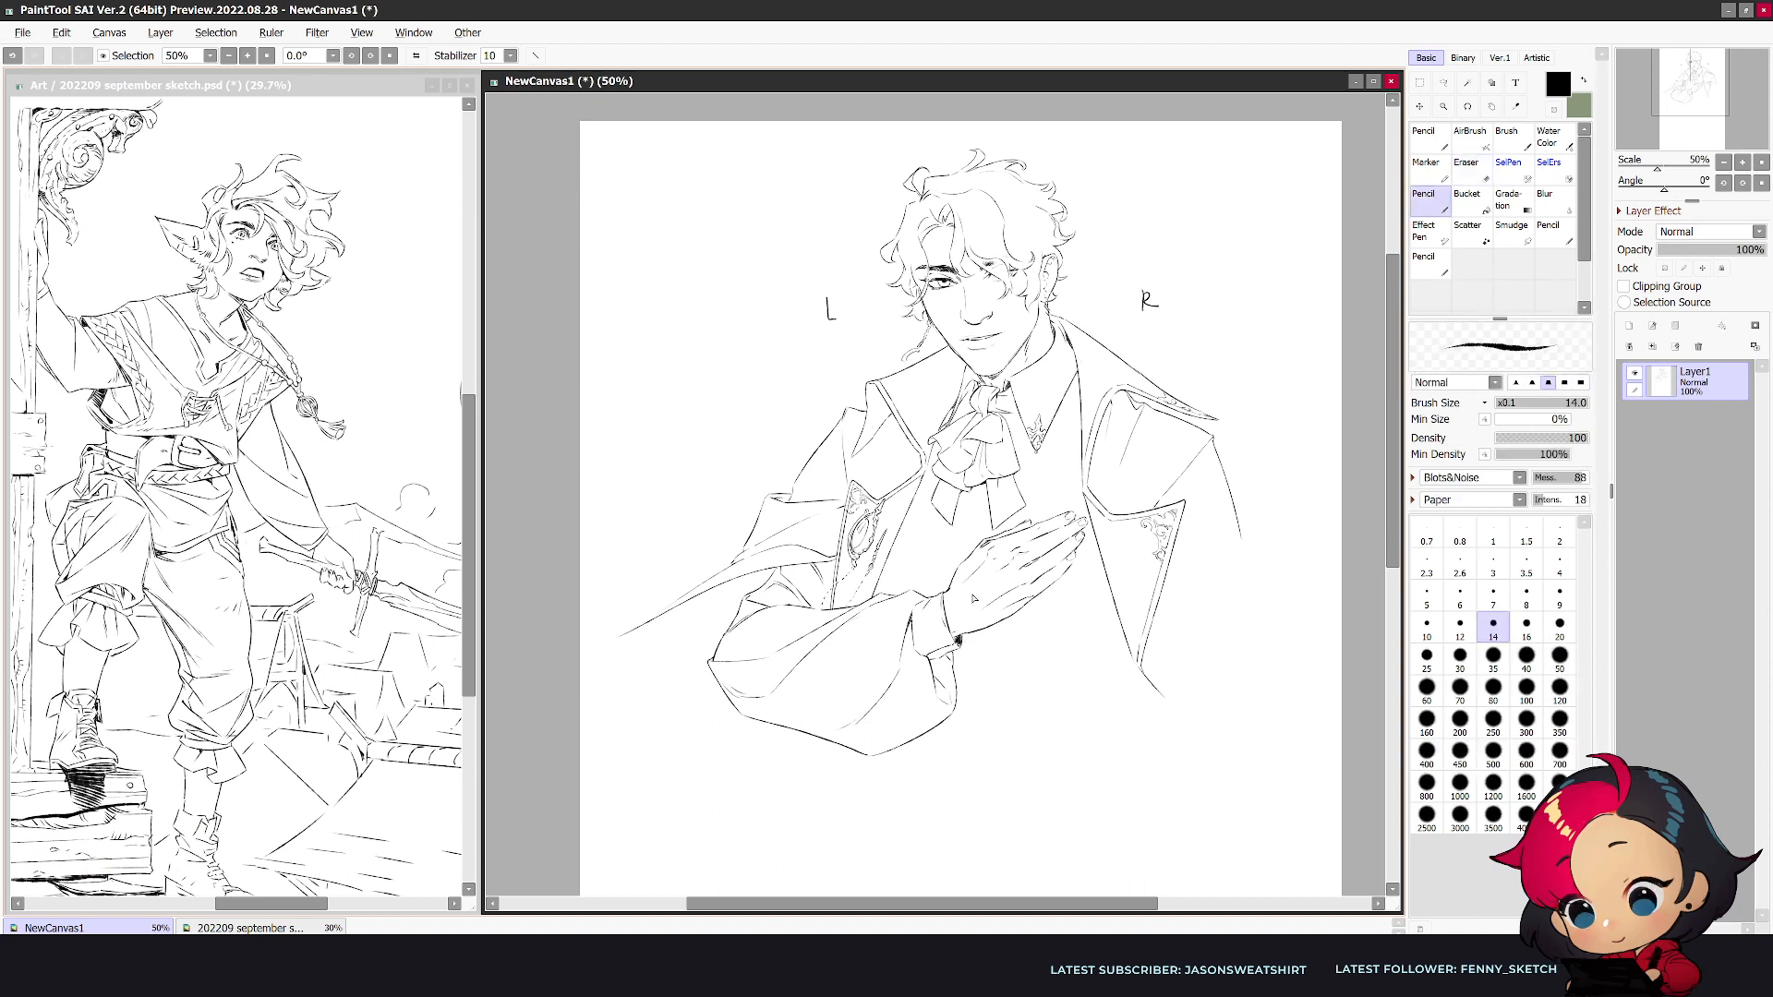
pyautogui.moveTo(945, 613); pyautogui.dragTo(956, 637)
pyautogui.press('h')
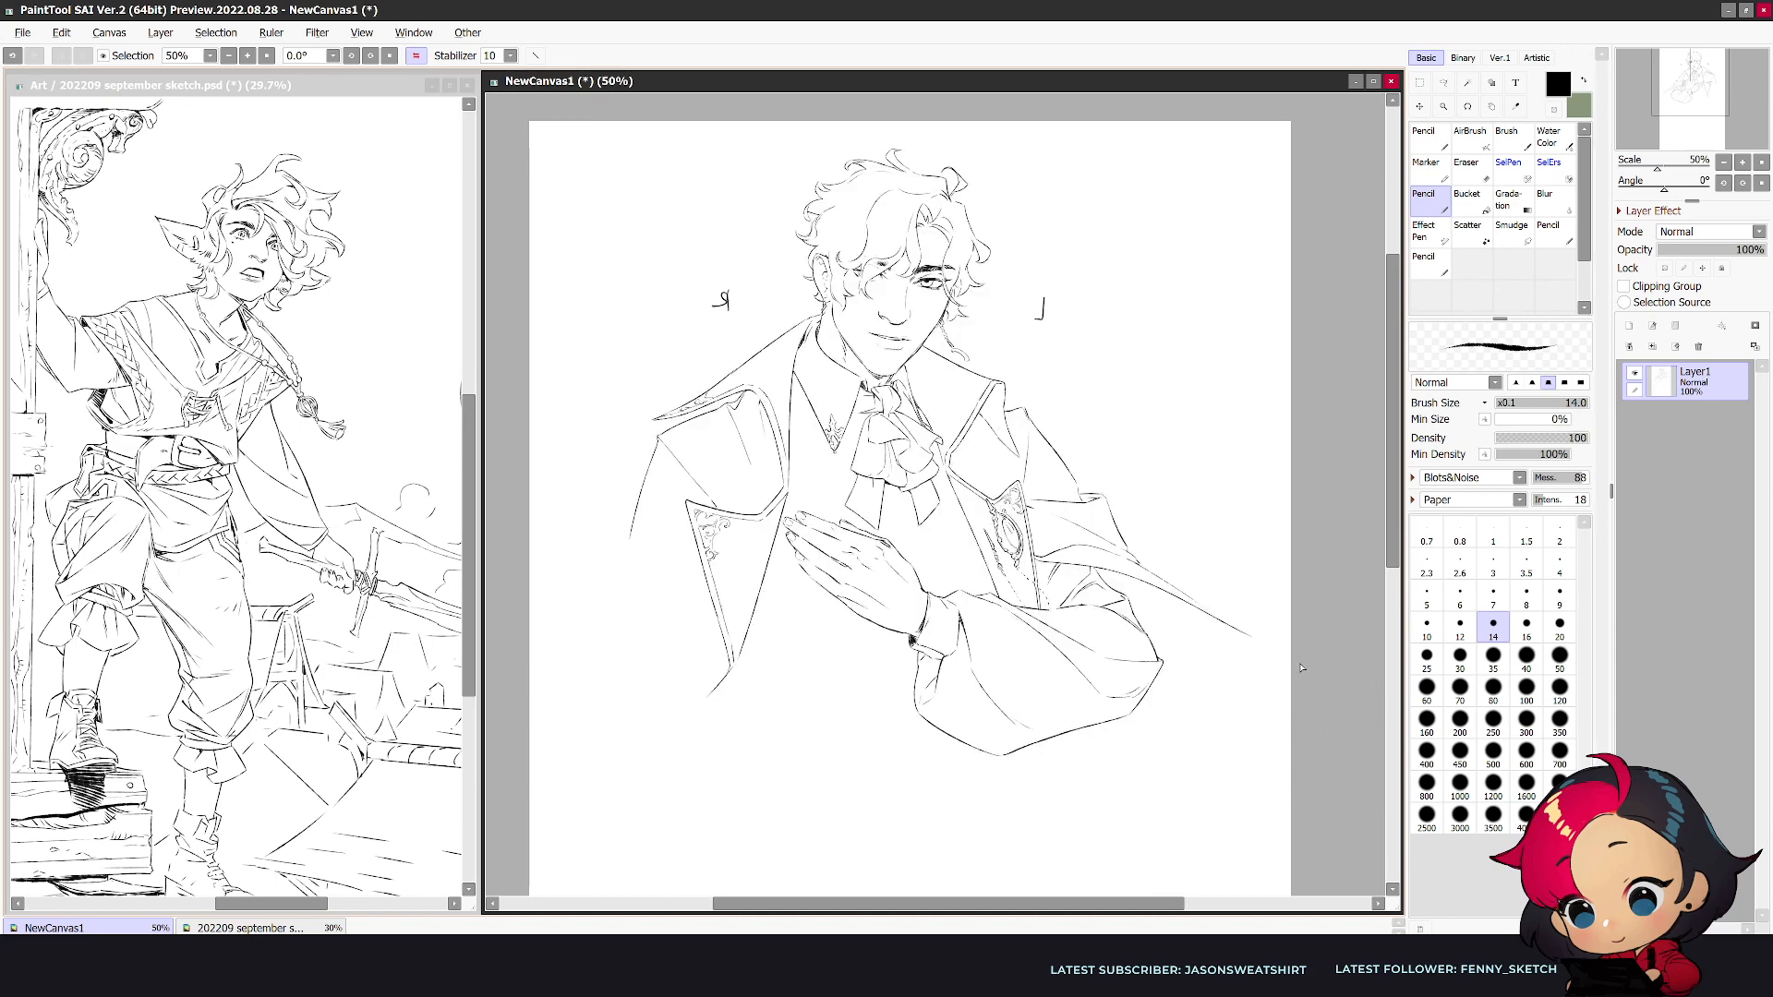
pyautogui.press('h')
# - Try to rework the folds along the upper edge of the forearm sleeve, and undo those strokes
pyautogui.press('e')
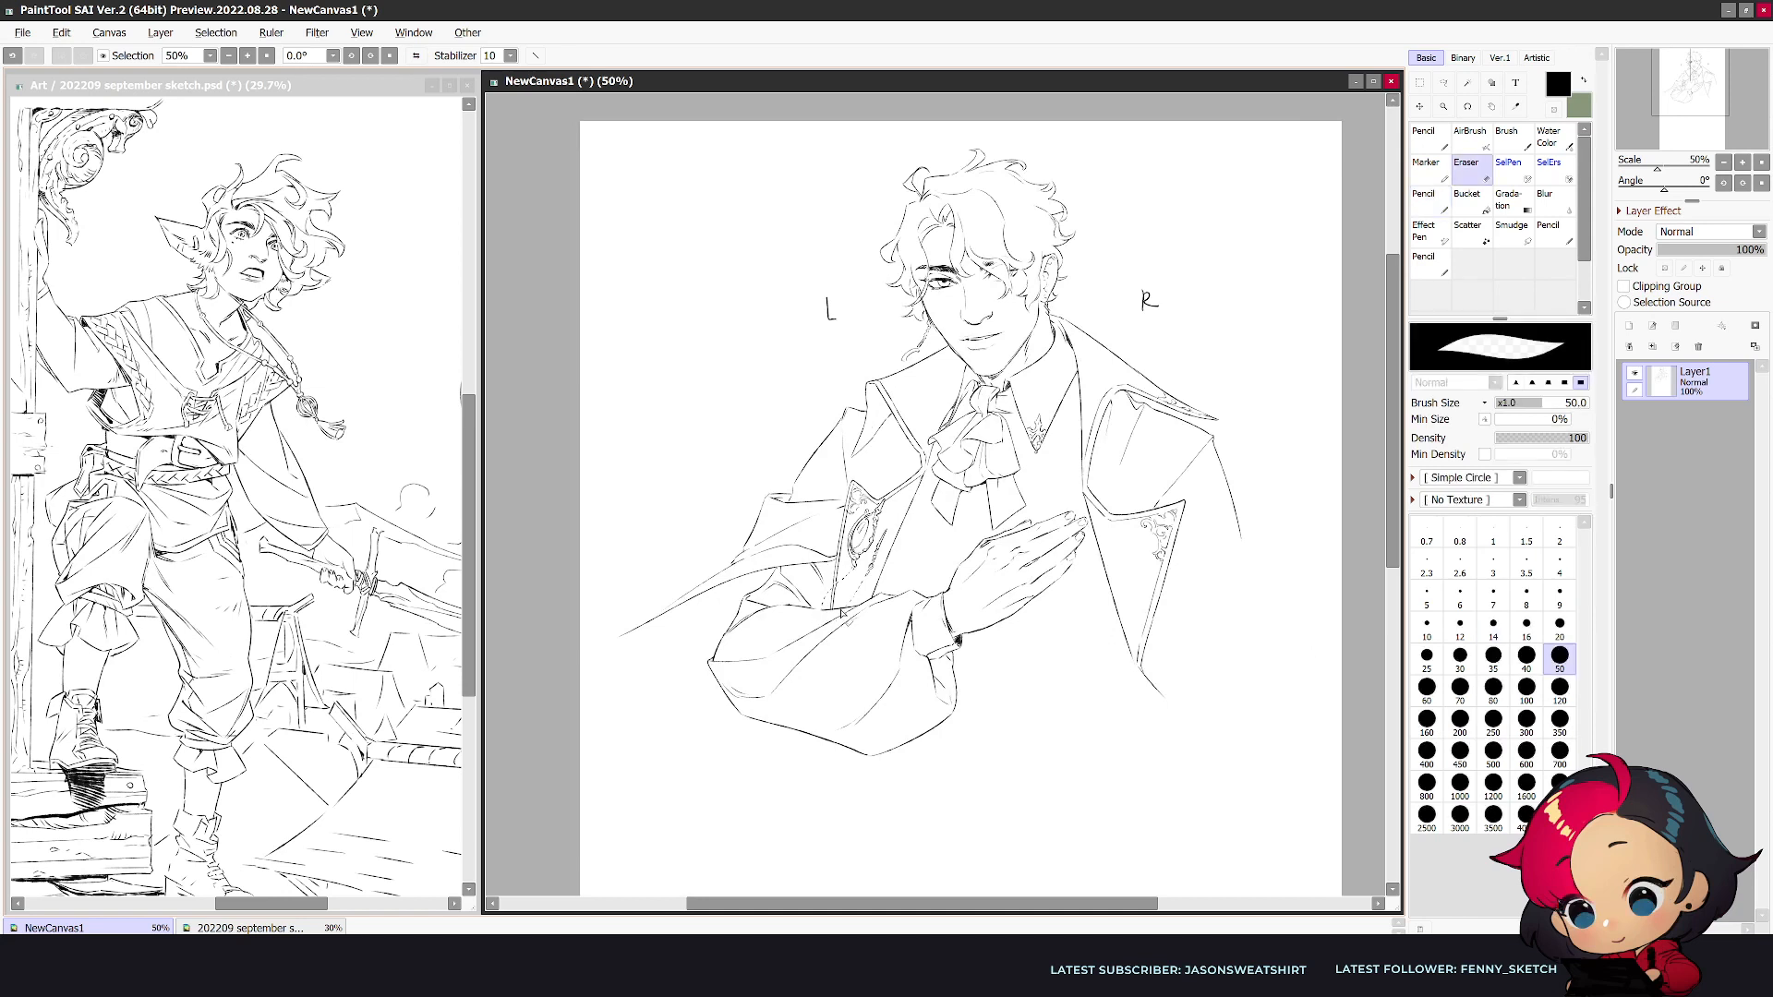
pyautogui.press('n')
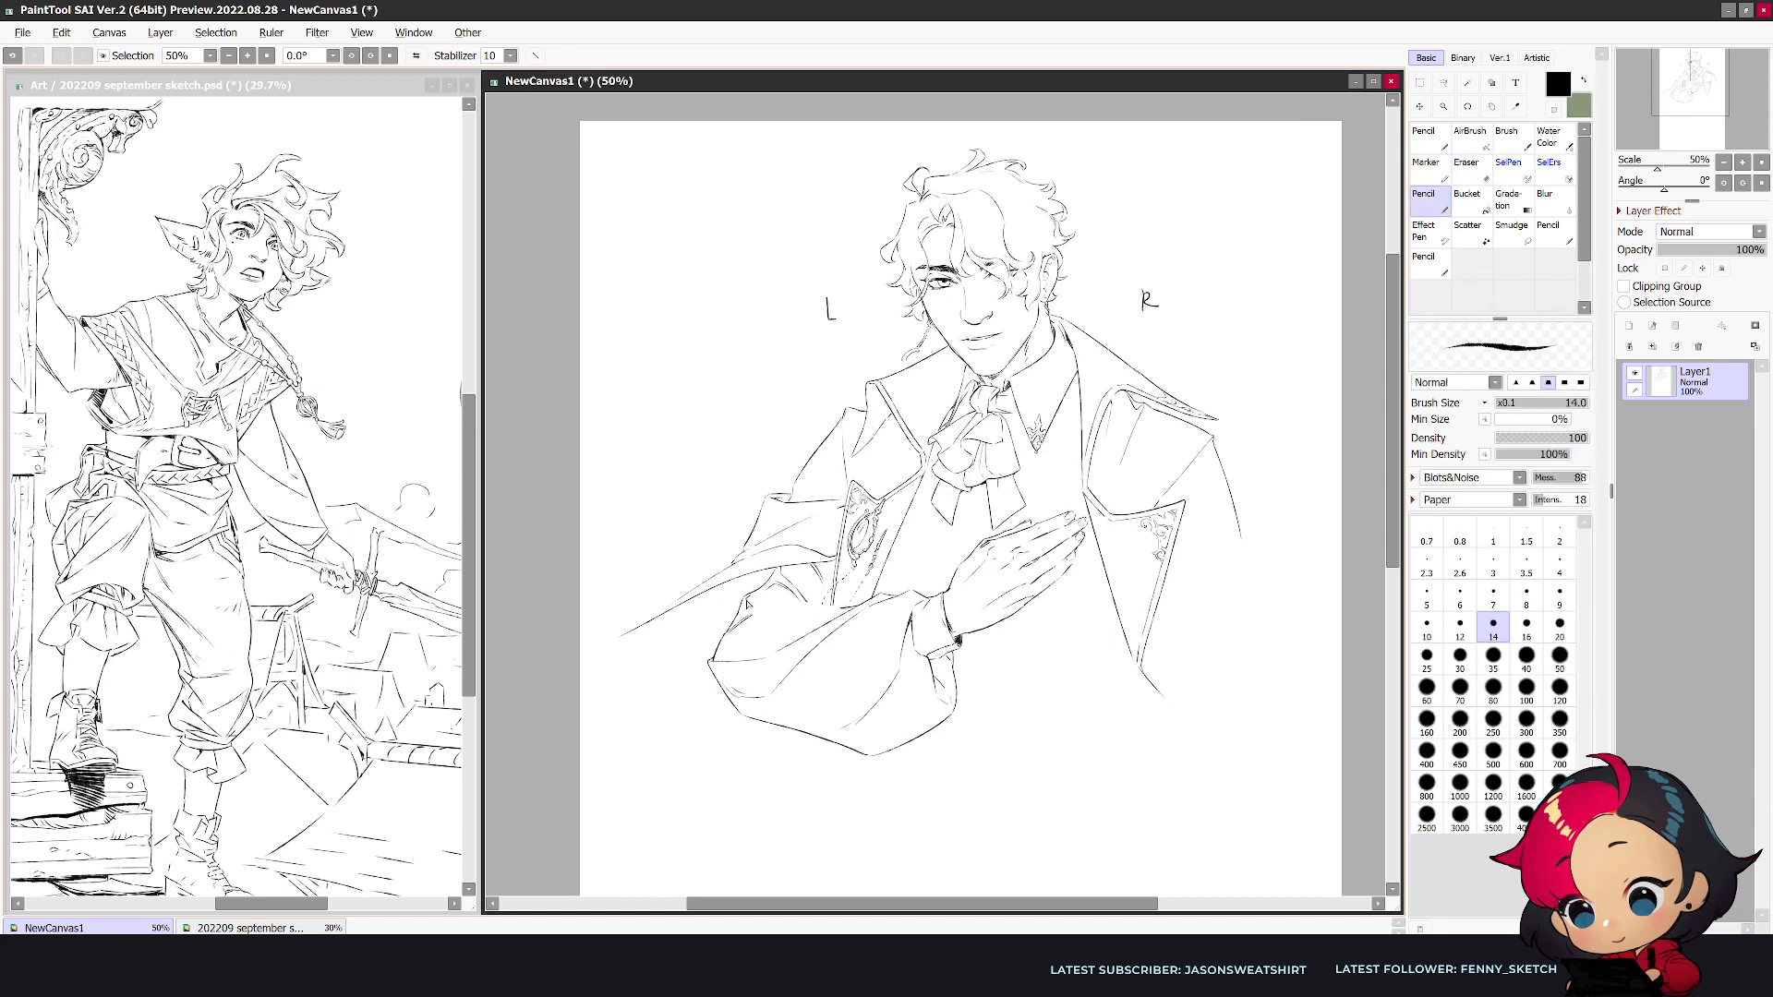
pyautogui.moveTo(775, 600)
pyautogui.mouseDown()
pyautogui.moveTo(807, 605)
pyautogui.moveTo(754, 601)
pyautogui.moveTo(857, 607)
pyautogui.moveTo(741, 625)
pyautogui.moveTo(778, 608)
pyautogui.mouseUp()
pyautogui.hotkey('ctrl', 'z')
pyautogui.press('e')
pyautogui.press('n')
pyautogui.hotkey('ctrl', 'z')
pyautogui.hotkey('ctrl', 'z')
pyautogui.hotkey('ctrl', 'z')
pyautogui.hotkey('ctrl', 'z')
pyautogui.hotkey('ctrl', 'z')
pyautogui.hotkey('ctrl', 'z')
pyautogui.hotkey('ctrl', 'z')
pyautogui.hotkey('ctrl', 'z')
pyautogui.hotkey('ctrl', 'z')
pyautogui.press('e')
pyautogui.press('n')
pyautogui.press('h')
pyautogui.press('h')
# - Erase the stray mark beneath the uncovered eye and touch up the eye's line work
pyautogui.scroll(3, 1162, 551)
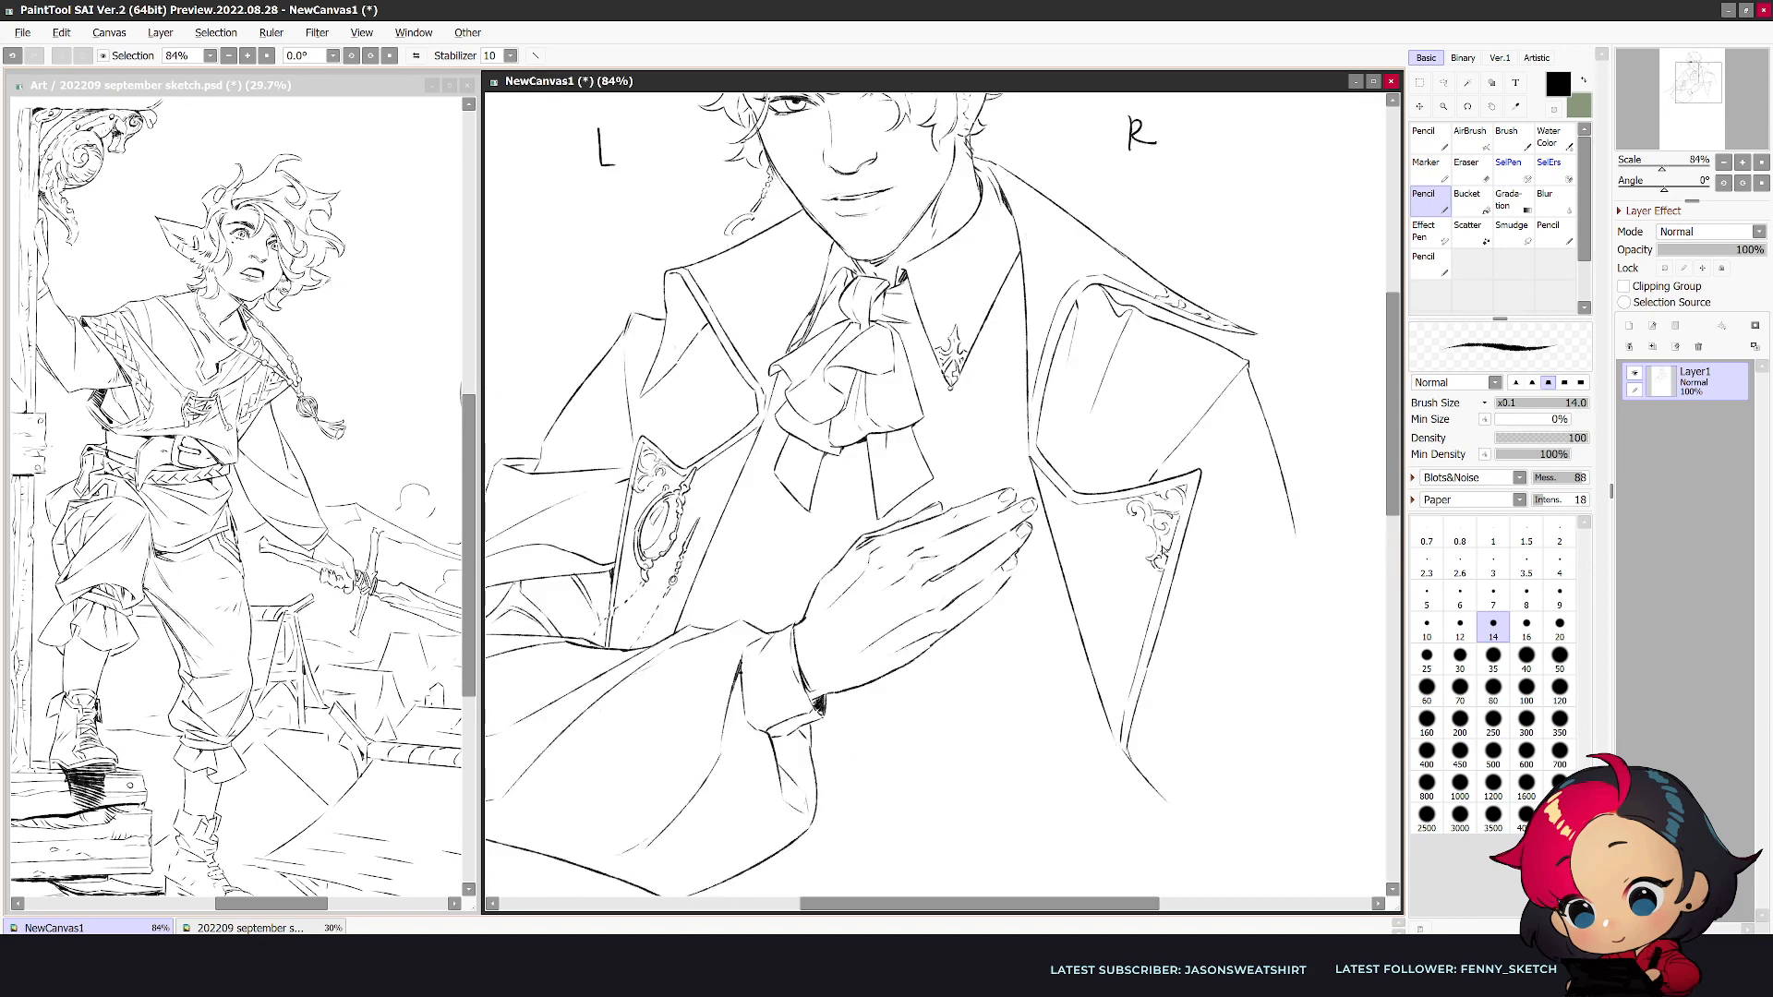
pyautogui.scroll(5, 1326, 333)
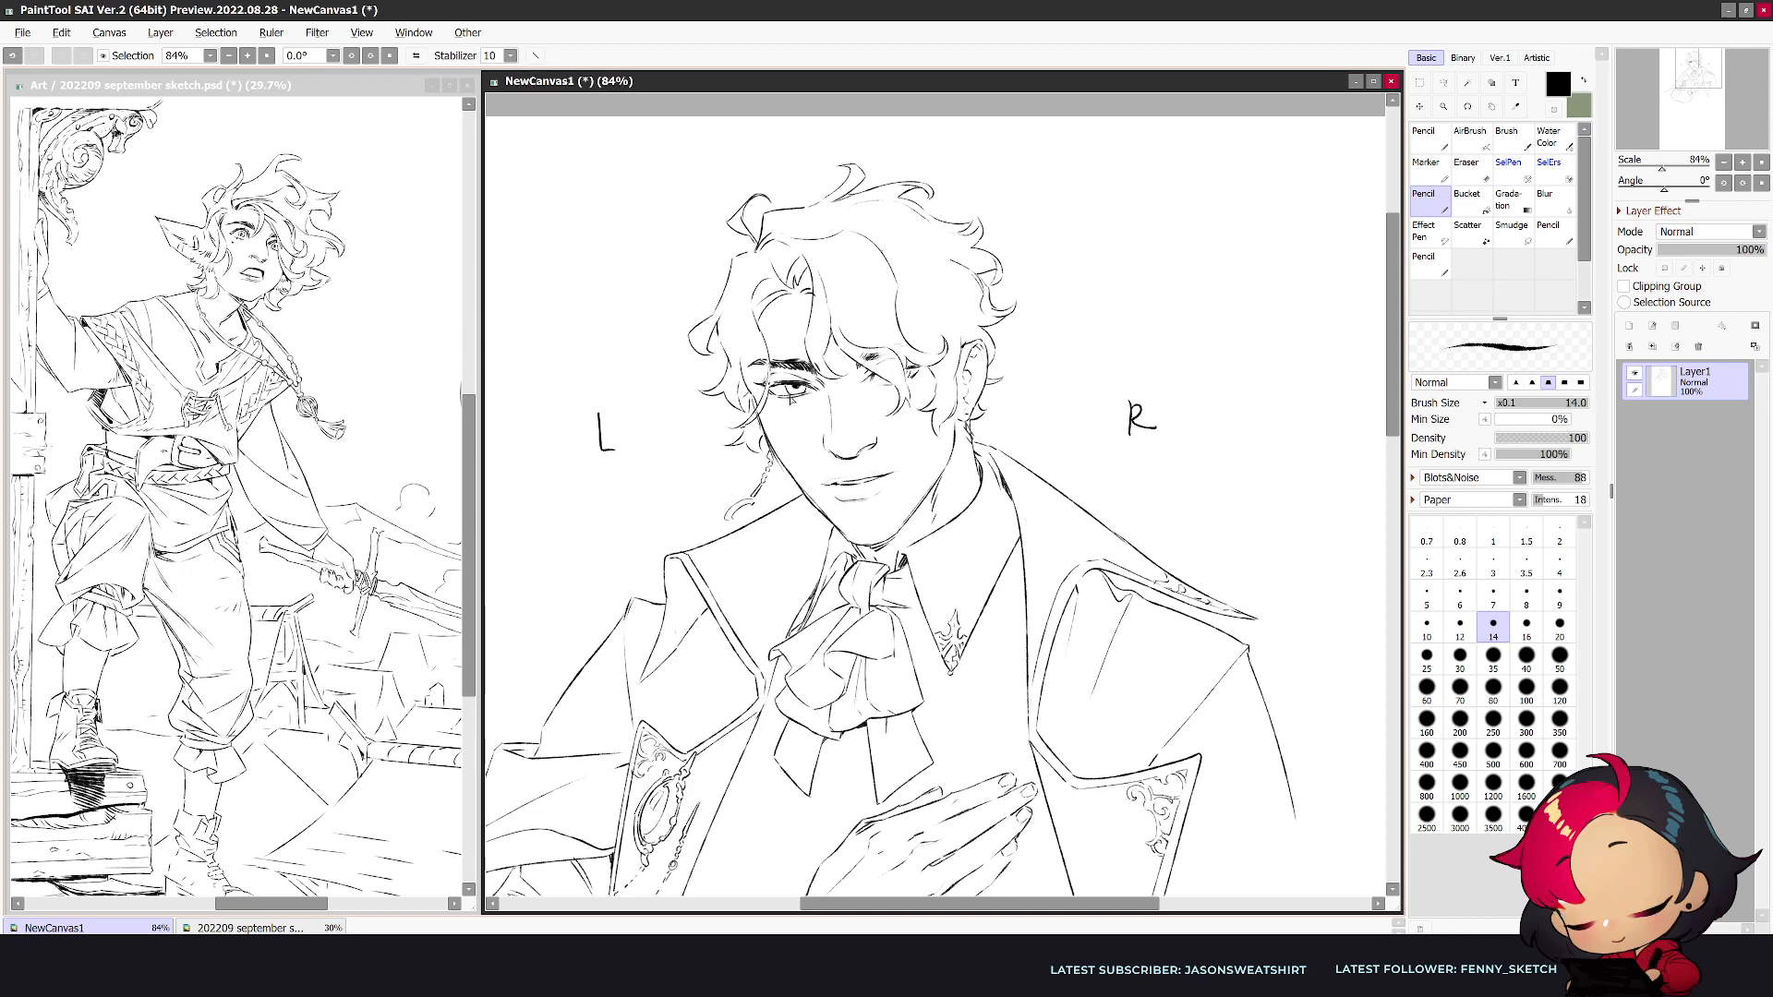
pyautogui.press('e')
pyautogui.moveTo(800, 386); pyautogui.dragTo(796, 402)
pyautogui.press('n')
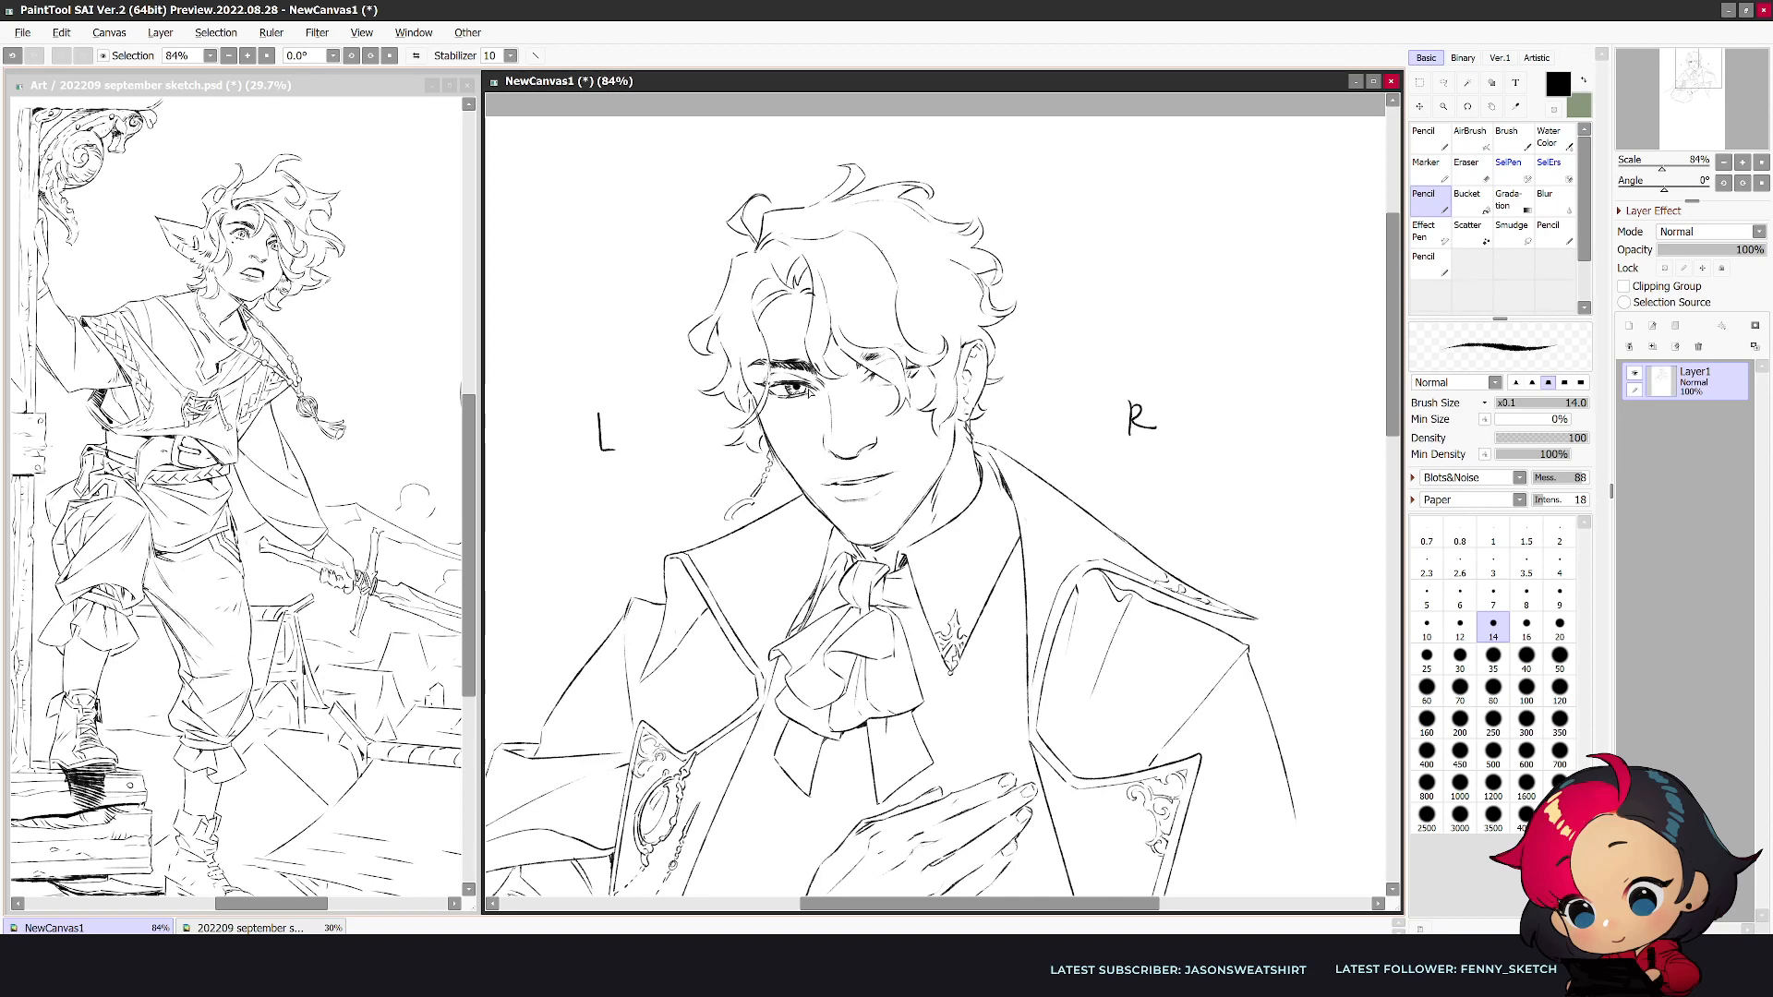
# - Erase the arm contour beneath the outer corner of the R-side lapel and retouch the corner in the mirrored view
pyautogui.scroll(-3, 934, 337)
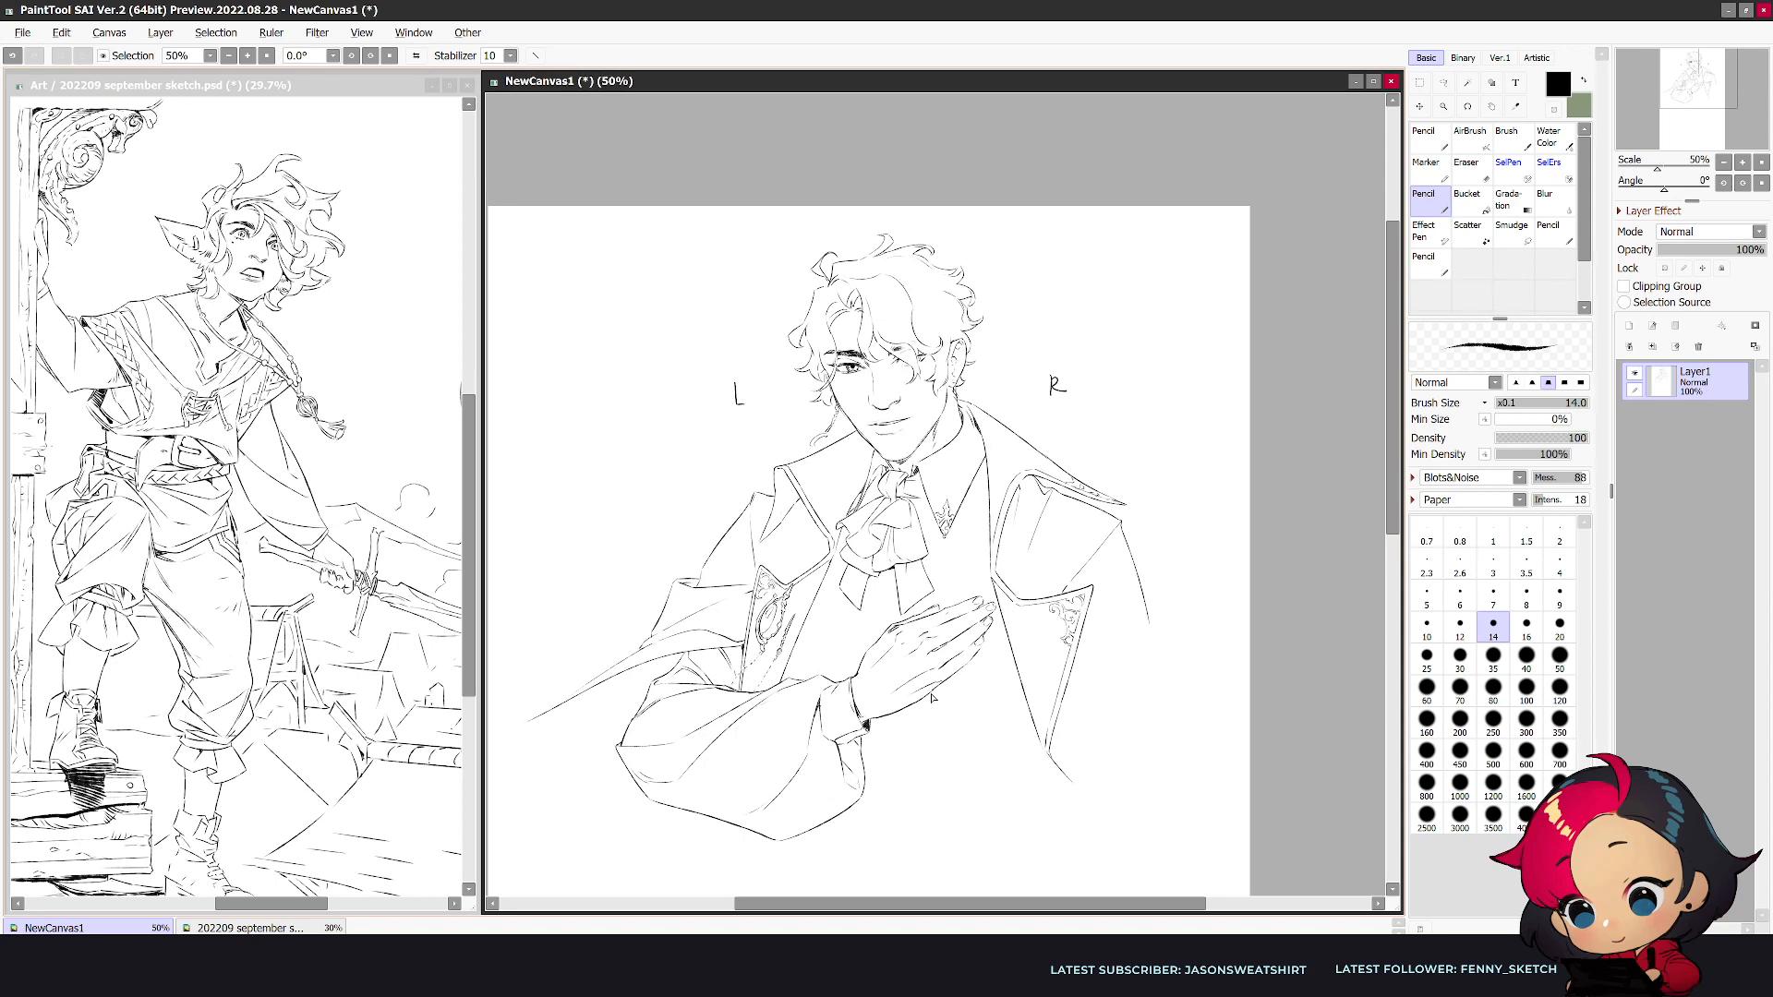
pyautogui.scroll(2, 937, 738)
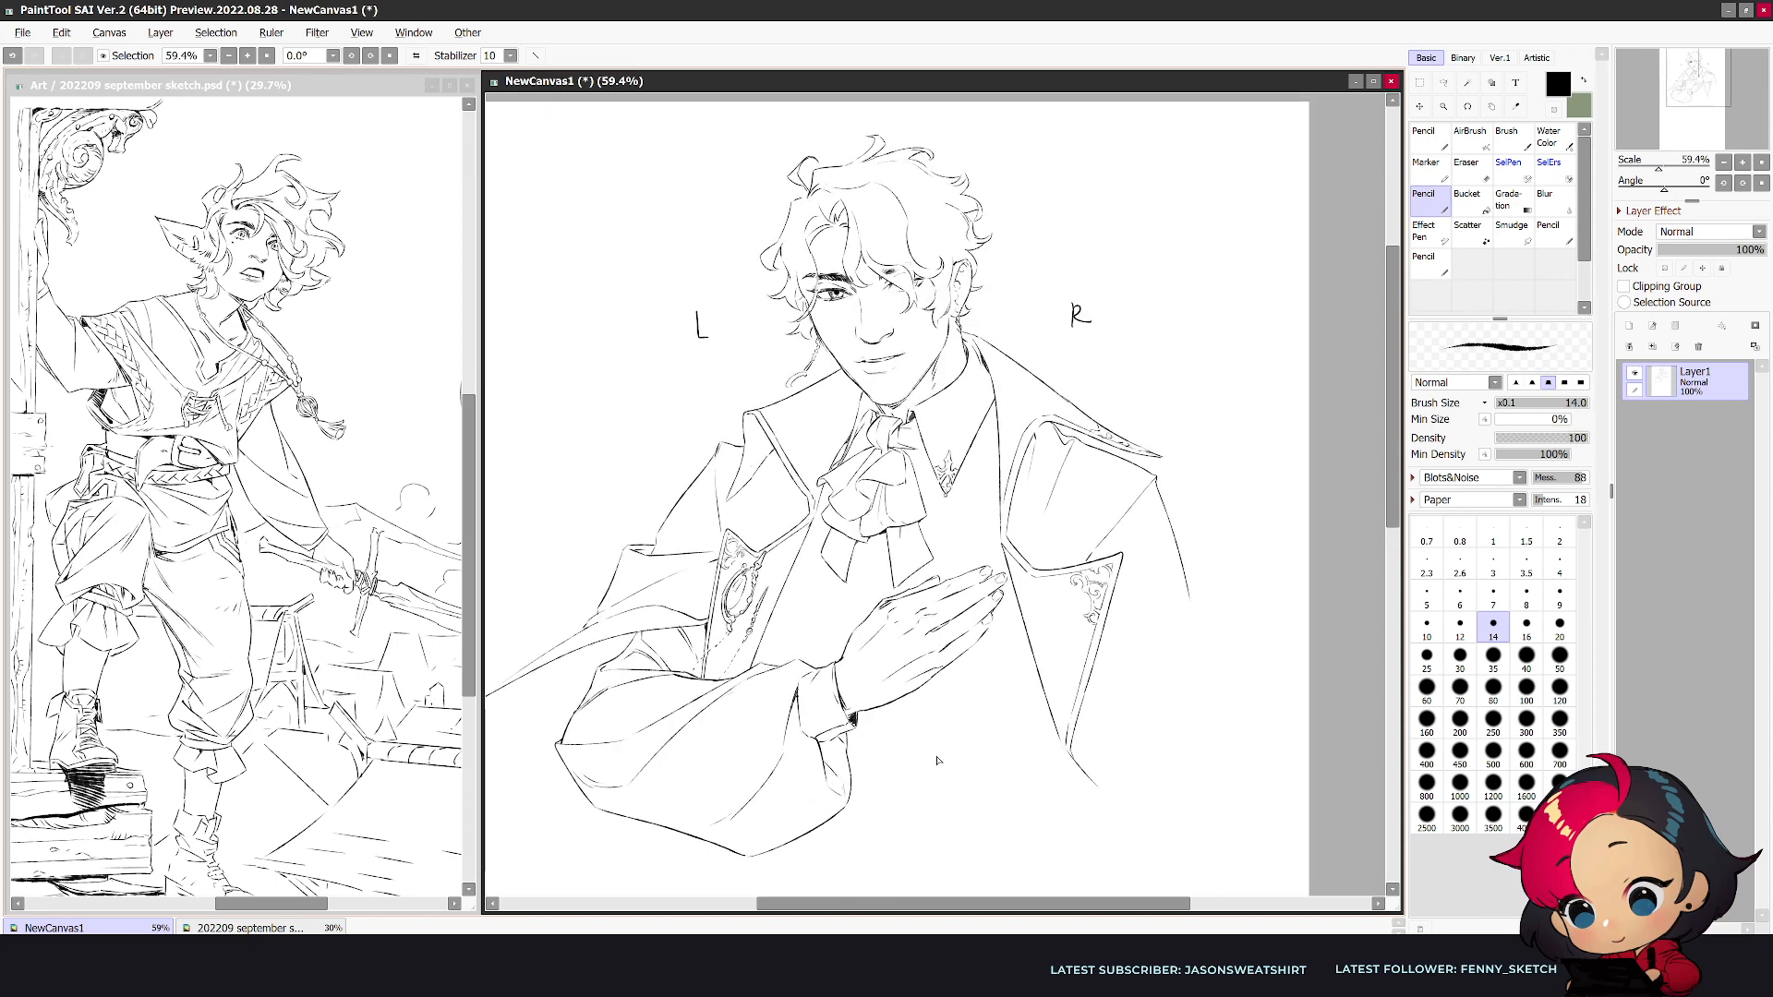
pyautogui.press('e')
pyautogui.moveTo(1156, 474)
pyautogui.mouseDown()
pyautogui.moveTo(1183, 589)
pyautogui.moveTo(1114, 464)
pyautogui.moveTo(1168, 480)
pyautogui.mouseUp()
pyautogui.press('n')
pyautogui.press('h')
pyautogui.press('e')
pyautogui.press('n')
pyautogui.moveTo(1128, 448); pyautogui.dragTo(1154, 442)
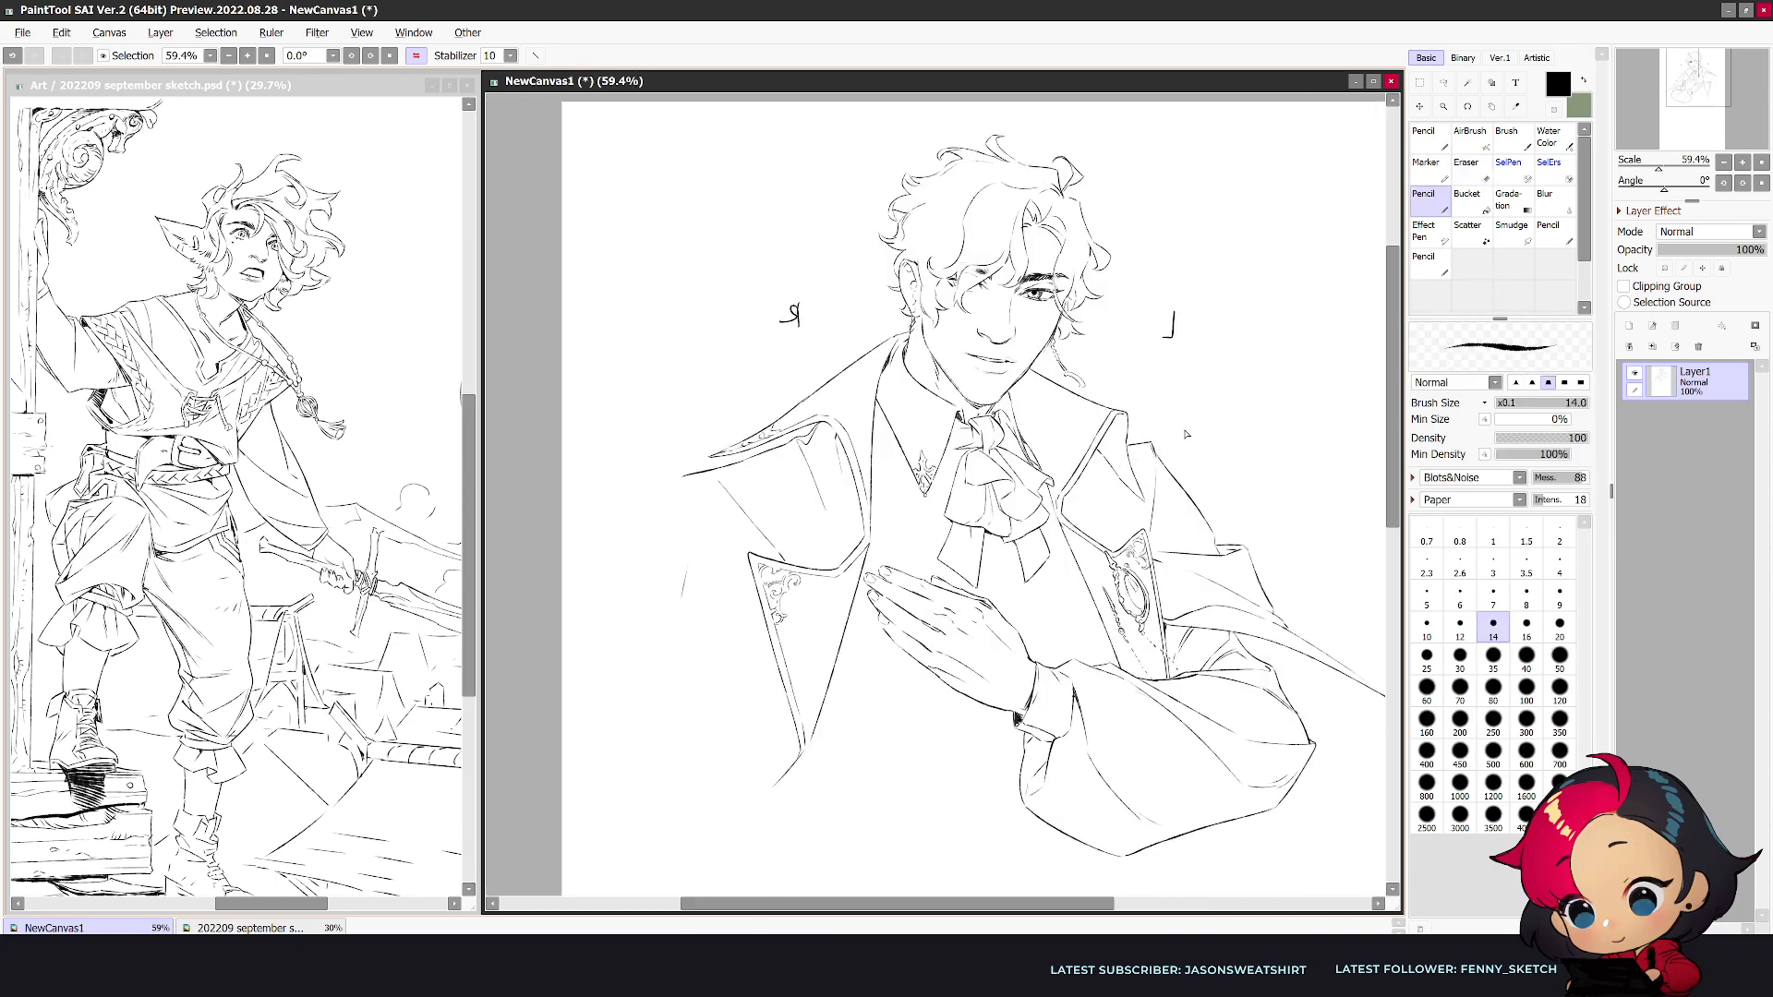
# - Clean up the R-side lapel's outer corner, and erase the leftover arm line and the old lower lapel edge
pyautogui.press('e')
pyautogui.moveTo(738, 463); pyautogui.dragTo(687, 470)
pyautogui.press('n')
pyautogui.press('e')
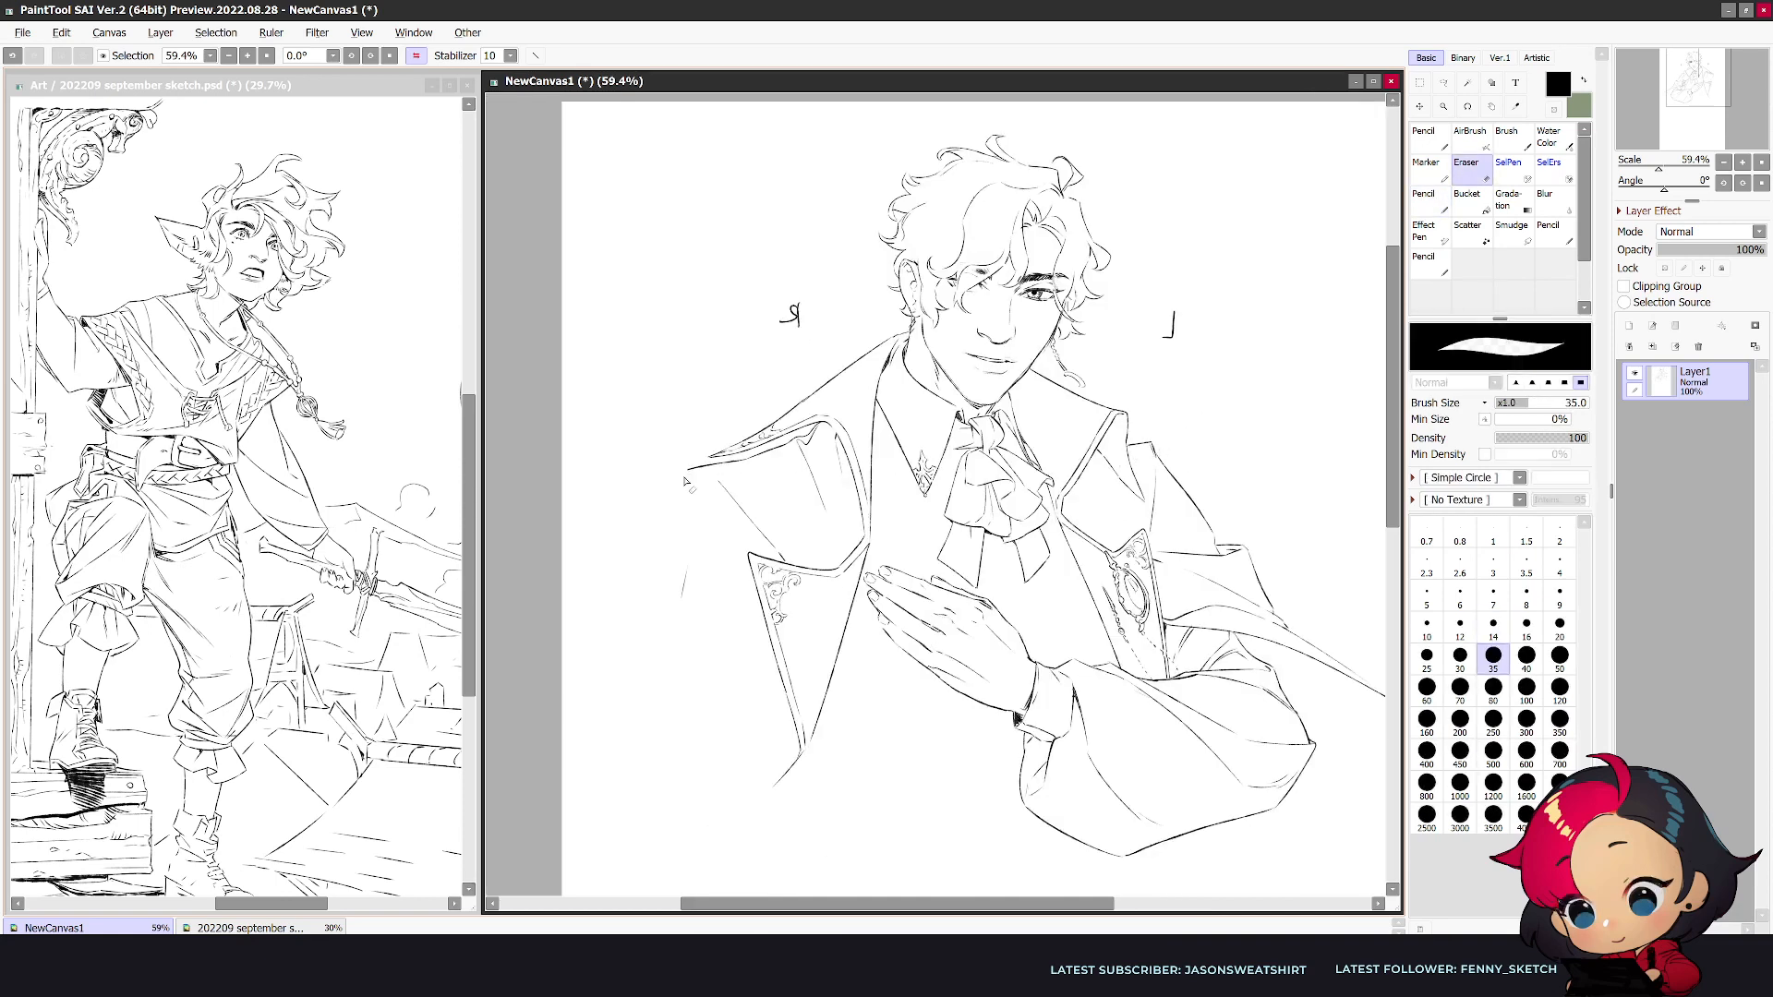
pyautogui.moveTo(688, 565); pyautogui.dragTo(682, 598)
pyautogui.press('n')
pyautogui.press('e')
pyautogui.moveTo(718, 480); pyautogui.dragTo(783, 557)
# - Redraw the R-side lapel's lower edge and draw the upper-arm contour curving down from its outer corner
pyautogui.press('n')
pyautogui.moveTo(694, 475); pyautogui.dragTo(769, 546)
pyautogui.moveTo(719, 489); pyautogui.dragTo(784, 559)
pyautogui.moveTo(687, 472)
pyautogui.mouseDown()
pyautogui.moveTo(647, 573)
pyautogui.moveTo(642, 641)
pyautogui.mouseUp()
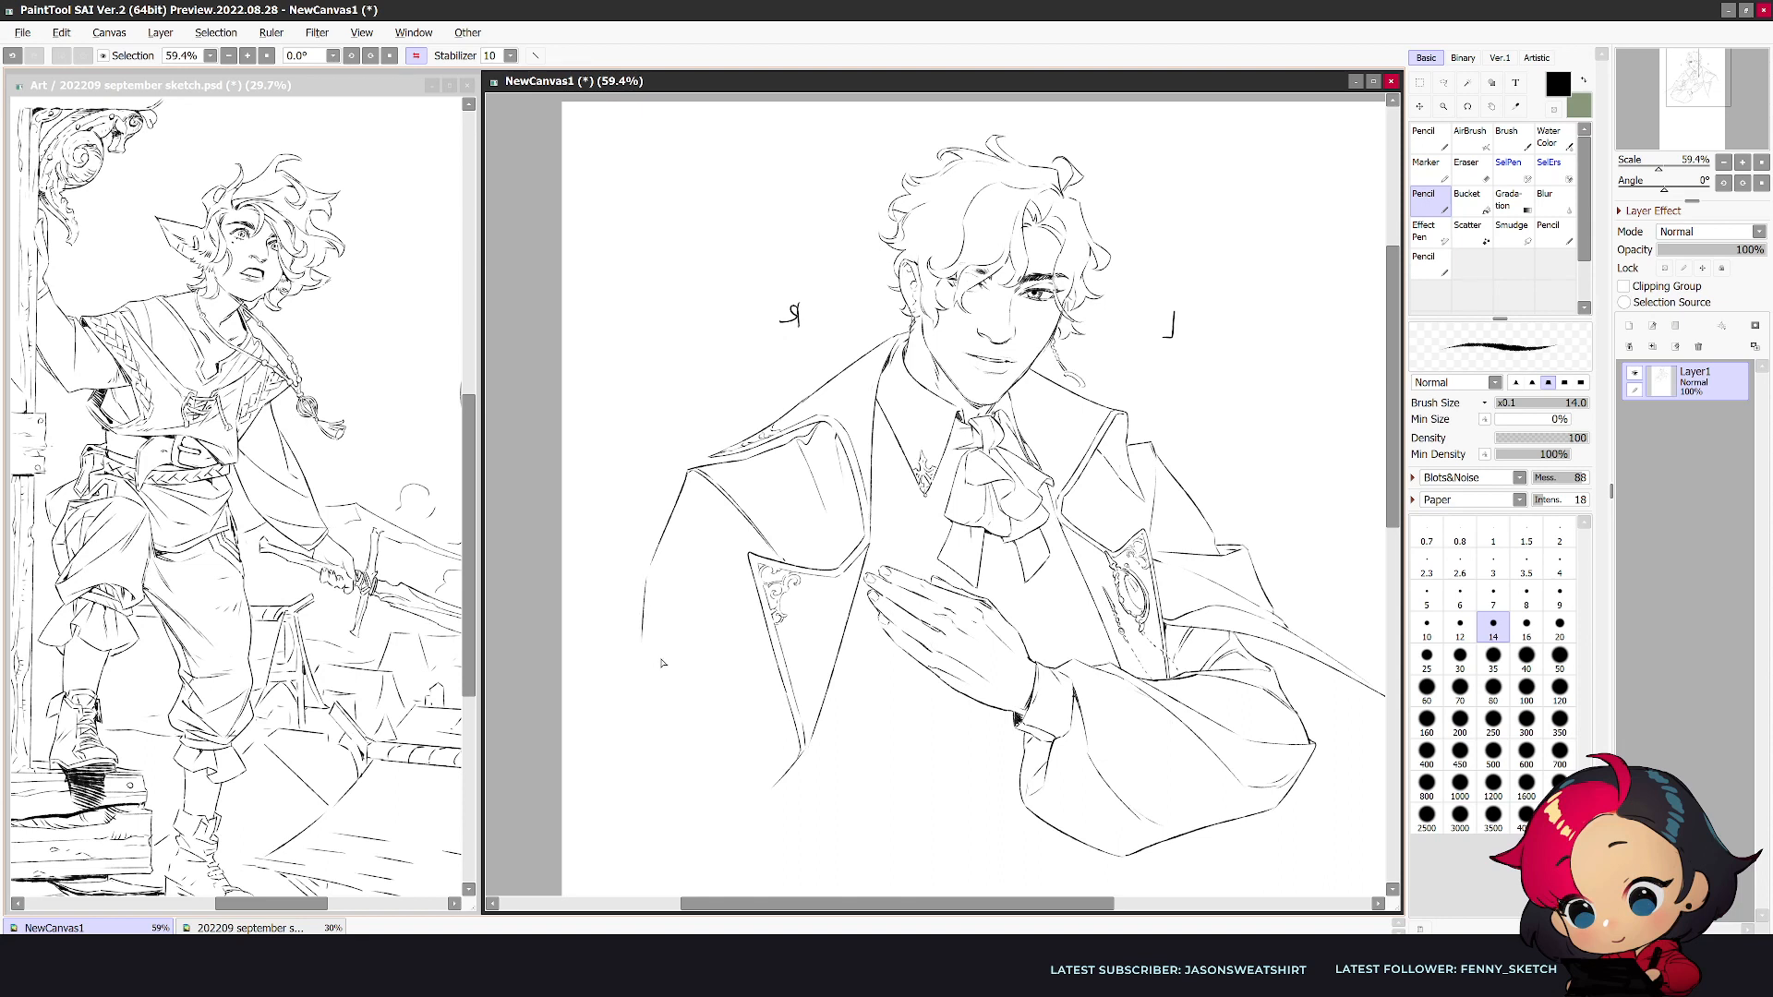
# - Draw diagonal sleeve folds sweeping outward from the R-side lapel, and trim and refine the arm contour's lower end
pyautogui.moveTo(757, 591)
pyautogui.mouseDown()
pyautogui.moveTo(626, 651)
pyautogui.moveTo(606, 732)
pyautogui.mouseUp()
pyautogui.press('e')
pyautogui.moveTo(637, 649)
pyautogui.mouseDown()
pyautogui.moveTo(744, 601)
pyautogui.moveTo(622, 641)
pyautogui.moveTo(599, 744)
pyautogui.moveTo(641, 635)
pyautogui.moveTo(614, 686)
pyautogui.mouseUp()
pyautogui.press('n')
pyautogui.press('e')
pyautogui.press('n')
pyautogui.press('e')
pyautogui.press('n')
pyautogui.press('e')
pyautogui.press('n')
pyautogui.press('e')
pyautogui.press('n')
pyautogui.moveTo(757, 603); pyautogui.dragTo(601, 712)
pyautogui.scroll(-3, 757, 681)
pyautogui.press('h')
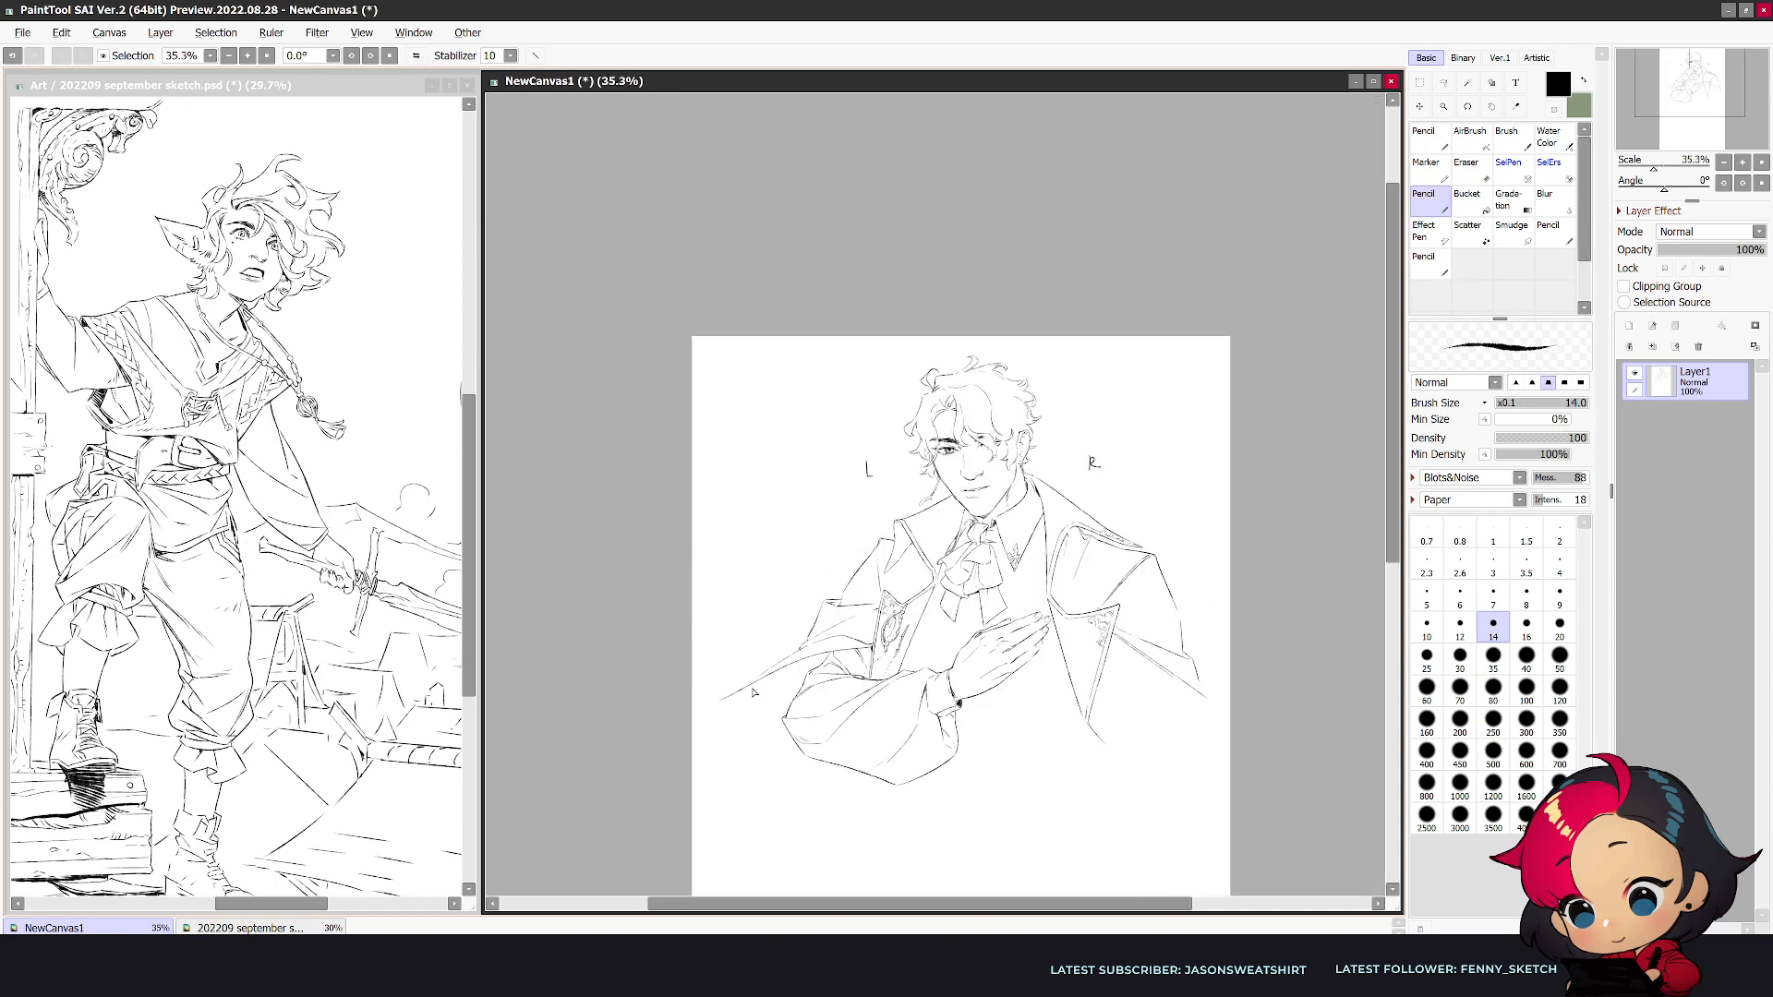
# - Extend the coat's lower edge outward from the R-side lapel tip and draw a short contour descending beneath it
pyautogui.scroll(1, 1172, 797)
pyautogui.moveTo(1103, 738); pyautogui.dragTo(1228, 807)
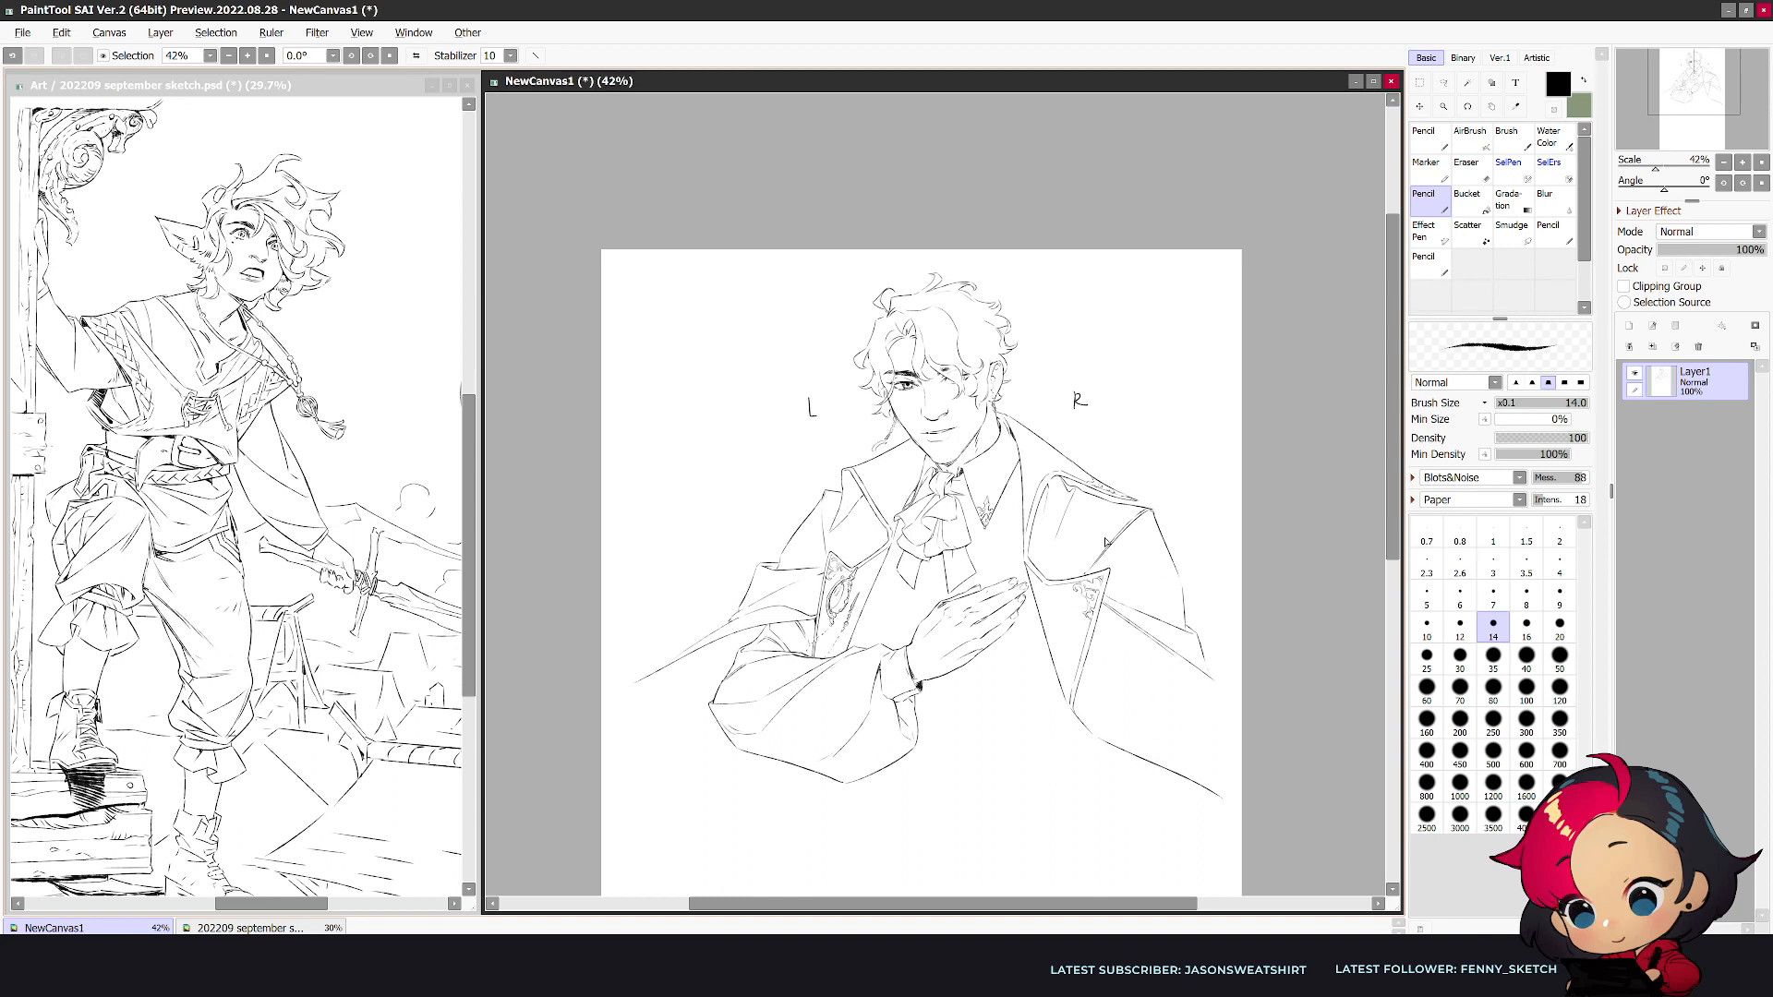
pyautogui.moveTo(1154, 777); pyautogui.dragTo(1034, 855)
pyautogui.hotkey('ctrl', 'z')
pyautogui.moveTo(1160, 777); pyautogui.dragTo(1102, 831)
# - Draw a short edge running inward from the bottom tip of the R-side lapel and clean up its end
pyautogui.press('e')
pyautogui.press('n')
pyautogui.moveTo(1089, 760); pyautogui.dragTo(984, 805)
pyautogui.press('e')
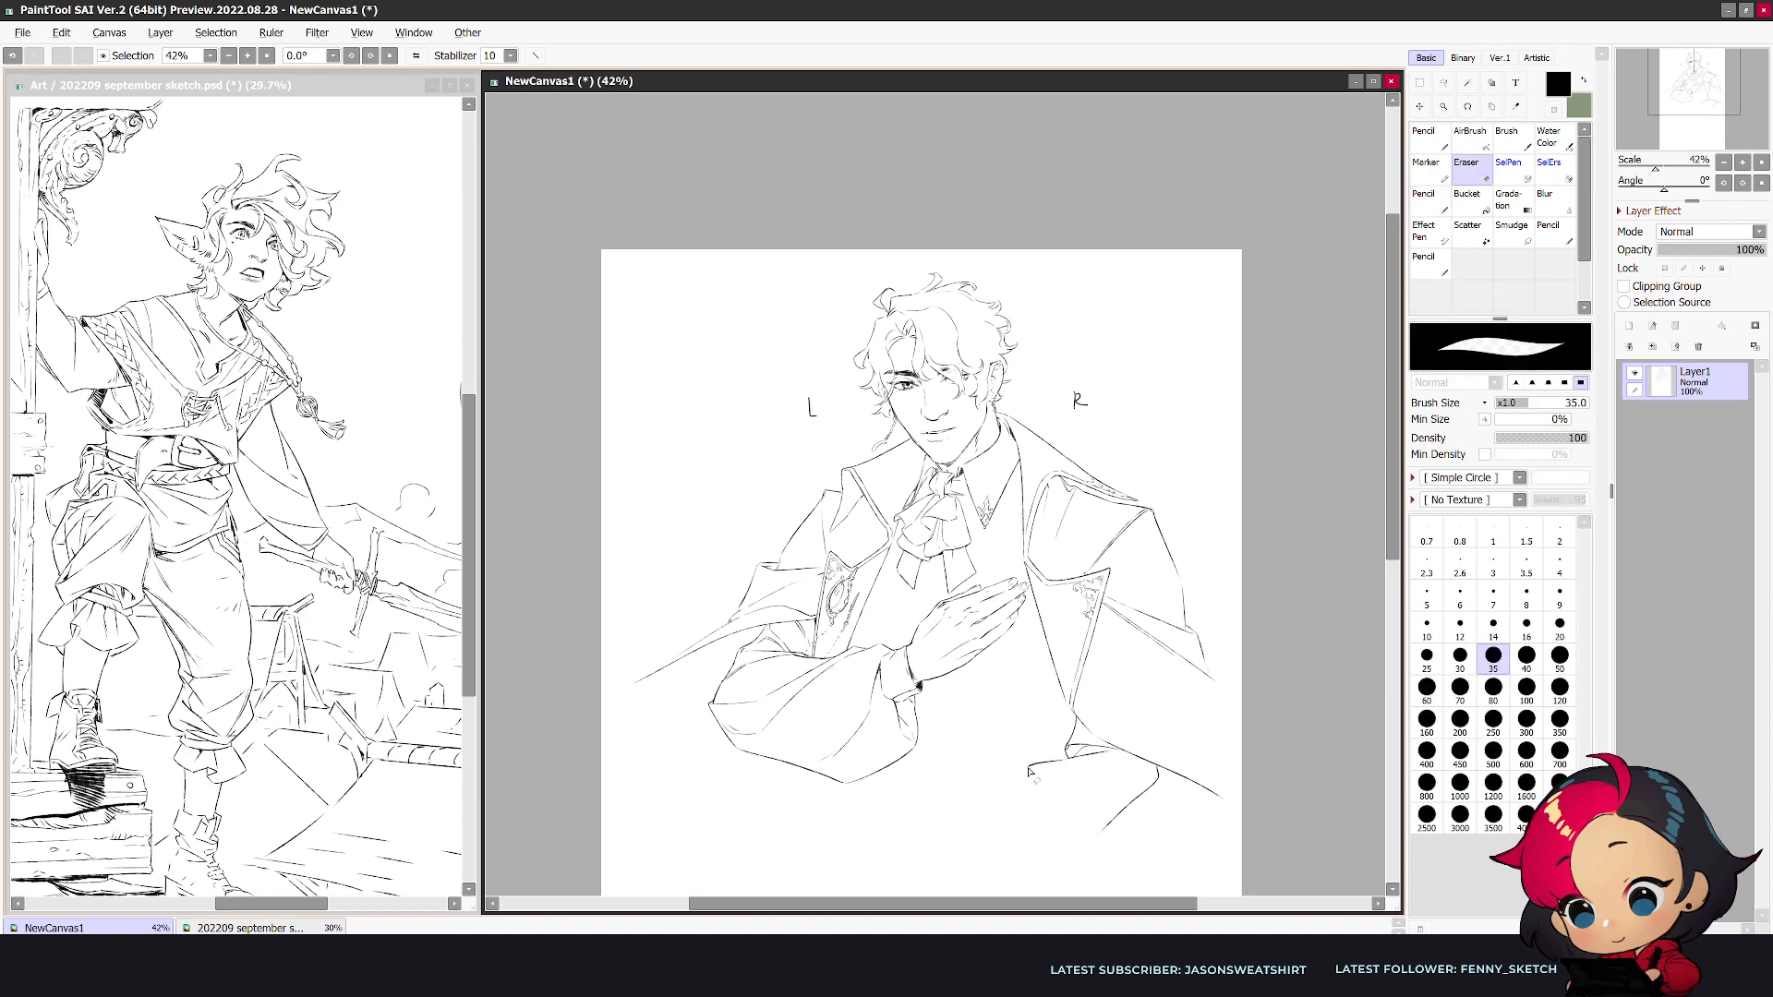
# - Replace the contour beneath the coat's lower edge with a longer curve and extend the inward edge below the hand
pyautogui.press('h')
pyautogui.moveTo(713, 779); pyautogui.dragTo(766, 830)
pyautogui.press('n')
pyautogui.moveTo(714, 771); pyautogui.dragTo(827, 845)
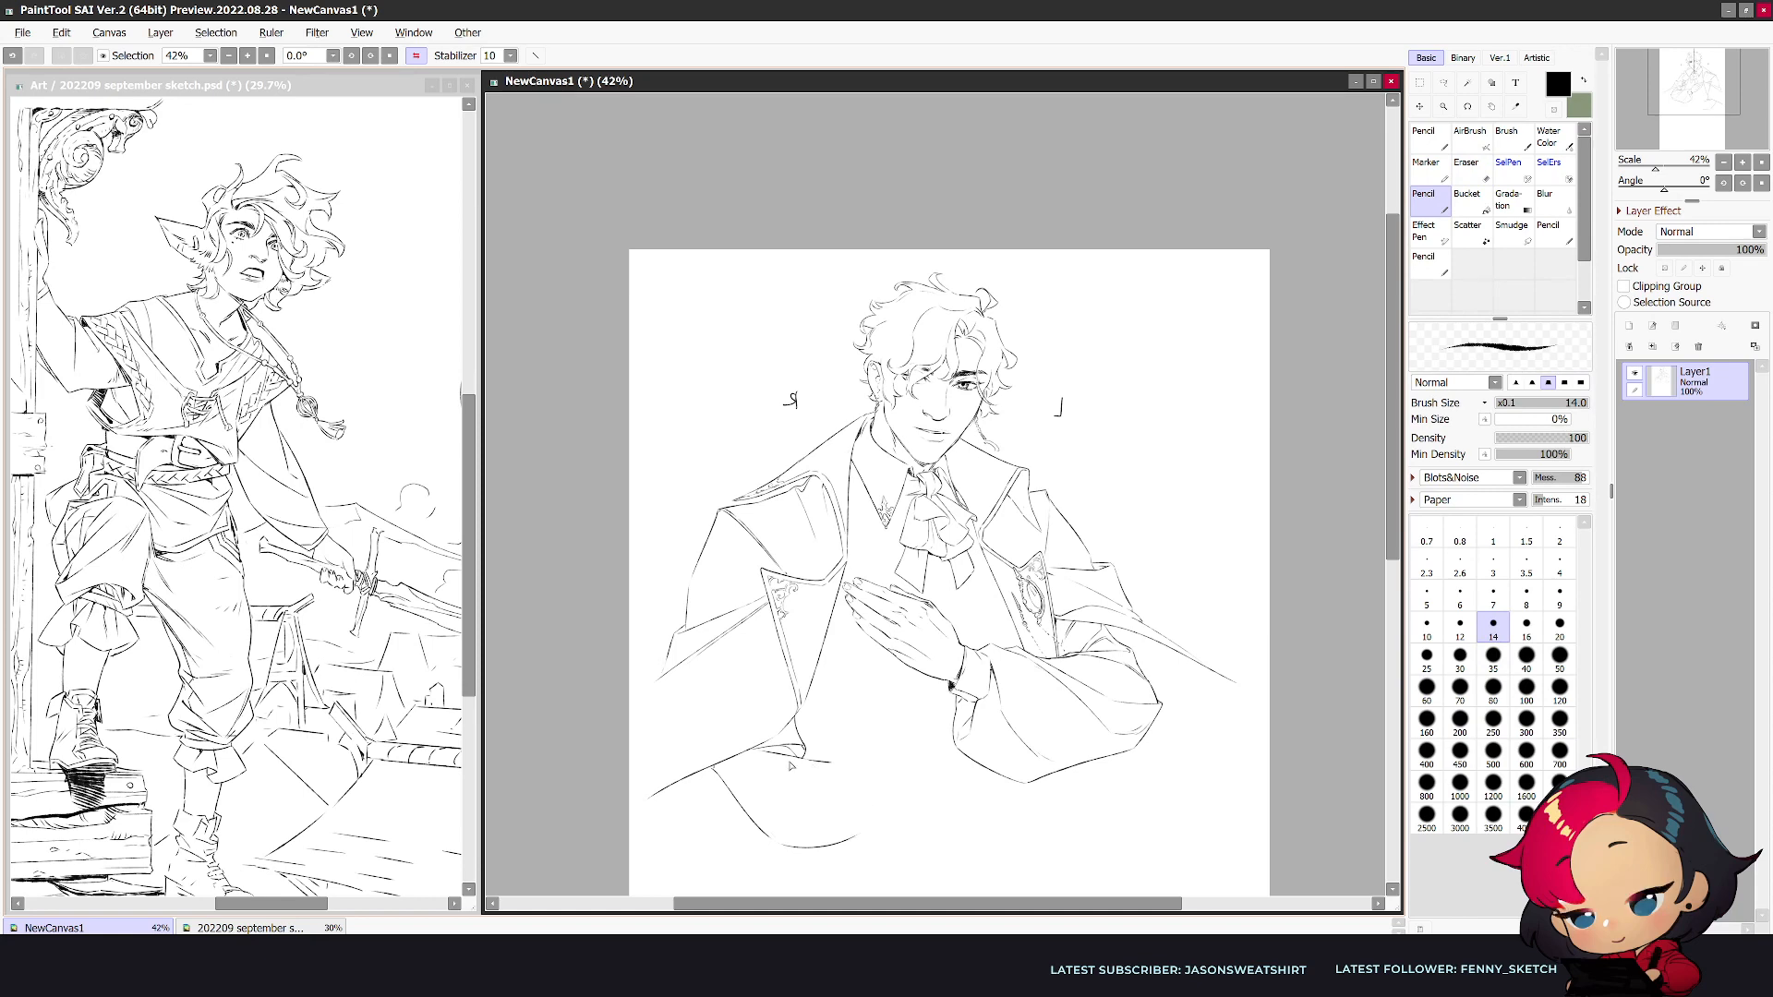
pyautogui.press('e')
pyautogui.moveTo(817, 760)
pyautogui.mouseDown()
pyautogui.moveTo(773, 756)
pyautogui.moveTo(928, 778)
pyautogui.mouseUp()
pyautogui.press('n')
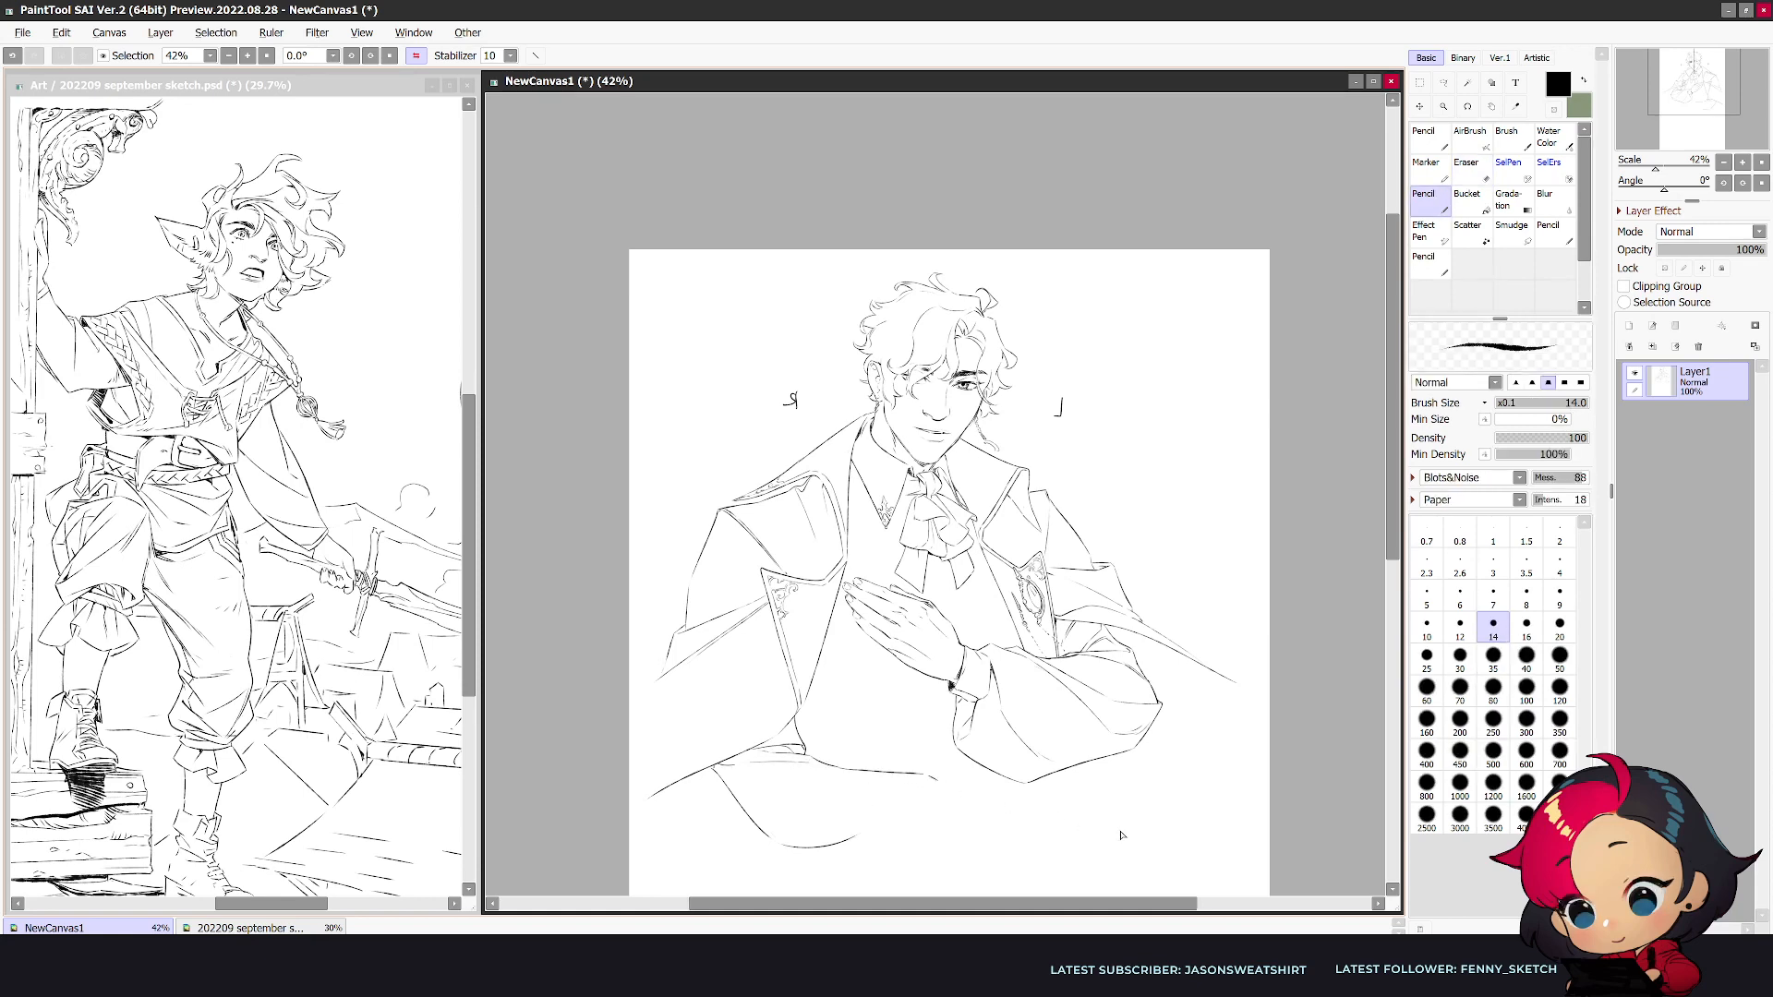
# - Erase the long curve beneath the coat edge, and draw a new curve descending from the edge's inner end
pyautogui.press('h')
pyautogui.press('e')
pyautogui.moveTo(1153, 771)
pyautogui.mouseDown()
pyautogui.moveTo(1094, 838)
pyautogui.moveTo(1036, 843)
pyautogui.mouseUp()
pyautogui.moveTo(934, 780)
pyautogui.mouseDown()
pyautogui.moveTo(984, 776)
pyautogui.moveTo(949, 781)
pyautogui.moveTo(1085, 792)
pyautogui.mouseUp()
pyautogui.press('n')
pyautogui.press('e')
pyautogui.press('n')
pyautogui.moveTo(965, 775); pyautogui.dragTo(1034, 819)
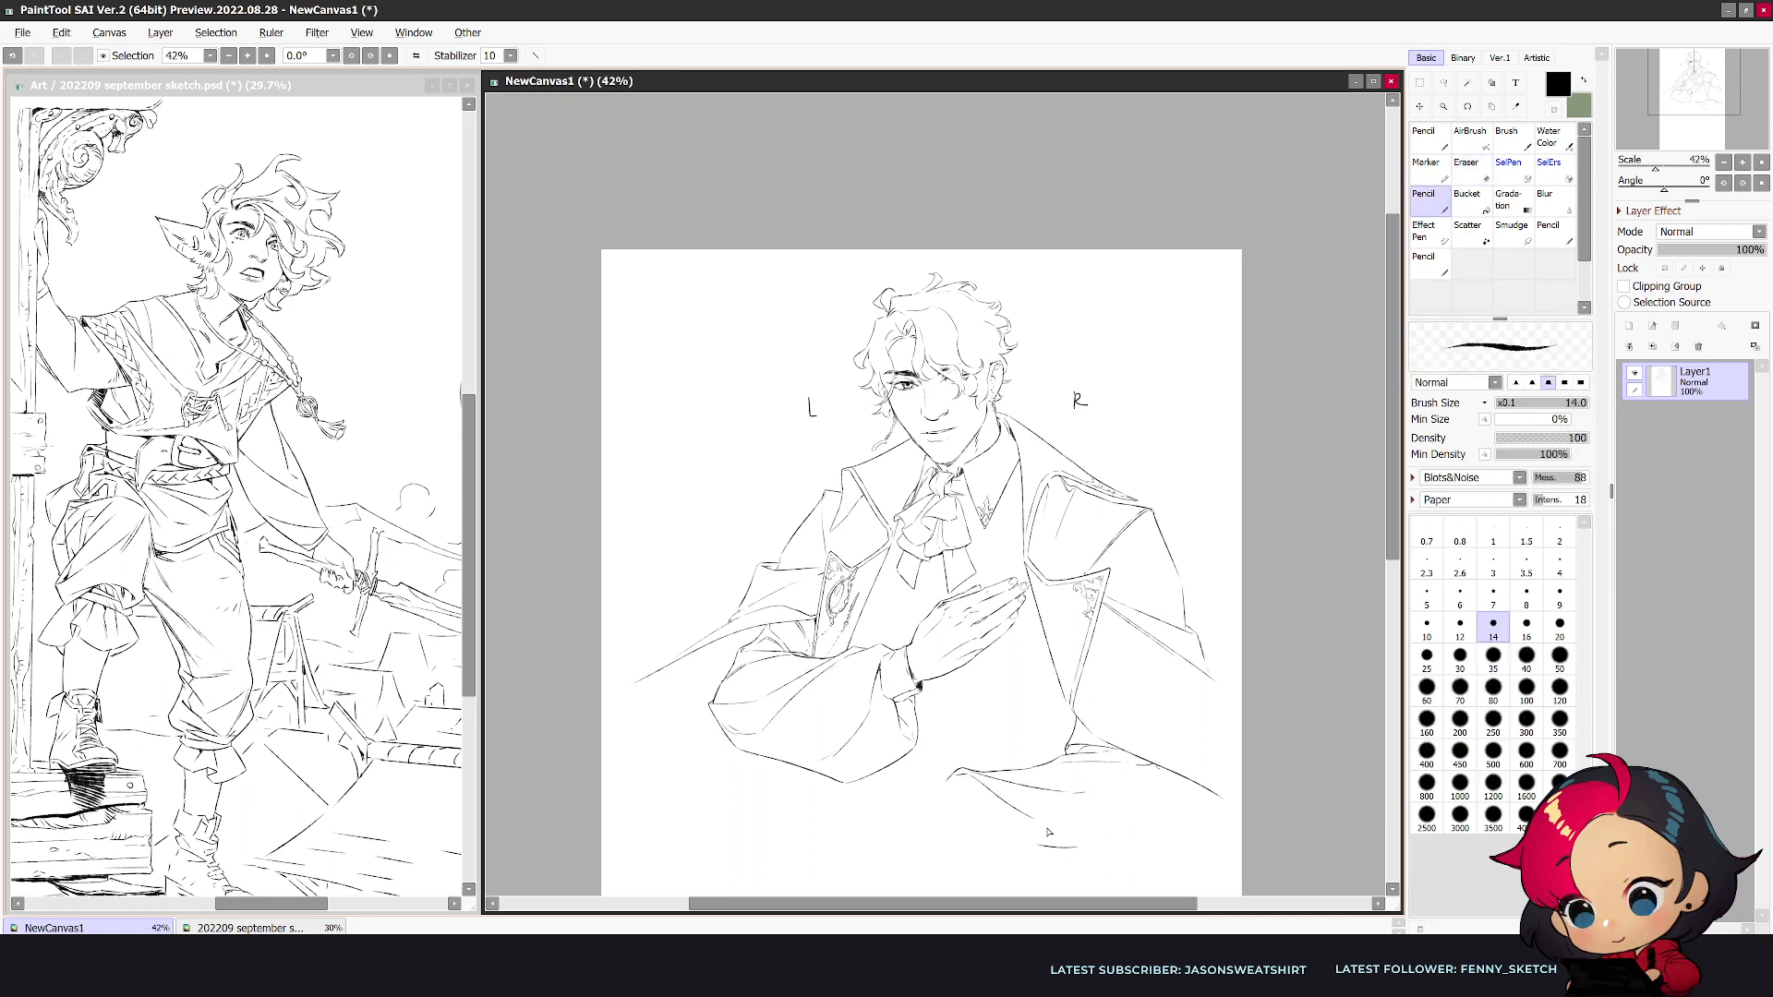
# - Draw the second arm's lower sleeve contour, curving from the coat's lower edge down and back toward the wrist
pyautogui.press('e')
pyautogui.press('n')
pyautogui.press('e')
pyautogui.moveTo(1158, 787)
pyautogui.mouseDown()
pyautogui.moveTo(1079, 856)
pyautogui.moveTo(1050, 850)
pyautogui.moveTo(1086, 855)
pyautogui.moveTo(1010, 857)
pyautogui.mouseUp()
pyautogui.press('n')
pyautogui.moveTo(1392, 546); pyautogui.dragTo(1391, 613)
pyautogui.scroll(3, 1224, 629)
pyautogui.scroll(-1, 859, 646)
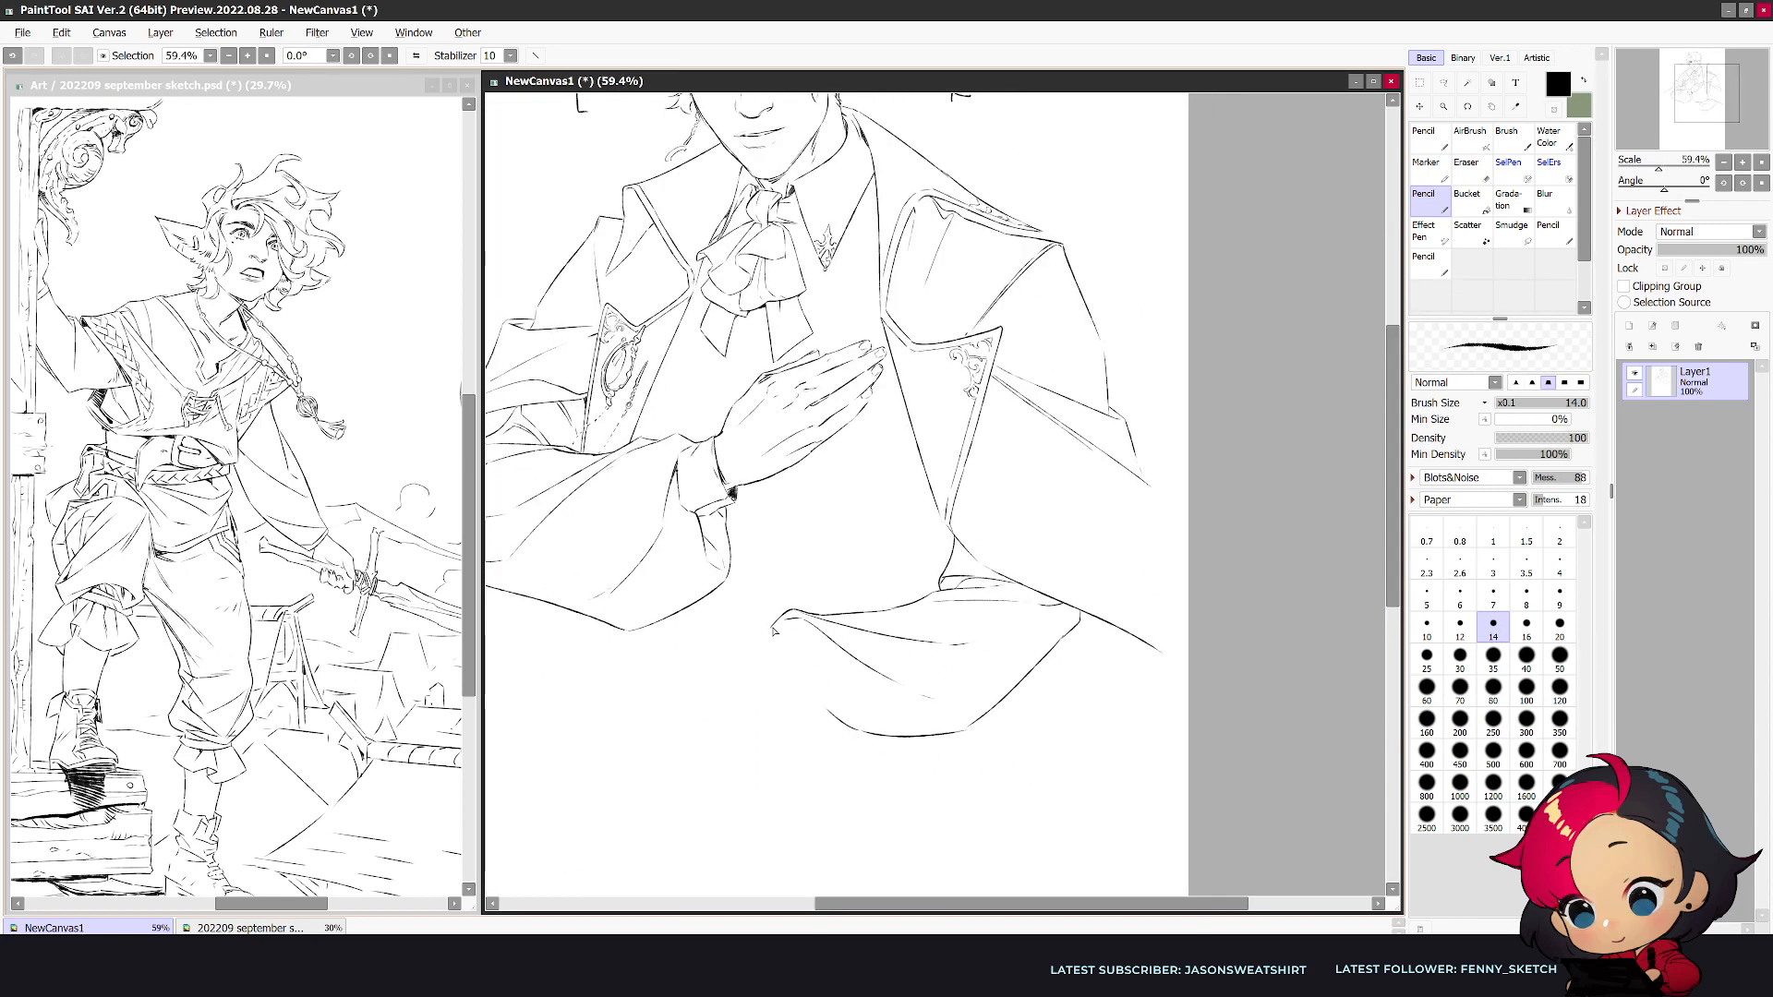
# - Draw two short curved lines for the cuff at the wrist end of the lower sleeve
pyautogui.moveTo(781, 629)
pyautogui.mouseDown()
pyautogui.moveTo(739, 635)
pyautogui.moveTo(771, 683)
pyautogui.moveTo(762, 715)
pyautogui.mouseUp()
pyautogui.moveTo(792, 628); pyautogui.dragTo(818, 696)
pyautogui.press('h')
pyautogui.press('e')
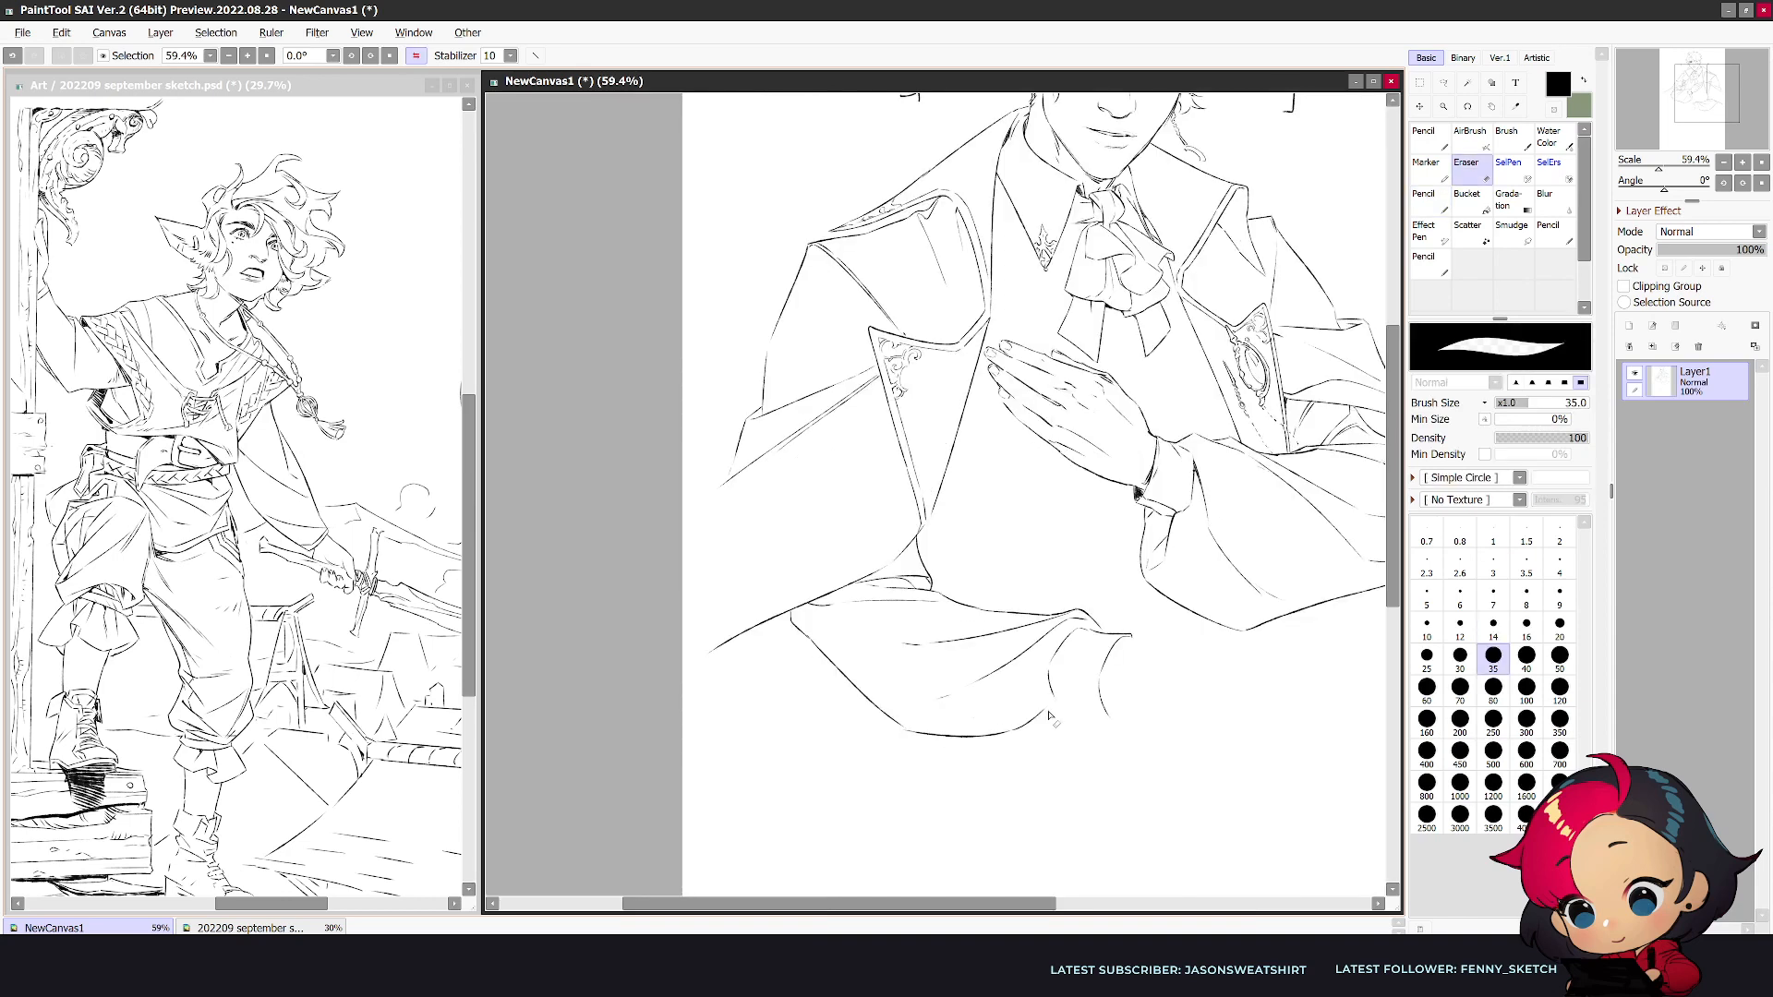
# - Add a fold line along the lower sleeve's upper edge and close the bottom edge of its cuff
pyautogui.press('e')
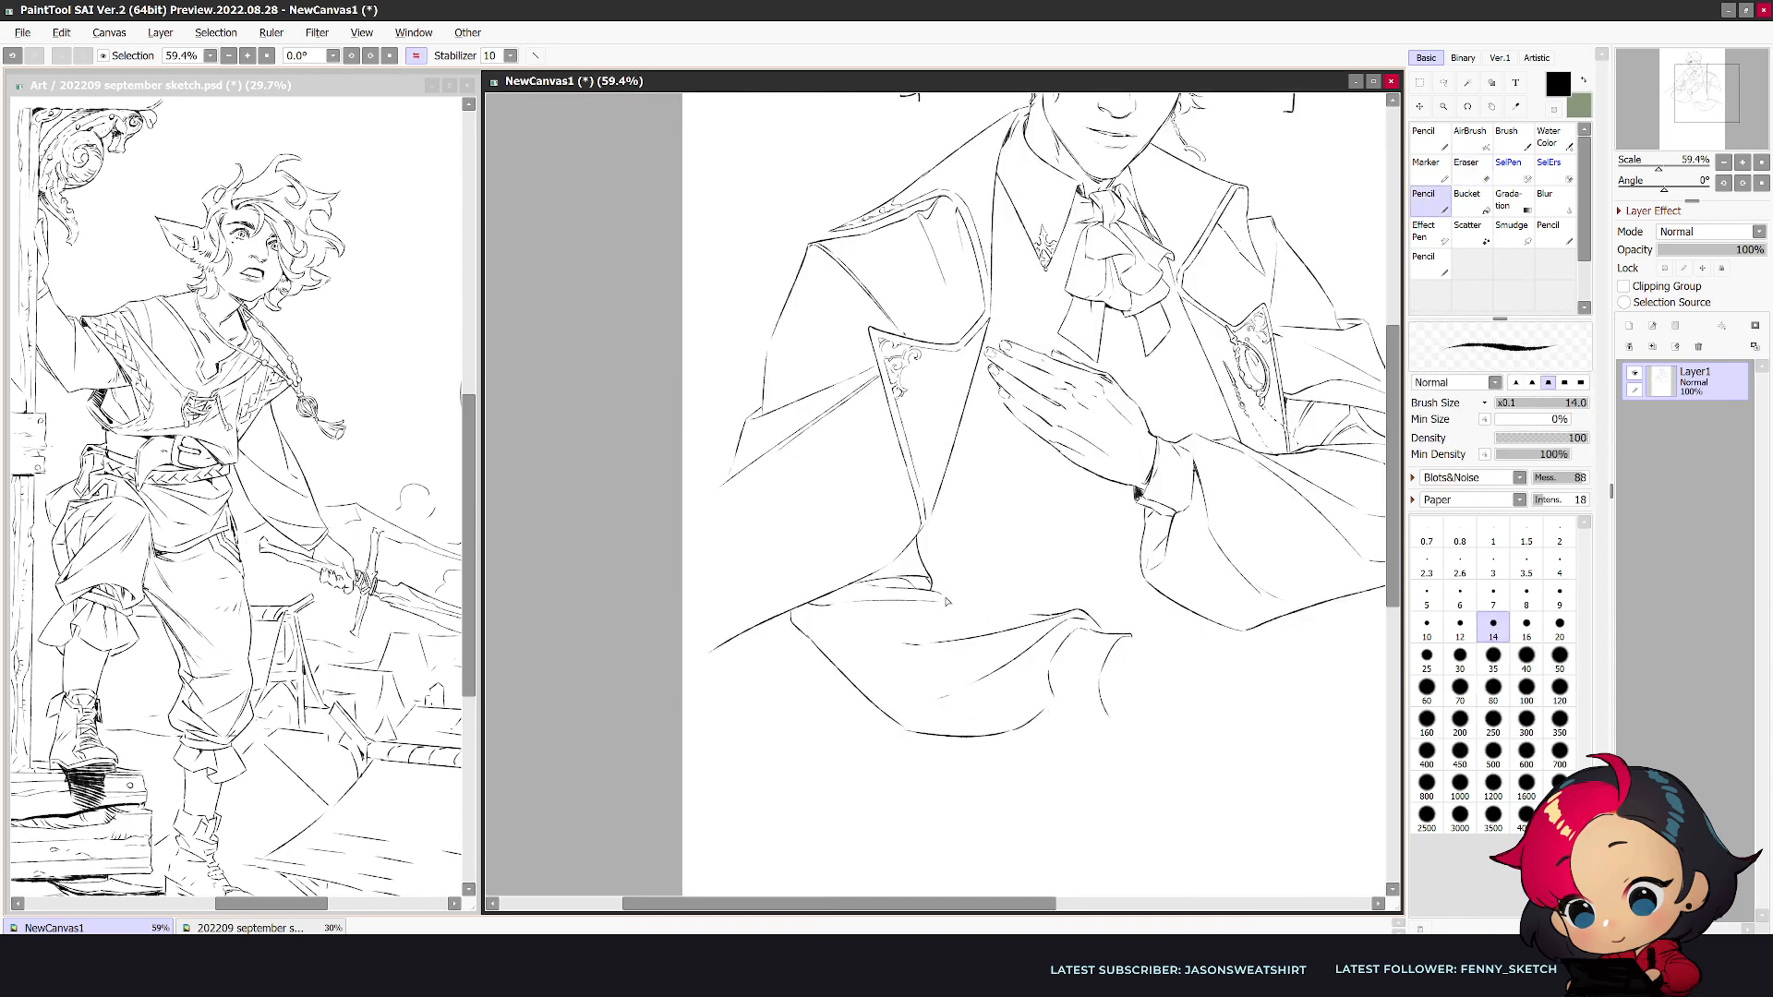
pyautogui.moveTo(1023, 615); pyautogui.dragTo(977, 602)
pyautogui.moveTo(1054, 702)
pyautogui.mouseDown()
pyautogui.moveTo(1111, 719)
pyautogui.moveTo(1126, 643)
pyautogui.moveTo(1105, 709)
pyautogui.moveTo(1107, 658)
pyautogui.moveTo(1130, 650)
pyautogui.moveTo(1085, 654)
pyautogui.moveTo(1122, 633)
pyautogui.moveTo(1095, 642)
pyautogui.moveTo(1099, 703)
pyautogui.mouseUp()
pyautogui.press('e')
# - Refine the seam between the lower sleeve and its cuff, trimming the stray line ends
pyautogui.press('e')
pyautogui.press('e')
pyautogui.moveTo(1076, 632); pyautogui.dragTo(1052, 694)
pyautogui.press('e')
pyautogui.moveTo(1086, 631)
pyautogui.mouseDown()
pyautogui.moveTo(1051, 637)
pyautogui.moveTo(1040, 671)
pyautogui.moveTo(1073, 719)
pyautogui.moveTo(1012, 730)
pyautogui.moveTo(1093, 677)
pyautogui.moveTo(1056, 703)
pyautogui.mouseUp()
pyautogui.press('e')
pyautogui.press('e')
pyautogui.press('e')
pyautogui.press('e')
pyautogui.press('e')
pyautogui.press('e')
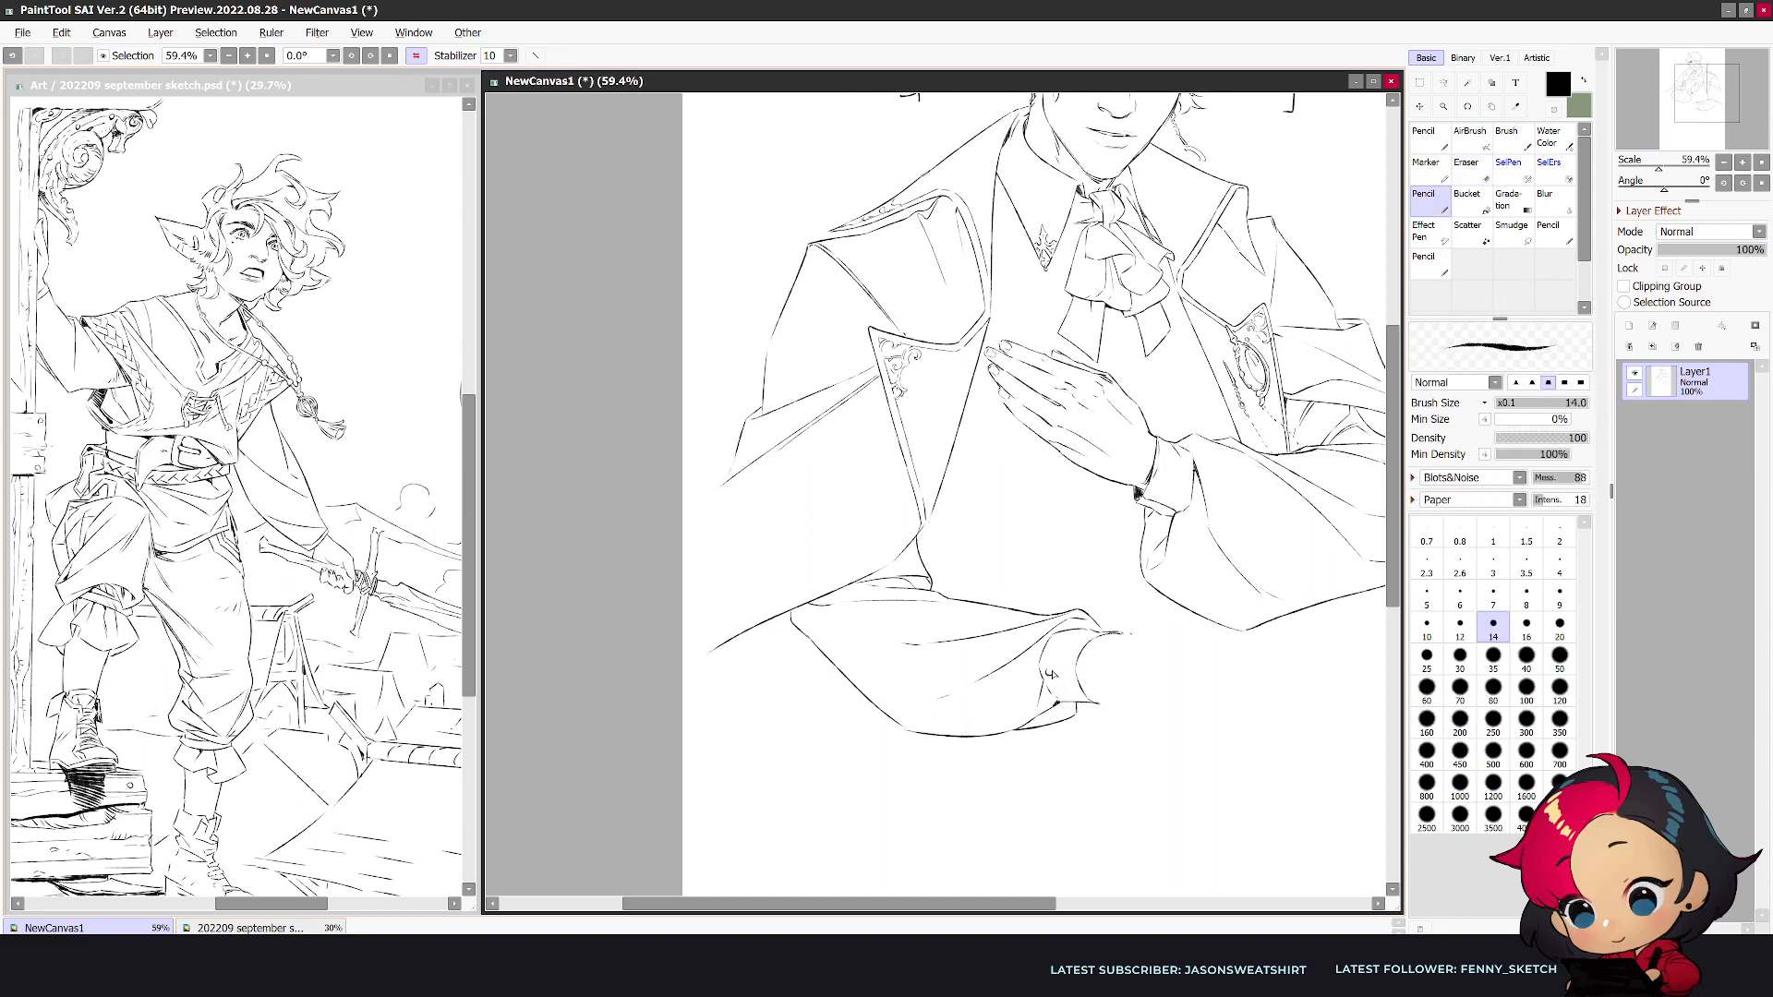
# - Add small buttons to both cuffs and erase the outer wrist line of the lower cuff
pyautogui.moveTo(1050, 688); pyautogui.dragTo(1076, 682)
pyautogui.moveTo(1155, 490); pyautogui.dragTo(1170, 501)
pyautogui.press('e')
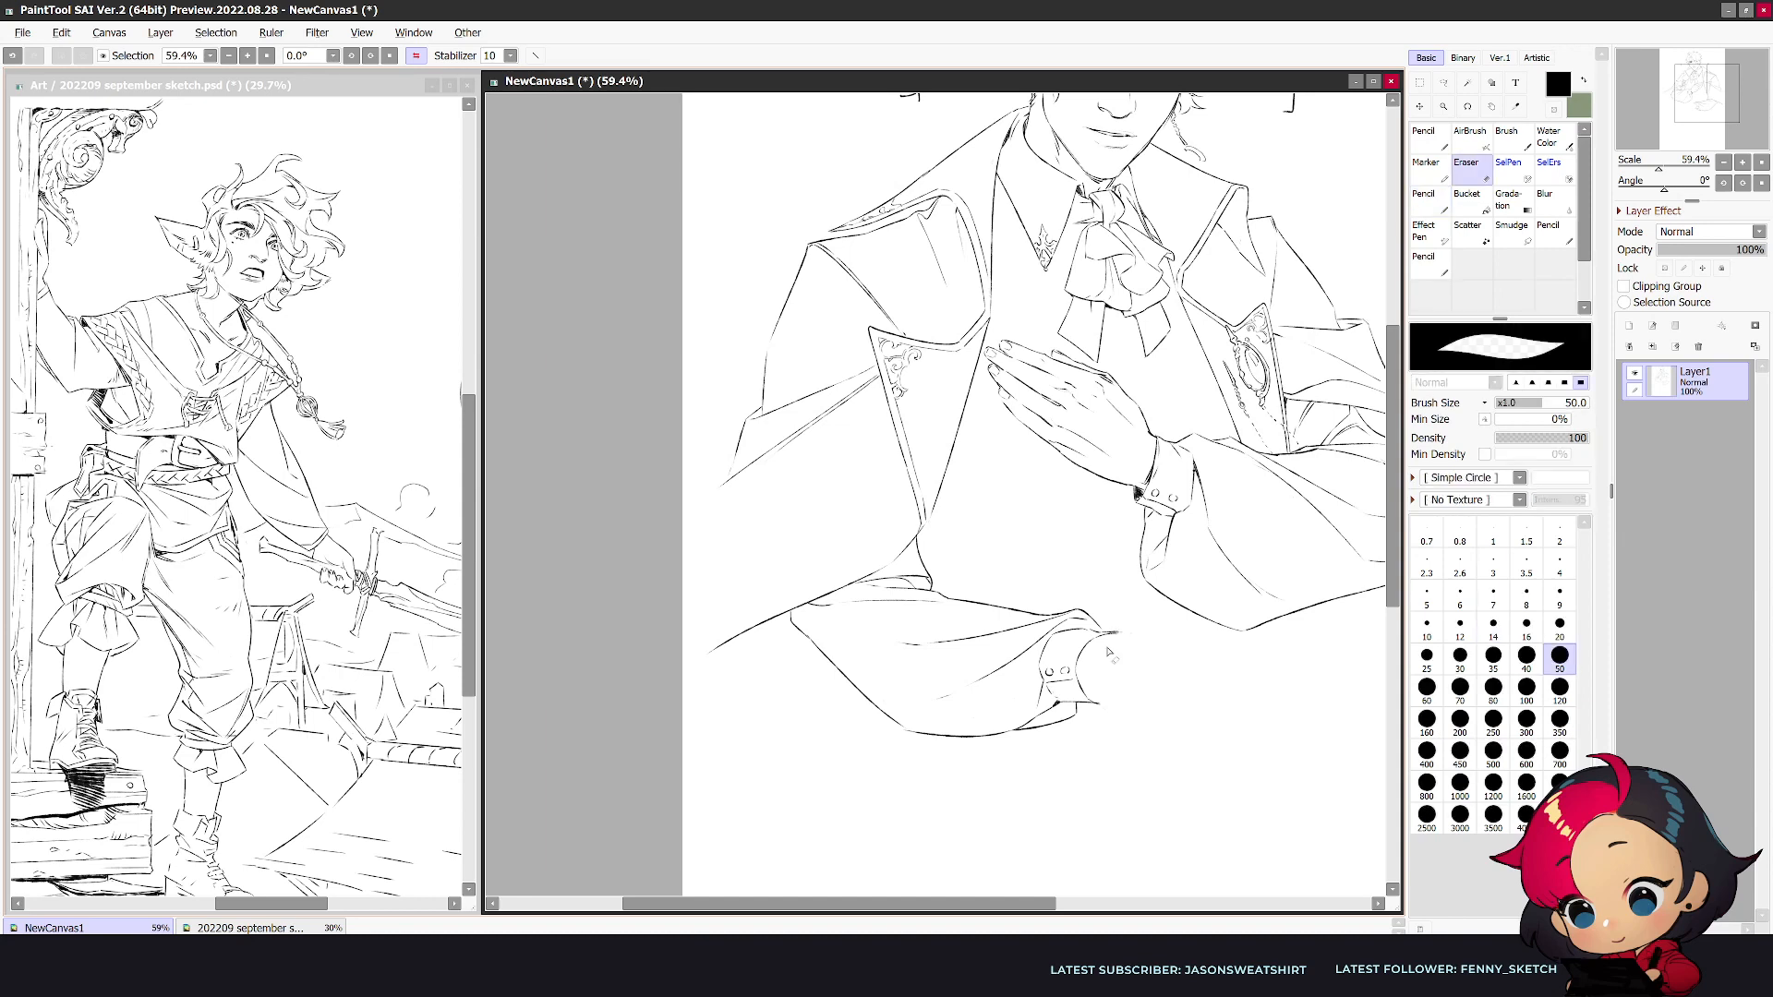
pyautogui.press('n')
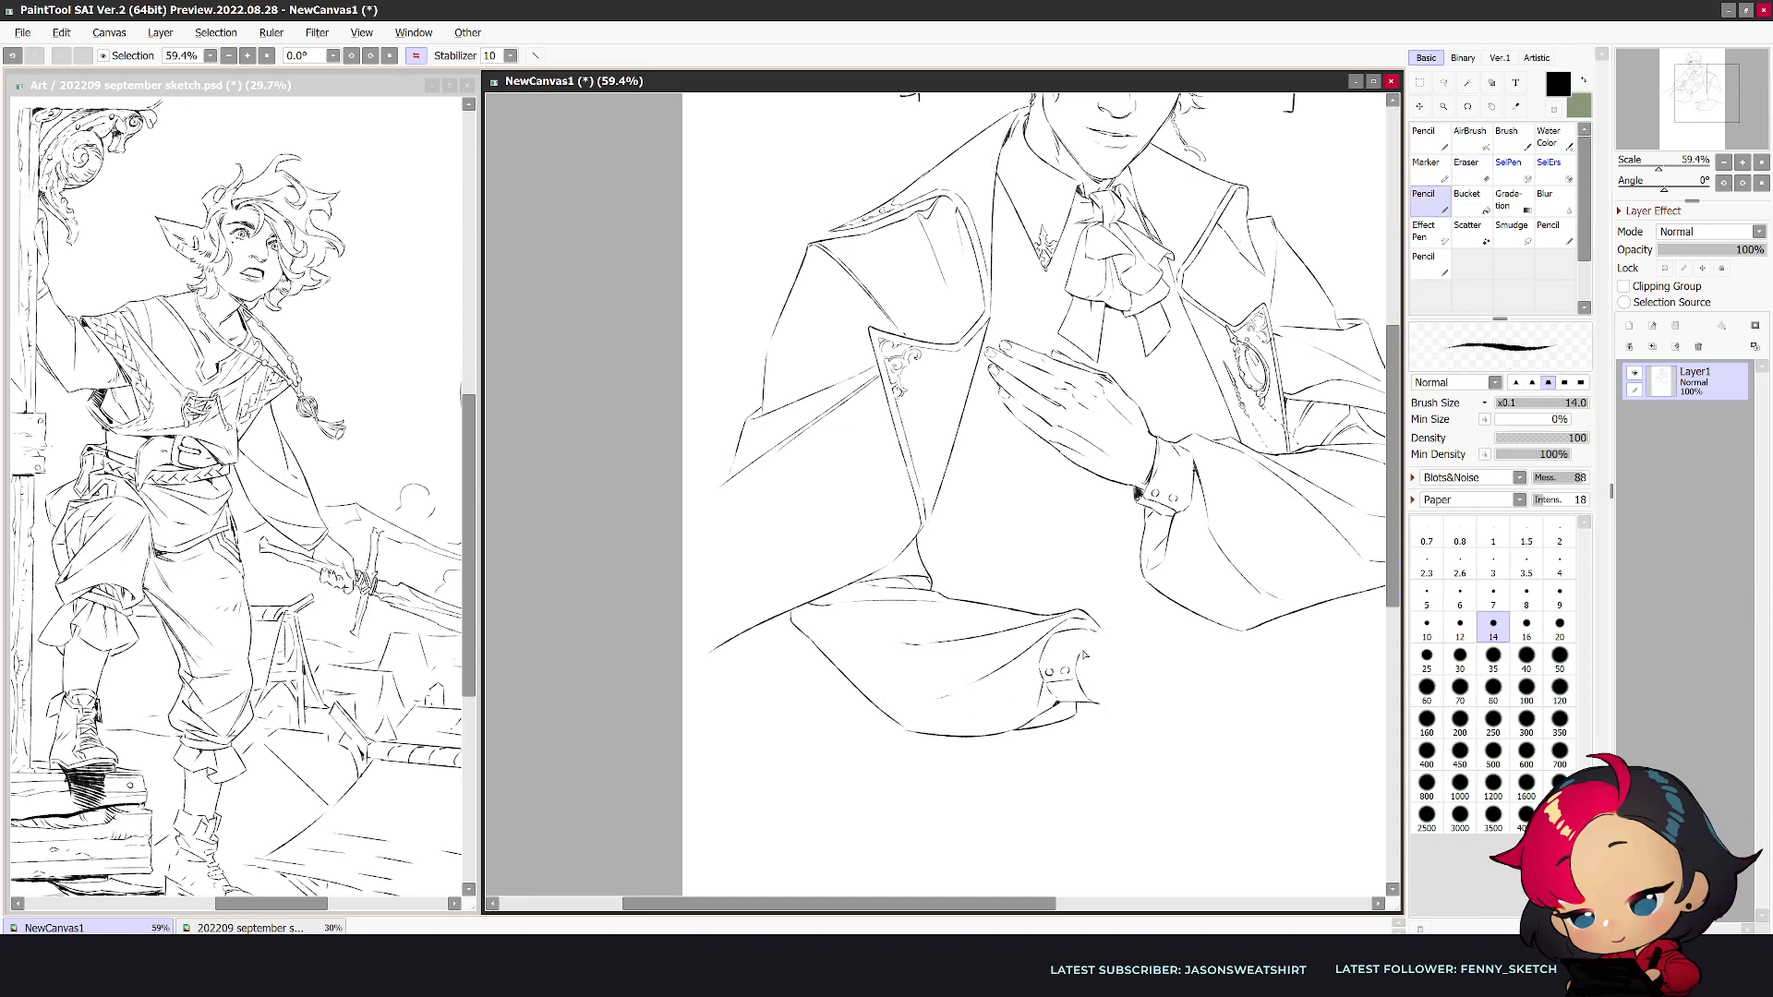
# - Check the whole figure's proportions in normal and mirrored view, ending on a closer look at the face
pyautogui.scroll(-3, 1147, 583)
pyautogui.press('h')
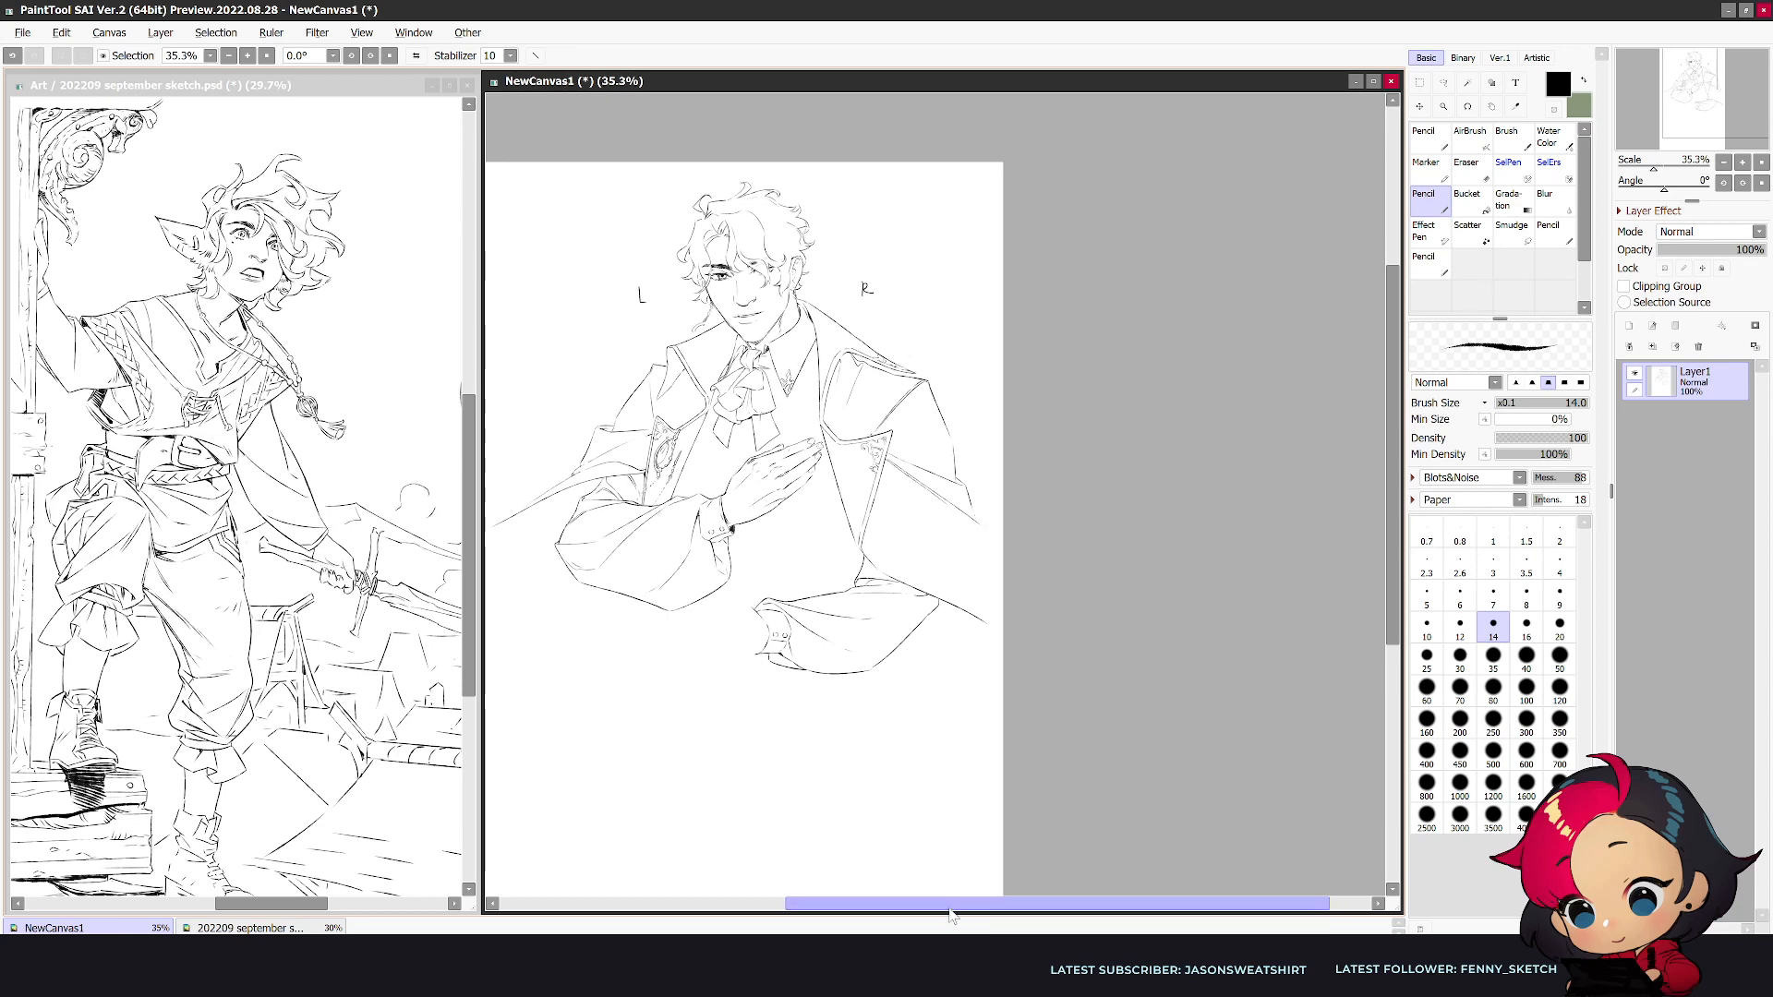
pyautogui.moveTo(955, 903); pyautogui.dragTo(849, 903)
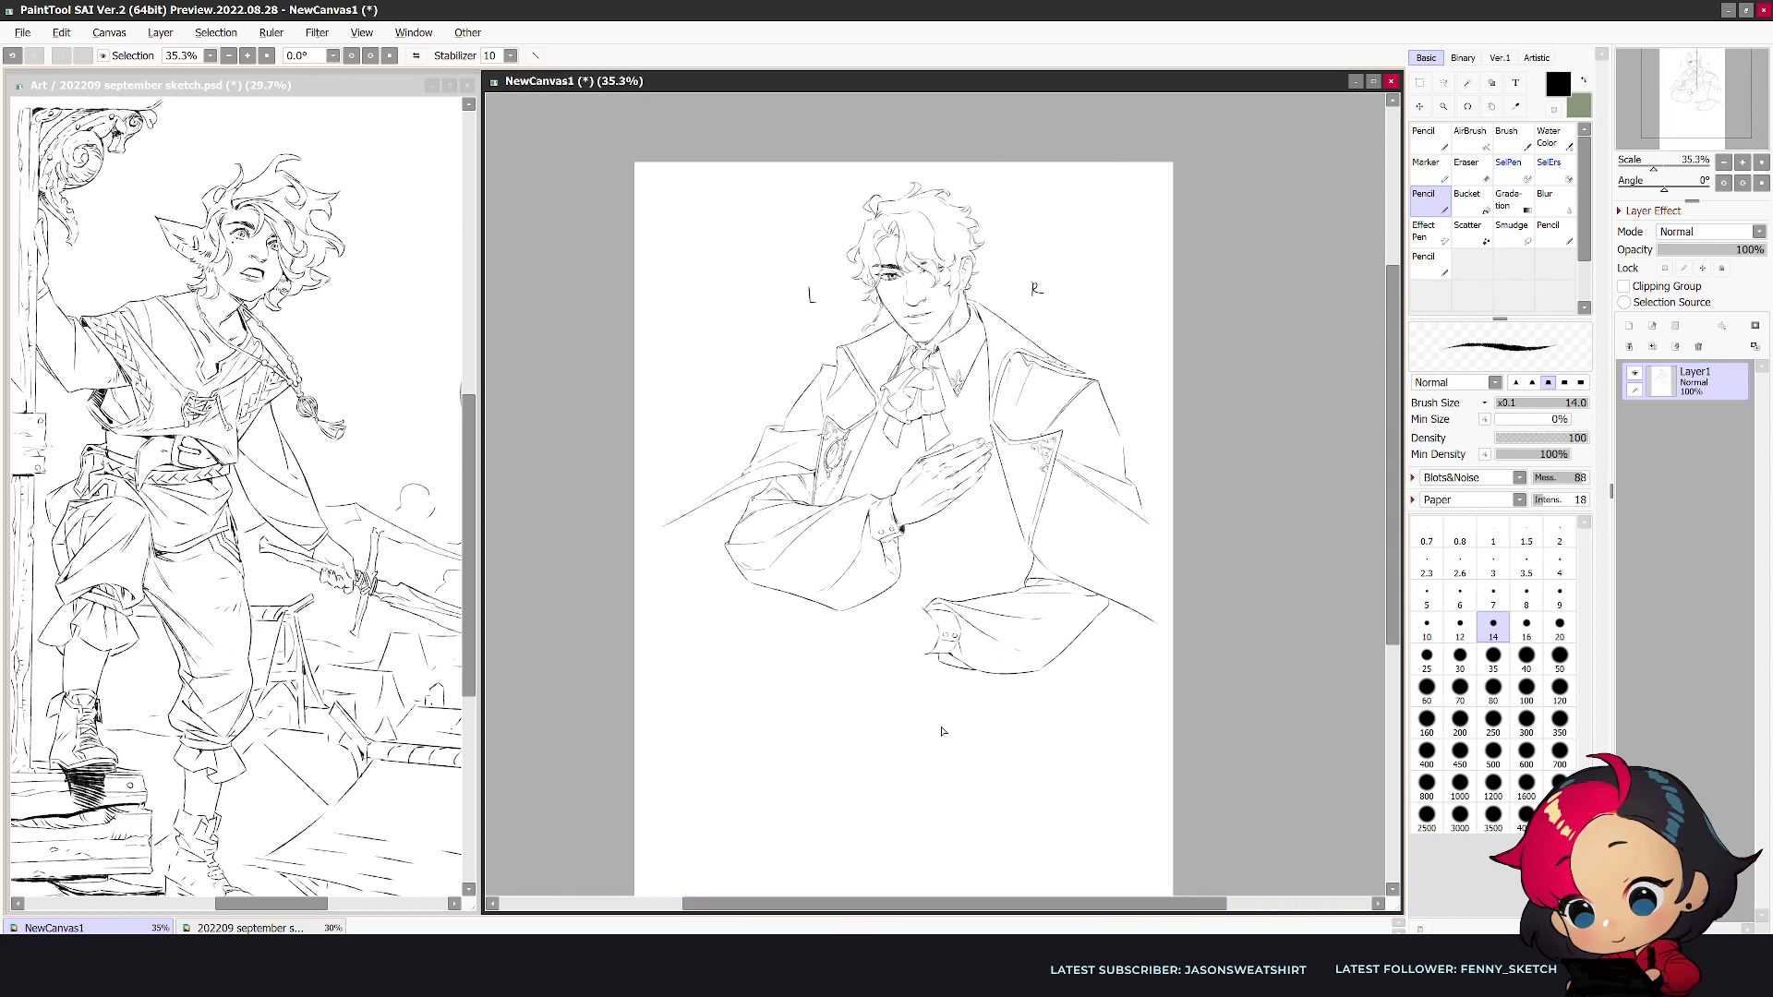
pyautogui.press('h')
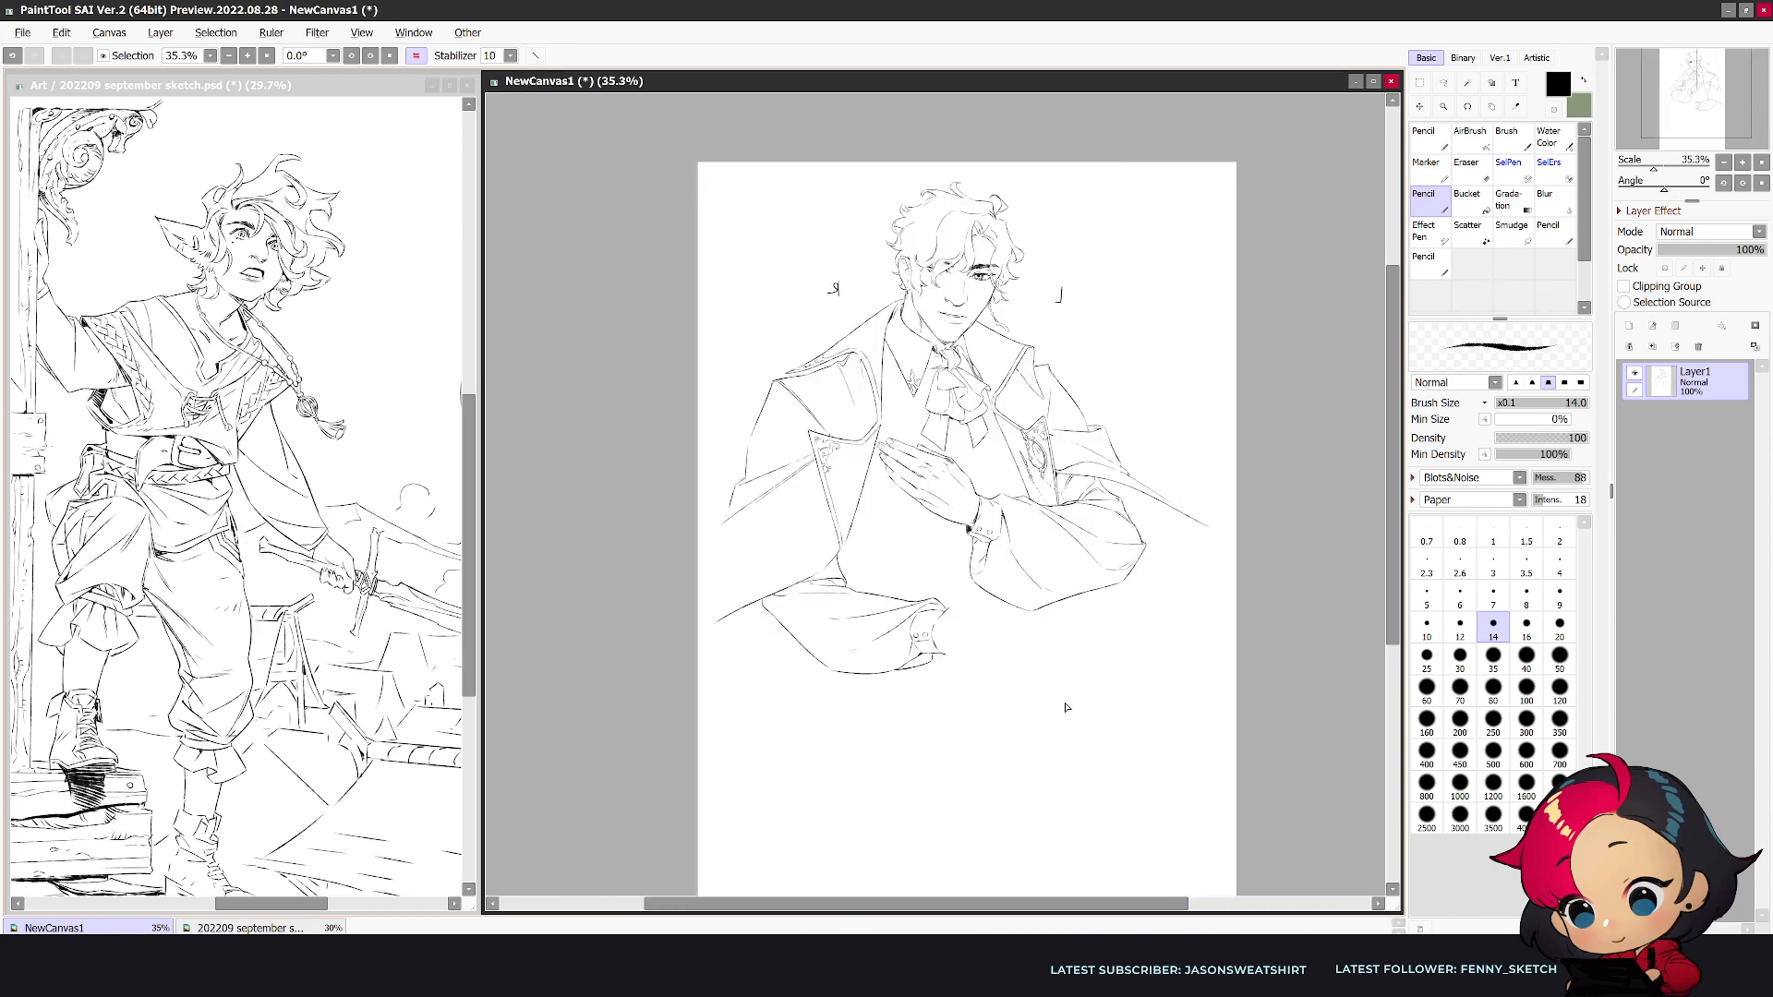
pyautogui.moveTo(1394, 499); pyautogui.dragTo(1393, 457)
pyautogui.scroll(4, 1140, 369)
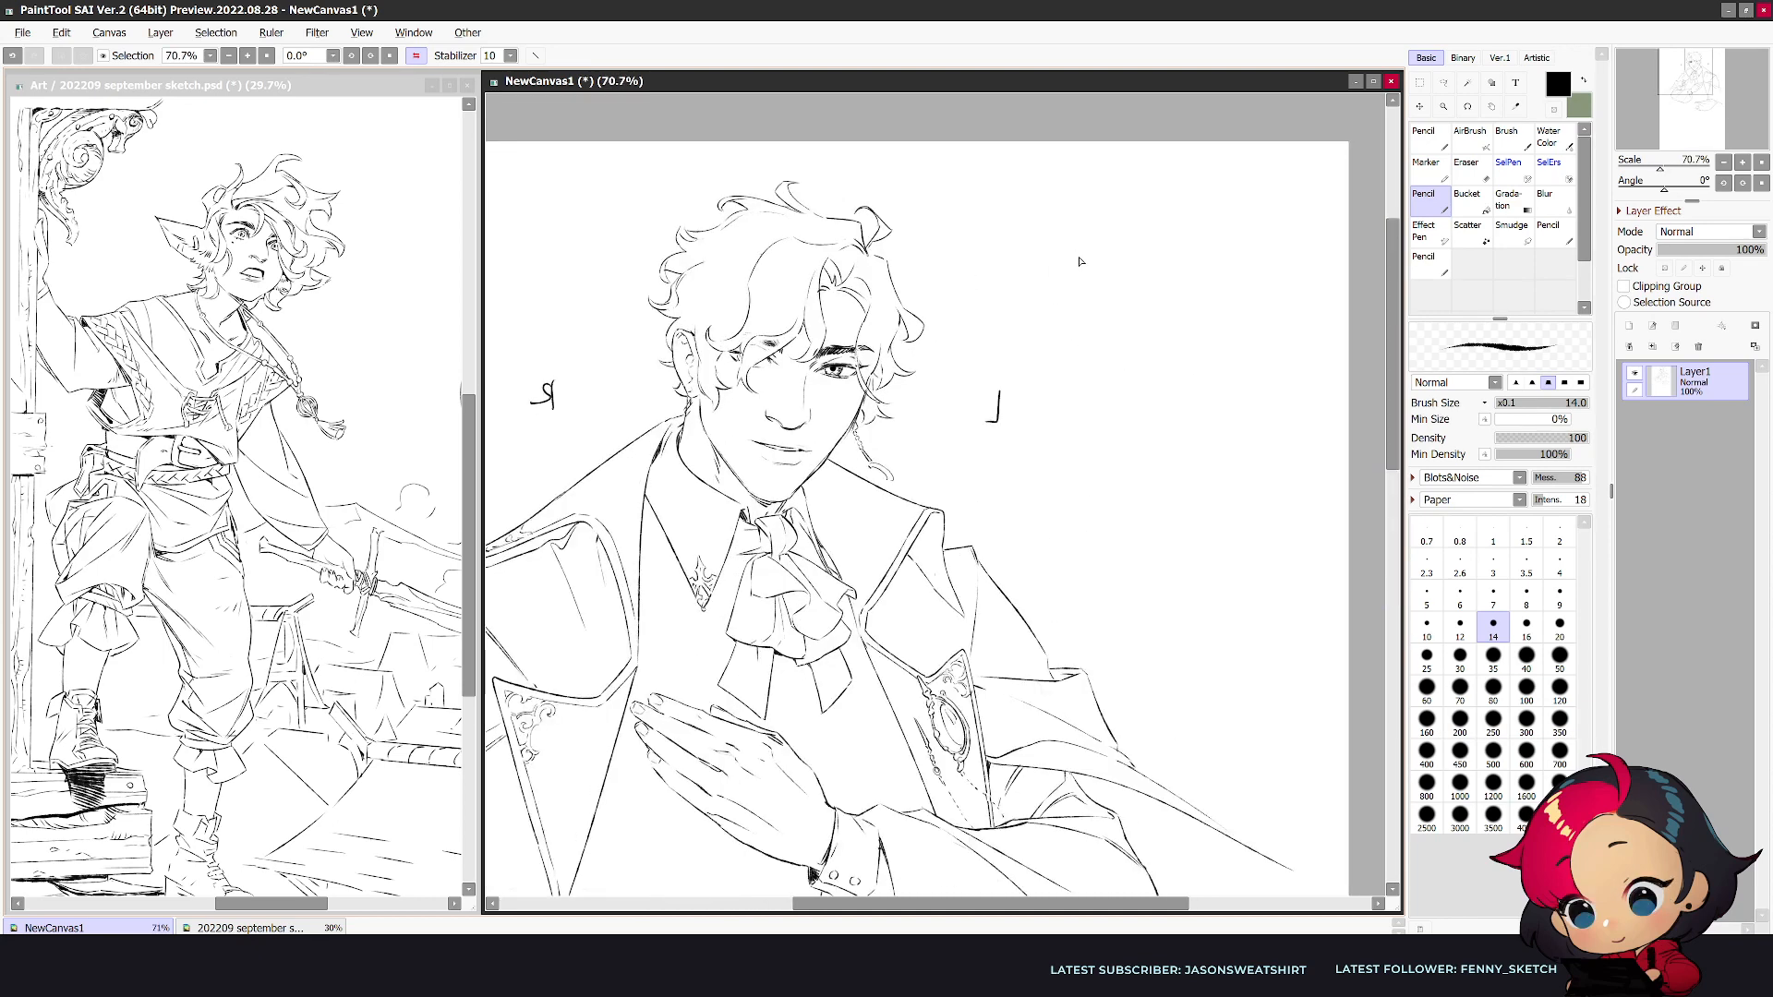
pyautogui.scroll(1, 1076, 258)
pyautogui.click(1443, 83)
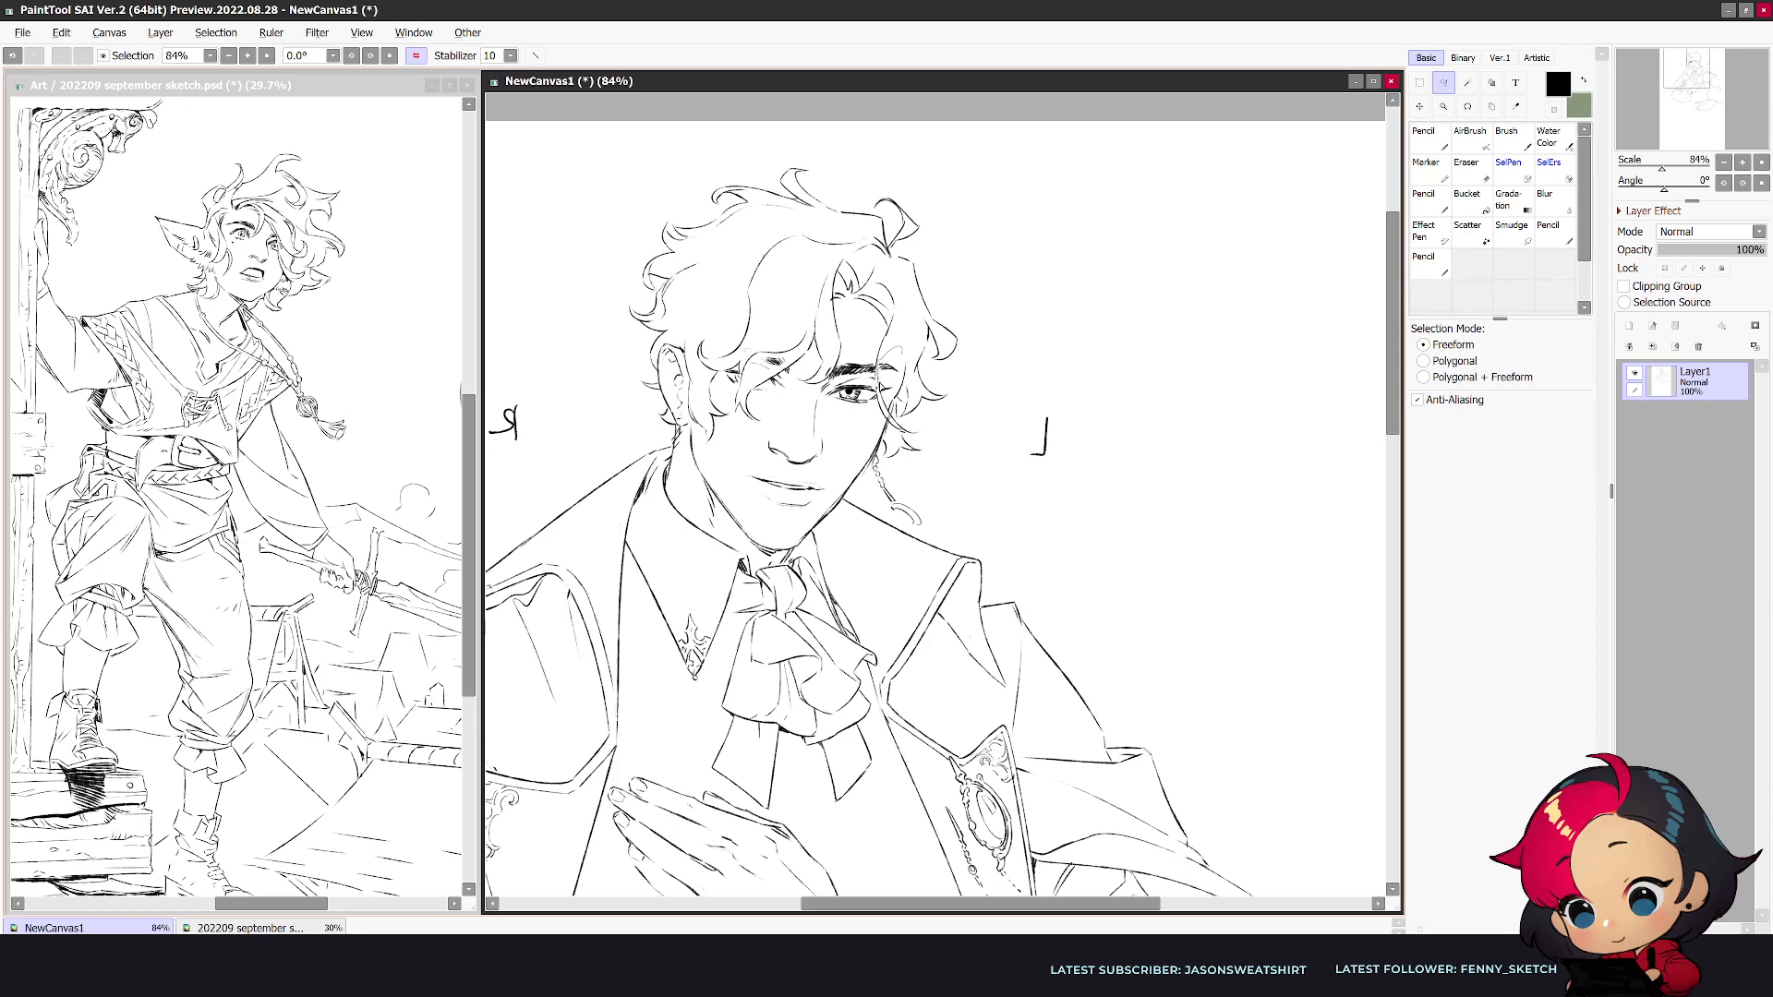
pyautogui.moveTo(906, 358); pyautogui.dragTo(903, 355)
pyautogui.press('h')
pyautogui.press('h')
pyautogui.press('n')
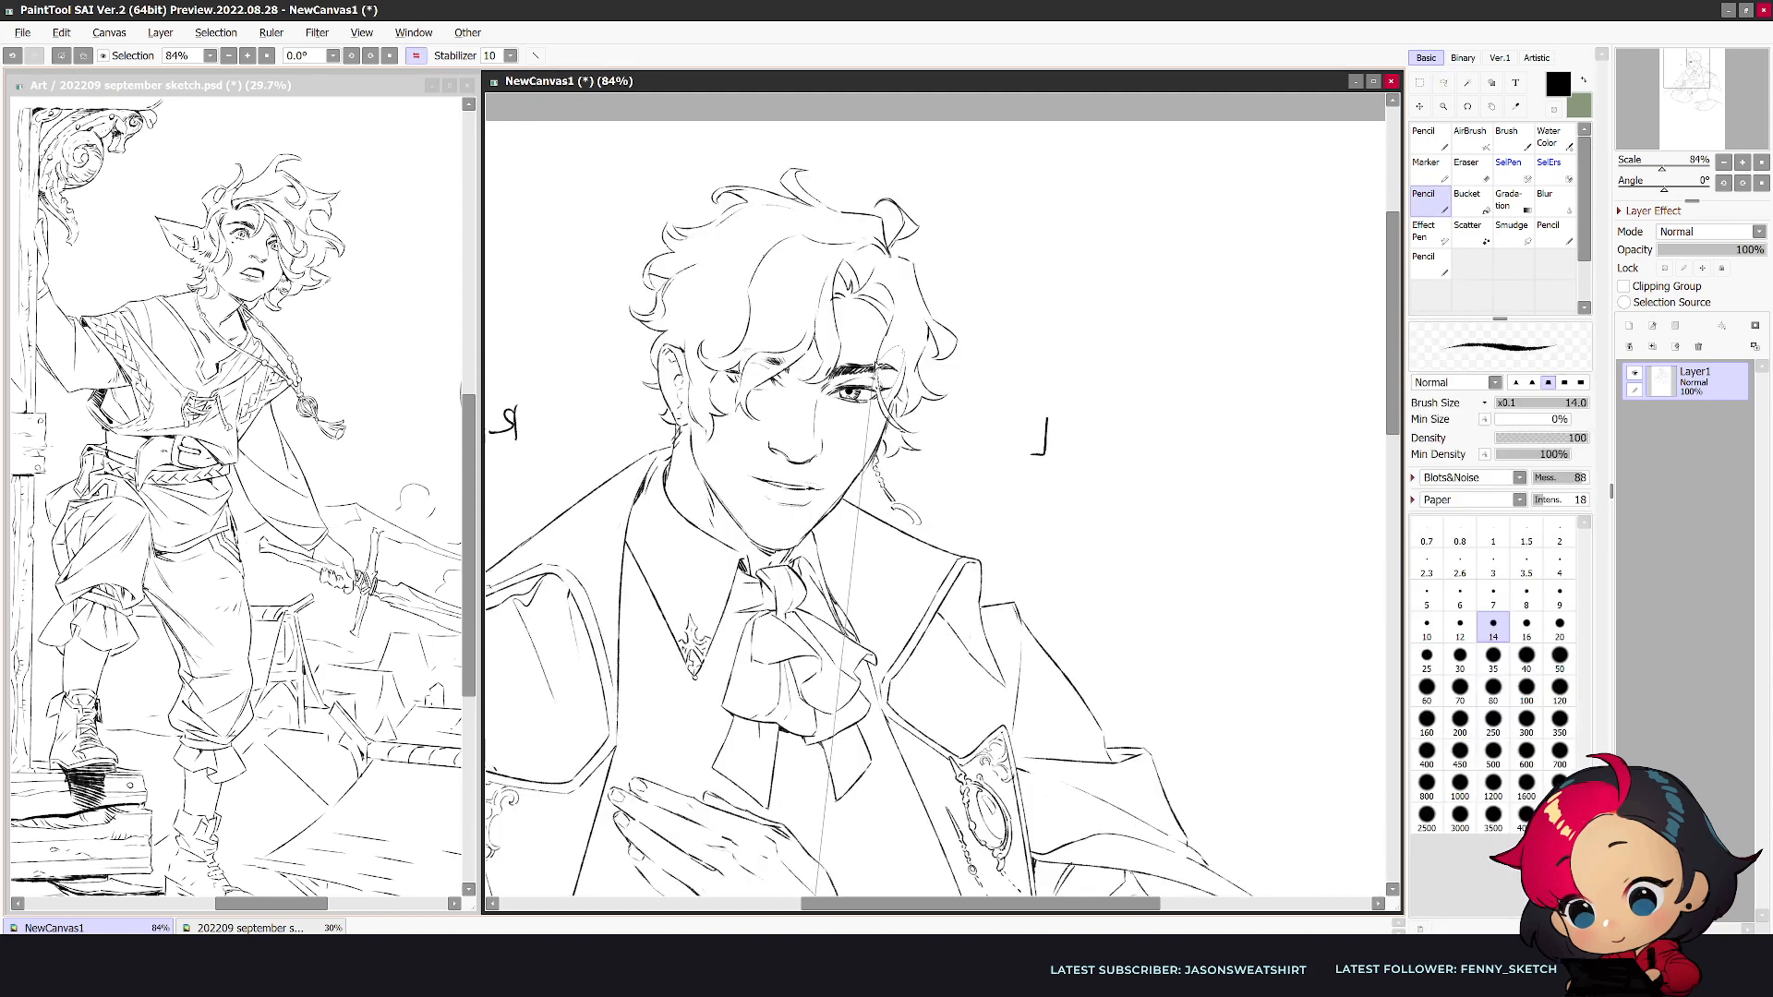
# - Select both eyes and brows with a freehand selection and shift them slightly down and toward the L side
pyautogui.click(1445, 85)
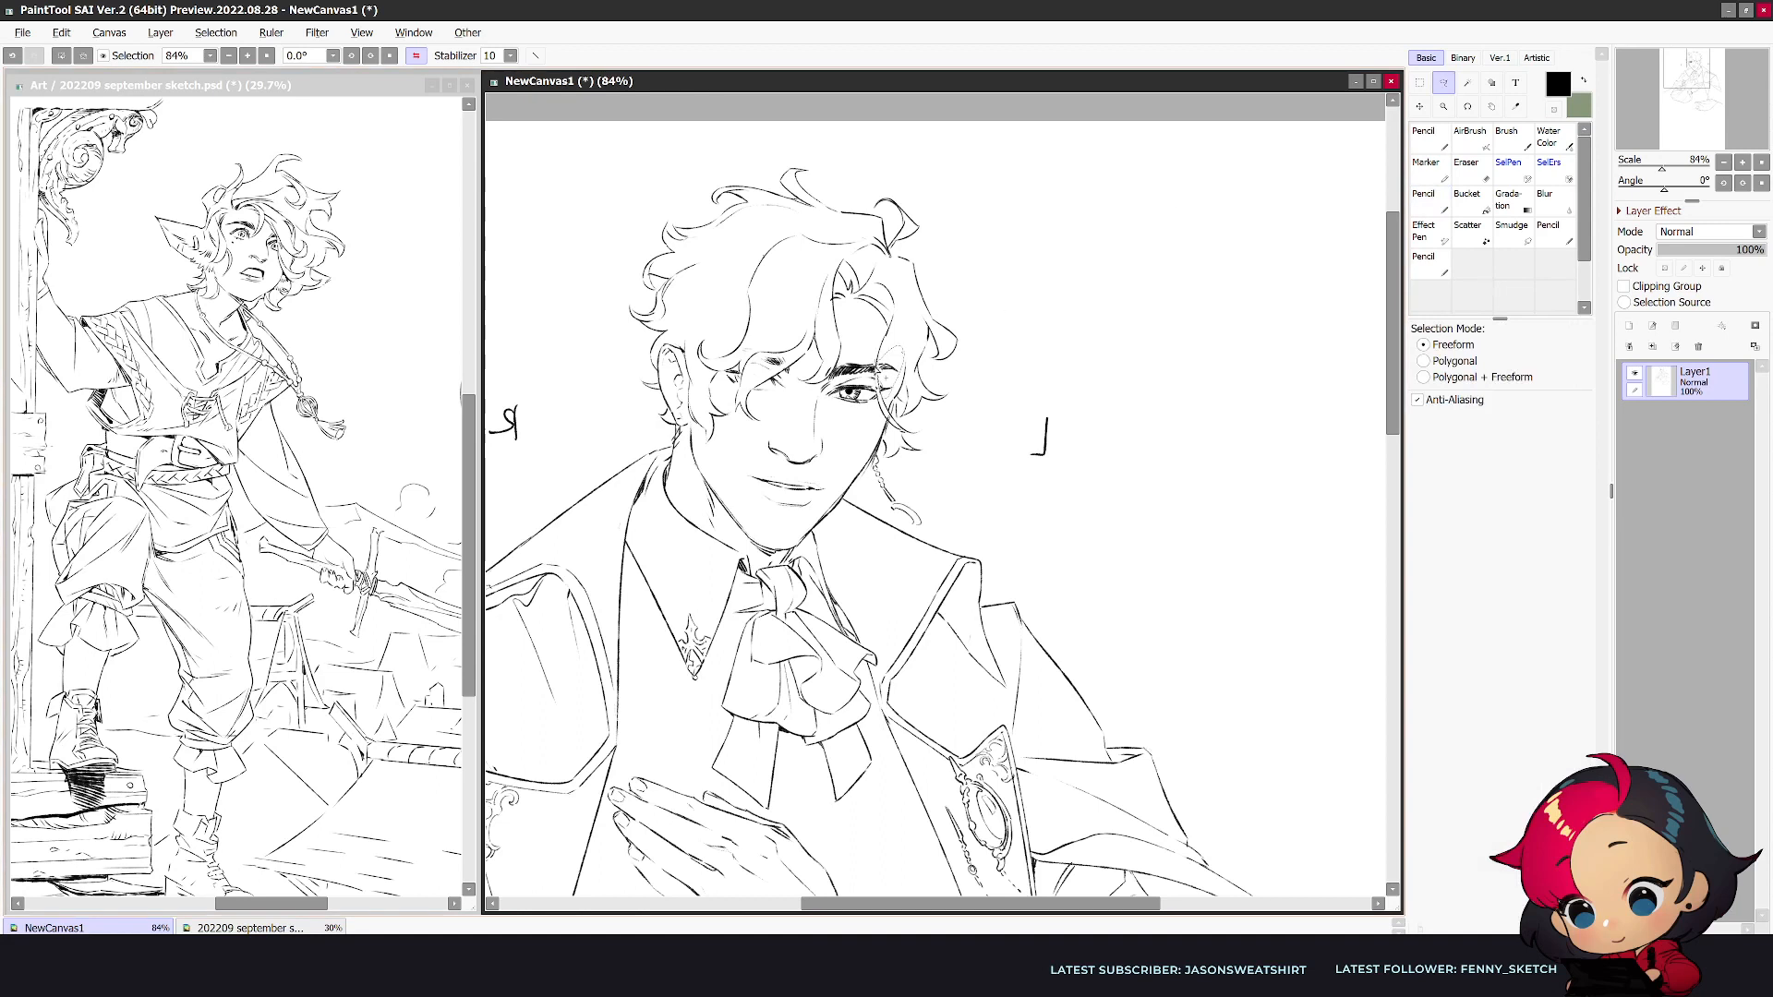
pyautogui.moveTo(883, 403)
pyautogui.mouseDown()
pyautogui.moveTo(847, 431)
pyautogui.moveTo(825, 402)
pyautogui.moveTo(822, 380)
pyautogui.moveTo(863, 344)
pyautogui.moveTo(769, 401)
pyautogui.moveTo(752, 386)
pyautogui.moveTo(764, 363)
pyautogui.moveTo(794, 367)
pyautogui.moveTo(751, 372)
pyautogui.moveTo(784, 356)
pyautogui.moveTo(726, 373)
pyautogui.mouseUp()
pyautogui.moveTo(858, 419); pyautogui.dragTo(862, 426)
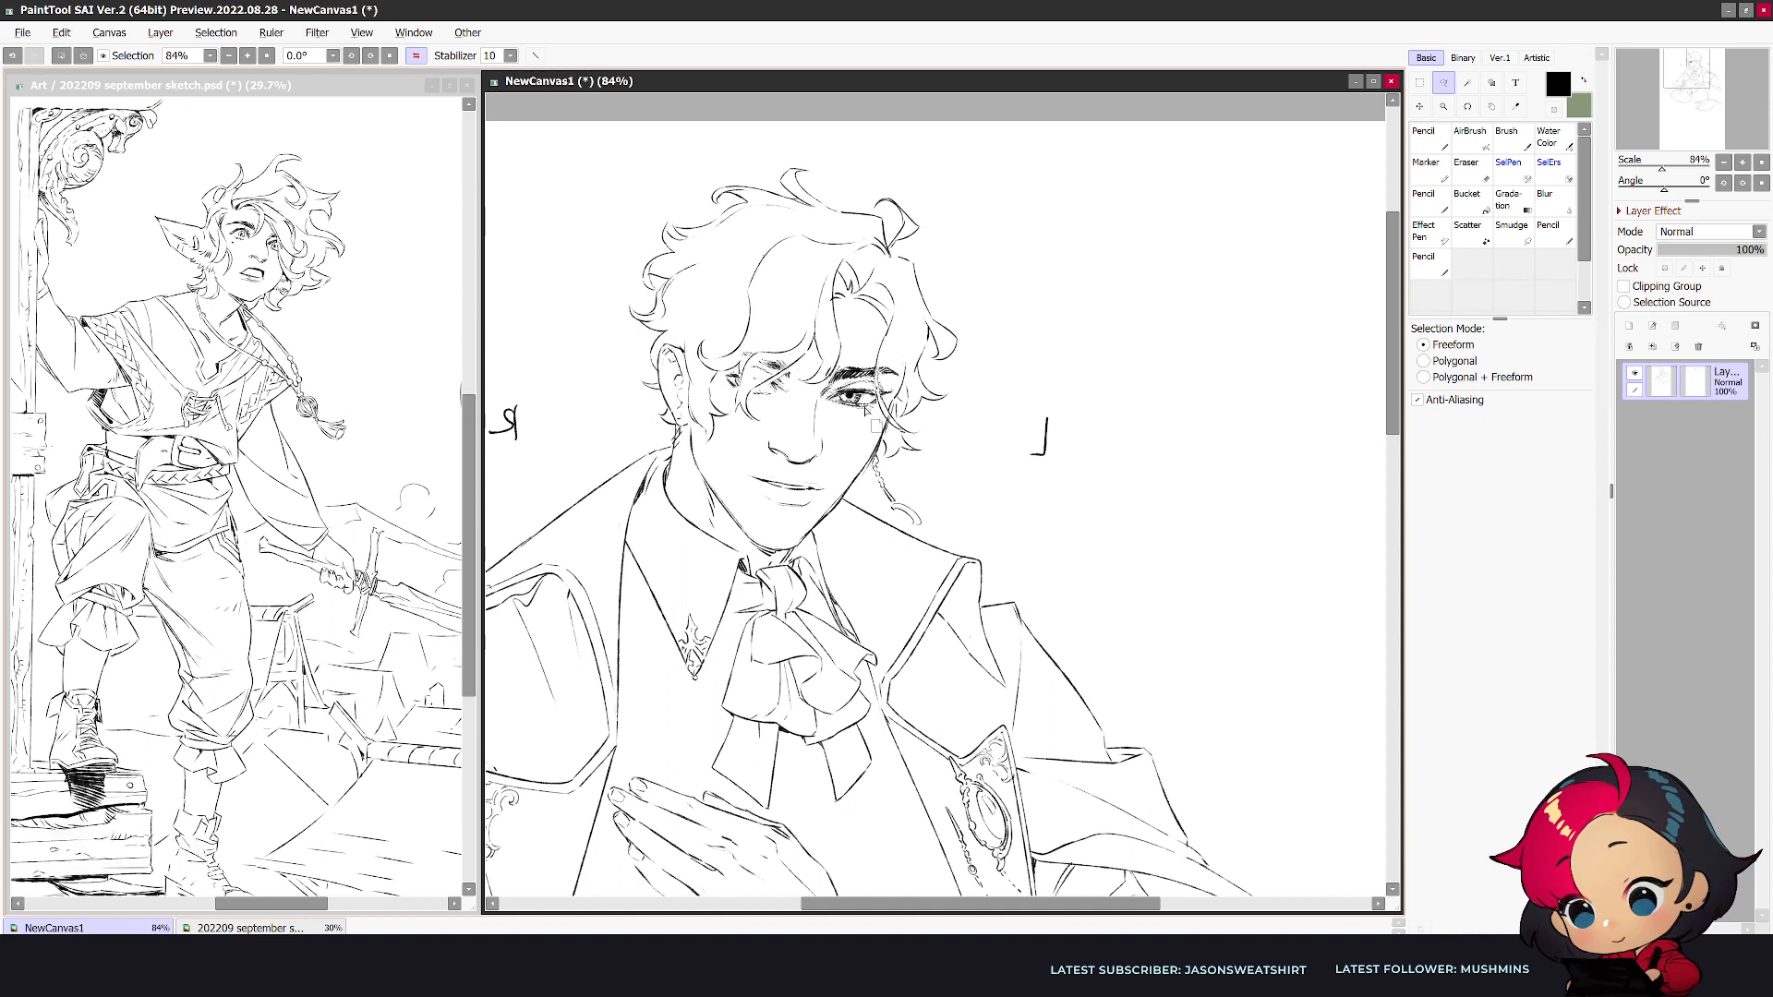
pyautogui.hotkey('ctrl', 't')
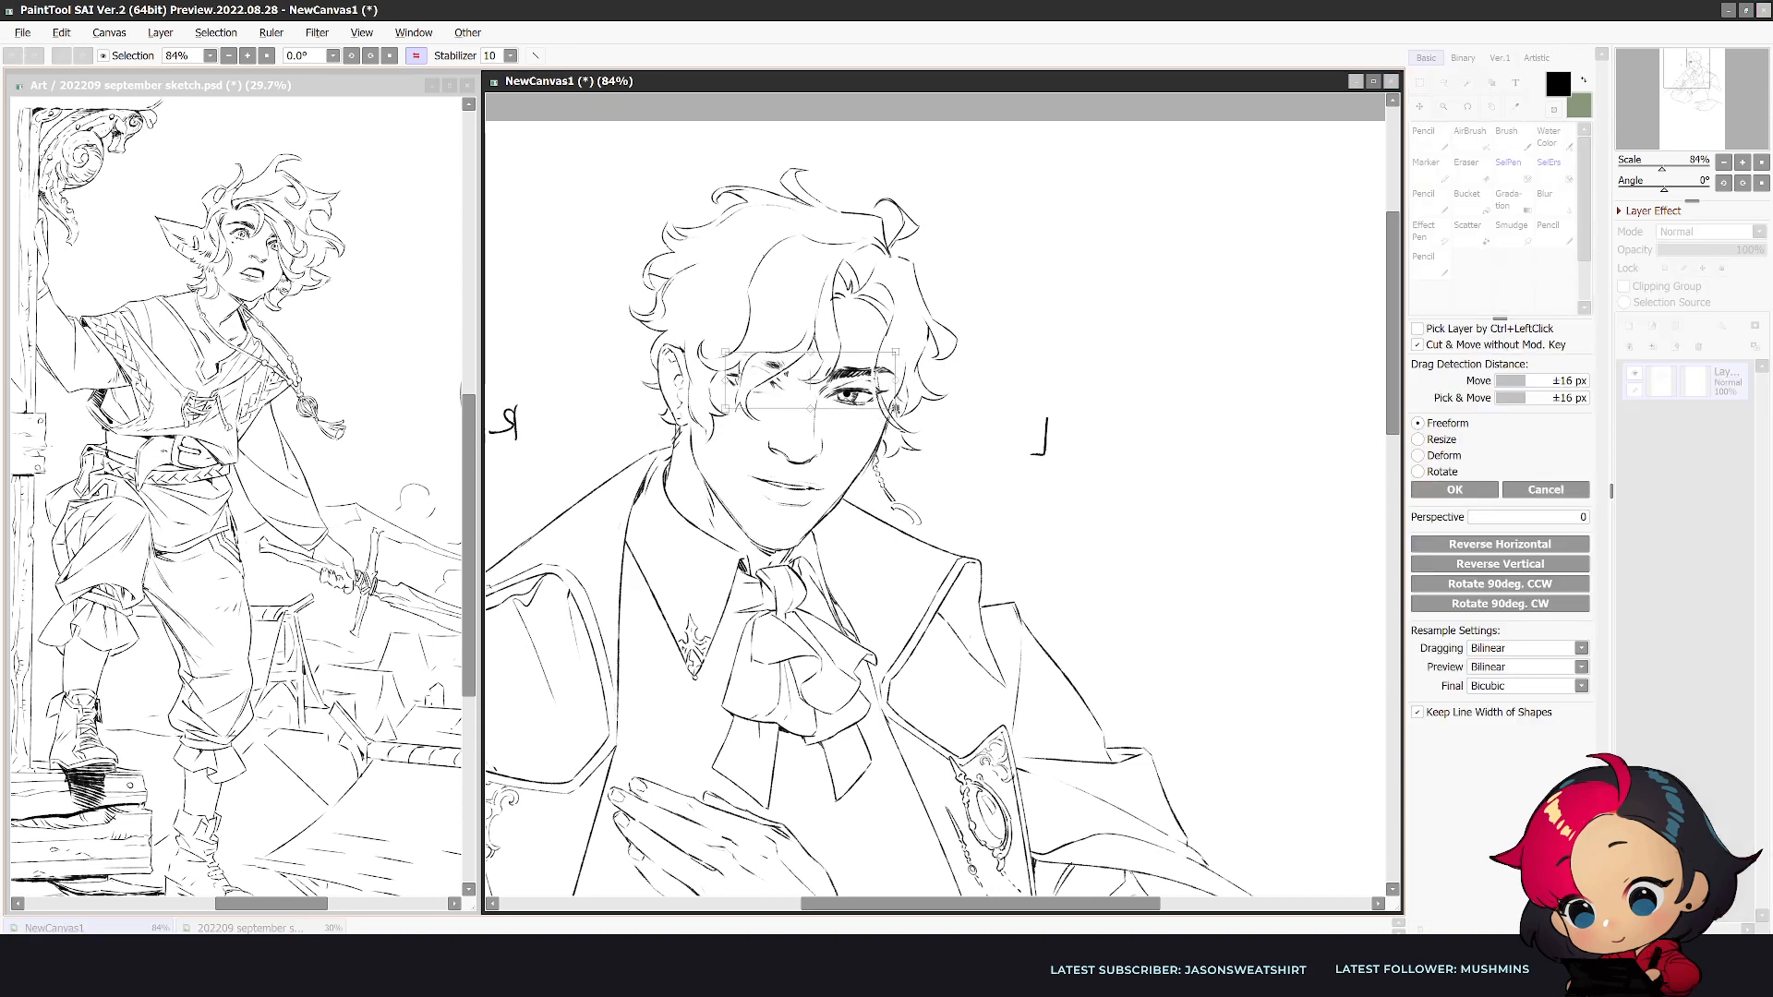
pyautogui.moveTo(810, 407); pyautogui.dragTo(879, 395)
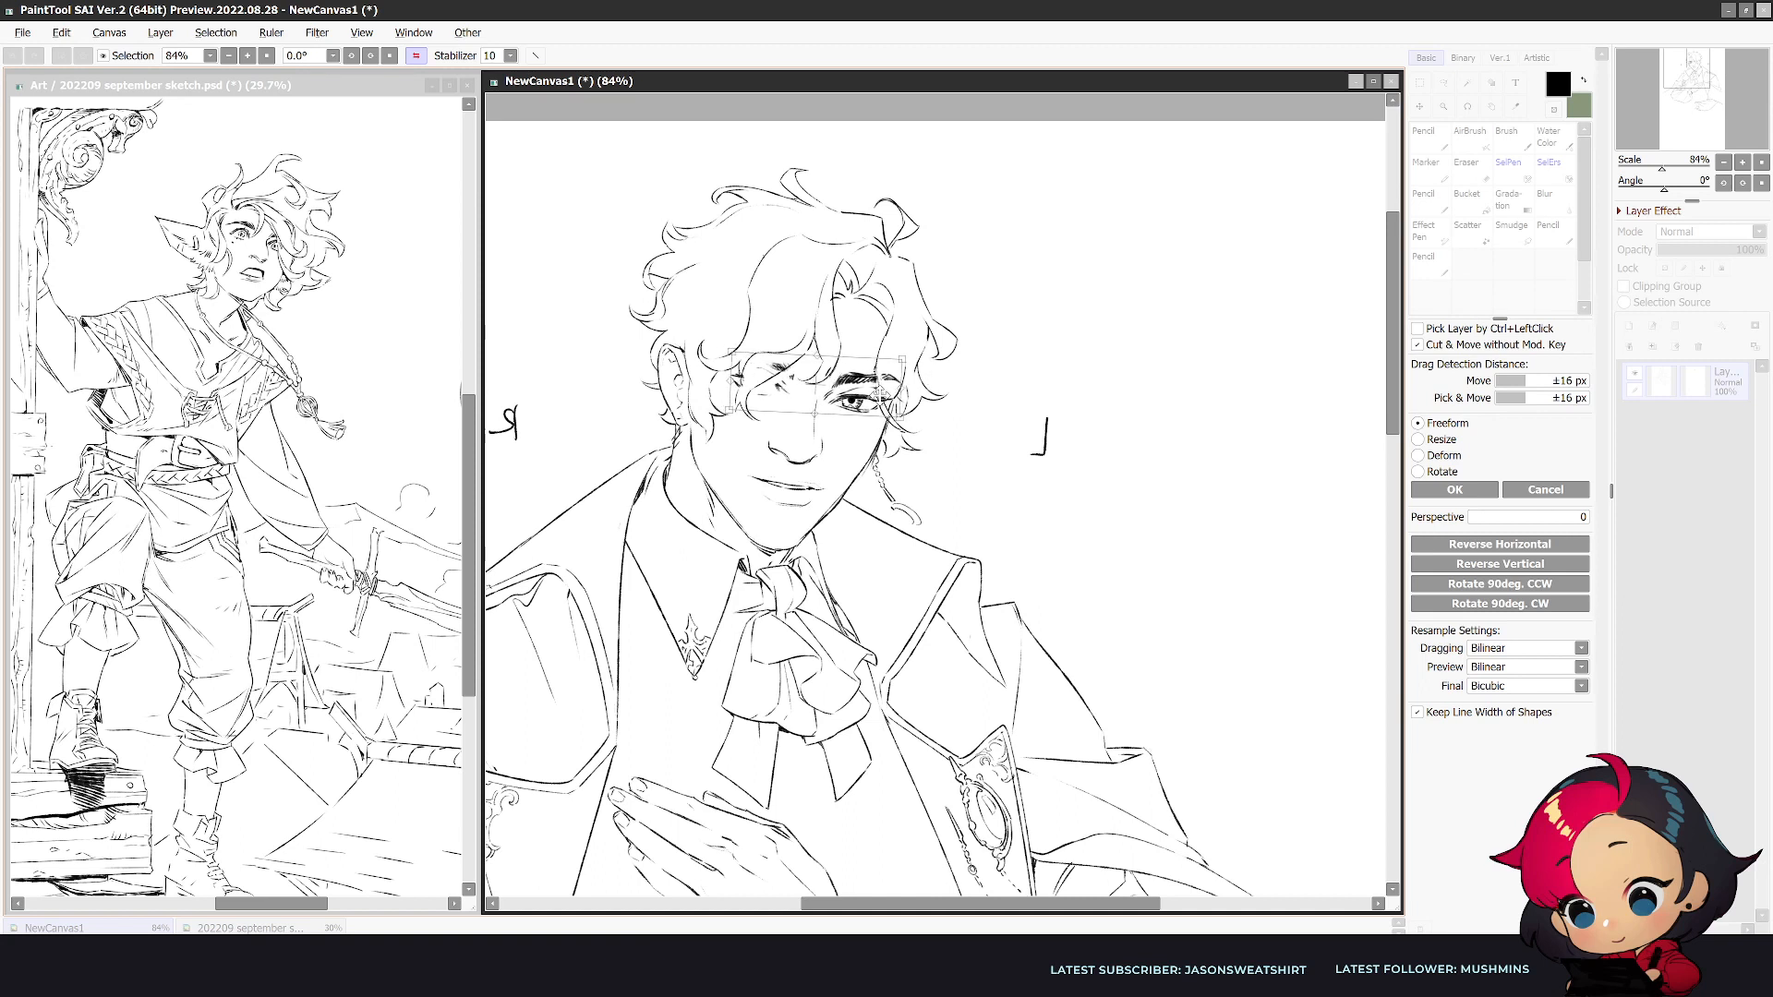
pyautogui.click(1457, 490)
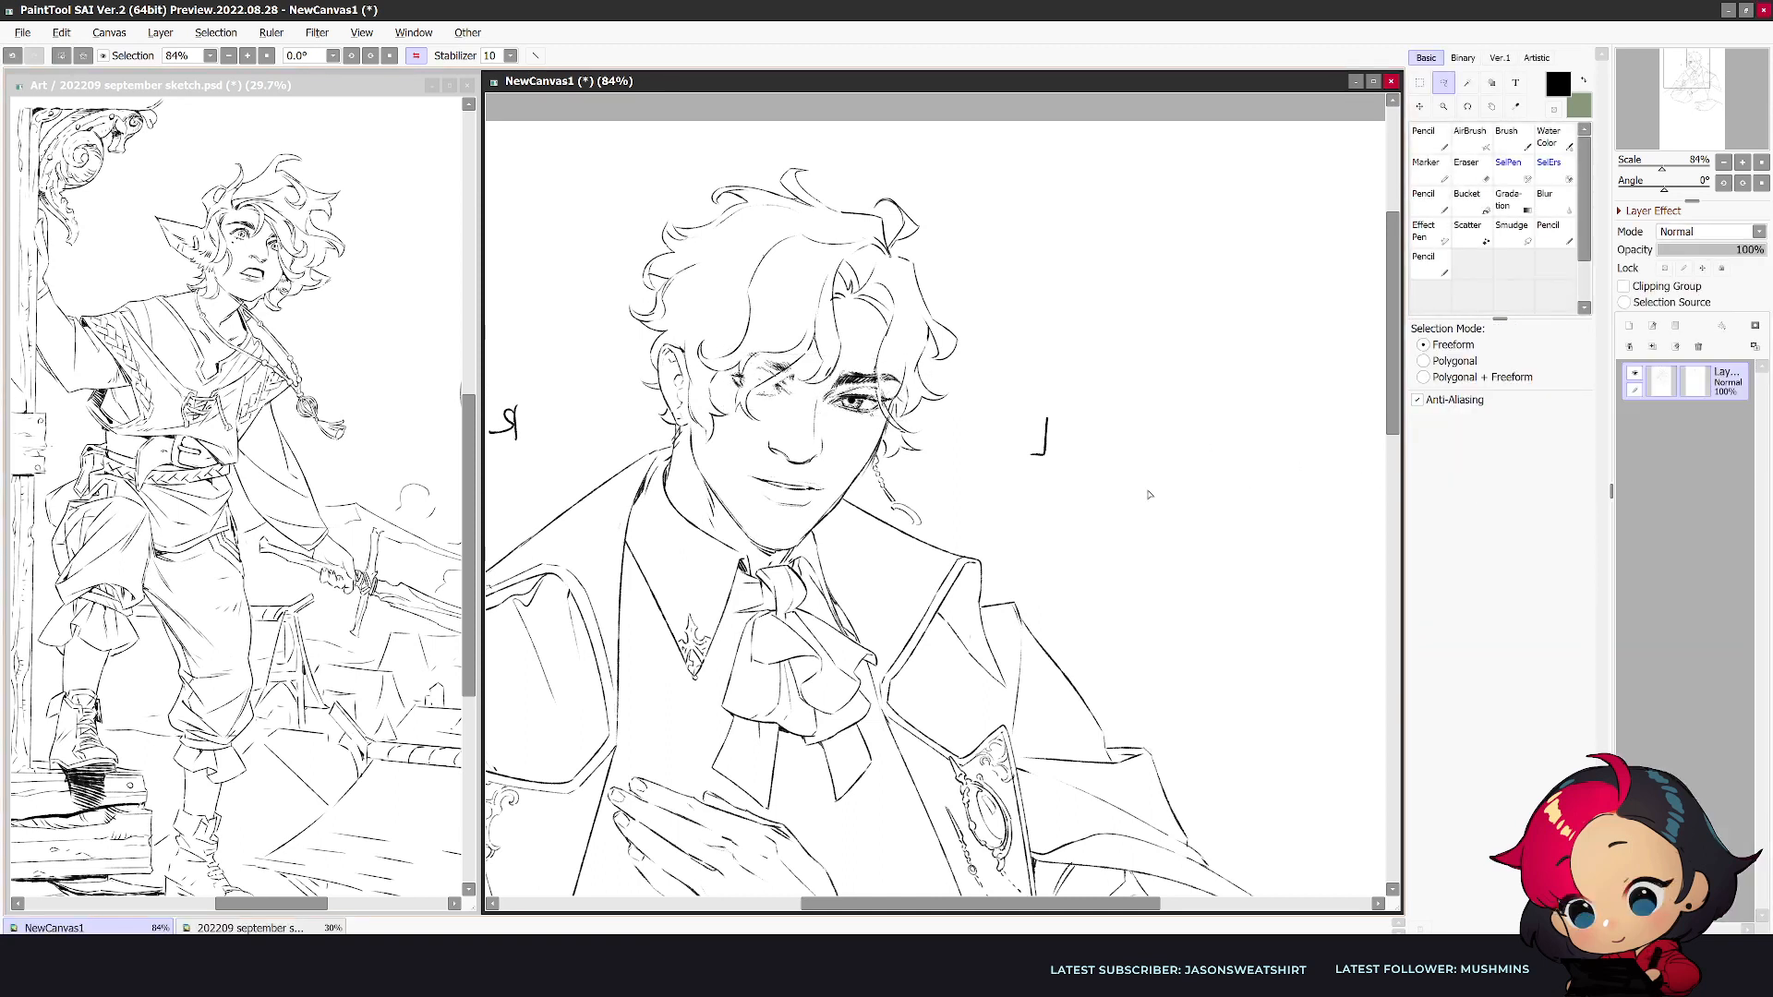
# - Deselect and clean up the lines around the L-side eye and brow with the eraser at size 30
pyautogui.press('n')
pyautogui.press('e')
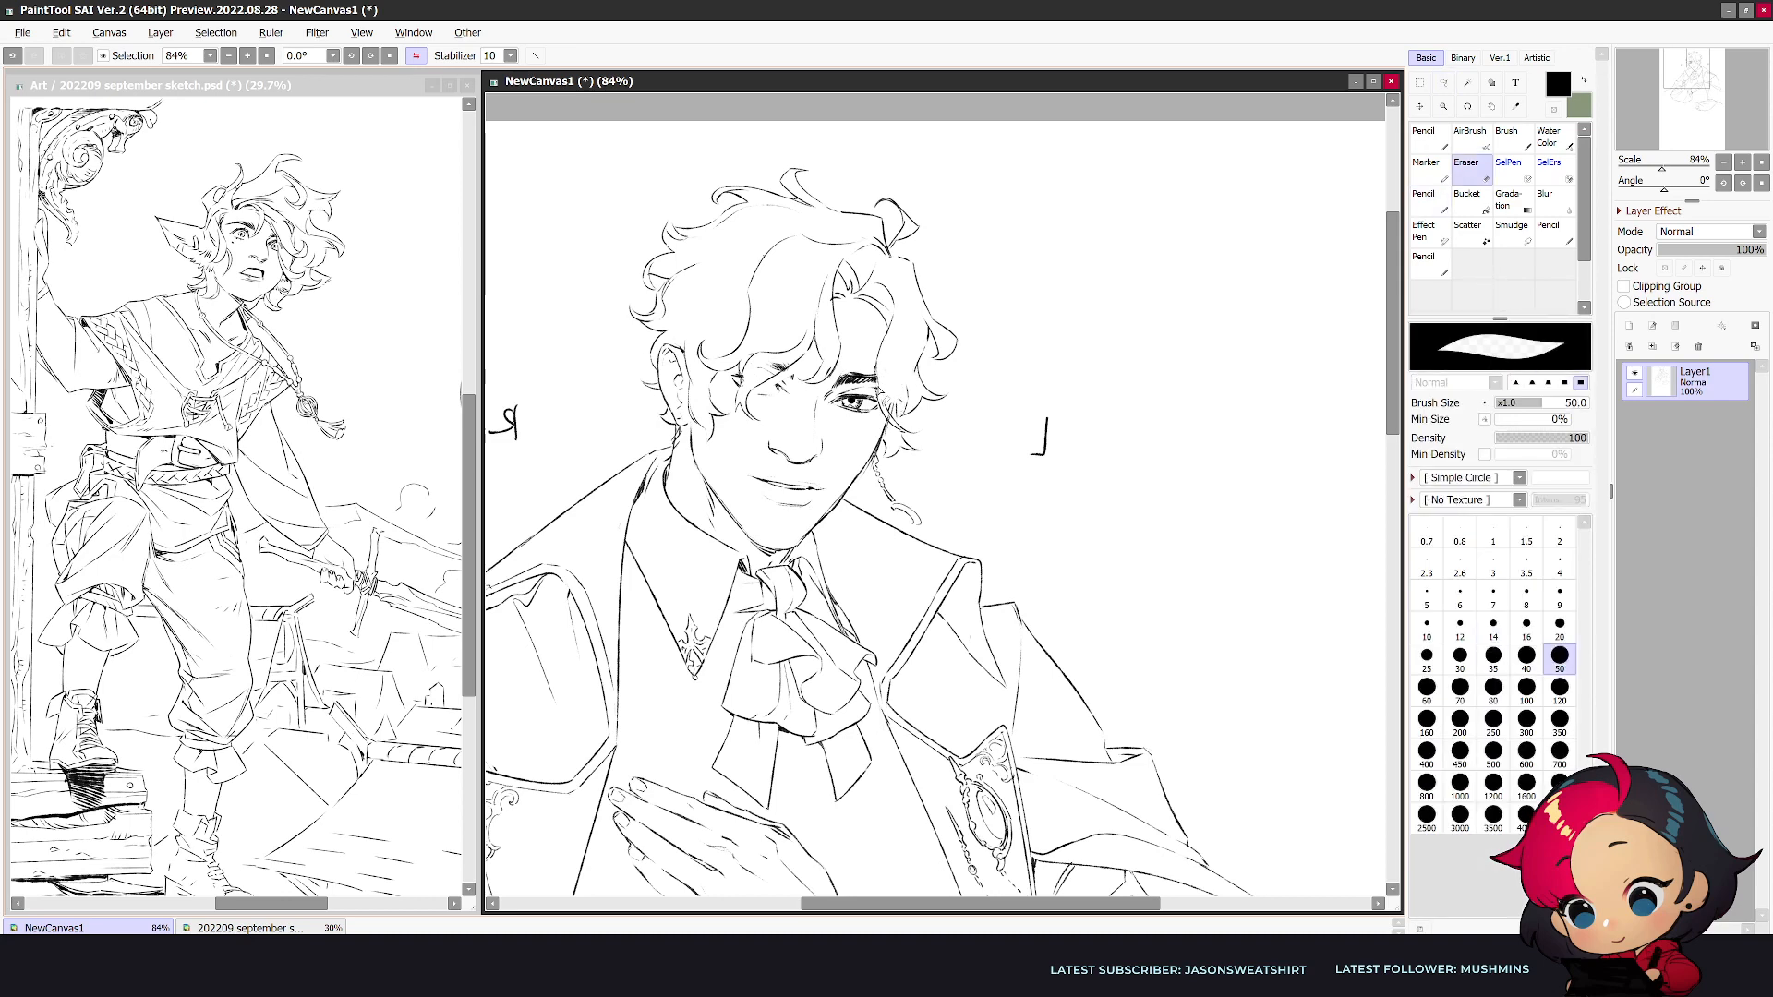
pyautogui.press('[')
pyautogui.press('[')
pyautogui.press('[')
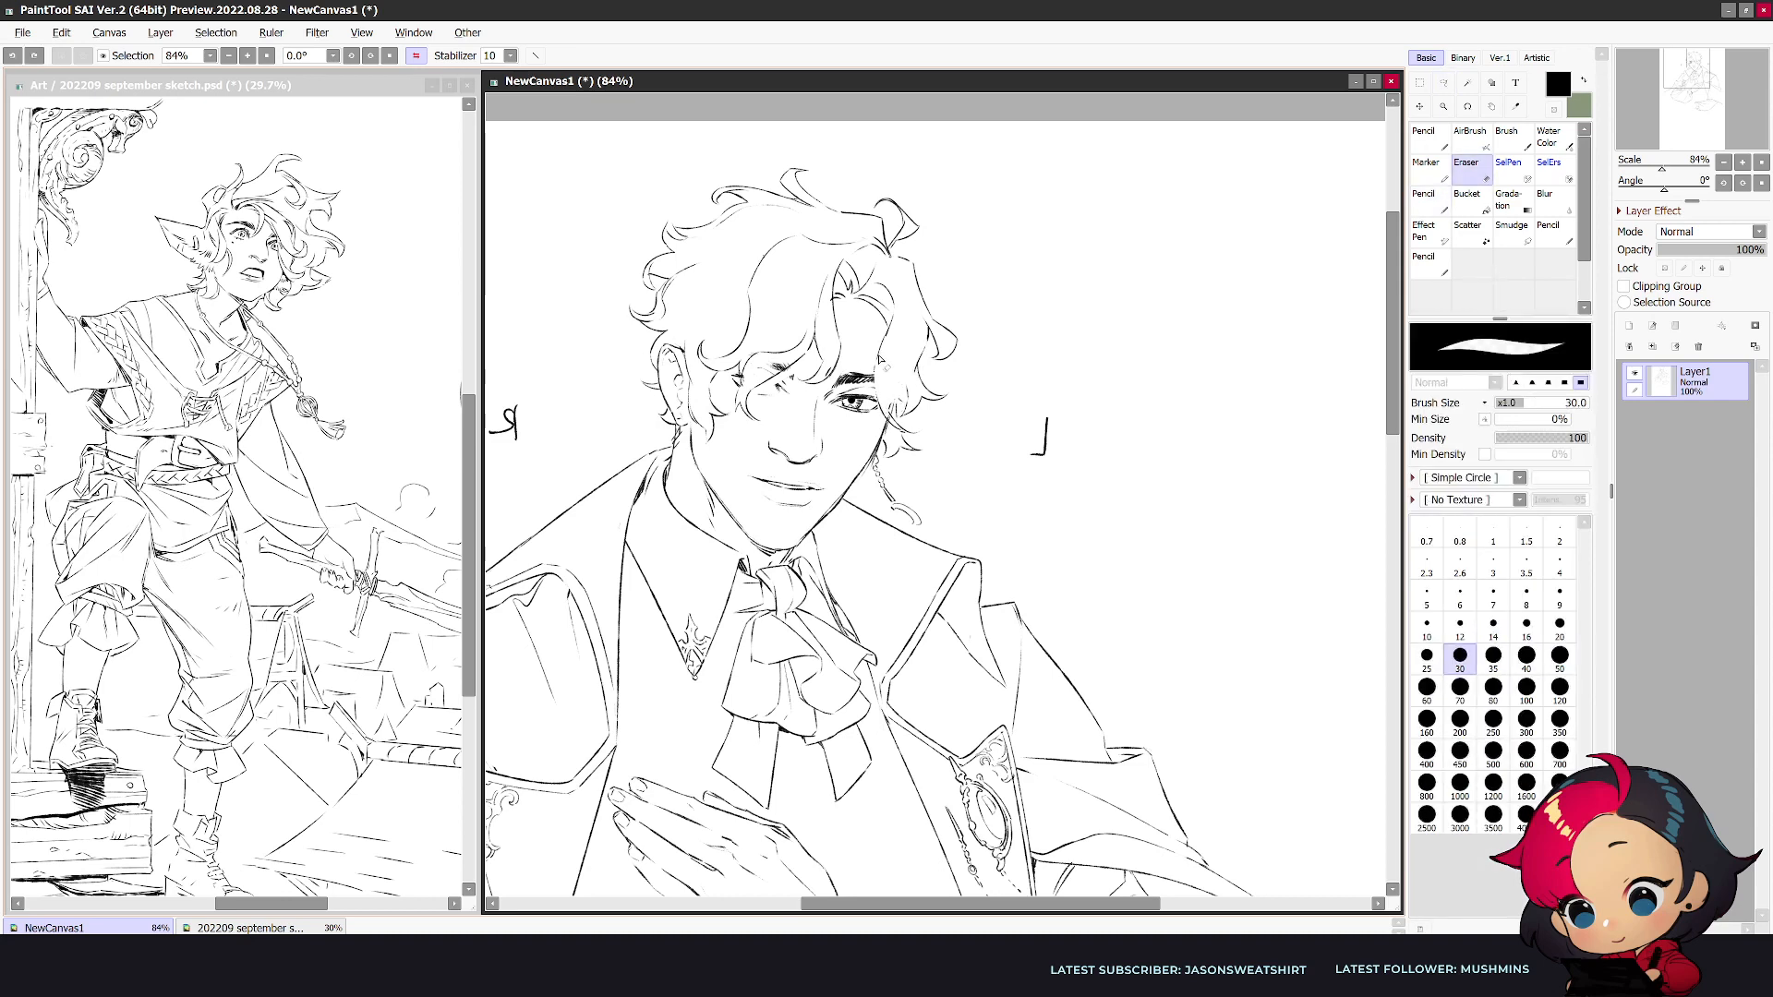
pyautogui.press('n')
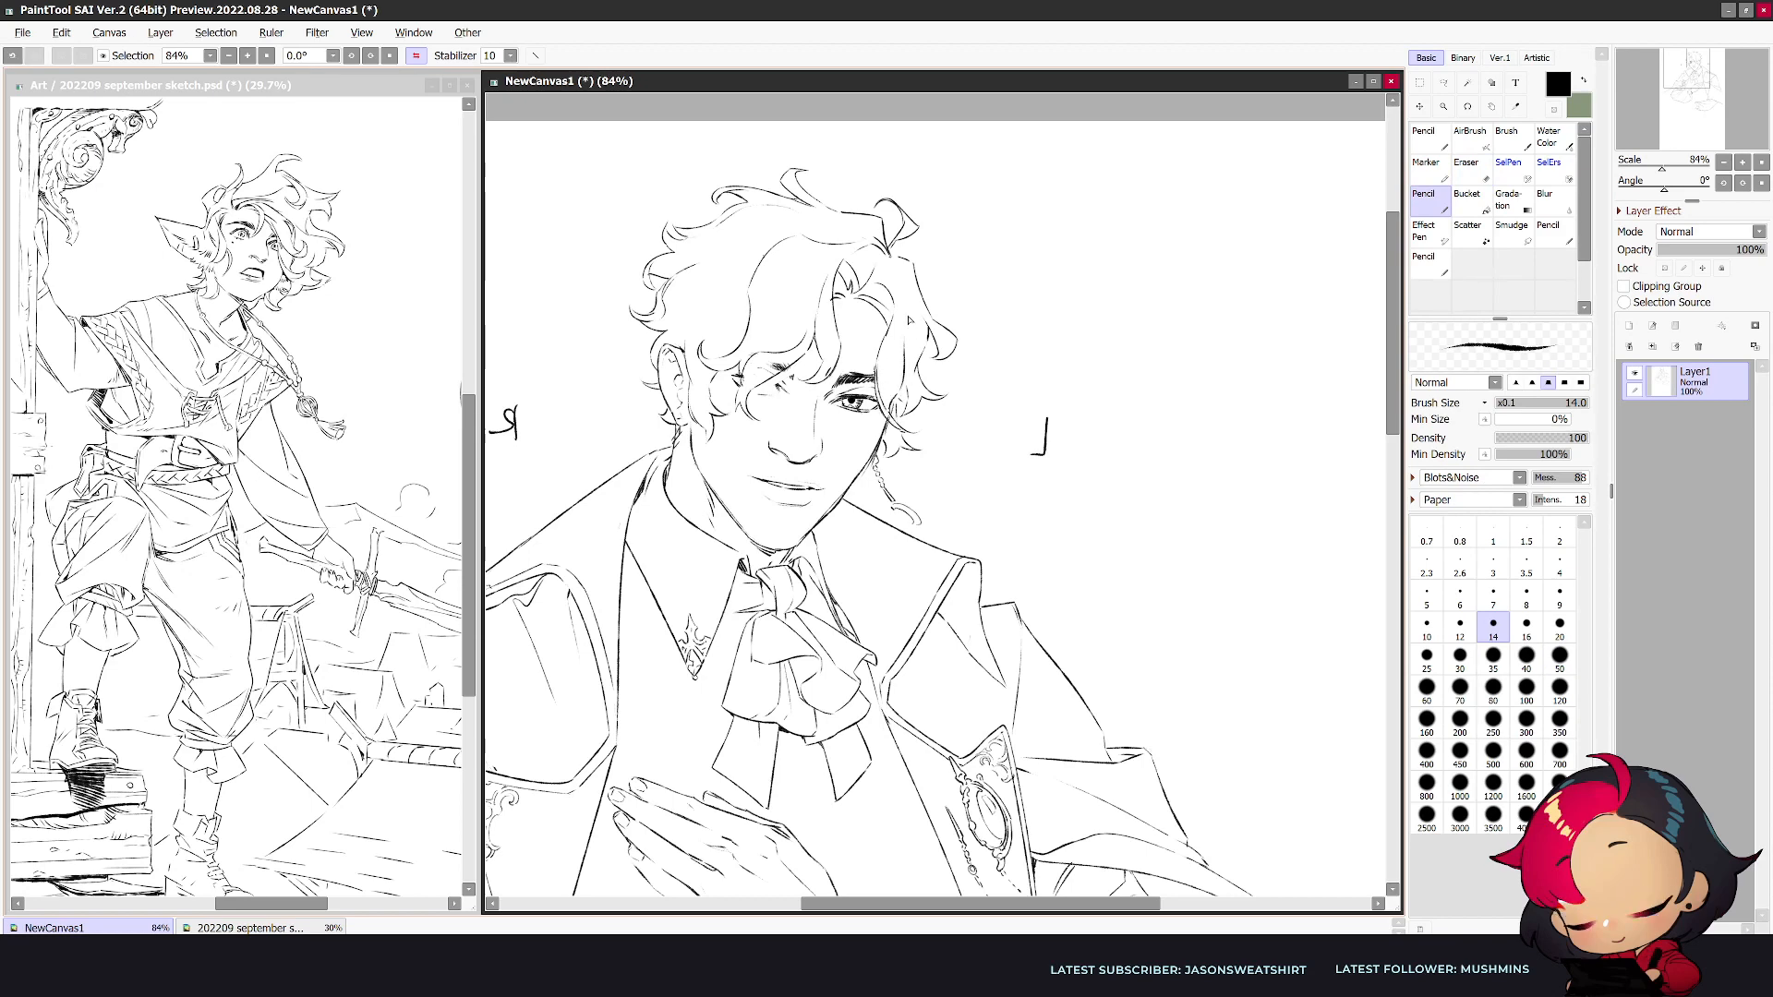
# - Erase the R-side brow and eye marks beneath the hair, checking the face in mirrored view
pyautogui.press('h')
pyautogui.press('e')
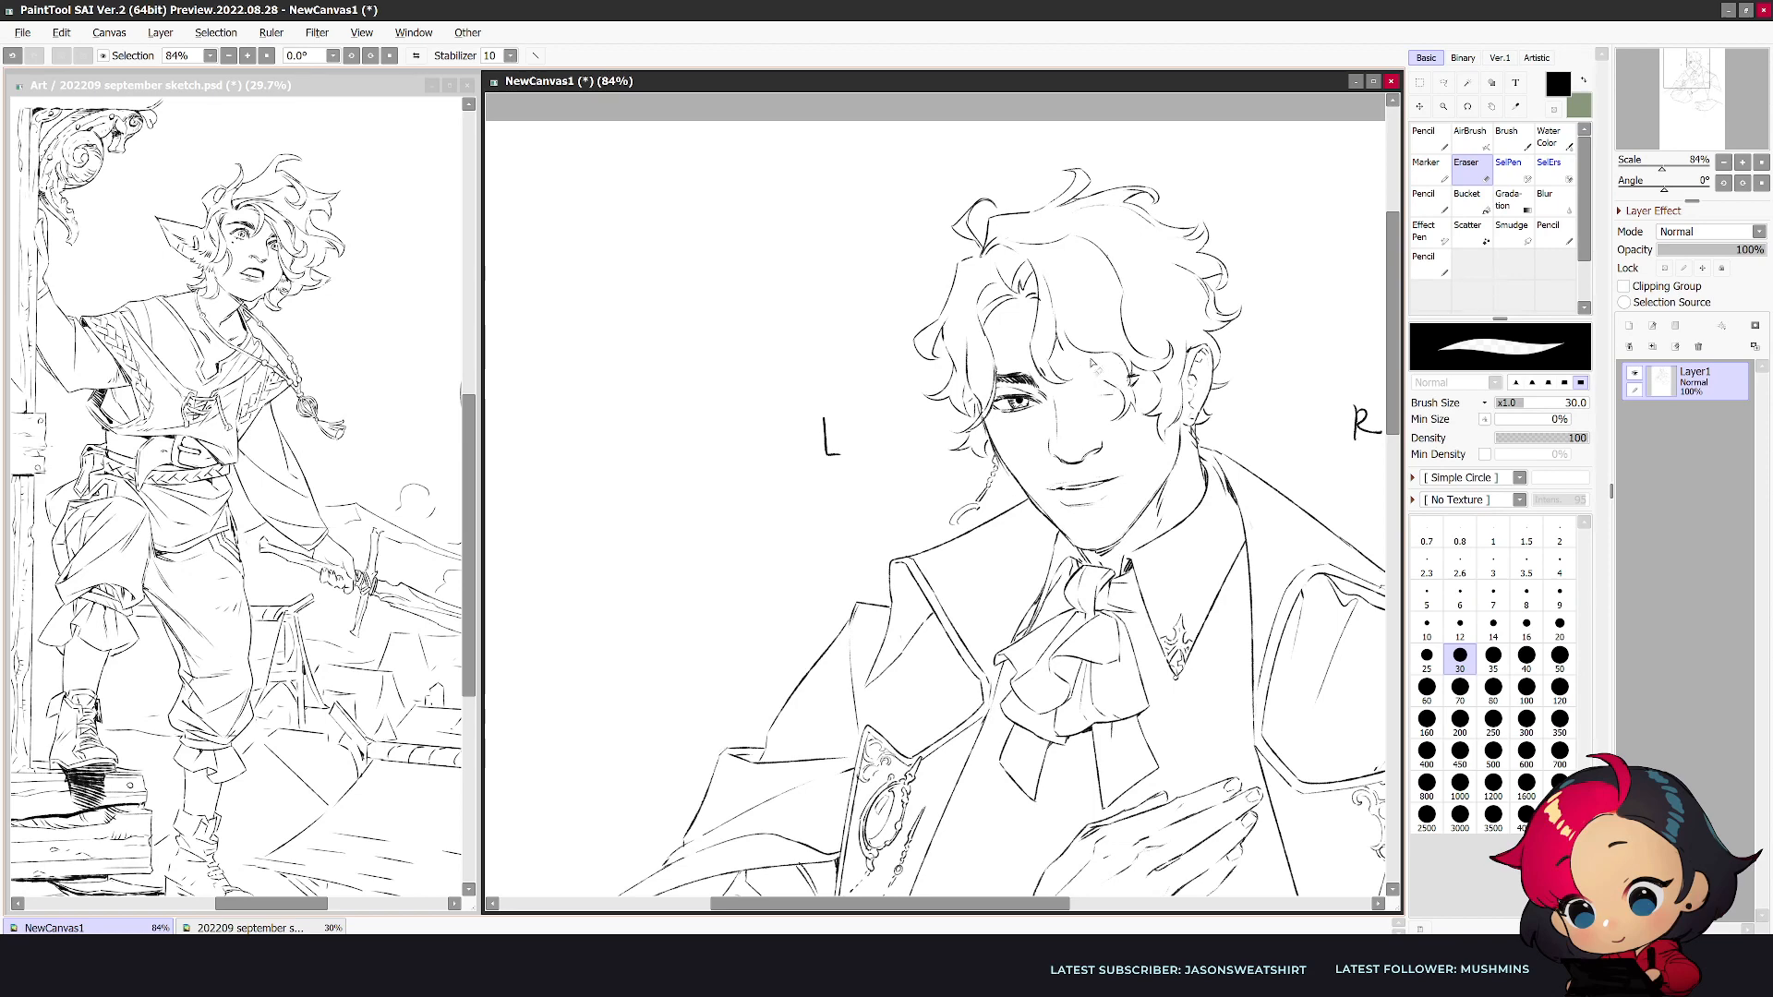
pyautogui.press('n')
pyautogui.press('h')
pyautogui.press('e')
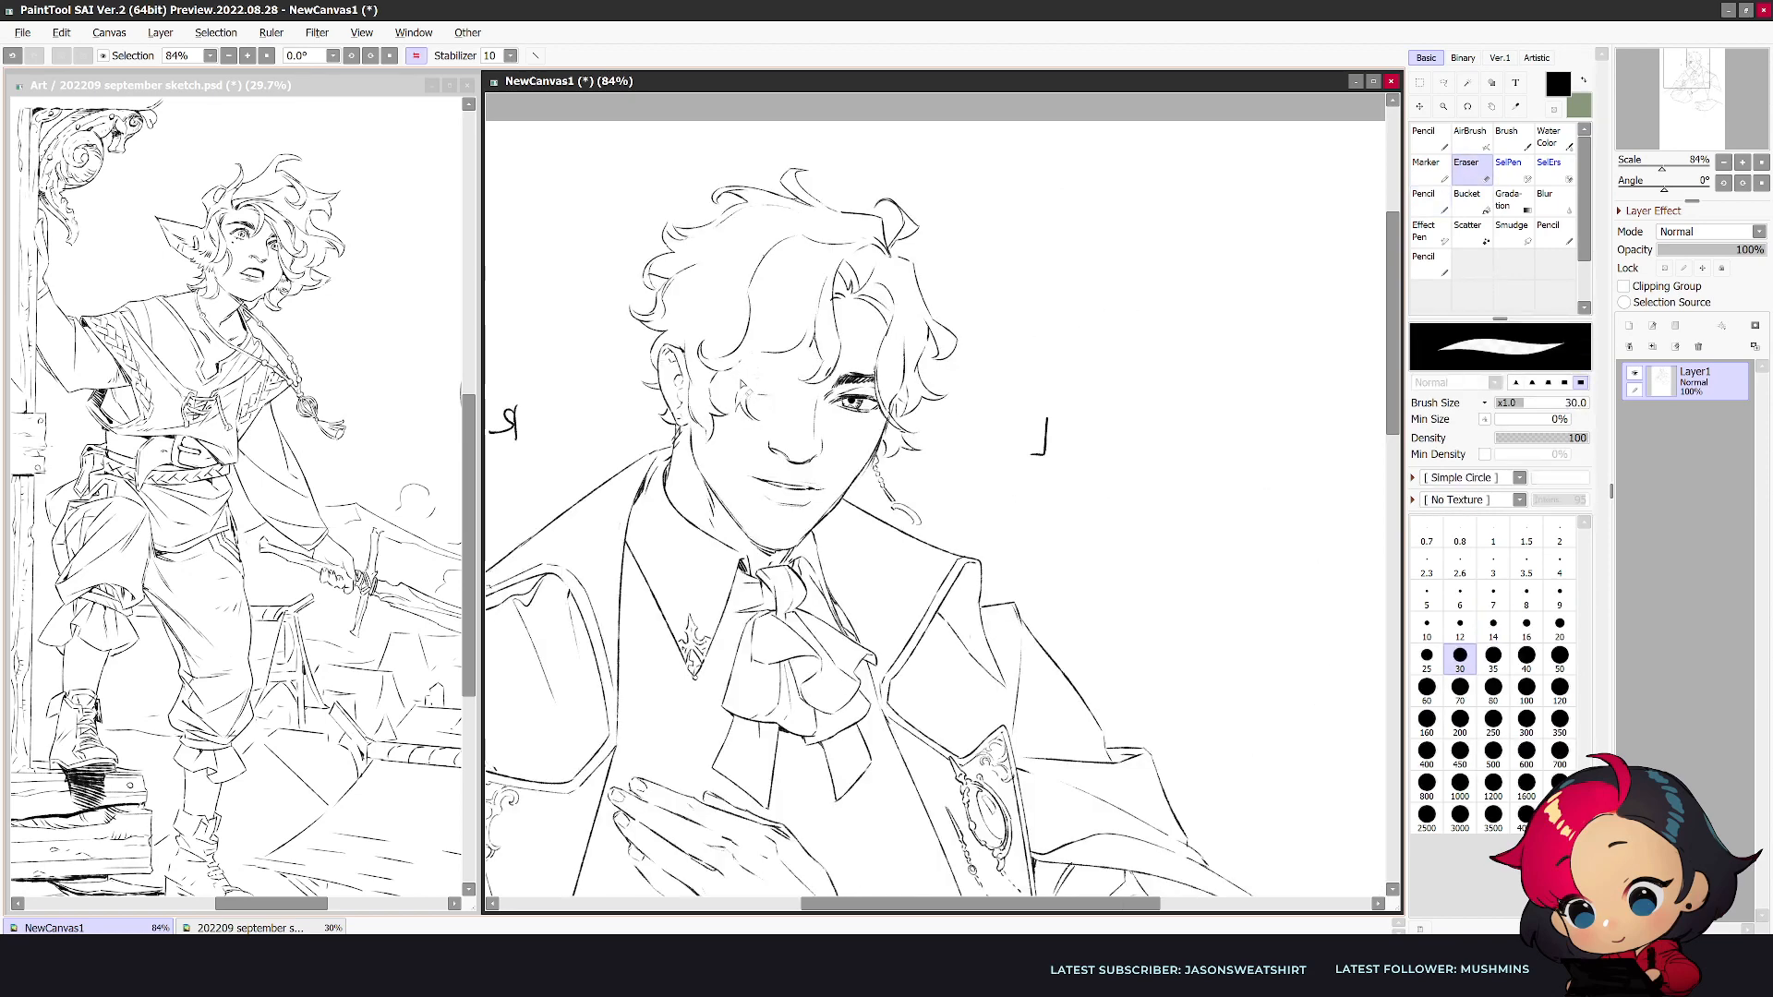
# - Redraw the R-side brow and partly hidden eye beneath the hair with the pencil at size 12
pyautogui.press('n')
pyautogui.press('[')
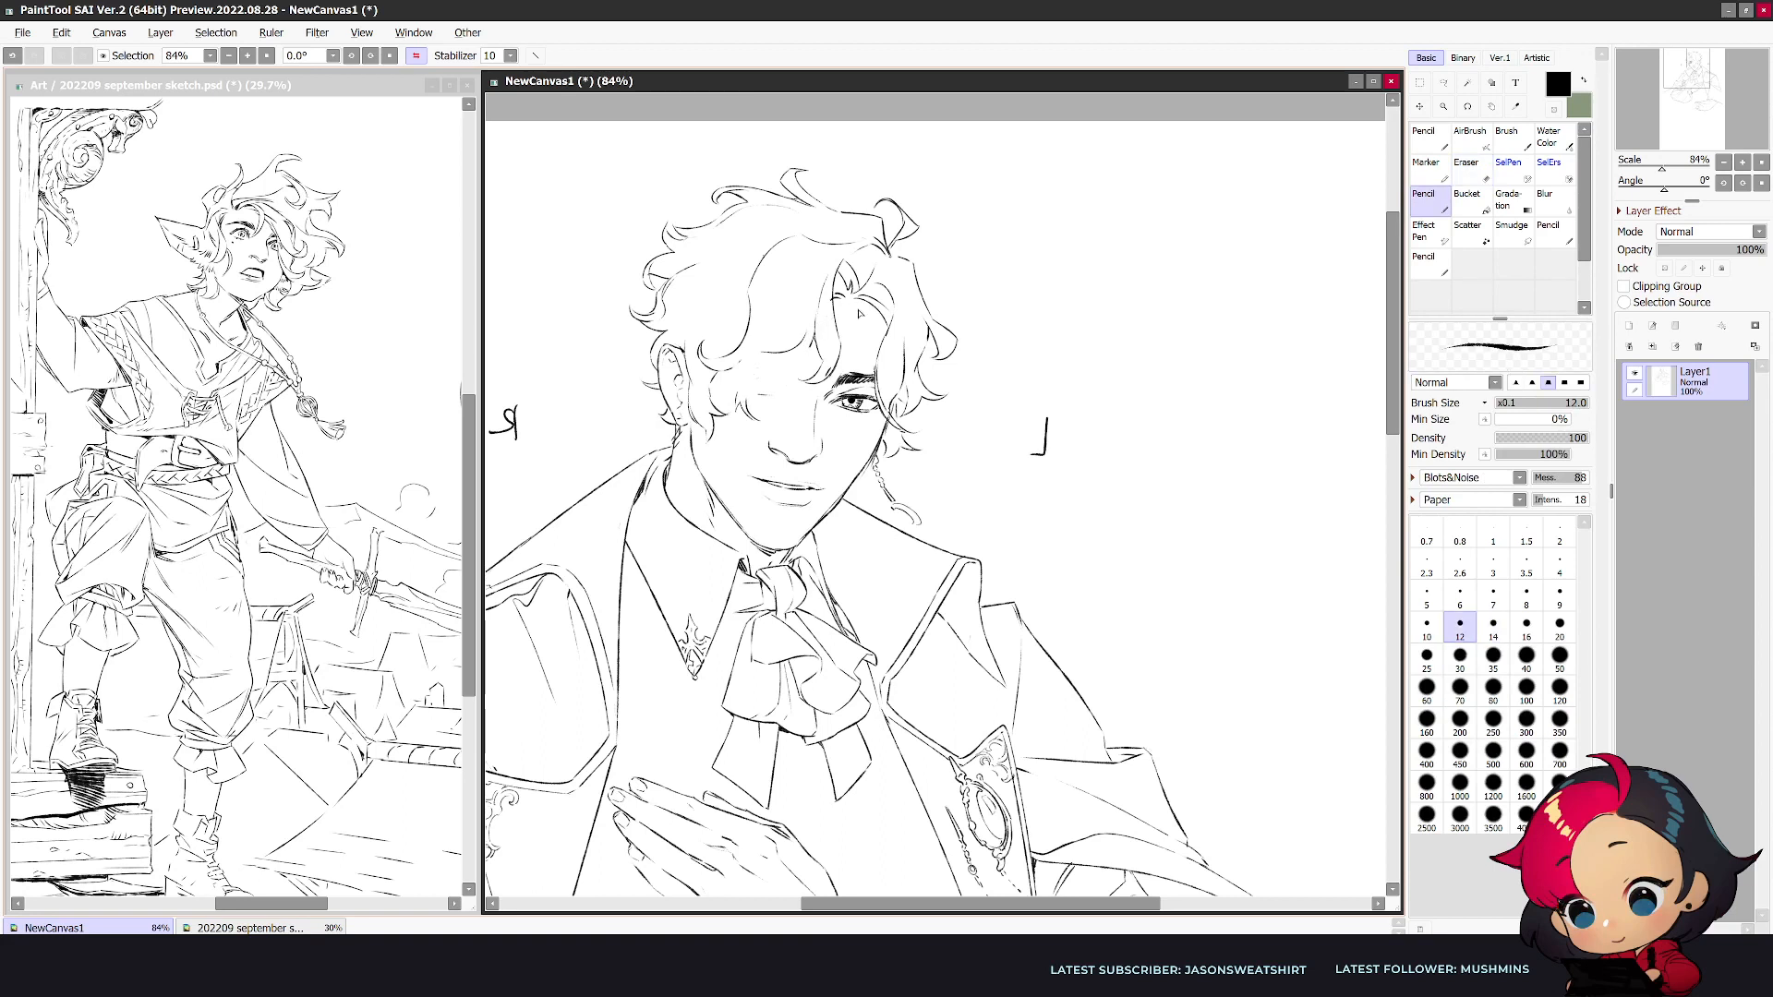
pyautogui.moveTo(806, 355)
pyautogui.mouseDown()
pyautogui.moveTo(758, 386)
pyautogui.moveTo(754, 418)
pyautogui.mouseUp()
pyautogui.hotkey('ctrl', 'z')
pyautogui.moveTo(795, 361); pyautogui.dragTo(751, 381)
pyautogui.press('h')
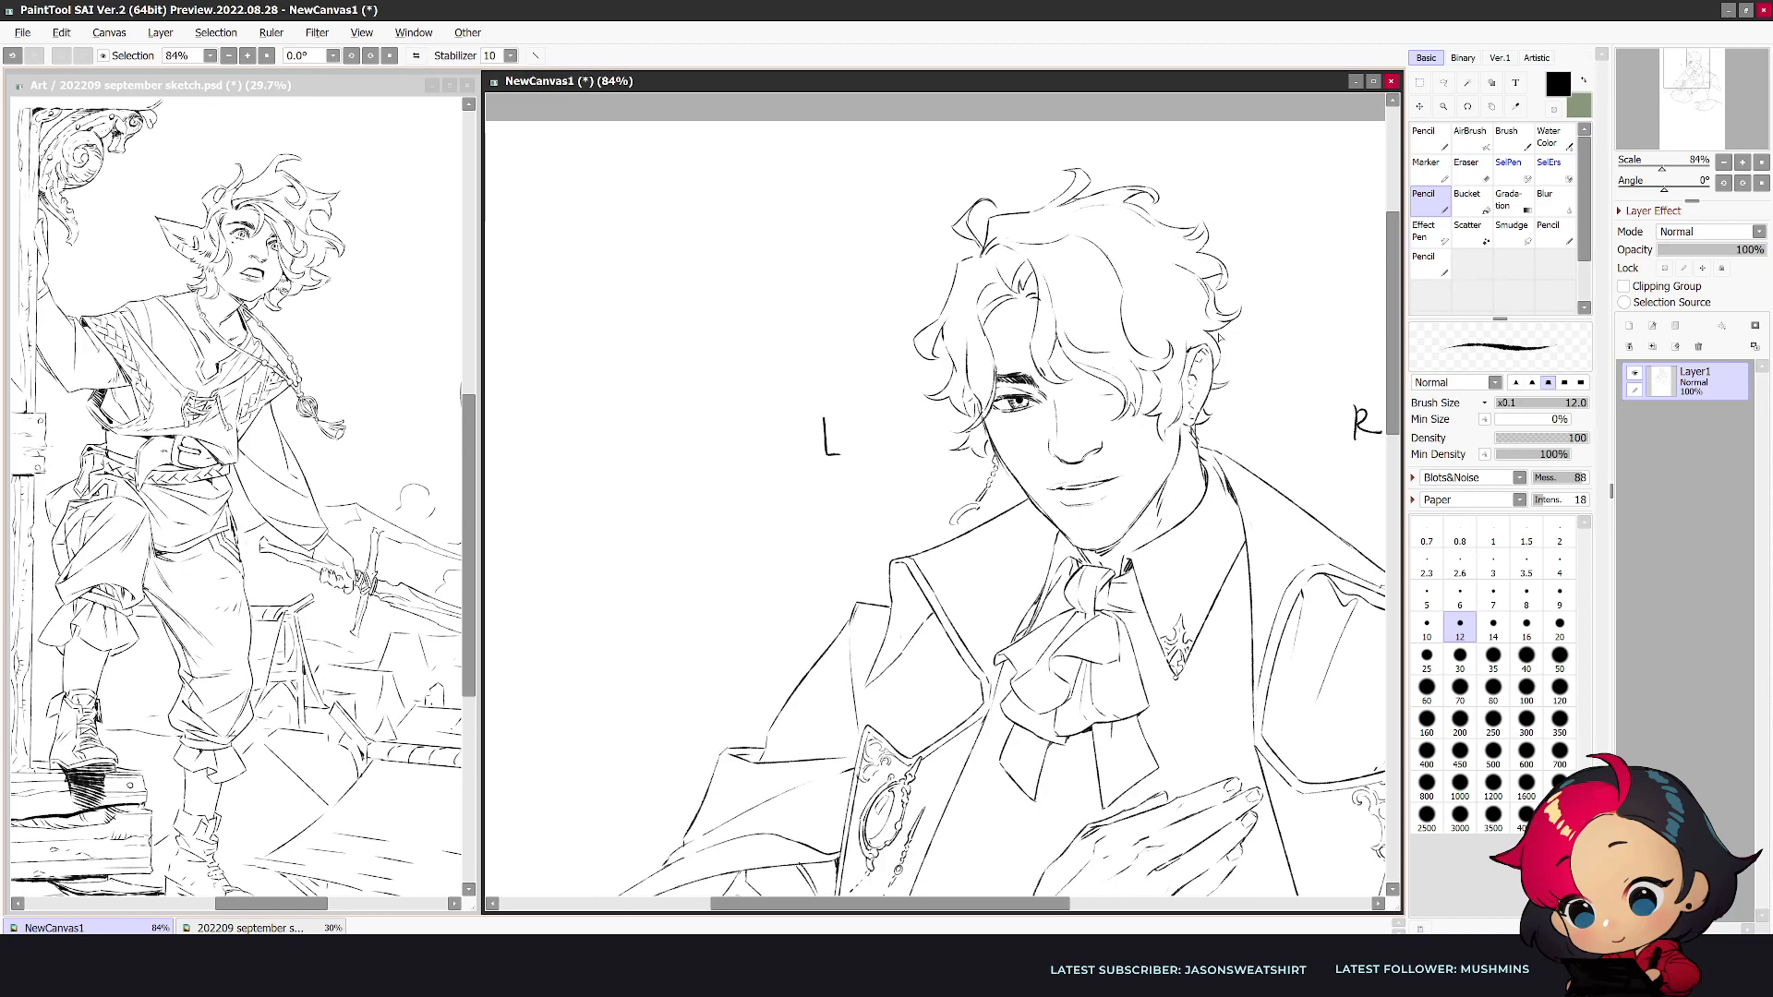
pyautogui.scroll(1, 1217, 339)
pyautogui.scroll(1, 948, 764)
pyautogui.moveTo(949, 765); pyautogui.dragTo(907, 742)
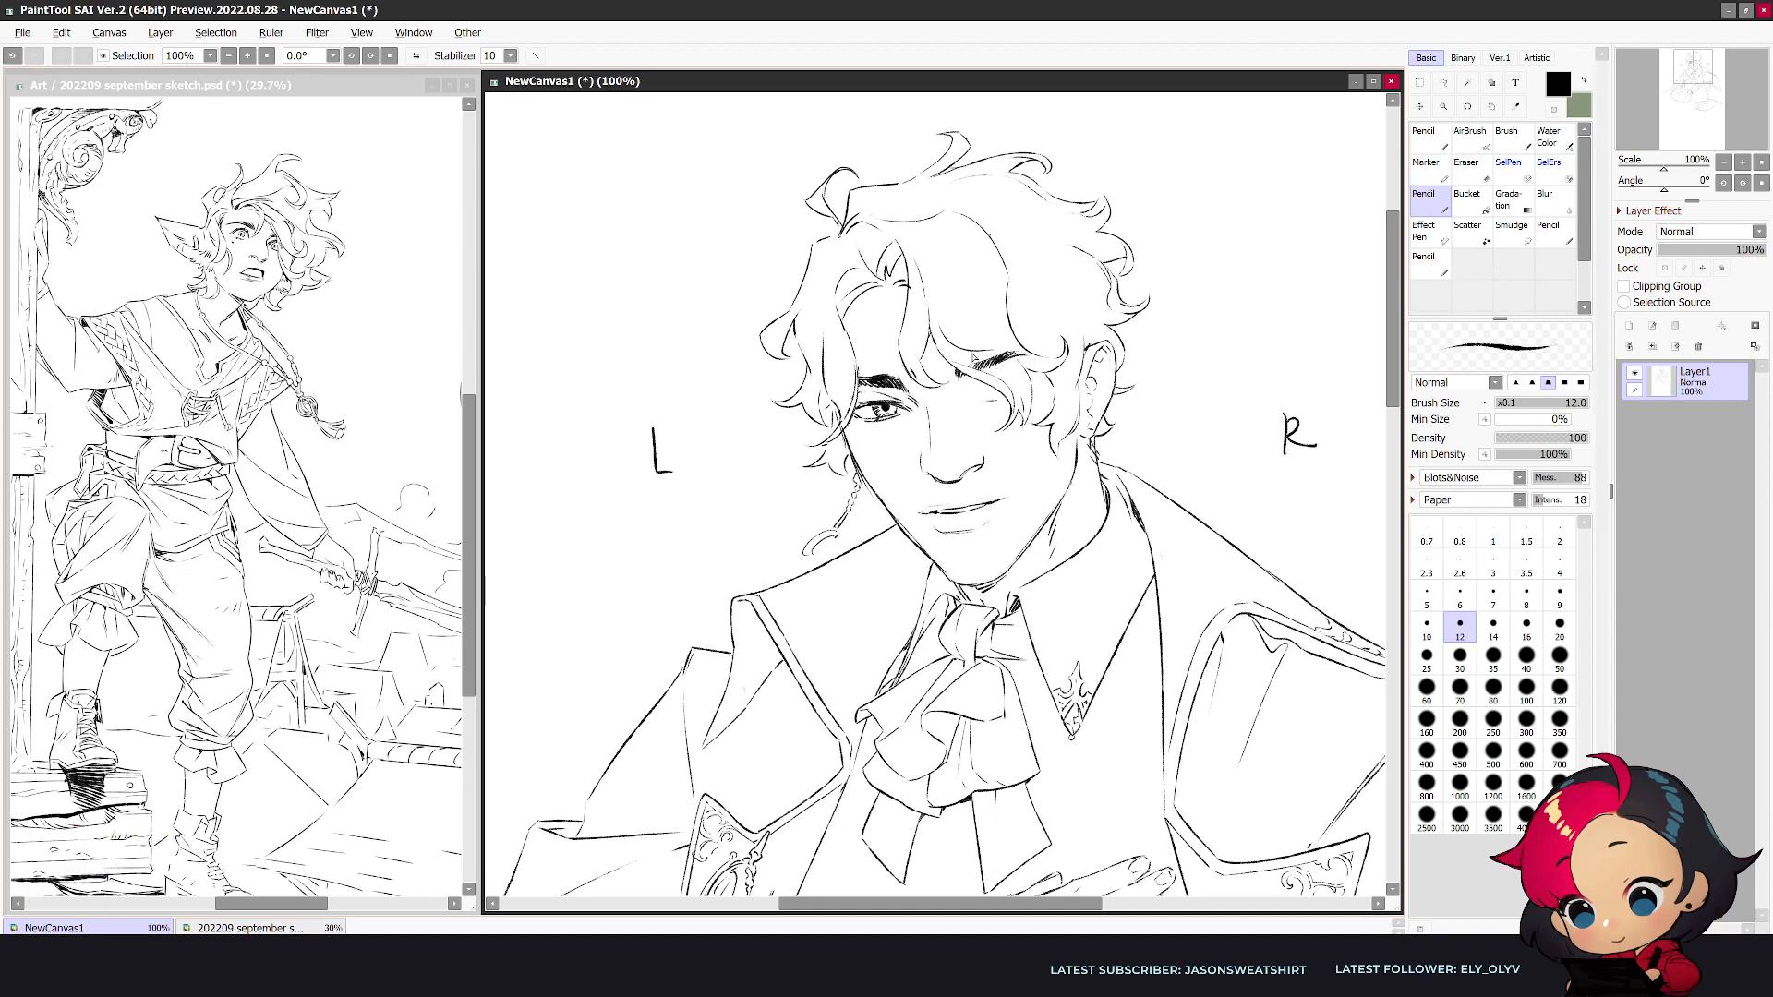
# - Clean up the area between the L-side eye and the nose bridge with the eraser
pyautogui.press('h')
pyautogui.press('h')
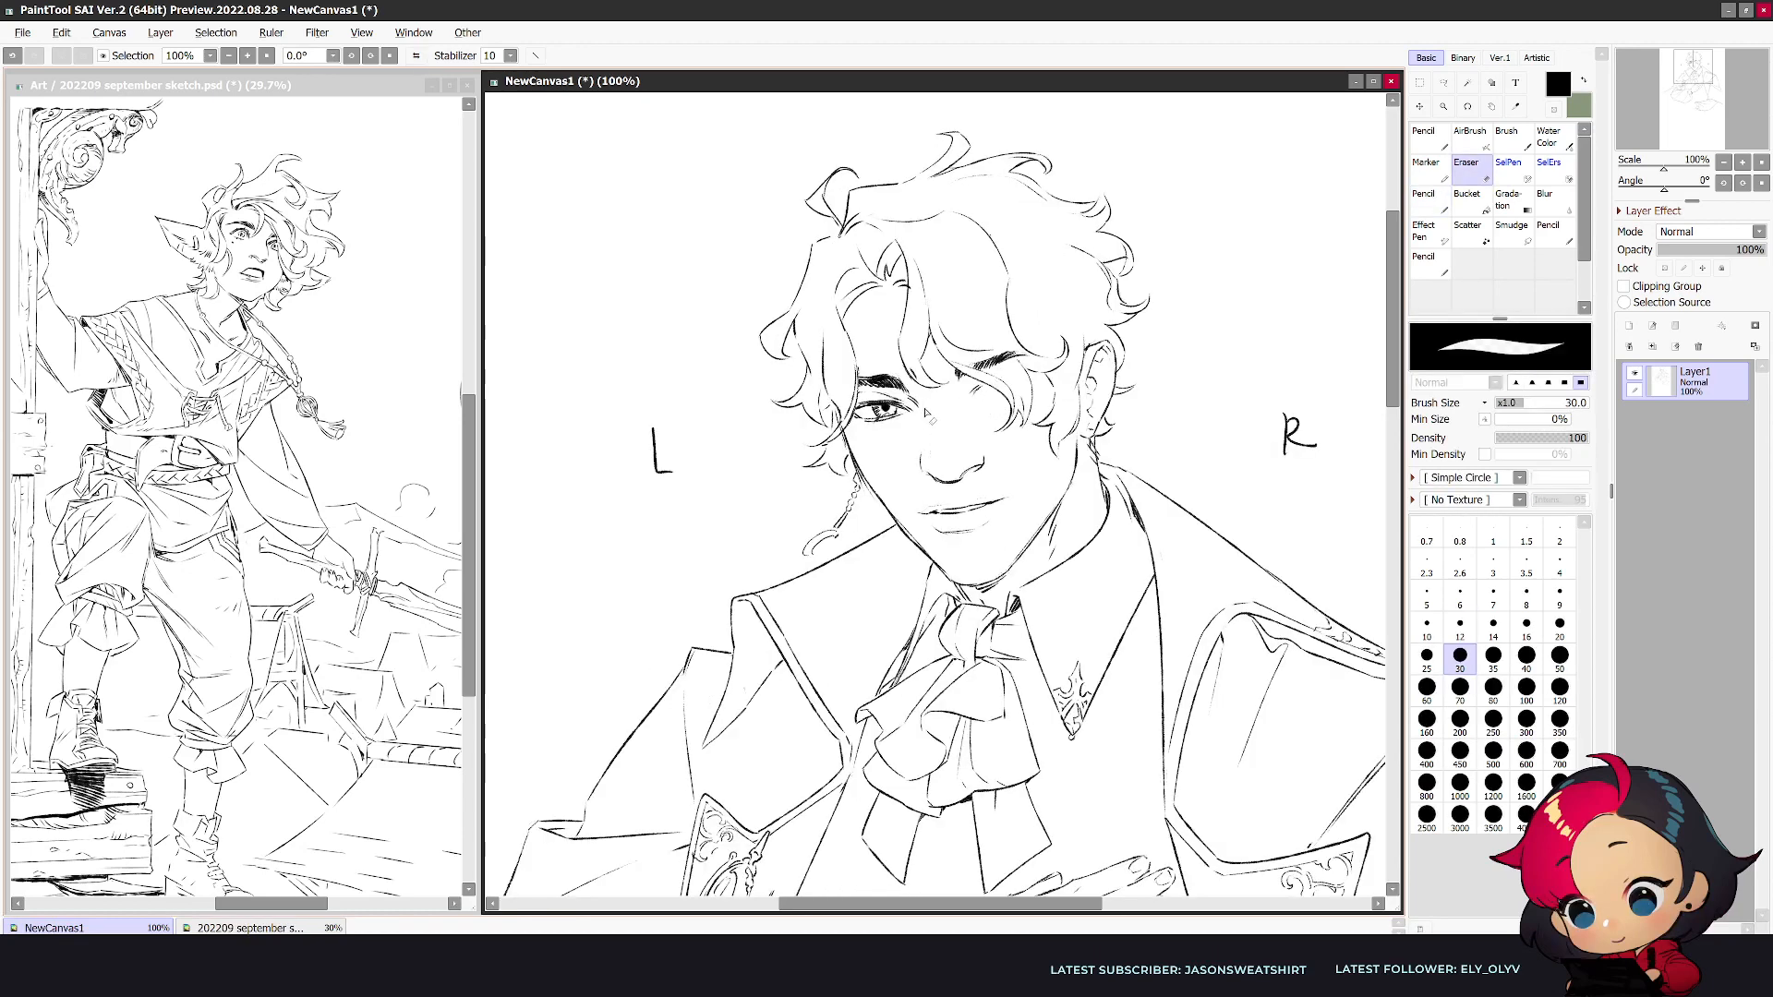
pyautogui.moveTo(901, 390); pyautogui.dragTo(921, 406)
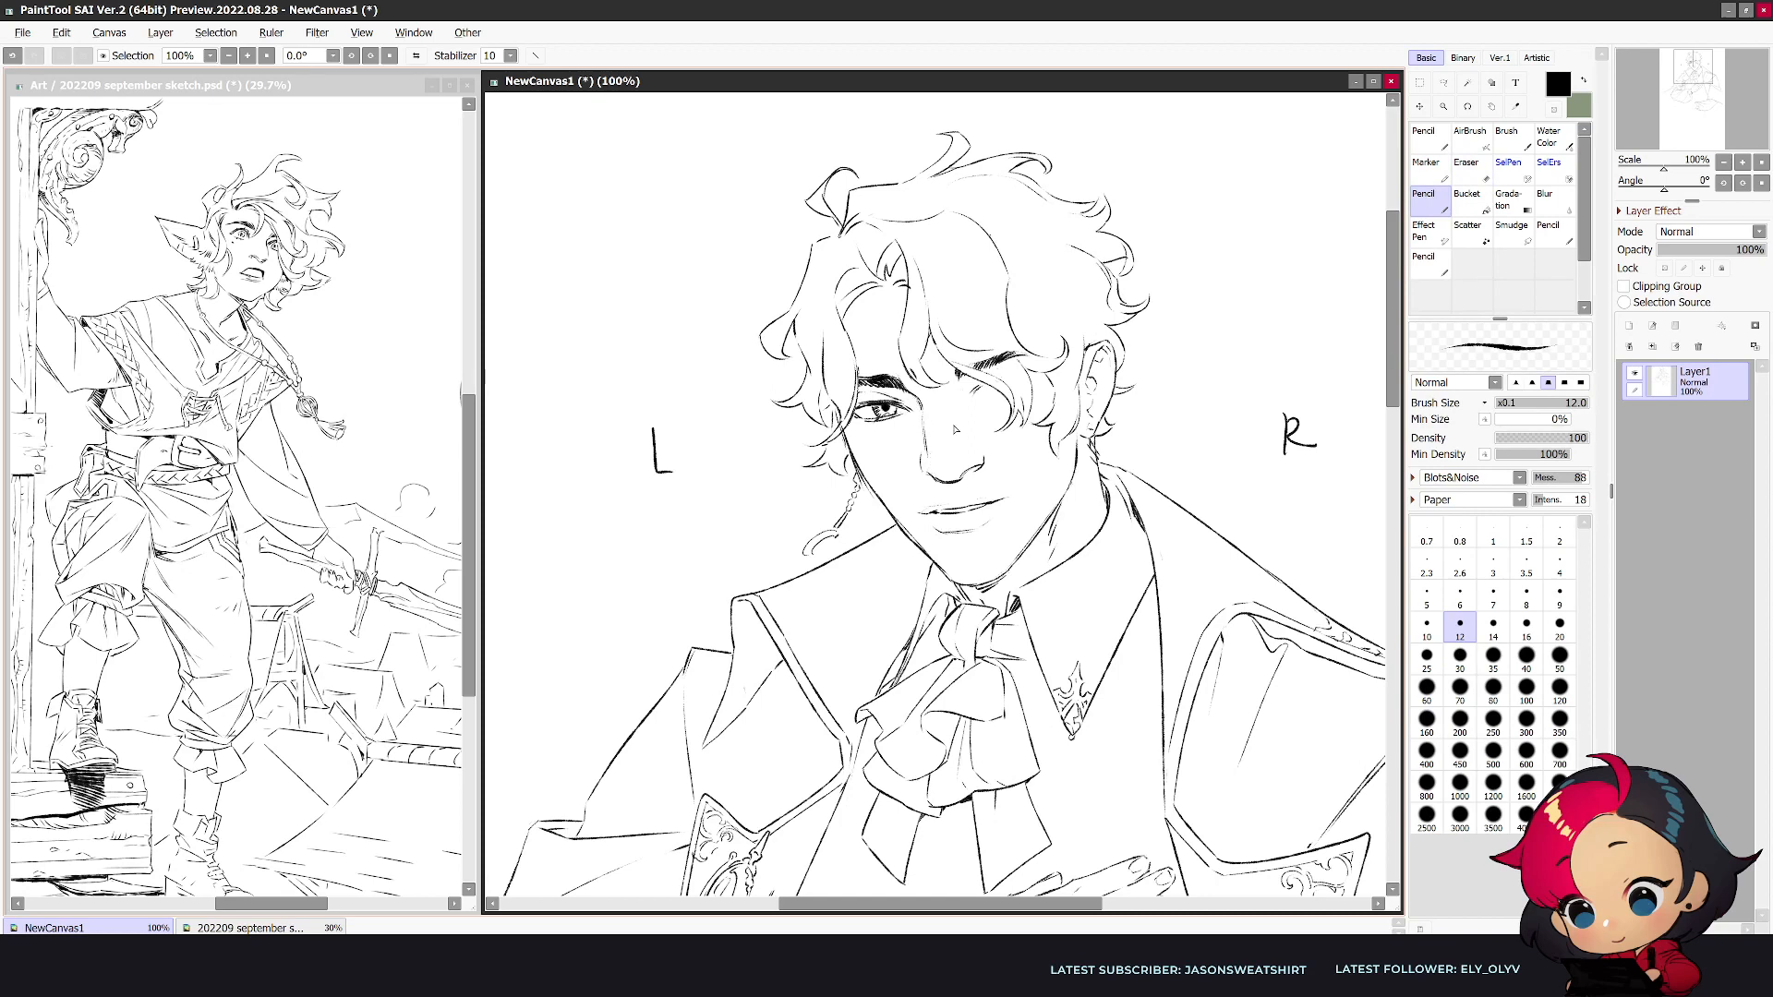
# - Select the L-side part of the mouth freehand in mirrored view, adjust its position and deselect
pyautogui.press('h')
pyautogui.press('e')
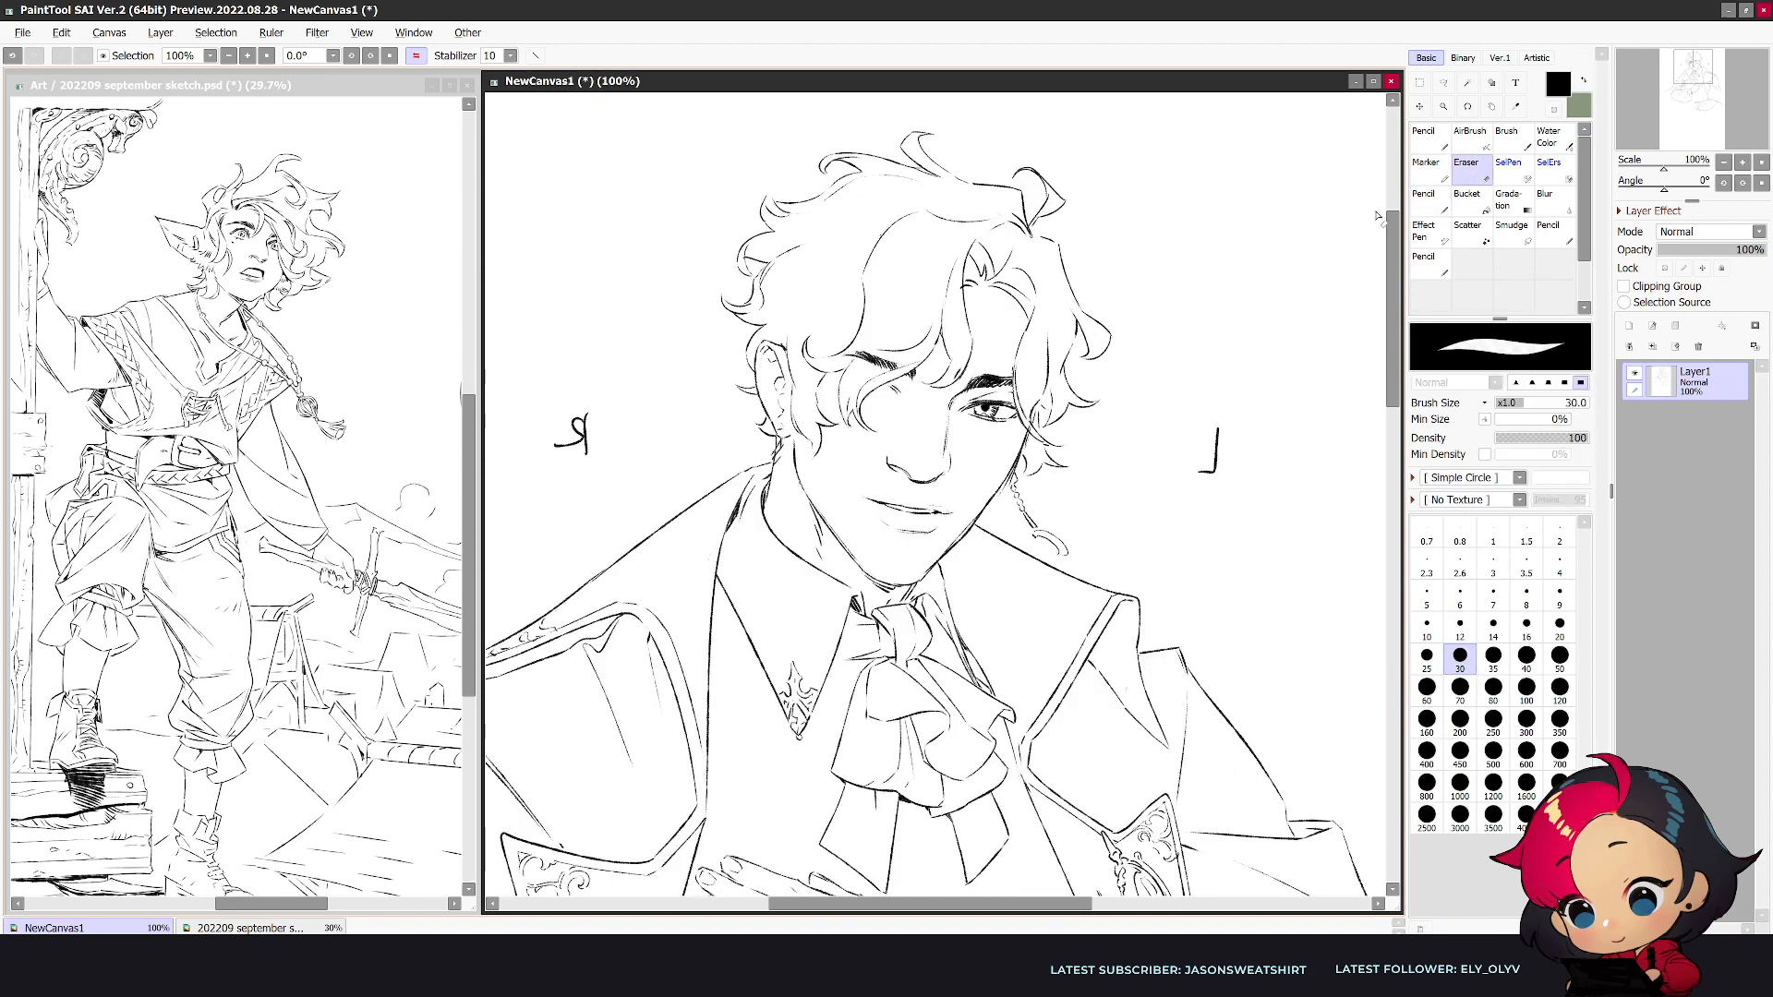
pyautogui.click(1443, 84)
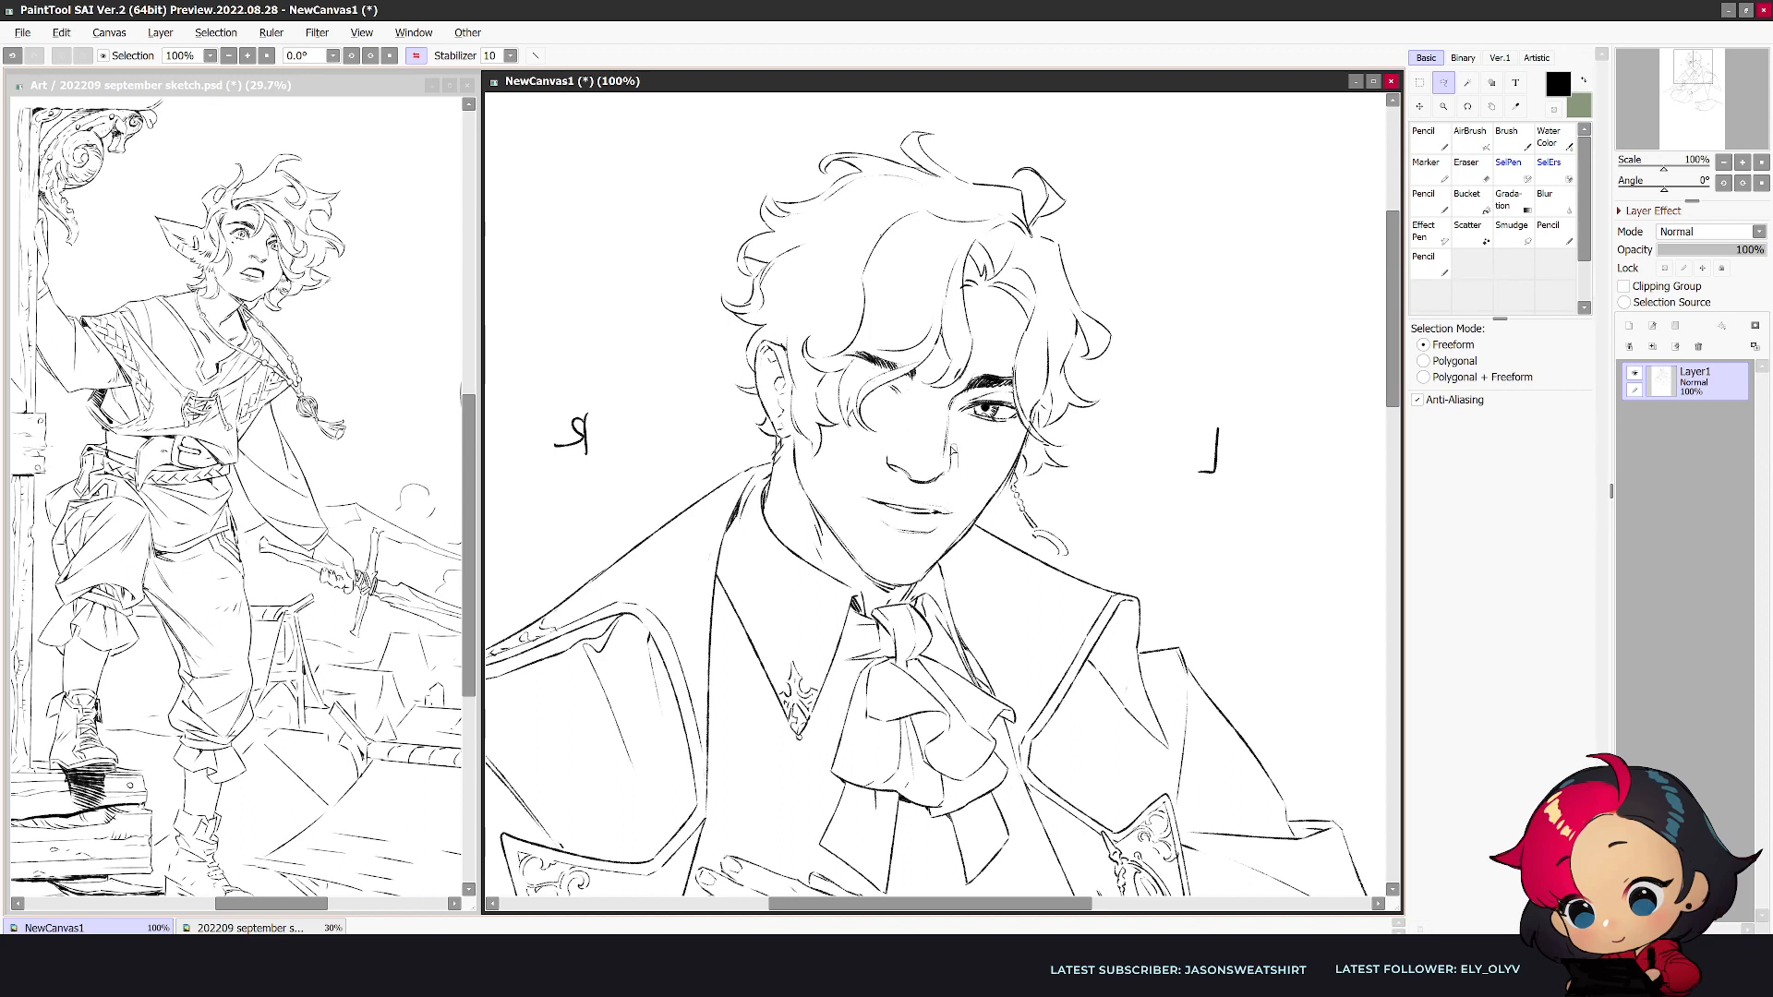
pyautogui.moveTo(951, 452)
pyautogui.mouseDown()
pyautogui.moveTo(900, 474)
pyautogui.moveTo(912, 494)
pyautogui.moveTo(963, 499)
pyautogui.mouseUp()
pyautogui.moveTo(960, 513)
pyautogui.mouseDown()
pyautogui.moveTo(851, 504)
pyautogui.moveTo(956, 509)
pyautogui.moveTo(934, 523)
pyautogui.mouseUp()
pyautogui.press('h')
pyautogui.hotkey('ctrl', 'd')
pyautogui.press('e')
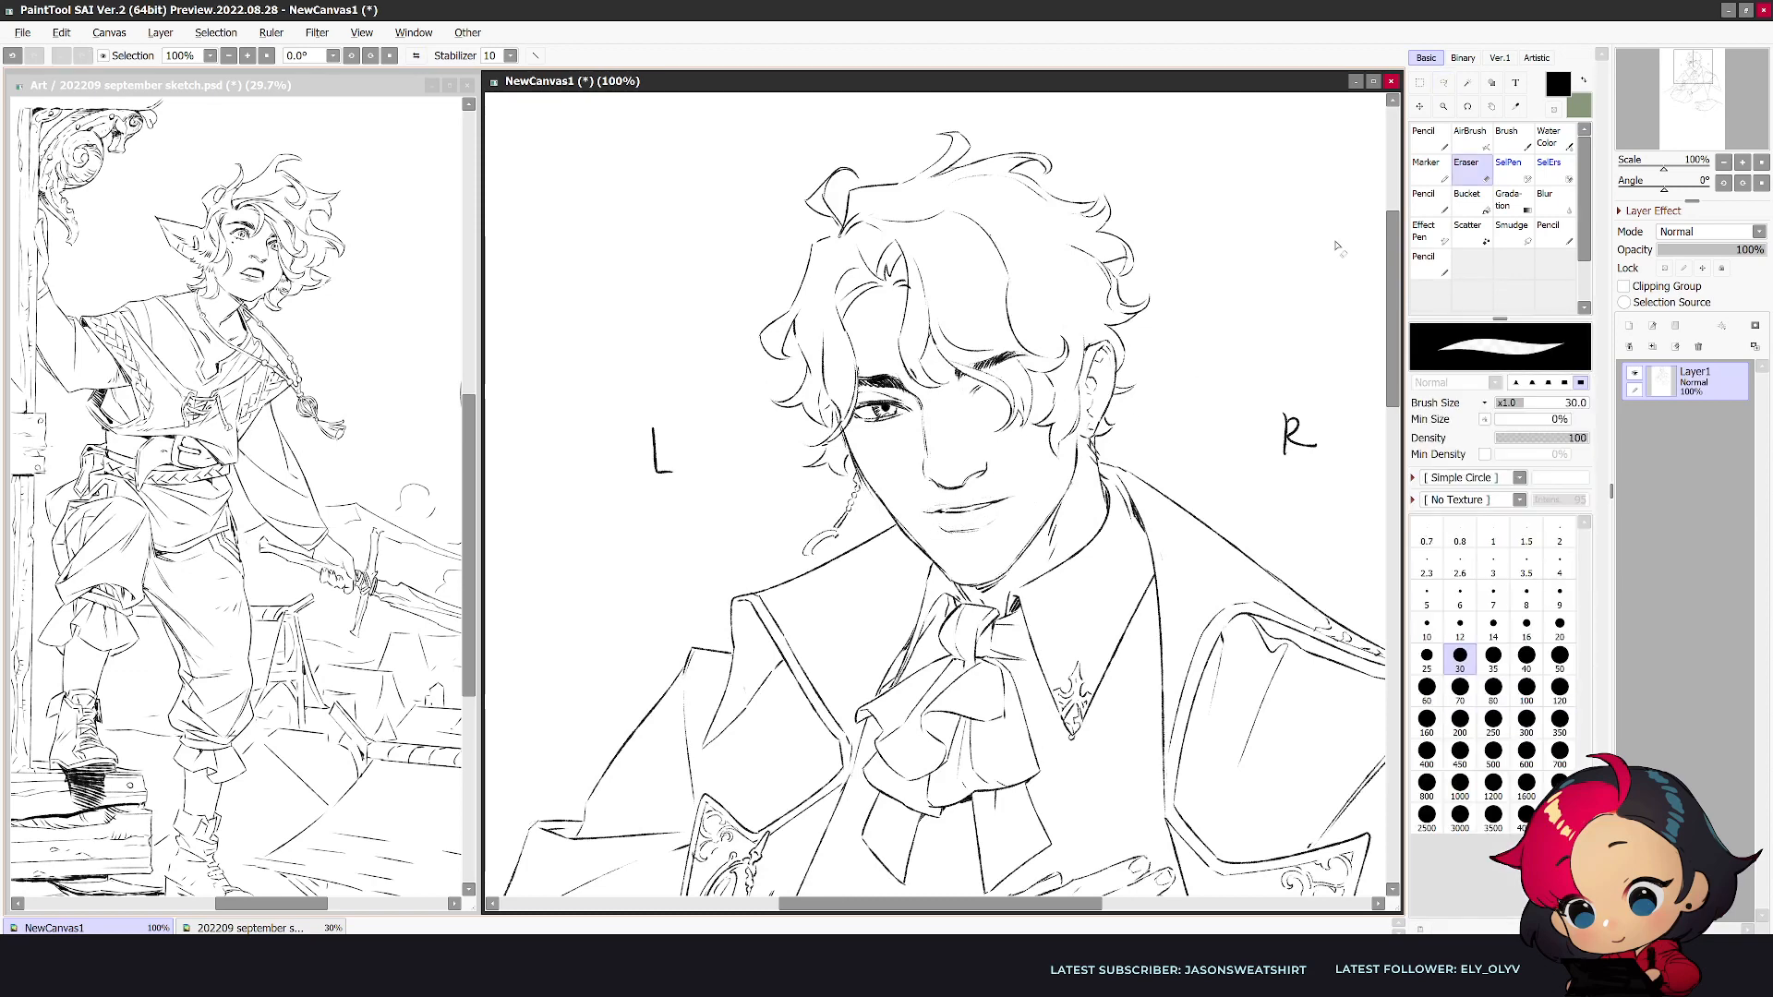
# - Select the mouth and lower lip with a freehand selection, nudge them slightly and deselect
pyautogui.press('a')
pyautogui.moveTo(933, 503)
pyautogui.mouseDown()
pyautogui.moveTo(1019, 490)
pyautogui.moveTo(994, 527)
pyautogui.mouseUp()
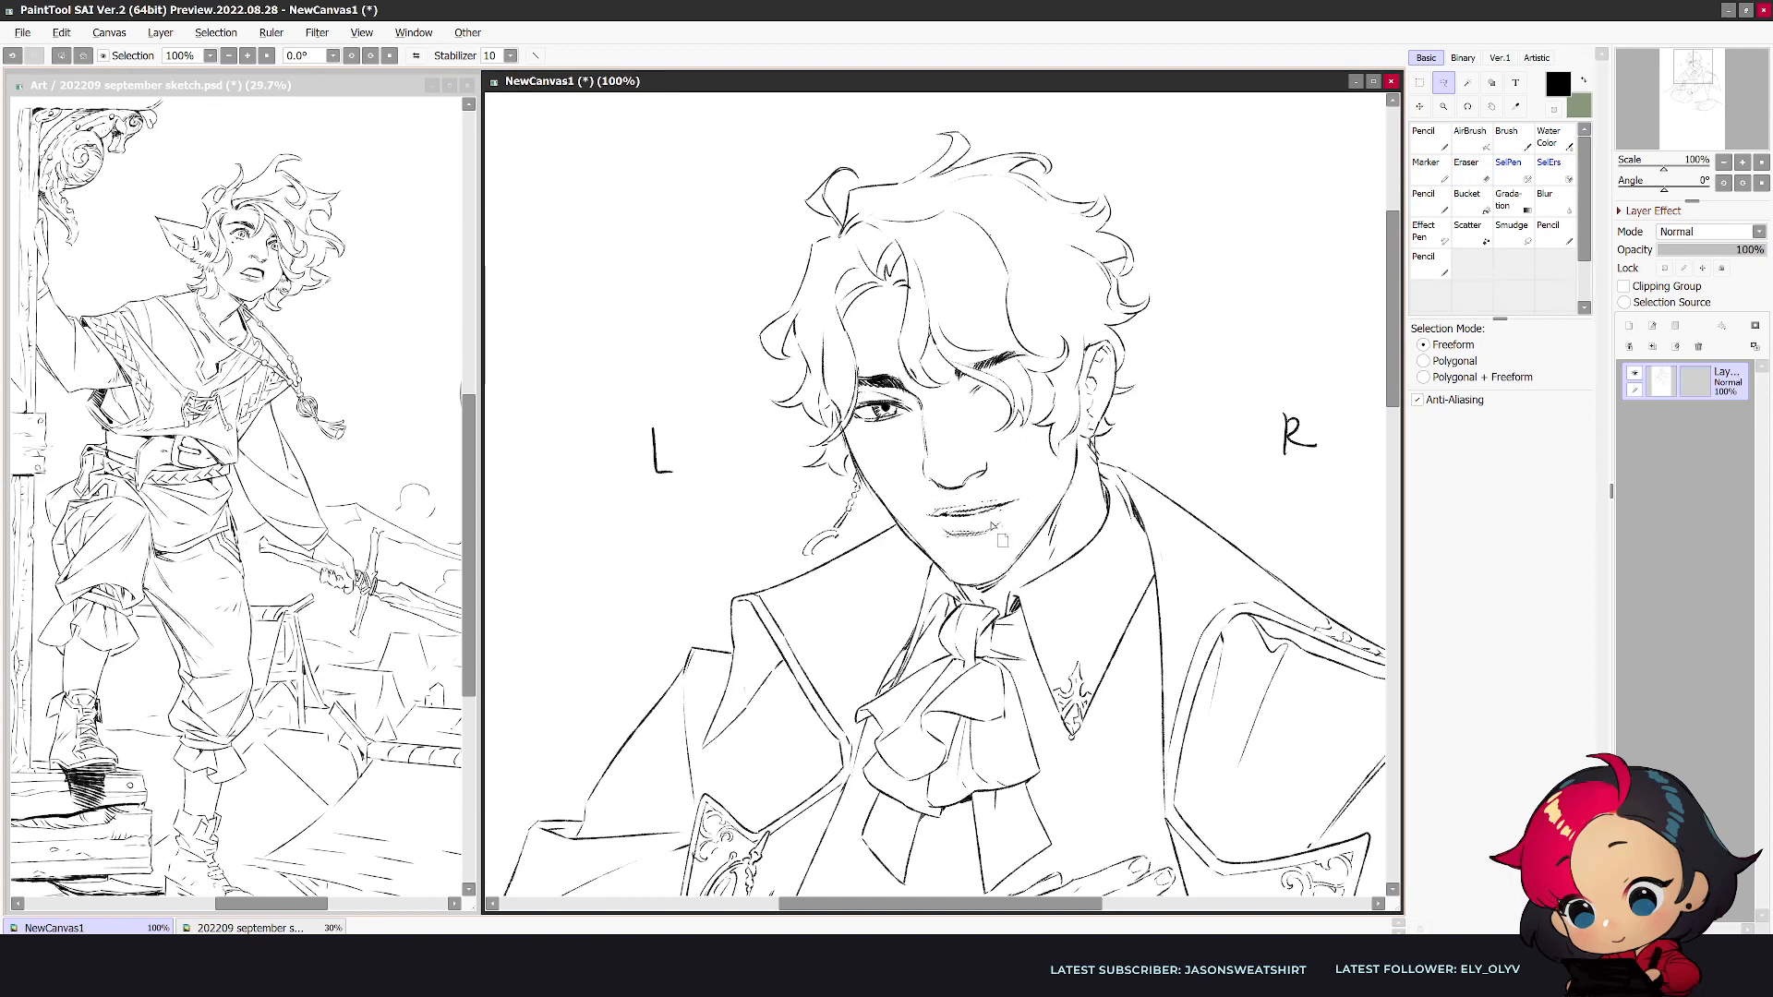
pyautogui.hotkey('ctrl', 'd')
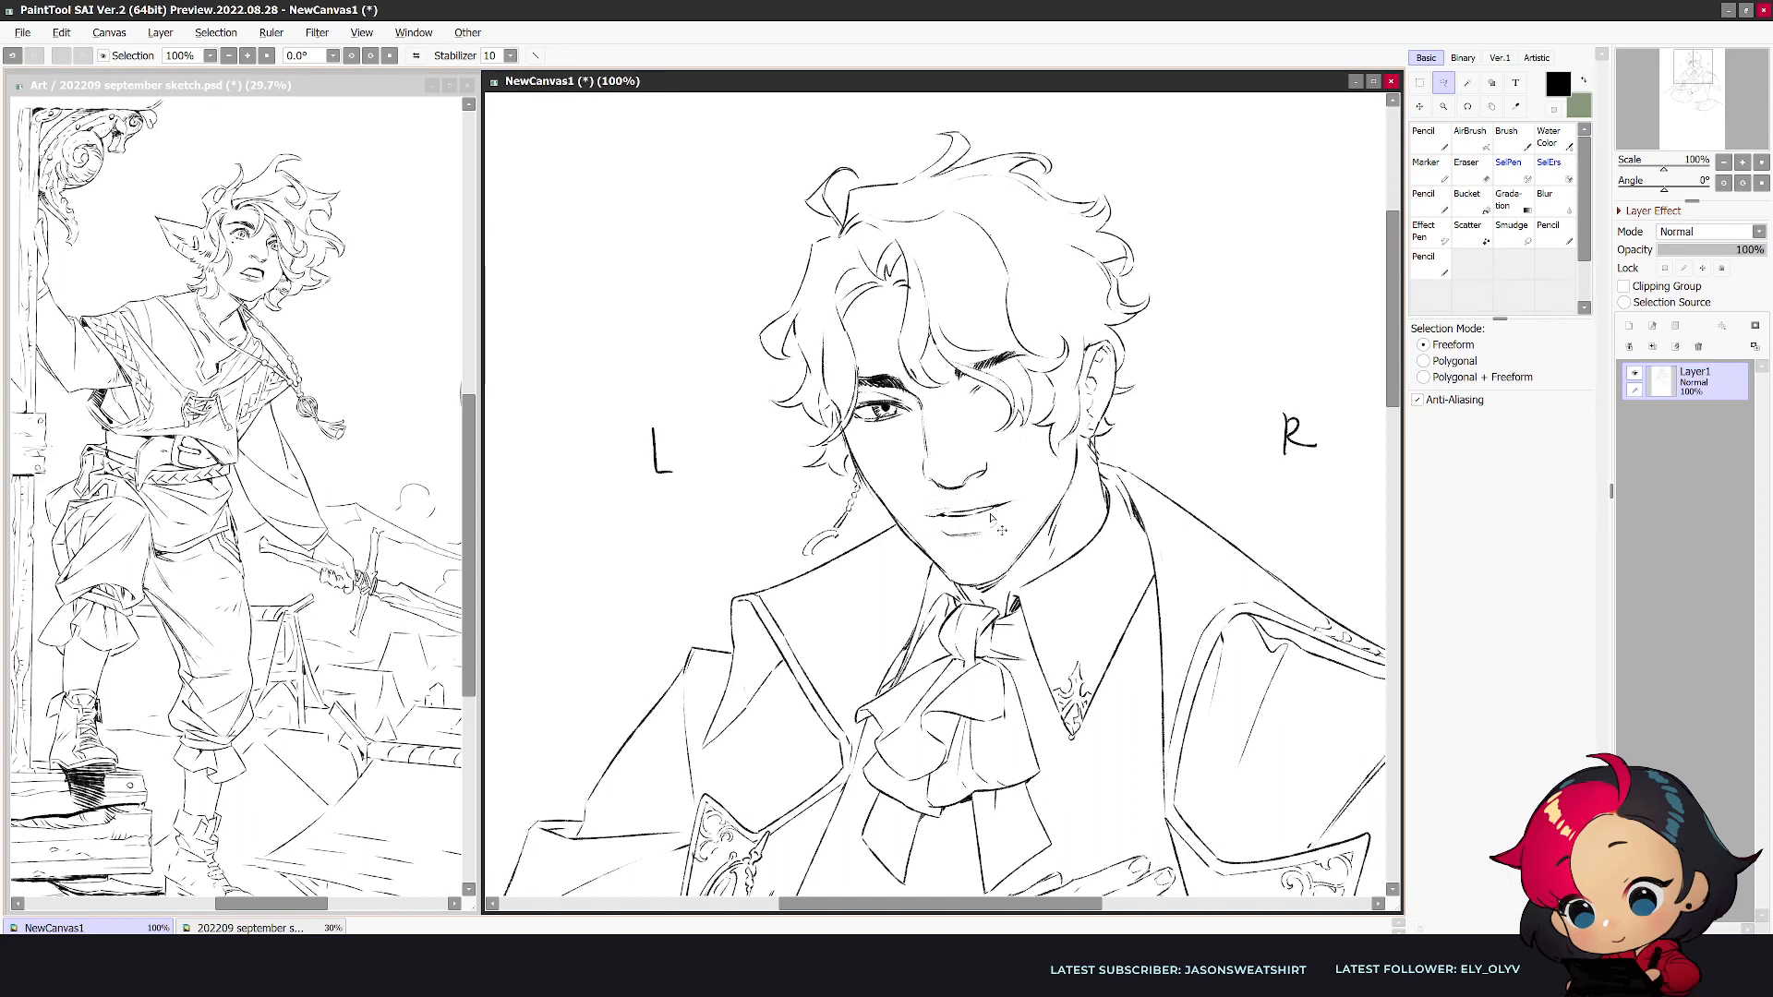
# - Darken the shadow beneath the chin with the pencil and check the face in mirrored view
pyautogui.press('n')
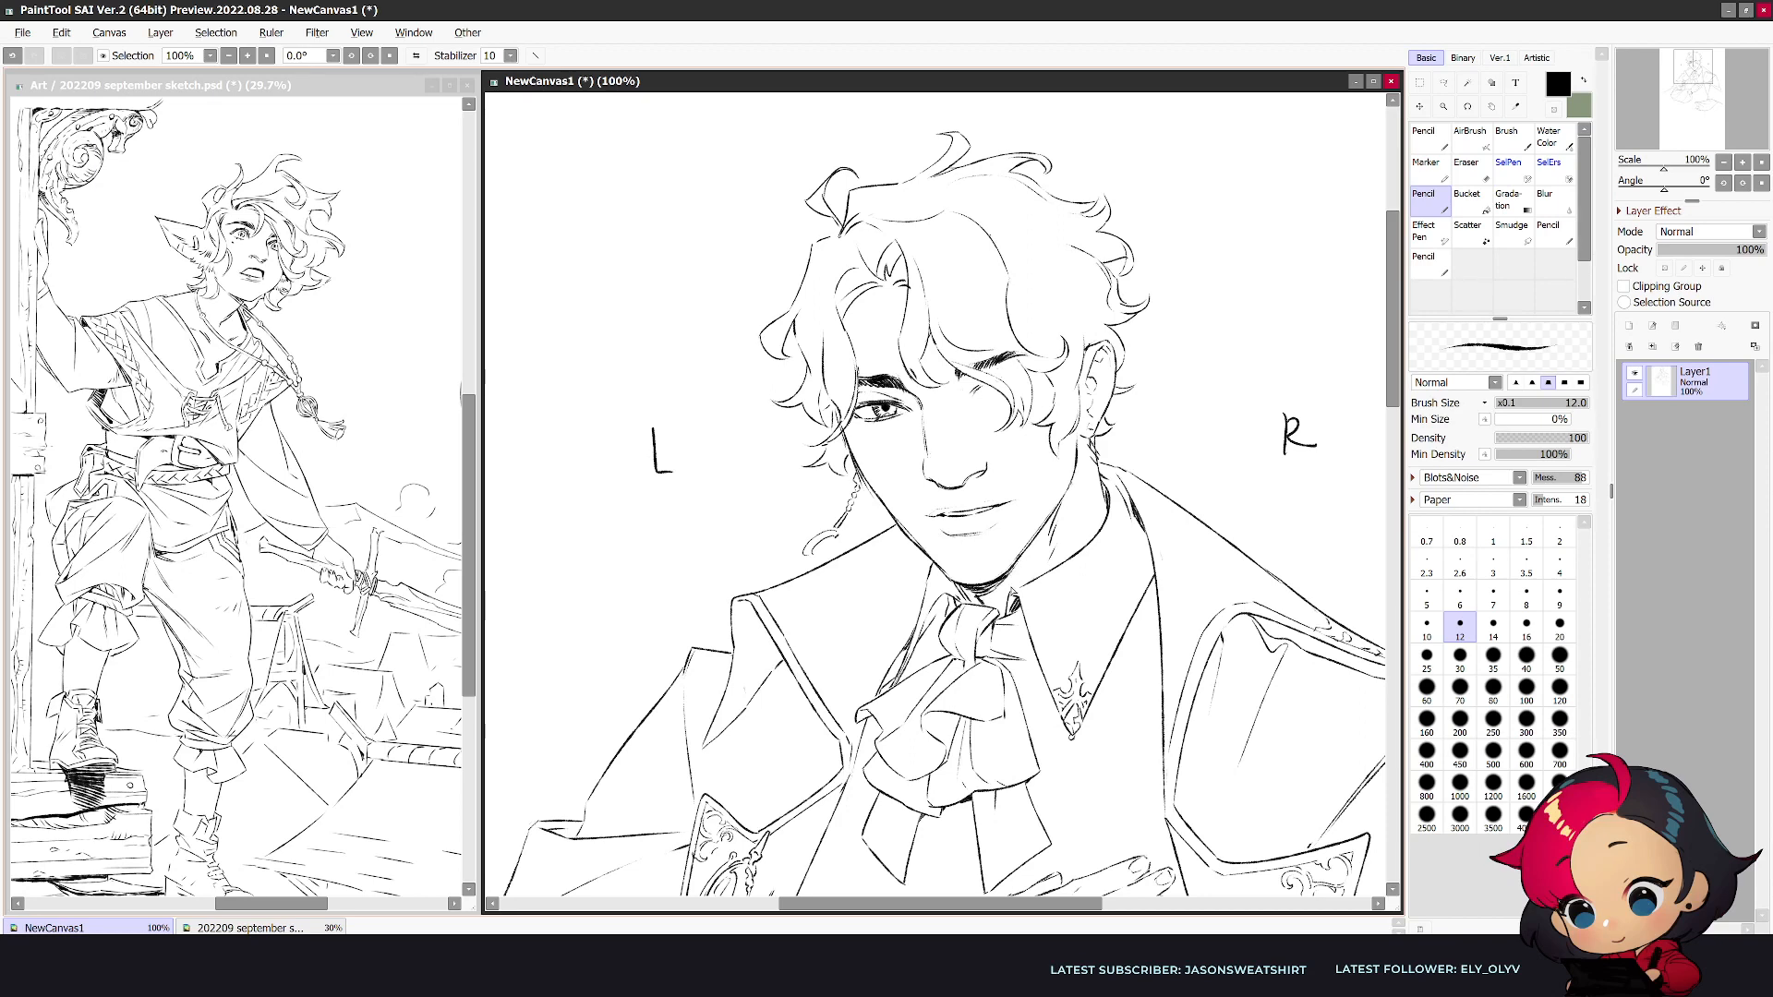
pyautogui.press('h')
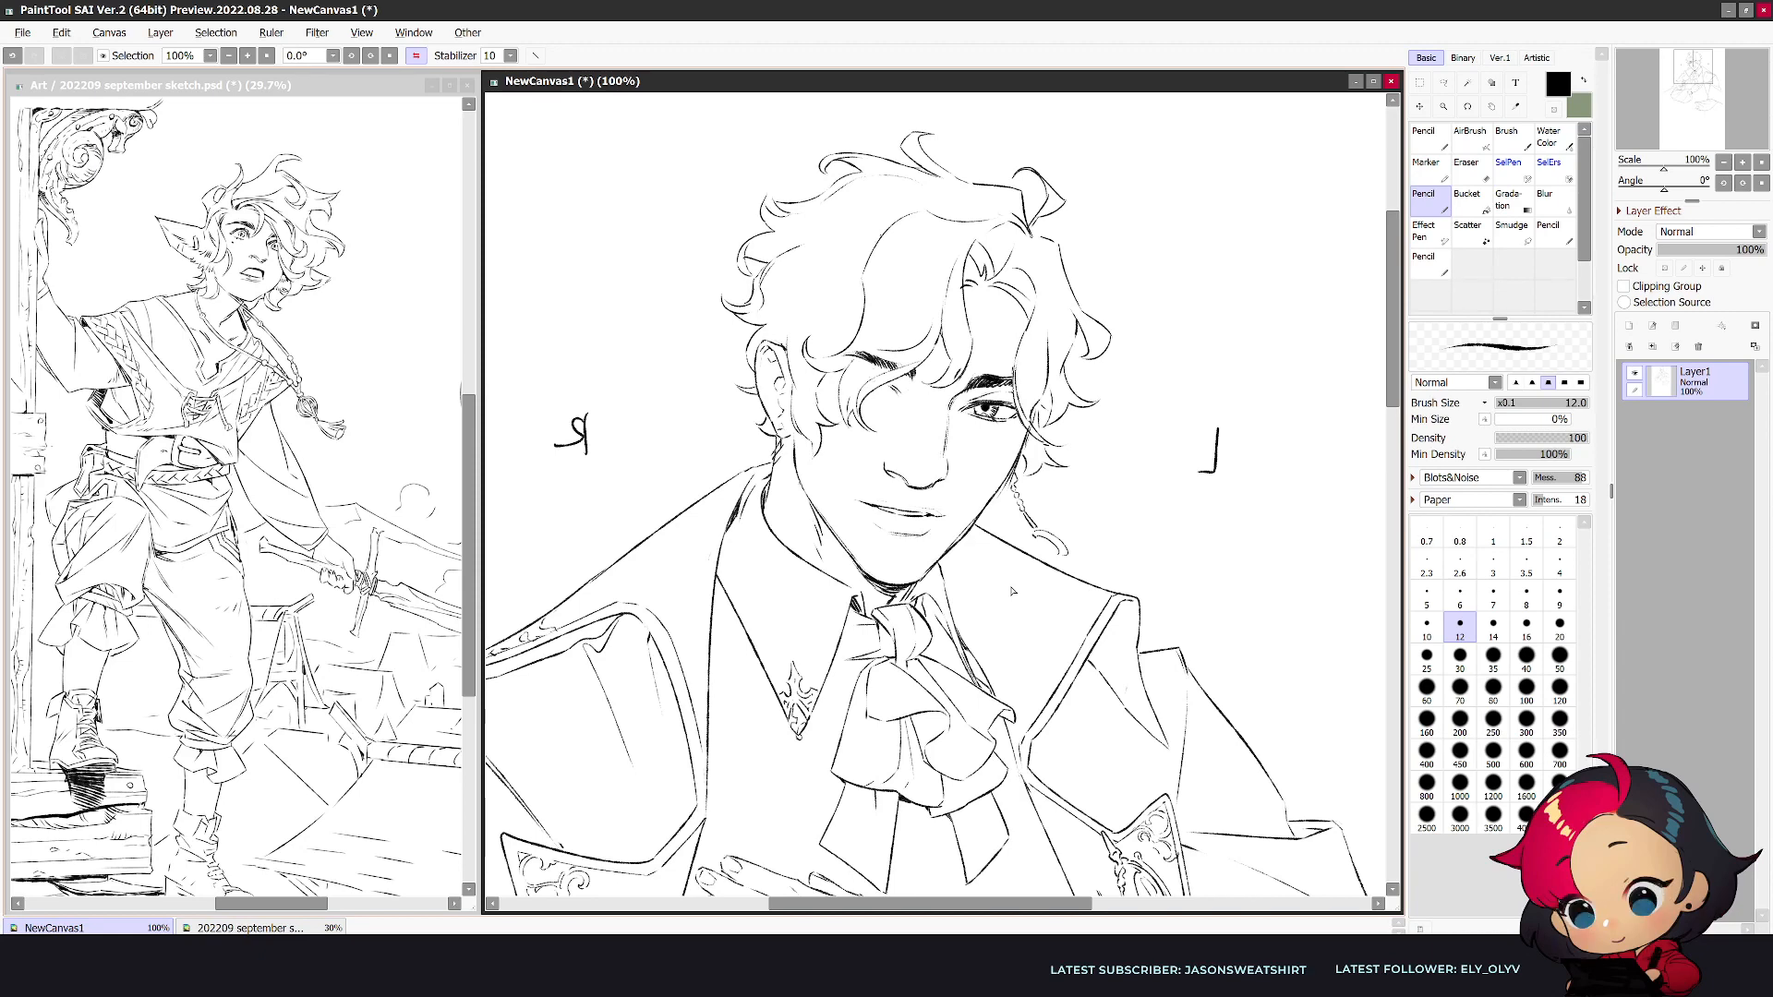
pyautogui.press('h')
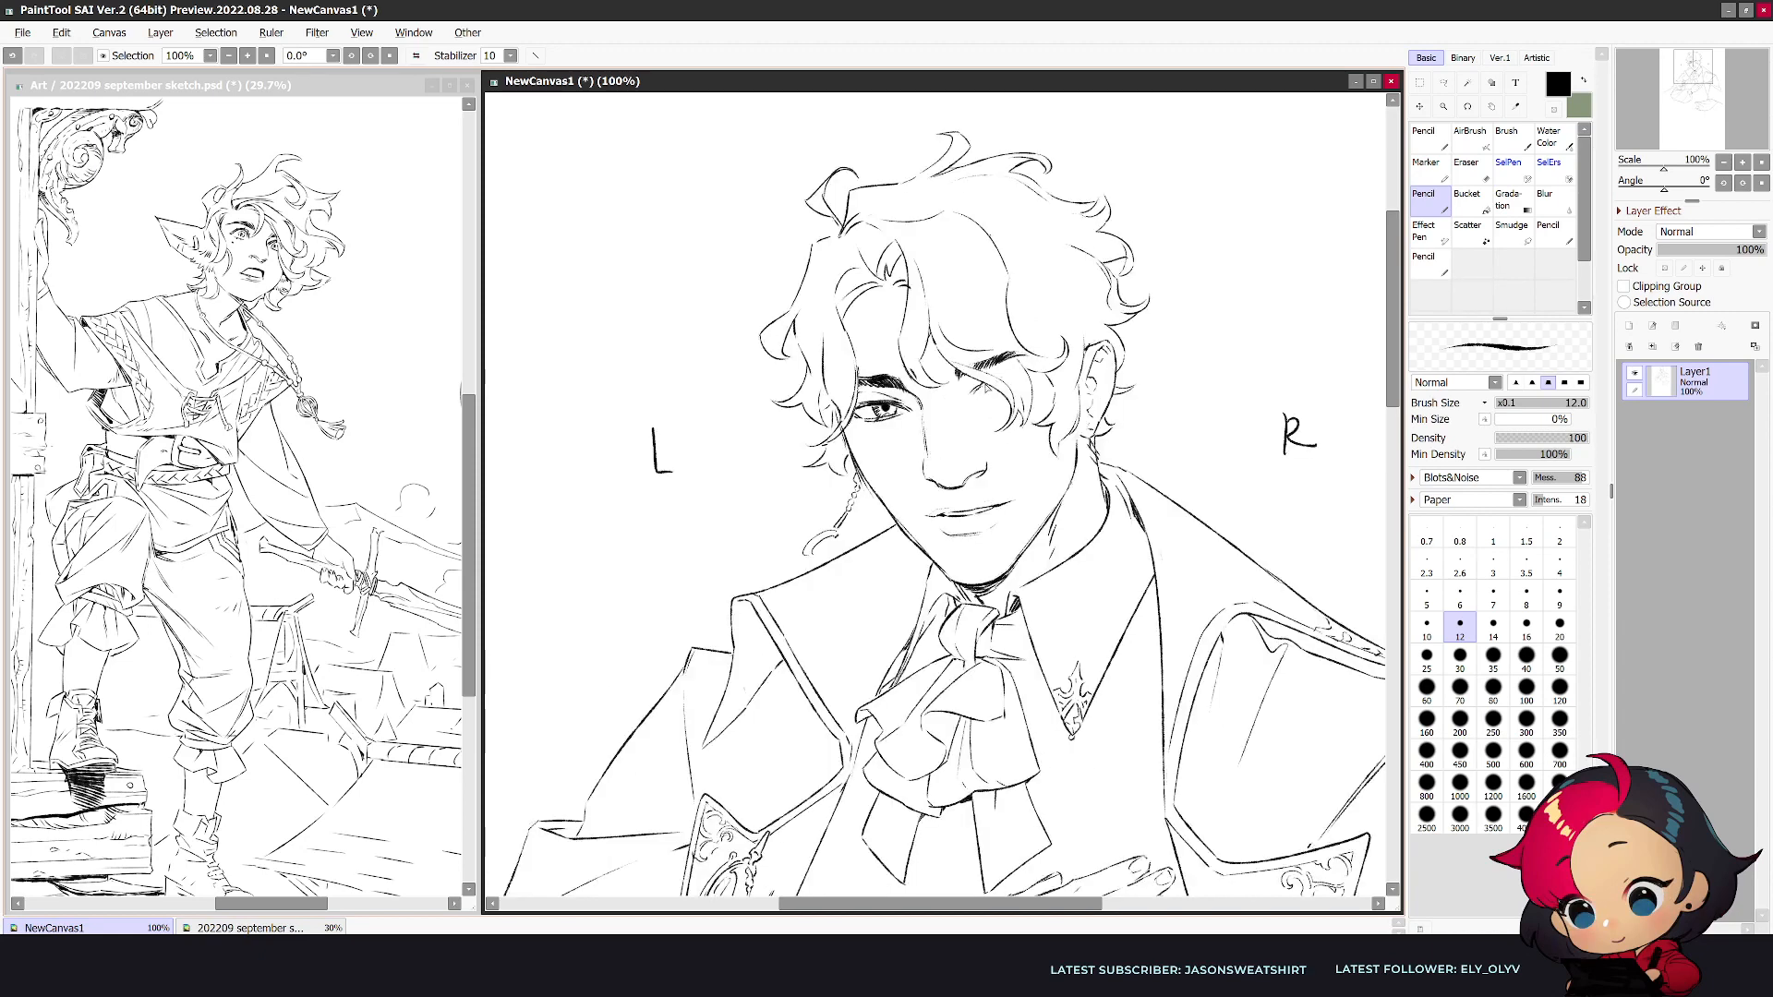
# - Sketch the R-side eye behind the fringe, erase its heavy lines and check the face in mirrored view
pyautogui.moveTo(999, 380); pyautogui.dragTo(1021, 375)
pyautogui.scroll(-1, 1055, 371)
pyautogui.press('h')
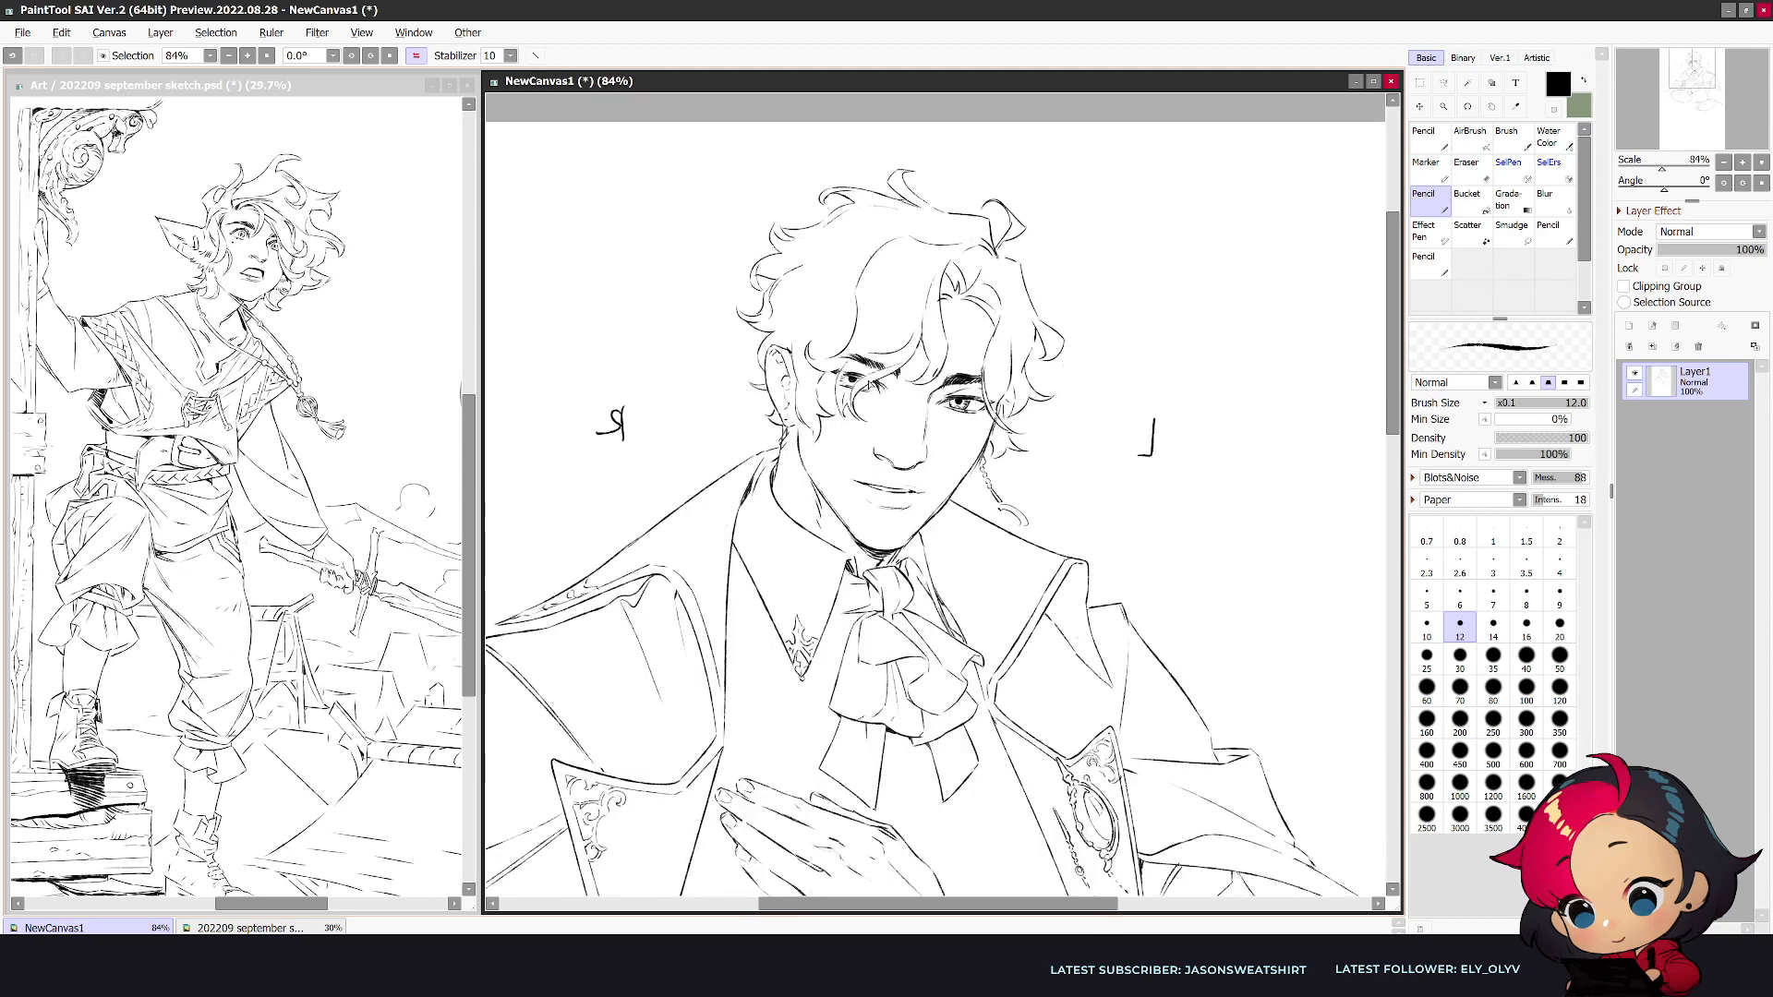
pyautogui.press('e')
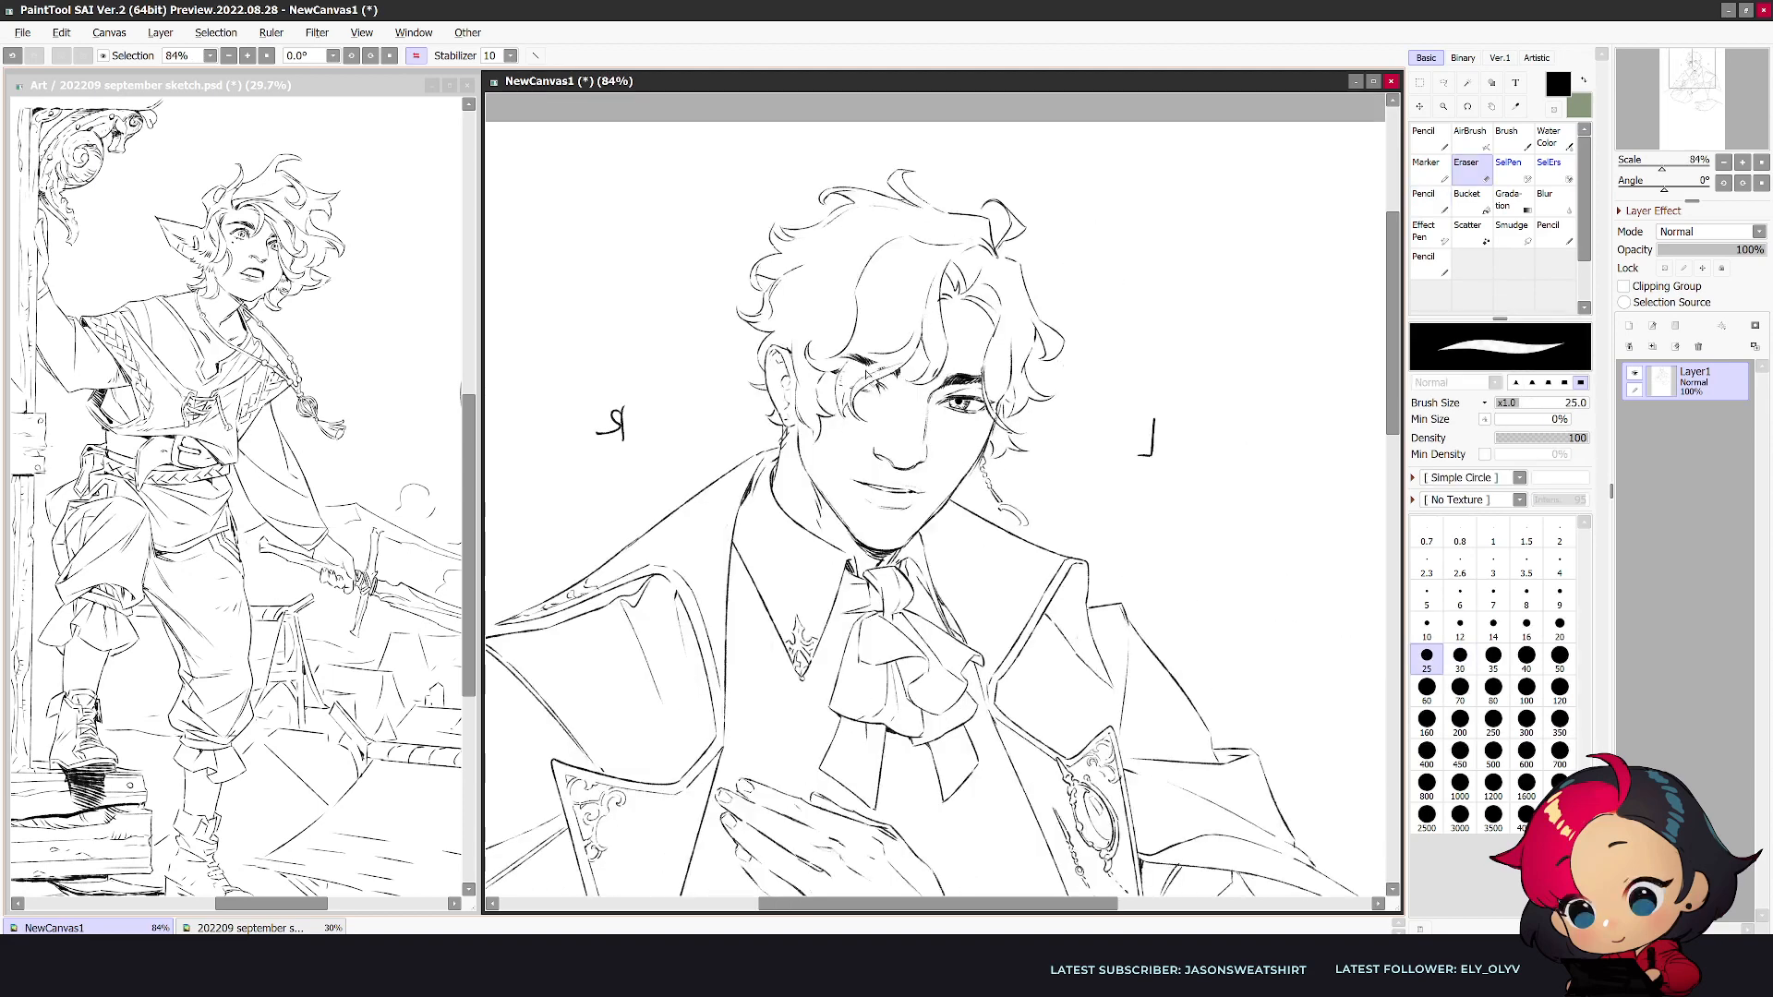
pyautogui.press('h')
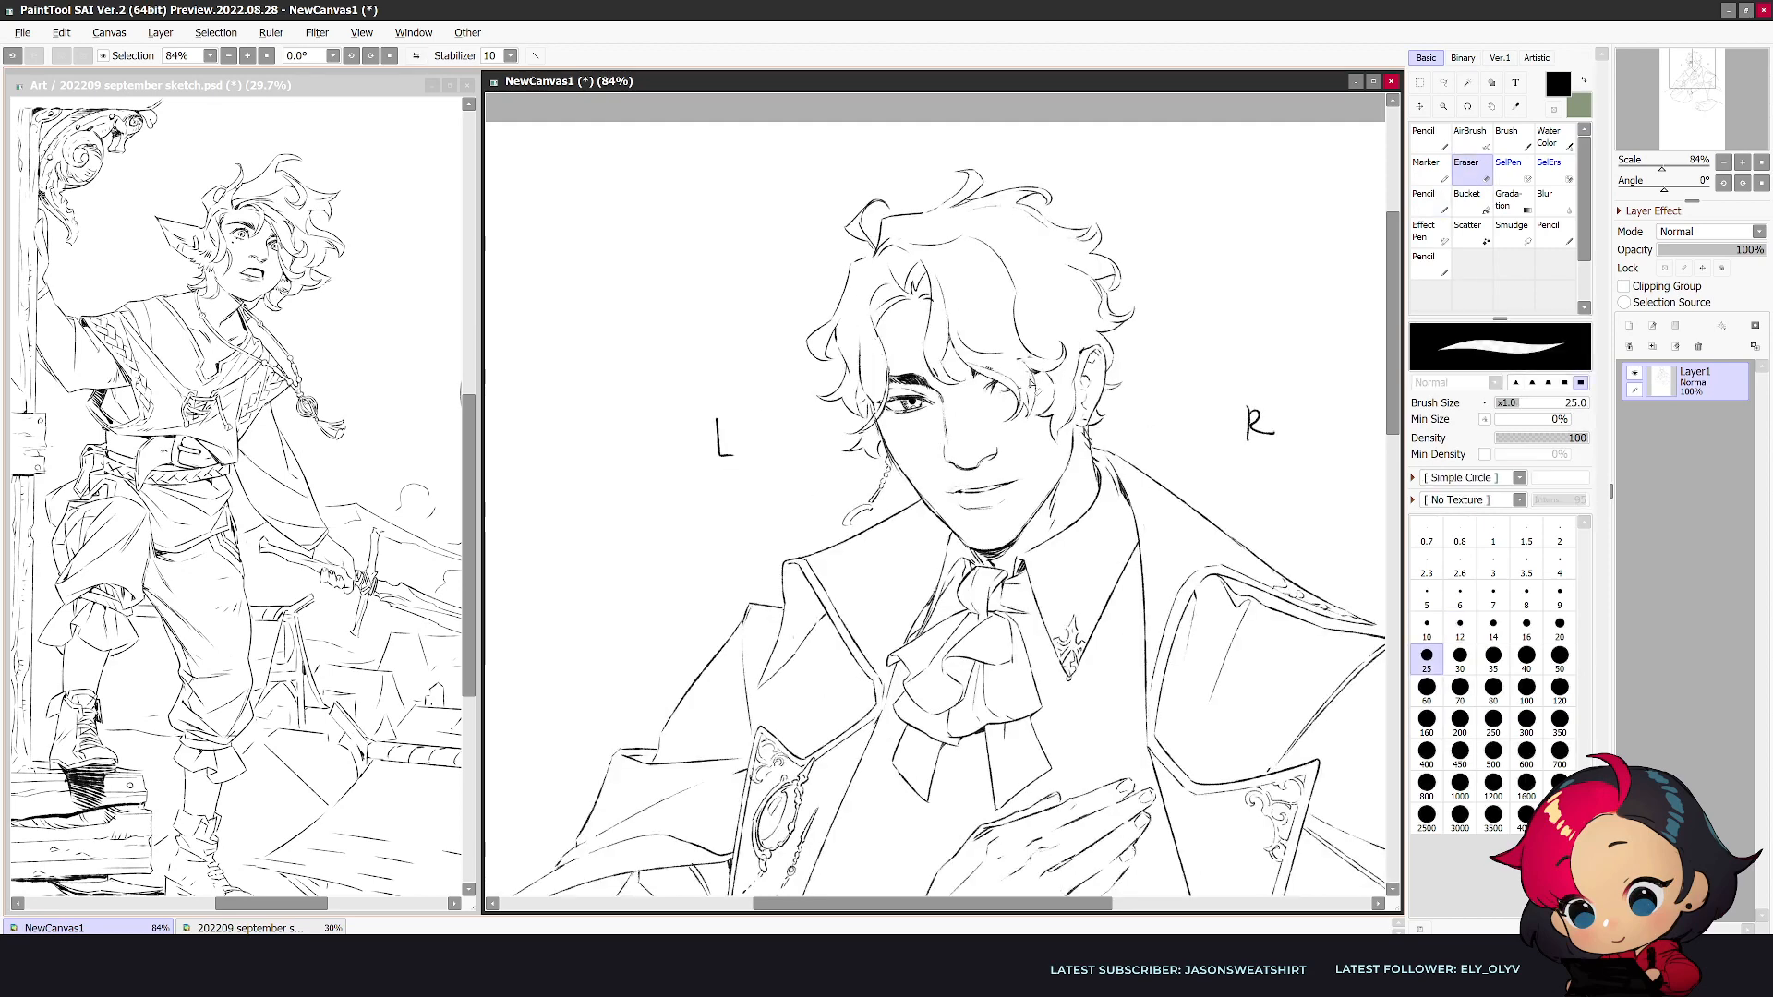
pyautogui.press('n')
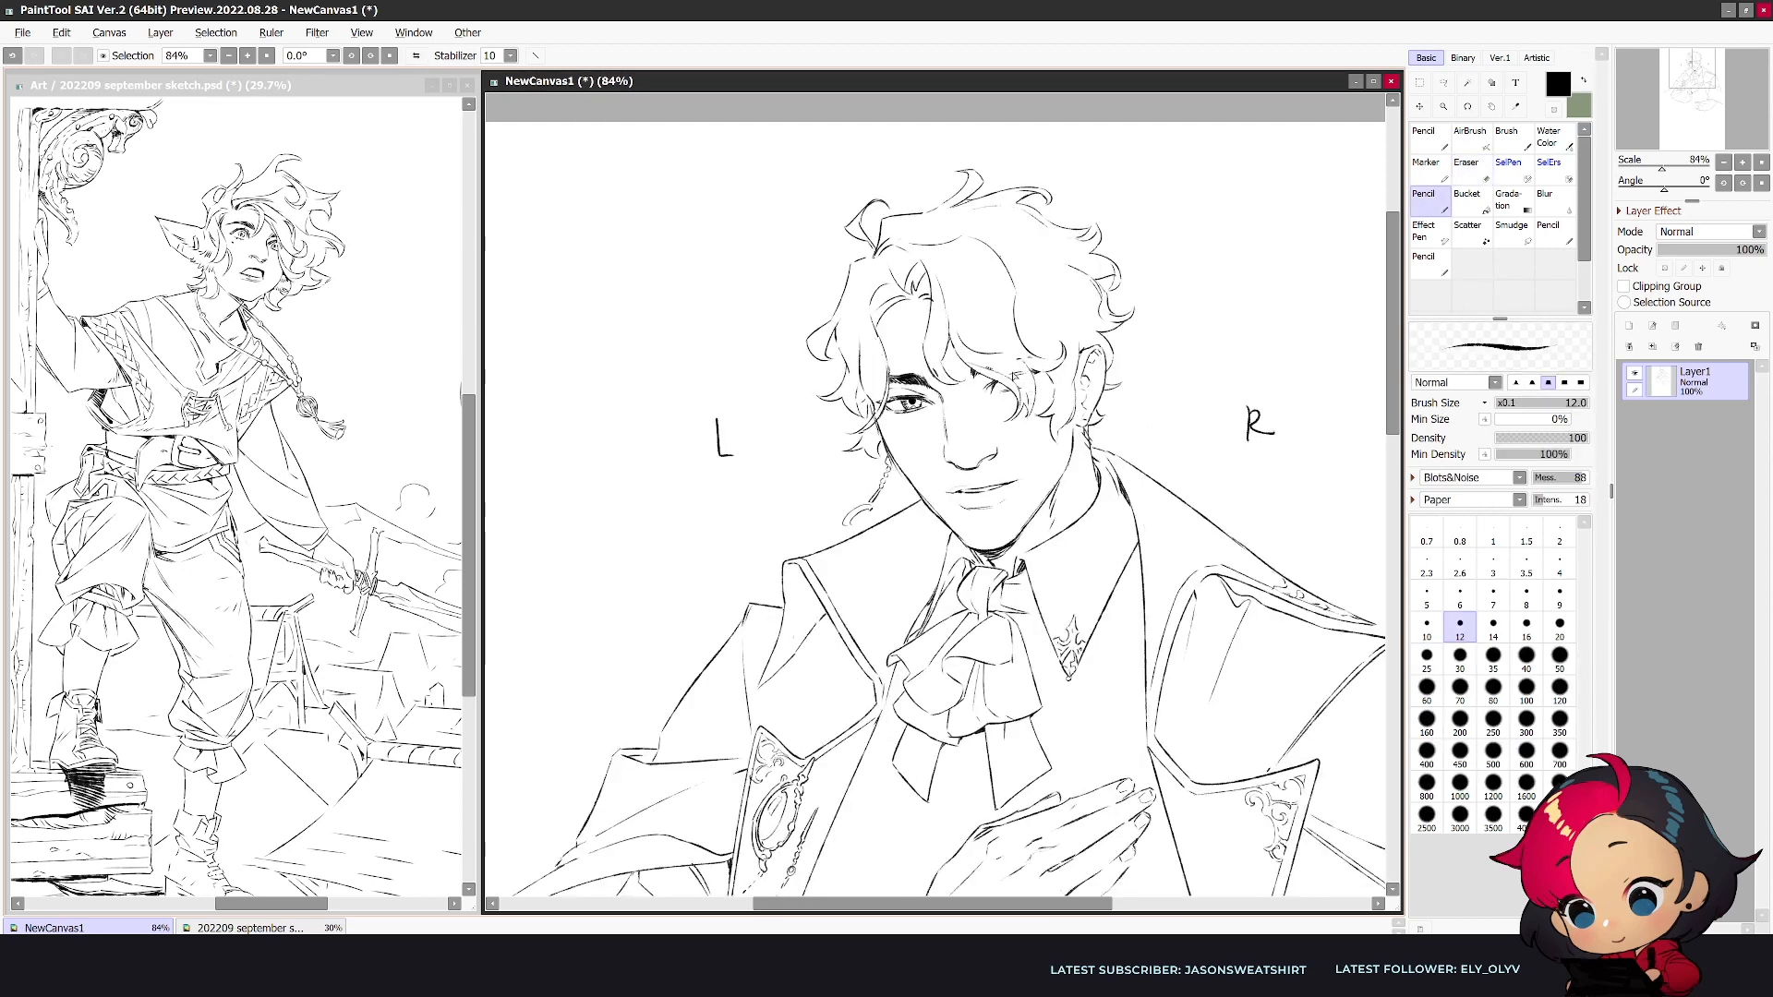
pyautogui.scroll(-3, 1074, 340)
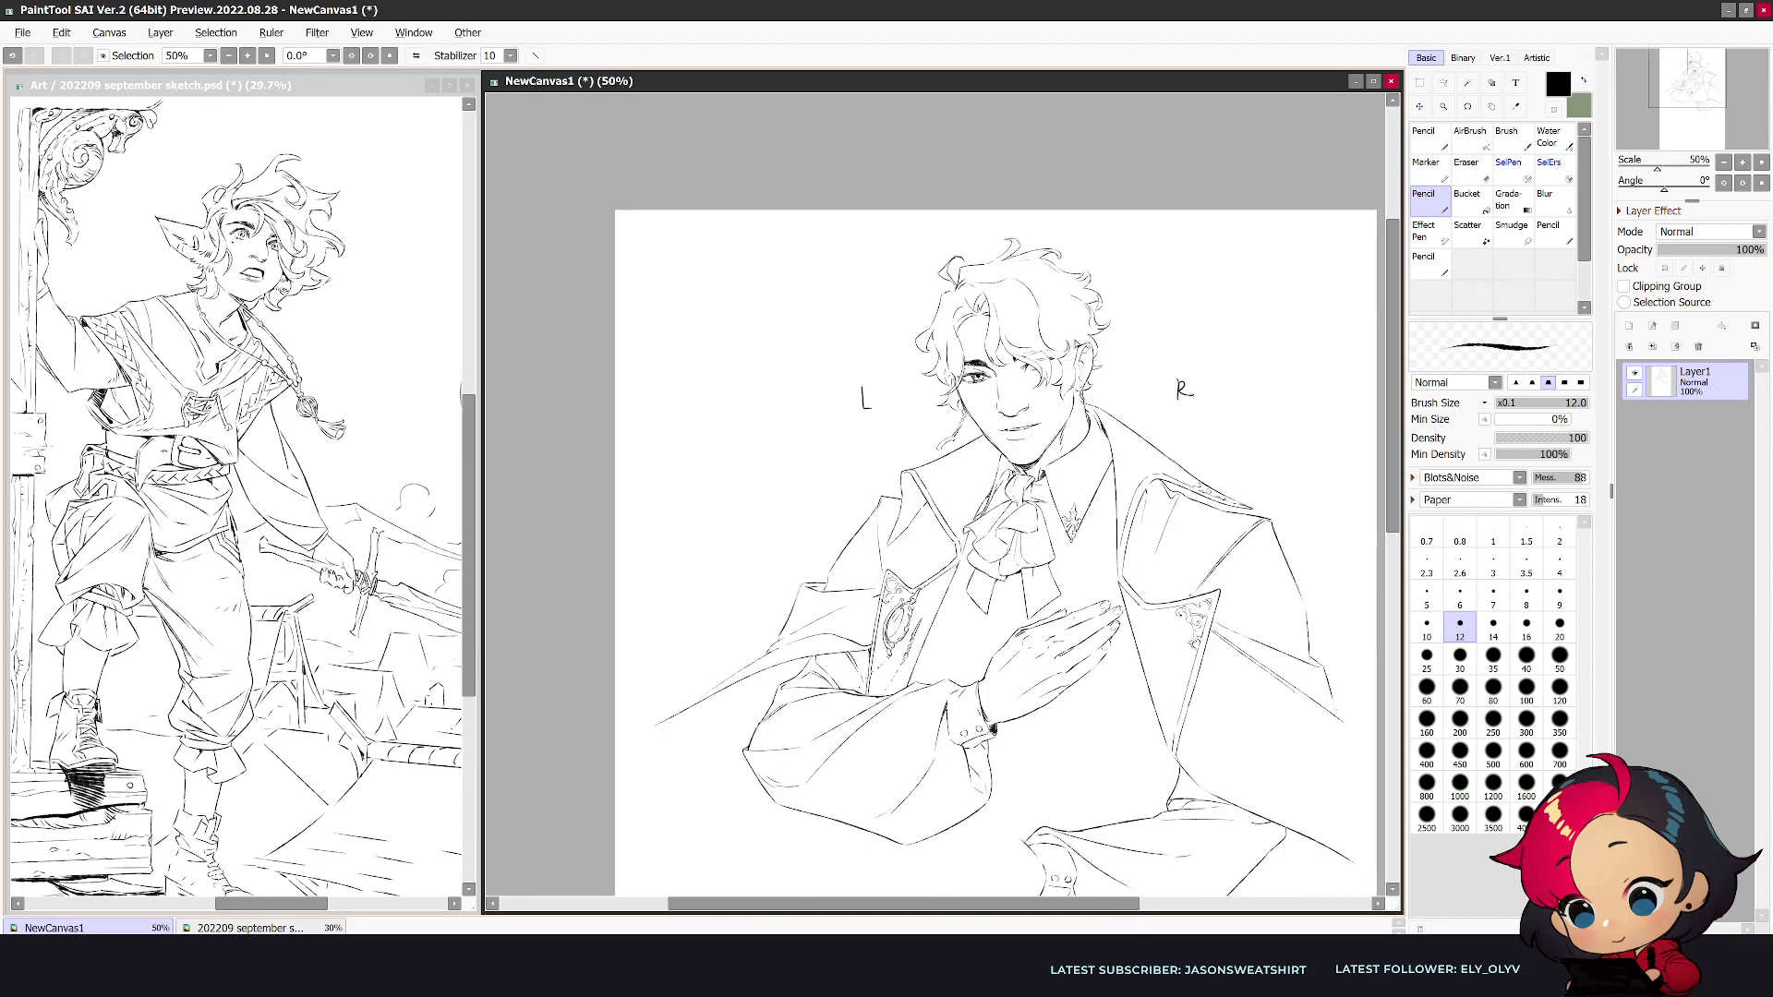
pyautogui.scroll(5, 1075, 339)
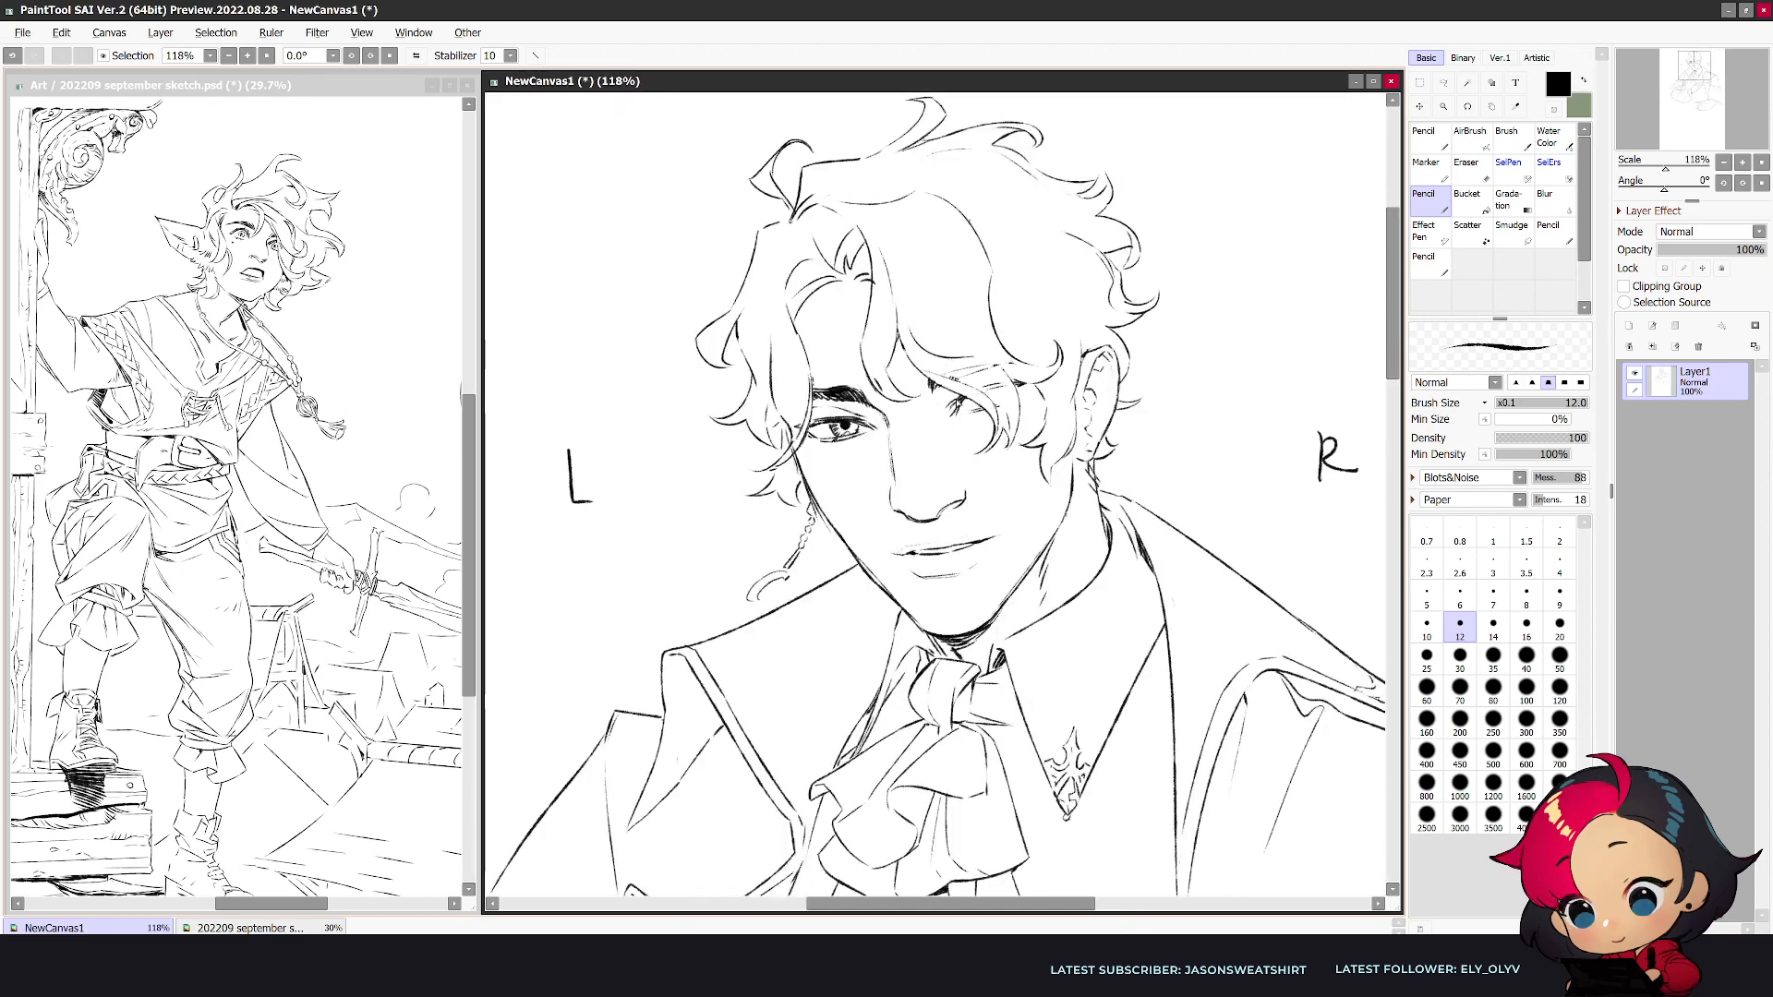
# - Clean up and redraw the R-side eye and brow lines where they meet the fringe
pyautogui.press('e')
pyautogui.moveTo(964, 398)
pyautogui.mouseDown()
pyautogui.moveTo(952, 413)
pyautogui.moveTo(971, 423)
pyautogui.moveTo(955, 420)
pyautogui.mouseUp()
pyautogui.press('n')
pyautogui.press('e')
pyautogui.scroll(-1, 1043, 368)
pyautogui.press('n')
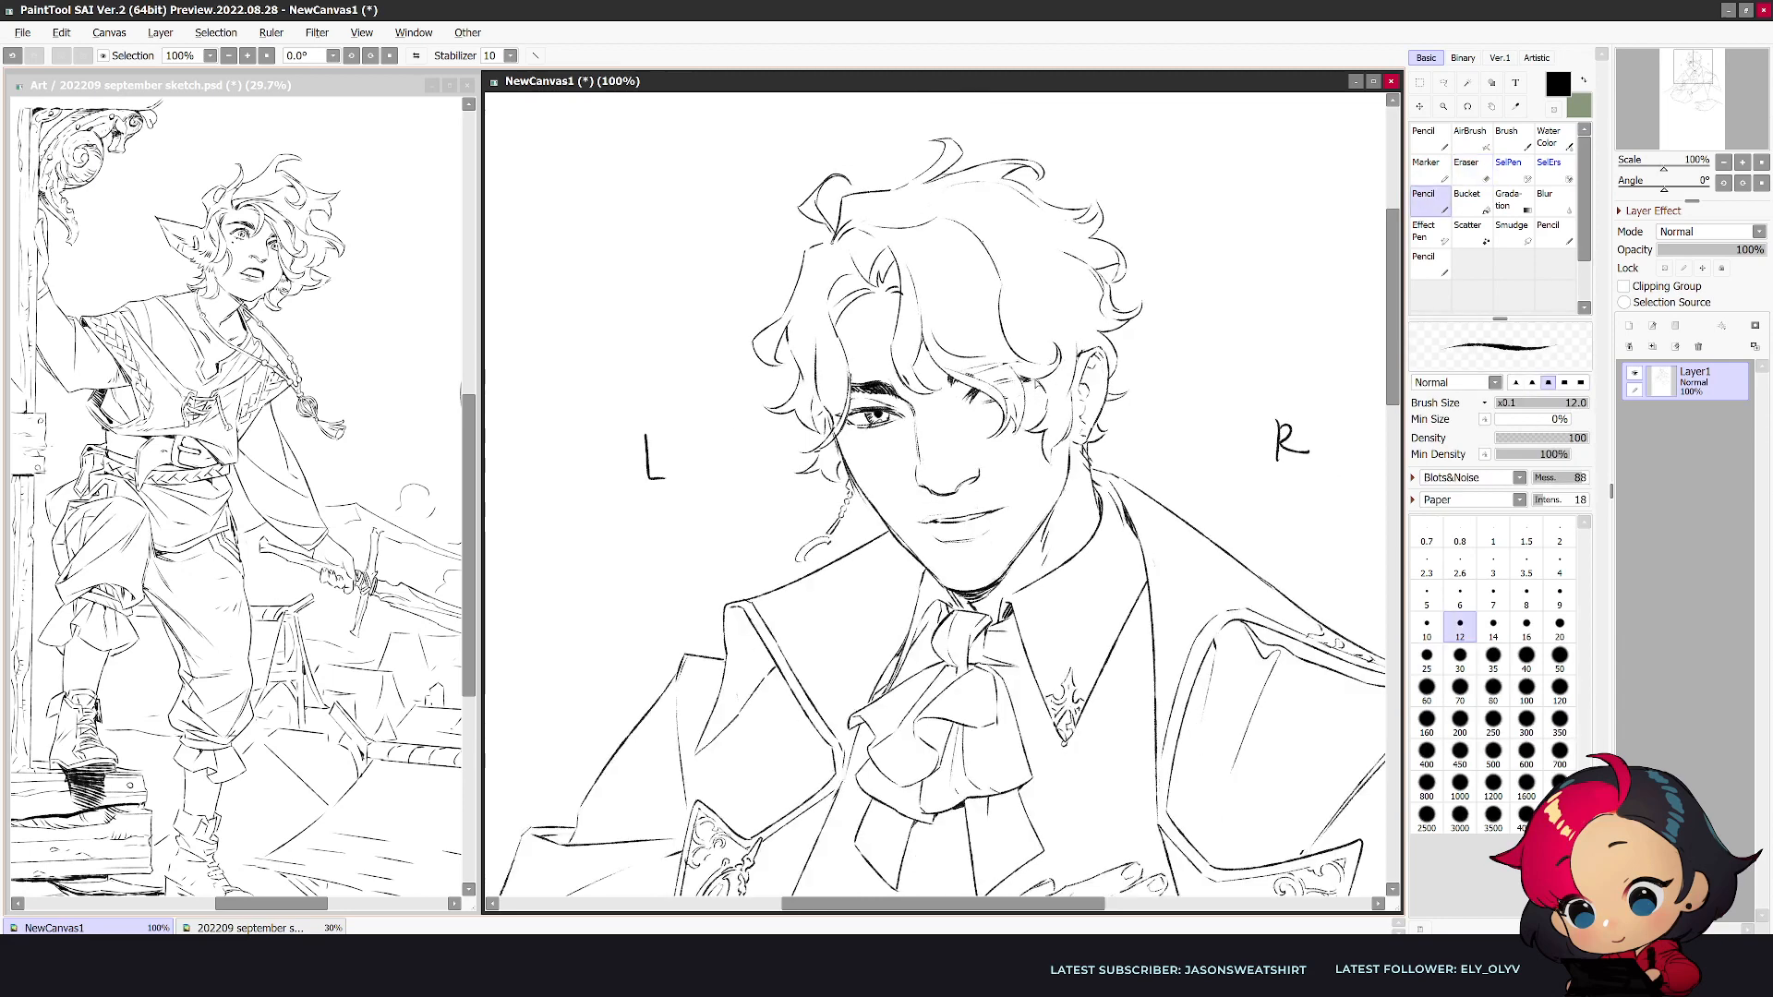
# - Trim the R-side corner of the mouth with the eraser and check the face in mirrored view
pyautogui.press('e')
pyautogui.moveTo(1010, 507); pyautogui.dragTo(1006, 507)
pyautogui.press('n')
pyautogui.press('h')
pyautogui.scroll(-1, 1053, 474)
pyautogui.press('h')
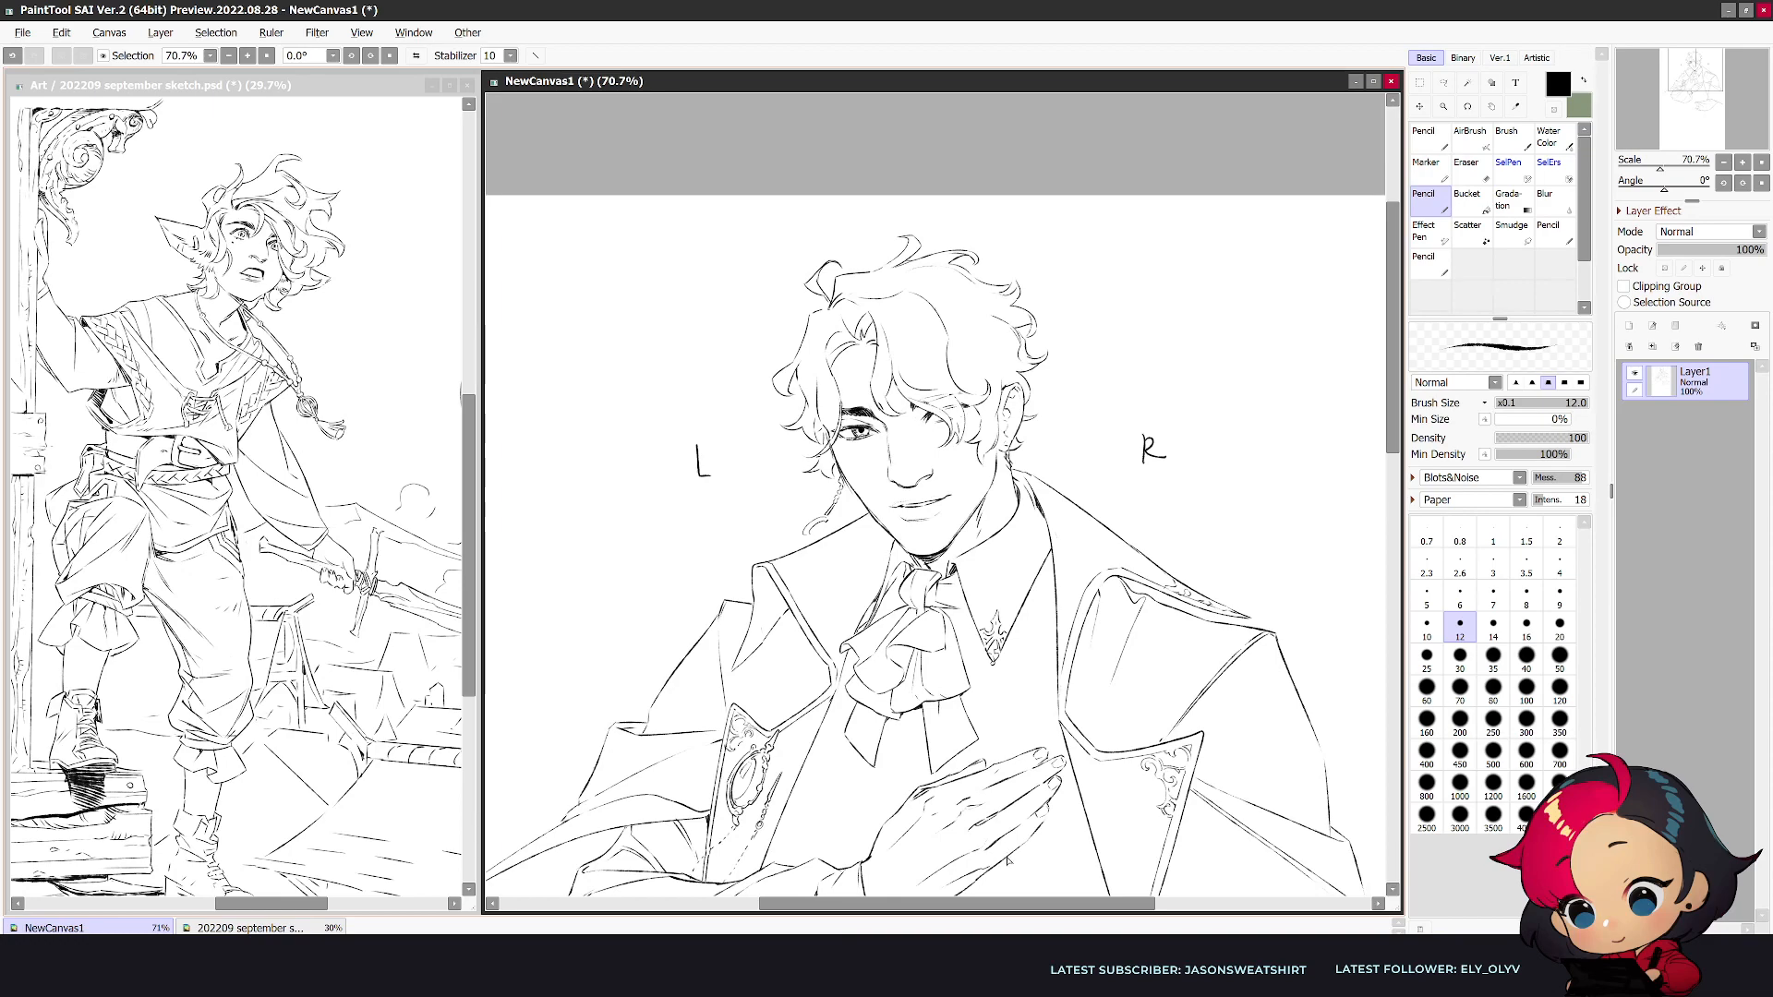
# - Try out the first pencil lines of a hand at the lower sleeve's cuff in normal and mirrored view
pyautogui.scroll(-1, 1008, 857)
pyautogui.moveTo(1009, 858); pyautogui.dragTo(1025, 571)
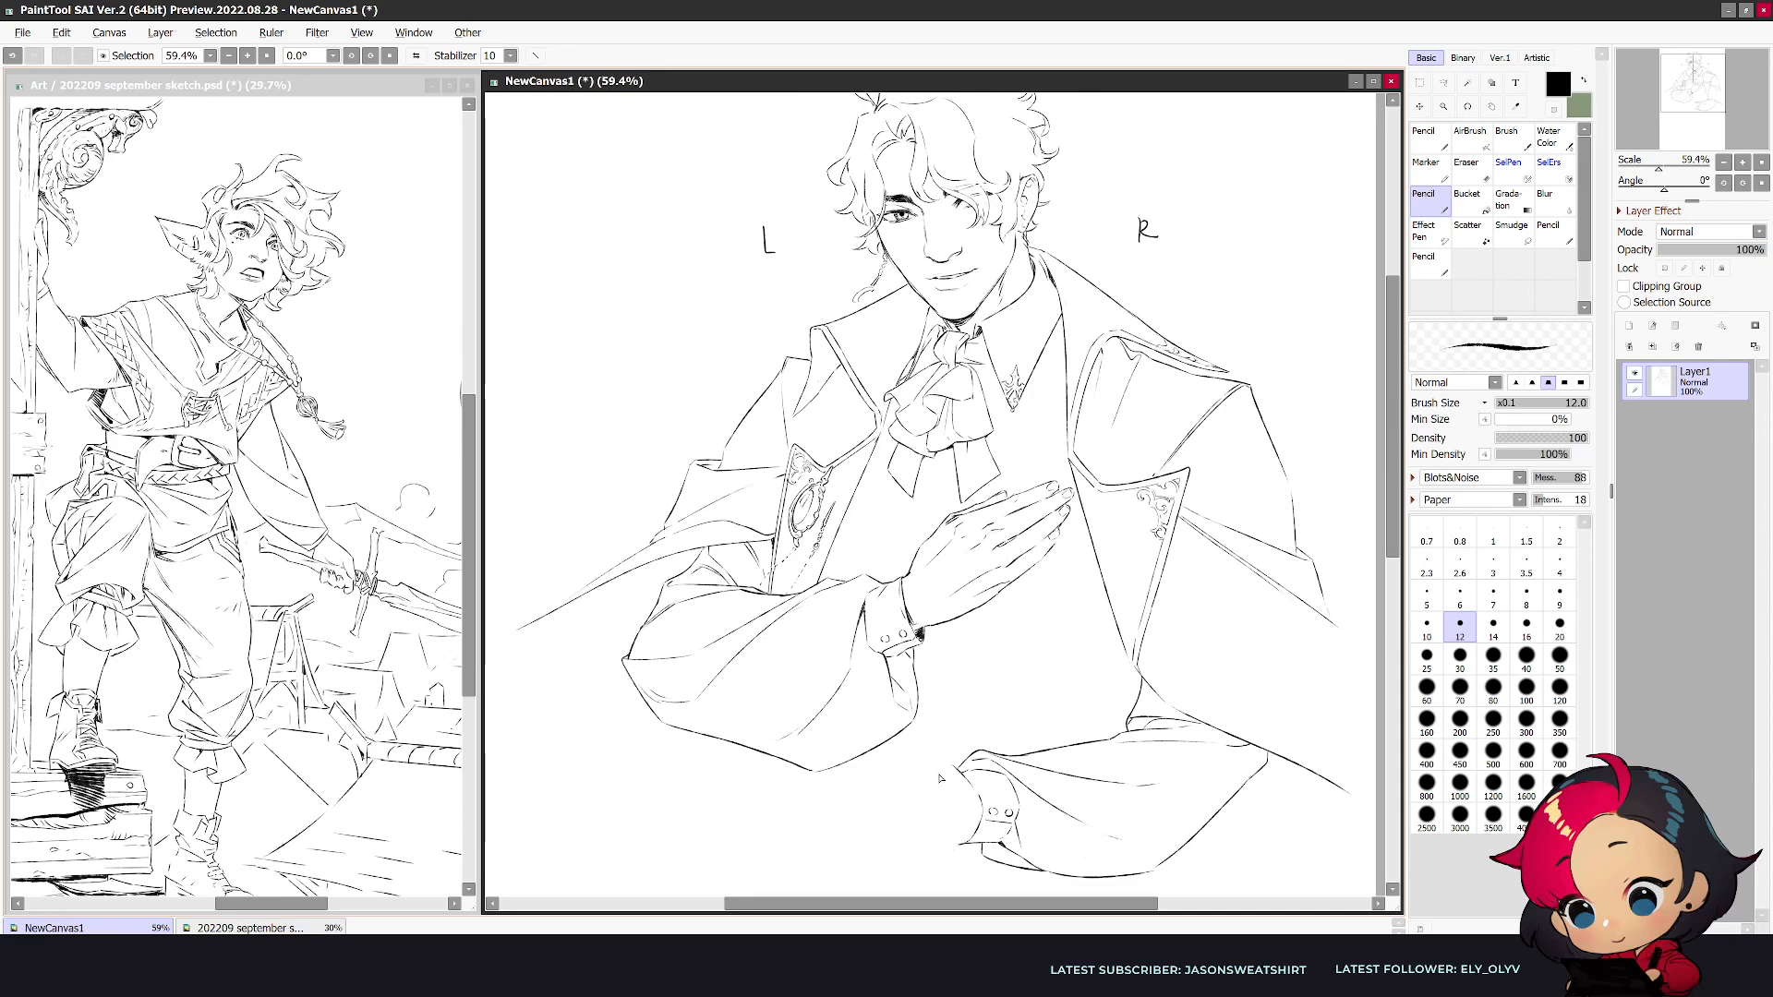
pyautogui.press('h')
pyautogui.press('e')
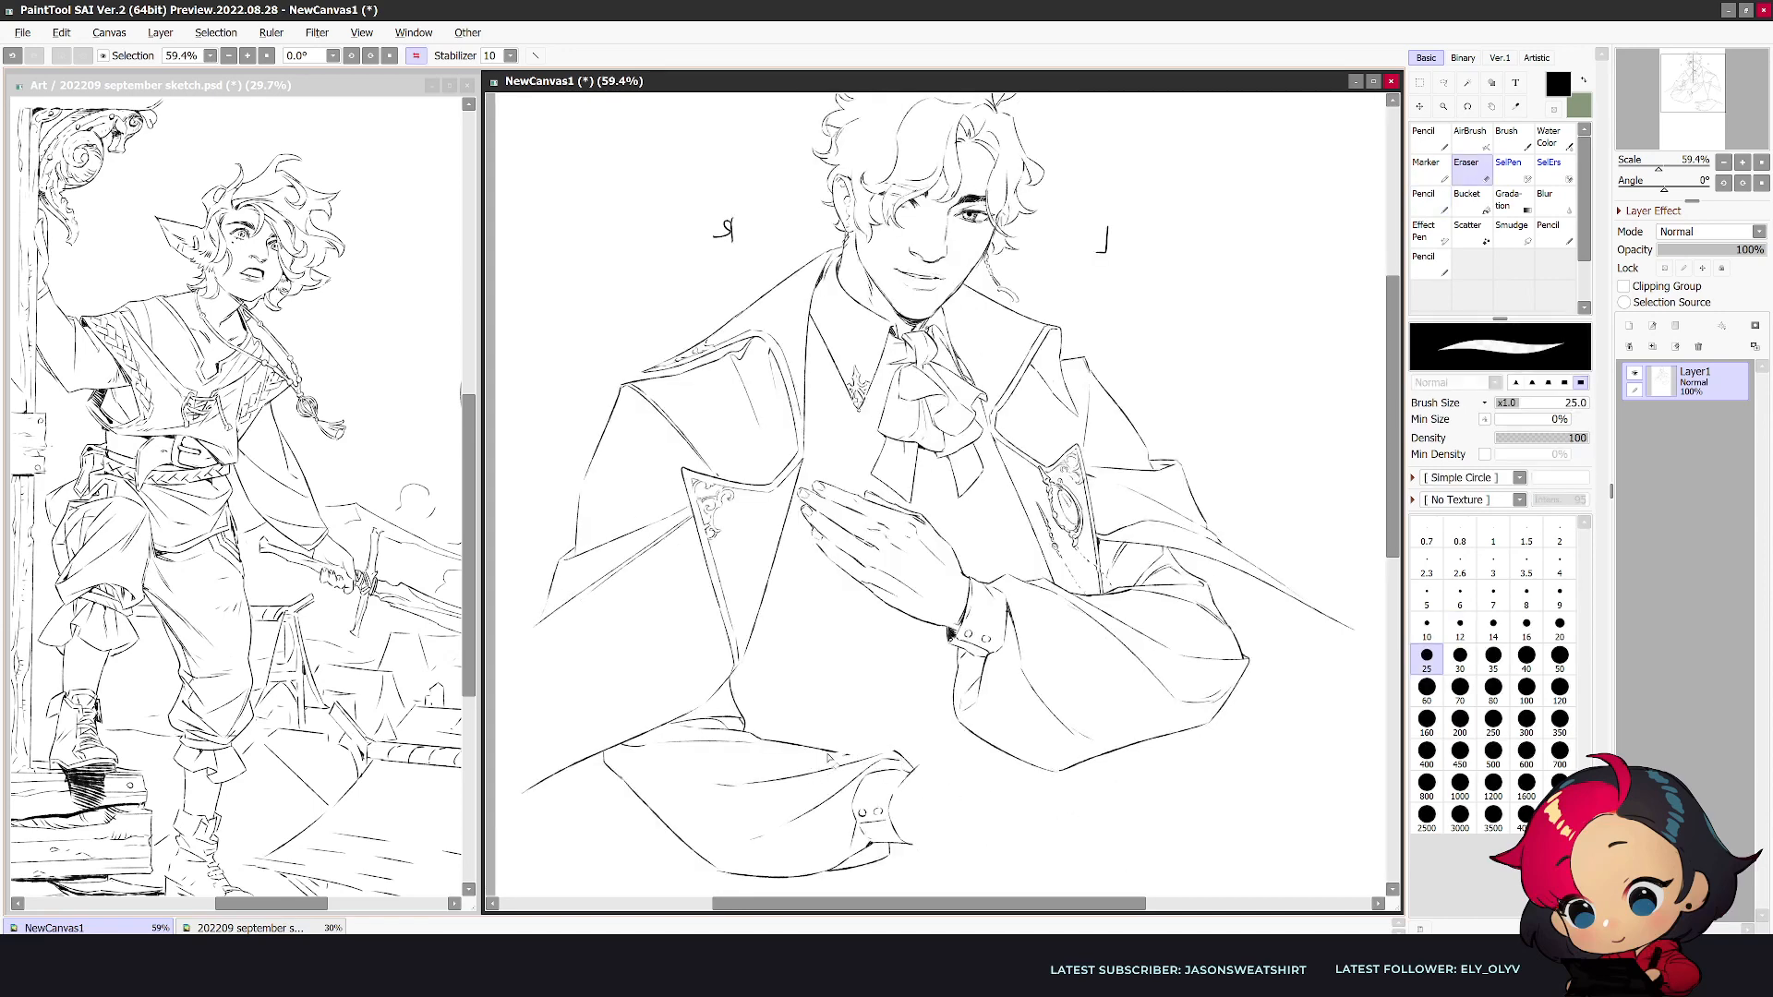
pyautogui.press('n')
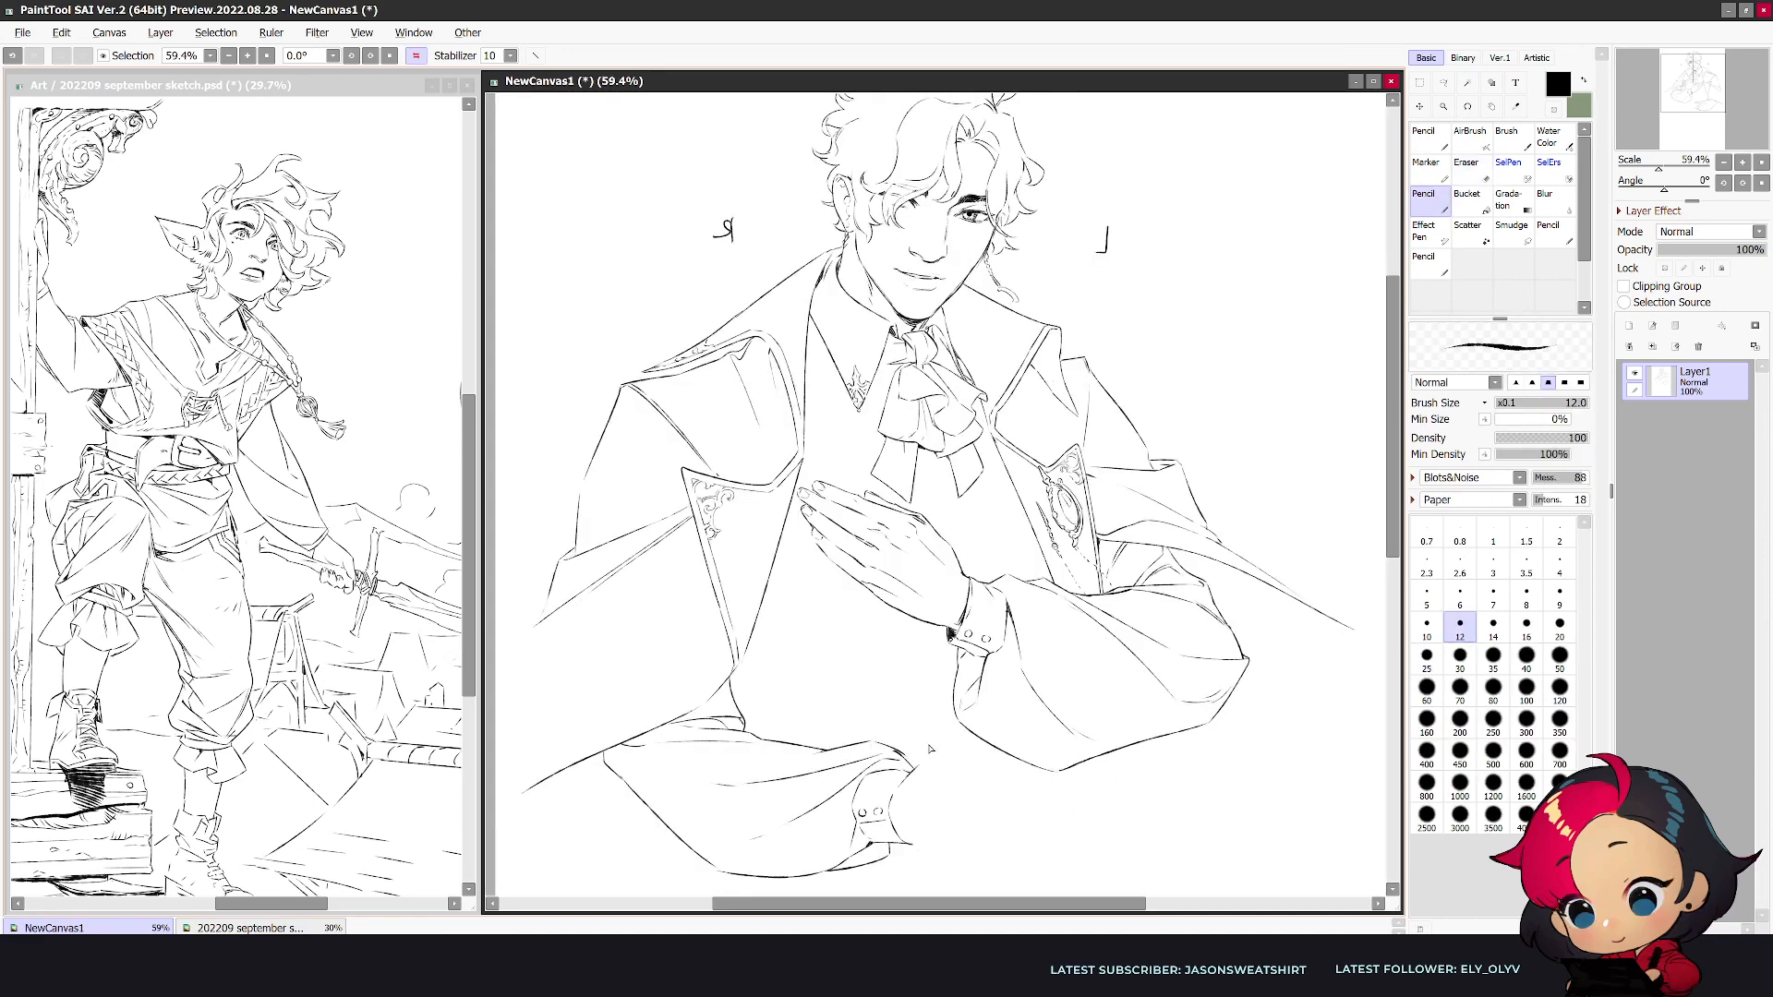
pyautogui.press('h')
pyautogui.moveTo(1000, 741); pyautogui.dragTo(970, 764)
pyautogui.press('e')
pyautogui.press('n')
pyautogui.press('h')
pyautogui.press('e')
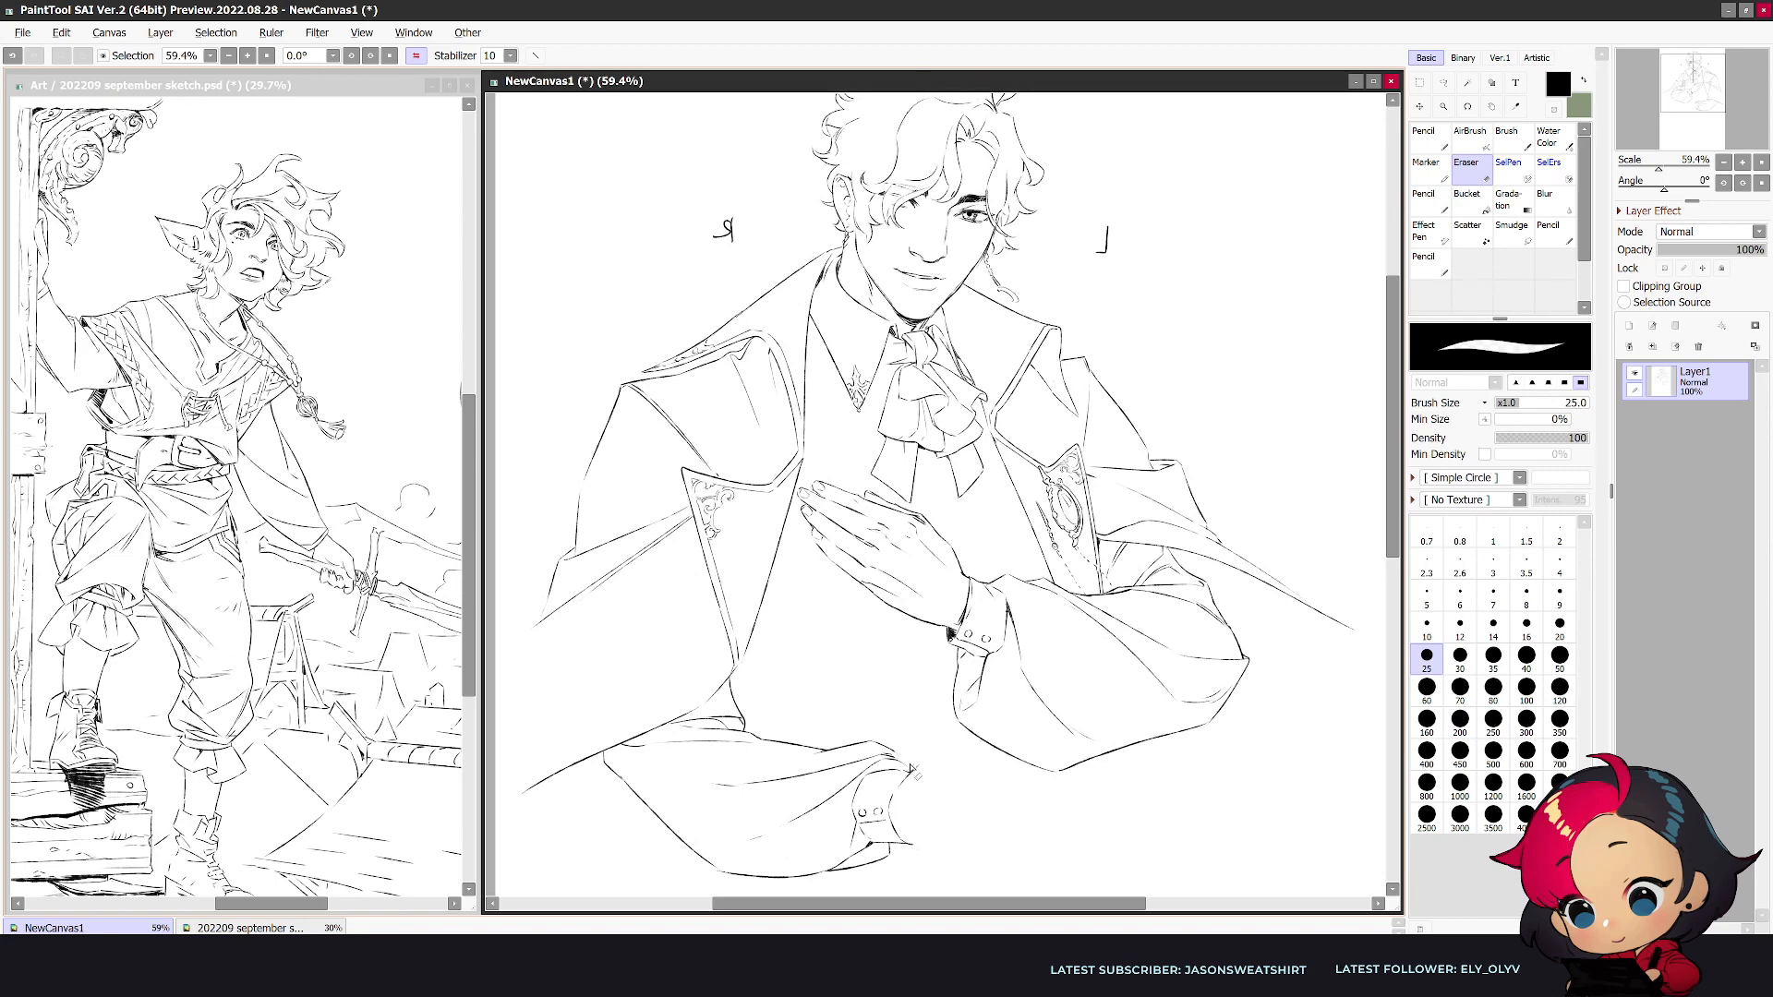
pyautogui.press('n')
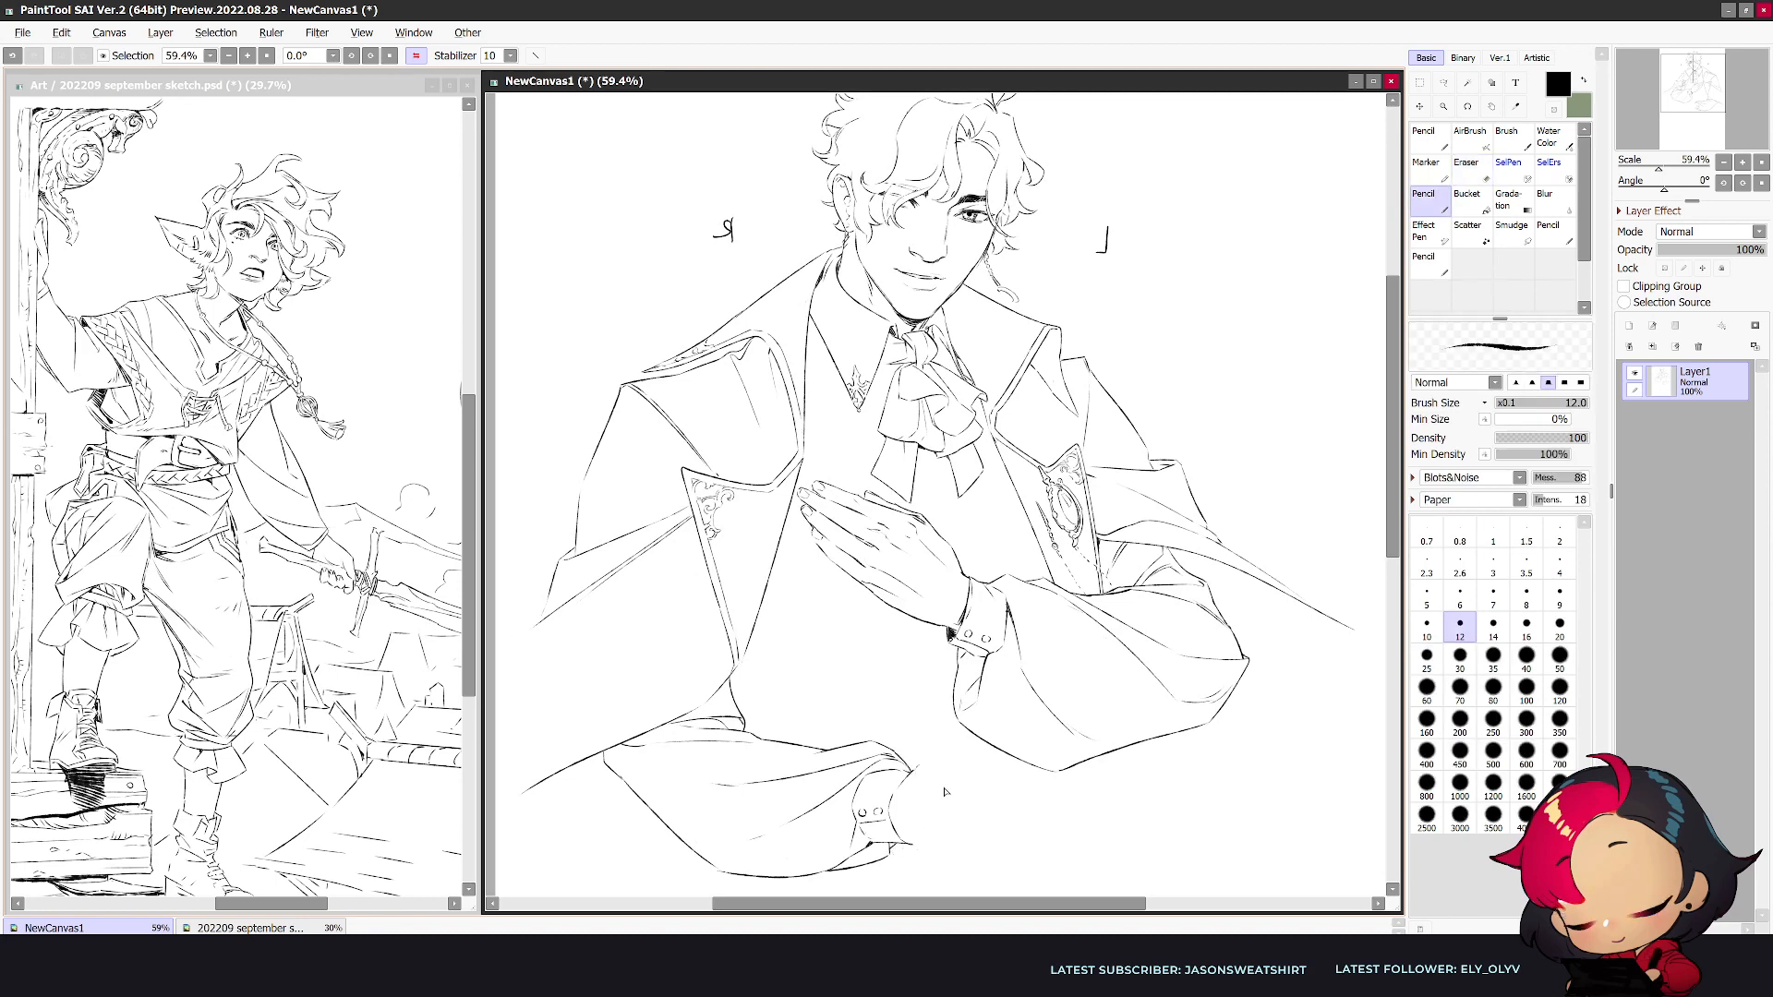
# - Set the eraser size to 35, trim the pointed edge of the lower cuff and undo the last stroke
pyautogui.press('e')
pyautogui.press(']')
pyautogui.press(']')
pyautogui.moveTo(919, 766); pyautogui.dragTo(903, 786)
pyautogui.press('n')
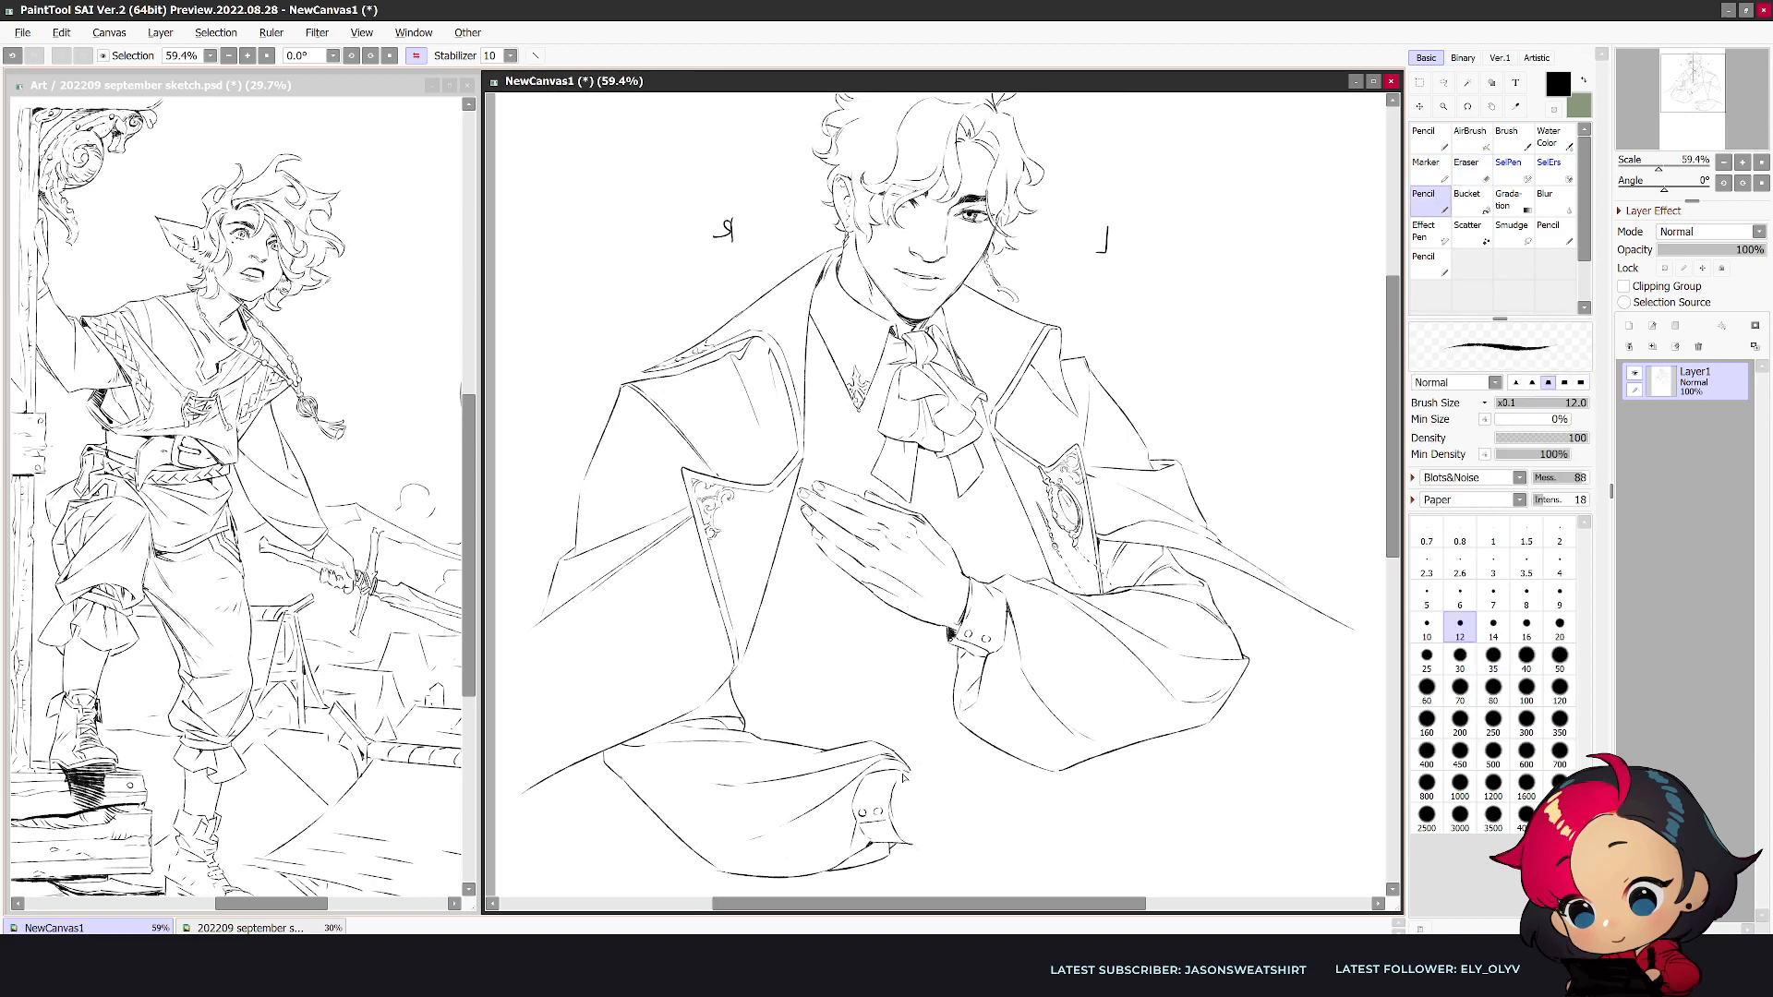
pyautogui.hotkey('ctrl', 'z')
# - Draw the thumb extending from the lower cuff in mirrored view, alternating pencil and eraser to shape its tip
pyautogui.moveTo(900, 780); pyautogui.dragTo(965, 766)
pyautogui.press('e')
pyautogui.moveTo(982, 762); pyautogui.dragTo(984, 774)
pyautogui.press('n')
pyautogui.press('e')
pyautogui.press('n')
pyautogui.press('e')
pyautogui.press('n')
pyautogui.press('e')
pyautogui.press('n')
pyautogui.press('h')
pyautogui.press('h')
# - Erase the rough thumb outline and redraw it, continuing its base into the palm and wrist at the lower cuff
pyautogui.press('e')
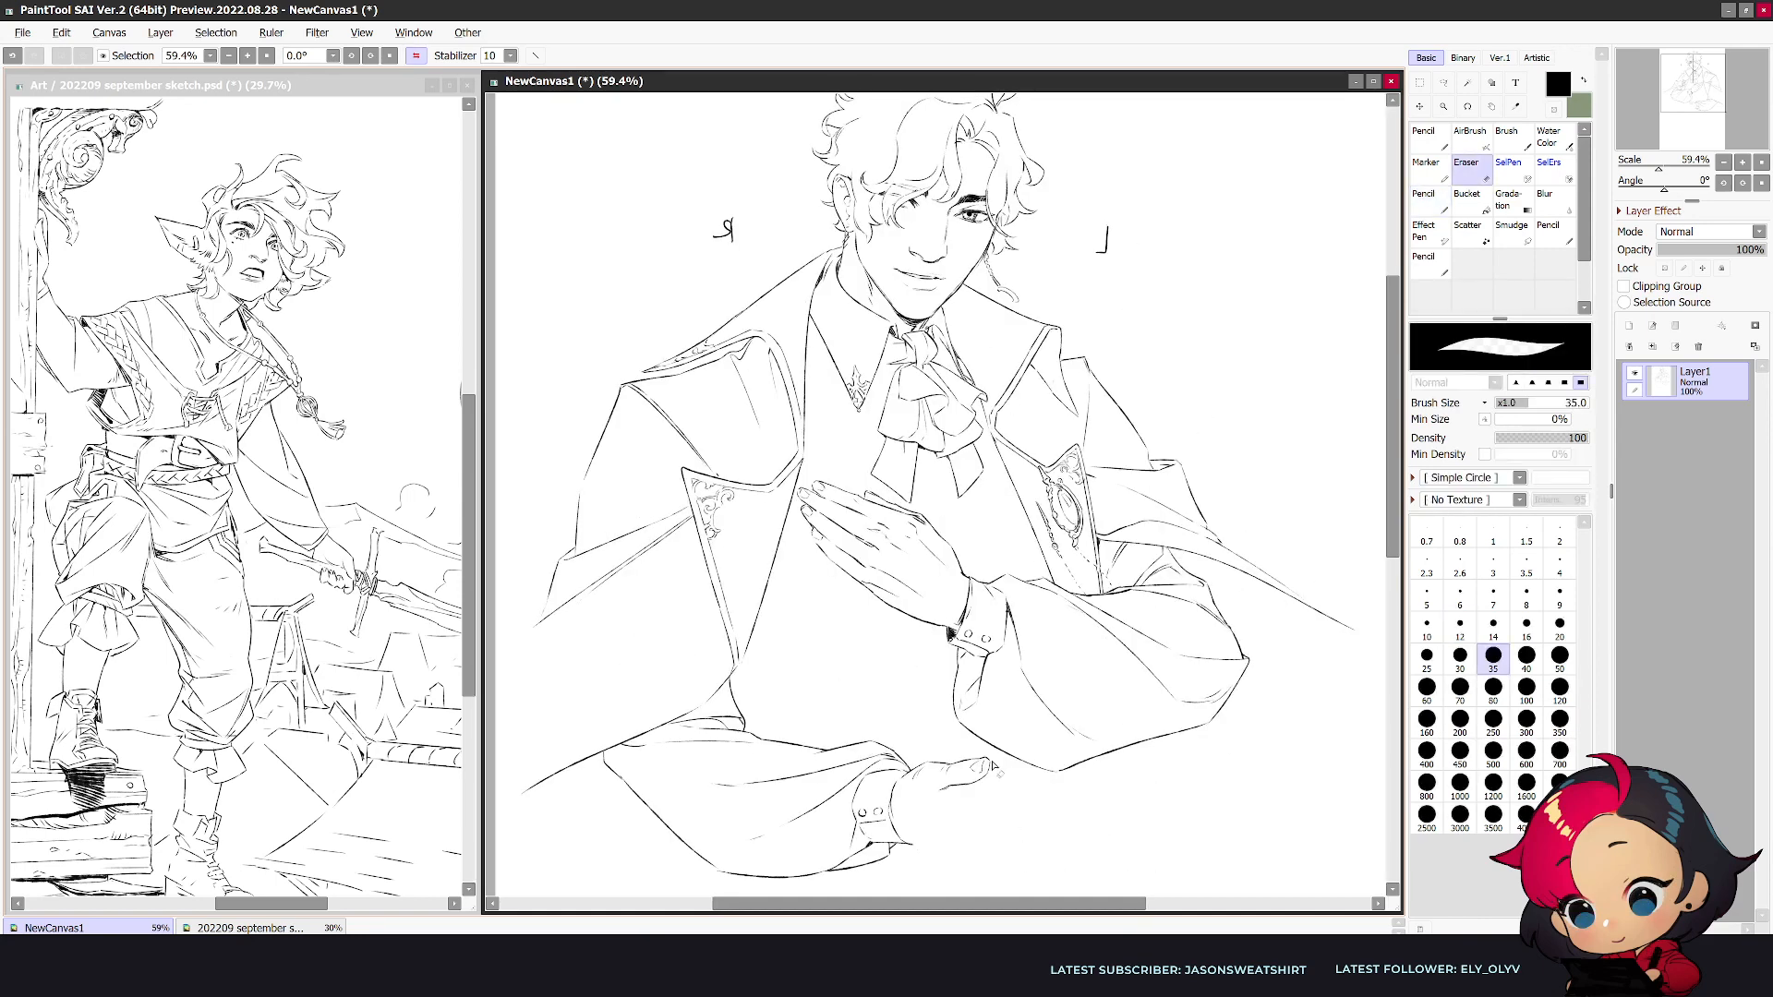
pyautogui.press('n')
pyautogui.press('e')
pyautogui.press('n')
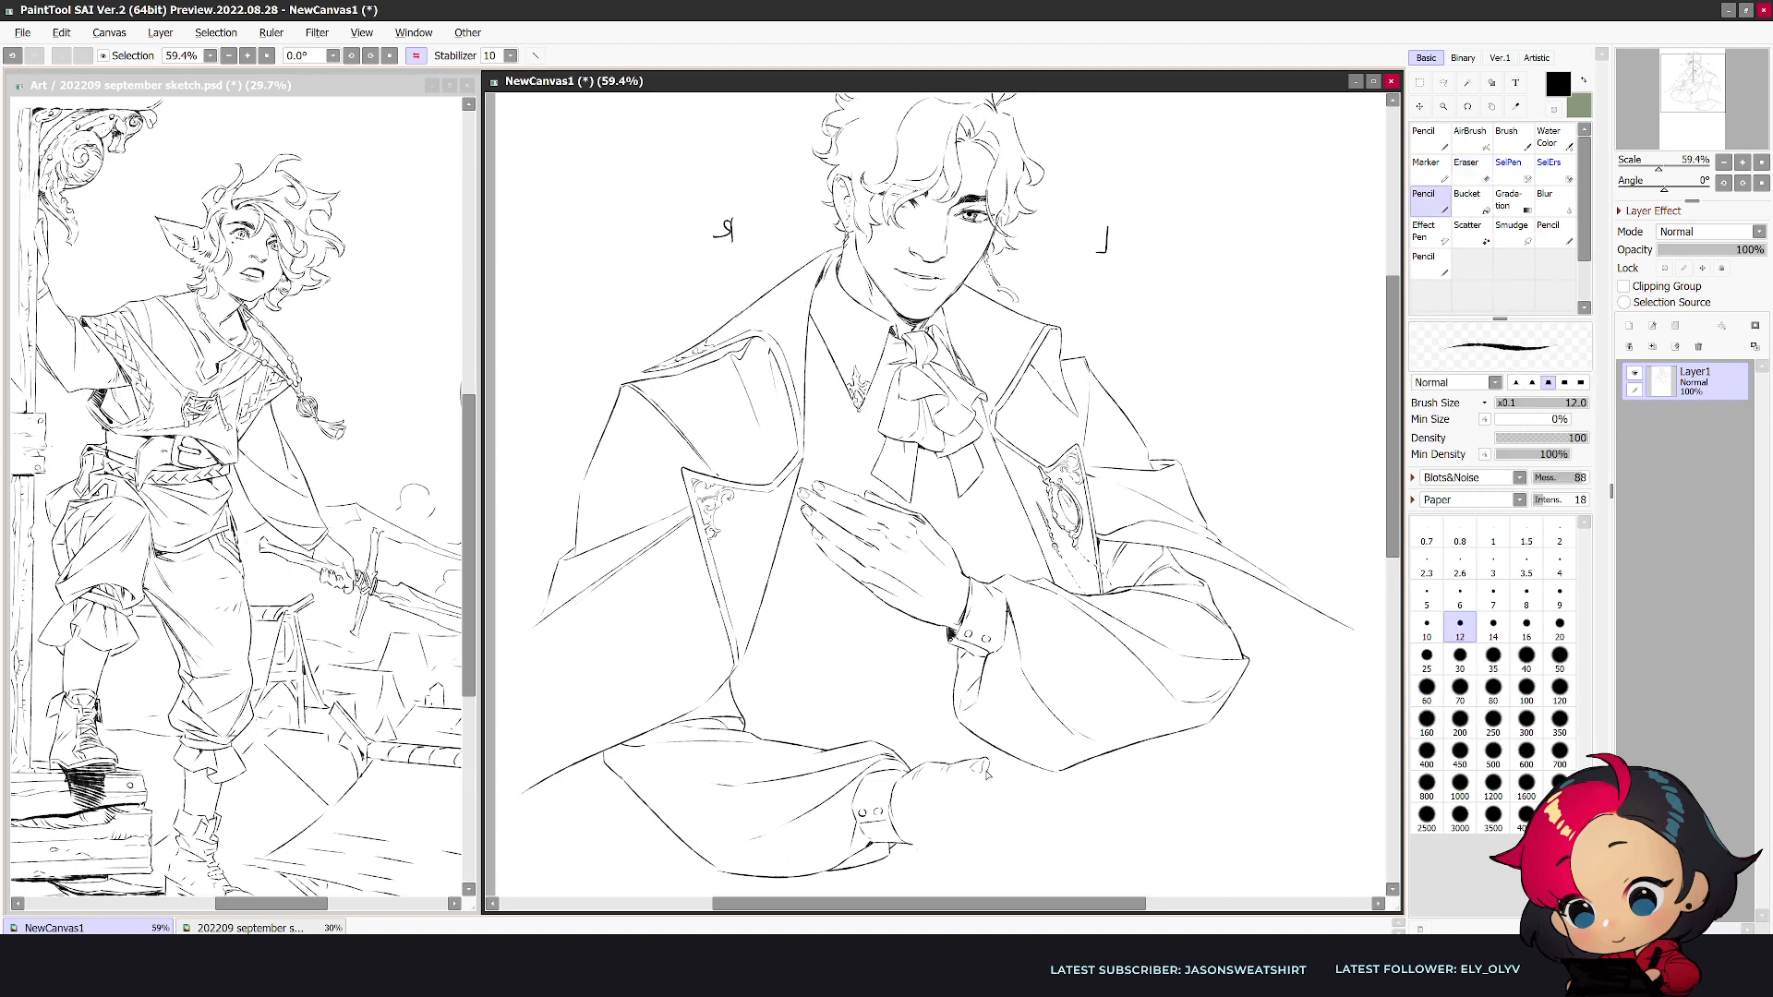
pyautogui.press('e')
pyautogui.press('n')
pyautogui.press('e')
pyautogui.press('n')
pyautogui.press('e')
pyautogui.press('n')
pyautogui.press('e')
pyautogui.press('n')
pyautogui.press('e')
pyautogui.press('n')
pyautogui.press('h')
pyautogui.press('e')
pyautogui.press('n')
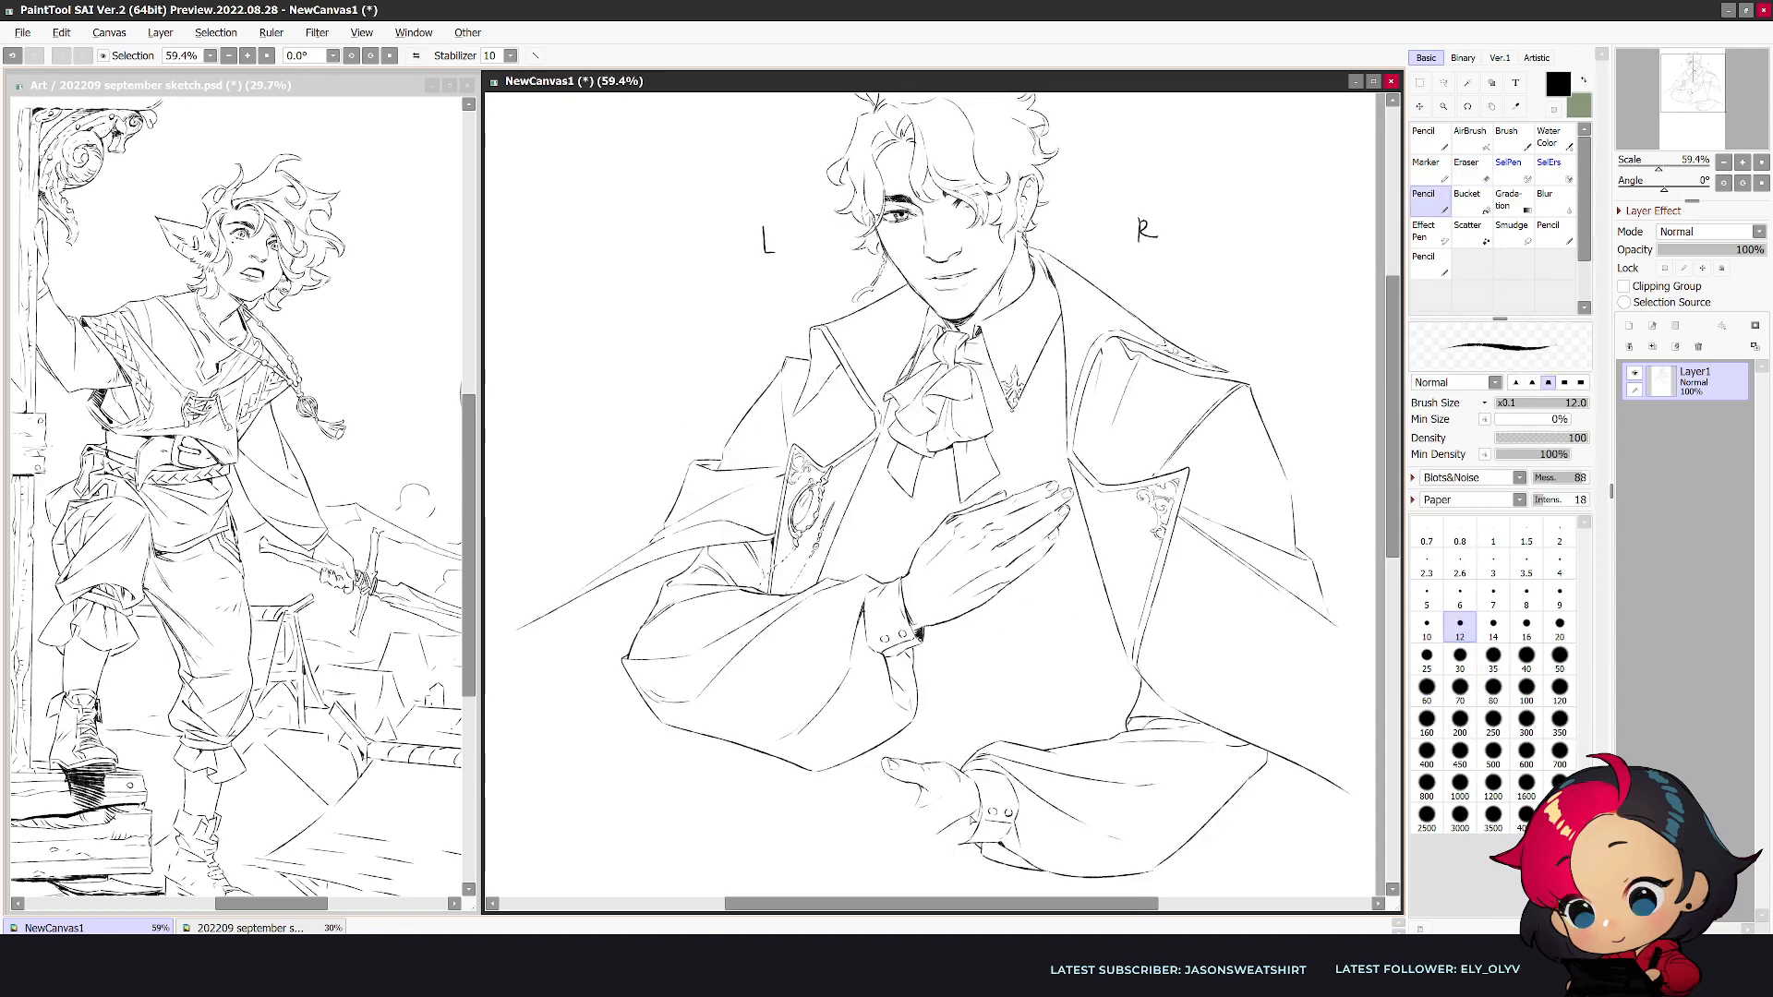
# - Draw the heel of the palm beneath the thumb and erase the stray finger line below it
pyautogui.press('e')
pyautogui.press('n')
pyautogui.press('h')
pyautogui.press('e')
pyautogui.press('n')
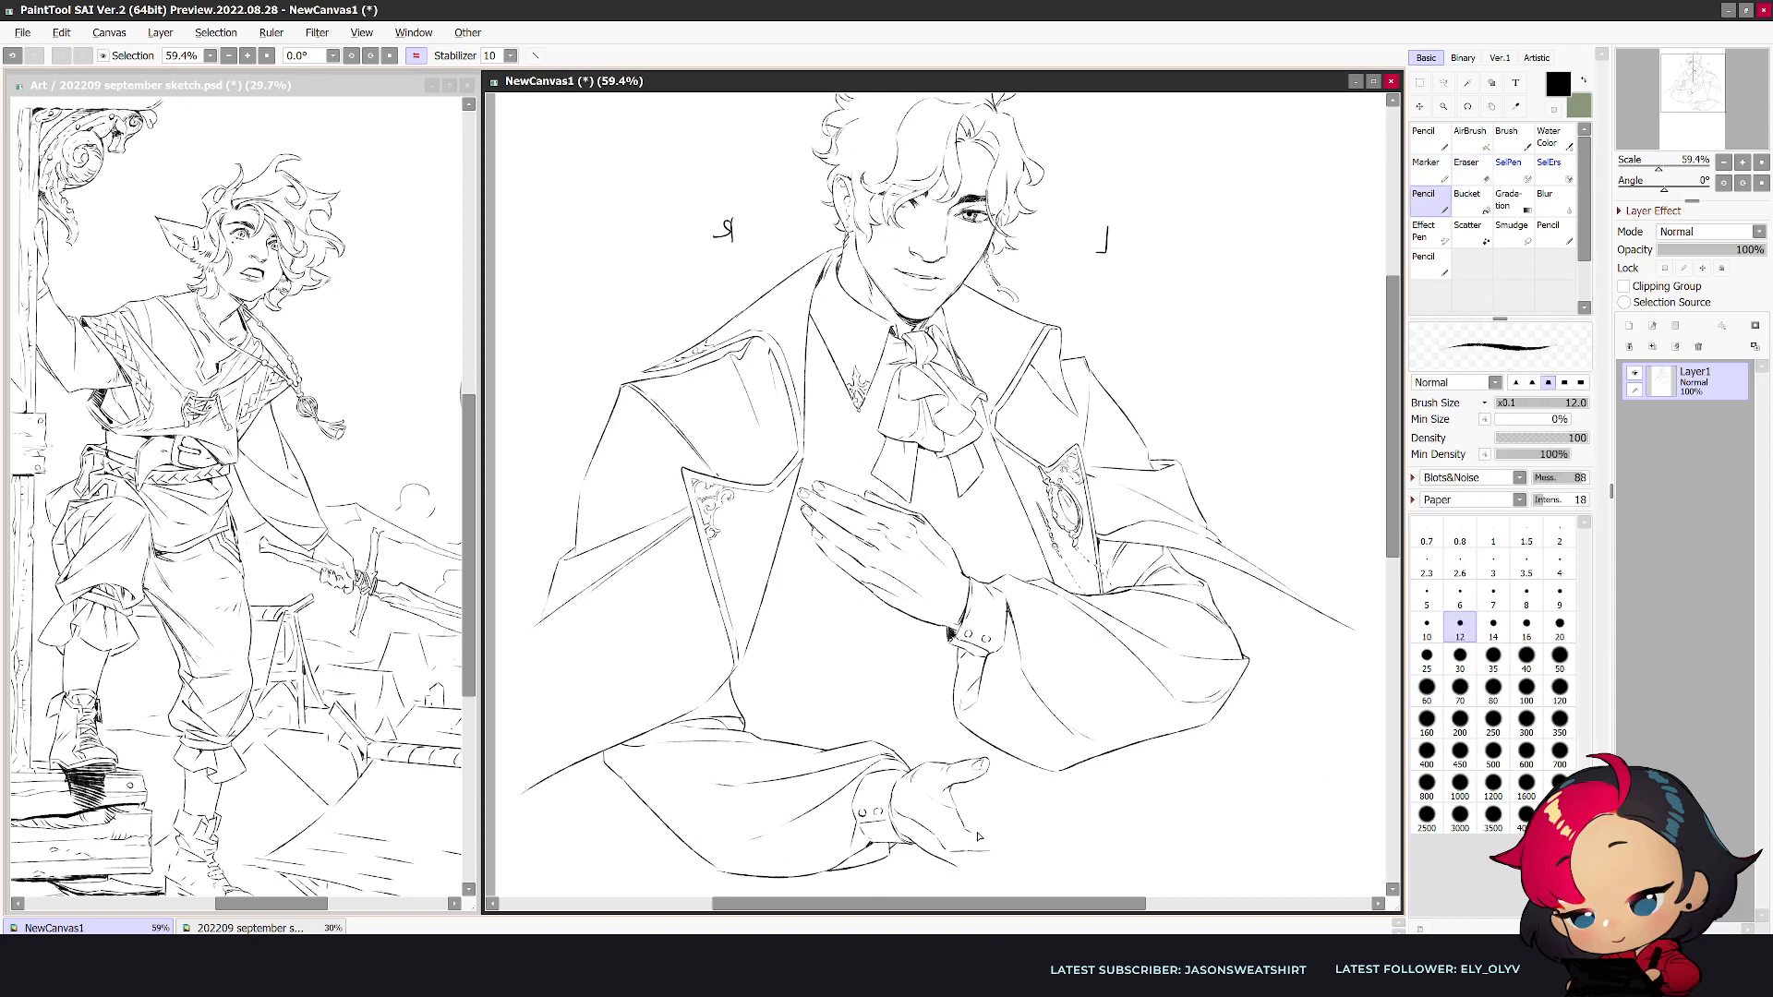
pyautogui.press('e')
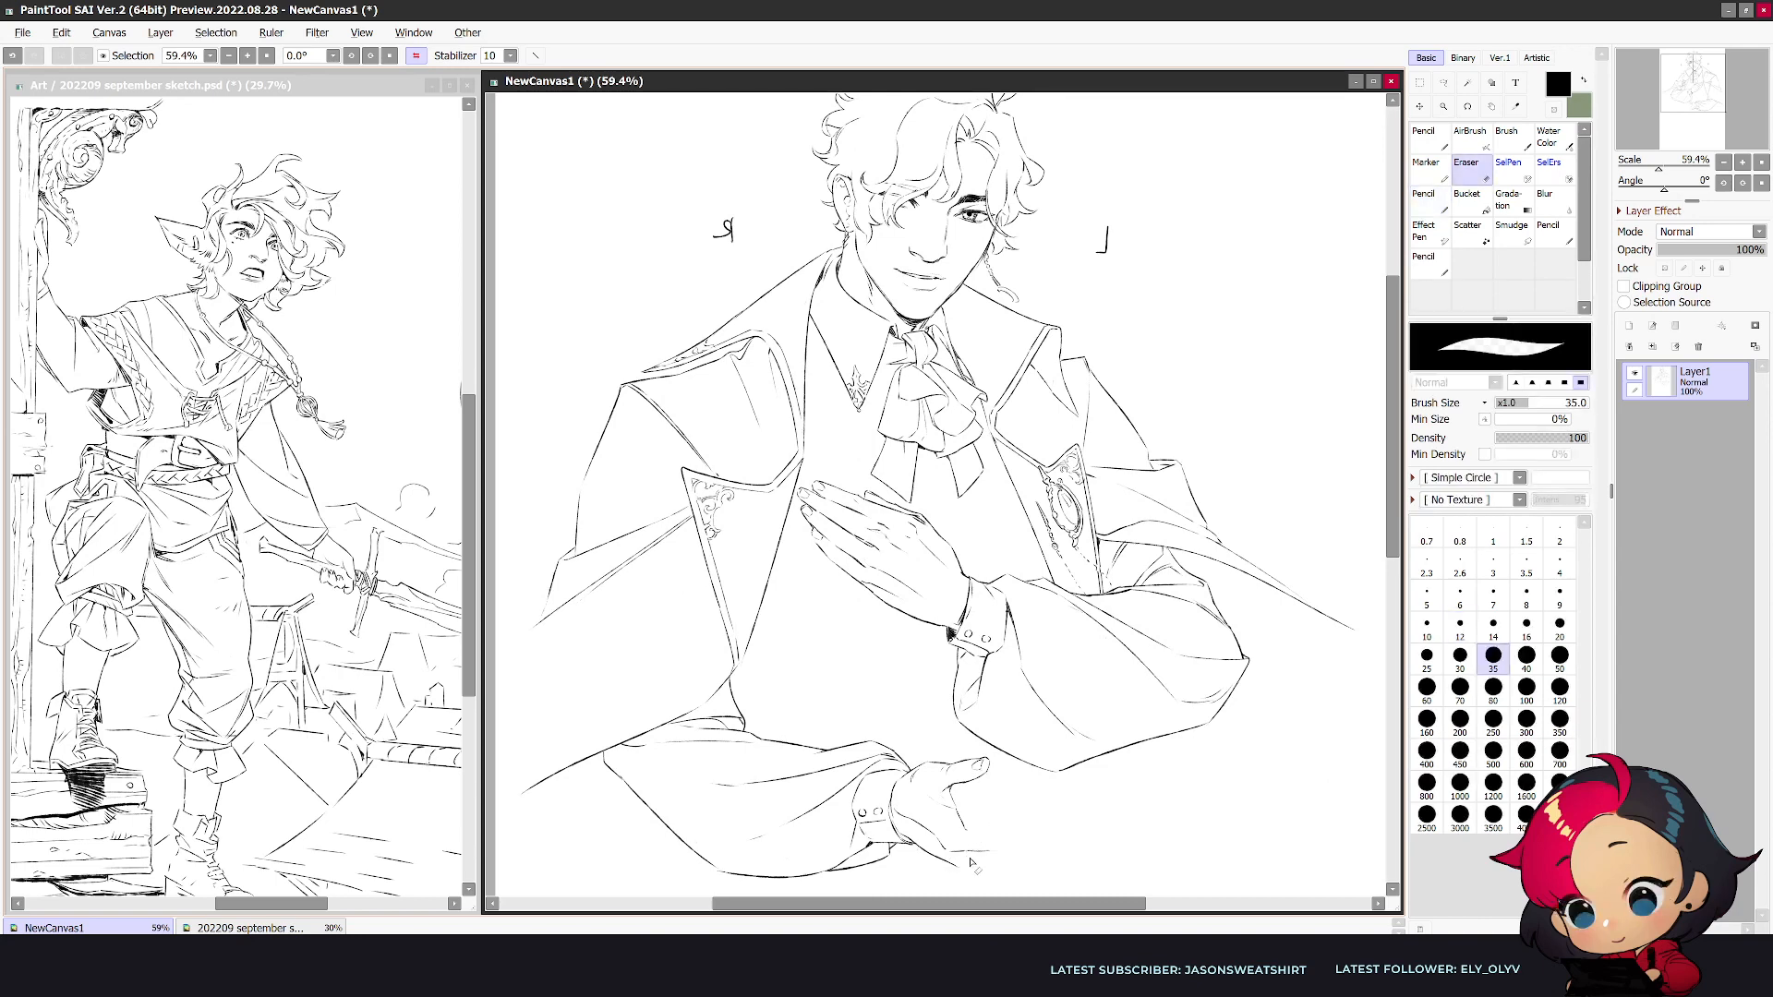
pyautogui.press('n')
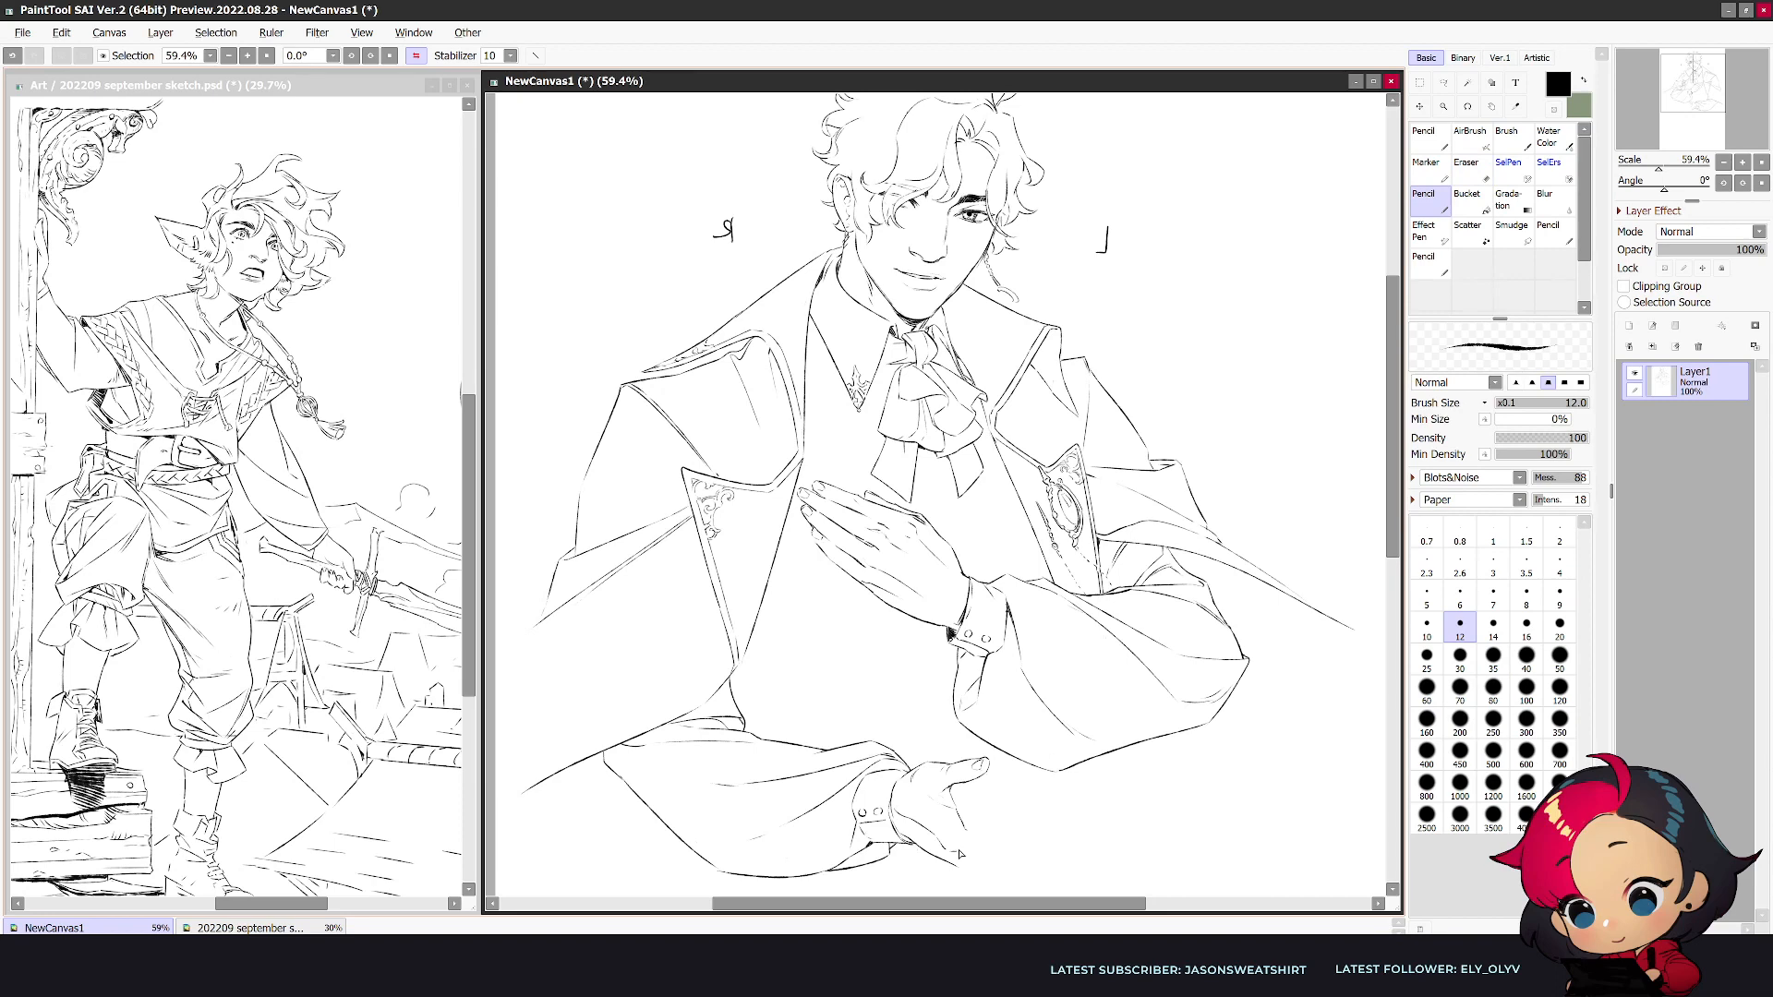
# - Sketch the first finger outlines of the lower hand in mirrored view and check them in normal view
pyautogui.moveTo(995, 866)
pyautogui.mouseDown()
pyautogui.moveTo(1021, 850)
pyautogui.moveTo(970, 834)
pyautogui.moveTo(936, 855)
pyautogui.moveTo(958, 867)
pyautogui.moveTo(968, 820)
pyautogui.mouseUp()
pyautogui.press('e')
pyautogui.press('n')
pyautogui.press('h')
pyautogui.press('e')
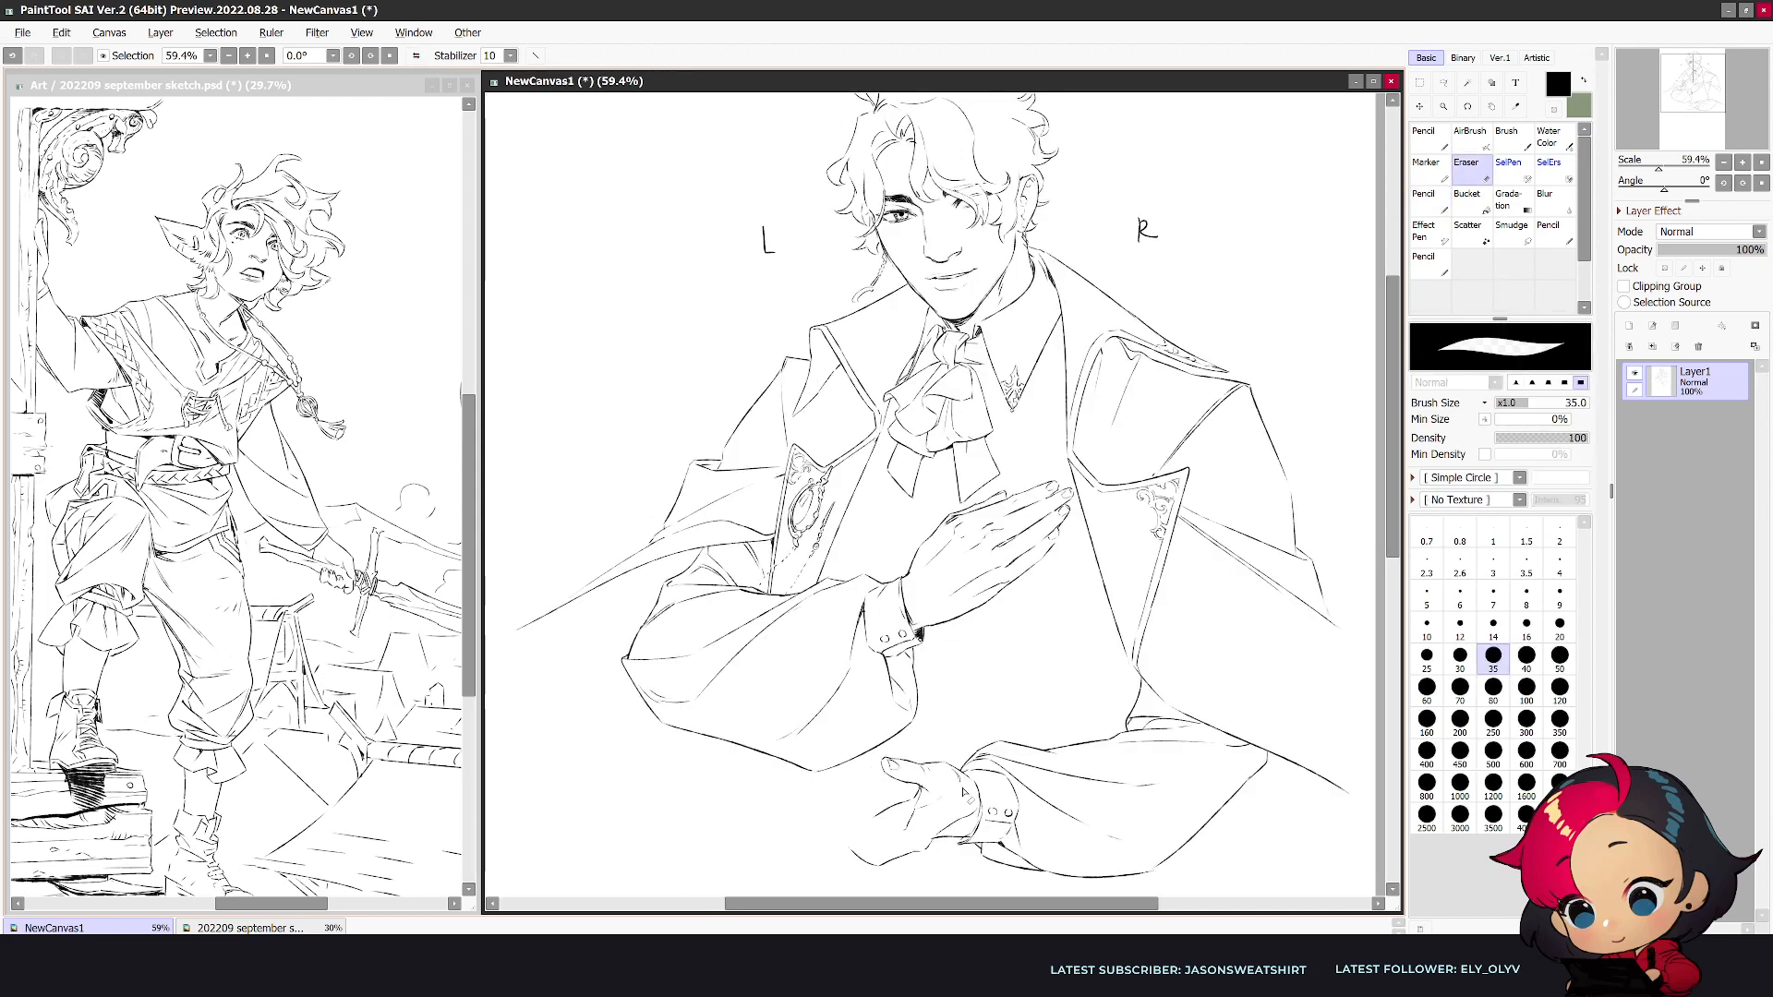
# - Erase the lower finger outline and redraw the palm's lower edge with a bent little finger
pyautogui.moveTo(925, 848)
pyautogui.mouseDown()
pyautogui.moveTo(841, 852)
pyautogui.moveTo(884, 863)
pyautogui.moveTo(962, 821)
pyautogui.moveTo(928, 845)
pyautogui.mouseUp()
pyautogui.press('e')
pyautogui.press('e')
pyautogui.press('e')
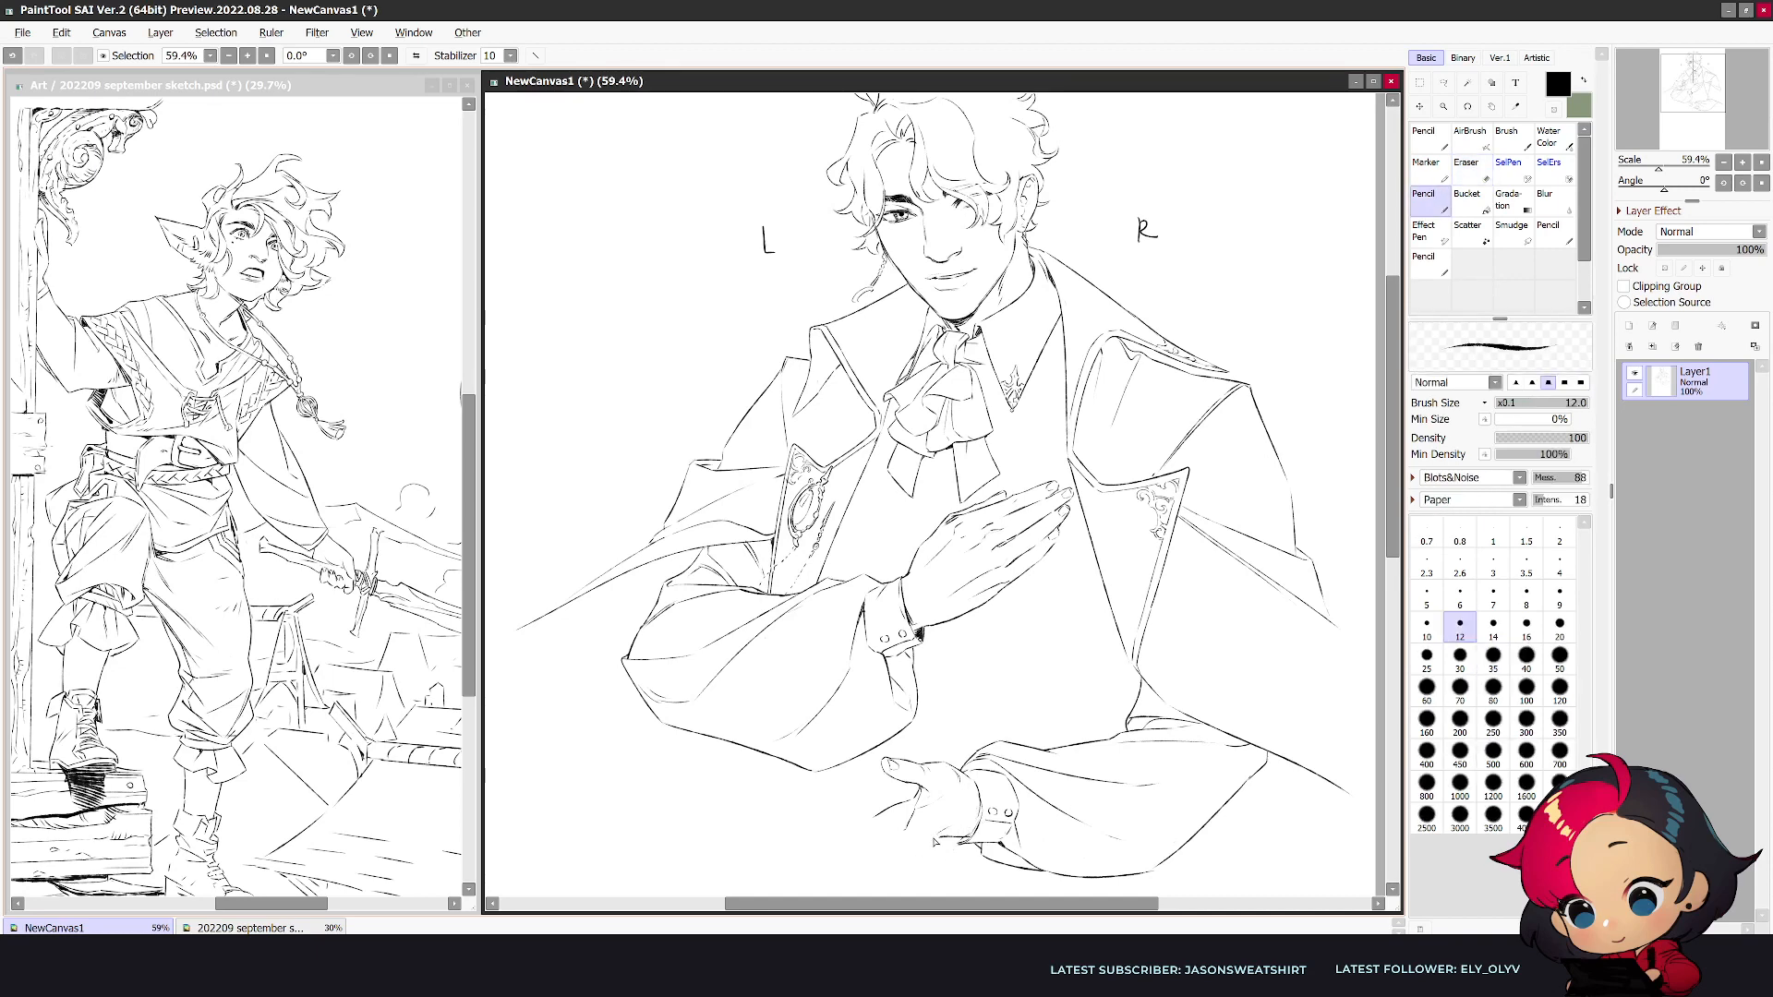
pyautogui.moveTo(912, 865)
pyautogui.mouseDown()
pyautogui.moveTo(888, 883)
pyautogui.moveTo(847, 868)
pyautogui.moveTo(871, 763)
pyautogui.mouseUp()
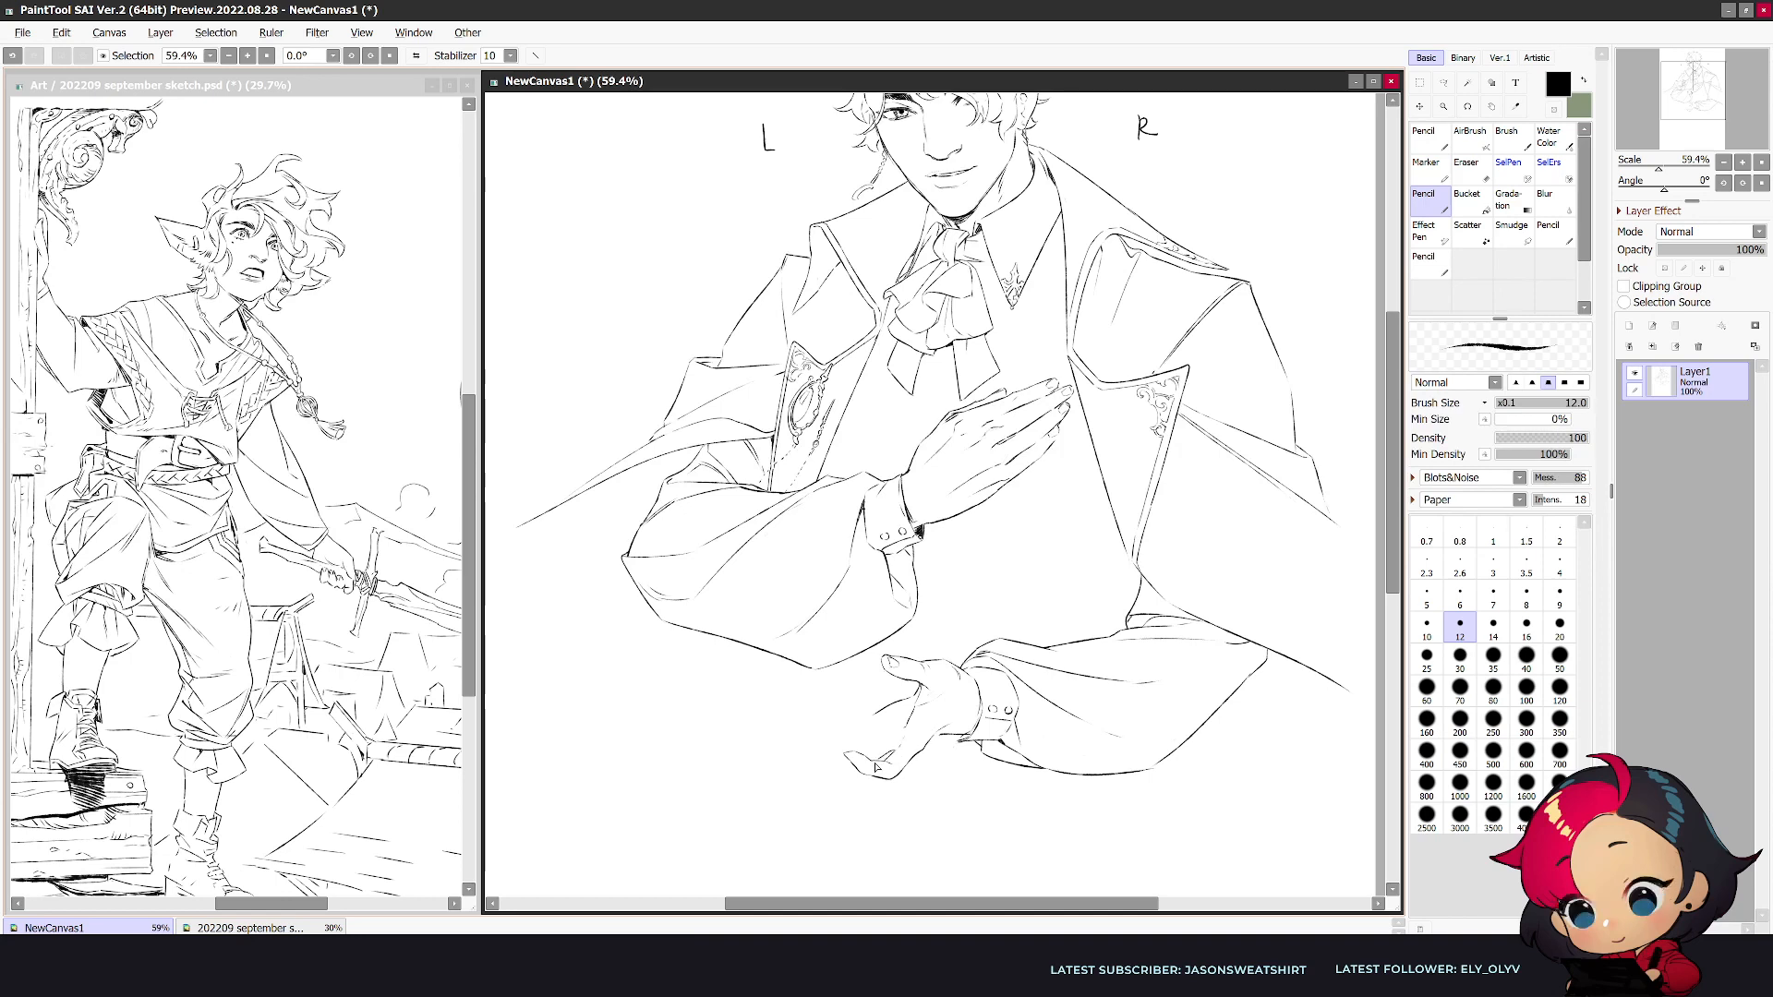
# - Draw an extended finger beside the little finger in mirrored view and undo the last stroke
pyautogui.press('h')
pyautogui.moveTo(1025, 765); pyautogui.dragTo(1049, 737)
pyautogui.hotkey('ctrl', 'z')
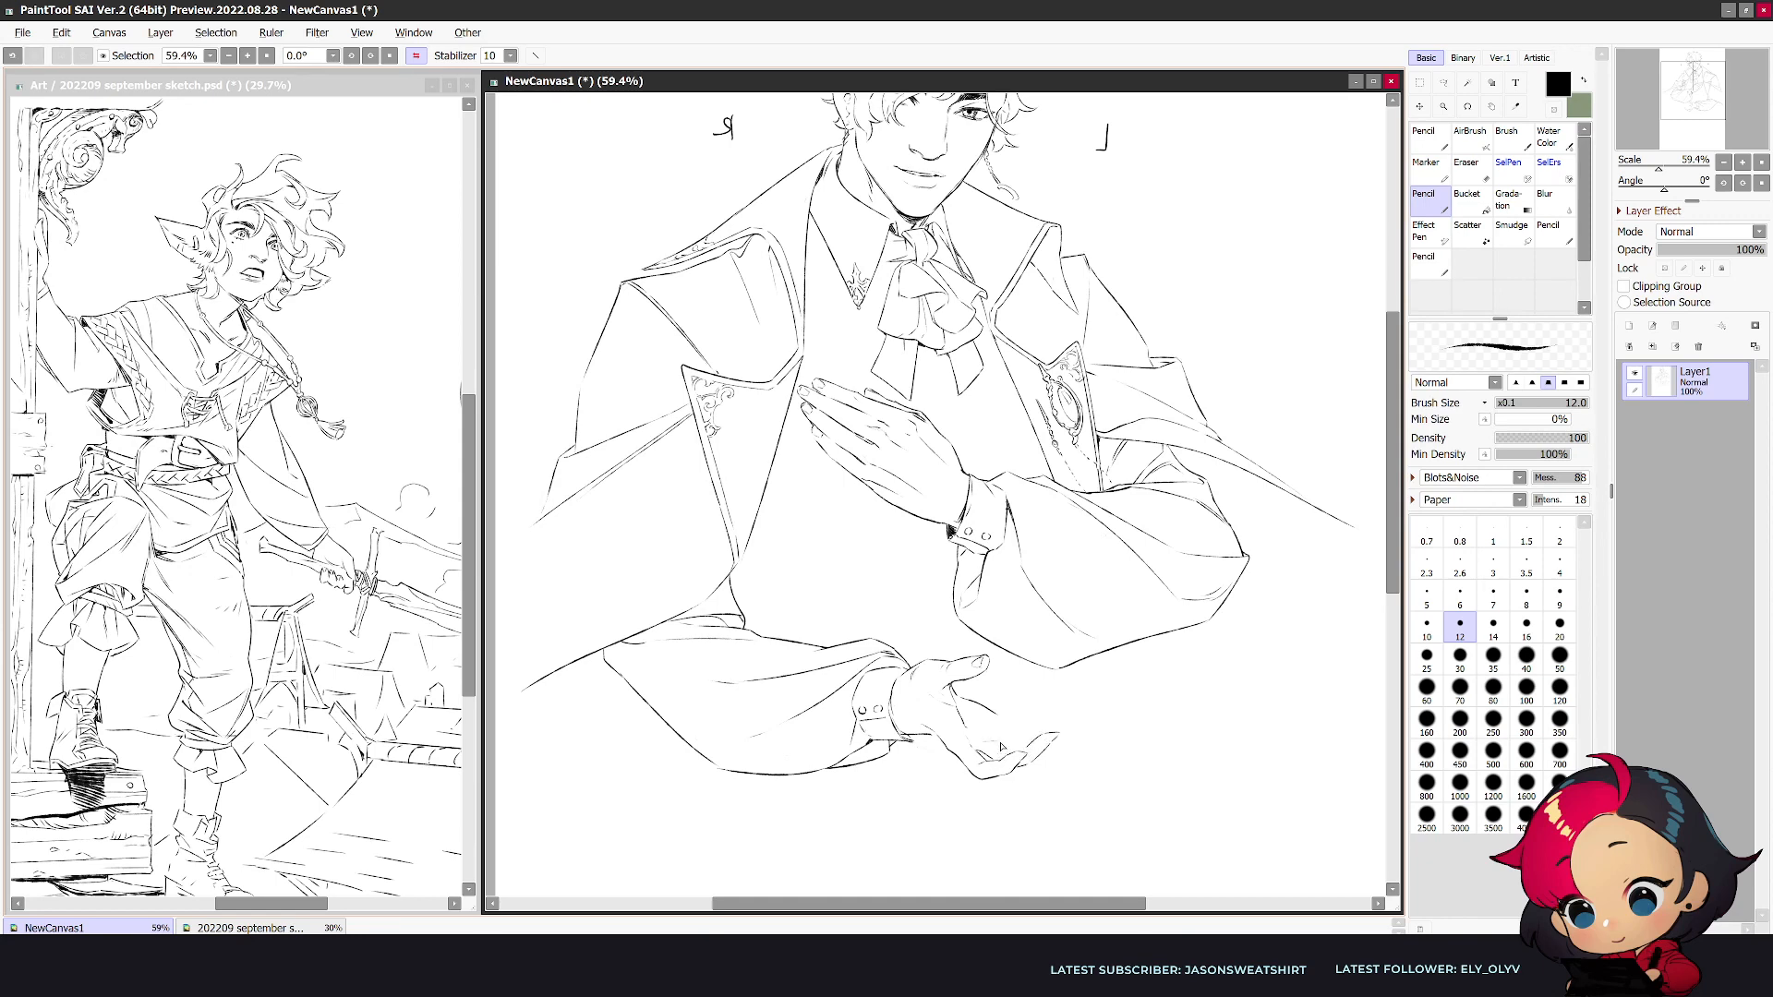
pyautogui.press('e')
pyautogui.press('n')
# - Refine the palm line and the short finger line below the thumb with pencil and eraser
pyautogui.moveTo(959, 710); pyautogui.dragTo(971, 728)
pyautogui.press('h')
pyautogui.press('e')
pyautogui.press('n')
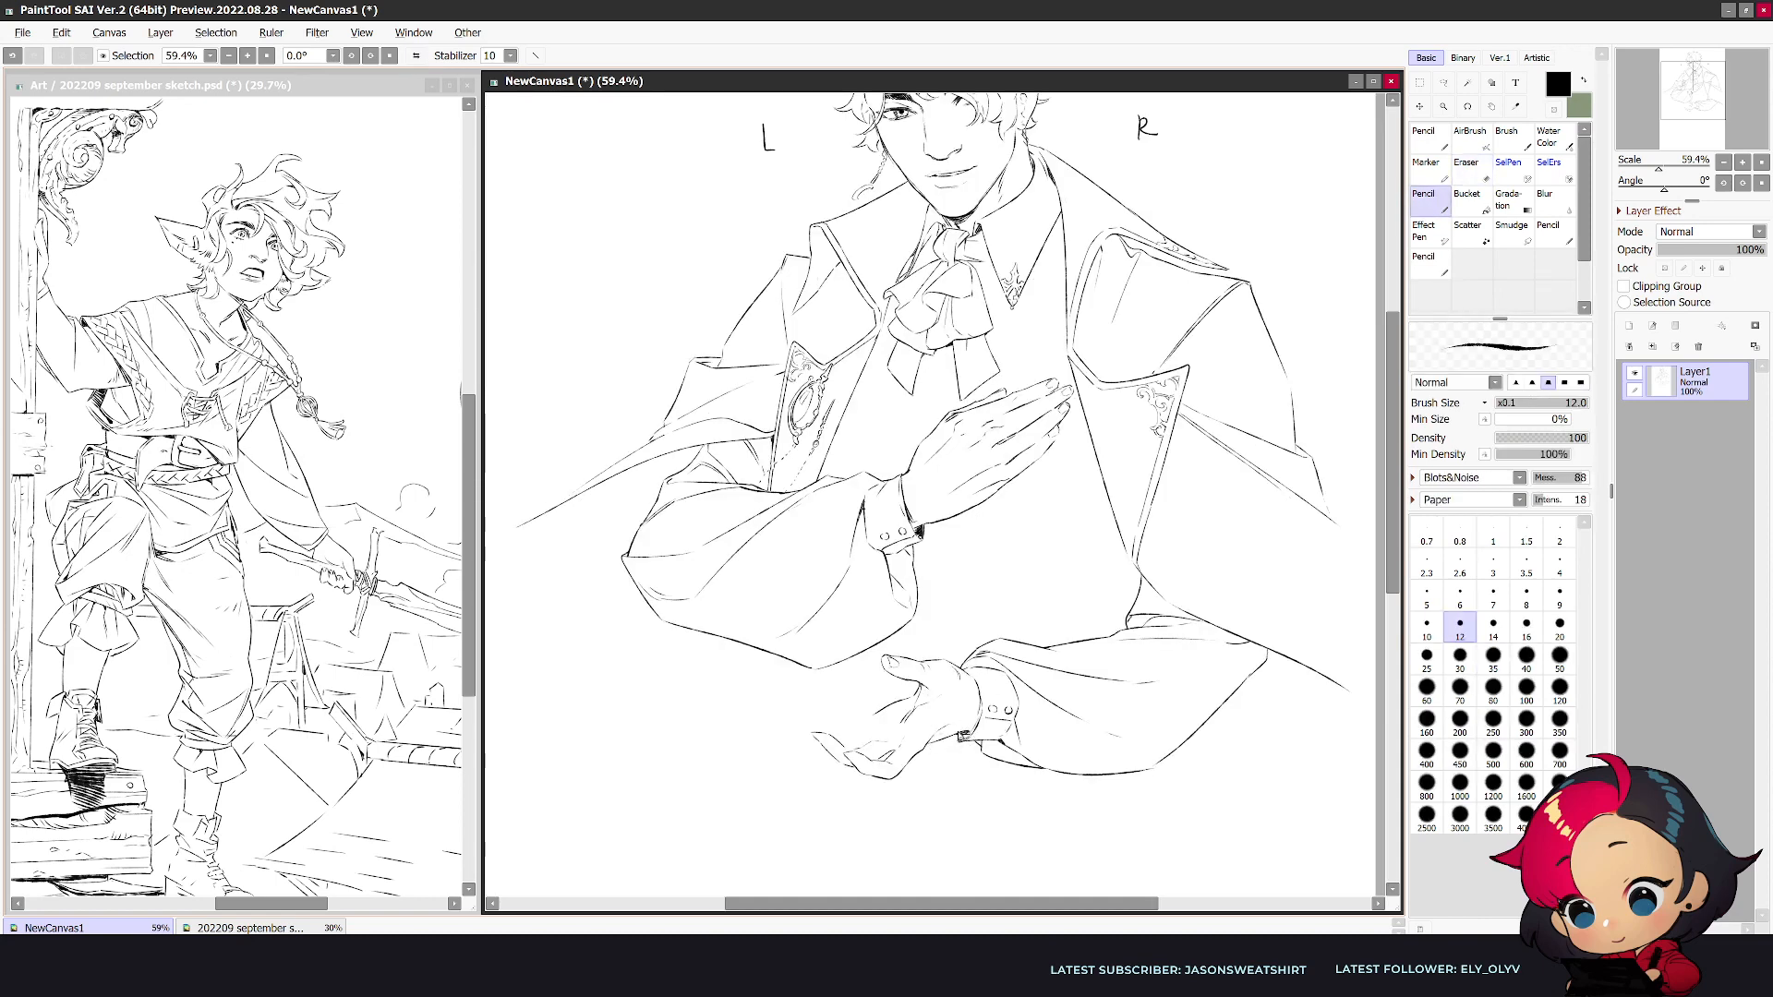
pyautogui.press('h')
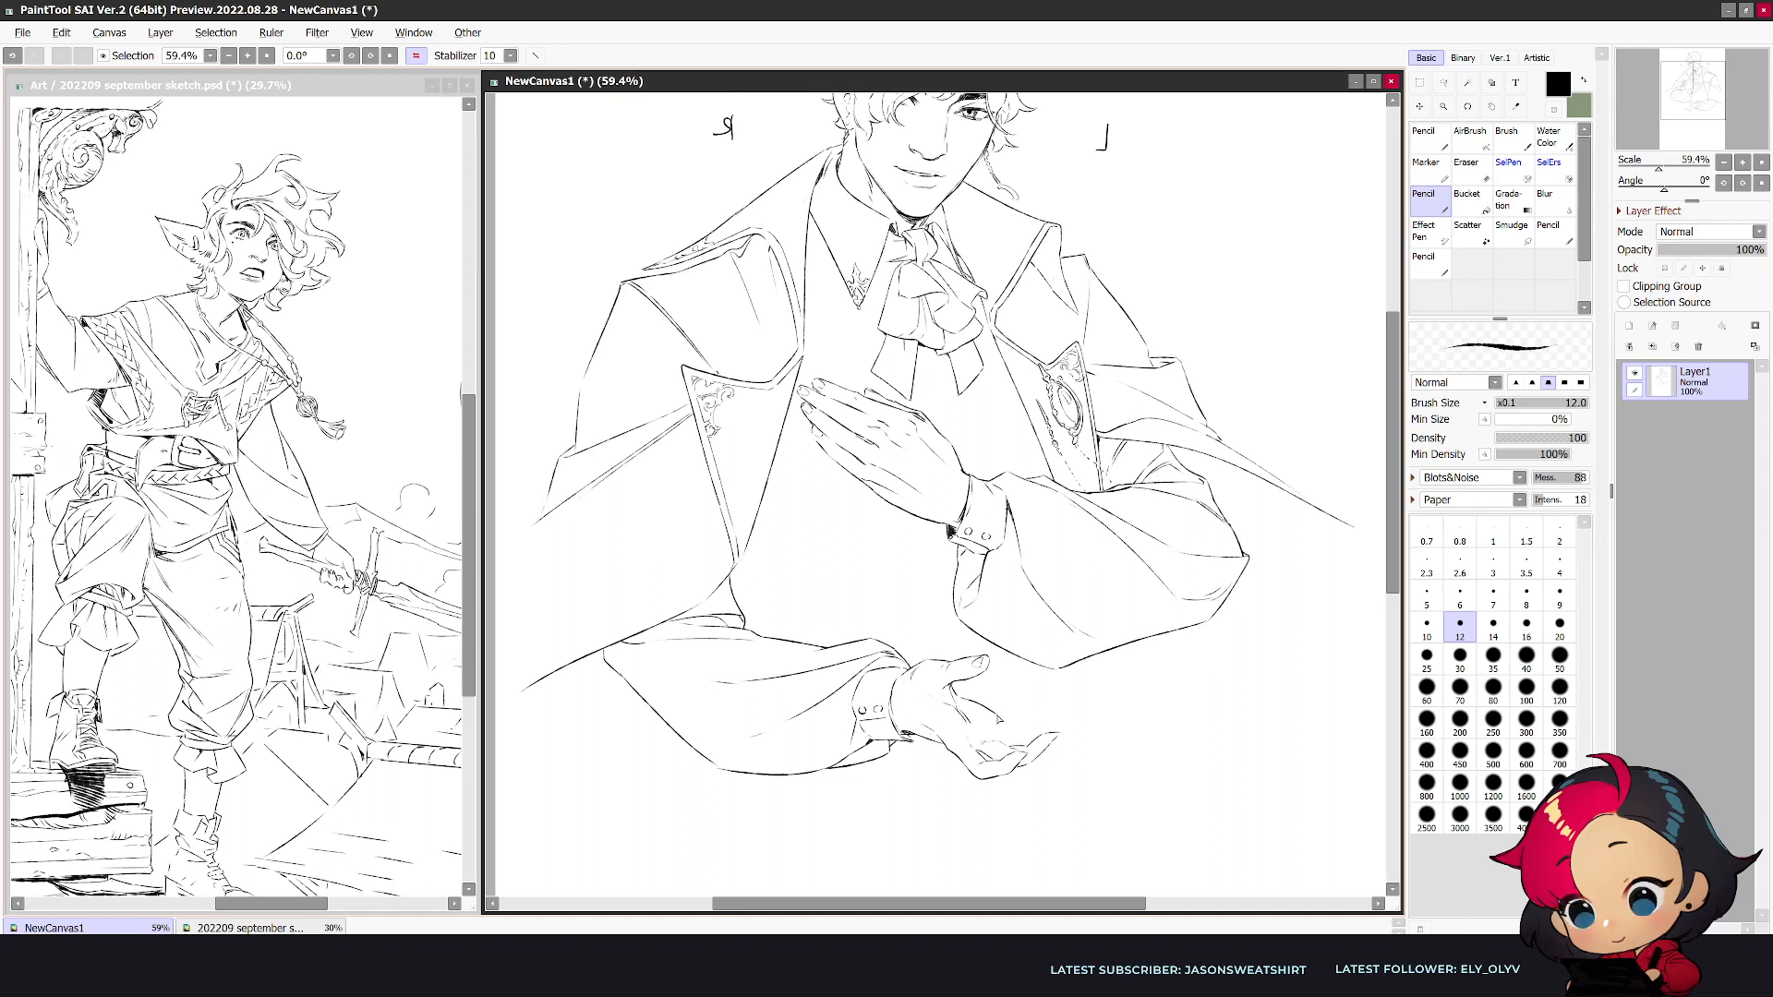
pyautogui.moveTo(996, 717); pyautogui.dragTo(1006, 718)
pyautogui.press('e')
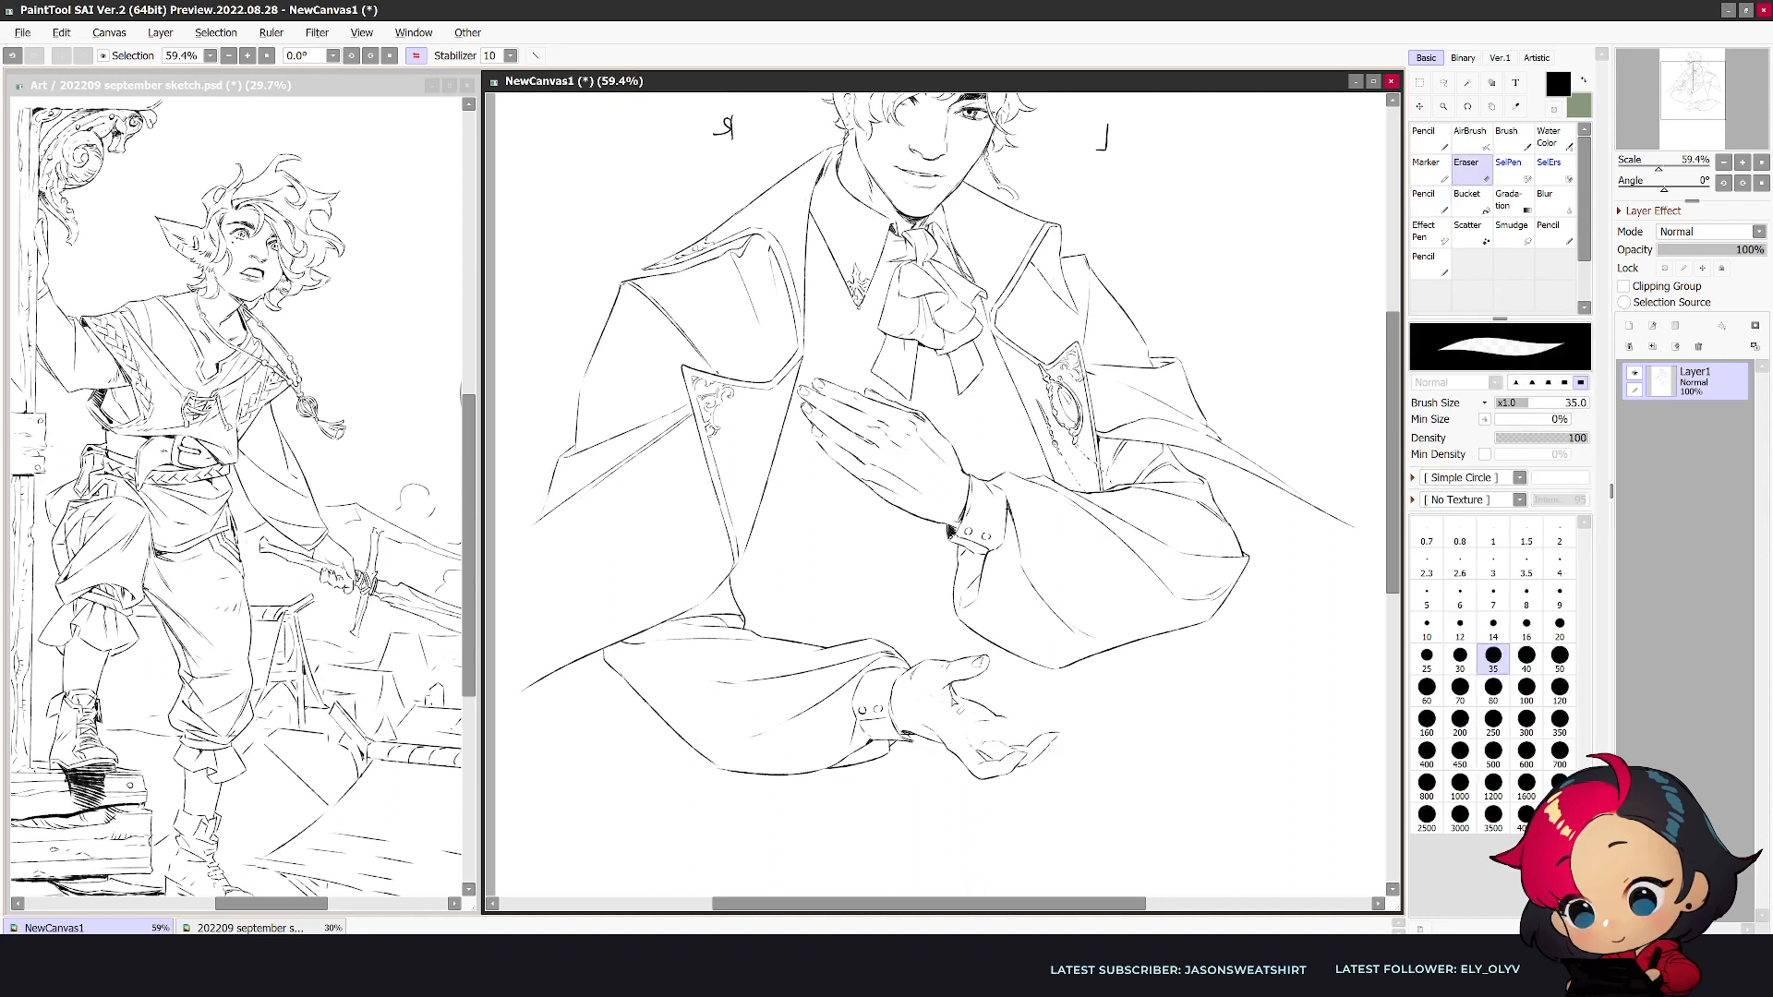
pyautogui.press('n')
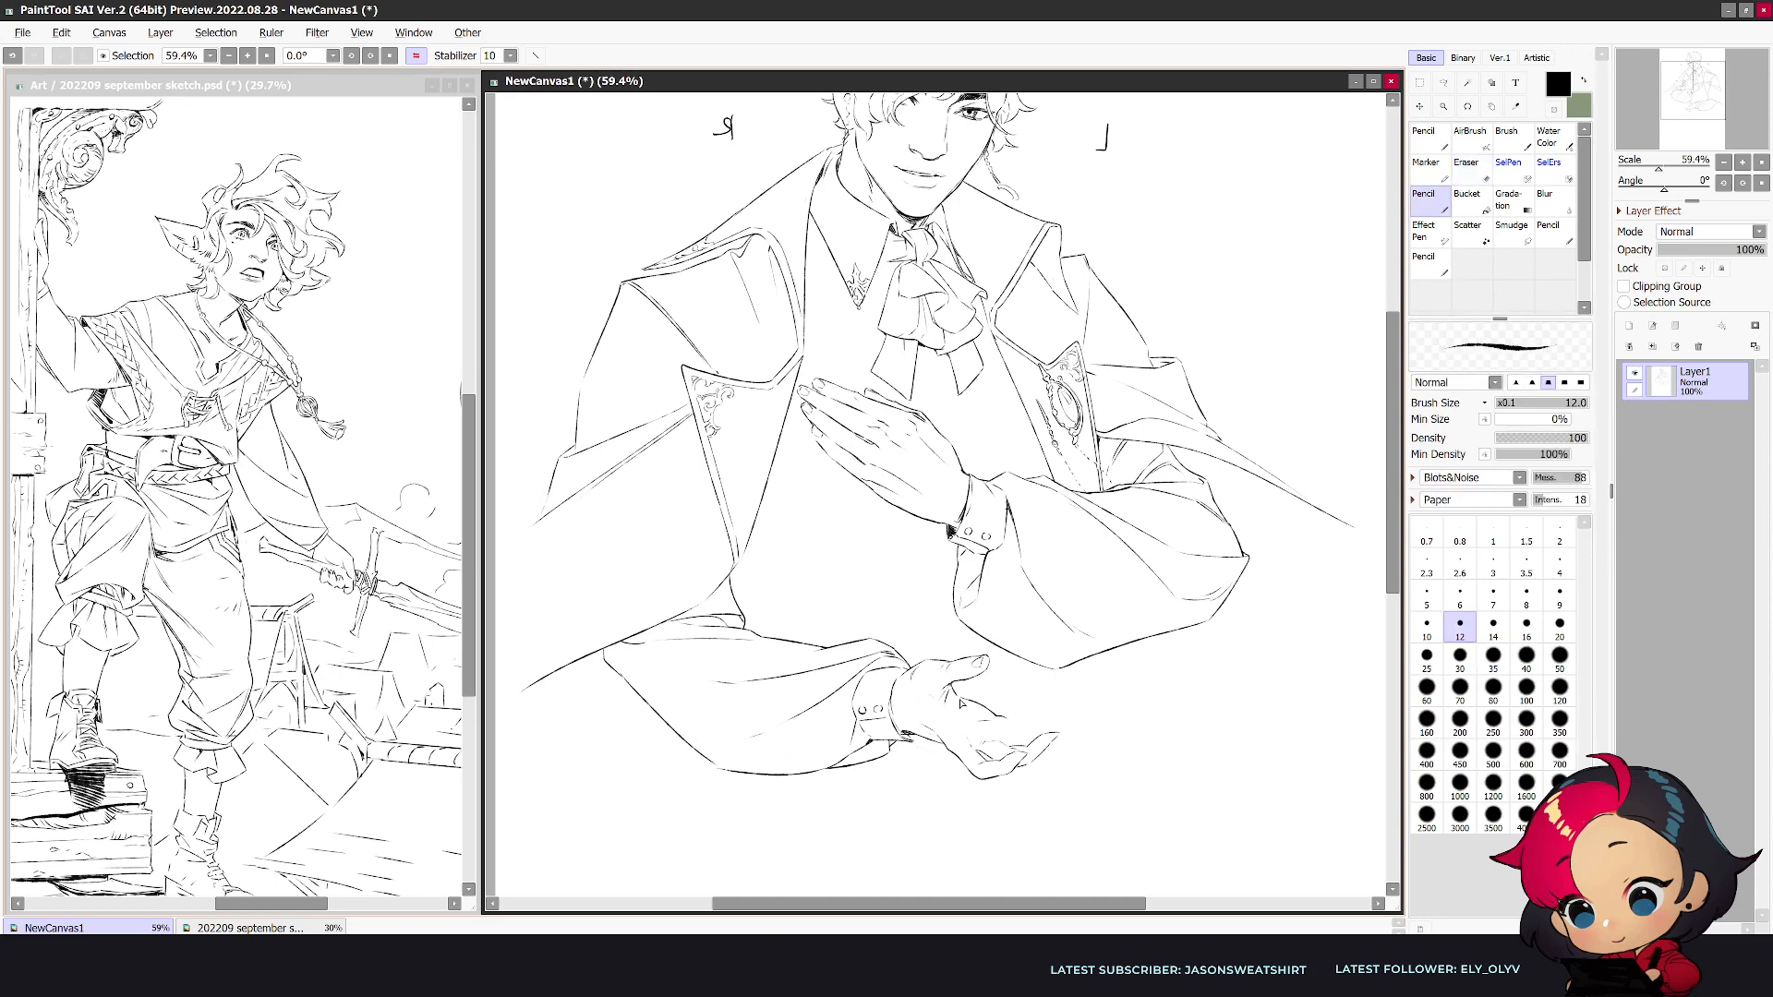
# - Draw the remaining fingers of the lower hand curling upward and check the hand in normal view
pyautogui.press('h')
pyautogui.press('e')
pyautogui.press('n')
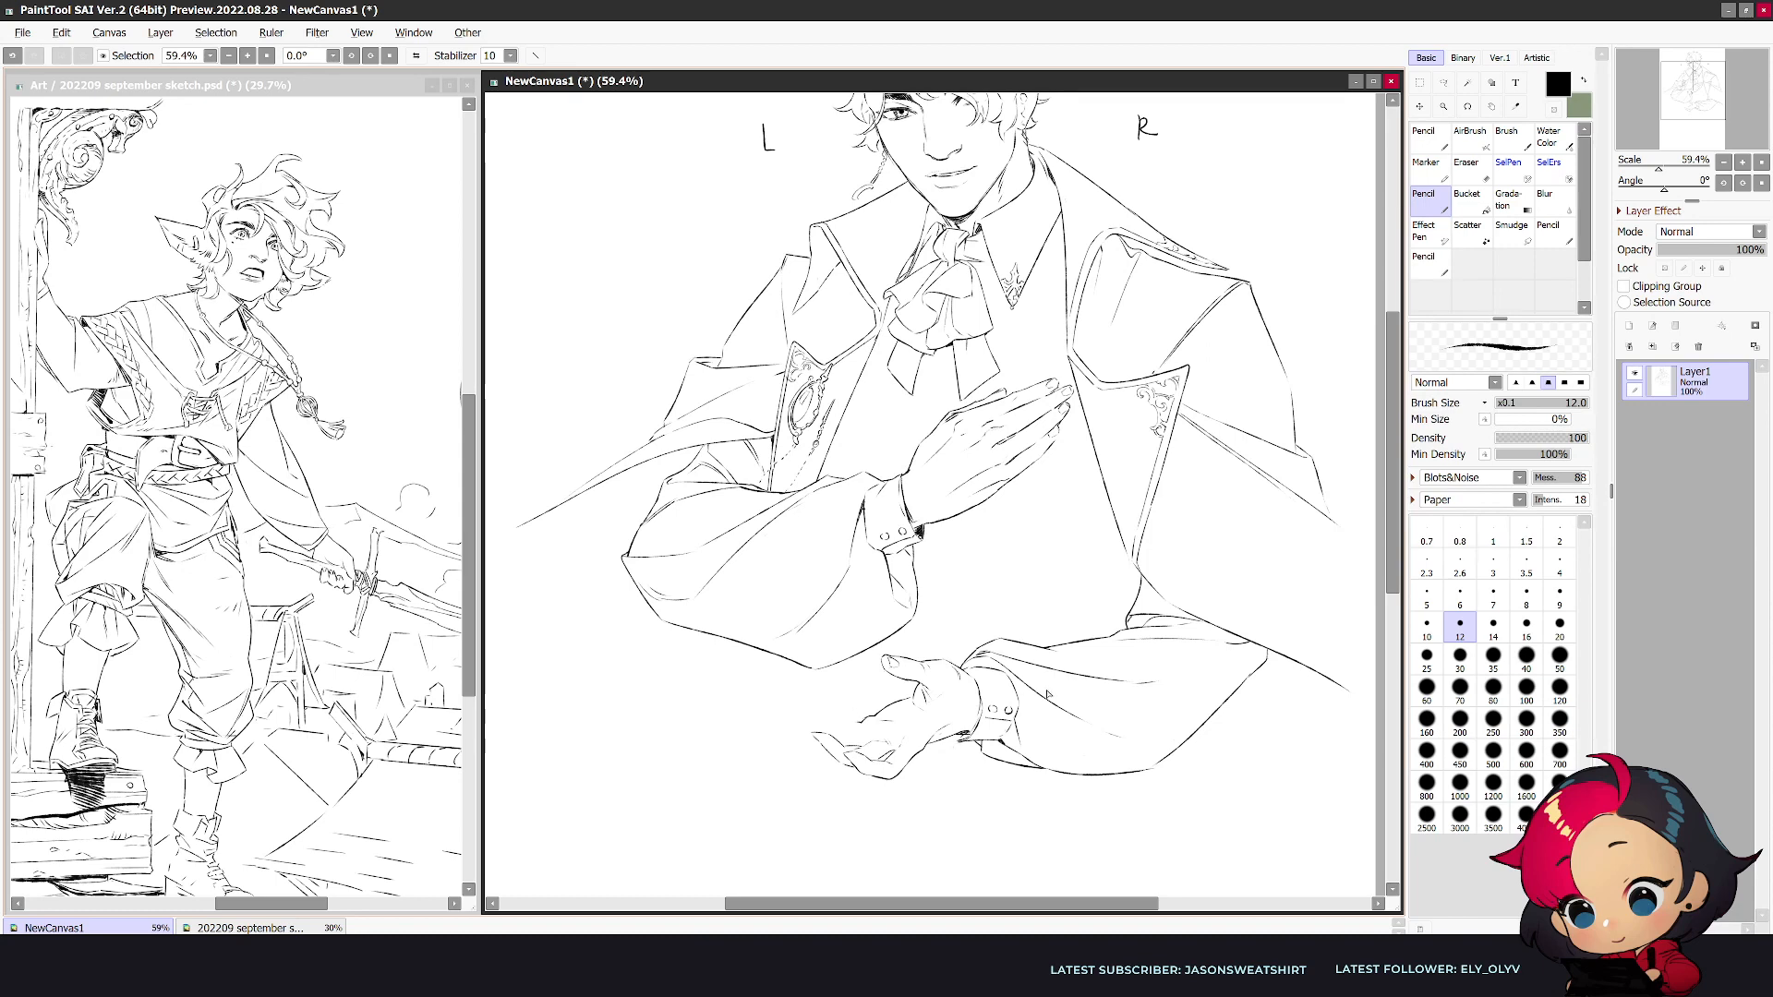
pyautogui.press('h')
pyautogui.moveTo(1036, 734); pyautogui.dragTo(1062, 723)
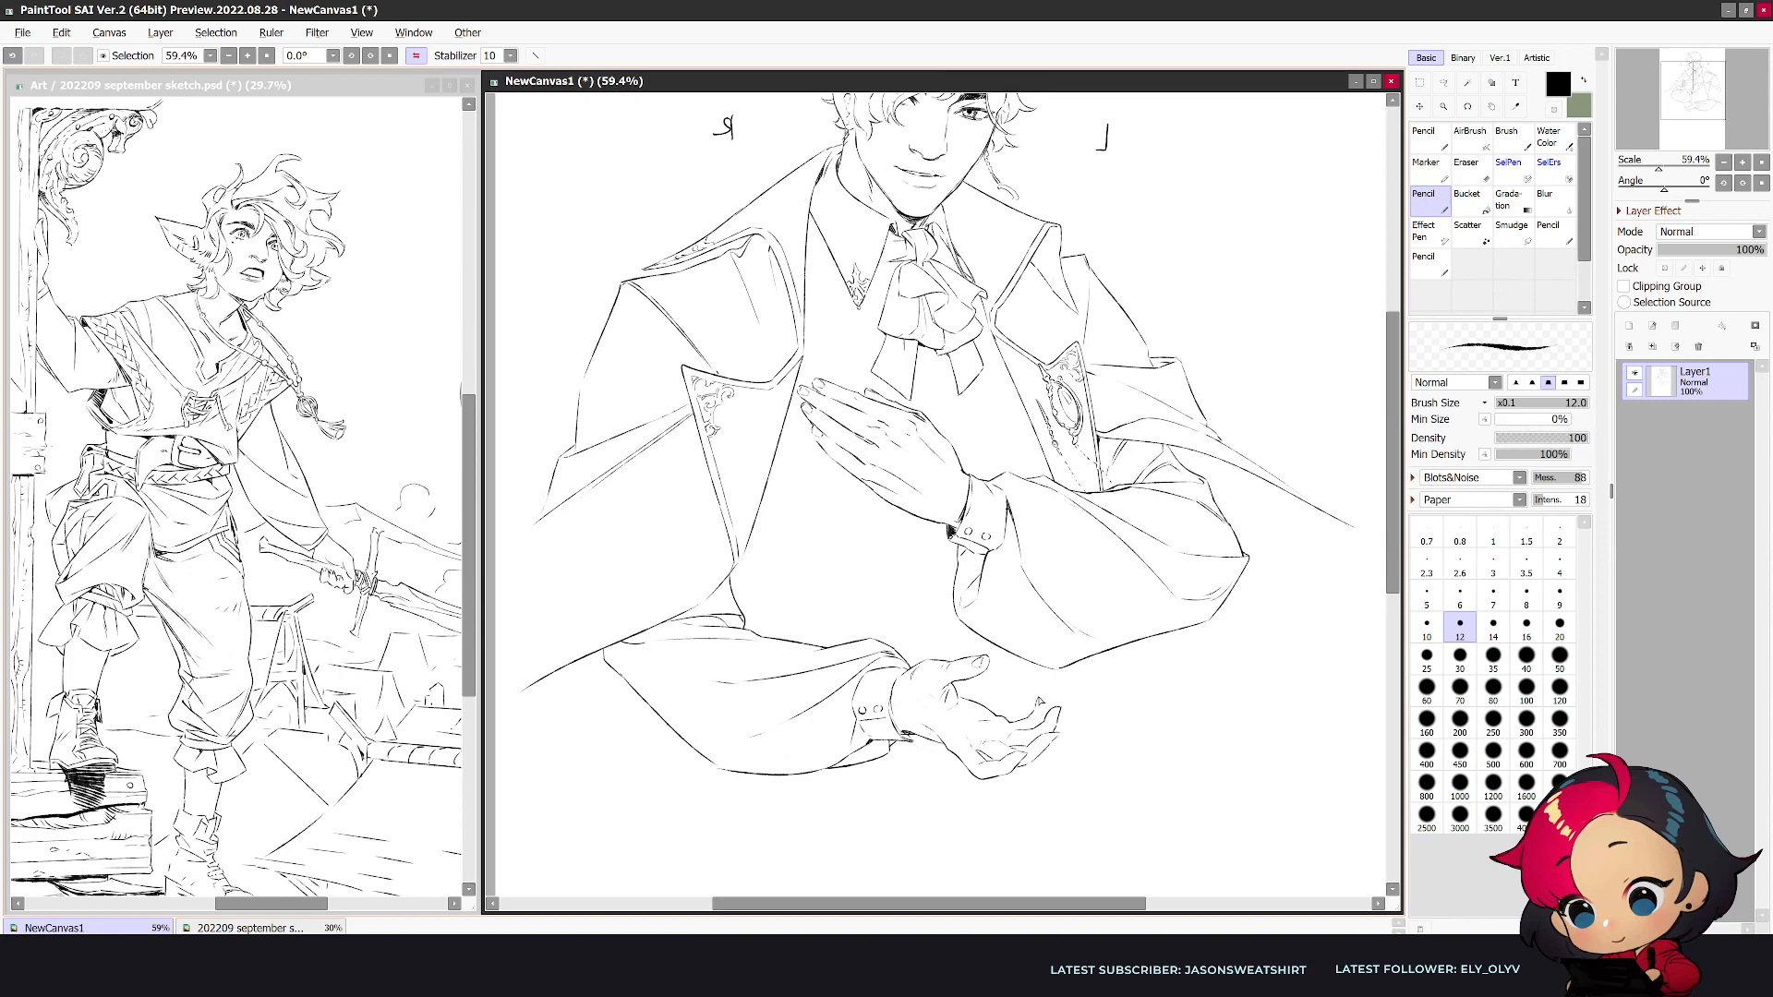
pyautogui.press('h')
pyautogui.press('e')
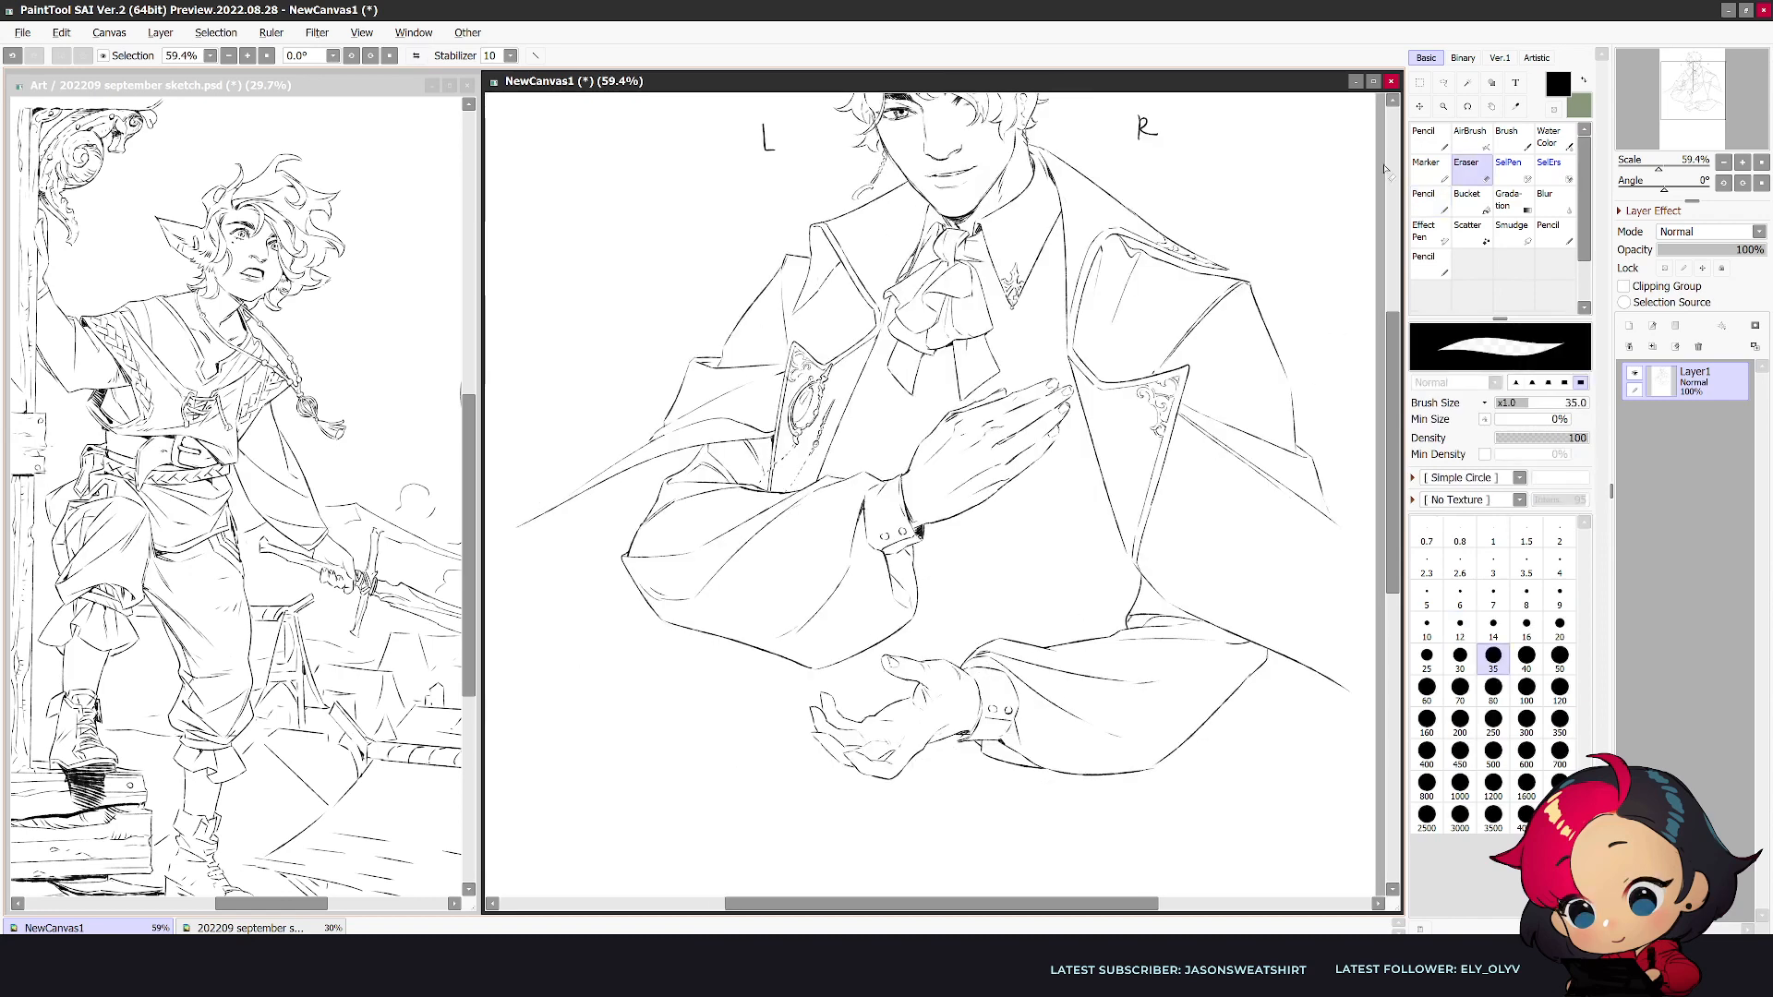
# - Select the thumb of the lower hand freehand, shift it slightly downward and deselect
pyautogui.press('l')
pyautogui.moveTo(969, 672)
pyautogui.mouseDown()
pyautogui.moveTo(937, 719)
pyautogui.moveTo(910, 713)
pyautogui.moveTo(890, 686)
pyautogui.moveTo(896, 648)
pyautogui.moveTo(950, 653)
pyautogui.moveTo(960, 699)
pyautogui.mouseUp()
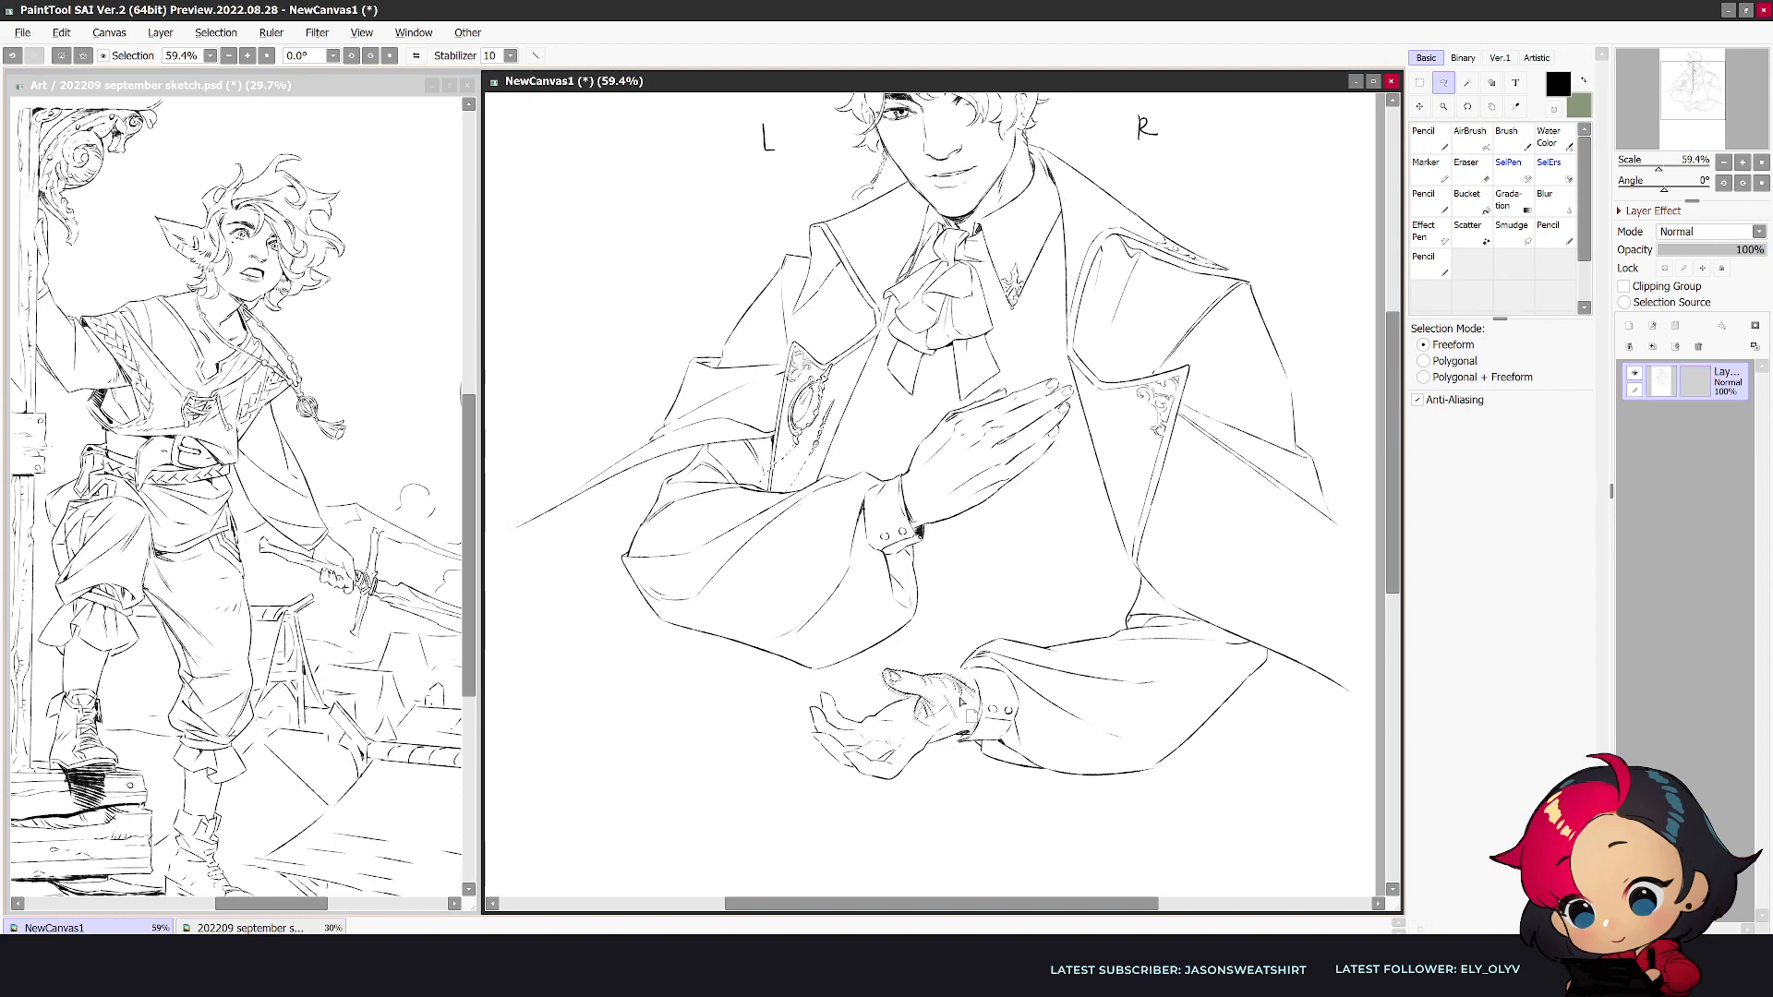
pyautogui.hotkey('ctrl', 'd')
pyautogui.press('h')
# - Clean up and redraw the lines joining the thumb's base to the palm, checking the hand in mirrored view
pyautogui.press('e')
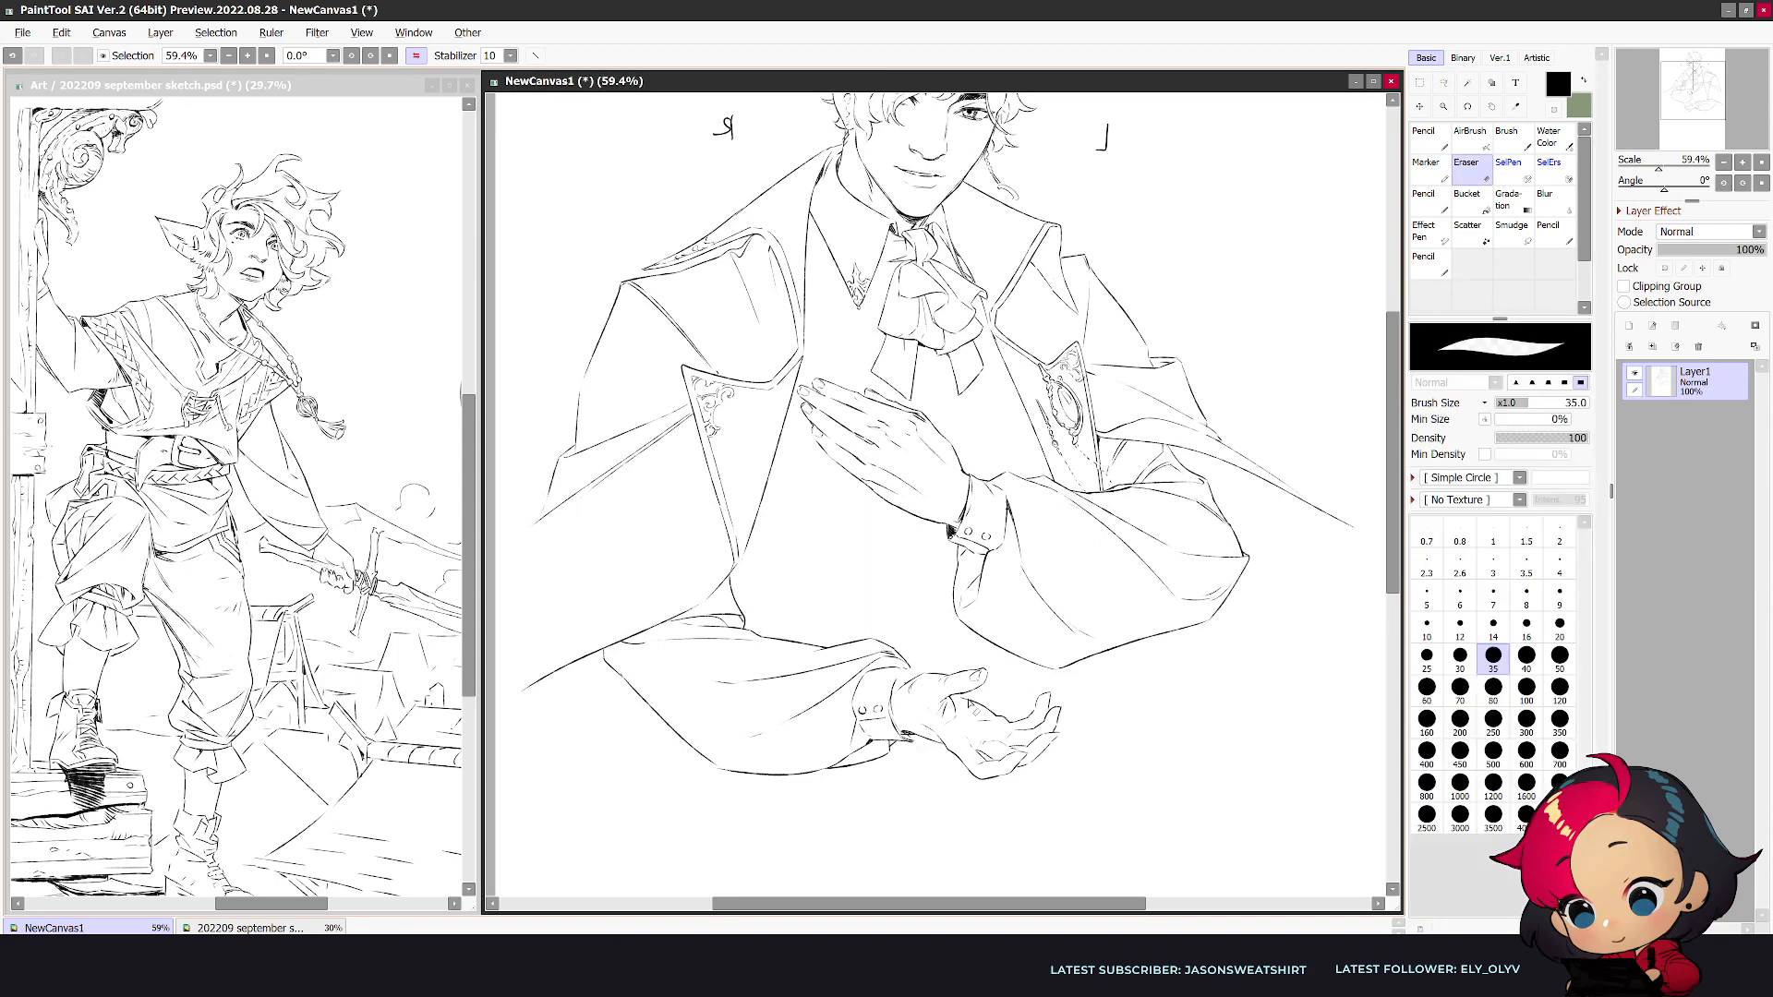
pyautogui.press('n')
pyautogui.press('e')
pyautogui.moveTo(955, 699); pyautogui.dragTo(946, 721)
pyautogui.press('n')
pyautogui.press('e')
pyautogui.press('h')
pyautogui.press('n')
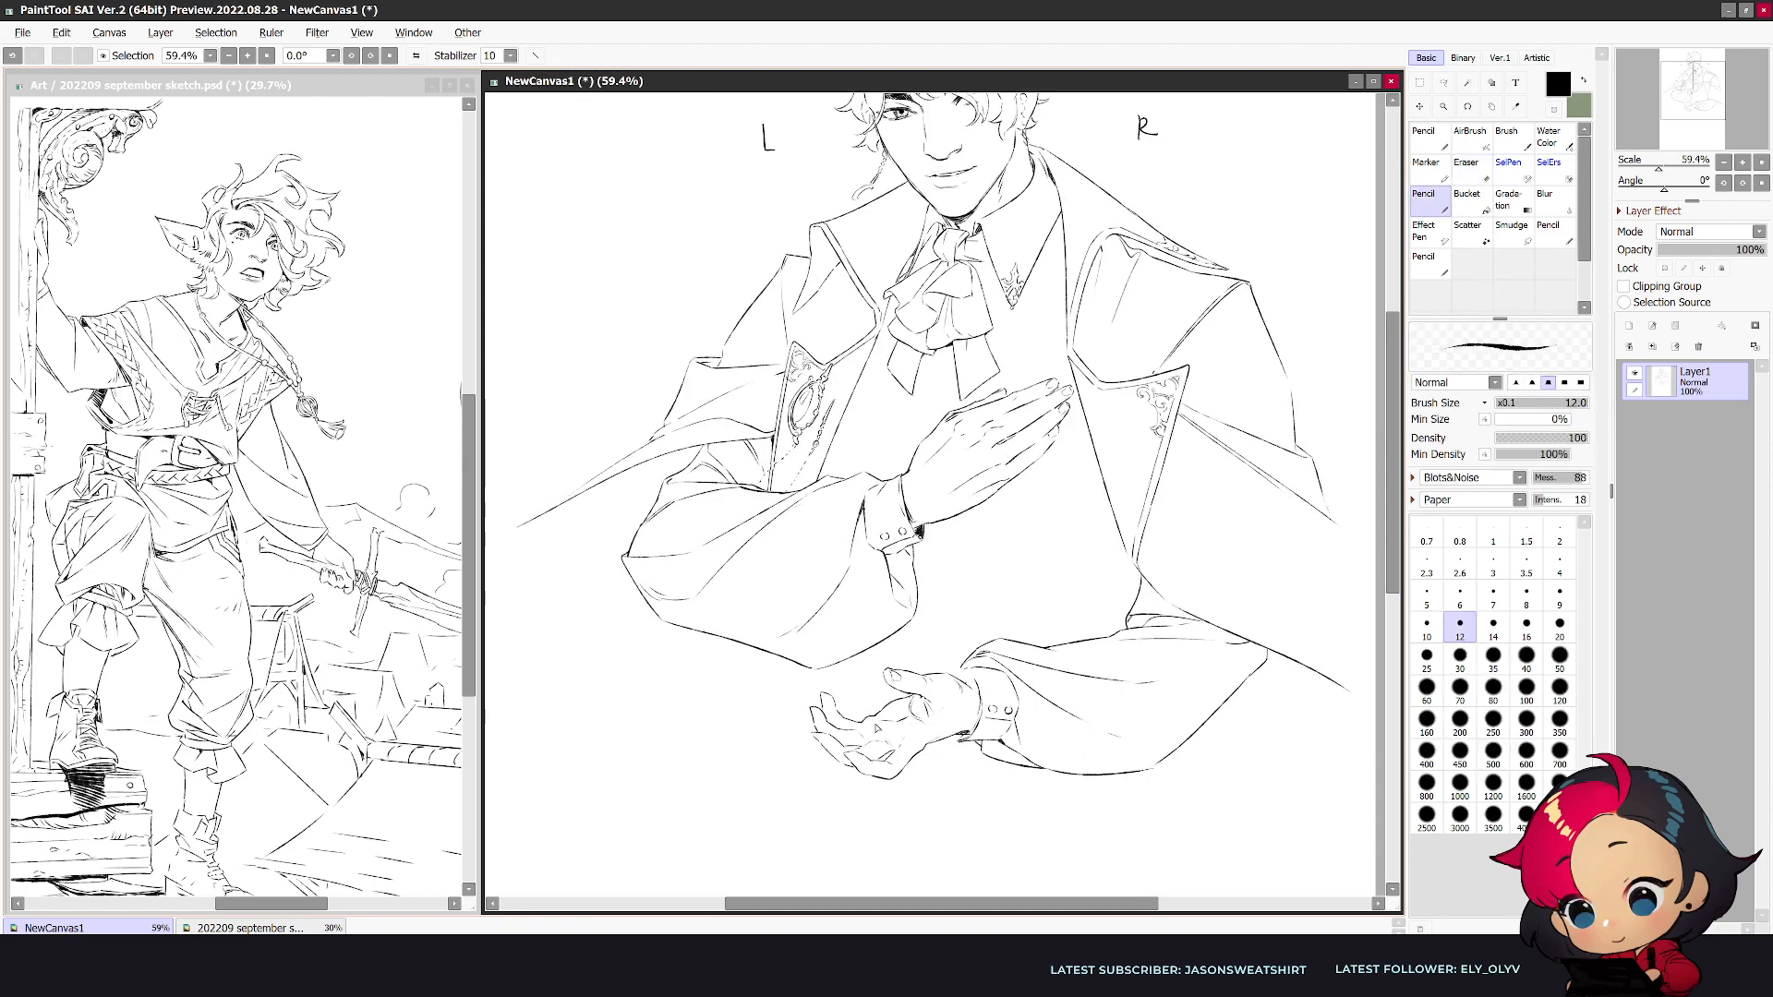
pyautogui.press('e')
pyautogui.press('n')
pyautogui.press('h')
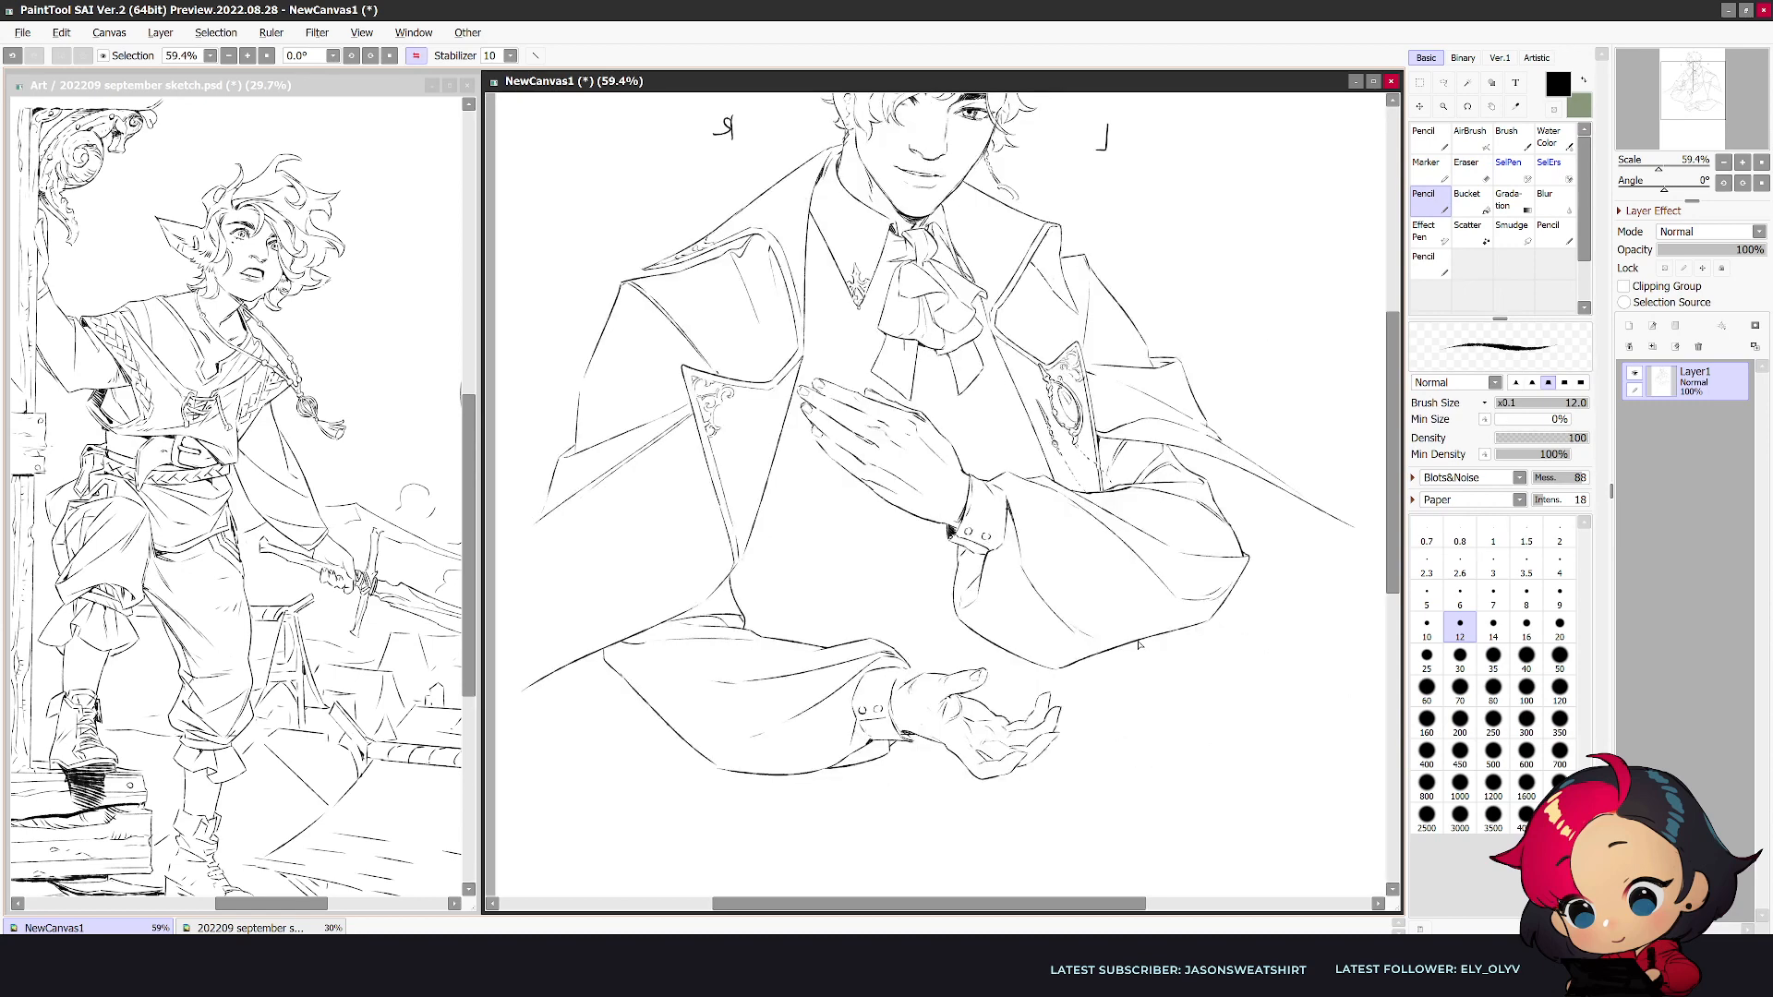
# - Clean up and redraw the gathered sleeve lines above the lower cuff with eraser and pencil, checking them in normal and mirrored views
pyautogui.press('e')
pyautogui.moveTo(894, 669); pyautogui.dragTo(885, 676)
pyautogui.press('n')
pyautogui.scroll(-1, 977, 650)
pyautogui.press('h')
pyautogui.press('e')
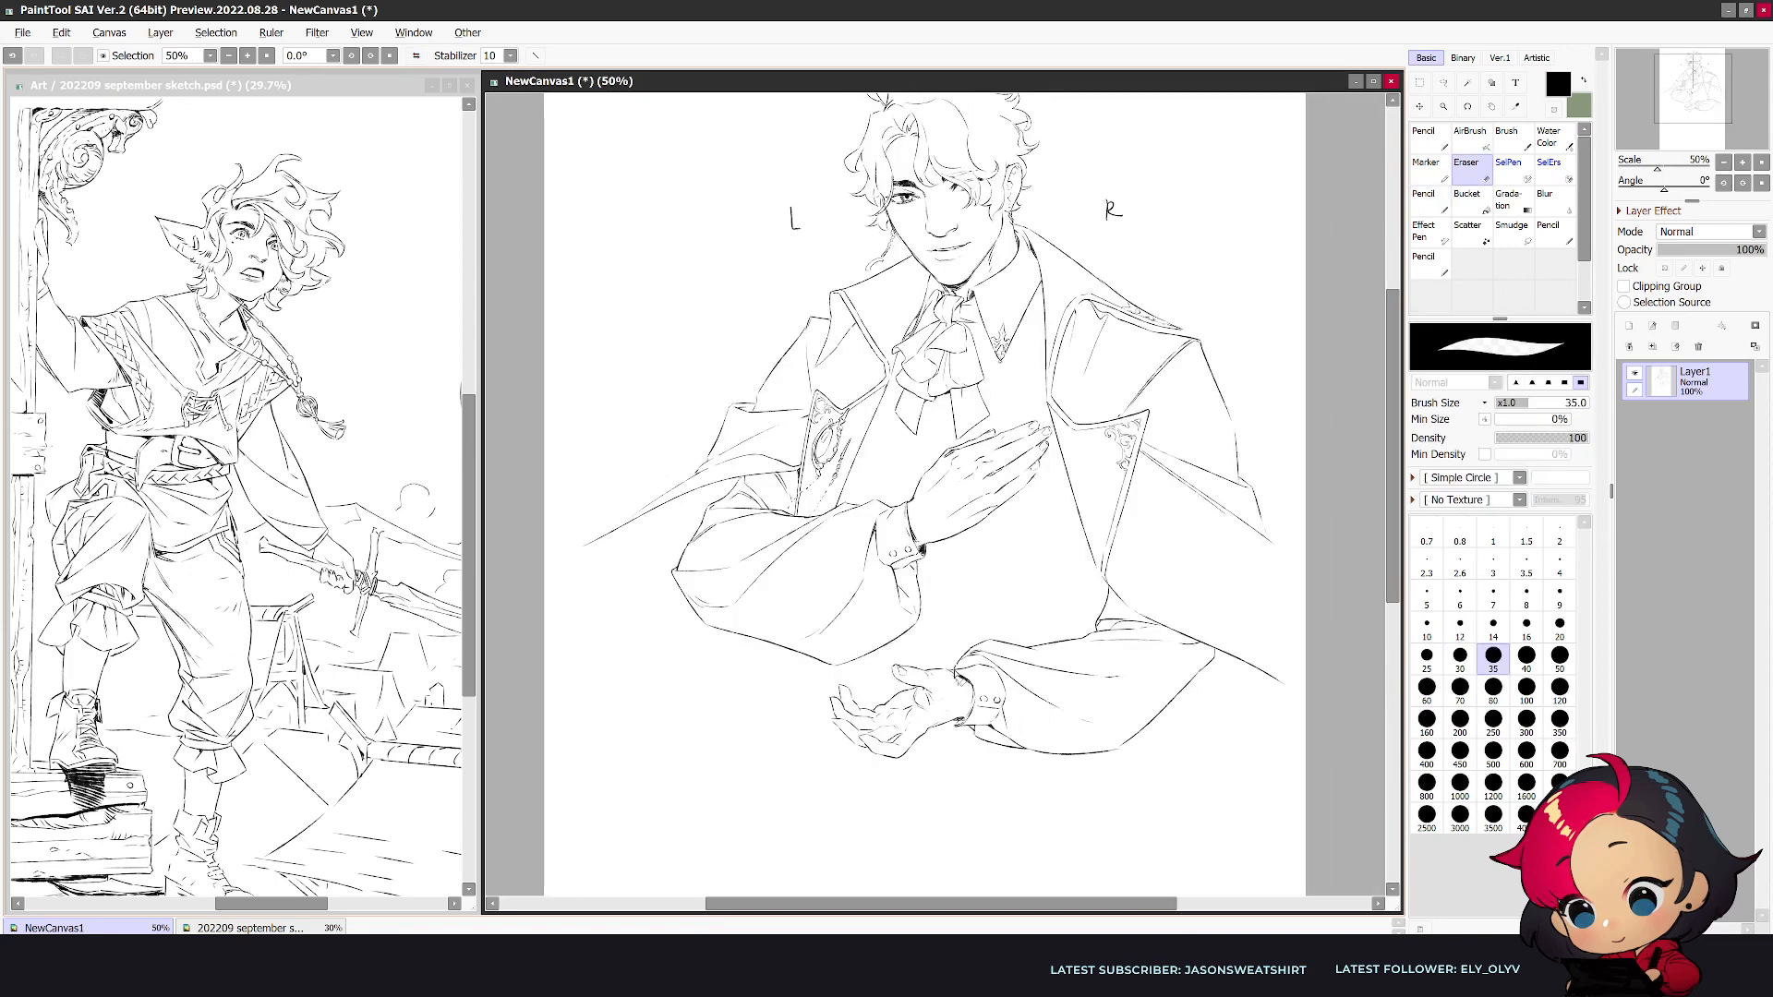
pyautogui.press('n')
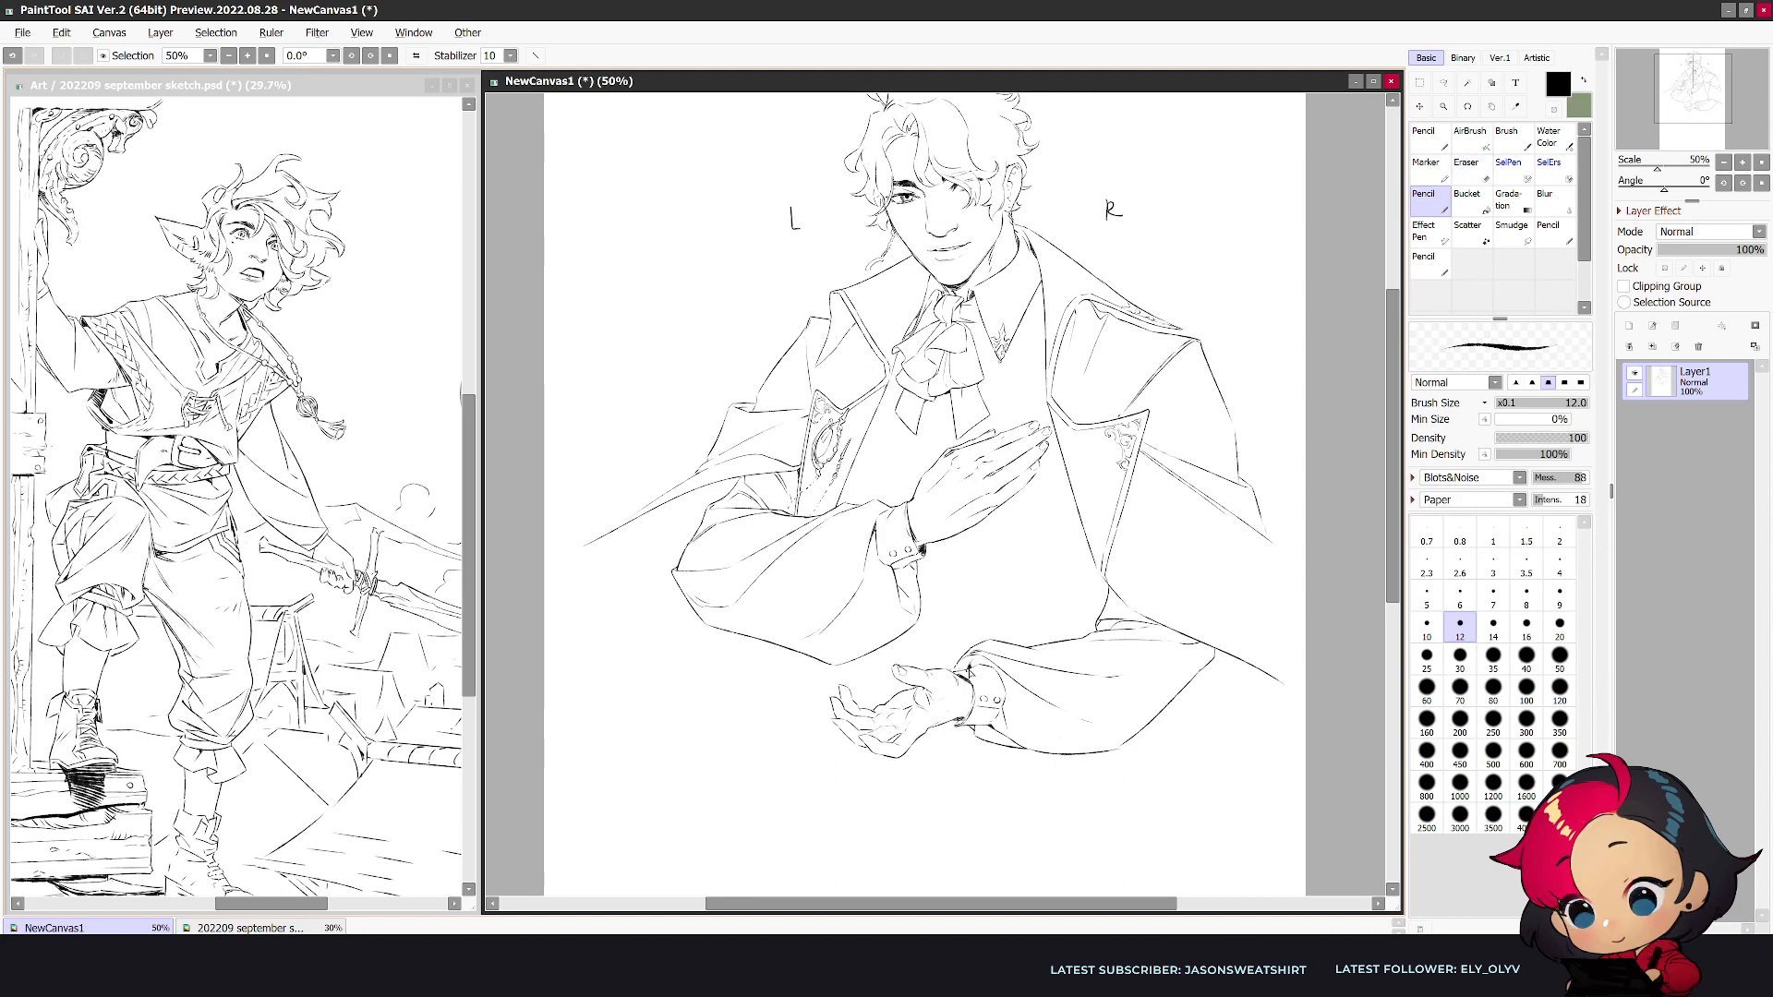
pyautogui.press('e')
pyautogui.press('n')
pyautogui.press('h')
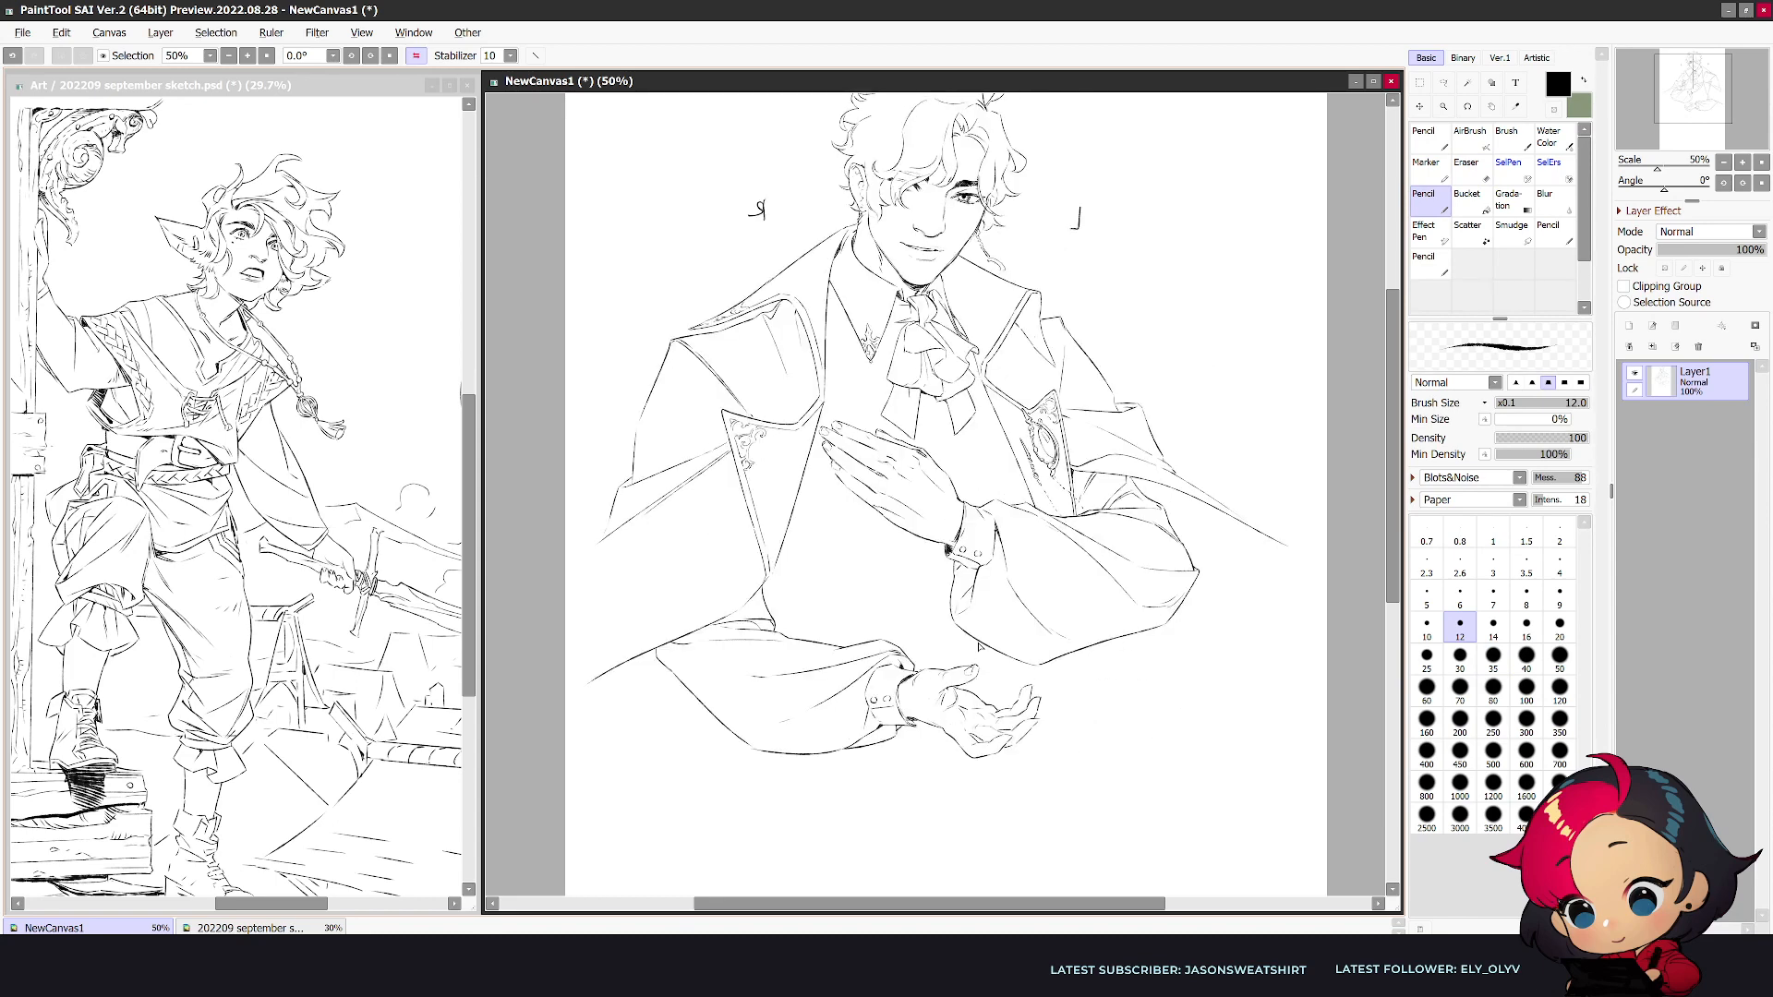
pyautogui.scroll(2, 1009, 653)
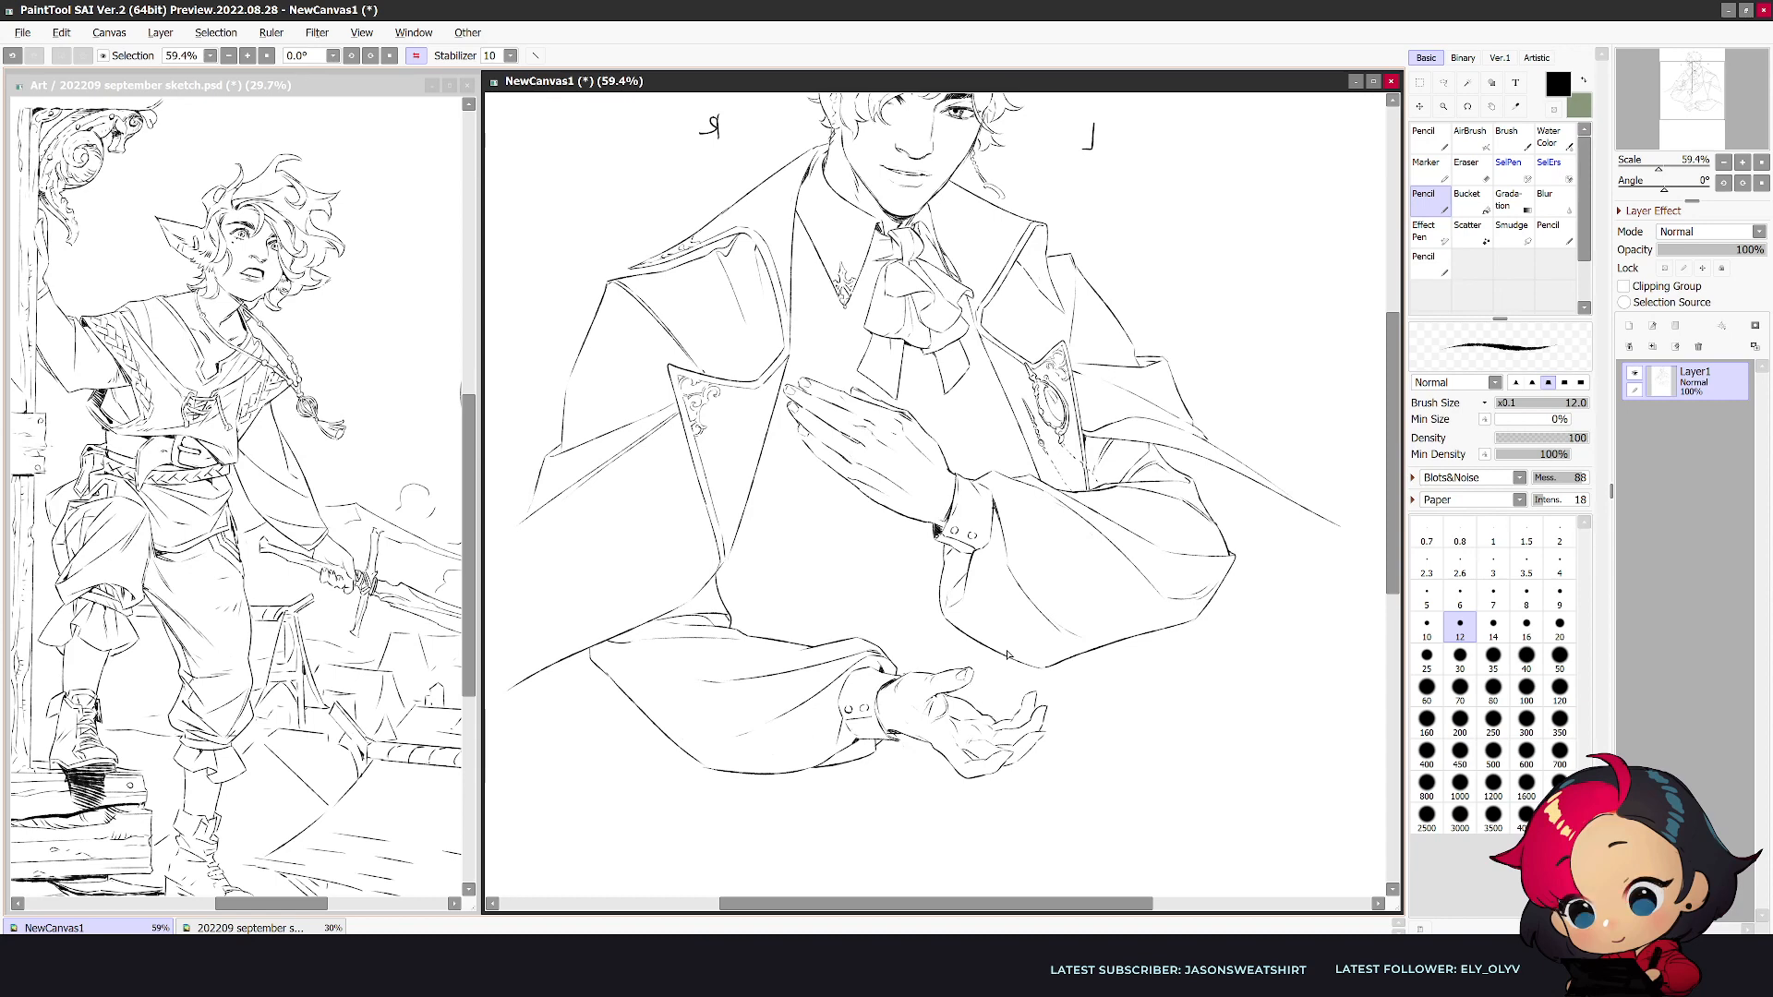
# - Redraw the short palm lines beneath the thumb of the lower hand, trimming the overlaps with the eraser
pyautogui.press('e')
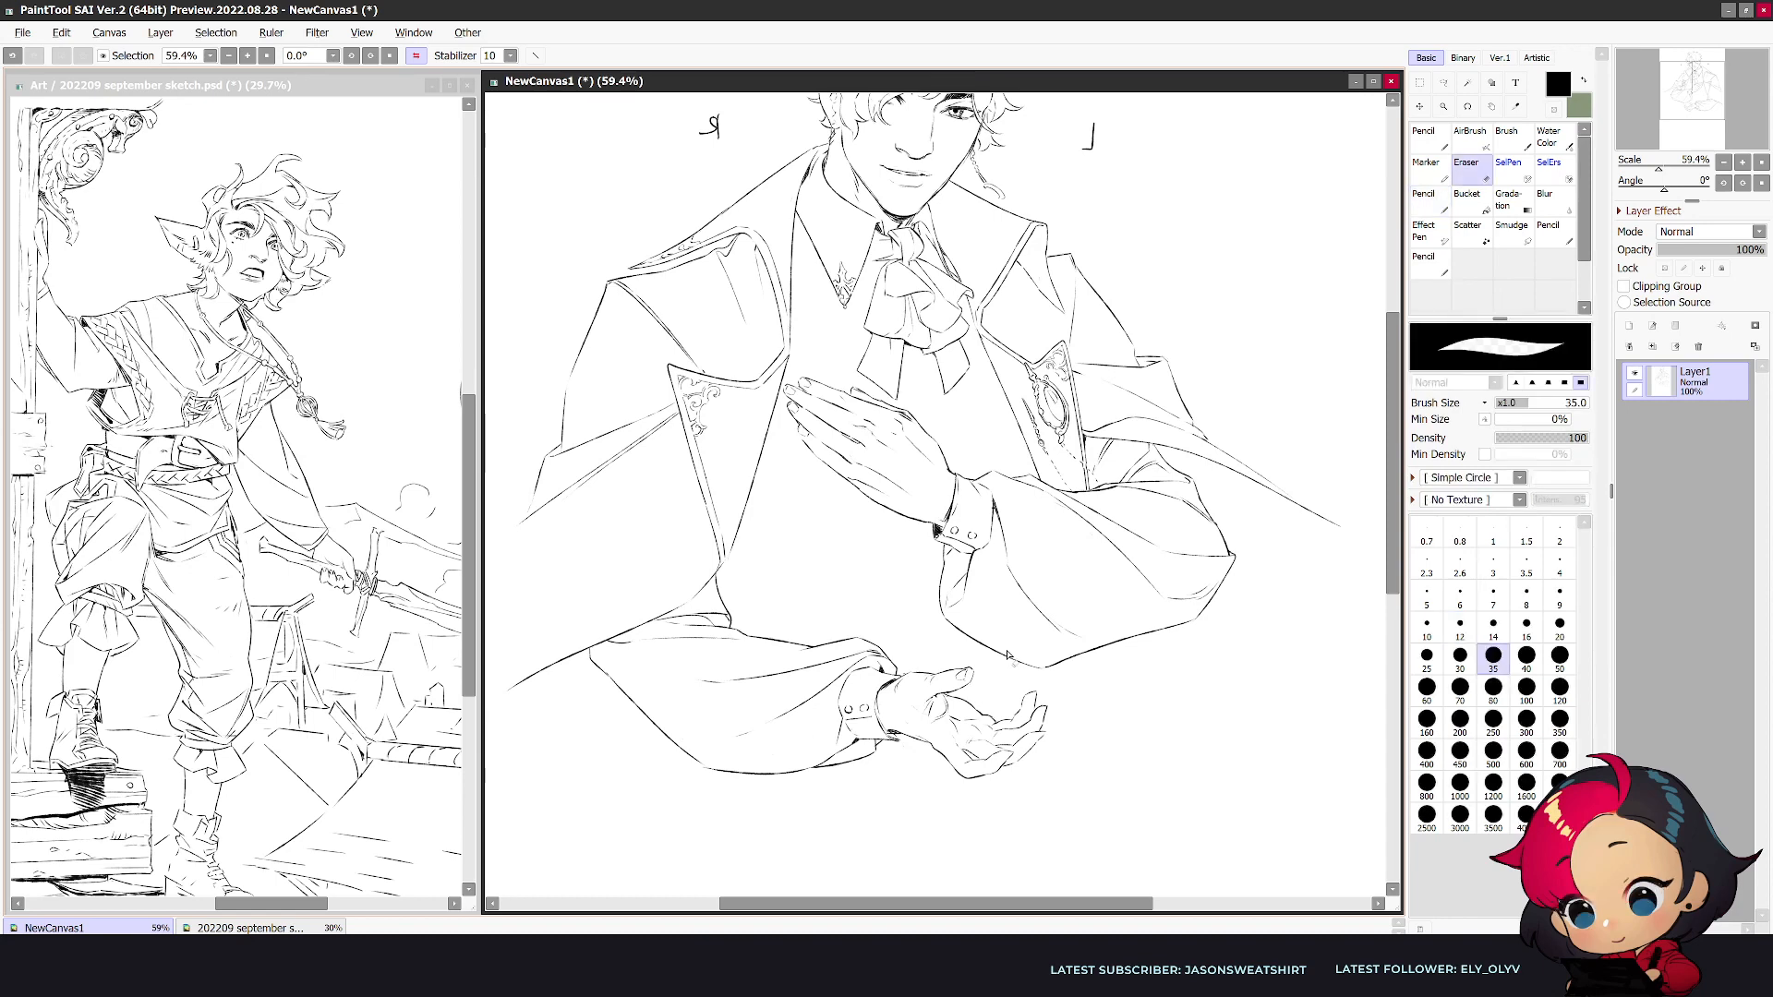
pyautogui.press('n')
pyautogui.moveTo(941, 698); pyautogui.dragTo(929, 720)
pyautogui.press('e')
pyautogui.press('n')
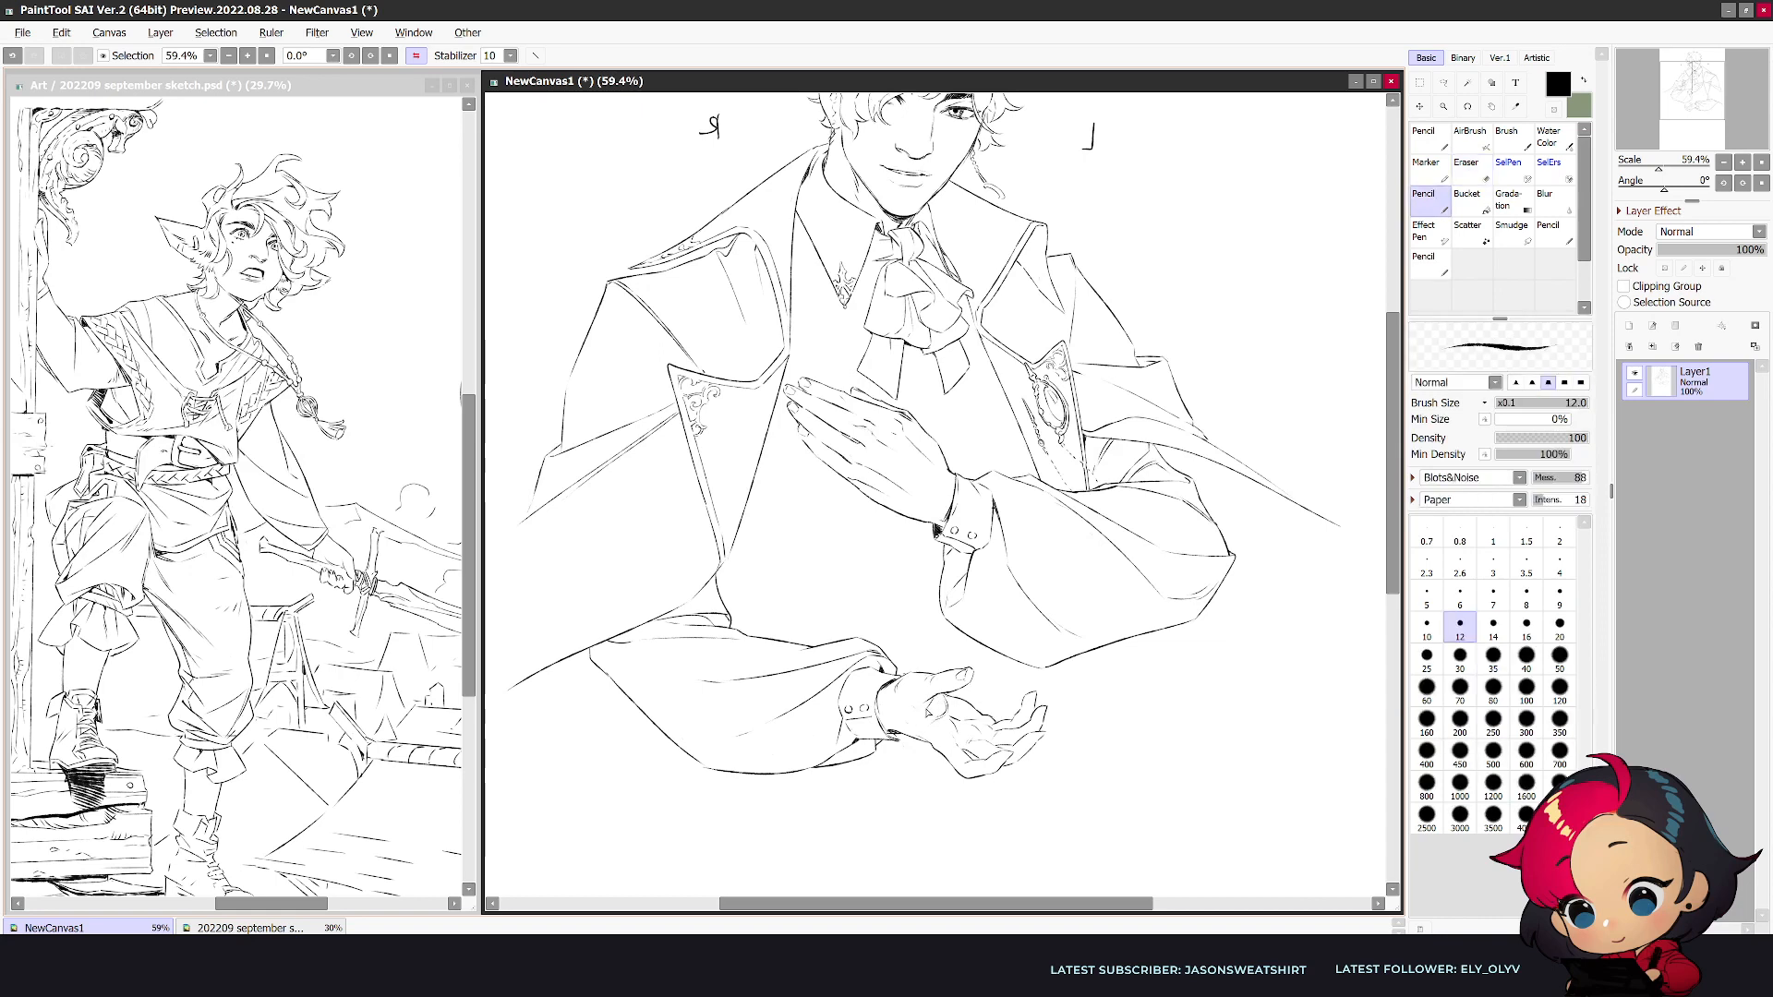
pyautogui.press('e')
pyautogui.moveTo(931, 735); pyautogui.dragTo(930, 713)
pyautogui.press('n')
pyautogui.press('e')
# - Flip the view to normal and refine the lower hand's palm and finger lines, alternating pencil and eraser
pyautogui.press('h')
pyautogui.press('n')
pyautogui.press('e')
pyautogui.press('n')
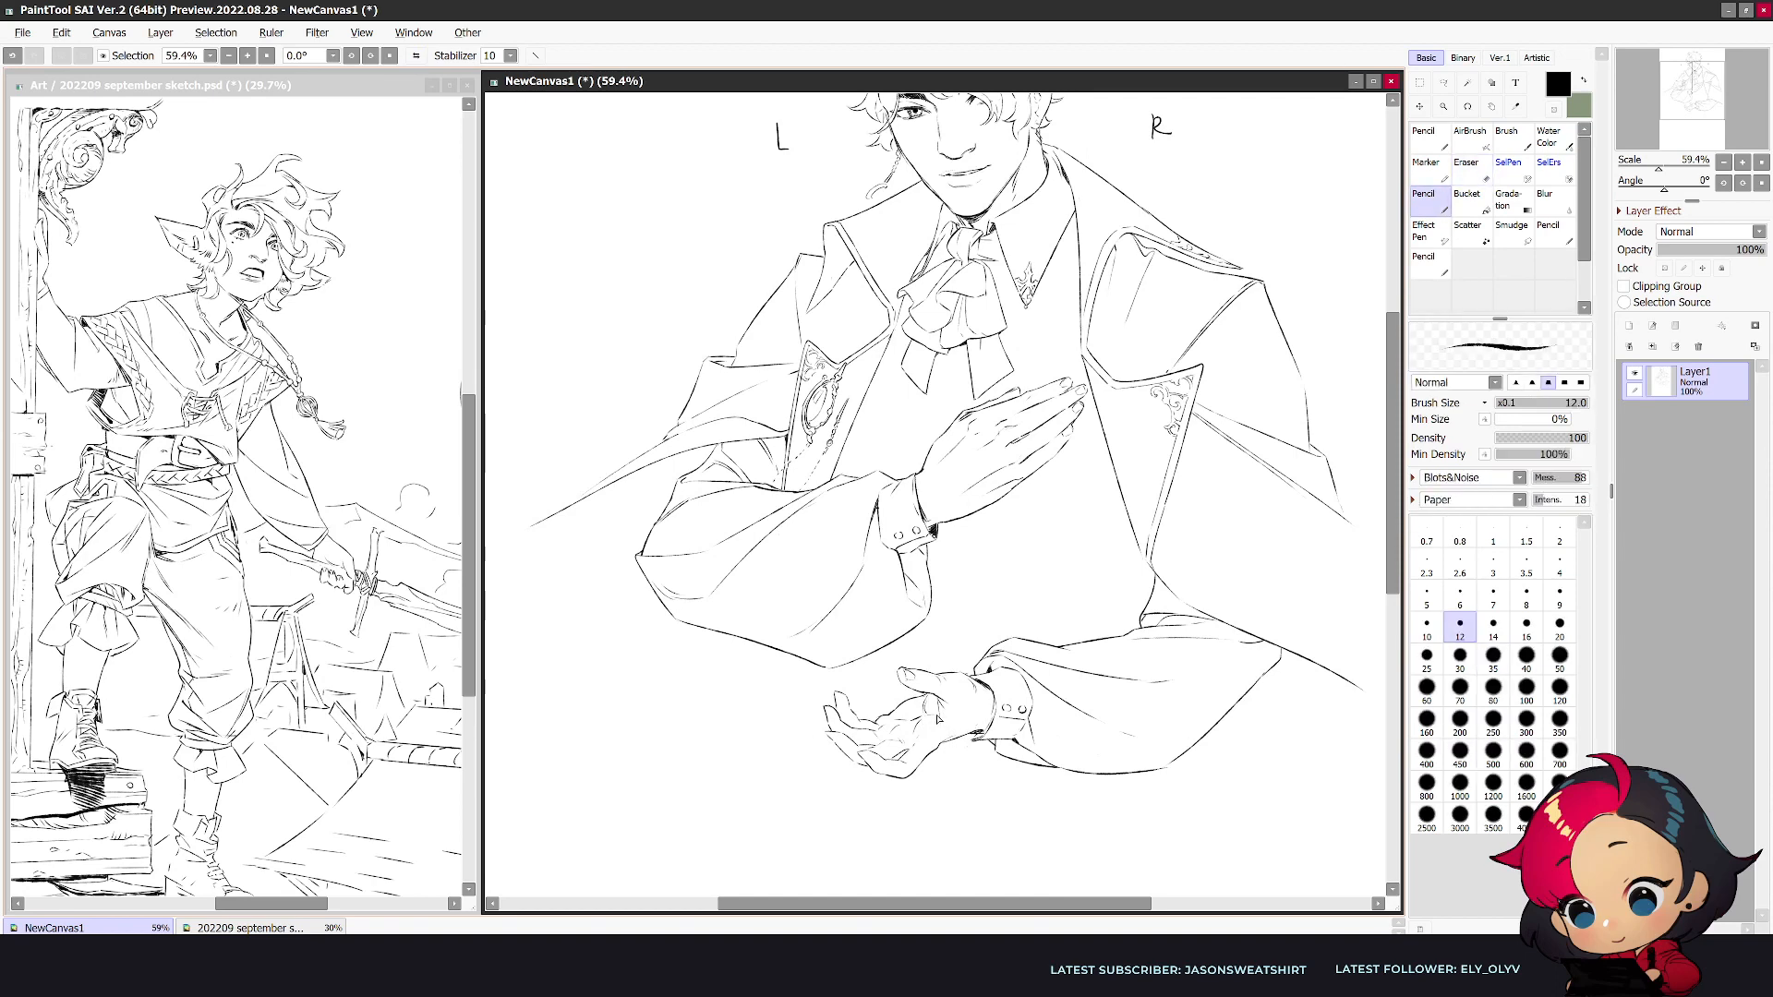
pyautogui.press('e')
pyautogui.press('n')
pyautogui.press('e')
pyautogui.press('n')
pyautogui.press('e')
pyautogui.press('n')
pyautogui.press('e')
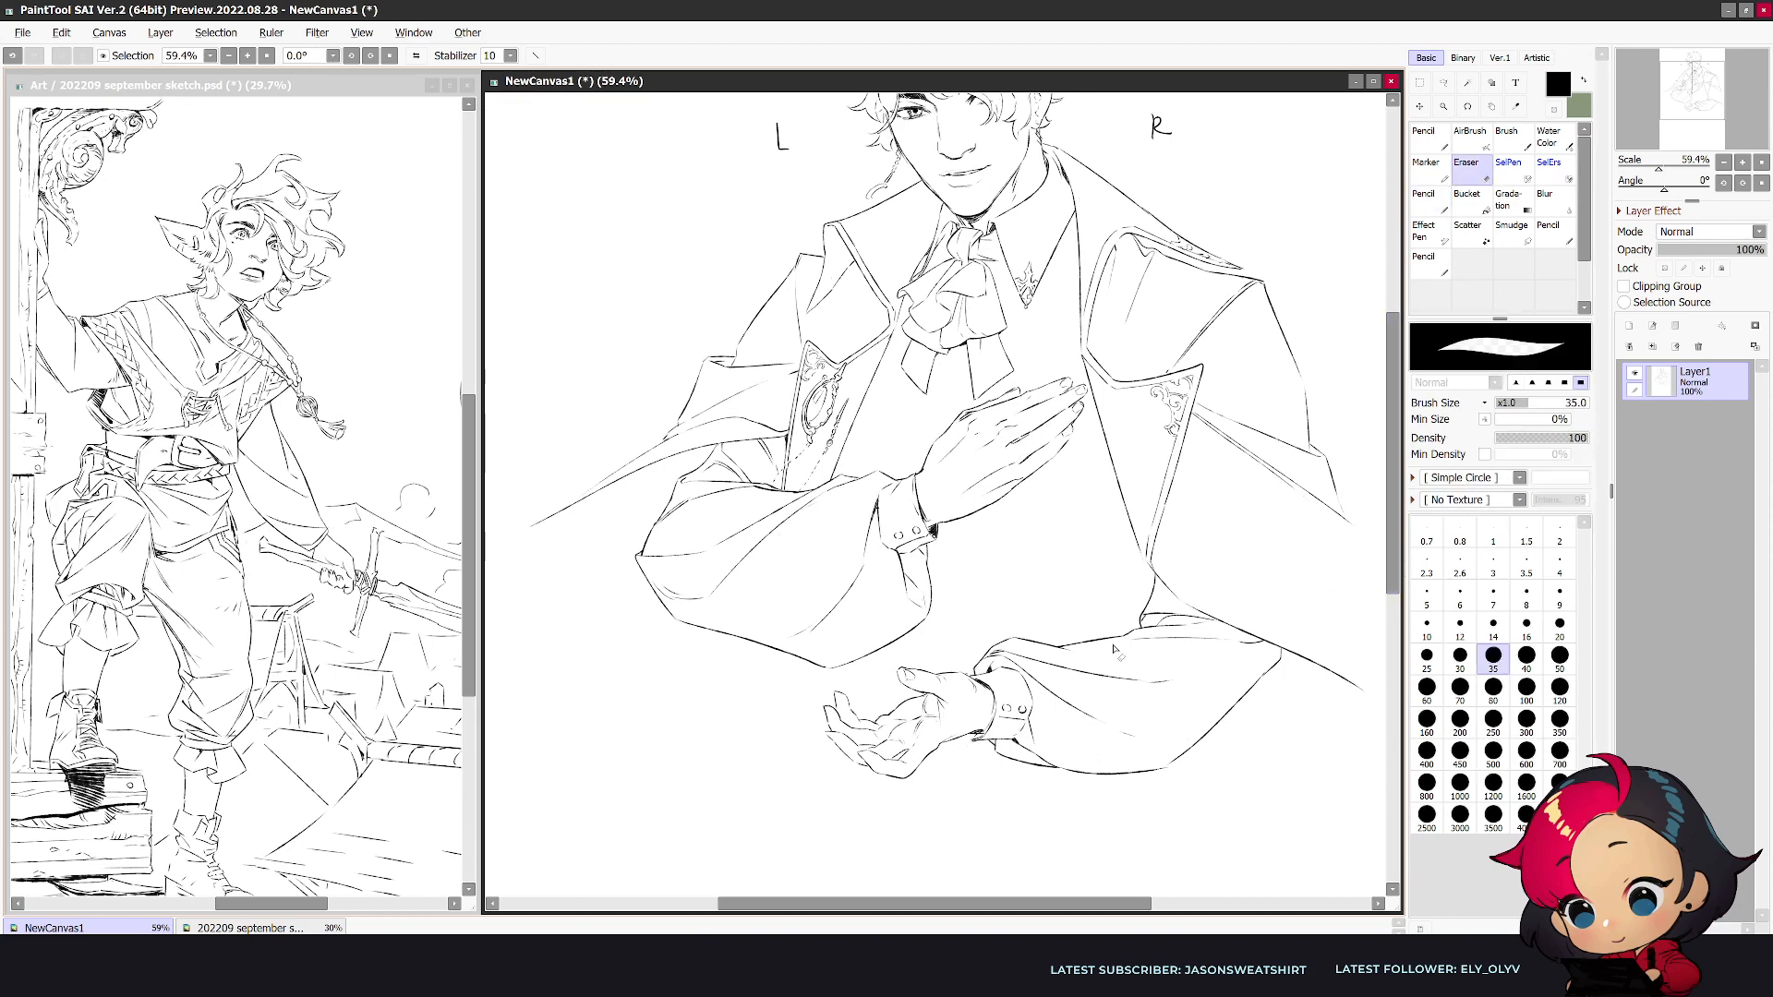
# - Erase the lower sleeve's upper edge where it meets the coat and redraw it, checking the result in both views
pyautogui.moveTo(1181, 616)
pyautogui.mouseDown()
pyautogui.moveTo(1140, 615)
pyautogui.moveTo(1152, 594)
pyautogui.mouseUp()
pyautogui.press('n')
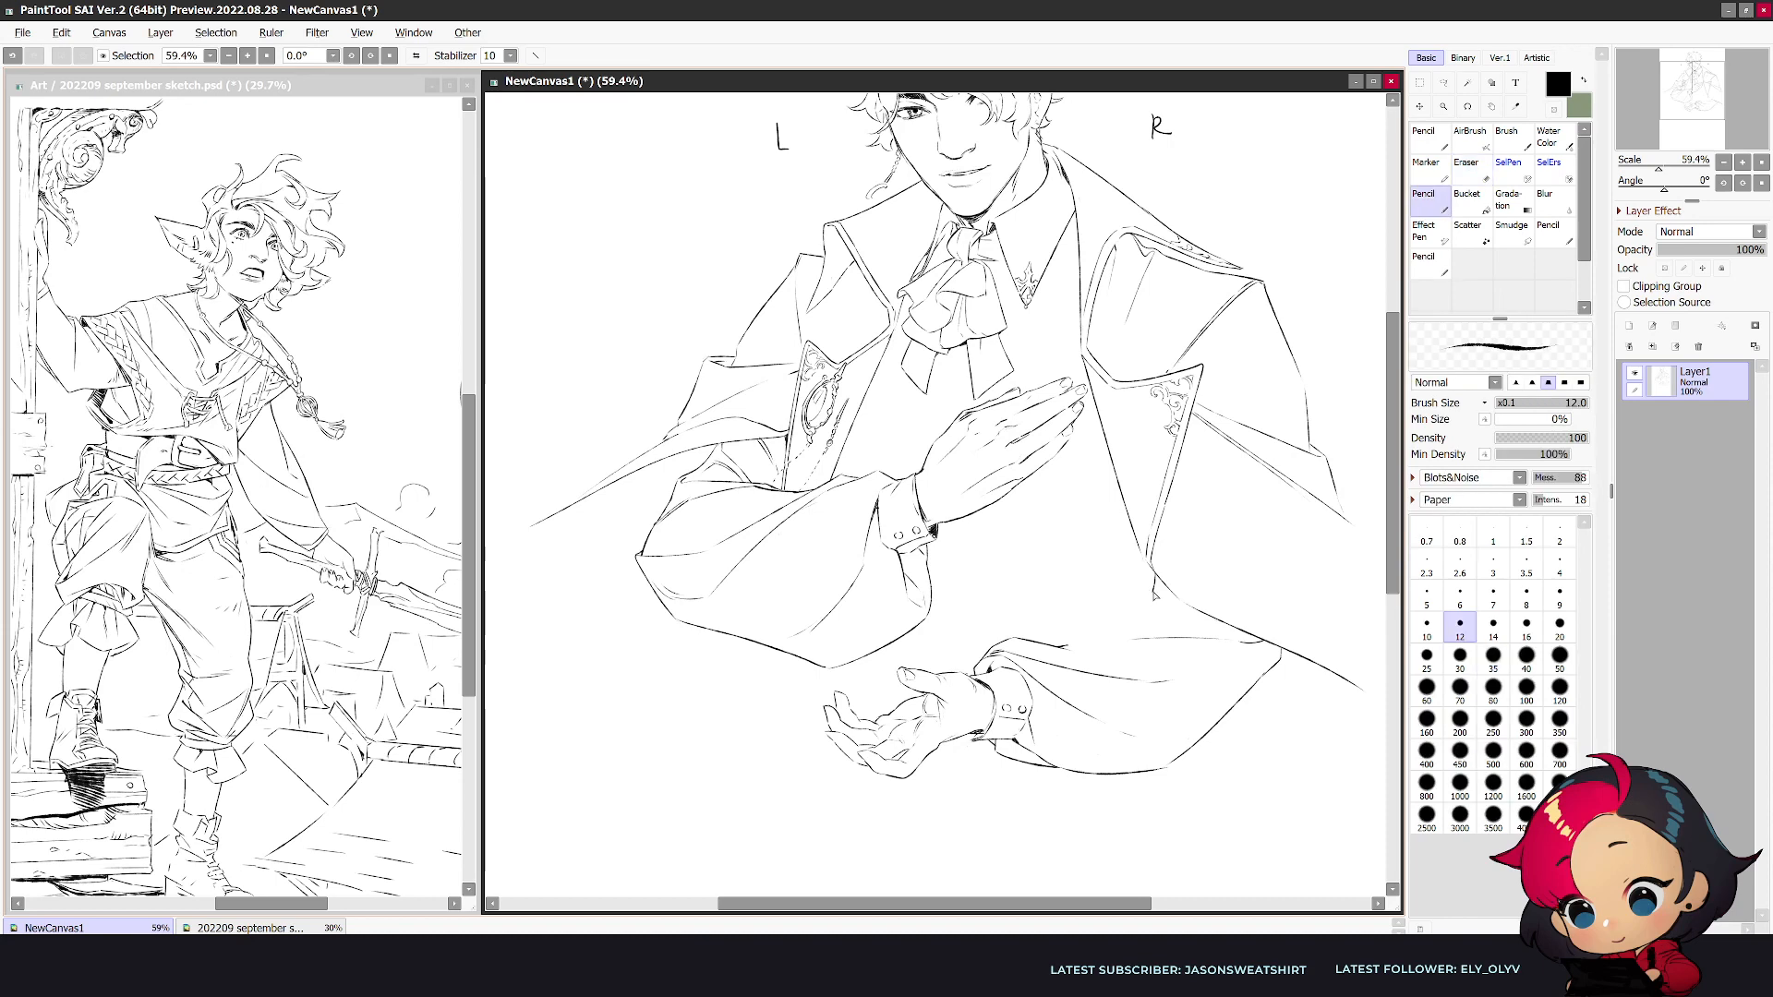
pyautogui.moveTo(1147, 607); pyautogui.dragTo(1155, 609)
pyautogui.press('h')
pyautogui.moveTo(747, 620); pyautogui.dragTo(763, 639)
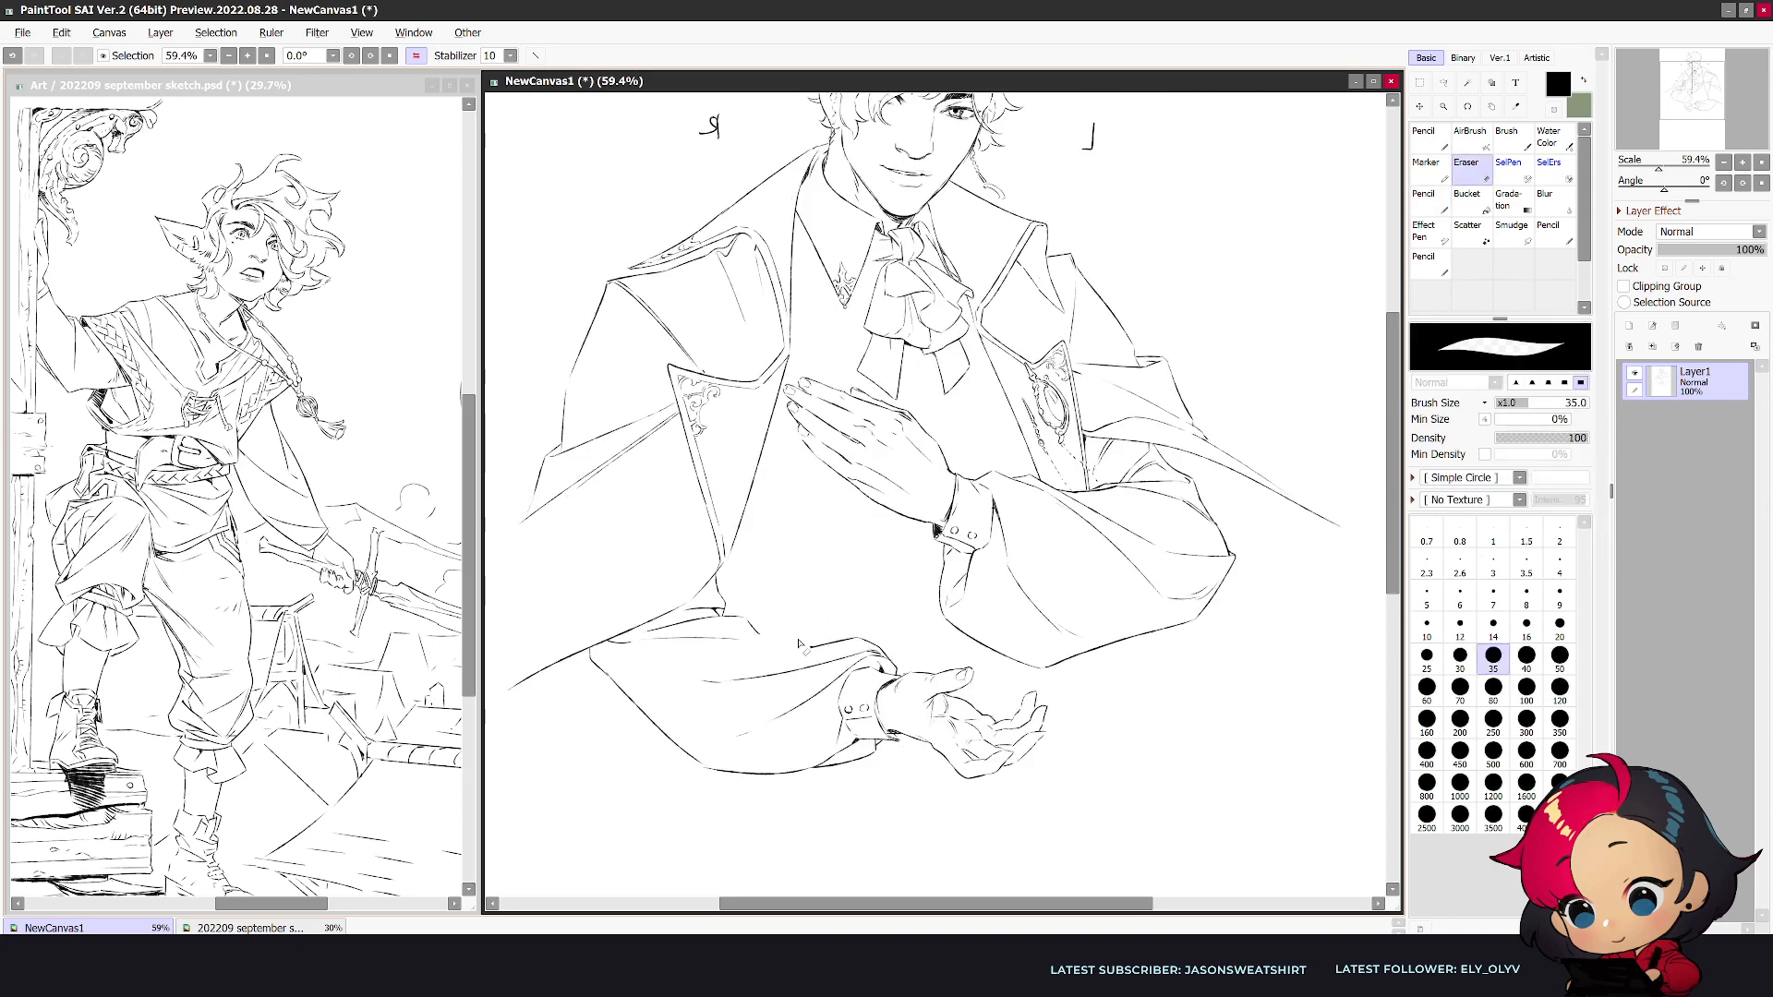
pyautogui.press('e')
pyautogui.press('h')
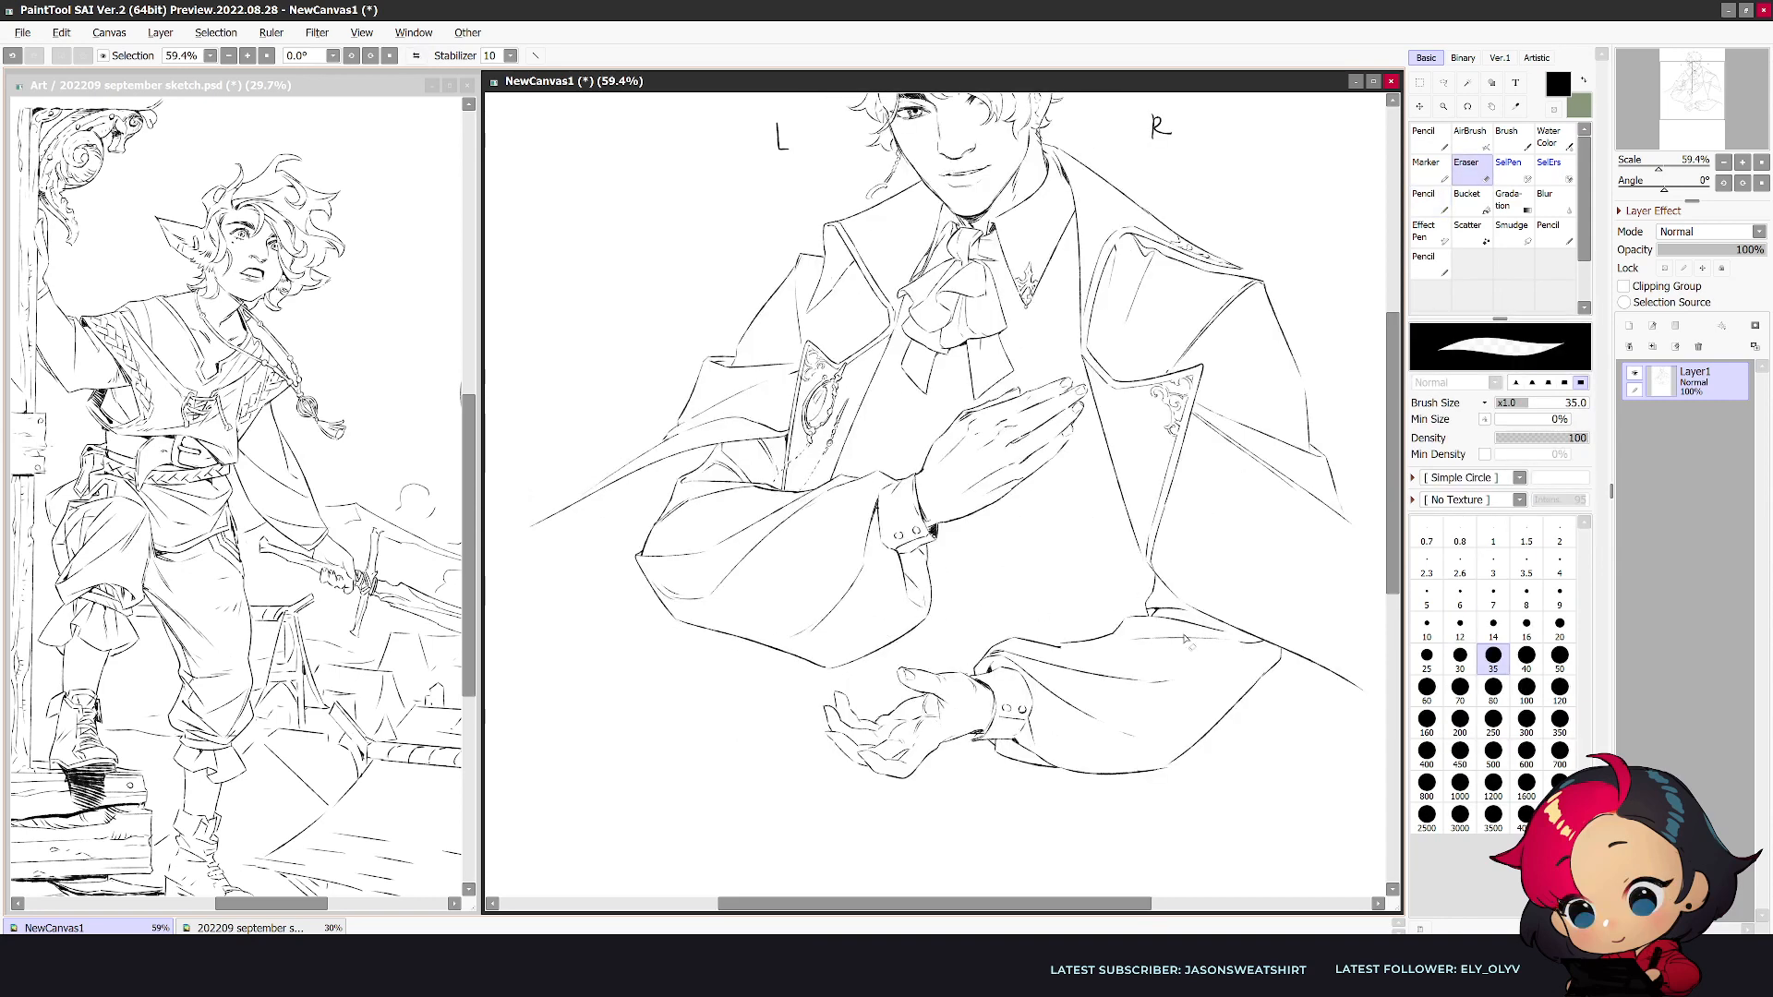
# - Draw fold lines along the upper part of the lower sleeve and tidy them with the eraser
pyautogui.press('n')
pyautogui.moveTo(1056, 646)
pyautogui.mouseDown()
pyautogui.moveTo(1154, 625)
pyautogui.moveTo(1113, 663)
pyautogui.mouseUp()
pyautogui.press('e')
pyautogui.press('n')
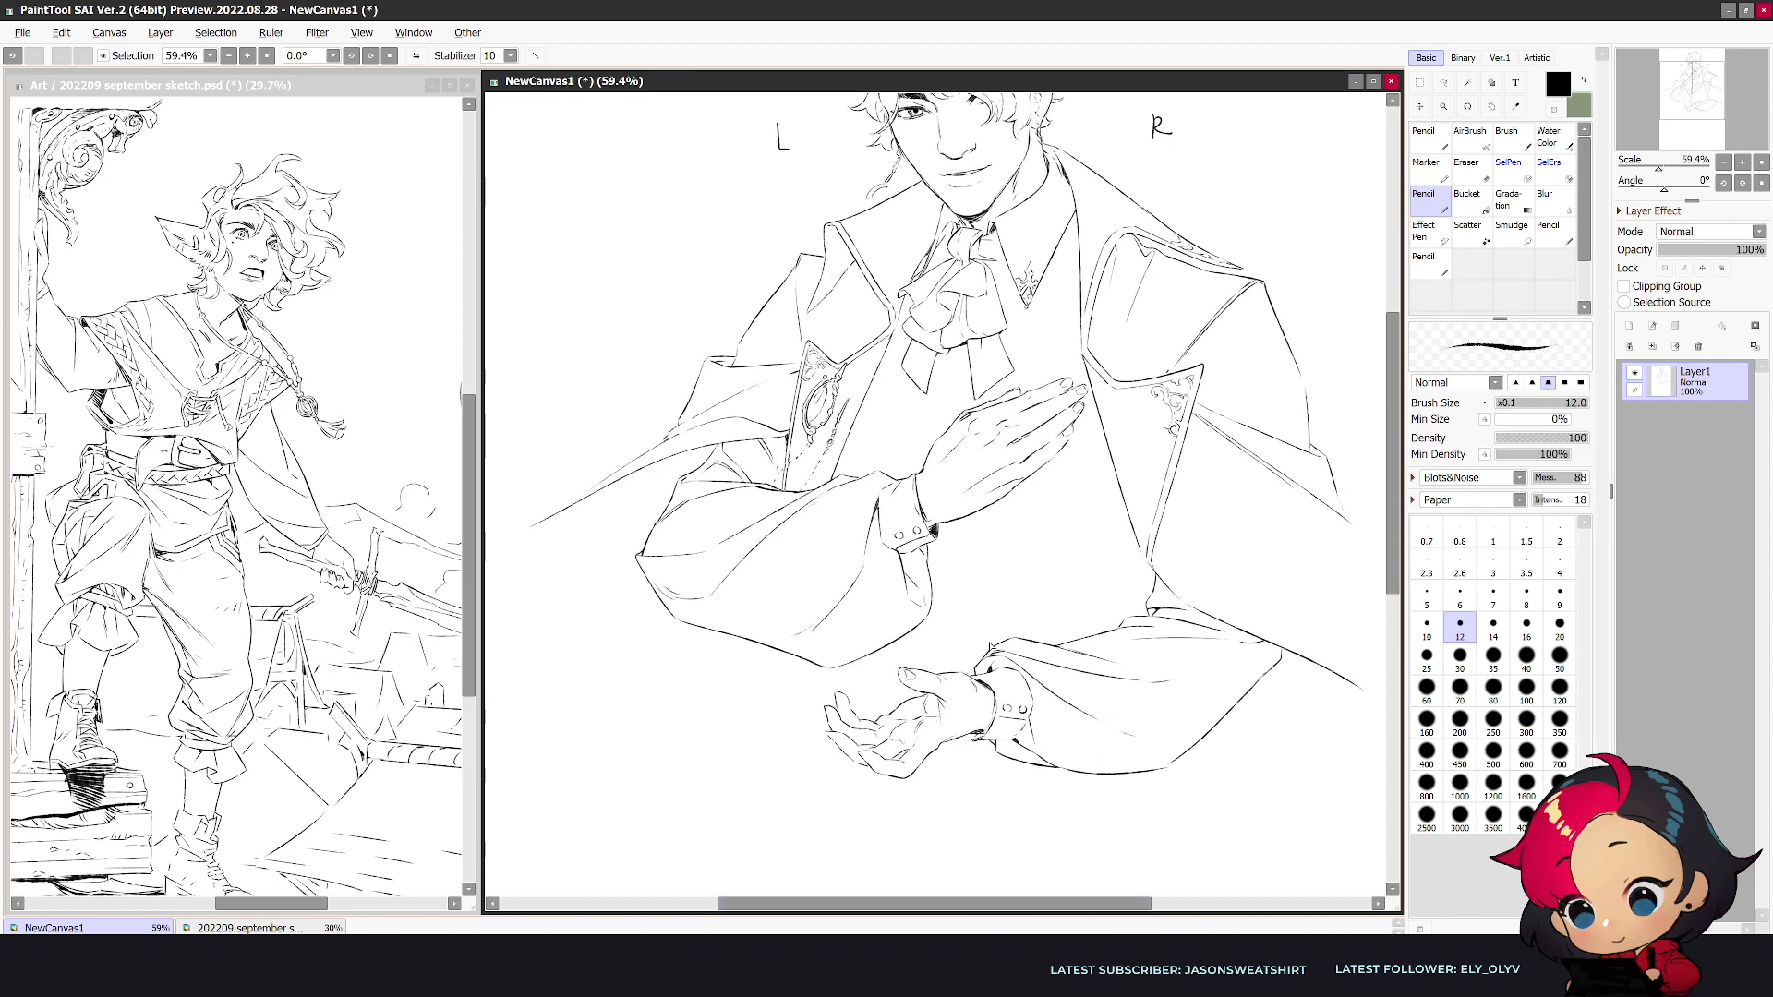
# - Darken the shadow where the lower wrist enters the cuff and tidy it, checking the figure in both views
pyautogui.scroll(-3, 990, 647)
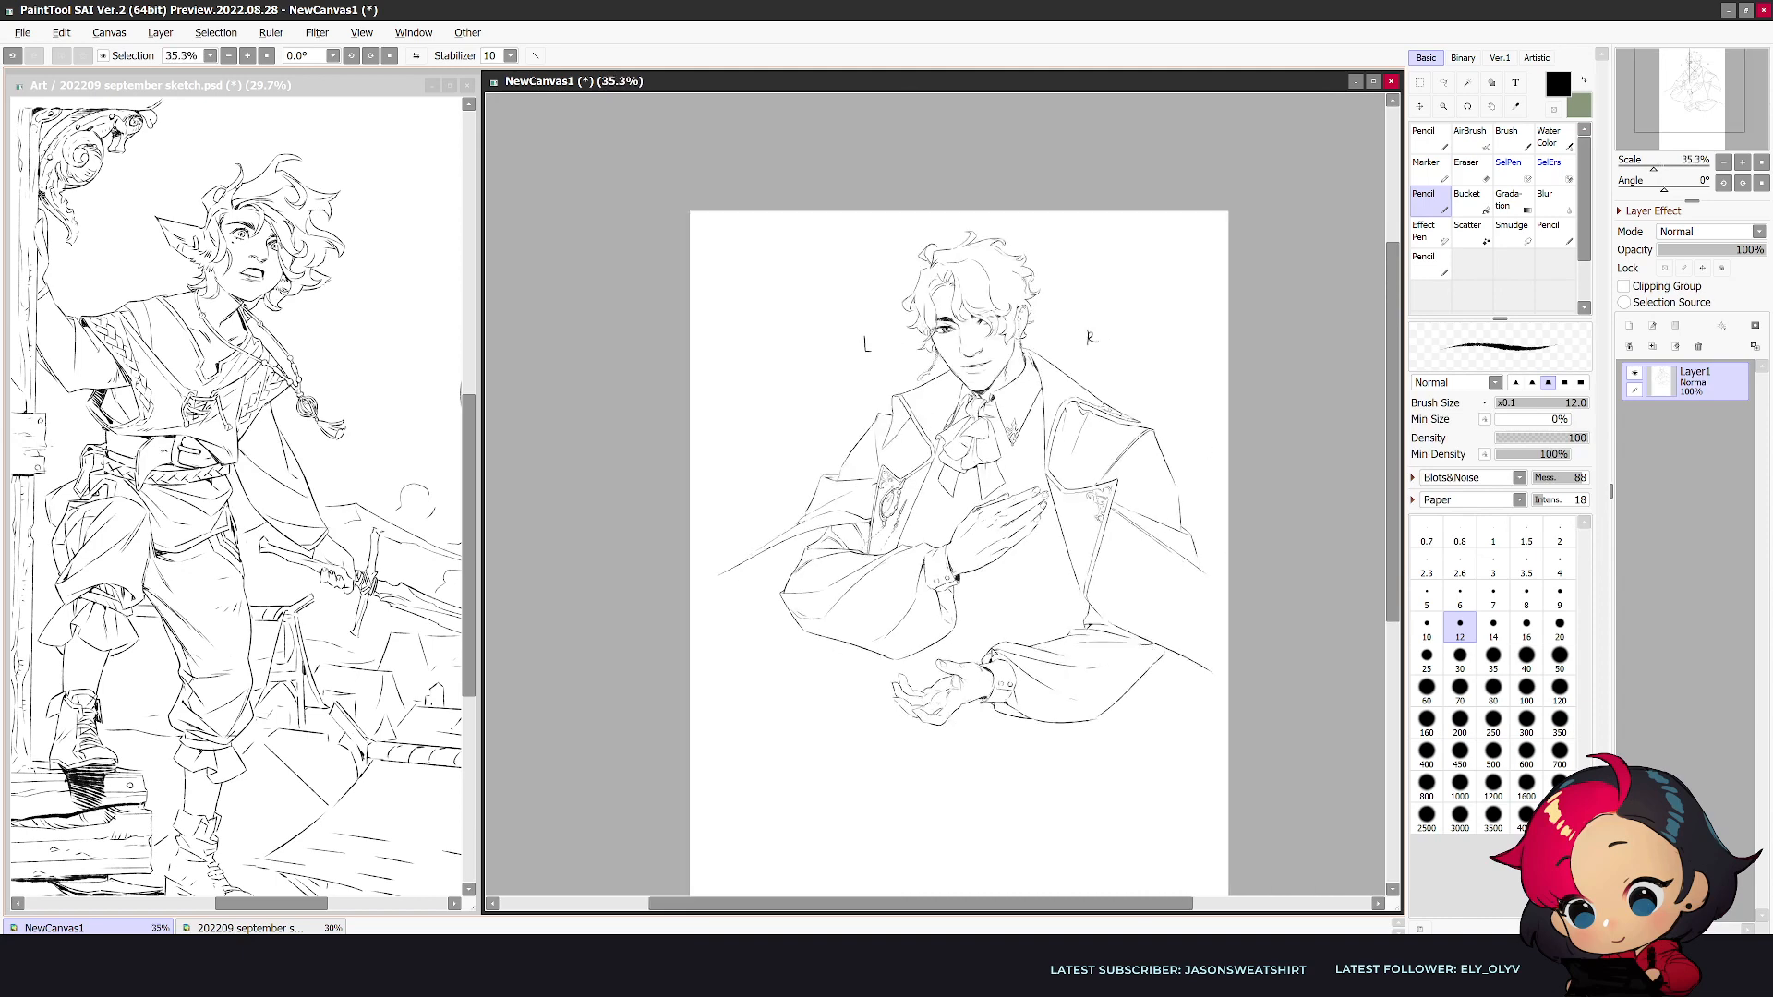
pyautogui.press('h')
pyautogui.scroll(3, 992, 653)
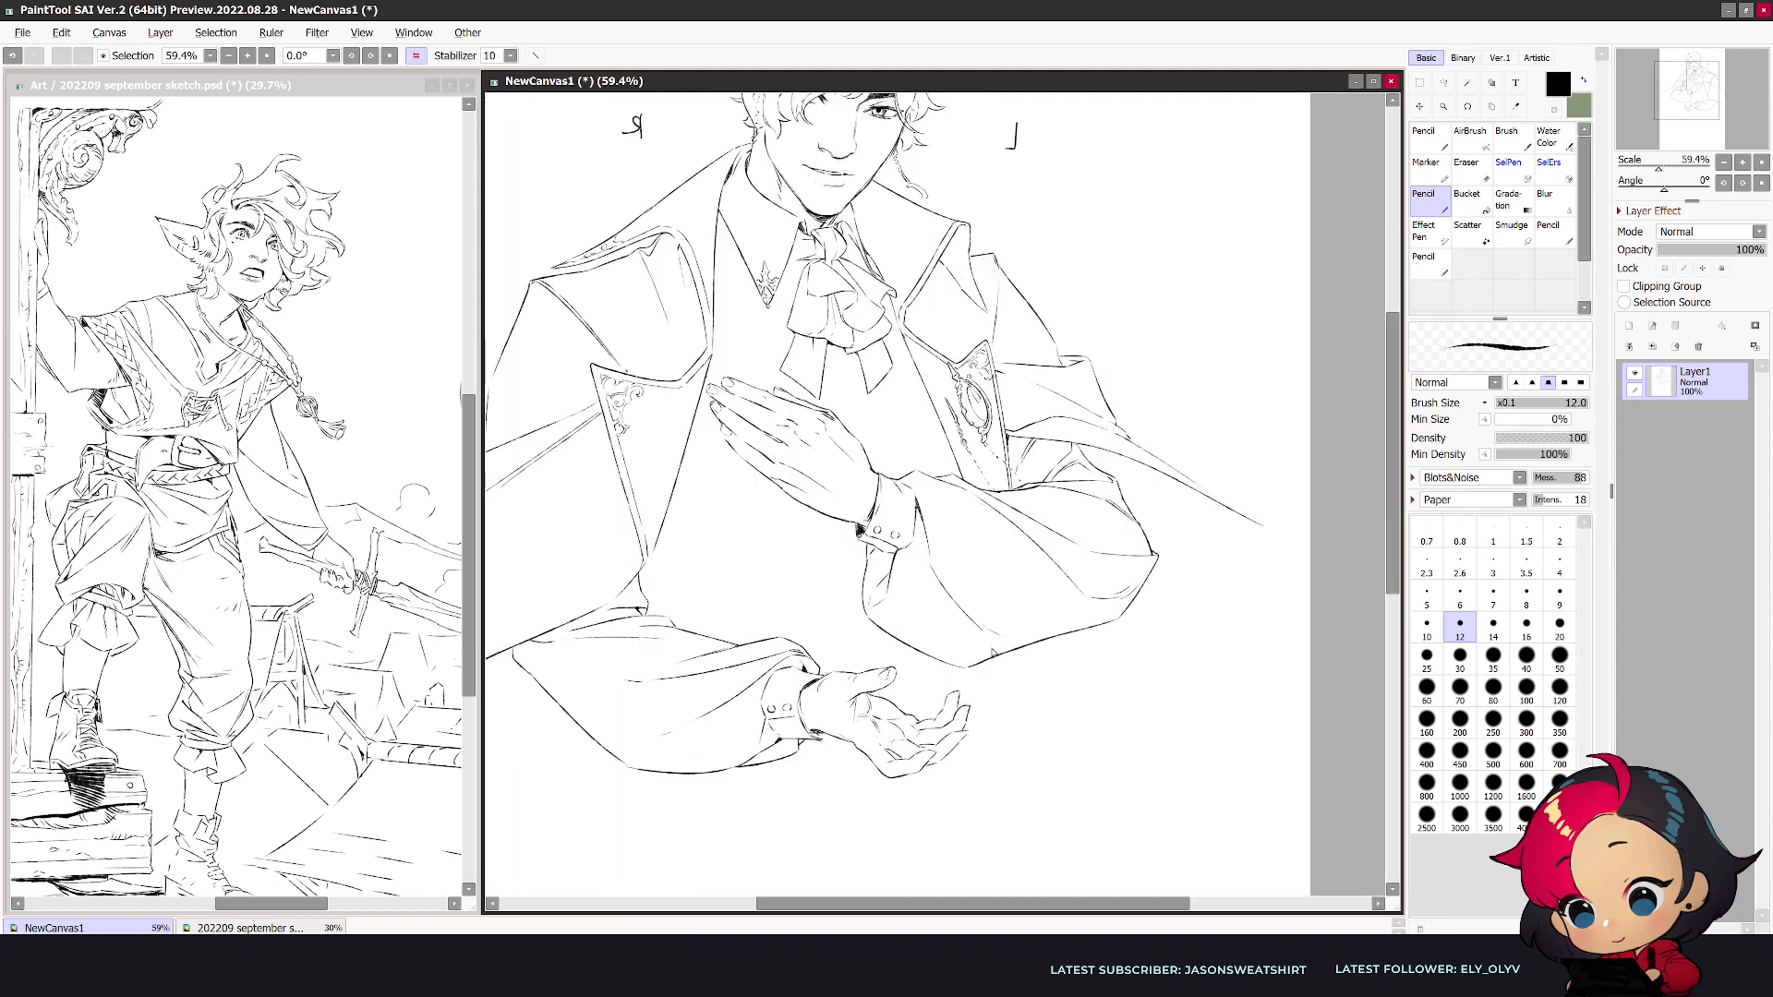
pyautogui.moveTo(814, 735); pyautogui.dragTo(809, 729)
pyautogui.press('e')
pyautogui.press('n')
pyautogui.press('h')
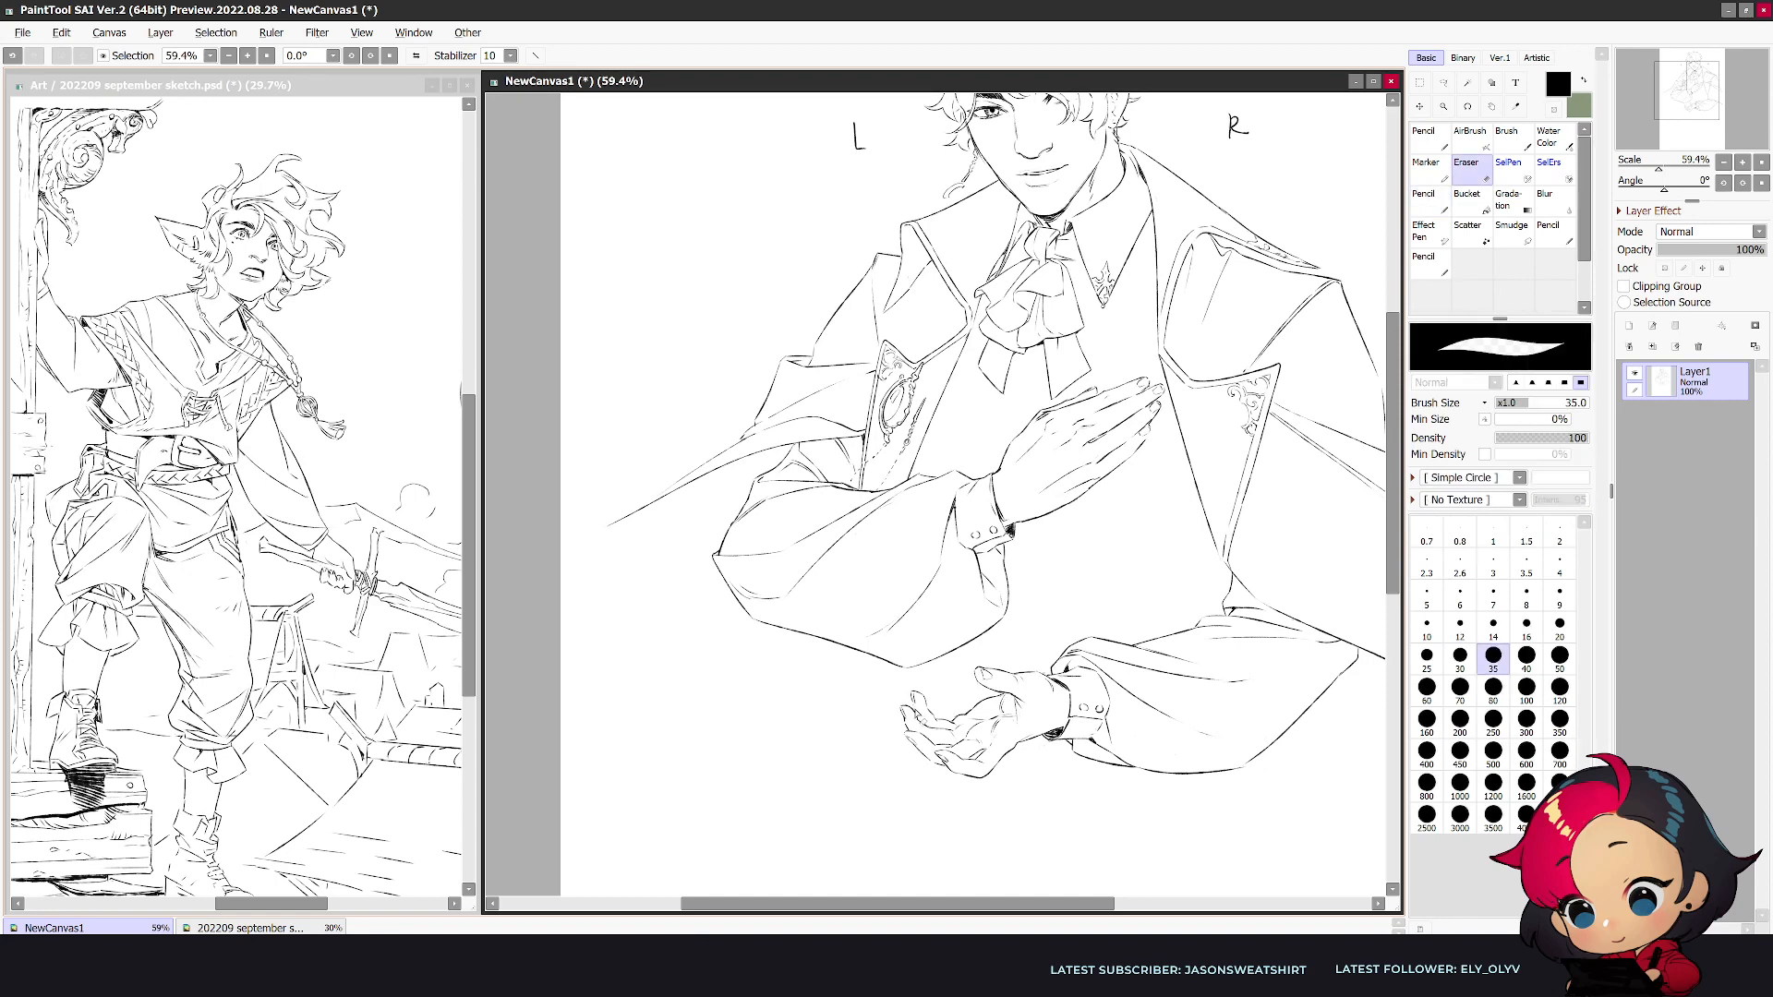
pyautogui.press('h')
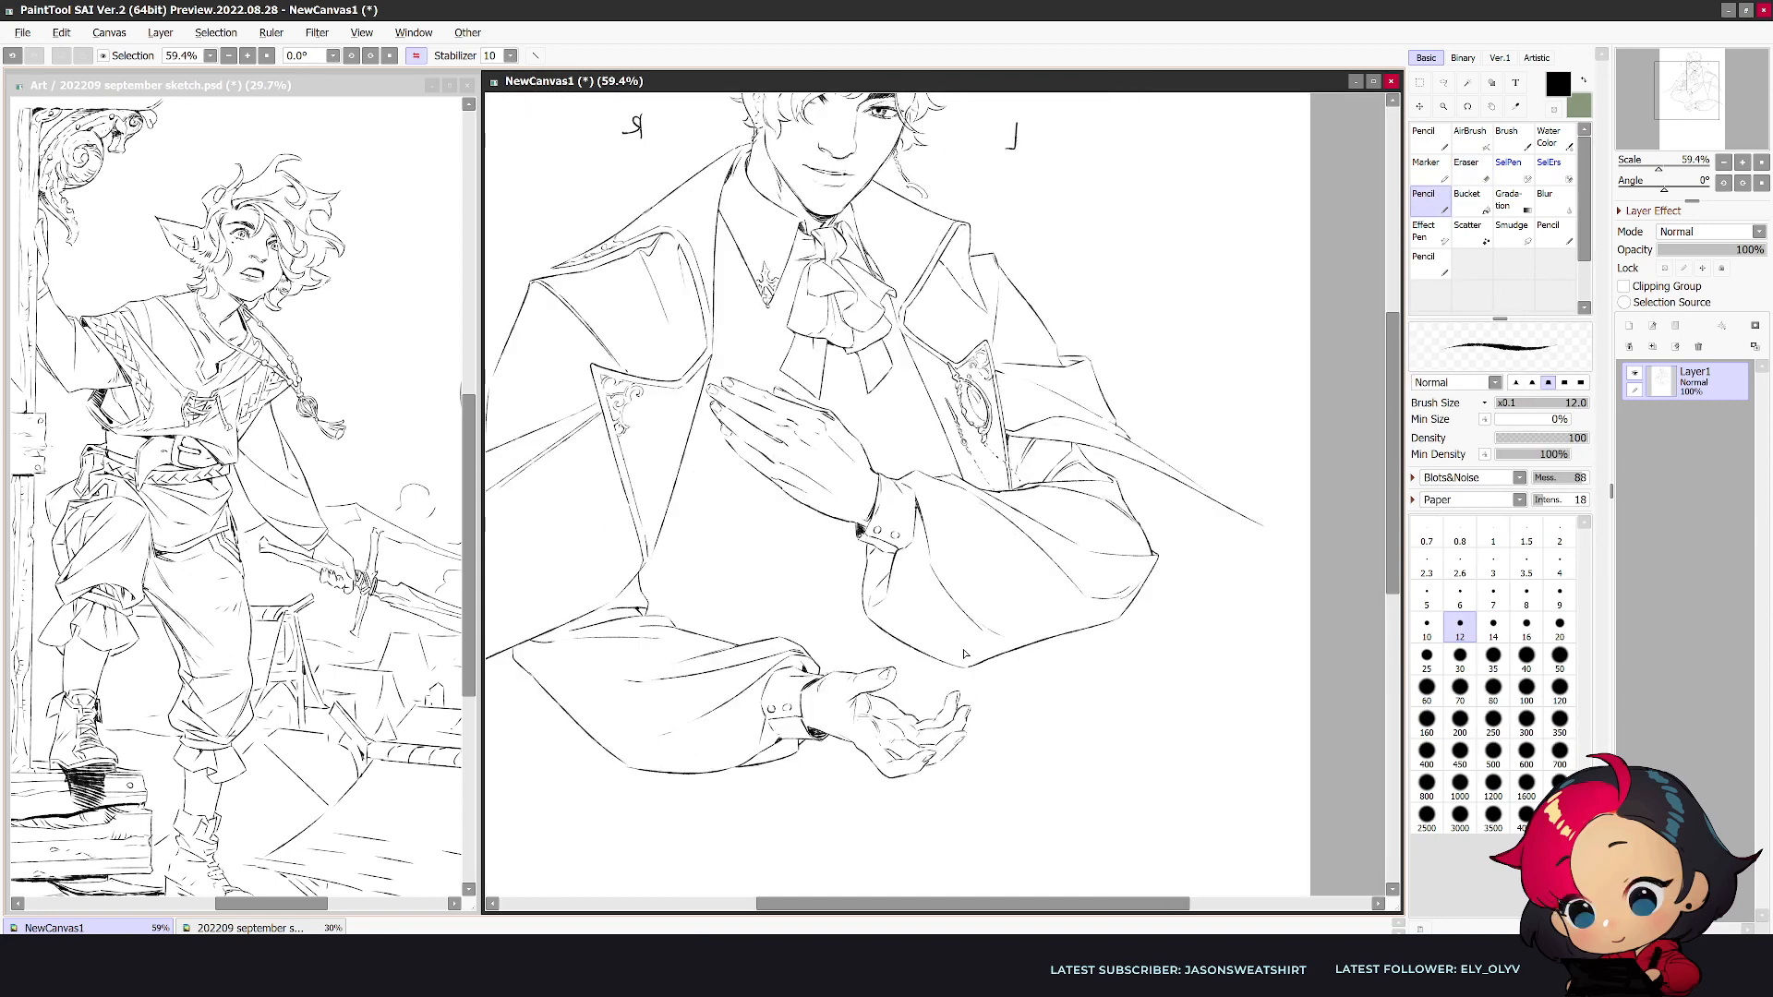
# - Select the lower hand freehand, enlarge it slightly with a freeform transform, apply it and compare both views
pyautogui.scroll(-3, 963, 654)
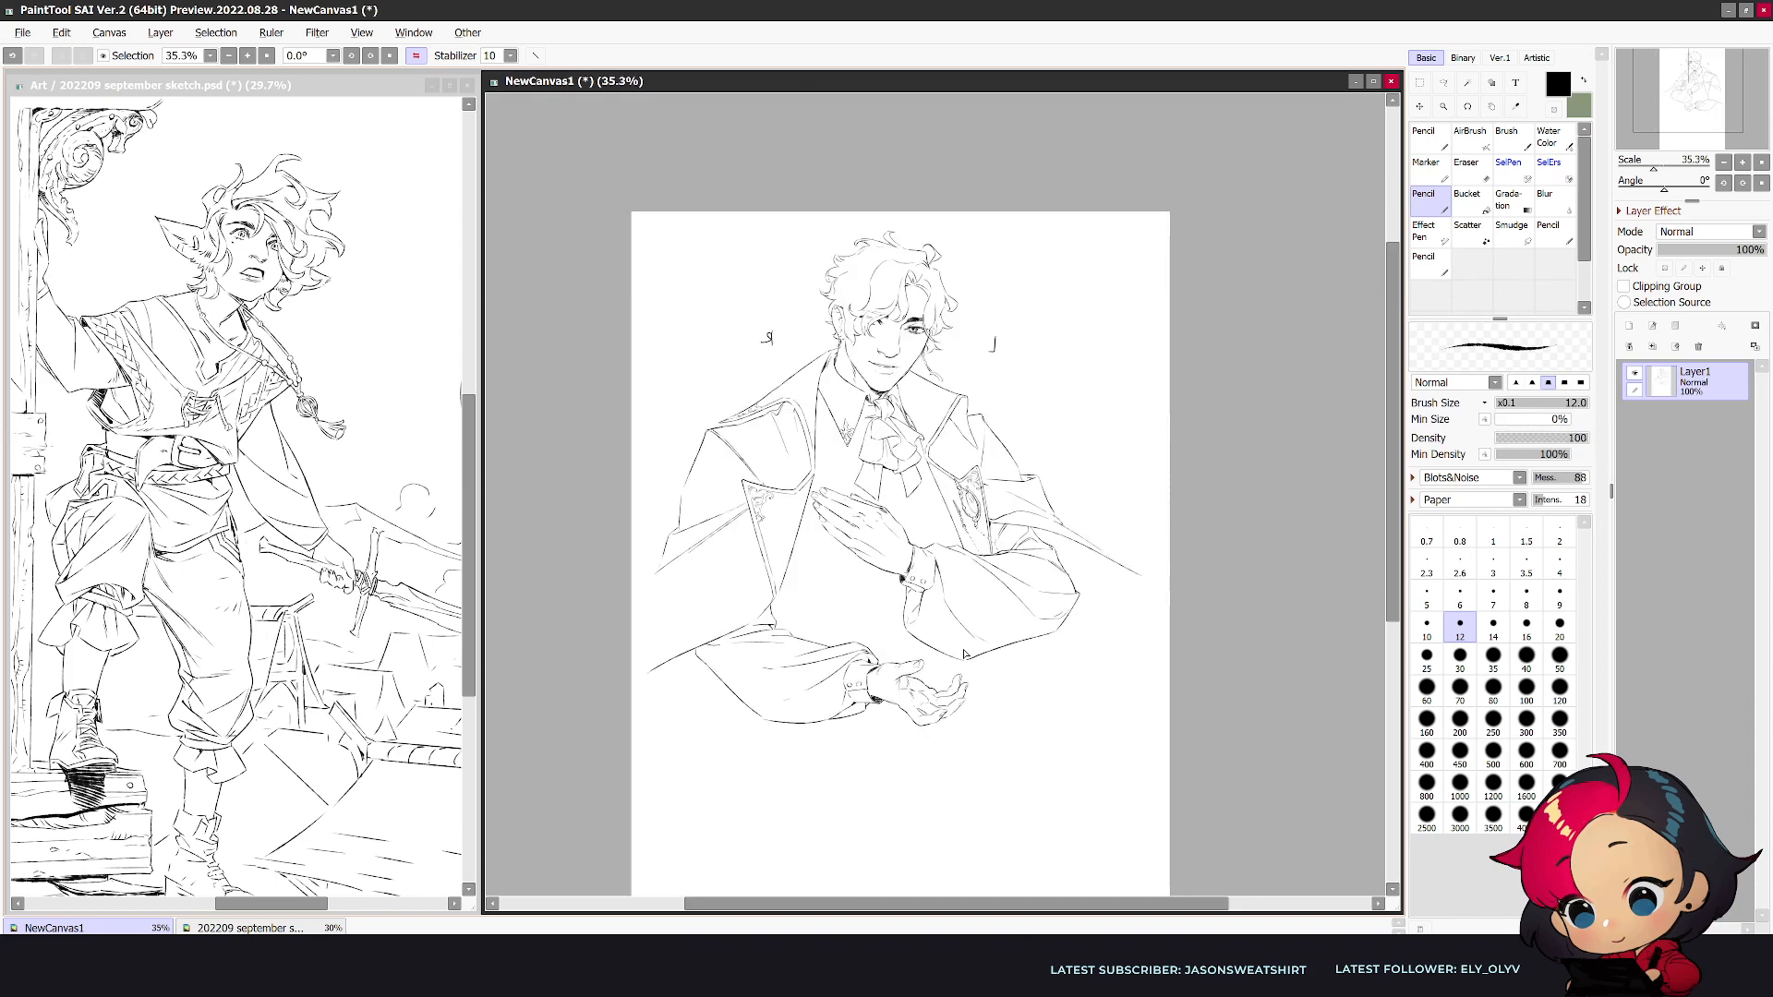
pyautogui.scroll(2, 963, 654)
pyautogui.press('a')
pyautogui.moveTo(1019, 731)
pyautogui.mouseDown()
pyautogui.moveTo(917, 778)
pyautogui.moveTo(838, 716)
pyautogui.moveTo(834, 677)
pyautogui.moveTo(882, 657)
pyautogui.moveTo(977, 680)
pyautogui.mouseUp()
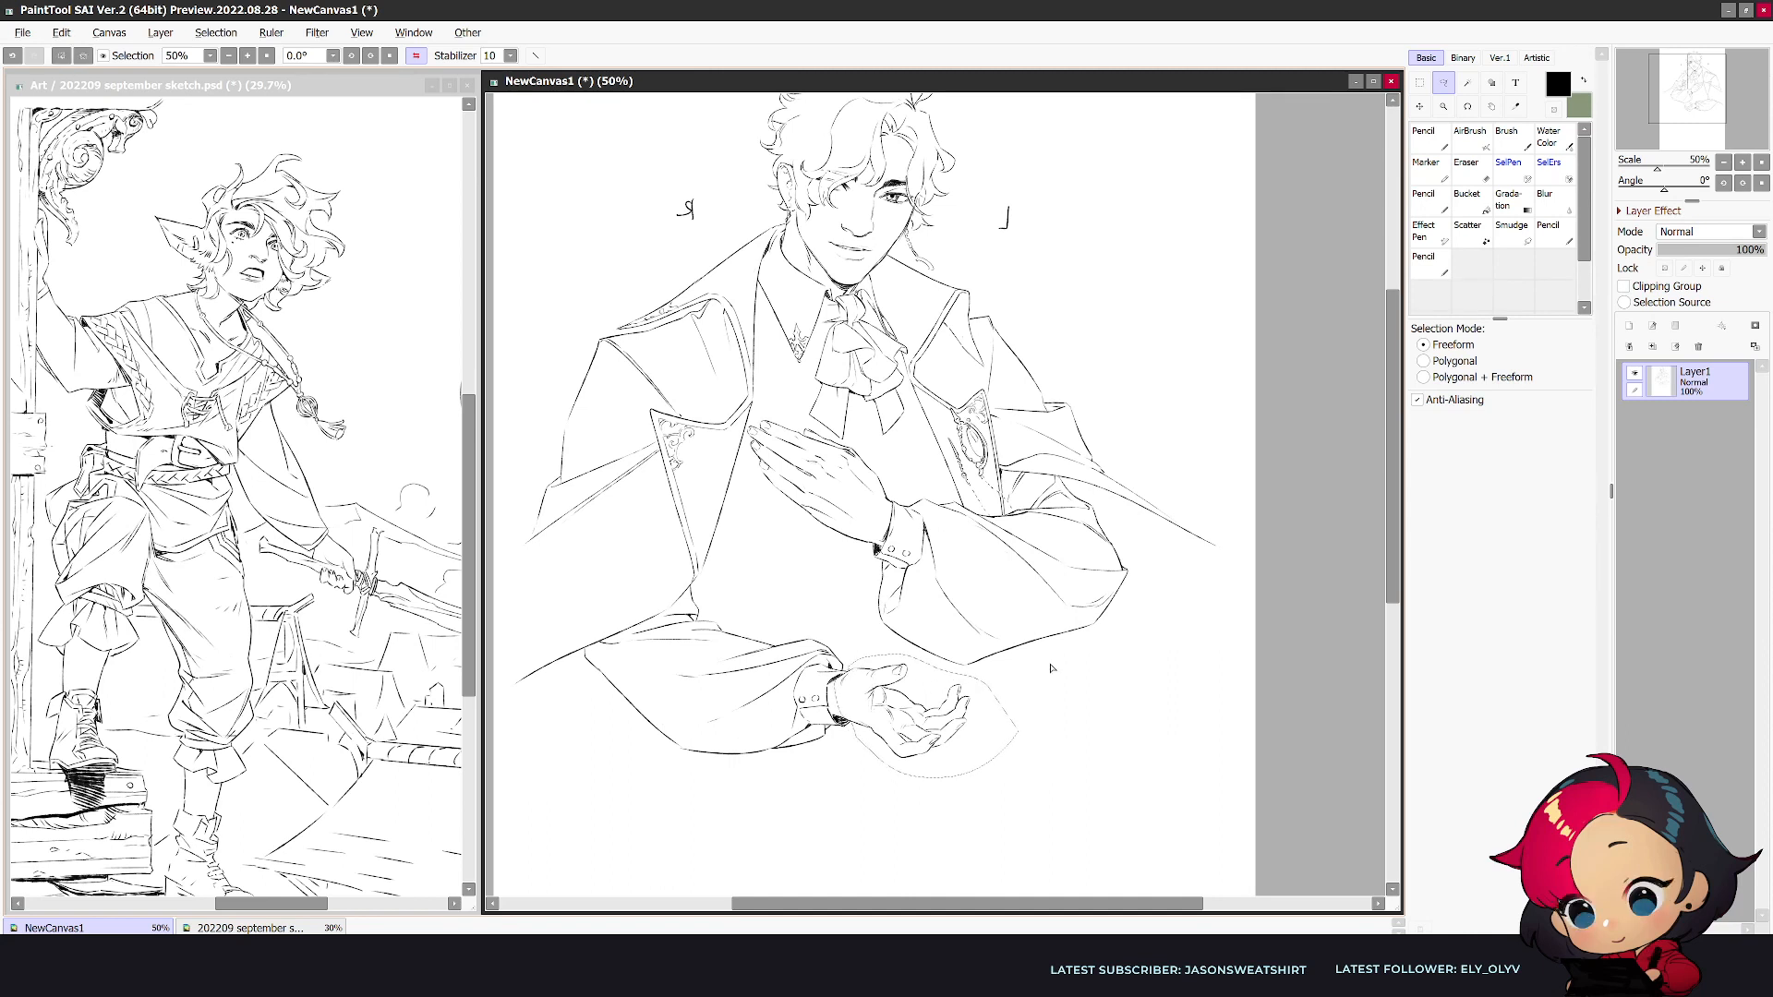
pyautogui.hotkey('ctrl', 't')
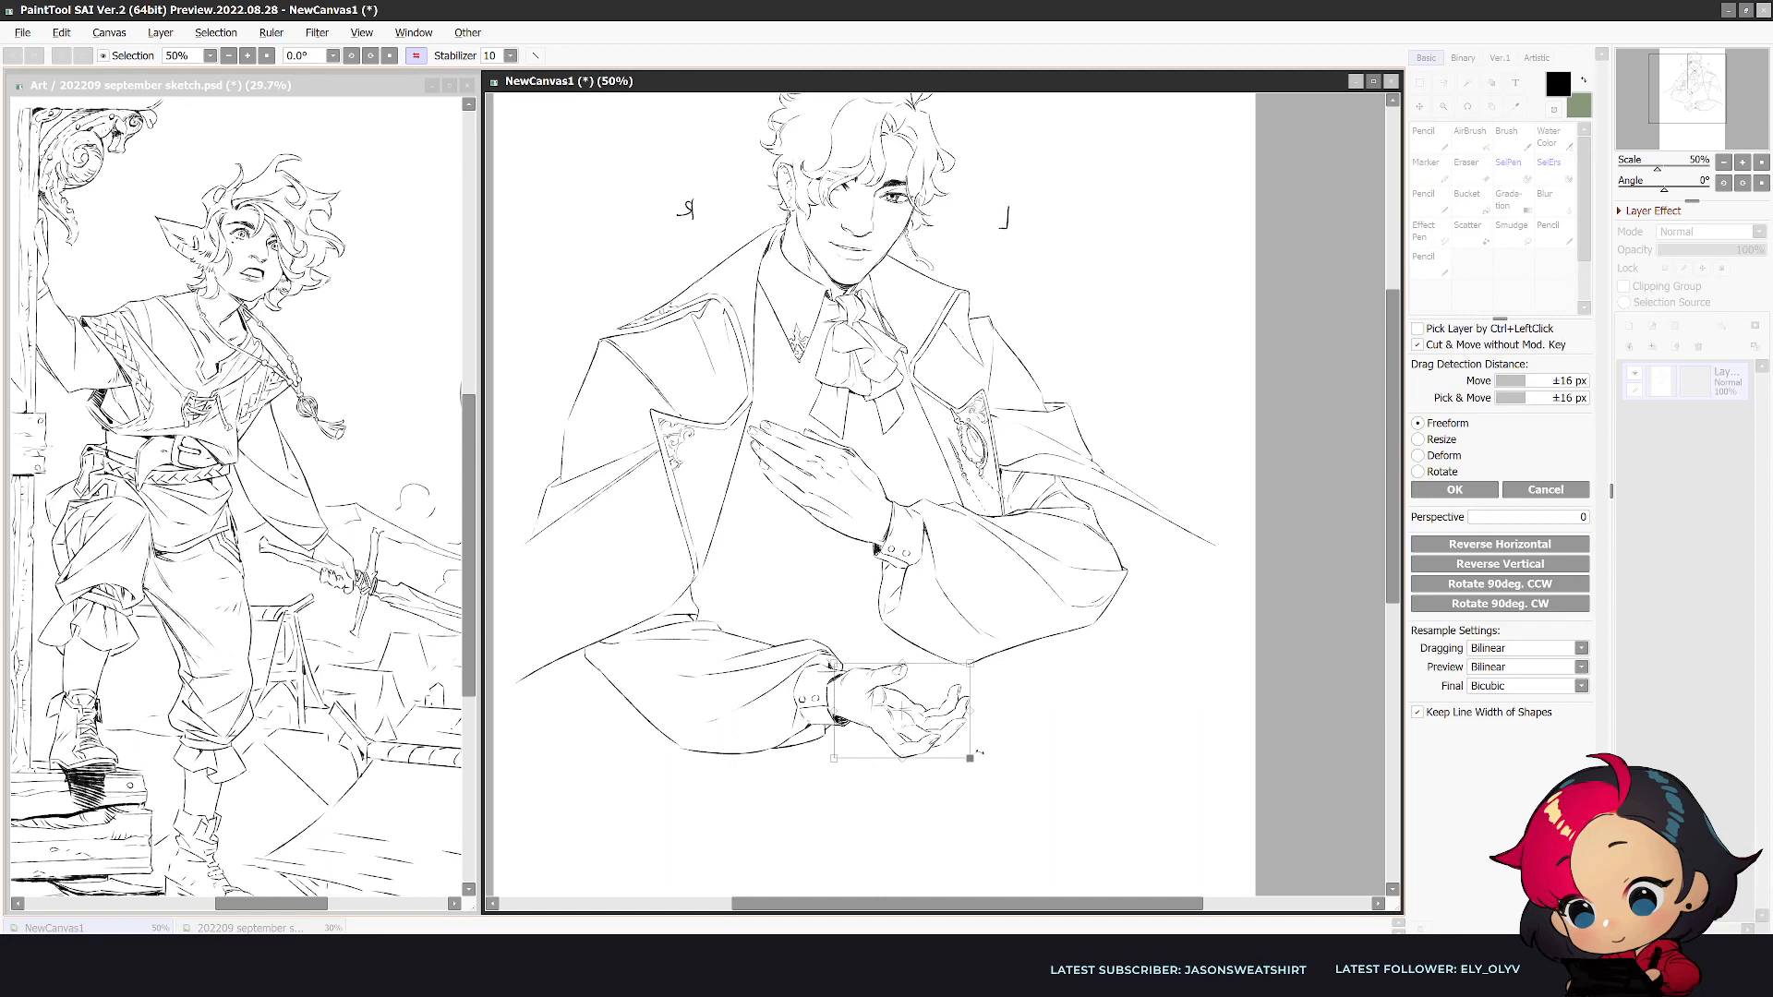
pyautogui.moveTo(988, 760); pyautogui.dragTo(964, 733)
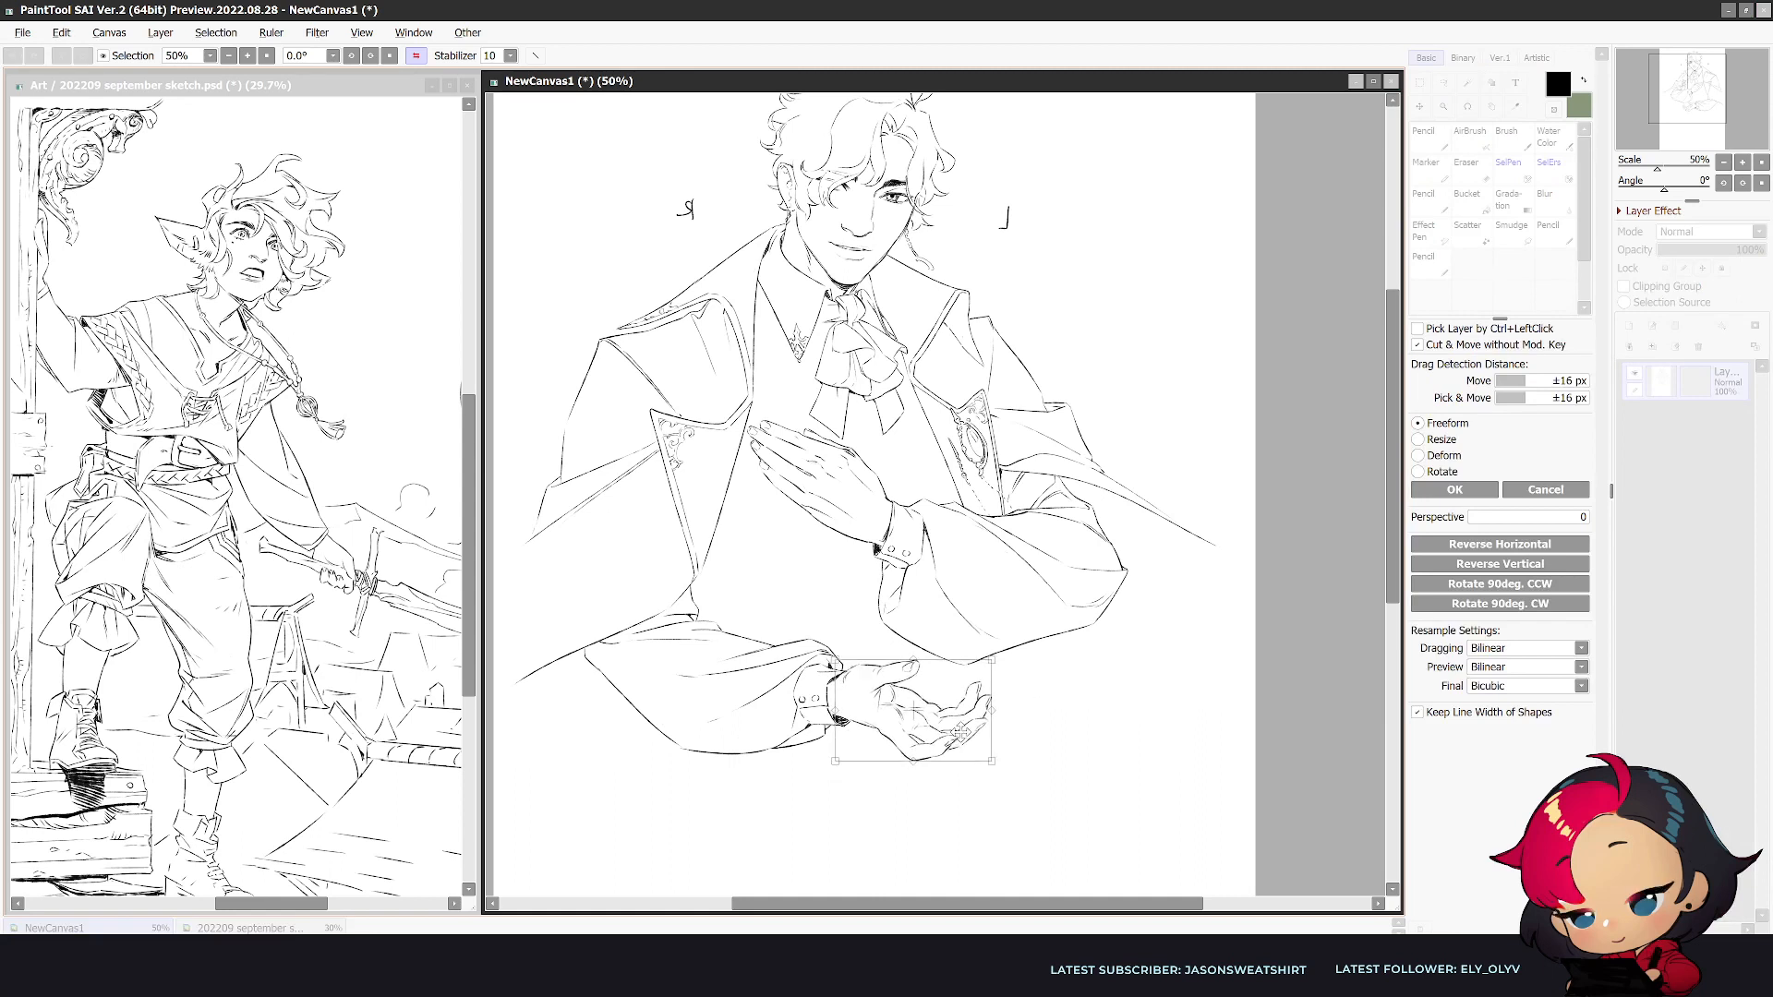
pyautogui.click(1455, 490)
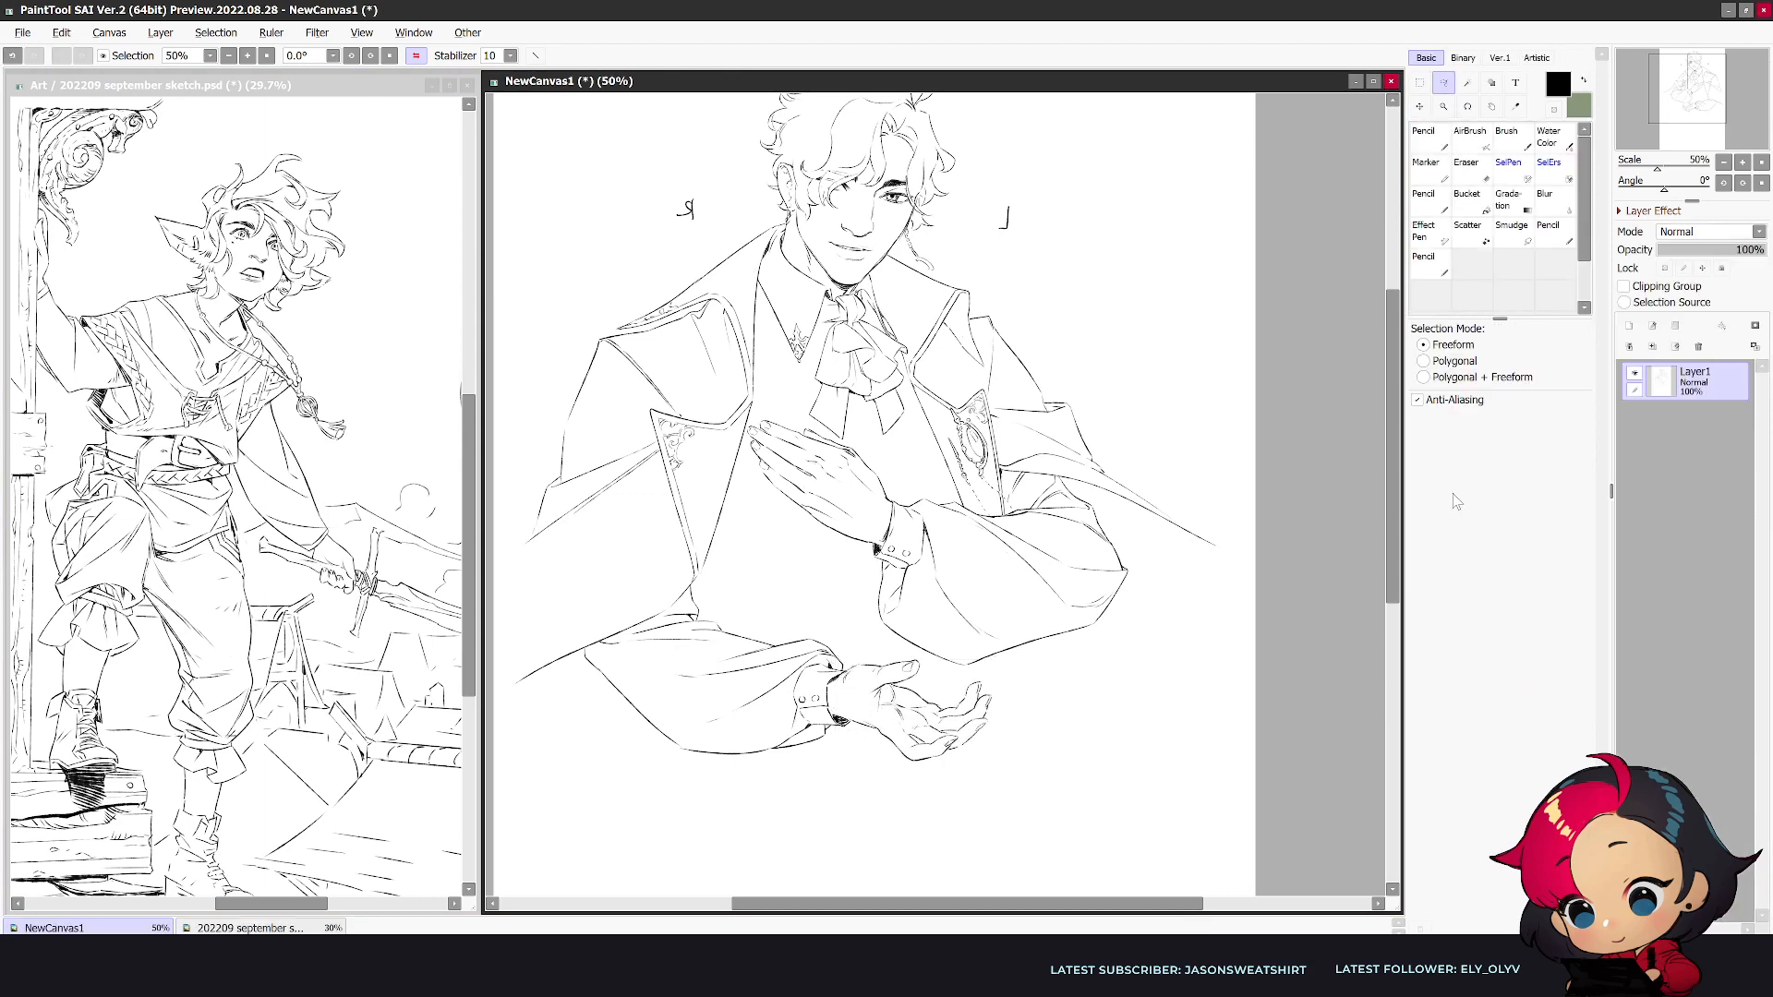
pyautogui.press('h')
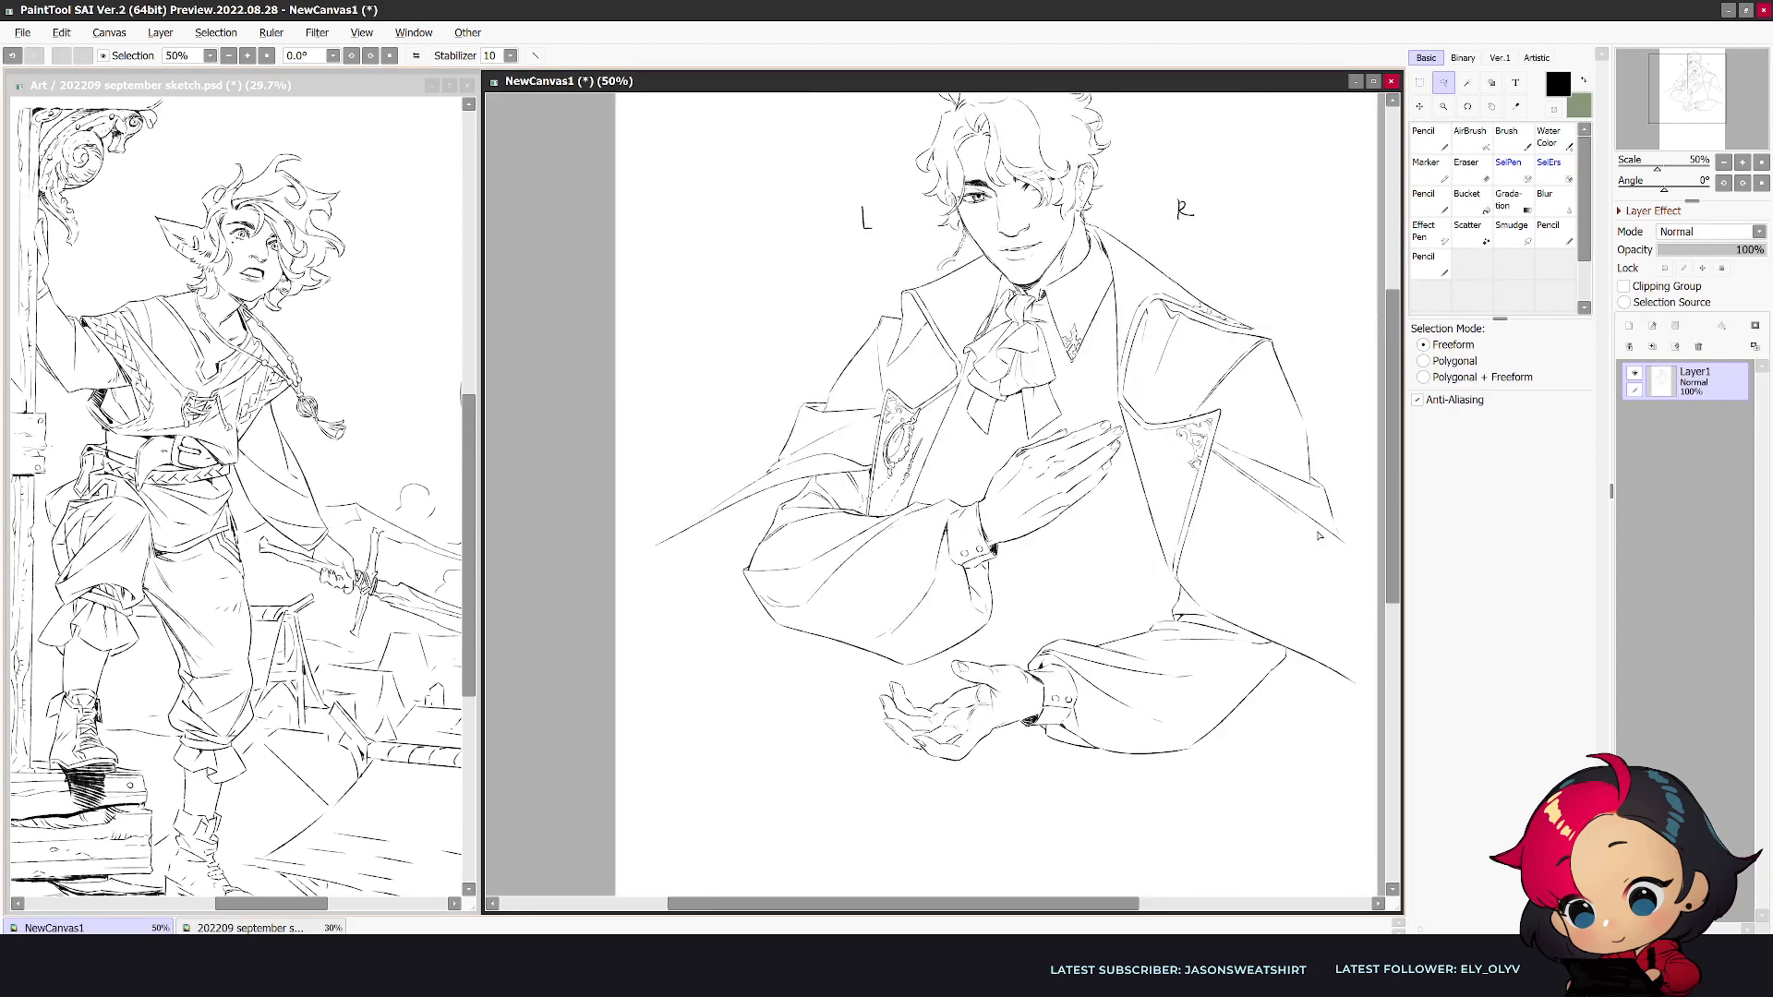
pyautogui.press('h')
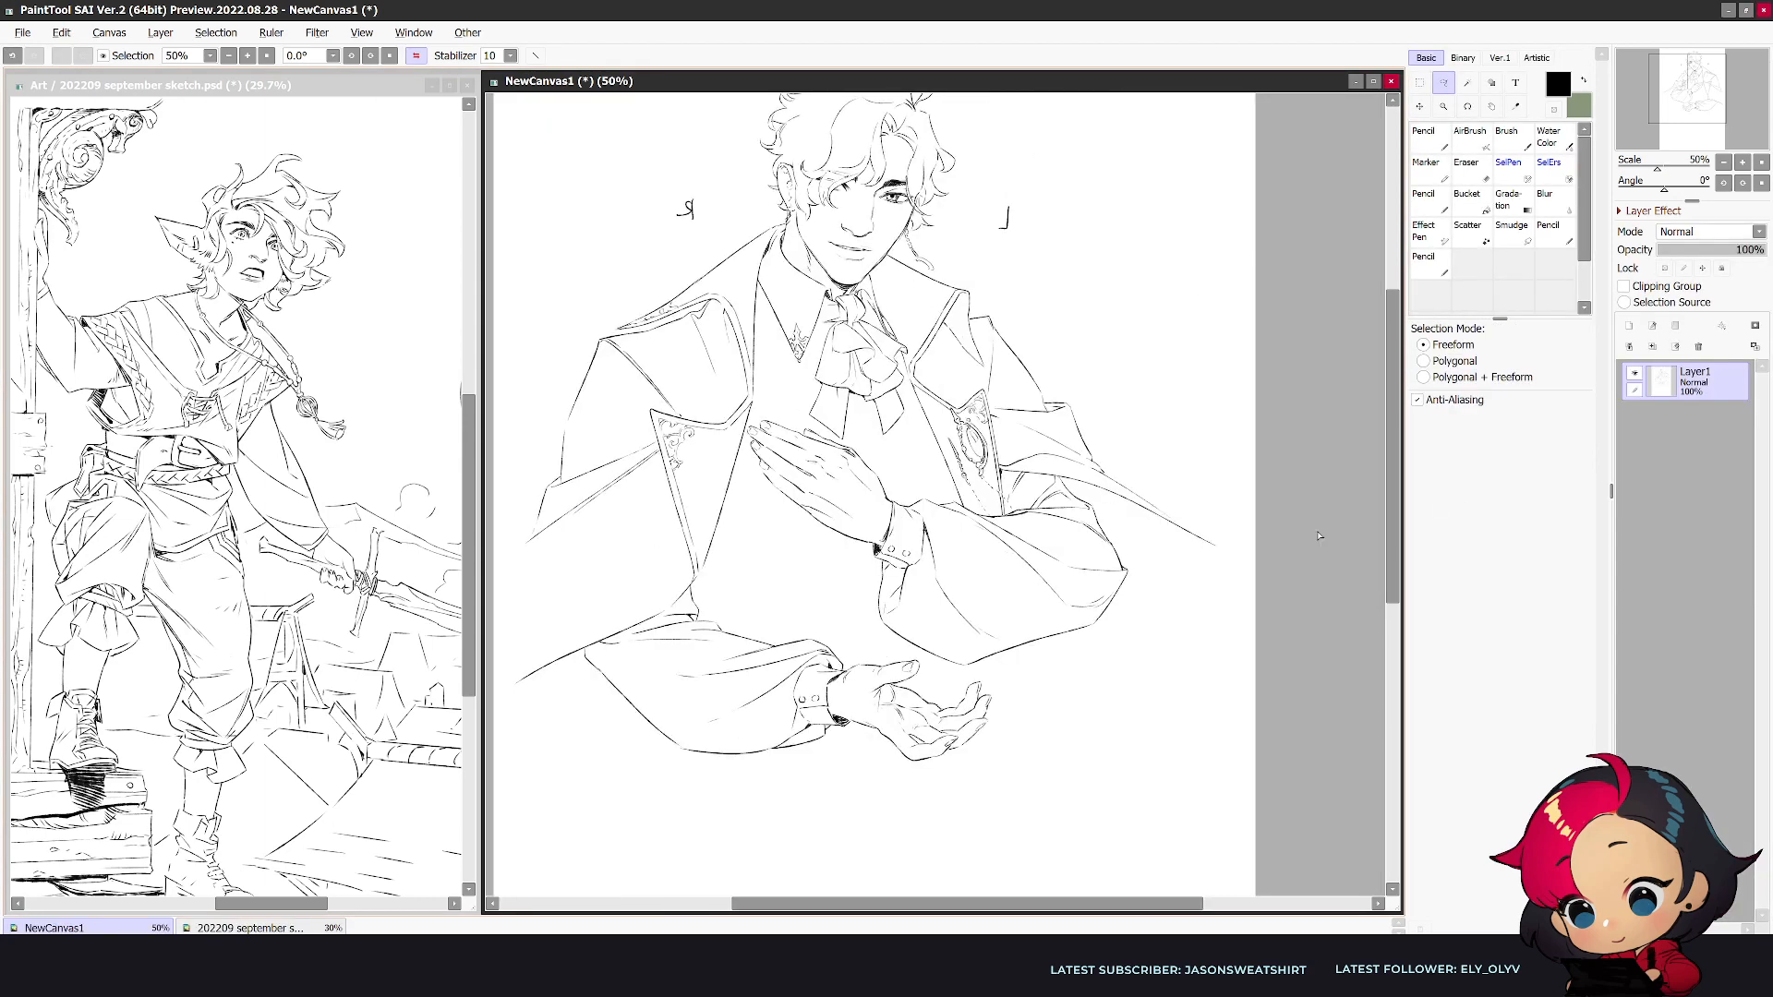
# - Turn on straight-line drawing, add a new layer and choose the size 12 textured pencil, undoing the trial strokes
pyautogui.press('e')
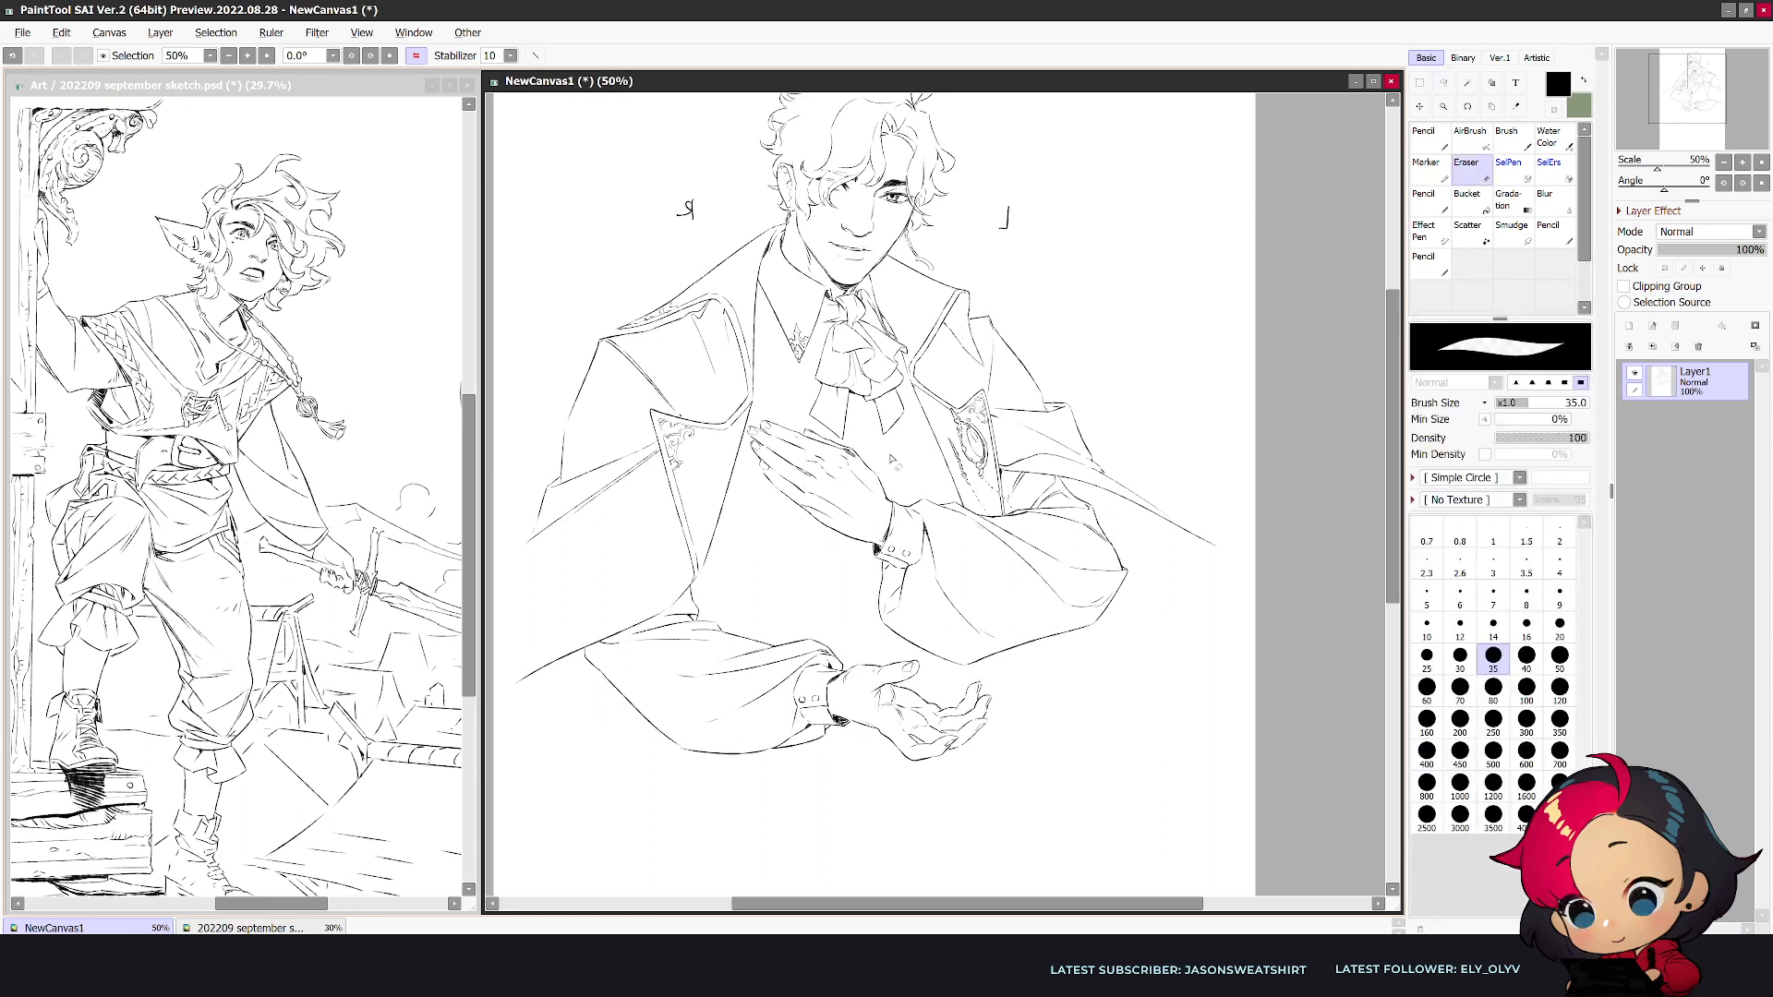
pyautogui.click(535, 55)
pyautogui.click(1630, 325)
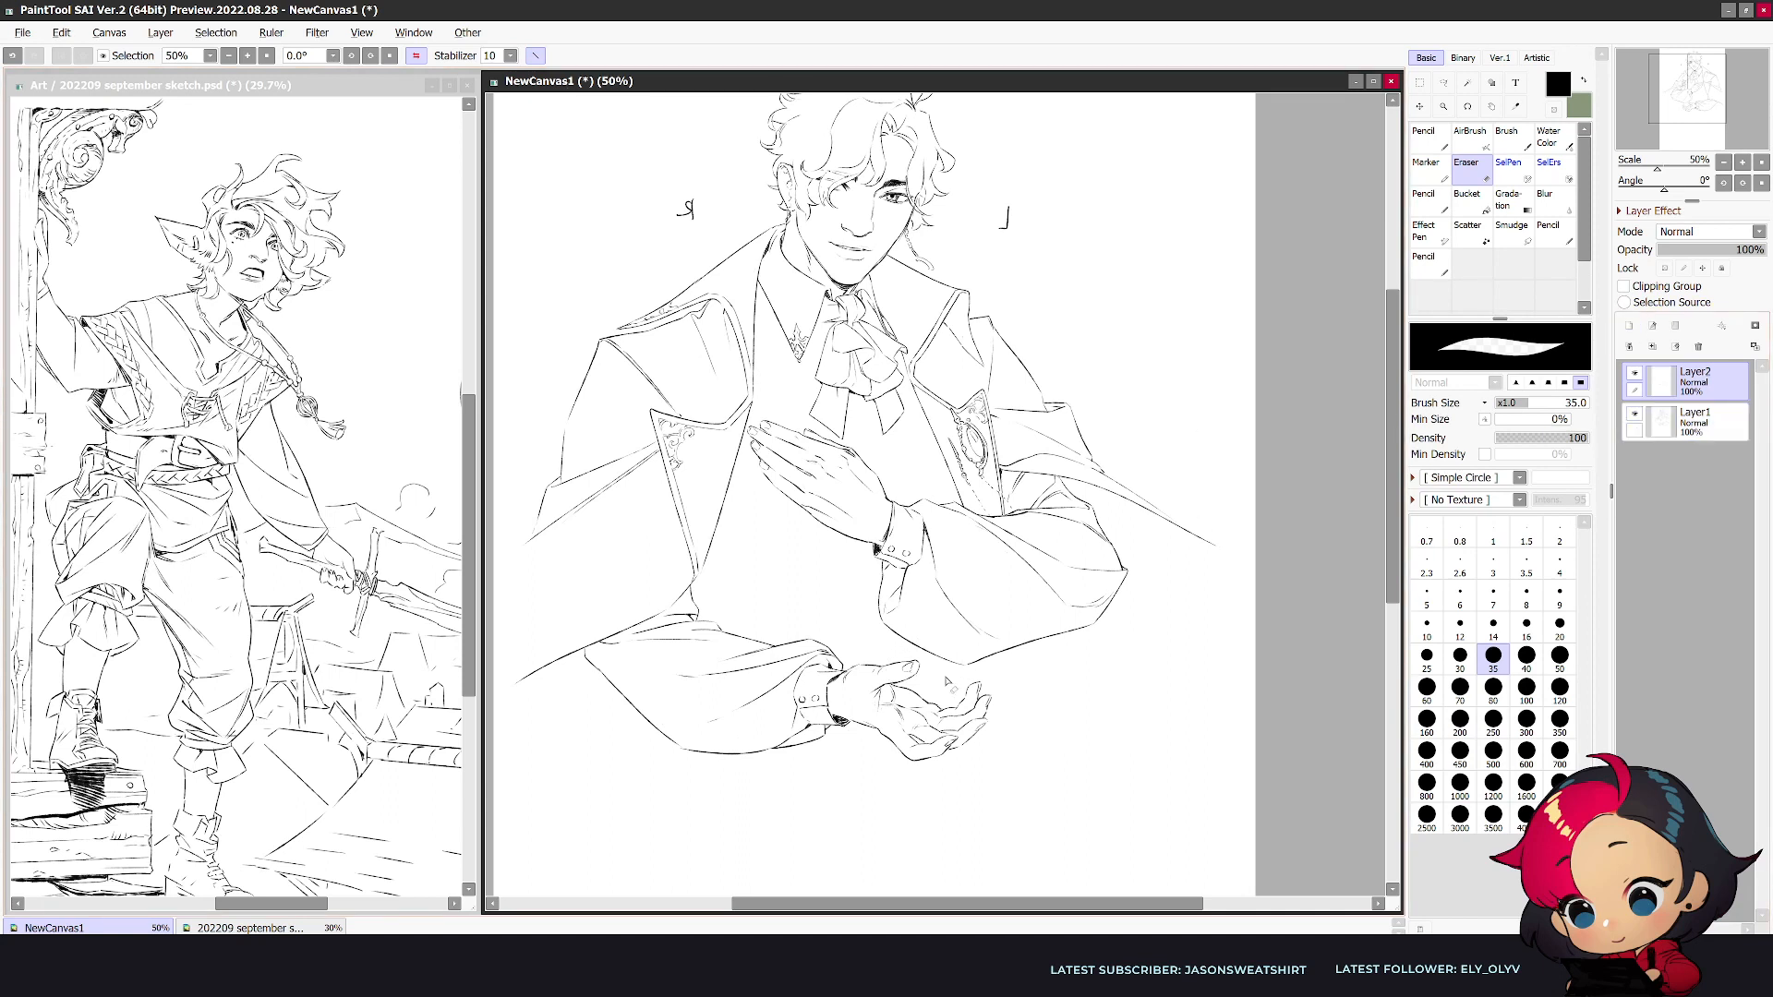
pyautogui.press('n')
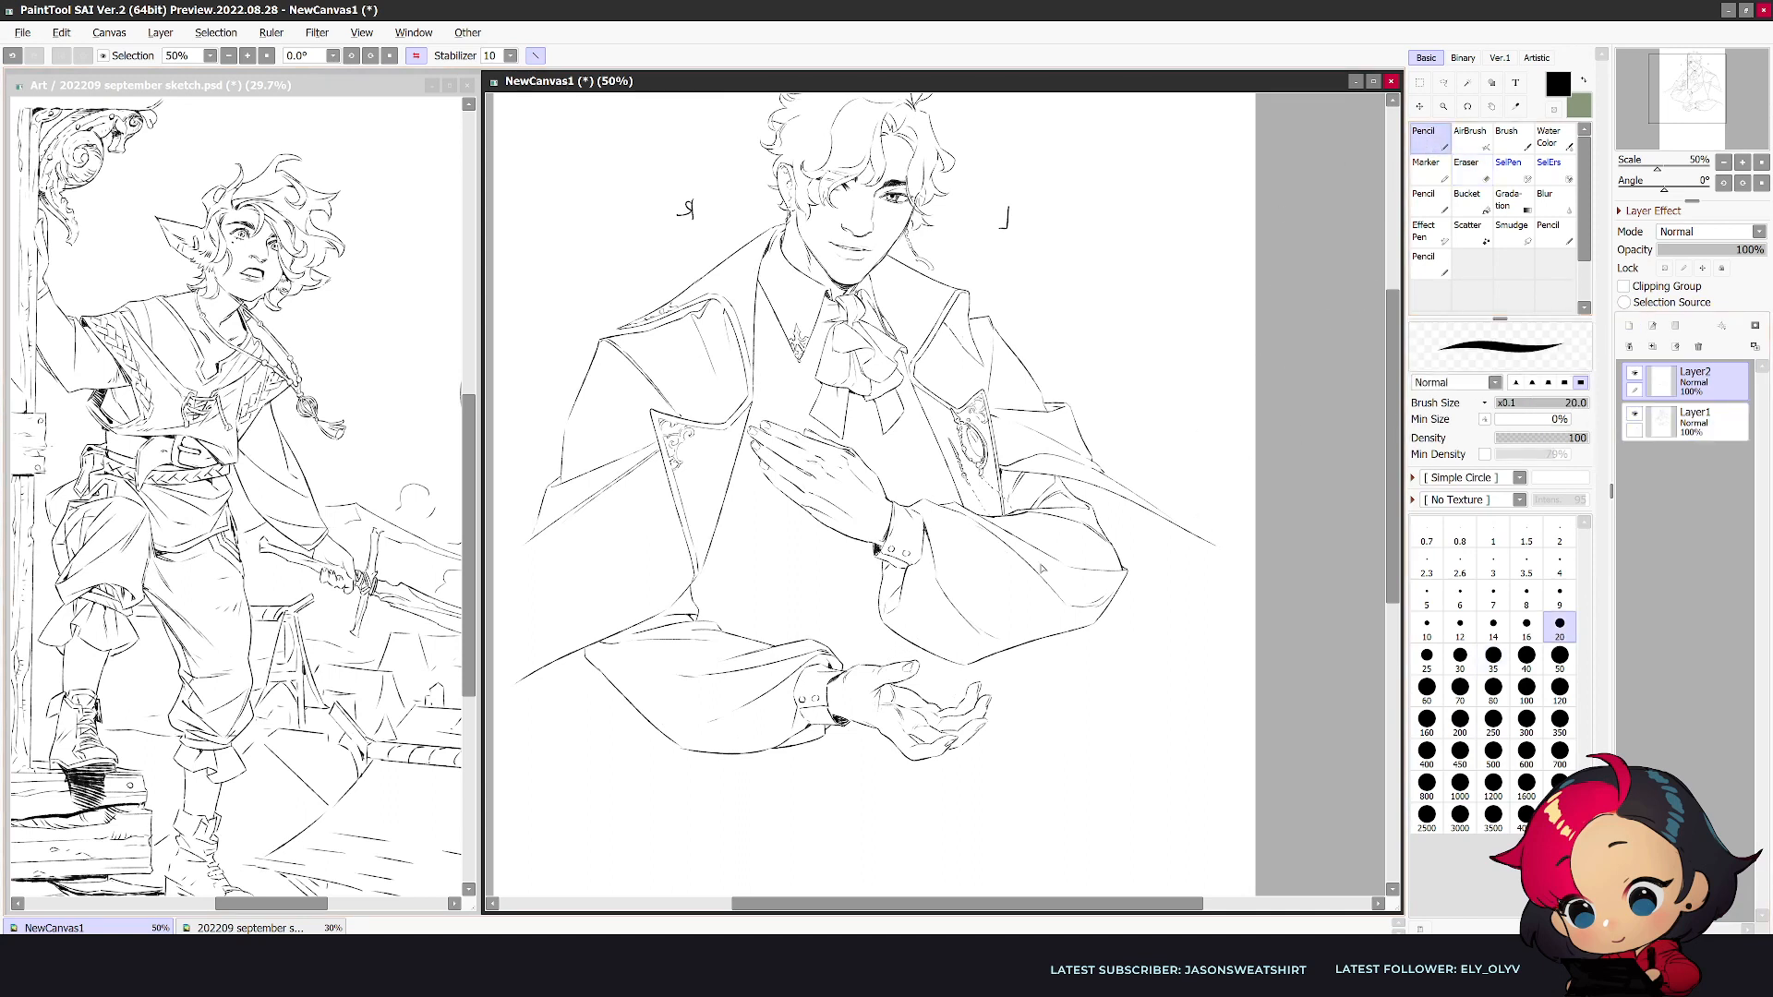
pyautogui.moveTo(926, 686)
pyautogui.mouseDown()
pyautogui.moveTo(1036, 574)
pyautogui.moveTo(927, 688)
pyautogui.mouseUp()
pyautogui.hotkey('ctrl', 'z')
pyautogui.press('n')
pyautogui.hotkey('ctrl', 'z')
# - Draw the straight-edged outline of an open book-like object above the lower hand and compare it in both views
pyautogui.moveTo(1019, 587); pyautogui.dragTo(901, 700)
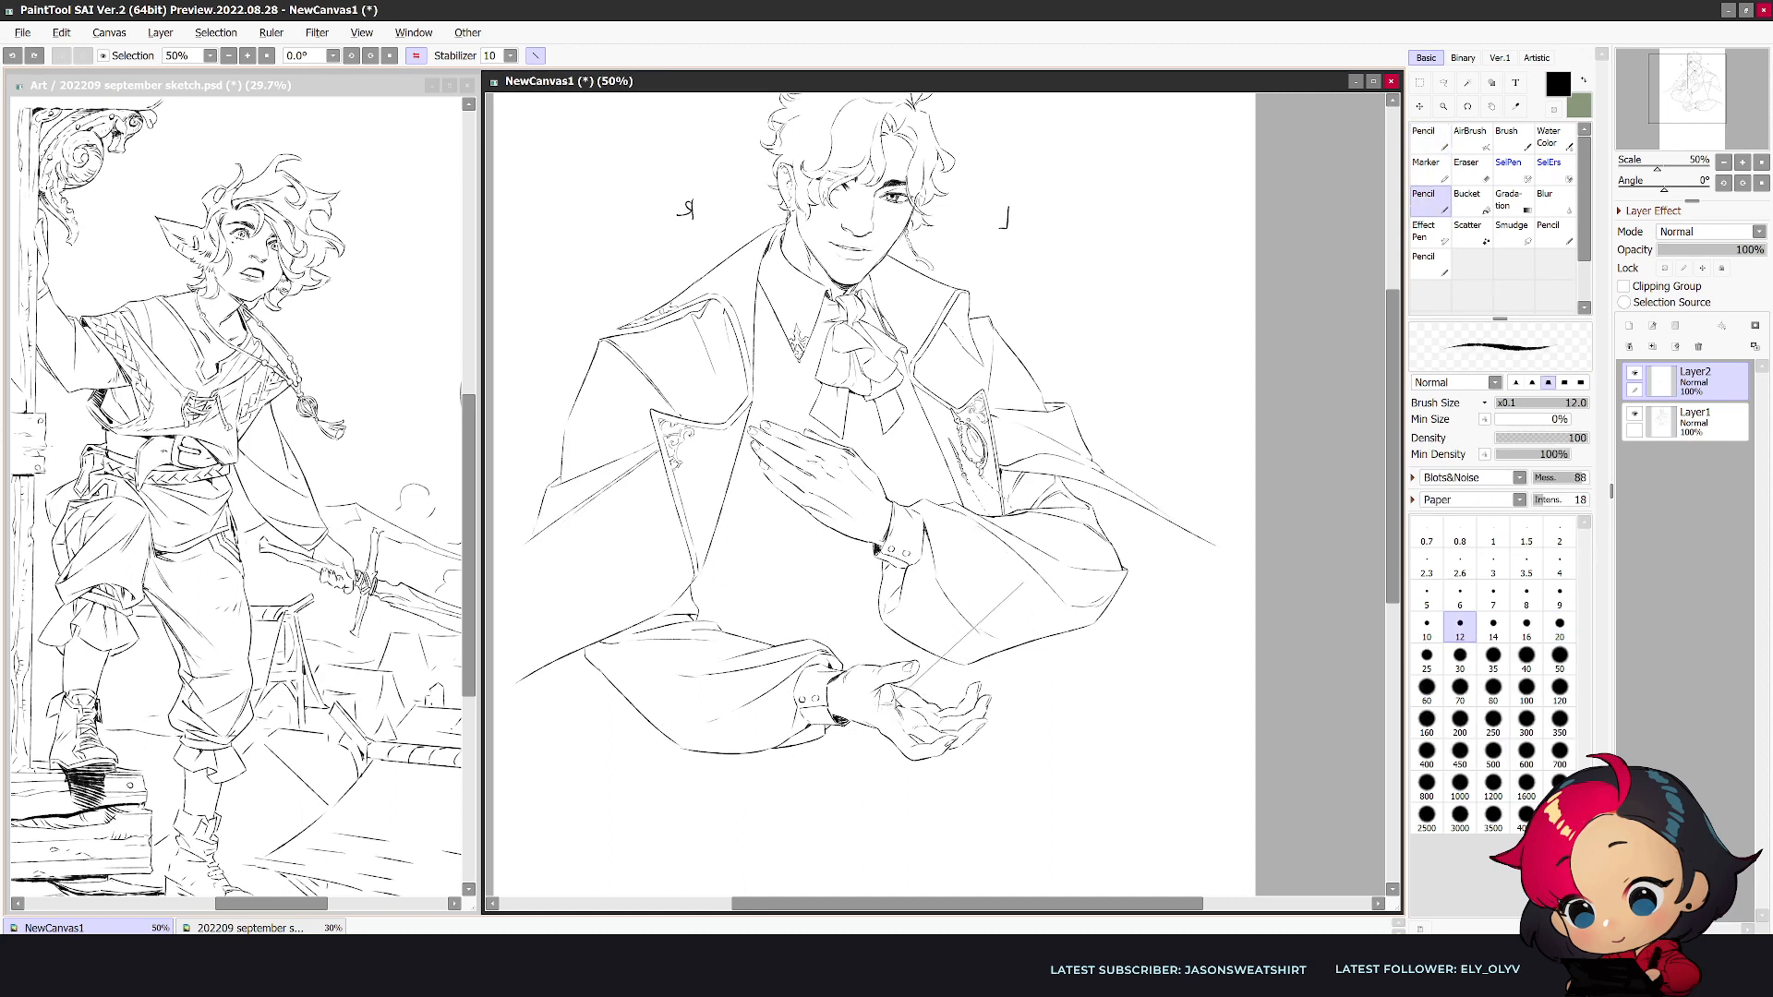
pyautogui.keyDown('shift'); pyautogui.click(1014, 706); pyautogui.keyUp('shift')
pyautogui.moveTo(1015, 704); pyautogui.dragTo(1152, 581)
pyautogui.moveTo(1026, 580)
pyautogui.mouseDown()
pyautogui.moveTo(1161, 579)
pyautogui.moveTo(1199, 487)
pyautogui.moveTo(1136, 573)
pyautogui.mouseUp()
pyautogui.moveTo(1200, 489)
pyautogui.mouseDown()
pyautogui.moveTo(1158, 588)
pyautogui.moveTo(1017, 708)
pyautogui.mouseUp()
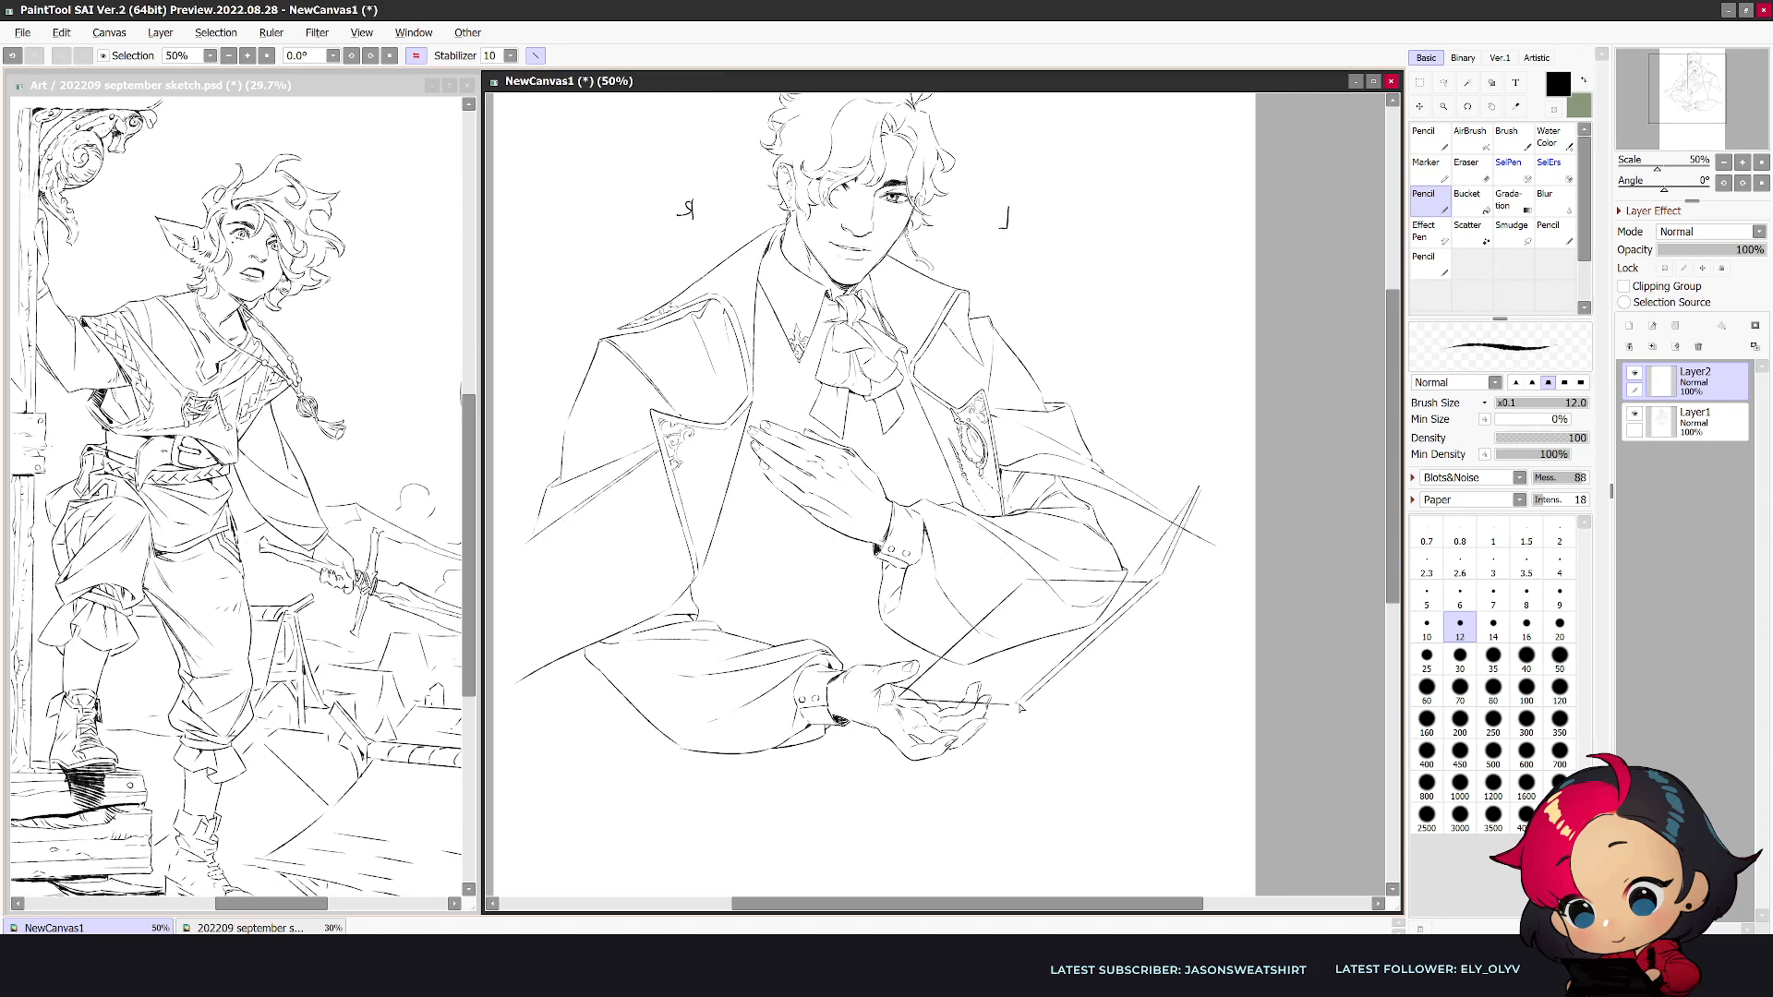
pyautogui.scroll(-3, 1067, 682)
pyautogui.press('h')
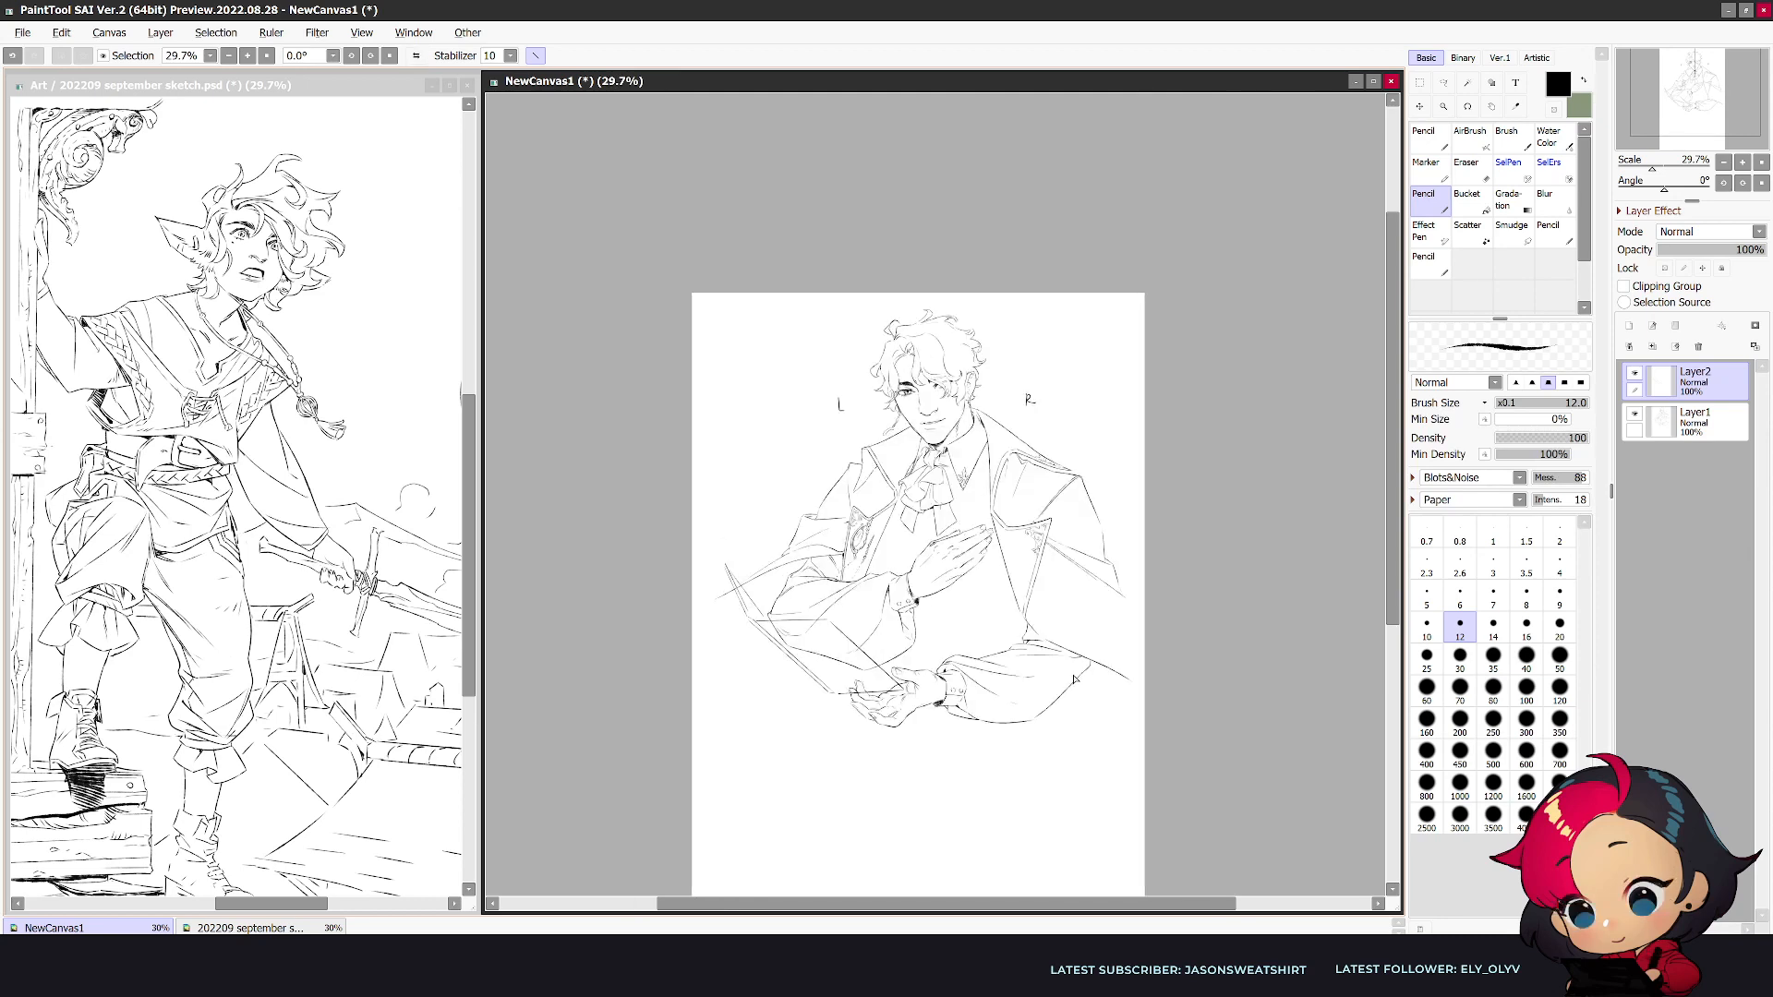
pyautogui.press('h')
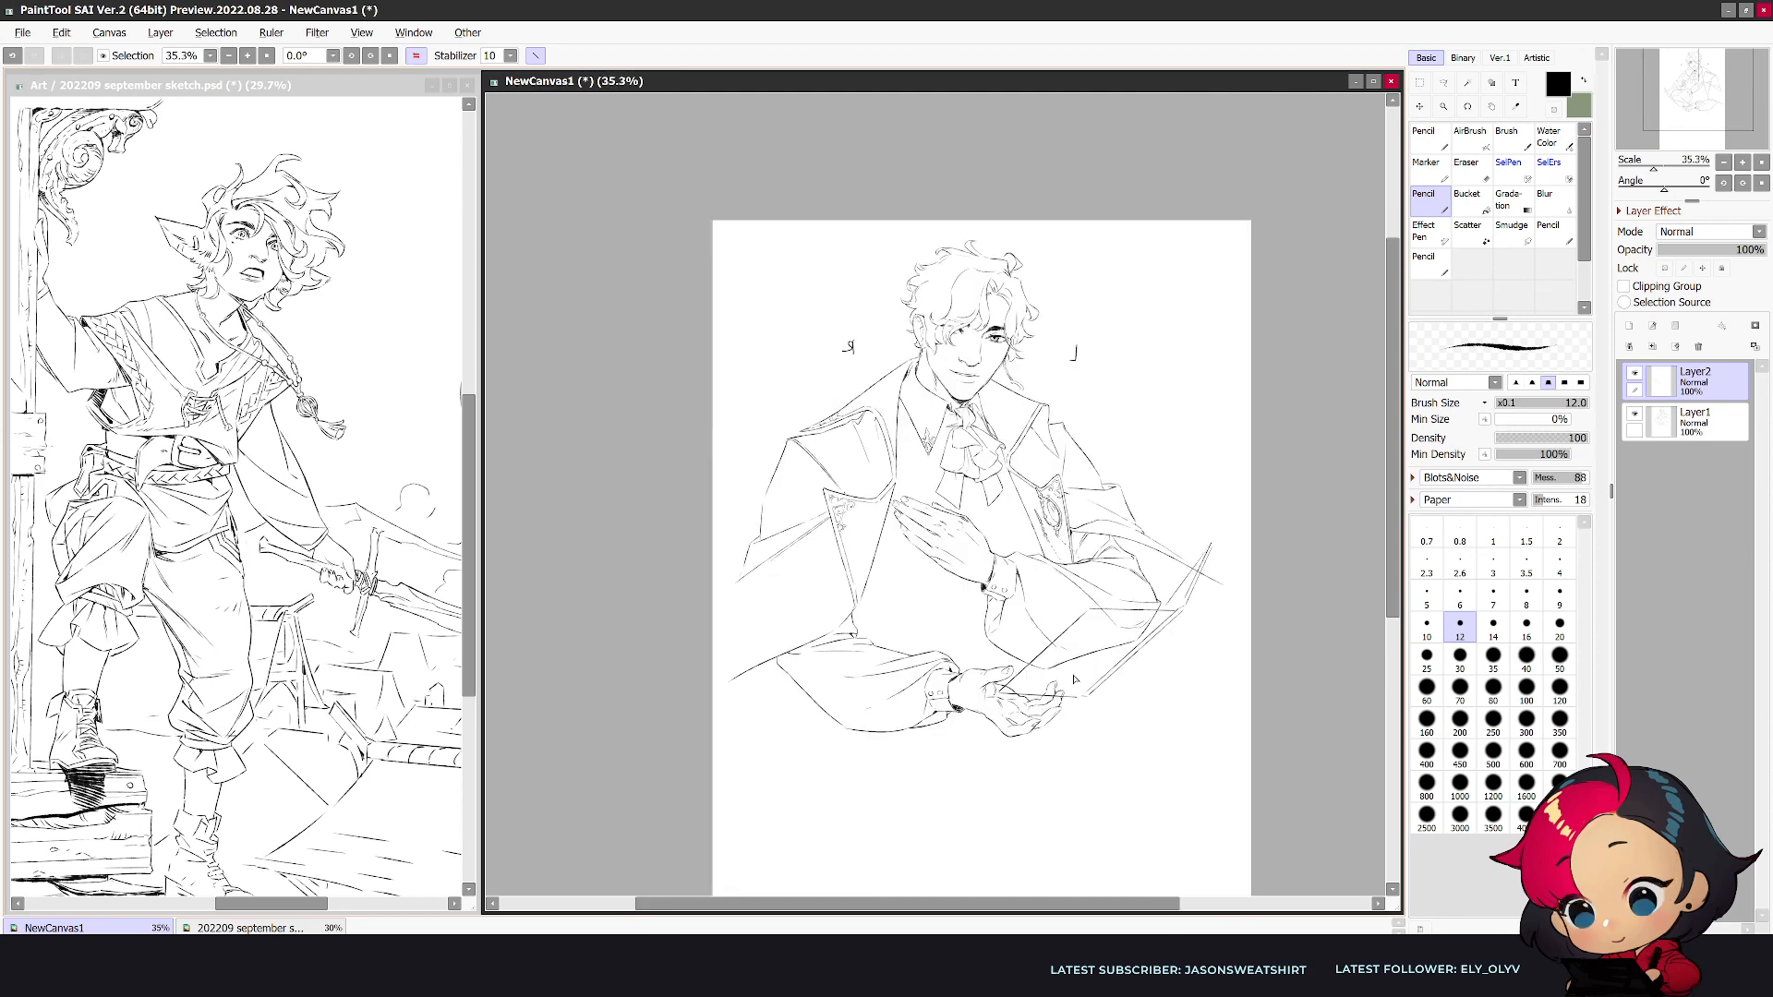
# - Add the short end line to the raised edge of the book-like object and clean up its lines with the eraser
pyautogui.scroll(1, 1074, 679)
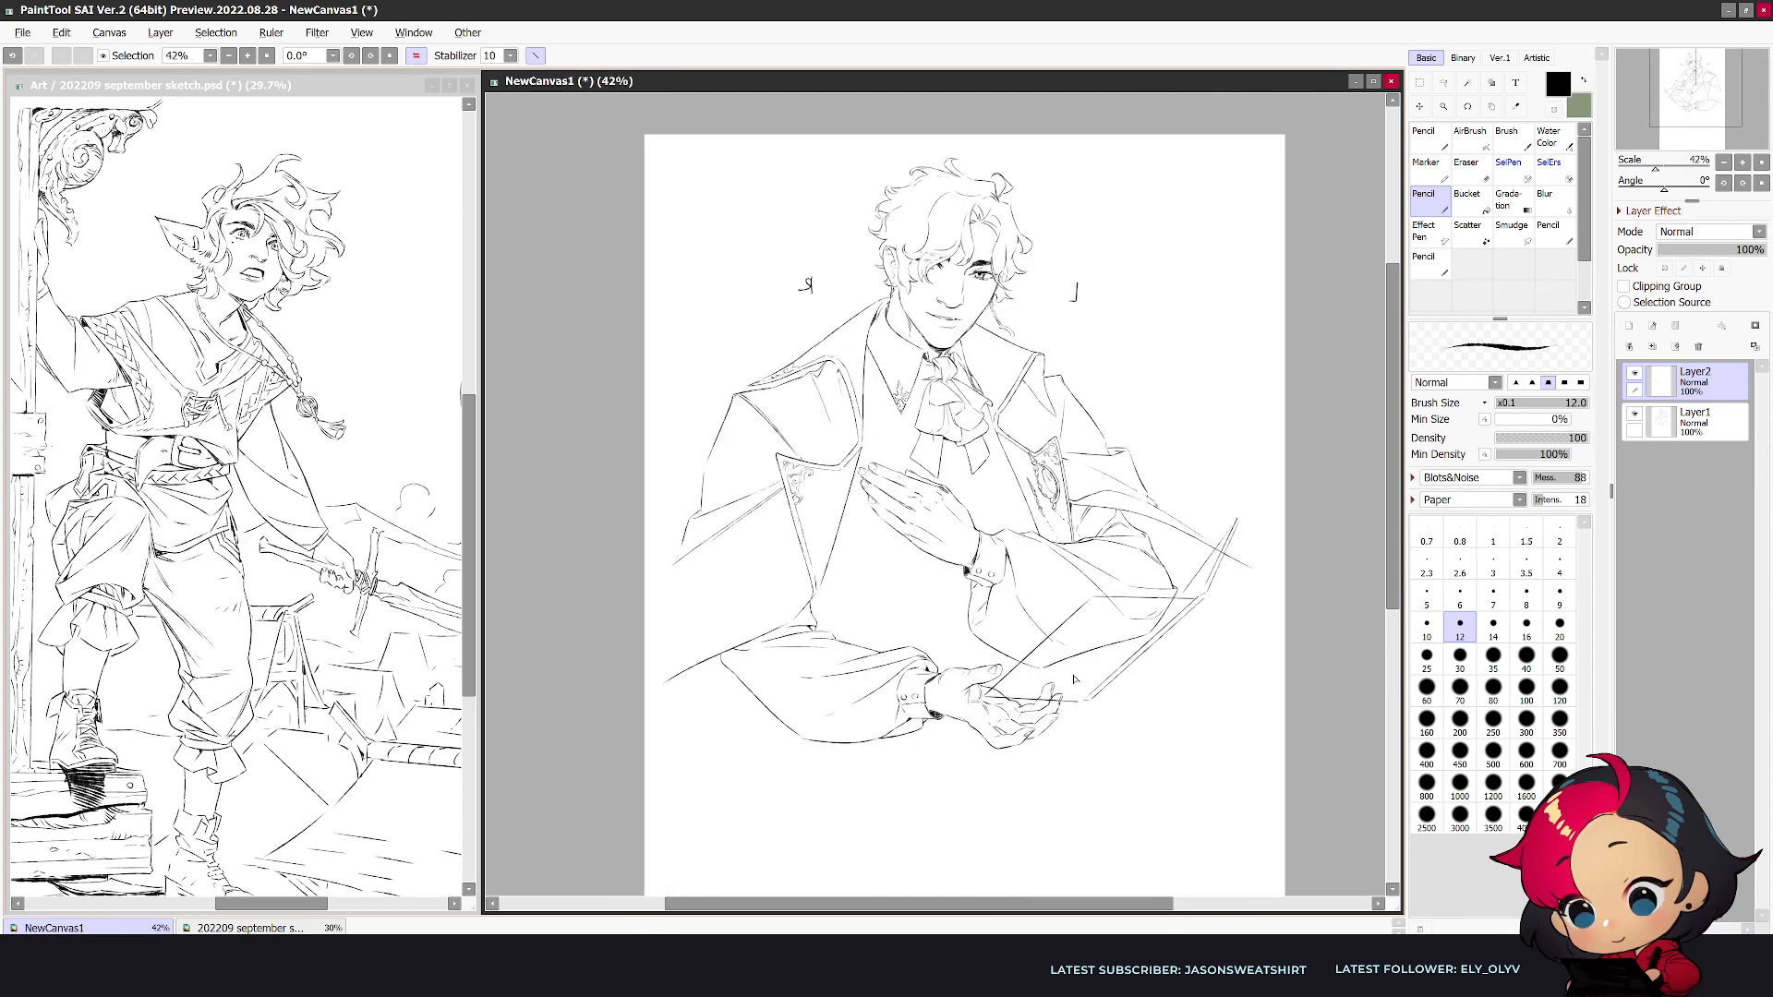
pyautogui.scroll(1, 1074, 678)
pyautogui.scroll(1, 1074, 679)
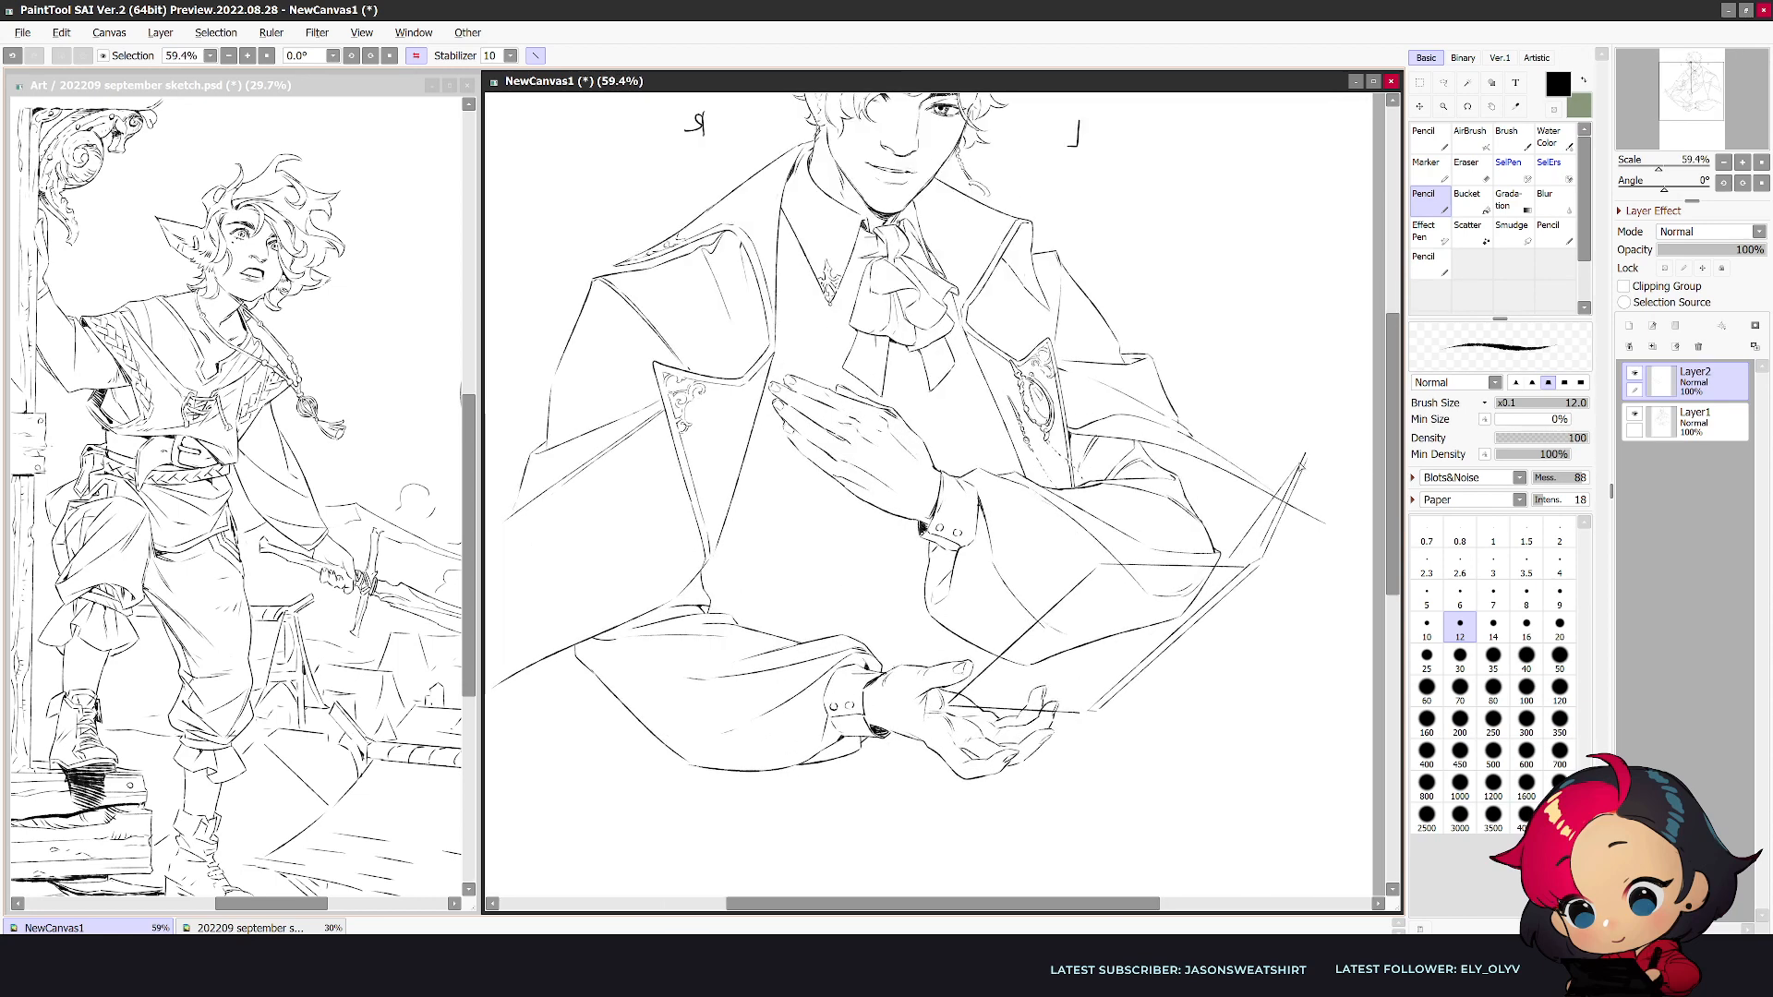
pyautogui.press('e')
pyautogui.press('n')
pyautogui.press('e')
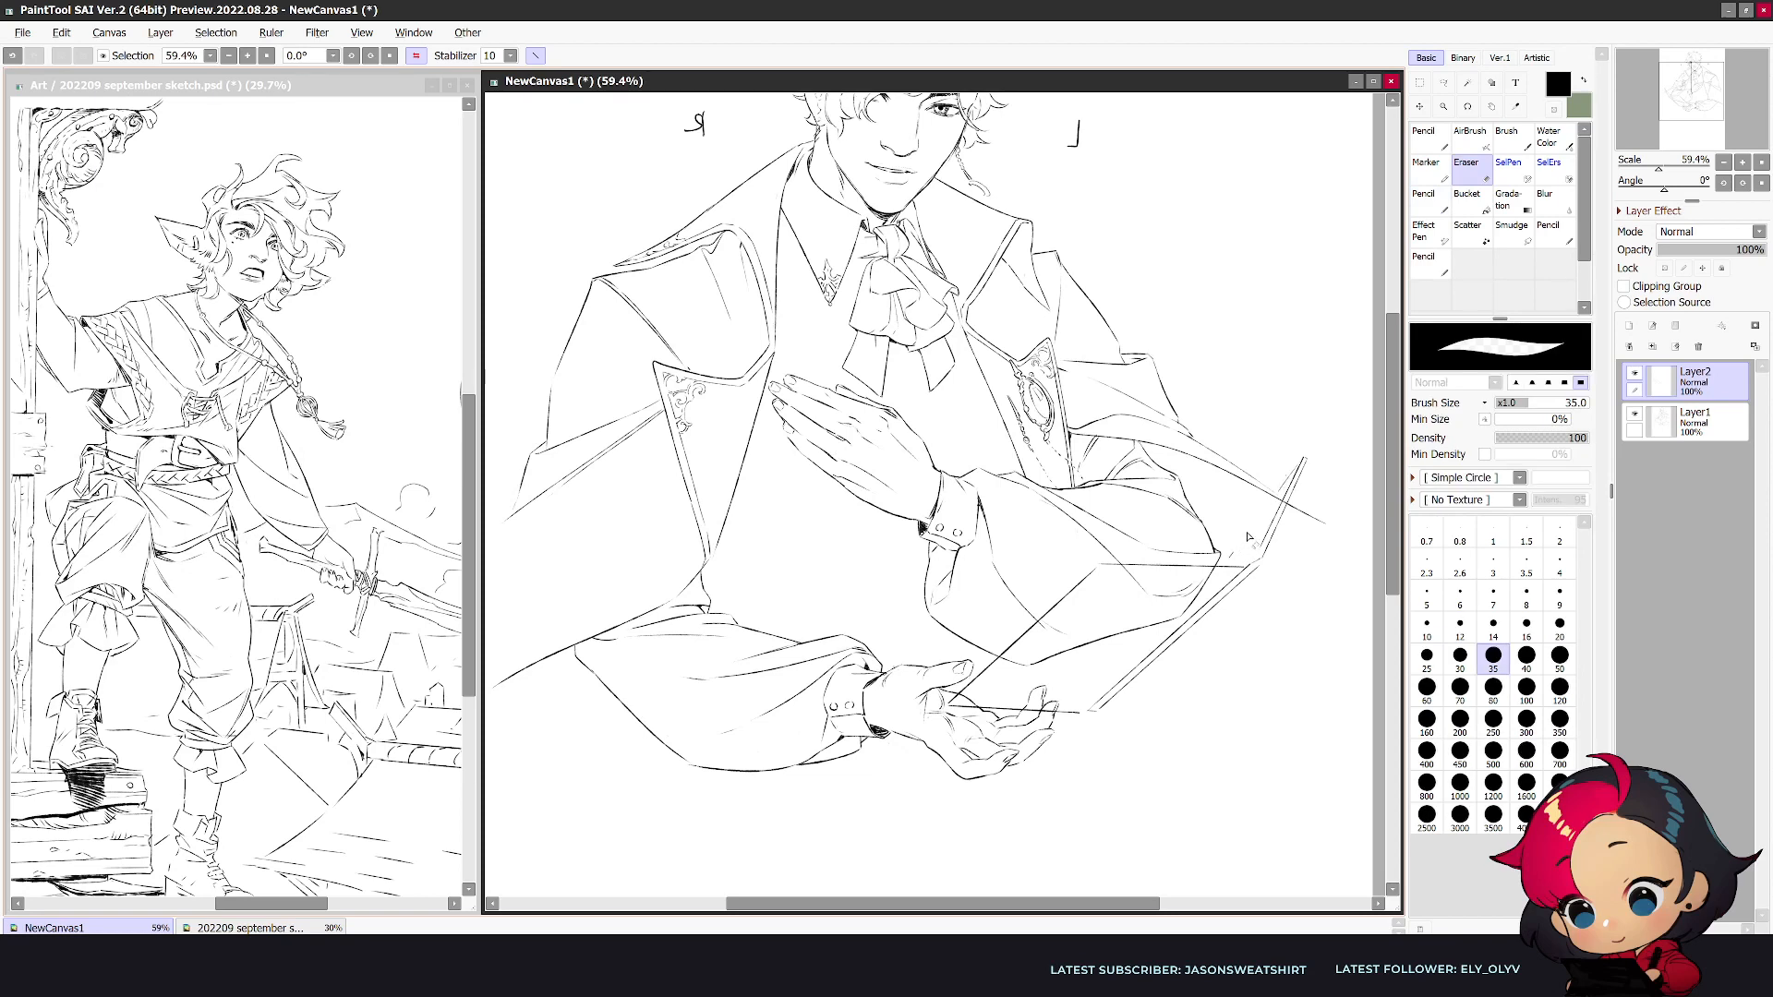
pyautogui.press('n')
pyautogui.press('e')
pyautogui.press('n')
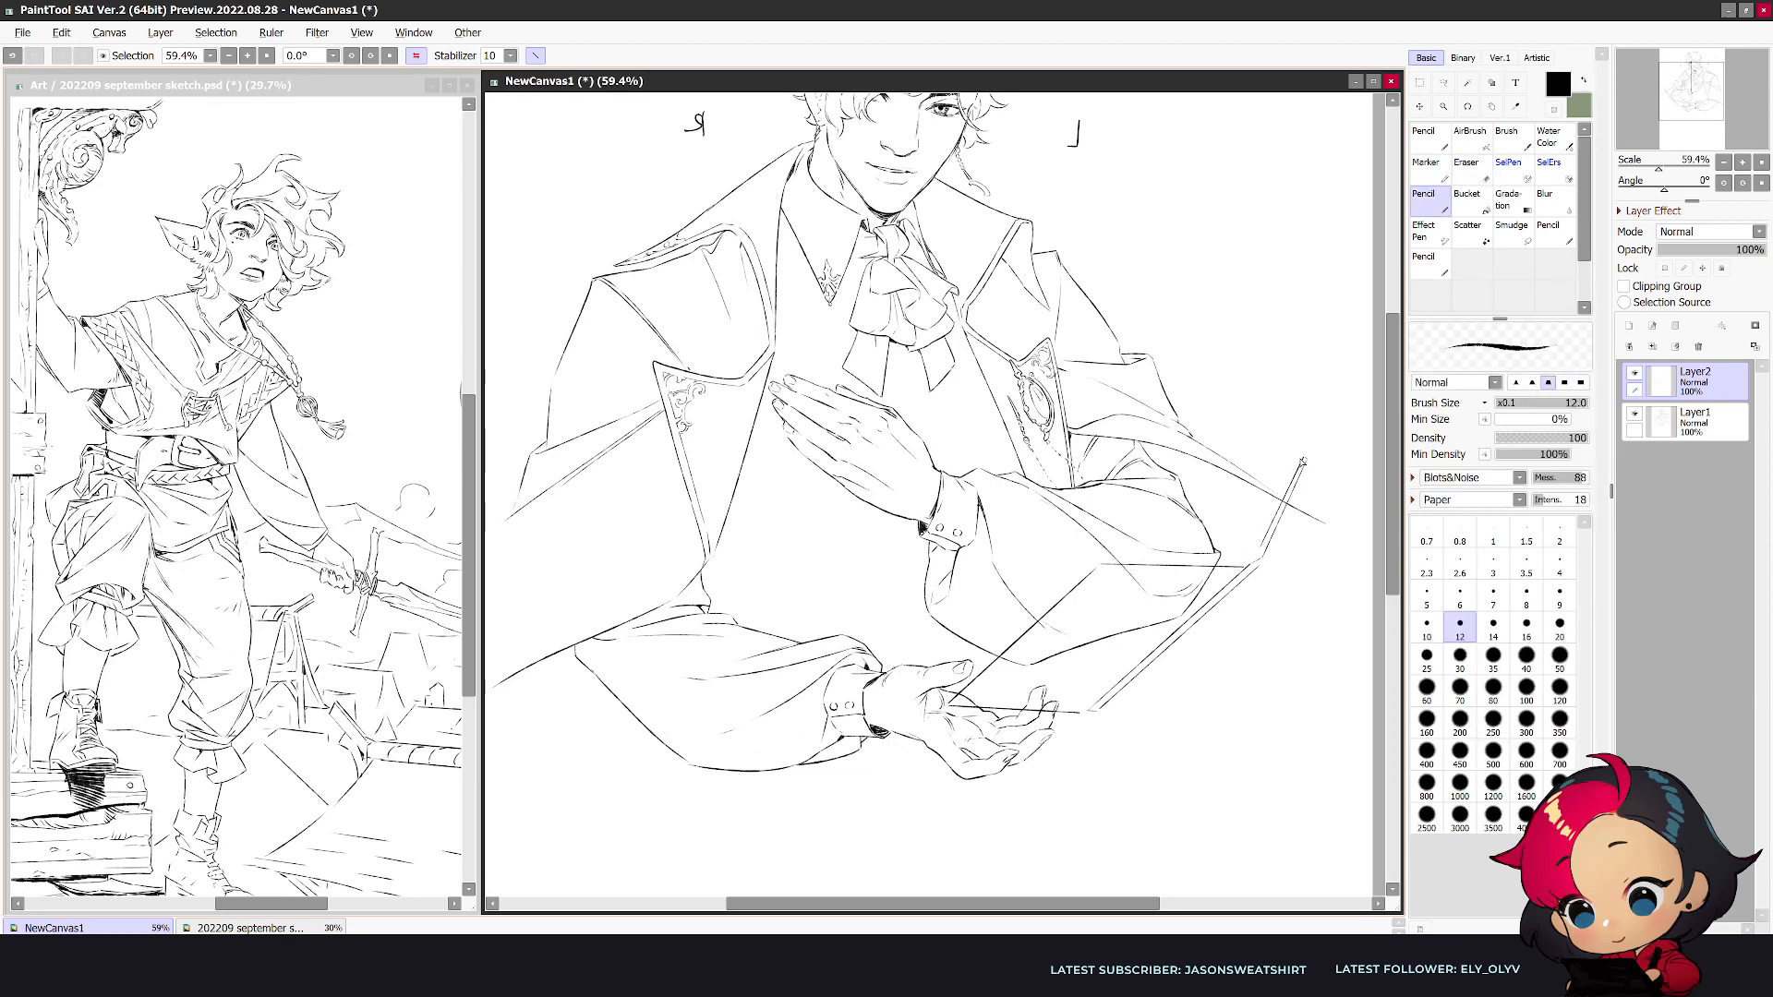
# - Draw the slanted inner page edge beside the book's raised cover and erase the stray end at its lower corner
pyautogui.moveTo(1276, 461); pyautogui.dragTo(1230, 559)
pyautogui.press('e')
pyautogui.moveTo(1071, 718)
pyautogui.mouseDown()
pyautogui.moveTo(955, 716)
pyautogui.moveTo(1087, 712)
pyautogui.moveTo(934, 715)
pyautogui.moveTo(1097, 710)
pyautogui.mouseUp()
pyautogui.press('n')
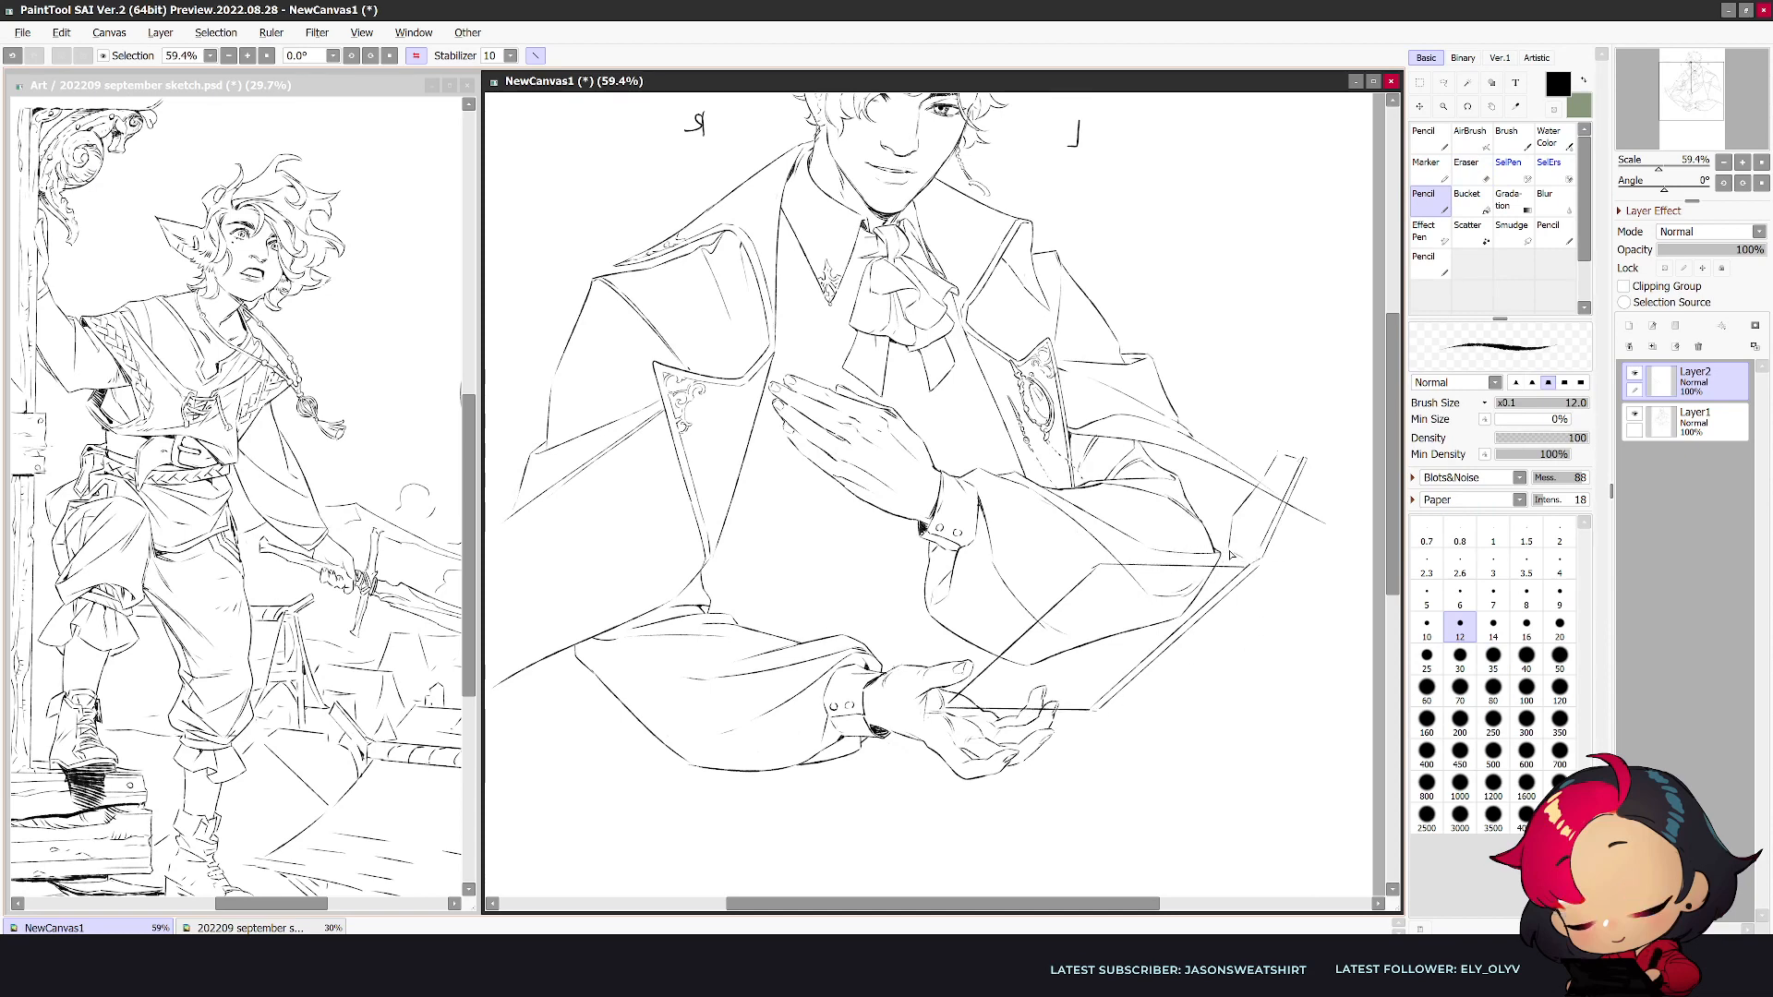
# - Draw a second line parallel to the book's long edge nearest the body, undoing the trial strokes
pyautogui.moveTo(1191, 542)
pyautogui.mouseDown()
pyautogui.moveTo(1088, 554)
pyautogui.moveTo(981, 658)
pyautogui.mouseUp()
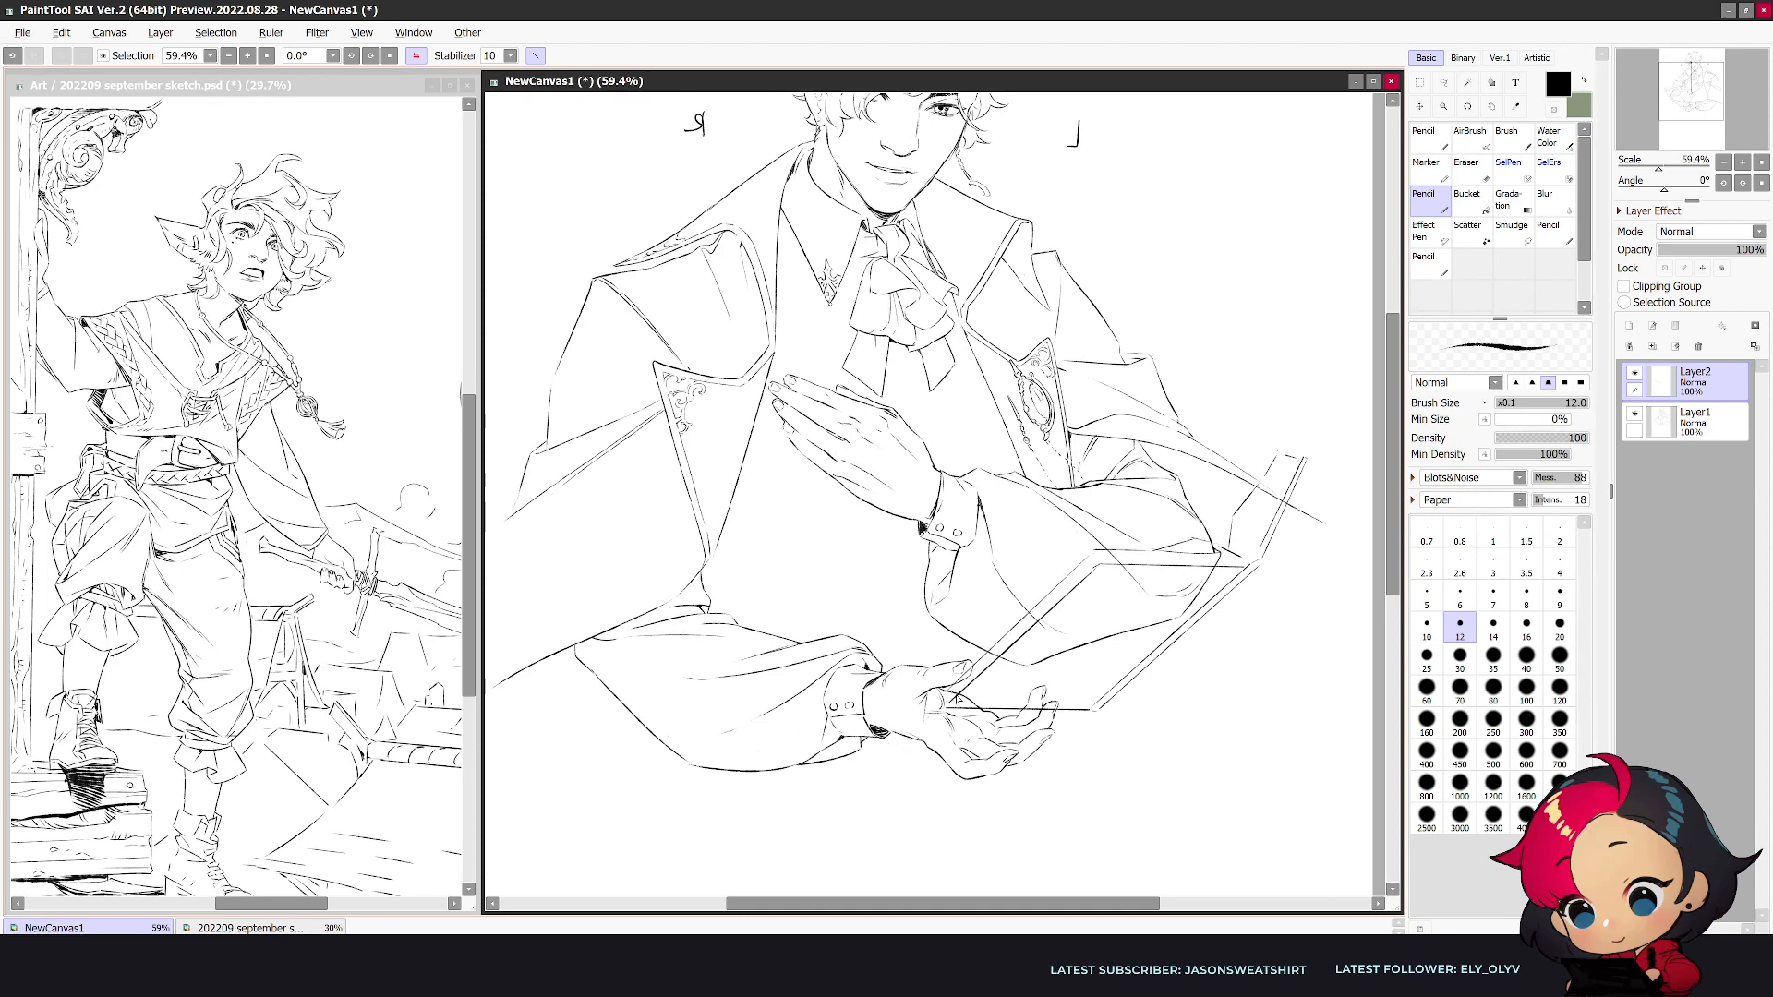
pyautogui.press('e')
pyautogui.hotkey('ctrl', 'z')
pyautogui.press('n')
pyautogui.moveTo(1093, 554); pyautogui.dragTo(968, 671)
pyautogui.press('e')
pyautogui.press('n')
pyautogui.press('e')
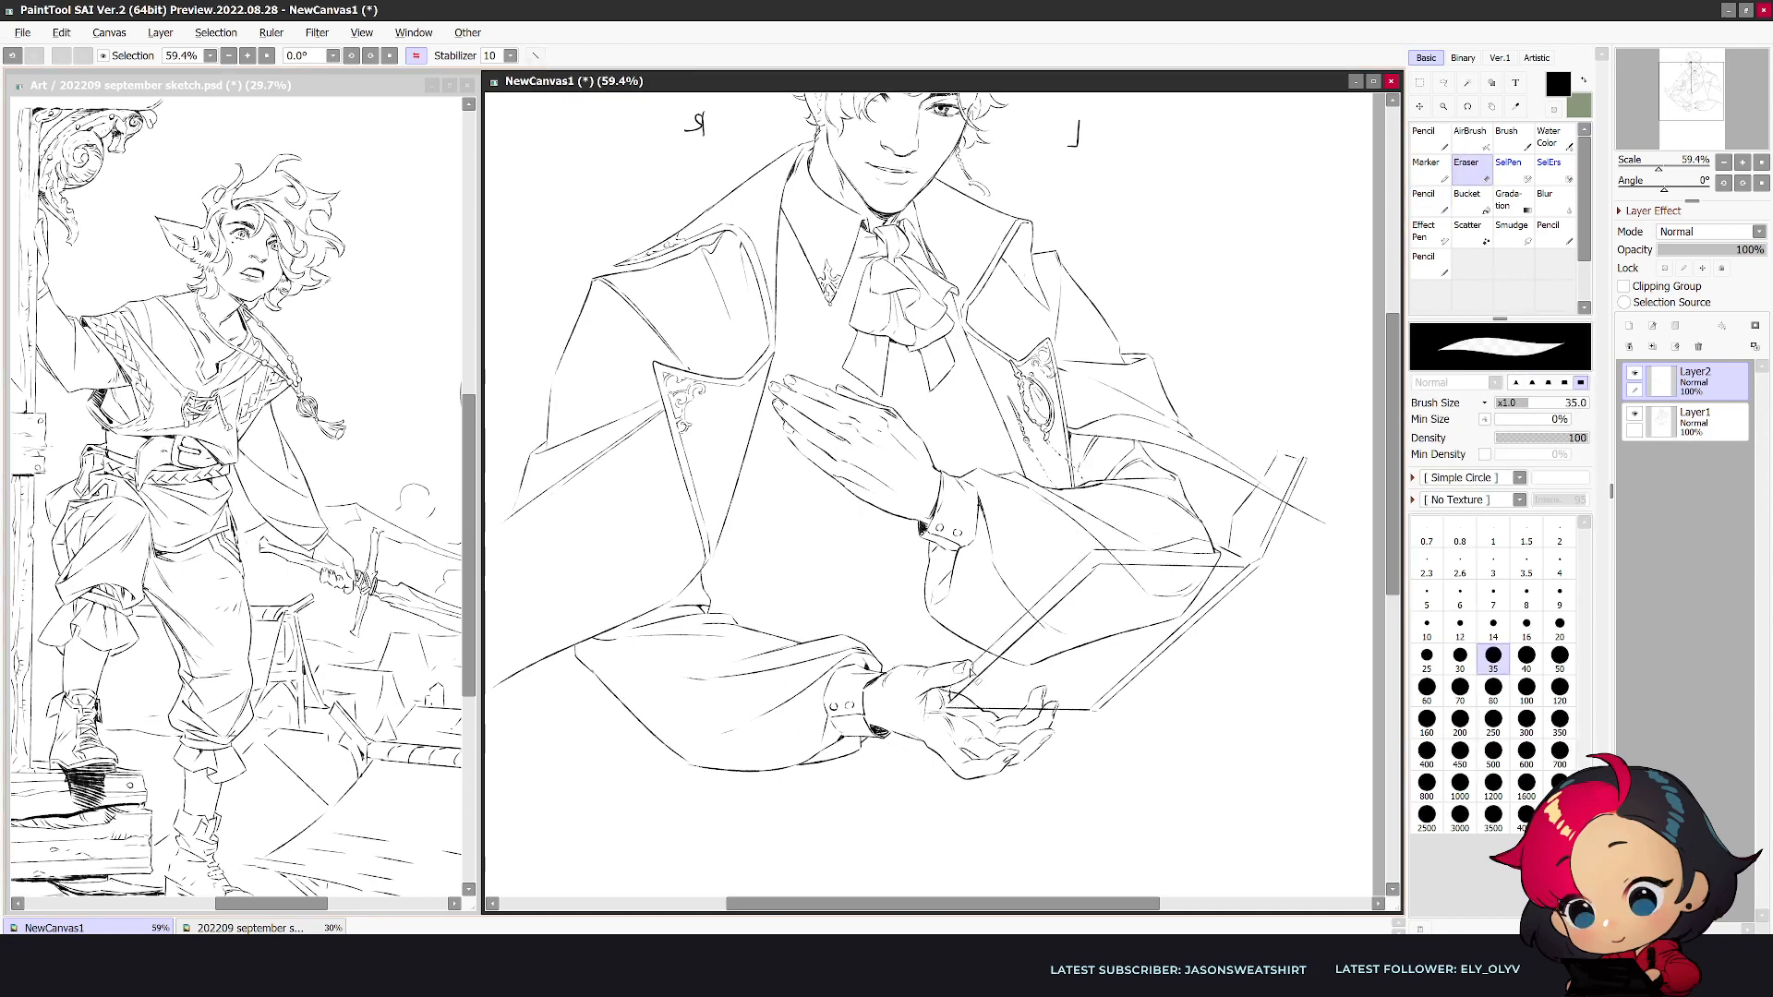
pyautogui.press('n')
pyautogui.moveTo(1089, 549); pyautogui.dragTo(996, 635)
pyautogui.hotkey('ctrl', 'z')
pyautogui.moveTo(1091, 546); pyautogui.dragTo(981, 649)
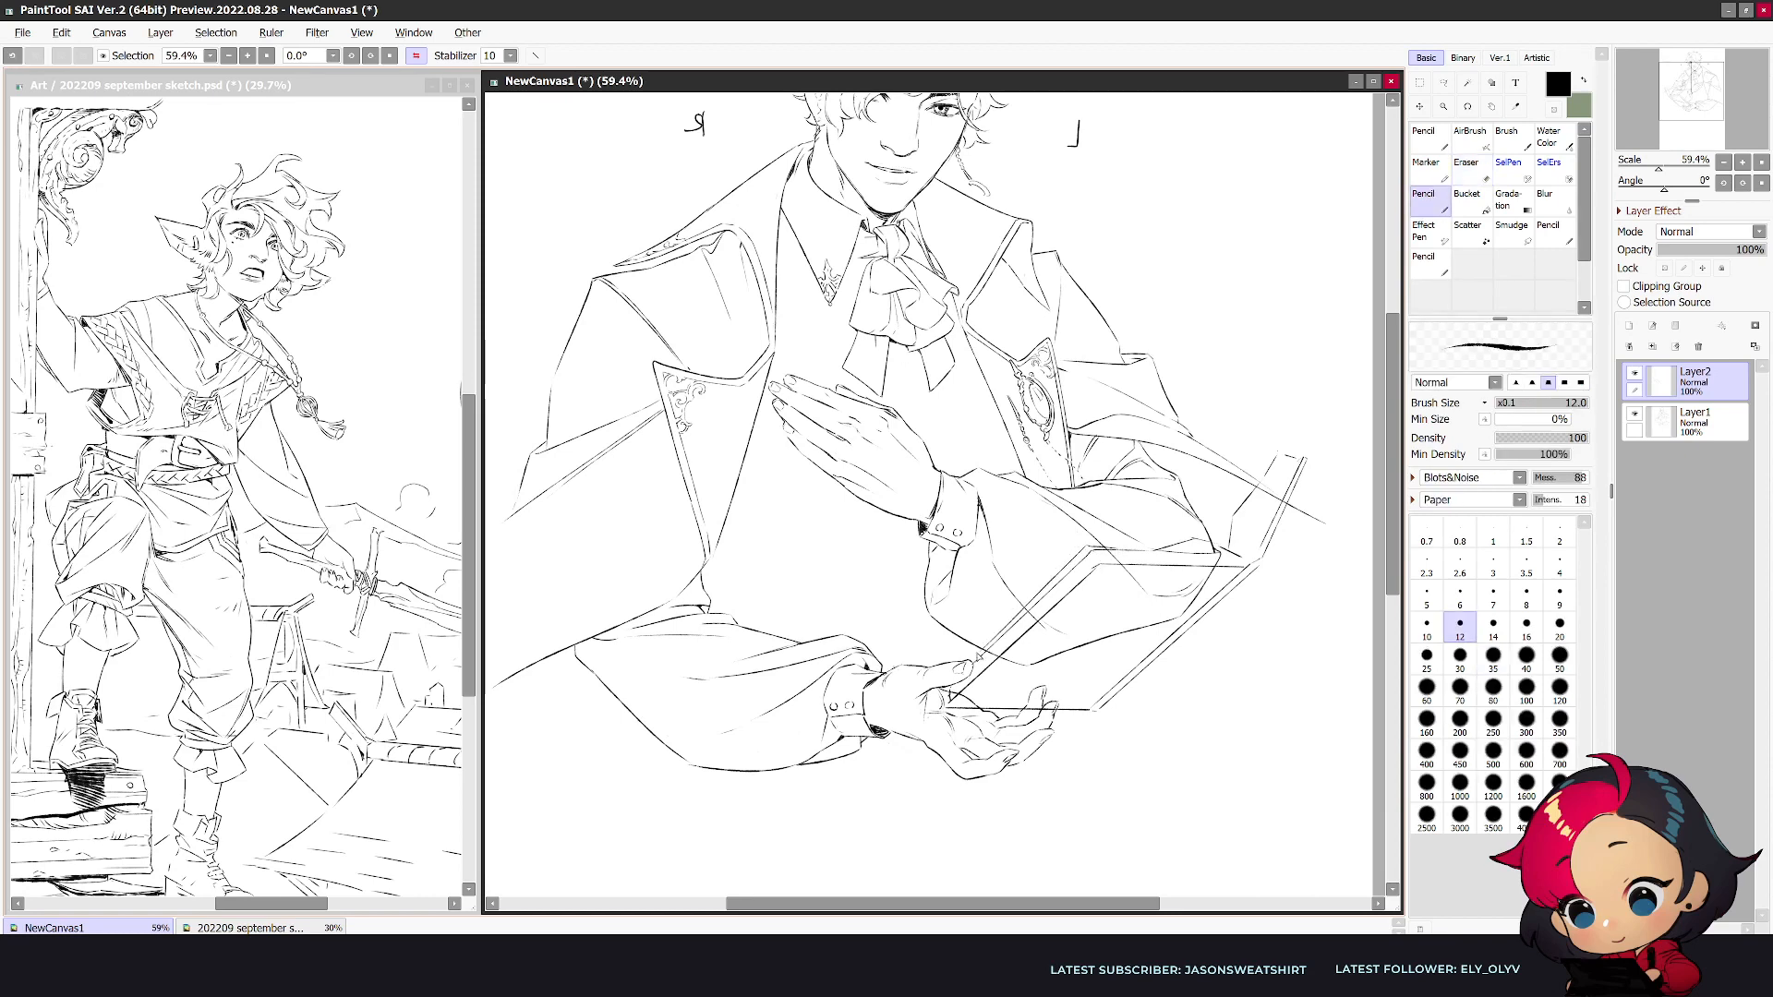
# - Draw the curved page edges and the dark gutter at the book's raised side, alternating pencil and eraser
pyautogui.press('e')
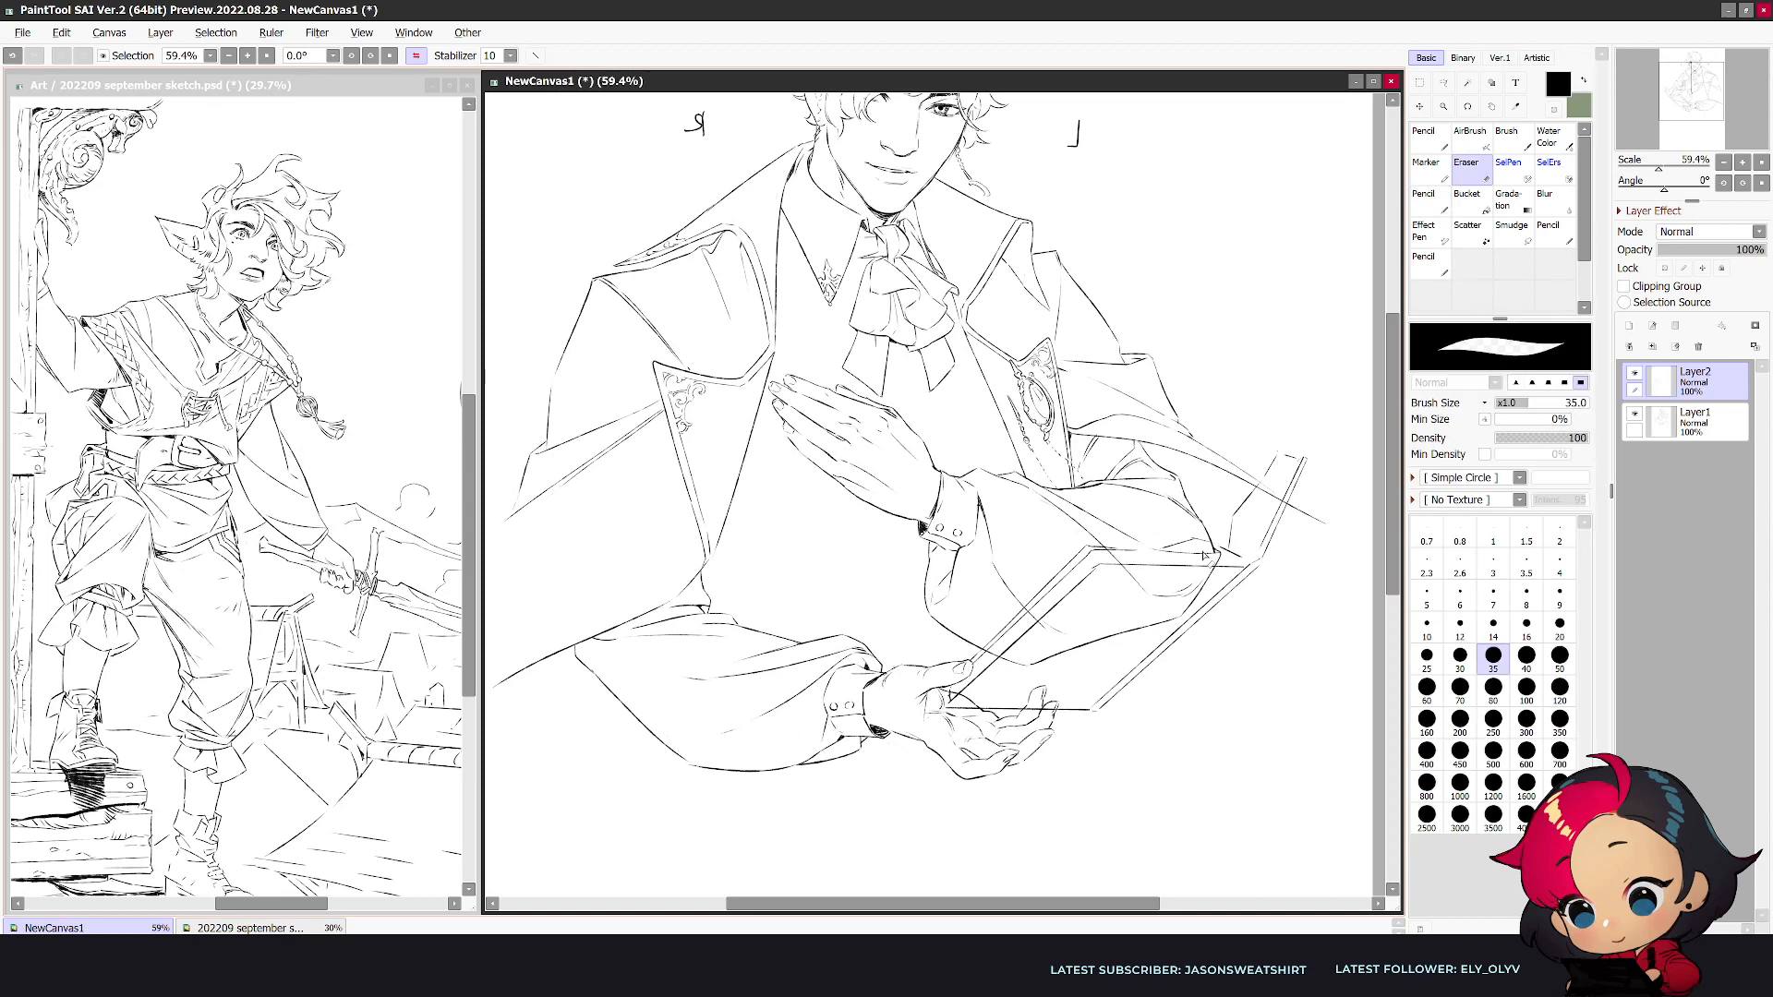
pyautogui.press('n')
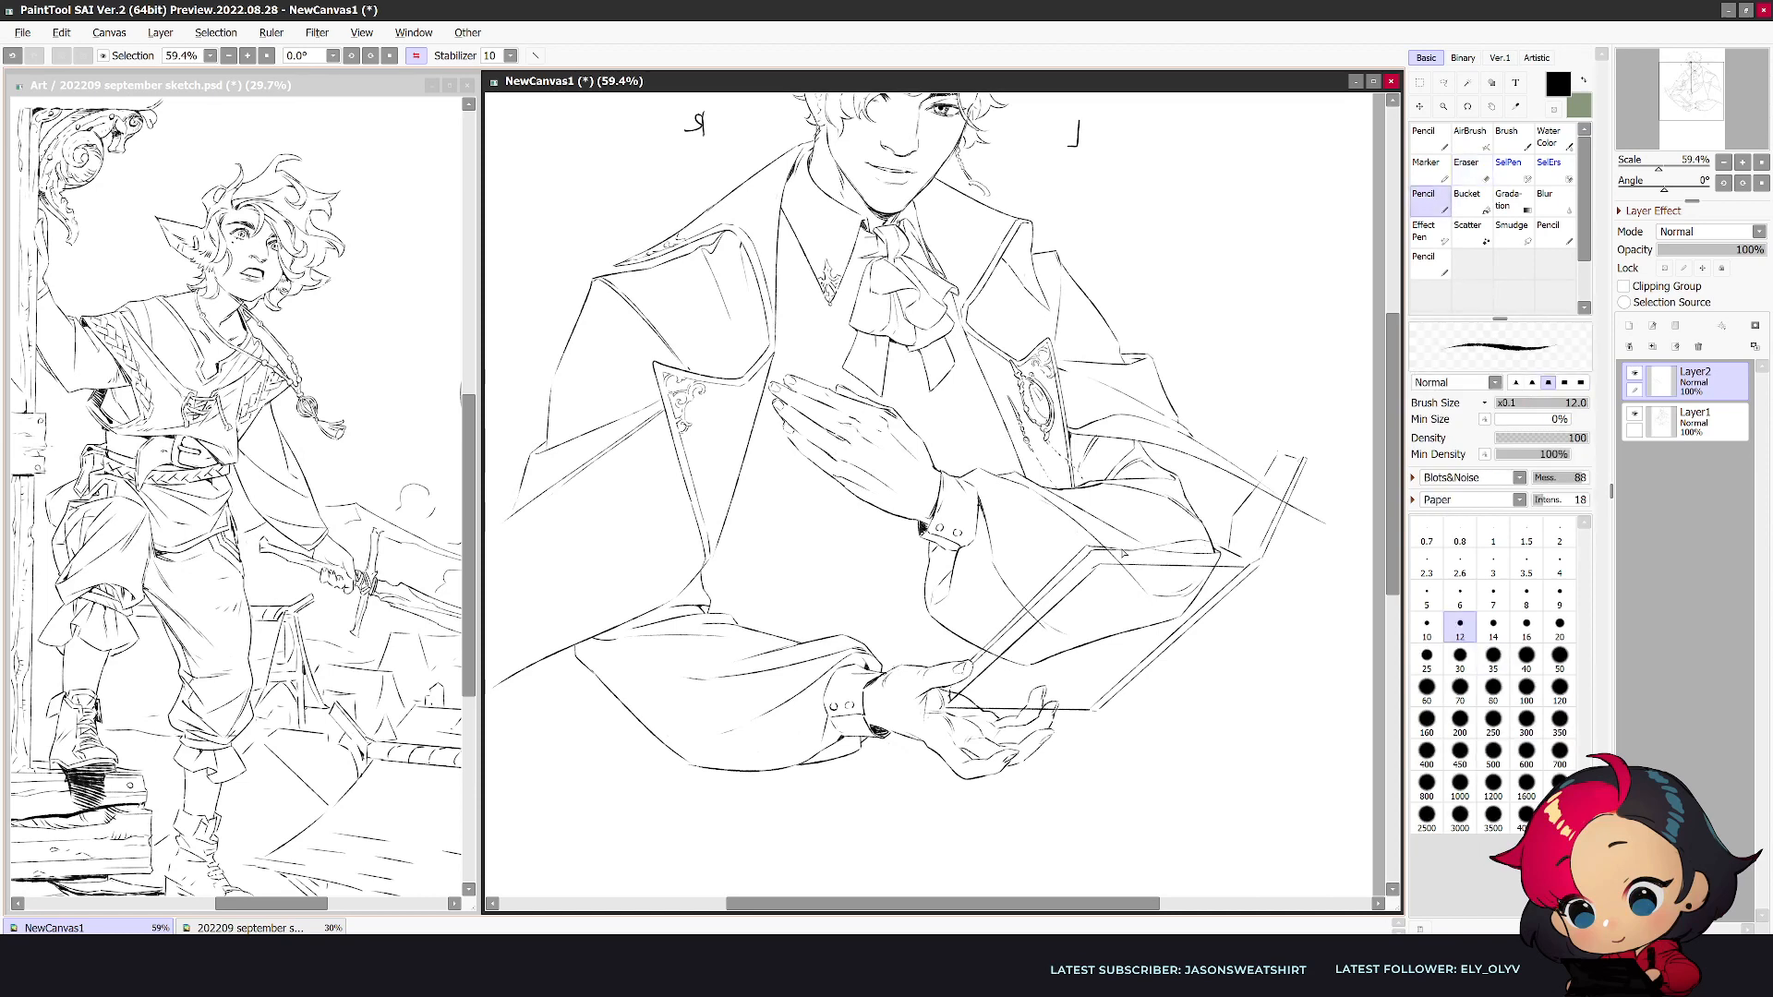
pyautogui.press('e')
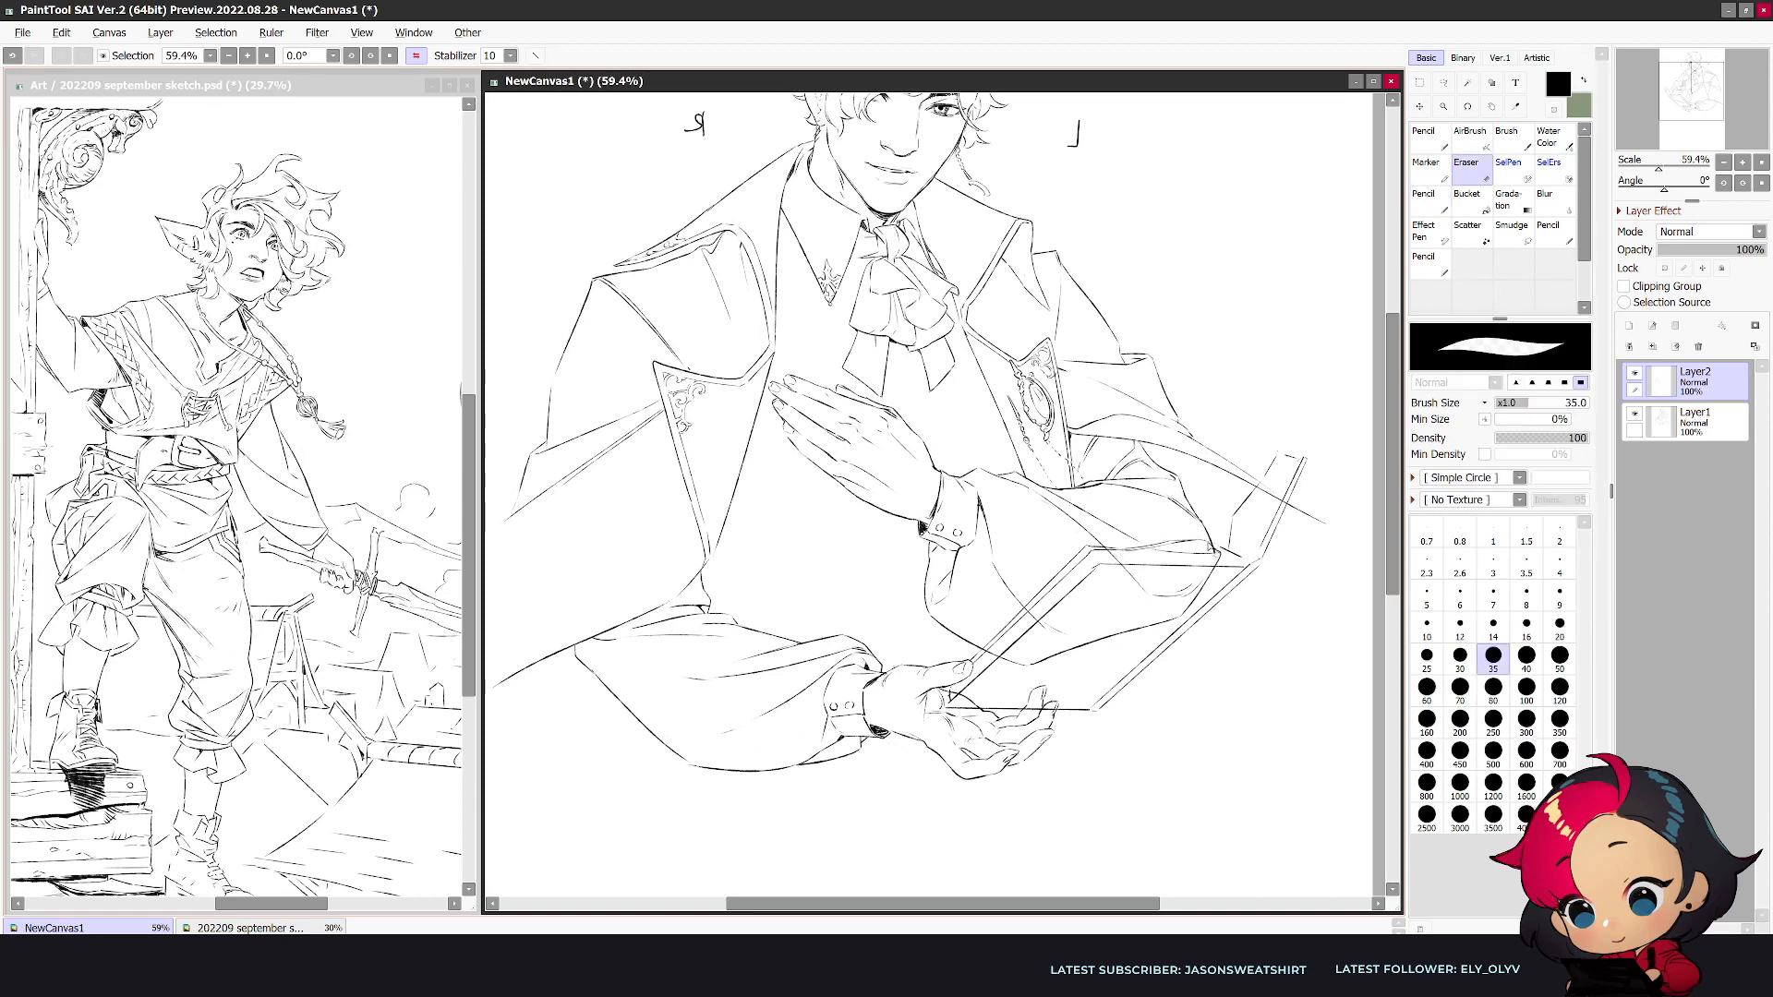
pyautogui.press('n')
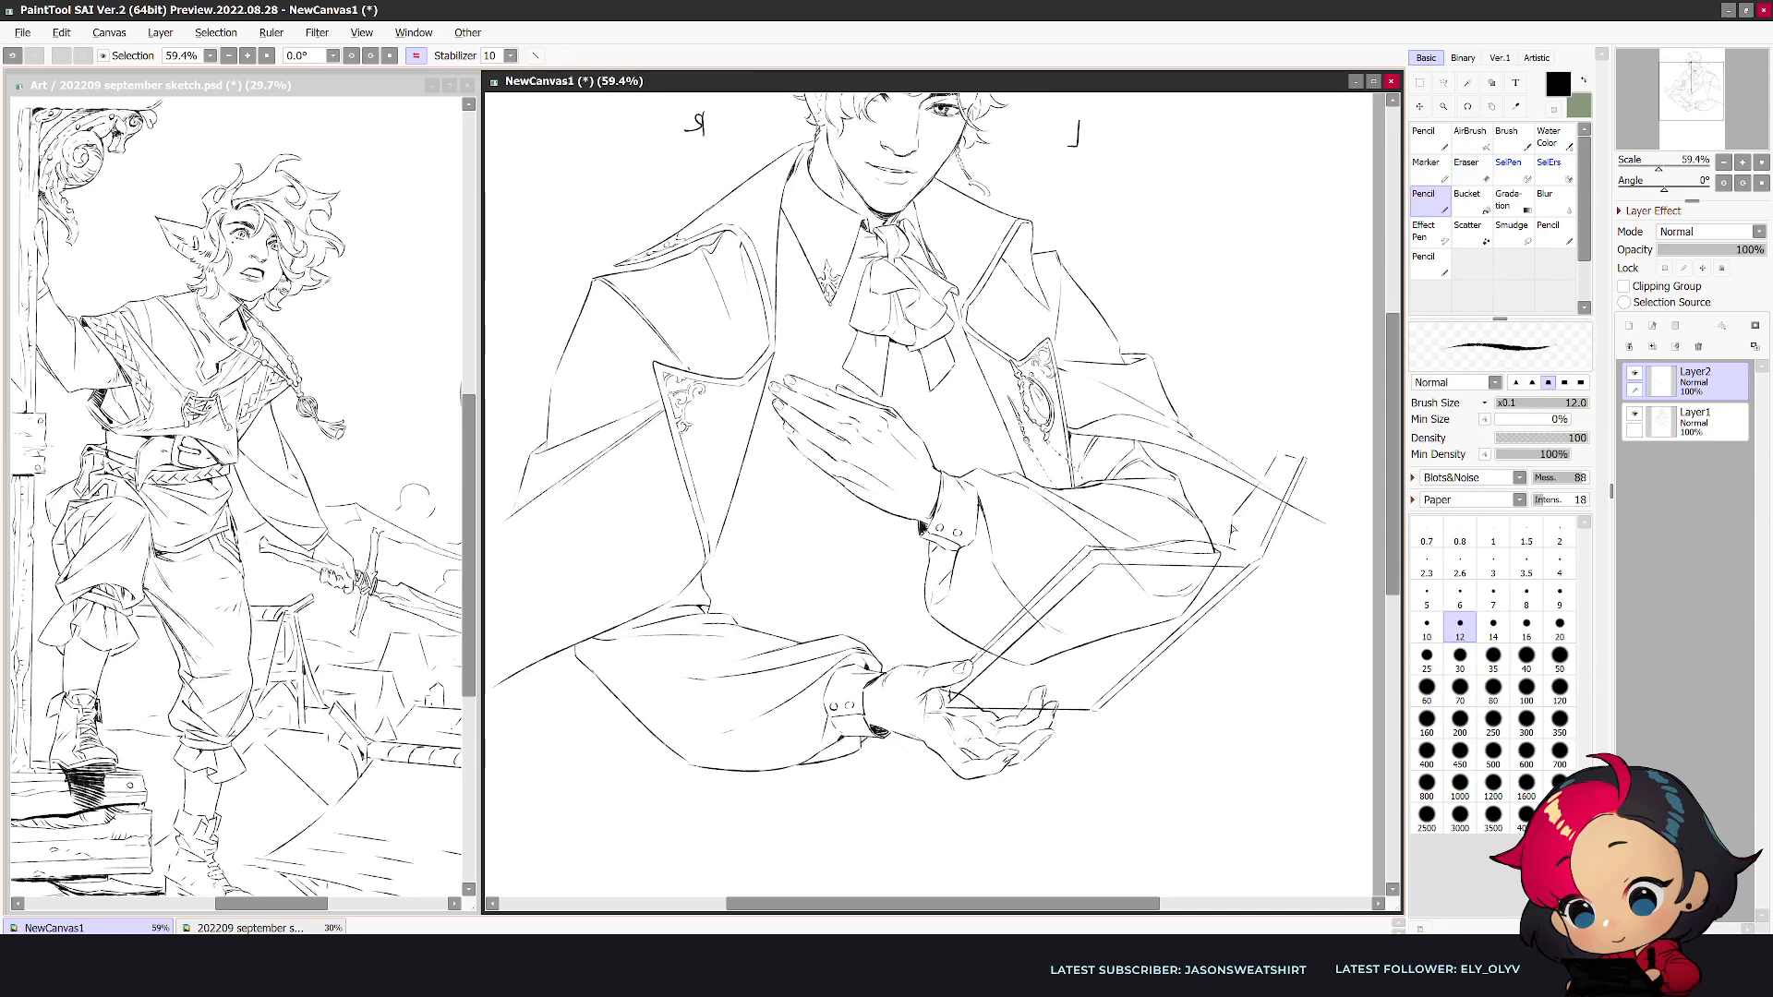
pyautogui.press('e')
pyautogui.press('n')
pyautogui.press('e')
pyautogui.press('n')
pyautogui.press('e')
pyautogui.press('n')
pyautogui.press('e')
pyautogui.press('n')
pyautogui.press('e')
pyautogui.press('n')
pyautogui.press('e')
pyautogui.press('n')
pyautogui.press('e')
pyautogui.press('n')
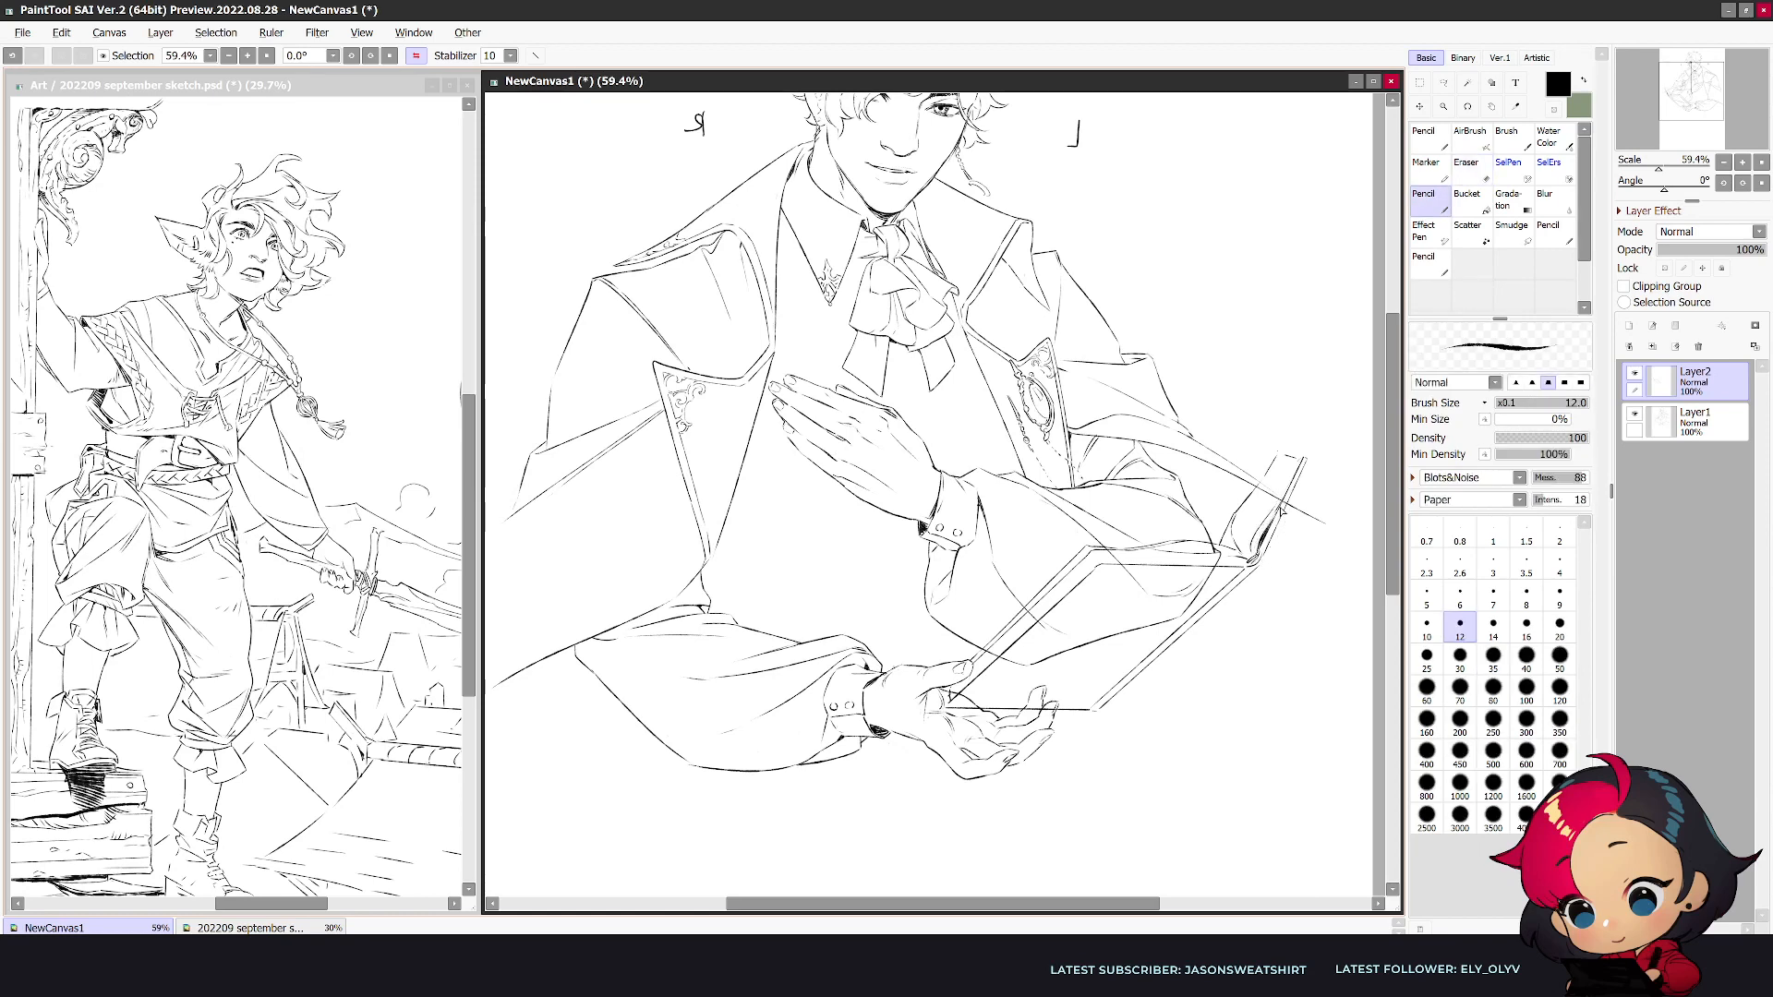
# - Clean up the book's raised cover along its edge and at its tip with the eraser and pencil
pyautogui.press('e')
pyautogui.moveTo(1278, 509); pyautogui.dragTo(1267, 527)
pyautogui.press('n')
pyautogui.press('e')
pyautogui.moveTo(1302, 454); pyautogui.dragTo(1294, 471)
pyautogui.press('n')
# - Compare the book's placement in the normal and mirrored views, both close up and with the whole figure in sight
pyautogui.press('h')
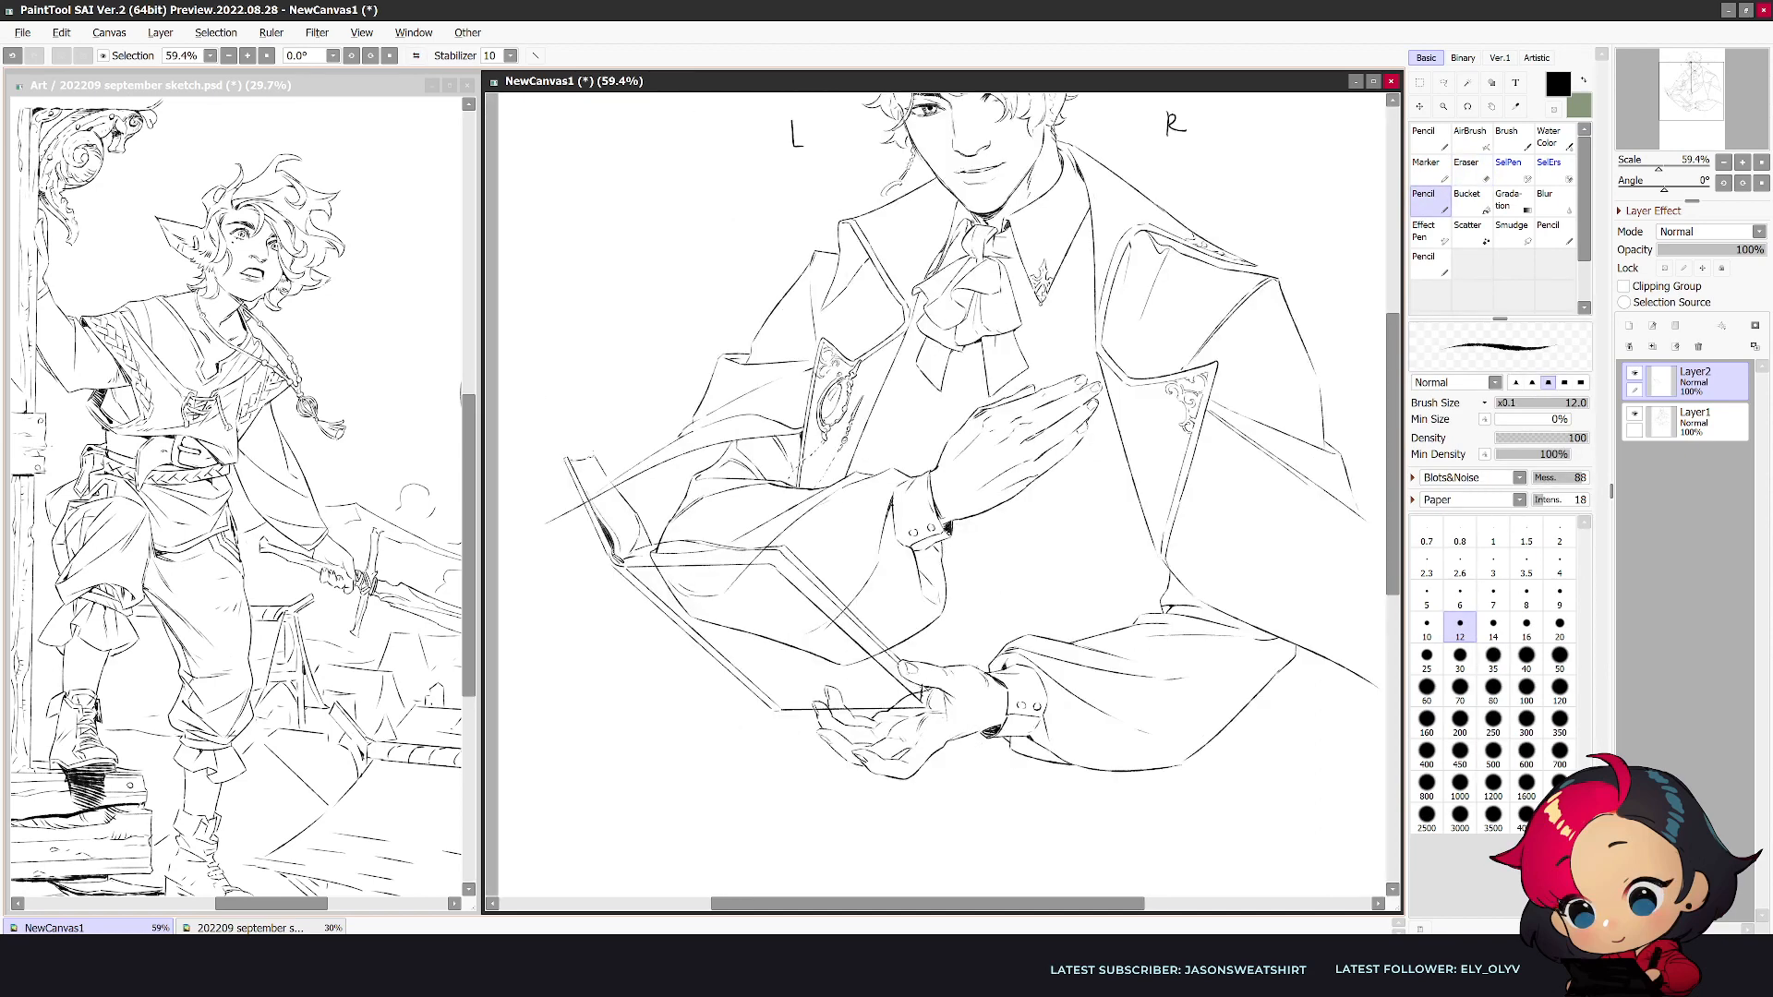
pyautogui.press('h')
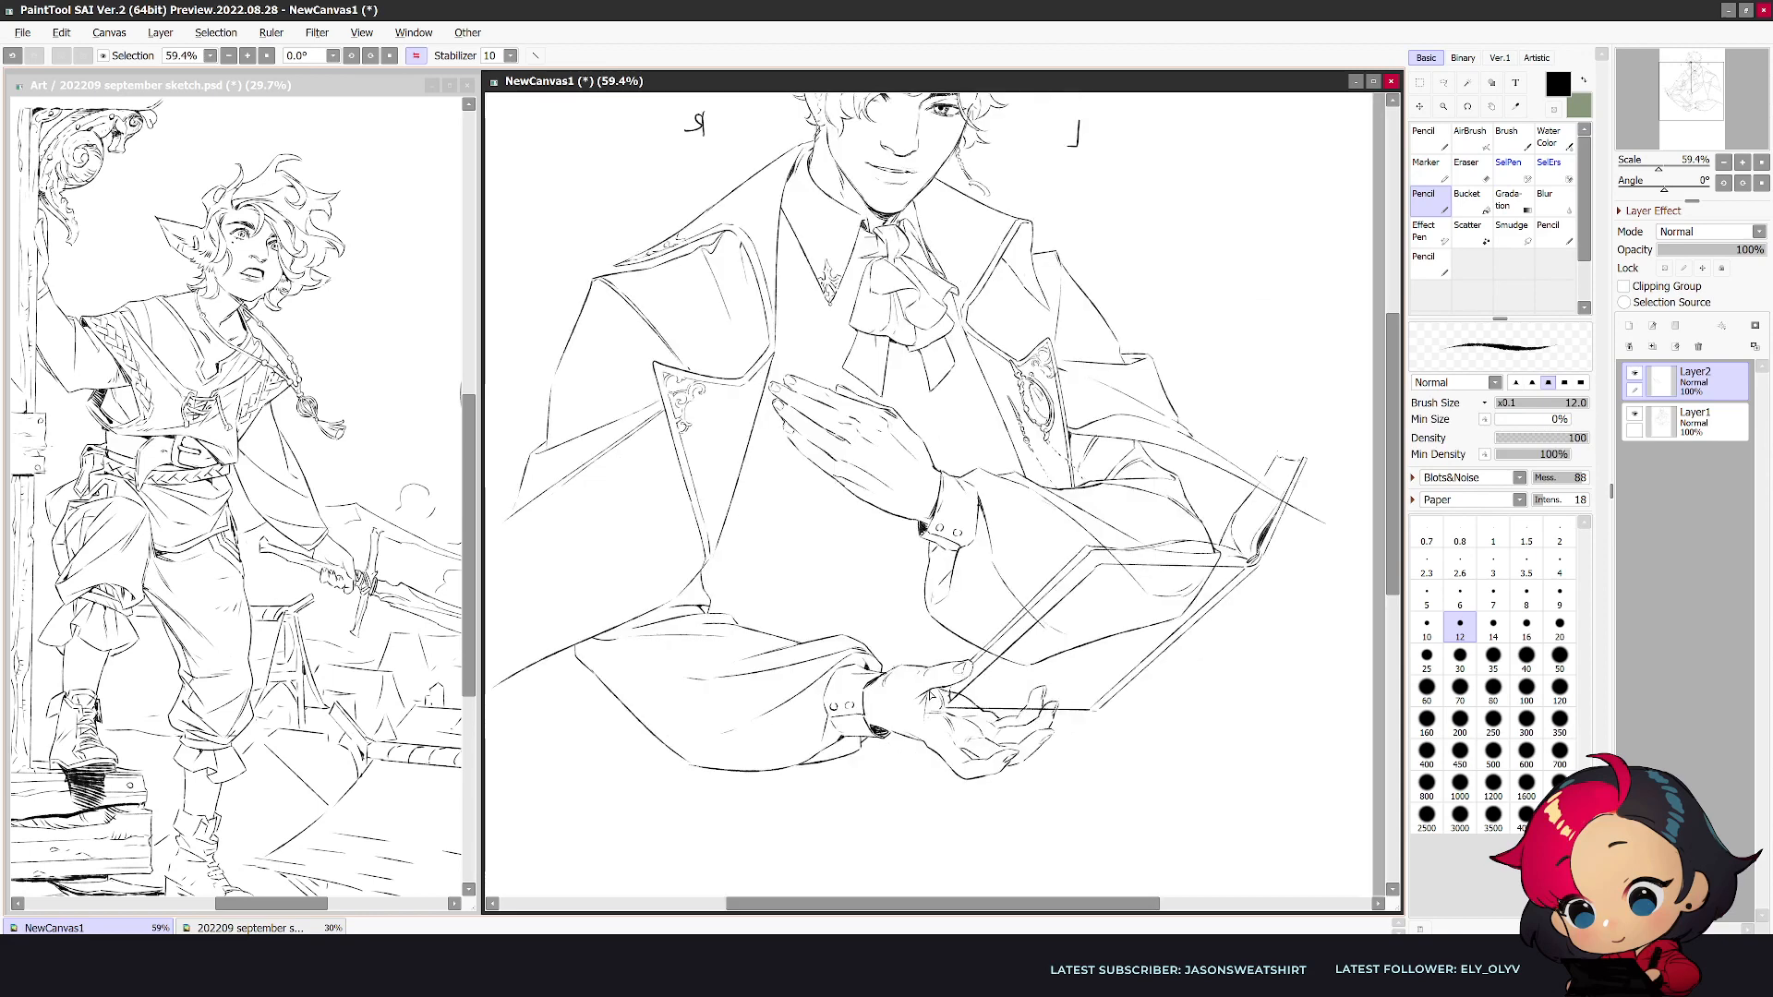
pyautogui.press('e')
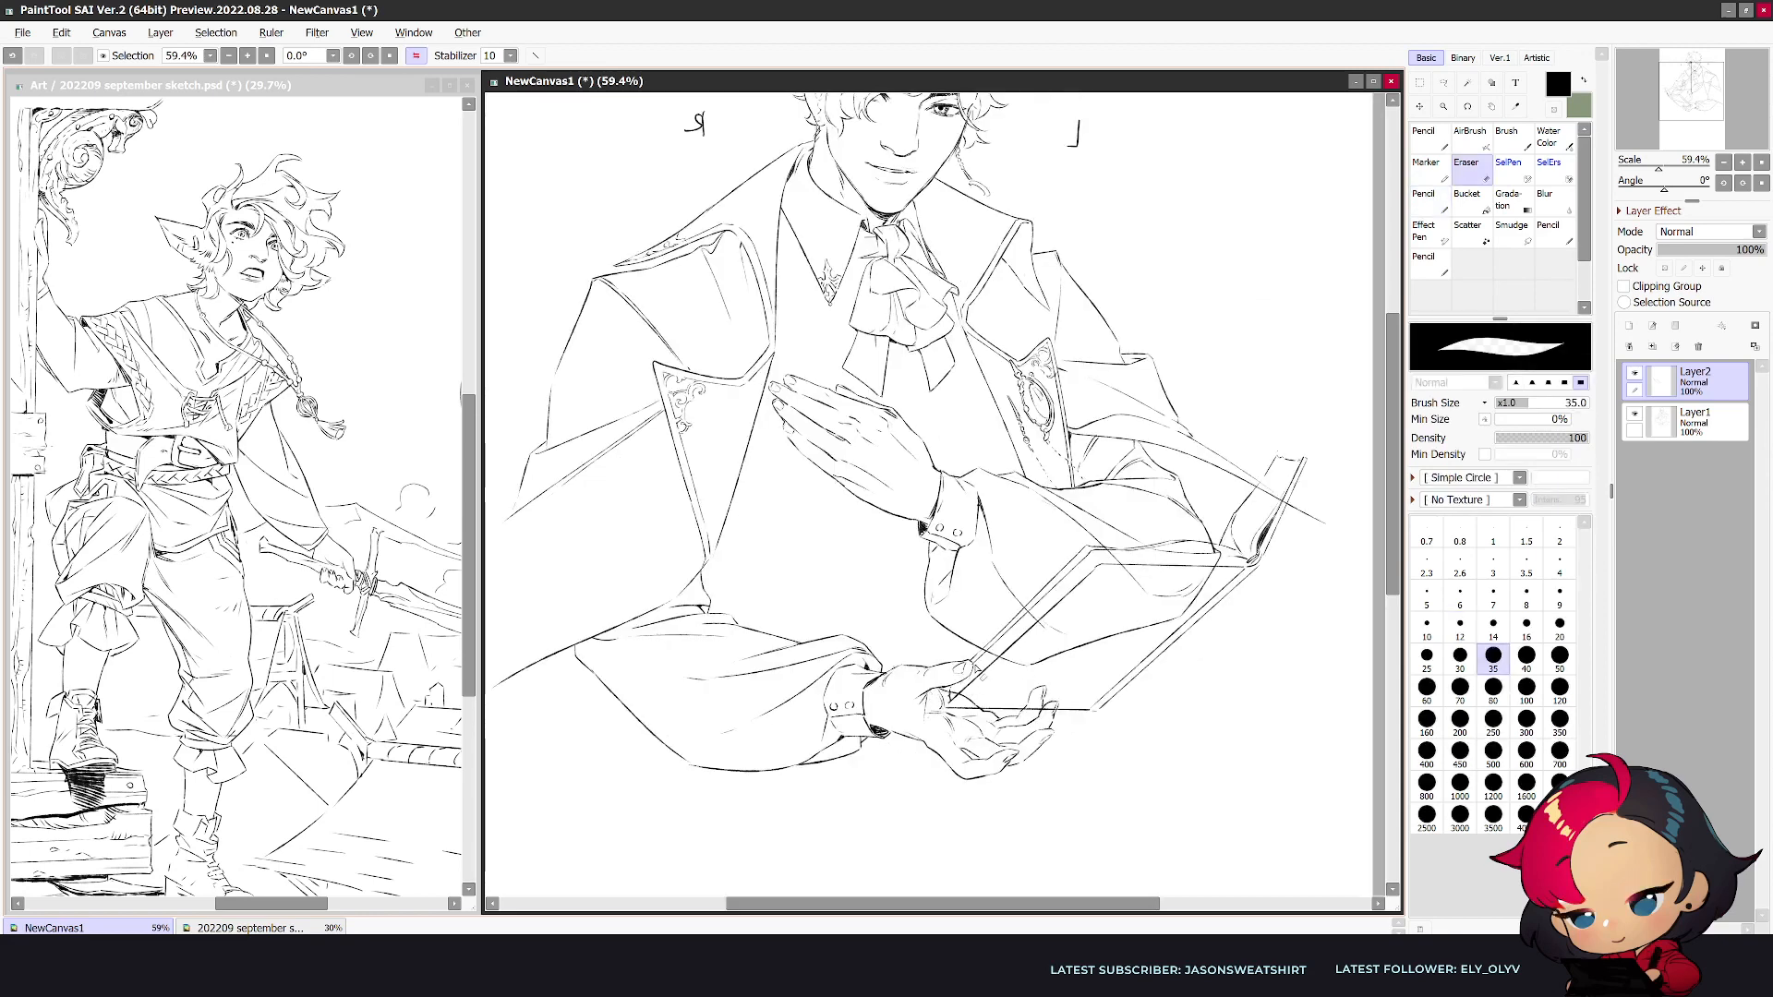
pyautogui.press('v')
pyautogui.moveTo(1240, 609)
pyautogui.mouseDown()
pyautogui.moveTo(1244, 585)
pyautogui.moveTo(1236, 623)
pyautogui.moveTo(1195, 596)
pyautogui.moveTo(1207, 586)
pyautogui.moveTo(1228, 617)
pyautogui.mouseUp()
pyautogui.scroll(-3, 1226, 628)
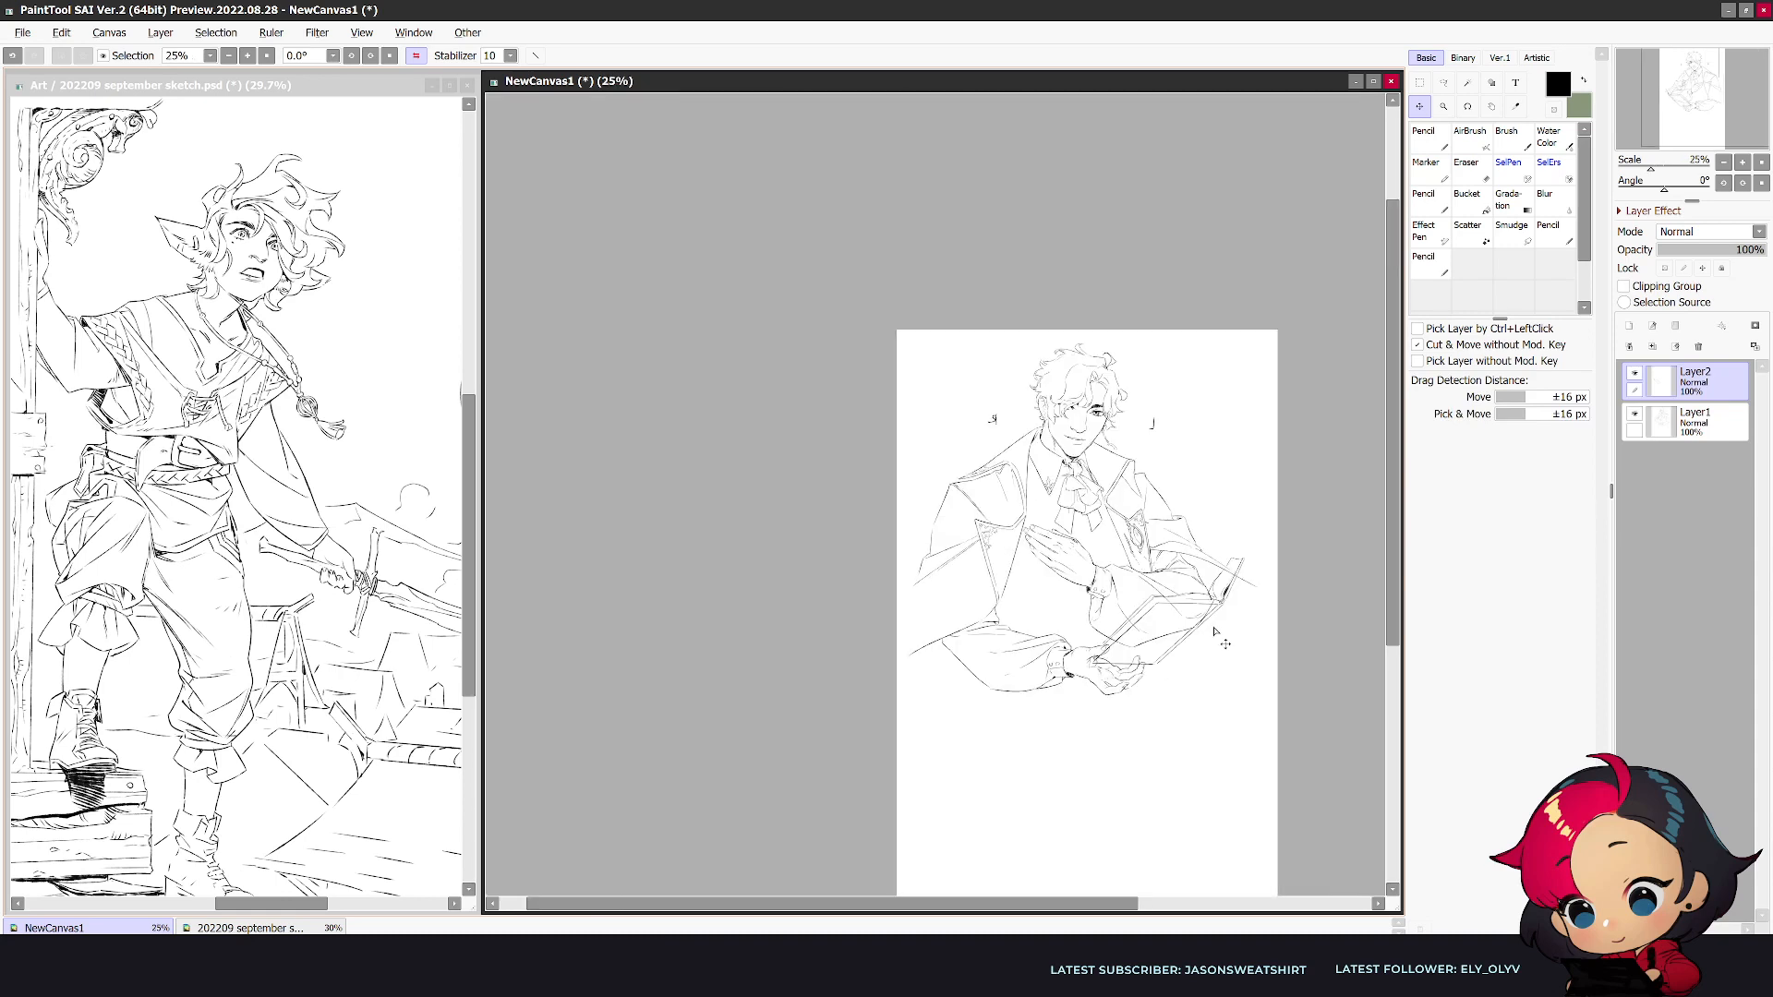
pyautogui.press('h')
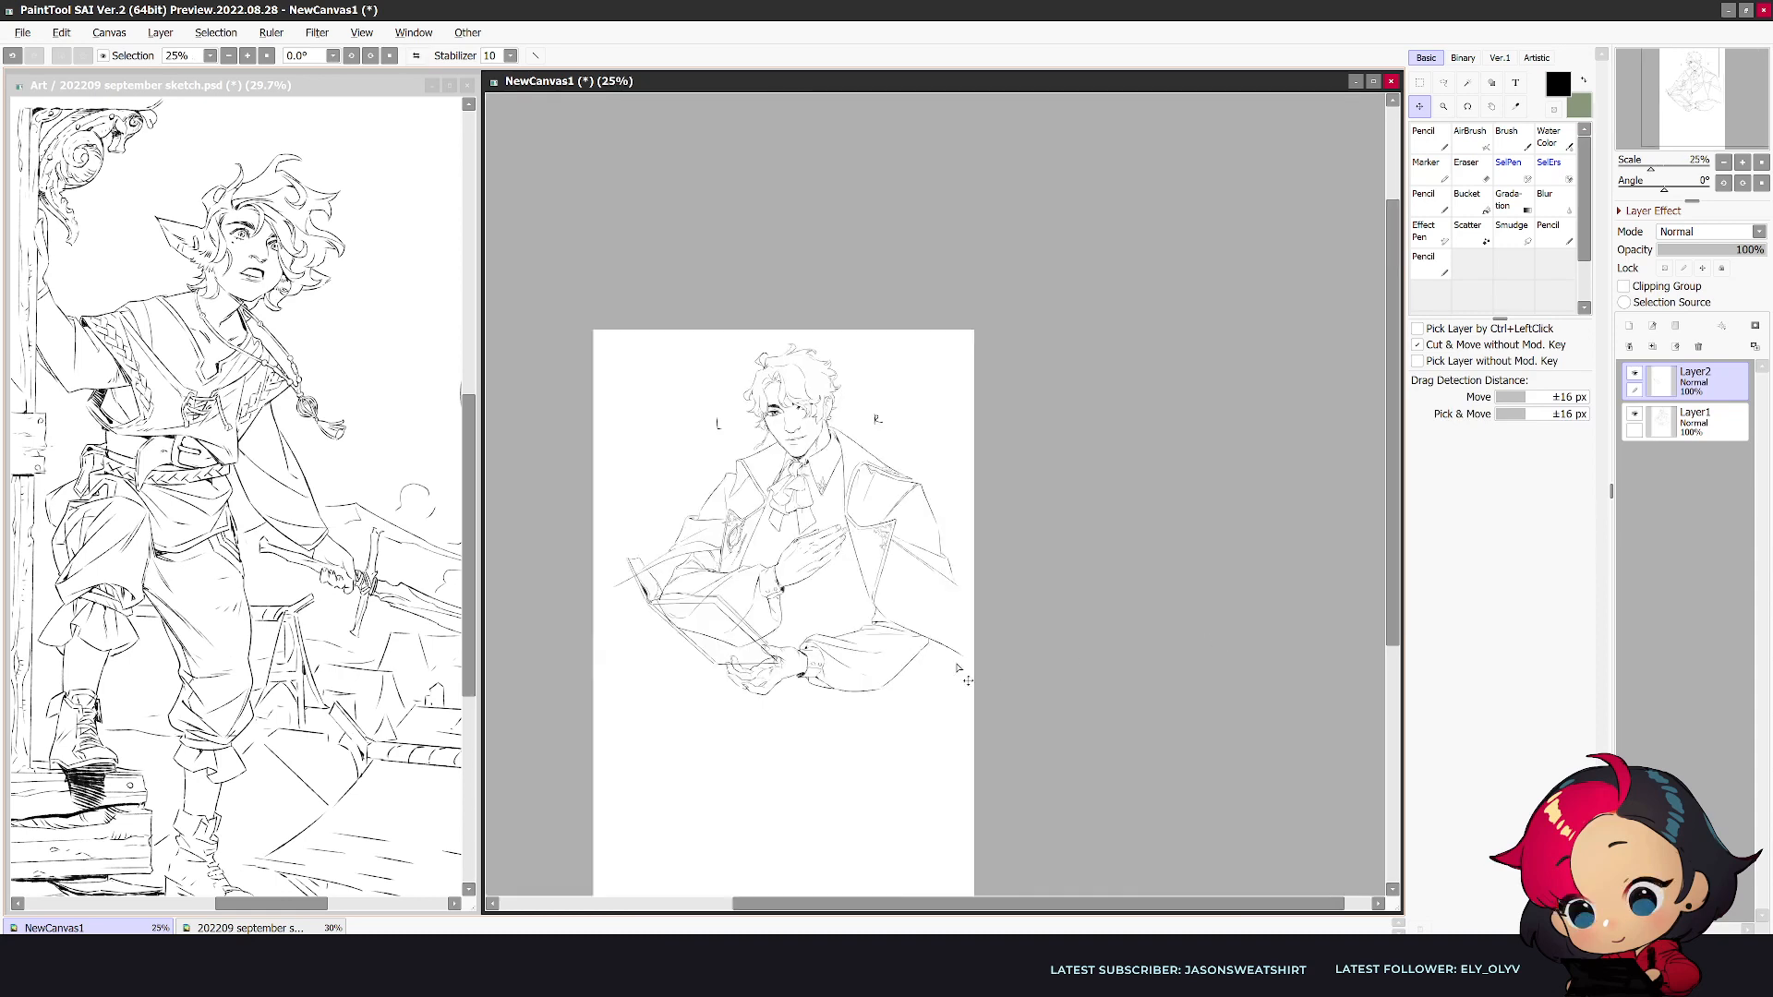
pyautogui.scroll(1, 916, 681)
# - Select the lower forearm and hand on Layer1 freehand, rotate them so the hand drops away from the book, and apply the transform
pyautogui.click(1704, 423)
pyautogui.scroll(1, 988, 435)
pyautogui.click(1443, 83)
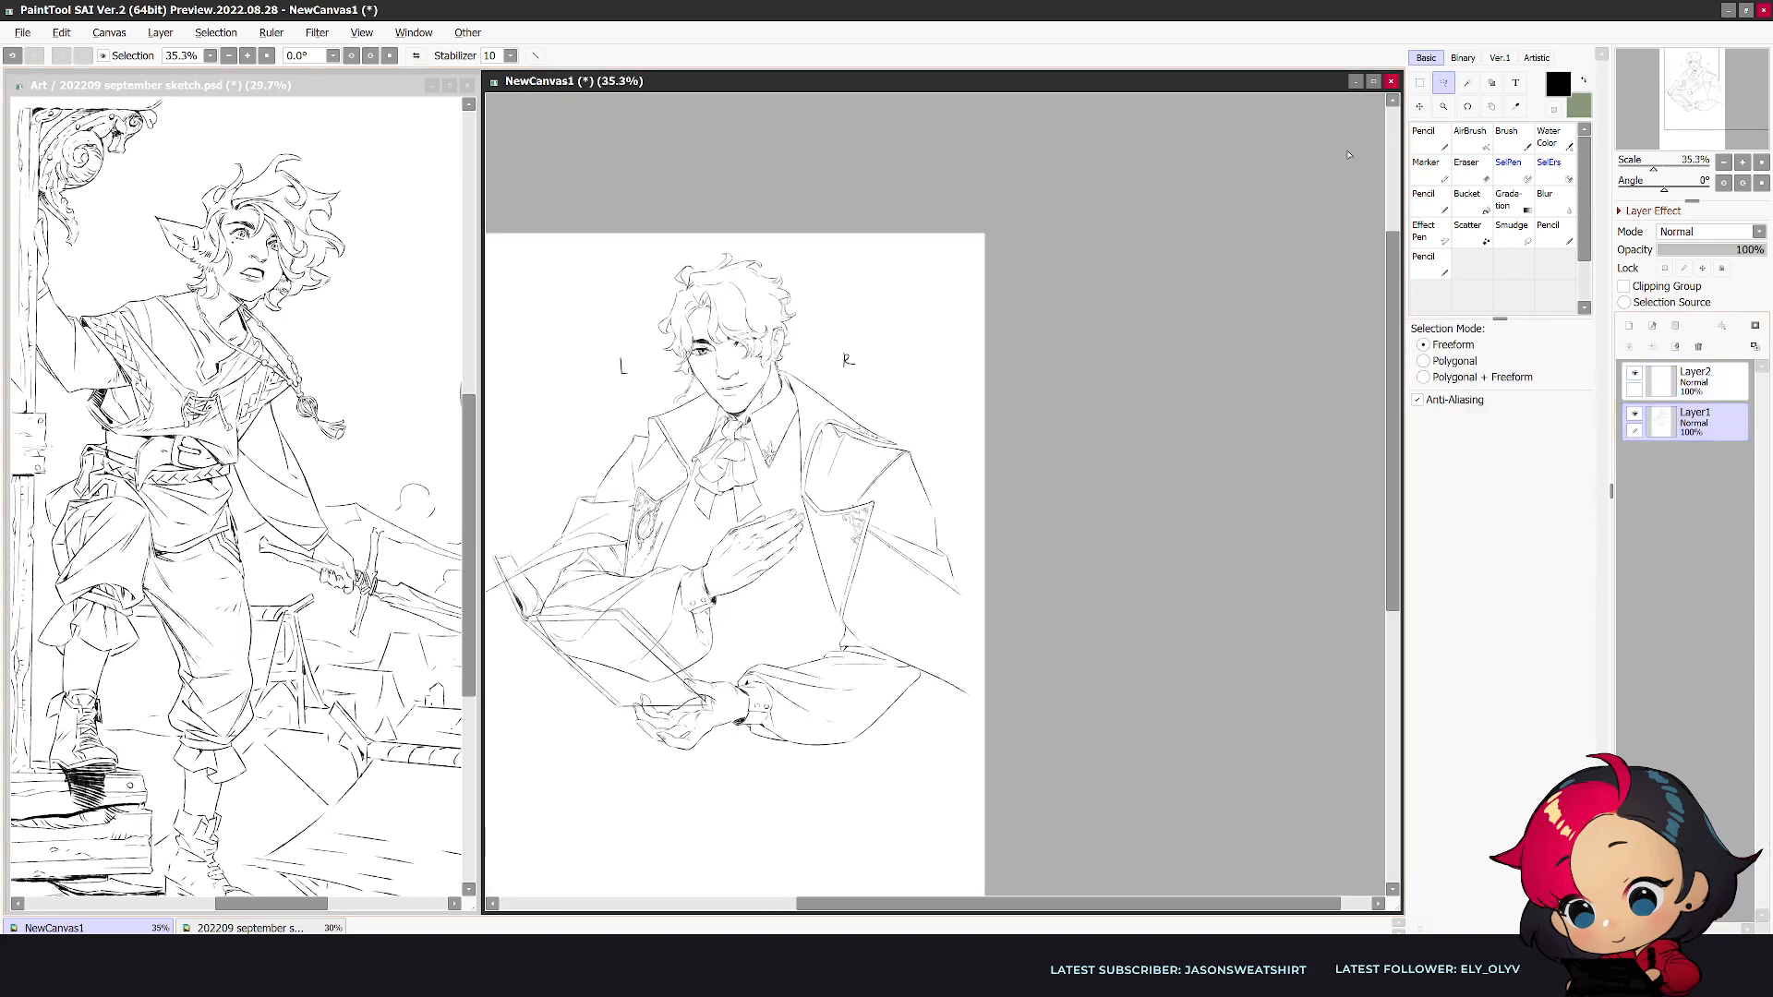
pyautogui.moveTo(827, 905); pyautogui.dragTo(737, 908)
pyautogui.scroll(2, 818, 822)
pyautogui.moveTo(1163, 623)
pyautogui.mouseDown()
pyautogui.moveTo(808, 787)
pyautogui.moveTo(716, 744)
pyautogui.moveTo(723, 654)
pyautogui.moveTo(903, 575)
pyautogui.moveTo(991, 559)
pyautogui.moveTo(1180, 620)
pyautogui.mouseUp()
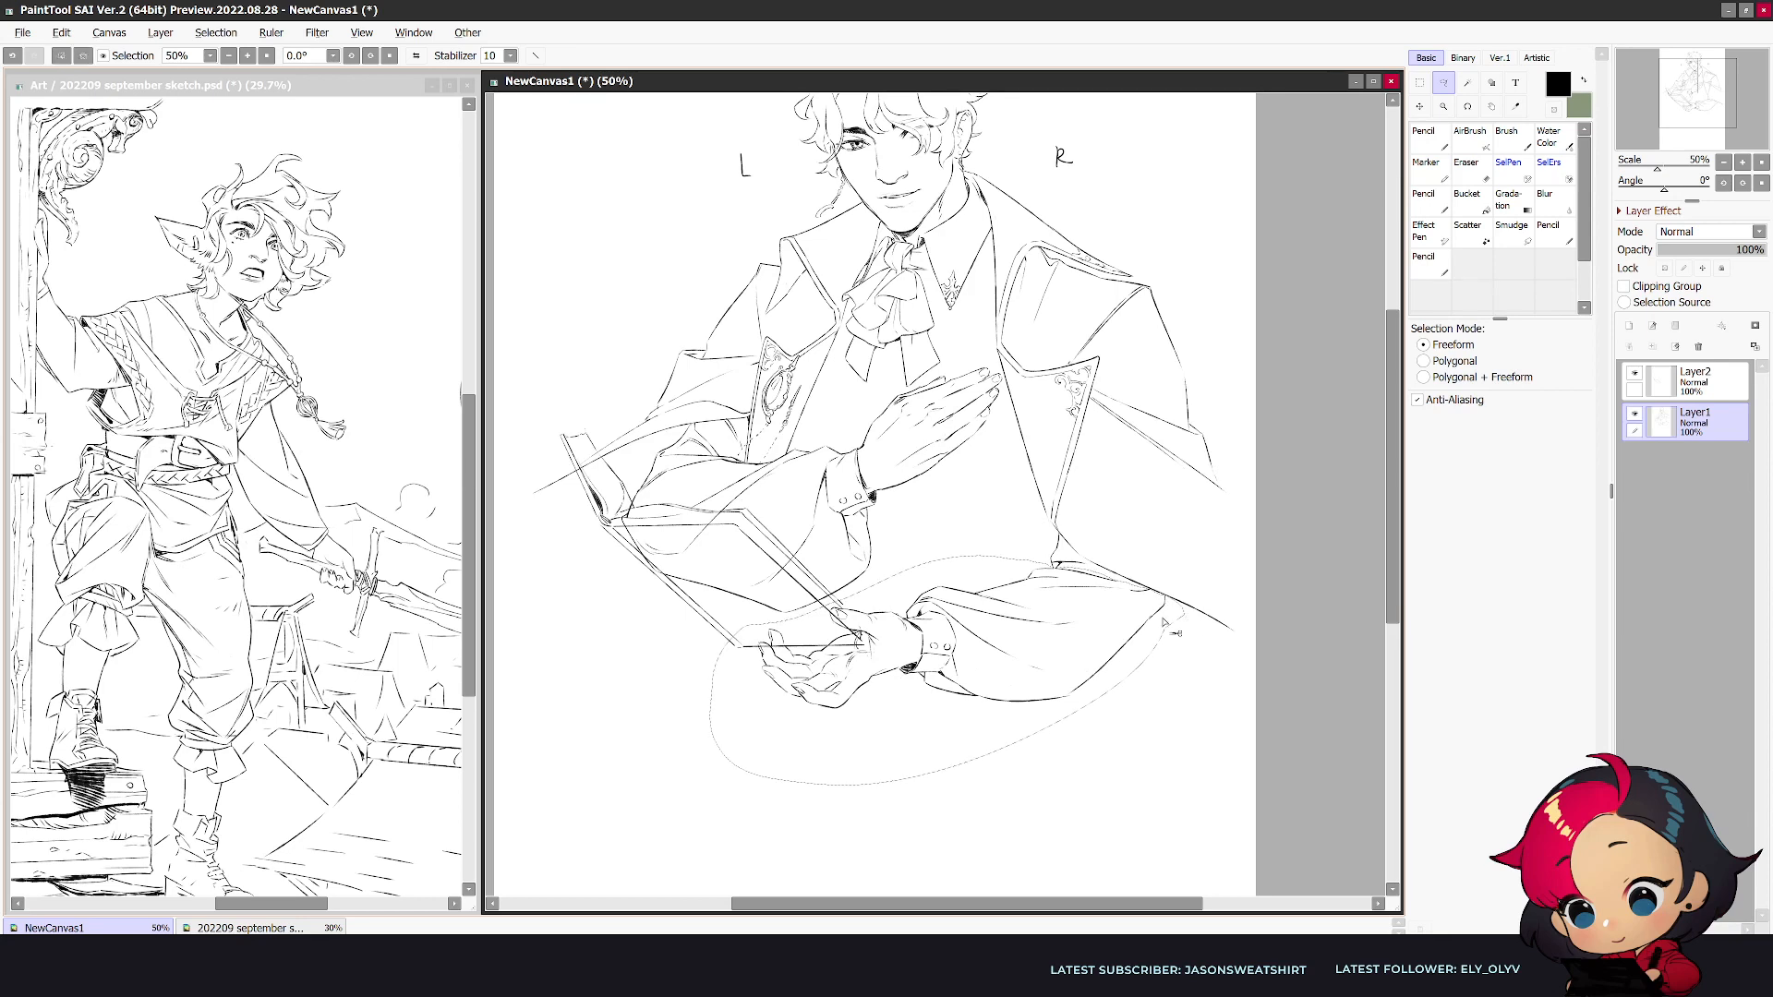
pyautogui.hotkey('ctrl', 't')
pyautogui.moveTo(757, 779); pyautogui.dragTo(785, 813)
pyautogui.moveTo(1086, 619)
pyautogui.mouseDown()
pyautogui.moveTo(1110, 640)
pyautogui.moveTo(1073, 630)
pyautogui.mouseUp()
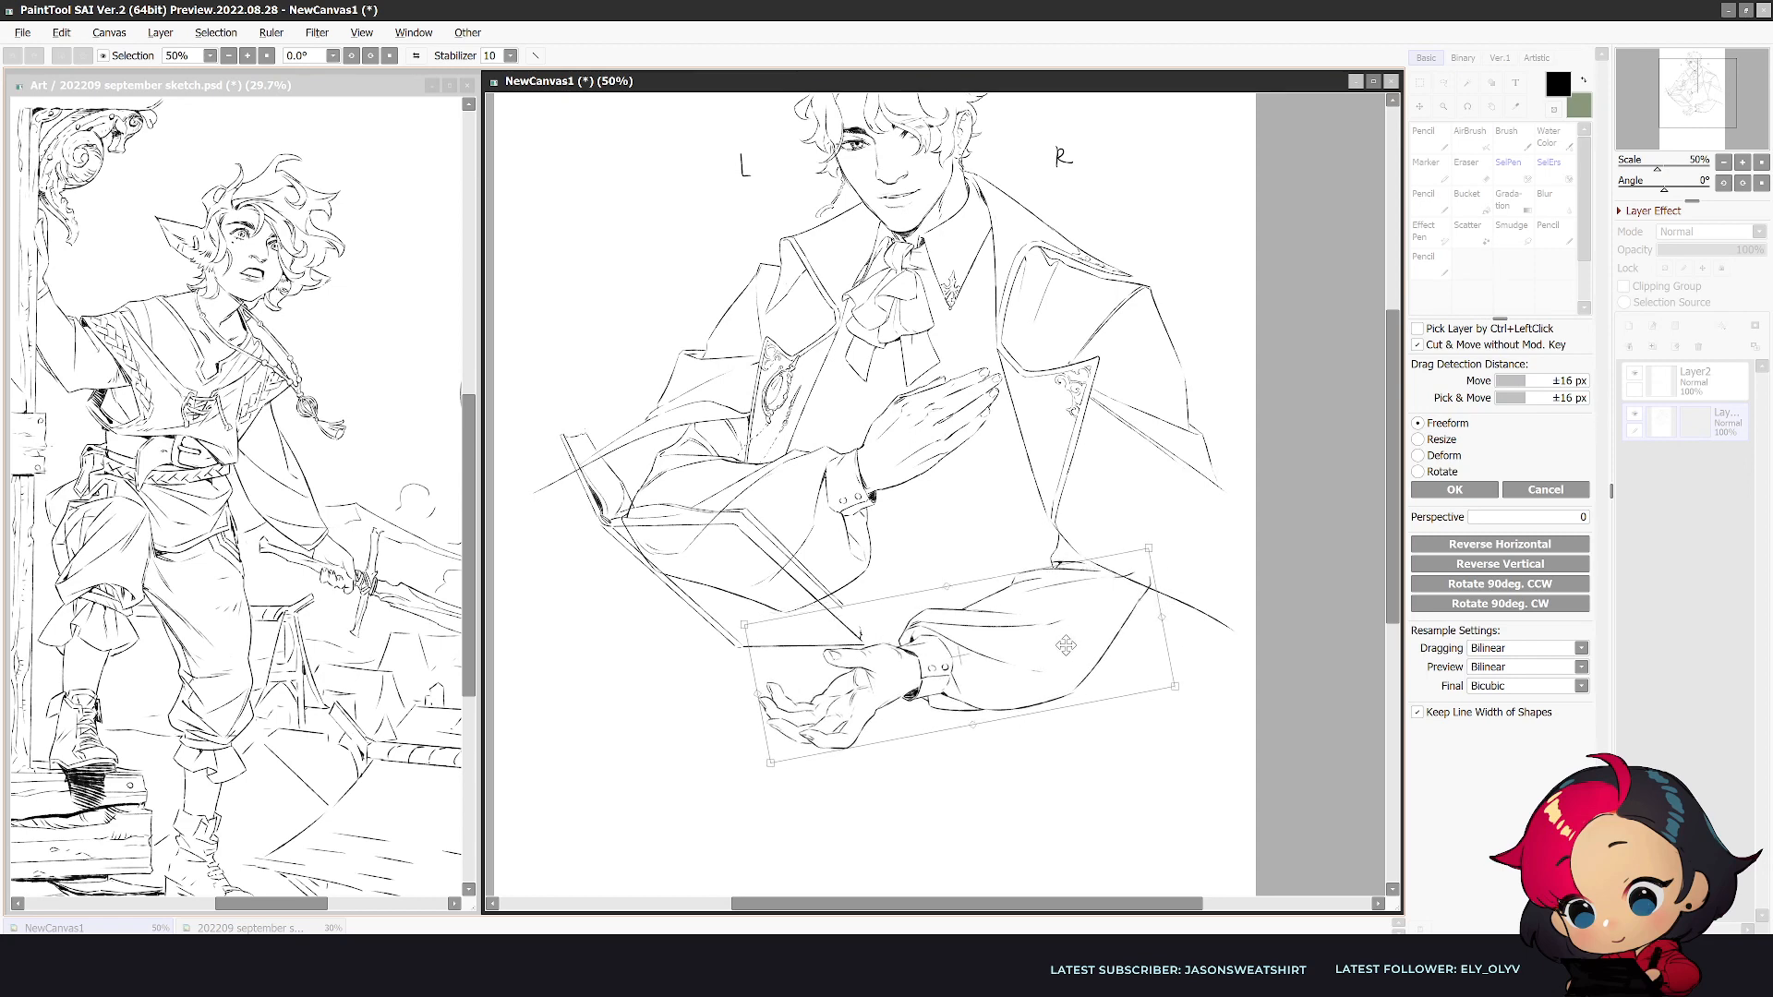
pyautogui.click(1455, 490)
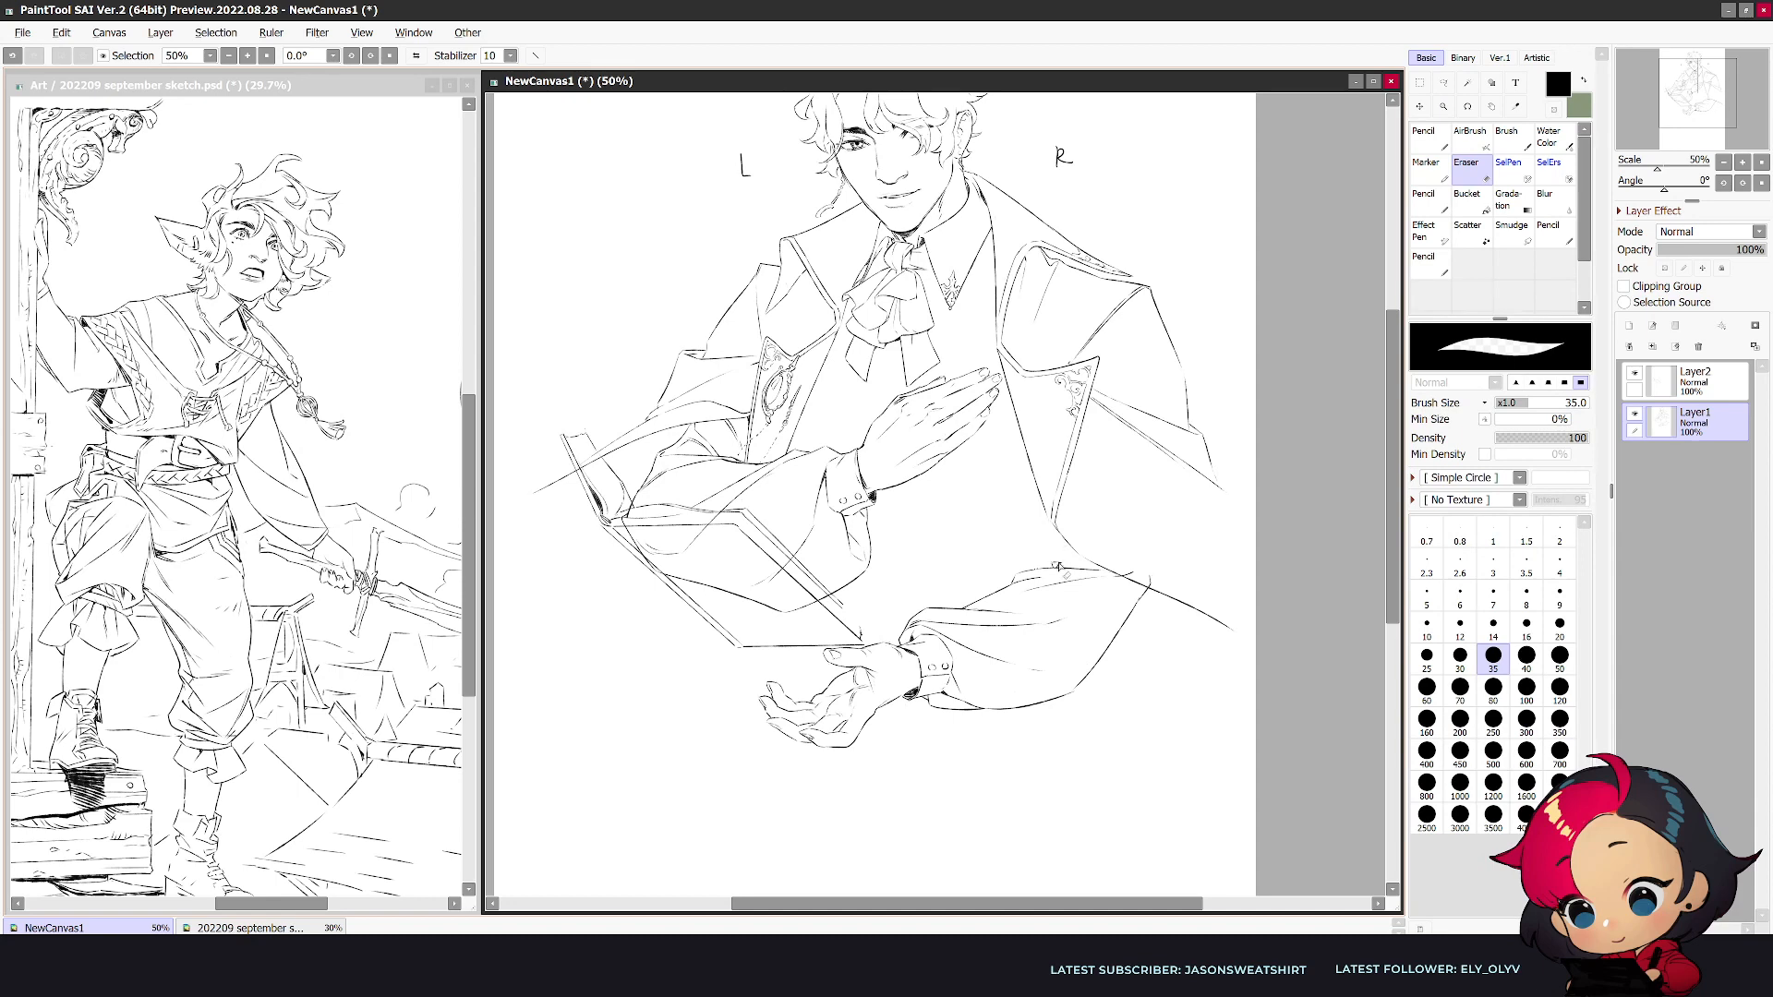
# - Redraw the coat edge and small folds between the lapel tip and the lower sleeve, erasing leftover lines around the join
pyautogui.press('n')
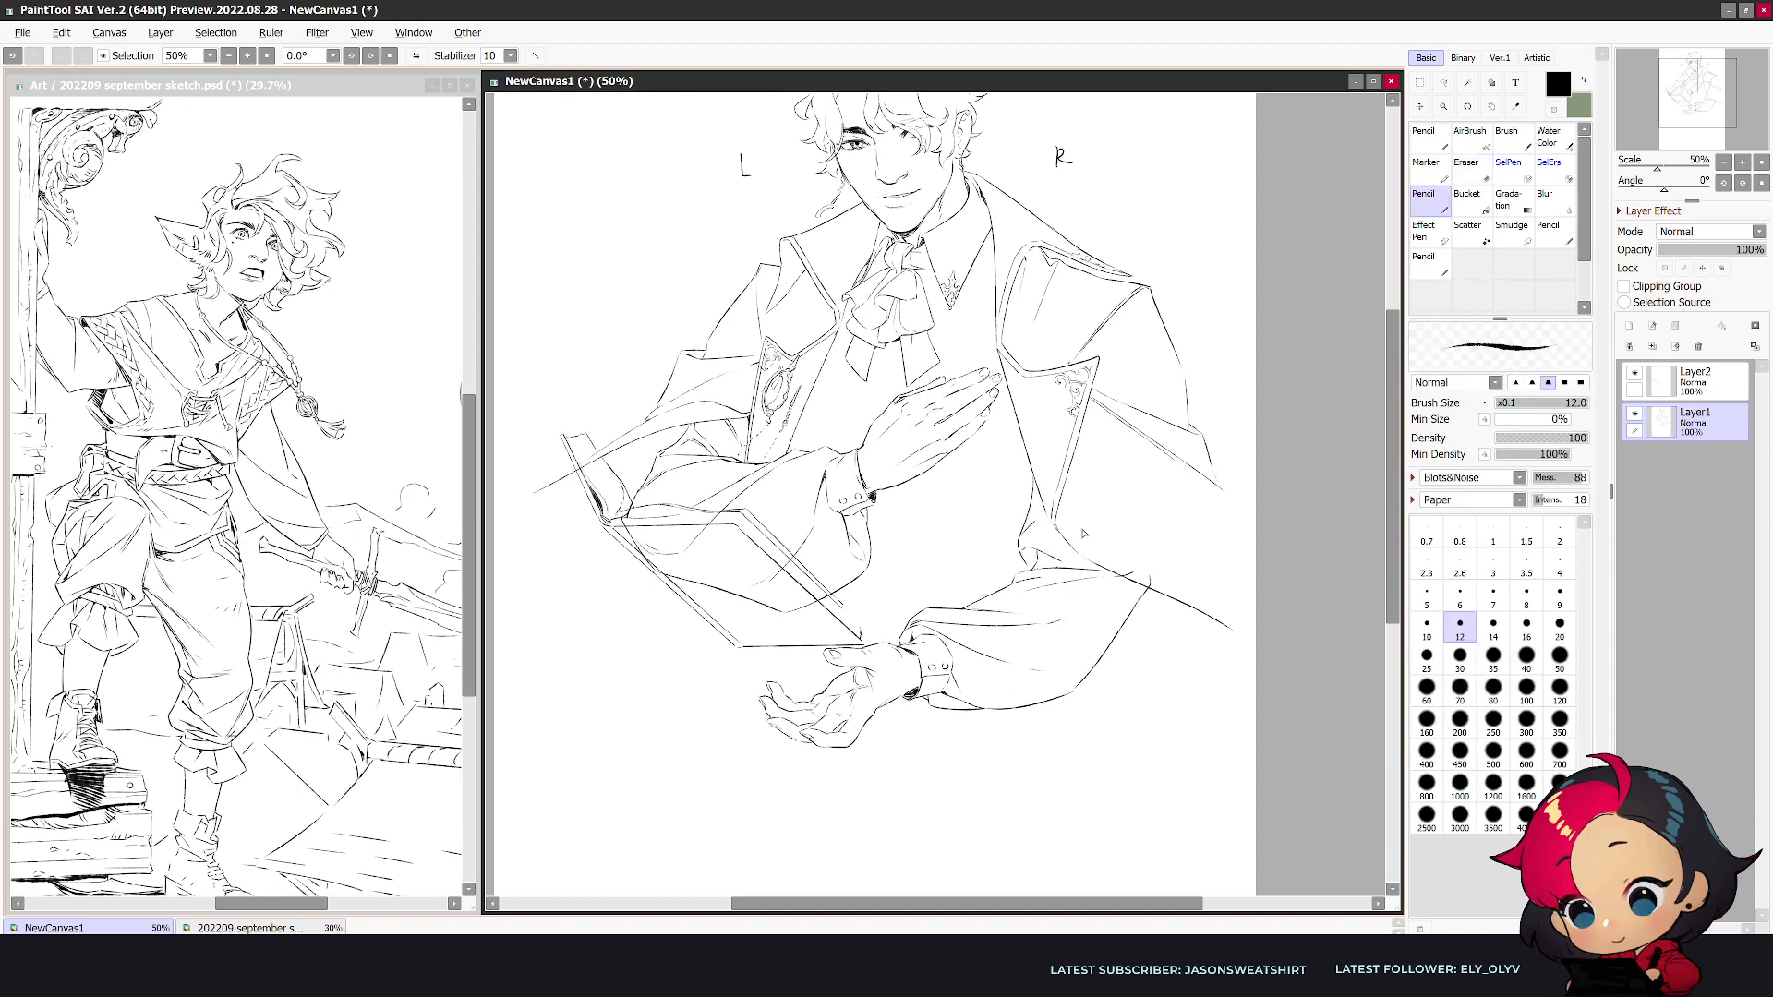
pyautogui.press('h')
pyautogui.press('e')
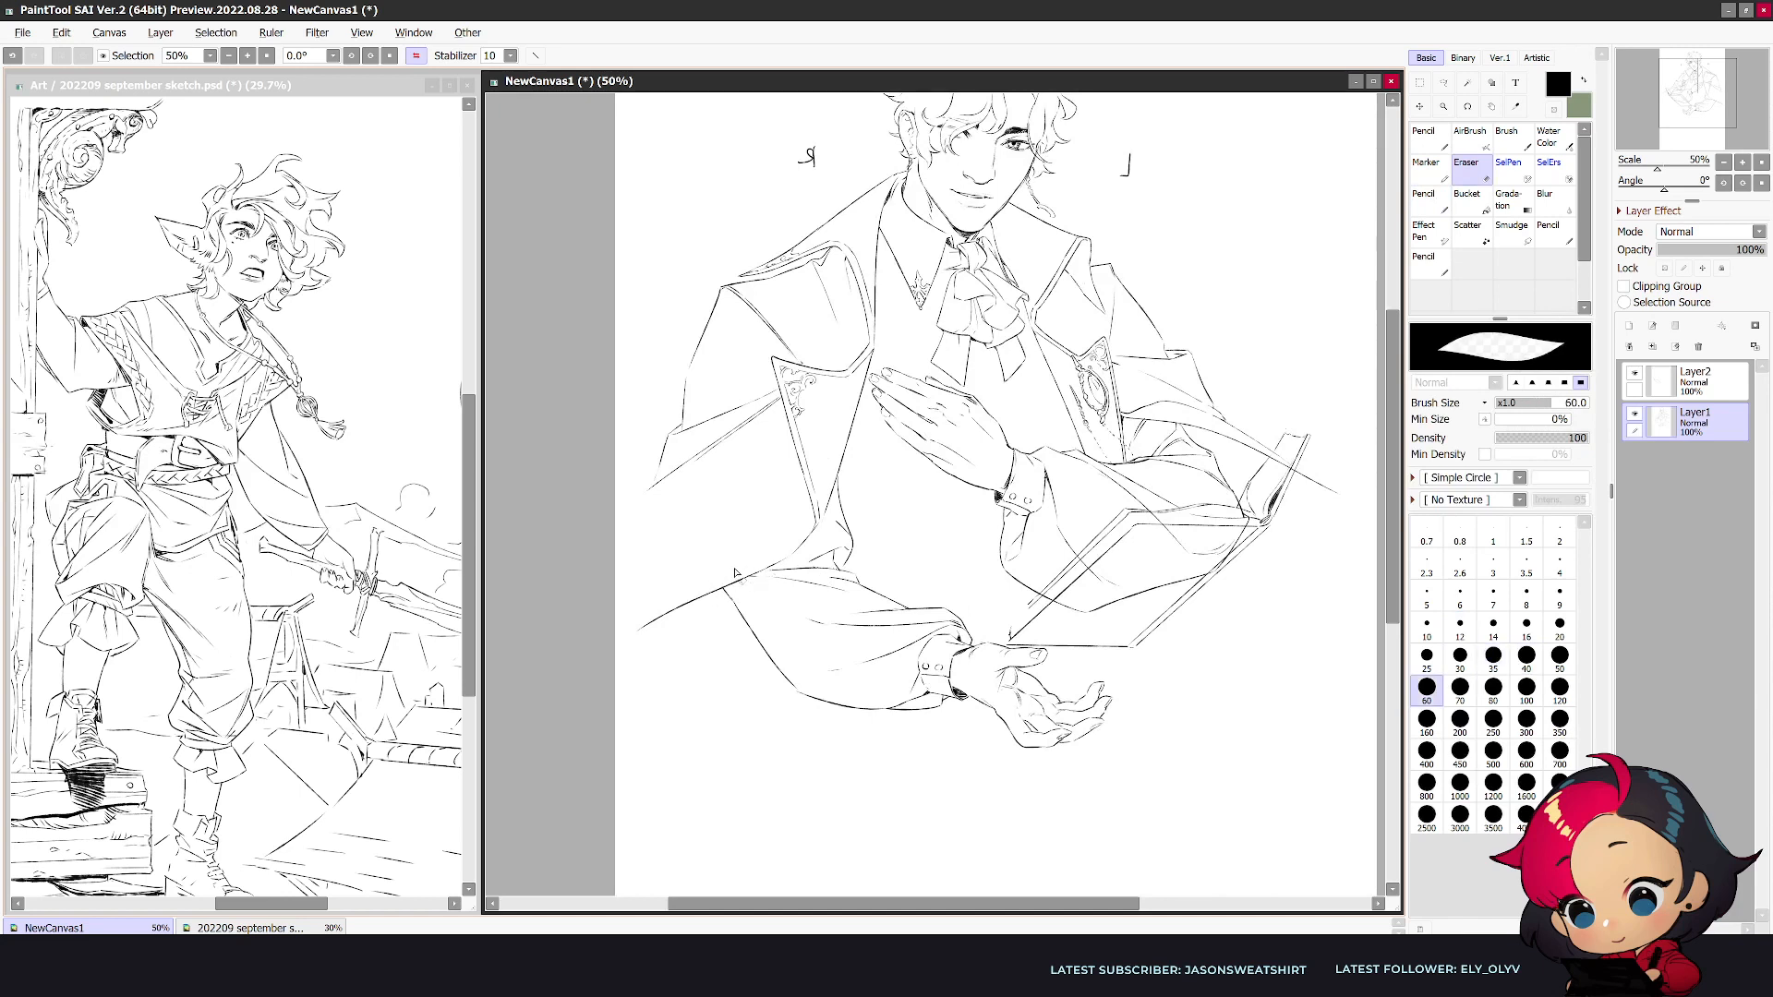
pyautogui.press('n')
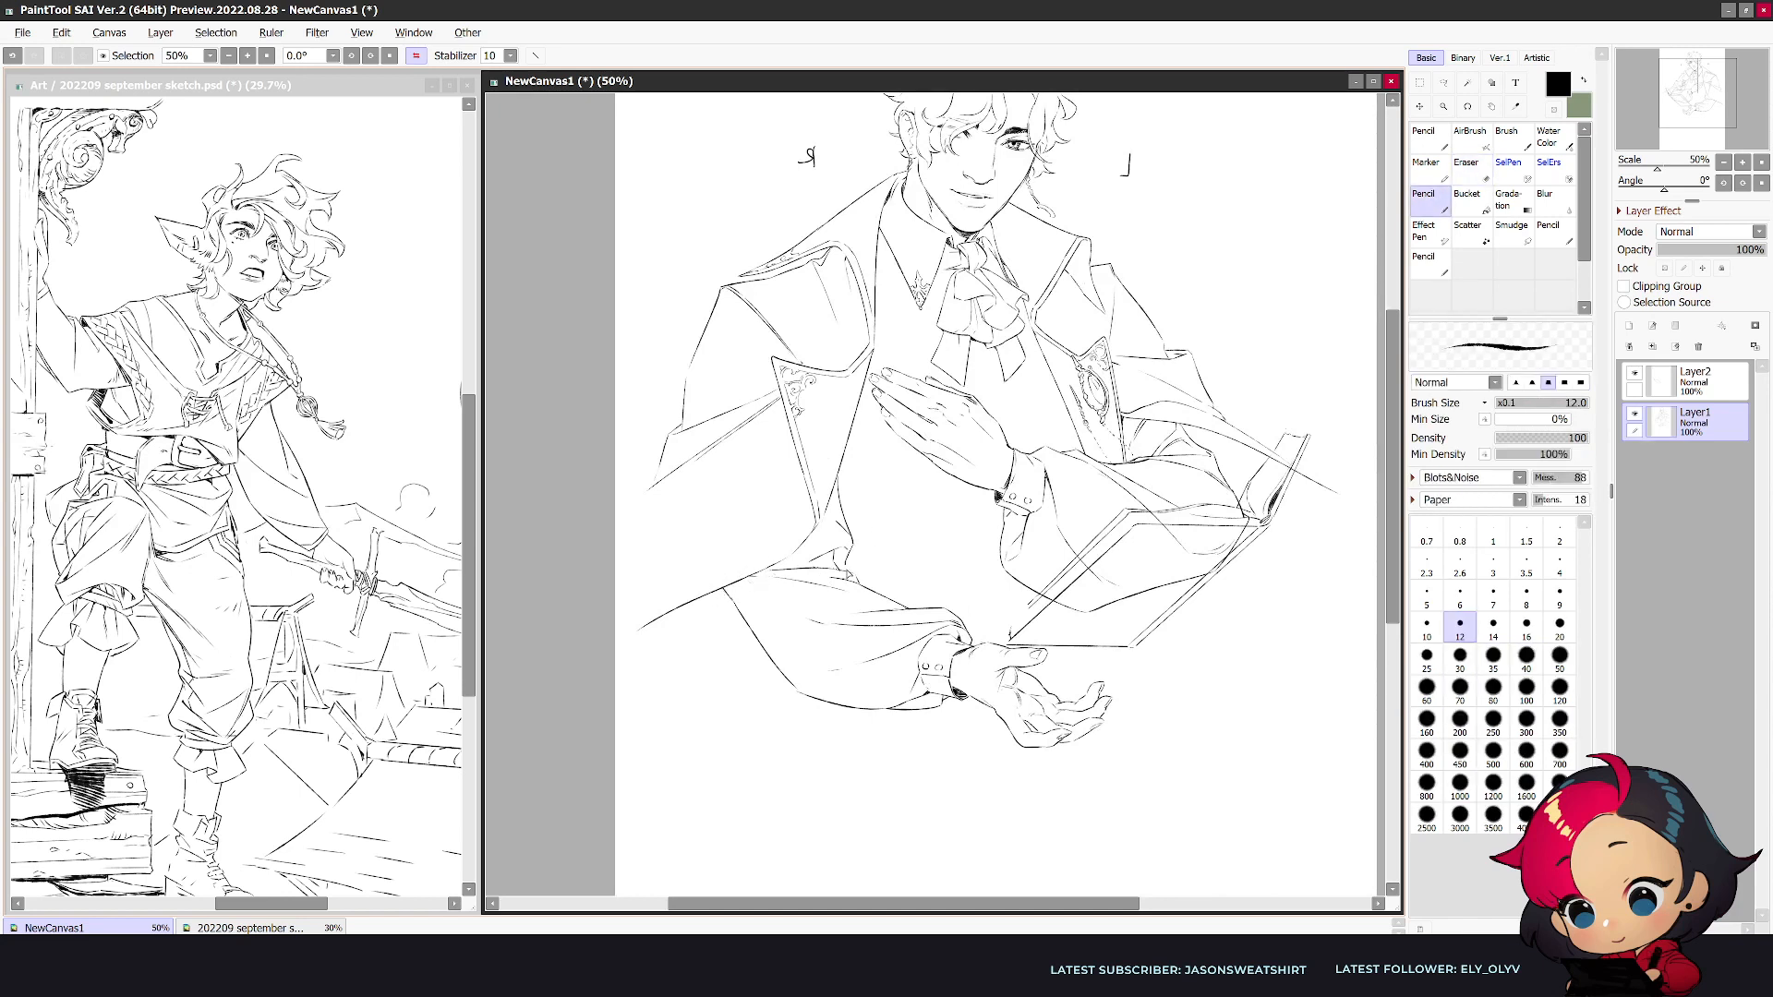
pyautogui.press('e')
pyautogui.press('n')
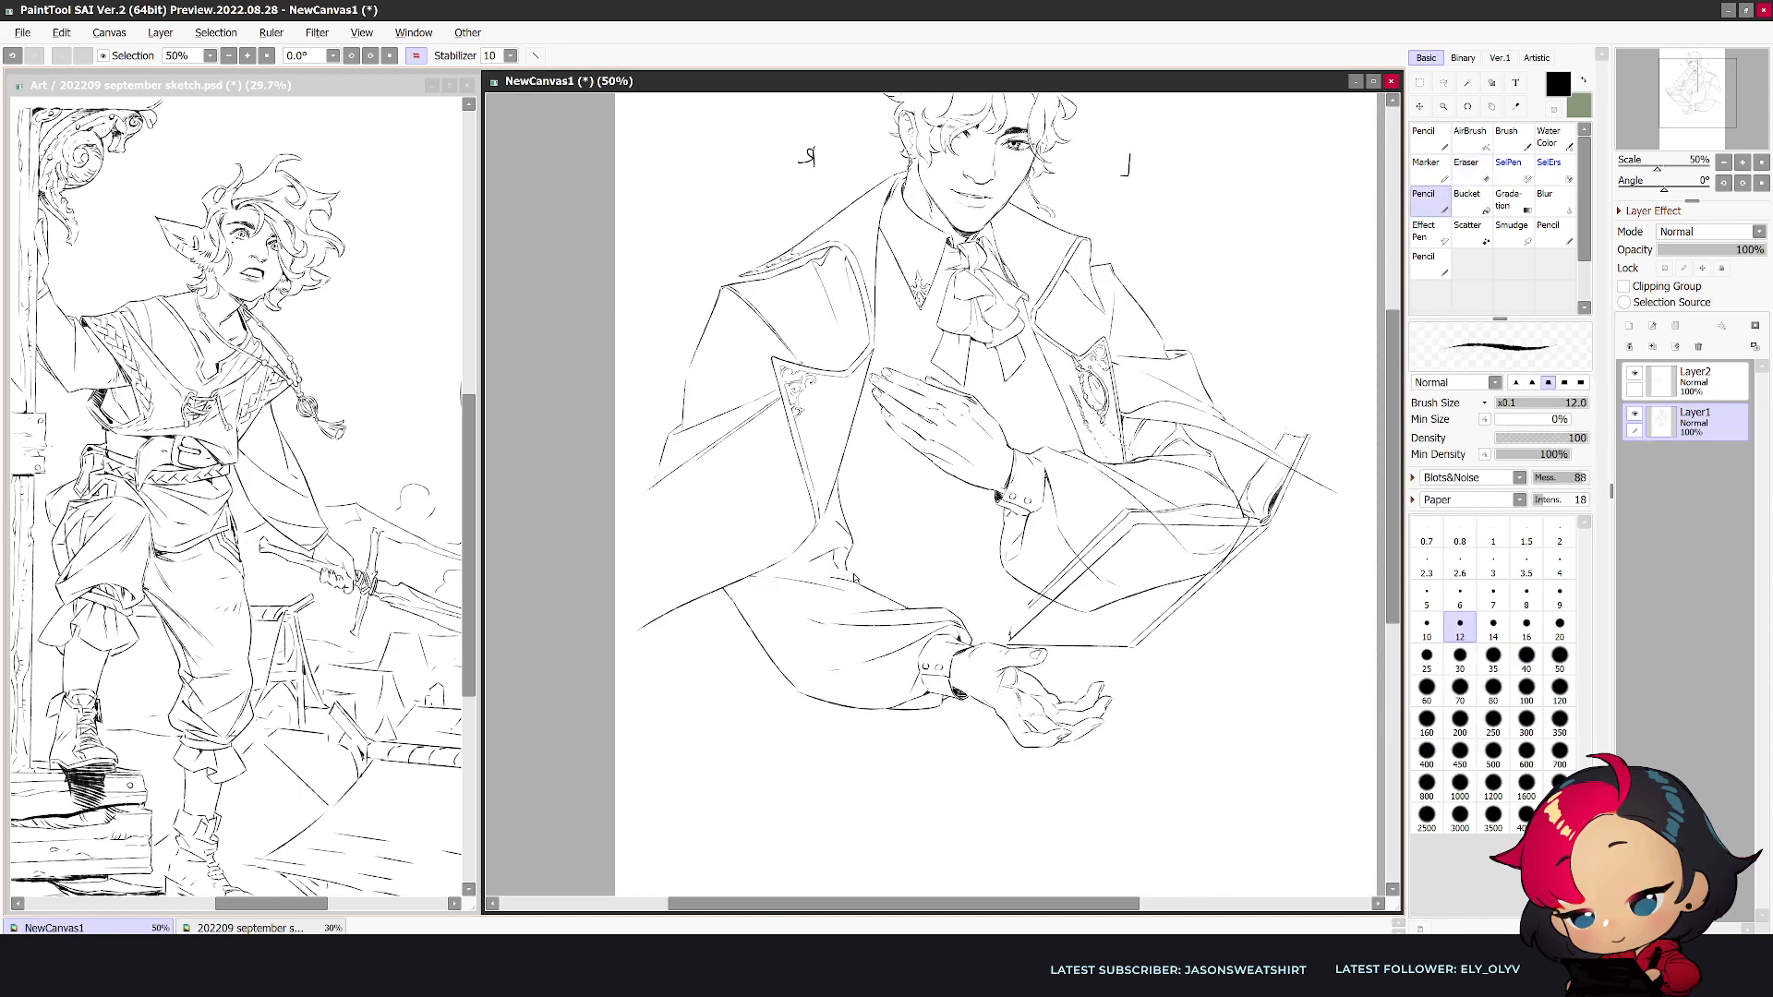
pyautogui.press('e')
pyautogui.press('n')
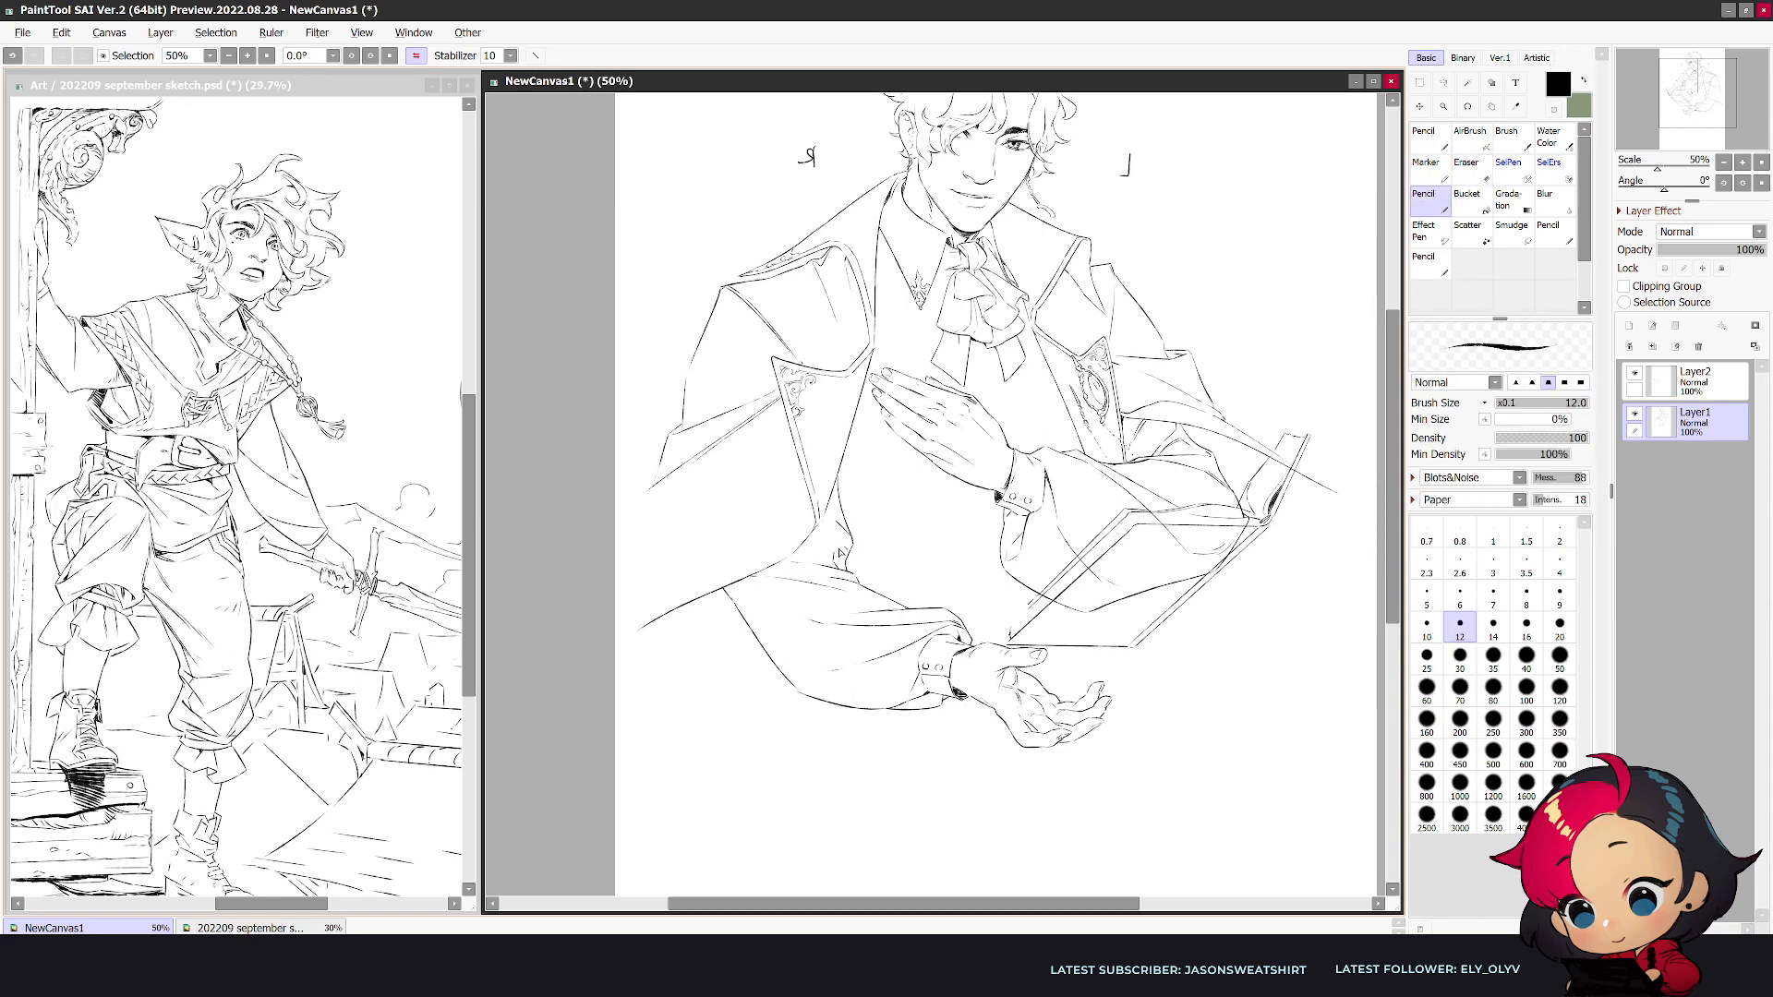
# - Erase and rework the fold beneath the lapel tip where the coat meets the lower sleeve
pyautogui.press('h')
pyautogui.press('e')
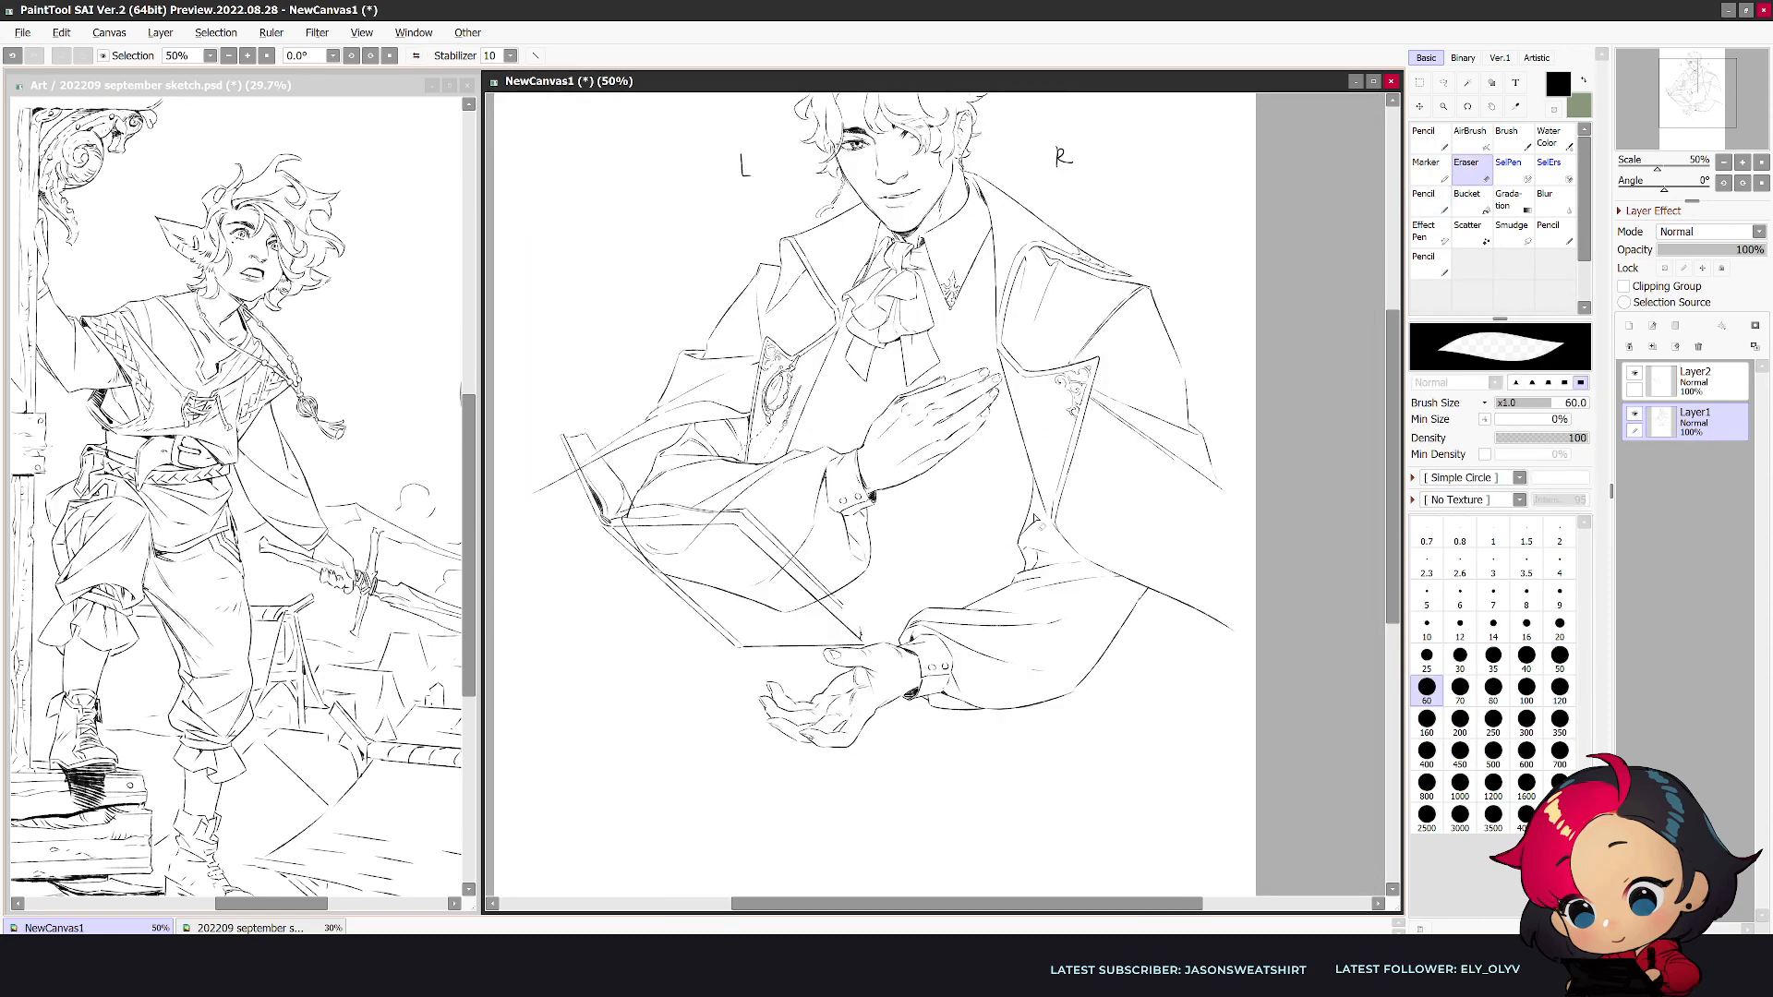
pyautogui.press('n')
pyautogui.press('e')
pyautogui.press('n')
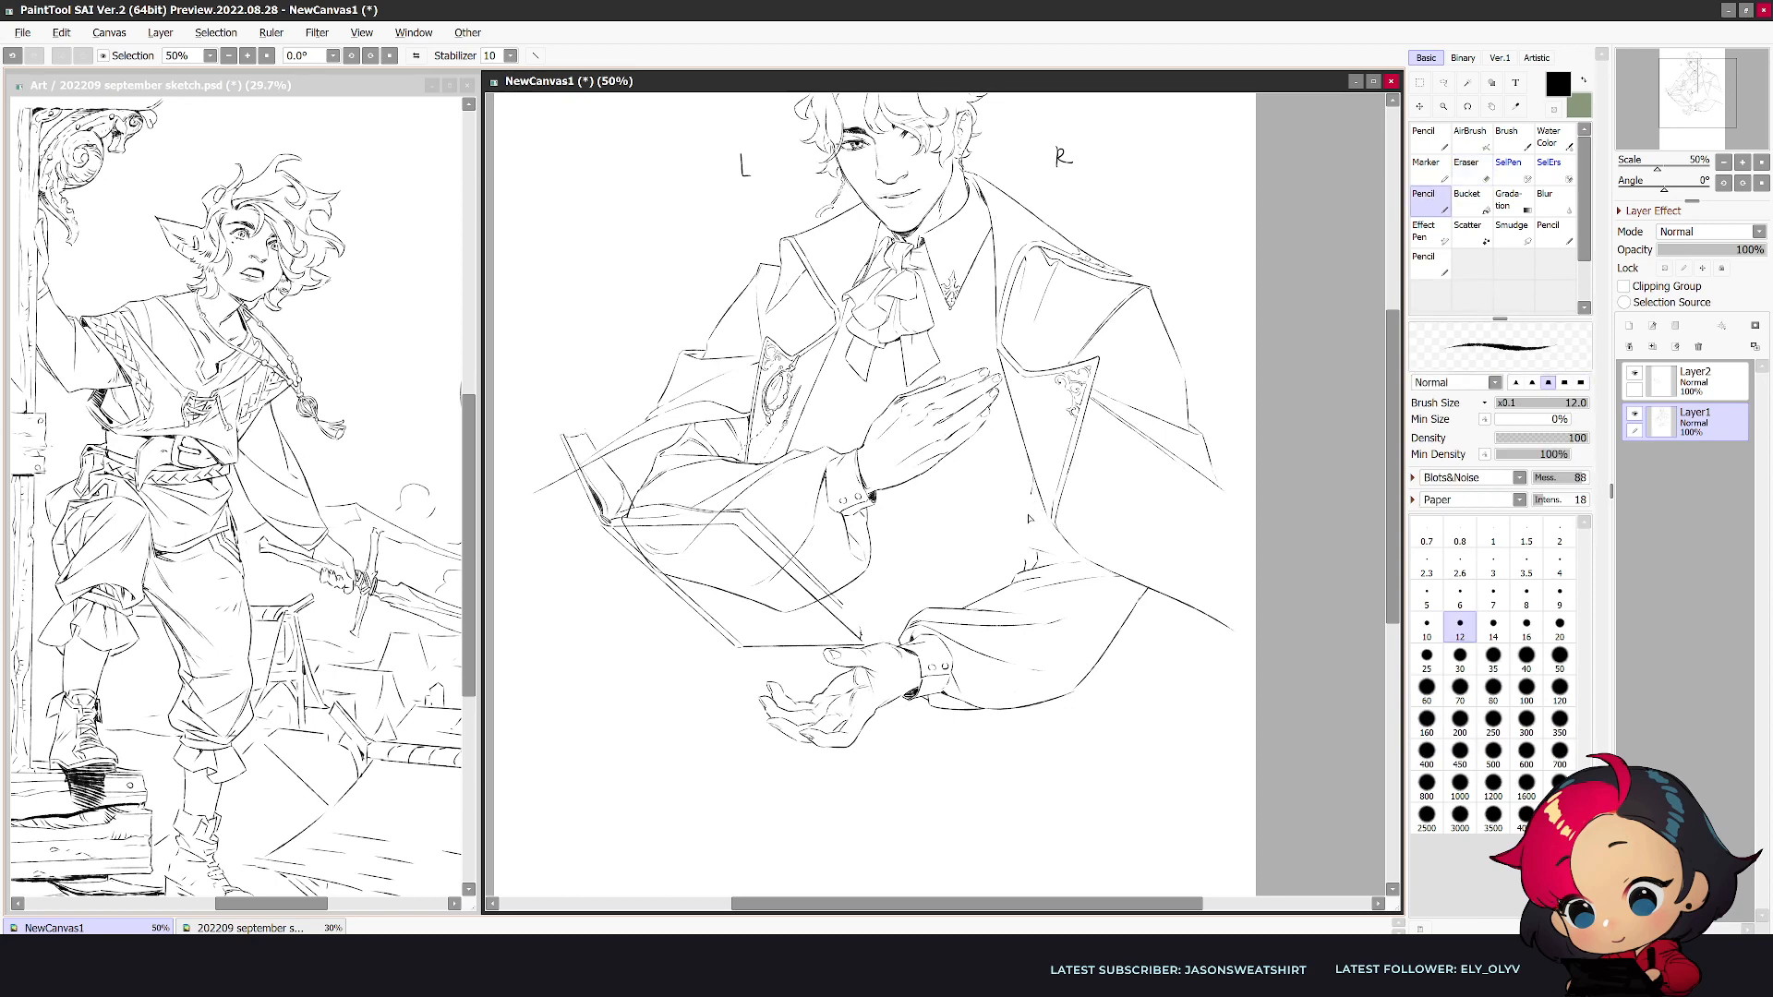
pyautogui.press('e')
pyautogui.press('n')
pyautogui.press('e')
pyautogui.press('n')
pyautogui.press('e')
pyautogui.press('n')
pyautogui.press('e')
pyautogui.press('n')
# - Refine the sleeve's top fold below the lapel, undo the trial stroke along the forearm and check the mirrored view
pyautogui.press('h')
pyautogui.press('h')
pyautogui.press('e')
pyautogui.press('n')
pyautogui.moveTo(1027, 576); pyautogui.dragTo(955, 616)
pyautogui.hotkey('ctrl', 'z')
pyautogui.press('e')
pyautogui.press('n')
pyautogui.press('h')
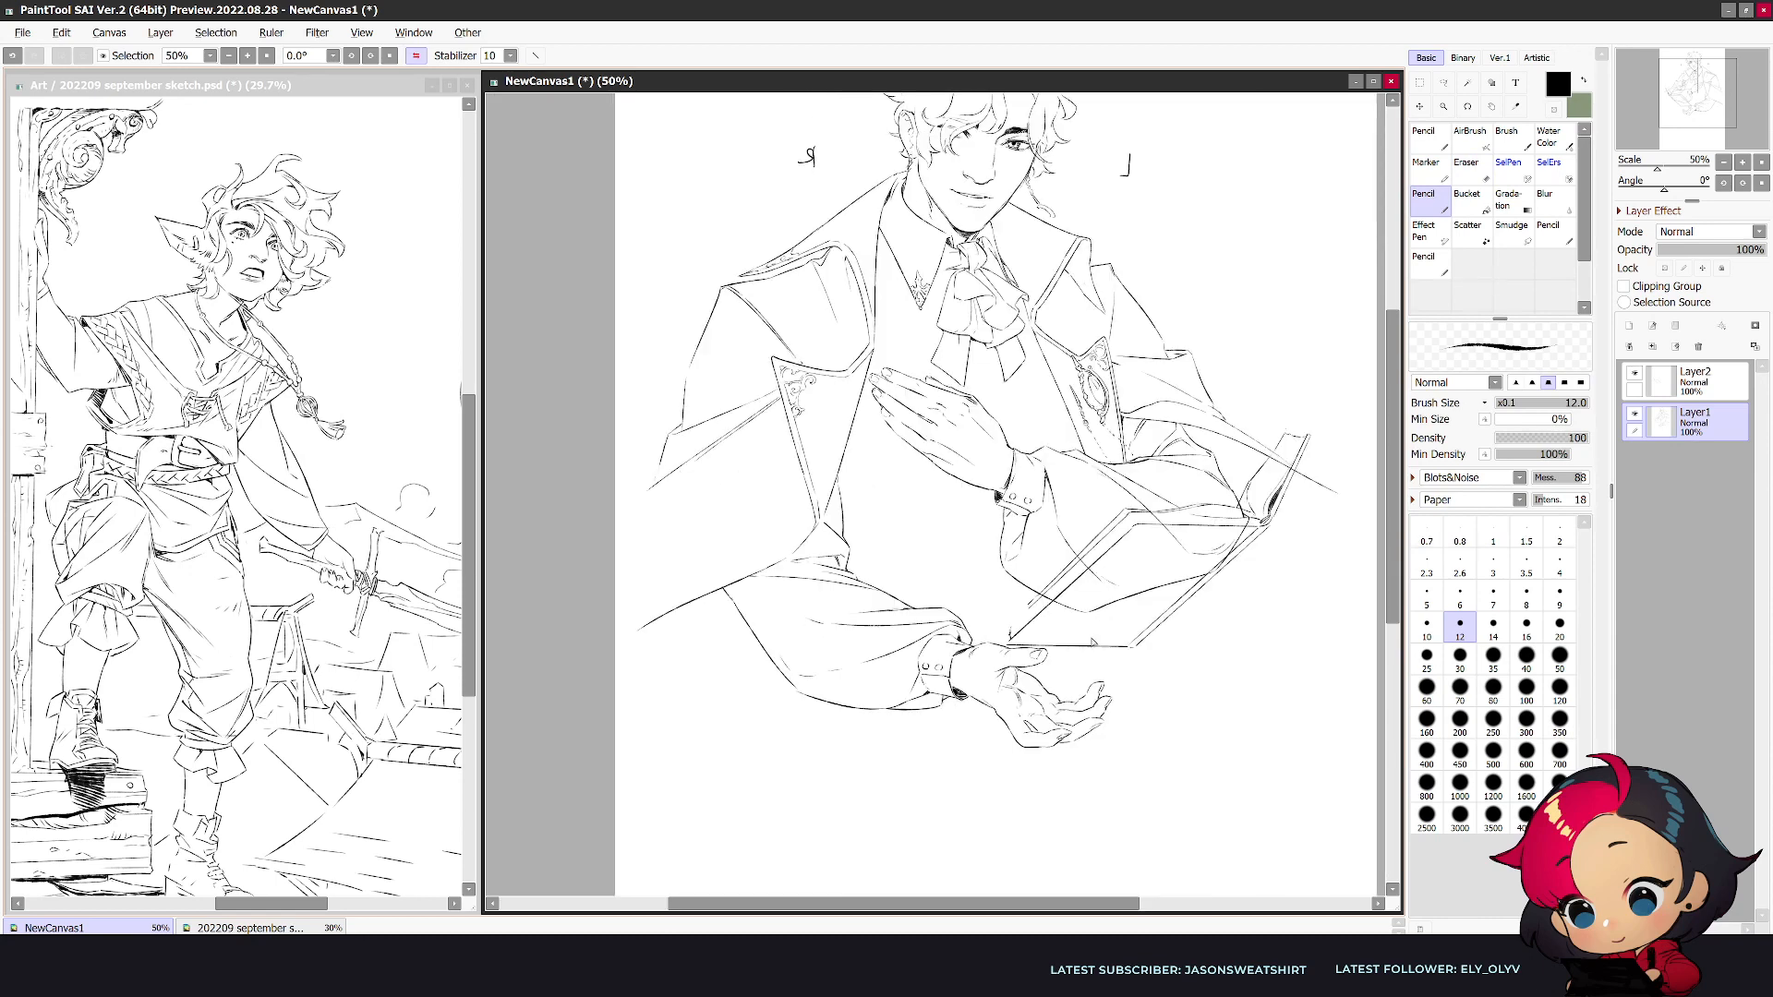
# - Draw the short closing line at the book's lower corner near the wrist on Layer2 and tidy it with the eraser
pyautogui.press('e')
pyautogui.click(1721, 380)
pyautogui.press('n')
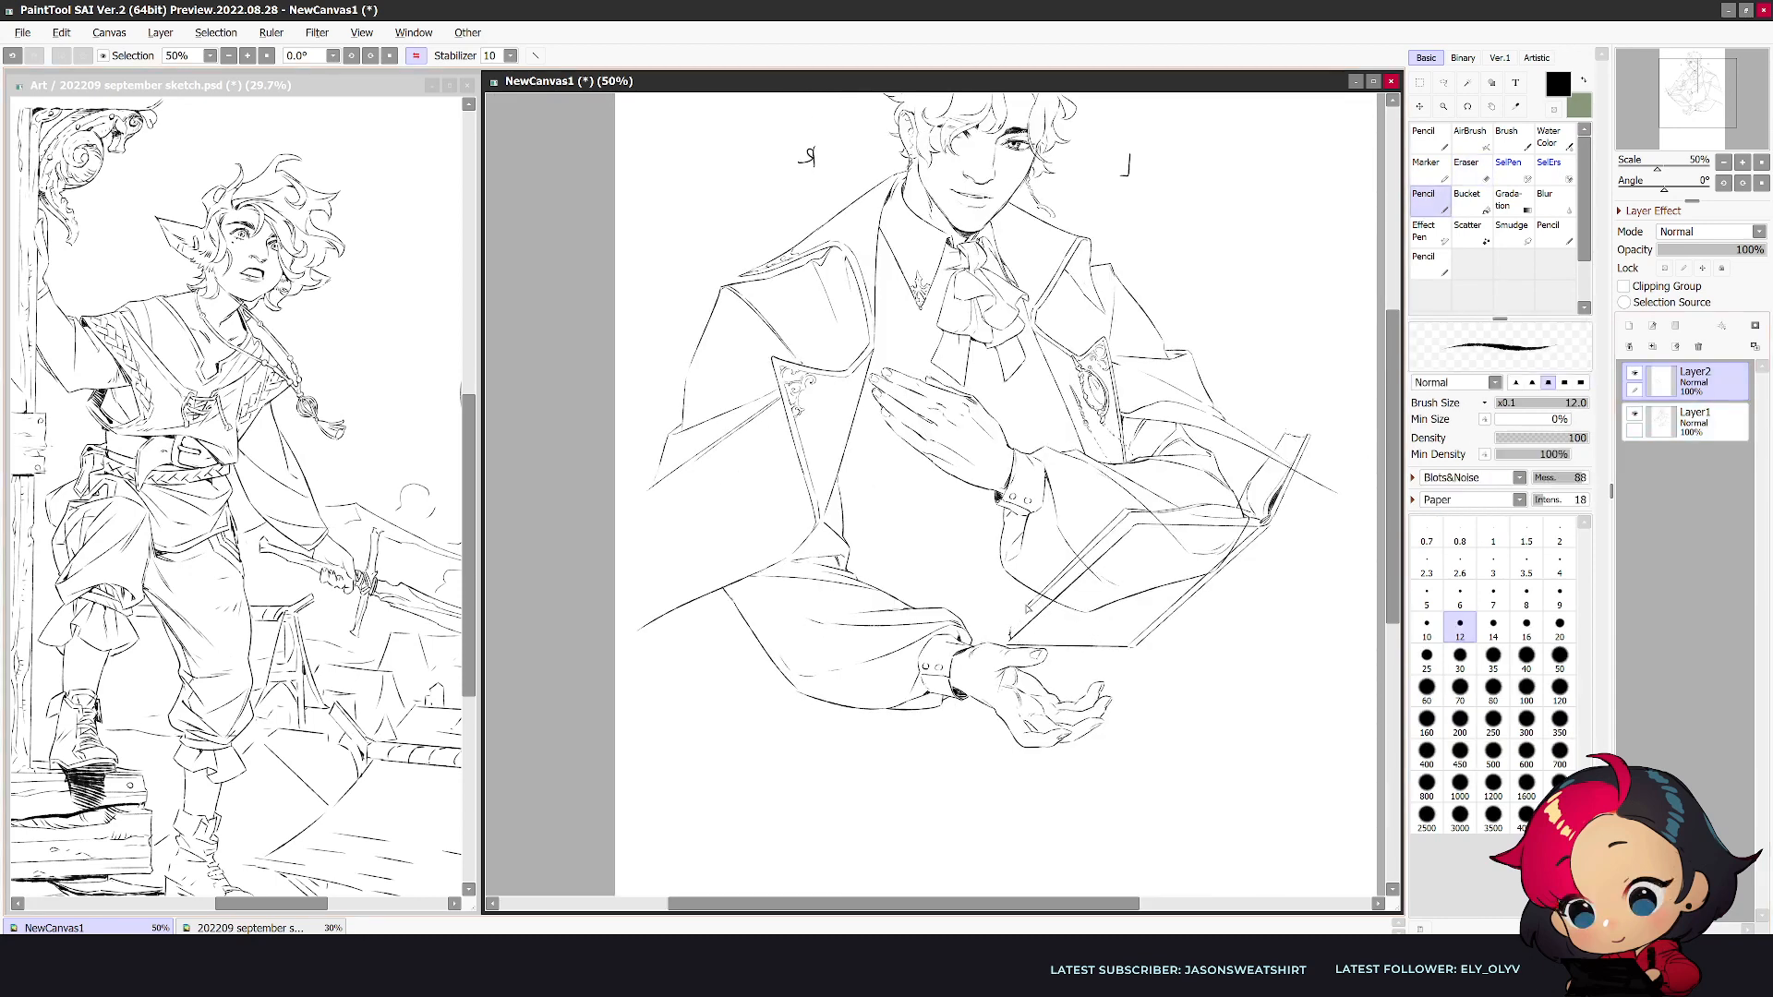
pyautogui.moveTo(1017, 617); pyautogui.dragTo(1014, 644)
pyautogui.press('e')
pyautogui.press('n')
# - Clean up and redraw the elbow line where the lower sleeve meets the coat on Layer1, undoing the trial fold stroke
pyautogui.scroll(-1, 975, 909)
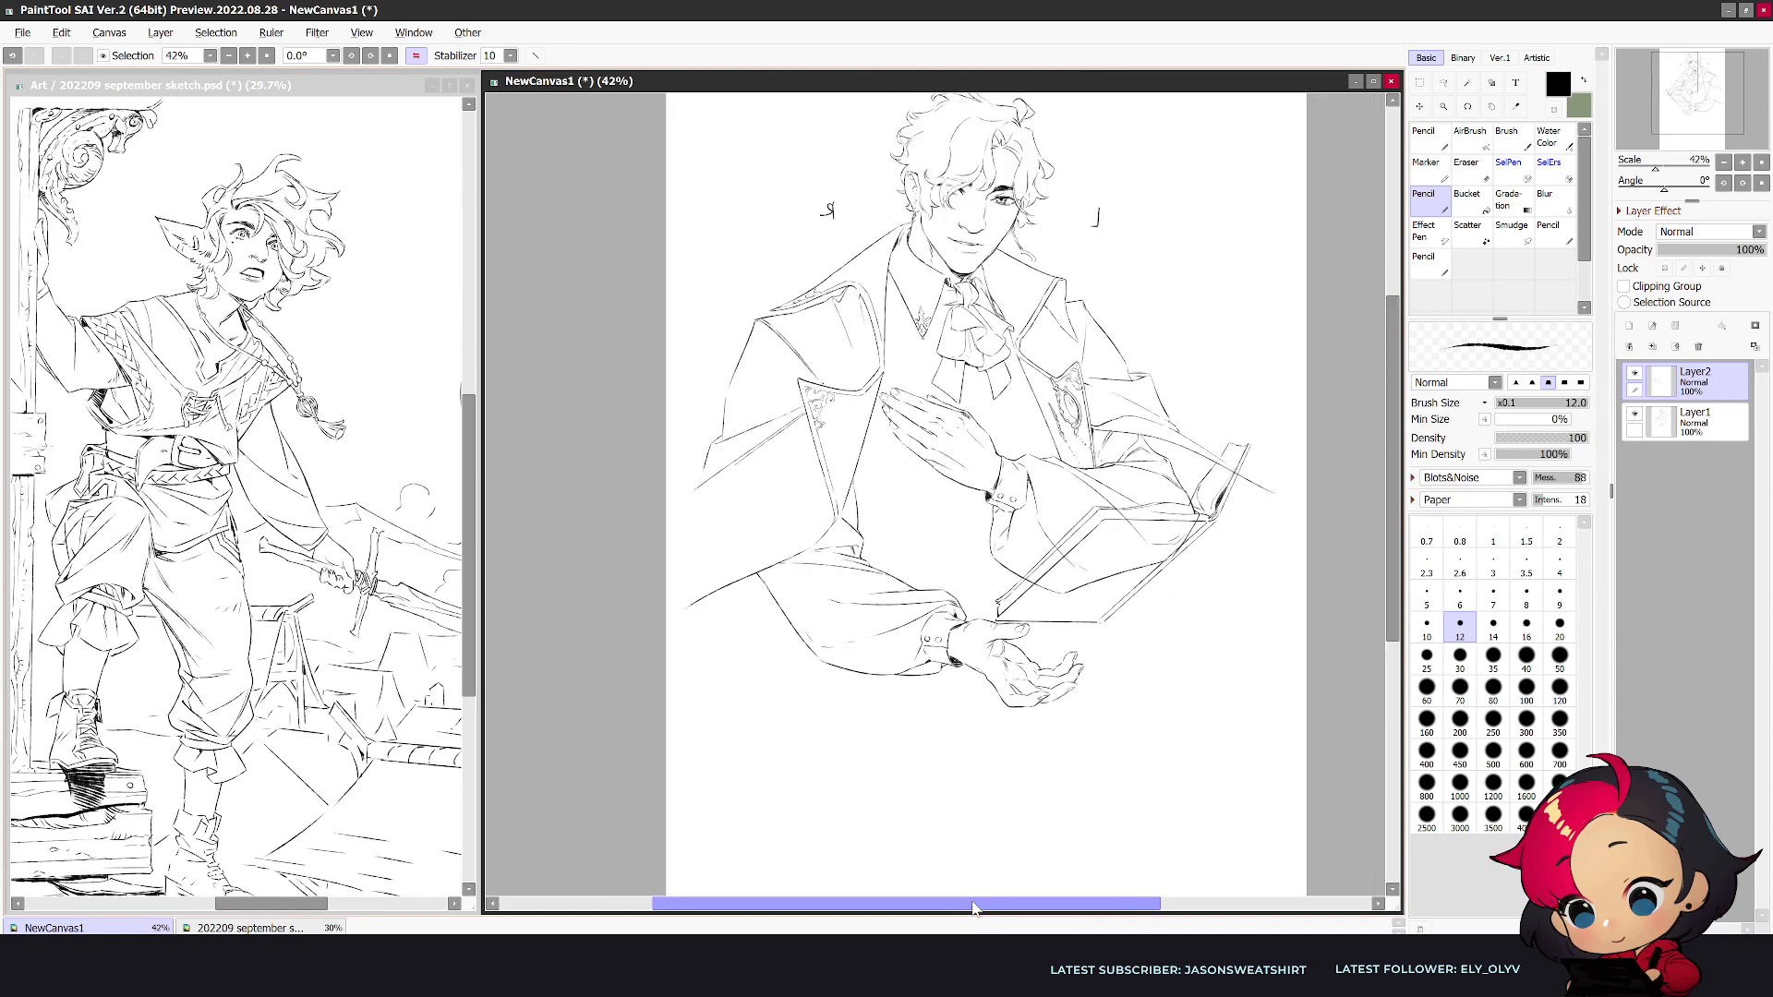
pyautogui.scroll(1, 975, 909)
pyautogui.press('h')
pyautogui.scroll(1, 1153, 610)
pyautogui.press('e')
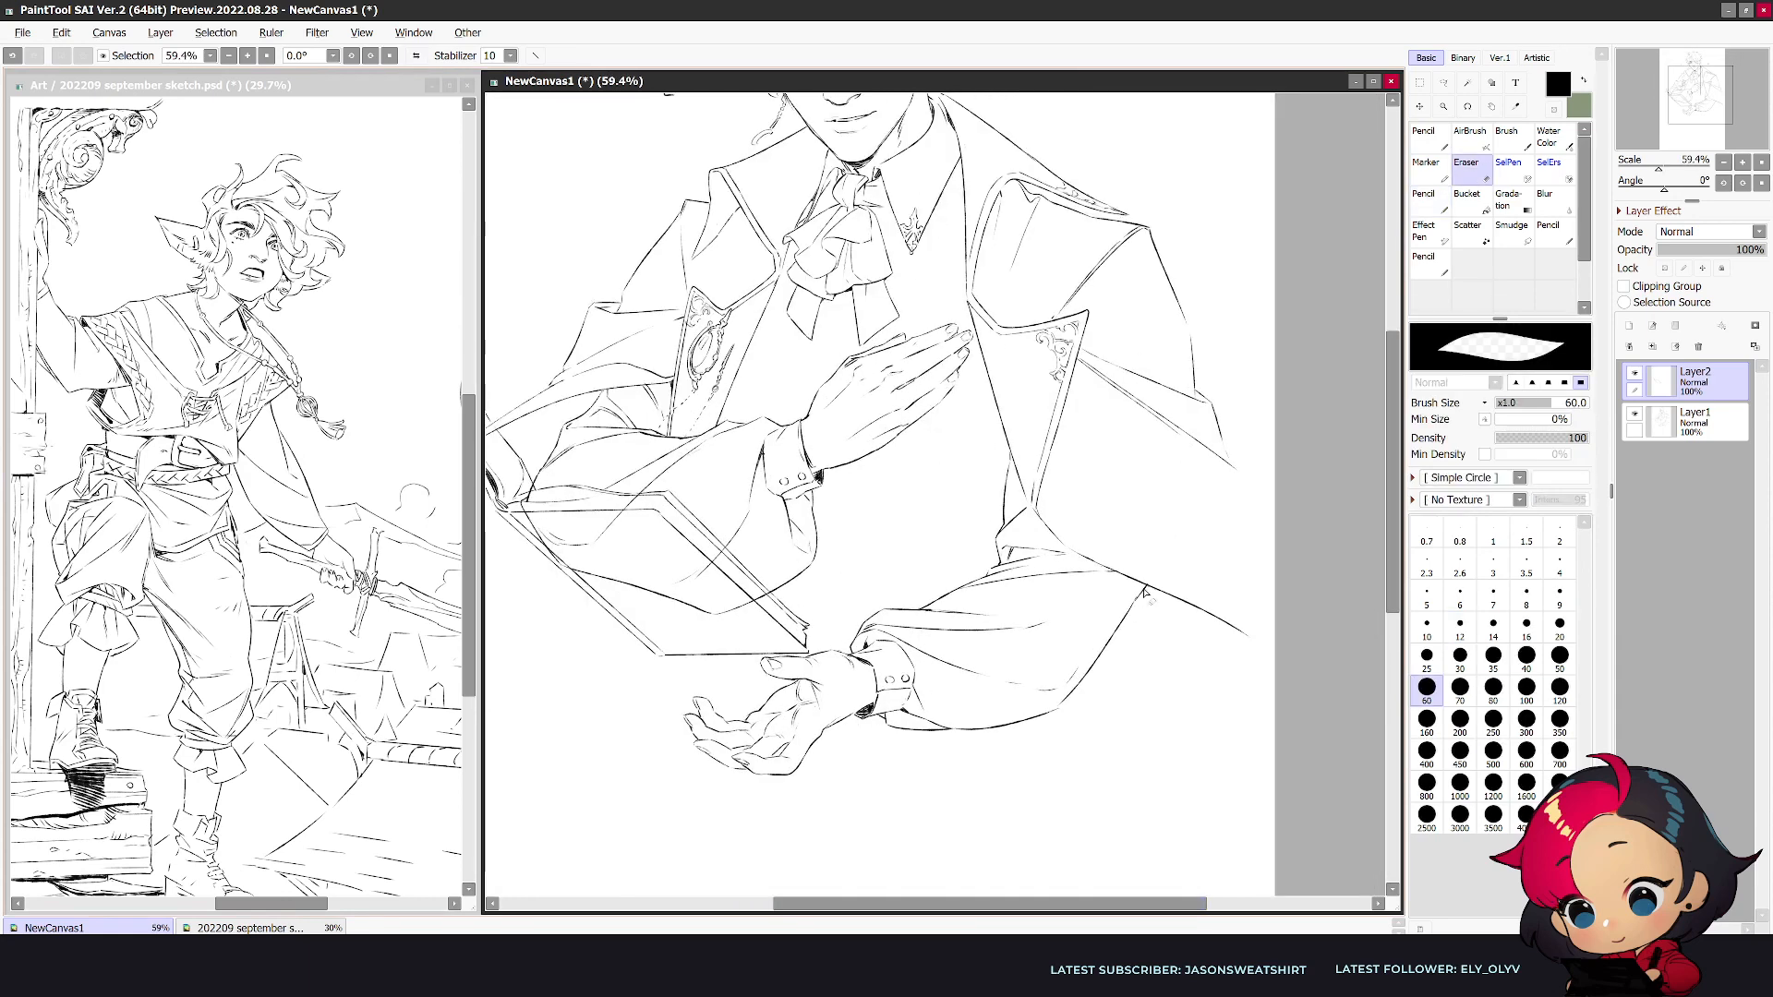
pyautogui.keyDown('ctrl'); pyautogui.click(1145, 596); pyautogui.keyUp('ctrl')
pyautogui.moveTo(1145, 590); pyautogui.dragTo(1140, 599)
pyautogui.press('n')
pyautogui.press('e')
pyautogui.press('n')
pyautogui.moveTo(1025, 628)
pyautogui.mouseDown()
pyautogui.moveTo(1150, 589)
pyautogui.moveTo(990, 619)
pyautogui.moveTo(1096, 608)
pyautogui.mouseUp()
pyautogui.hotkey('ctrl', 'z')
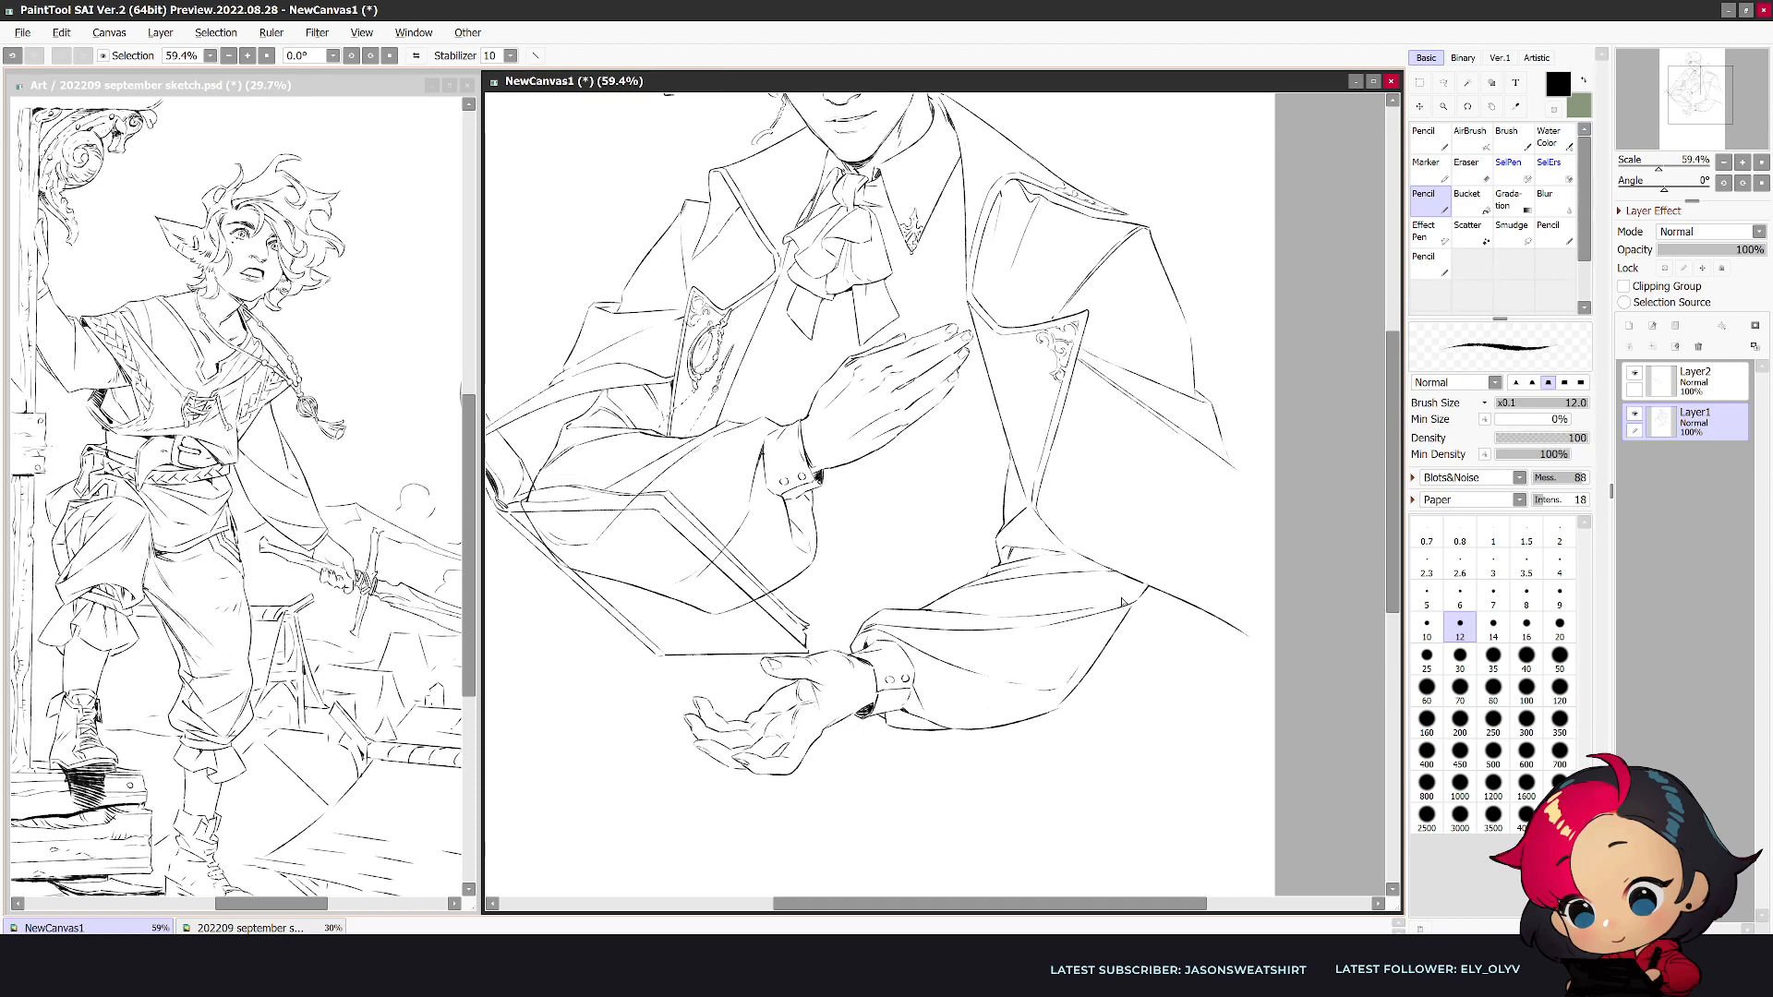
# - Compare both views, then erase and redraw the lapel's lower tip and the fold beneath it
pyautogui.press('h')
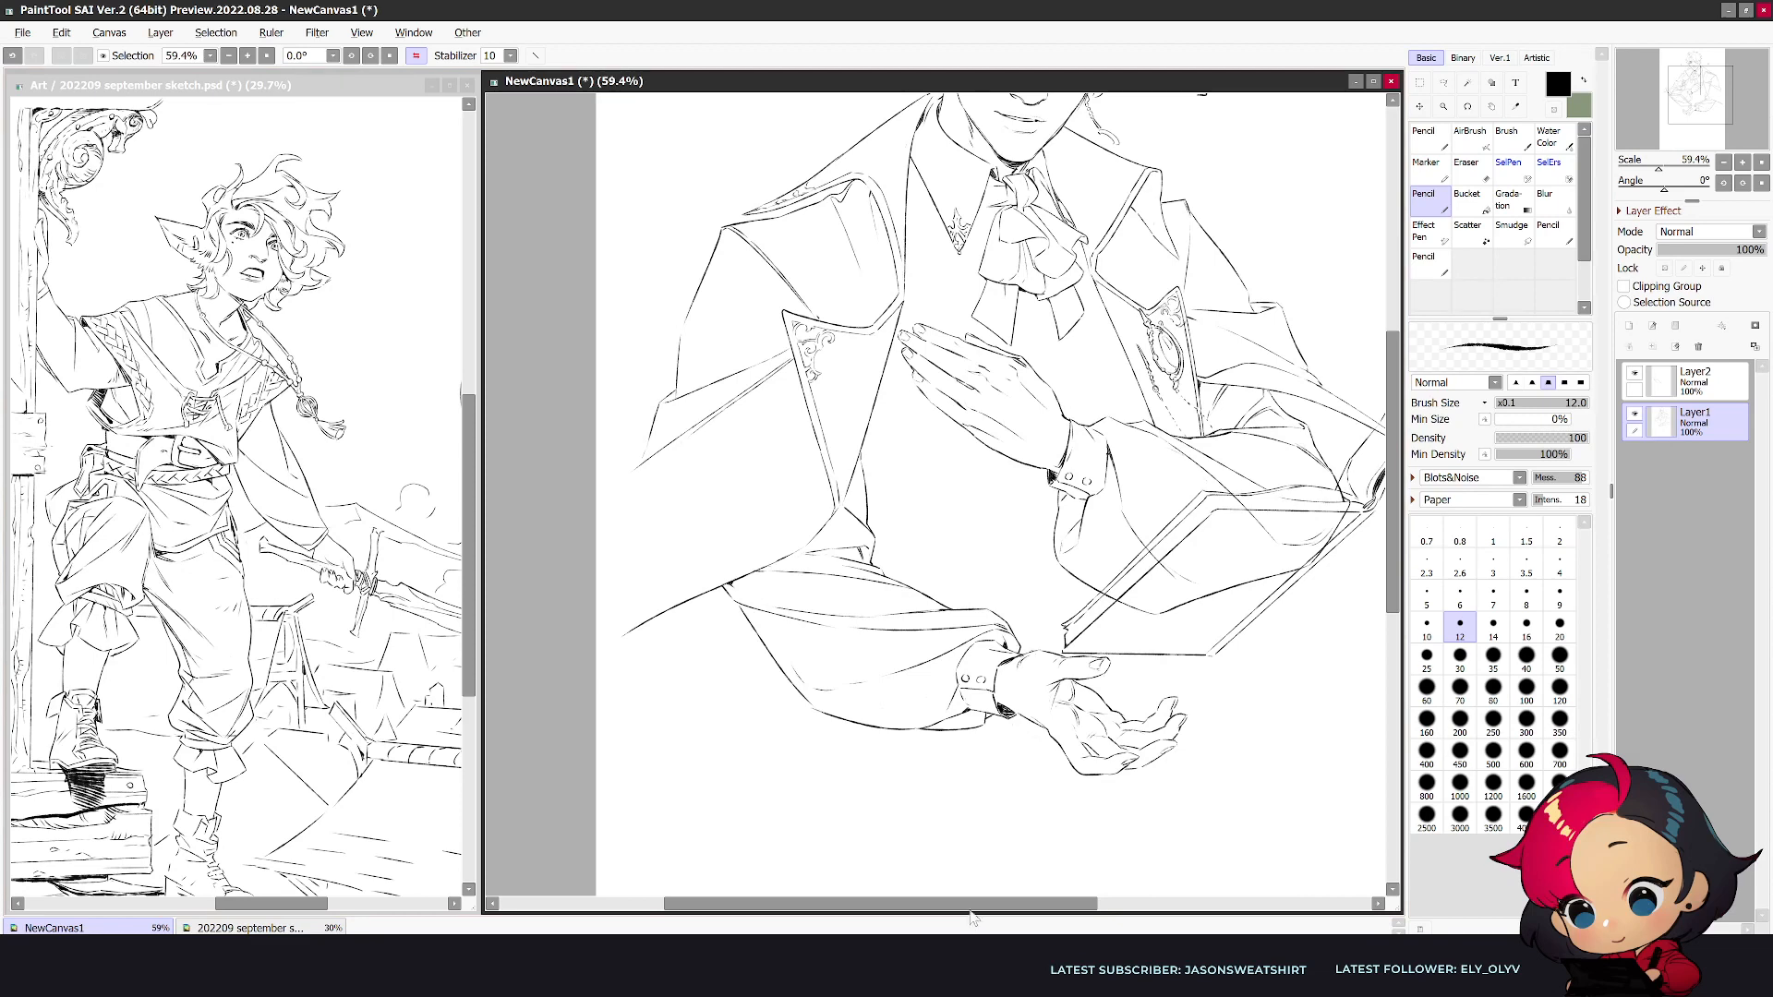
pyautogui.moveTo(974, 905); pyautogui.dragTo(990, 906)
pyautogui.press('h')
pyautogui.press('e')
pyautogui.press('n')
pyautogui.press('e')
pyautogui.moveTo(1043, 471); pyautogui.dragTo(1032, 530)
pyautogui.press('n')
pyautogui.moveTo(1040, 456); pyautogui.dragTo(1046, 472)
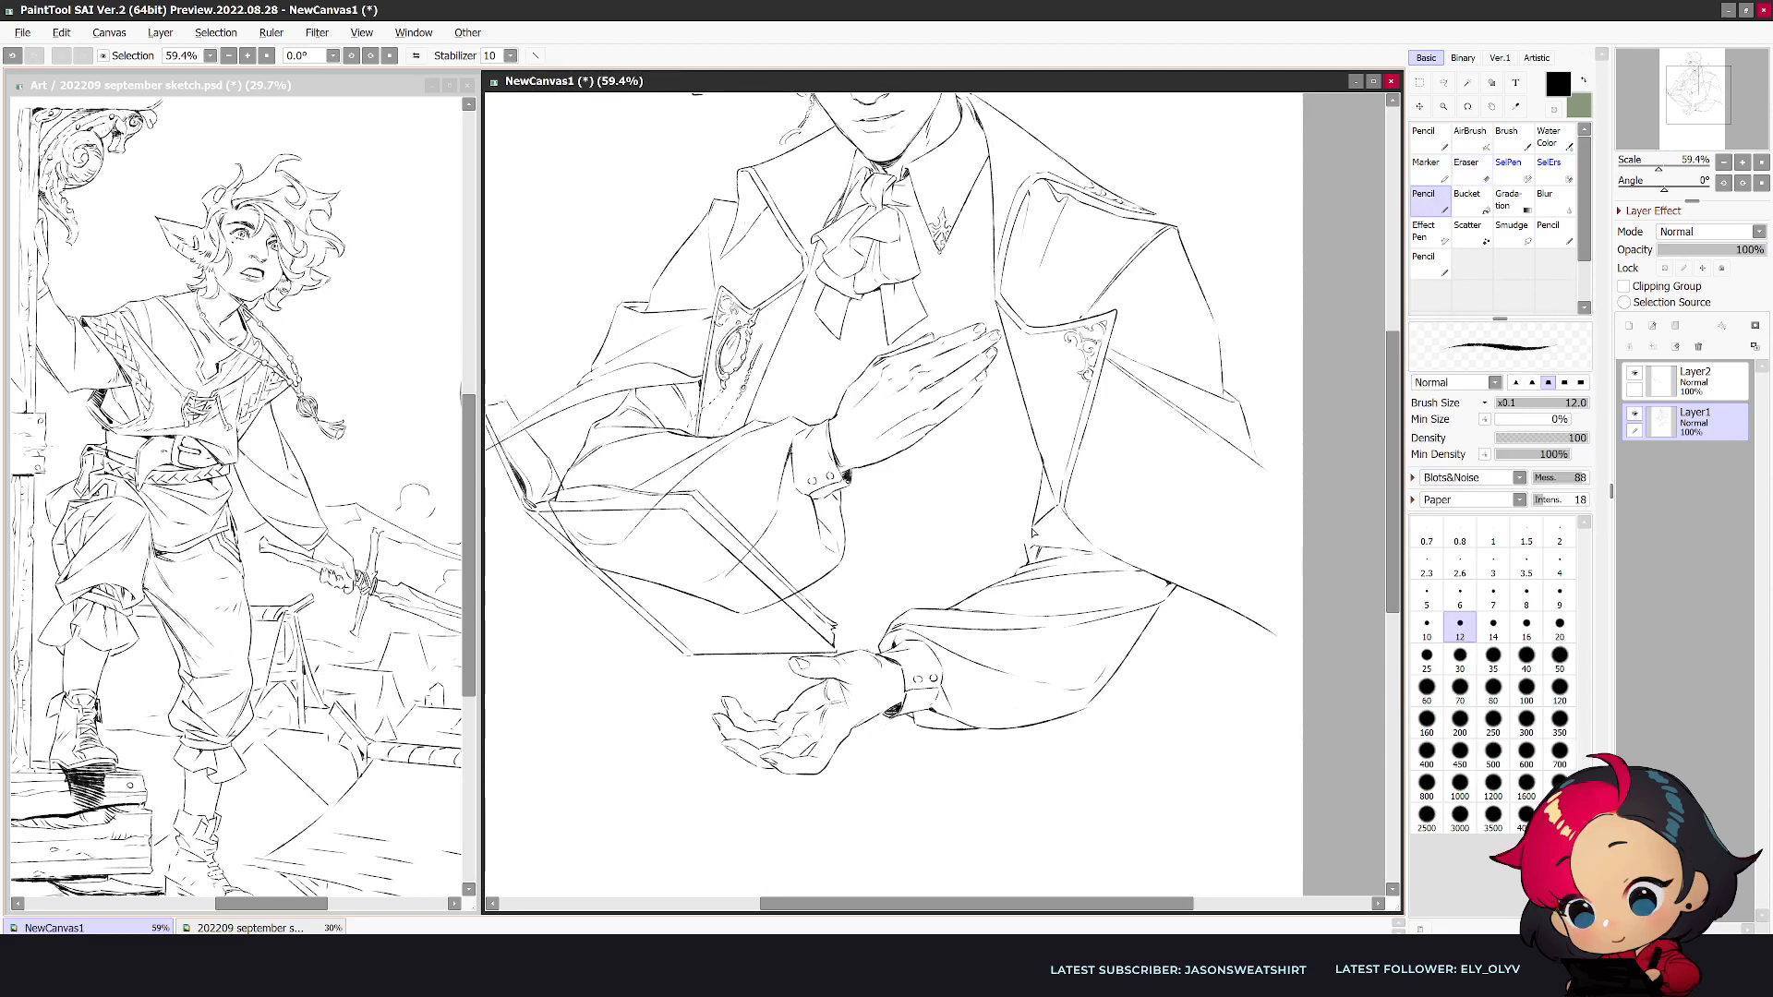
pyautogui.press('e')
pyautogui.moveTo(1032, 530); pyautogui.dragTo(1035, 563)
pyautogui.press('n')
pyautogui.press('e')
pyautogui.press('n')
# - Add a layer mask to Layer1 and erase the sleeve lines crossing the book with the eraser at size 70
pyautogui.scroll(-3, 1032, 567)
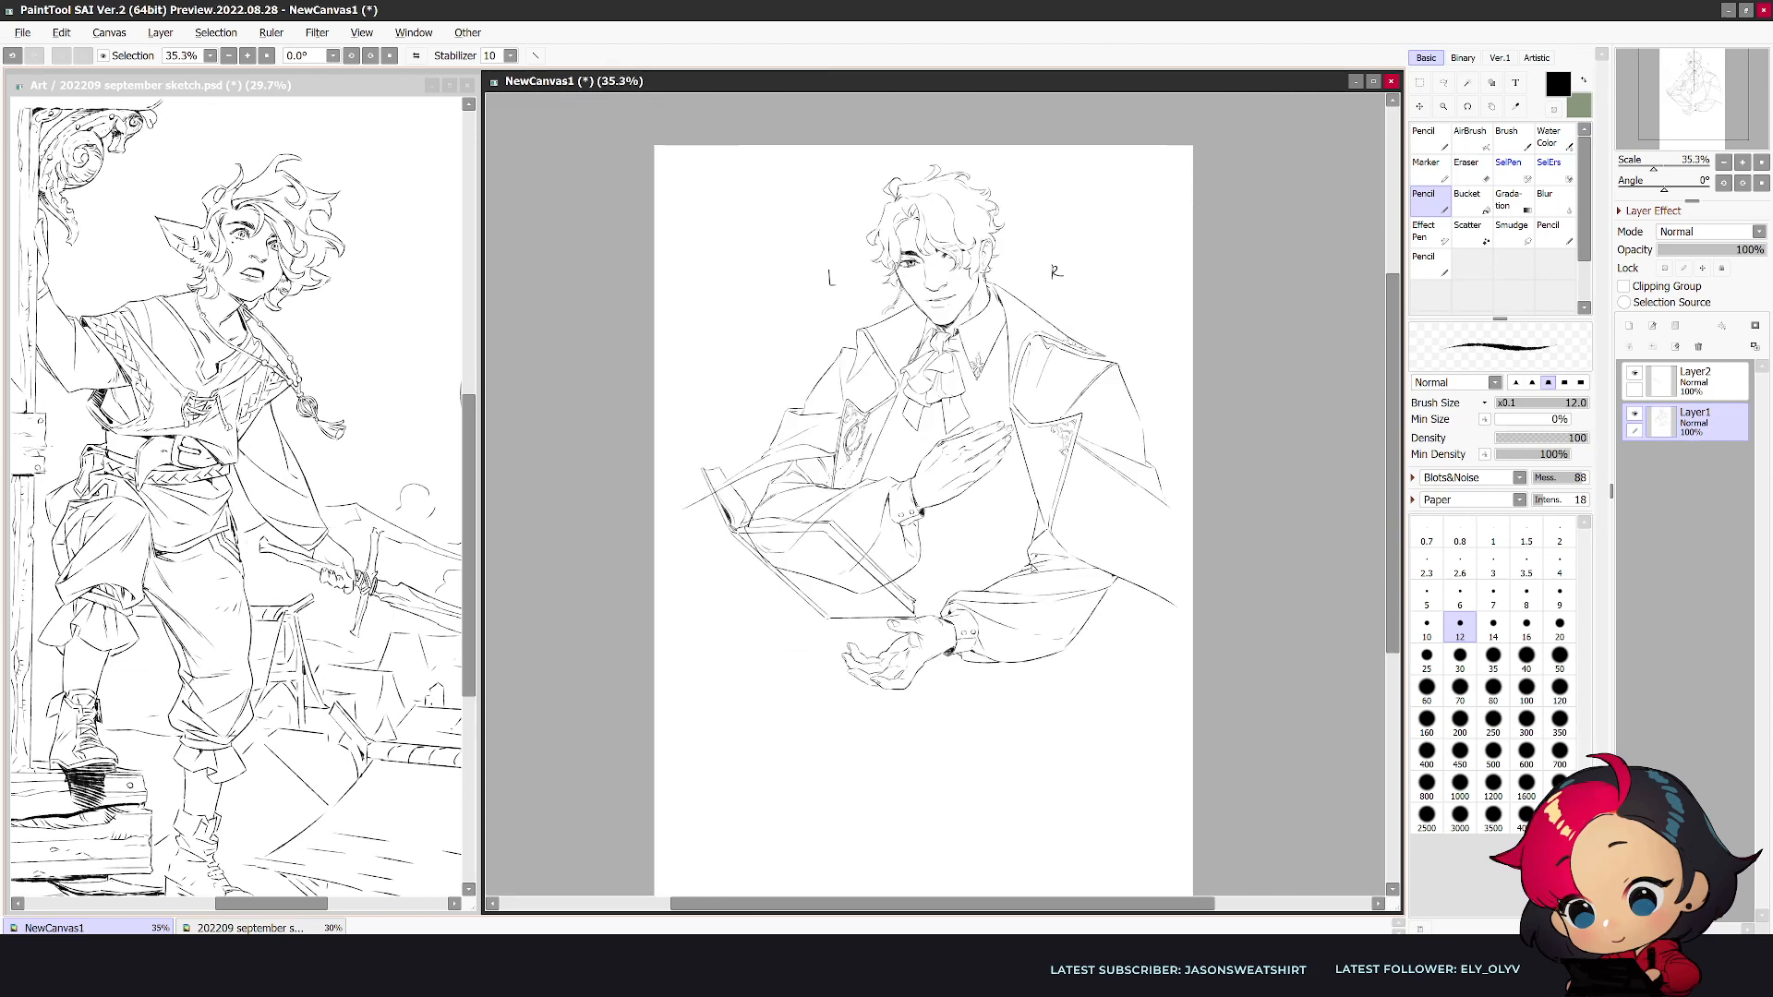
pyautogui.press('h')
pyautogui.scroll(1, 1034, 565)
pyautogui.click(1723, 380)
pyautogui.click(1712, 419)
pyautogui.click(1755, 326)
pyautogui.press('e')
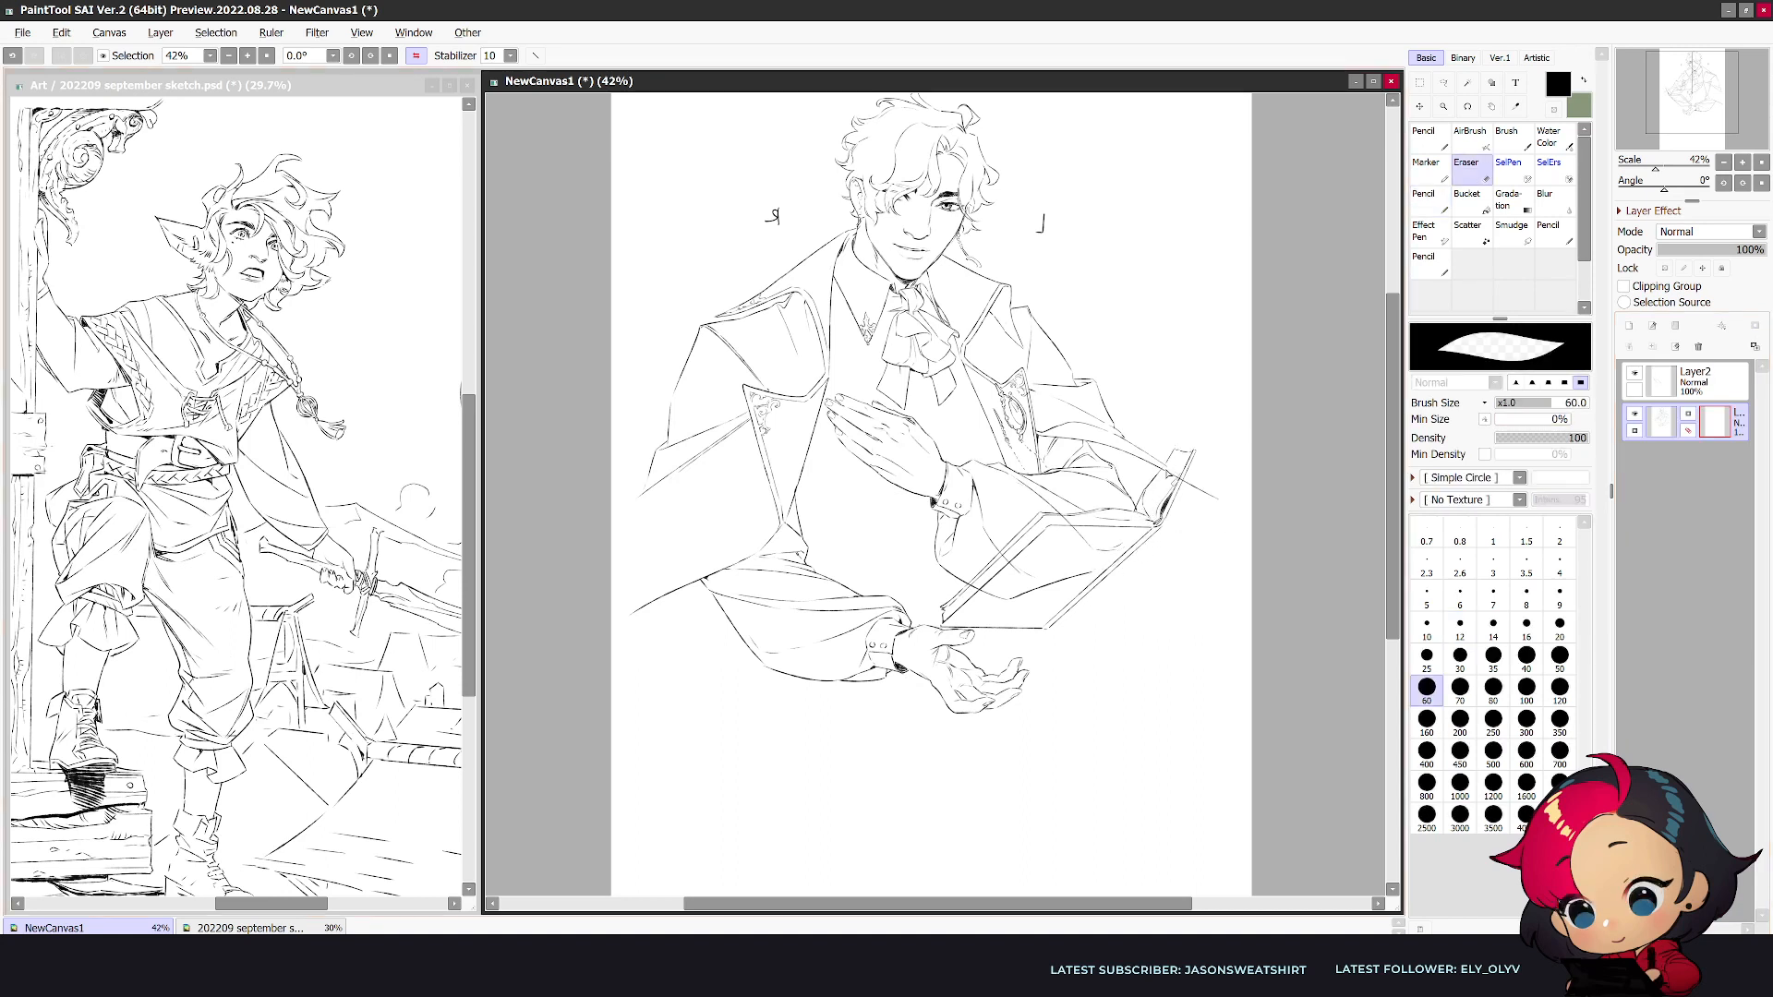
pyautogui.press(']')
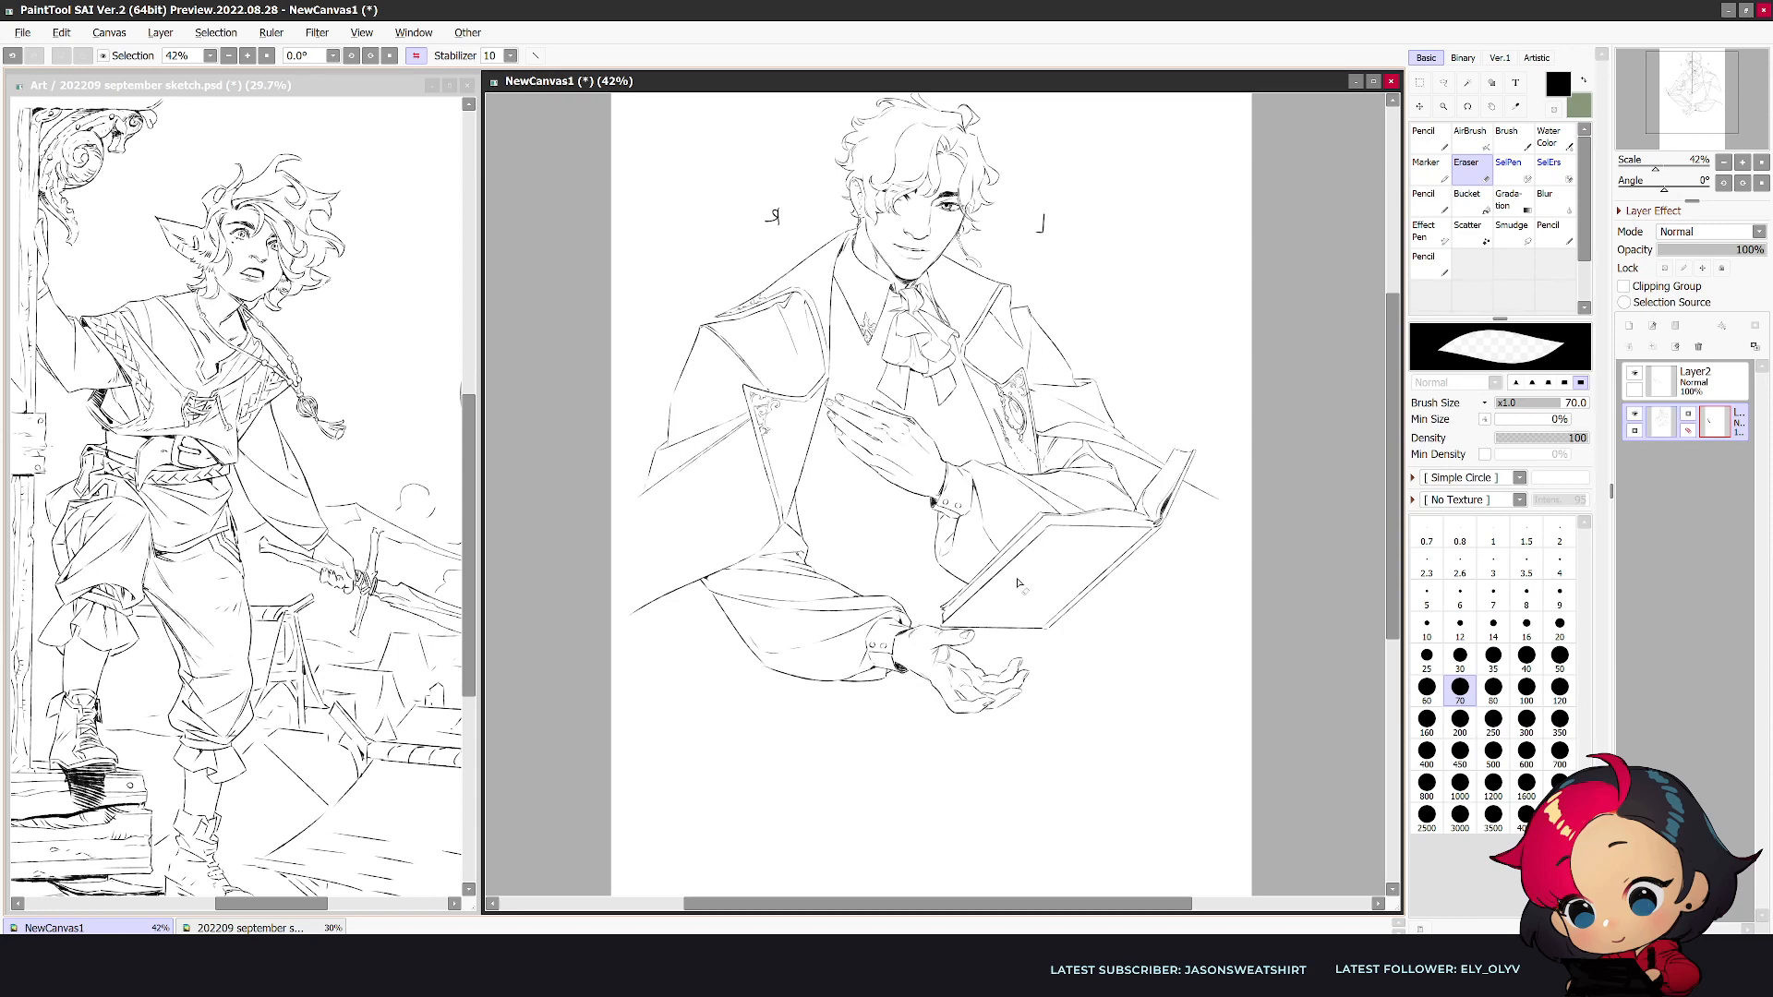
# - Compare both views, then erase and redraw the base of the thumb on the open hand beneath the book
pyautogui.press('h')
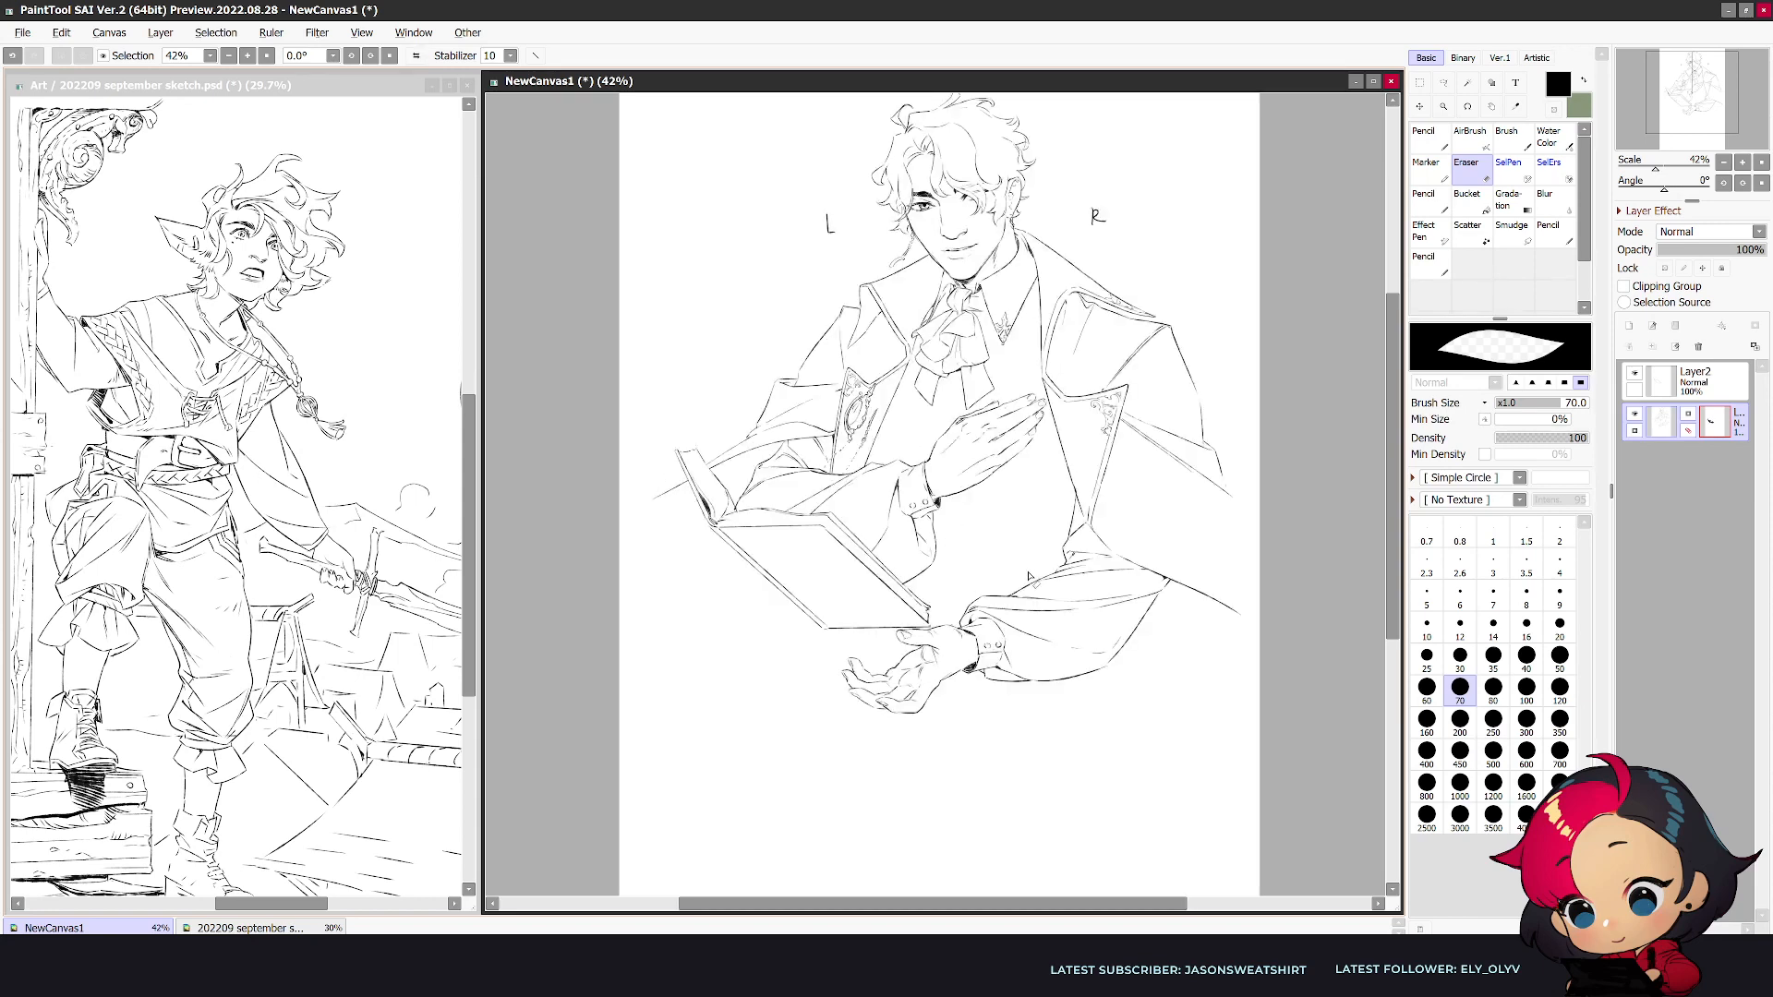
pyautogui.press('h')
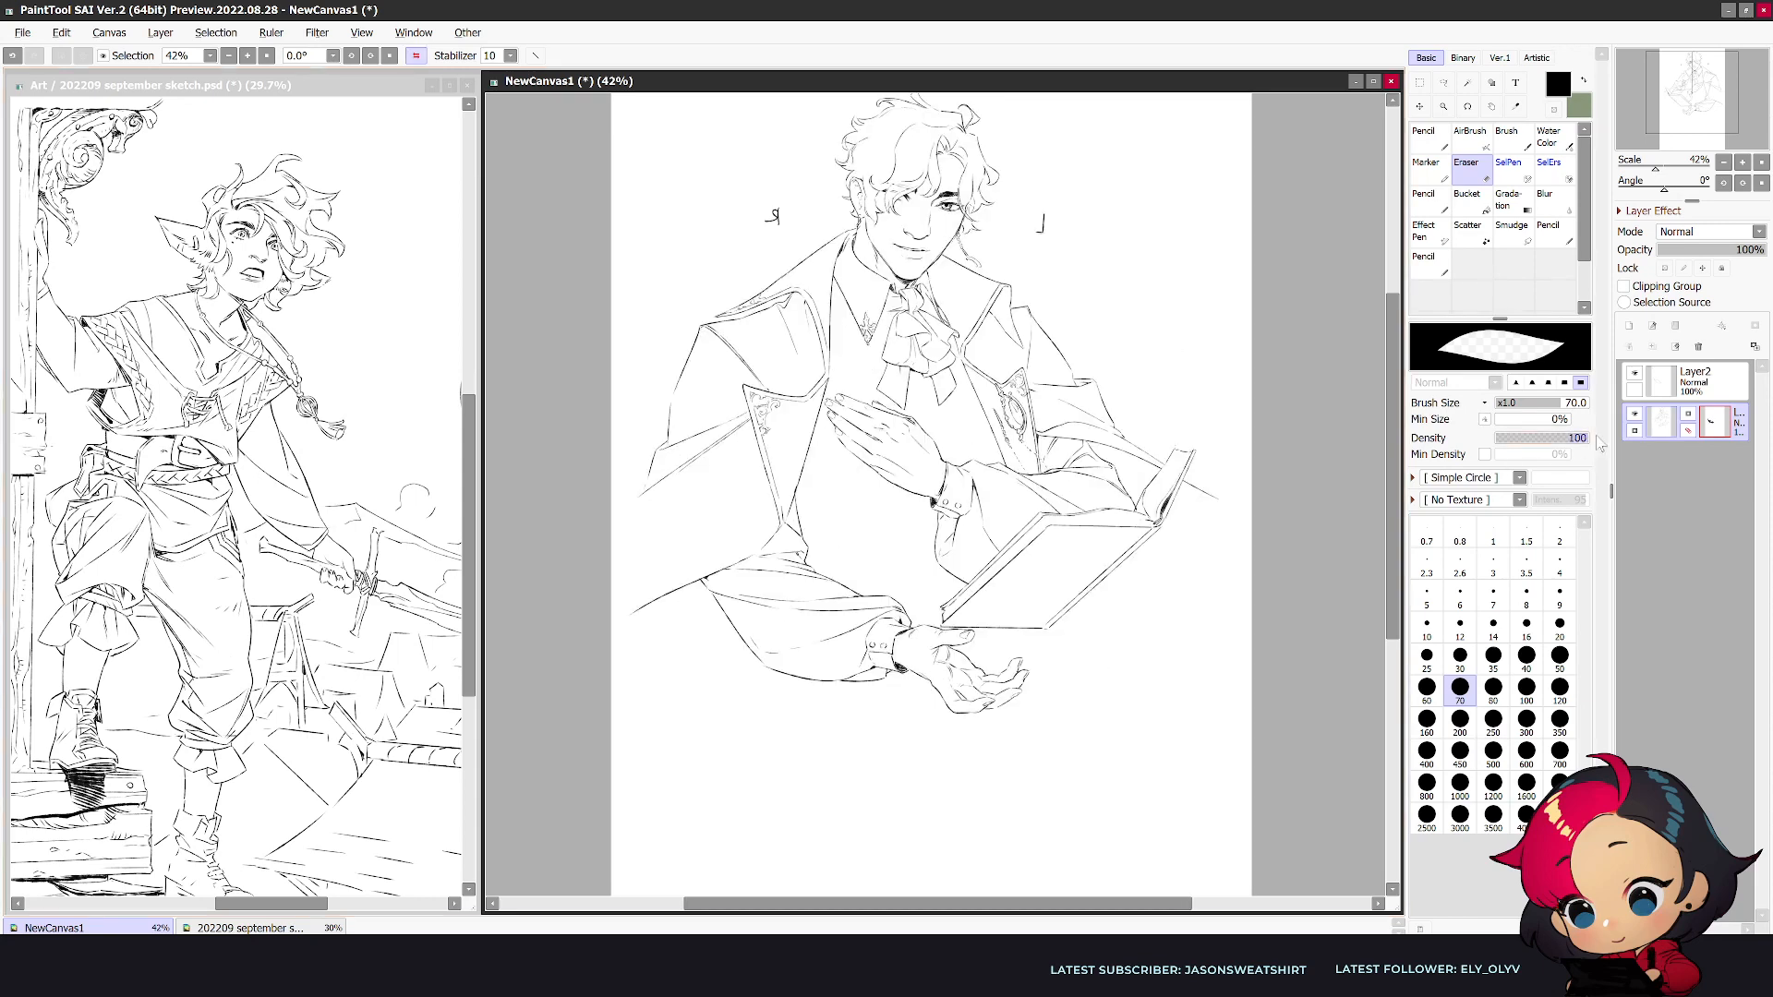
pyautogui.scroll(2, 1231, 581)
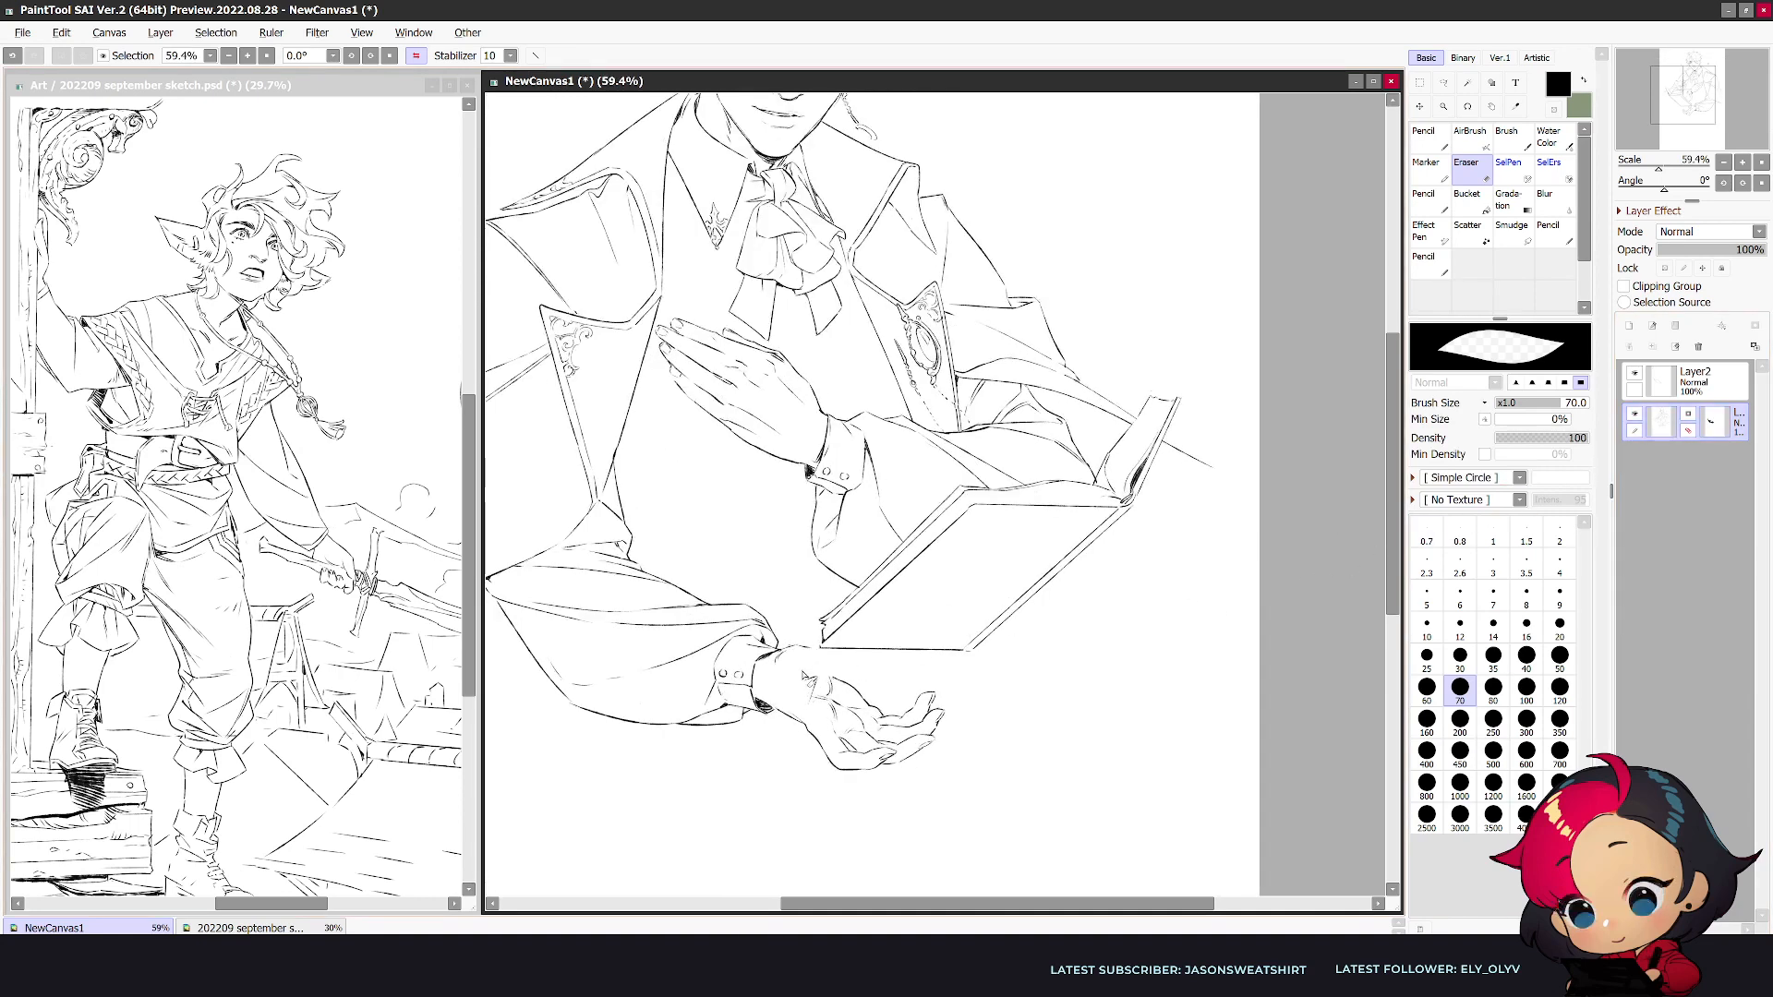
pyautogui.press('n')
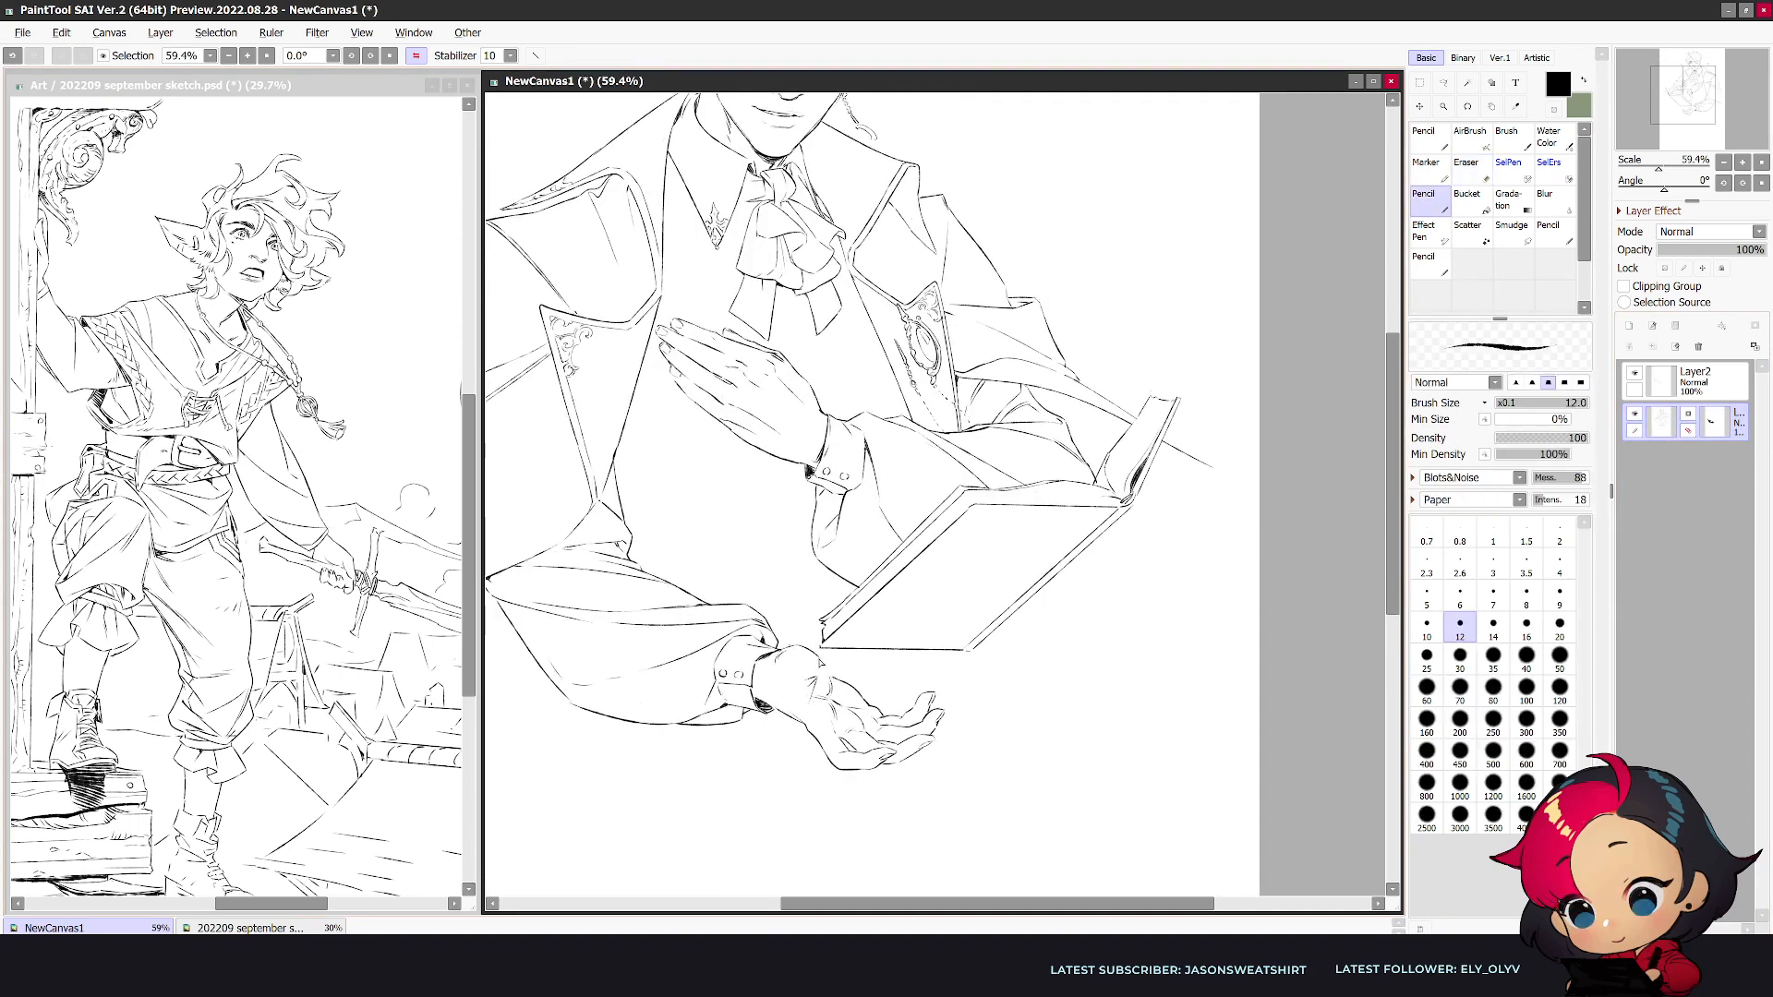
pyautogui.press('h')
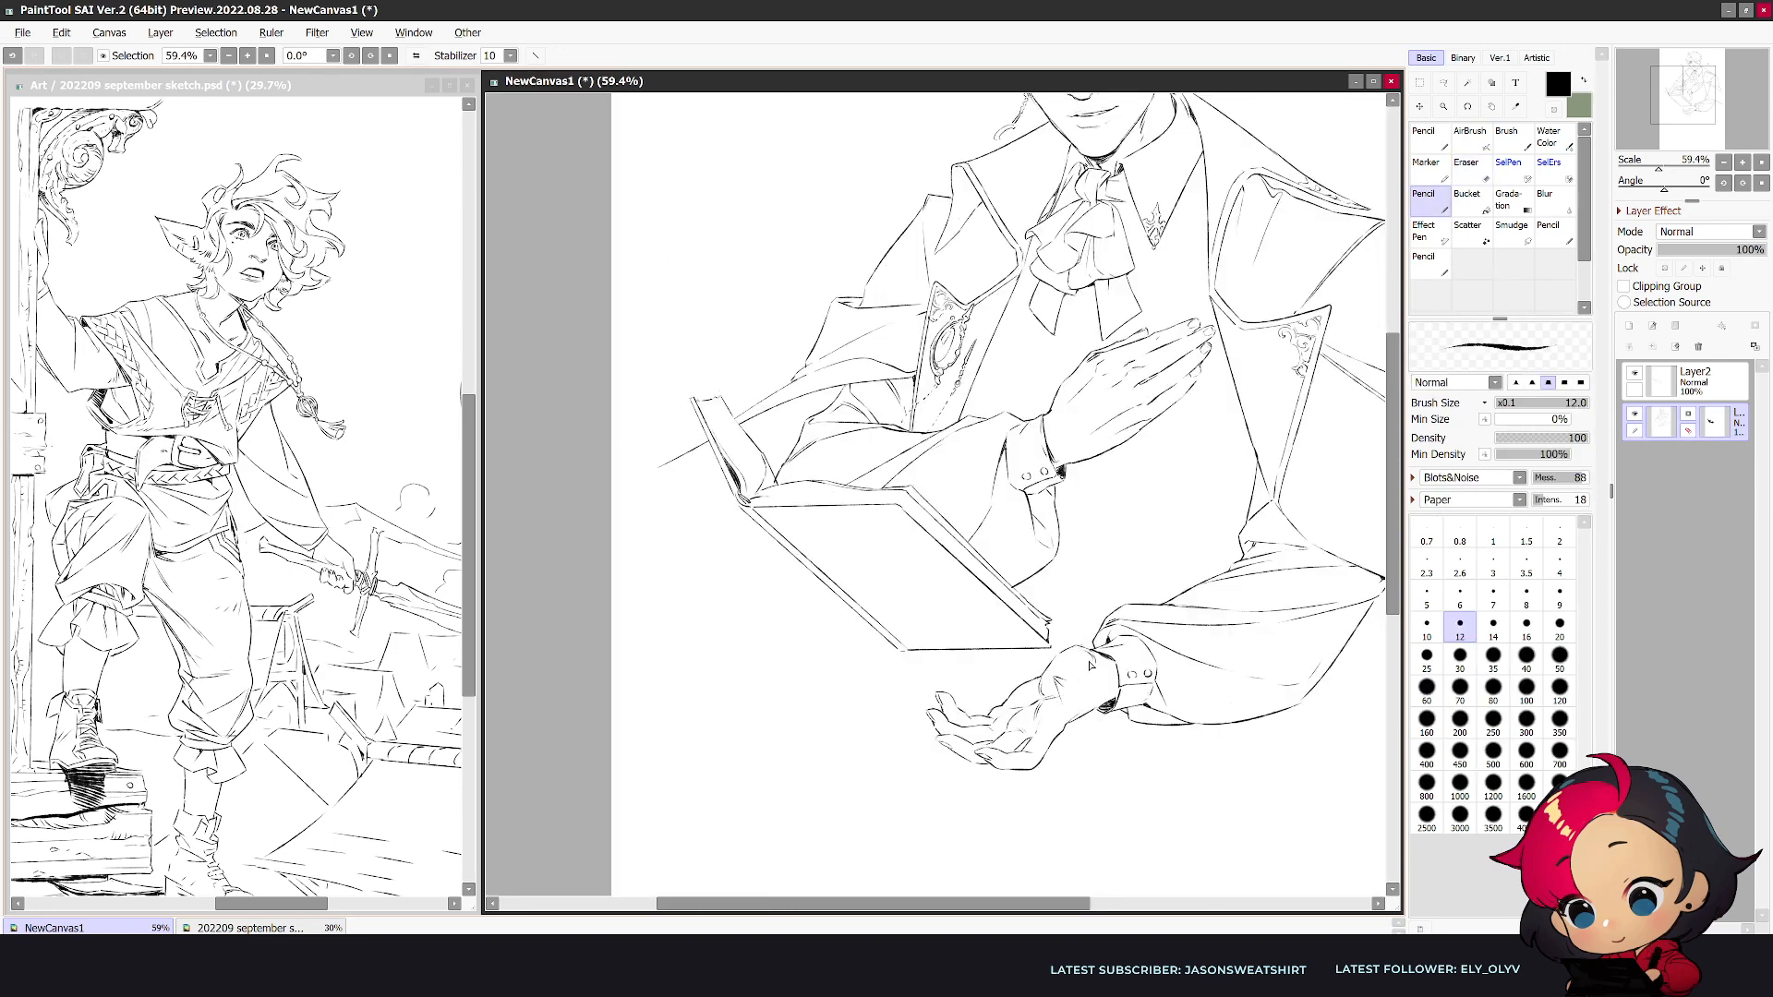
pyautogui.press('e')
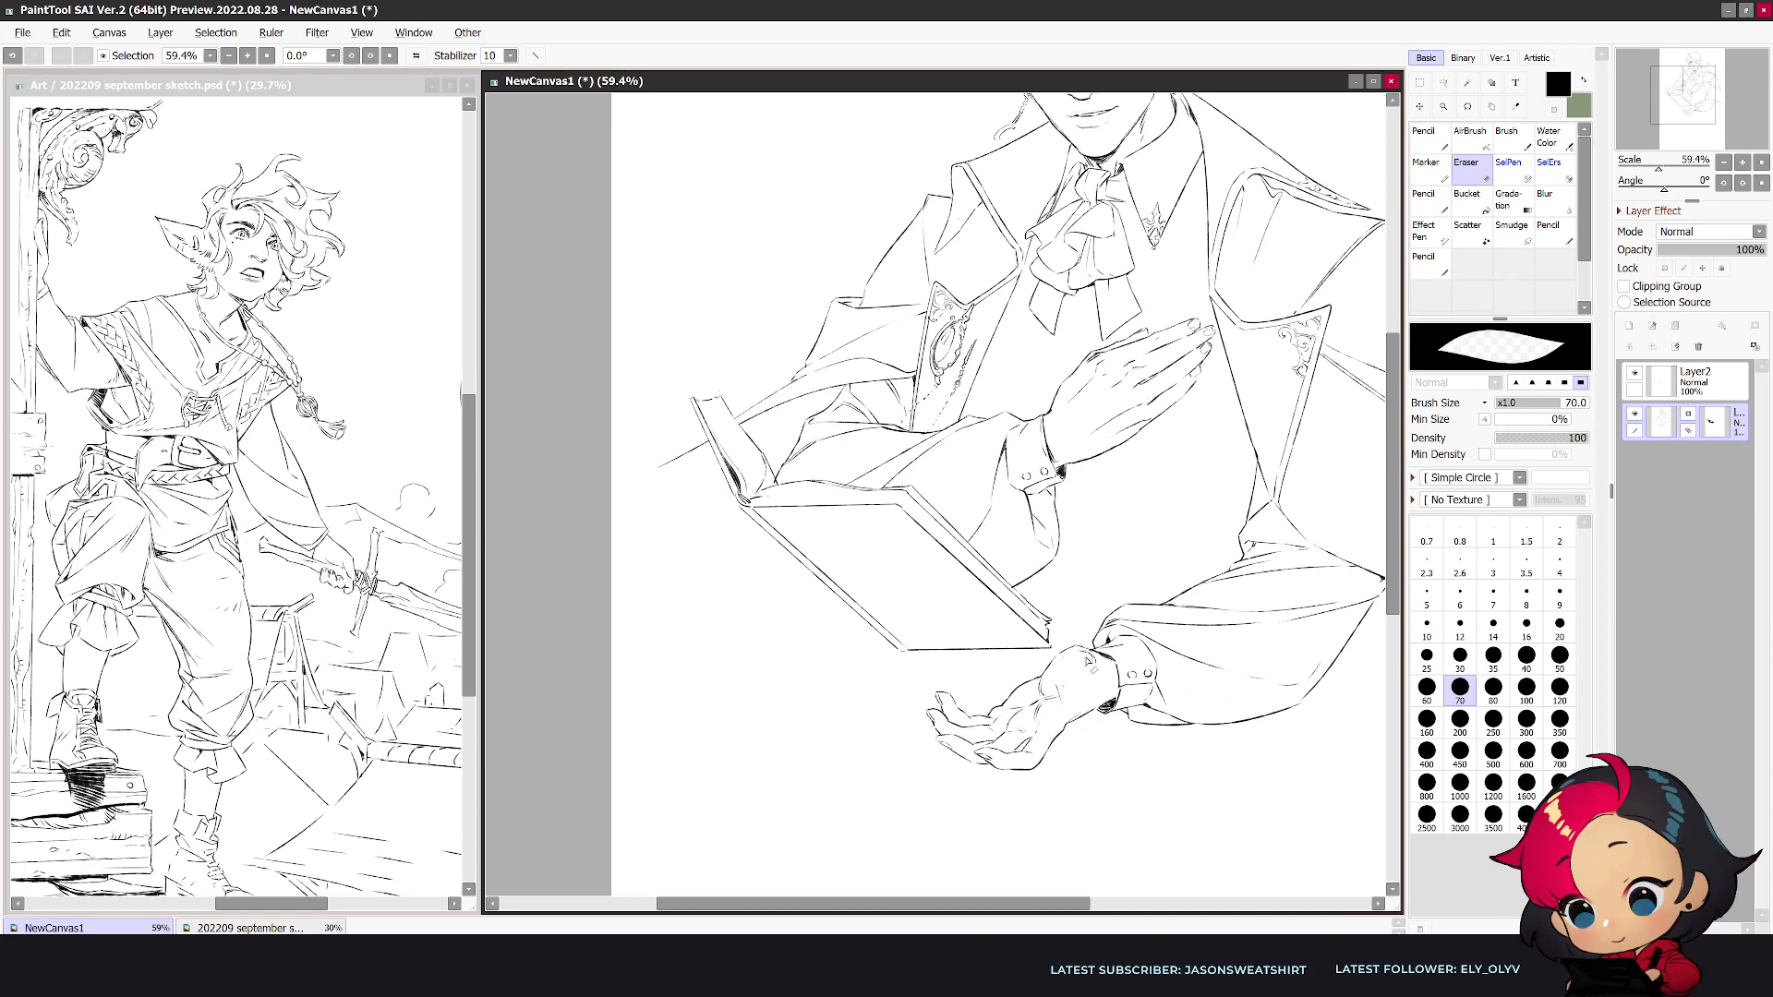
pyautogui.press('n')
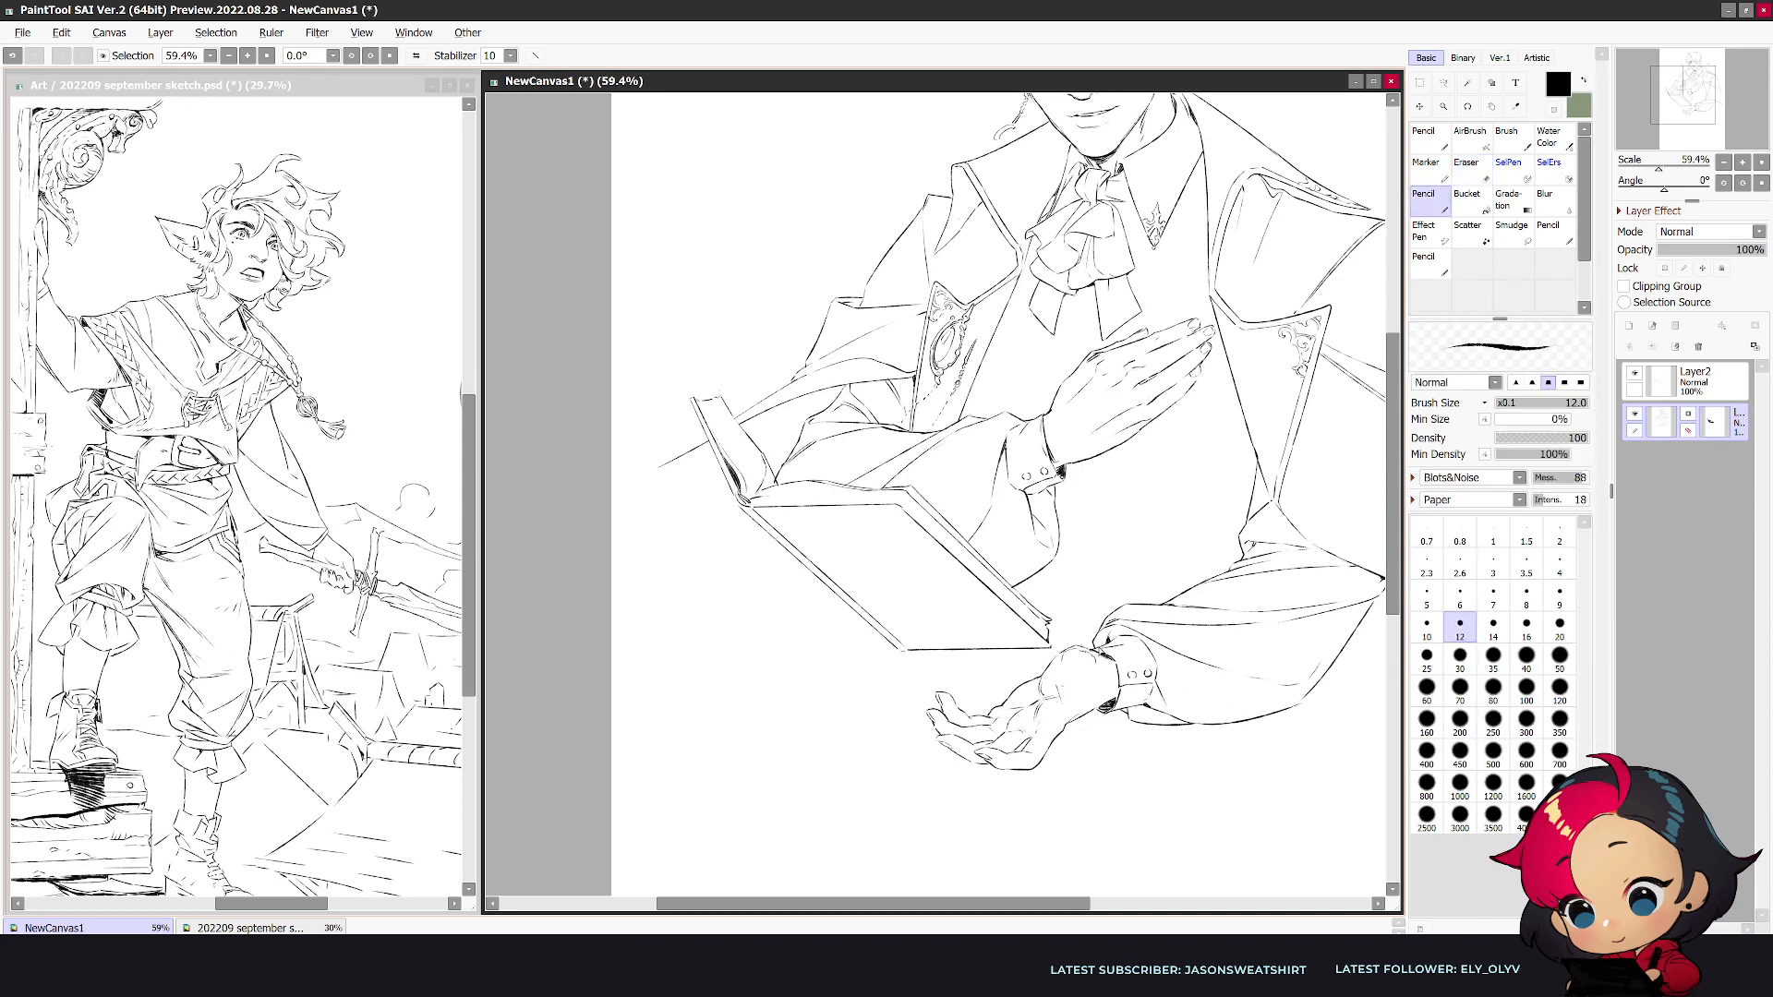
# - Draw the bent thumb across the open hand's palm with the pencil at size 12, erasing stray lines around it
pyautogui.press('h')
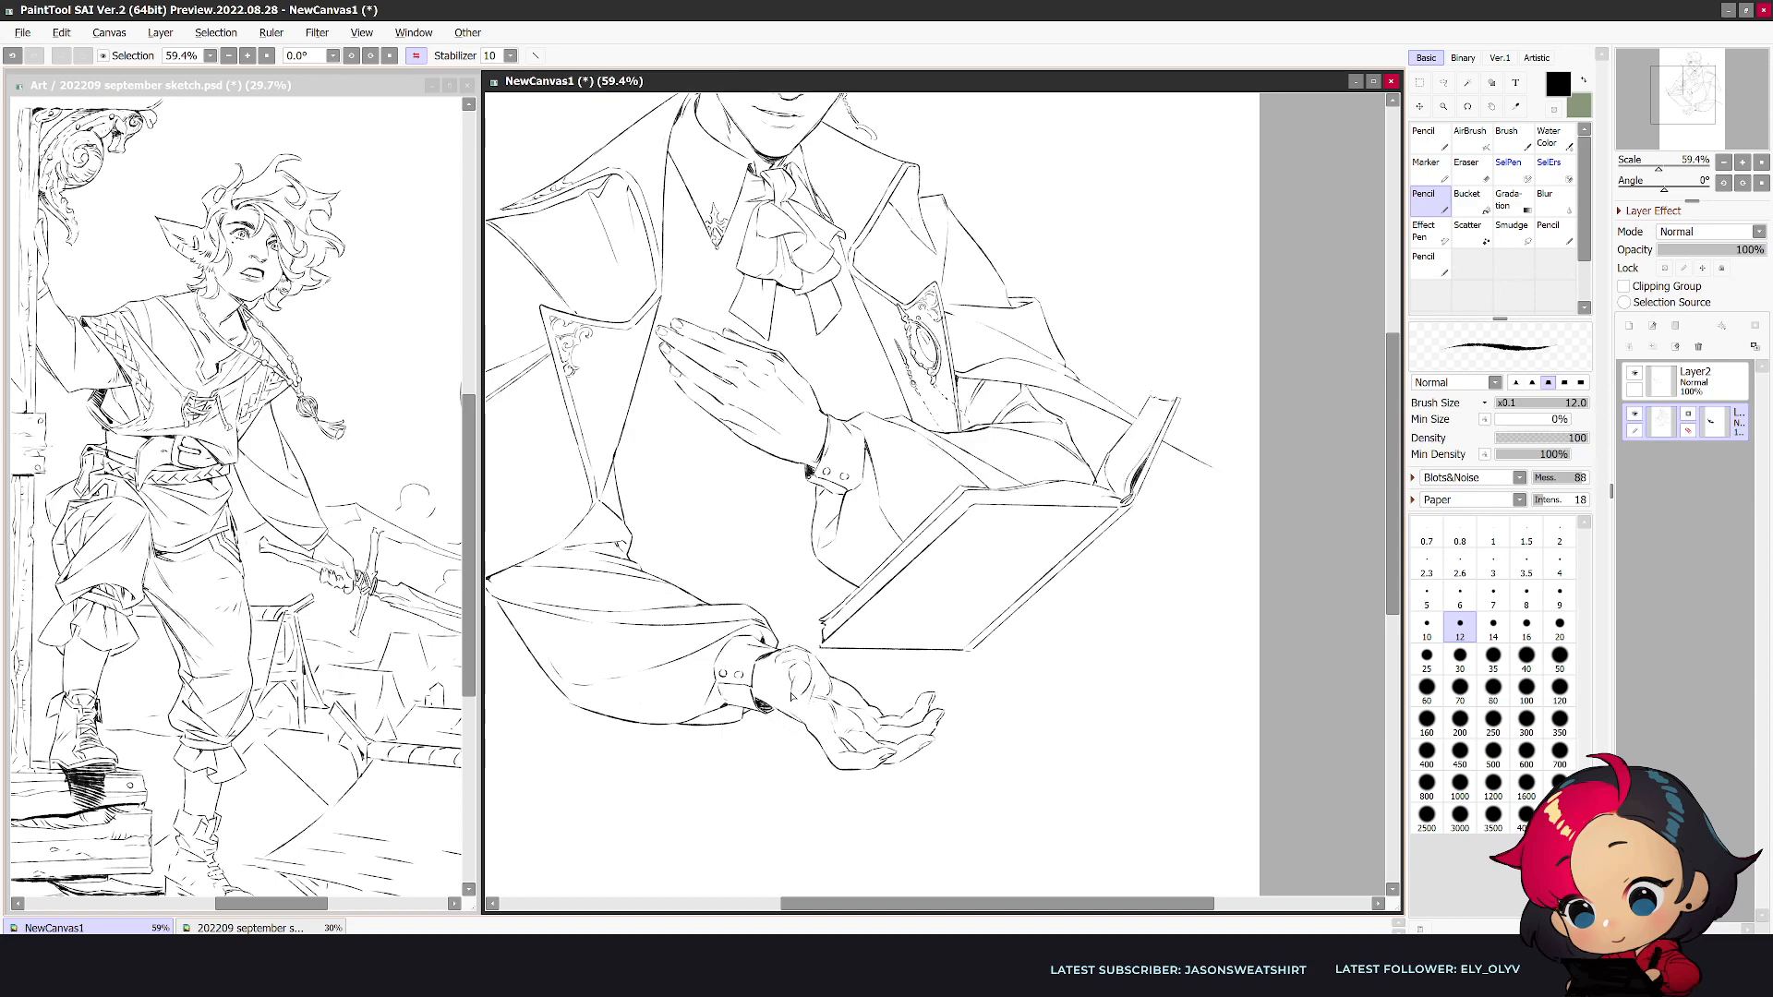
pyautogui.press('h')
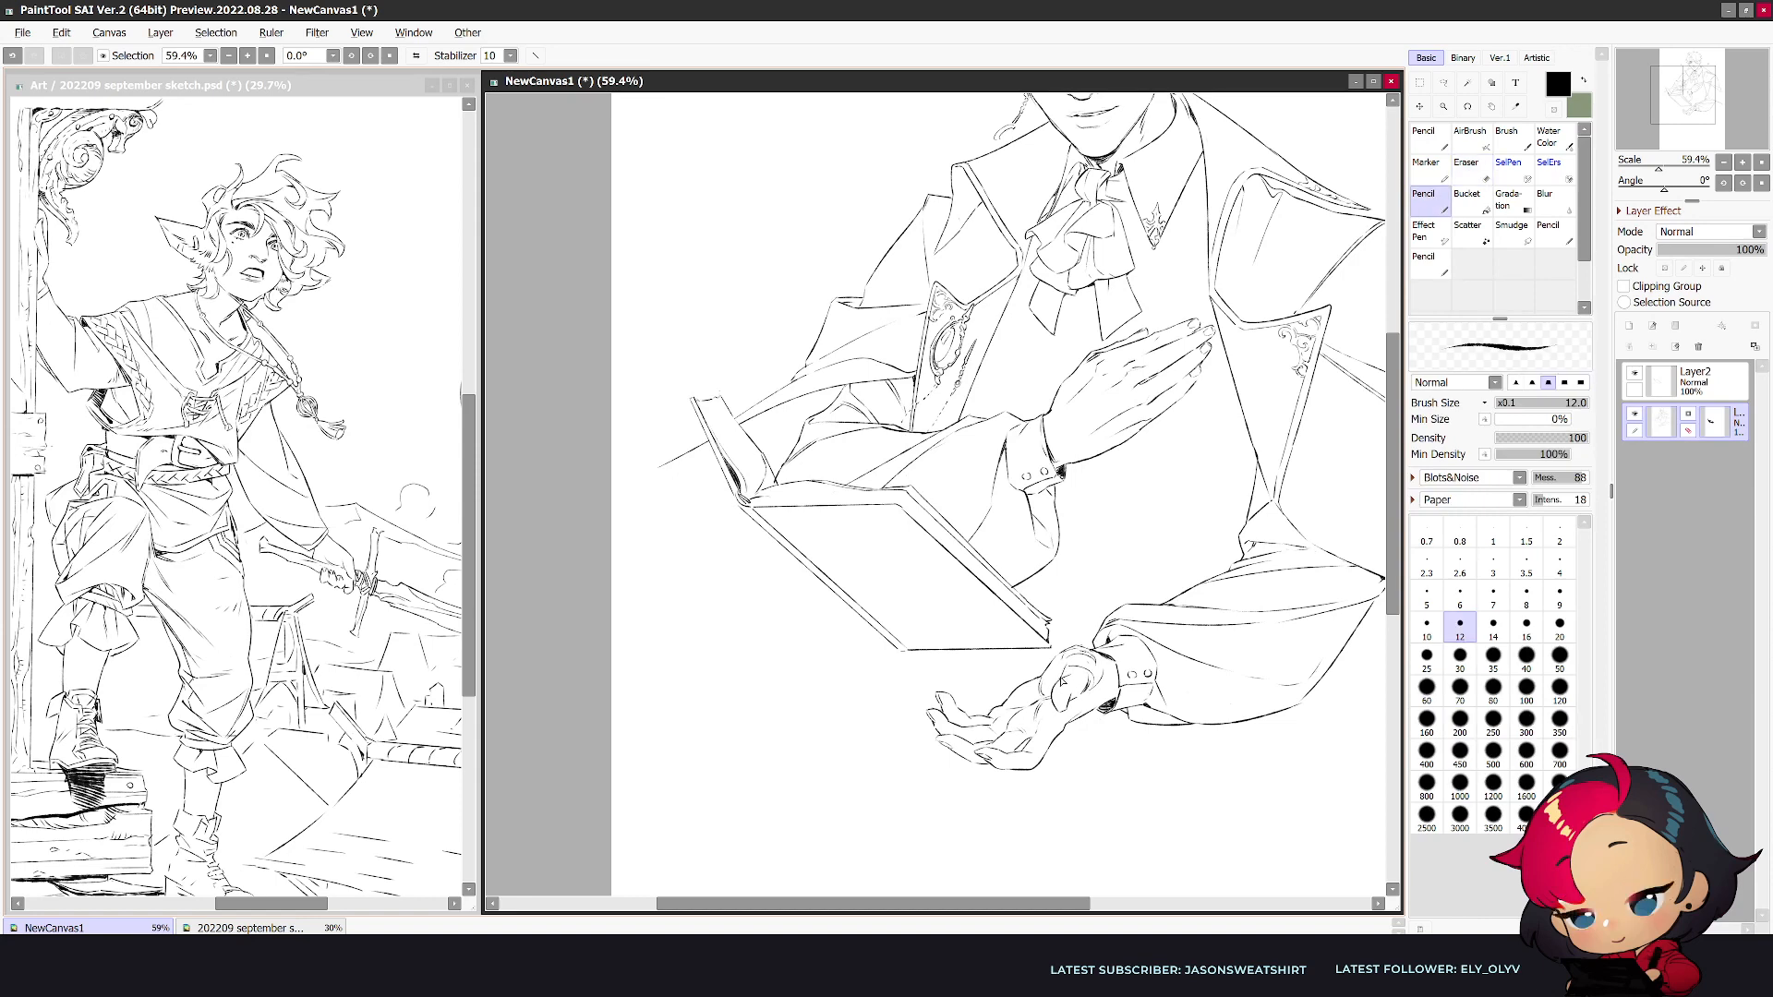
pyautogui.press('h')
pyautogui.press('e')
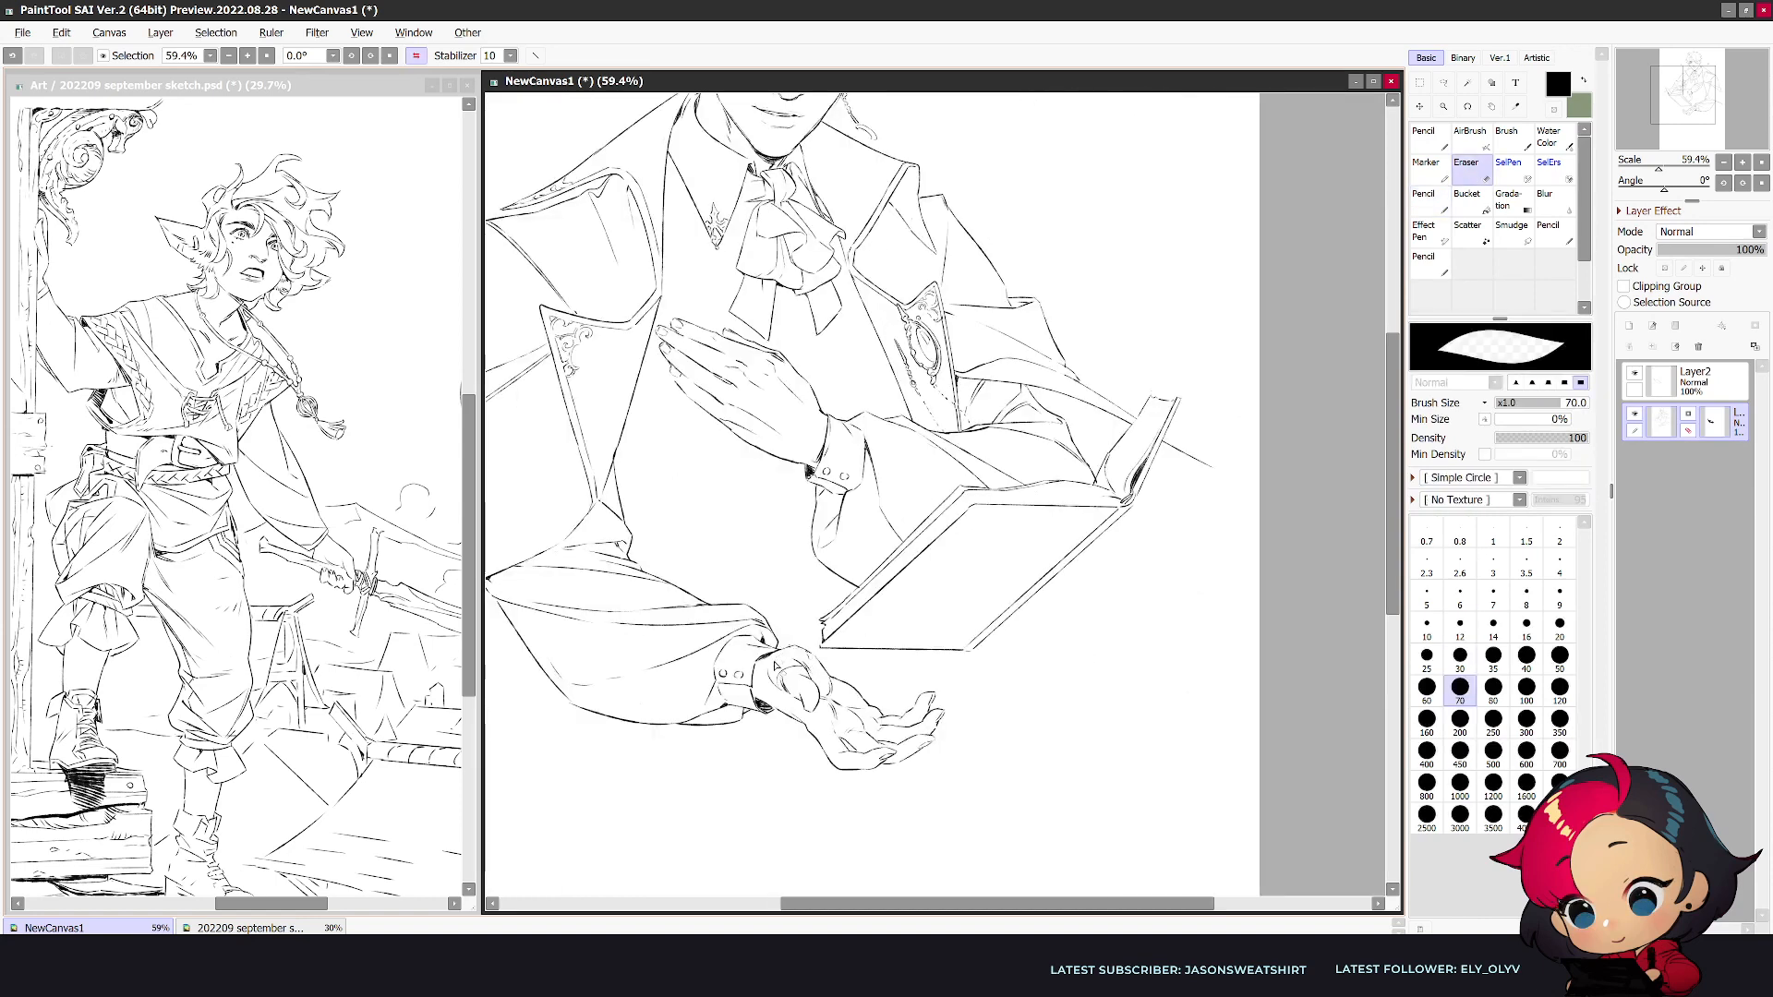
pyautogui.press('n')
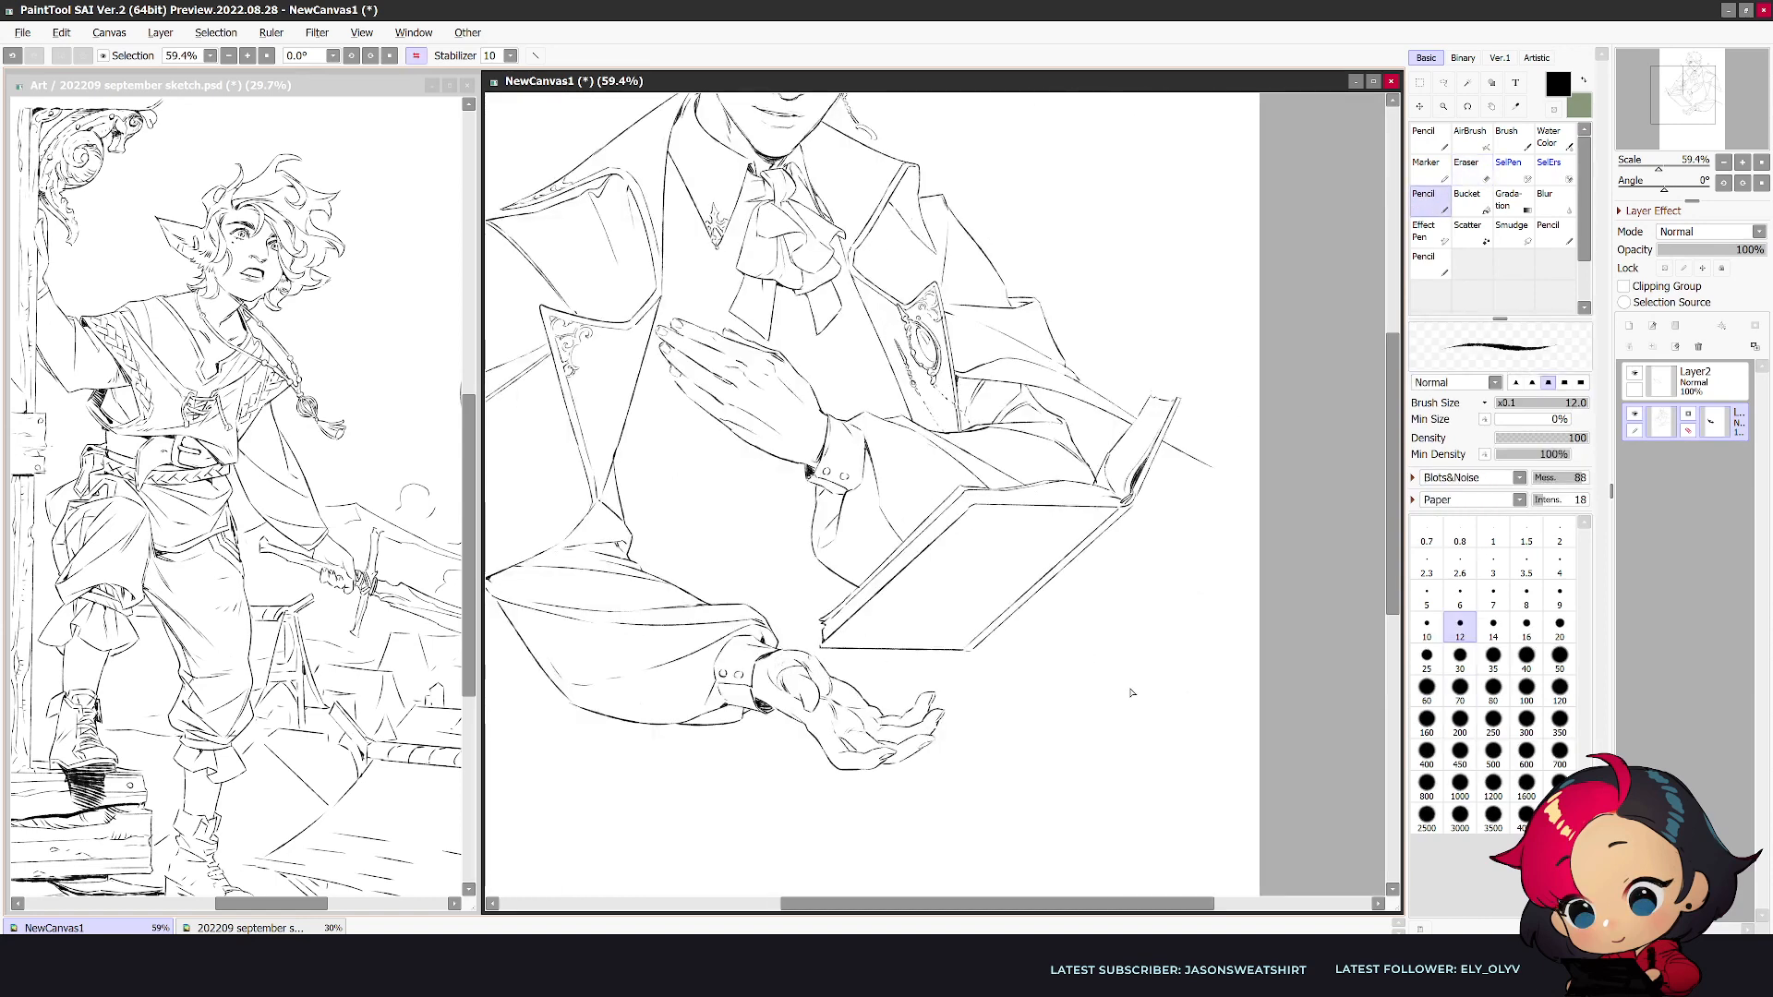
pyautogui.press('h')
pyautogui.press('e')
pyautogui.moveTo(1049, 678)
pyautogui.mouseDown()
pyautogui.moveTo(1074, 655)
pyautogui.moveTo(1044, 685)
pyautogui.moveTo(1073, 680)
pyautogui.mouseUp()
pyautogui.press('n')
pyautogui.press('e')
pyautogui.press('n')
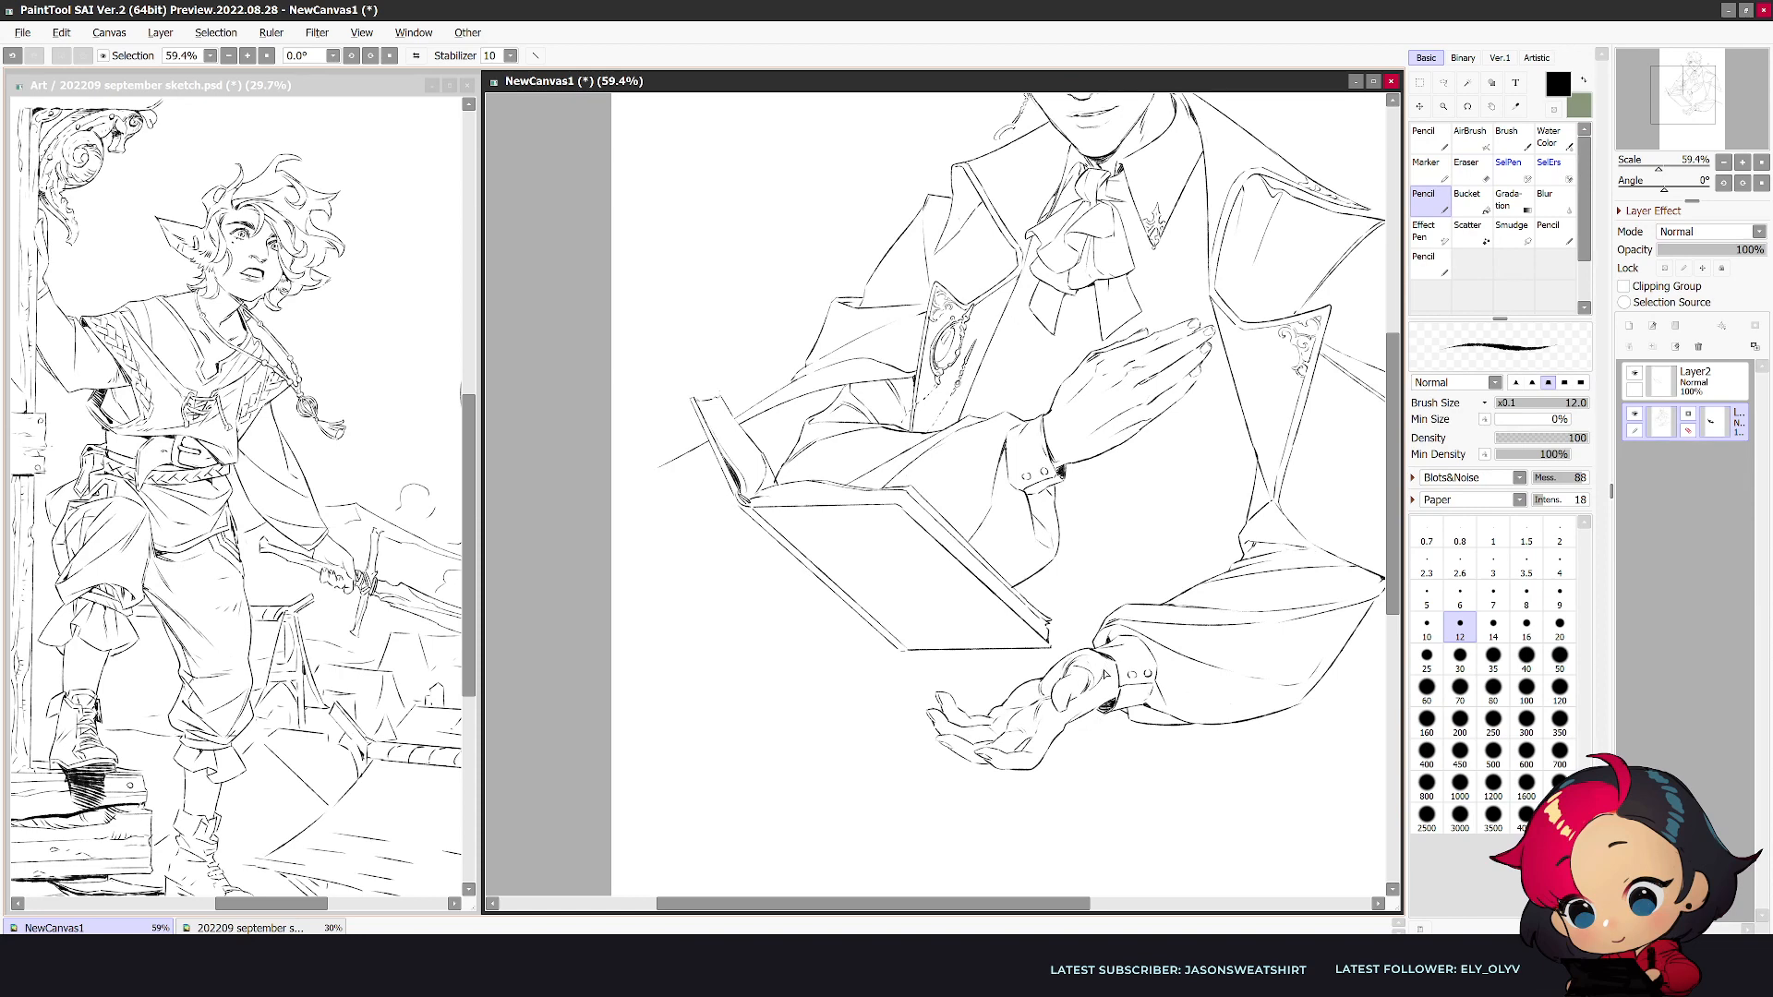
# - Clean up the thumb and wrist lines of the open hand beside the cuff, alternating eraser and pencil
pyautogui.press('e')
pyautogui.moveTo(1089, 688)
pyautogui.mouseDown()
pyautogui.moveTo(1099, 703)
pyautogui.moveTo(1095, 671)
pyautogui.mouseUp()
pyautogui.press('n')
pyautogui.press('e')
pyautogui.press('n')
pyautogui.press('h')
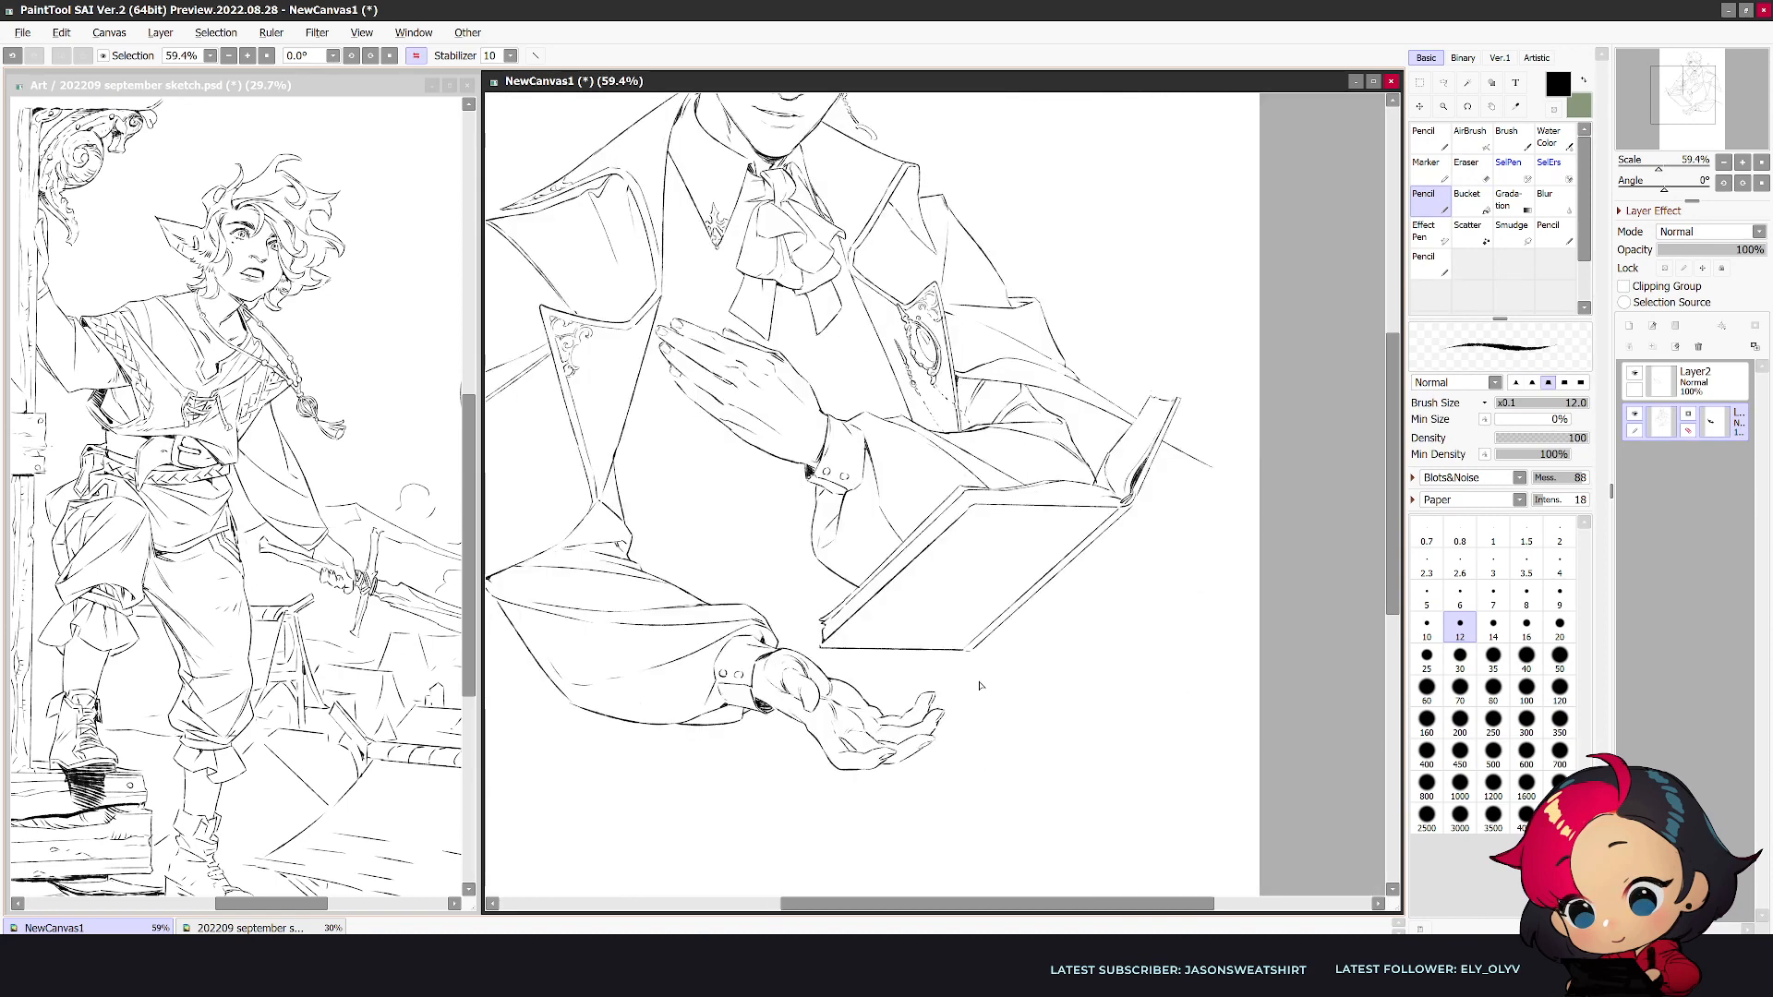
pyautogui.press('e')
pyautogui.press('n')
# - Check the whole figure in both views, then tidy the heel of the open hand below the cuff
pyautogui.scroll(-3, 1052, 628)
pyautogui.scroll(1, 1112, 642)
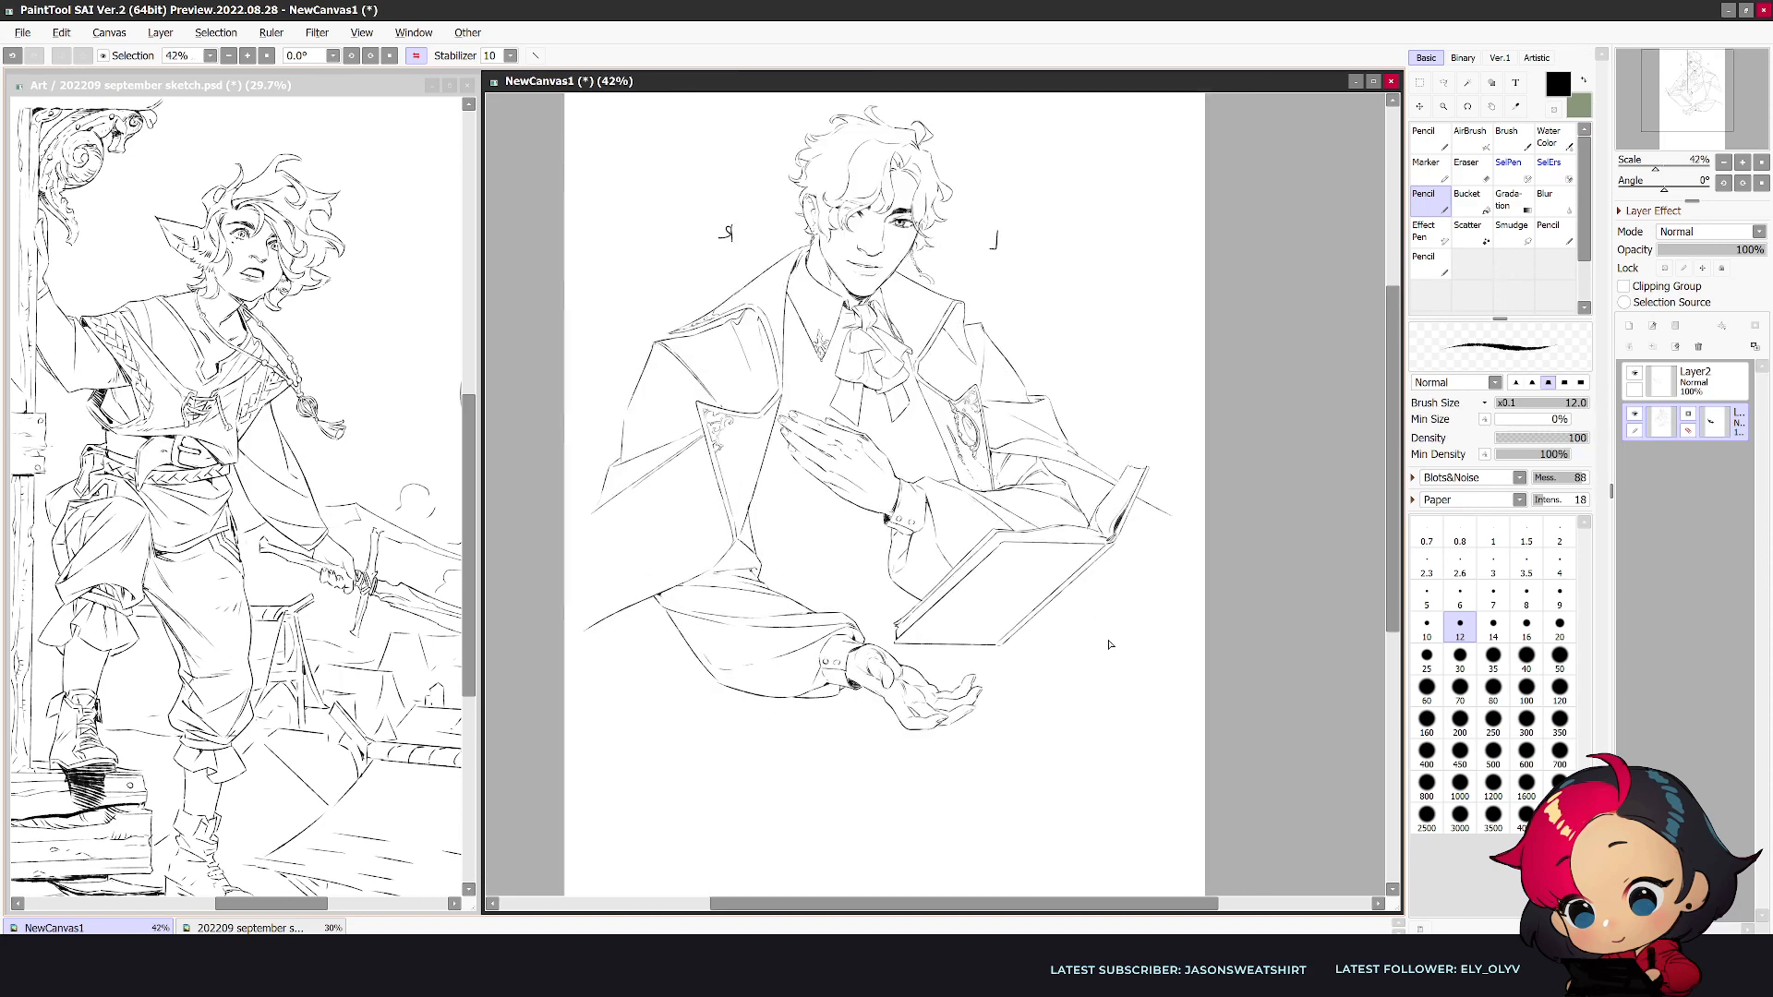
pyautogui.press('h')
pyautogui.scroll(1, 1123, 645)
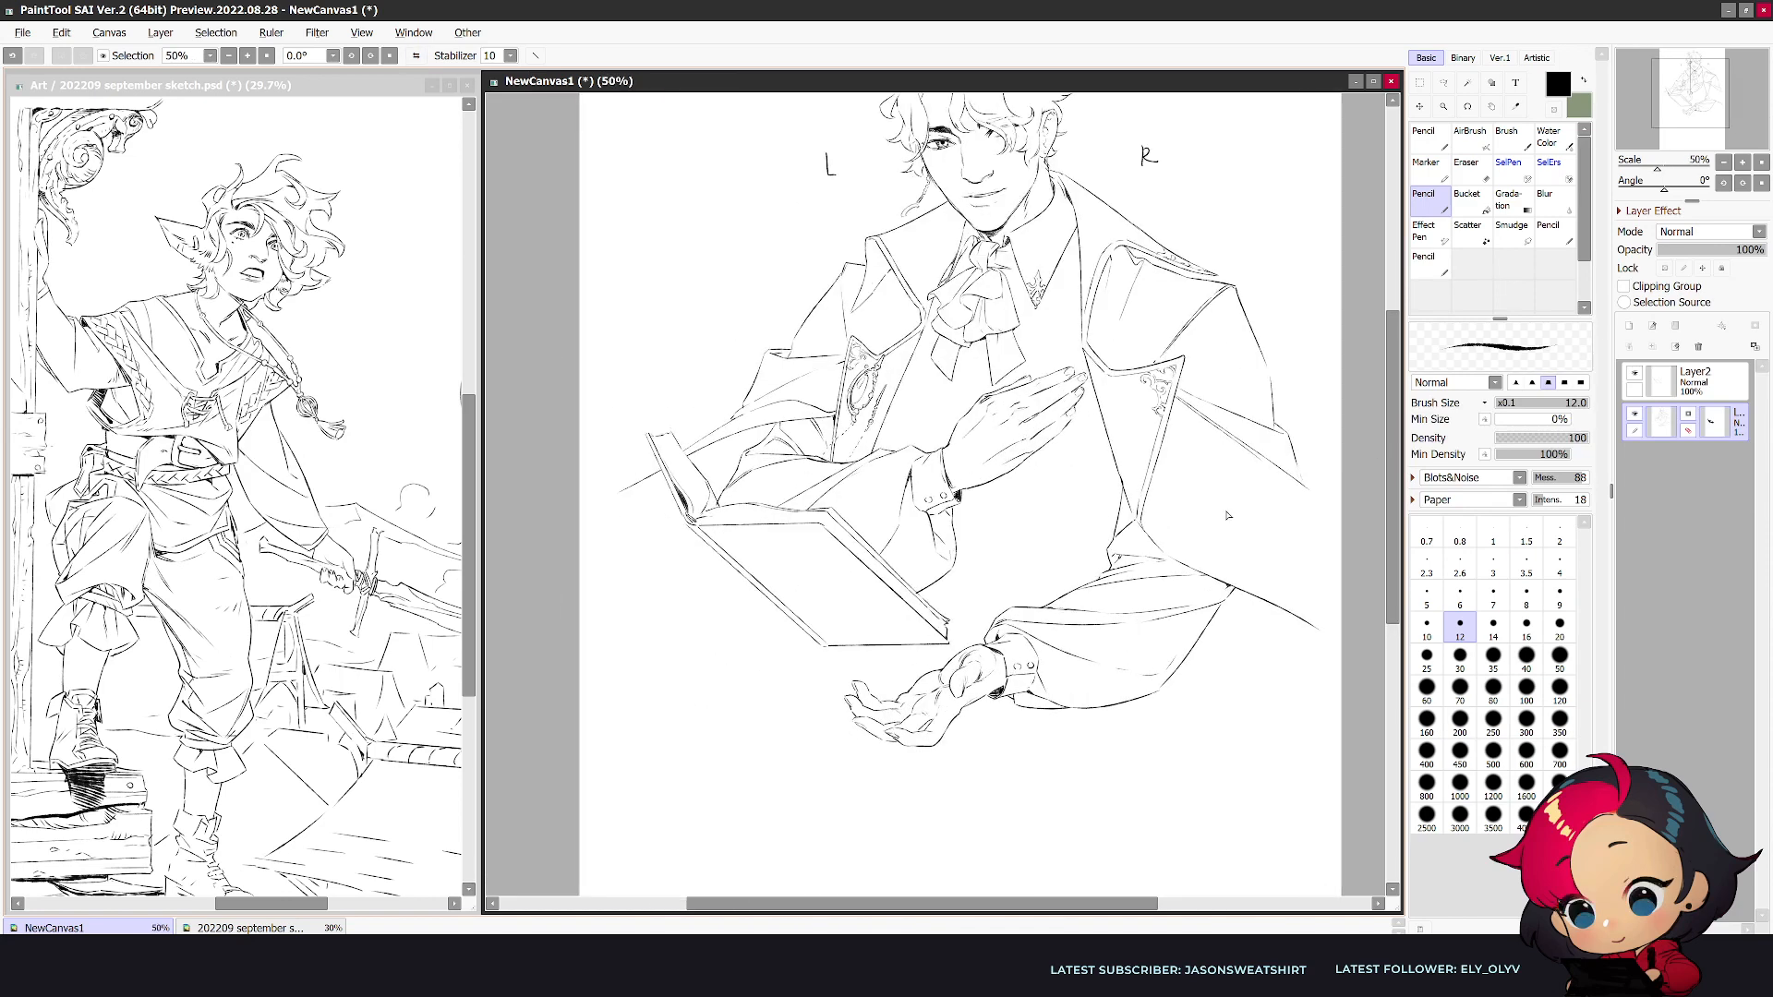
pyautogui.click(1443, 82)
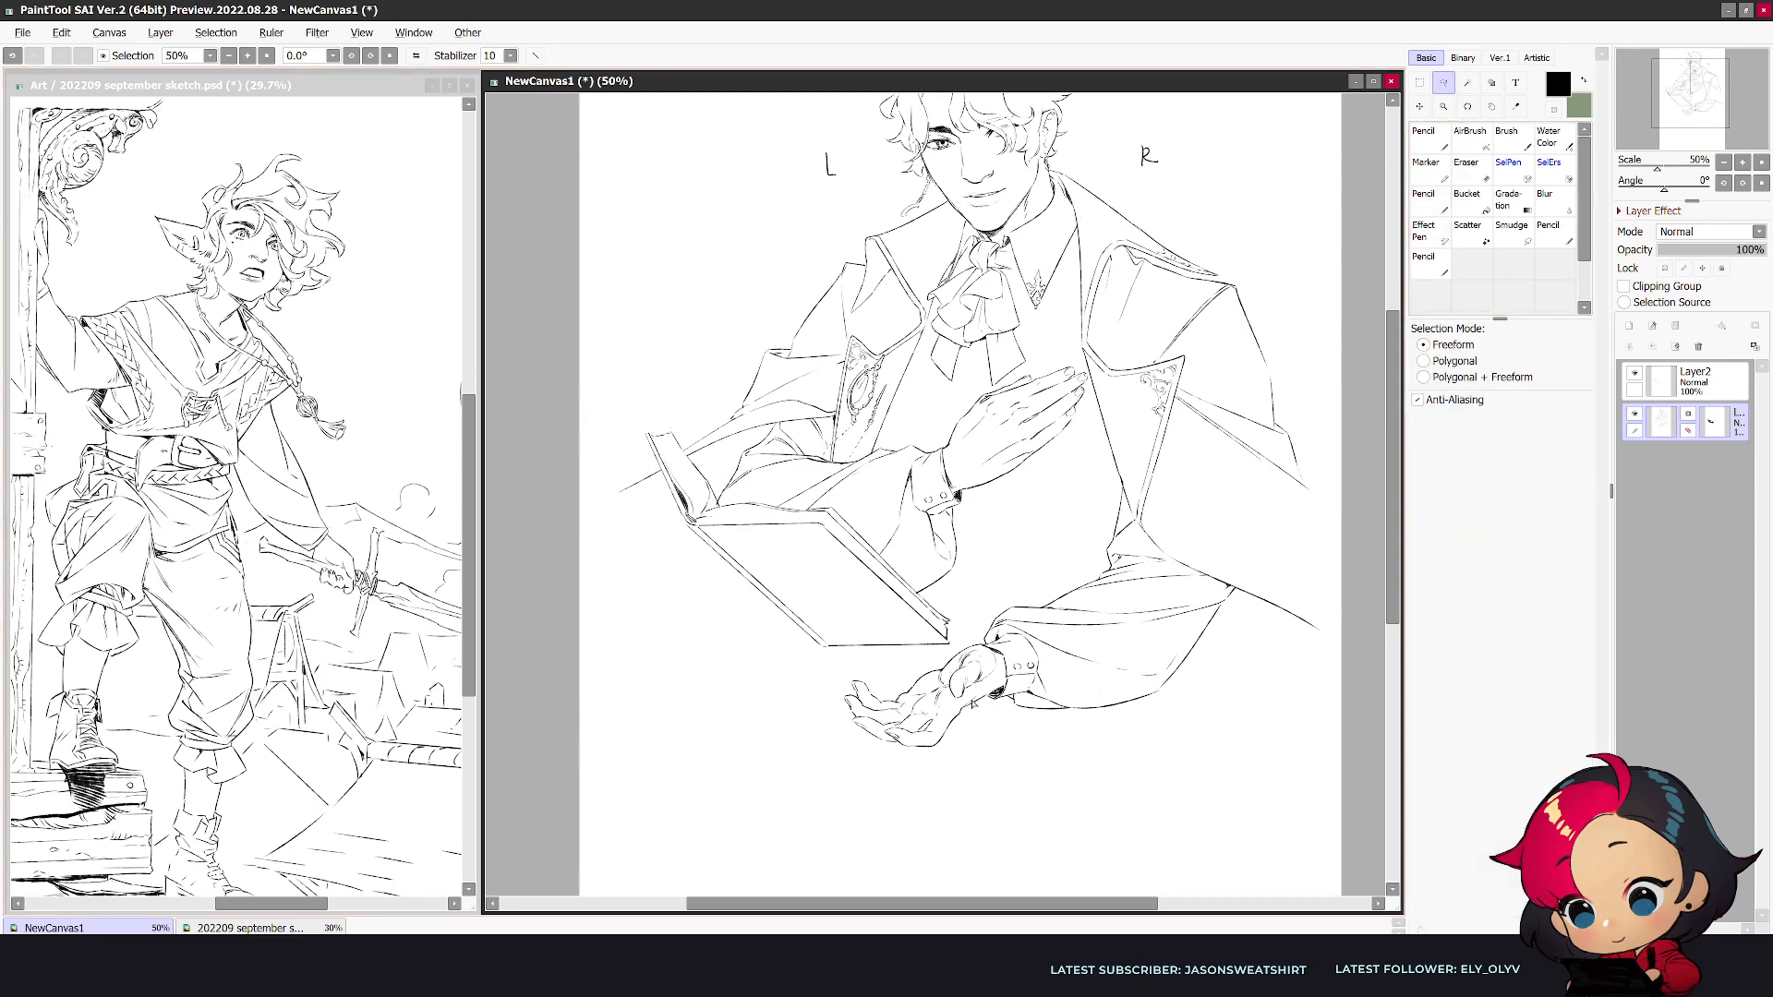
pyautogui.press('n')
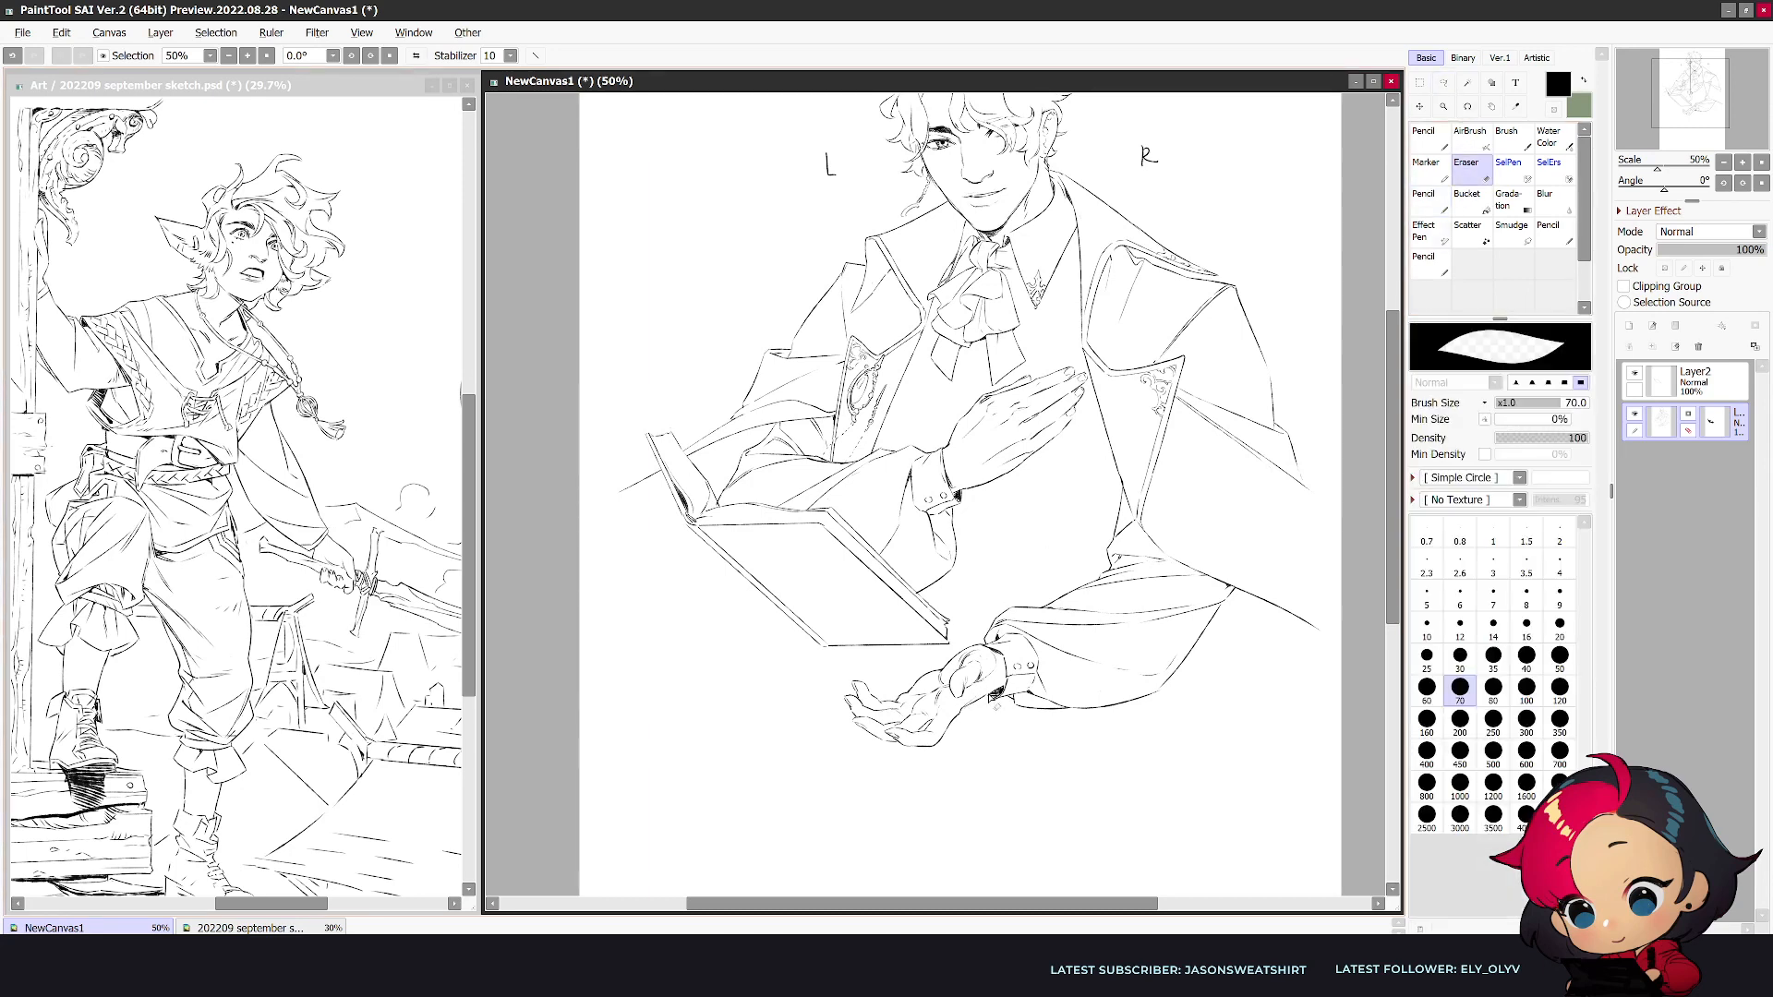
pyautogui.press('e')
pyautogui.moveTo(995, 699)
pyautogui.mouseDown()
pyautogui.moveTo(918, 778)
pyautogui.moveTo(836, 732)
pyautogui.moveTo(853, 665)
pyautogui.moveTo(945, 656)
pyautogui.moveTo(951, 709)
pyautogui.moveTo(971, 700)
pyautogui.moveTo(954, 741)
pyautogui.moveTo(1012, 757)
pyautogui.moveTo(952, 722)
pyautogui.moveTo(1018, 725)
pyautogui.moveTo(950, 709)
pyautogui.mouseUp()
pyautogui.press('n')
# - Select the open hand with the freeform lasso and transform it to a slightly smaller size
pyautogui.click(1444, 83)
pyautogui.hotkey('ctrl', 't')
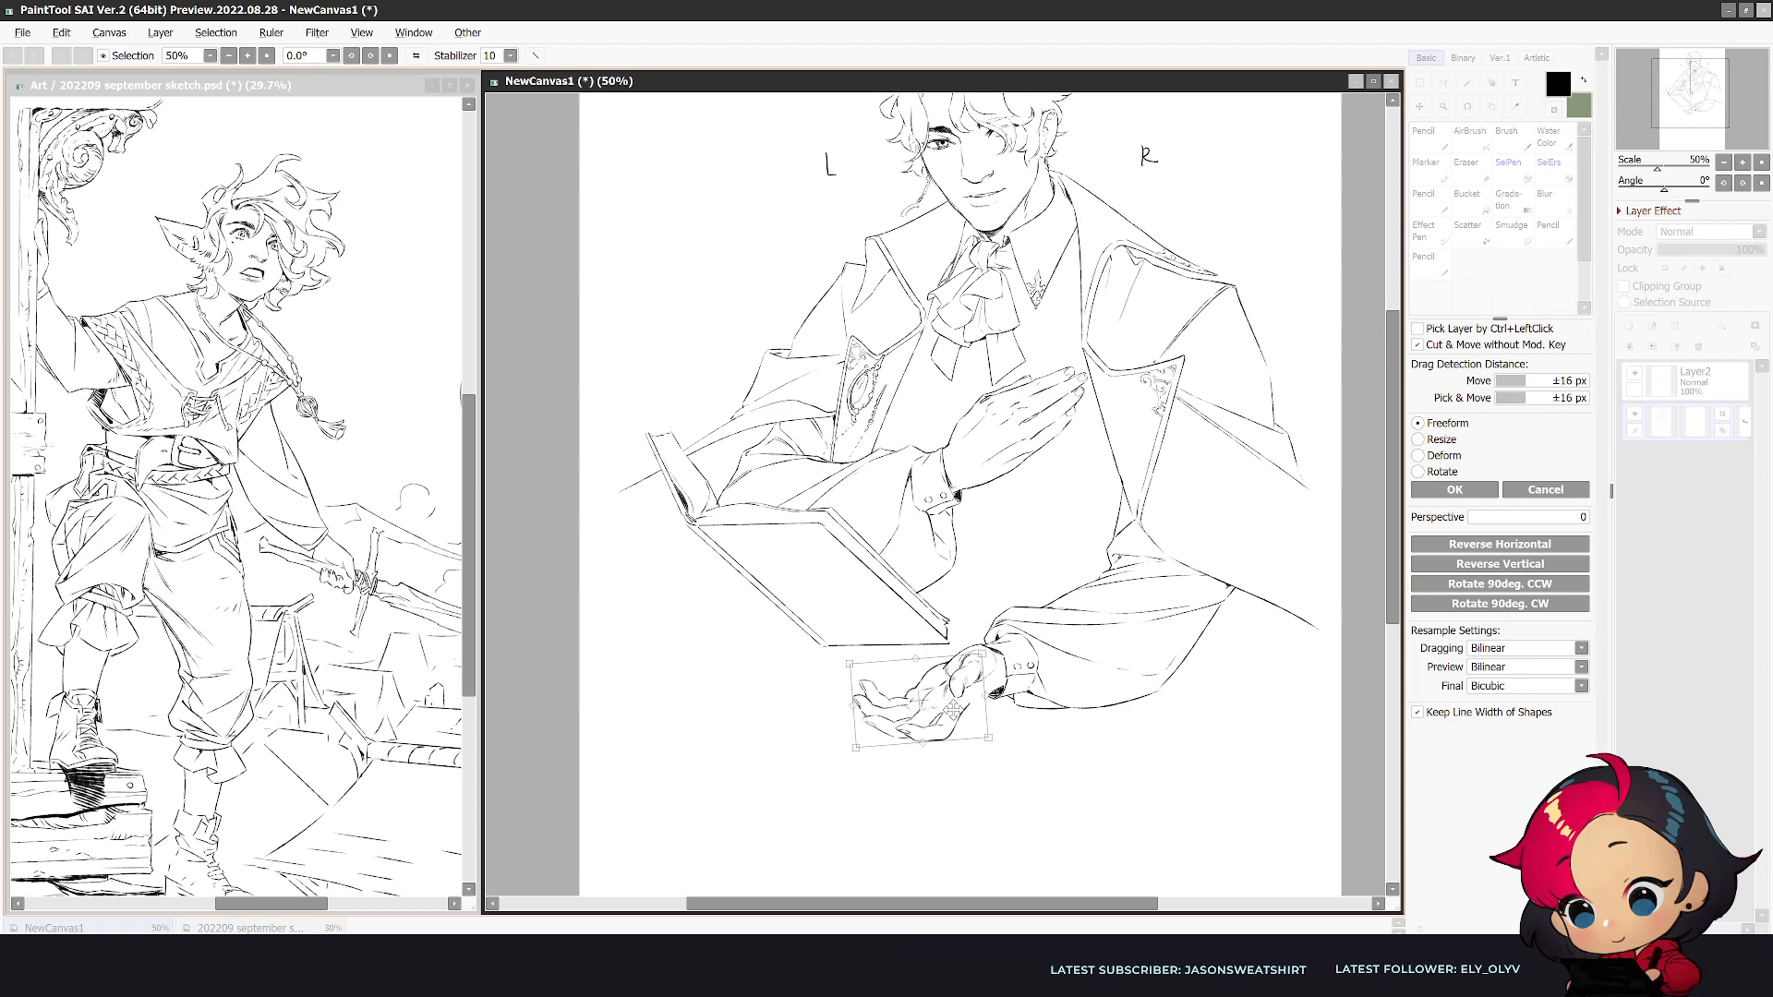
pyautogui.click(1468, 490)
# - Erase and redraw the resized hand's lines where the palm and lower edge meet the wrist
pyautogui.press('e')
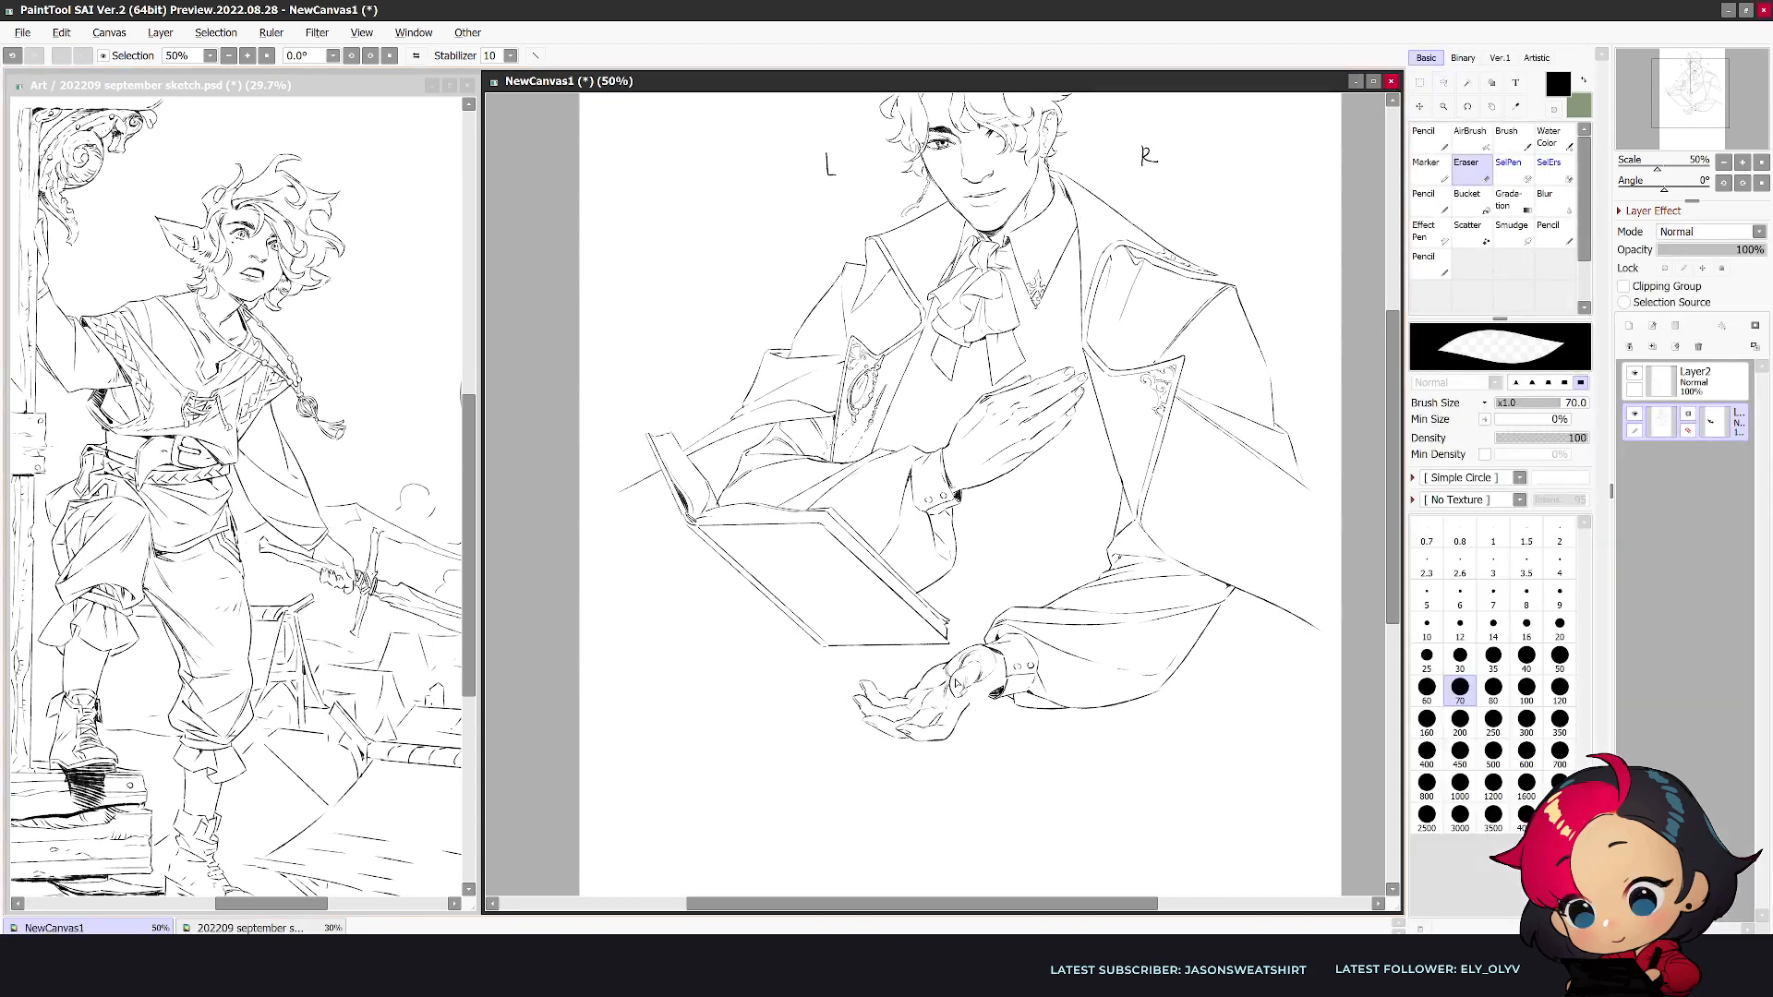
pyautogui.press('n')
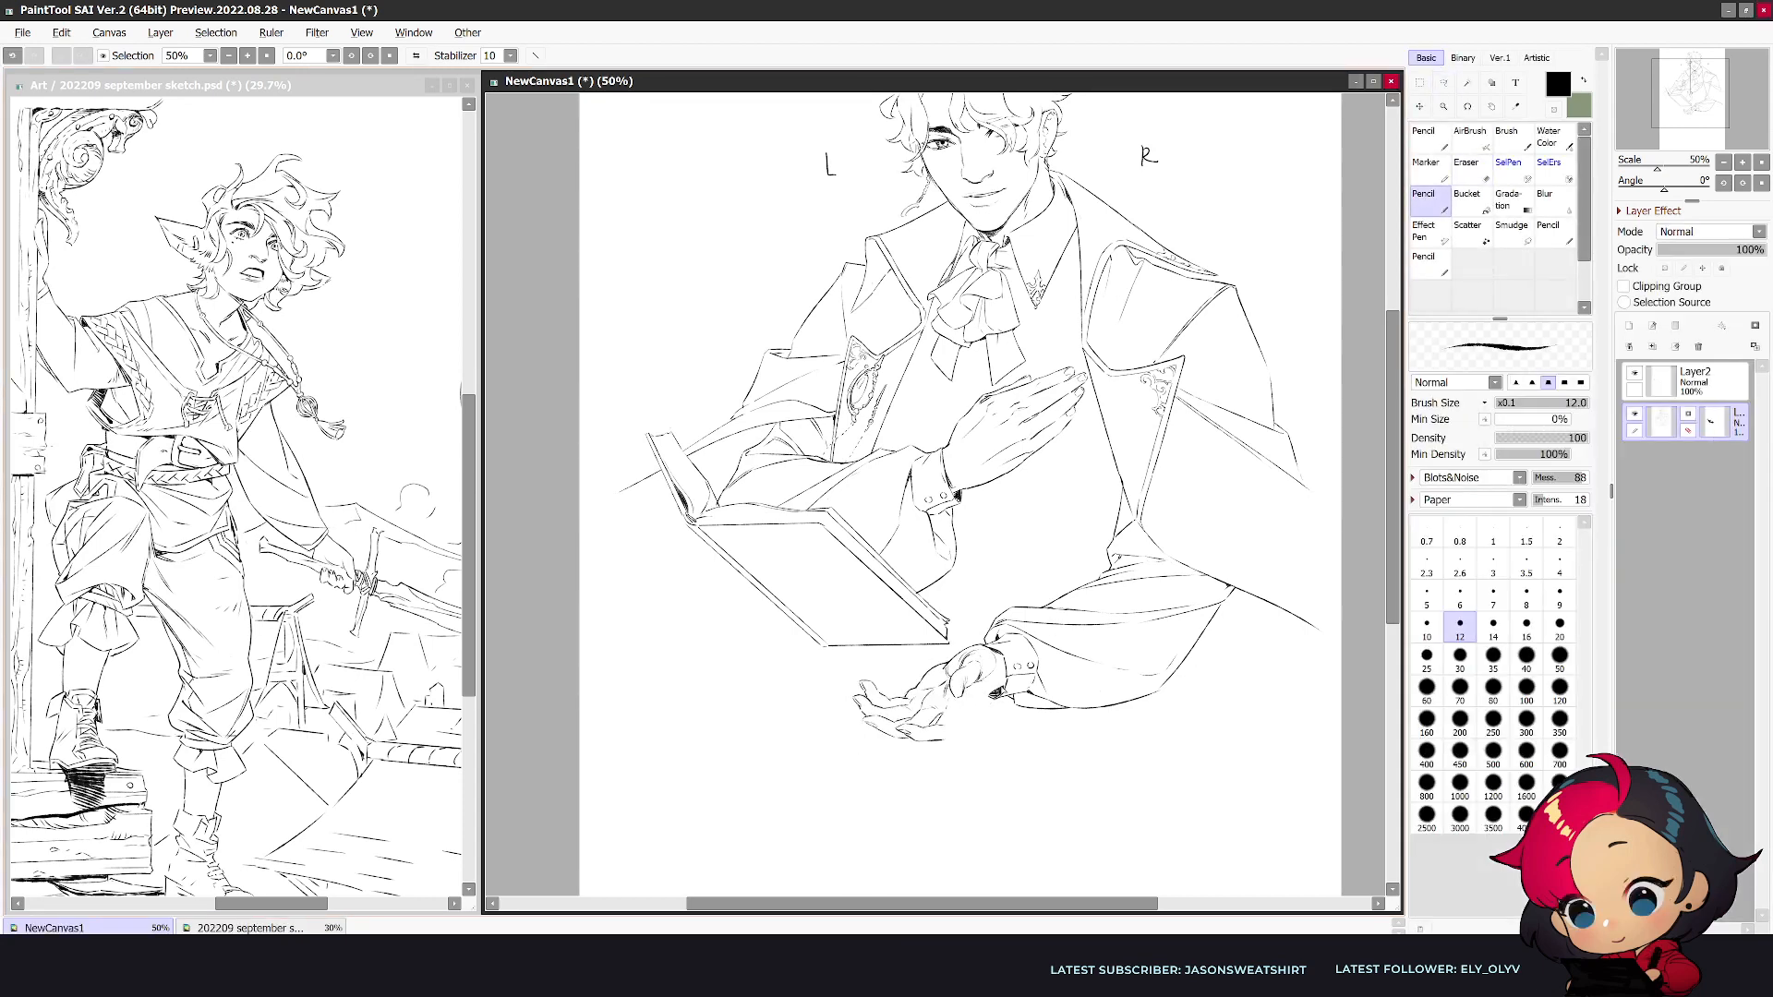
pyautogui.press('e')
pyautogui.press('n')
pyautogui.press('e')
pyautogui.press('n')
pyautogui.press('h')
pyautogui.scroll(-1, 950, 674)
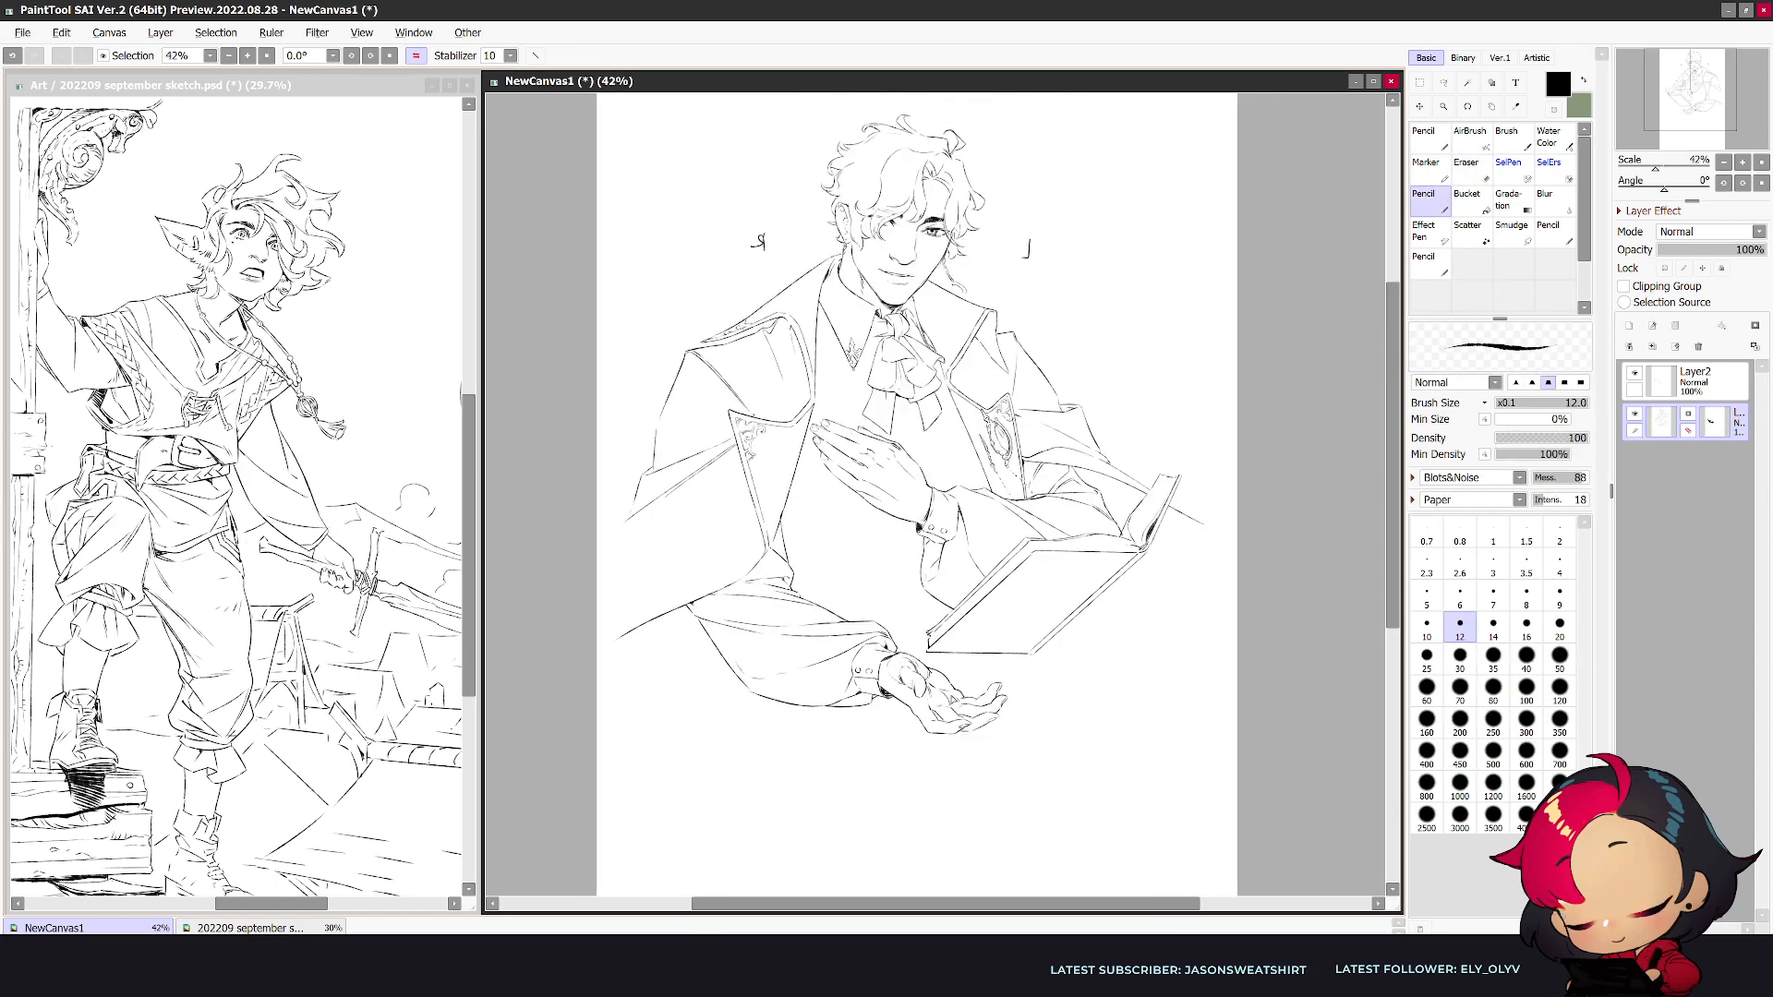
# - Undo the last hand stroke and refine the palm and thumb lines beside the cuff
pyautogui.hotkey('ctrl', 'z')
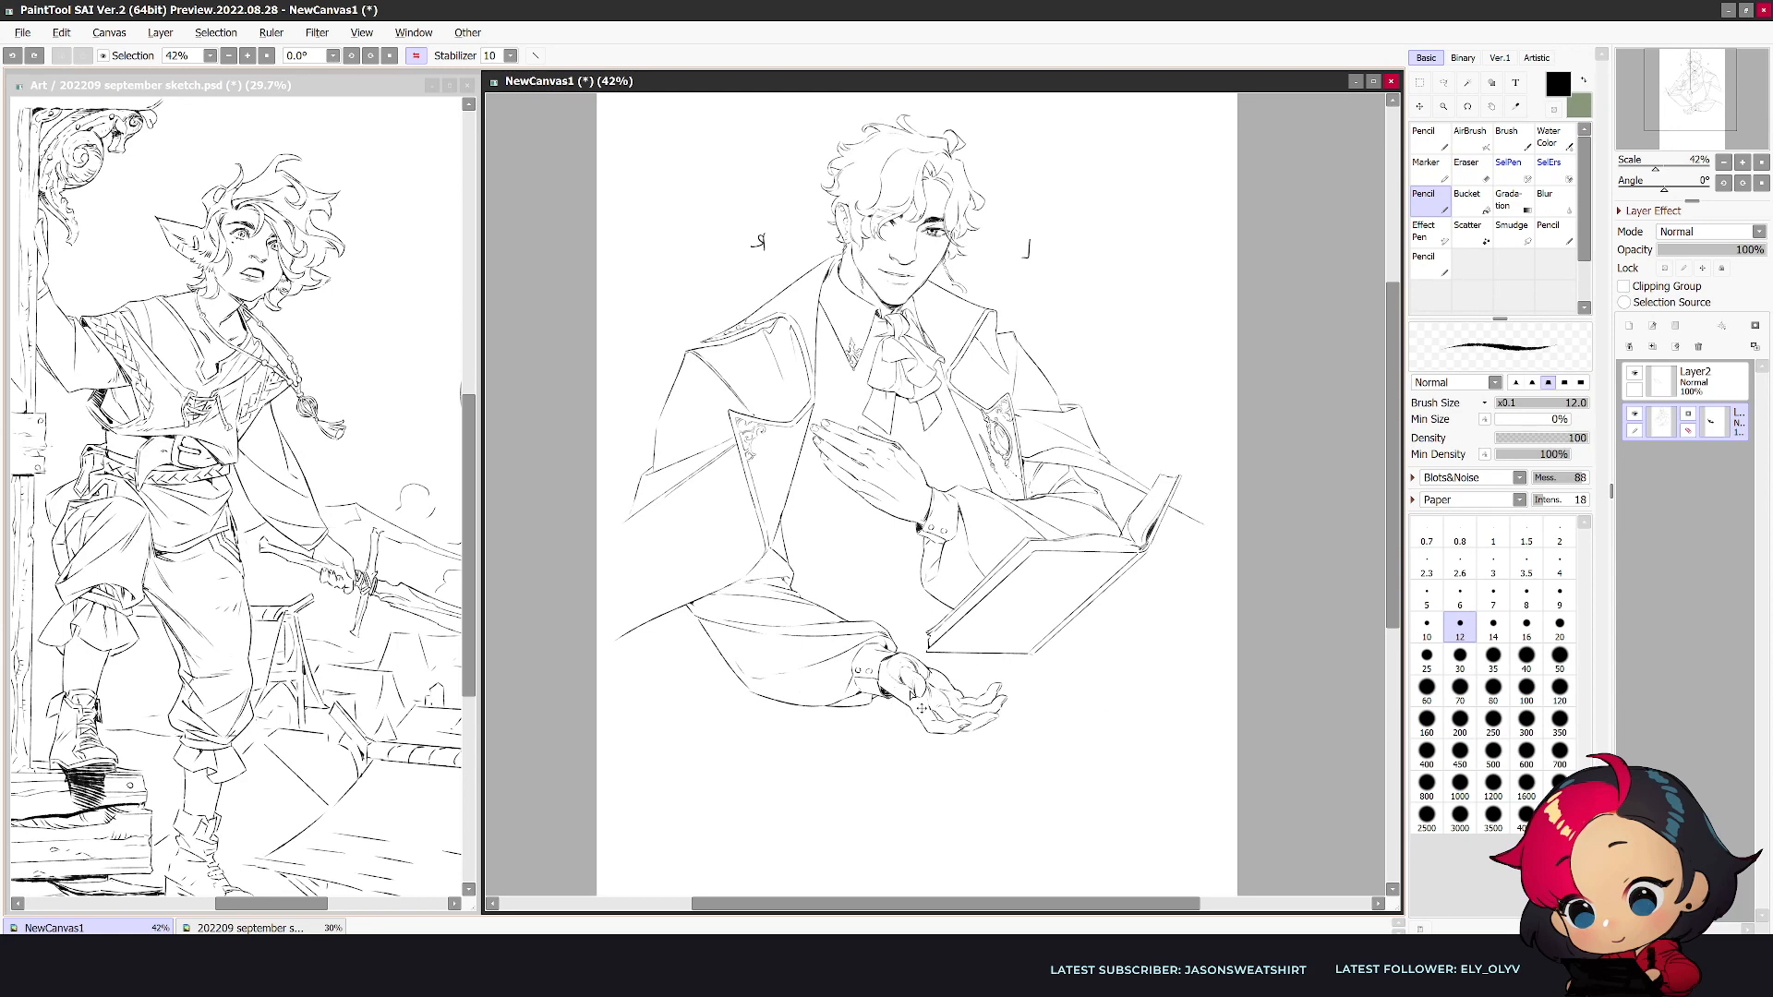
pyautogui.moveTo(900, 686); pyautogui.dragTo(915, 698)
pyautogui.scroll(-1, 1100, 680)
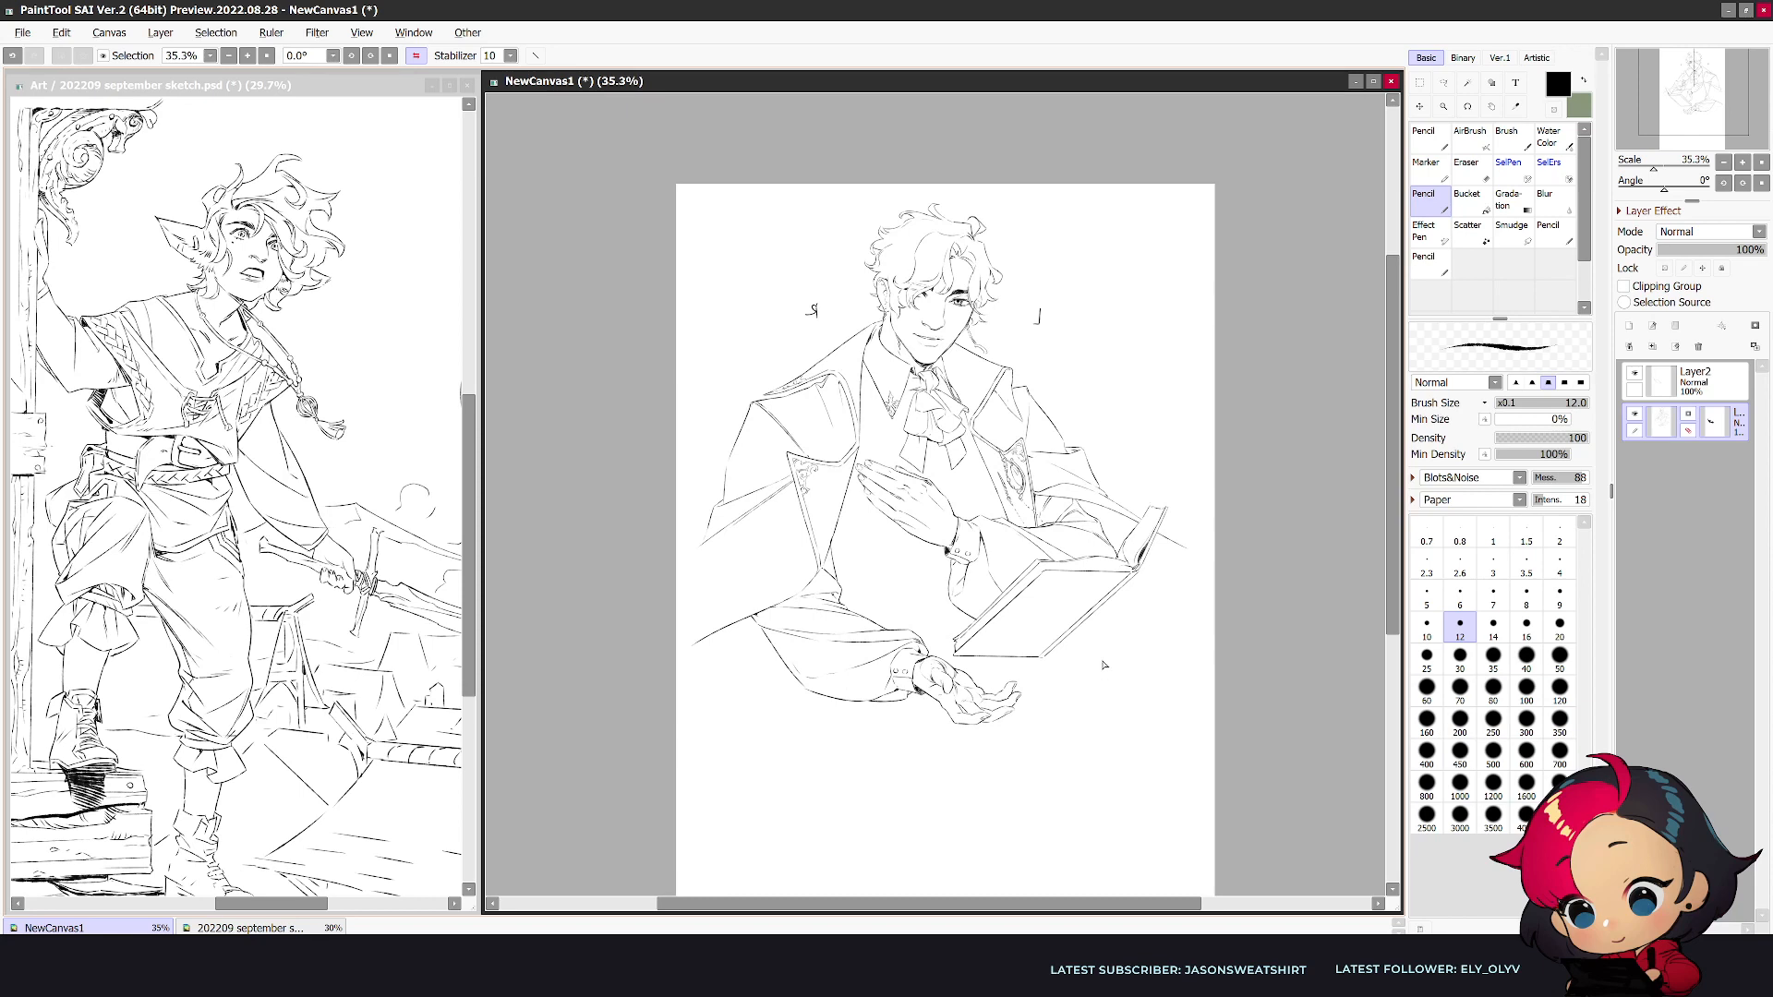
pyautogui.scroll(1, 808, 603)
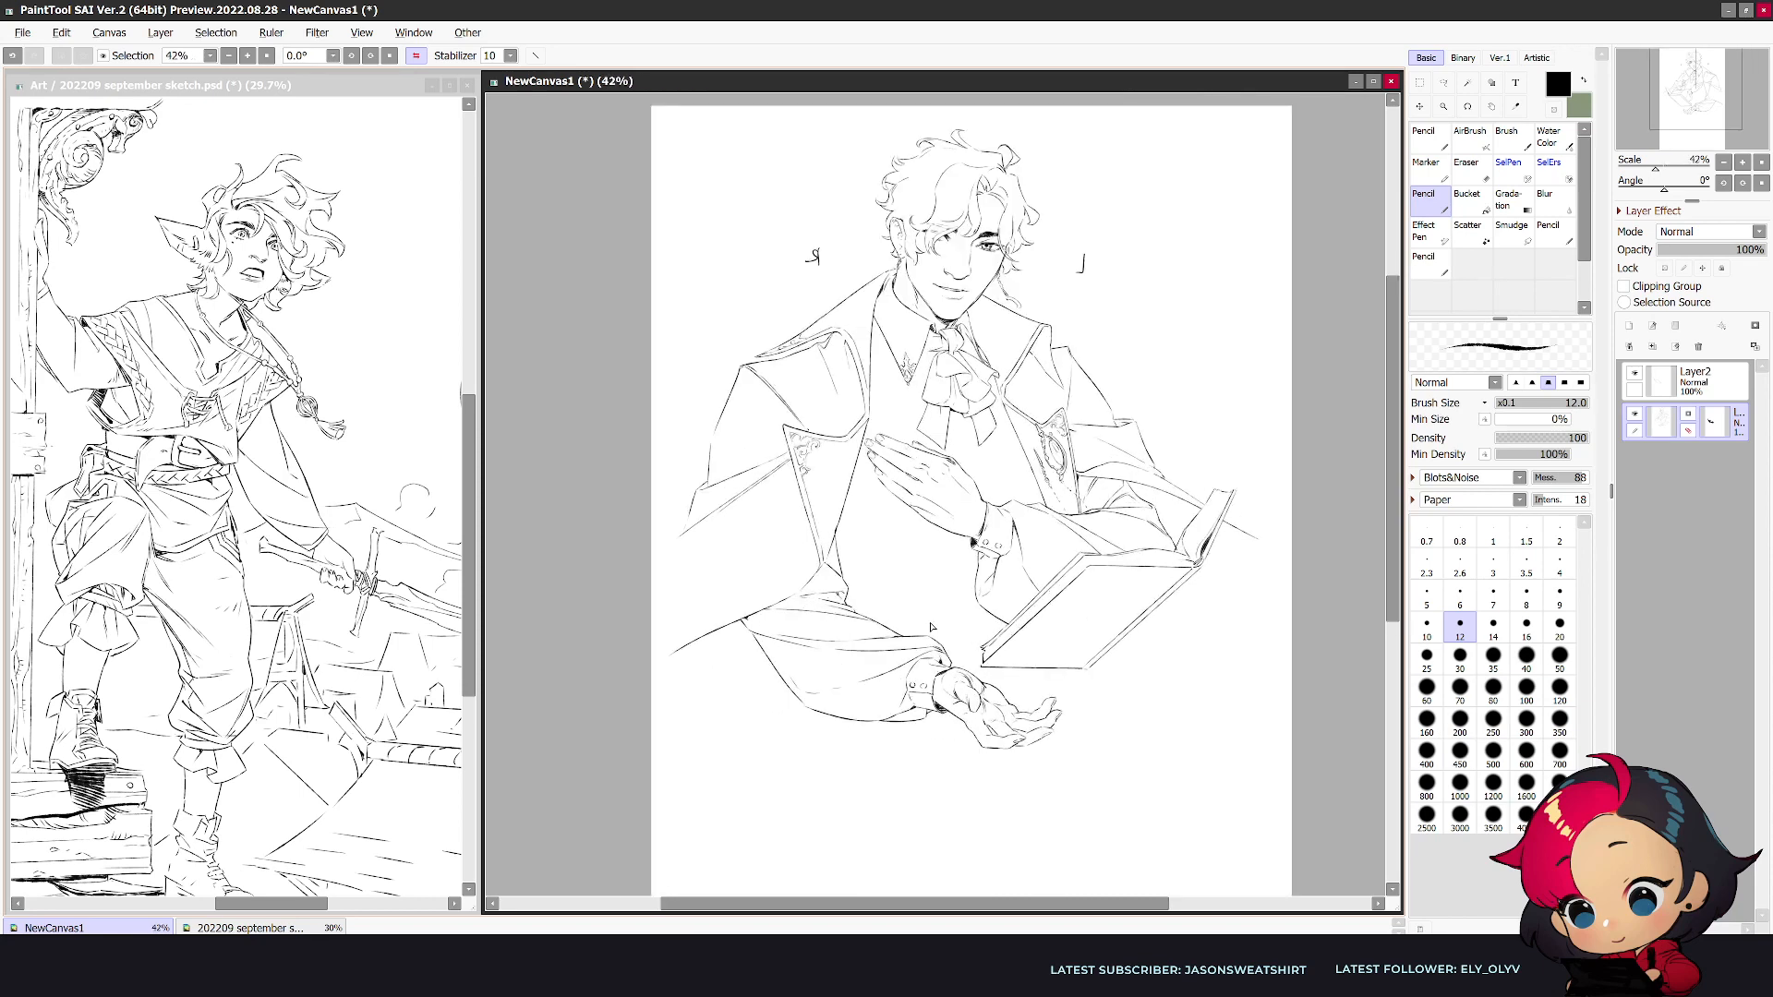
pyautogui.moveTo(966, 652); pyautogui.dragTo(982, 698)
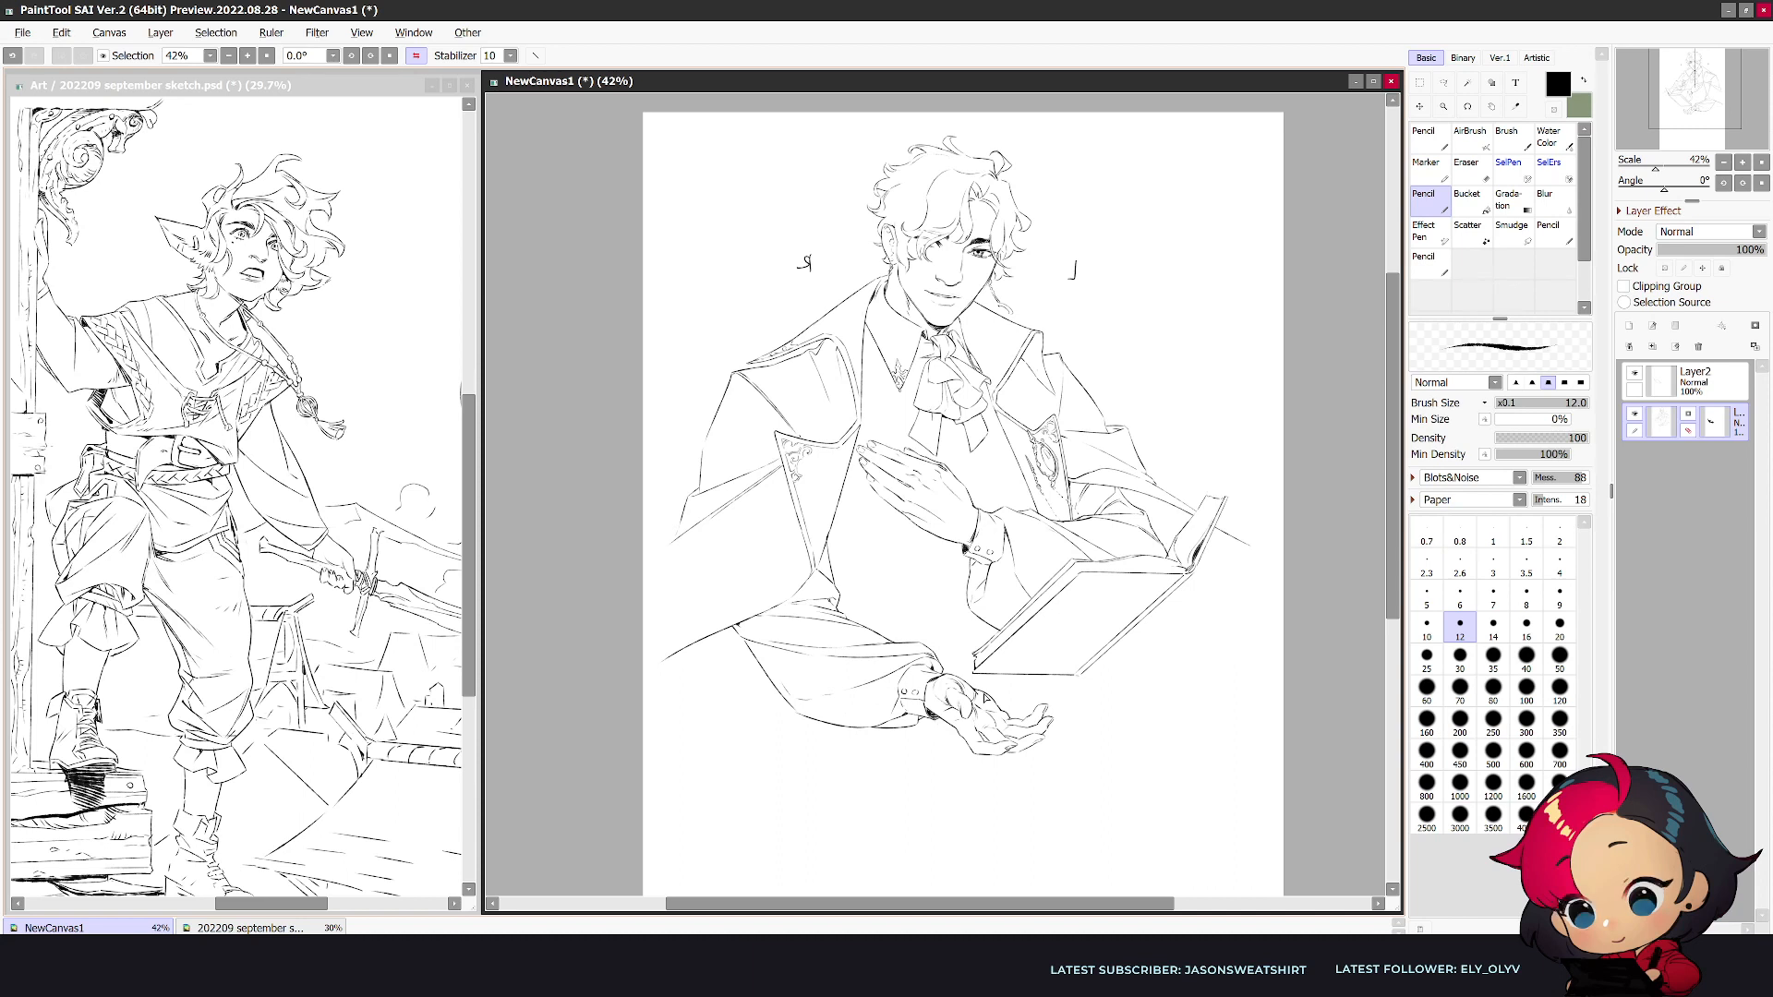
# - Check the face and collar in the unmirrored view and set the pencil's brush size to 10
pyautogui.press('h')
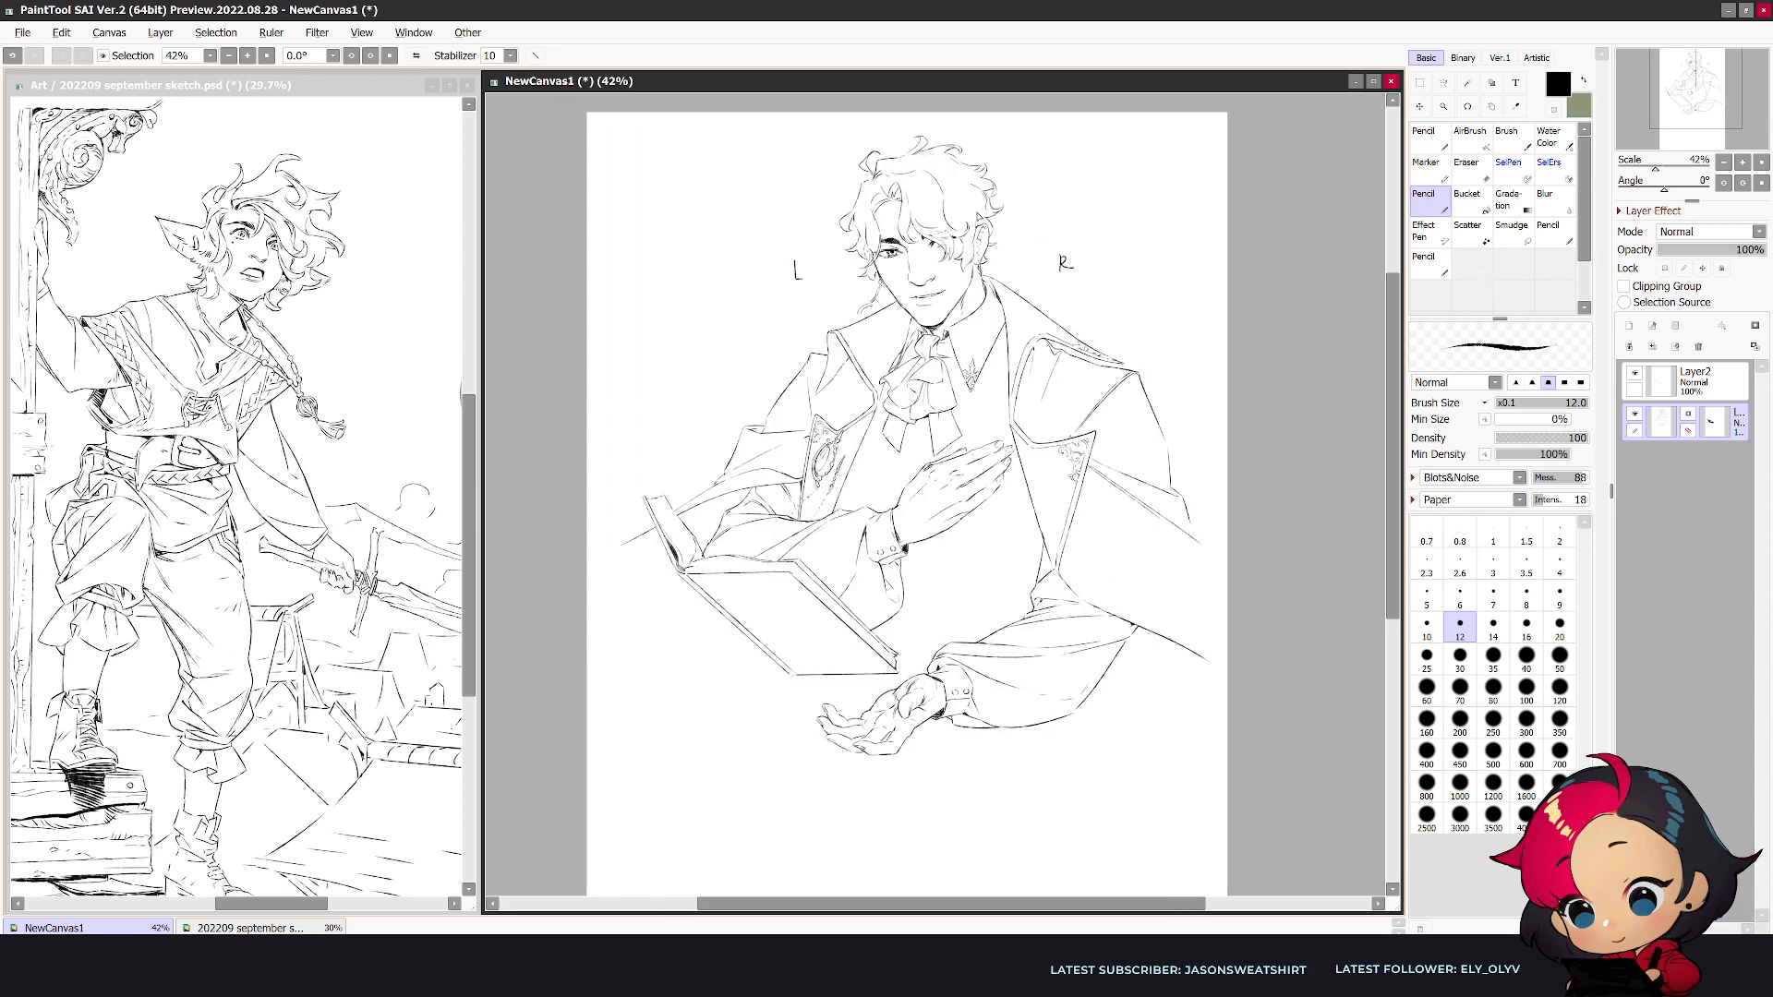
pyautogui.scroll(1, 985, 235)
pyautogui.scroll(3, 987, 237)
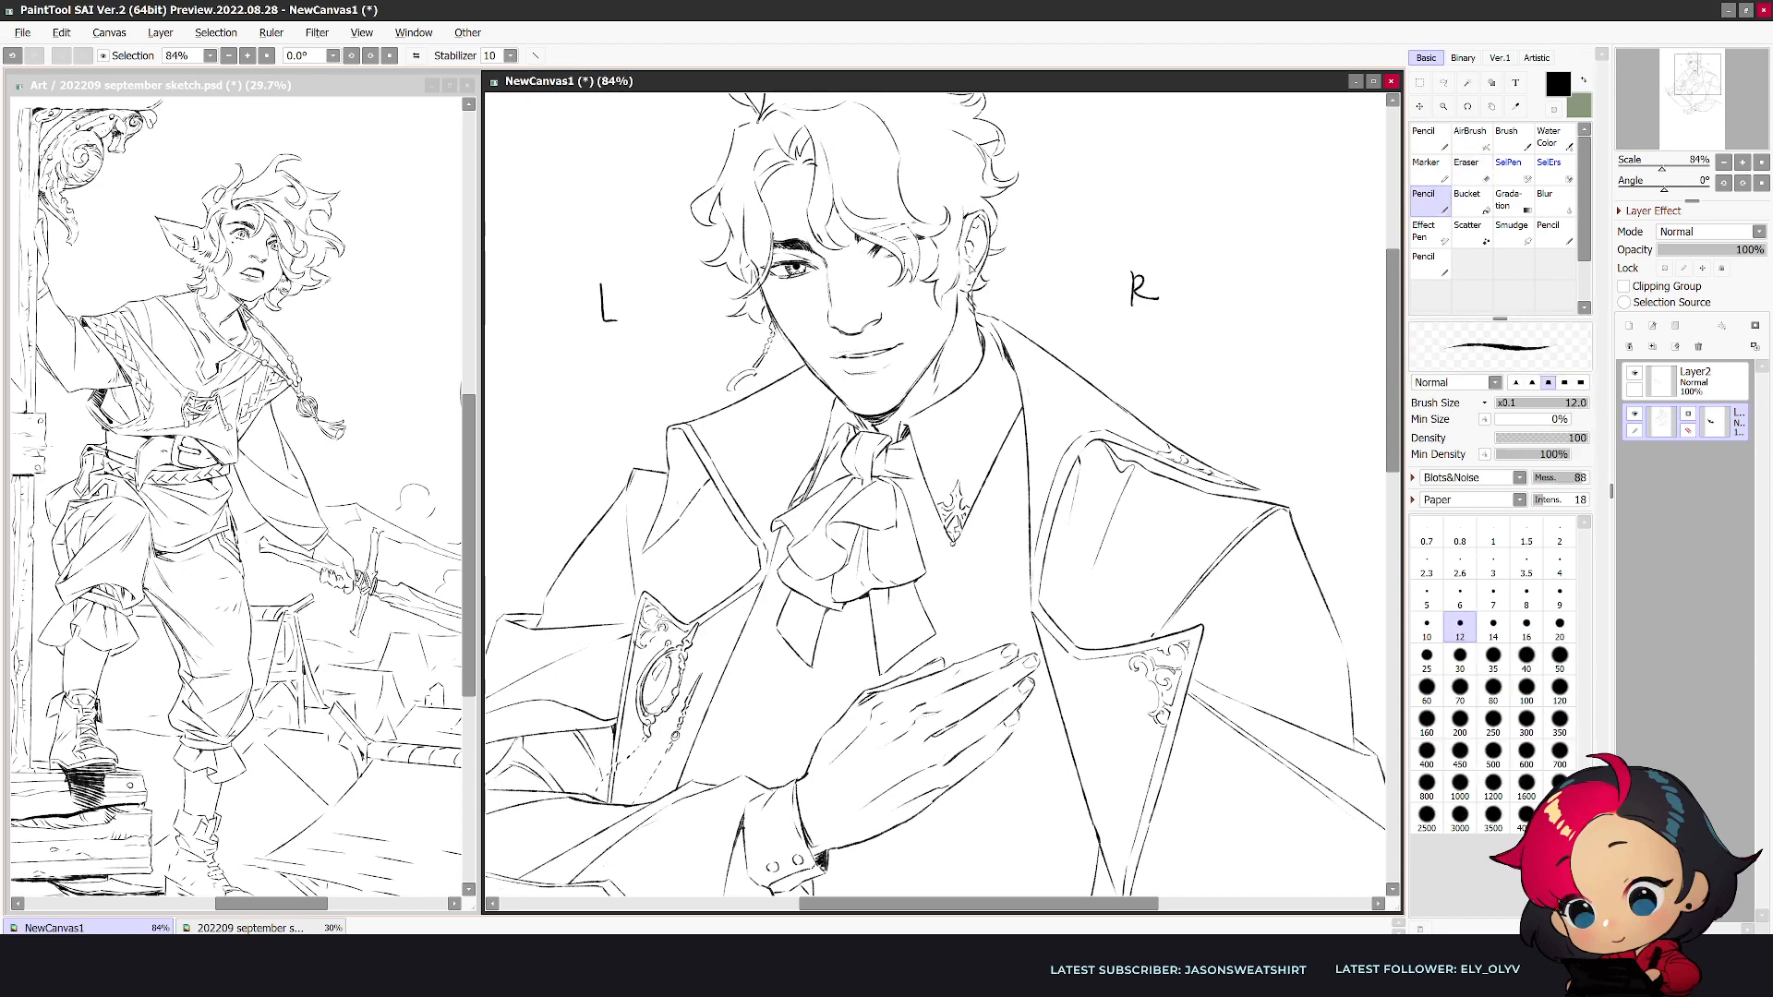
pyautogui.press('e')
pyautogui.press('e')
pyautogui.press('e')
pyautogui.press('e')
pyautogui.press('e')
pyautogui.press('e')
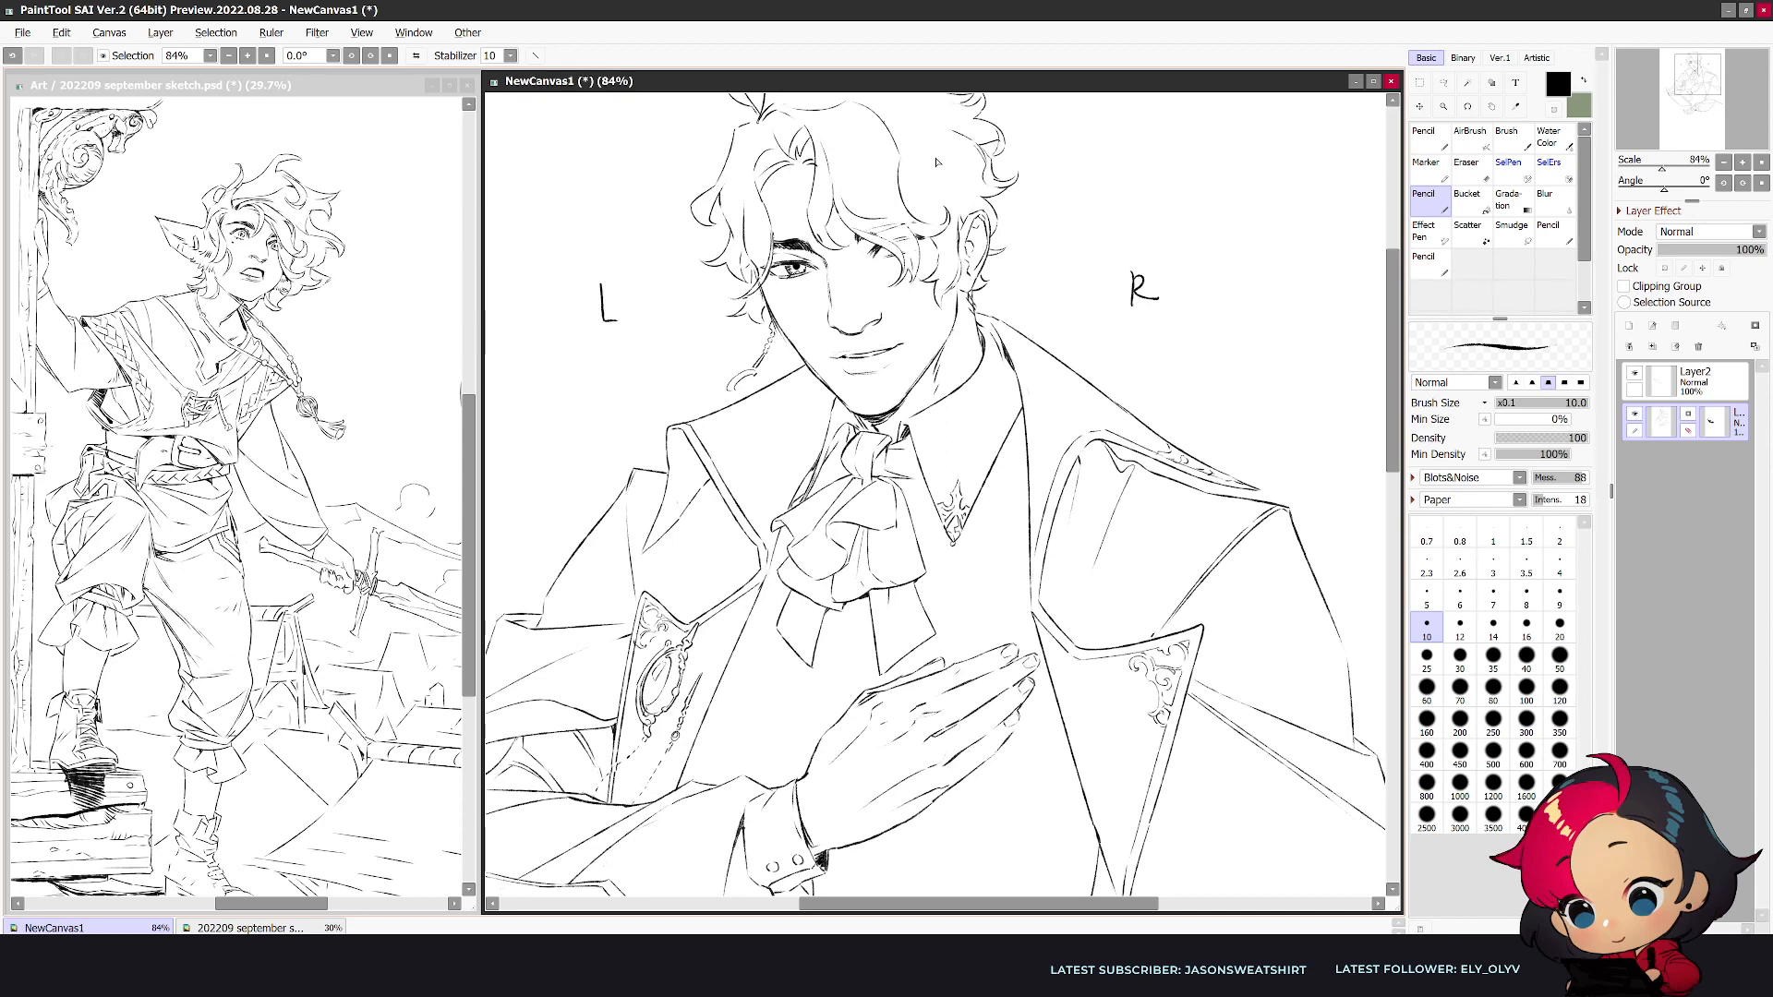
# - Examine the whole portrait in both mirrored and unmirrored views, comparing the coat, arms and book
pyautogui.scroll(-1, 936, 161)
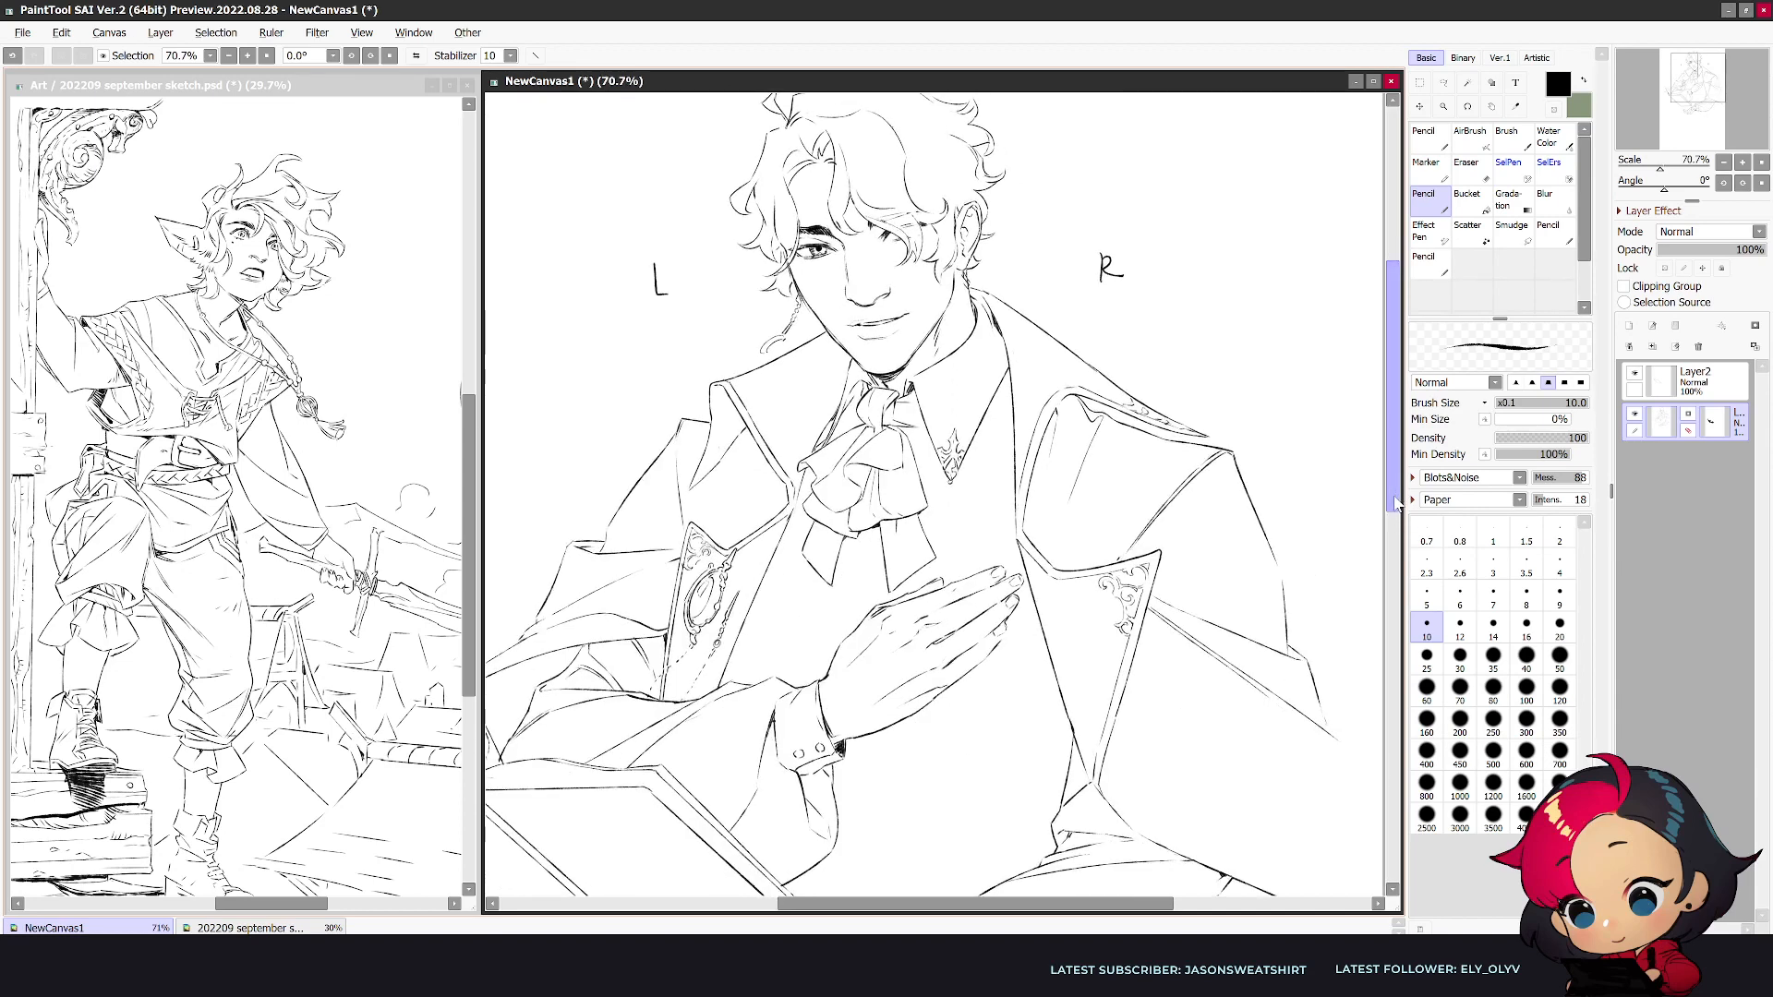
pyautogui.scroll(-2, 1396, 517)
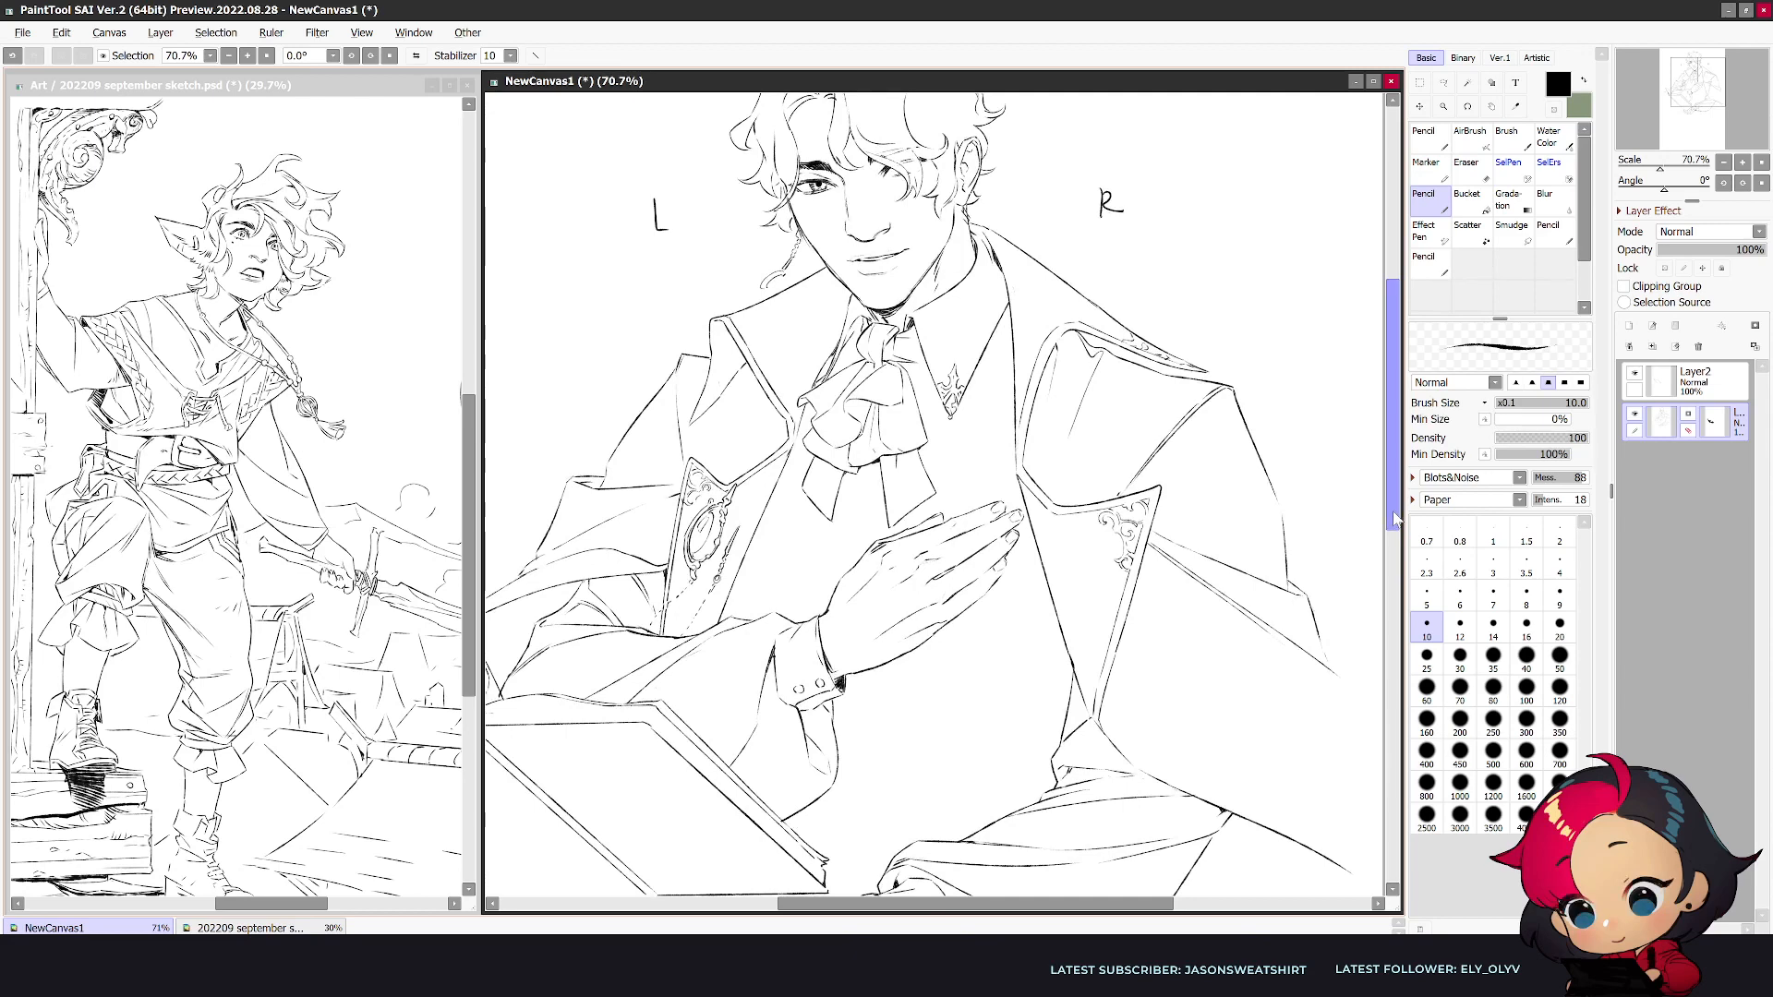
pyautogui.moveTo(1392, 401); pyautogui.dragTo(1392, 417)
pyautogui.scroll(-3, 1274, 502)
pyautogui.press('h')
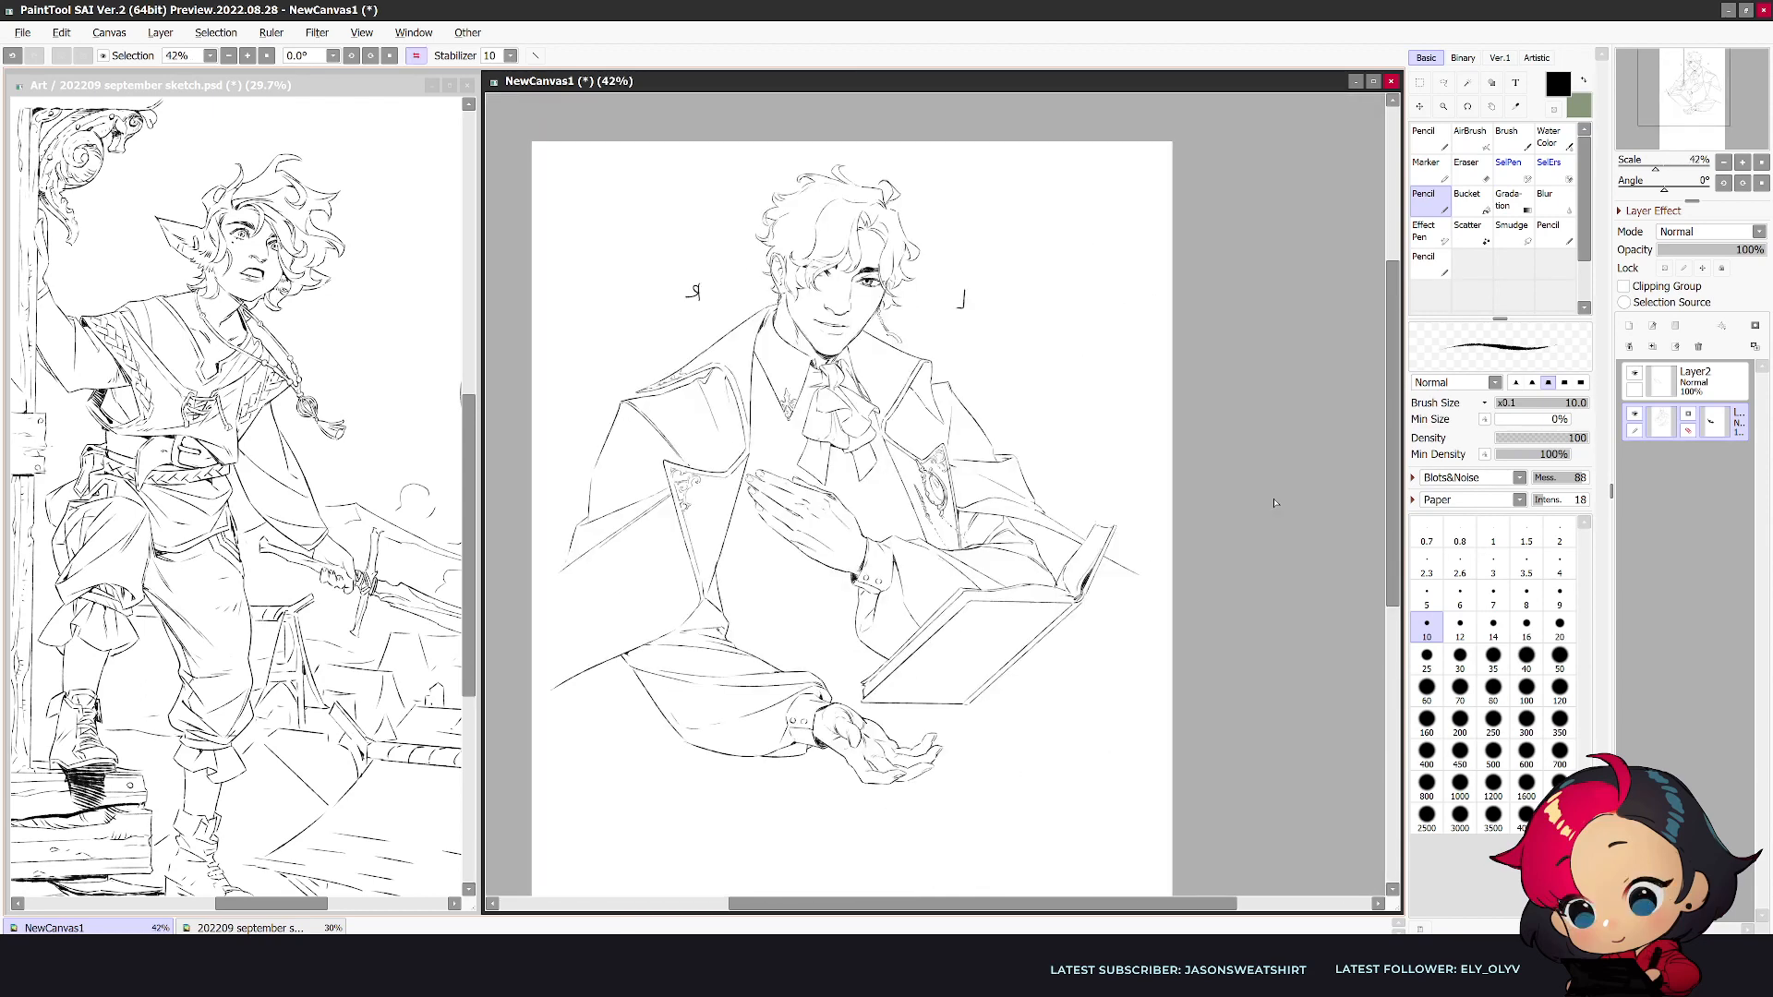
pyautogui.scroll(1, 1274, 502)
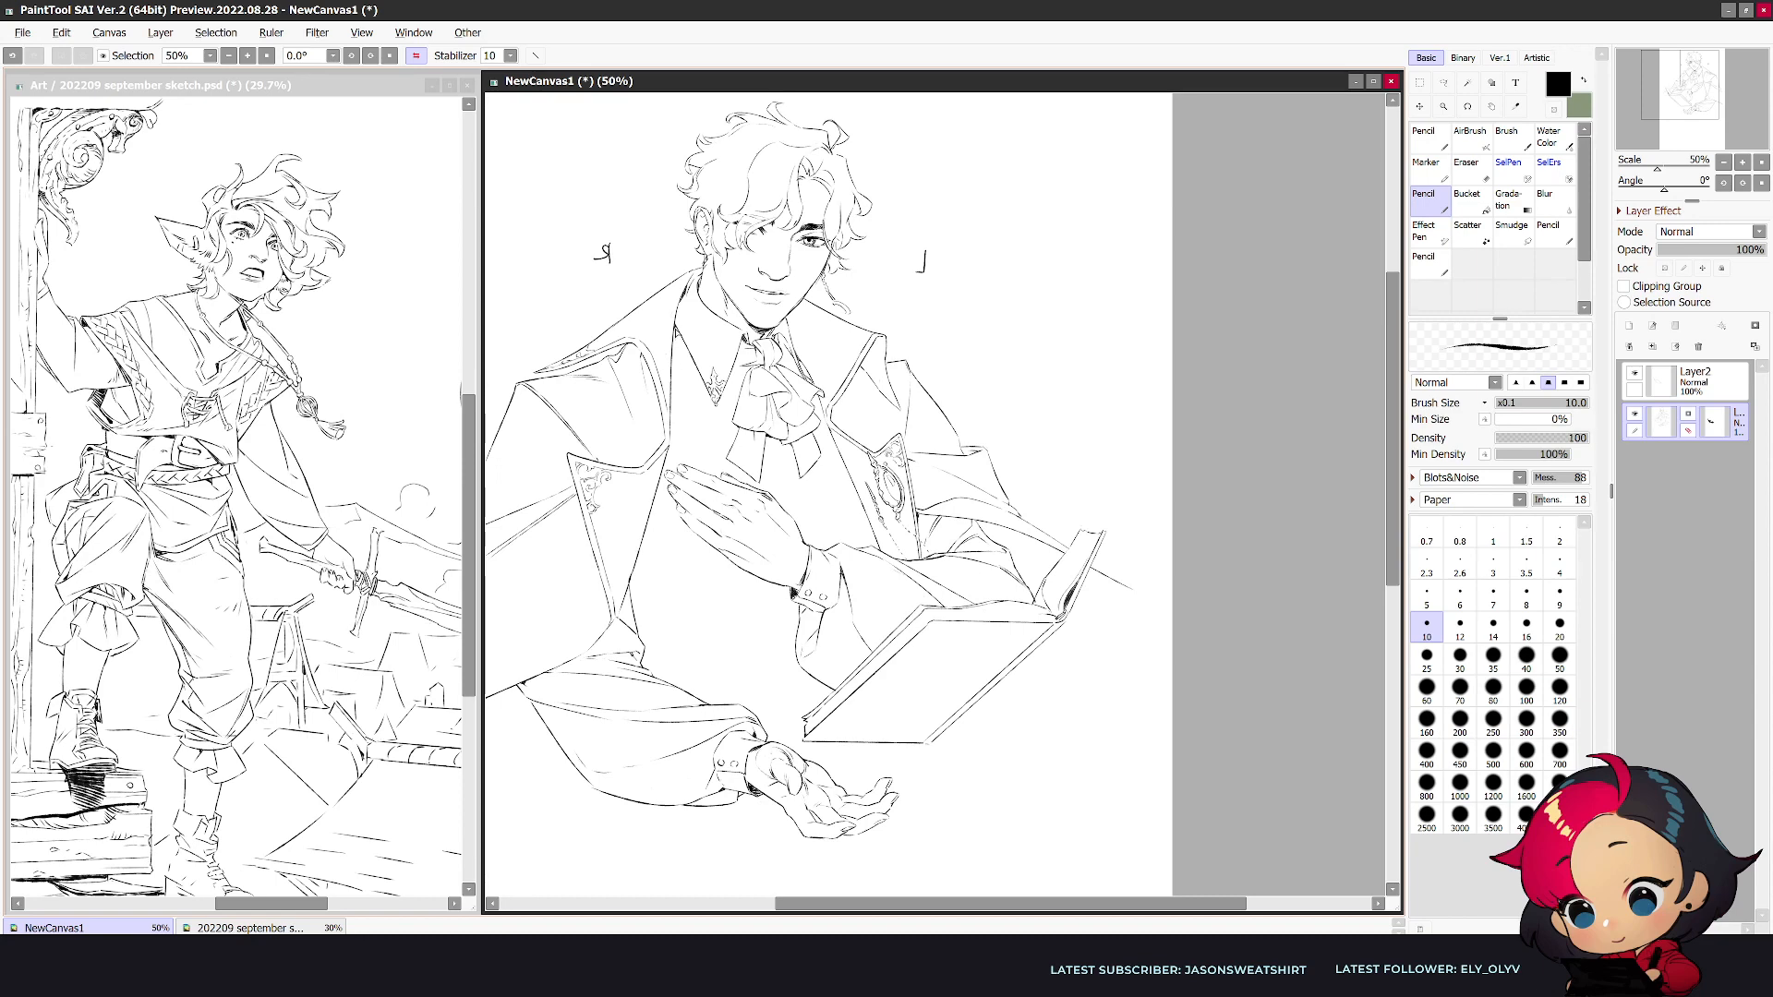
pyautogui.press('h')
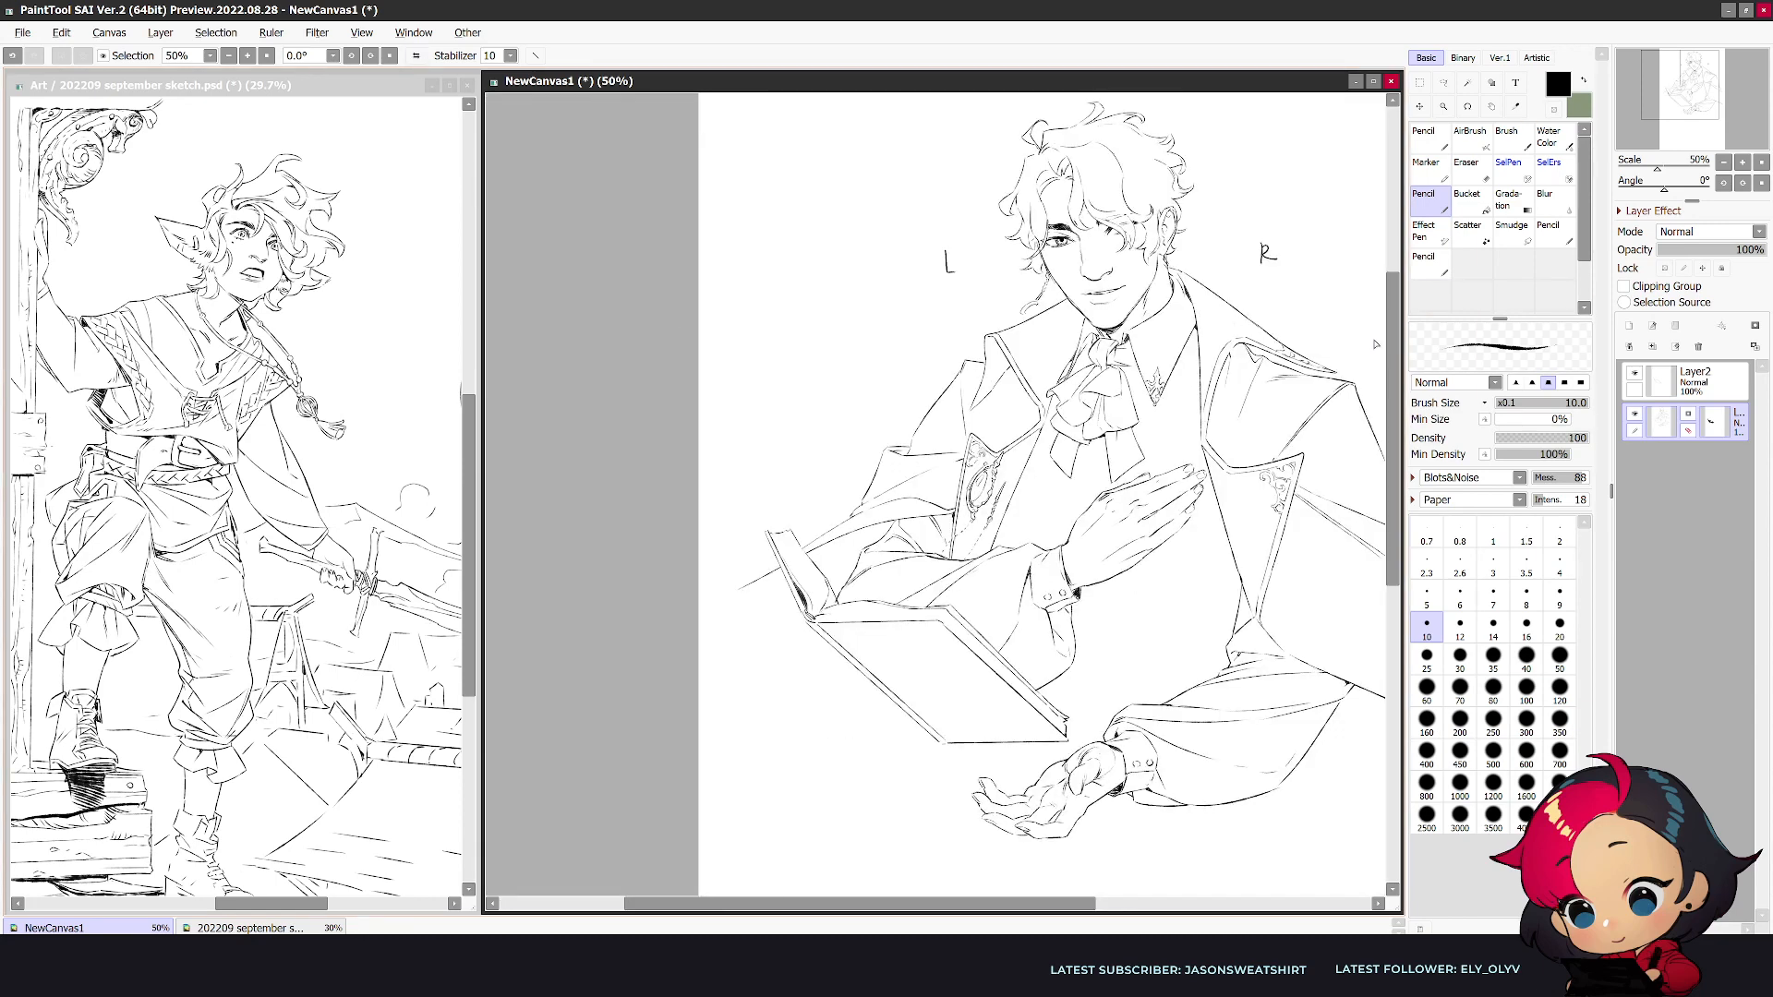
pyautogui.press('h')
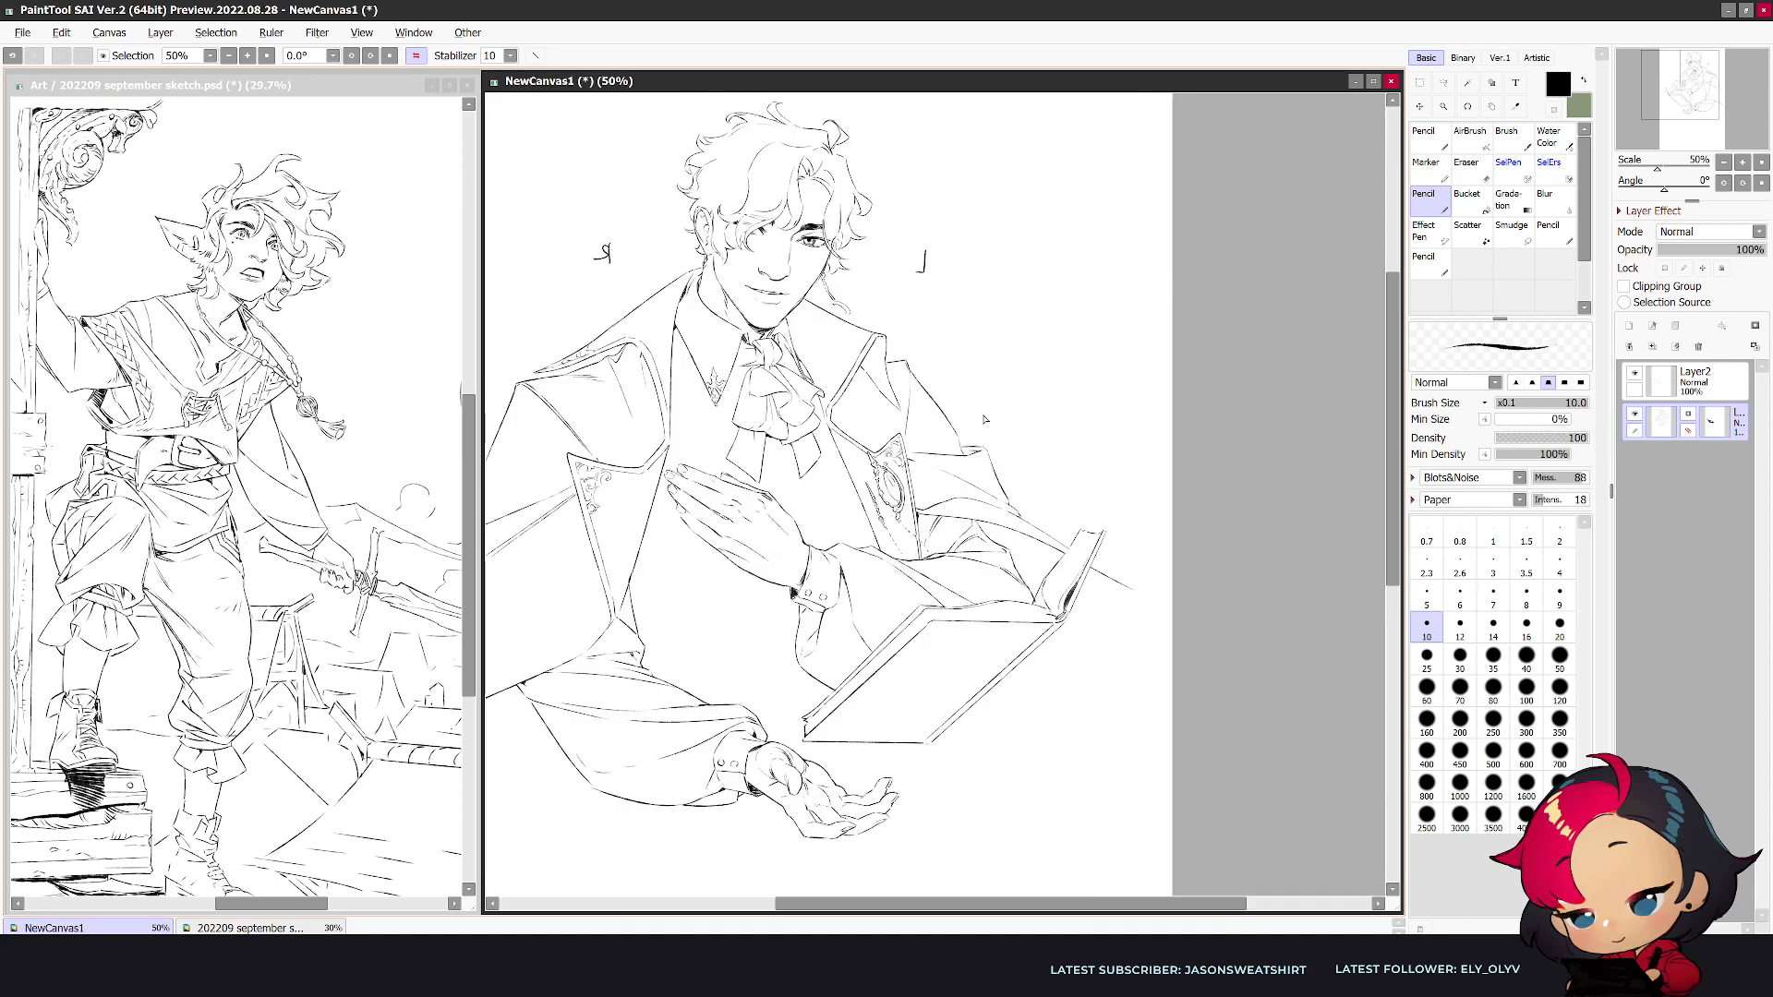
# - Draw a clothing line down the chest from beside the collar toward the raised hand, undoing and repeating the first stroke
pyautogui.moveTo(673, 377); pyautogui.dragTo(725, 470)
pyautogui.hotkey('ctrl', 'z')
pyautogui.moveTo(673, 376); pyautogui.dragTo(726, 477)
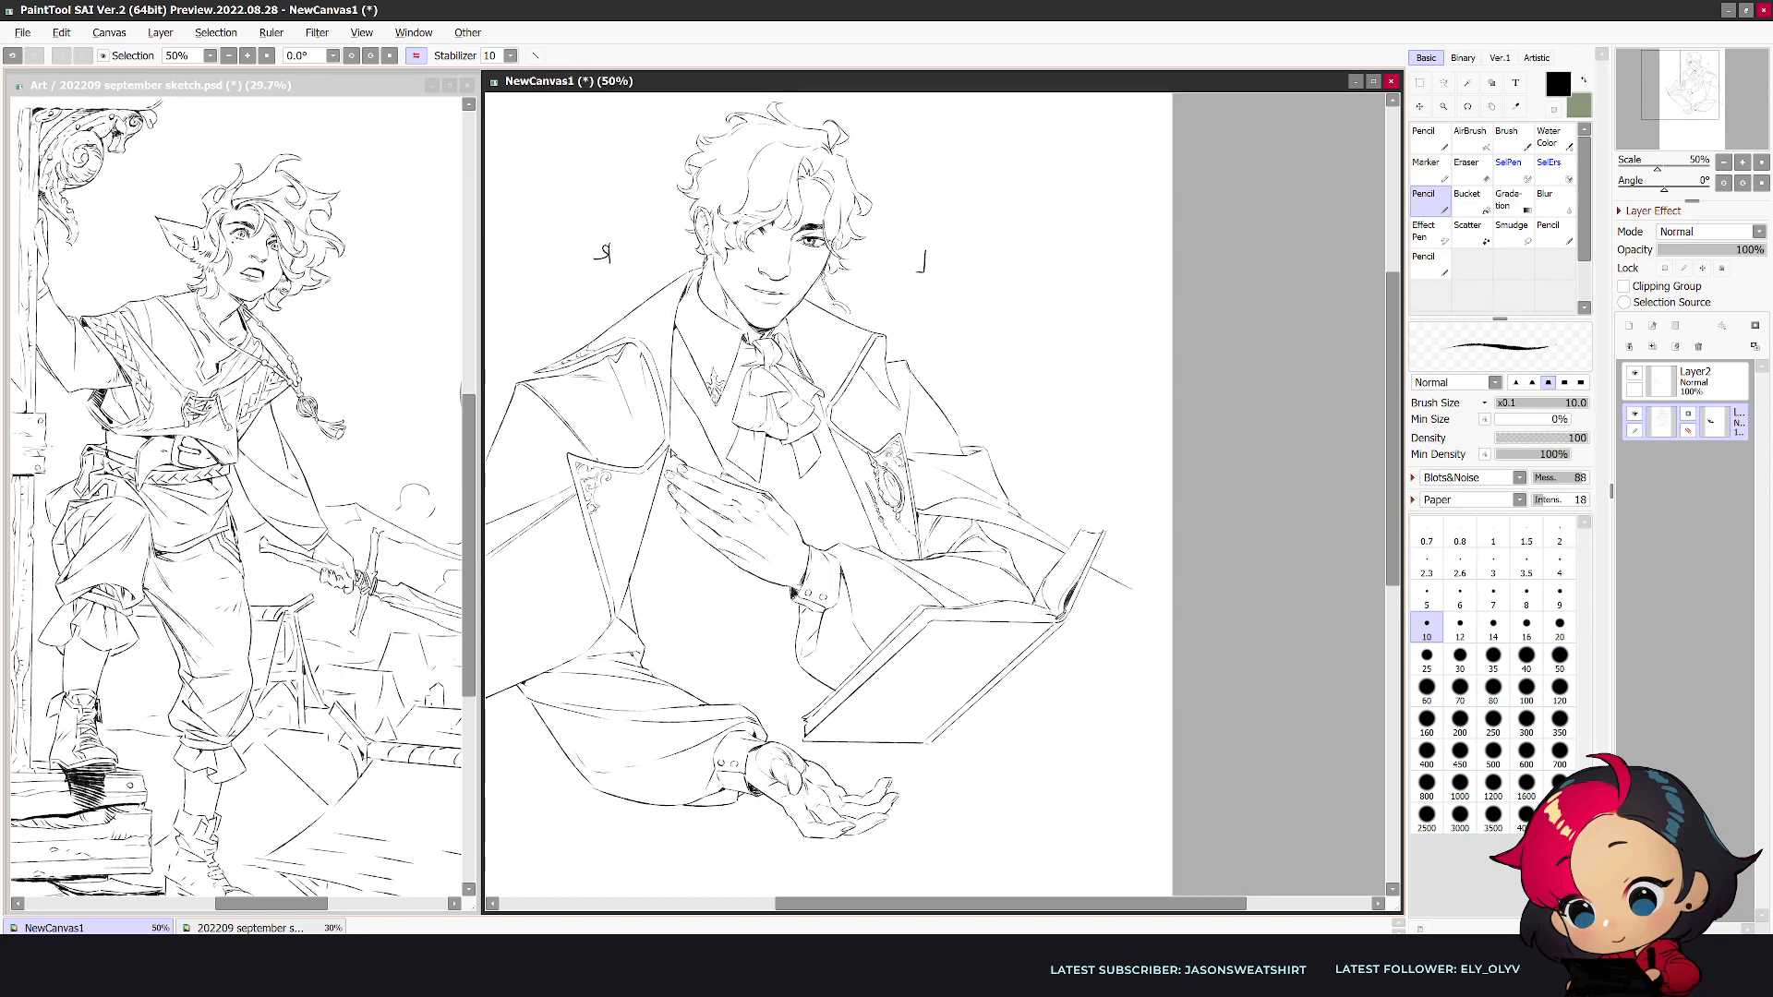
# - Draw a thin hanging ornament below the emblem on the collar, extending down the vest toward the raised hand
pyautogui.scroll(1, 699, 429)
pyautogui.moveTo(733, 500); pyautogui.dragTo(863, 515)
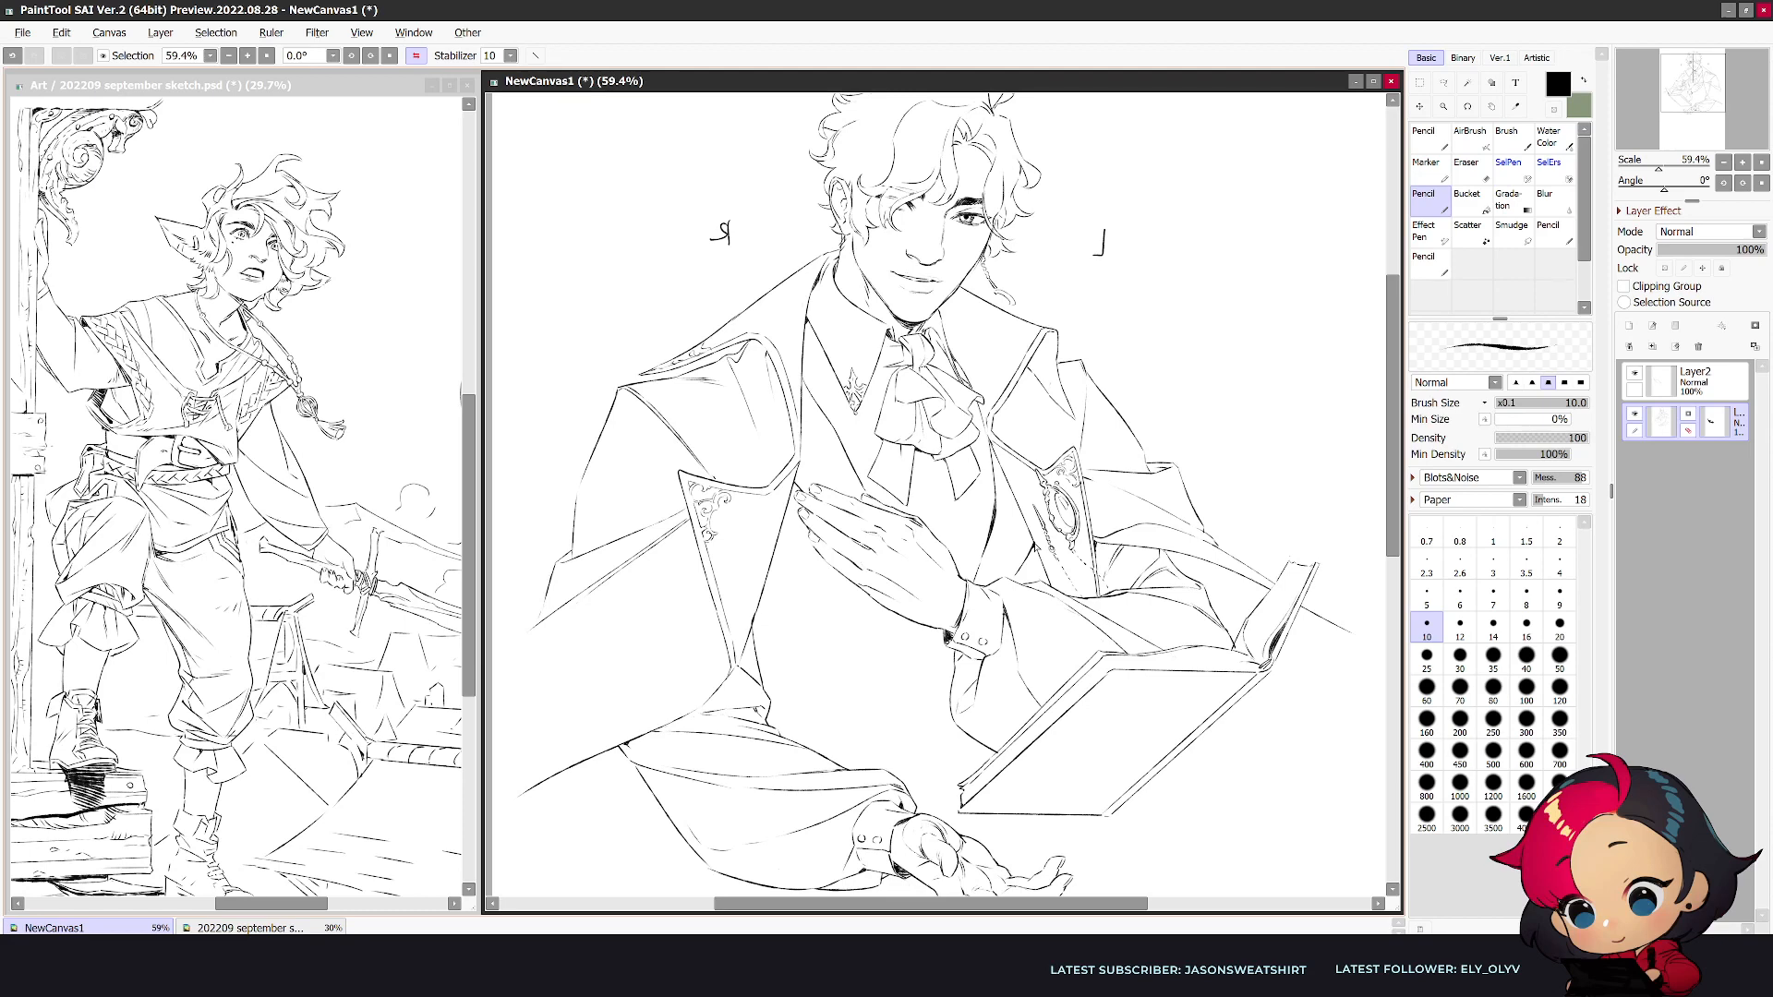
pyautogui.press('h')
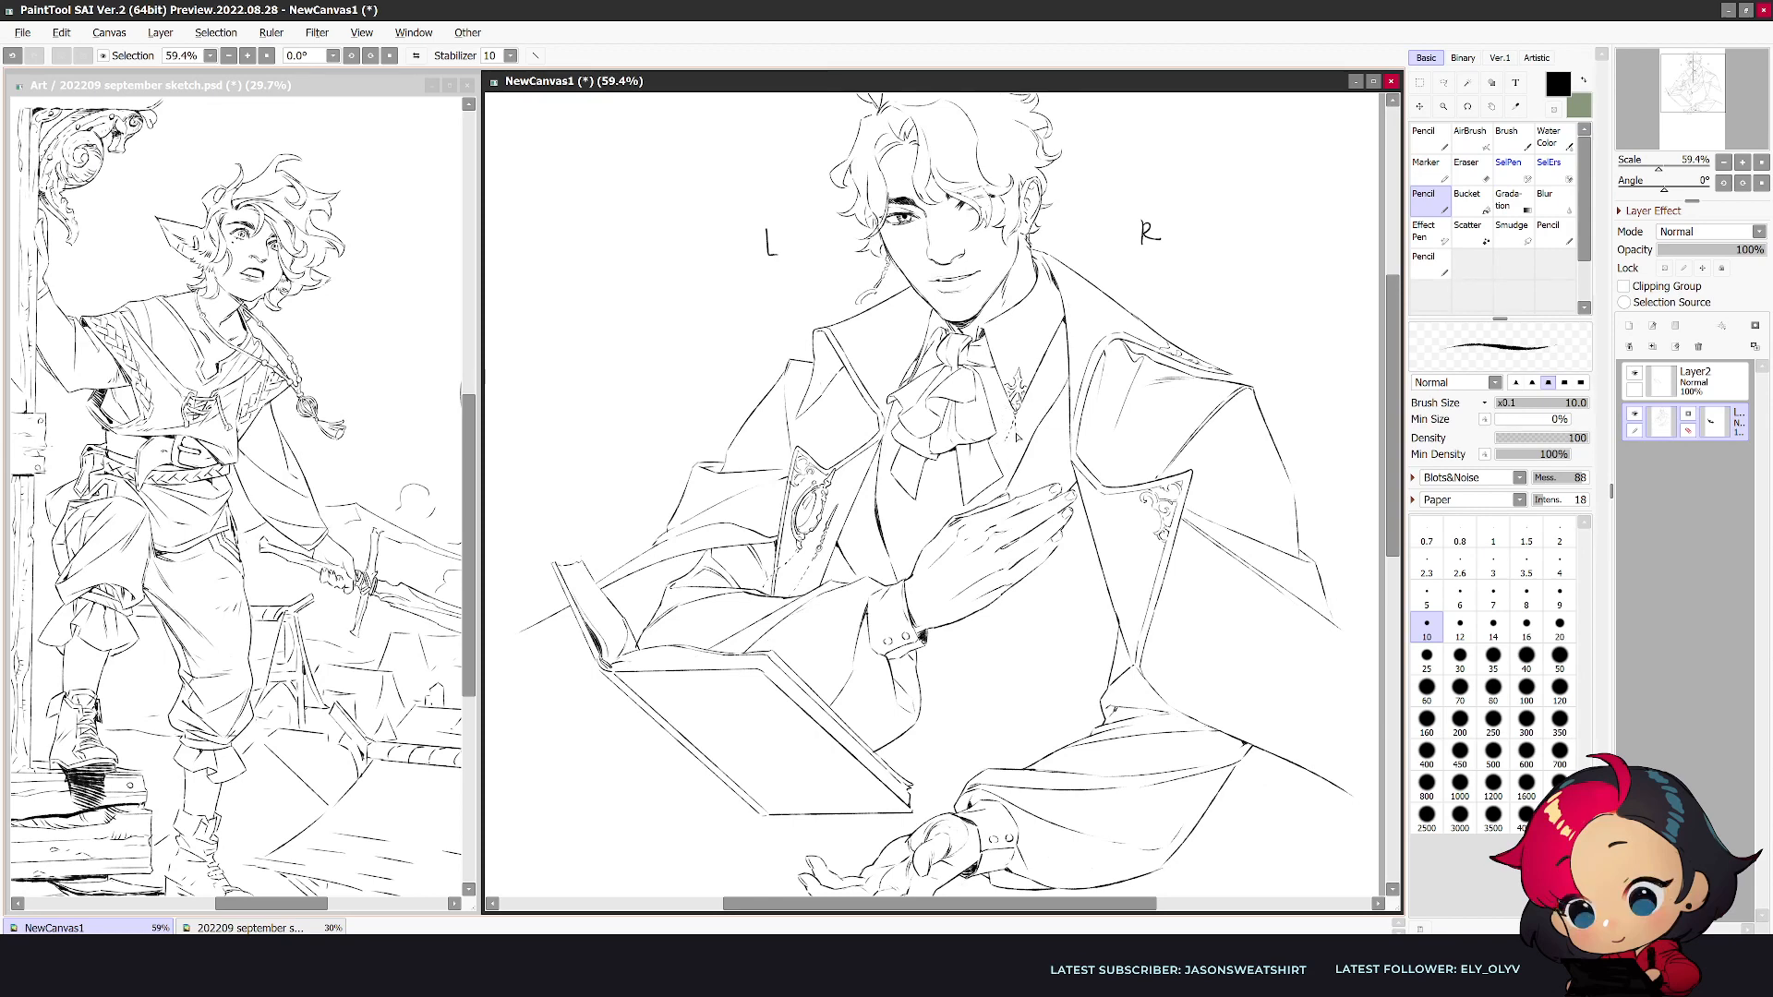
pyautogui.moveTo(1019, 451); pyautogui.dragTo(1019, 485)
pyautogui.press('e')
pyautogui.press('n')
pyautogui.moveTo(1013, 423); pyautogui.dragTo(1011, 438)
pyautogui.moveTo(1010, 442); pyautogui.dragTo(1009, 469)
# - Clean up and redraw the ornament lines between the collar and raised hand, checking them in both mirrored and unmirrored views
pyautogui.press('h')
pyautogui.press('e')
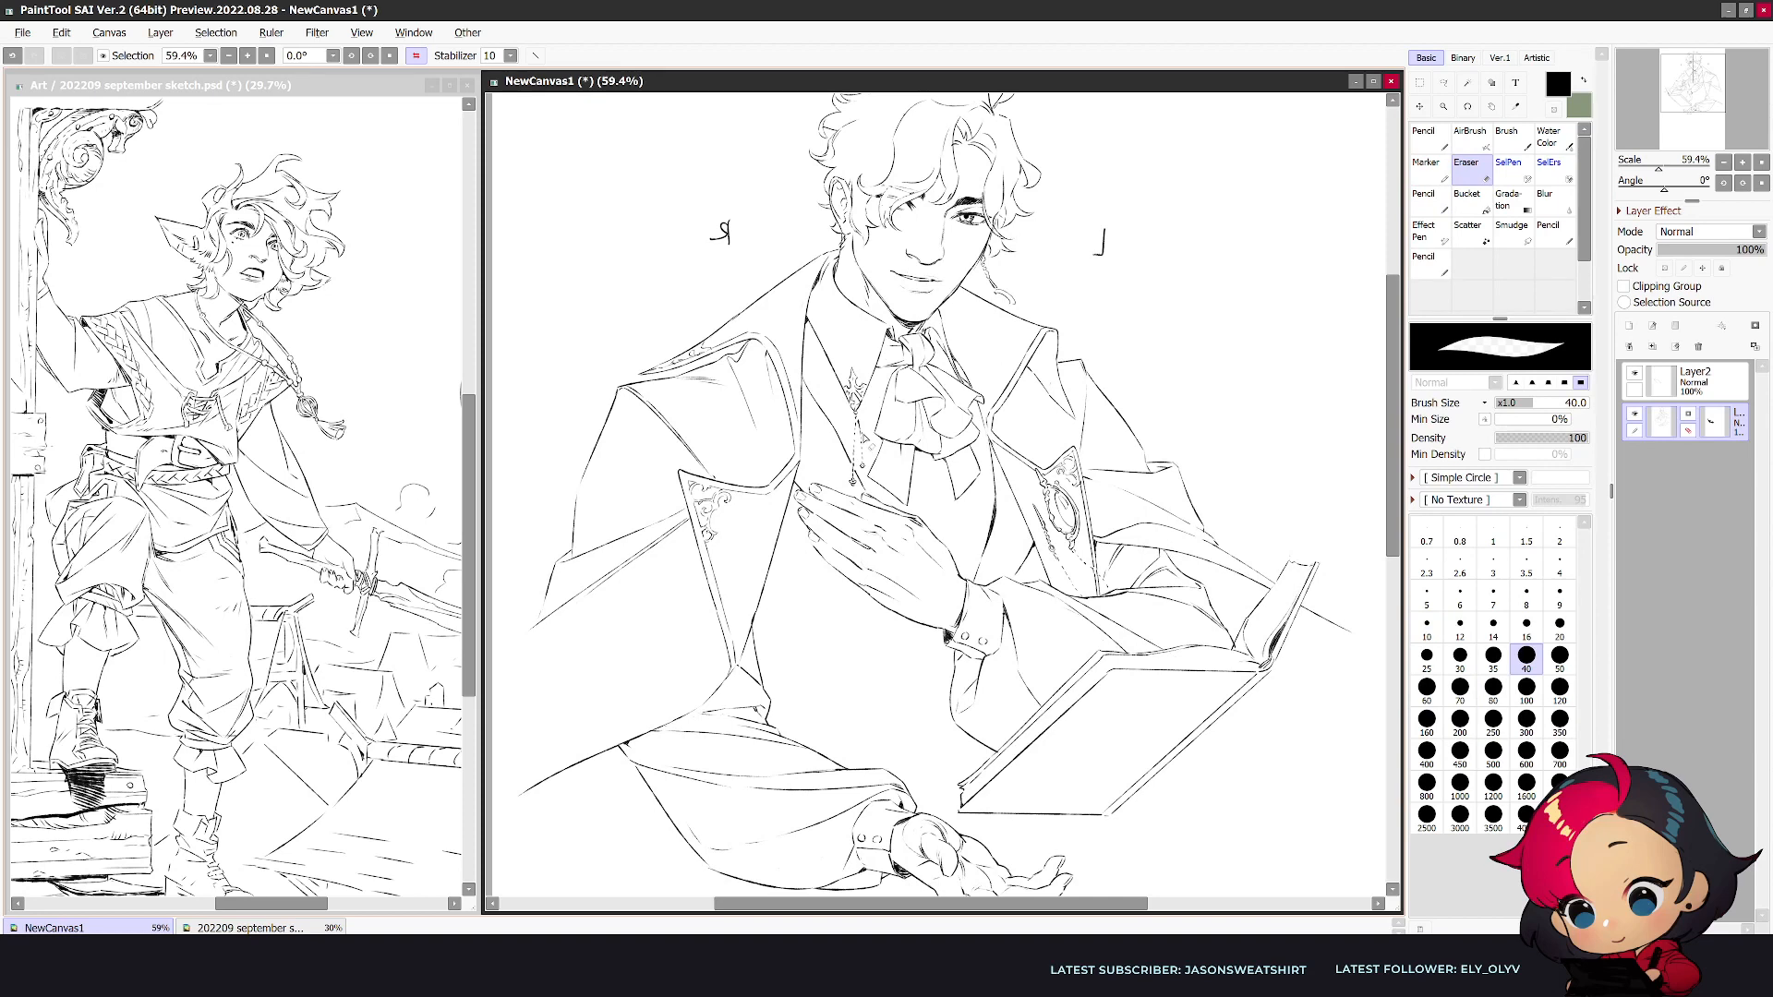
pyautogui.press('n')
pyautogui.hotkey('ctrl', 'z')
pyautogui.moveTo(870, 445); pyautogui.dragTo(881, 457)
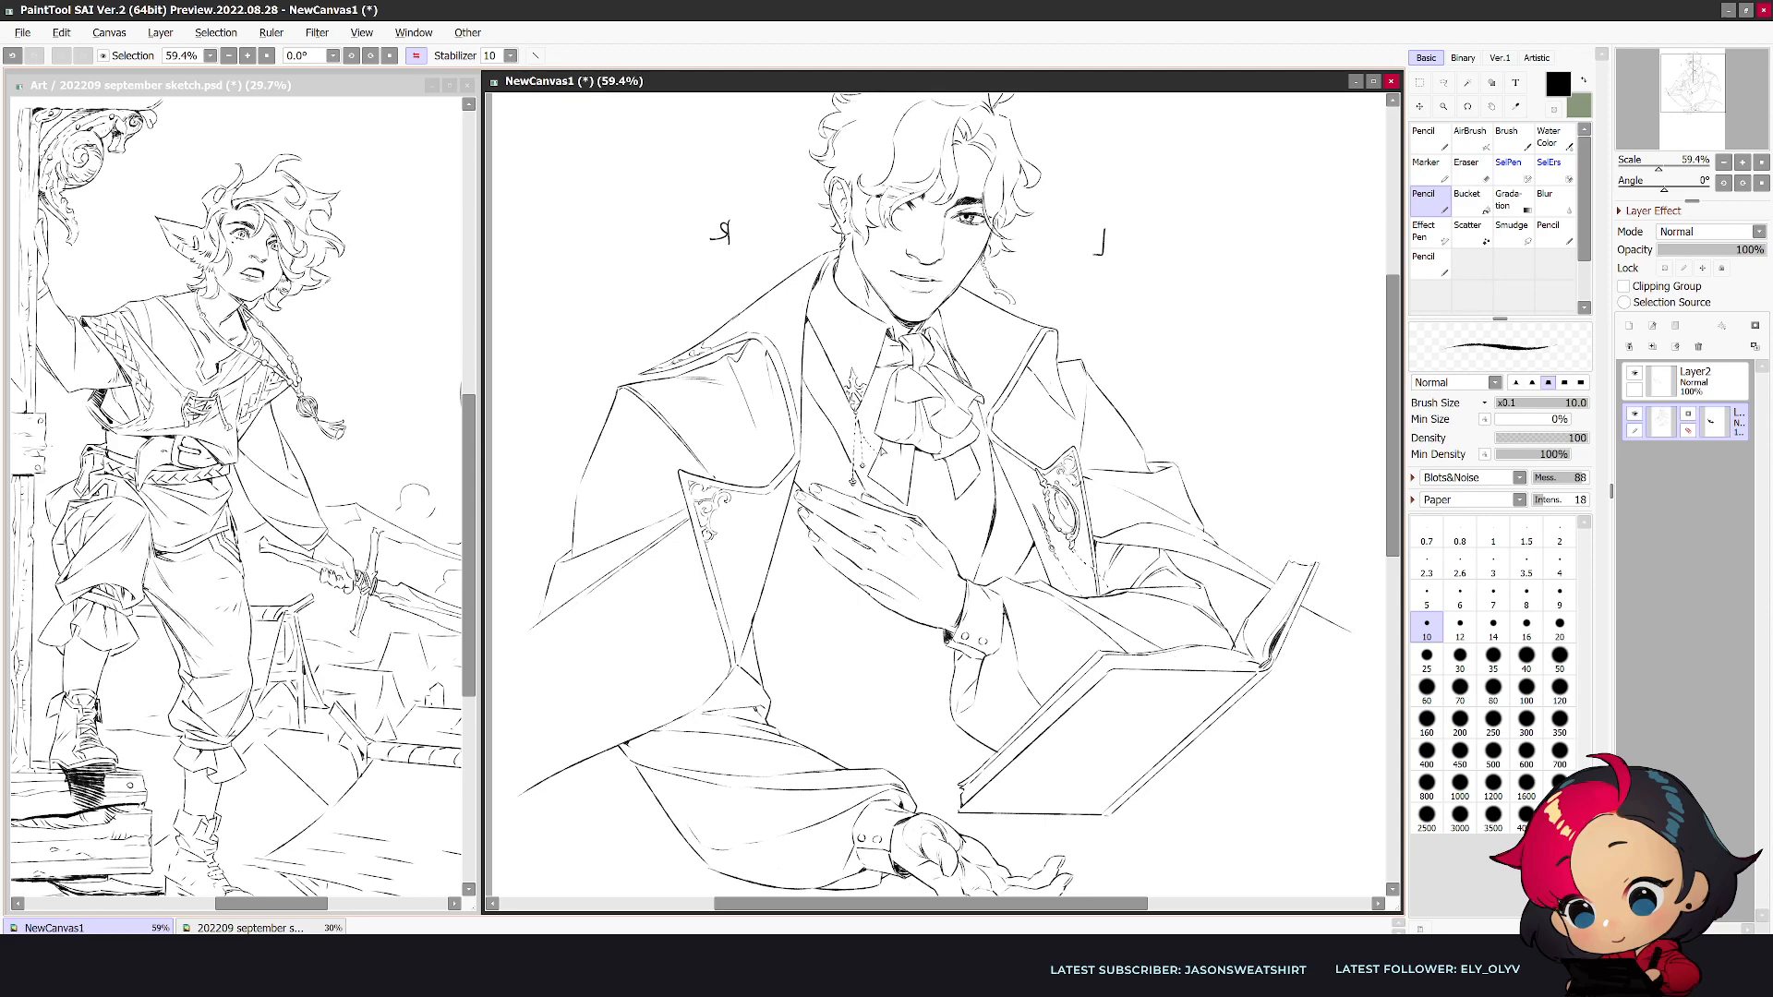
pyautogui.press('h')
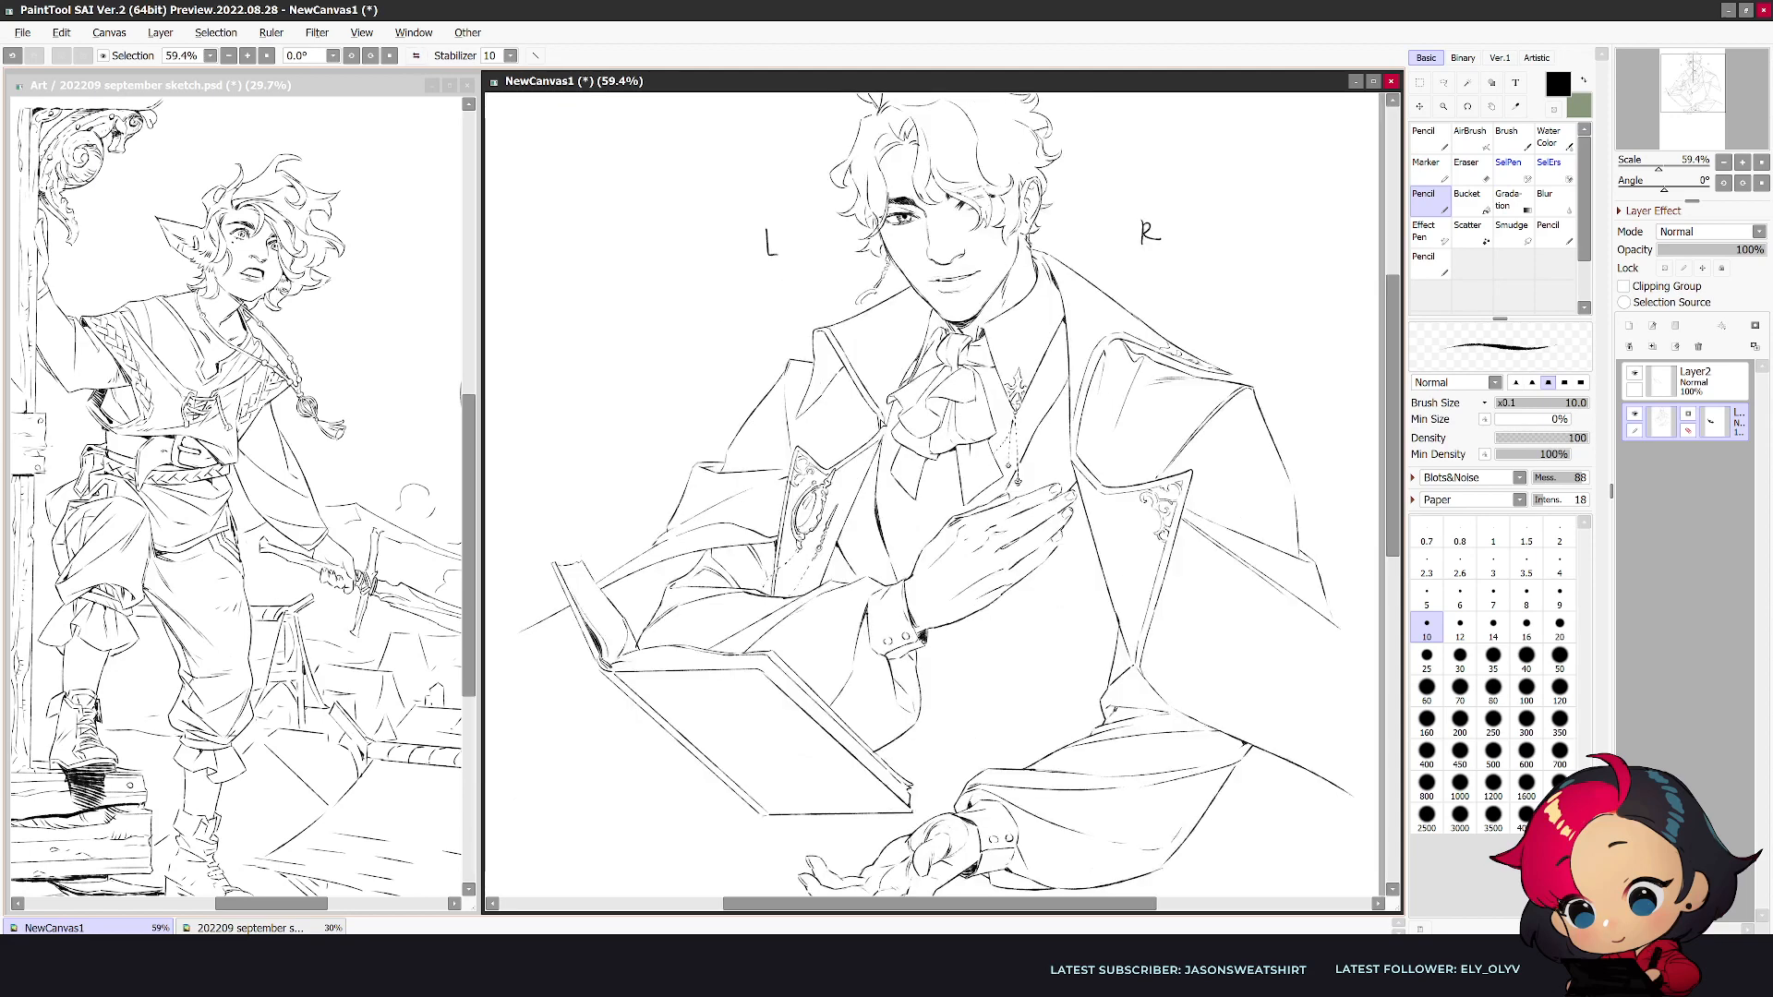
pyautogui.press('e')
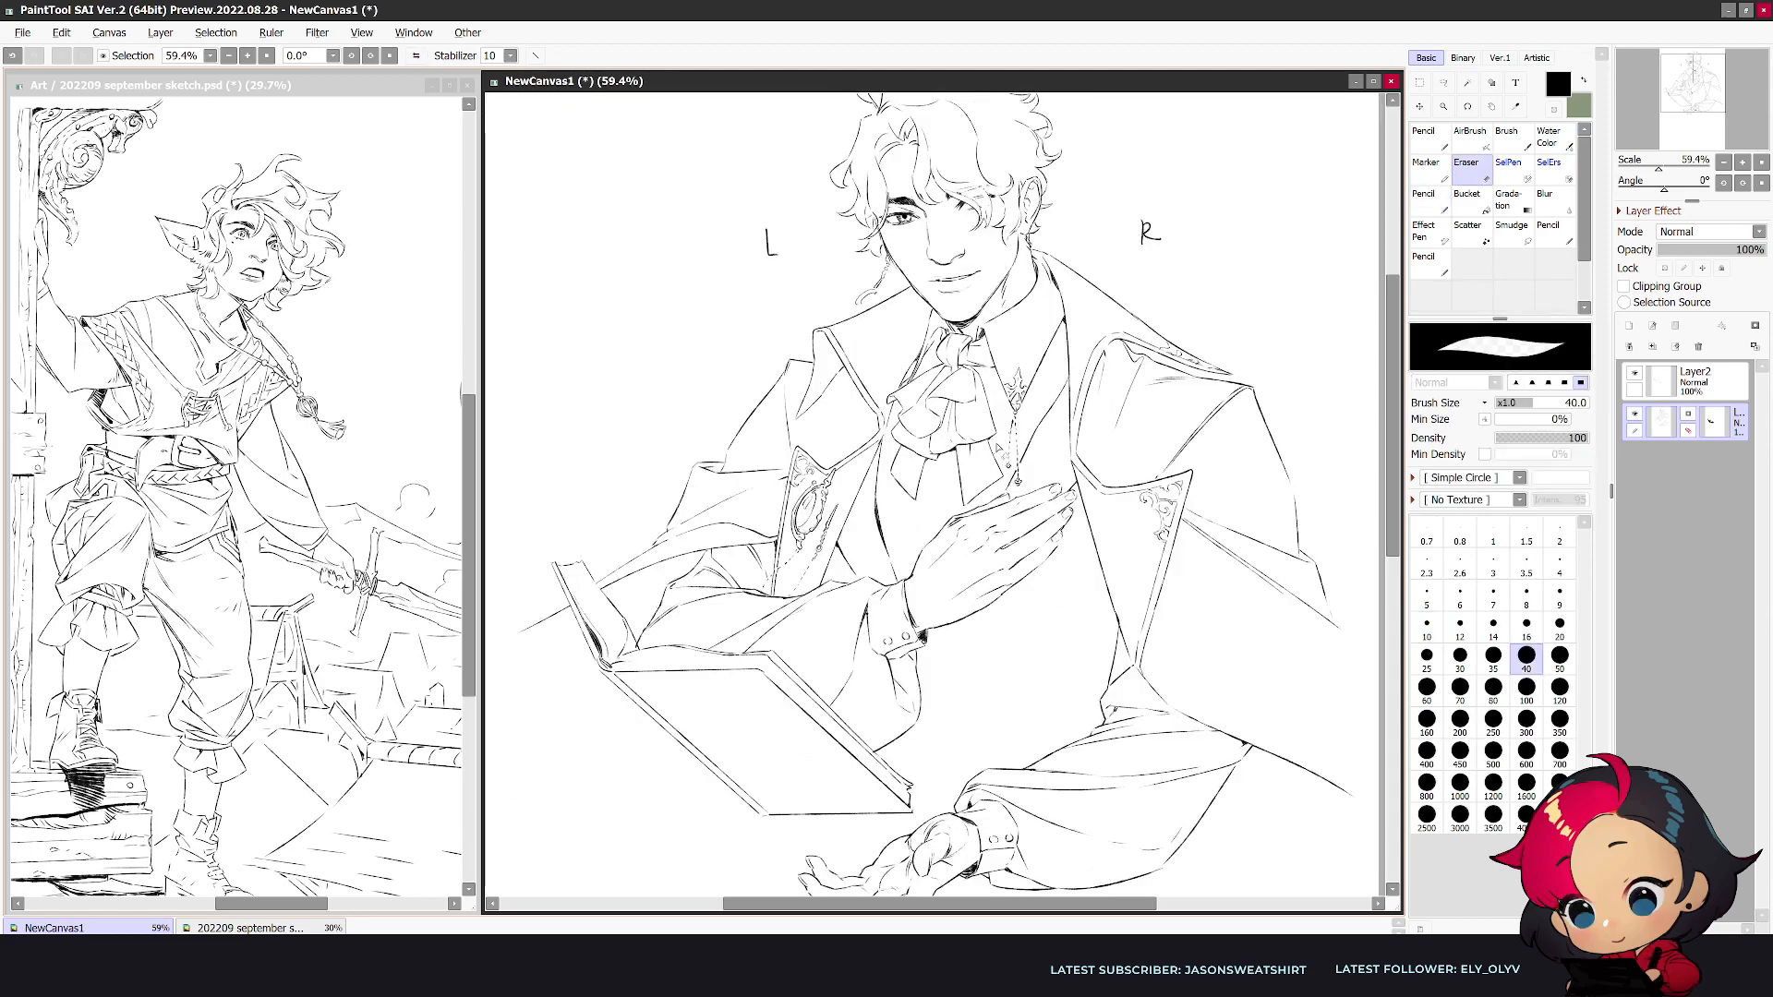
pyautogui.press('n')
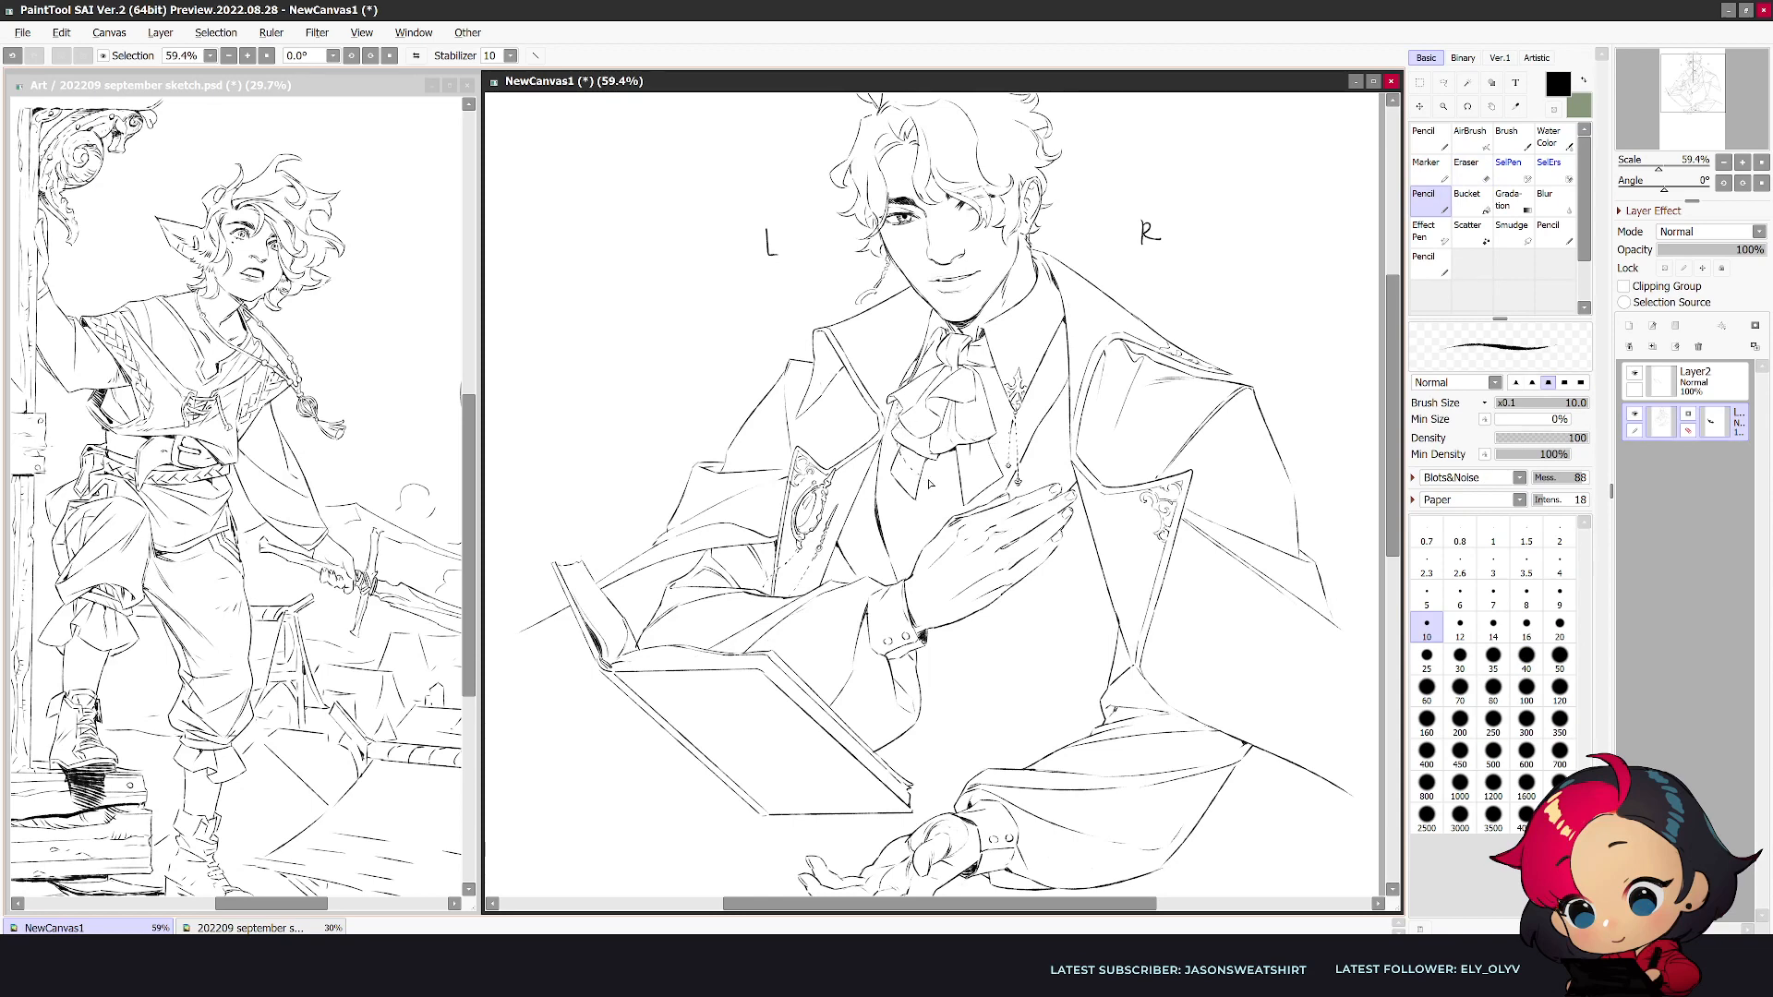
# - Undo the last stroke and rework the vest neckline beneath the cravat tails with the pencil and eraser
pyautogui.hotkey('ctrl', 'z')
pyautogui.moveTo(938, 482); pyautogui.dragTo(1003, 448)
pyautogui.hotkey('ctrl', 'z')
pyautogui.press('h')
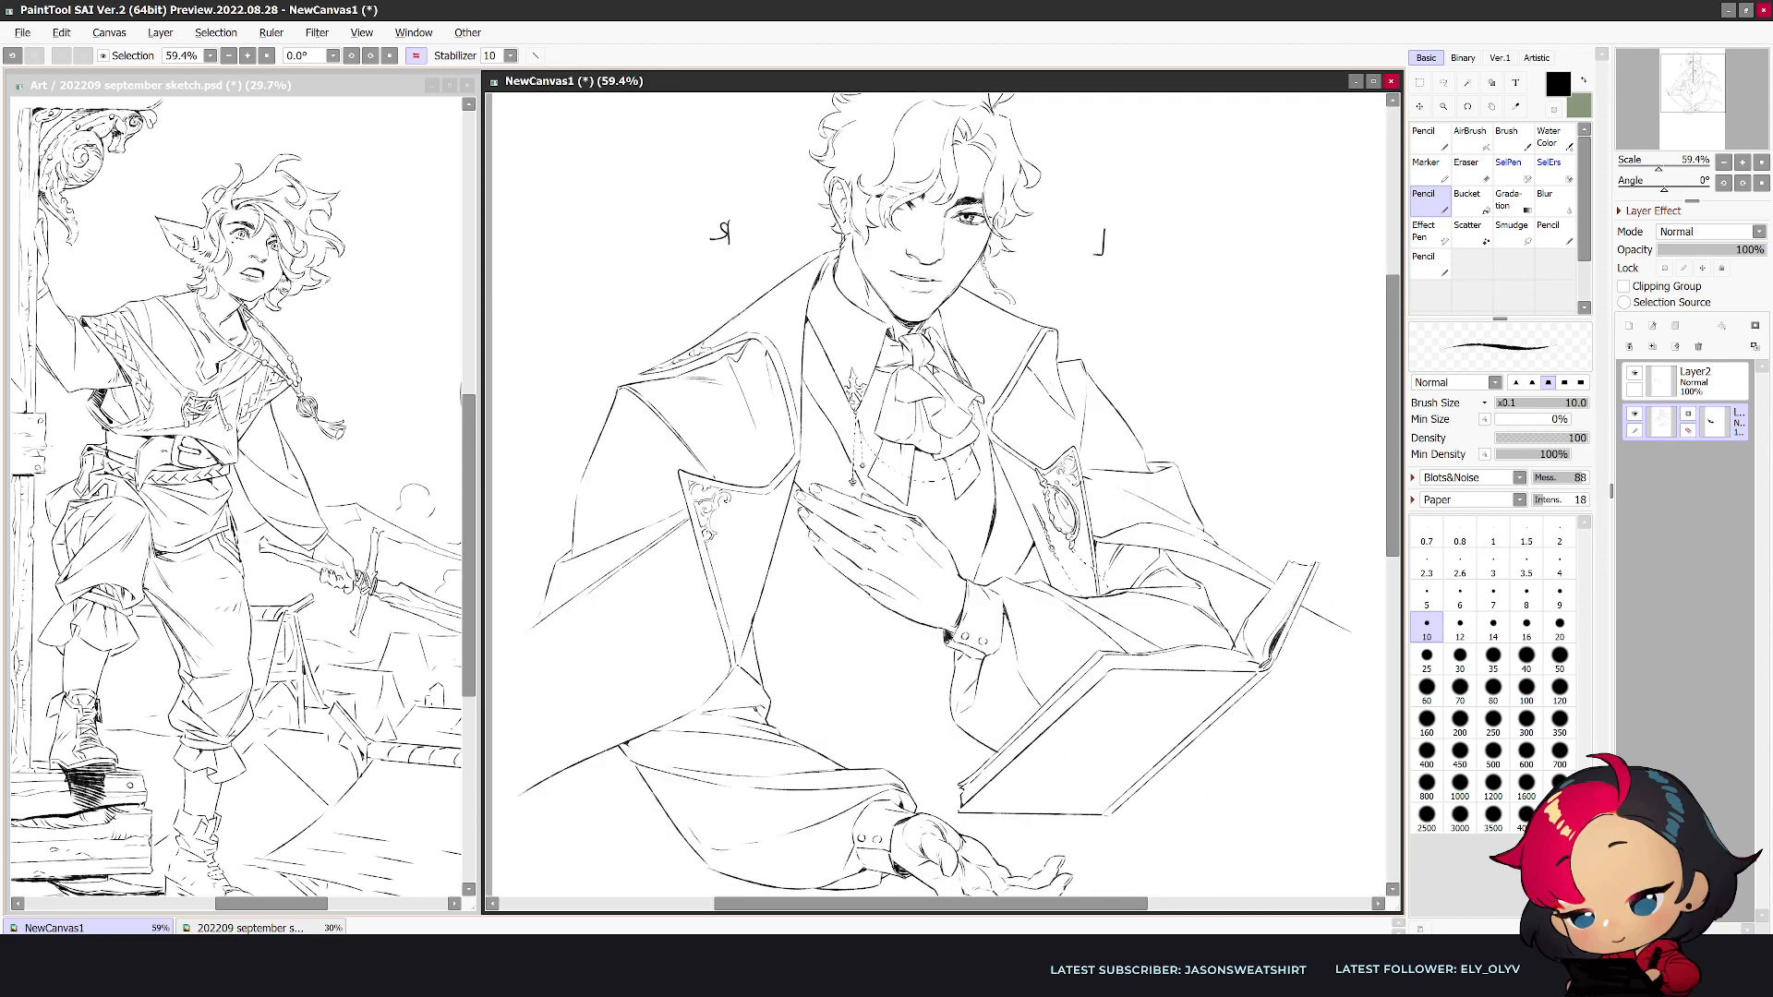
pyautogui.press('e')
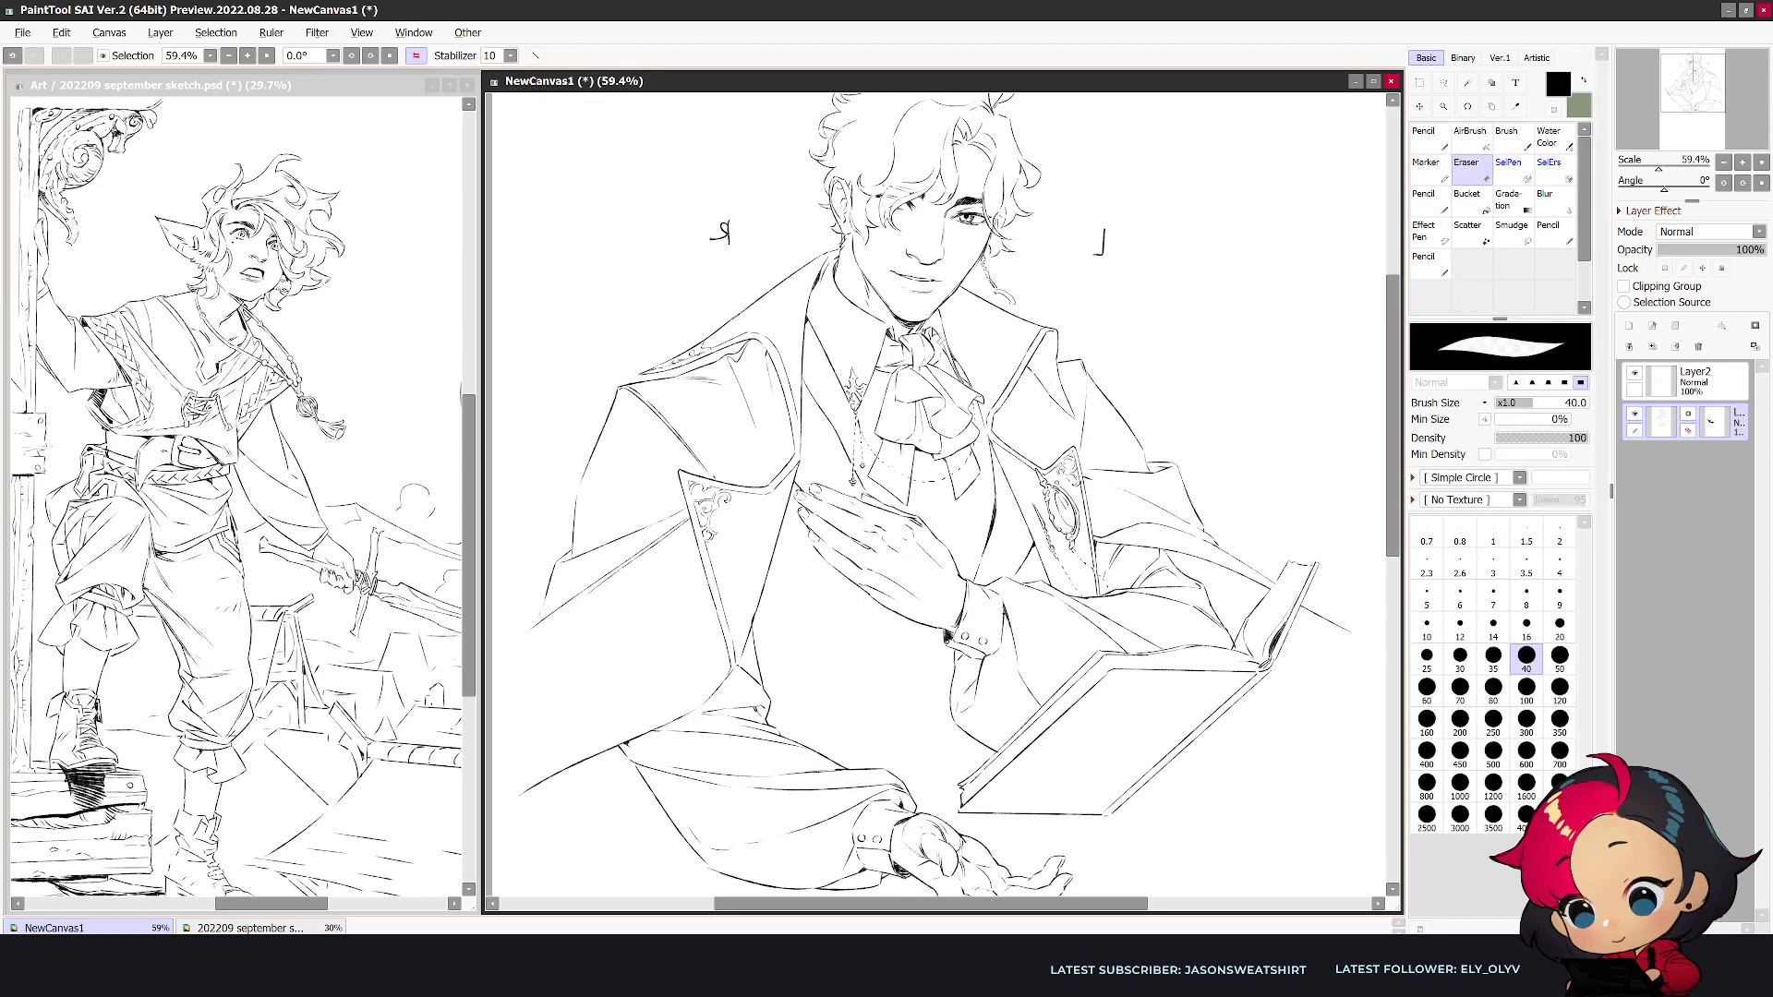
pyautogui.press('n')
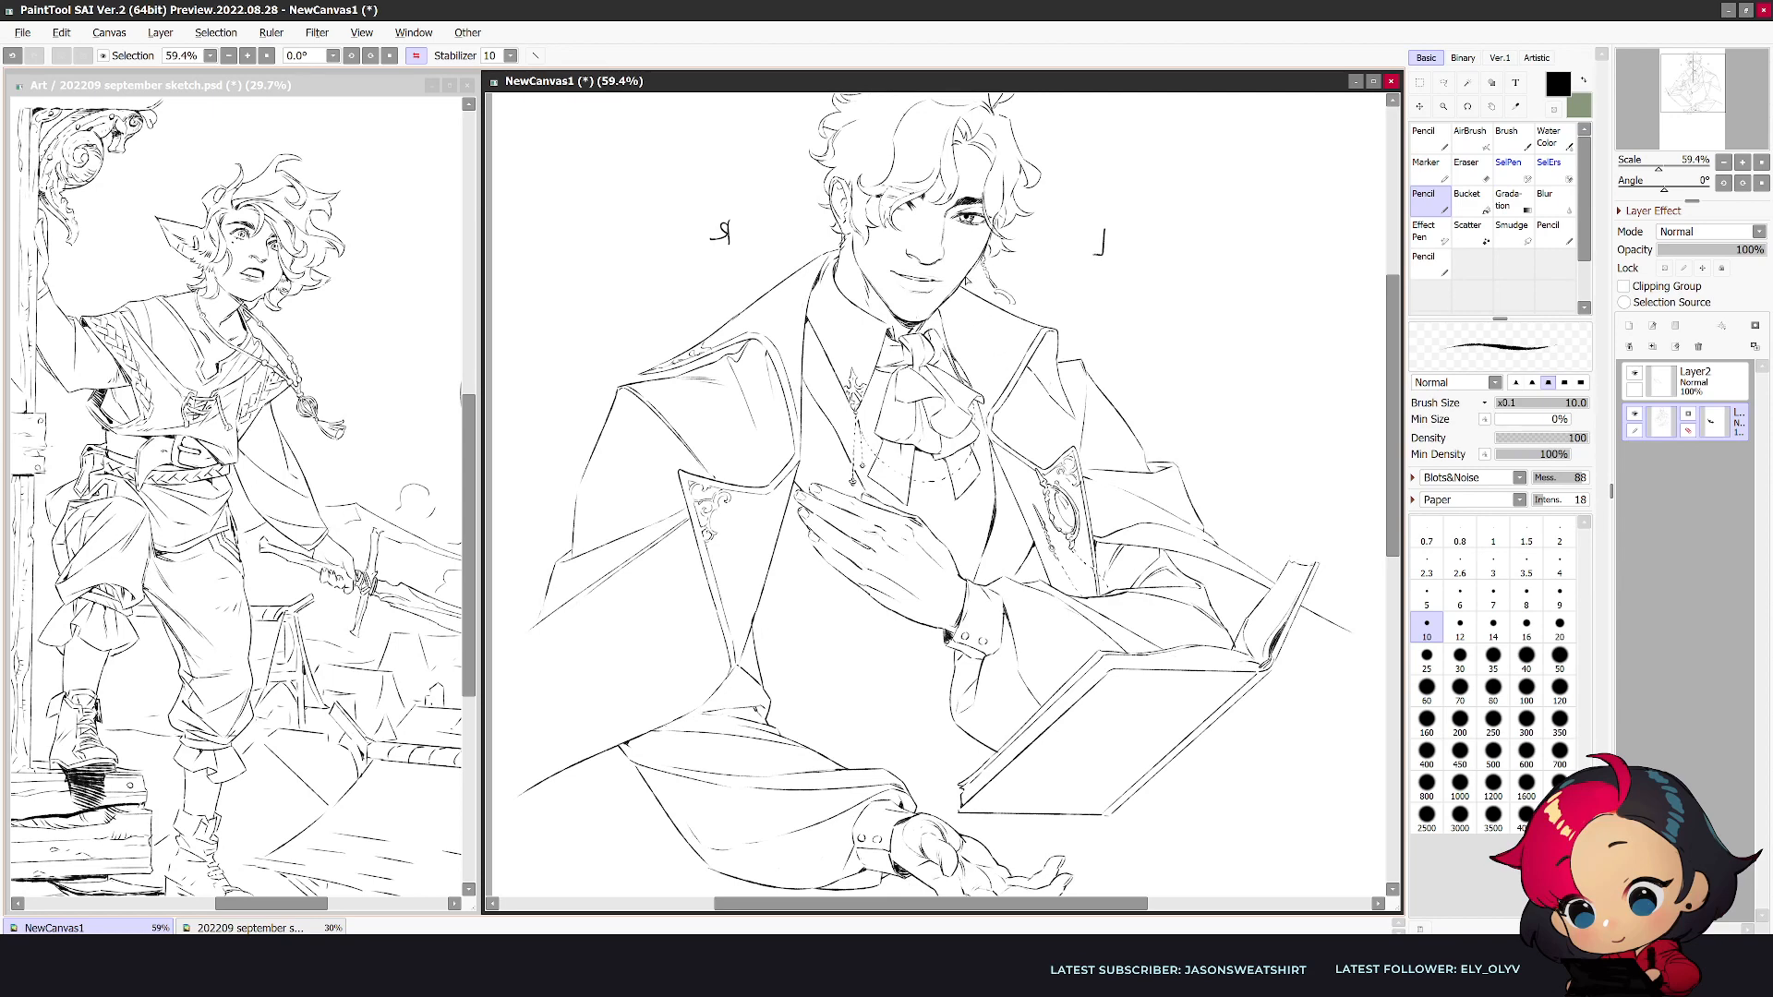
# - Touch up the loose curl beside the jaw in the unmirrored view, alternating between erasing and redrawing small lines
pyautogui.press('h')
pyautogui.press('e')
pyautogui.press('n')
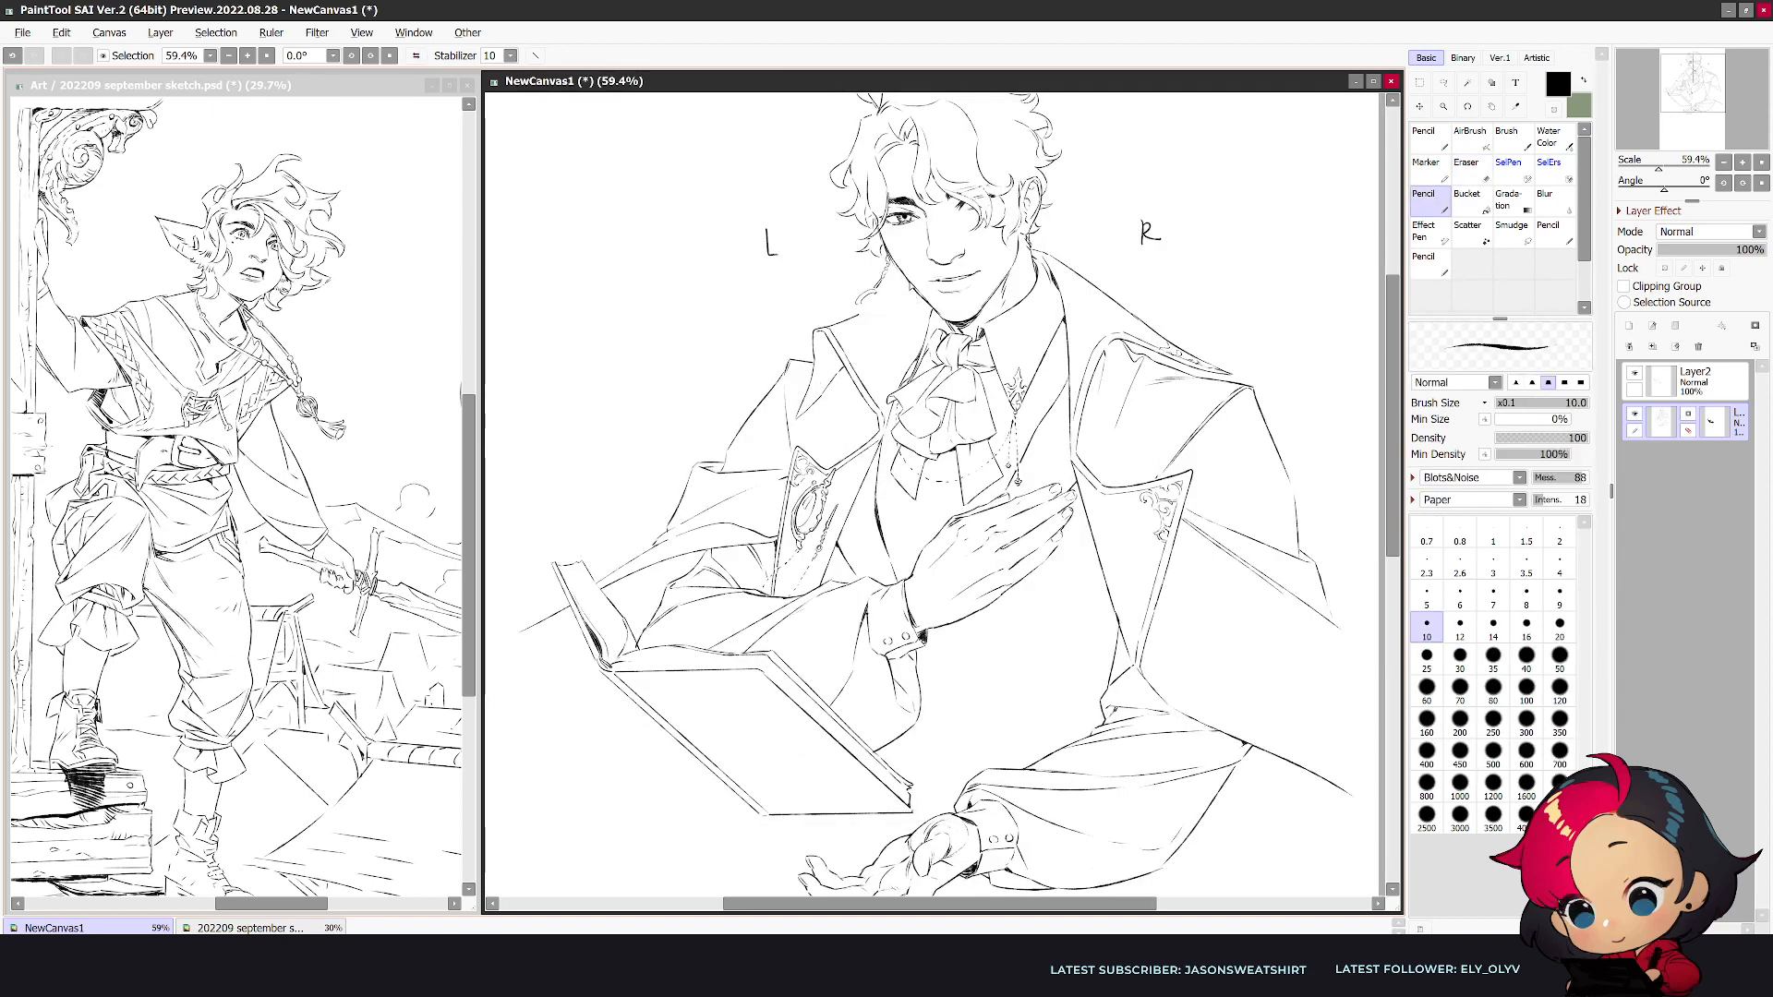
pyautogui.press('e')
pyautogui.press('n')
pyautogui.press('e')
pyautogui.press('n')
pyautogui.press('e')
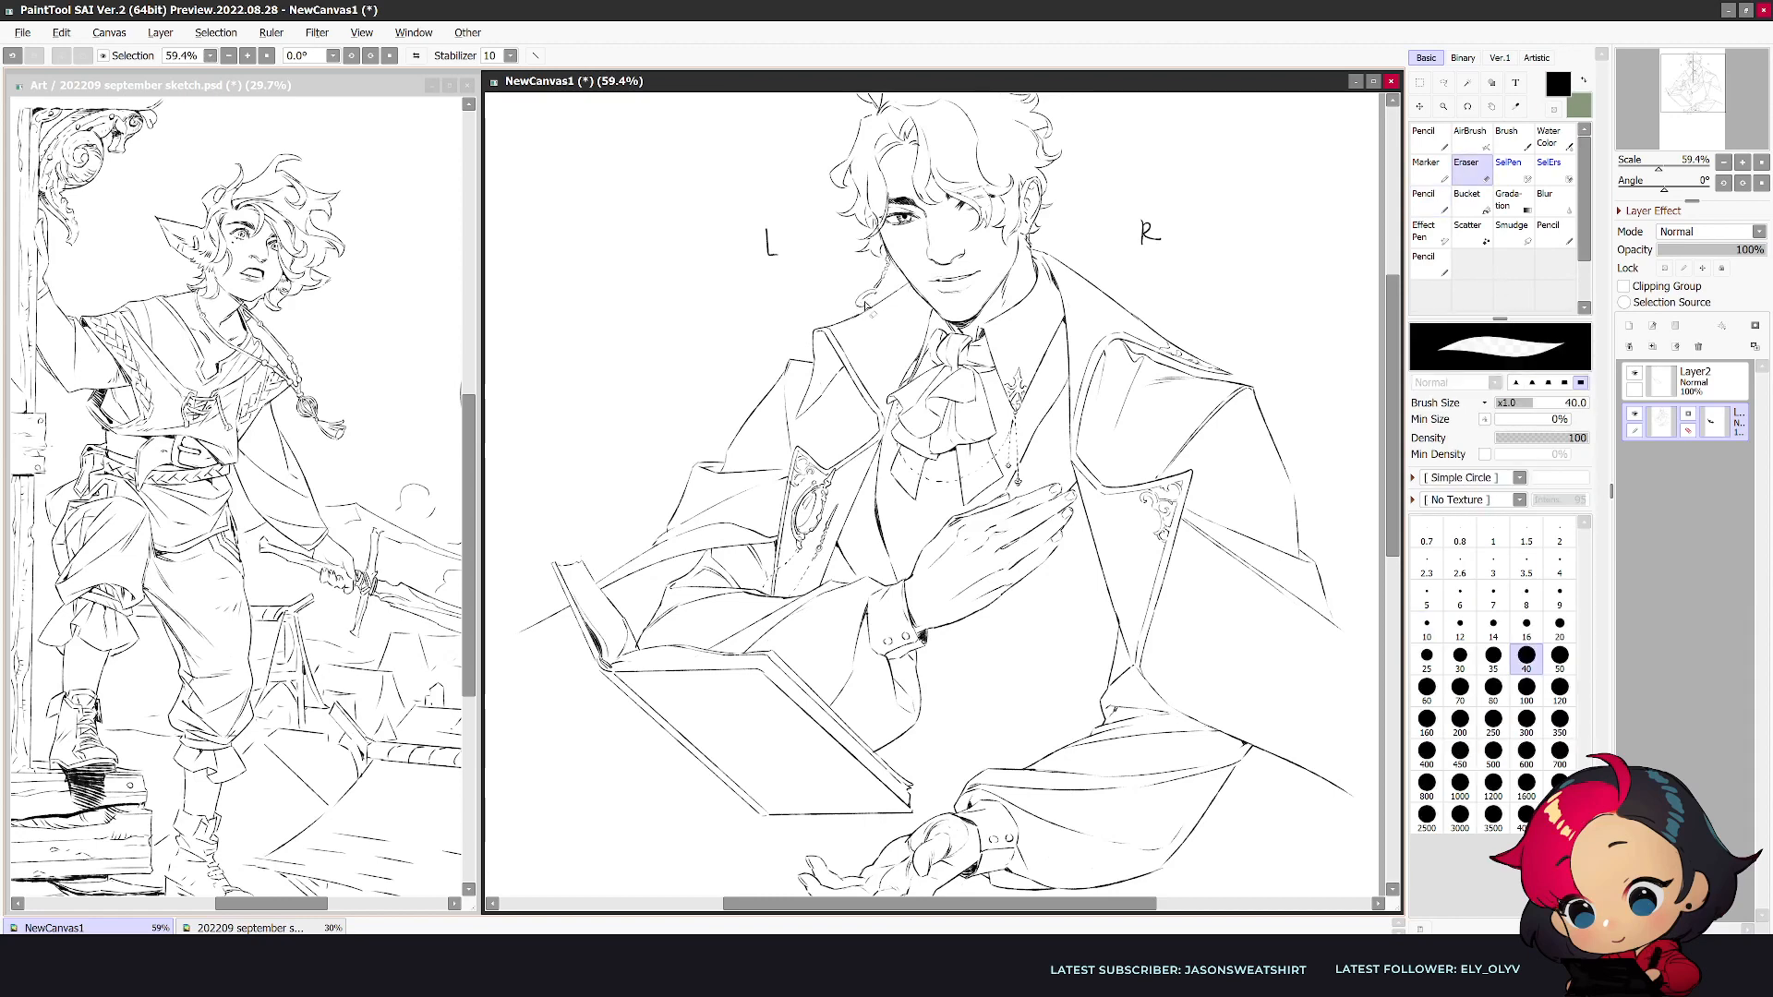
pyautogui.press('n')
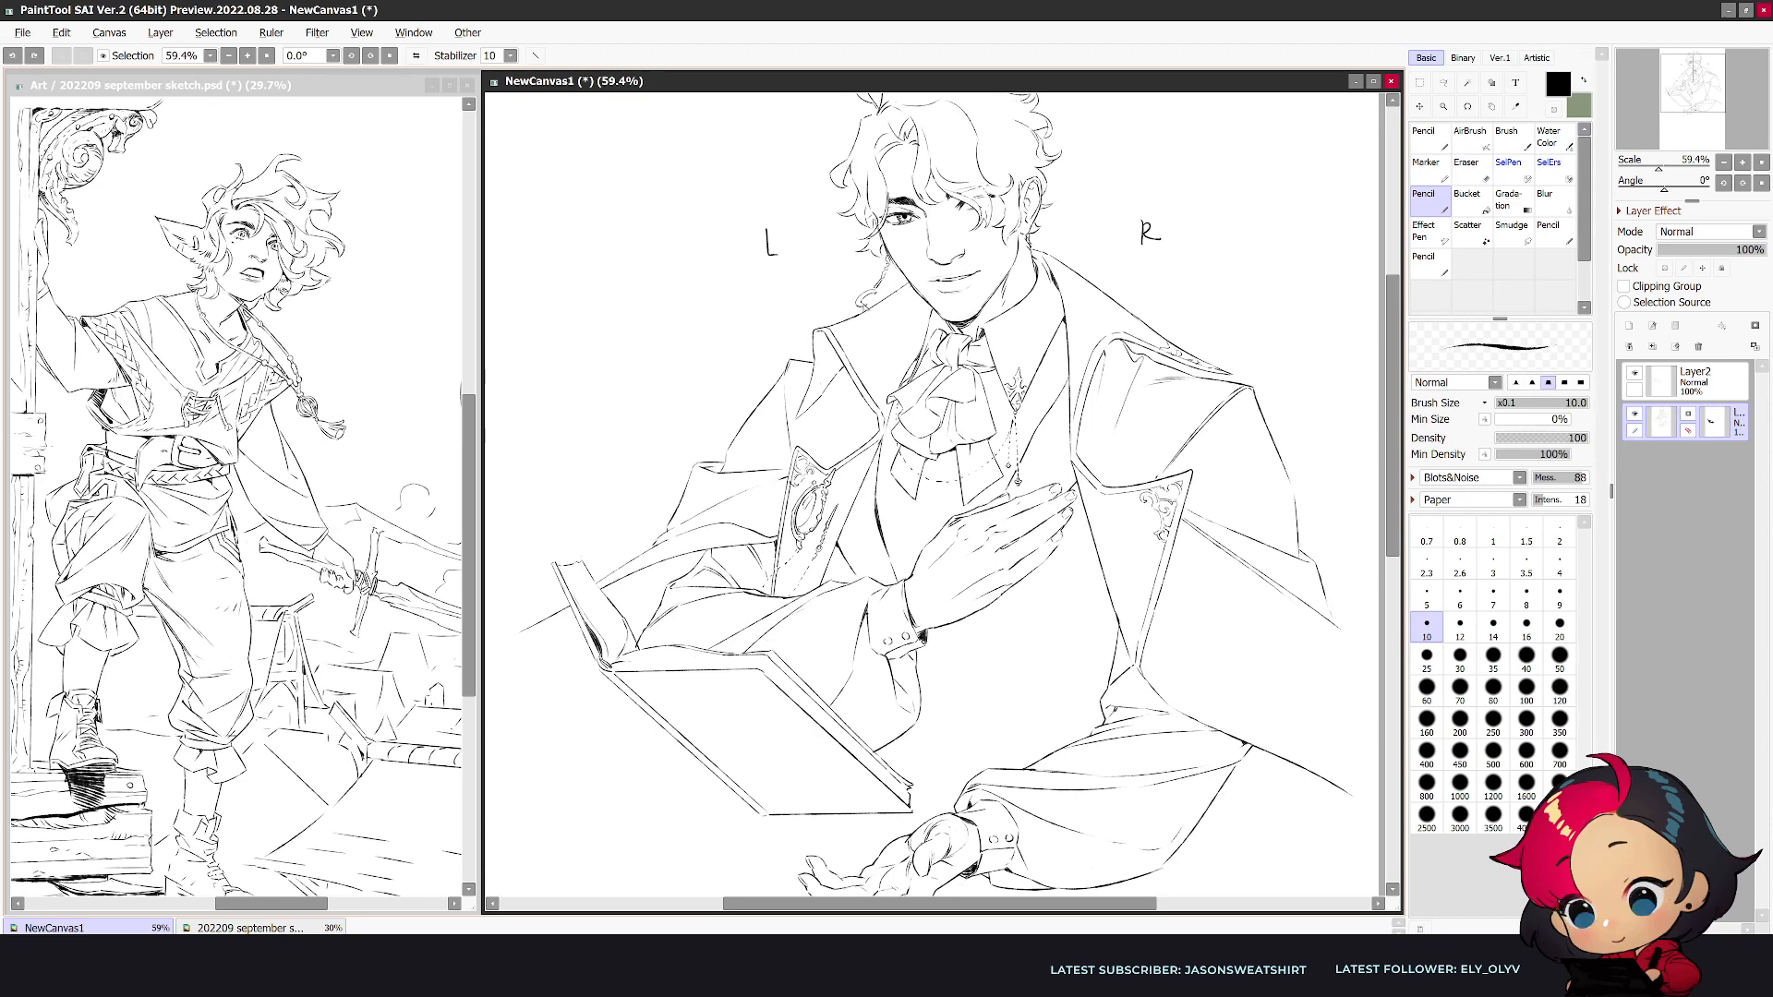
# - Draw scrolling embroidery on the vest panel between the collar and raised hand, erasing stray marks and checking both views
pyautogui.press('h')
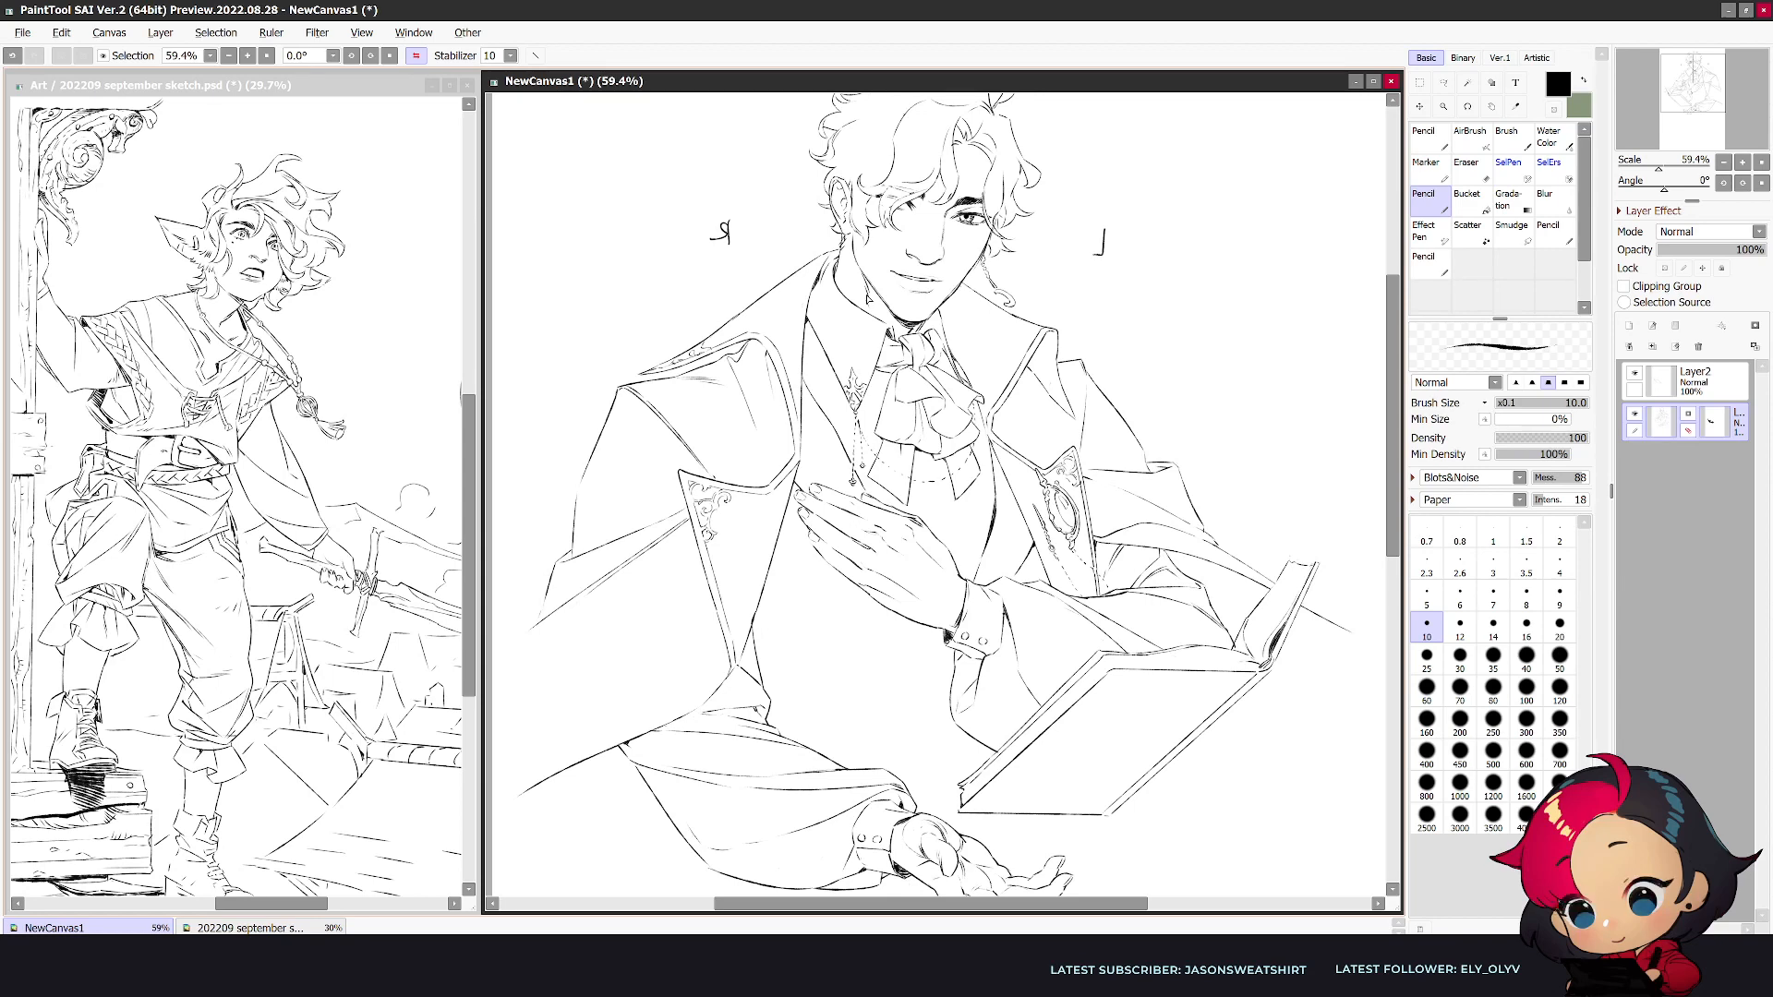
pyautogui.moveTo(942, 765); pyautogui.dragTo(862, 688)
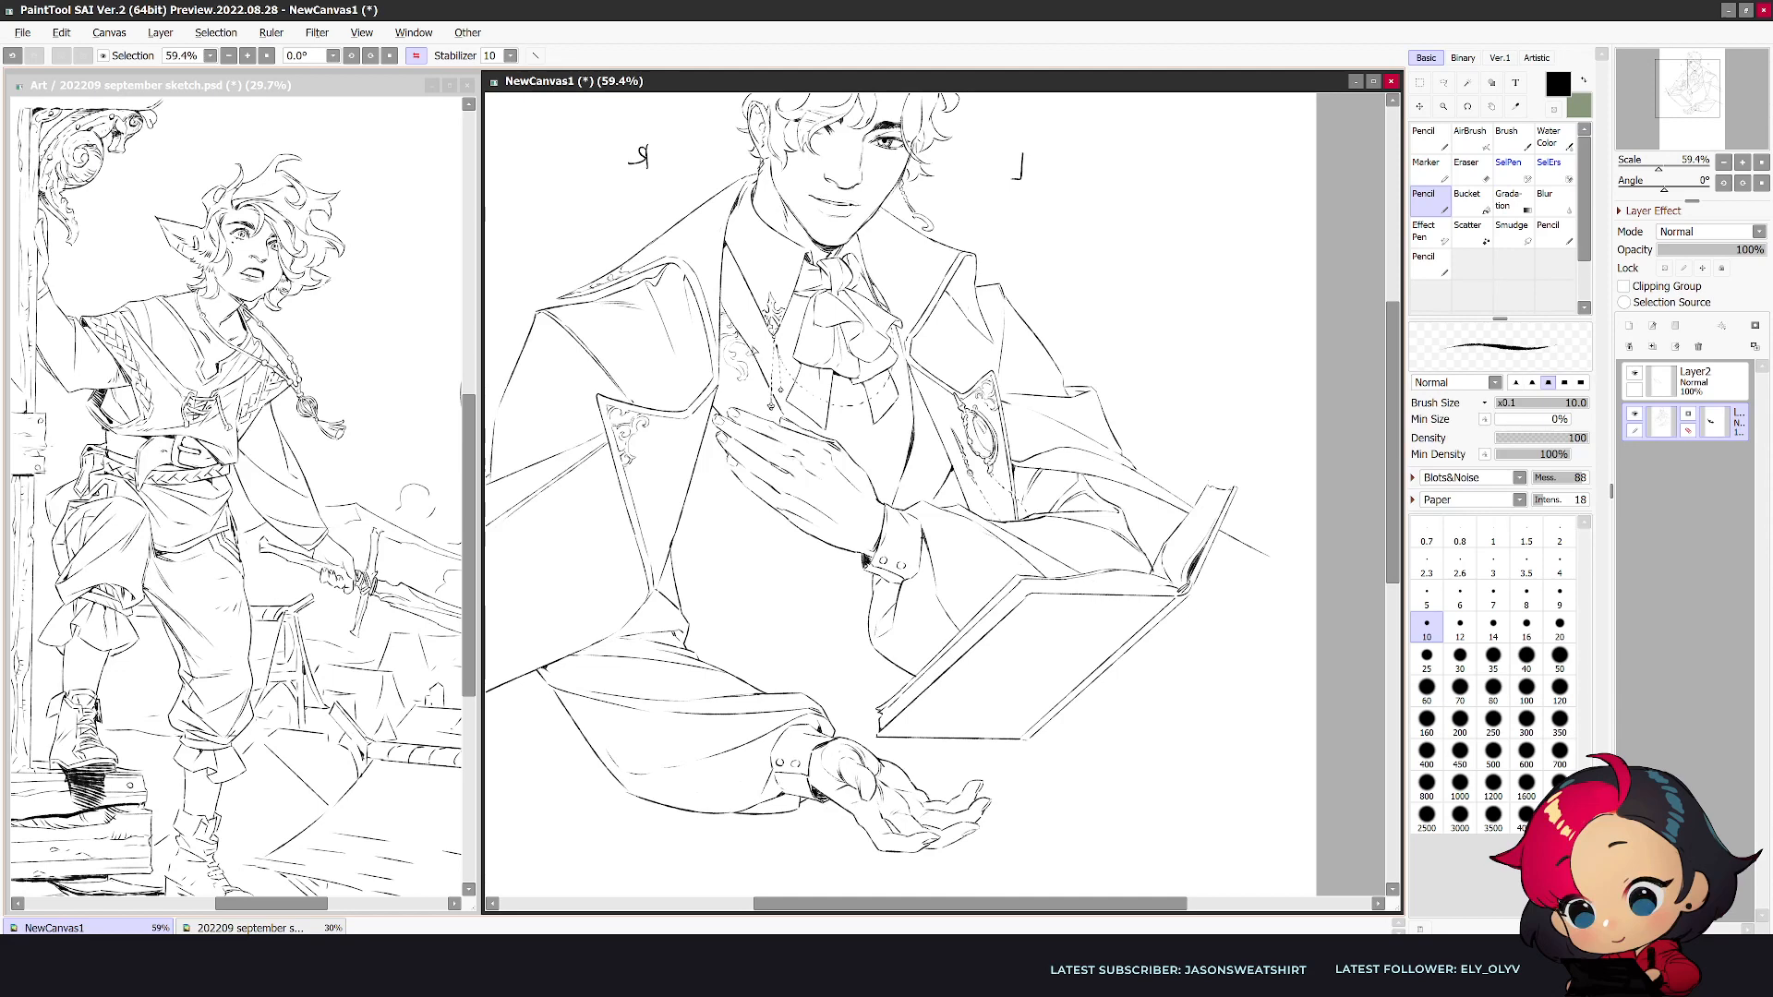
pyautogui.press('e')
pyautogui.press('n')
pyautogui.press('e')
pyautogui.press('n')
pyautogui.press('e')
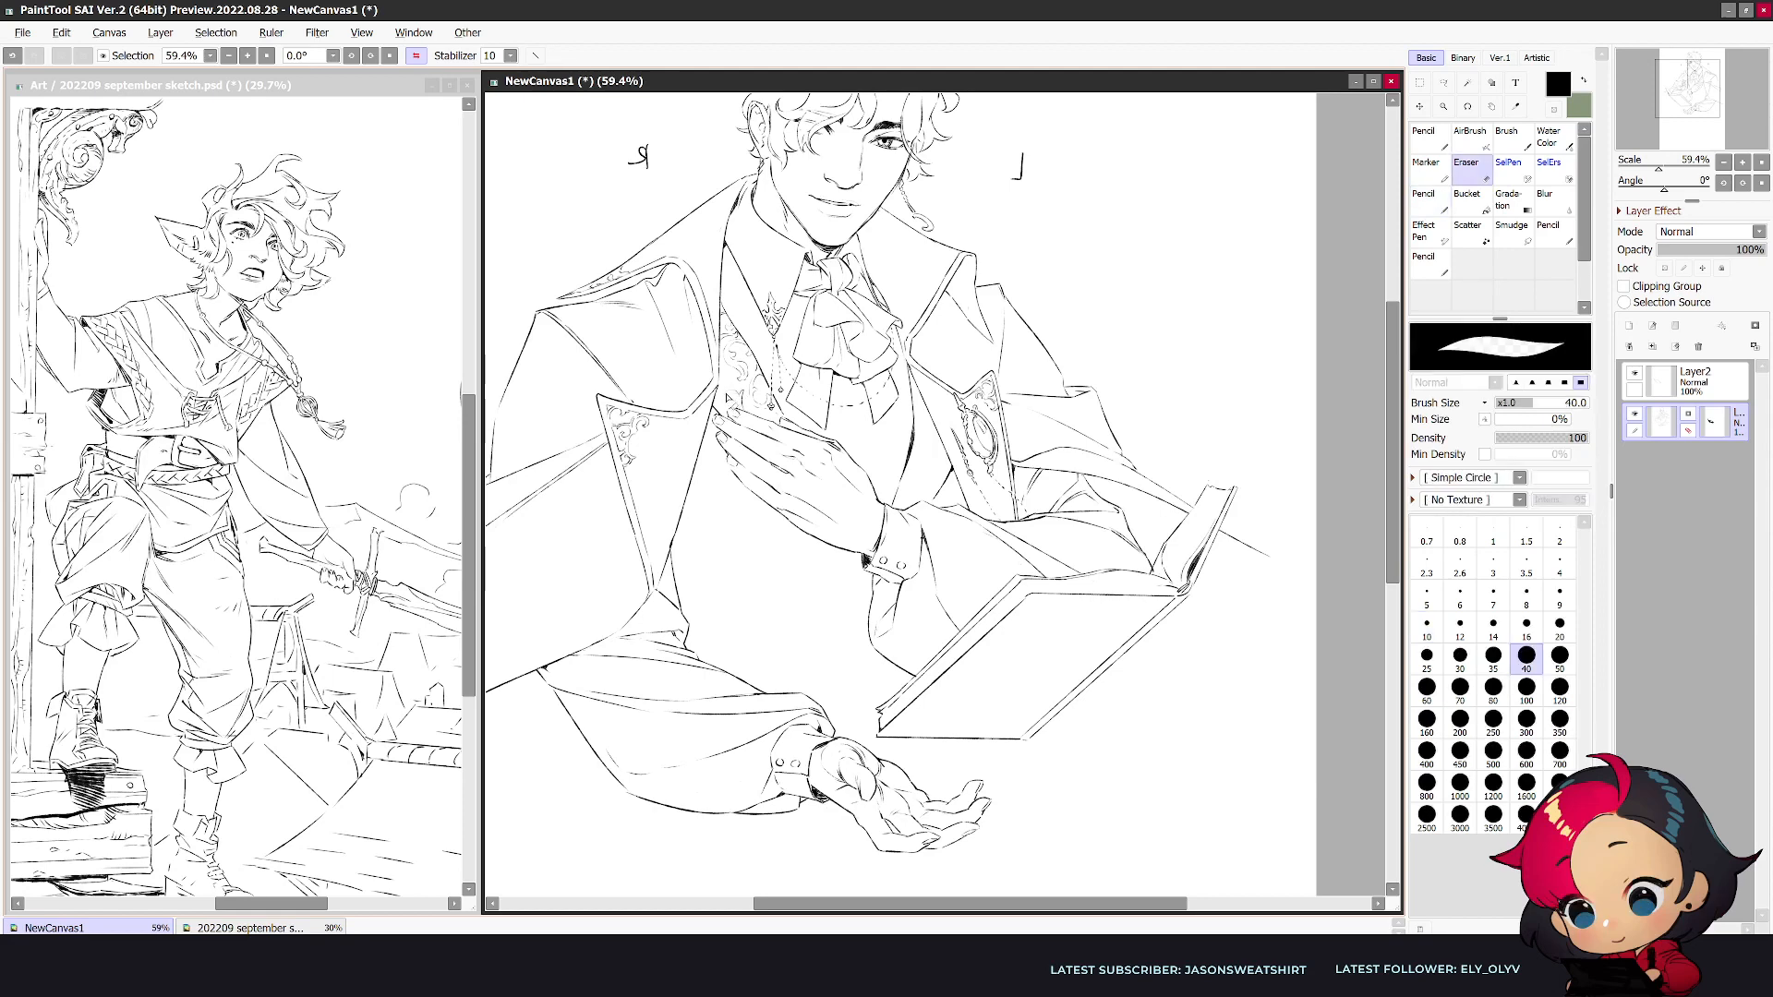
pyautogui.press('n')
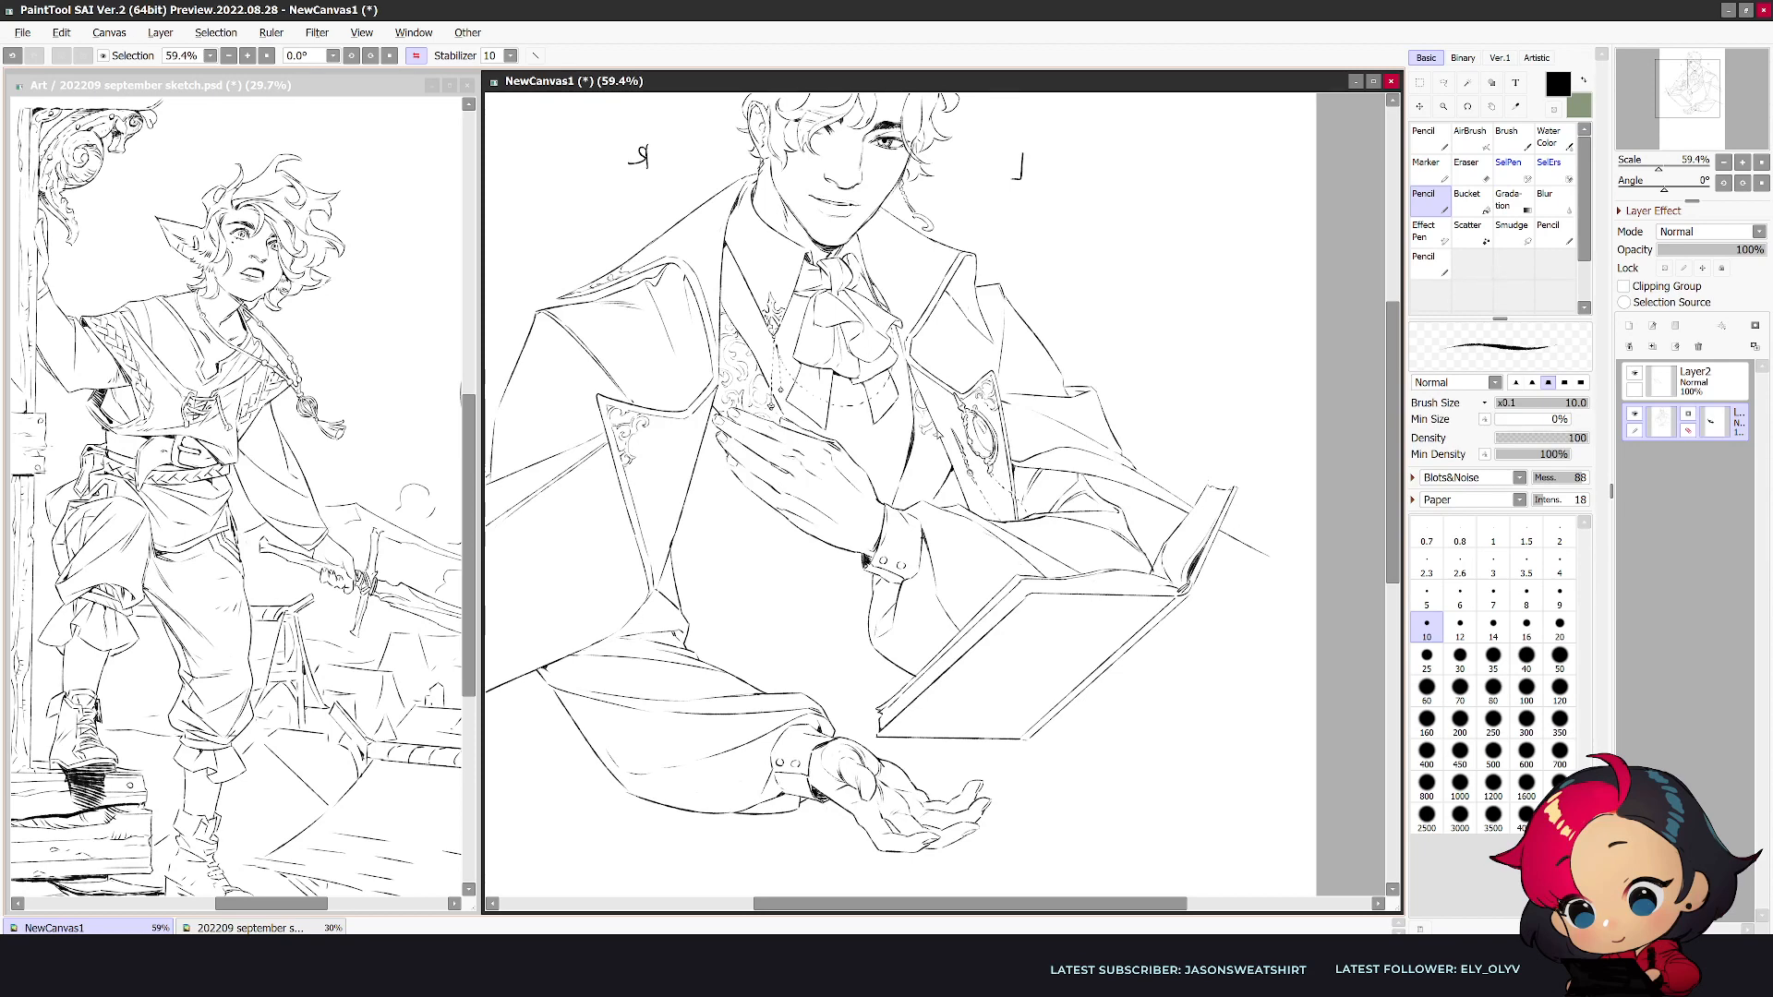
pyautogui.press('h')
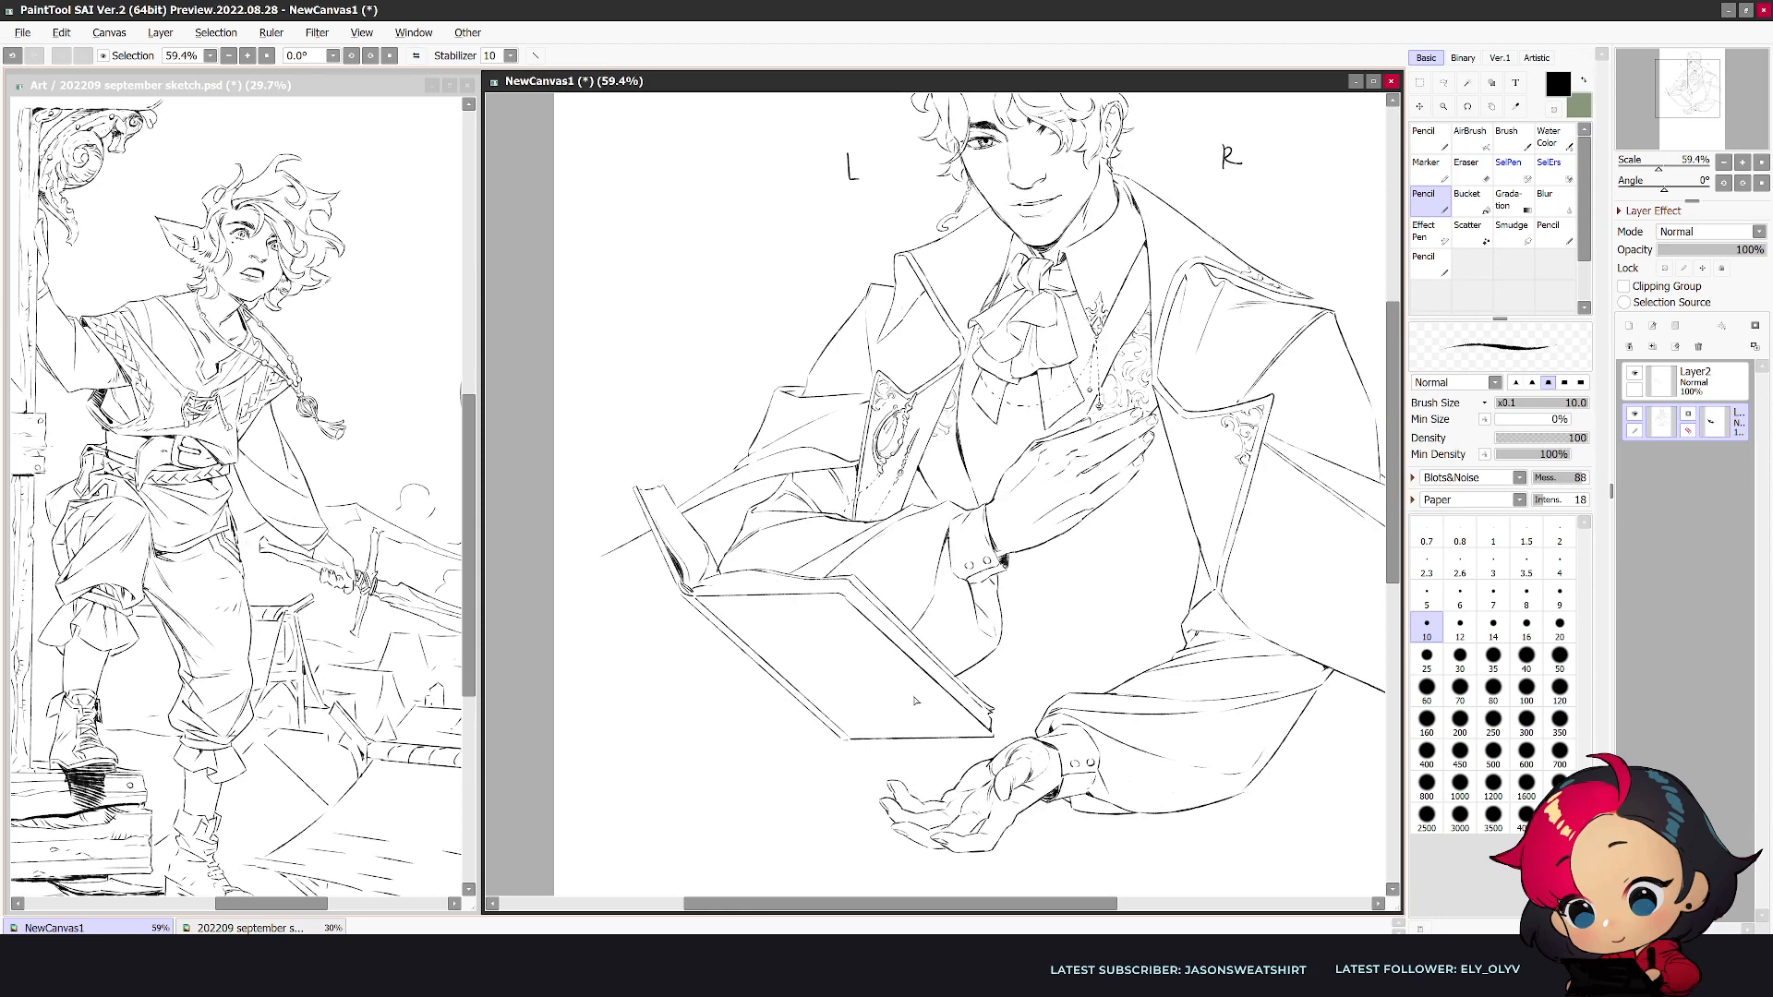
pyautogui.moveTo(886, 753); pyautogui.dragTo(734, 766)
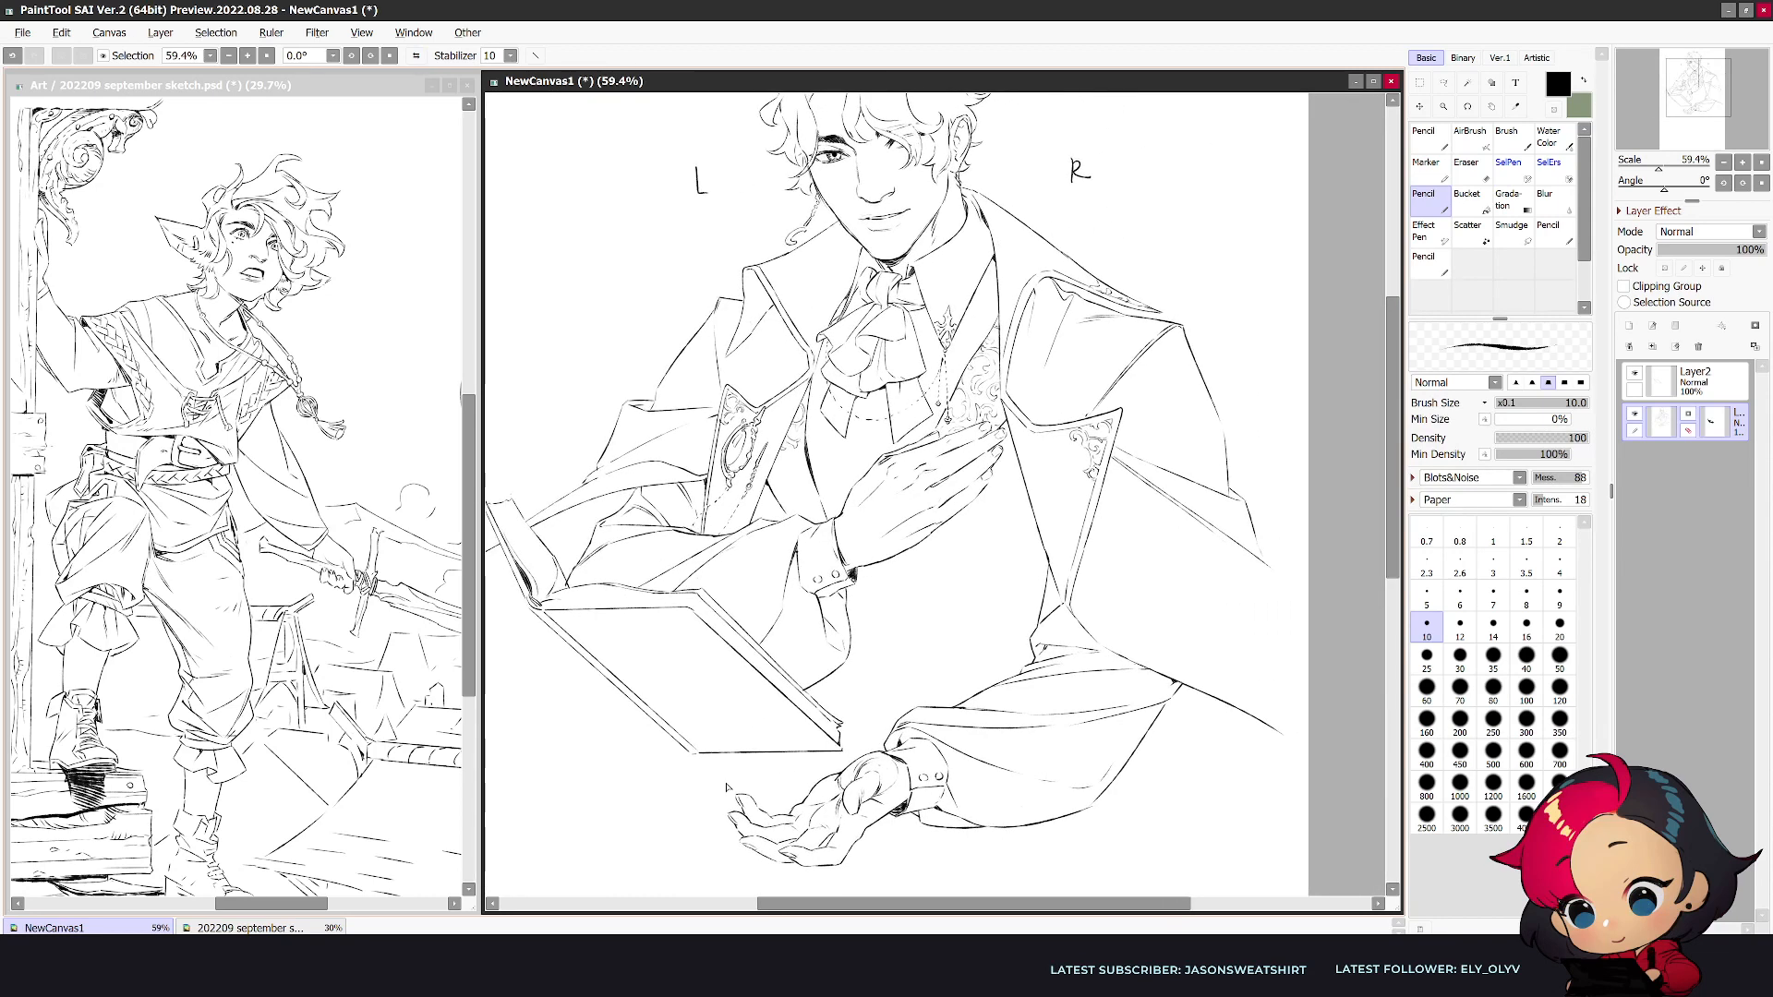
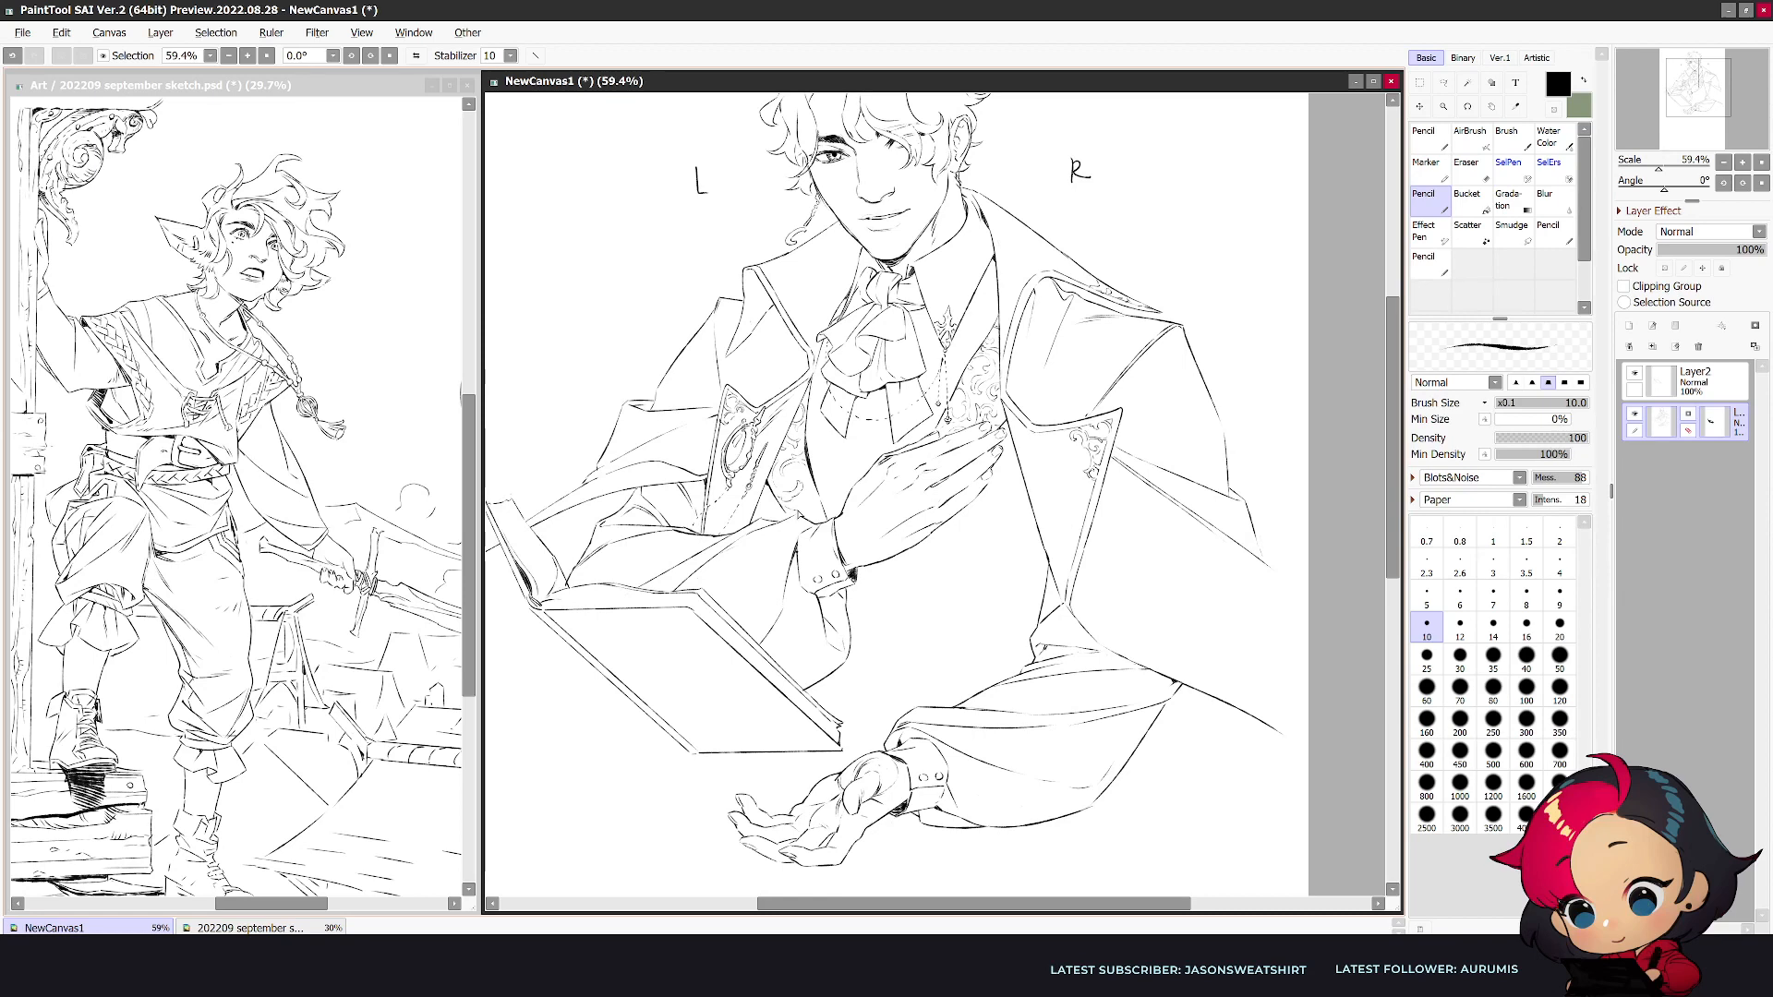
# - Draw scrolling embroidery on the vest panel below the raised hand's cuff and finish its lower edge, checking both views
pyautogui.press('e')
pyautogui.press('n')
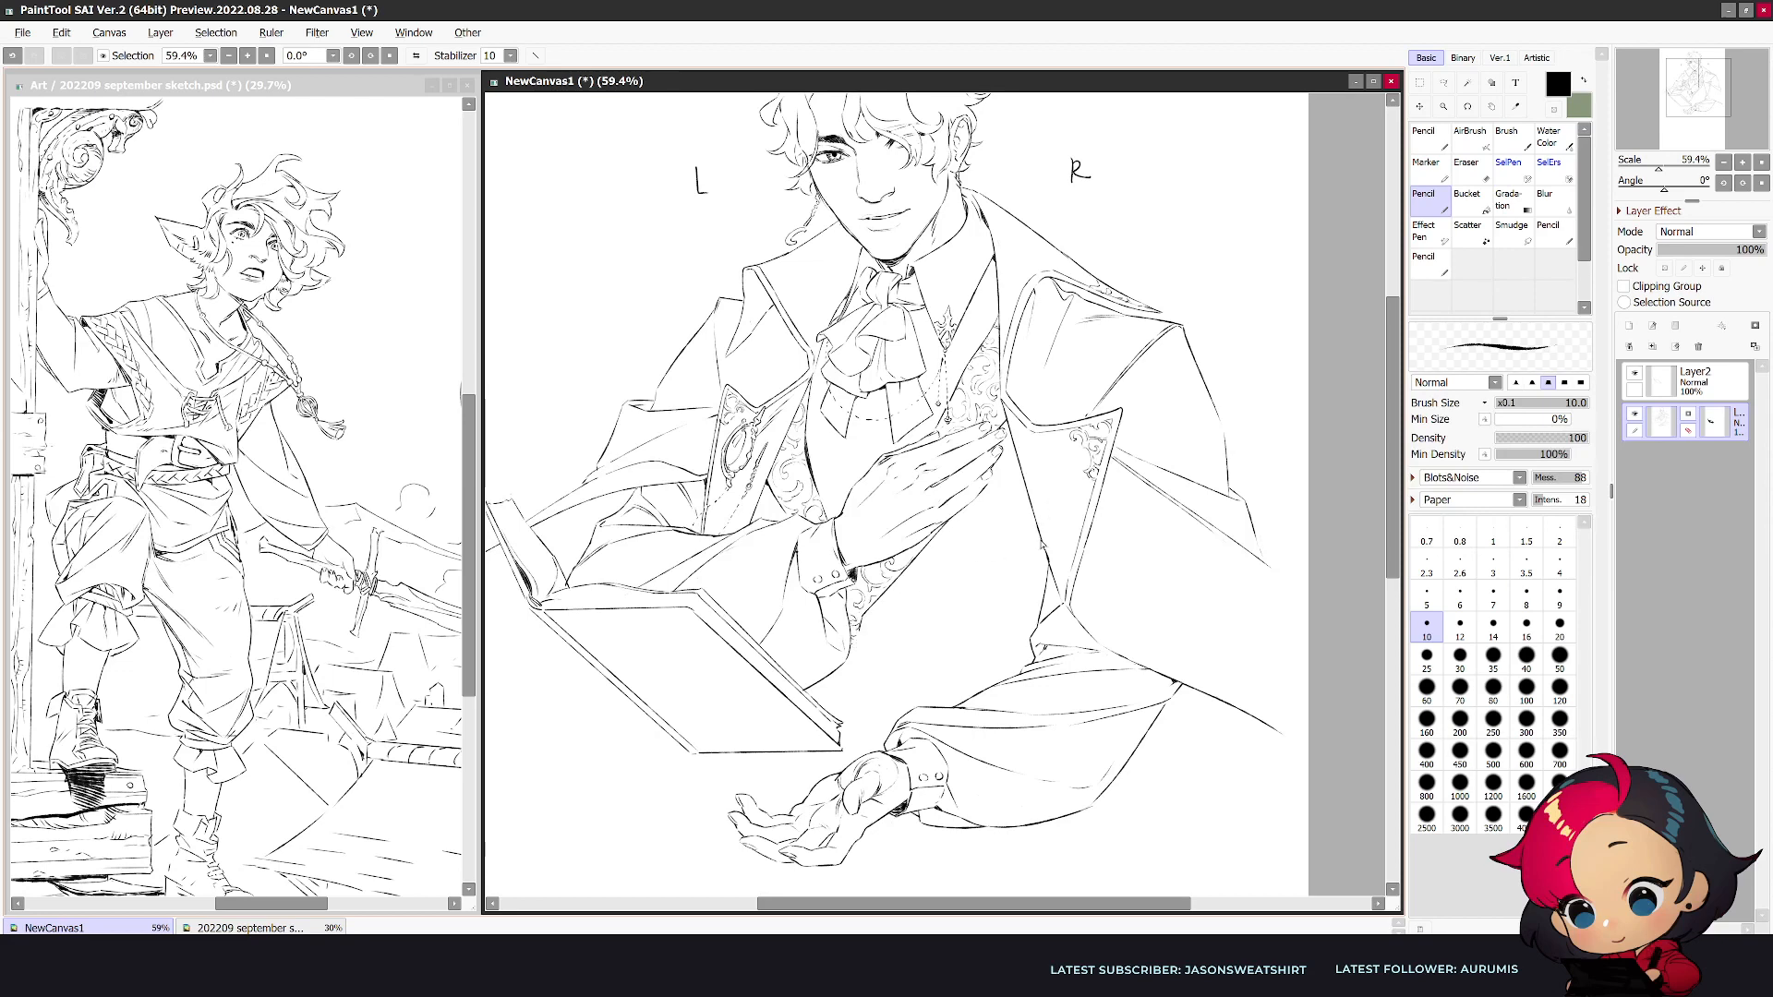
pyautogui.moveTo(864, 630); pyautogui.dragTo(928, 591)
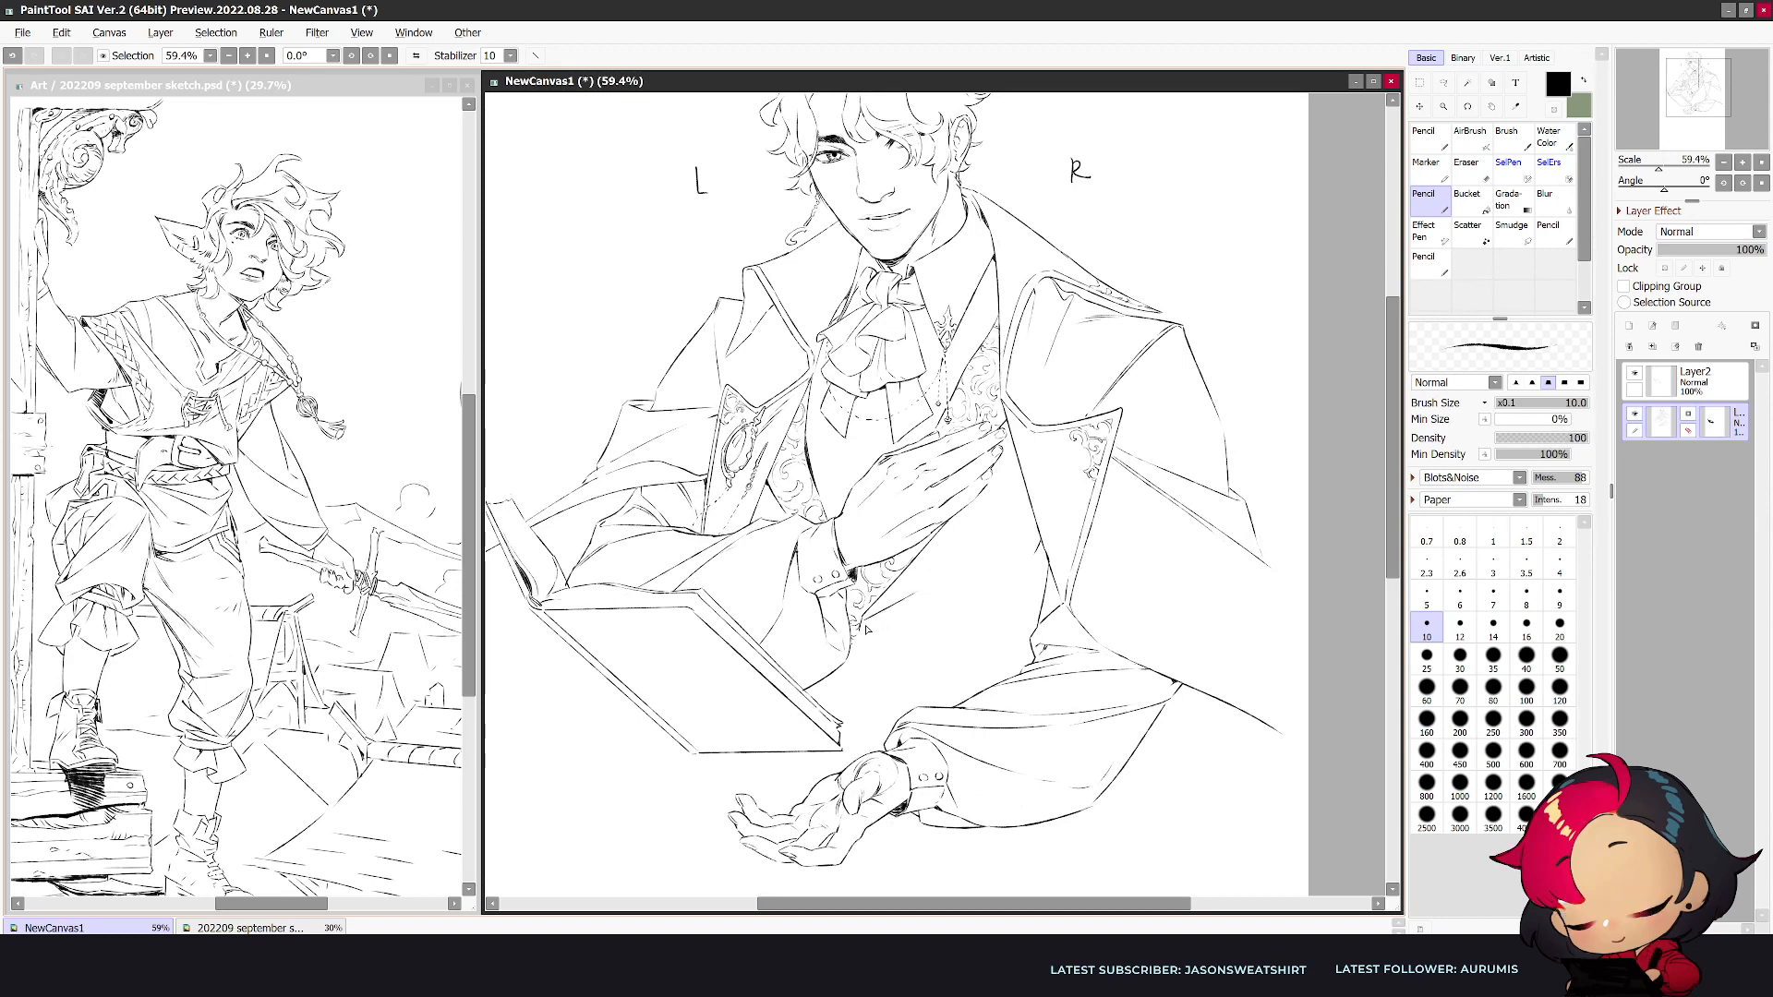
pyautogui.press('e')
pyautogui.press('e')
pyautogui.press('e')
pyautogui.press('e')
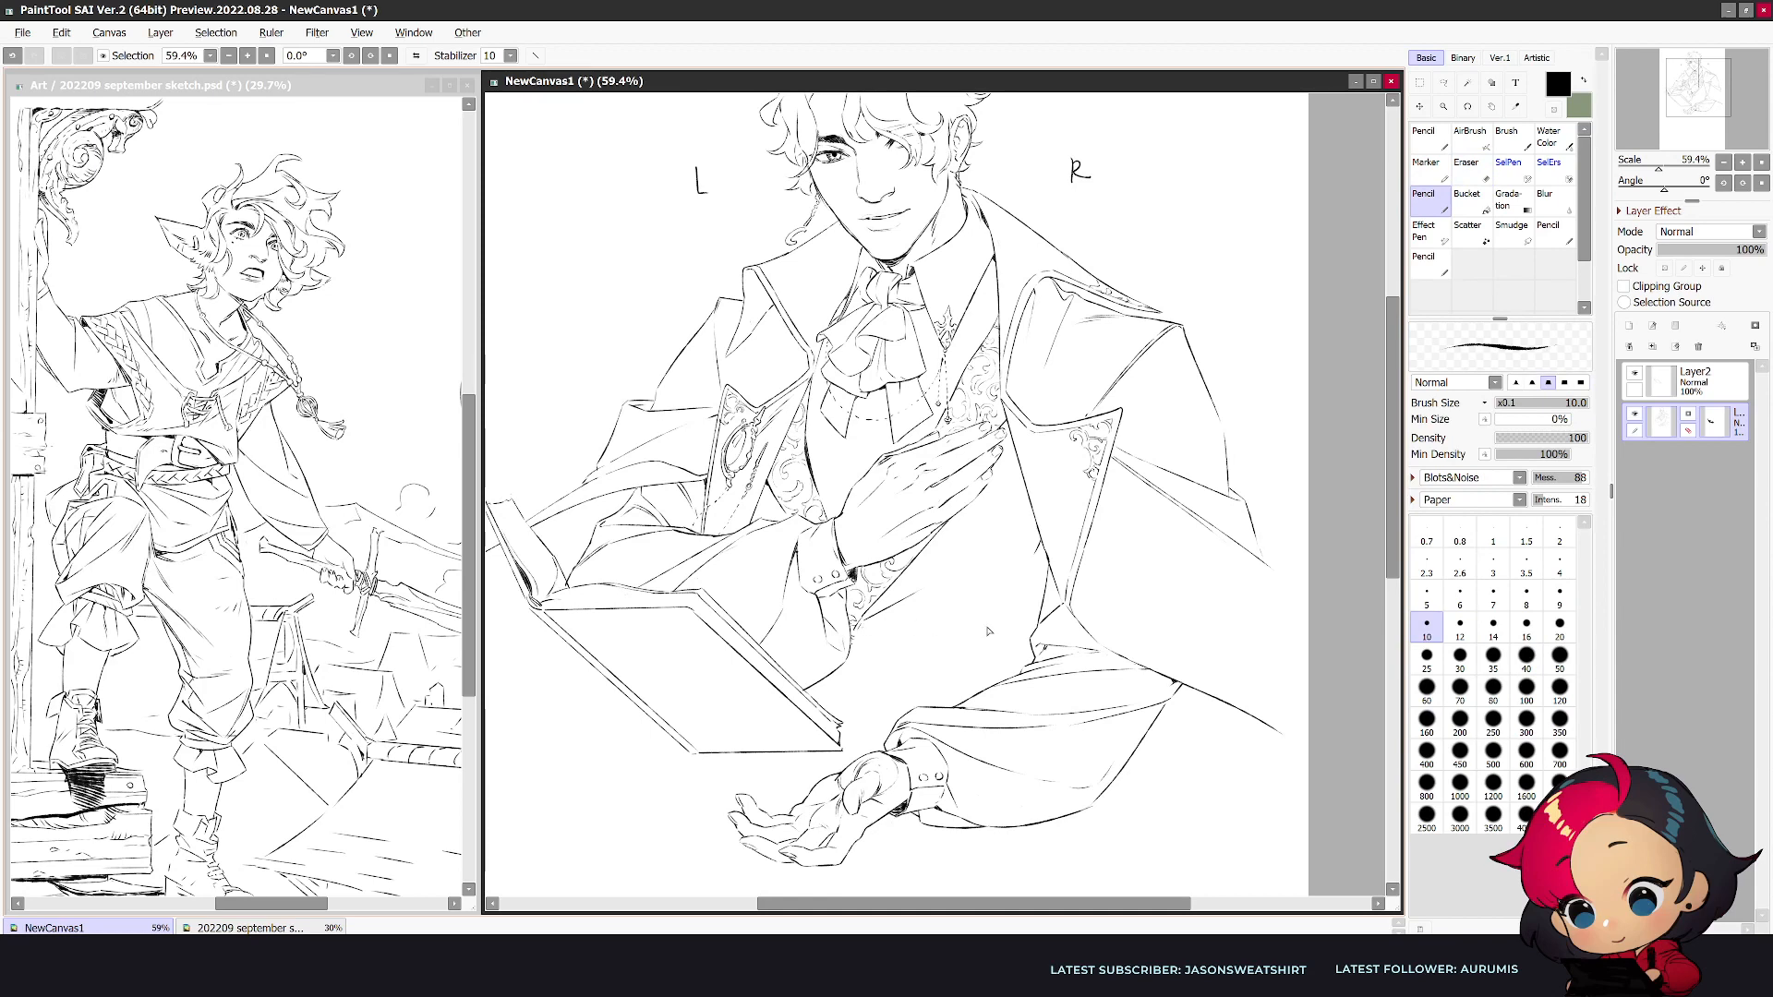
pyautogui.press('h')
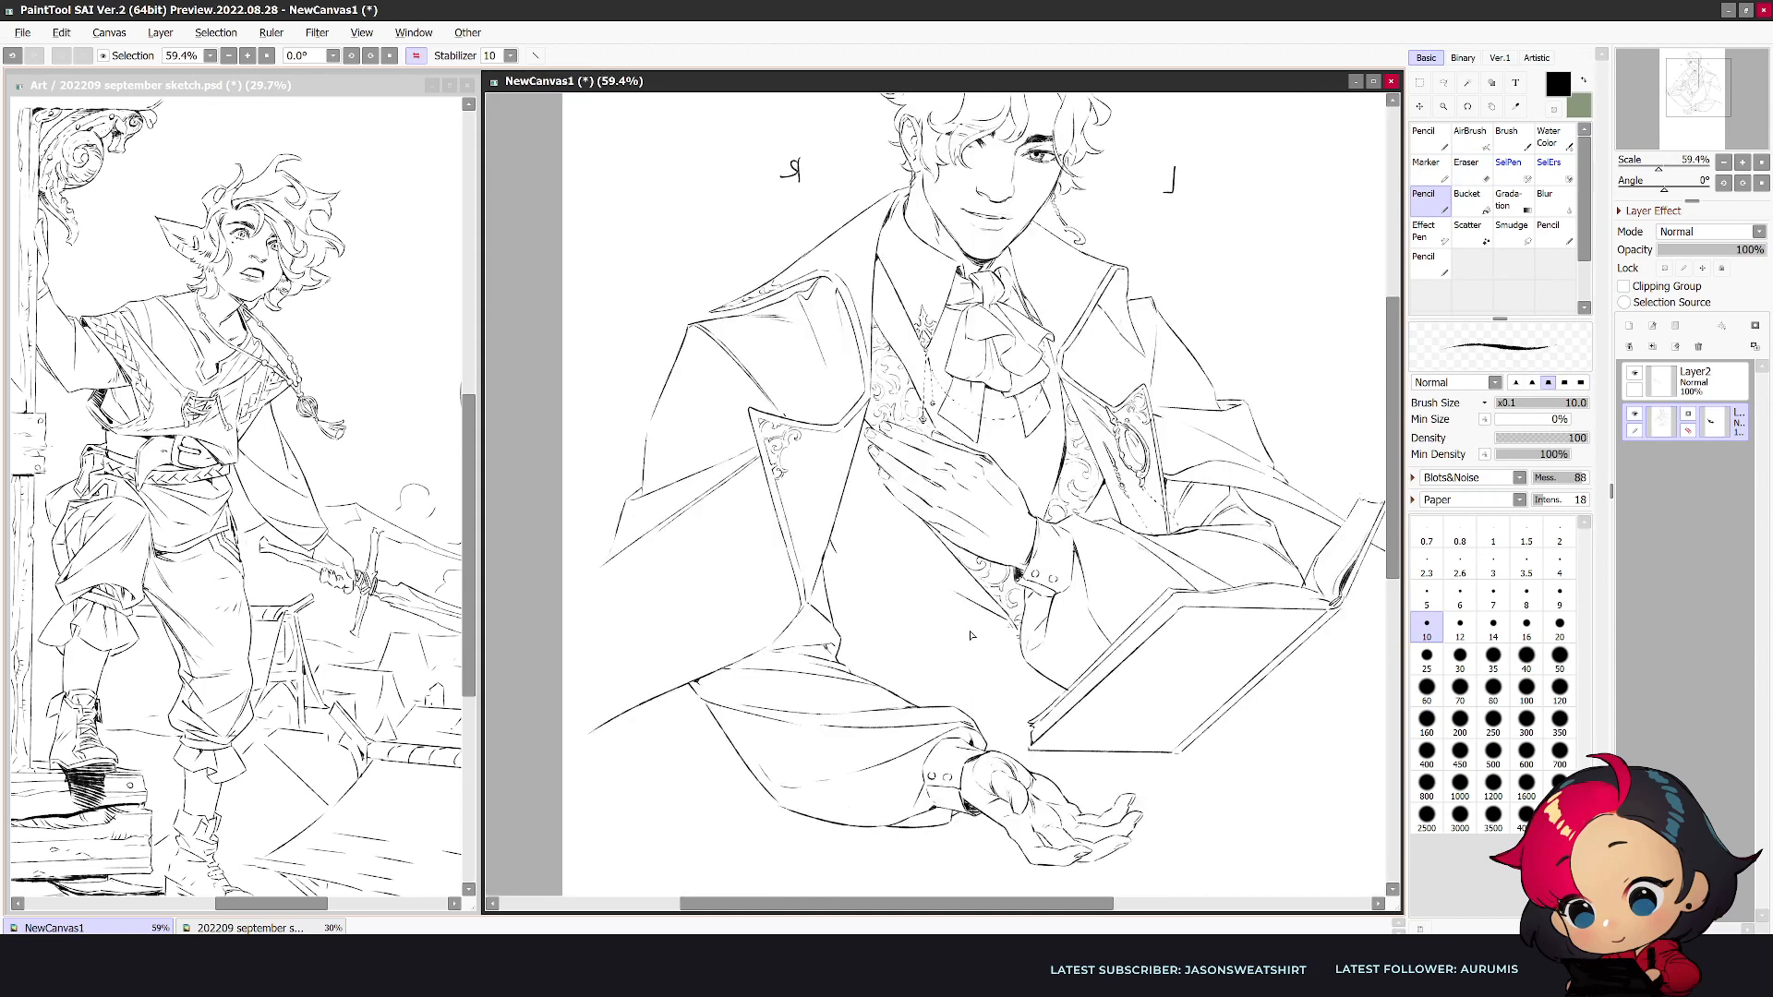
pyautogui.press('h')
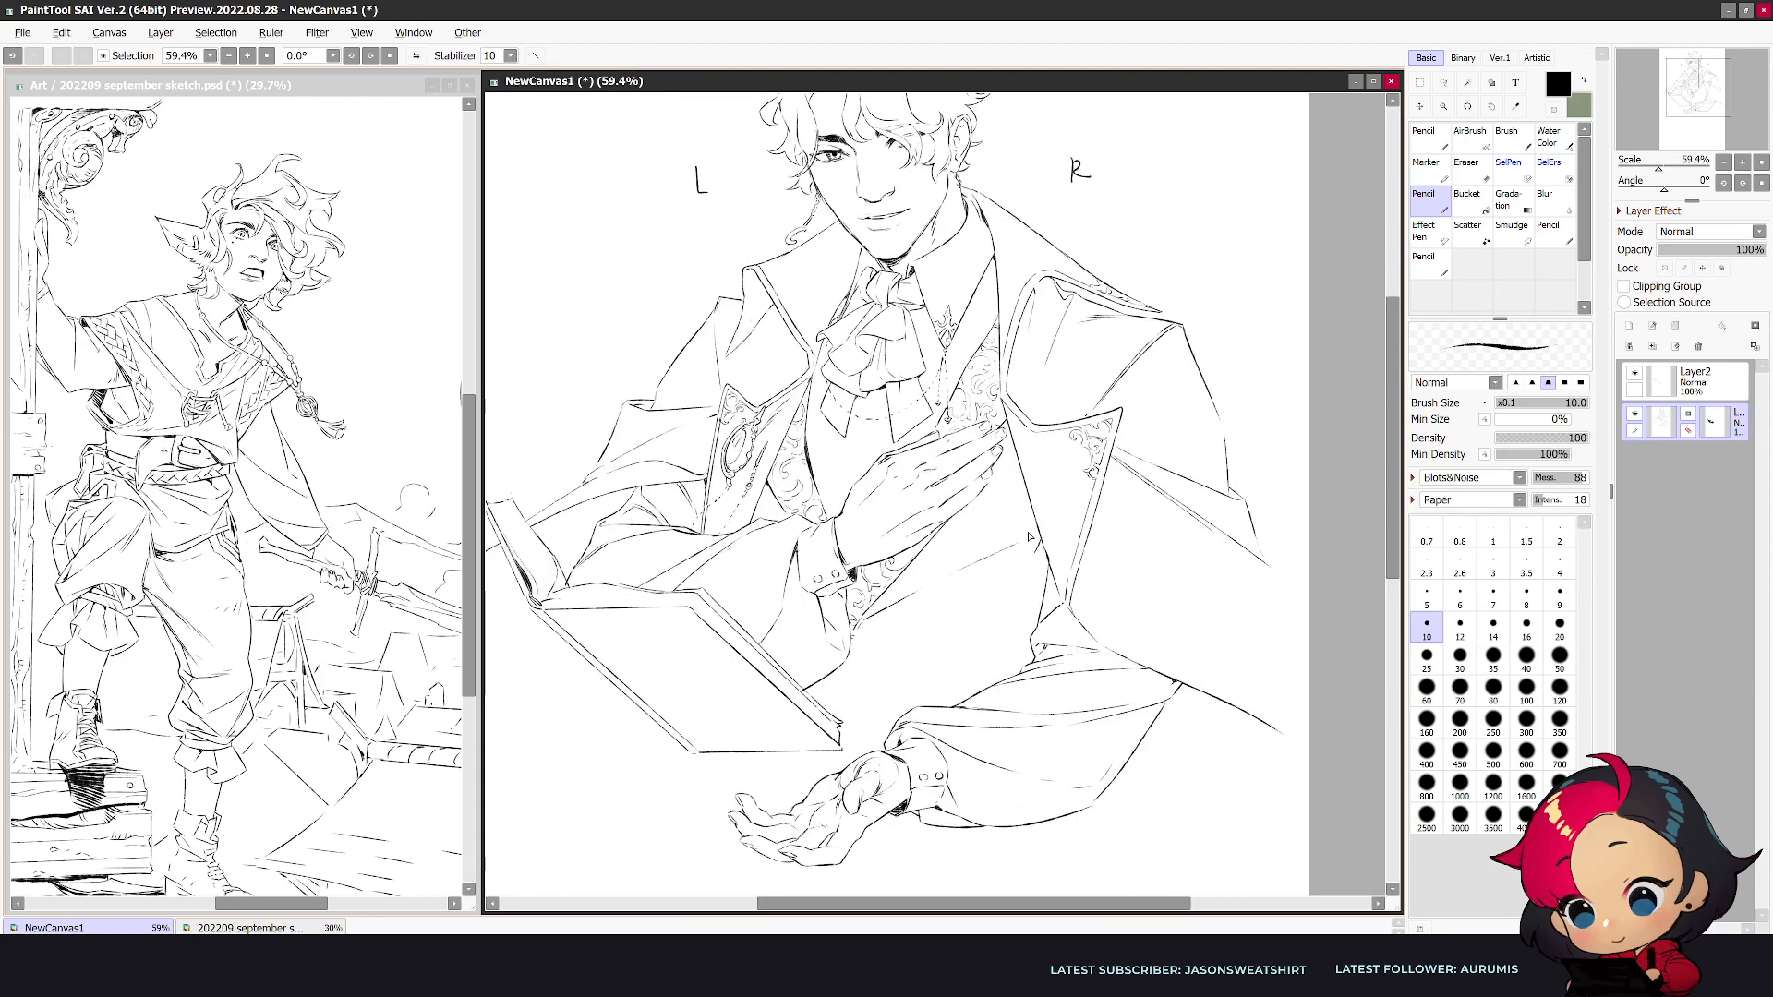
# - Redraw the fold lines running across the vest from the coat edge, set the pencil size to 12, and check the mirrored view
pyautogui.hotkey('ctrl', 'z')
pyautogui.moveTo(1037, 533); pyautogui.dragTo(949, 573)
pyautogui.hotkey('ctrl', 'z')
pyautogui.moveTo(1037, 528); pyautogui.dragTo(977, 543)
pyautogui.press('m')
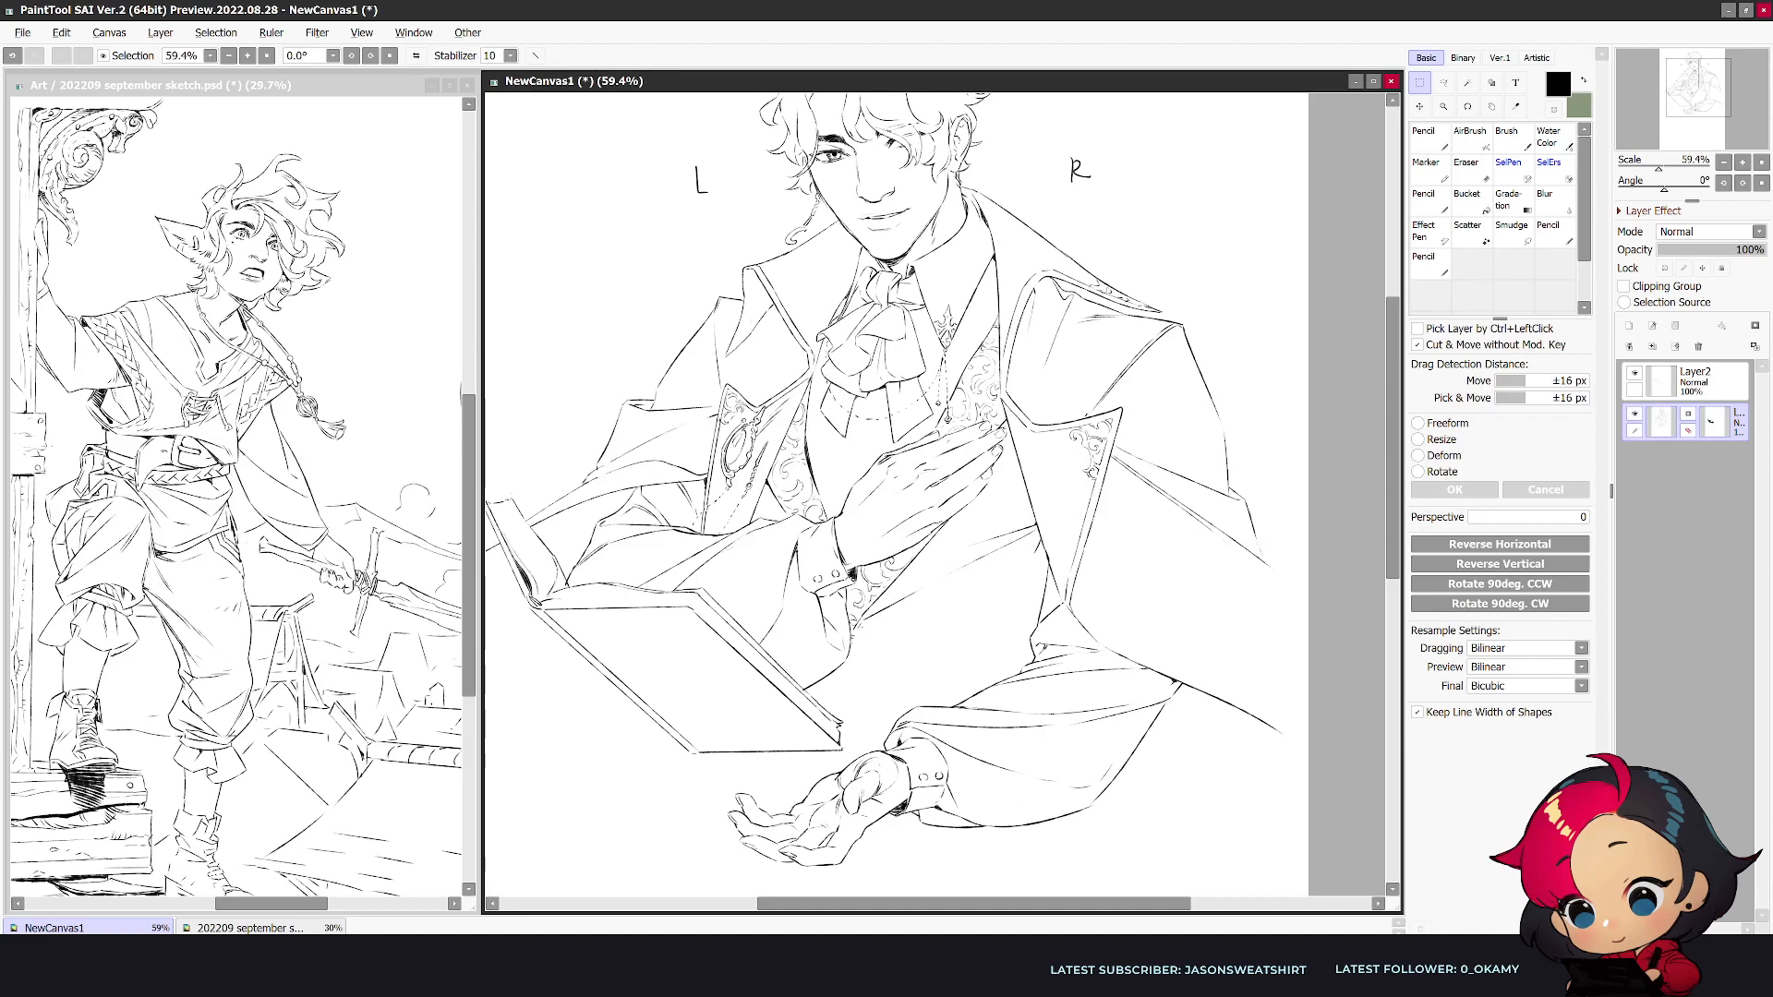
pyautogui.press('n')
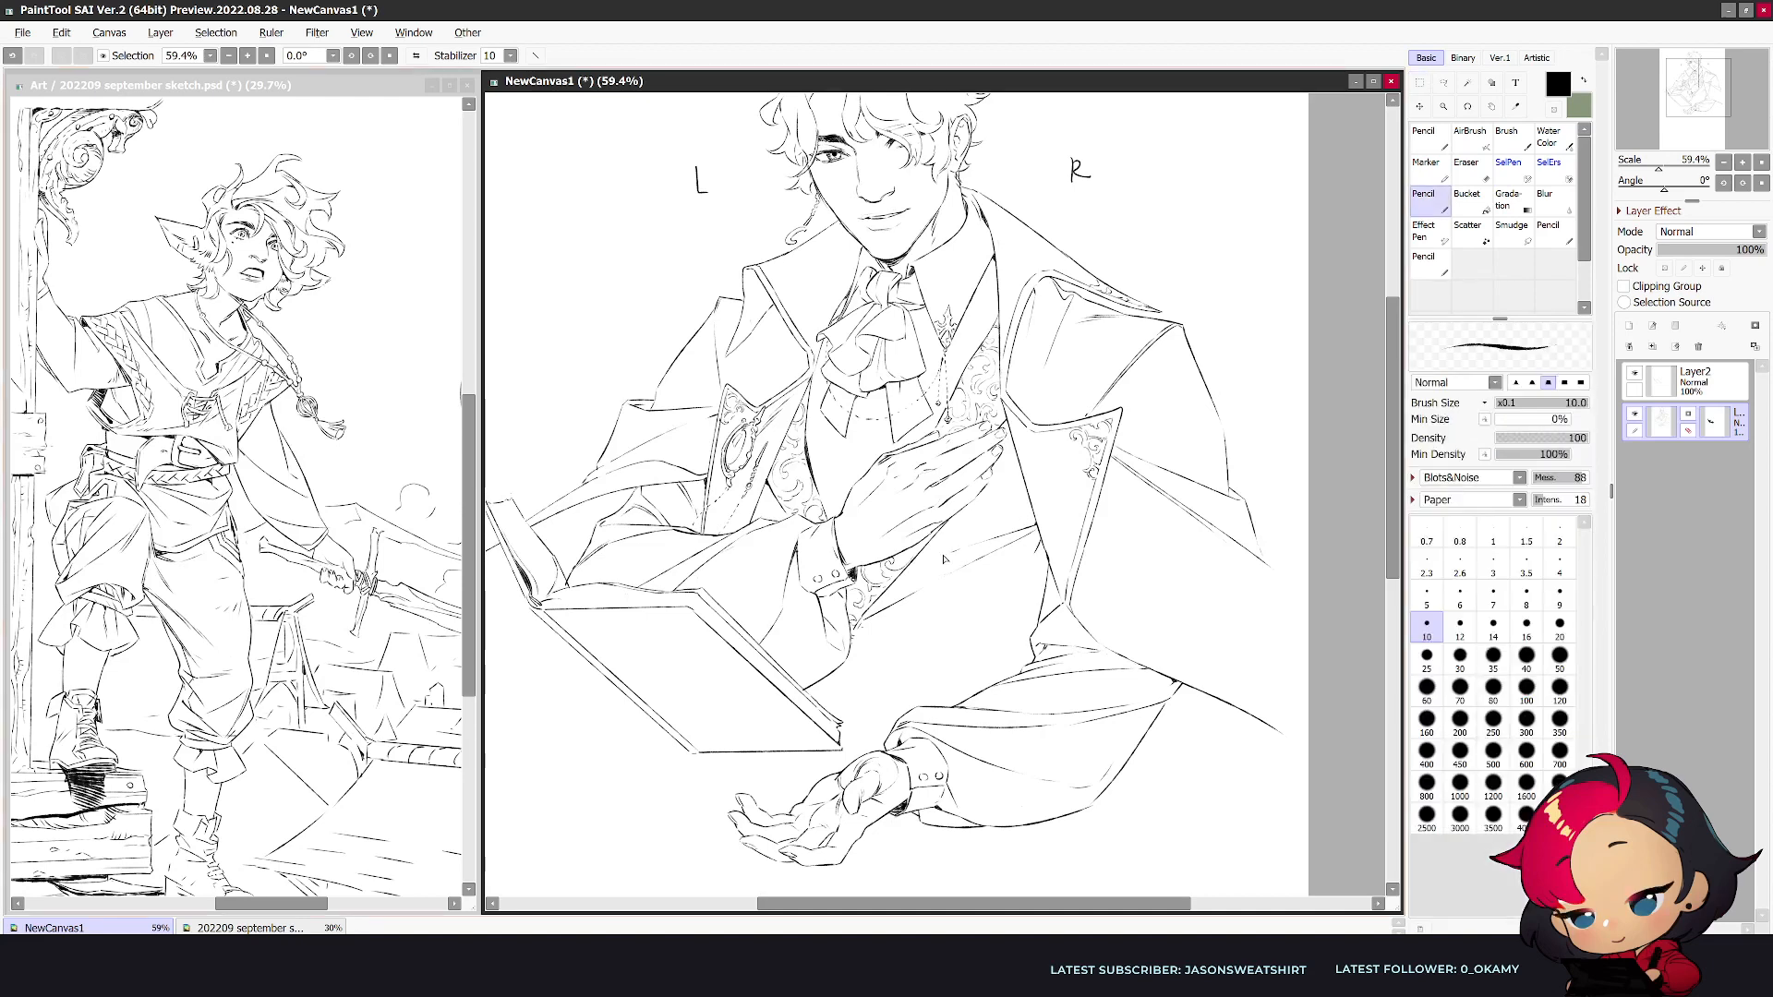
pyautogui.press(']')
pyautogui.press('h')
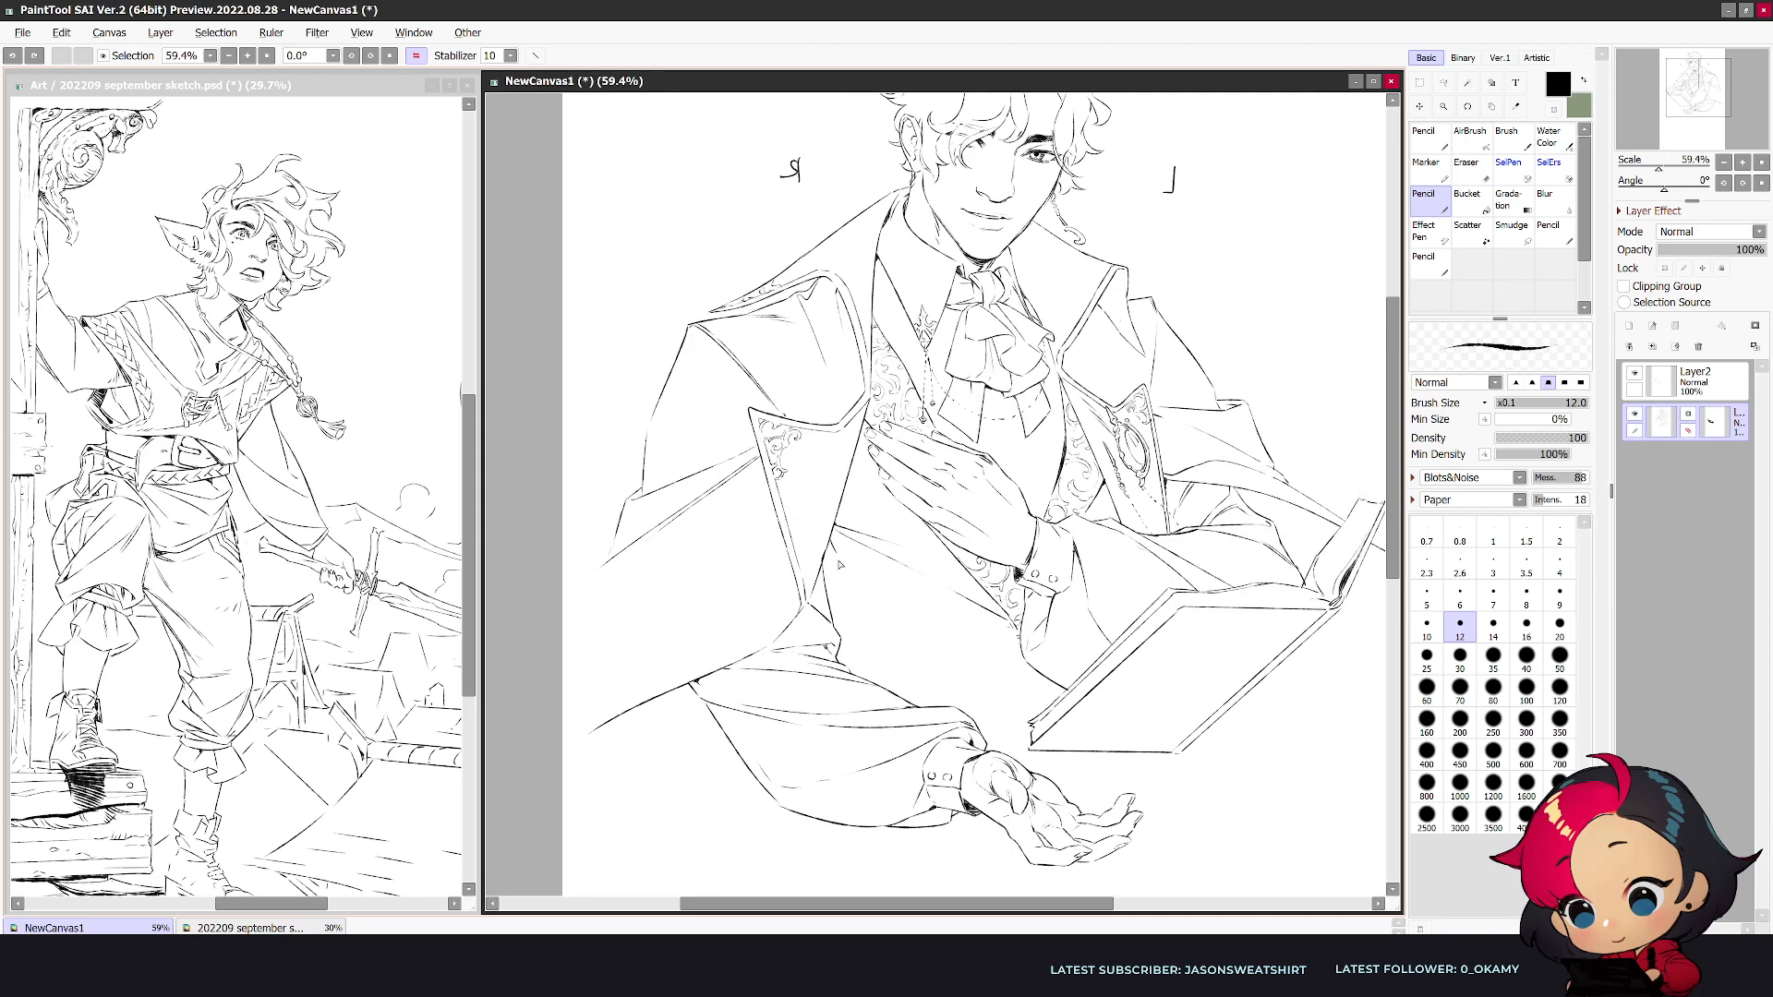
pyautogui.press('h')
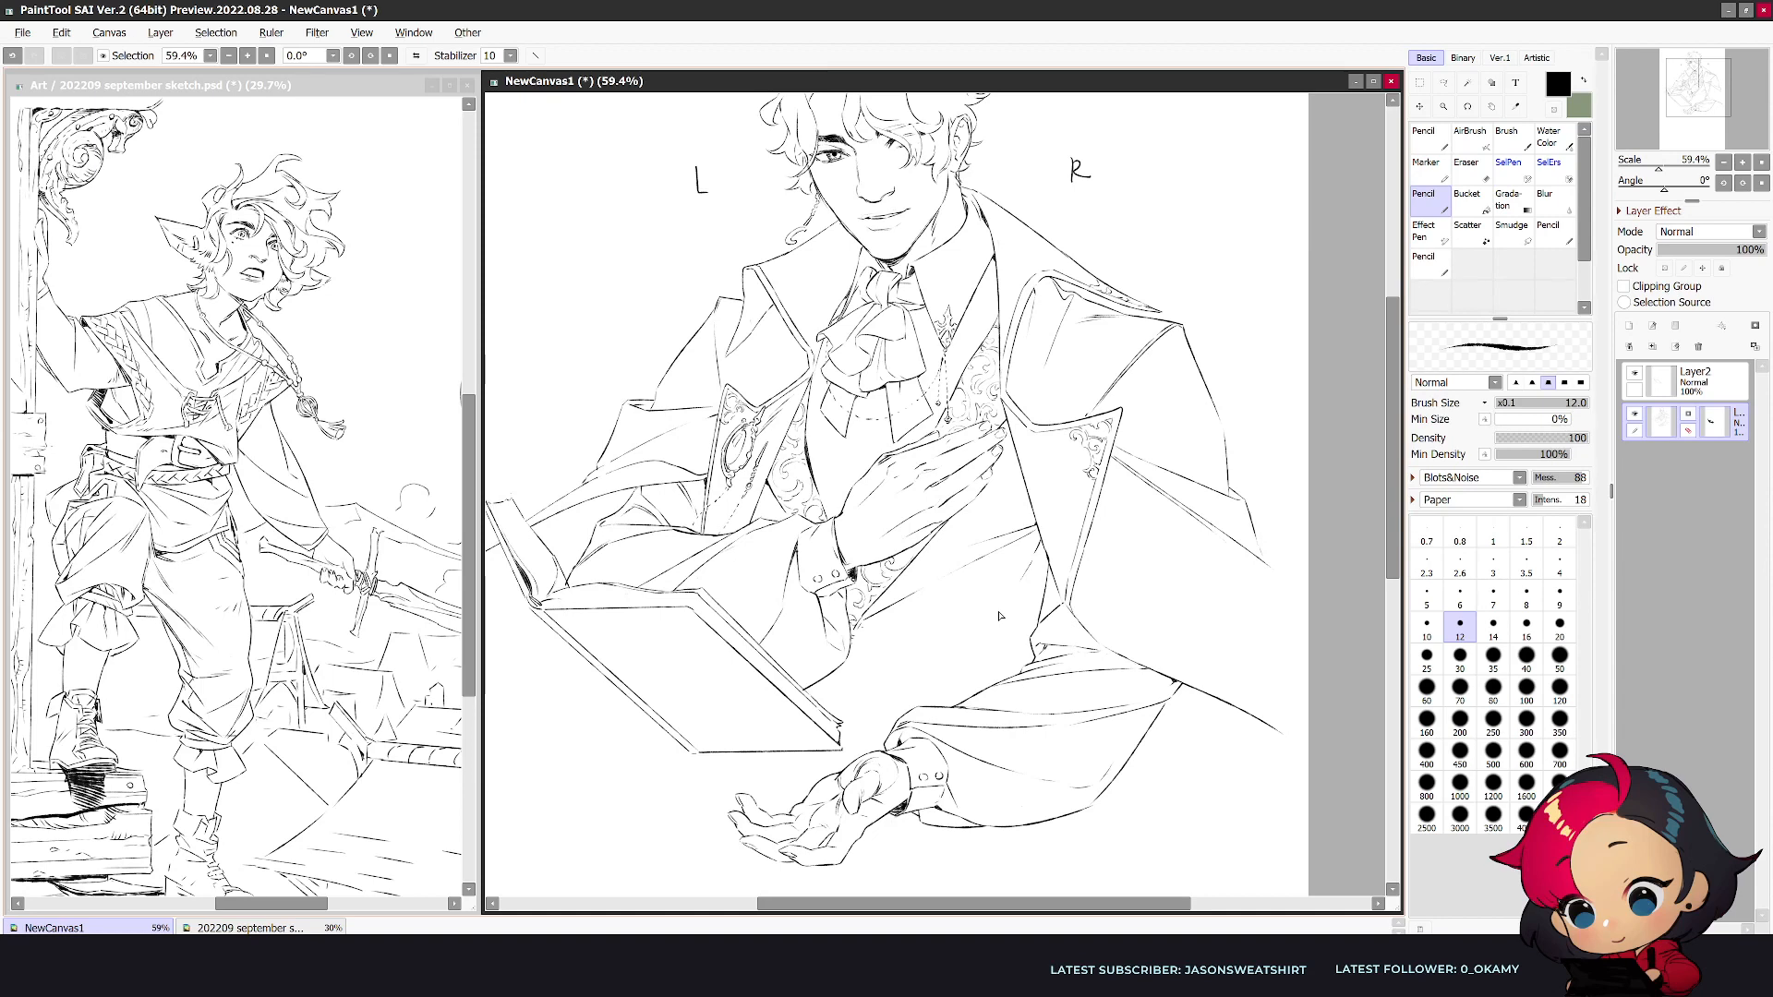
# - Draw the top of the vest's front closure just beneath the raised hand's cuff, alternating between eraser and pencil
pyautogui.scroll(-1, 999, 616)
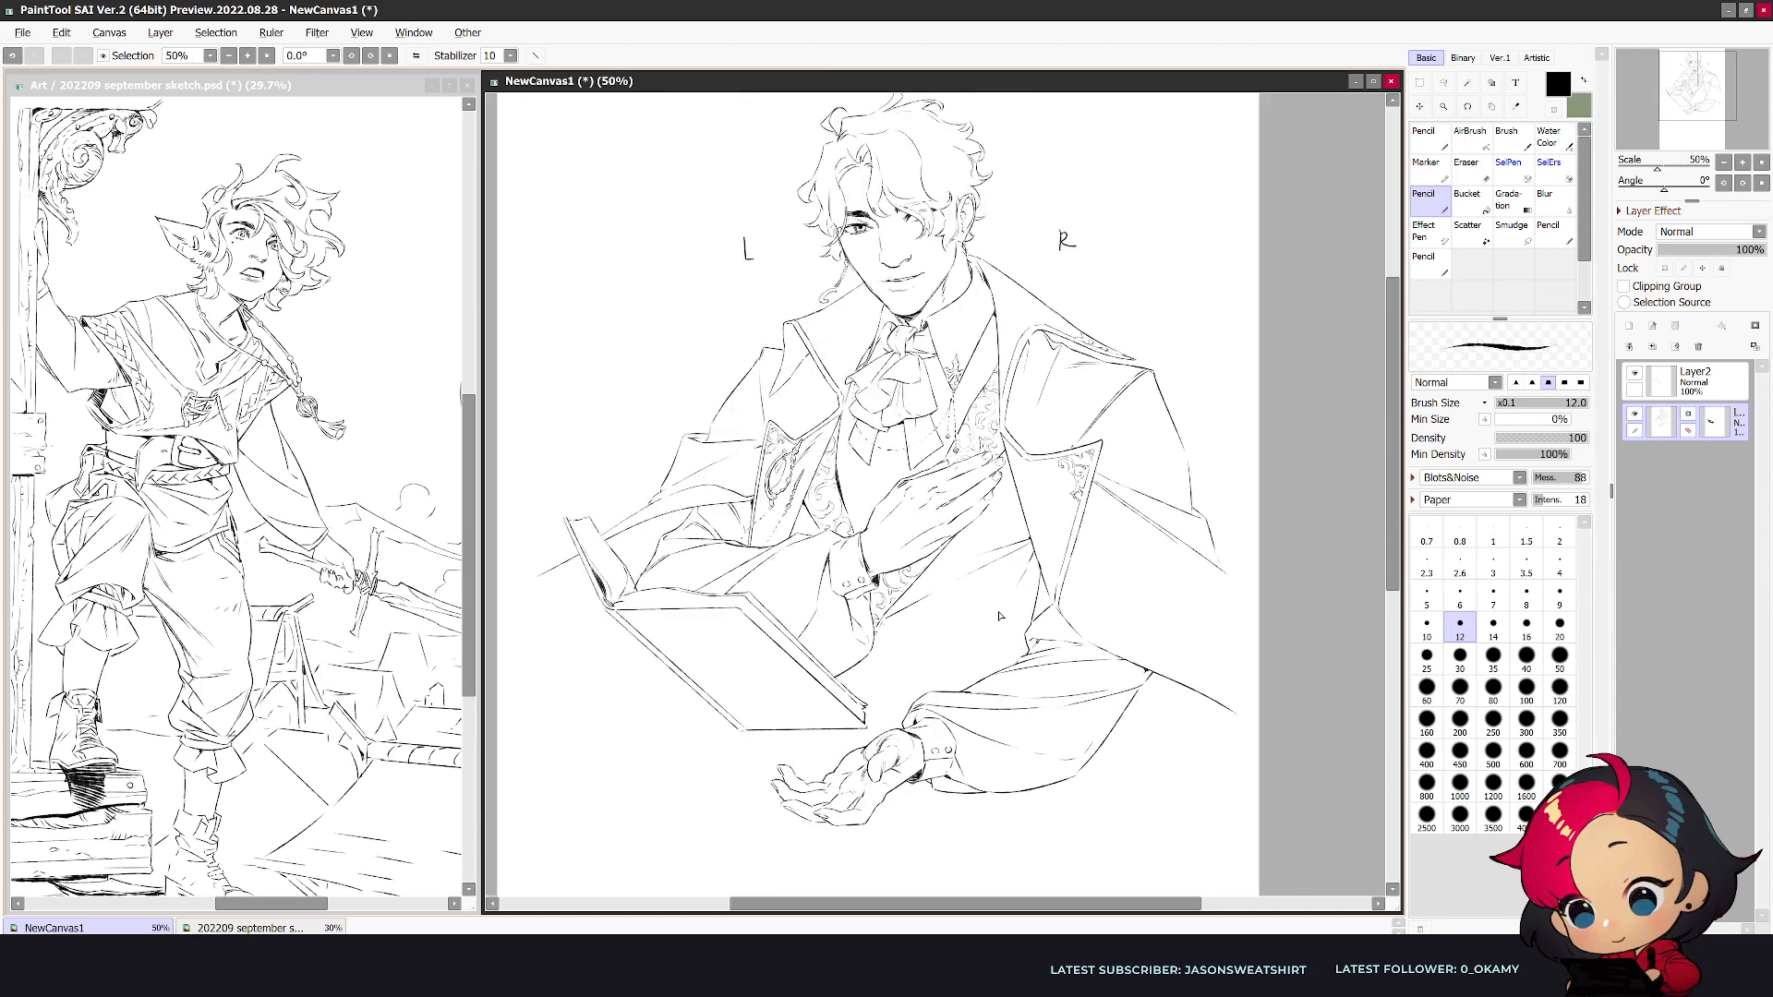
pyautogui.moveTo(986, 665); pyautogui.dragTo(1018, 667)
pyautogui.scroll(1, 1024, 651)
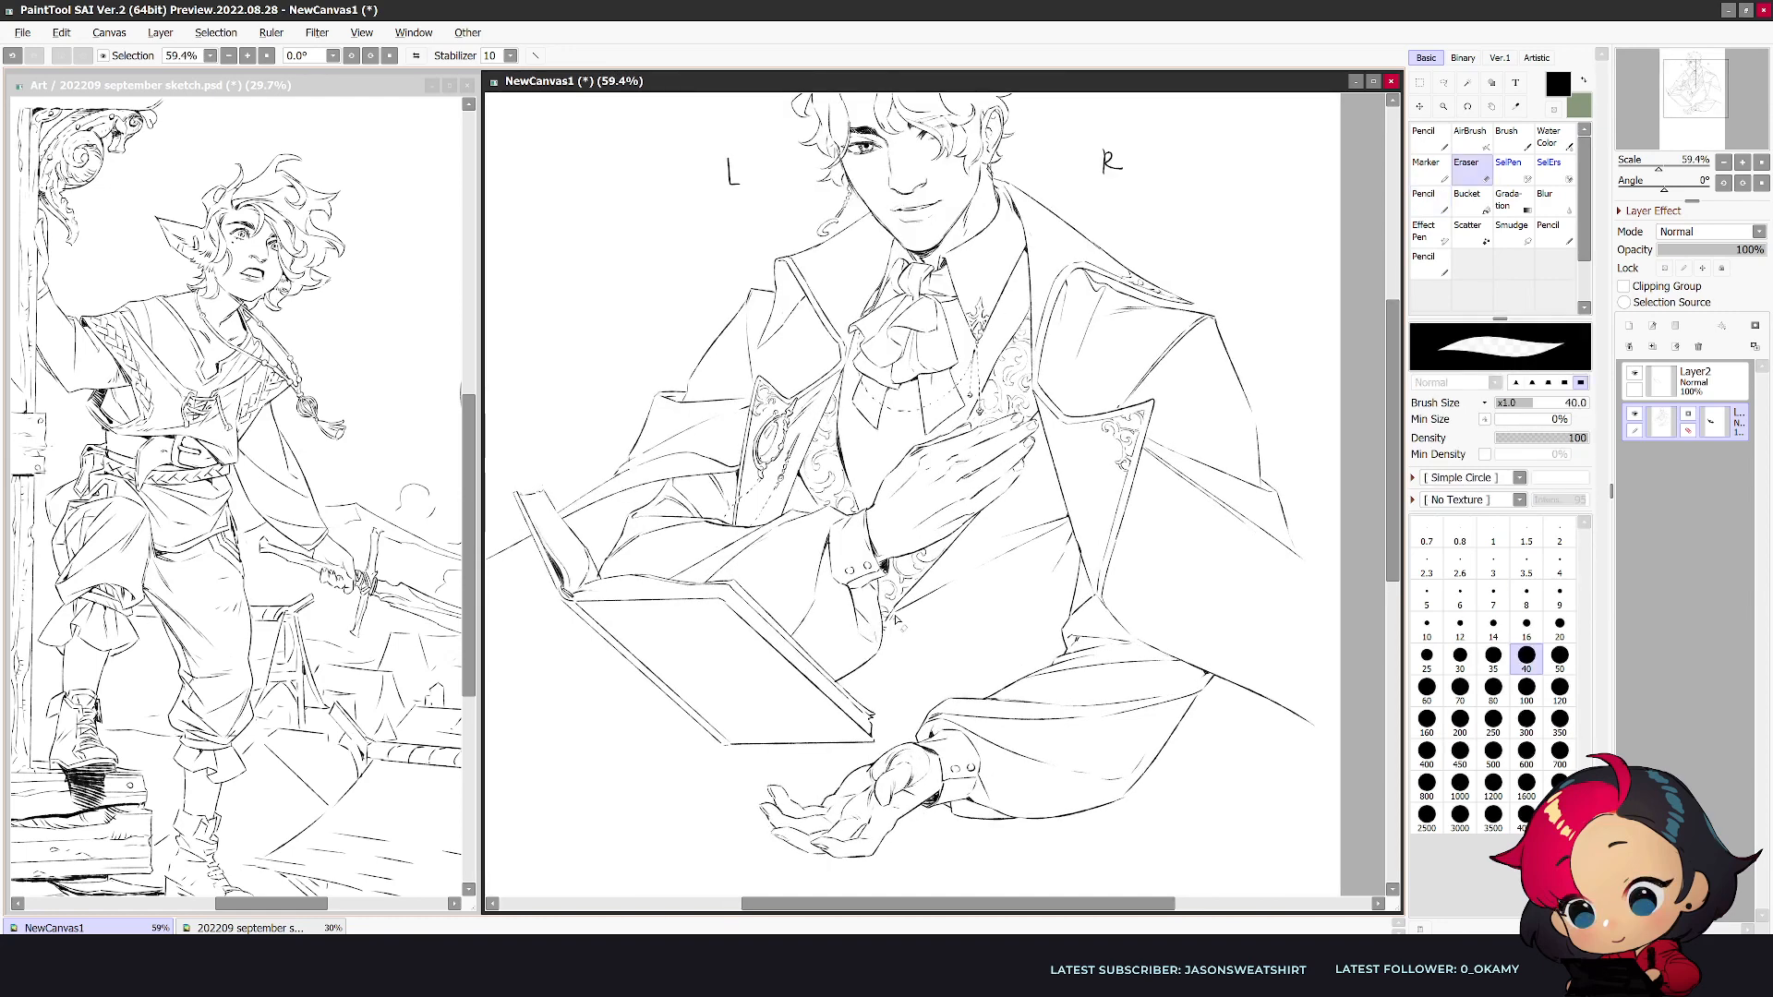
pyautogui.press('e')
pyautogui.press('e')
pyautogui.press('e')
pyautogui.press('e')
pyautogui.press('e')
pyautogui.press('e')
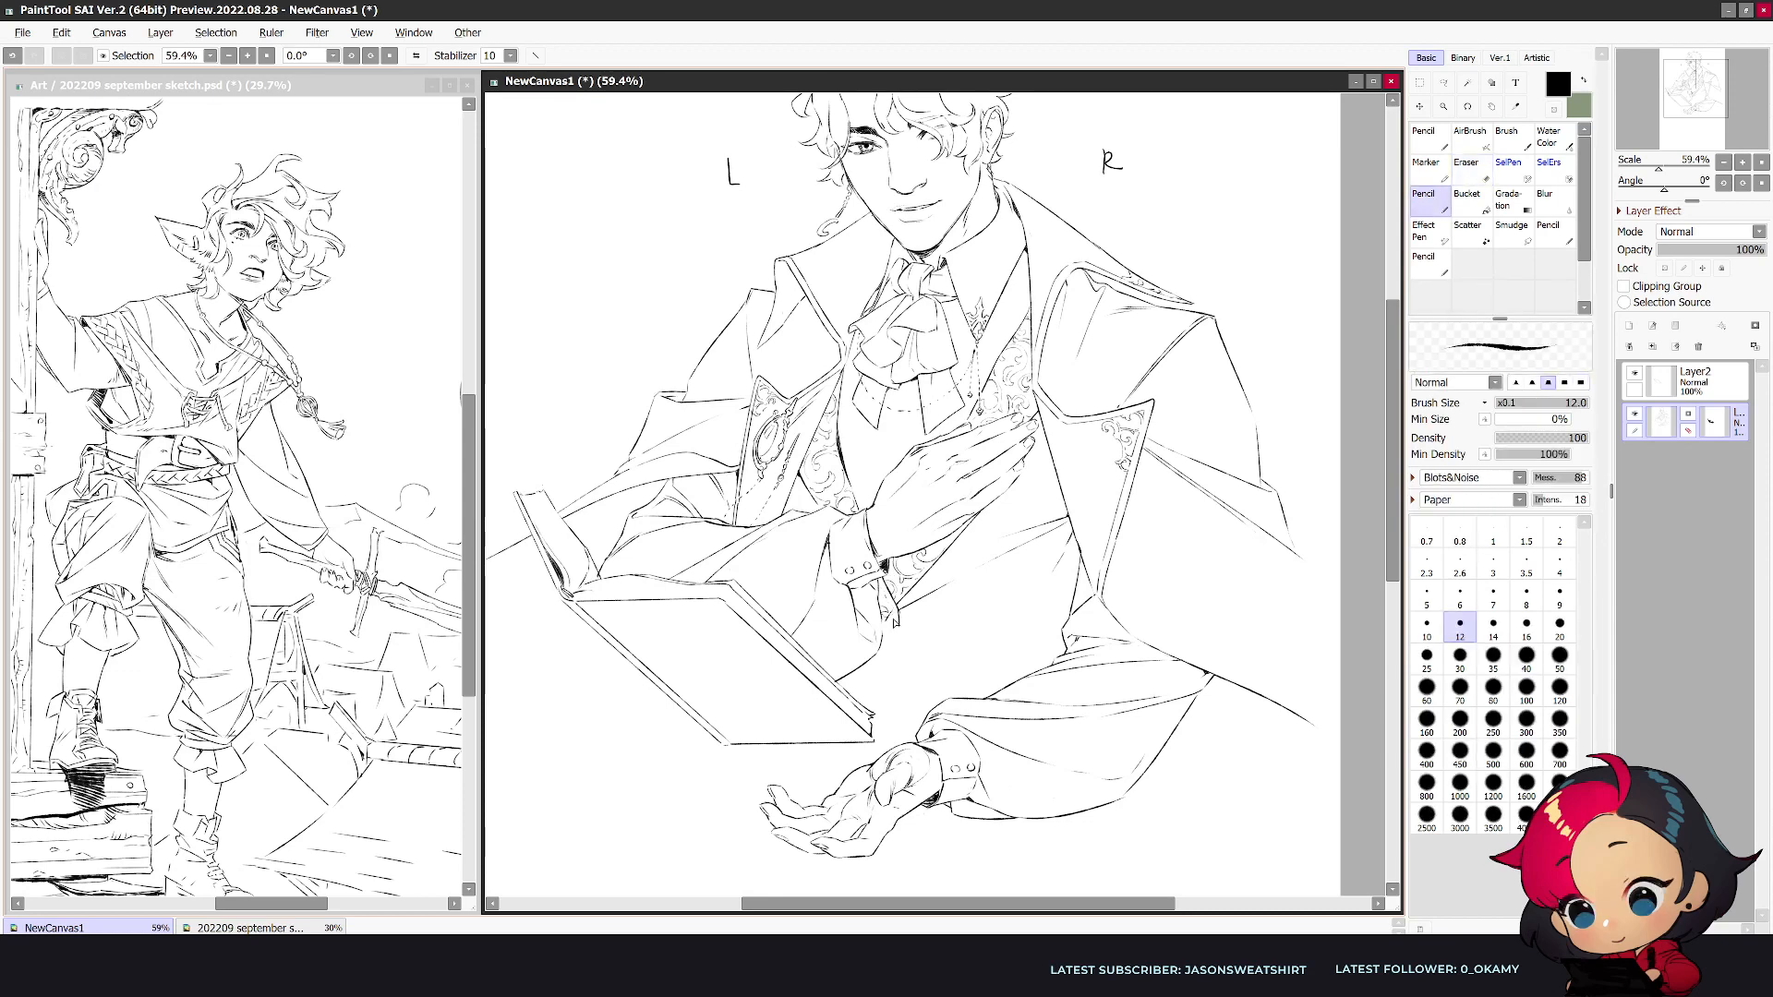
# - Extend the vest's buttoned front closure down past the book's corner to the open palm and check it mirrored
pyautogui.press('e')
pyautogui.press('e')
pyautogui.press('e')
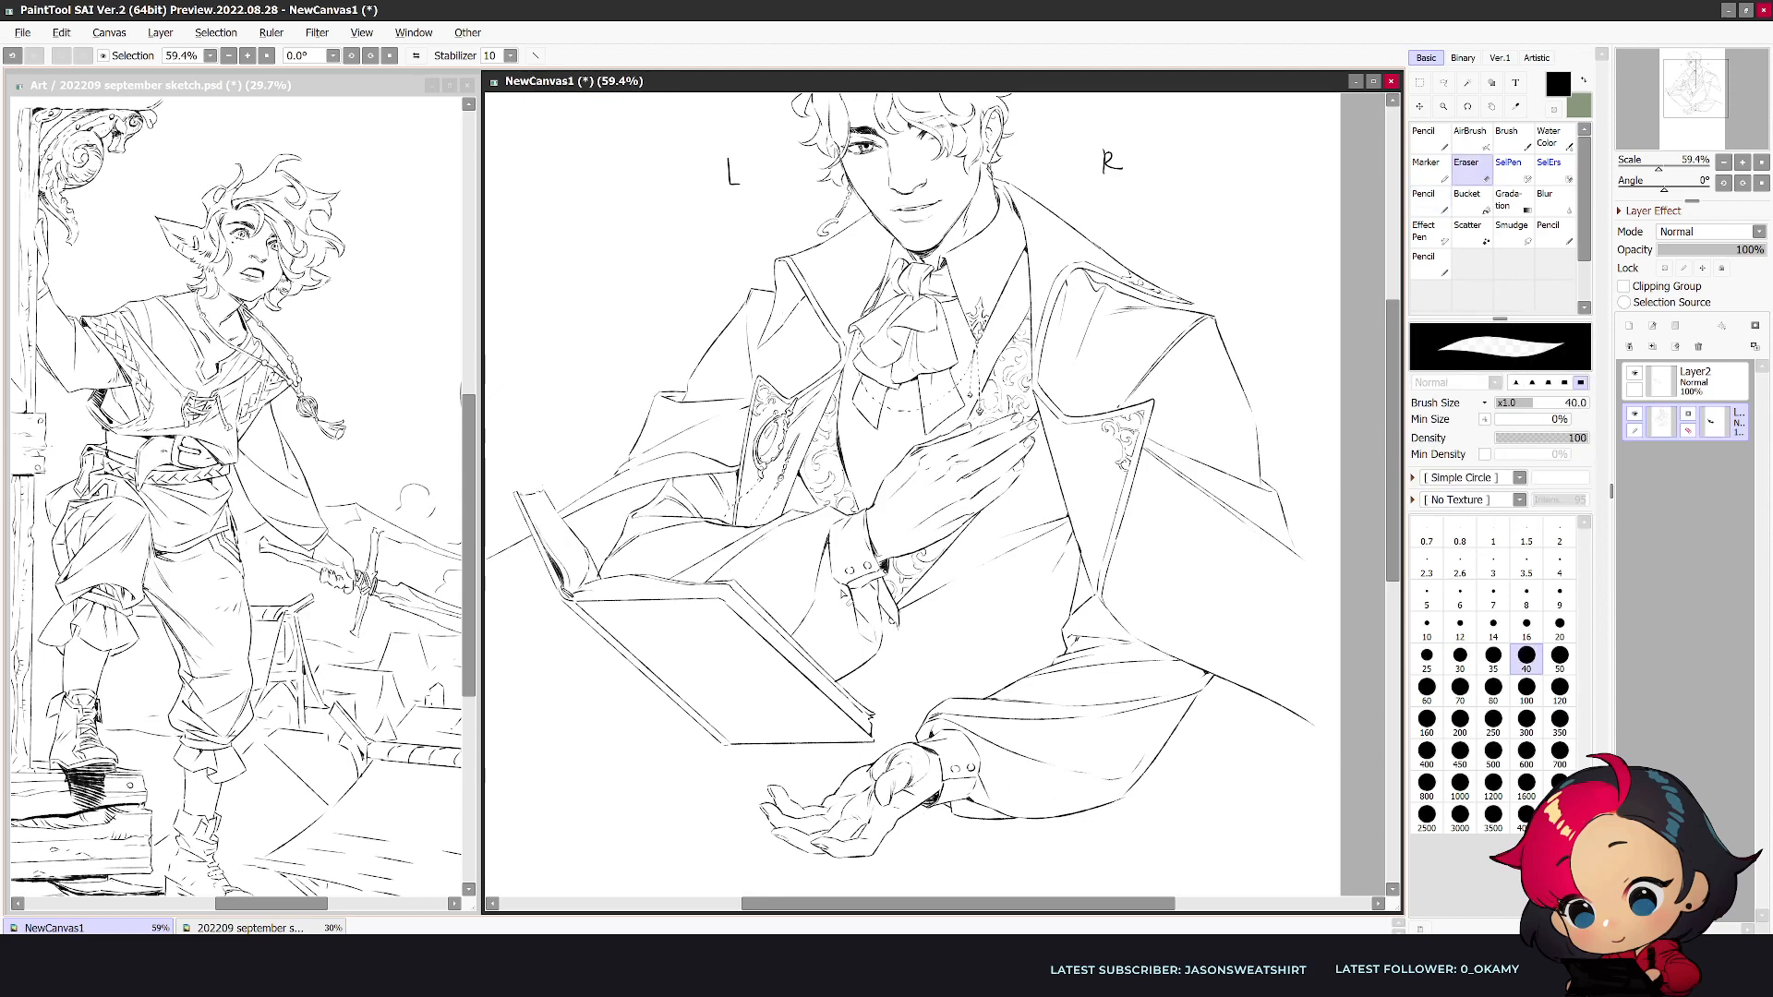
pyautogui.press('e')
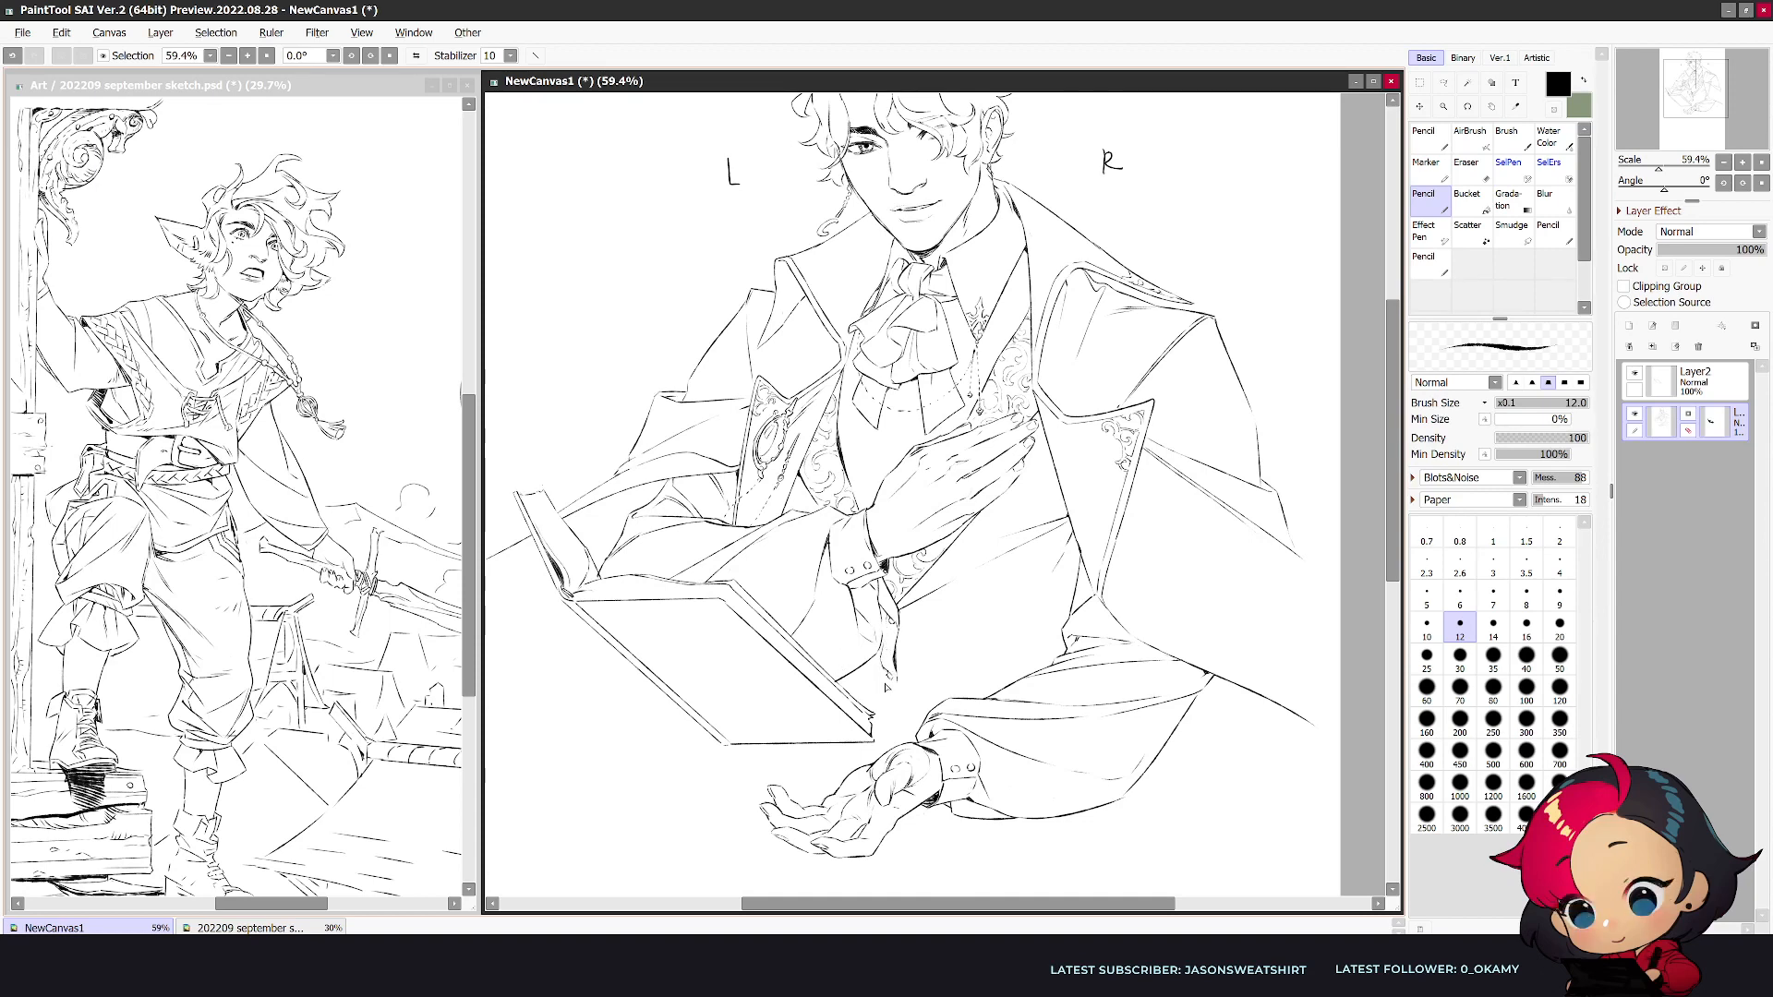
pyautogui.moveTo(885, 700); pyautogui.dragTo(893, 735)
pyautogui.press('h')
pyautogui.scroll(-1, 1080, 589)
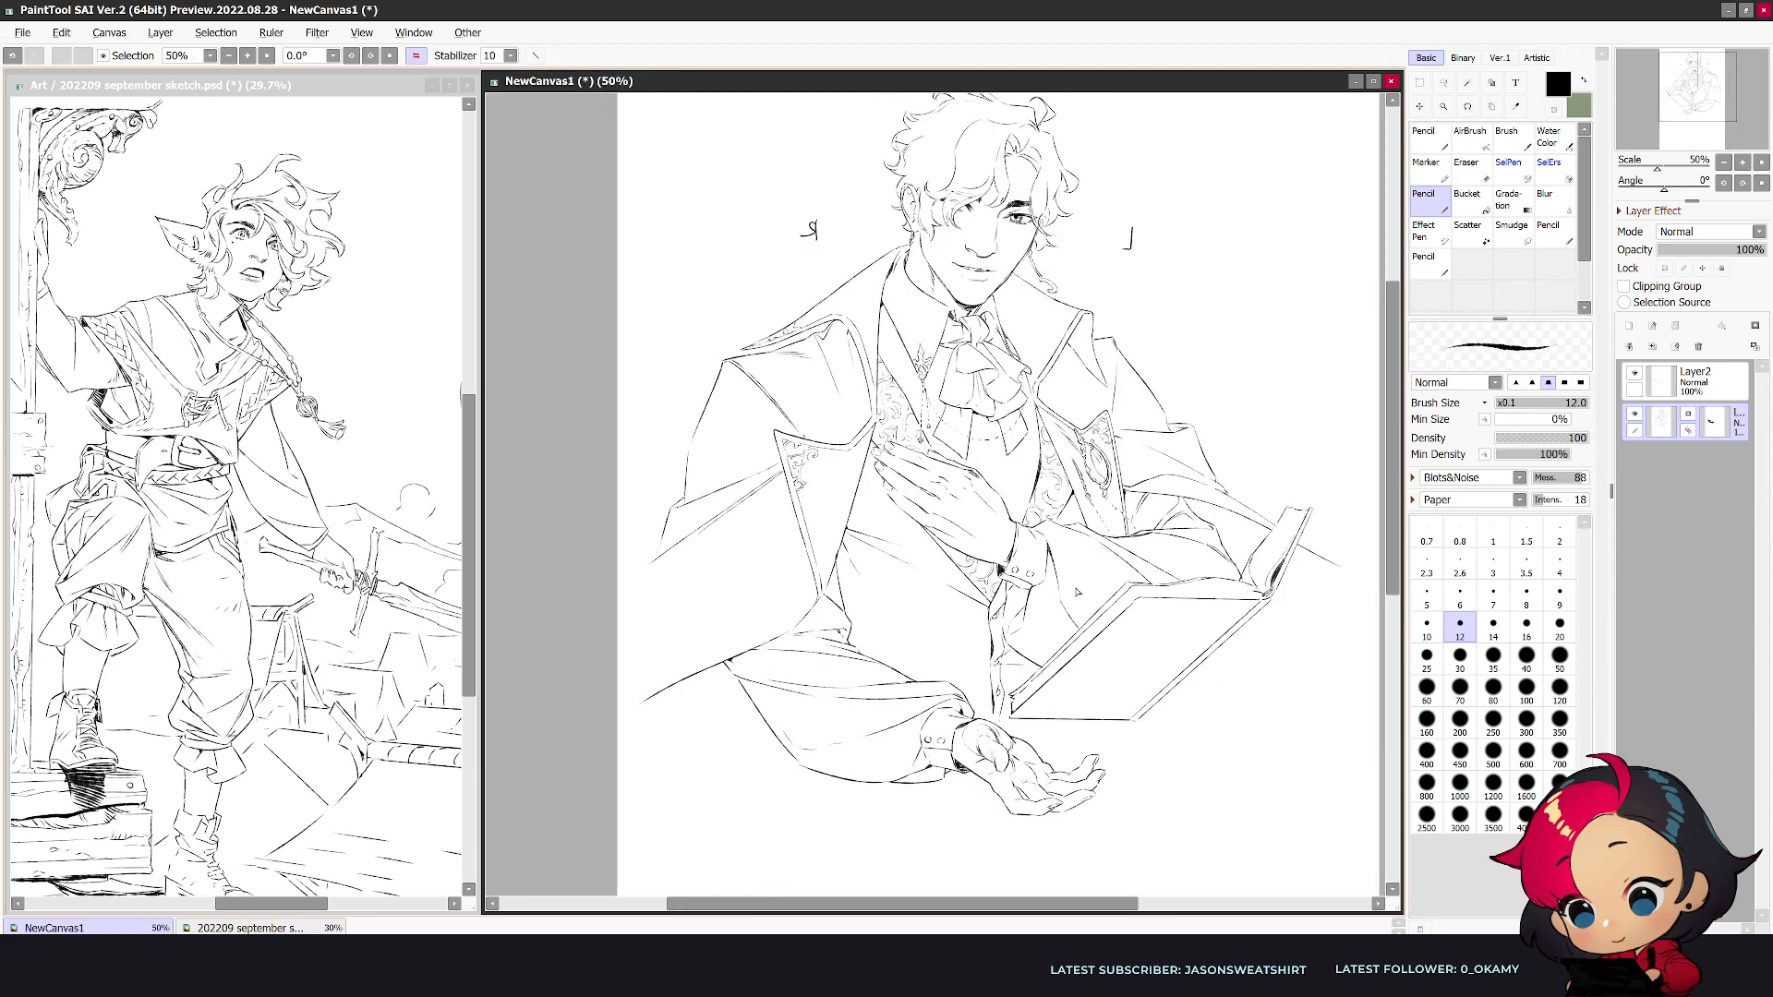
# - Add fold lines across the lower vest between the front closure and the coat edge, working in both views
pyautogui.moveTo(1255, 602); pyautogui.dragTo(1195, 635)
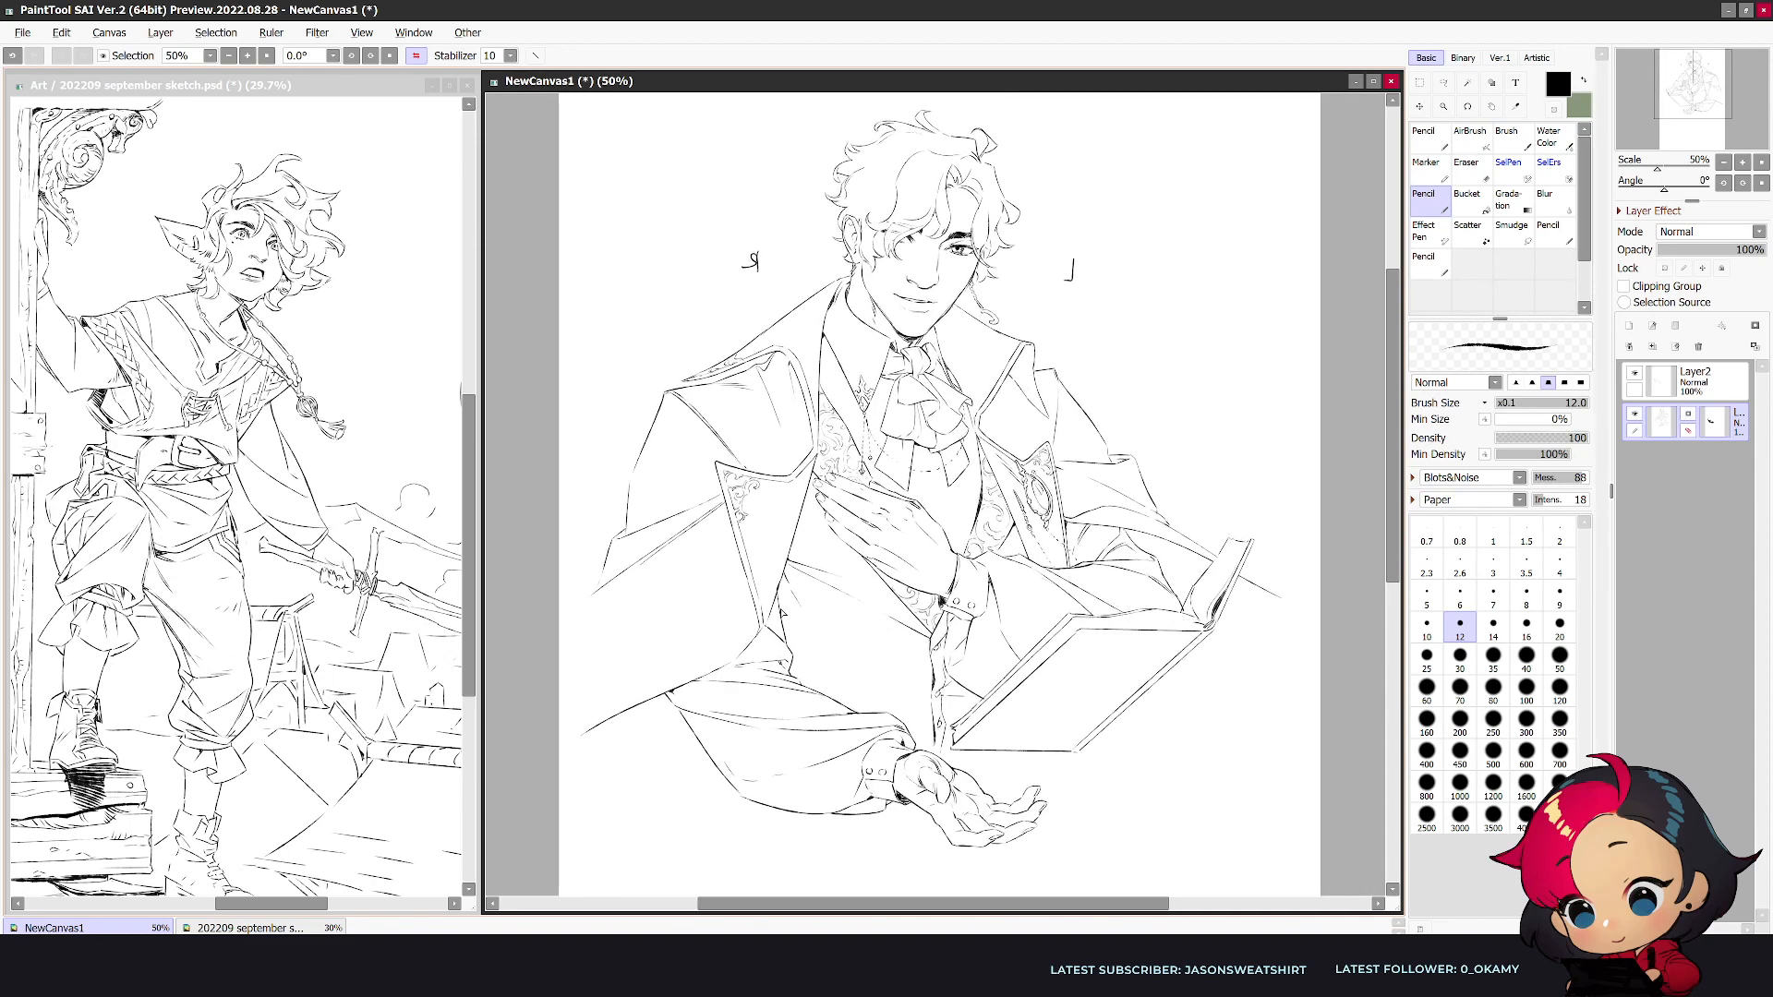
pyautogui.press('e')
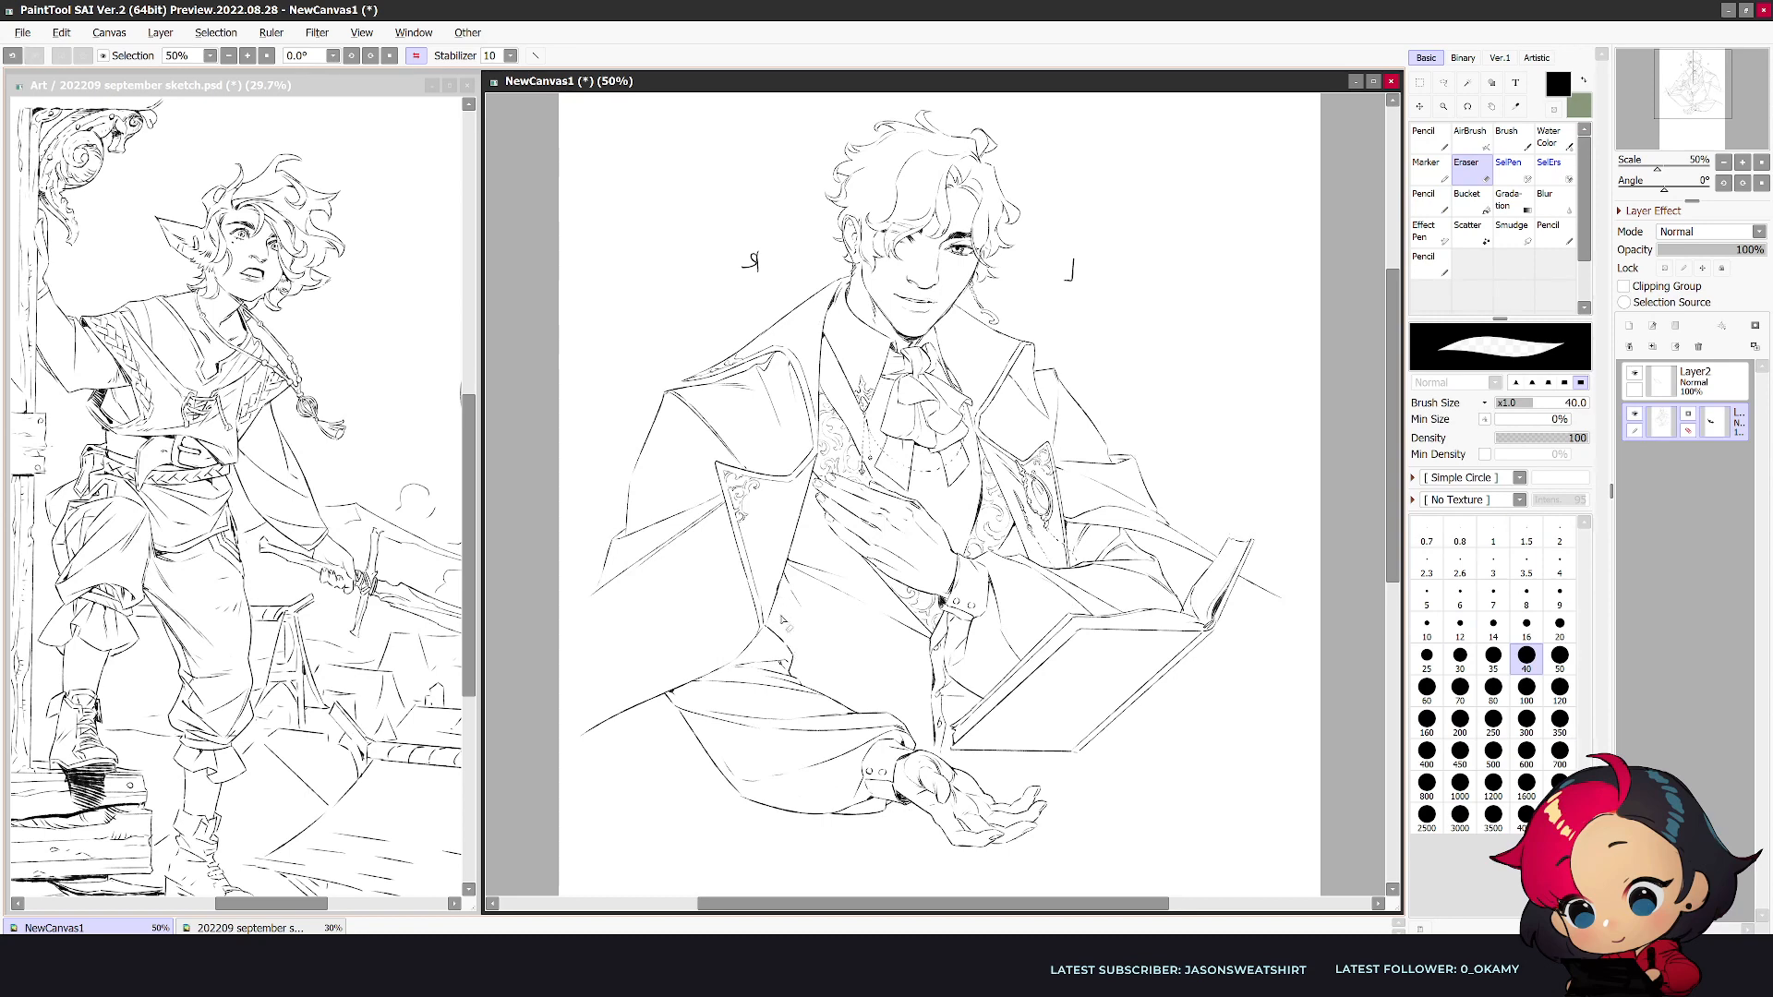
pyautogui.press('n')
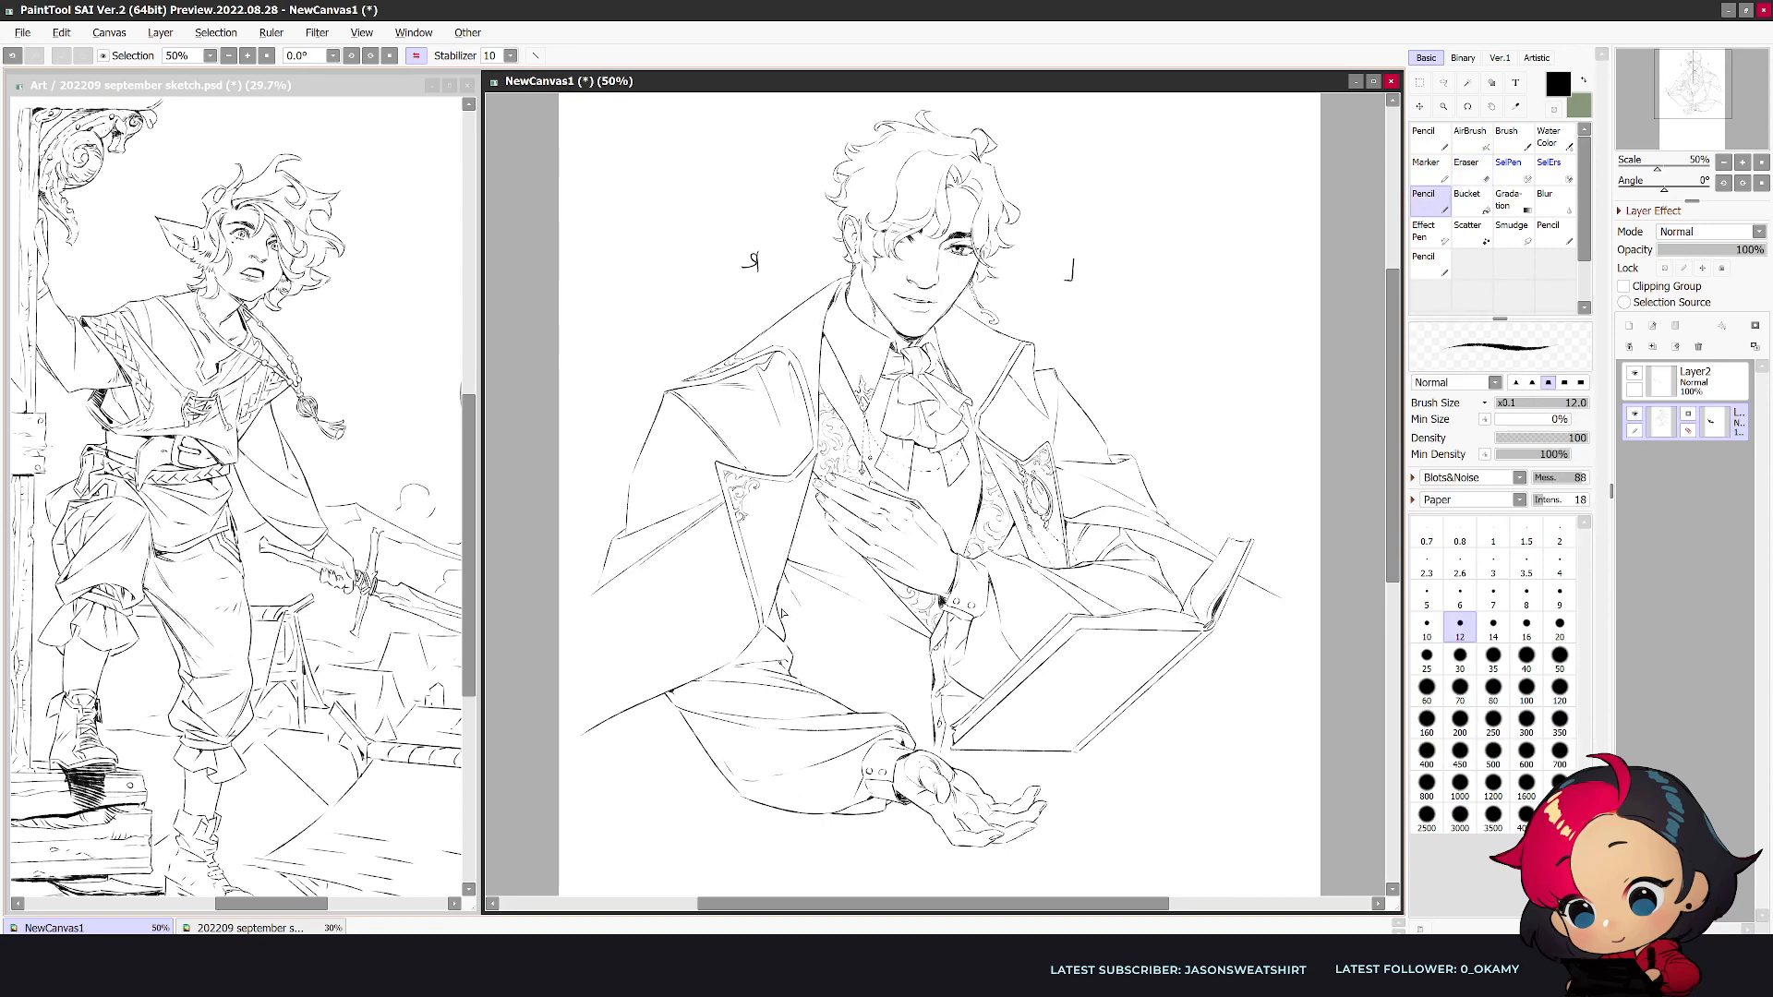
pyautogui.press('h')
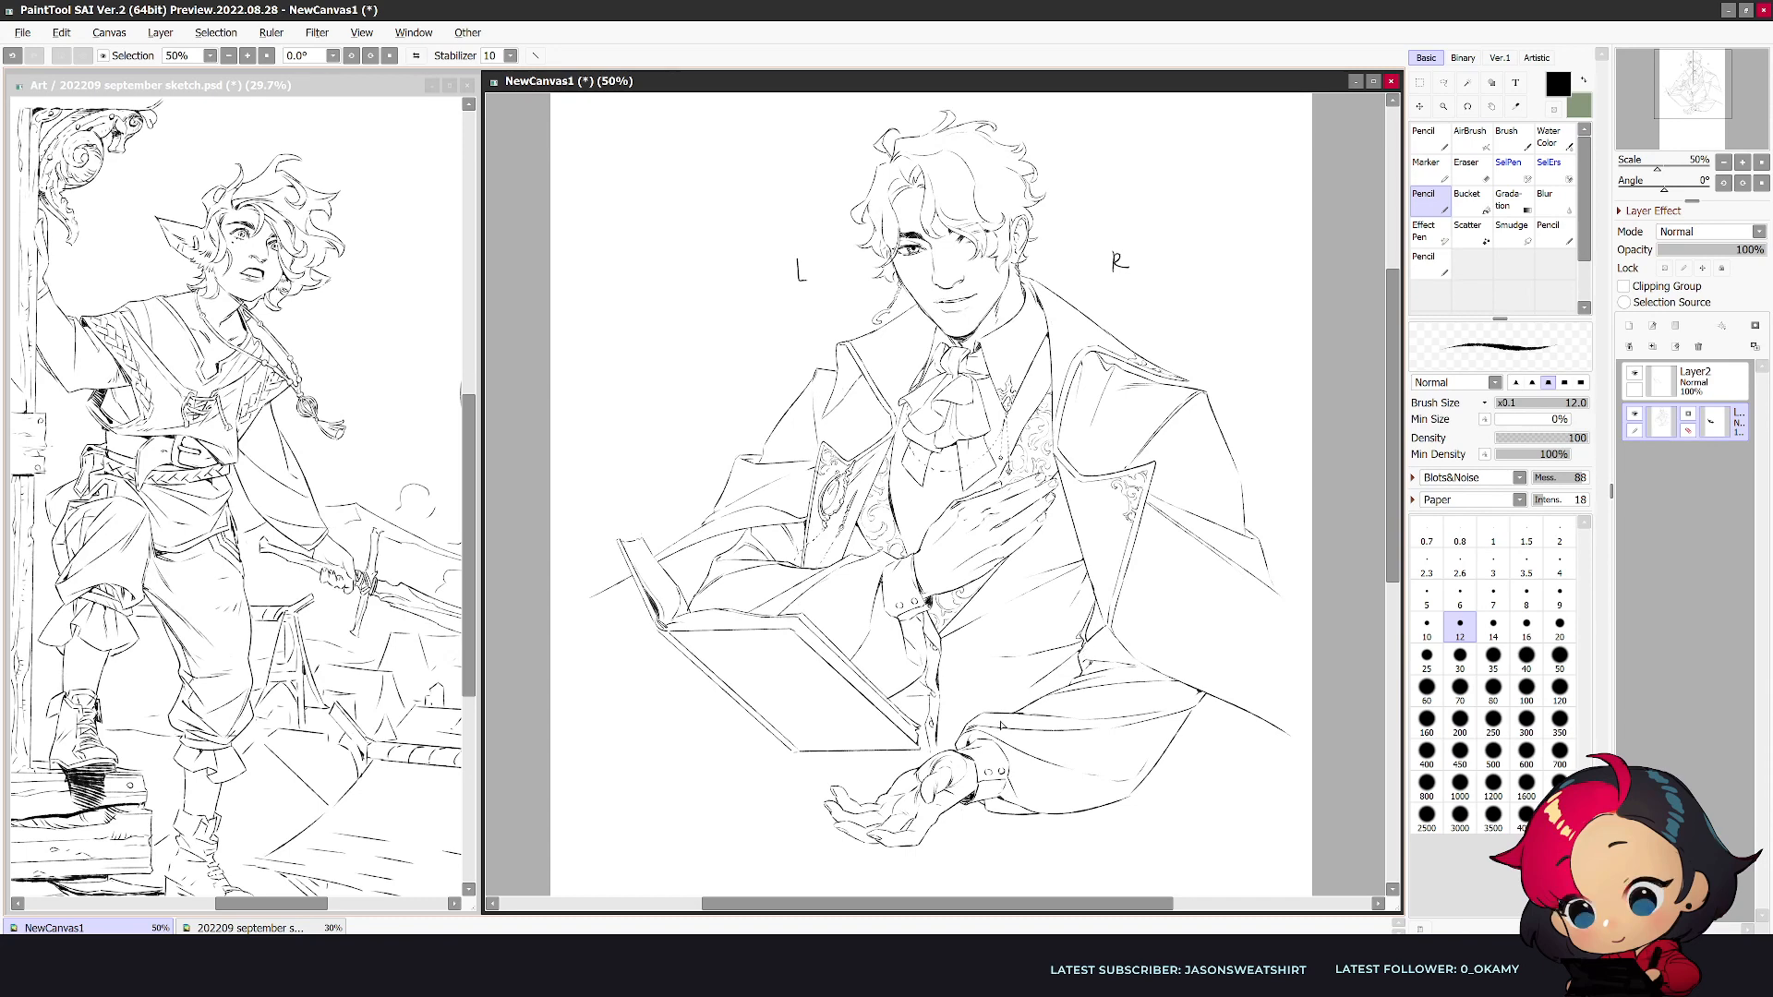
pyautogui.scroll(1, 967, 731)
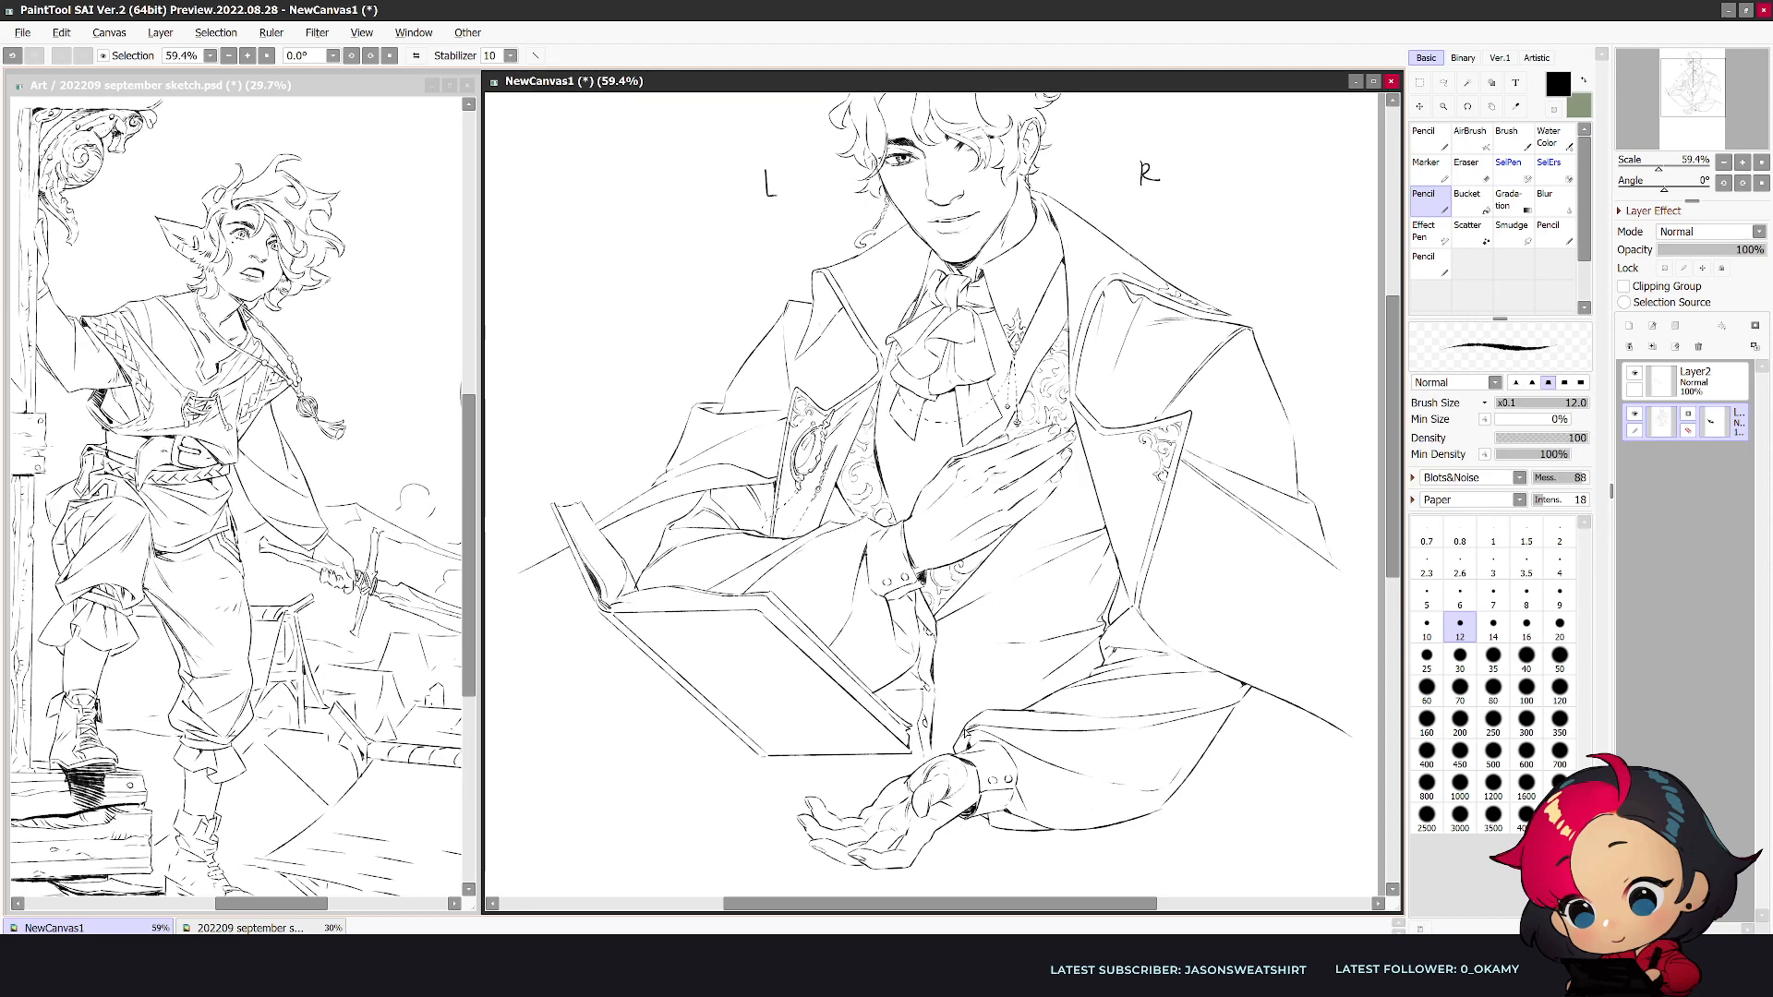
pyautogui.press('m')
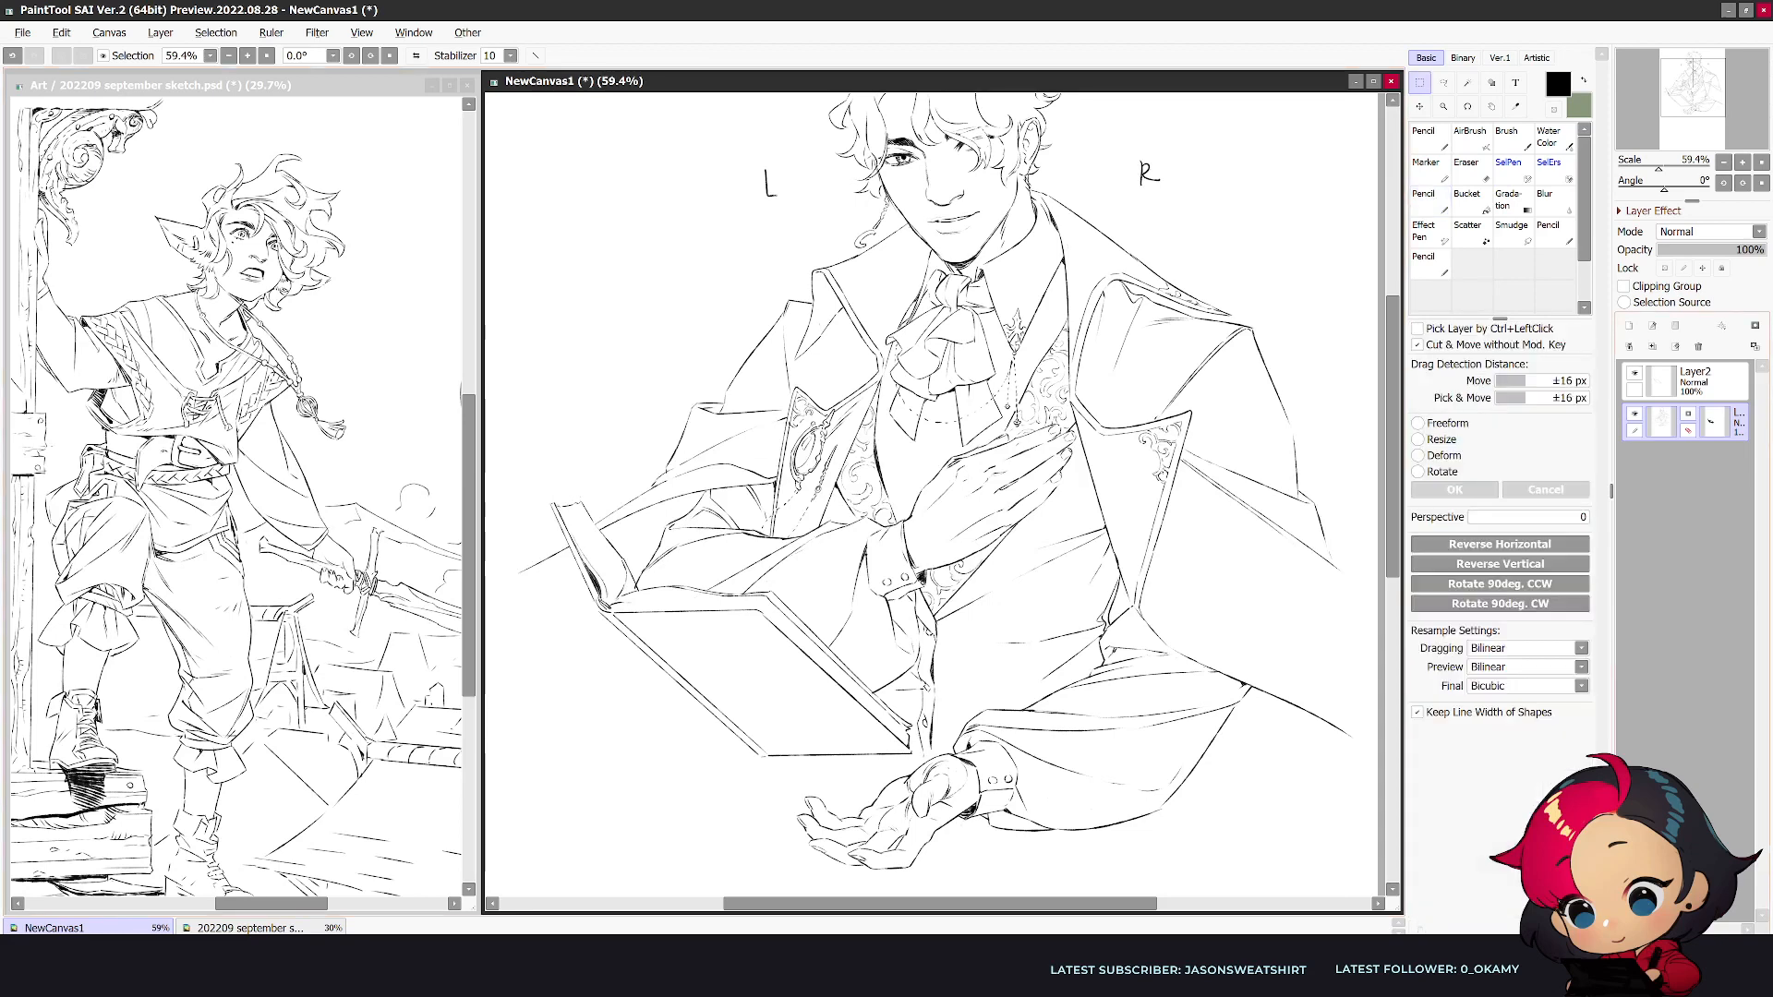
pyautogui.press('n')
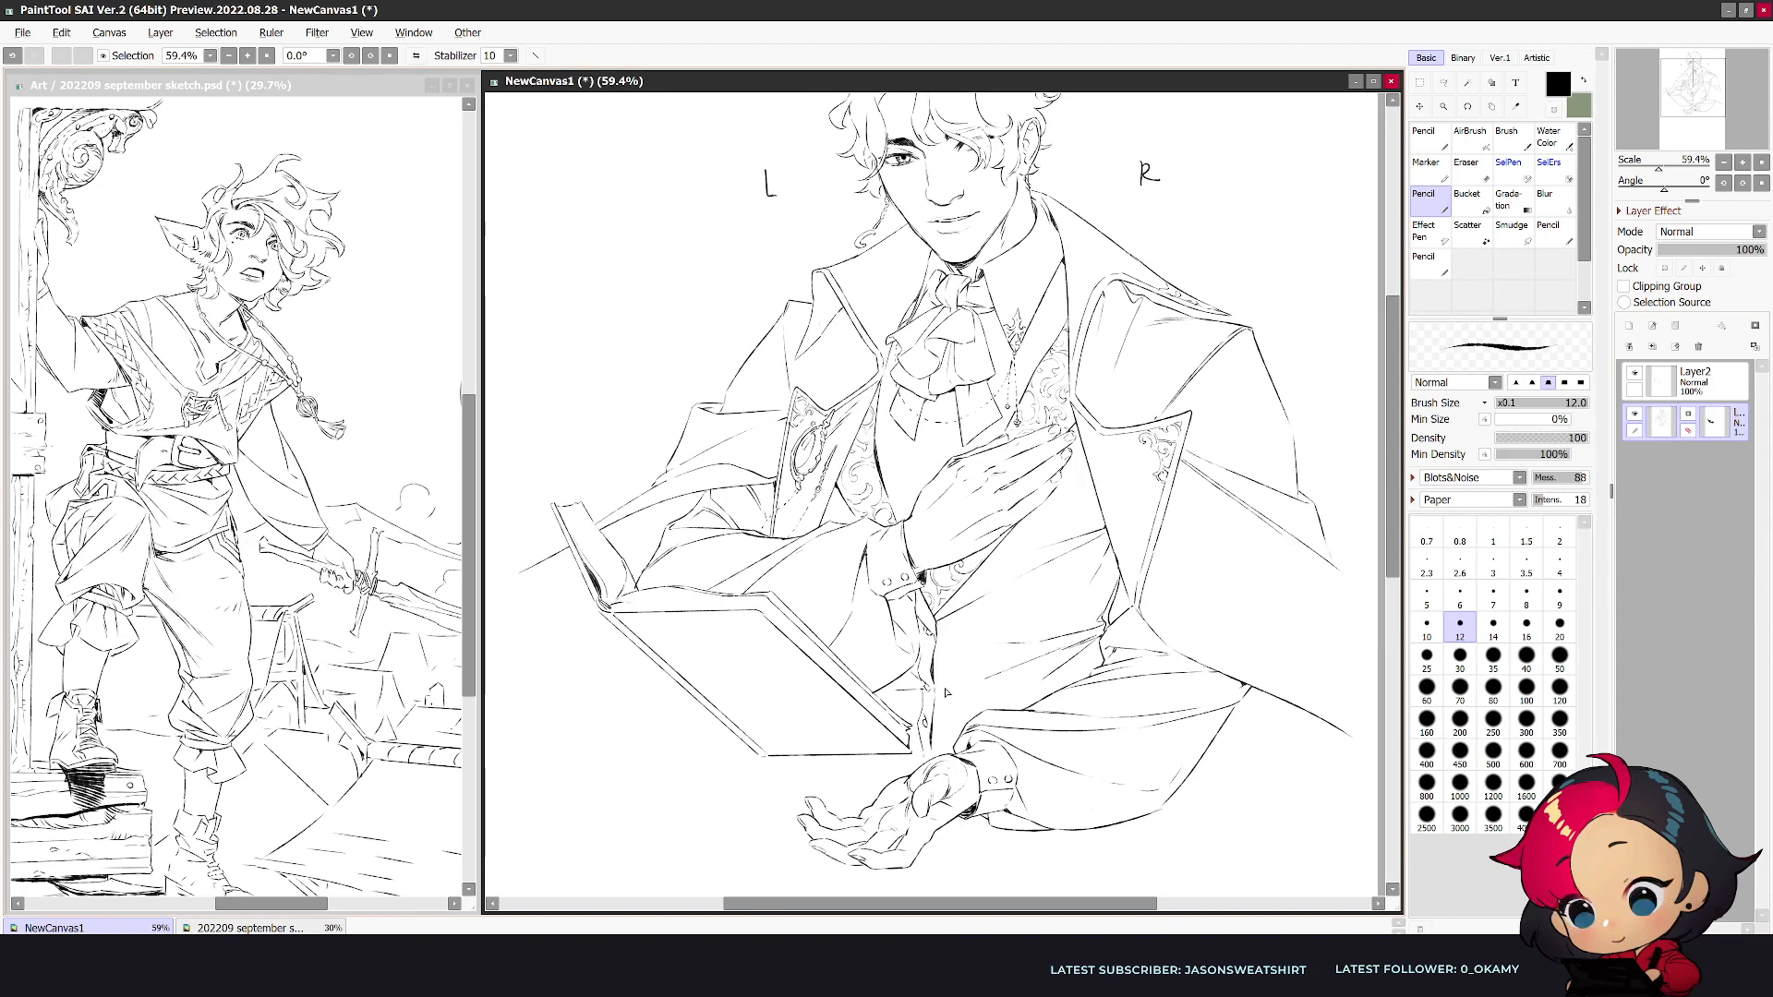
# - Refine the vest's side line beneath the large lapel point in the mirrored view, then return to the unmirrored view
pyautogui.scroll(-1, 1114, 649)
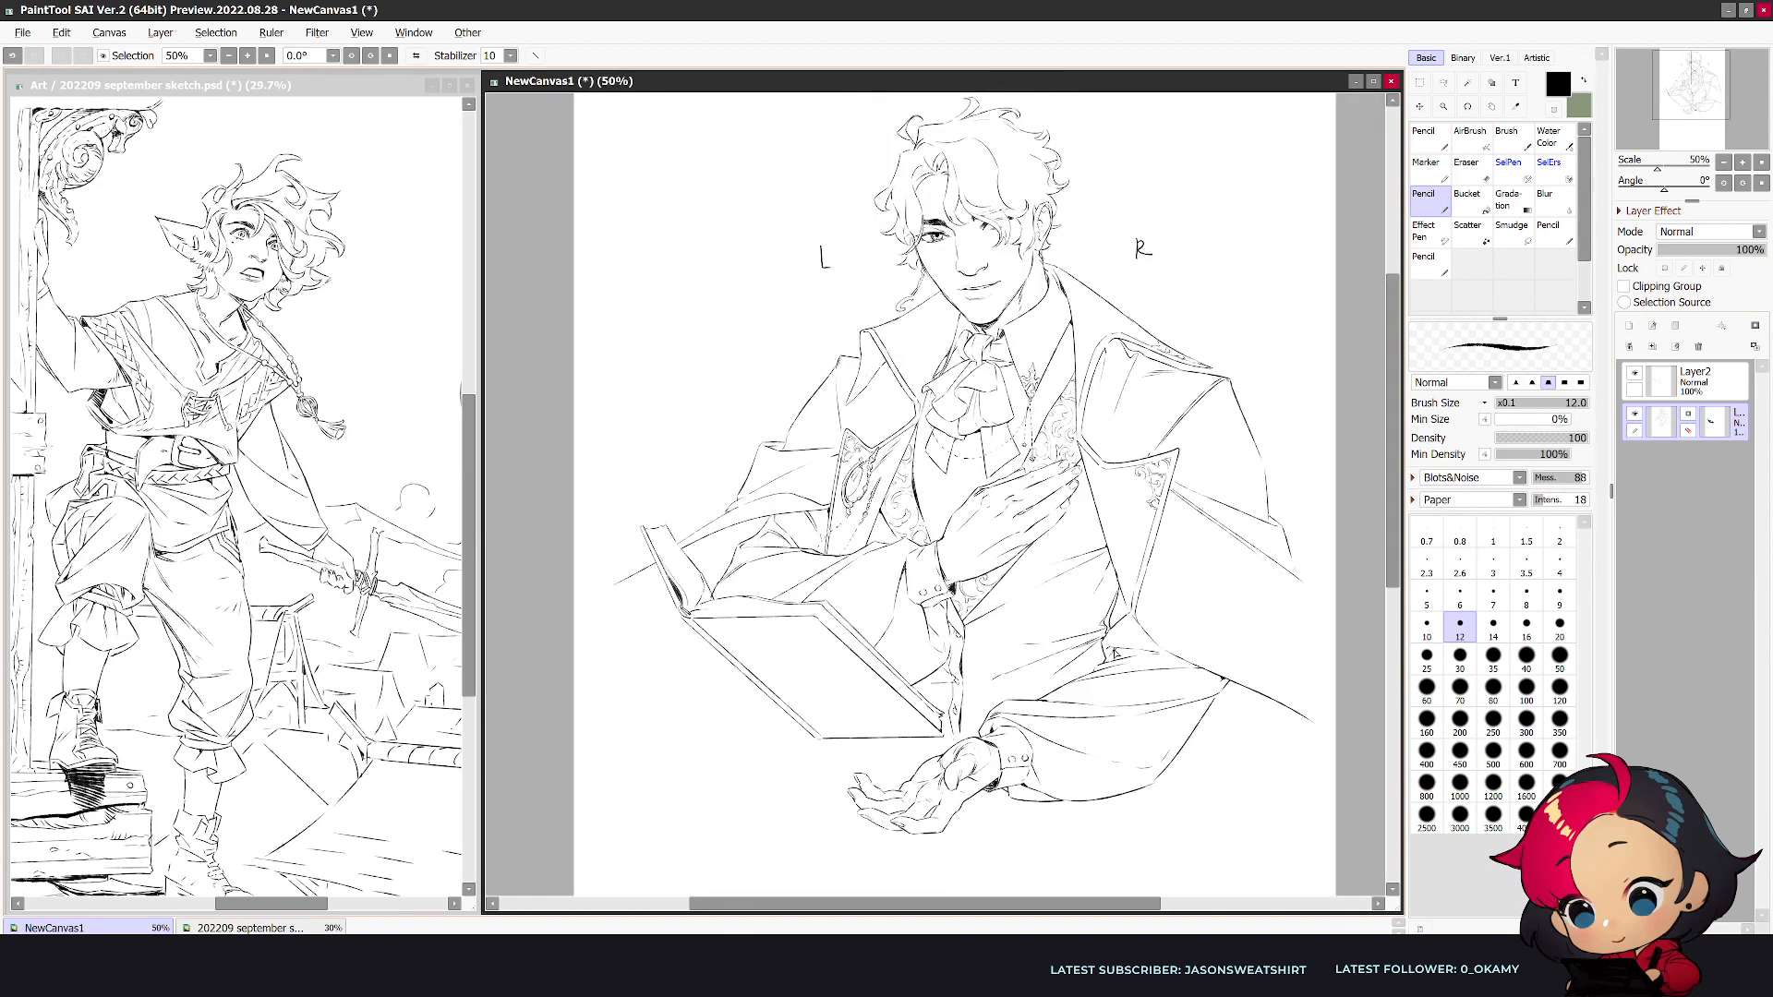
pyautogui.press('h')
pyautogui.press('e')
pyautogui.press('n')
pyautogui.moveTo(765, 565); pyautogui.dragTo(780, 622)
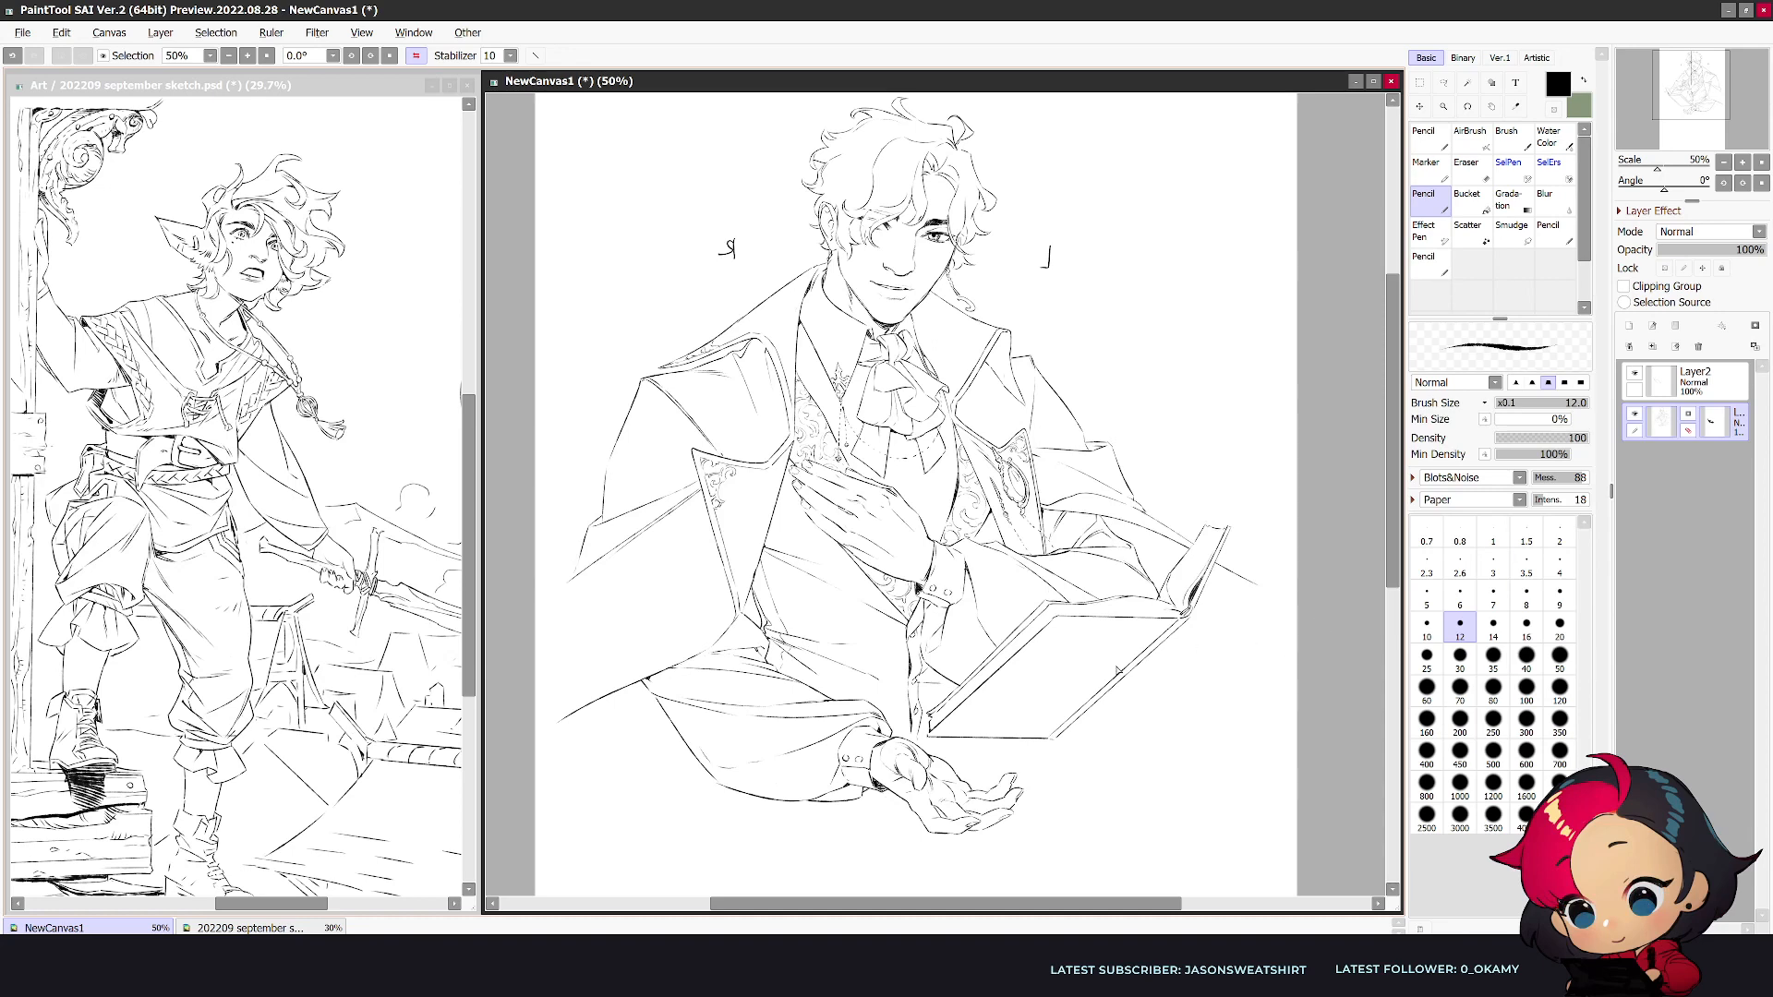
pyautogui.press('h')
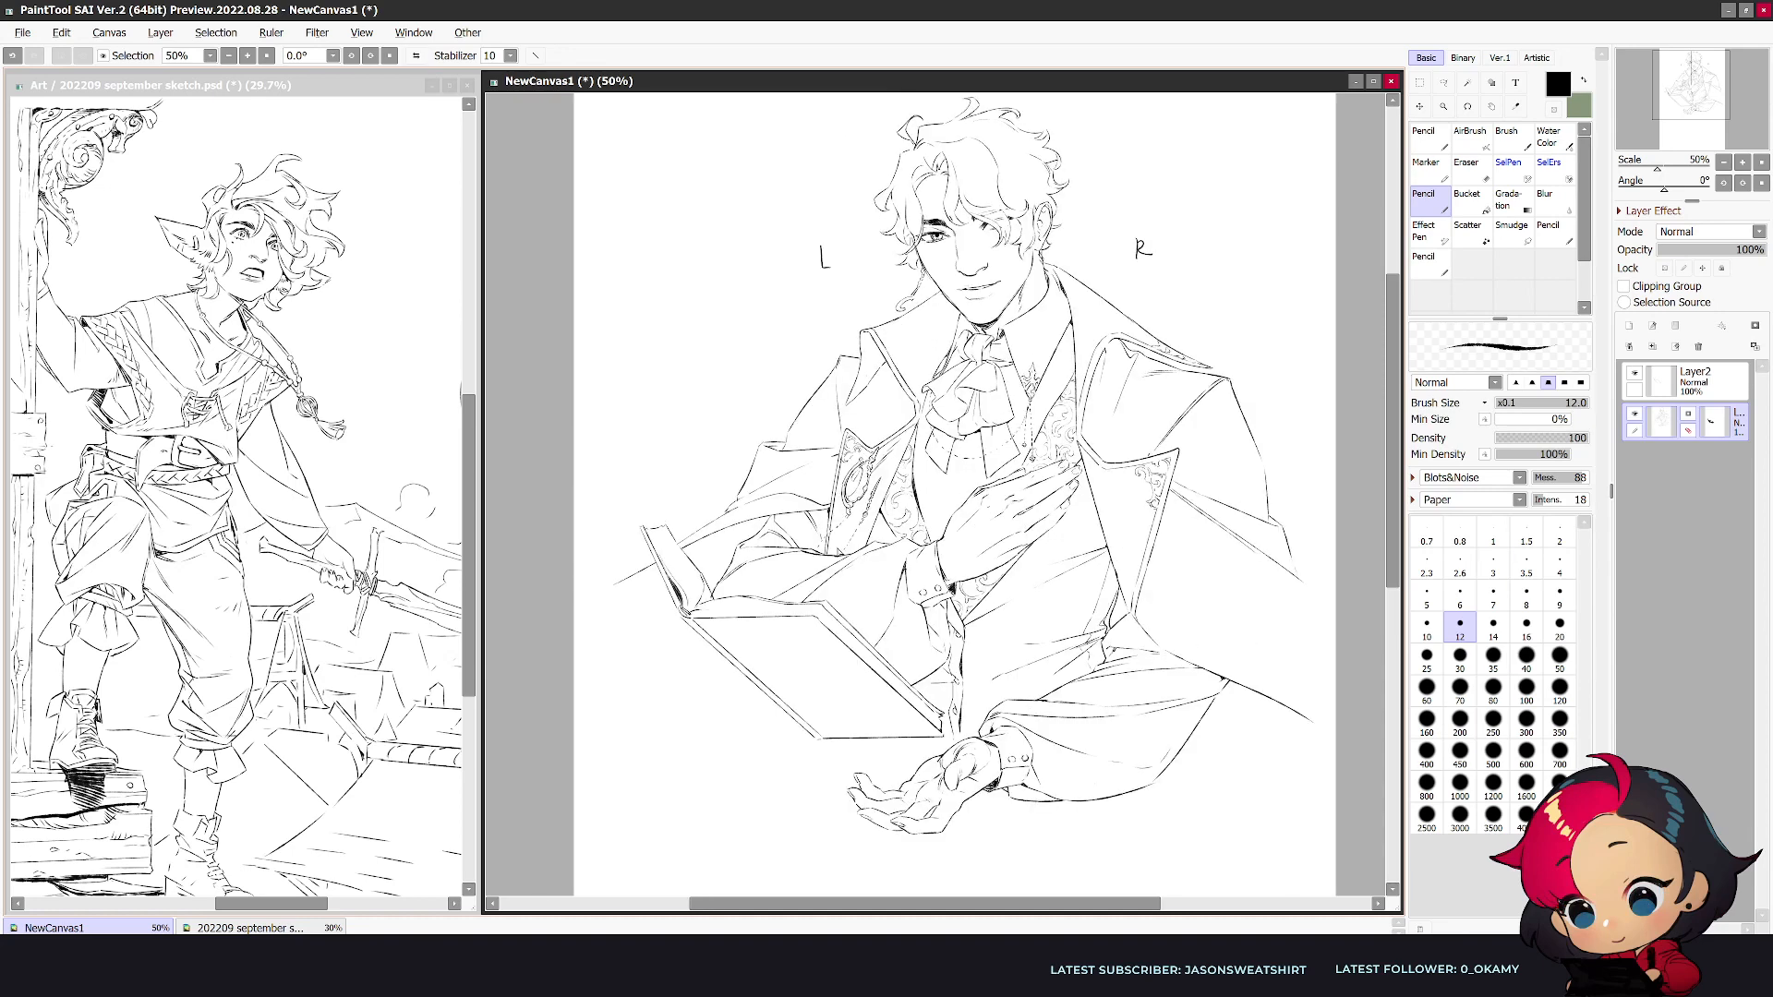
# - Redraw the coat's outer edge behind the open book as a longer downward curve
pyautogui.press('e')
pyautogui.press('n')
pyautogui.moveTo(653, 568); pyautogui.dragTo(610, 603)
pyautogui.hotkey('ctrl', 't')
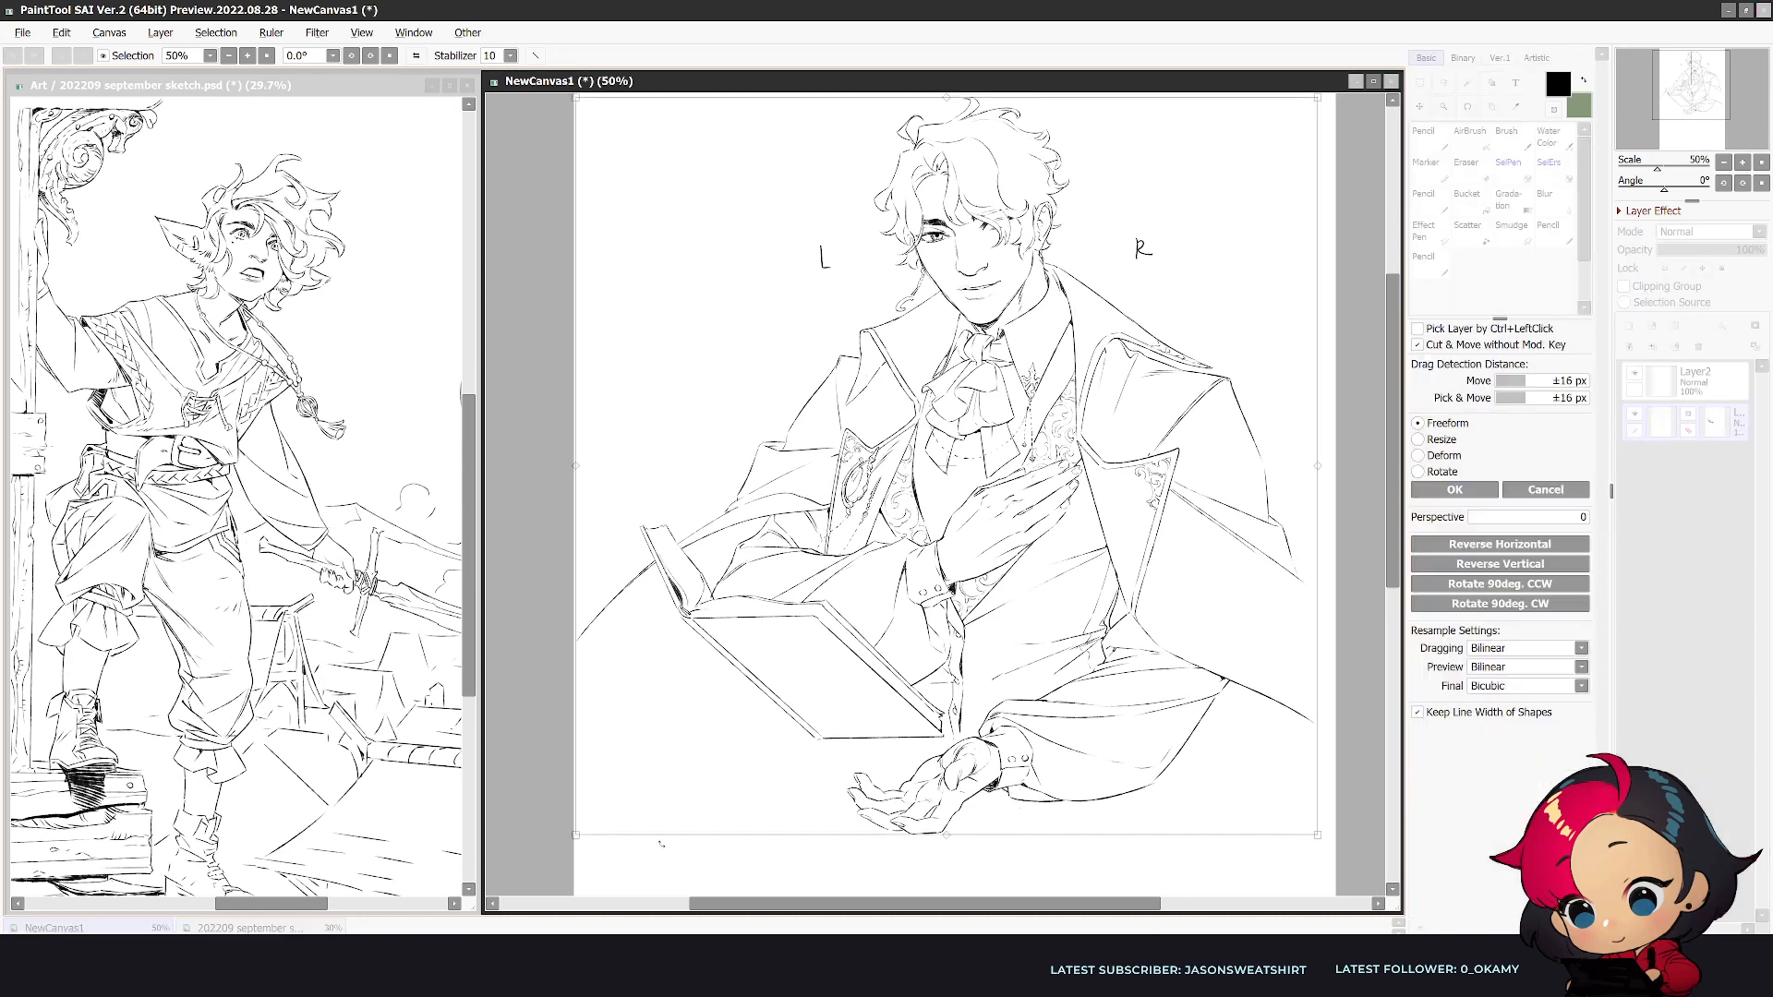
pyautogui.moveTo(575, 834); pyautogui.dragTo(778, 645)
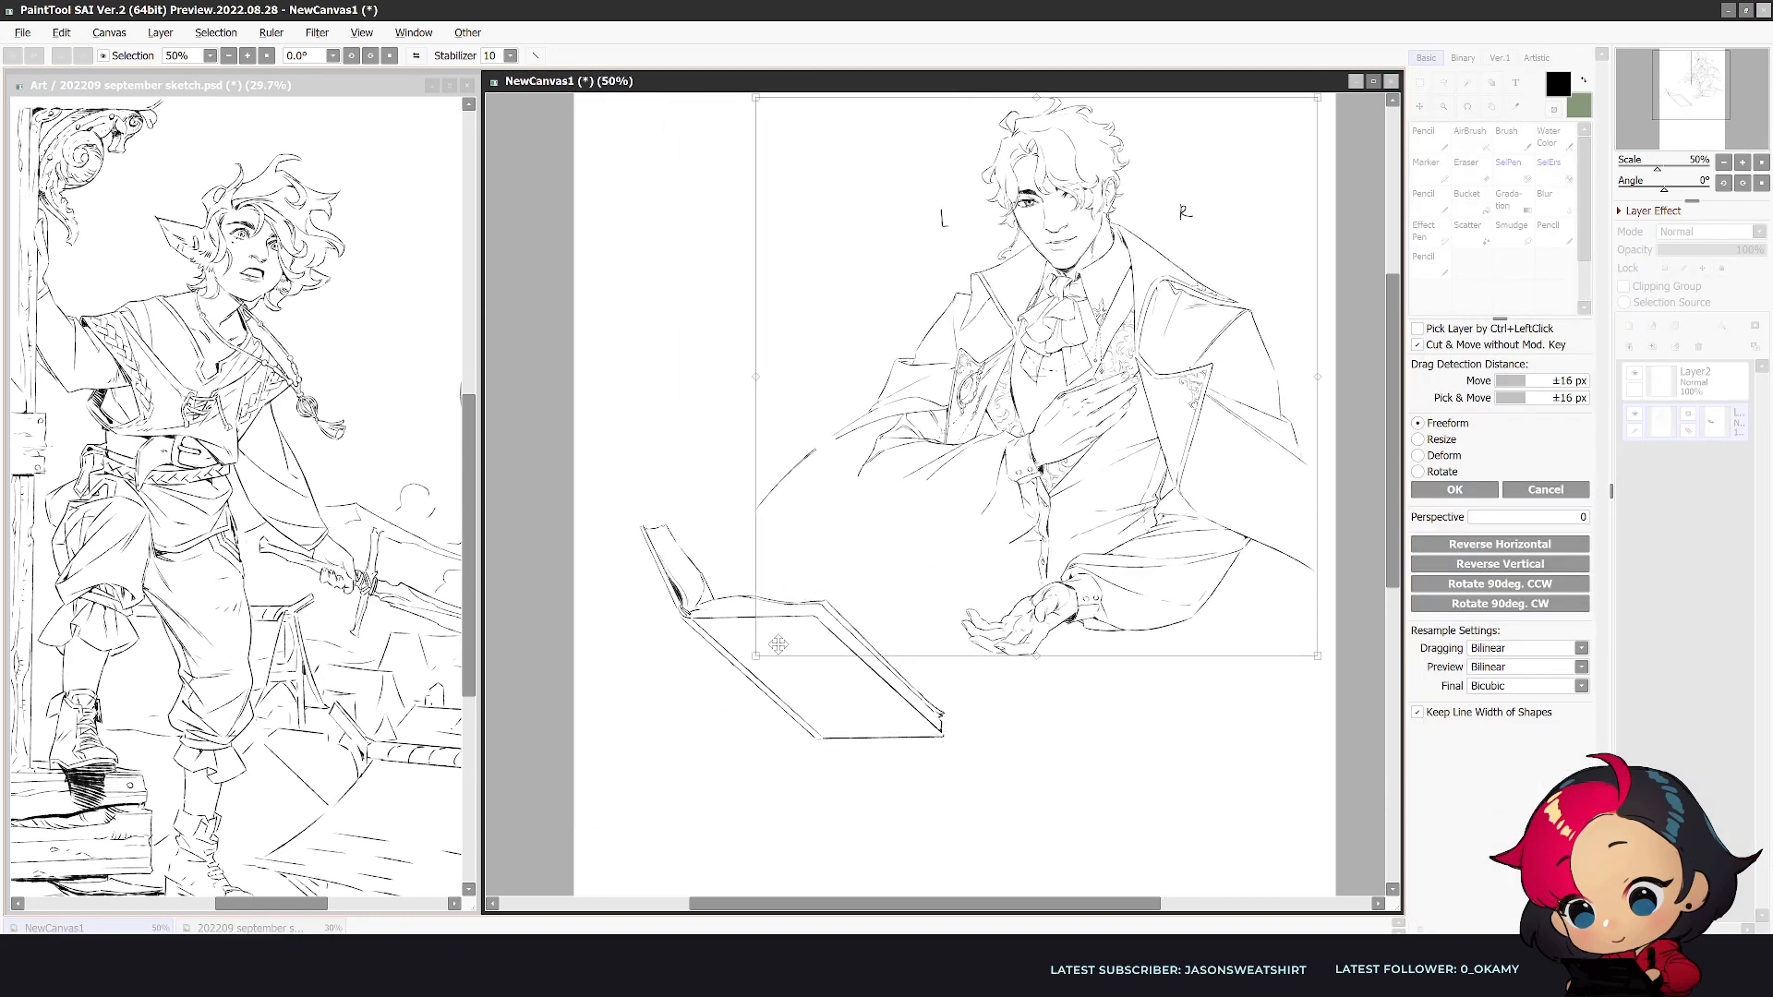
pyautogui.click(1574, 488)
pyautogui.moveTo(586, 633); pyautogui.dragTo(587, 814)
pyautogui.hotkey('ctrl', 'z')
# - Scale the figure and open book down together and position them near the upper middle of the canvas
pyautogui.hotkey('ctrl', 't')
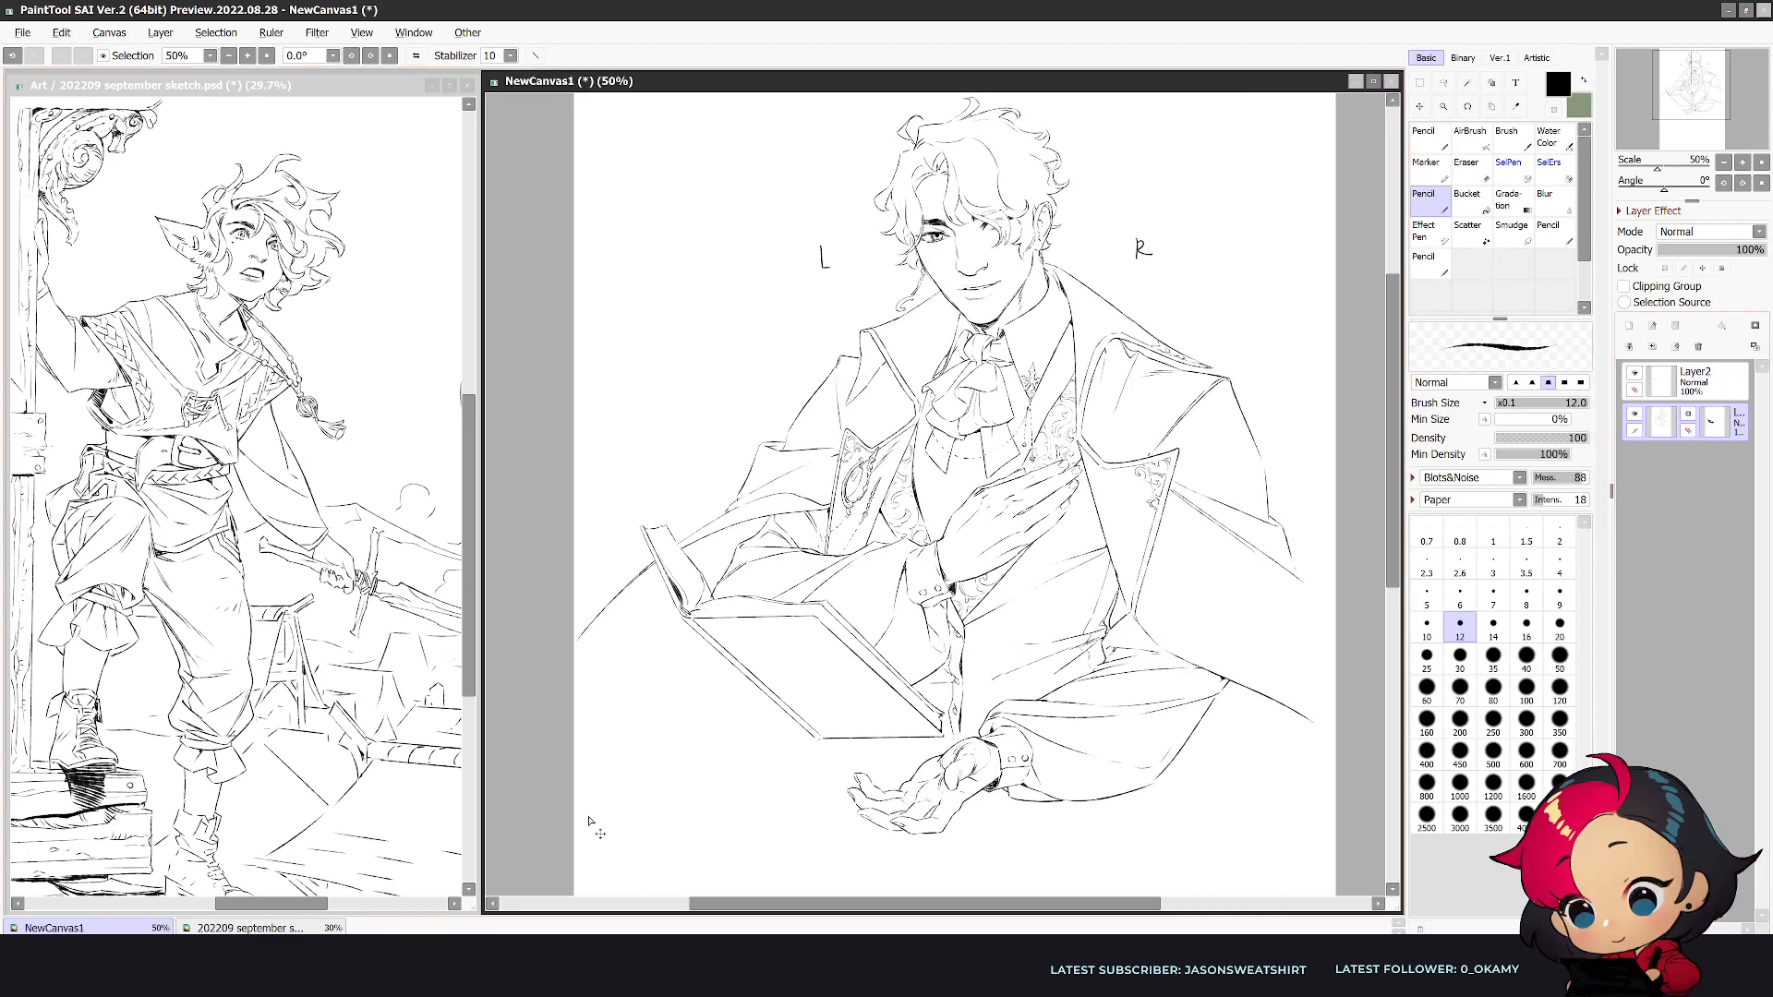
pyautogui.moveTo(576, 834); pyautogui.dragTo(756, 655)
pyautogui.moveTo(1020, 562); pyautogui.dragTo(938, 564)
pyautogui.scroll(2, 1213, 539)
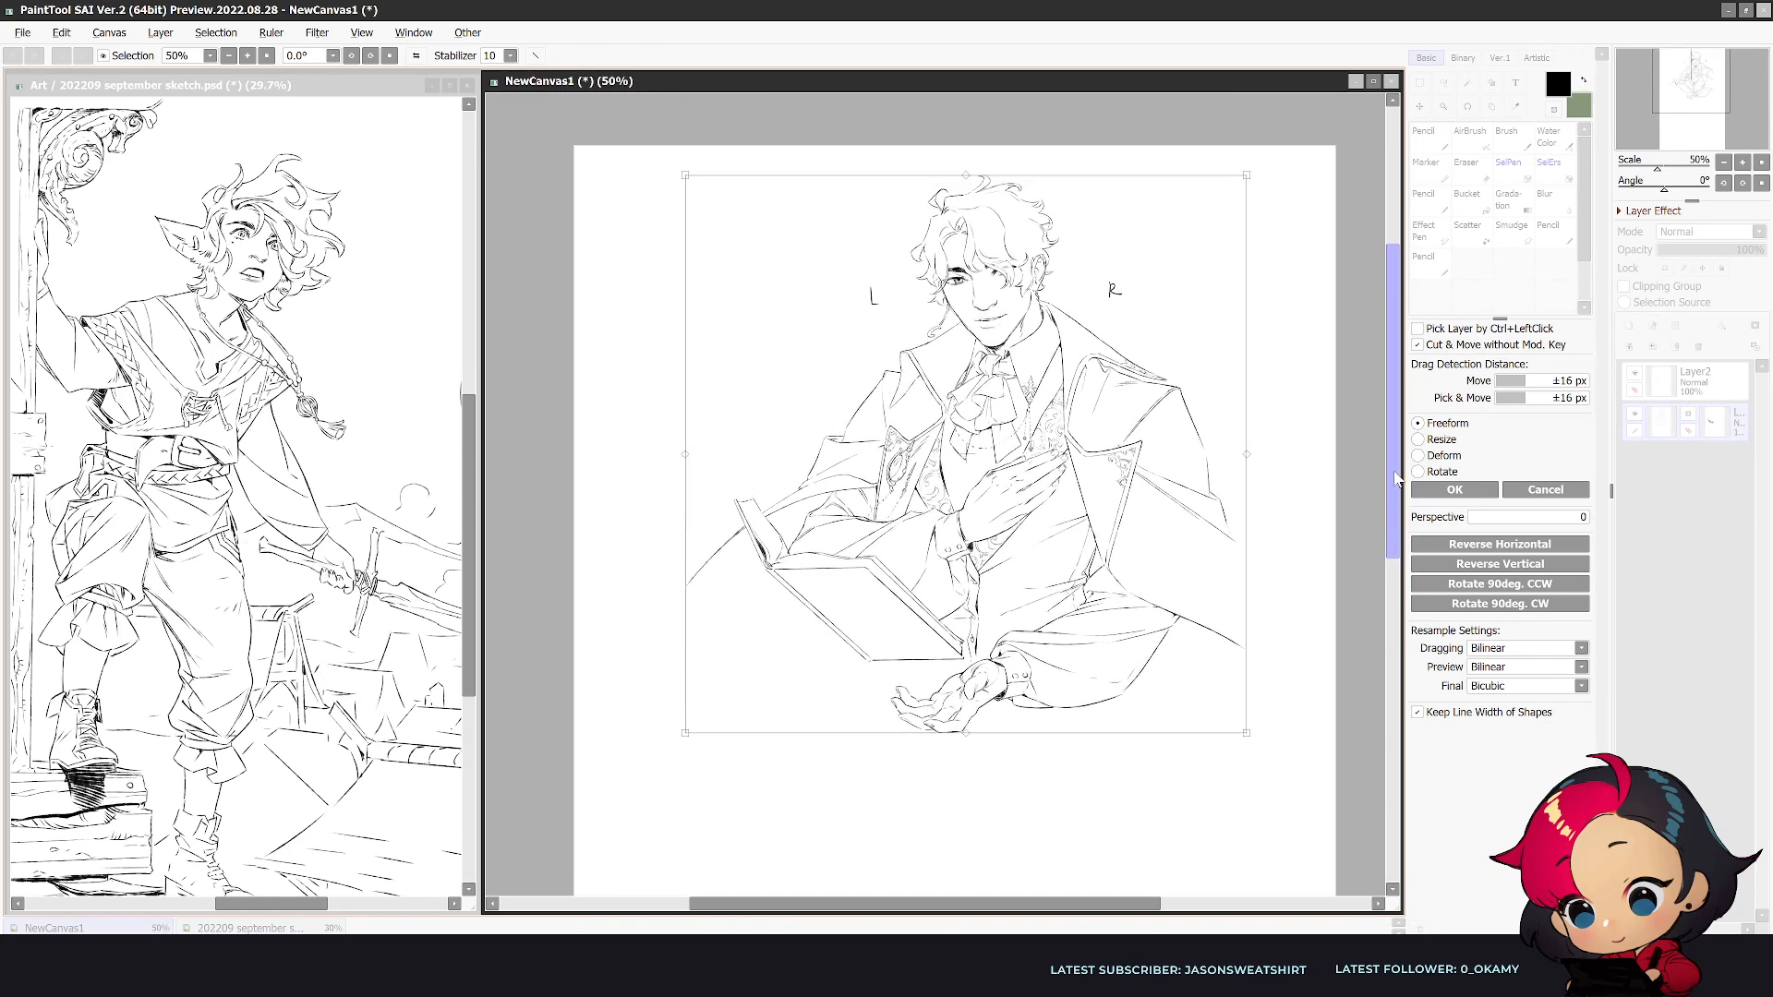
pyautogui.moveTo(1395, 499)
pyautogui.mouseDown()
pyautogui.moveTo(1397, 653)
pyautogui.moveTo(1396, 482)
pyautogui.mouseUp()
pyautogui.press('Return')
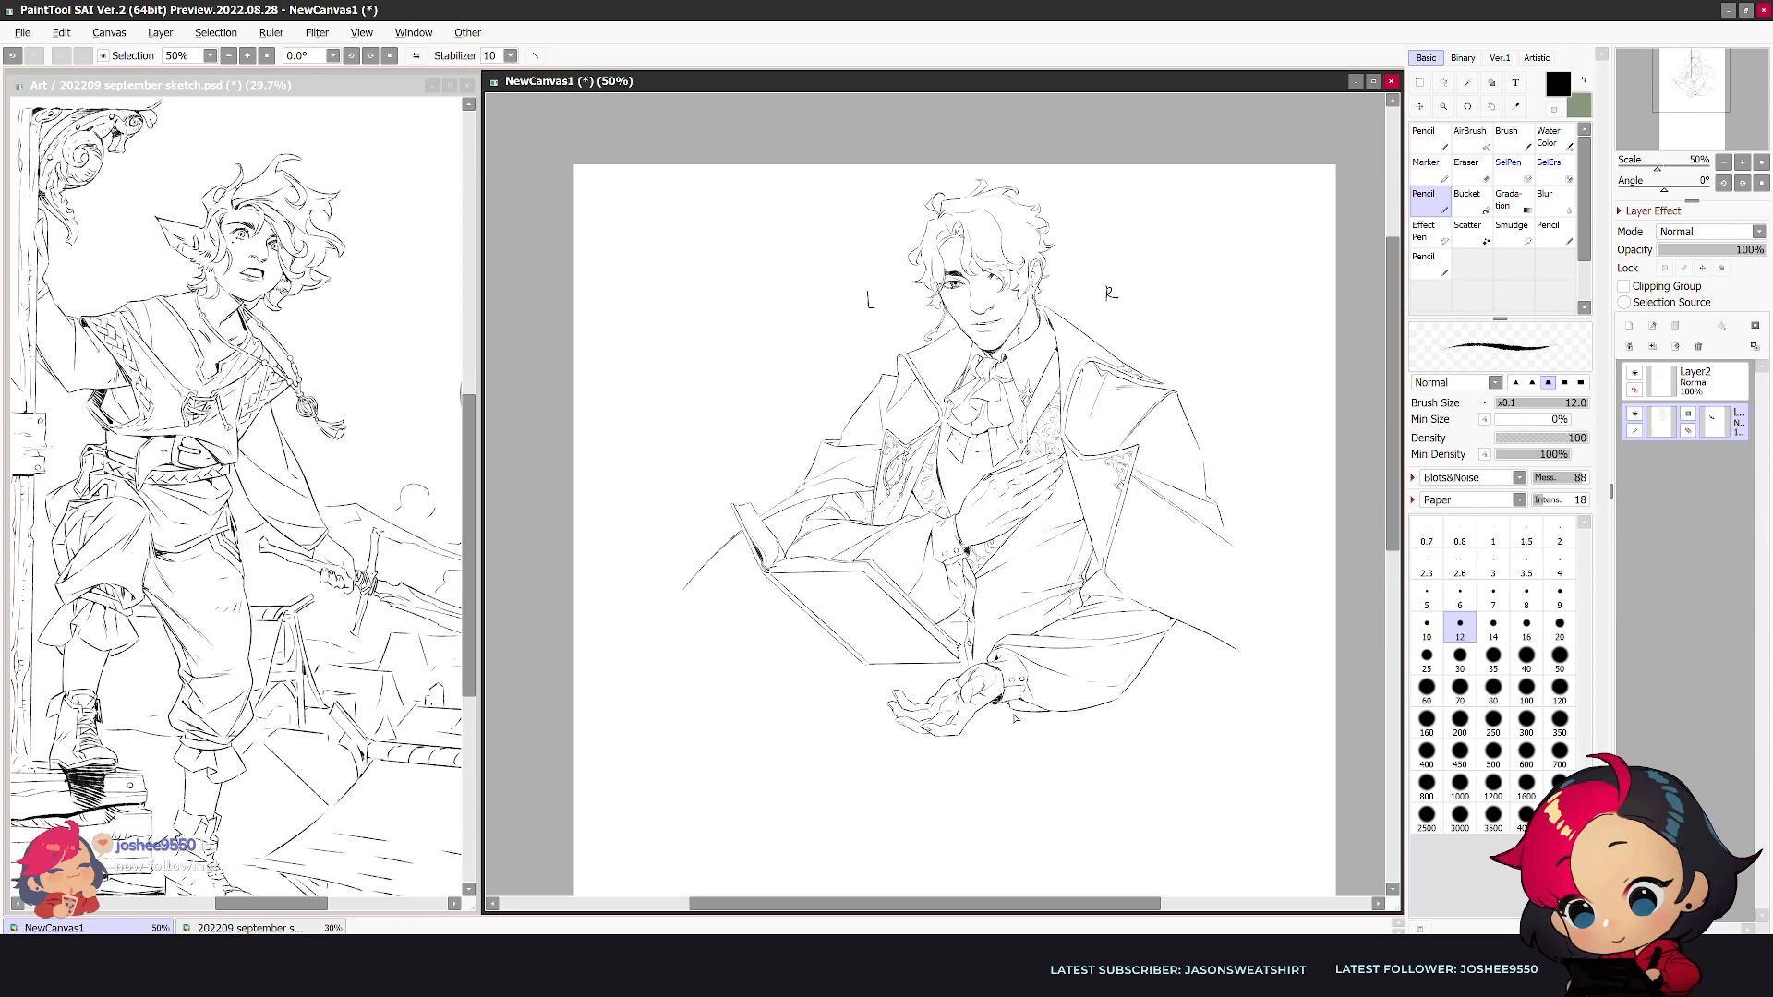
# - Extend the coat's outer edge beyond the book, draw a long sweeping line down from the book's spine, and check it mirrored
pyautogui.moveTo(979, 826)
pyautogui.mouseDown()
pyautogui.moveTo(902, 803)
pyautogui.moveTo(942, 788)
pyautogui.mouseUp()
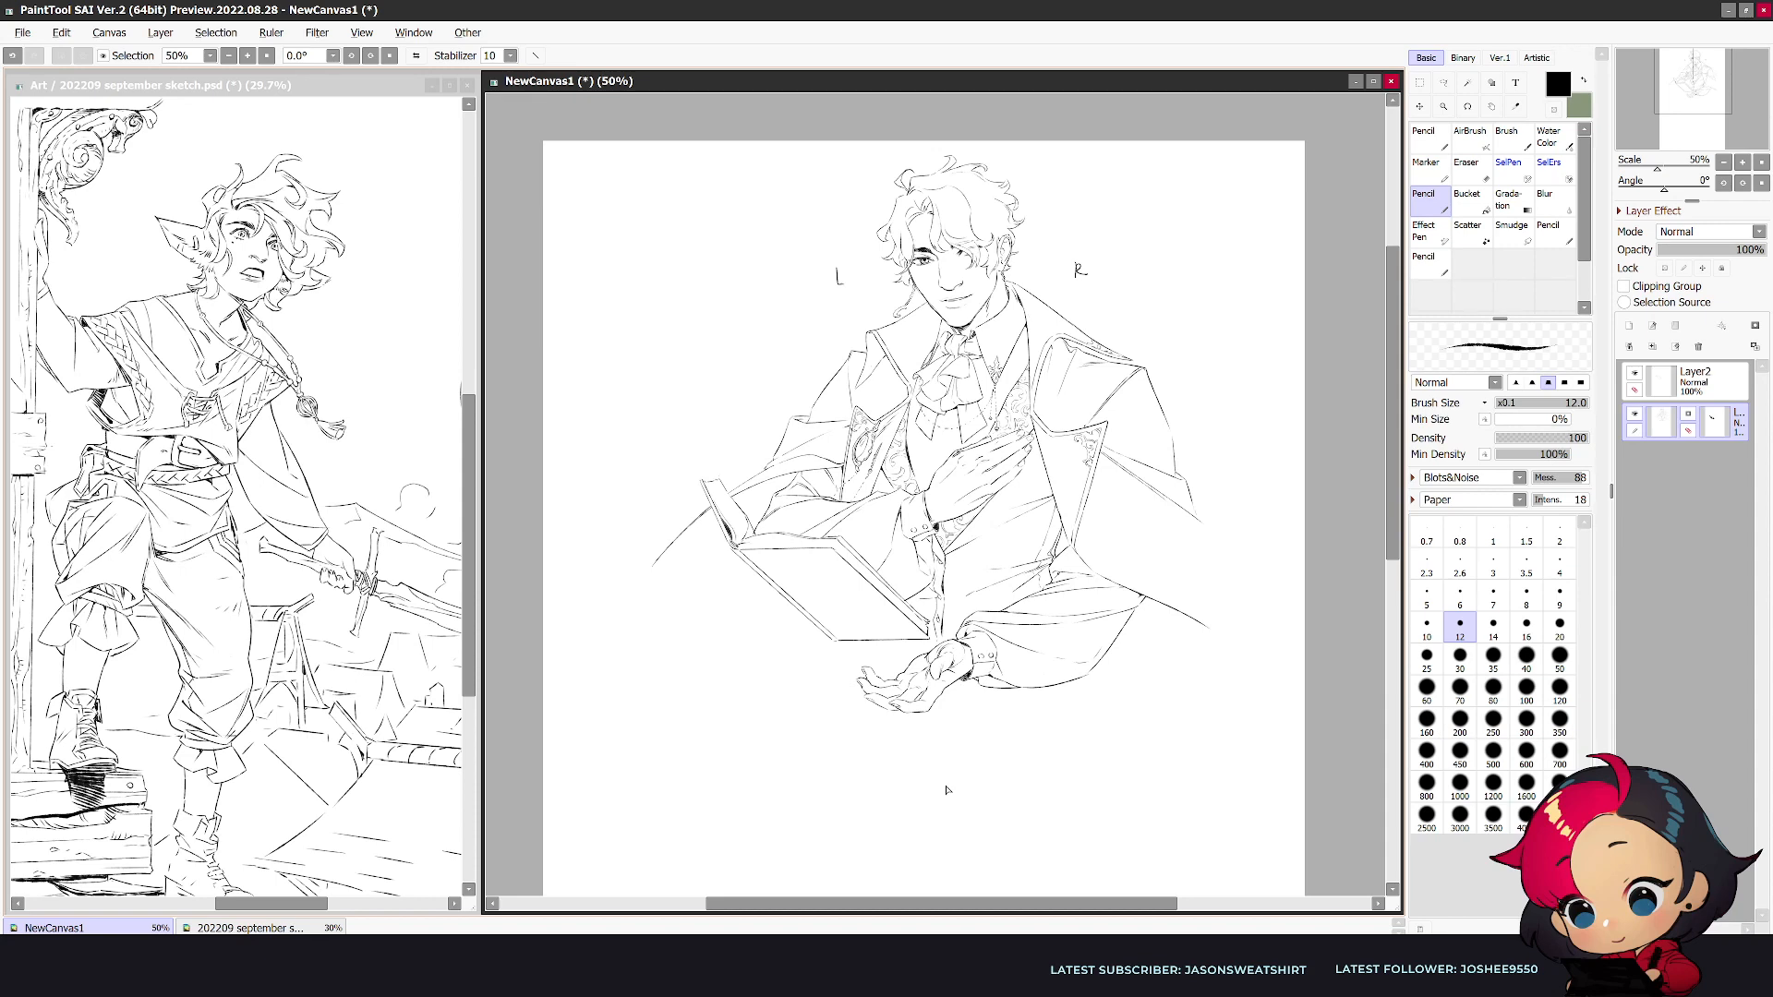
pyautogui.scroll(-1, 1204, 655)
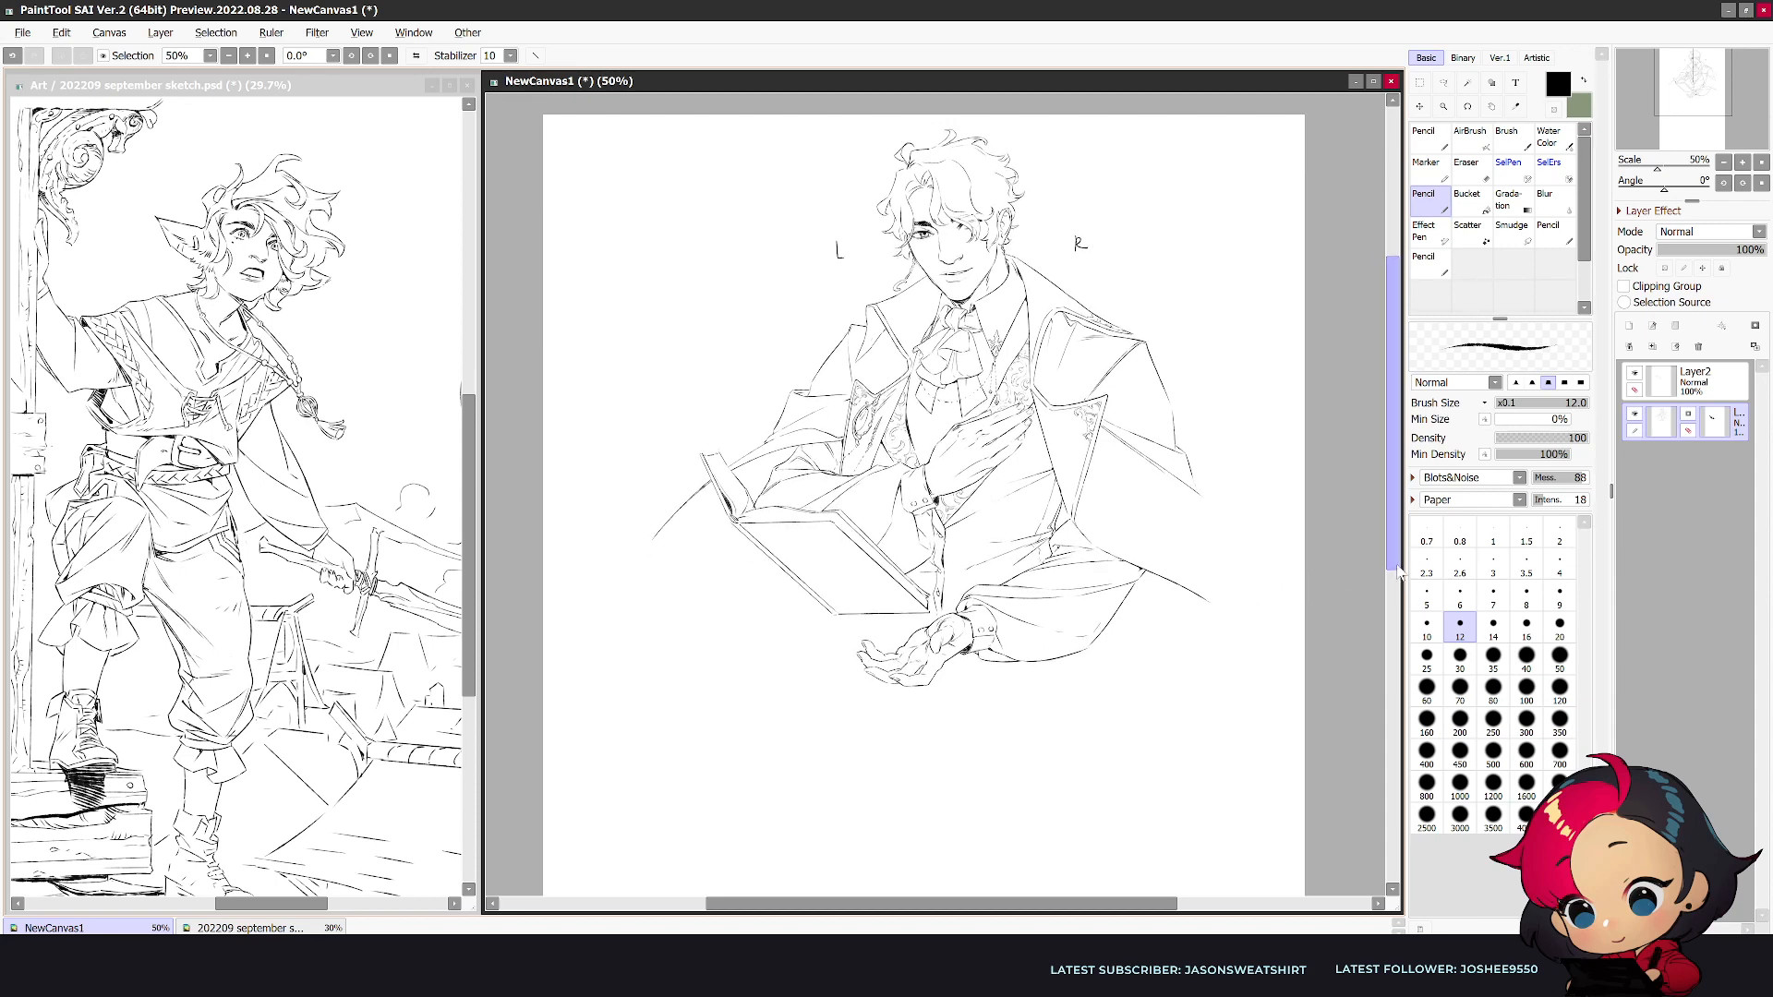
pyautogui.scroll(1, 656, 554)
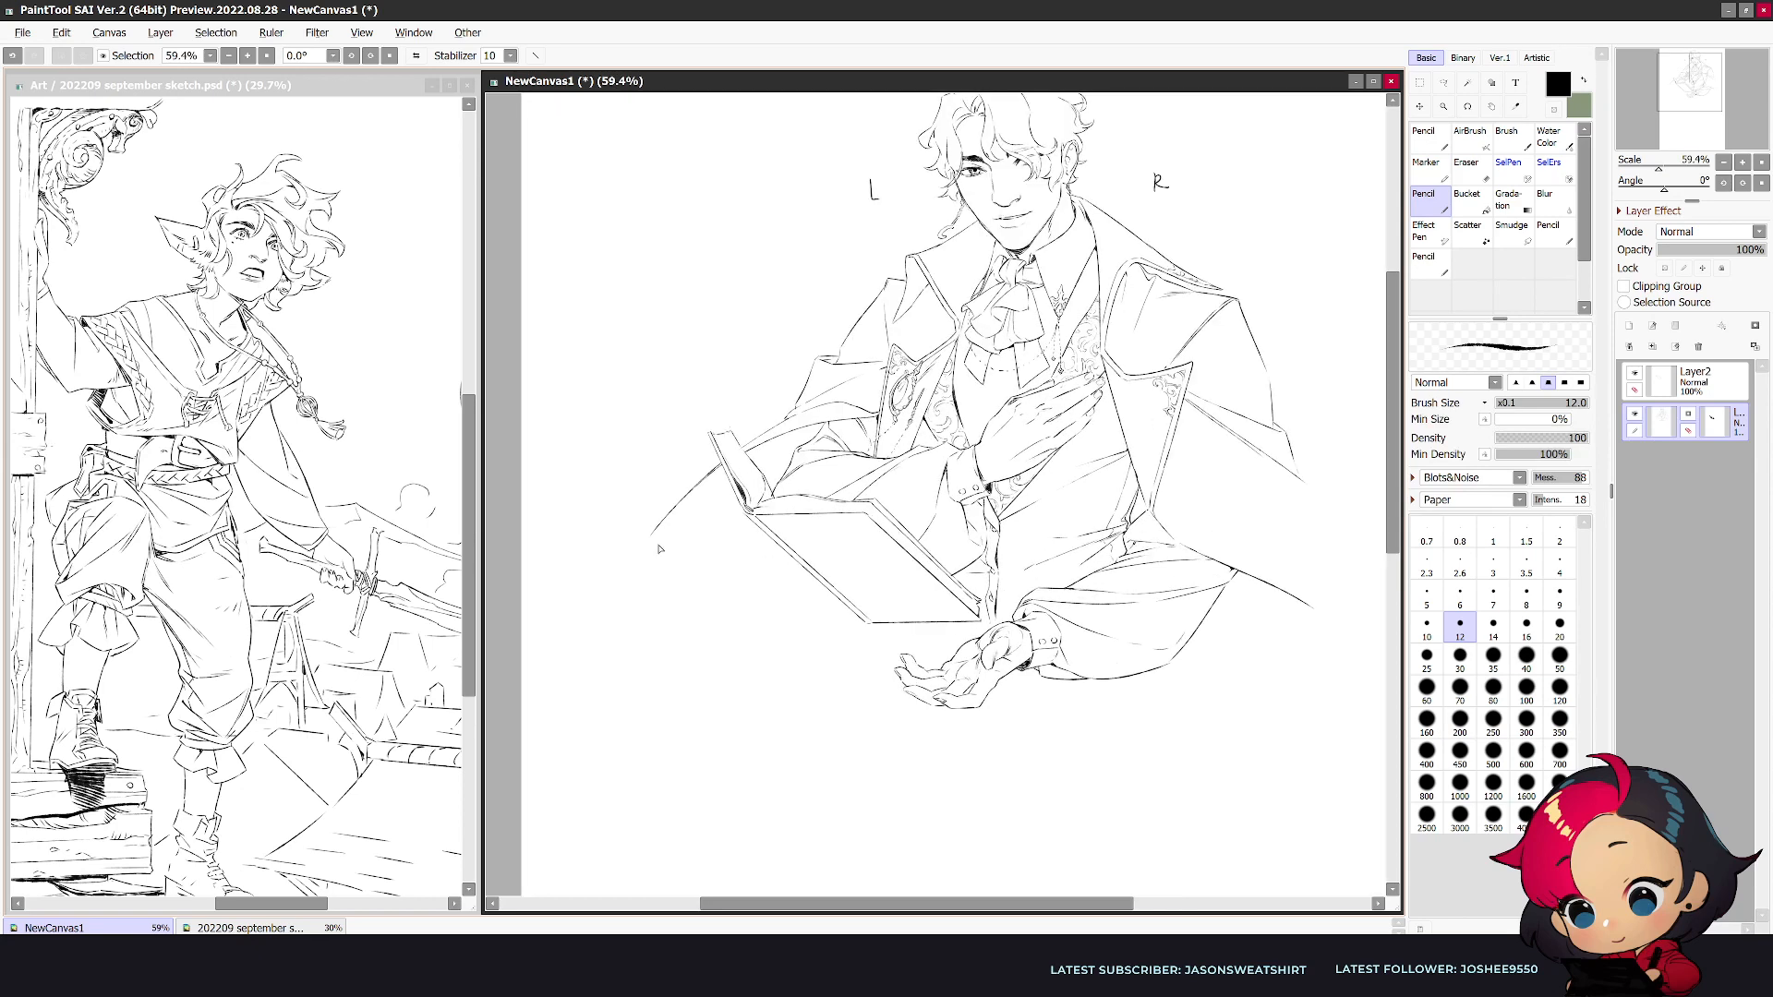
pyautogui.moveTo(654, 539); pyautogui.dragTo(637, 740)
pyautogui.hotkey('ctrl', 'z')
pyautogui.scroll(-1, 598, 609)
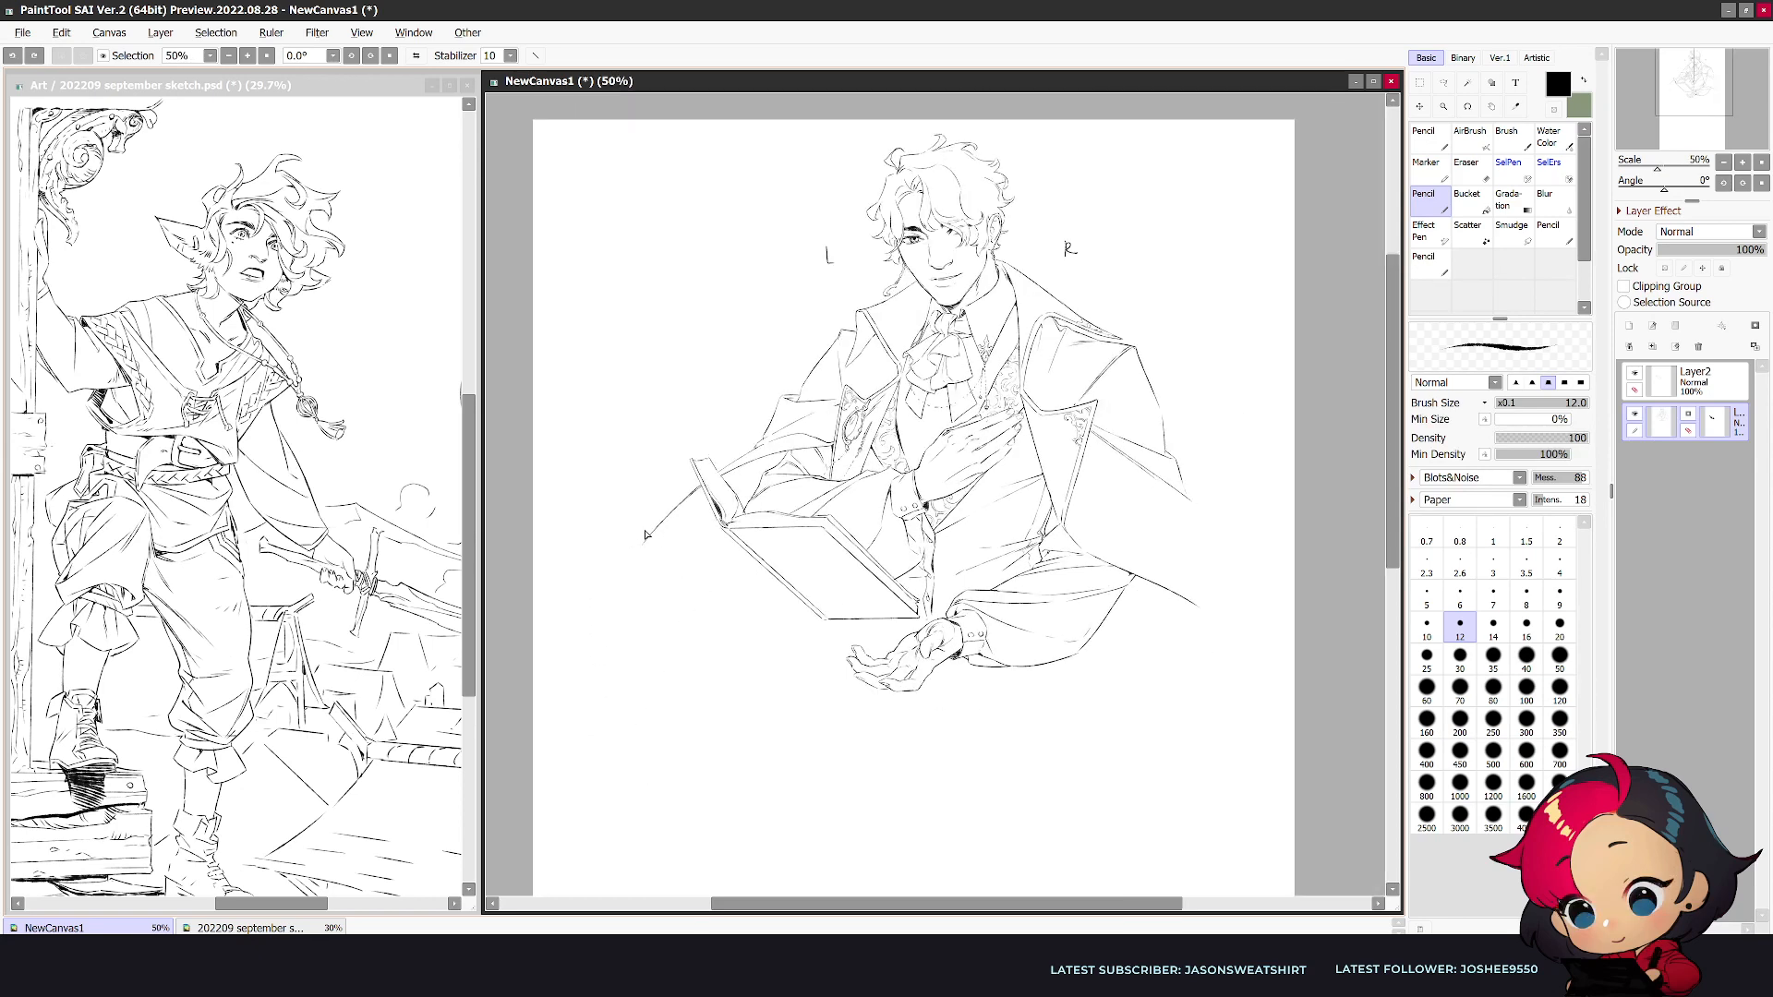
pyautogui.moveTo(646, 541); pyautogui.dragTo(595, 620)
pyautogui.moveTo(718, 526); pyautogui.dragTo(654, 637)
pyautogui.hotkey('ctrl', 'z')
pyautogui.moveTo(718, 526)
pyautogui.mouseDown()
pyautogui.moveTo(653, 651)
pyautogui.moveTo(681, 600)
pyautogui.moveTo(566, 726)
pyautogui.mouseUp()
pyautogui.press('h')
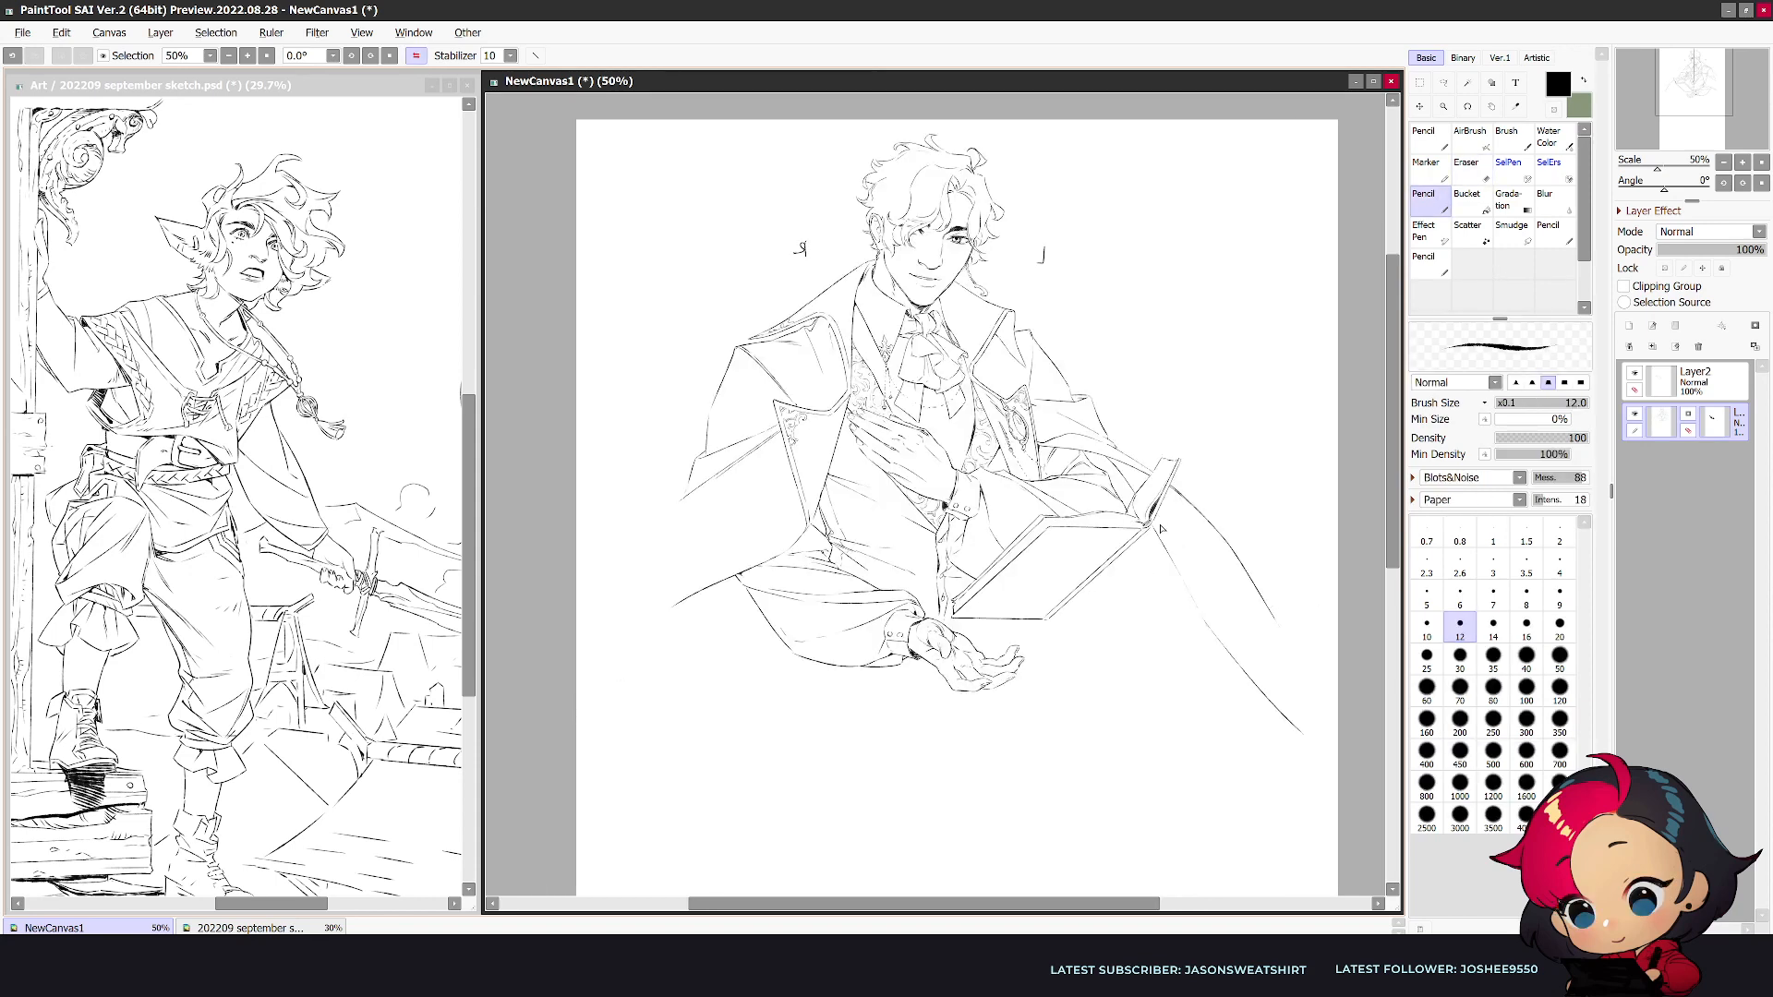
# - Return to the unmirrored view and redraw the tip of the coat's outer edge behind the book, extending it further outward
pyautogui.press('h')
pyautogui.press('e')
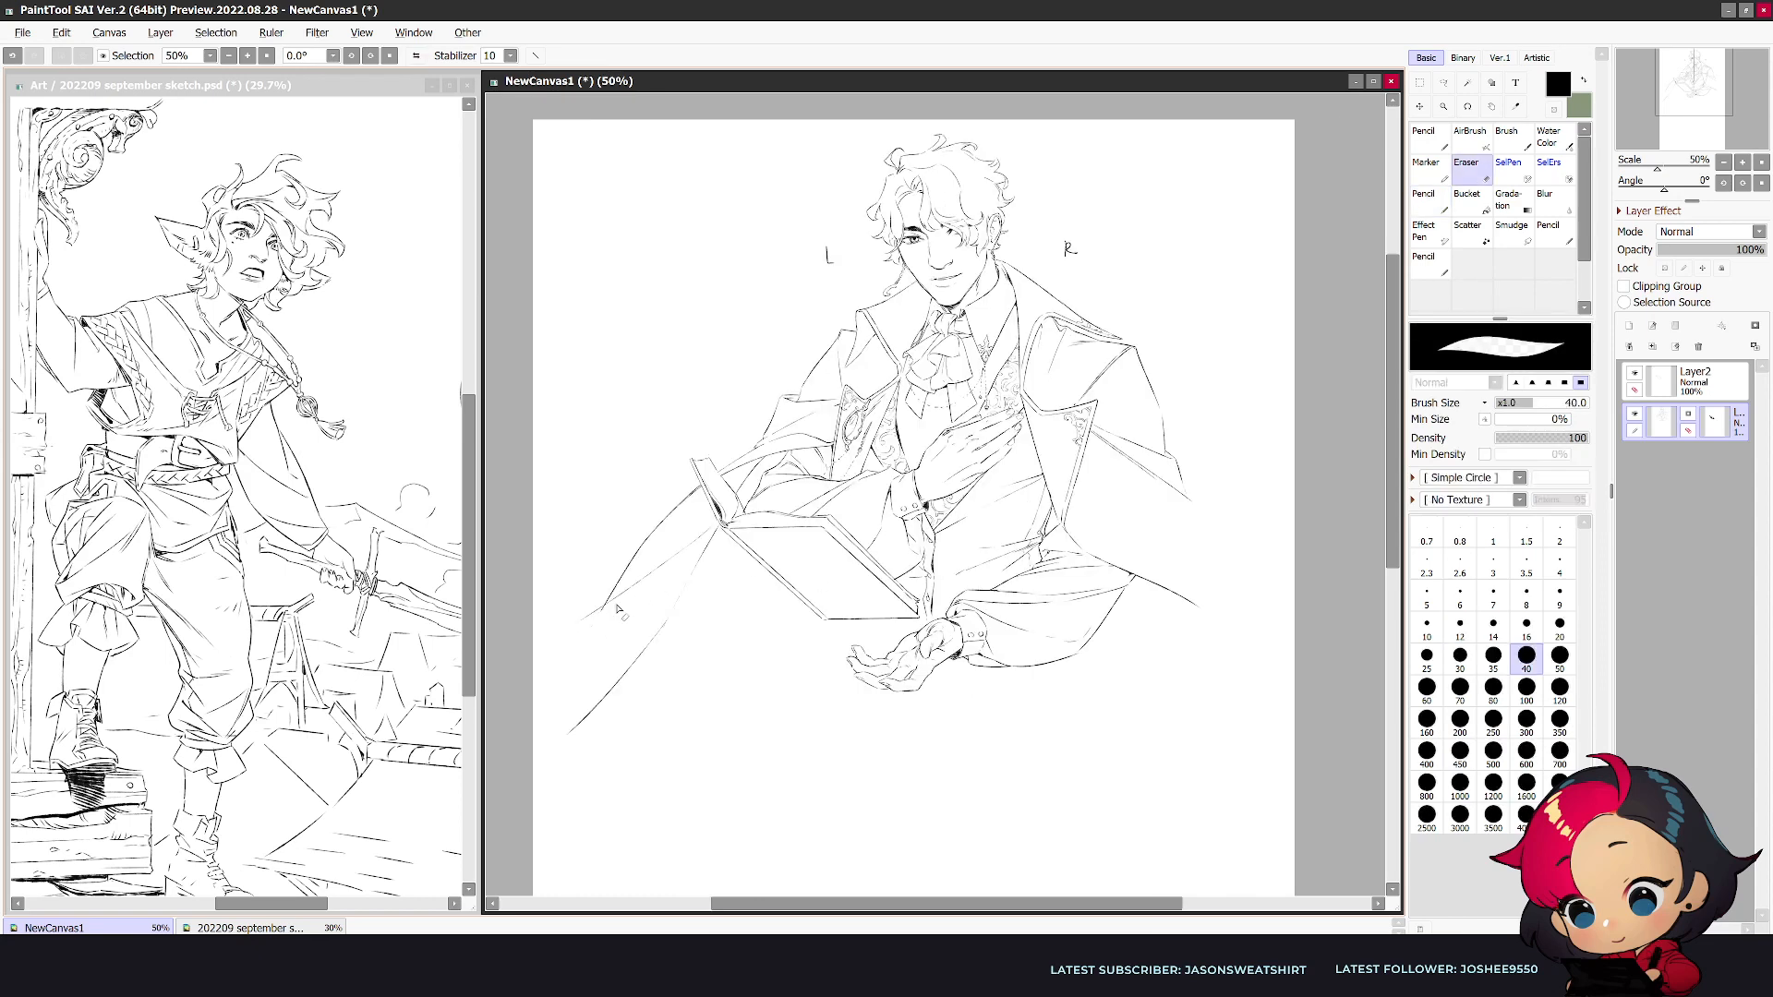
pyautogui.press('n')
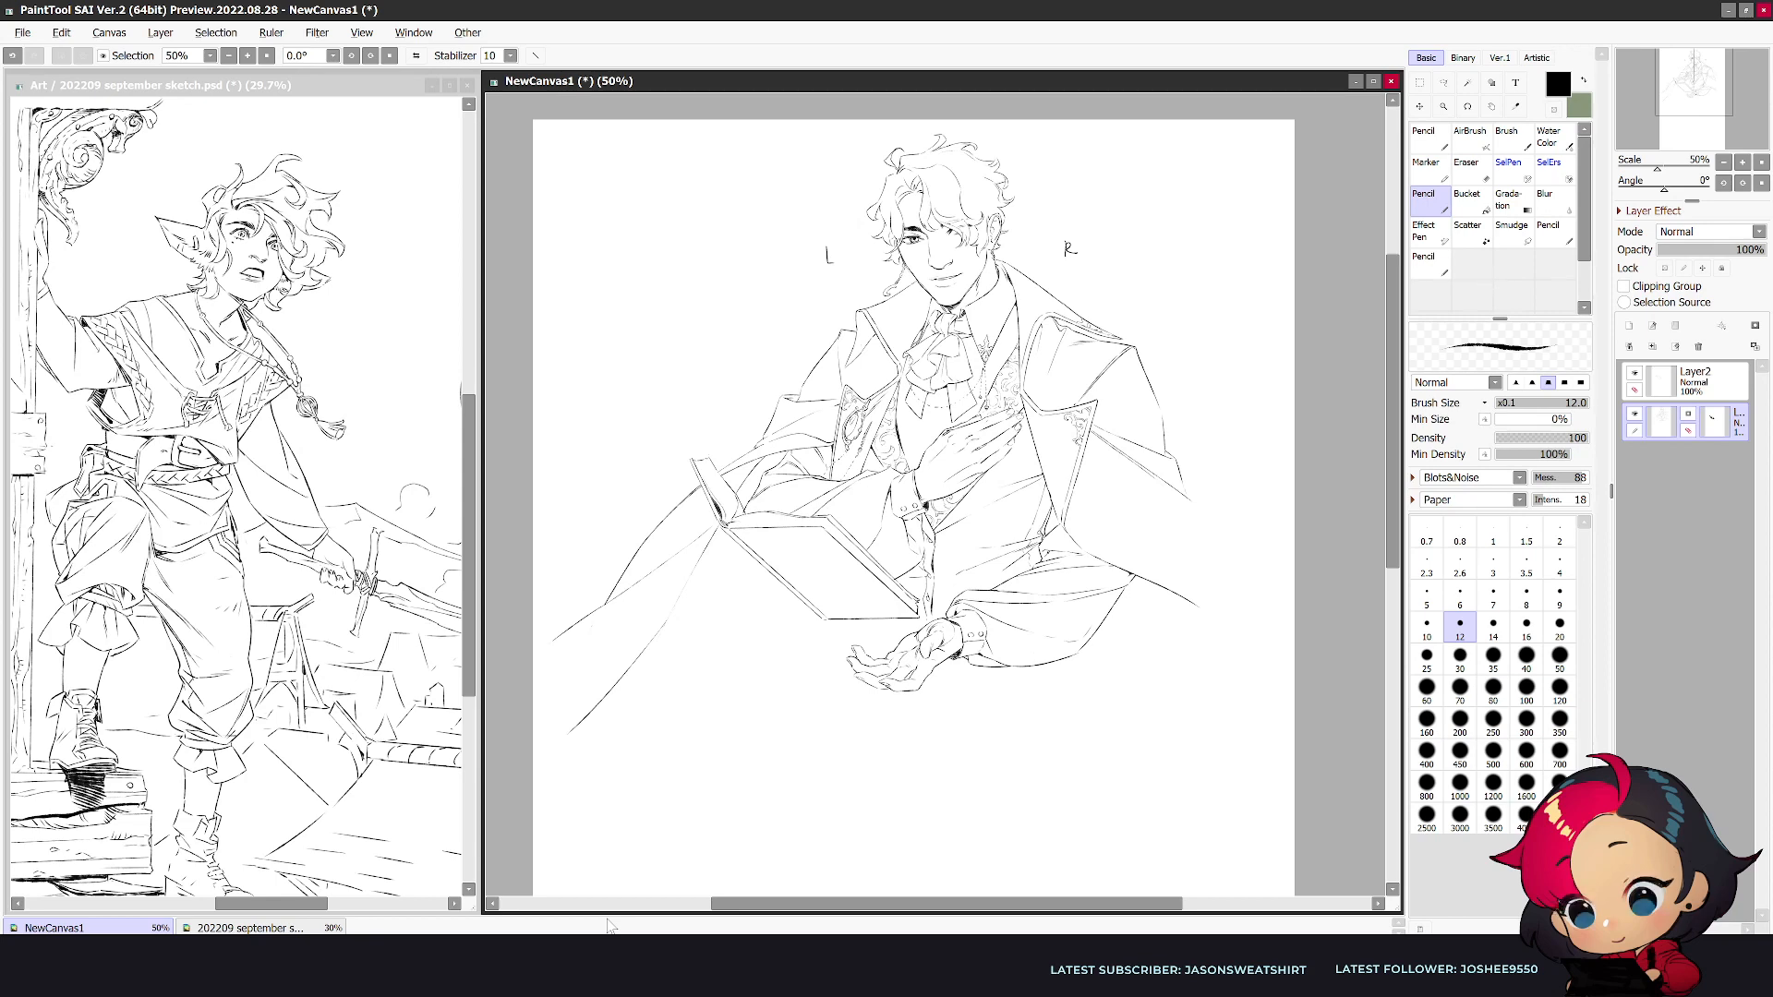
pyautogui.hotkey('ctrl', 't')
pyautogui.moveTo(550, 739); pyautogui.dragTo(572, 719)
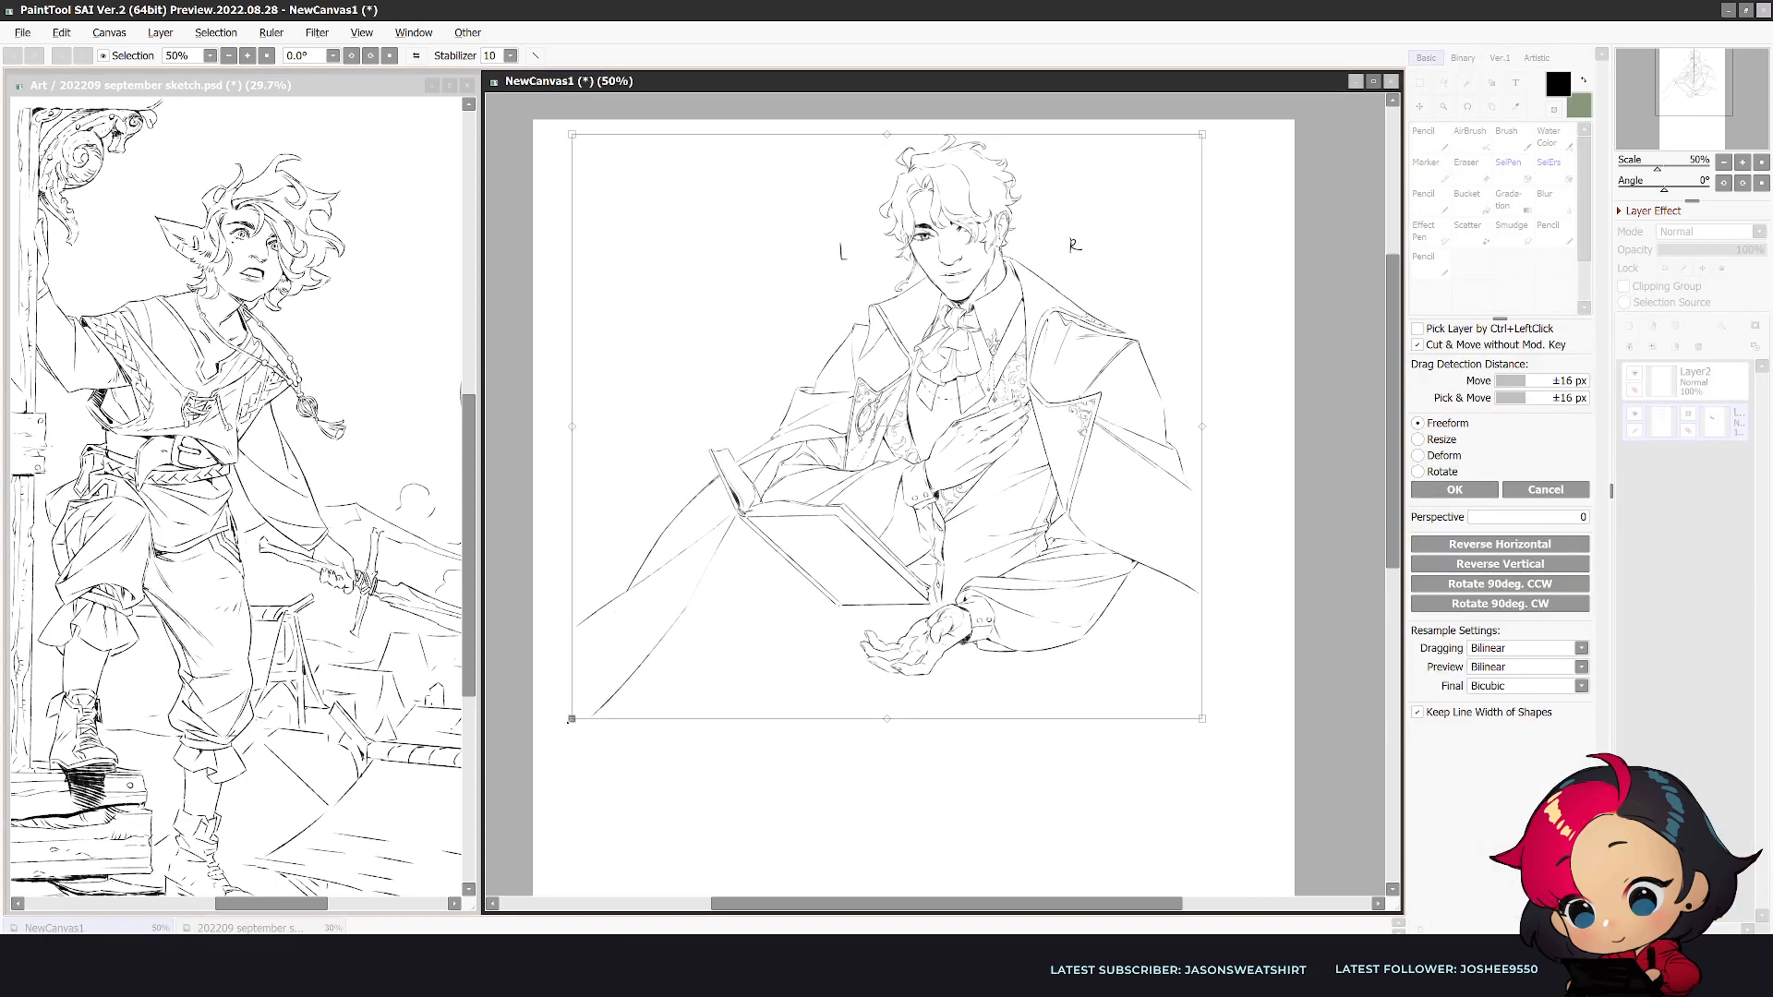
pyautogui.press('Escape')
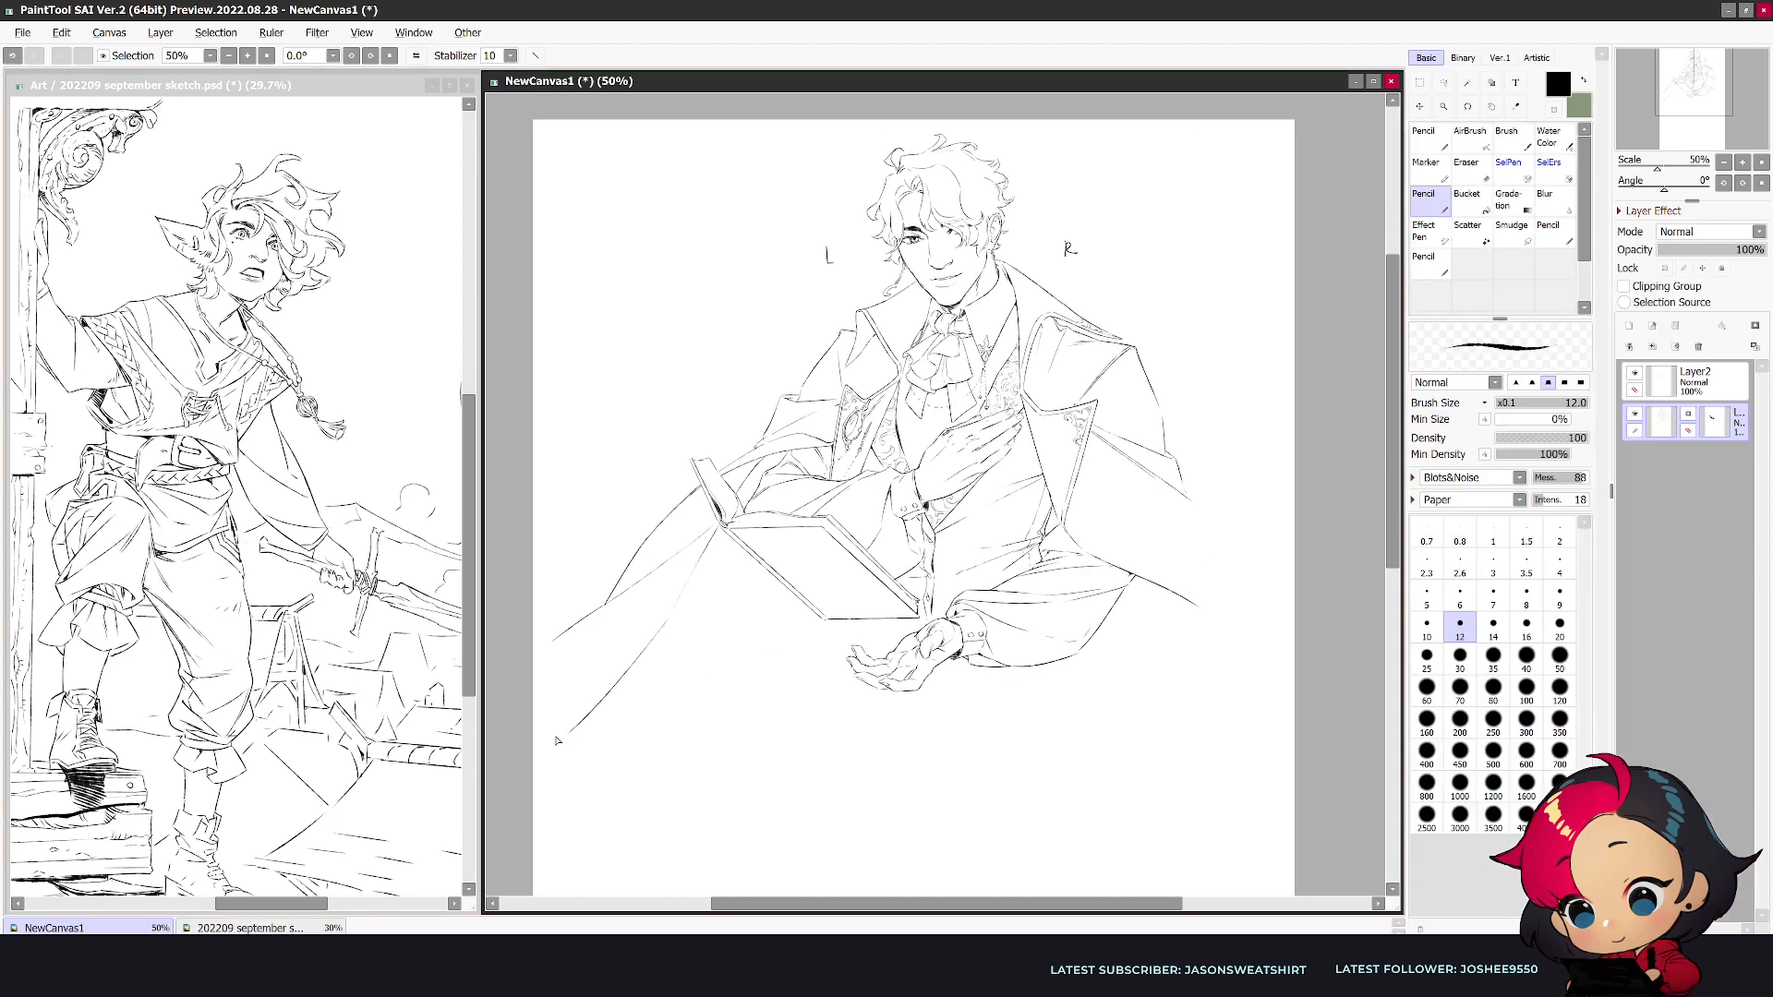
# - Scale the whole figure and book down slightly and shift them toward the page's right side
pyautogui.hotkey('ctrl', 't')
pyautogui.moveTo(547, 736)
pyautogui.mouseDown()
pyautogui.moveTo(621, 672)
pyautogui.moveTo(569, 714)
pyautogui.mouseUp()
pyautogui.moveTo(1058, 607); pyautogui.dragTo(1093, 604)
pyautogui.press('Return')
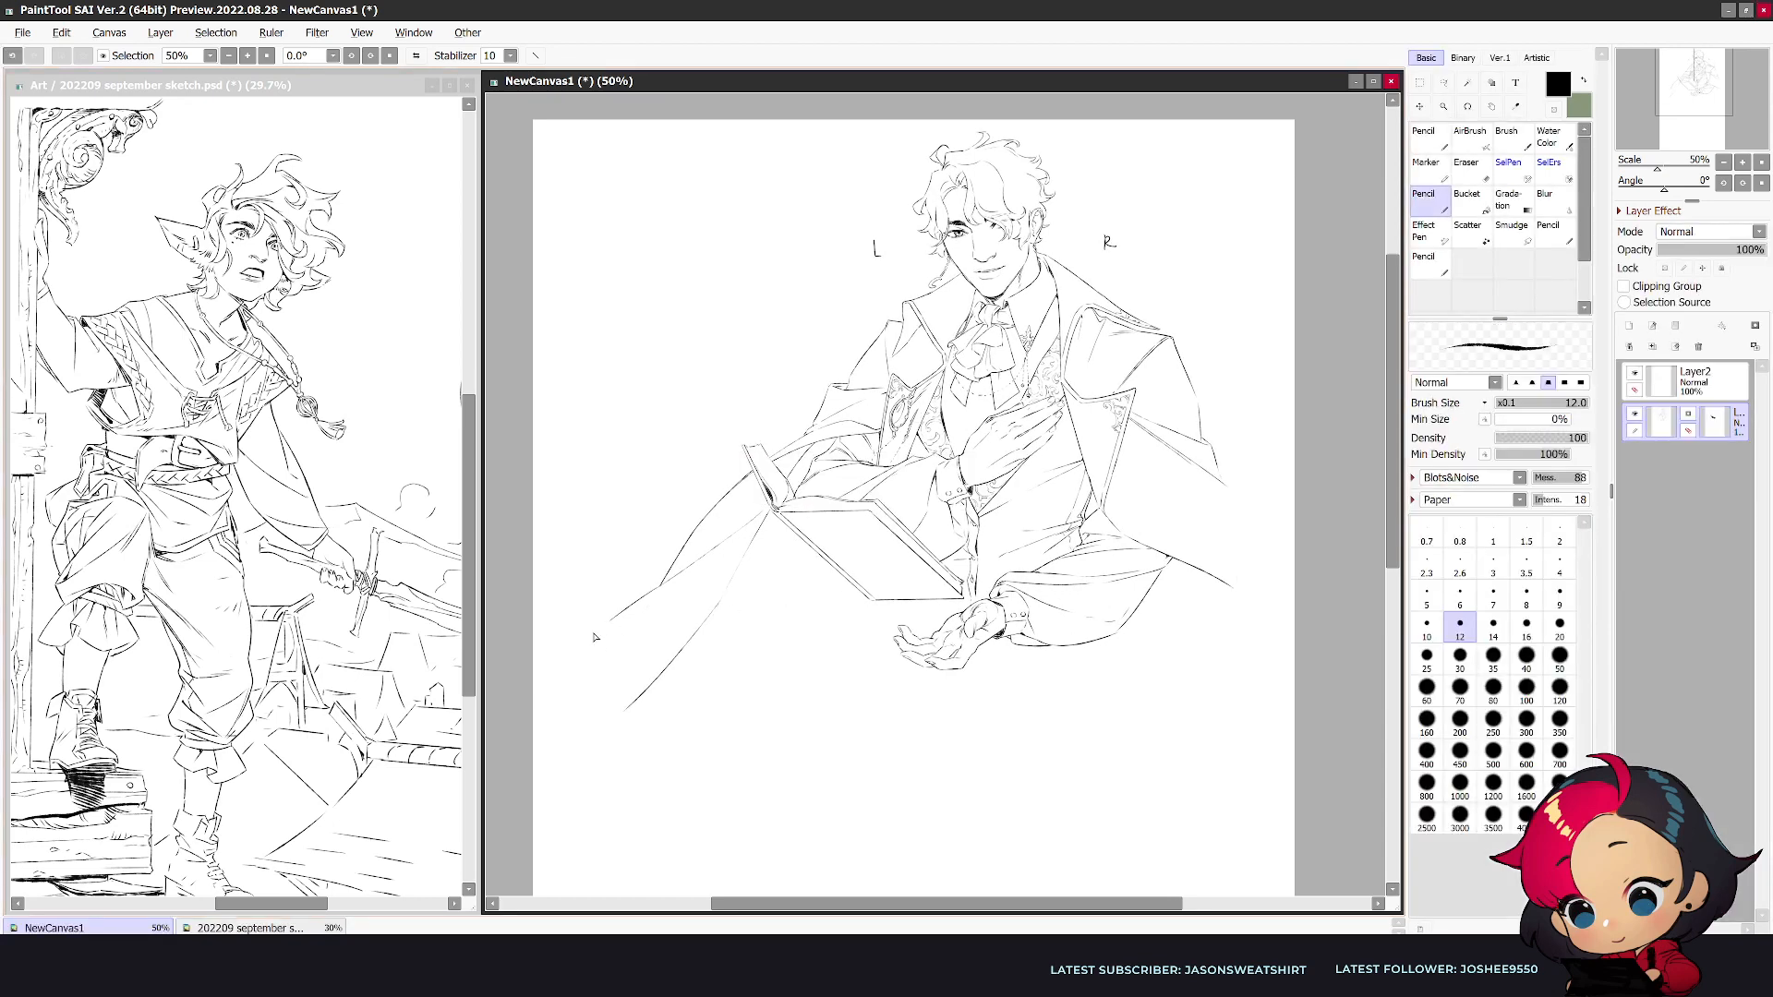
# - Draw a curled fold joining the coat's outer edge and the sweeping line at the trailing corner, and clean up its overlaps
pyautogui.moveTo(610, 621)
pyautogui.mouseDown()
pyautogui.moveTo(557, 674)
pyautogui.moveTo(621, 690)
pyautogui.mouseUp()
pyautogui.moveTo(628, 708); pyautogui.dragTo(580, 749)
pyautogui.hotkey('ctrl', 'z')
pyautogui.hotkey('ctrl', 'z')
pyautogui.press('e')
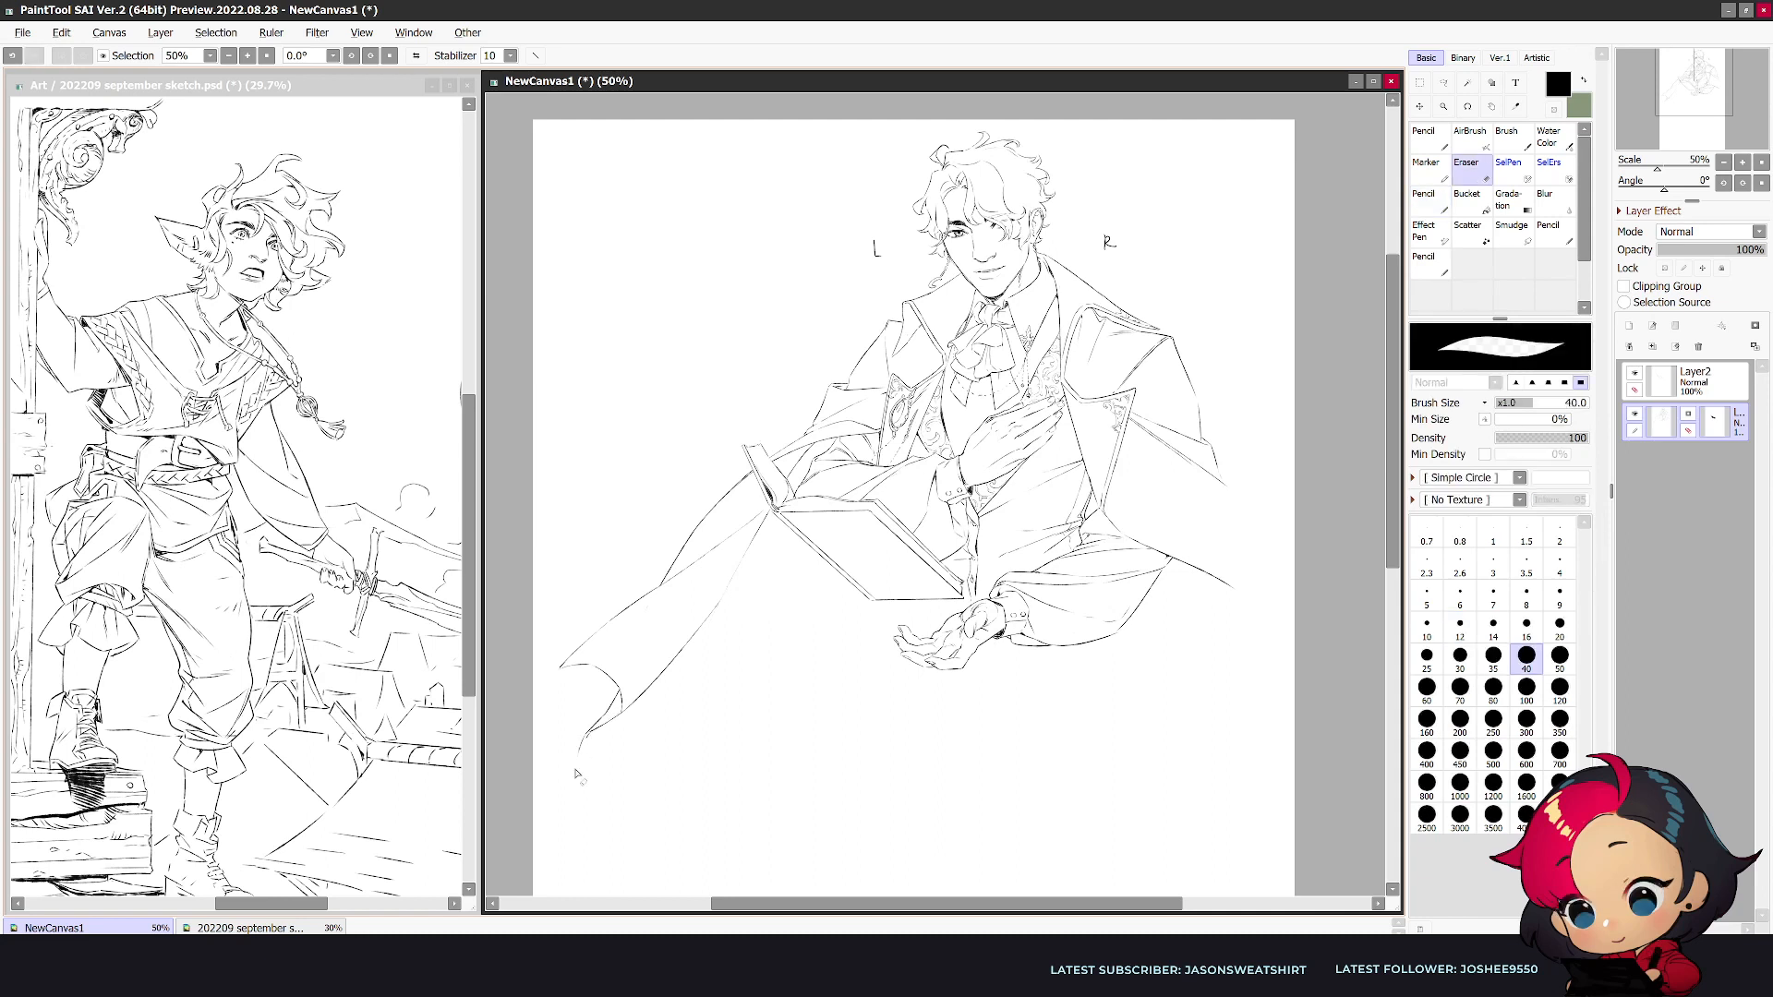
pyautogui.press('n')
pyautogui.press('e')
pyautogui.press('n')
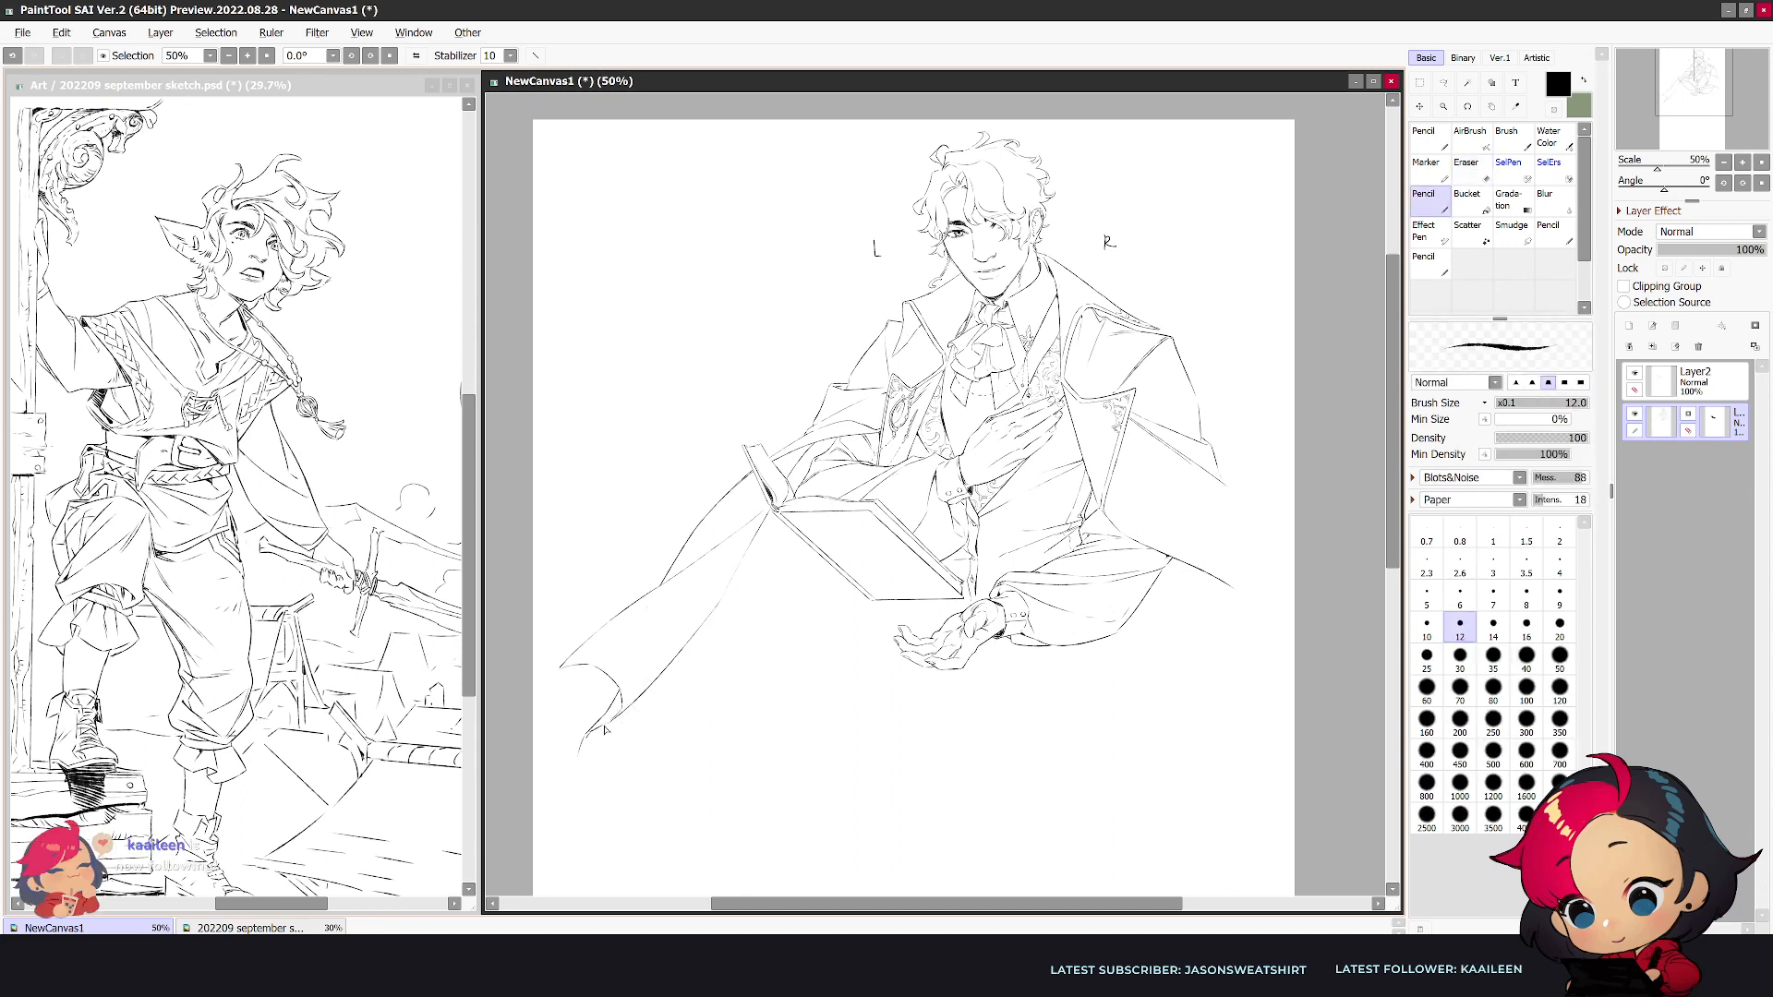
pyautogui.press('e')
pyautogui.press('n')
pyautogui.press('e')
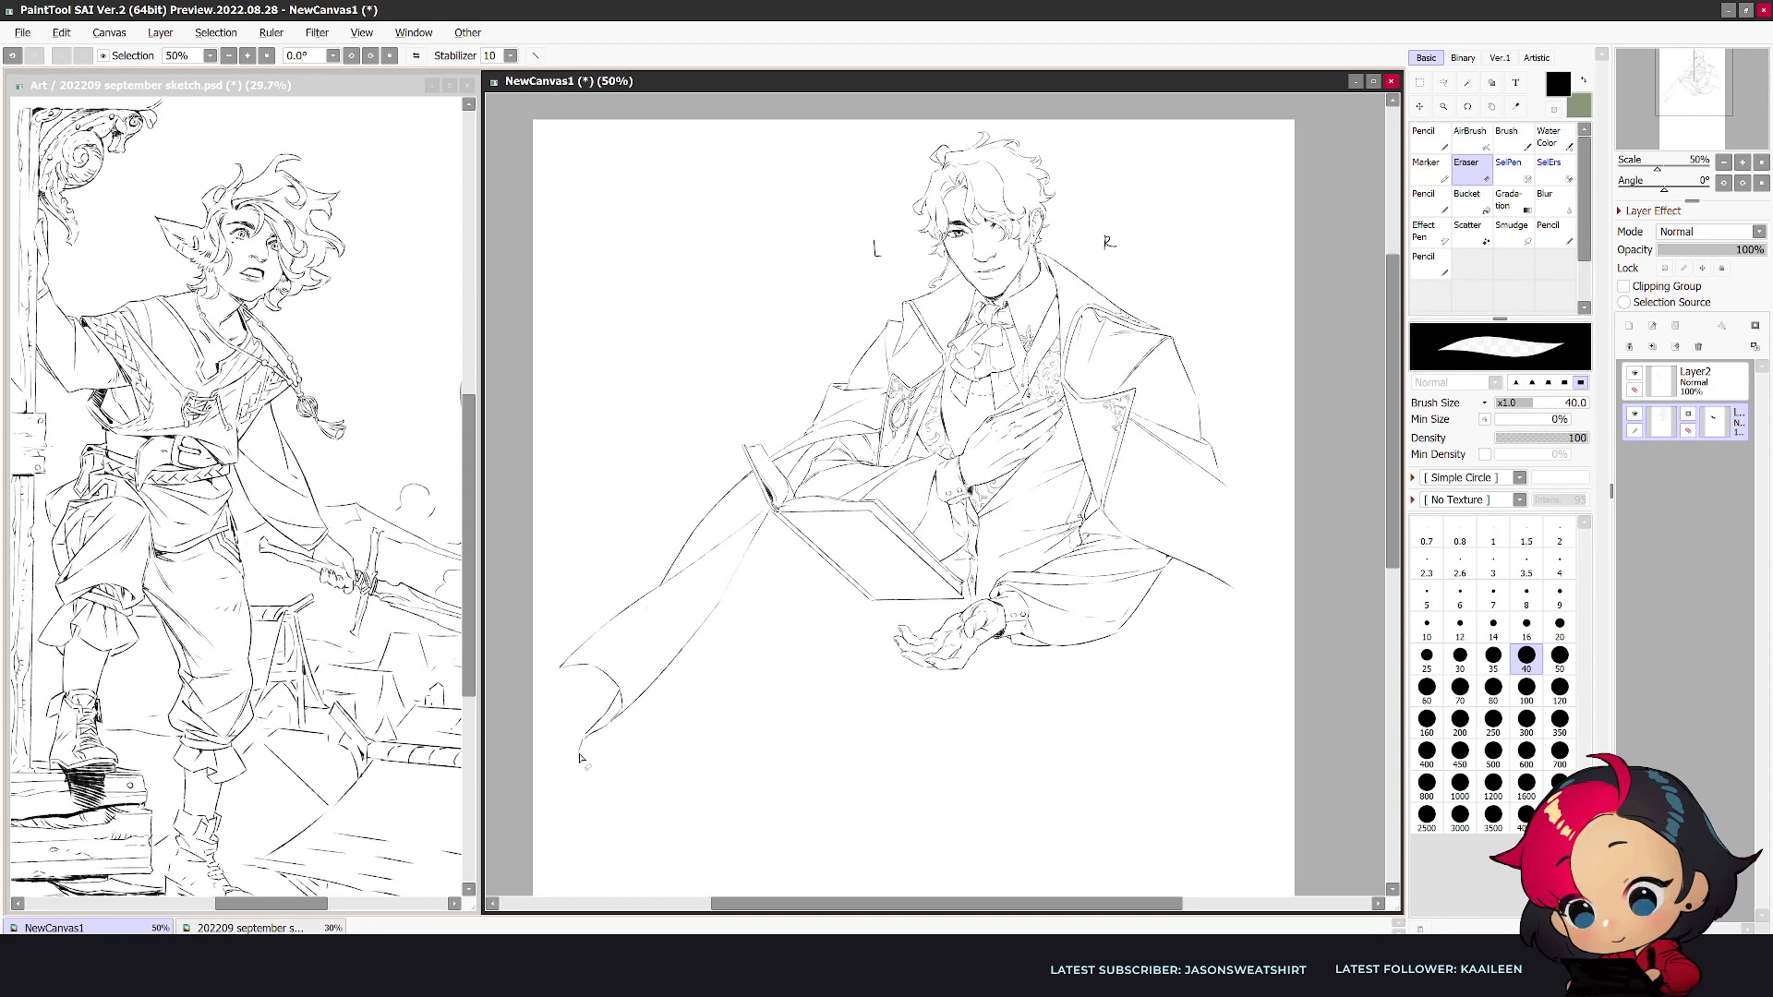
# - Draw the coat's lower hem as a shallow curve running from the curled corner in toward the figure
pyautogui.press('n')
pyautogui.moveTo(579, 765); pyautogui.dragTo(729, 866)
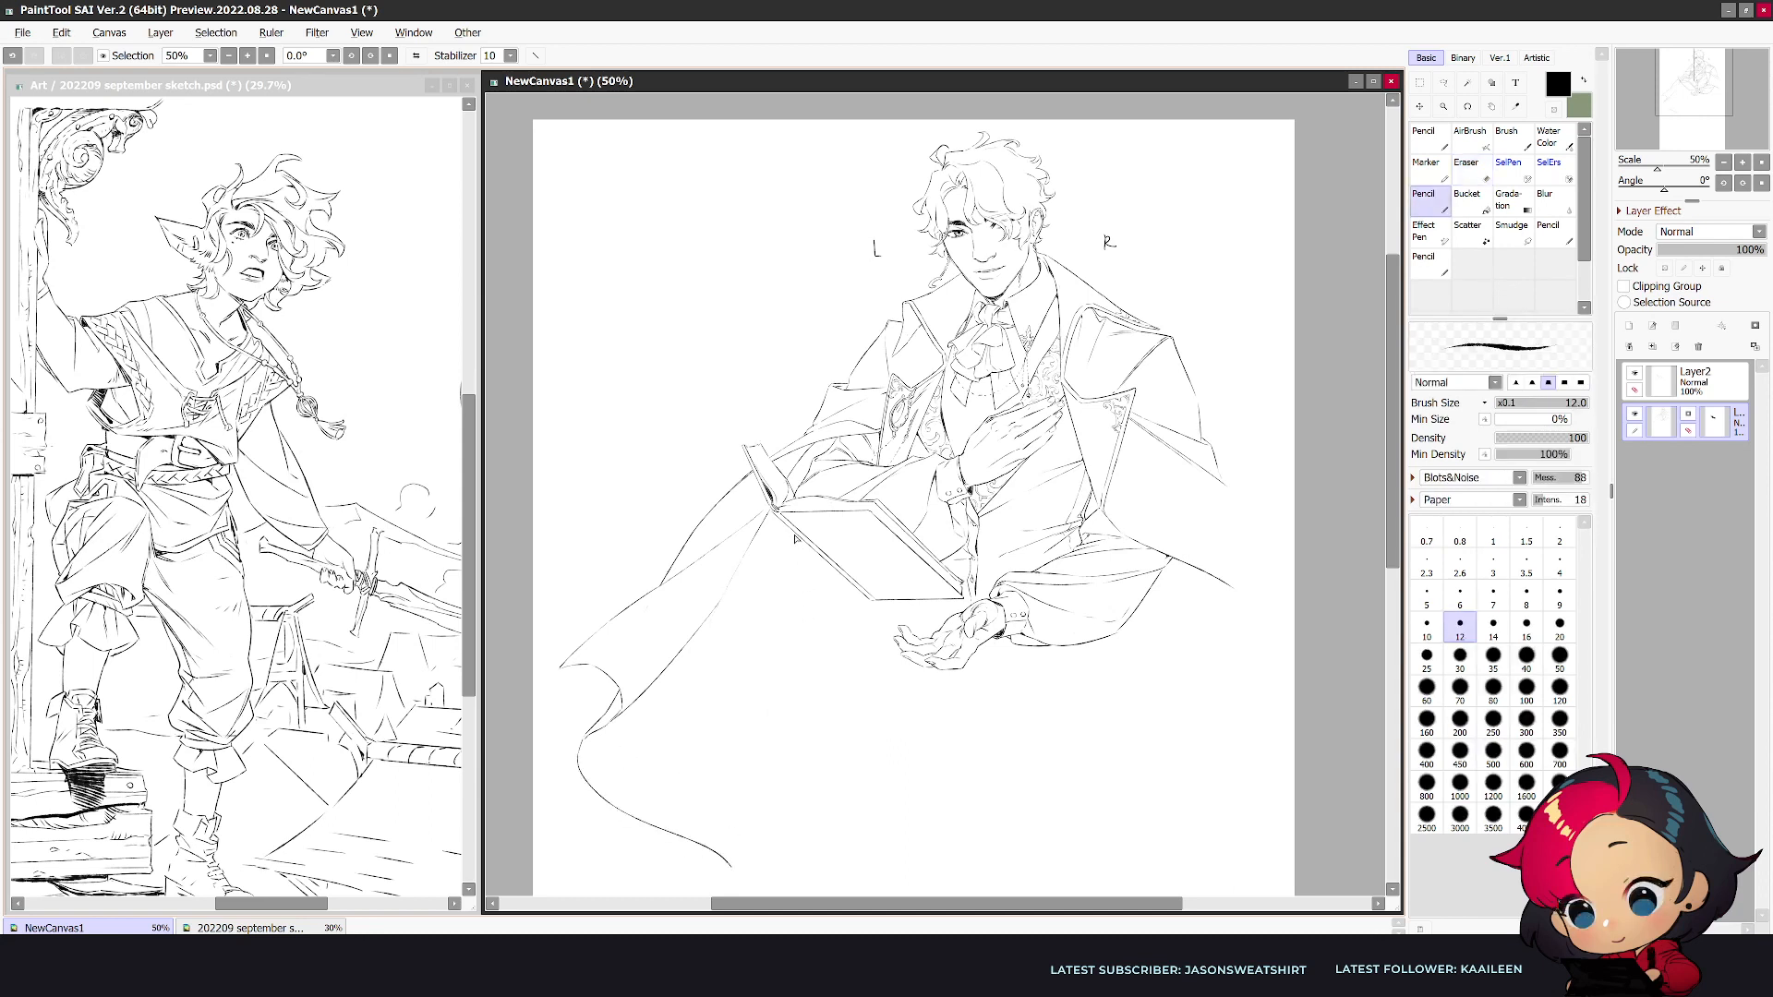
pyautogui.hotkey('ctrl', 'z')
pyautogui.moveTo(579, 757)
pyautogui.mouseDown()
pyautogui.moveTo(598, 784)
pyautogui.moveTo(745, 778)
pyautogui.mouseUp()
# - Draw a long fold line from beneath the book down to the hem, add a second hem fold there, and mirror the view
pyautogui.moveTo(796, 543); pyautogui.dragTo(759, 790)
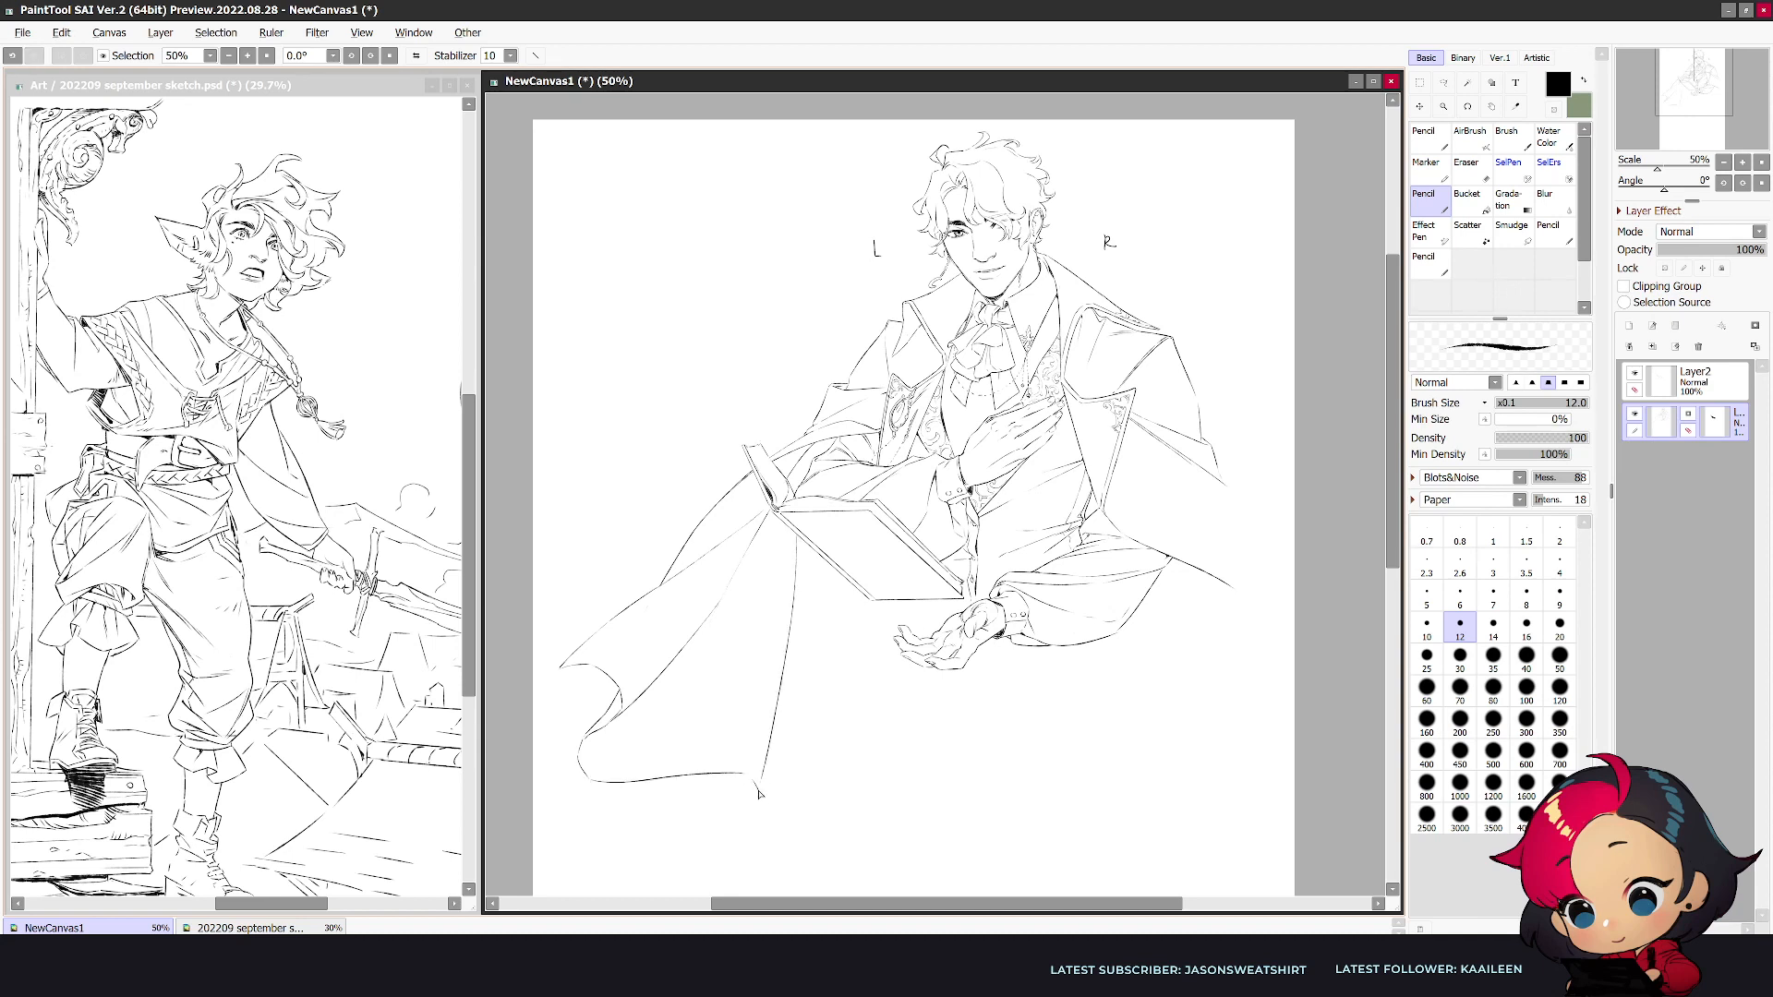
pyautogui.hotkey('ctrl', 'z')
pyautogui.moveTo(802, 543)
pyautogui.mouseDown()
pyautogui.moveTo(751, 823)
pyautogui.moveTo(752, 779)
pyautogui.mouseUp()
pyautogui.press('e')
pyautogui.press('n')
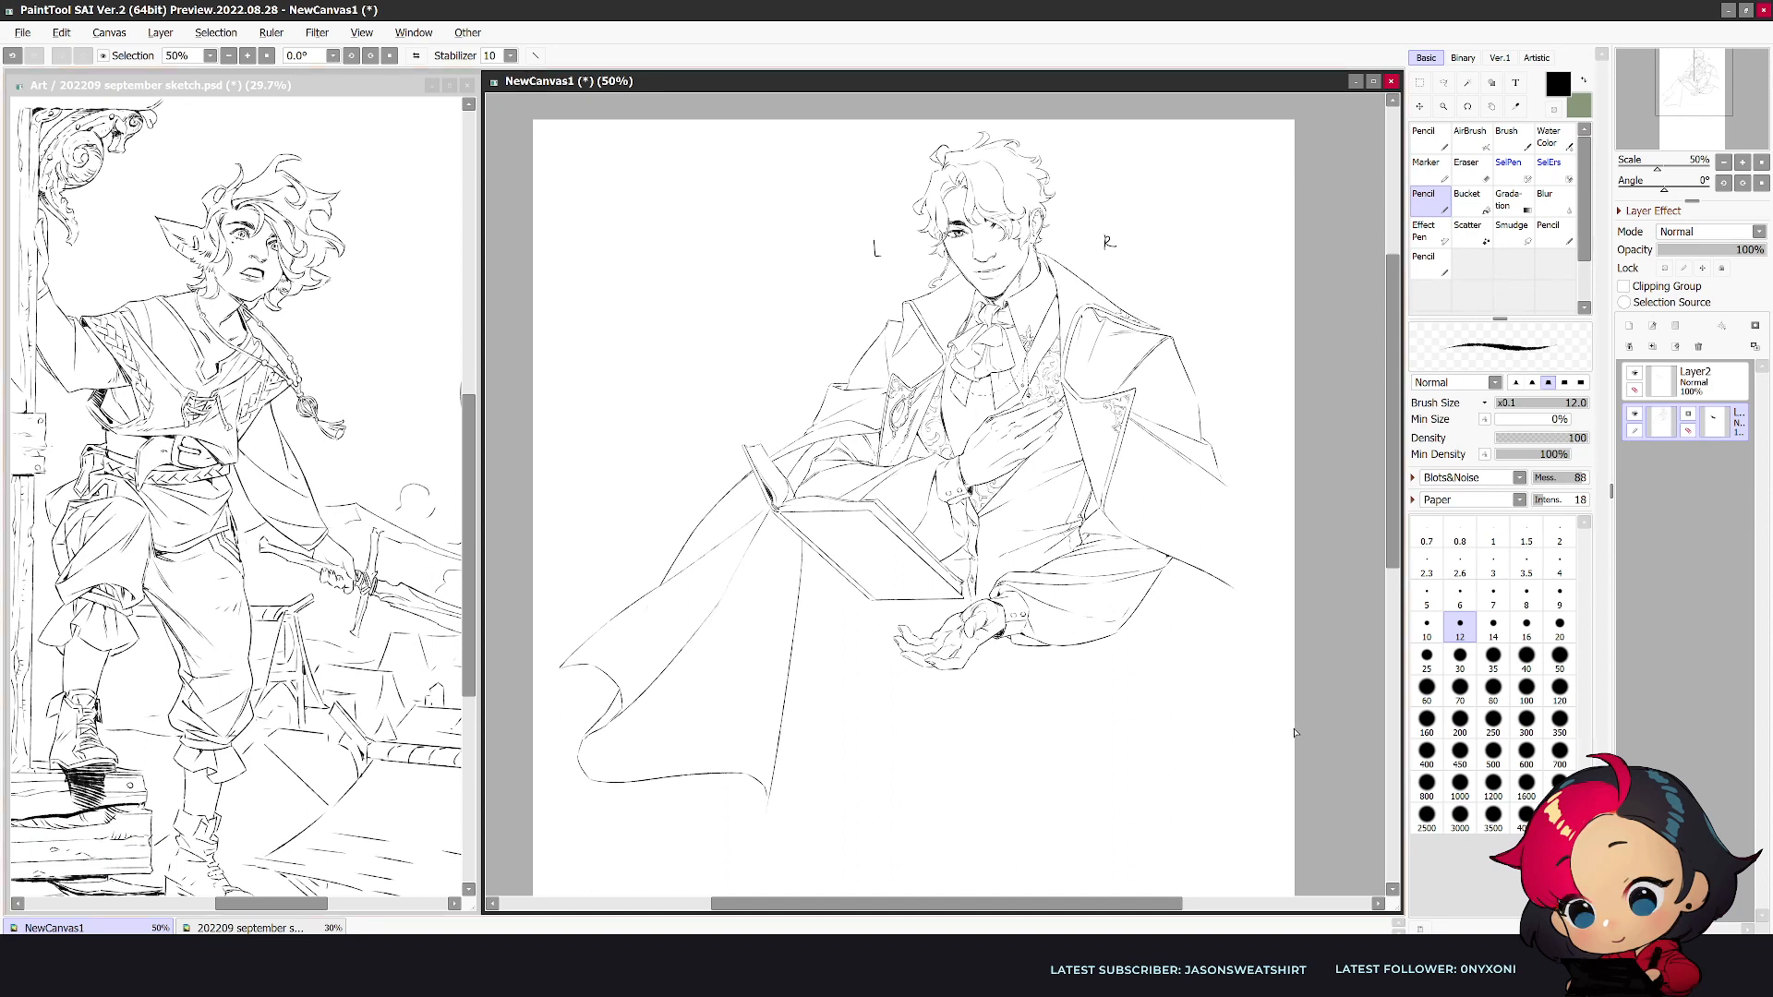
pyautogui.moveTo(768, 800)
pyautogui.mouseDown()
pyautogui.moveTo(733, 840)
pyautogui.moveTo(768, 853)
pyautogui.moveTo(844, 836)
pyautogui.mouseUp()
pyautogui.press('h')
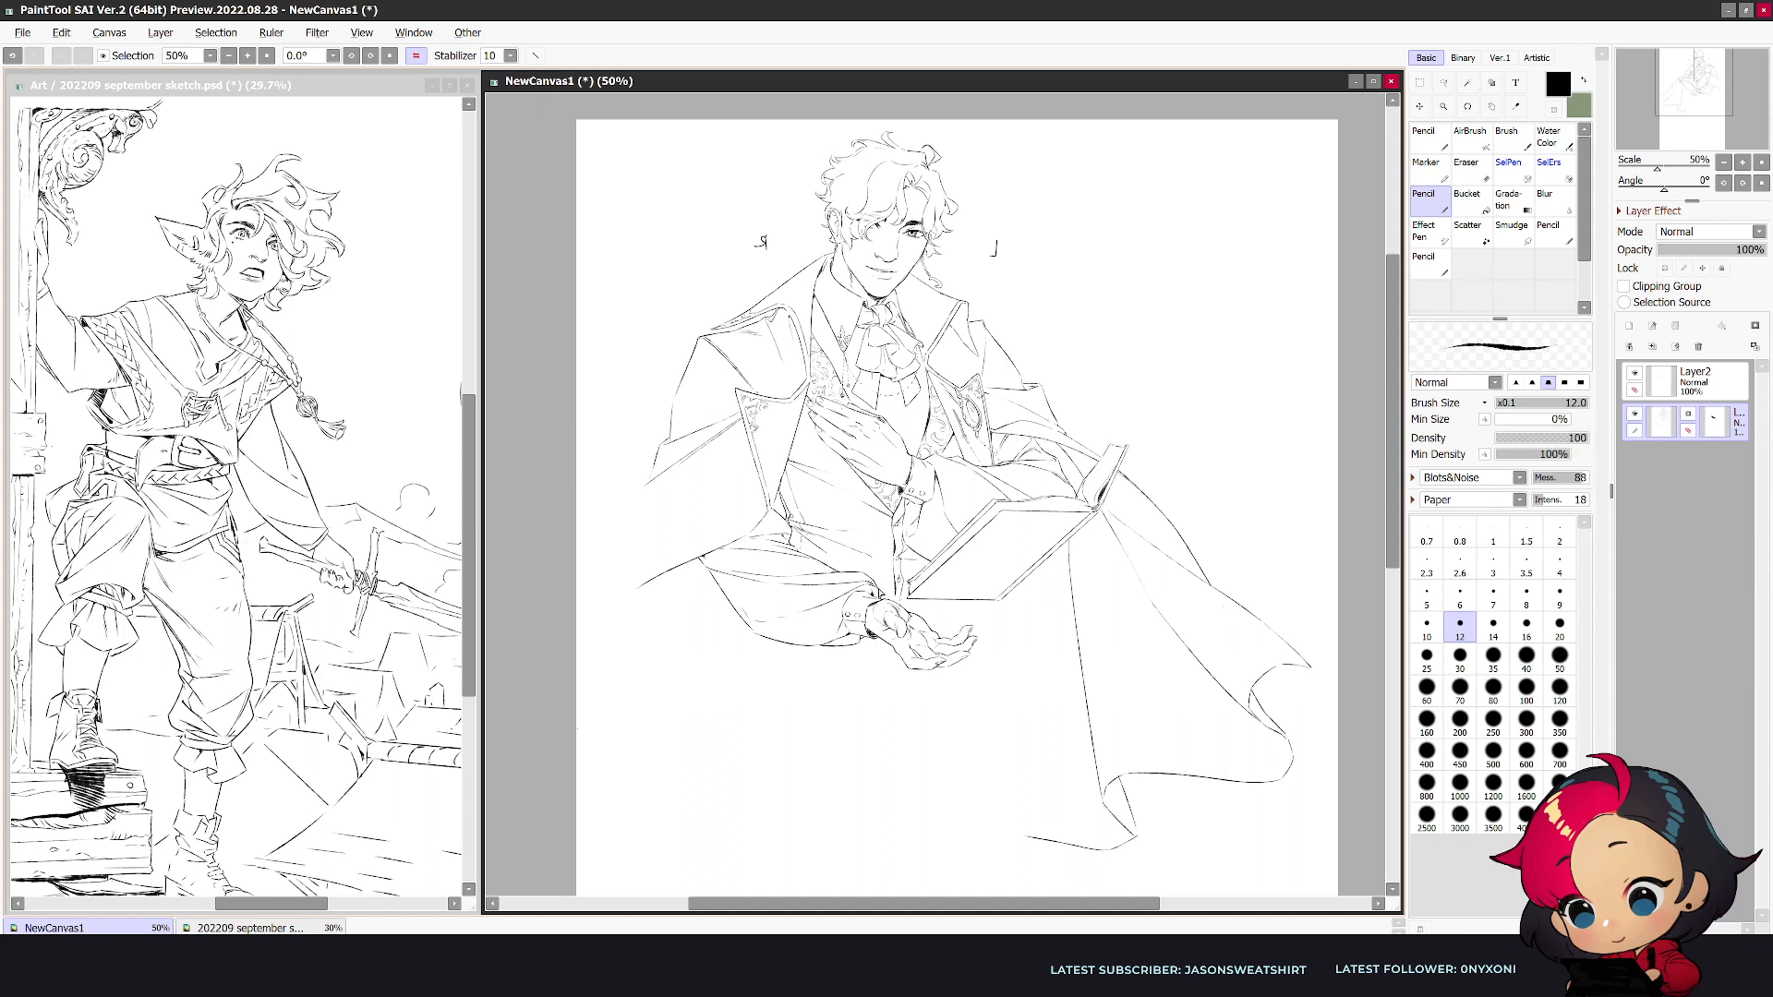
# - Refine the small lines where the vest's front edge meets the open book's lower corner
pyautogui.press('e')
pyautogui.press('n')
pyautogui.press('e')
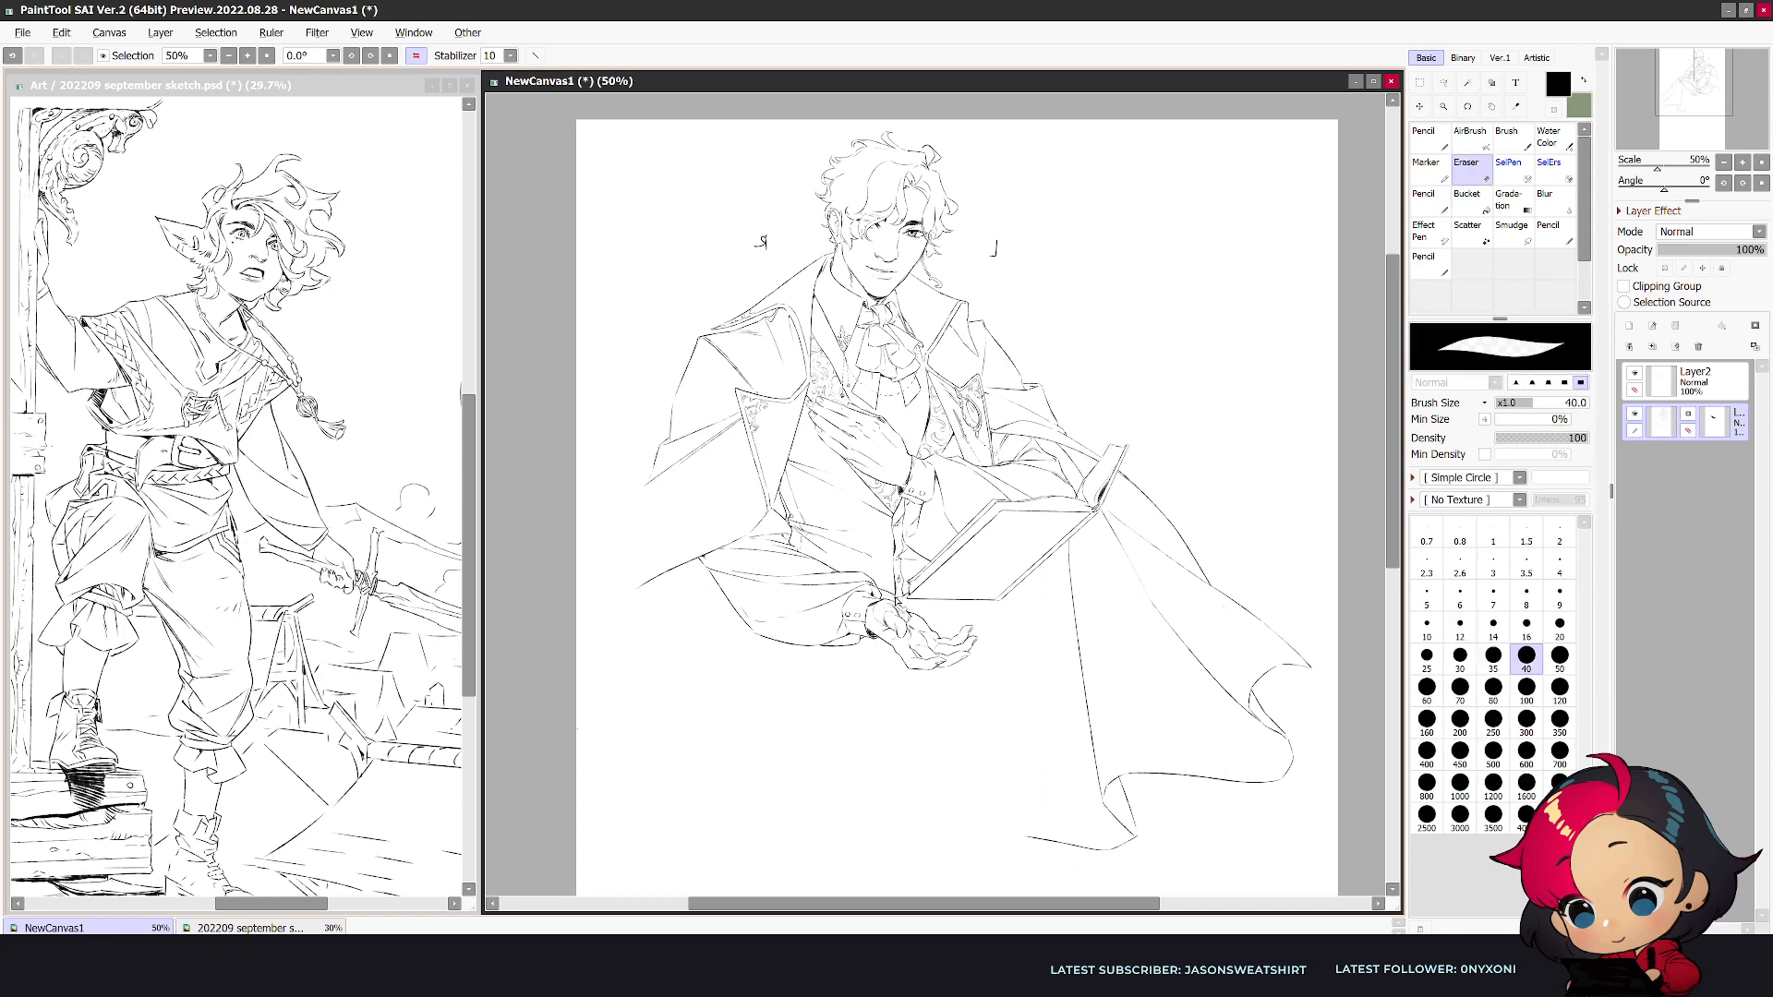
pyautogui.press('n')
pyautogui.press('e')
pyautogui.press('n')
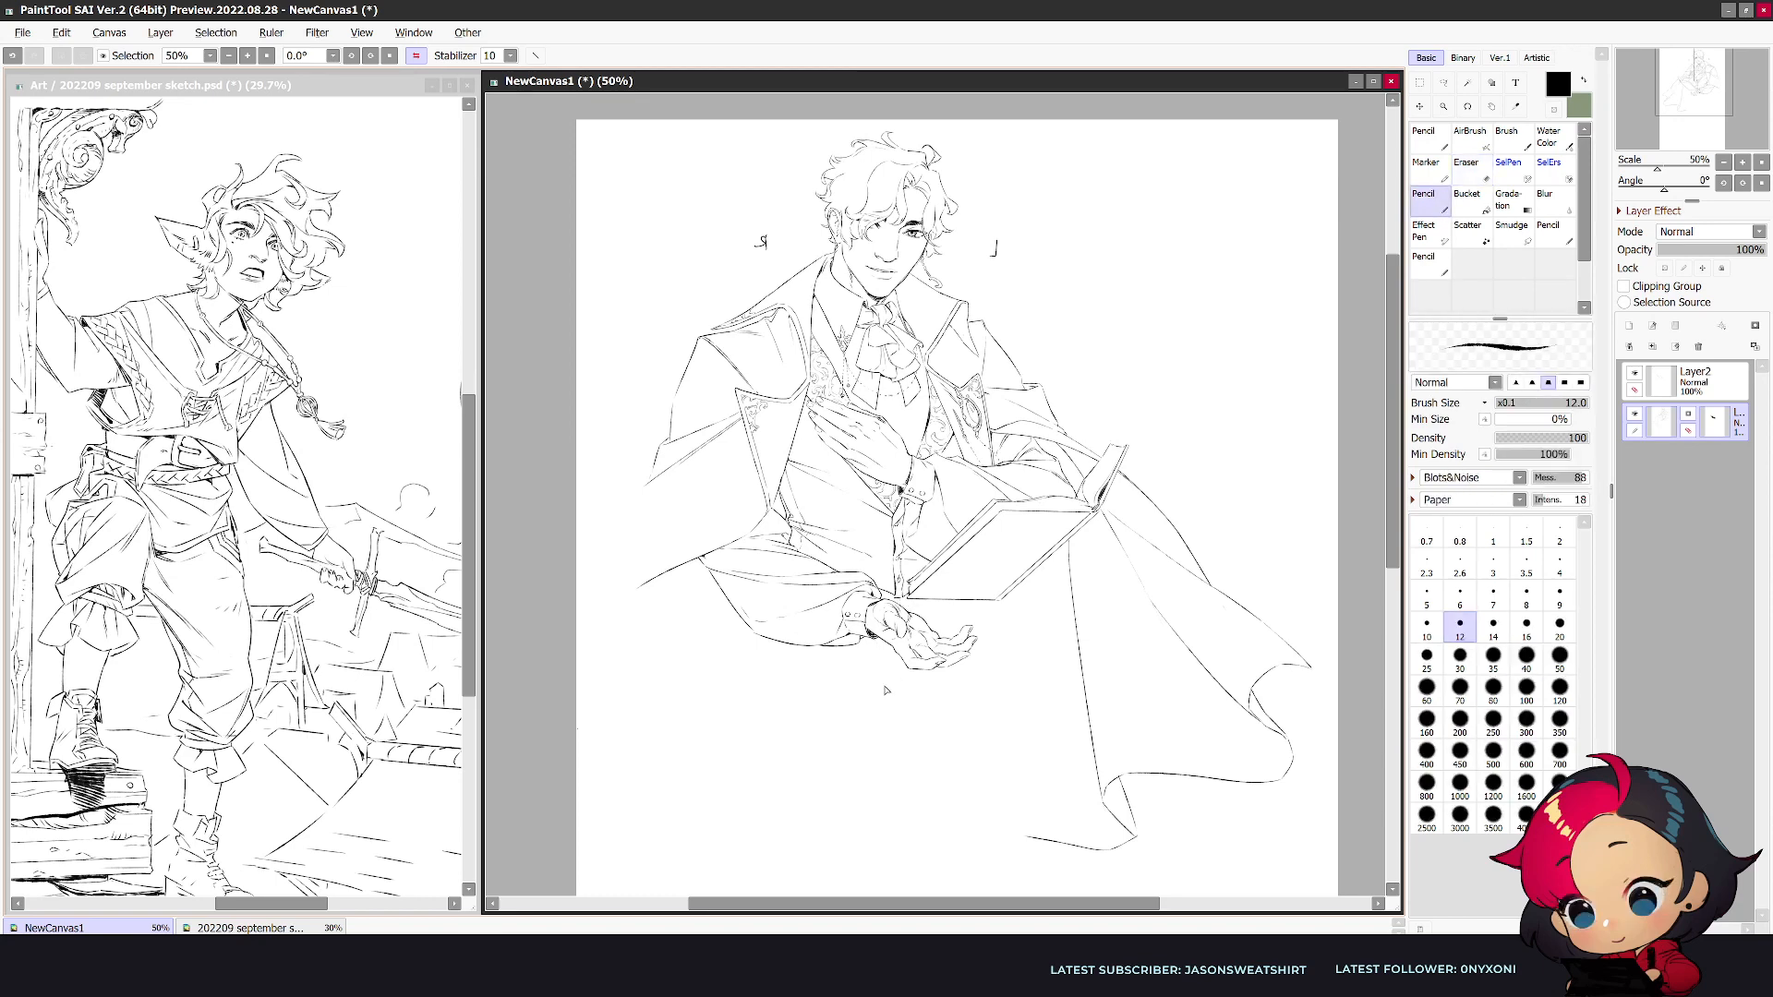
pyautogui.scroll(1, 884, 691)
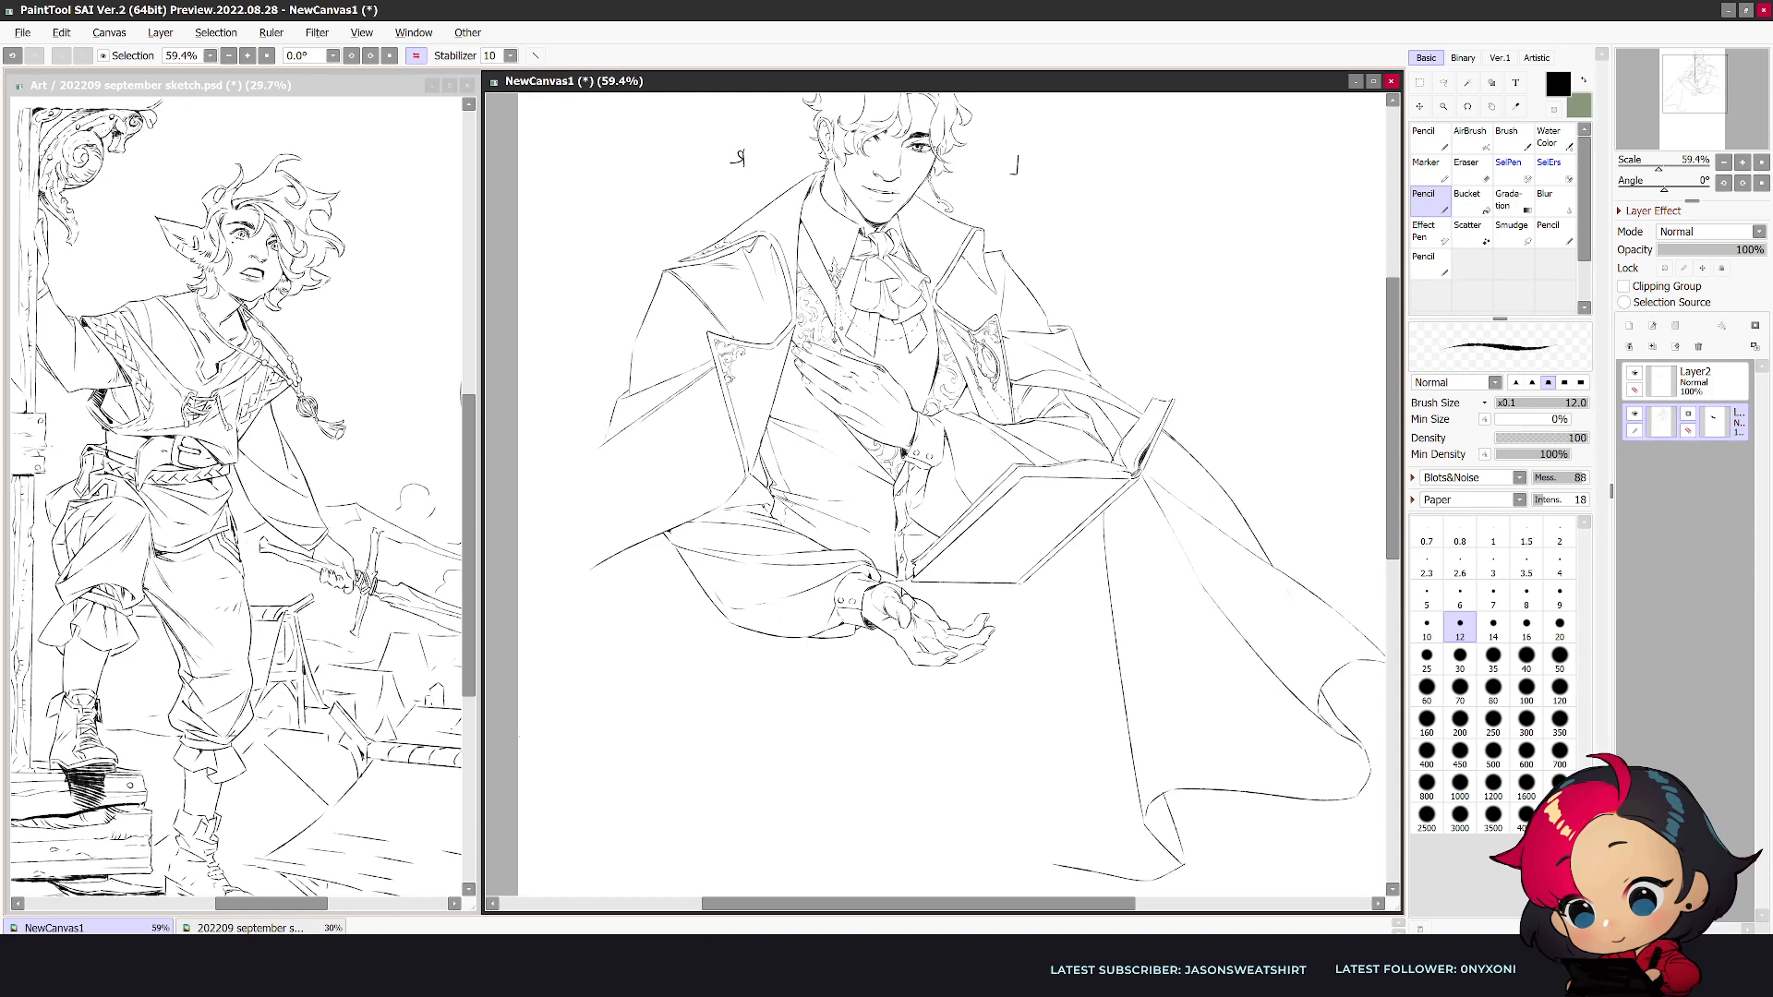
pyautogui.press('e')
pyautogui.press('n')
pyautogui.moveTo(897, 581); pyautogui.dragTo(911, 582)
pyautogui.hotkey('ctrl', 'z')
pyautogui.press('e')
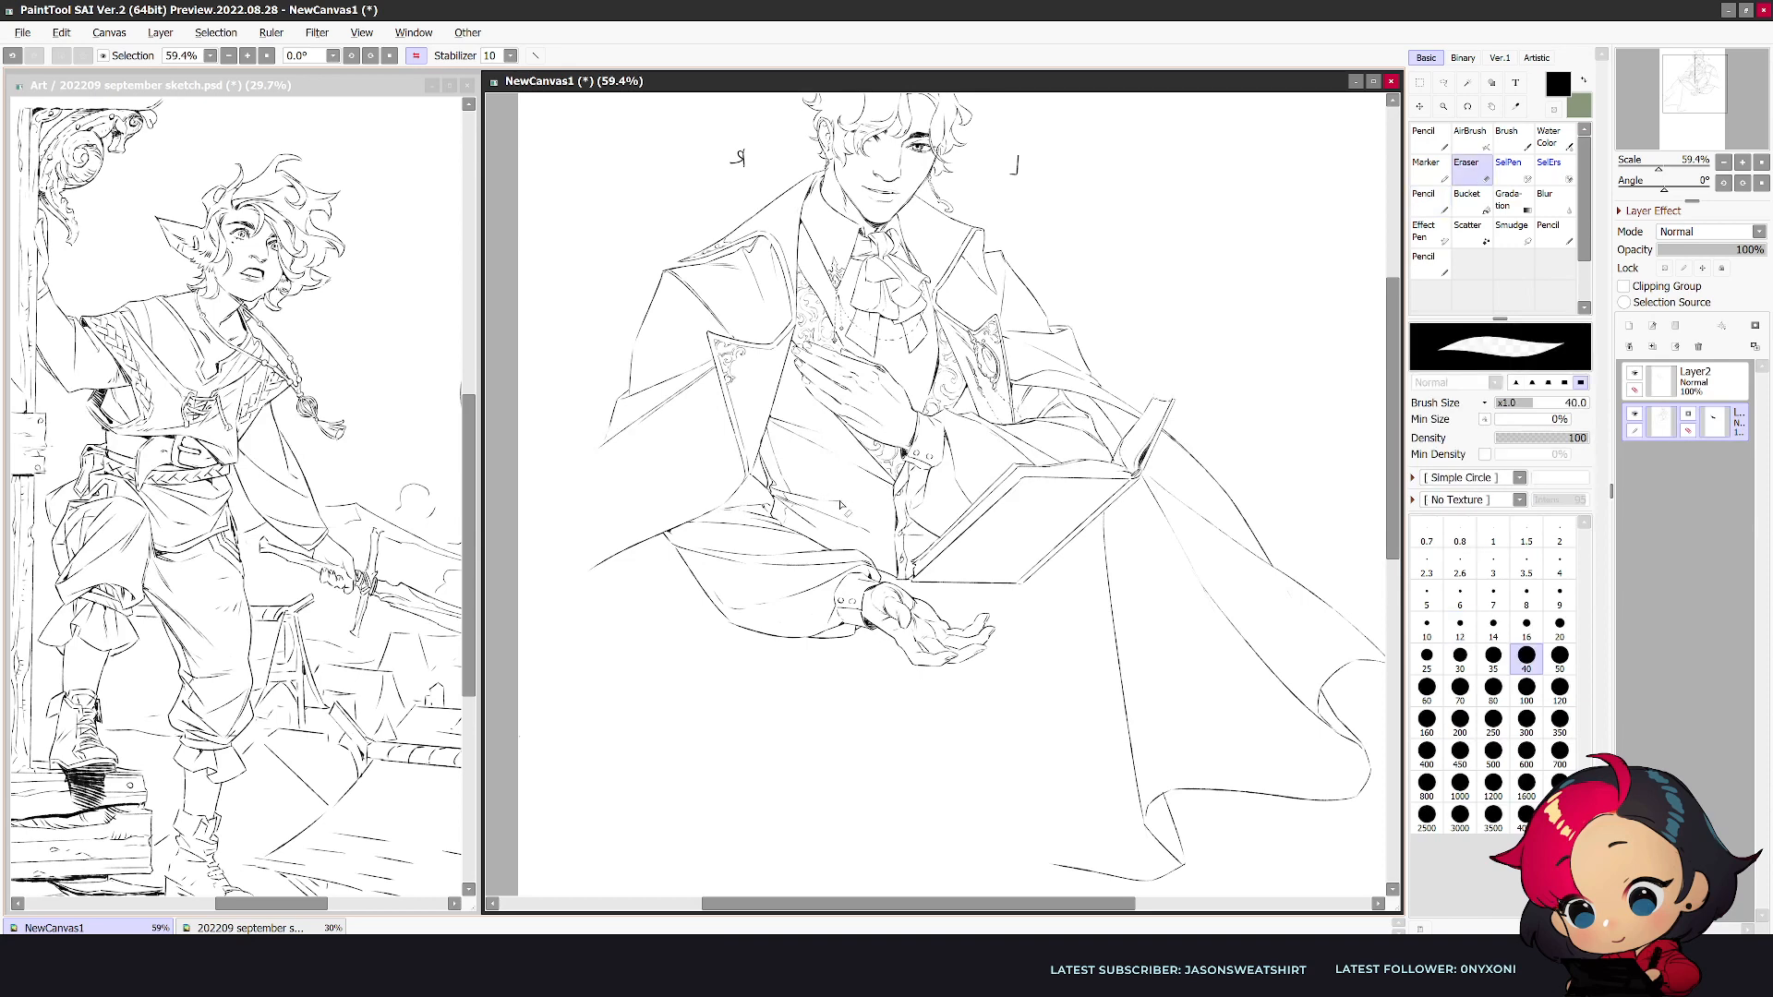
# - Draw a narrow buttoned pocket with a flap on the vest above the lowered sleeve, and check it mirrored
pyautogui.press('h')
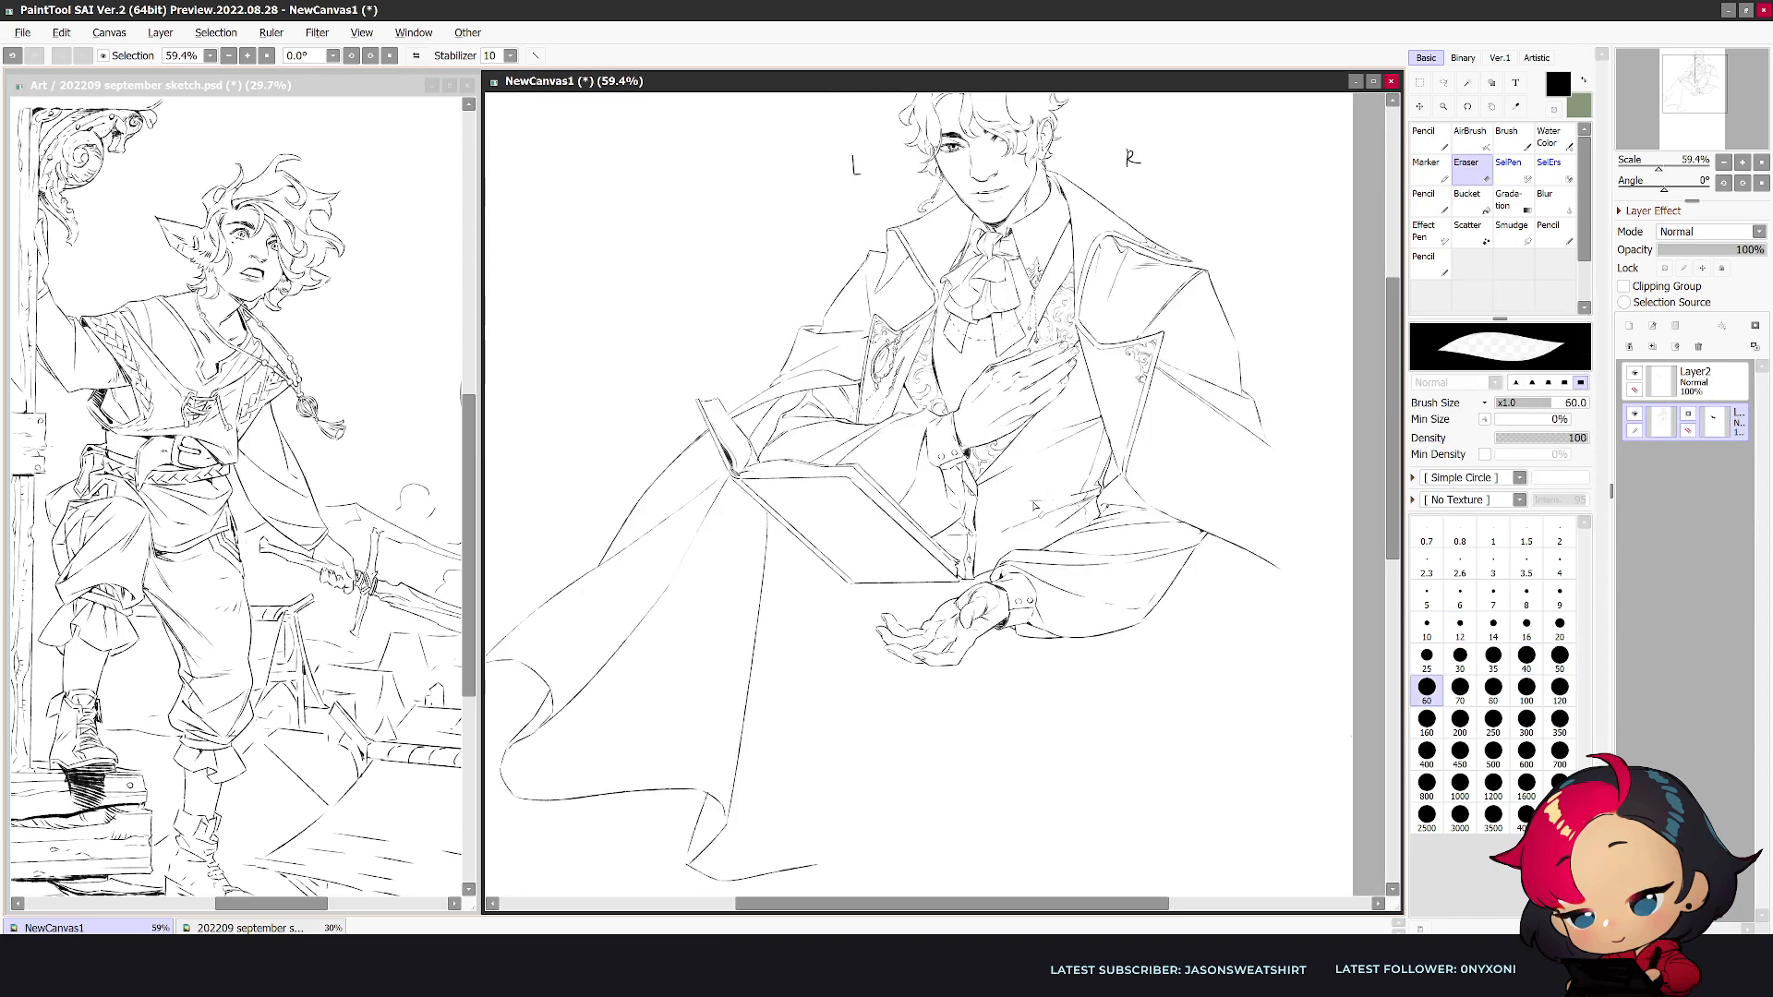
pyautogui.press('n')
pyautogui.moveTo(1064, 498); pyautogui.dragTo(1011, 507)
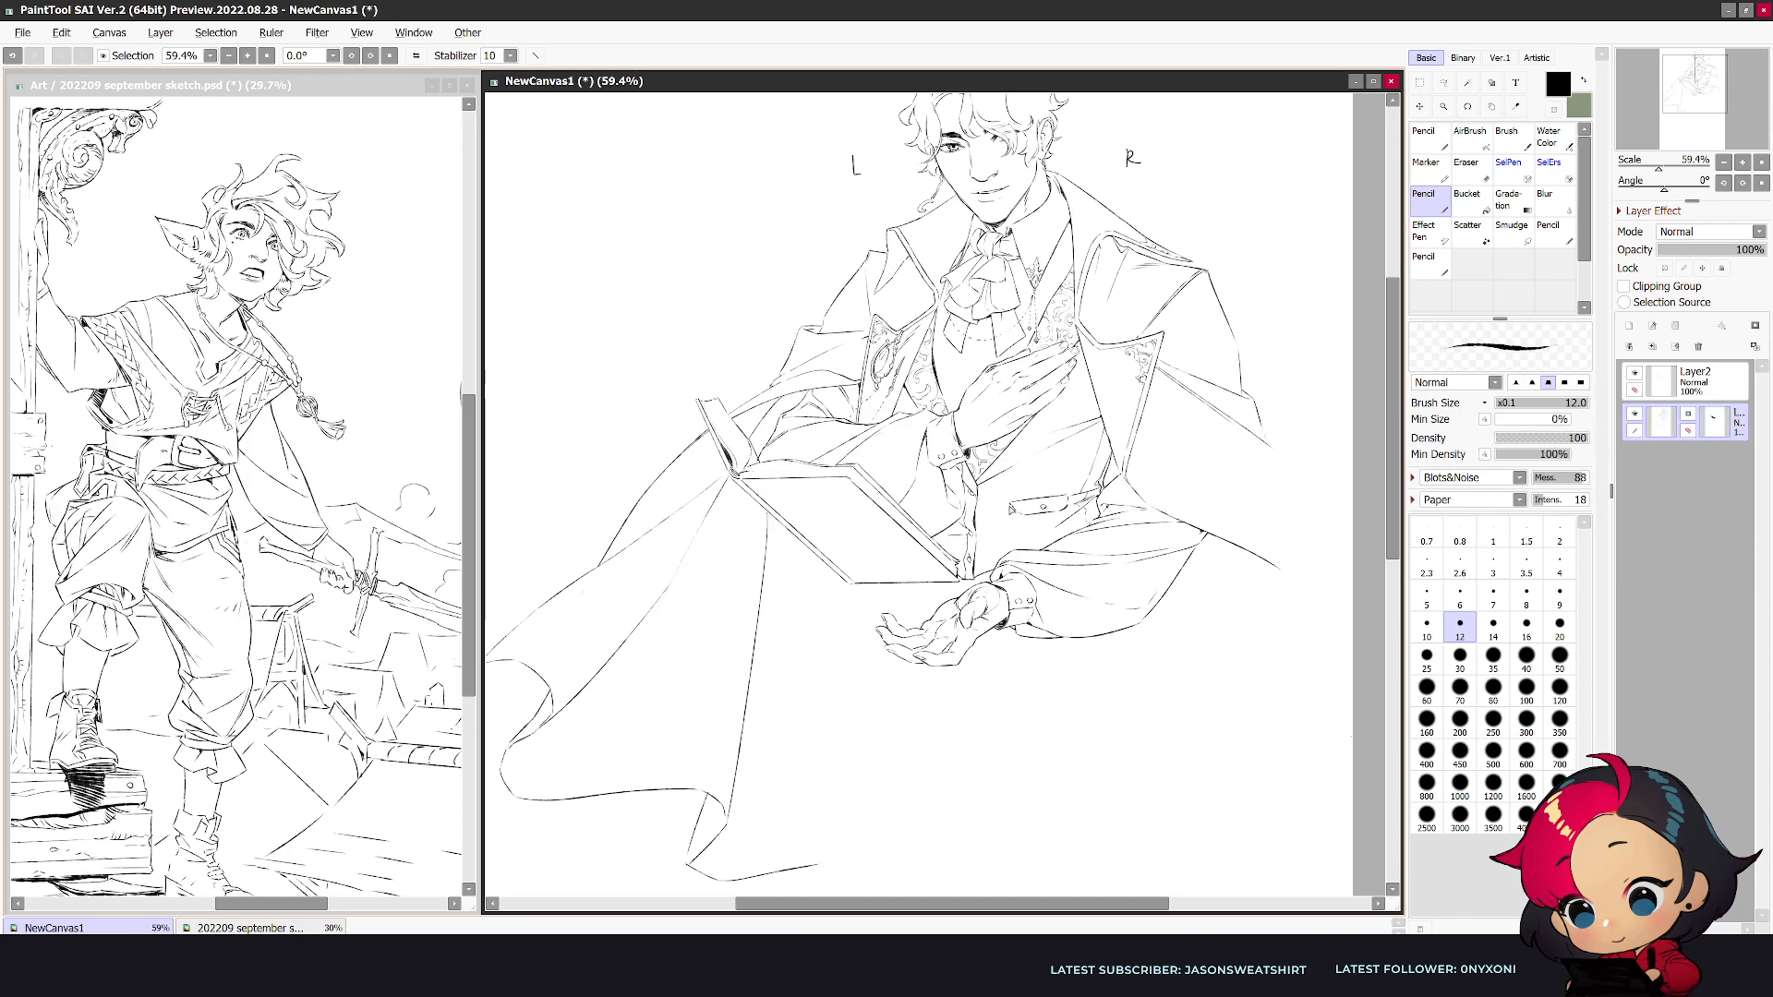
pyautogui.moveTo(1013, 529)
pyautogui.mouseDown()
pyautogui.moveTo(1015, 550)
pyautogui.moveTo(1071, 528)
pyautogui.mouseUp()
pyautogui.press('e')
pyautogui.press('n')
pyautogui.press('e')
pyautogui.press('n')
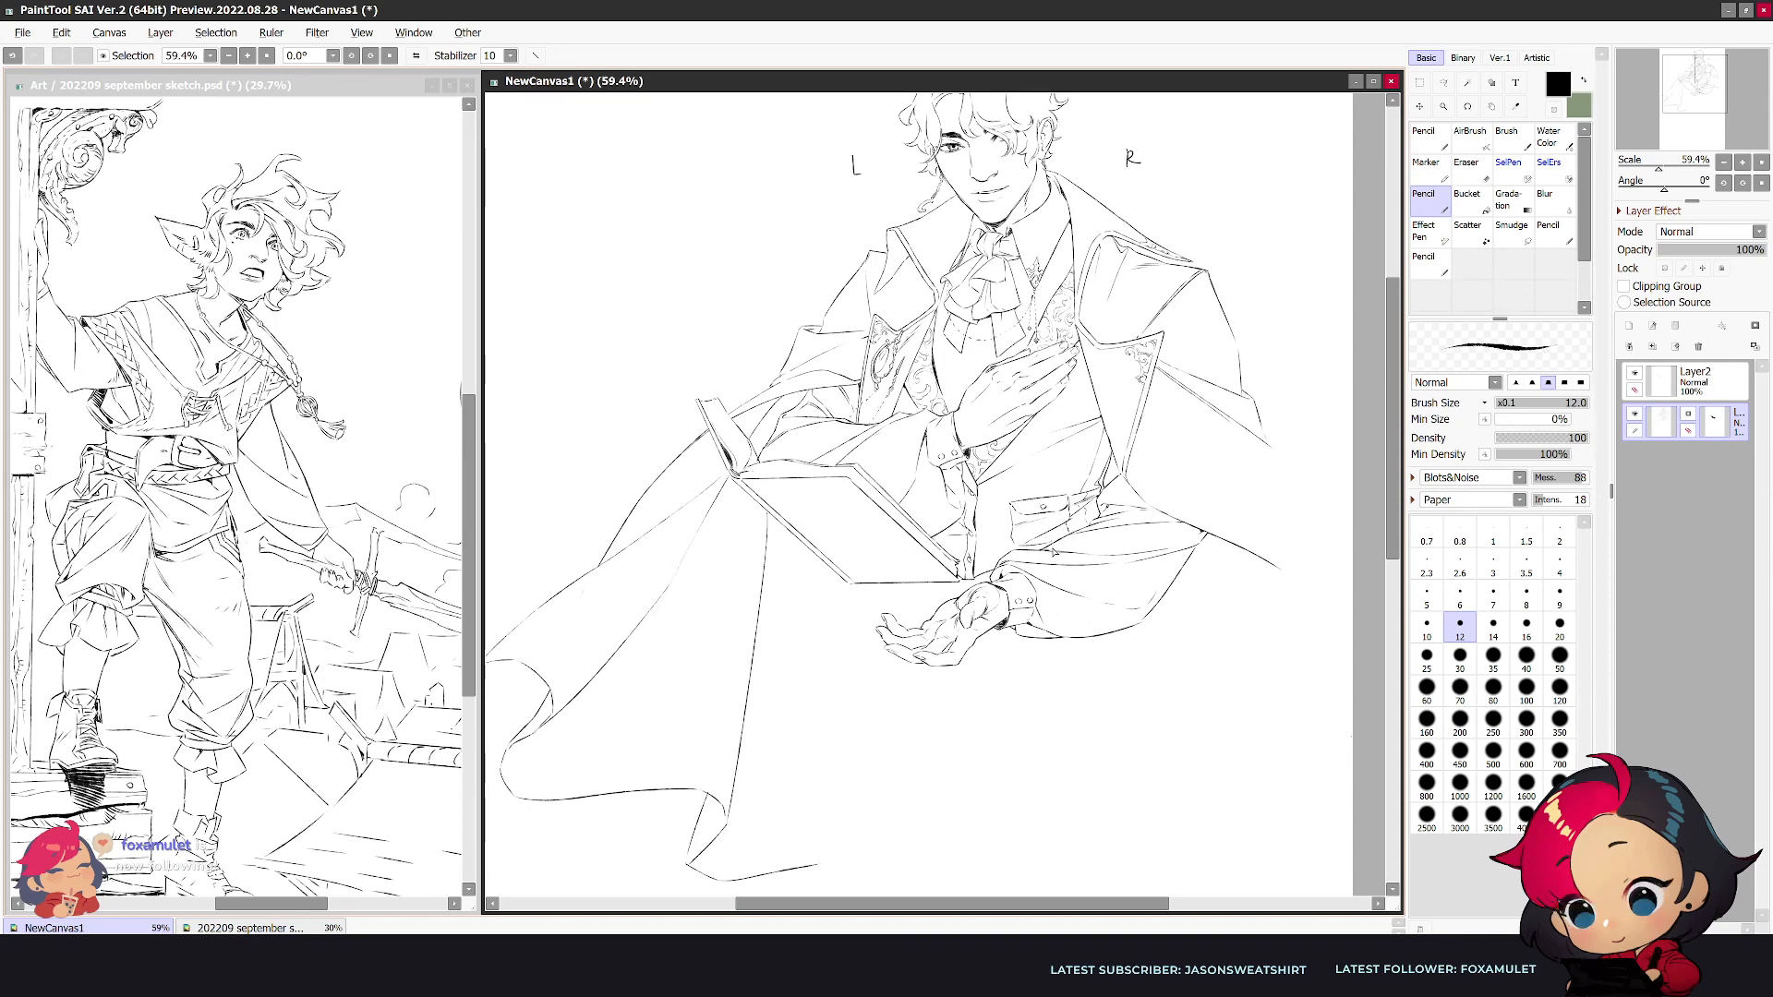
pyautogui.press('h')
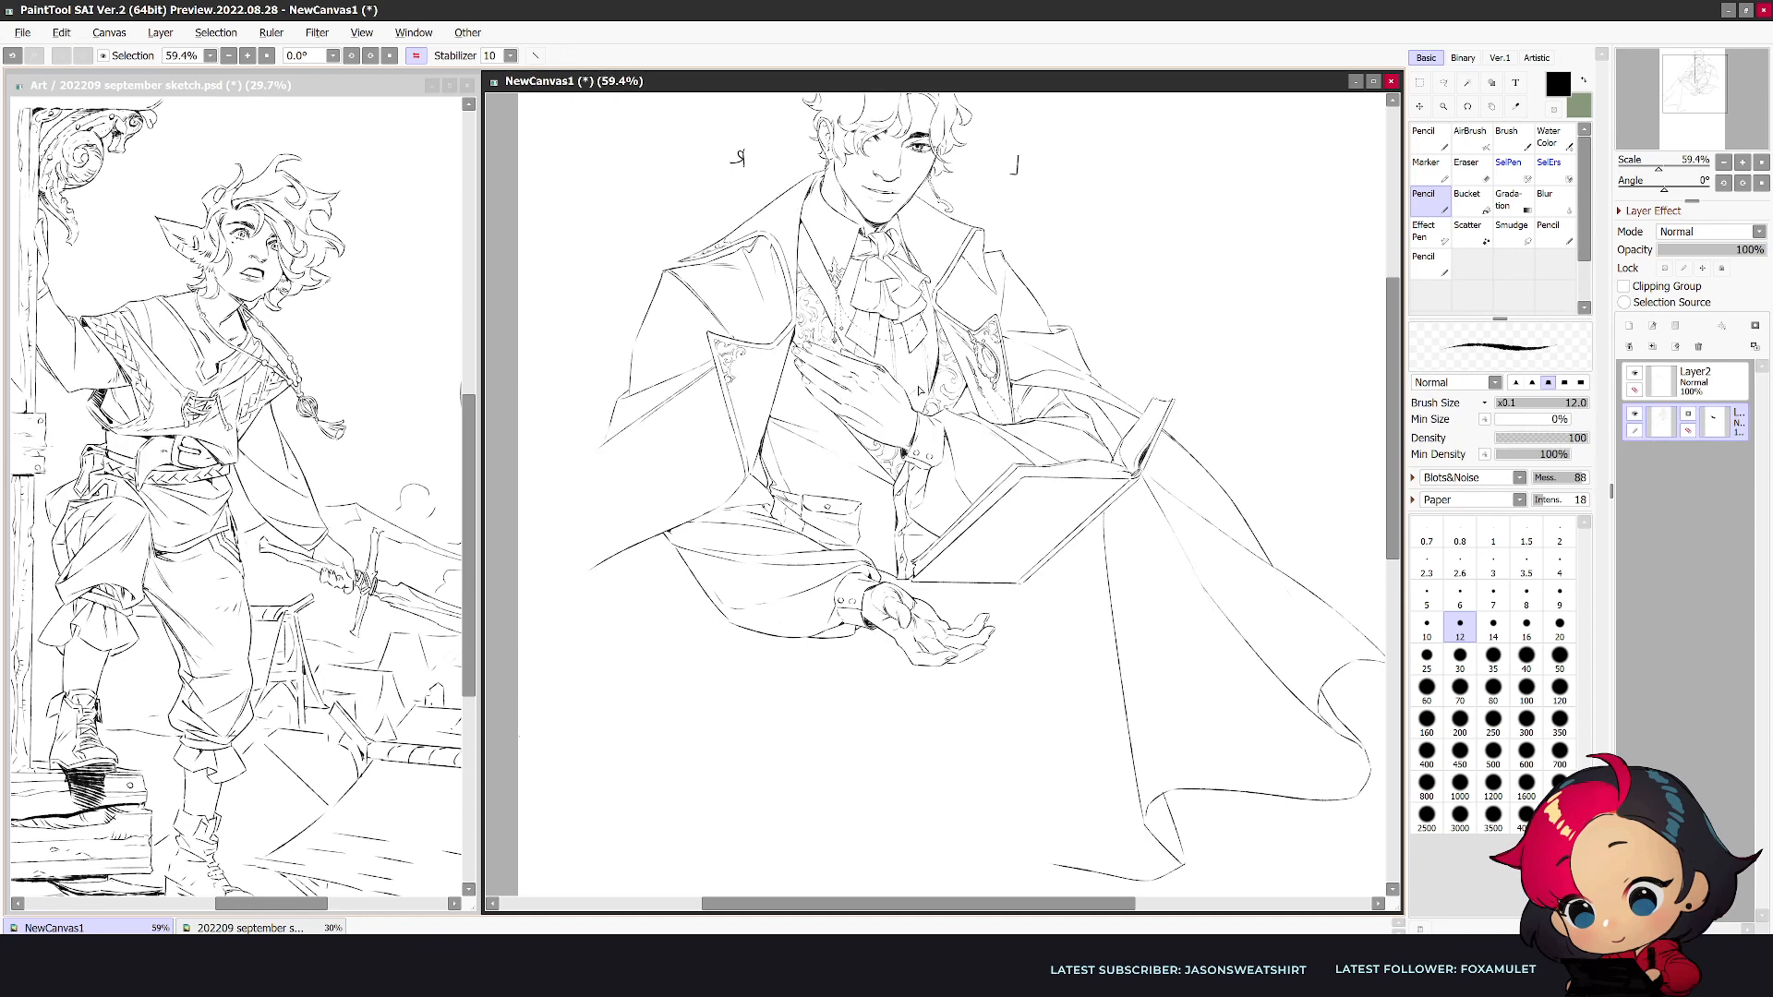
pyautogui.press('e')
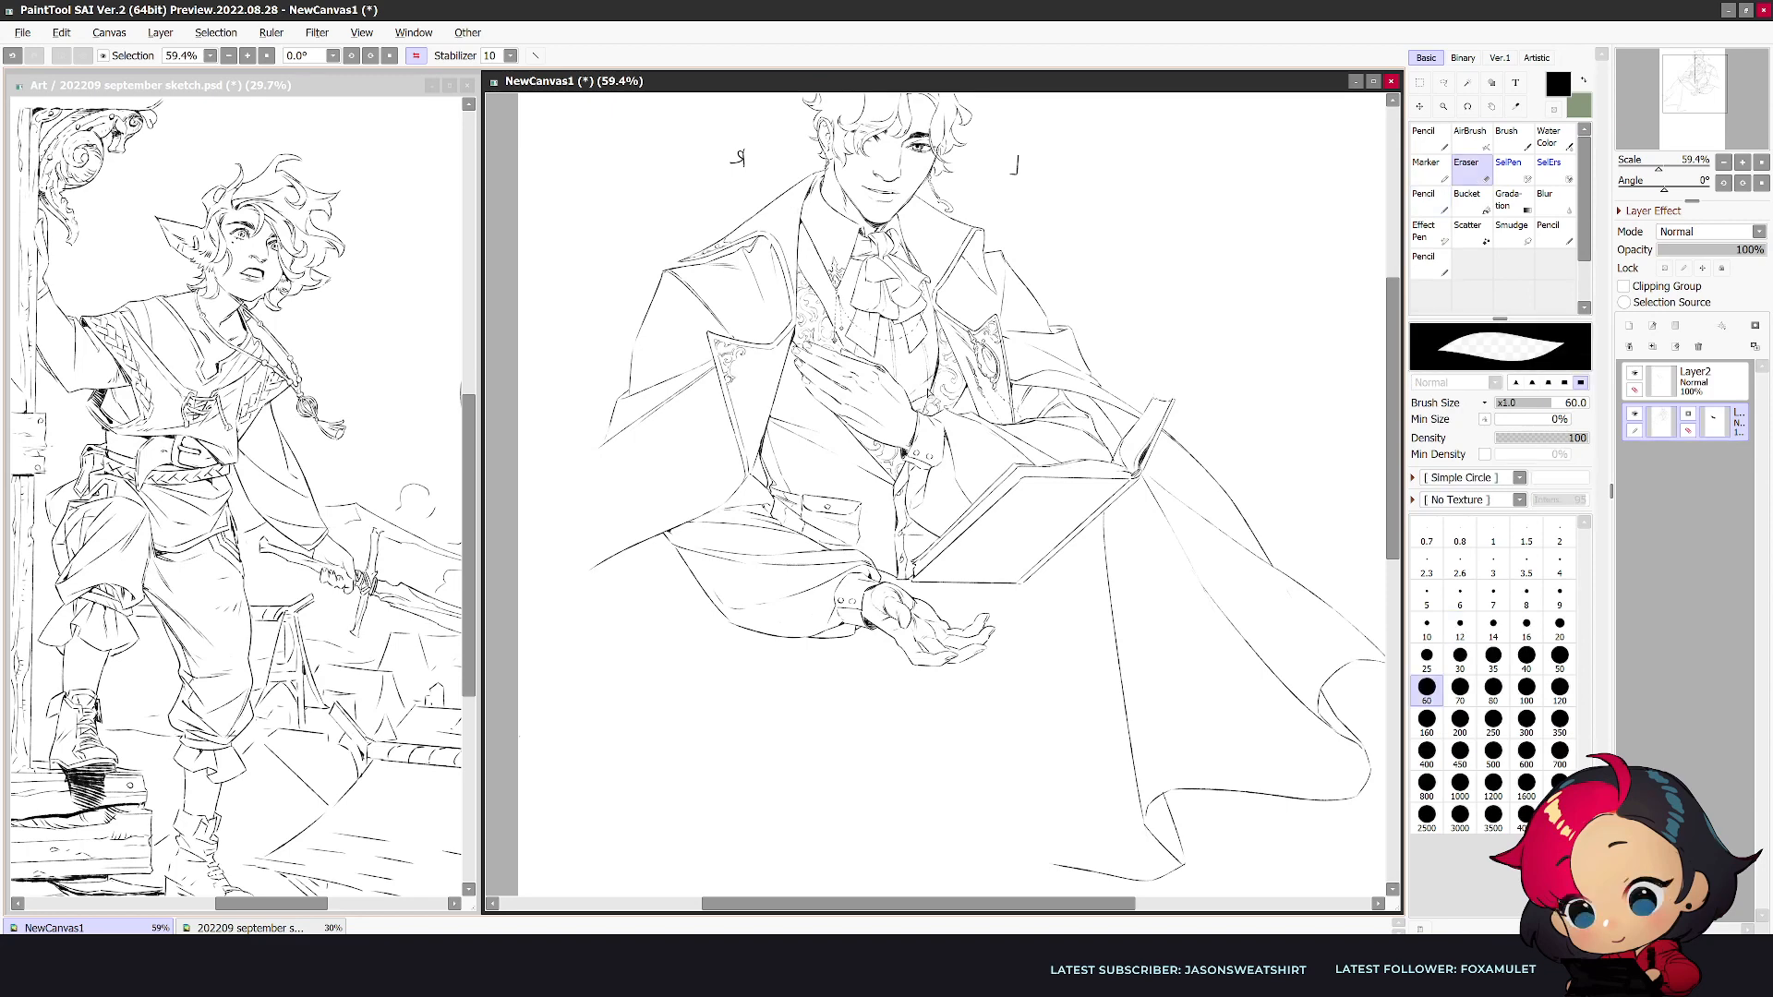
pyautogui.press('n')
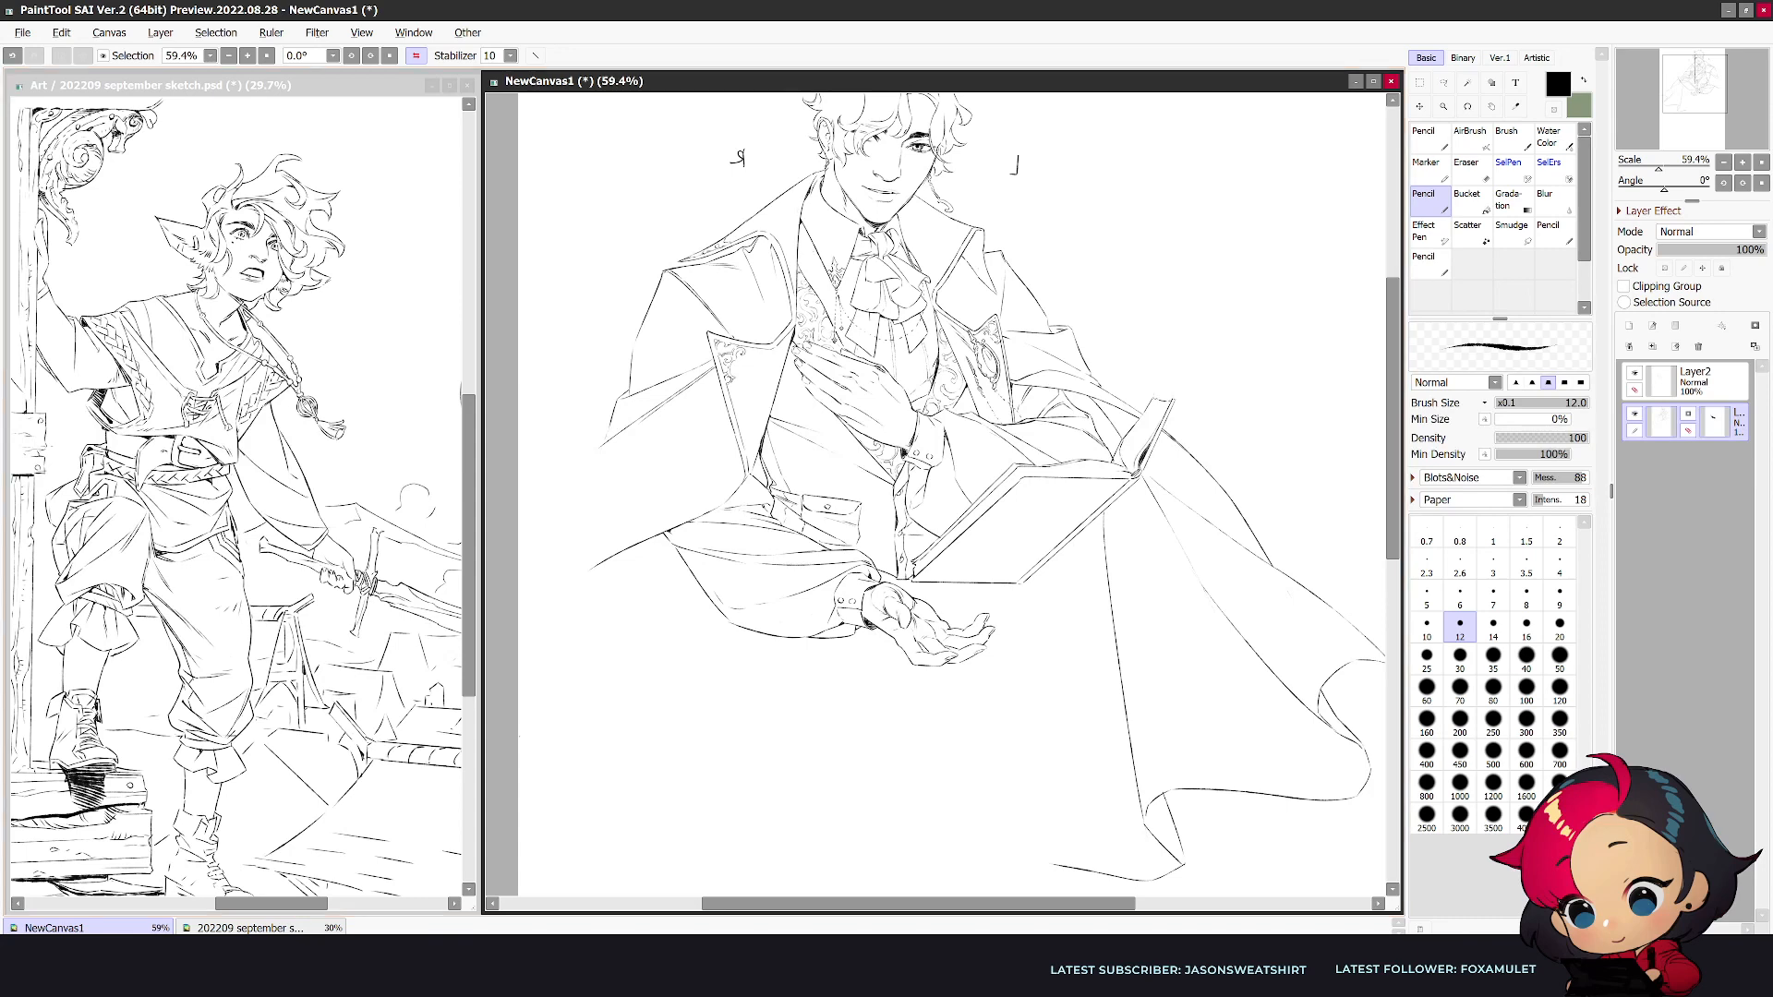
pyautogui.hotkey('alt', 'Tab')
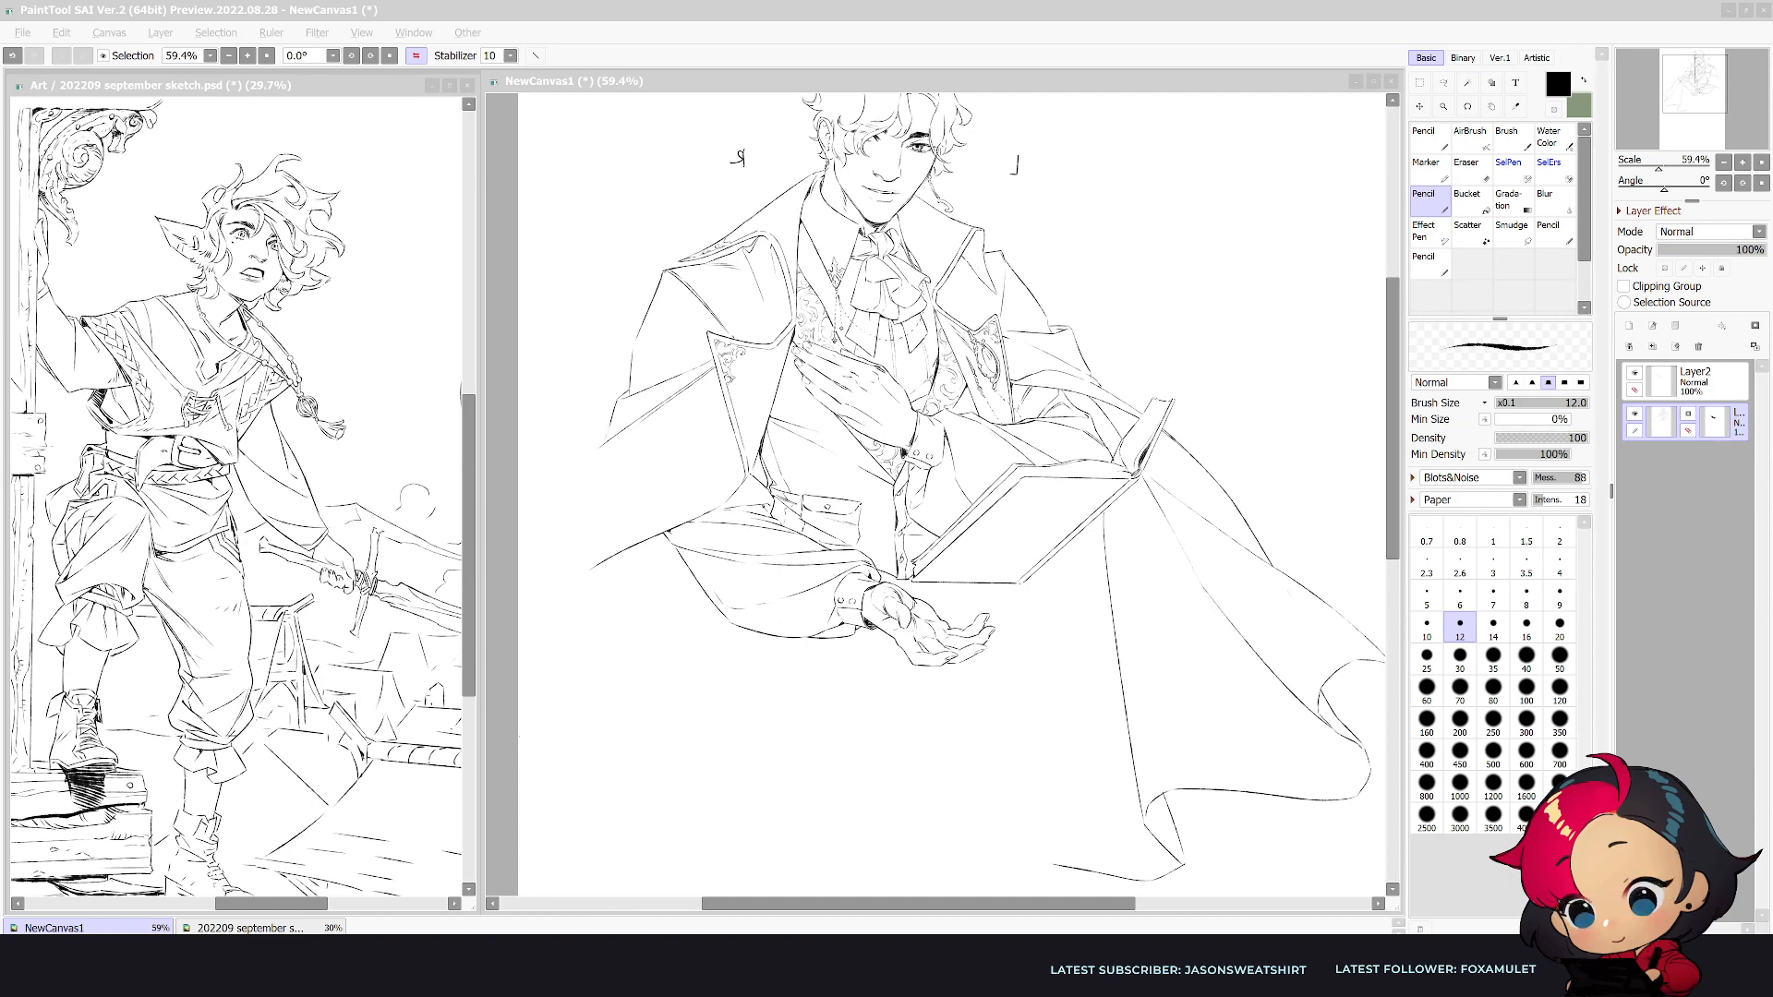
pyautogui.click(1170, 707)
# - Draw the coat's outer edge on the lowered arm's side as a long curve sweeping down past the sleeve in the unmirrored view
pyautogui.scroll(-2, 1172, 698)
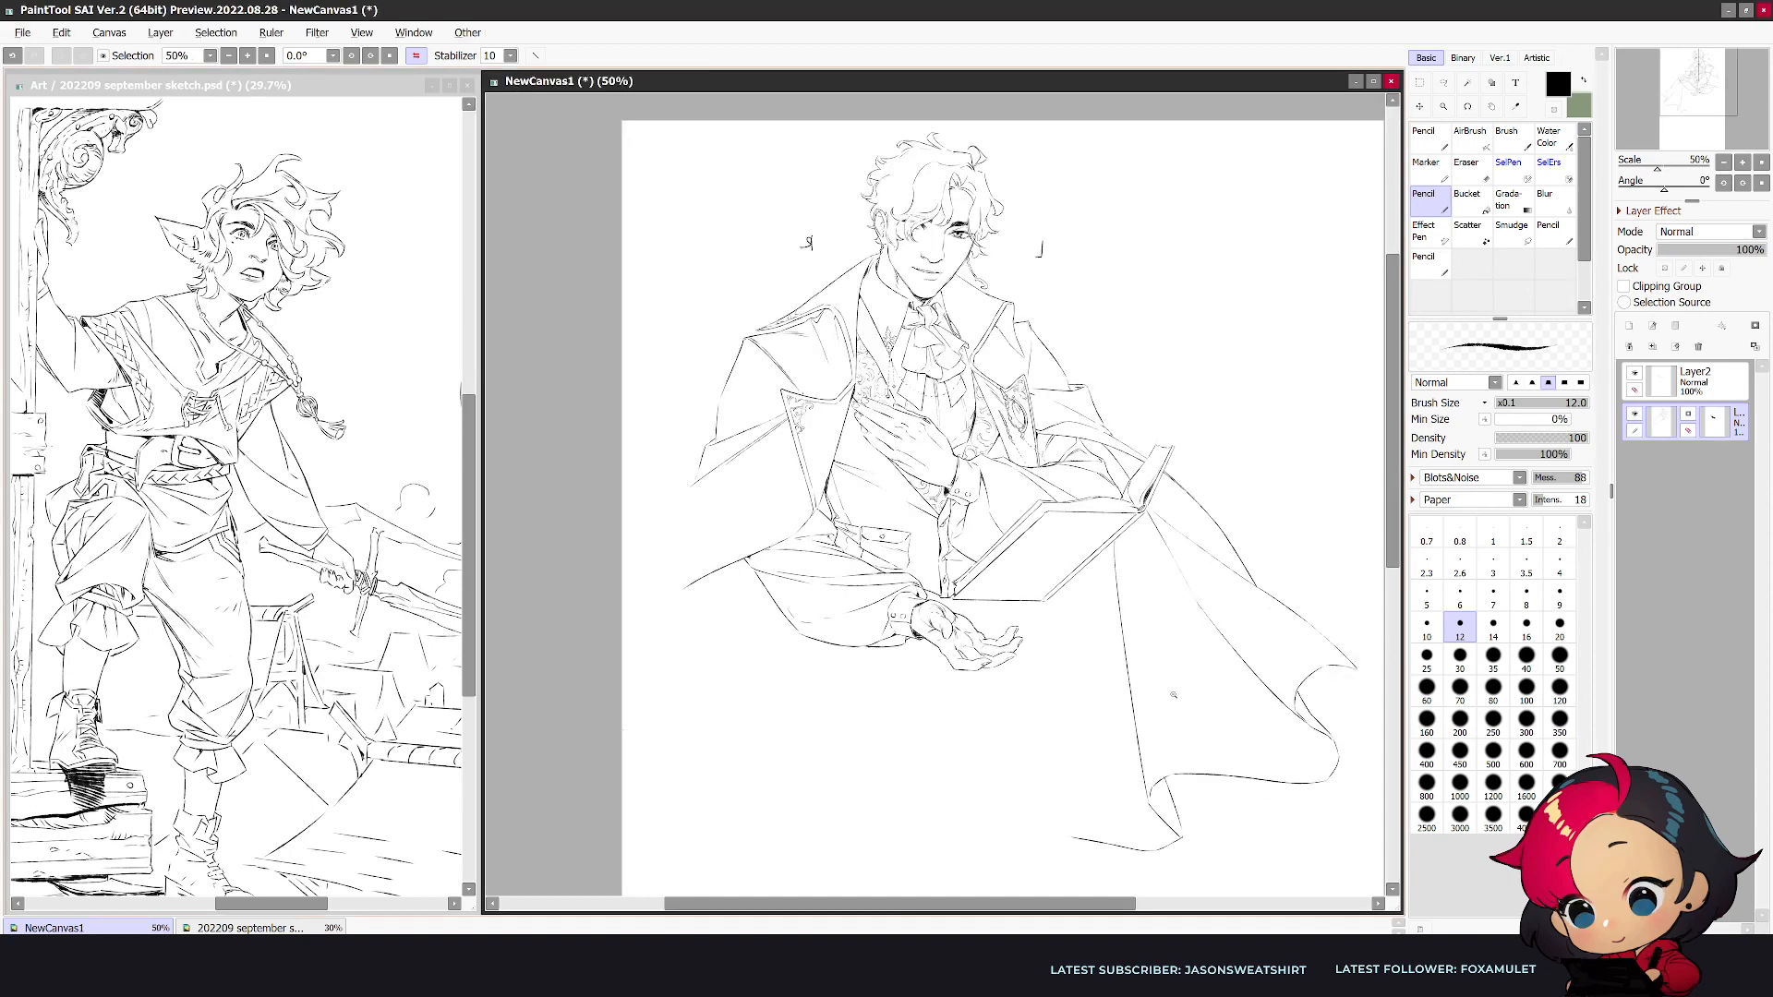
pyautogui.press('h')
pyautogui.moveTo(1120, 604); pyautogui.dragTo(1095, 670)
pyautogui.moveTo(1105, 519)
pyautogui.mouseDown()
pyautogui.moveTo(1122, 634)
pyautogui.moveTo(1119, 611)
pyautogui.moveTo(1058, 739)
pyautogui.mouseUp()
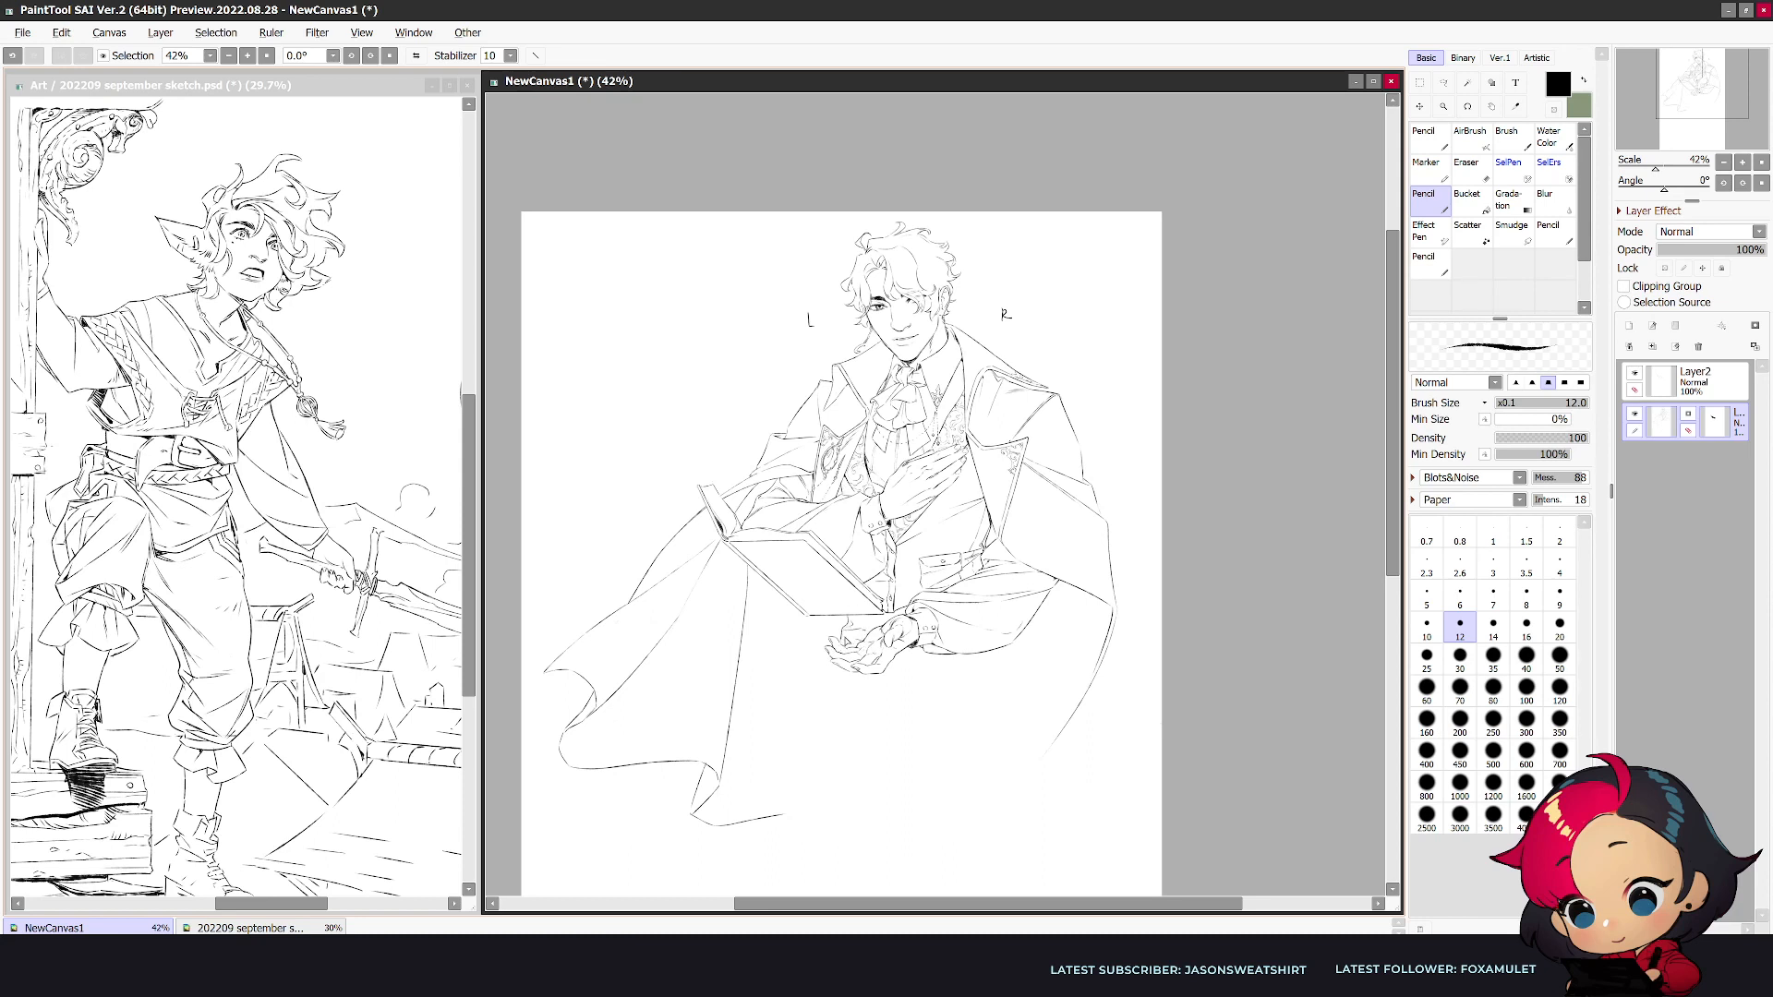
# - Rough in the hip and outer thigh lines below the lowered forearm, and redraw the hip line beneath the sleeve in mirrored view
pyautogui.moveTo(773, 804); pyautogui.dragTo(768, 821)
pyautogui.press('h')
pyautogui.scroll(1, 1196, 746)
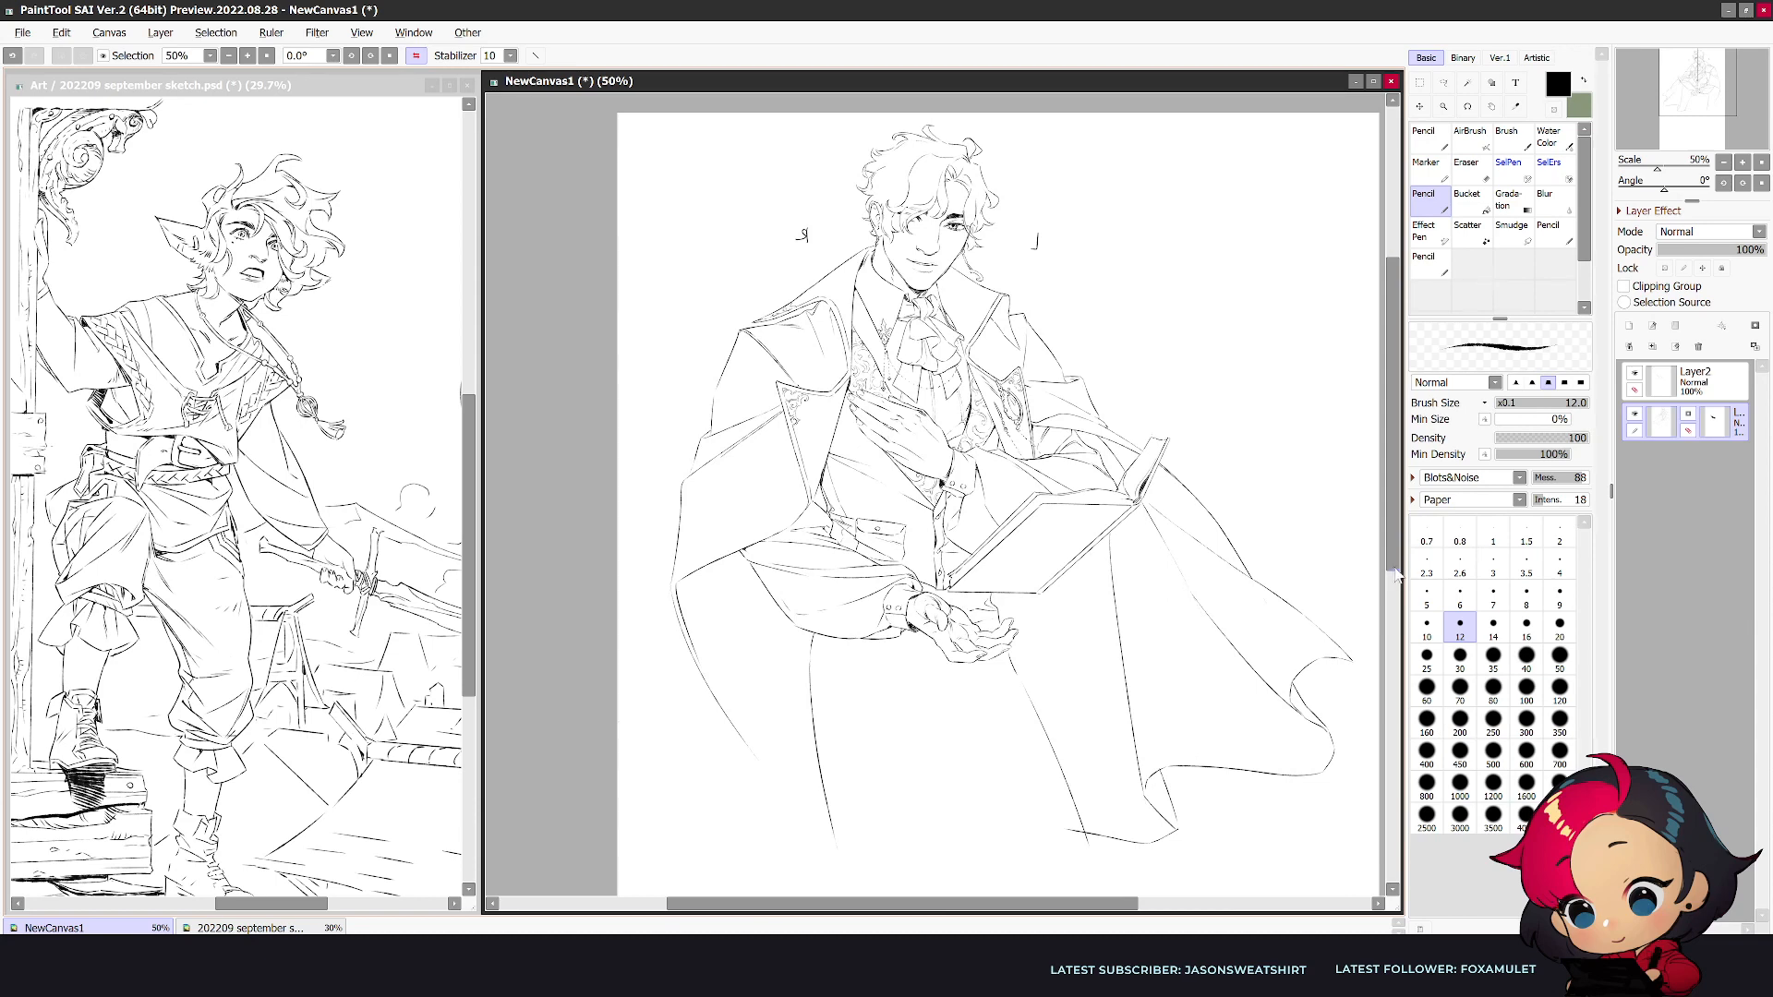
pyautogui.moveTo(1394, 558); pyautogui.dragTo(1395, 587)
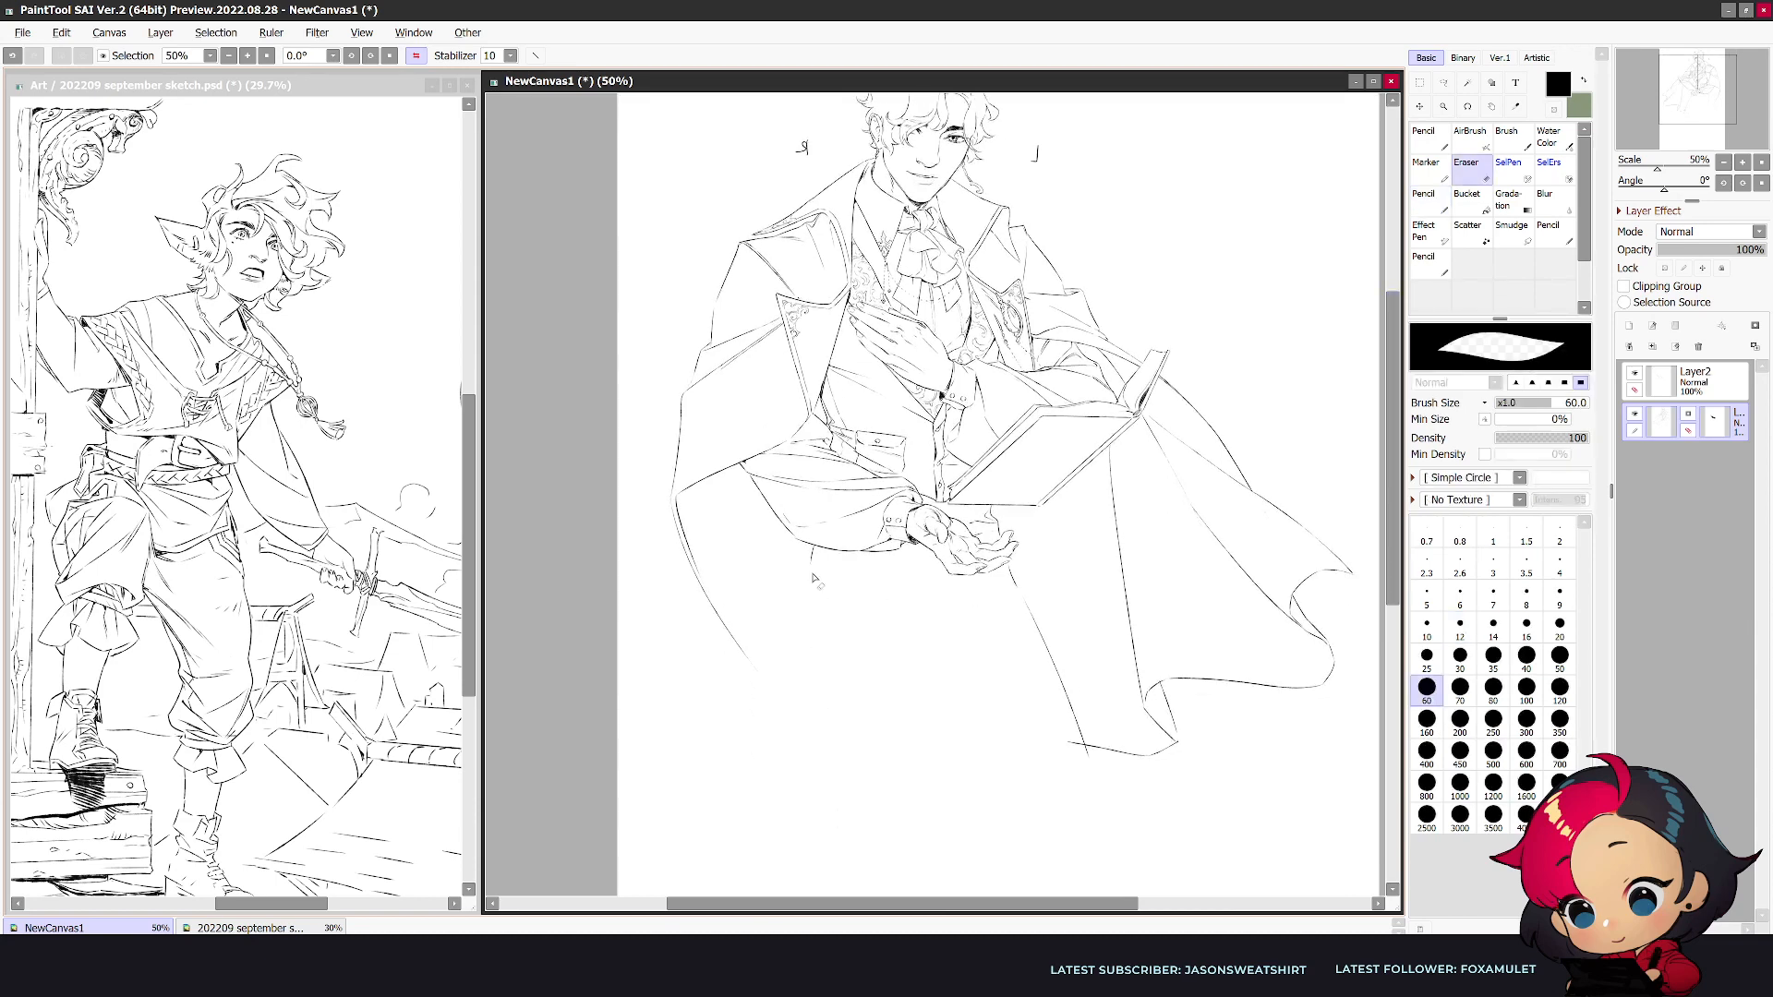
pyautogui.moveTo(812, 550); pyautogui.dragTo(818, 703)
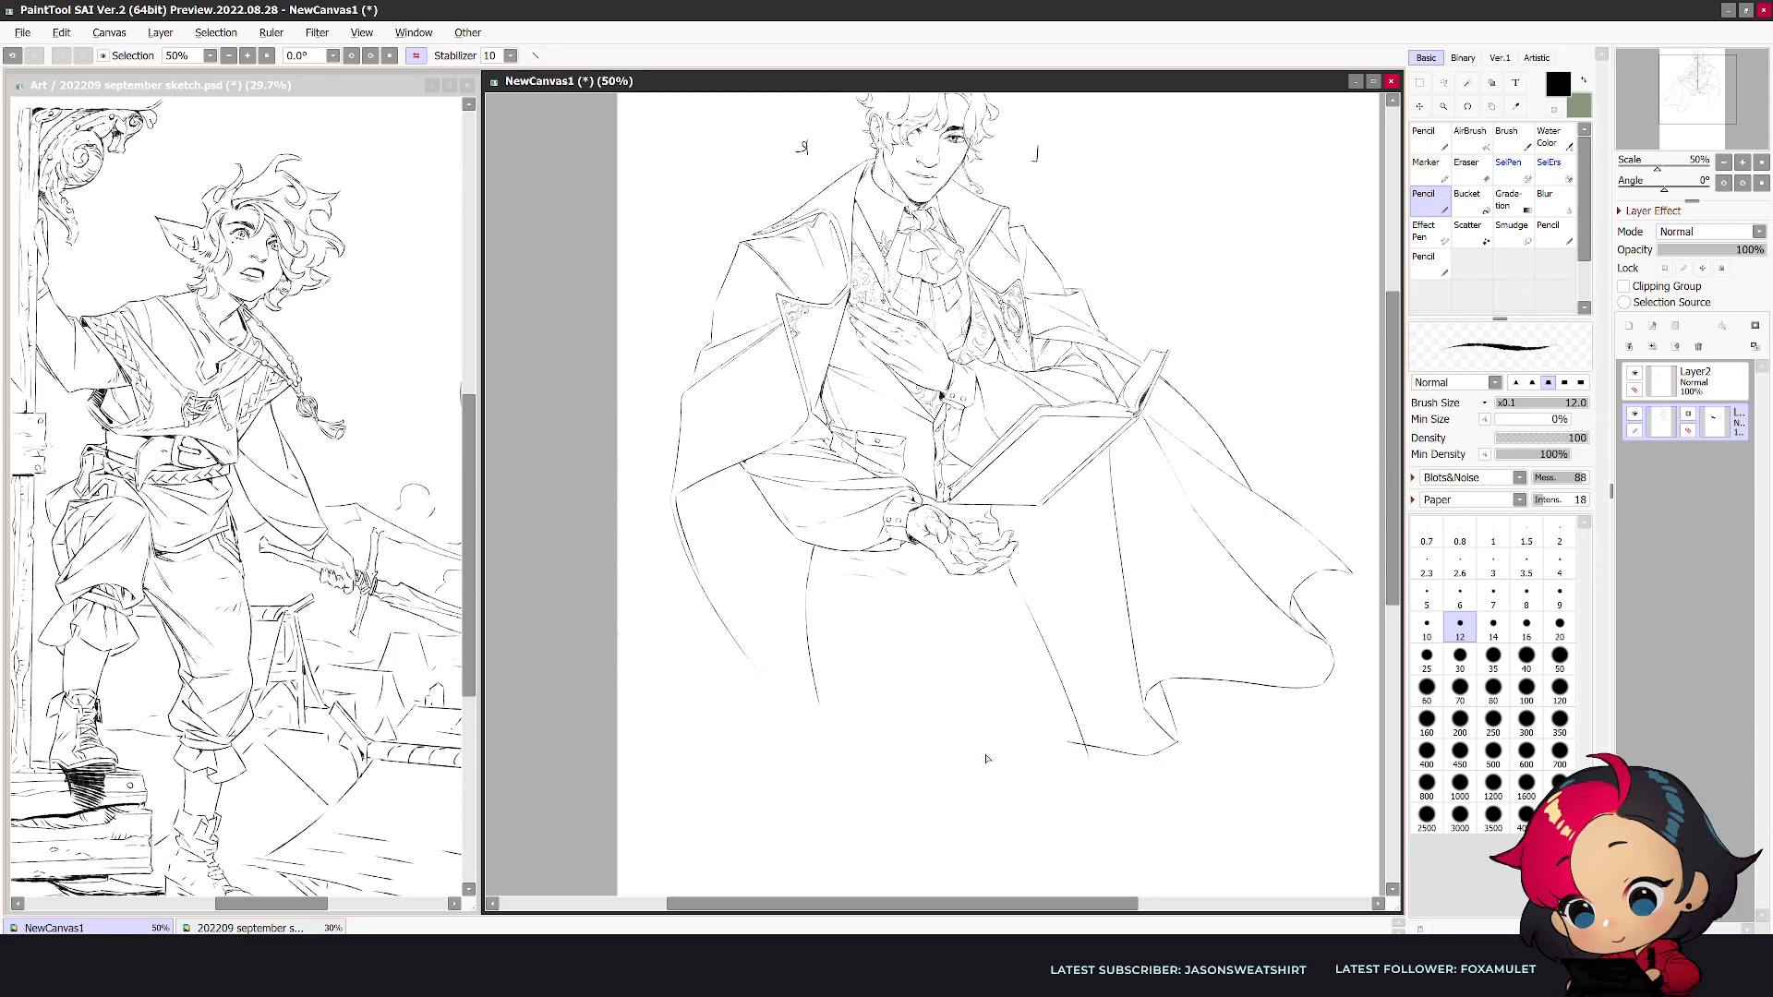
# - Draw the vest's lower hem and its folded corner beneath the open hand, refining it in both view orientations
pyautogui.moveTo(979, 907); pyautogui.dragTo(1002, 907)
pyautogui.scroll(1, 954, 870)
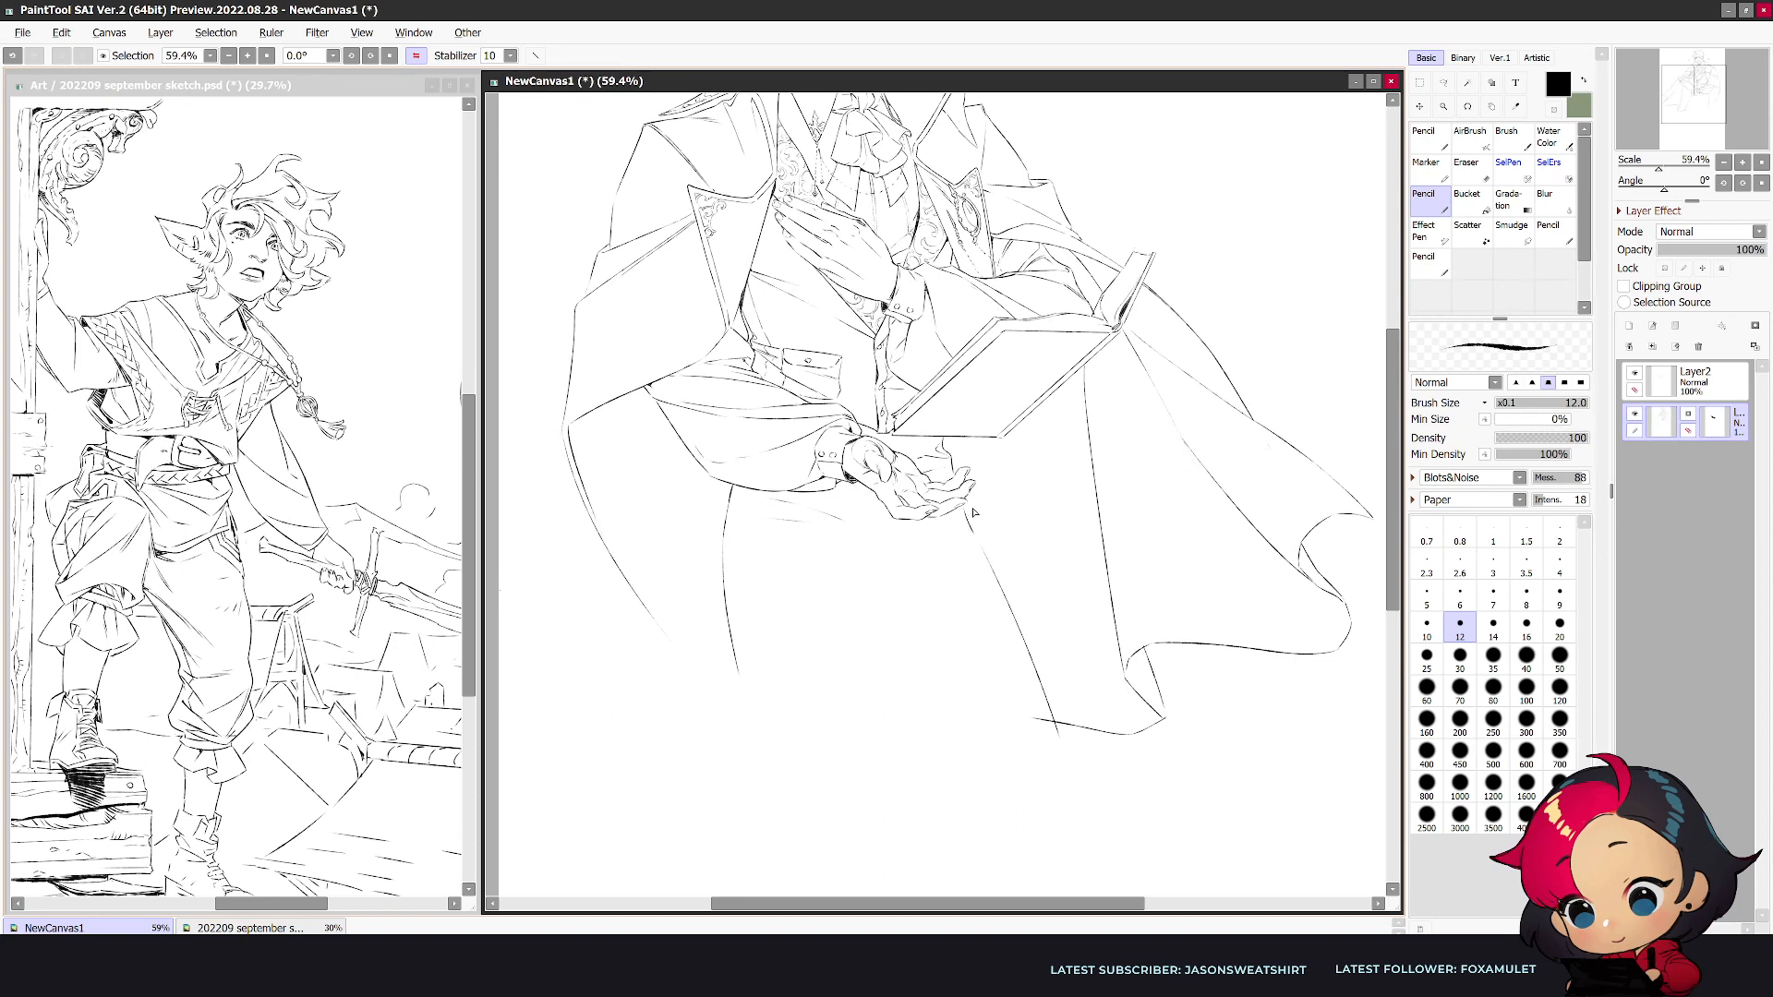
pyautogui.moveTo(969, 533)
pyautogui.mouseDown()
pyautogui.moveTo(910, 535)
pyautogui.moveTo(981, 547)
pyautogui.moveTo(925, 563)
pyautogui.moveTo(962, 544)
pyautogui.moveTo(897, 536)
pyautogui.moveTo(938, 527)
pyautogui.moveTo(885, 541)
pyautogui.moveTo(971, 530)
pyautogui.moveTo(897, 563)
pyautogui.moveTo(934, 545)
pyautogui.moveTo(917, 533)
pyautogui.moveTo(956, 546)
pyautogui.moveTo(888, 545)
pyautogui.moveTo(840, 661)
pyautogui.mouseUp()
pyautogui.press('e')
pyautogui.press('n')
pyautogui.press('e')
pyautogui.press('n')
pyautogui.press('h')
pyautogui.press('e')
pyautogui.press('n')
pyautogui.press('e')
pyautogui.press('n')
pyautogui.press('e')
pyautogui.press('n')
# - Redraw the outer thigh as a curve from the vest corner past the coat hem, extend the vest hem, and check it mirrored
pyautogui.moveTo(888, 547)
pyautogui.mouseDown()
pyautogui.moveTo(831, 666)
pyautogui.moveTo(847, 631)
pyautogui.moveTo(815, 780)
pyautogui.mouseUp()
pyautogui.press('e')
pyautogui.press('n')
pyautogui.moveTo(882, 561); pyautogui.dragTo(808, 756)
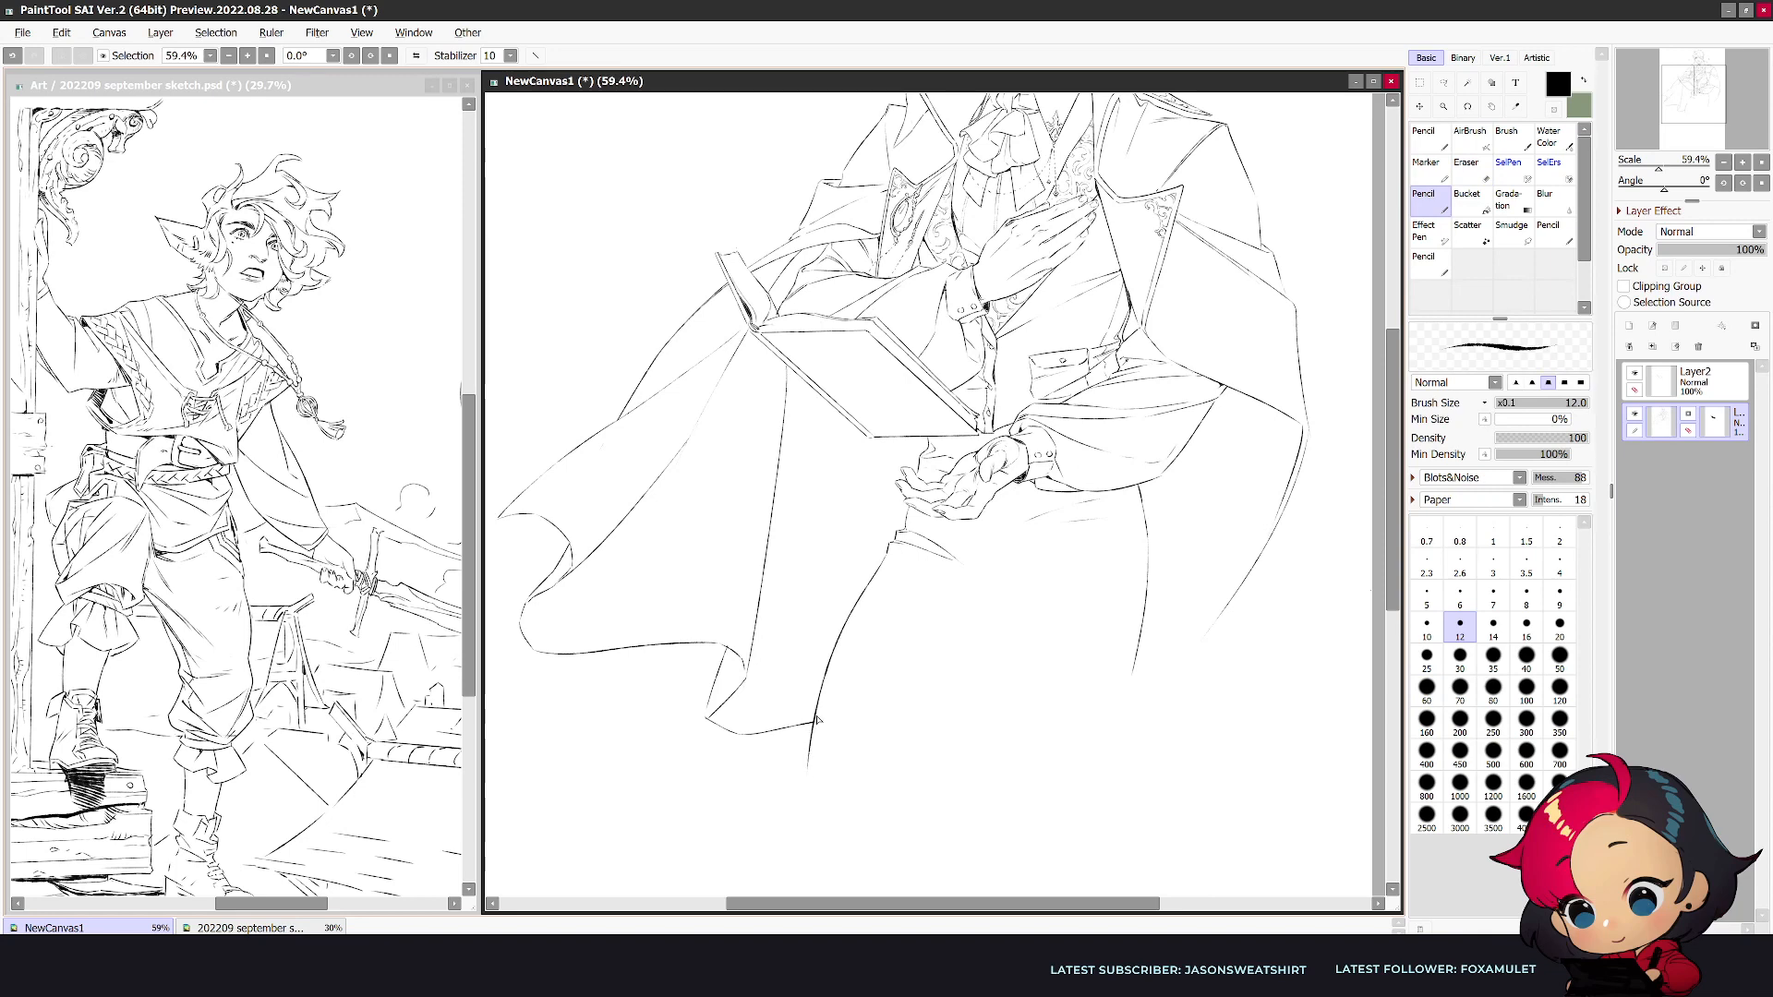
pyautogui.moveTo(900, 546); pyautogui.dragTo(1002, 587)
pyautogui.press('h')
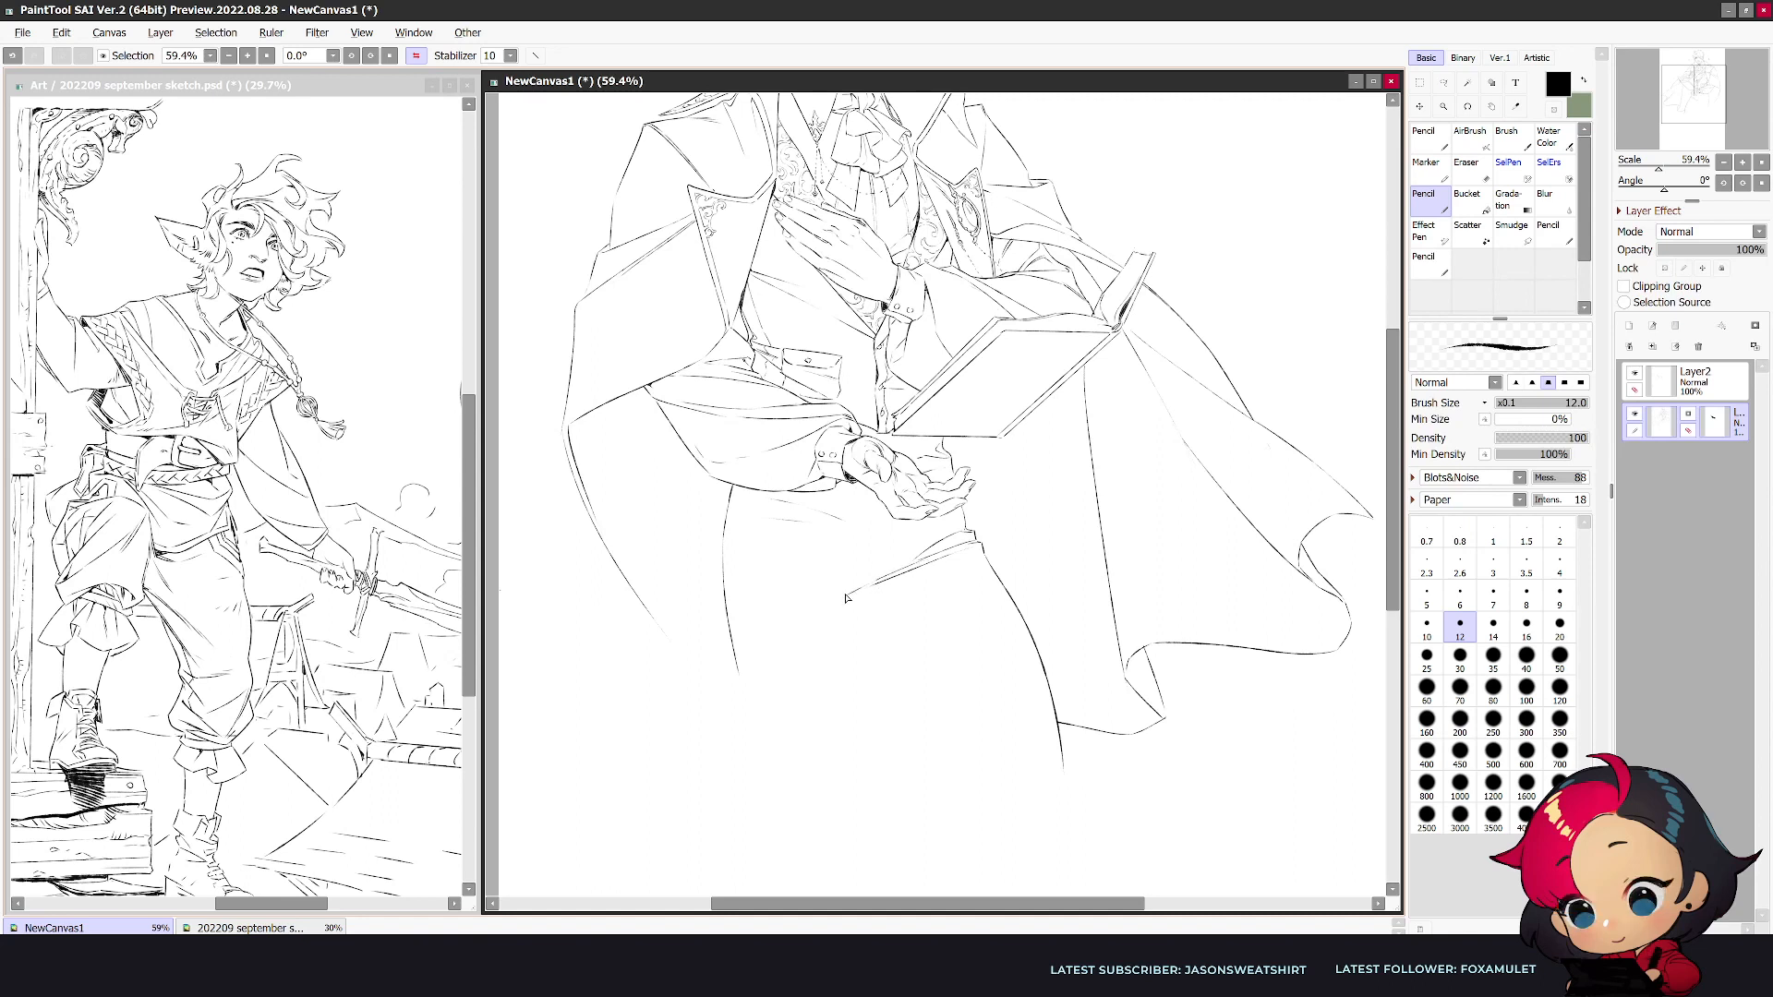
# - Draw the inner leg lines and creases running down from the vest hem at the crotch
pyautogui.moveTo(879, 576)
pyautogui.mouseDown()
pyautogui.moveTo(783, 600)
pyautogui.moveTo(857, 677)
pyautogui.moveTo(854, 780)
pyautogui.mouseUp()
pyautogui.moveTo(870, 598); pyautogui.dragTo(972, 701)
pyautogui.moveTo(889, 583)
pyautogui.mouseDown()
pyautogui.moveTo(941, 706)
pyautogui.moveTo(875, 622)
pyautogui.moveTo(956, 749)
pyautogui.mouseUp()
pyautogui.hotkey('ctrl', 'z')
pyautogui.moveTo(869, 607); pyautogui.dragTo(960, 779)
# - Refine the inner thigh line in the unmirrored view and extend the outer leg contour down around the knee
pyautogui.press('h')
pyautogui.press('e')
pyautogui.moveTo(995, 635); pyautogui.dragTo(898, 813)
pyautogui.press('n')
pyautogui.press('e')
pyautogui.press('n')
pyautogui.moveTo(943, 659)
pyautogui.mouseDown()
pyautogui.moveTo(881, 820)
pyautogui.moveTo(846, 849)
pyautogui.moveTo(835, 802)
pyautogui.moveTo(817, 801)
pyautogui.moveTo(796, 833)
pyautogui.moveTo(814, 875)
pyautogui.mouseUp()
pyautogui.press('e')
pyautogui.press('n')
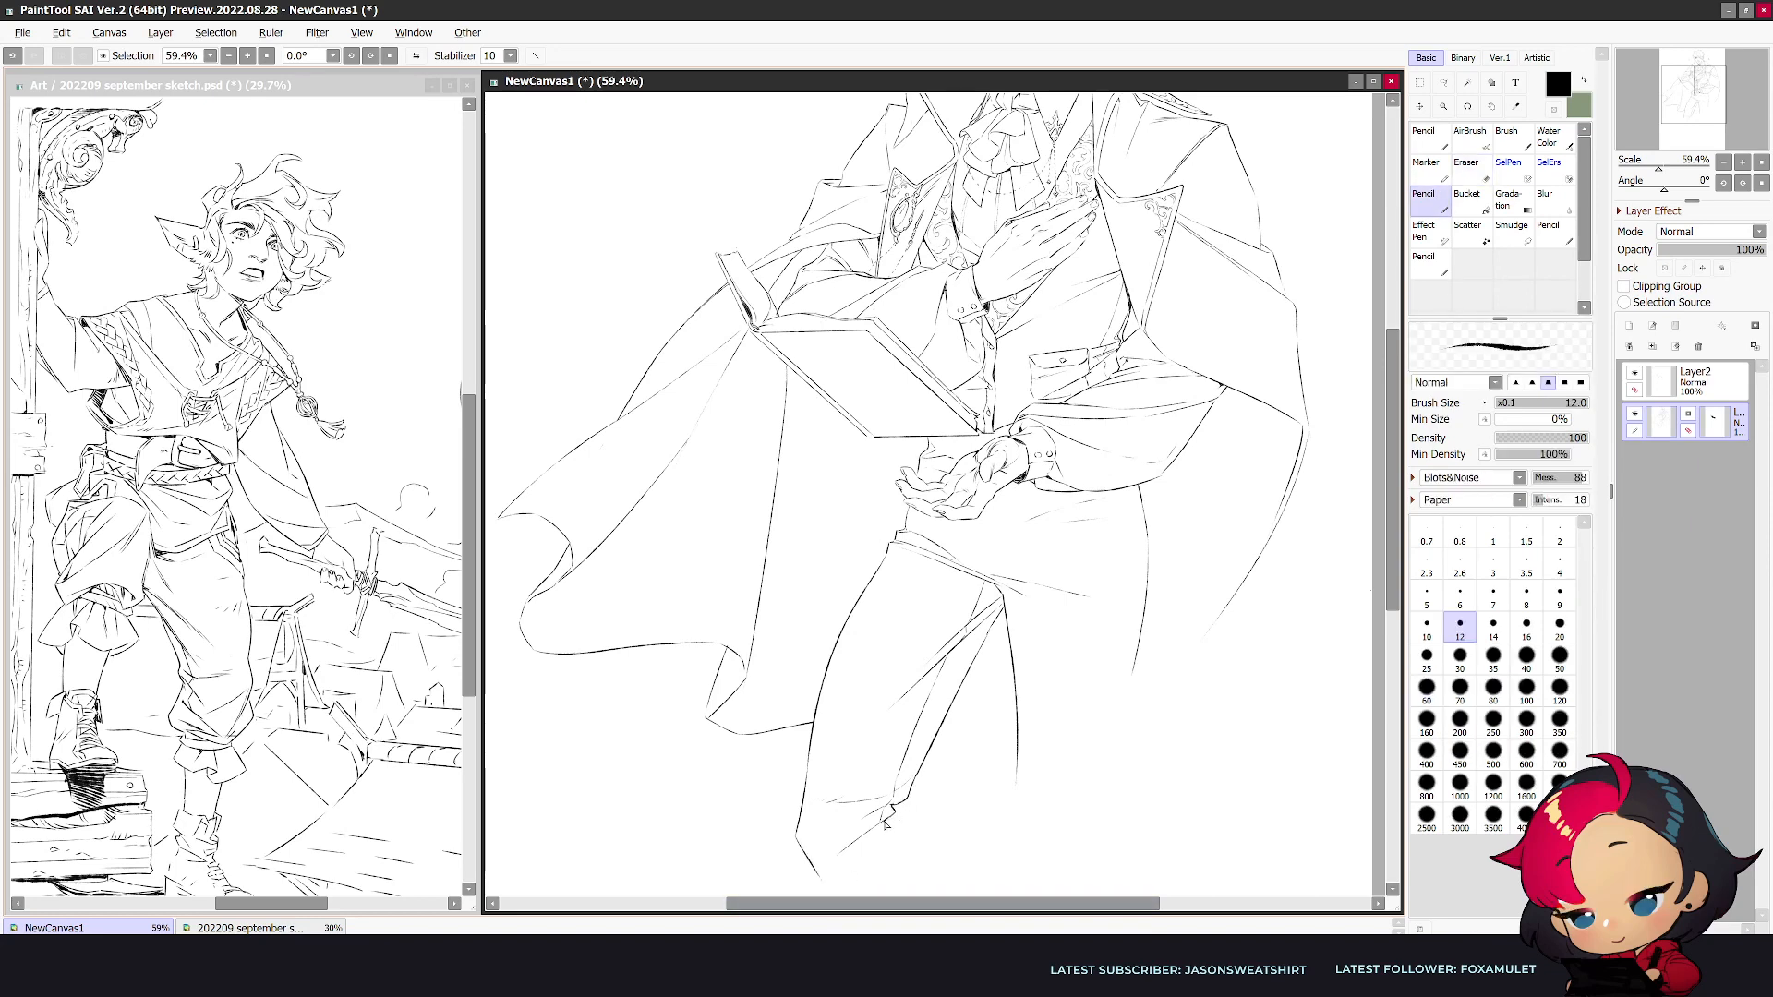
# - Refine the trouser folds at the knee and check the whole figure in the mirrored view
pyautogui.press('e')
pyautogui.press('n')
pyautogui.press('e')
pyautogui.press('n')
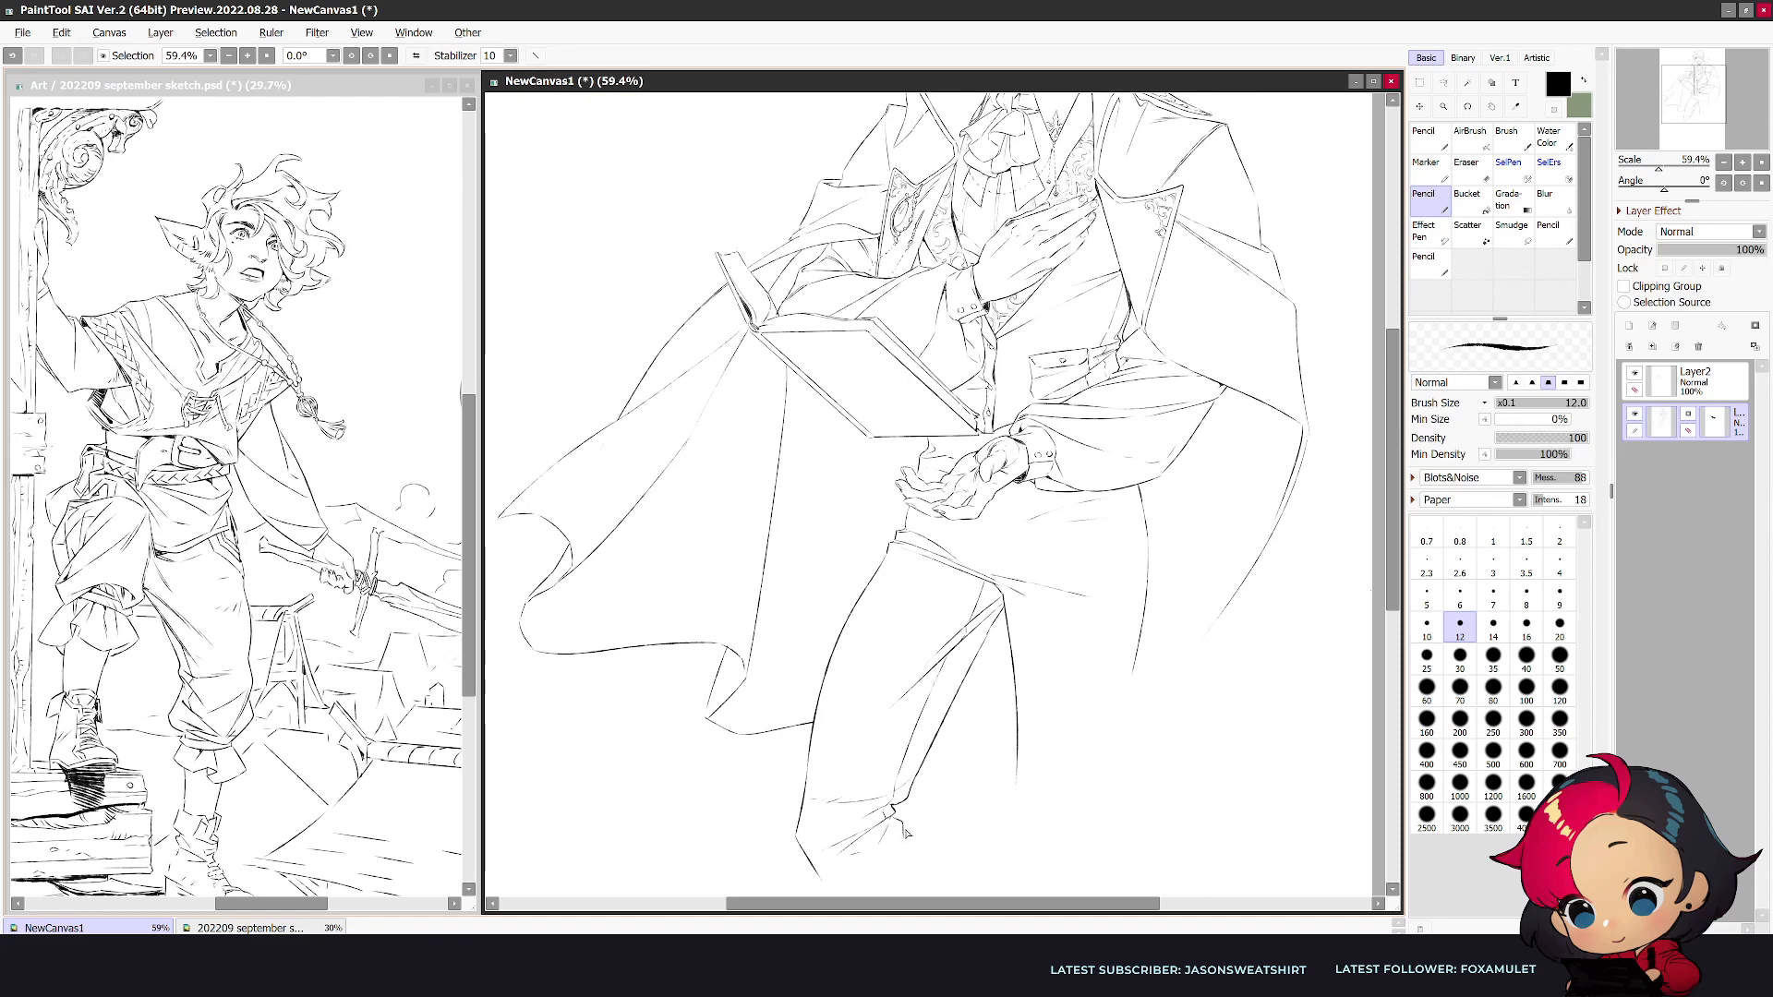
pyautogui.press('h')
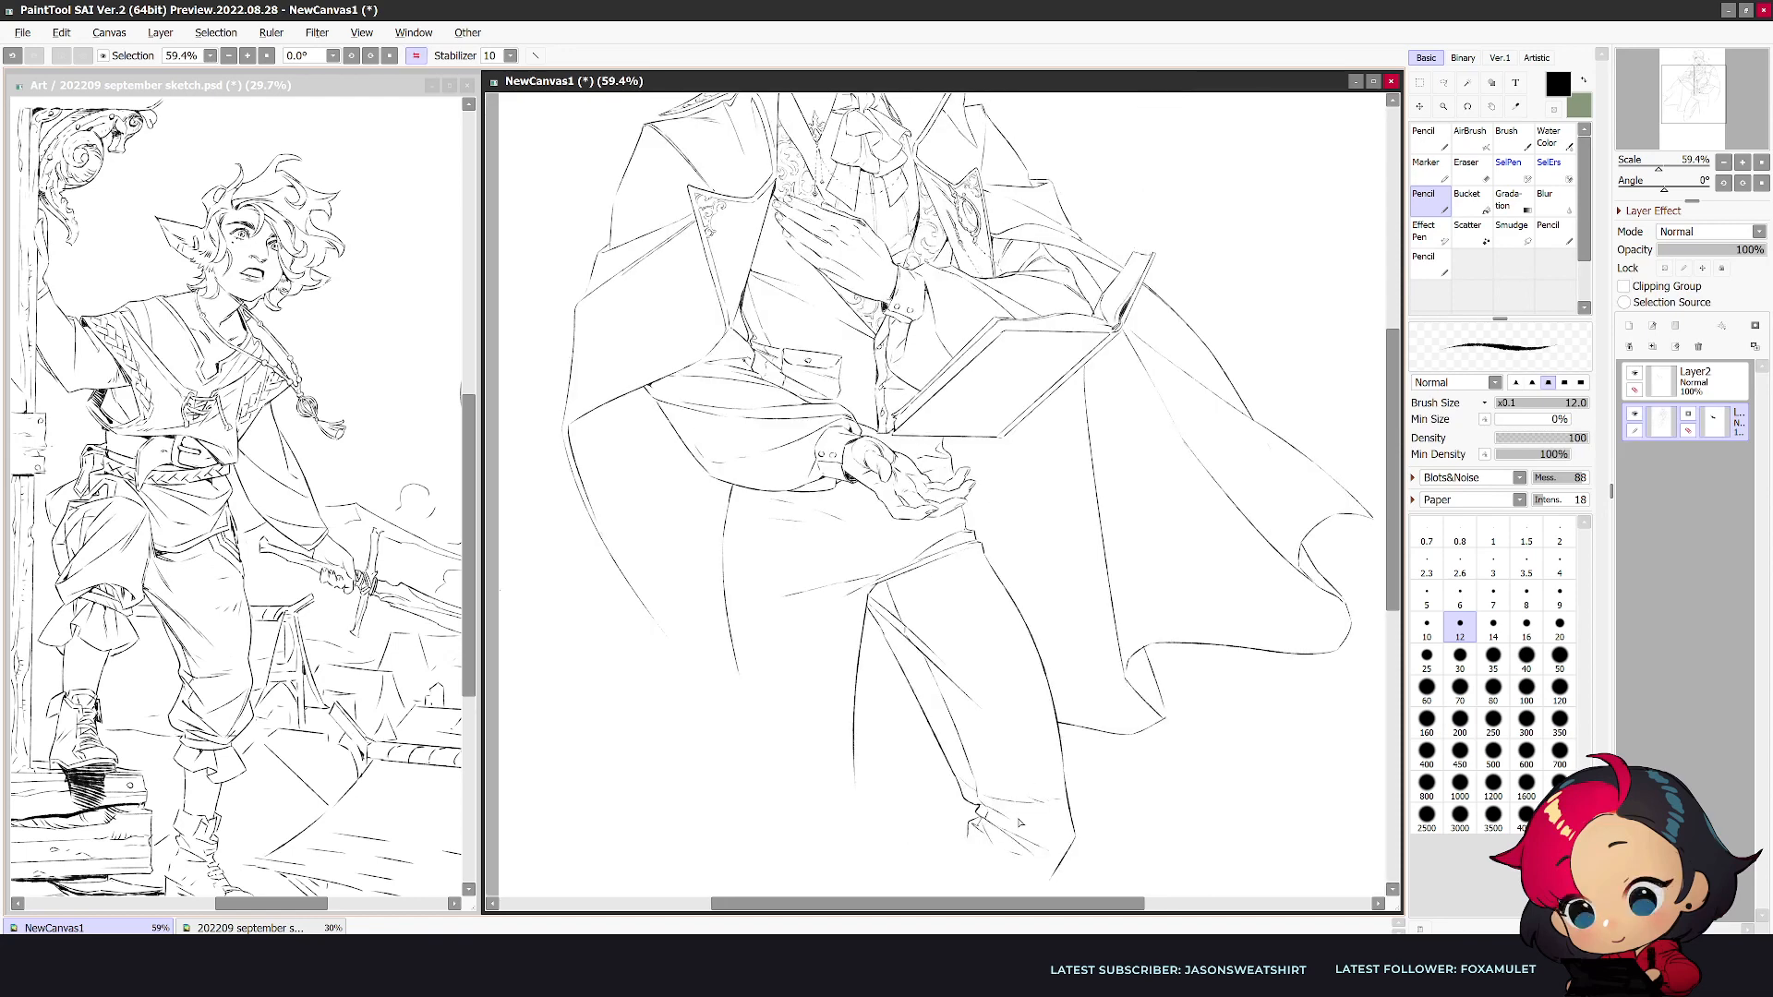
pyautogui.scroll(-2, 1020, 822)
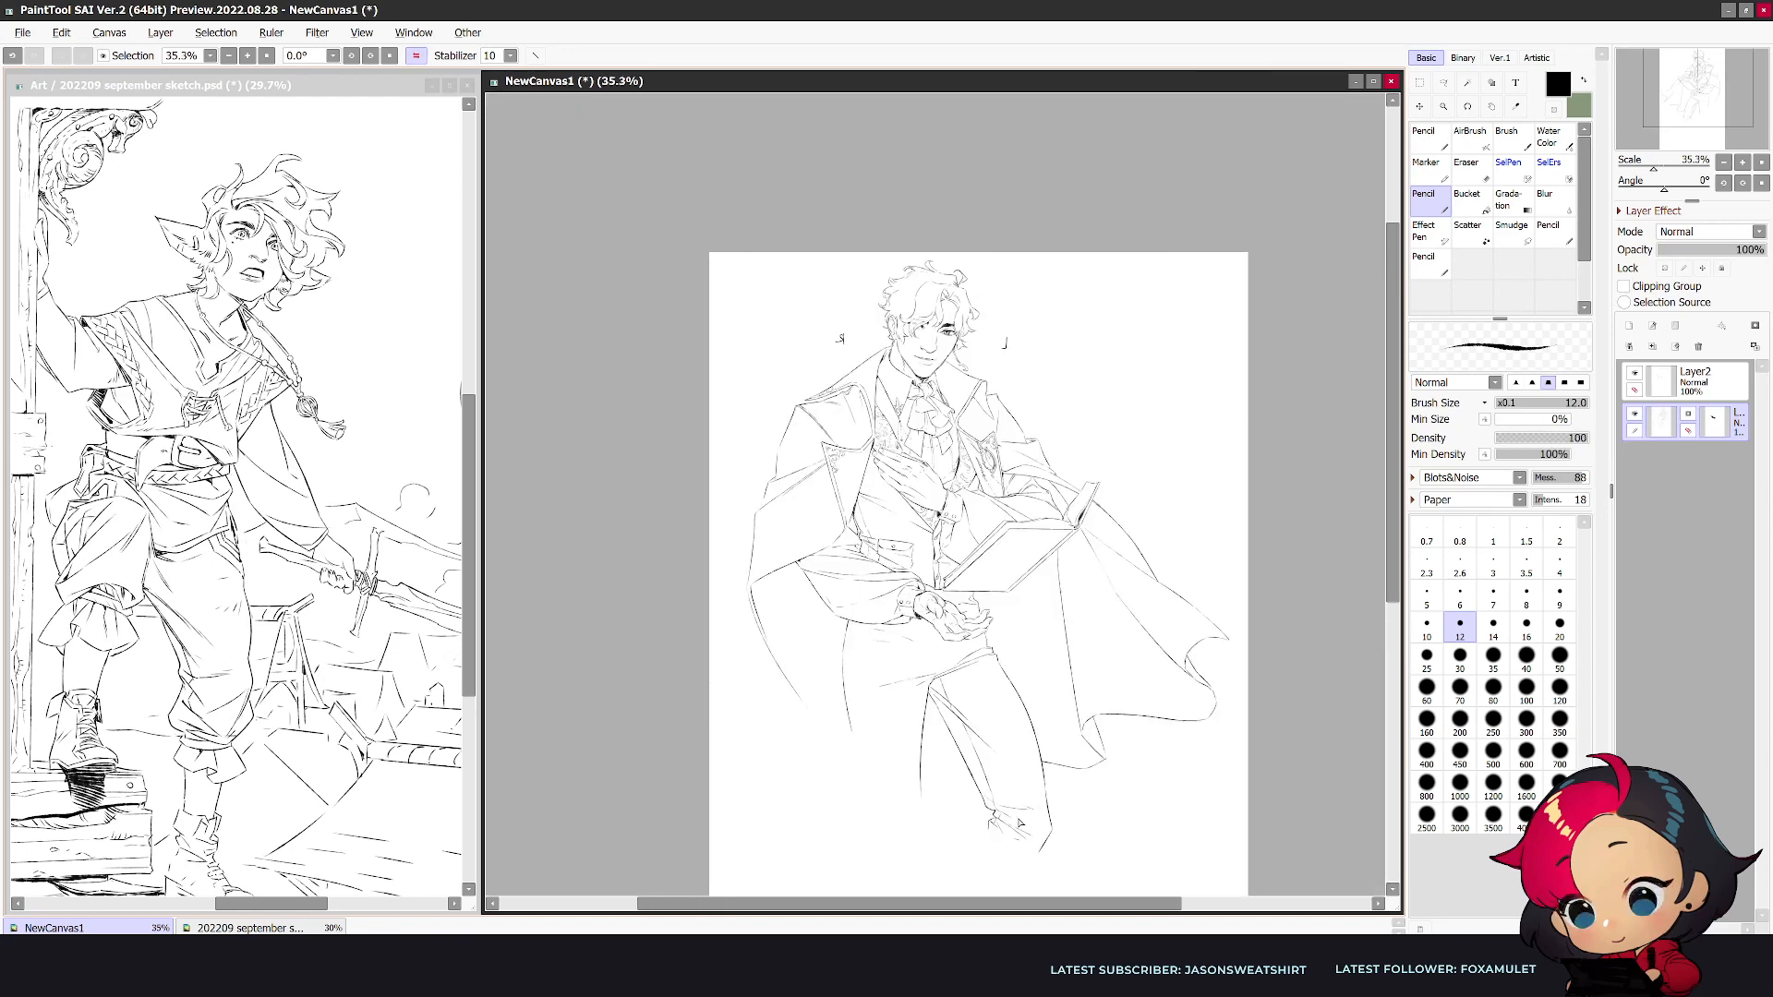
# - Draw the straight leg's outer and inner contours down to the knee and close them with trouser folds
pyautogui.press('h')
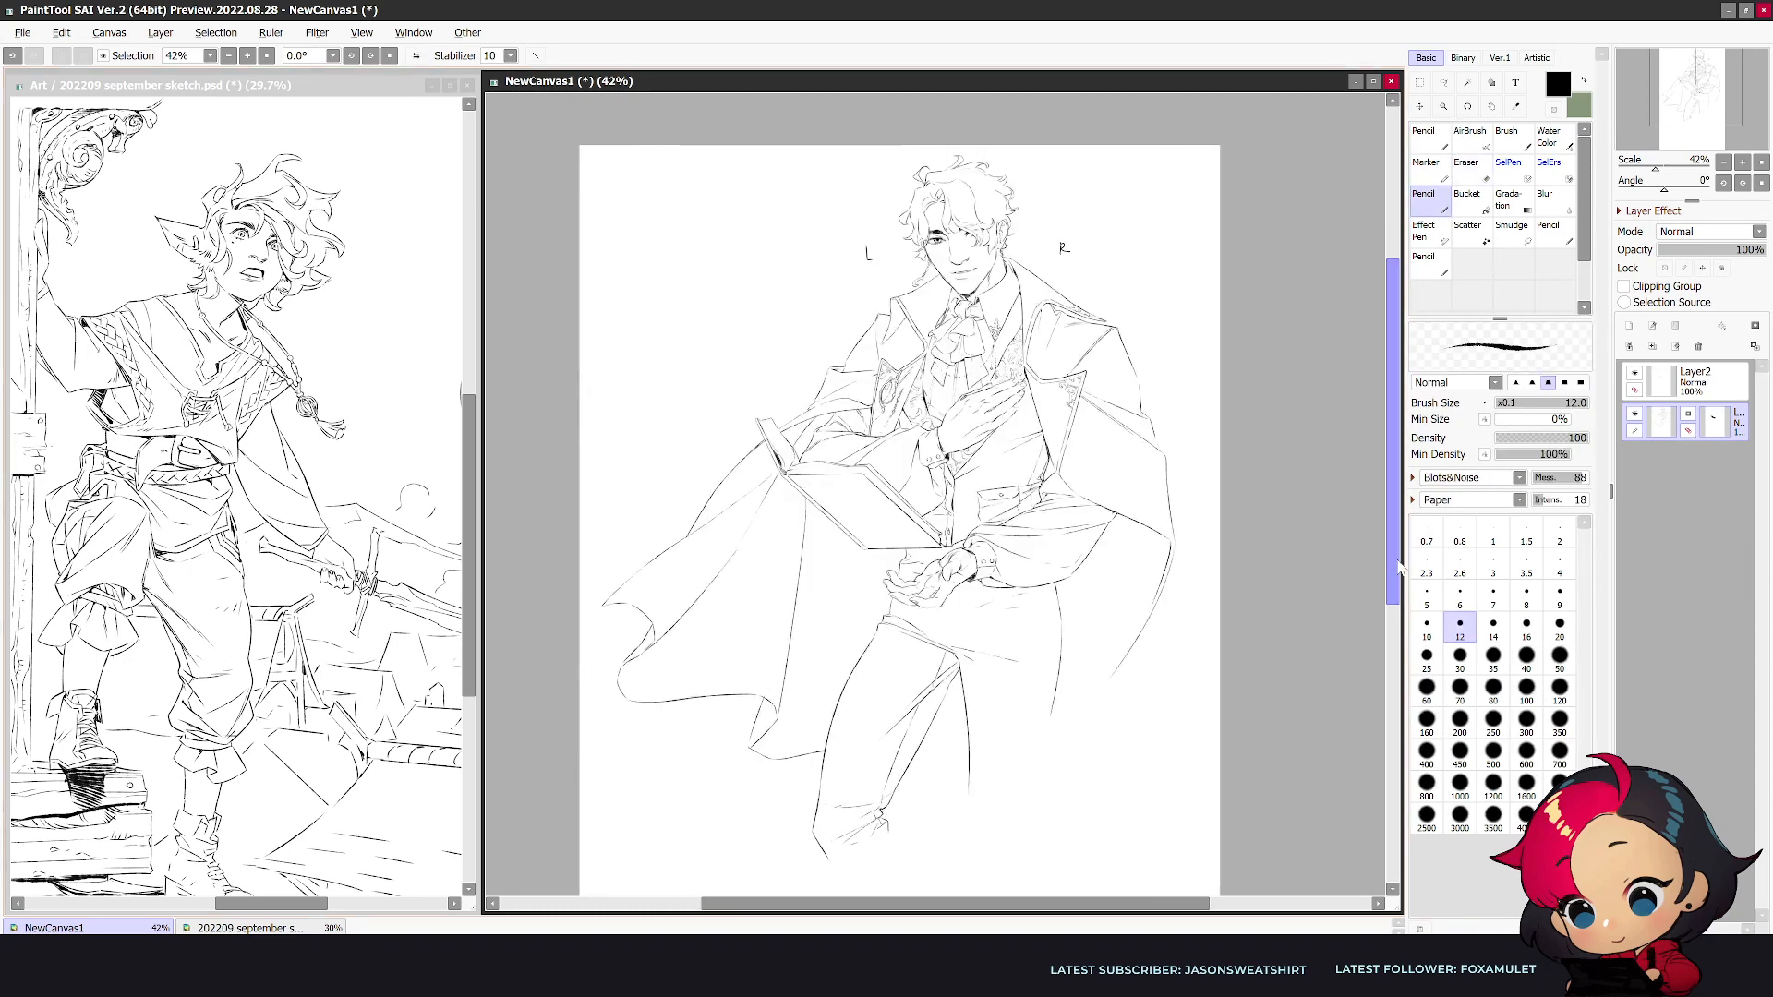
pyautogui.scroll(-2, 1201, 636)
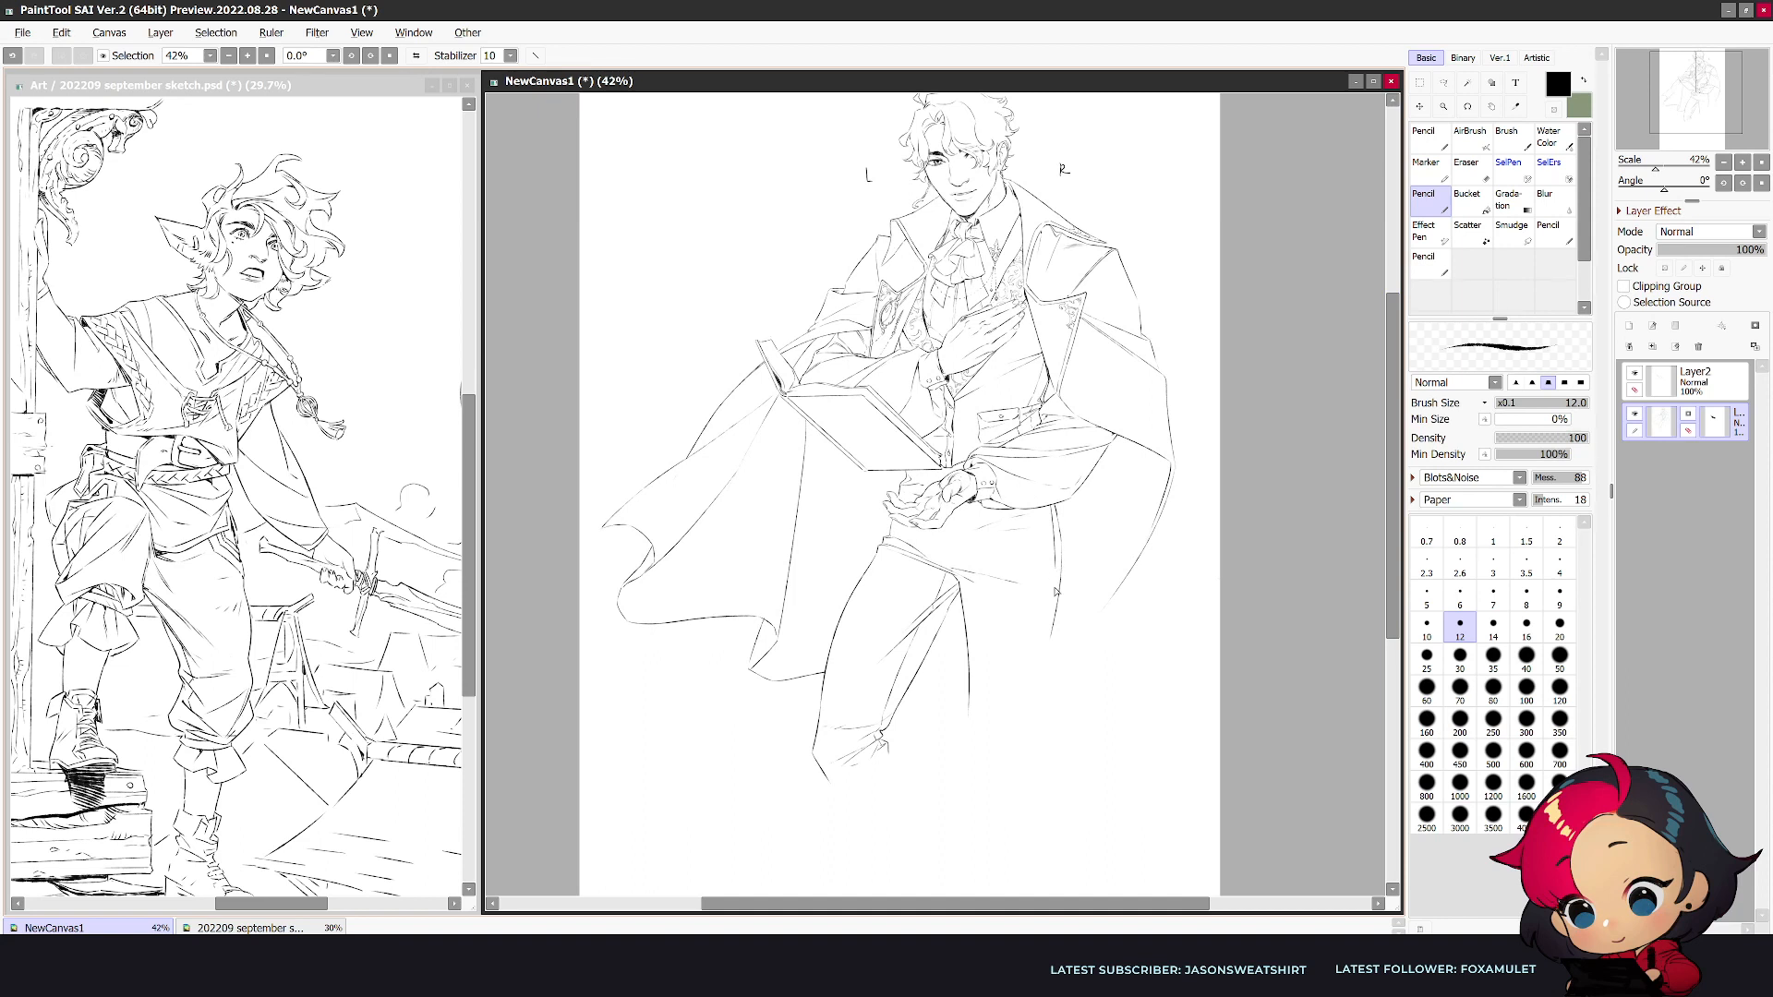
pyautogui.moveTo(1055, 584); pyautogui.dragTo(1027, 773)
pyautogui.moveTo(970, 706); pyautogui.dragTo(960, 769)
pyautogui.moveTo(967, 694); pyautogui.dragTo(968, 801)
pyautogui.press('e')
pyautogui.press('n')
pyautogui.press('e')
pyautogui.press('n')
pyautogui.moveTo(1027, 798); pyautogui.dragTo(984, 806)
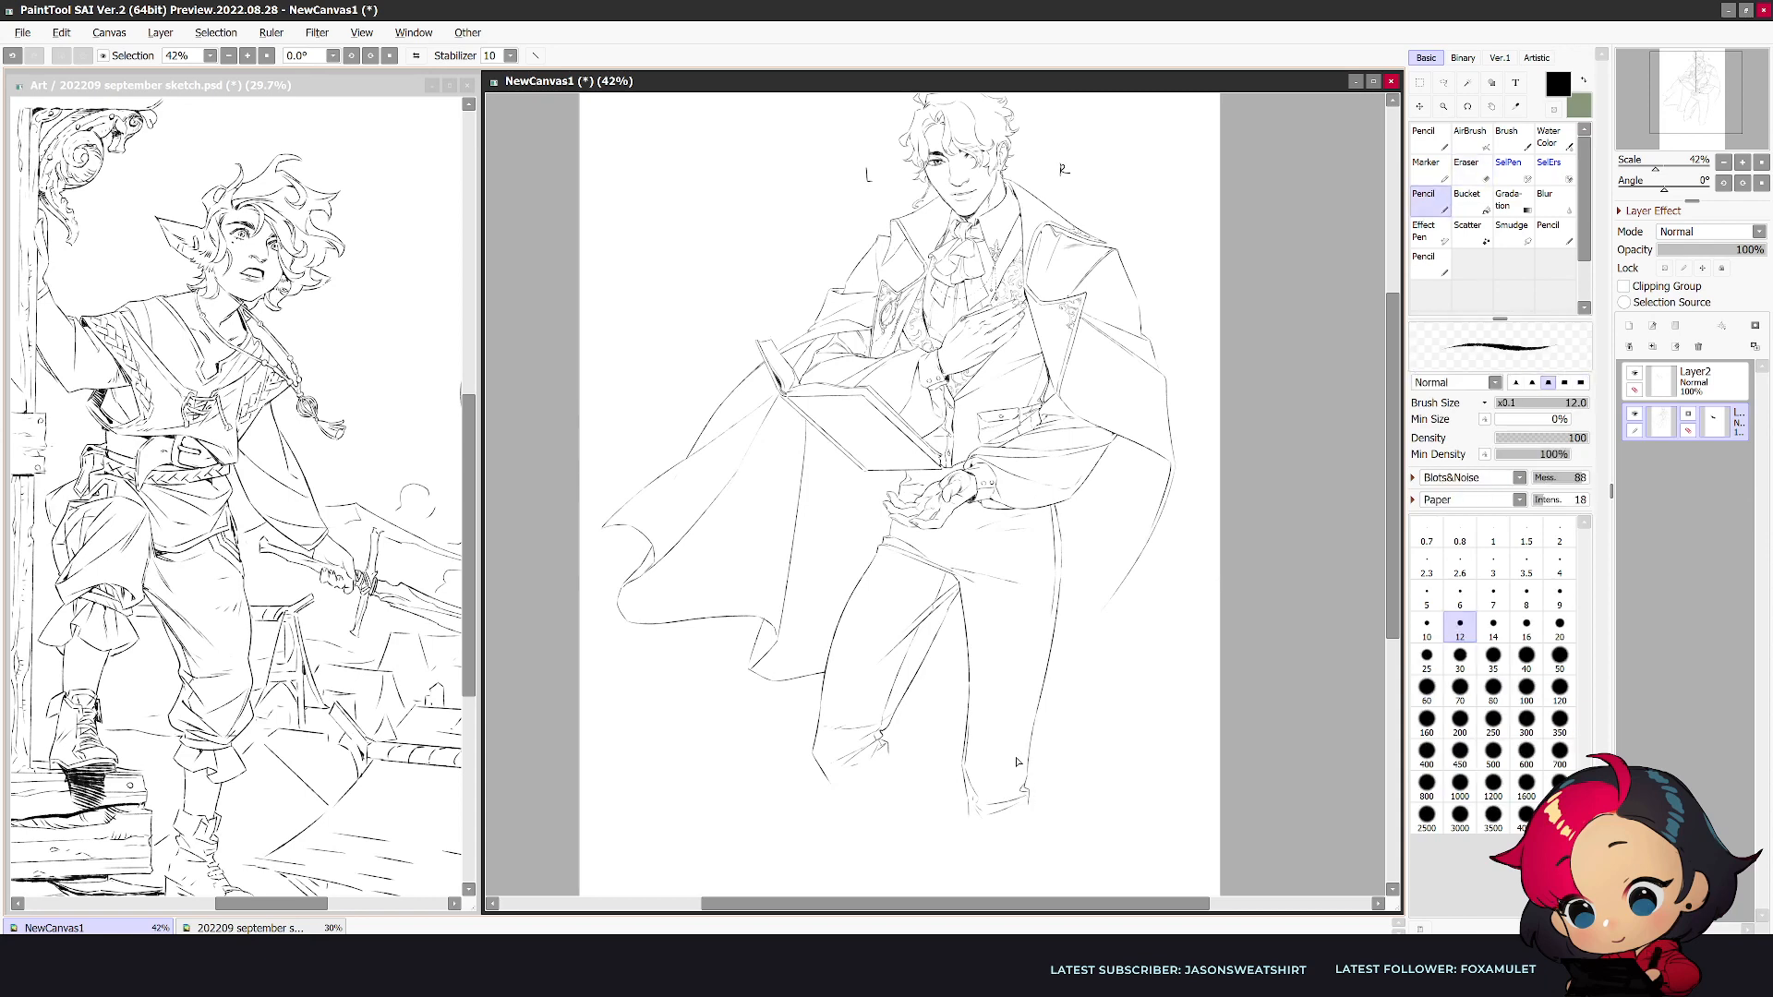
# - Erase the straight leg's knee folds and lower inner contour at a larger eraser size, then redraw the outer knee
pyautogui.press('h')
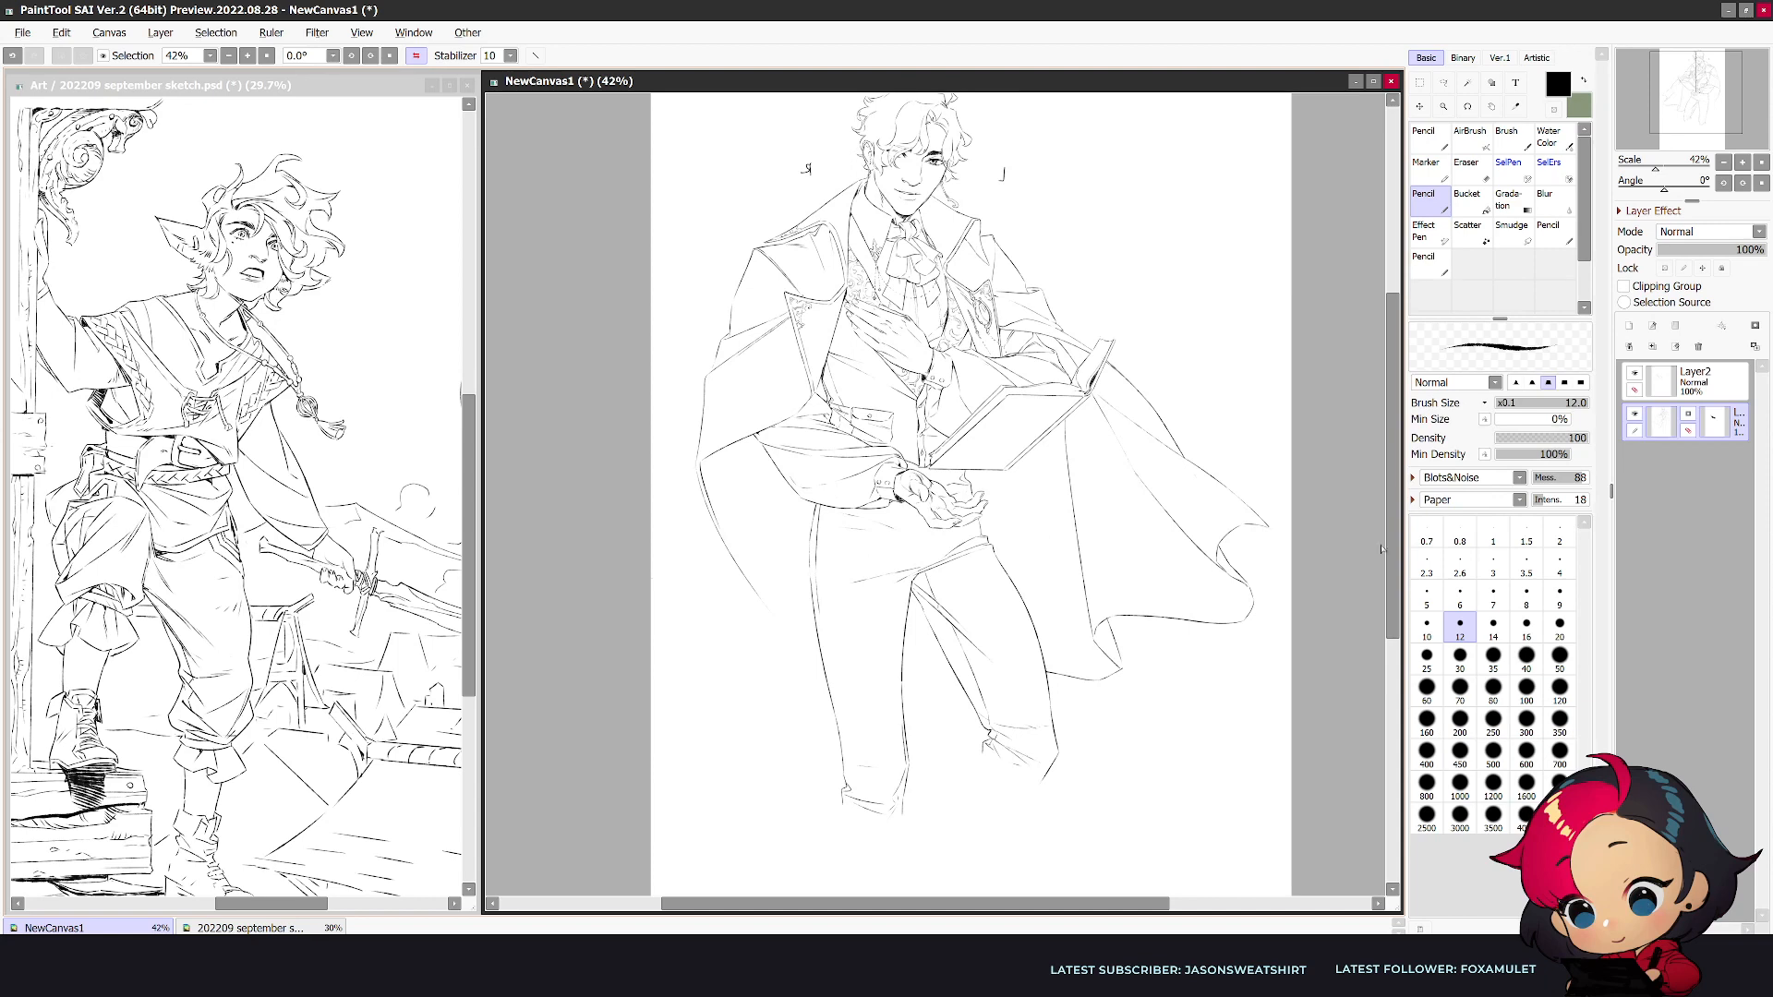
pyautogui.moveTo(1392, 488)
pyautogui.mouseDown()
pyautogui.moveTo(1389, 453)
pyautogui.moveTo(1362, 570)
pyautogui.moveTo(1349, 530)
pyautogui.mouseUp()
pyautogui.scroll(-4, 1169, 636)
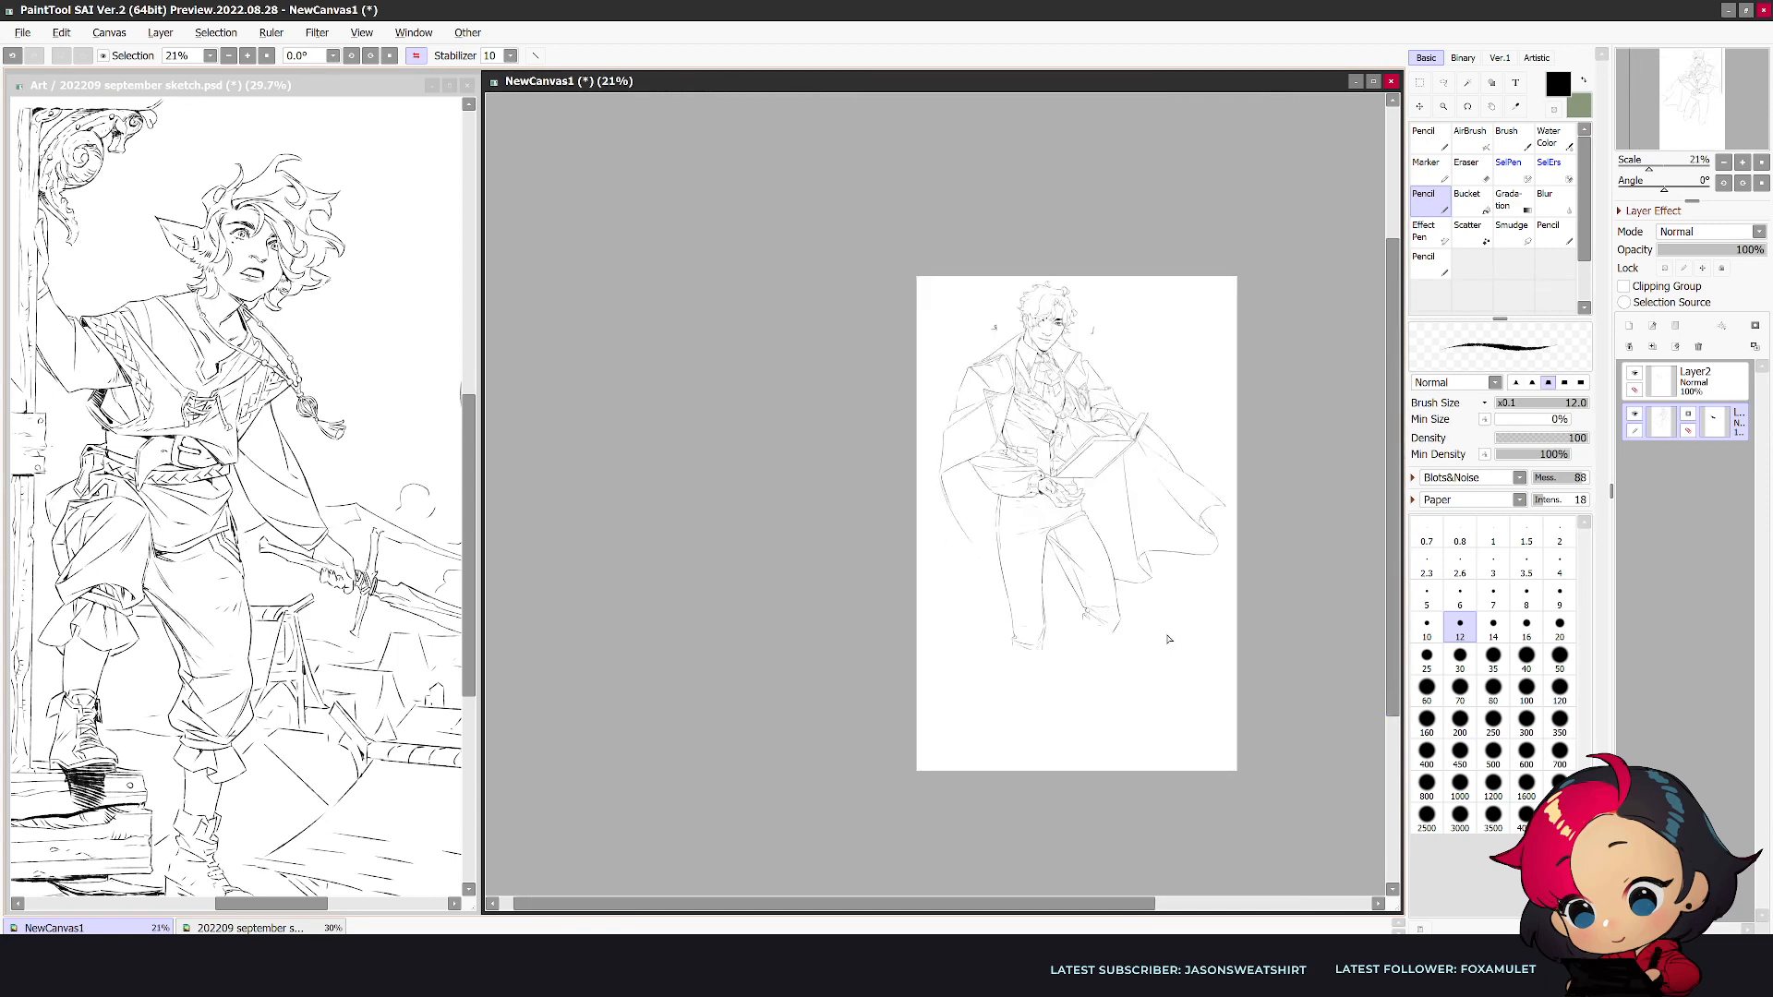
pyautogui.scroll(4, 1167, 639)
pyautogui.press('e')
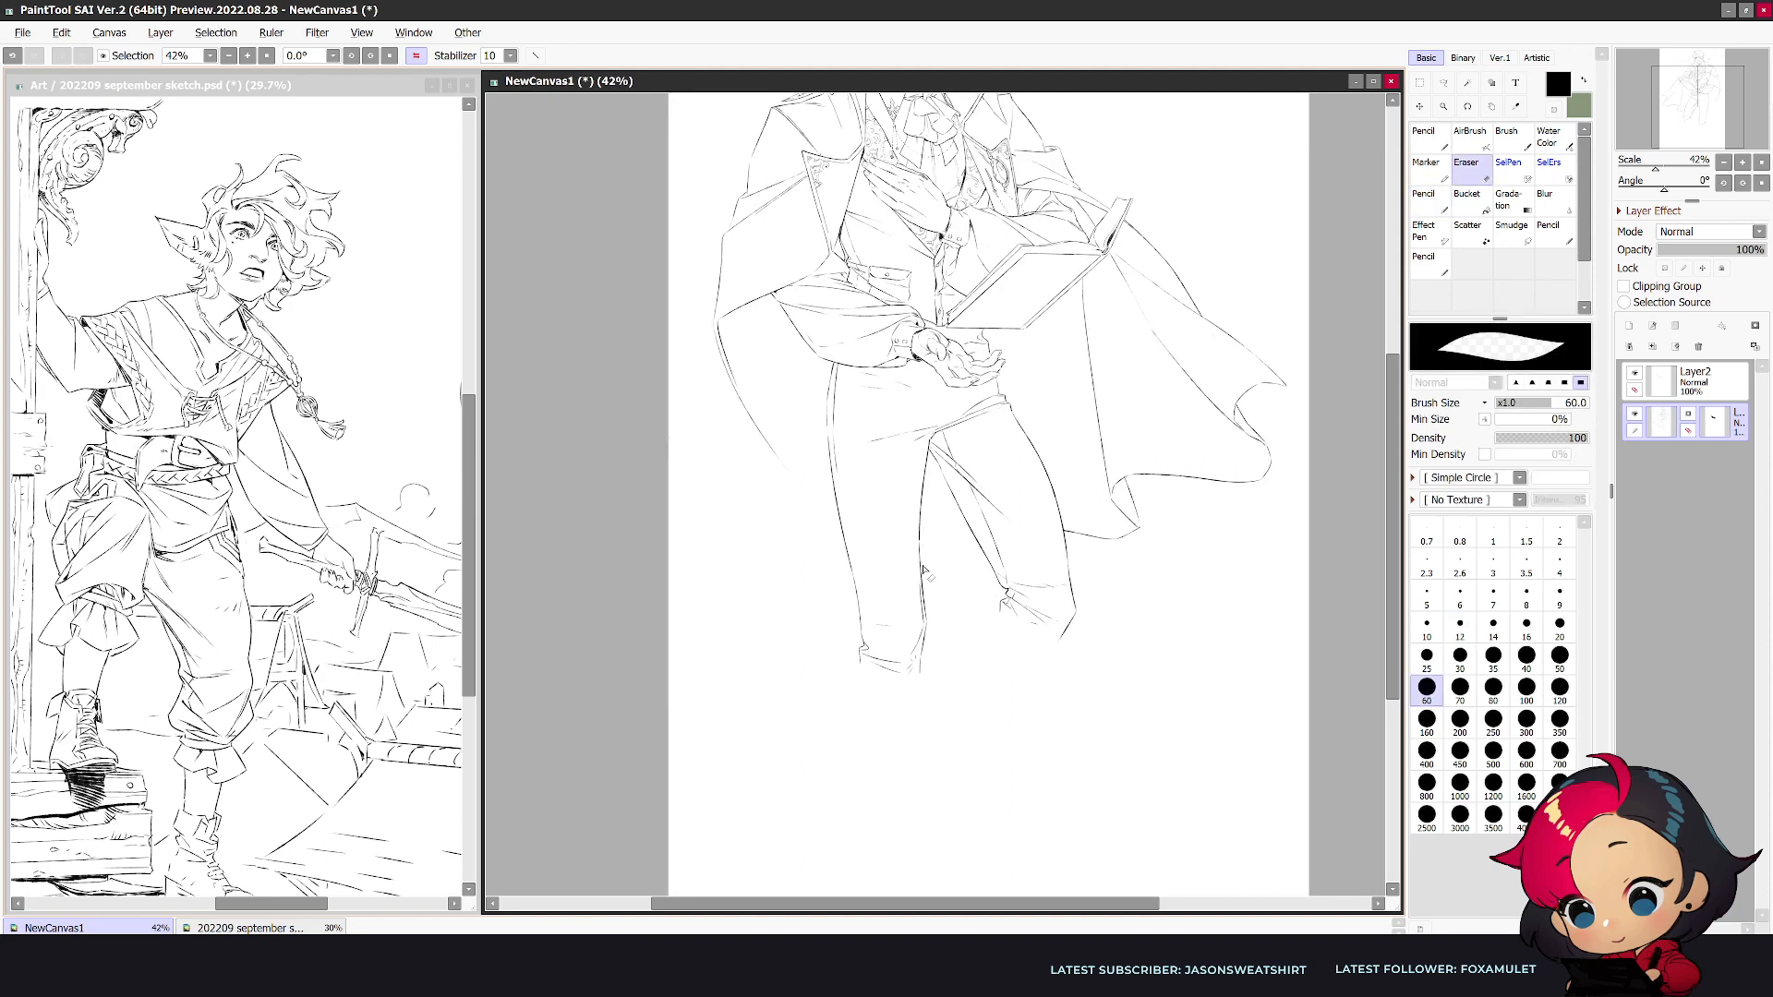
pyautogui.moveTo(924, 613); pyautogui.dragTo(922, 650)
pyautogui.press(']')
pyautogui.press(']')
pyautogui.press(']')
pyautogui.press(']')
pyautogui.moveTo(853, 595)
pyautogui.mouseDown()
pyautogui.moveTo(873, 706)
pyautogui.moveTo(907, 604)
pyautogui.moveTo(901, 648)
pyautogui.mouseUp()
pyautogui.press('n')
pyautogui.moveTo(849, 570)
pyautogui.mouseDown()
pyautogui.moveTo(860, 630)
pyautogui.moveTo(859, 600)
pyautogui.moveTo(862, 626)
pyautogui.moveTo(891, 634)
pyautogui.moveTo(863, 634)
pyautogui.moveTo(893, 674)
pyautogui.mouseUp()
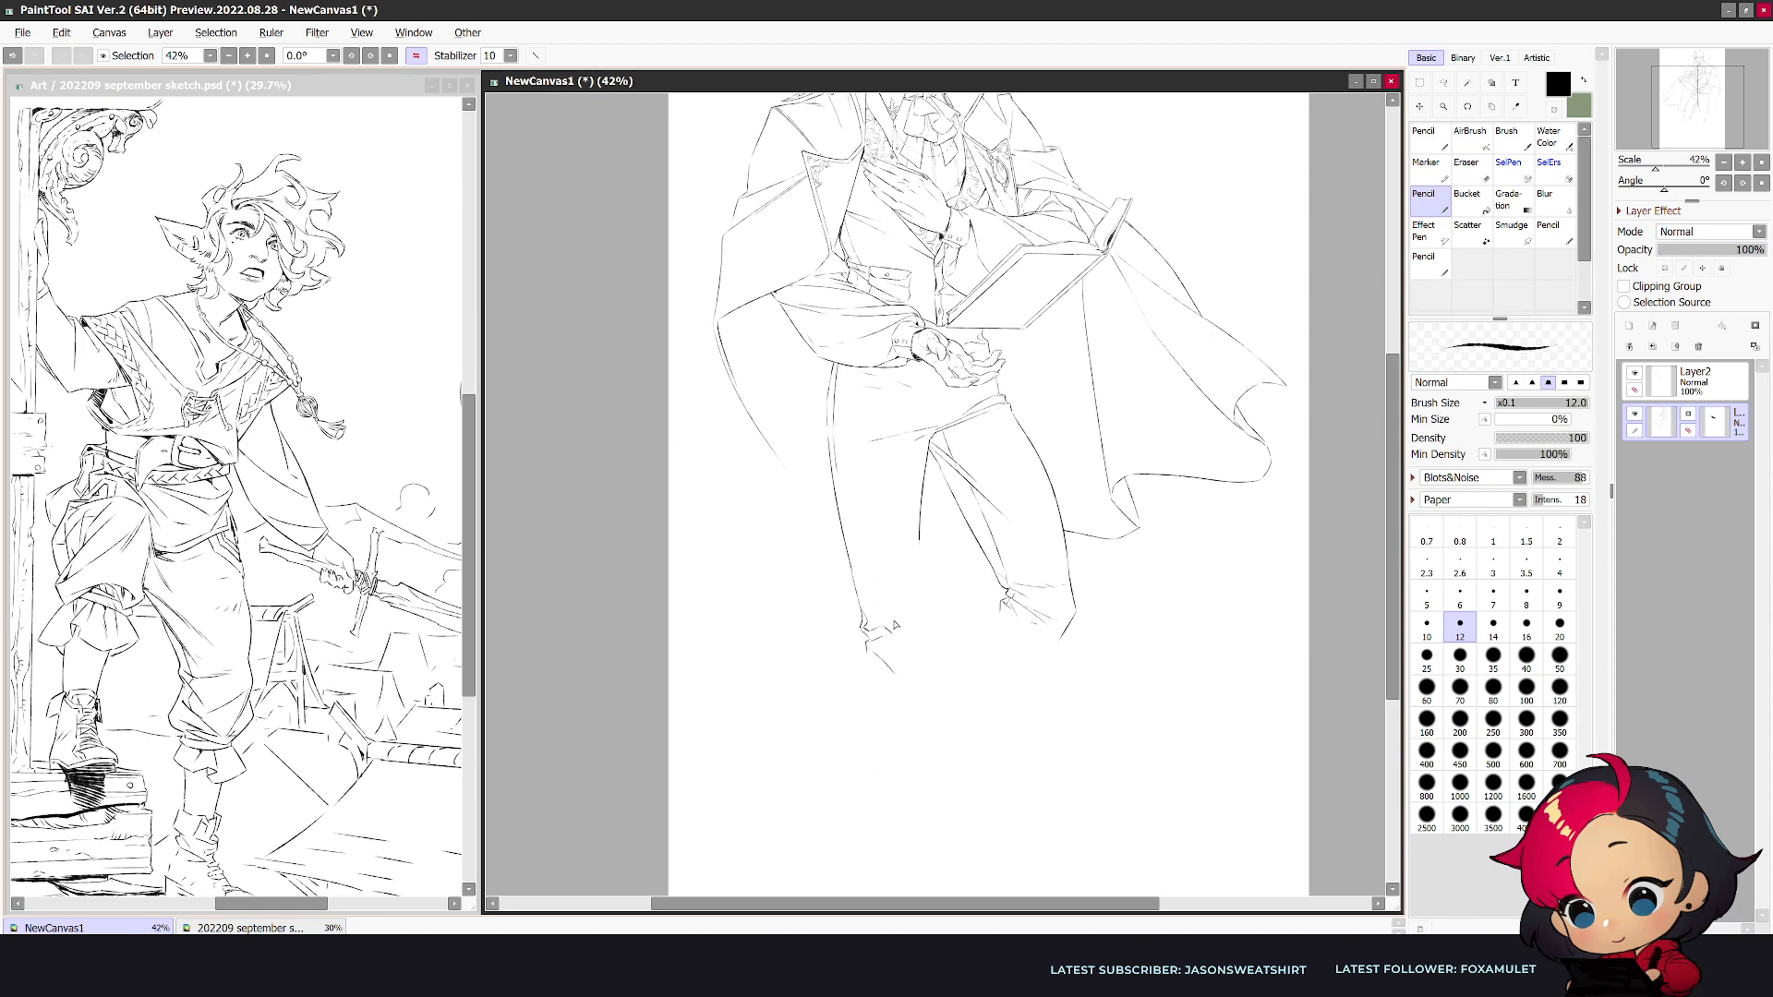
# - Redraw the straight leg's inner contour as one line from the crotch to below the knee and check it unmirrored
pyautogui.moveTo(917, 542); pyautogui.dragTo(920, 600)
pyautogui.press('e')
pyautogui.moveTo(925, 495); pyautogui.dragTo(919, 588)
pyautogui.moveTo(928, 449); pyautogui.dragTo(925, 501)
pyautogui.press('n')
pyautogui.hotkey('ctrl', 'z')
pyautogui.moveTo(931, 440); pyautogui.dragTo(920, 657)
pyautogui.press('h')
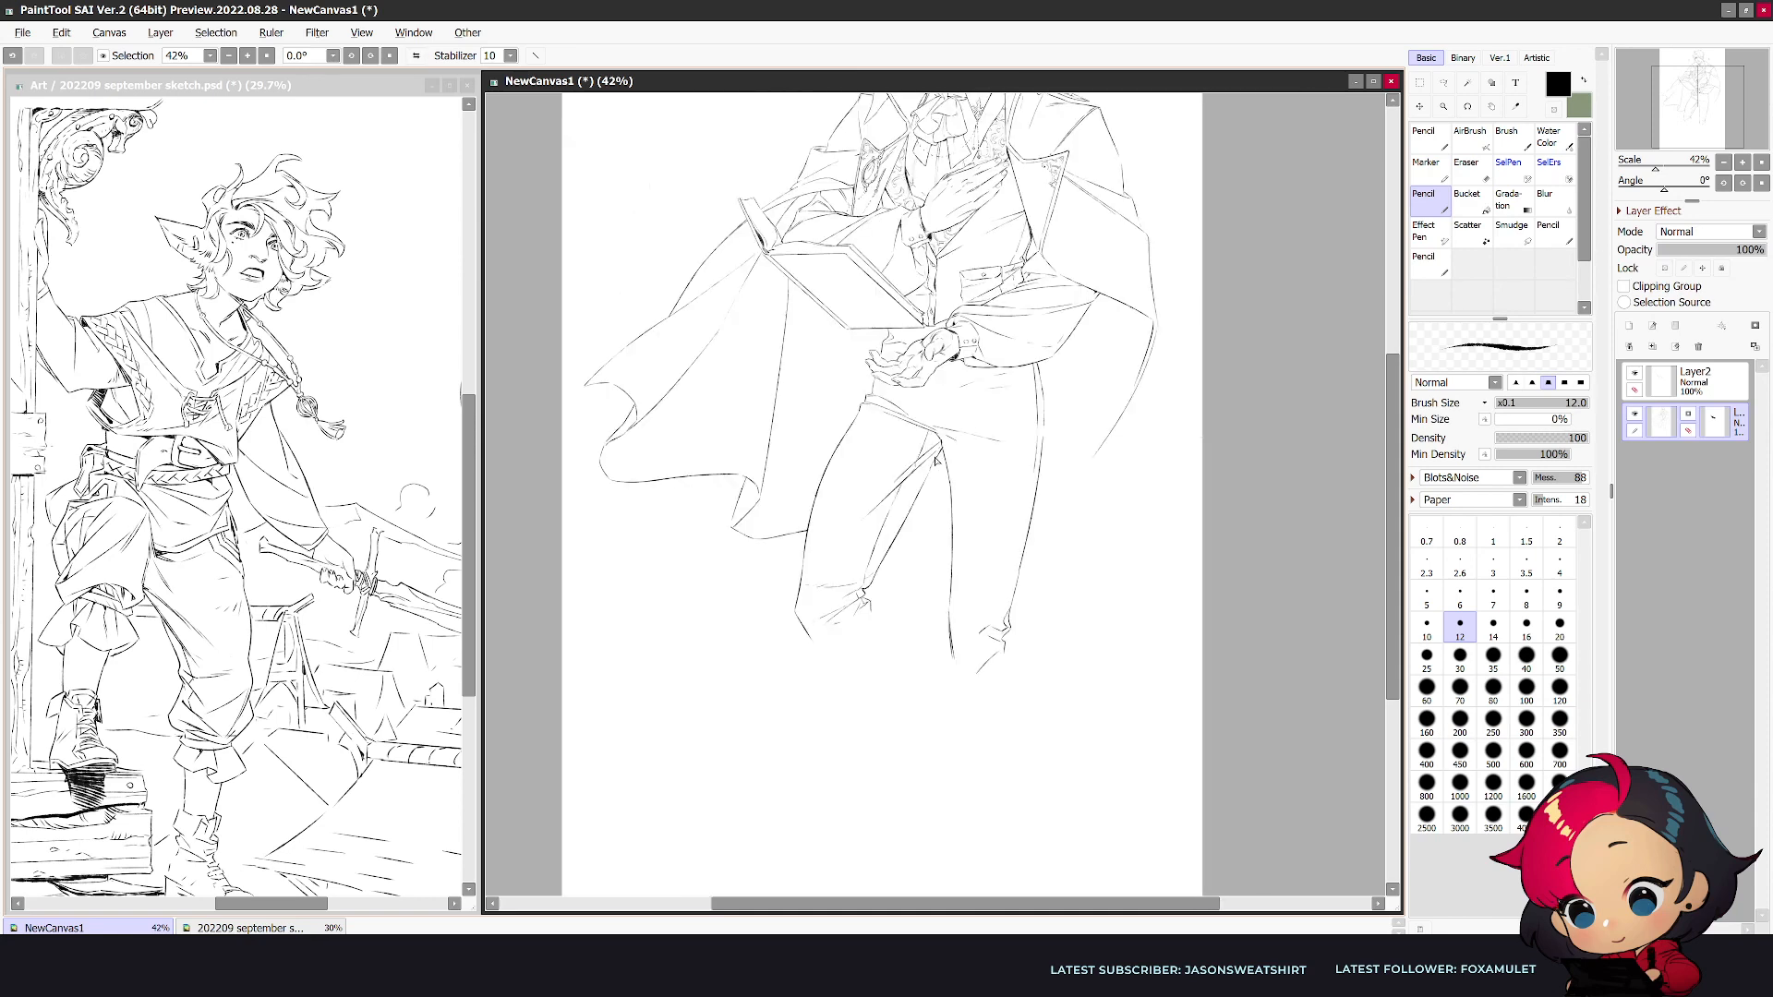
# - Erase and redraw the inner thigh line of the bent leg from the crotch to the knee
pyautogui.press('e')
pyautogui.moveTo(915, 501); pyautogui.dragTo(868, 583)
pyautogui.press('n')
pyautogui.moveTo(933, 465); pyautogui.dragTo(865, 589)
# - Draw the straight leg's shin and calf contours down to the ankle and check them in the mirrored view
pyautogui.moveTo(954, 650)
pyautogui.mouseDown()
pyautogui.moveTo(934, 746)
pyautogui.moveTo(1006, 665)
pyautogui.moveTo(962, 841)
pyautogui.mouseUp()
pyautogui.hotkey('ctrl', 'z')
pyautogui.moveTo(1000, 718)
pyautogui.mouseDown()
pyautogui.moveTo(986, 762)
pyautogui.moveTo(963, 817)
pyautogui.mouseUp()
pyautogui.moveTo(935, 742)
pyautogui.mouseDown()
pyautogui.moveTo(915, 848)
pyautogui.moveTo(931, 830)
pyautogui.mouseUp()
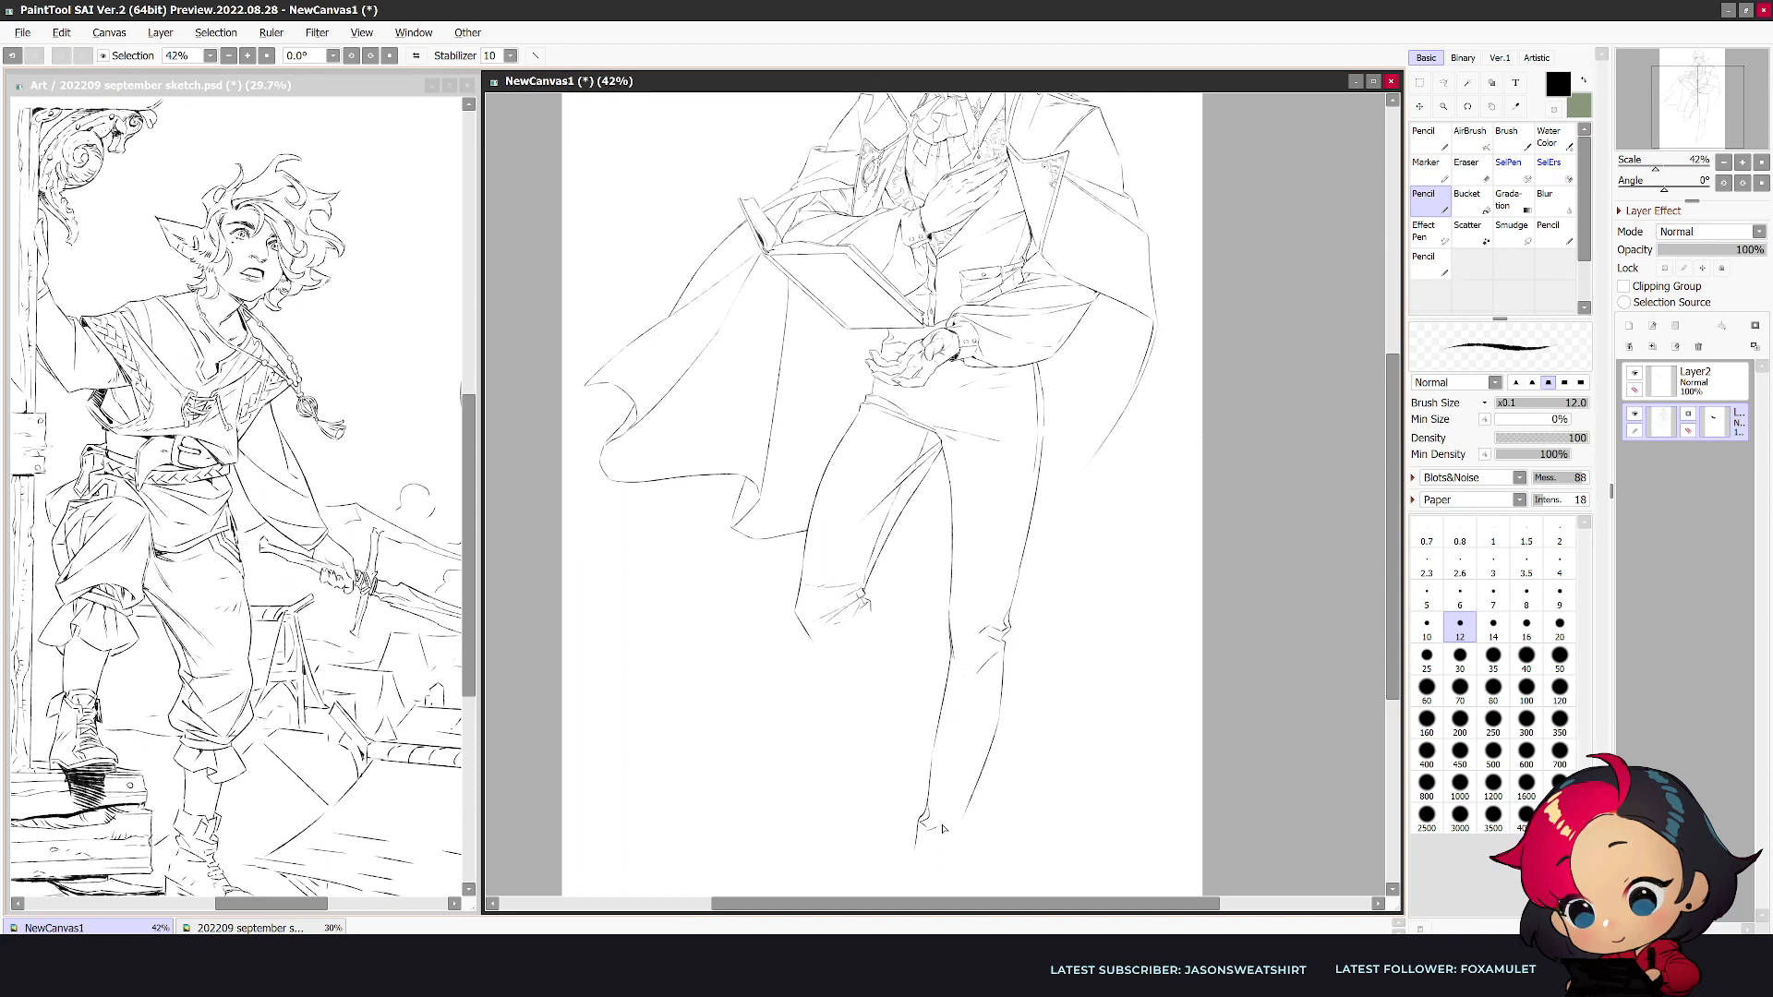
pyautogui.press('e')
pyautogui.press('n')
pyautogui.moveTo(993, 740)
pyautogui.mouseDown()
pyautogui.moveTo(948, 877)
pyautogui.moveTo(929, 871)
pyautogui.mouseUp()
pyautogui.press('h')
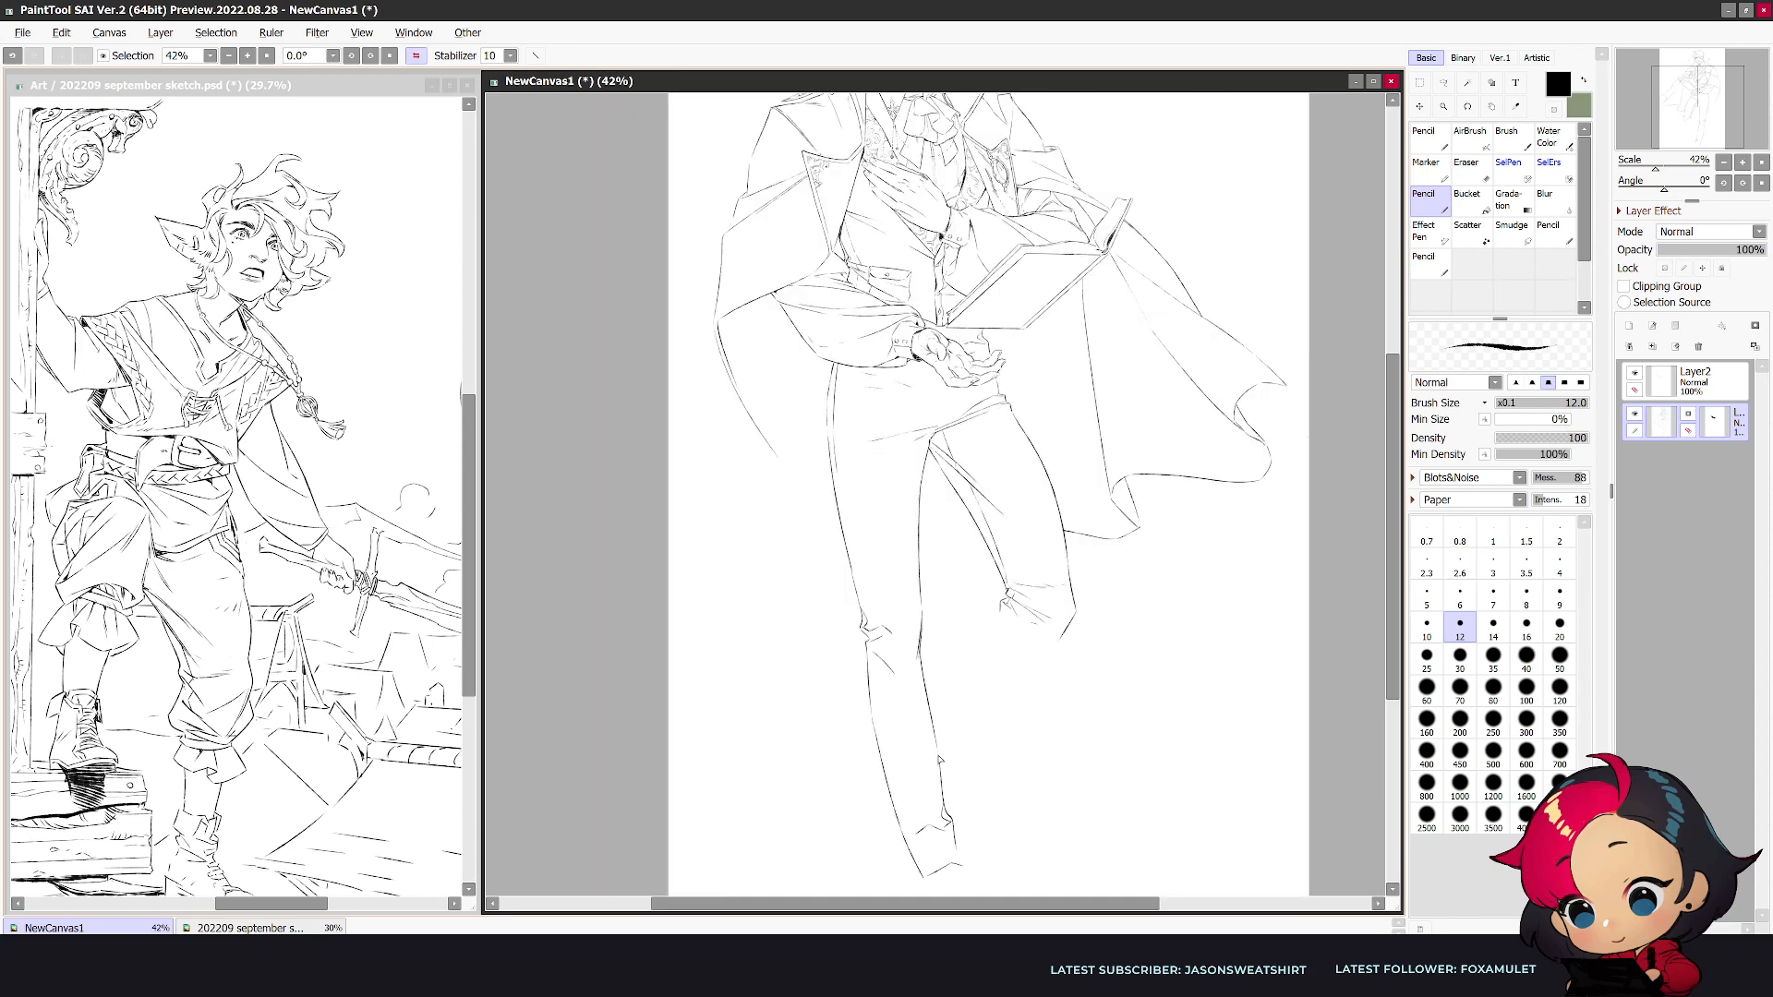
# - Refine the straight leg's trouser cuff and add a long front crease running down the whole leg
pyautogui.press('e')
pyautogui.press('n')
pyautogui.moveTo(935, 736)
pyautogui.mouseDown()
pyautogui.moveTo(956, 839)
pyautogui.moveTo(943, 819)
pyautogui.moveTo(908, 842)
pyautogui.moveTo(960, 859)
pyautogui.mouseUp()
pyautogui.moveTo(893, 408); pyautogui.dragTo(923, 806)
pyautogui.press('e')
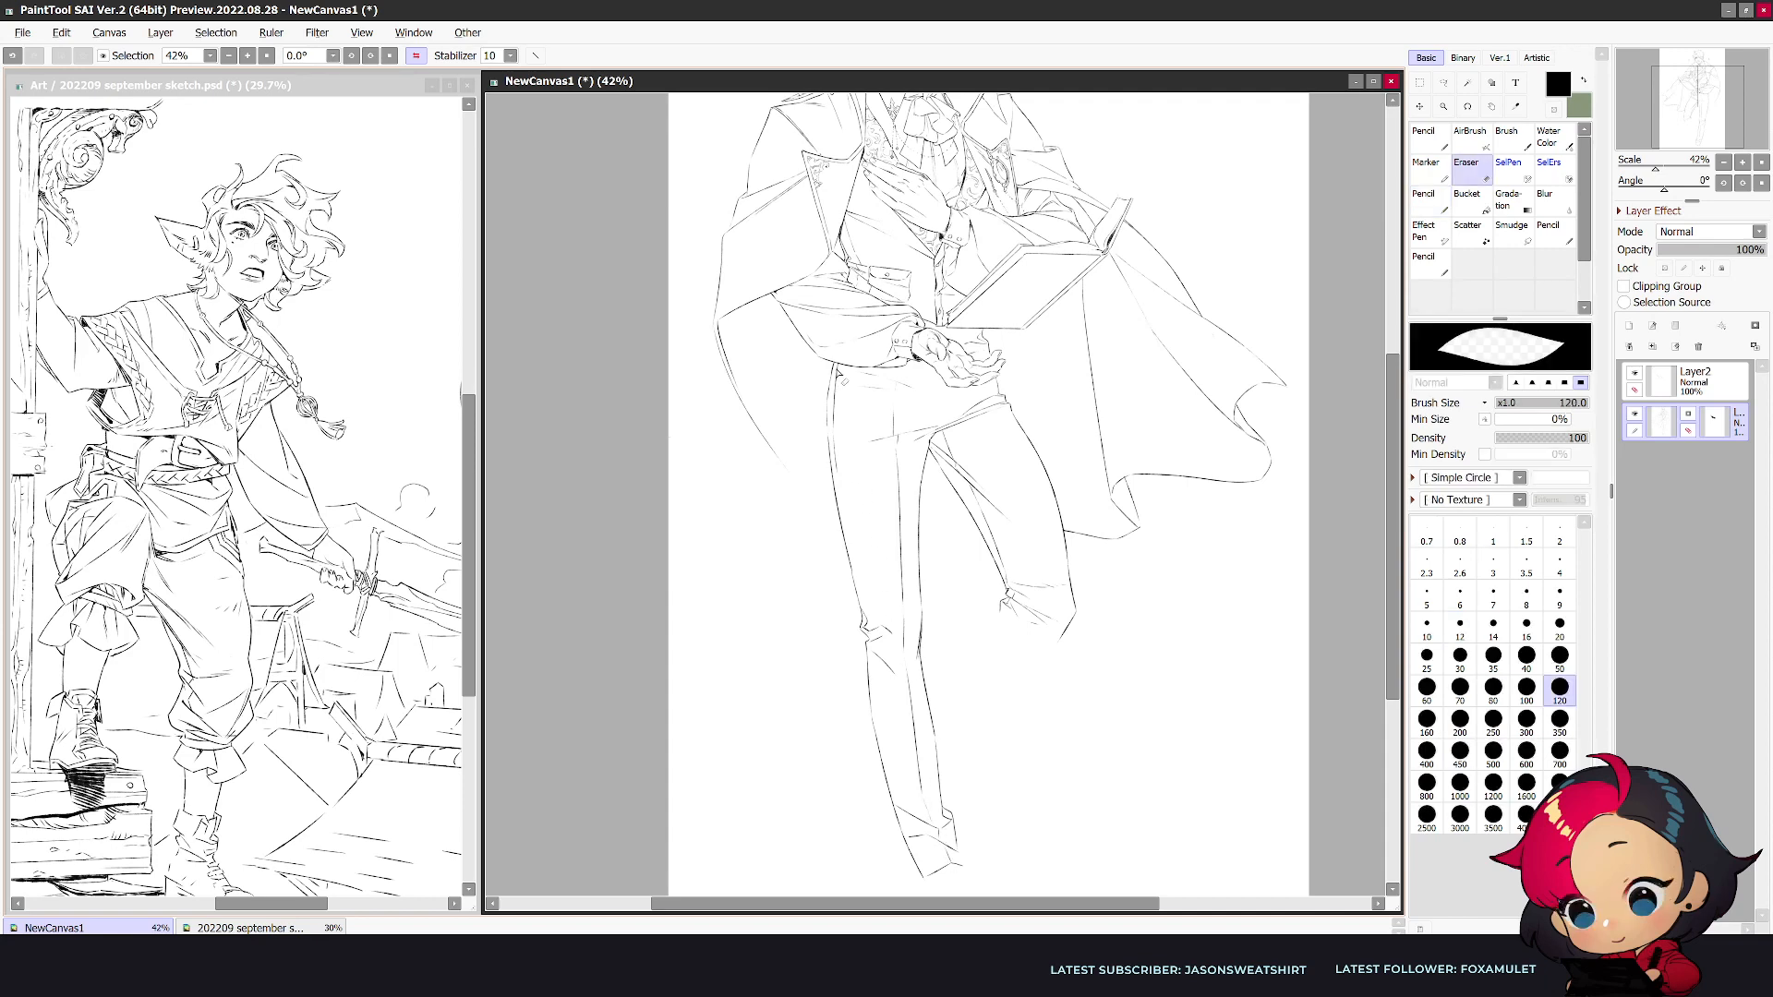
# - Erase and redraw the back edge of the straight leg's trouser cuff, comparing mirrored and unmirrored views
pyautogui.press('h')
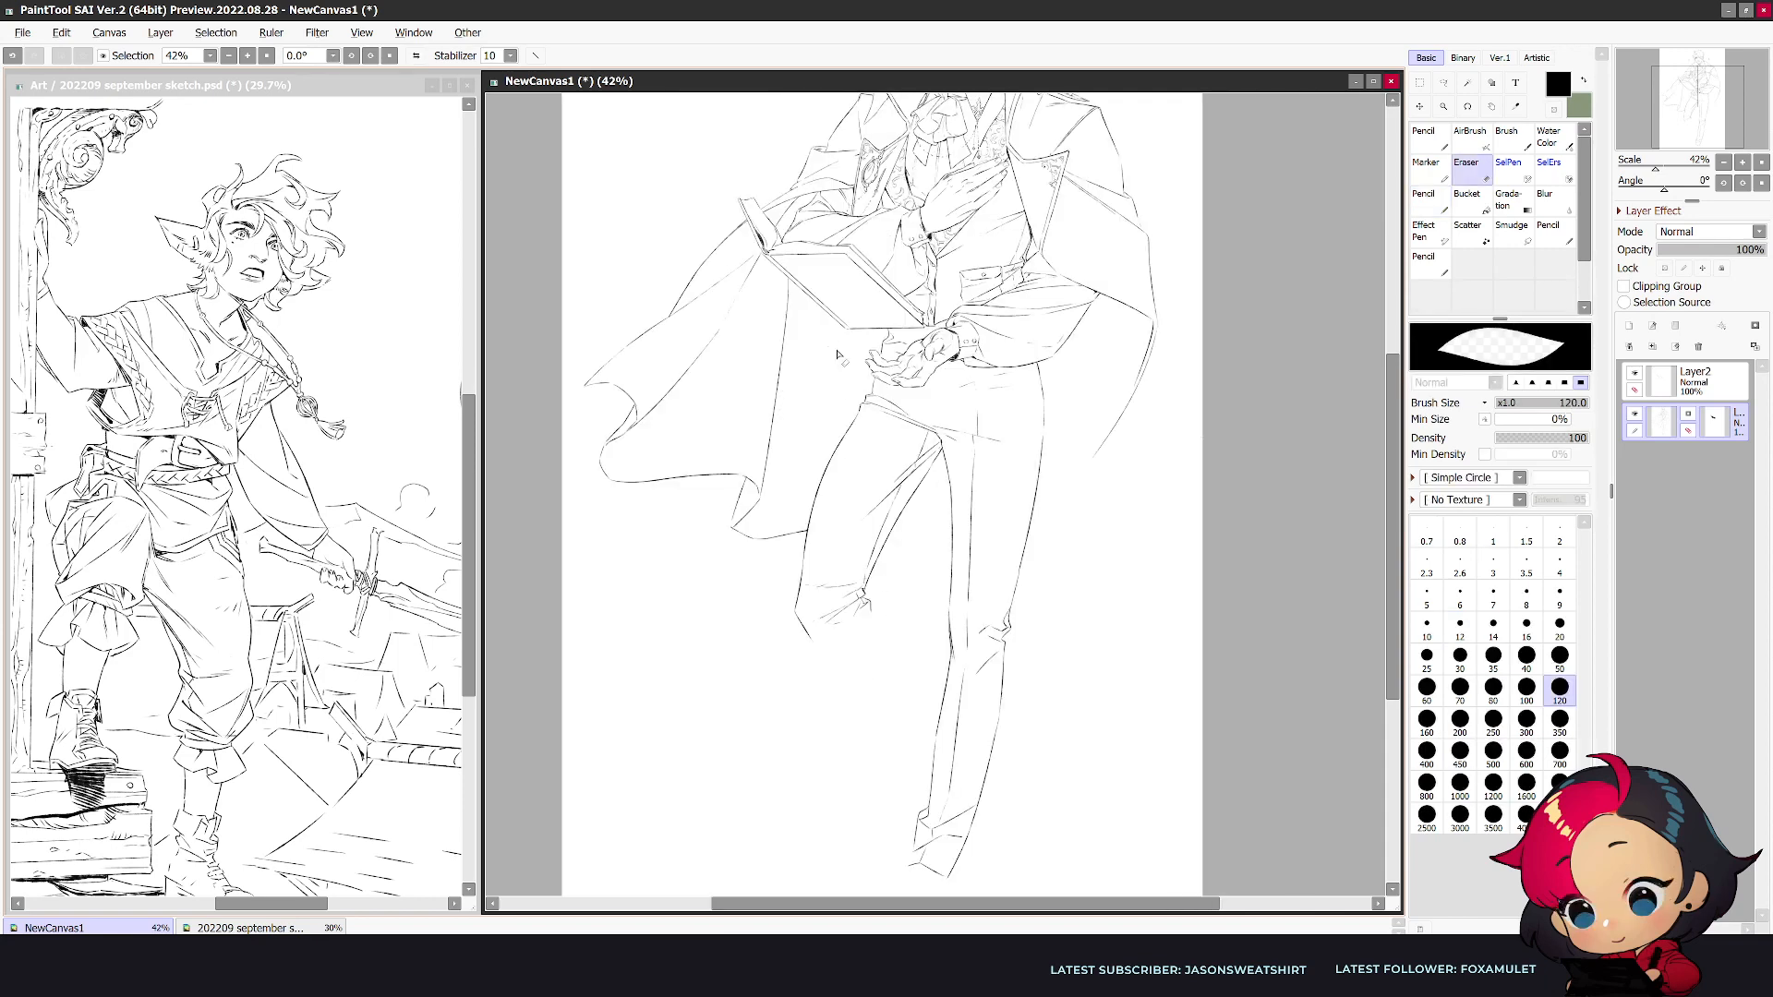
pyautogui.press('n')
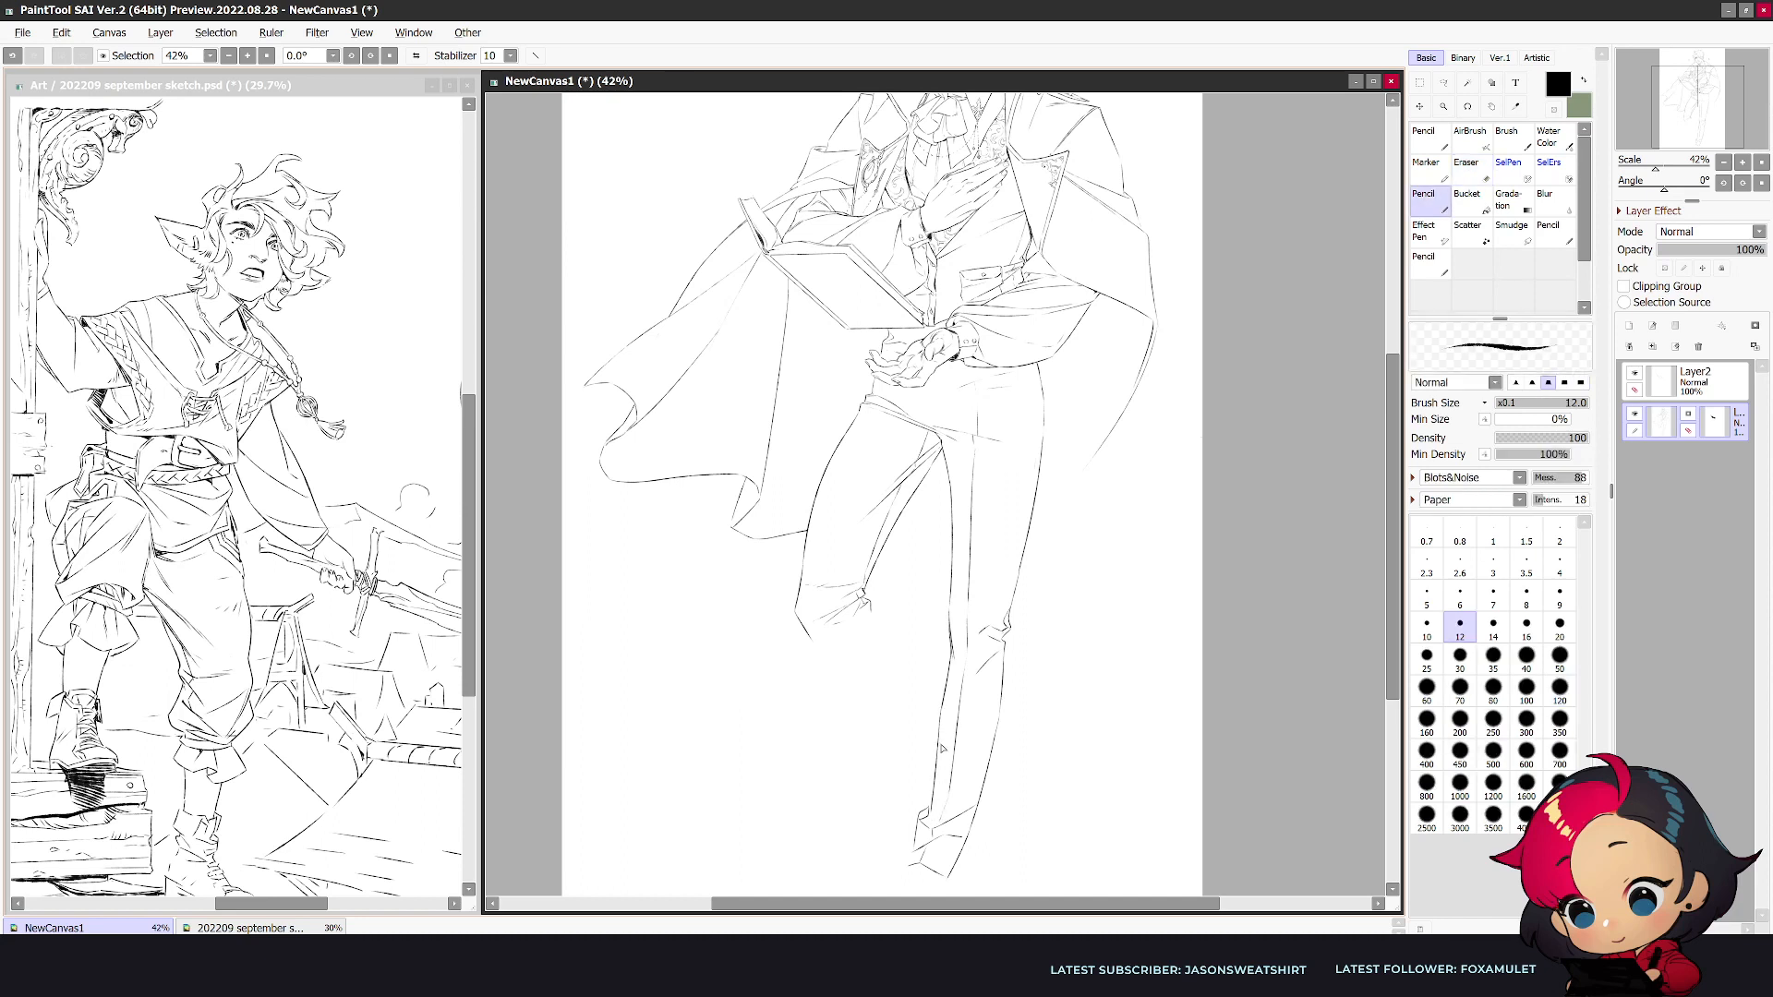
pyautogui.press('e')
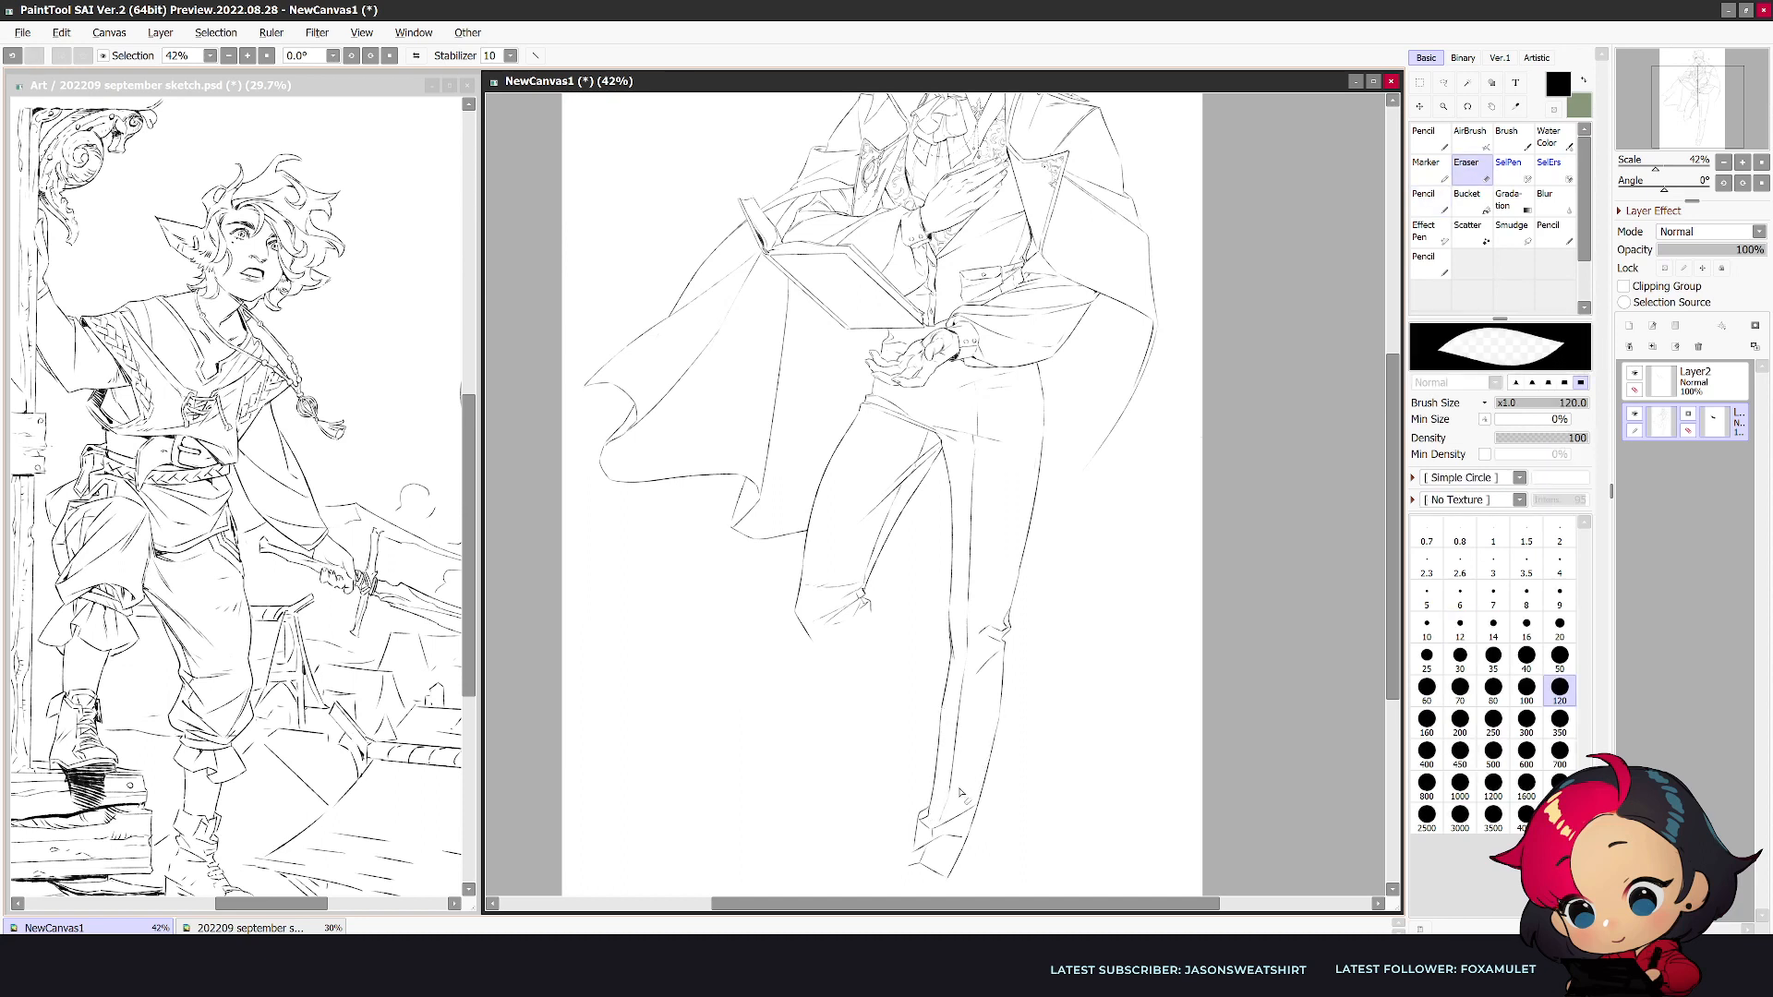
pyautogui.press('n')
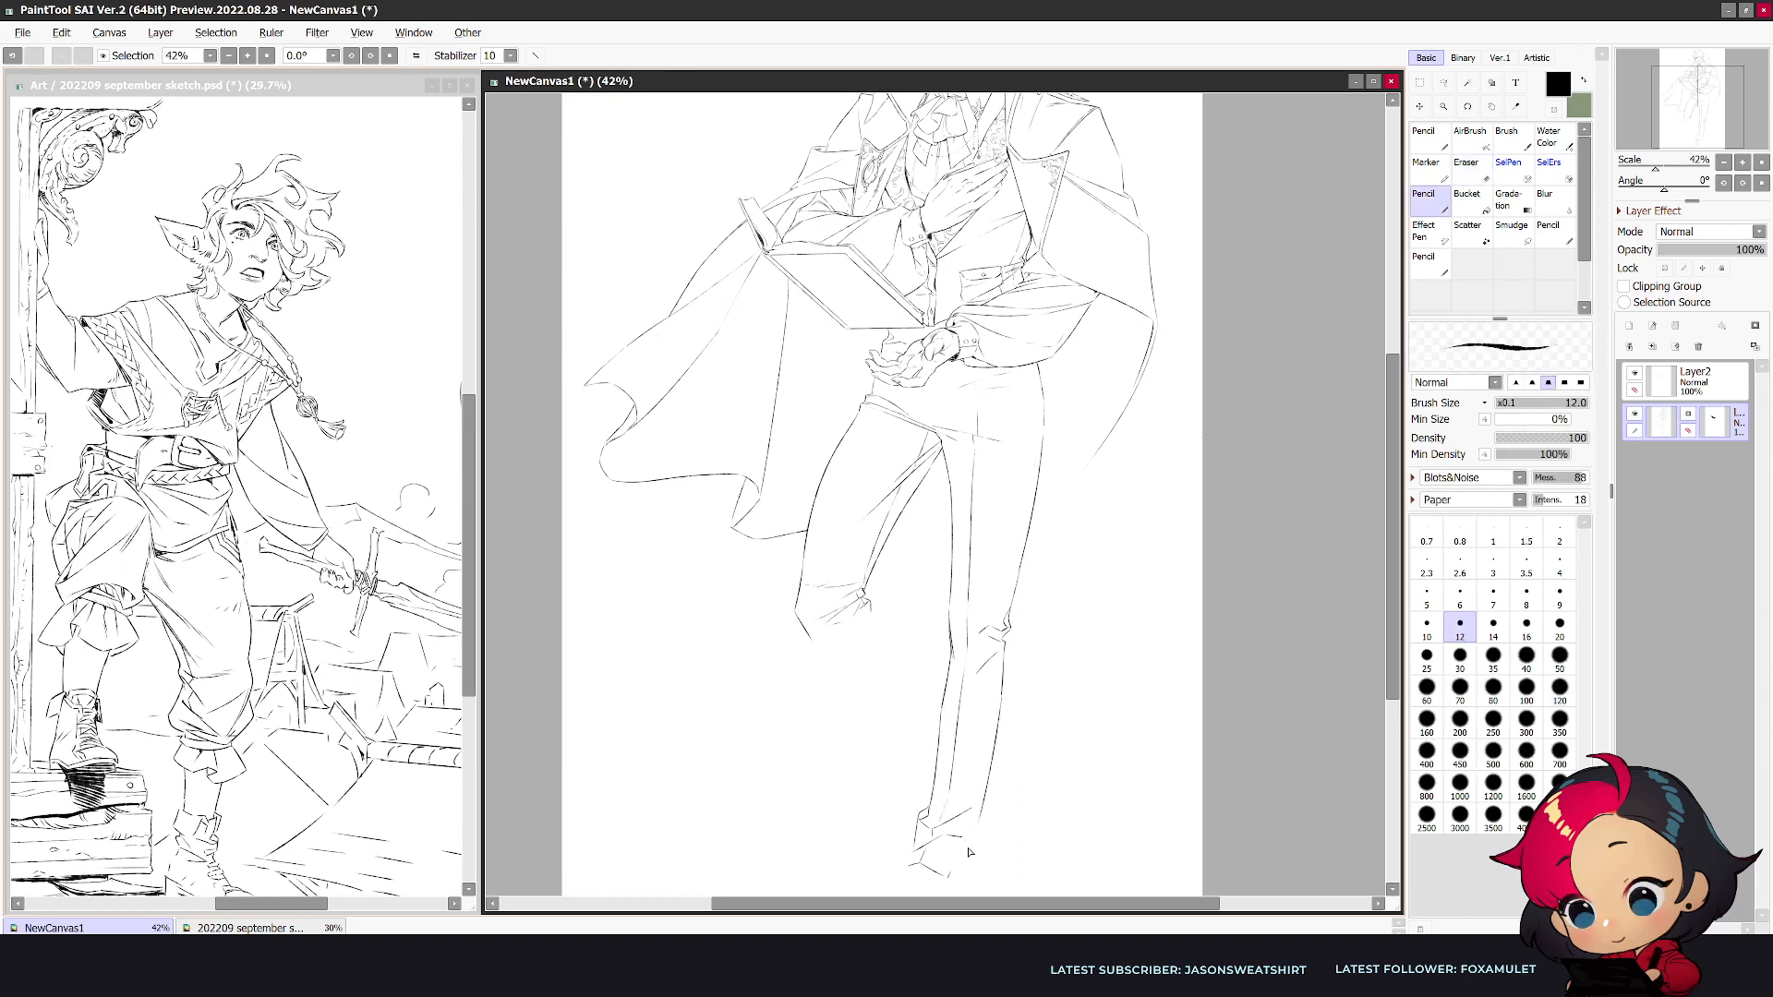
pyautogui.moveTo(979, 828)
pyautogui.mouseDown()
pyautogui.moveTo(960, 880)
pyautogui.moveTo(956, 866)
pyautogui.mouseUp()
pyautogui.press('e')
pyautogui.press('n')
pyautogui.press('h')
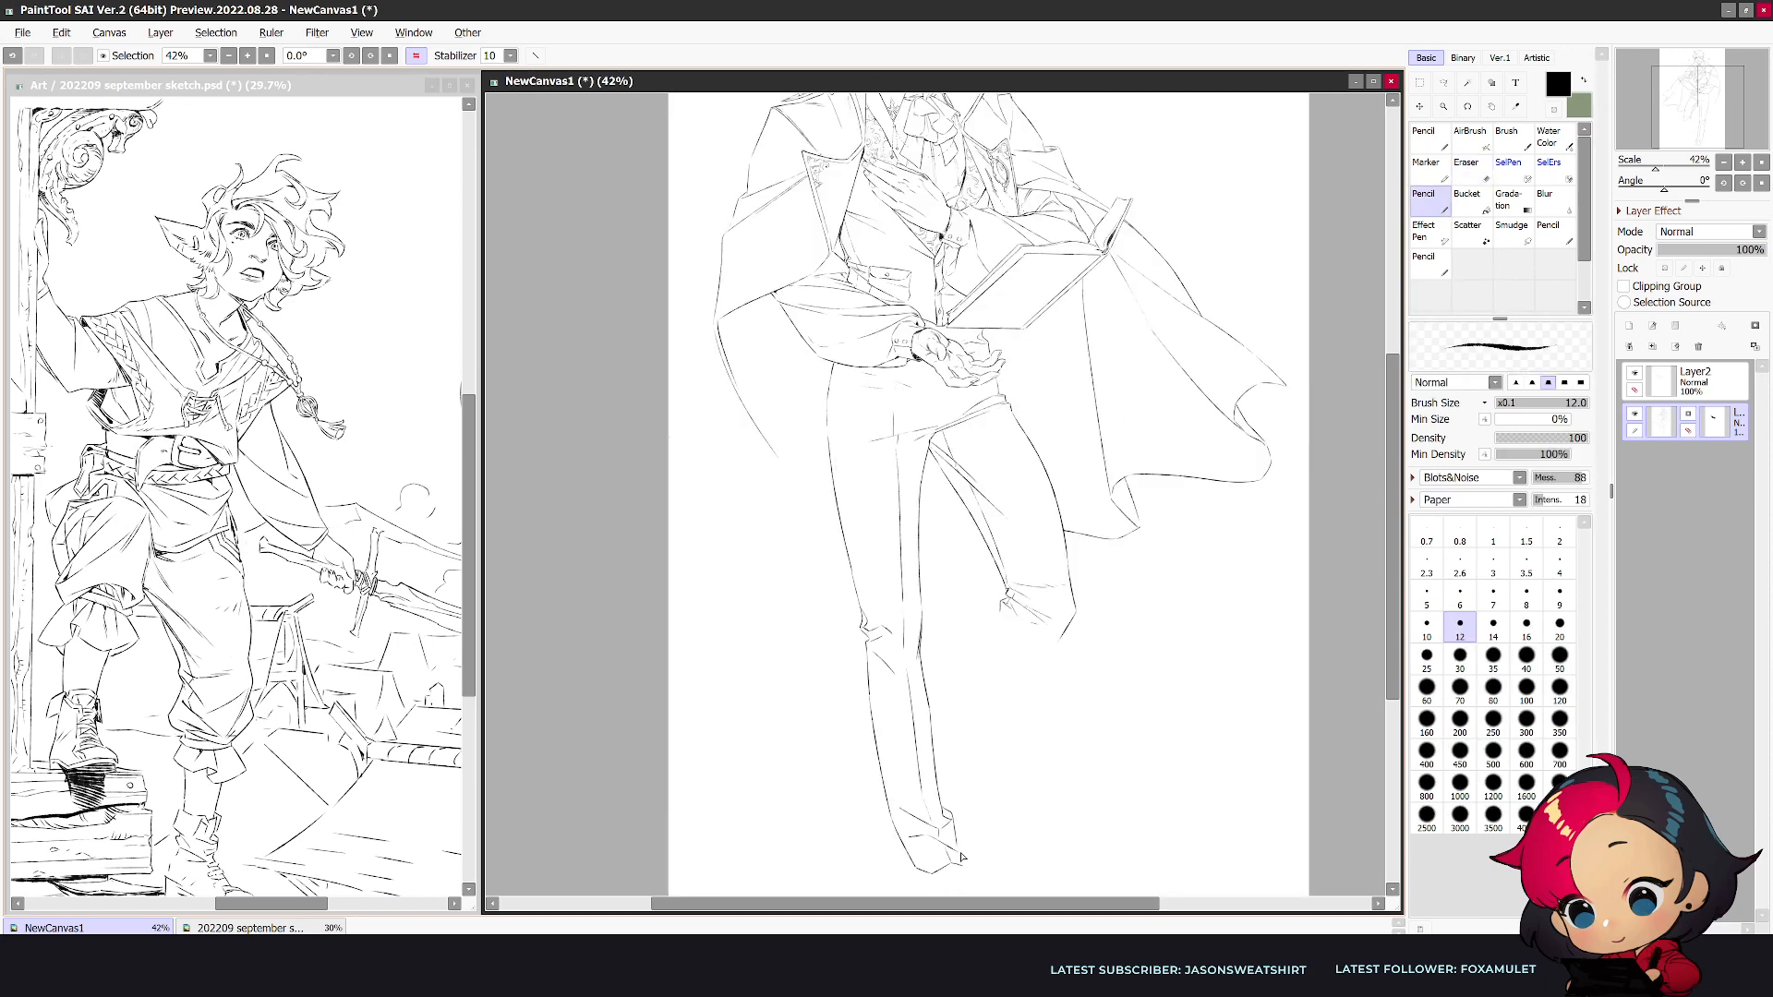
# - Draw the bent leg's lower contours from the knee toward the straight leg's calf and clean up the knee folds
pyautogui.press('e')
pyautogui.press('n')
pyautogui.moveTo(1061, 637)
pyautogui.mouseDown()
pyautogui.moveTo(1075, 613)
pyautogui.moveTo(1009, 675)
pyautogui.mouseUp()
pyautogui.press('e')
pyautogui.press('n')
pyautogui.press('e')
pyautogui.press('n')
pyautogui.press('e')
pyautogui.press('n')
pyautogui.press('e')
pyautogui.press('n')
pyautogui.moveTo(998, 613)
pyautogui.mouseDown()
pyautogui.moveTo(960, 646)
pyautogui.moveTo(977, 682)
pyautogui.moveTo(1053, 644)
pyautogui.mouseUp()
pyautogui.press('e')
pyautogui.press('n')
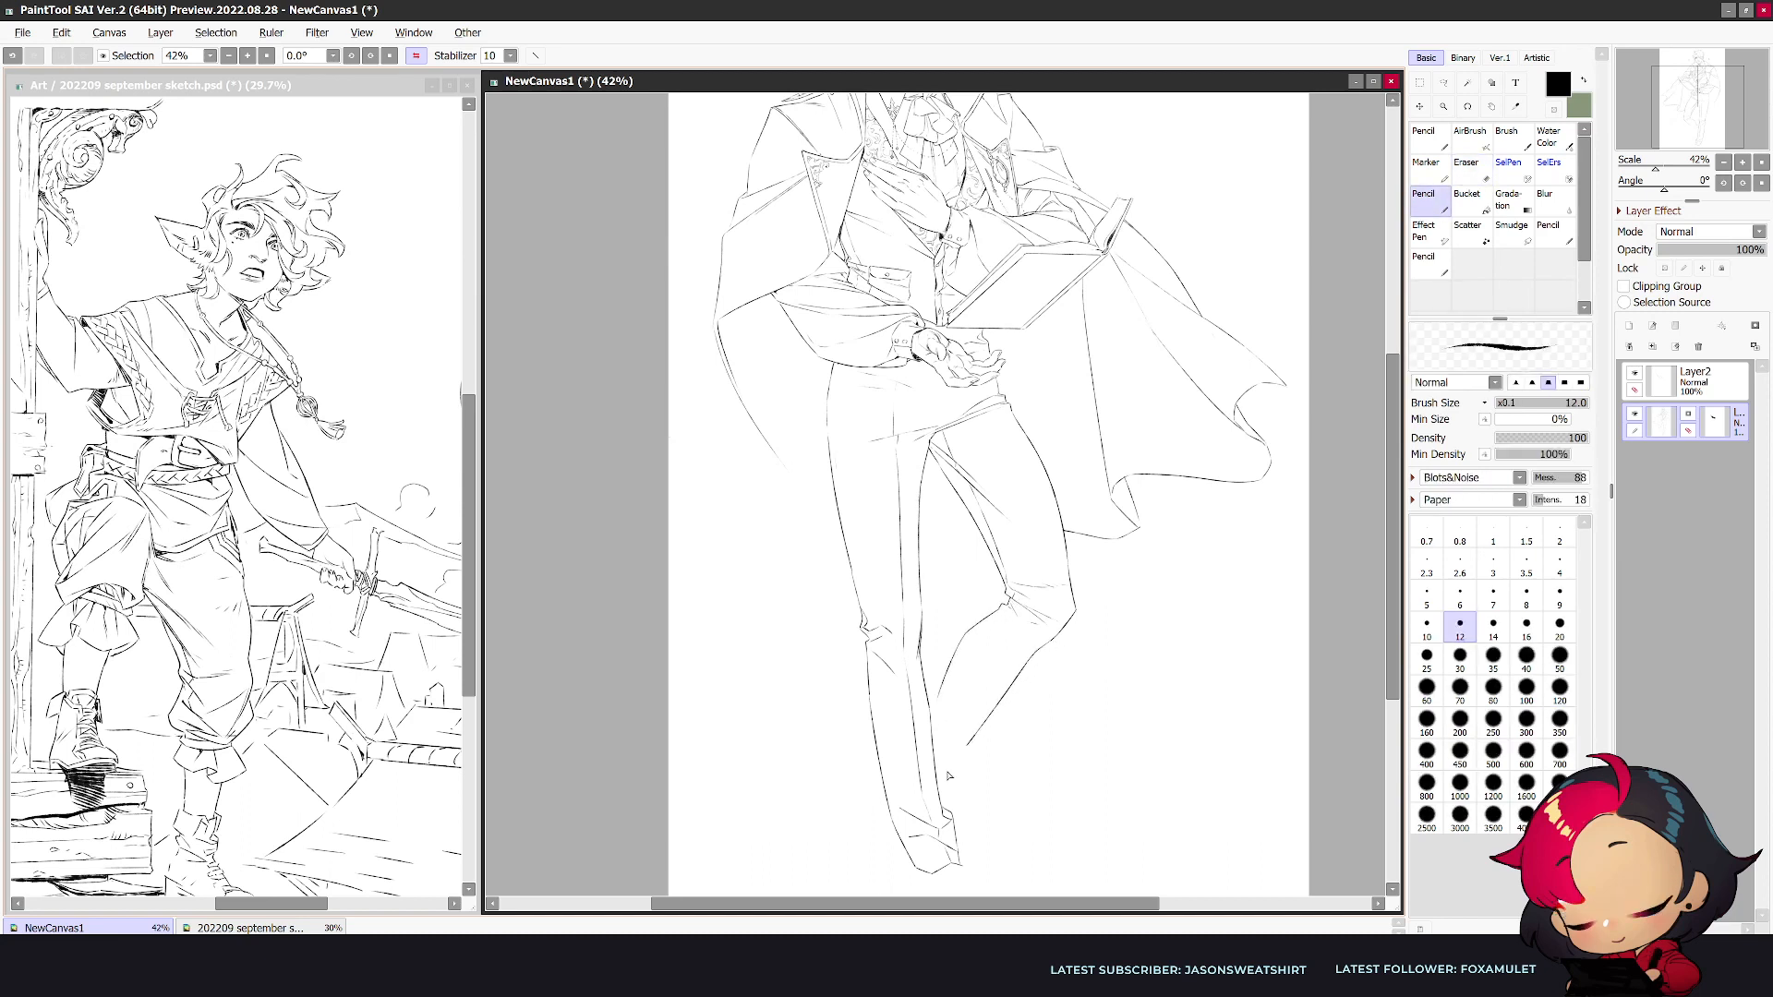
# - Extend the bent leg's shin line until it meets the straight leg's calf and check it unmirrored
pyautogui.hotkey('ctrl', 'z')
pyautogui.moveTo(997, 702); pyautogui.dragTo(951, 751)
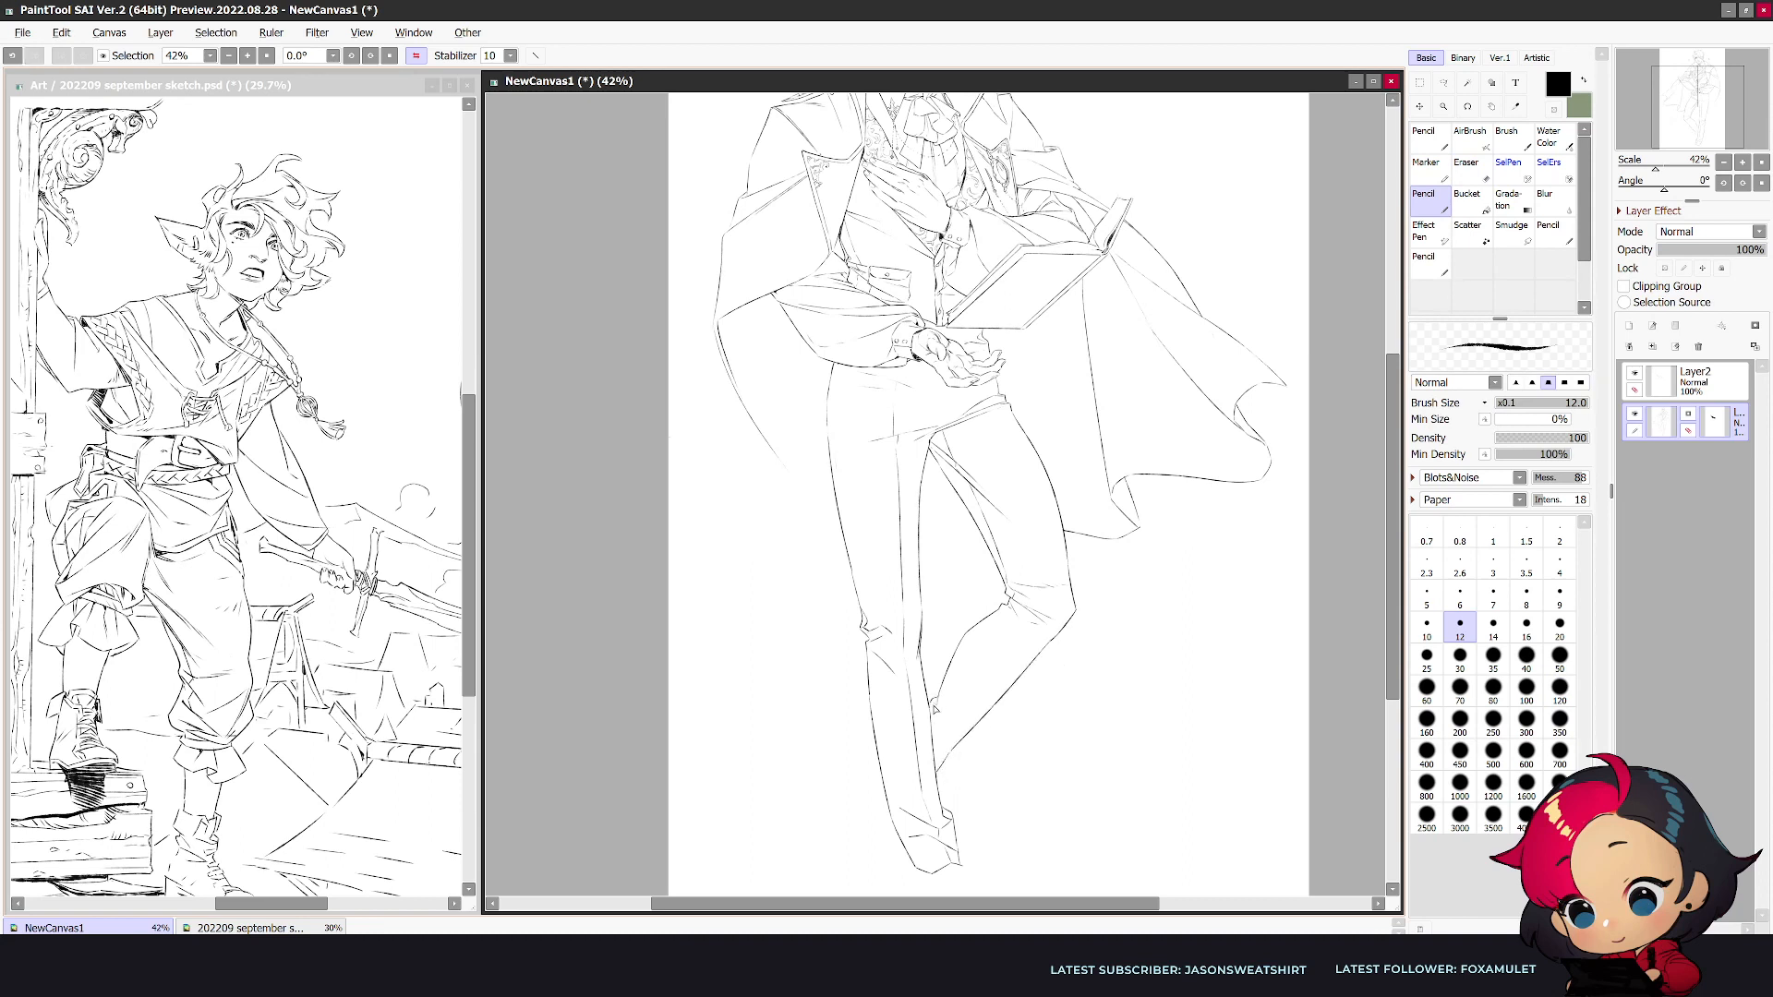
pyautogui.moveTo(1073, 610); pyautogui.dragTo(940, 761)
pyautogui.hotkey('ctrl', 'z')
pyautogui.press('h')
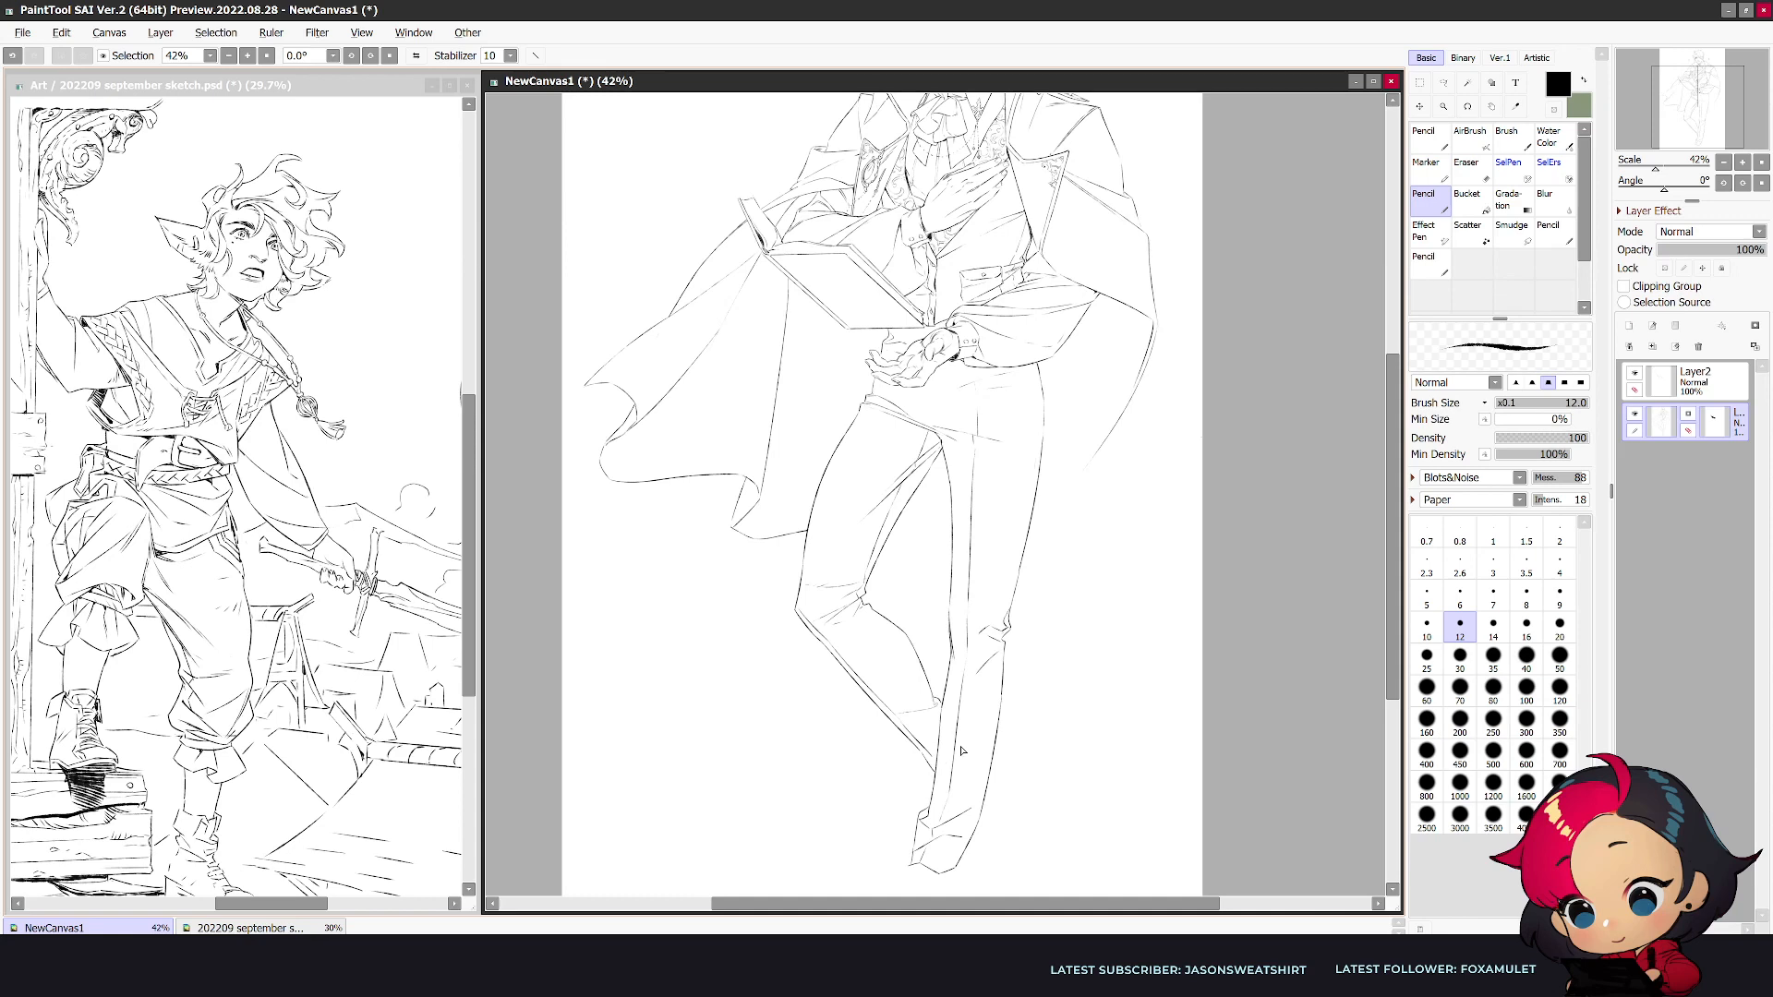
# - Draw a seam line parallel to the bent leg's outer thigh from hip to knee and check it mirrored
pyautogui.moveTo(957, 744); pyautogui.dragTo(987, 761)
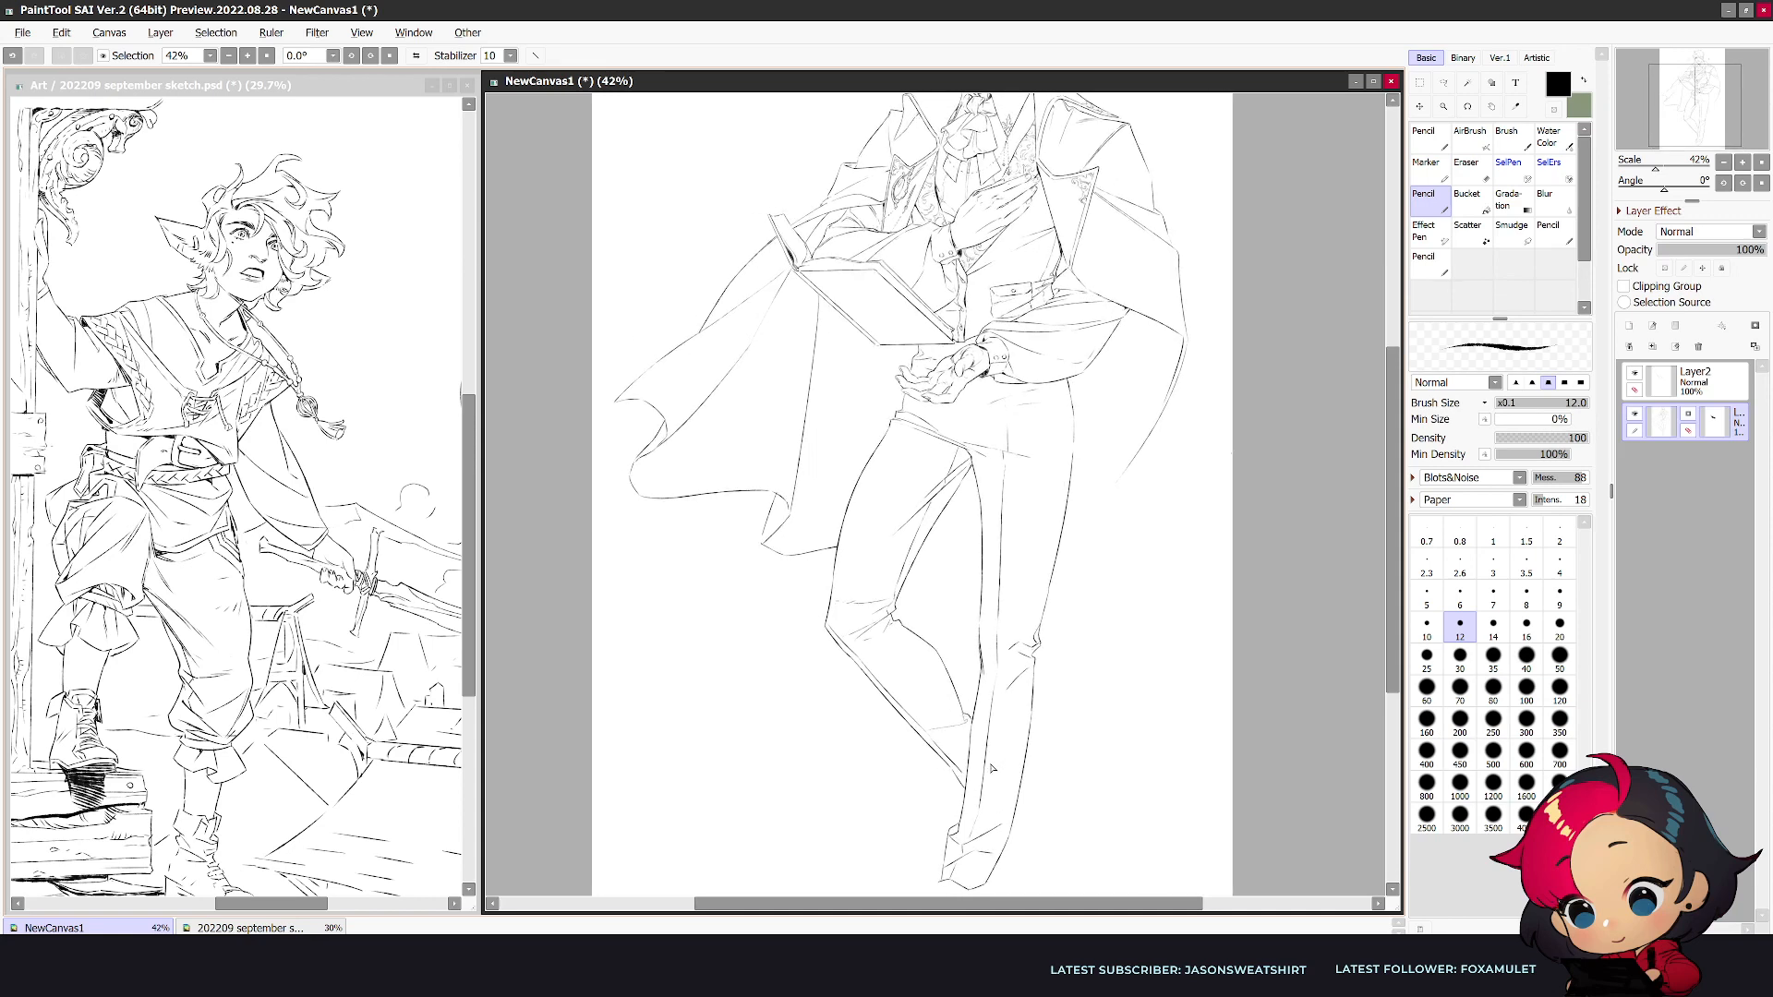
pyautogui.scroll(1, 993, 767)
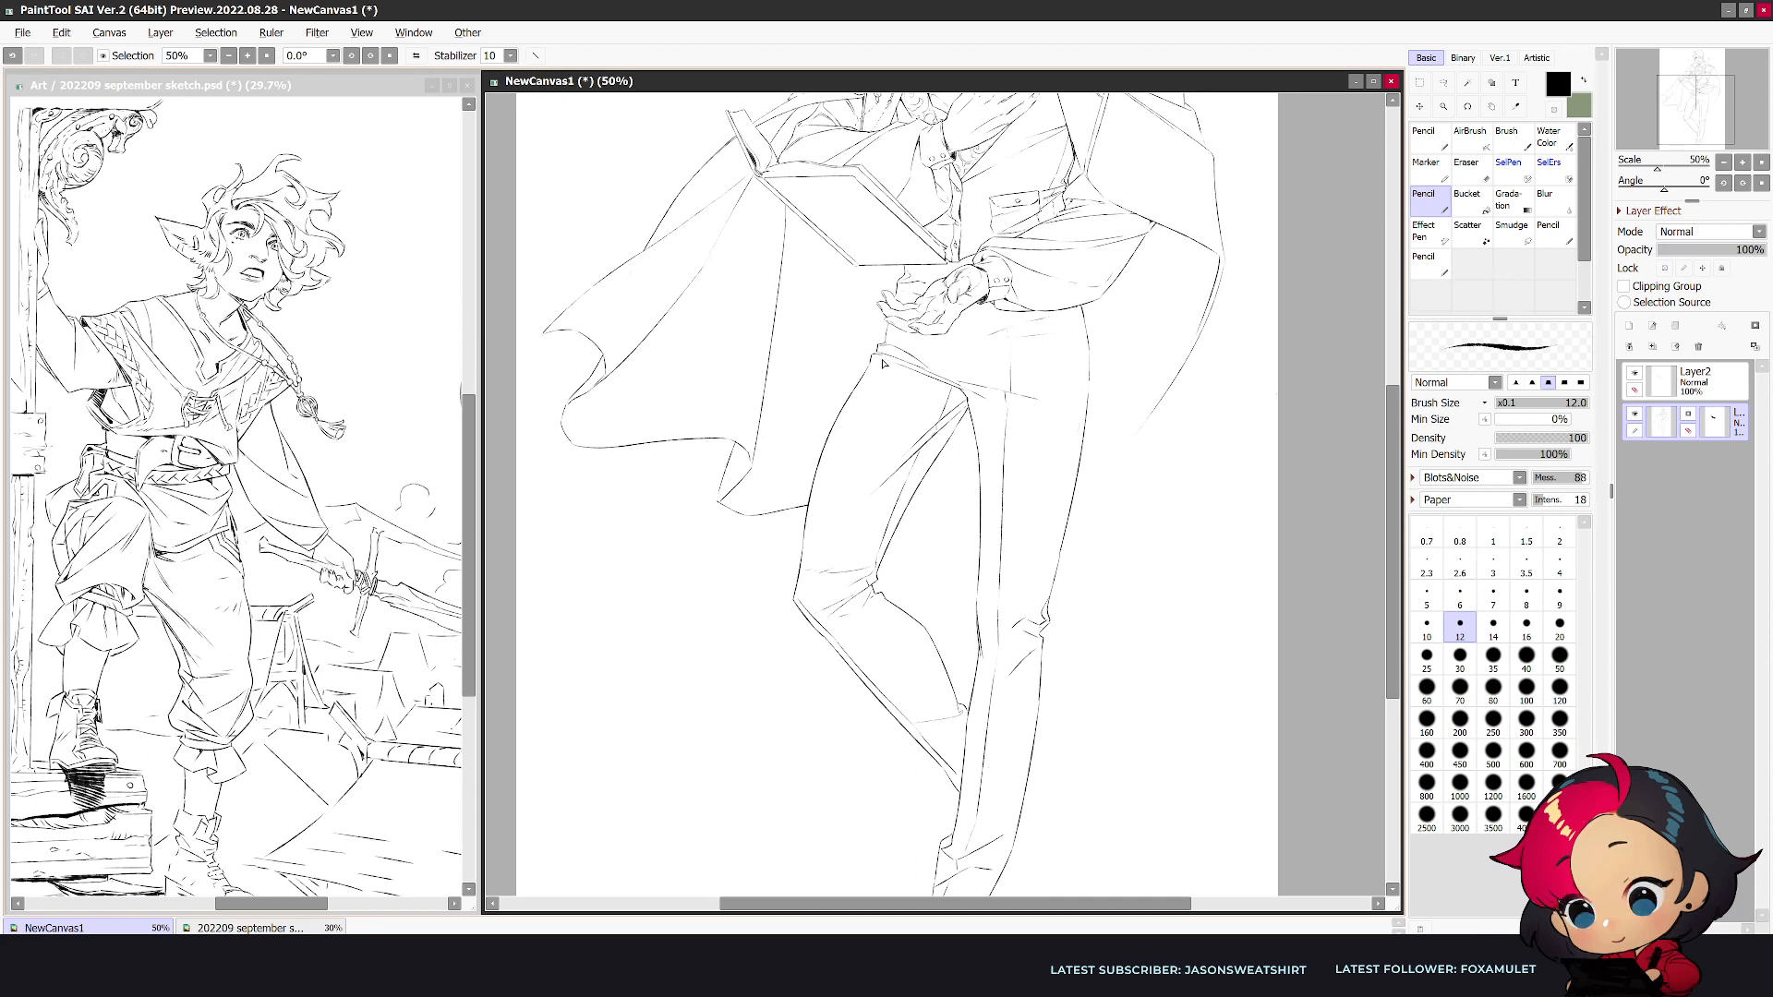
pyautogui.moveTo(879, 368); pyautogui.dragTo(813, 509)
pyautogui.hotkey('ctrl', 'z')
pyautogui.moveTo(863, 406); pyautogui.dragTo(811, 574)
pyautogui.hotkey('ctrl', 'z')
pyautogui.moveTo(882, 368); pyautogui.dragTo(810, 571)
pyautogui.press('e')
pyautogui.press('h')
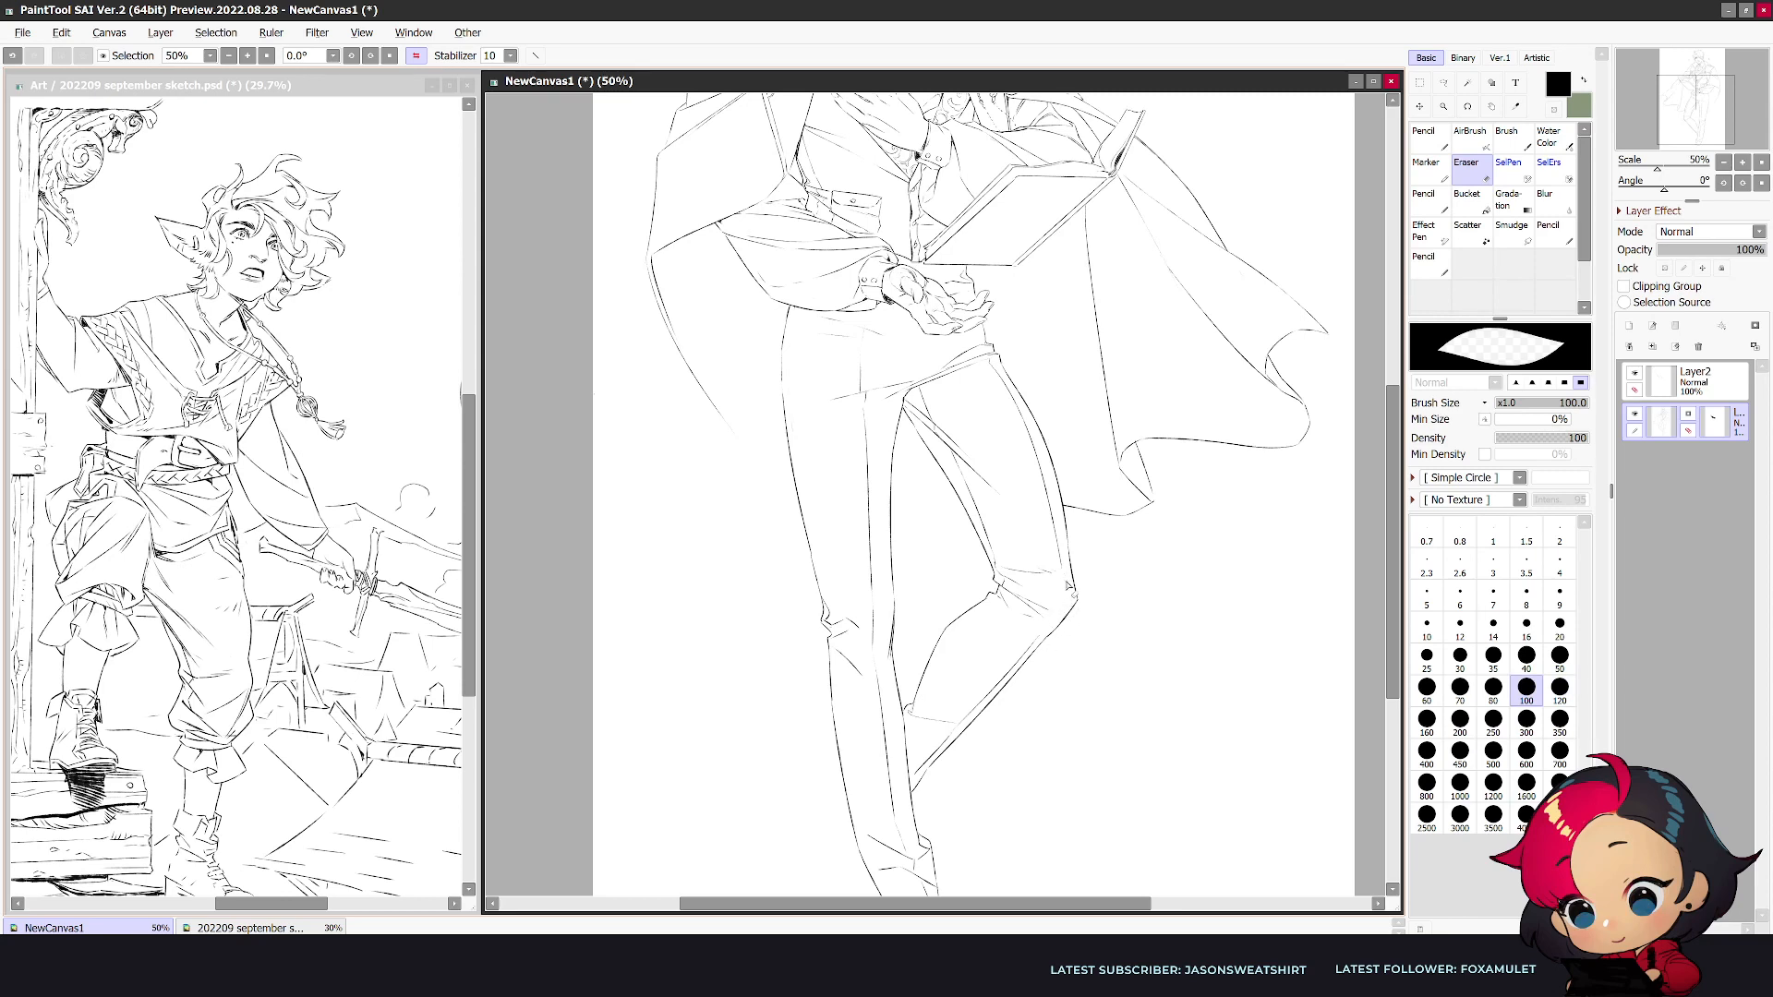
pyautogui.press('n')
pyautogui.press('h')
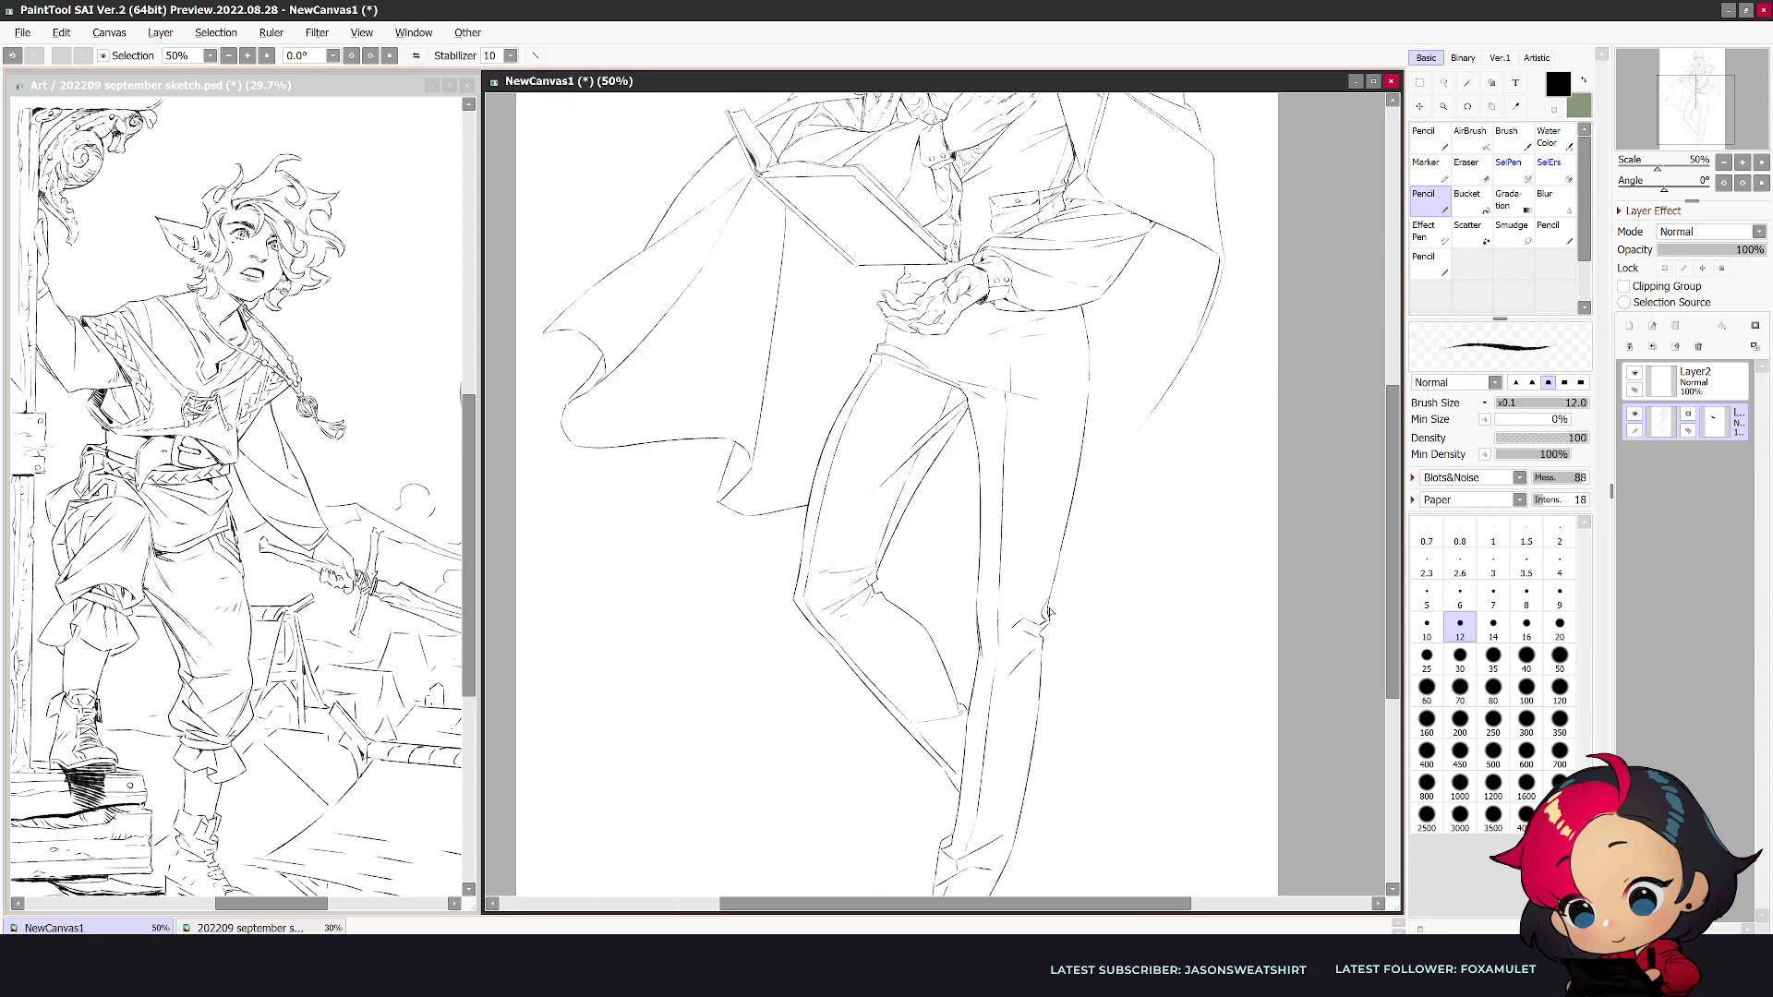
# - Extend the straight leg's front crease up toward the sleeve and add a second line along the hip crease
pyautogui.moveTo(890, 348); pyautogui.dragTo(896, 350)
pyautogui.hotkey('ctrl', 'z')
pyautogui.press('e')
pyautogui.moveTo(1009, 330); pyautogui.dragTo(1009, 312)
pyautogui.press('n')
pyautogui.hotkey('ctrl', 'z')
pyautogui.press('h')
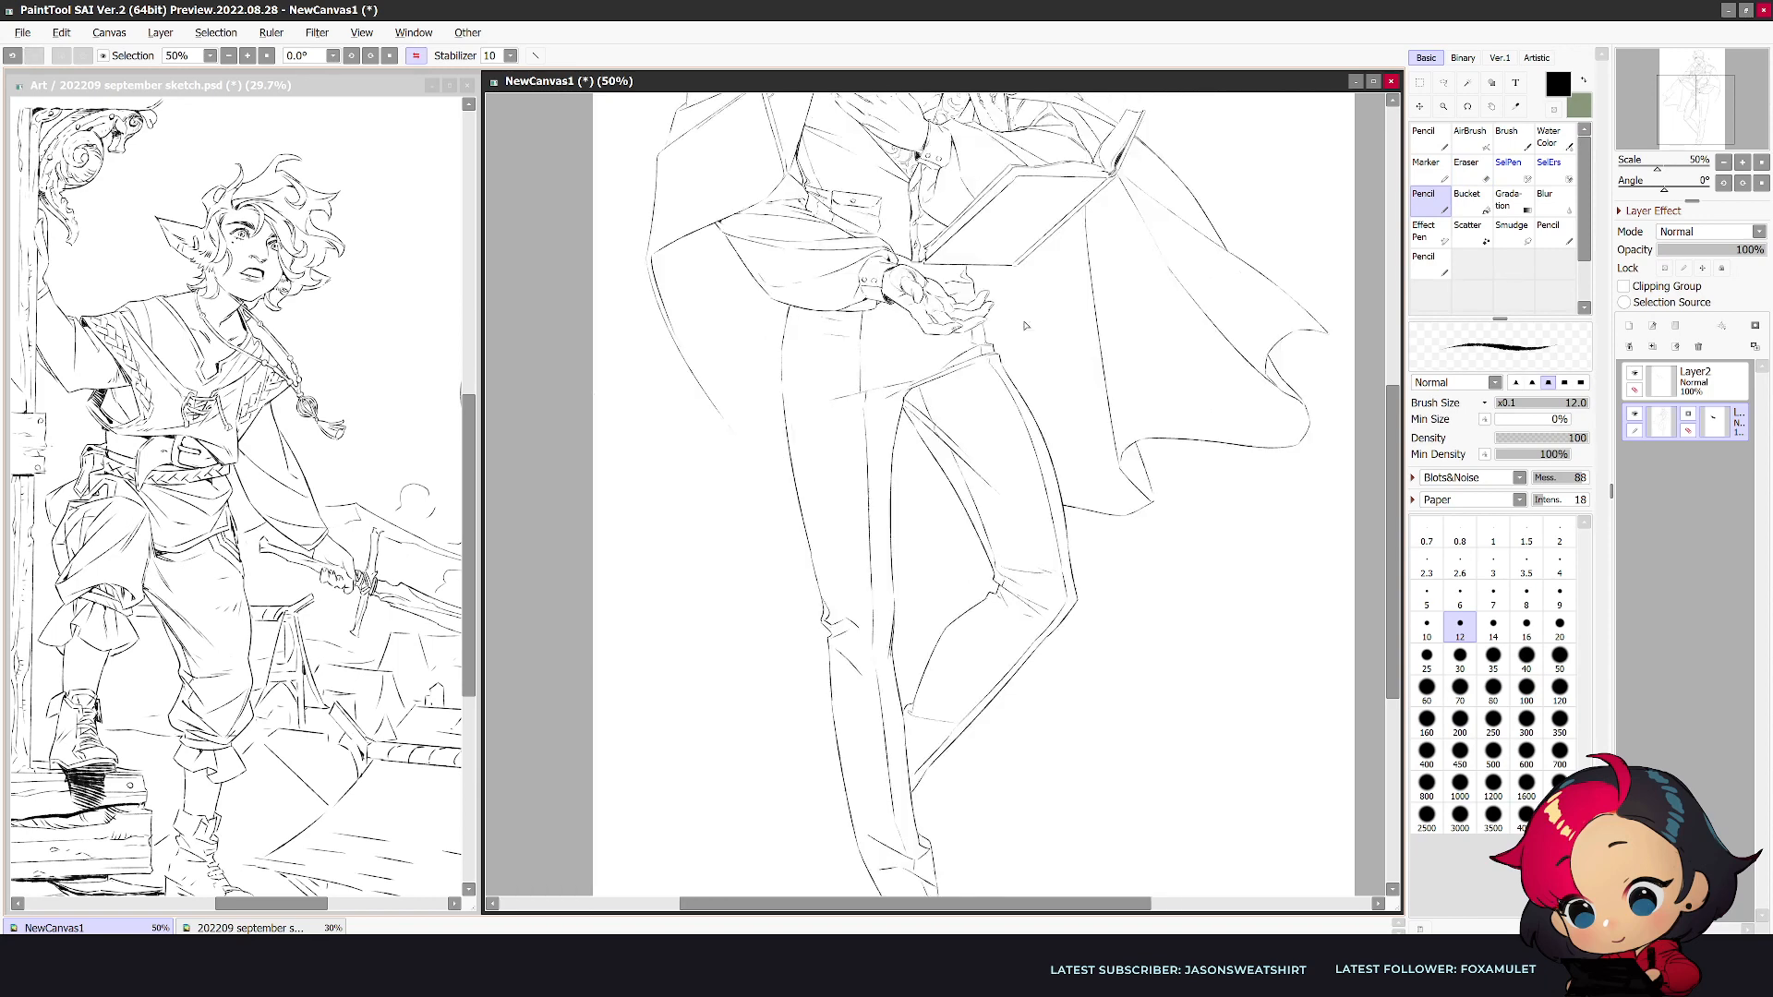
pyautogui.press('e')
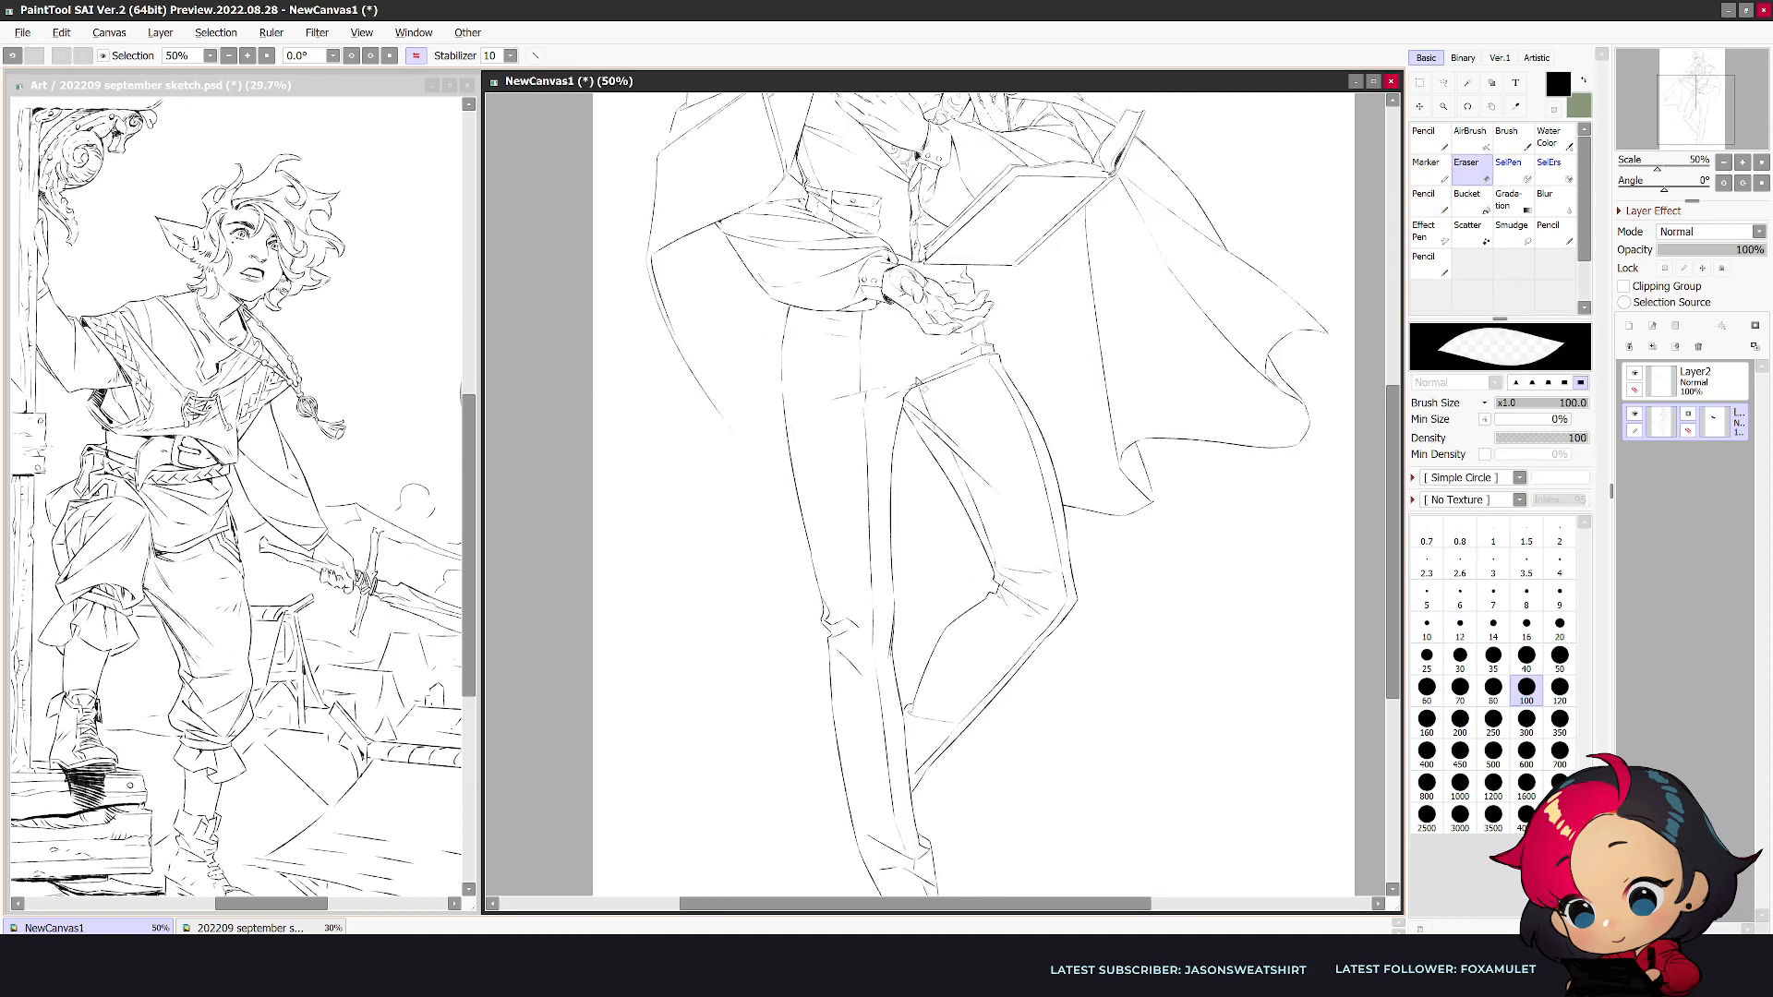
pyautogui.press('n')
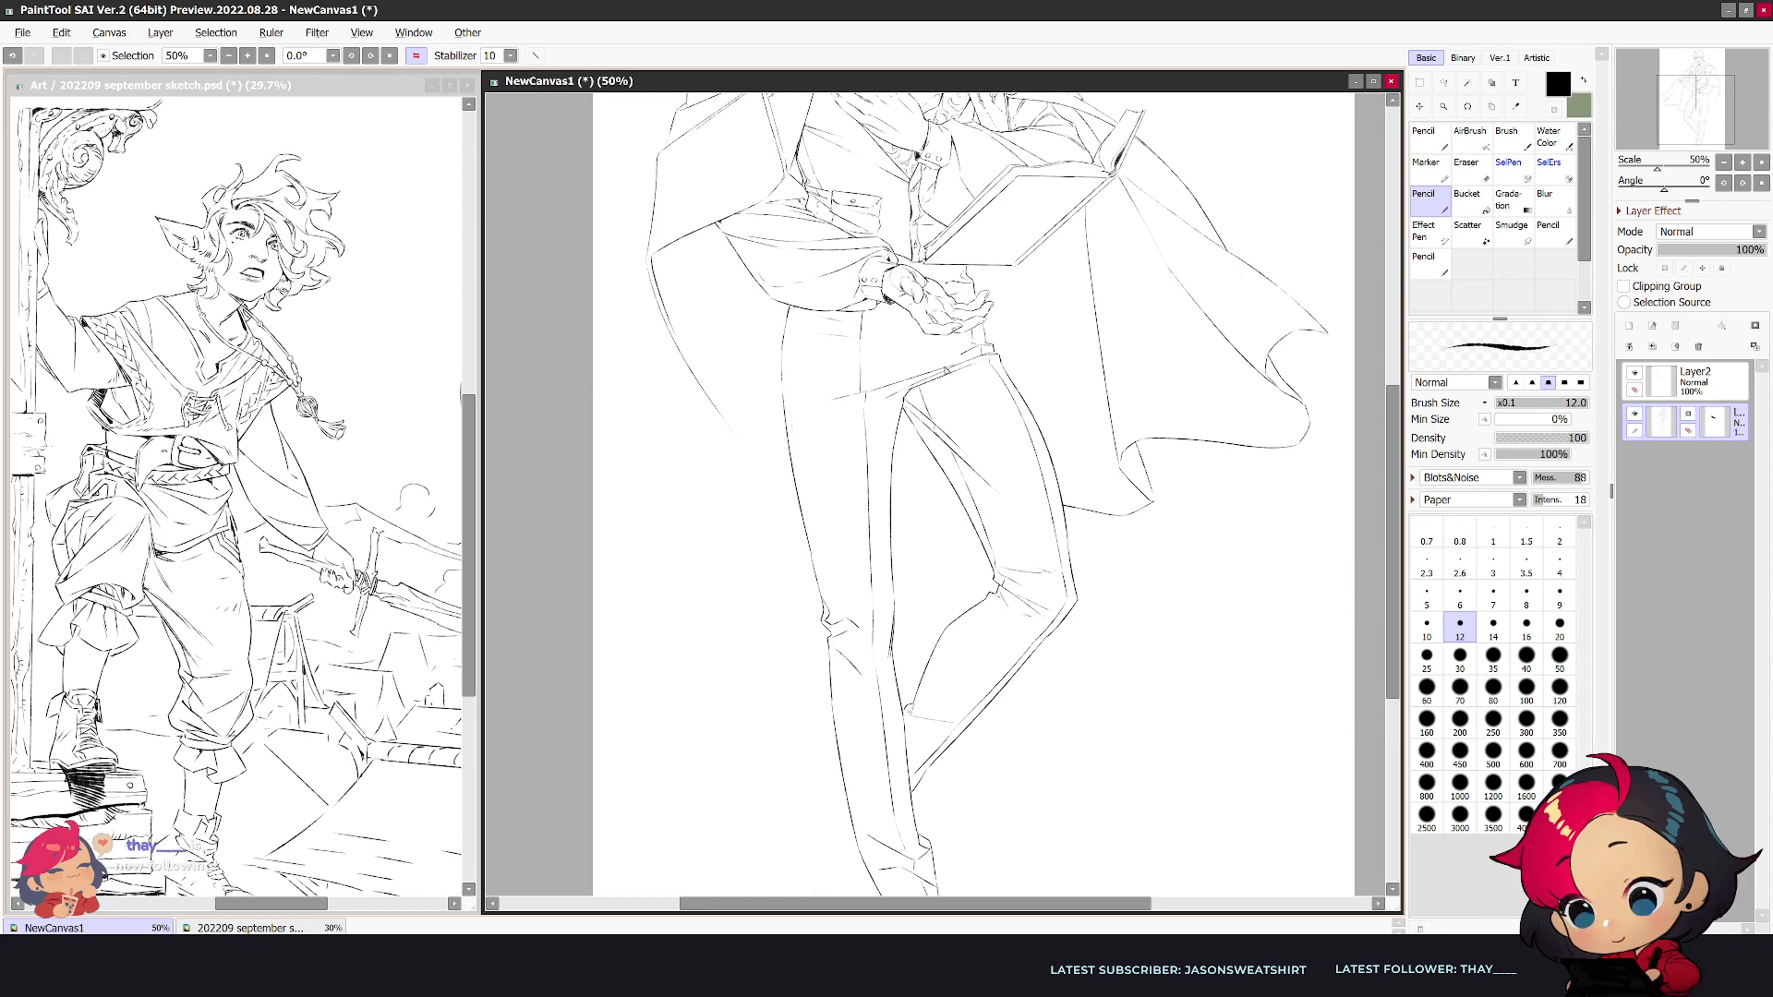
# - Erase the doubled hip crease and redraw the fold from the crotch to the hip, checking it in both views
pyautogui.press('h')
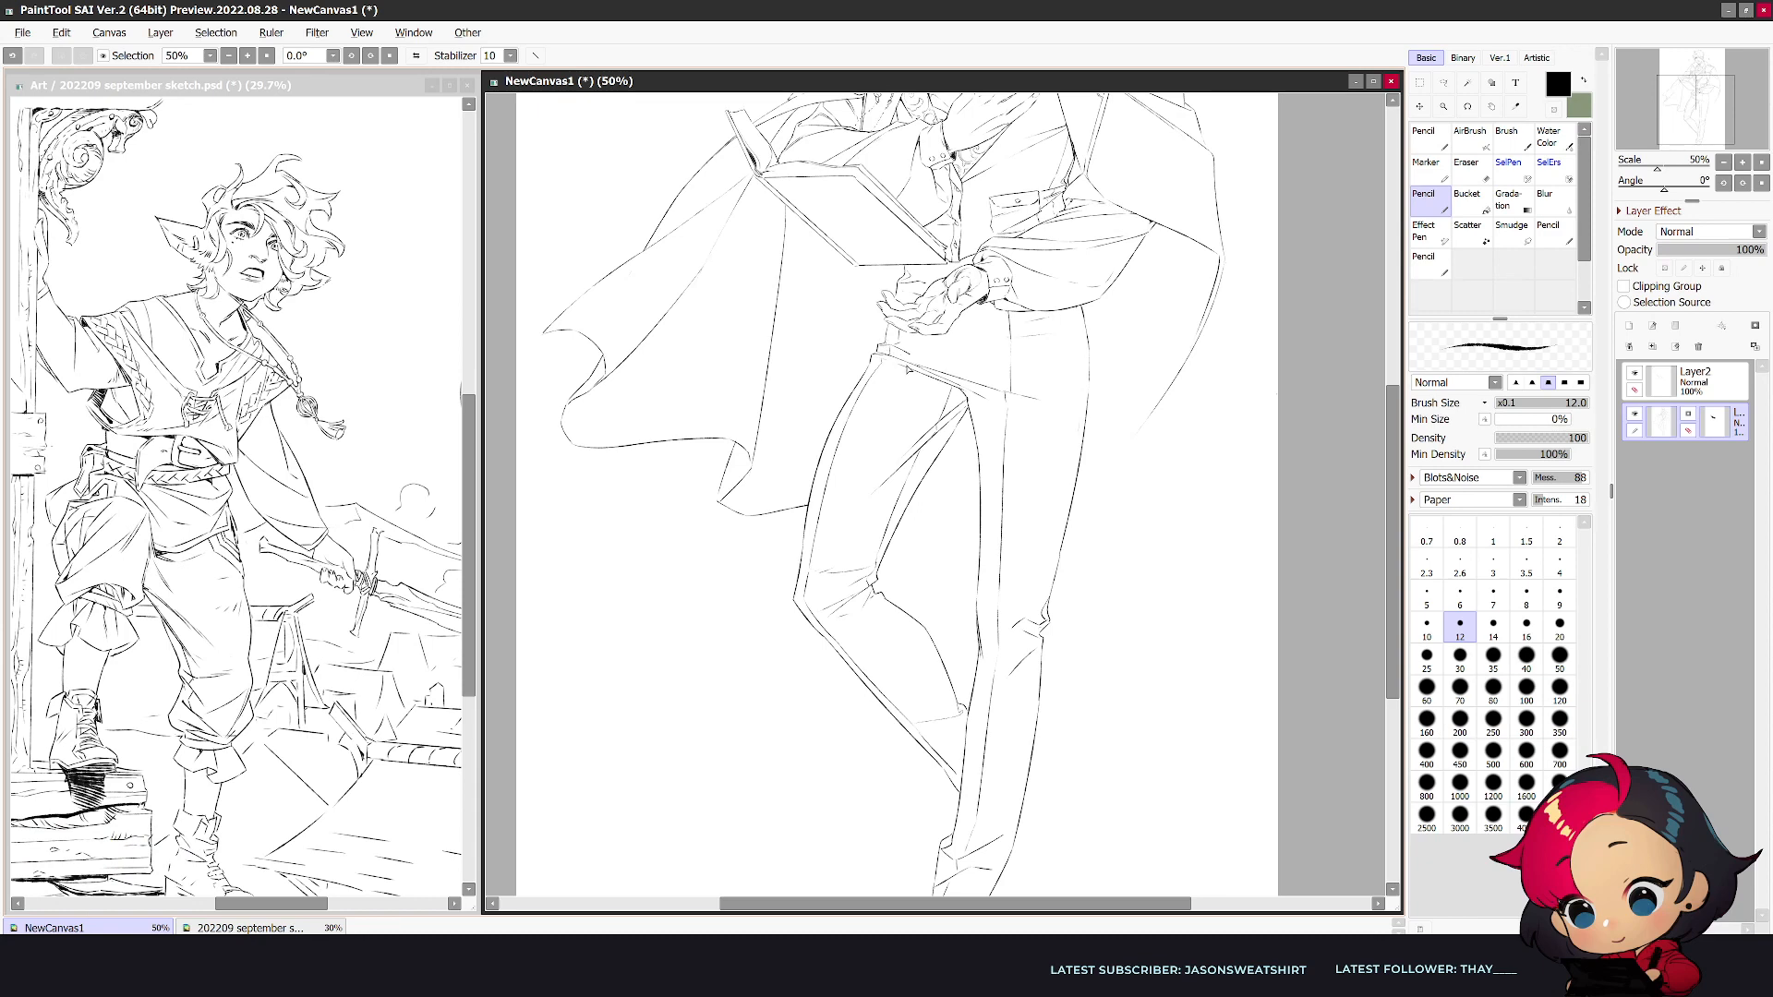
pyautogui.press('e')
pyautogui.press('h')
pyautogui.moveTo(955, 365); pyautogui.dragTo(835, 407)
pyautogui.press('n')
pyautogui.press('e')
pyautogui.moveTo(965, 352); pyautogui.dragTo(978, 360)
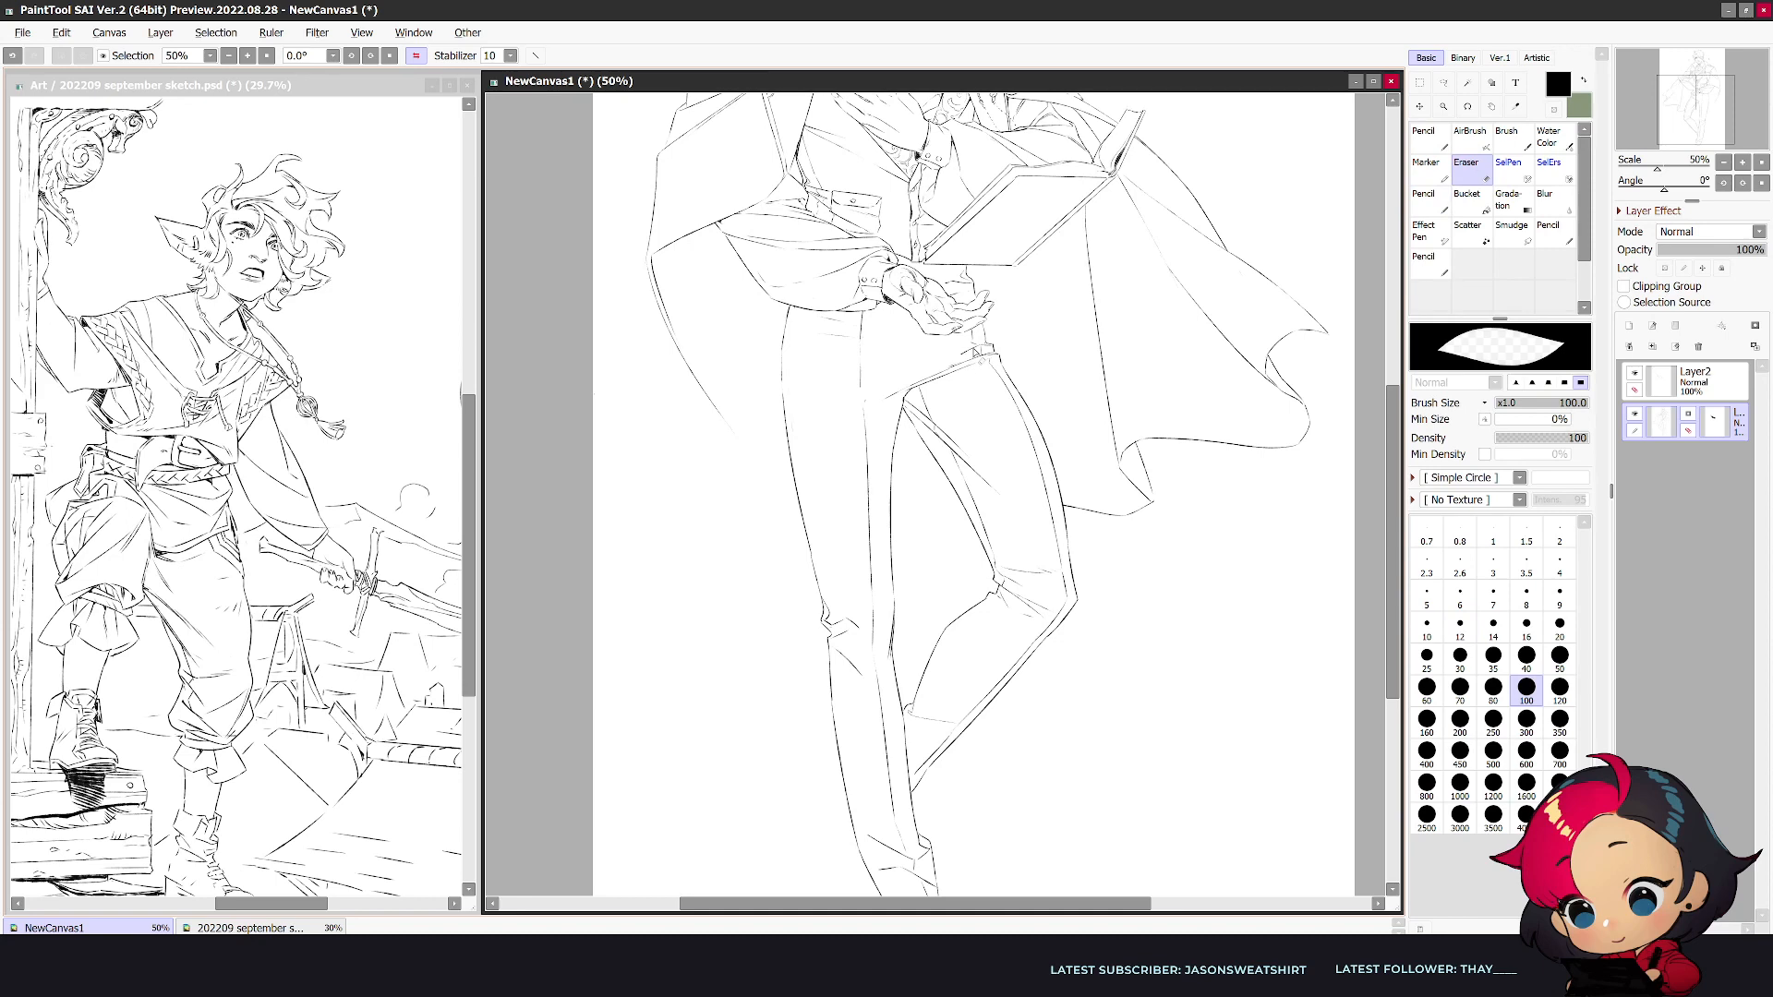
pyautogui.press('n')
pyautogui.moveTo(849, 427); pyautogui.dragTo(962, 361)
pyautogui.hotkey('ctrl', 'z')
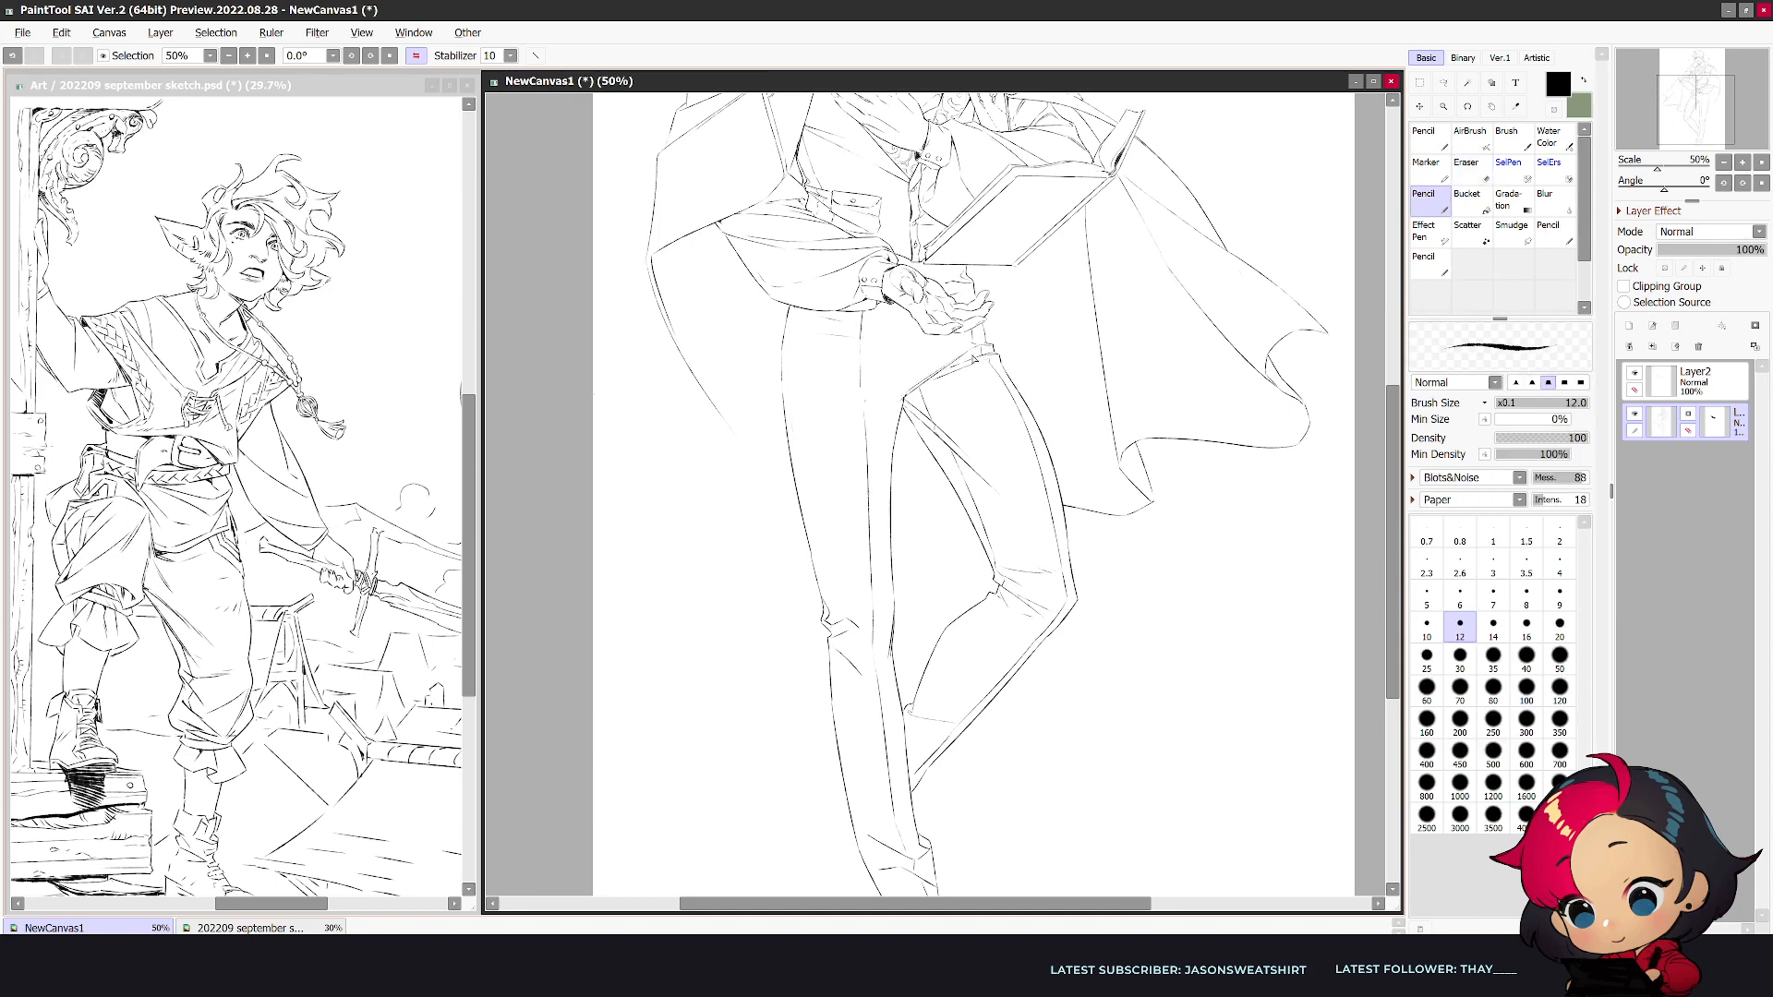
pyautogui.press('h')
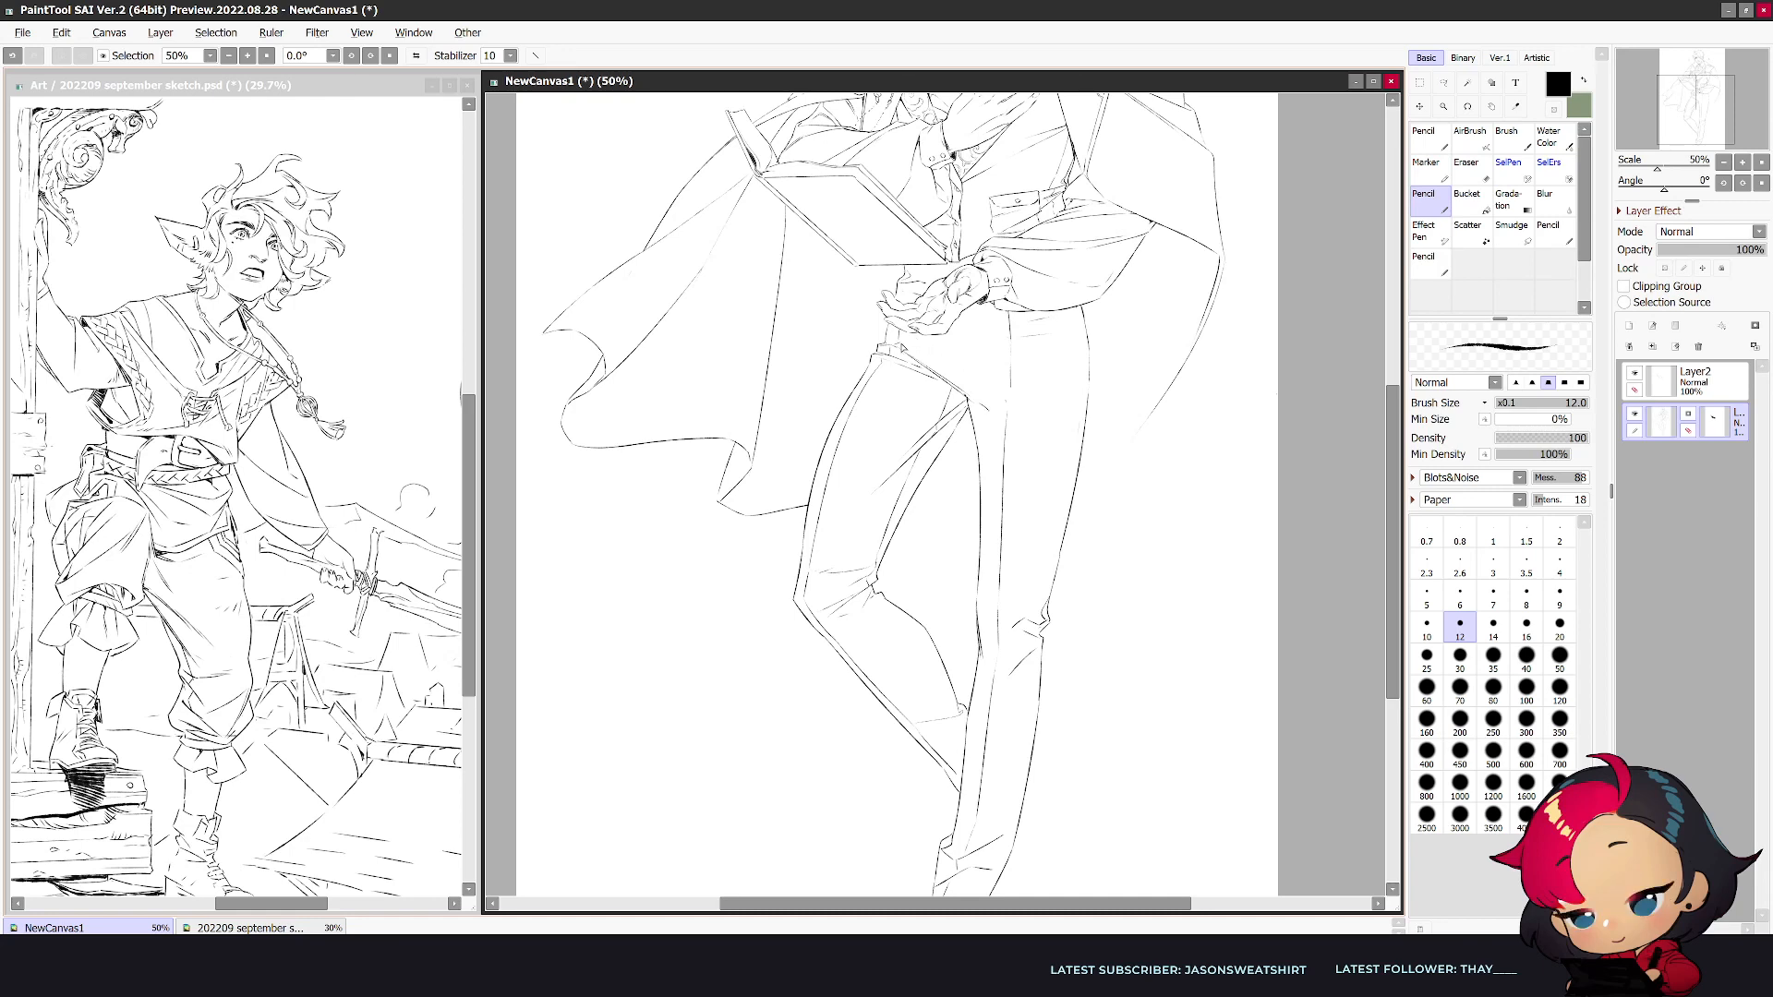
pyautogui.press('h')
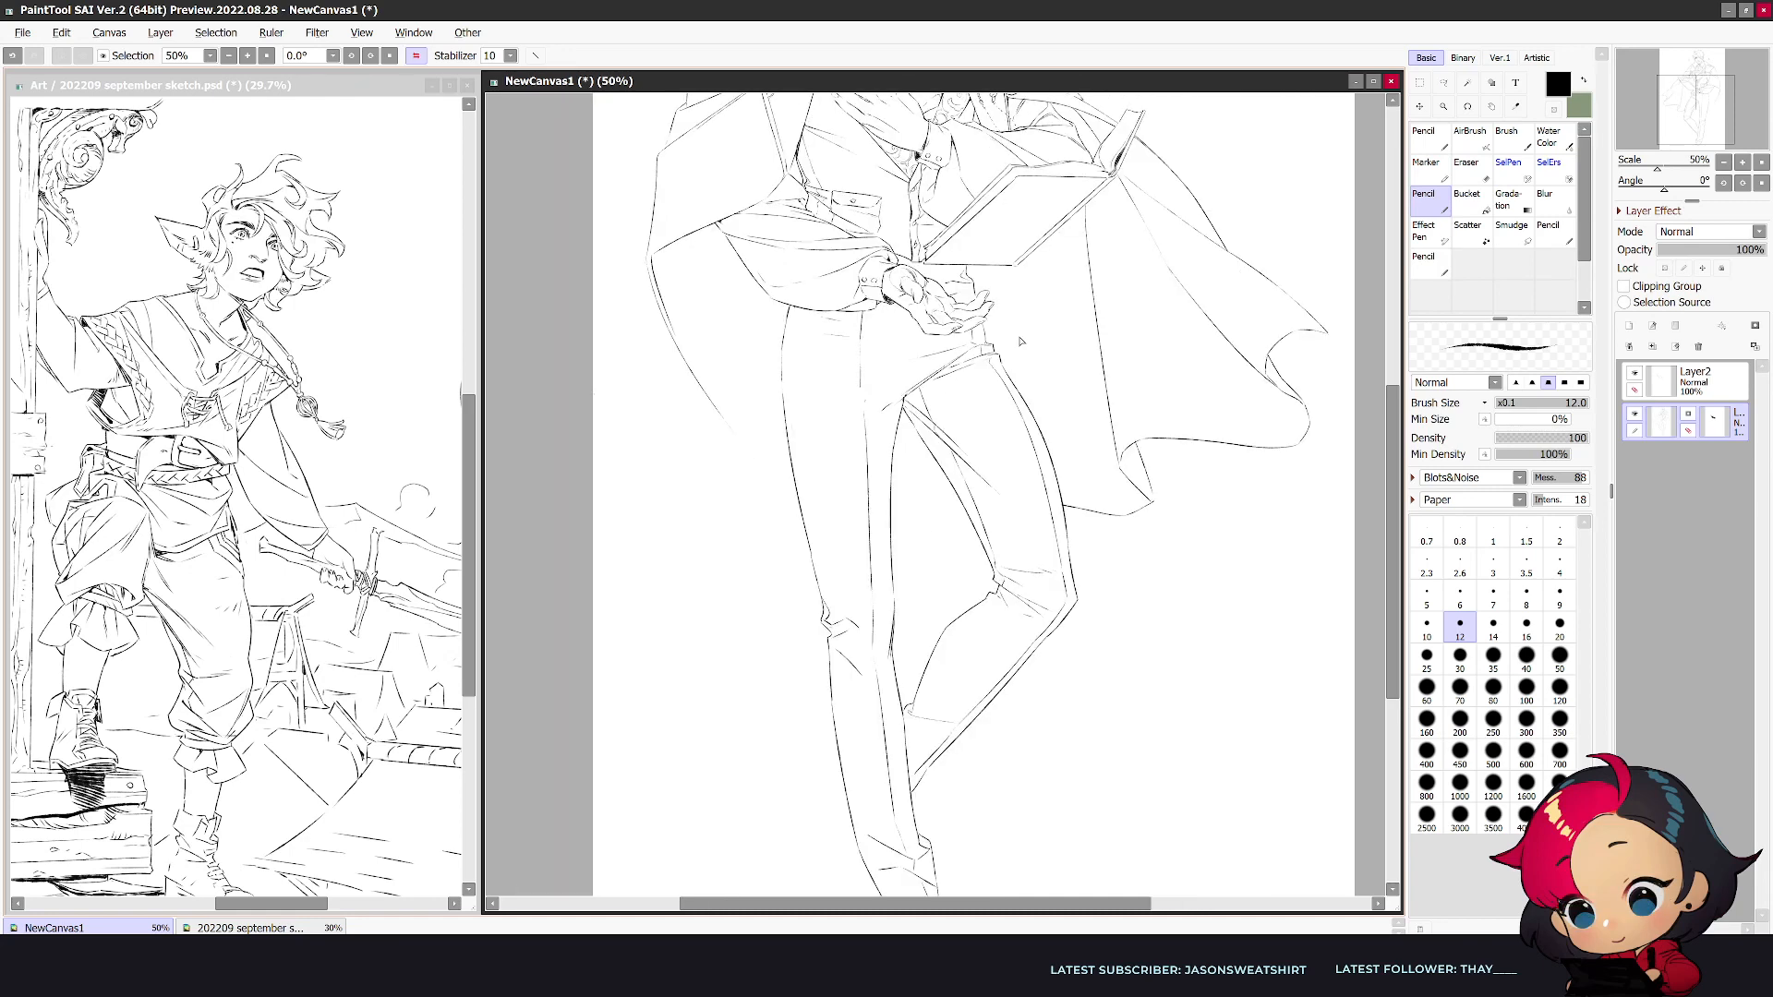
# - Clean up the bent leg's trouser cuff where it passes behind the straight leg and check the legs unmirrored
pyautogui.scroll(-1, 1020, 341)
pyautogui.scroll(1, 912, 794)
pyautogui.press('e')
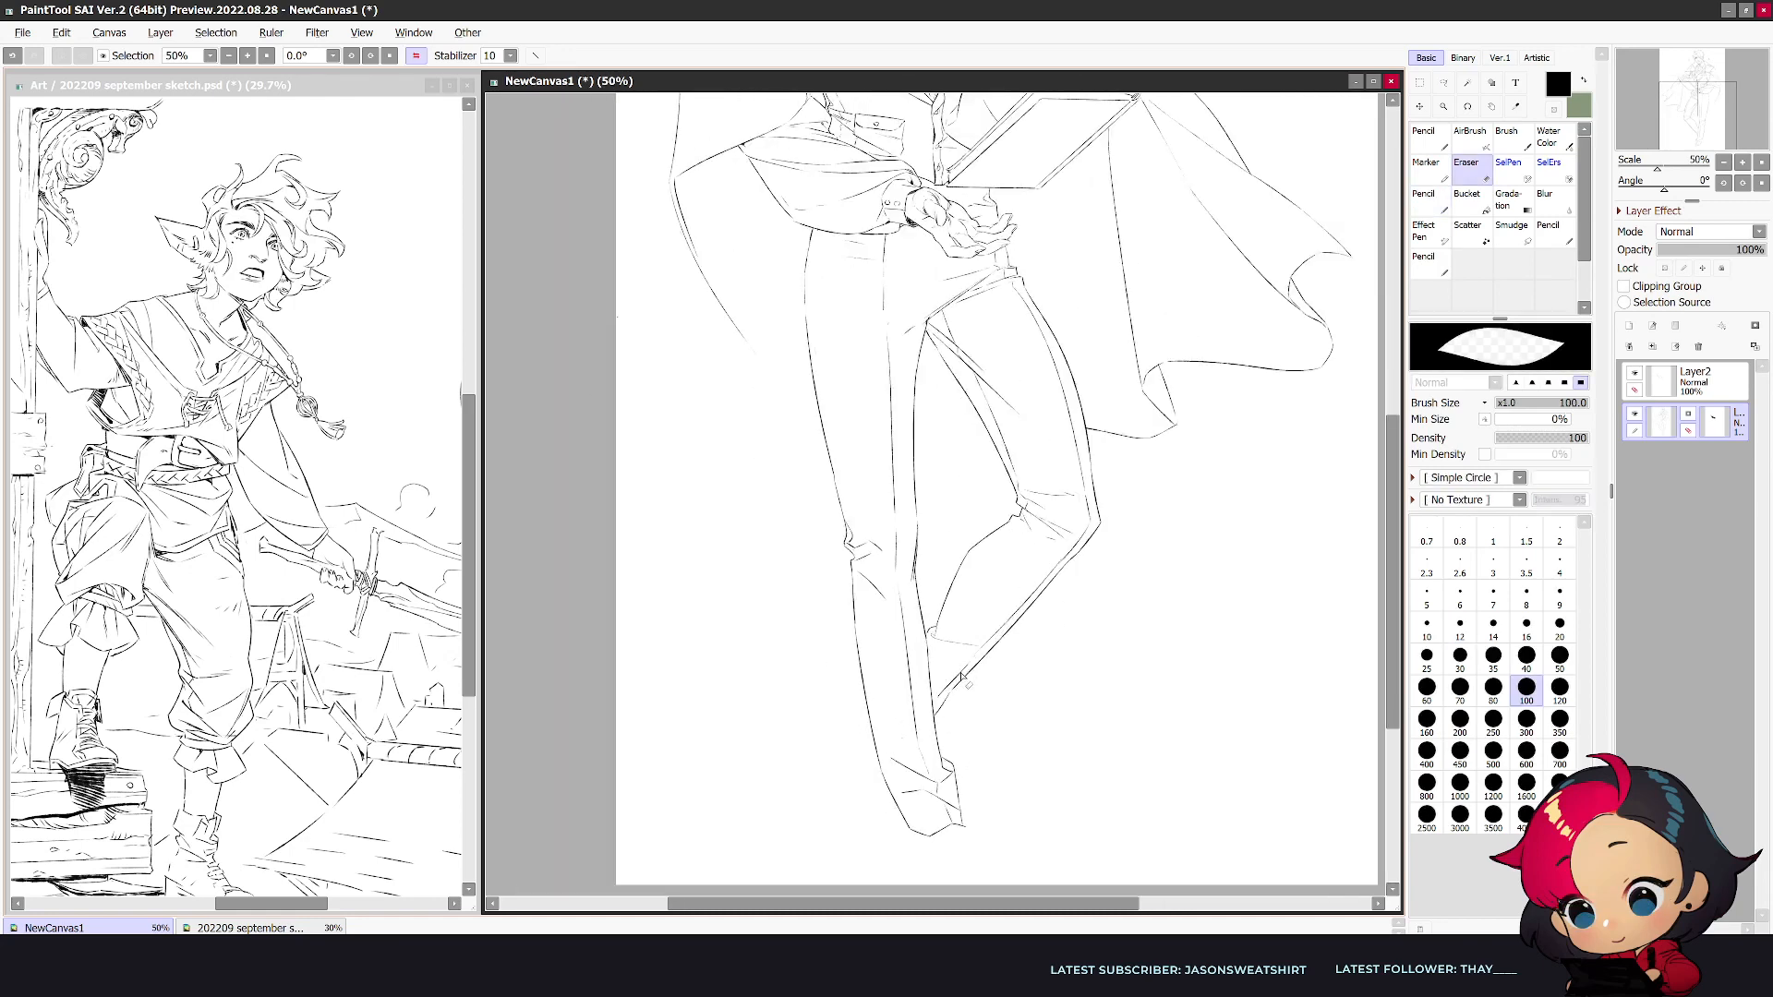
pyautogui.press('n')
pyautogui.moveTo(974, 665); pyautogui.dragTo(940, 700)
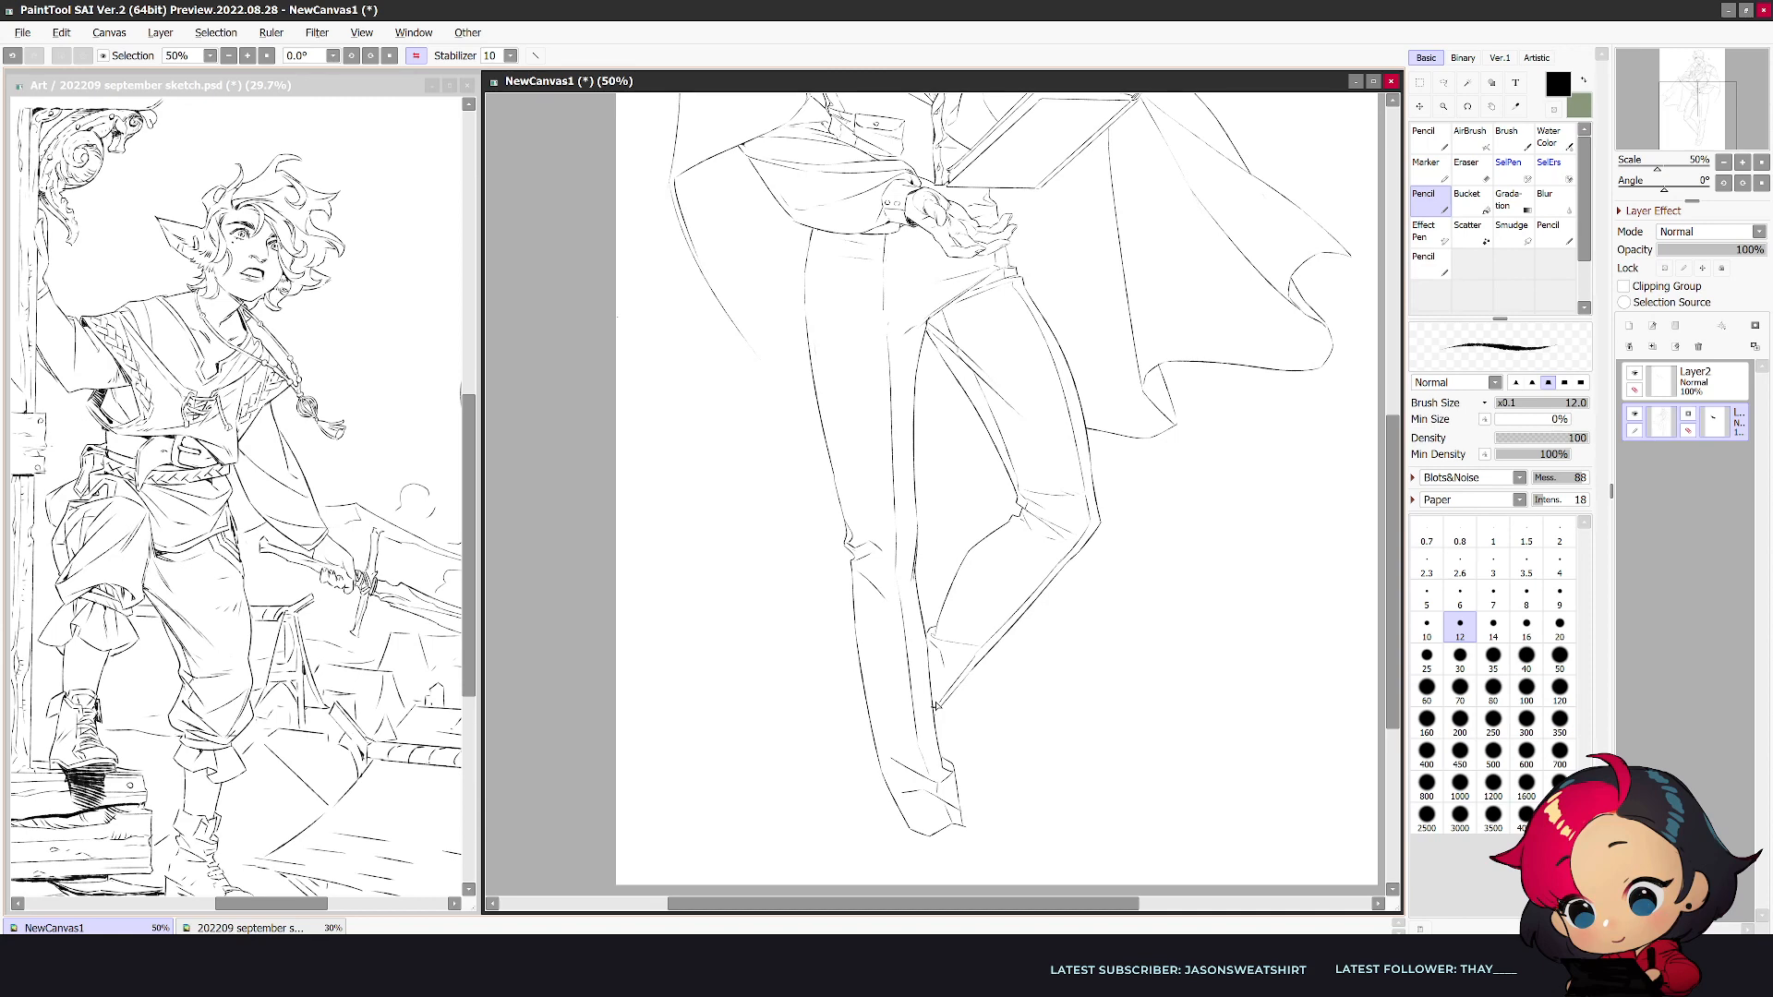
pyautogui.press('h')
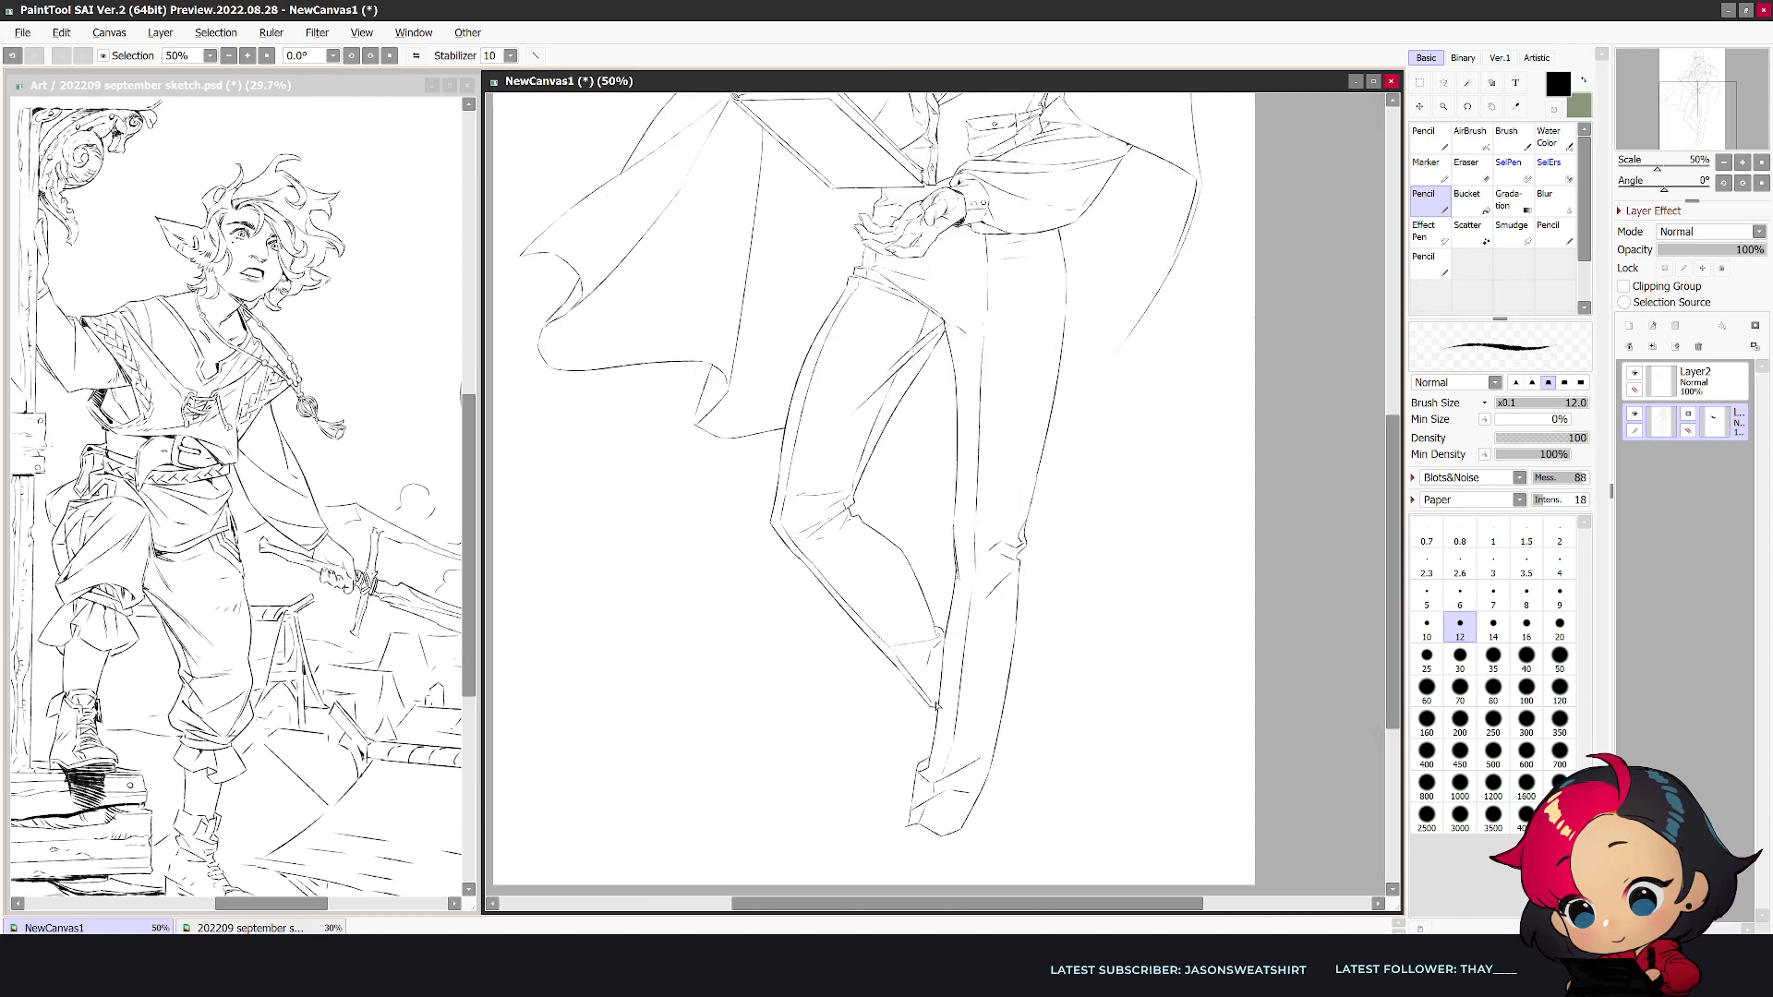
pyautogui.scroll(-1, 937, 706)
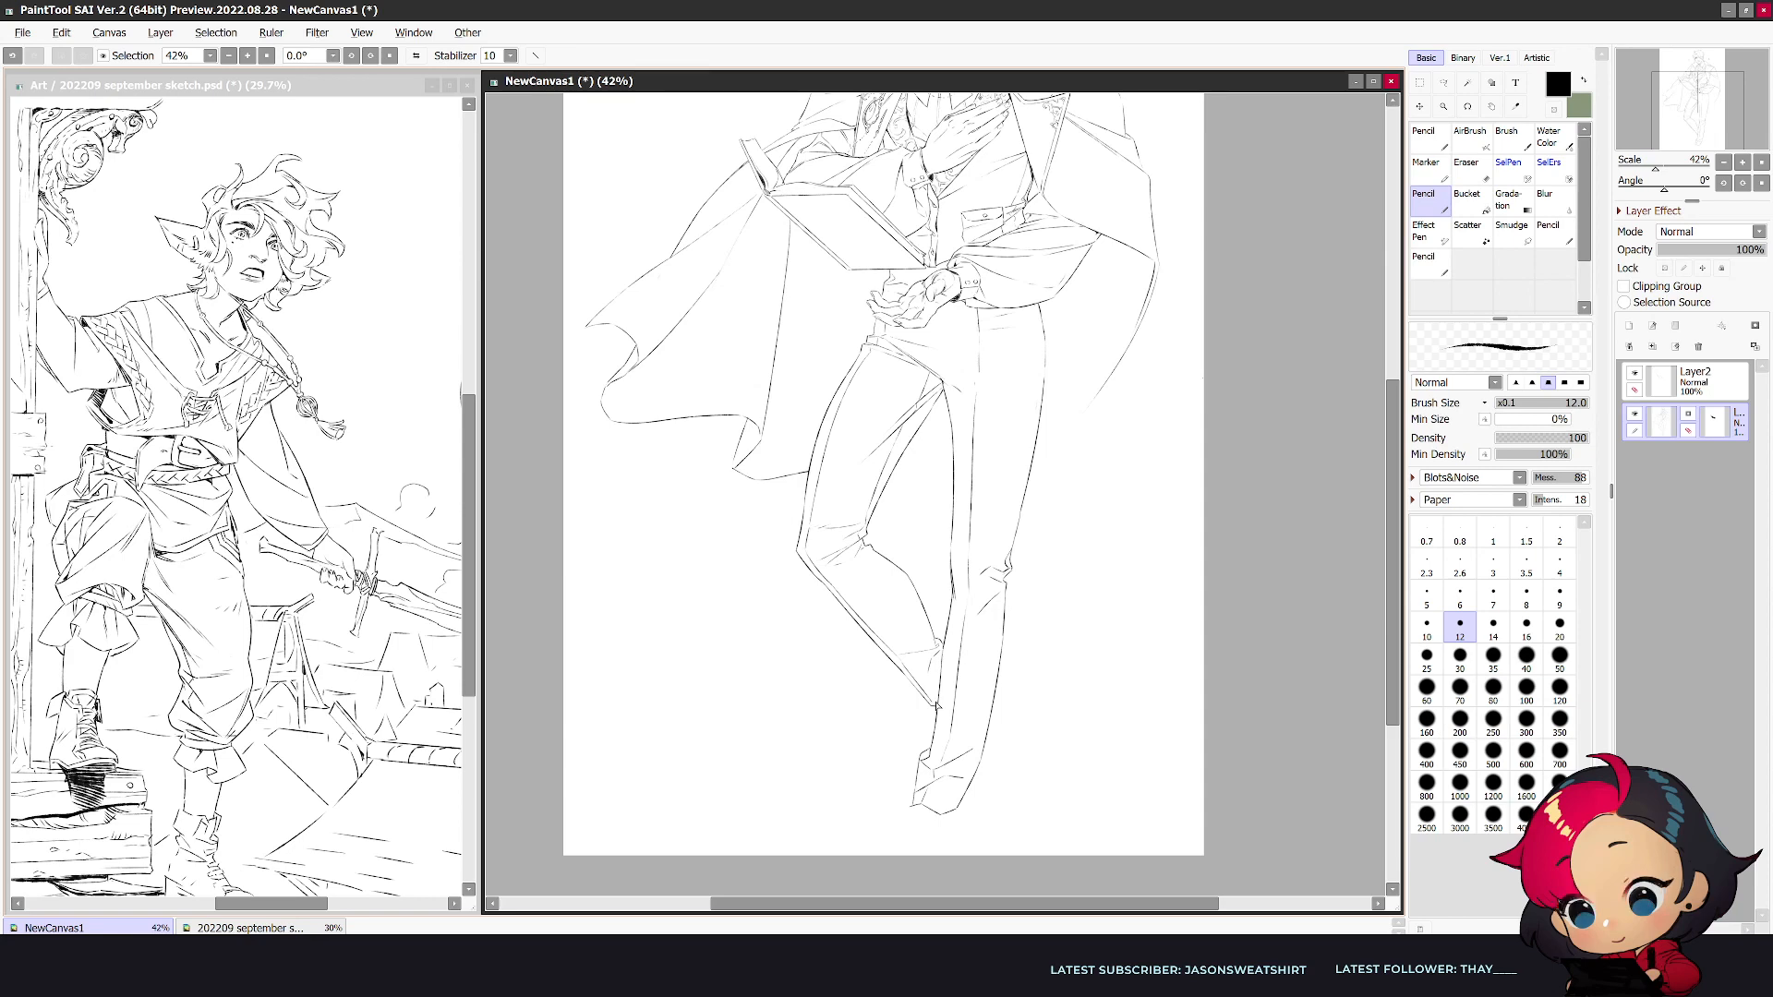
# - Erase the bent leg's inner calf line and redraw it from behind the knee to the cuff
pyautogui.scroll(1, 937, 706)
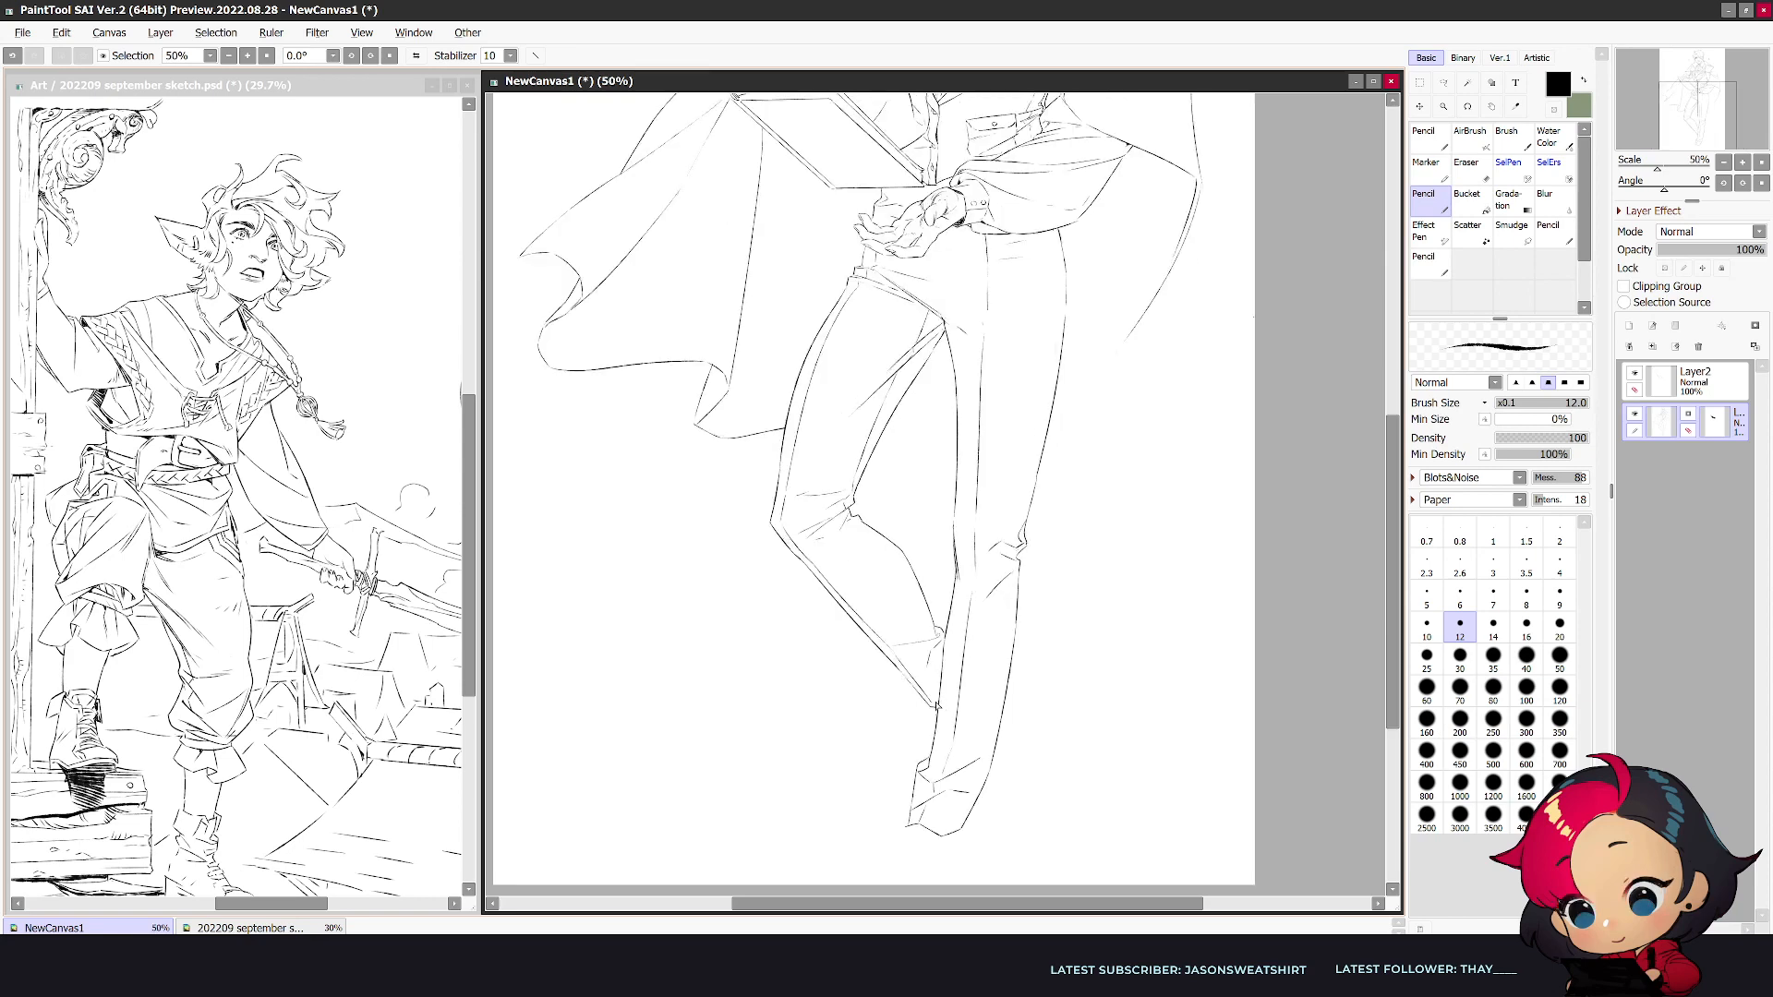
pyautogui.press('e')
pyautogui.moveTo(890, 538); pyautogui.dragTo(935, 628)
pyautogui.press('n')
pyautogui.press('e')
pyautogui.moveTo(864, 522); pyautogui.dragTo(930, 617)
pyautogui.press('n')
# - Refine the bent leg's calf contour and knee folds, and check the legs mirrored
pyautogui.press('e')
pyautogui.press('n')
pyautogui.press('e')
pyautogui.moveTo(853, 519); pyautogui.dragTo(925, 619)
pyautogui.press('n')
pyautogui.press('e')
pyautogui.press('n')
pyautogui.press('h')
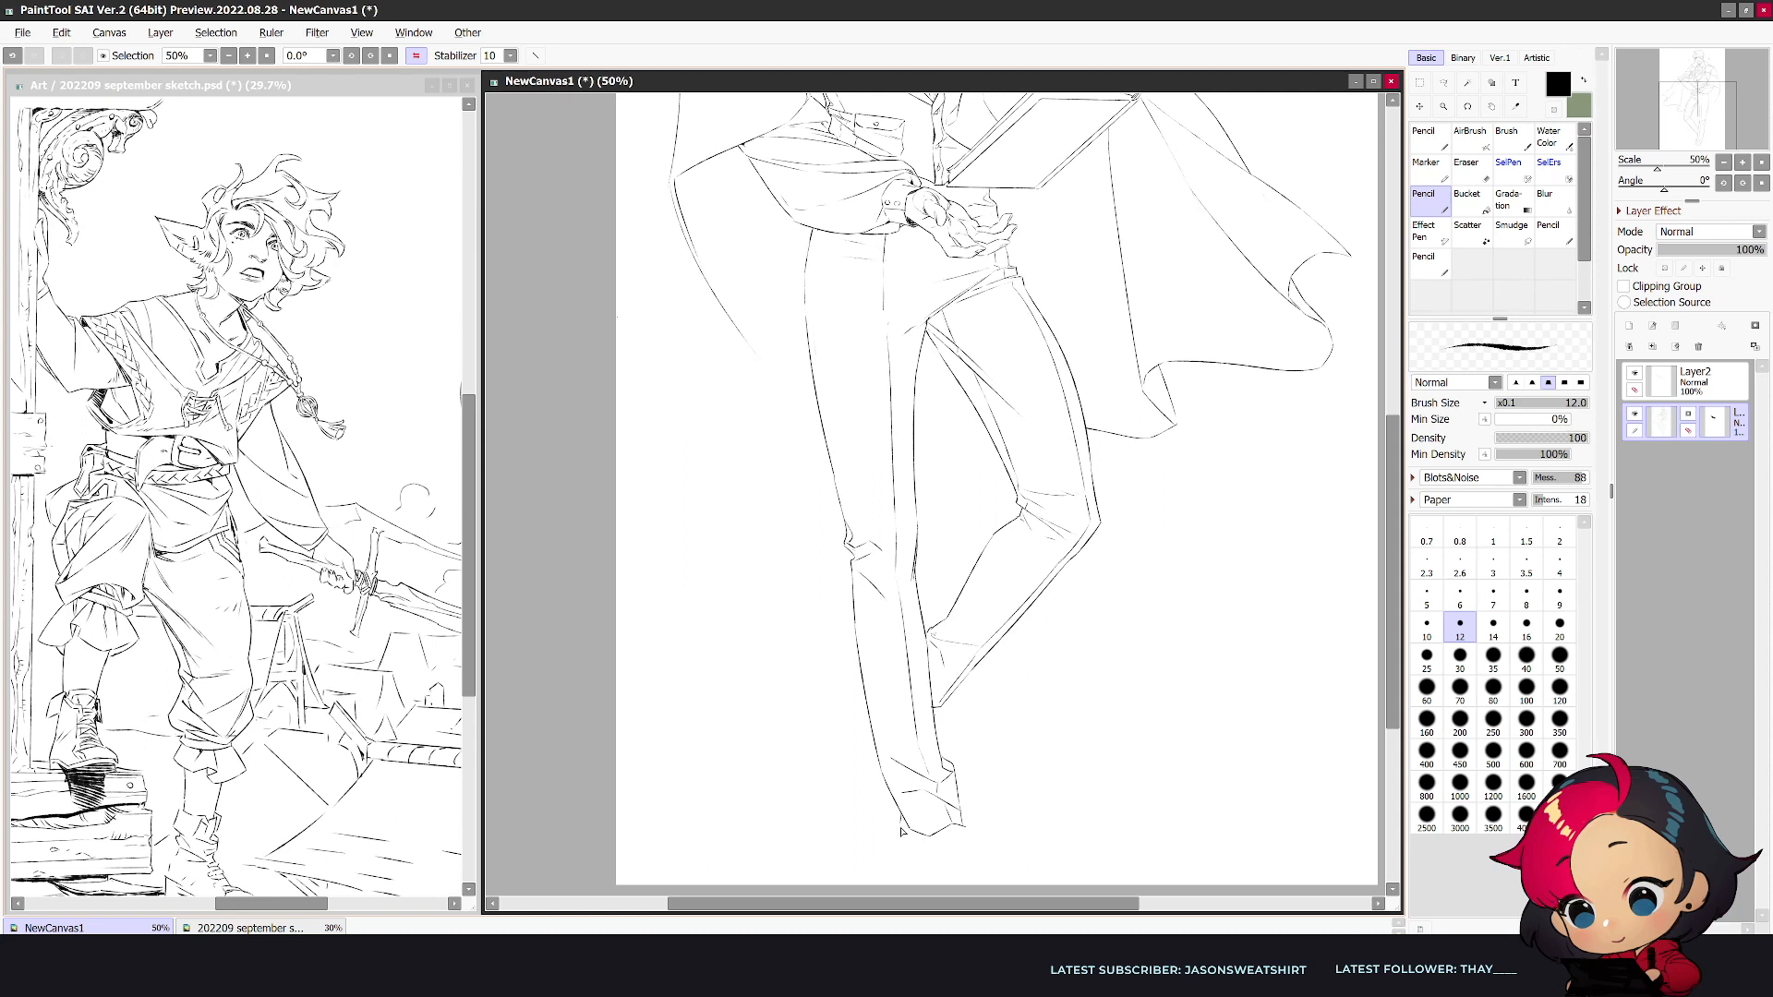
# - Clean up below the straight leg's cuff and draw the first edge of its shoe
pyautogui.press('e')
pyautogui.moveTo(902, 815); pyautogui.dragTo(908, 834)
pyautogui.press('n')
# - Scale the line art down slightly with a freeform transform to make room for the foot
pyautogui.hotkey('ctrl', 't')
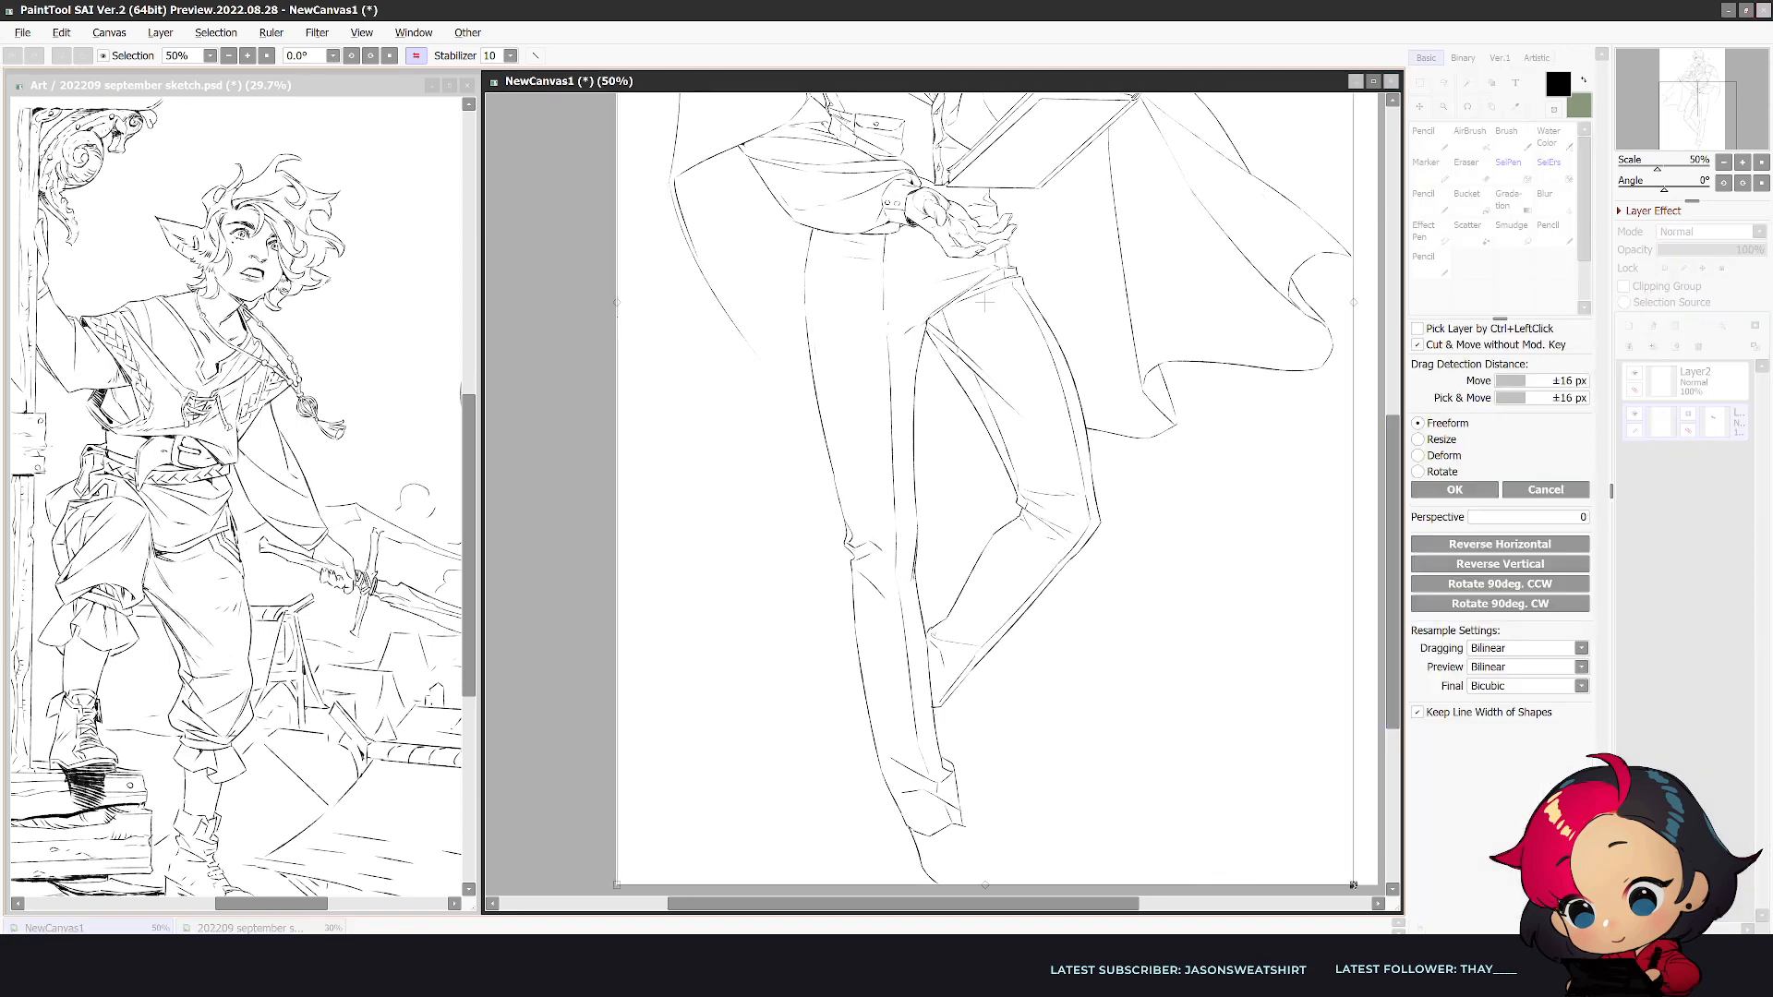
pyautogui.moveTo(1353, 885); pyautogui.dragTo(1327, 841)
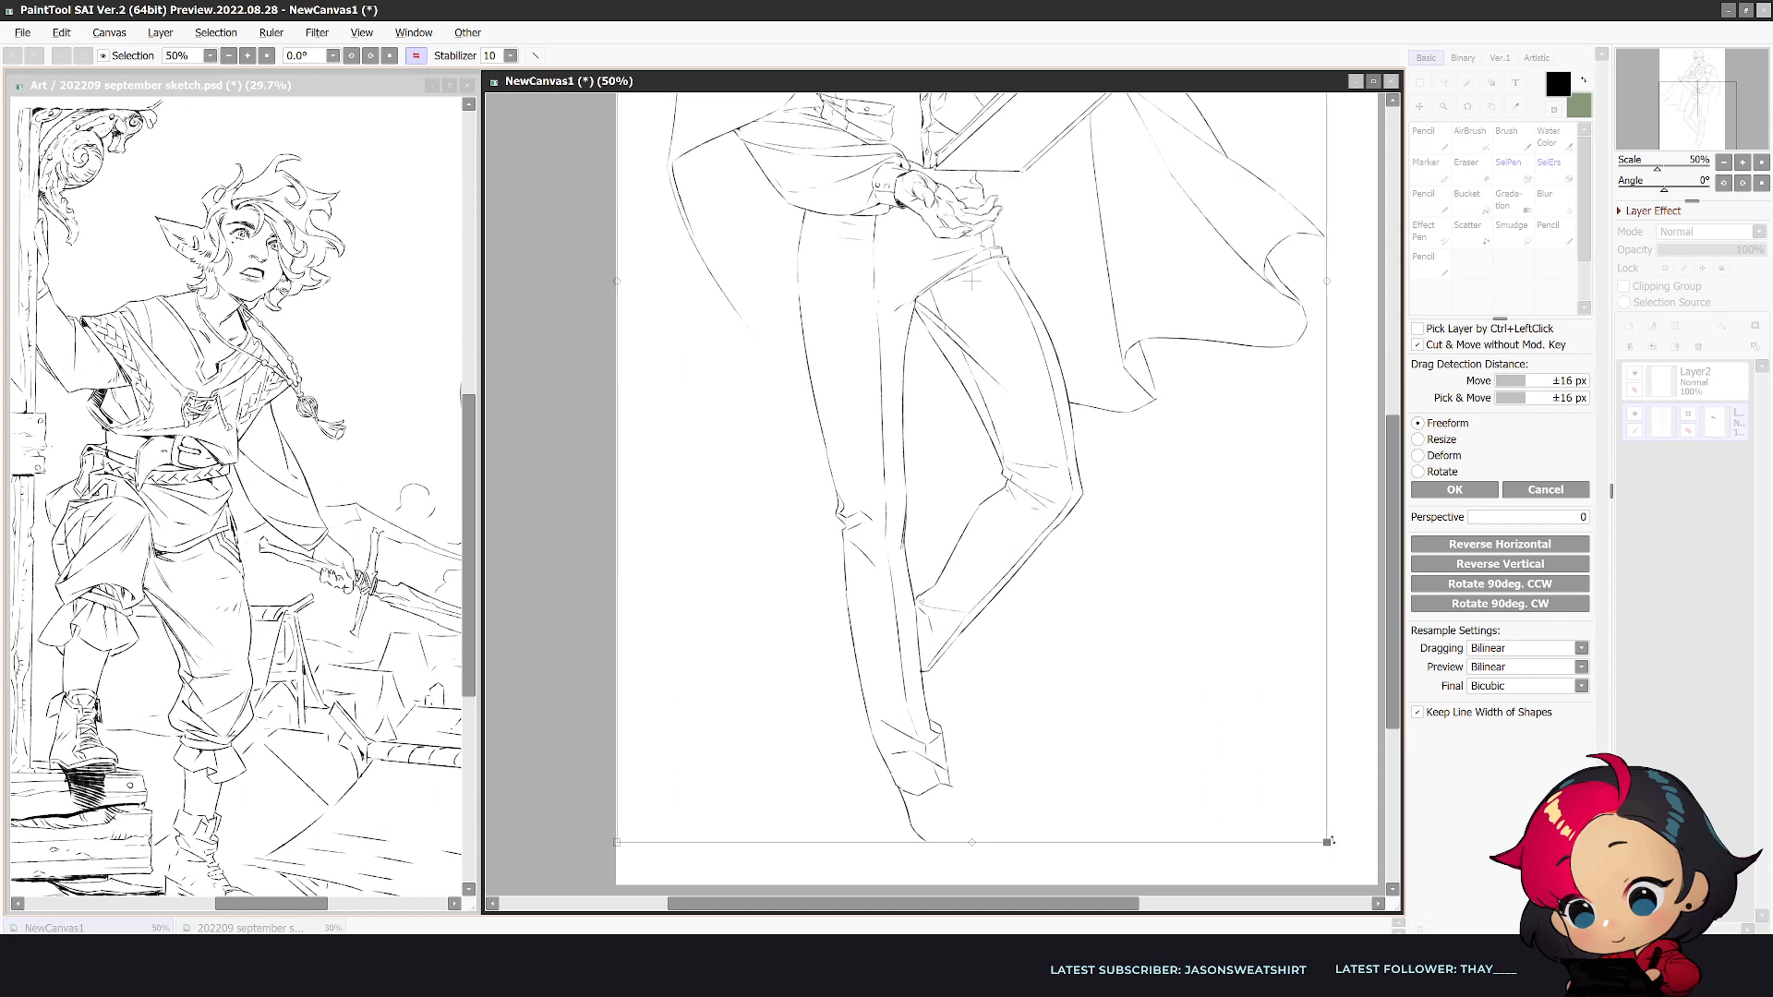
pyautogui.click(1454, 490)
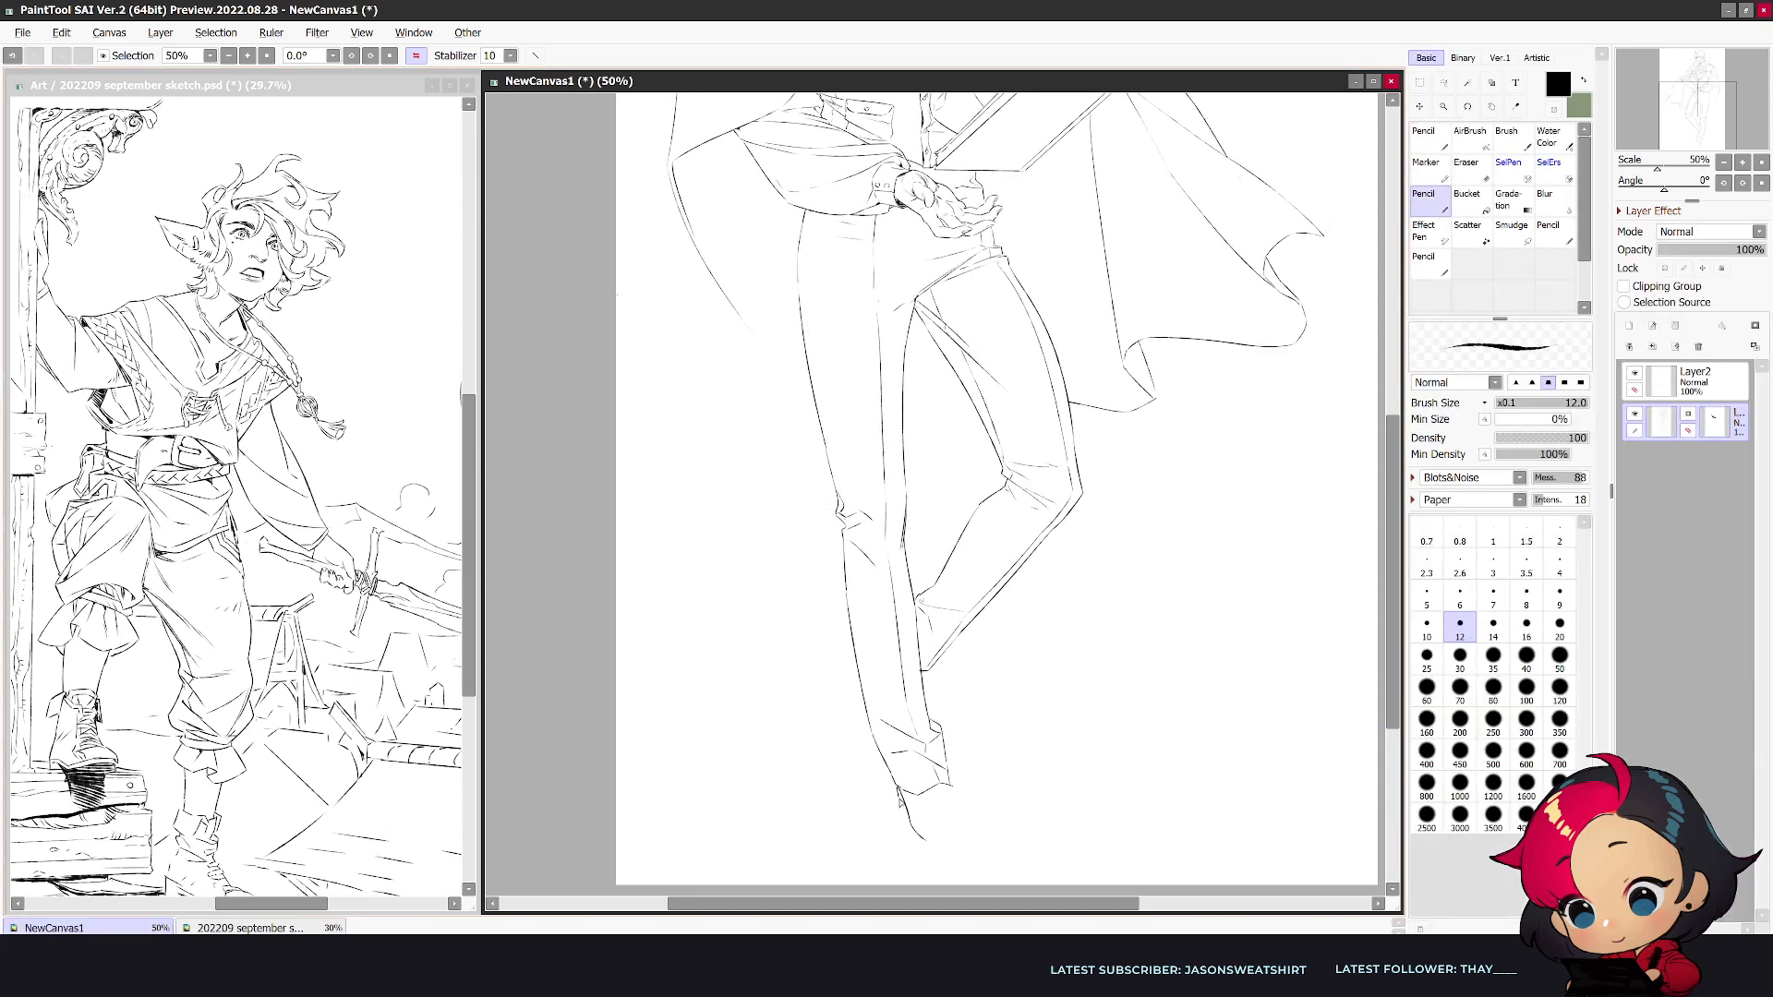
# - Draw the rest of the straight leg's shoe outline down to a rounded toe and check it unmirrored
pyautogui.press('e')
pyautogui.press('n')
pyautogui.moveTo(925, 840)
pyautogui.mouseDown()
pyautogui.moveTo(907, 809)
pyautogui.moveTo(953, 879)
pyautogui.mouseUp()
pyautogui.moveTo(954, 792); pyautogui.dragTo(984, 882)
pyautogui.press('h')
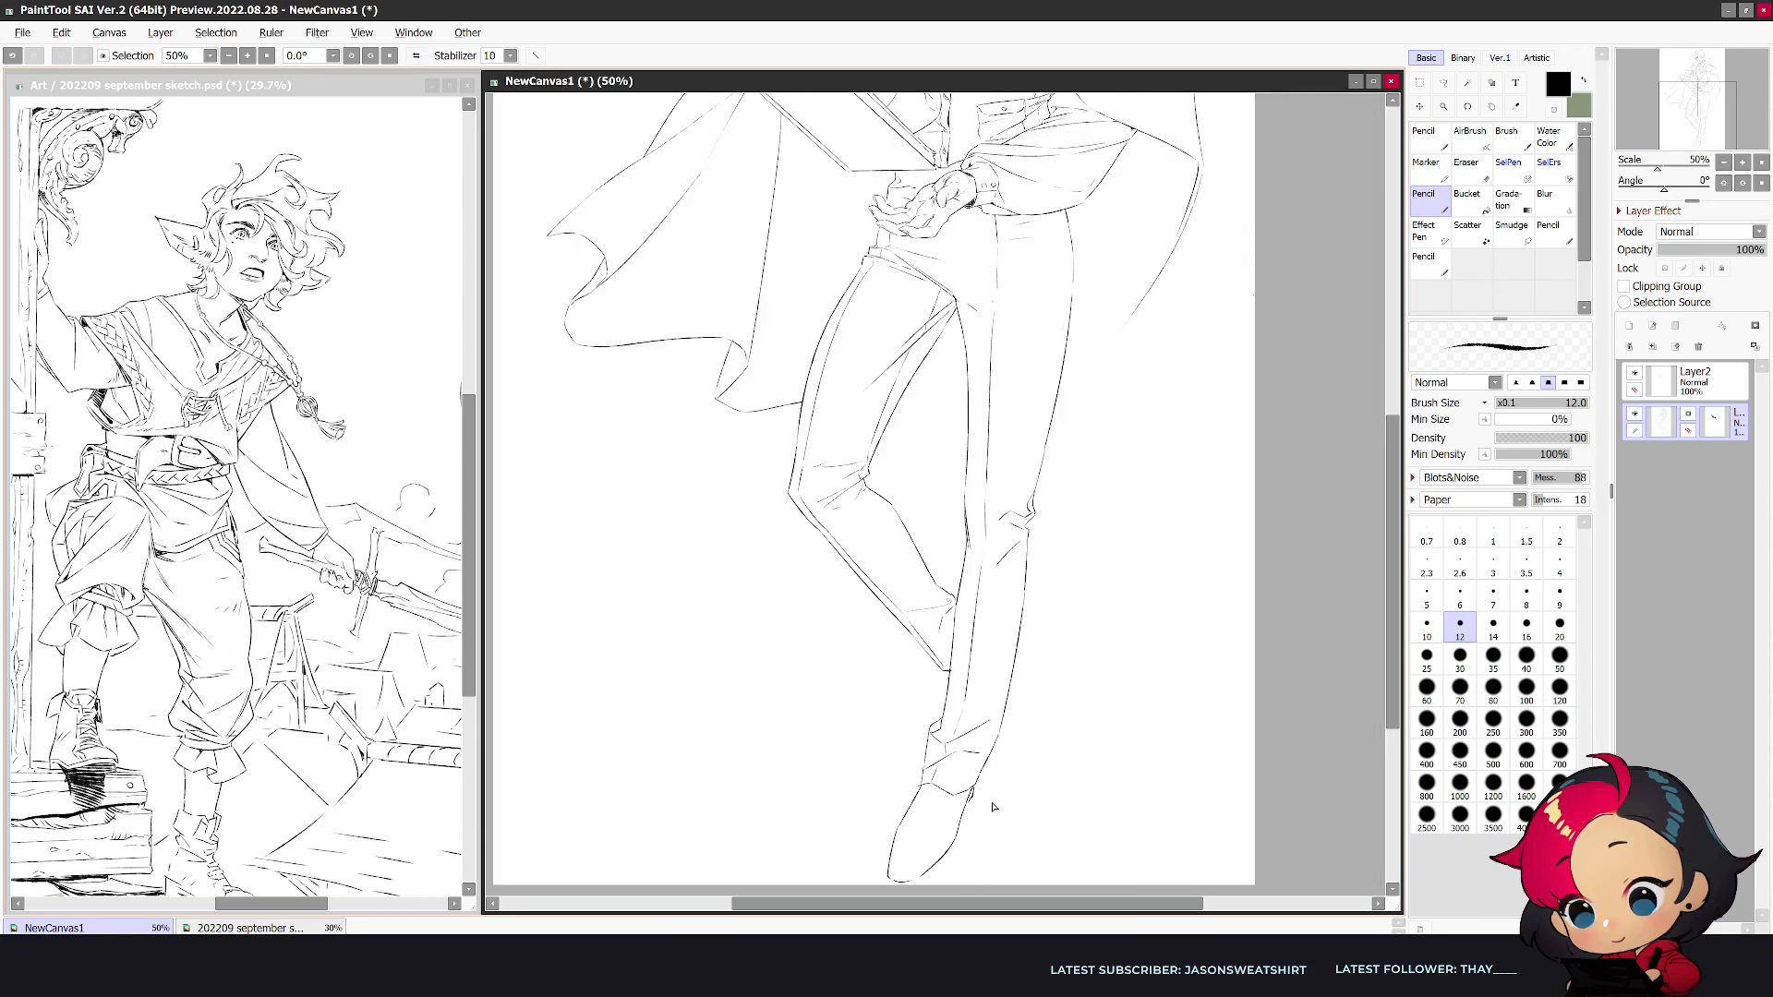
# - Scale the line art down a little more so the shoe's toe clears the lower canvas edge
pyautogui.moveTo(1393, 646); pyautogui.dragTo(1373, 688)
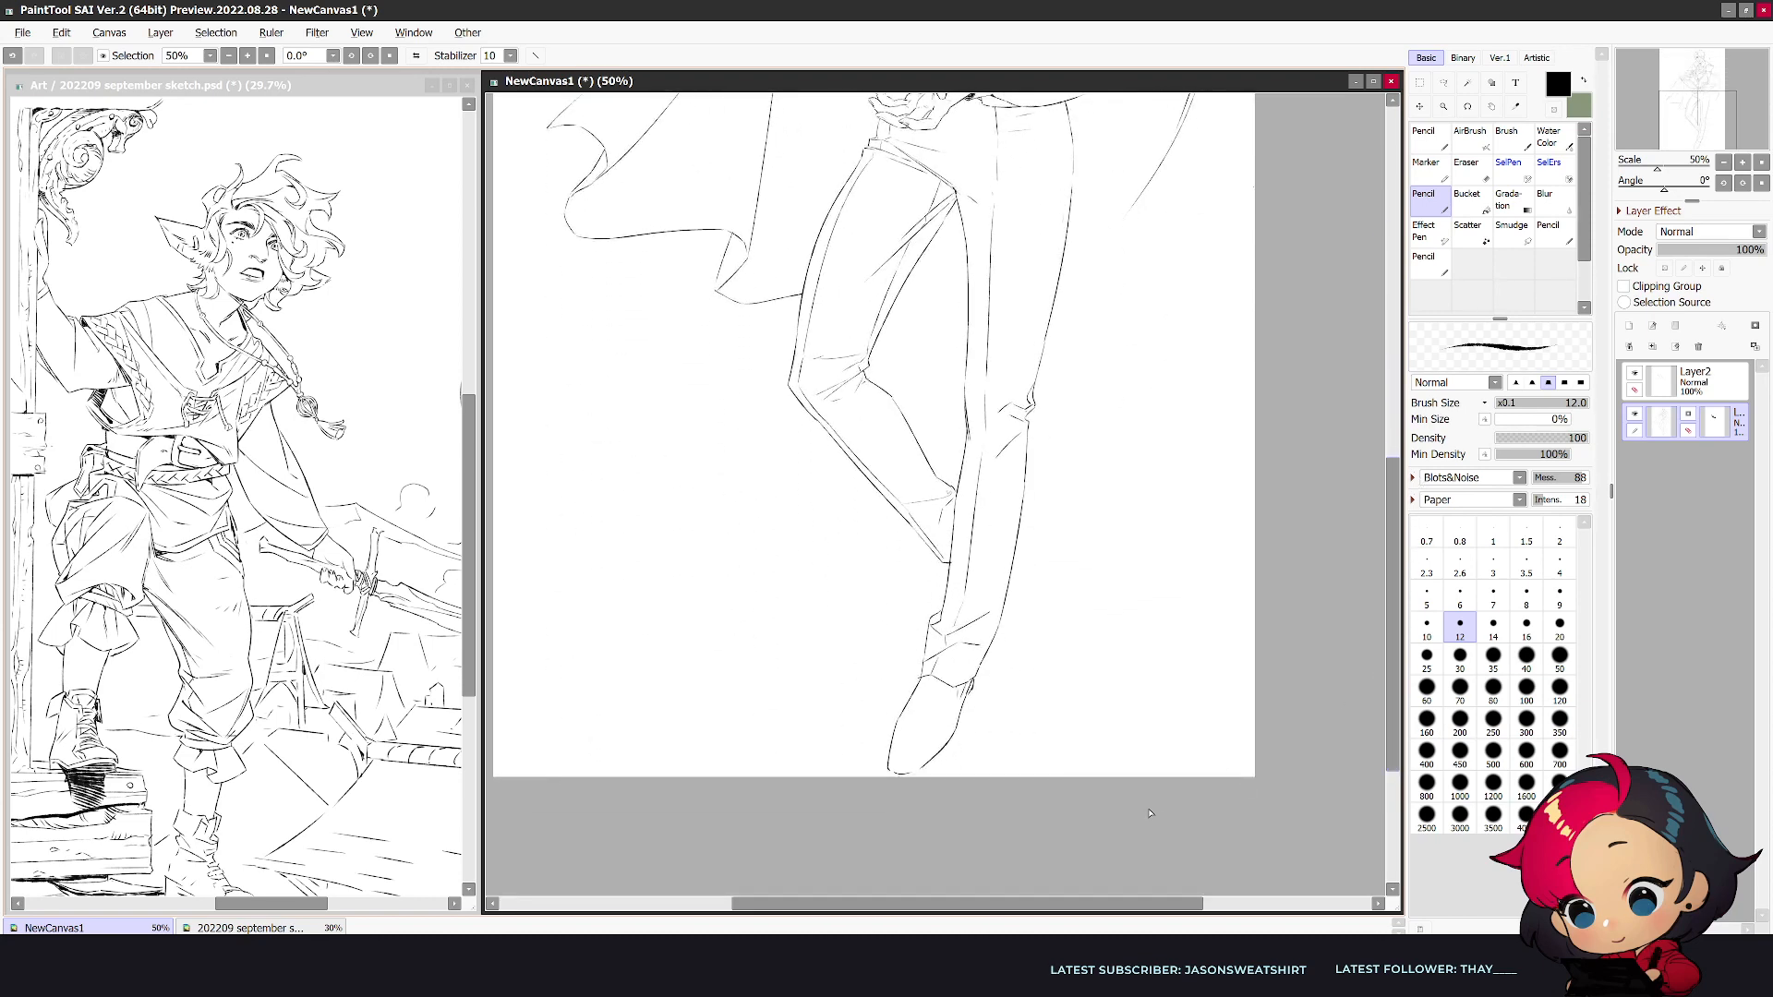
pyautogui.hotkey('ctrl', 't')
pyautogui.moveTo(544, 774); pyautogui.dragTo(551, 763)
pyautogui.click(1472, 492)
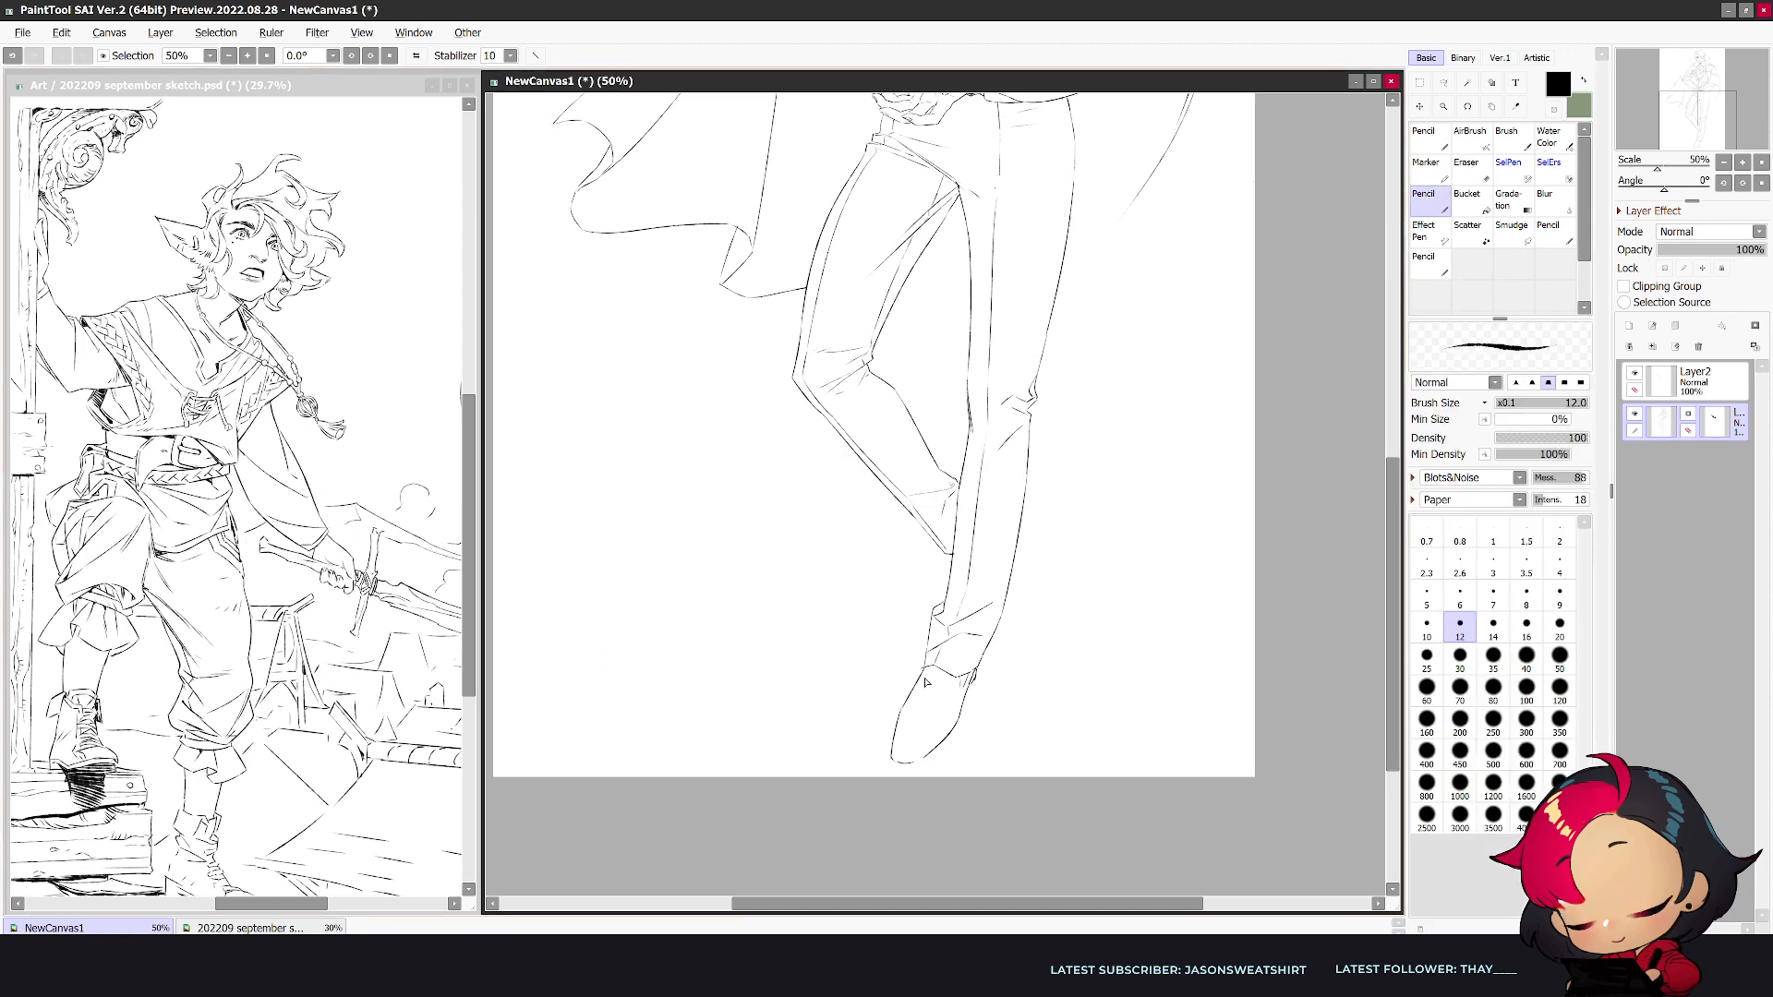
# - Add the toe cap, vamp and sole lines to the straight leg's shoe, checking it in both views
pyautogui.press('e')
pyautogui.press('n')
pyautogui.moveTo(902, 712)
pyautogui.mouseDown()
pyautogui.moveTo(923, 675)
pyautogui.moveTo(910, 701)
pyautogui.mouseUp()
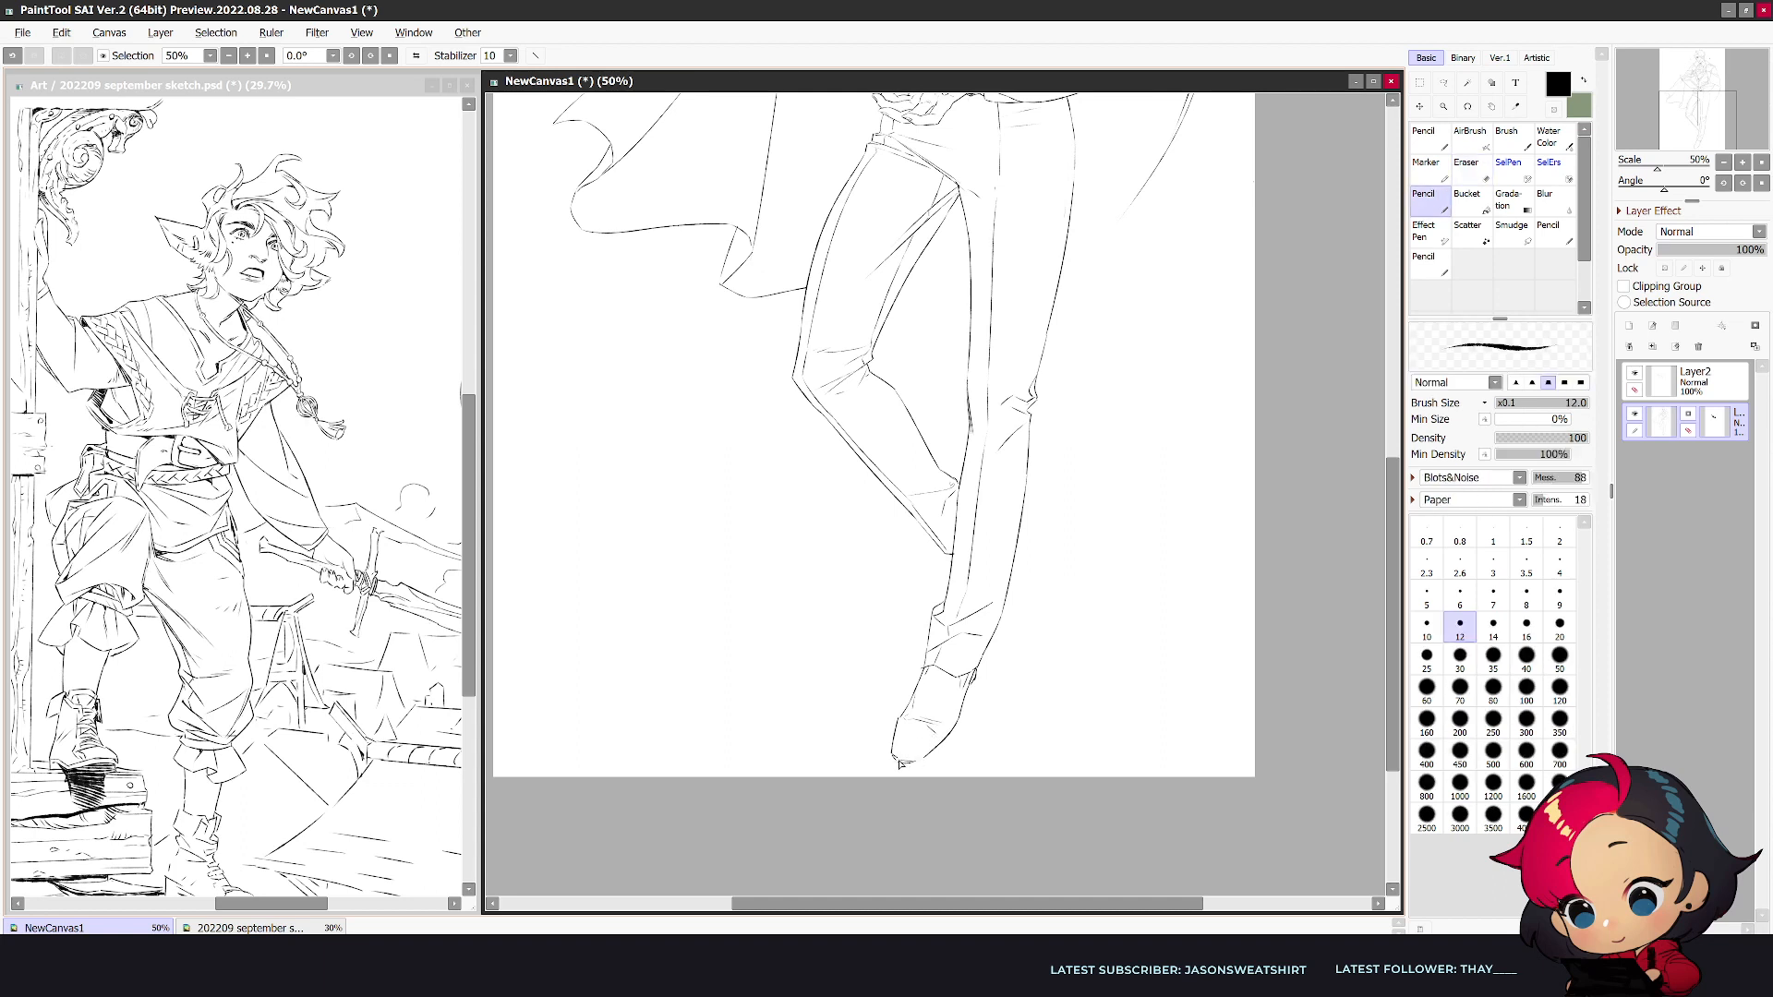
pyautogui.moveTo(895, 763)
pyautogui.mouseDown()
pyautogui.moveTo(955, 724)
pyautogui.moveTo(916, 758)
pyautogui.mouseUp()
pyautogui.hotkey('ctrl', 'z')
pyautogui.moveTo(957, 683)
pyautogui.mouseDown()
pyautogui.moveTo(940, 728)
pyautogui.moveTo(916, 719)
pyautogui.mouseUp()
pyautogui.press('h')
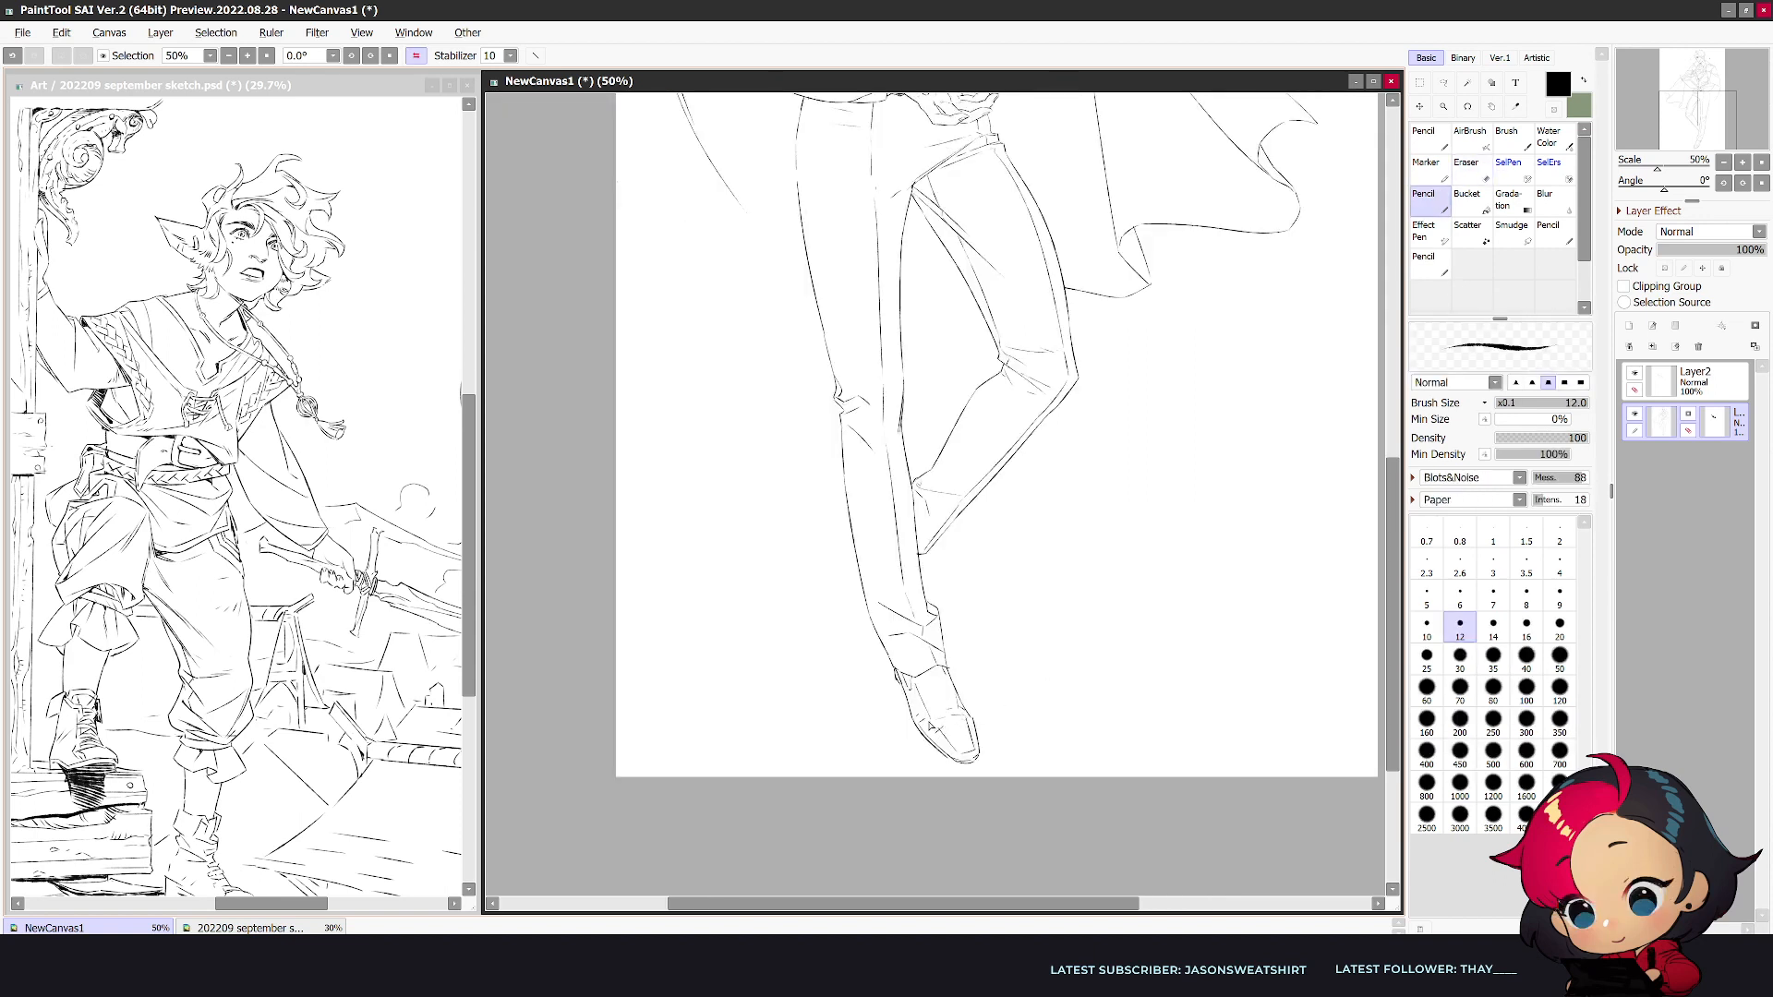
pyautogui.moveTo(960, 718); pyautogui.dragTo(932, 723)
pyautogui.press('h')
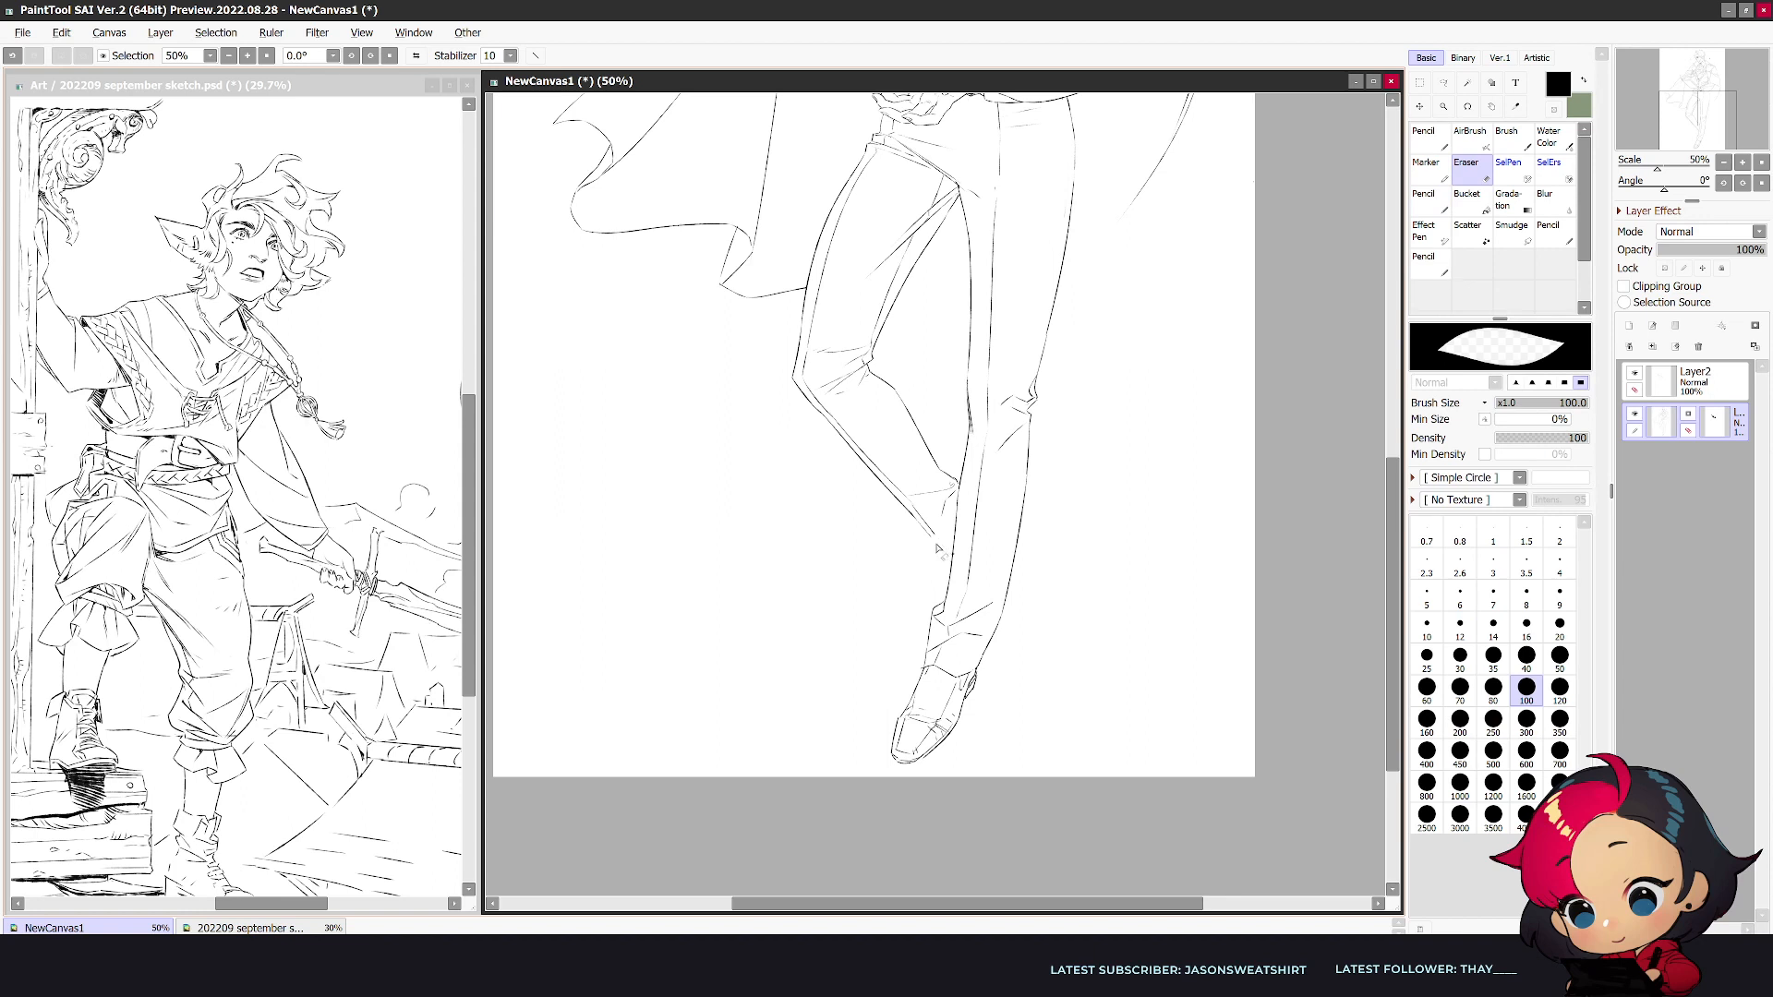
# - Reshape the bent leg's cuff where it meets the straight leg and erase the crease lines inside it
pyautogui.moveTo(941, 552); pyautogui.dragTo(951, 524)
pyautogui.press('h')
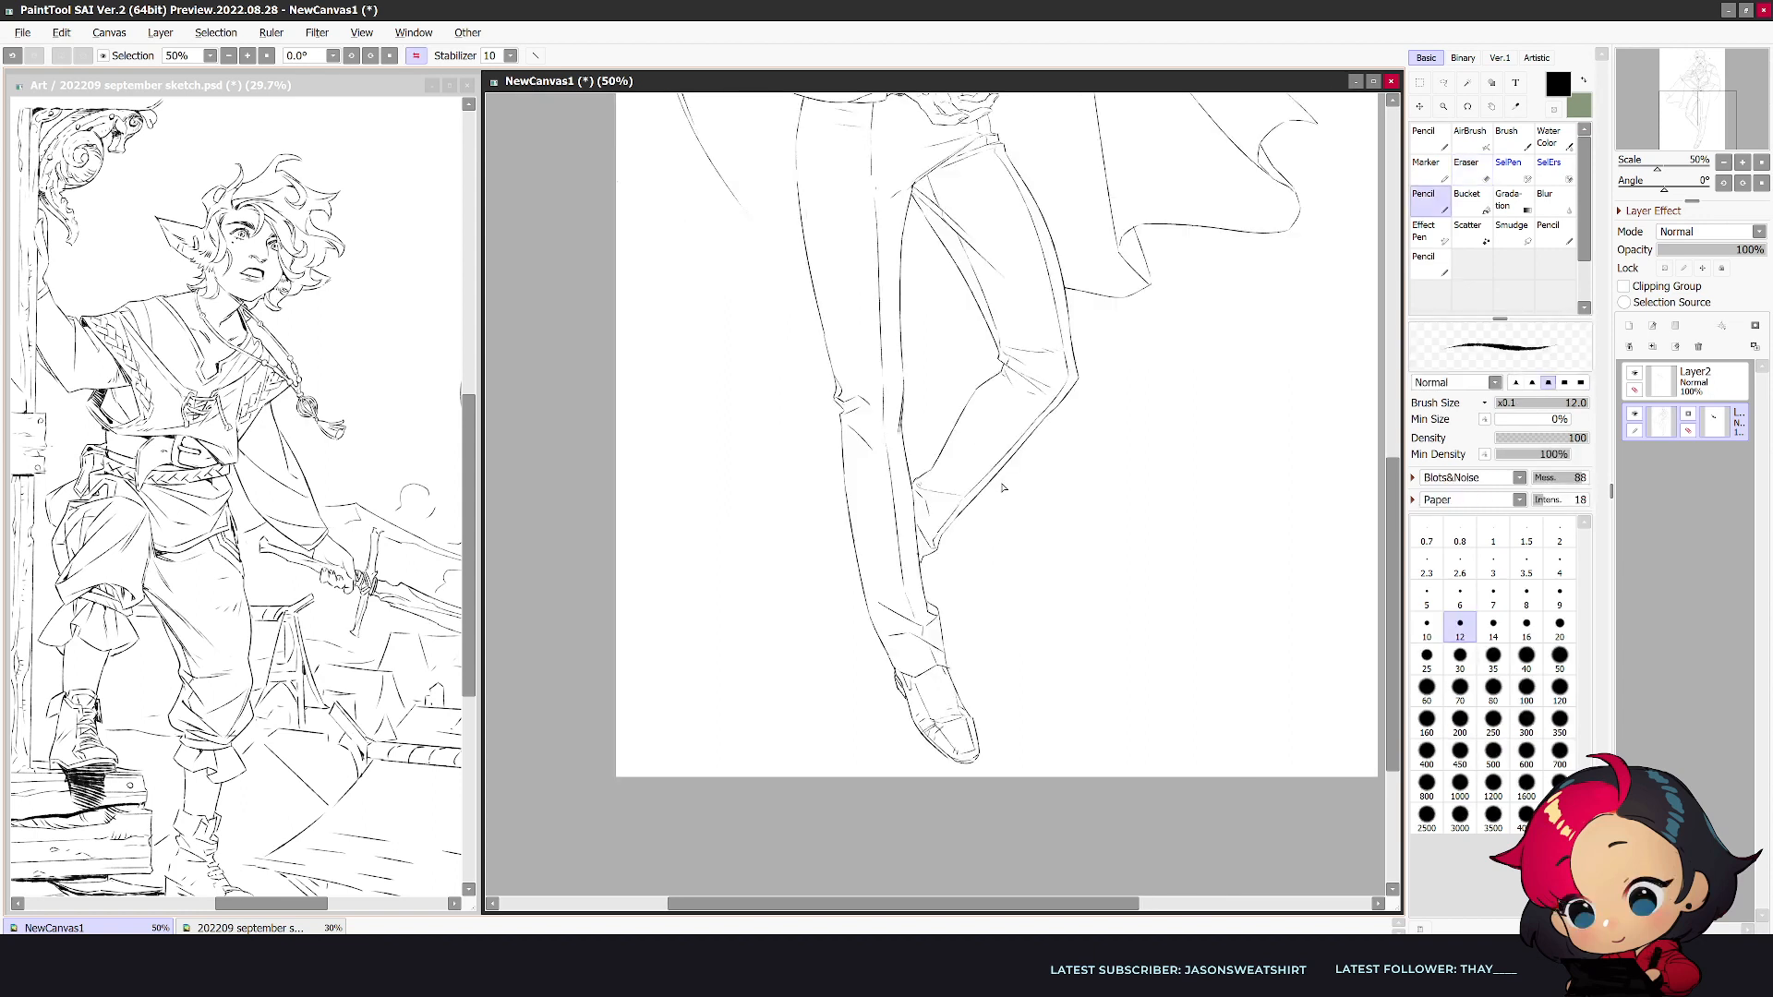
pyautogui.press('e')
pyautogui.press('n')
pyautogui.press('e')
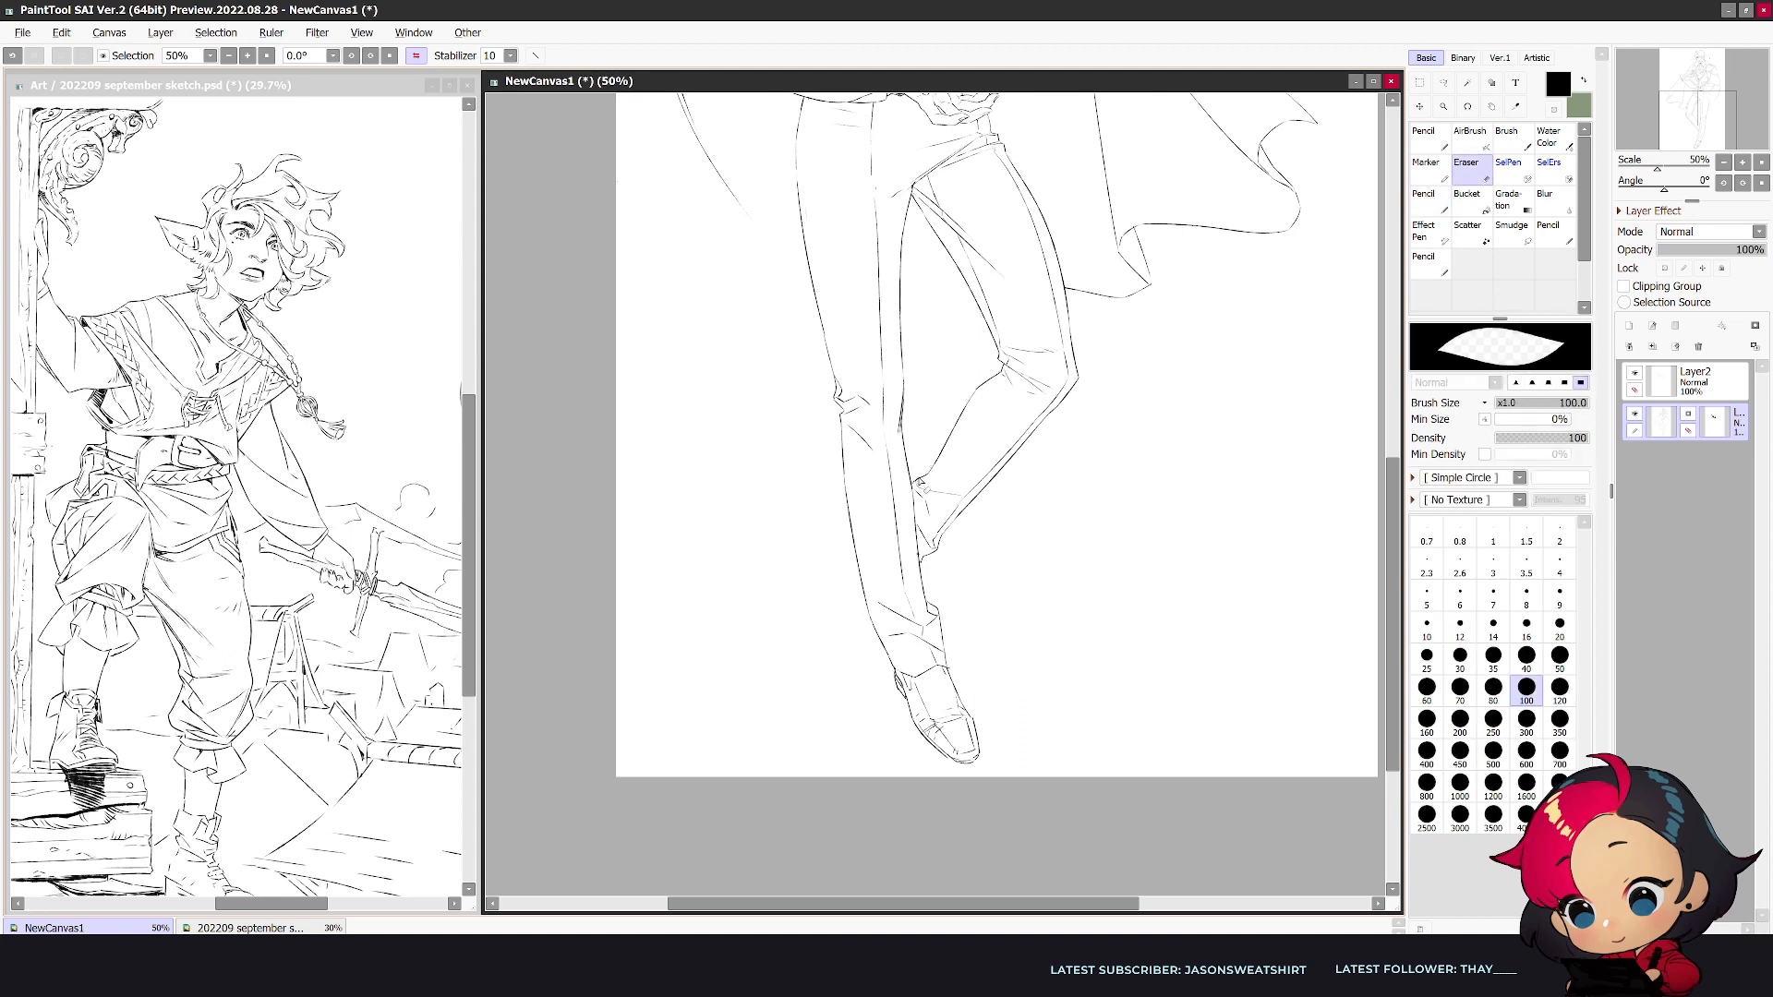
pyautogui.moveTo(916, 486)
pyautogui.mouseDown()
pyautogui.moveTo(932, 501)
pyautogui.moveTo(979, 391)
pyautogui.moveTo(922, 503)
pyautogui.mouseUp()
pyautogui.press('n')
pyautogui.press('e')
pyautogui.press('n')
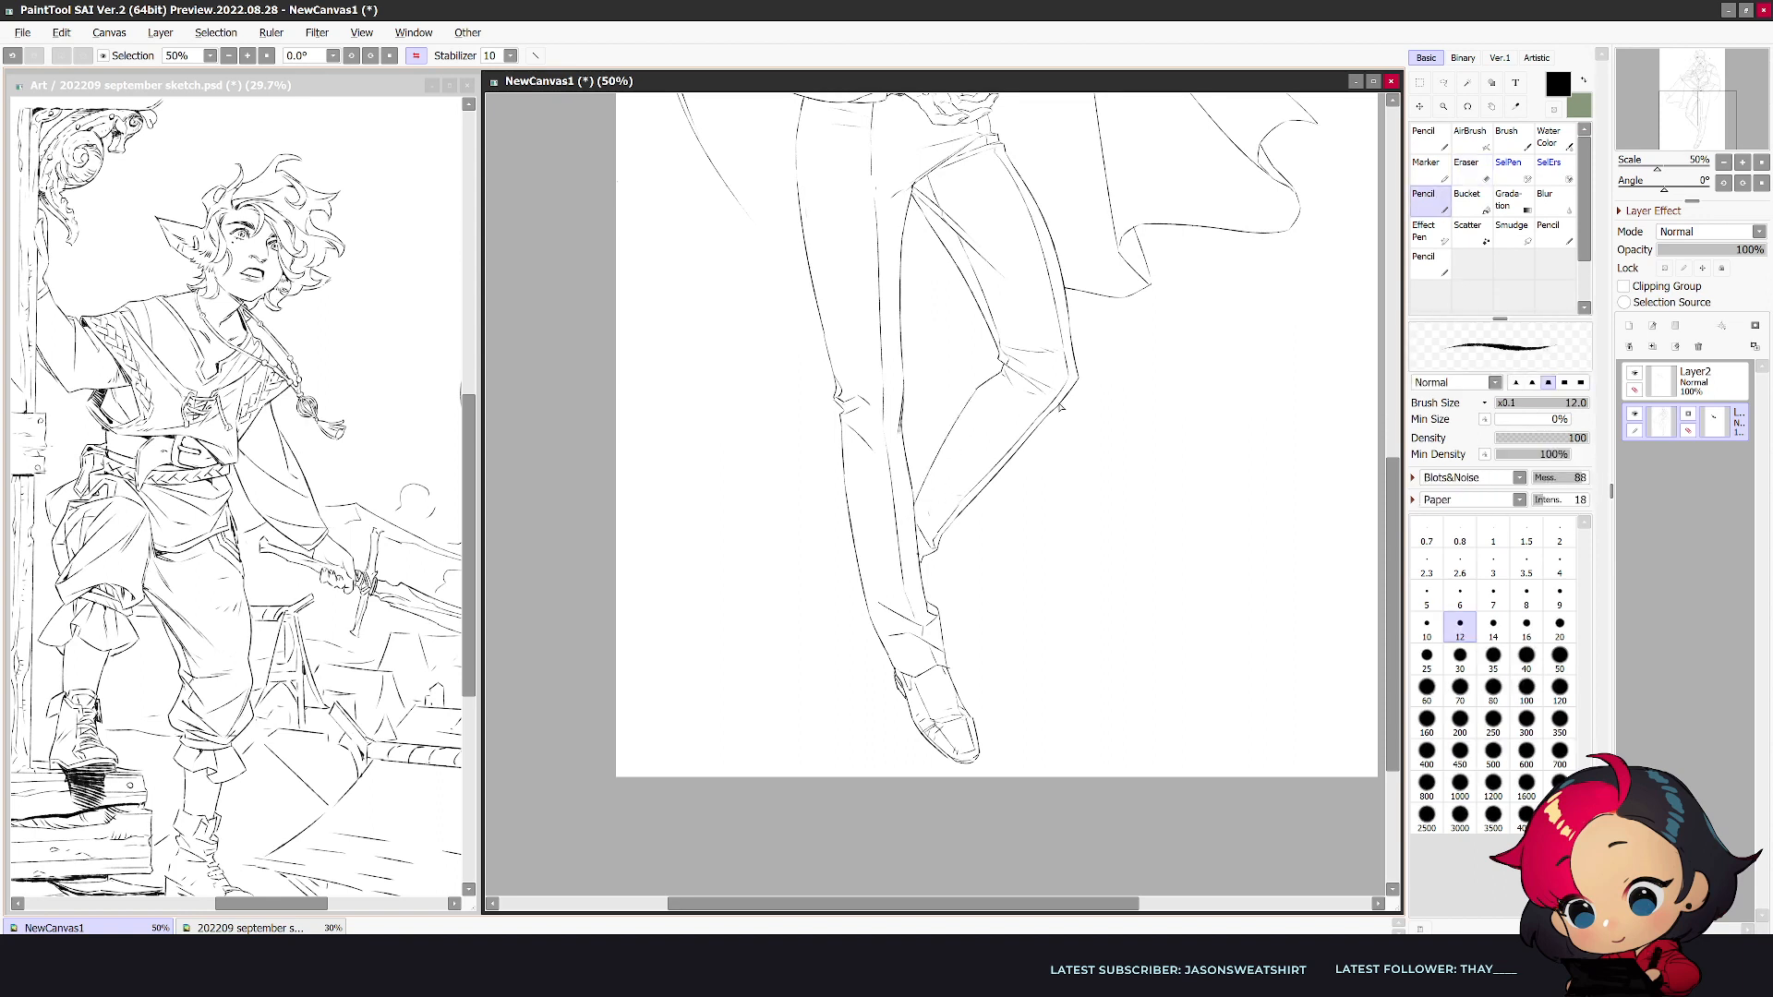
# - Redraw the bent leg's inner calf line from the knee down into the cuff, checking it in both views
pyautogui.press('h')
pyautogui.press('e')
pyautogui.press('n')
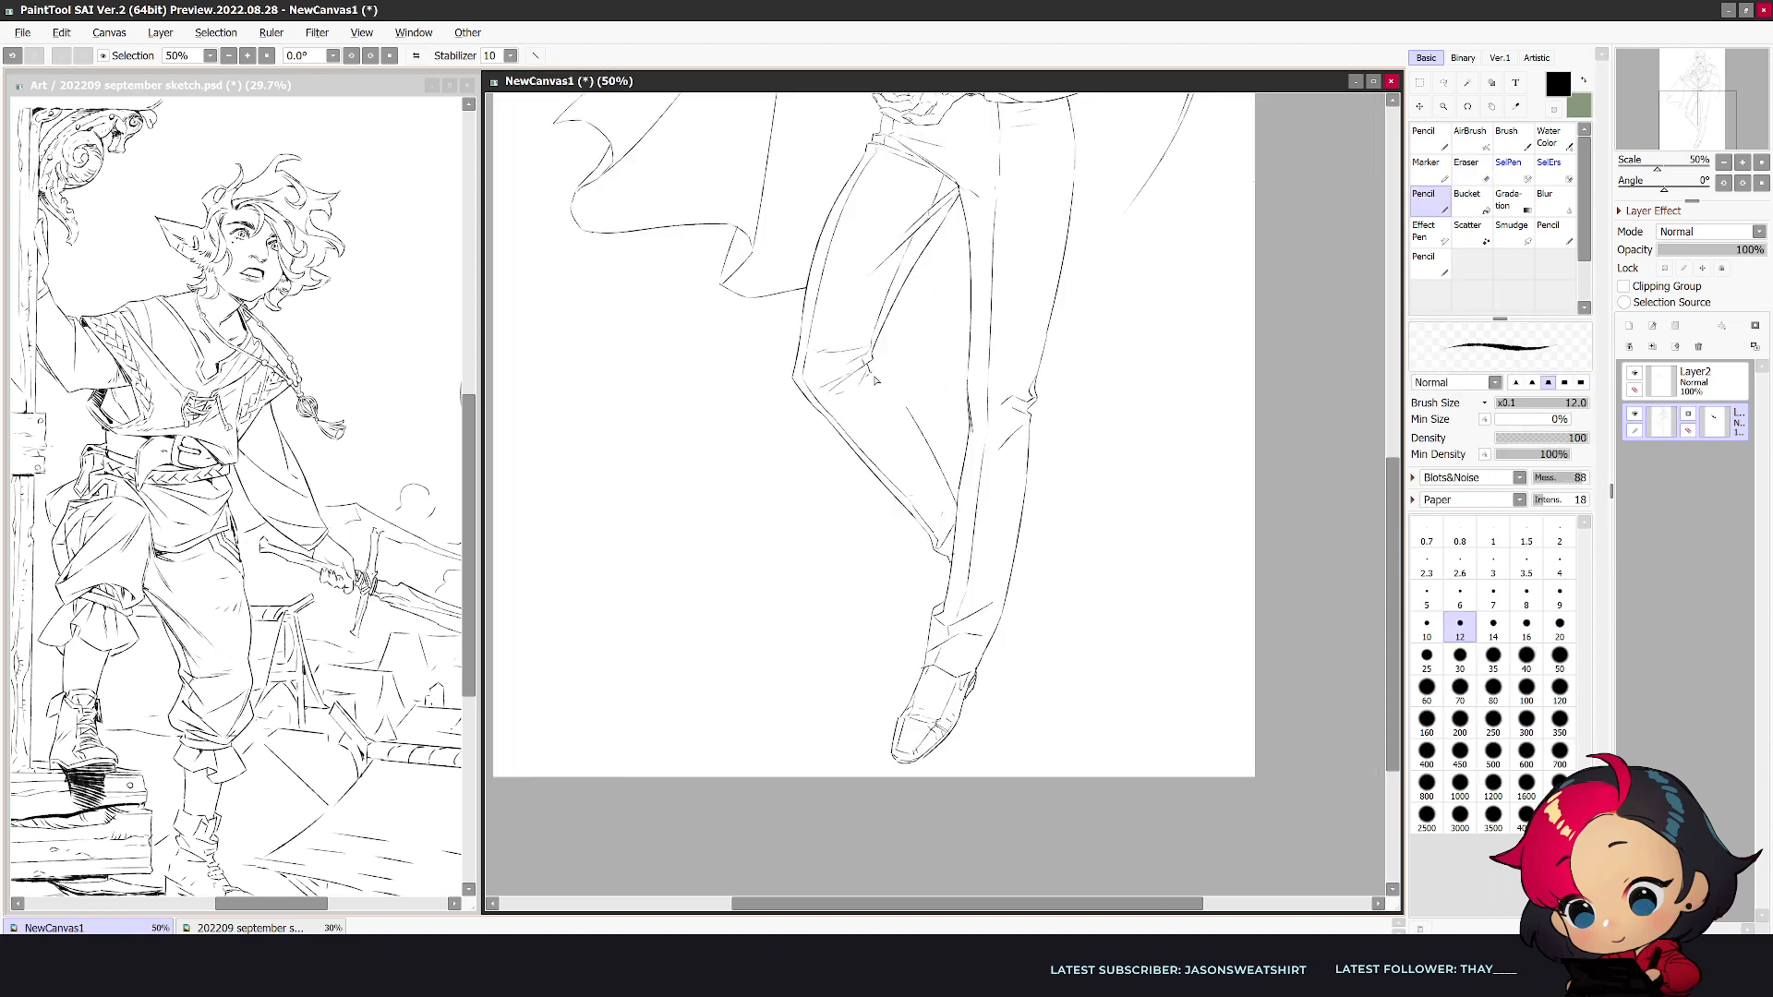
pyautogui.press('e')
pyautogui.press('n')
pyautogui.moveTo(897, 403)
pyautogui.mouseDown()
pyautogui.moveTo(955, 497)
pyautogui.moveTo(945, 510)
pyautogui.moveTo(899, 412)
pyautogui.moveTo(943, 523)
pyautogui.mouseUp()
pyautogui.press('e')
pyautogui.press('n')
pyautogui.press('e')
pyautogui.press('h')
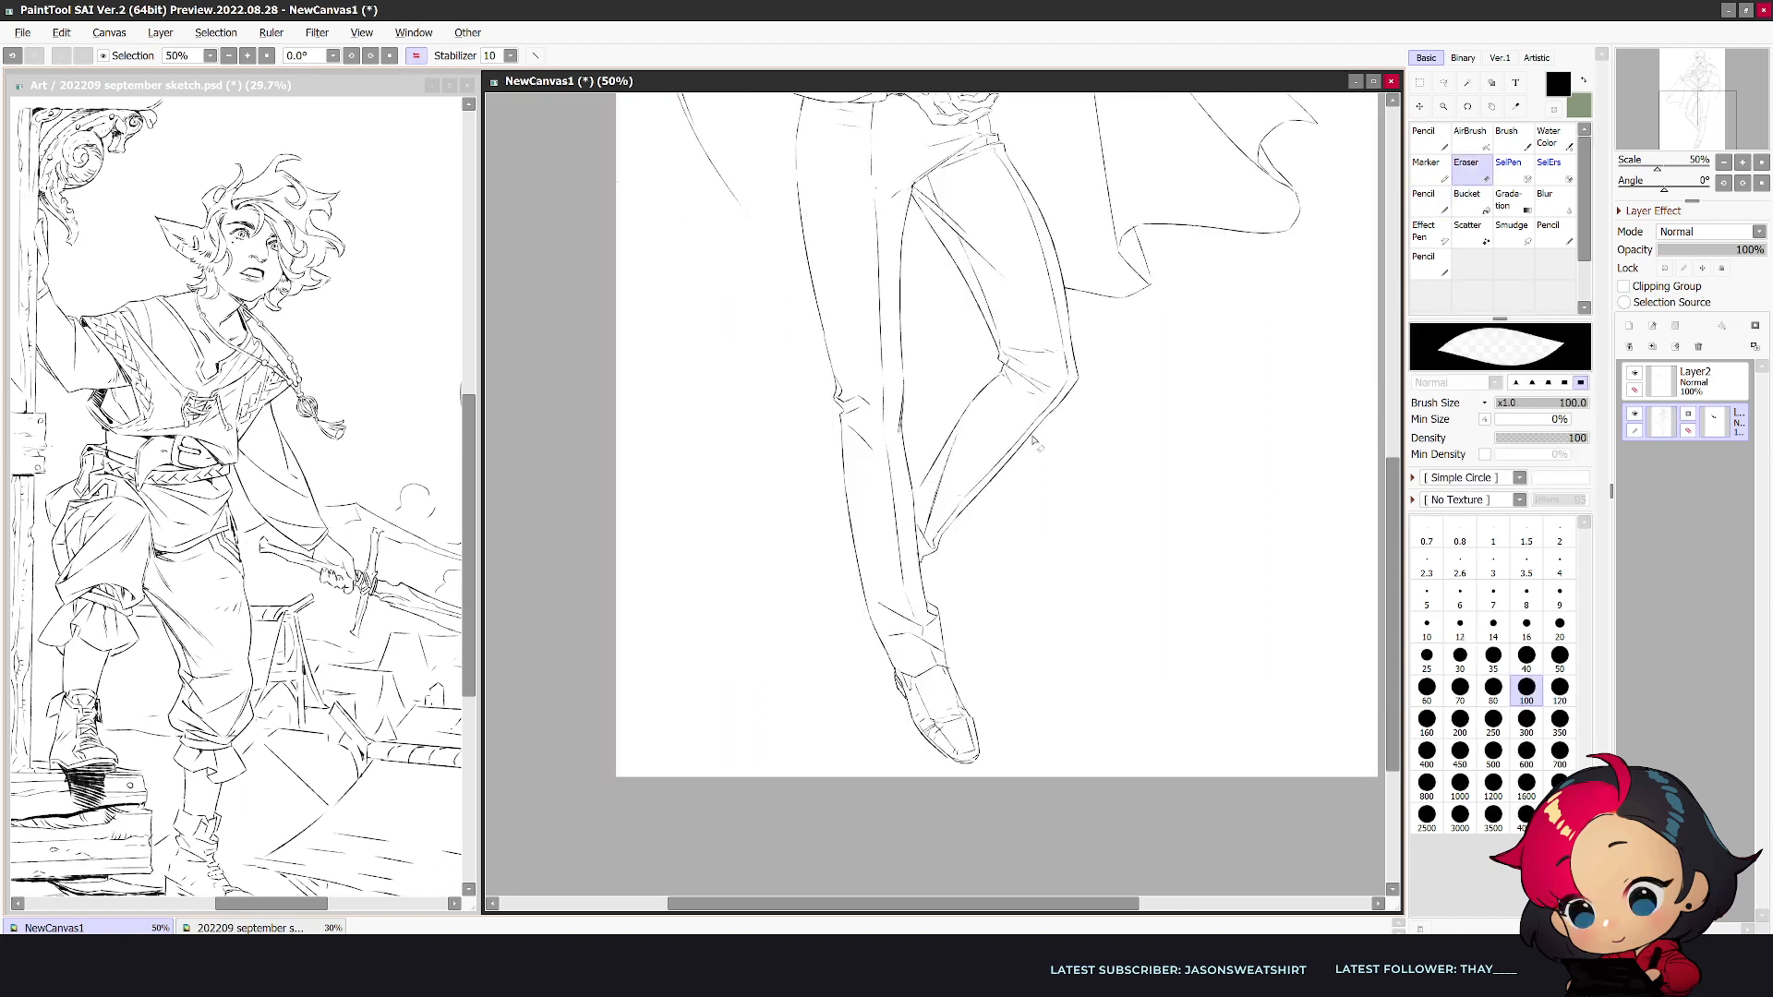
# - Draw the bent leg's shoe sticking out behind the straight leg's lower calf and tidy its lines
pyautogui.press('n')
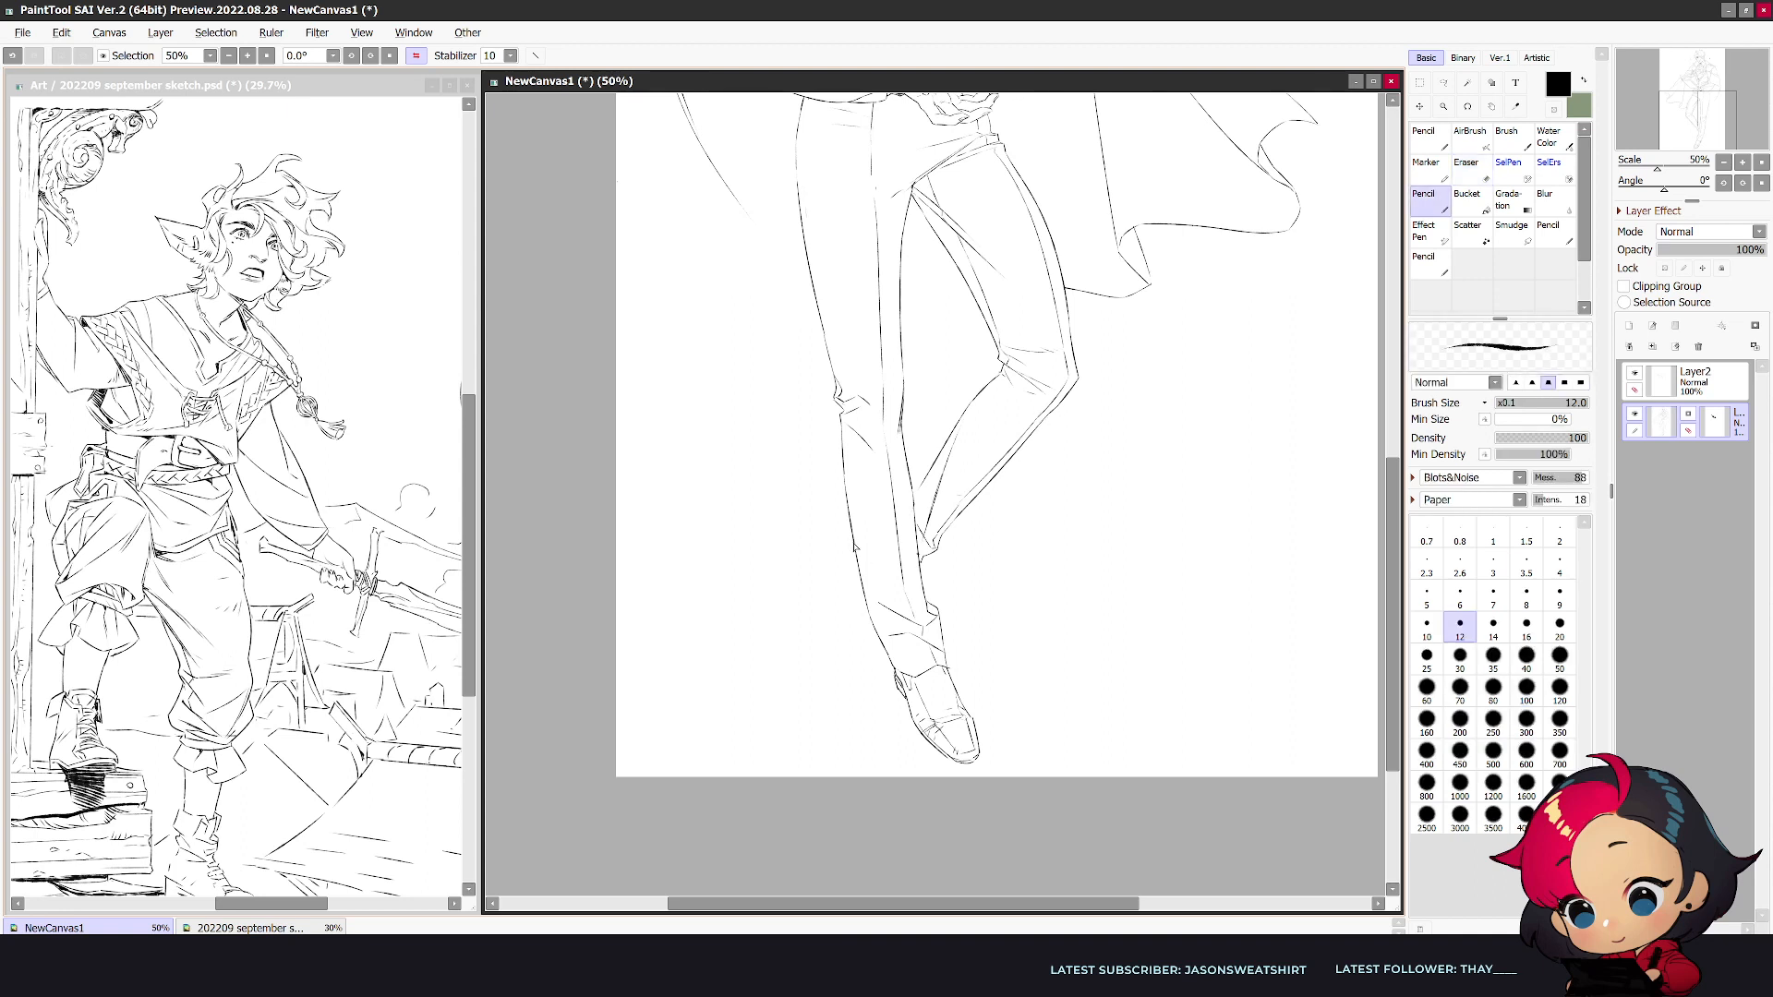
pyautogui.moveTo(828, 569); pyautogui.dragTo(859, 592)
pyautogui.press('e')
pyautogui.press('n')
pyautogui.hotkey('ctrl', 'z')
pyautogui.press('e')
pyautogui.press('h')
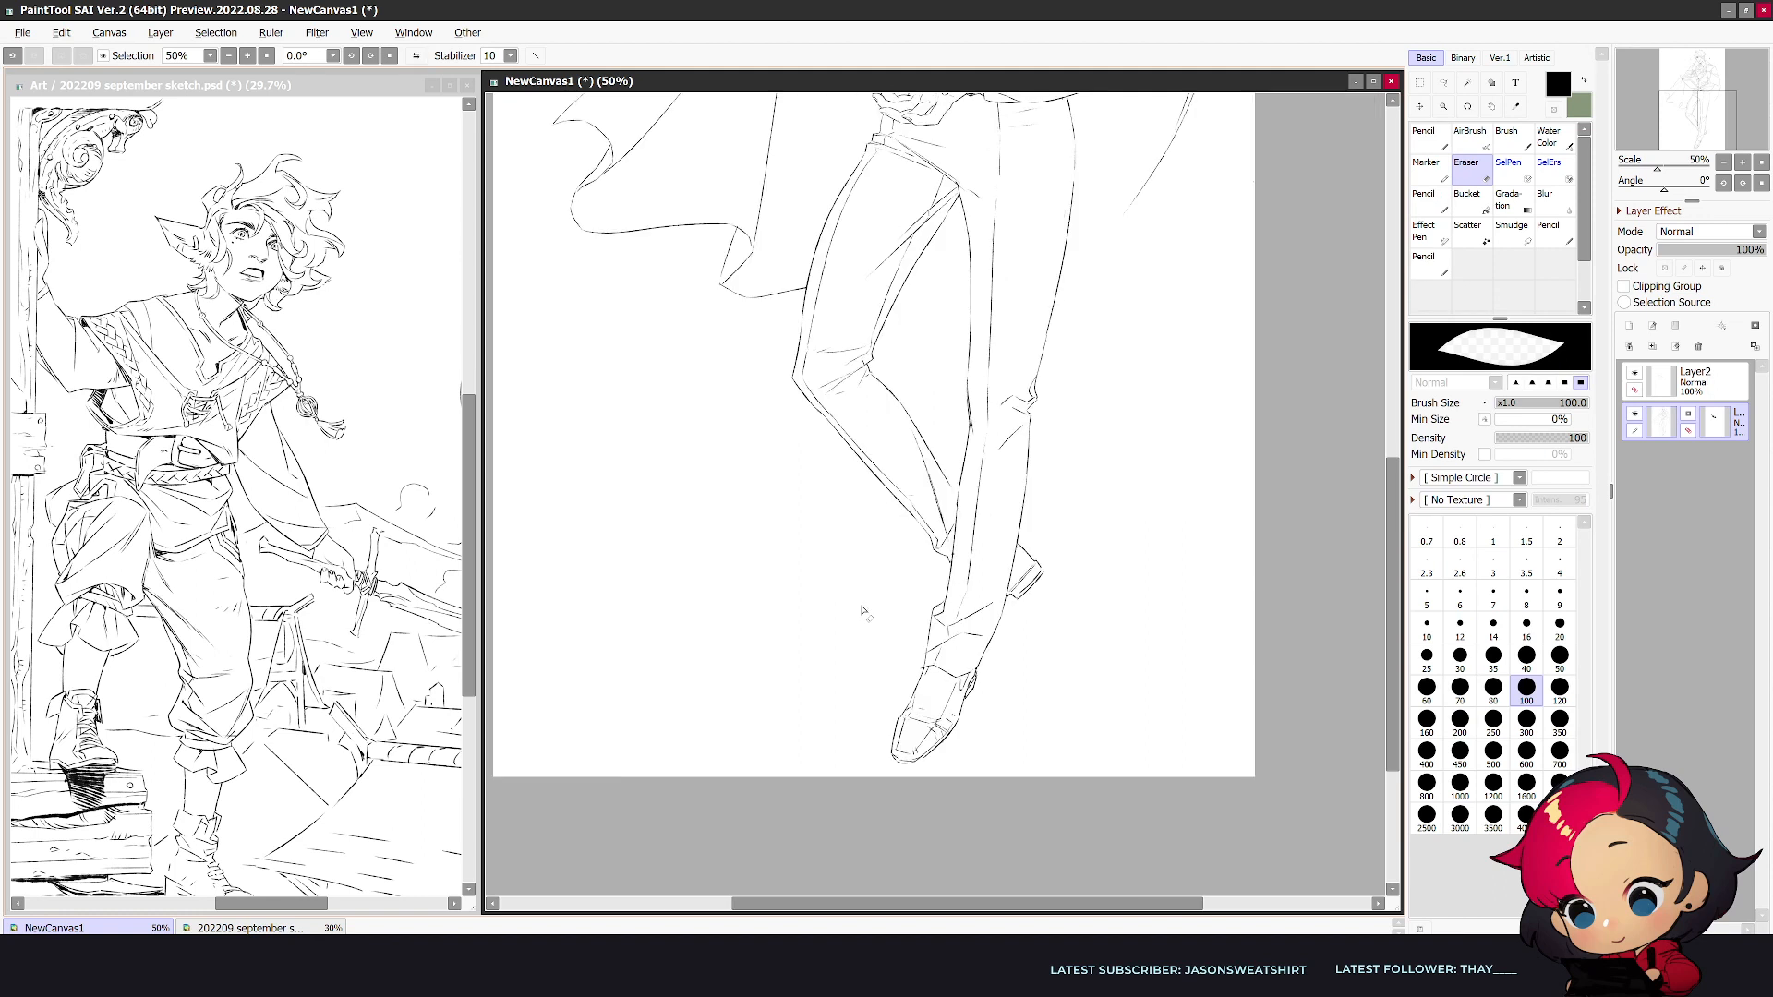
pyautogui.press('n')
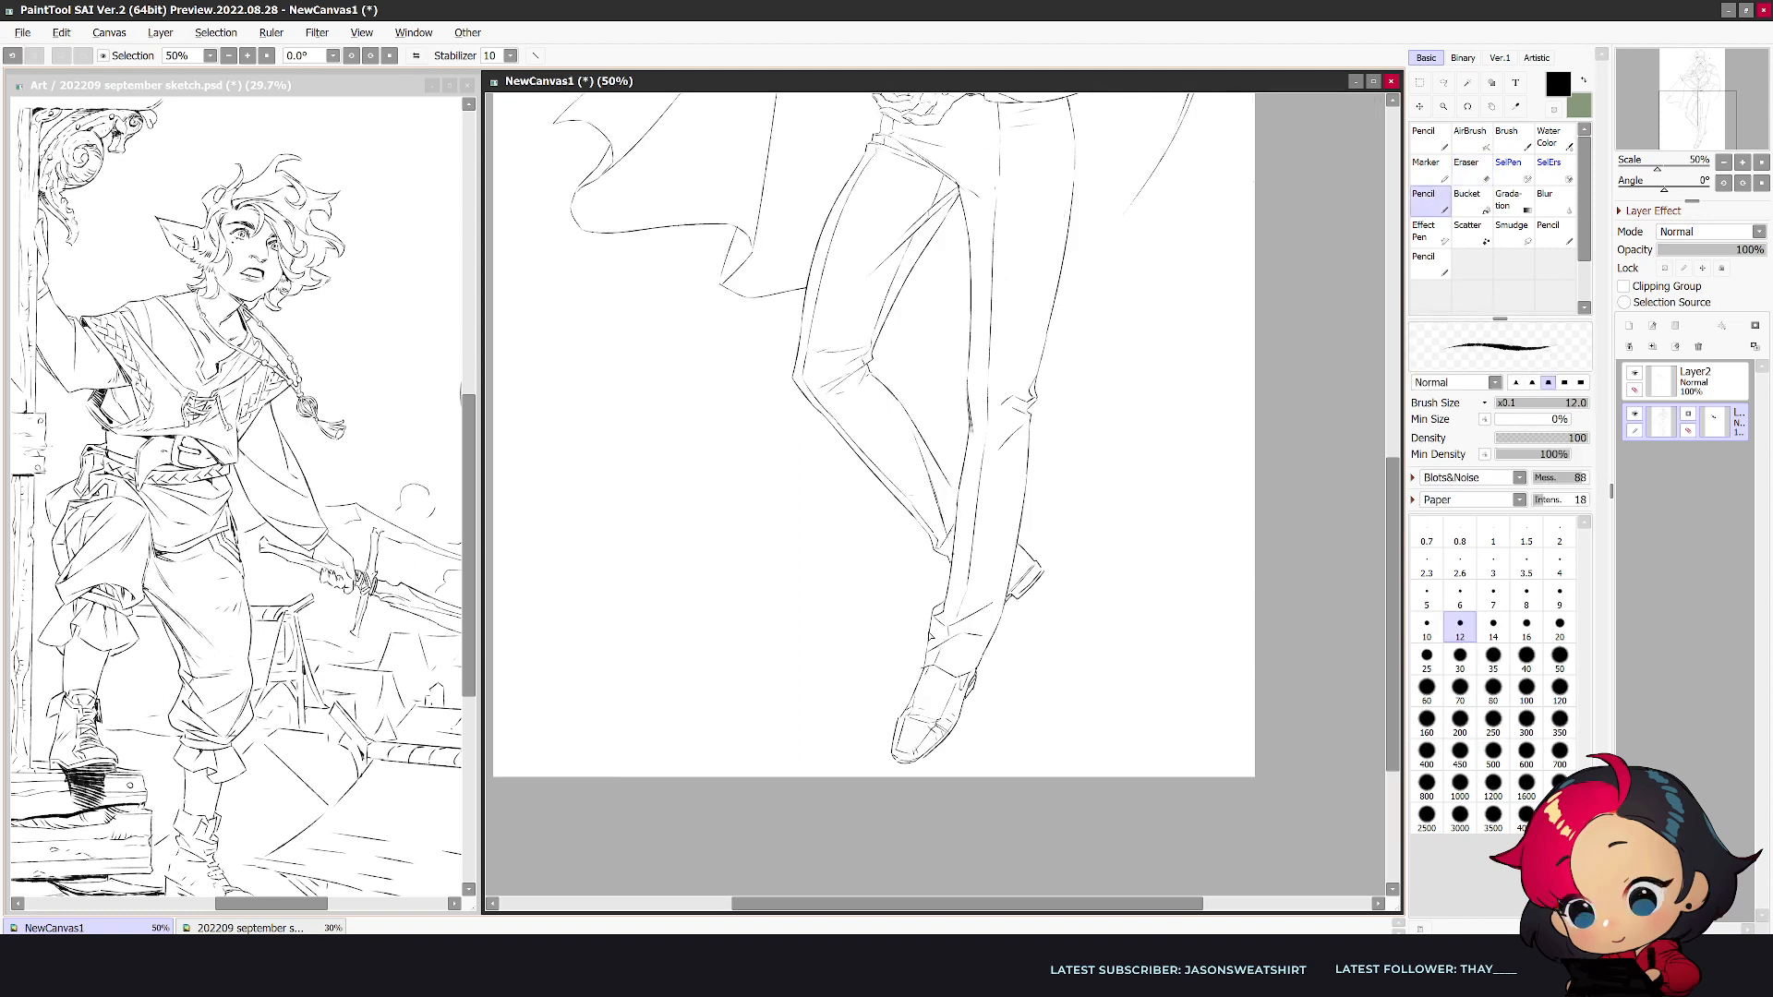
pyautogui.hotkey('ctrl', 'z')
# - Lasso both legs with their shoes, nudge them slightly upward and clear the selection
pyautogui.scroll(-1, 951, 645)
pyautogui.moveTo(1393, 559); pyautogui.dragTo(1400, 495)
pyautogui.scroll(-2, 1326, 478)
pyautogui.scroll(1, 1235, 423)
pyautogui.scroll(-1, 1235, 424)
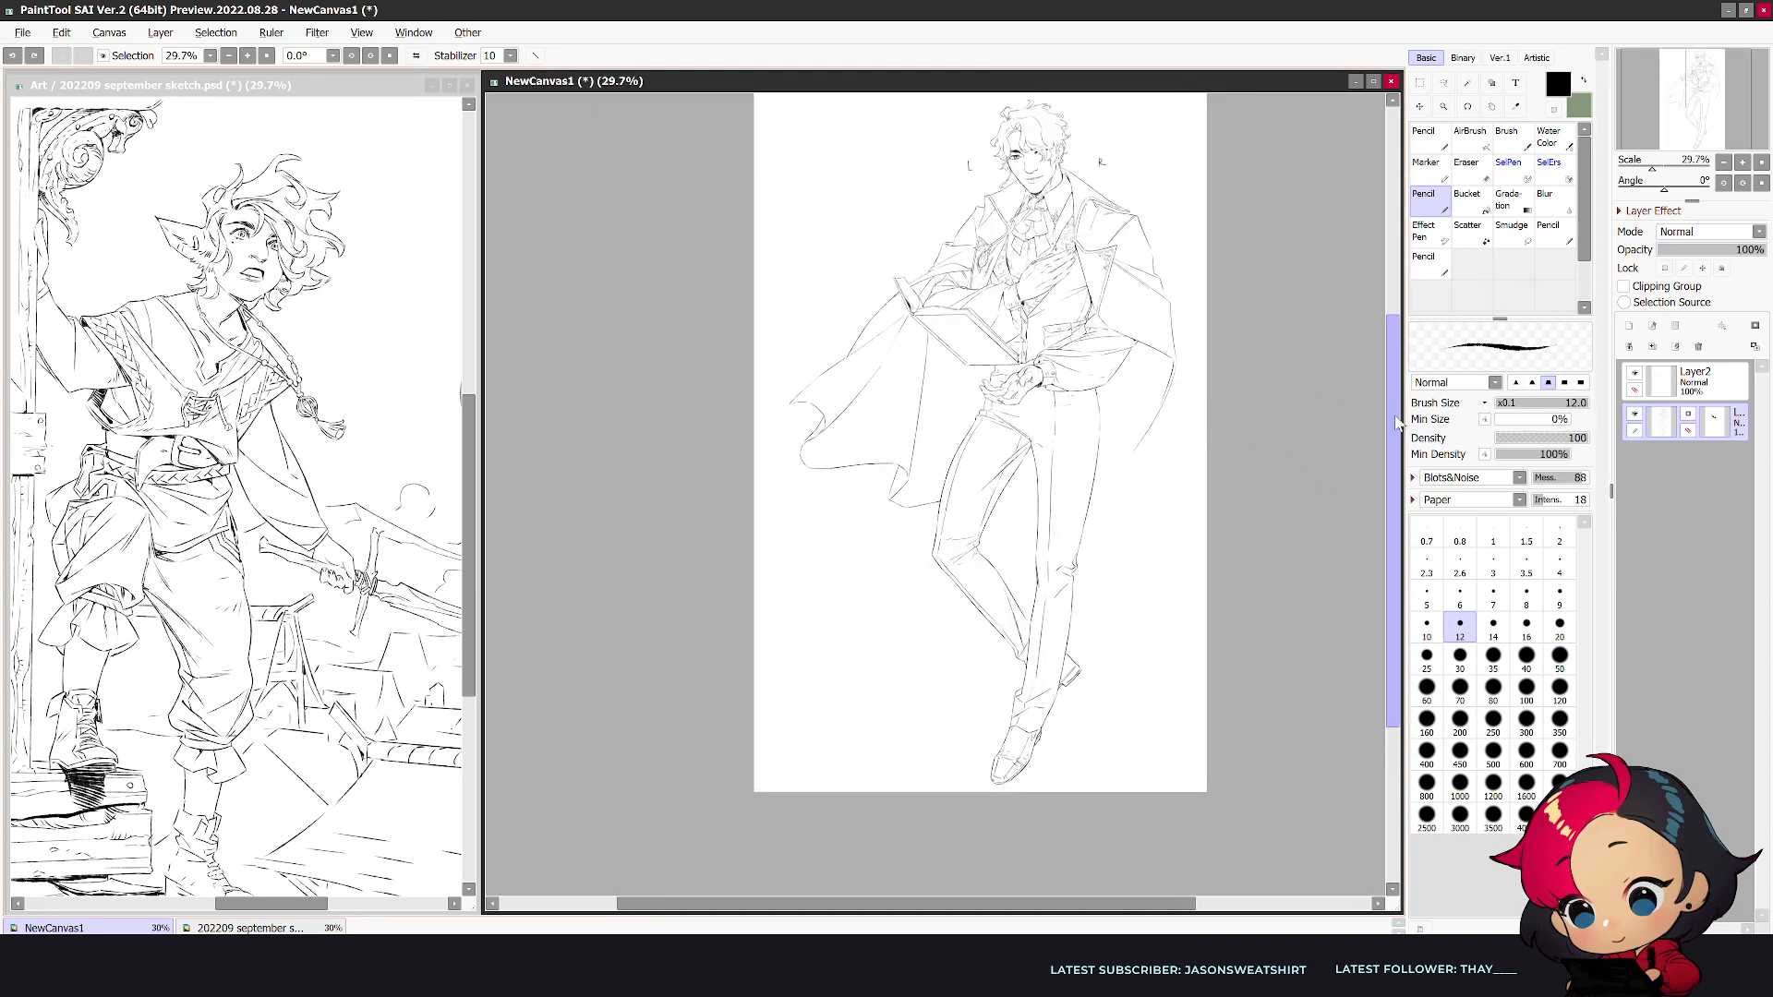
pyautogui.moveTo(1399, 434); pyautogui.dragTo(1400, 383)
pyautogui.press('h')
pyautogui.click(1443, 82)
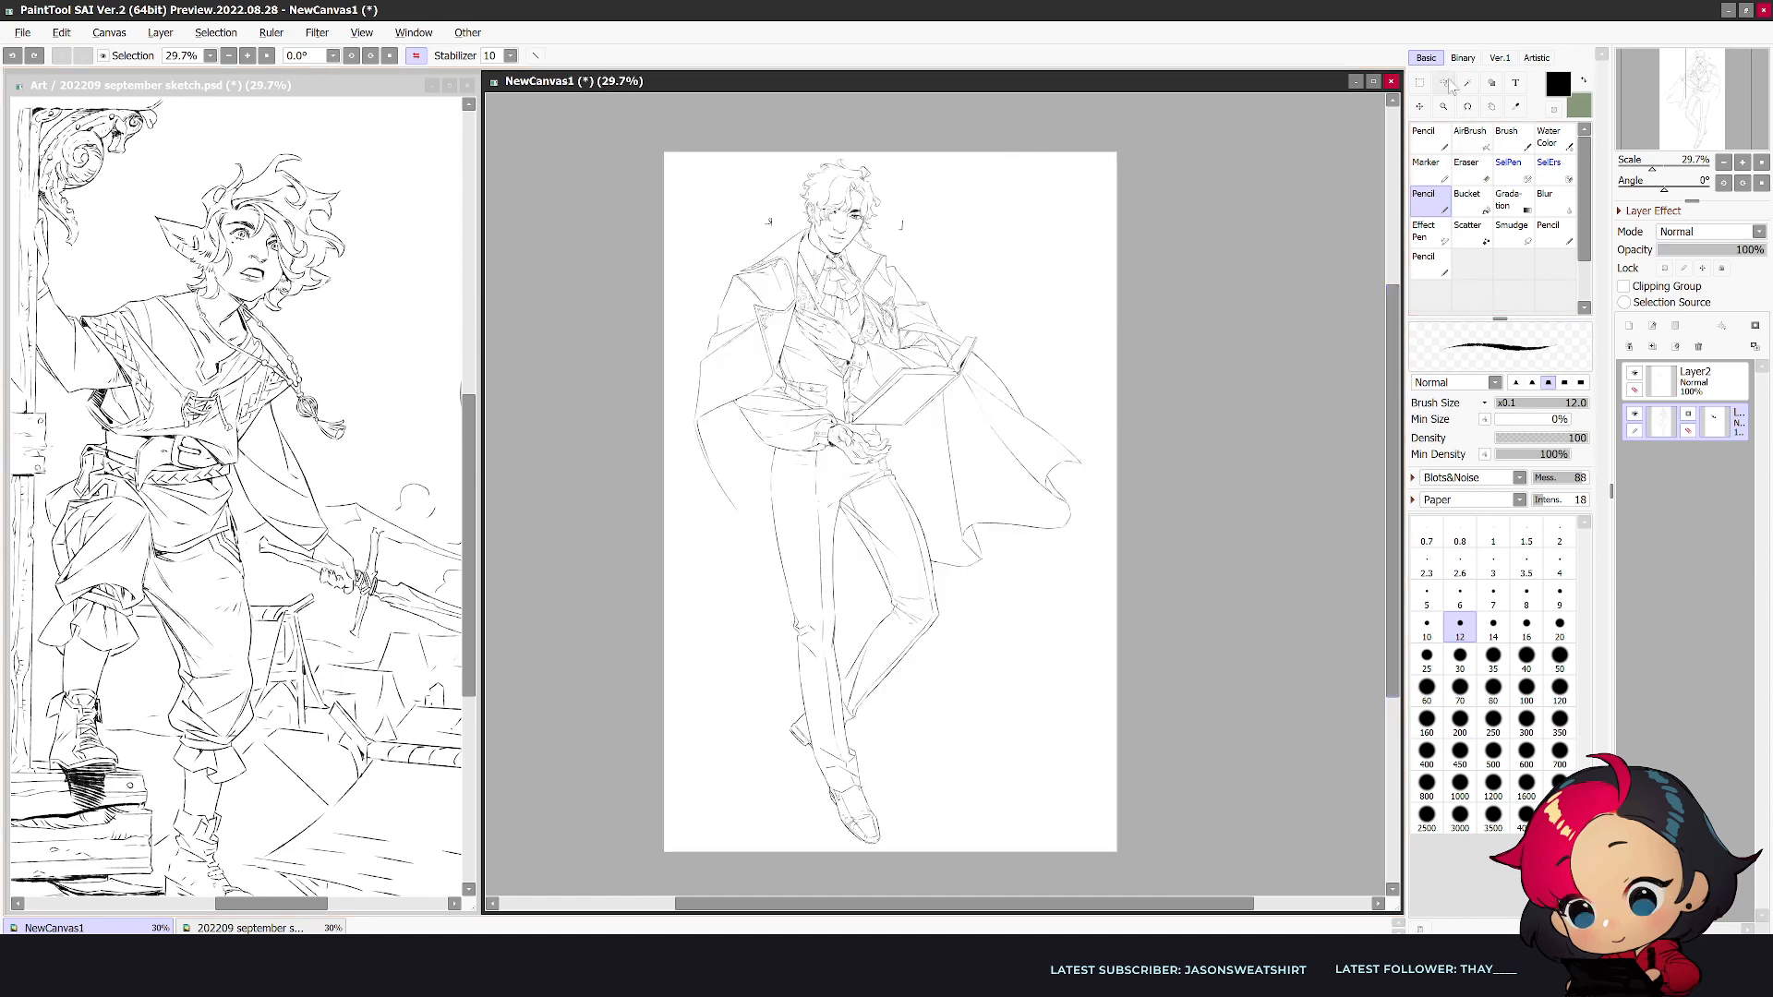
pyautogui.moveTo(948, 737)
pyautogui.mouseDown()
pyautogui.moveTo(744, 811)
pyautogui.moveTo(766, 500)
pyautogui.moveTo(913, 473)
pyautogui.mouseUp()
pyautogui.moveTo(931, 545); pyautogui.dragTo(945, 621)
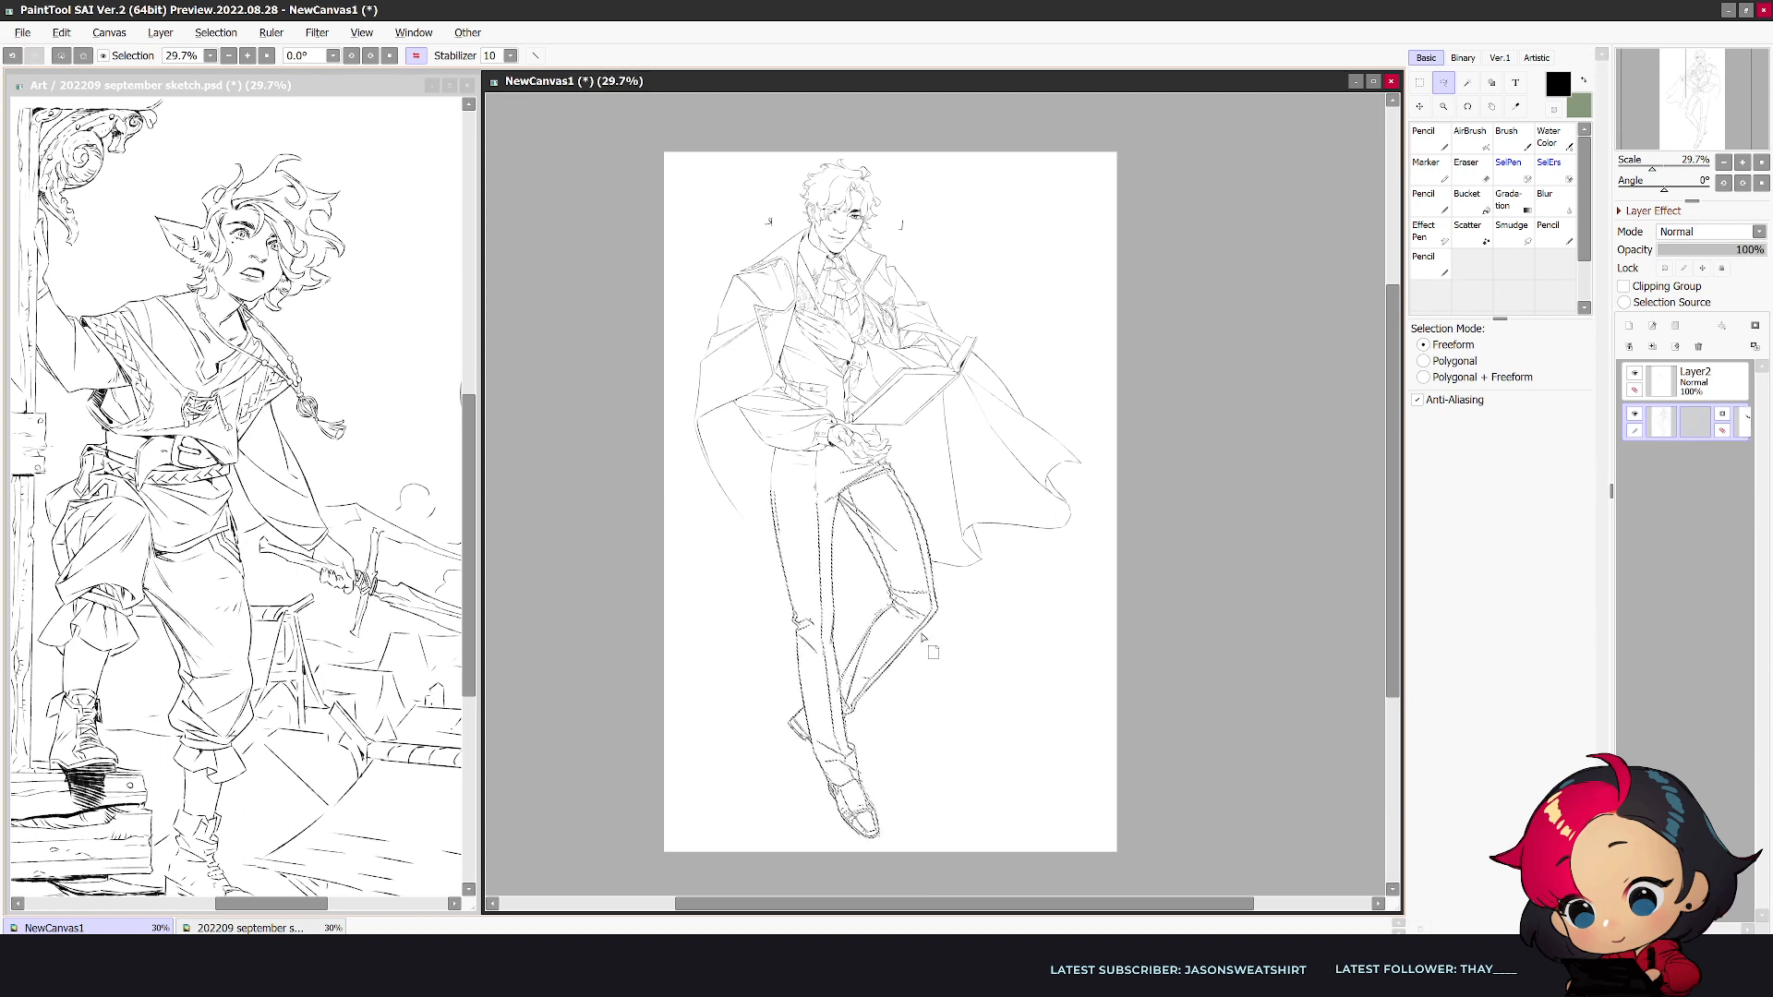
pyautogui.hotkey('ctrl', 'd')
# - Extend the coat's outer edge beside the straight leg down to knee height and check it mirrored
pyautogui.scroll(1, 924, 670)
pyautogui.press('h')
pyautogui.press('n')
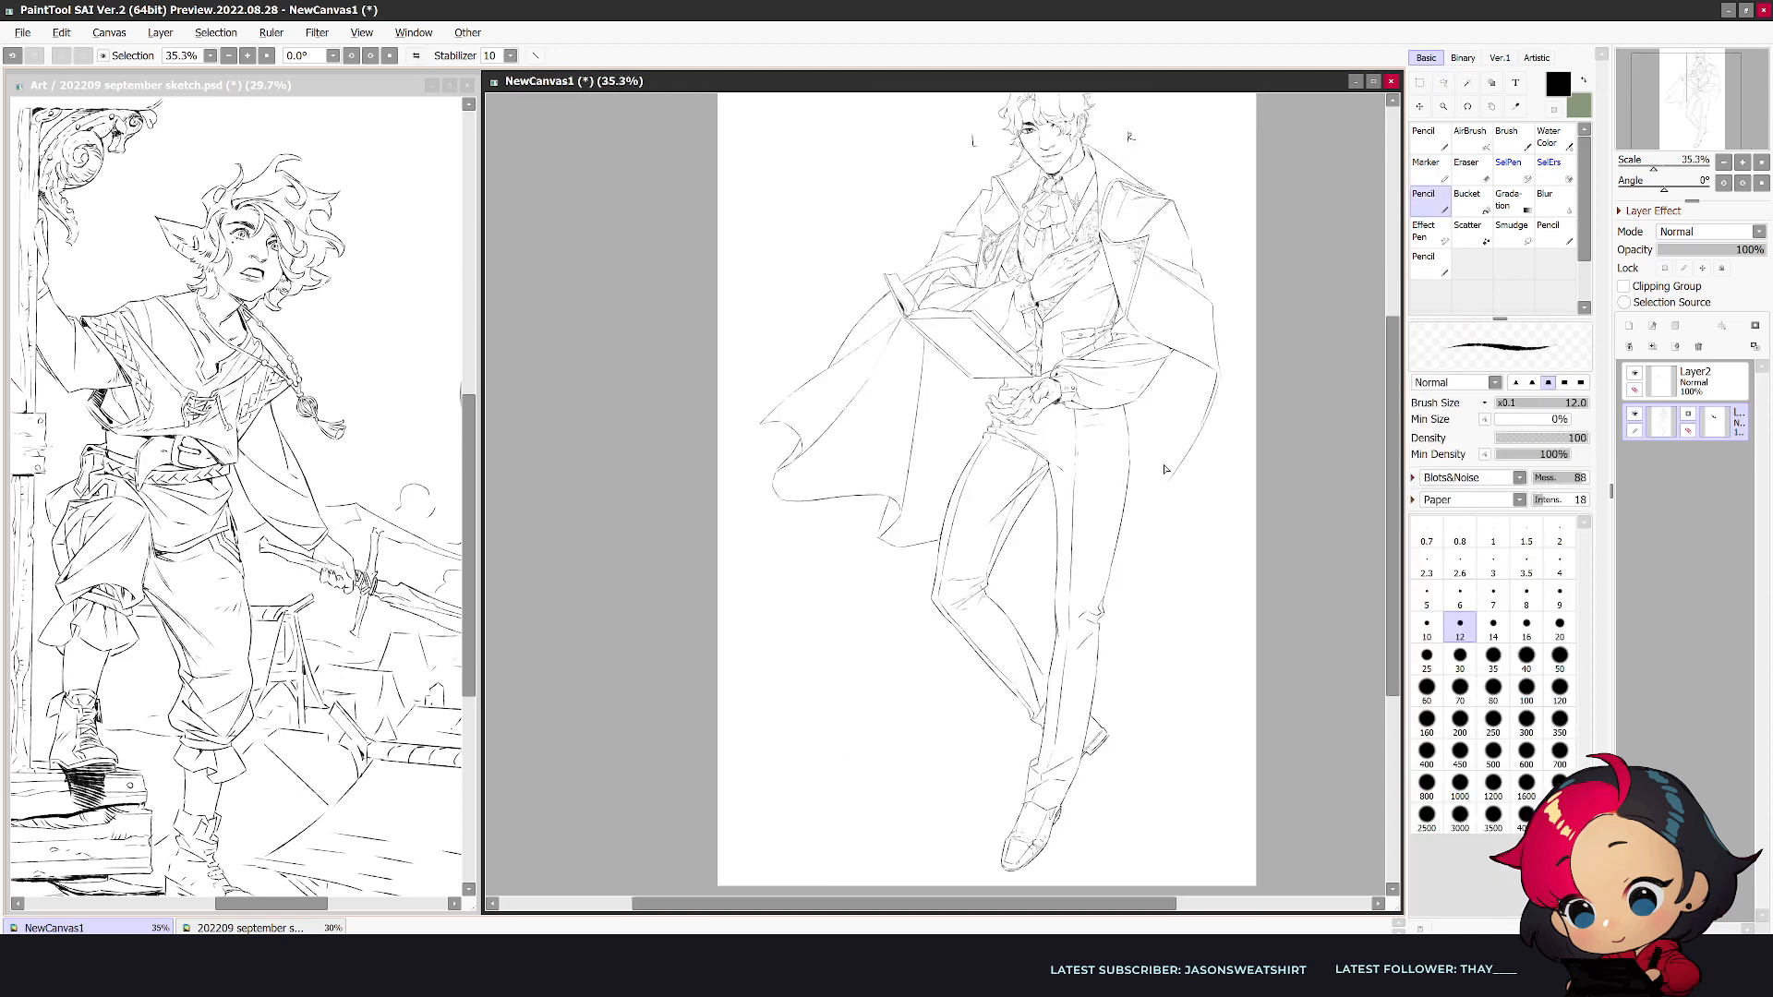
pyautogui.moveTo(1175, 478); pyautogui.dragTo(1116, 569)
pyautogui.press('h')
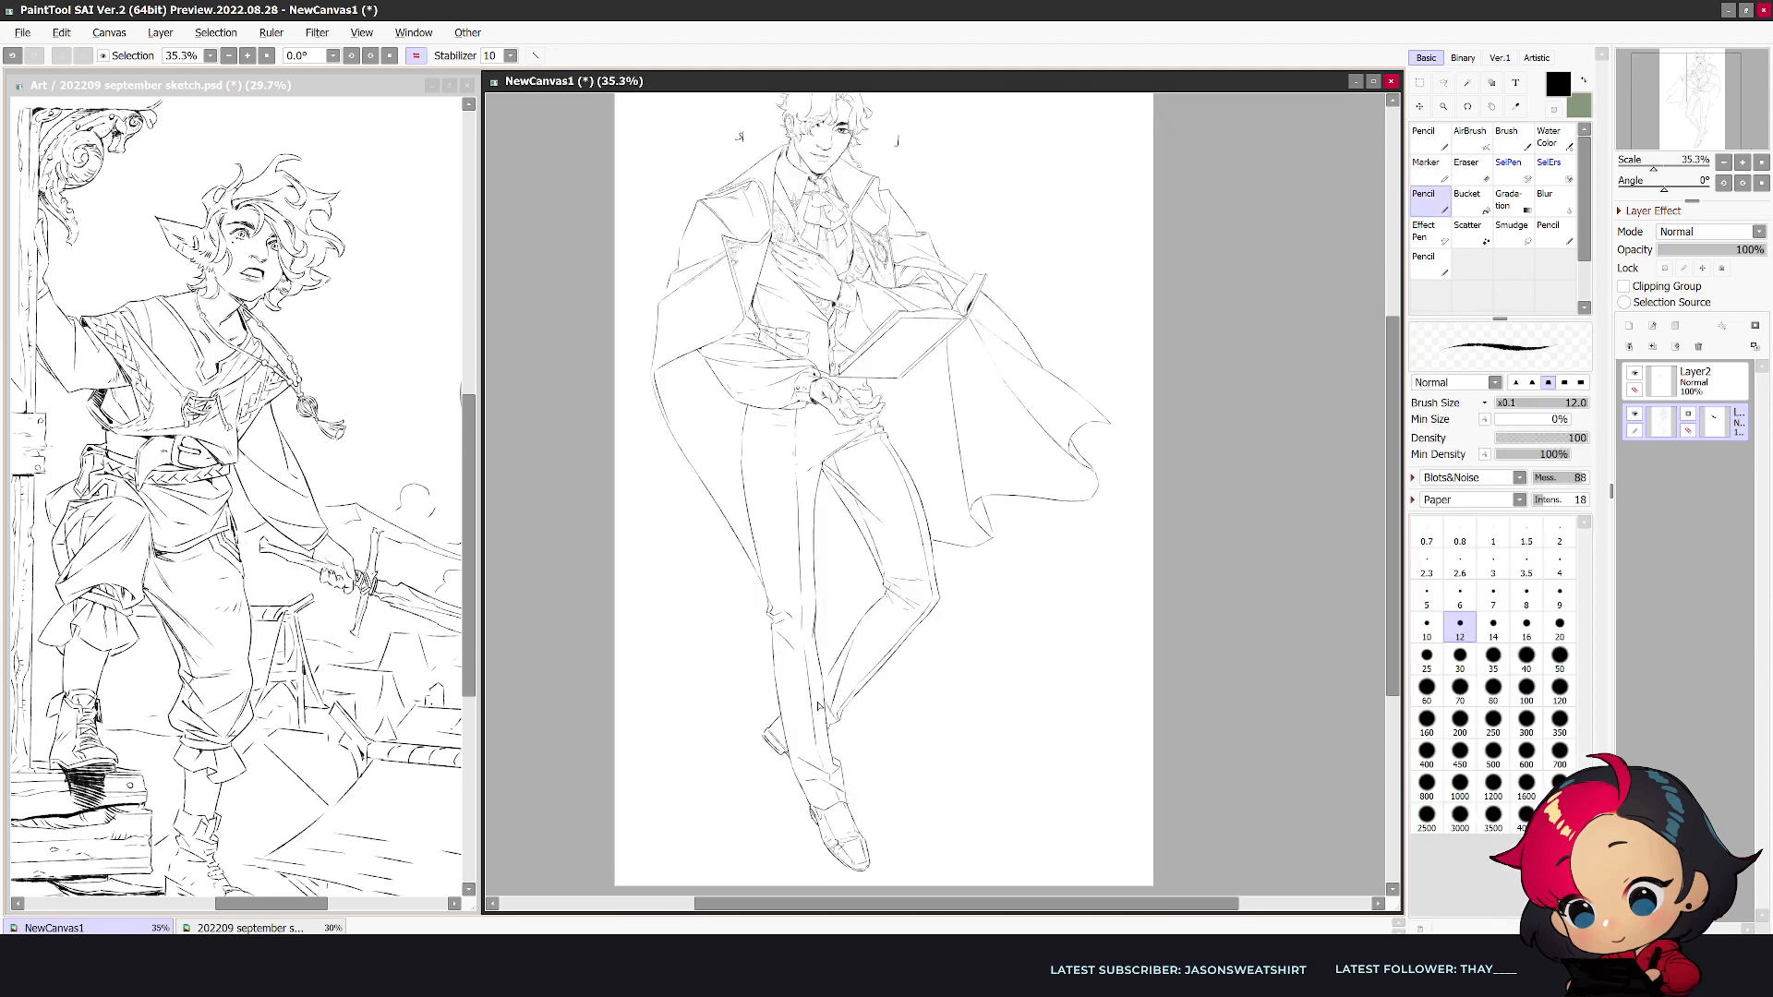
# - Draw the coat tail behind the bent calf, an inner fold under the sleeve and the coat edge beside the straight knee
pyautogui.moveTo(844, 704)
pyautogui.mouseDown()
pyautogui.moveTo(868, 761)
pyautogui.moveTo(885, 688)
pyautogui.moveTo(920, 657)
pyautogui.mouseUp()
pyautogui.moveTo(687, 360); pyautogui.dragTo(735, 507)
pyautogui.moveTo(739, 559); pyautogui.dragTo(749, 676)
pyautogui.press('h')
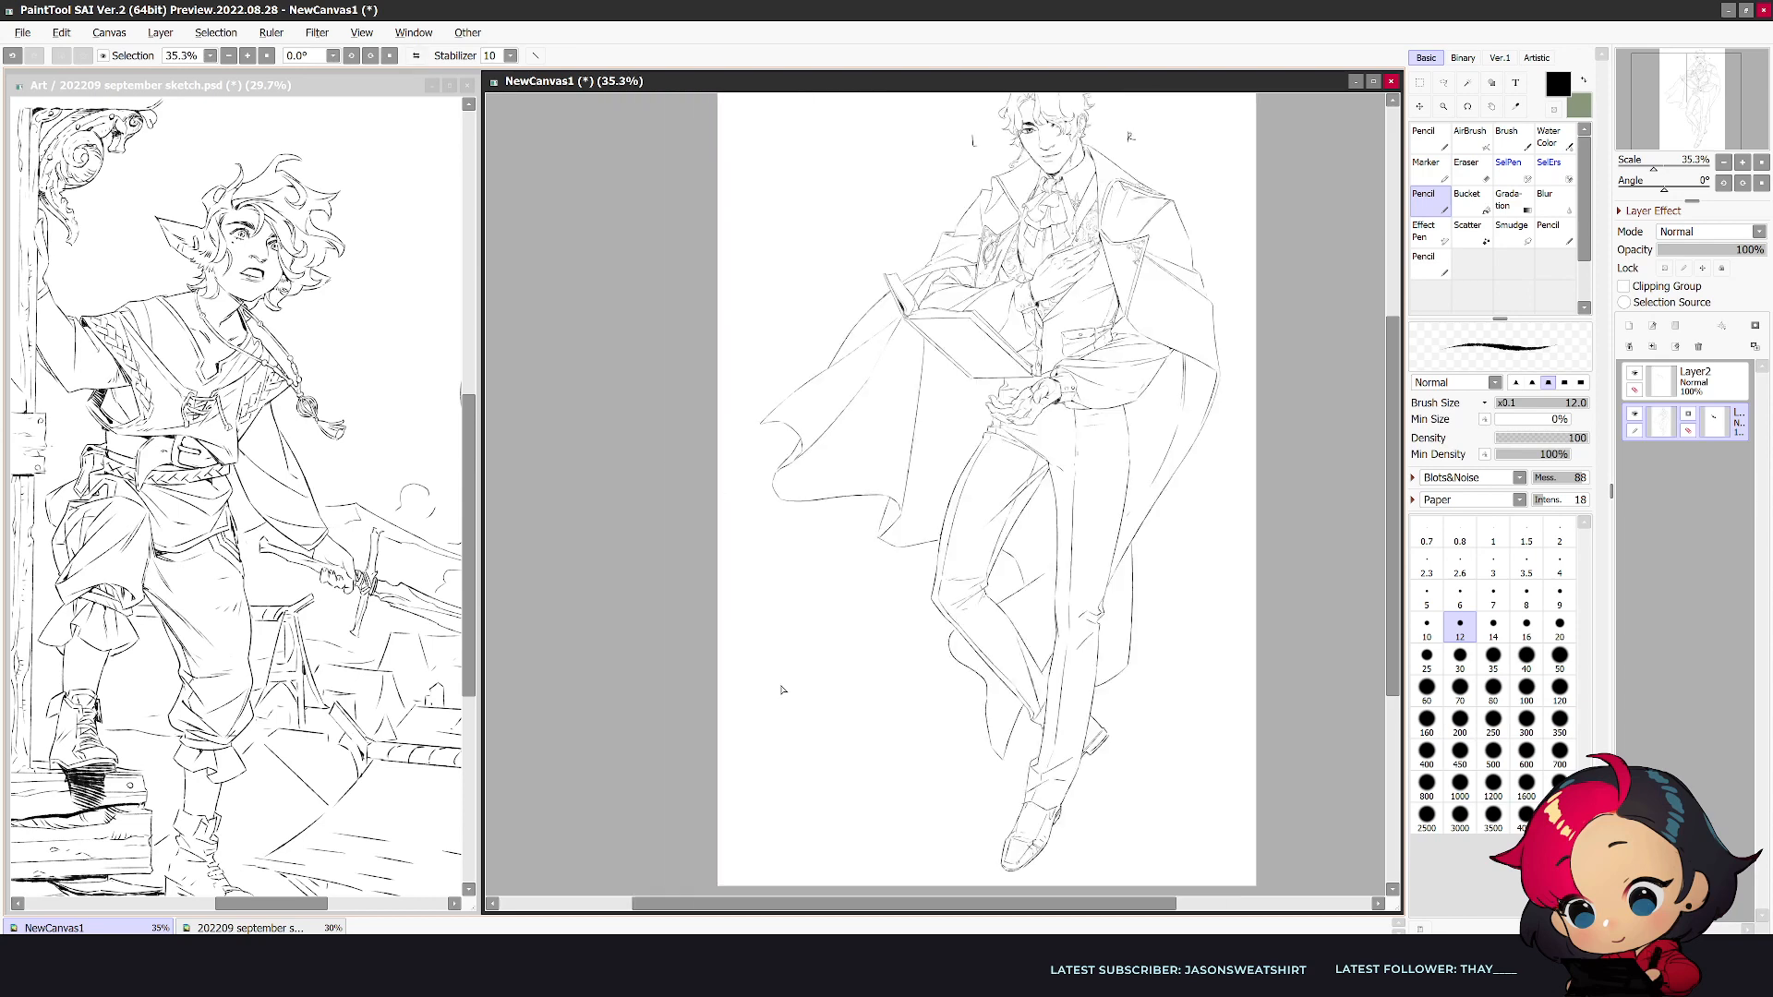
pyautogui.press('h')
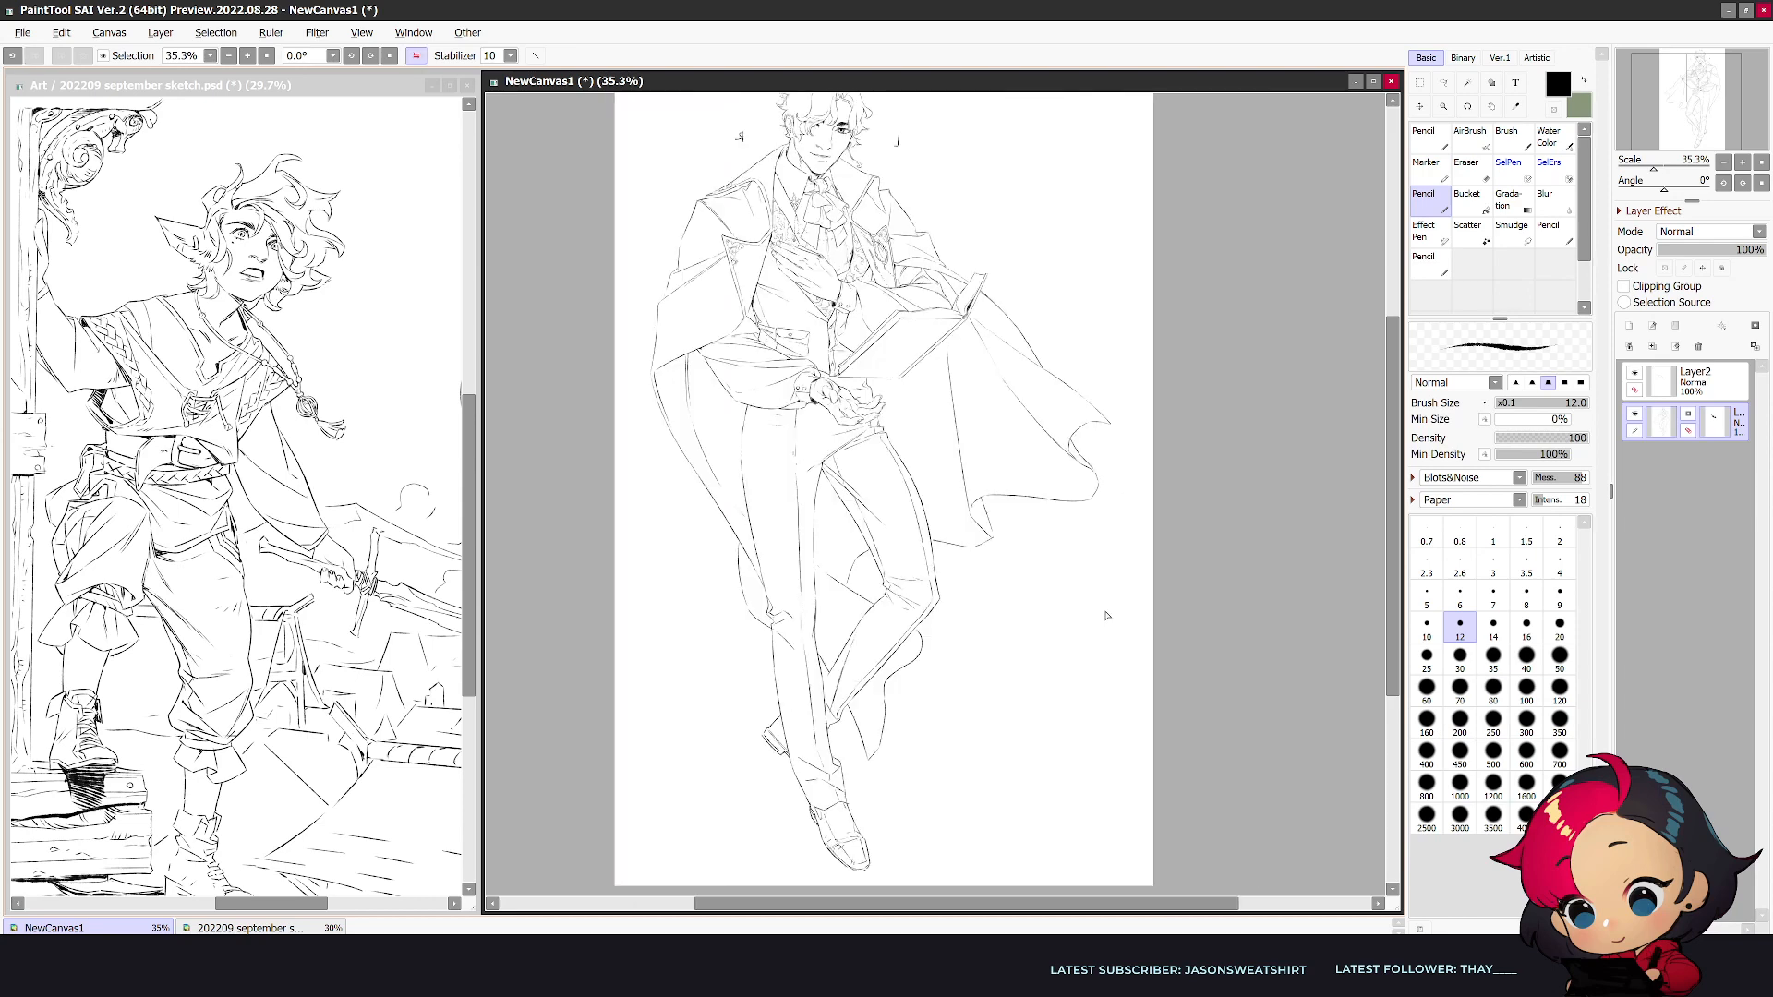
# - Erase the flared outer tip of the coat panel below the book with a size 250 eraser
pyautogui.moveTo(1394, 563); pyautogui.dragTo(1394, 539)
pyautogui.press('e')
pyautogui.press(']')
pyautogui.press(']')
pyautogui.press(']')
pyautogui.press(']')
pyautogui.press(']')
pyautogui.press(']')
pyautogui.press(']')
pyautogui.press(']')
pyautogui.press(']')
pyautogui.press(']')
pyautogui.press(']')
pyautogui.press(']')
pyautogui.press(']')
pyautogui.press(']')
pyautogui.press(']')
pyautogui.press(']')
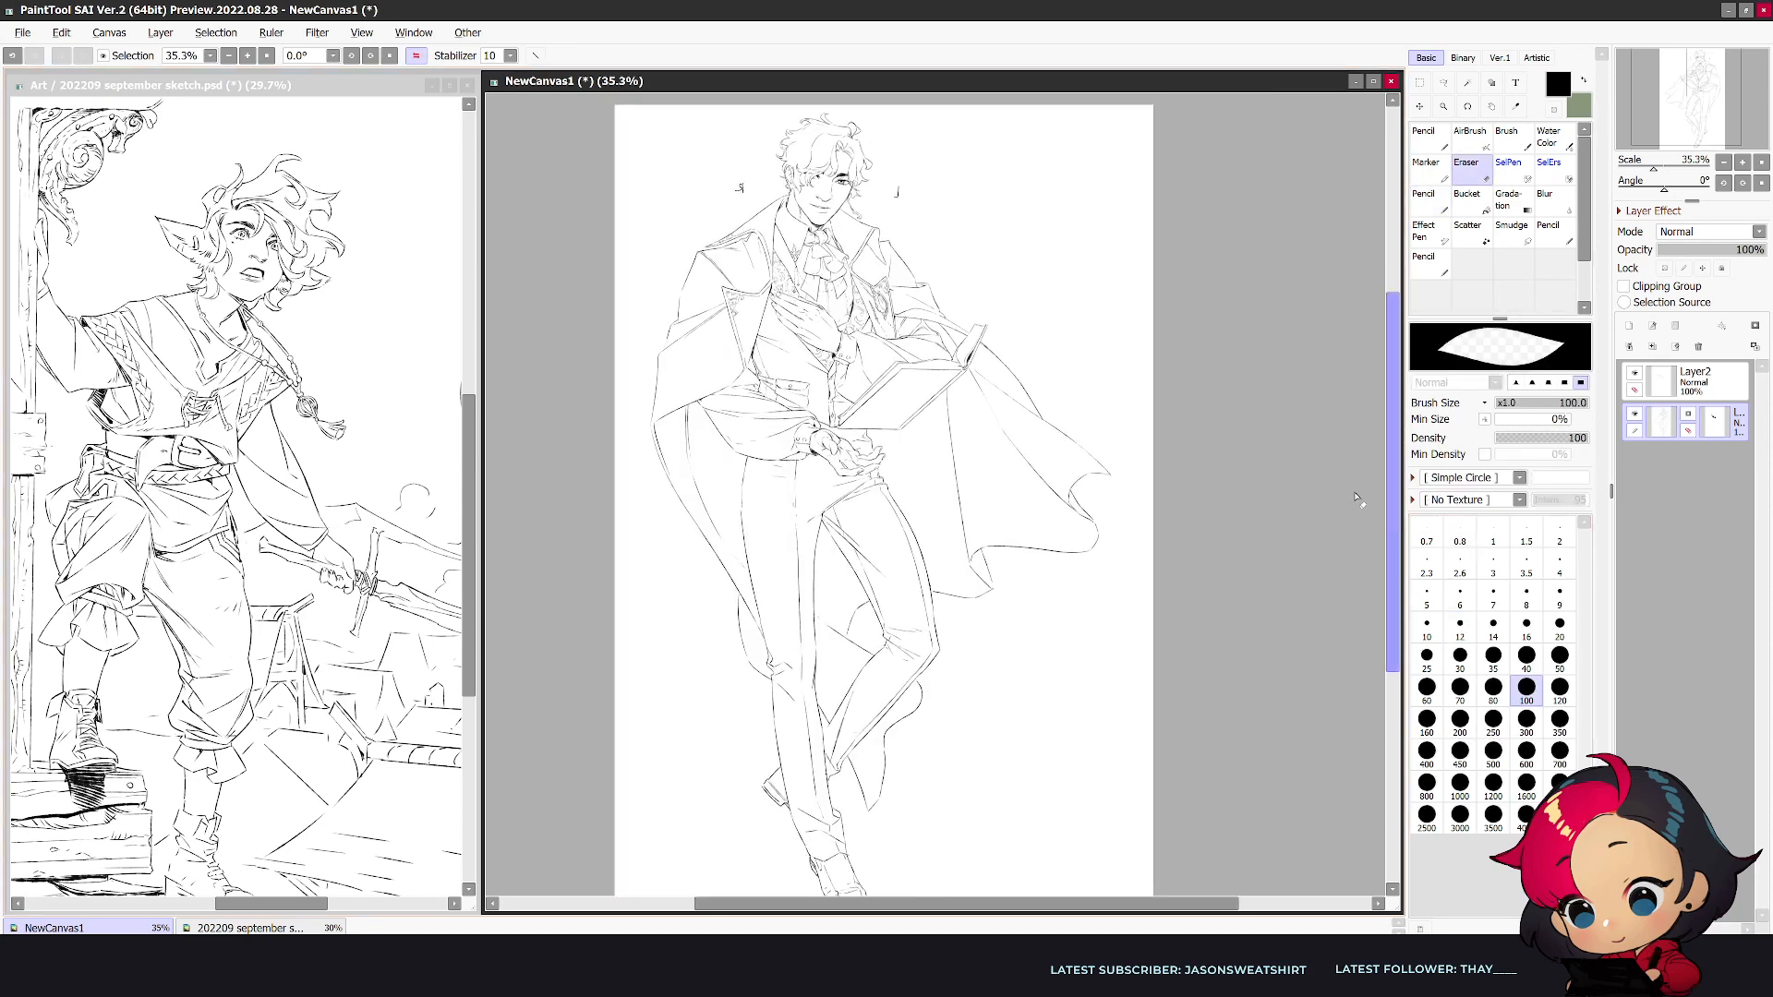
pyautogui.moveTo(1052, 397)
pyautogui.mouseDown()
pyautogui.moveTo(1052, 538)
pyautogui.moveTo(1104, 552)
pyautogui.mouseUp()
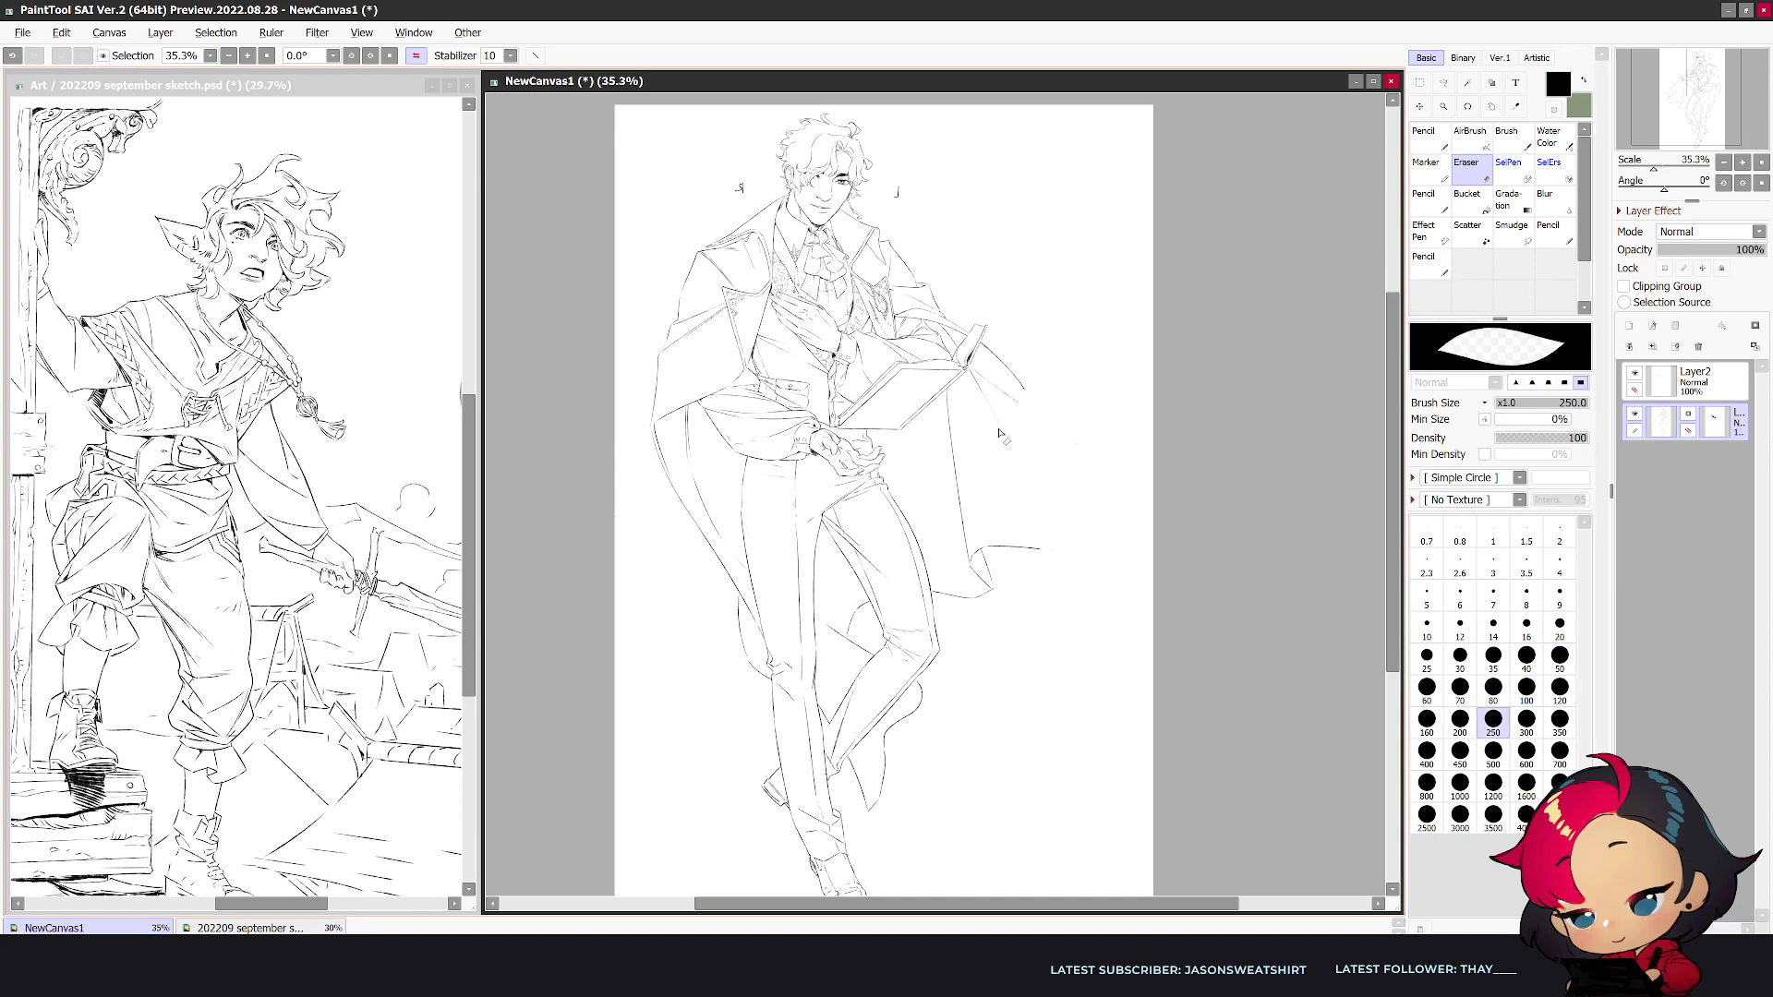
# - Redraw the coat panel below the book with a long fold line, a hem fold and a hem sweeping outward
pyautogui.press('n')
pyautogui.moveTo(999, 430); pyautogui.dragTo(1040, 554)
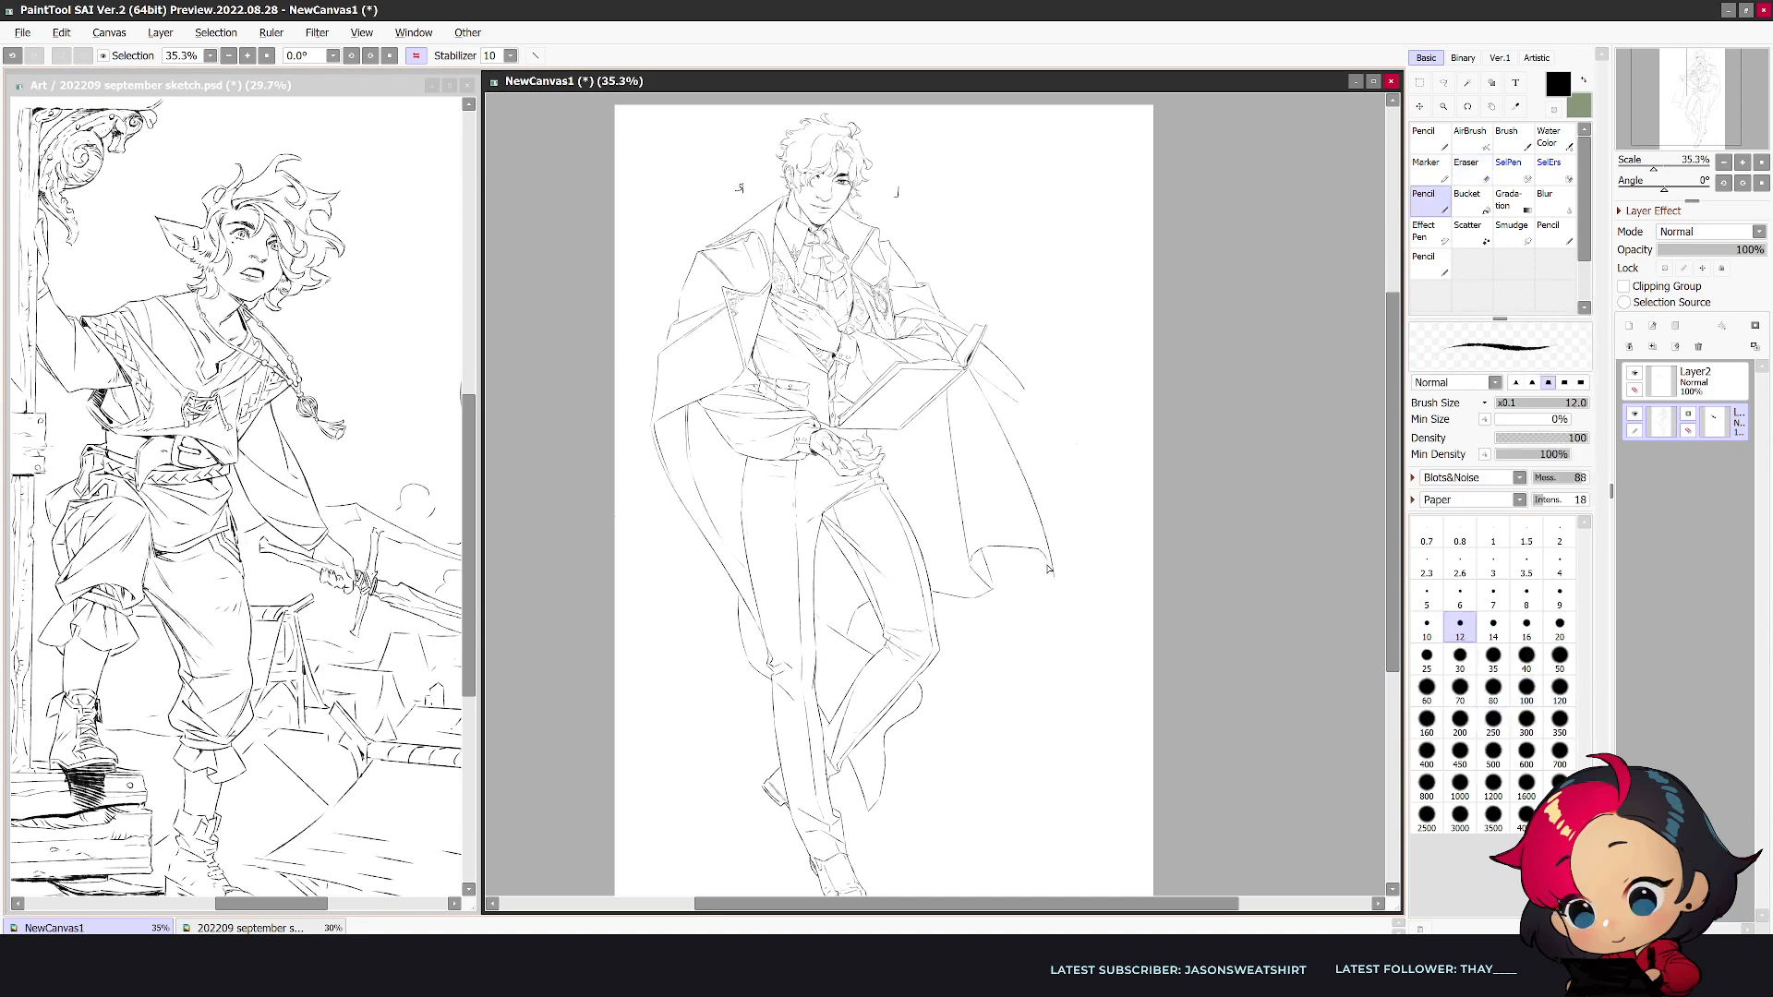
pyautogui.press('e')
pyautogui.press('n')
pyautogui.press('e')
pyautogui.press('n')
pyautogui.moveTo(1049, 584); pyautogui.dragTo(1044, 629)
pyautogui.moveTo(1028, 550)
pyautogui.mouseDown()
pyautogui.moveTo(1042, 633)
pyautogui.moveTo(1091, 669)
pyautogui.mouseUp()
pyautogui.press('h')
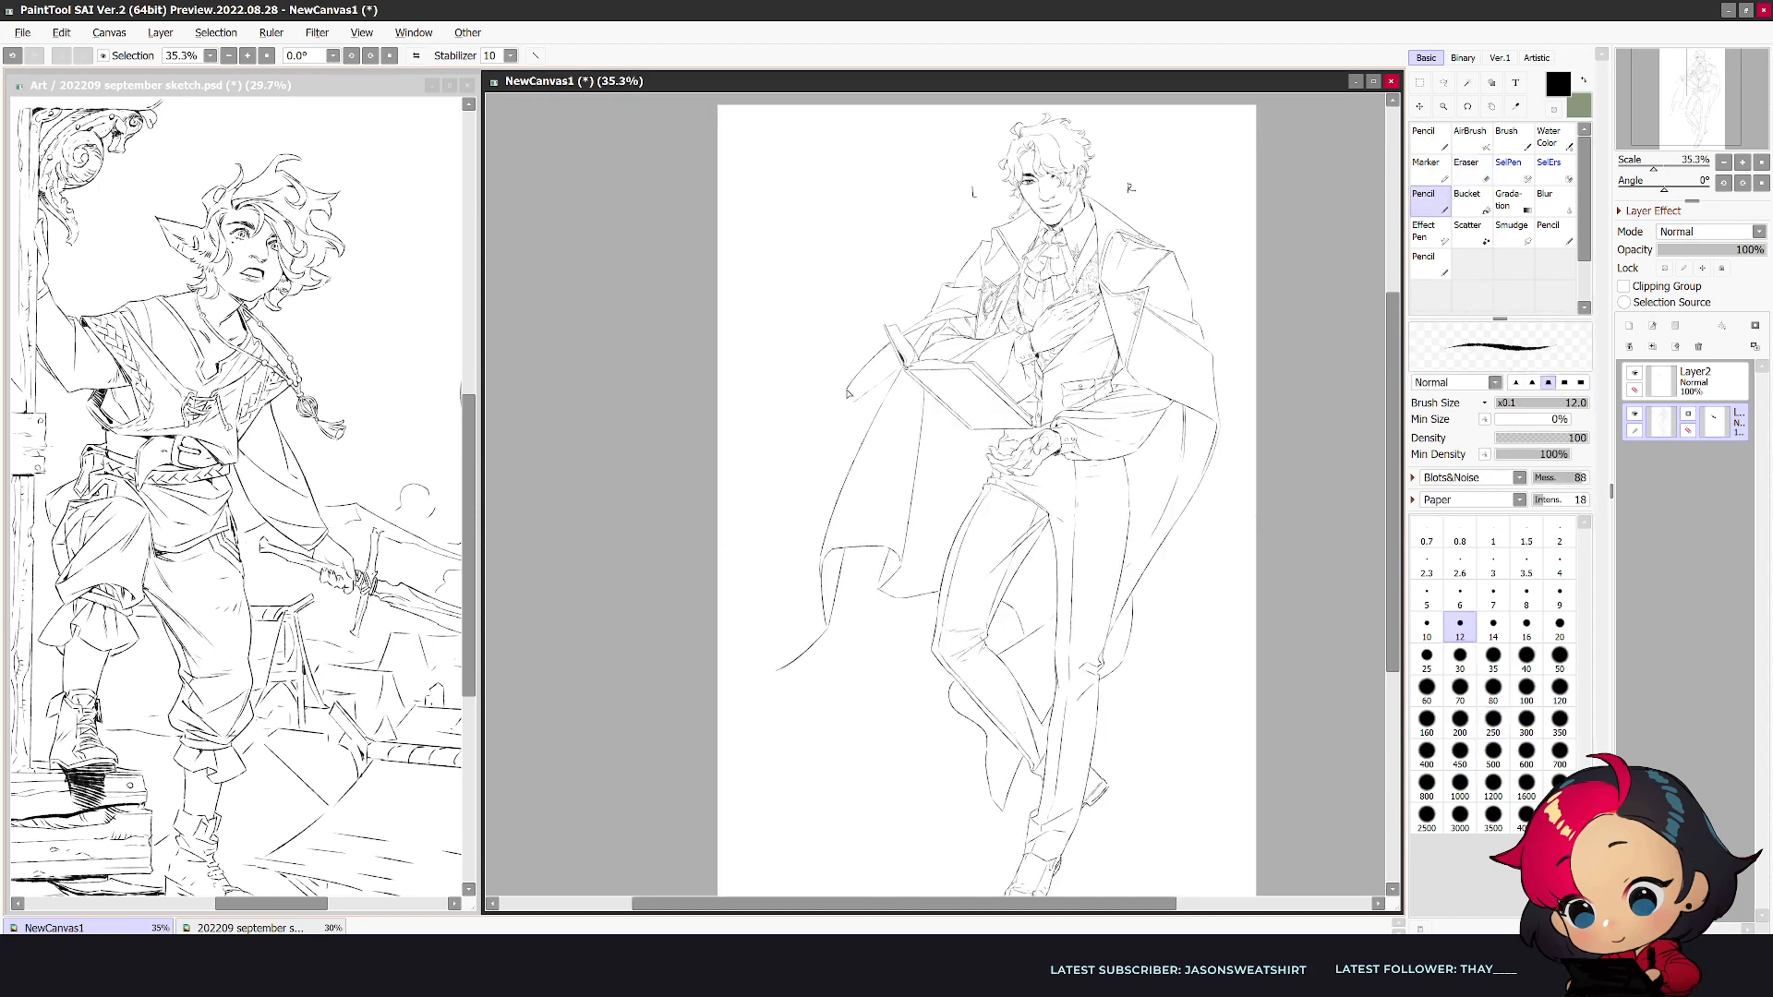
# - Draw the coat's outer edge from the book down to a pointed tip and join it to the hem
pyautogui.press('e')
pyautogui.press('n')
pyautogui.moveTo(851, 385); pyautogui.dragTo(737, 672)
pyautogui.press('e')
pyautogui.press('n')
pyautogui.press('h')
pyautogui.press('e')
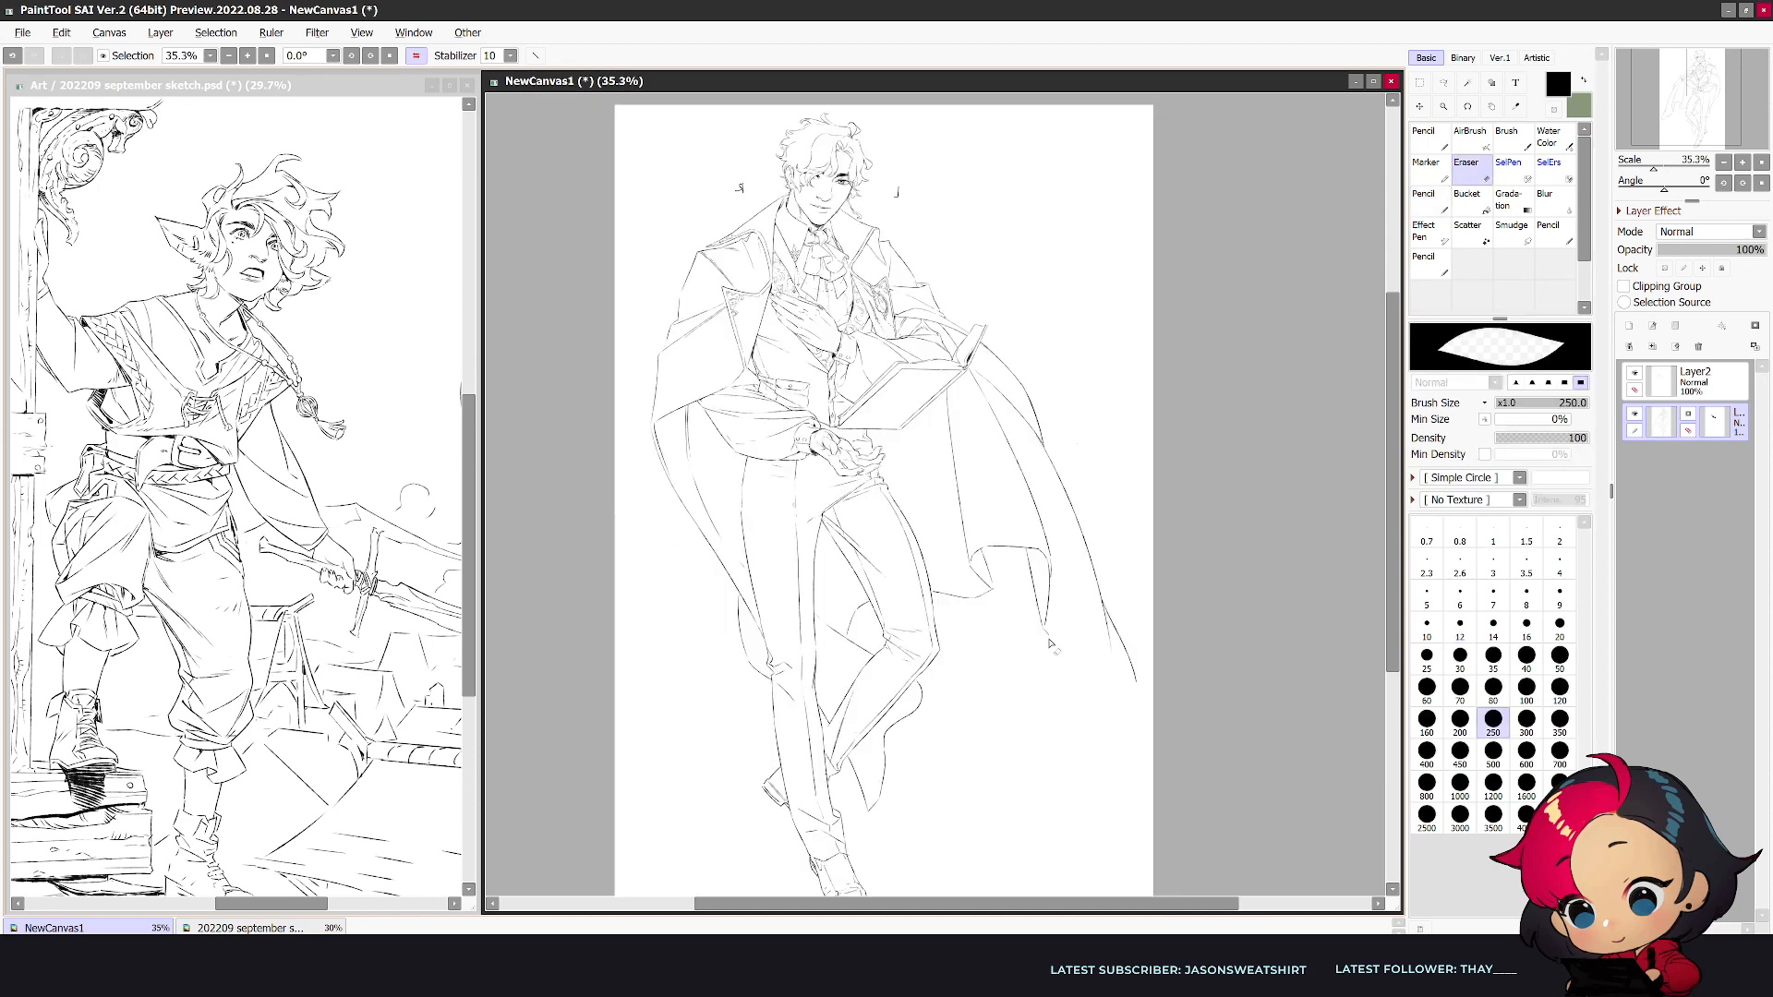
pyautogui.press('n')
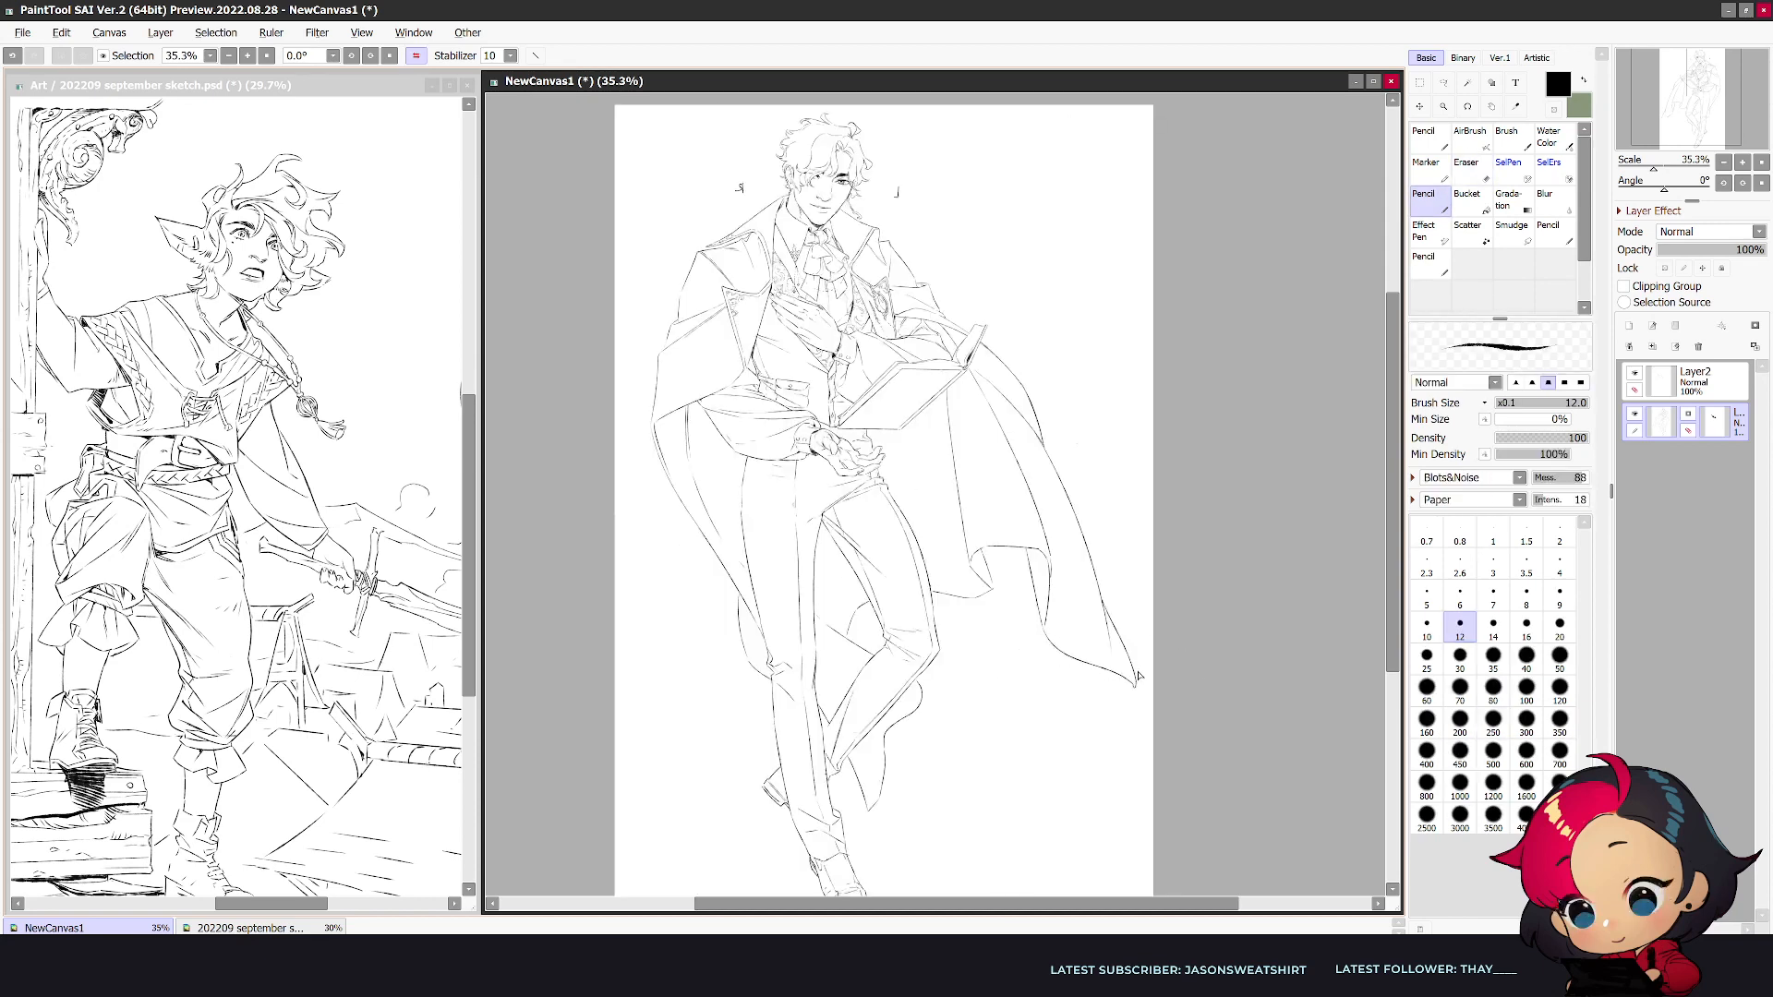
pyautogui.press('h')
# - Clean up the coat's inner hem fold with a size 120 eraser and redraw its corner
pyautogui.press('e')
pyautogui.press('[')
pyautogui.press('[')
pyautogui.press('[')
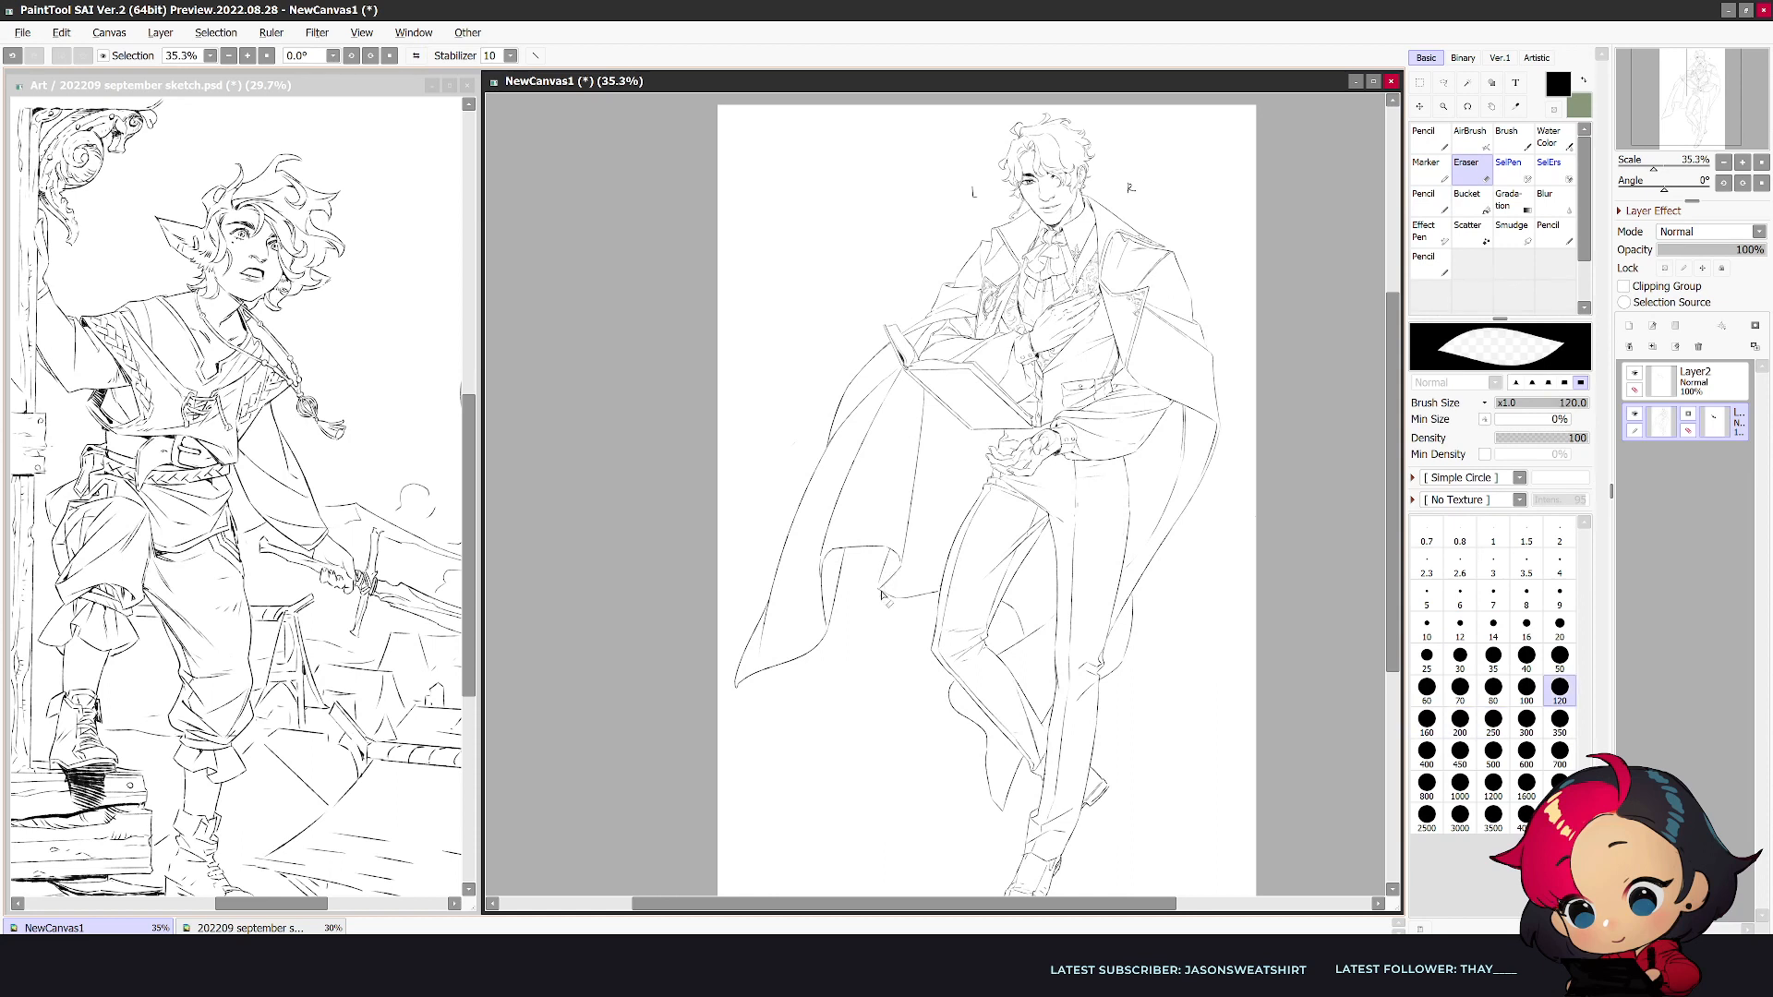
pyautogui.press('n')
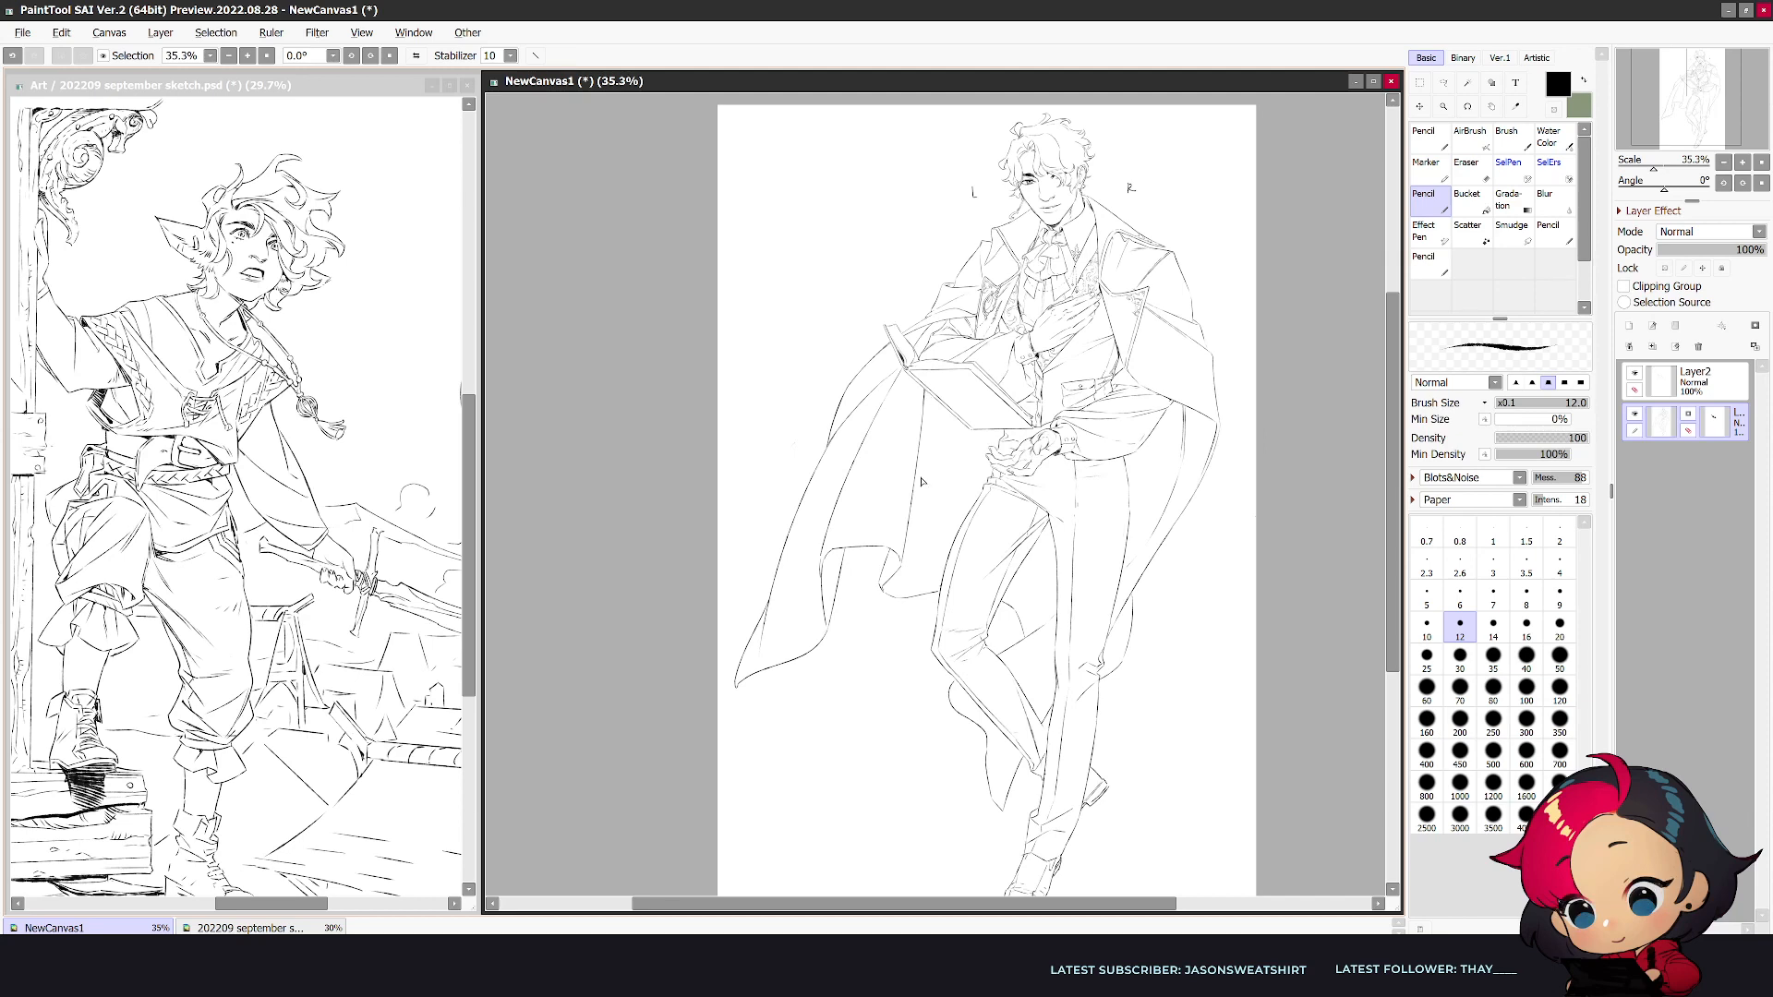
# - Clean up the coat lines between the legs and redraw the coat's lower edge beside the straight leg
pyautogui.press('h')
pyautogui.press('e')
pyautogui.press('n')
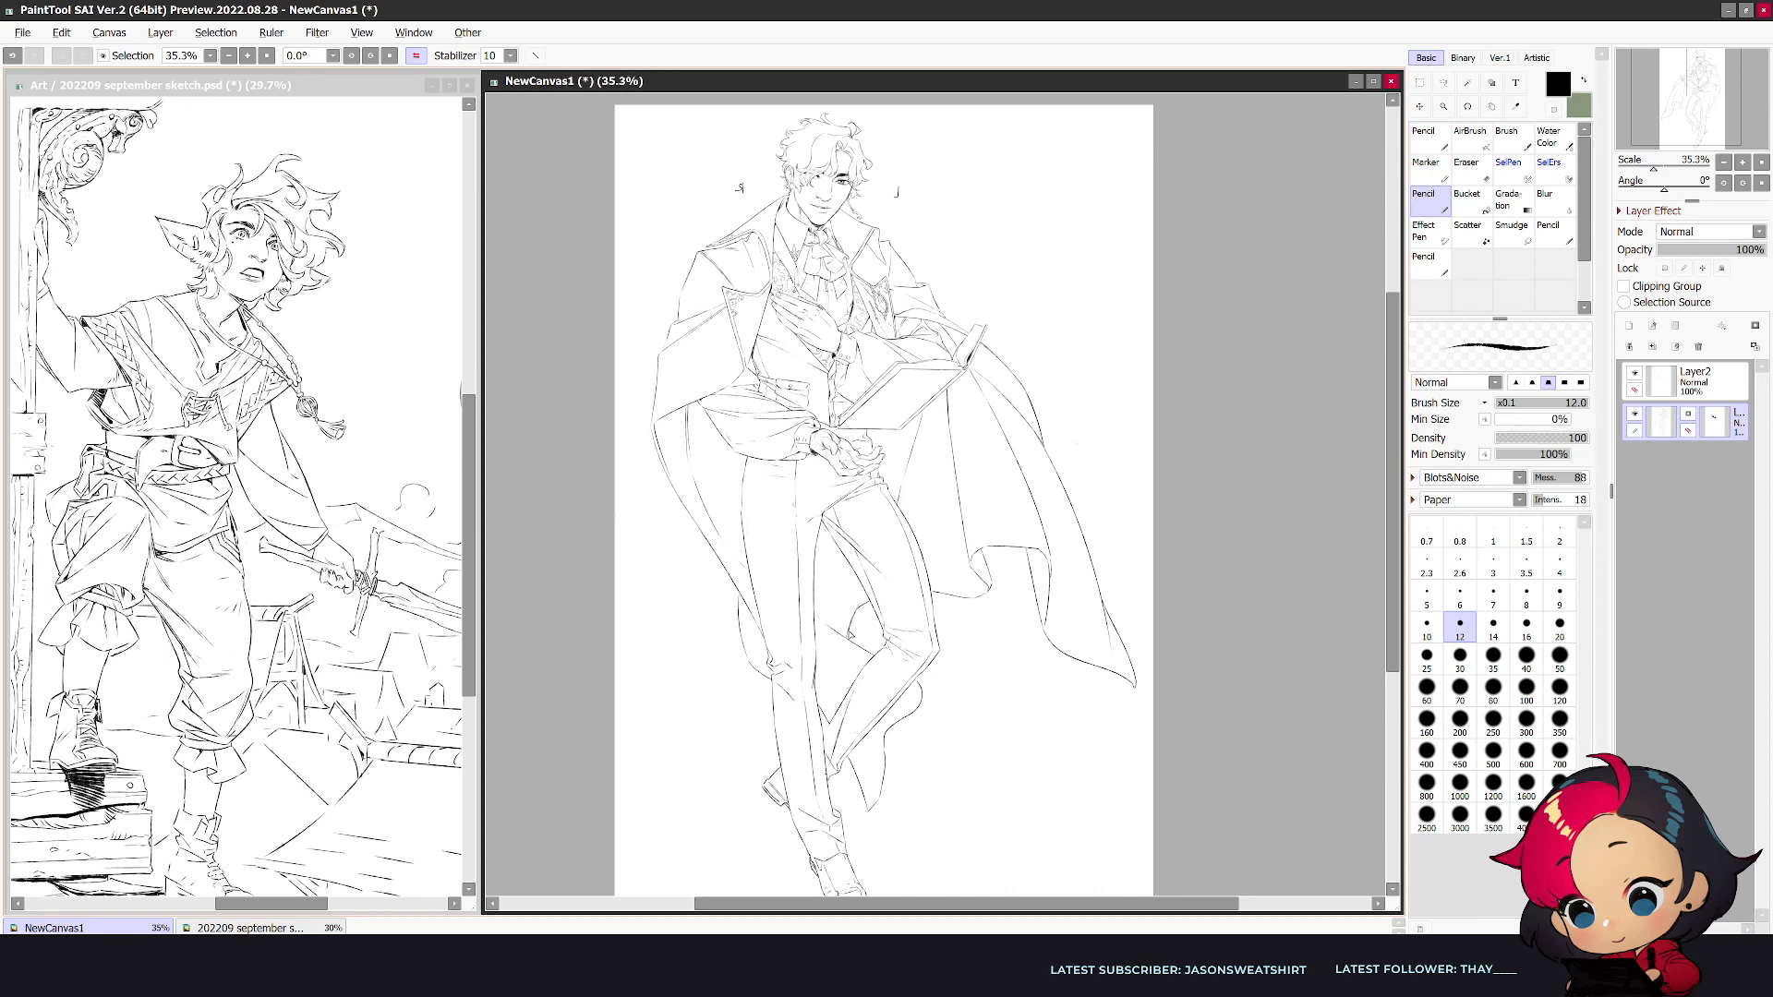
pyautogui.press('e')
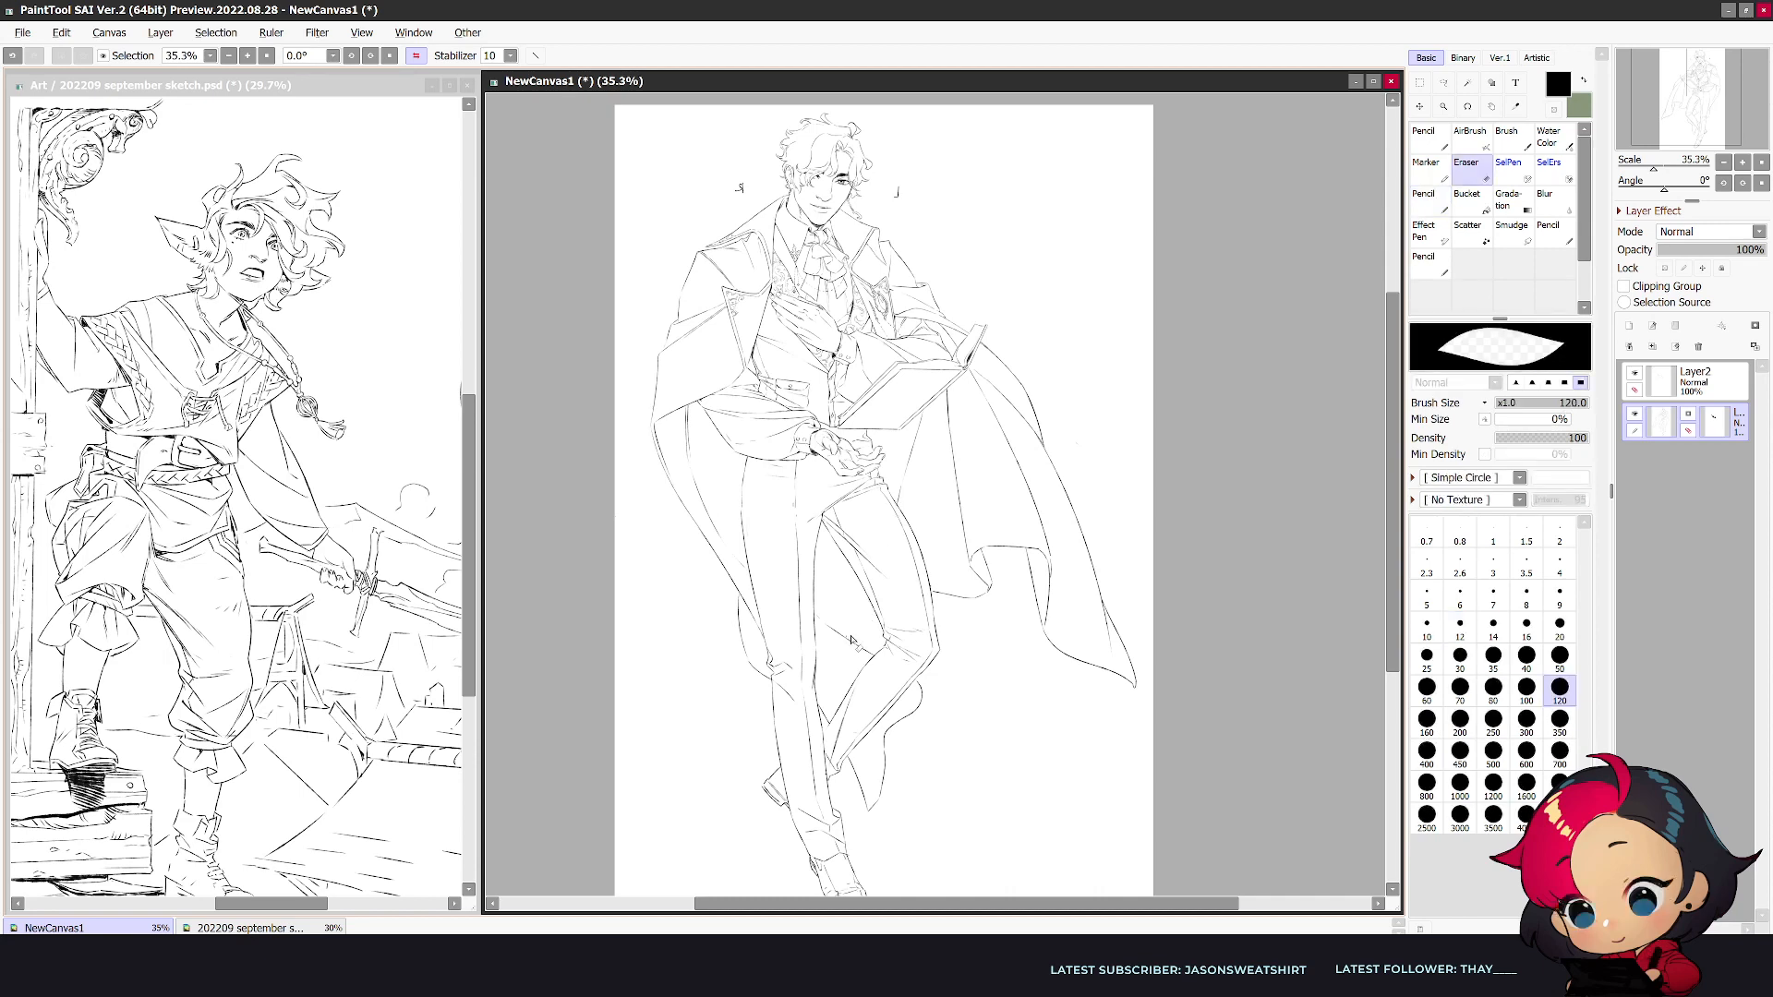
pyautogui.press('n')
pyautogui.press('h')
pyautogui.press('e')
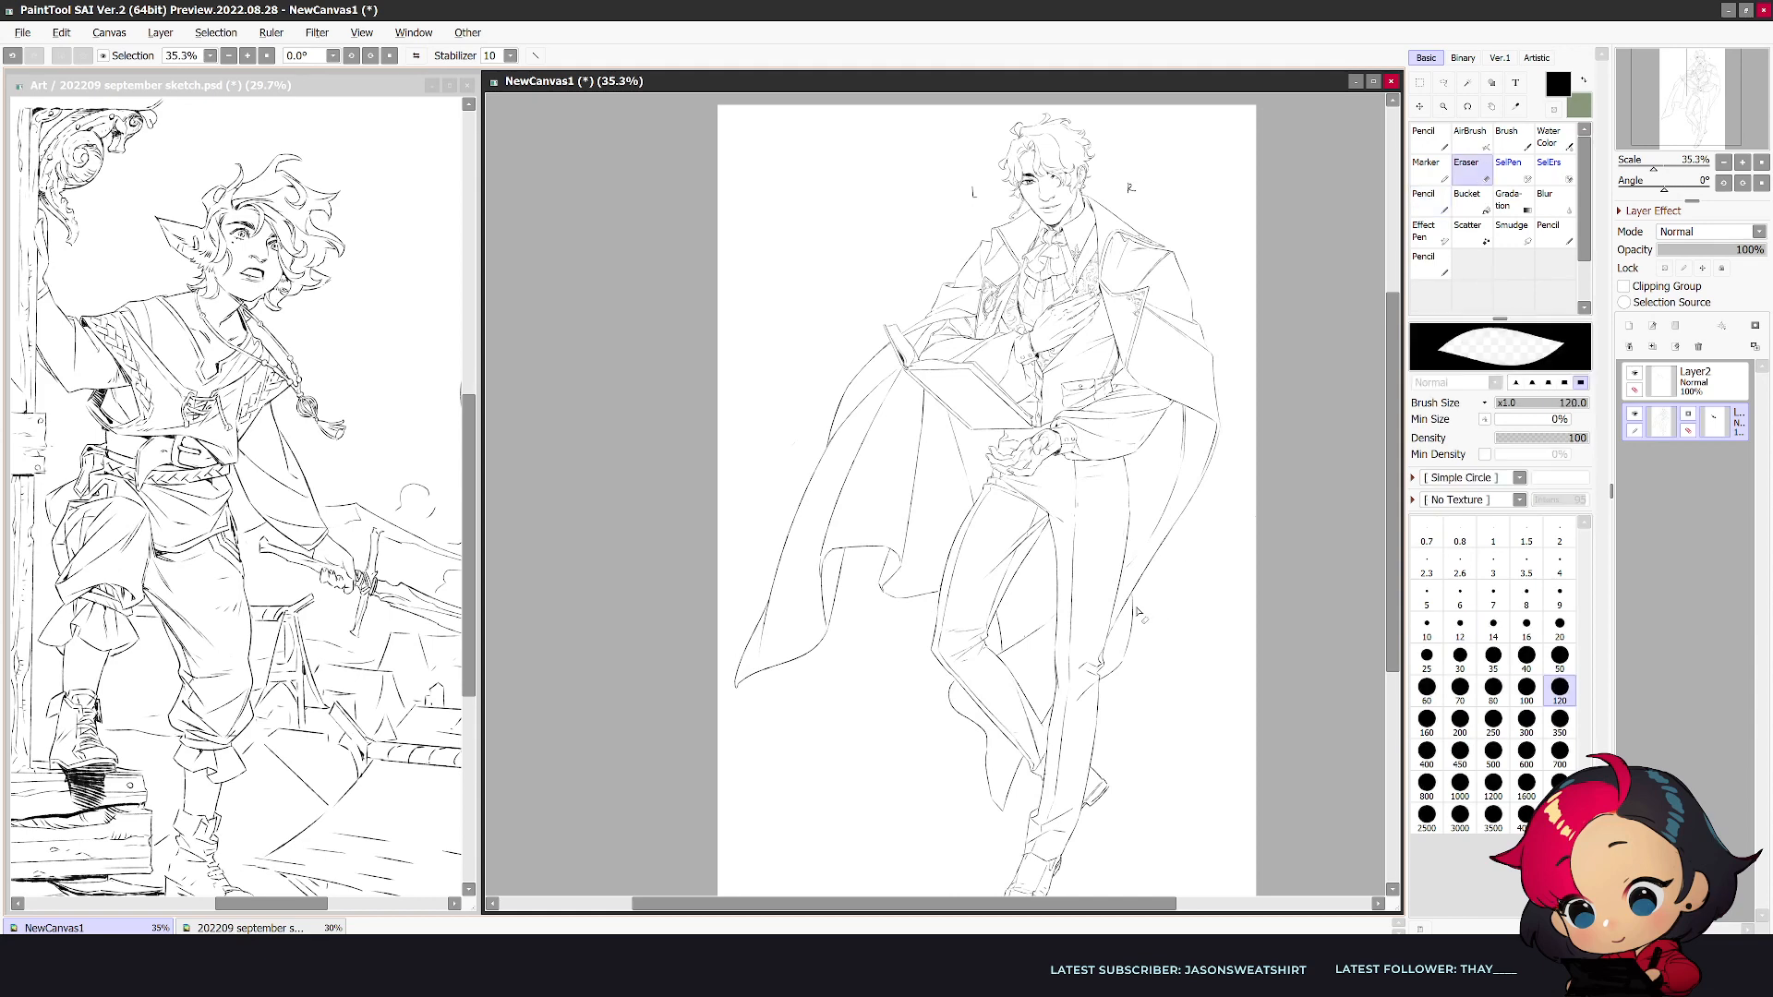
pyautogui.press('h')
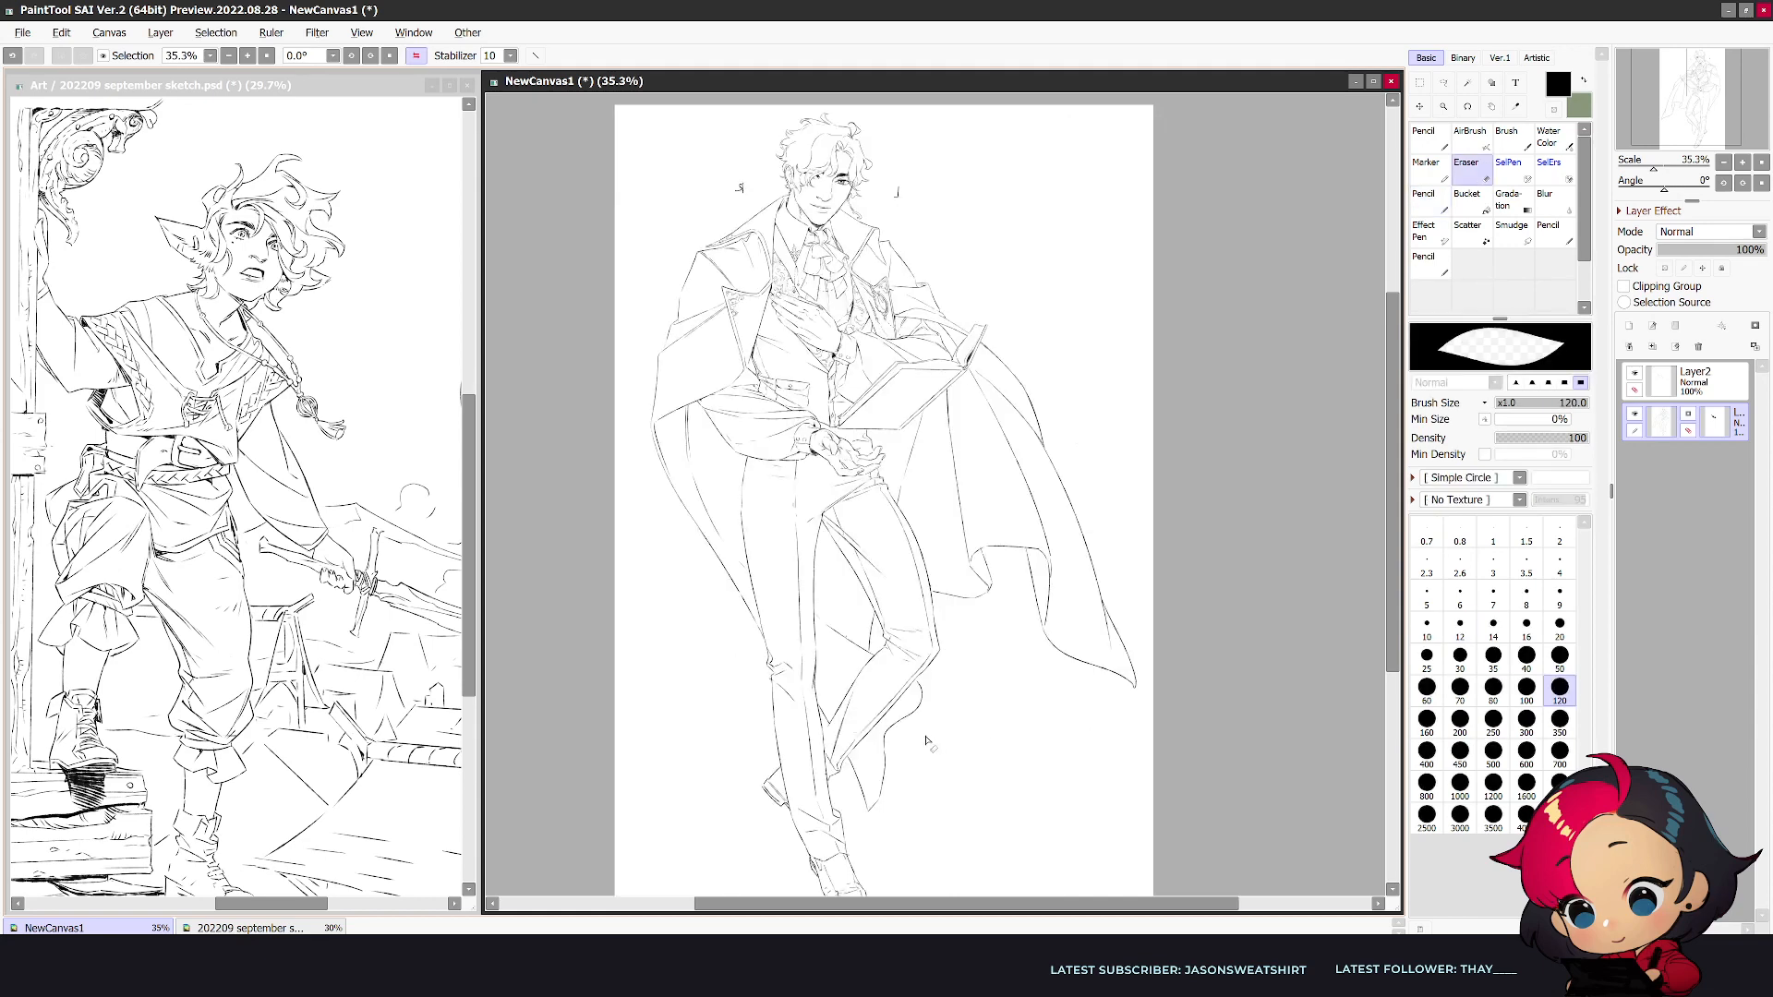
# - Erase the outer edge of the coat hanging beside the hand on the chest and redraw it as a smooth curve
pyautogui.scroll(1, 746, 309)
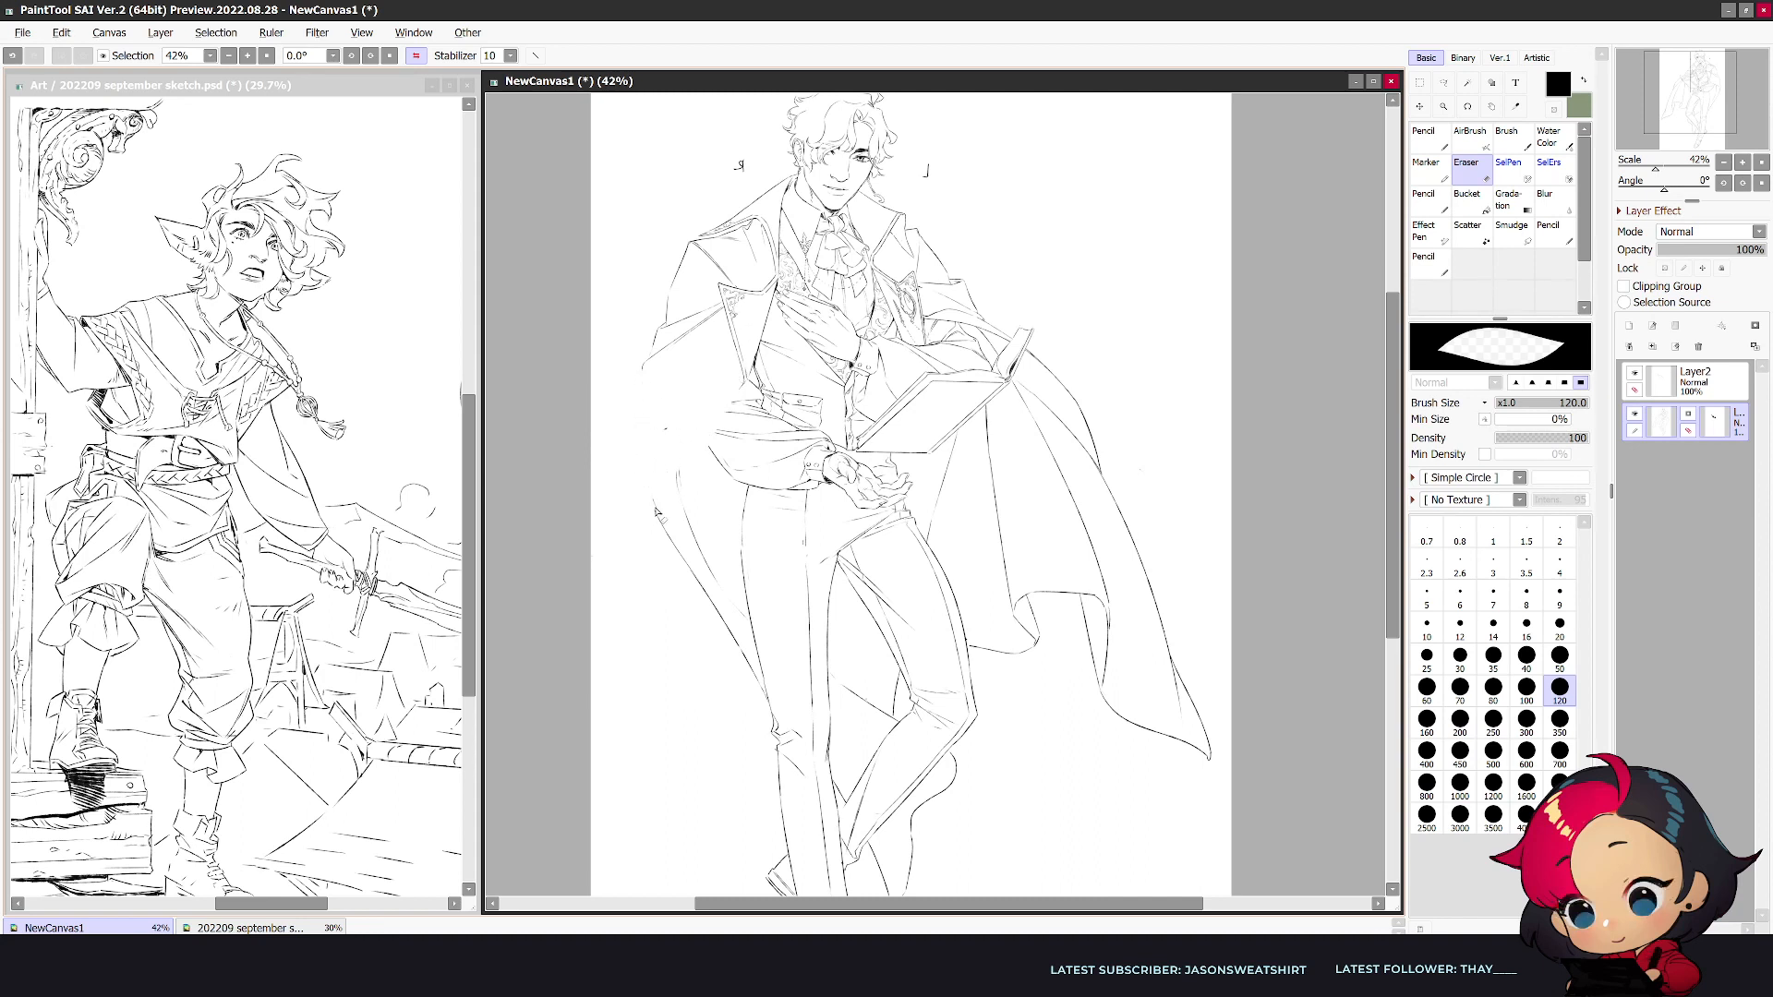
pyautogui.press('n')
pyautogui.press('e')
pyautogui.press('n')
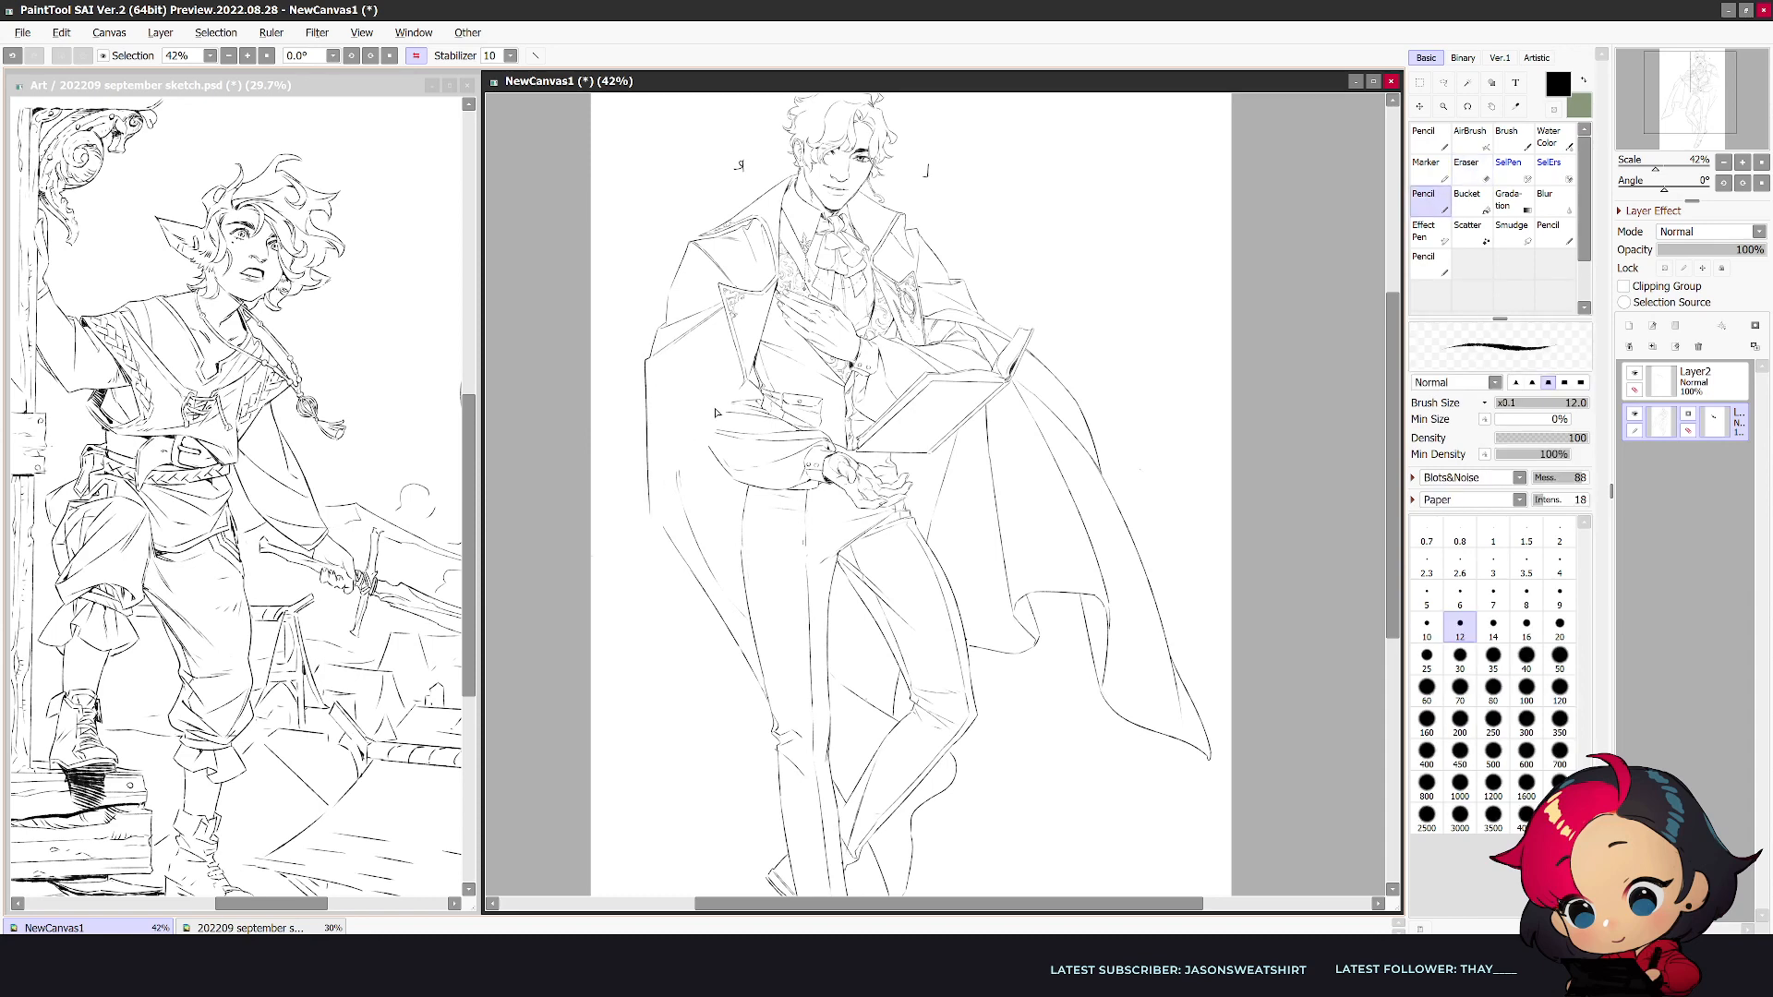
pyautogui.press('e')
pyautogui.press('h')
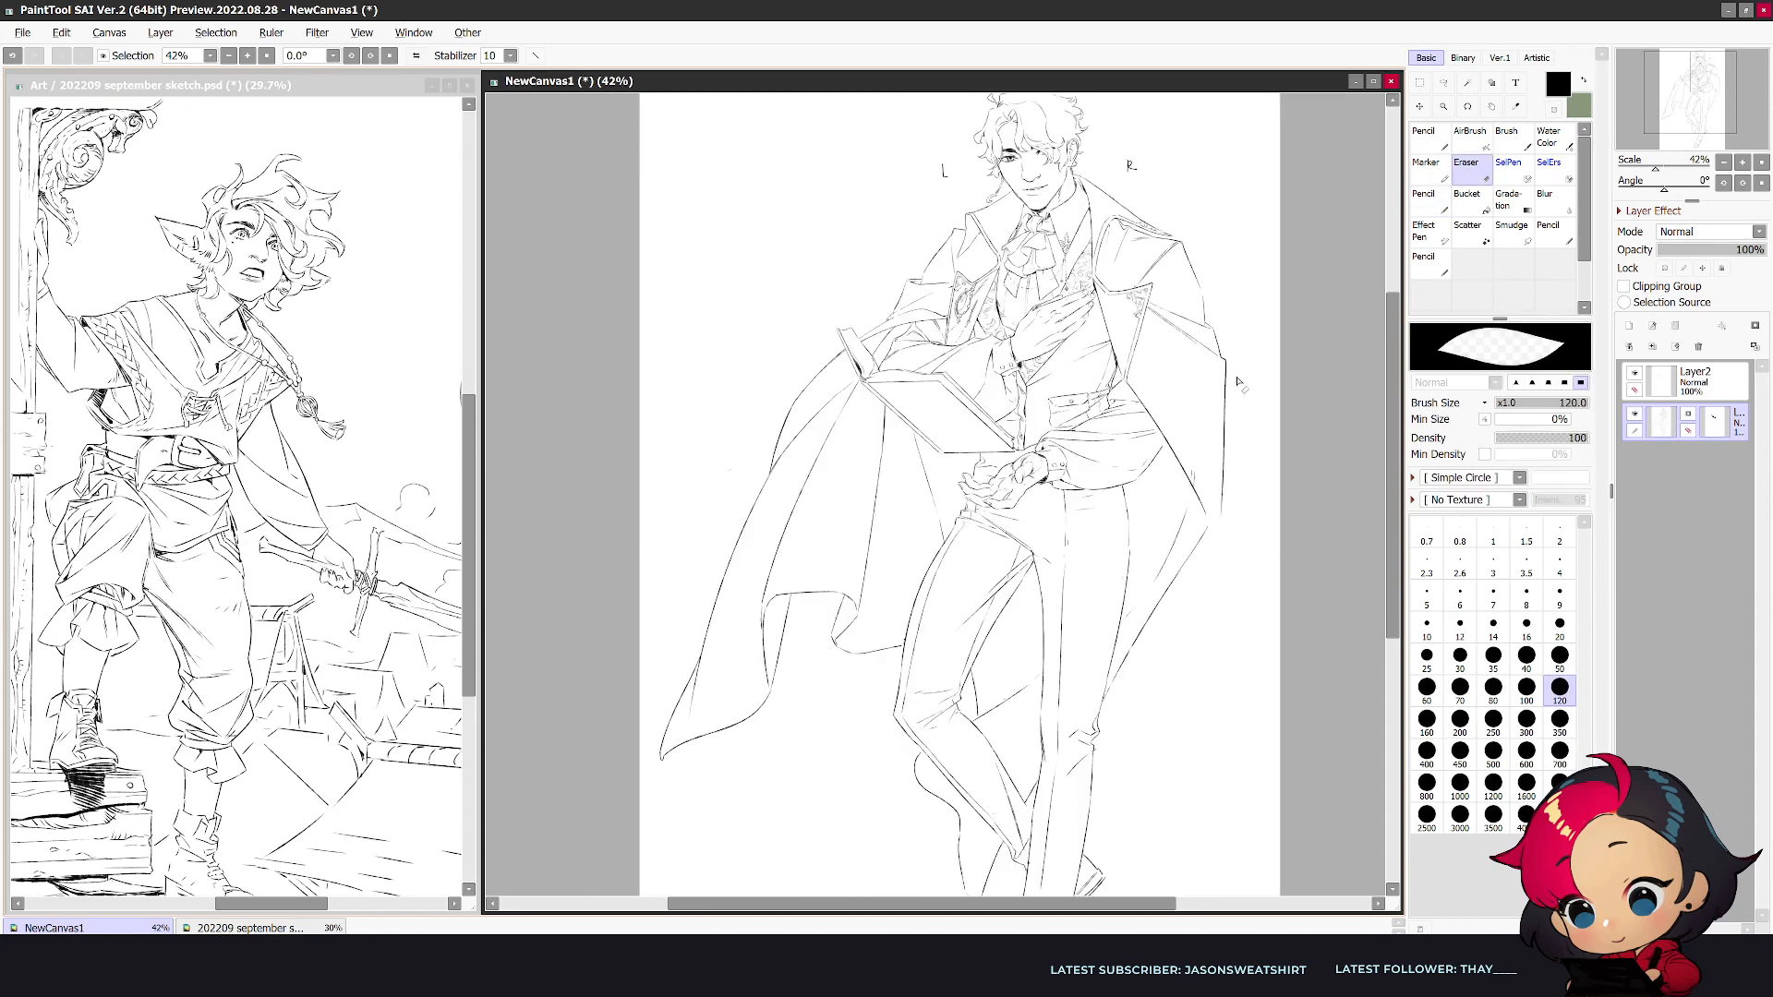
pyautogui.moveTo(1228, 374)
pyautogui.mouseDown()
pyautogui.moveTo(1219, 514)
pyautogui.moveTo(1193, 467)
pyautogui.moveTo(1229, 371)
pyautogui.moveTo(1229, 489)
pyautogui.moveTo(1207, 522)
pyautogui.mouseUp()
pyautogui.press('n')
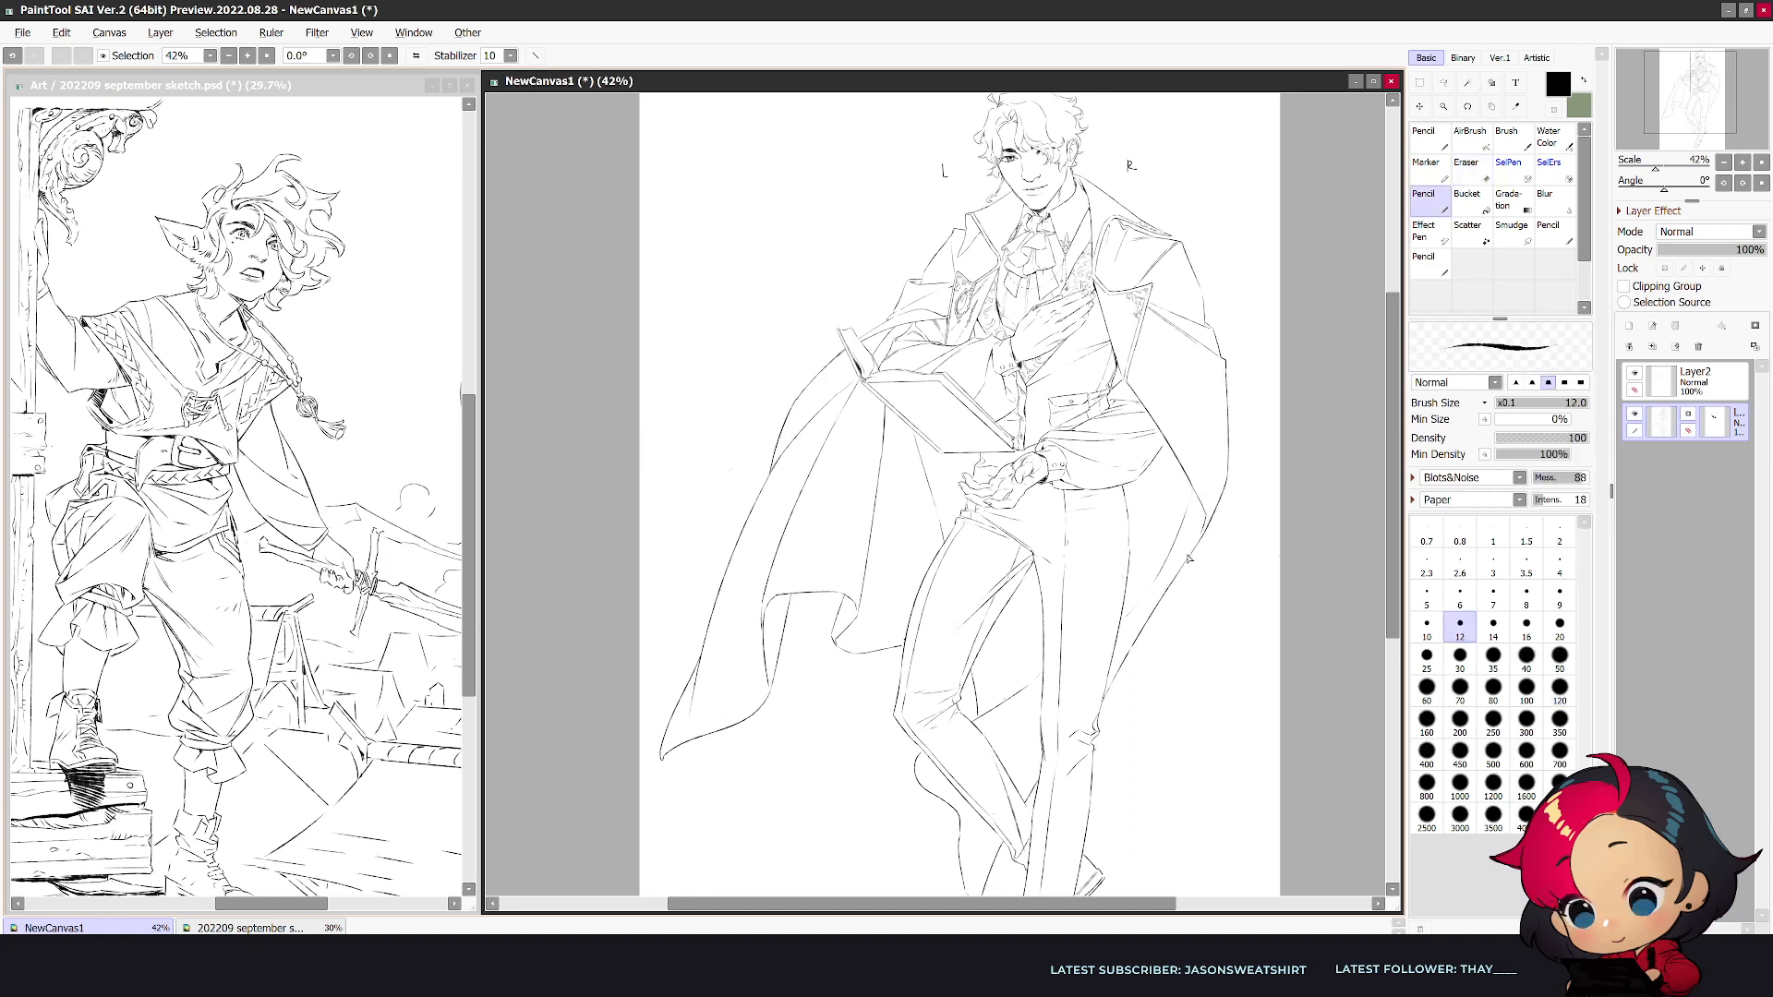
pyautogui.press('h')
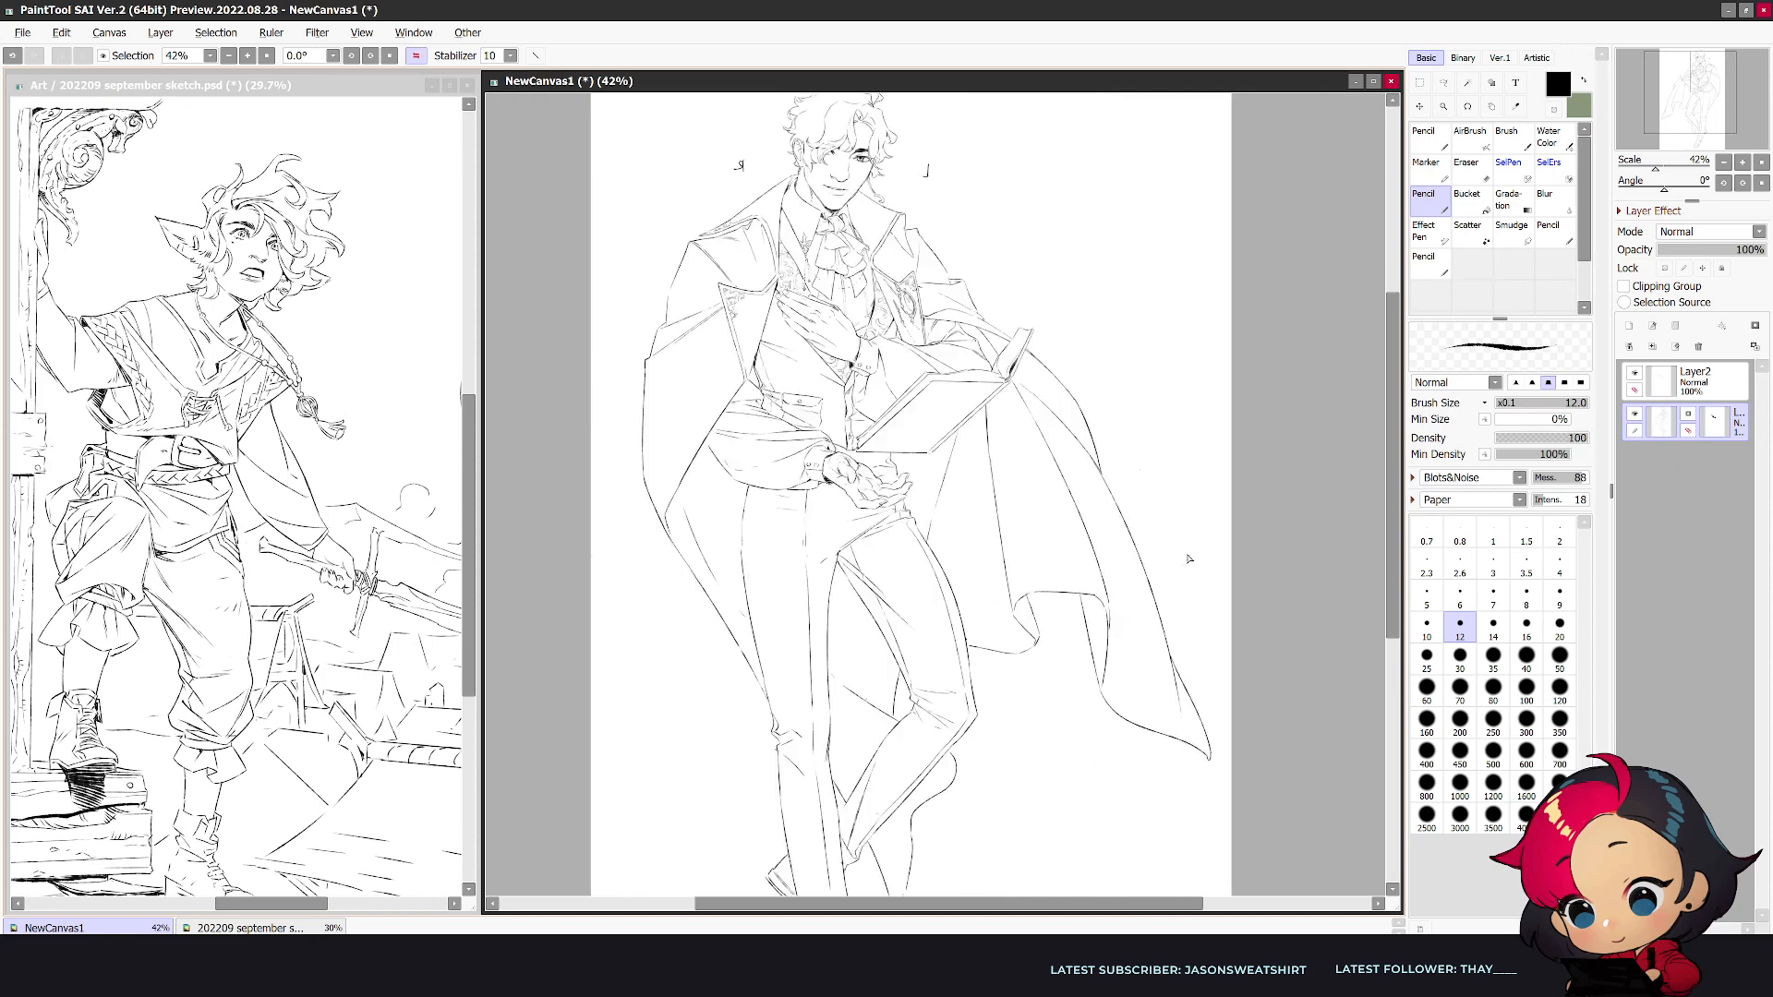
# - Clean up the coat's inner edge below the bent elbow with a size 80 eraser and redraw it as a curve down beside the hip
pyautogui.press('e')
pyautogui.press('[')
pyautogui.press('[')
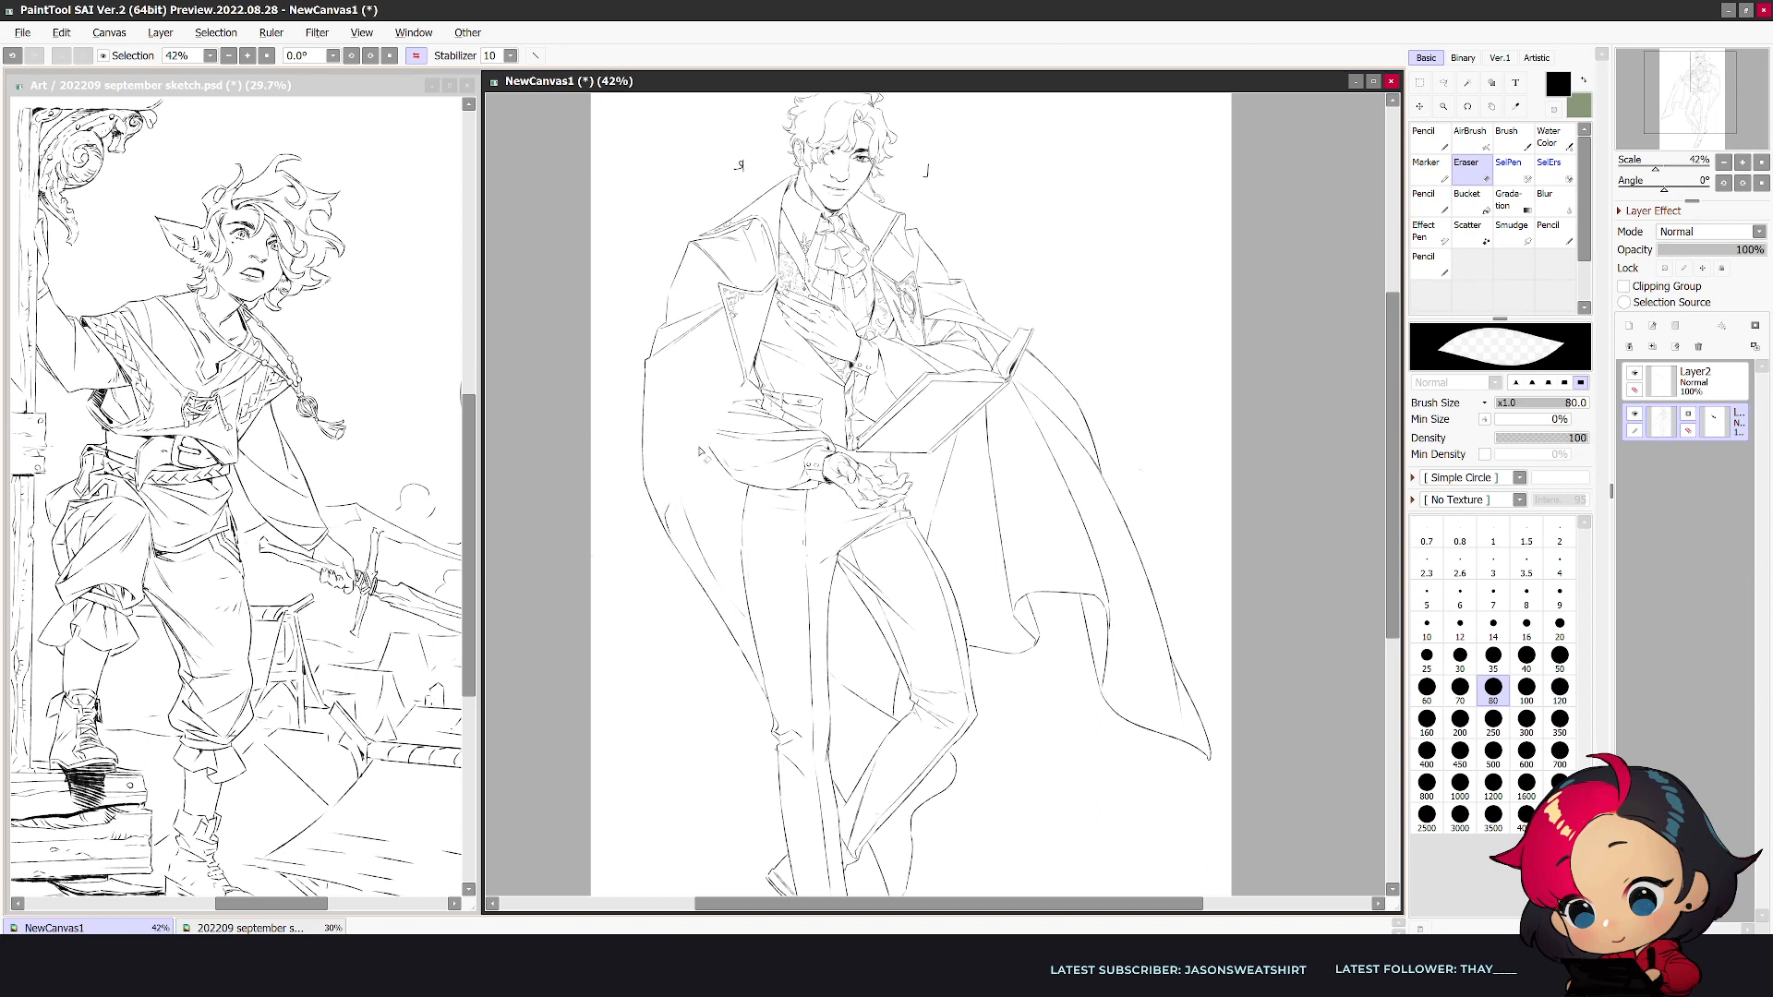
pyautogui.press('n')
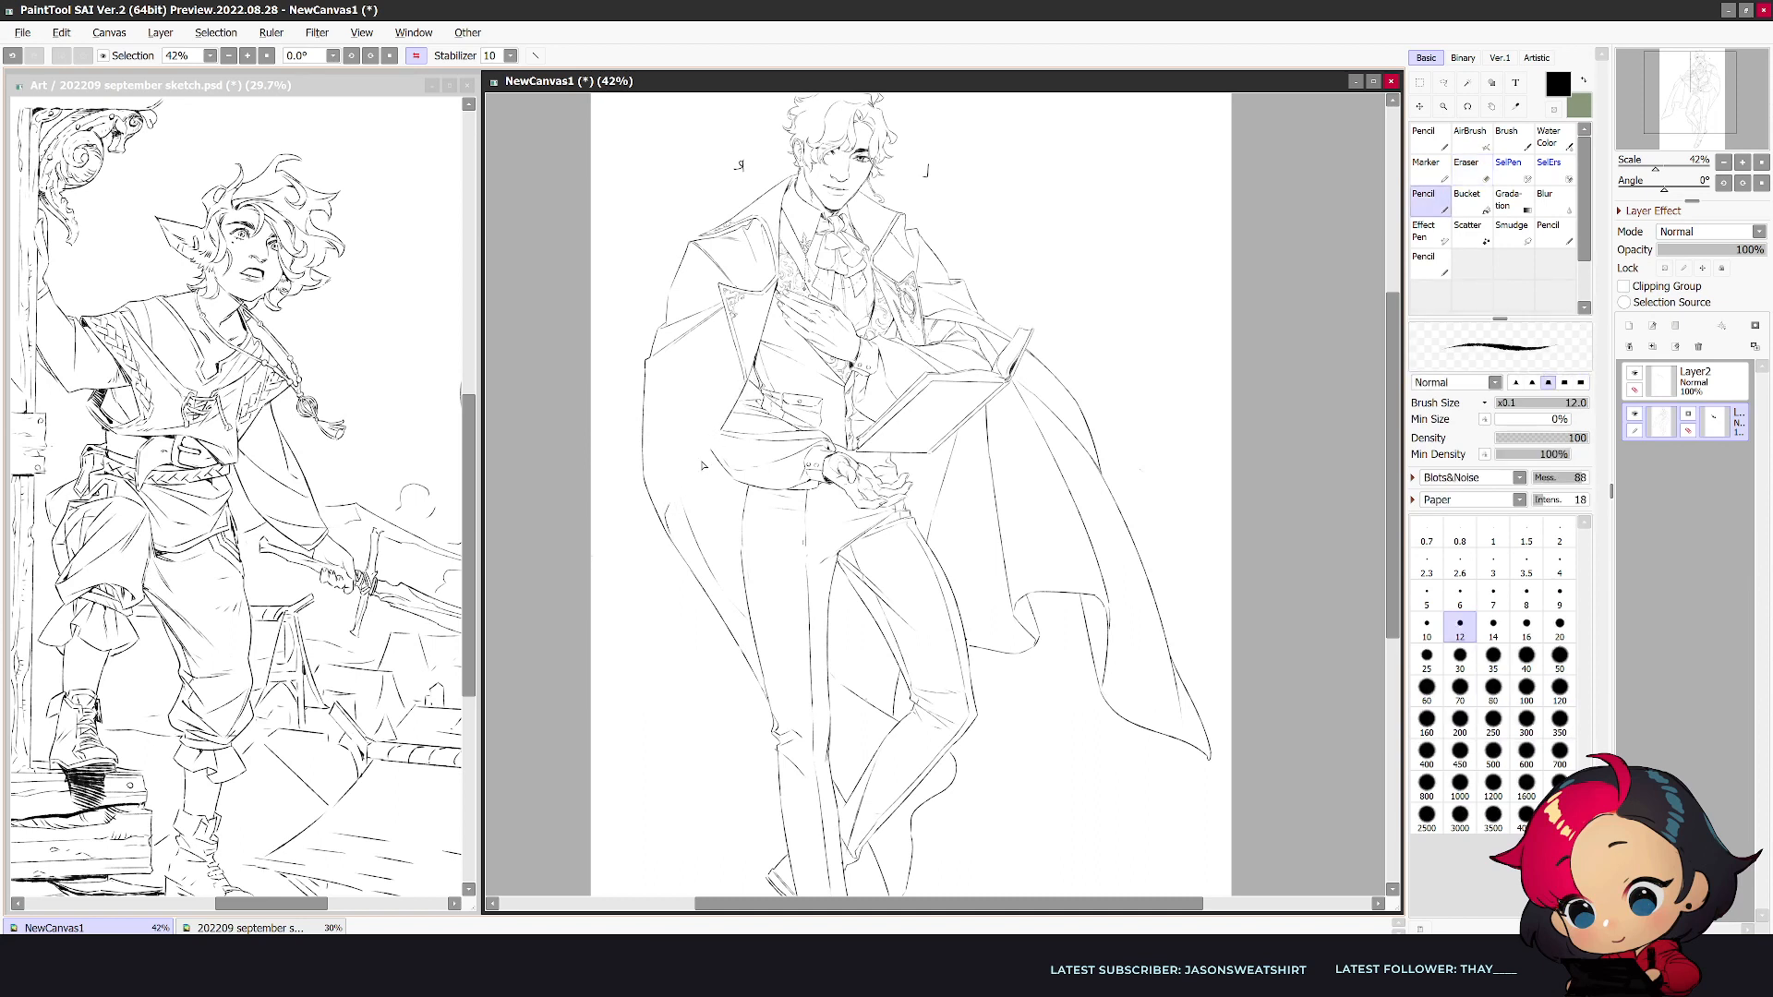
pyautogui.press('e')
pyautogui.press('n')
pyautogui.press('e')
pyautogui.press('n')
pyautogui.moveTo(748, 377); pyautogui.dragTo(739, 404)
pyautogui.hotkey('ctrl', 'z')
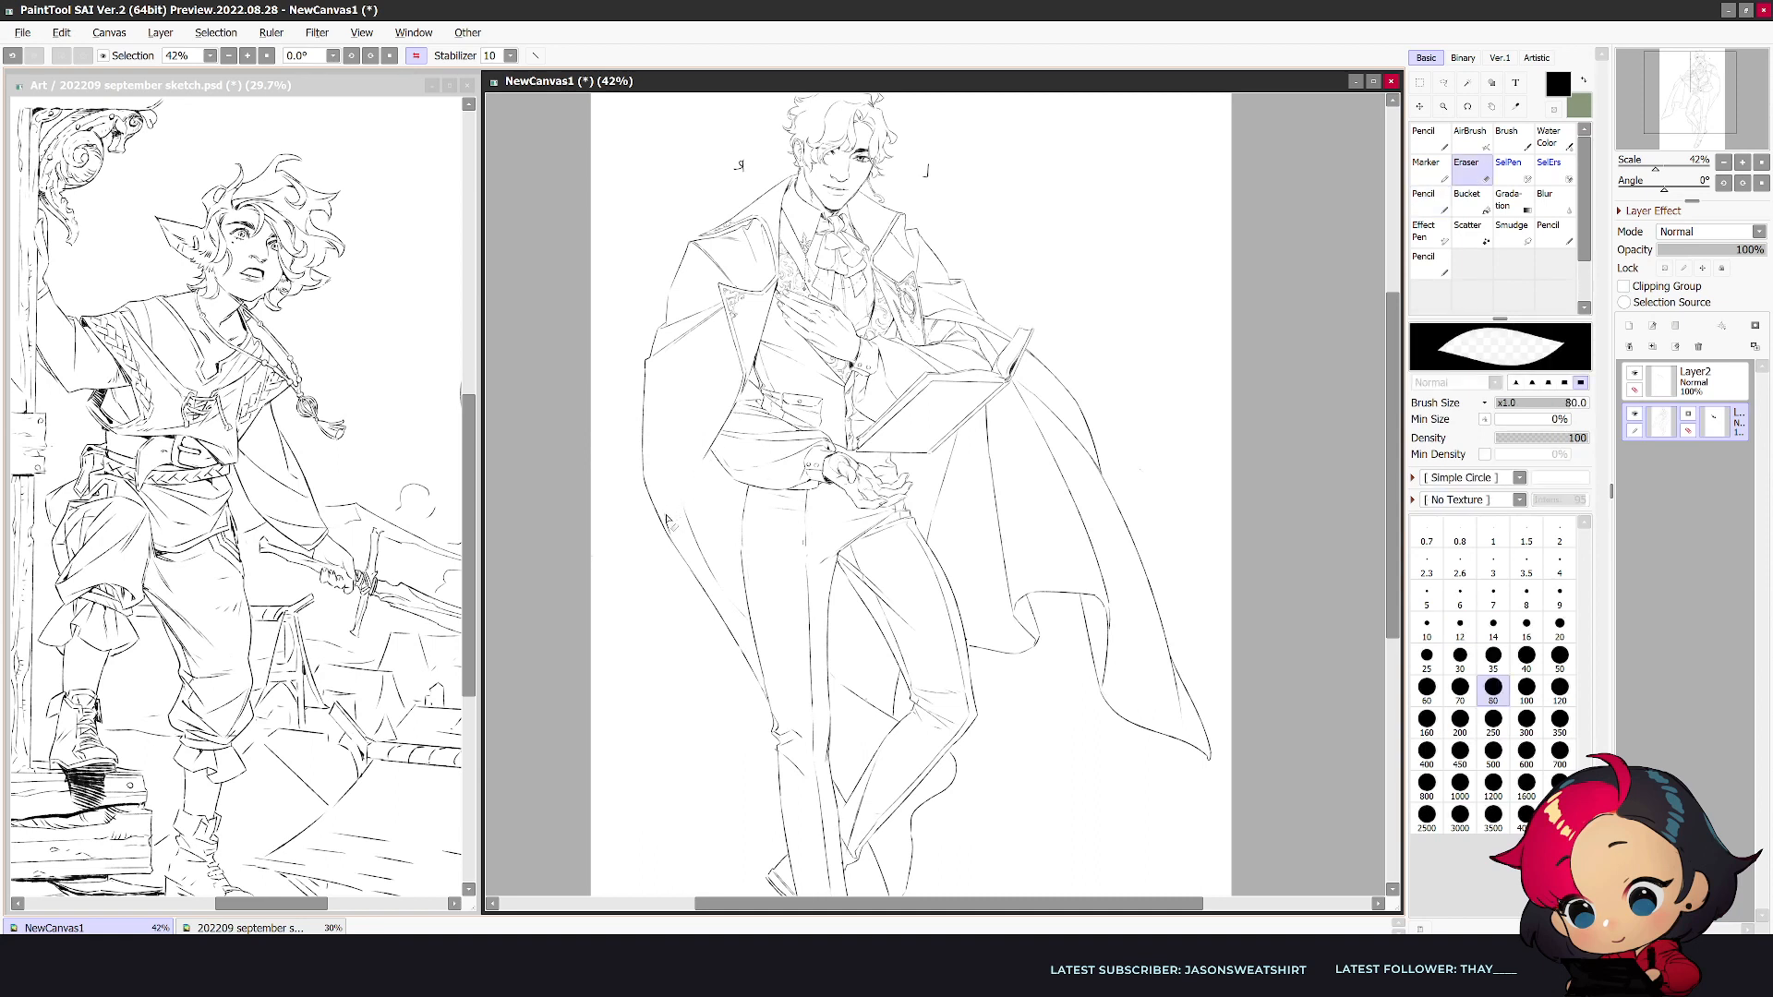
pyautogui.moveTo(707, 457); pyautogui.dragTo(685, 535)
pyautogui.press('e')
pyautogui.press('n')
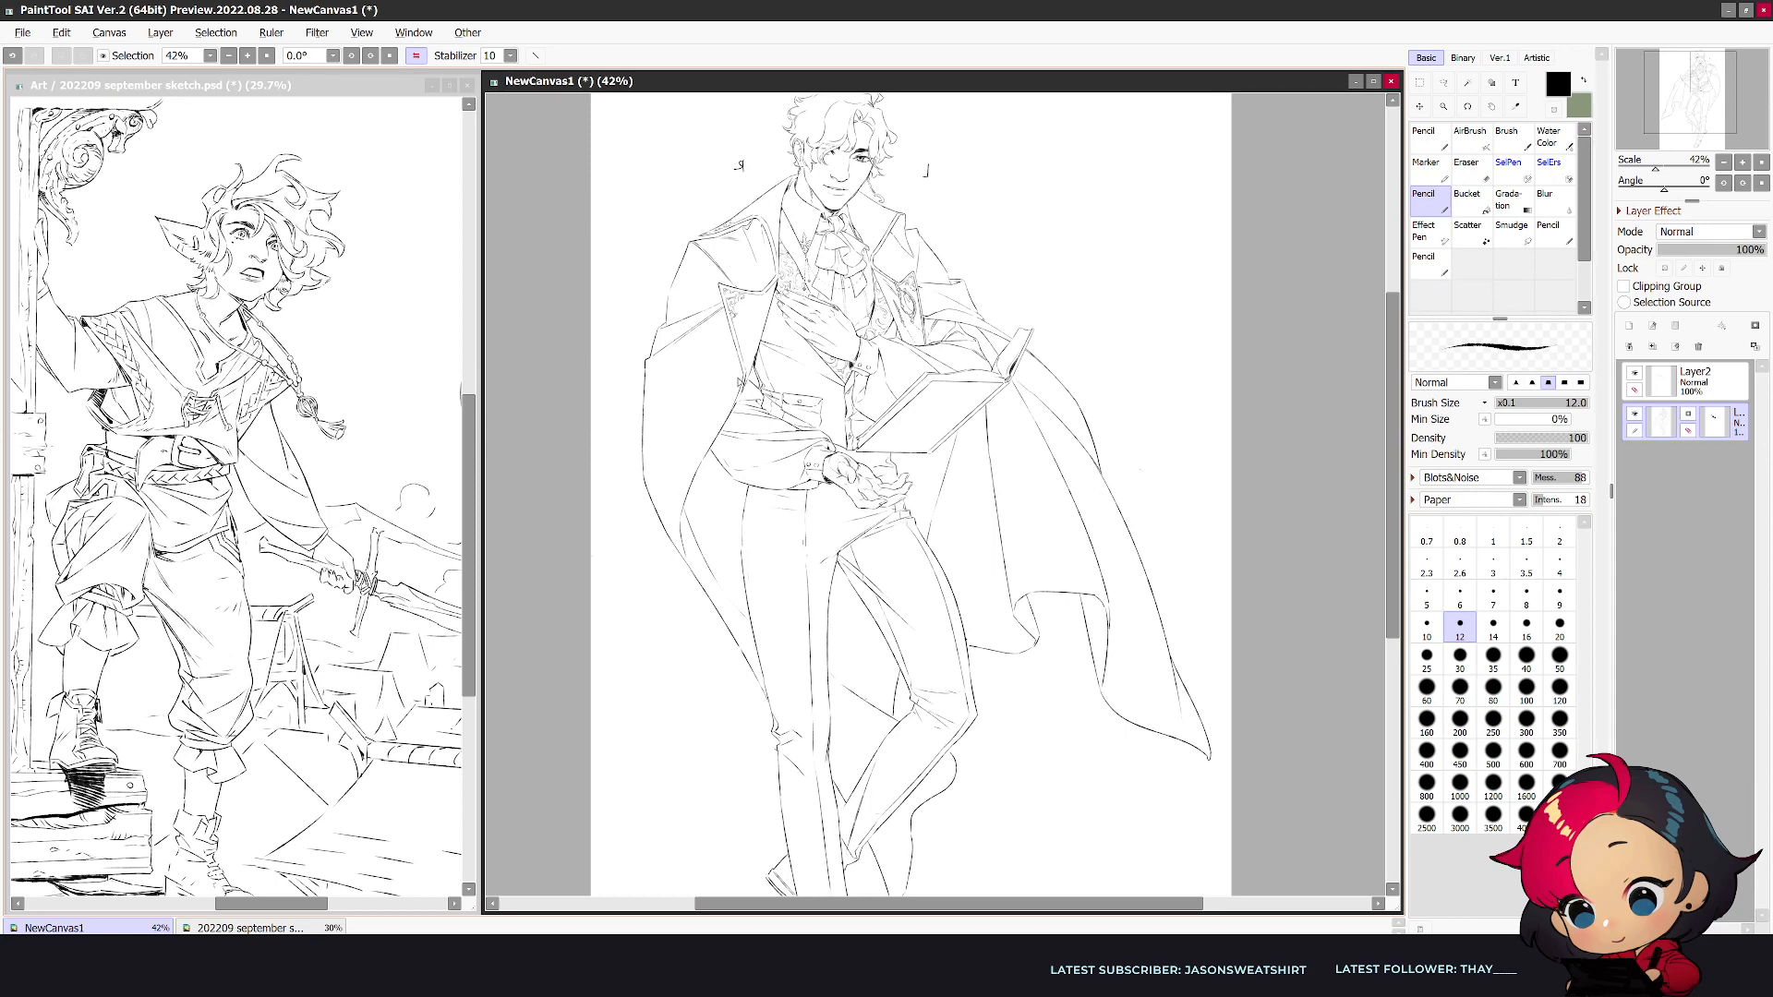
# - Erase the lower part of the coat's outer edge opposite the book and redraw it curving down toward the leg
pyautogui.press('h')
pyautogui.press('e')
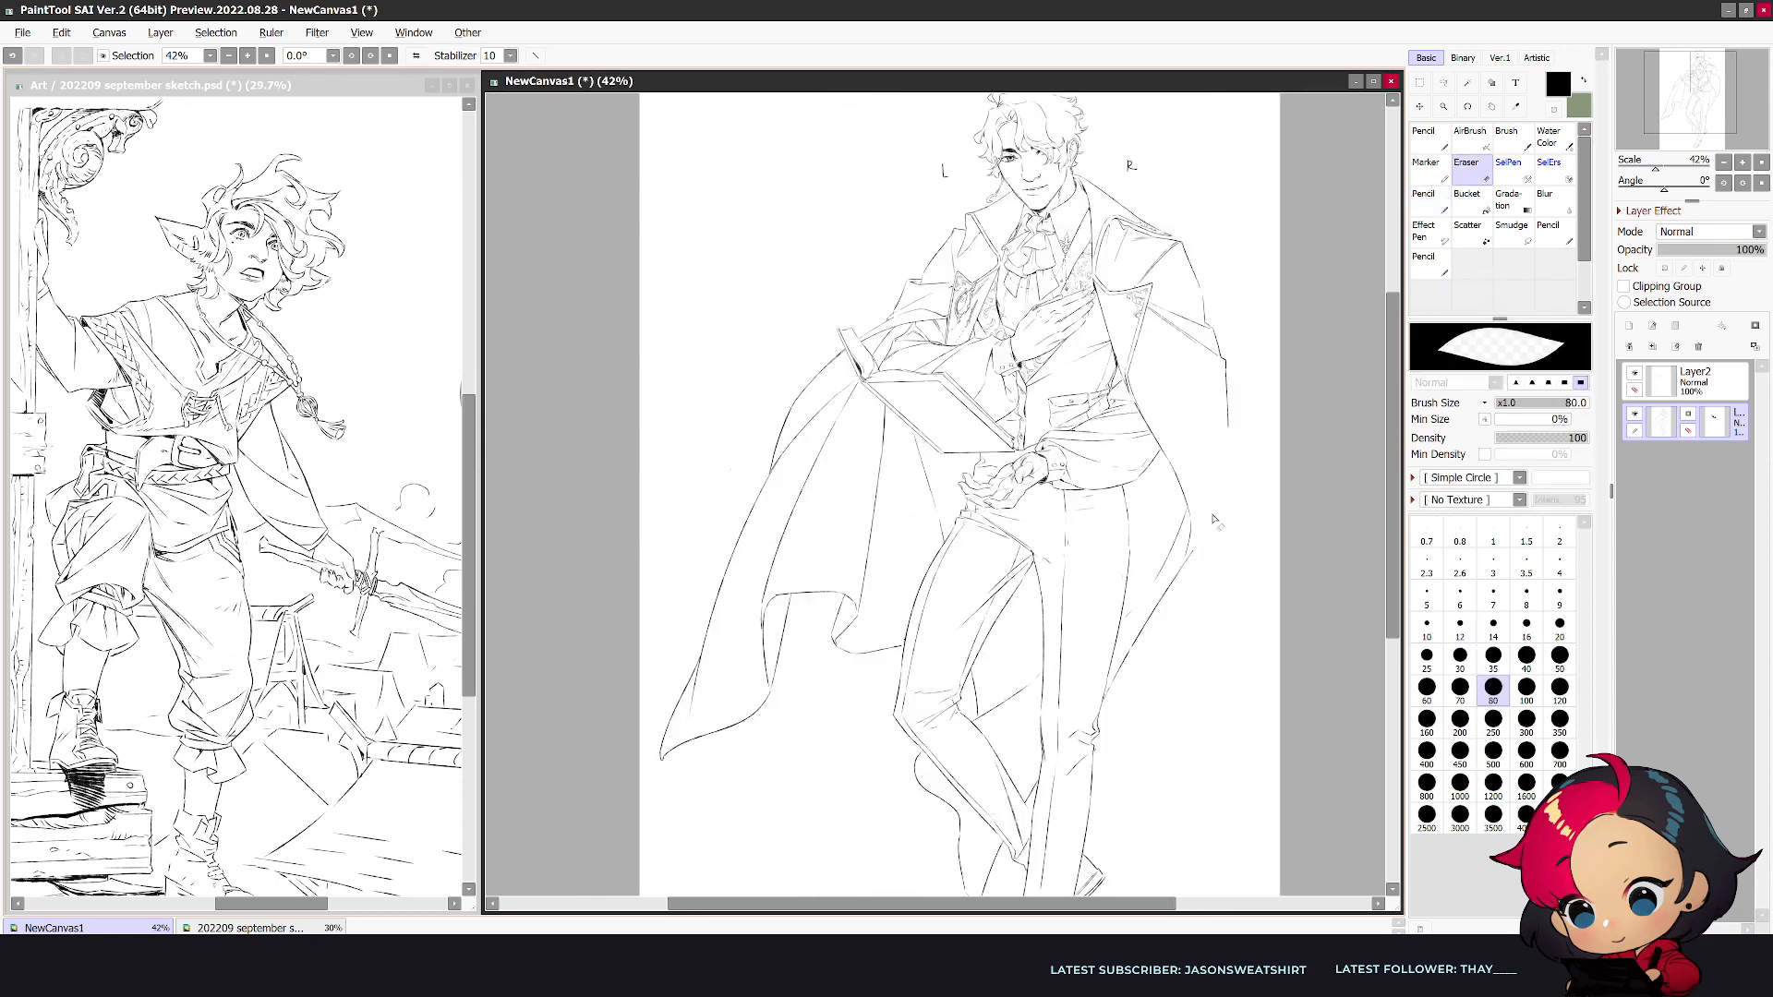
pyautogui.press('n')
pyautogui.moveTo(1228, 427); pyautogui.dragTo(1197, 543)
pyautogui.hotkey('ctrl', 'z')
pyautogui.moveTo(1228, 428)
pyautogui.mouseDown()
pyautogui.moveTo(1172, 597)
pyautogui.moveTo(1186, 560)
pyautogui.mouseUp()
pyautogui.press('e')
pyautogui.press('n')
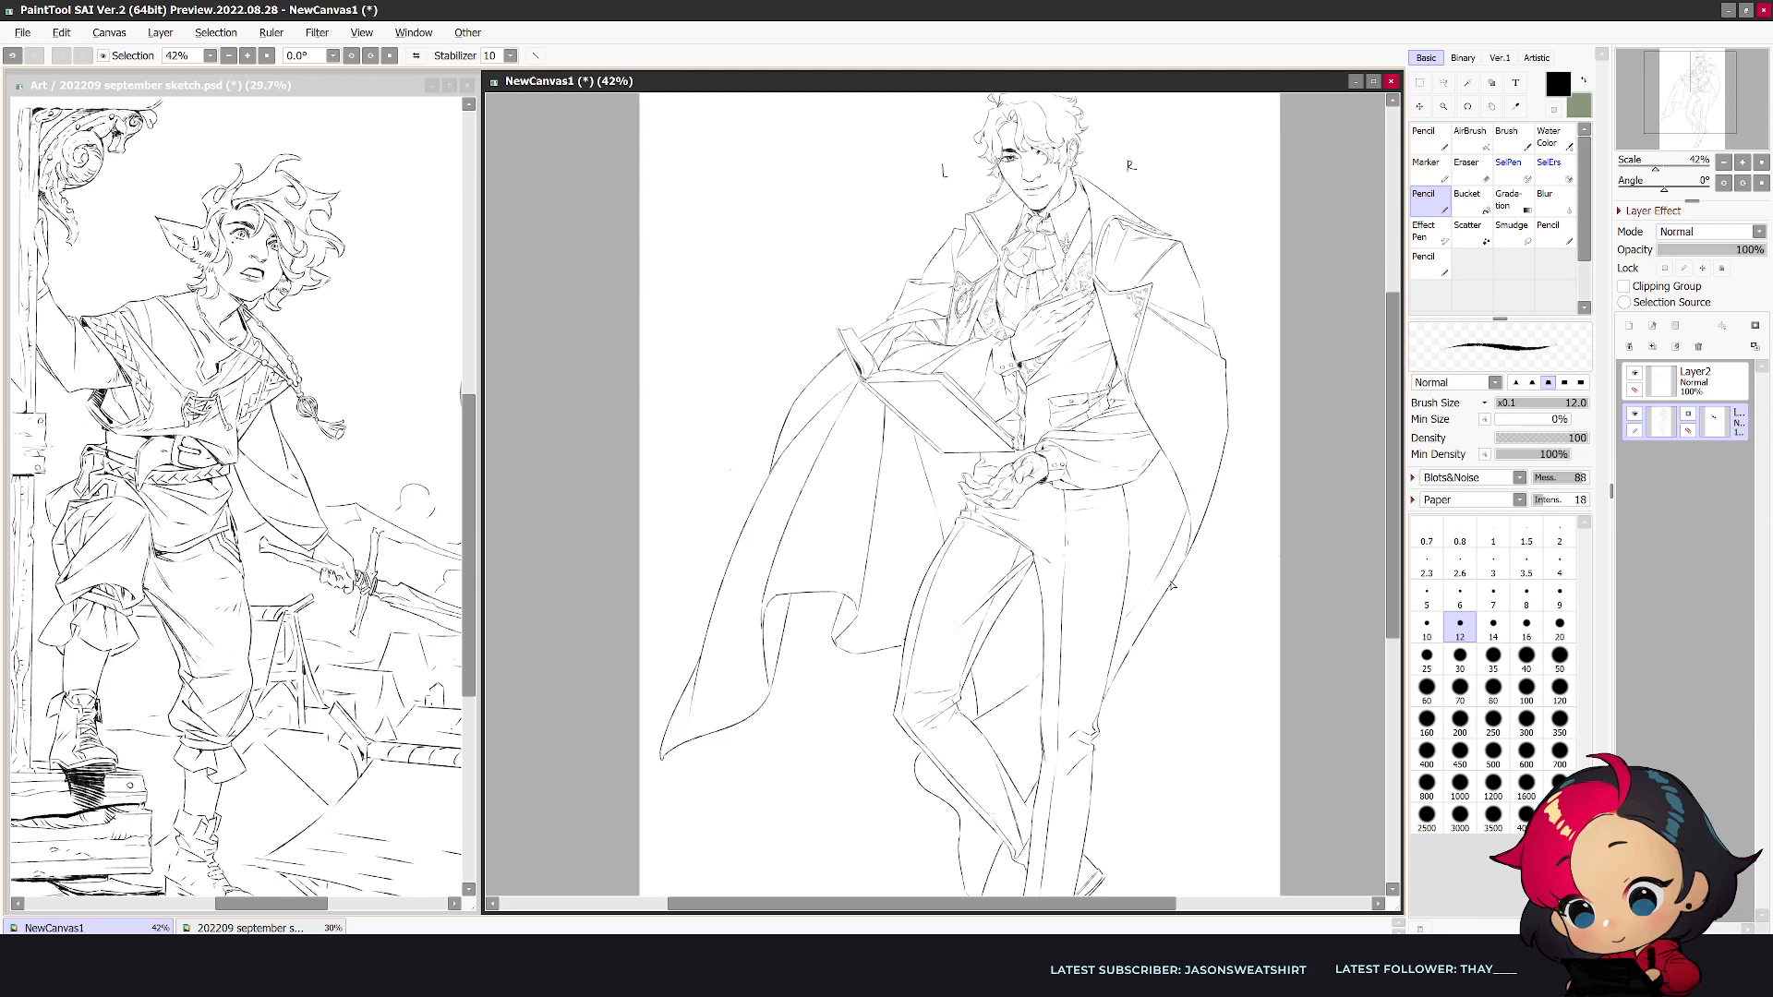
pyautogui.moveTo(1399, 444); pyautogui.dragTo(1394, 444)
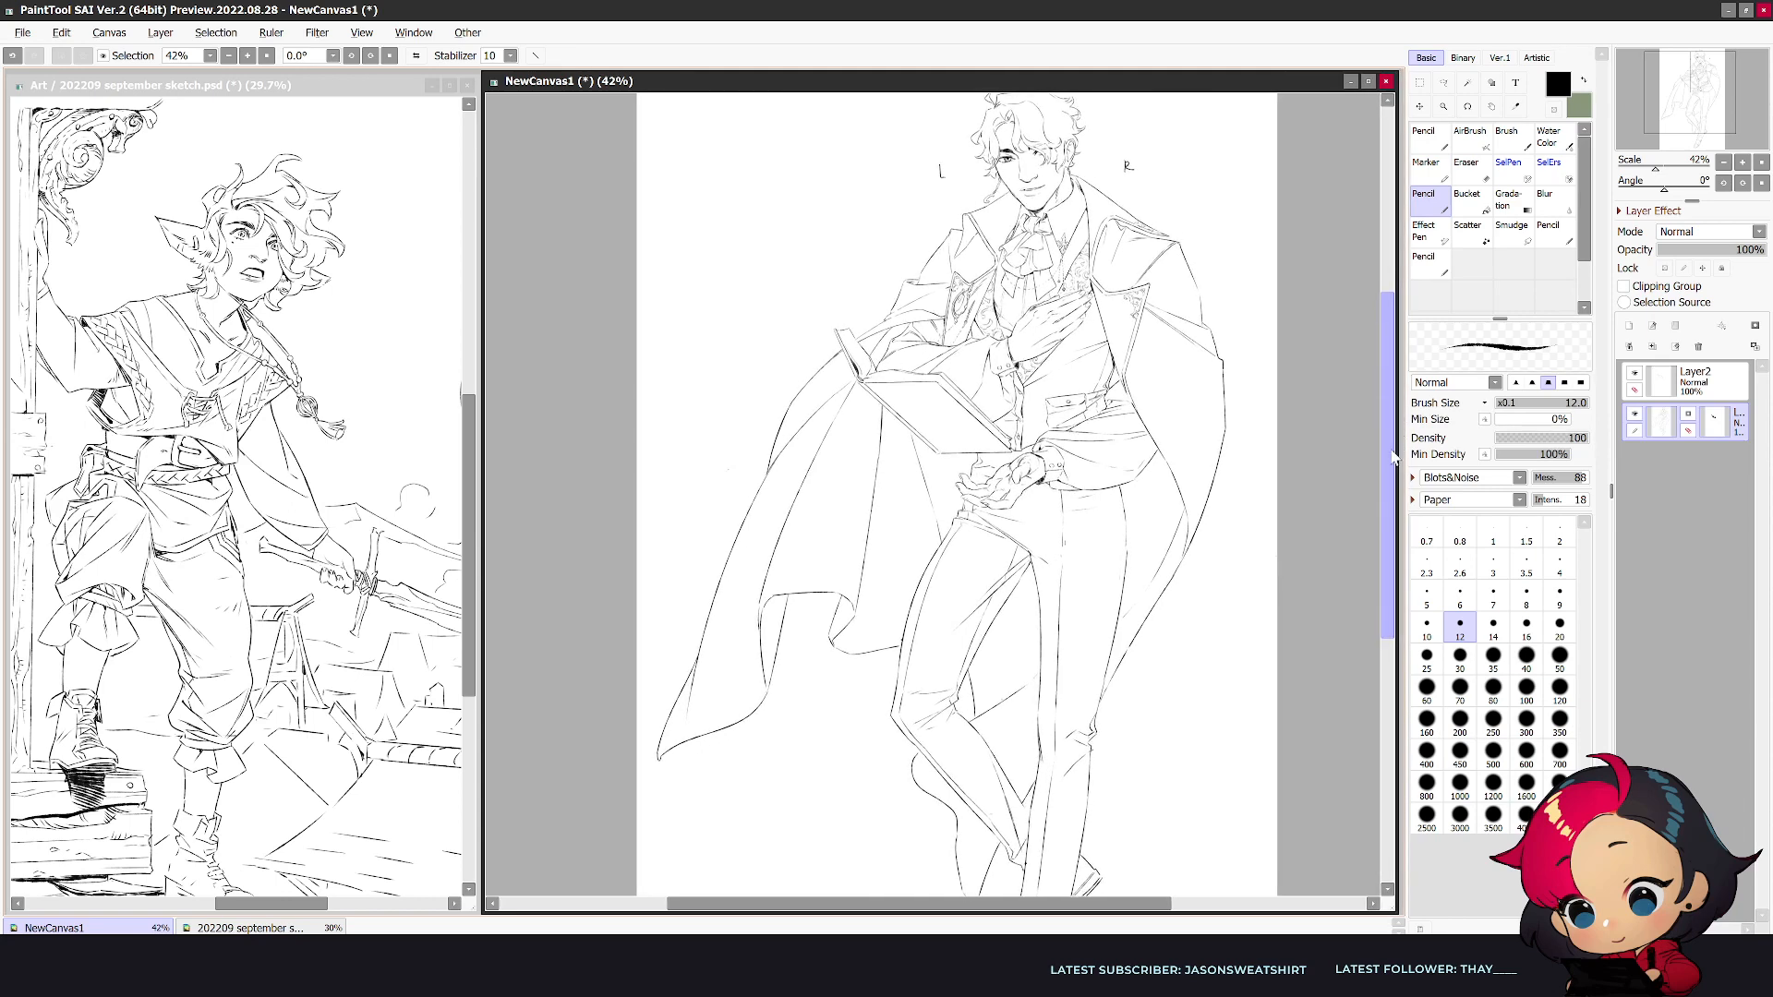
# - Start the coat's raised outer edge with a short stroke at the book's corner and erase the stray line farther out
pyautogui.press('h')
pyautogui.press('e')
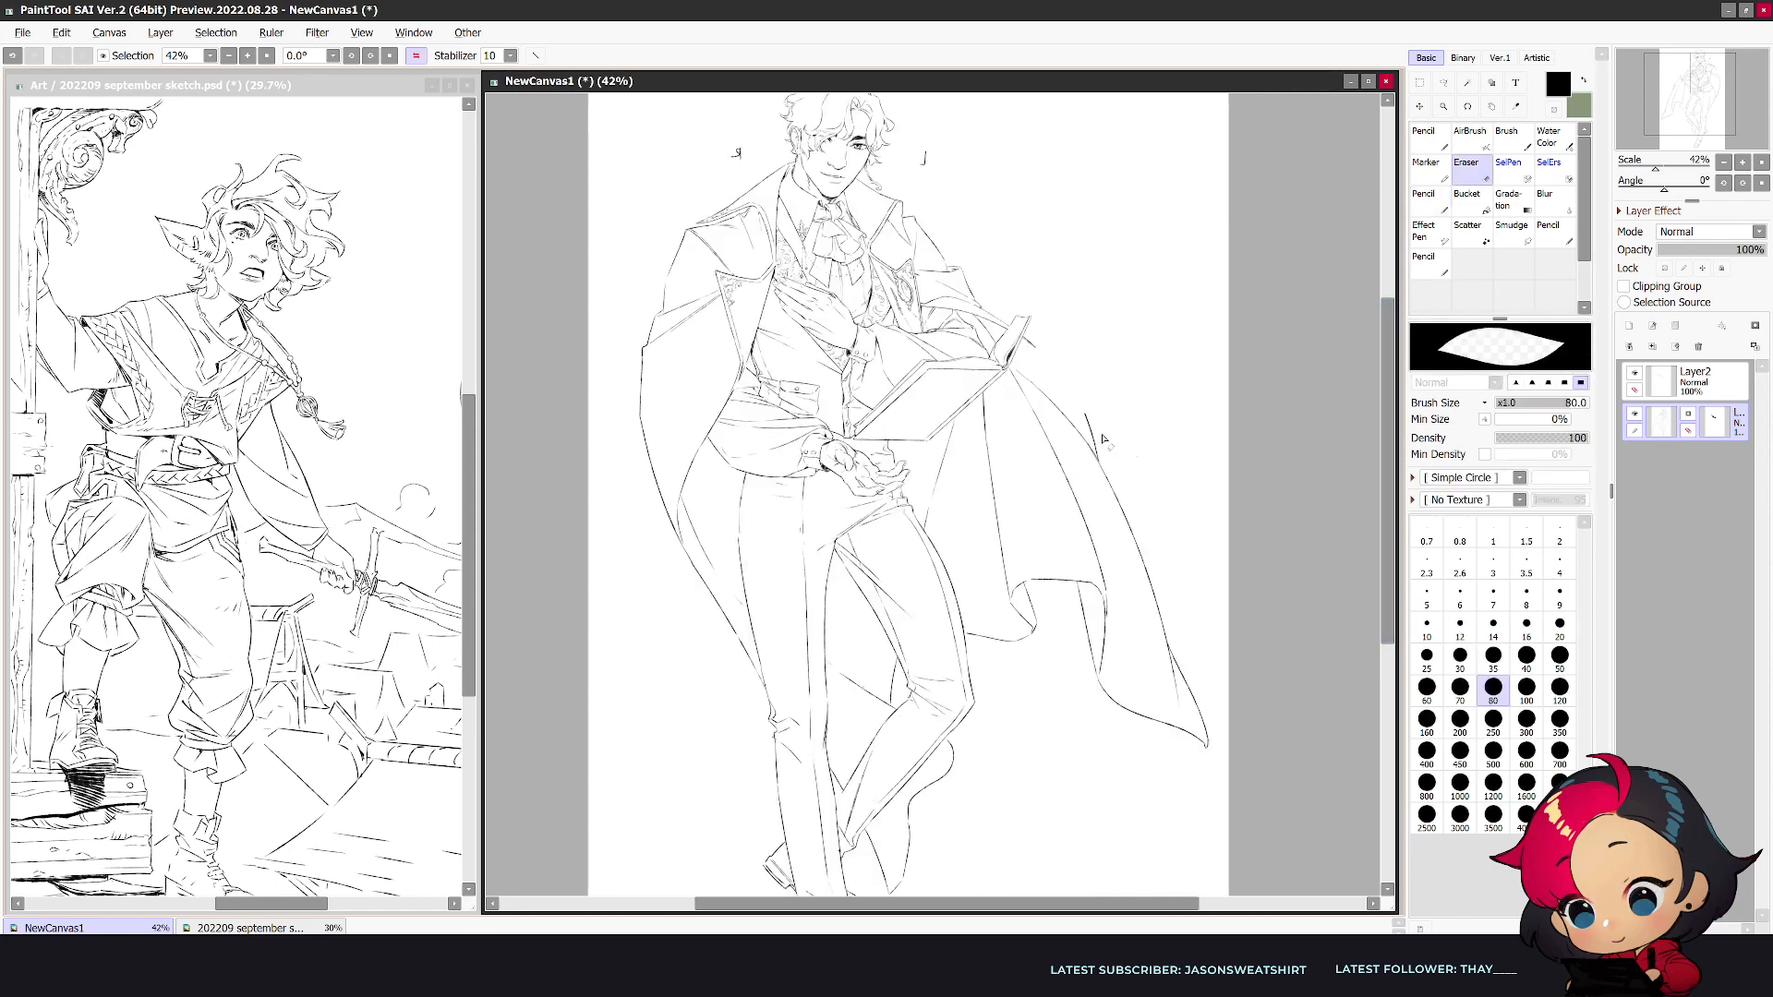
pyautogui.press('n')
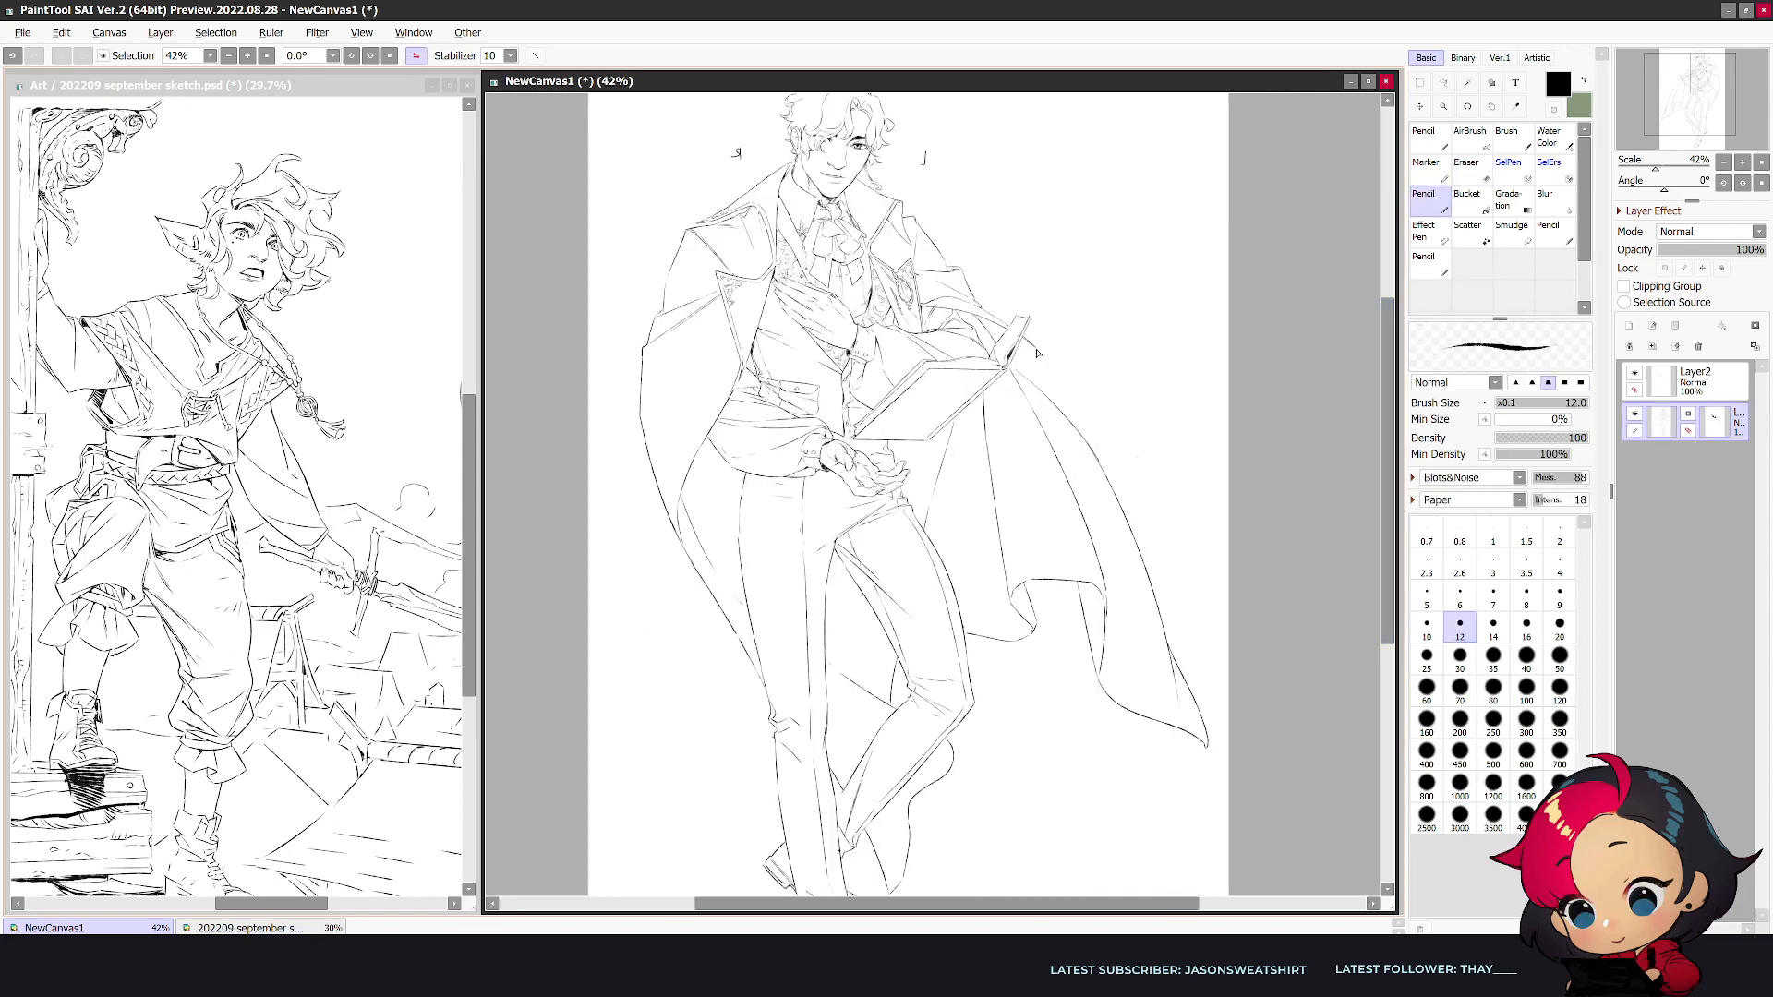
pyautogui.moveTo(1033, 348)
pyautogui.mouseDown()
pyautogui.moveTo(1122, 467)
pyautogui.moveTo(1109, 478)
pyautogui.moveTo(1100, 411)
pyautogui.moveTo(1139, 458)
pyautogui.mouseUp()
pyautogui.hotkey('ctrl', 'z')
pyautogui.hotkey('ctrl', 'z')
pyautogui.moveTo(1035, 348); pyautogui.dragTo(1139, 453)
pyautogui.hotkey('ctrl', 'z')
pyautogui.moveTo(1033, 349); pyautogui.dragTo(1137, 440)
pyautogui.hotkey('ctrl', 'z')
pyautogui.moveTo(1033, 348); pyautogui.dragTo(1139, 442)
pyautogui.hotkey('ctrl', 'z')
# - Draw the upper outer edge of the coat panel from the book's corner downward with a size 10 pencil
pyautogui.scroll(1, 1135, 487)
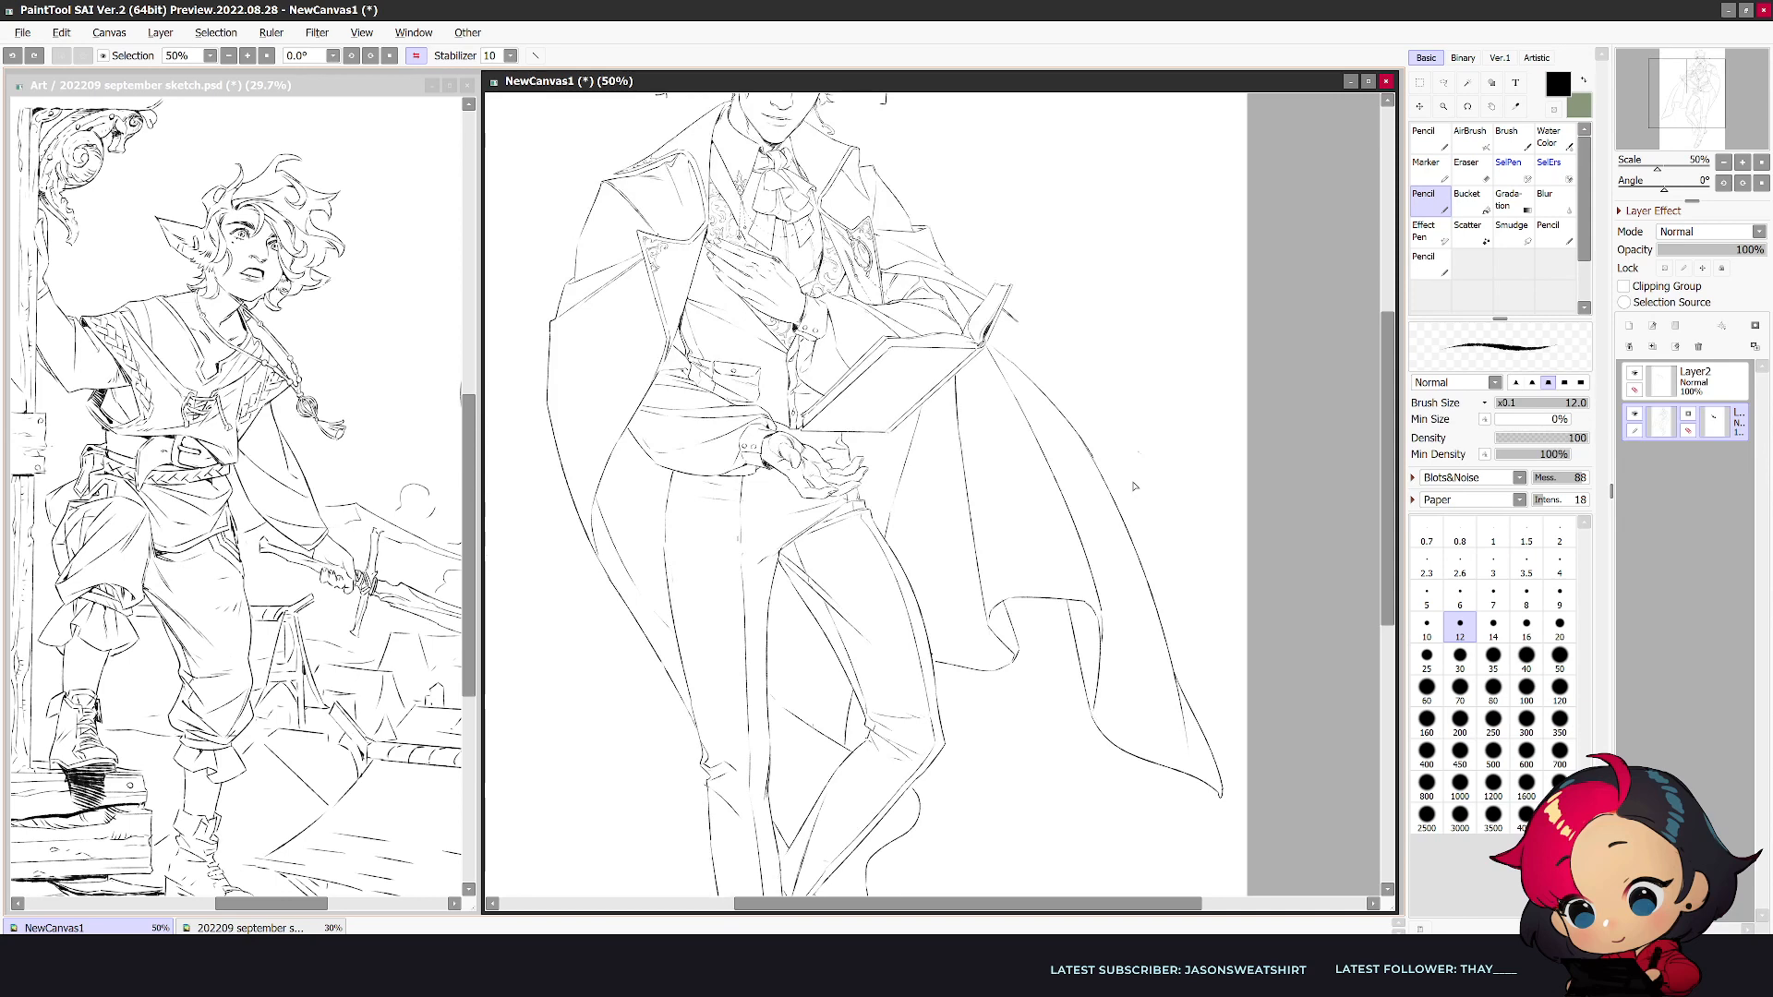
pyautogui.press('[')
pyautogui.moveTo(1016, 321); pyautogui.dragTo(1132, 418)
pyautogui.hotkey('ctrl', 'z')
pyautogui.moveTo(1015, 321); pyautogui.dragTo(1100, 427)
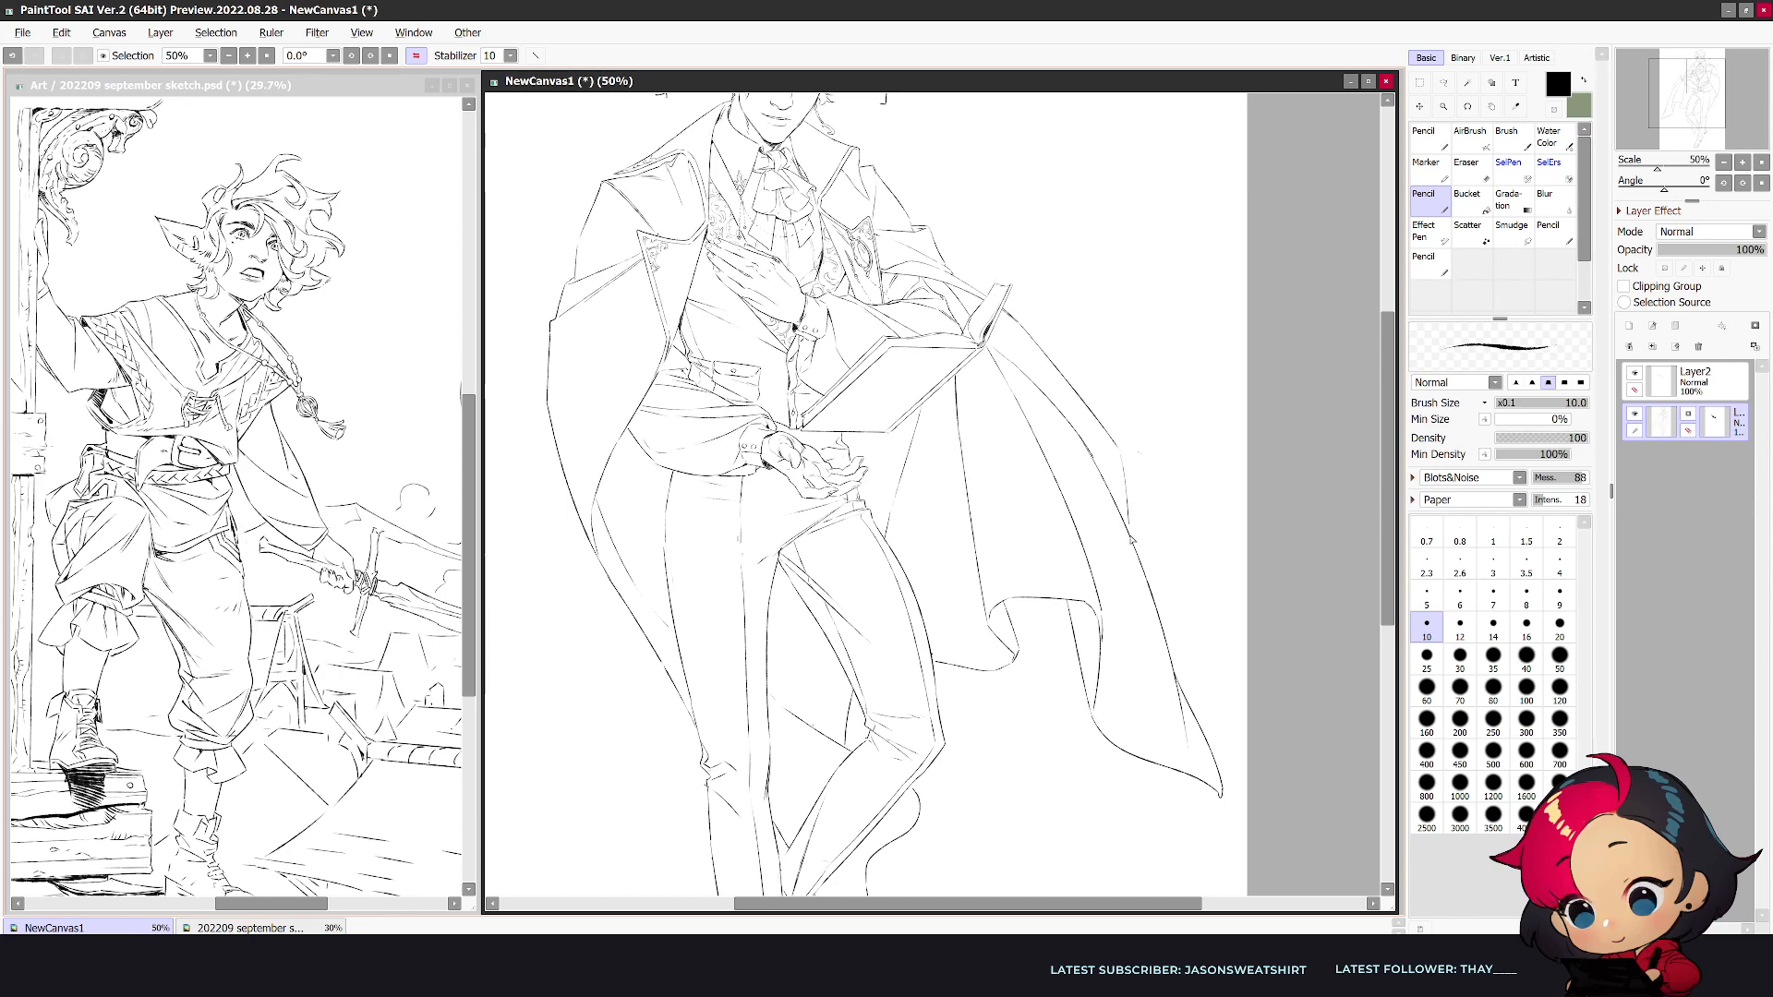
# - Erase the old outer edge of the coat panel below the book and redraw it as a straighter line sweeping outward
pyautogui.press('h')
pyautogui.press('e')
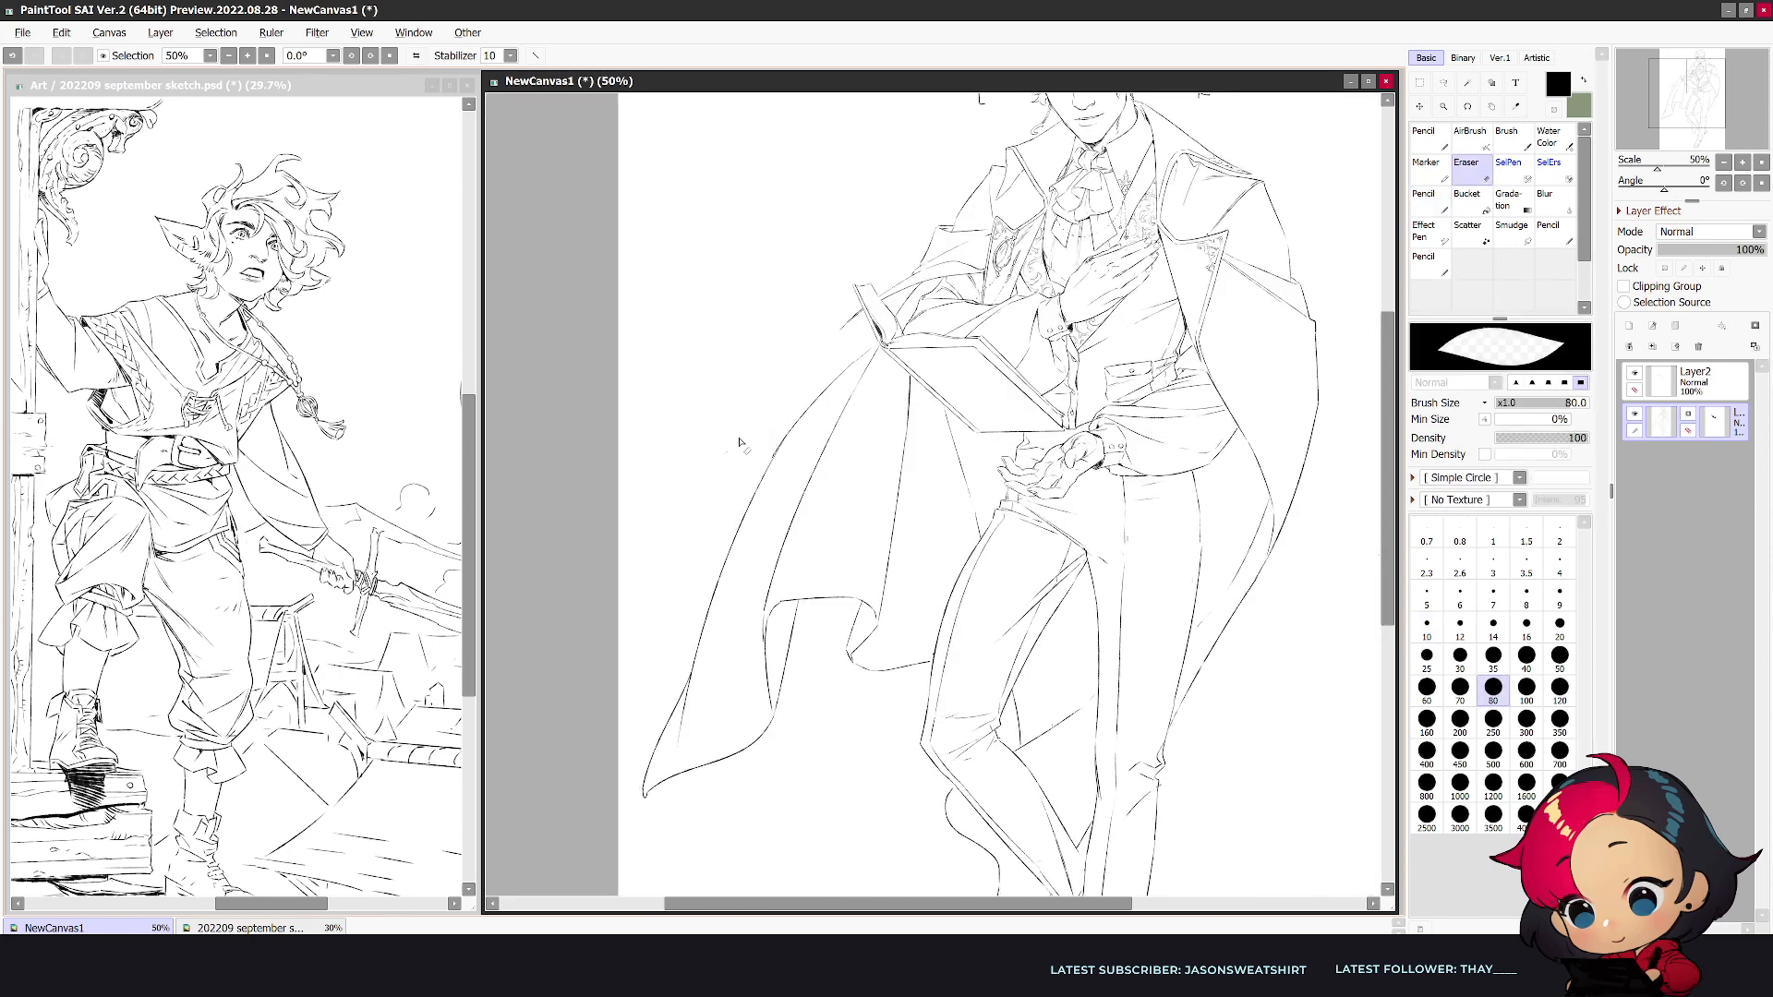
pyautogui.press('n')
pyautogui.moveTo(800, 419)
pyautogui.mouseDown()
pyautogui.moveTo(681, 715)
pyautogui.moveTo(734, 532)
pyautogui.moveTo(643, 759)
pyautogui.mouseUp()
pyautogui.press('e')
pyautogui.press('n')
pyautogui.hotkey('ctrl', 'z')
pyautogui.press('e')
pyautogui.moveTo(793, 430)
pyautogui.mouseDown()
pyautogui.moveTo(664, 658)
pyautogui.moveTo(714, 620)
pyautogui.moveTo(642, 800)
pyautogui.mouseUp()
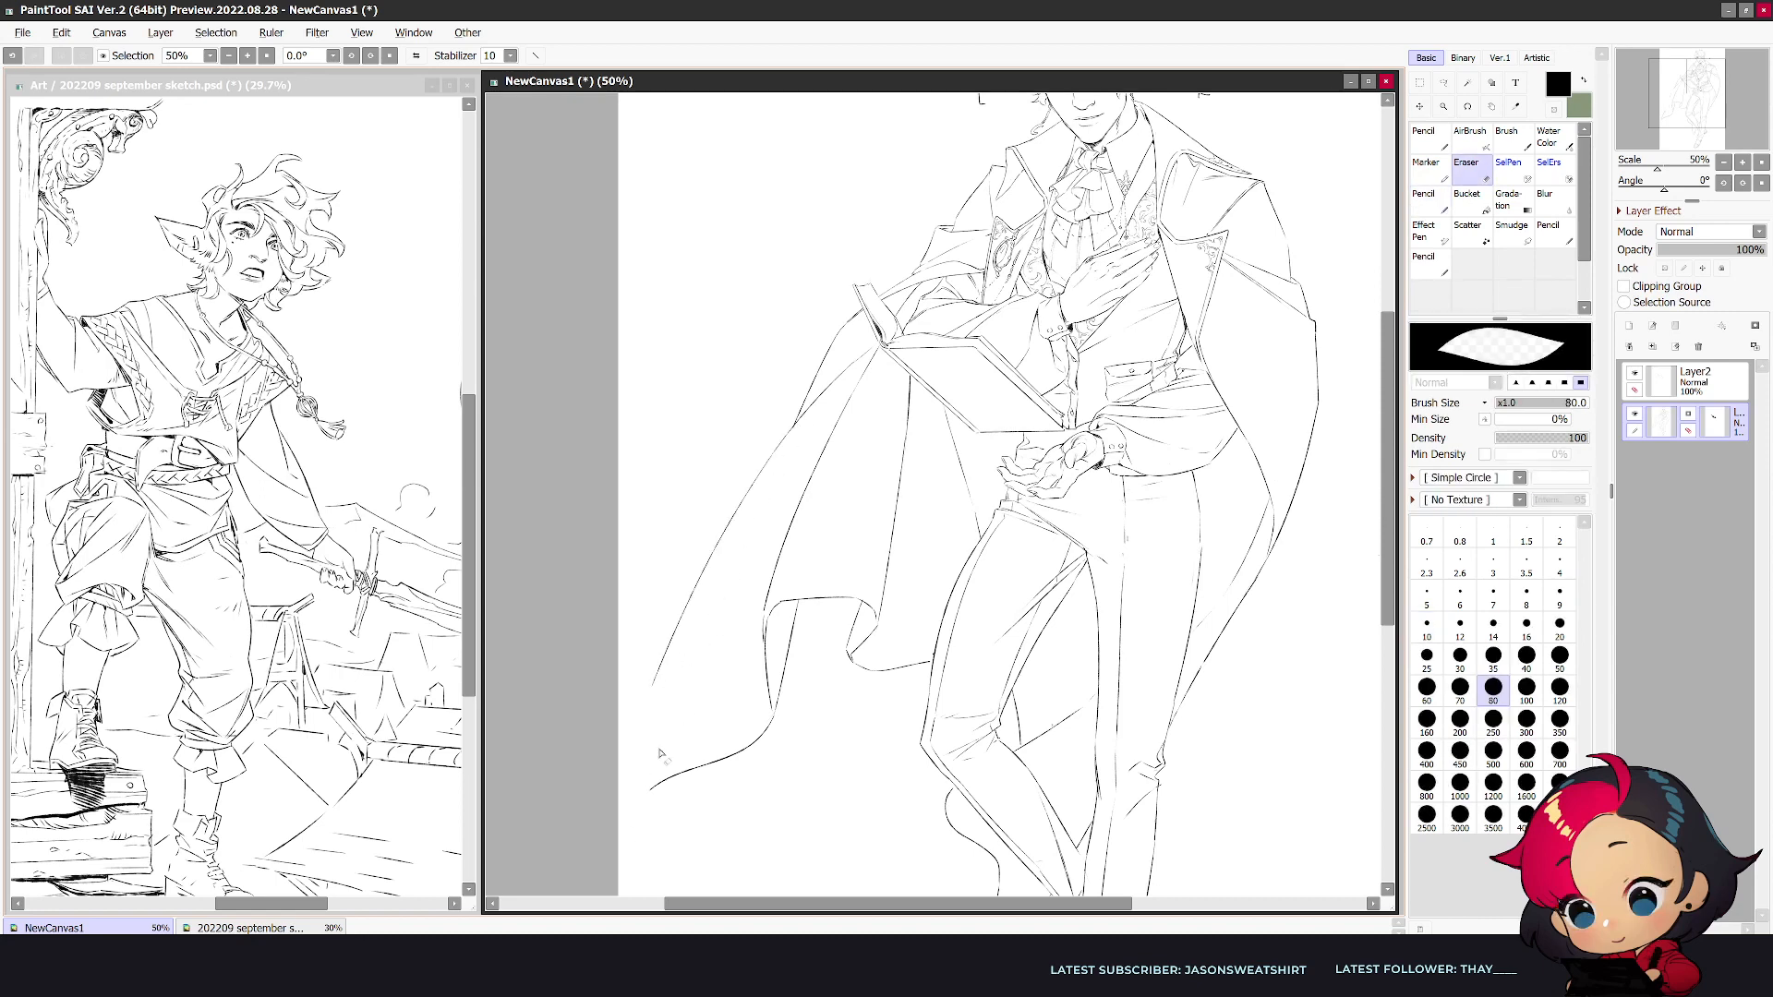
pyautogui.moveTo(764, 466); pyautogui.dragTo(666, 661)
pyautogui.press('n')
pyautogui.moveTo(793, 429); pyautogui.dragTo(631, 736)
# - Erase the coat's long pointed hem tip and redraw the hem as a shorter curve meeting the new outer edge
pyautogui.press('e')
pyautogui.moveTo(780, 725)
pyautogui.mouseDown()
pyautogui.moveTo(720, 772)
pyautogui.moveTo(634, 816)
pyautogui.mouseUp()
pyautogui.moveTo(639, 745)
pyautogui.mouseDown()
pyautogui.moveTo(646, 702)
pyautogui.moveTo(773, 715)
pyautogui.moveTo(645, 712)
pyautogui.moveTo(676, 709)
pyautogui.mouseUp()
pyautogui.press('n')
pyautogui.hotkey('ctrl', 'z')
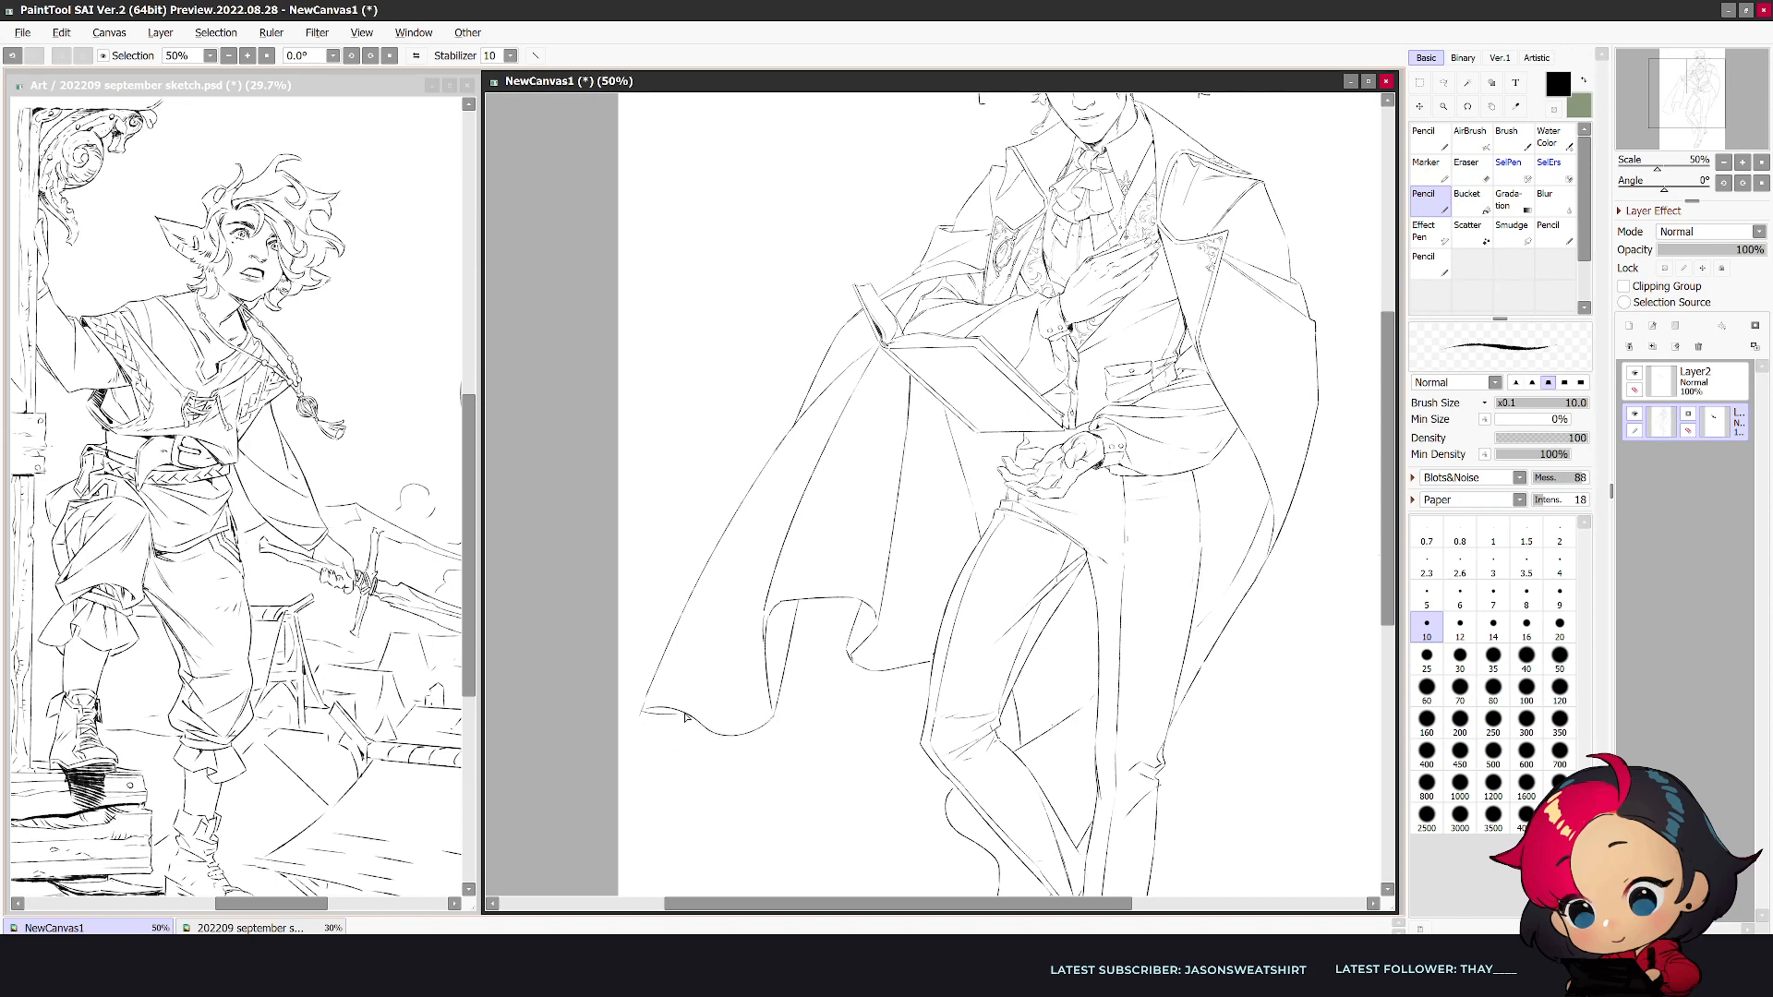
# - Reshape the coat's inner hem fold into a rounded arch and erase the hem's sharp outer corner
pyautogui.press('h')
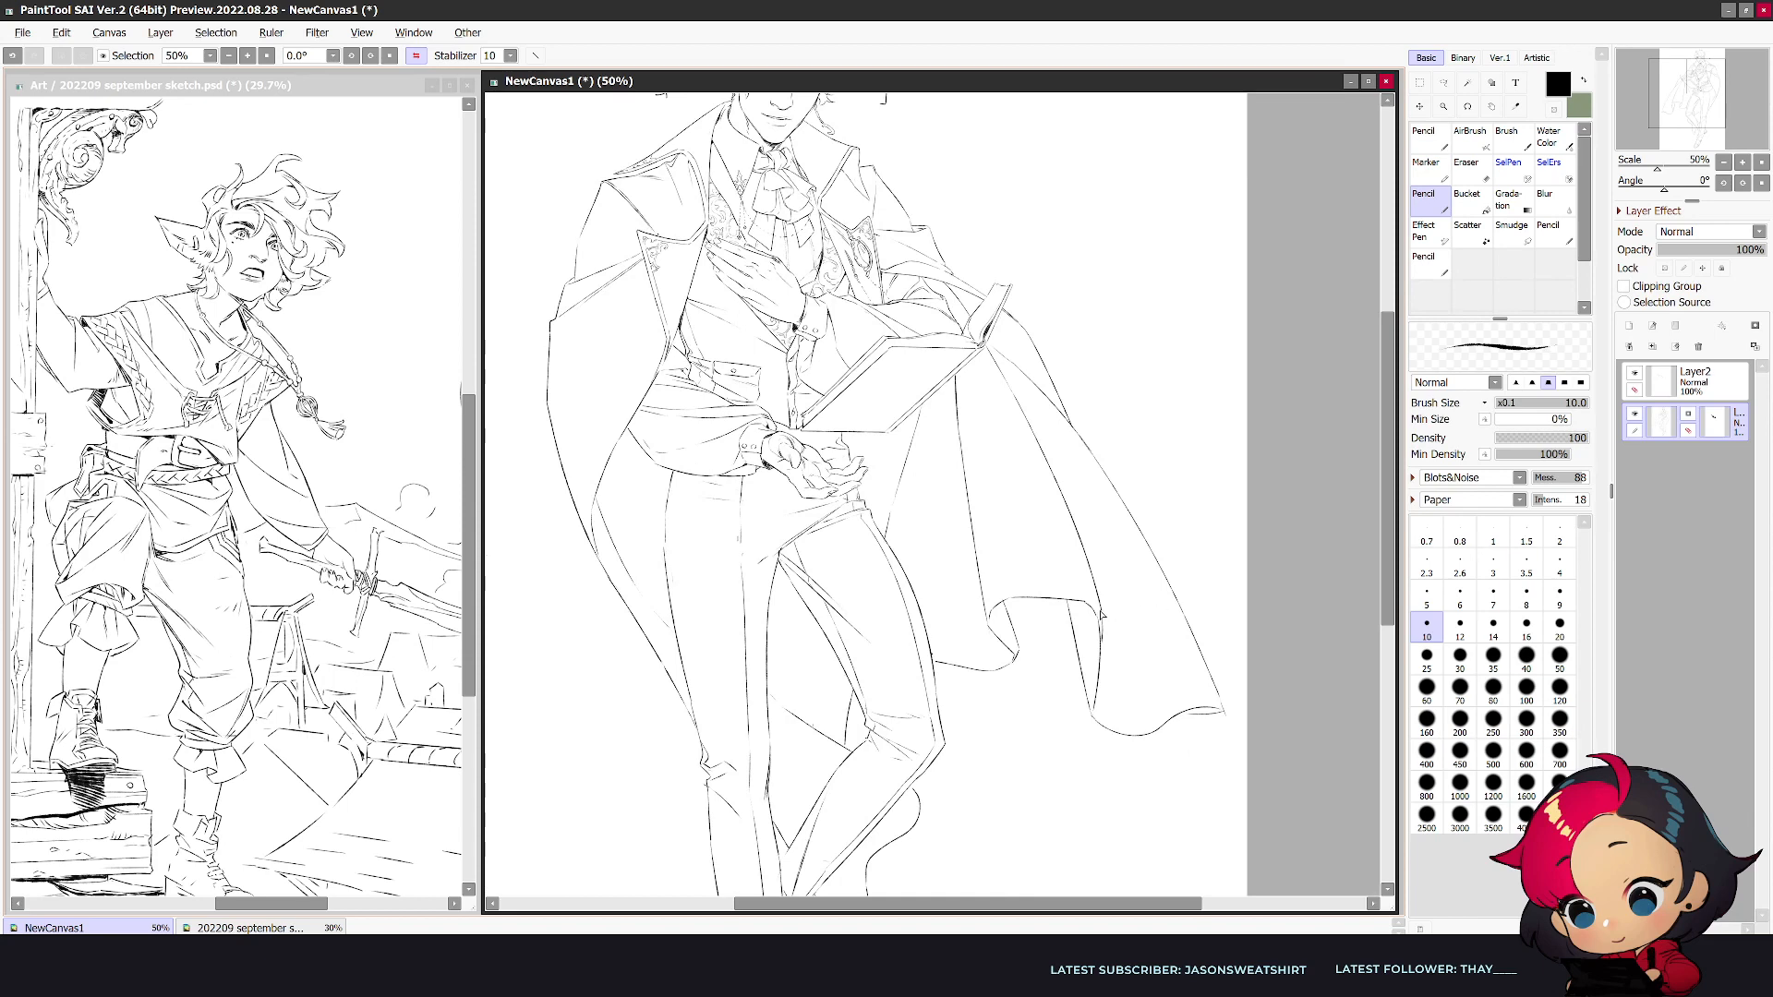
pyautogui.moveTo(995, 613)
pyautogui.mouseDown()
pyautogui.moveTo(1060, 586)
pyautogui.moveTo(1102, 617)
pyautogui.mouseUp()
pyautogui.press('e')
pyautogui.press('n')
pyautogui.press('e')
pyautogui.moveTo(1219, 716)
pyautogui.mouseDown()
pyautogui.moveTo(1203, 646)
pyautogui.moveTo(1213, 694)
pyautogui.moveTo(1193, 704)
pyautogui.moveTo(1192, 634)
pyautogui.moveTo(1194, 701)
pyautogui.mouseUp()
pyautogui.press('n')
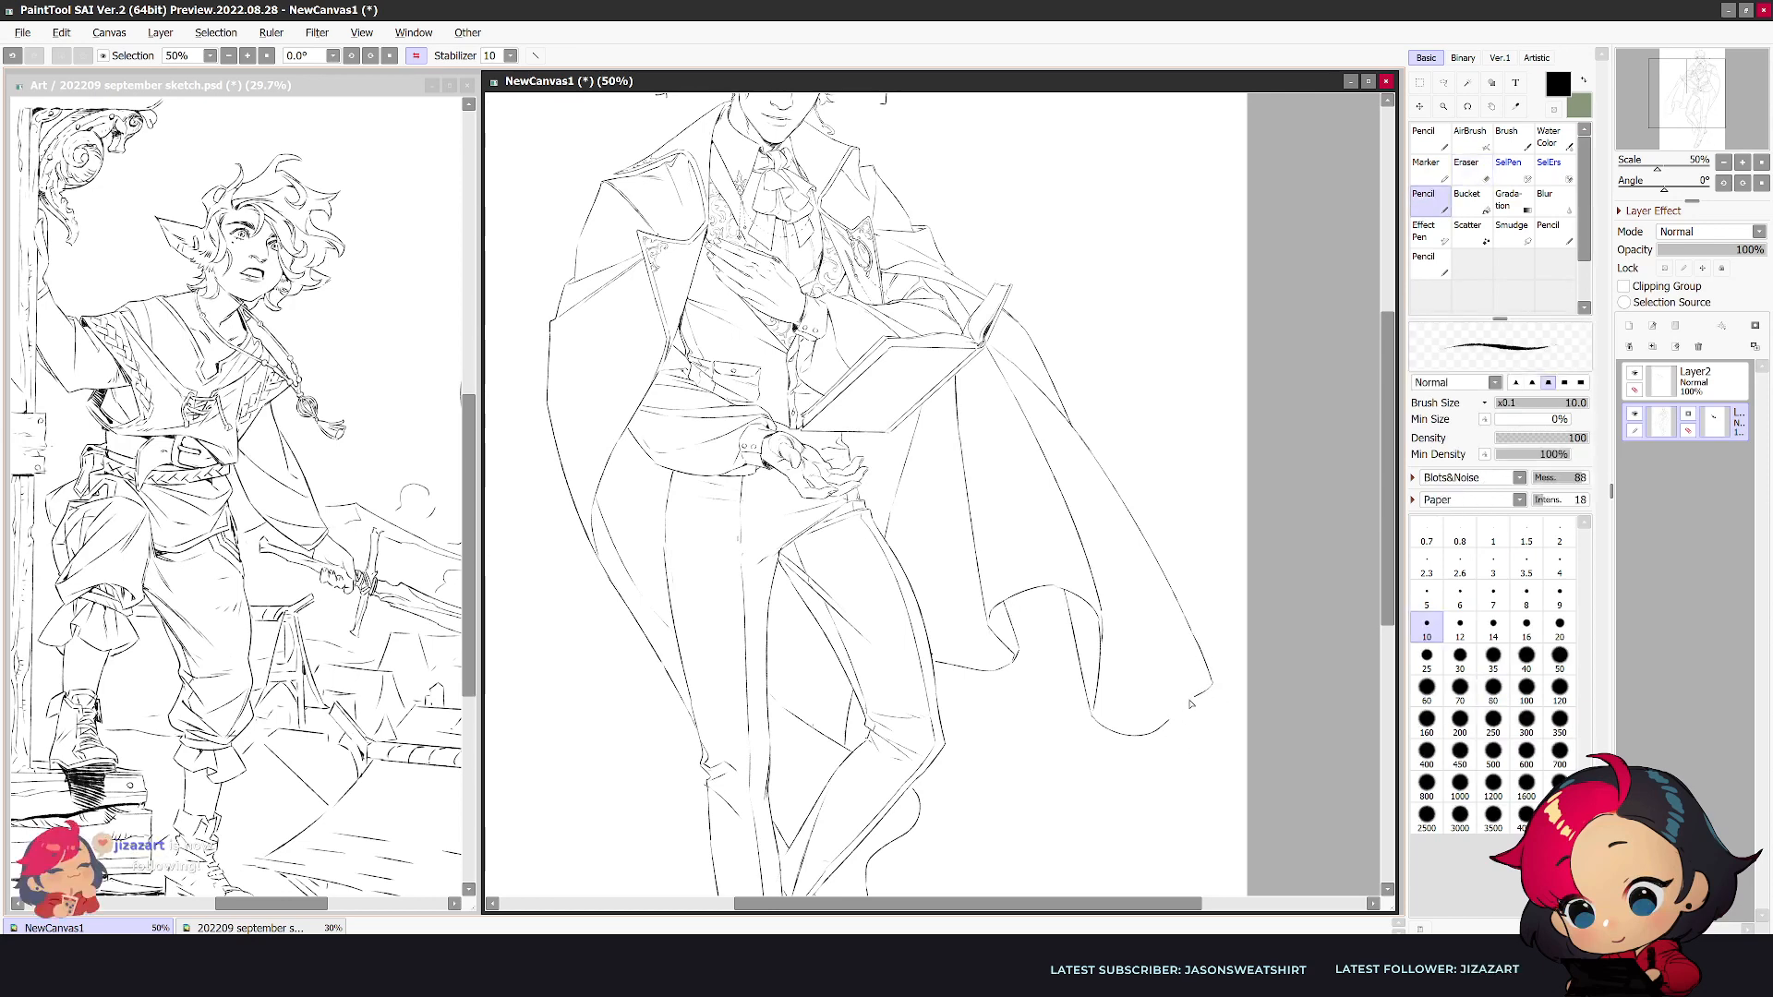
# - Redraw the coat panel's outer hem corner as a rounded turn flowing into a wavy hem
pyautogui.press('h')
pyautogui.press('e')
pyautogui.moveTo(688, 723); pyautogui.dragTo(743, 731)
pyautogui.press('n')
pyautogui.moveTo(656, 682)
pyautogui.mouseDown()
pyautogui.moveTo(716, 722)
pyautogui.moveTo(755, 722)
pyautogui.mouseUp()
pyautogui.hotkey('ctrl', 'z')
pyautogui.moveTo(656, 684); pyautogui.dragTo(708, 708)
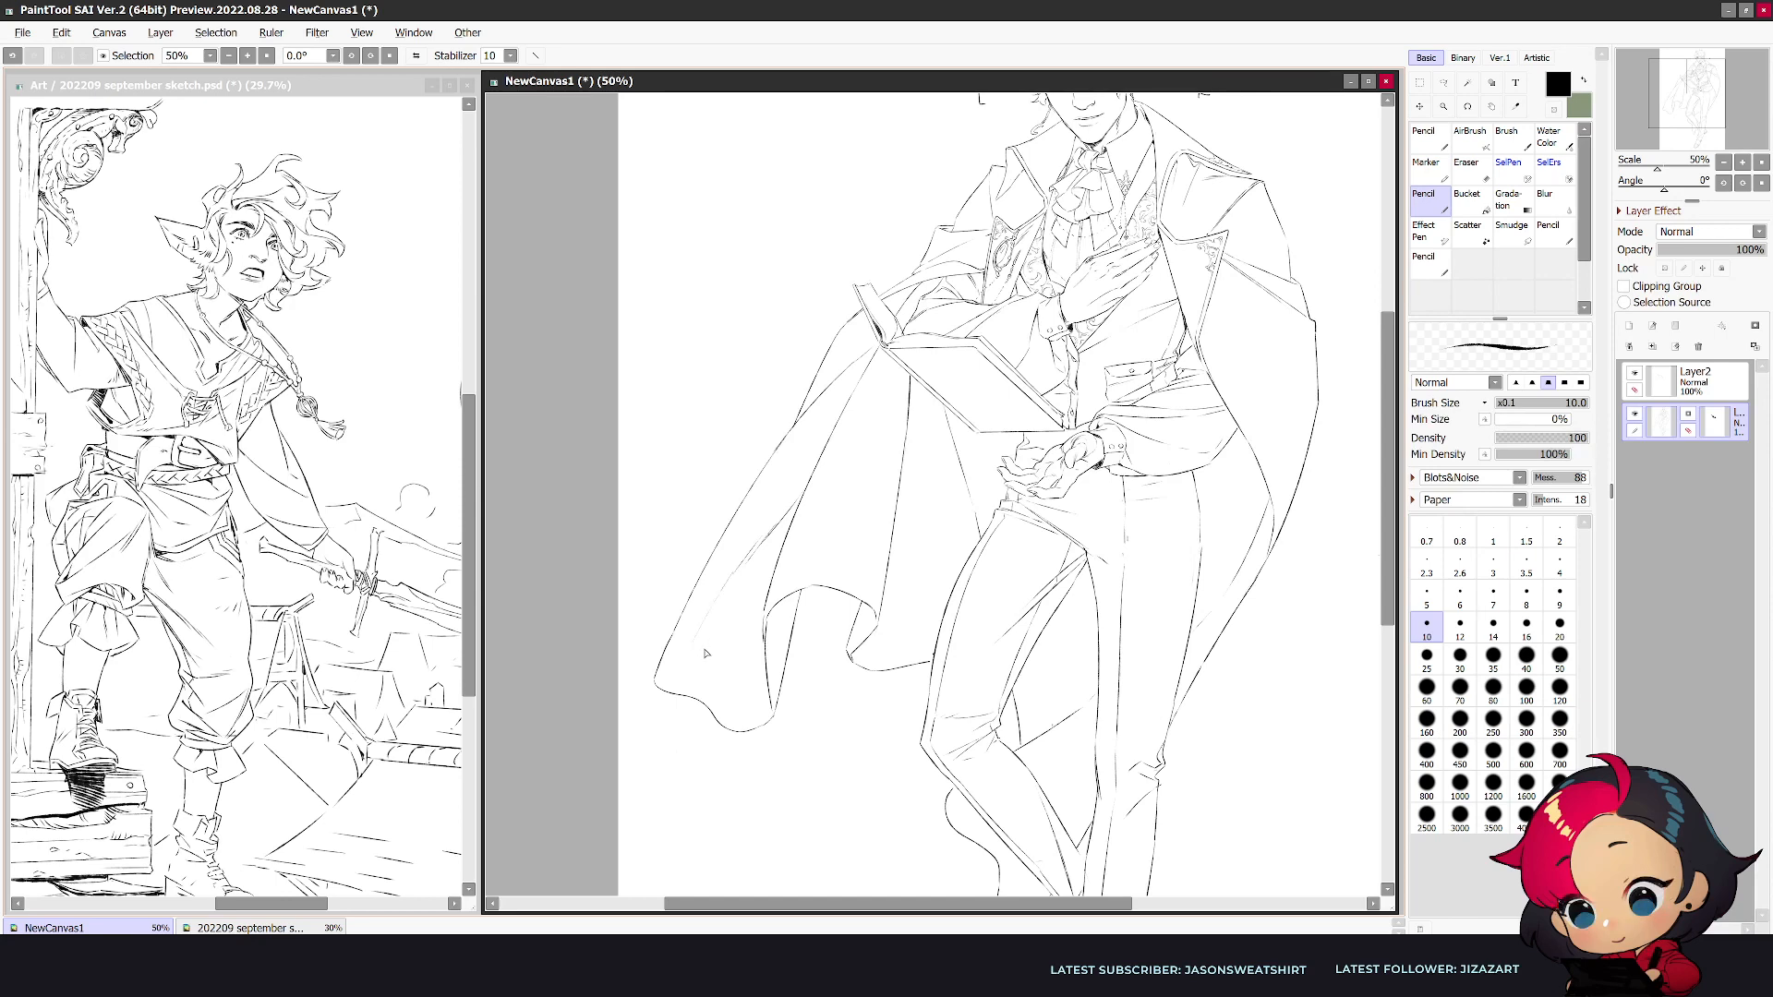
# - Draw a long diagonal fold line inside the coat panel near its outer edge
pyautogui.press('e')
pyautogui.press('n')
pyautogui.moveTo(739, 566); pyautogui.dragTo(683, 654)
pyautogui.scroll(-3, 978, 253)
pyautogui.press('h')
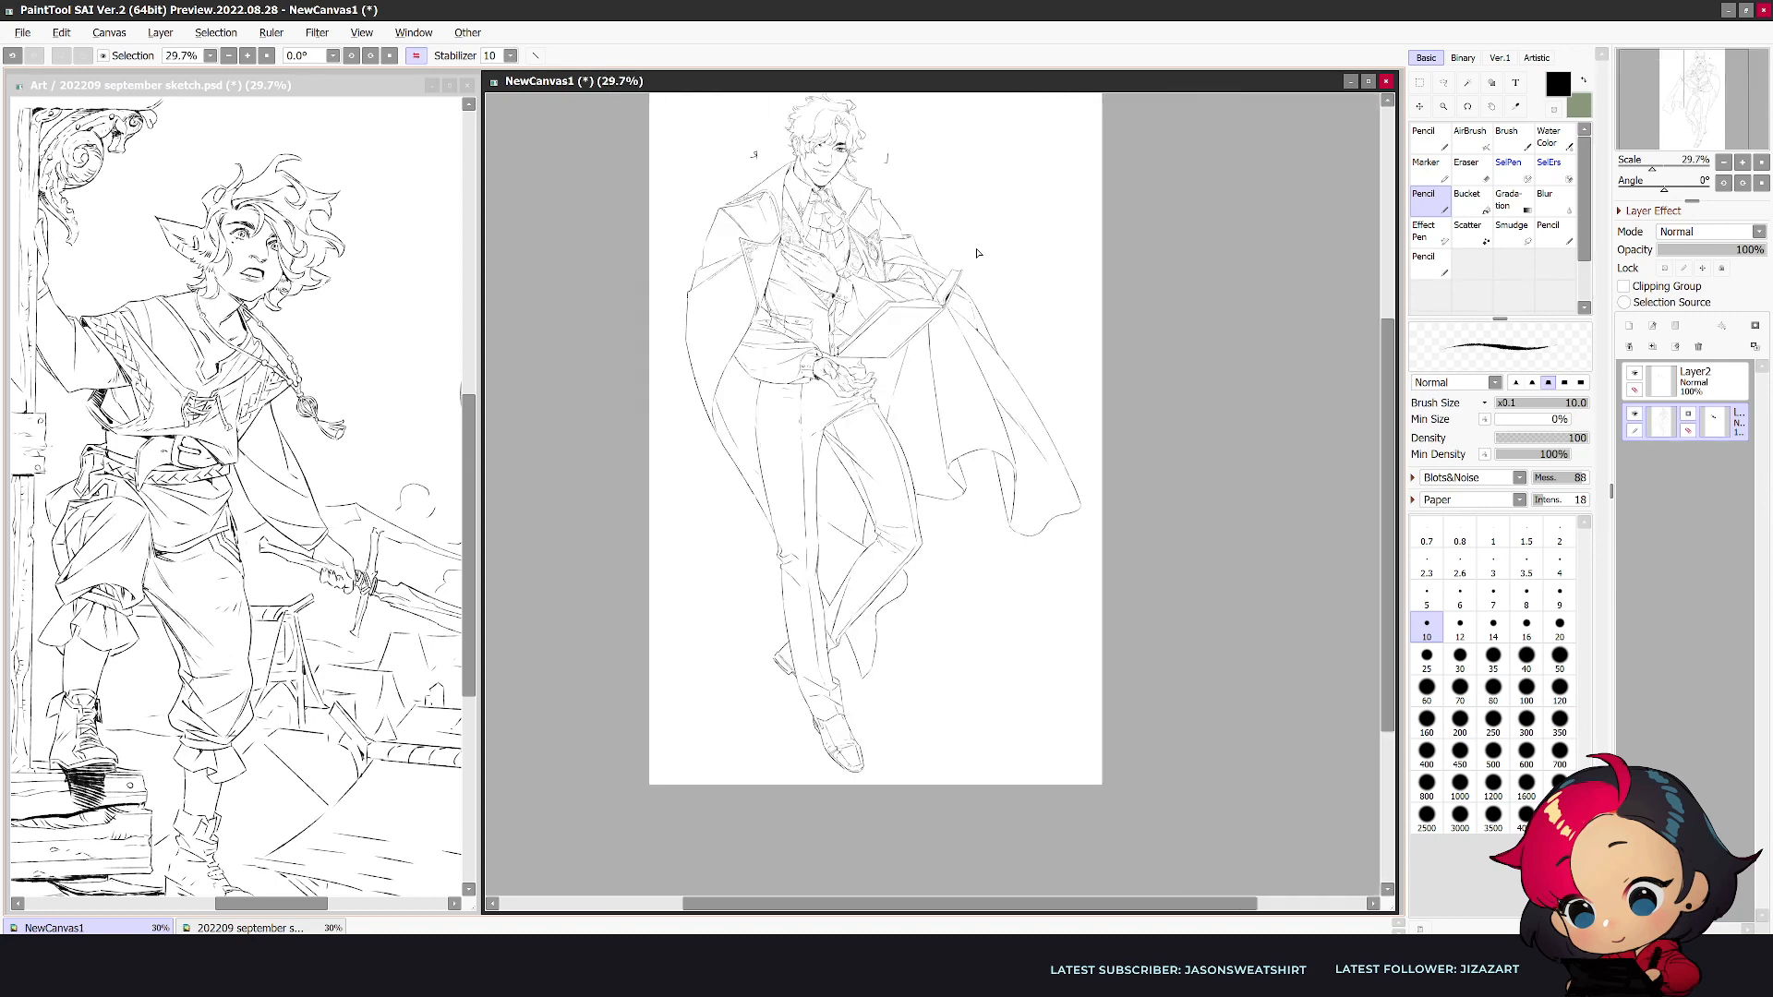
# - Clean up and redraw the coat's fold line beside the hip on the side opposite the book
pyautogui.scroll(1, 977, 253)
pyautogui.press('e')
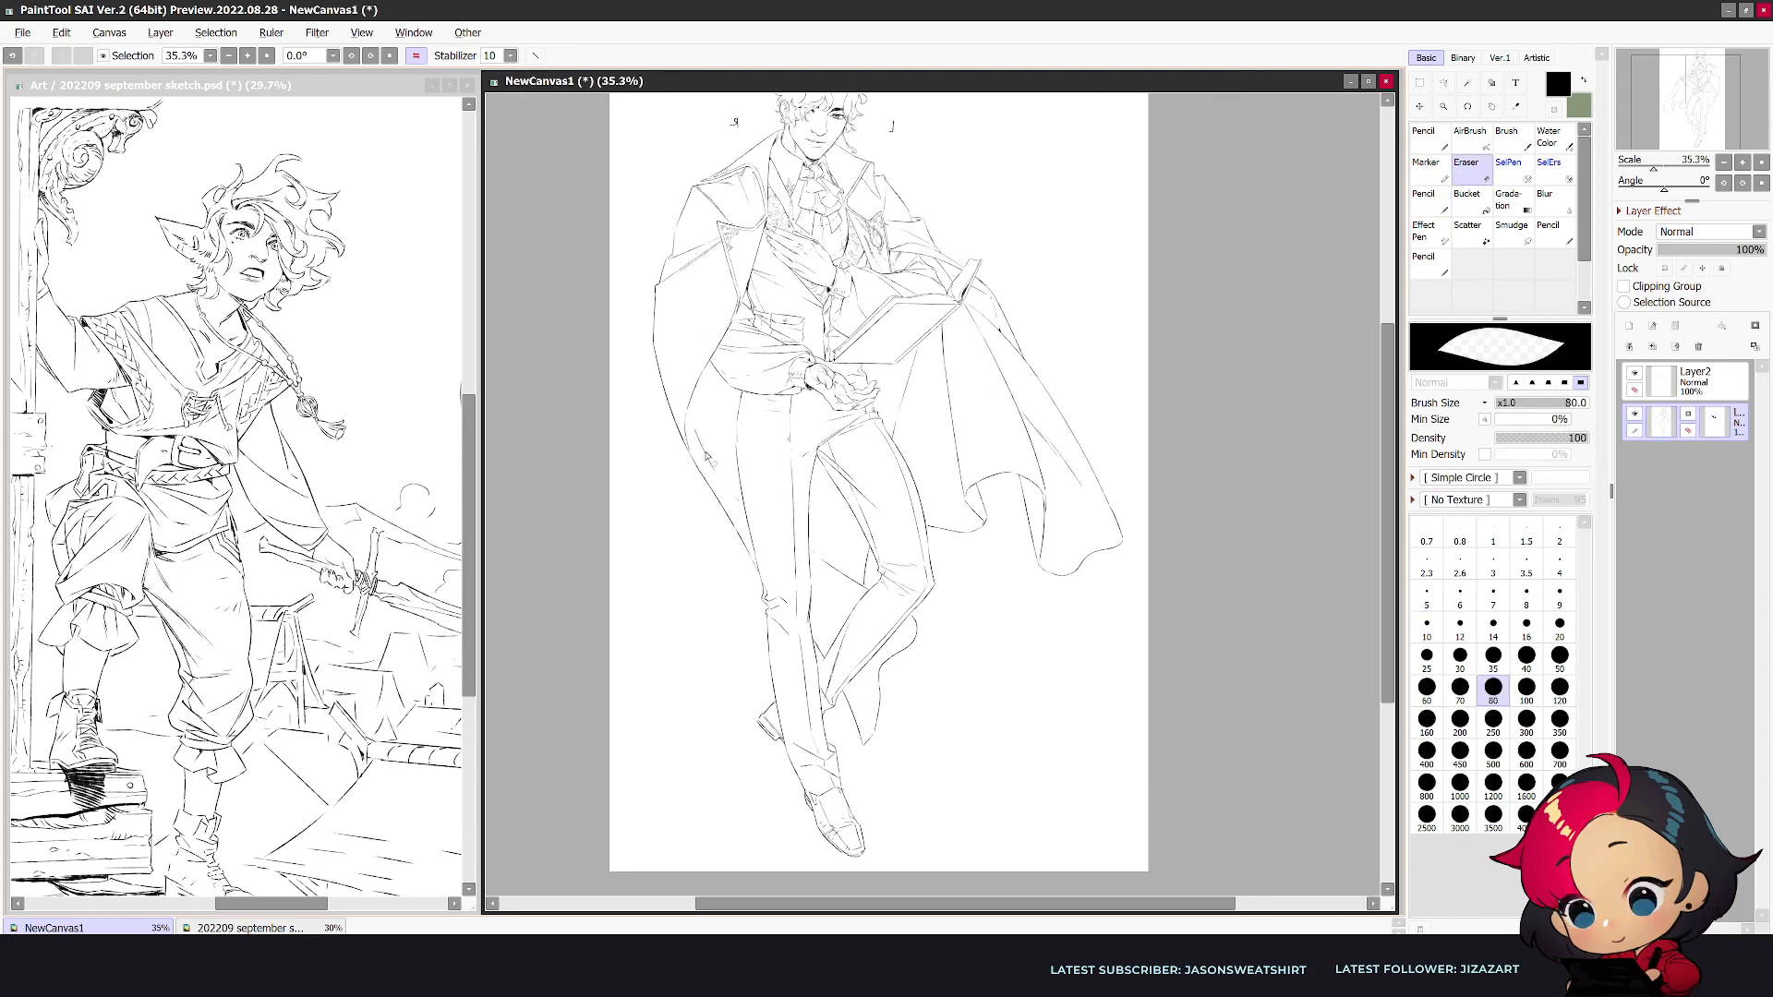
pyautogui.press('n')
pyautogui.moveTo(688, 417); pyautogui.dragTo(712, 451)
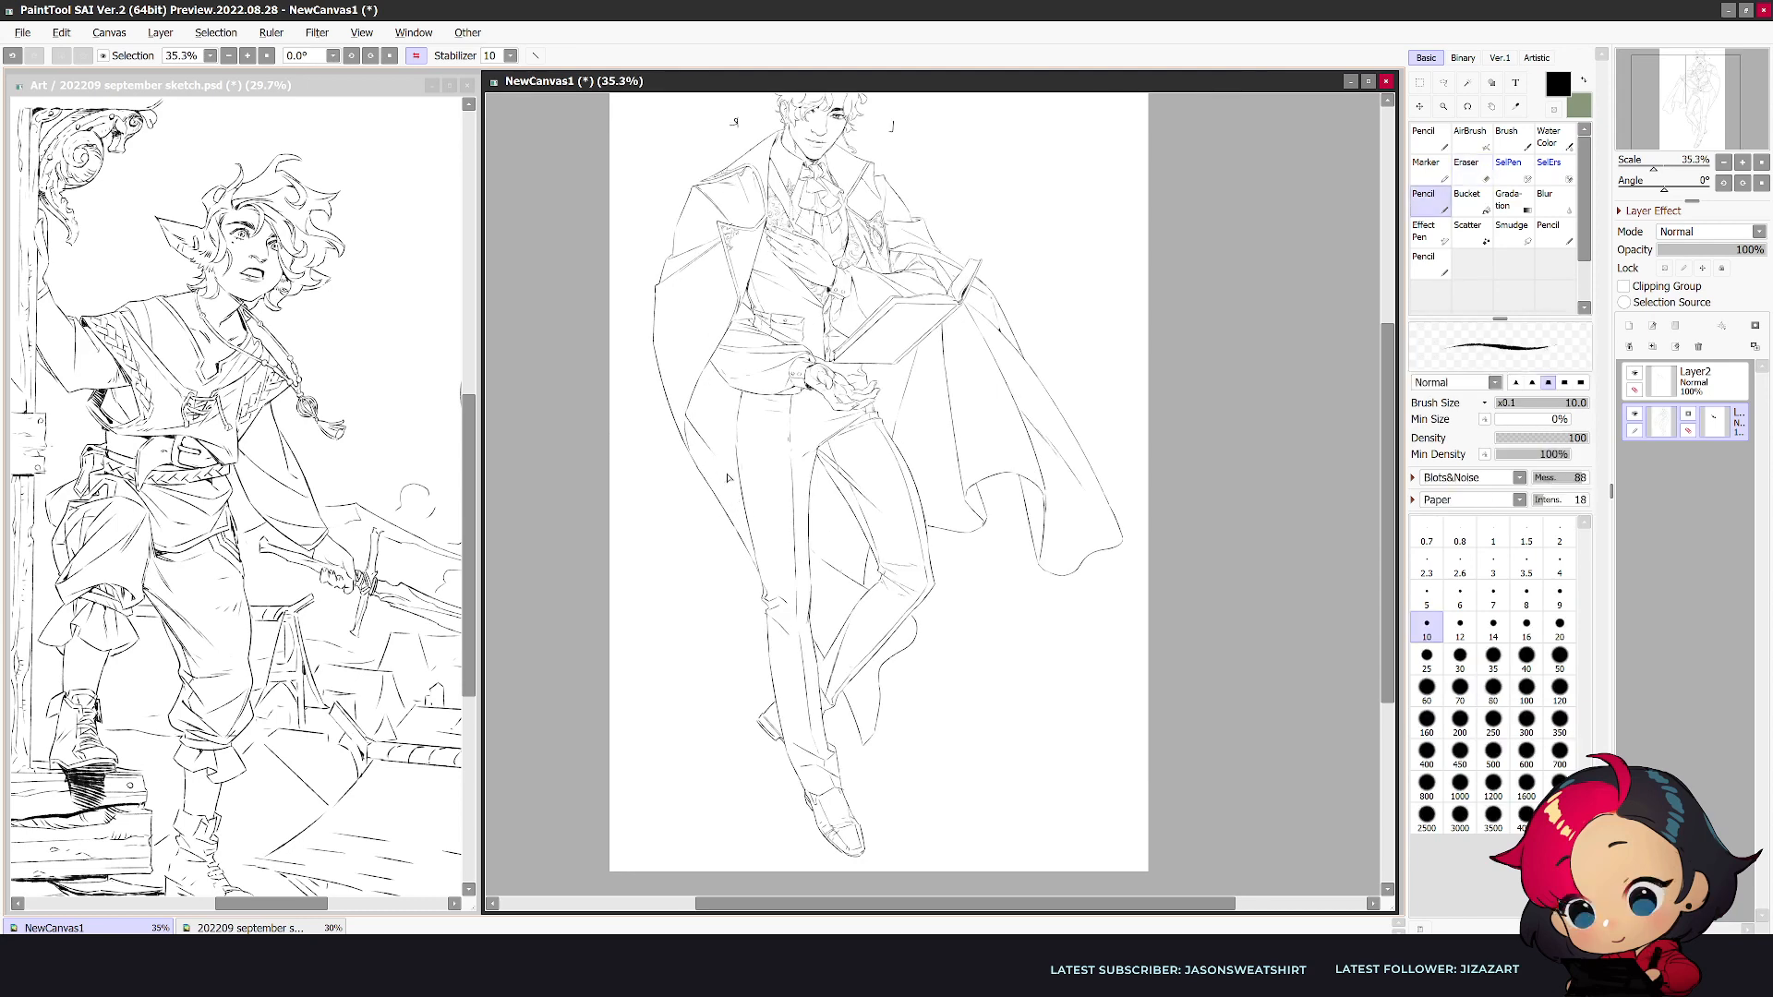
pyautogui.press('e')
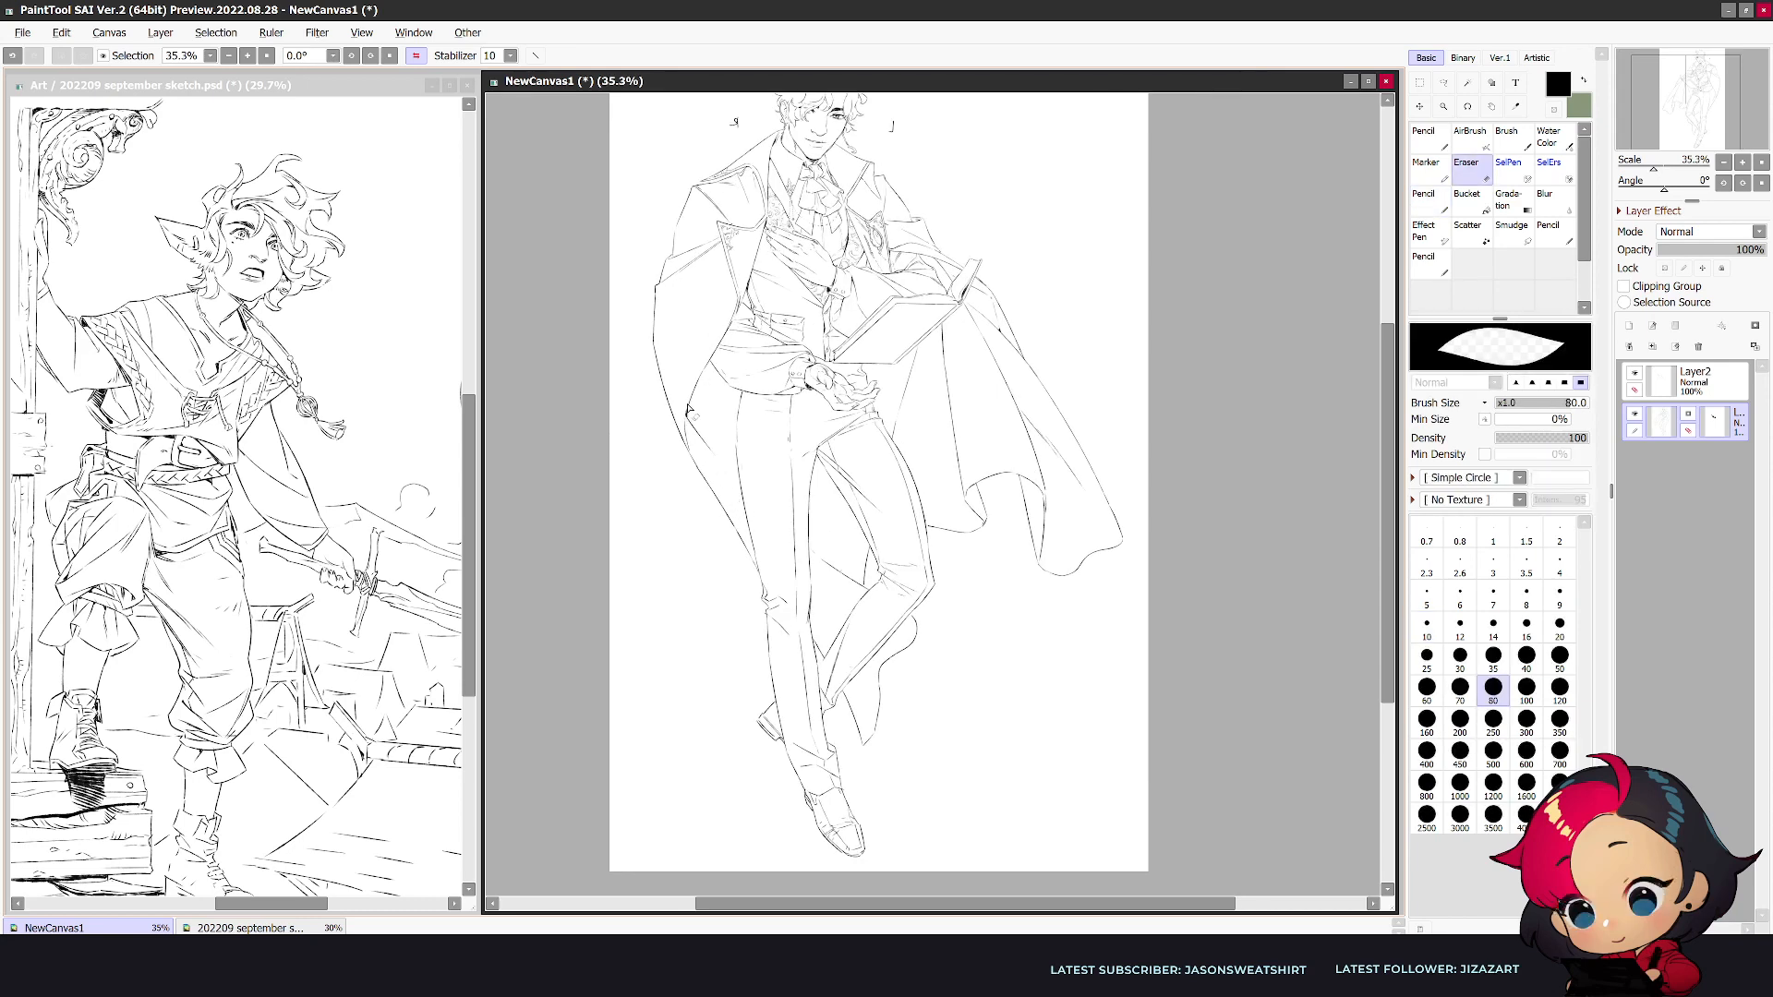
pyautogui.press('n')
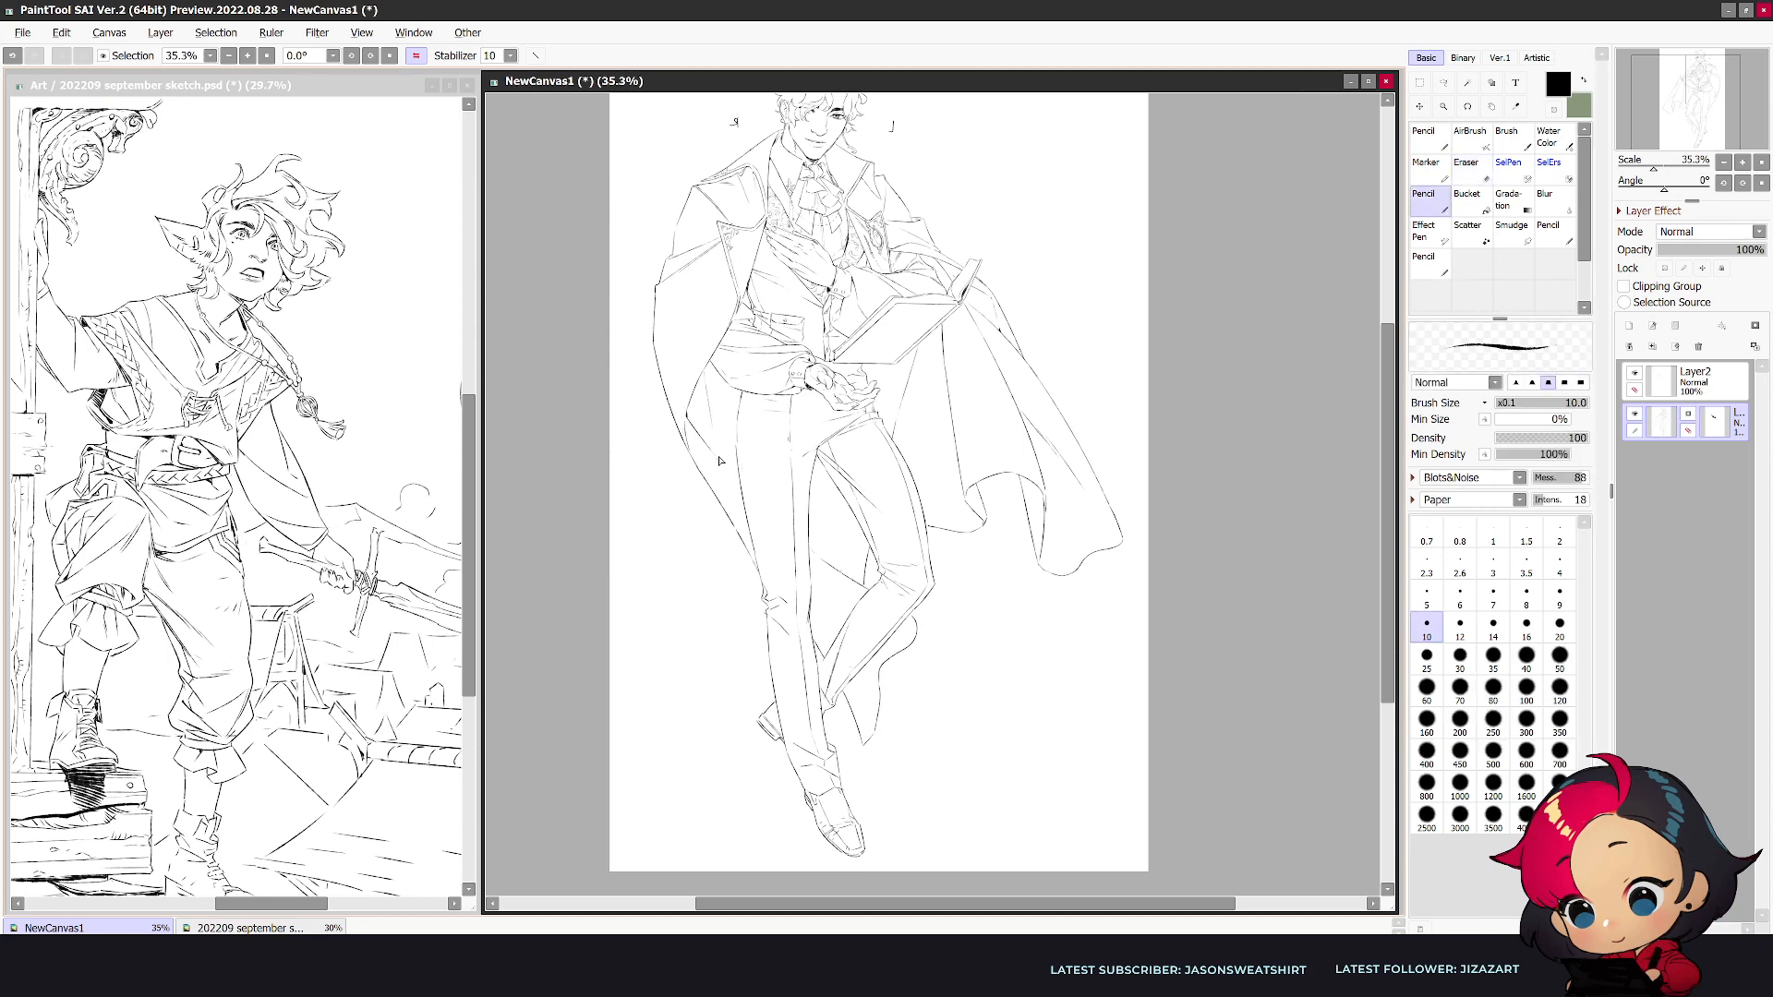
pyautogui.moveTo(724, 468); pyautogui.dragTo(734, 486)
# - Erase the coat's outer edge line between elbow and hip on the side opposite the book
pyautogui.scroll(1, 760, 572)
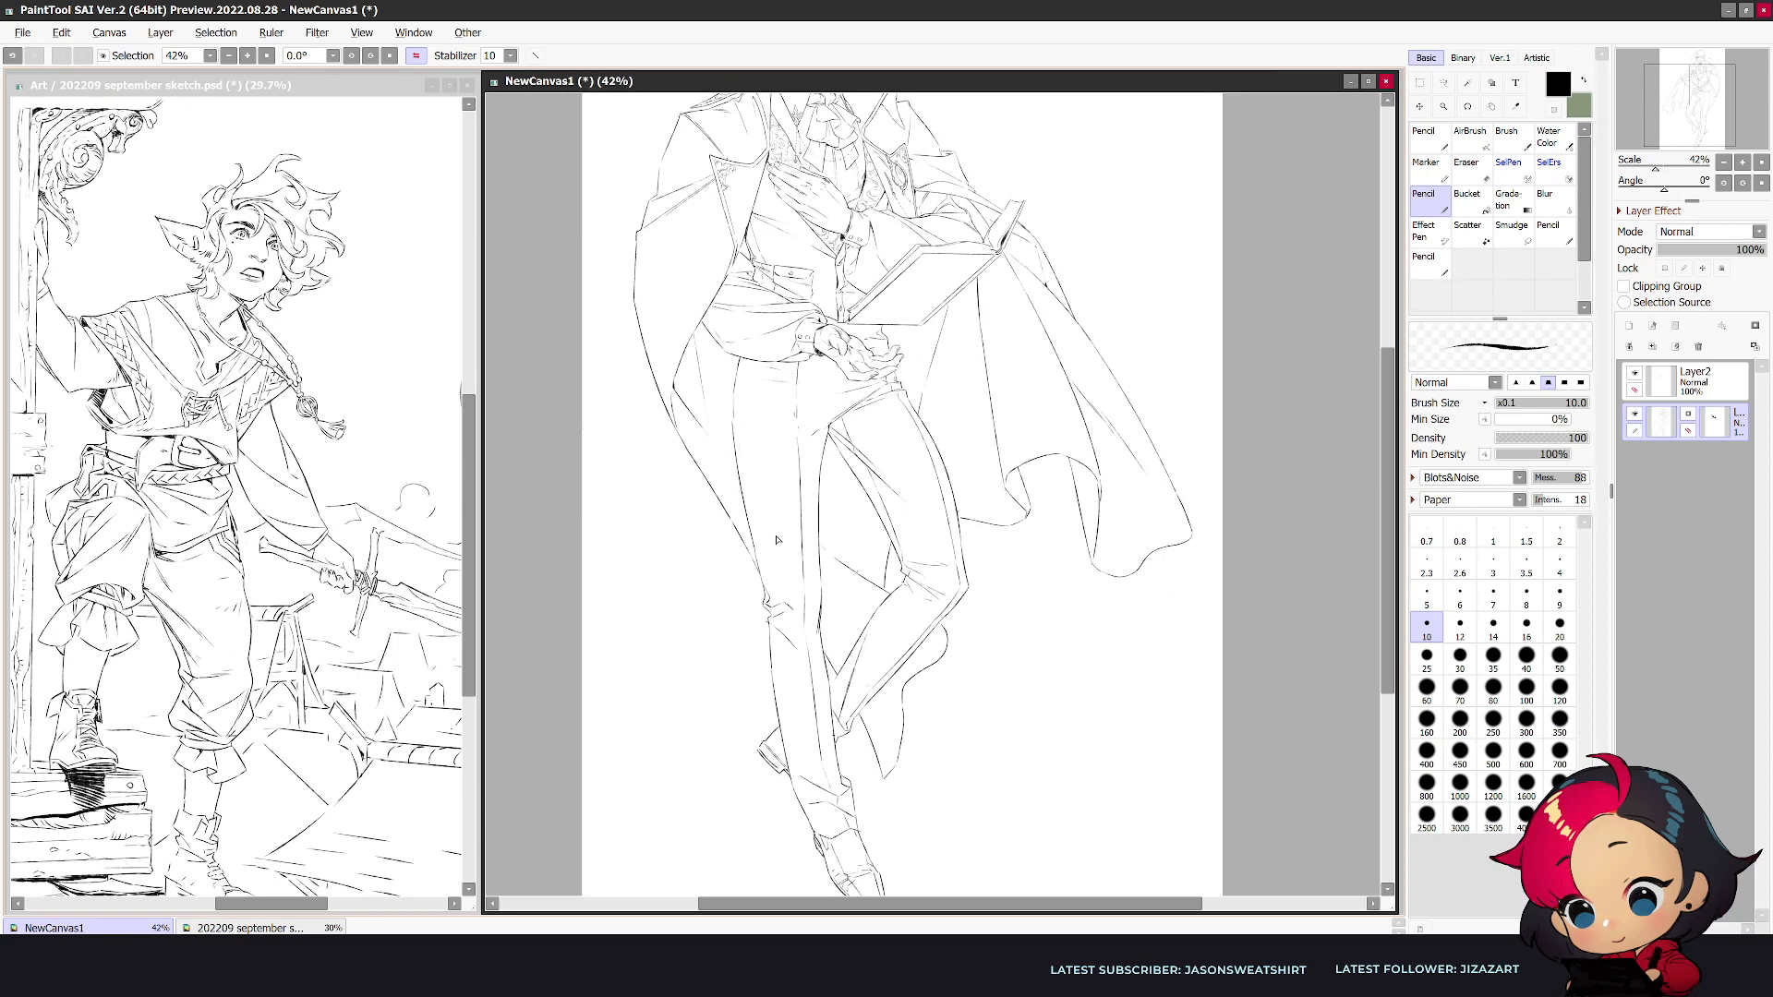
pyautogui.moveTo(790, 577); pyautogui.dragTo(838, 744)
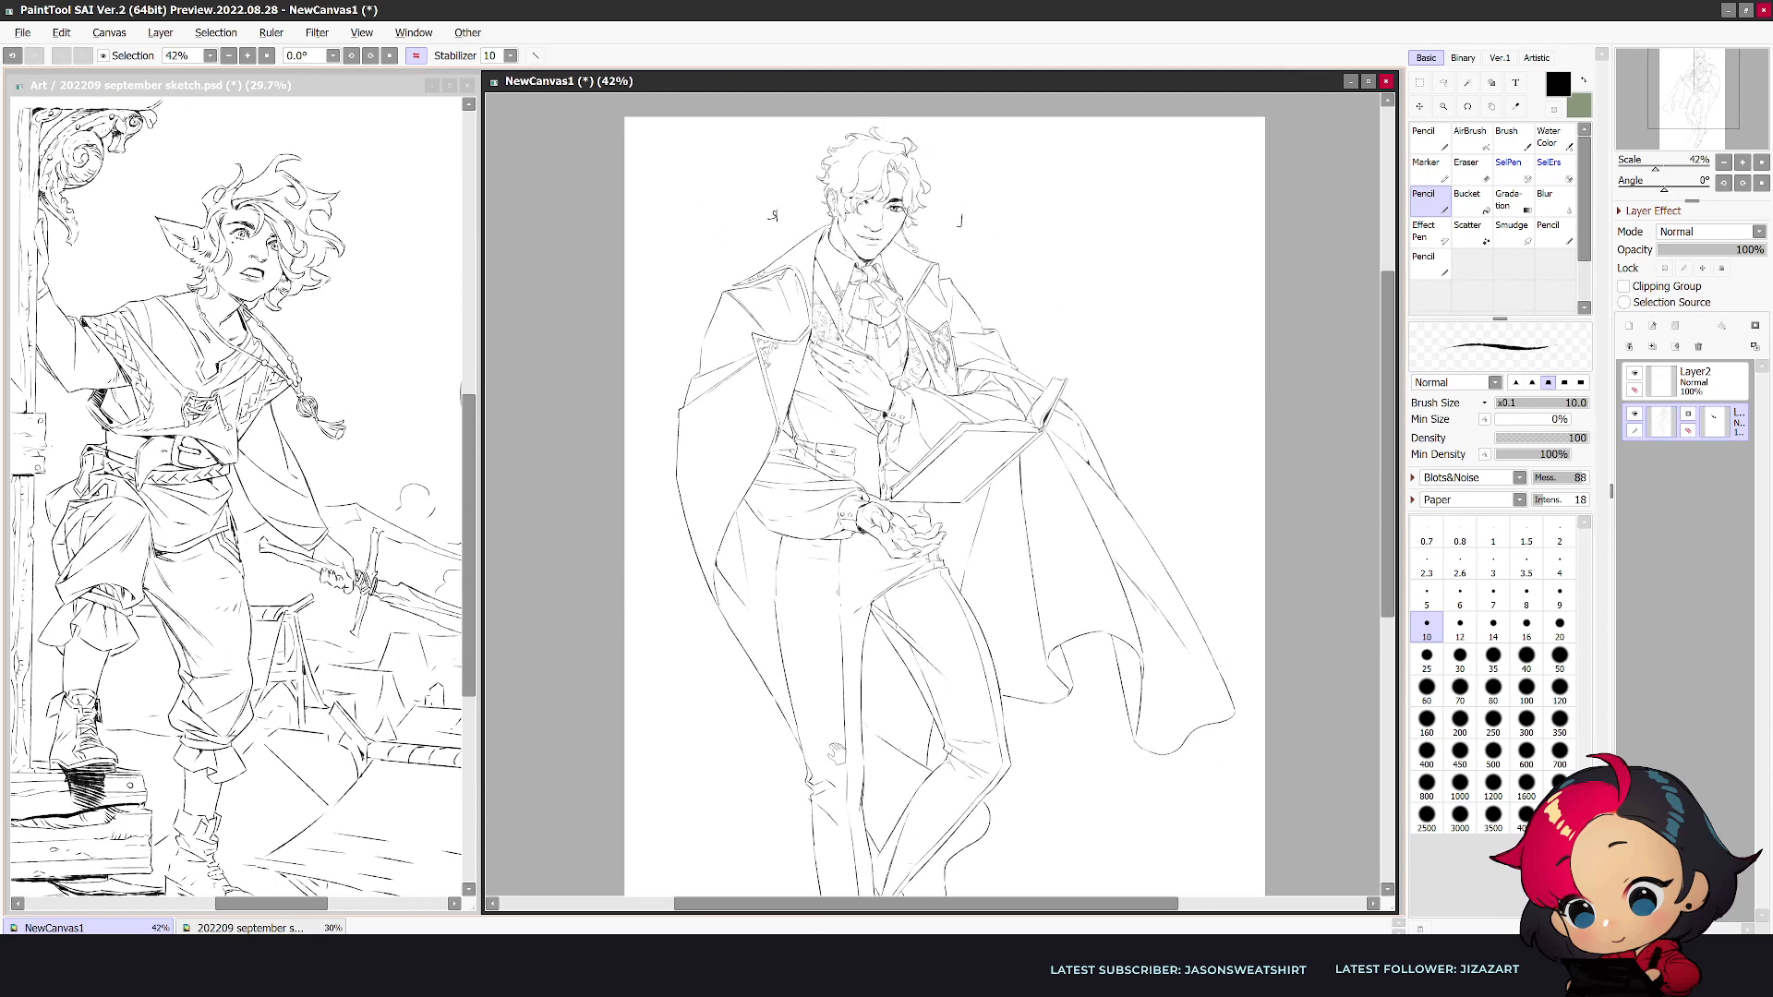
pyautogui.press('h')
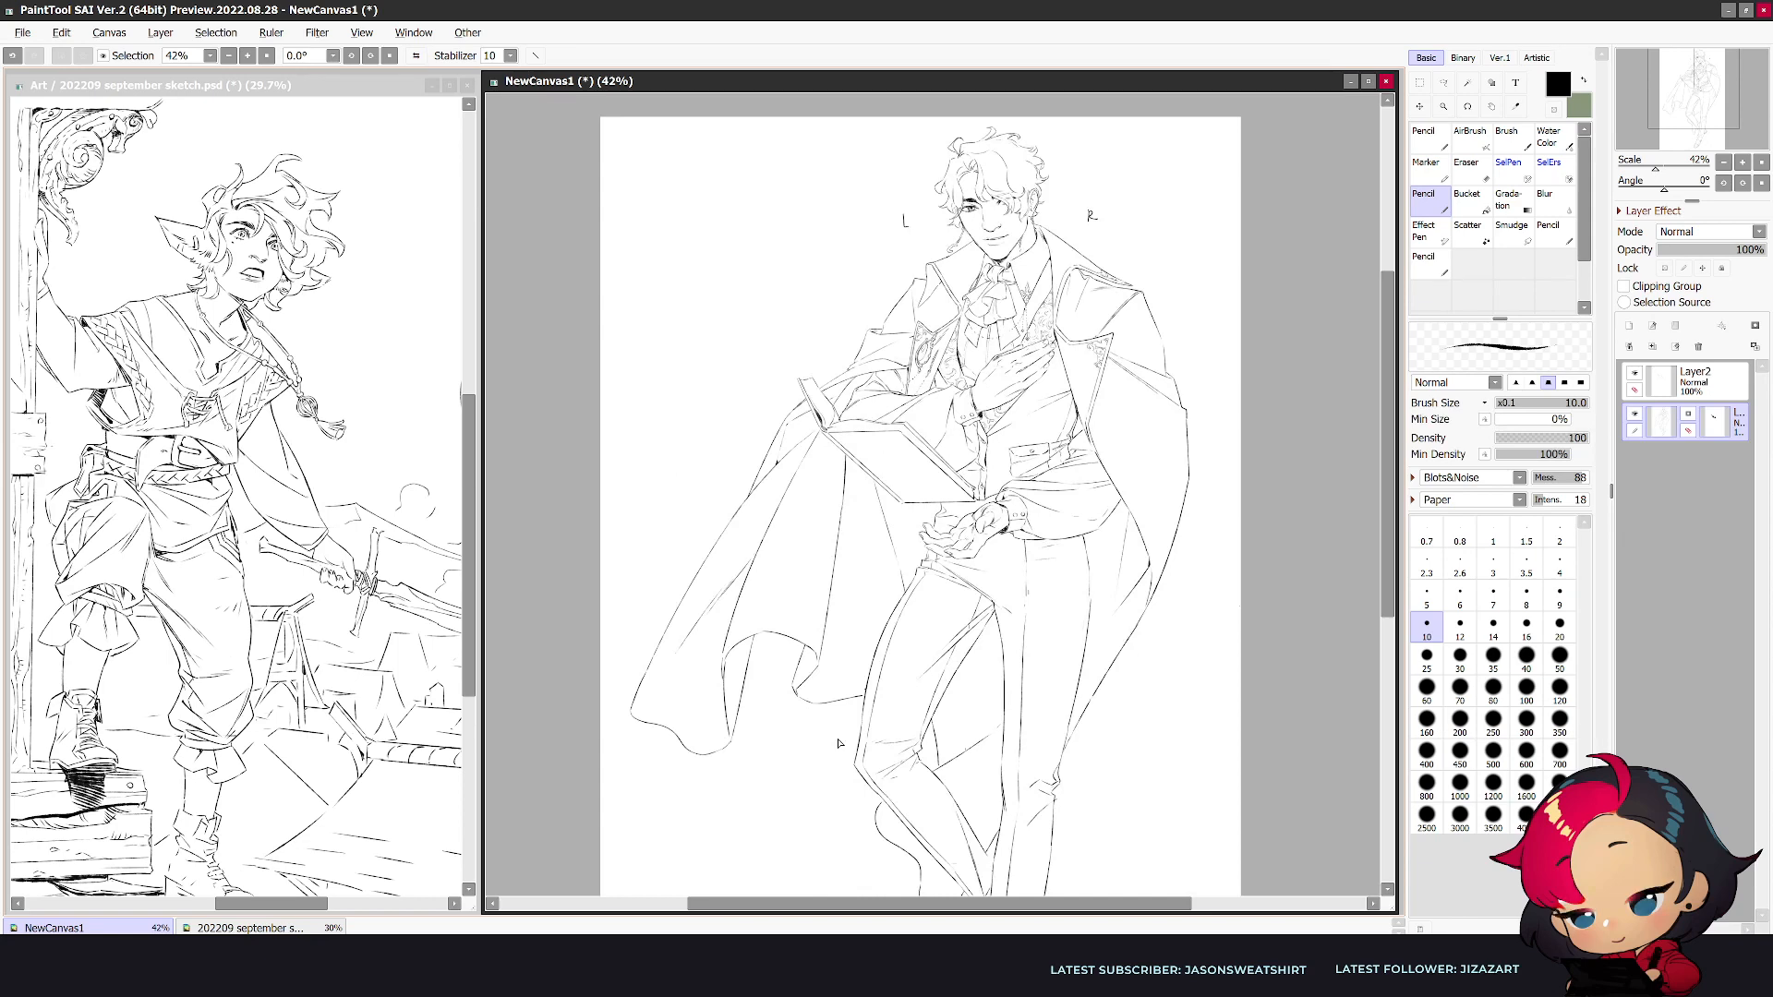
pyautogui.press('e')
pyautogui.scroll(1, 1191, 446)
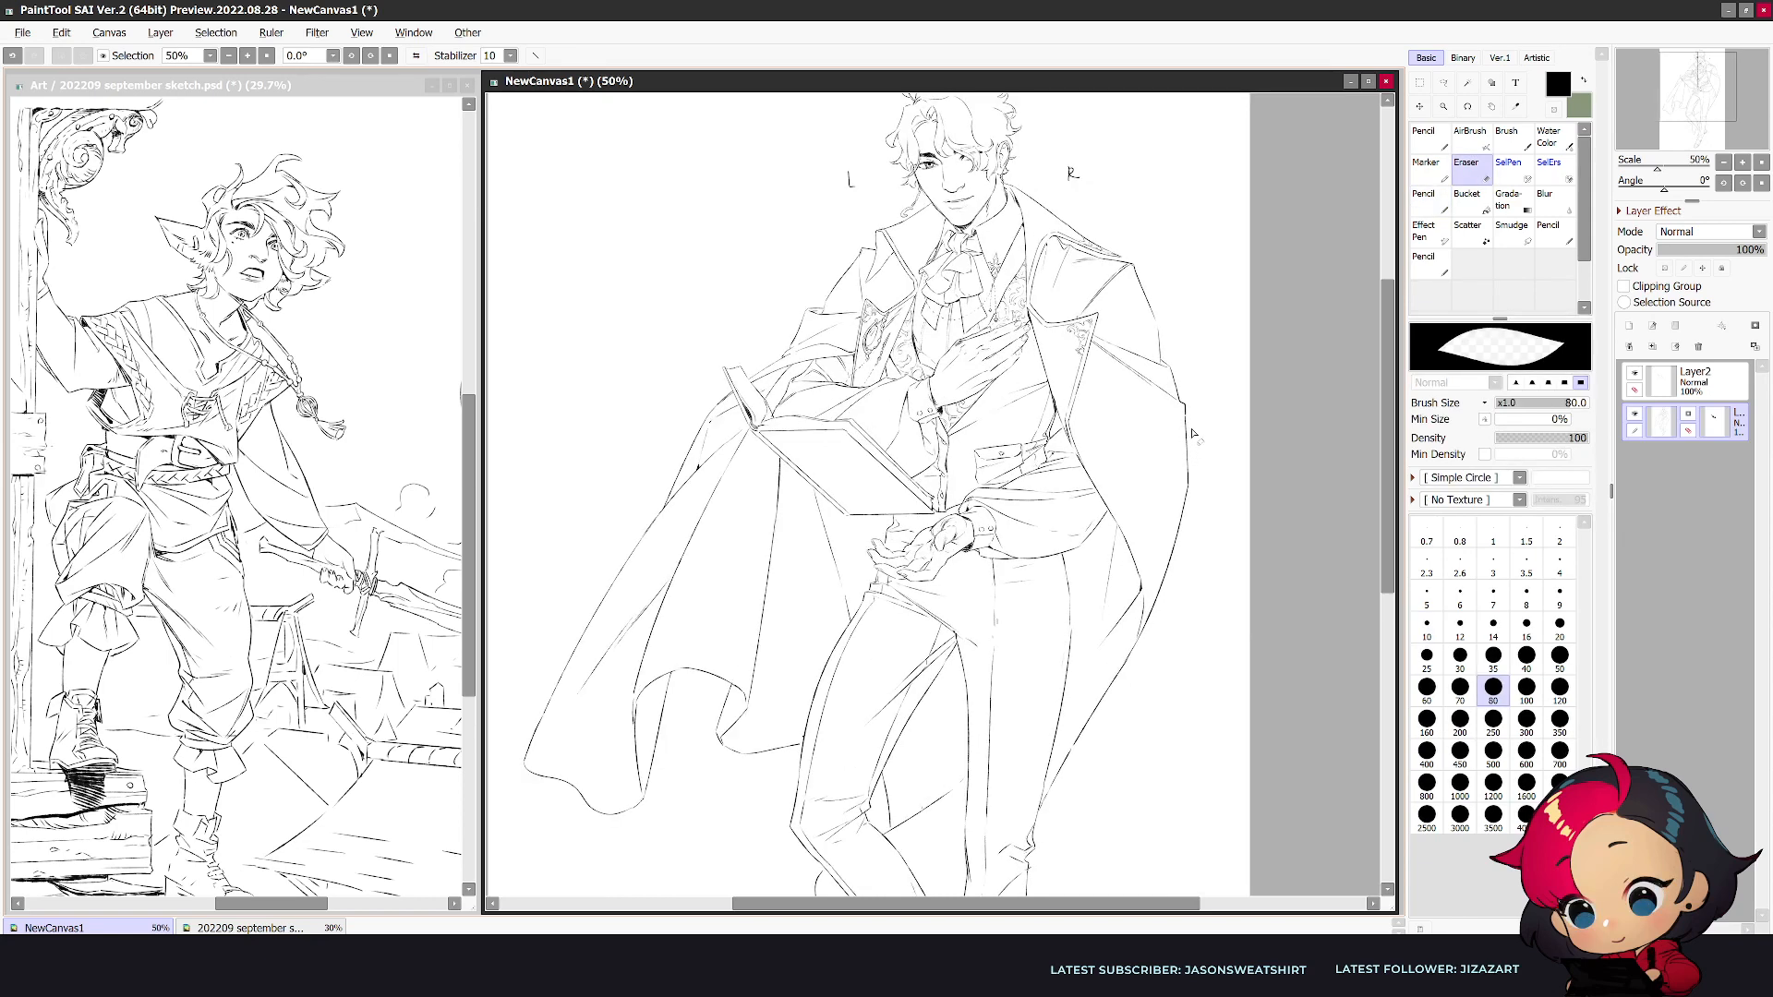
pyautogui.moveTo(1192, 433); pyautogui.dragTo(1276, 429)
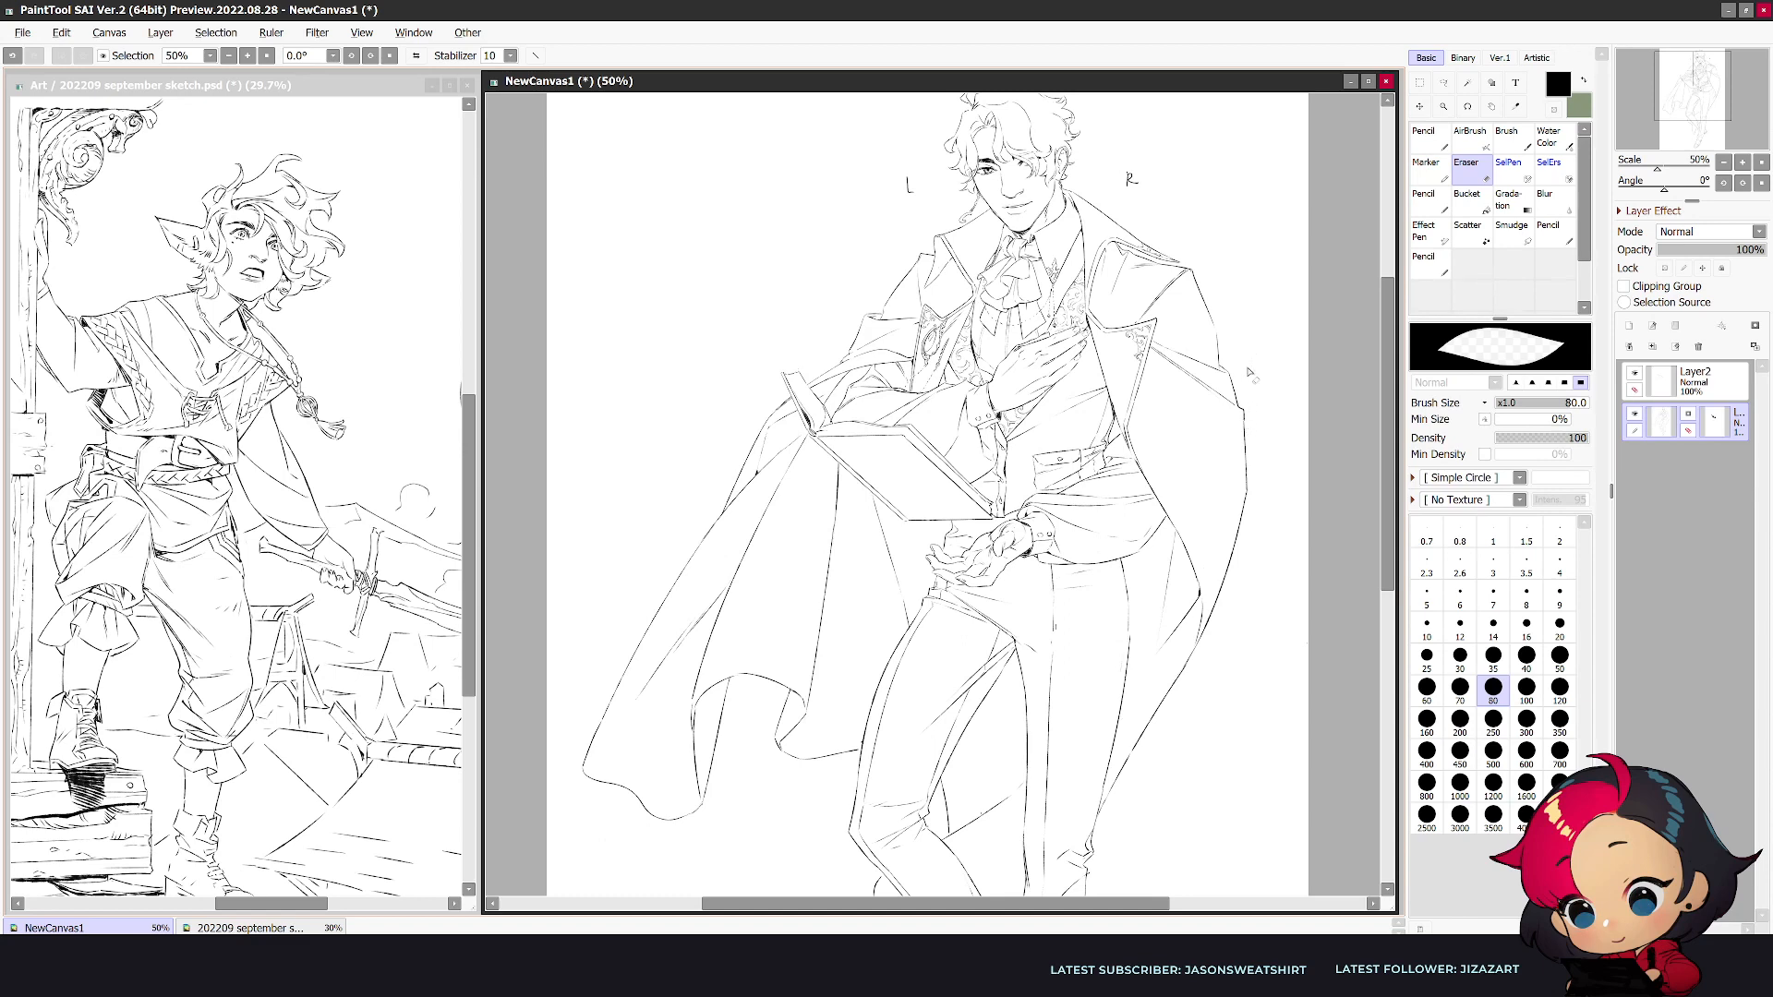
pyautogui.moveTo(1246, 422)
pyautogui.mouseDown()
pyautogui.moveTo(1242, 517)
pyautogui.moveTo(1201, 637)
pyautogui.mouseUp()
pyautogui.press('n')
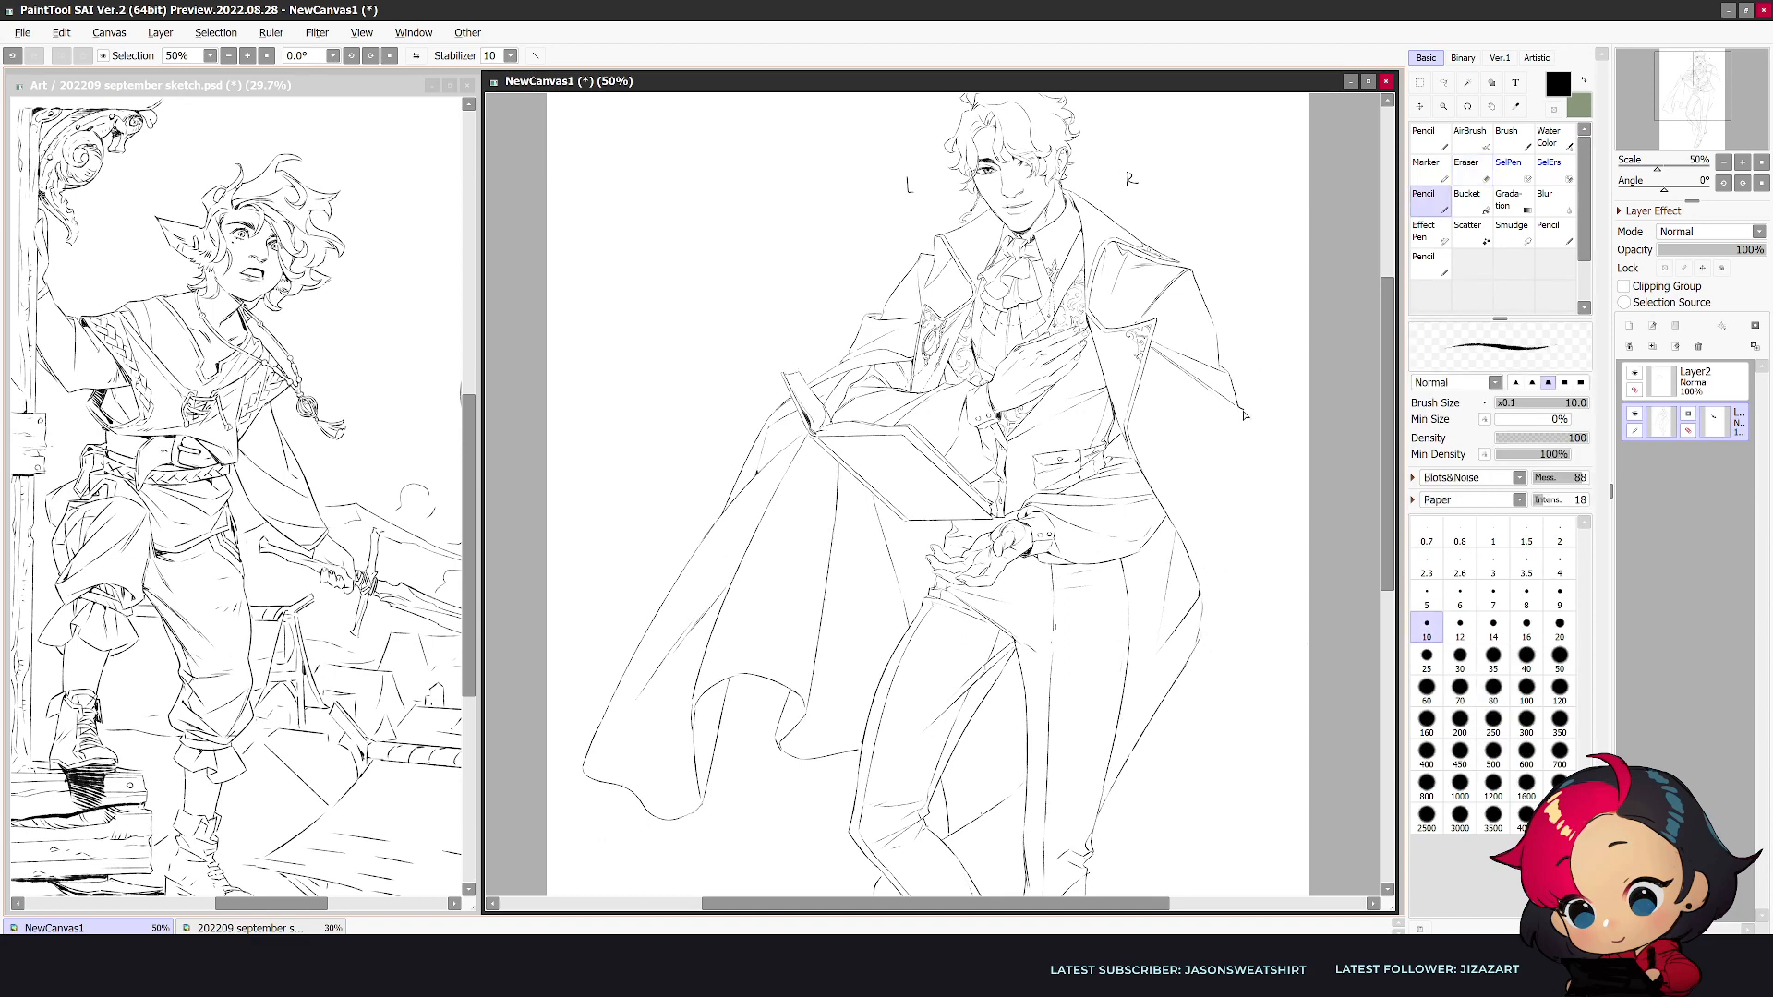
pyautogui.hotkey('ctrl', 'z')
pyautogui.press('e')
pyautogui.click(1243, 412)
pyautogui.press('n')
# - Redraw the coat's outer edge opposite the book as a smooth curve running from the elbow to the hip fold
pyautogui.press('h')
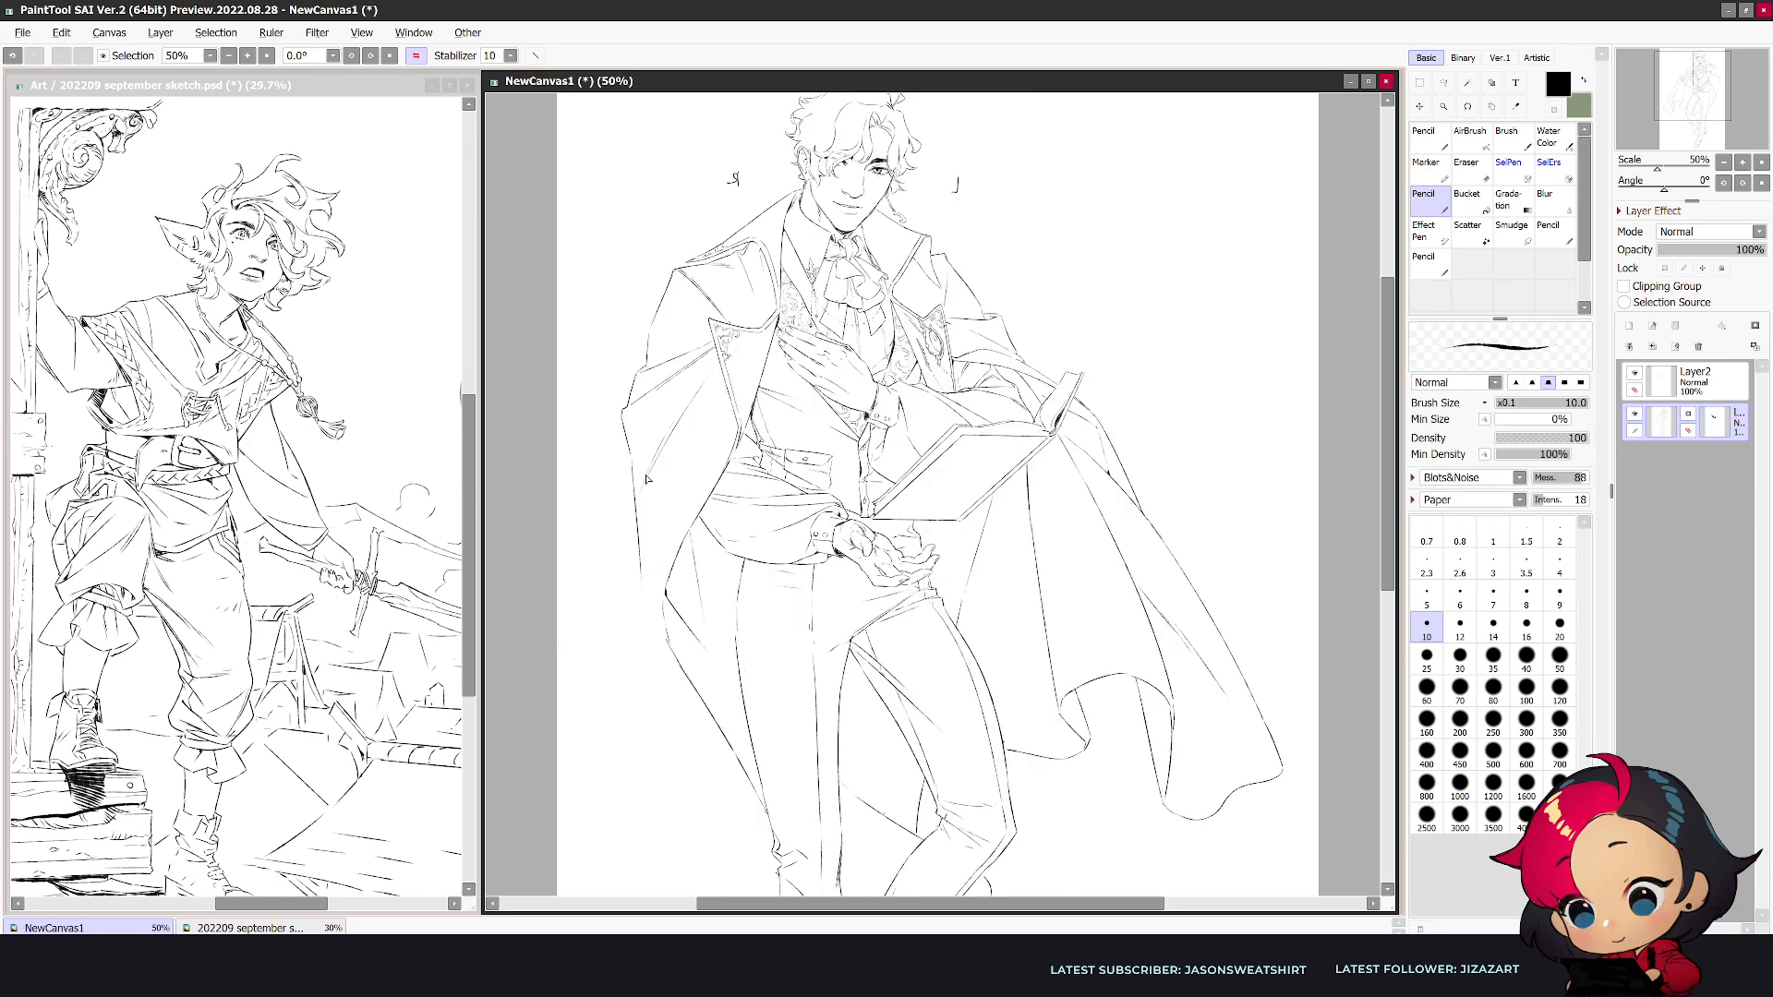
pyautogui.moveTo(659, 445); pyautogui.dragTo(644, 515)
pyautogui.press('e')
pyautogui.moveTo(640, 577); pyautogui.dragTo(634, 514)
pyautogui.press('n')
pyautogui.moveTo(631, 452); pyautogui.dragTo(650, 611)
pyautogui.press('e')
pyautogui.press('n')
pyautogui.moveTo(657, 626)
pyautogui.mouseDown()
pyautogui.moveTo(648, 591)
pyautogui.moveTo(665, 638)
pyautogui.mouseUp()
# - Reduce the eraser size to 40 and rework the short line where the coat's outer edge meets the hip fold
pyautogui.press('e')
pyautogui.press('[')
pyautogui.press('[')
pyautogui.press('[')
pyautogui.press('[')
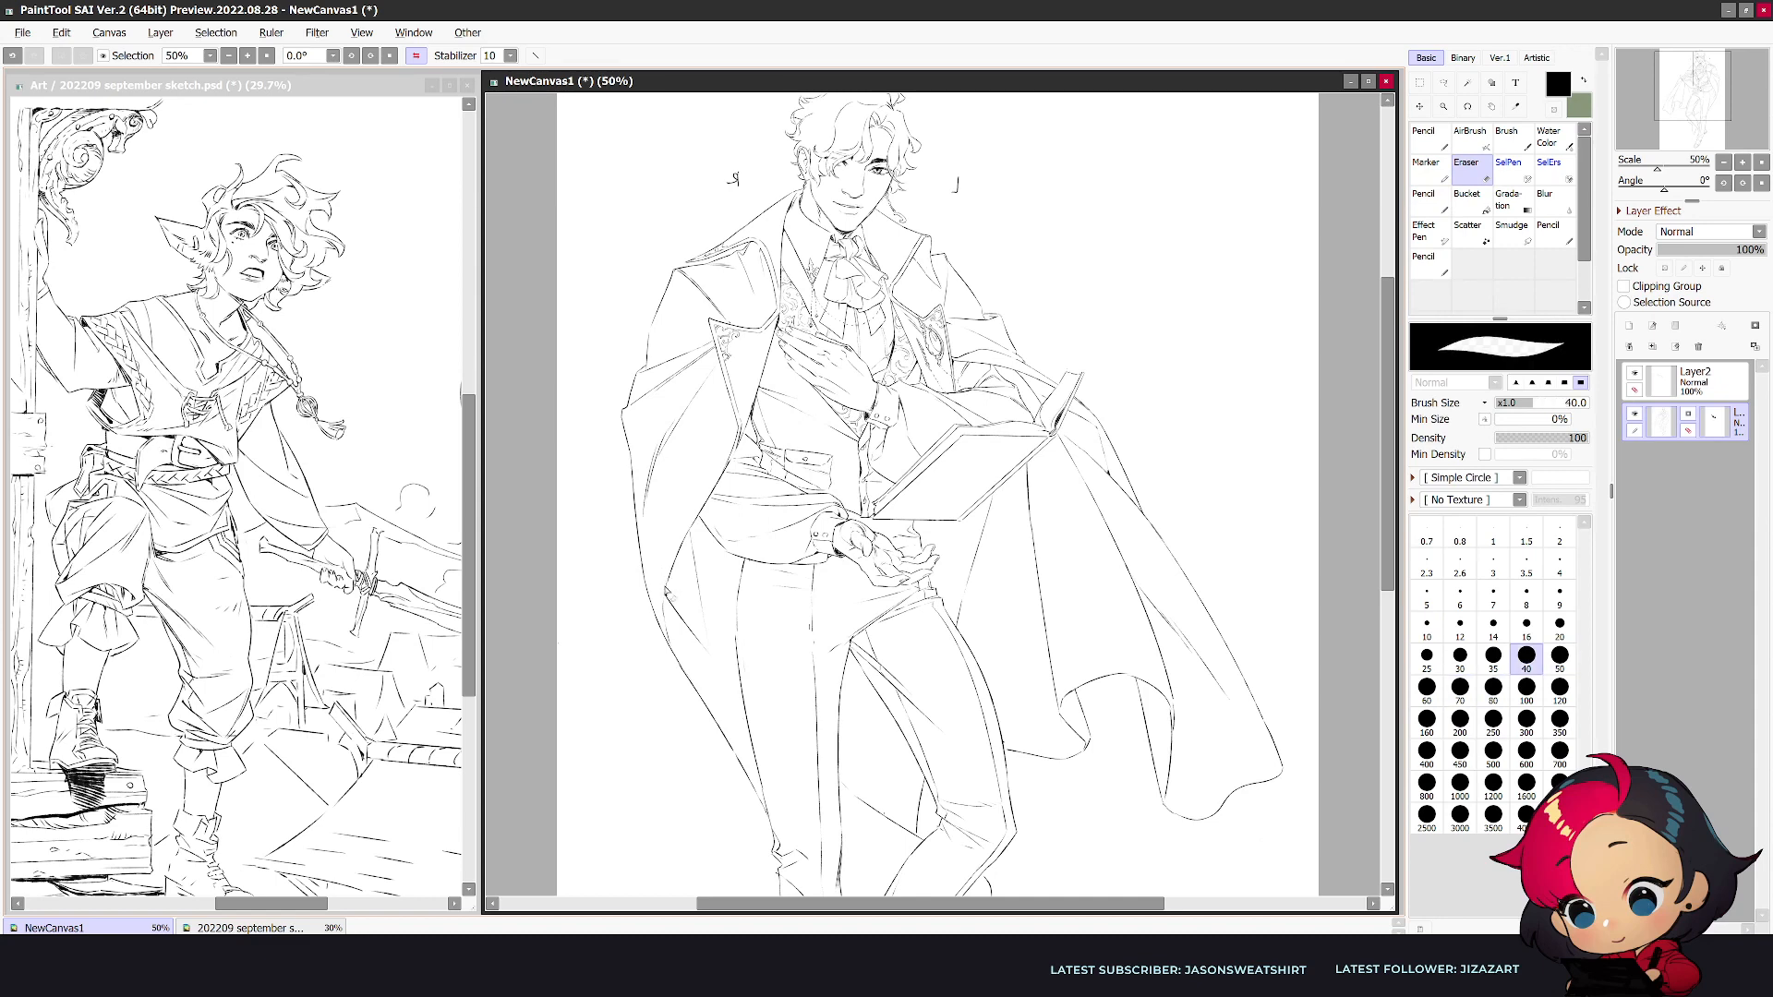
pyautogui.press('n')
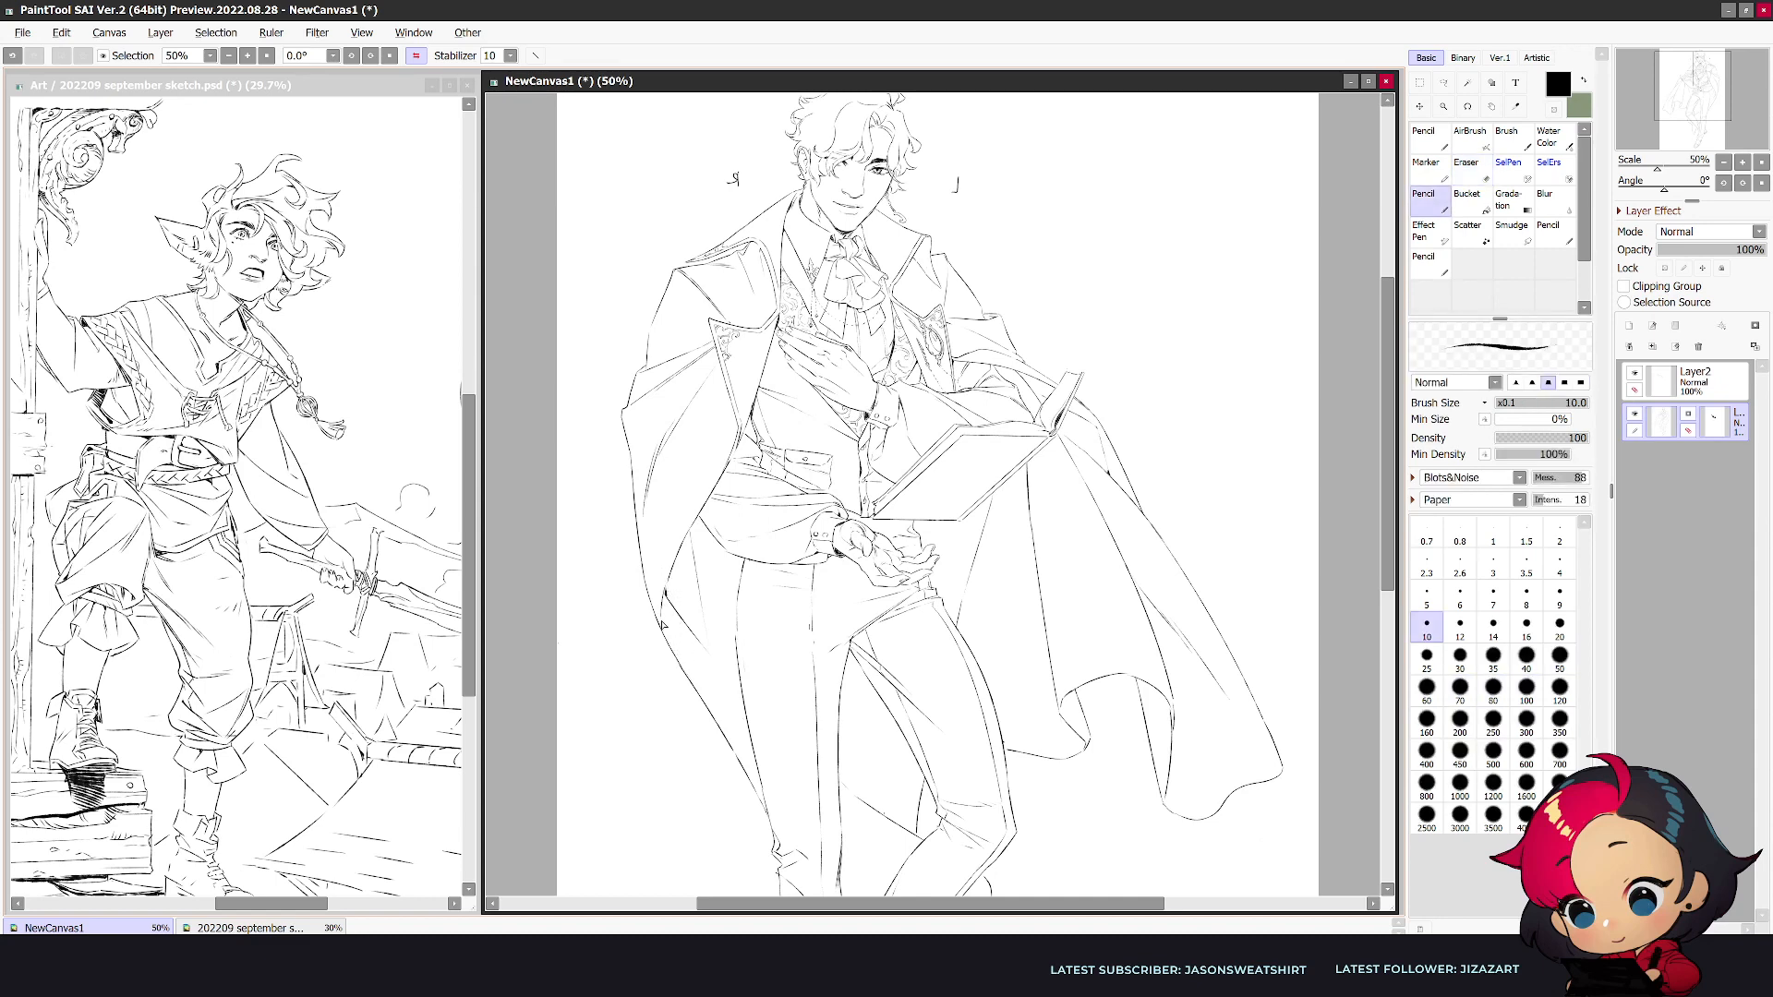
pyautogui.hotkey('ctrl', 'z')
pyautogui.moveTo(665, 591); pyautogui.dragTo(669, 640)
# - Clean up and refine the redrawn coat edge just below the elbow on the side opposite the book
pyautogui.scroll(-2, 776, 754)
pyautogui.scroll(2, 775, 755)
pyautogui.press('e')
pyautogui.moveTo(621, 414); pyautogui.dragTo(635, 463)
pyautogui.press('n')
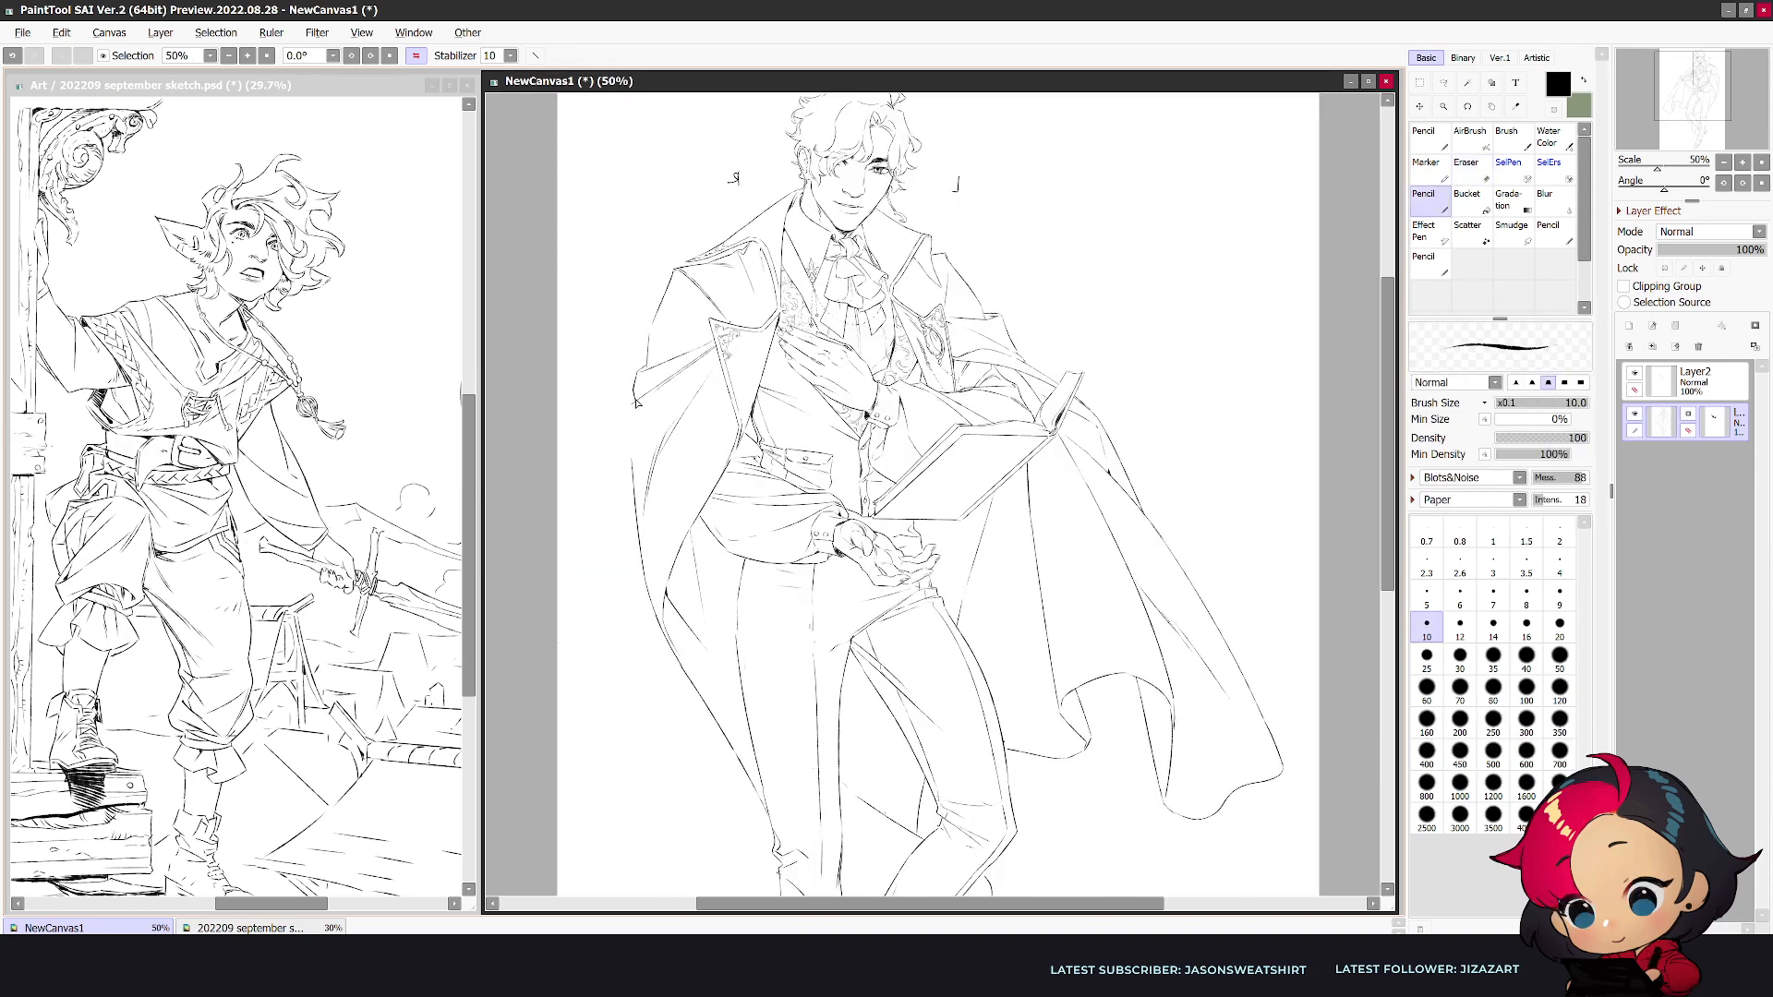
pyautogui.press('e')
pyautogui.moveTo(634, 464); pyautogui.dragTo(644, 567)
pyautogui.press('n')
pyautogui.press('e')
pyautogui.press('n')
pyautogui.scroll(-2, 637, 509)
# - Flip the canvas and rework the coat's shoulder and upper-sleeve lines below the collar on the book side
pyautogui.press('h')
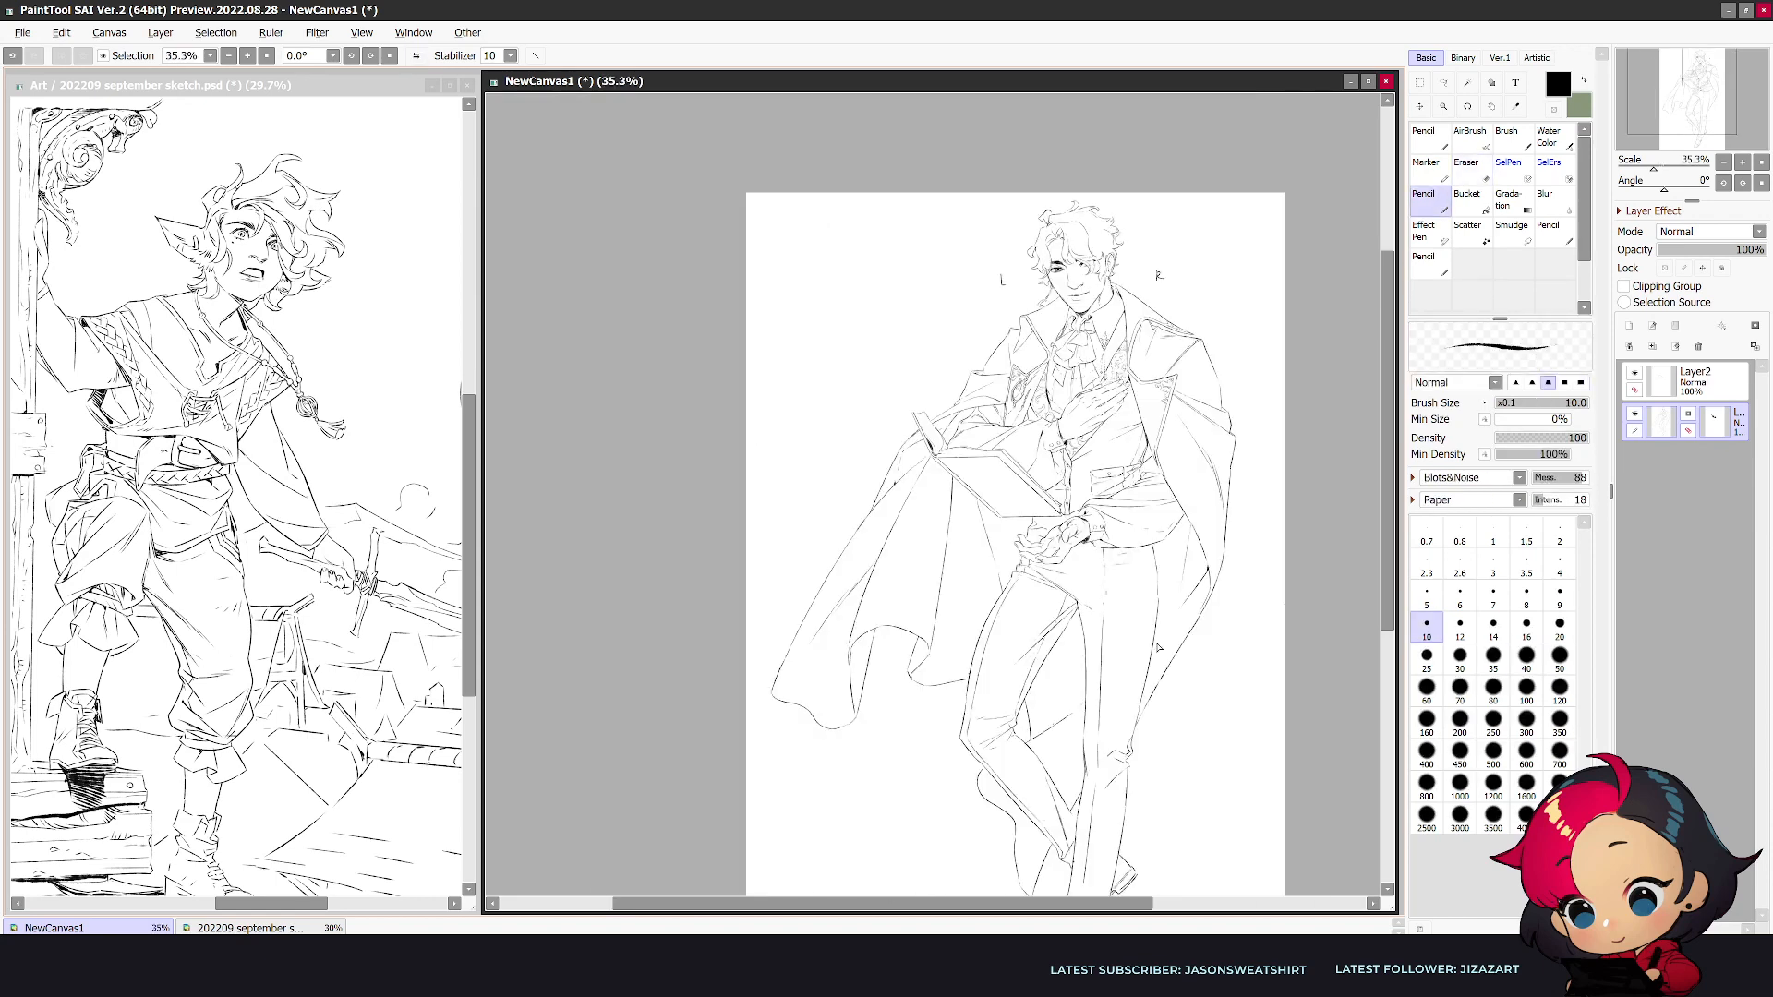
pyautogui.moveTo(1389, 609)
pyautogui.mouseDown()
pyautogui.moveTo(1390, 623)
pyautogui.moveTo(1390, 597)
pyautogui.mouseUp()
pyautogui.scroll(3, 1108, 344)
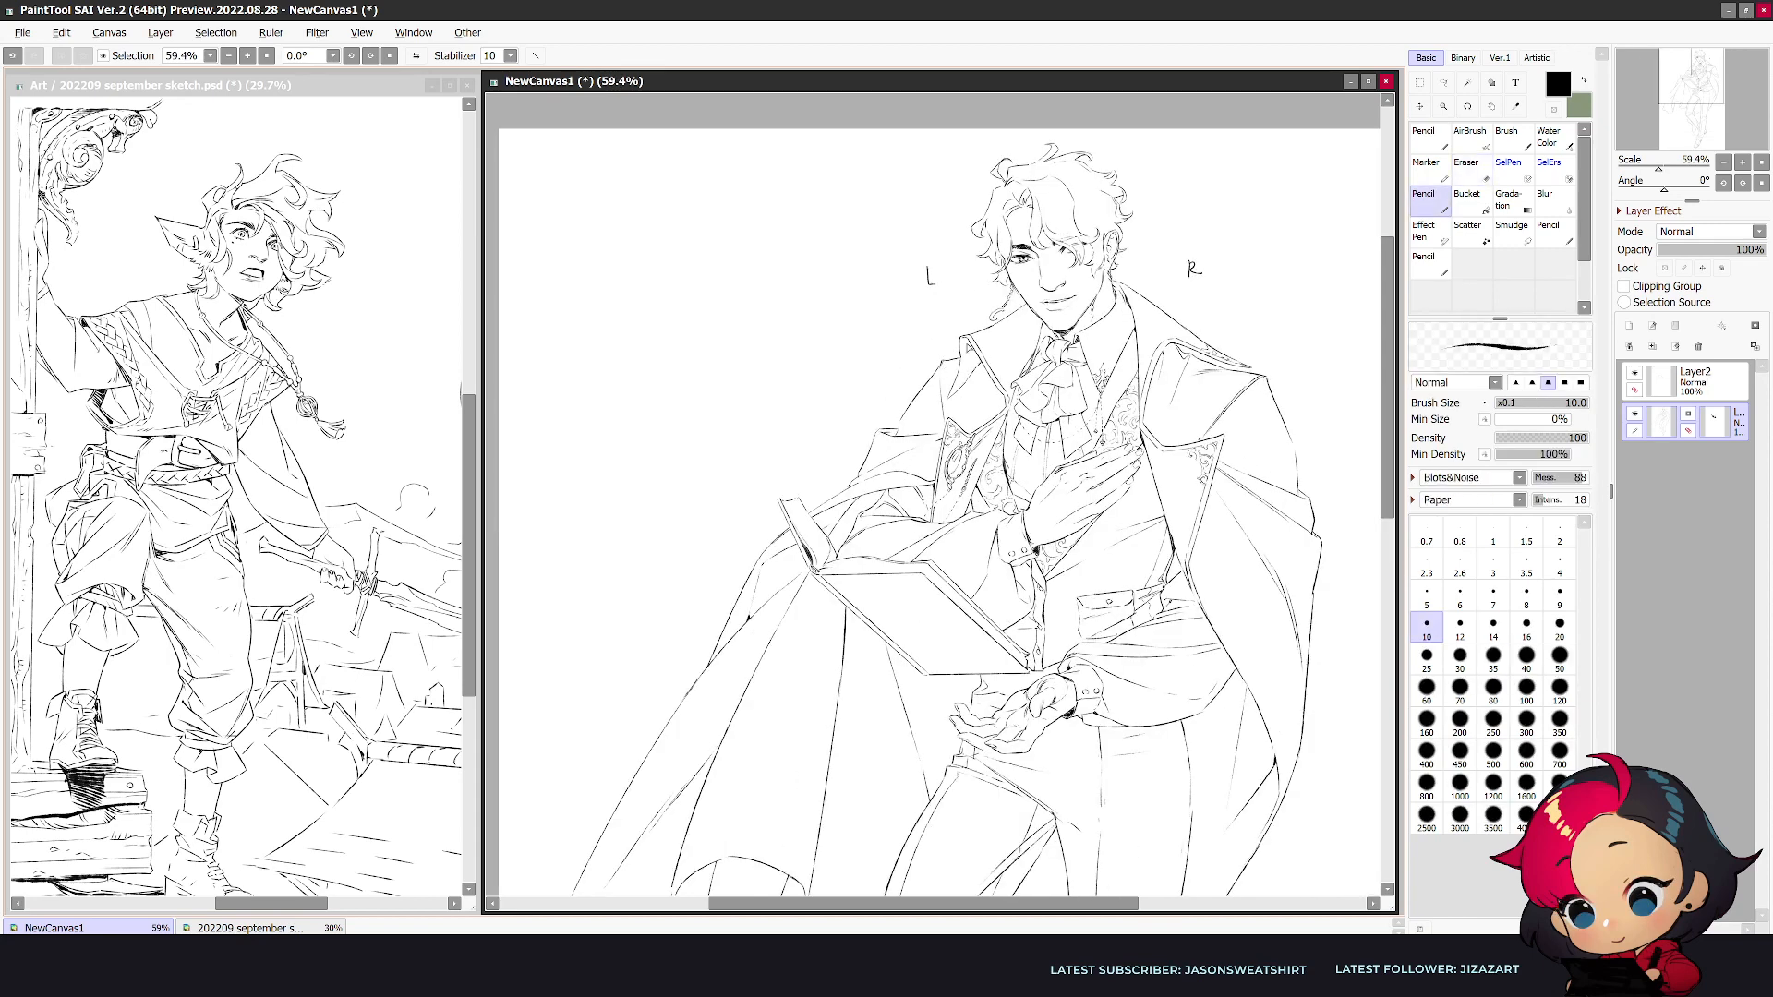
pyautogui.press('e')
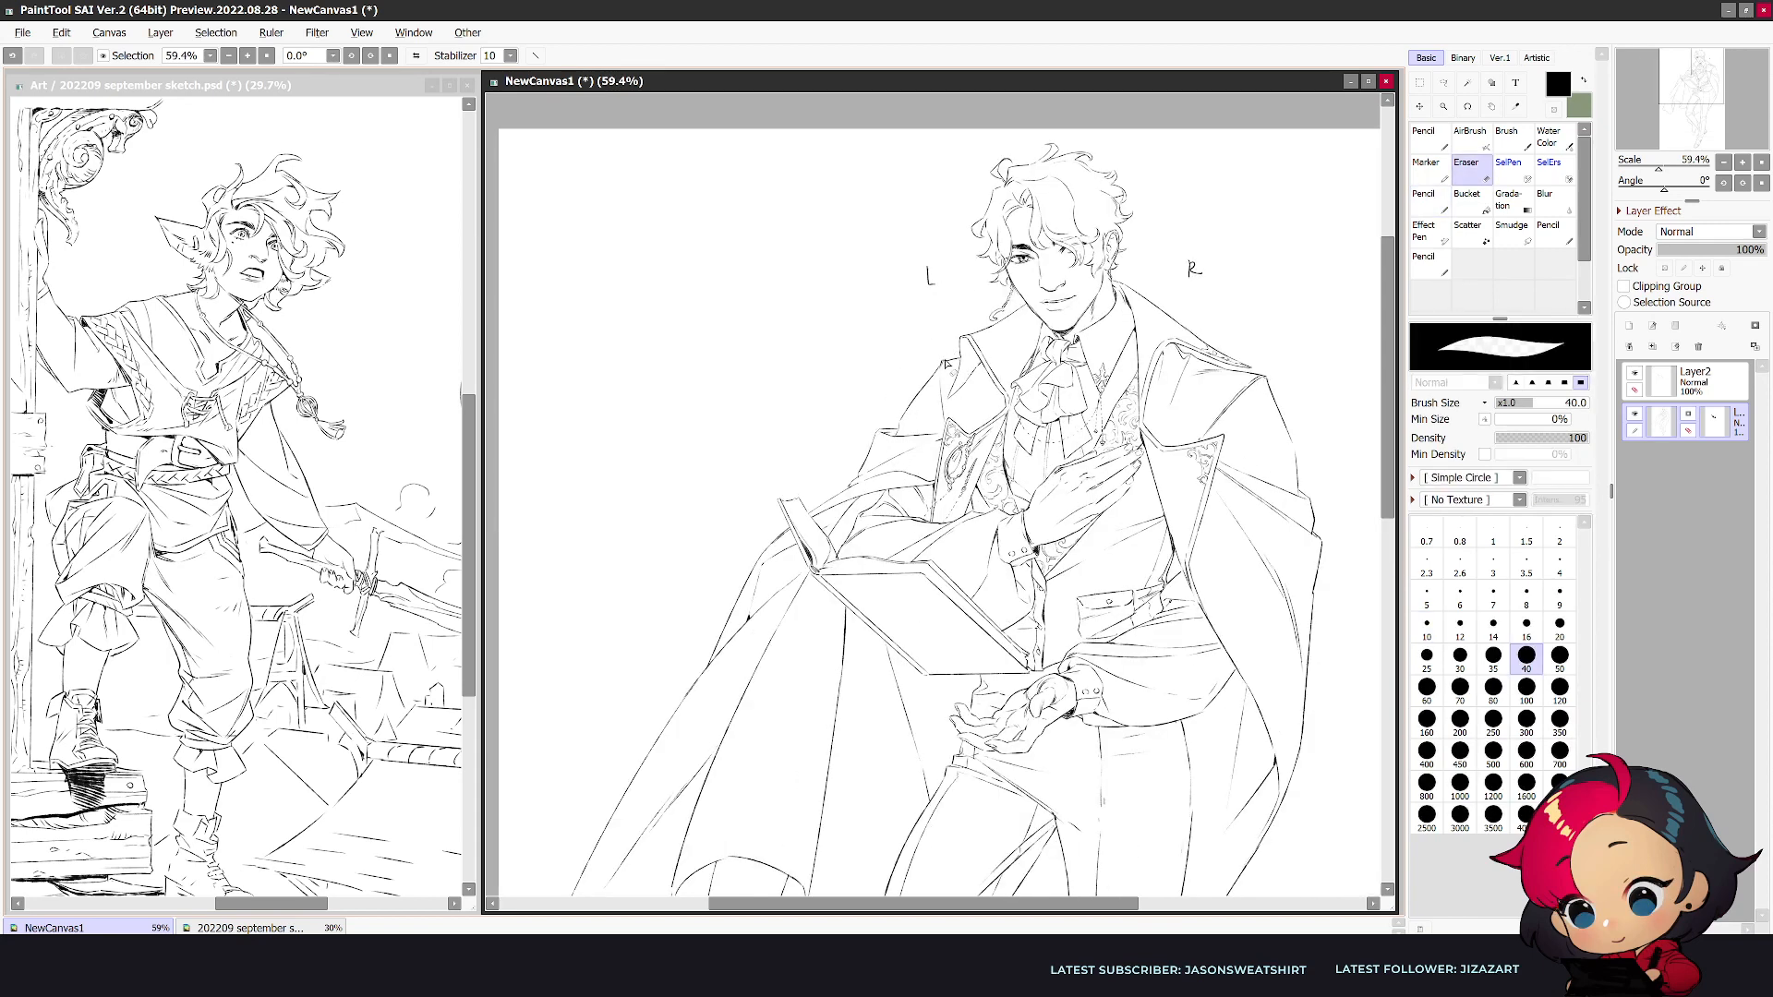
pyautogui.press('n')
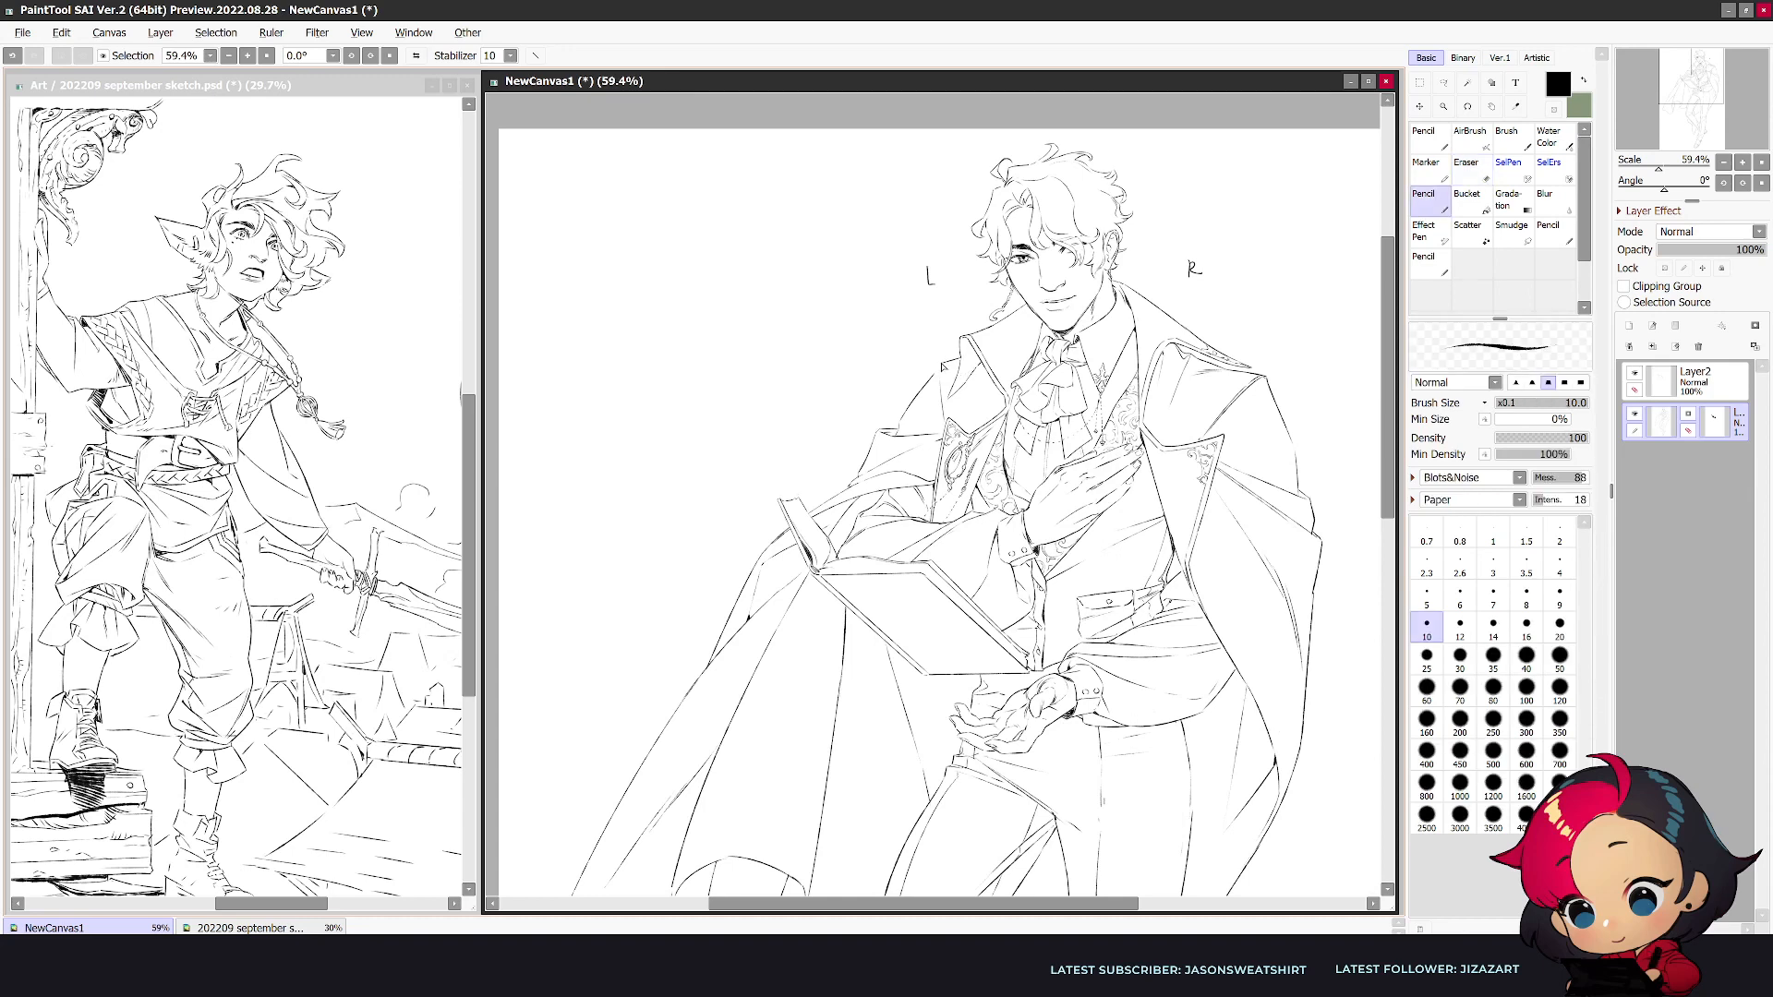
pyautogui.press('e')
pyautogui.moveTo(943, 380); pyautogui.dragTo(944, 417)
pyautogui.press('n')
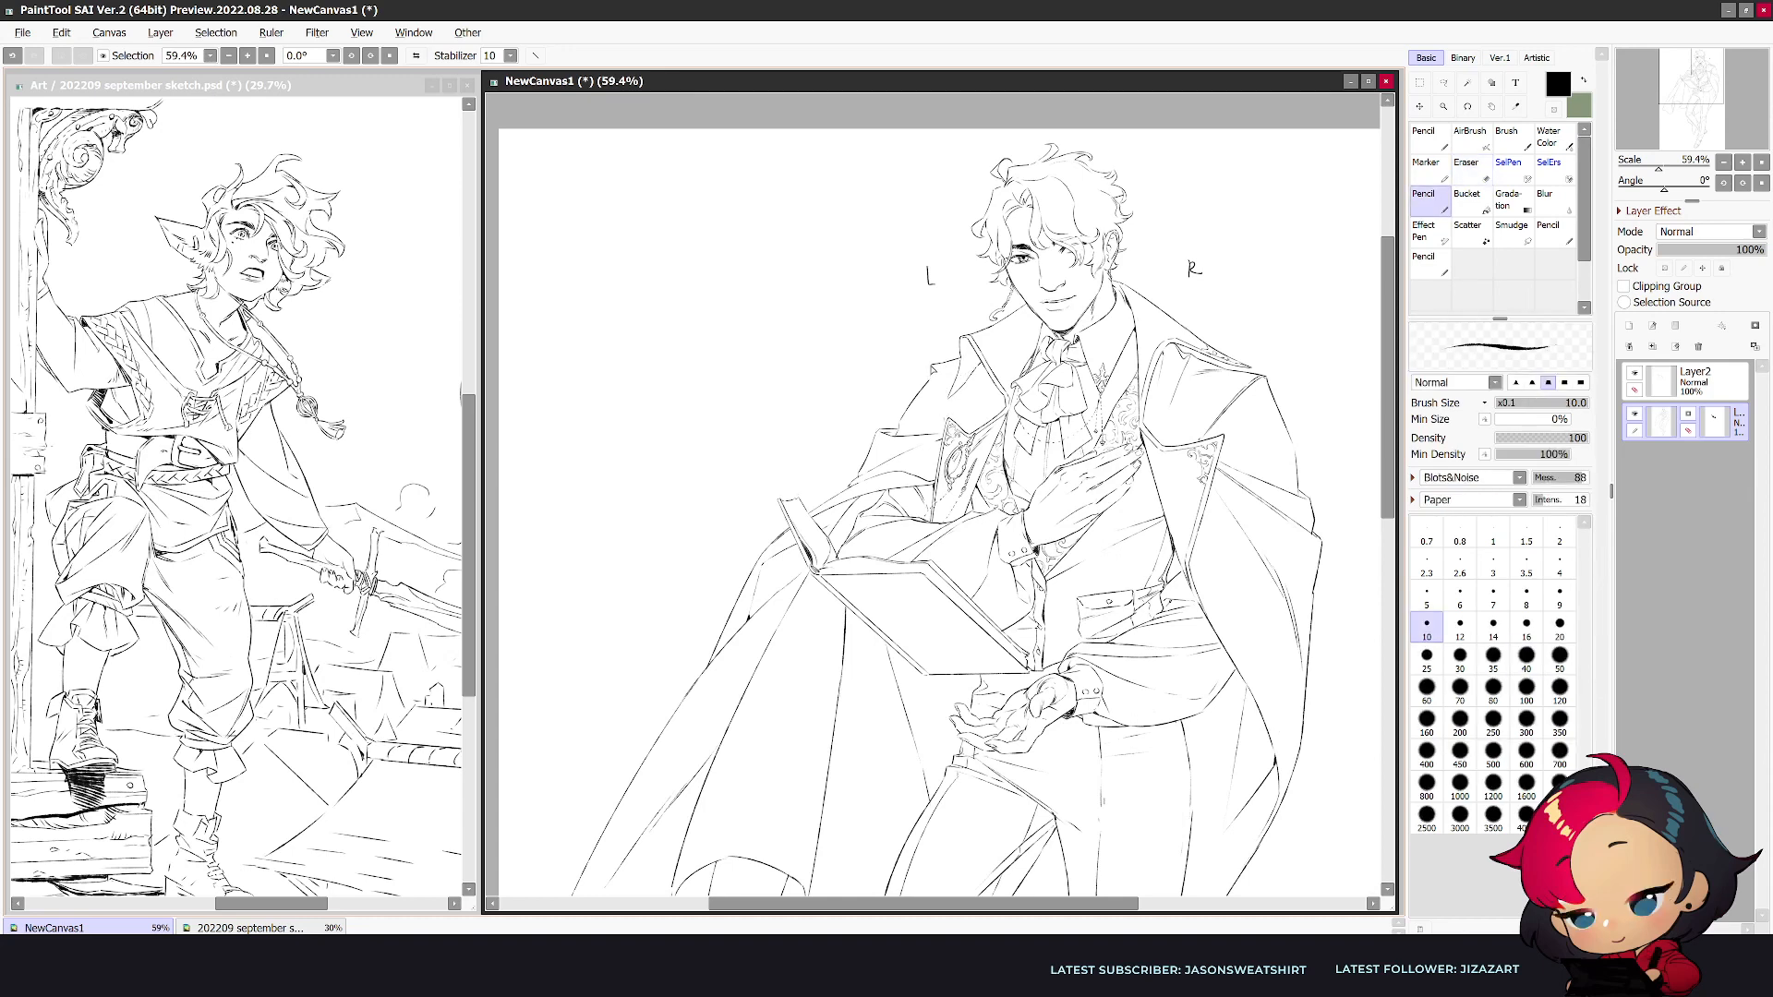
pyautogui.press('e')
pyautogui.press('n')
pyautogui.scroll(-5, 940, 400)
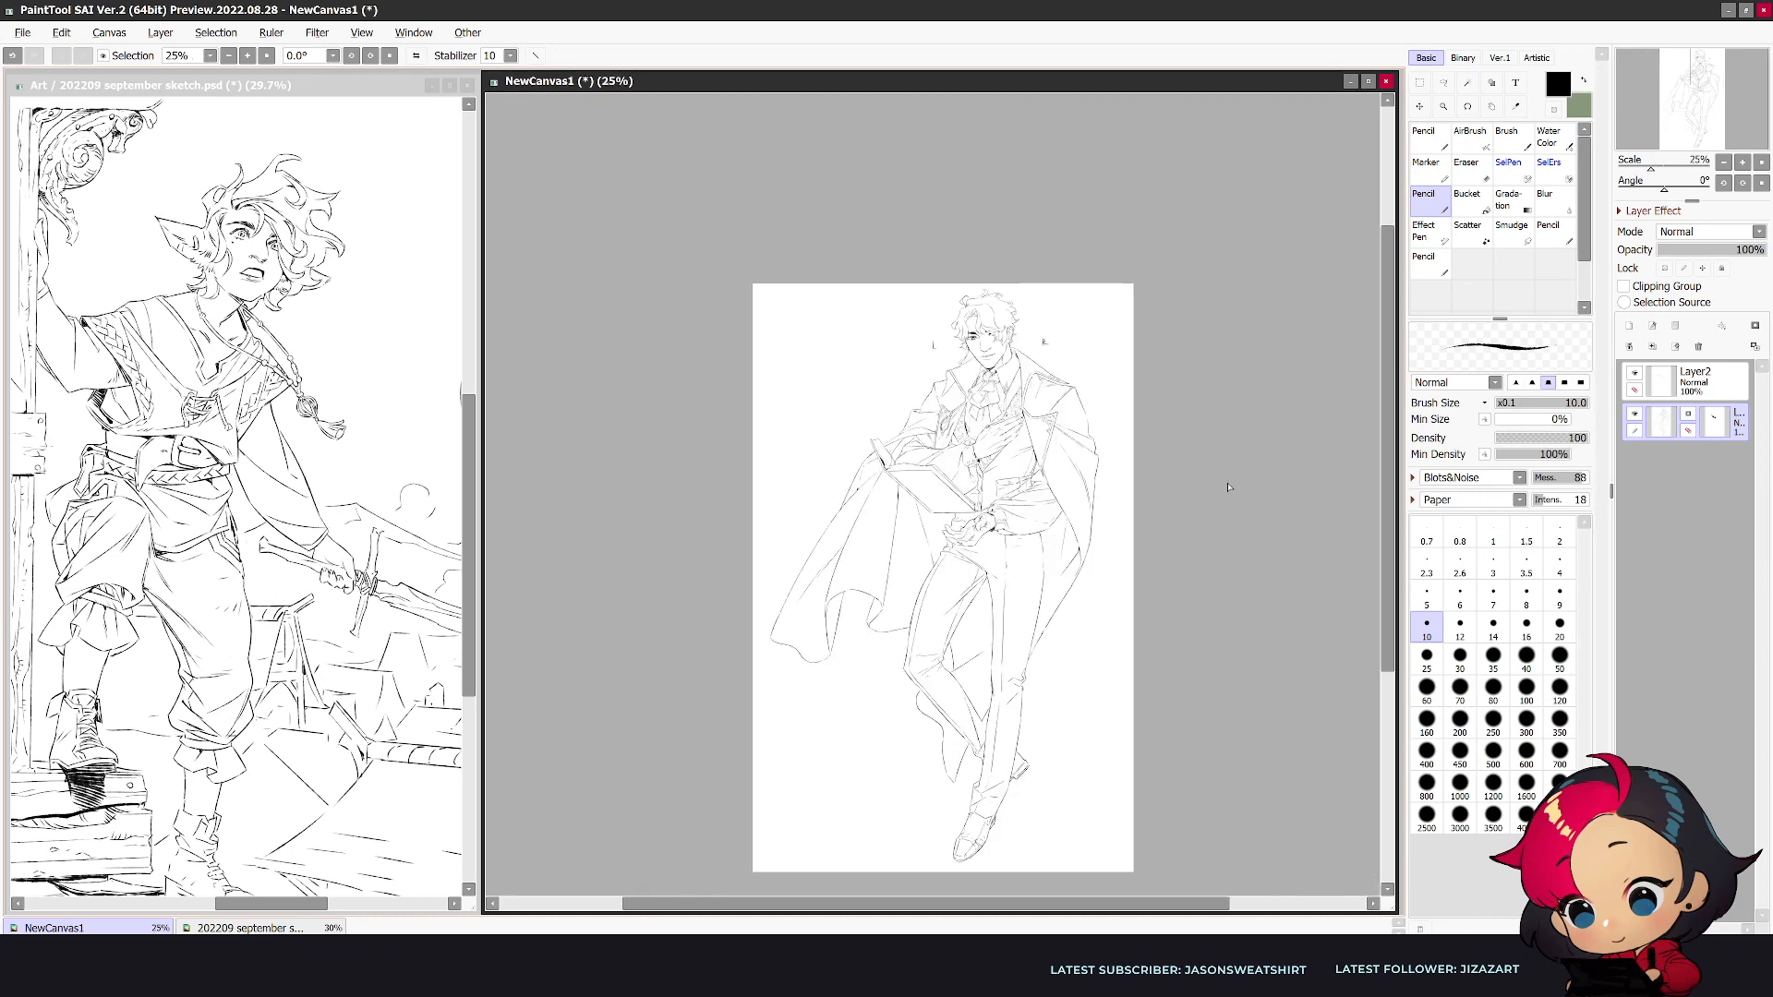
pyautogui.scroll(4, 963, 408)
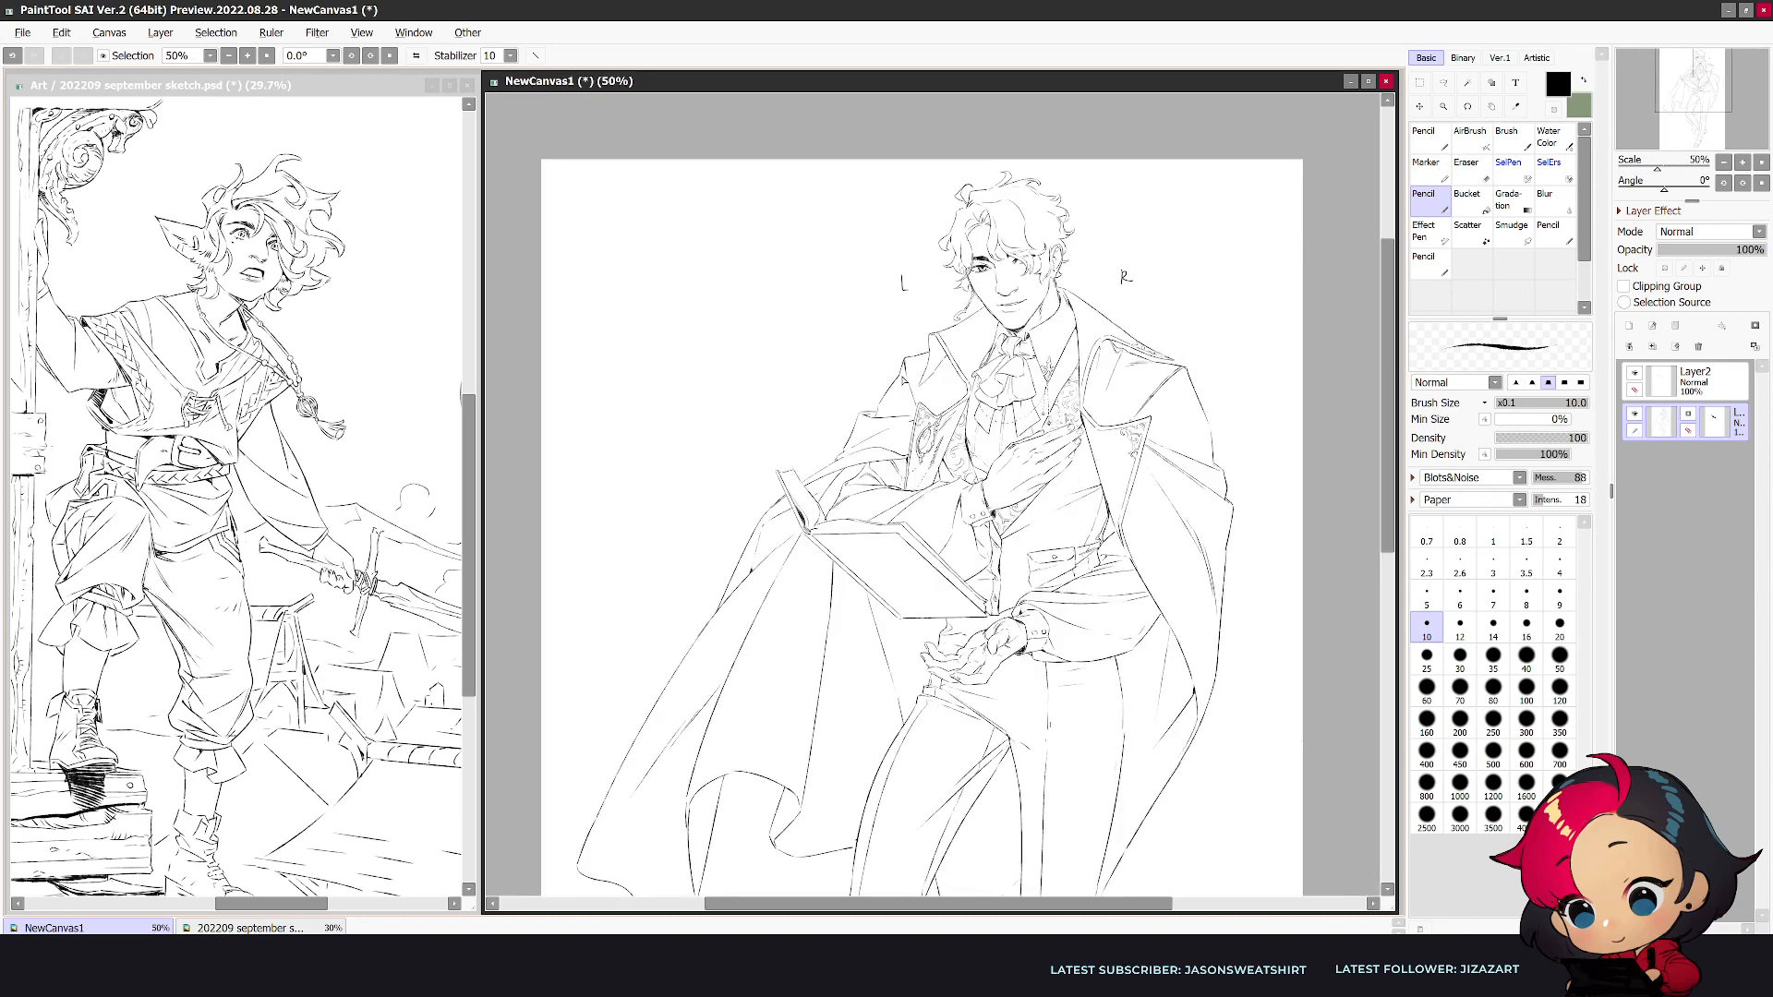
pyautogui.press('e')
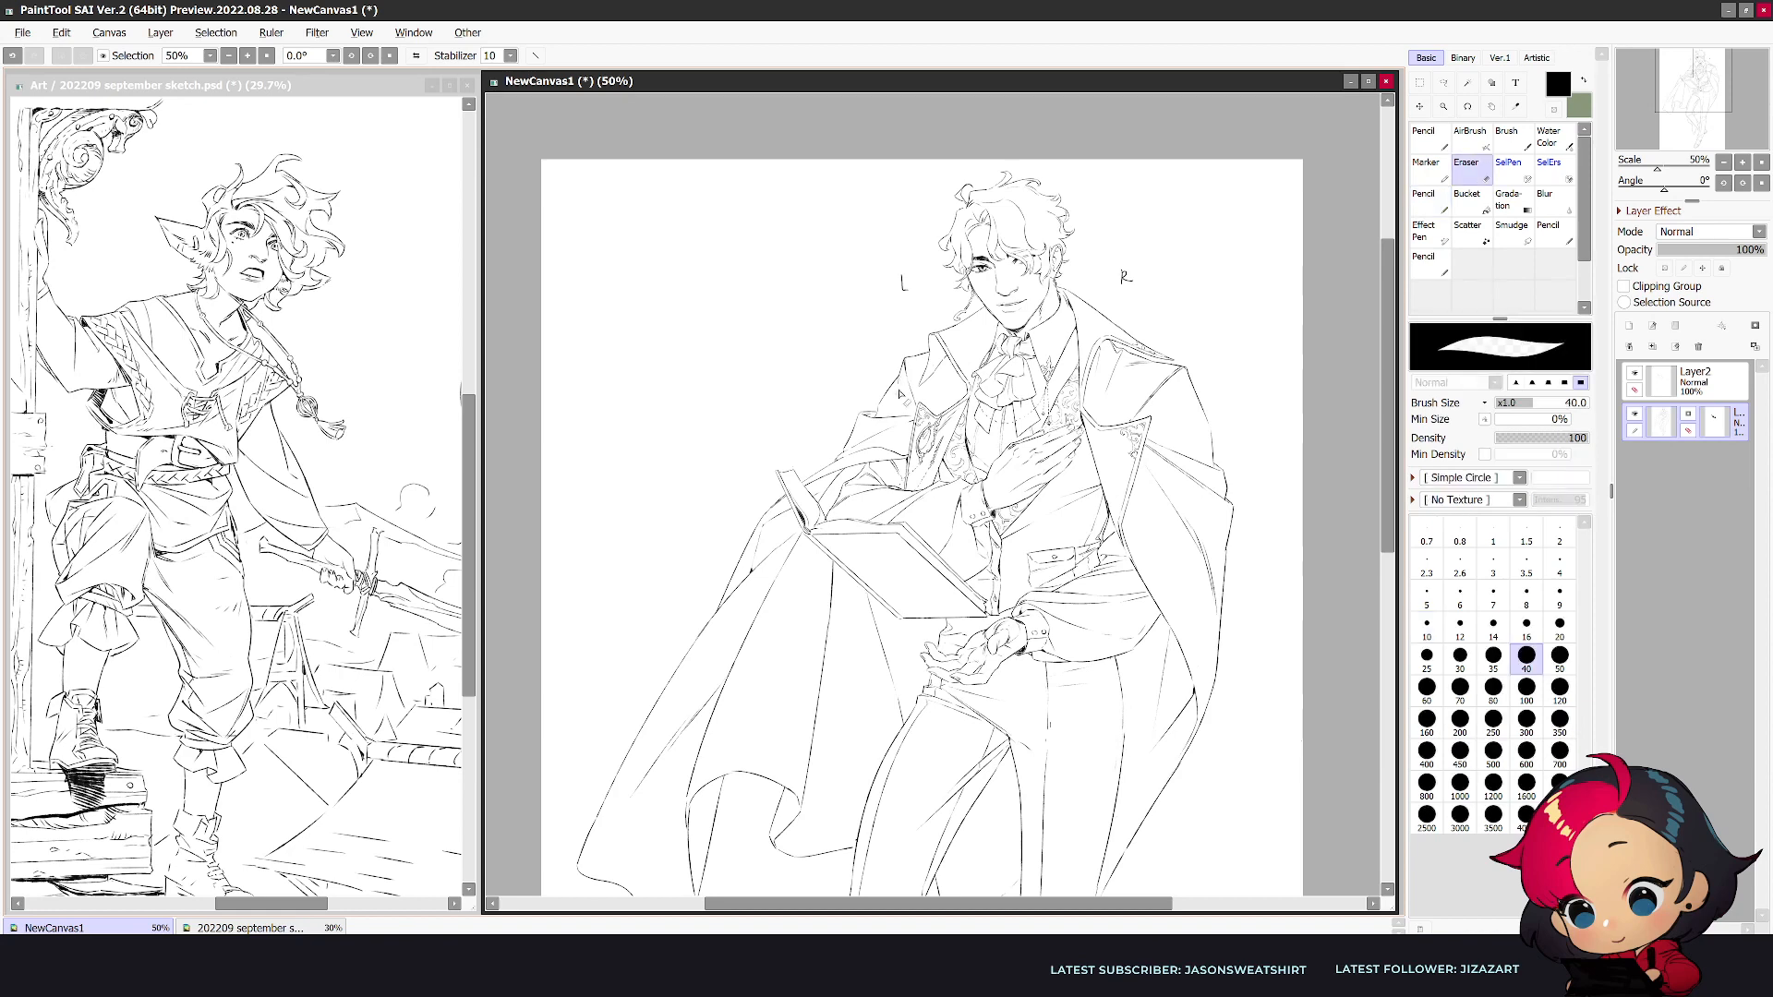
pyautogui.press('n')
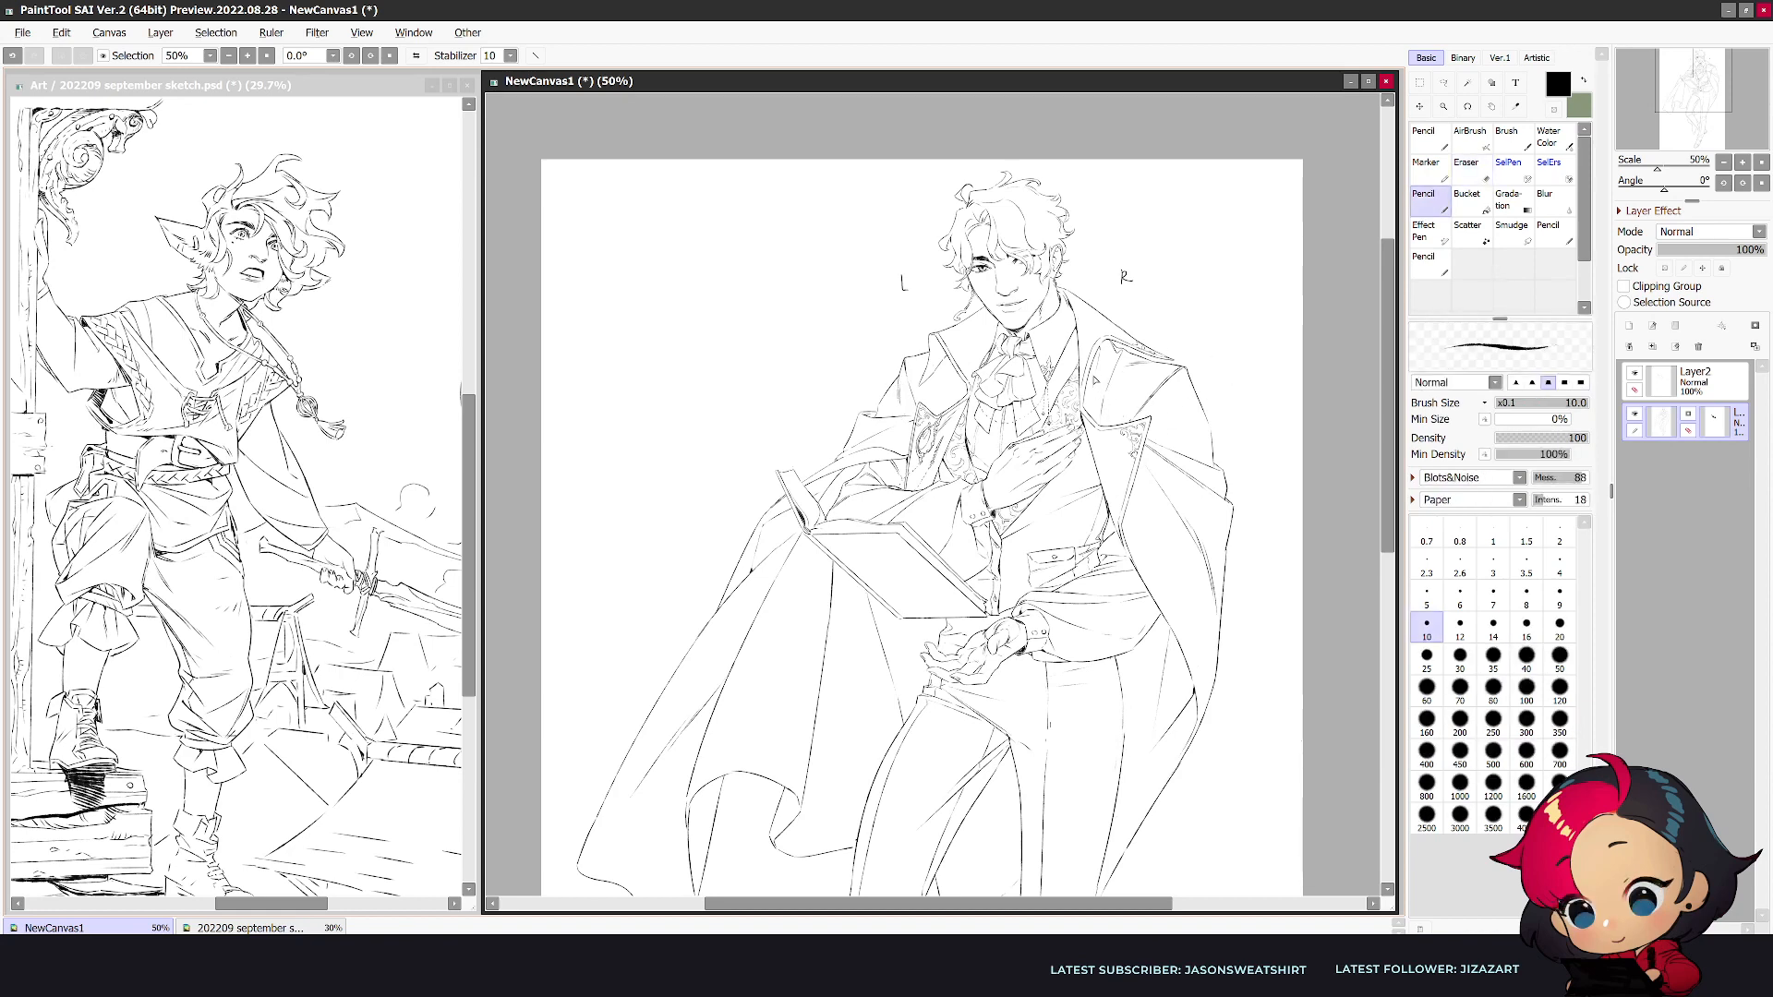
# - Draw an inset straight-line frame on the open book's cover on Layer2
pyautogui.scroll(1, 960, 392)
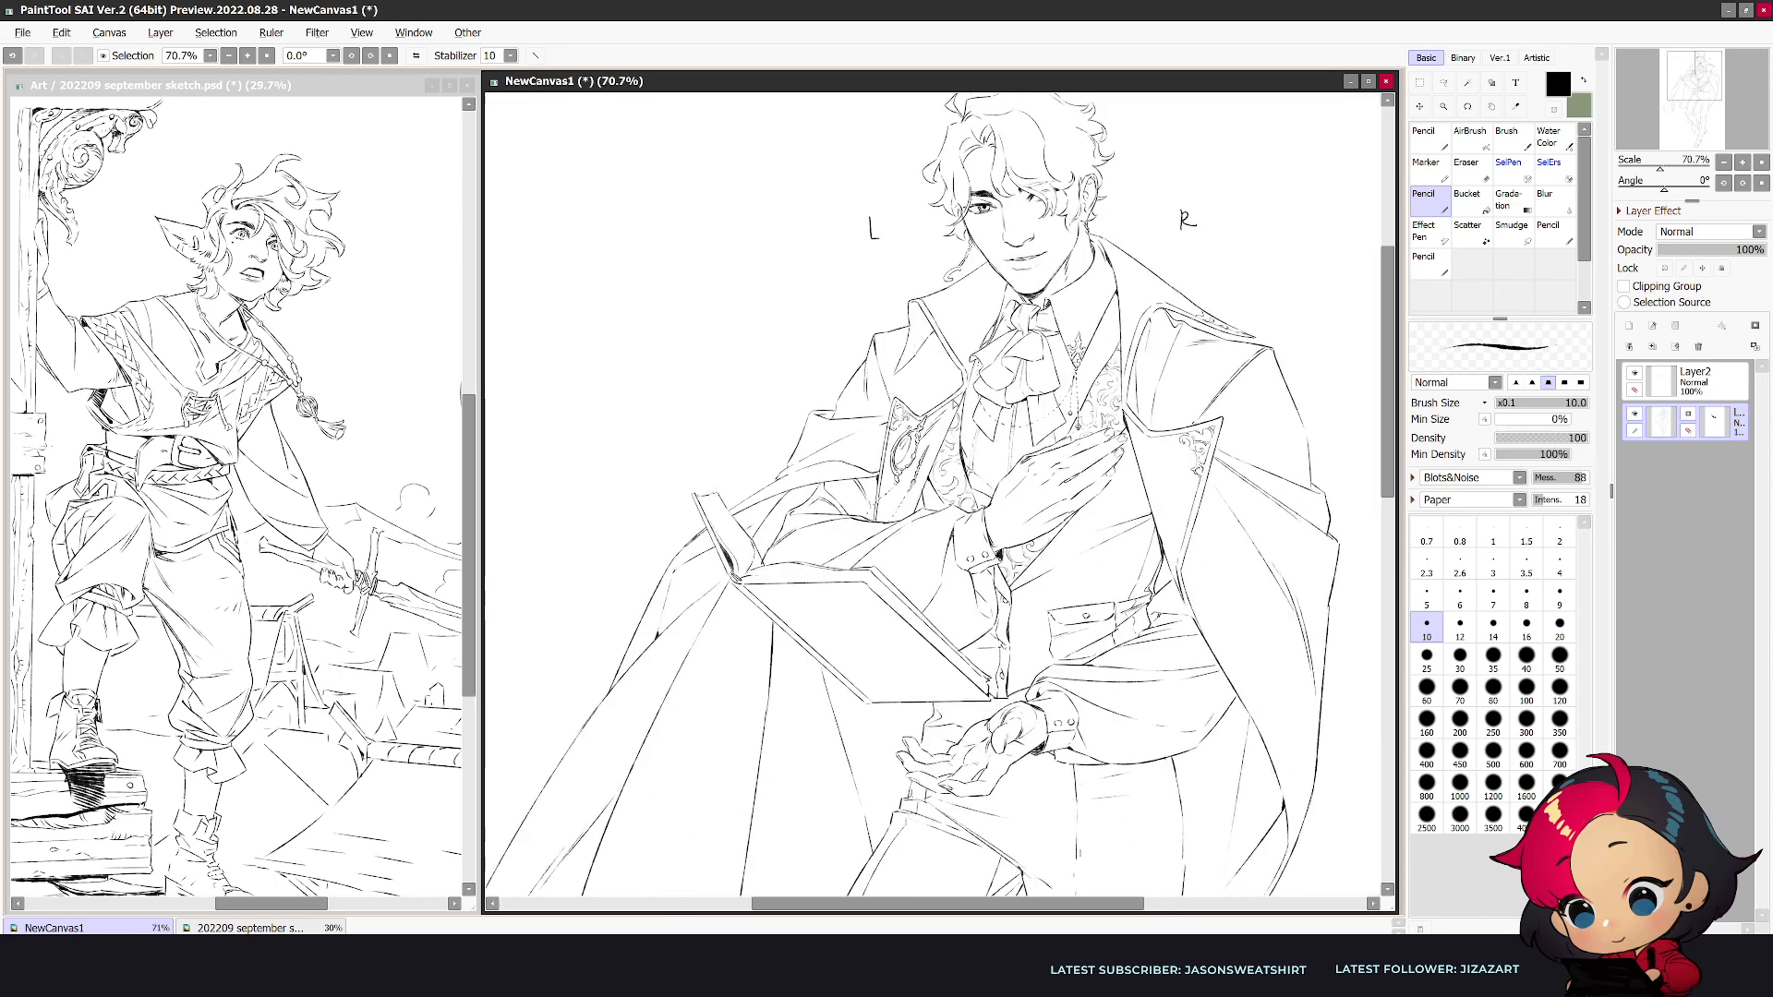
pyautogui.scroll(-2, 951, 395)
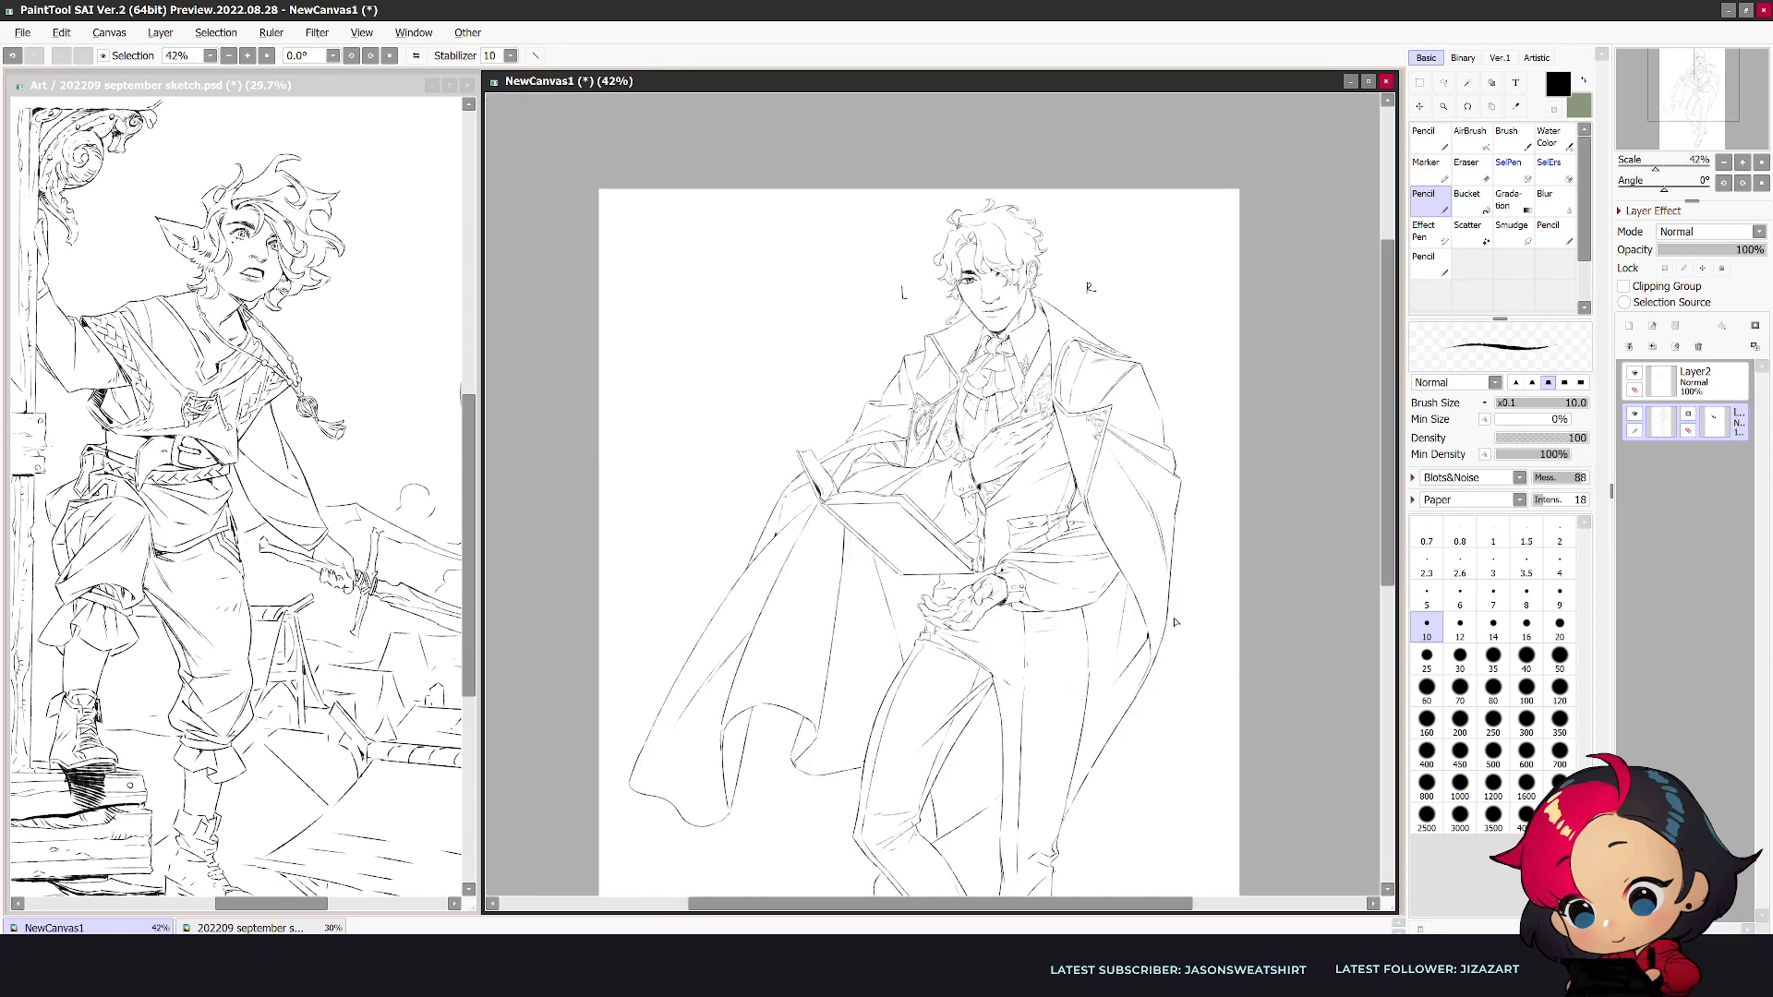
pyautogui.press('h')
pyautogui.scroll(2, 1034, 612)
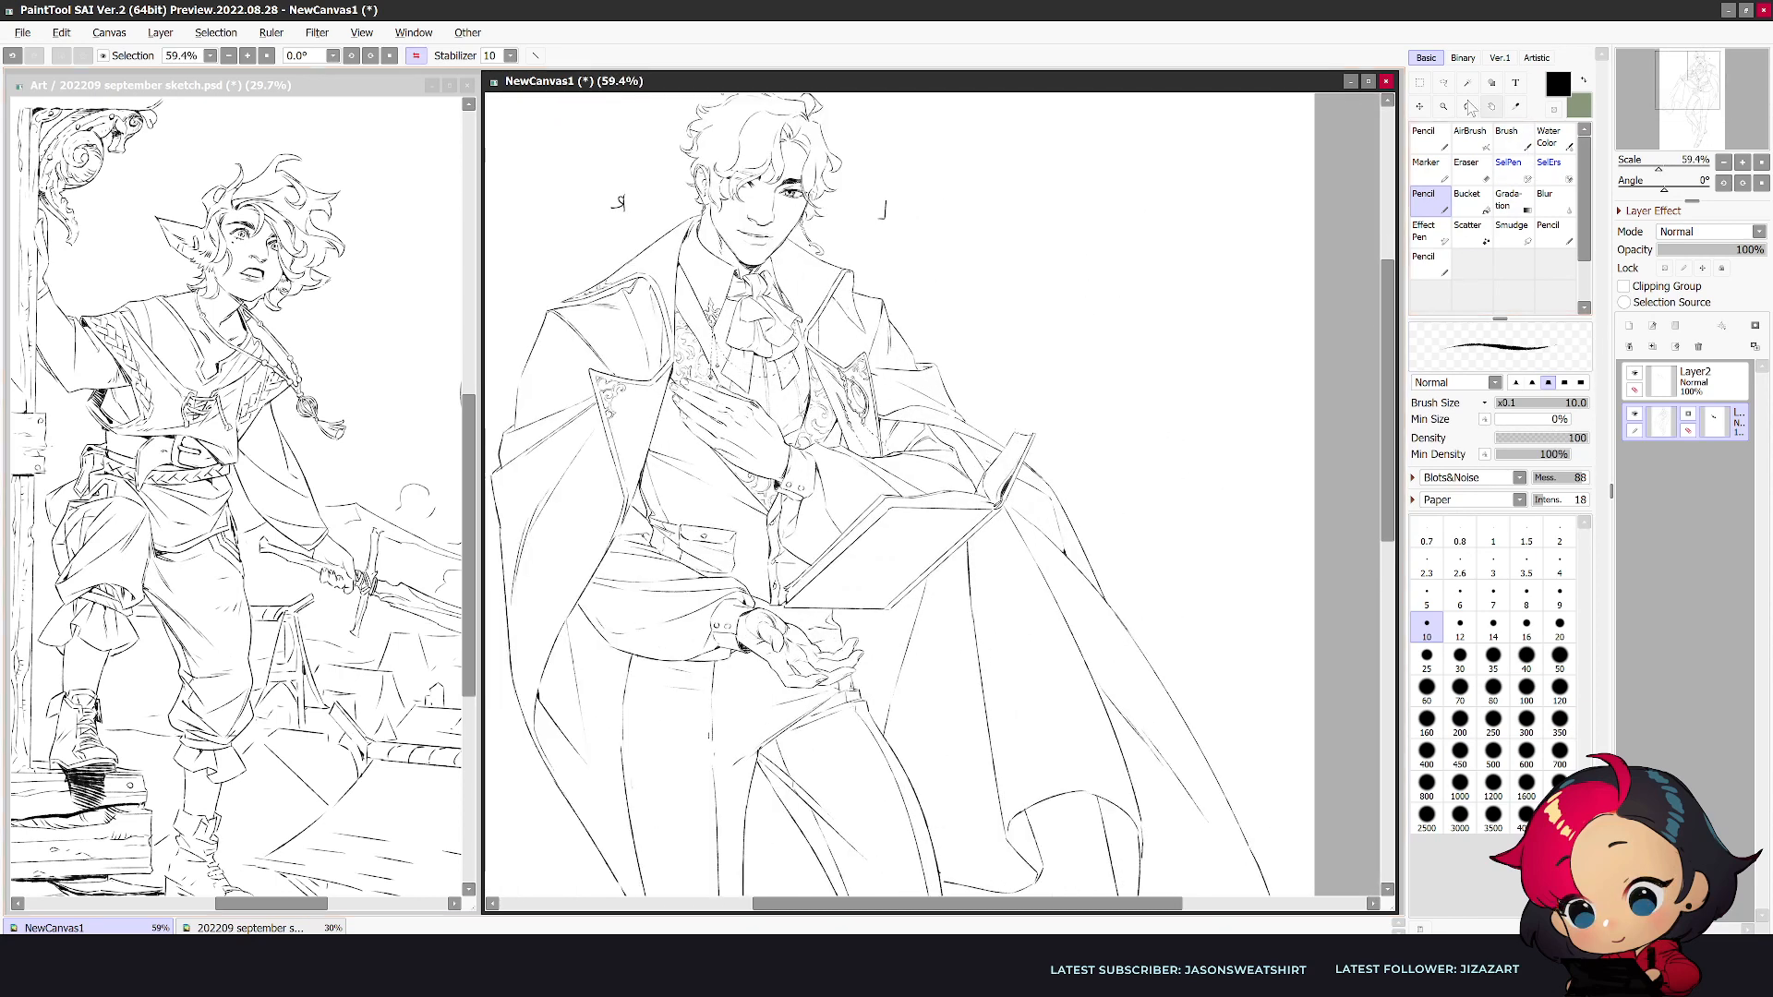
pyautogui.click(535, 55)
pyautogui.hotkey('ctrl', 'z')
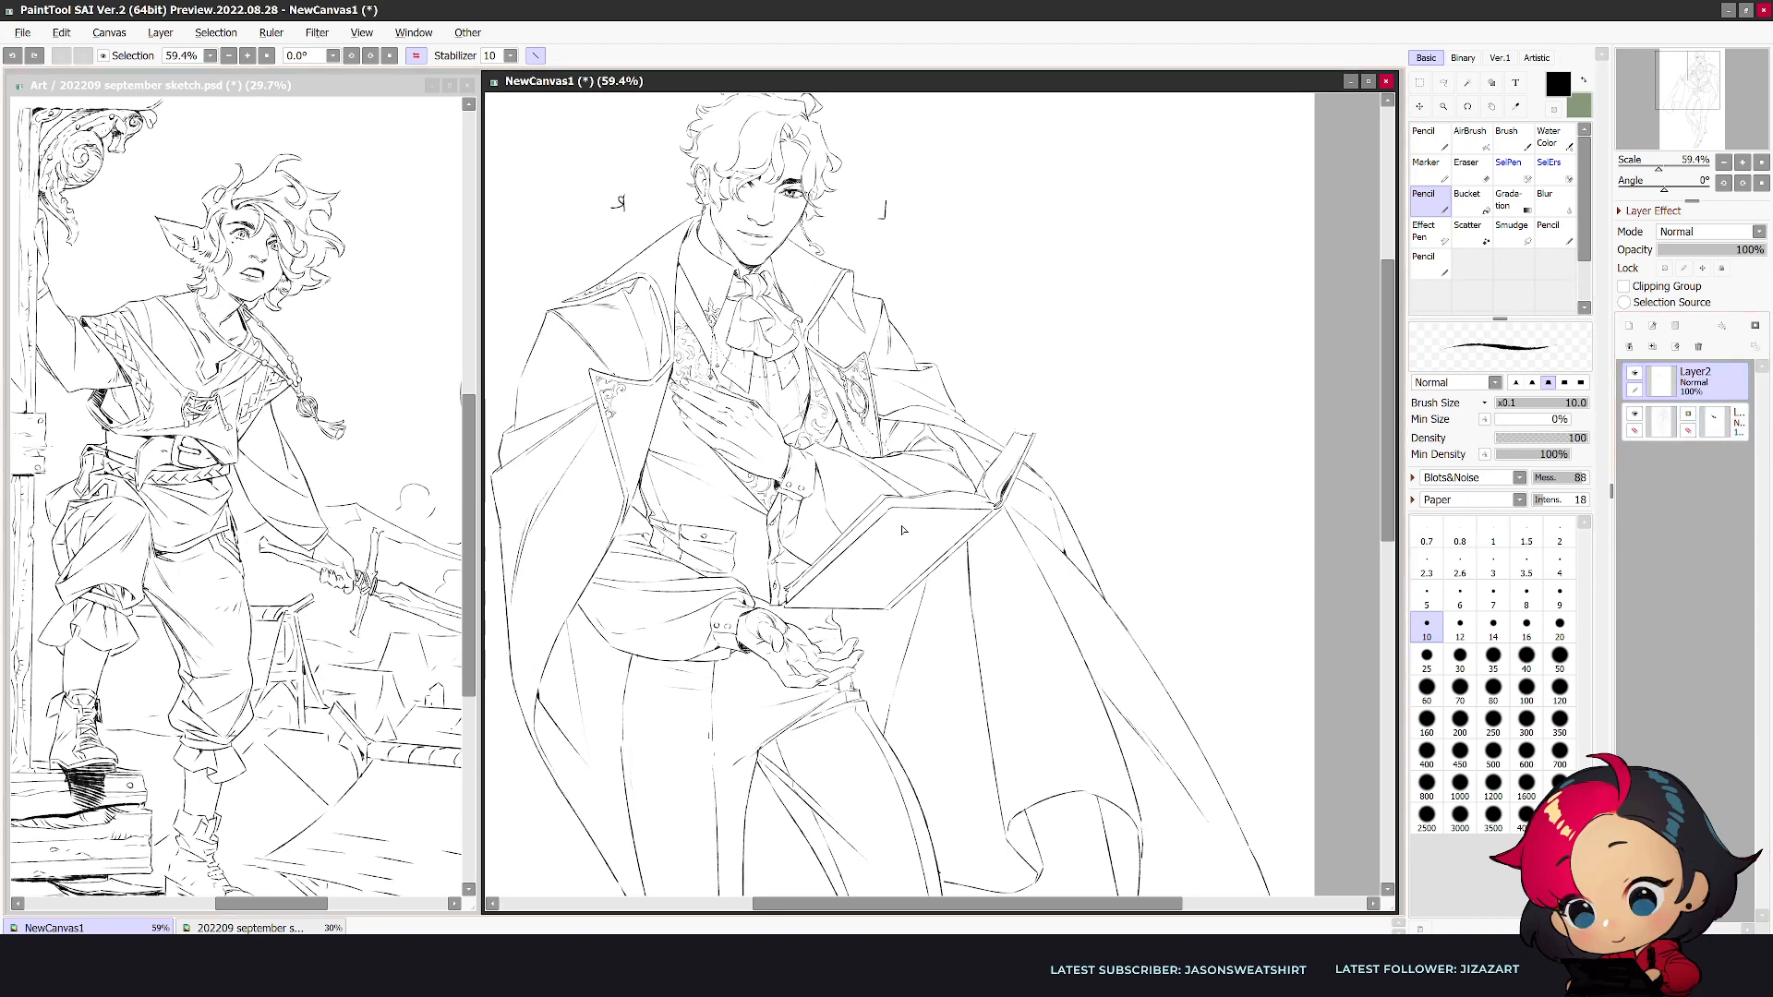
pyautogui.moveTo(834, 591); pyautogui.dragTo(885, 592)
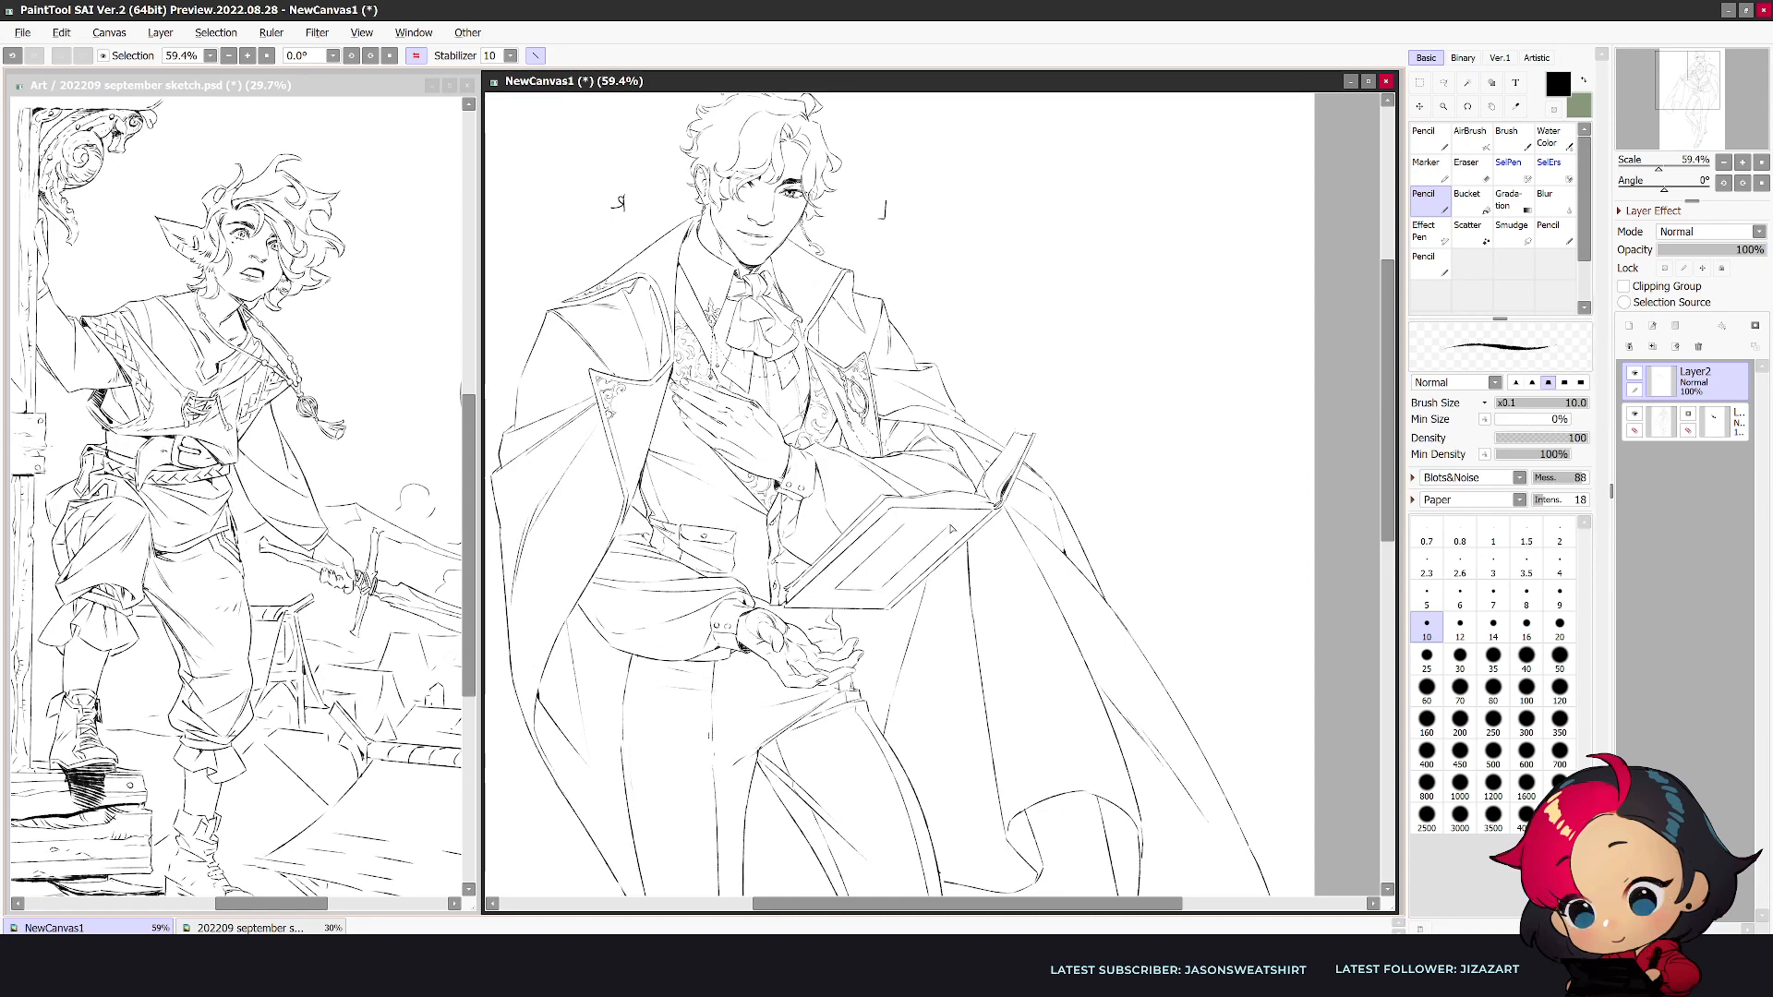
pyautogui.hotkey('ctrl', 'z')
pyautogui.hotkey('ctrl', 'y')
pyautogui.hotkey('ctrl', 'z')
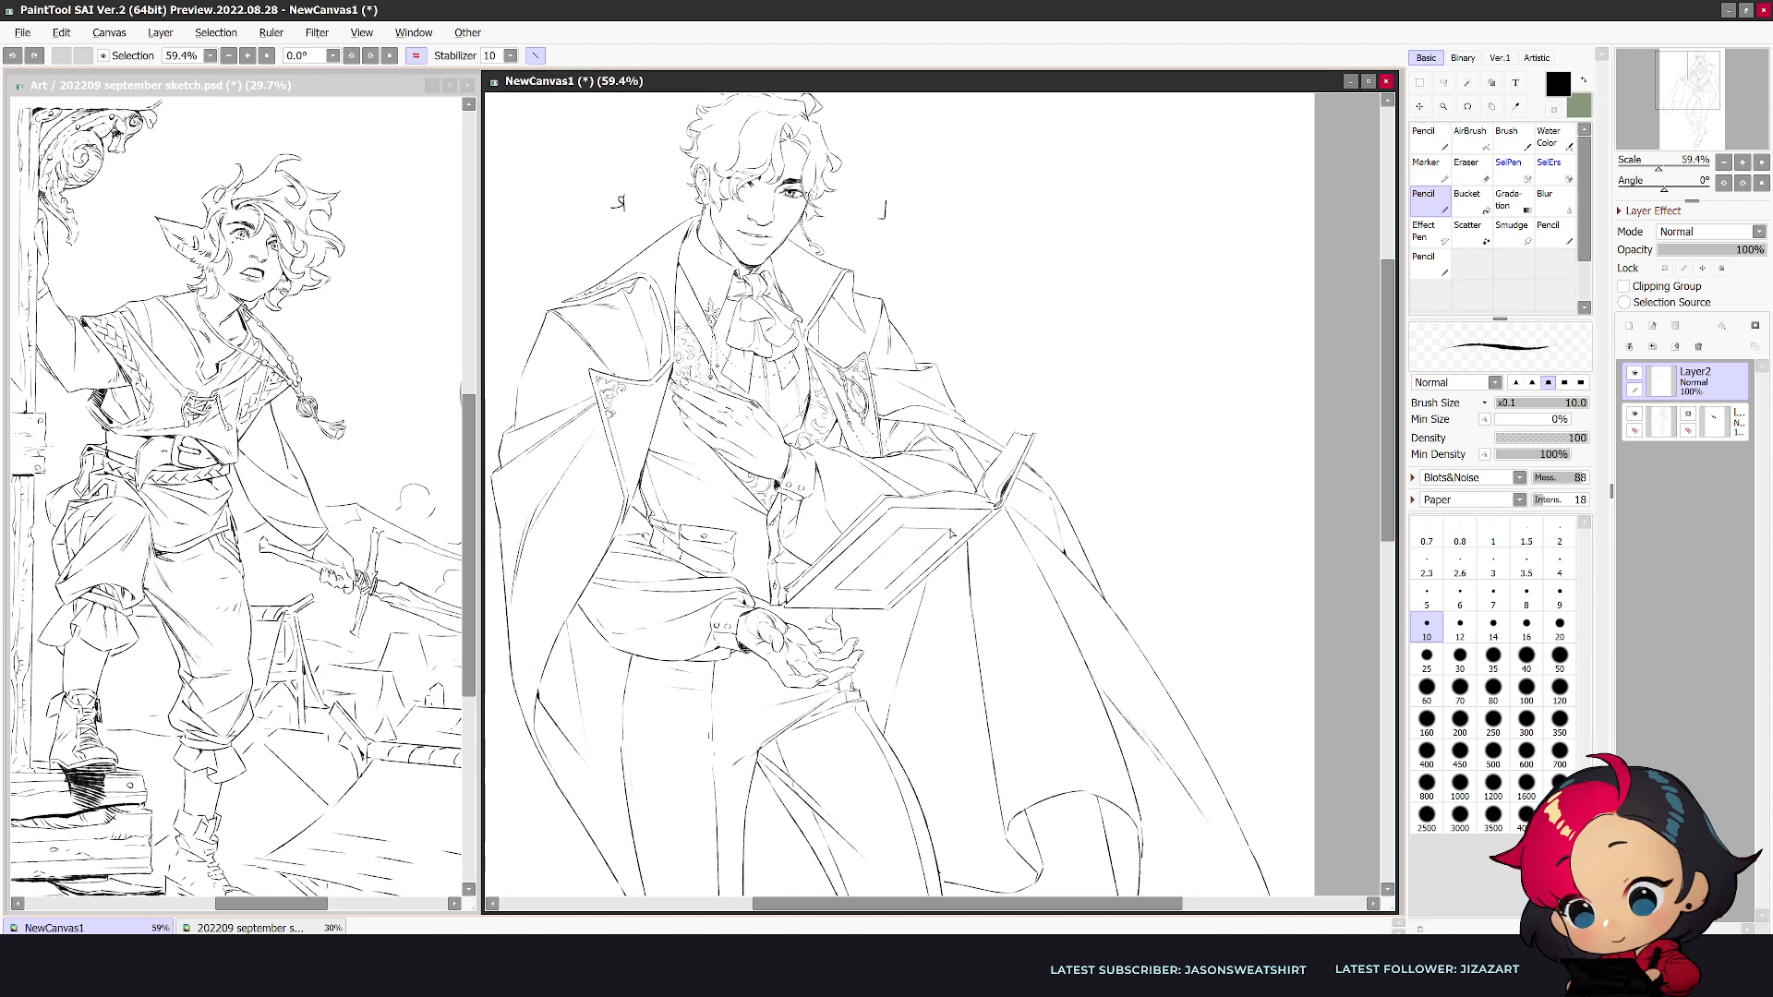
pyautogui.hotkey('ctrl', 'y')
# - Draw a diamond with crossing straight lines inside the frame on the book cover and clean up its lines
pyautogui.press('e')
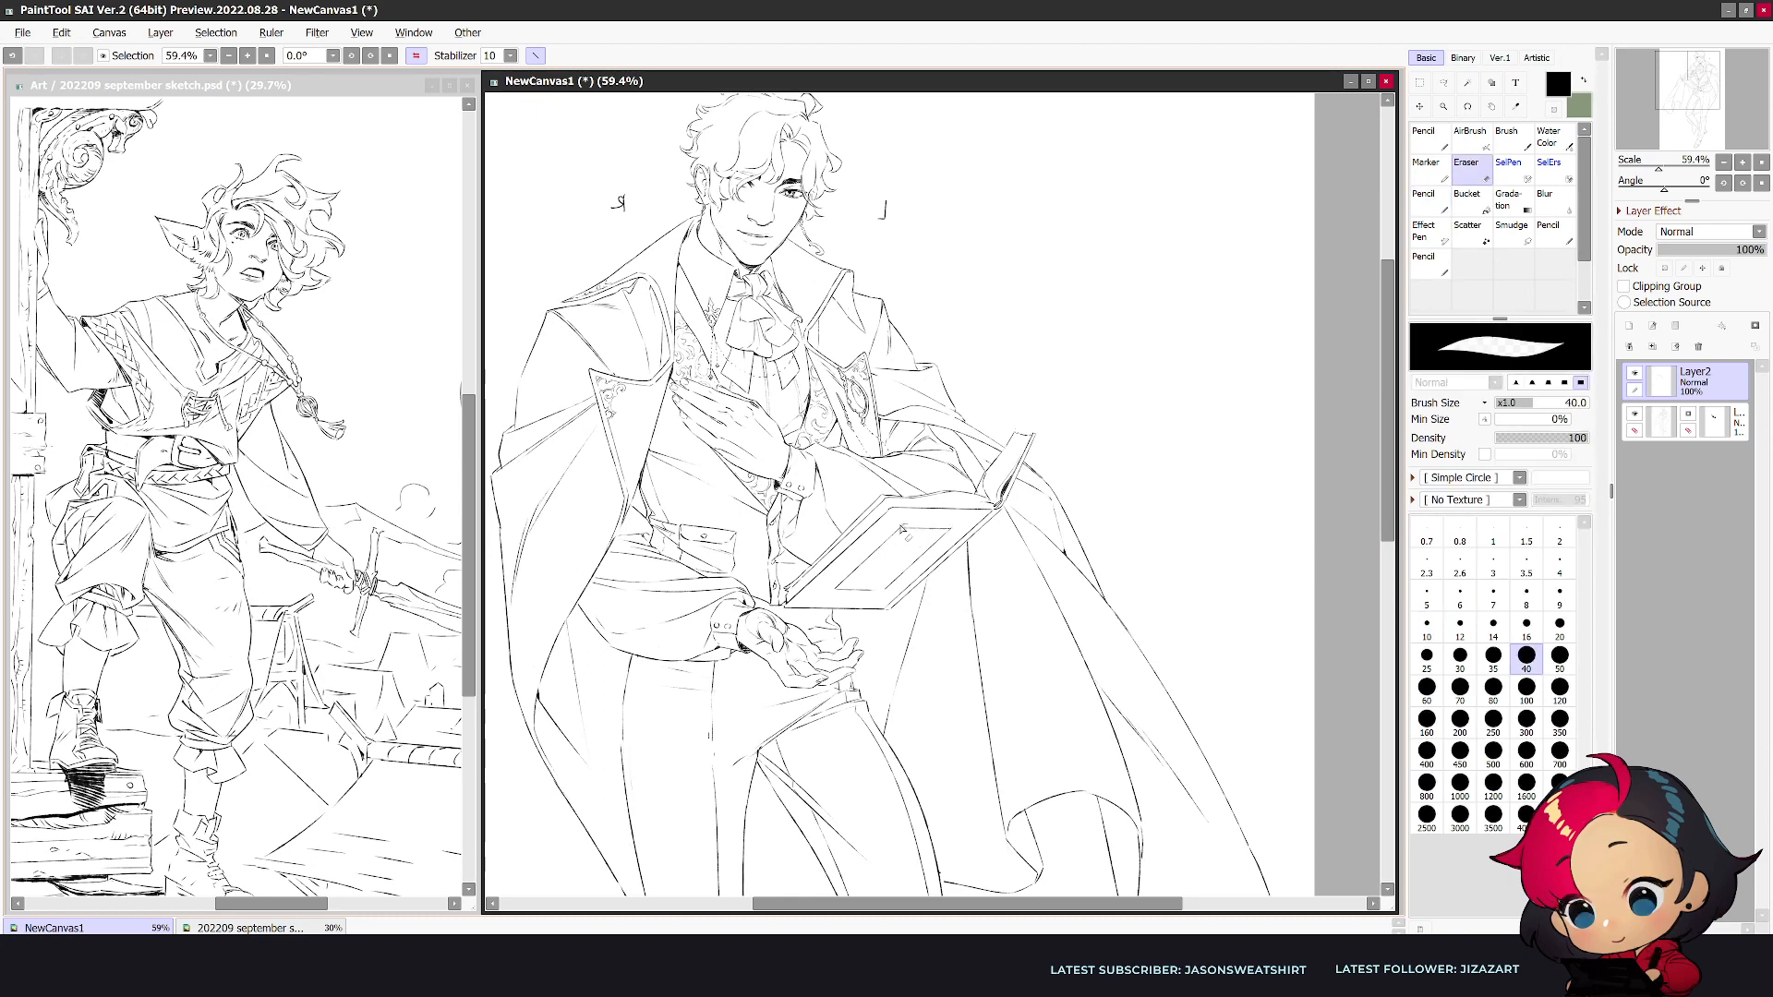
pyautogui.press('n')
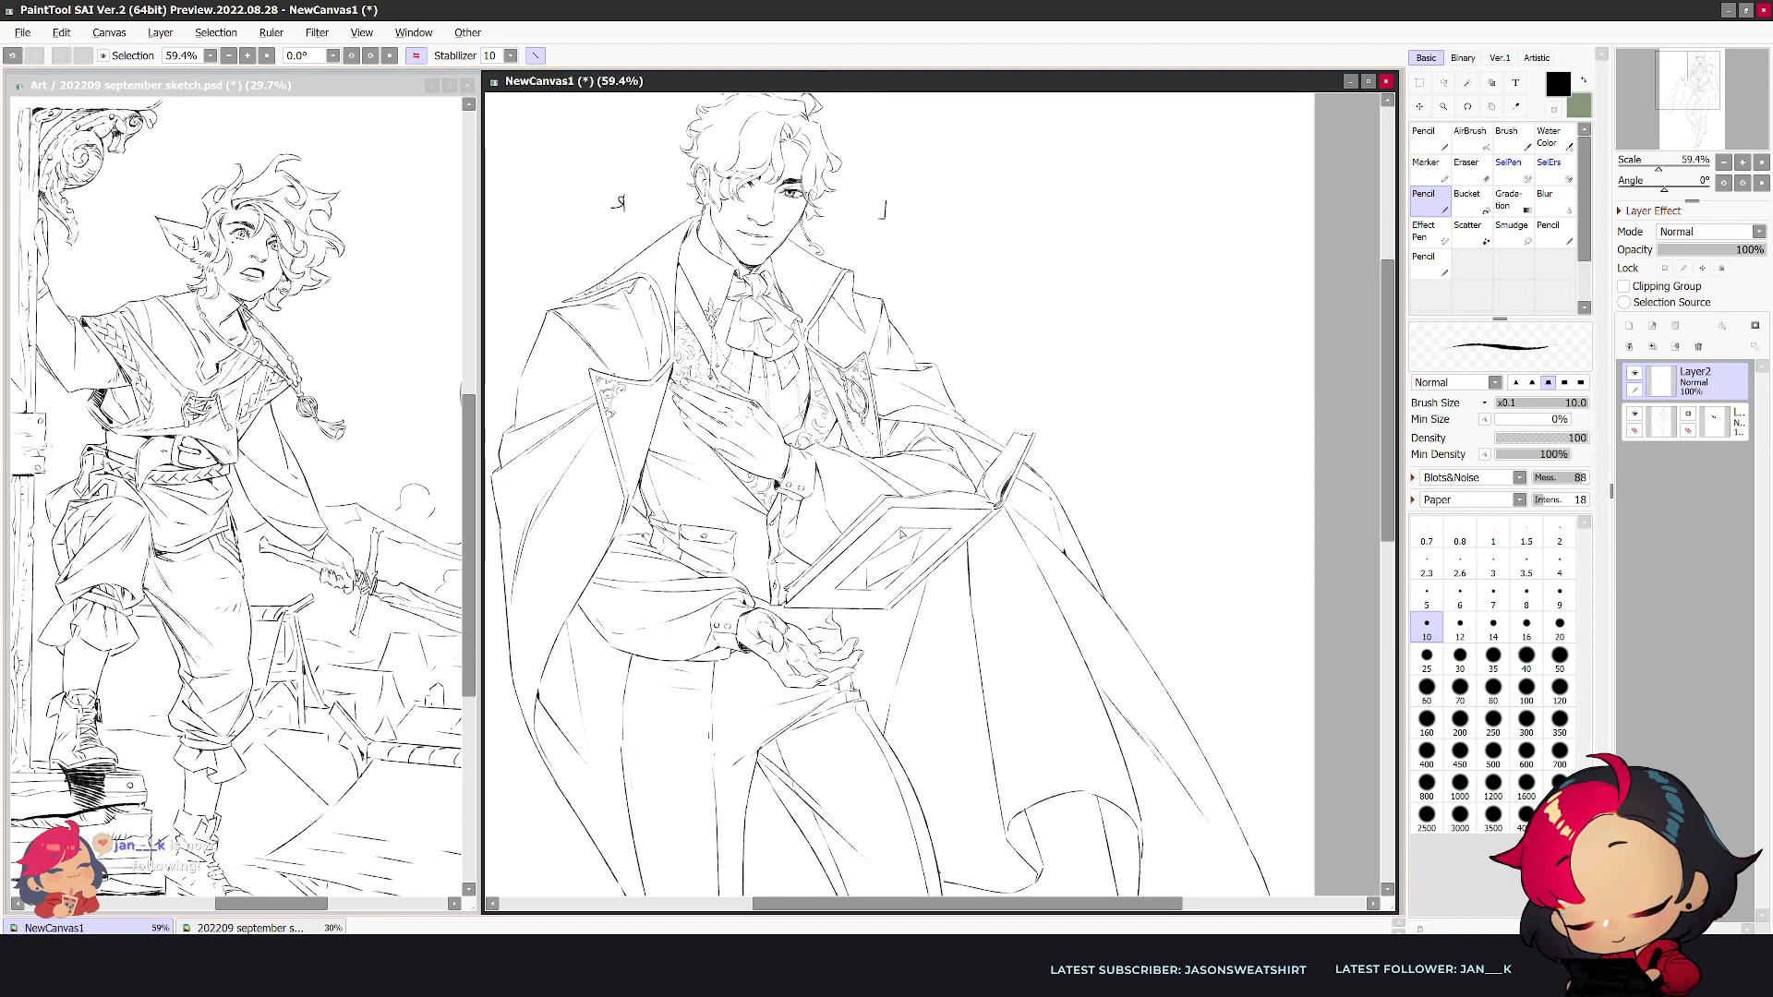
pyautogui.moveTo(923, 530)
pyautogui.mouseDown()
pyautogui.moveTo(884, 588)
pyautogui.moveTo(927, 547)
pyautogui.mouseUp()
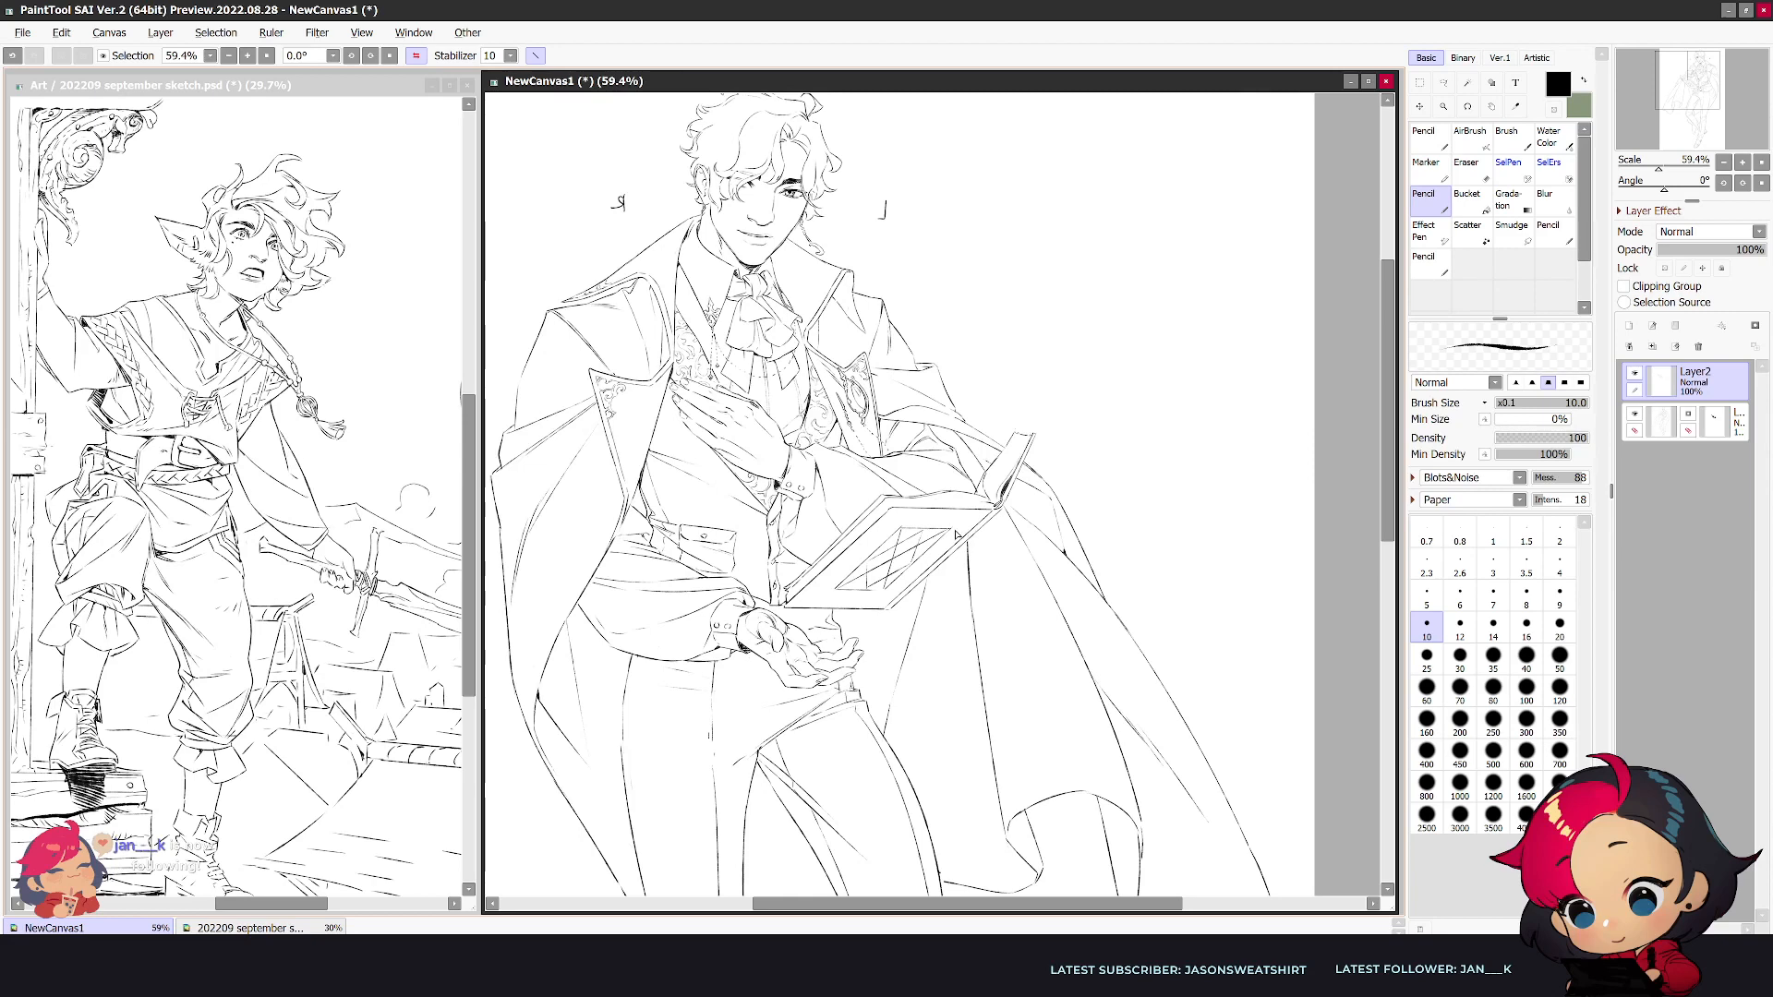
pyautogui.press('e')
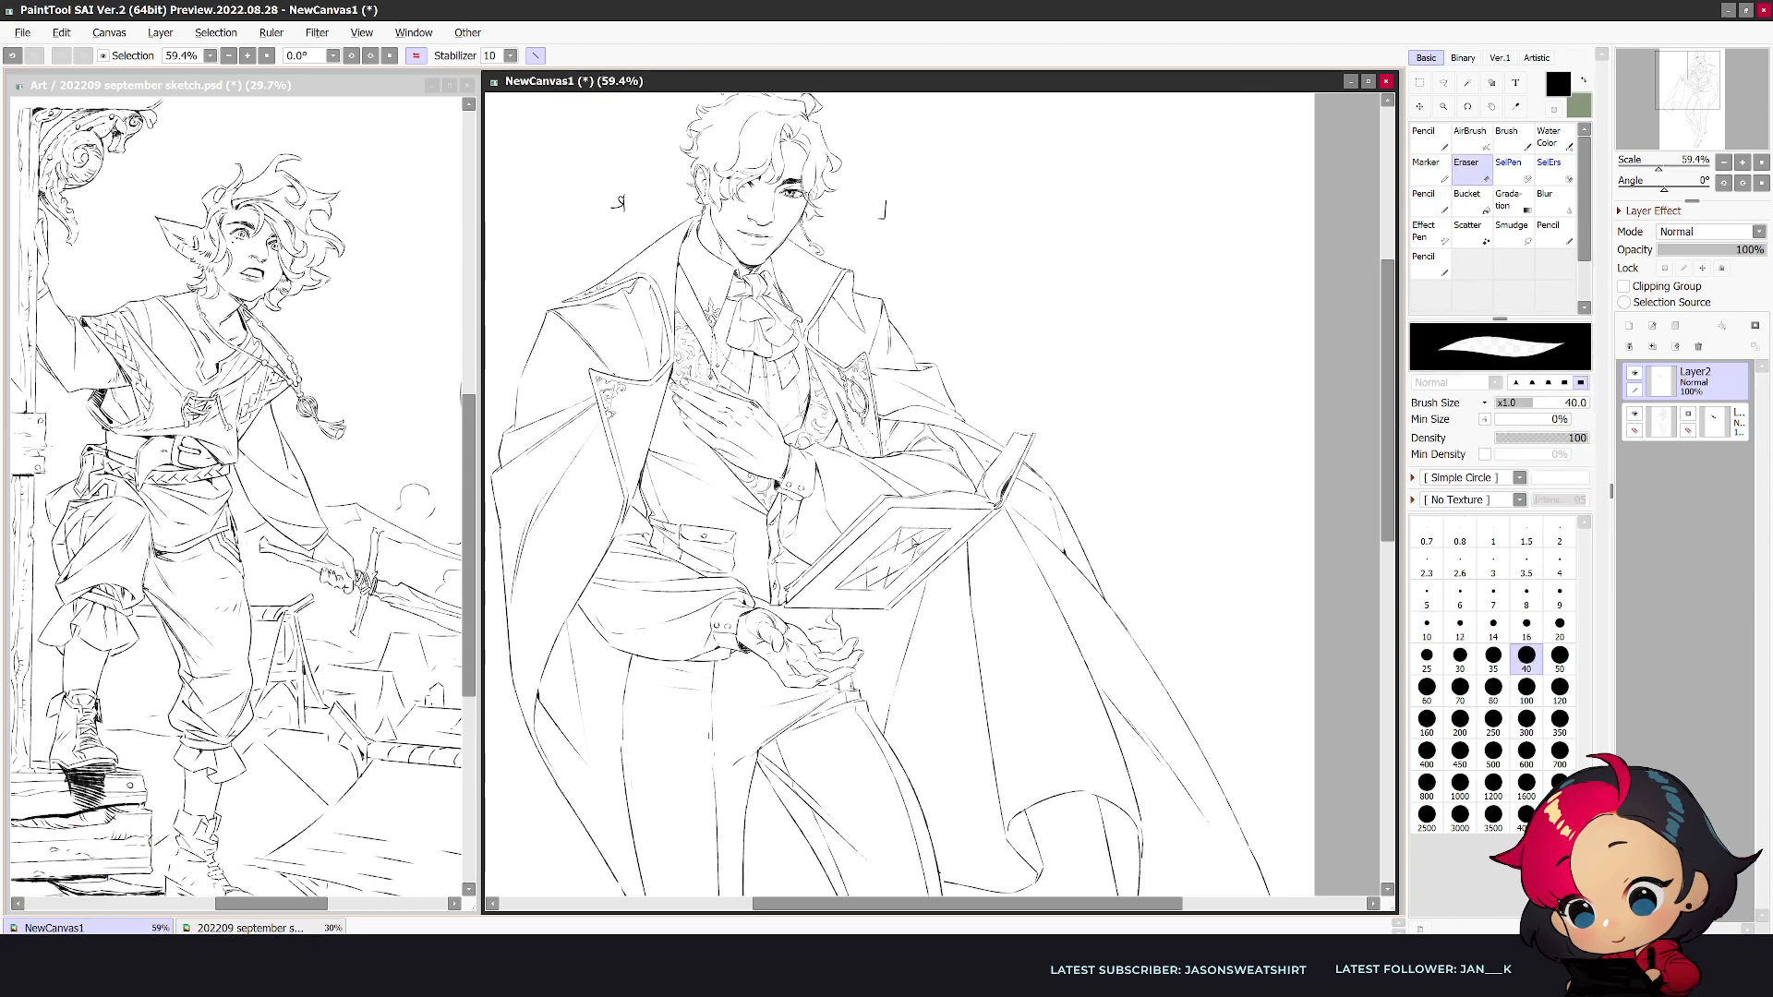
pyautogui.press('n')
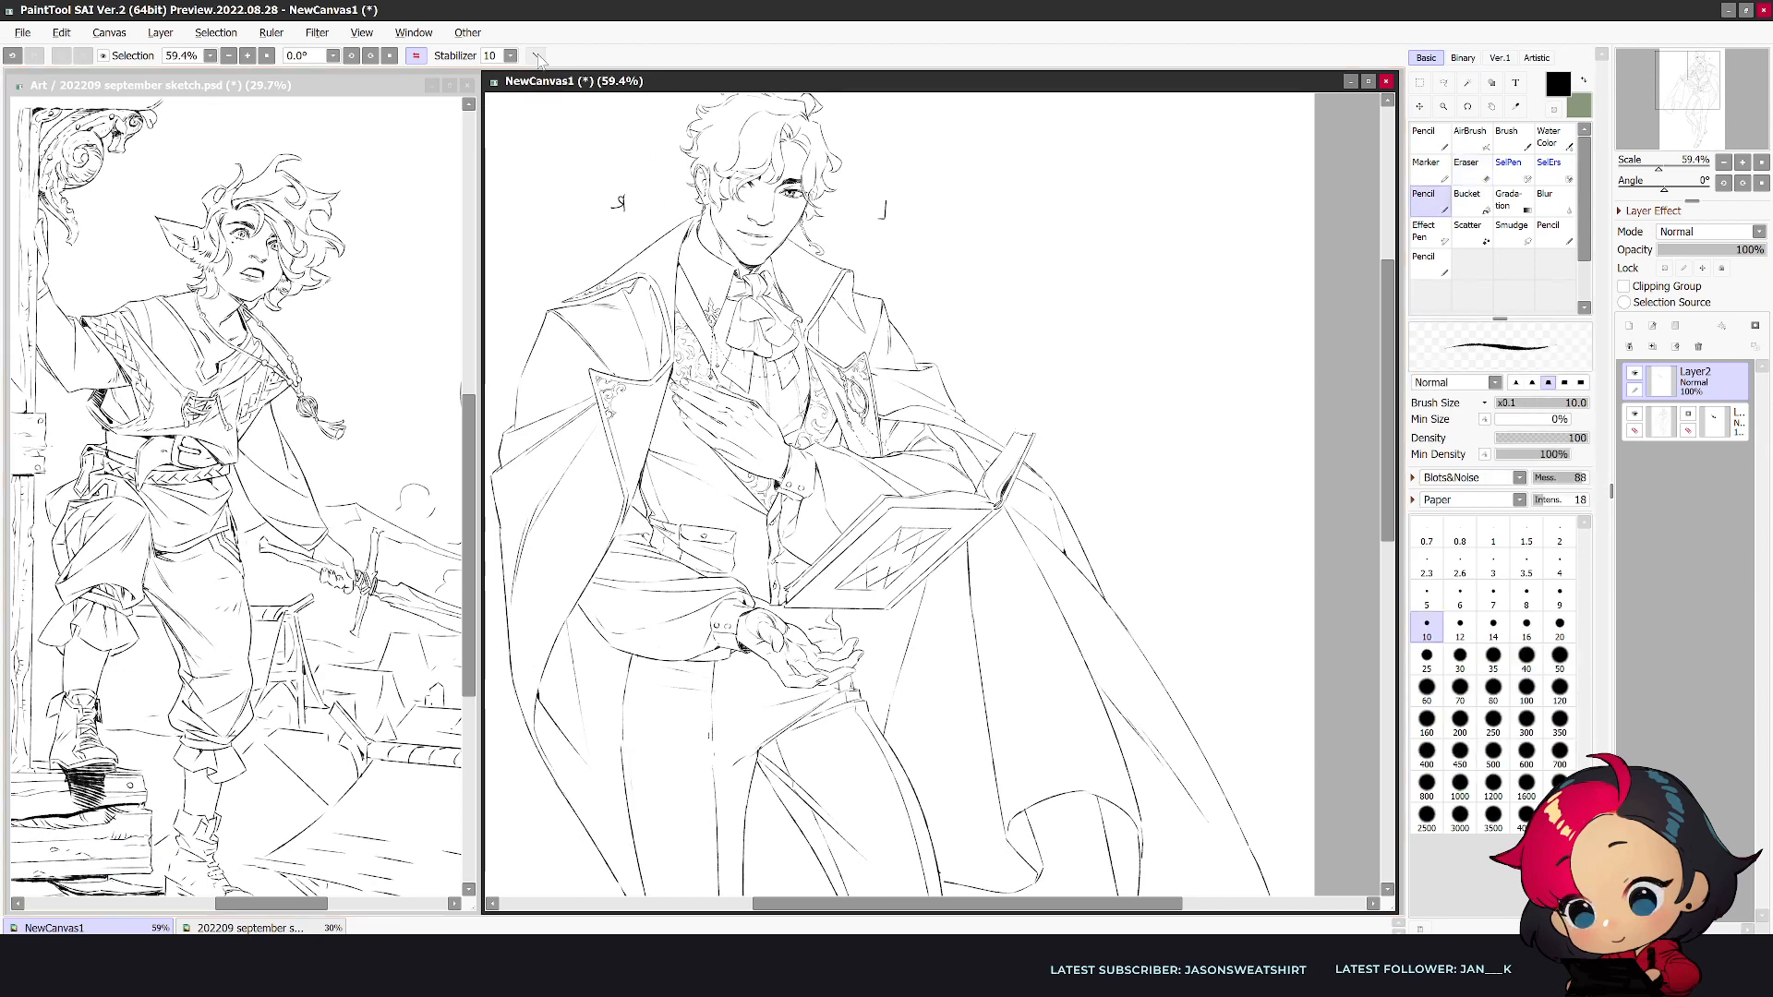
# - Set the pencil size to 8 and draw a small freehand ornament at the centre of the cover's diamond
pyautogui.press('[')
pyautogui.press('[')
pyautogui.scroll(1, 909, 554)
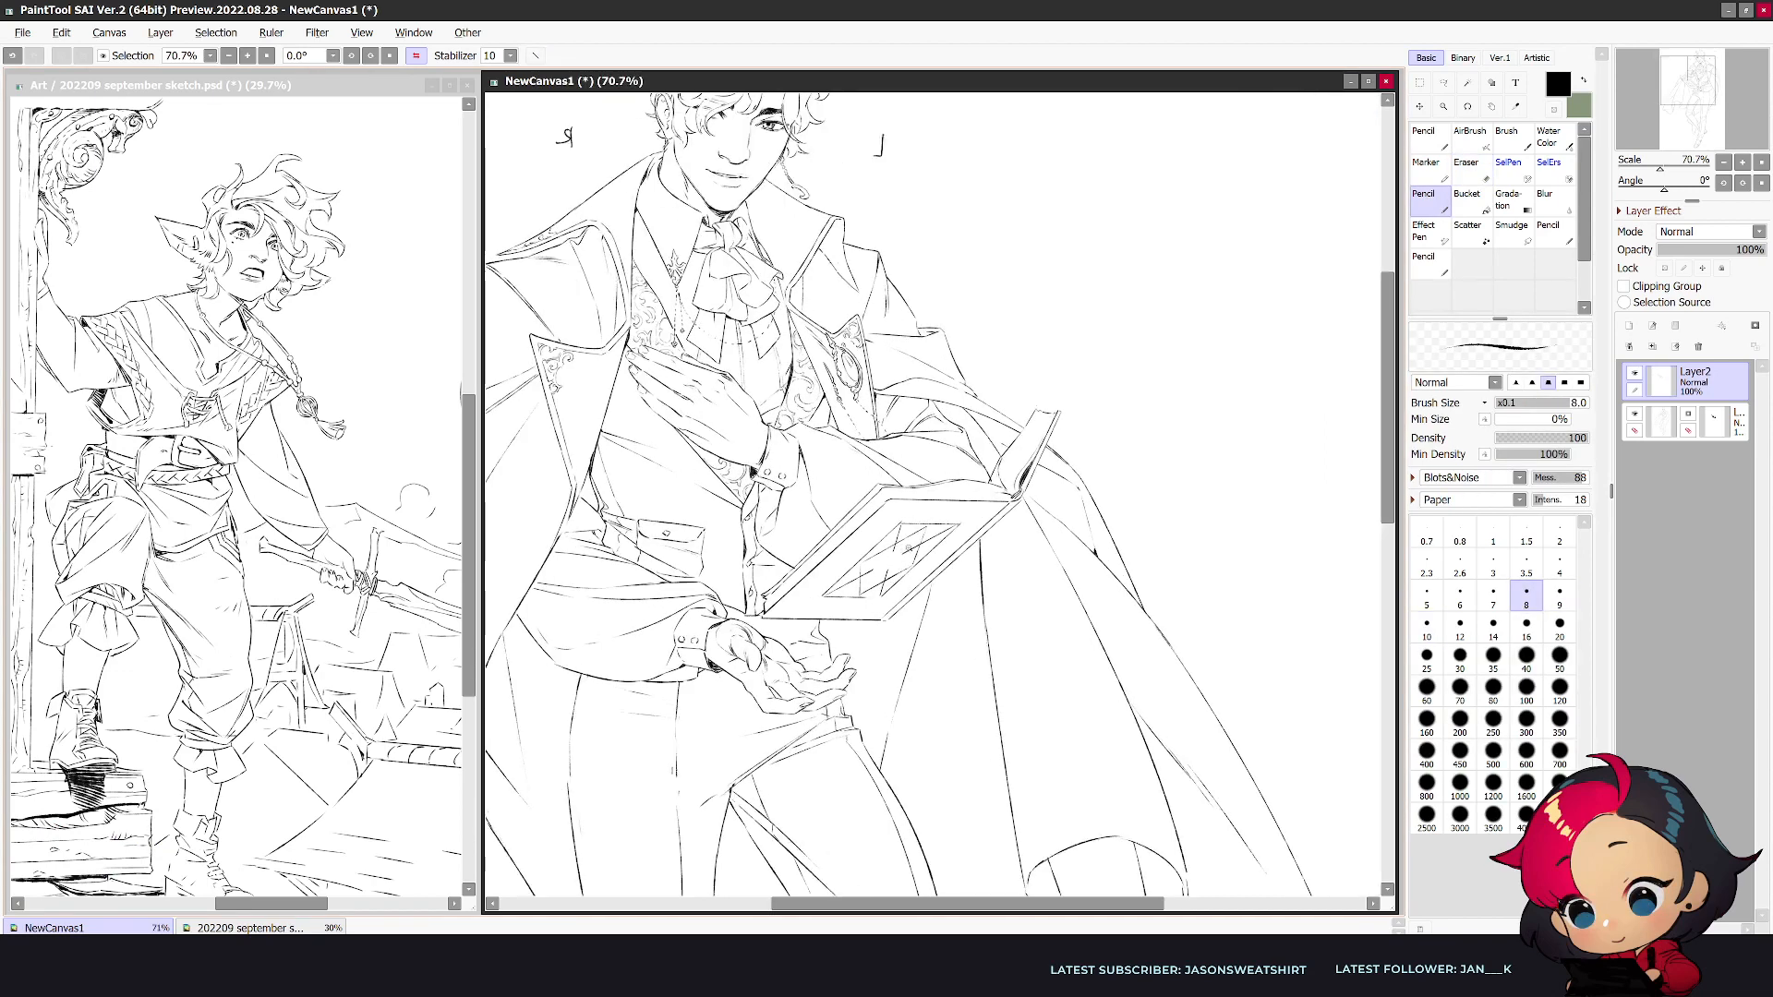
pyautogui.scroll(1, 908, 550)
pyautogui.press('e')
pyautogui.press('n')
pyautogui.press('e')
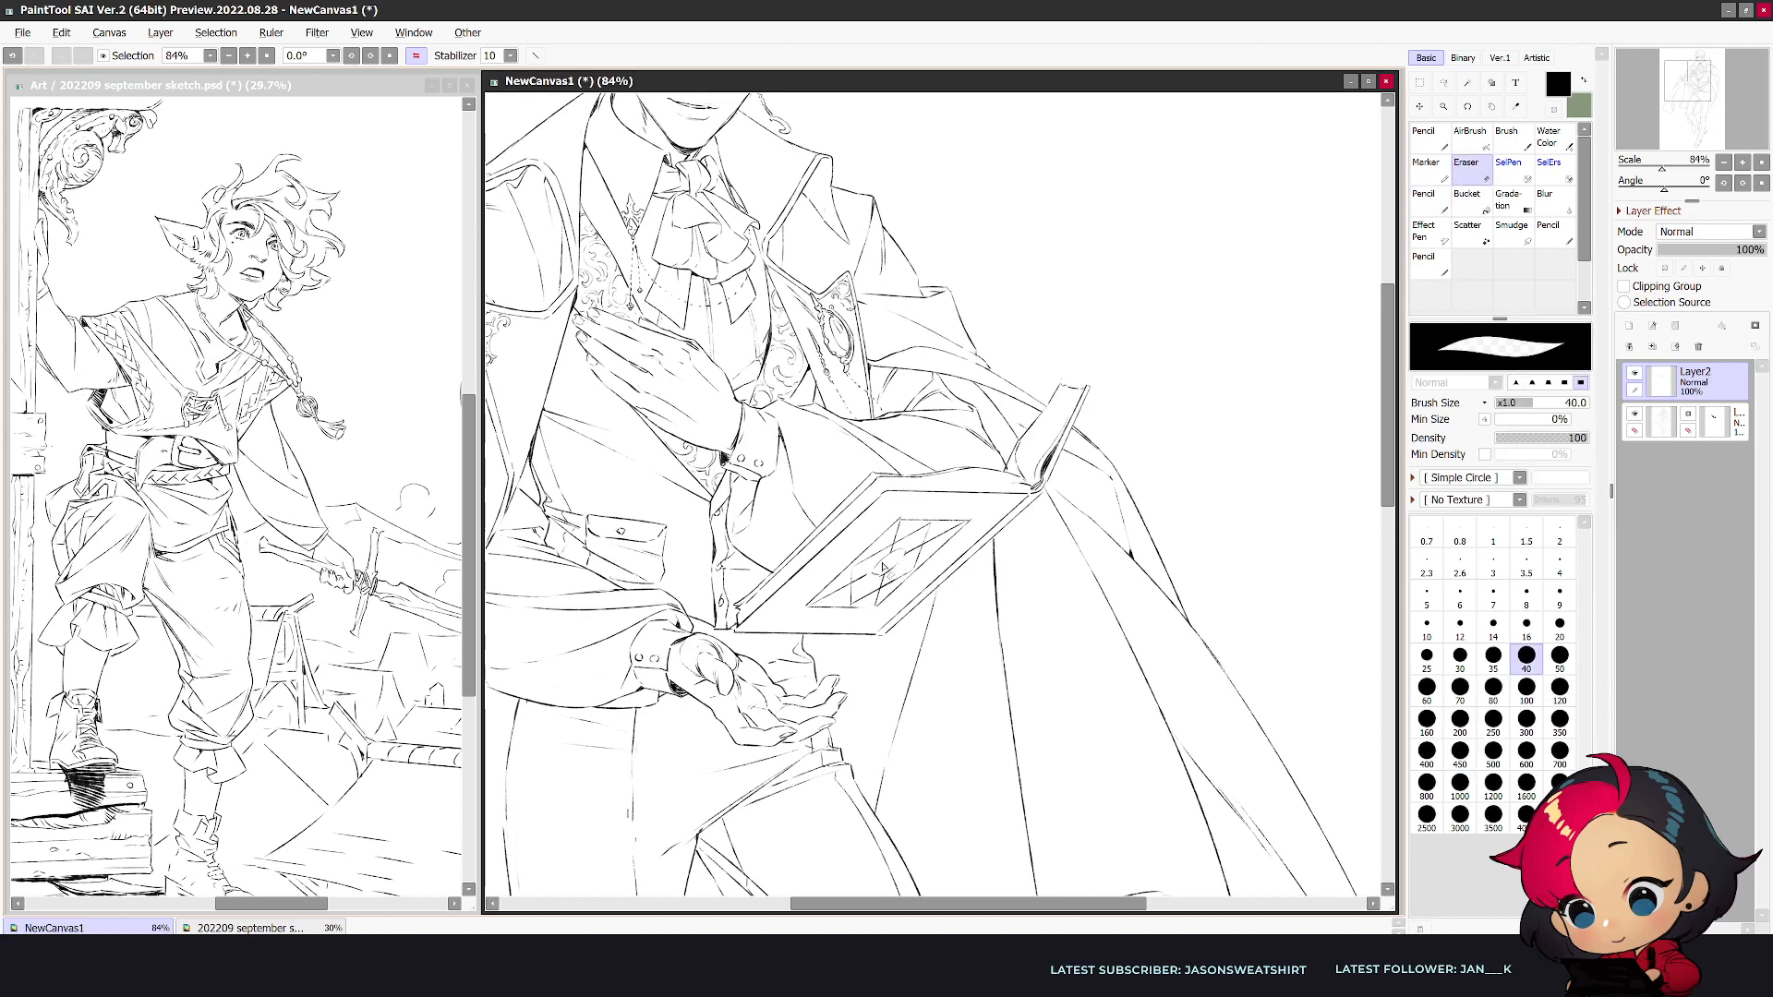
pyautogui.press('n')
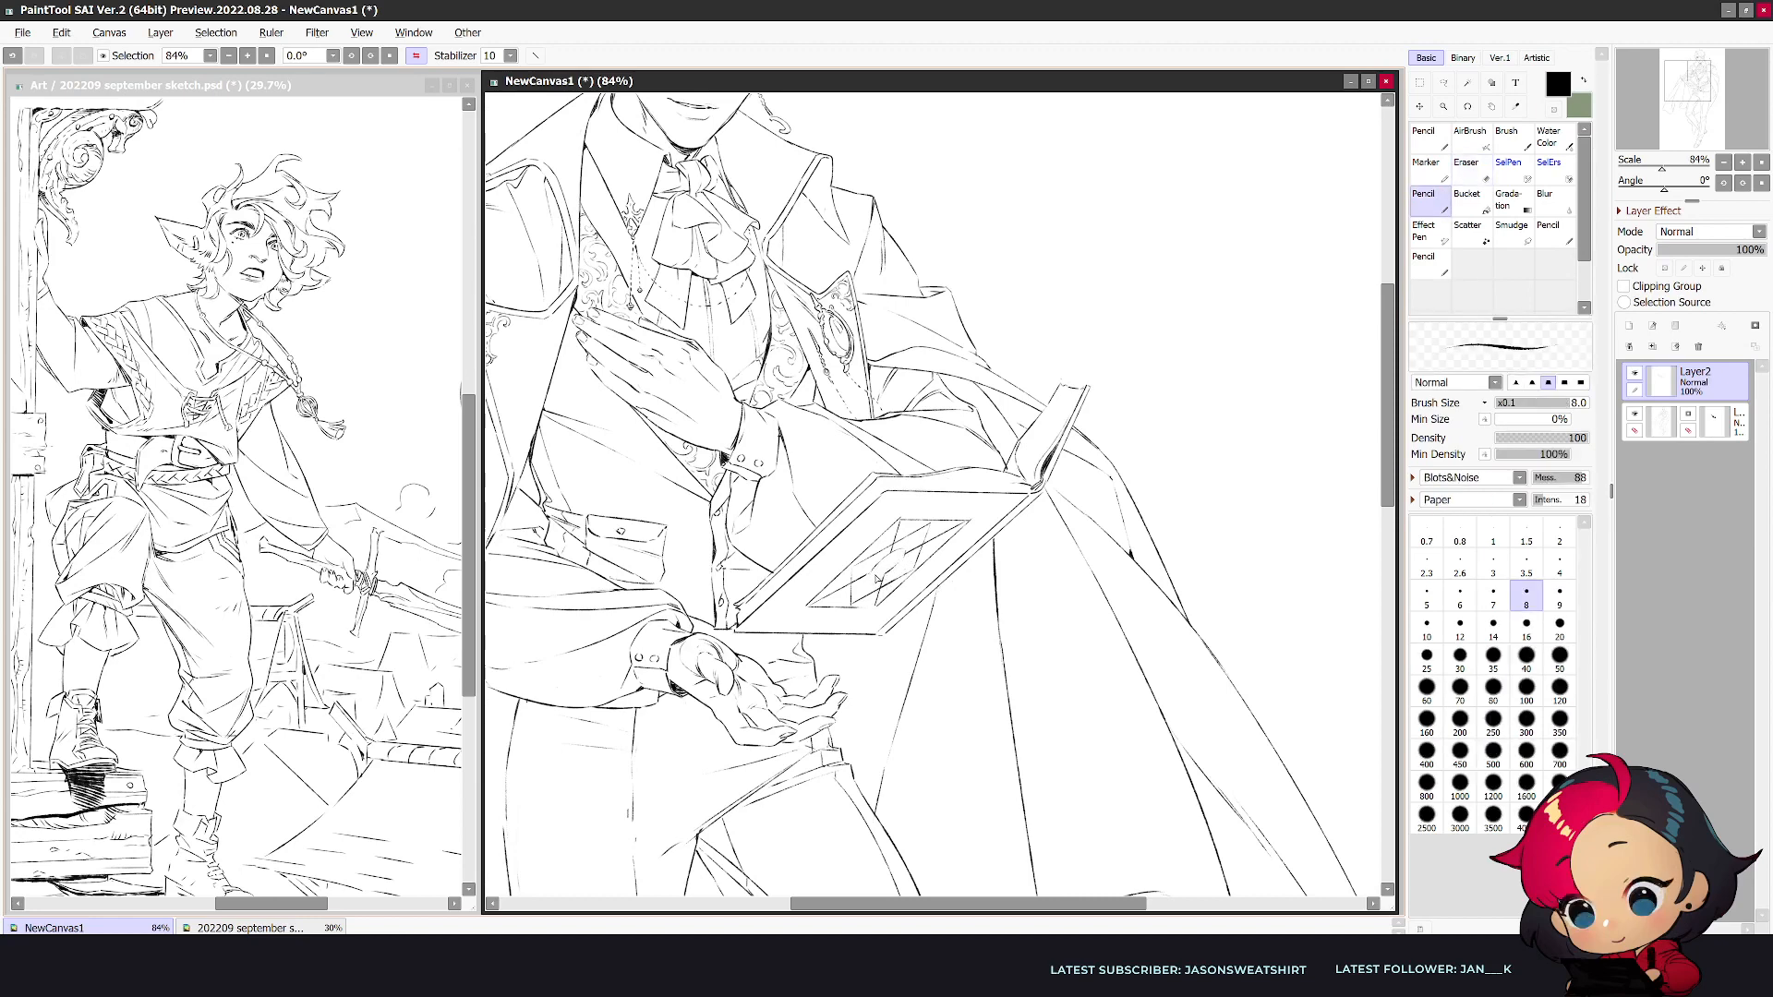
pyautogui.press('e')
pyautogui.press('n')
# - Flip the canvas and refine the ornament's lines inside the book cover's frame
pyautogui.press('h')
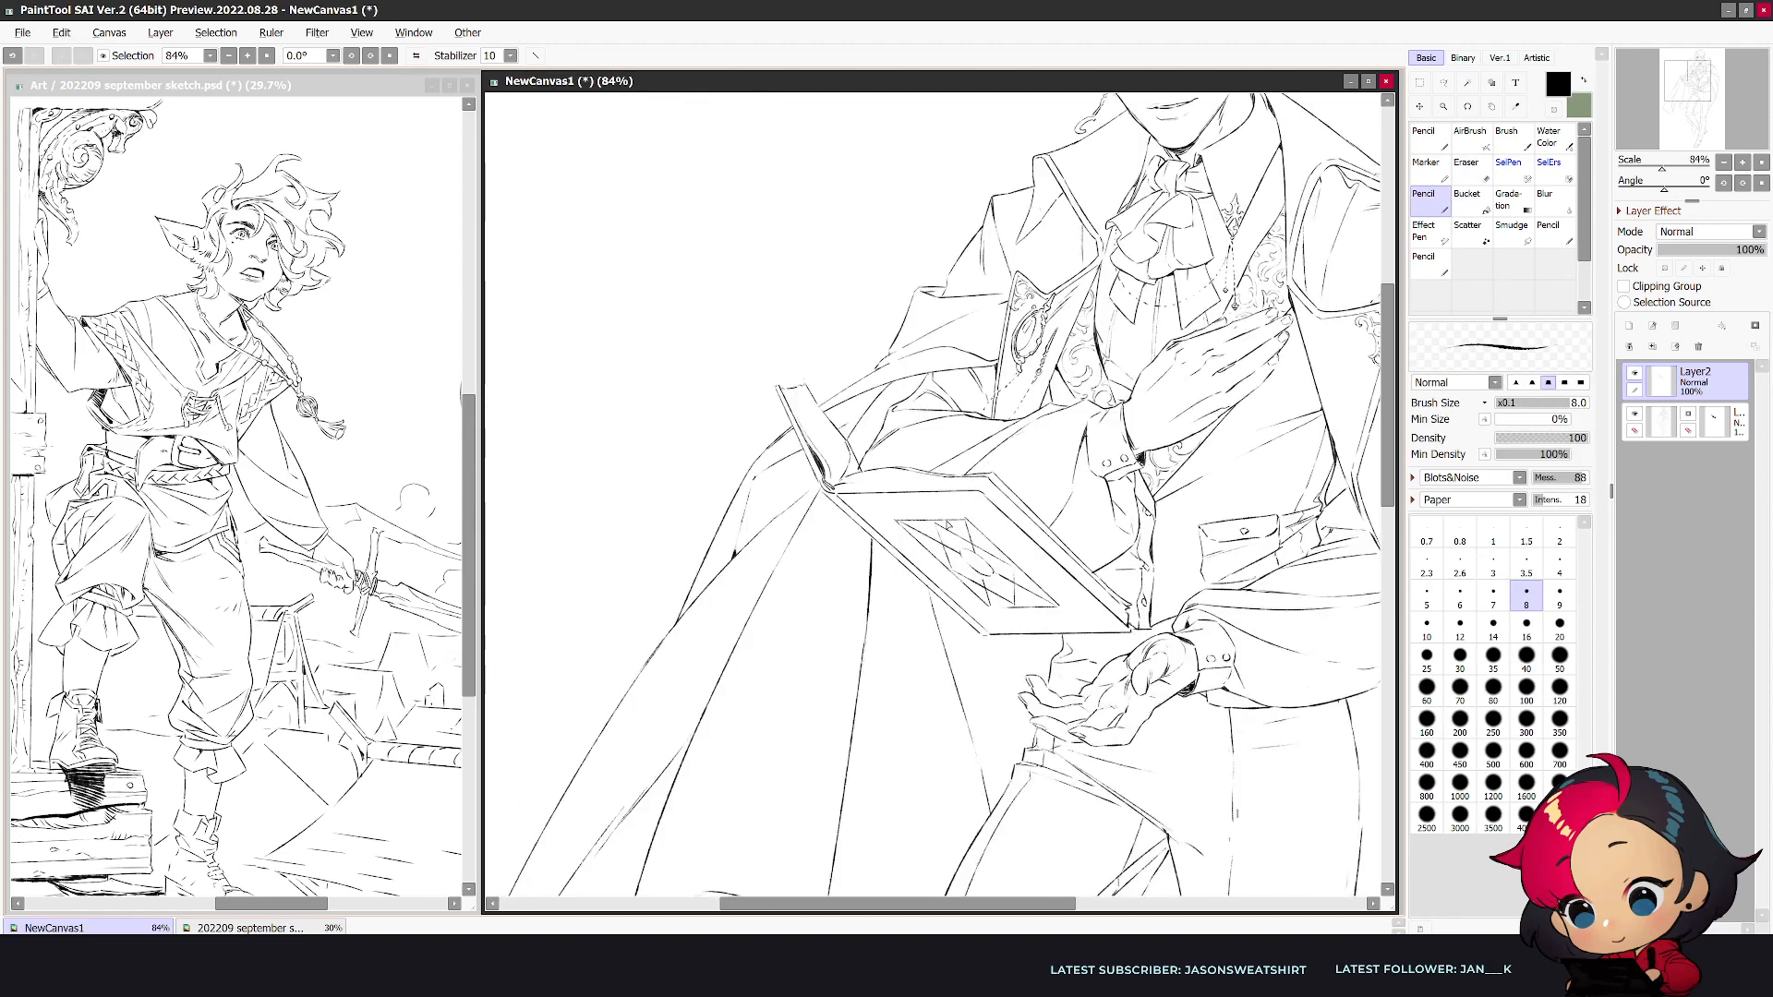
pyautogui.press('e')
pyautogui.press('n')
pyautogui.press('e')
pyautogui.press('n')
pyautogui.press('e')
pyautogui.press('n')
# - Add a second straight border line around the ornament frame on the book cover
pyautogui.click(539, 55)
pyautogui.moveTo(884, 522)
pyautogui.mouseDown()
pyautogui.moveTo(970, 519)
pyautogui.moveTo(964, 598)
pyautogui.moveTo(1067, 616)
pyautogui.moveTo(1052, 611)
pyautogui.mouseUp()
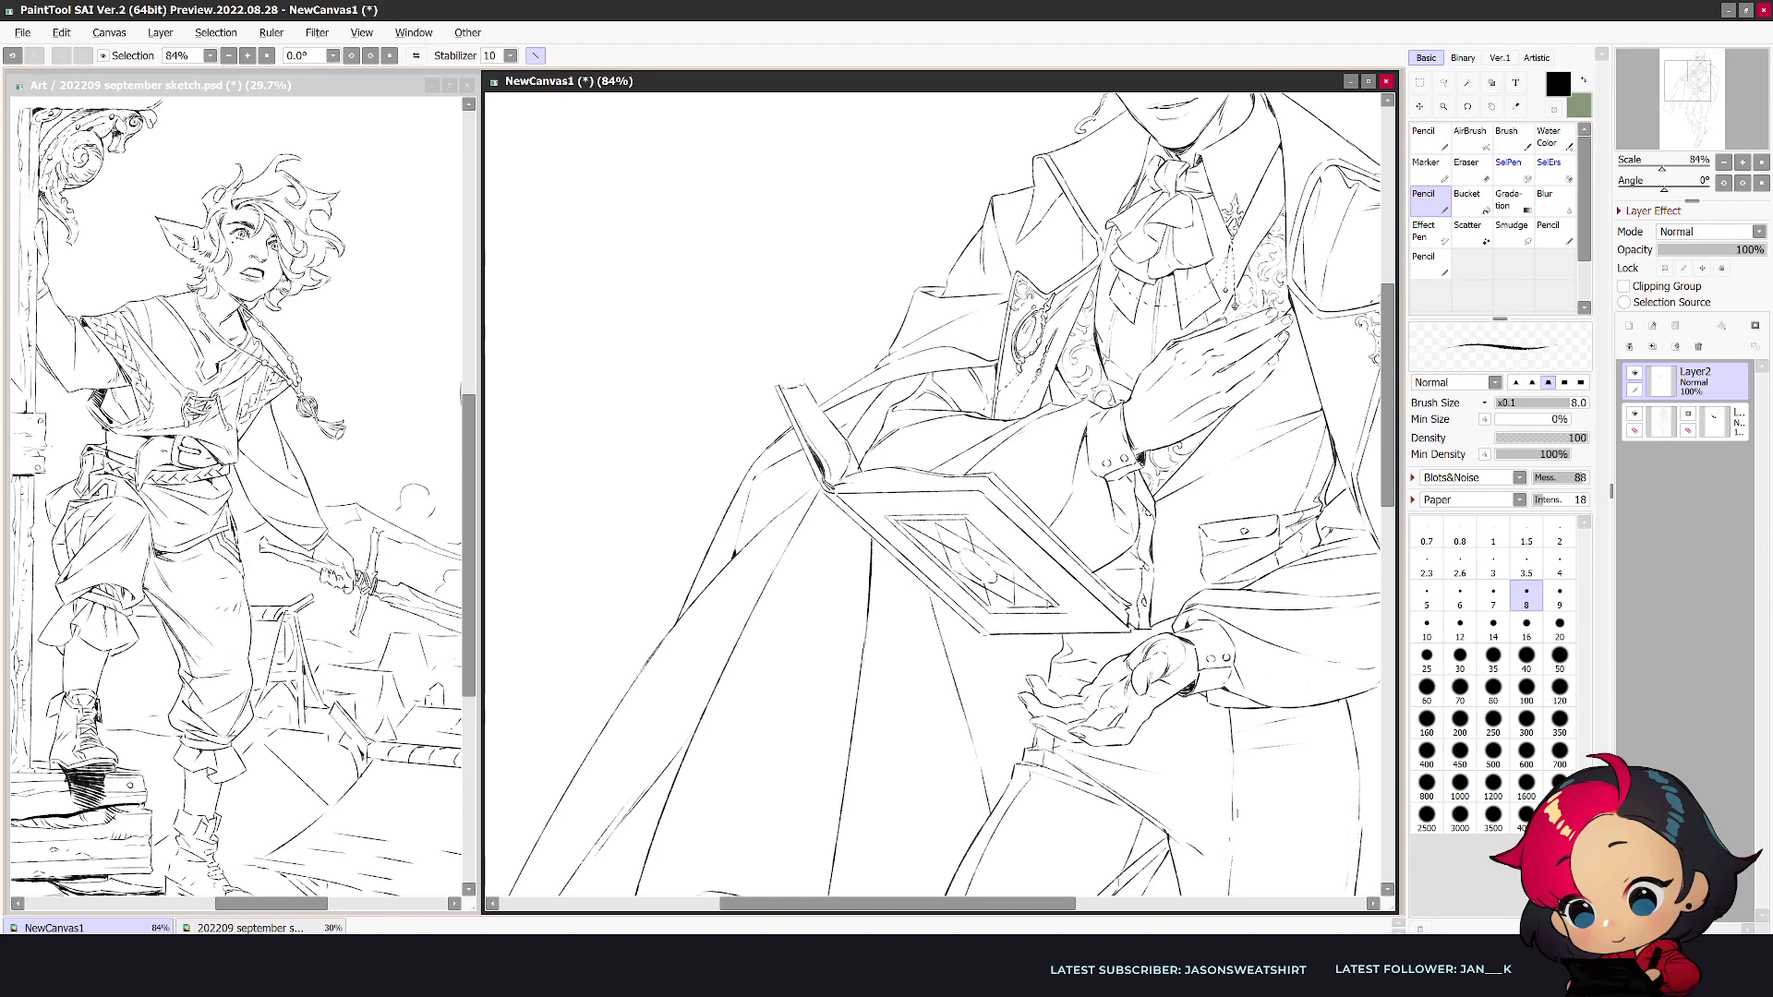
# - Finish the ornament frame's straight border line, flip the canvas and touch up the small centre ornament freehand
pyautogui.moveTo(969, 515); pyautogui.dragTo(1072, 615)
pyautogui.press('h')
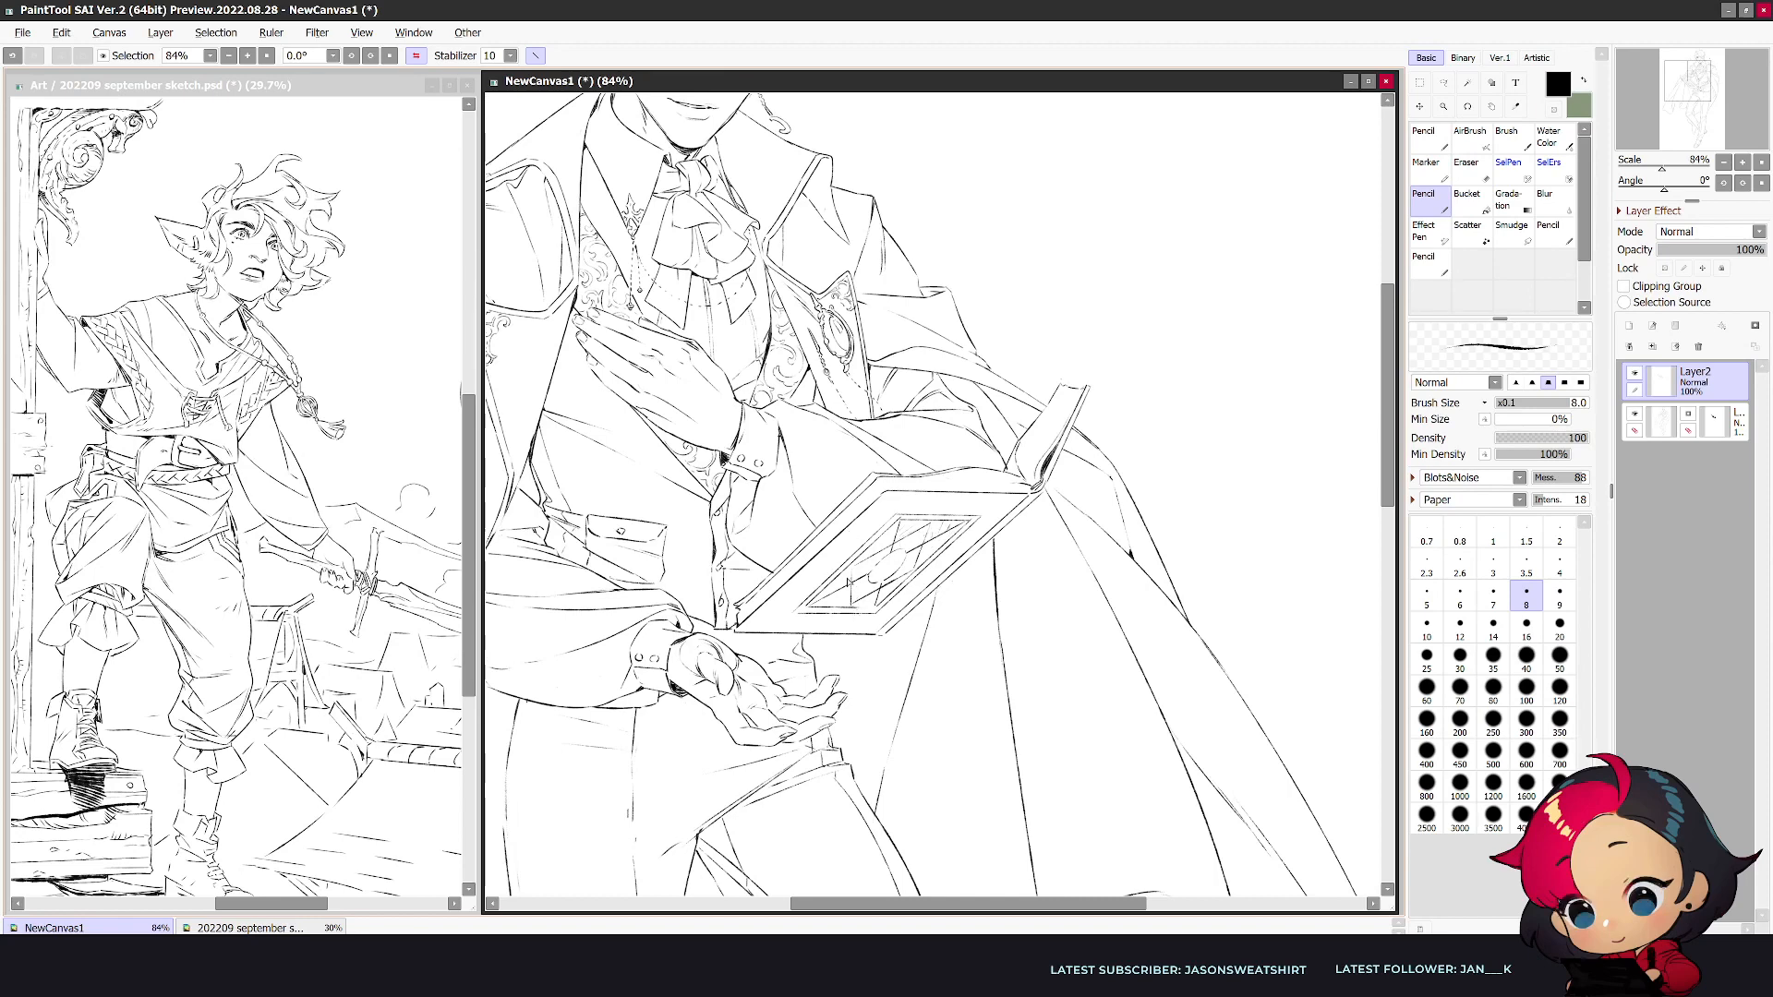
pyautogui.moveTo(899, 586); pyautogui.dragTo(889, 596)
pyautogui.hotkey('ctrl', 'z')
pyautogui.click(535, 57)
pyautogui.press('e')
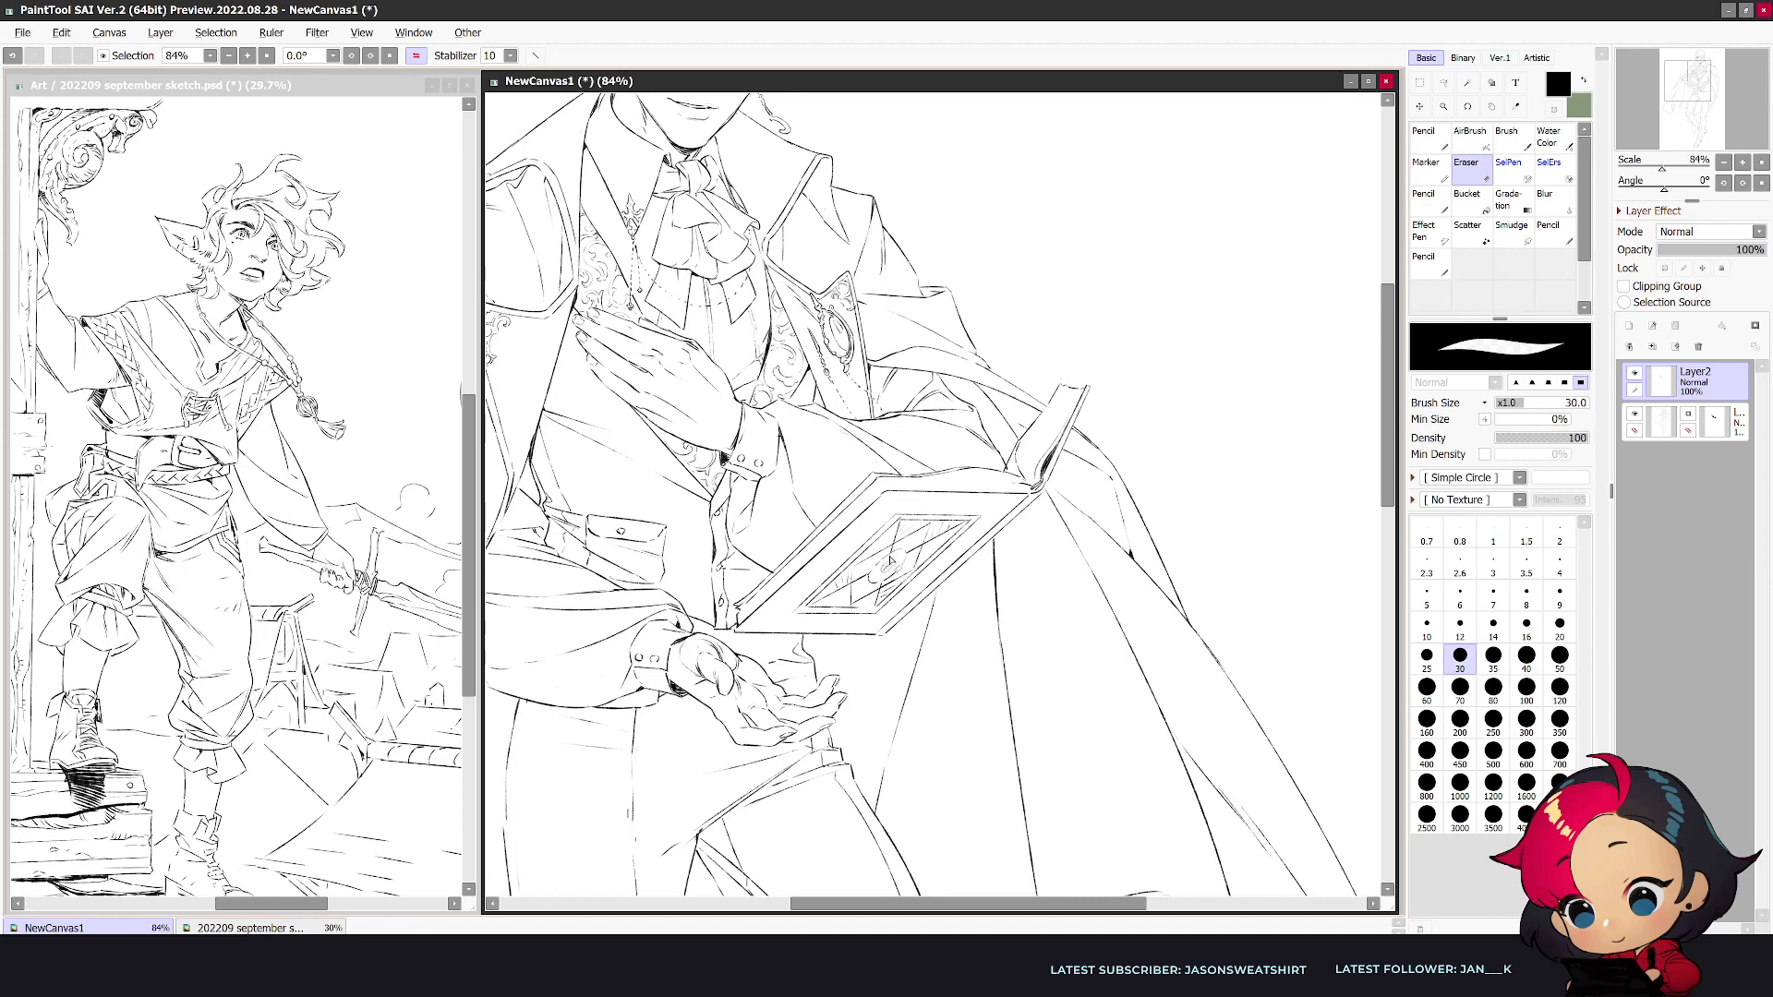
pyautogui.press('n')
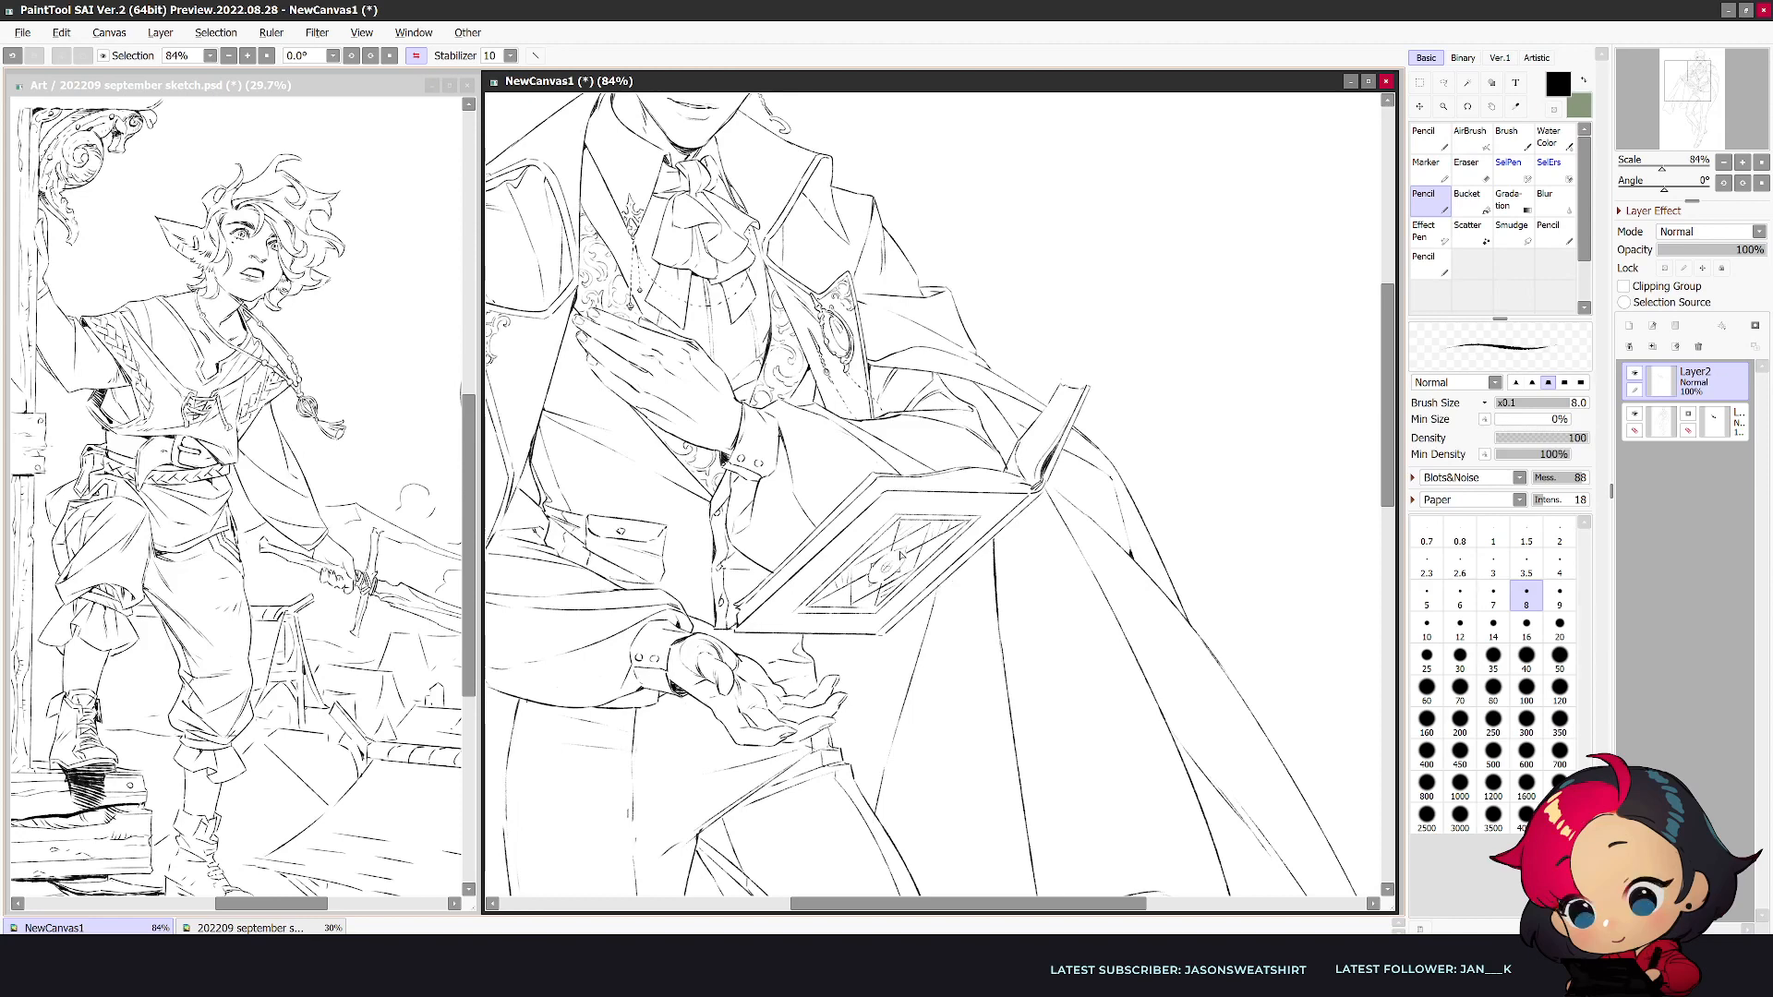
# - Draw a small corner piece at the upper corner of the book's front cover and clean up its lines
pyautogui.press('e')
pyautogui.moveTo(876, 499); pyautogui.dragTo(894, 491)
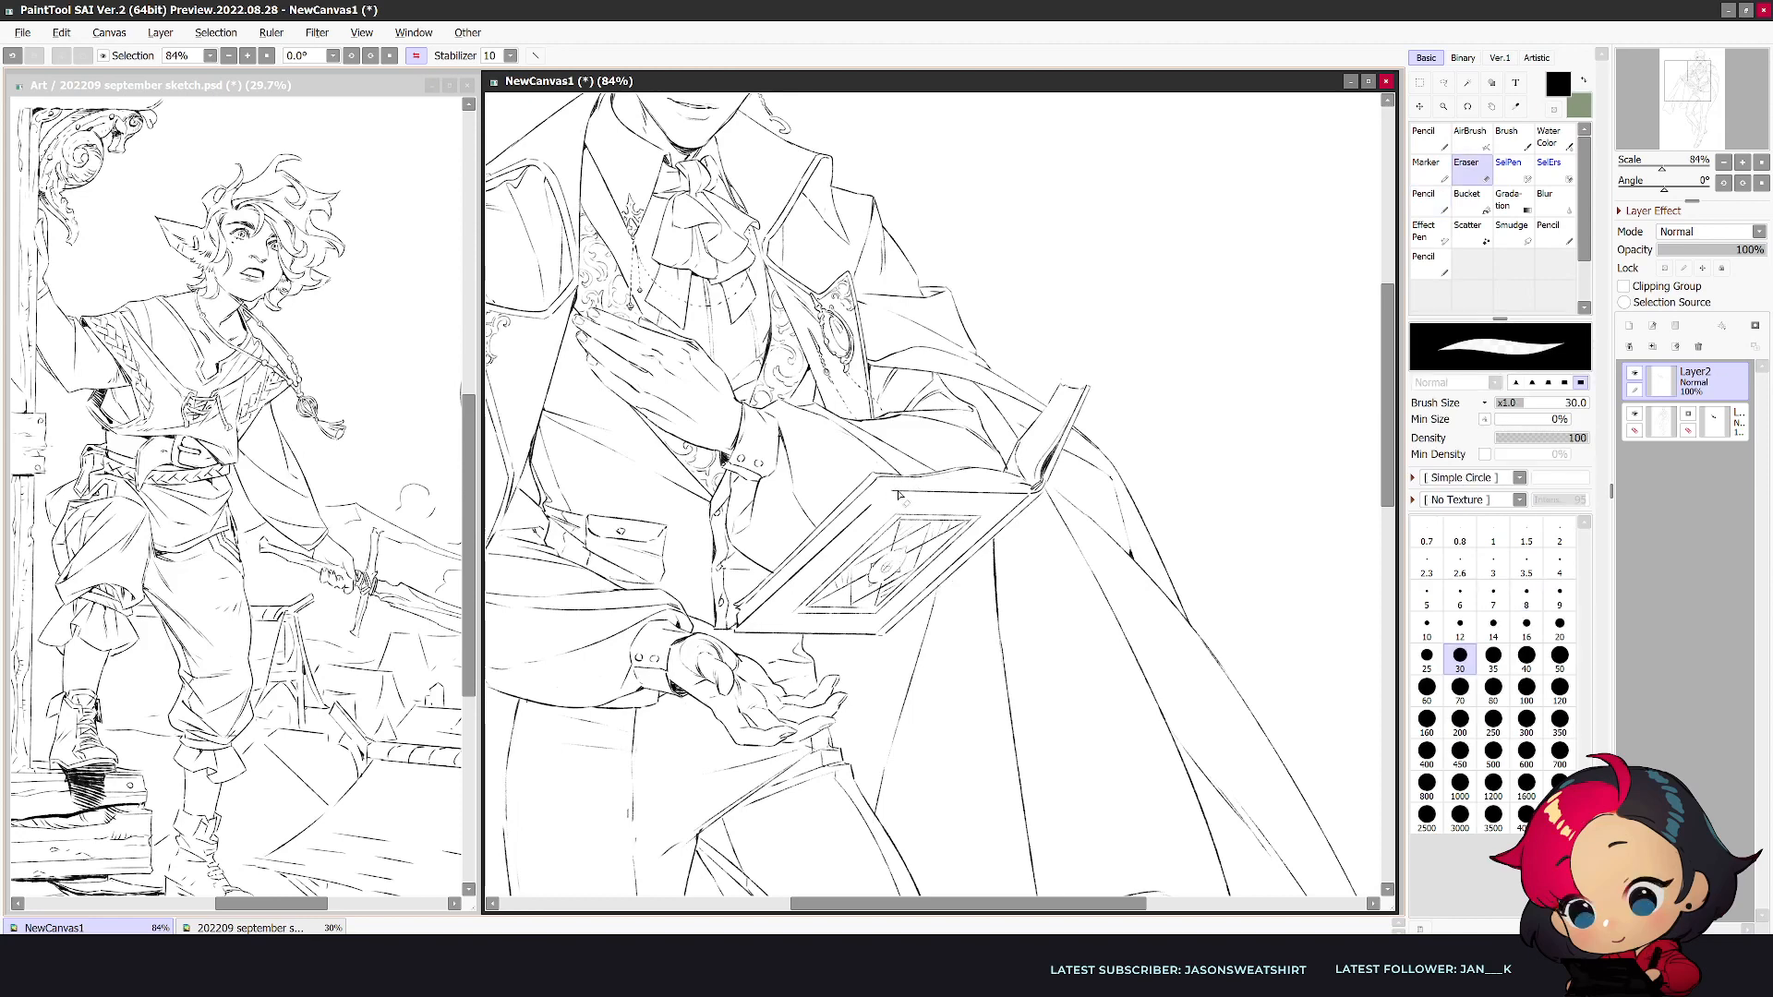
pyautogui.press('n')
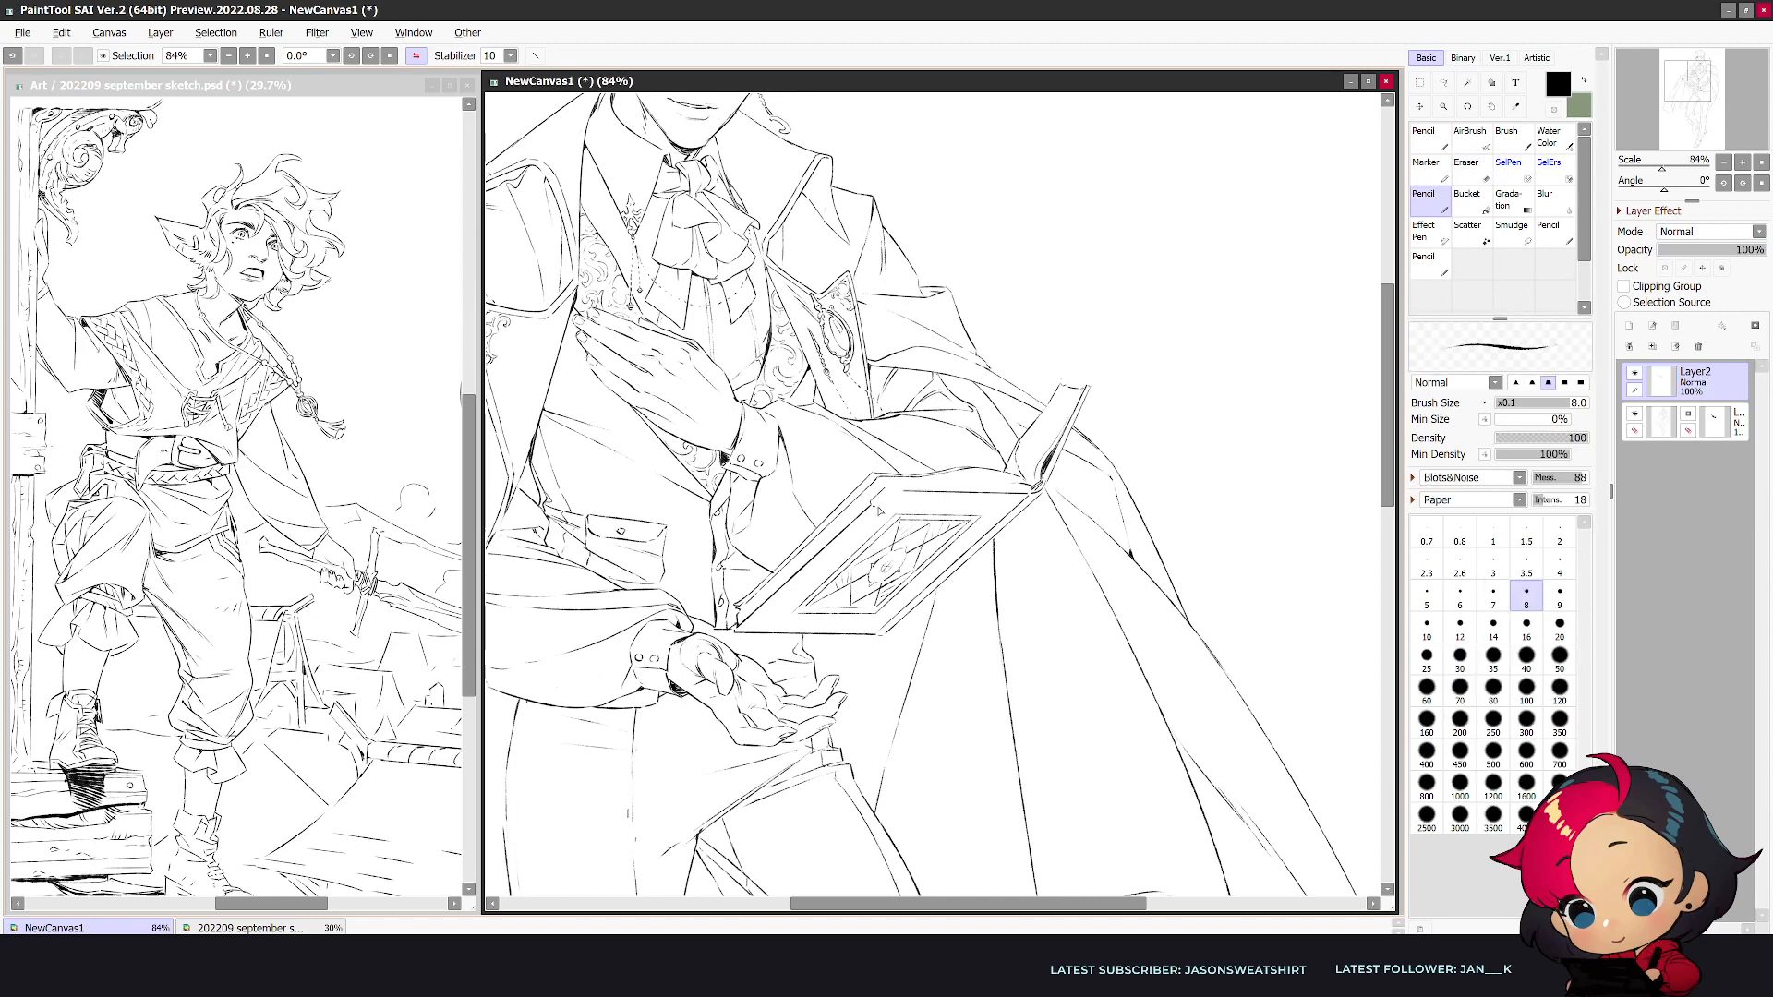
pyautogui.moveTo(886, 493); pyautogui.dragTo(906, 491)
pyautogui.hotkey('ctrl', 'z')
pyautogui.hotkey('ctrl', 'z')
pyautogui.press('e')
# - Add matching small corner pieces at the cover's lower corner near the hand and at the tip of the other cover
pyautogui.press('e')
pyautogui.moveTo(750, 632)
pyautogui.mouseDown()
pyautogui.moveTo(735, 629)
pyautogui.moveTo(751, 631)
pyautogui.mouseUp()
pyautogui.press('n')
pyautogui.press('e')
pyautogui.press('n')
pyautogui.press('e')
pyautogui.moveTo(1092, 389); pyautogui.dragTo(1087, 399)
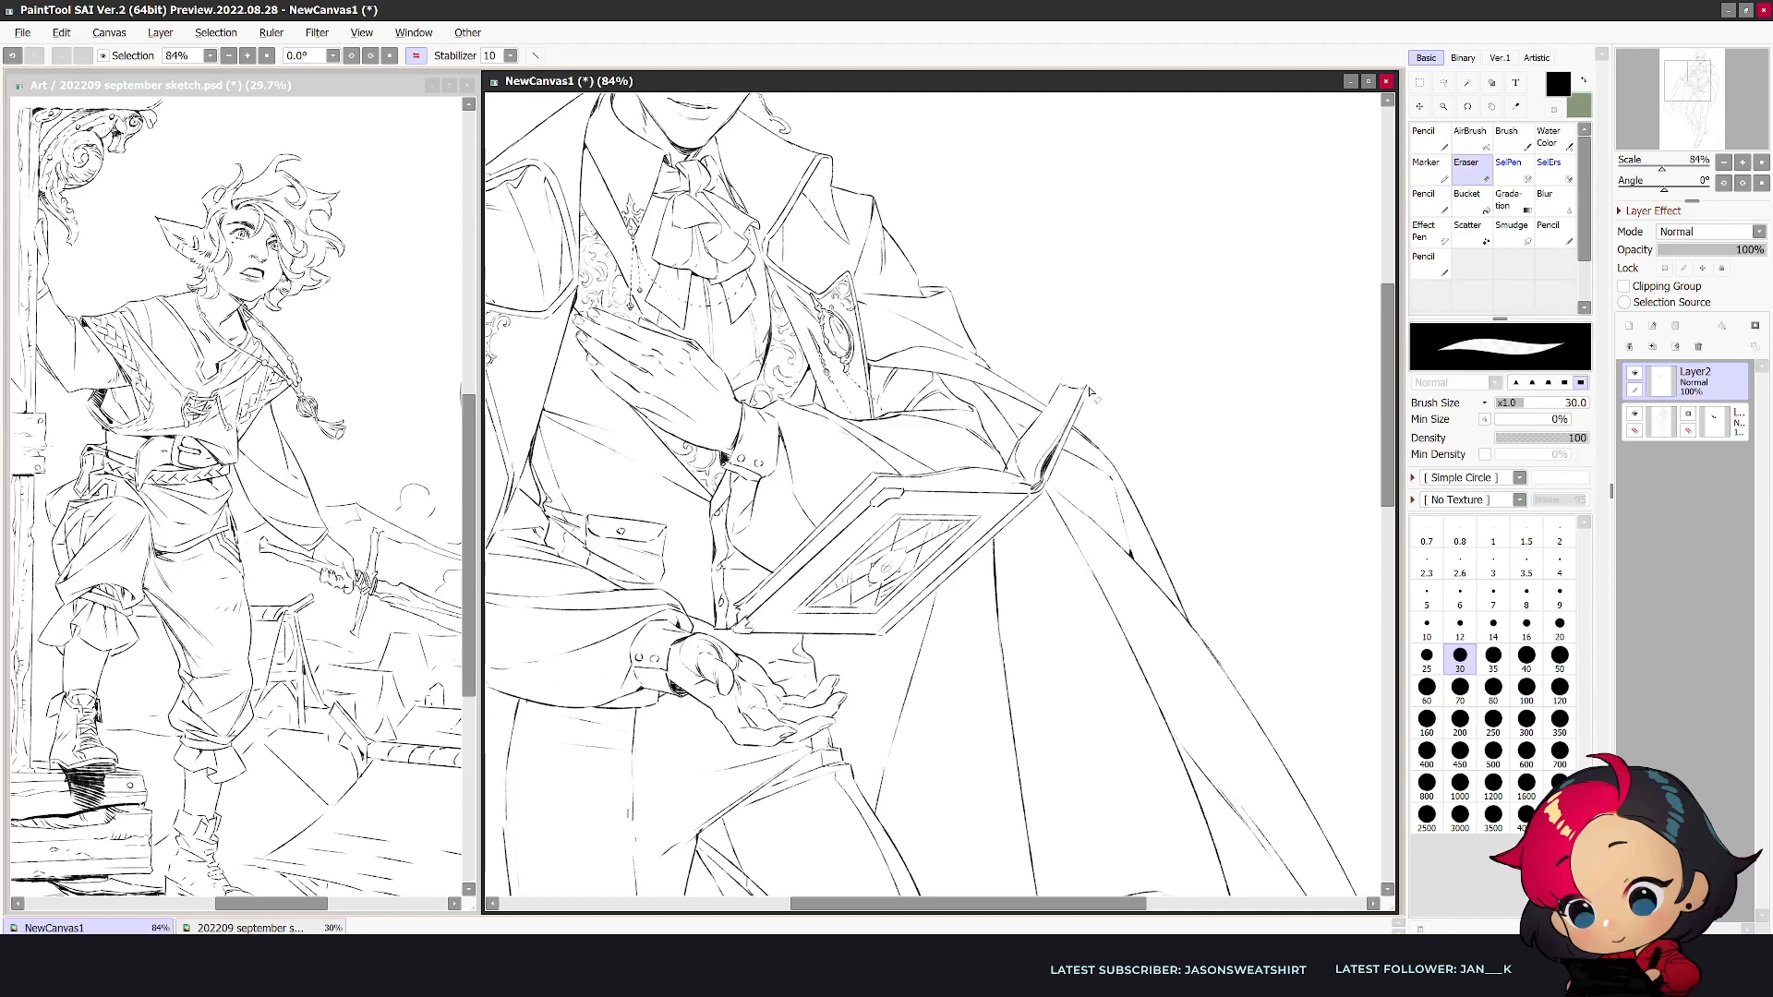
pyautogui.press('n')
pyautogui.hotkey('ctrl', 'z')
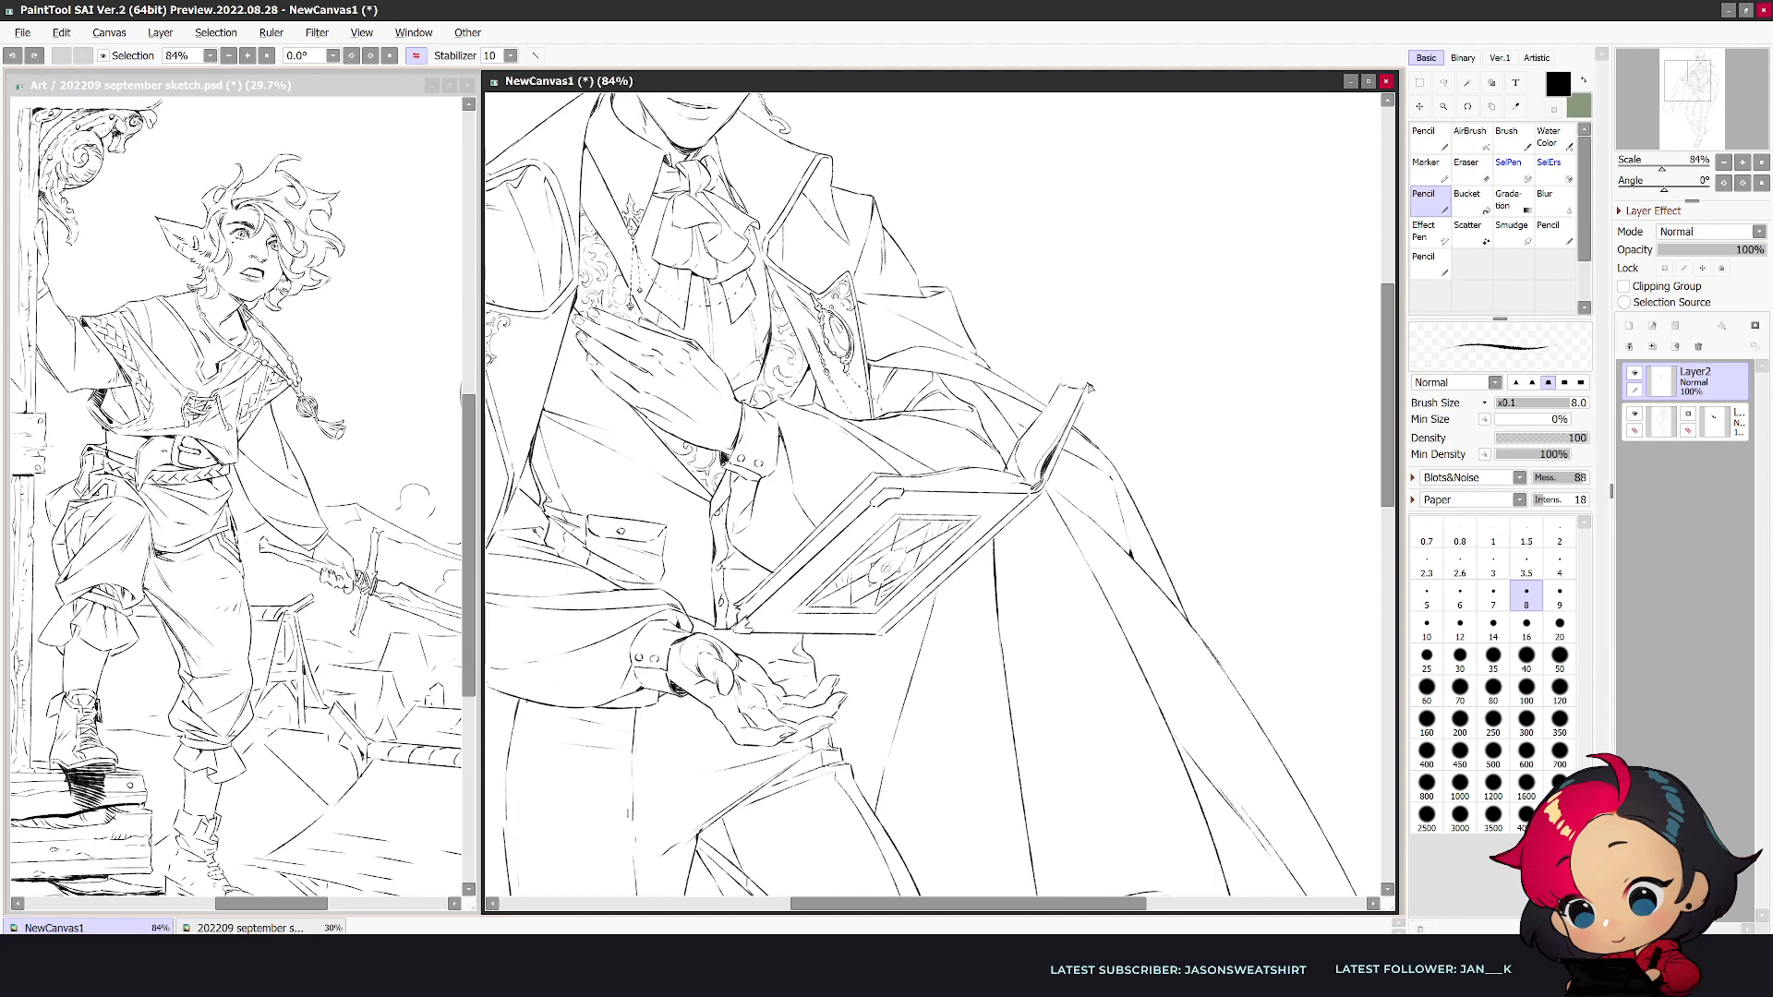
pyautogui.moveTo(1087, 387); pyautogui.dragTo(1090, 386)
# - Flip the canvas back and erase the two stray letter marks beside the head on the lower layer with a size 60 eraser
pyautogui.scroll(-1, 998, 519)
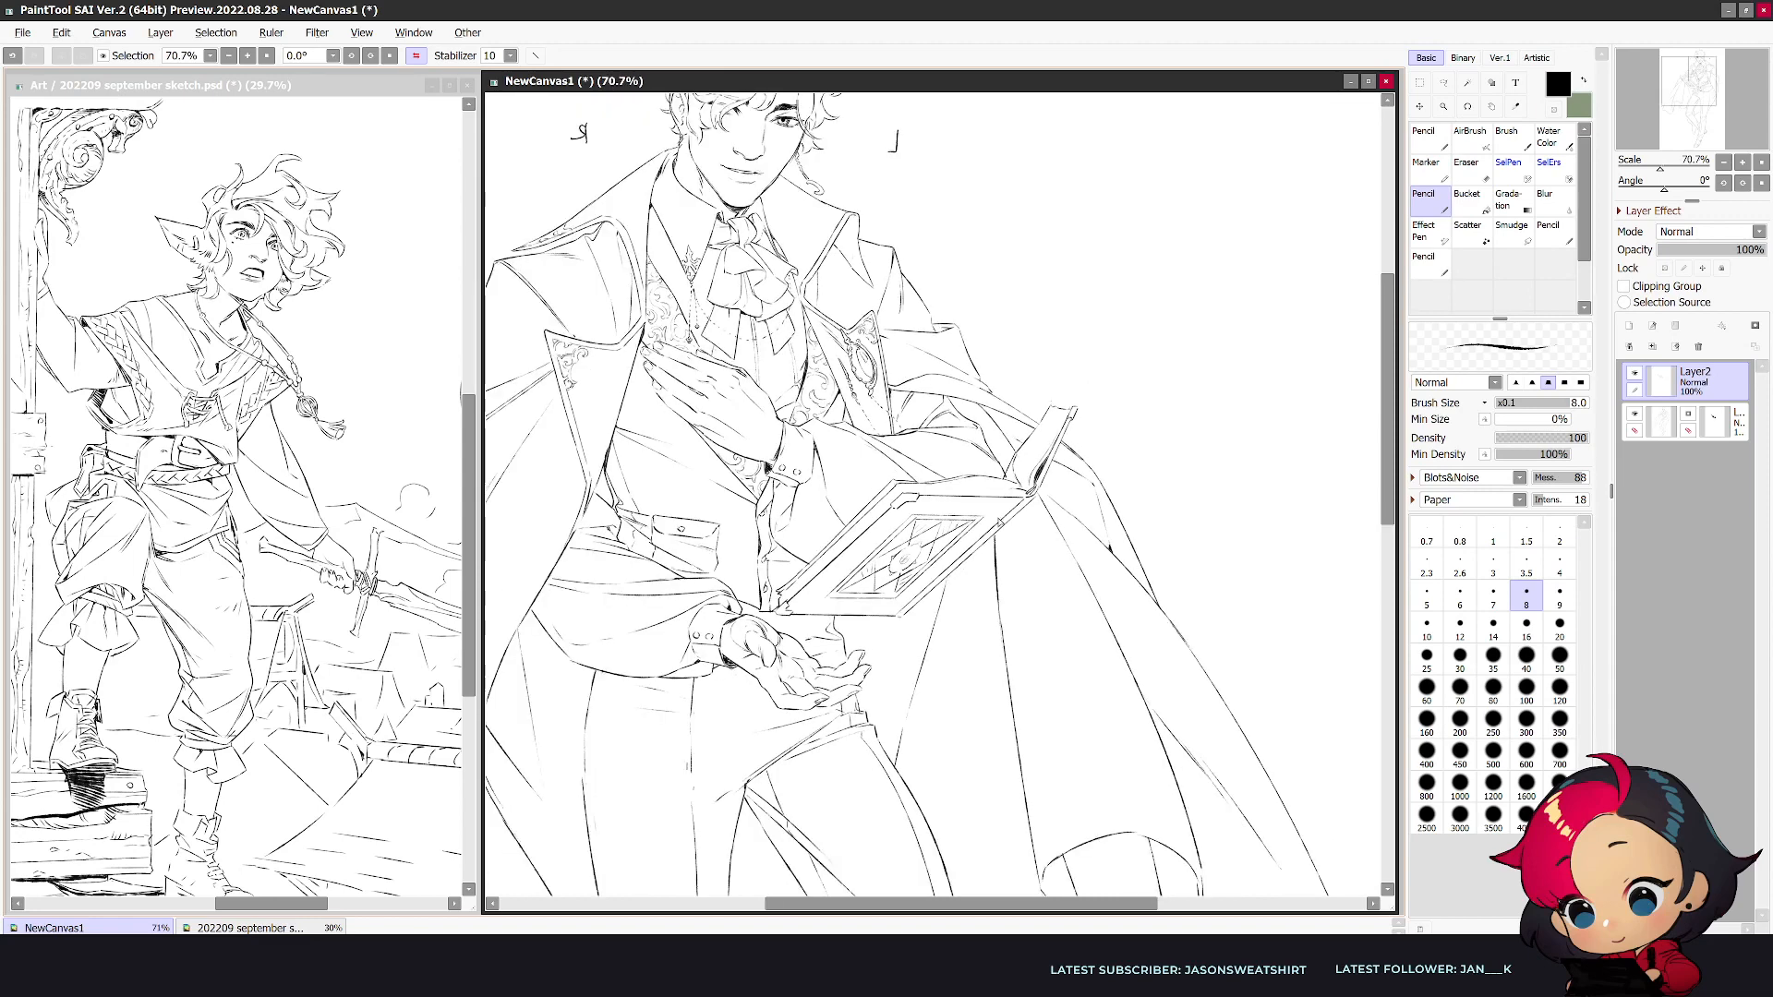
pyautogui.scroll(-5, 999, 521)
pyautogui.scroll(2, 999, 521)
pyautogui.press('h')
pyautogui.press('e')
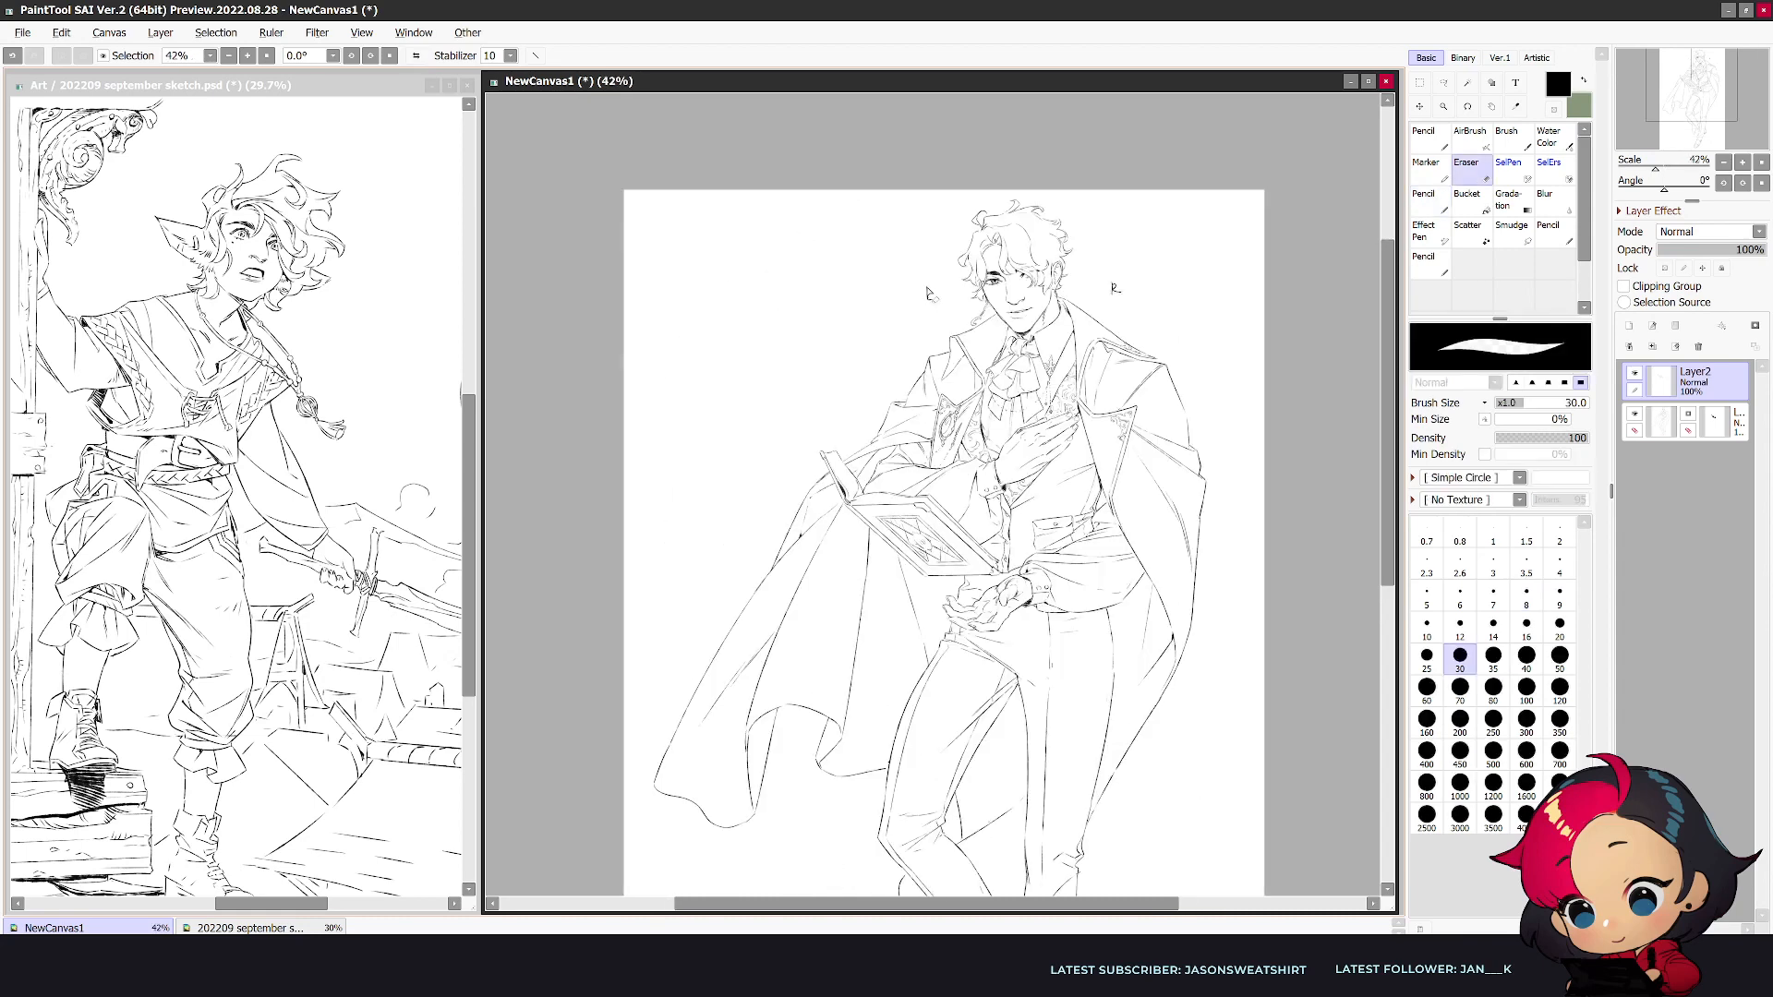
pyautogui.click(1667, 422)
pyautogui.press(']')
pyautogui.press(']')
pyautogui.press(']')
pyautogui.press(']')
pyautogui.moveTo(928, 288); pyautogui.dragTo(930, 300)
pyautogui.moveTo(1113, 285); pyautogui.dragTo(1118, 293)
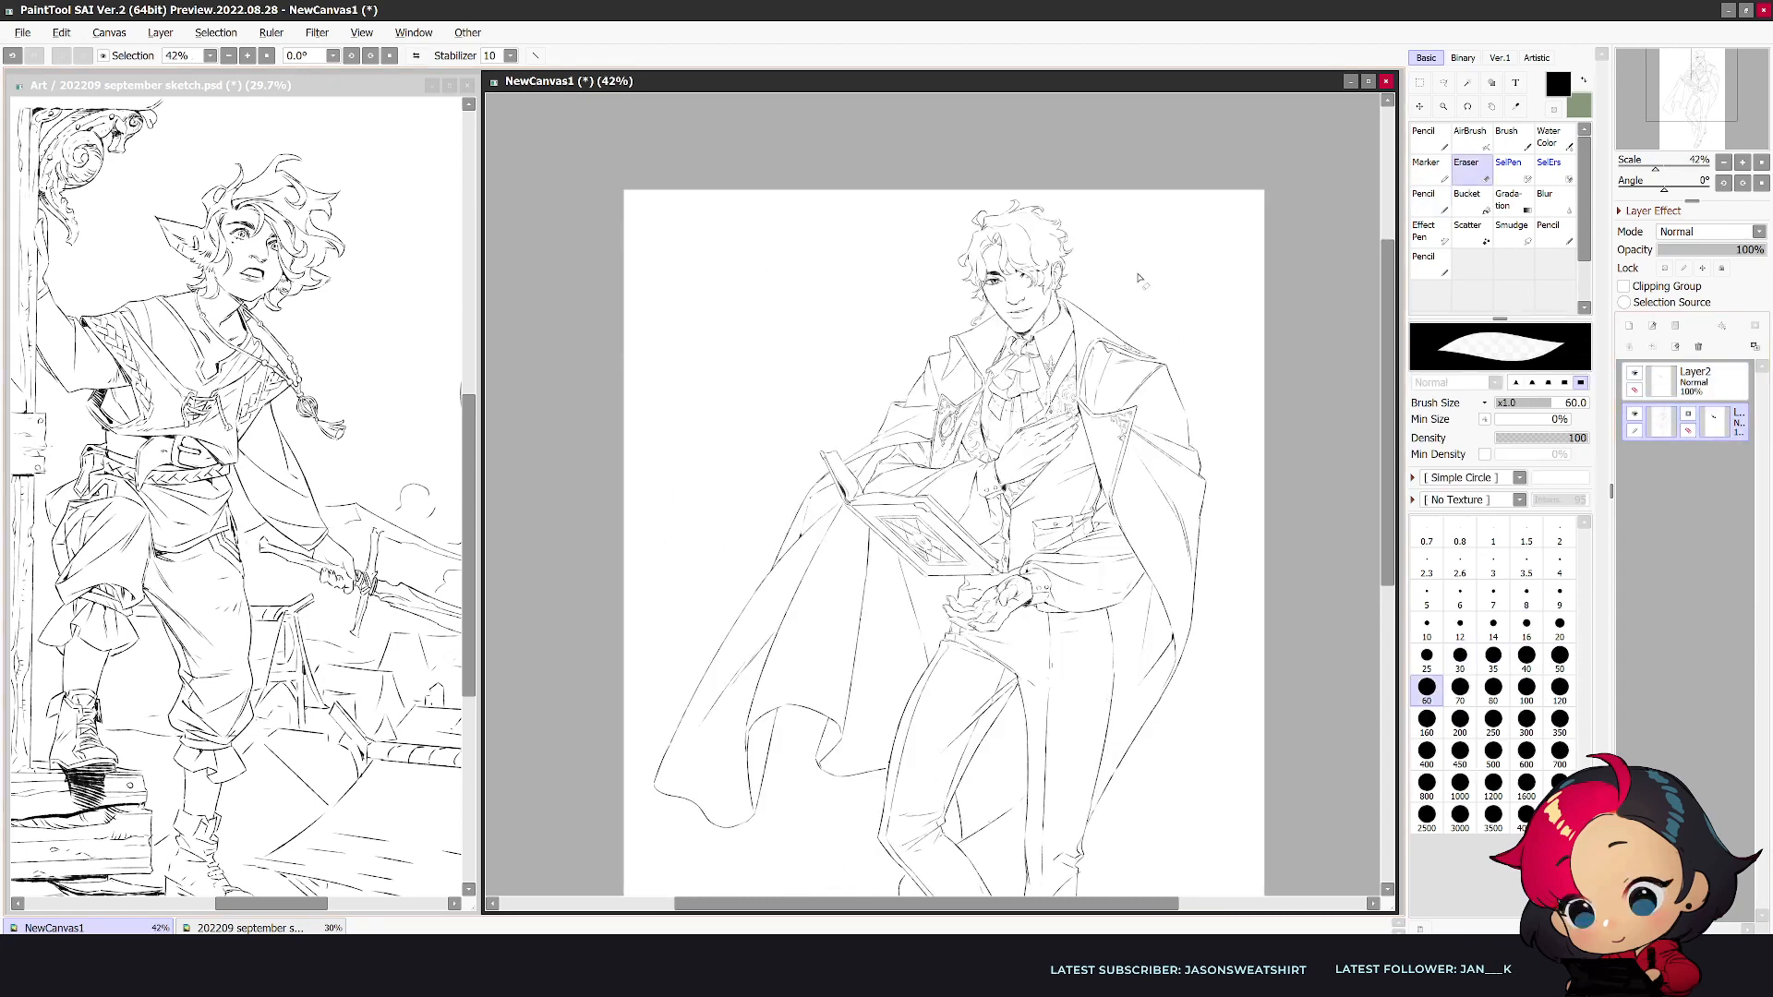
# - Examine the whole figure for remaining flaws, from the head down to the shoes
pyautogui.moveTo(1386, 392); pyautogui.dragTo(1366, 491)
pyautogui.scroll(-5, 1258, 555)
pyautogui.scroll(3, 1266, 552)
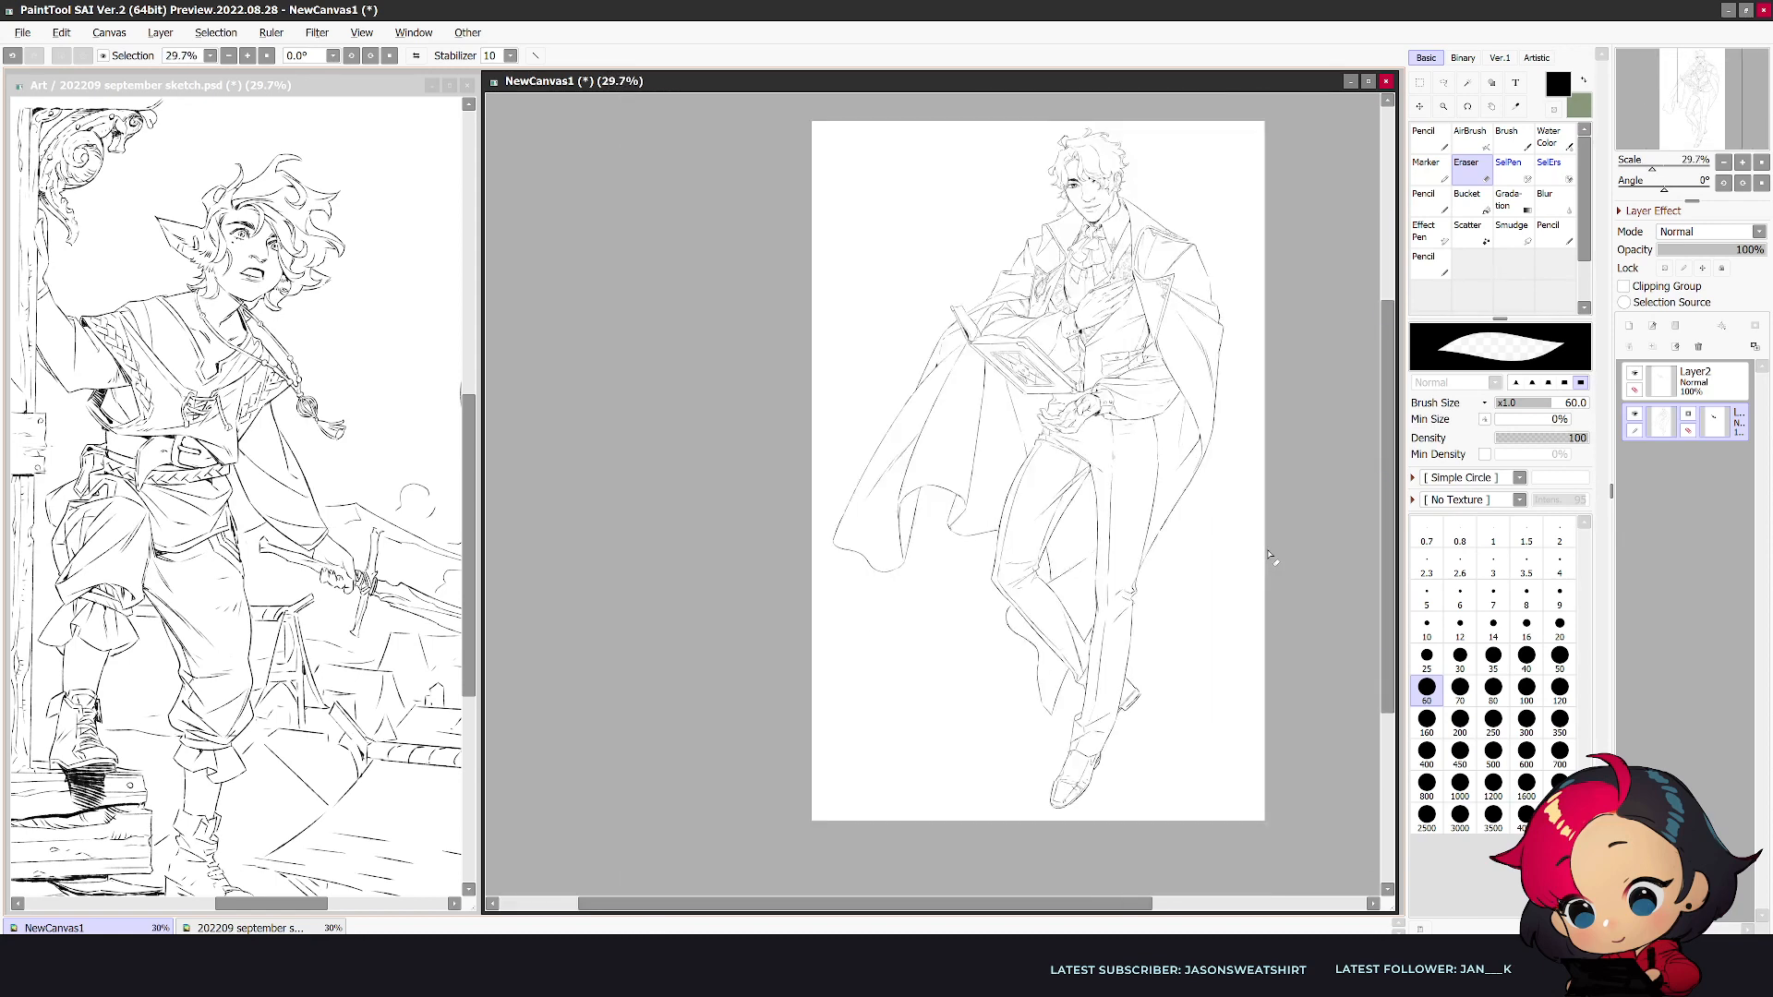
pyautogui.scroll(1, 1269, 557)
pyautogui.moveTo(1394, 490); pyautogui.dragTo(1345, 483)
pyautogui.click(1678, 392)
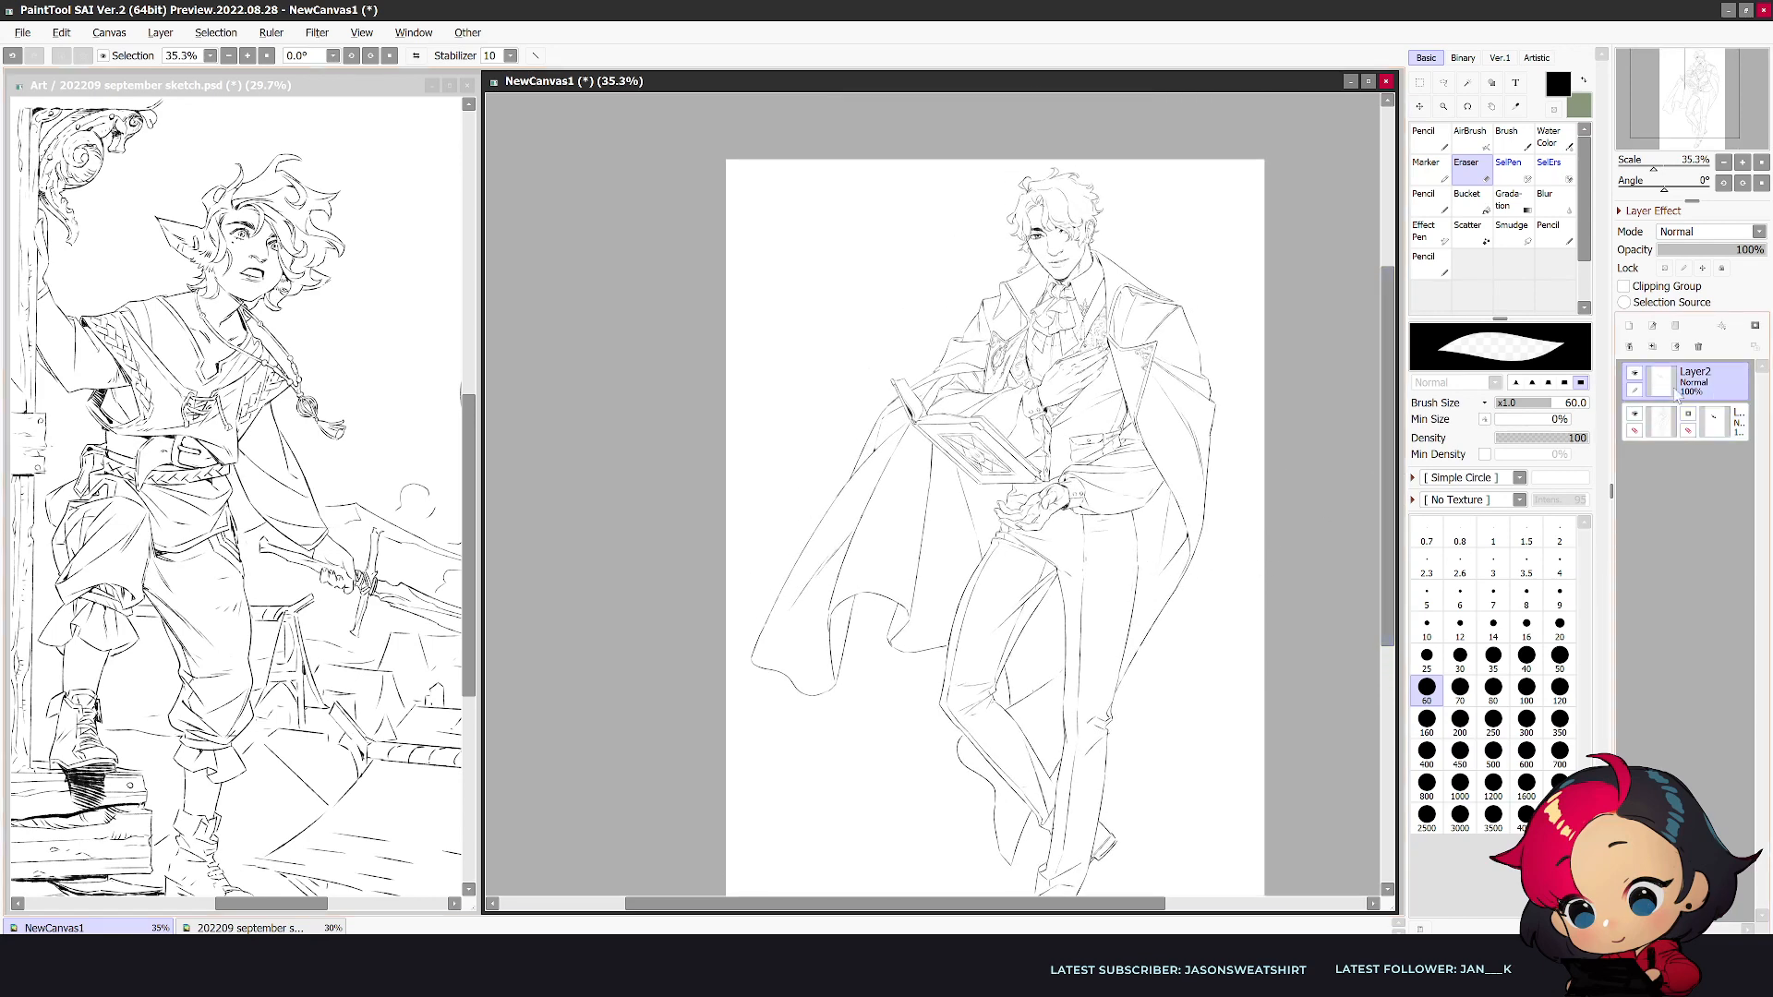
pyautogui.press('n')
pyautogui.press('e')
pyautogui.click(1662, 423)
pyautogui.press('n')
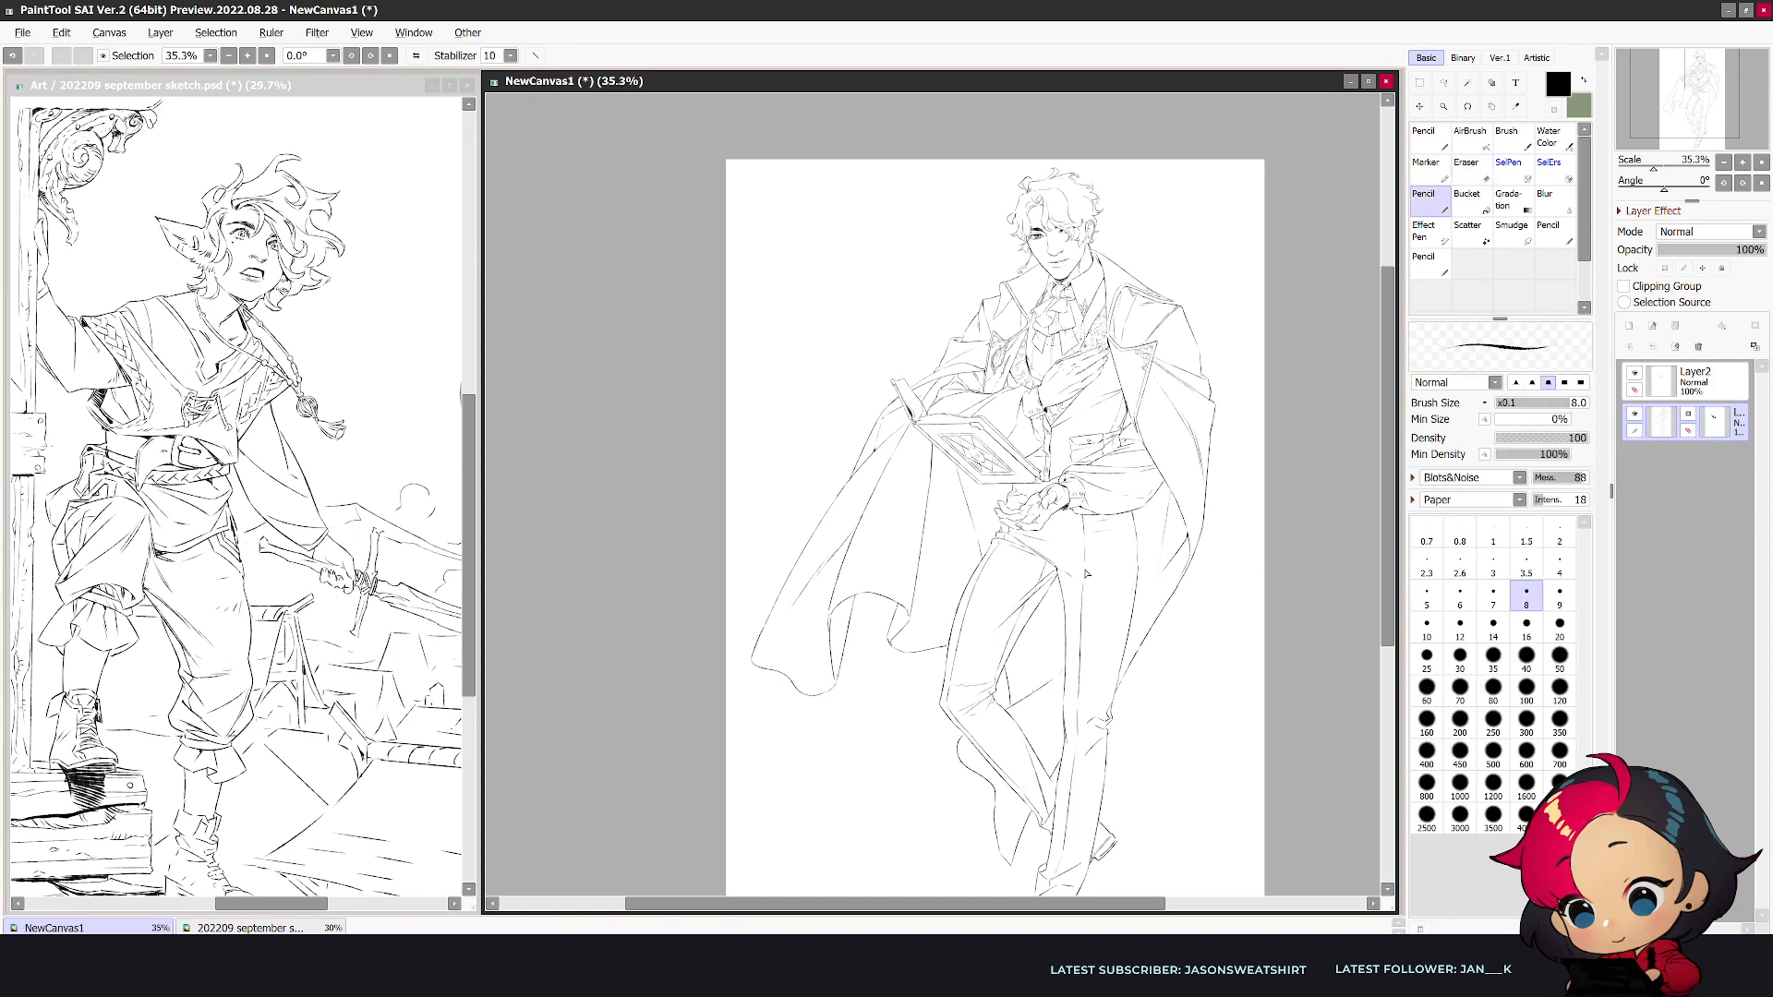
pyautogui.scroll(-1, 1093, 780)
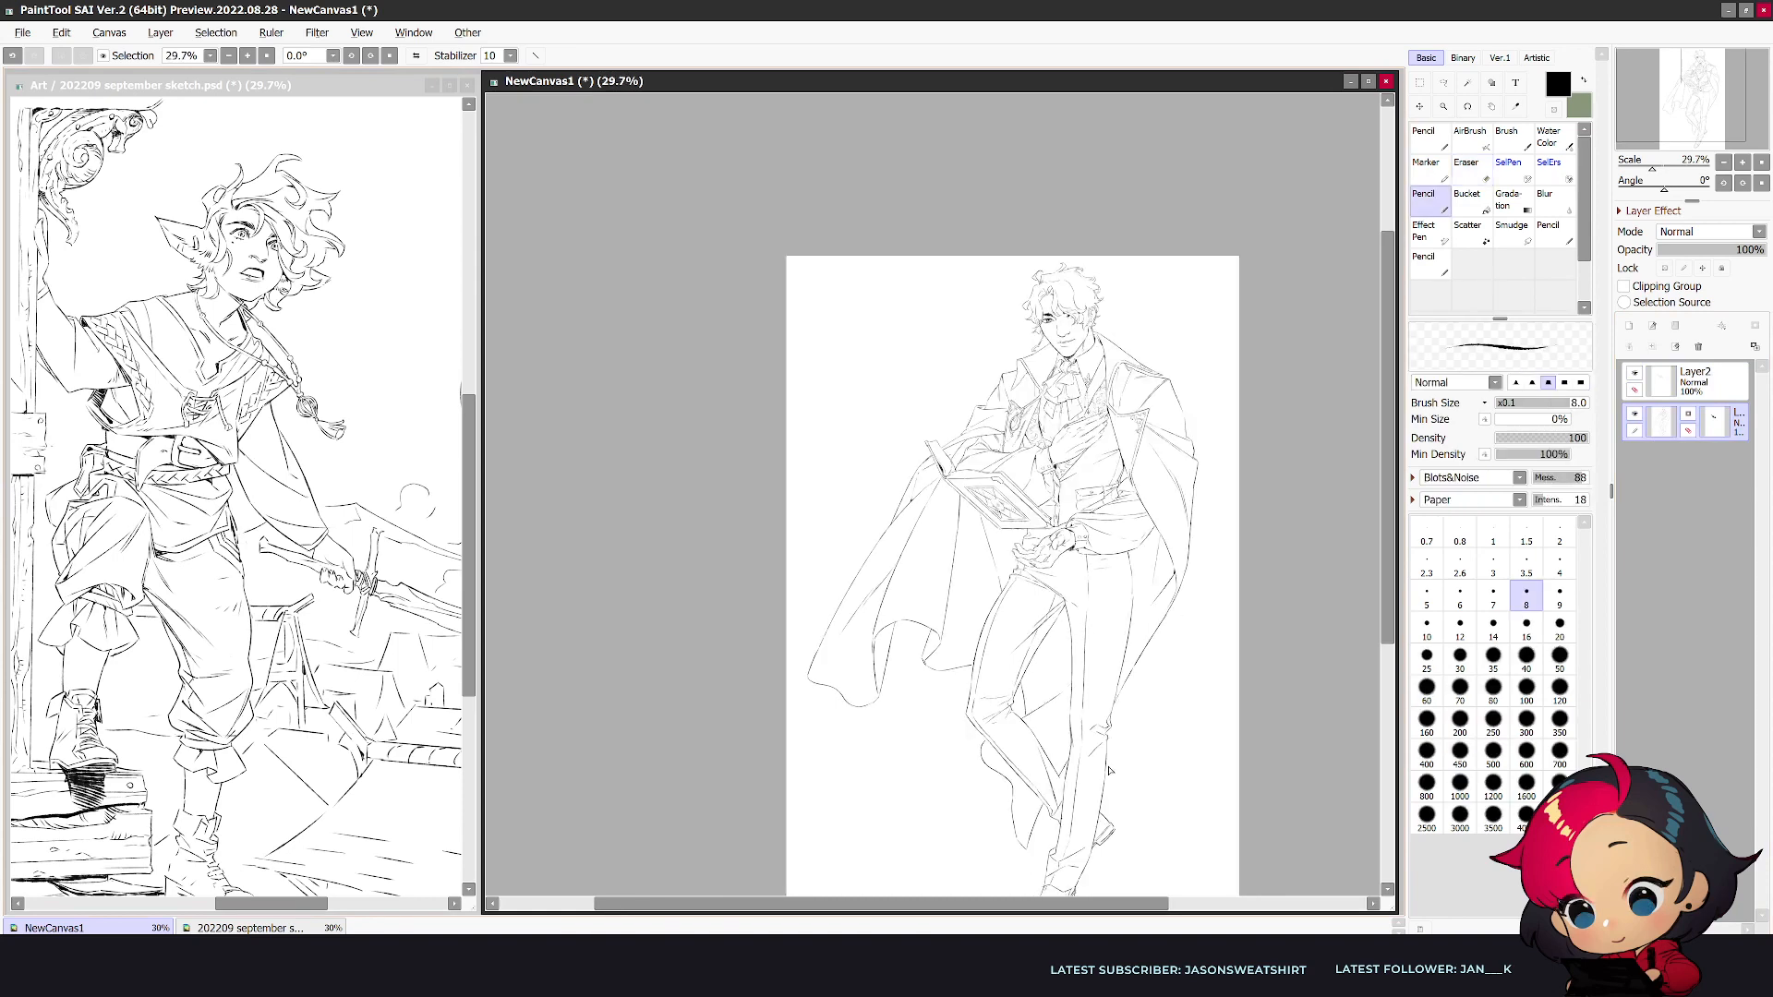
pyautogui.scroll(1, 1093, 780)
pyautogui.scroll(1, 1087, 605)
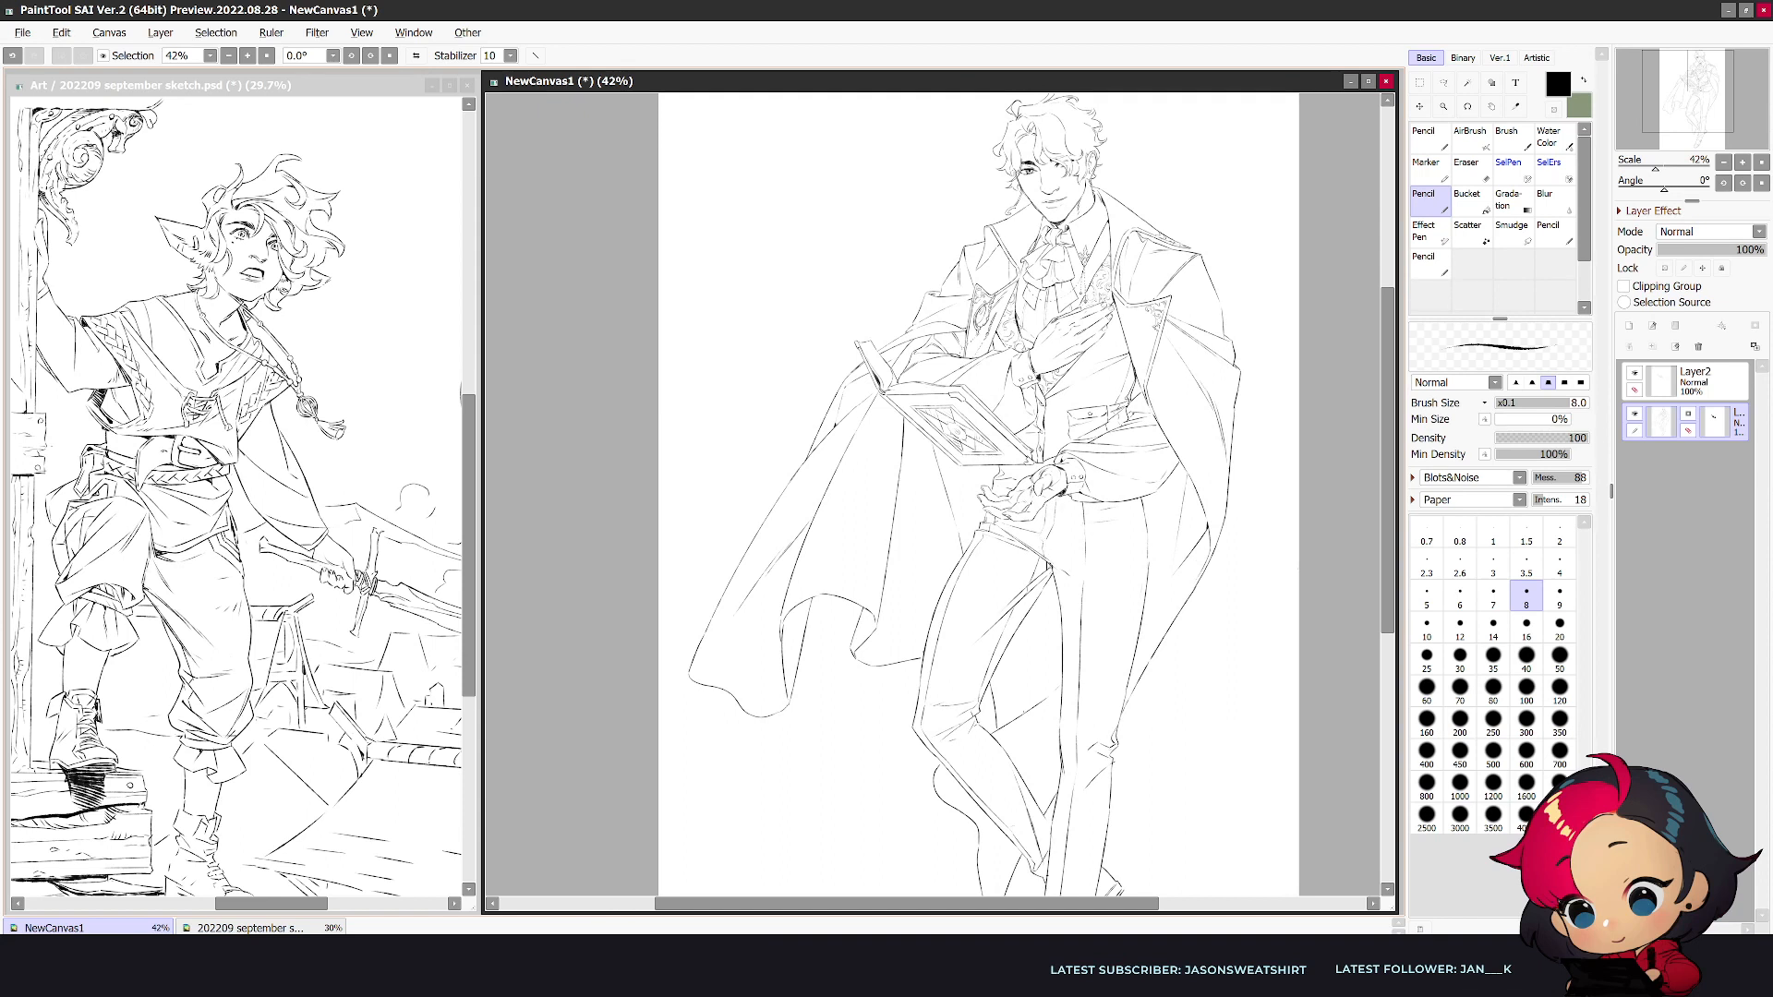
pyautogui.press('e')
pyautogui.press('n')
pyautogui.moveTo(1052, 508)
pyautogui.mouseDown()
pyautogui.moveTo(1047, 539)
pyautogui.moveTo(1098, 545)
pyautogui.moveTo(1076, 580)
pyautogui.mouseUp()
pyautogui.press('e')
pyautogui.press('n')
pyautogui.hotkey('ctrl', 'z')
pyautogui.hotkey('ctrl', 'z')
pyautogui.scroll(-1, 1200, 614)
pyautogui.moveTo(1385, 626)
pyautogui.mouseDown()
pyautogui.moveTo(1376, 677)
pyautogui.moveTo(1384, 614)
pyautogui.mouseUp()
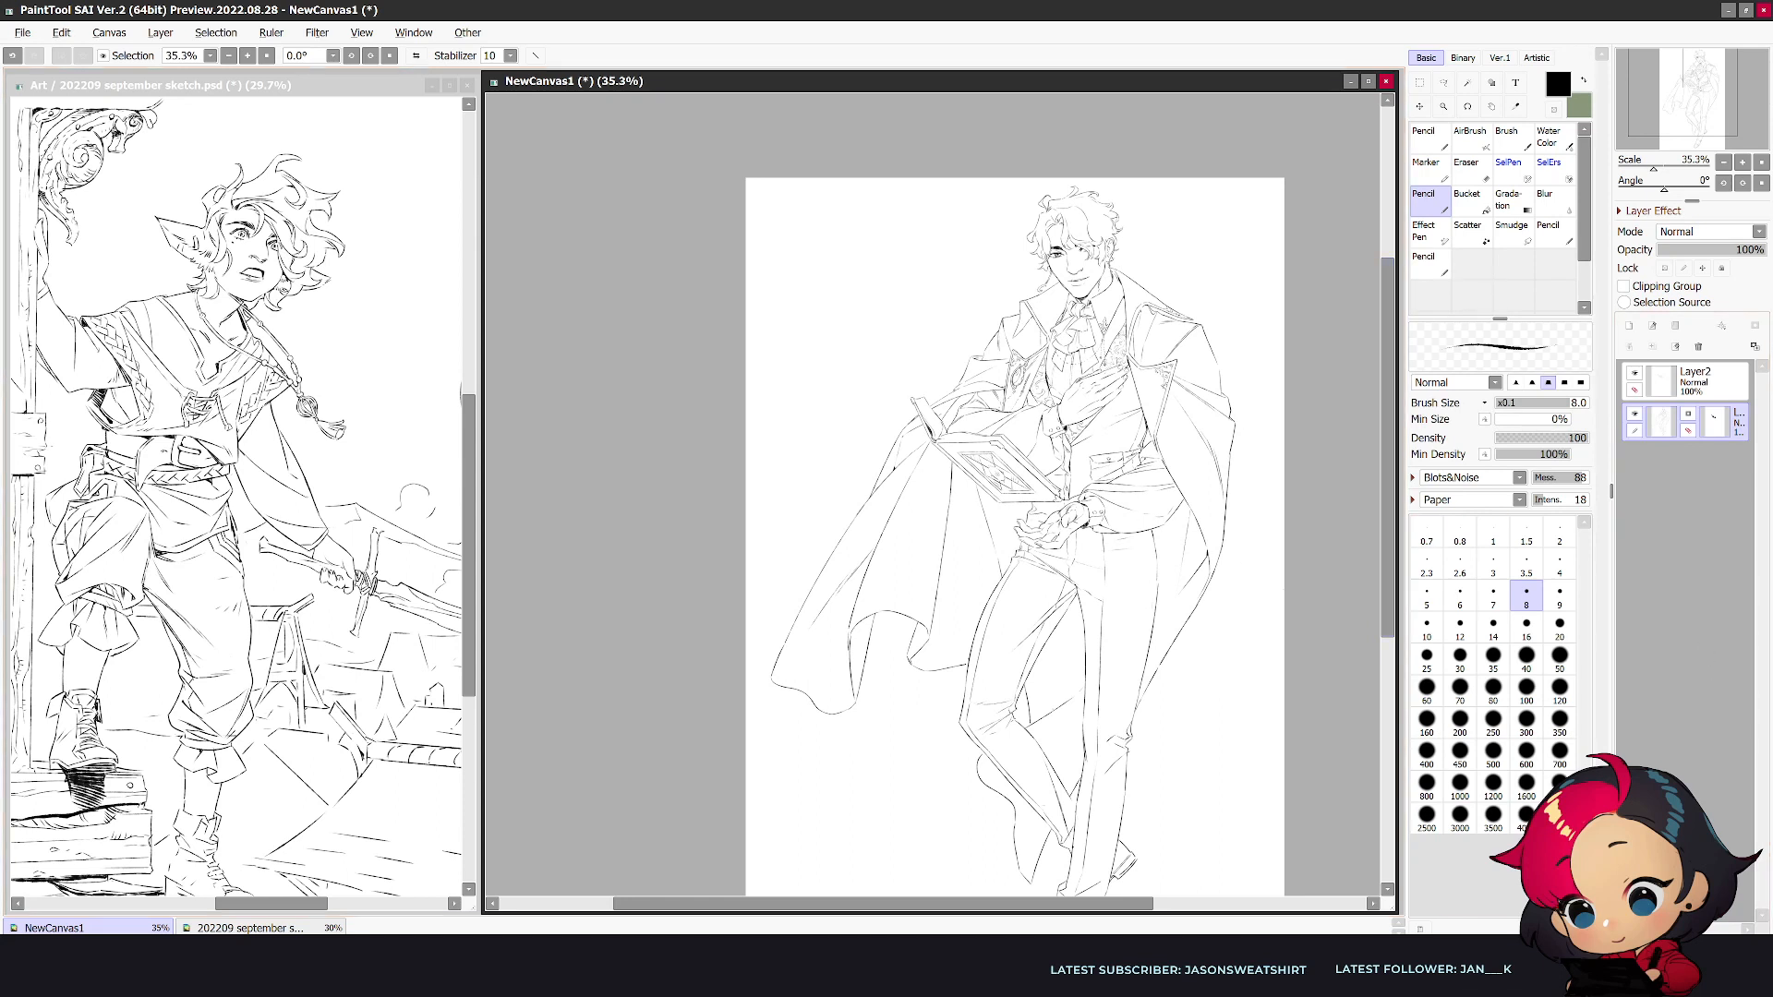
# - Save the drawing as req_Celunite02.psd in the Malaria Consortium folder inside Twitch Requests
pyautogui.hotkey('alt', 'Tab')
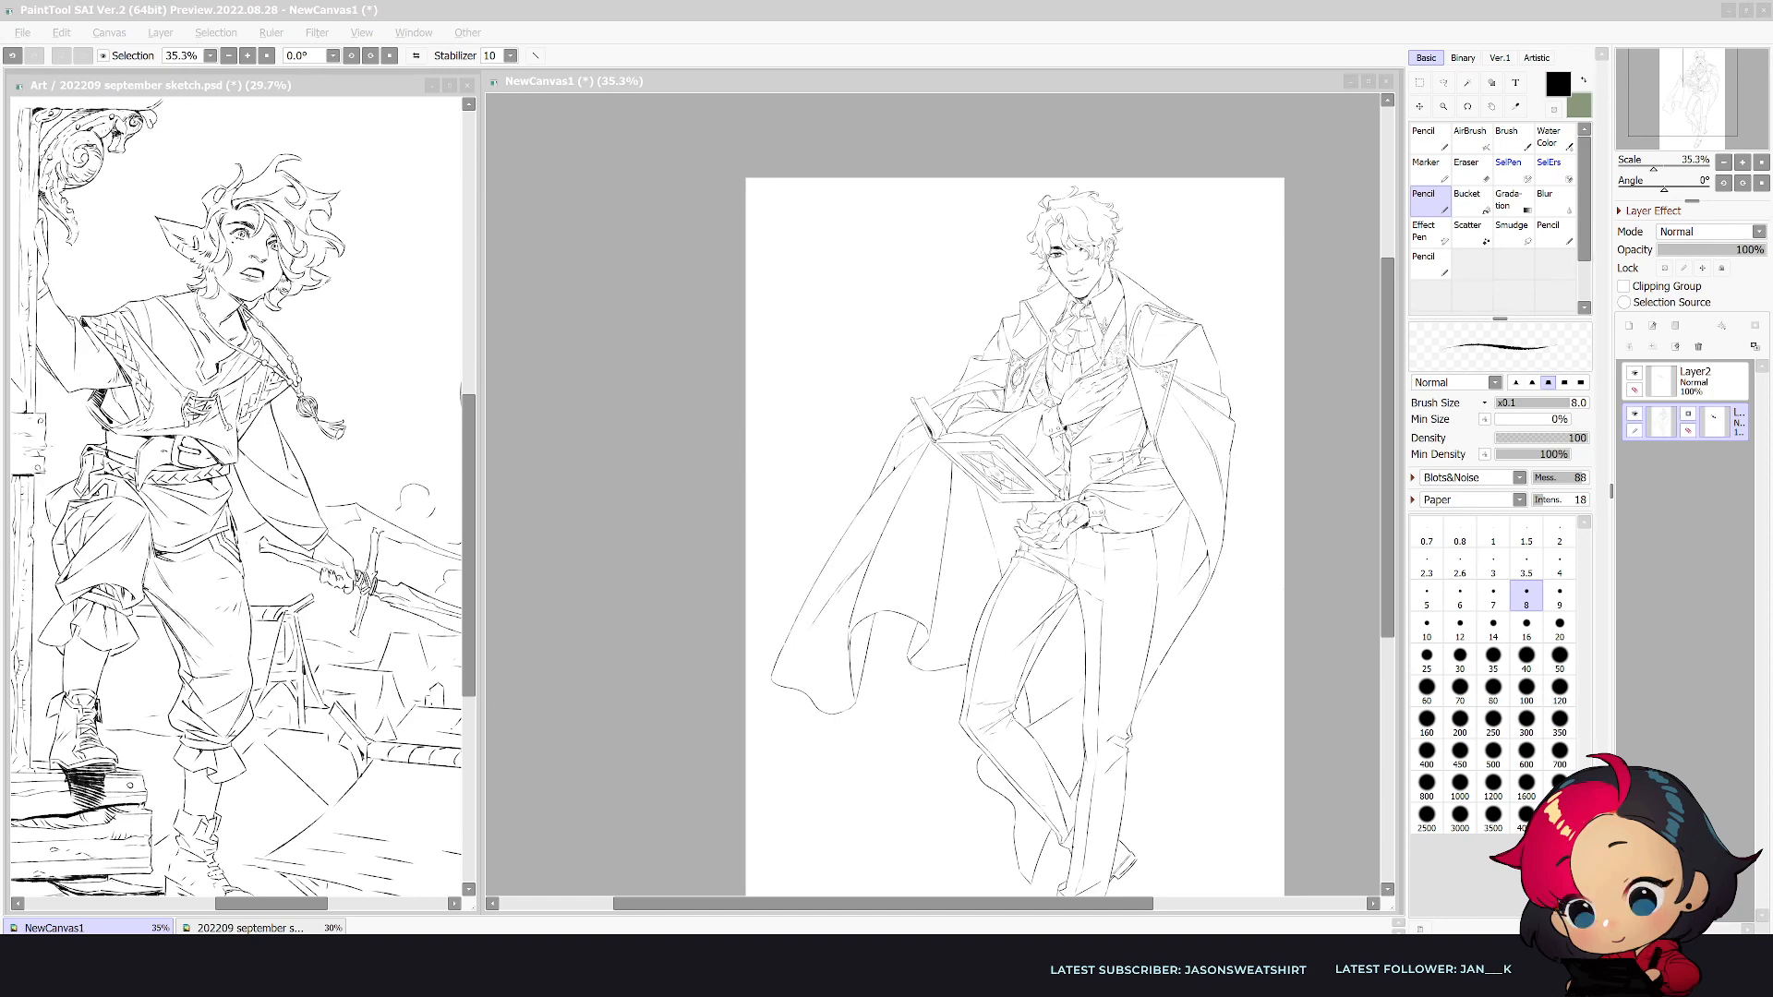
pyautogui.click(822, 79)
pyautogui.moveTo(1069, 313); pyautogui.dragTo(945, 247)
pyautogui.hotkey('alt', 'Tab')
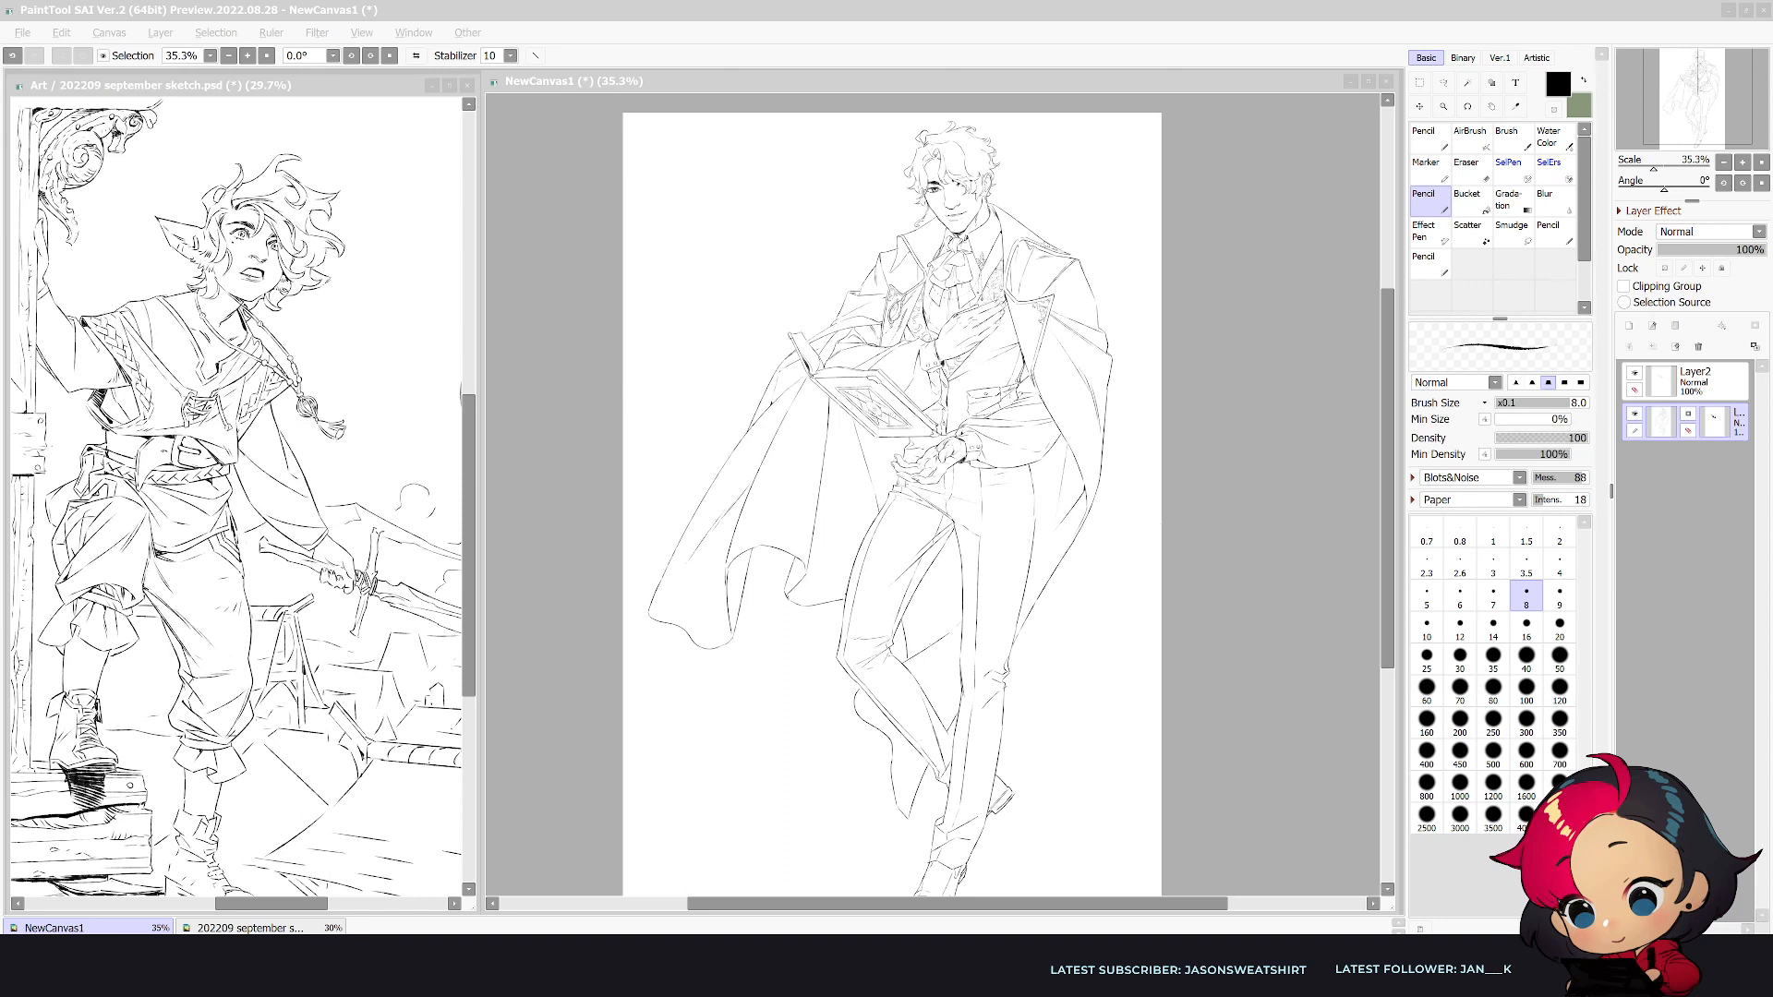
pyautogui.press('Return')
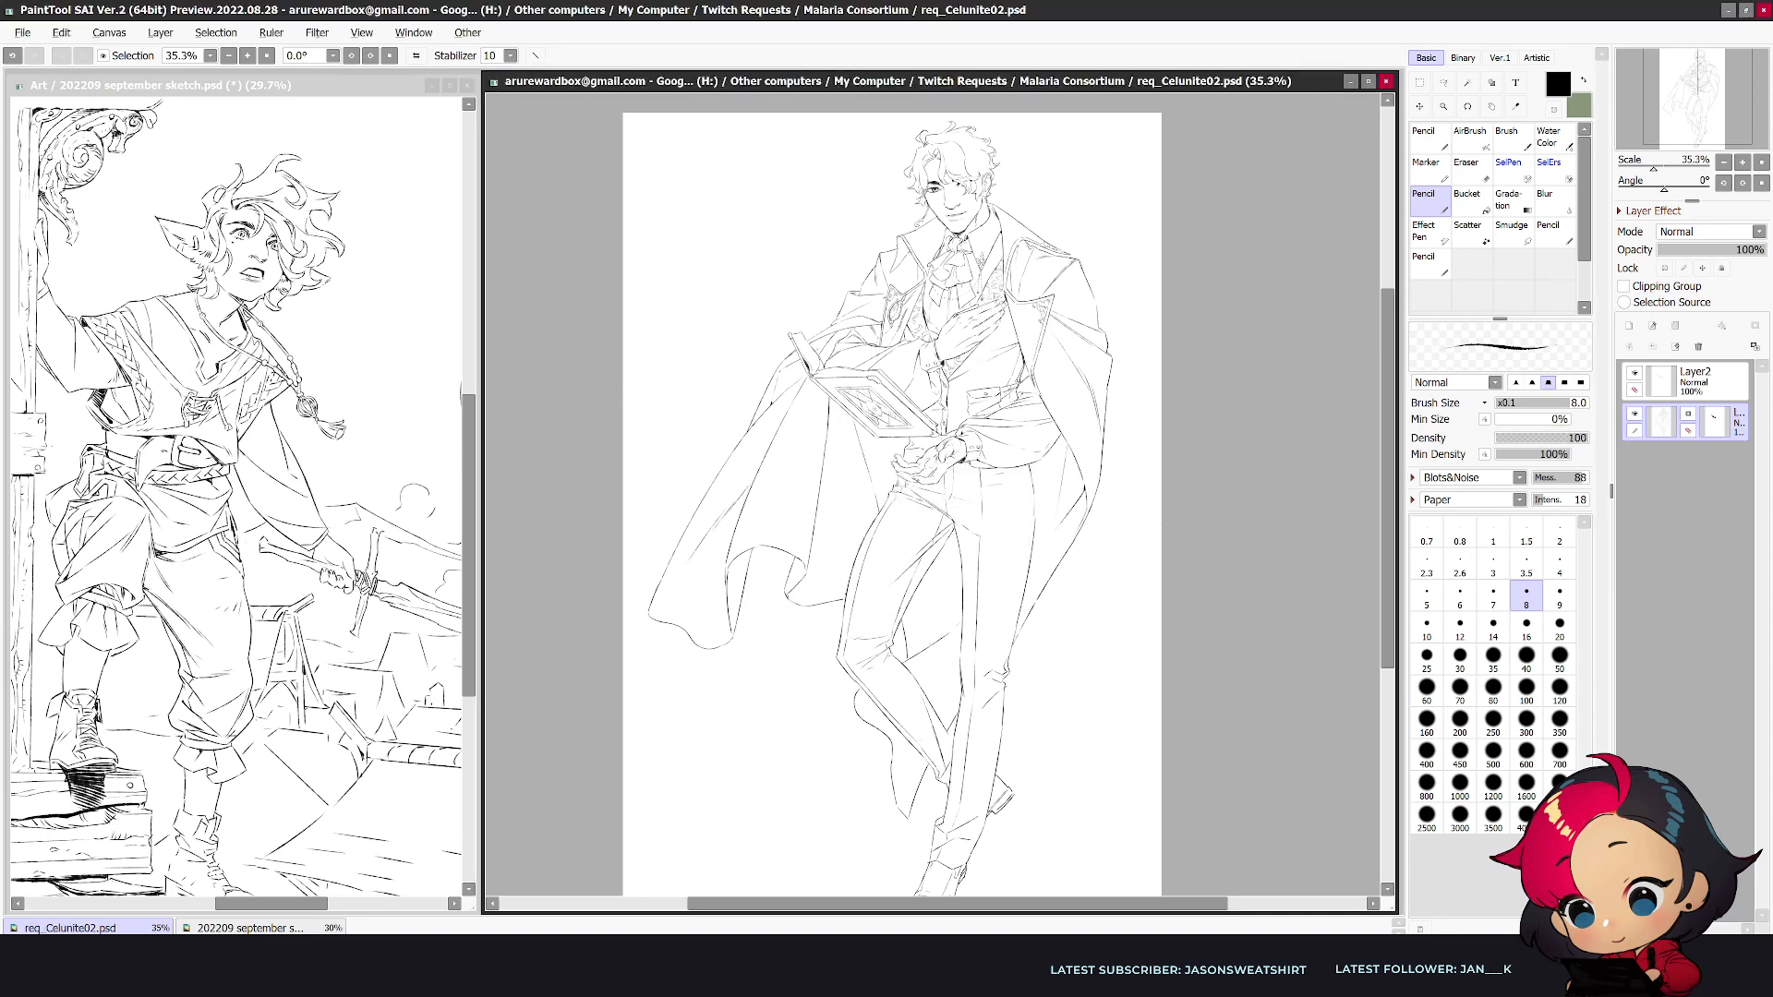
# - Export the drawing as a JPEG image with compression quality 90
pyautogui.click(22, 33)
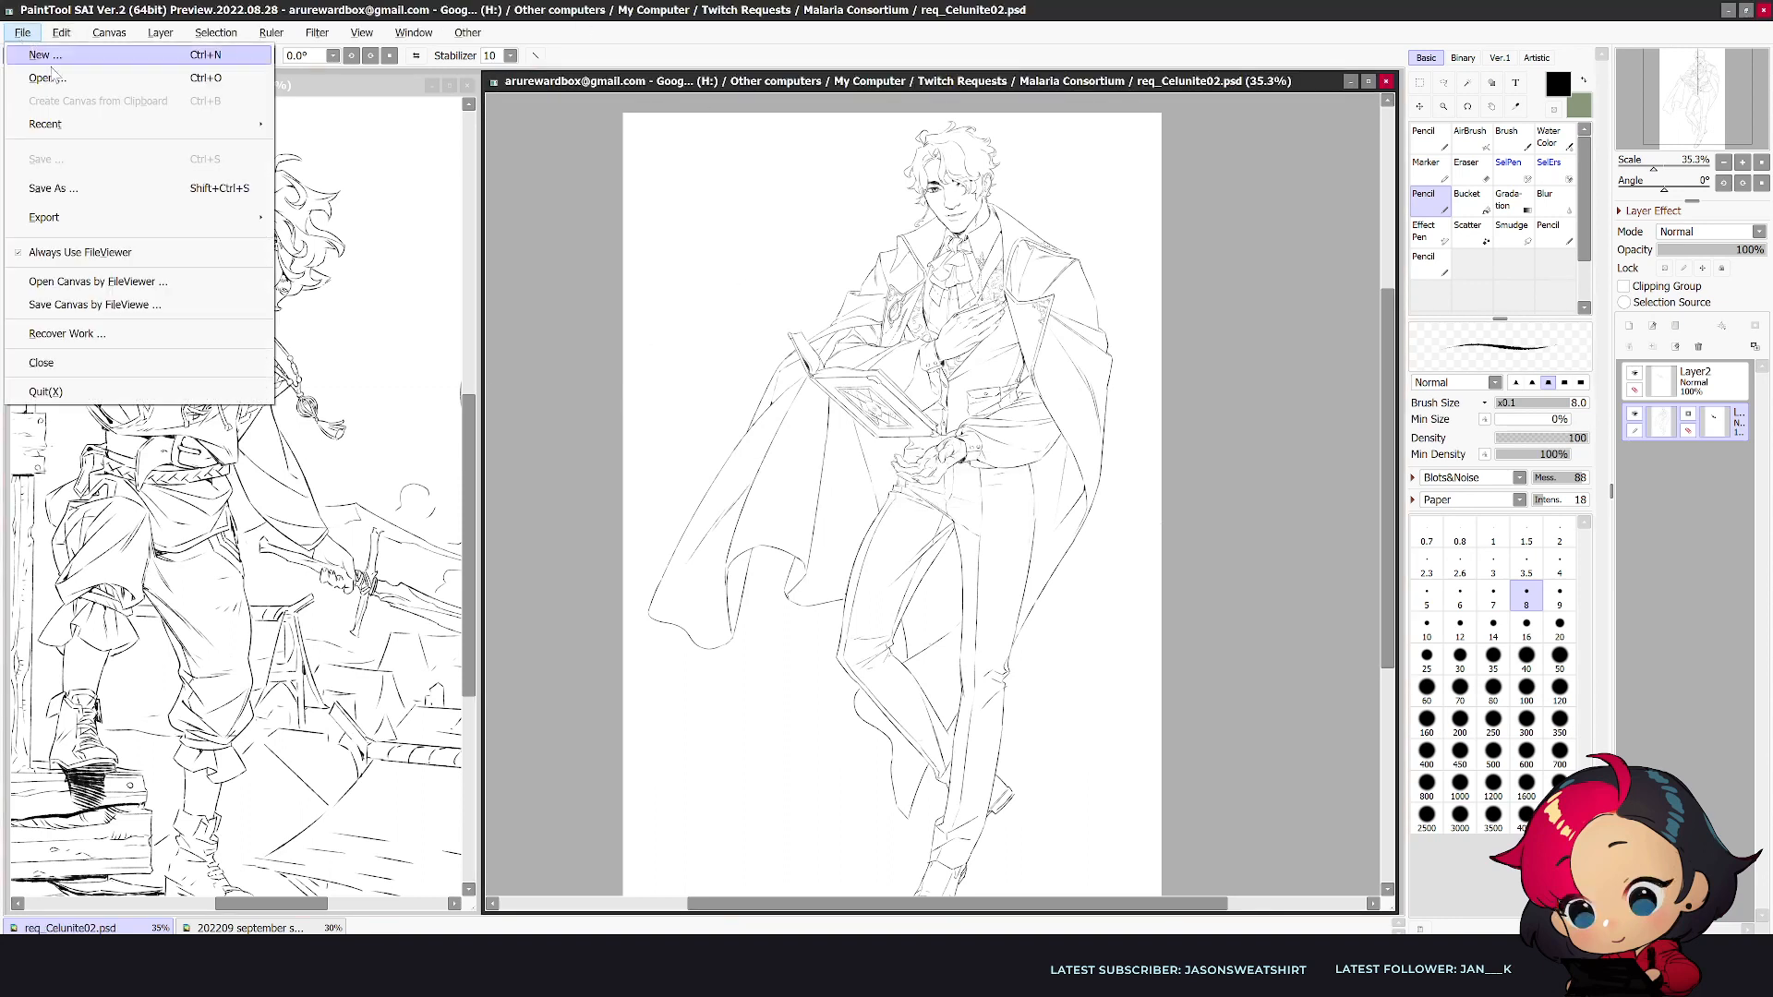
pyautogui.moveTo(197, 215)
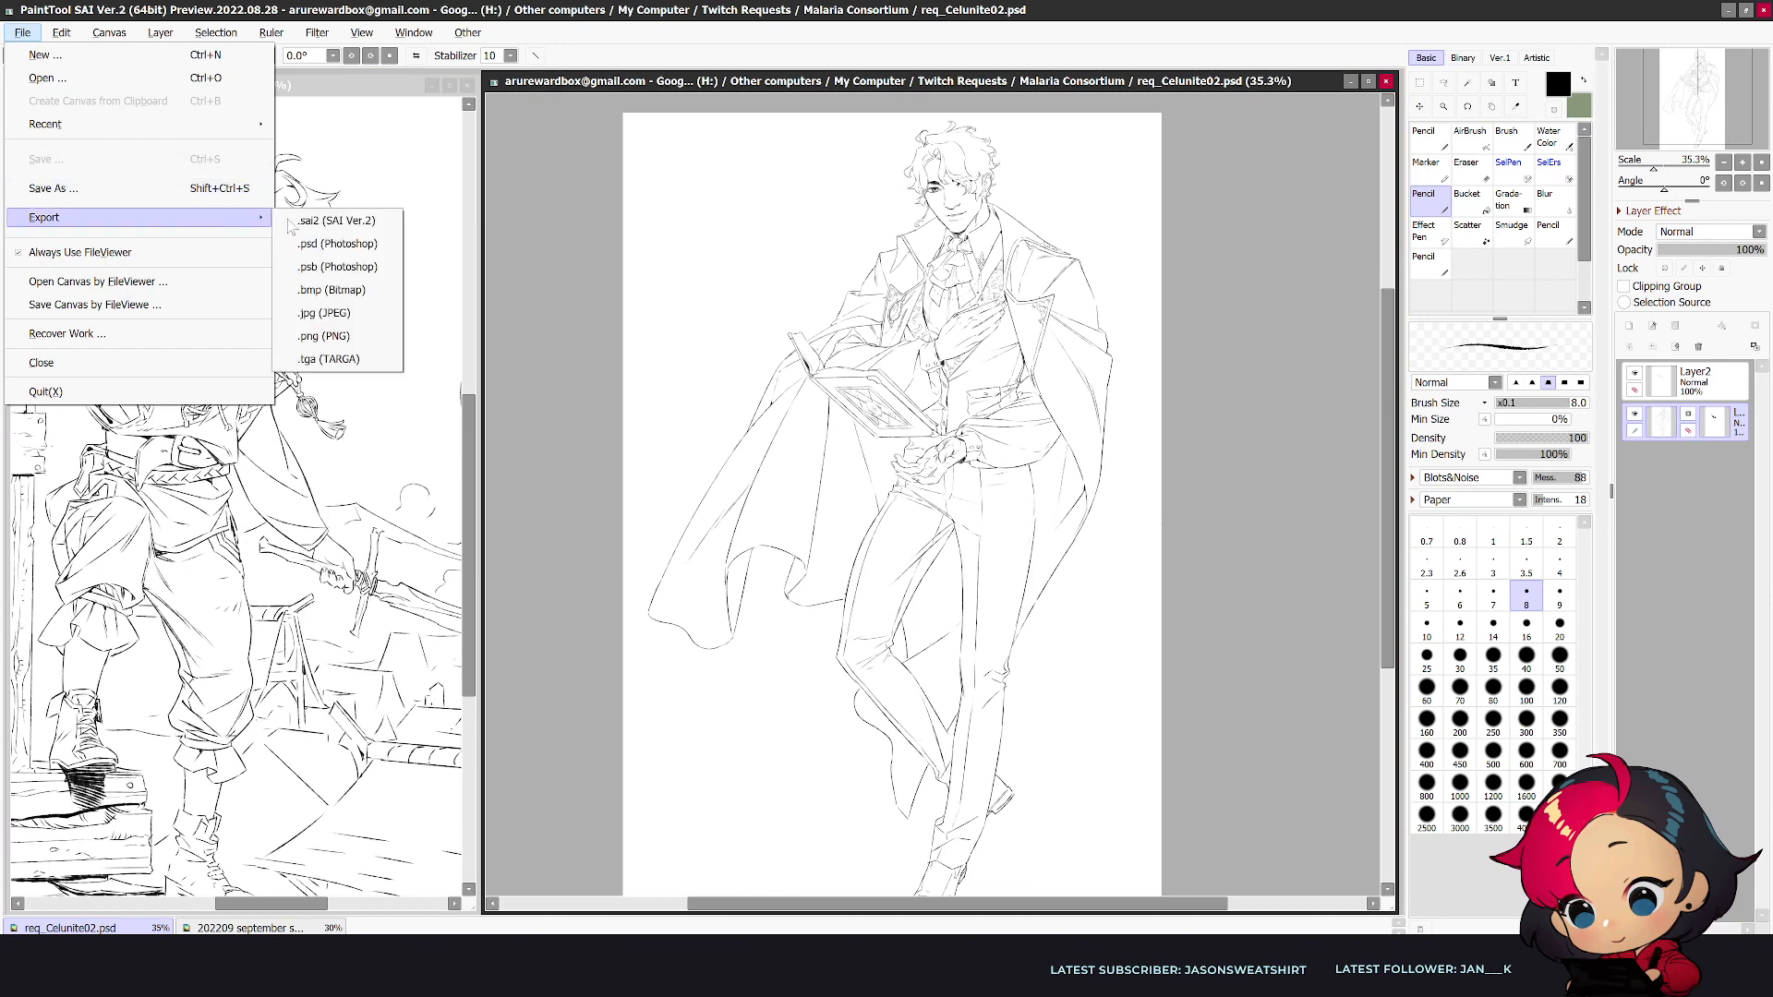
pyautogui.click(356, 313)
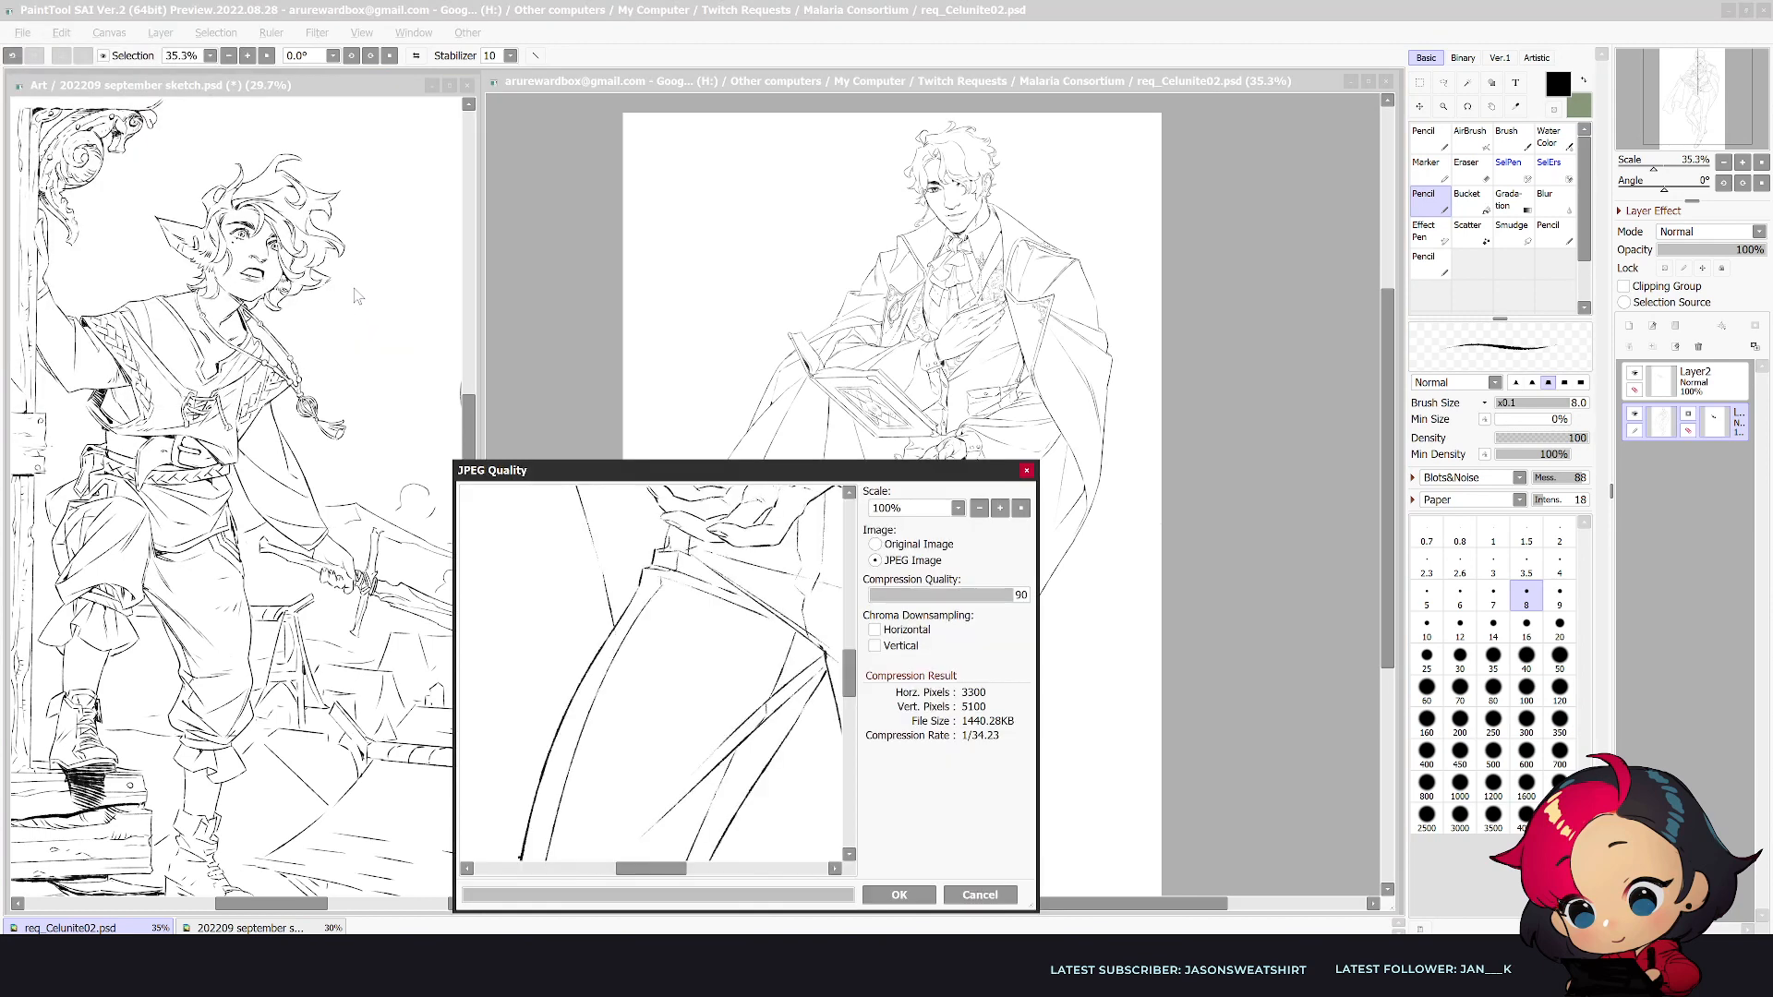
pyautogui.press('Return')
# - Create a new blank canvas for the next drawing
pyautogui.click(22, 33)
pyautogui.click(41, 61)
pyautogui.click(970, 598)
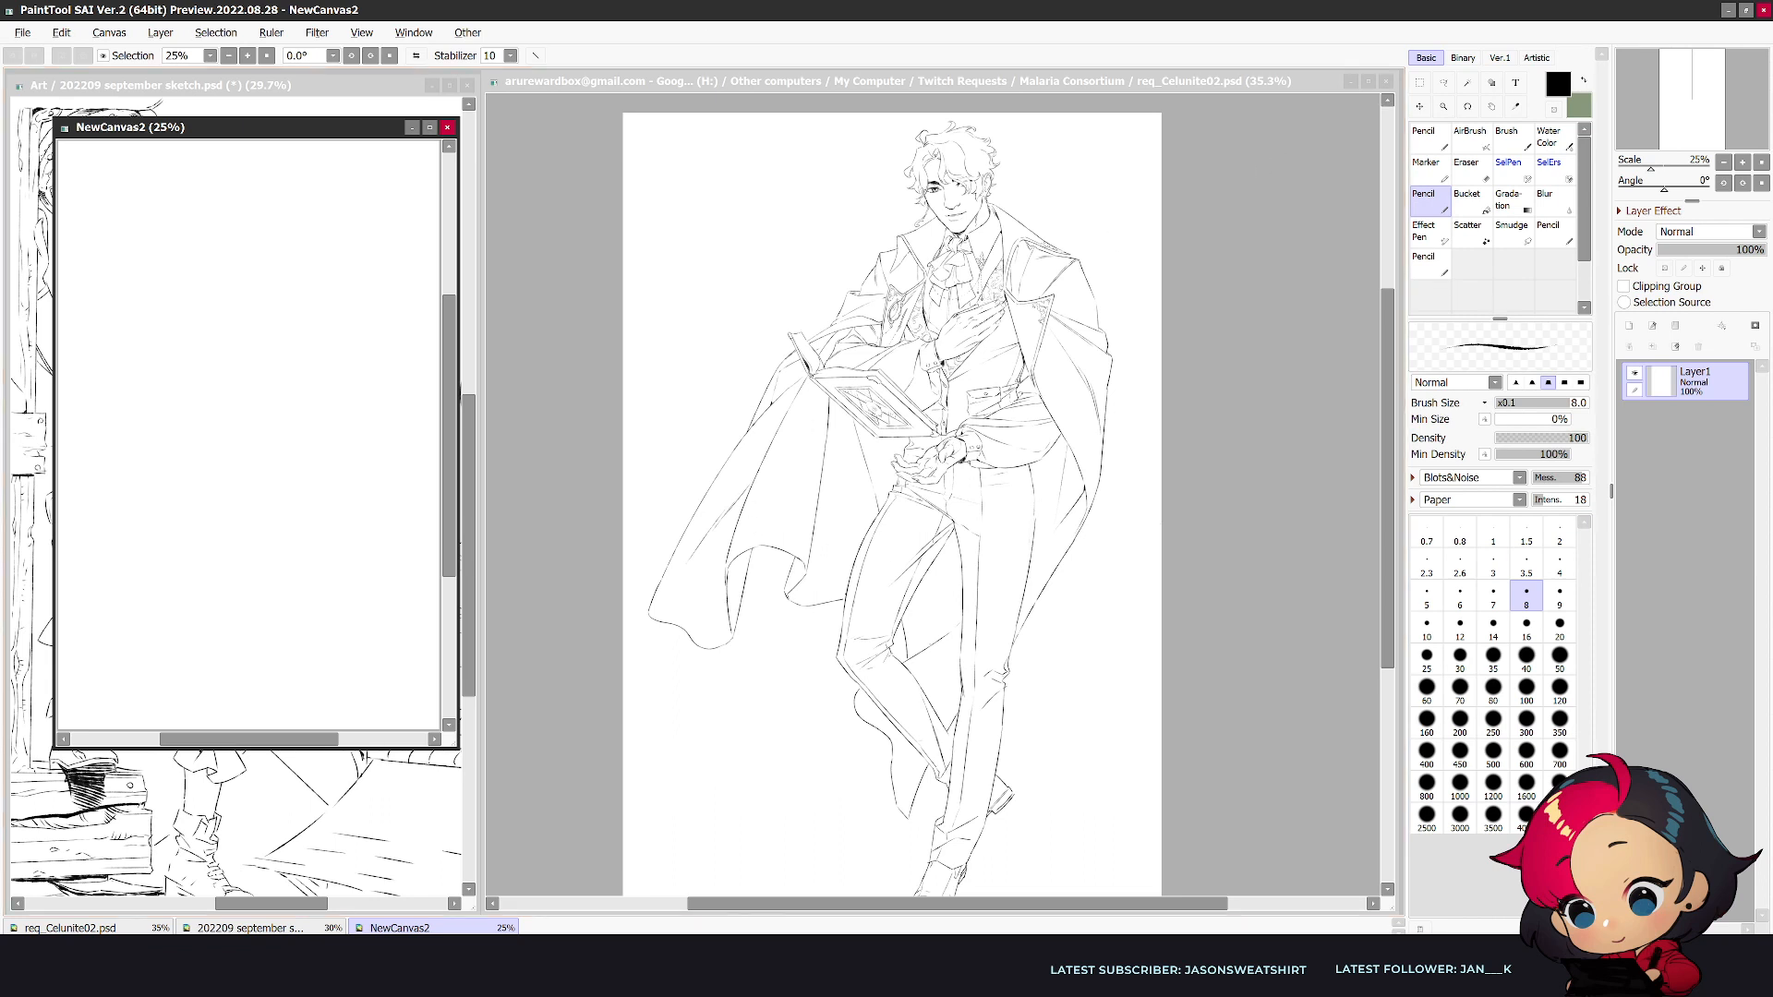
pyautogui.hotkey('alt', 'Tab')
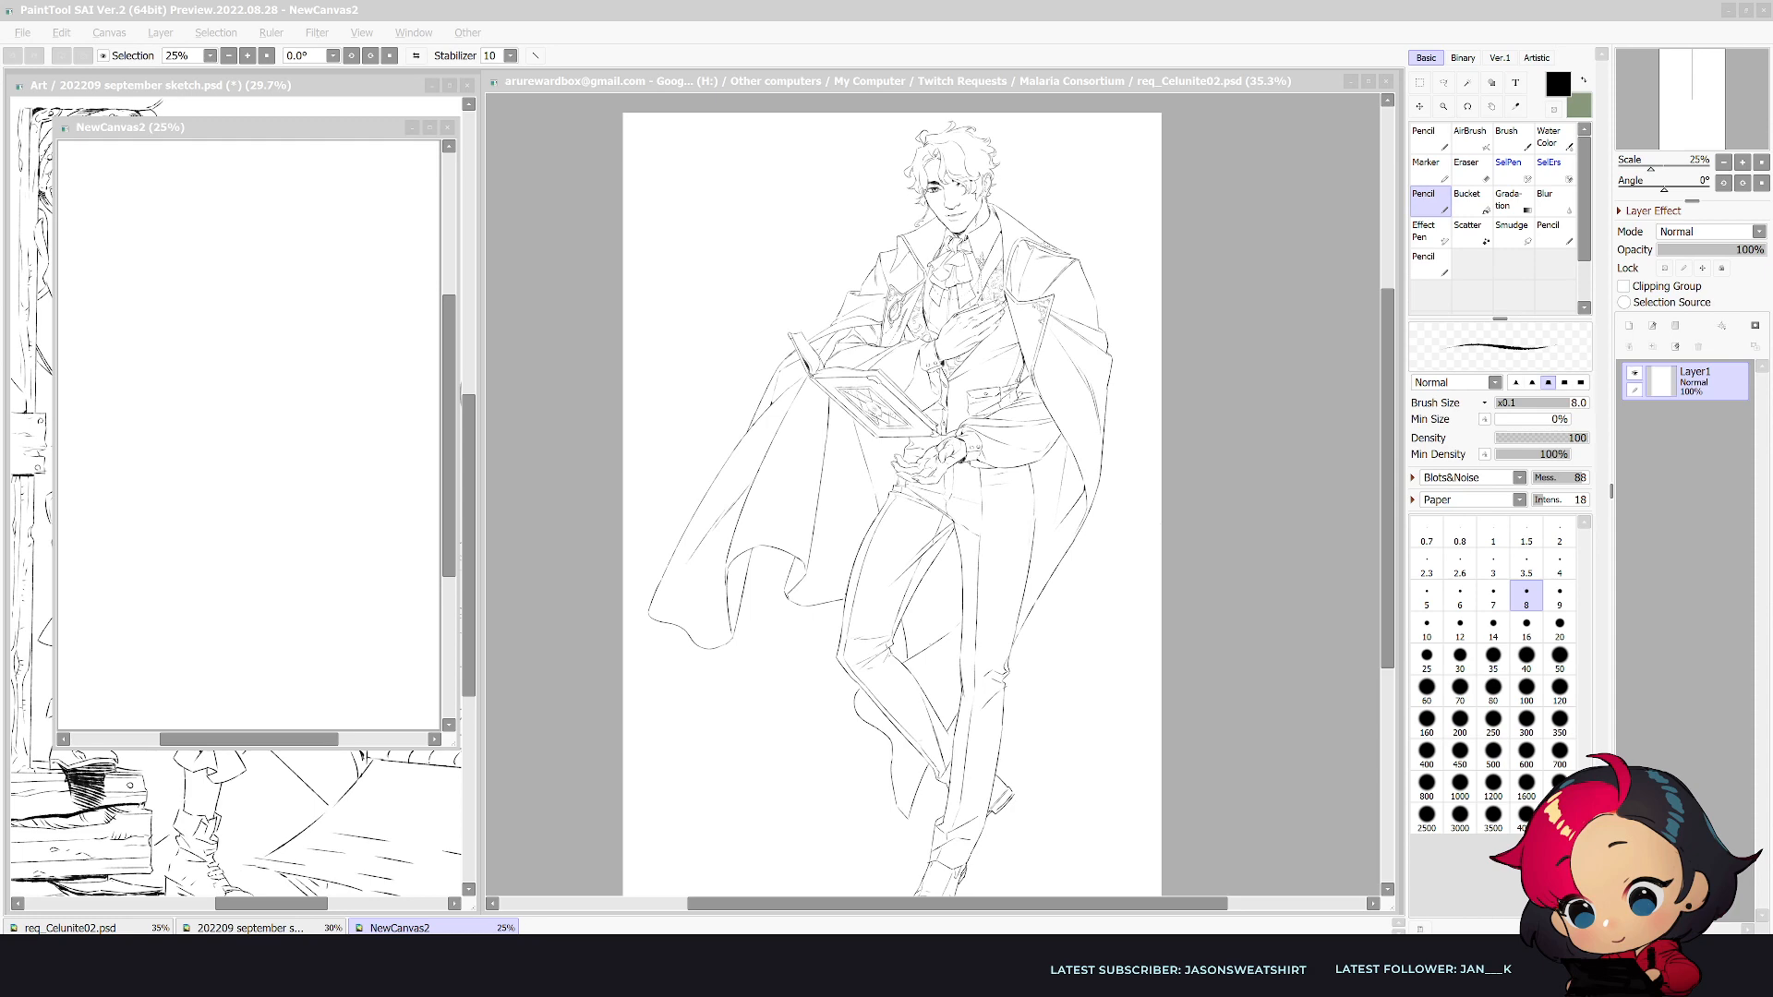
# - Move the new canvas window over the finished drawing and enlarge it to fill the central workspace
pyautogui.moveTo(241, 122)
pyautogui.mouseDown()
pyautogui.moveTo(578, 146)
pyautogui.moveTo(539, 153)
pyautogui.moveTo(583, 86)
pyautogui.mouseUp()
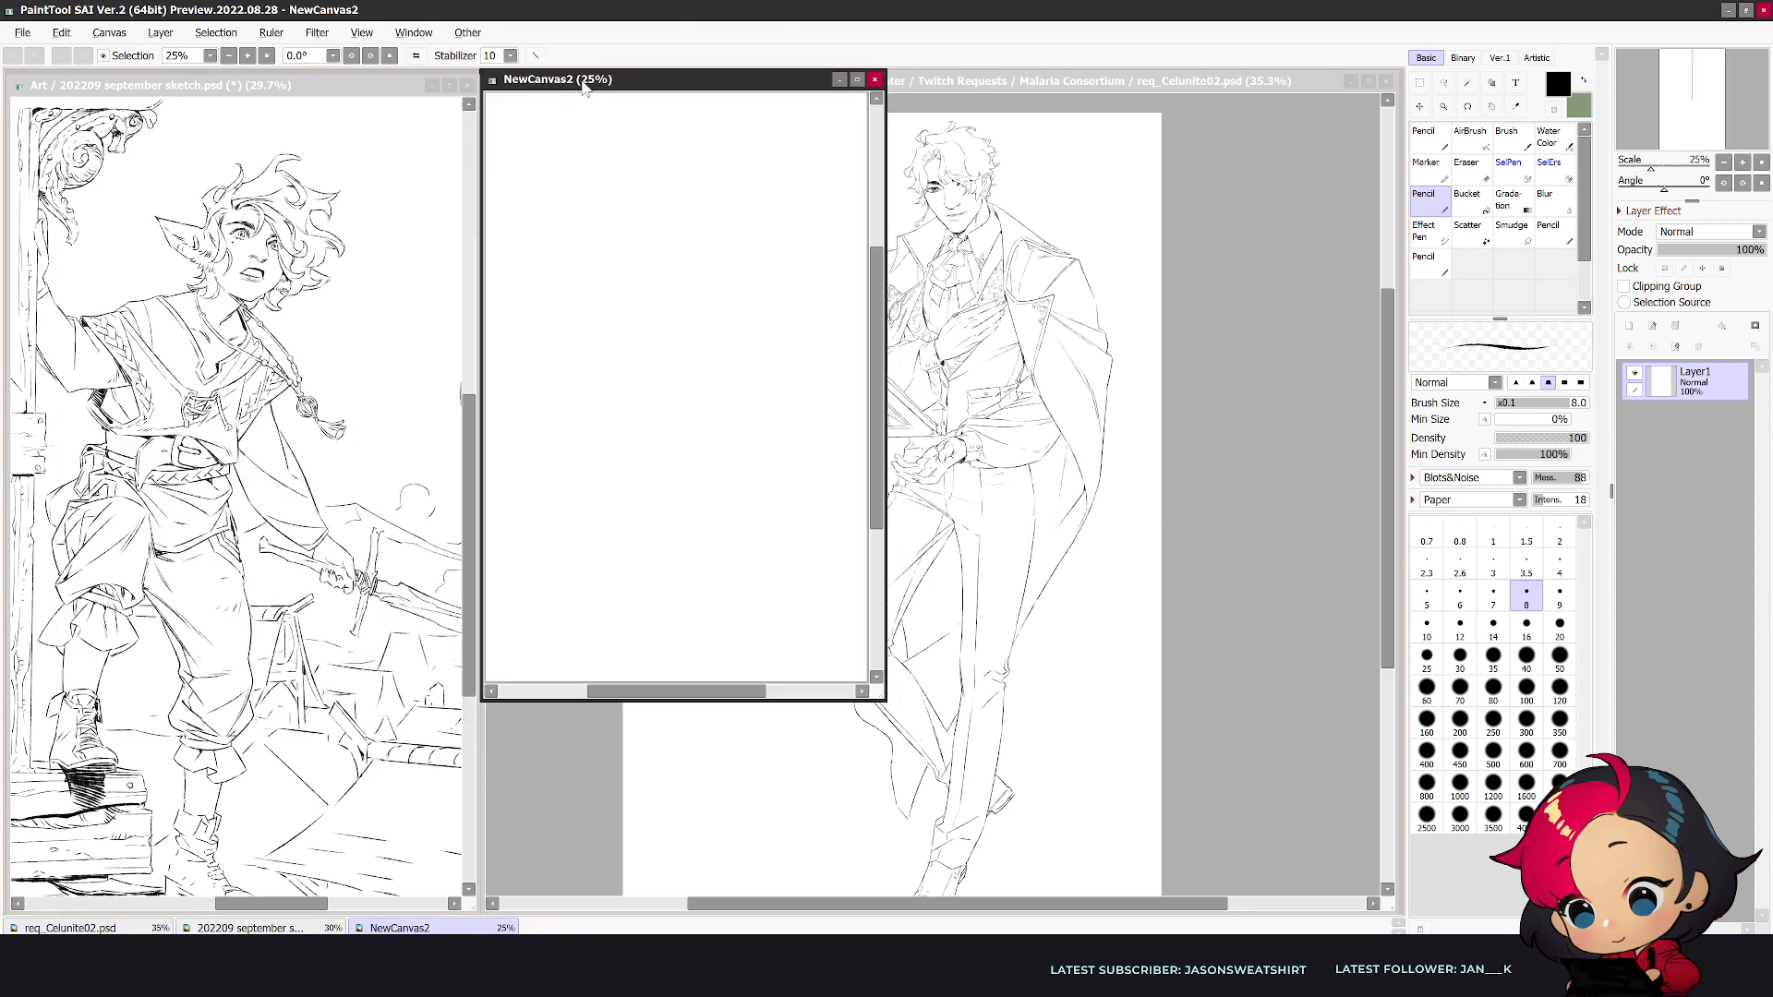
pyautogui.moveTo(883, 699); pyautogui.dragTo(1497, 892)
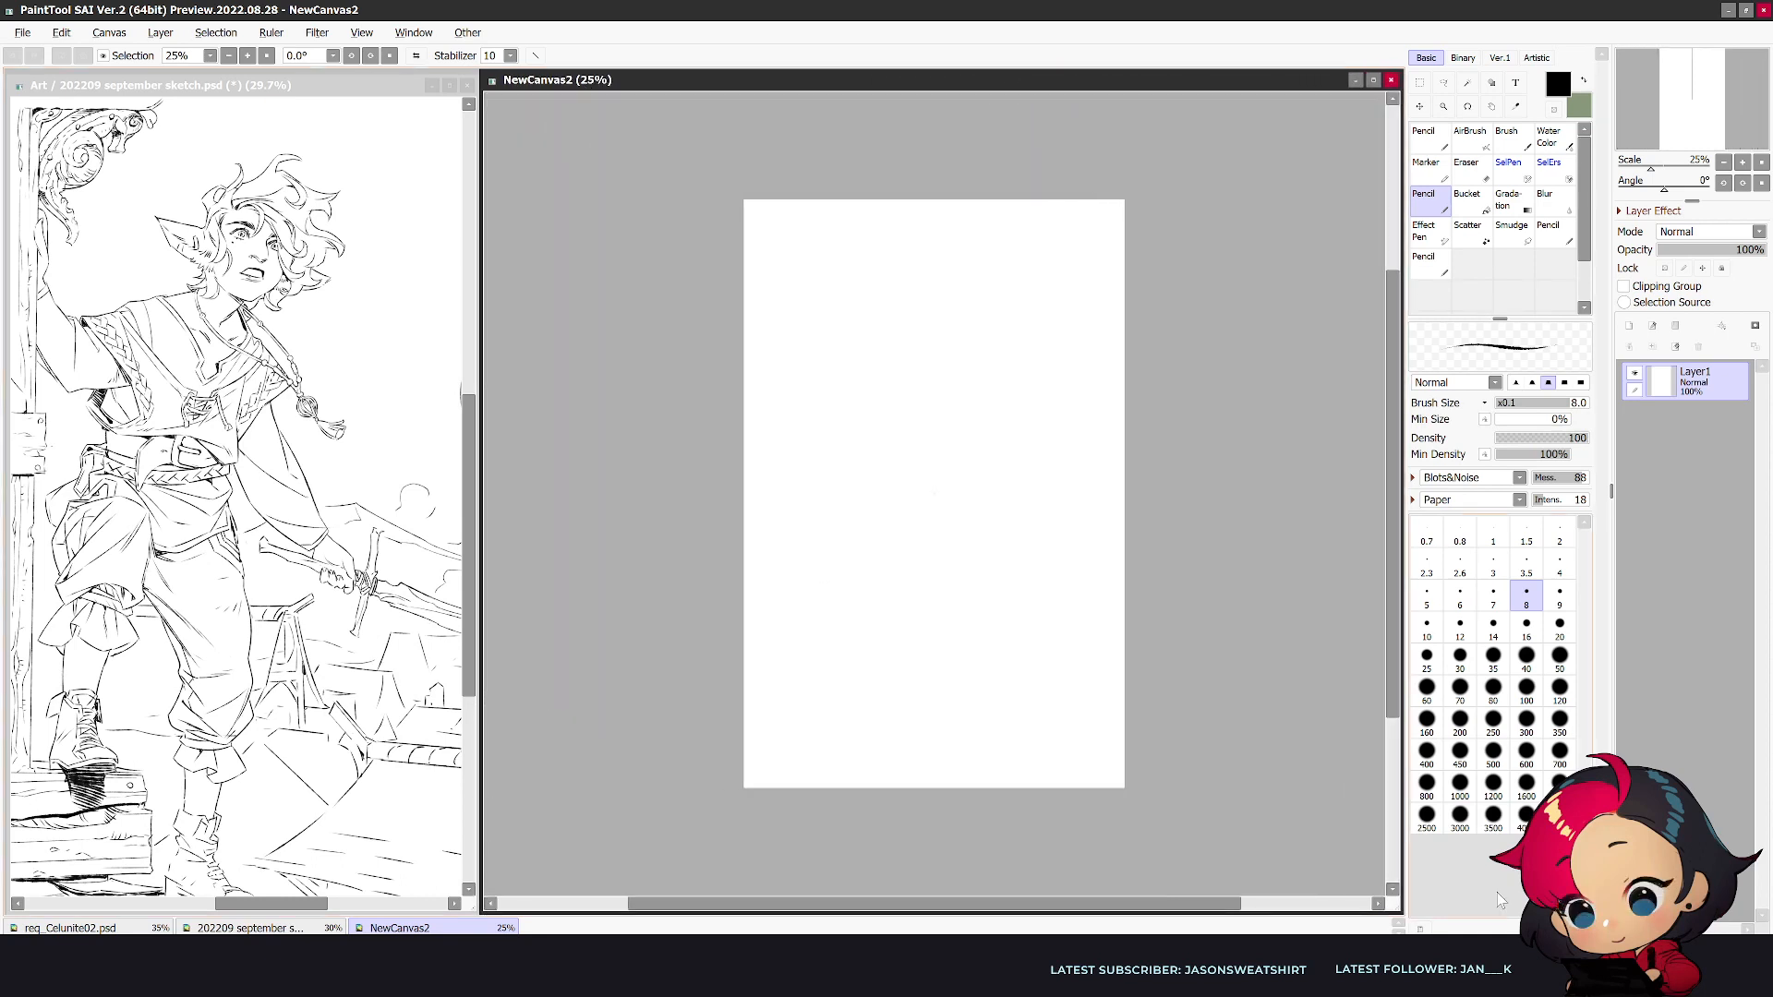
pyautogui.click(1630, 325)
pyautogui.hotkey('ctrl', 'z')
# - Draw the arched top contour of the character's hair near the upper middle of the blank canvas
pyautogui.scroll(2, 1049, 418)
pyautogui.scroll(3, 1152, 373)
pyautogui.moveTo(1716, 81); pyautogui.dragTo(1701, 74)
pyautogui.scroll(2, 637, 251)
pyautogui.moveTo(916, 221)
pyautogui.mouseDown()
pyautogui.moveTo(761, 327)
pyautogui.moveTo(1005, 289)
pyautogui.moveTo(822, 351)
pyautogui.mouseUp()
pyautogui.hotkey('ctrl', 'z')
pyautogui.hotkey('ctrl', 'z')
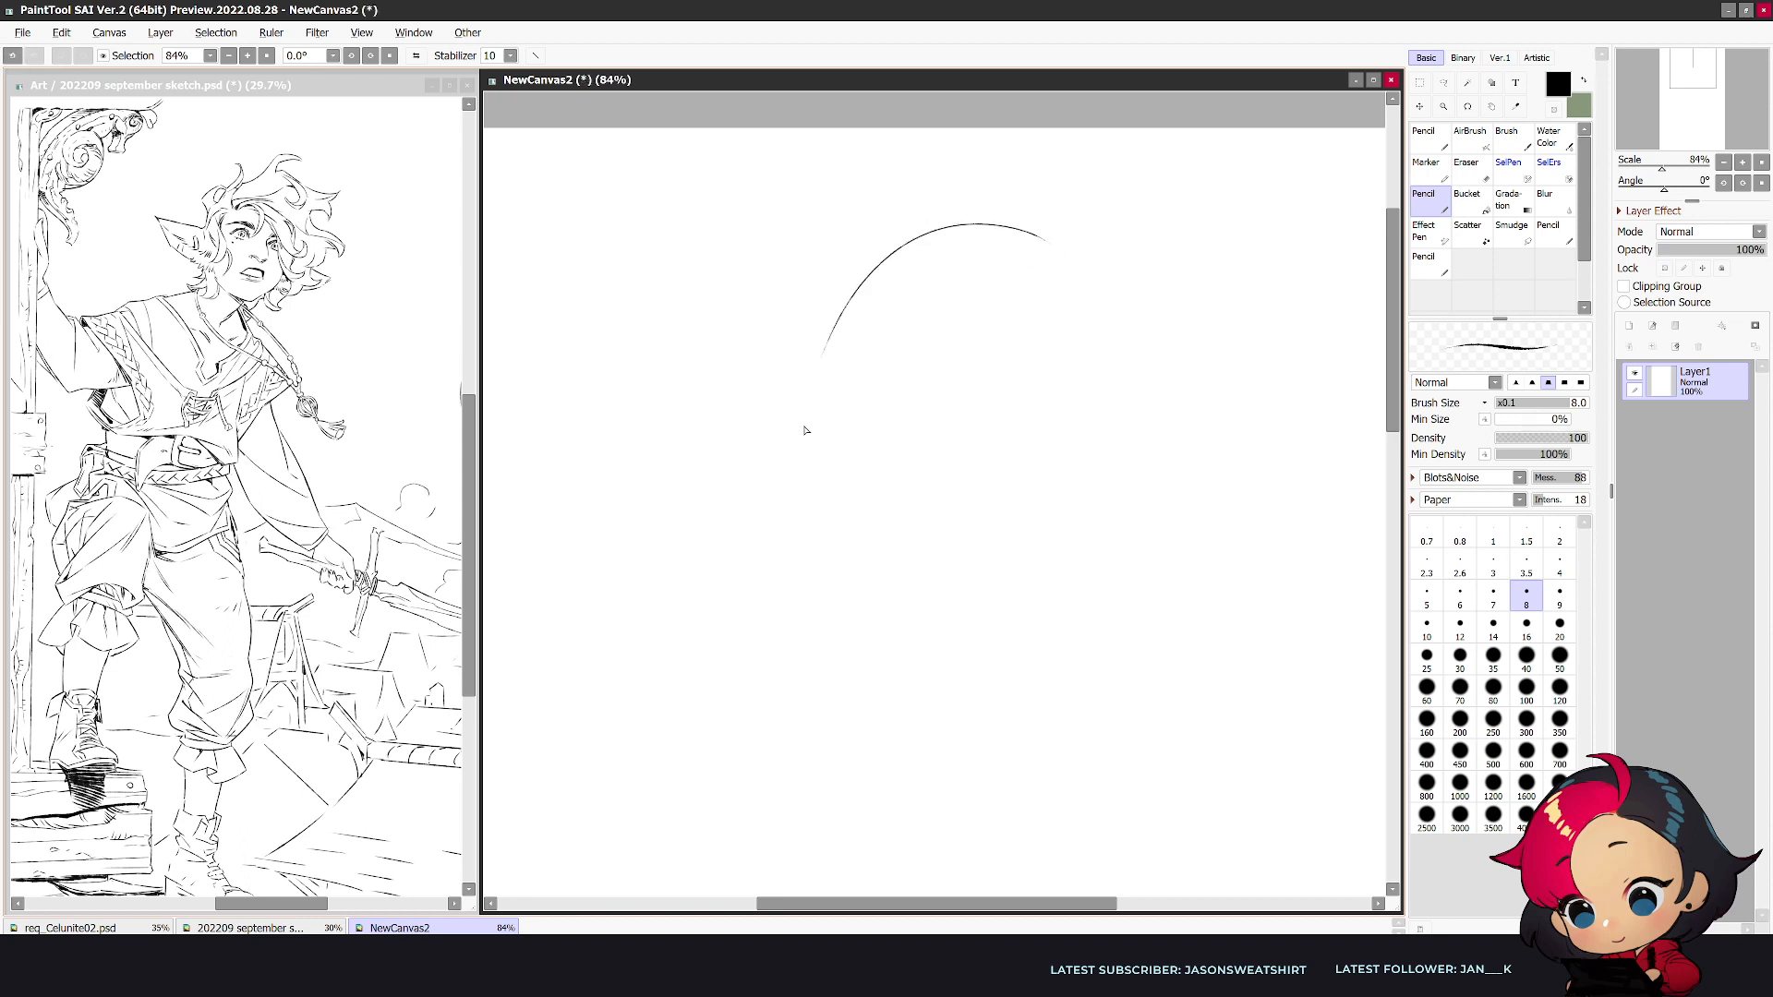
# - Draw a long S-curved forelock falling from the crown and sweeping to a pointed end
pyautogui.moveTo(1003, 225)
pyautogui.mouseDown()
pyautogui.moveTo(900, 298)
pyautogui.moveTo(933, 441)
pyautogui.moveTo(925, 411)
pyautogui.moveTo(931, 441)
pyautogui.moveTo(894, 492)
pyautogui.moveTo(957, 472)
pyautogui.mouseUp()
pyautogui.moveTo(1062, 268)
pyautogui.mouseDown()
pyautogui.moveTo(1004, 336)
pyautogui.moveTo(1001, 444)
pyautogui.moveTo(946, 492)
pyautogui.mouseUp()
pyautogui.moveTo(997, 424)
pyautogui.mouseDown()
pyautogui.moveTo(988, 363)
pyautogui.moveTo(989, 445)
pyautogui.moveTo(962, 476)
pyautogui.mouseUp()
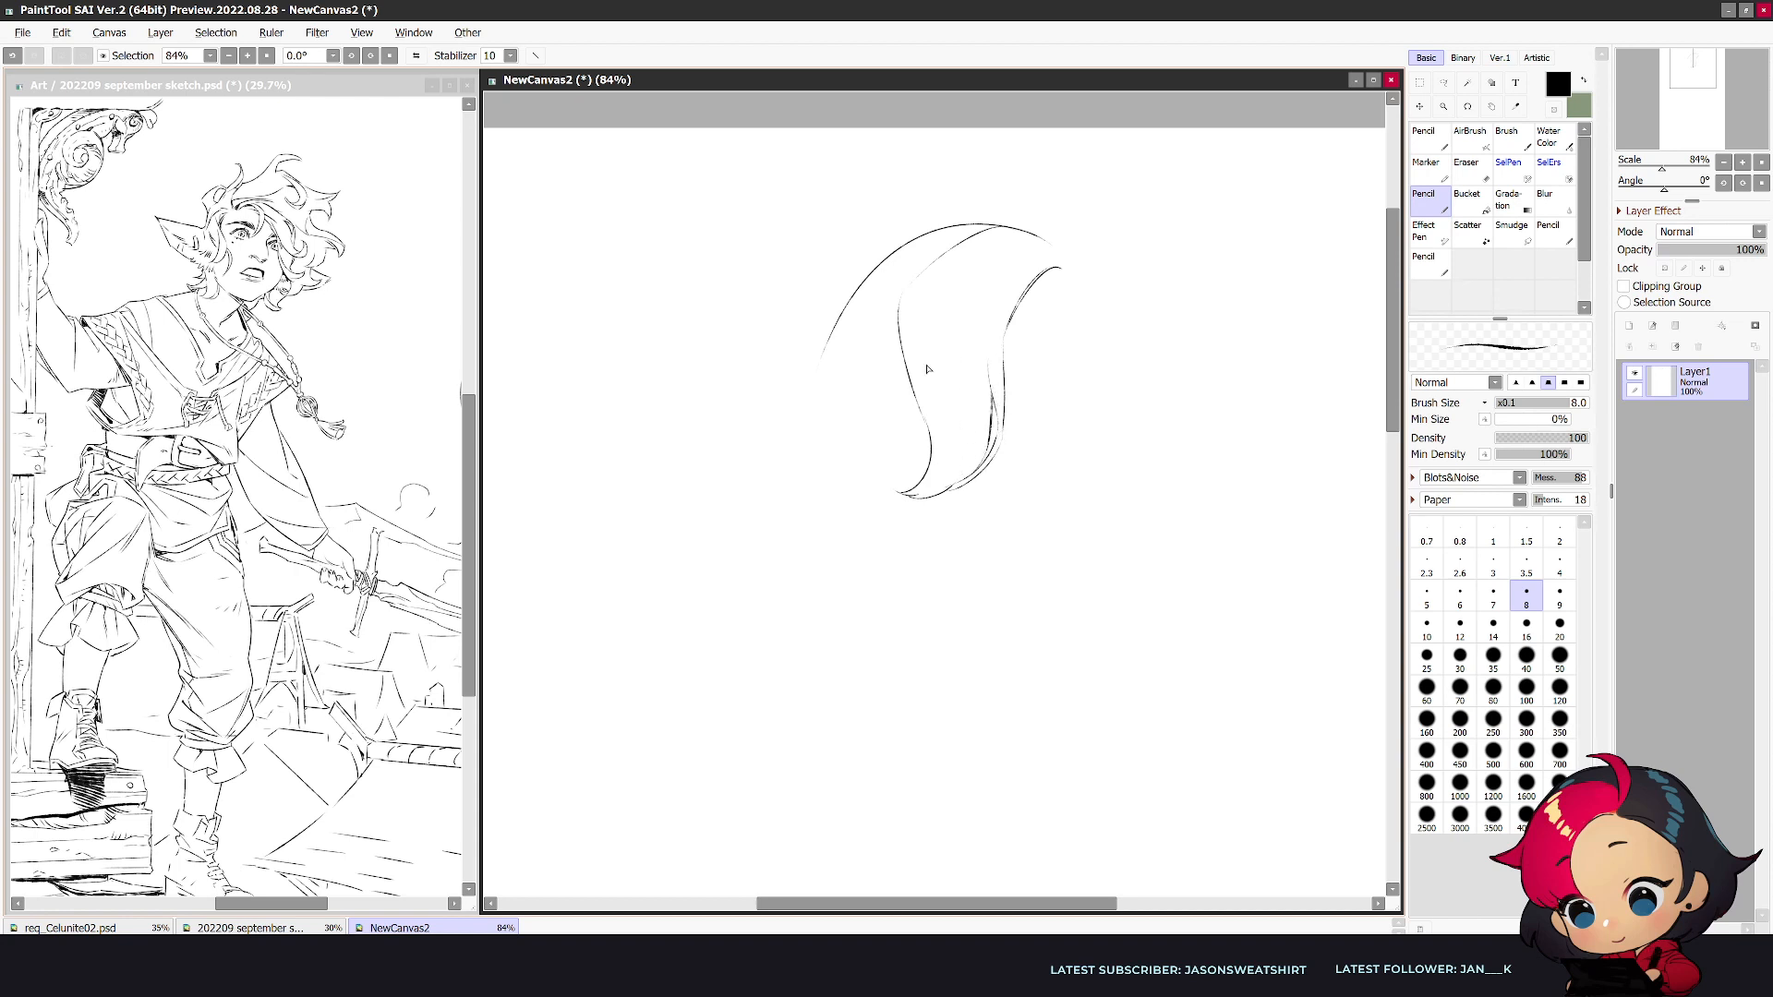
# - Draw the wavy hair locks along the left side of the crown, ending in curled tips
pyautogui.moveTo(900, 319); pyautogui.dragTo(851, 360)
pyautogui.moveTo(896, 256); pyautogui.dragTo(844, 334)
pyautogui.press('e')
pyautogui.press('n')
pyautogui.moveTo(892, 255)
pyautogui.mouseDown()
pyautogui.moveTo(815, 380)
pyautogui.moveTo(898, 252)
pyautogui.moveTo(784, 372)
pyautogui.moveTo(820, 465)
pyautogui.mouseUp()
pyautogui.moveTo(856, 360)
pyautogui.mouseDown()
pyautogui.moveTo(856, 402)
pyautogui.moveTo(842, 384)
pyautogui.moveTo(870, 400)
pyautogui.moveTo(857, 415)
pyautogui.moveTo(826, 374)
pyautogui.moveTo(834, 419)
pyautogui.moveTo(837, 311)
pyautogui.moveTo(820, 419)
pyautogui.moveTo(795, 370)
pyautogui.moveTo(864, 424)
pyautogui.moveTo(850, 440)
pyautogui.moveTo(866, 422)
pyautogui.moveTo(812, 495)
pyautogui.mouseUp()
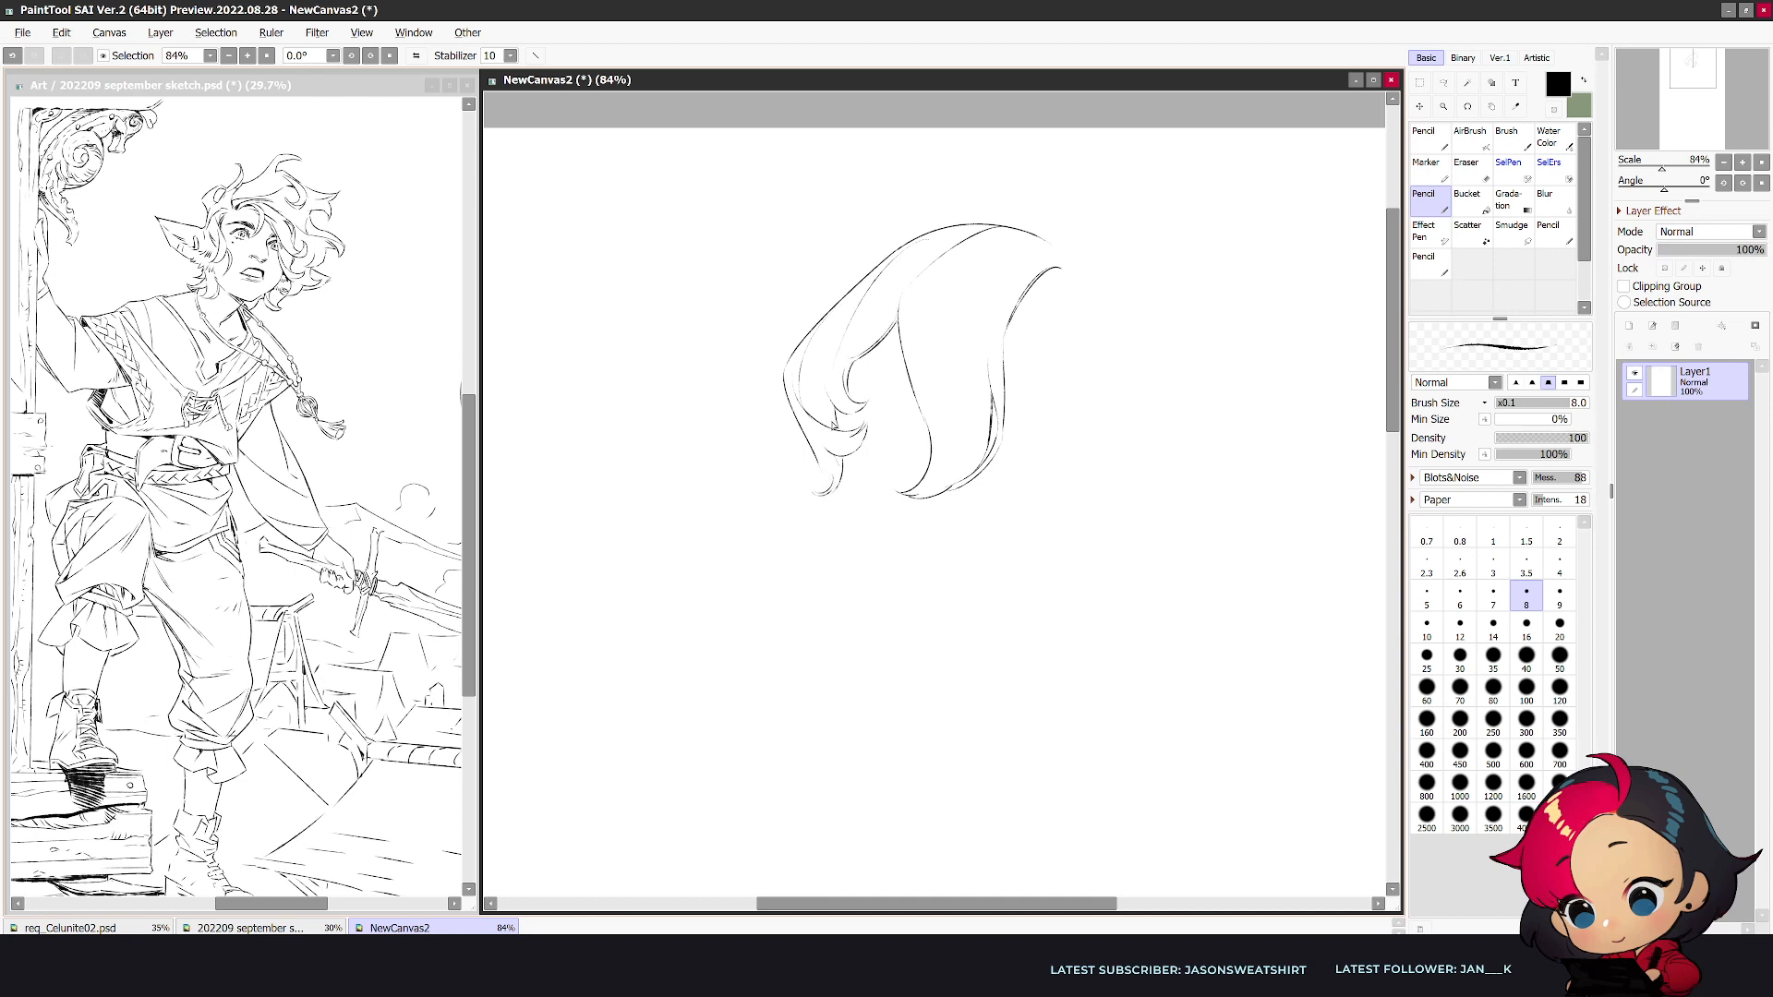
# - Draw the small curl at the parting and the long curled lock on the right side, checking the mirrored canvas
pyautogui.moveTo(1055, 274)
pyautogui.mouseDown()
pyautogui.moveTo(1063, 305)
pyautogui.moveTo(1045, 296)
pyautogui.moveTo(1082, 315)
pyautogui.moveTo(1092, 371)
pyautogui.mouseUp()
pyautogui.moveTo(1061, 316)
pyautogui.mouseDown()
pyautogui.moveTo(1091, 384)
pyautogui.moveTo(1084, 480)
pyautogui.moveTo(1127, 523)
pyautogui.moveTo(1141, 346)
pyautogui.moveTo(1145, 393)
pyautogui.mouseUp()
pyautogui.moveTo(1108, 311)
pyautogui.mouseDown()
pyautogui.moveTo(1165, 445)
pyautogui.moveTo(1115, 487)
pyautogui.moveTo(1142, 480)
pyautogui.moveTo(1151, 414)
pyautogui.moveTo(1115, 488)
pyautogui.moveTo(1103, 389)
pyautogui.moveTo(1099, 467)
pyautogui.moveTo(1132, 502)
pyautogui.mouseUp()
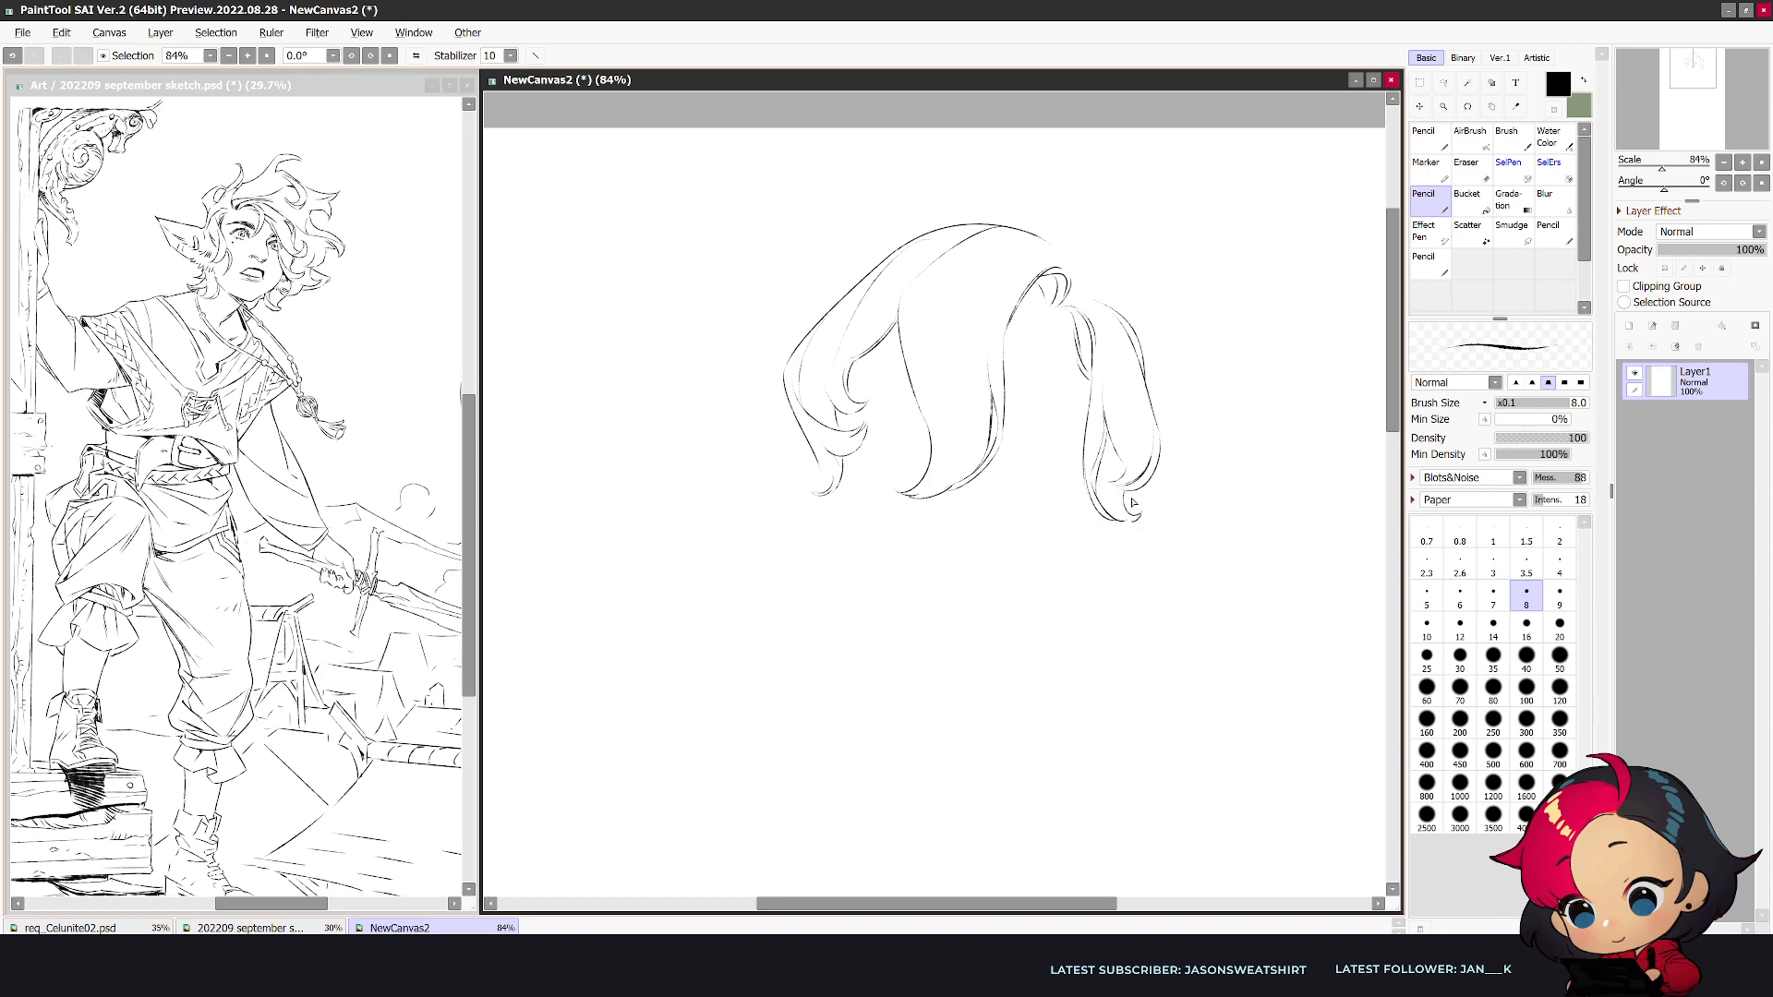
pyautogui.press('h')
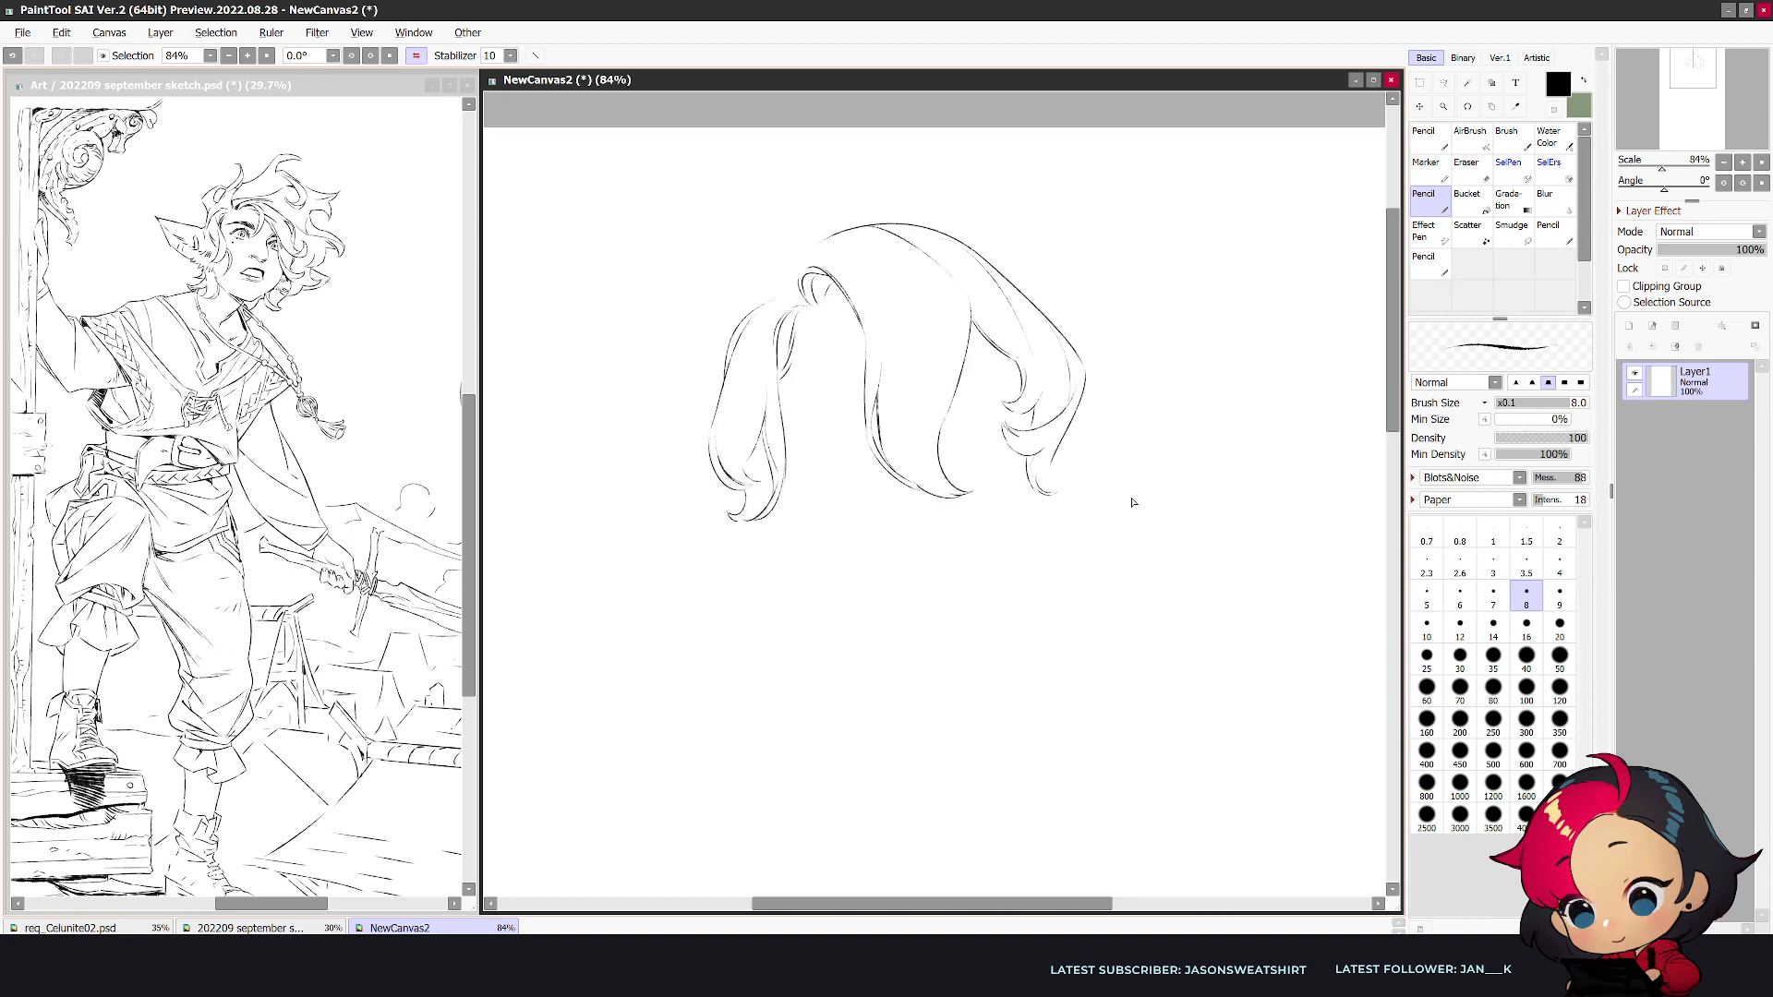
pyautogui.press('h')
# - Extend the left-side hair with a long trailing strand and refine the curled end of the right lock
pyautogui.moveTo(810, 463)
pyautogui.mouseDown()
pyautogui.moveTo(766, 594)
pyautogui.moveTo(804, 600)
pyautogui.moveTo(786, 515)
pyautogui.mouseUp()
pyautogui.moveTo(792, 602); pyautogui.dragTo(843, 471)
pyautogui.moveTo(1134, 561)
pyautogui.mouseDown()
pyautogui.moveTo(1142, 598)
pyautogui.moveTo(1128, 632)
pyautogui.mouseUp()
pyautogui.hotkey('ctrl', 'z')
pyautogui.moveTo(1130, 522); pyautogui.dragTo(1116, 502)
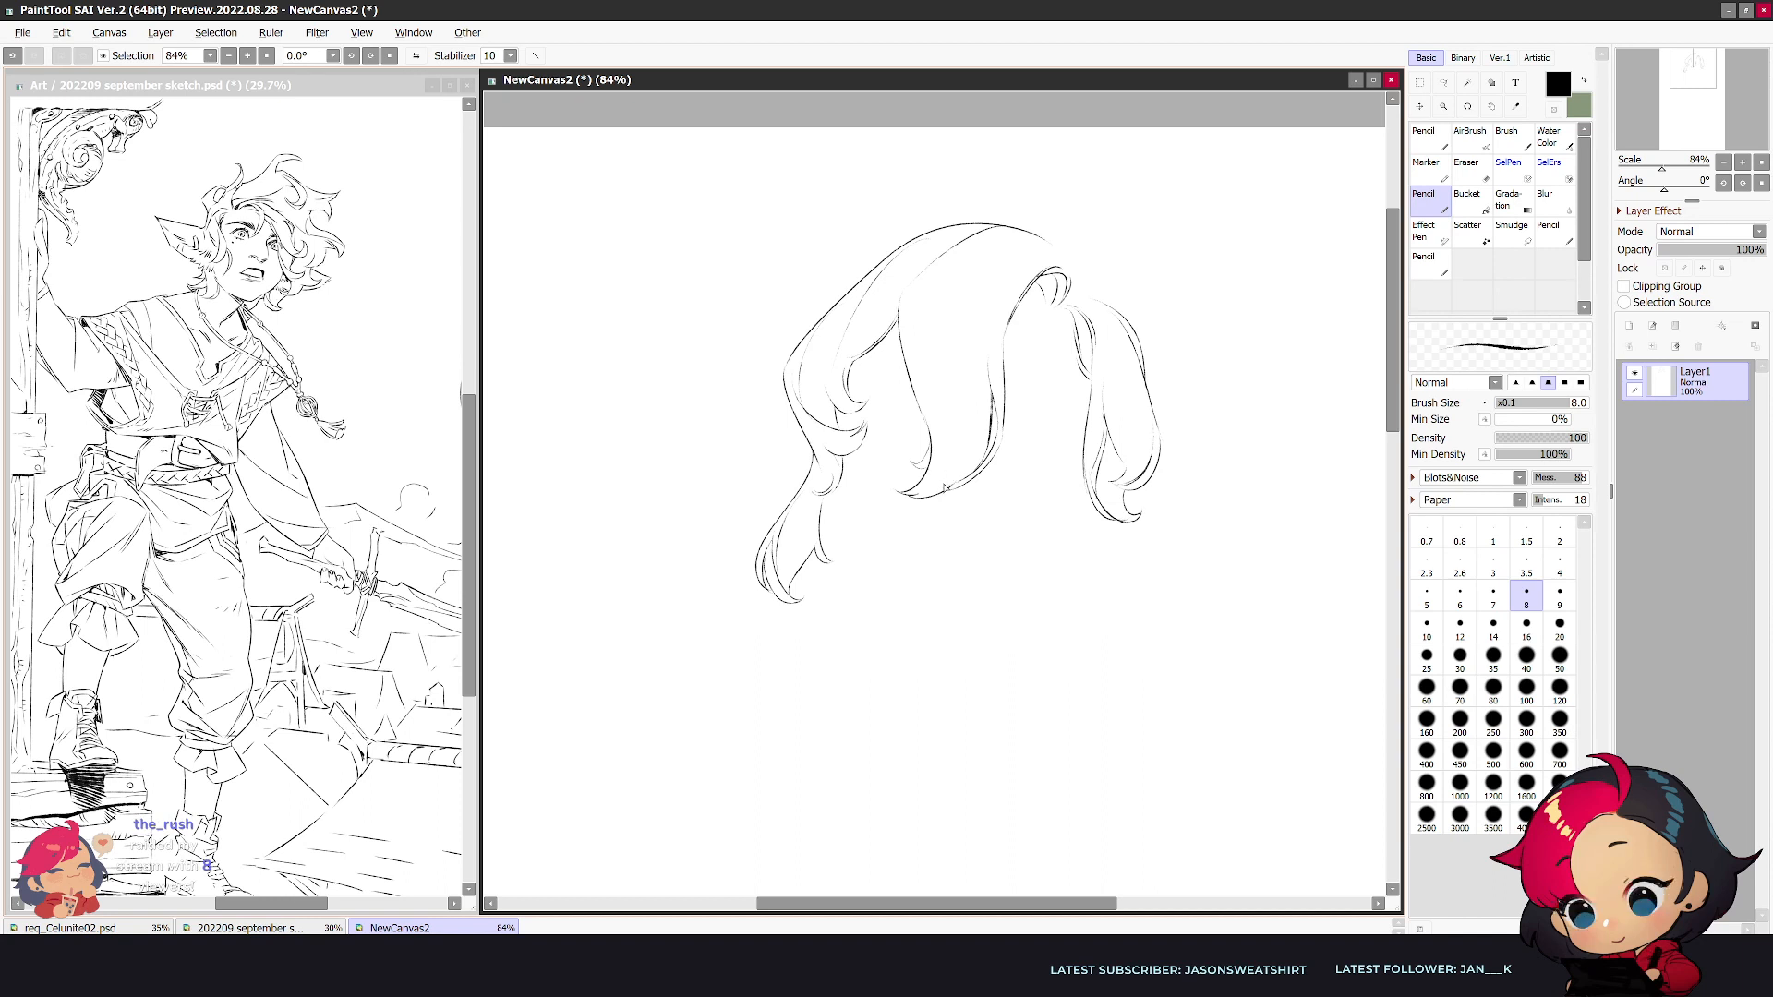
# - Erase the lower end of the central forelock and redraw it shorter with a curled tip and inner strand lines
pyautogui.press('e')
pyautogui.press('n')
pyautogui.moveTo(931, 445)
pyautogui.mouseDown()
pyautogui.moveTo(893, 495)
pyautogui.moveTo(928, 497)
pyautogui.moveTo(965, 460)
pyautogui.moveTo(933, 498)
pyautogui.moveTo(1002, 415)
pyautogui.moveTo(1018, 421)
pyautogui.moveTo(921, 472)
pyautogui.moveTo(942, 388)
pyautogui.moveTo(912, 470)
pyautogui.moveTo(950, 455)
pyautogui.mouseUp()
pyautogui.press('e')
pyautogui.press(']')
pyautogui.press(']')
pyautogui.press('n')
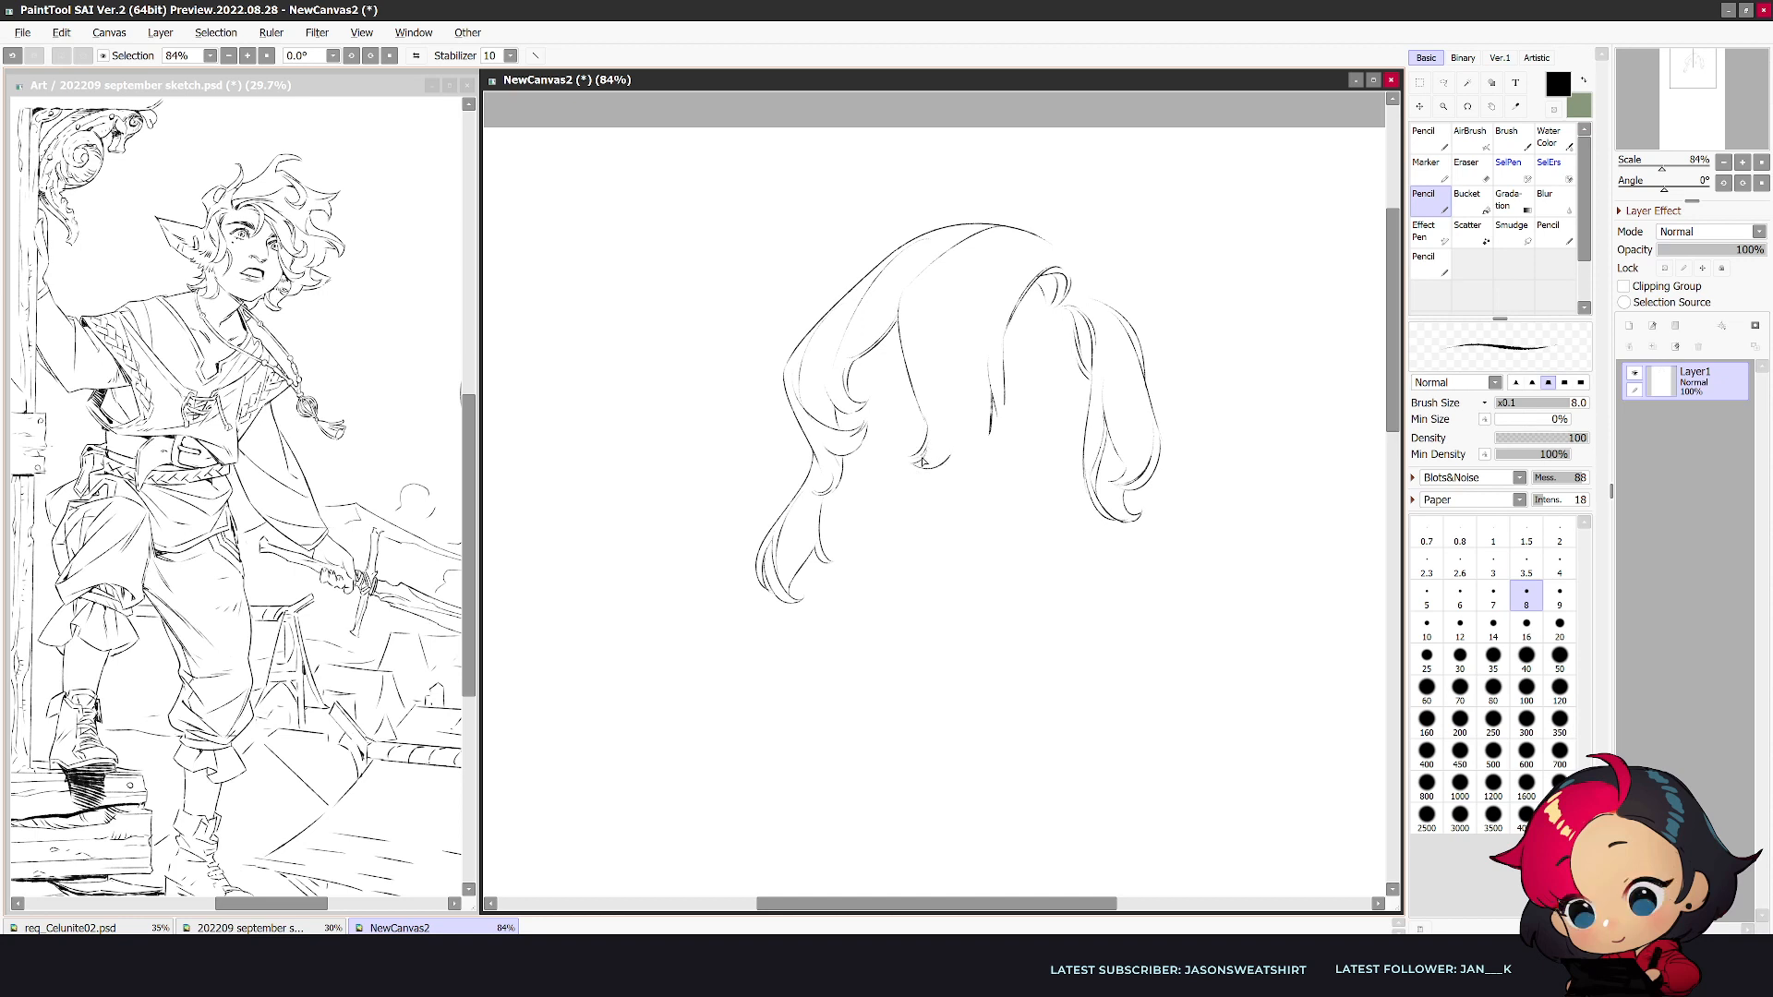
pyautogui.moveTo(923, 266)
pyautogui.mouseDown()
pyautogui.moveTo(961, 438)
pyautogui.moveTo(957, 423)
pyautogui.moveTo(962, 463)
pyautogui.mouseUp()
pyautogui.moveTo(1007, 334); pyautogui.dragTo(989, 441)
# - Rework the curl at the parting in the mirrored canvas and join it to the crown line
pyautogui.press('h')
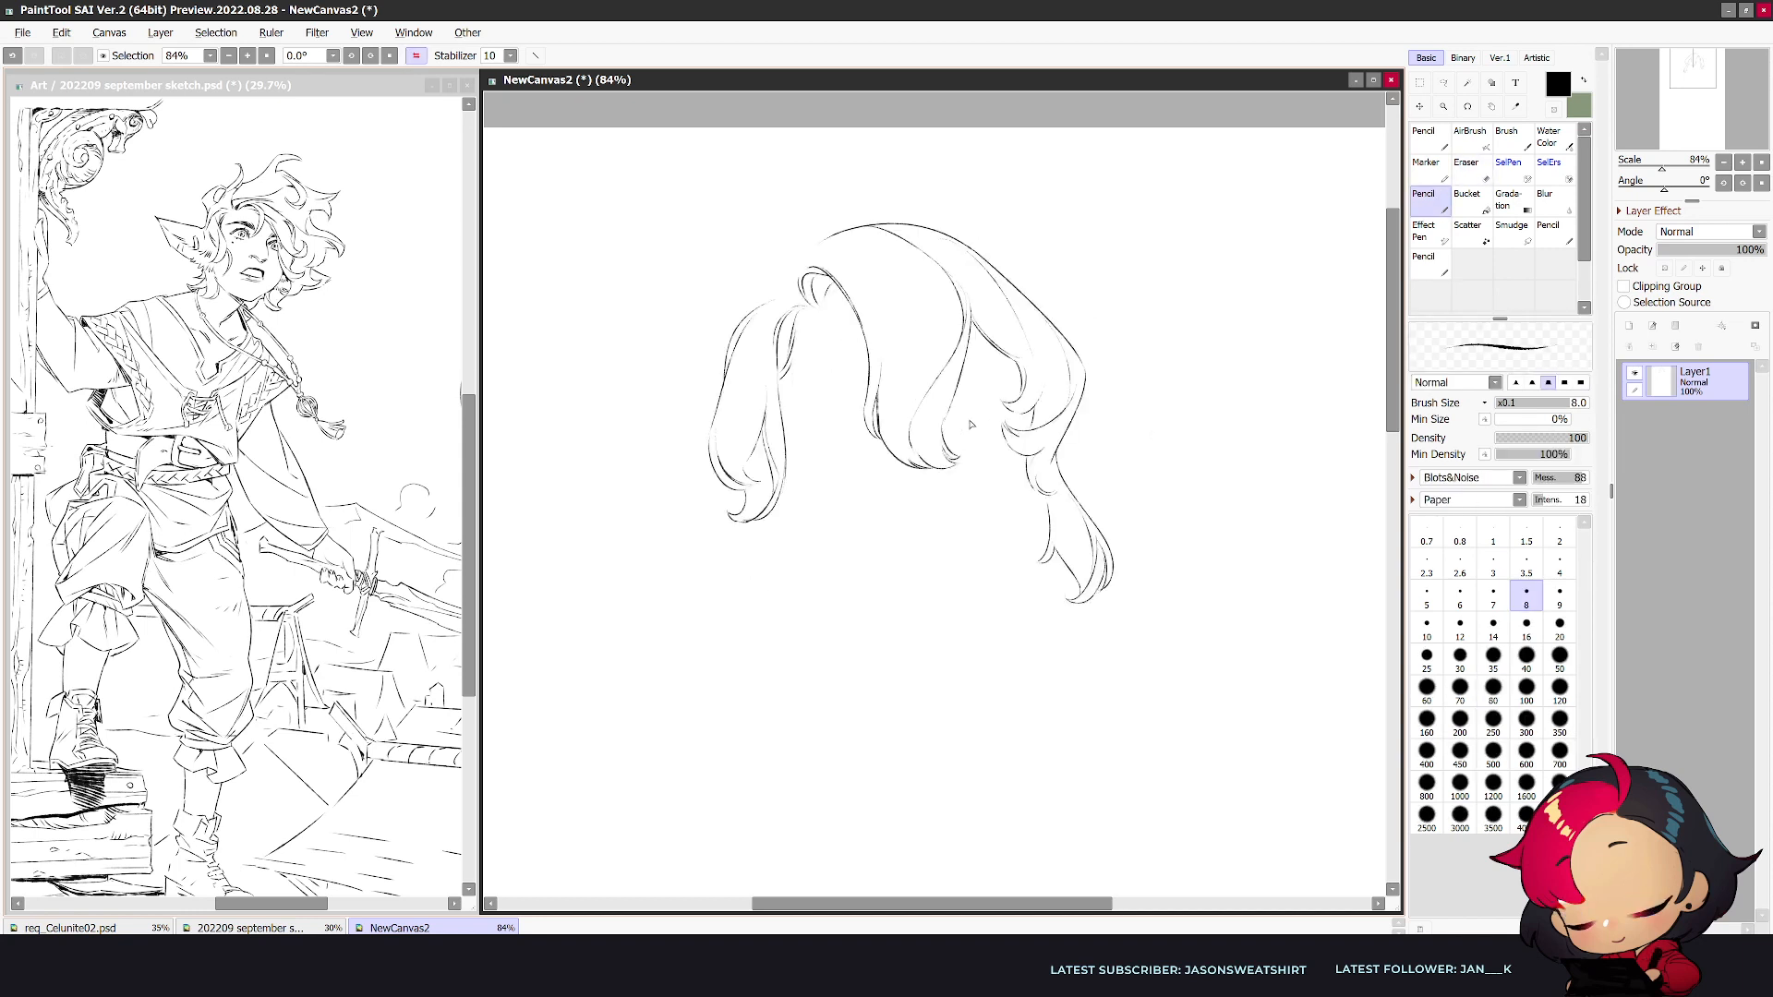
pyautogui.press('e')
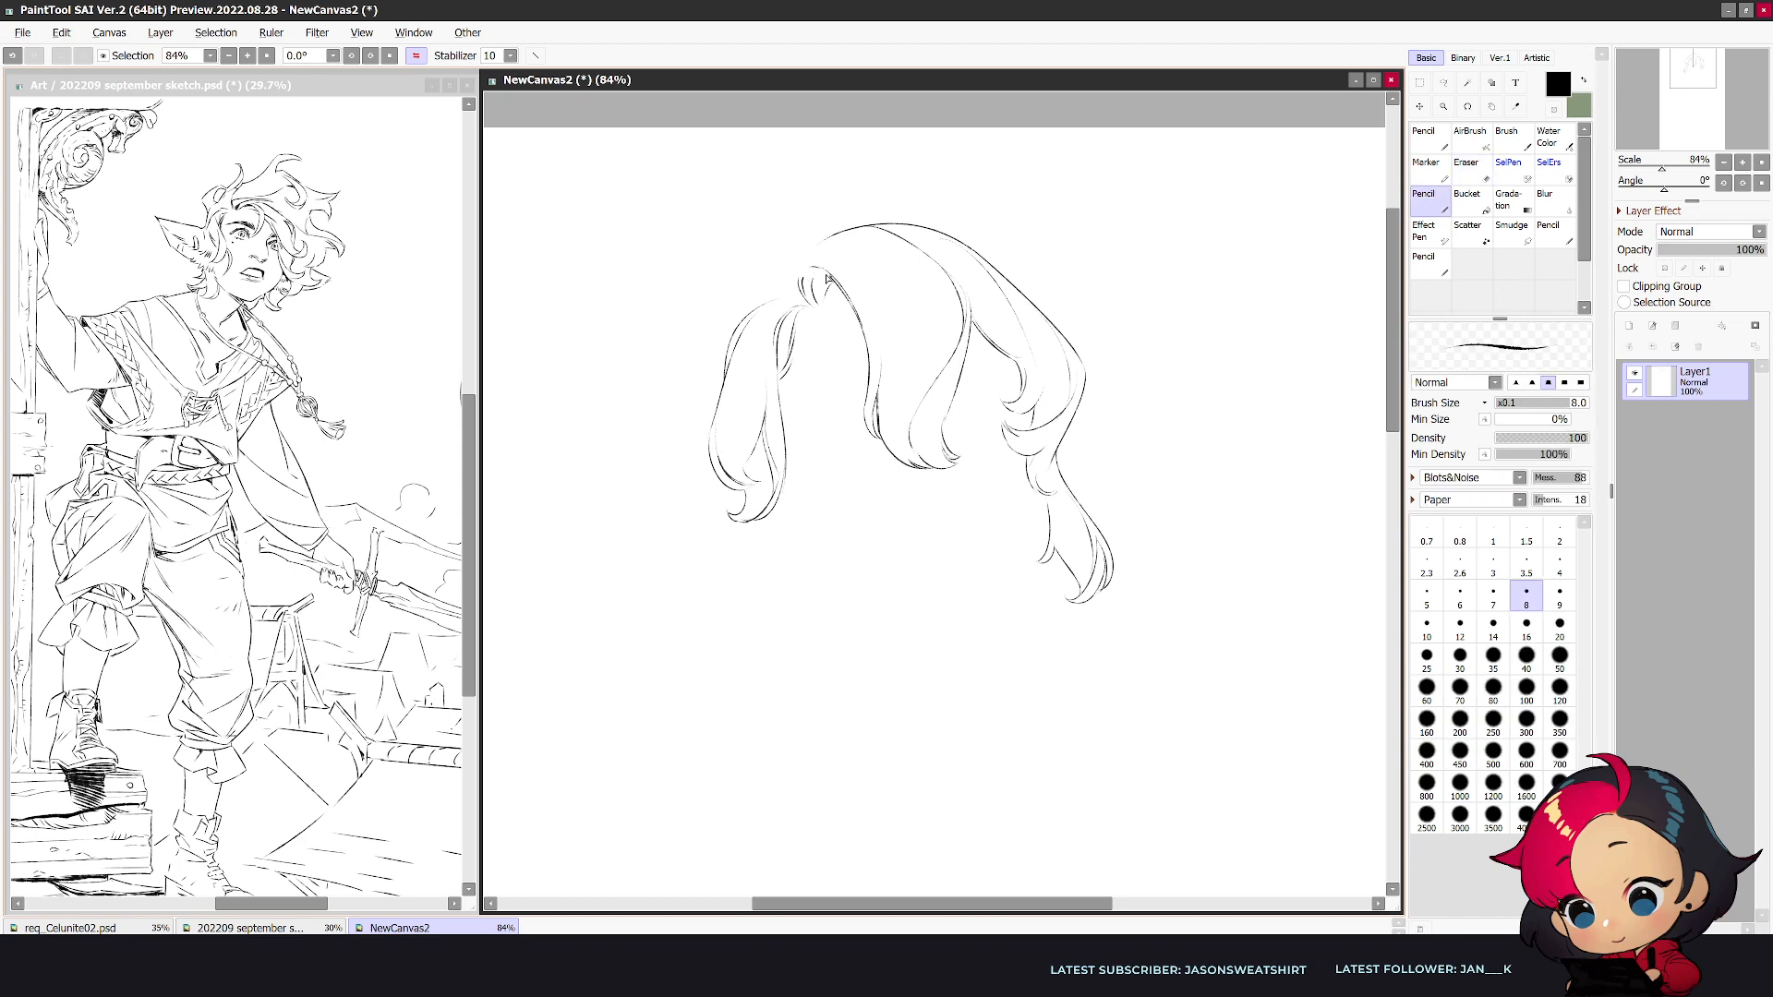
pyautogui.press('n')
pyautogui.hotkey('ctrl', 'z')
pyautogui.moveTo(831, 274); pyautogui.dragTo(800, 275)
pyautogui.press('e')
pyautogui.press('n')
pyautogui.press('h')
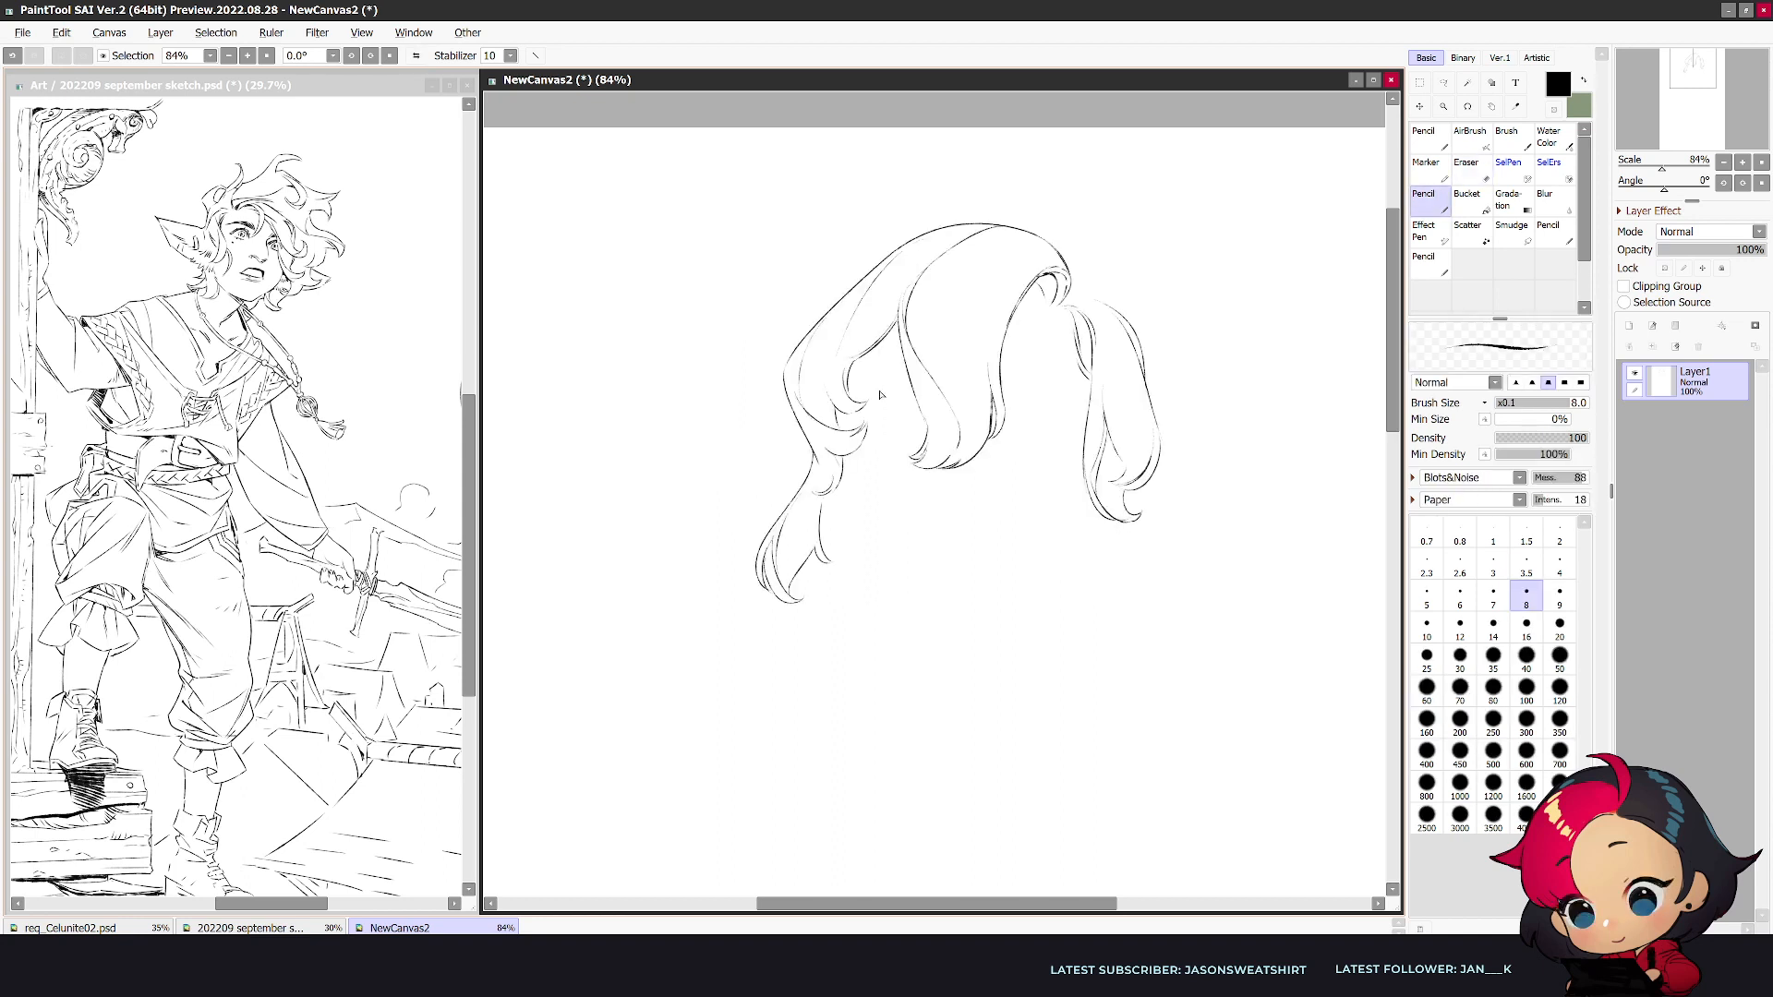
# - Move the hair drawing down and to the left on the canvas
pyautogui.click(1420, 107)
pyautogui.moveTo(1076, 624); pyautogui.dragTo(976, 748)
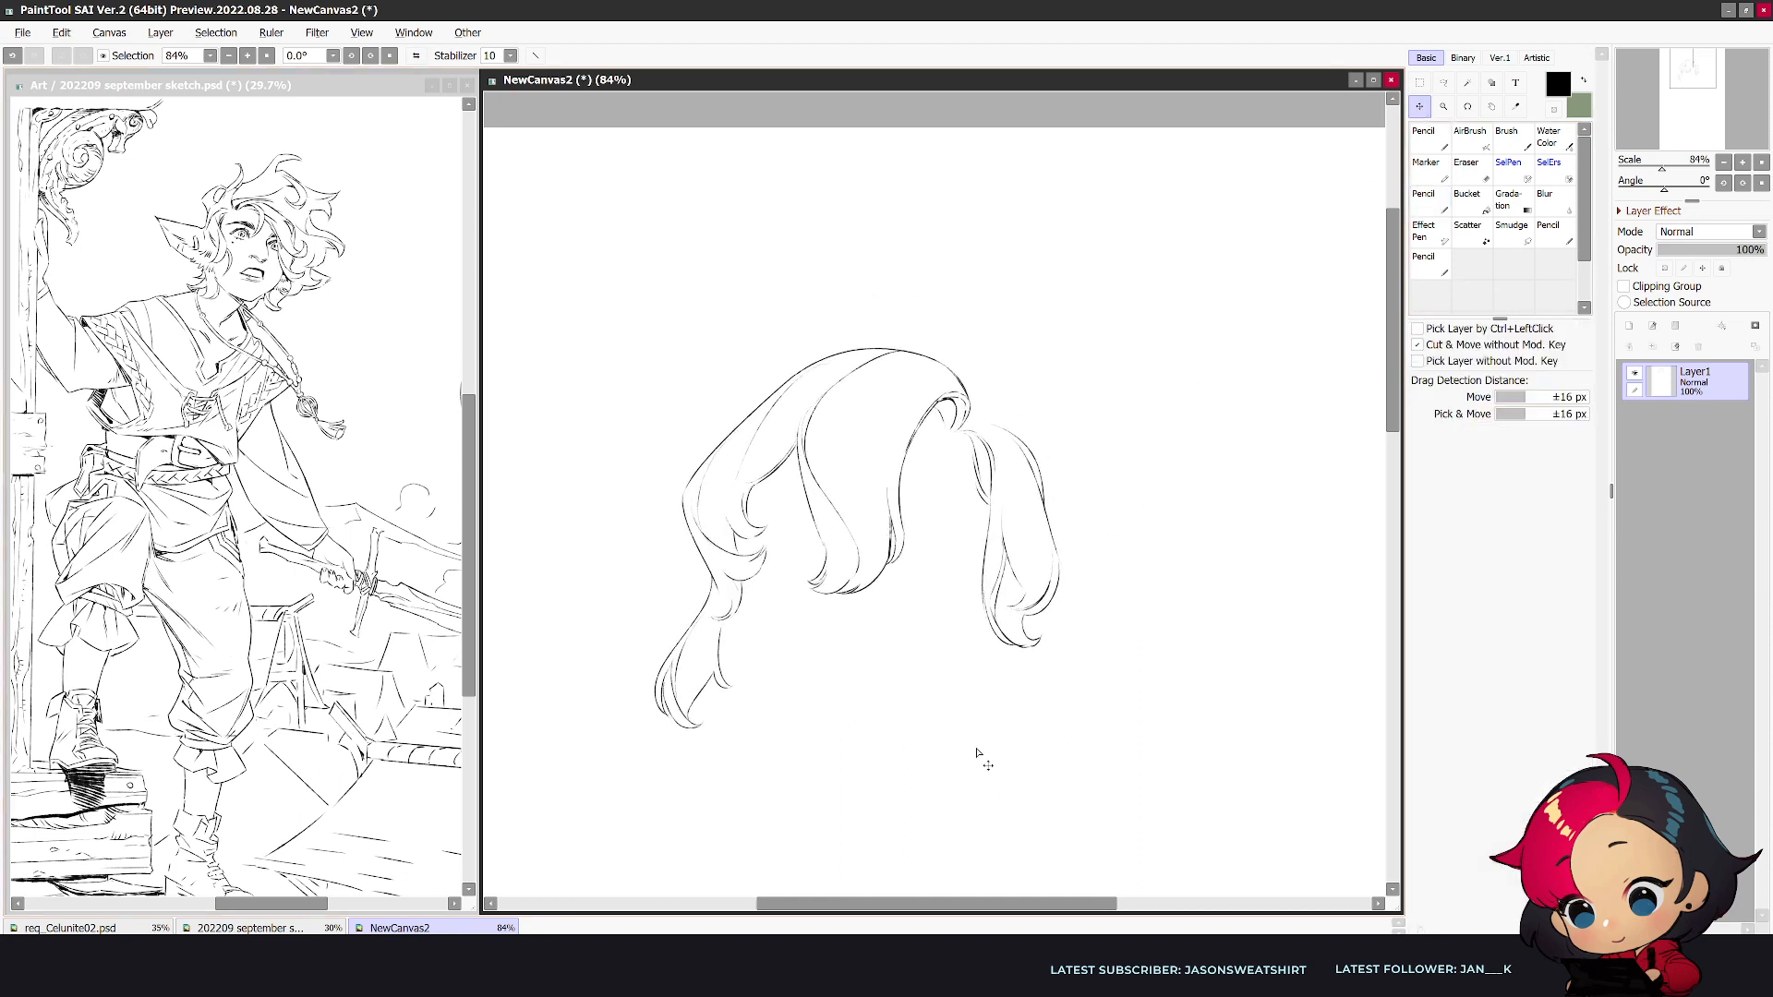
# - Draw a tall pointed tuft with a jagged outer edge, rising above the parting and running down beside the right lock
pyautogui.press('n')
pyautogui.moveTo(1007, 434); pyautogui.dragTo(969, 197)
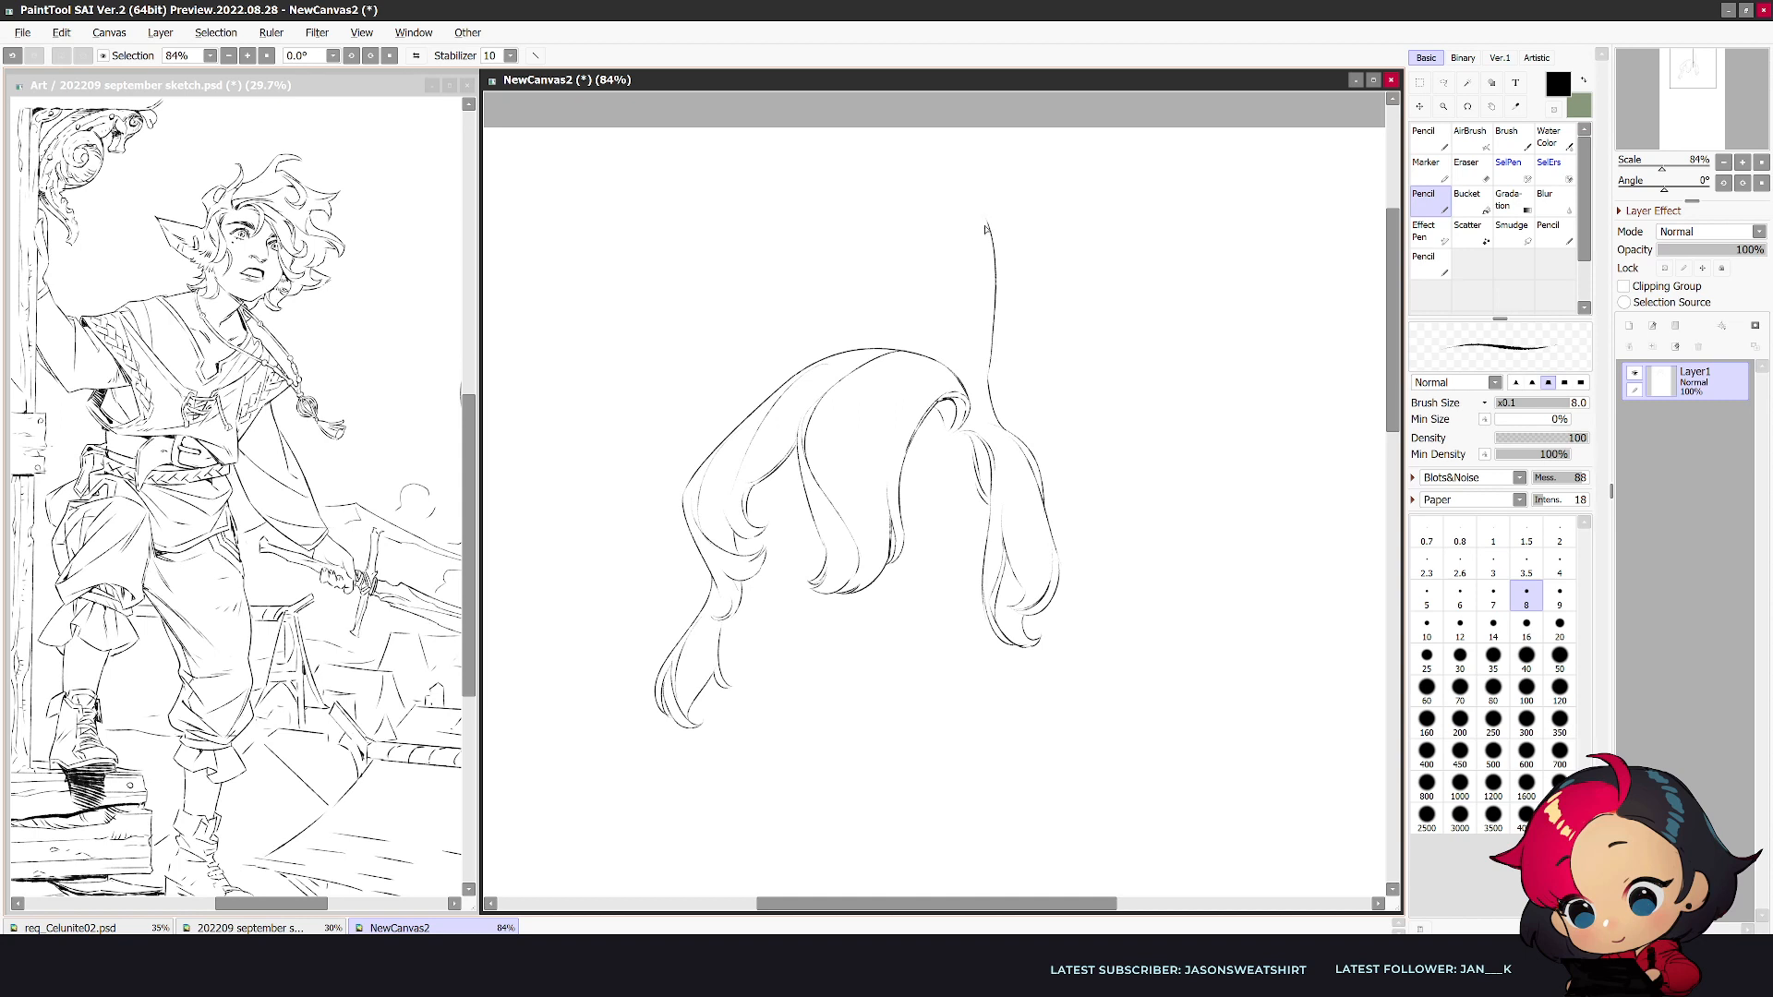
pyautogui.hotkey('ctrl', 'z')
pyautogui.moveTo(989, 379)
pyautogui.mouseDown()
pyautogui.moveTo(1008, 251)
pyautogui.moveTo(994, 165)
pyautogui.moveTo(1071, 372)
pyautogui.mouseUp()
pyautogui.moveTo(1021, 230); pyautogui.dragTo(1031, 309)
pyautogui.press('h')
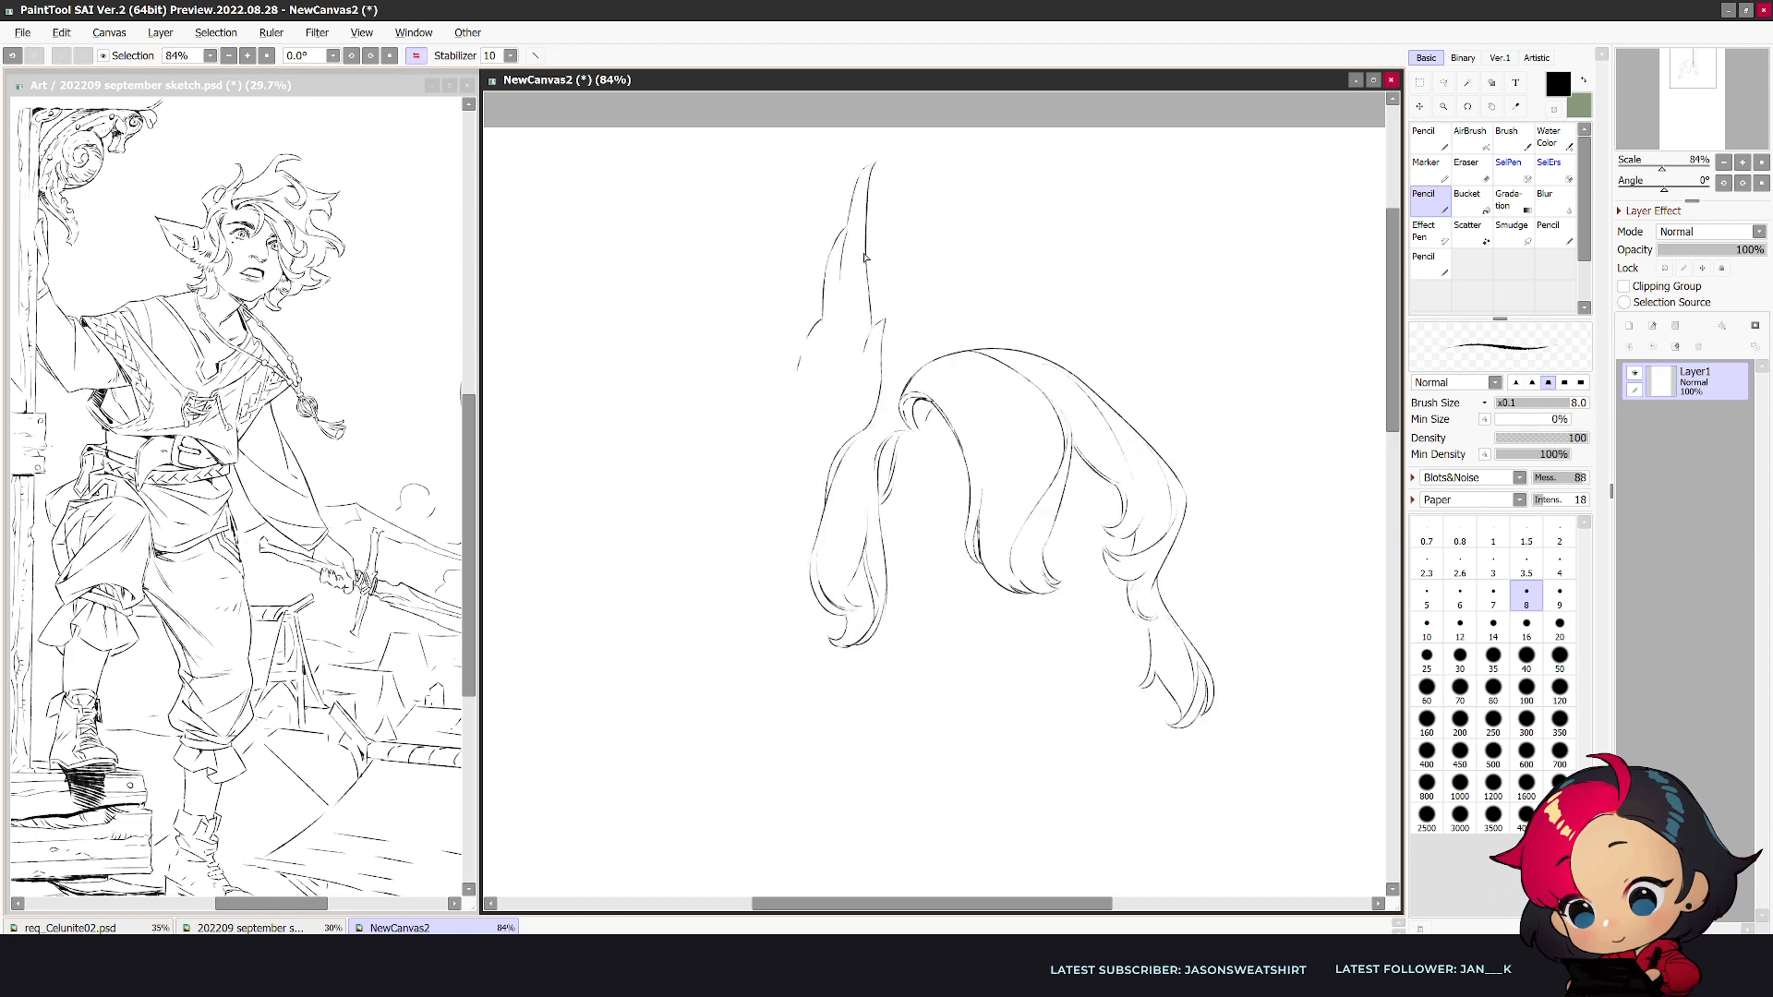
pyautogui.moveTo(834, 312); pyautogui.dragTo(821, 355)
pyautogui.press('h')
pyautogui.moveTo(1100, 407); pyautogui.dragTo(1108, 485)
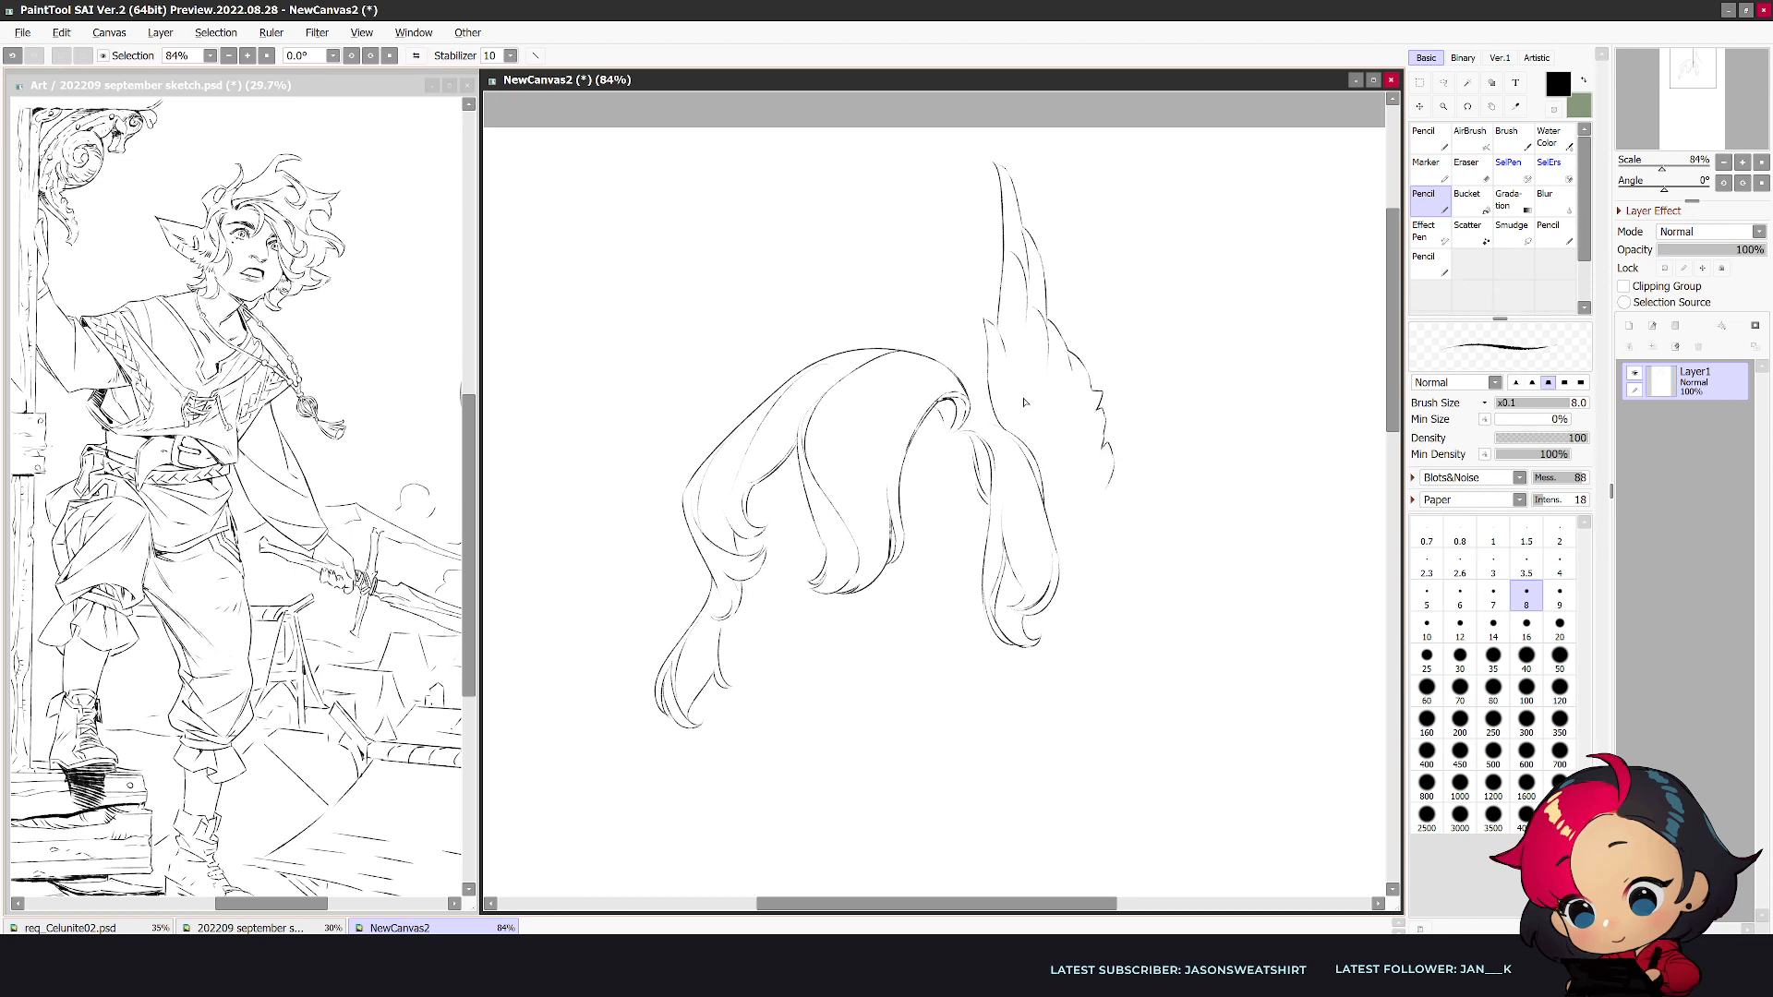
pyautogui.moveTo(1017, 367)
pyautogui.mouseDown()
pyautogui.moveTo(1077, 459)
pyautogui.moveTo(1065, 524)
pyautogui.moveTo(1116, 490)
pyautogui.moveTo(1102, 554)
pyautogui.mouseUp()
# - Draw the matching tall jagged-edged tuft on the opposite side and add strands where the hair meets the parting
pyautogui.moveTo(939, 160)
pyautogui.mouseDown()
pyautogui.moveTo(875, 278)
pyautogui.moveTo(903, 308)
pyautogui.moveTo(847, 350)
pyautogui.mouseUp()
pyautogui.press('h')
pyautogui.moveTo(923, 163); pyautogui.dragTo(1043, 269)
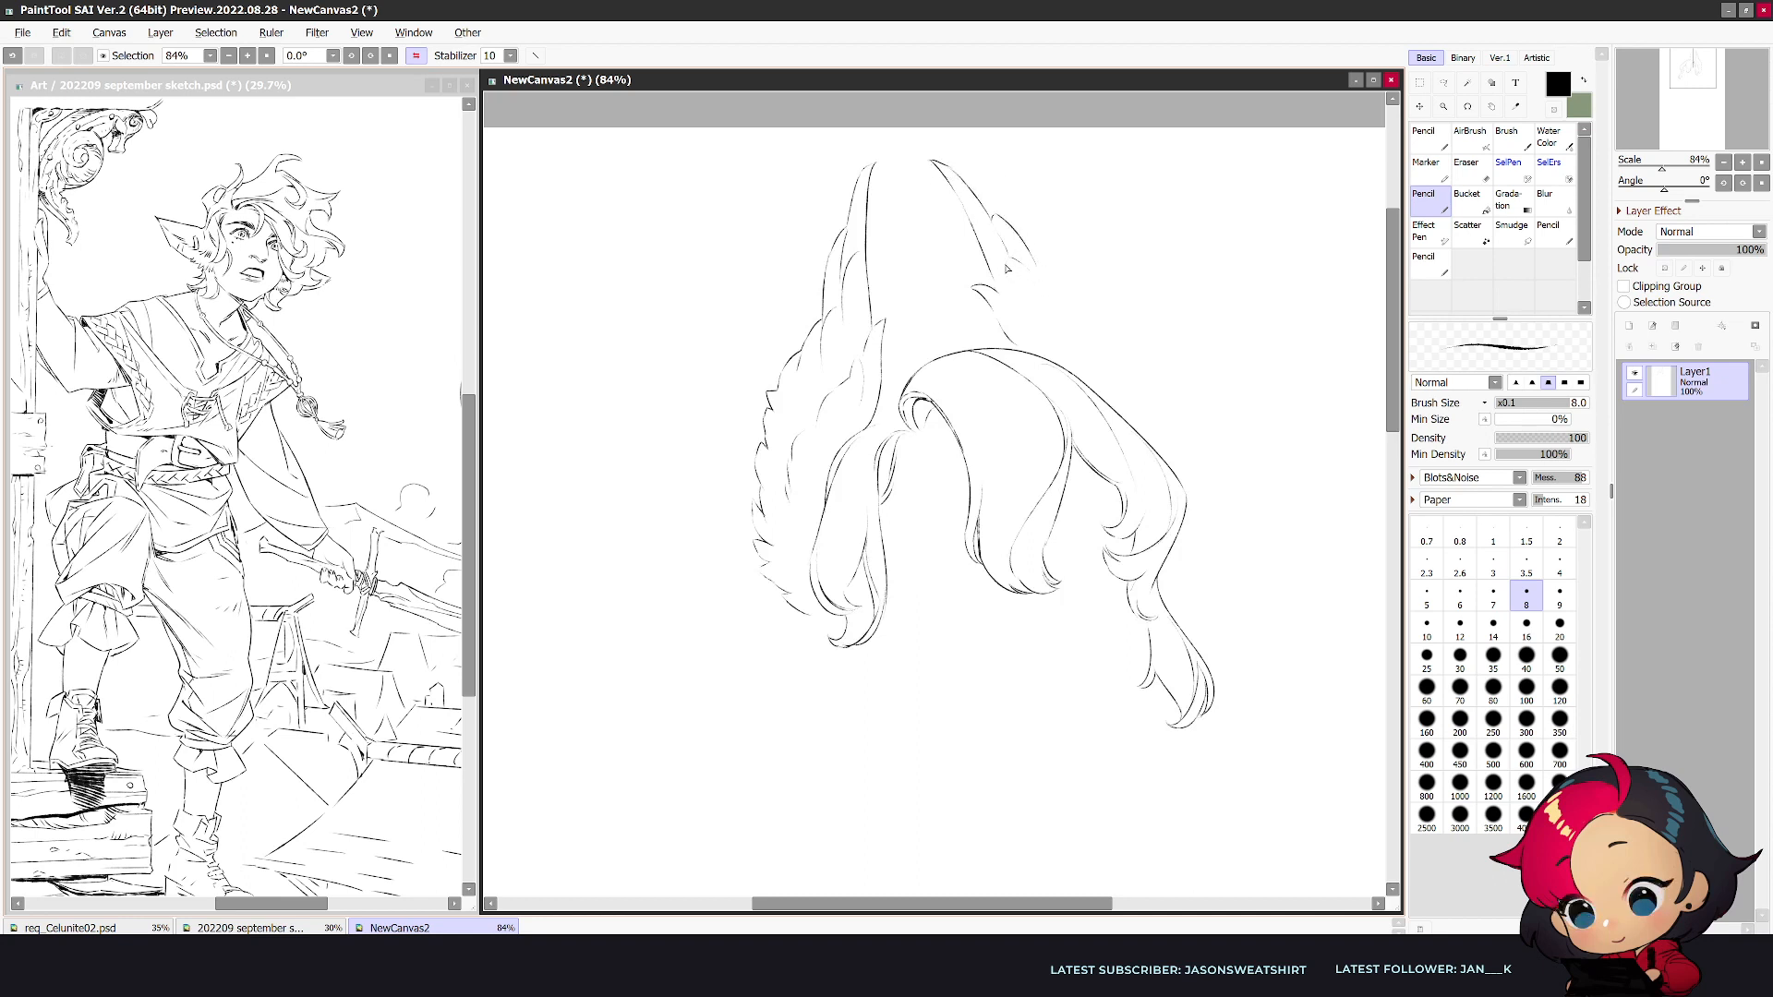
pyautogui.moveTo(1030, 259)
pyautogui.mouseDown()
pyautogui.moveTo(1124, 344)
pyautogui.moveTo(1108, 315)
pyautogui.moveTo(1141, 376)
pyautogui.moveTo(1147, 361)
pyautogui.moveTo(1165, 457)
pyautogui.mouseUp()
pyautogui.moveTo(1030, 279); pyautogui.dragTo(1054, 310)
pyautogui.moveTo(884, 360)
pyautogui.mouseDown()
pyautogui.moveTo(958, 356)
pyautogui.moveTo(877, 393)
pyautogui.mouseUp()
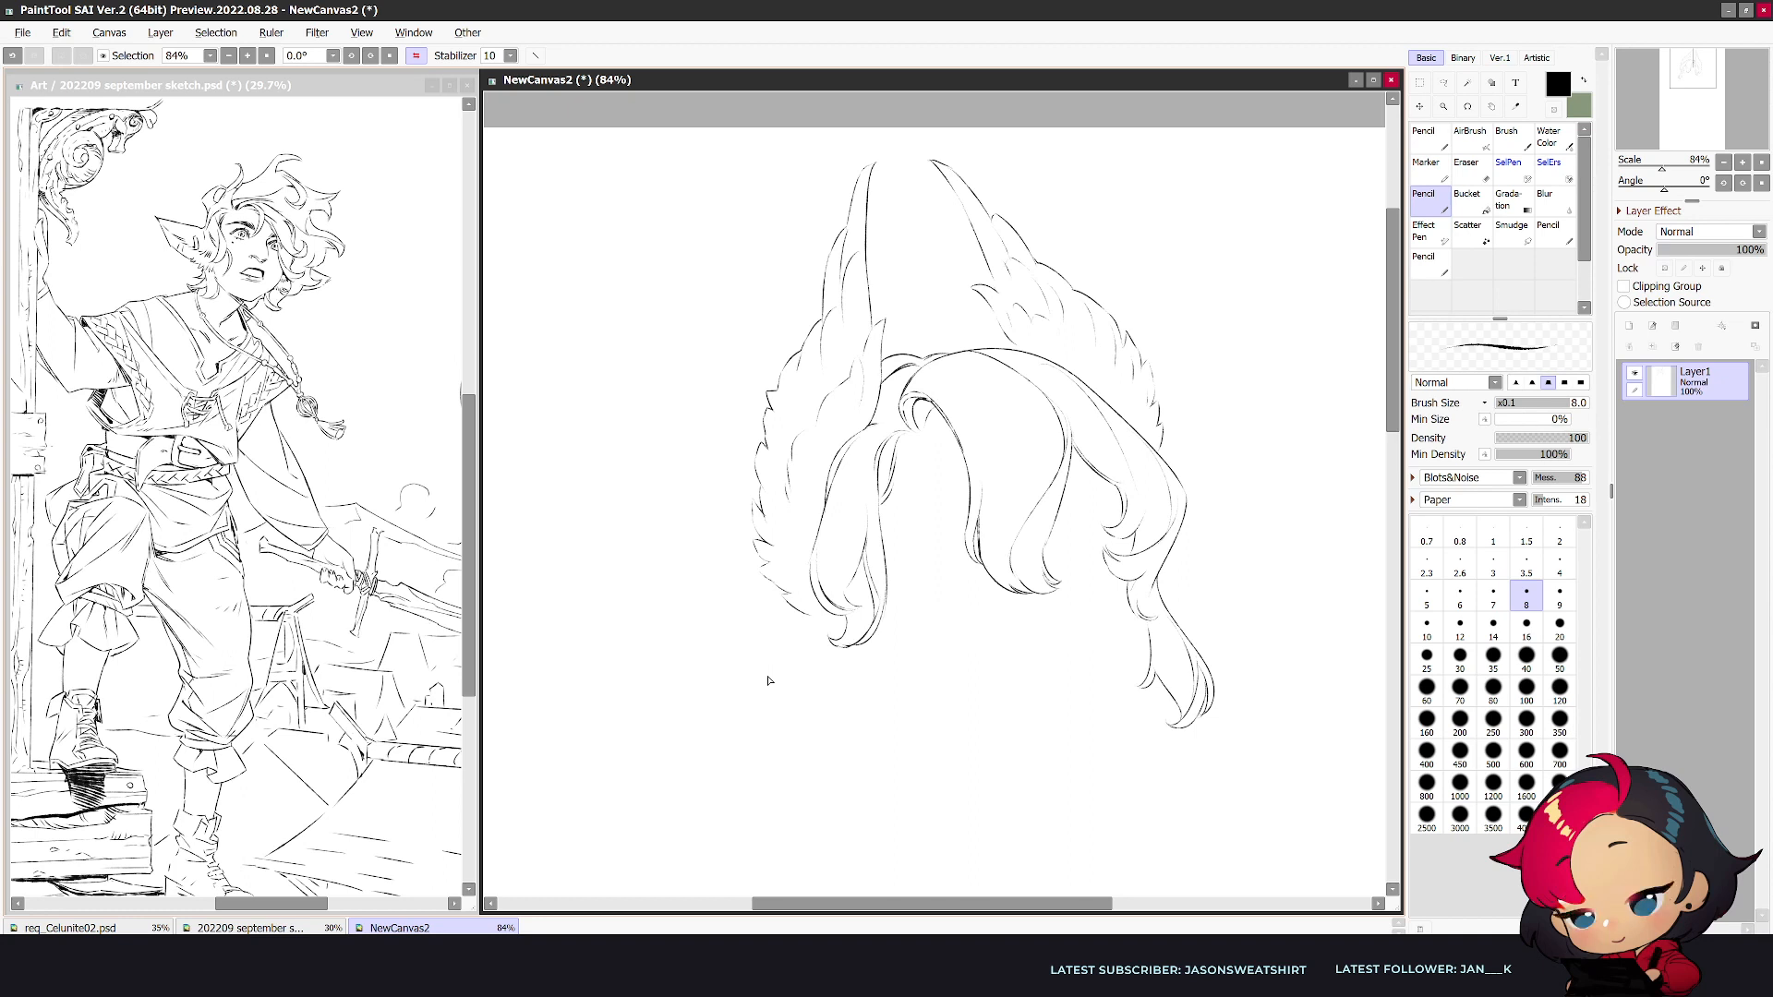
# - Clear the jagged strokes beside the short side lock and draw the upper edge of a long pointed ear there
pyautogui.press('e')
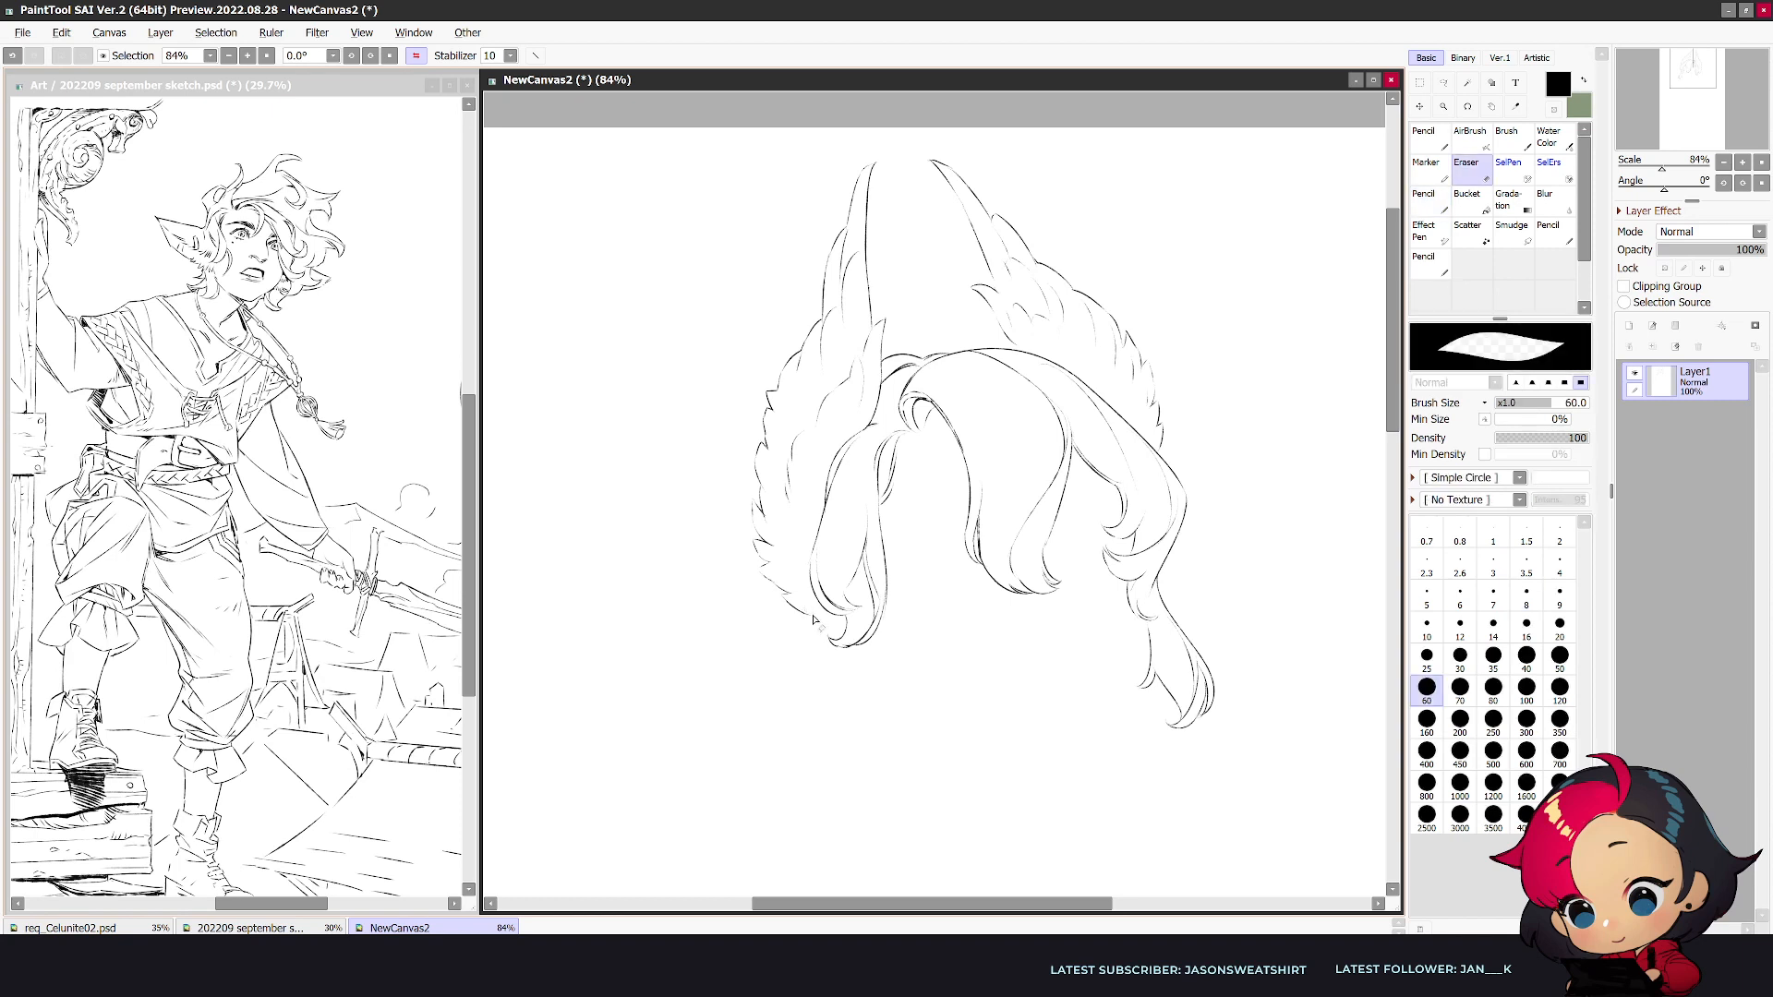
pyautogui.press('n')
pyautogui.moveTo(811, 582)
pyautogui.mouseDown()
pyautogui.moveTo(661, 606)
pyautogui.moveTo(694, 611)
pyautogui.mouseUp()
pyautogui.press('e')
pyautogui.press('n')
pyautogui.press('e')
pyautogui.press('n')
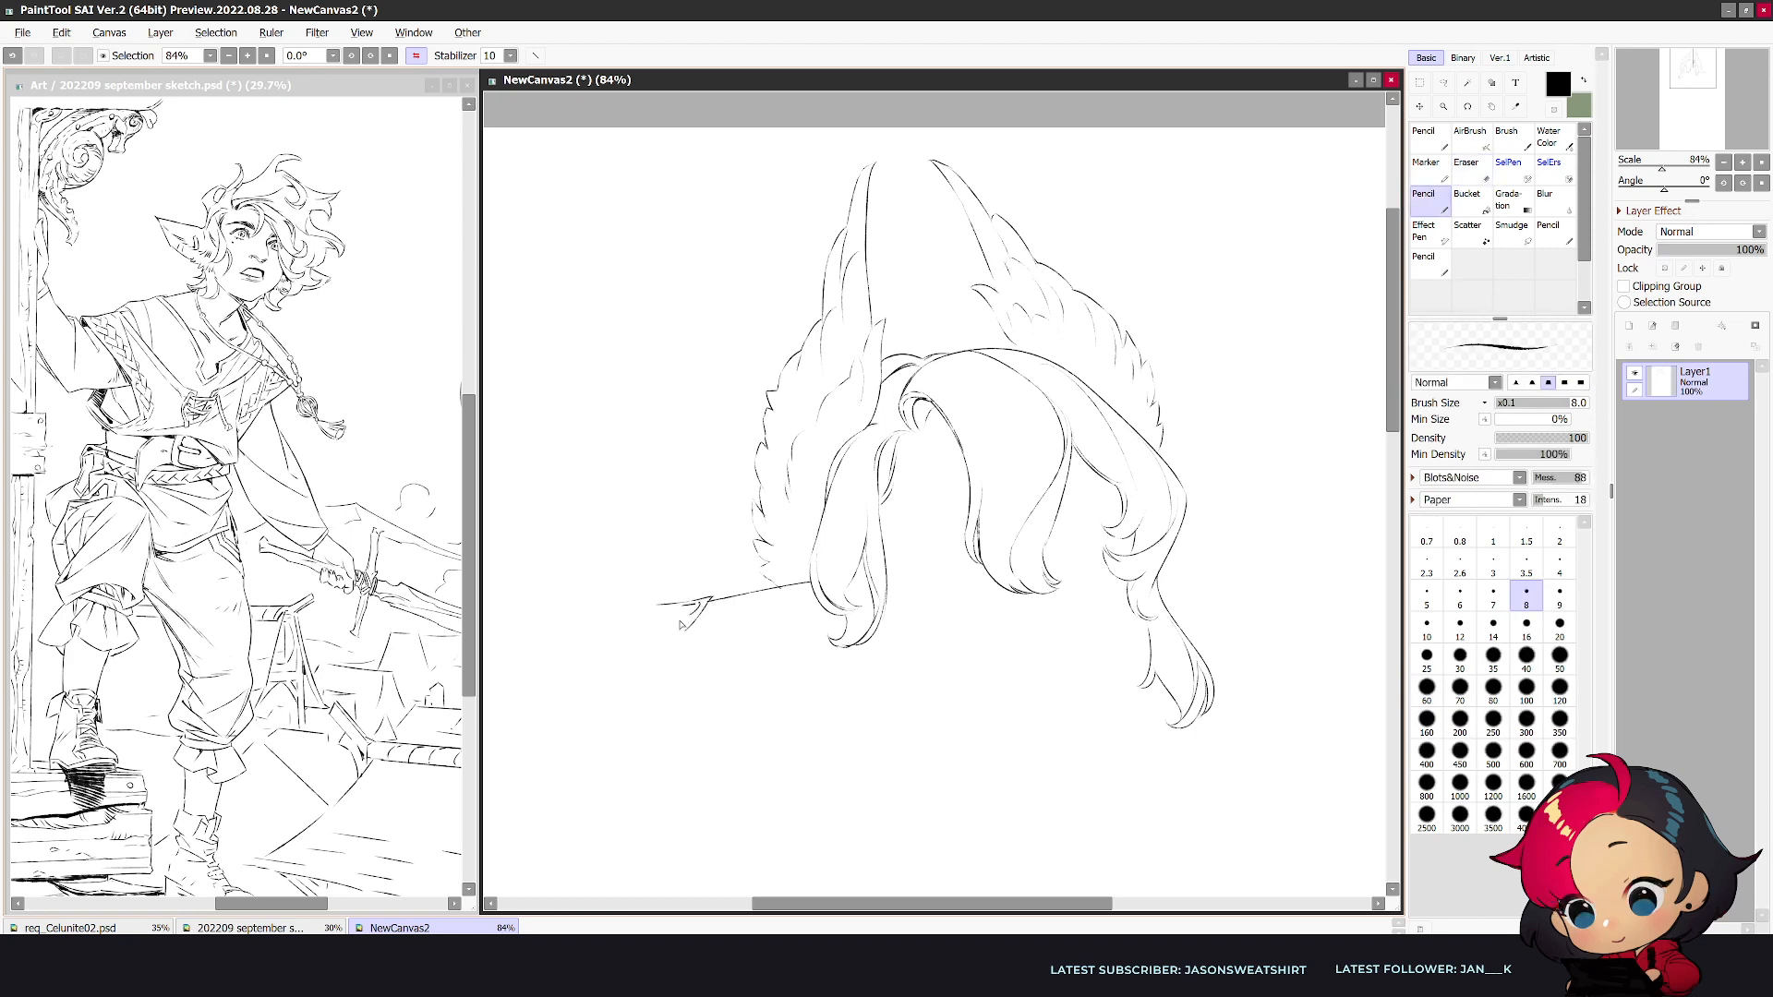
# - Extend the ear outward to a rounded tip, comparing normal and mirrored canvas
pyautogui.press('h')
pyautogui.press('e')
pyautogui.press('n')
pyautogui.moveTo(1194, 611); pyautogui.dragTo(1246, 603)
pyautogui.hotkey('ctrl', 'z')
pyautogui.hotkey('ctrl', 'z')
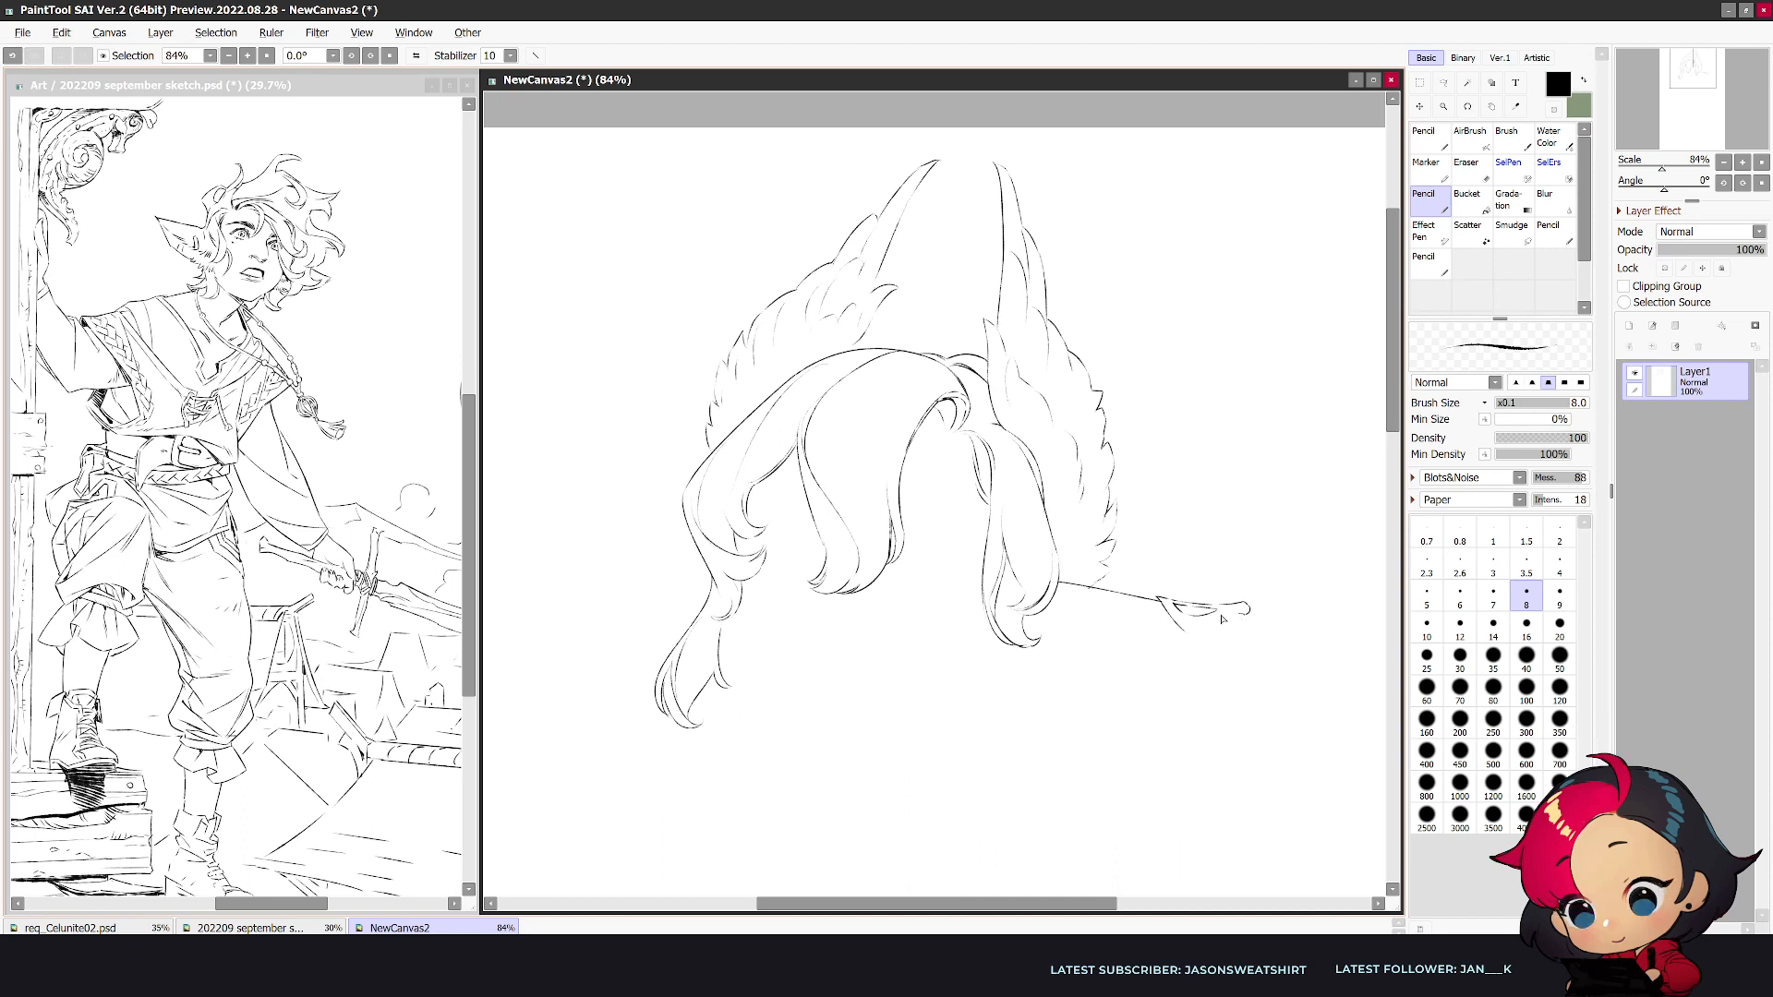
pyautogui.press('h')
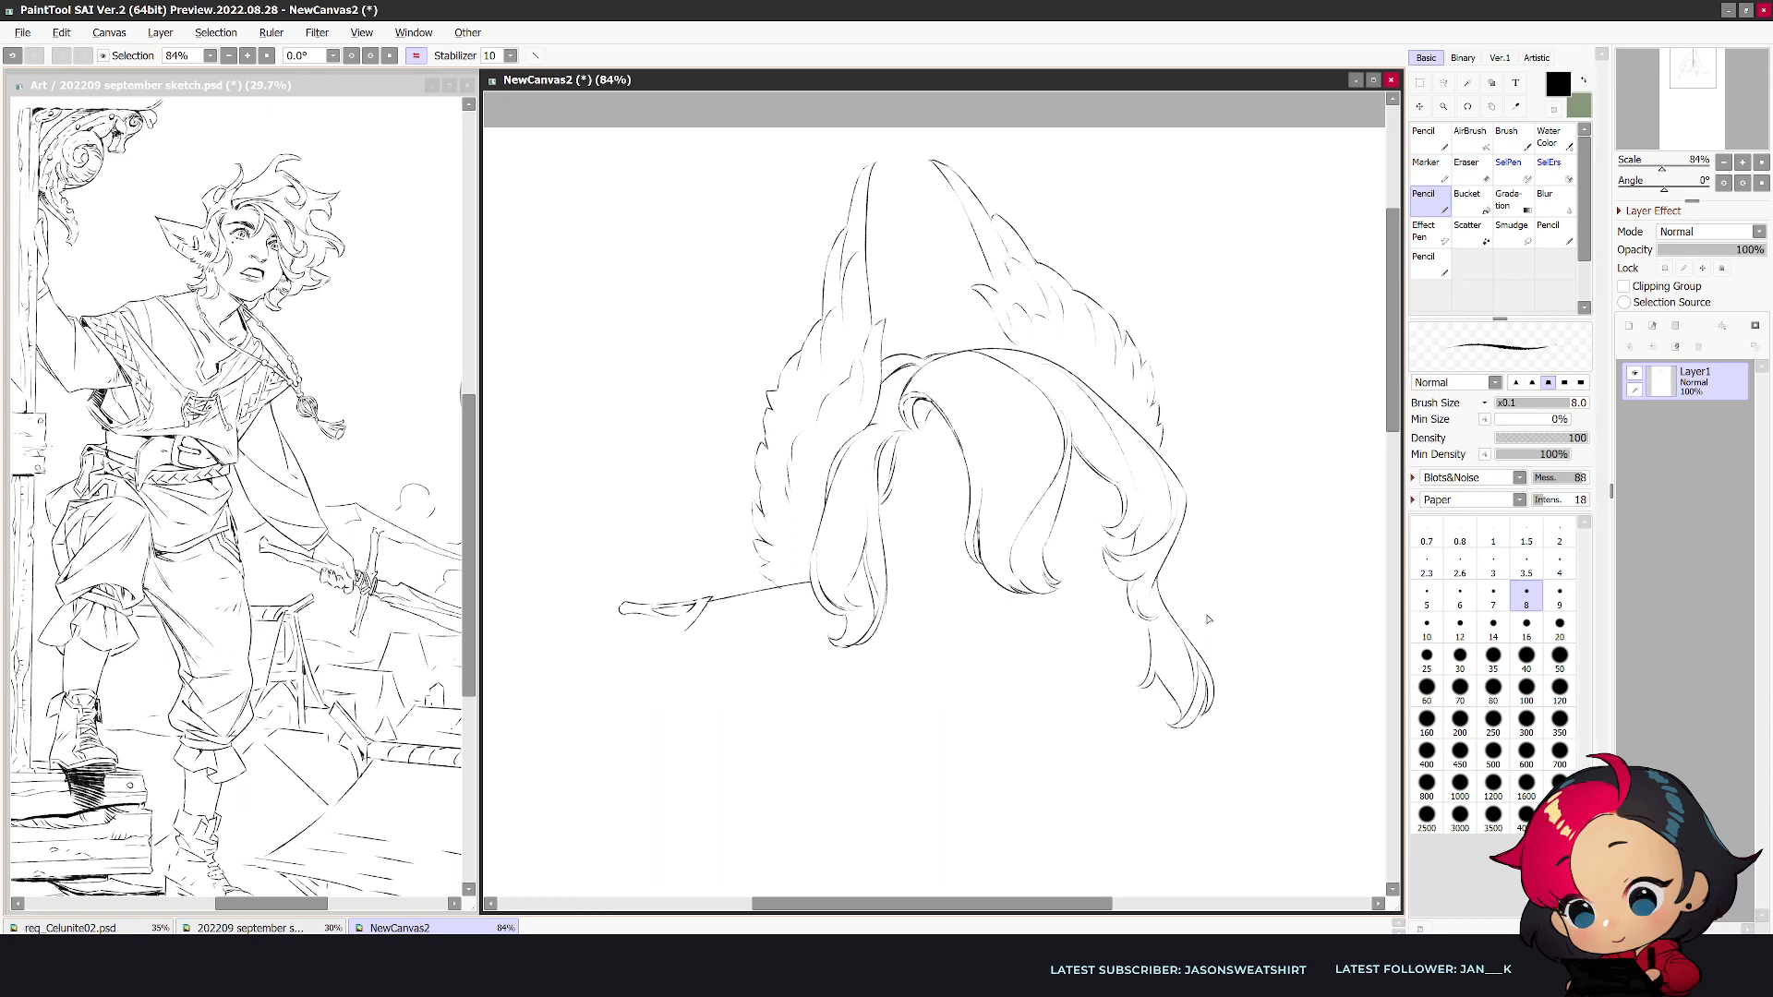
# - Draw the ear's lower edge back to the side lock, along with its inner fold line
pyautogui.moveTo(658, 627); pyautogui.dragTo(806, 598)
pyautogui.hotkey('ctrl', 'z')
pyautogui.moveTo(691, 628); pyautogui.dragTo(828, 635)
pyautogui.press('e')
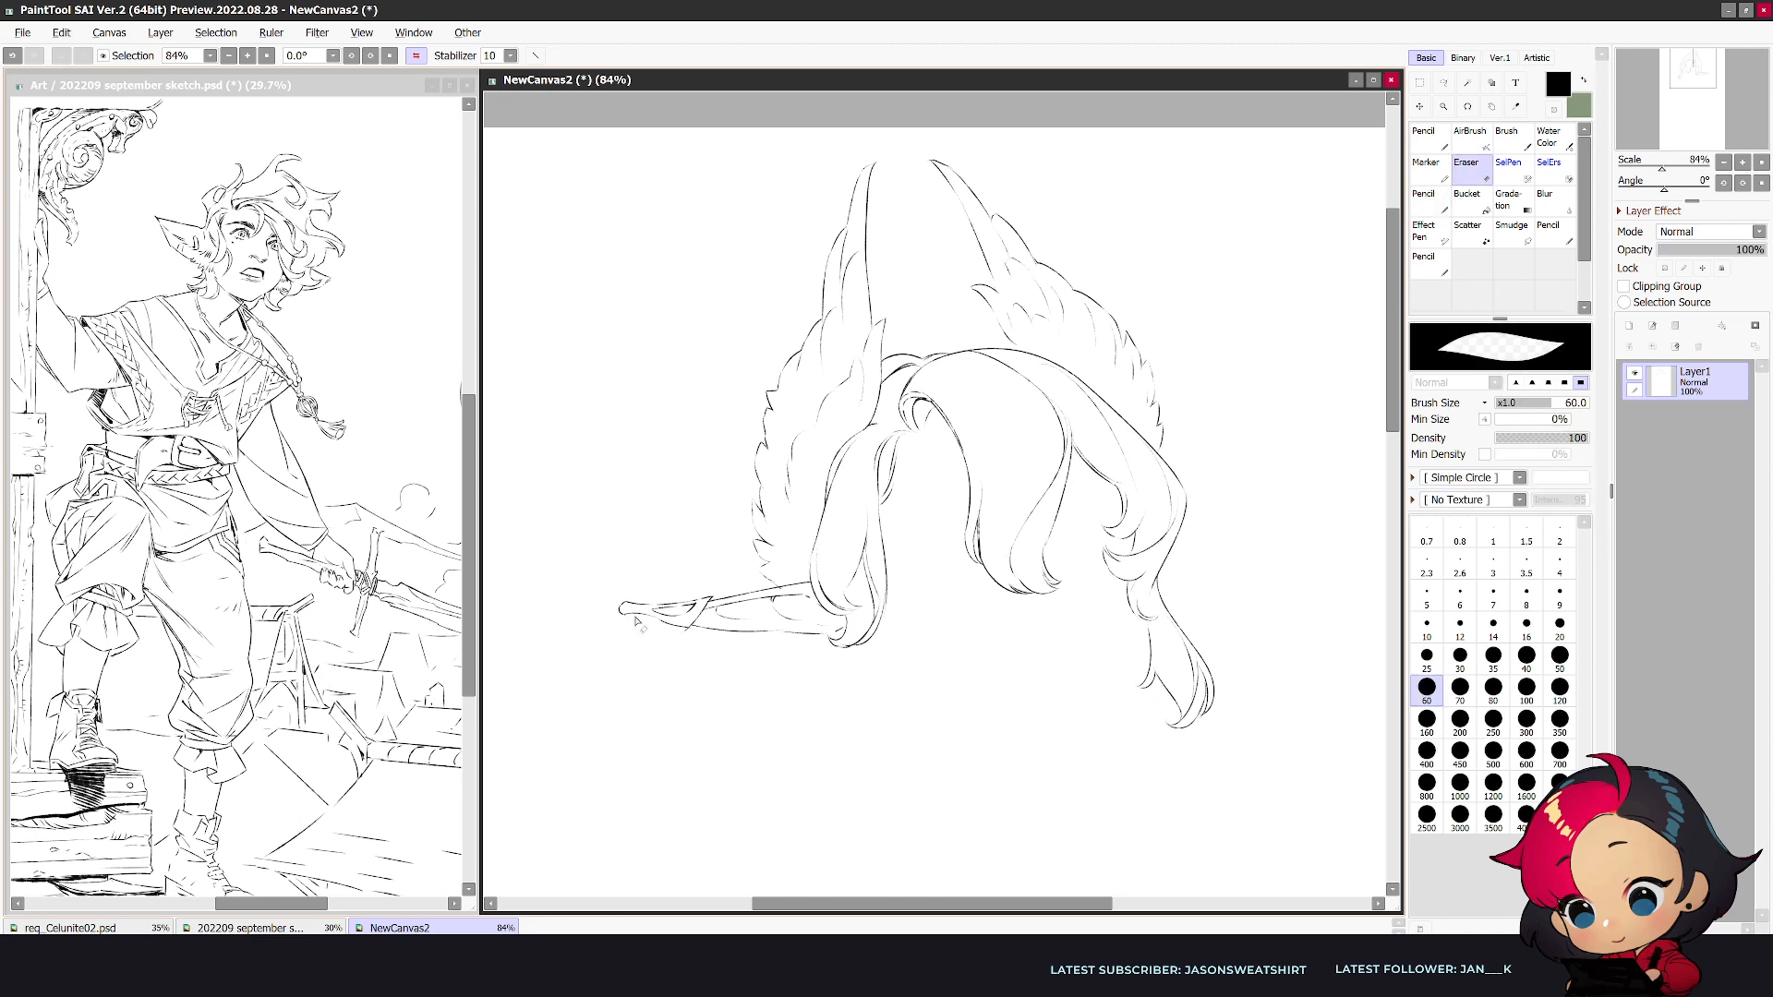
# - Erase the ear's rounded end and redraw a slightly shorter, narrower tip
pyautogui.moveTo(627, 616); pyautogui.dragTo(633, 592)
pyautogui.press('h')
pyautogui.press('n')
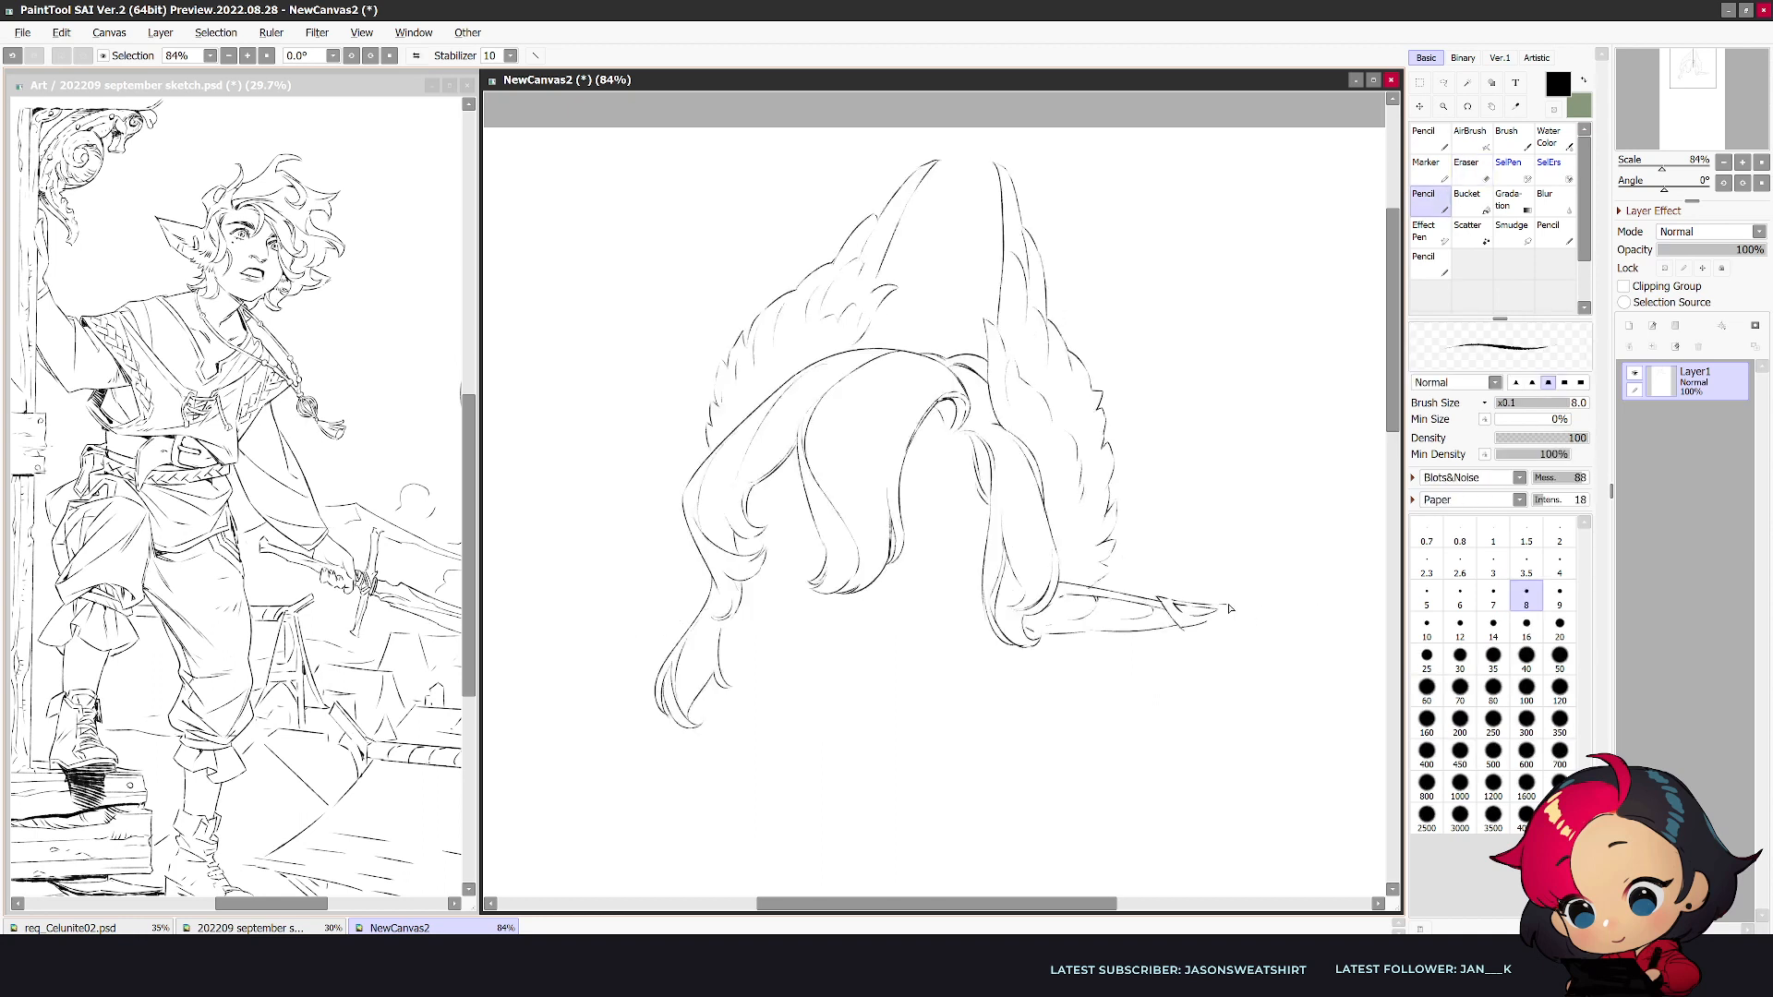
pyautogui.moveTo(1242, 614); pyautogui.dragTo(1236, 617)
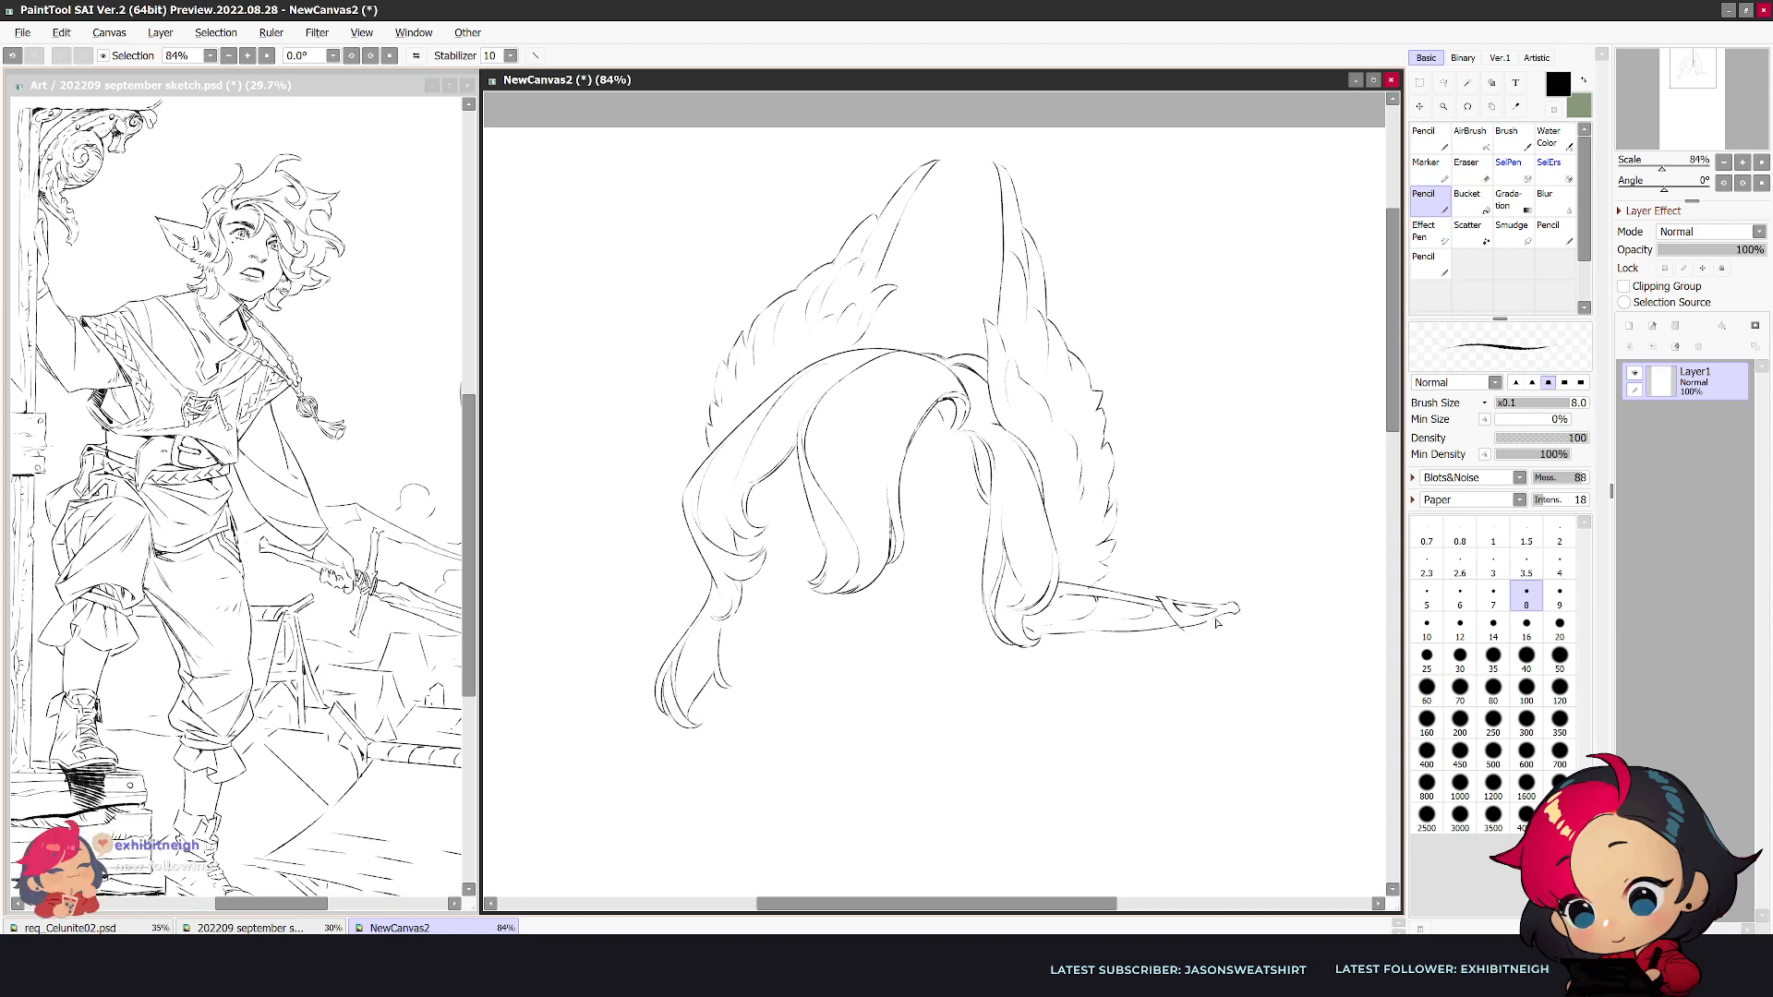
pyautogui.press('e')
pyautogui.press('n')
pyautogui.press('h')
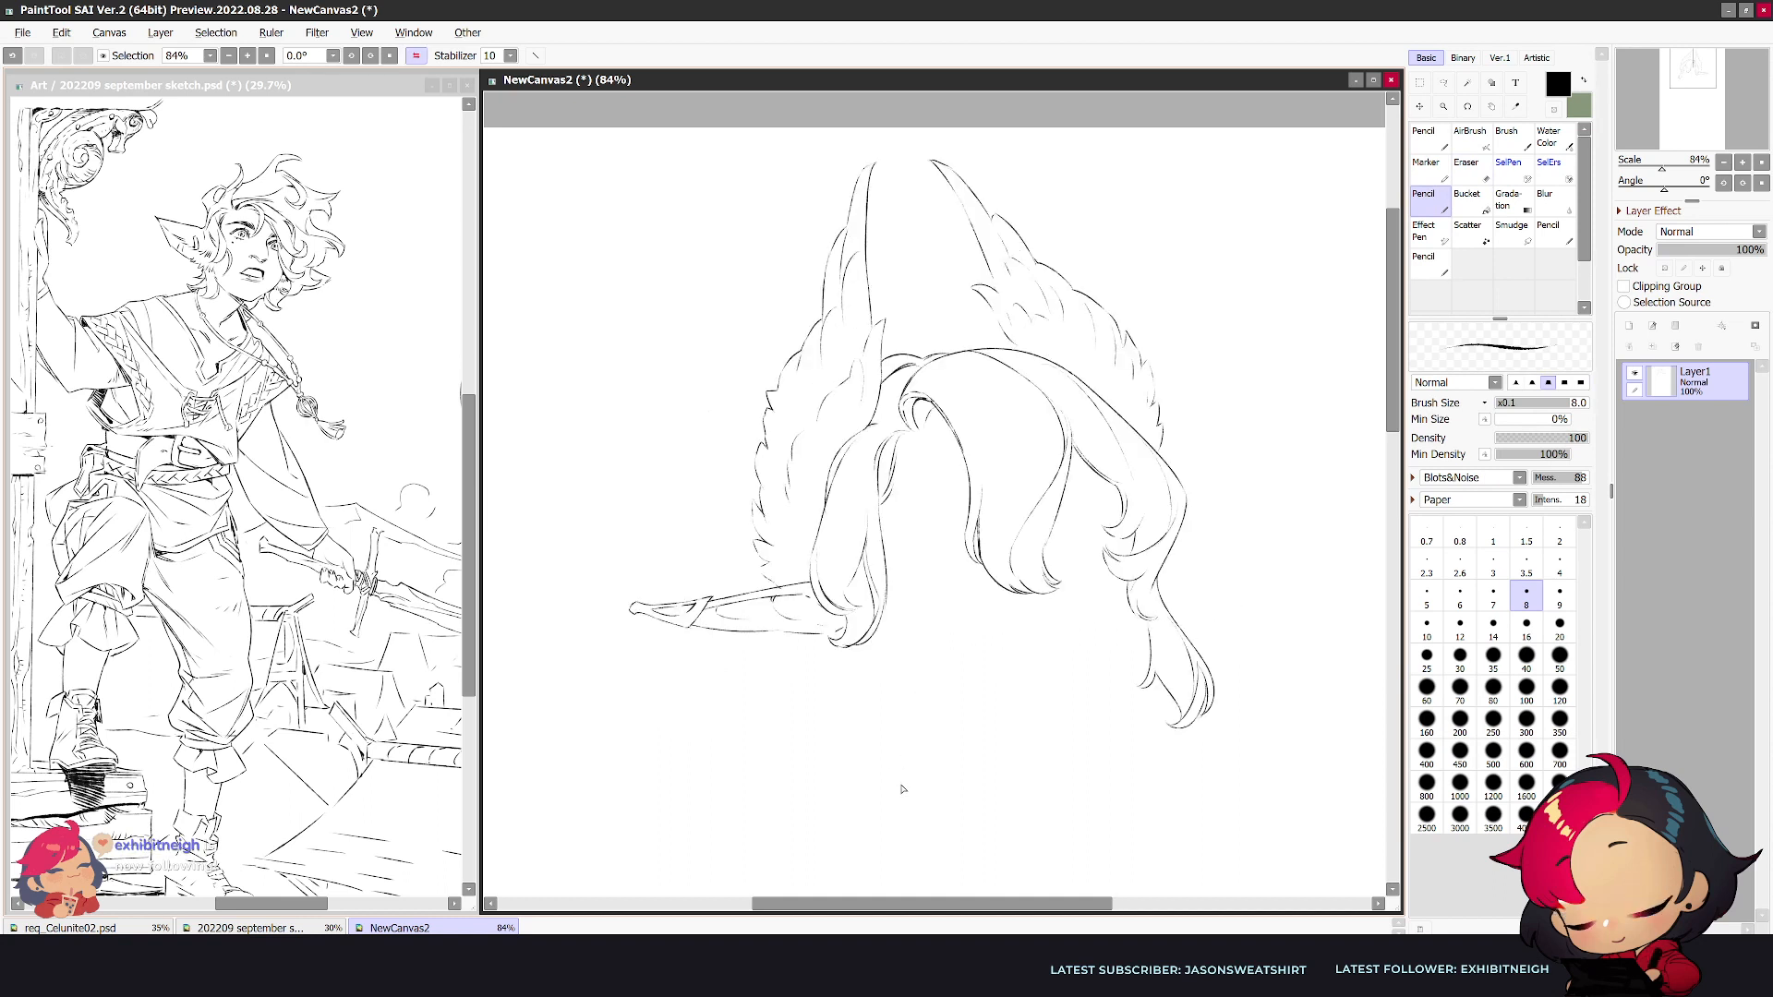
pyautogui.press('e')
pyautogui.press('n')
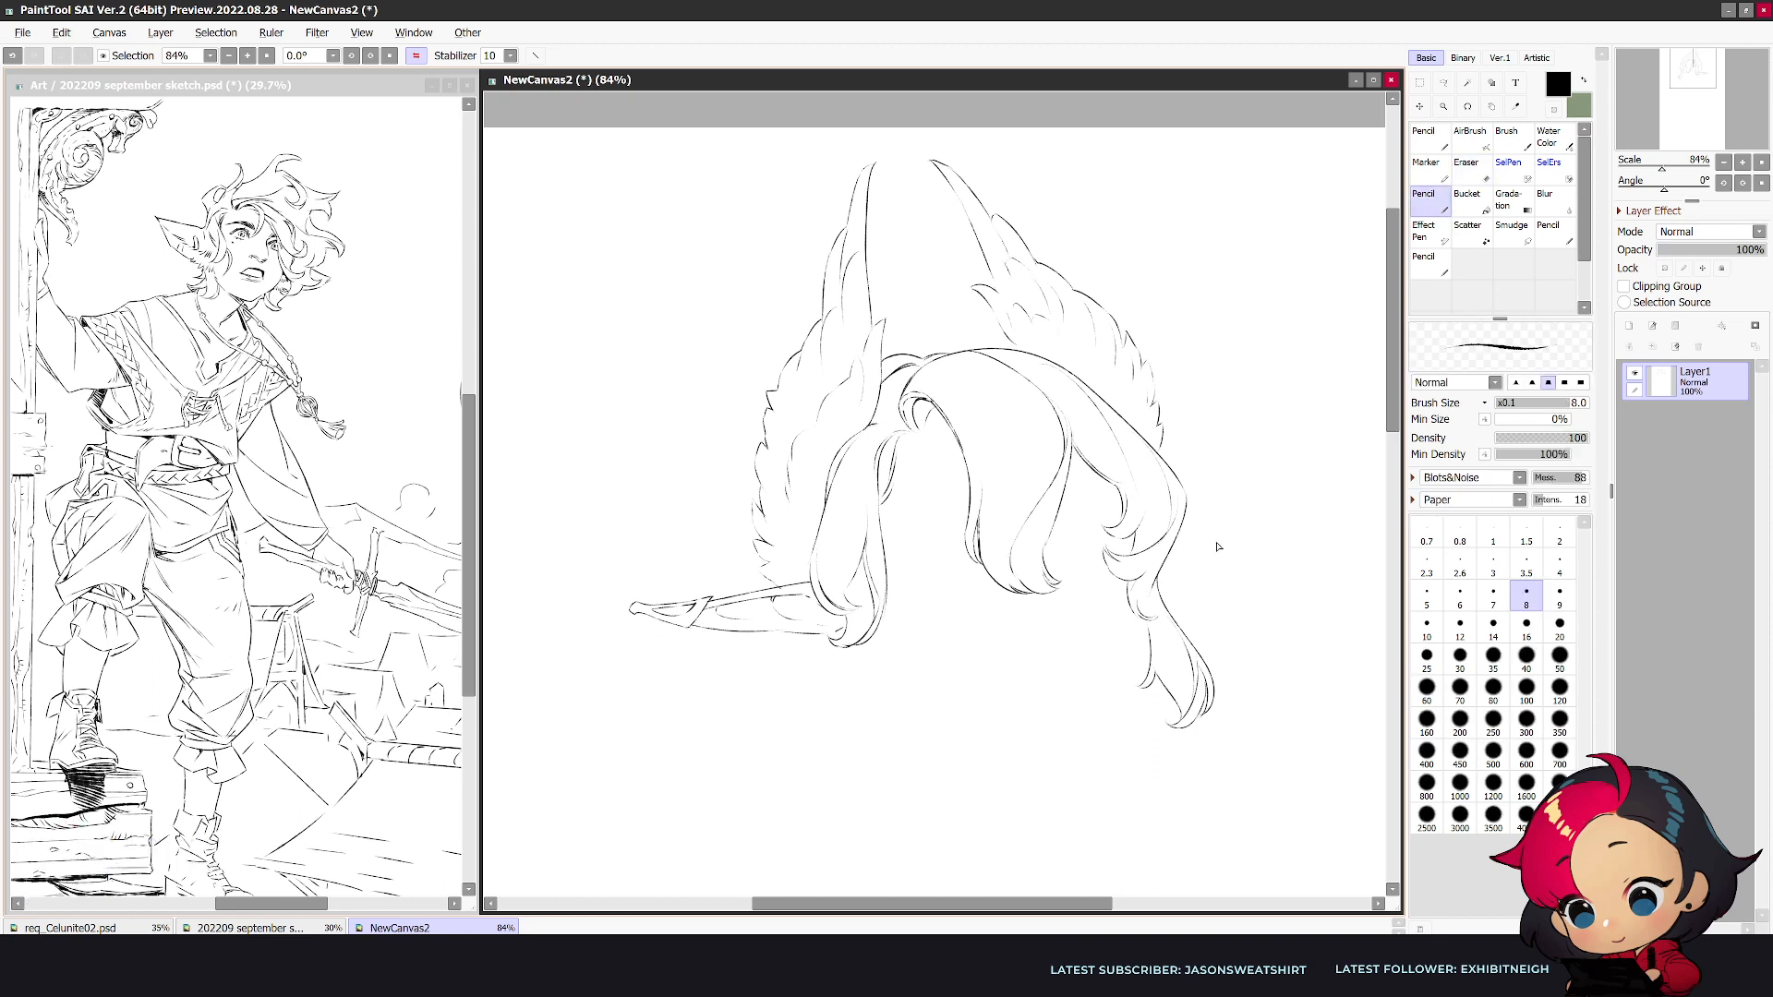
# - Draw the upper edge and pointed tip of the second ear, extending from behind the long trailing lock
pyautogui.moveTo(1174, 544); pyautogui.dragTo(1266, 523)
pyautogui.moveTo(1162, 566); pyautogui.dragTo(1259, 529)
pyautogui.moveTo(1271, 534); pyautogui.dragTo(1247, 532)
pyautogui.moveTo(1266, 527)
pyautogui.mouseDown()
pyautogui.moveTo(1312, 502)
pyautogui.moveTo(1290, 546)
pyautogui.mouseUp()
pyautogui.press('e')
pyautogui.moveTo(1286, 551); pyautogui.dragTo(1296, 537)
pyautogui.press('n')
# - Draw the second ear's inner fold and its lower edge running back to the hair
pyautogui.moveTo(1196, 554); pyautogui.dragTo(1200, 576)
pyautogui.moveTo(1246, 564); pyautogui.dragTo(1154, 617)
pyautogui.hotkey('ctrl', 'z')
pyautogui.moveTo(1282, 546); pyautogui.dragTo(1190, 608)
pyautogui.hotkey('ctrl', 'z')
pyautogui.moveTo(1284, 543); pyautogui.dragTo(1176, 613)
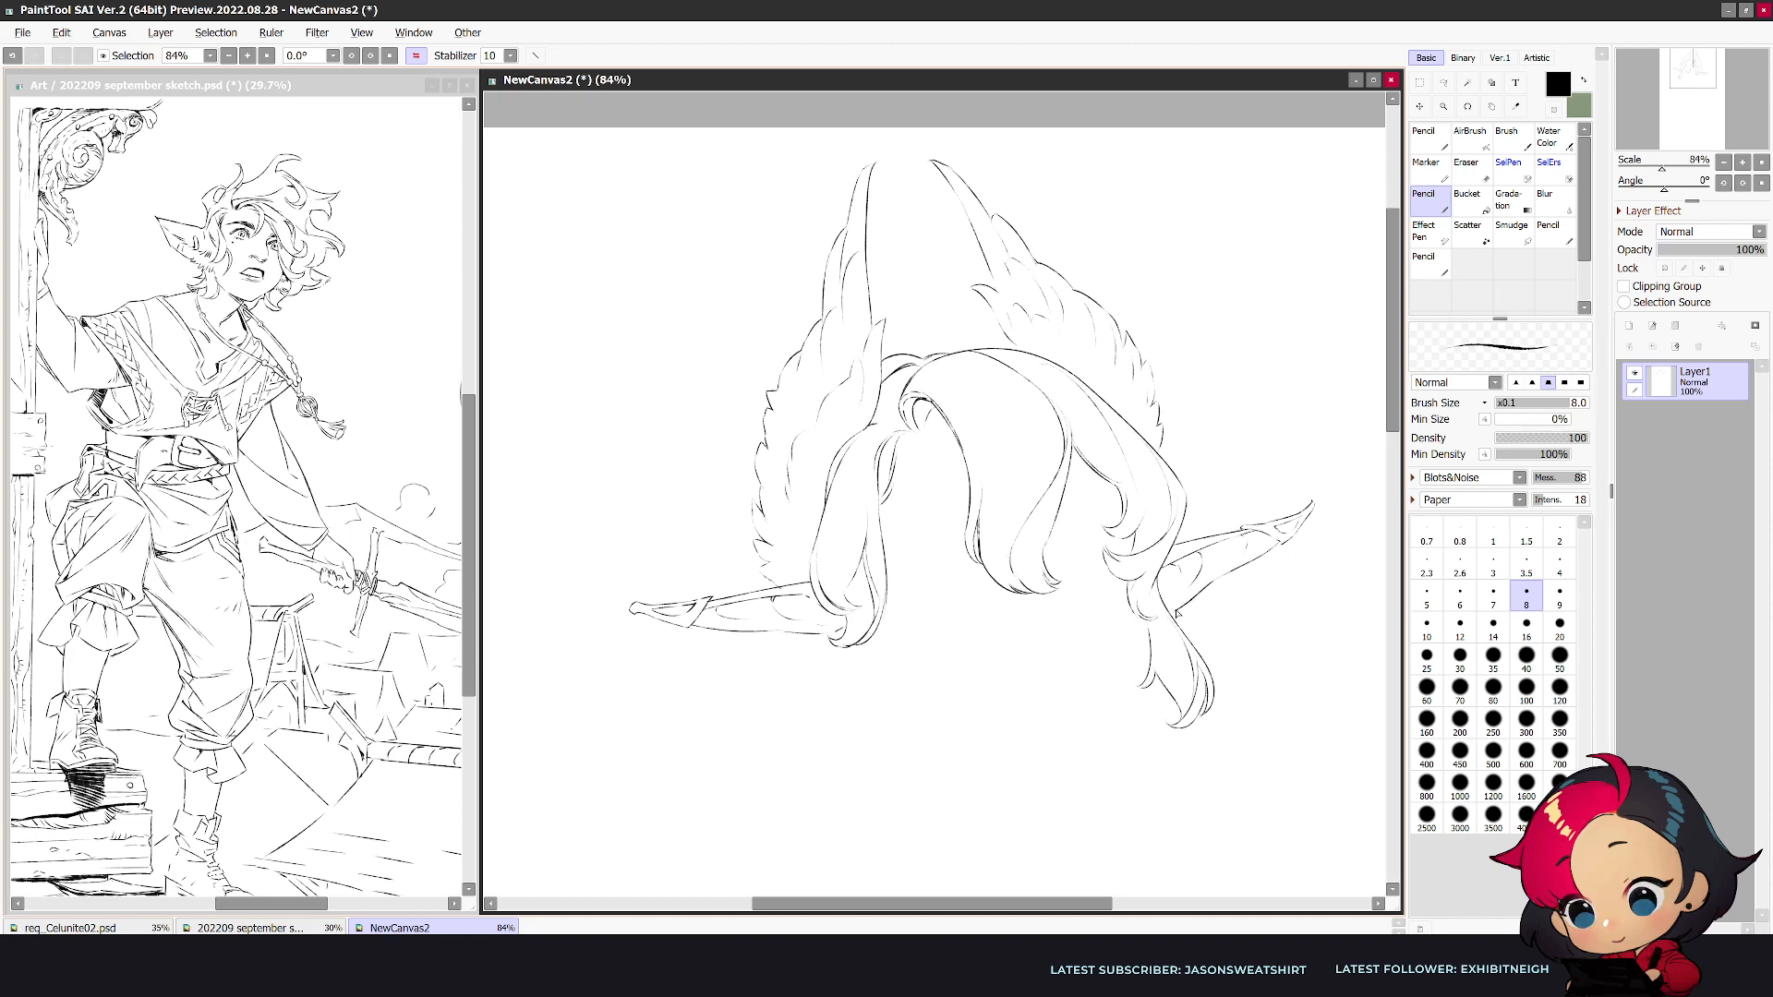
pyautogui.hotkey('ctrl', 'z')
pyautogui.moveTo(1216, 585); pyautogui.dragTo(1168, 609)
# - Draw a curved ornament dangling from the second ear near its tip, cleaning its lower end with the eraser
pyautogui.moveTo(1273, 570); pyautogui.dragTo(1261, 623)
pyautogui.moveTo(1283, 554); pyautogui.dragTo(1269, 630)
pyautogui.press('e')
pyautogui.moveTo(1270, 580); pyautogui.dragTo(1268, 605)
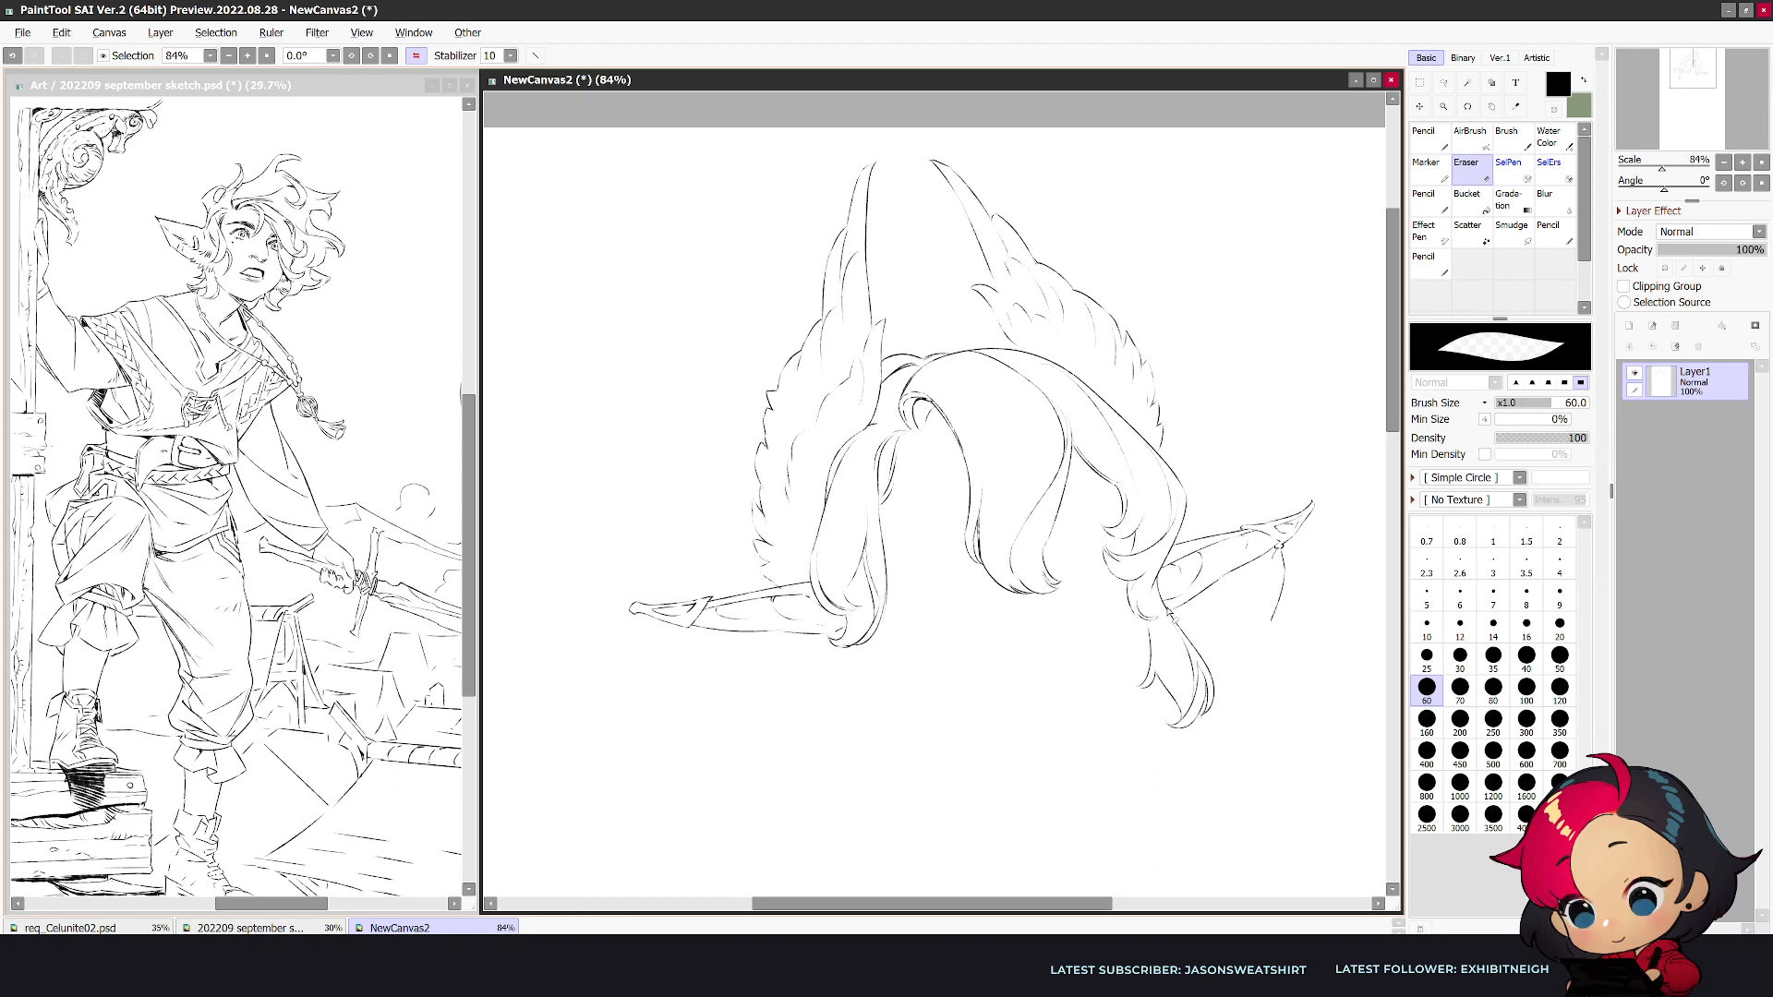
pyautogui.hotkey('ctrl', 'z')
pyautogui.press('n')
pyautogui.moveTo(1281, 552); pyautogui.dragTo(1262, 611)
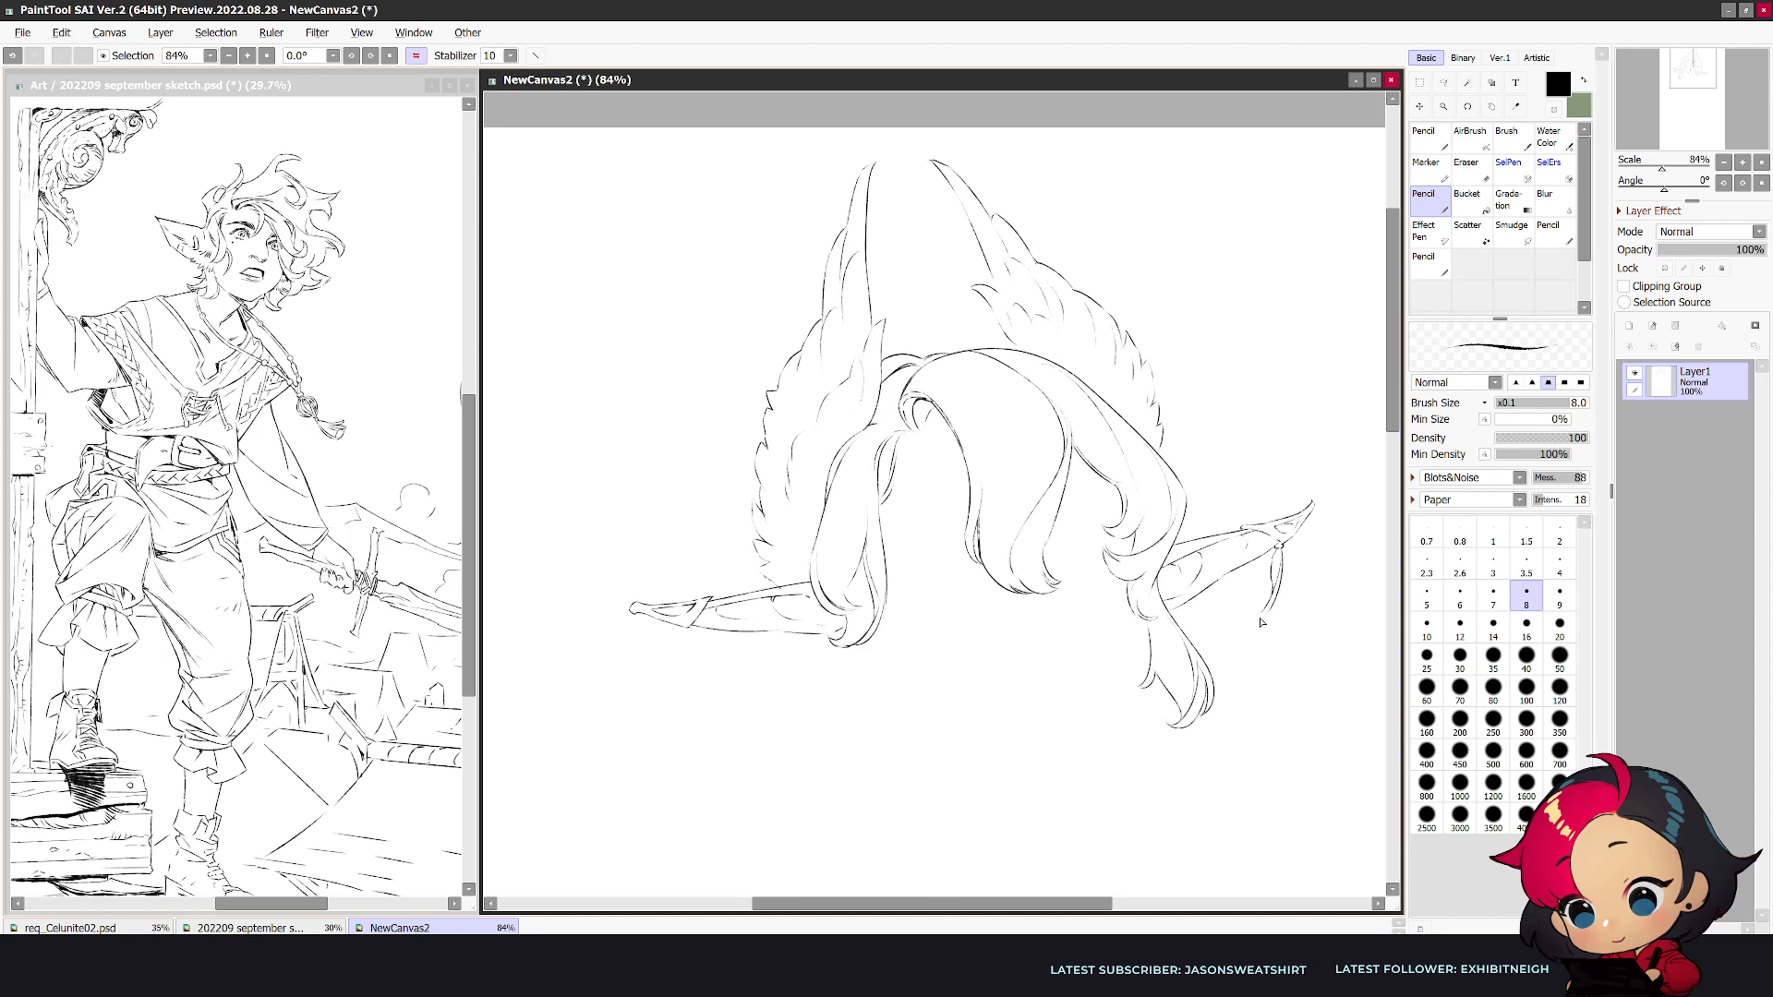
pyautogui.moveTo(1279, 592); pyautogui.dragTo(1265, 620)
pyautogui.press('e')
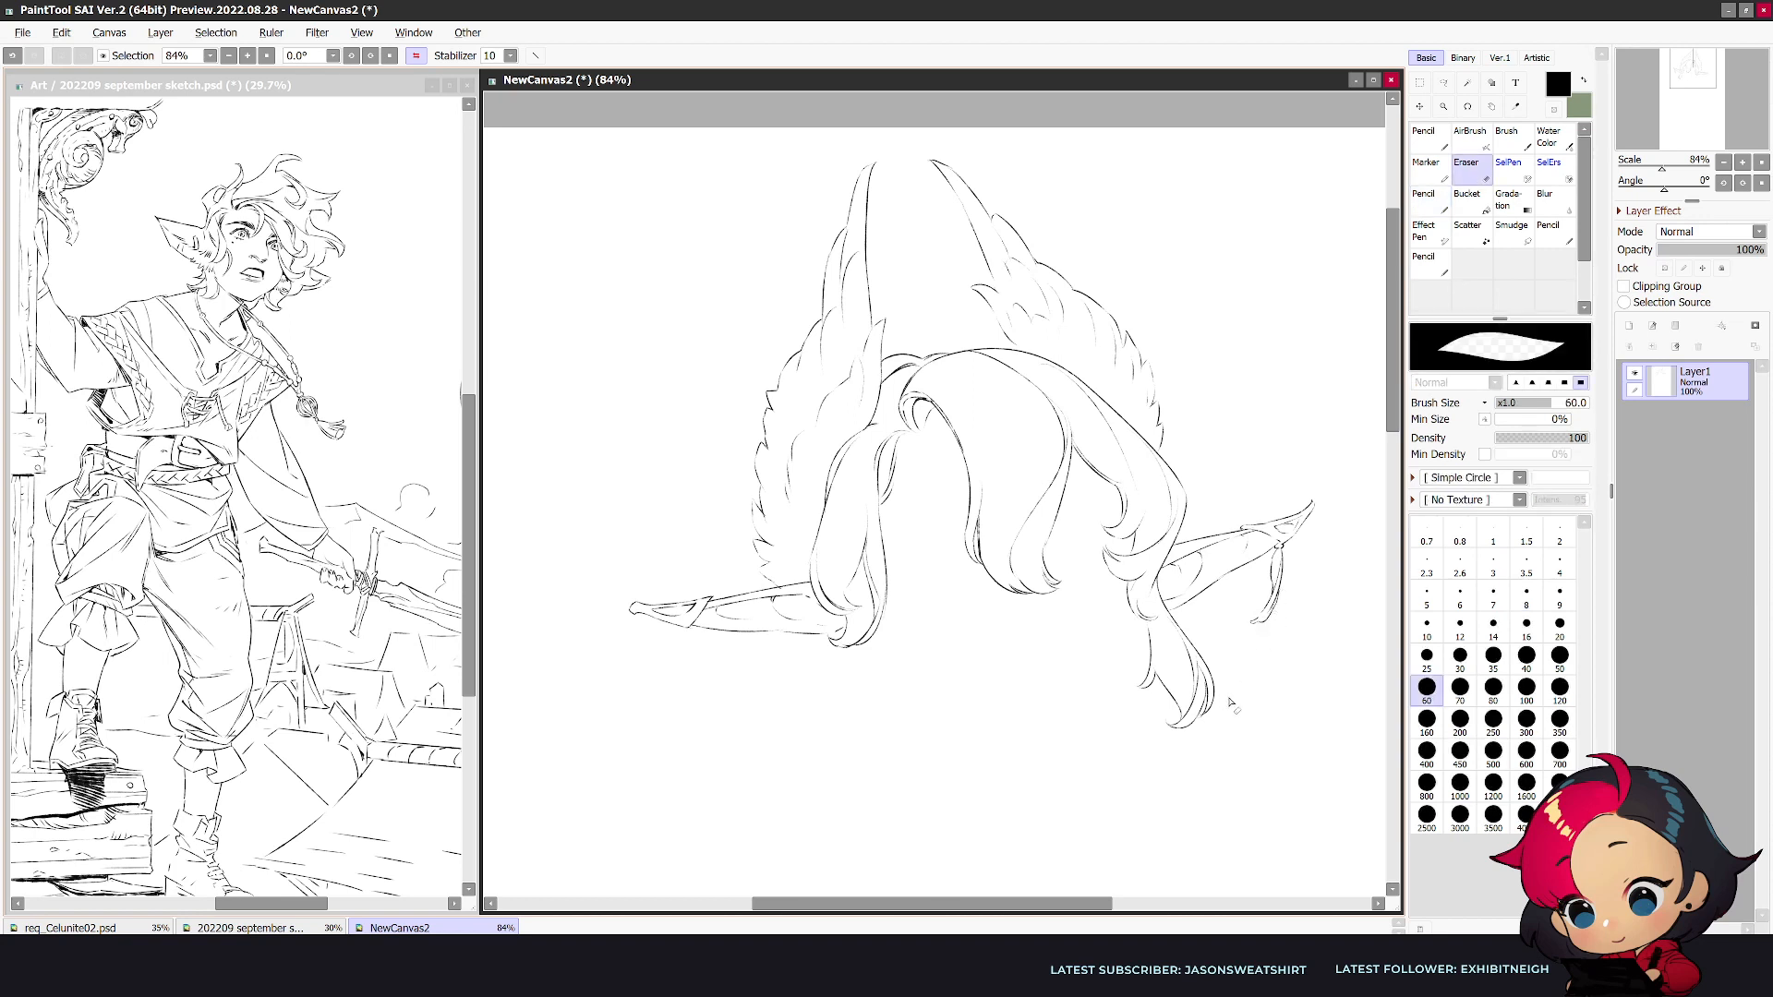
pyautogui.moveTo(1283, 589)
pyautogui.mouseDown()
pyautogui.moveTo(1233, 623)
pyautogui.moveTo(1280, 580)
pyautogui.moveTo(1269, 615)
pyautogui.mouseUp()
pyautogui.press('n')
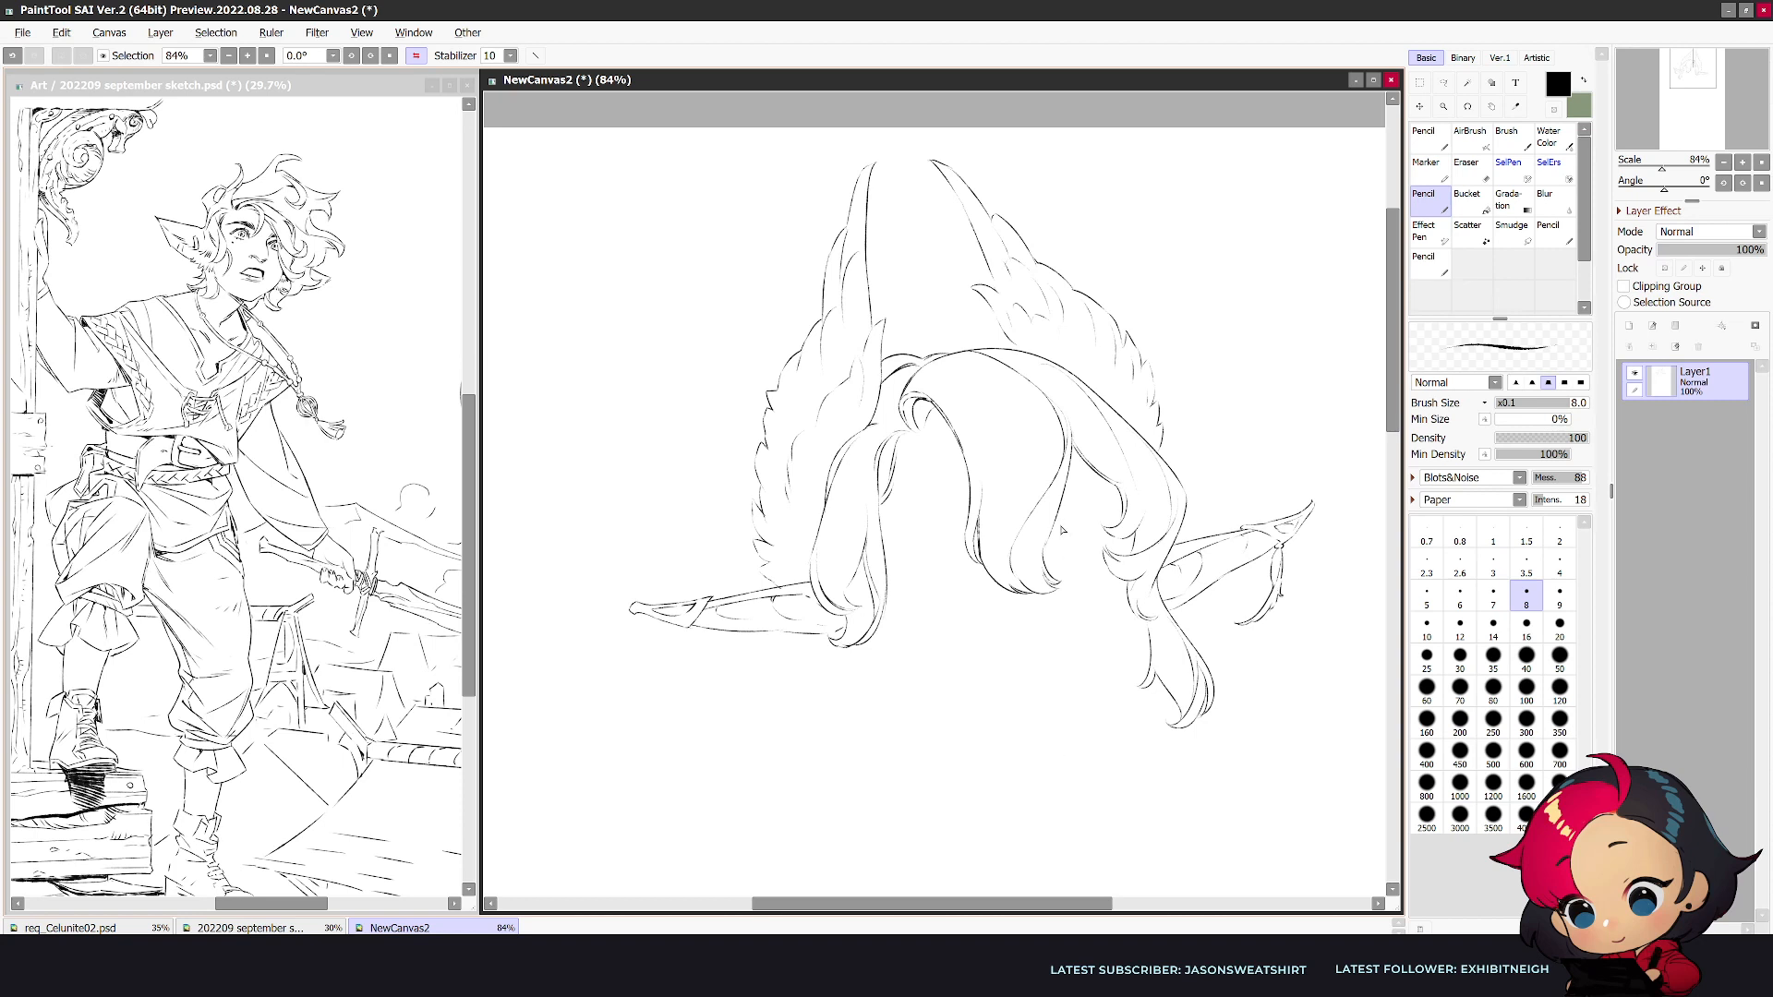
# - Draw the first eyebrow between the wavy side locks and the central forelock
pyautogui.moveTo(1060, 510)
pyautogui.mouseDown()
pyautogui.moveTo(1120, 504)
pyautogui.moveTo(1068, 518)
pyautogui.moveTo(1120, 504)
pyautogui.moveTo(1064, 508)
pyautogui.mouseUp()
pyautogui.hotkey('ctrl', 'z')
pyautogui.hotkey('ctrl', 'z')
pyautogui.press('h')
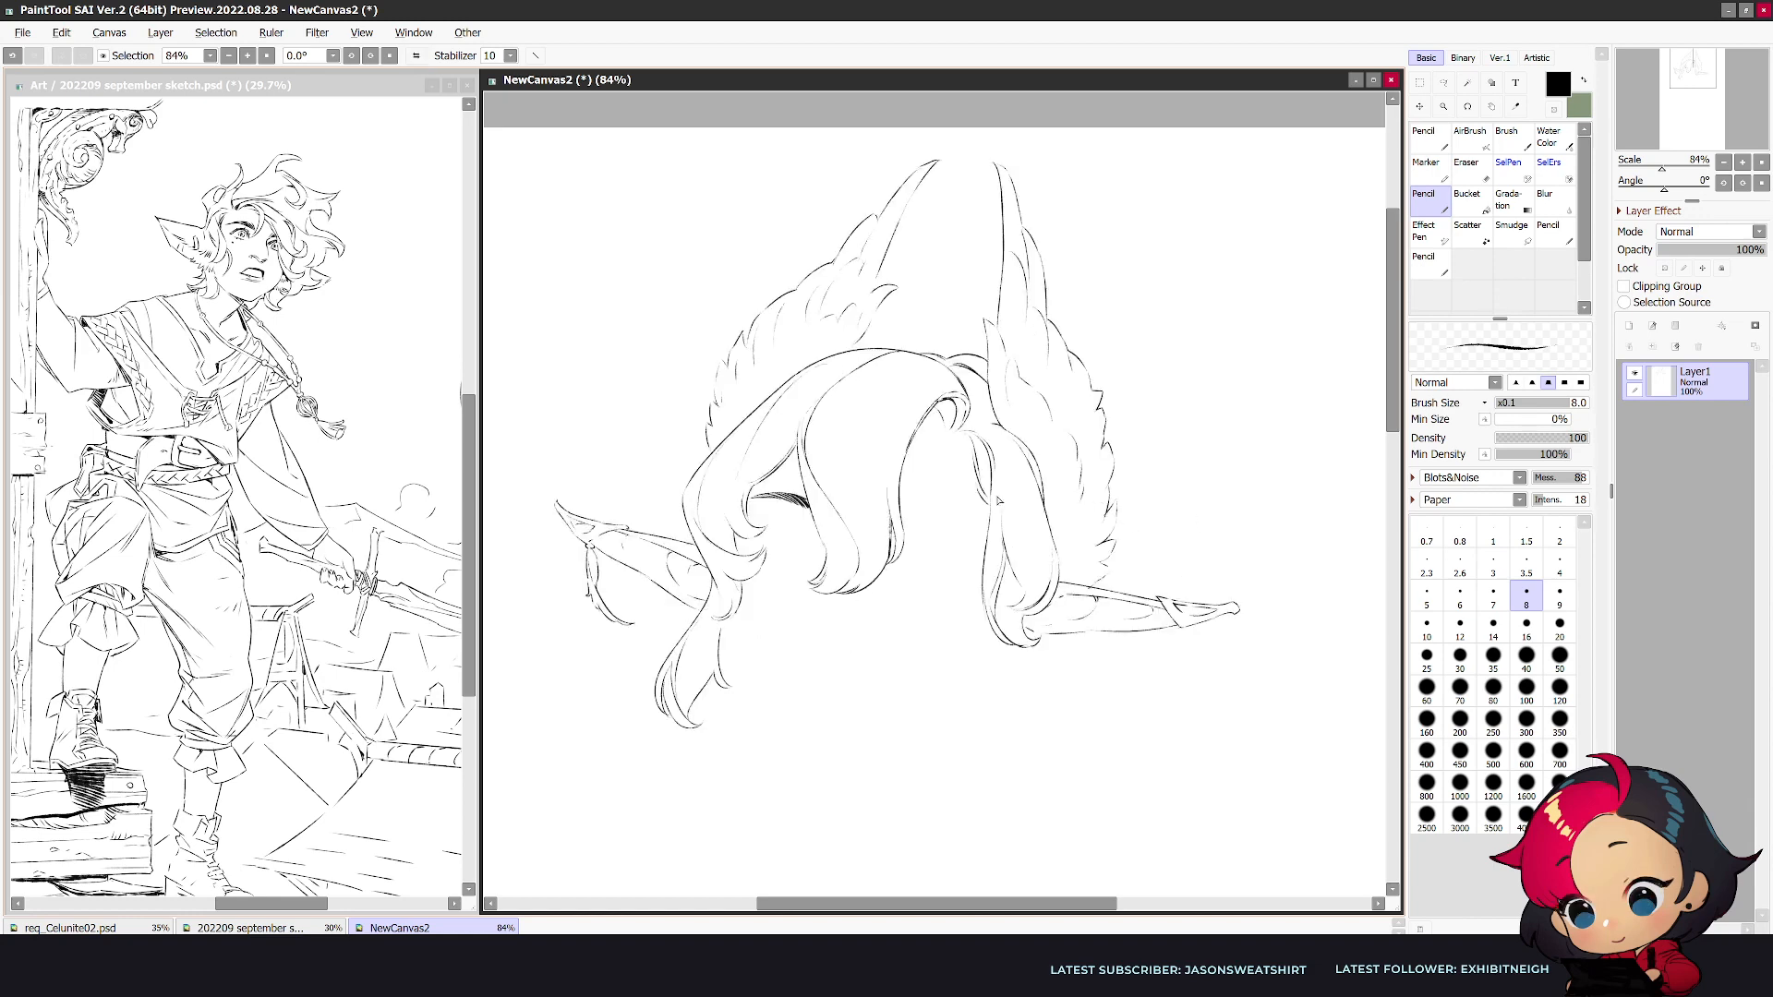
# - Draw the second eyebrow with short hatching strokes between the forelock and the right side lock
pyautogui.moveTo(905, 513)
pyautogui.mouseDown()
pyautogui.moveTo(974, 536)
pyautogui.moveTo(914, 528)
pyautogui.mouseUp()
pyautogui.moveTo(932, 511)
pyautogui.mouseDown()
pyautogui.moveTo(964, 530)
pyautogui.moveTo(914, 525)
pyautogui.mouseUp()
pyautogui.moveTo(893, 510); pyautogui.dragTo(960, 526)
pyautogui.moveTo(929, 513); pyautogui.dragTo(938, 520)
pyautogui.moveTo(915, 513); pyautogui.dragTo(924, 525)
pyautogui.moveTo(907, 513); pyautogui.dragTo(963, 531)
# - Draw the upper lash line of the eye beneath the first eyebrow and thicken it with a size 12 pencil
pyautogui.moveTo(798, 527)
pyautogui.mouseDown()
pyautogui.moveTo(820, 533)
pyautogui.moveTo(771, 536)
pyautogui.mouseUp()
pyautogui.moveTo(799, 530)
pyautogui.mouseDown()
pyautogui.moveTo(755, 534)
pyautogui.moveTo(792, 533)
pyautogui.mouseUp()
pyautogui.press('e')
pyautogui.press('n')
pyautogui.press('e')
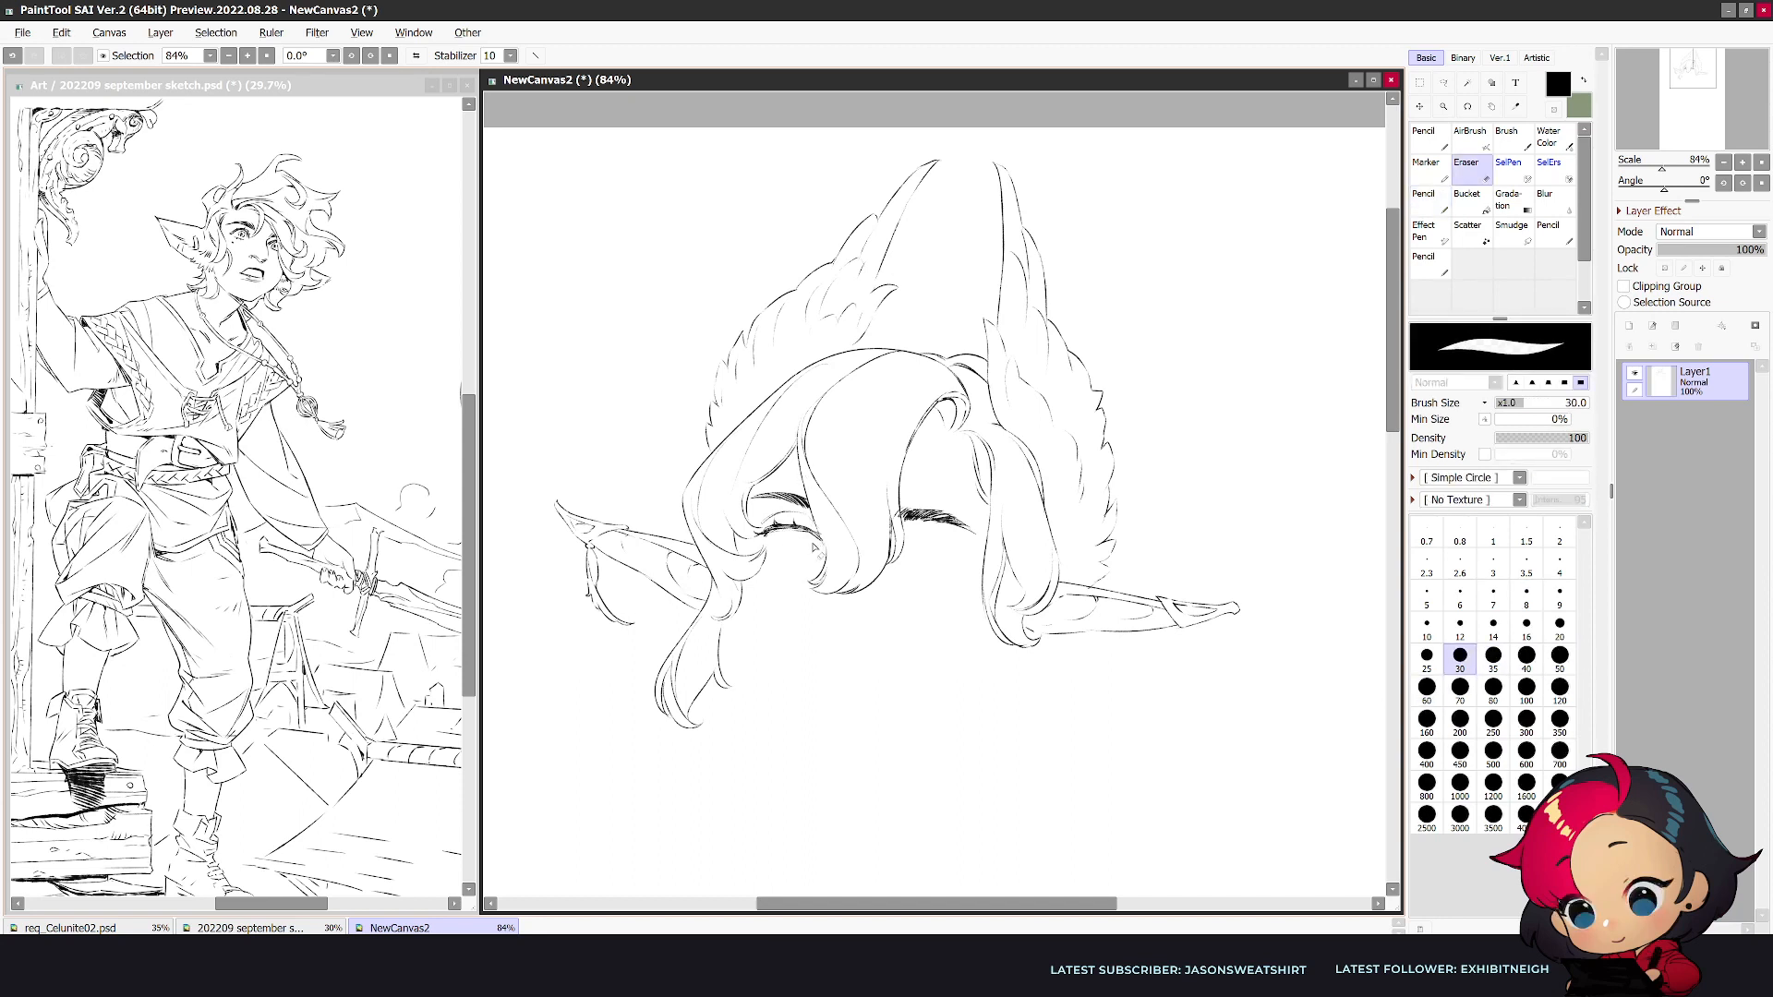
pyautogui.press('n')
pyautogui.moveTo(795, 527); pyautogui.dragTo(761, 530)
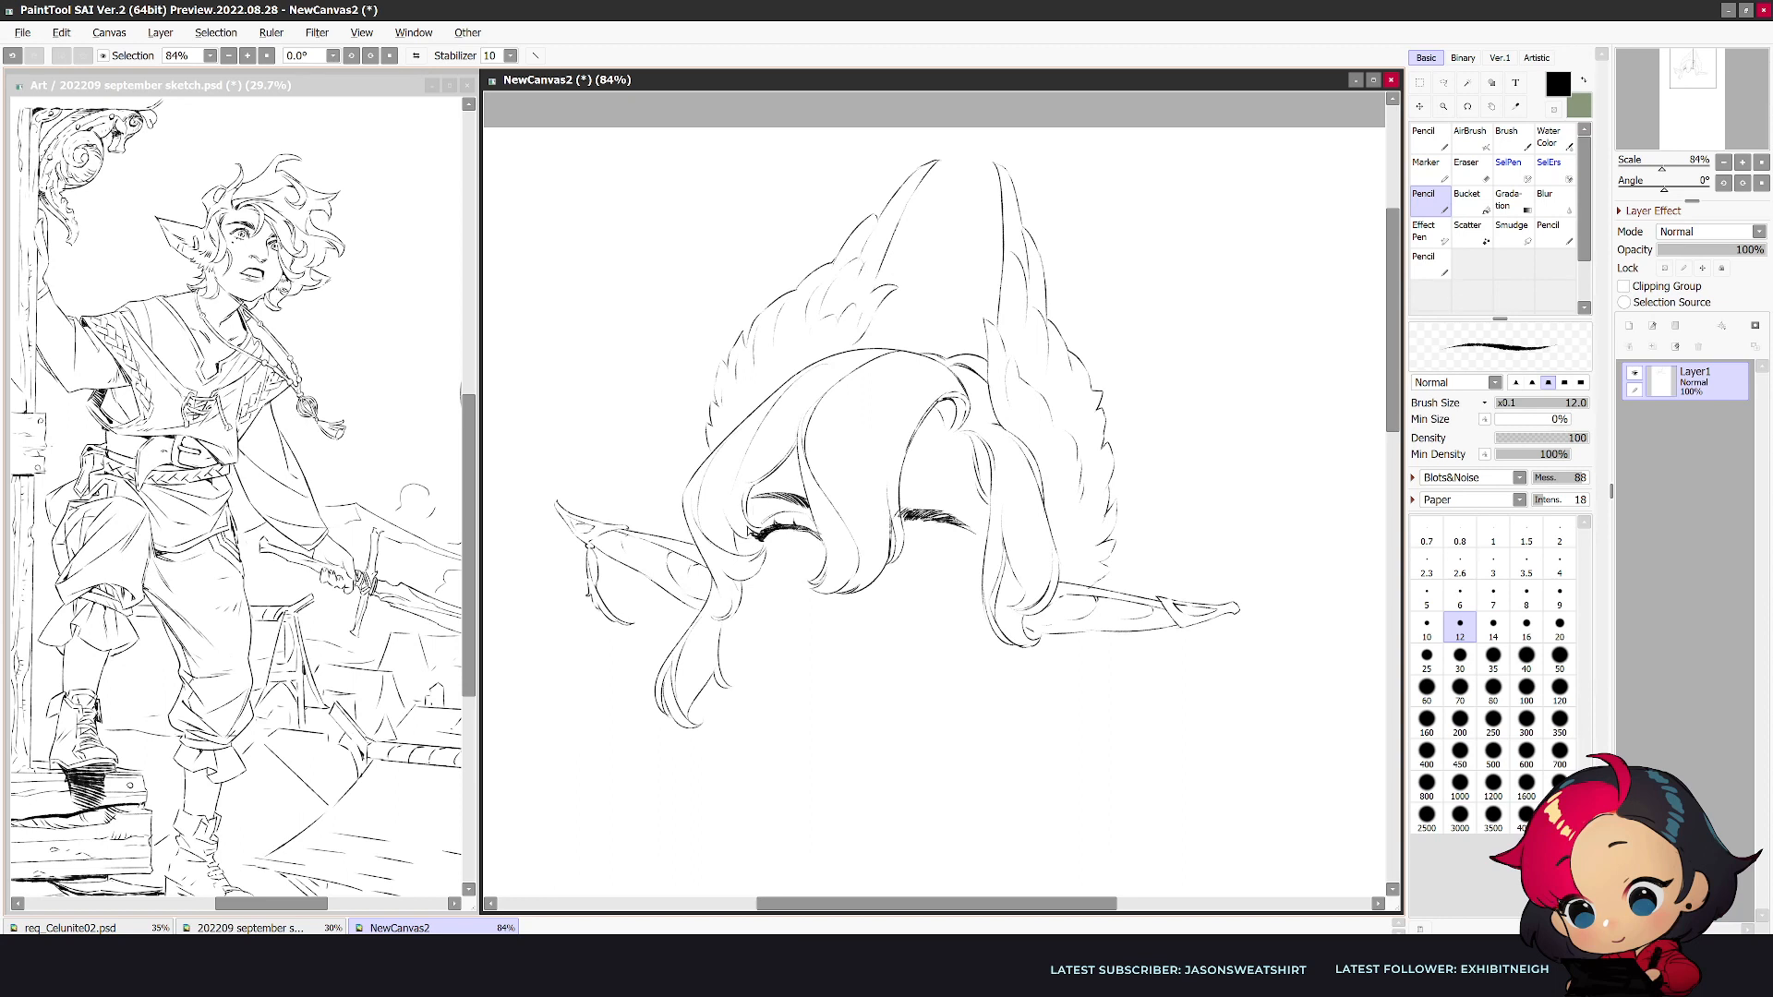
# - Draw the eyelid crease of the second eye beneath its eyebrow and touch up the first eye and brow
pyautogui.hotkey('ctrl', 'z')
pyautogui.moveTo(765, 538); pyautogui.dragTo(764, 539)
pyautogui.moveTo(903, 546)
pyautogui.mouseDown()
pyautogui.moveTo(949, 548)
pyautogui.moveTo(923, 508)
pyautogui.moveTo(897, 507)
pyautogui.mouseUp()
pyautogui.press('h')
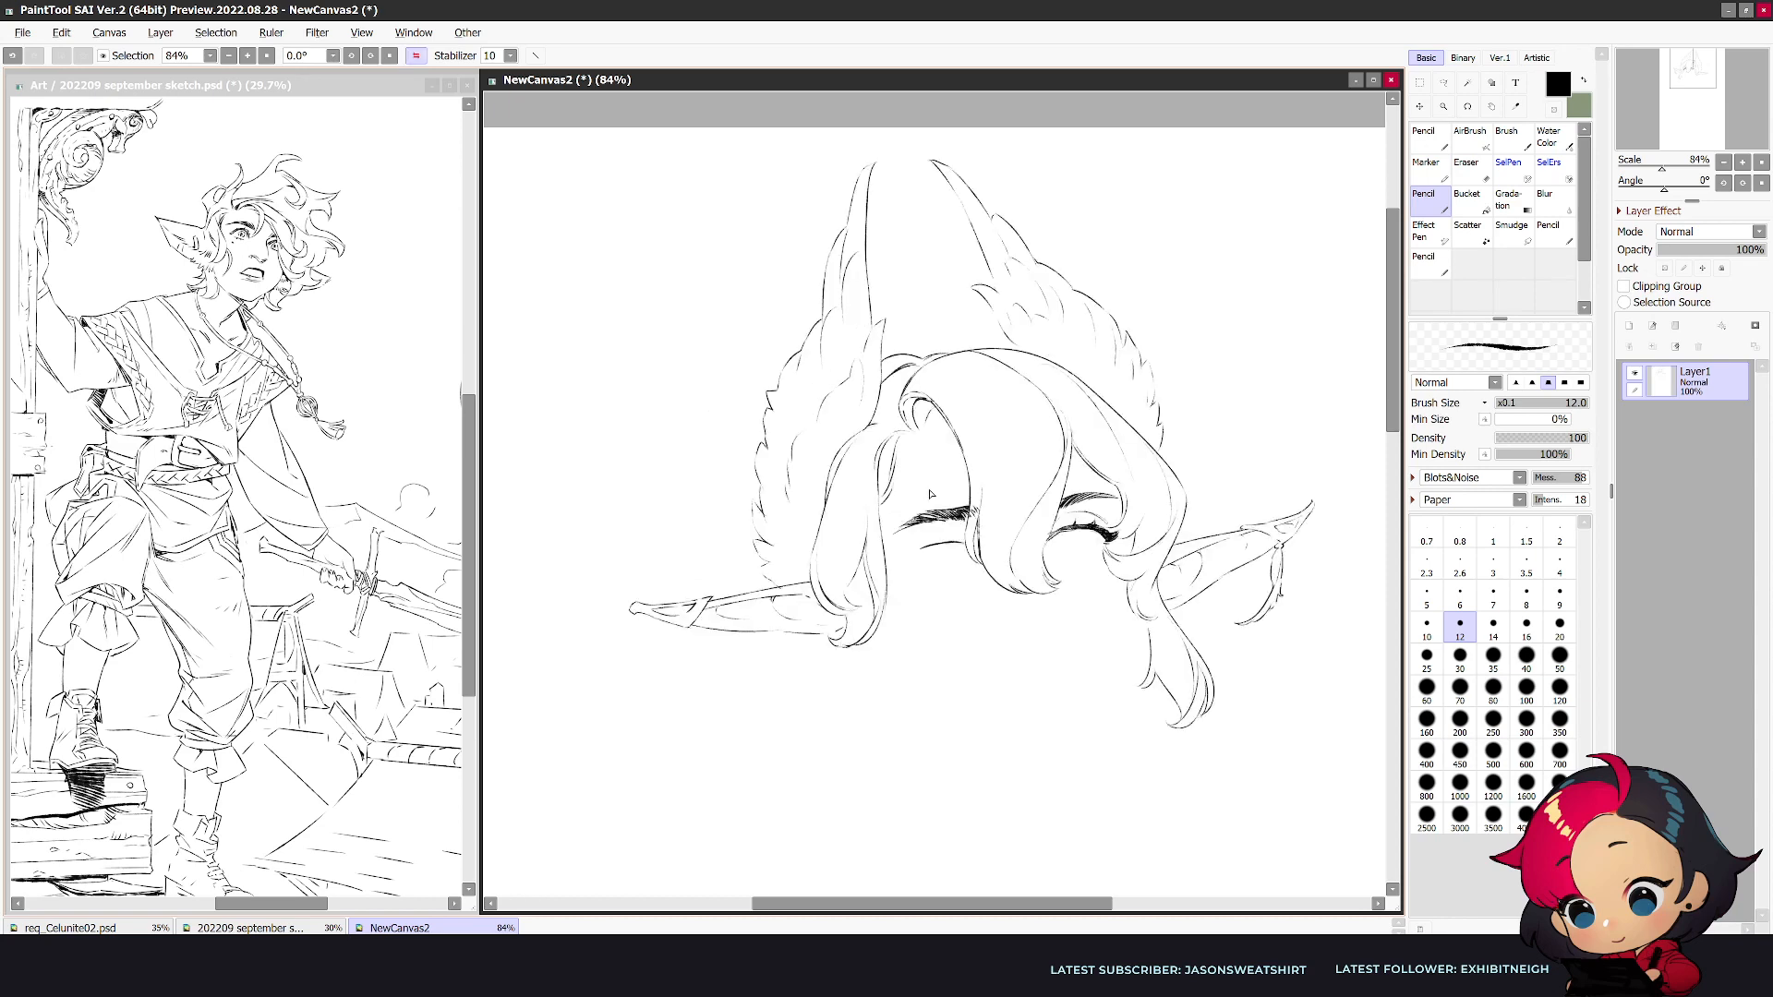
pyautogui.moveTo(1054, 509); pyautogui.dragTo(1063, 501)
pyautogui.moveTo(1049, 514); pyautogui.dragTo(1114, 491)
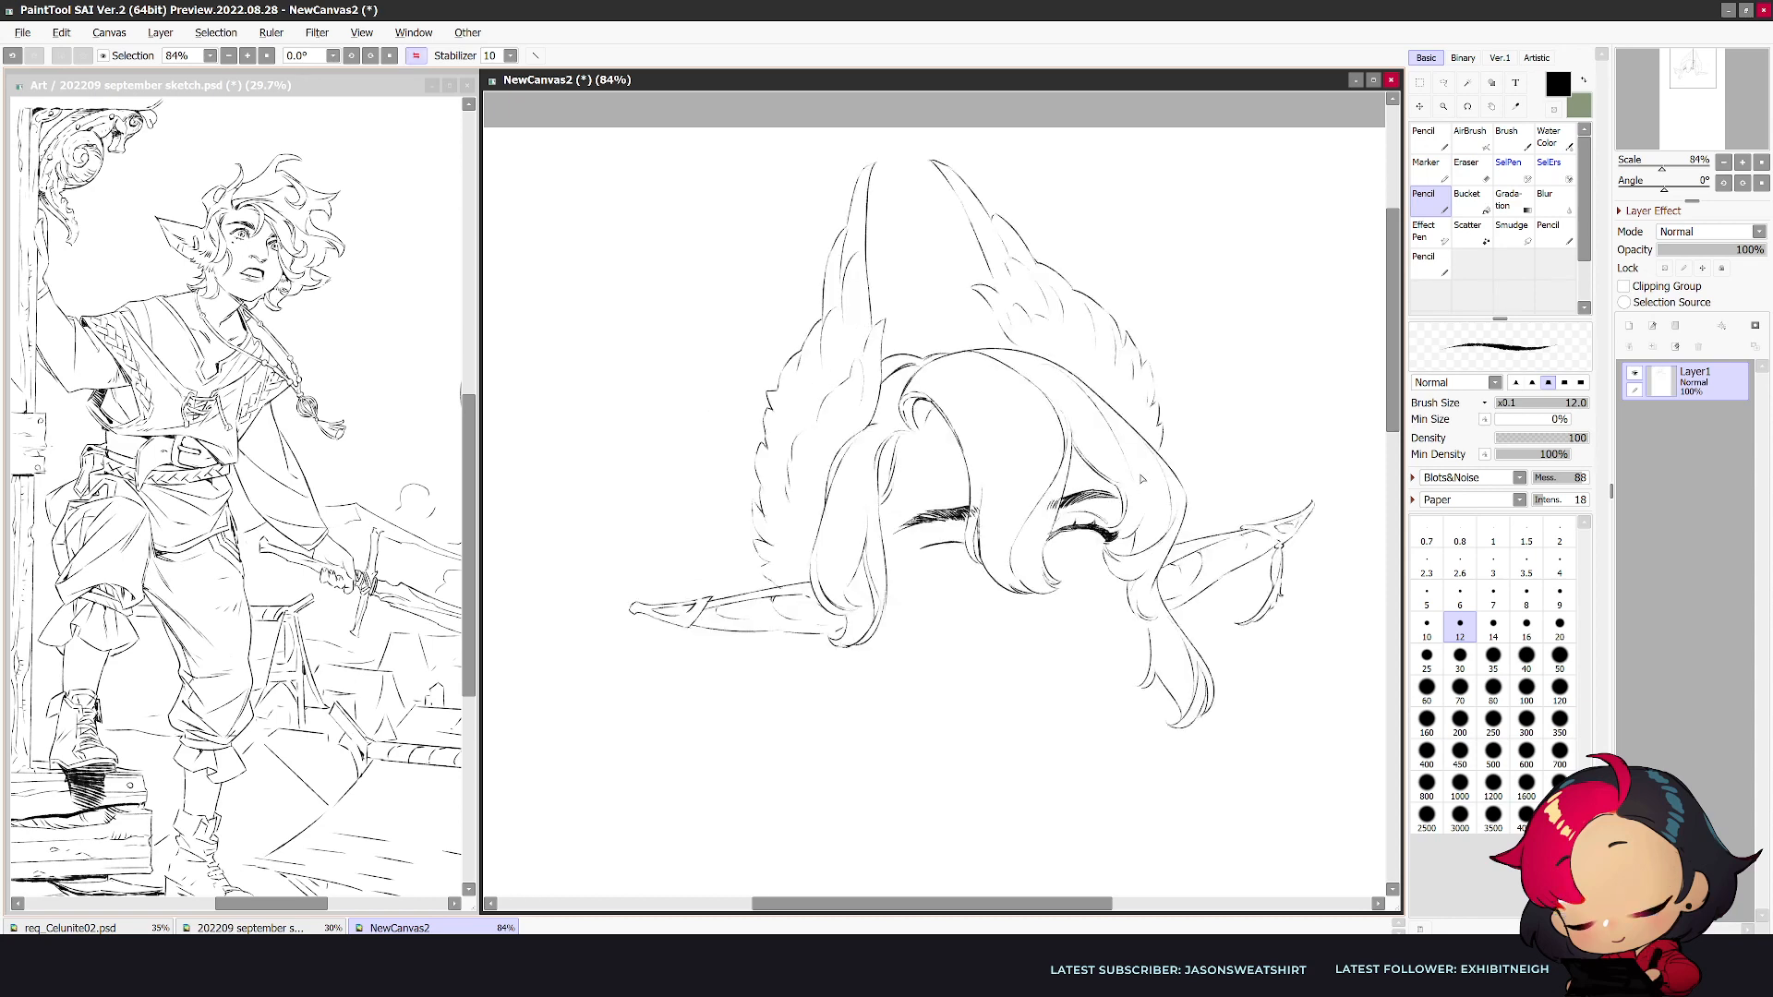
pyautogui.press('h')
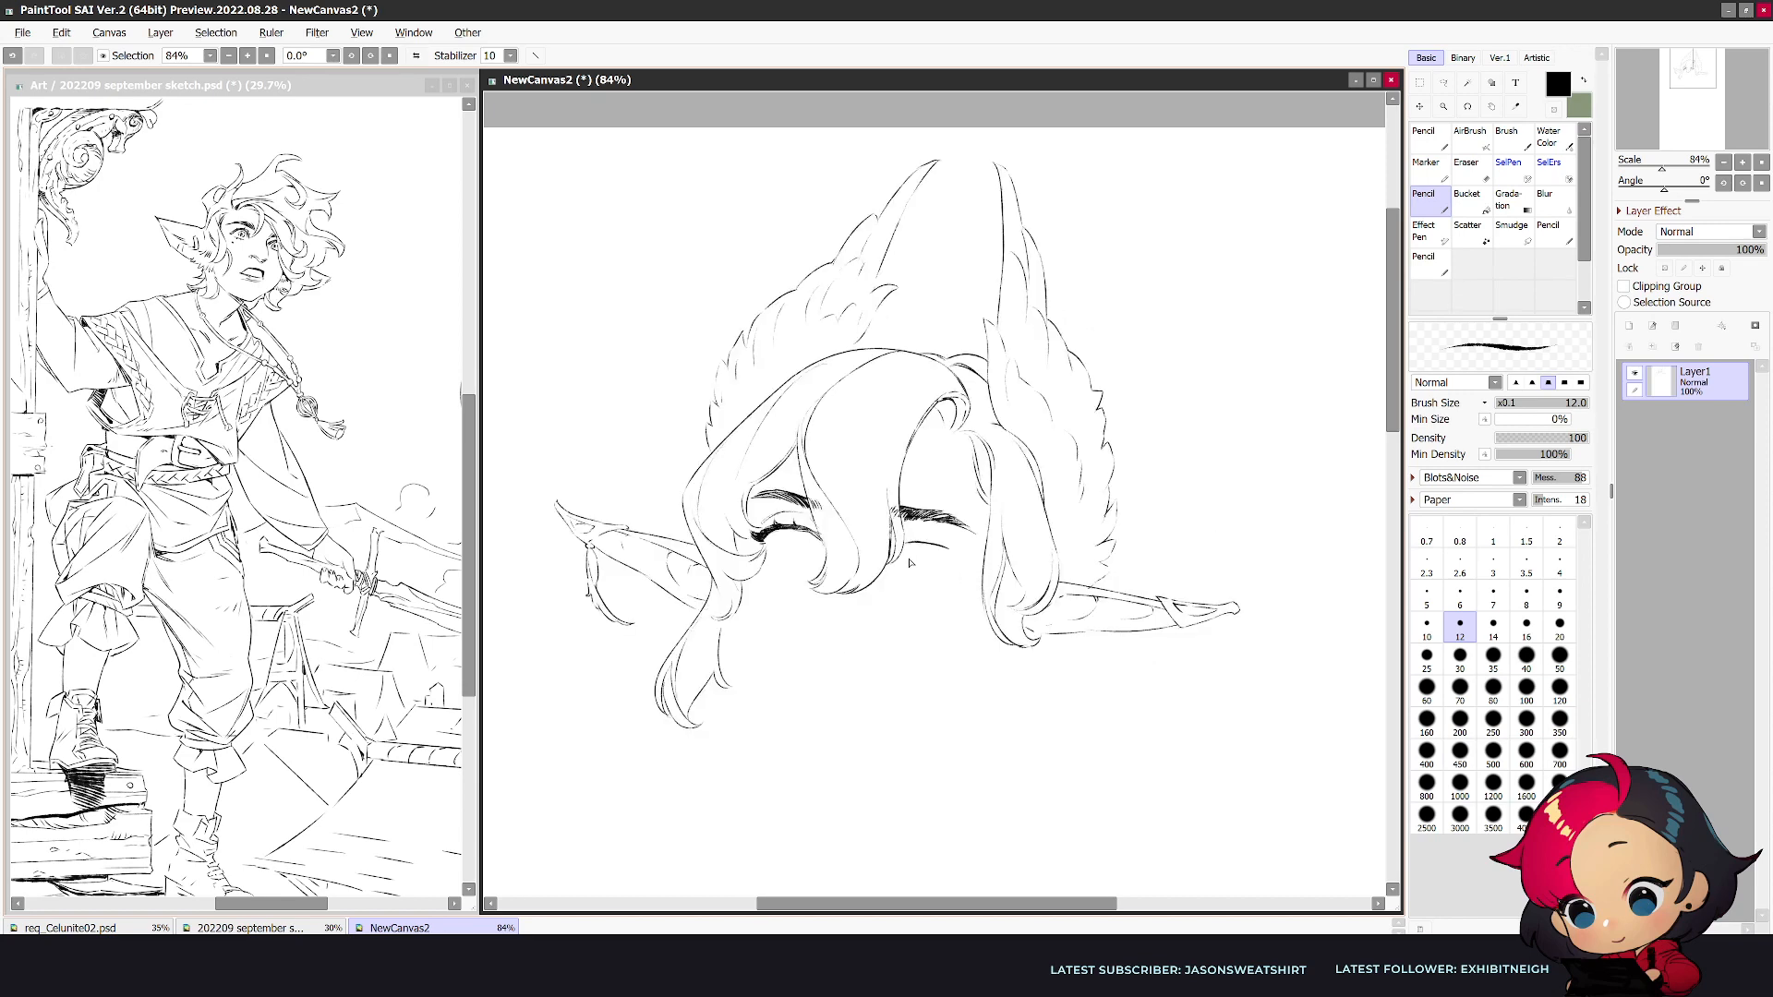
# - Draw the thick upper lash line of the second eye under its crease, replacing the rough guide stroke
pyautogui.press('e')
pyautogui.moveTo(907, 544); pyautogui.dragTo(956, 556)
pyautogui.press('n')
pyautogui.moveTo(946, 554); pyautogui.dragTo(966, 564)
pyautogui.hotkey('ctrl', 'z')
pyautogui.moveTo(935, 539); pyautogui.dragTo(944, 545)
pyautogui.press('h')
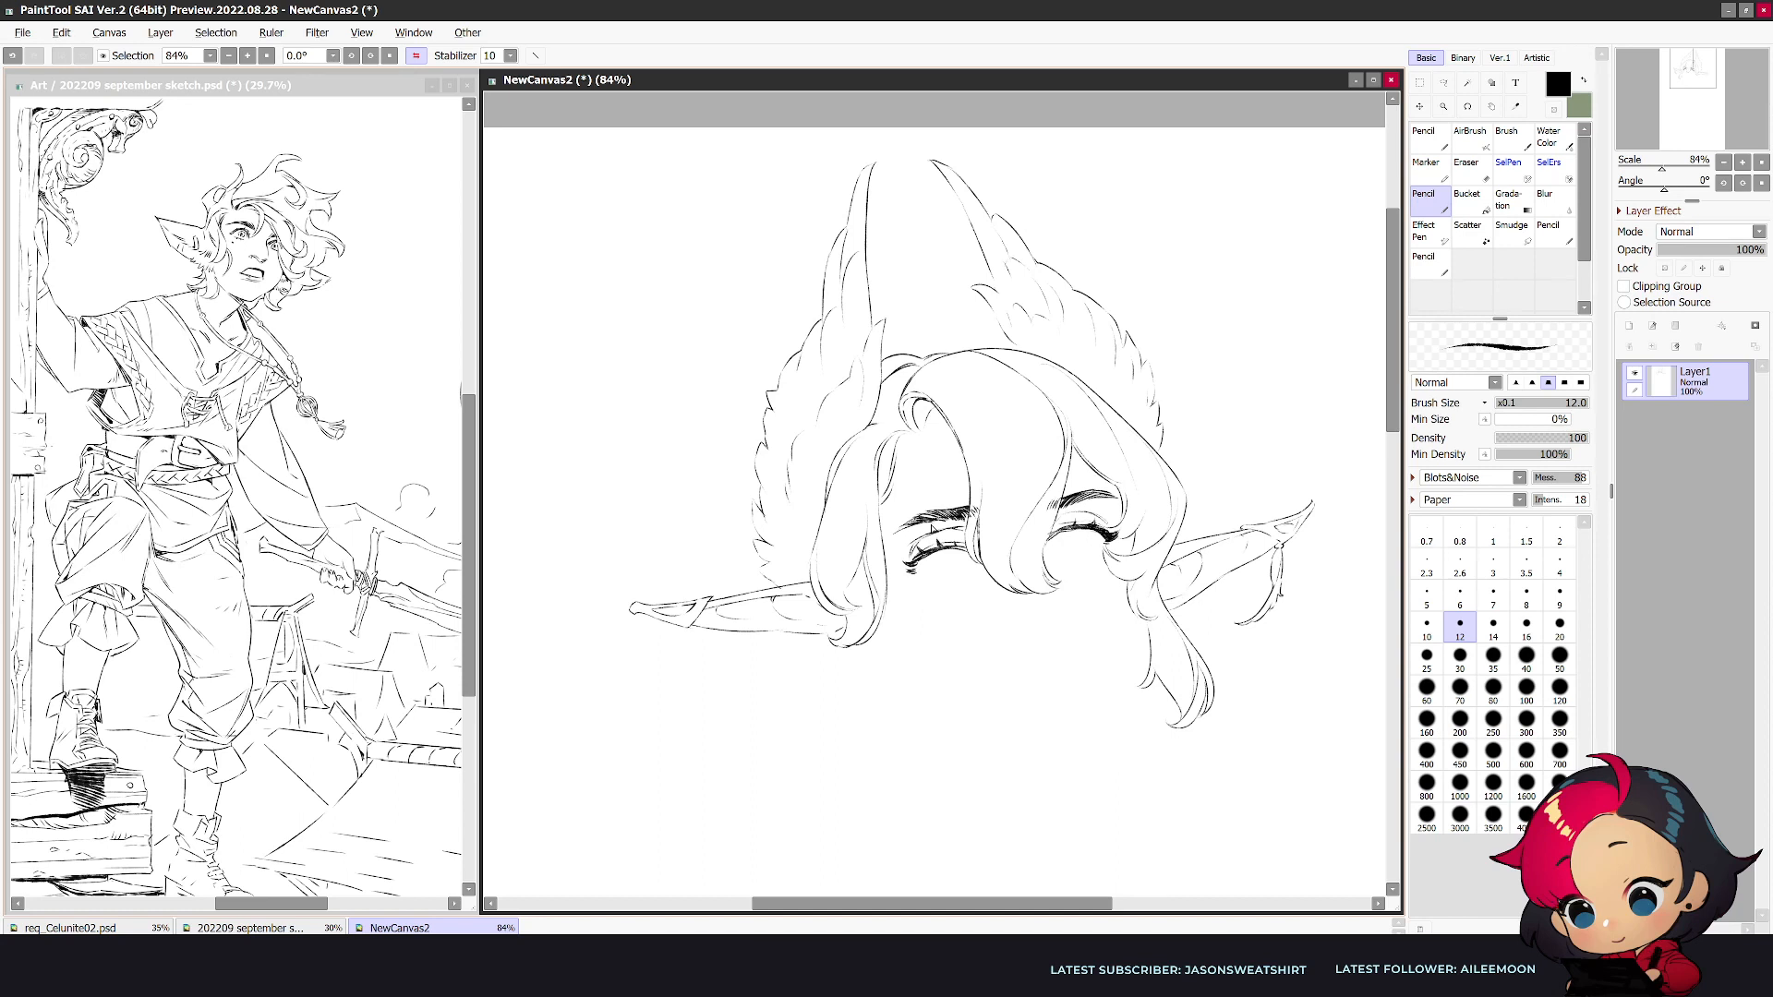
# - Add lash strokes at the second eye's outer corner and draw the lower lid lines of both eyes
pyautogui.moveTo(1392, 428); pyautogui.dragTo(1392, 429)
pyautogui.moveTo(928, 574); pyautogui.dragTo(960, 566)
pyautogui.hotkey('ctrl', 'z')
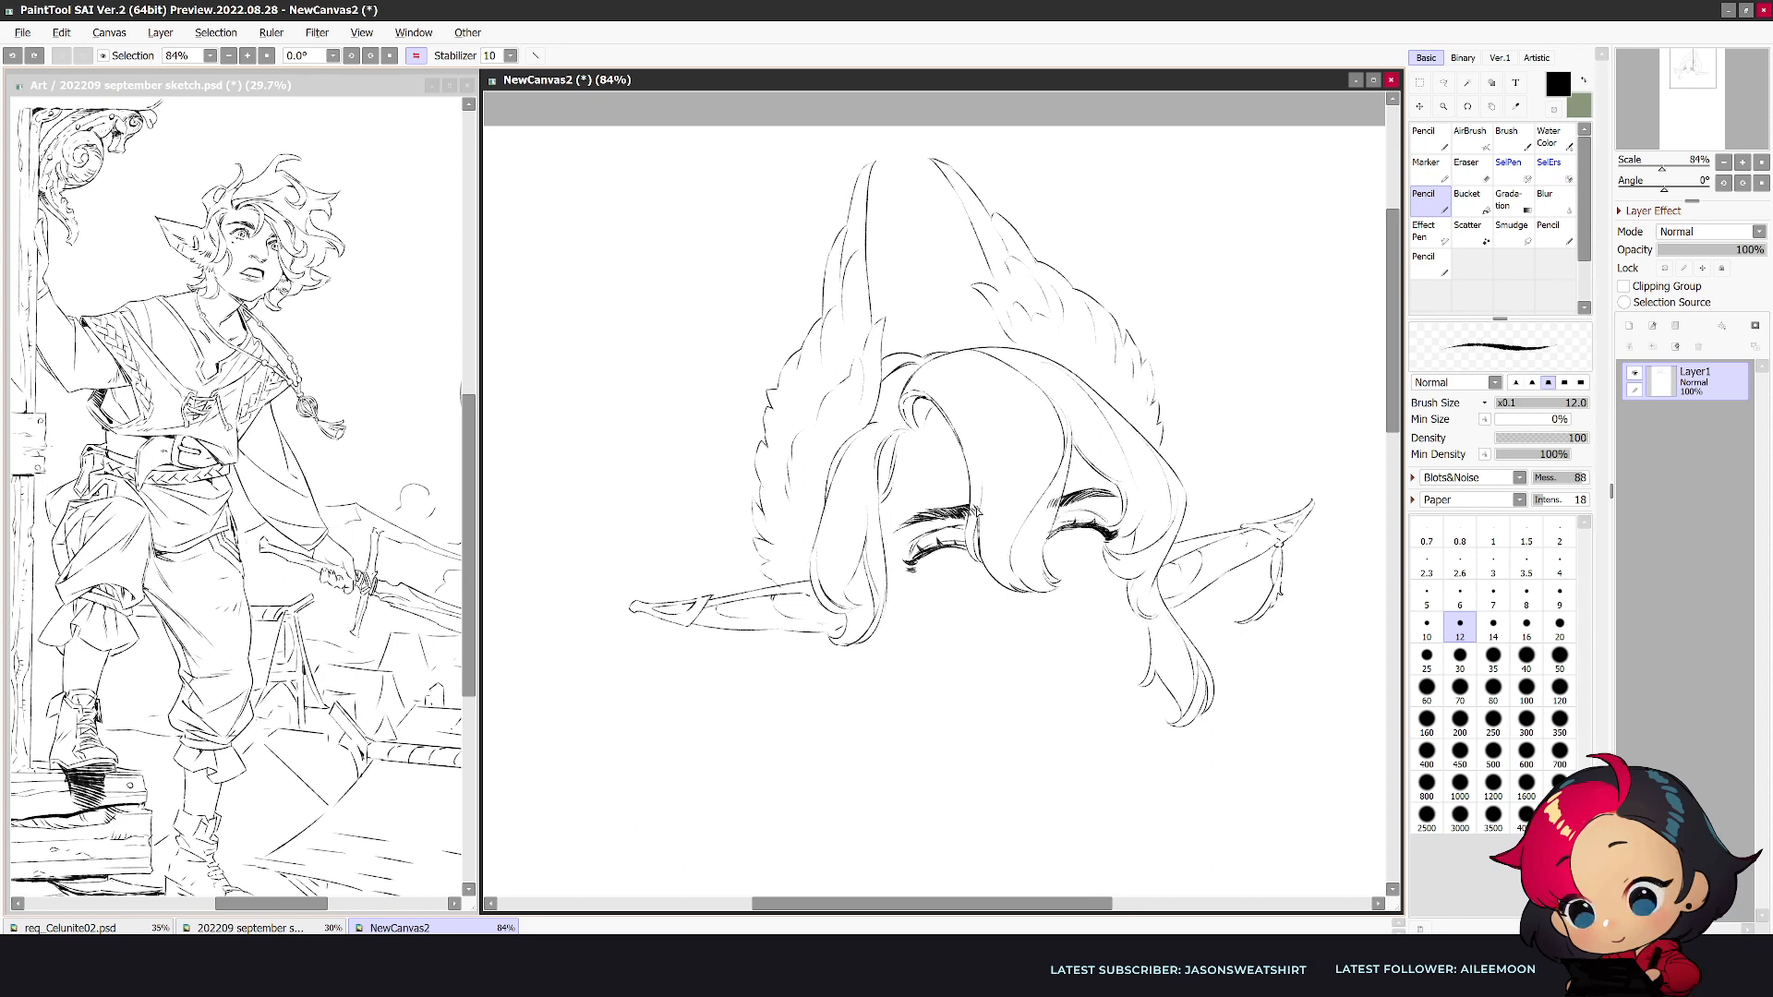
pyautogui.moveTo(916, 567); pyautogui.dragTo(925, 572)
pyautogui.hotkey('ctrl', 'z')
pyautogui.moveTo(1067, 552); pyautogui.dragTo(1099, 548)
# - Draw a long wavy lock hanging below the second ear, ending in a curled tip
pyautogui.moveTo(840, 644)
pyautogui.mouseDown()
pyautogui.moveTo(808, 714)
pyautogui.moveTo(804, 782)
pyautogui.mouseUp()
pyautogui.moveTo(885, 618)
pyautogui.mouseDown()
pyautogui.moveTo(821, 771)
pyautogui.moveTo(871, 683)
pyautogui.moveTo(780, 746)
pyautogui.mouseUp()
pyautogui.press('e')
pyautogui.press('n')
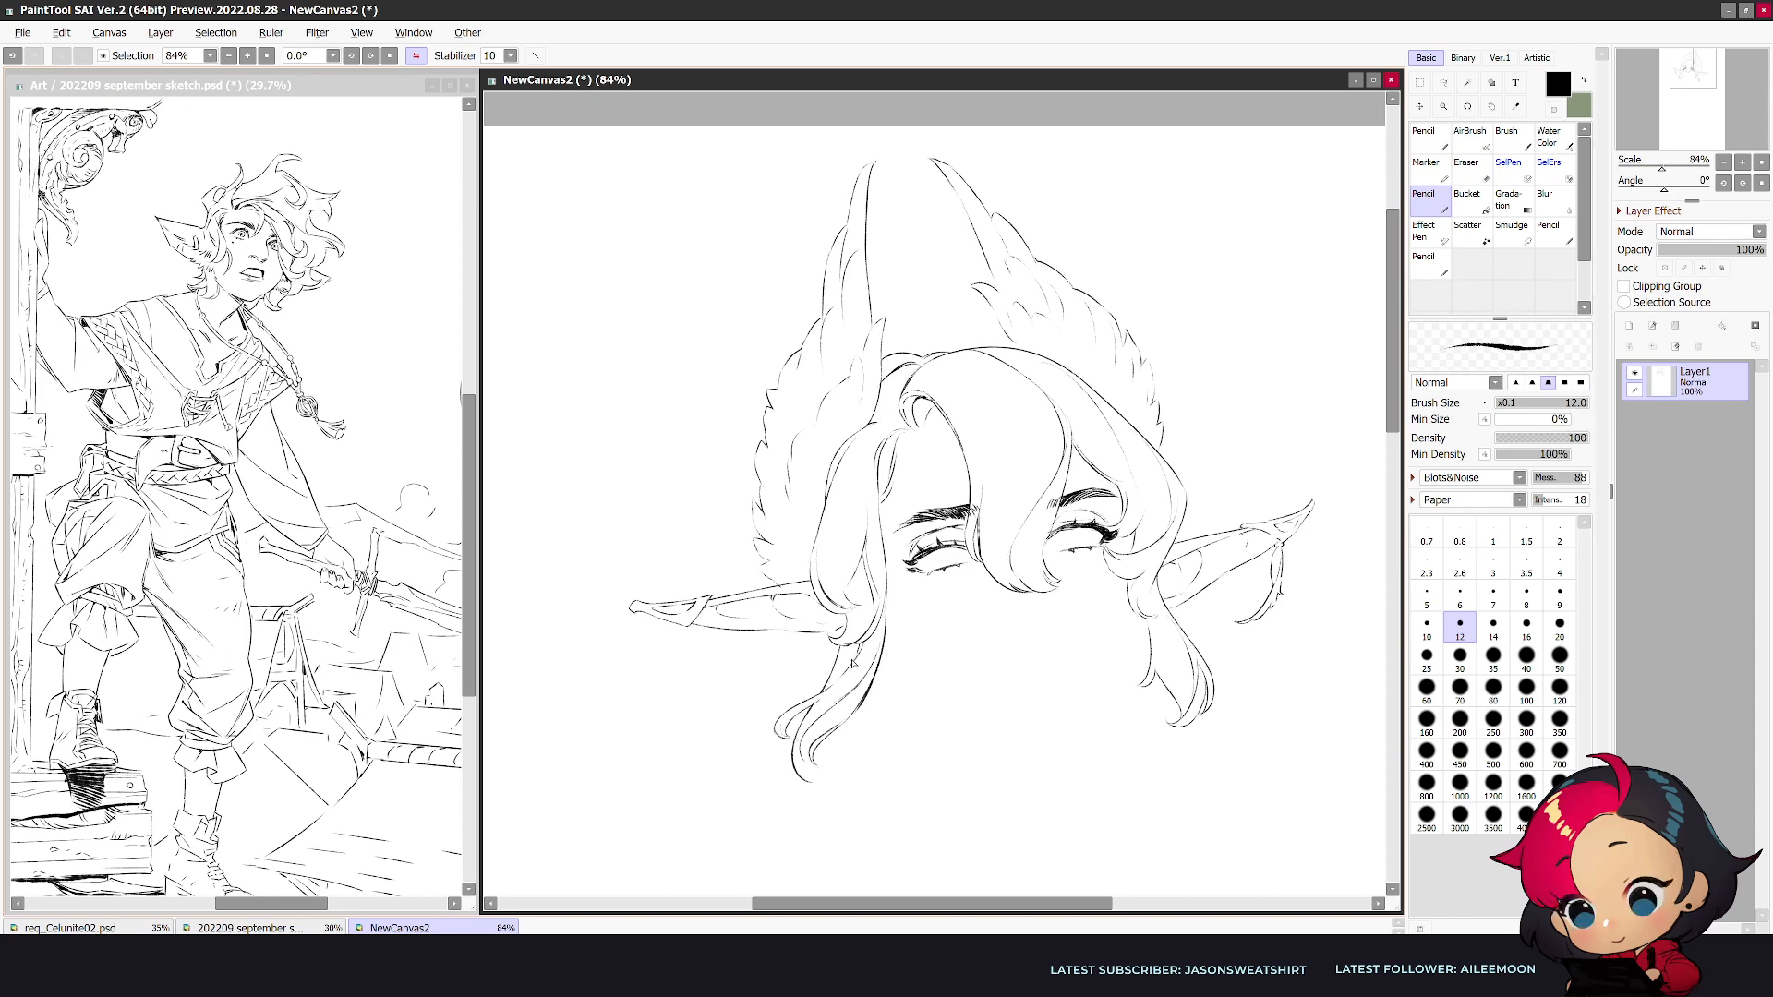
pyautogui.press('h')
pyautogui.moveTo(1054, 753)
pyautogui.mouseDown()
pyautogui.moveTo(1038, 771)
pyautogui.moveTo(1053, 783)
pyautogui.mouseUp()
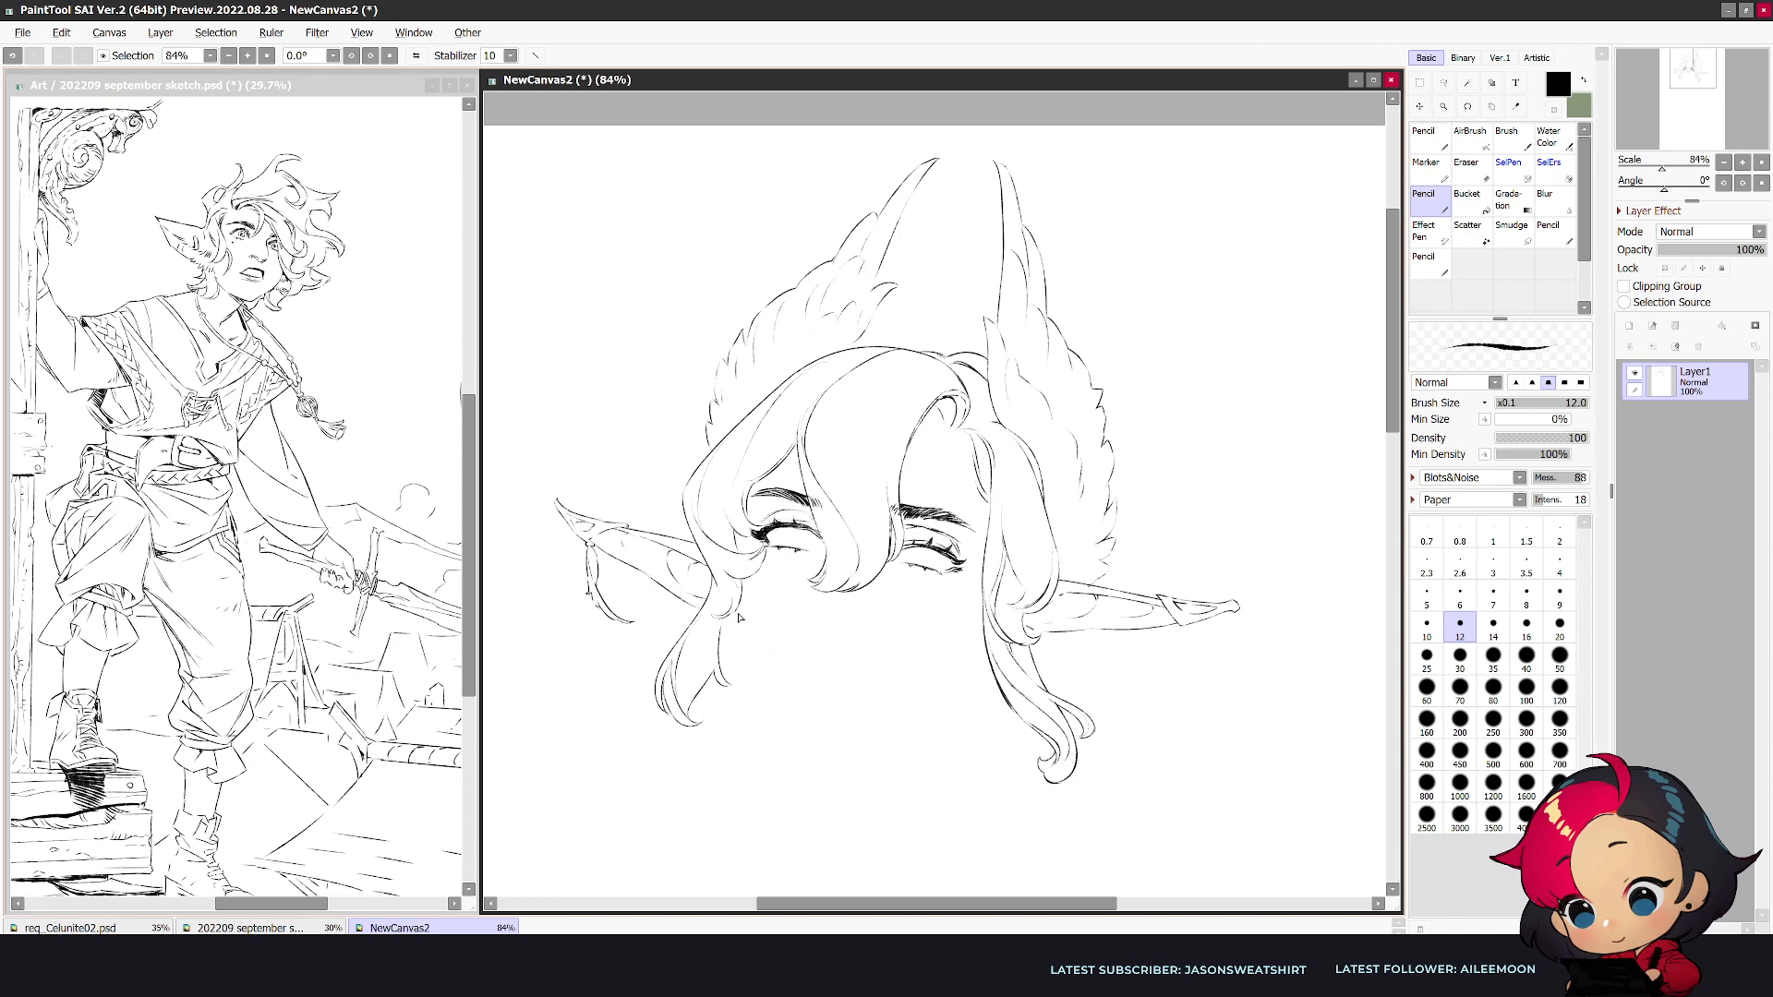
# - Add an inner curling strand to the side lock below the first ear
pyautogui.moveTo(759, 581); pyautogui.dragTo(744, 638)
pyautogui.moveTo(755, 642)
pyautogui.mouseDown()
pyautogui.moveTo(748, 596)
pyautogui.moveTo(760, 687)
pyautogui.moveTo(738, 709)
pyautogui.moveTo(727, 655)
pyautogui.moveTo(753, 707)
pyautogui.mouseUp()
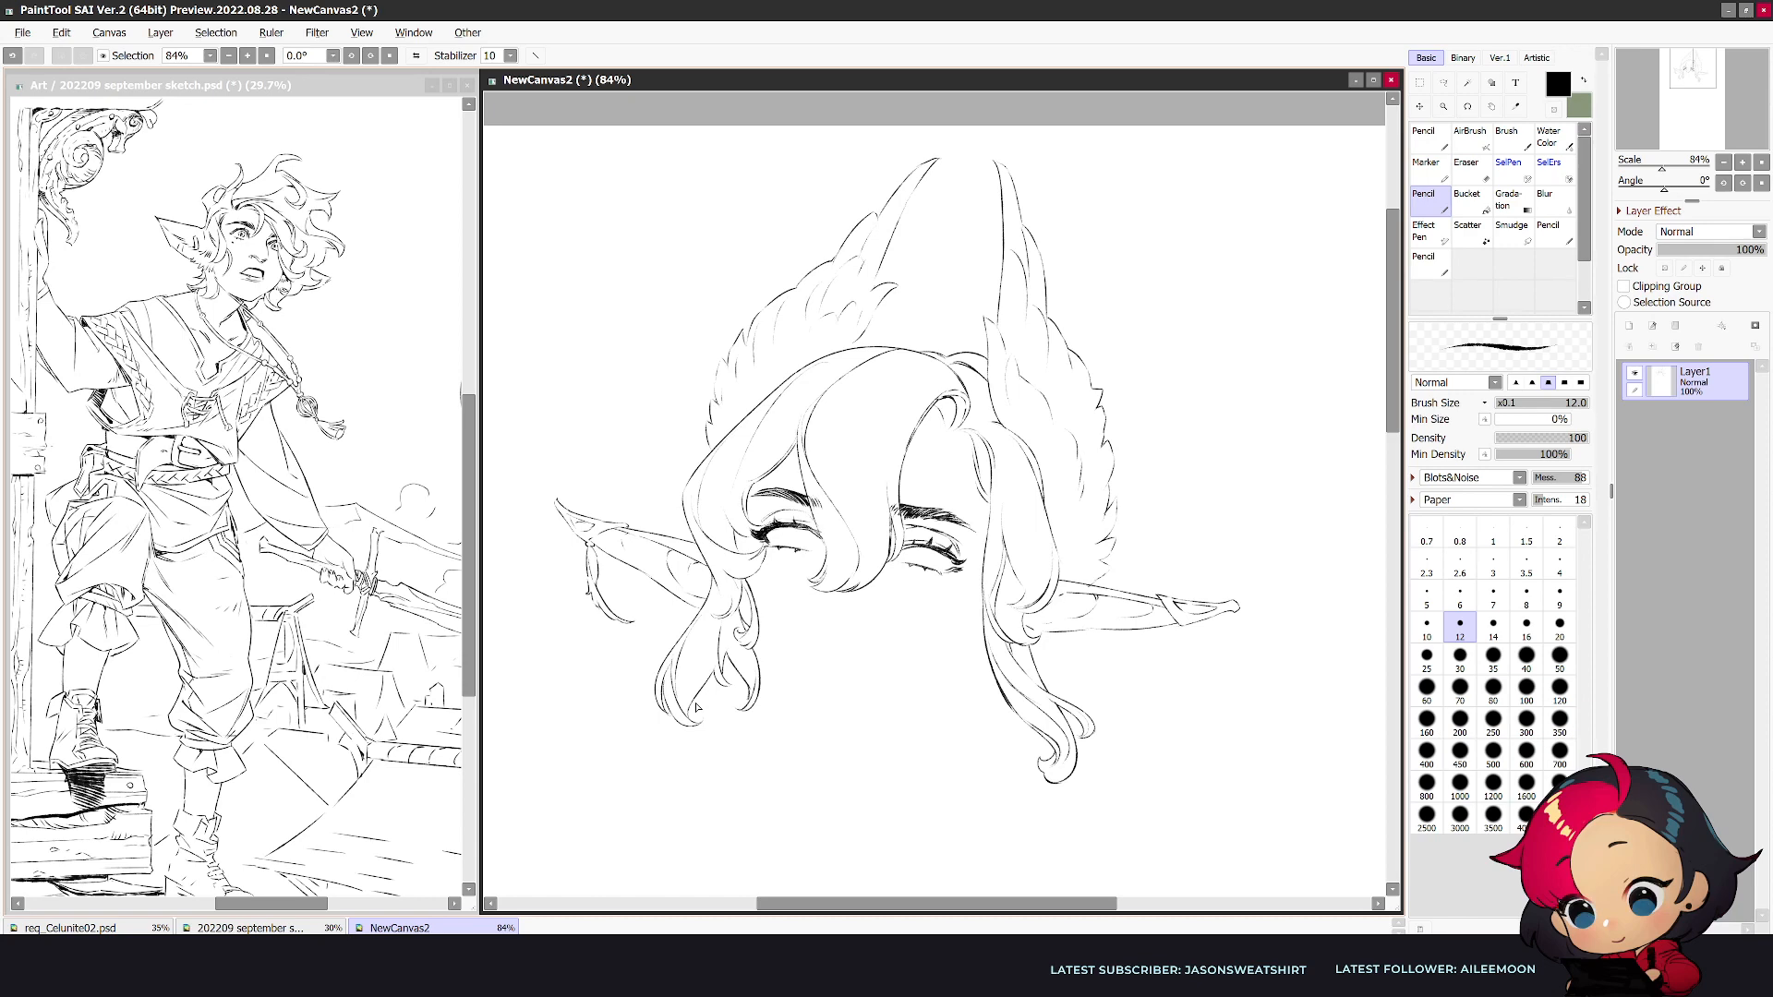
pyautogui.press('m')
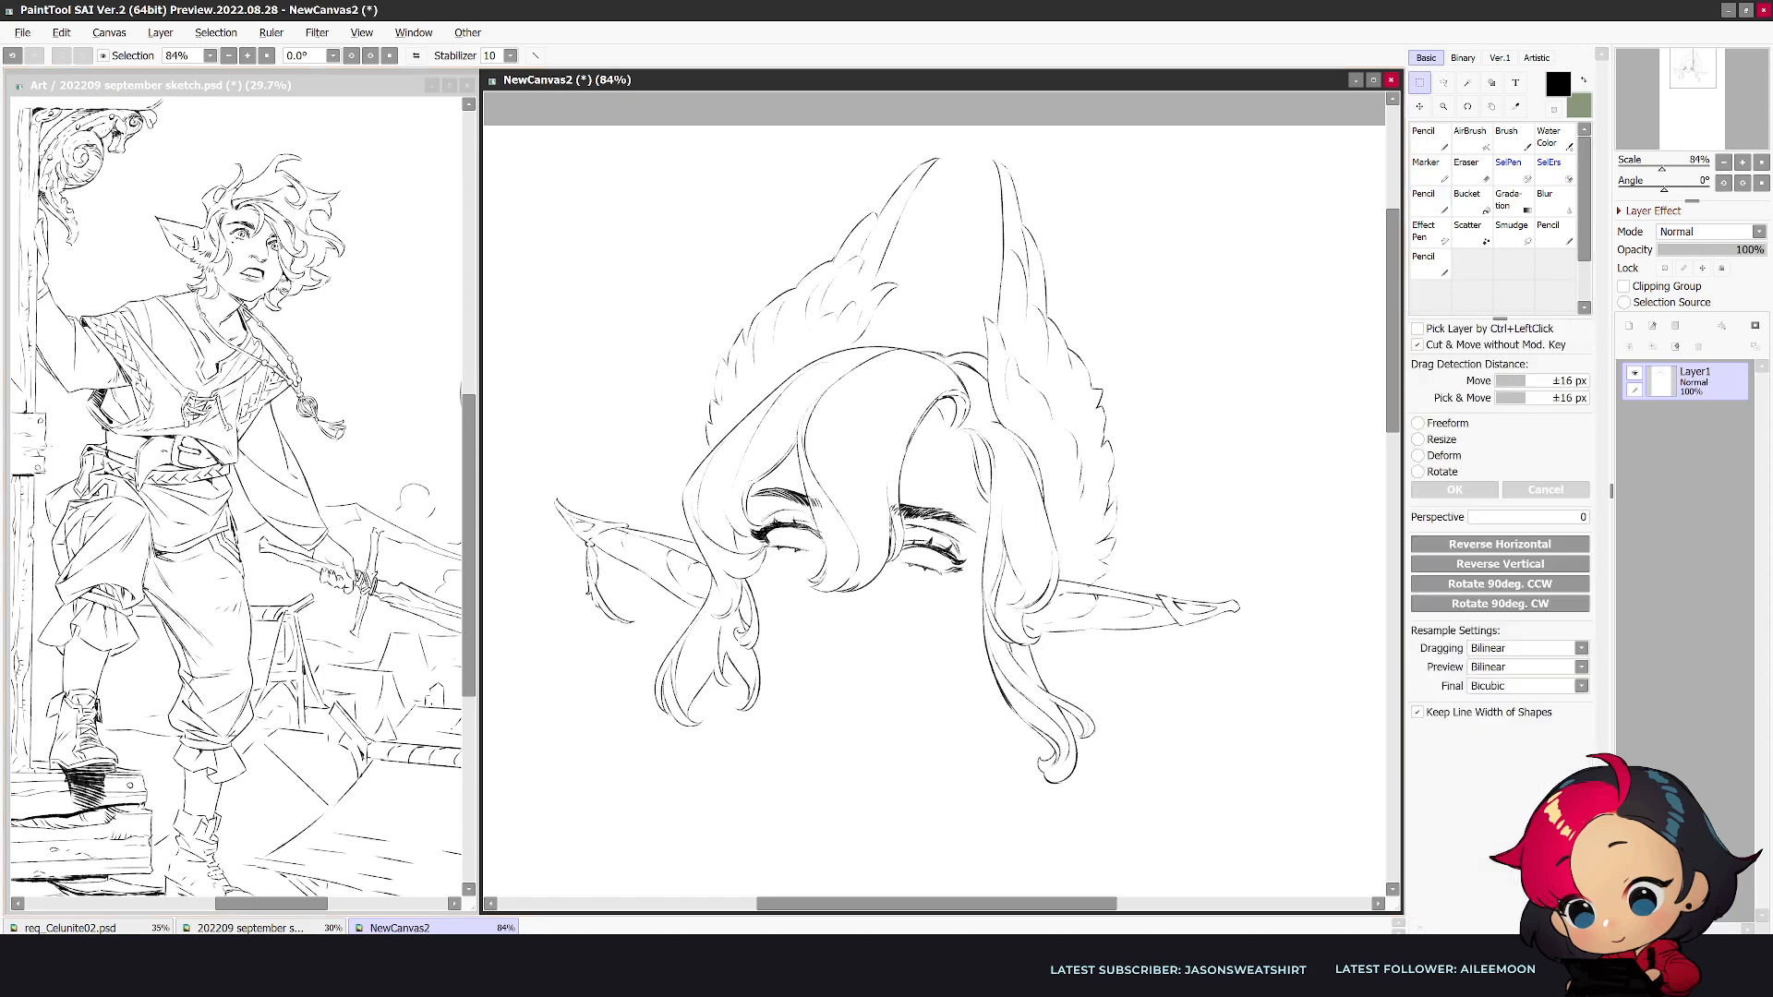
pyautogui.press('n')
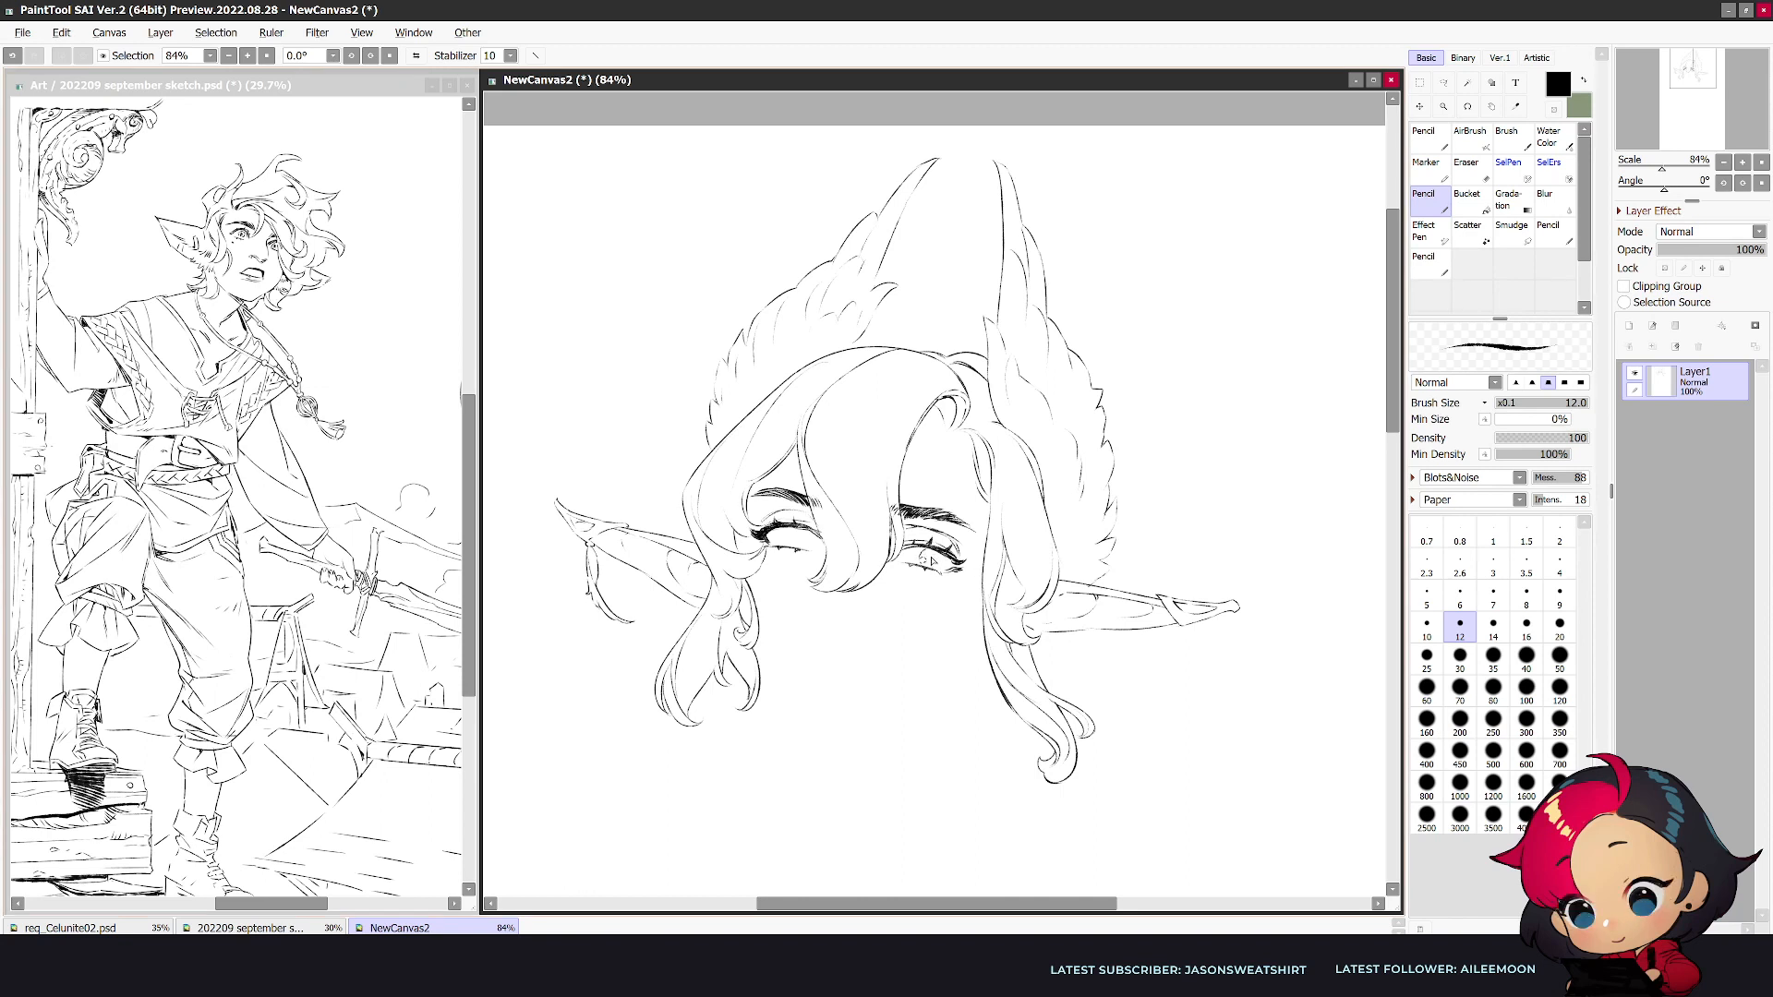
# - Draw the irises and pupils in both eyes
pyautogui.hotkey('ctrl', 'z')
pyautogui.moveTo(933, 555); pyautogui.dragTo(938, 564)
pyautogui.hotkey('ctrl', 'z')
pyautogui.hotkey('ctrl', 'z')
pyautogui.moveTo(801, 538); pyautogui.dragTo(798, 542)
pyautogui.press('h')
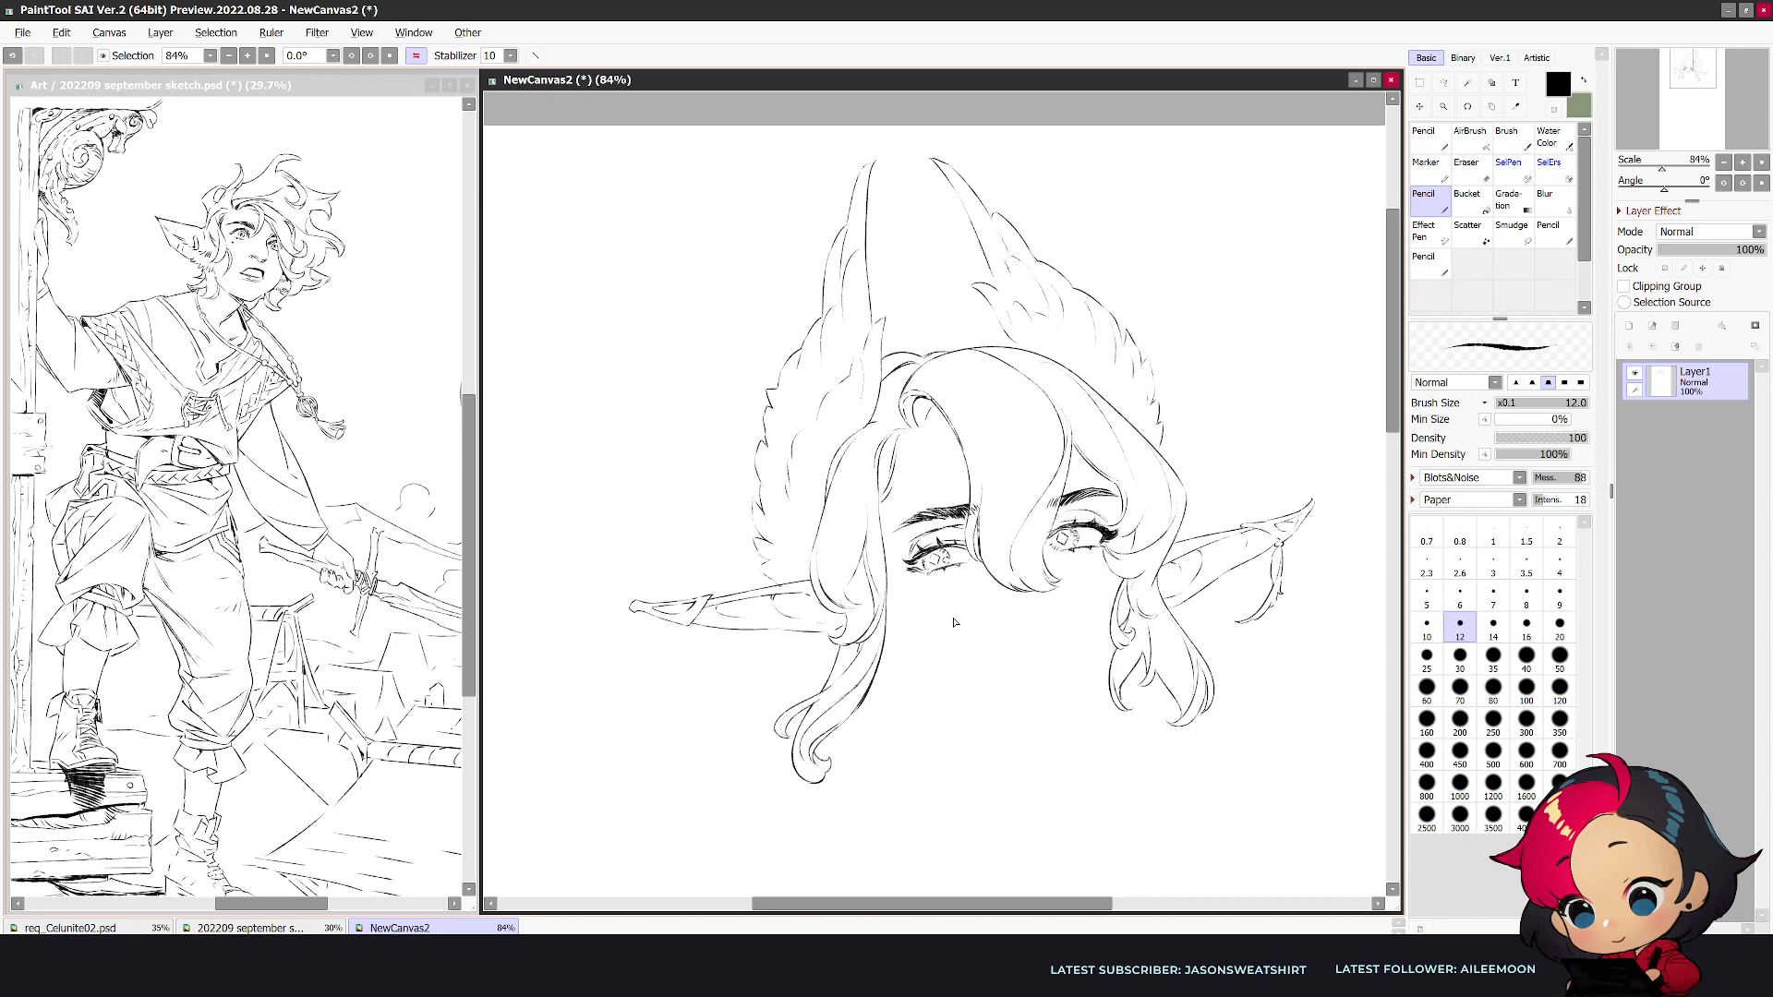
pyautogui.press('h')
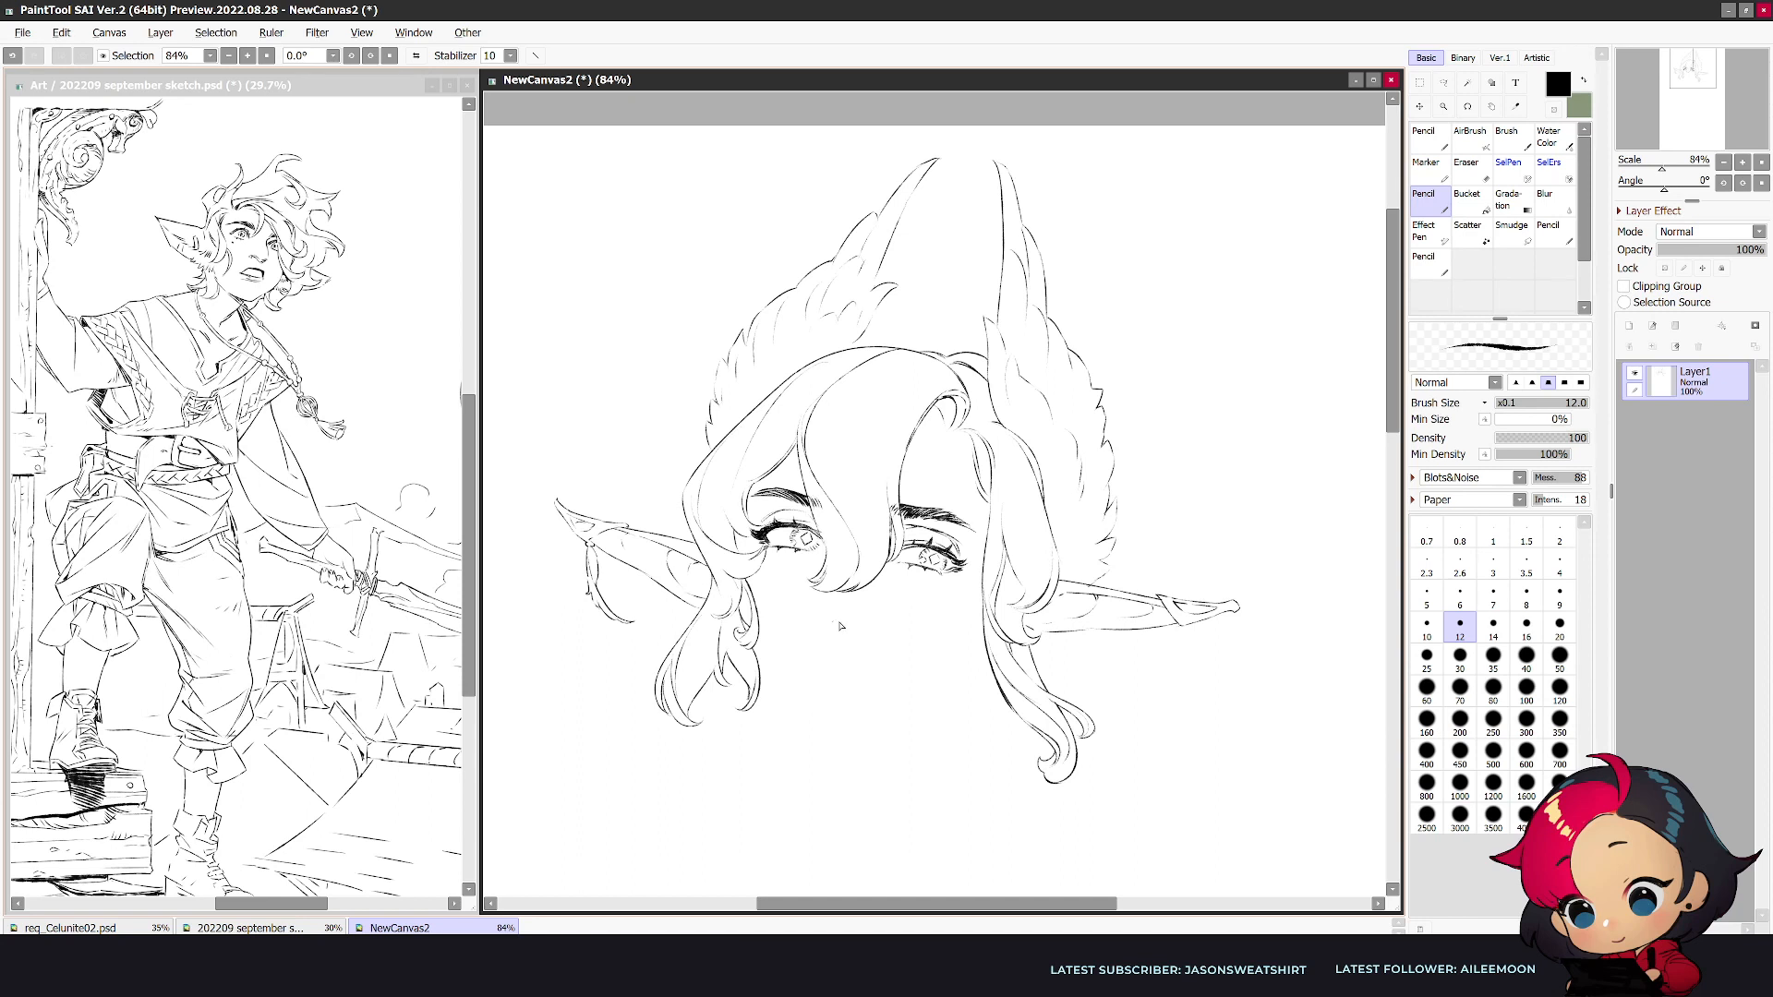
# - Sketch small nostril marks below the forelock and rework the nose strokes with eraser and pencil
pyautogui.moveTo(831, 621); pyautogui.dragTo(868, 624)
pyautogui.hotkey('ctrl', 'z')
pyautogui.press('h')
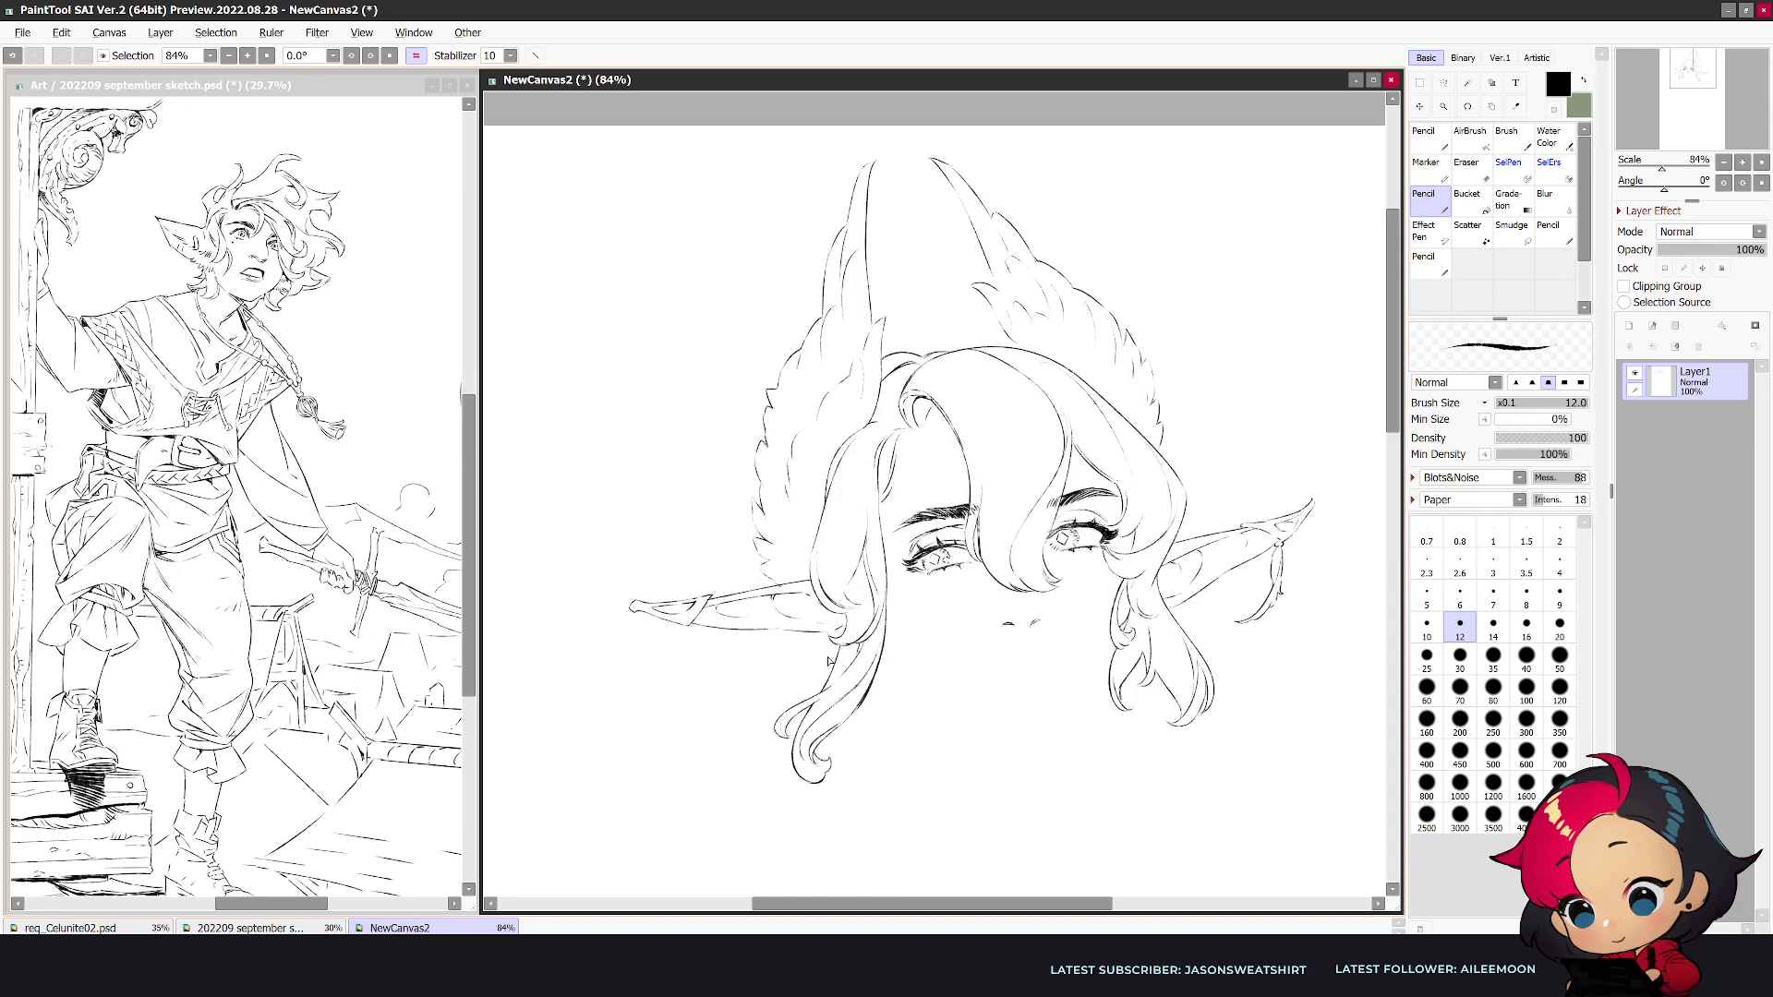
pyautogui.press('e')
pyautogui.press('n')
pyautogui.press('e')
pyautogui.press('n')
pyautogui.press('e')
pyautogui.press('n')
pyautogui.press('h')
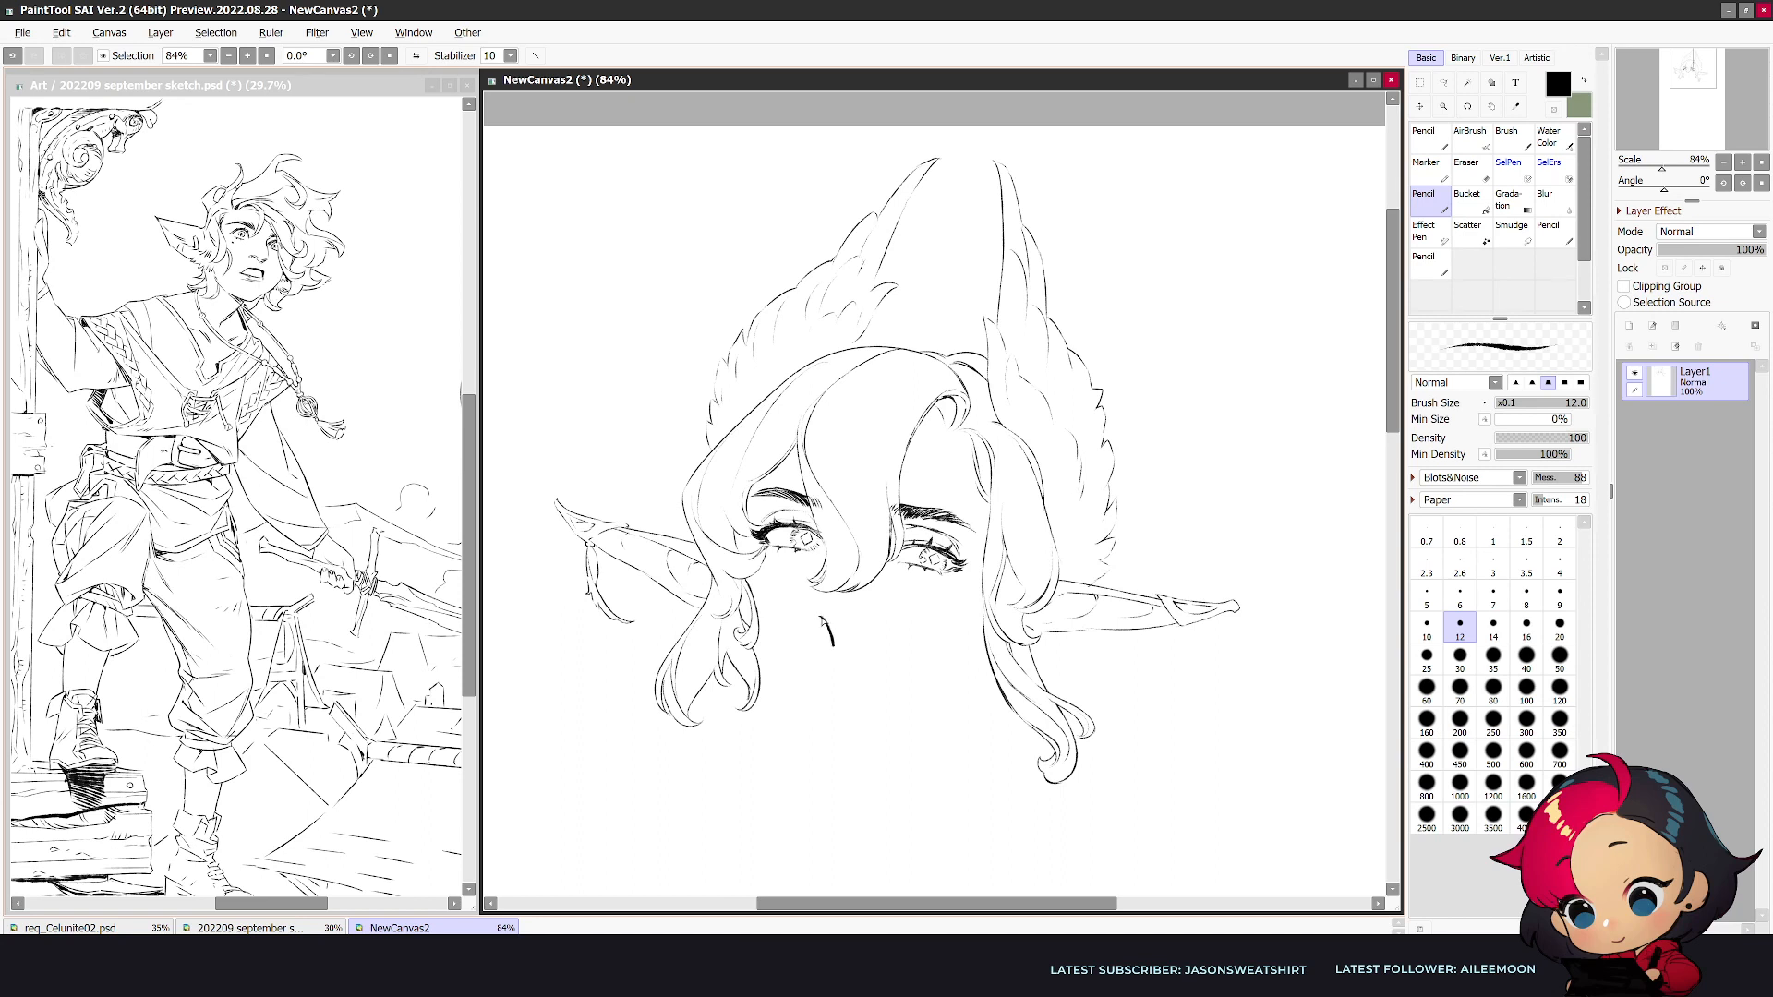
# - Try a longer contour stroke for the side of the nose and undo it
pyautogui.press('e')
pyautogui.press('n')
pyautogui.moveTo(822, 600); pyautogui.dragTo(824, 632)
pyautogui.hotkey('ctrl', 'z')
pyautogui.hotkey('ctrl', 'z')
pyautogui.hotkey('ctrl', 'z')
# - Redraw the second nostril beside the first mark to complete the nose
pyautogui.scroll(-1, 1370, 456)
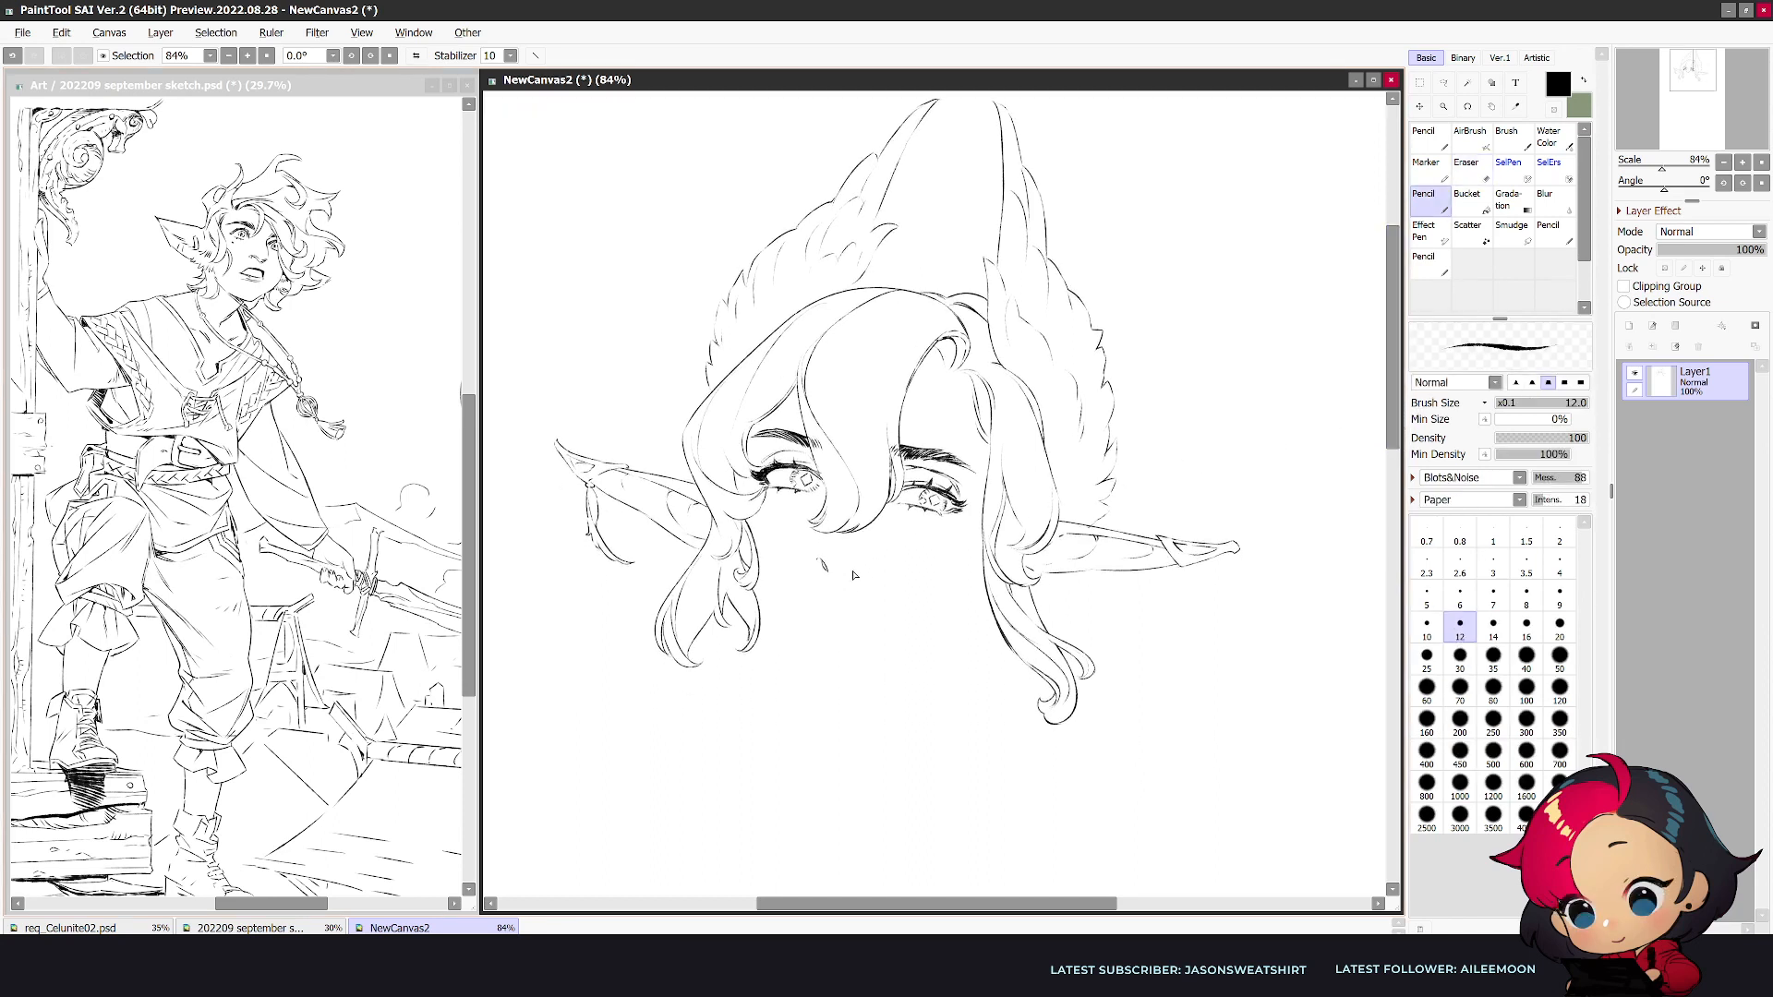
pyautogui.press('e')
pyautogui.press('n')
pyautogui.moveTo(847, 569); pyautogui.dragTo(864, 575)
# - Draw the thin mouth line and upper lip contour below the nose, trimming it with the eraser
pyautogui.moveTo(800, 605); pyautogui.dragTo(858, 613)
pyautogui.press('e')
pyautogui.press('n')
pyautogui.press('e')
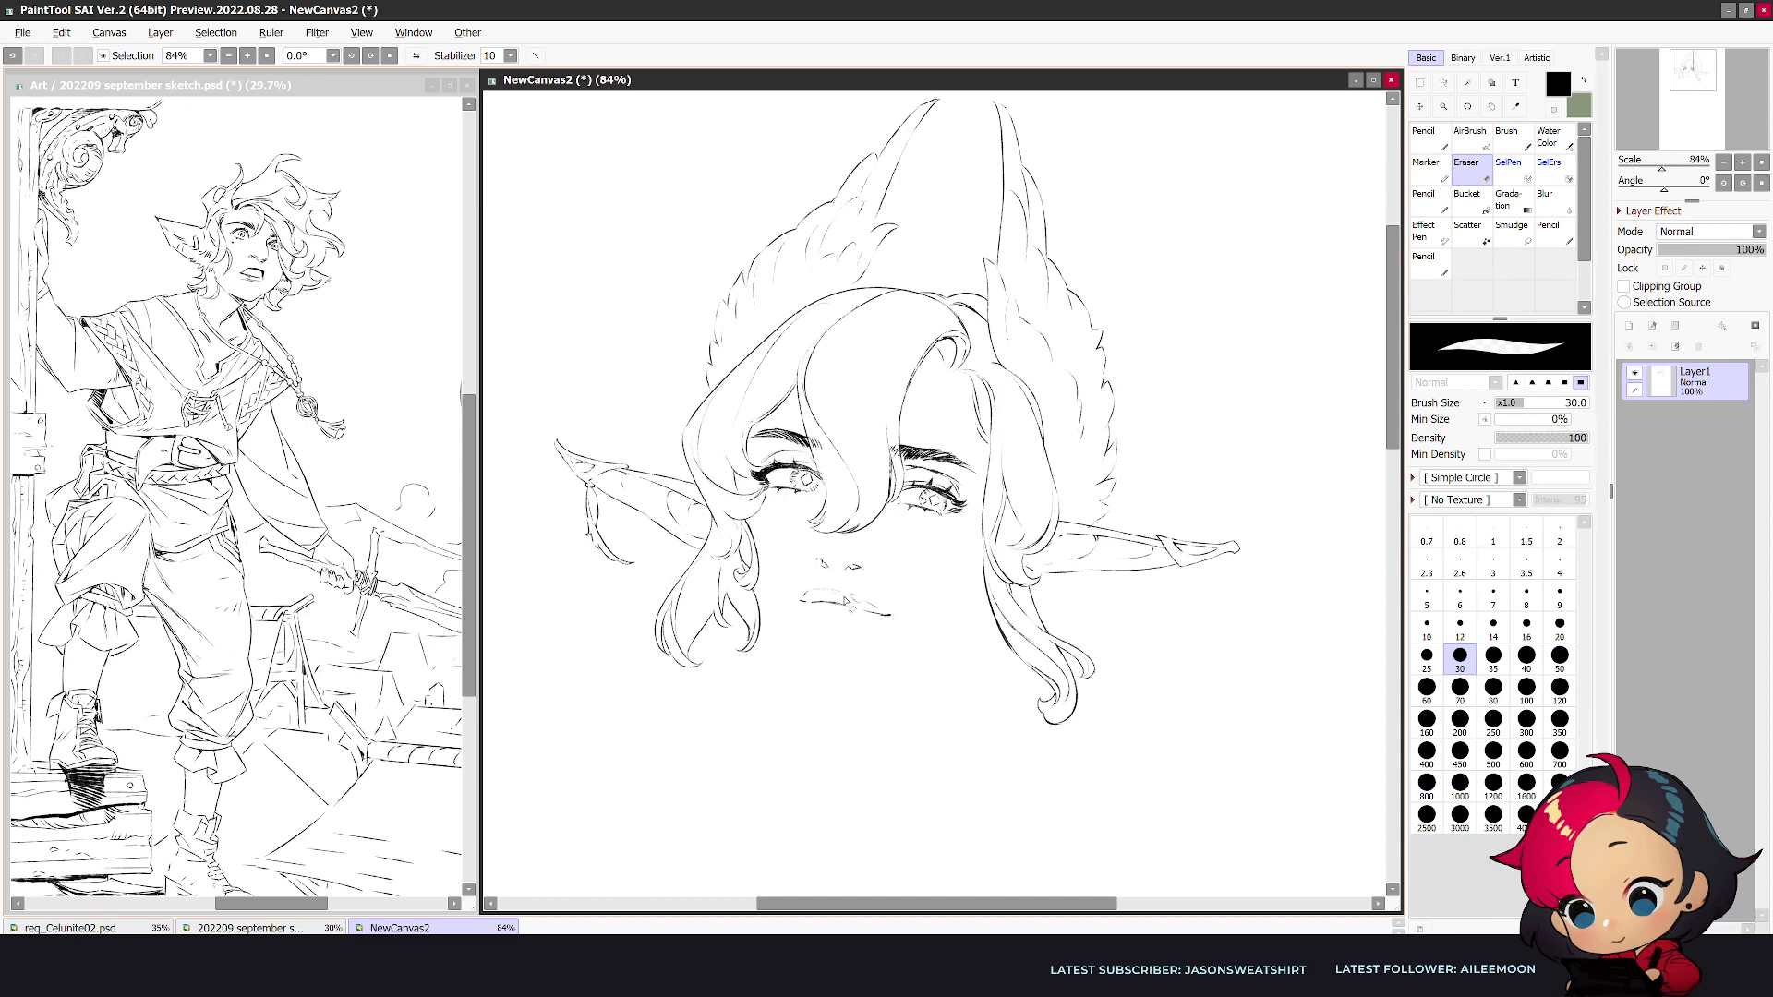
pyautogui.press('n')
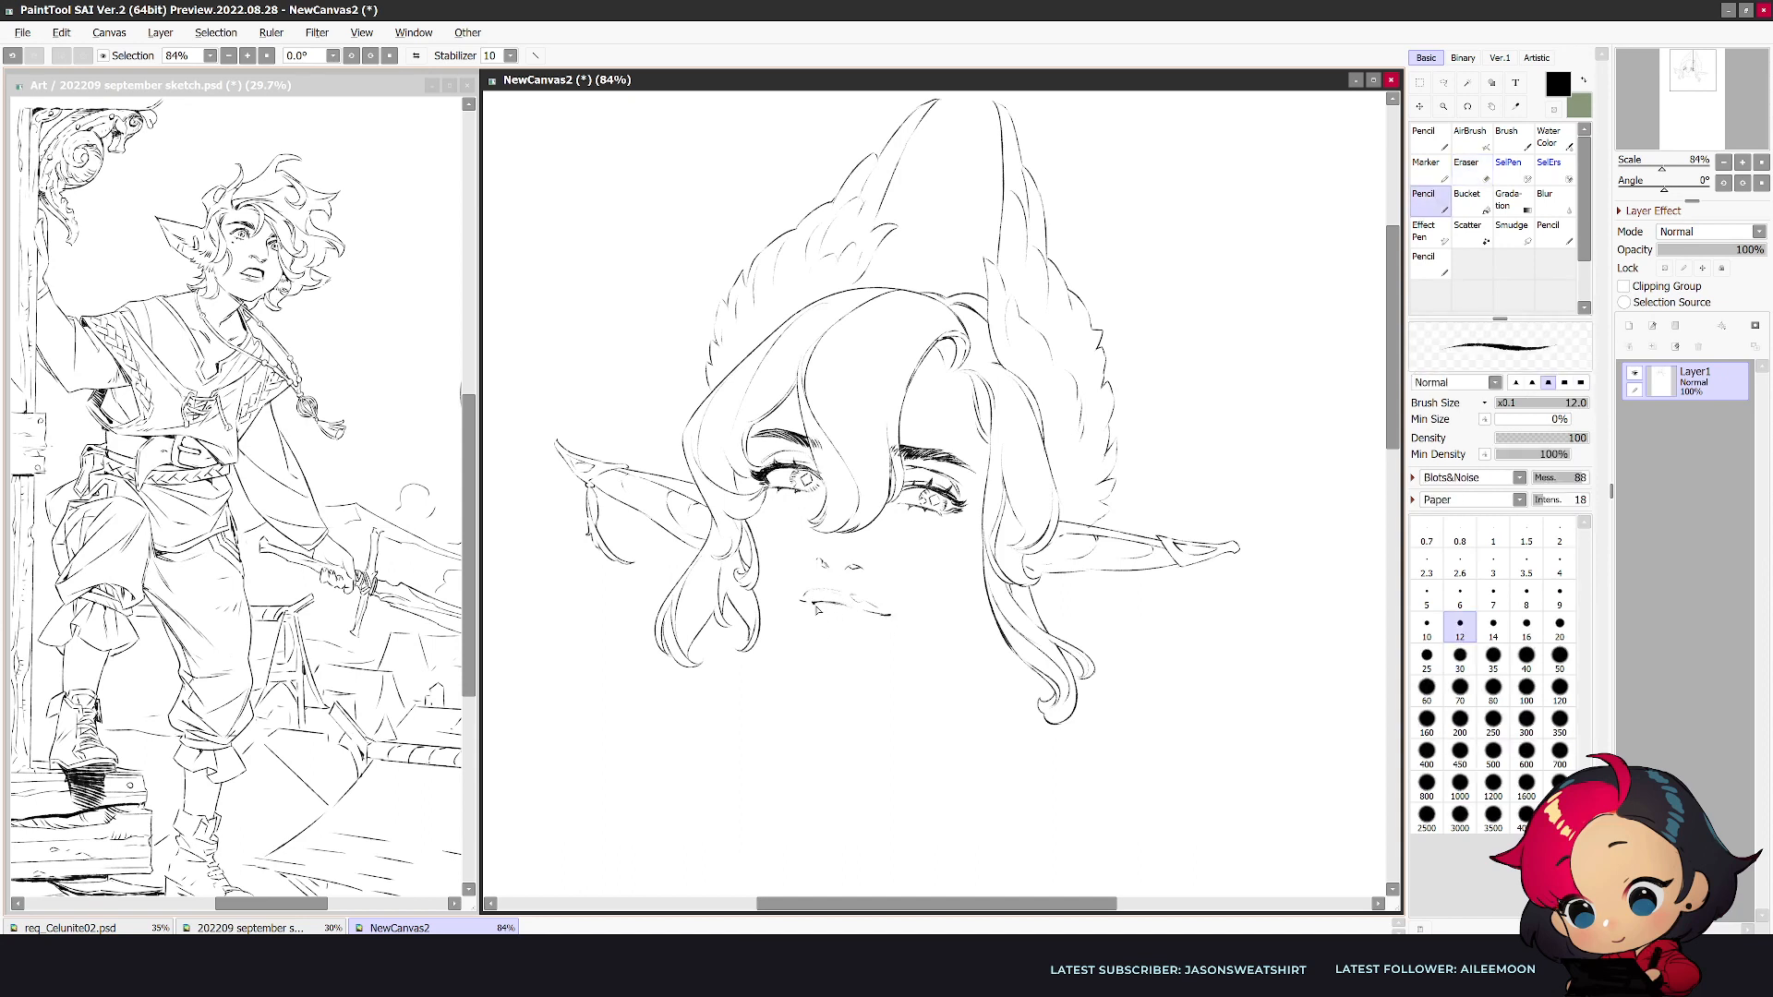
pyautogui.press('e')
pyautogui.press('n')
# - Shape the slightly parted lips with a lower lip contour, alternating pencil and eraser
pyautogui.moveTo(866, 618)
pyautogui.mouseDown()
pyautogui.moveTo(826, 616)
pyautogui.moveTo(871, 613)
pyautogui.mouseUp()
pyautogui.press('e')
pyautogui.press('n')
pyautogui.press('e')
pyautogui.press('n')
pyautogui.press('e')
pyautogui.press('n')
pyautogui.press('e')
pyautogui.press('n')
pyautogui.press('e')
pyautogui.press('n')
# - Check the face mirrored and strengthen the first eyebrow's outer arc
pyautogui.press('h')
pyautogui.press('h')
pyautogui.press('e')
pyautogui.press('n')
pyautogui.press('h')
pyautogui.moveTo(1101, 432); pyautogui.dragTo(1128, 440)
pyautogui.press('h')
# - Sketch a short diagonal line rising to the mouth corner as the start of a raised finger
pyautogui.moveTo(843, 701)
pyautogui.mouseDown()
pyautogui.moveTo(901, 614)
pyautogui.moveTo(869, 617)
pyautogui.moveTo(885, 612)
pyautogui.mouseUp()
pyautogui.hotkey('ctrl', 'z')
pyautogui.press('e')
pyautogui.press('n')
pyautogui.press('e')
pyautogui.press('n')
pyautogui.press('e')
pyautogui.press('n')
pyautogui.press('e')
pyautogui.press('n')
pyautogui.moveTo(832, 671); pyautogui.dragTo(884, 627)
pyautogui.hotkey('ctrl', 'z')
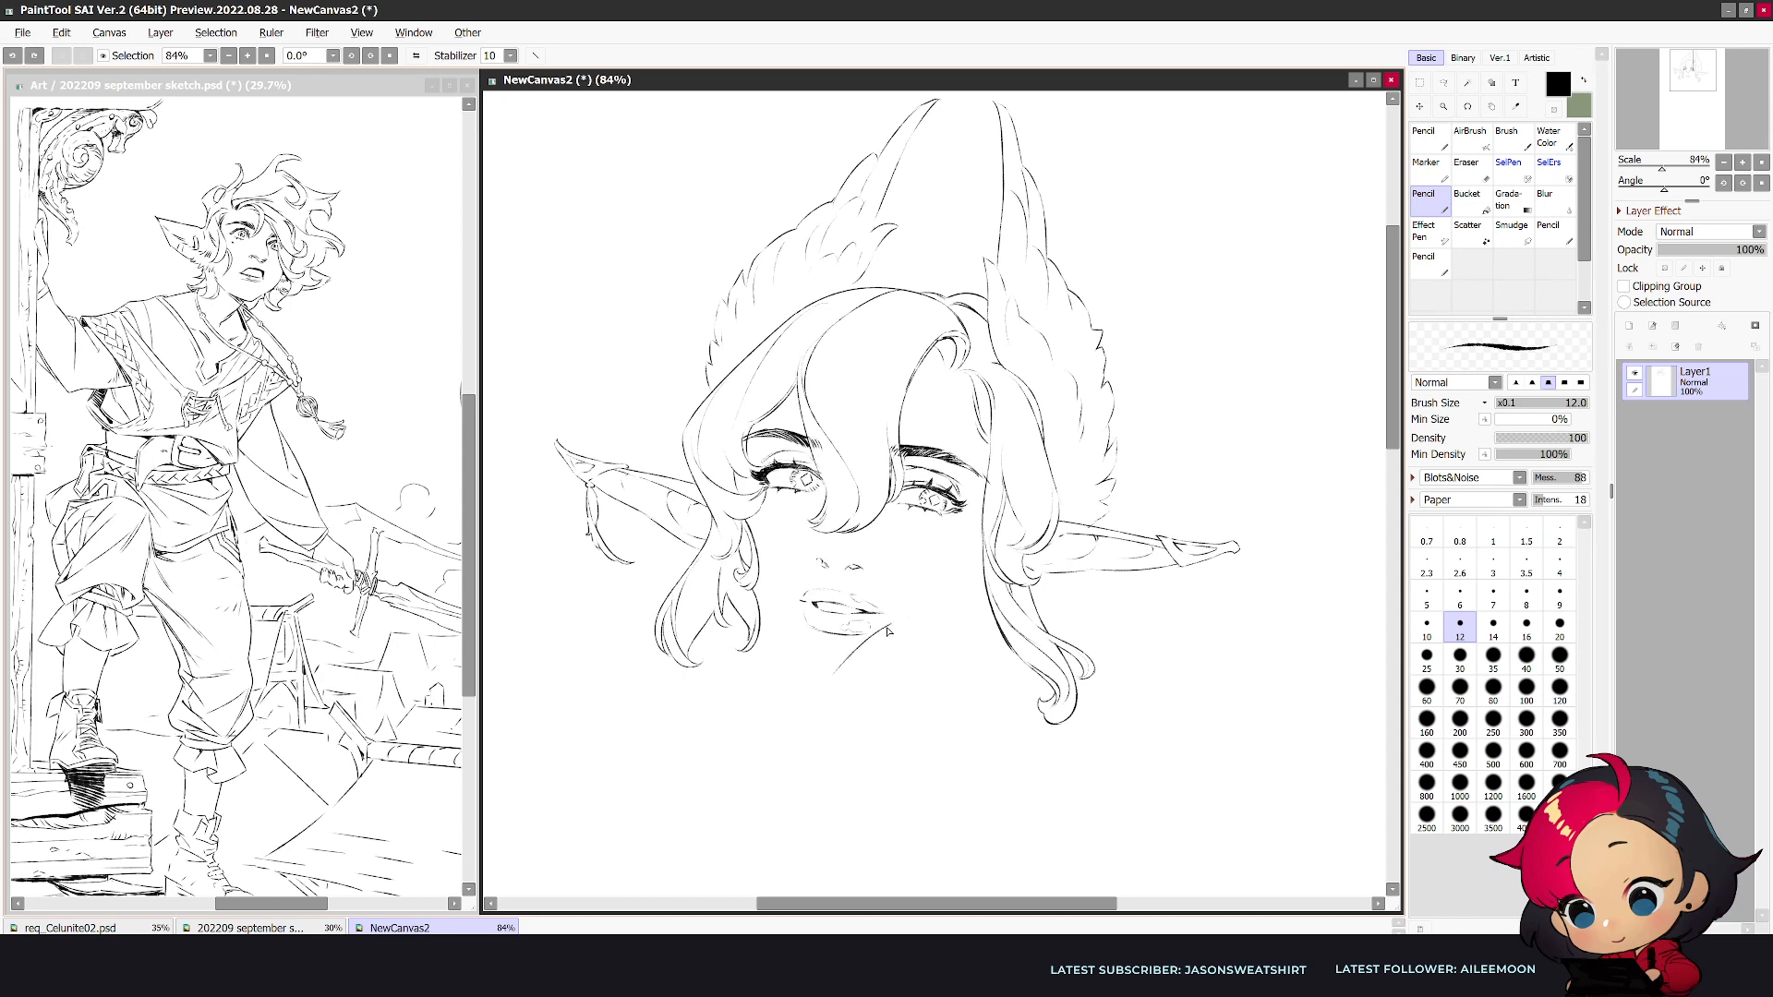
# - Draw a small rounded fingertip at the mouth corner above the diagonal line
pyautogui.moveTo(888, 625); pyautogui.dragTo(909, 622)
pyautogui.press('e')
pyautogui.press('n')
pyautogui.press('e')
pyautogui.moveTo(892, 627); pyautogui.dragTo(884, 631)
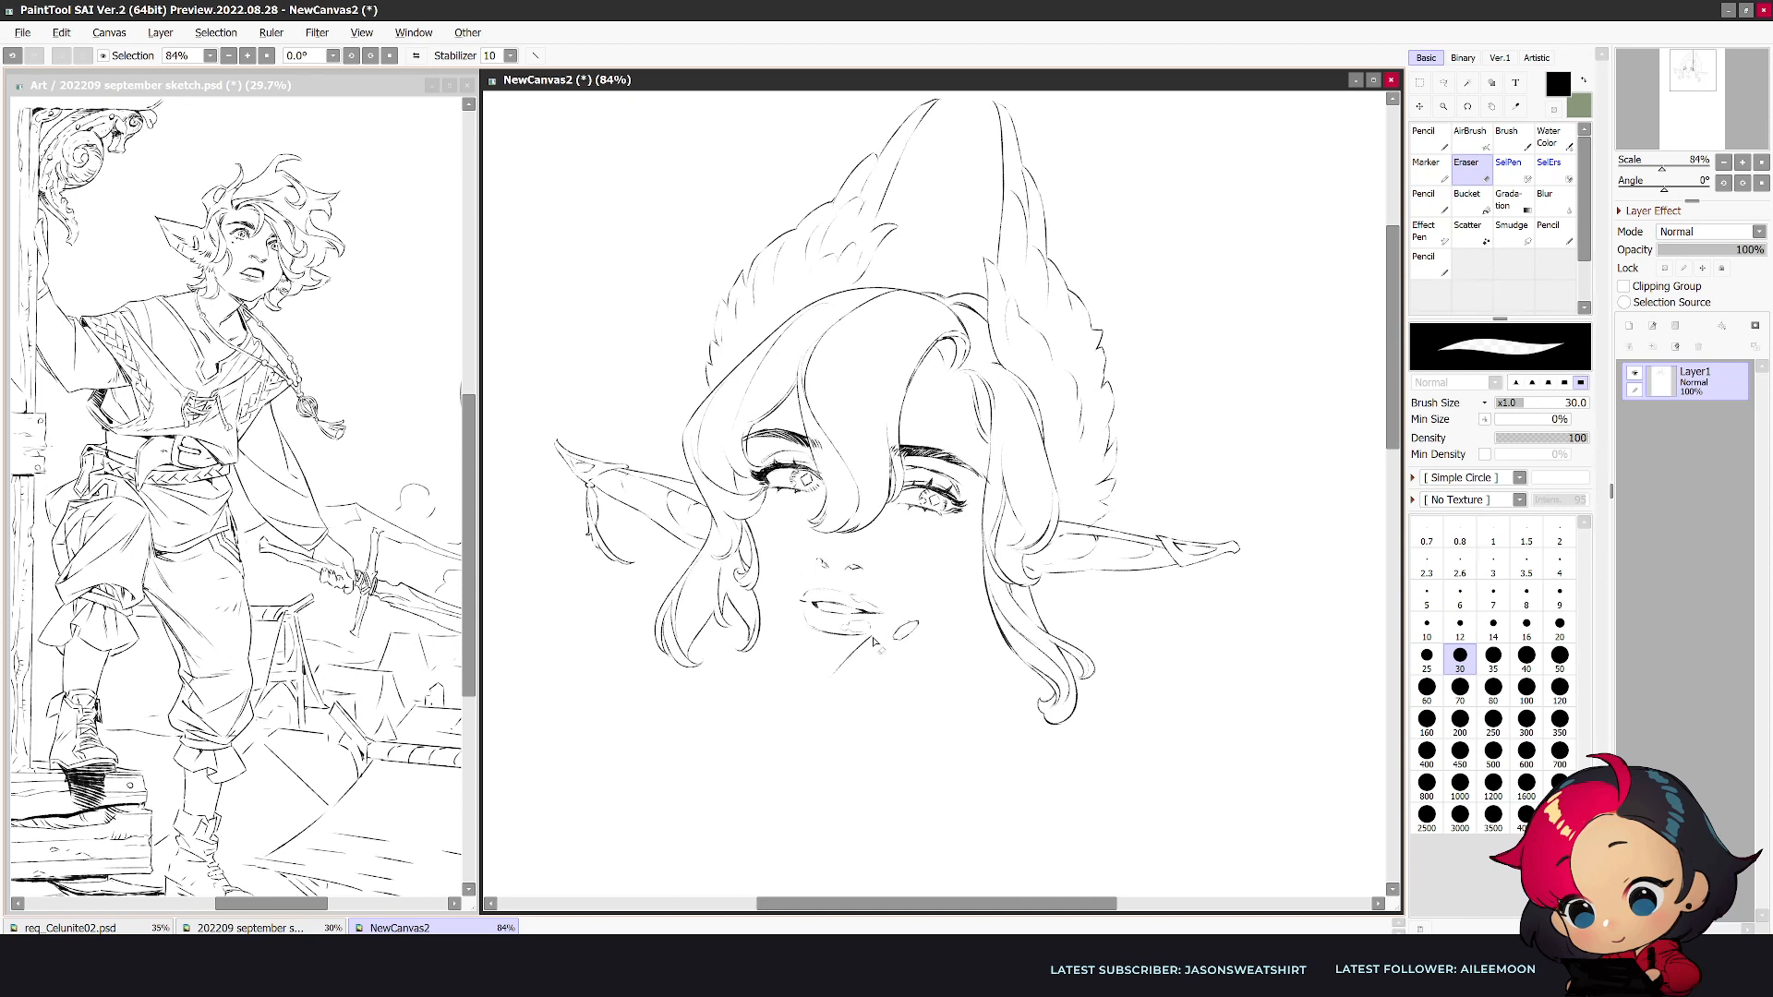
pyautogui.press('n')
pyautogui.hotkey('ctrl', 'z')
pyautogui.hotkey('ctrl', 'y')
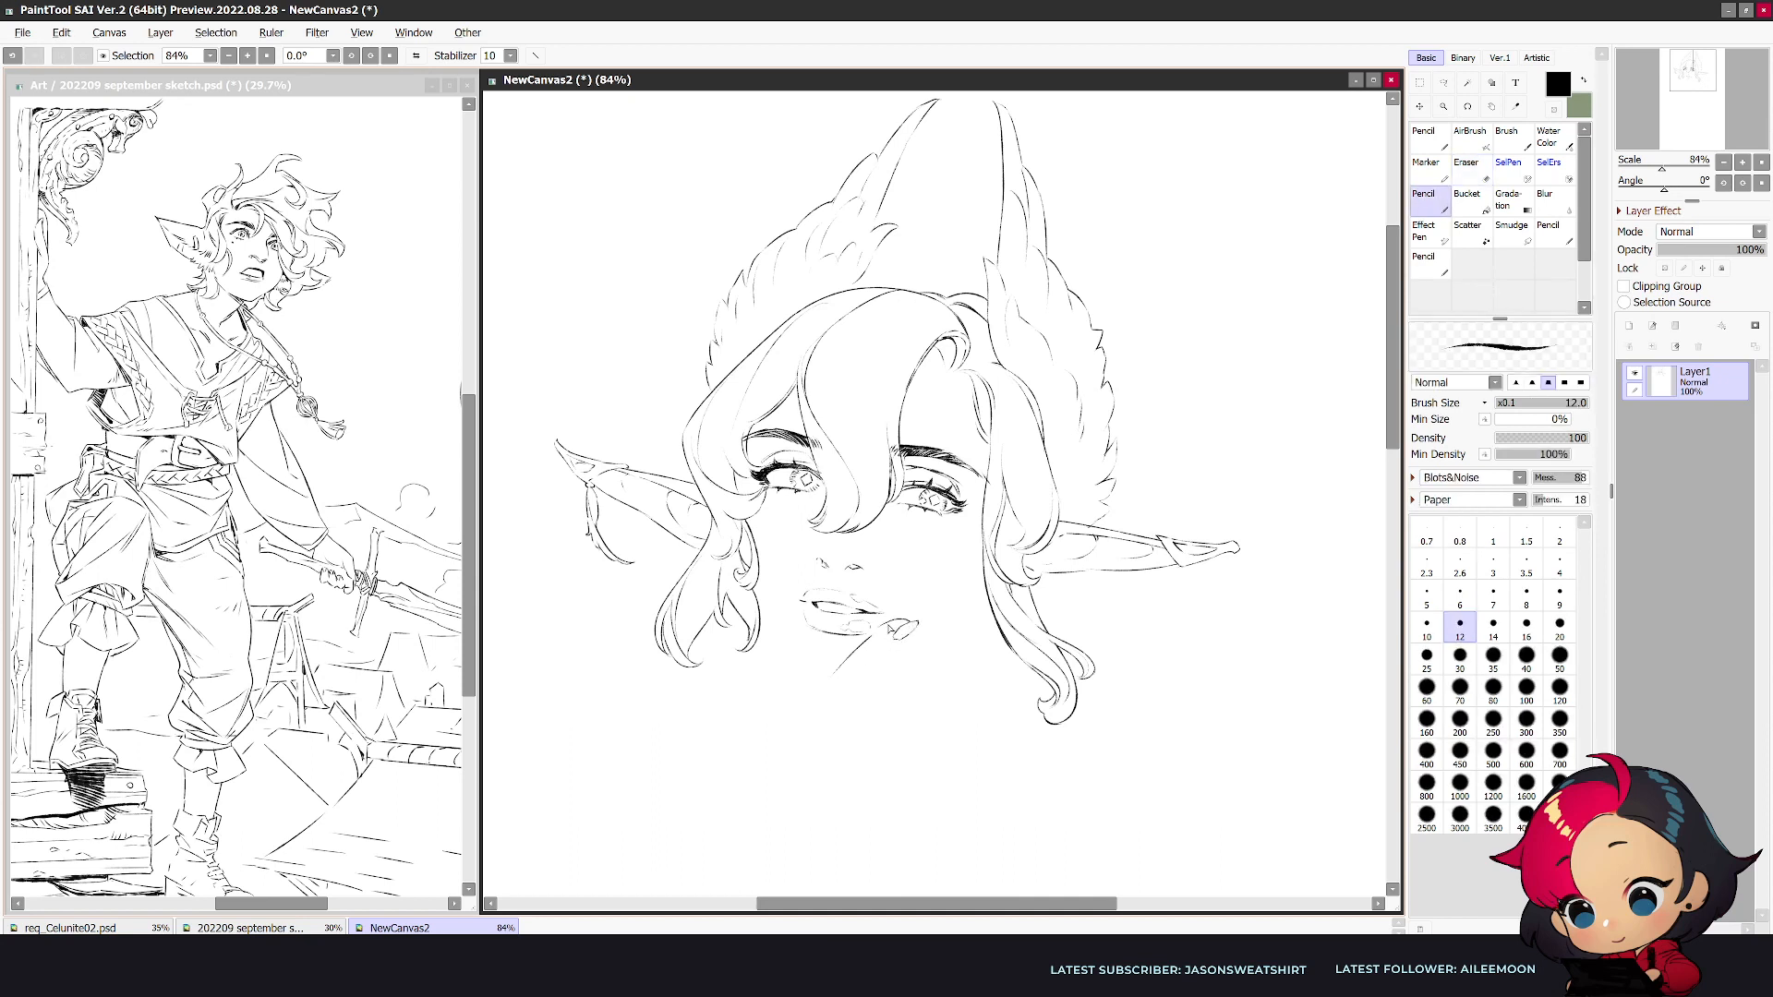
# - Erase the rough diagonal line and redraw the finger's long inner edge from the mouth corner downward
pyautogui.press('e')
pyautogui.moveTo(892, 620)
pyautogui.mouseDown()
pyautogui.moveTo(864, 625)
pyautogui.moveTo(894, 619)
pyautogui.moveTo(868, 639)
pyautogui.moveTo(899, 637)
pyautogui.moveTo(842, 695)
pyautogui.mouseUp()
pyautogui.press('n')
pyautogui.press('e')
pyautogui.press('n')
pyautogui.press('e')
pyautogui.press('n')
pyautogui.press('e')
pyautogui.press('n')
pyautogui.moveTo(903, 635)
pyautogui.mouseDown()
pyautogui.moveTo(832, 680)
pyautogui.moveTo(886, 631)
pyautogui.moveTo(848, 673)
pyautogui.moveTo(860, 648)
pyautogui.moveTo(810, 727)
pyautogui.mouseUp()
# - Draw the finger's curved outer edge down from its tip and clean it with the eraser
pyautogui.press('e')
pyautogui.press('n')
pyautogui.press('e')
pyautogui.moveTo(925, 646)
pyautogui.mouseDown()
pyautogui.moveTo(914, 626)
pyautogui.moveTo(855, 710)
pyautogui.mouseUp()
pyautogui.press('n')
pyautogui.press('e')
pyautogui.press('n')
pyautogui.press('e')
pyautogui.press('n')
pyautogui.moveTo(910, 614); pyautogui.dragTo(940, 600)
pyautogui.hotkey('ctrl', 'z')
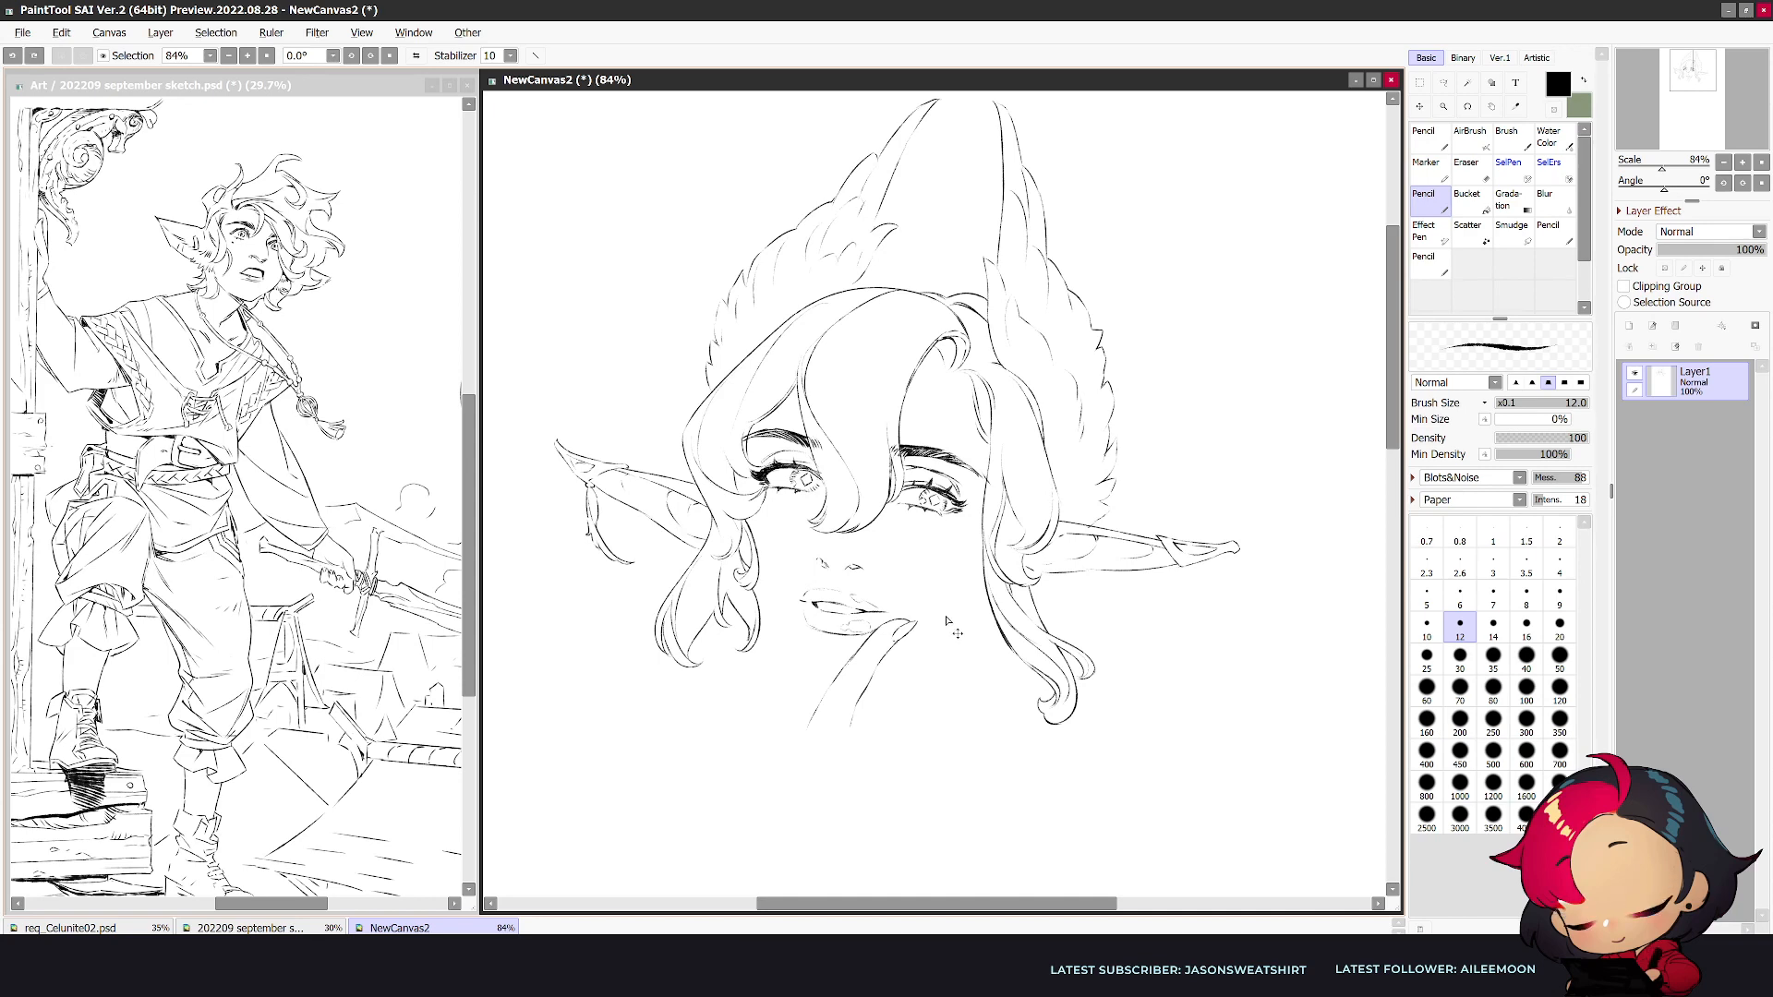
# - Extend both edges of the finger further down, checking the drawing in mirrored view
pyautogui.press('h')
pyautogui.press('h')
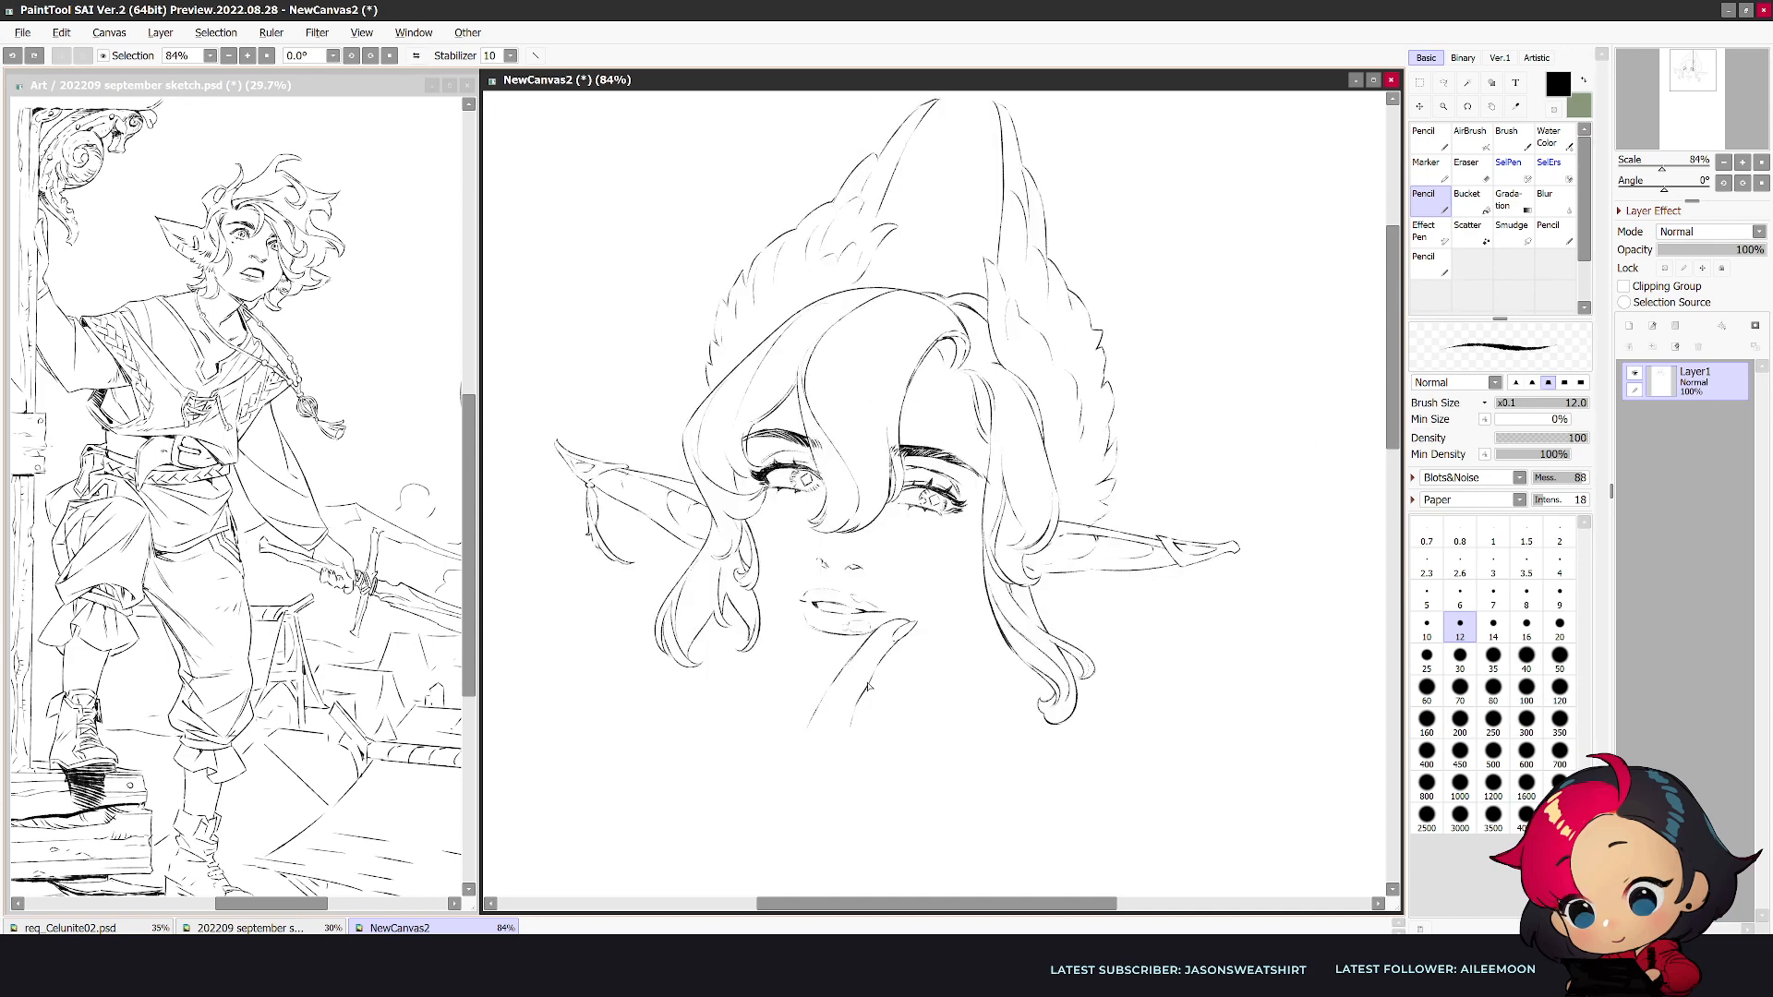
pyautogui.moveTo(841, 679); pyautogui.dragTo(805, 743)
pyautogui.press('h')
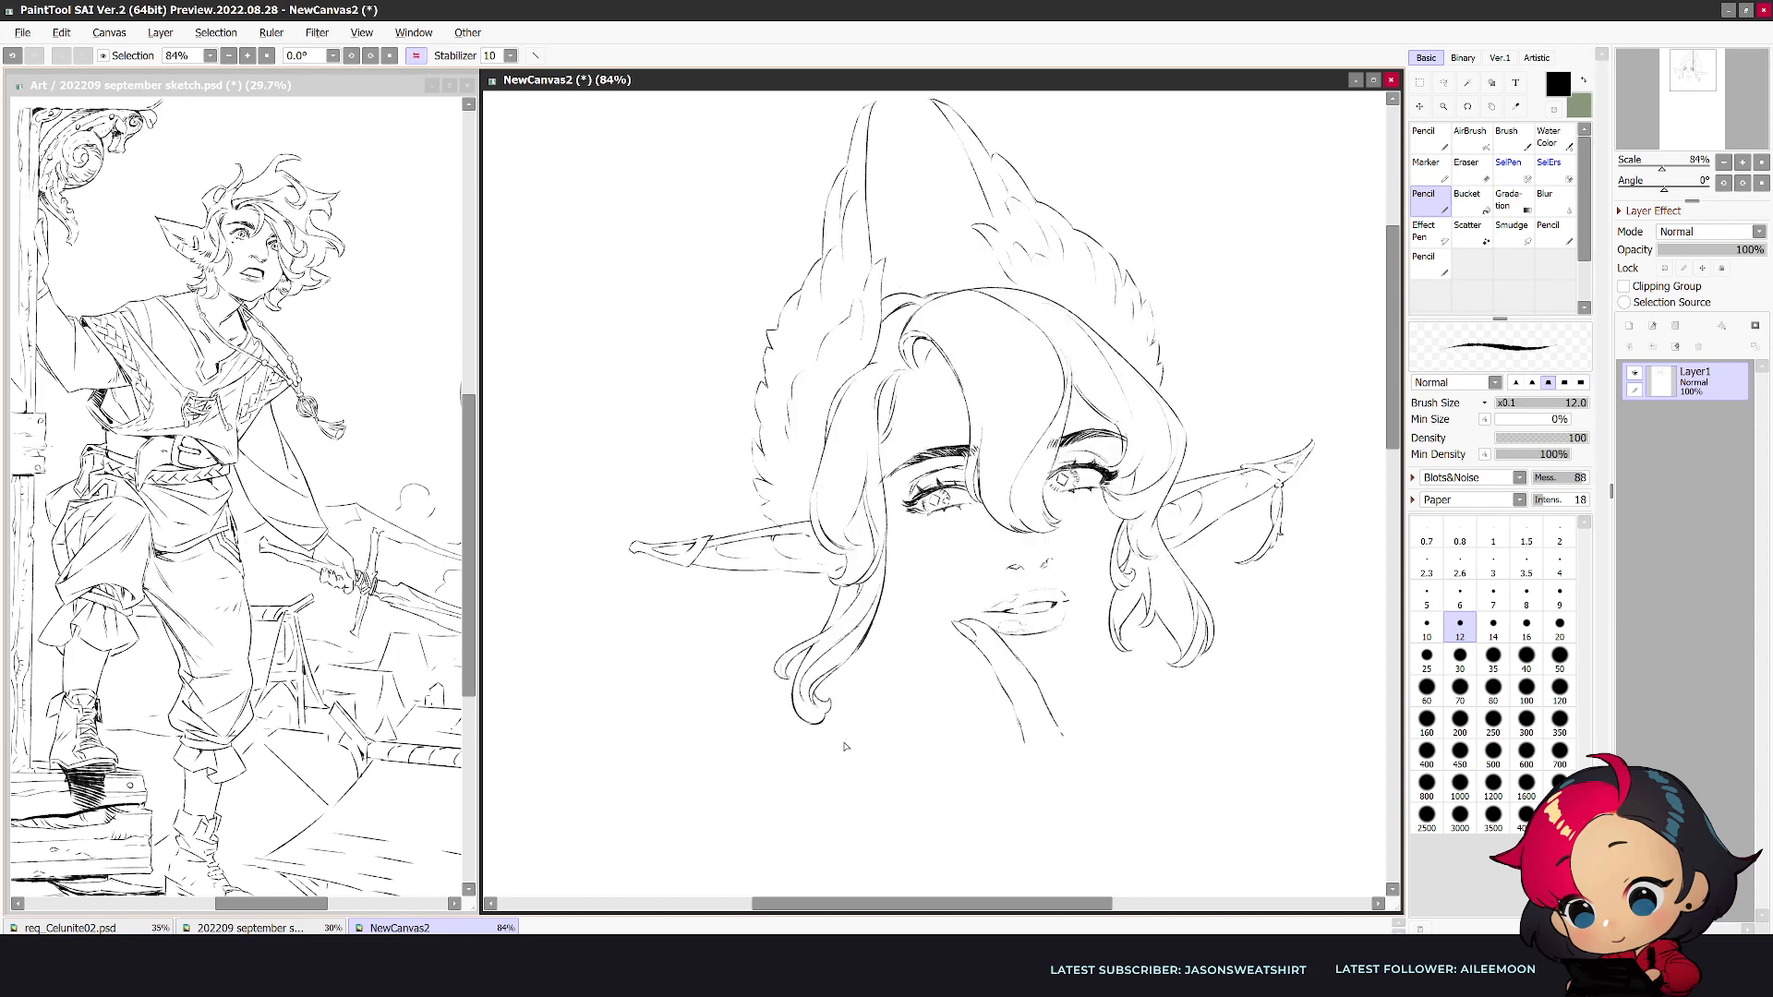
pyautogui.press('h')
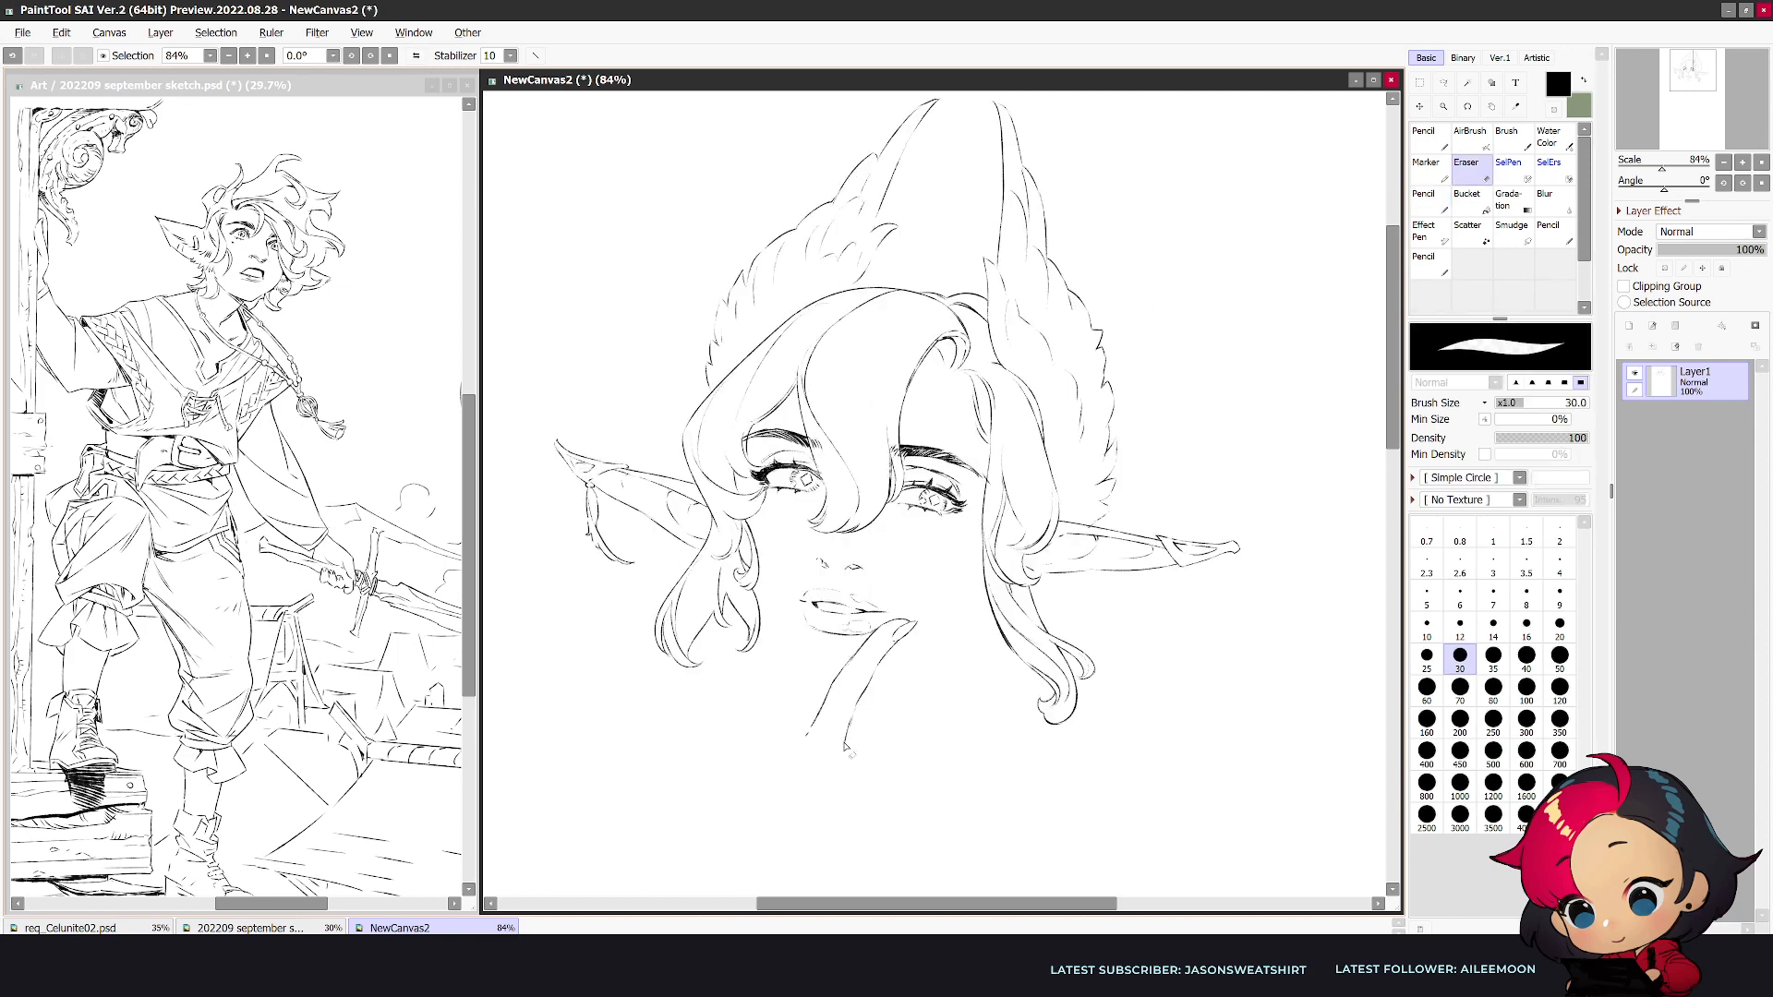
# - Erase the finger's rounded tip and redraw it reaching up to a longer point
pyautogui.press('e')
pyautogui.moveTo(897, 635); pyautogui.dragTo(885, 646)
pyautogui.moveTo(908, 632)
pyautogui.mouseDown()
pyautogui.moveTo(892, 650)
pyautogui.moveTo(930, 606)
pyautogui.mouseUp()
pyautogui.press('n')
pyautogui.hotkey('ctrl', 'z')
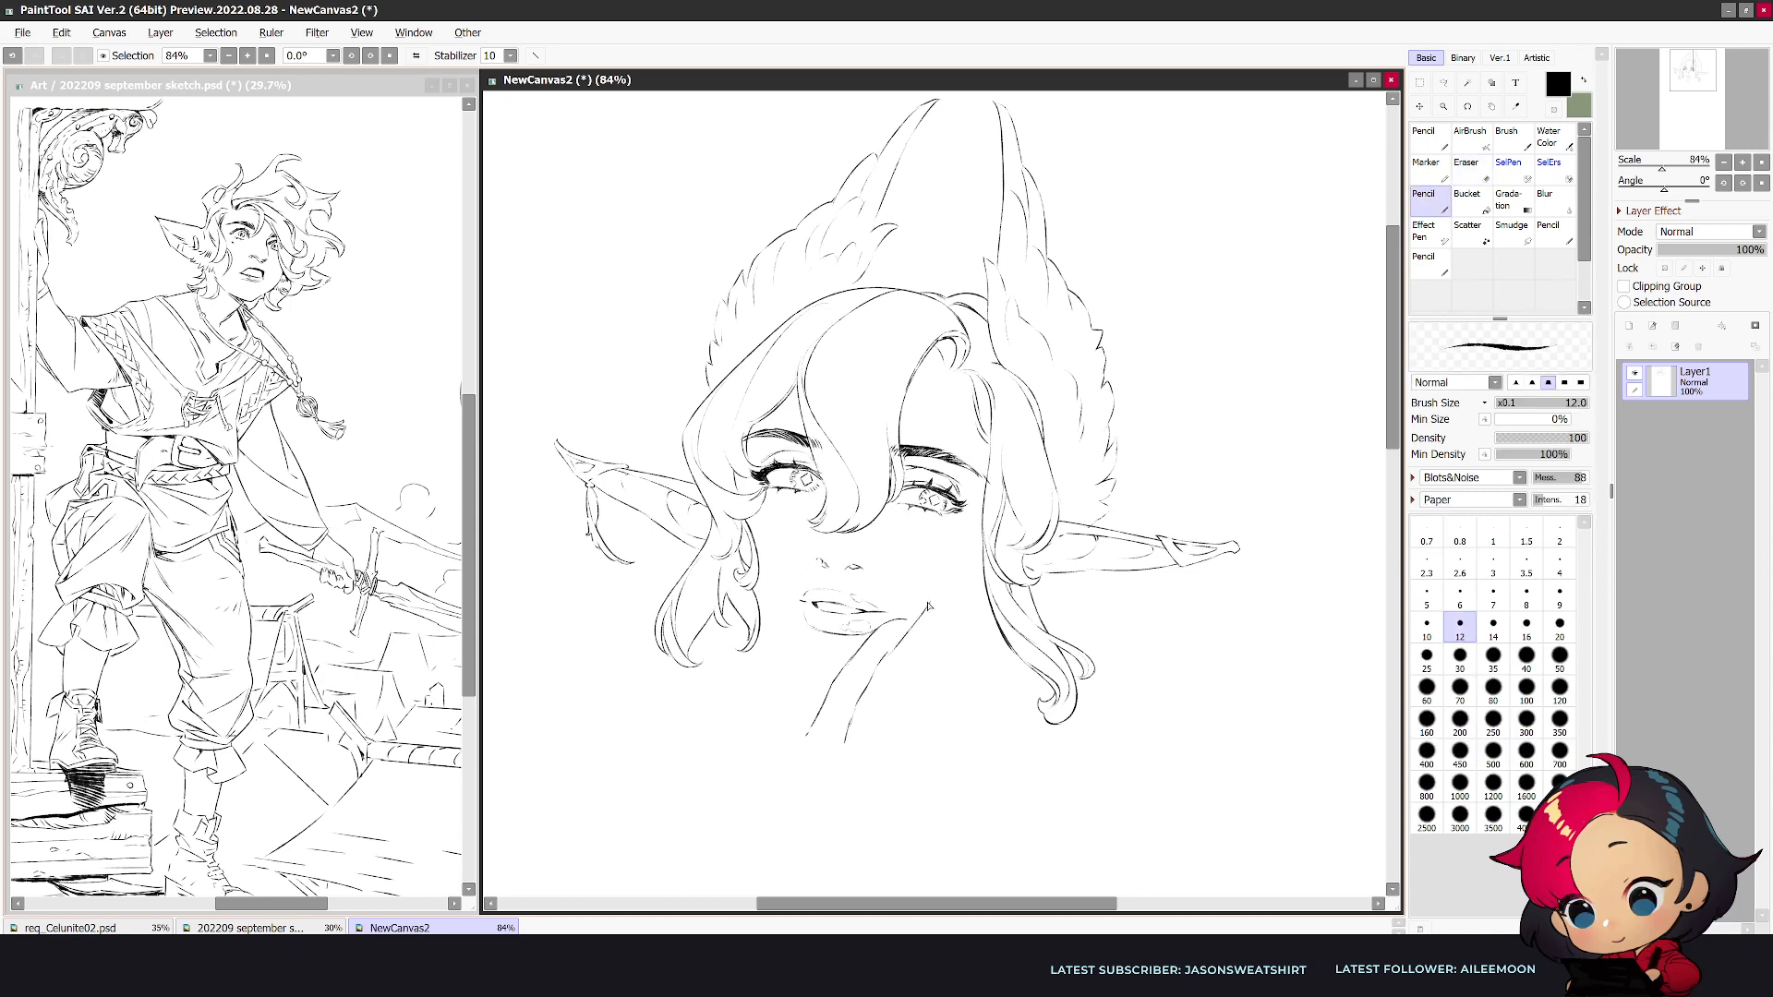
# - Define the finger's pointed tip and add small band details just below it
pyautogui.press('e')
pyautogui.press('n')
pyautogui.moveTo(909, 619); pyautogui.dragTo(929, 602)
pyautogui.press('h')
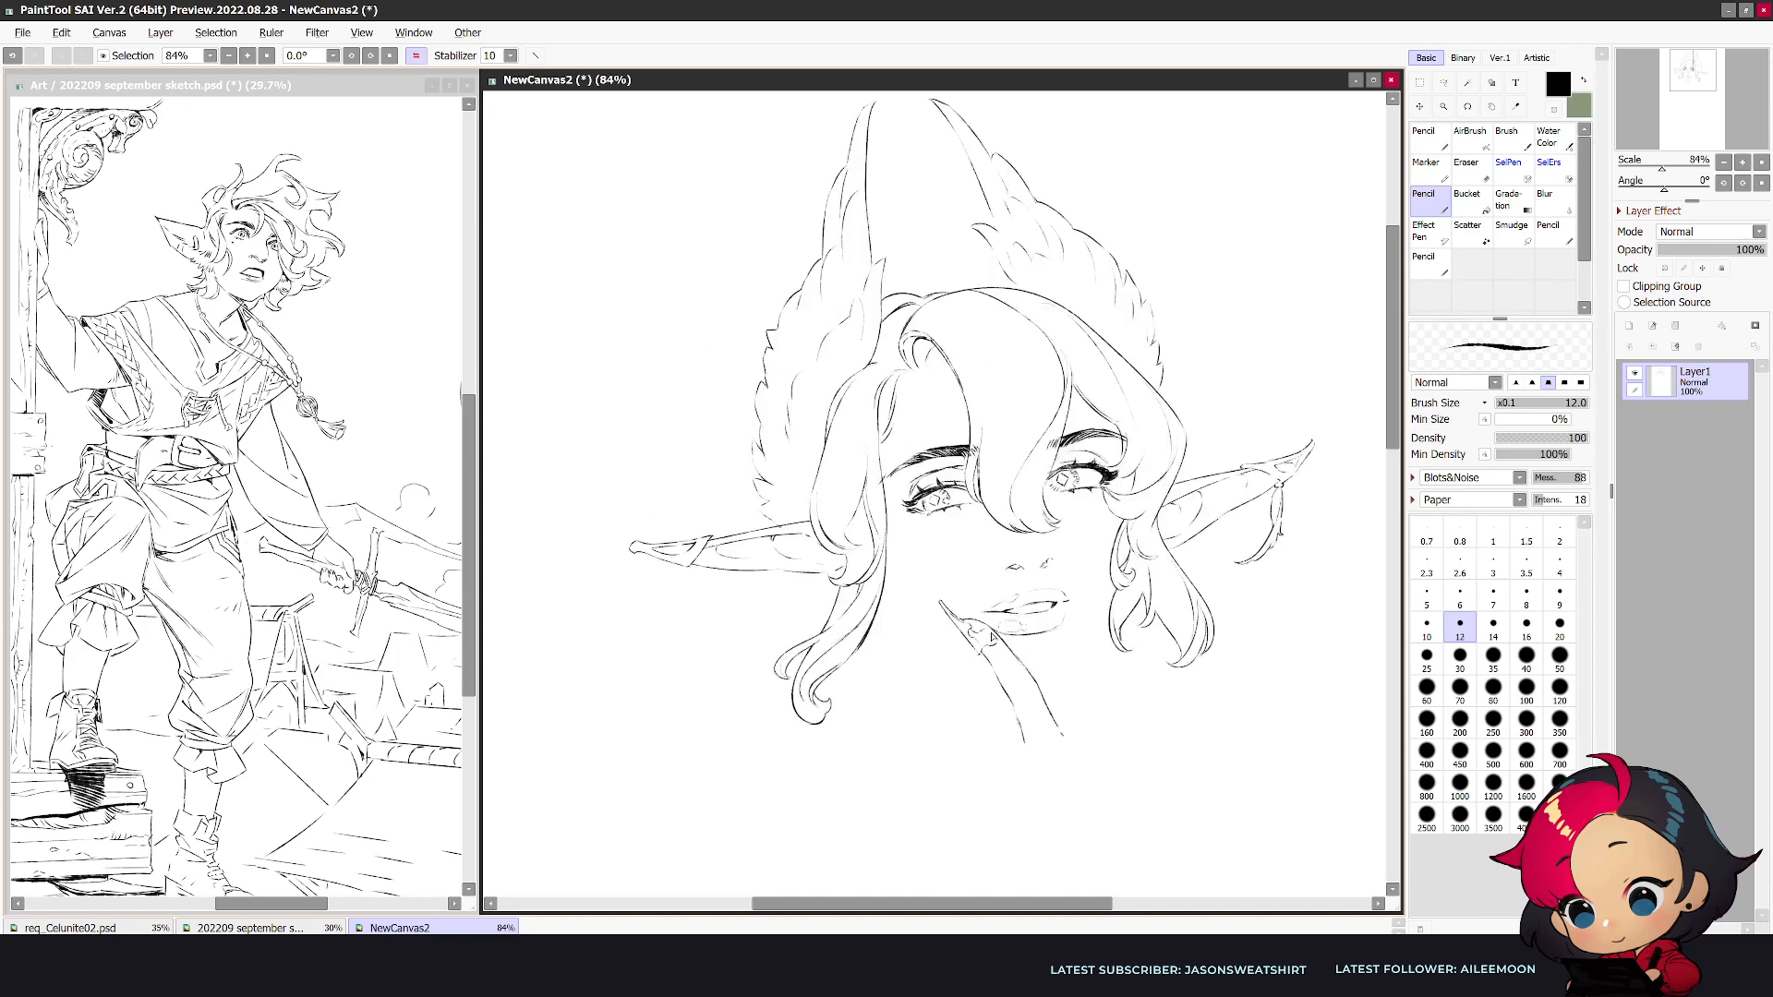
pyautogui.press('h')
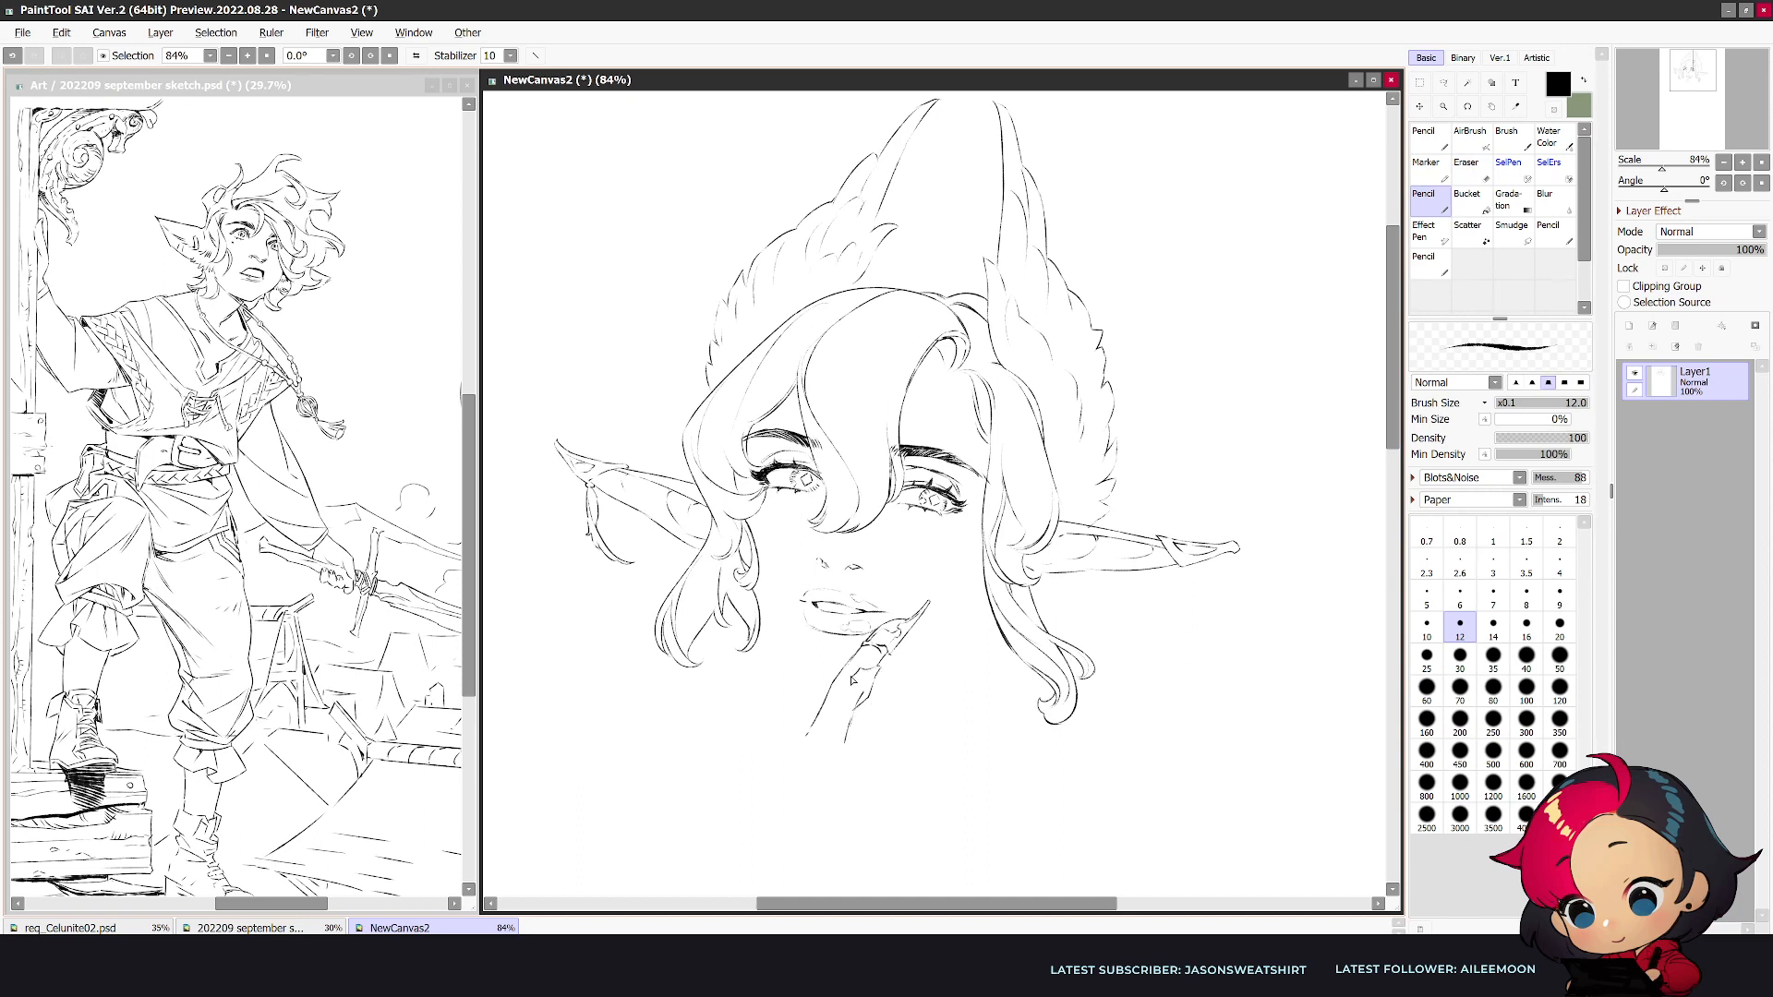
# - Draw jagged segment details along the middle of the finger, refining them with the eraser
pyautogui.press('e')
pyautogui.press('n')
pyautogui.moveTo(852, 711)
pyautogui.mouseDown()
pyautogui.moveTo(874, 681)
pyautogui.moveTo(870, 701)
pyautogui.moveTo(848, 699)
pyautogui.moveTo(865, 702)
pyautogui.mouseUp()
pyautogui.press('e')
pyautogui.press('n')
pyautogui.press('e')
pyautogui.press('n')
pyautogui.press('e')
pyautogui.press('n')
pyautogui.press('h')
pyautogui.press('e')
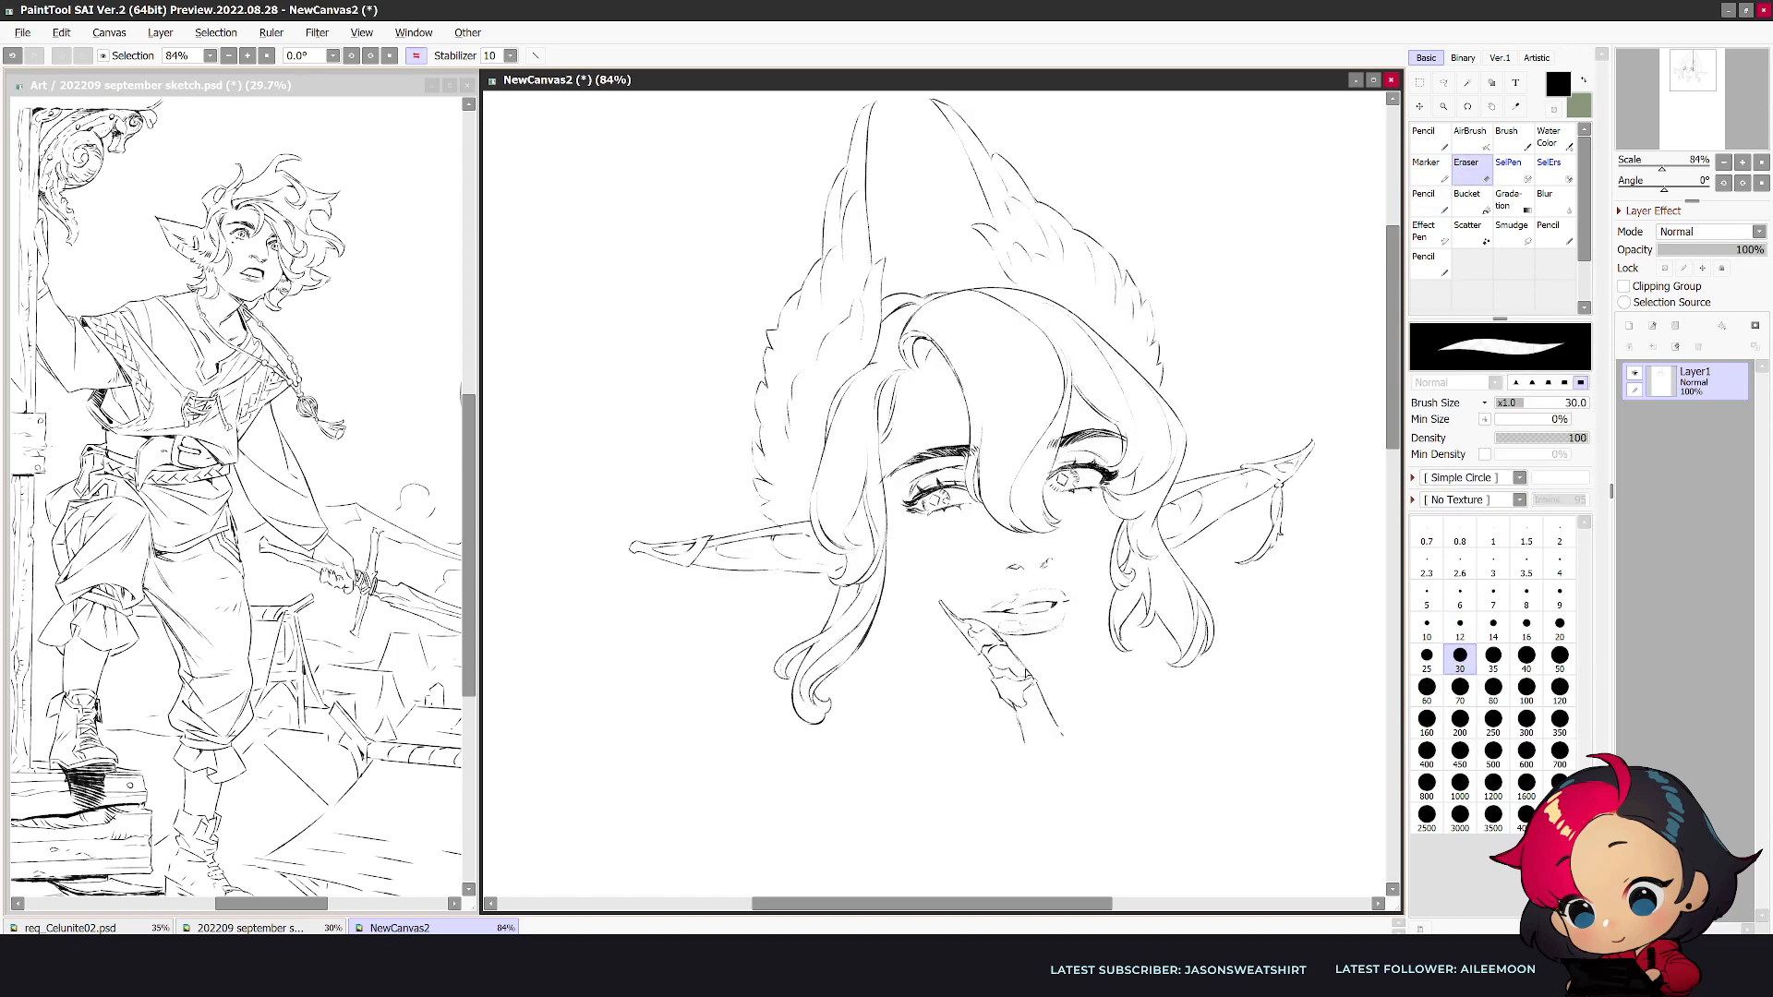
# - Refine the finger's lower segment and draw thicker strokes at its base with a size 14 pencil
pyautogui.press('n')
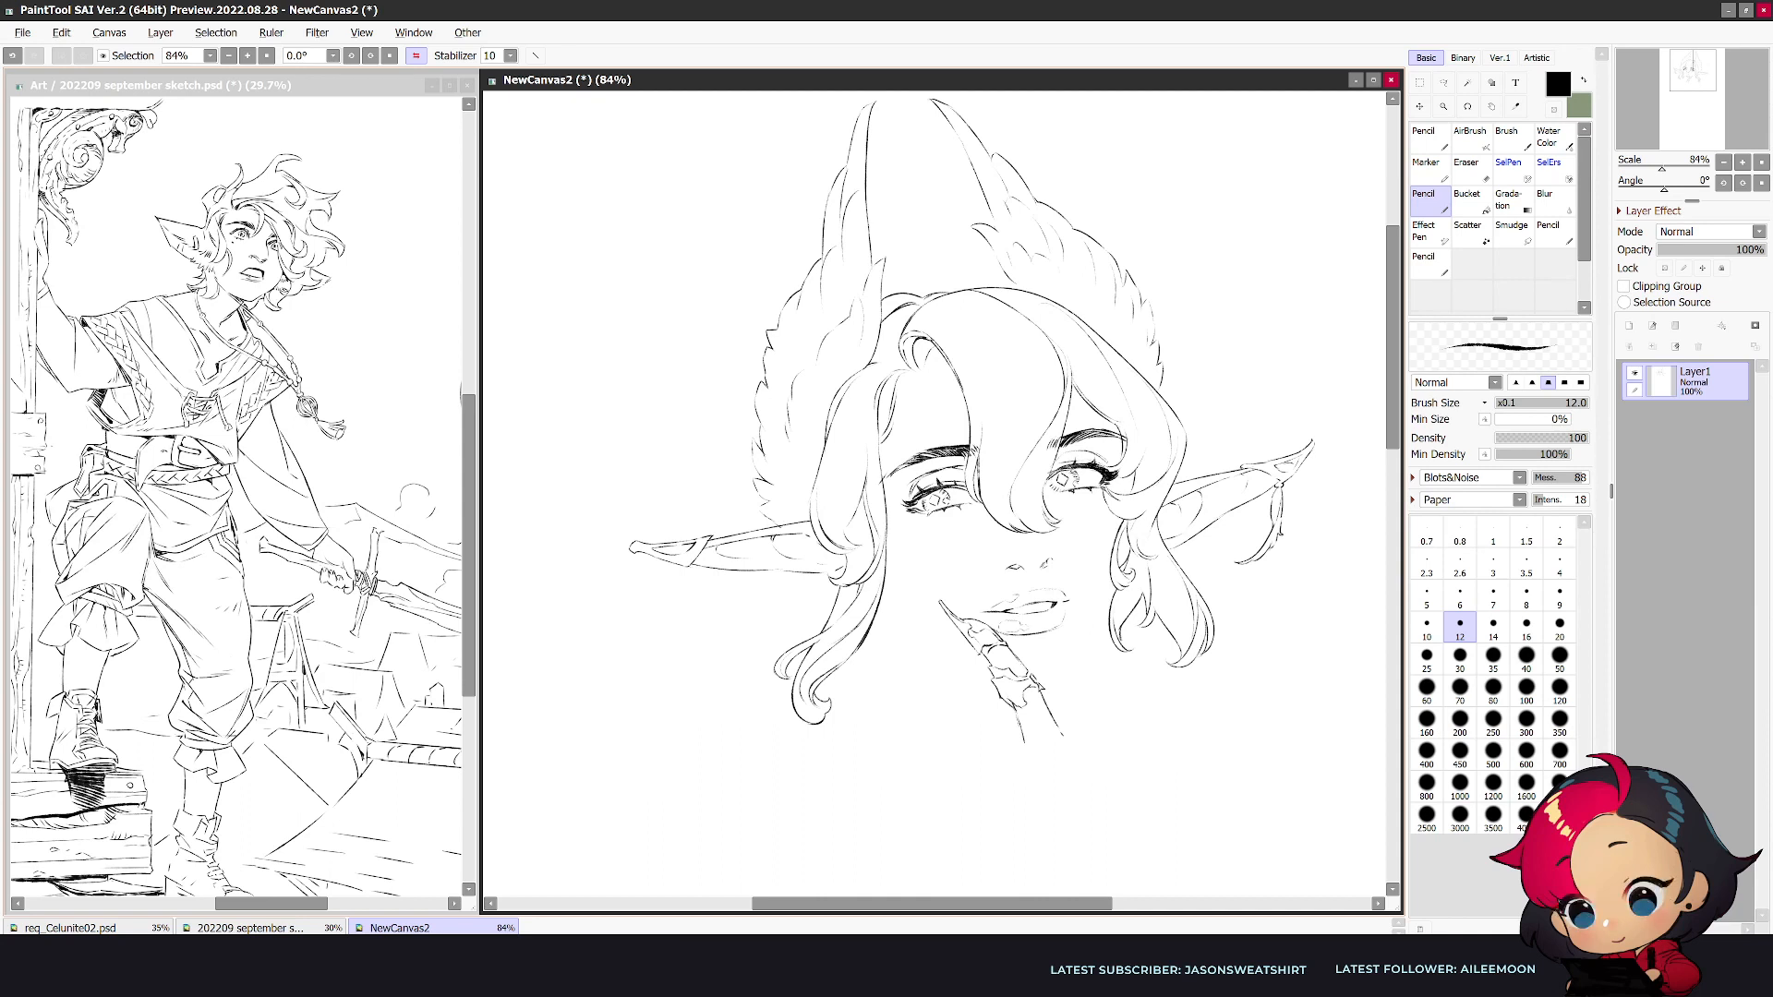
pyautogui.press('m')
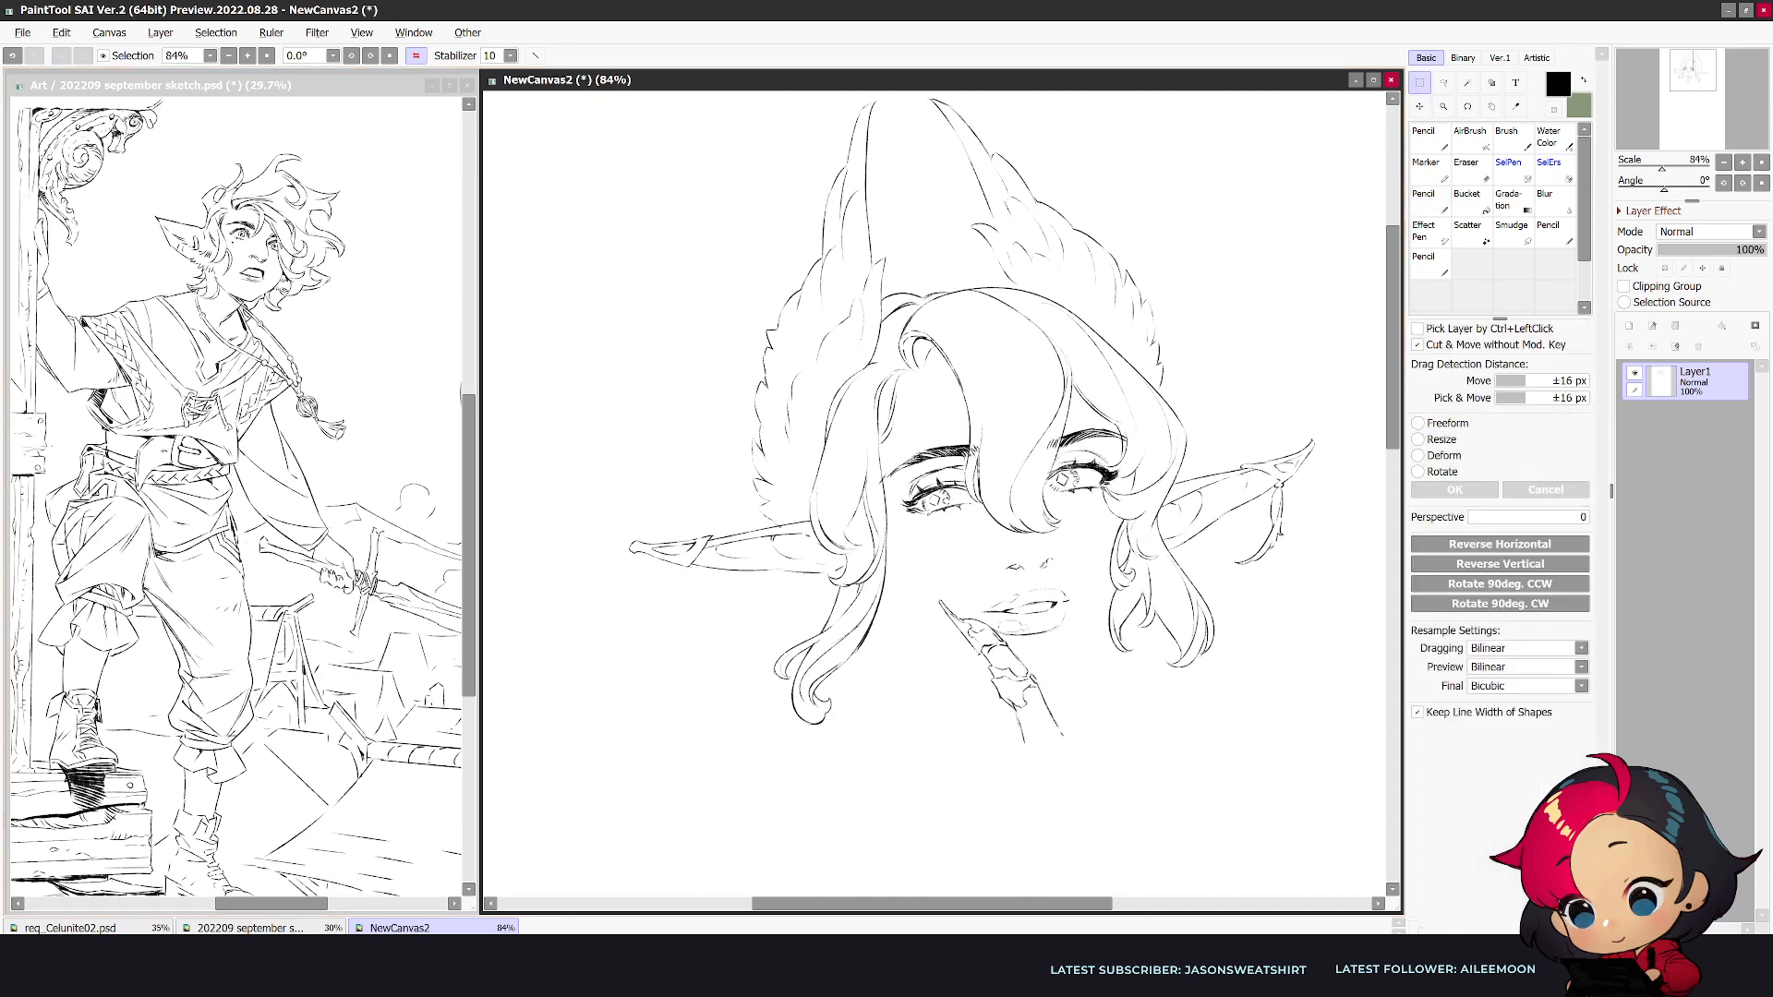
pyautogui.press('n')
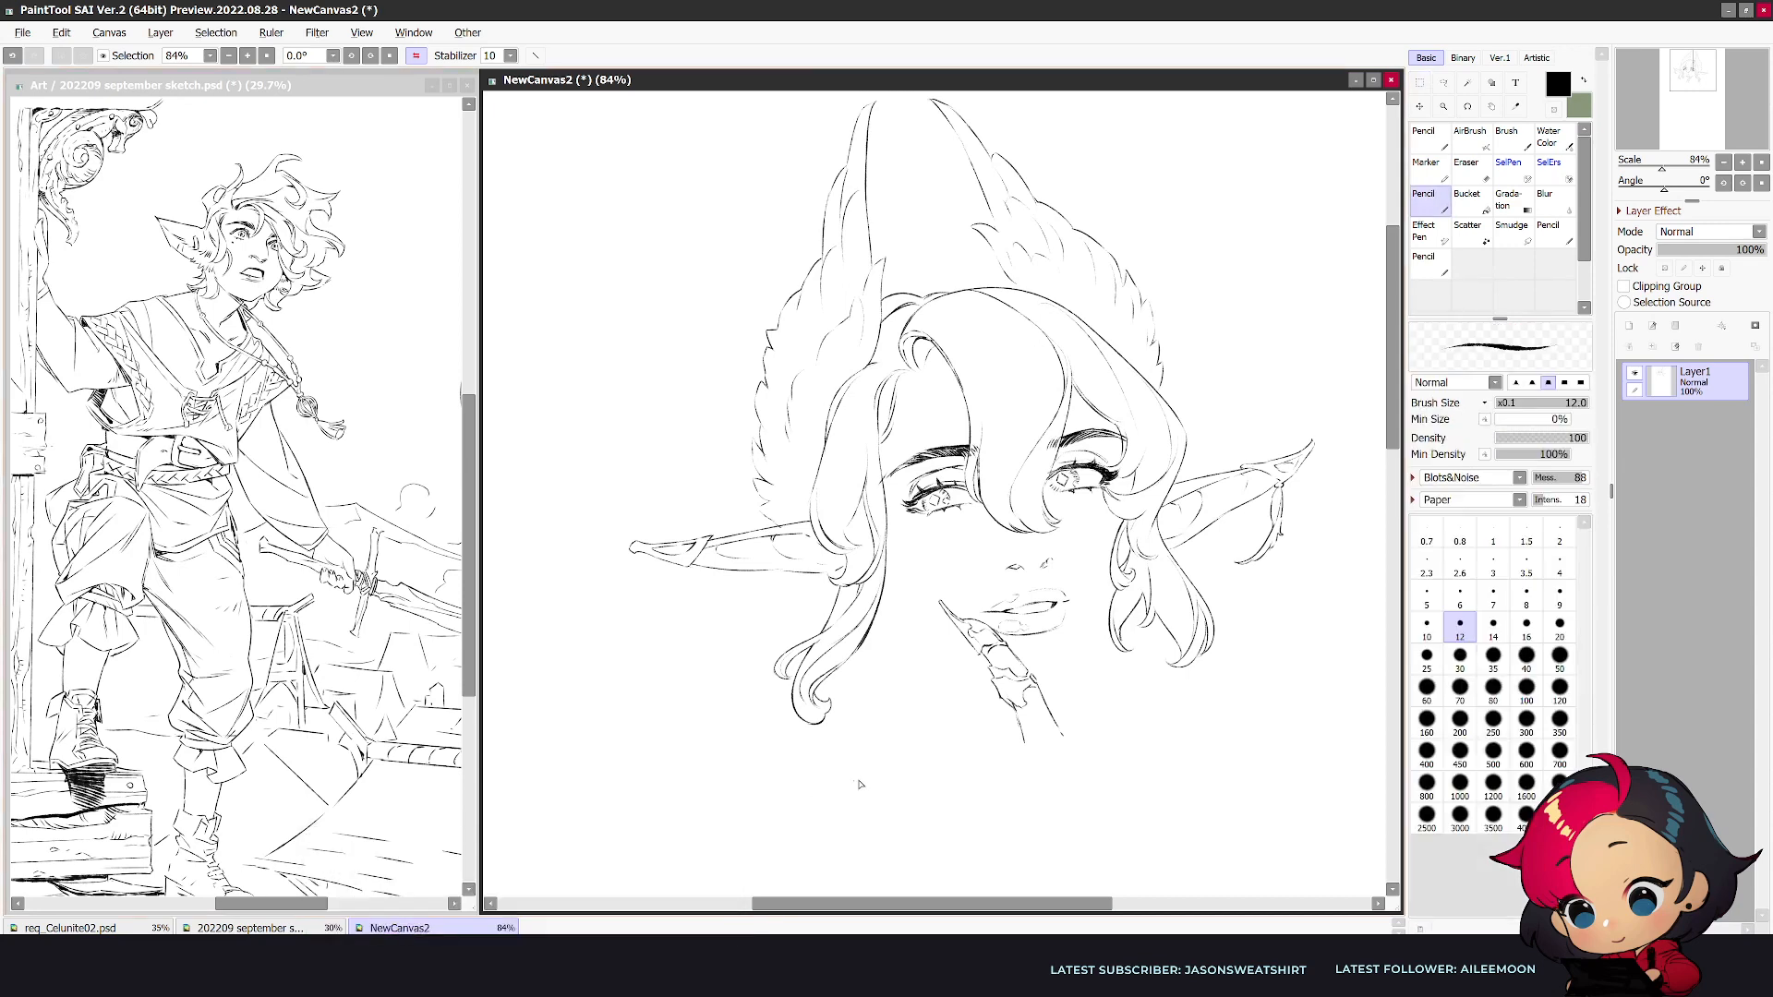
pyautogui.press('e')
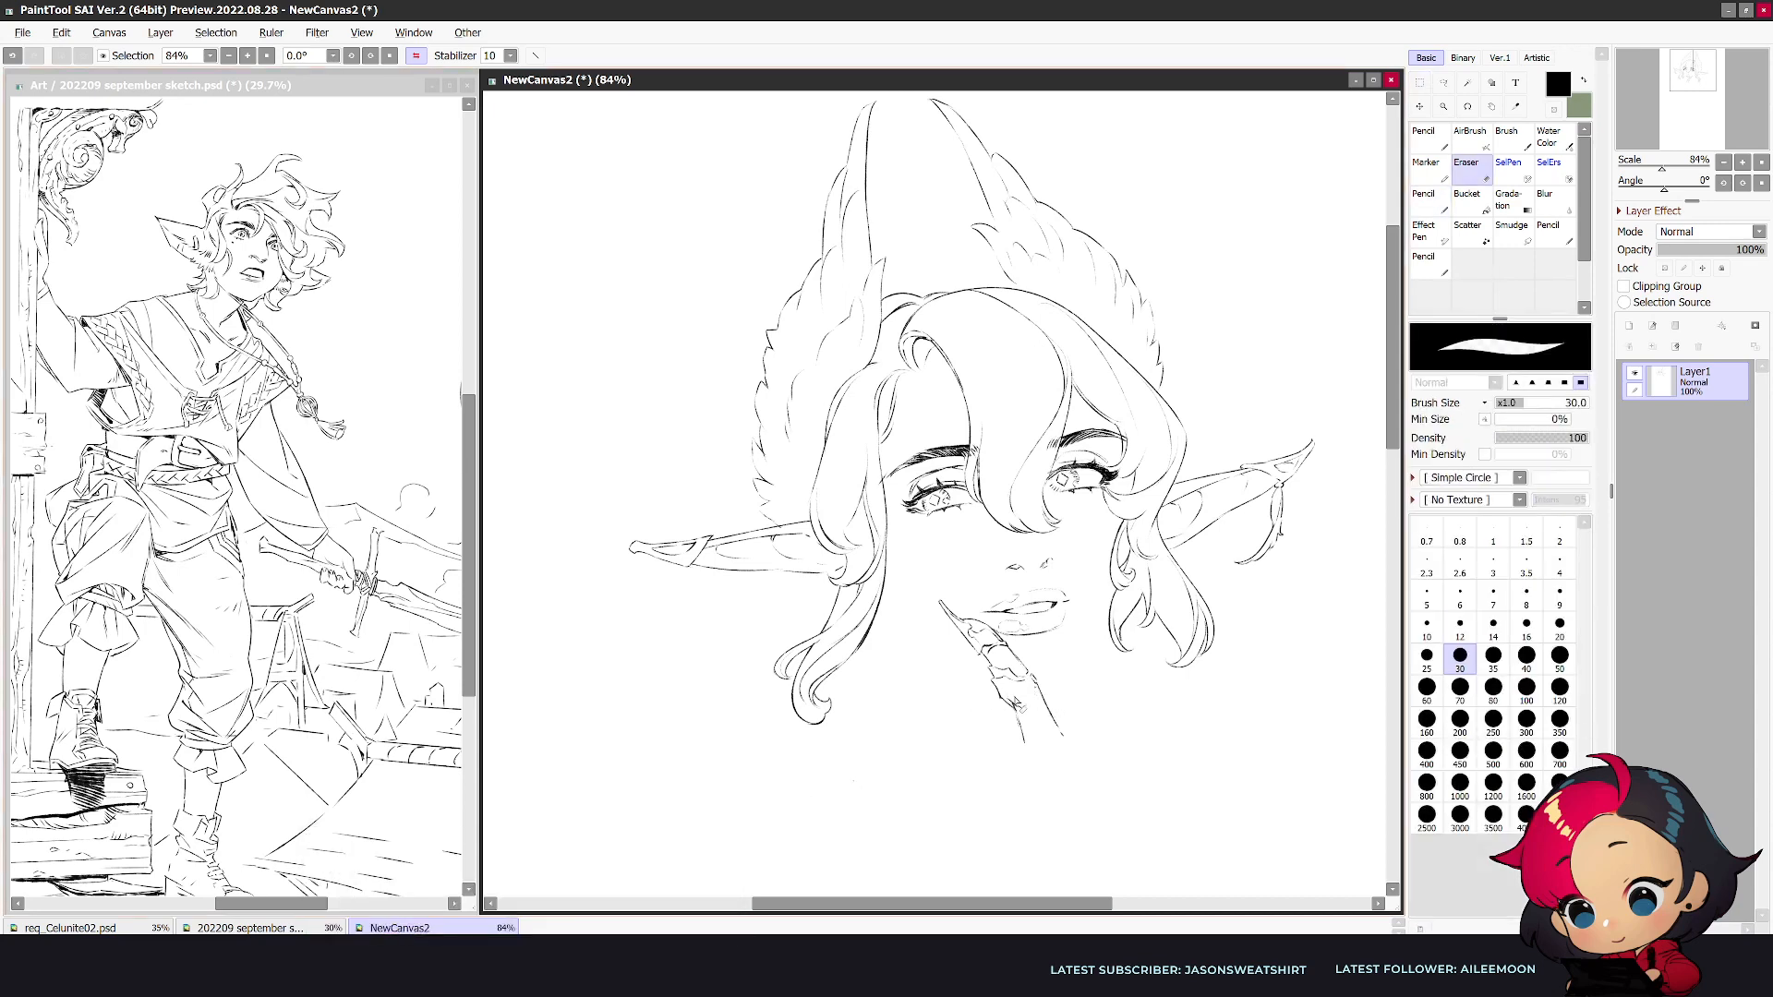
pyautogui.press('n')
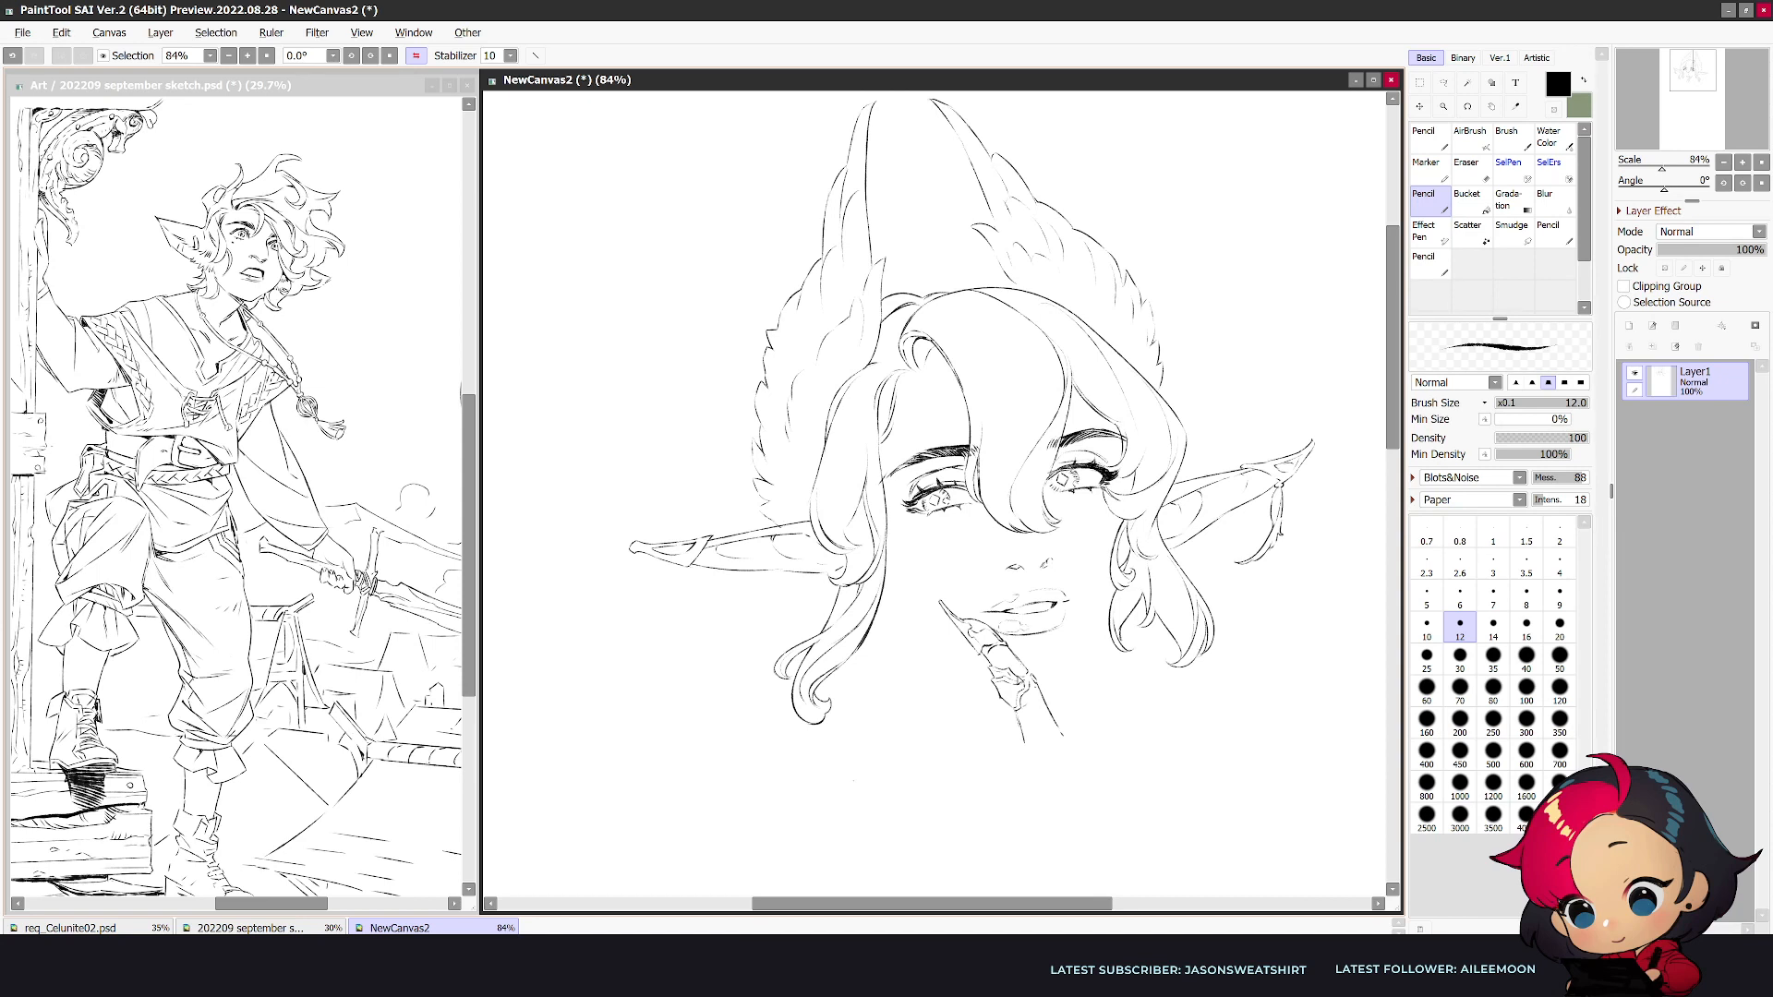
pyautogui.press(']')
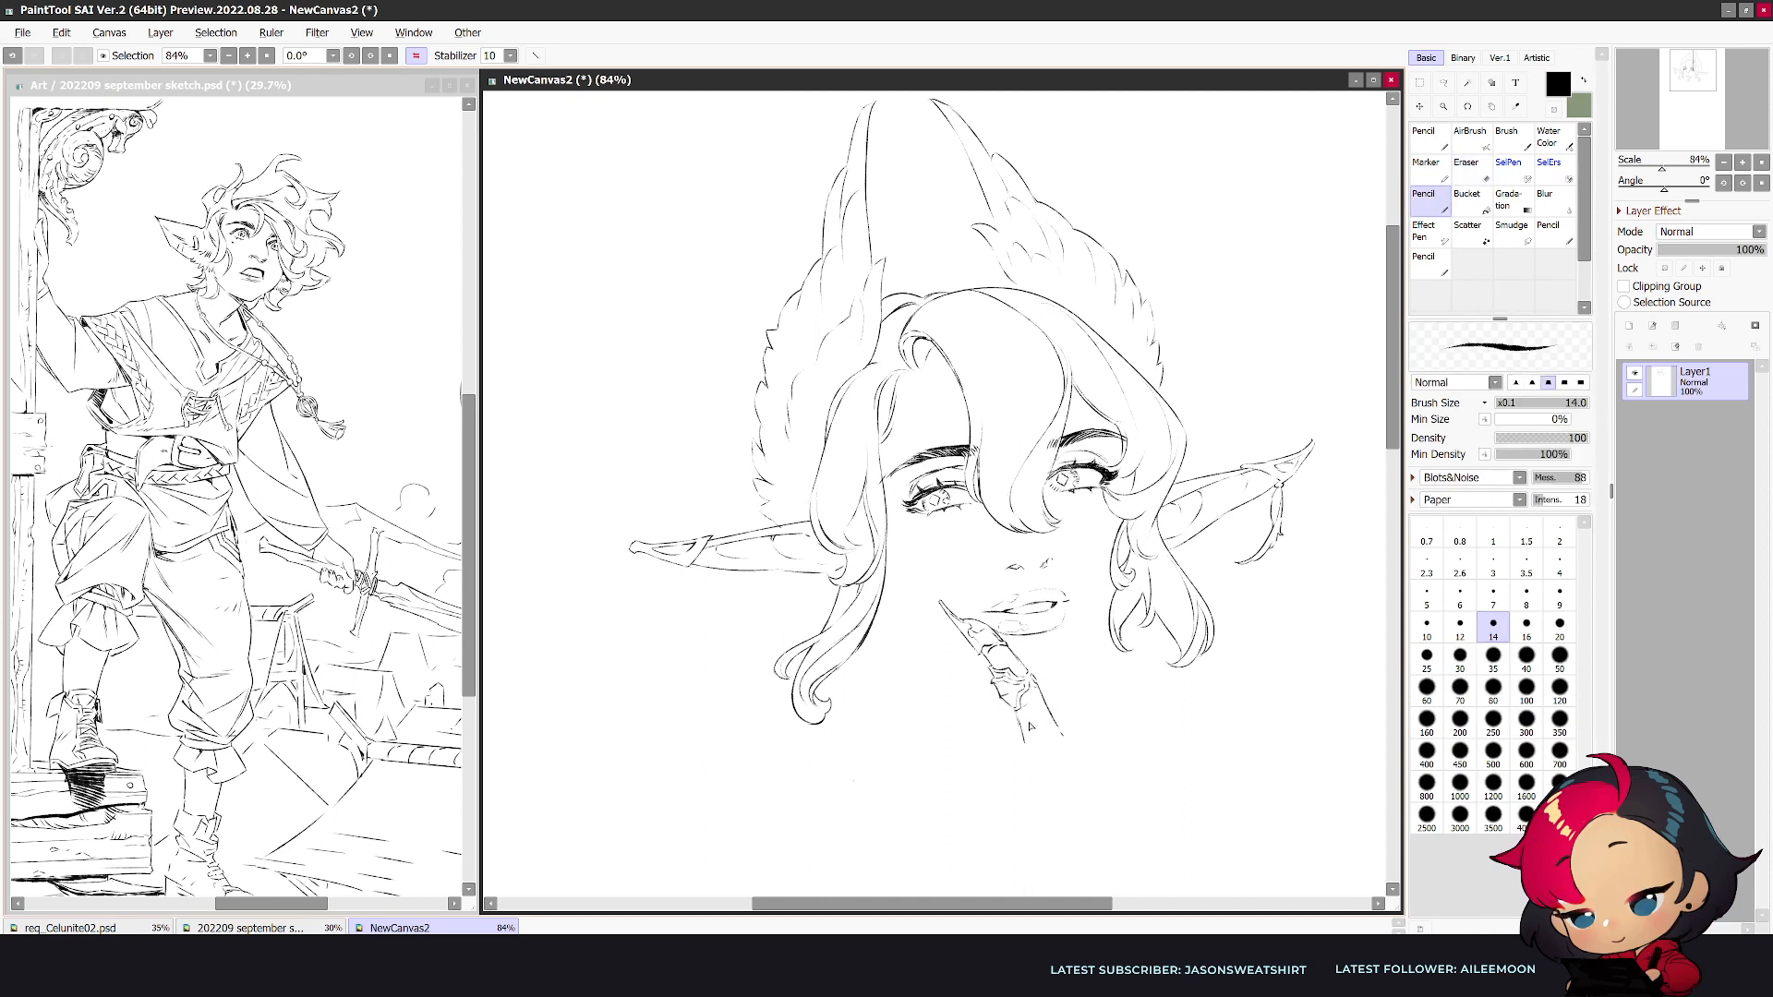
pyautogui.press('e')
pyautogui.press('n')
pyautogui.moveTo(1029, 708); pyautogui.dragTo(1022, 742)
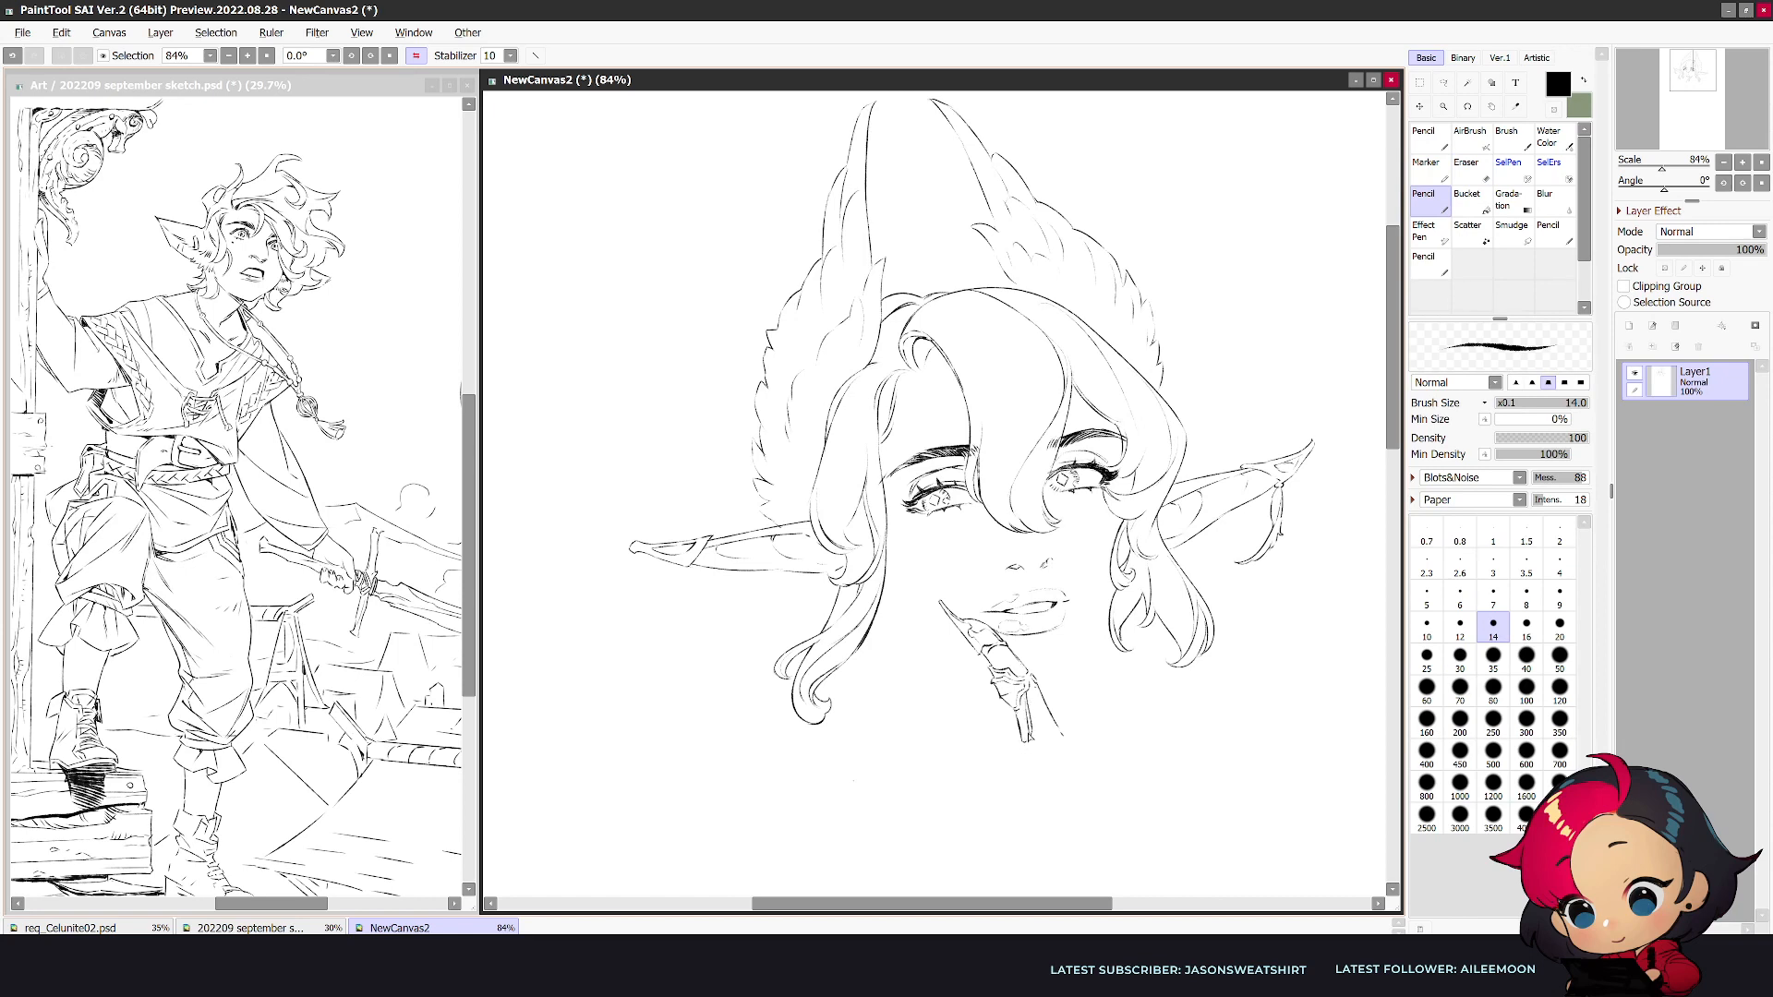
# - Draw a line extending below the finger and outline a second pointed finger beside it
pyautogui.press('h')
pyautogui.moveTo(842, 738); pyautogui.dragTo(816, 815)
pyautogui.press('h')
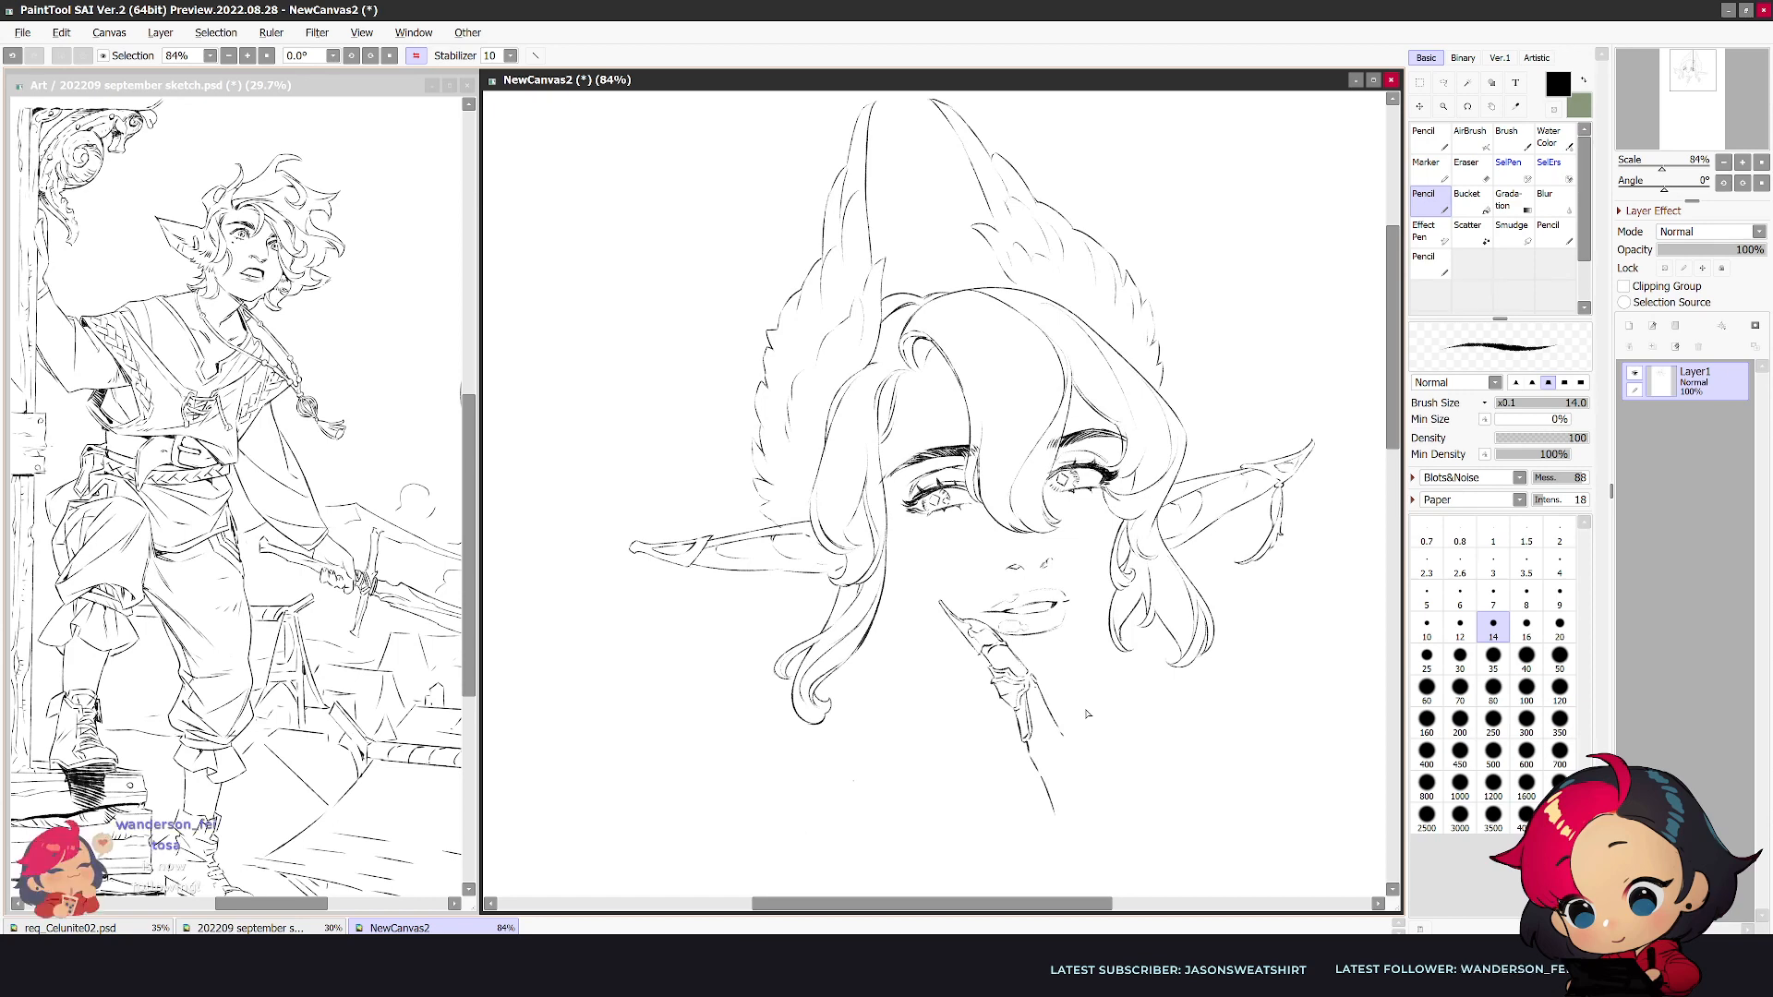
pyautogui.press('h')
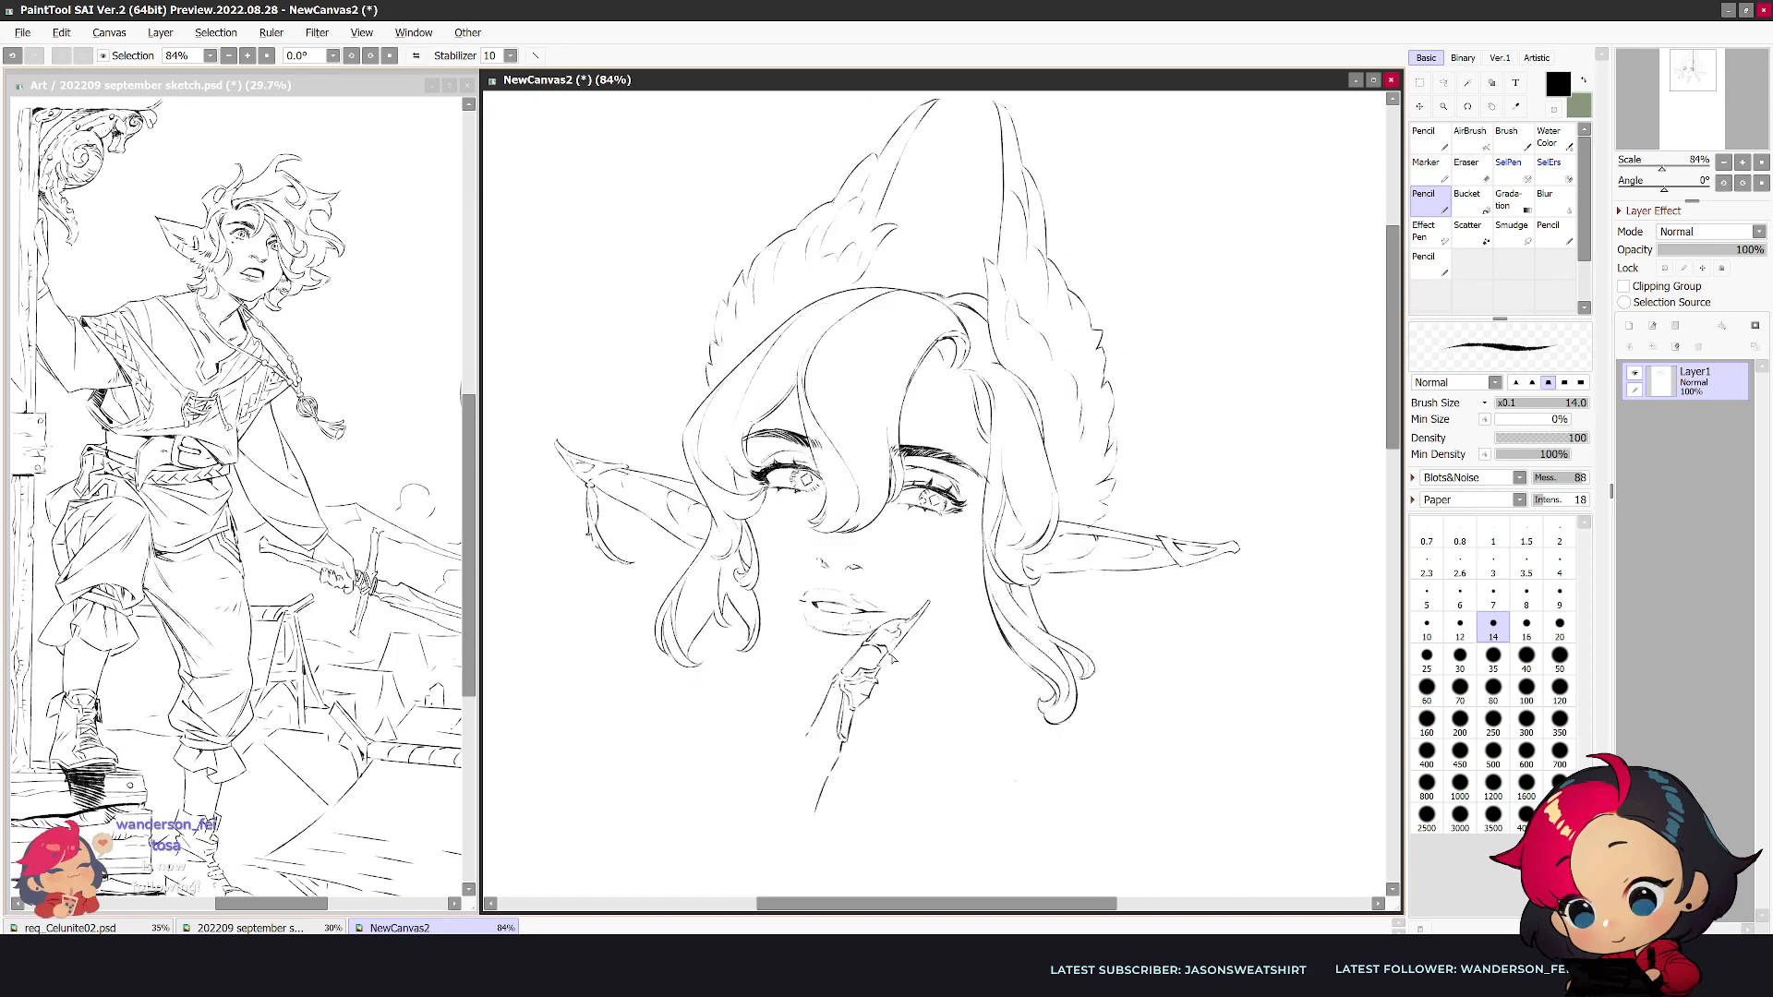
pyautogui.moveTo(914, 635)
pyautogui.mouseDown()
pyautogui.moveTo(965, 608)
pyautogui.moveTo(898, 690)
pyautogui.mouseUp()
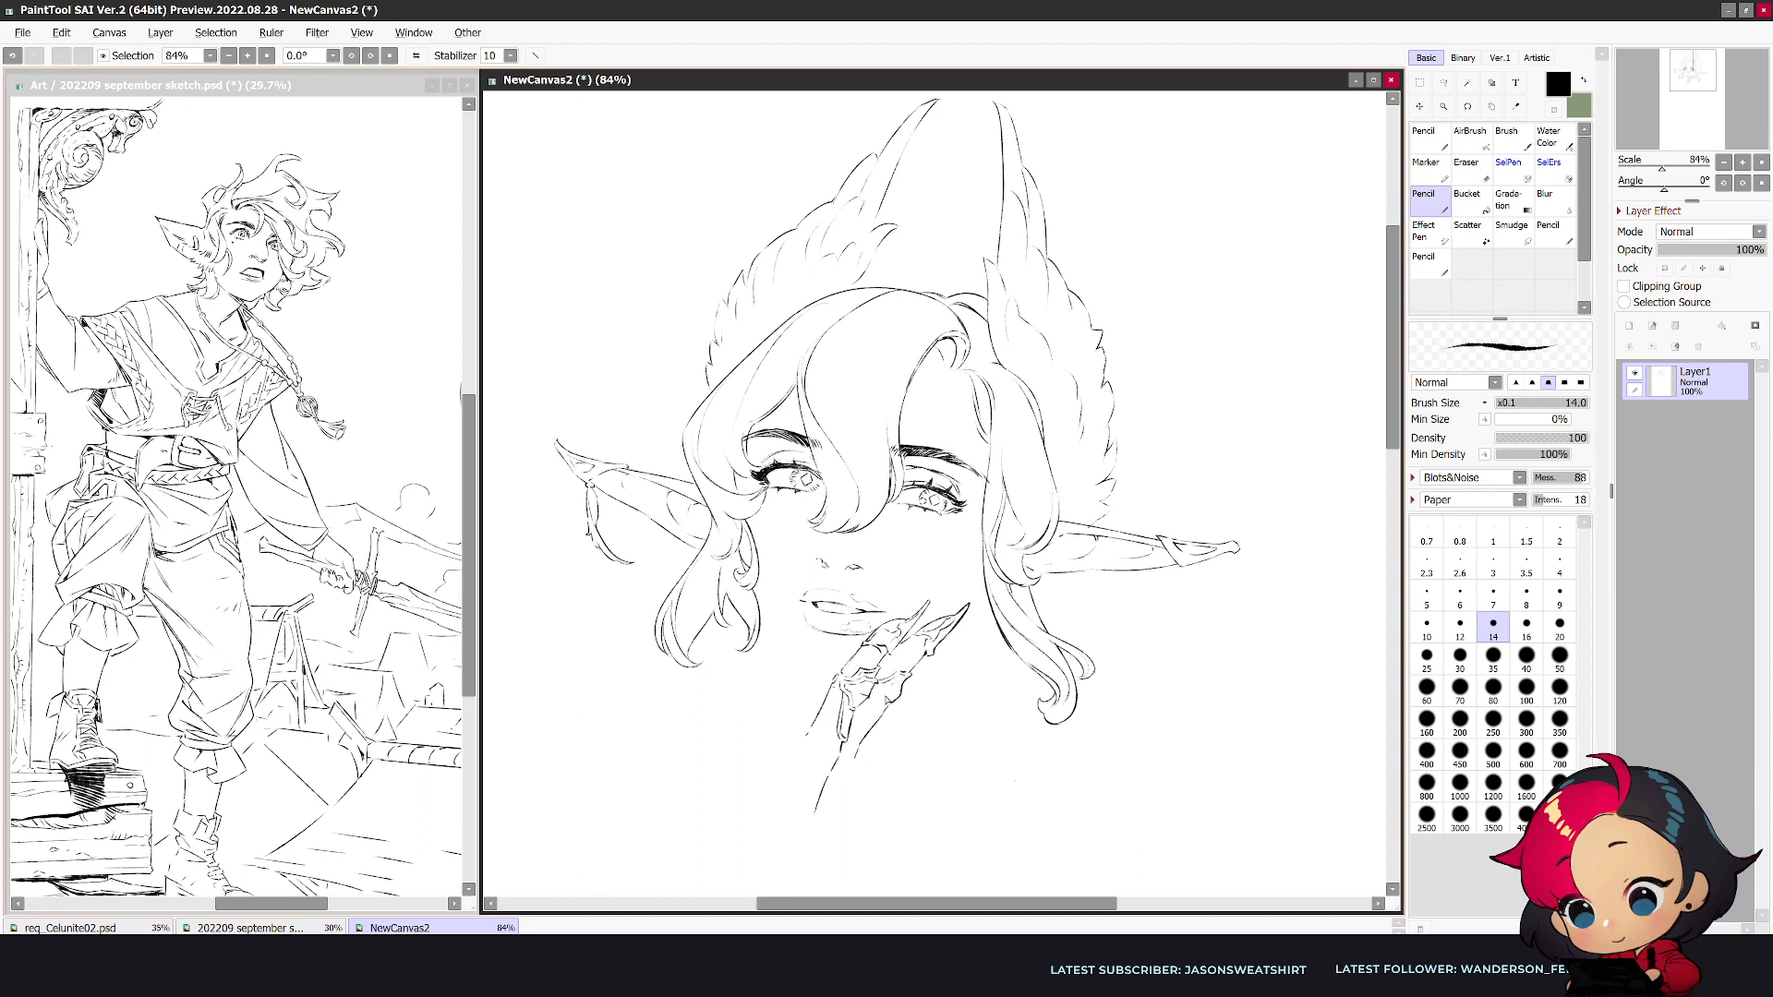
# - Draw jagged segments along the lower parts of both fingers, trimming overlapping lines with the size 30 eraser
pyautogui.press('e')
pyautogui.press('e')
pyautogui.press('e')
pyautogui.press('e')
pyautogui.press('e')
pyautogui.press('e')
pyautogui.press('e')
pyautogui.press('e')
pyautogui.press('e')
pyautogui.press('e')
pyautogui.press('e')
pyautogui.press('e')
pyautogui.press('h')
pyautogui.press('h')
pyautogui.press('e')
pyautogui.press('e')
pyautogui.press('e')
pyautogui.press('h')
pyautogui.press('h')
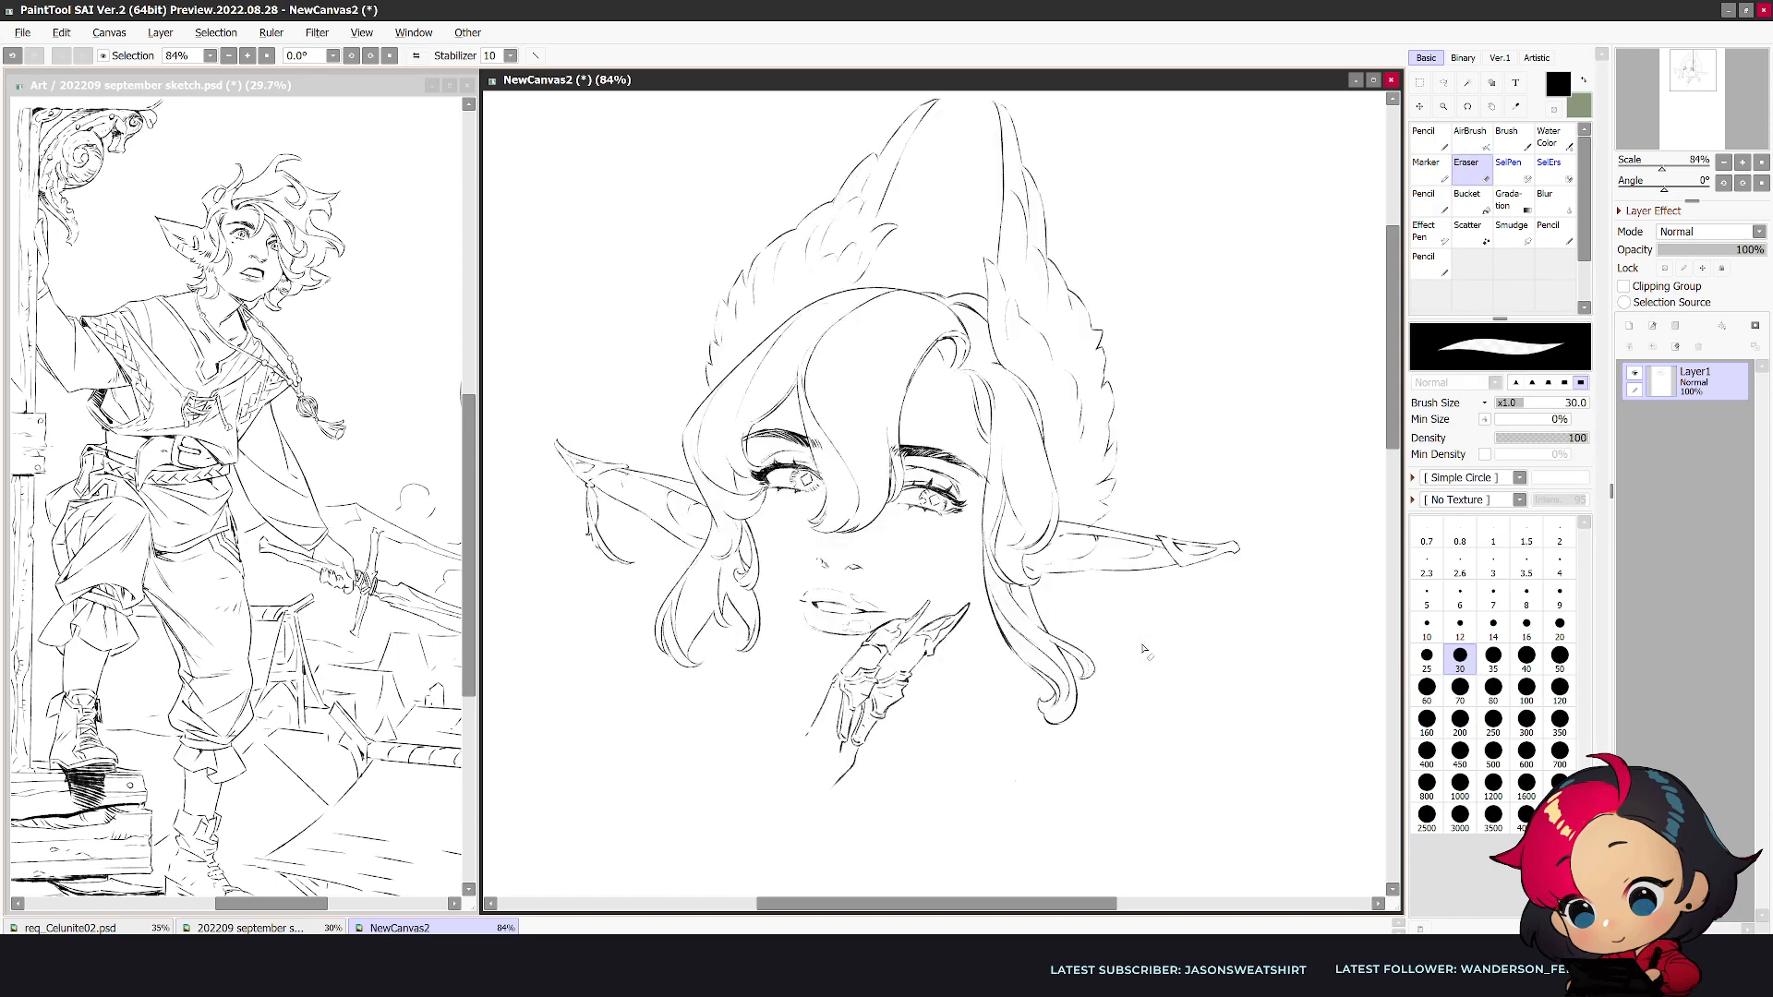
# - Draw the hand's long outer contour from the pointed base up to the second finger's tip
pyautogui.press('e')
pyautogui.moveTo(950, 617); pyautogui.dragTo(982, 586)
pyautogui.hotkey('ctrl', 'z')
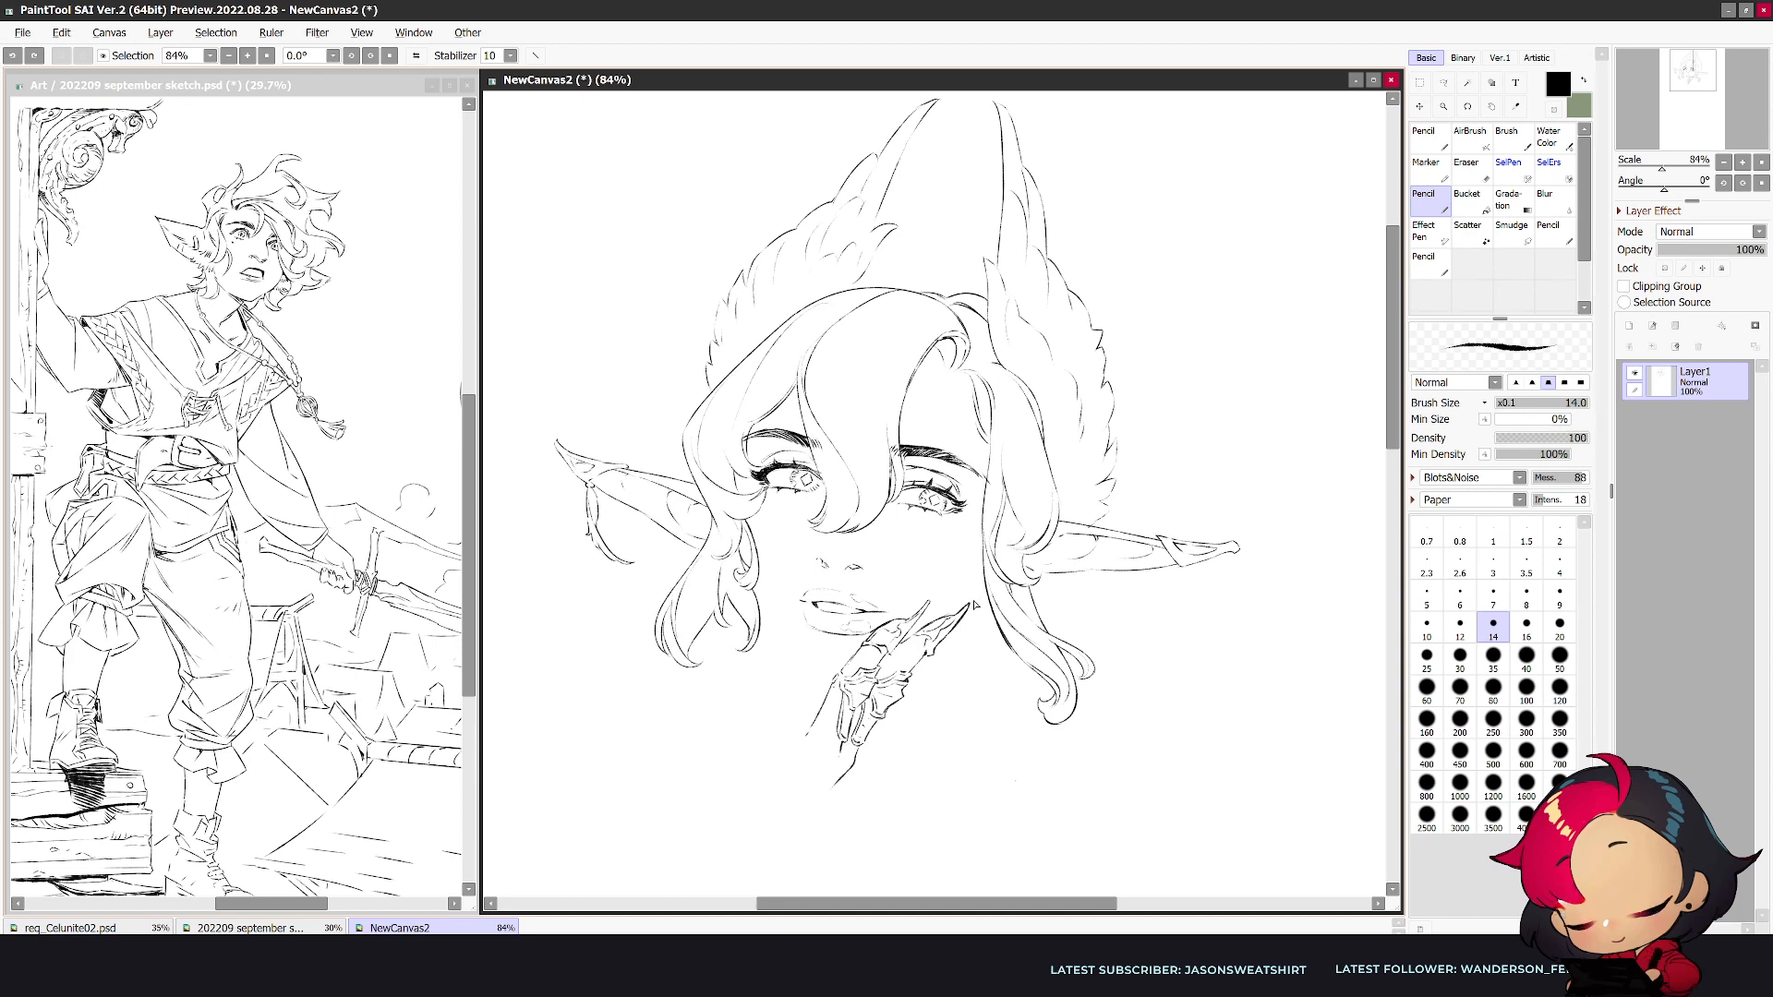
pyautogui.moveTo(844, 750)
pyautogui.mouseDown()
pyautogui.moveTo(838, 786)
pyautogui.moveTo(970, 644)
pyautogui.mouseUp()
pyautogui.press('h')
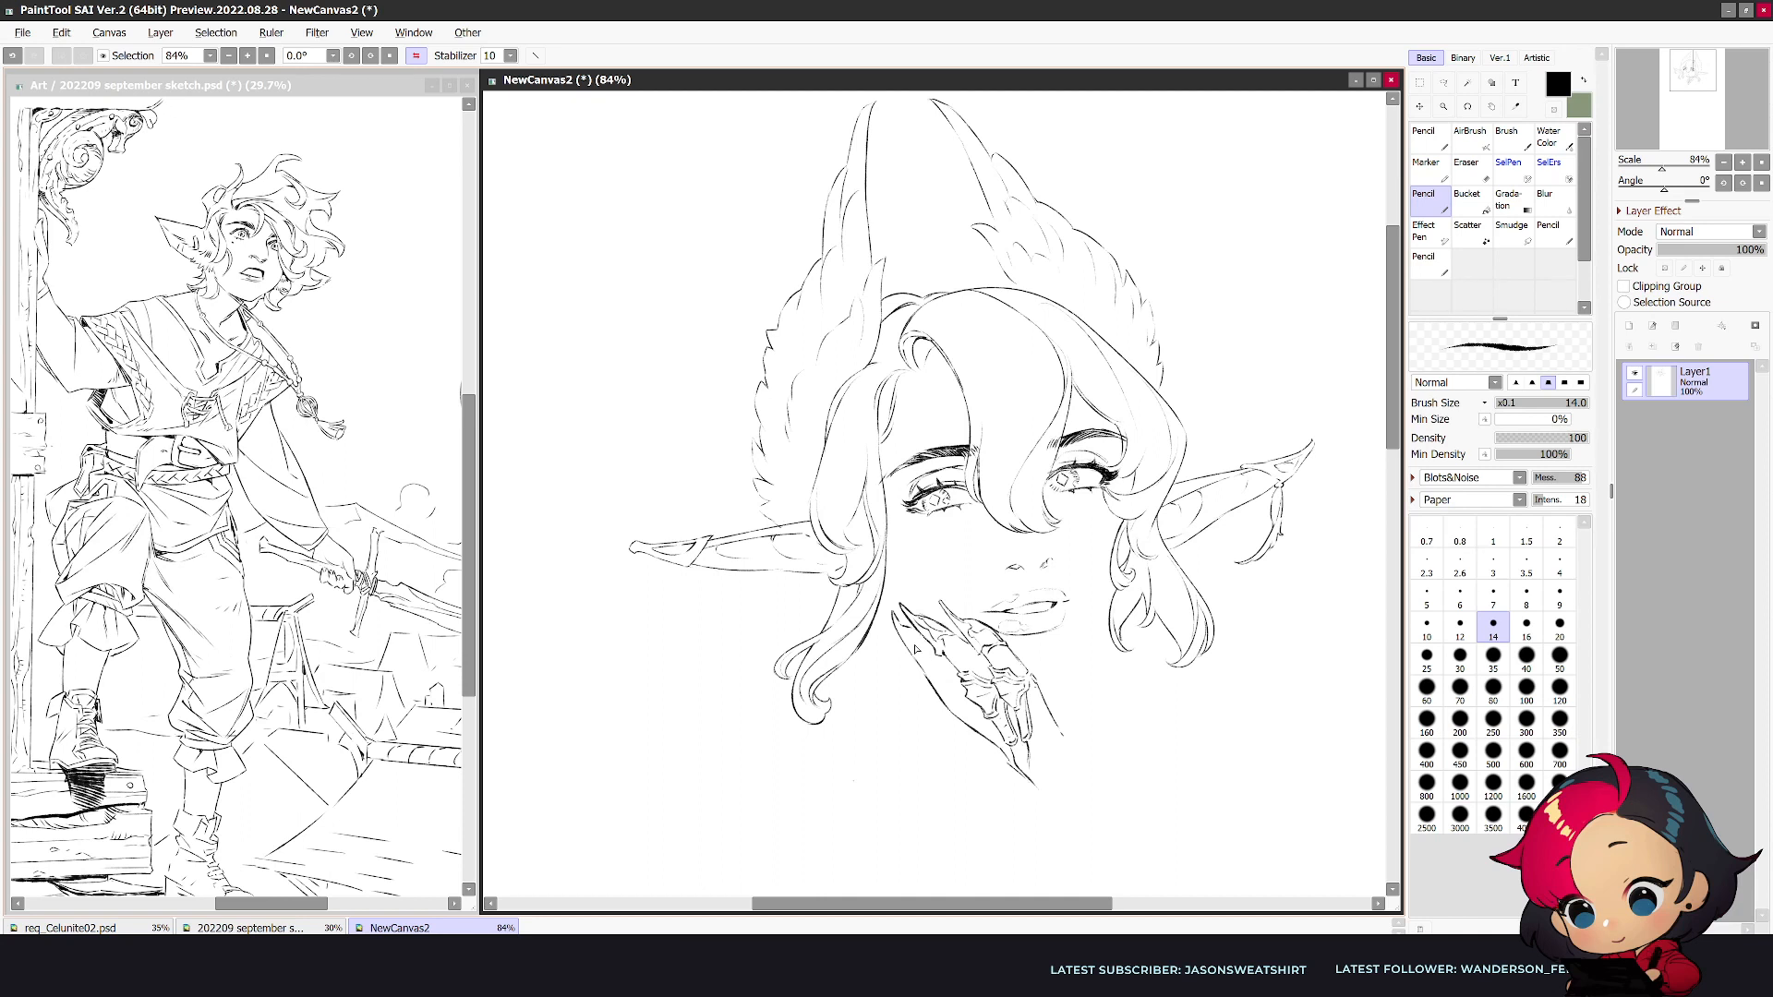
pyautogui.press('h')
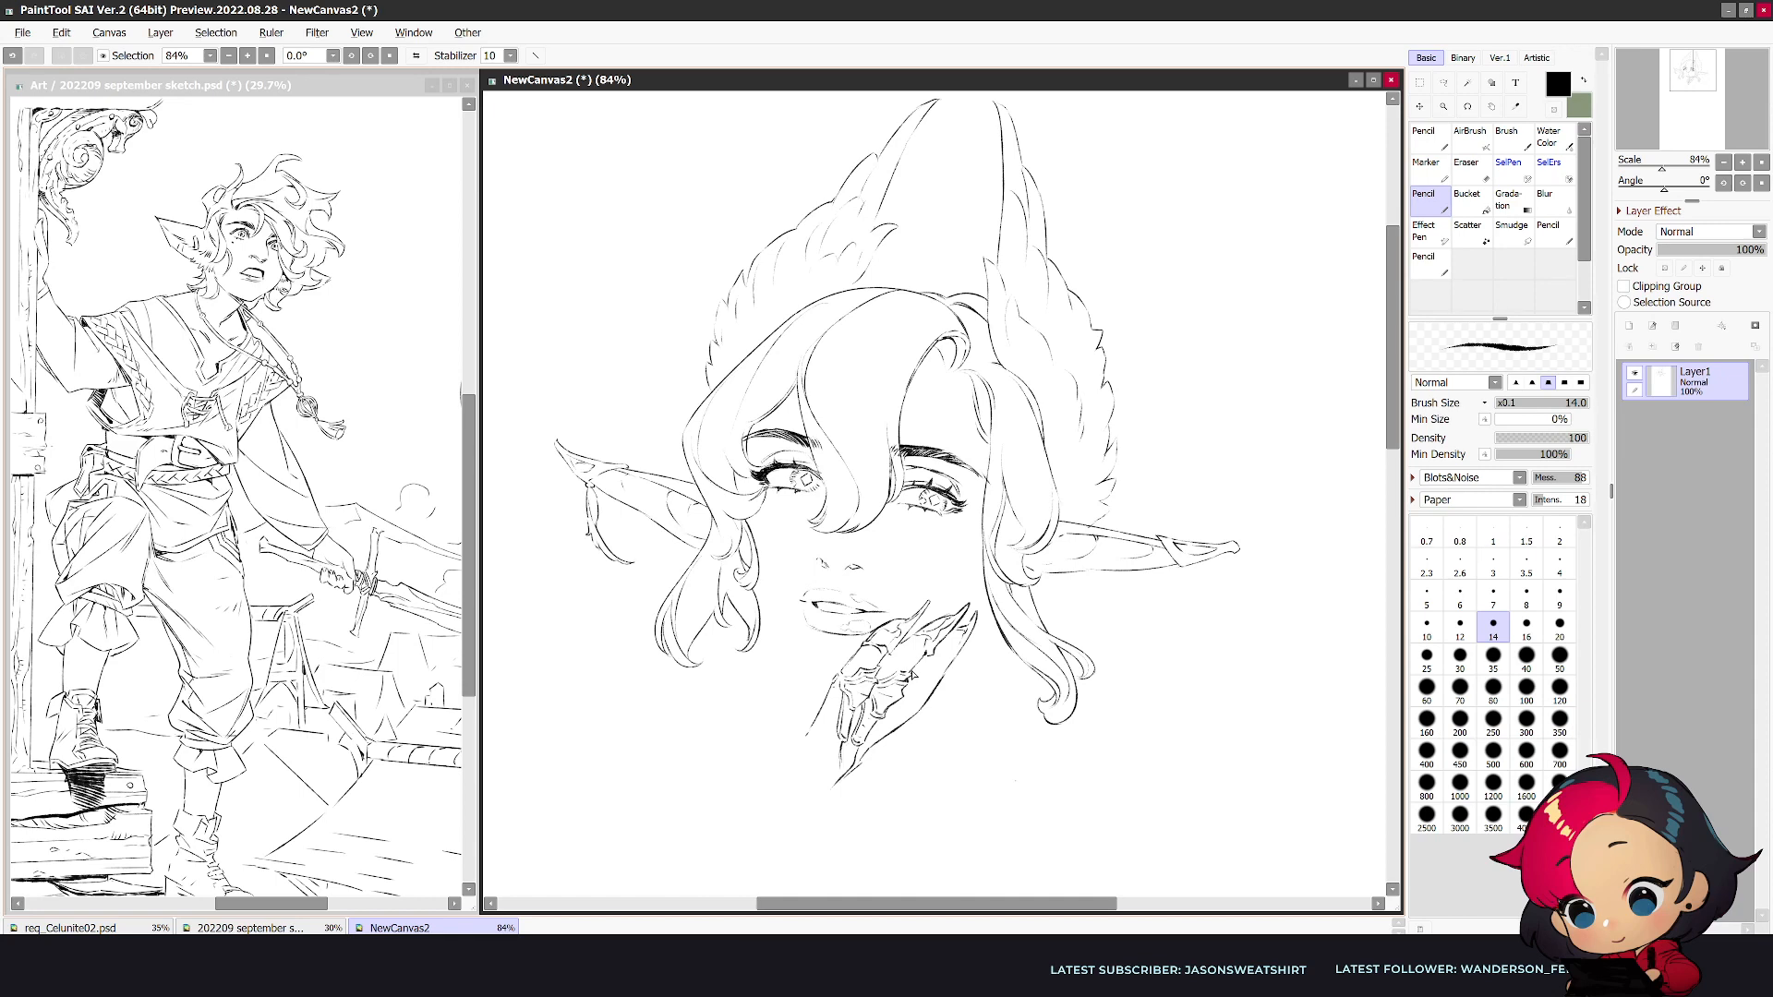
pyautogui.press('h')
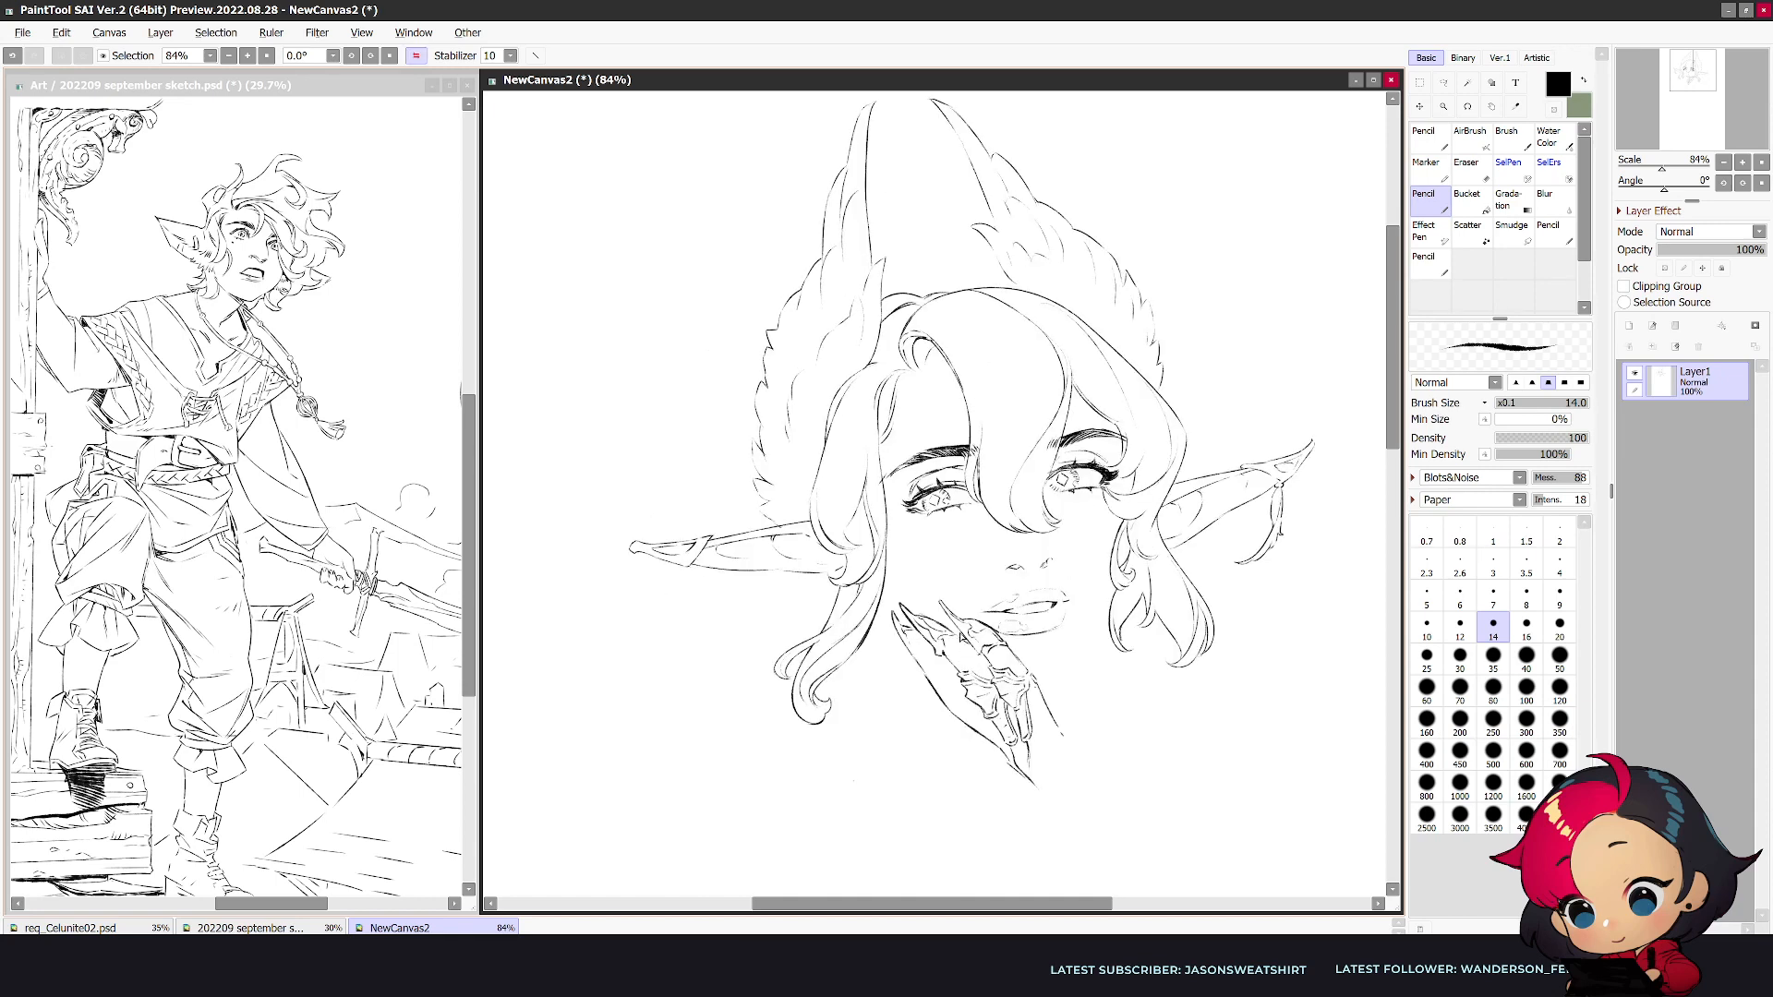
# - Sharpen the claw tips of the fingers beside the mouth, alternating pencil strokes with eraser cleanup
pyautogui.press('e')
pyautogui.press('n')
pyautogui.press('e')
pyautogui.press('n')
pyautogui.press('h')
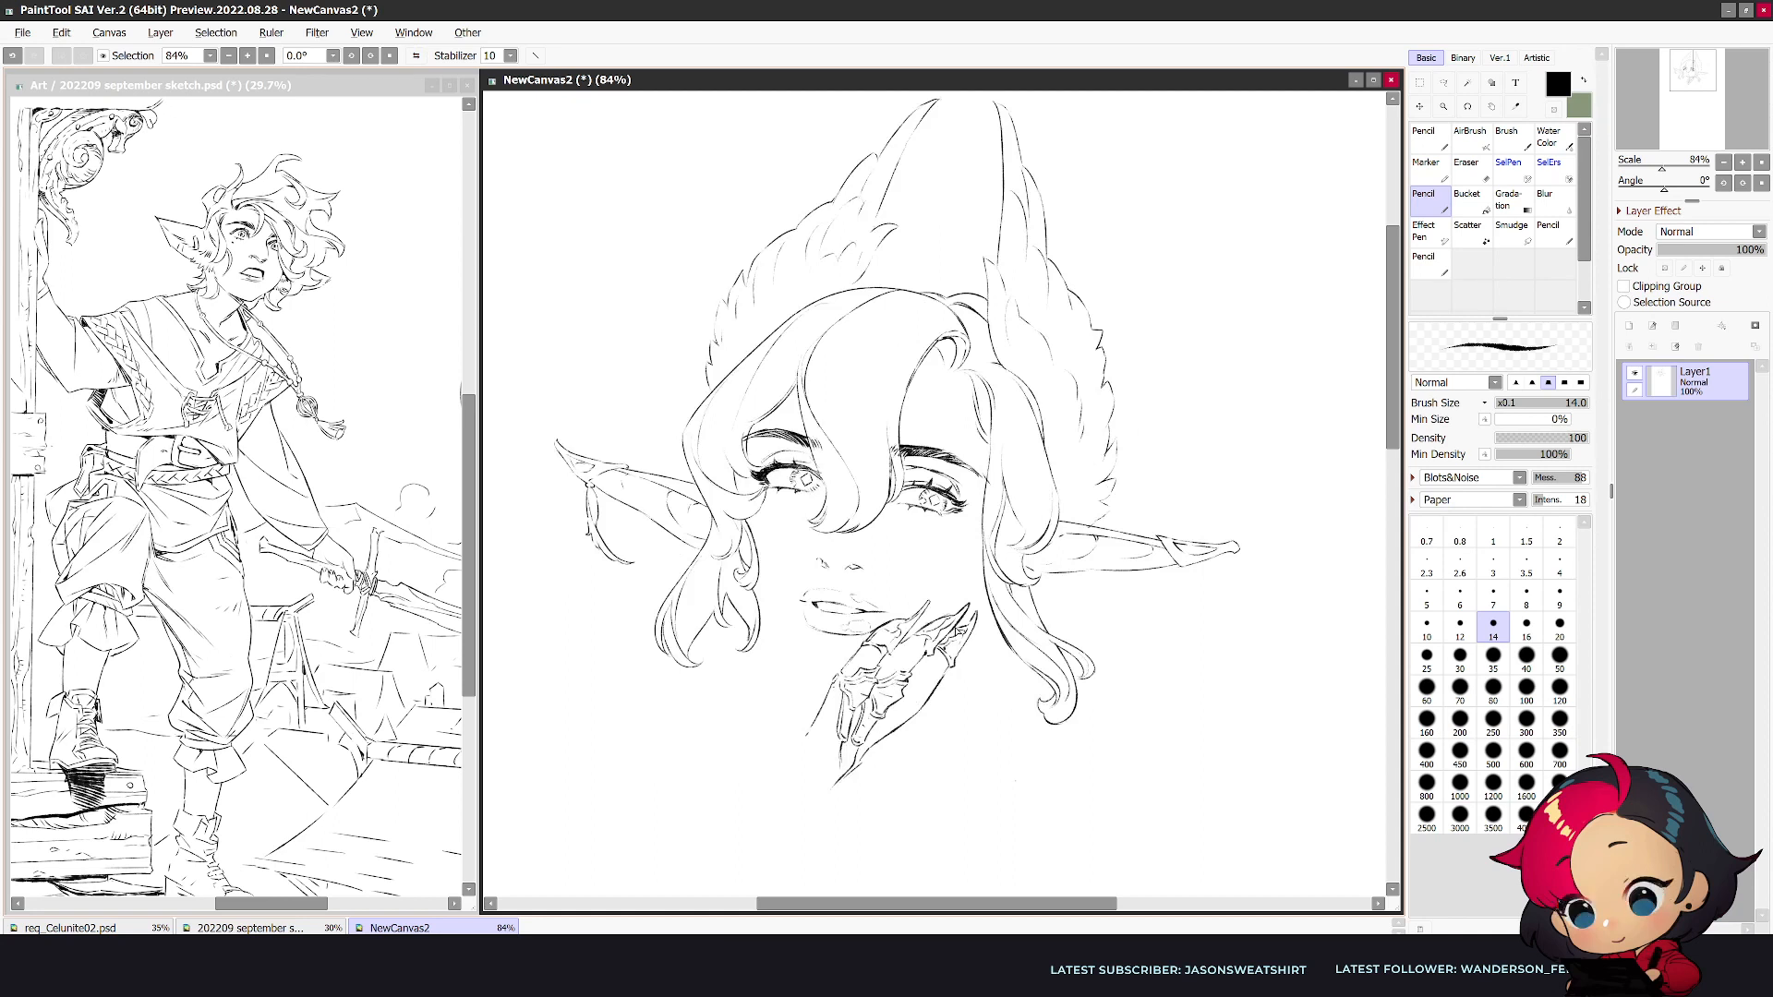
pyautogui.moveTo(965, 614); pyautogui.dragTo(949, 628)
pyautogui.press('e')
pyautogui.moveTo(927, 609); pyautogui.dragTo(908, 626)
pyautogui.press('n')
# - Rework the hand's smooth outer edge into a jagged, segmented finger contour
pyautogui.press('e')
pyautogui.moveTo(941, 684); pyautogui.dragTo(904, 734)
pyautogui.press('n')
pyautogui.press('e')
pyautogui.press('n')
pyautogui.press('e')
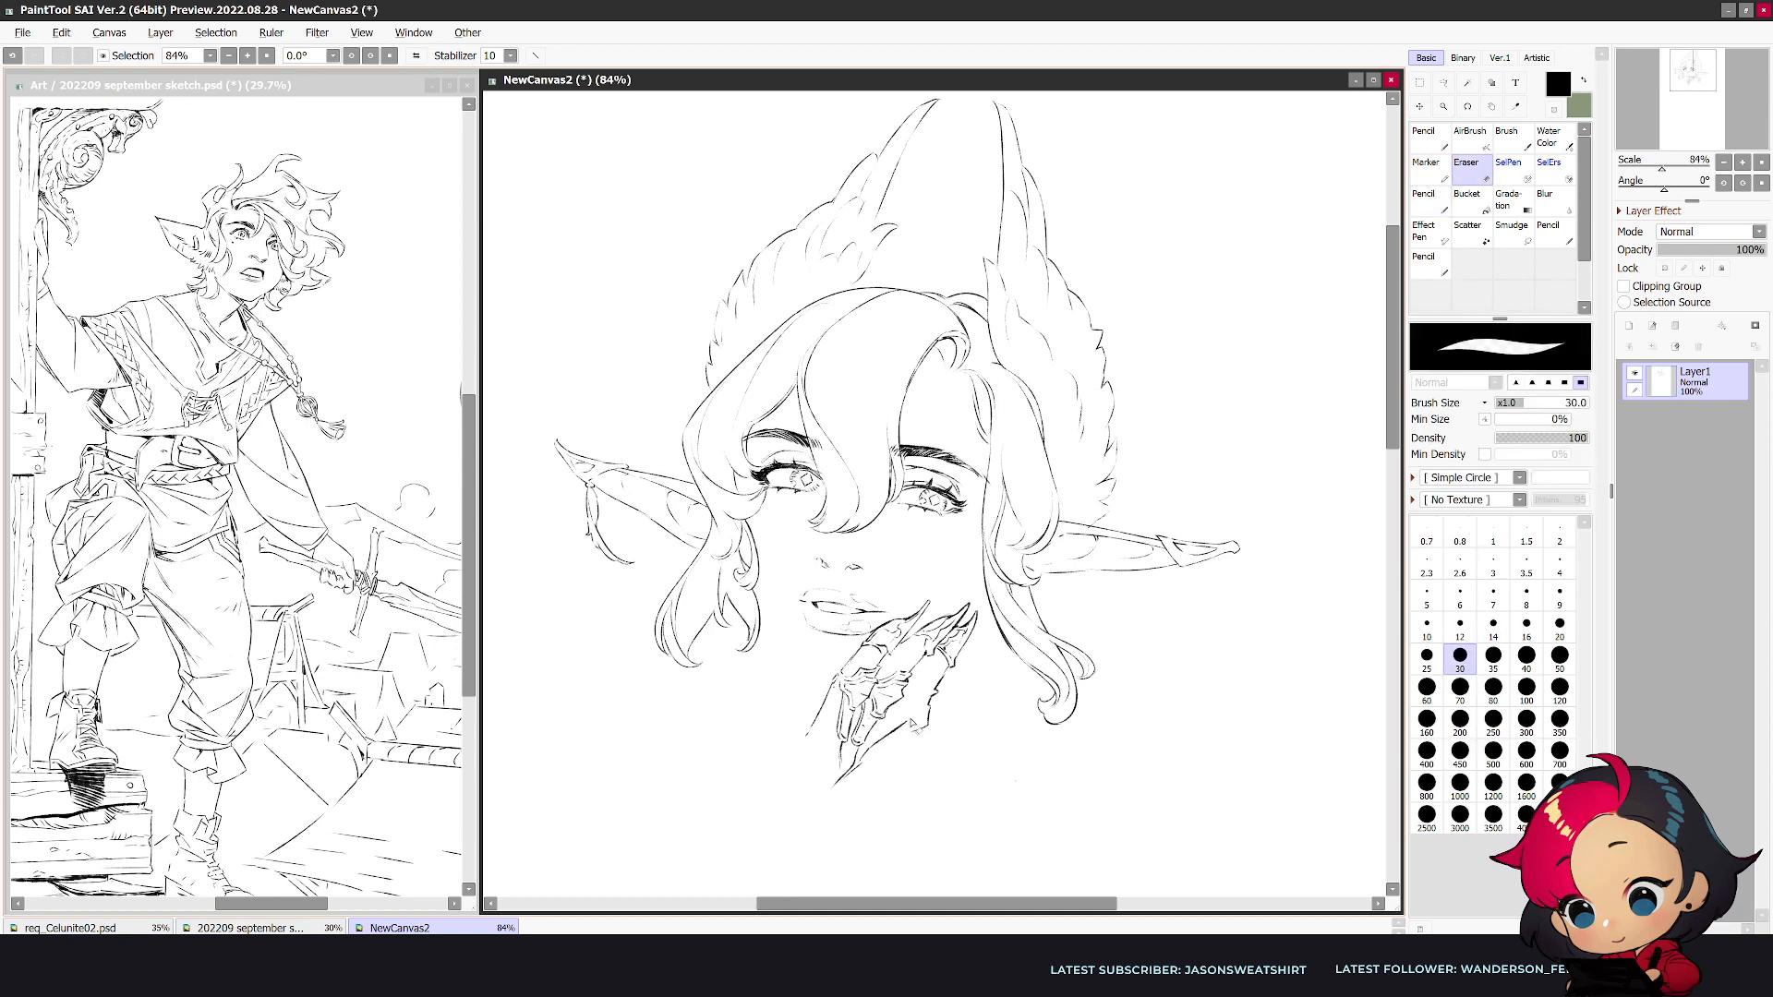
pyautogui.press('n')
pyautogui.press('e')
pyautogui.press('n')
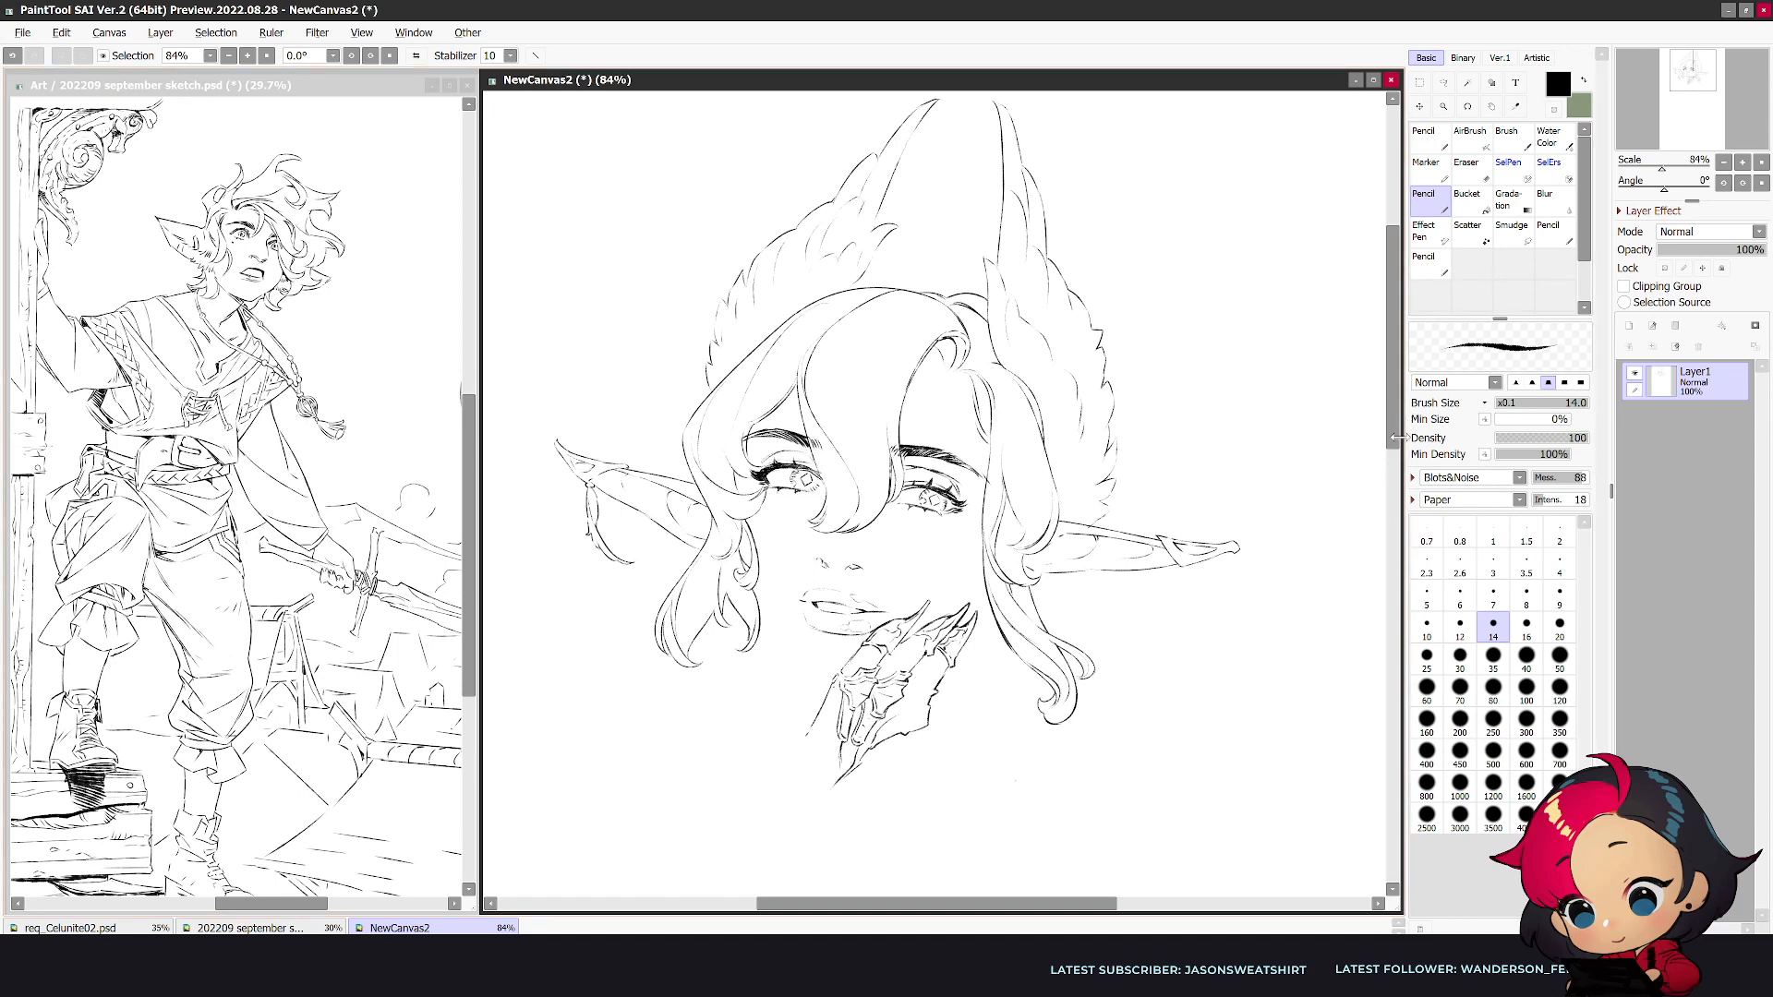
# - Clean up the lower finger area and add fine line details inside its segments
pyautogui.scroll(-2, 1394, 438)
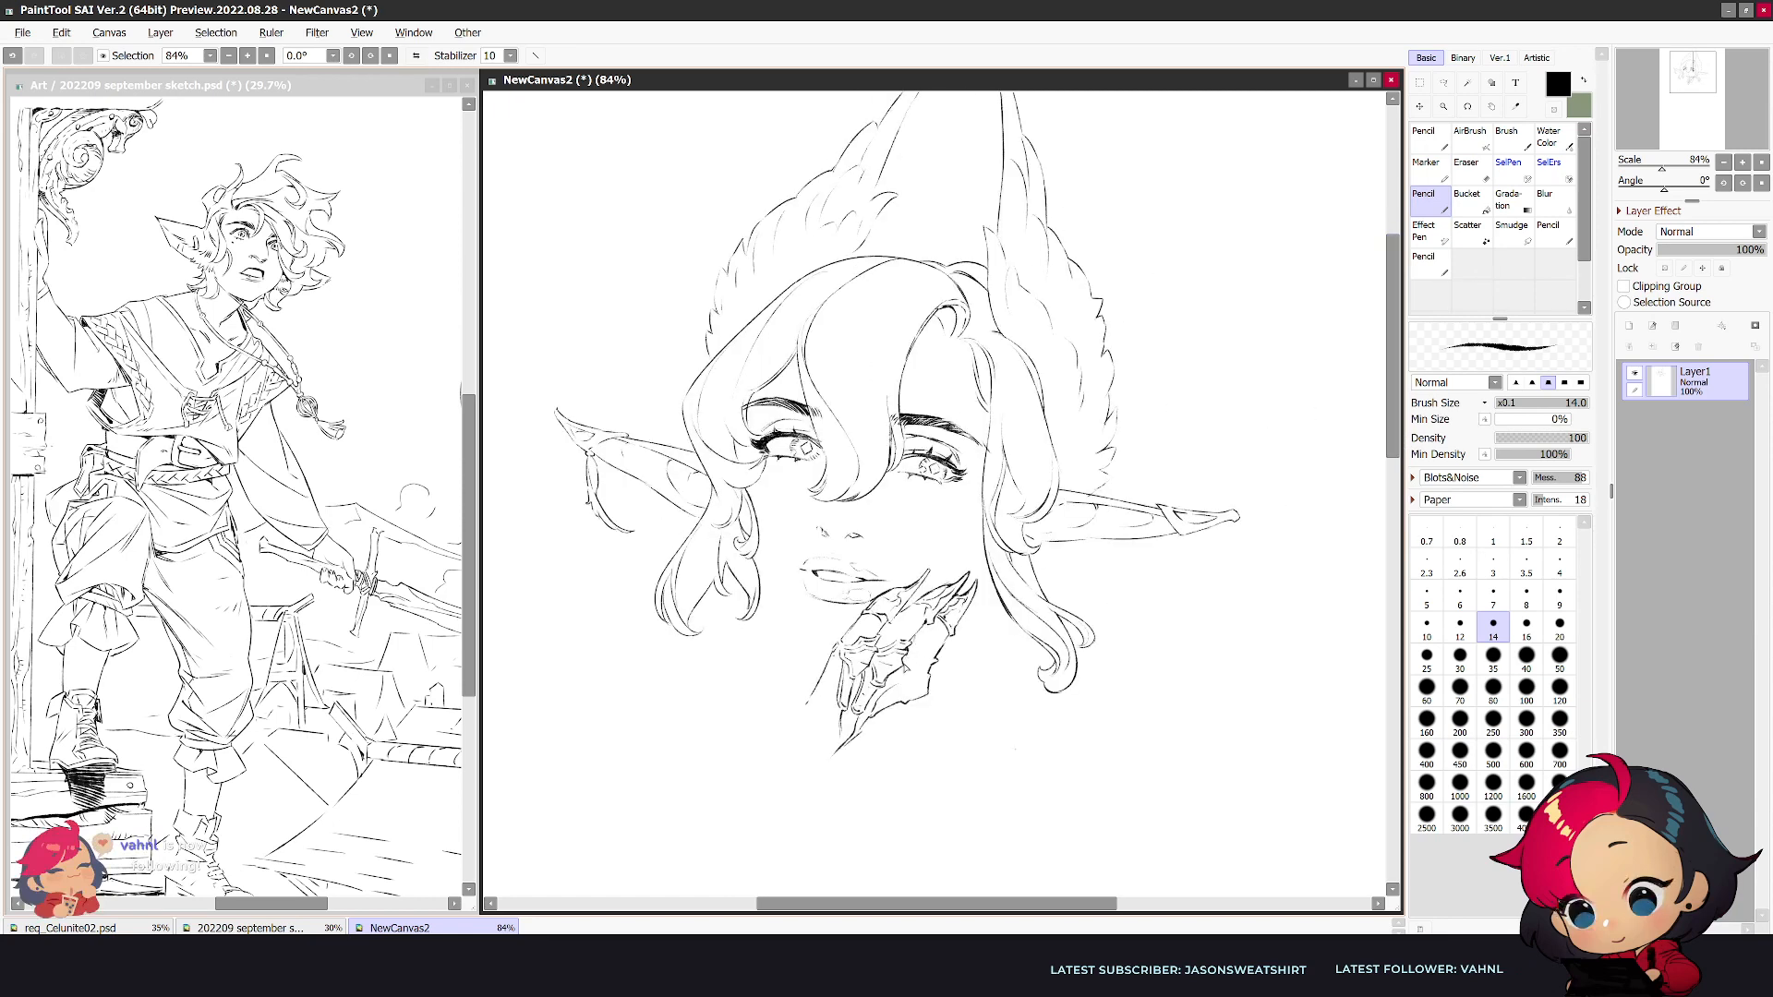
pyautogui.press('e')
pyautogui.moveTo(908, 679)
pyautogui.mouseDown()
pyautogui.moveTo(873, 723)
pyautogui.moveTo(886, 685)
pyautogui.moveTo(926, 667)
pyautogui.moveTo(874, 714)
pyautogui.mouseUp()
pyautogui.press('n')
pyautogui.press('h')
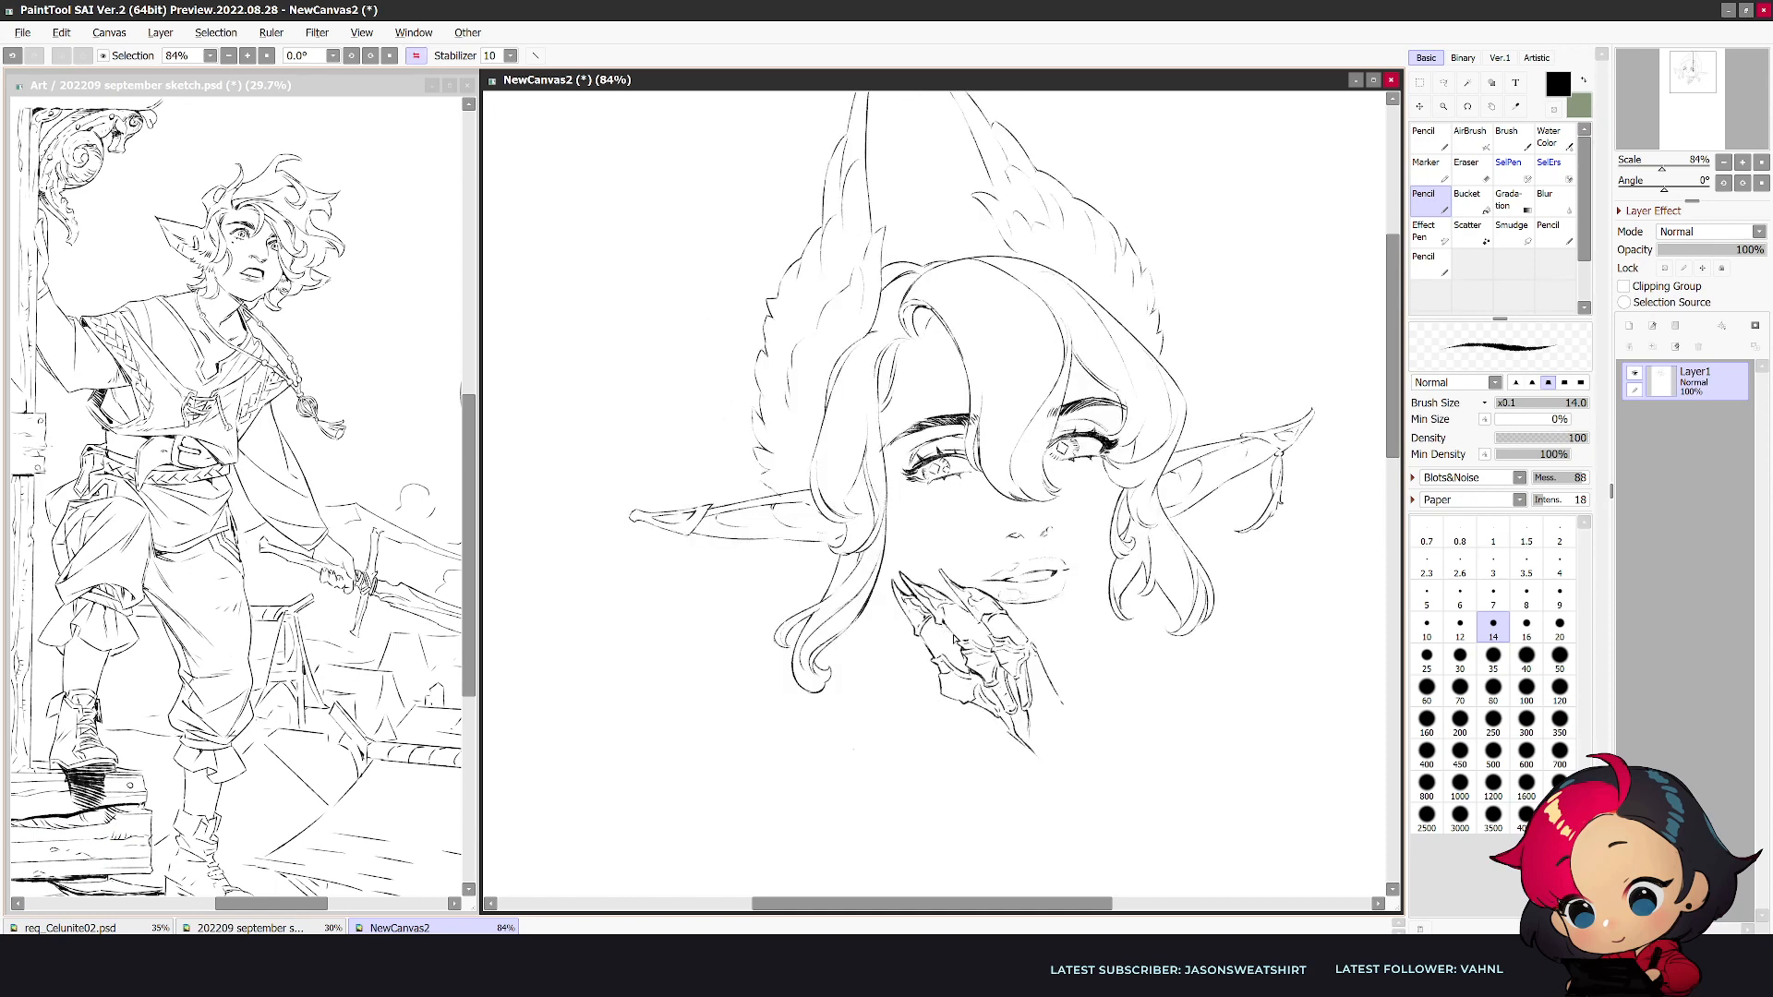
pyautogui.press('h')
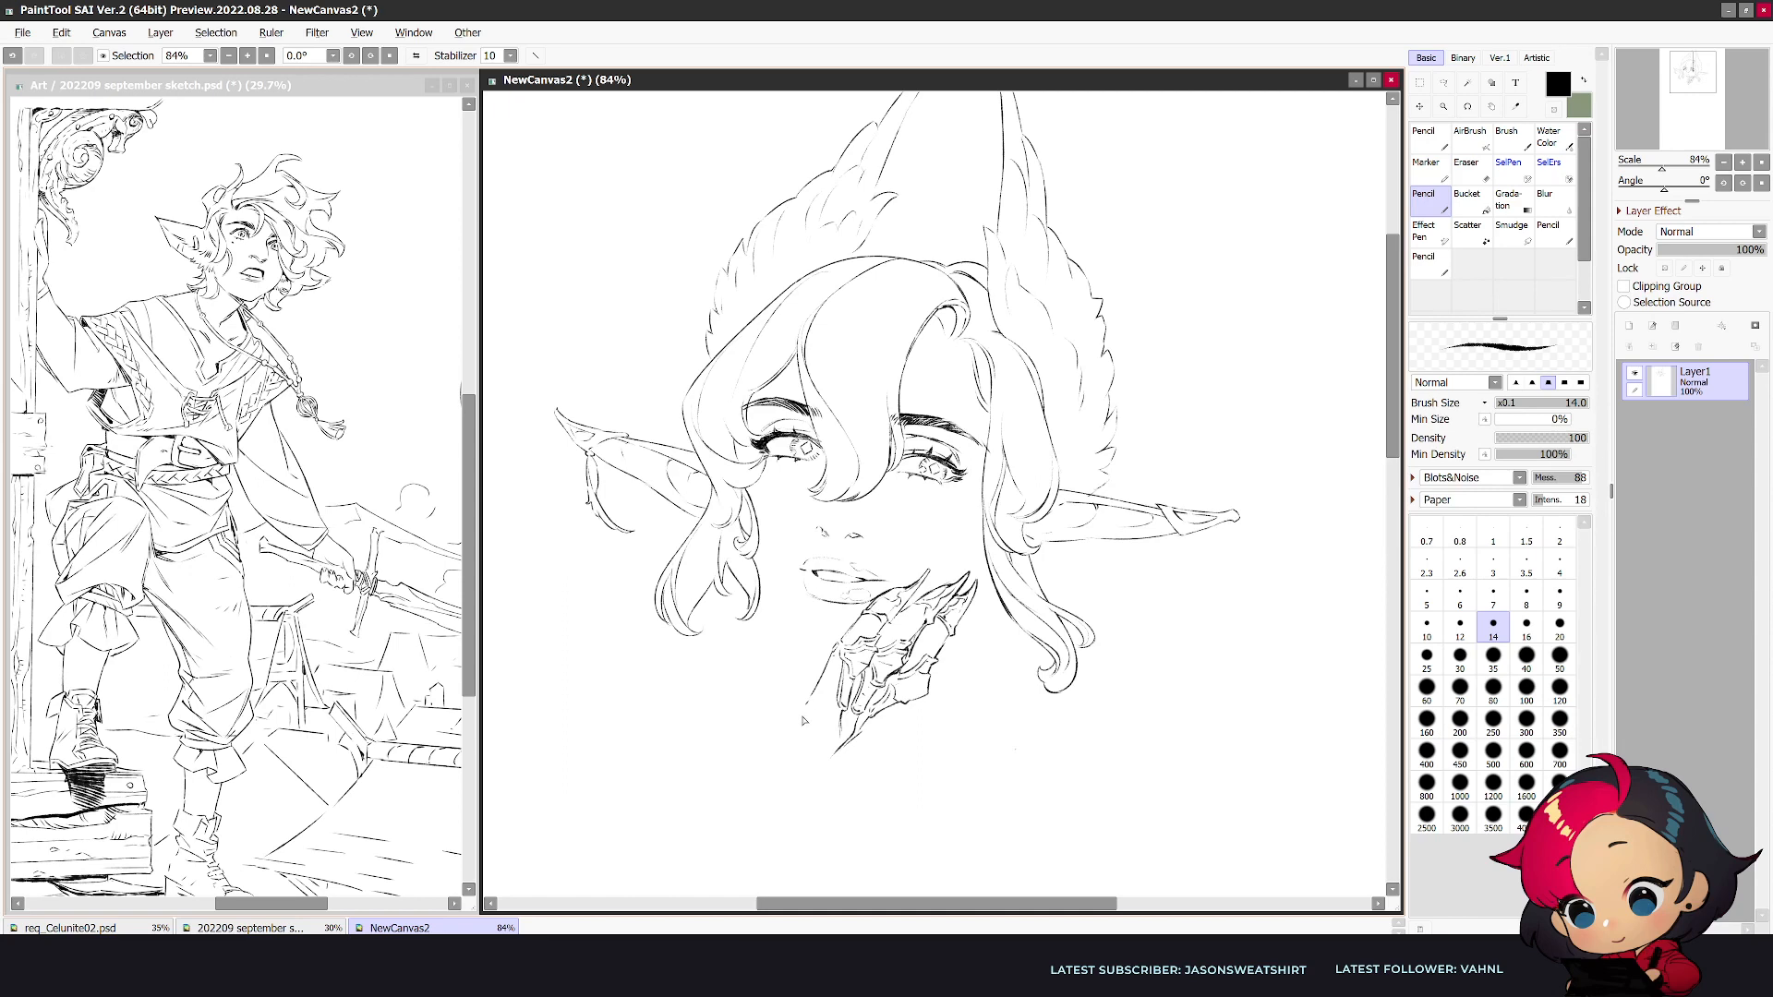
# - Outline a separate pointed finger on the opposite side of the mouth and trim its edges
pyautogui.press('h')
pyautogui.moveTo(1069, 690); pyautogui.dragTo(1081, 620)
pyautogui.hotkey('ctrl', 'z')
pyautogui.moveTo(1066, 711); pyautogui.dragTo(1078, 654)
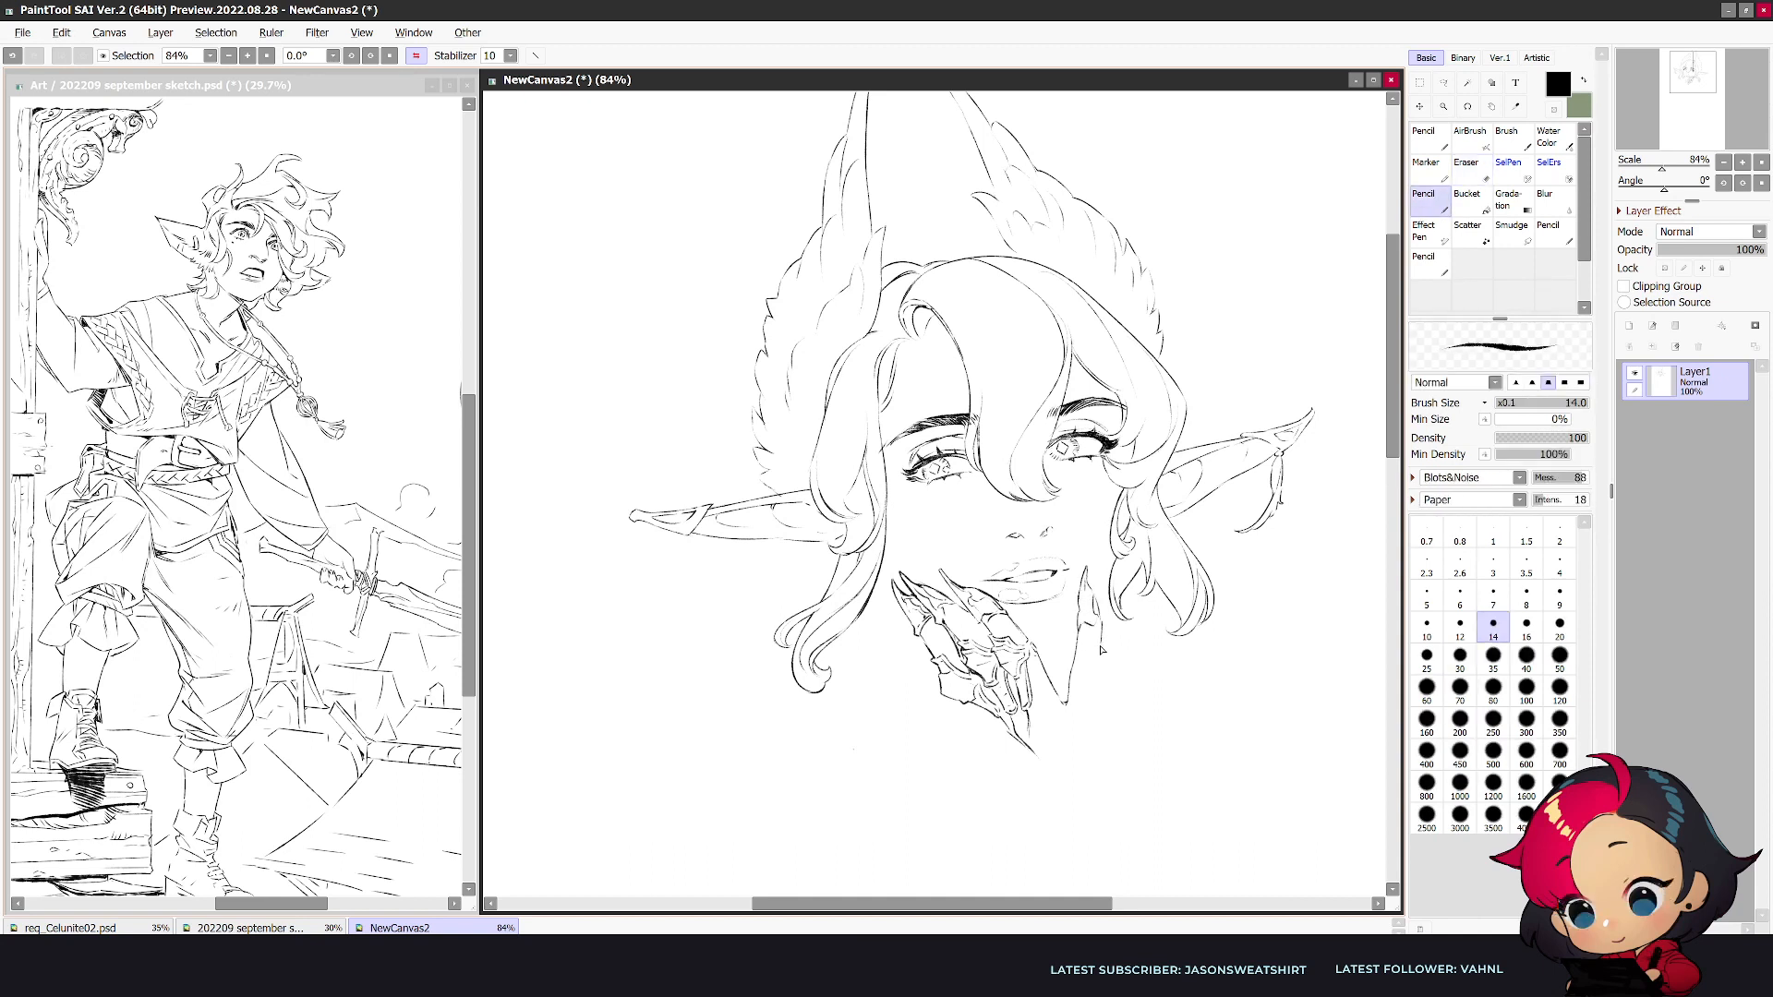
pyautogui.press('e')
pyautogui.press('e')
pyautogui.press('e')
pyautogui.press('e')
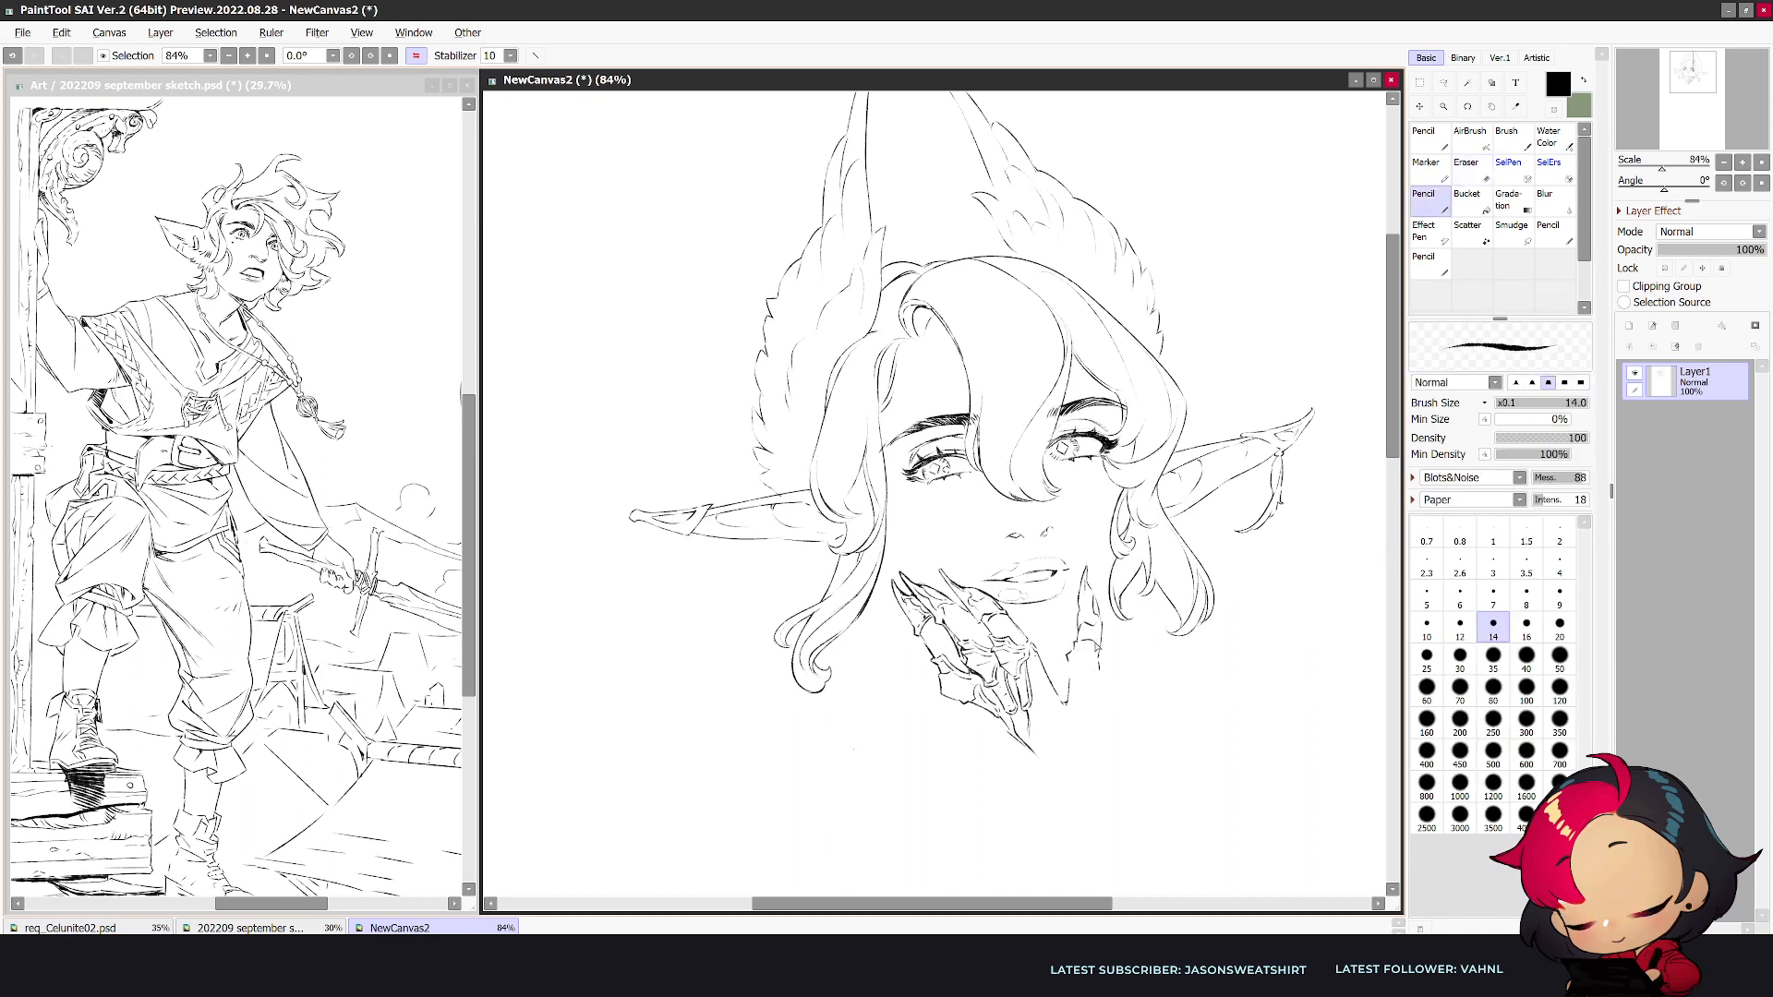
# - Draw the middle and lower segments of the separate finger, cleaning up with the eraser
pyautogui.moveTo(1076, 657)
pyautogui.mouseDown()
pyautogui.moveTo(1096, 661)
pyautogui.moveTo(1068, 674)
pyautogui.moveTo(1086, 688)
pyautogui.moveTo(1103, 666)
pyautogui.moveTo(1071, 717)
pyautogui.moveTo(1099, 700)
pyautogui.mouseUp()
pyautogui.press('e')
pyautogui.press('n')
pyautogui.hotkey('ctrl', 'z')
pyautogui.press('e')
pyautogui.press('n')
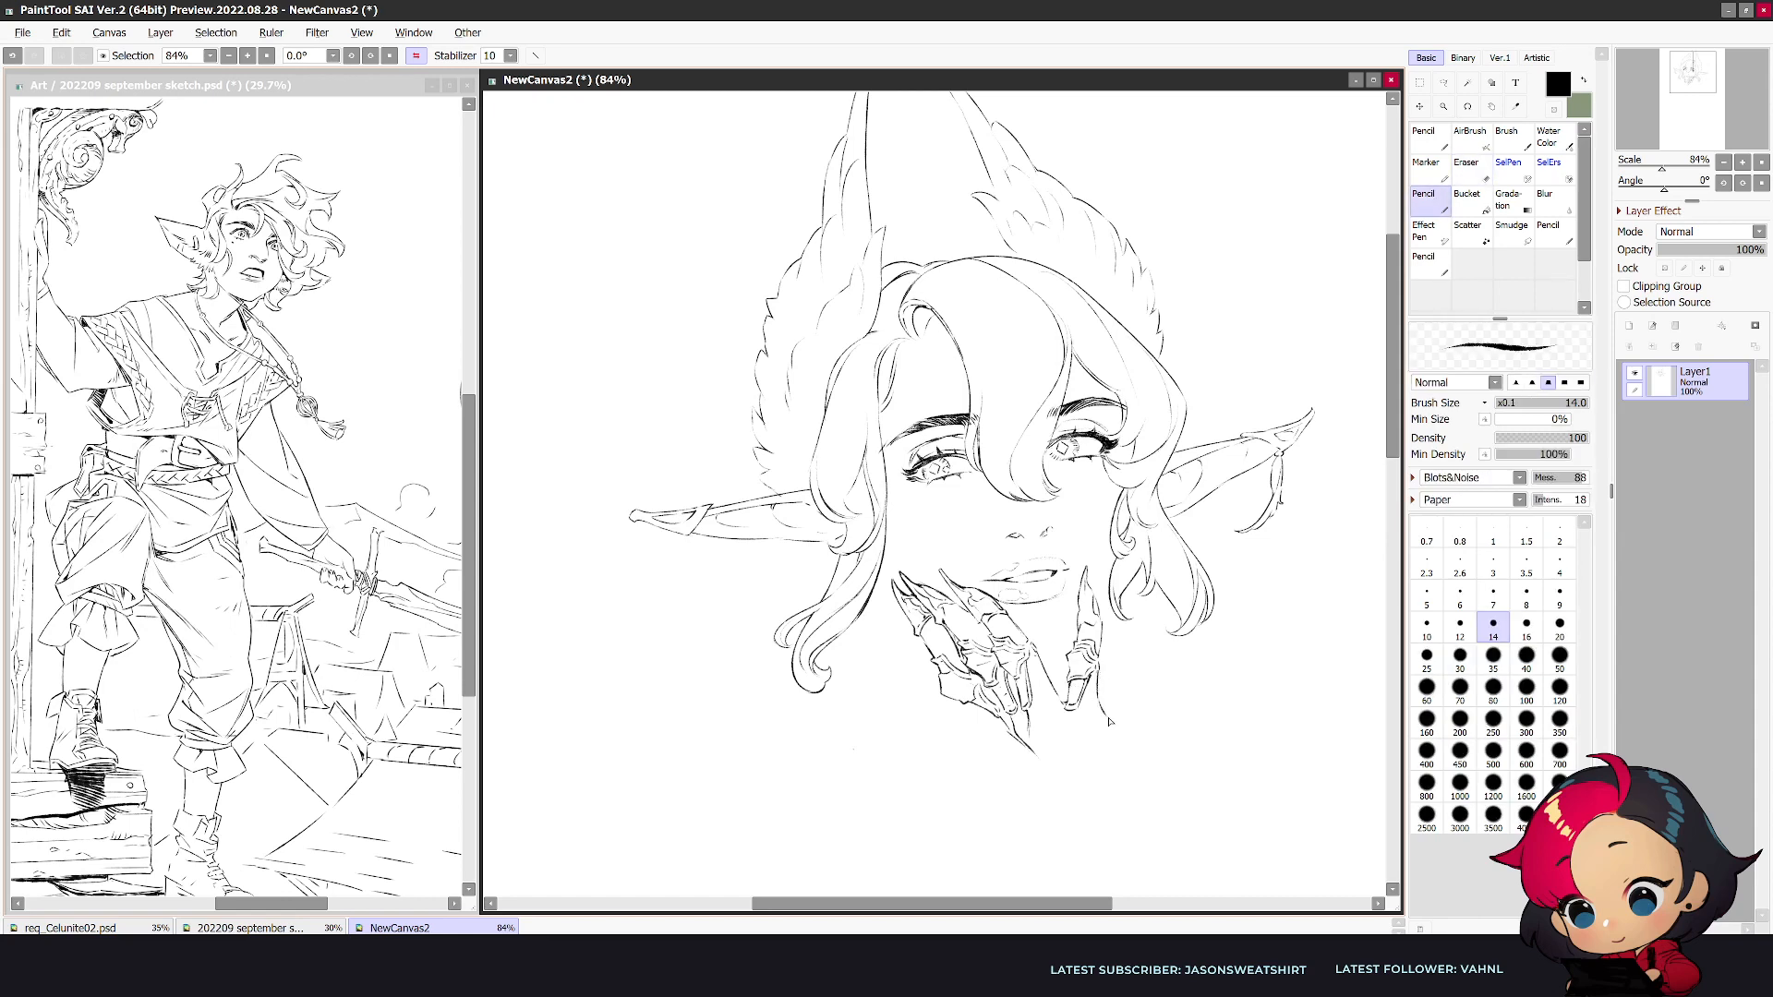
# - Add joint details and short contour strokes at the base of the separate finger
pyautogui.press('h')
pyautogui.press('e')
pyautogui.press('n')
pyautogui.moveTo(776, 676); pyautogui.dragTo(780, 717)
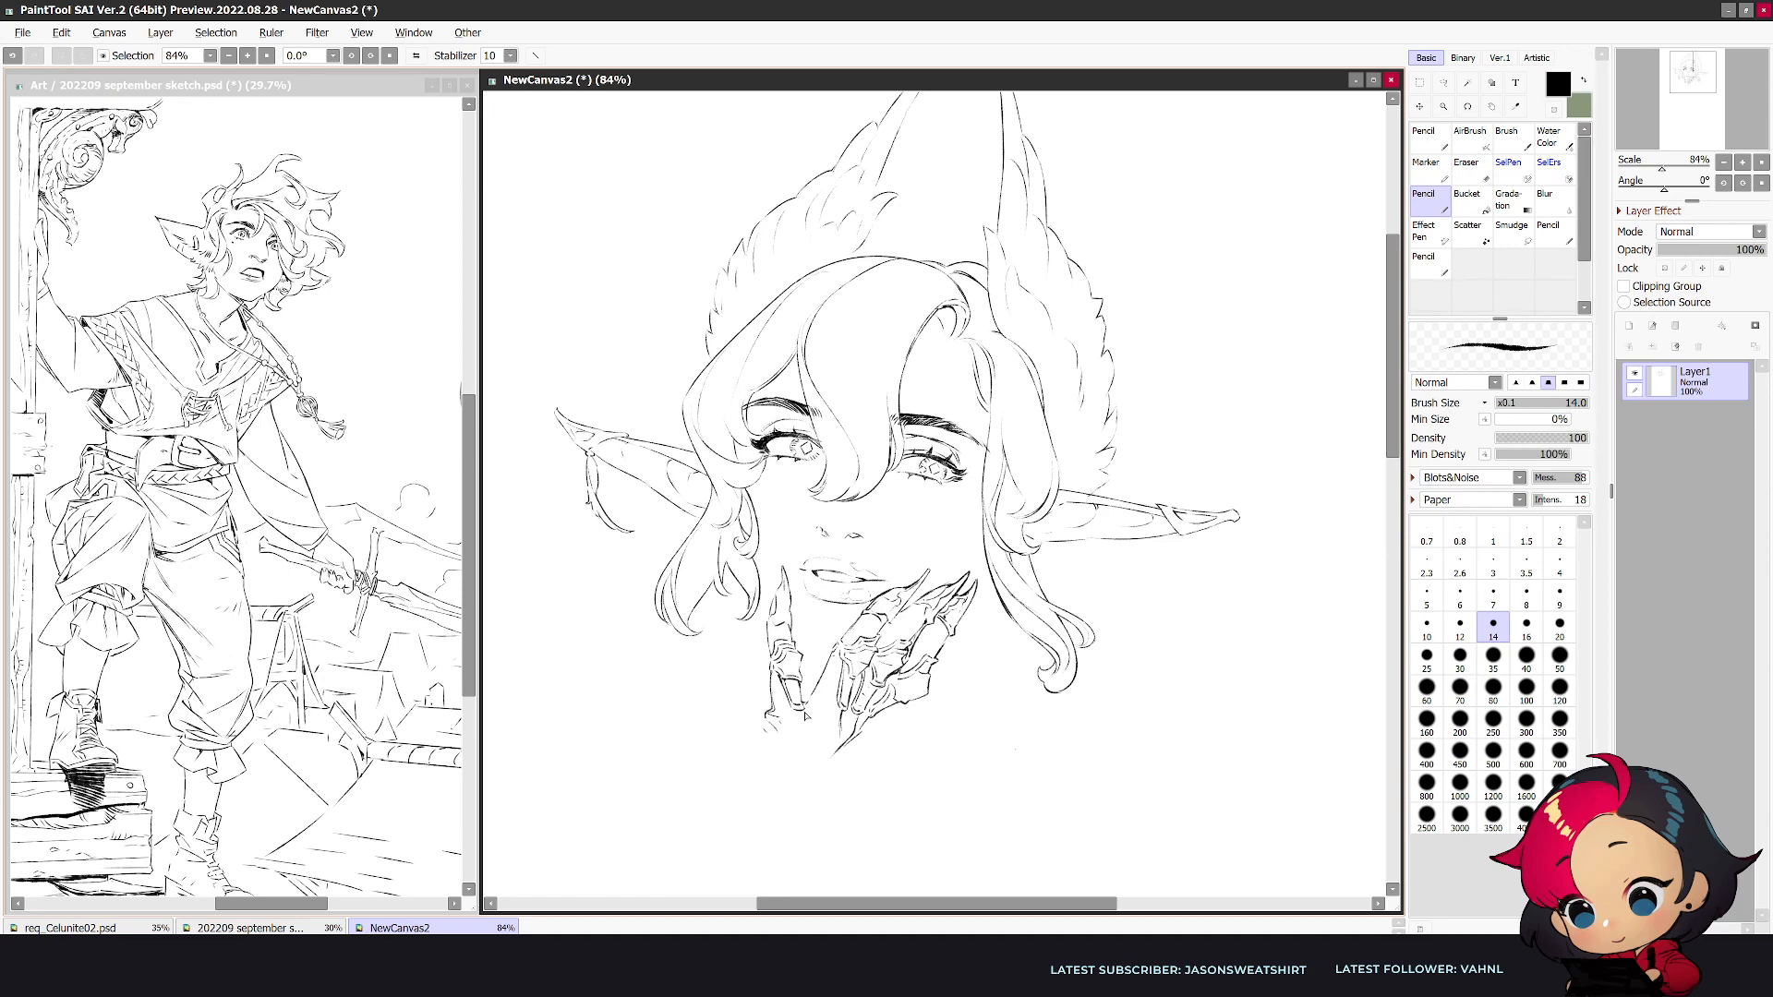
pyautogui.press('h')
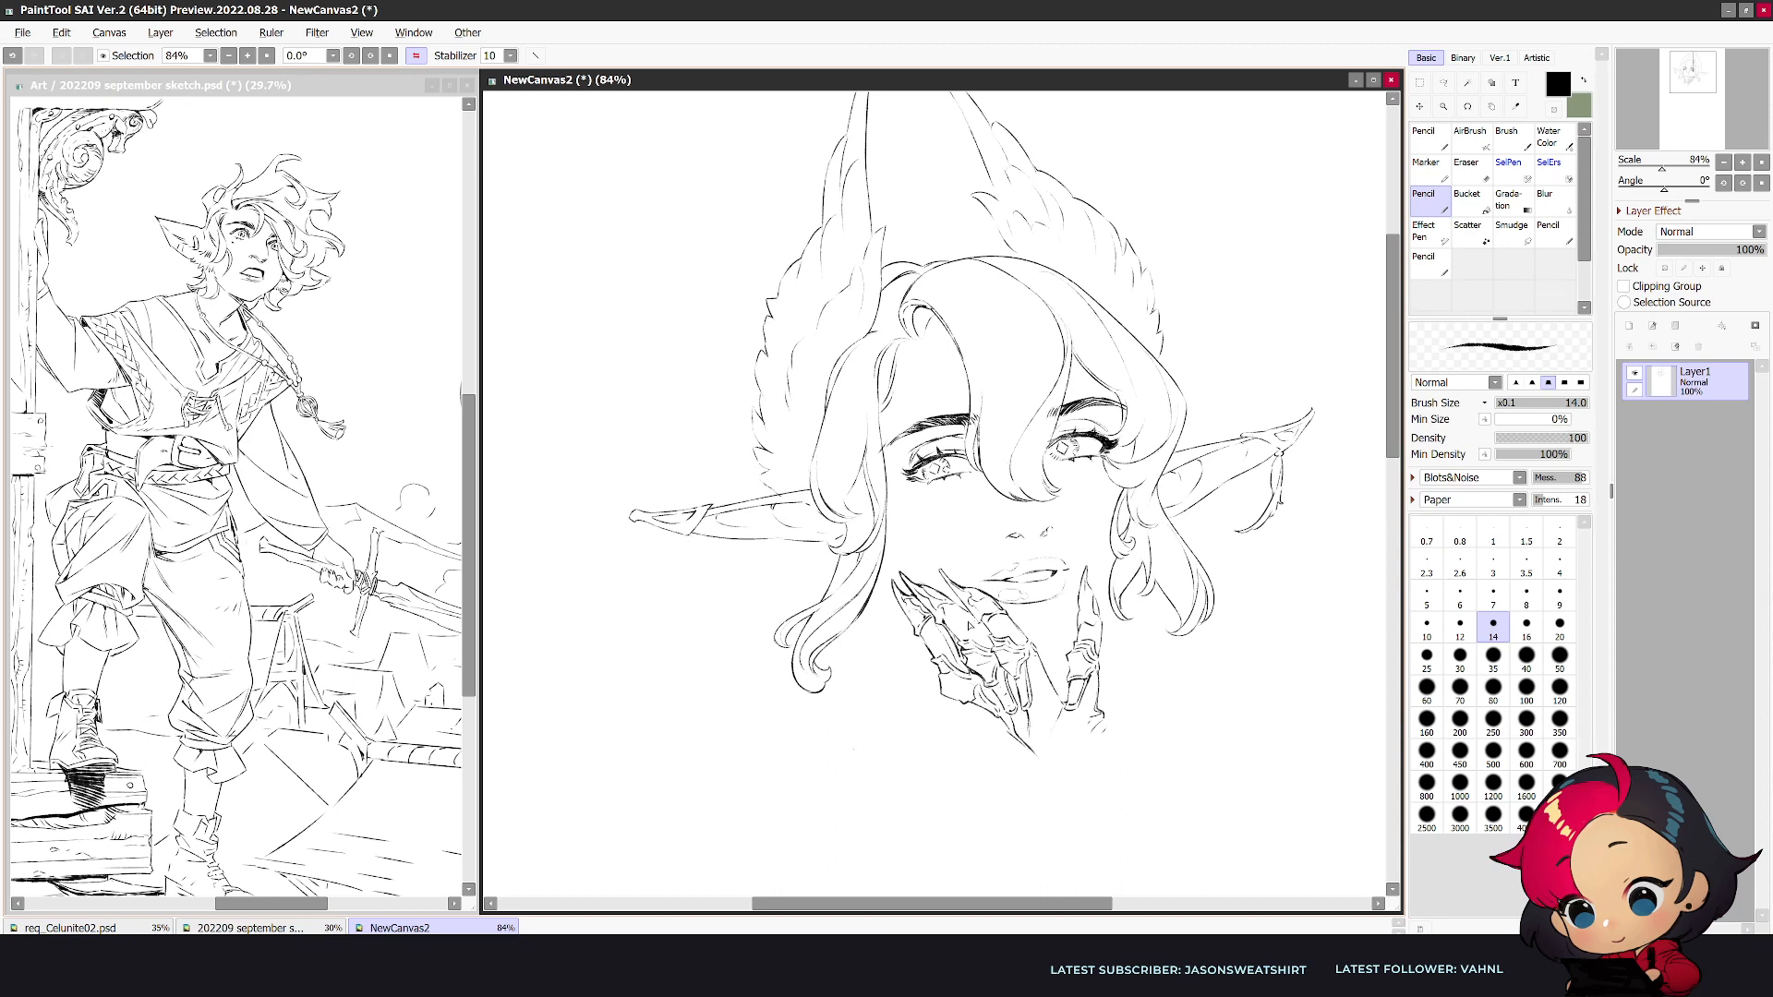
# - Refine the grouped fingers' segment lines and connect their base to the separate finger
pyautogui.press('e')
pyautogui.moveTo(942, 593)
pyautogui.mouseDown()
pyautogui.moveTo(978, 623)
pyautogui.moveTo(886, 638)
pyautogui.moveTo(896, 619)
pyautogui.mouseUp()
pyautogui.press('n')
pyautogui.press('e')
pyautogui.press('n')
pyautogui.press('e')
pyautogui.press('n')
pyautogui.press('h')
pyautogui.press('e')
pyautogui.press('n')
pyautogui.press('e')
pyautogui.press('n')
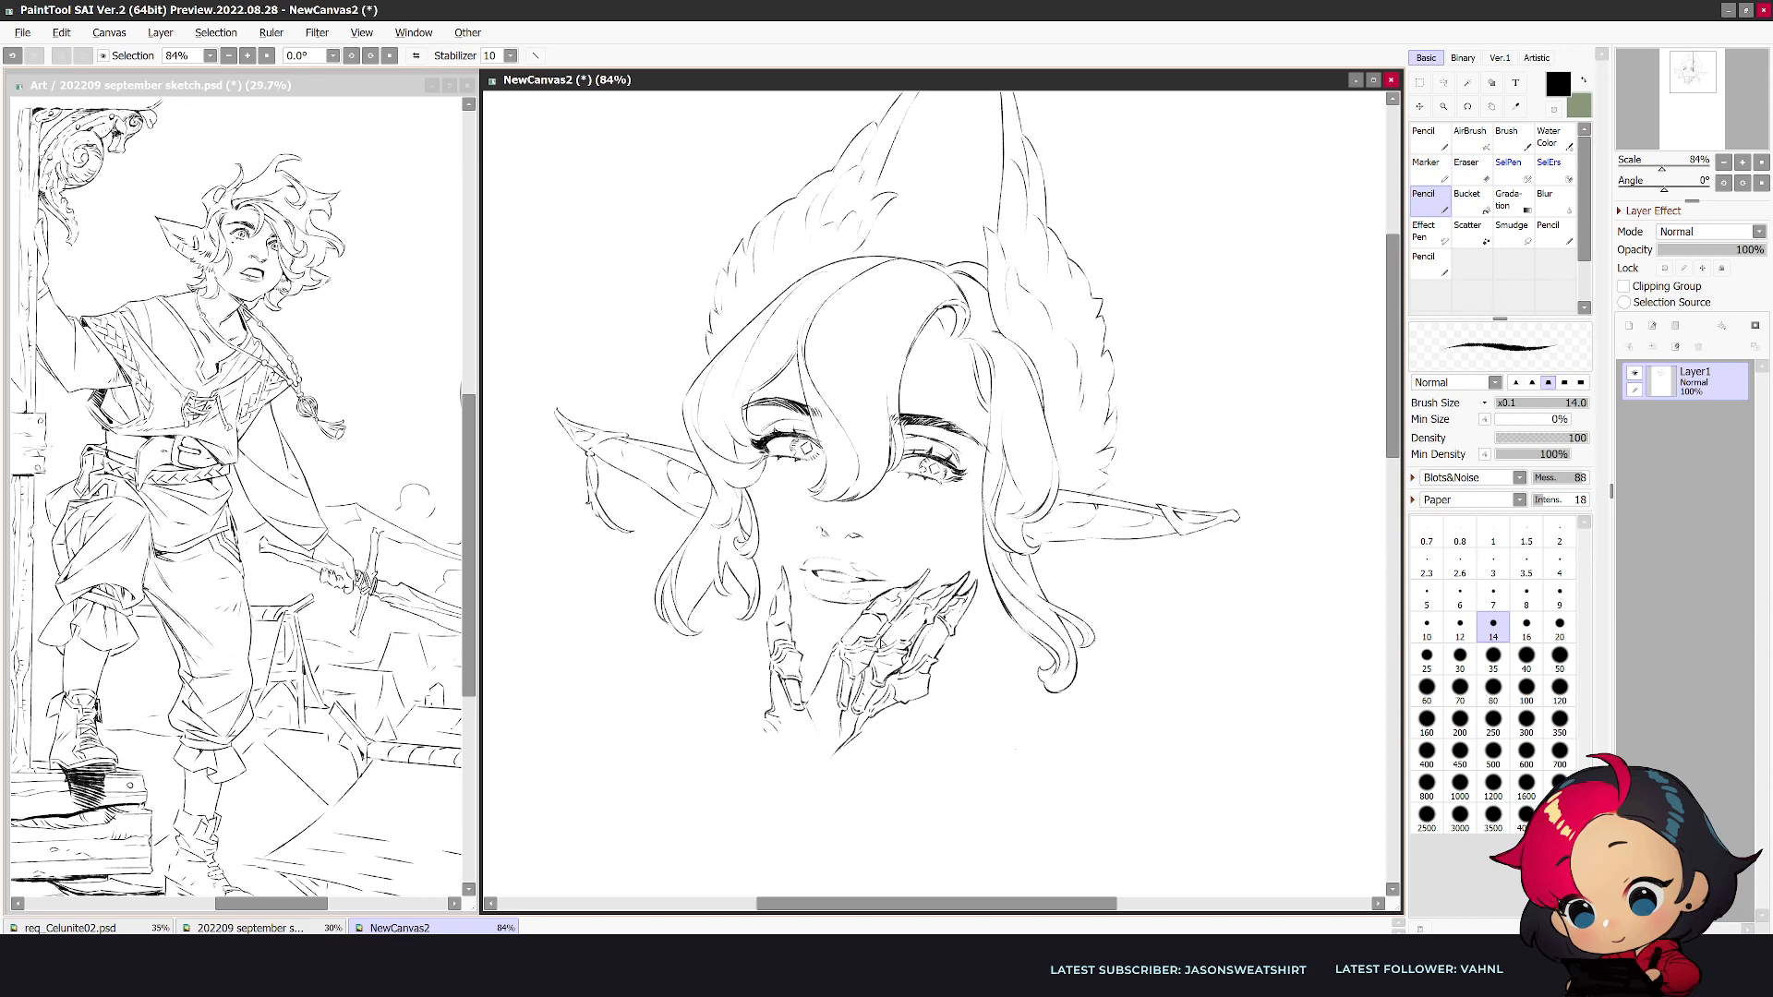
pyautogui.press('h')
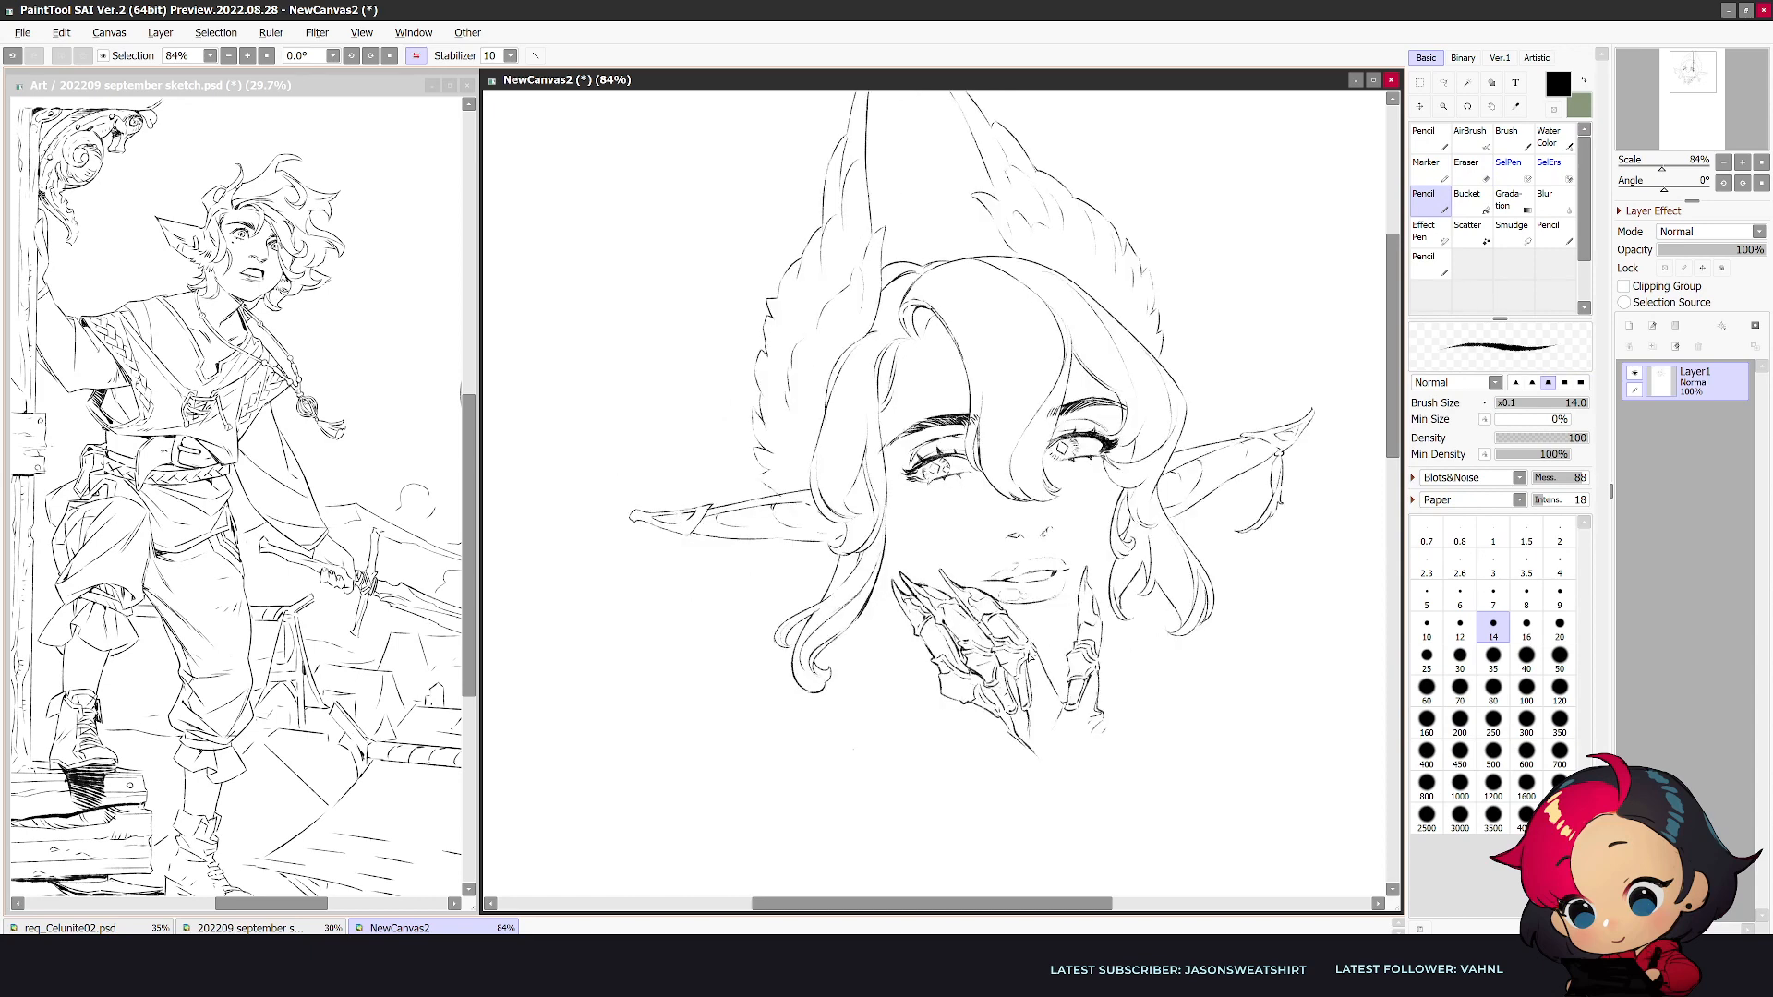
pyautogui.moveTo(1054, 703); pyautogui.dragTo(1034, 715)
pyautogui.press('h')
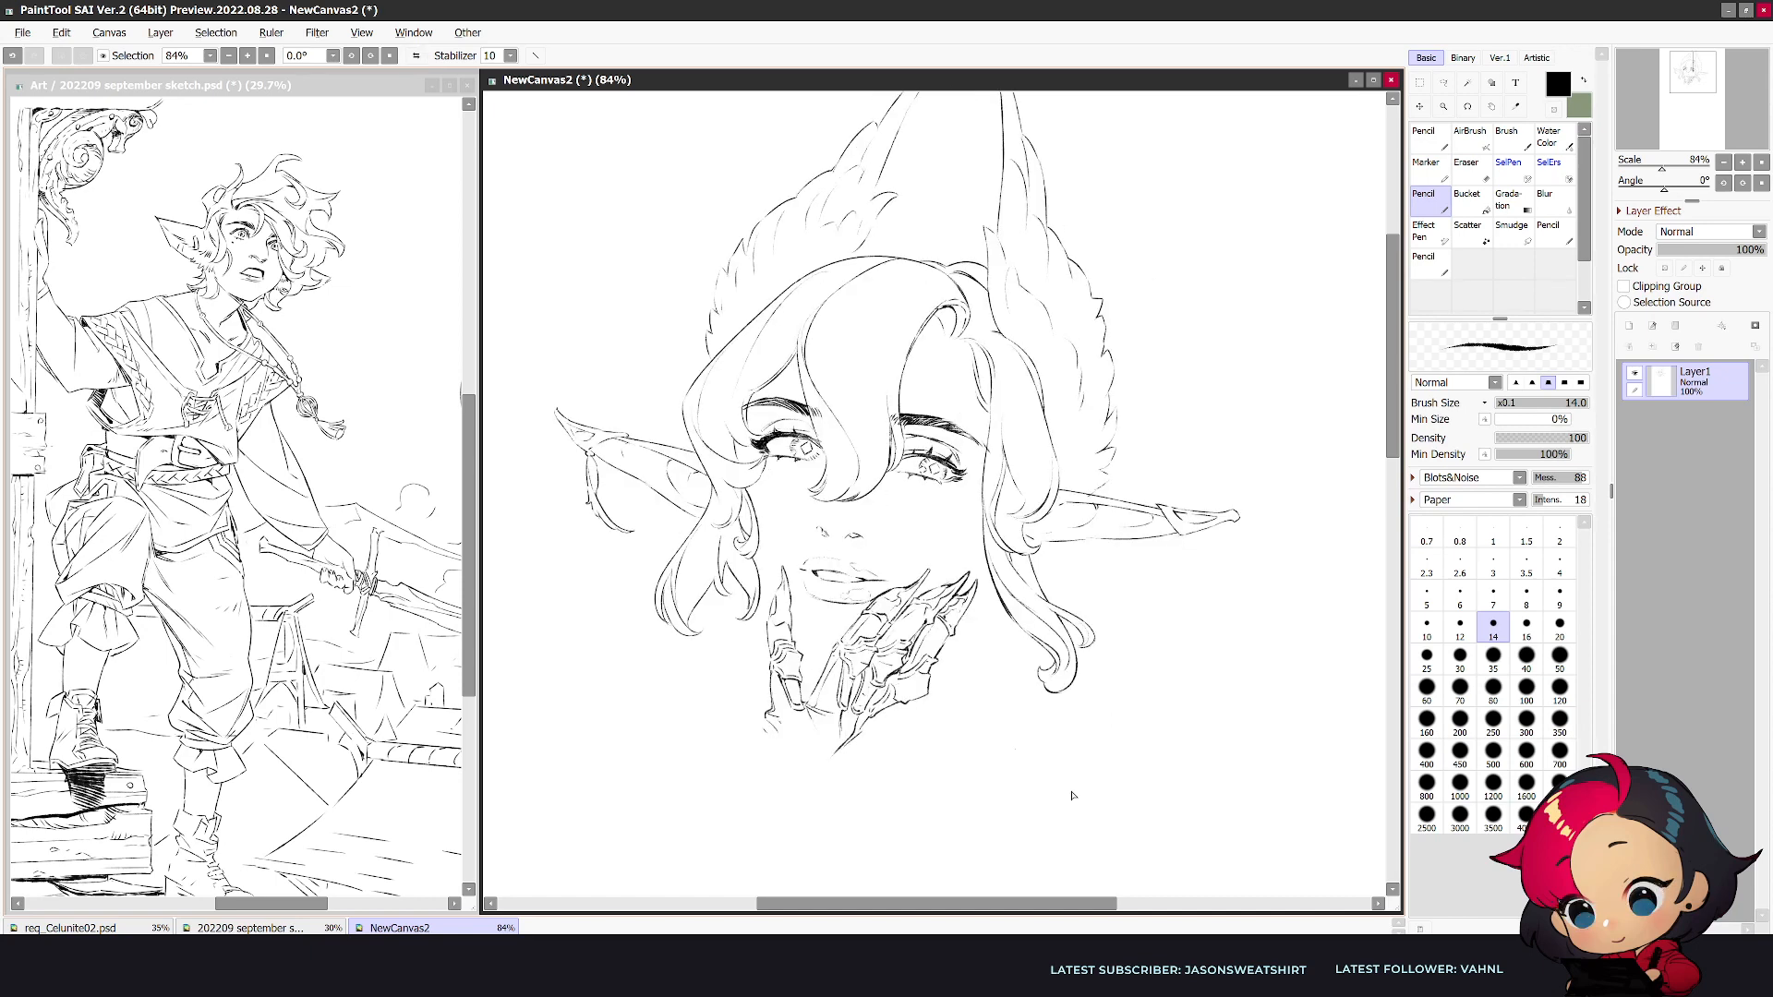
# - Draw the back of the hand tapering down to the wrist, with a rough cuff edge
pyautogui.moveTo(845, 744); pyautogui.dragTo(767, 823)
pyautogui.moveTo(773, 718); pyautogui.dragTo(708, 812)
pyautogui.press('e')
pyautogui.moveTo(806, 787)
pyautogui.mouseDown()
pyautogui.moveTo(769, 822)
pyautogui.moveTo(767, 797)
pyautogui.moveTo(783, 810)
pyautogui.moveTo(756, 830)
pyautogui.moveTo(803, 800)
pyautogui.moveTo(750, 831)
pyautogui.moveTo(704, 824)
pyautogui.mouseUp()
pyautogui.press('n')
pyautogui.press('e')
pyautogui.press('n')
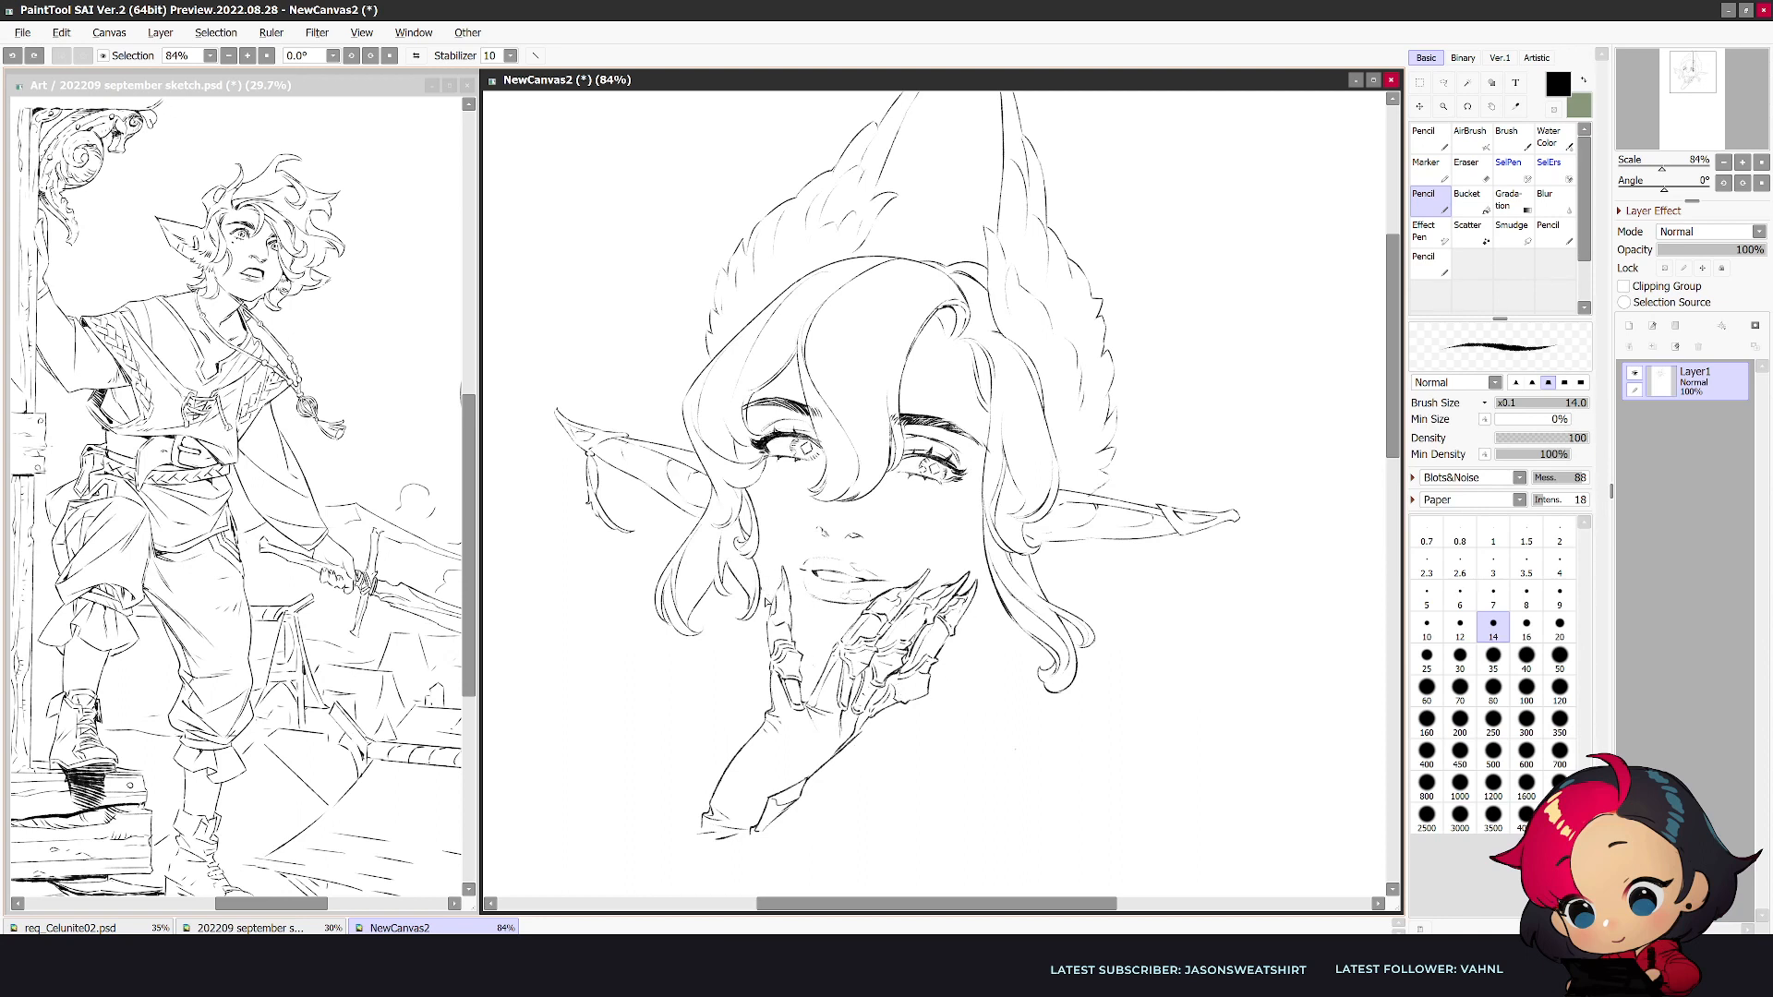
# - Draw the chin line between the separate finger and the grouped fingers
pyautogui.moveTo(795, 629)
pyautogui.mouseDown()
pyautogui.moveTo(828, 647)
pyautogui.moveTo(813, 653)
pyautogui.mouseUp()
pyautogui.hotkey('ctrl', 'z')
pyautogui.press('h')
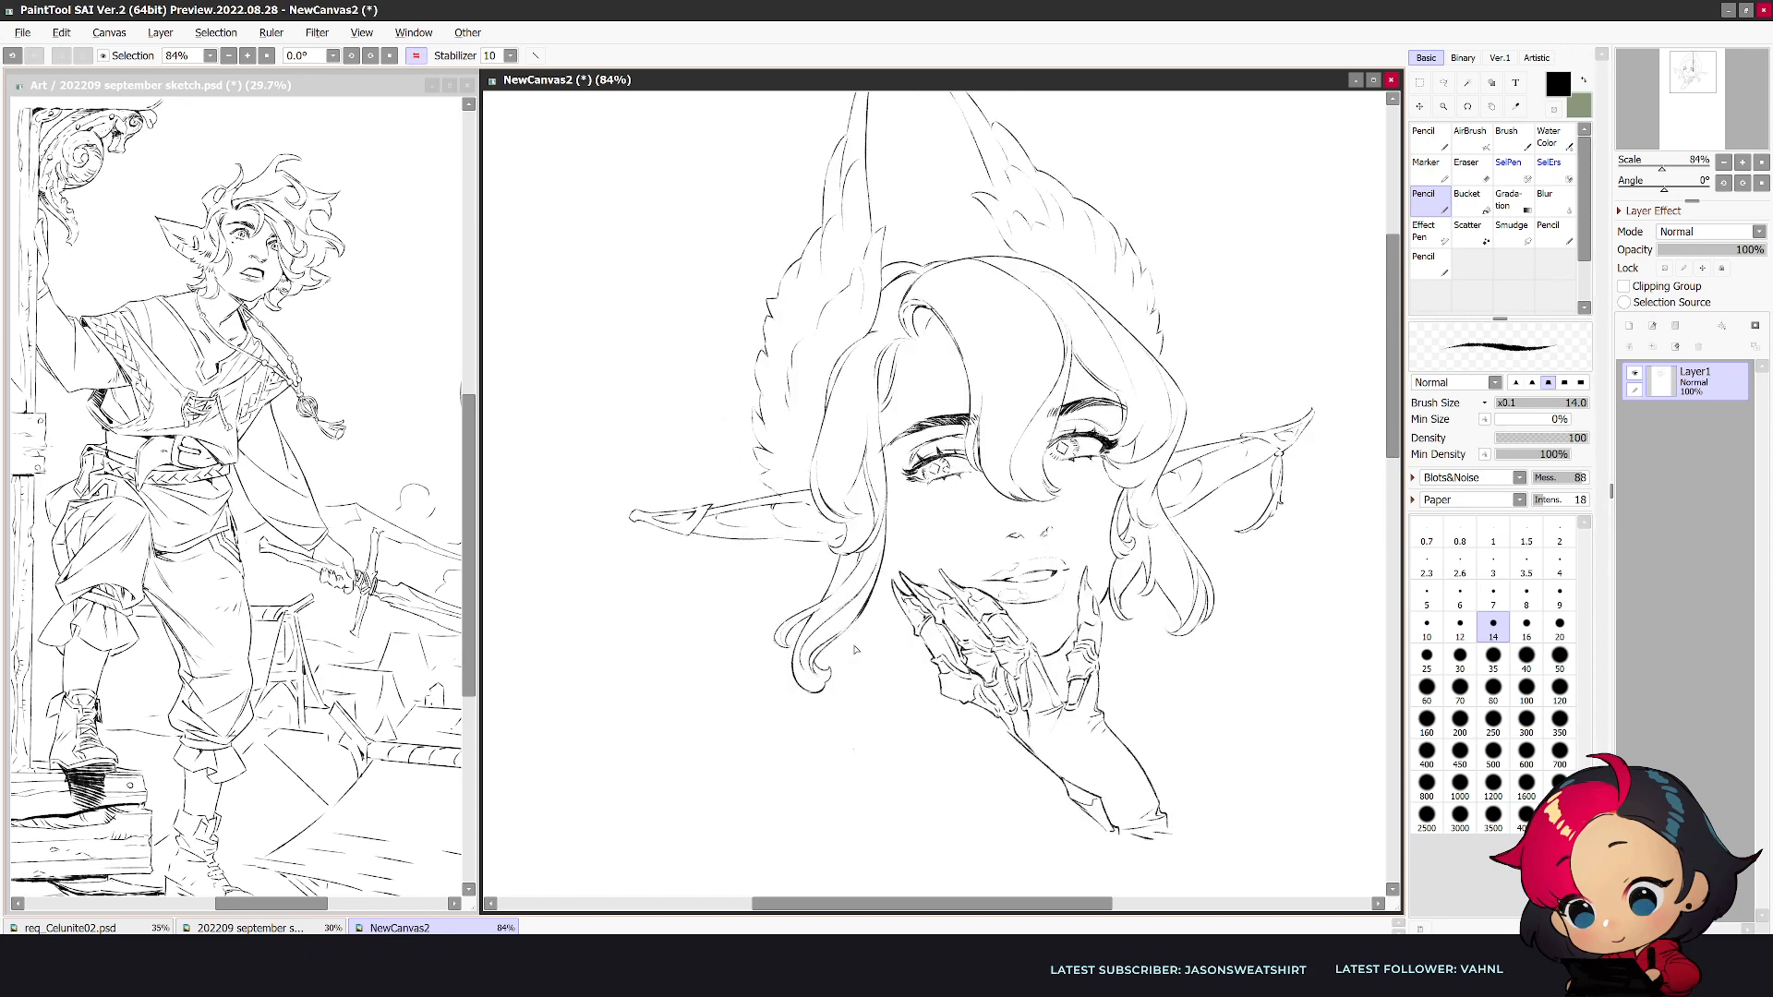
pyautogui.press('e')
pyautogui.press('n')
pyautogui.press('h')
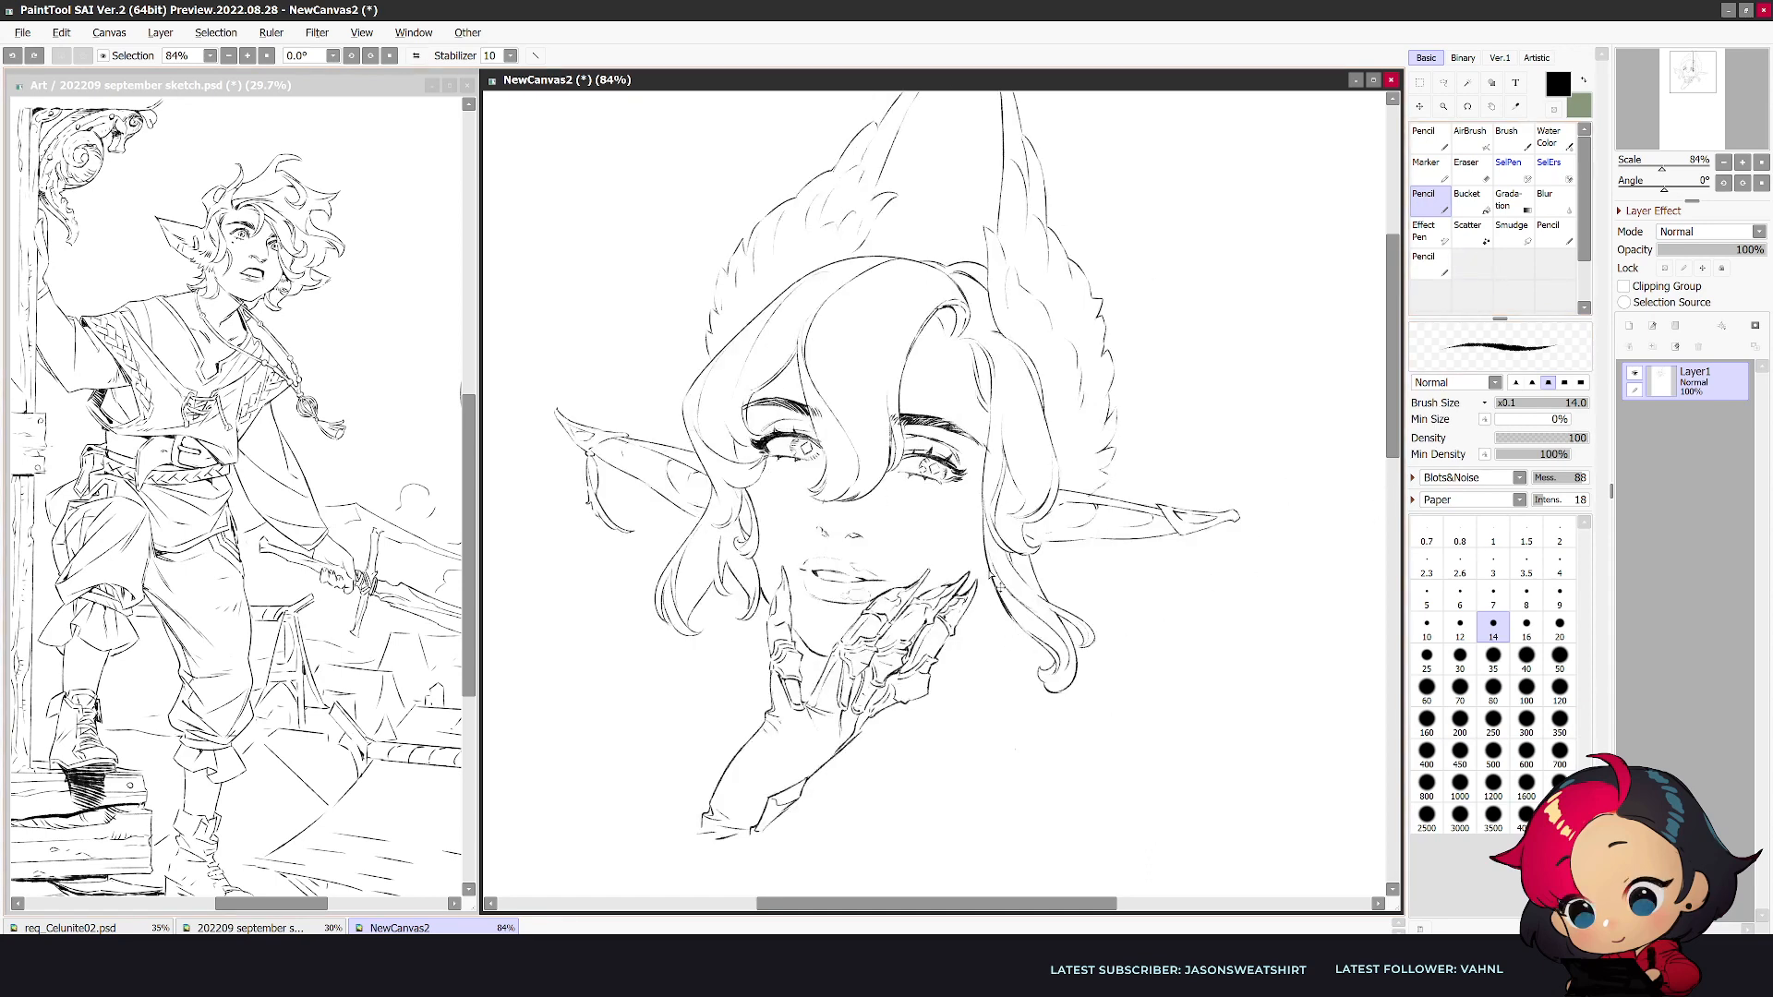
# - Draw a curved line over the crown of the hair and try a long stroke beside the jagged tuft
pyautogui.moveTo(864, 251); pyautogui.dragTo(943, 255)
pyautogui.hotkey('ctrl', 'z')
pyautogui.moveTo(1125, 316); pyautogui.dragTo(1154, 457)
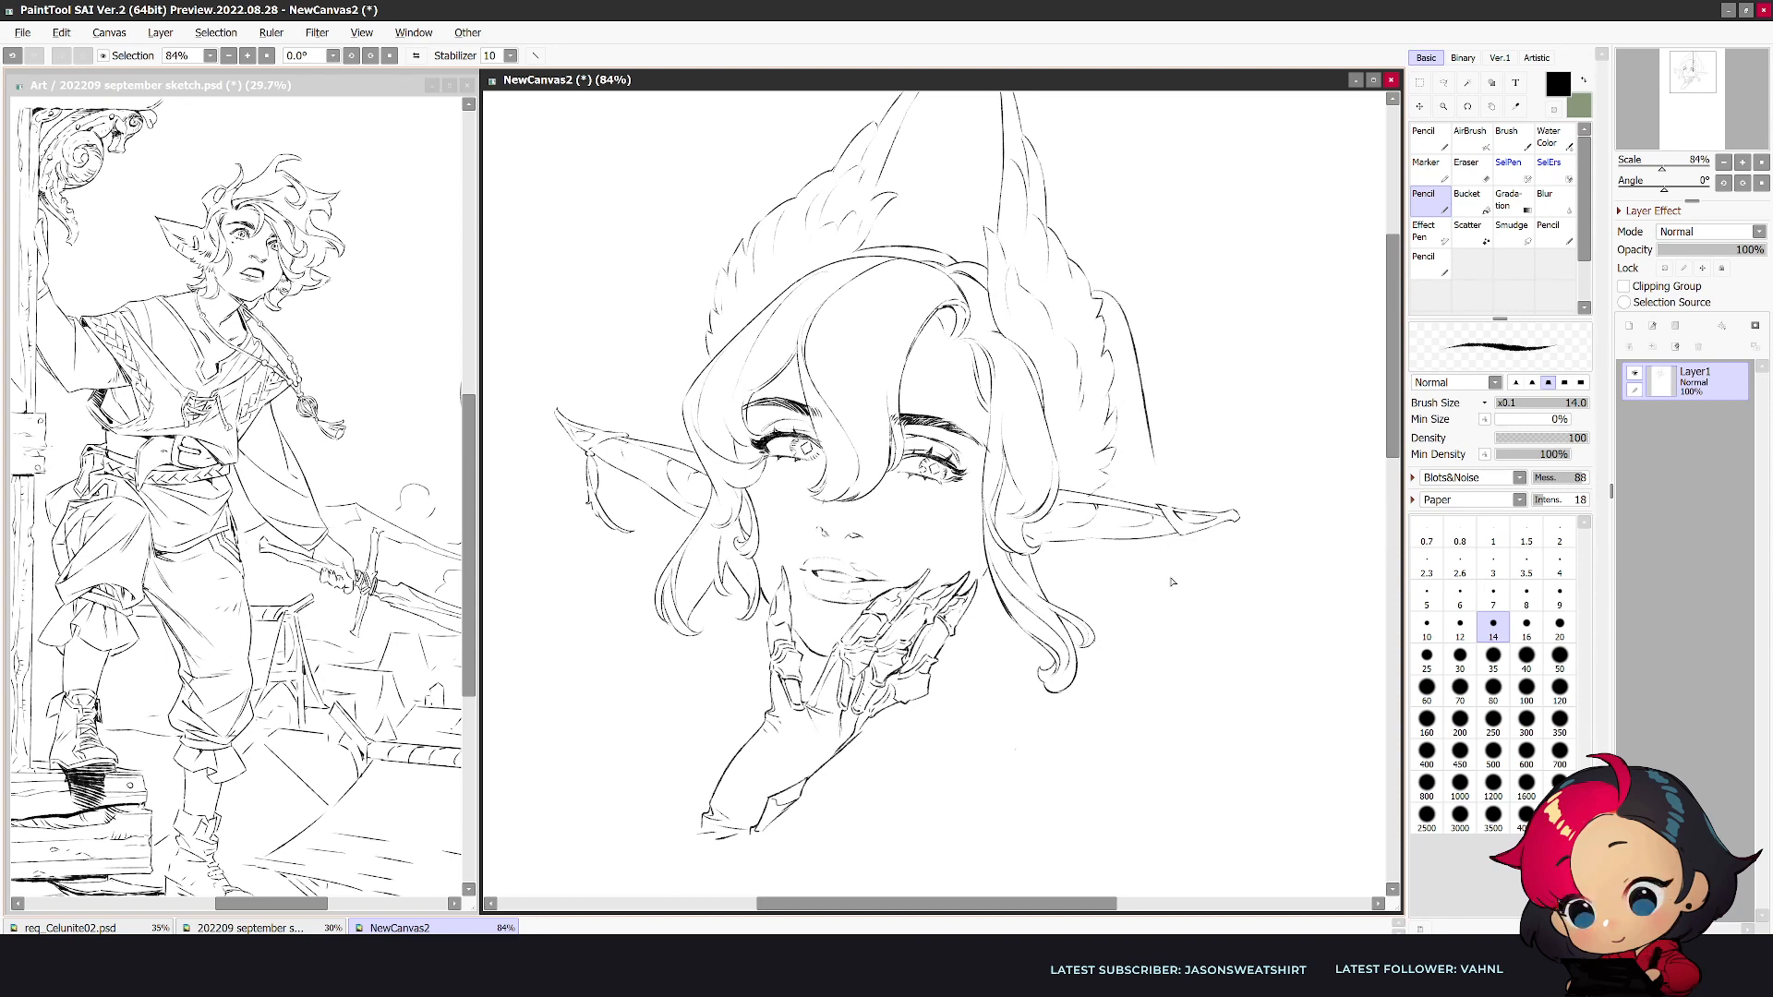
pyautogui.hotkey('ctrl', 'z')
# - Draw a flowing hood outline from below the long ear down over the shoulder, plus a neck line
pyautogui.moveTo(1112, 467)
pyautogui.mouseDown()
pyautogui.moveTo(1203, 700)
pyautogui.moveTo(974, 817)
pyautogui.mouseUp()
pyautogui.hotkey('ctrl', 'z')
pyautogui.moveTo(1124, 558)
pyautogui.mouseDown()
pyautogui.moveTo(1160, 655)
pyautogui.moveTo(900, 811)
pyautogui.mouseUp()
pyautogui.press('h')
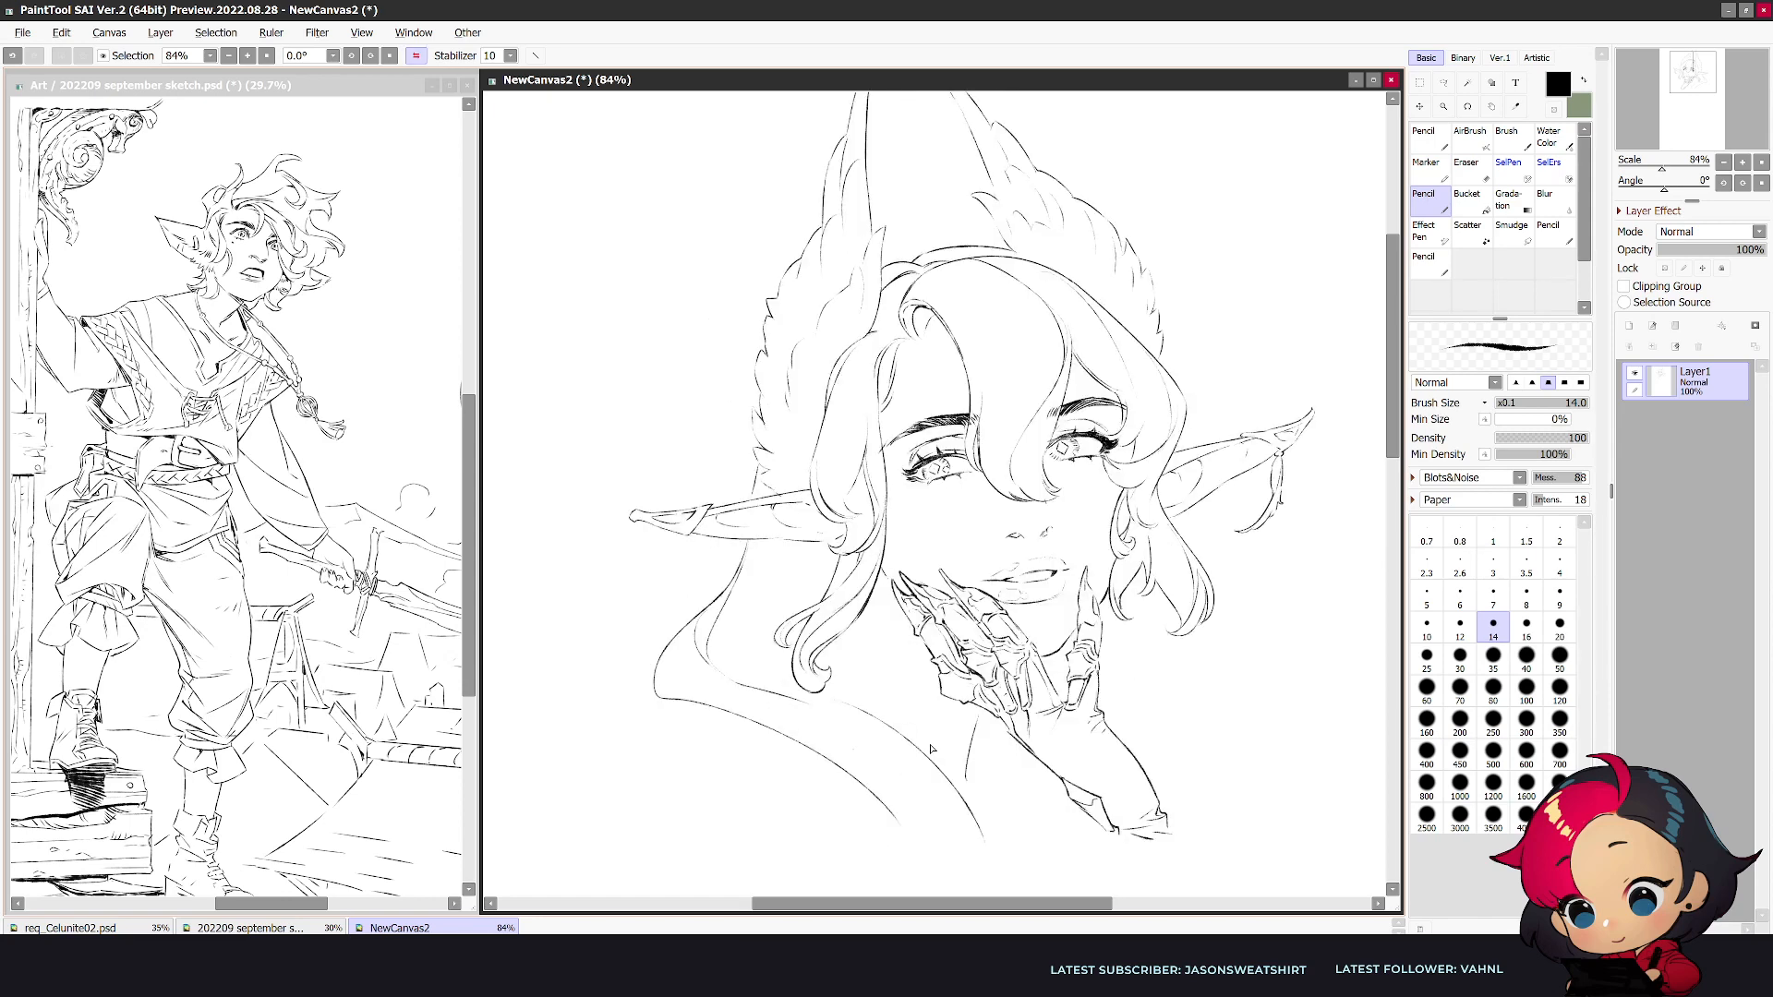
pyautogui.moveTo(1000, 729); pyautogui.dragTo(982, 789)
pyautogui.press('h')
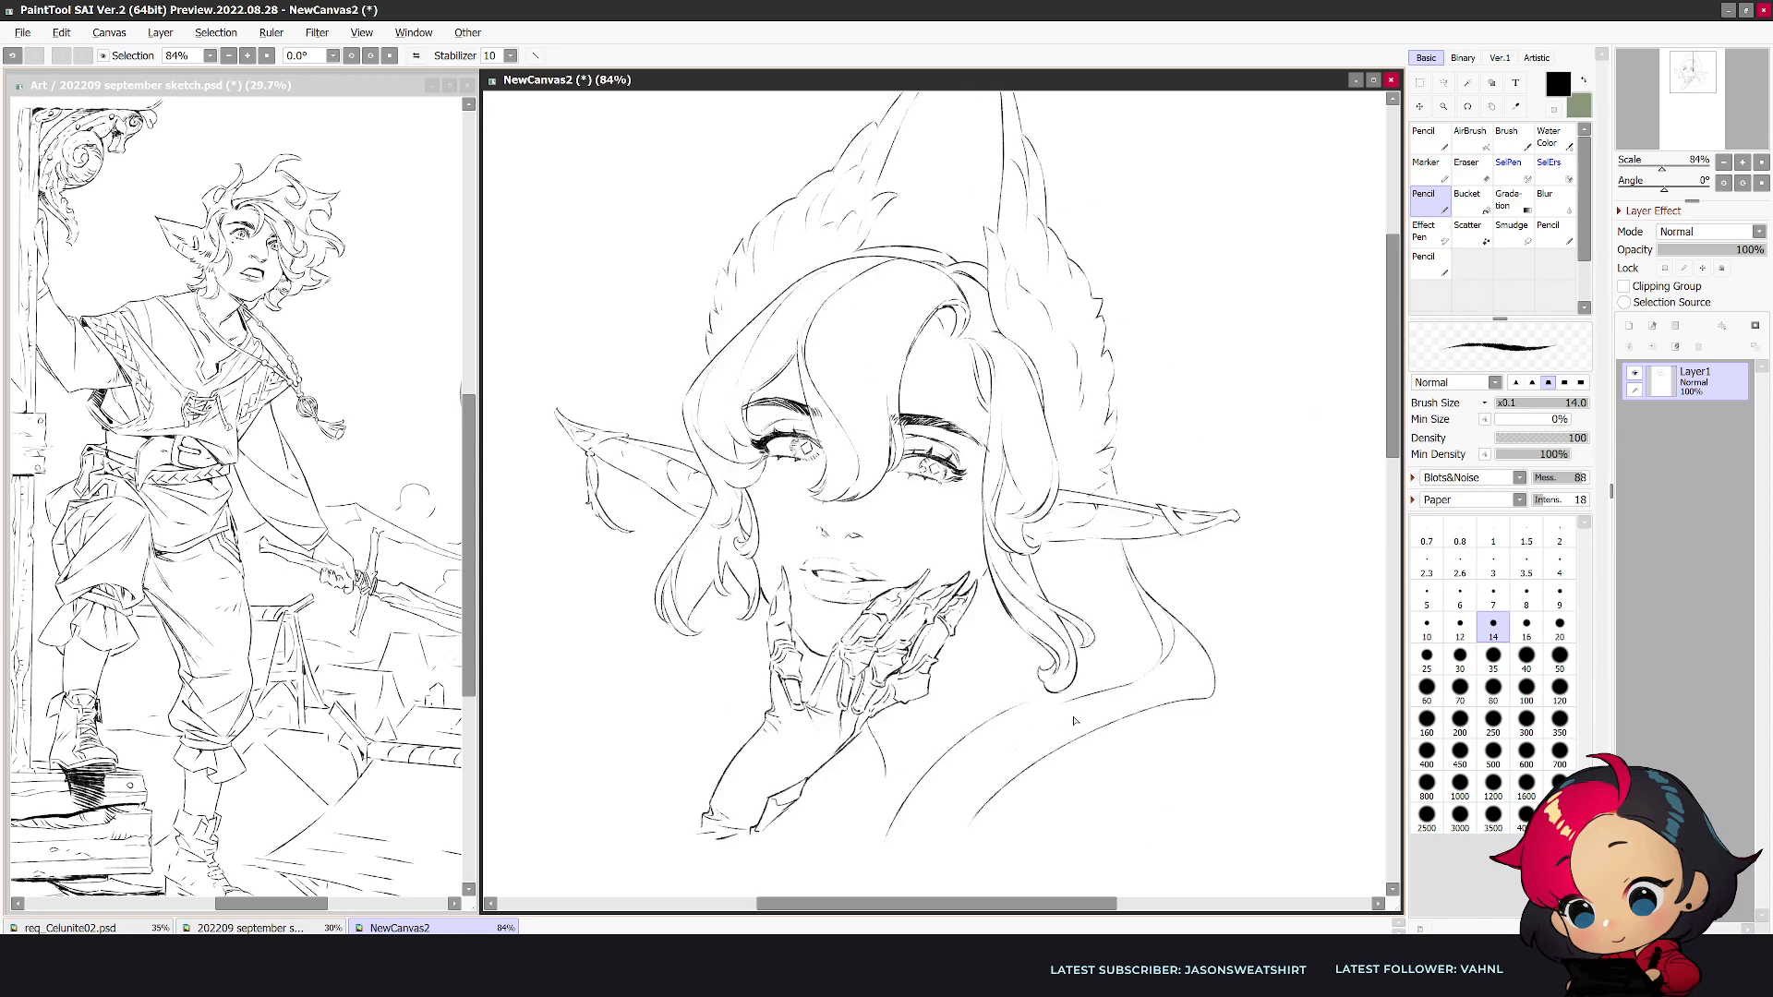
# - Draw the cheek edge and flowing hair strands behind the clawed fingers, running down beside the neck
pyautogui.moveTo(987, 567); pyautogui.dragTo(974, 646)
pyautogui.hotkey('ctrl', 'z')
pyautogui.moveTo(977, 523)
pyautogui.mouseDown()
pyautogui.moveTo(921, 576)
pyautogui.moveTo(945, 570)
pyautogui.mouseUp()
pyautogui.hotkey('ctrl', 'z')
pyautogui.moveTo(988, 600)
pyautogui.mouseDown()
pyautogui.moveTo(938, 731)
pyautogui.moveTo(970, 626)
pyautogui.moveTo(910, 725)
pyautogui.moveTo(912, 763)
pyautogui.mouseUp()
pyautogui.hotkey('ctrl', 'z')
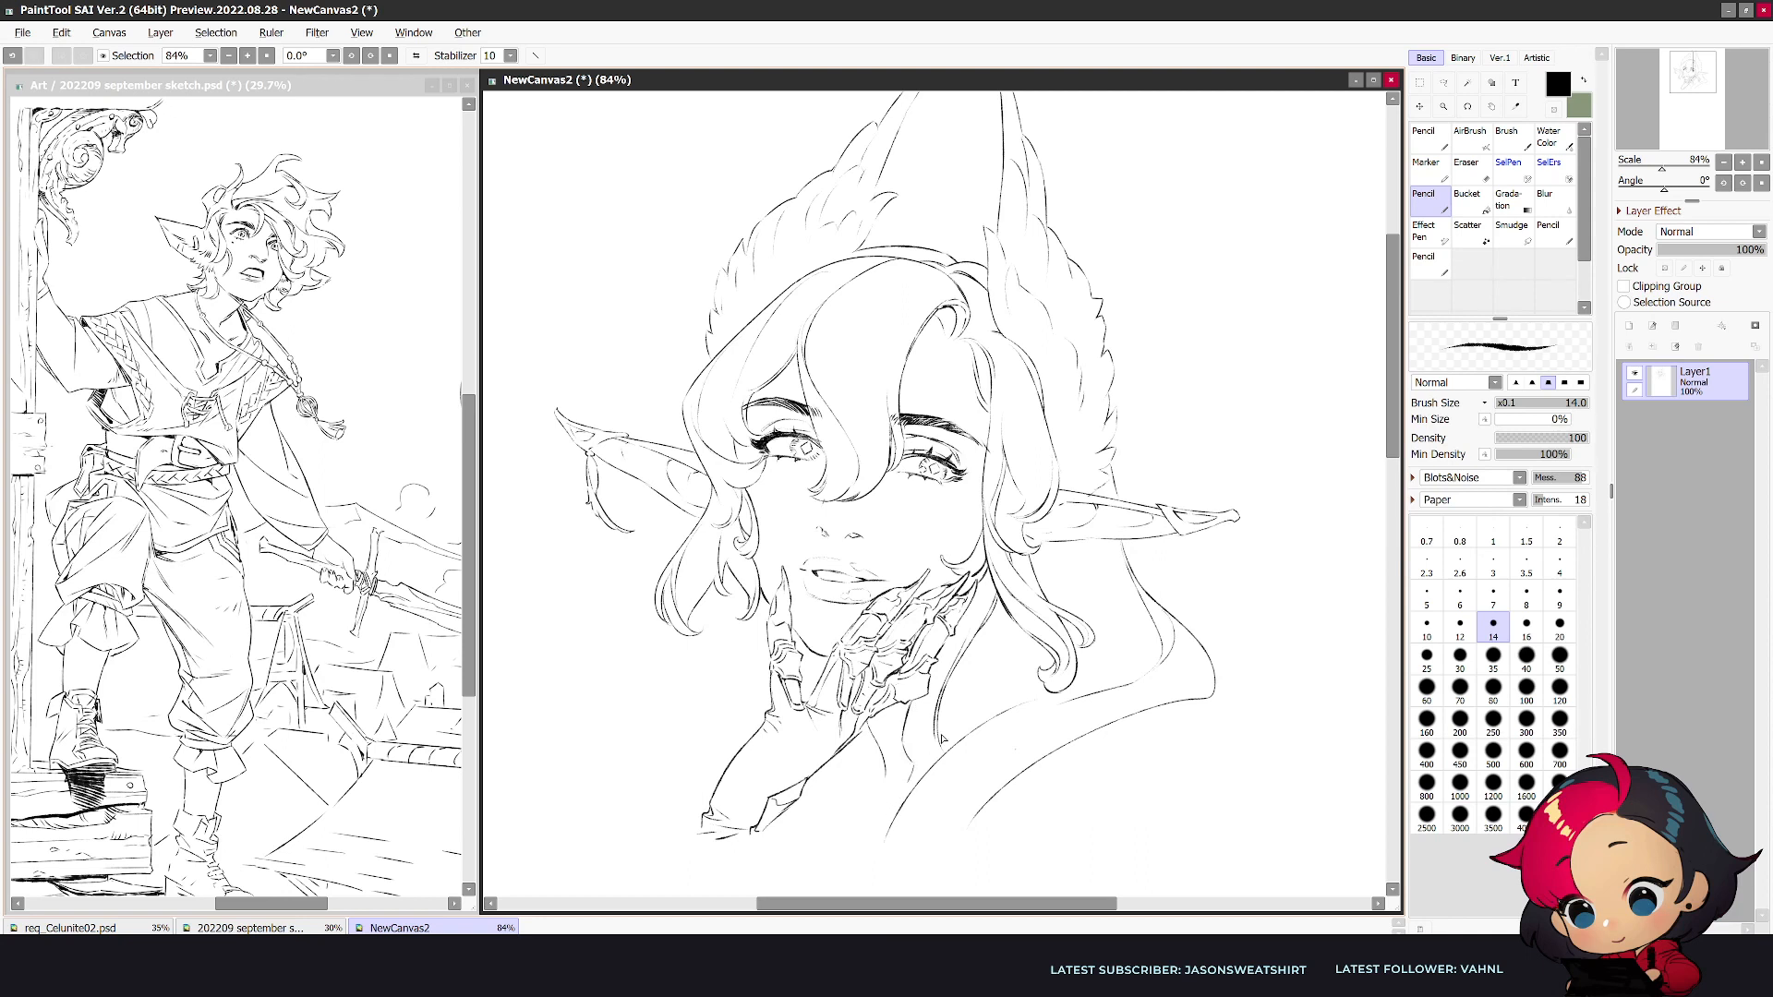
pyautogui.moveTo(1023, 629); pyautogui.dragTo(940, 746)
pyautogui.hotkey('ctrl', 'z')
pyautogui.moveTo(995, 681)
pyautogui.mouseDown()
pyautogui.moveTo(1095, 608)
pyautogui.moveTo(1105, 552)
pyautogui.mouseUp()
# - Draw a long curved hair lock falling beside the wrist and curling at its end
pyautogui.press('h')
pyautogui.moveTo(1394, 417); pyautogui.dragTo(1395, 438)
pyautogui.press('pagedown')
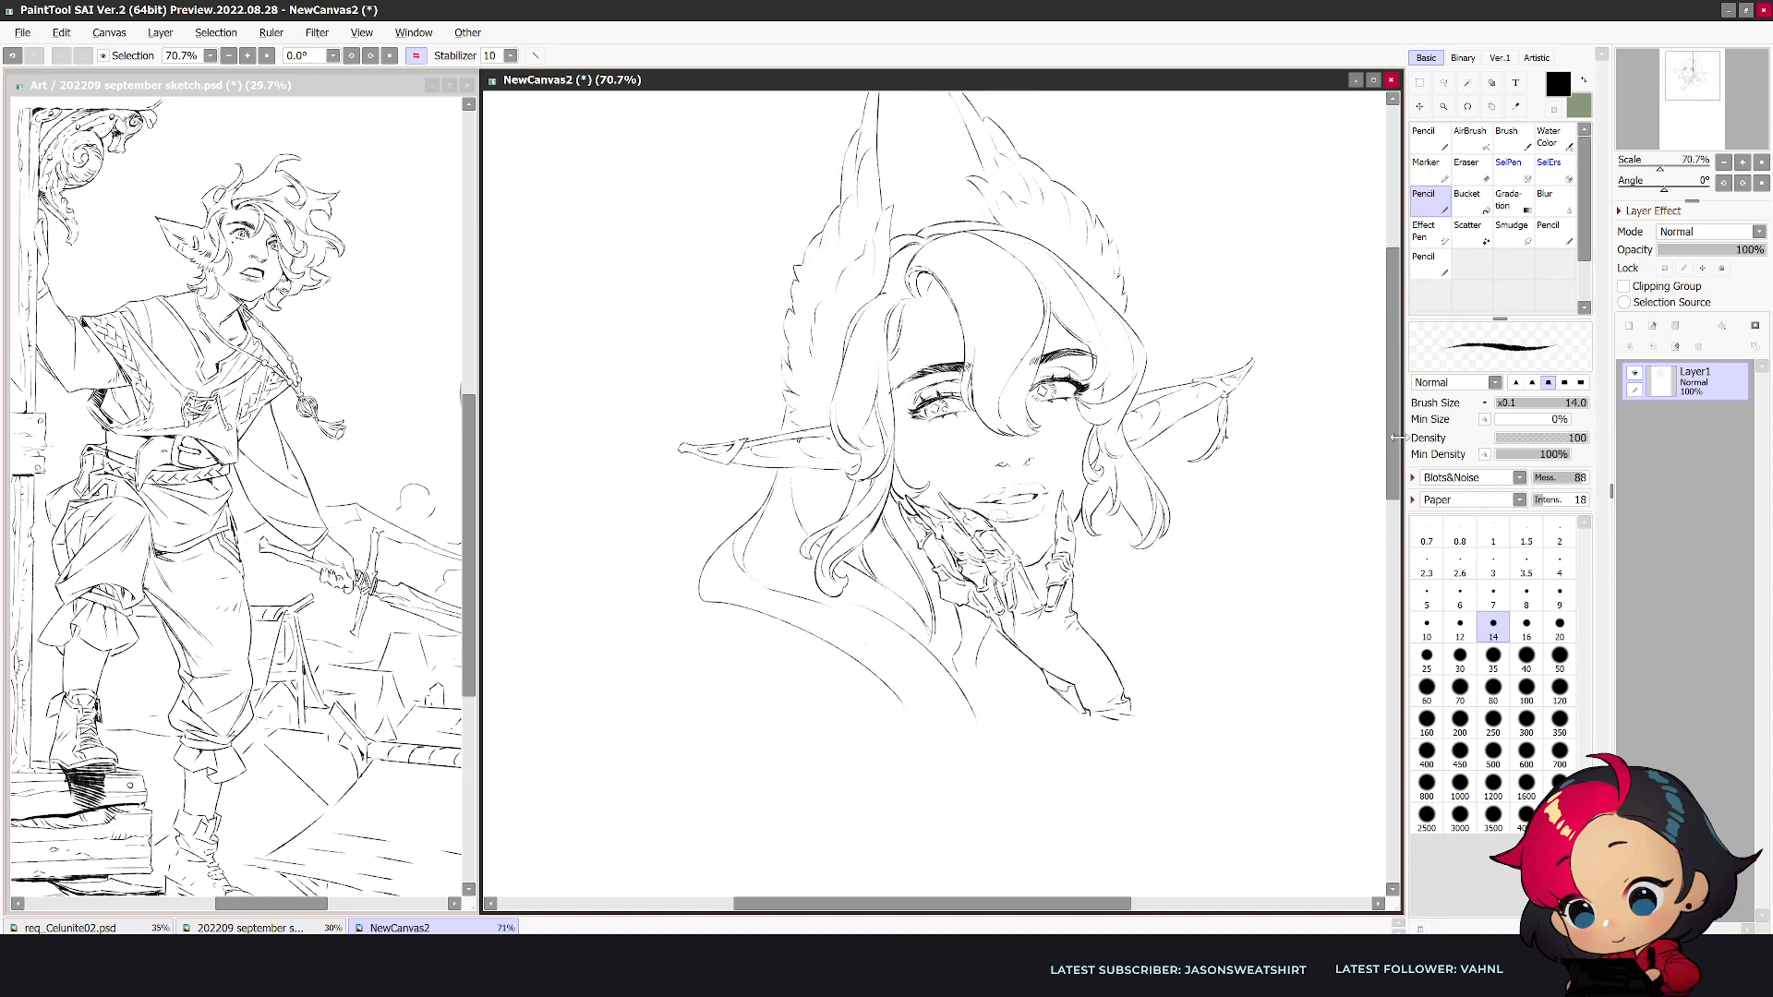
pyautogui.moveTo(1100, 513); pyautogui.dragTo(1185, 688)
pyautogui.hotkey('ctrl', 'z')
pyautogui.press('h')
pyautogui.moveTo(774, 515); pyautogui.dragTo(646, 751)
pyautogui.hotkey('ctrl', 'z')
pyautogui.moveTo(774, 515); pyautogui.dragTo(628, 771)
pyautogui.moveTo(763, 546)
pyautogui.mouseDown()
pyautogui.moveTo(648, 680)
pyautogui.moveTo(682, 638)
pyautogui.moveTo(652, 759)
pyautogui.moveTo(633, 732)
pyautogui.moveTo(633, 764)
pyautogui.moveTo(672, 760)
pyautogui.mouseUp()
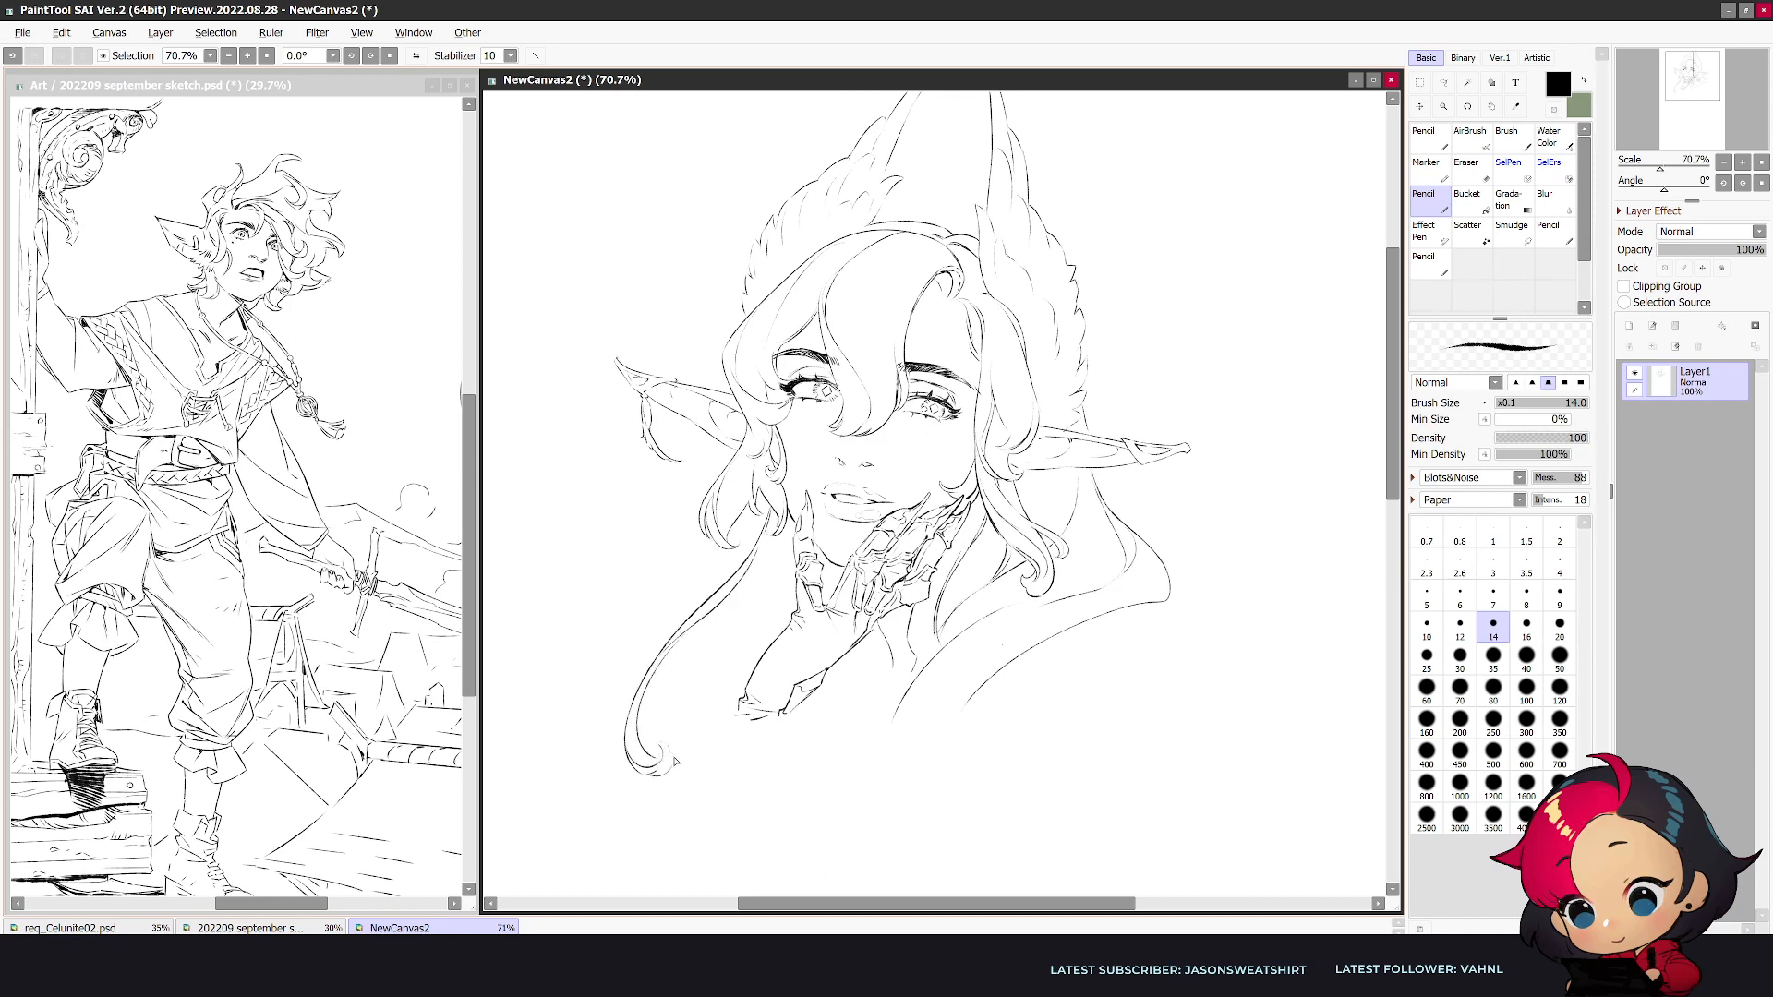
# - Add inner strands to the long hair lock and a second contour along its upper part
pyautogui.moveTo(683, 635); pyautogui.dragTo(652, 750)
pyautogui.moveTo(674, 662); pyautogui.dragTo(678, 736)
pyautogui.moveTo(799, 576); pyautogui.dragTo(675, 679)
pyautogui.press('h')
# - Erase overlapping lines in the long hair lock and redraw its strands more cleanly
pyautogui.press('e')
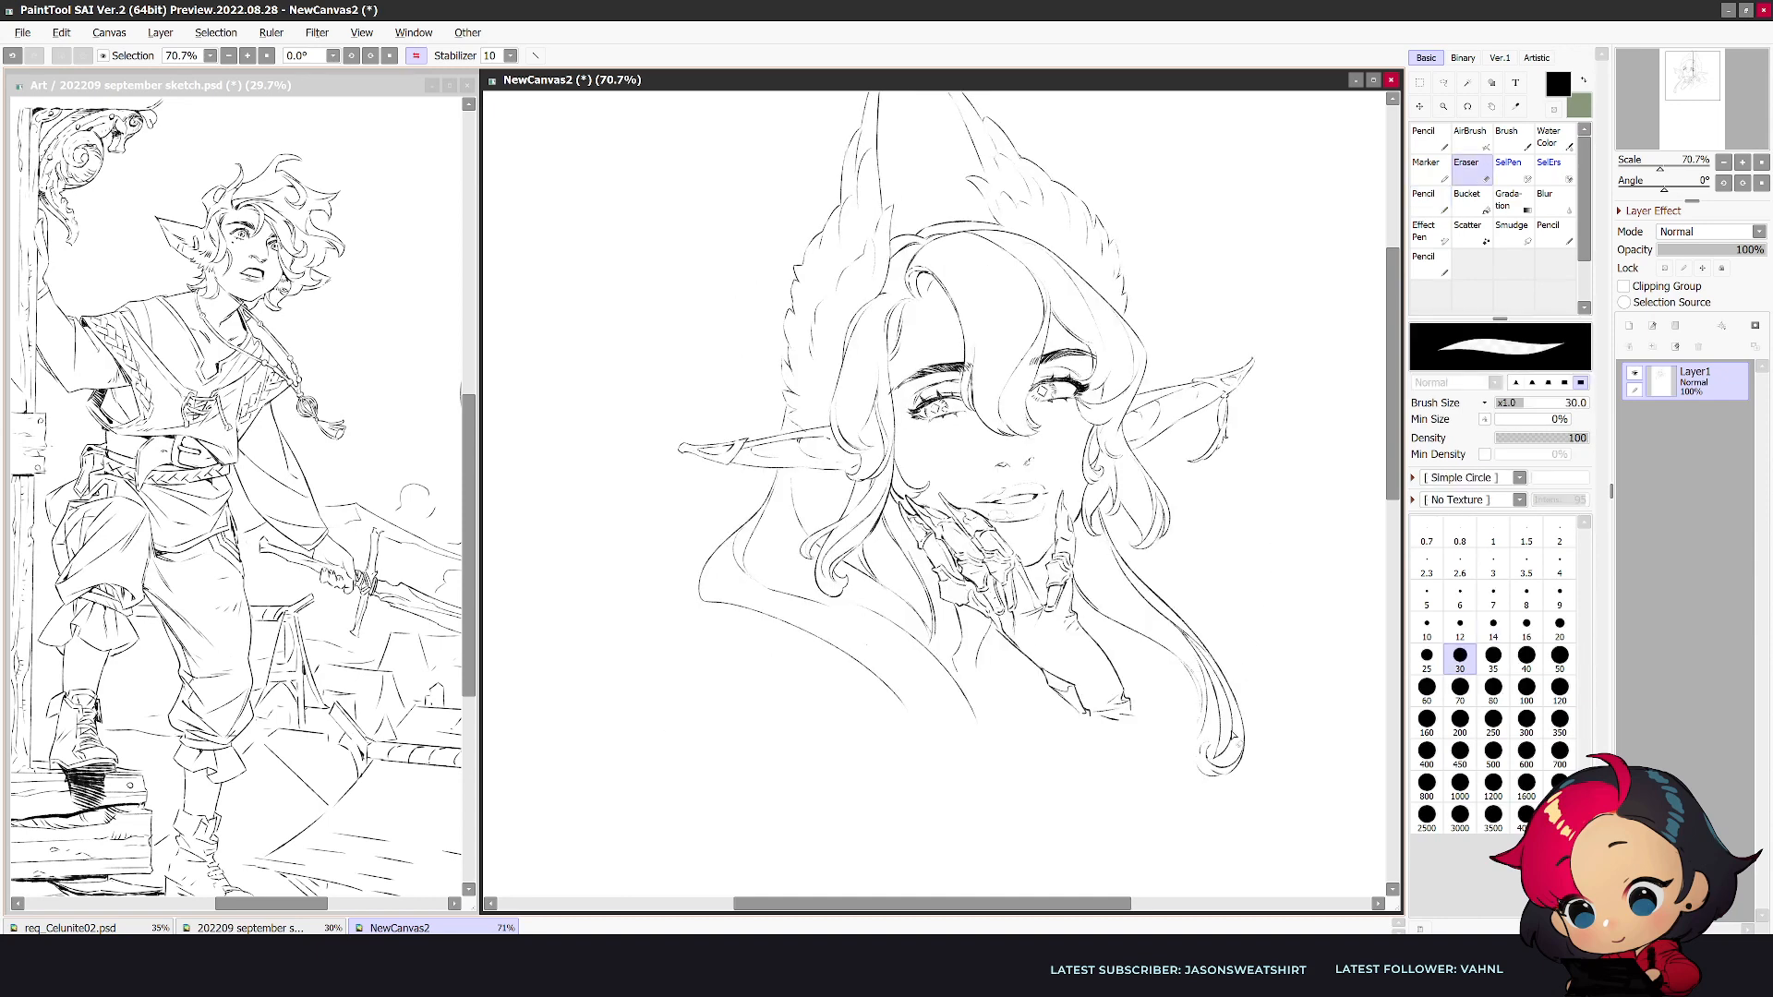
pyautogui.moveTo(1175, 628)
pyautogui.mouseDown()
pyautogui.moveTo(1215, 712)
pyautogui.moveTo(1213, 679)
pyautogui.moveTo(1203, 659)
pyautogui.moveTo(1214, 772)
pyautogui.mouseUp()
pyautogui.press('n')
pyautogui.press('e')
pyautogui.press('n')
pyautogui.press('e')
pyautogui.press('n')
pyautogui.press('e')
pyautogui.press('n')
pyautogui.press('e')
pyautogui.press('n')
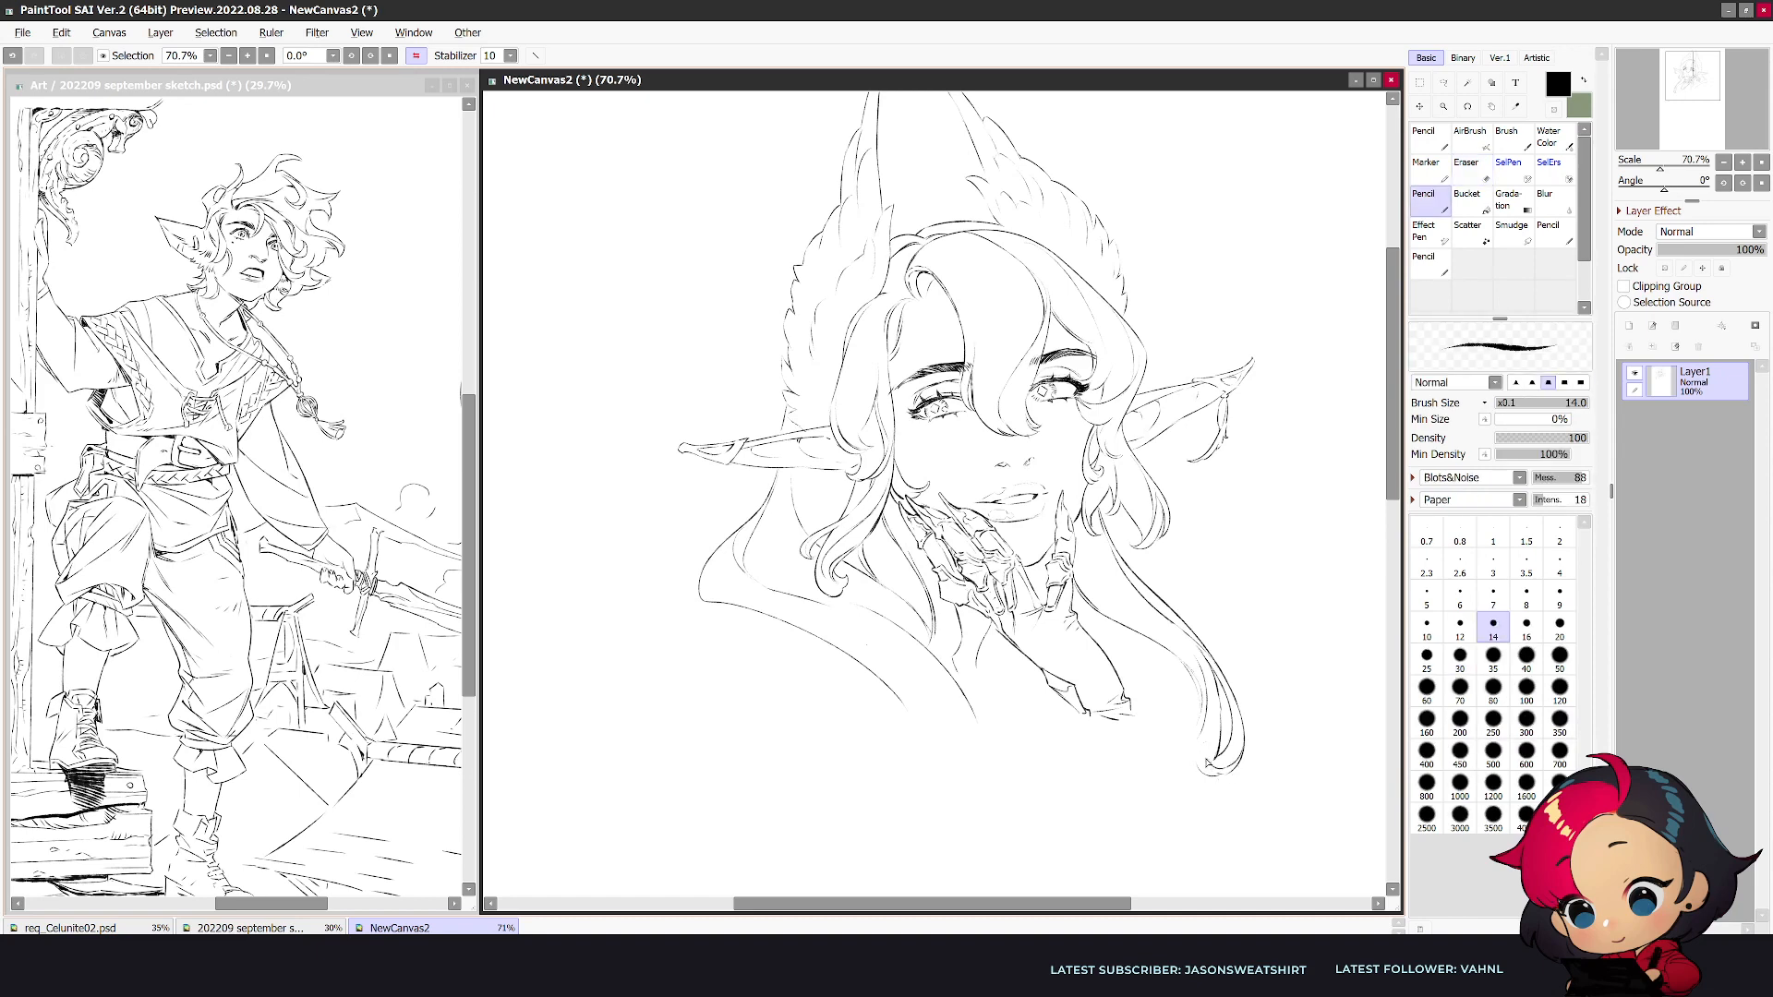
# - Clean up the long lock's curled end and add a small wispy strand beneath it
pyautogui.press('h')
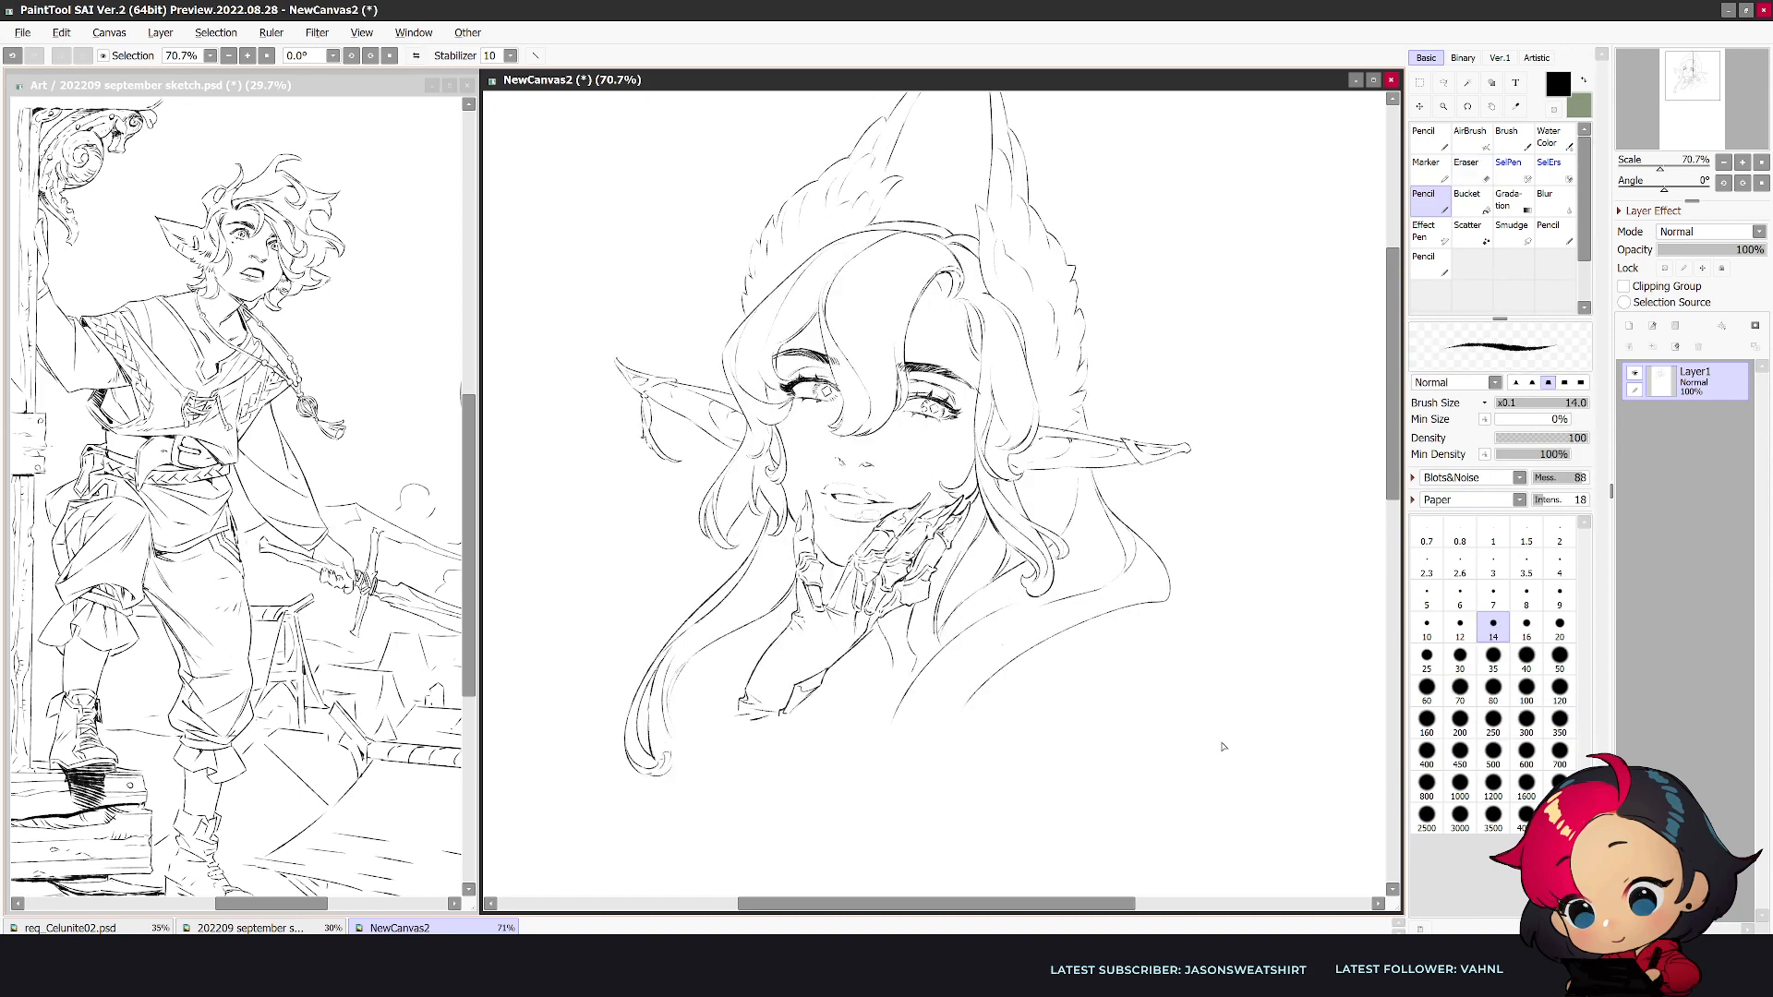
pyautogui.press('e')
pyautogui.moveTo(675, 765)
pyautogui.mouseDown()
pyautogui.moveTo(651, 777)
pyautogui.moveTo(671, 777)
pyautogui.mouseUp()
pyautogui.press('n')
pyautogui.press('e')
pyautogui.press('n')
pyautogui.moveTo(669, 779); pyautogui.dragTo(716, 803)
# - Add flowing strand lines along the long lock's lower bend and trim the excess with the eraser
pyautogui.moveTo(688, 650); pyautogui.dragTo(677, 744)
pyautogui.moveTo(686, 654); pyautogui.dragTo(688, 757)
pyautogui.press('e')
pyautogui.moveTo(682, 672)
pyautogui.mouseDown()
pyautogui.moveTo(686, 742)
pyautogui.moveTo(668, 729)
pyautogui.mouseUp()
pyautogui.press('n')
pyautogui.press('h')
pyautogui.moveTo(732, 547)
pyautogui.mouseDown()
pyautogui.moveTo(724, 589)
pyautogui.moveTo(781, 609)
pyautogui.mouseUp()
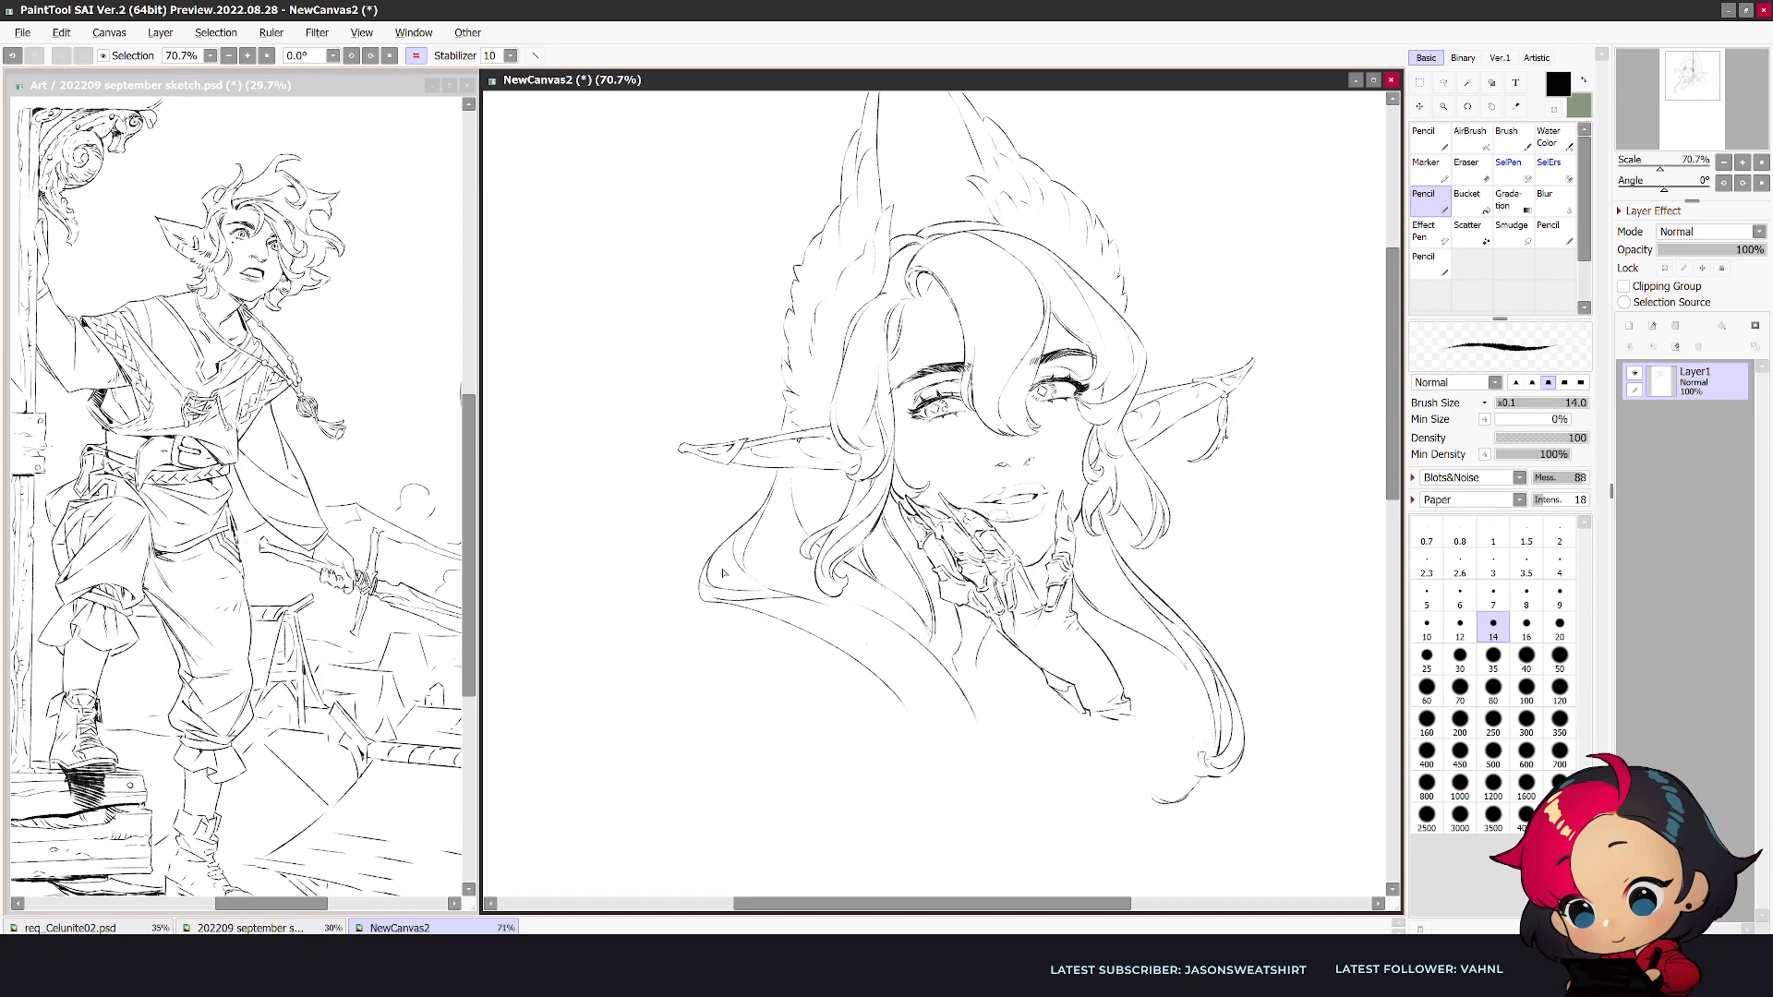
pyautogui.hotkey('ctrl', 'z')
pyautogui.press('h')
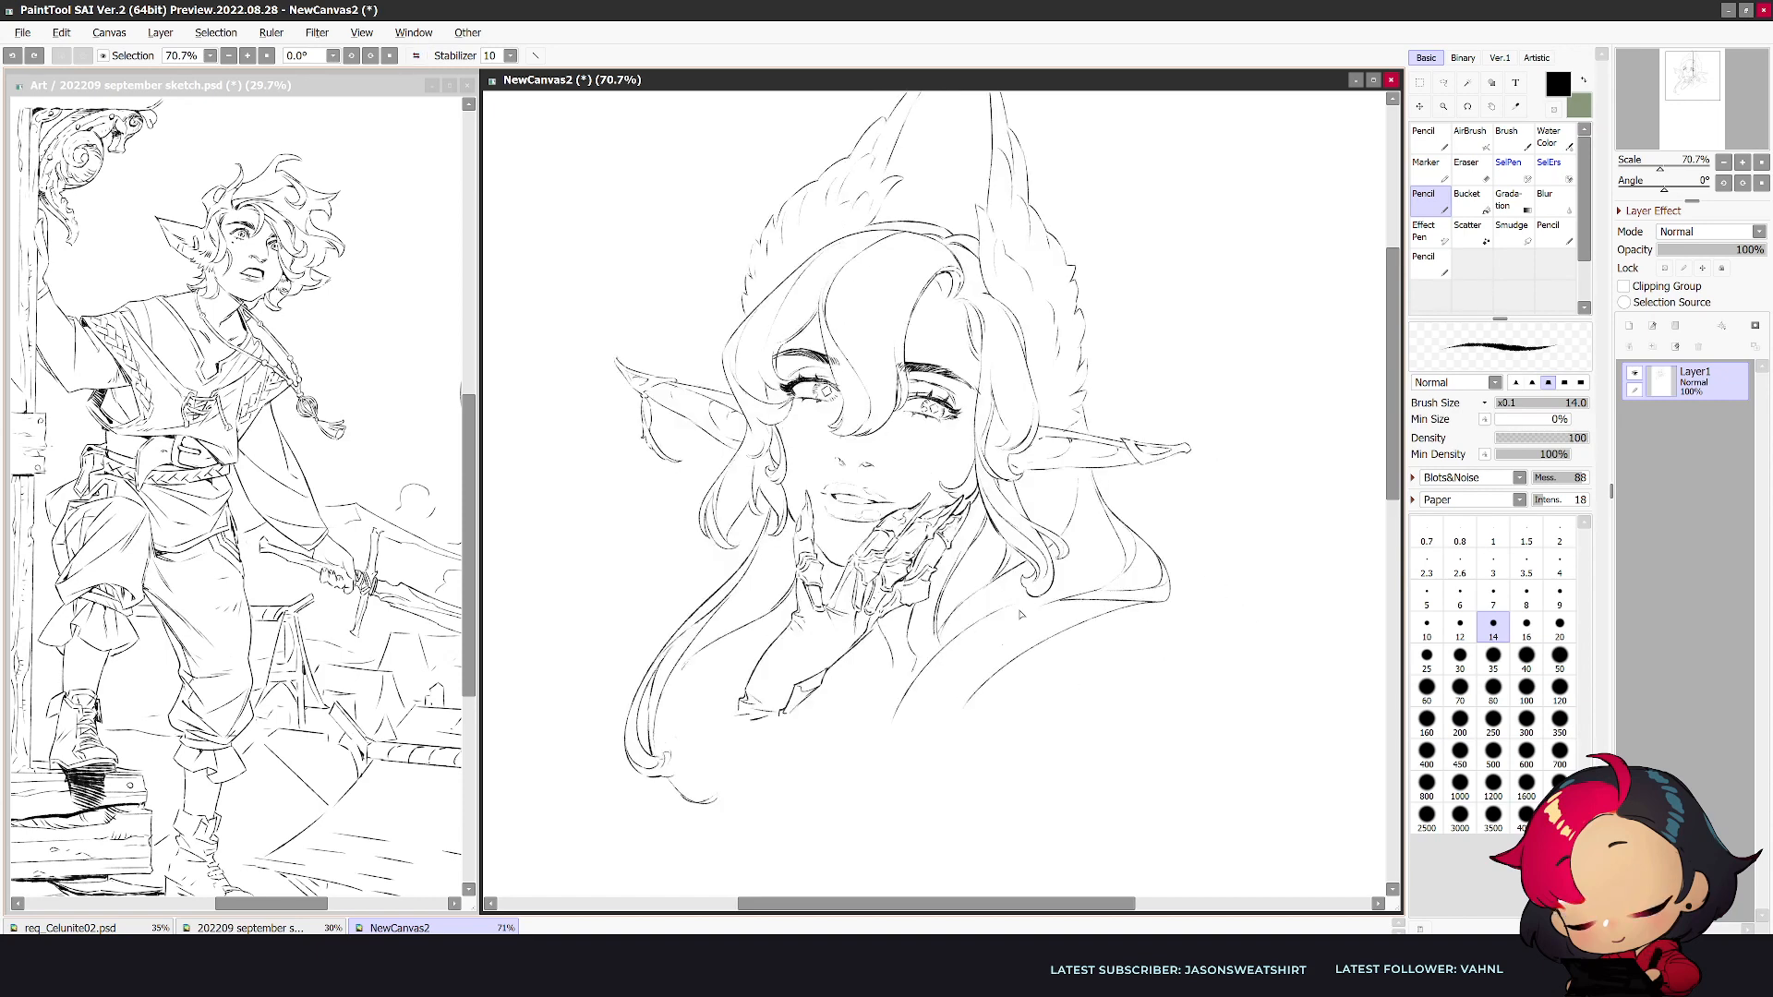
# - Draw a second long lock sweeping from the hood's shoulder edge down over the chest into a curled end
pyautogui.press('e')
pyautogui.press('n')
pyautogui.moveTo(1068, 599)
pyautogui.mouseDown()
pyautogui.moveTo(992, 617)
pyautogui.moveTo(937, 658)
pyautogui.moveTo(943, 772)
pyautogui.moveTo(926, 792)
pyautogui.moveTo(894, 755)
pyautogui.mouseUp()
pyautogui.press('h')
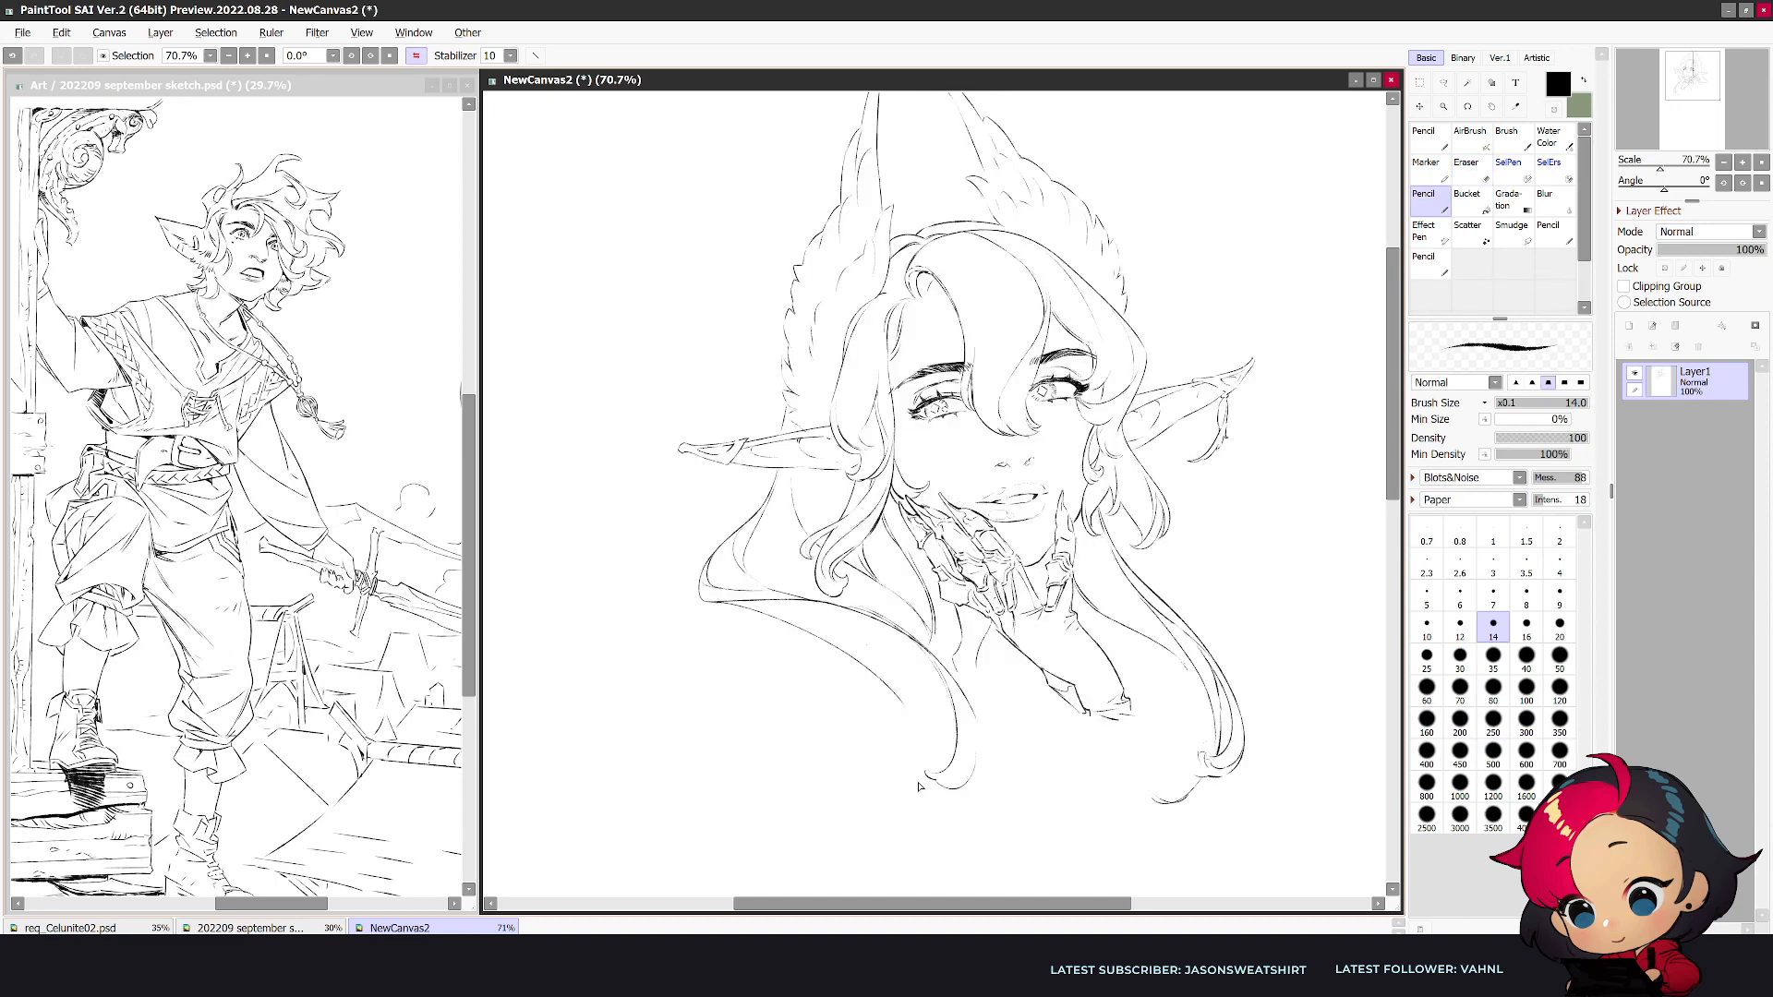
pyautogui.moveTo(971, 771); pyautogui.dragTo(920, 814)
pyautogui.press('h')
pyautogui.press('e')
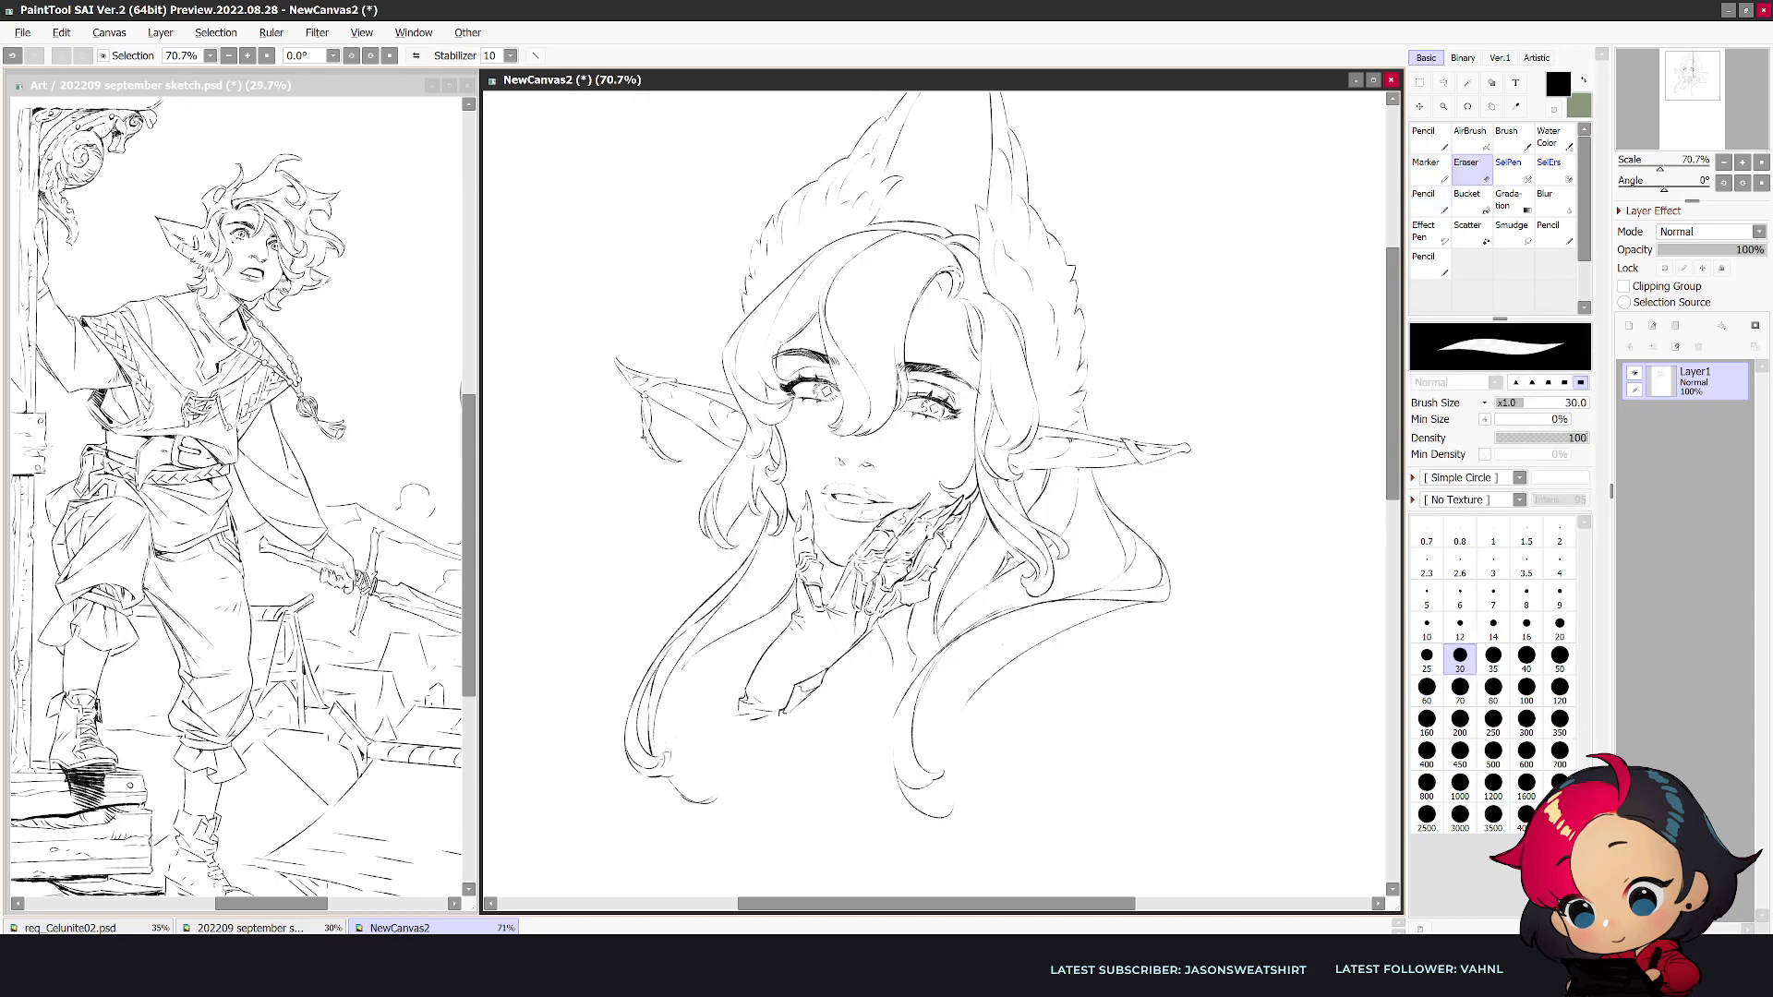
# - Refine the chest lock's strands with pencil and eraser and extend its lower end into wispy tips
pyautogui.press('n')
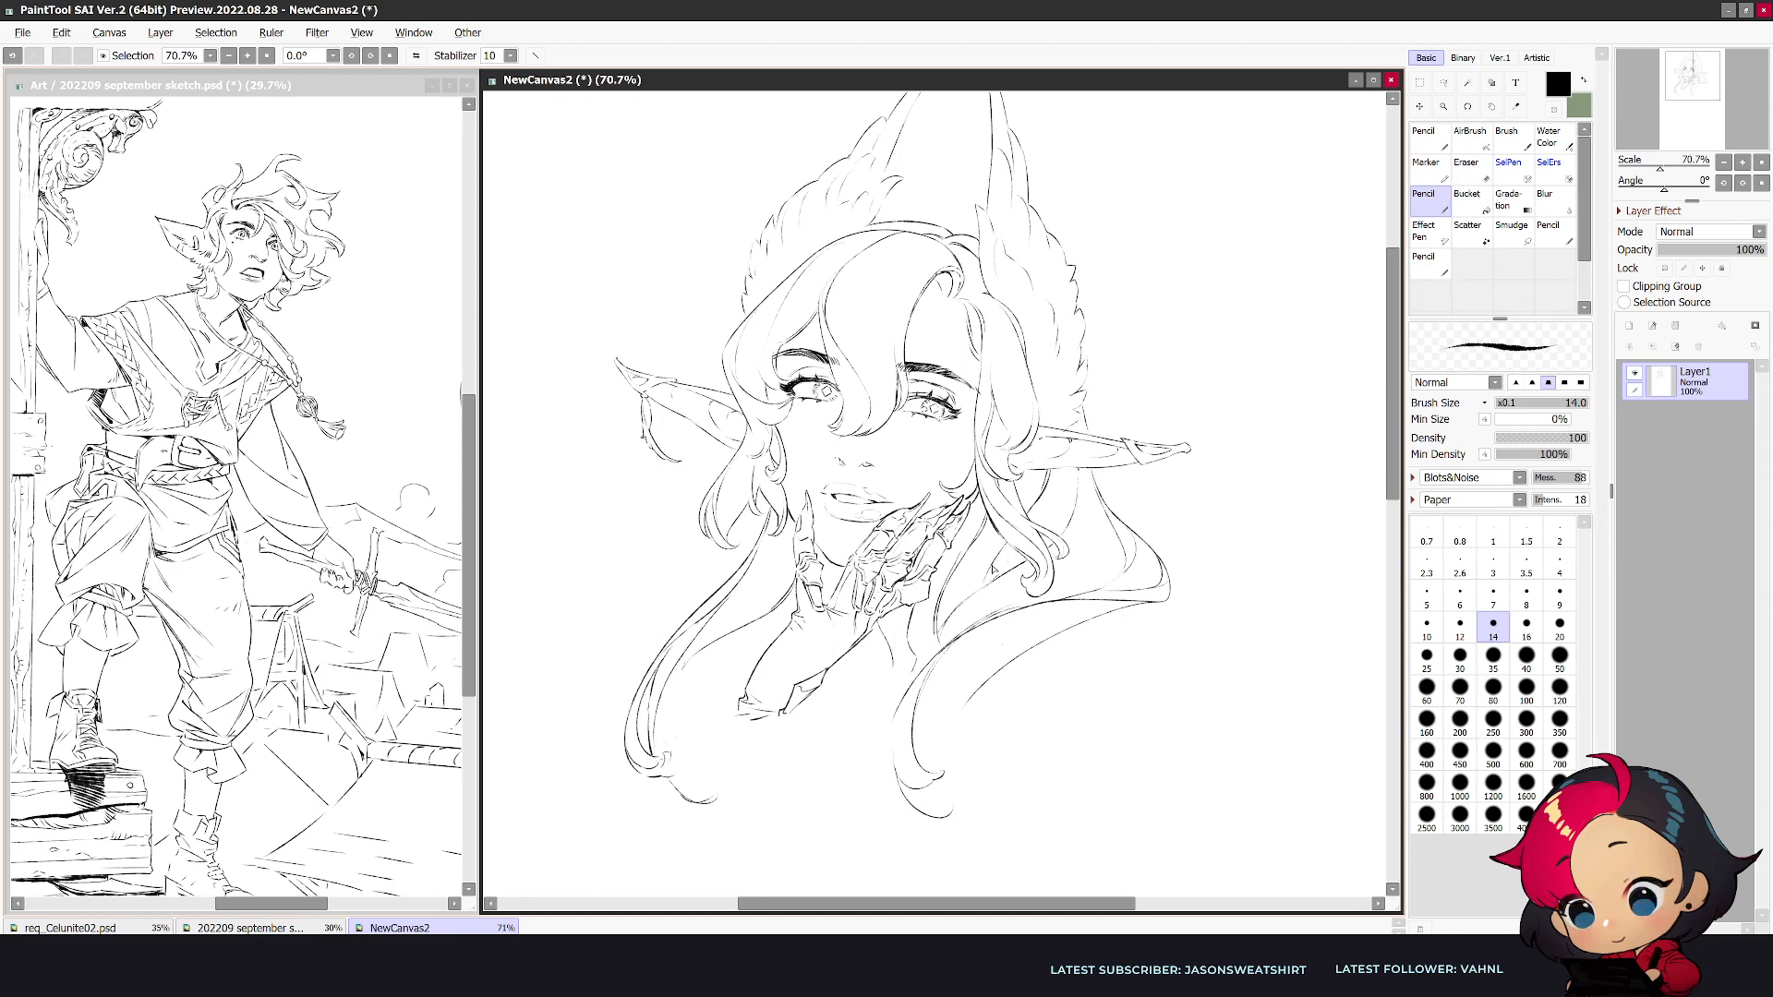
pyautogui.press('e')
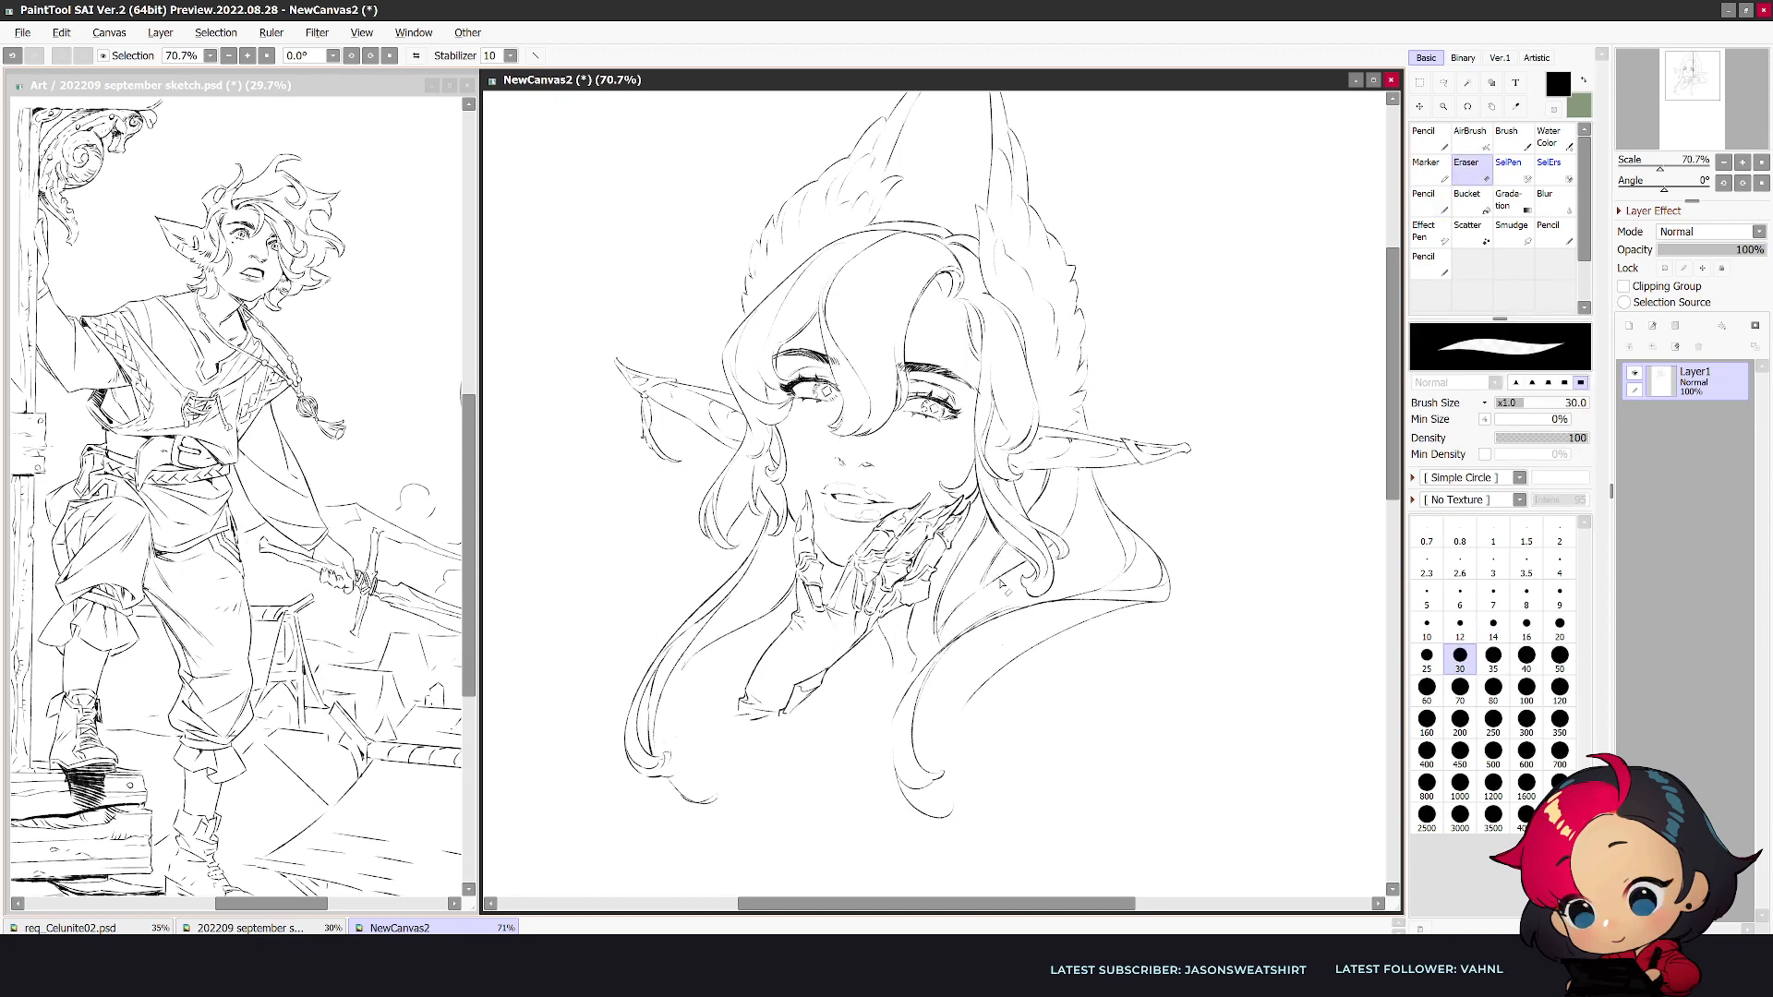
pyautogui.press('n')
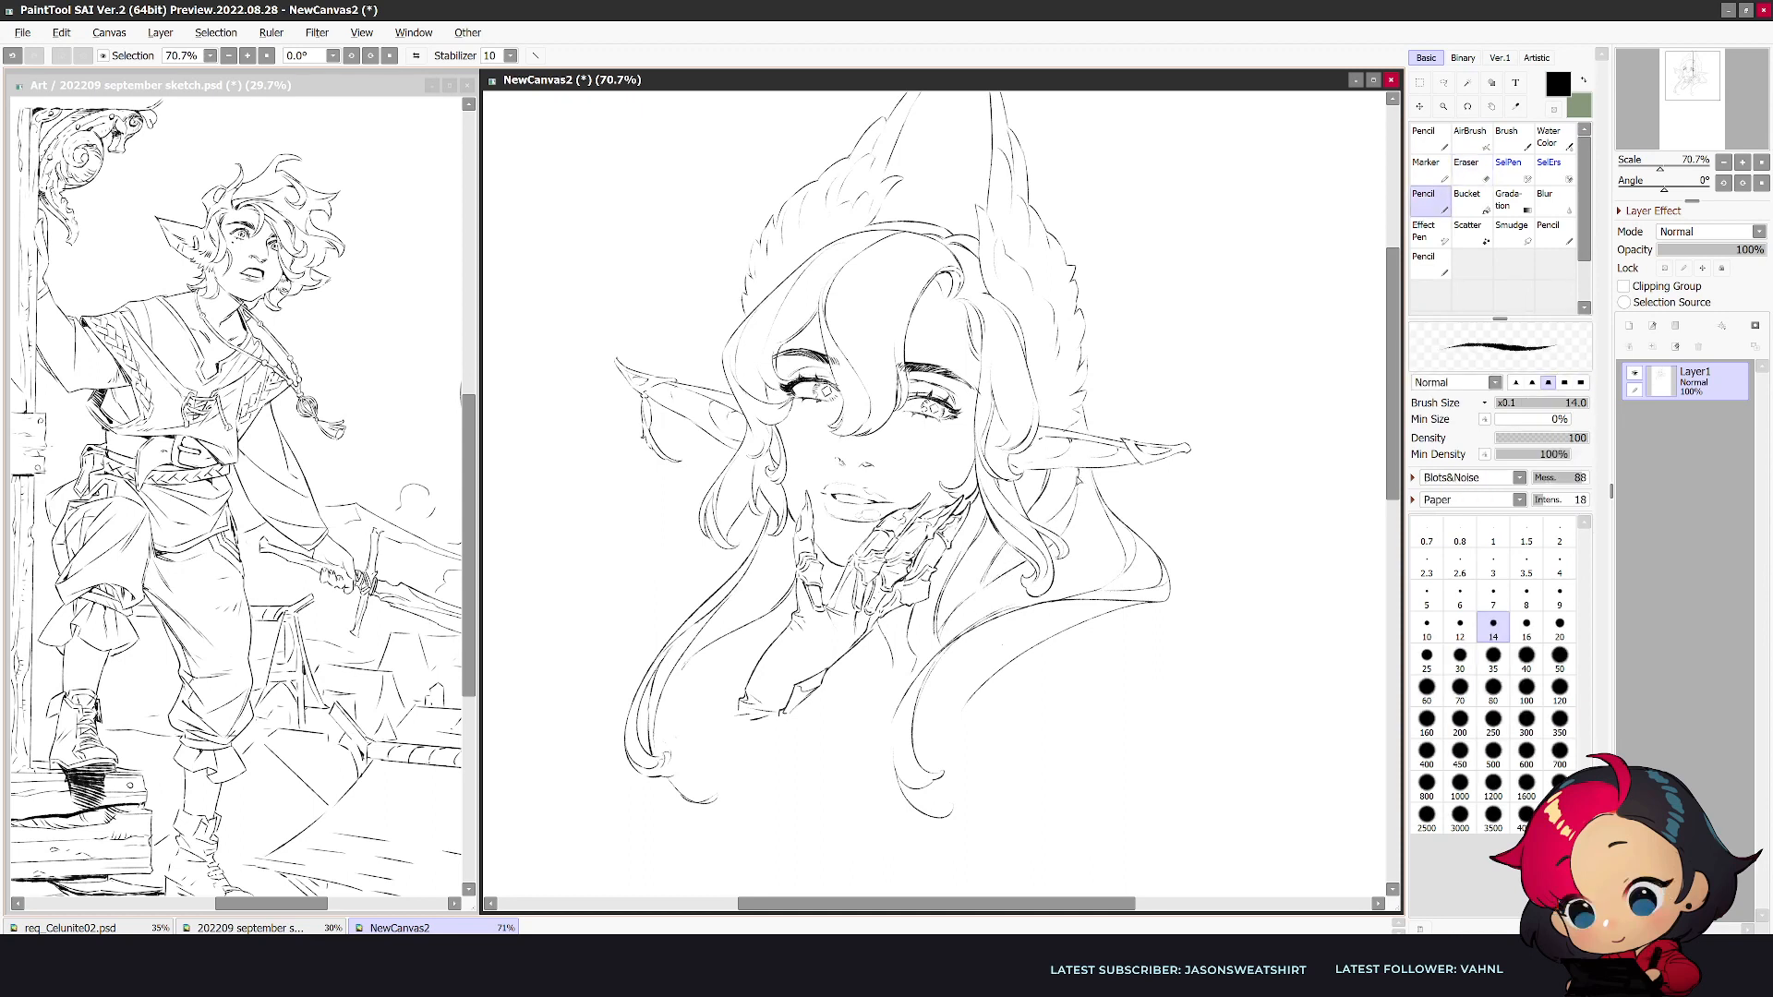
pyautogui.press('e')
pyautogui.press('n')
pyautogui.moveTo(936, 636); pyautogui.dragTo(926, 669)
pyautogui.moveTo(1117, 609)
pyautogui.mouseDown()
pyautogui.moveTo(922, 720)
pyautogui.moveTo(916, 758)
pyautogui.moveTo(947, 817)
pyautogui.mouseUp()
pyautogui.hotkey('ctrl', 'z')
pyautogui.hotkey('ctrl', 'z')
pyautogui.moveTo(943, 818); pyautogui.dragTo(944, 803)
pyautogui.moveTo(888, 734)
pyautogui.mouseDown()
pyautogui.moveTo(888, 832)
pyautogui.moveTo(880, 817)
pyautogui.moveTo(882, 759)
pyautogui.moveTo(926, 879)
pyautogui.moveTo(945, 831)
pyautogui.moveTo(925, 809)
pyautogui.moveTo(952, 814)
pyautogui.moveTo(909, 816)
pyautogui.mouseUp()
# - Extend the shoulder edge outward into a pointed corner with a doubled contour and erase the overlapping lines
pyautogui.press('h')
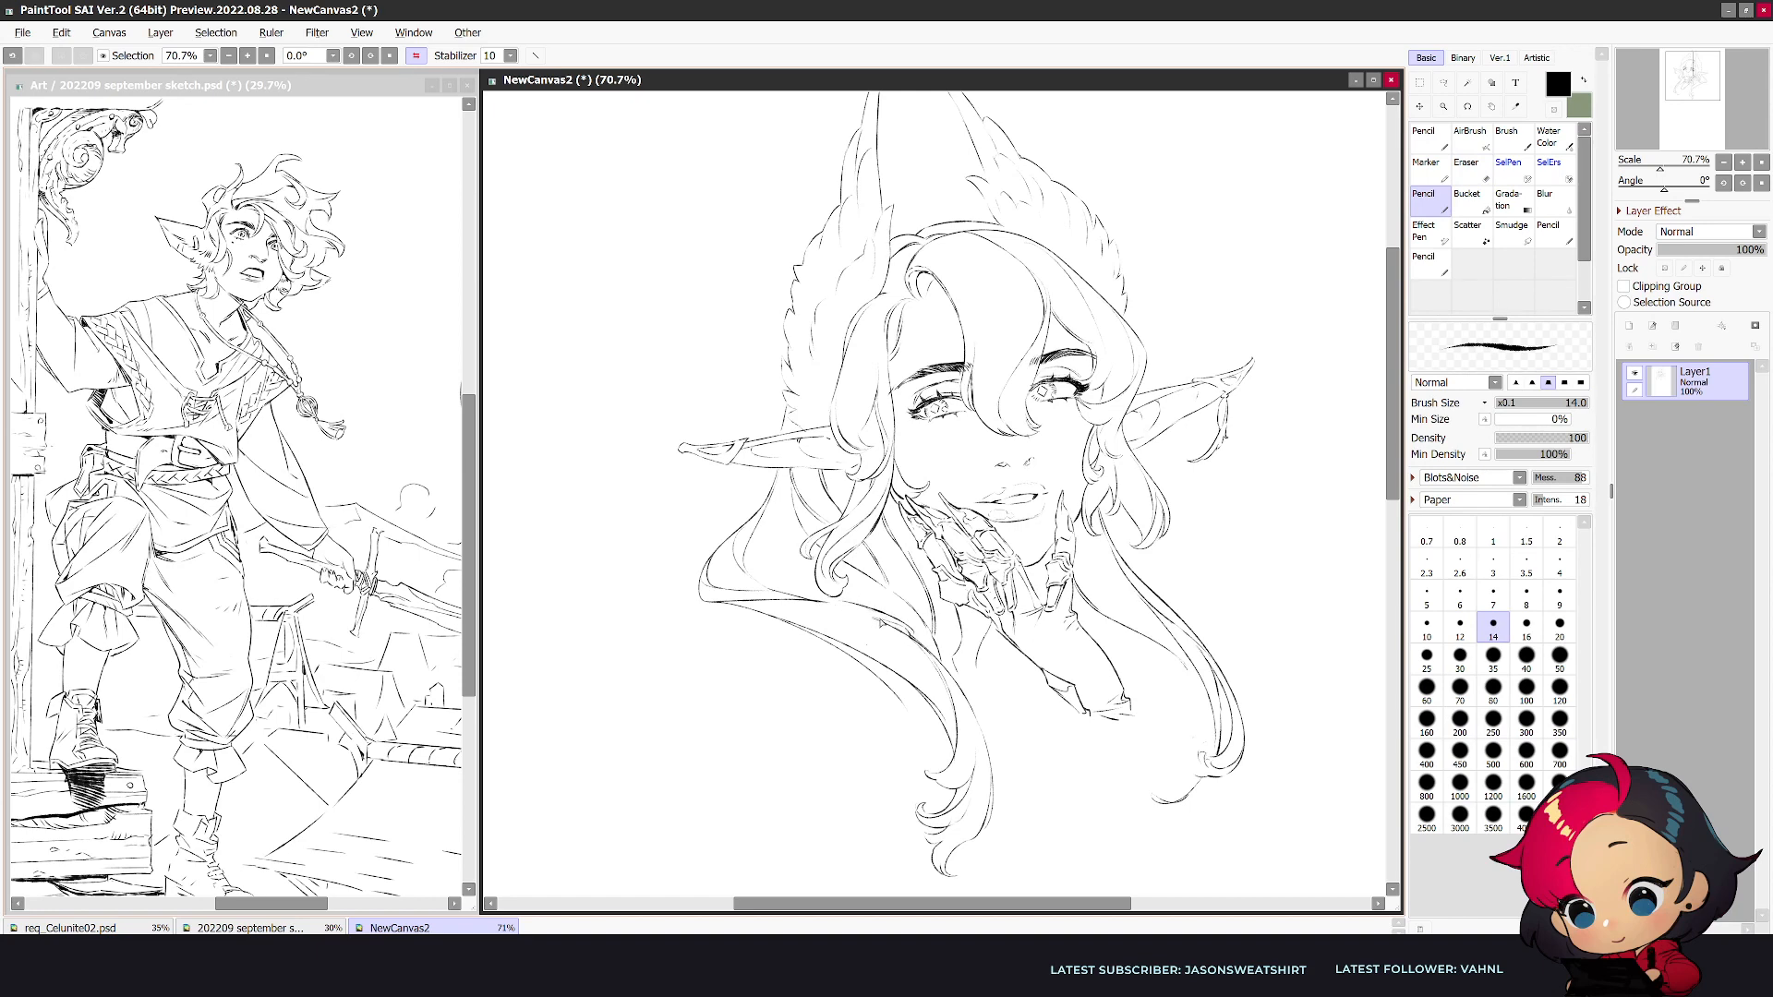
pyautogui.moveTo(892, 627); pyautogui.dragTo(790, 612)
pyautogui.press('h')
pyautogui.press('e')
pyautogui.moveTo(1023, 607)
pyautogui.mouseDown()
pyautogui.moveTo(1172, 613)
pyautogui.moveTo(1141, 604)
pyautogui.moveTo(1189, 595)
pyautogui.mouseUp()
pyautogui.press('n')
pyautogui.press('e')
pyautogui.press('n')
pyautogui.press('e')
pyautogui.press('n')
pyautogui.press('e')
pyautogui.press('n')
pyautogui.press('h')
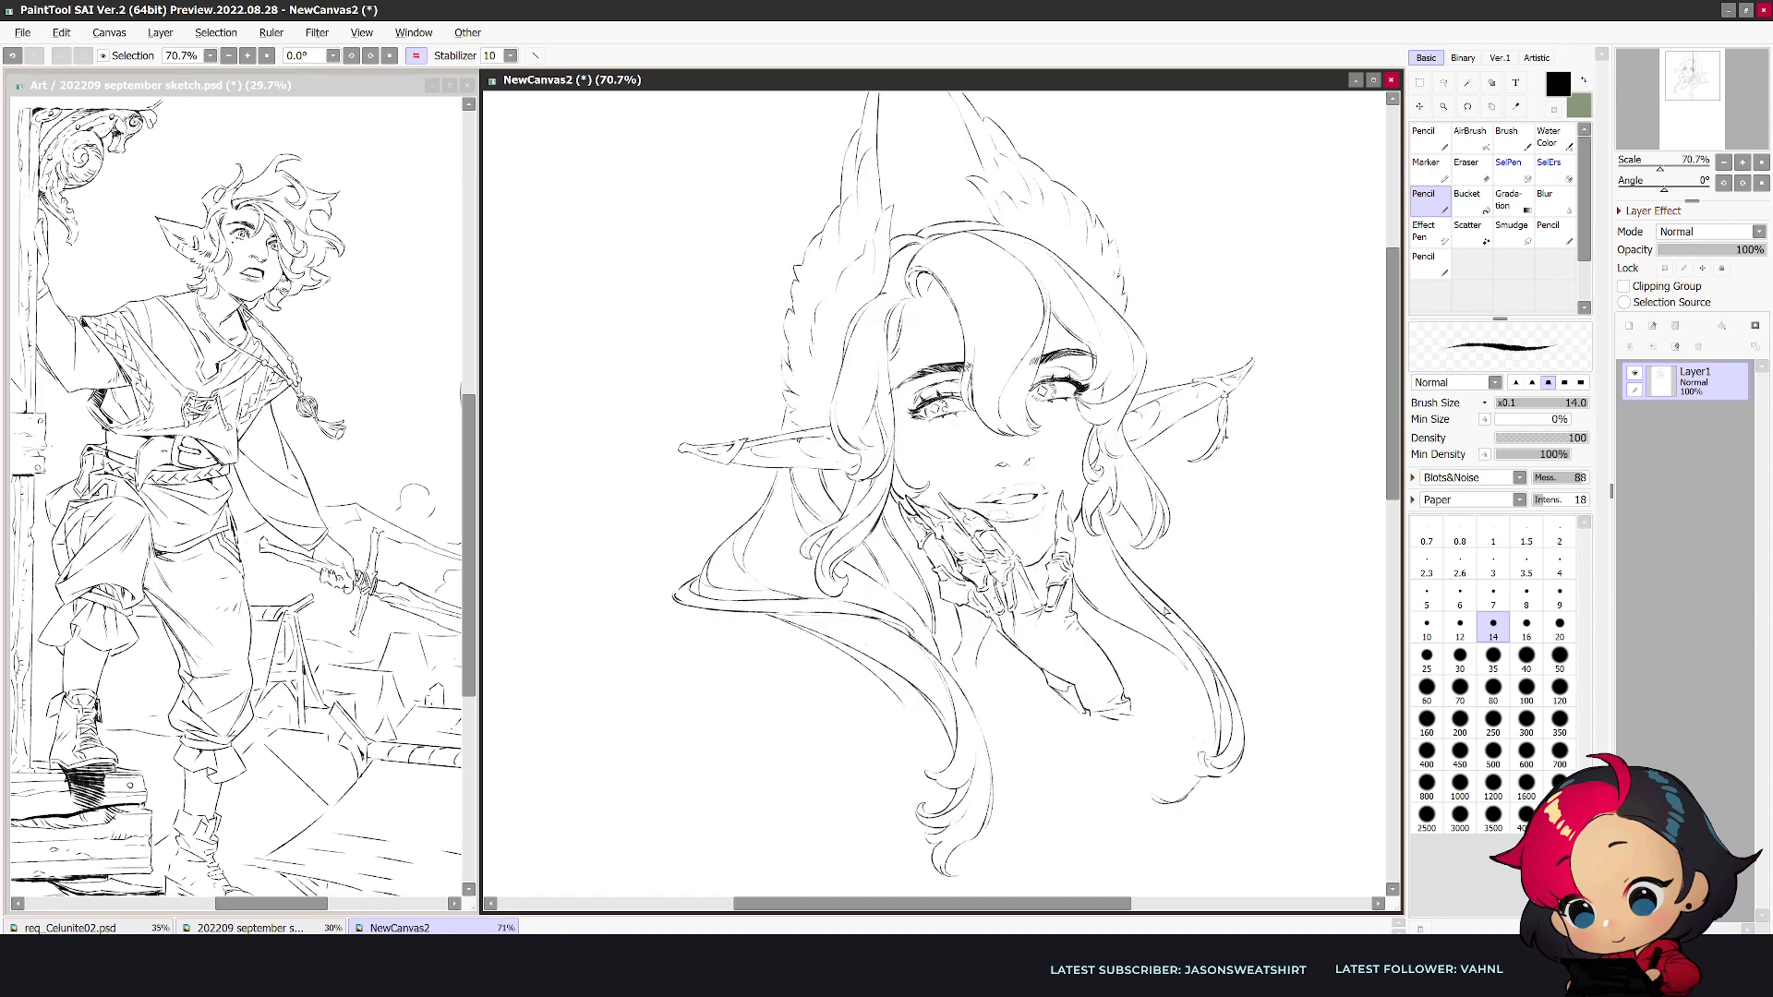
# - Add a small strand to the chest lock and draw a broad pointed fold beneath the shoulder corner
pyautogui.moveTo(918, 710)
pyautogui.mouseDown()
pyautogui.moveTo(902, 764)
pyautogui.moveTo(932, 739)
pyautogui.mouseUp()
pyautogui.moveTo(811, 638)
pyautogui.mouseDown()
pyautogui.moveTo(726, 638)
pyautogui.moveTo(646, 674)
pyautogui.mouseUp()
pyautogui.moveTo(693, 607)
pyautogui.mouseDown()
pyautogui.moveTo(639, 672)
pyautogui.moveTo(669, 647)
pyautogui.moveTo(653, 644)
pyautogui.moveTo(646, 658)
pyautogui.moveTo(776, 621)
pyautogui.moveTo(657, 650)
pyautogui.mouseUp()
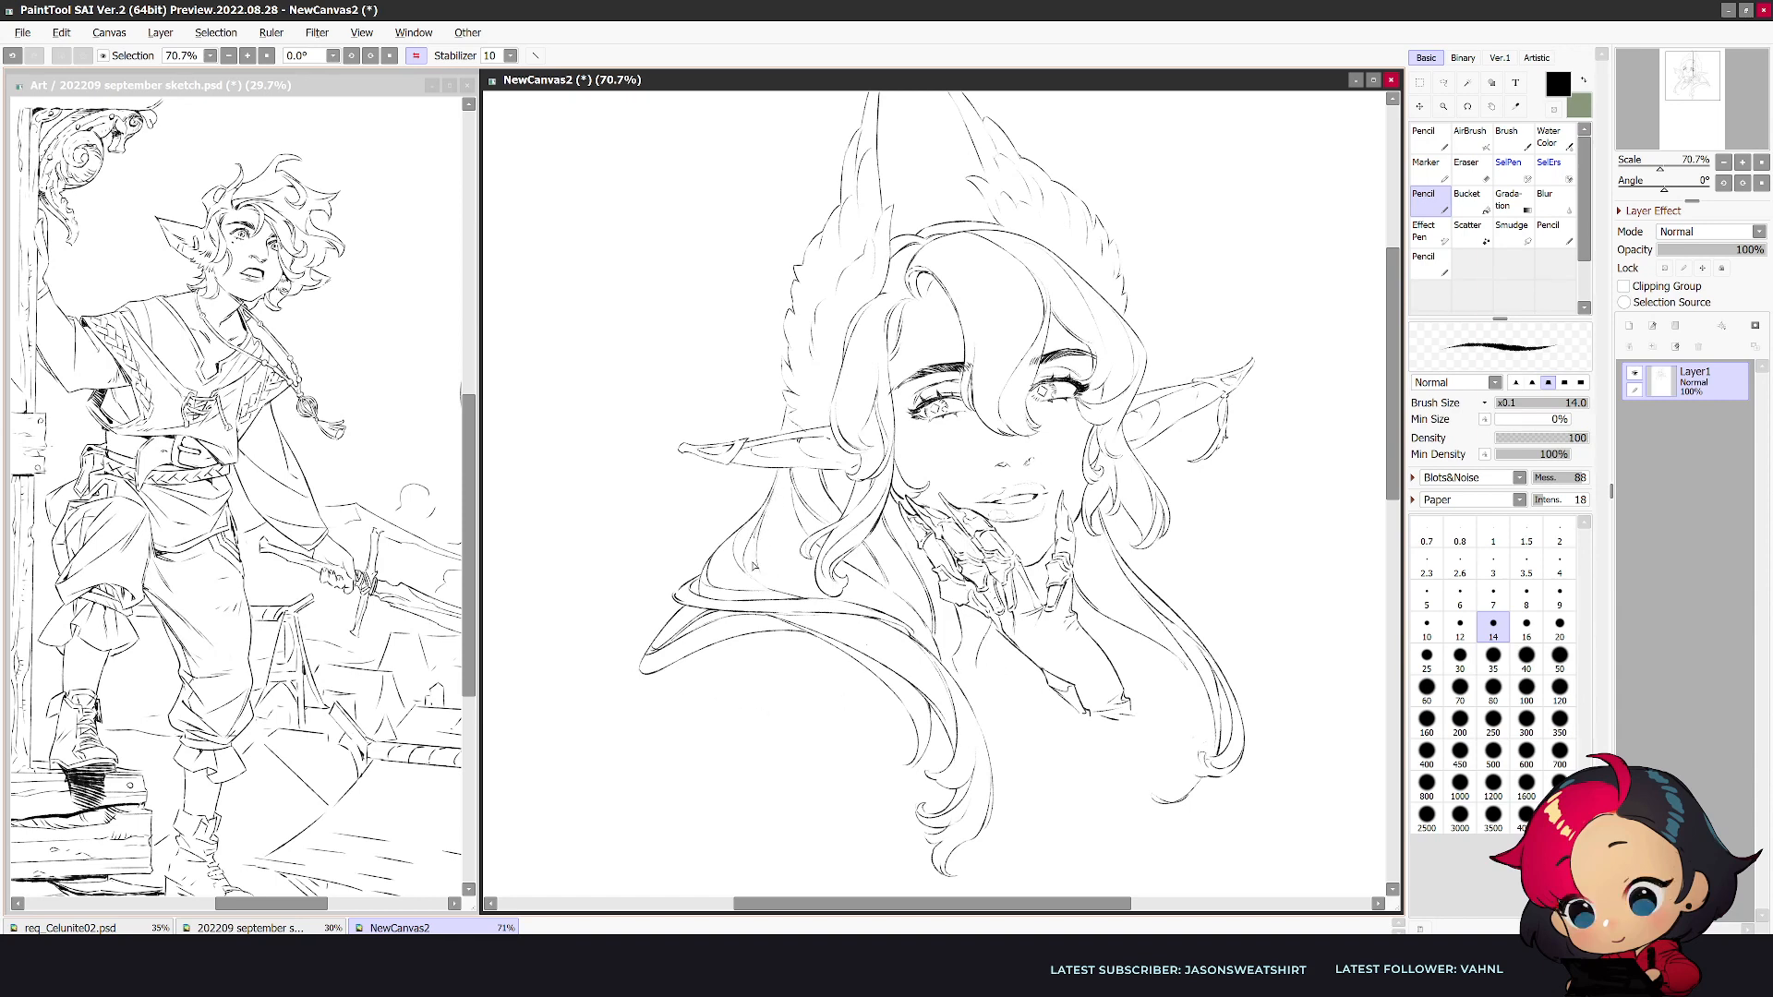
pyautogui.press('h')
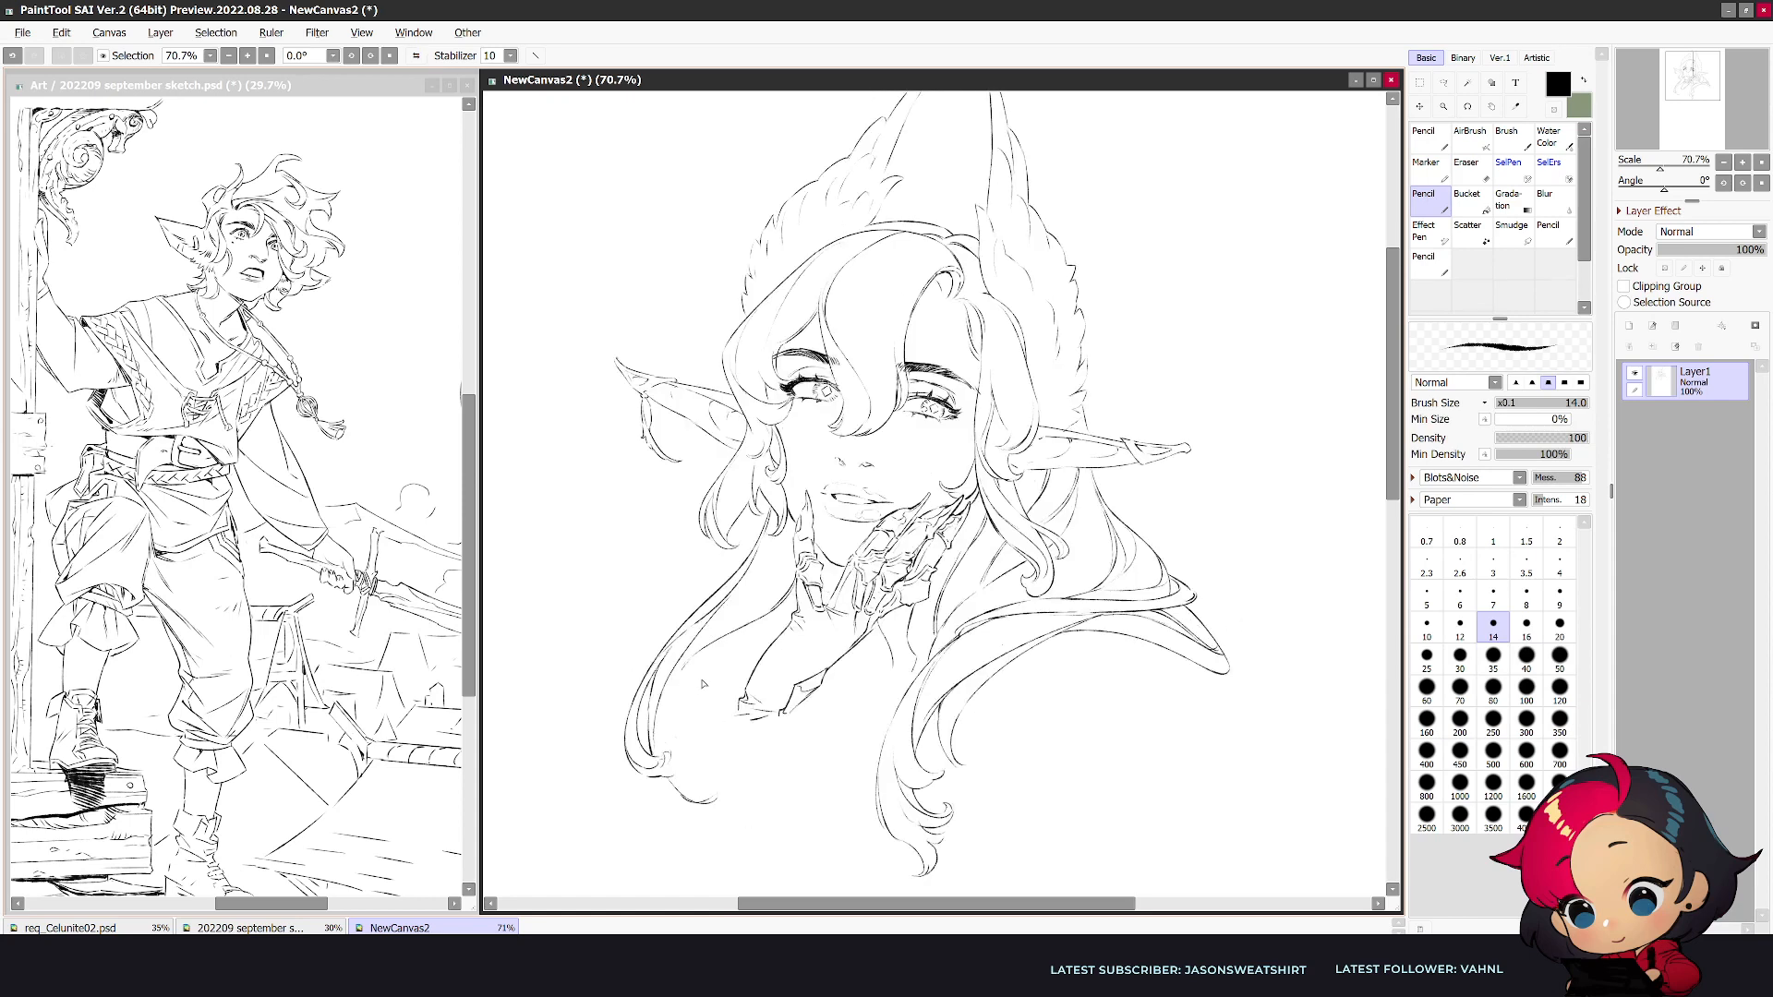
# - Add flowing inner strands to the long lock beside the wrist, down toward its curled end
pyautogui.moveTo(795, 610)
pyautogui.mouseDown()
pyautogui.moveTo(714, 707)
pyautogui.moveTo(699, 768)
pyautogui.mouseUp()
pyautogui.moveTo(688, 669); pyautogui.dragTo(701, 772)
pyautogui.press('e')
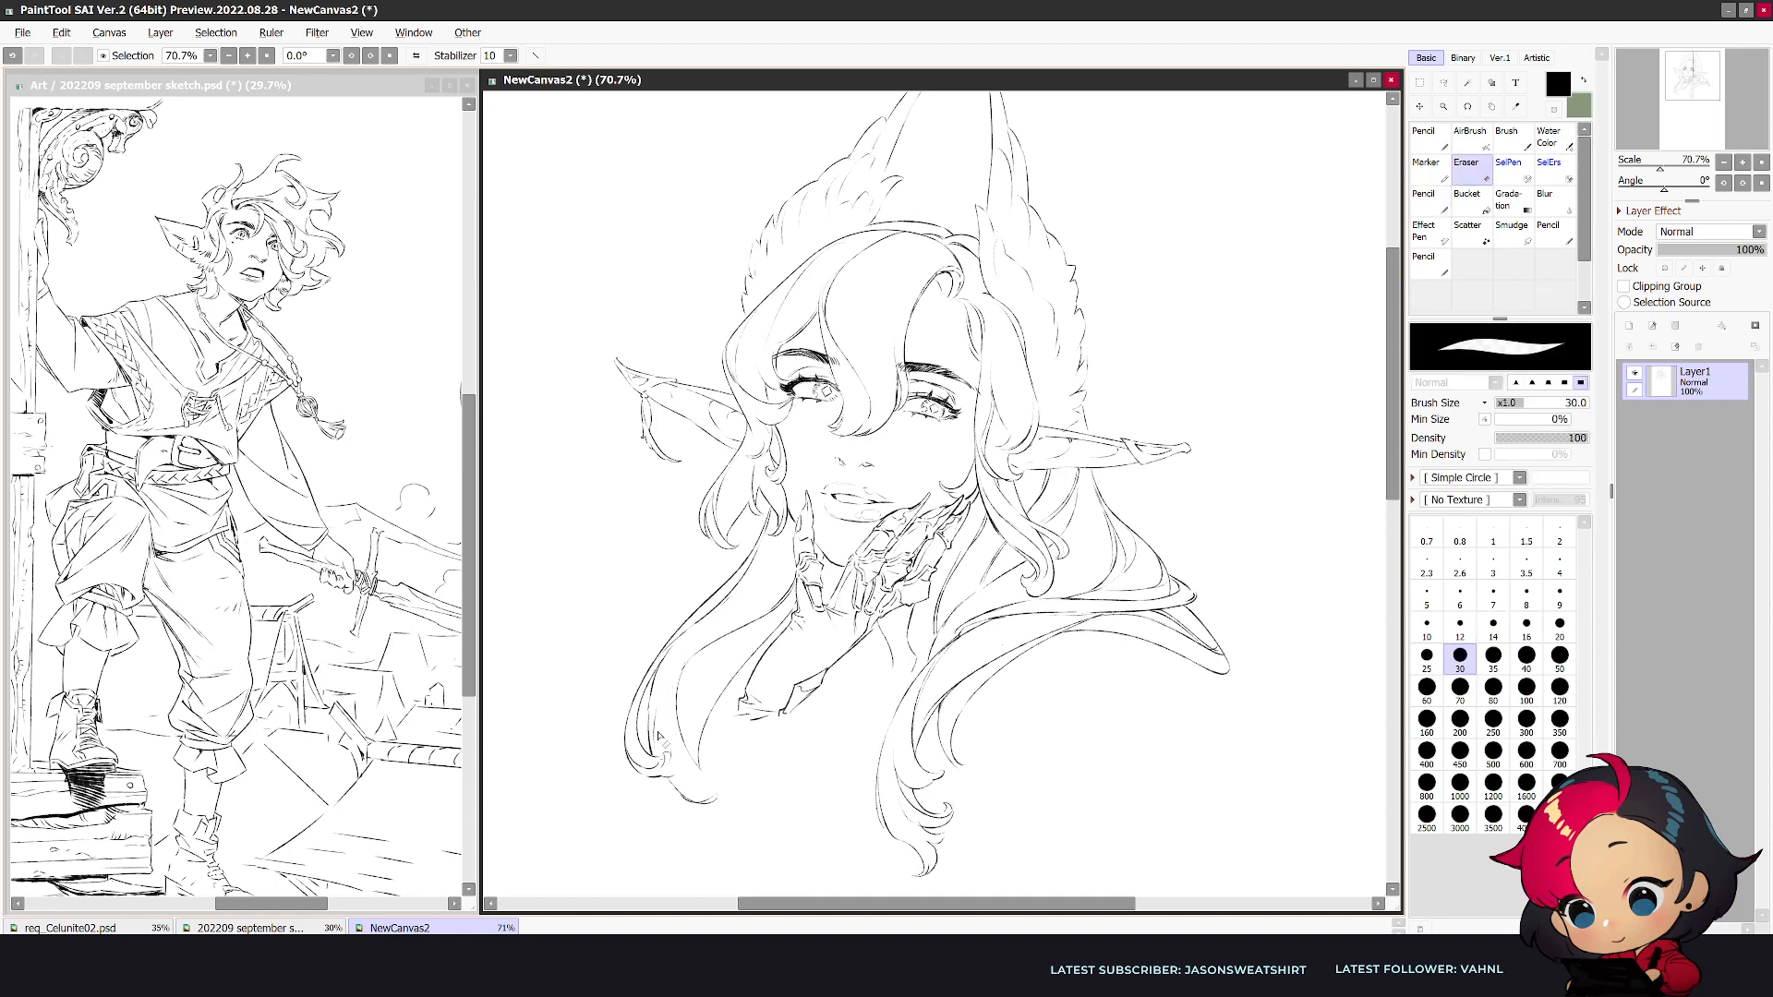
pyautogui.press('n')
# - Erase and redraw the inner contour at the tip of the lower shoulder fold, finishing with a size 12 pencil
pyautogui.press('h')
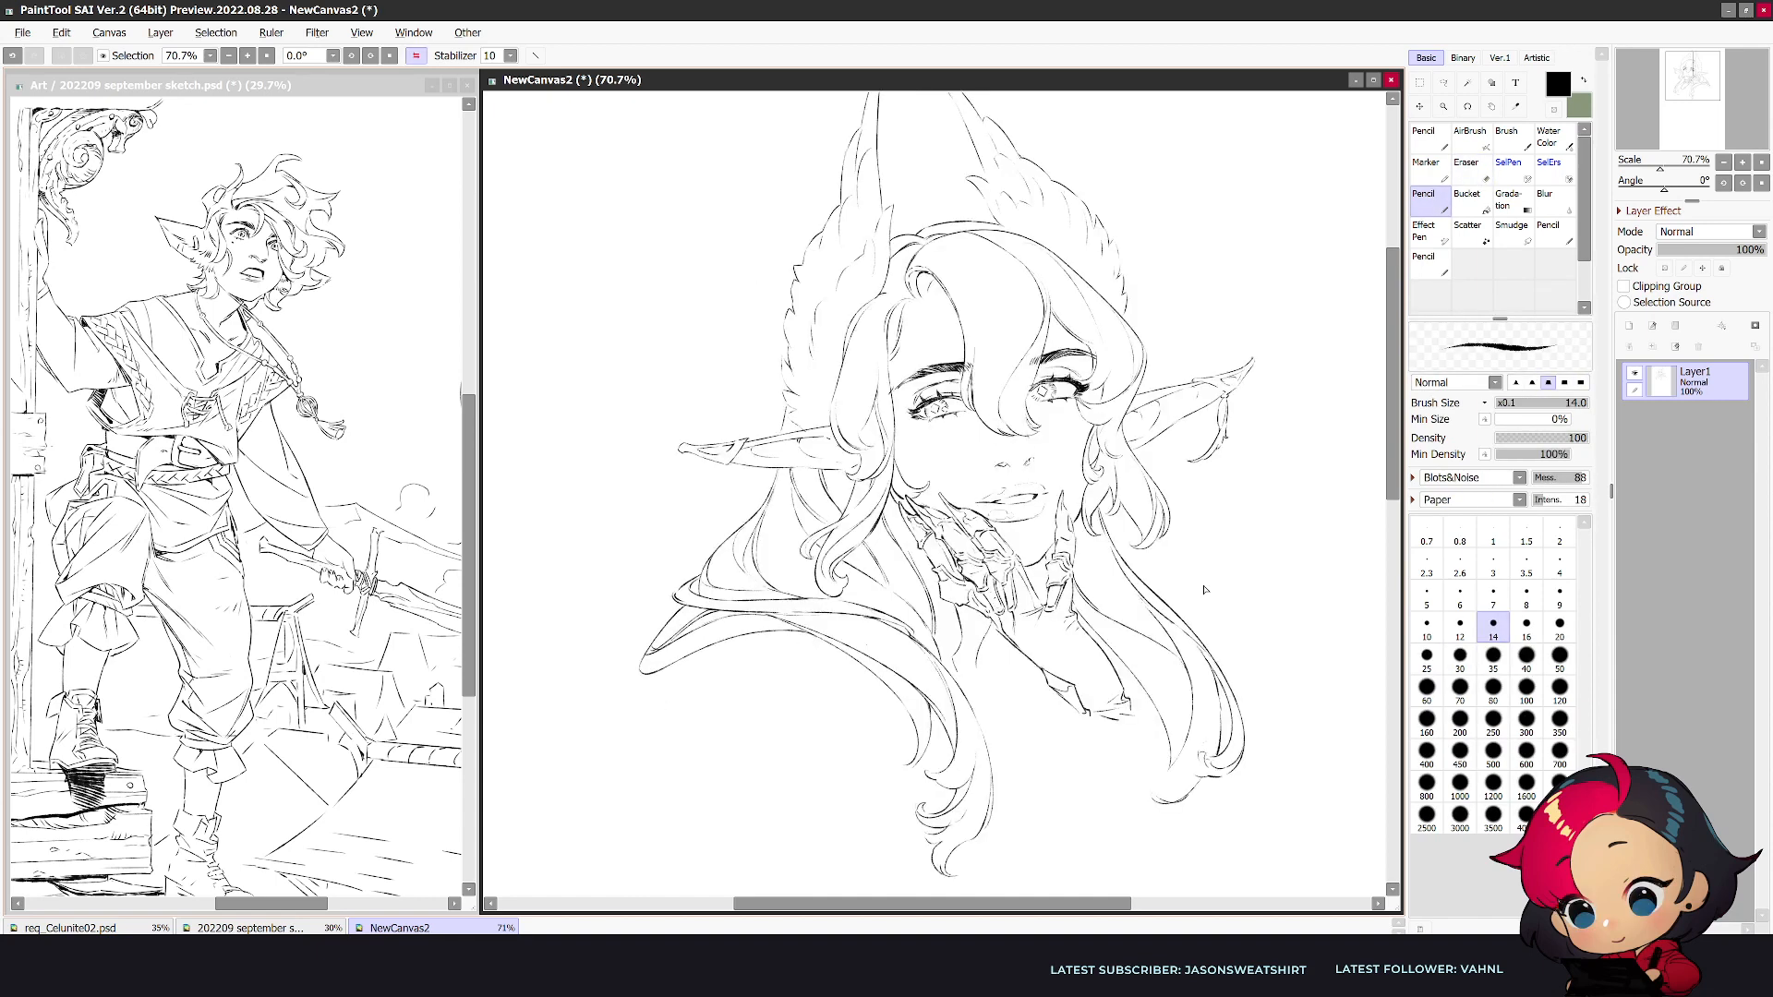
pyautogui.press(']')
pyautogui.press(']')
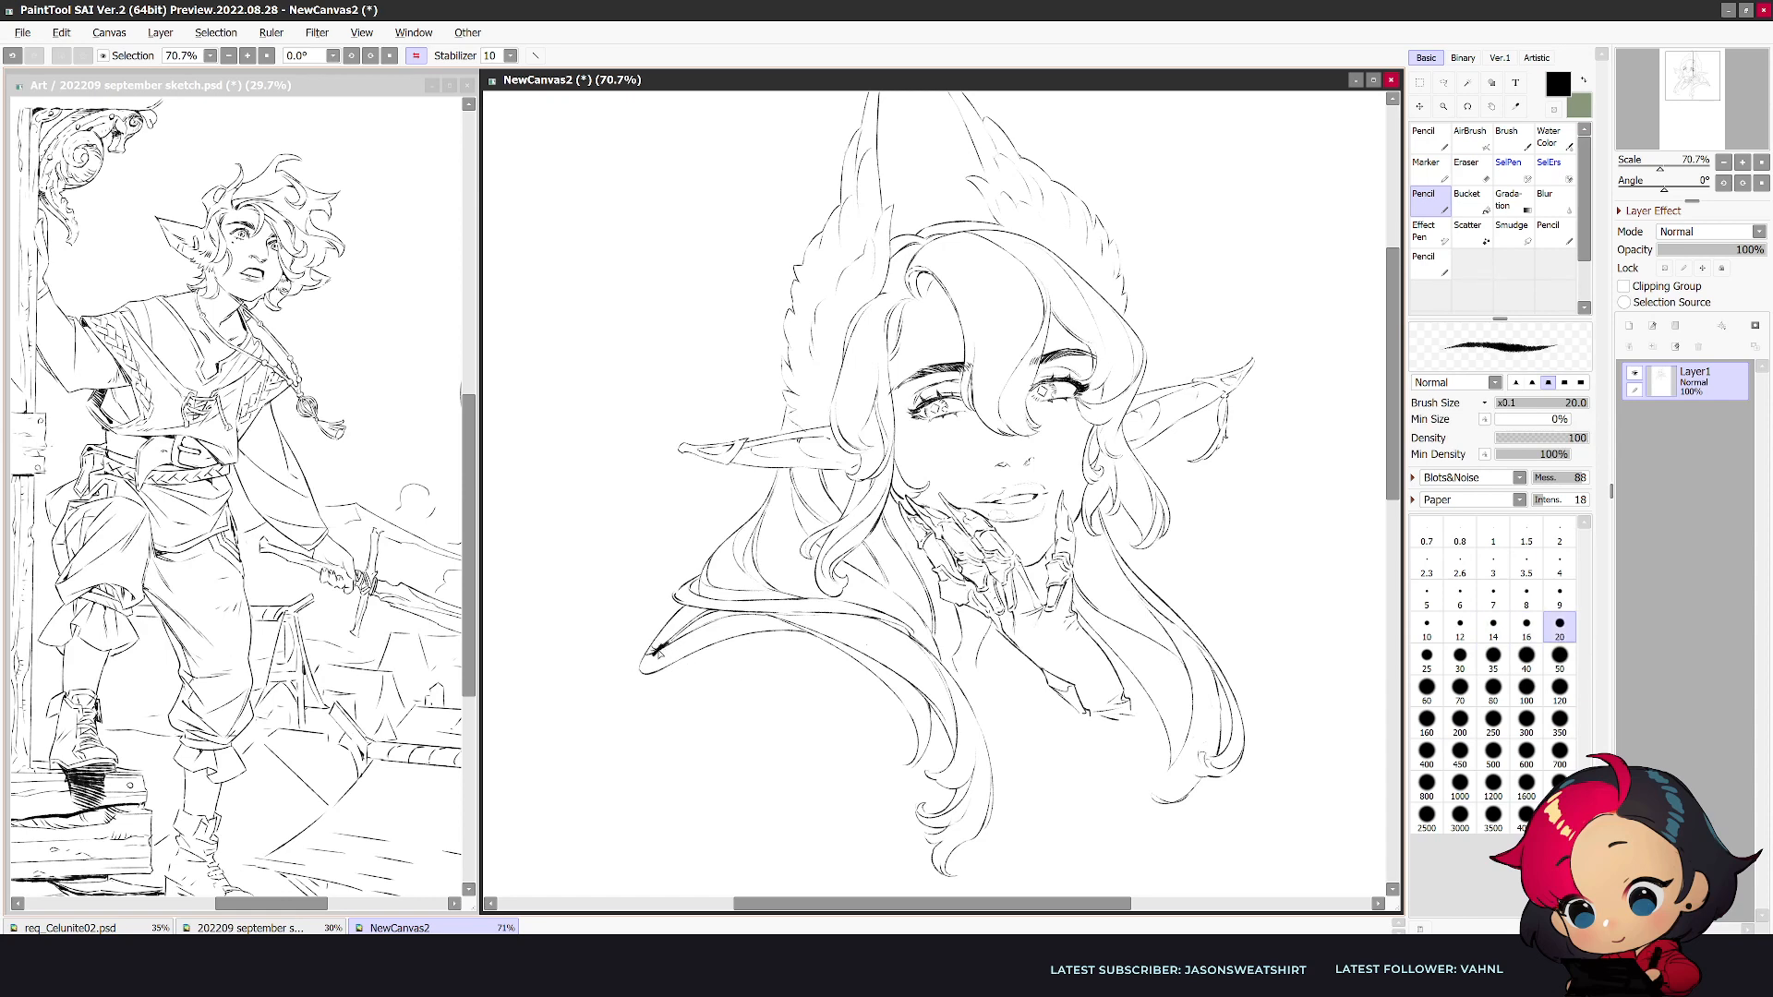
pyautogui.press('e')
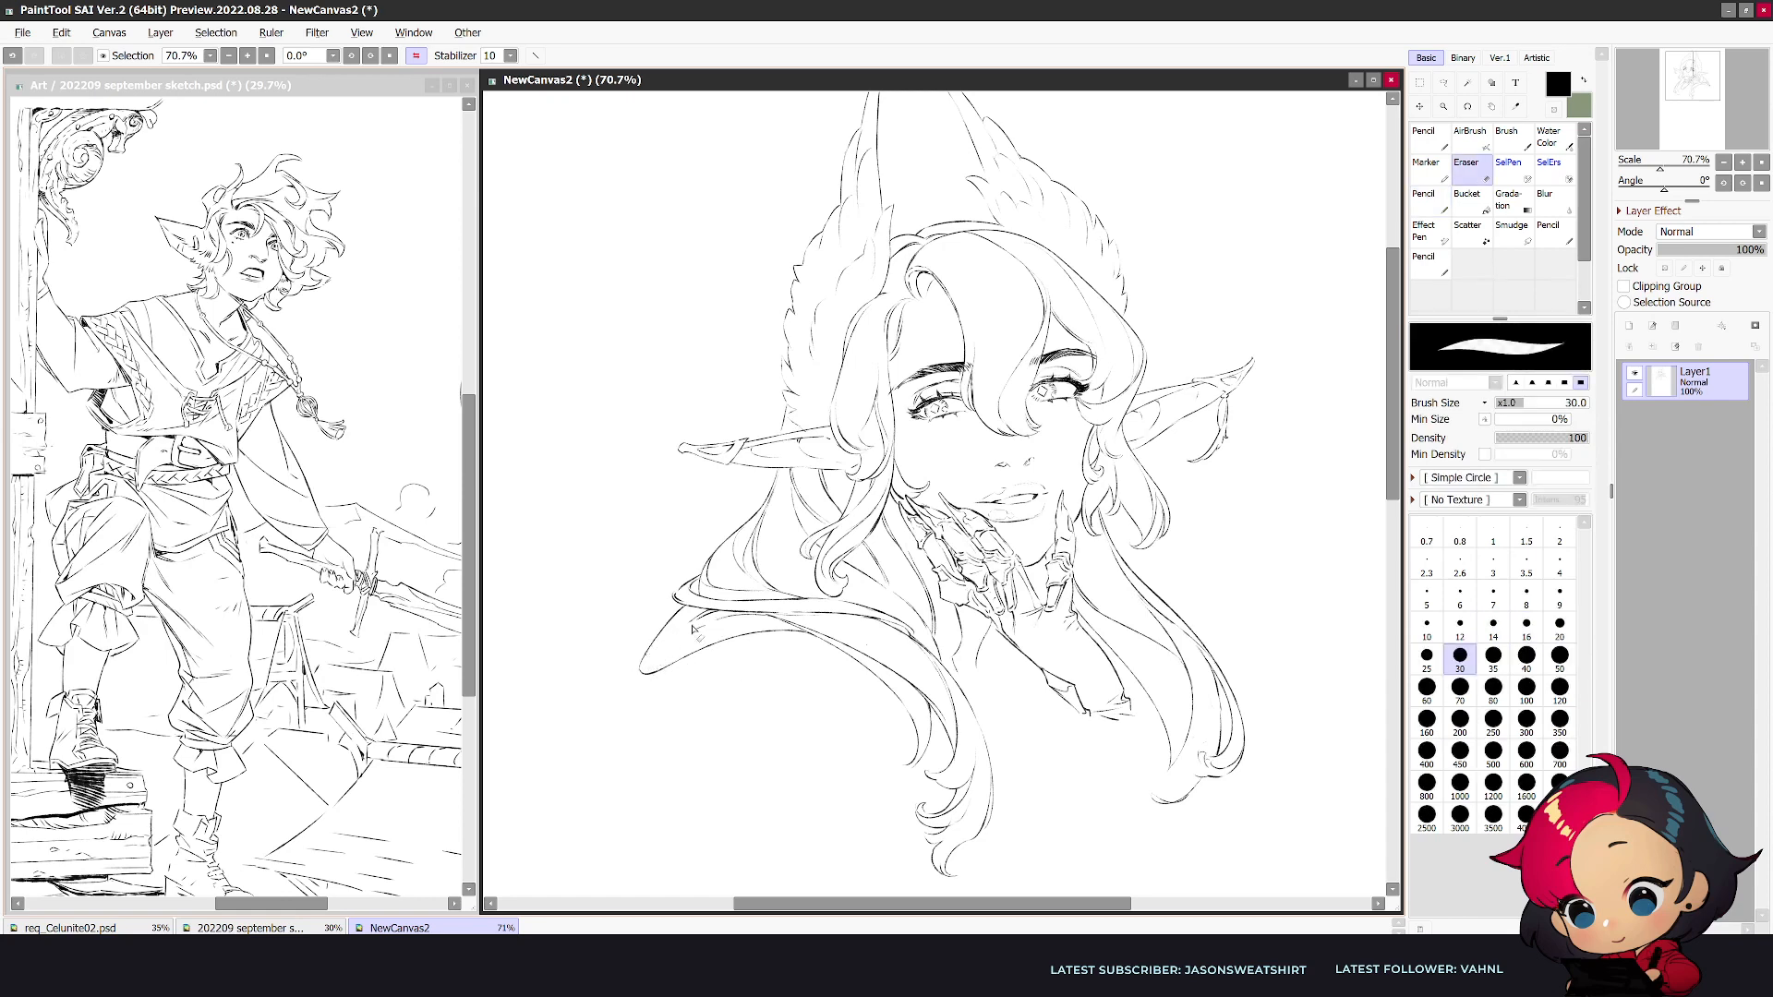
pyautogui.press('n')
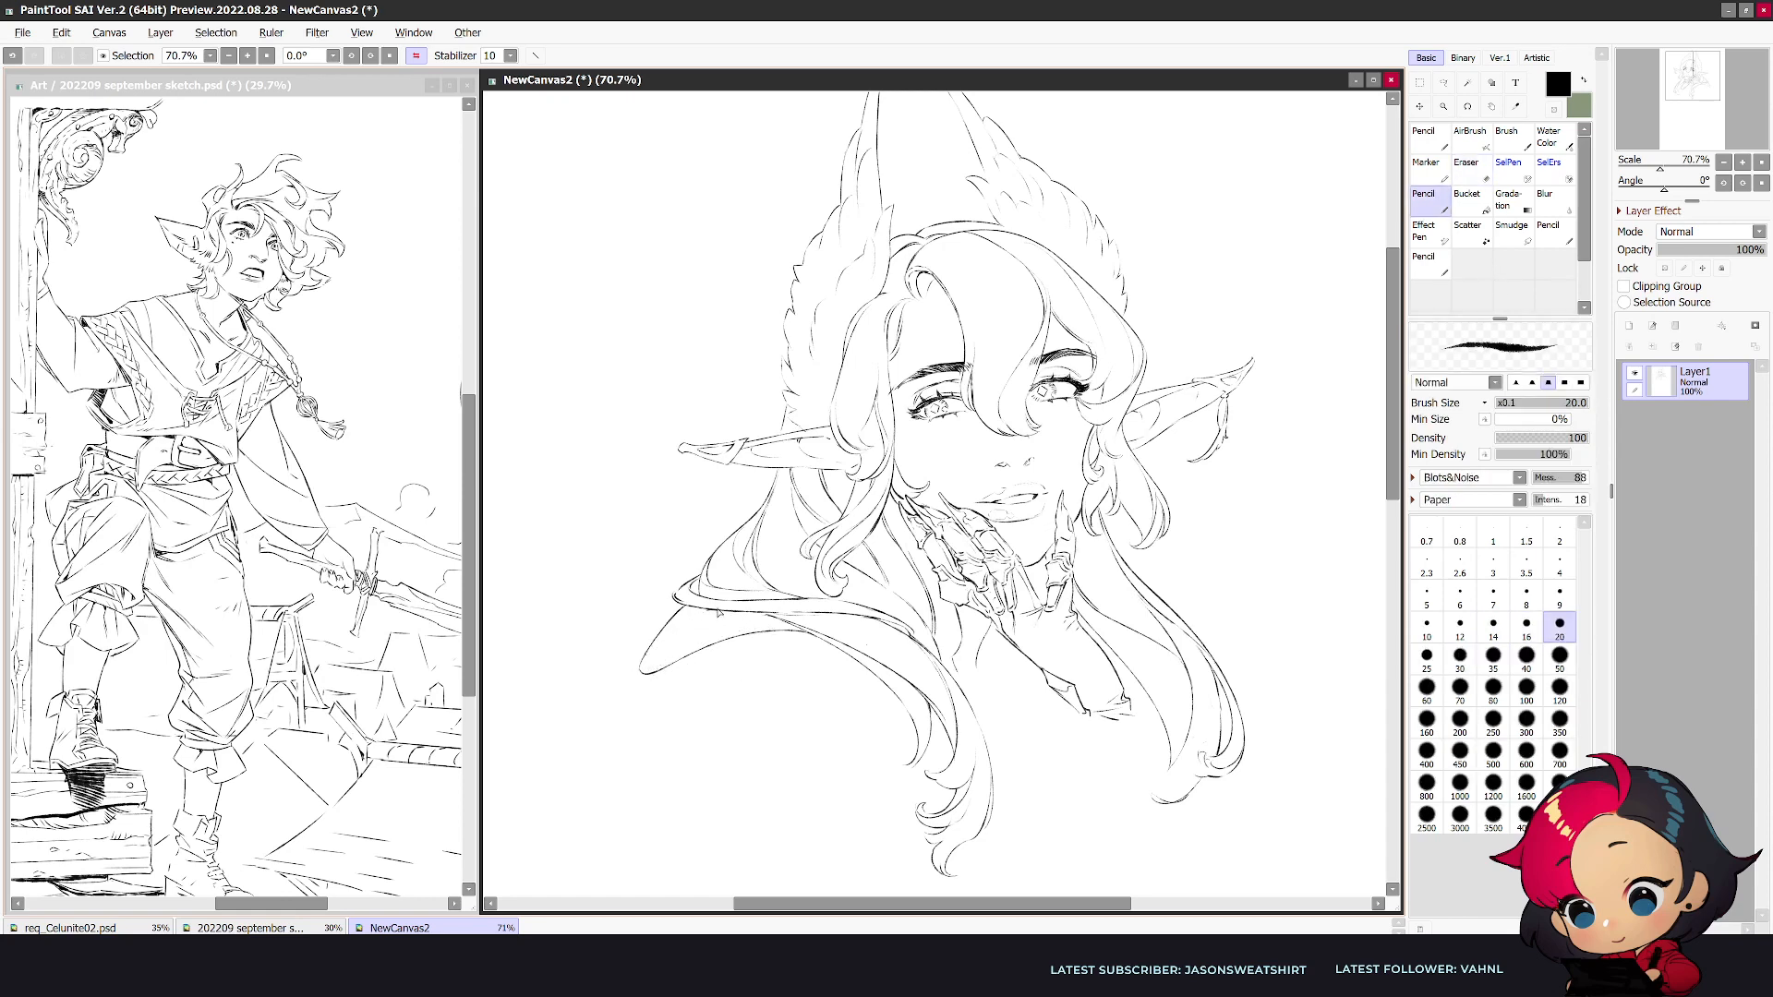
pyautogui.press('[')
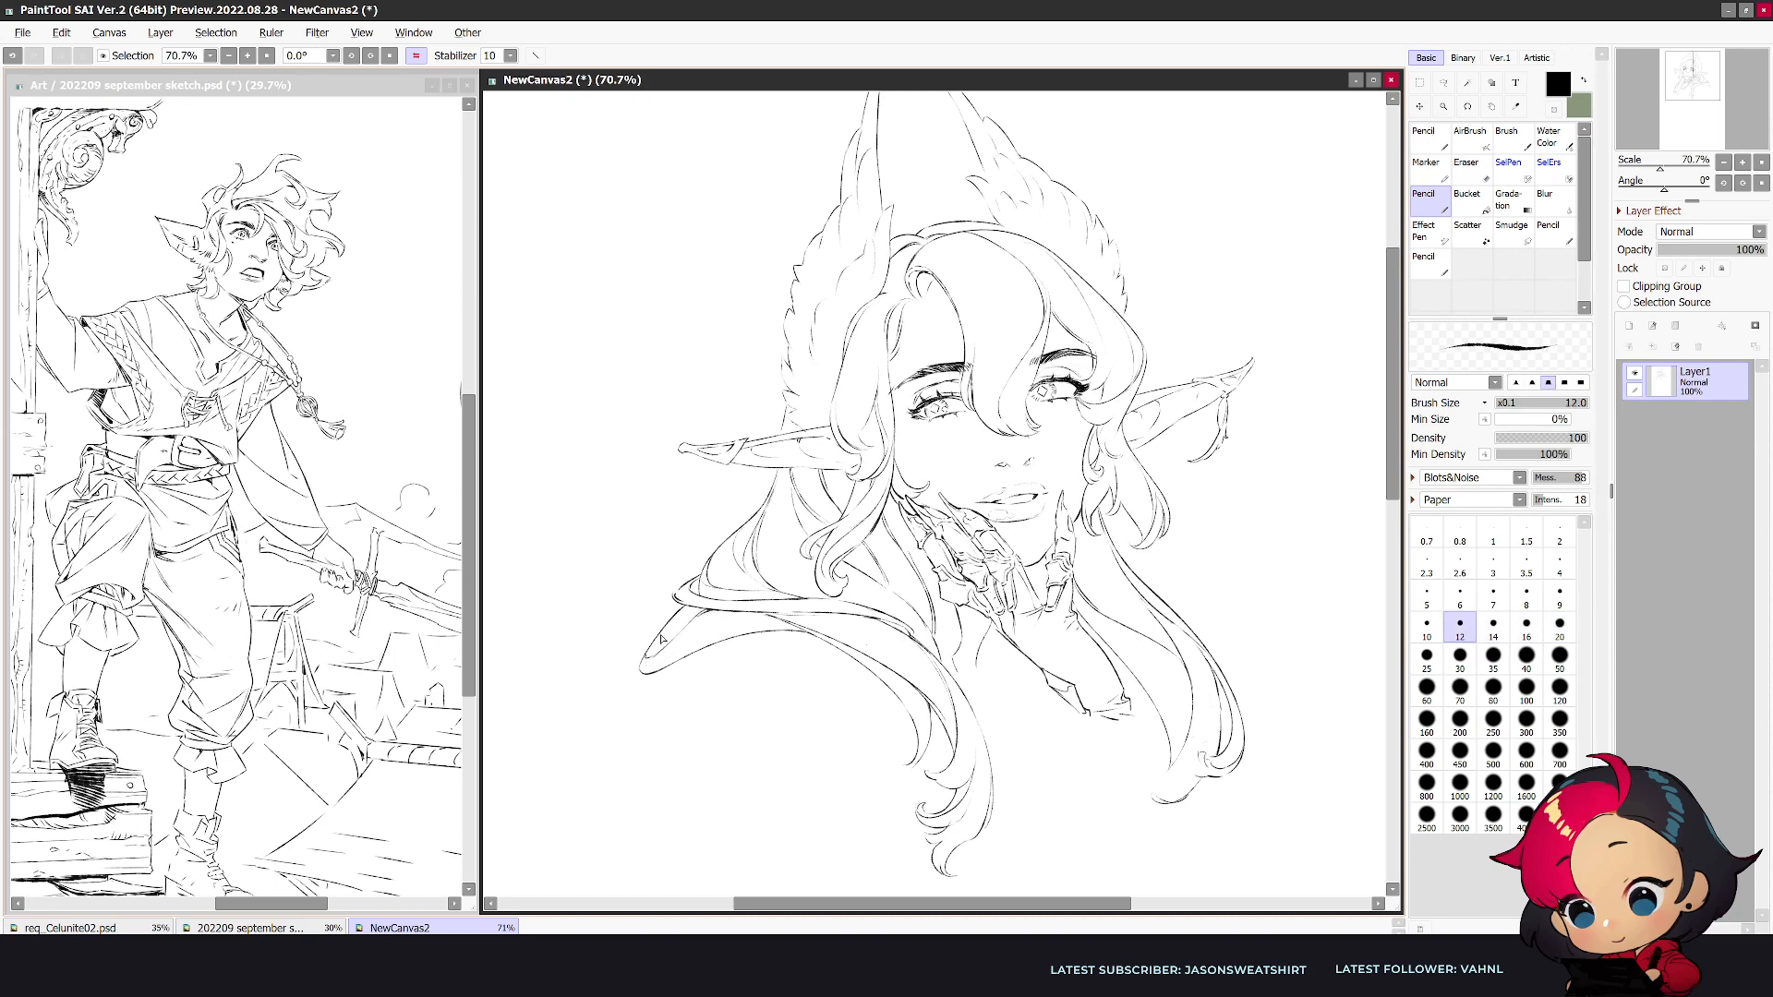
pyautogui.press('h')
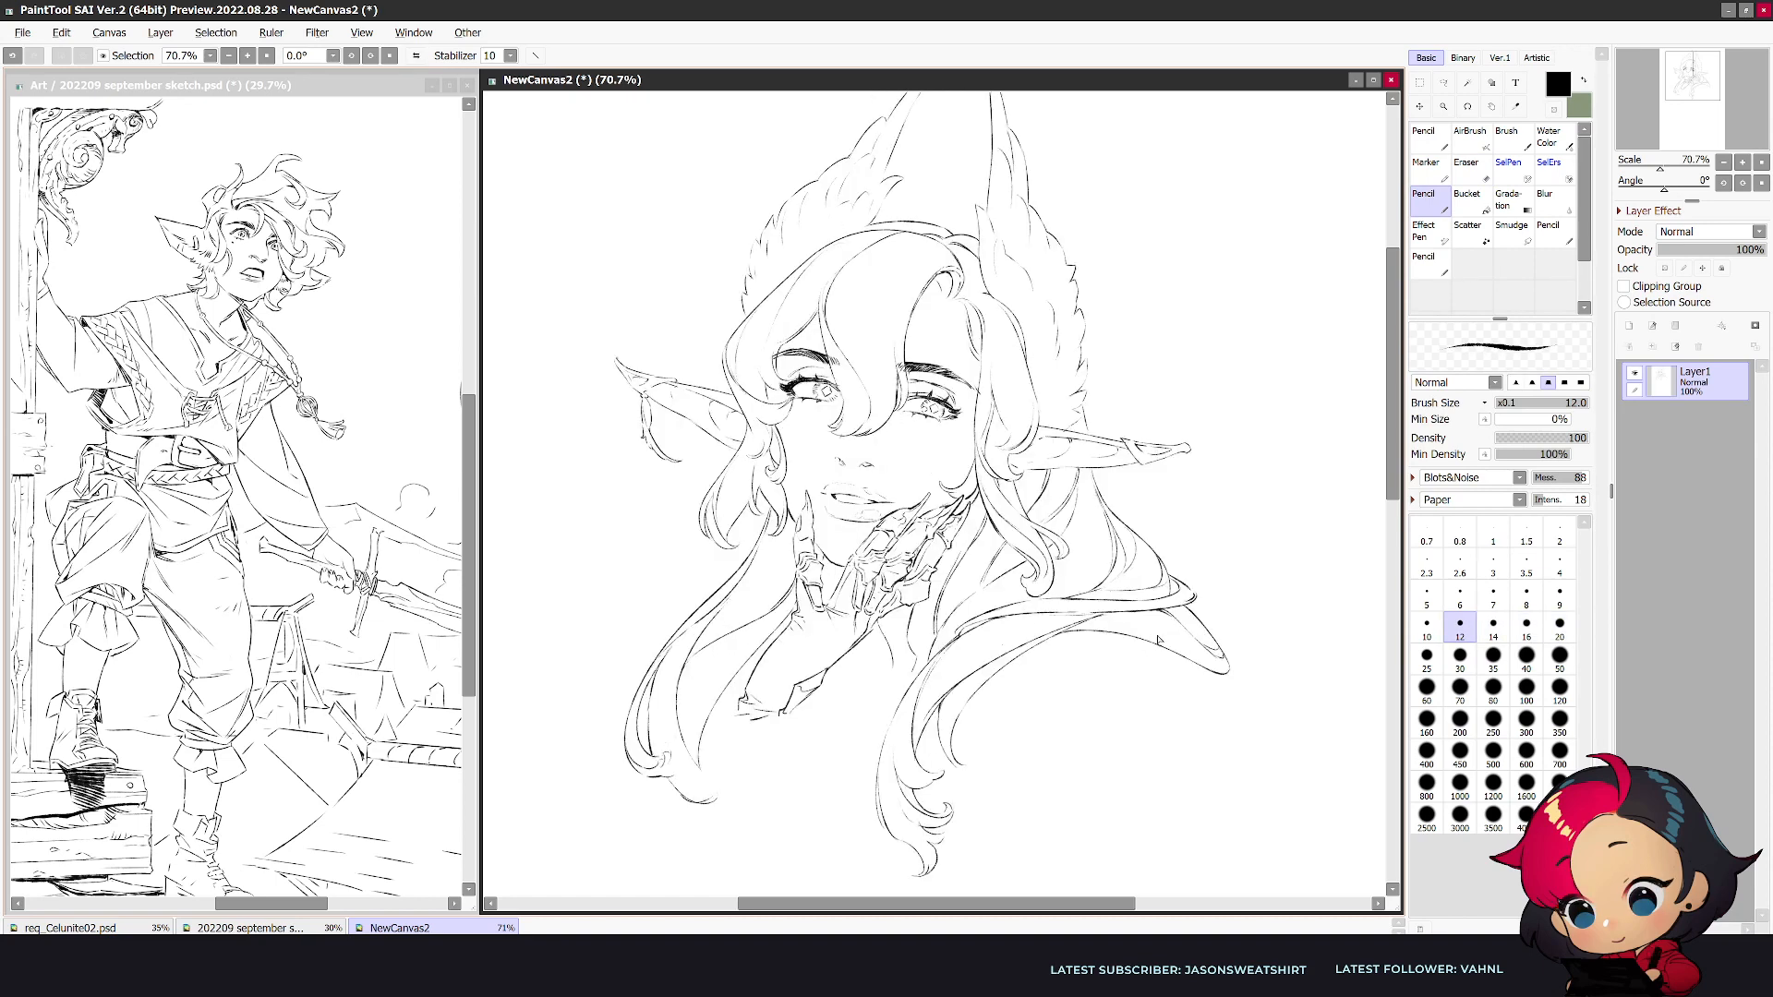
# - Erase the cluttered curls at the chest lock's lower end and redraw it as a simpler tapered tip
pyautogui.press('e')
pyautogui.moveTo(912, 828)
pyautogui.mouseDown()
pyautogui.moveTo(947, 830)
pyautogui.moveTo(948, 866)
pyautogui.moveTo(945, 847)
pyautogui.moveTo(925, 874)
pyautogui.mouseUp()
pyautogui.press(']')
pyautogui.press(']')
pyautogui.press(']')
pyautogui.press('n')
pyautogui.press('e')
pyautogui.press('n')
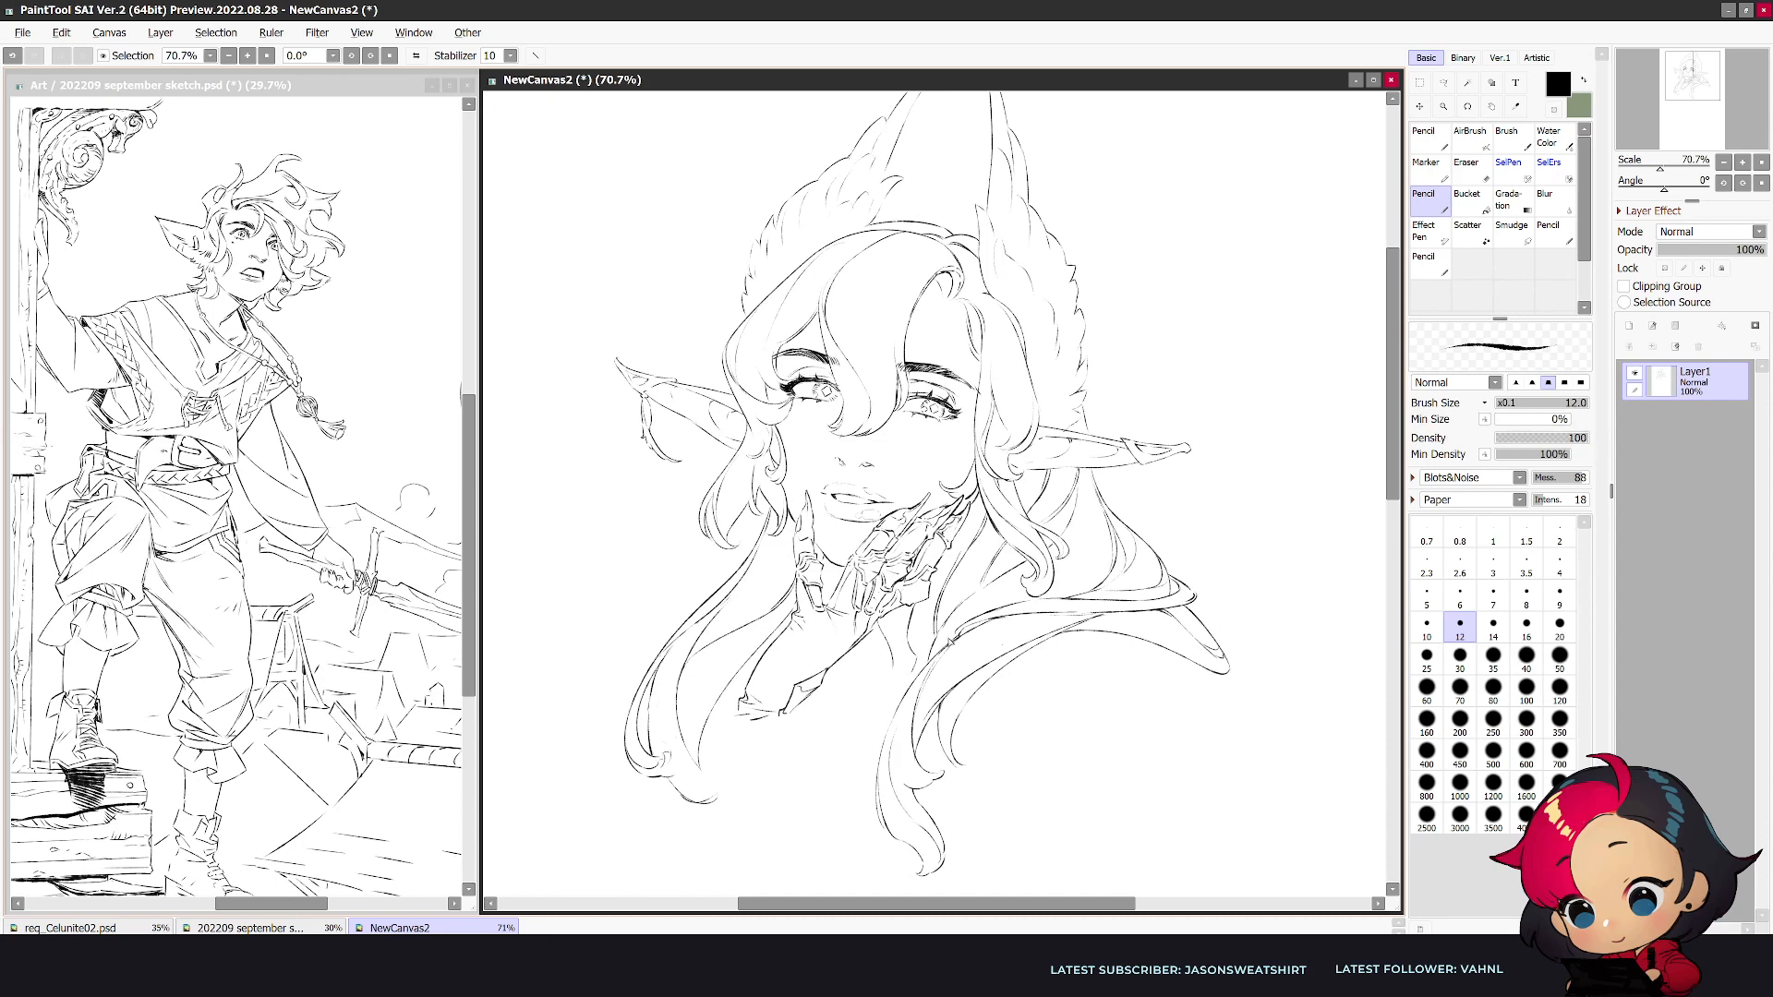
# - Erase the curled end of the long lock beside the wrist and redraw it with a longer, wispier tip
pyautogui.press('h')
pyautogui.press('e')
pyautogui.moveTo(1203, 756)
pyautogui.mouseDown()
pyautogui.moveTo(1214, 772)
pyautogui.moveTo(1199, 756)
pyautogui.moveTo(1138, 819)
pyautogui.moveTo(1200, 793)
pyautogui.moveTo(1157, 813)
pyautogui.mouseUp()
pyautogui.press('n')
pyautogui.press('e')
pyautogui.press('n')
pyautogui.press('e')
pyautogui.press('n')
pyautogui.press('e')
pyautogui.press('n')
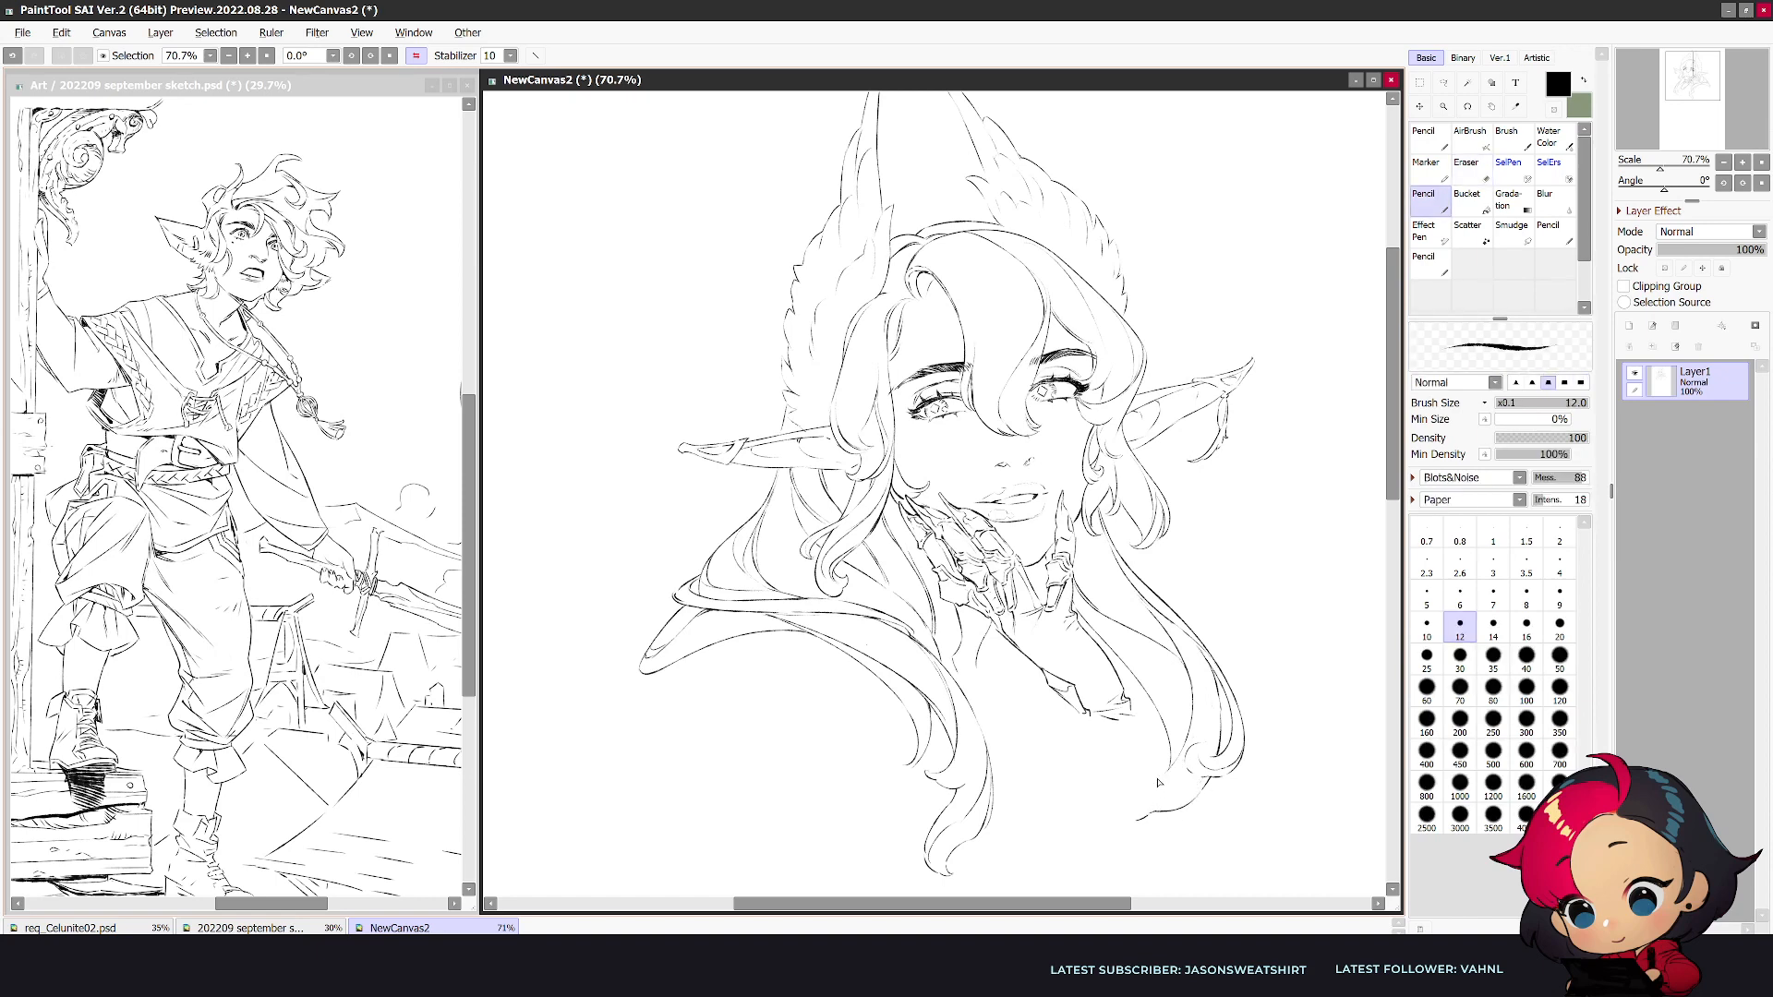
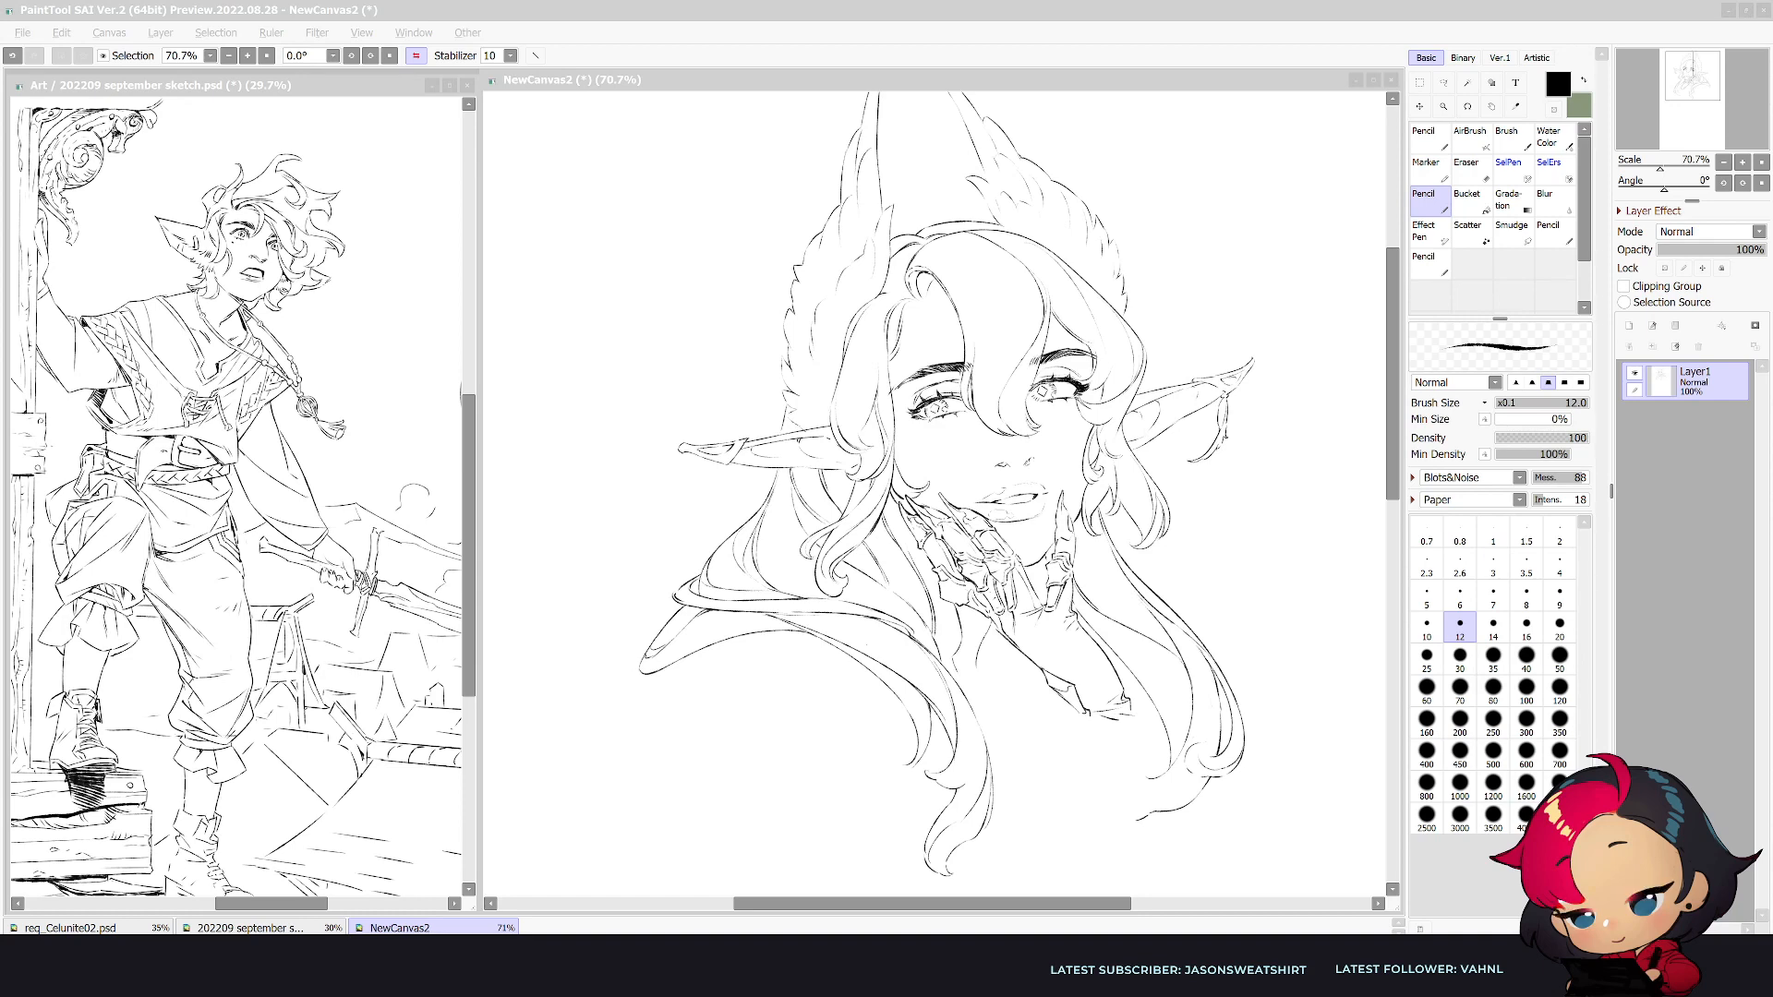
# - Switch to veadotube mini, choose the avatar's microphone device, and return to the drawing in PaintTool SAI
pyautogui.hotkey('alt', 'Tab')
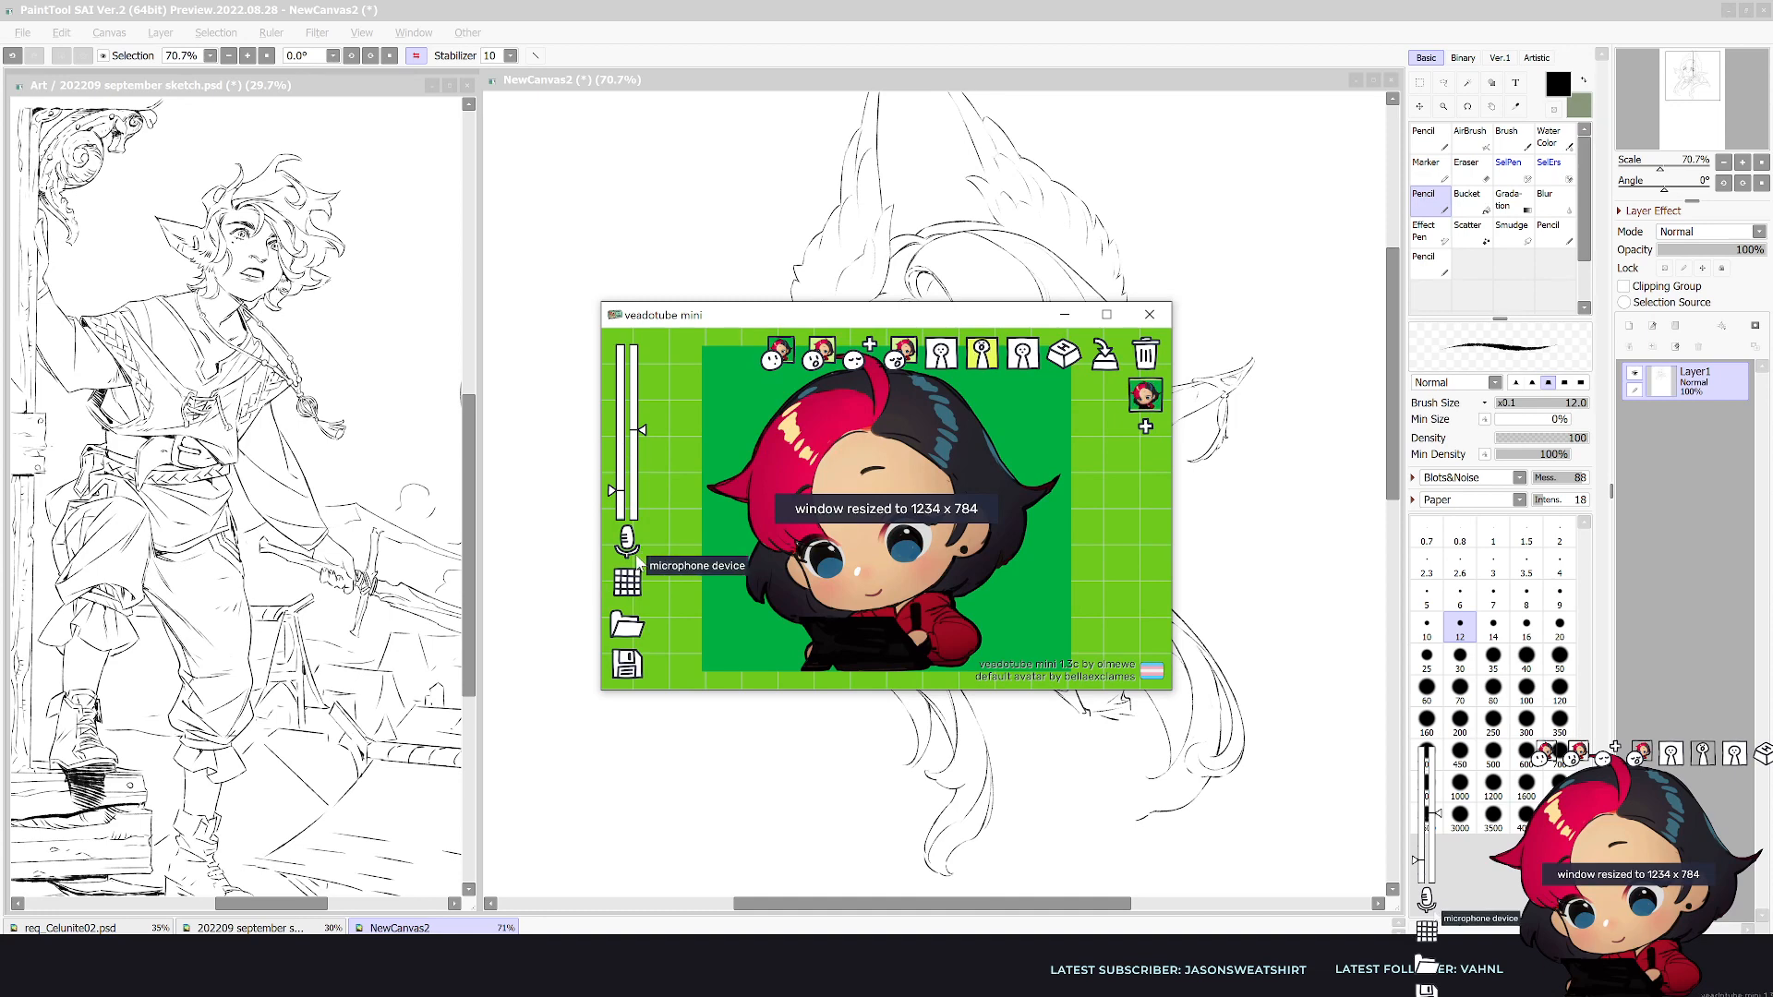
pyautogui.click(626, 540)
pyautogui.click(726, 566)
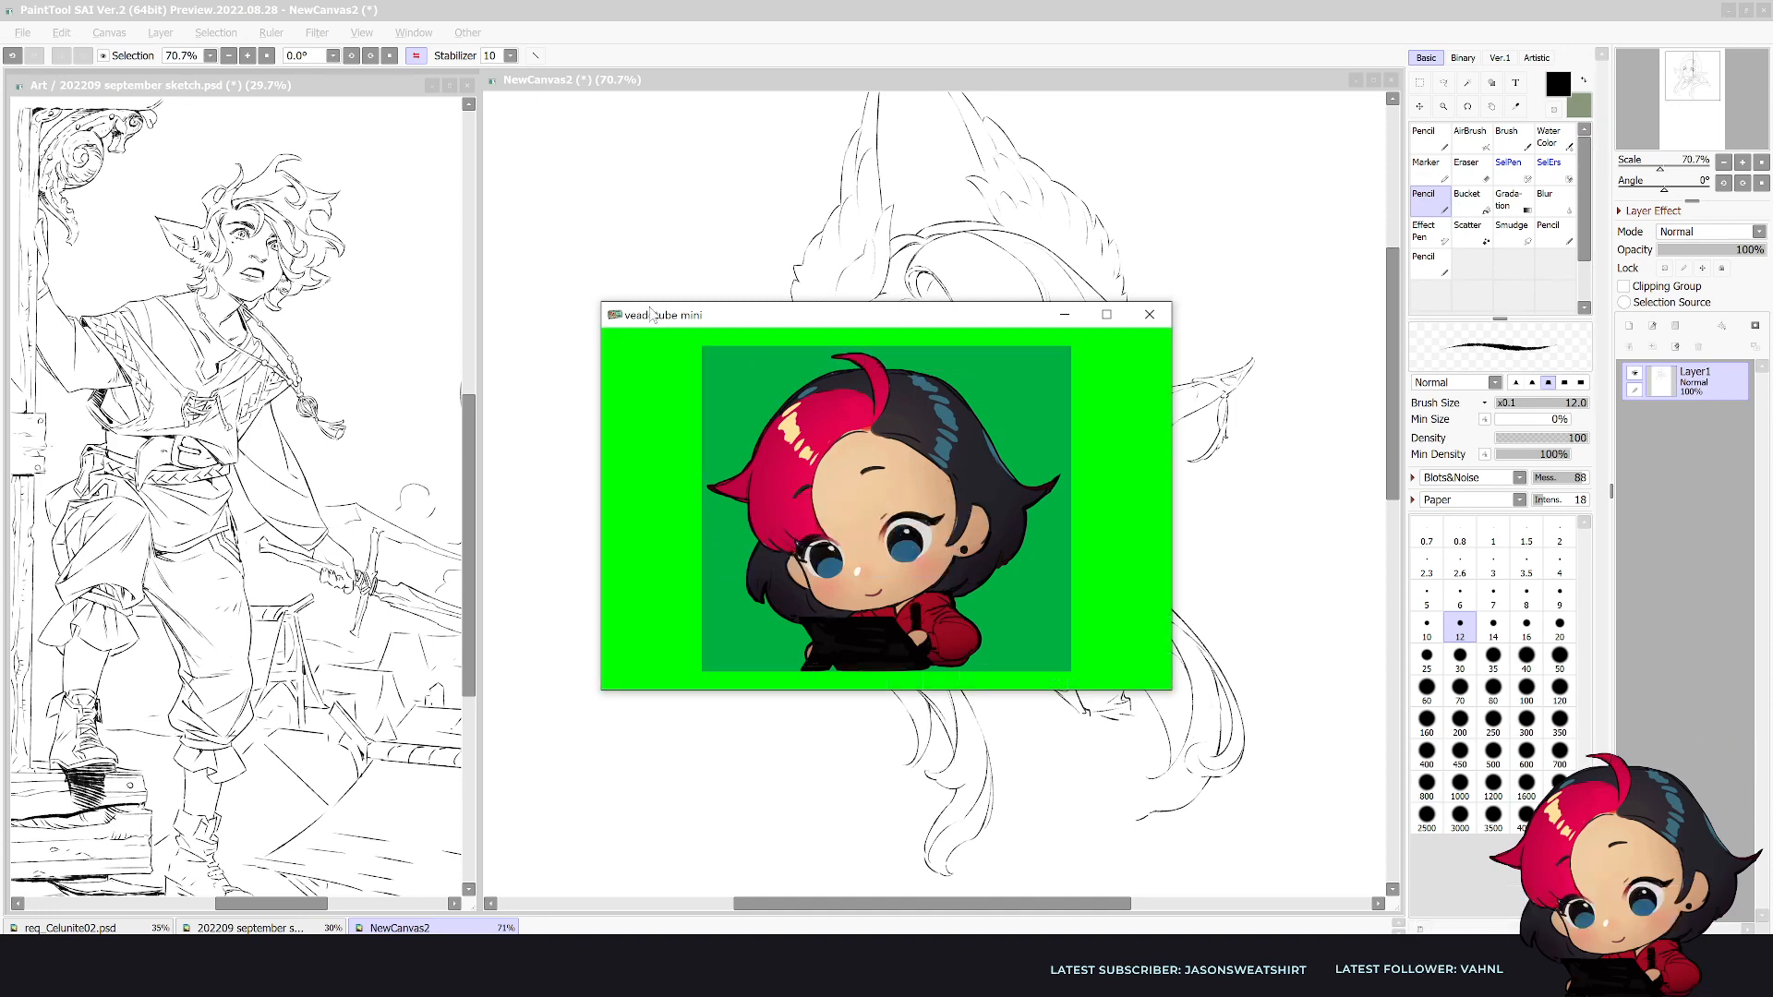
pyautogui.click(773, 14)
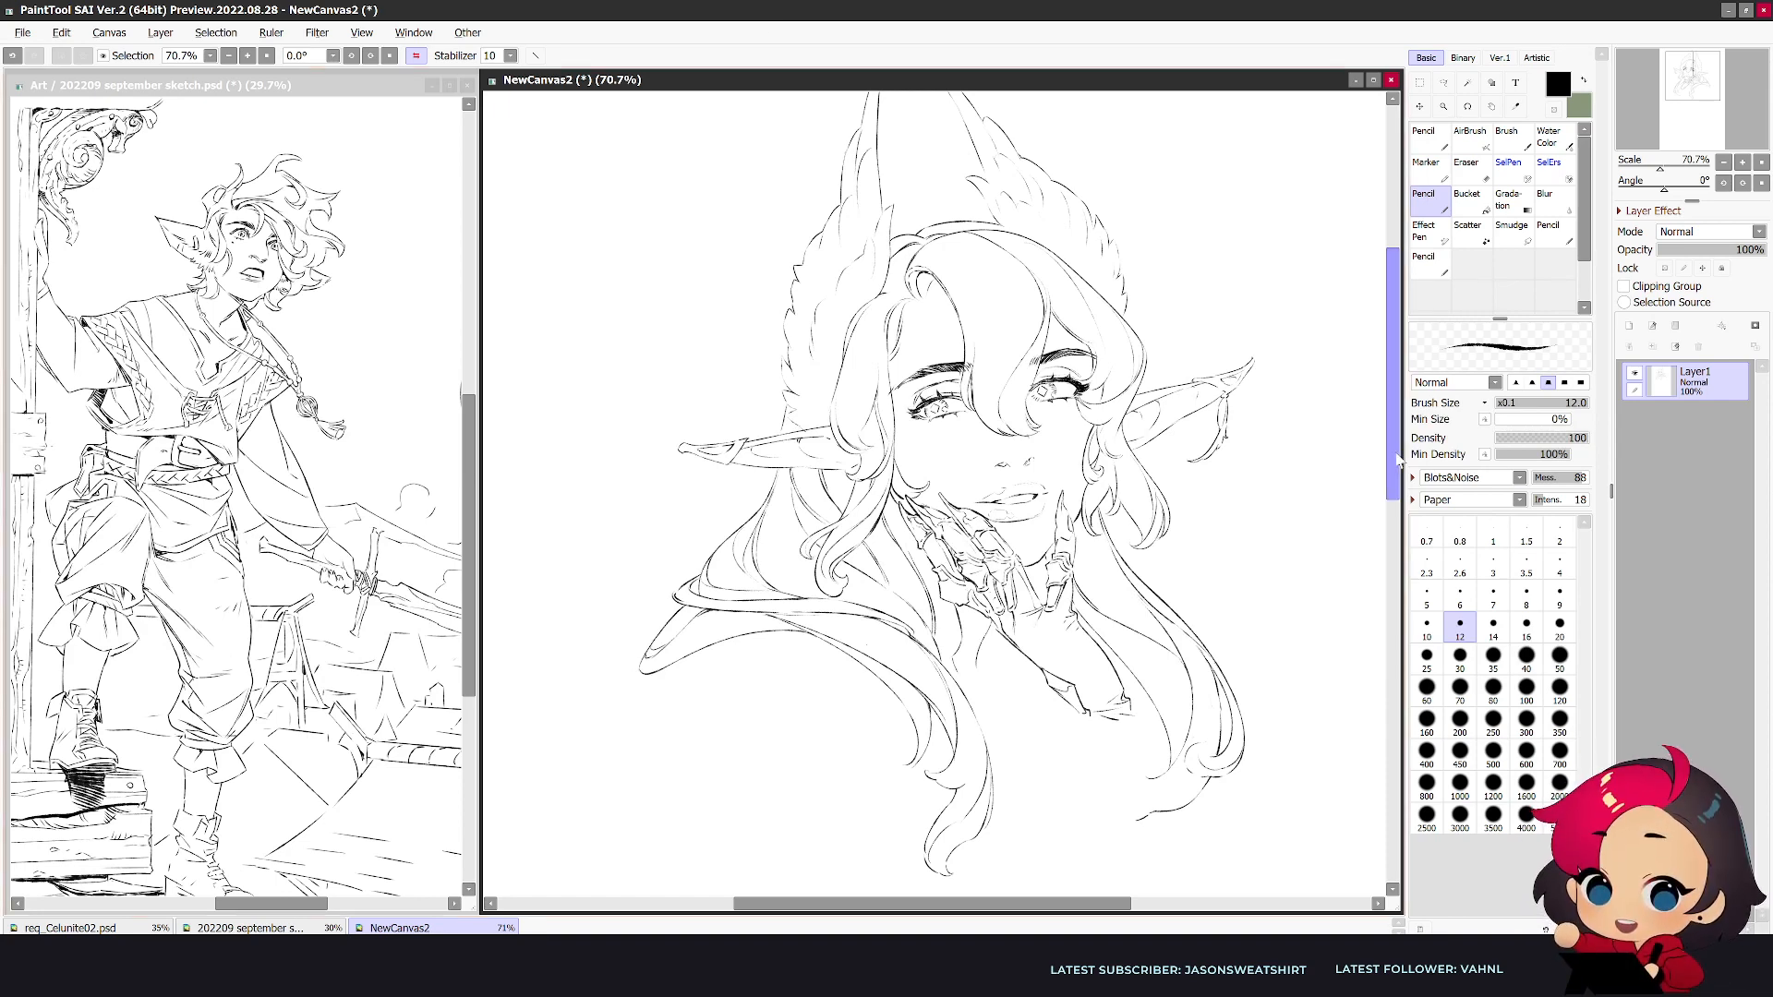
# - Start the raised forearm's outer edge below the wrist cuff and mirror the canvas view
pyautogui.scroll(-2, 1098, 634)
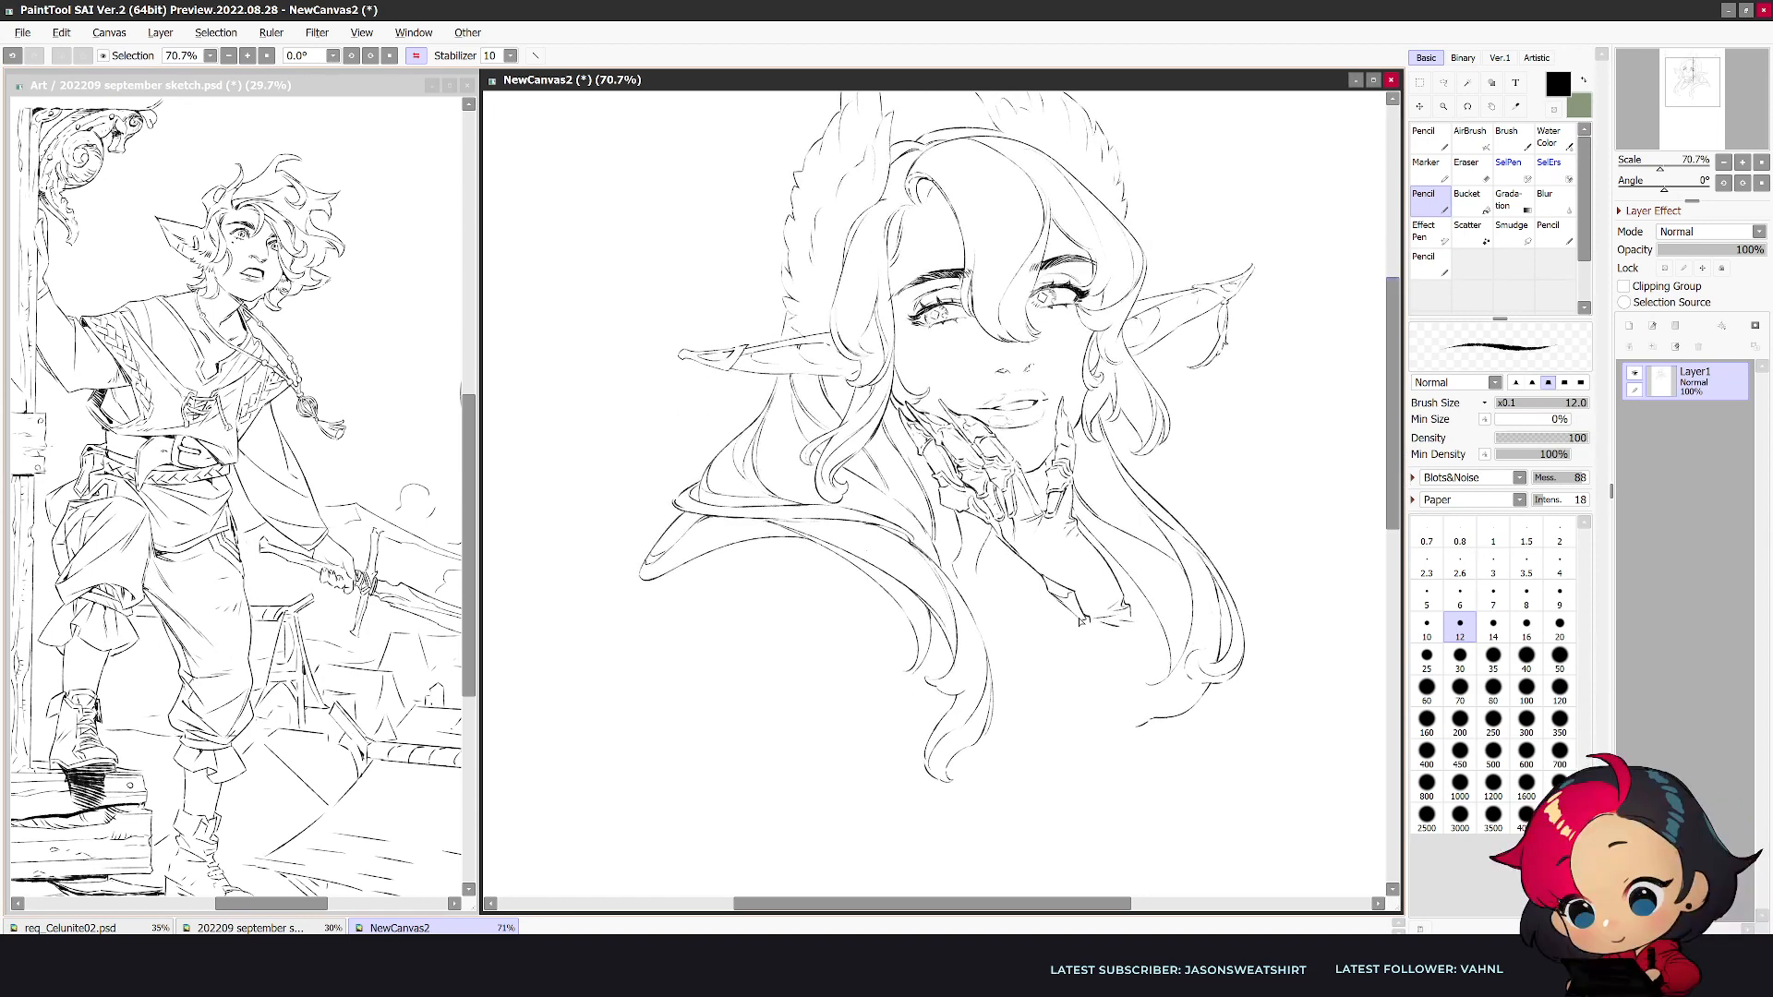
pyautogui.press('e')
pyautogui.press('n')
pyautogui.moveTo(1132, 625)
pyautogui.mouseDown()
pyautogui.moveTo(1088, 626)
pyautogui.moveTo(1129, 615)
pyautogui.mouseUp()
pyautogui.press('h')
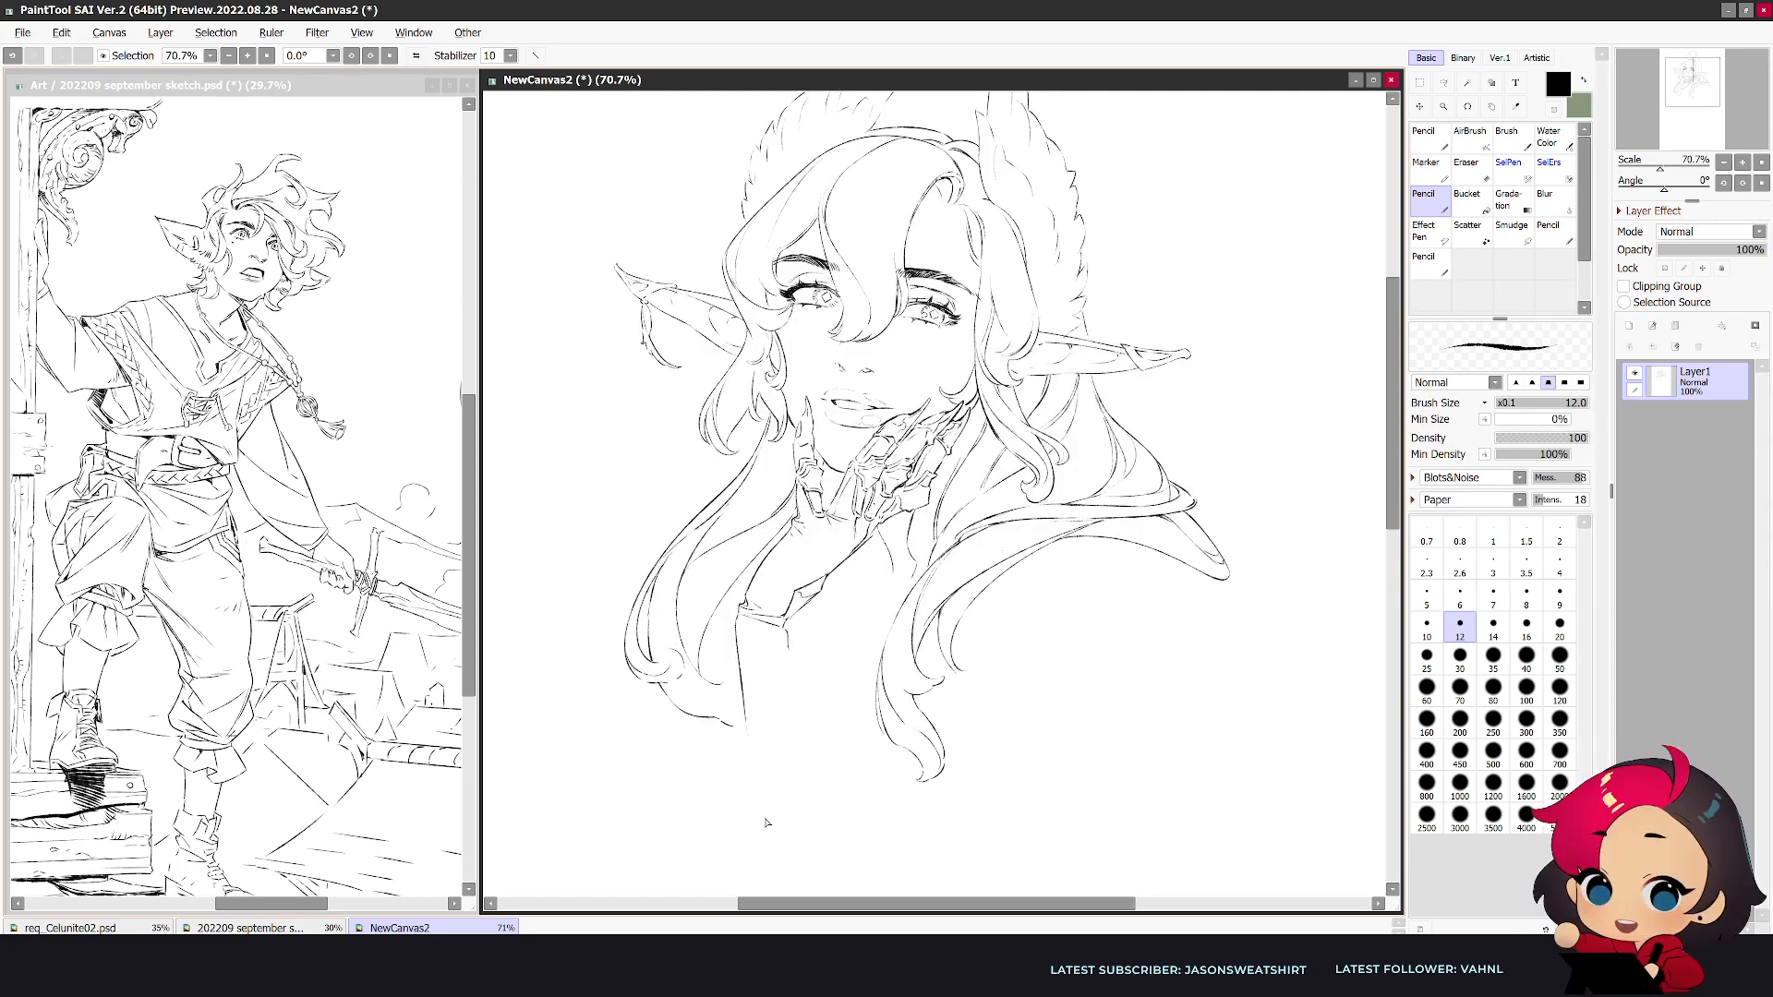
# - Sketch jagged fur edges on both sides of the chest lock and the two long edges of the raised forearm
pyautogui.moveTo(976, 666)
pyautogui.mouseDown()
pyautogui.moveTo(1080, 667)
pyautogui.moveTo(1128, 699)
pyautogui.mouseUp()
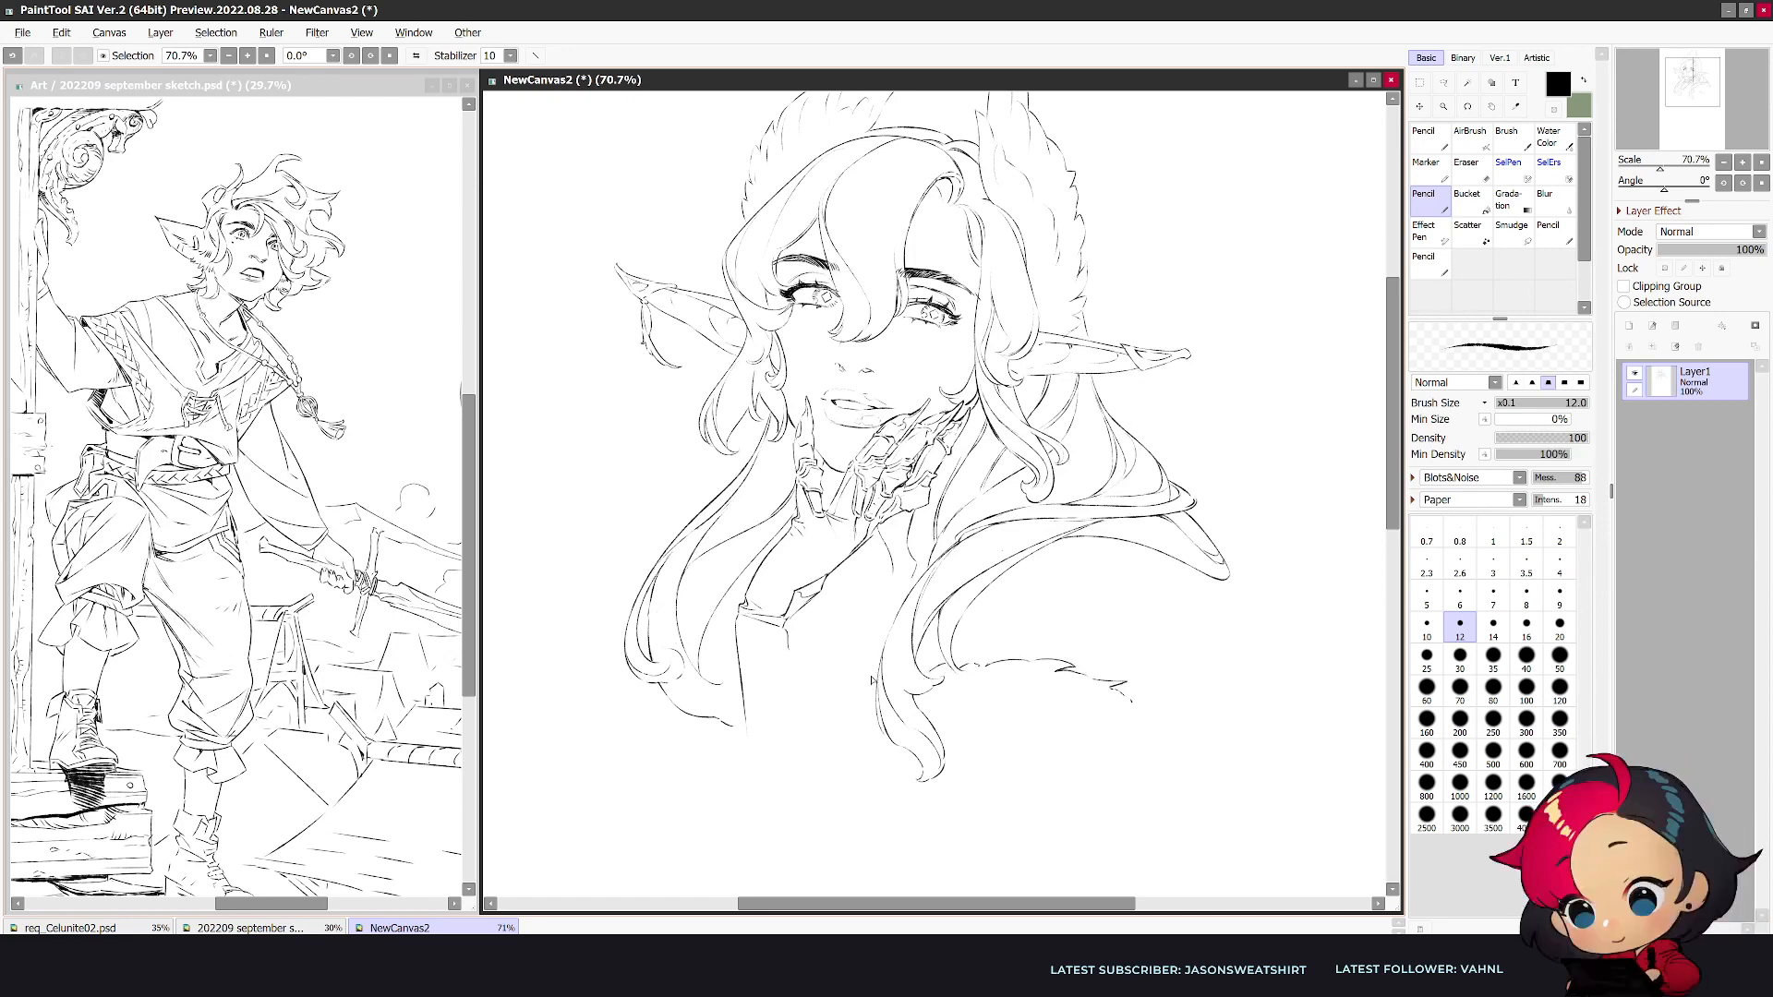
pyautogui.moveTo(862, 683); pyautogui.dragTo(830, 726)
pyautogui.moveTo(791, 656); pyautogui.dragTo(847, 820)
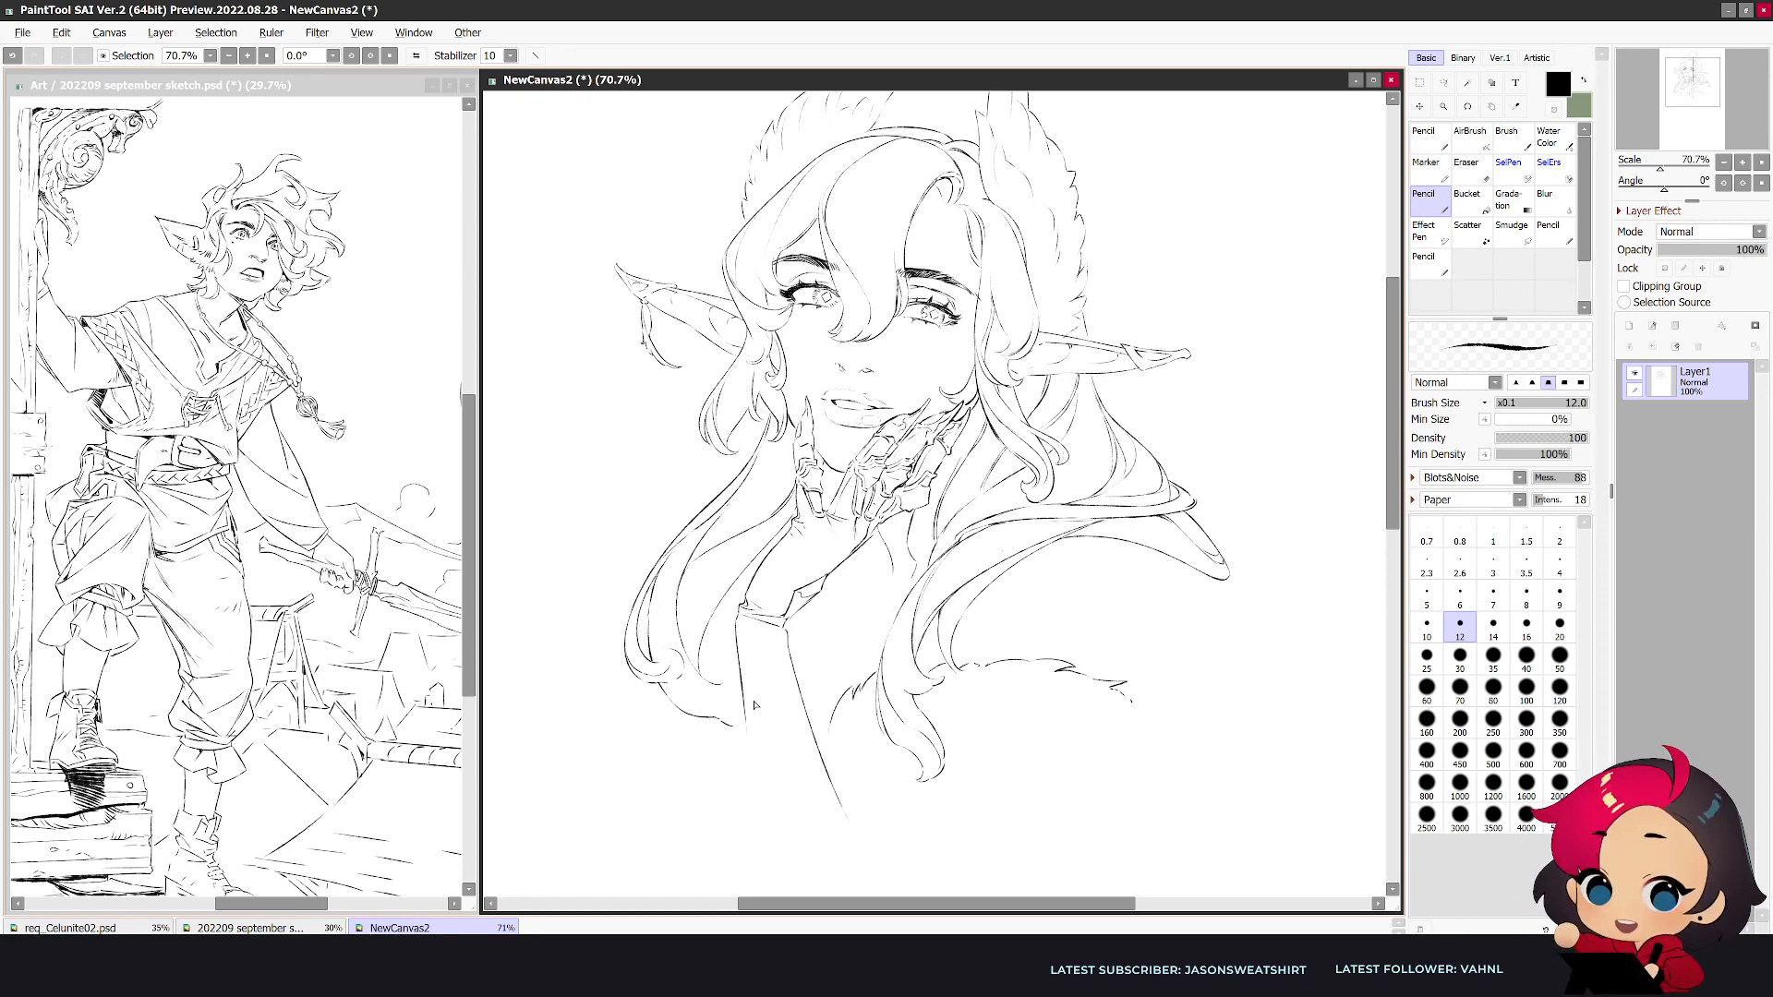
pyautogui.moveTo(746, 705); pyautogui.dragTo(788, 882)
pyautogui.hotkey('ctrl', 'z')
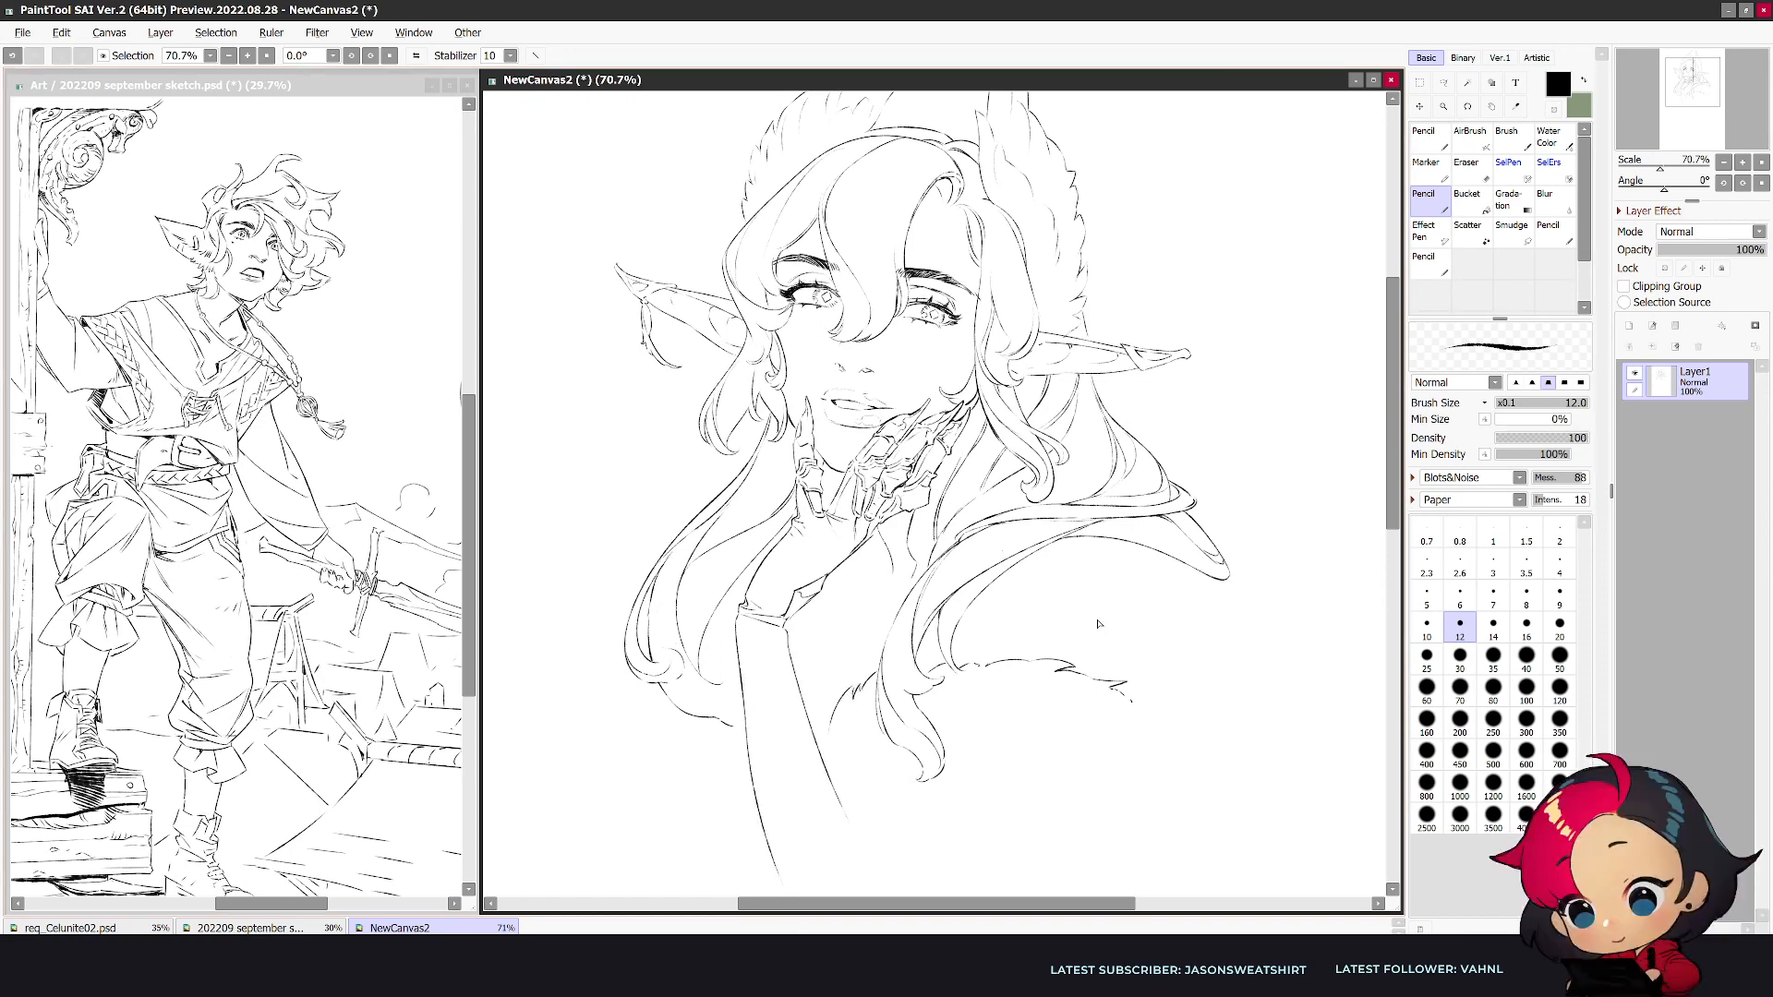
# - Erase and redraw both edges of the raised forearm as smoother lines running down toward the elbow
pyautogui.scroll(-4, 736, 481)
pyautogui.press('e')
pyautogui.moveTo(739, 481); pyautogui.dragTo(746, 540)
pyautogui.press('n')
pyautogui.moveTo(736, 444); pyautogui.dragTo(788, 813)
pyautogui.press('e')
pyautogui.moveTo(803, 491); pyautogui.dragTo(879, 702)
pyautogui.press('n')
pyautogui.moveTo(787, 457); pyautogui.dragTo(864, 768)
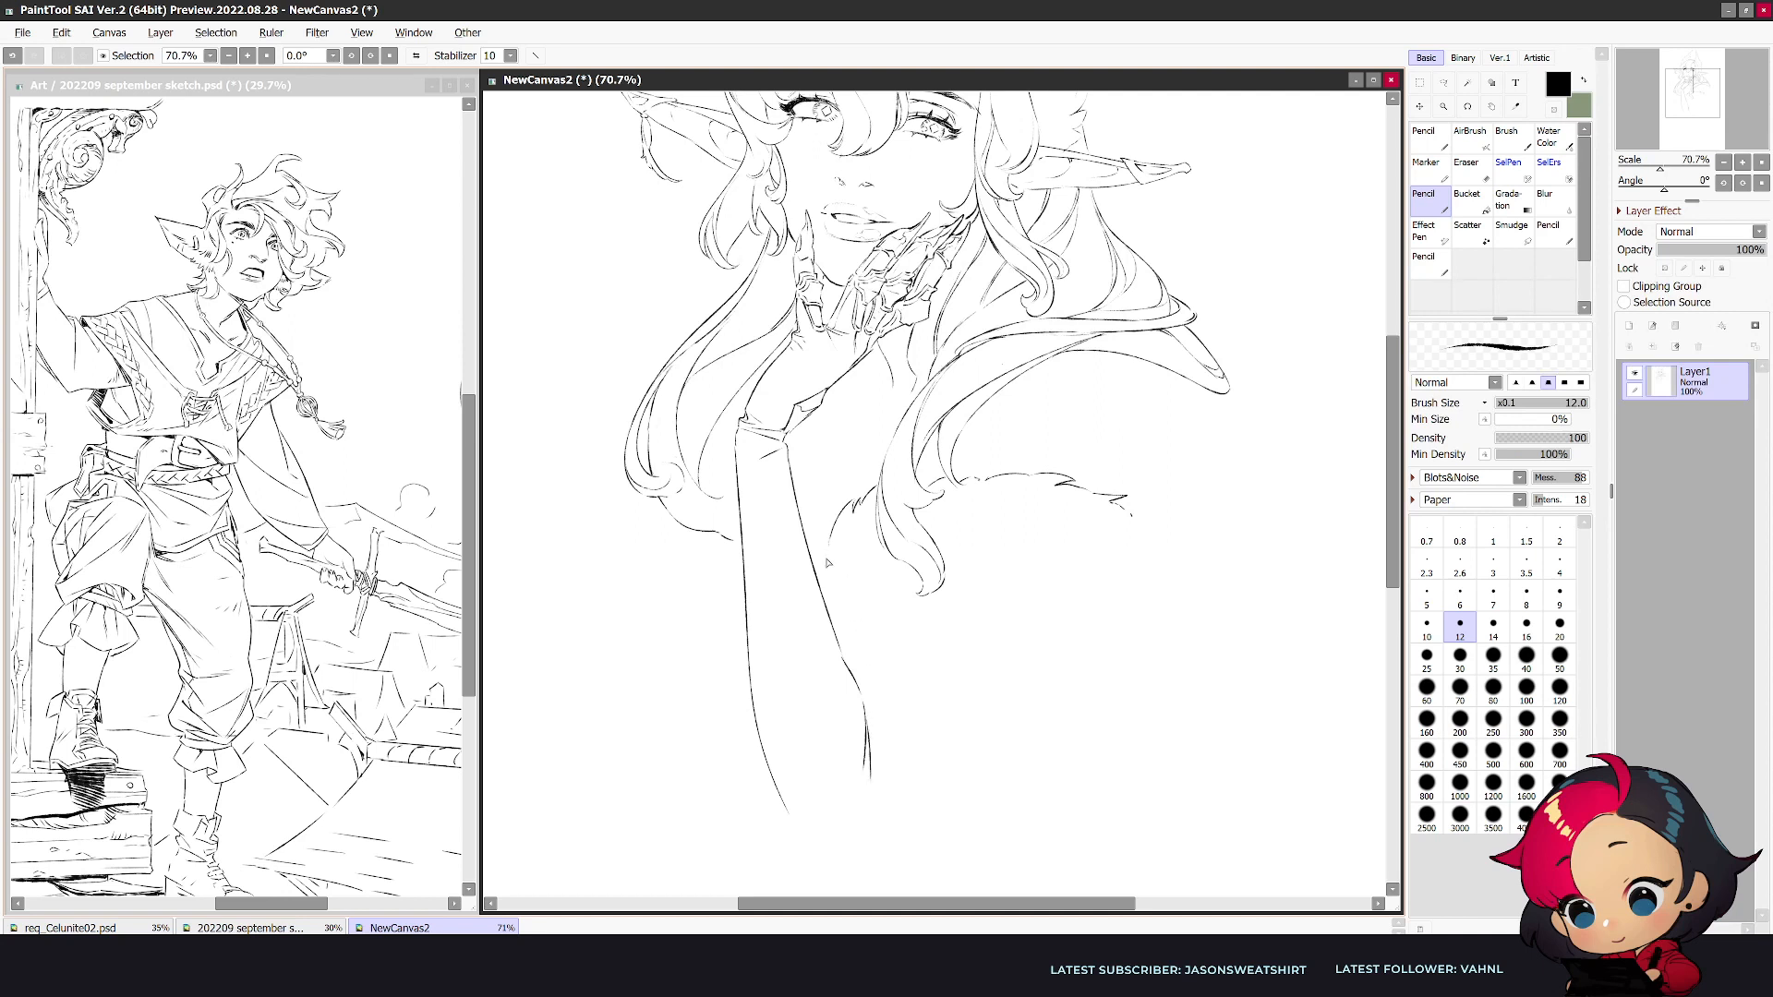
# - Extend the jagged fur edge at both ends and close the raised forearm with an angular elbow
pyautogui.moveTo(825, 530); pyautogui.dragTo(818, 561)
pyautogui.moveTo(1130, 508); pyautogui.dragTo(1175, 540)
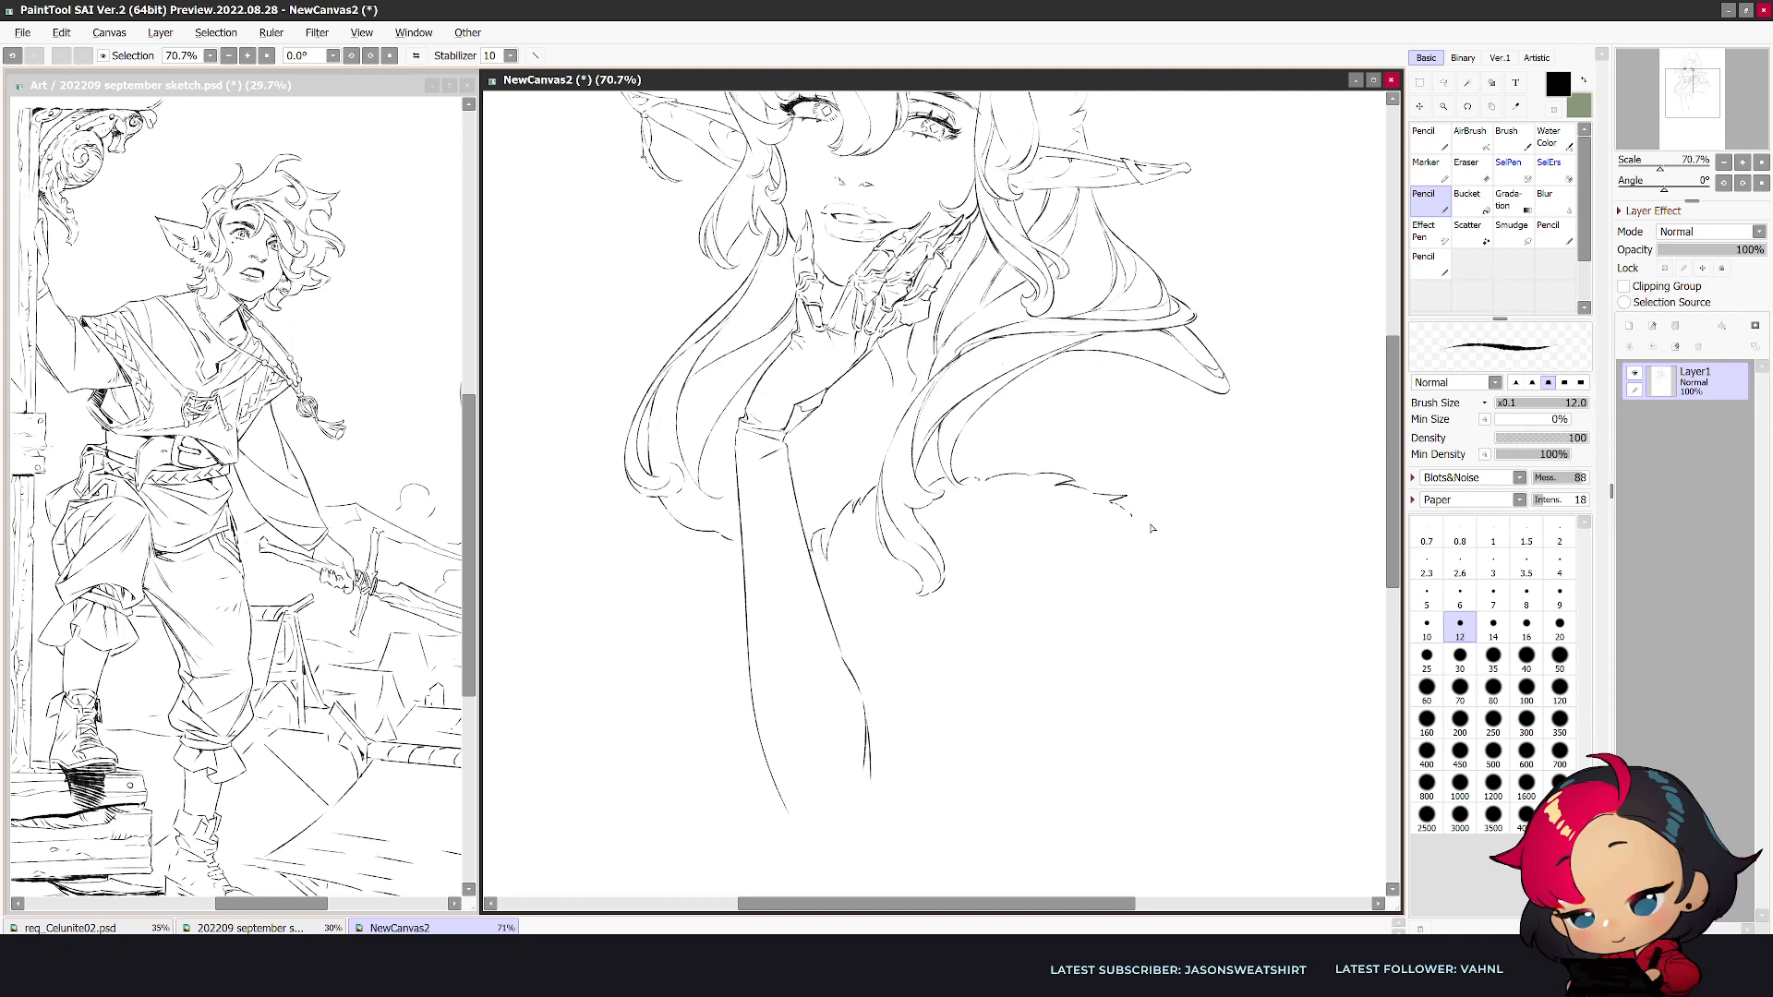
pyautogui.moveTo(869, 729); pyautogui.dragTo(881, 757)
pyautogui.moveTo(790, 816)
pyautogui.mouseDown()
pyautogui.moveTo(809, 833)
pyautogui.moveTo(894, 787)
pyautogui.mouseUp()
pyautogui.scroll(-3, 972, 724)
pyautogui.press('h')
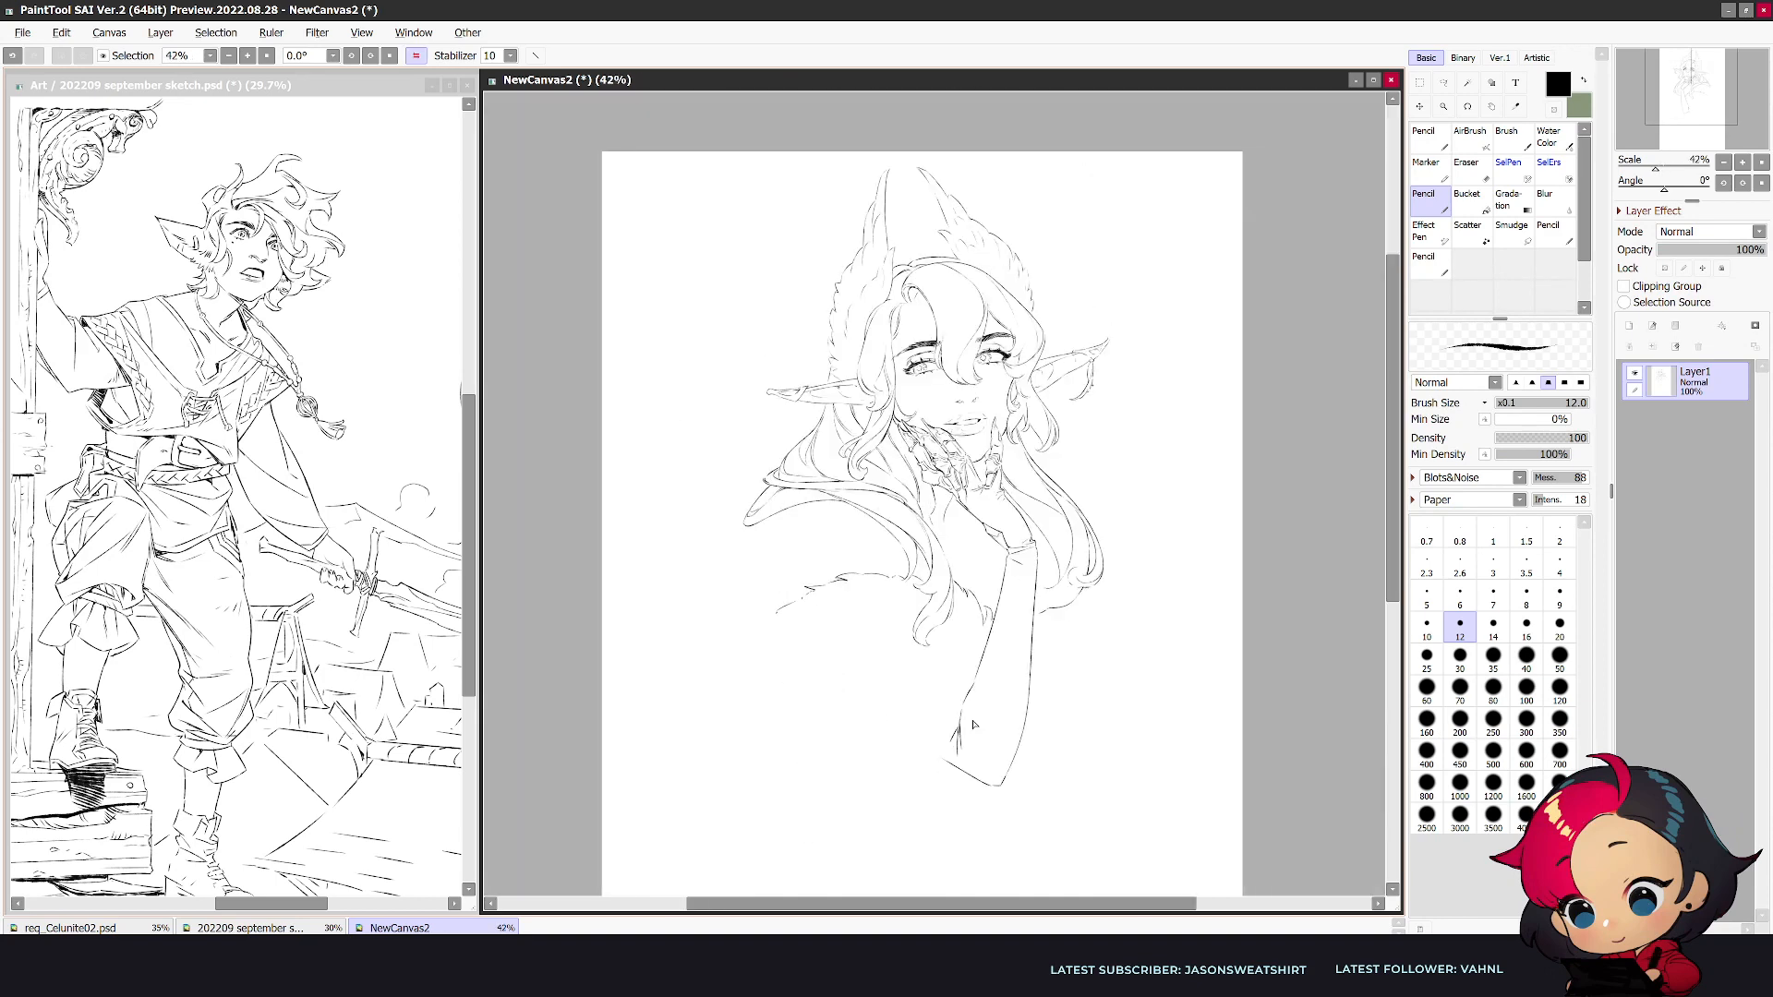
pyautogui.scroll(1, 972, 723)
pyautogui.moveTo(711, 502); pyautogui.dragTo(678, 554)
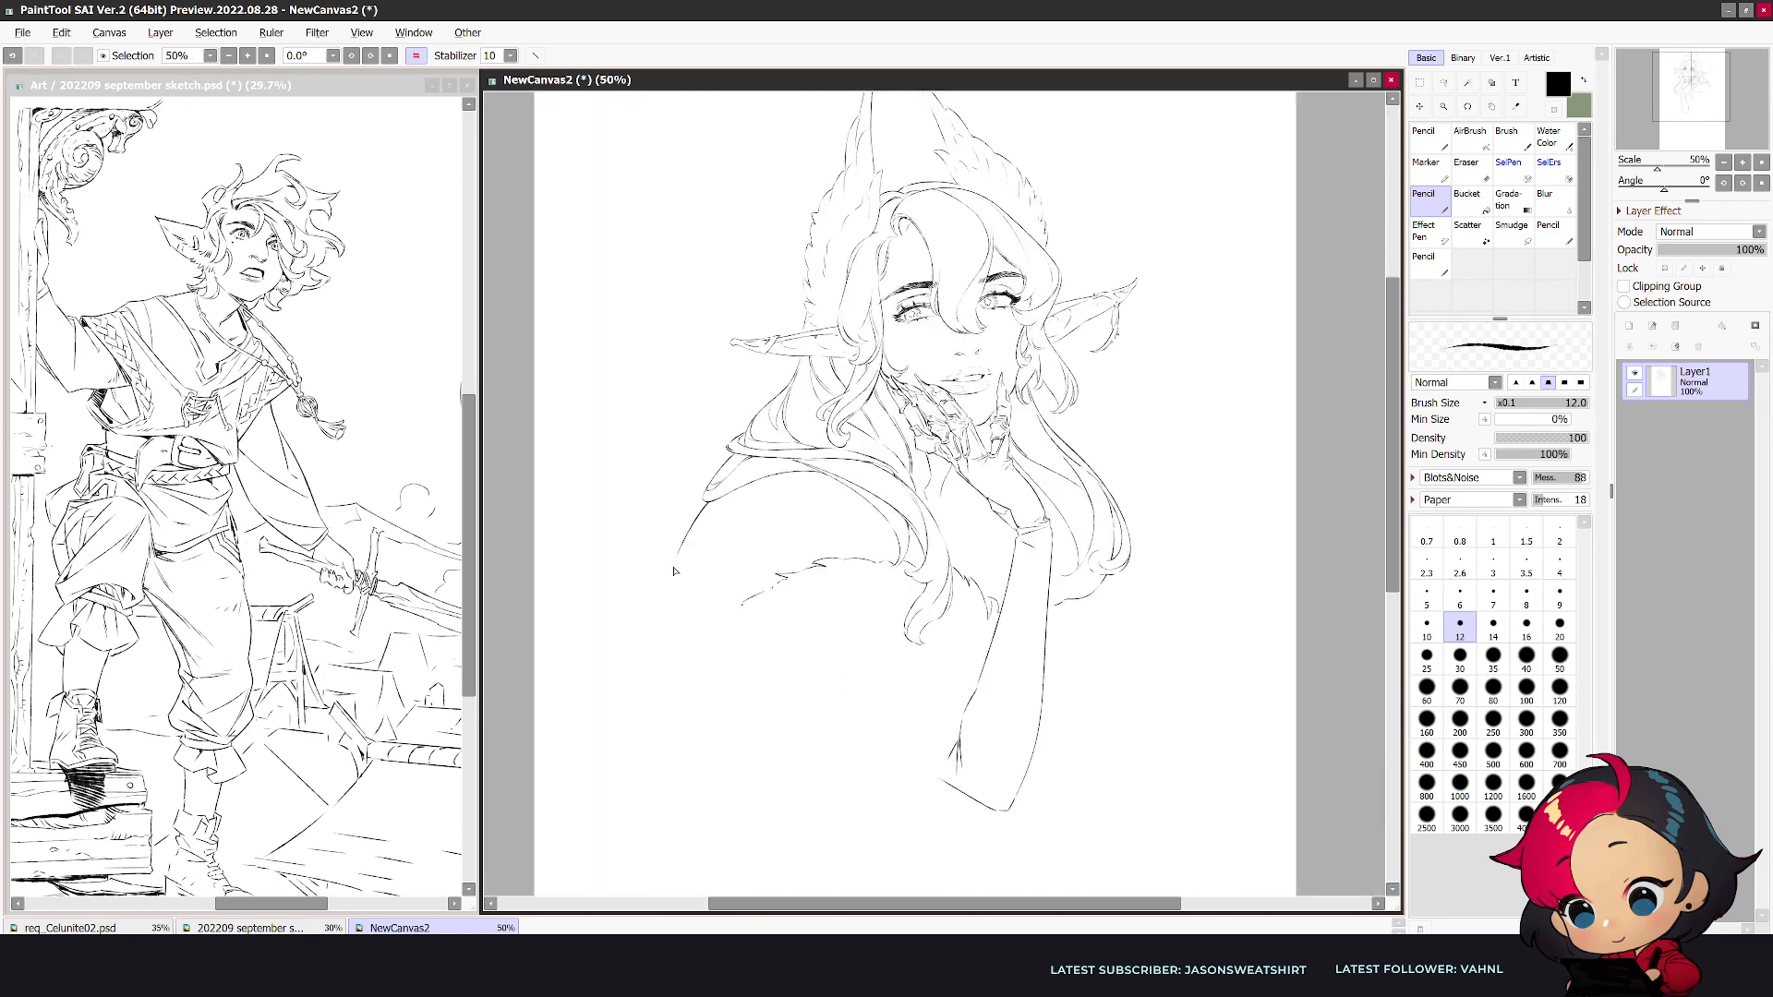
pyautogui.hotkey('ctrl', 'z')
# - Touch up the contours at the heel of the raised palm and the outer end of the fur edge
pyautogui.press('e')
pyautogui.press('n')
pyautogui.press('h')
pyautogui.press('e')
pyautogui.press('[')
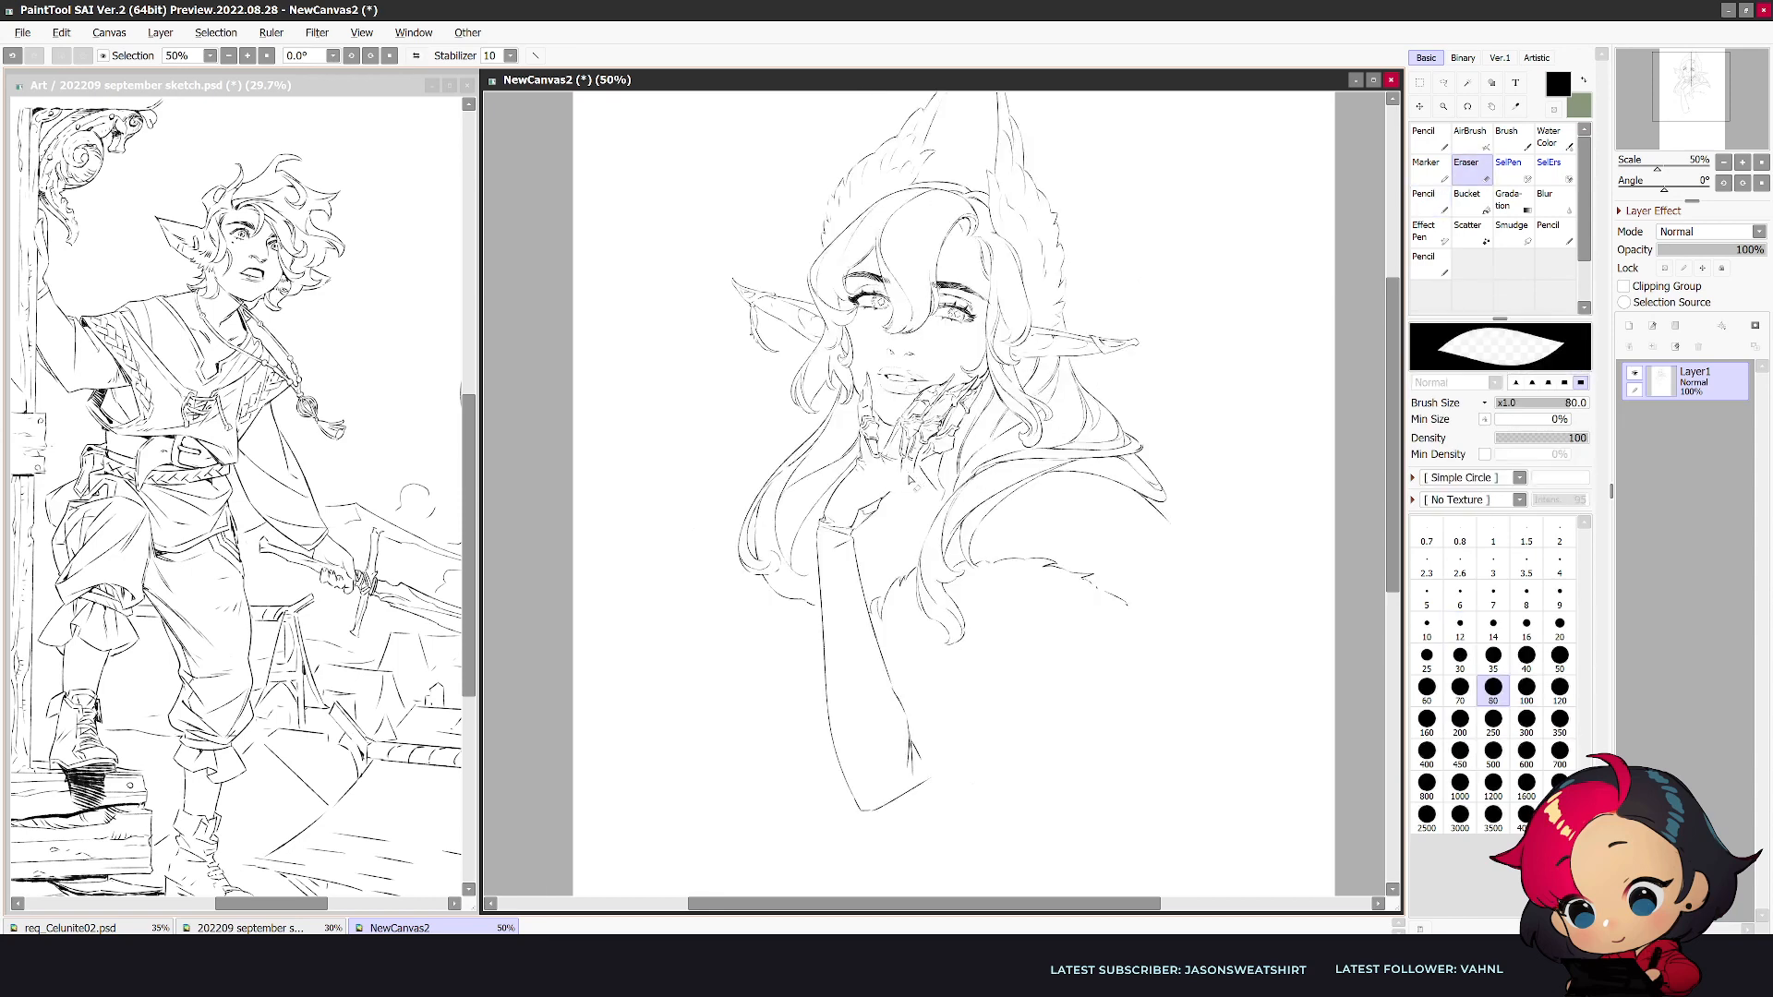
pyautogui.press('n')
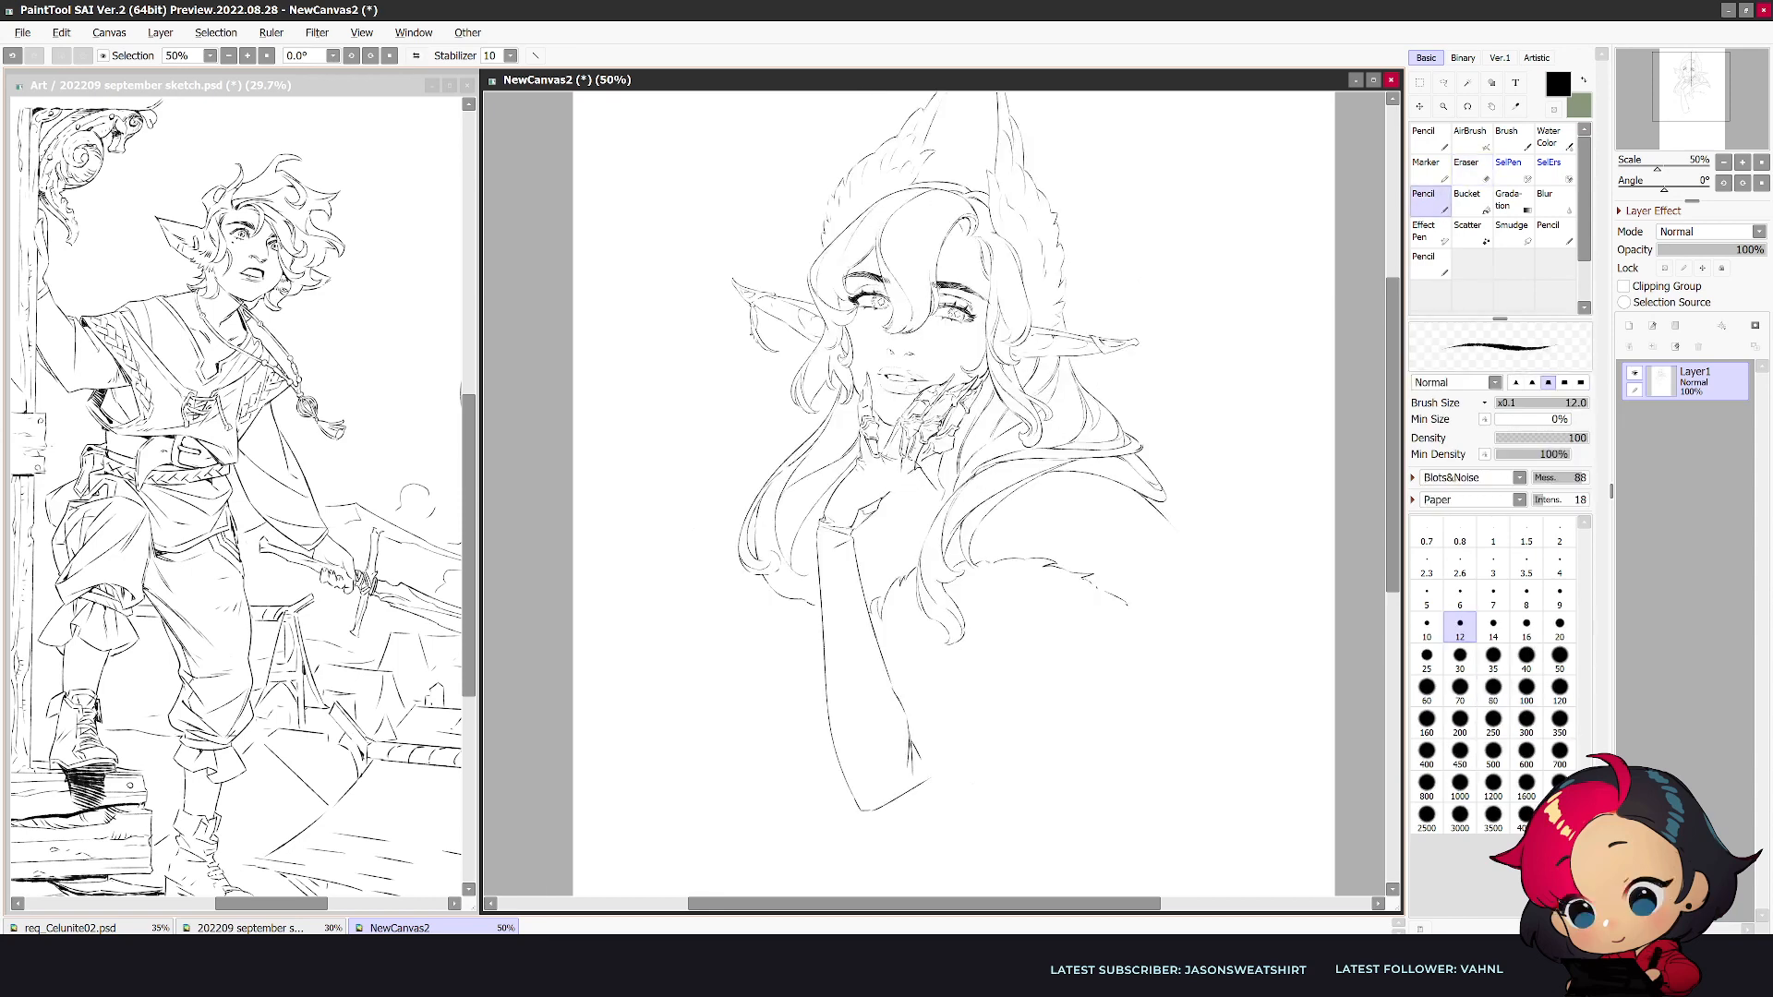
pyautogui.moveTo(924, 460); pyautogui.dragTo(895, 492)
pyautogui.press('e')
pyautogui.press('n')
pyautogui.press('h')
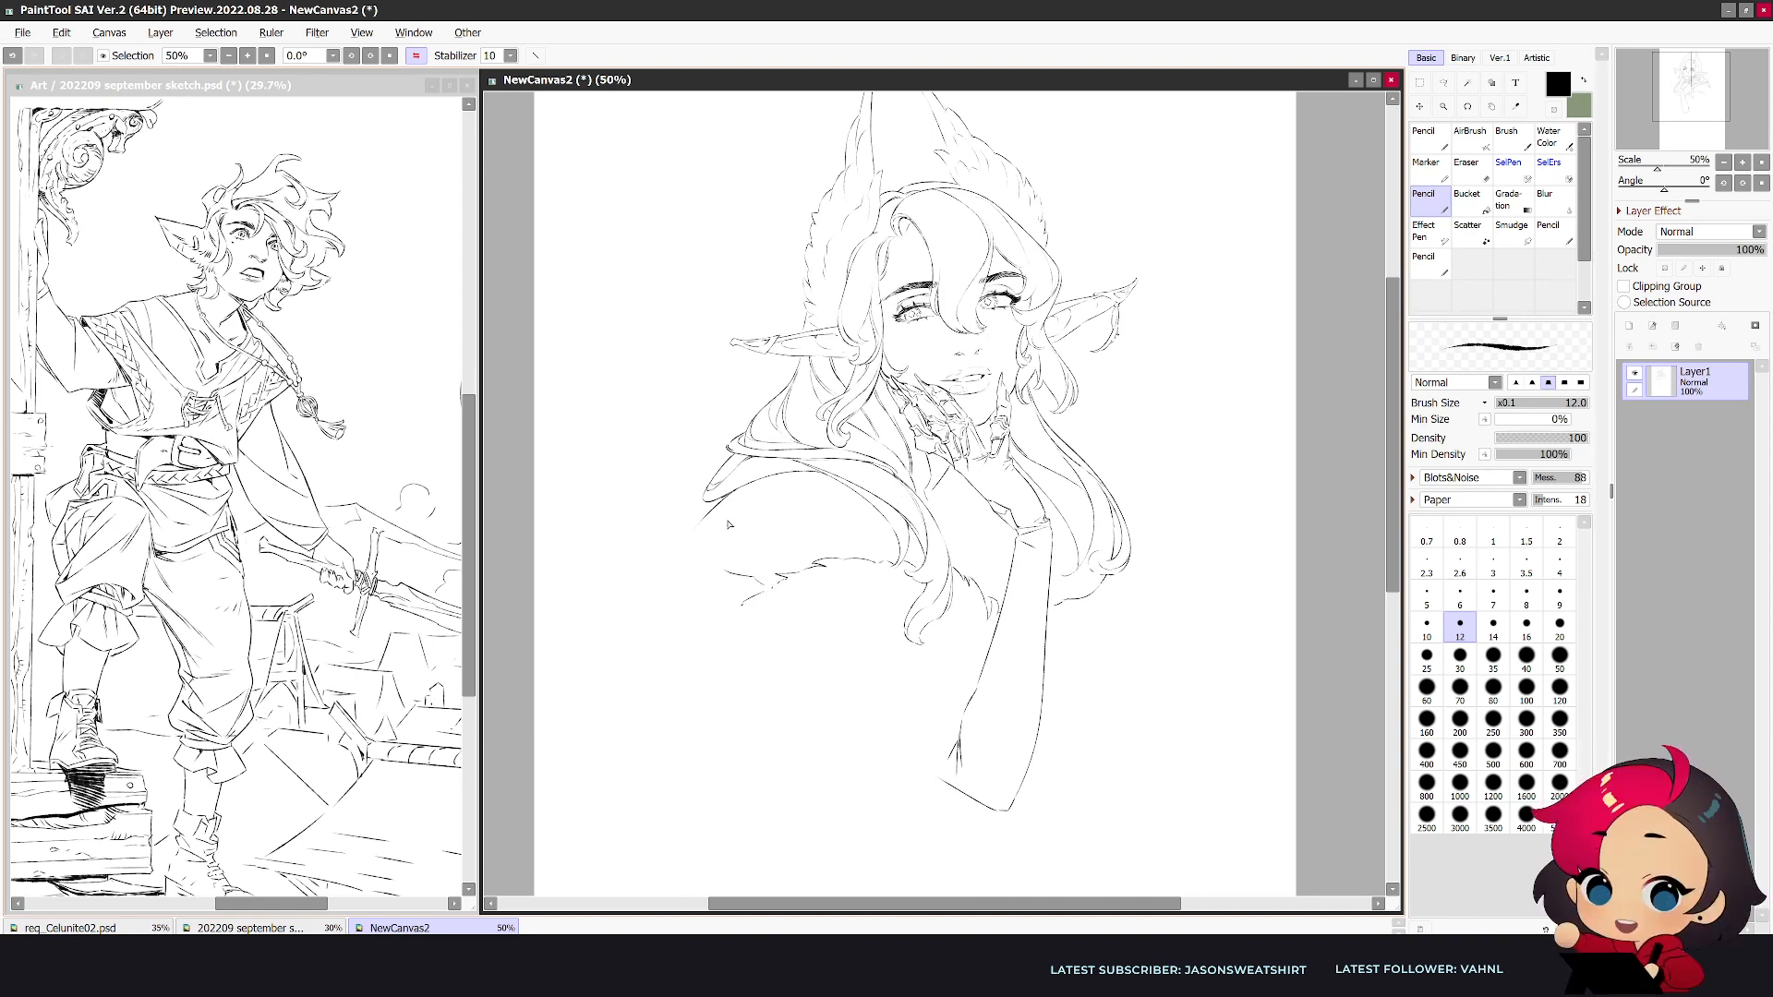
# - Draw a rounded curve from beneath the shoulder fold down to the jagged fur edge, retrying until the bend fits
pyautogui.moveTo(752, 484)
pyautogui.mouseDown()
pyautogui.moveTo(732, 593)
pyautogui.moveTo(711, 596)
pyautogui.mouseUp()
pyautogui.hotkey('ctrl', 'z')
pyautogui.hotkey('ctrl', 'z')
pyautogui.moveTo(782, 475); pyautogui.dragTo(748, 593)
pyautogui.hotkey('ctrl', 'z')
pyautogui.moveTo(746, 485); pyautogui.dragTo(756, 592)
# - Erase the stray marks below the shoulder fold's tip and draw a straight line sloping outward from it
pyautogui.press('e')
pyautogui.moveTo(723, 505); pyautogui.dragTo(698, 529)
pyautogui.press('n')
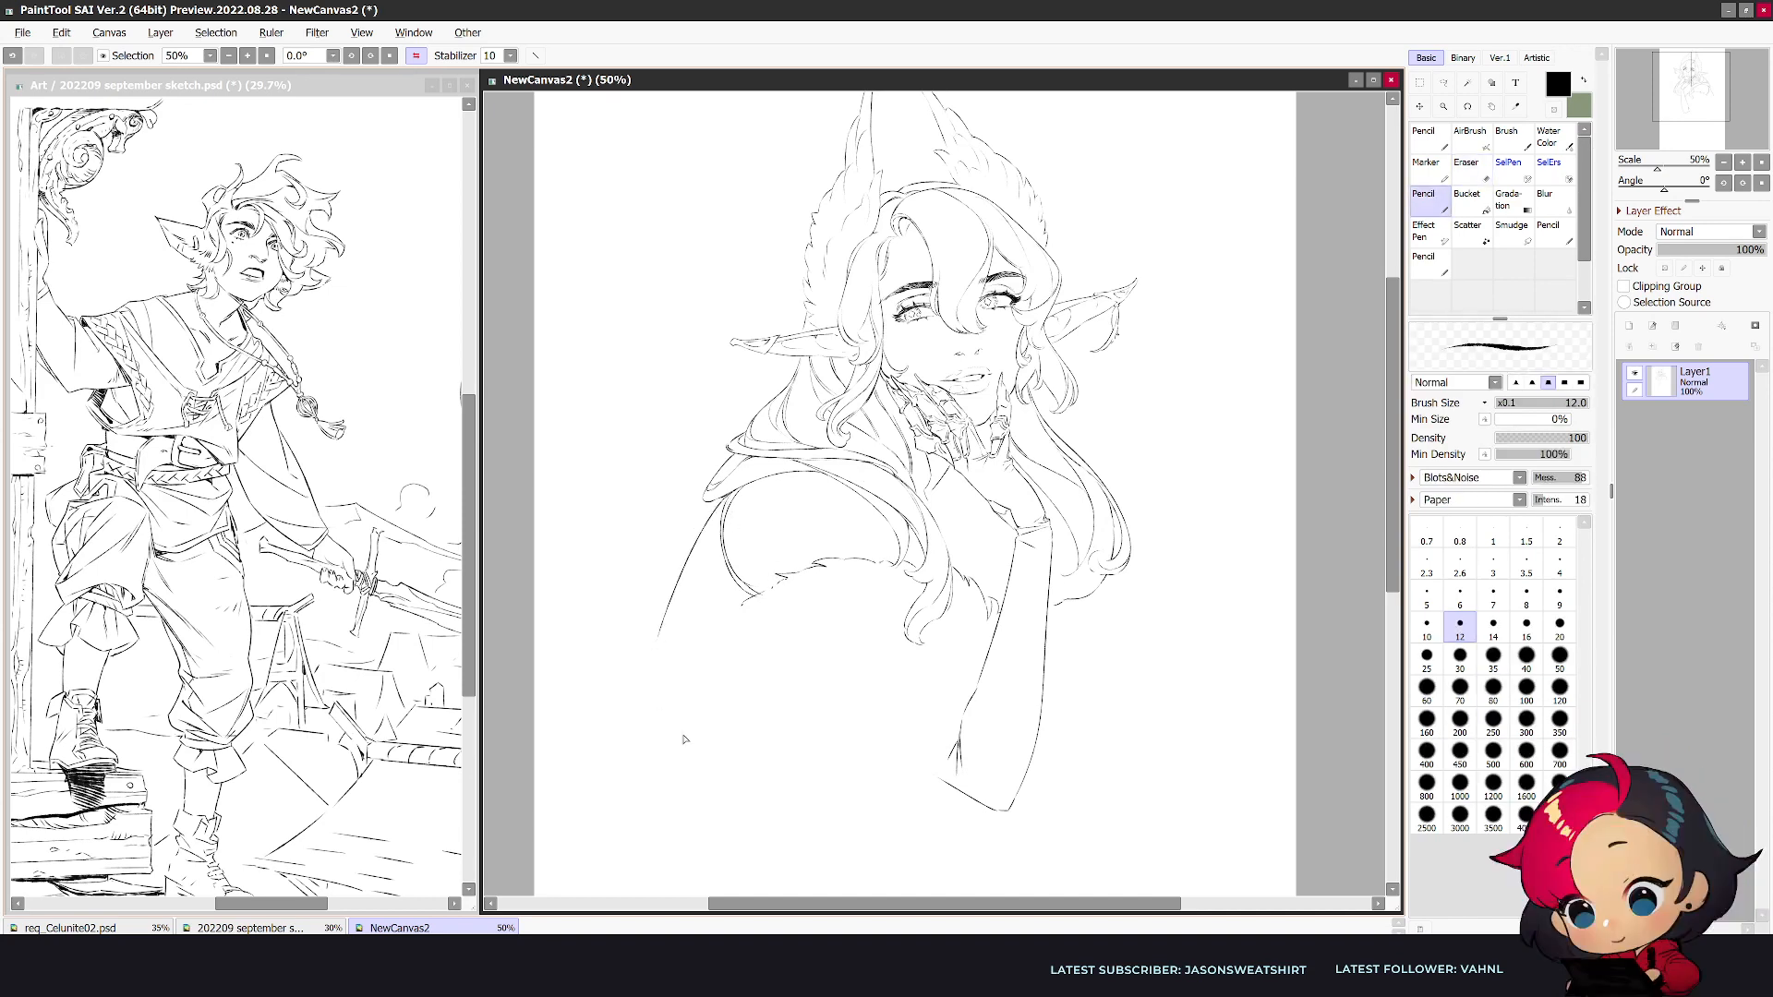
pyautogui.press('h')
pyautogui.hotkey('ctrl', 'z')
pyautogui.moveTo(1148, 504); pyautogui.dragTo(1231, 626)
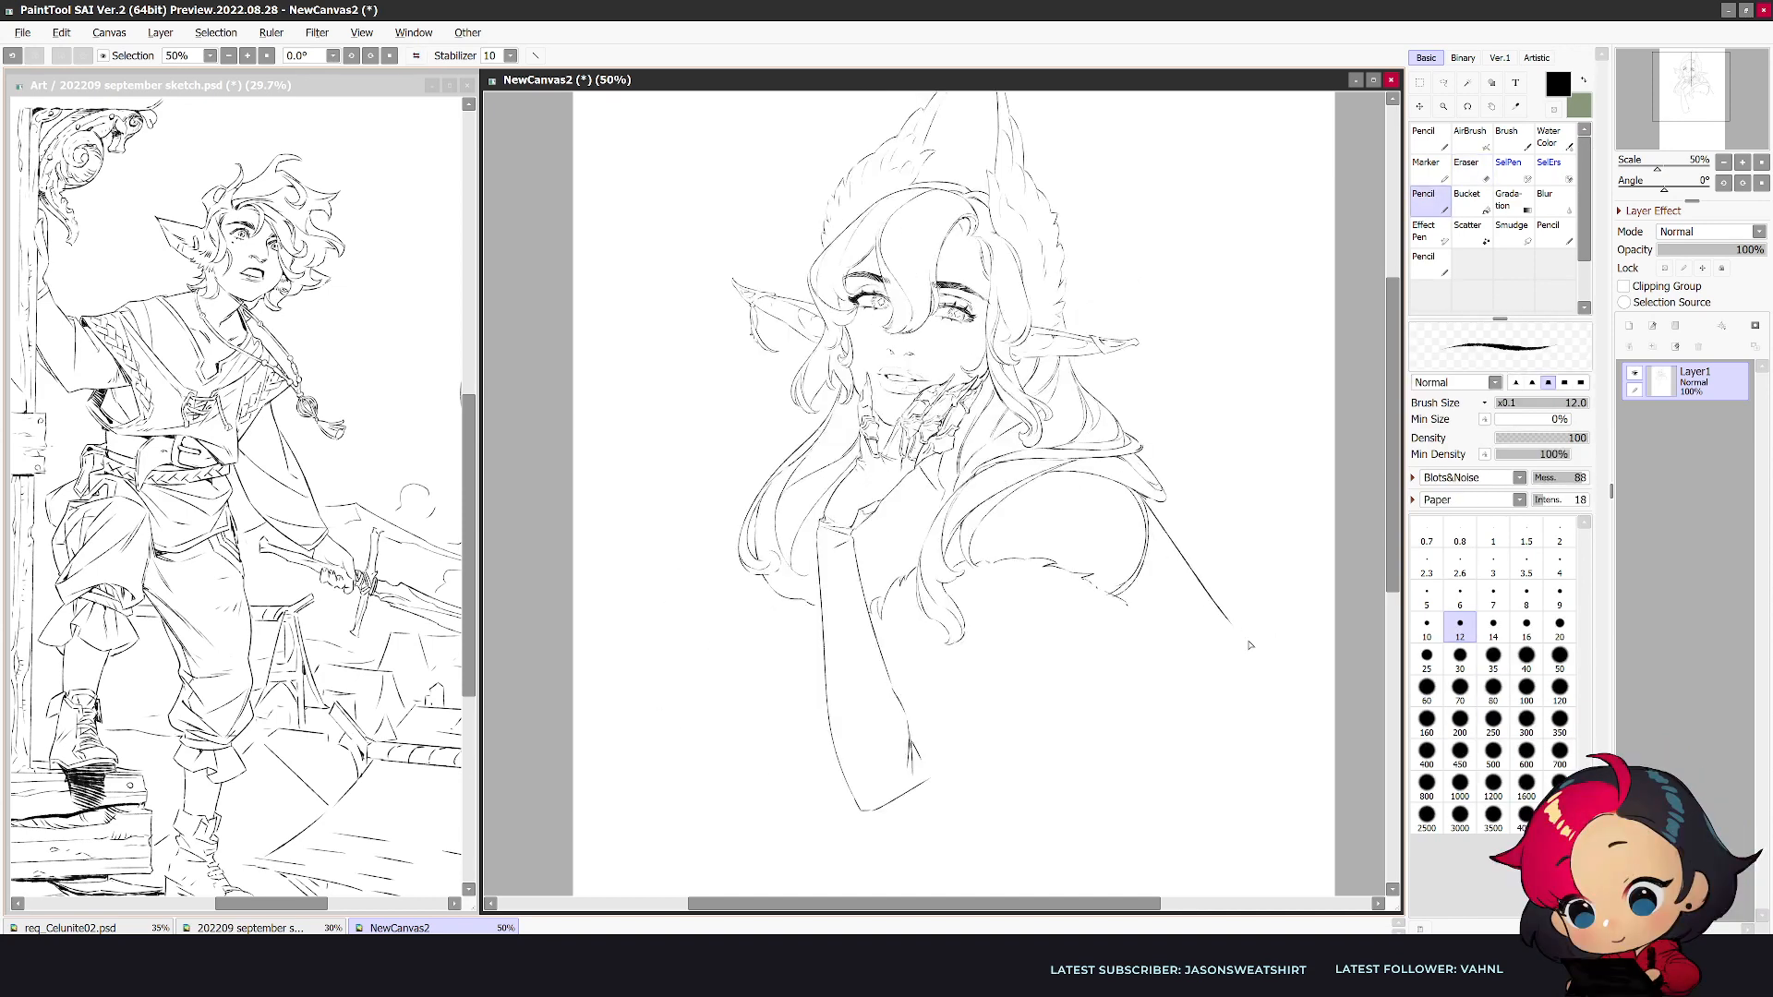
# - Erase the contour below the raised palm and draw fold lines between the wrist and the chest lock
pyautogui.press('h')
pyautogui.press('e')
pyautogui.moveTo(951, 471); pyautogui.dragTo(930, 504)
pyautogui.press('n')
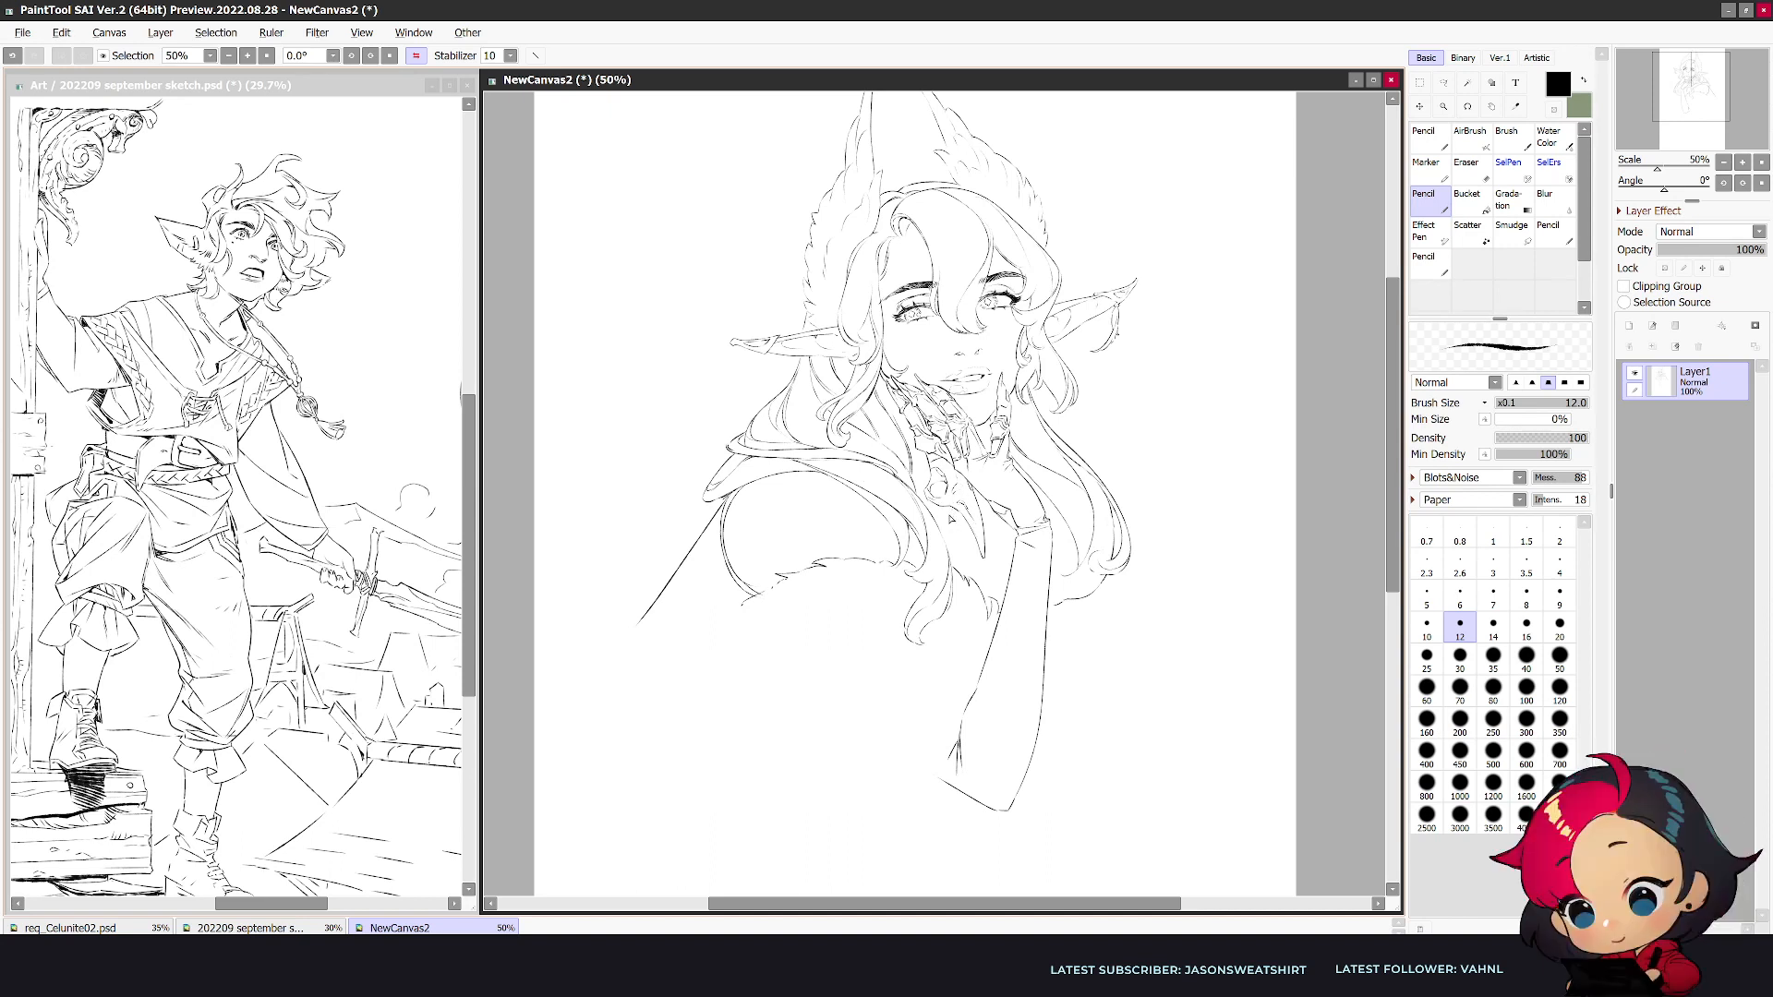
pyautogui.moveTo(962, 544); pyautogui.dragTo(974, 568)
pyautogui.press('h')
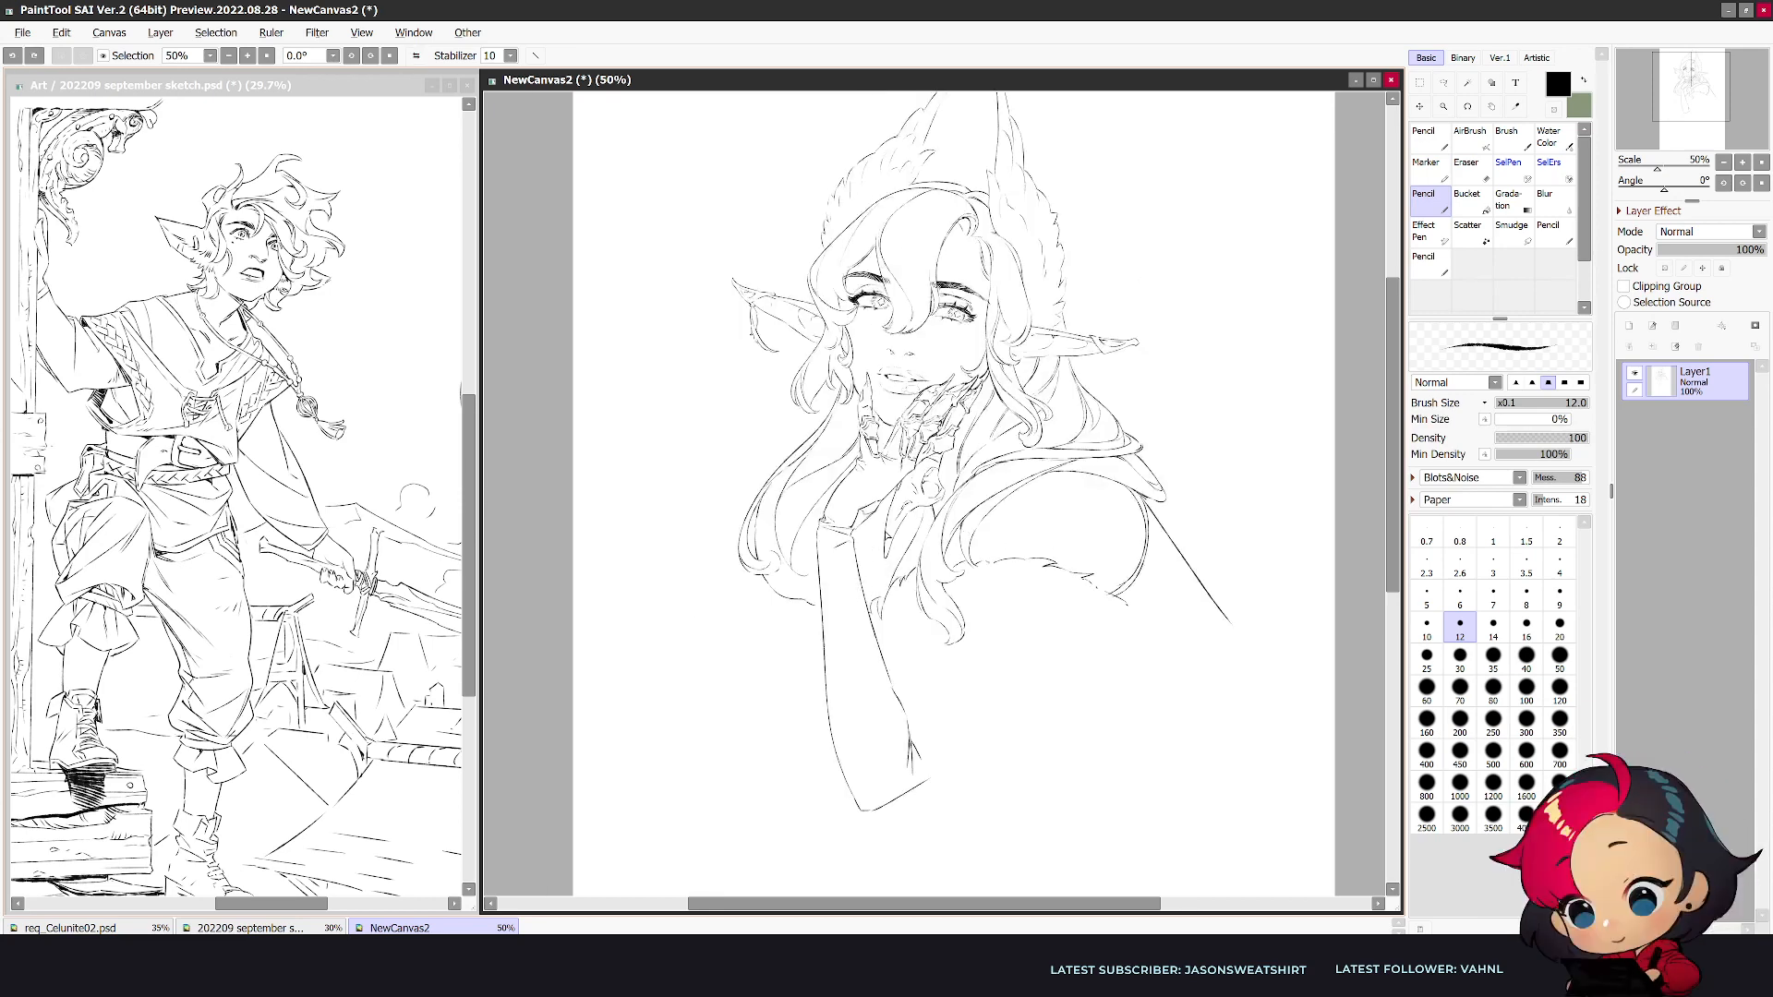
pyautogui.press('h')
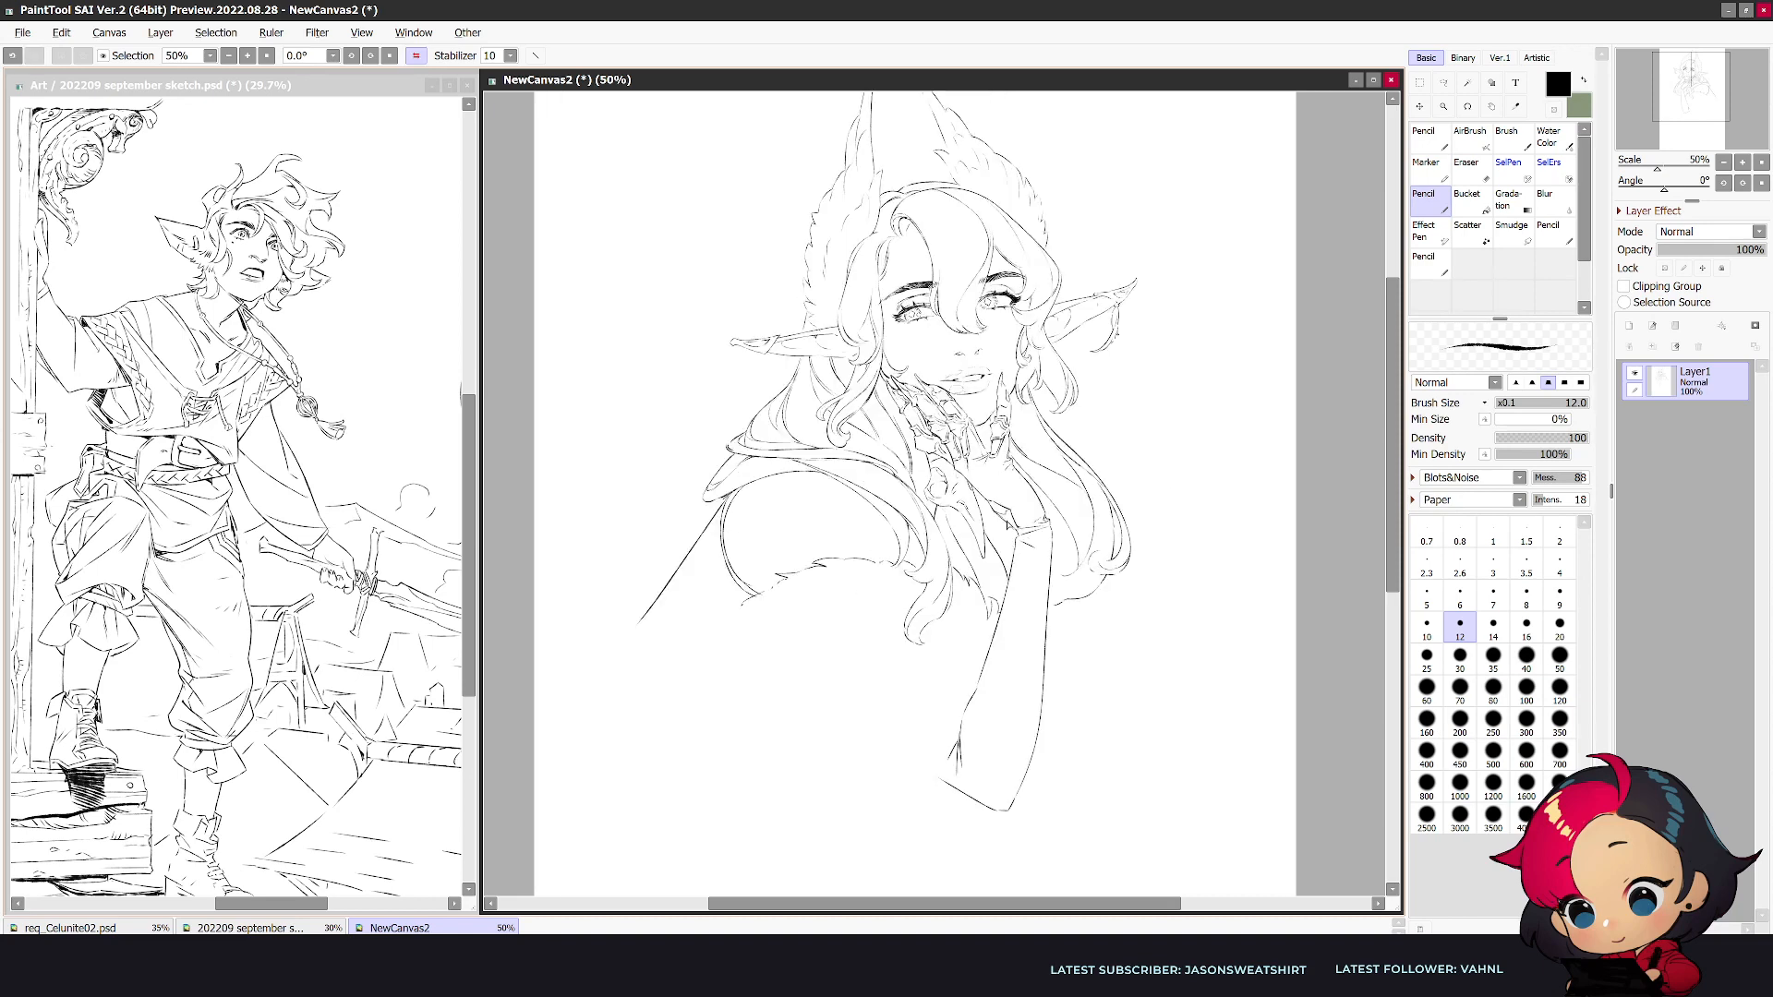
pyautogui.press('h')
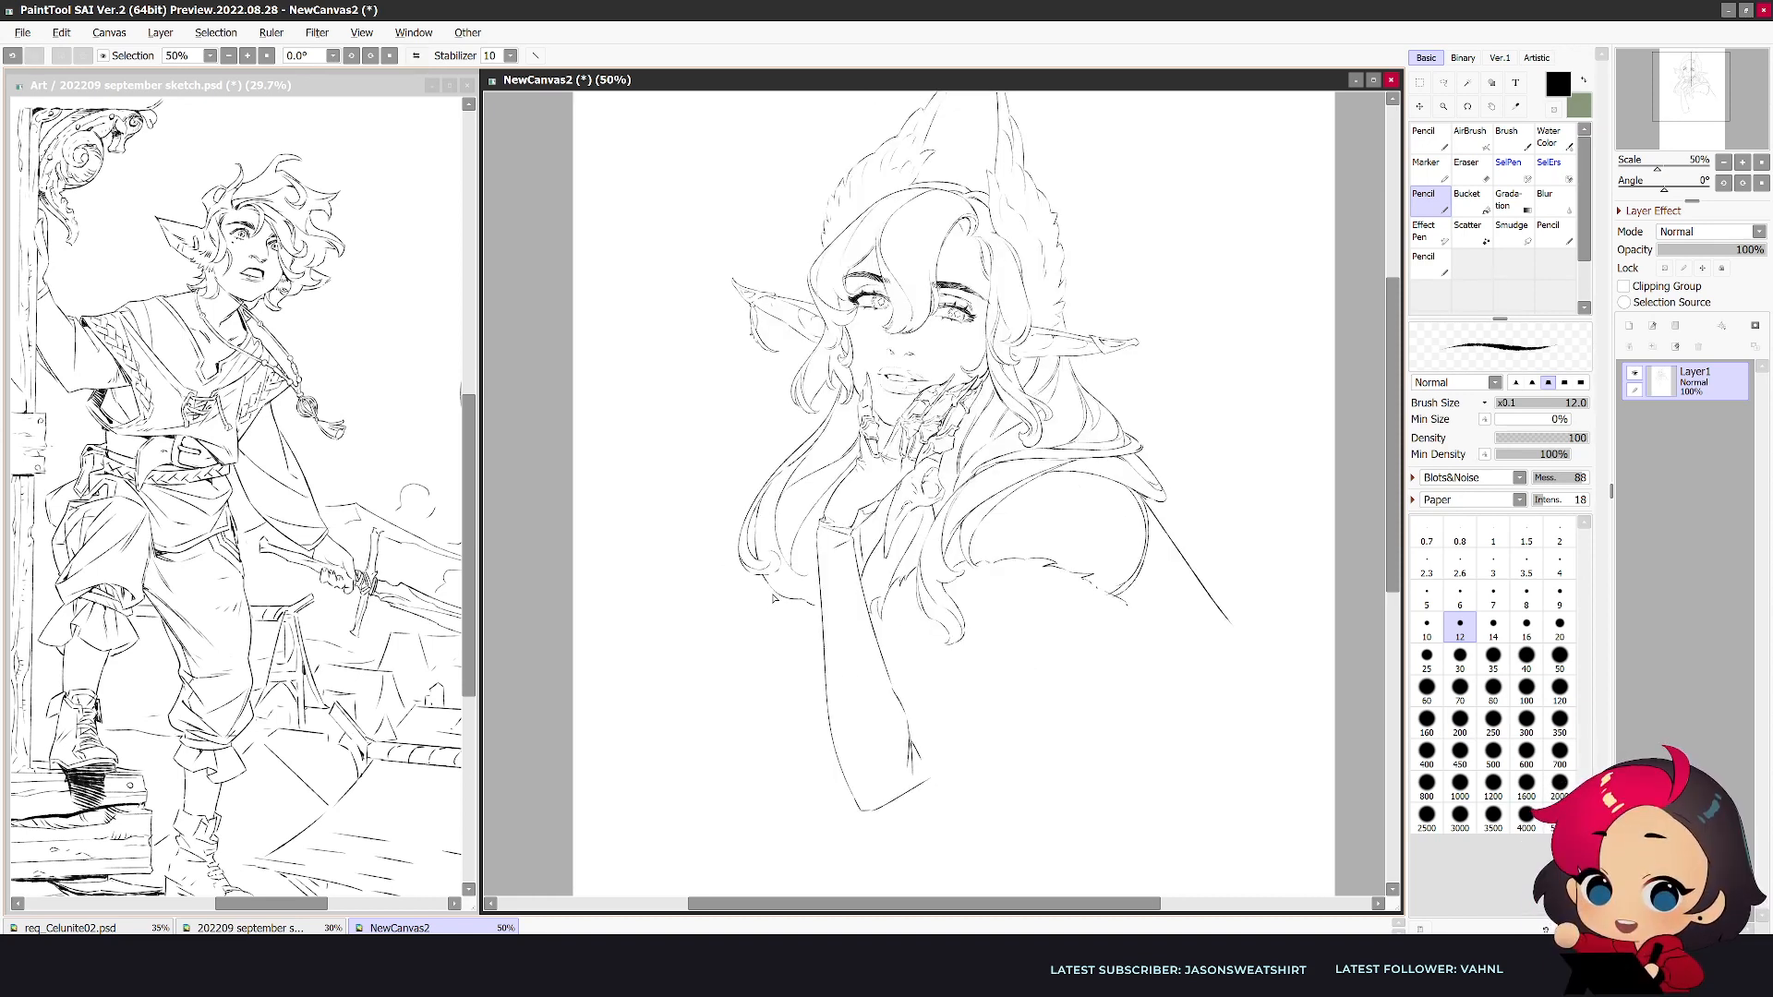
# - Draw a bushy fur shape sweeping out from behind the raised forearm, with a jagged upper edge and pointed tip
pyautogui.moveTo(765, 596); pyautogui.dragTo(669, 714)
pyautogui.hotkey('ctrl', 'z')
pyautogui.moveTo(766, 579)
pyautogui.mouseDown()
pyautogui.moveTo(711, 609)
pyautogui.moveTo(652, 713)
pyautogui.moveTo(677, 757)
pyautogui.moveTo(672, 735)
pyautogui.moveTo(828, 692)
pyautogui.mouseUp()
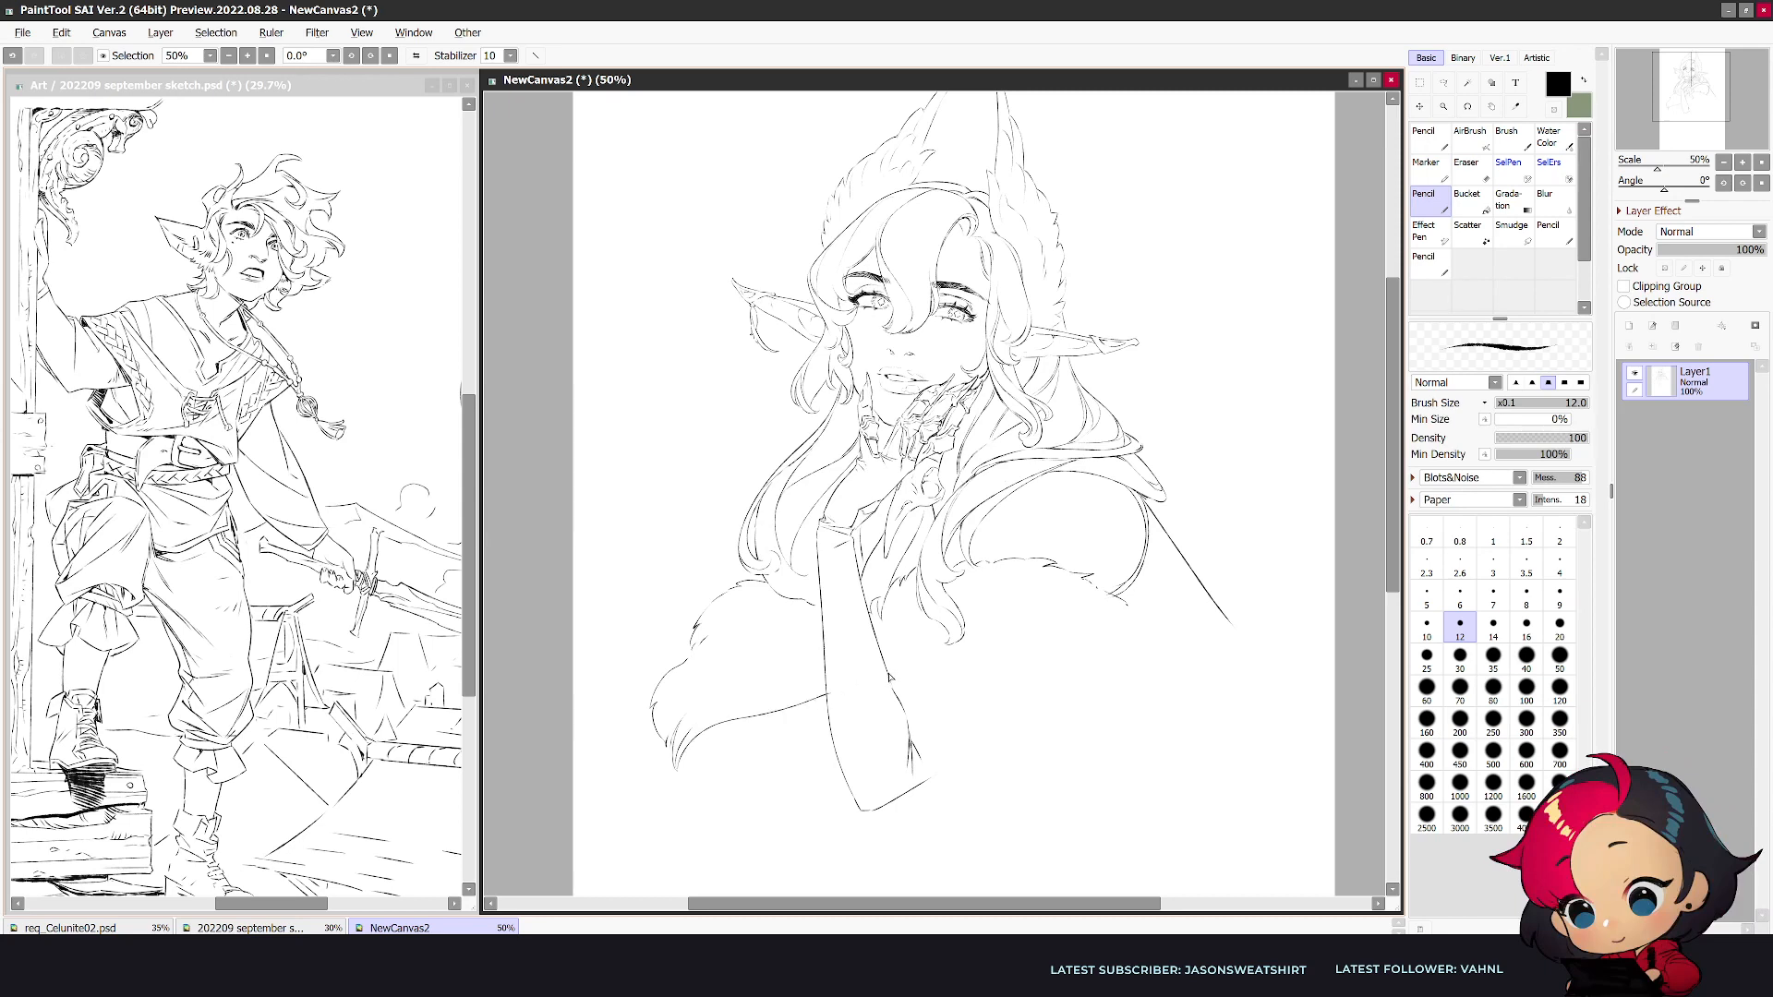
pyautogui.moveTo(688, 743)
pyautogui.mouseDown()
pyautogui.moveTo(715, 712)
pyautogui.moveTo(803, 685)
pyautogui.mouseUp()
pyautogui.press('h')
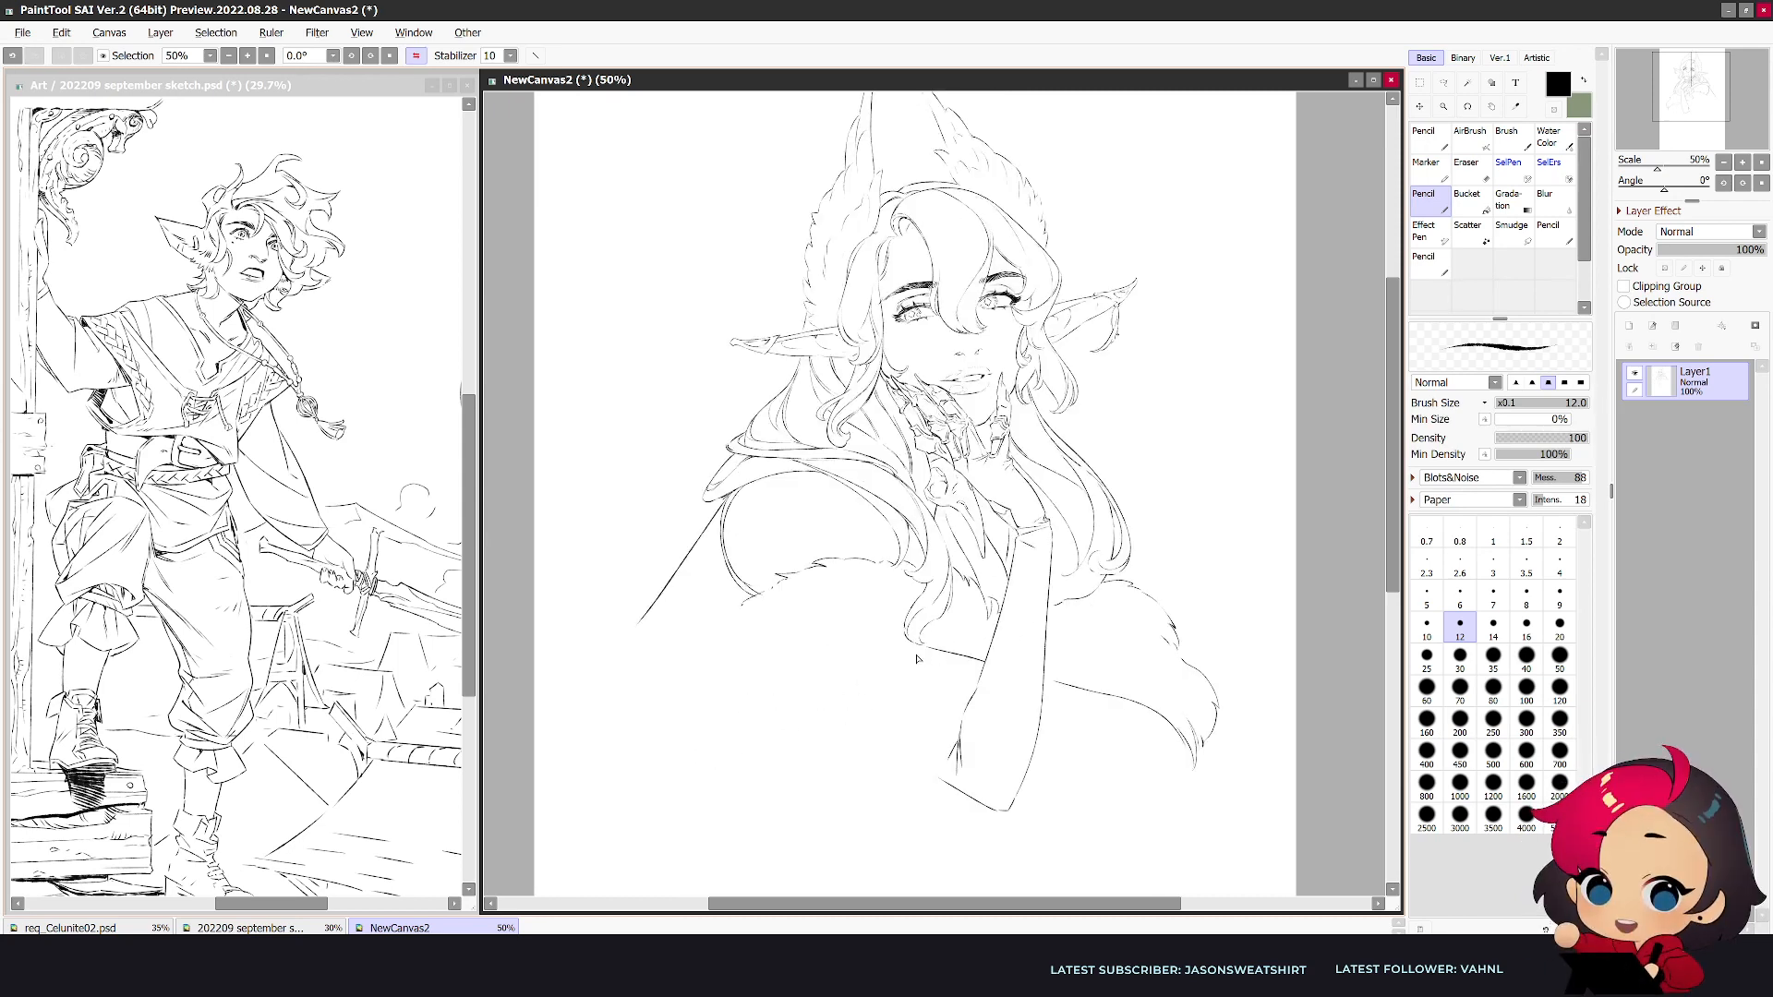
# - Draw a second forearm extending sideways from behind the raised arm, with a curved finger outline at its end
pyautogui.moveTo(951, 656); pyautogui.dragTo(834, 703)
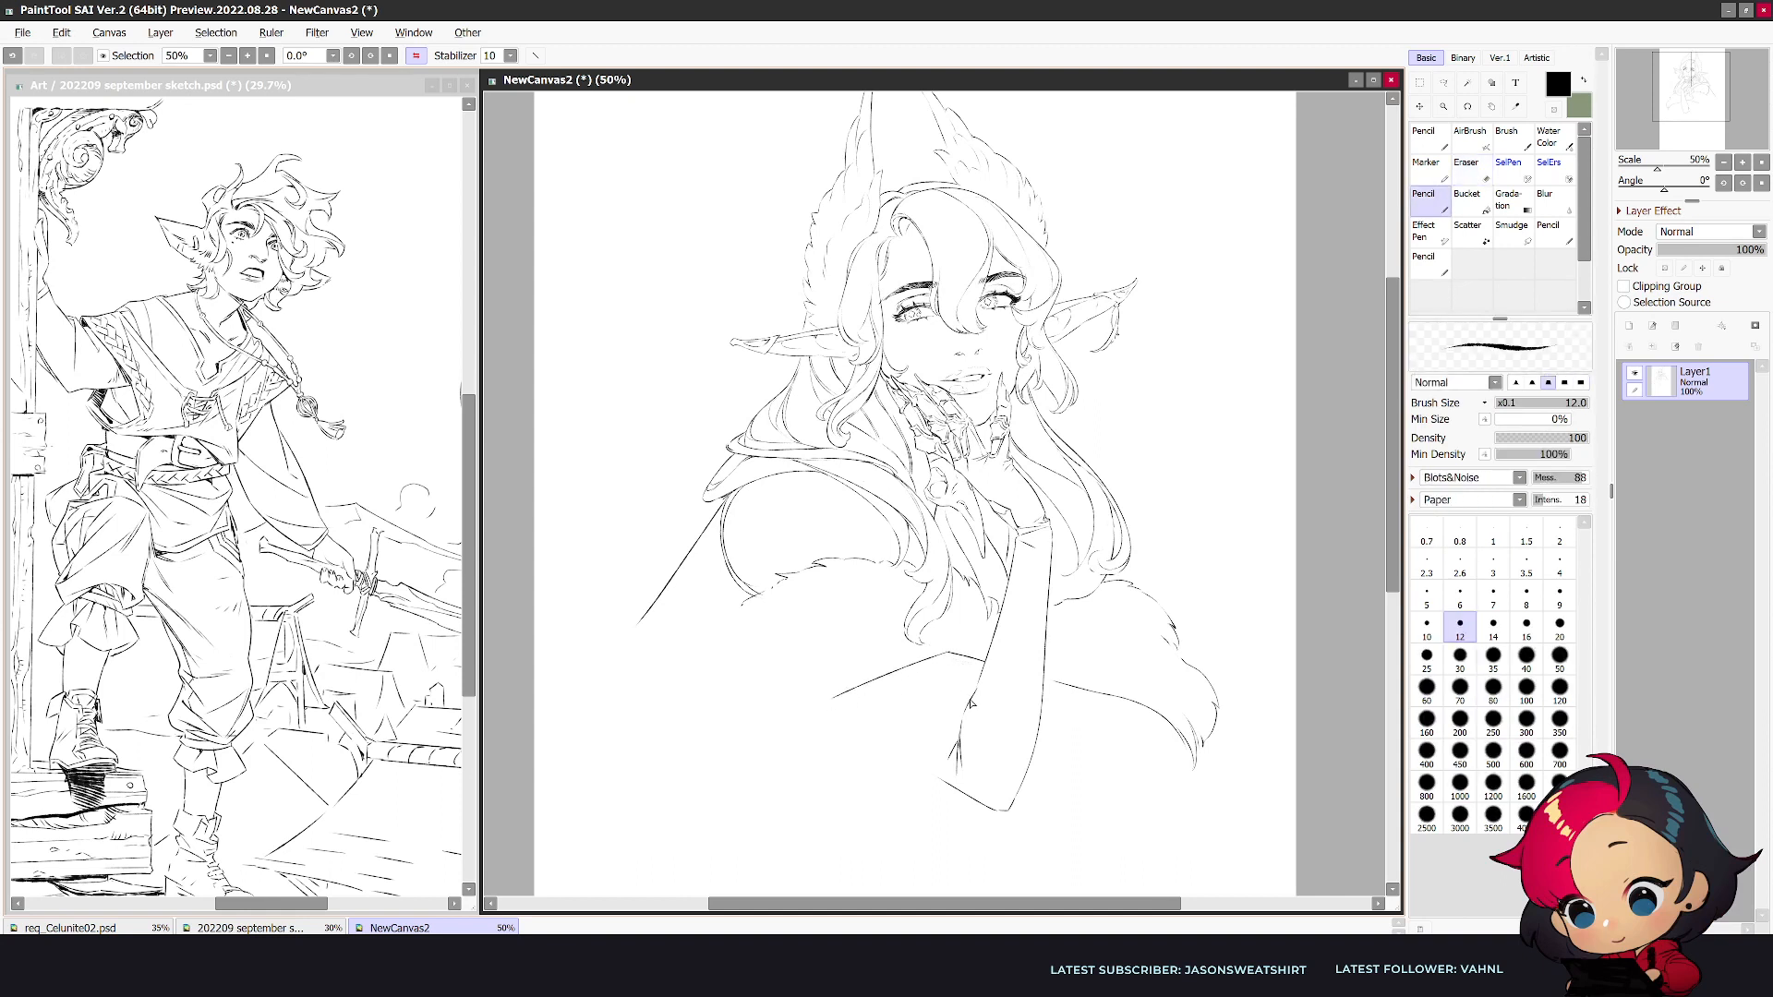
pyautogui.moveTo(948, 725); pyautogui.dragTo(886, 755)
pyautogui.press('e')
pyautogui.moveTo(838, 695)
pyautogui.mouseDown()
pyautogui.moveTo(921, 663)
pyautogui.moveTo(857, 686)
pyautogui.moveTo(814, 733)
pyautogui.moveTo(831, 699)
pyautogui.moveTo(786, 745)
pyautogui.mouseUp()
pyautogui.press('n')
# - Add segmented joints and knuckle details to the second hand's outer finger, erasing and redrawing where needed
pyautogui.press('e')
pyautogui.press('n')
pyautogui.press('e')
pyautogui.press('n')
pyautogui.press('e')
pyautogui.moveTo(818, 709); pyautogui.dragTo(838, 698)
pyautogui.press('n')
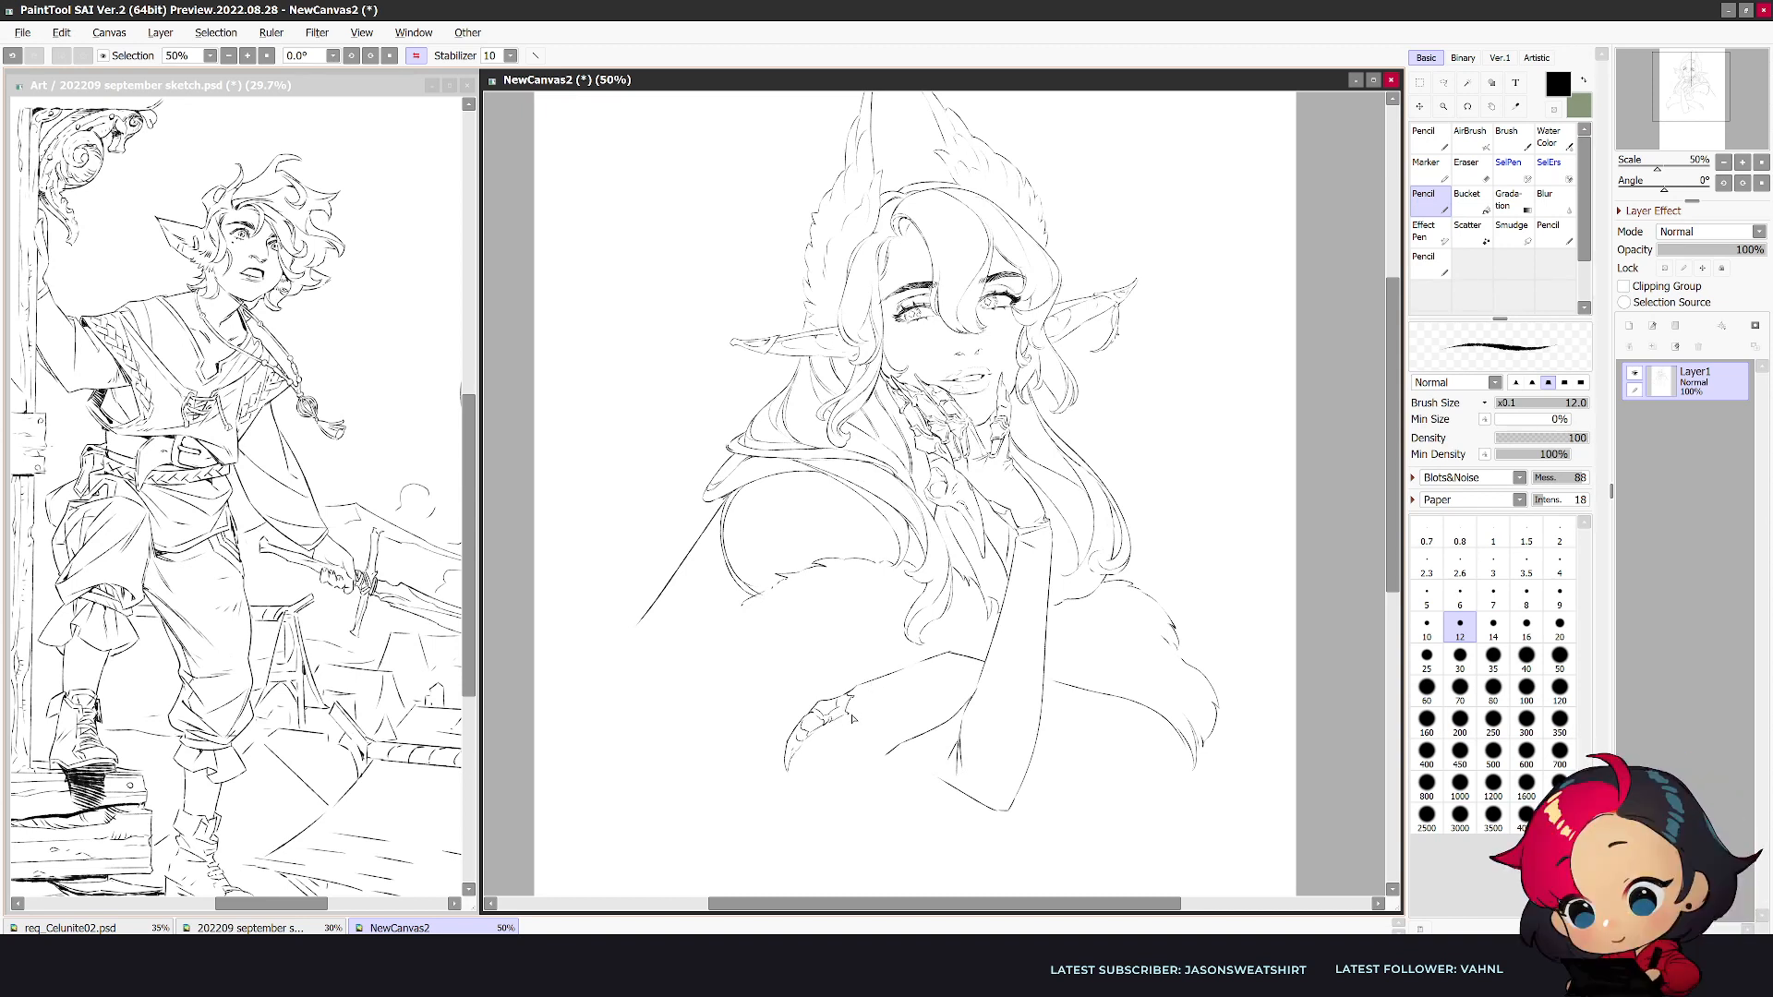
# - Draw another segmented finger with a pointed claw hanging down beside the outer finger of the second hand
pyautogui.press('e')
pyautogui.press('e')
pyautogui.moveTo(827, 751); pyautogui.dragTo(817, 781)
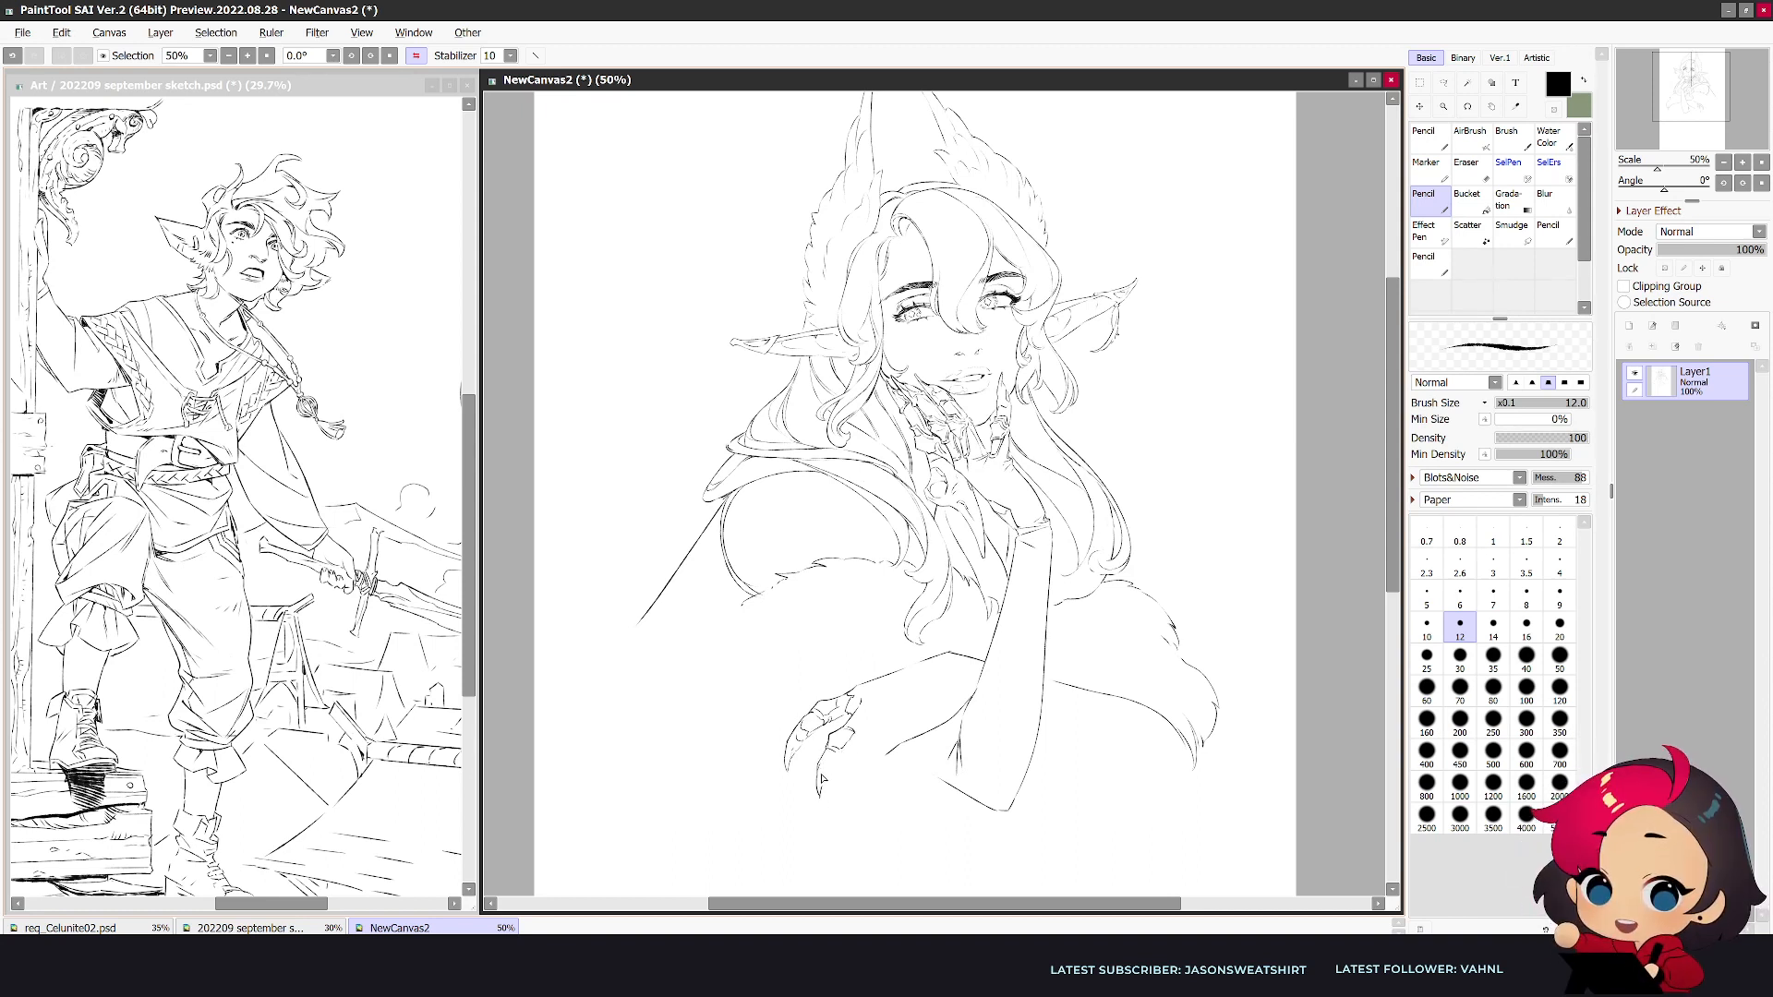
pyautogui.moveTo(838, 766); pyautogui.dragTo(825, 789)
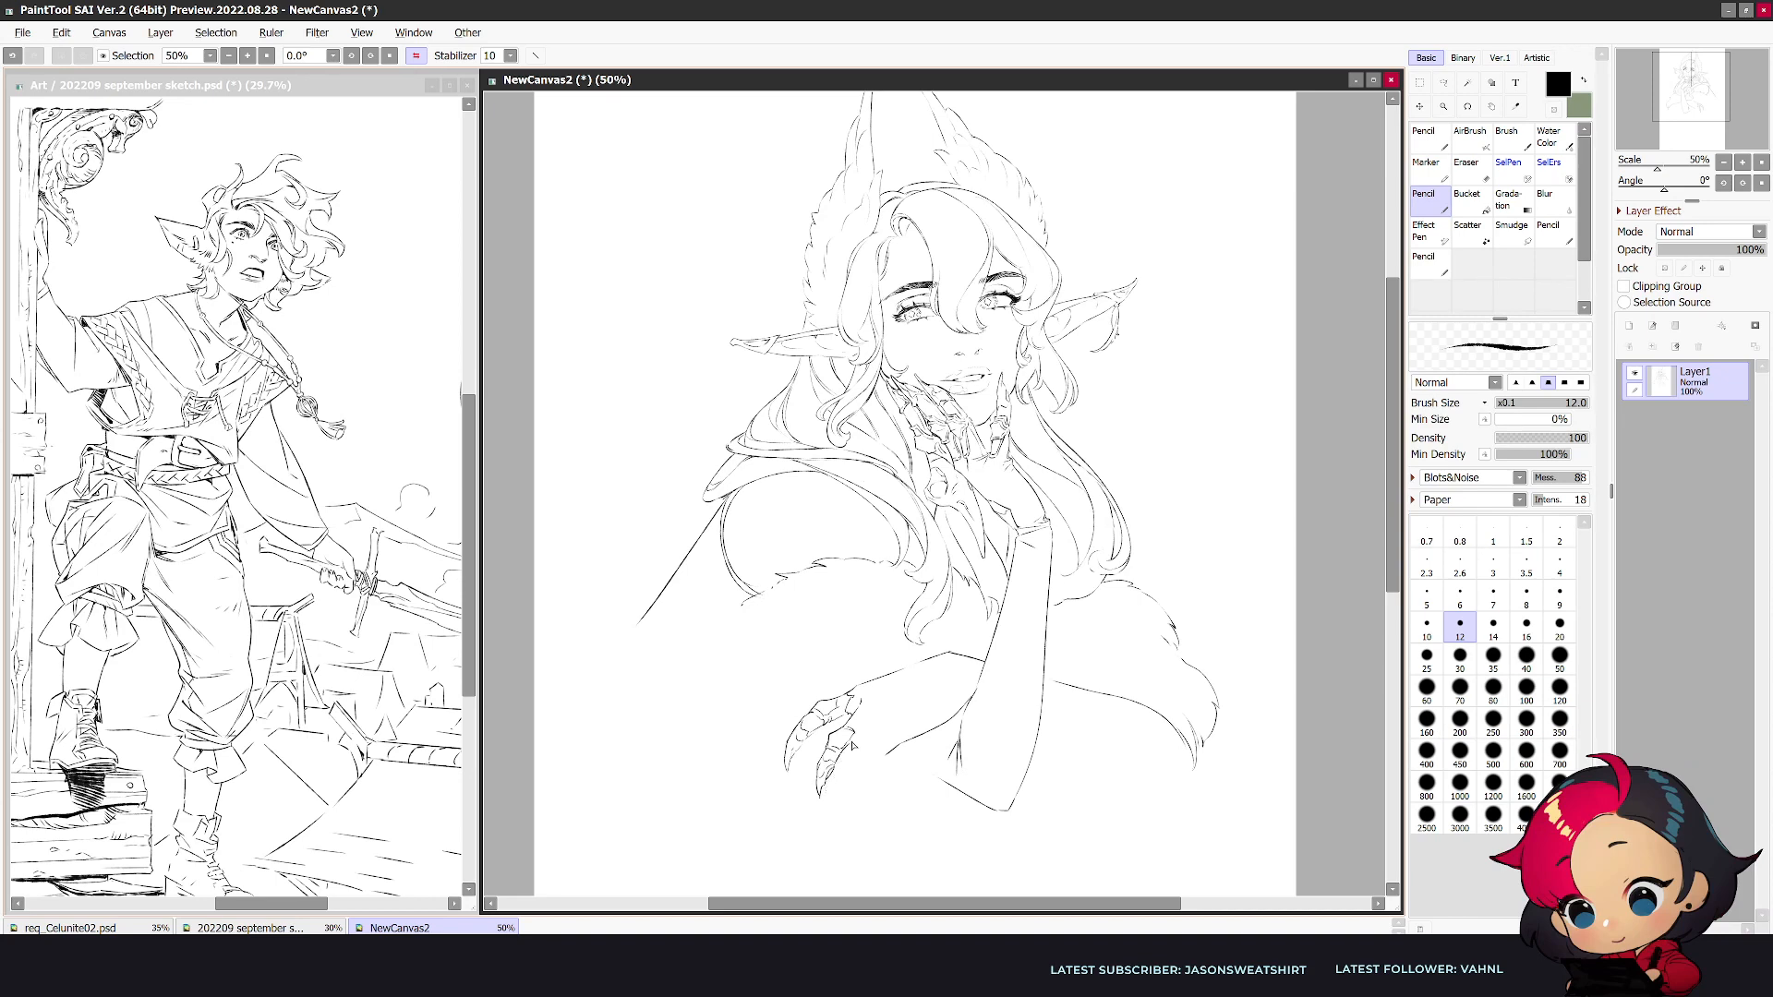
# - Erase and redraw the small contour lines beside the second hand's lower finger, checking the mirrored view
pyautogui.press('h')
pyautogui.press('e')
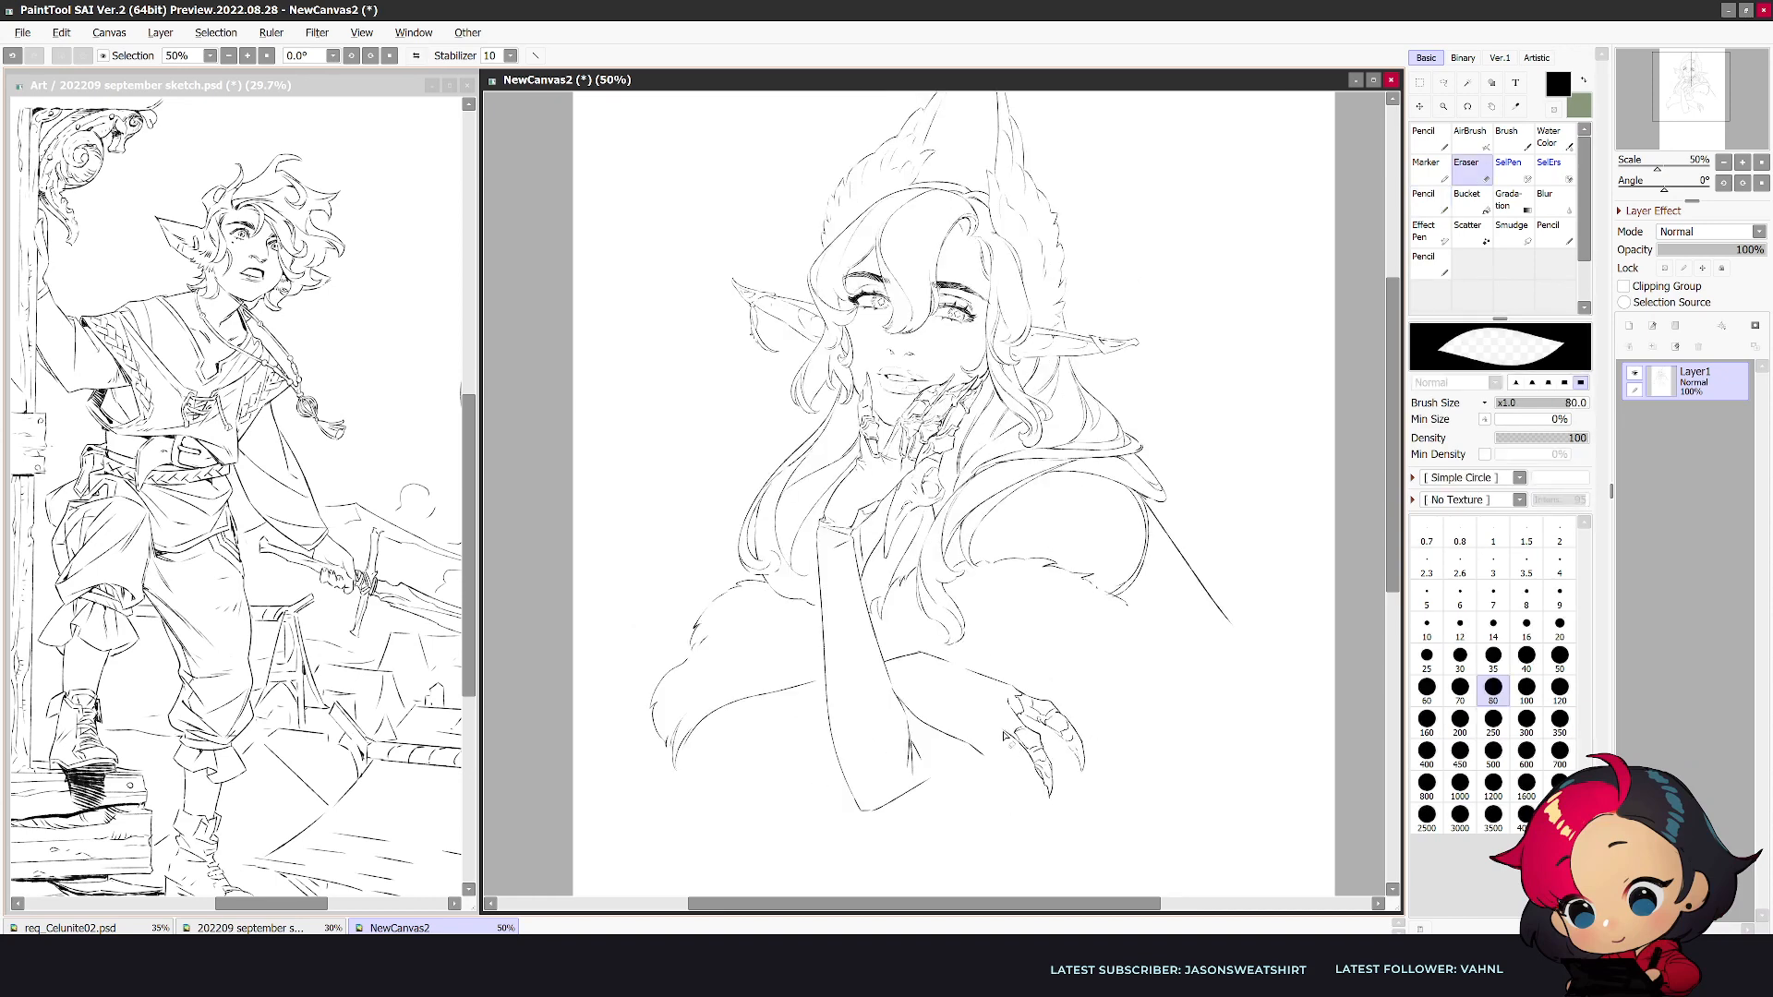
pyautogui.press('h')
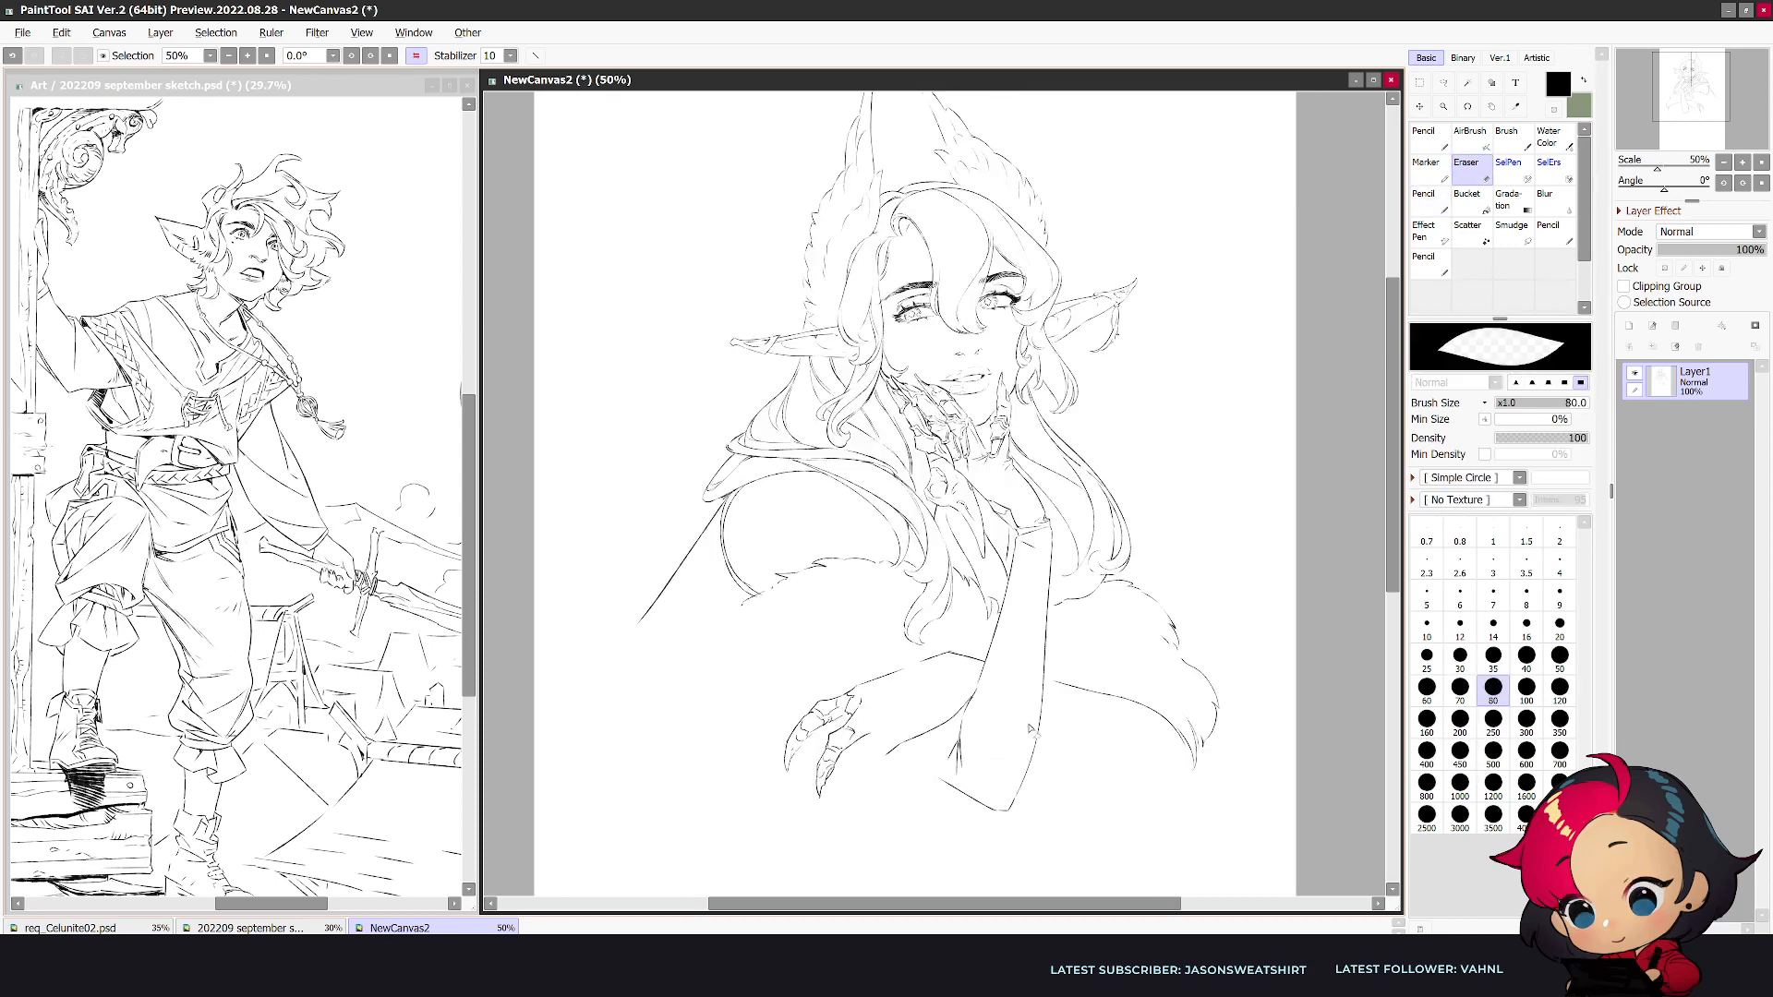
pyautogui.moveTo(878, 727); pyautogui.dragTo(852, 742)
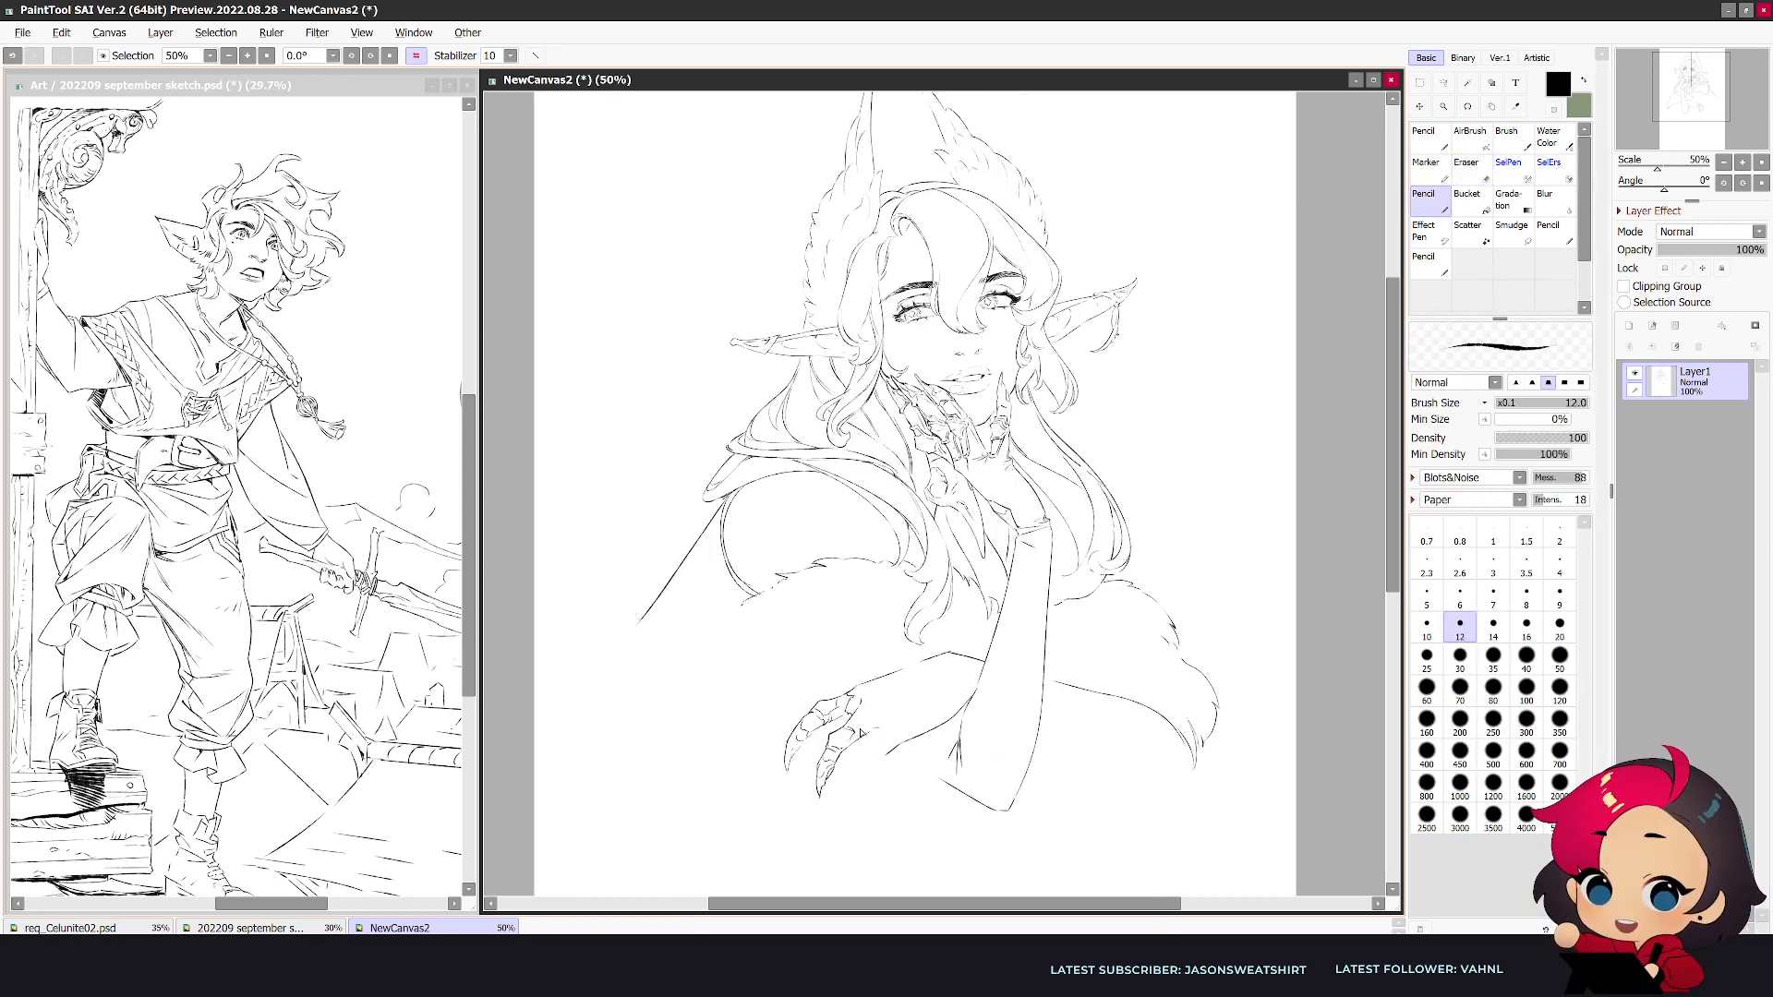
pyautogui.press('e')
pyautogui.press('n')
pyautogui.press('e')
pyautogui.press('n')
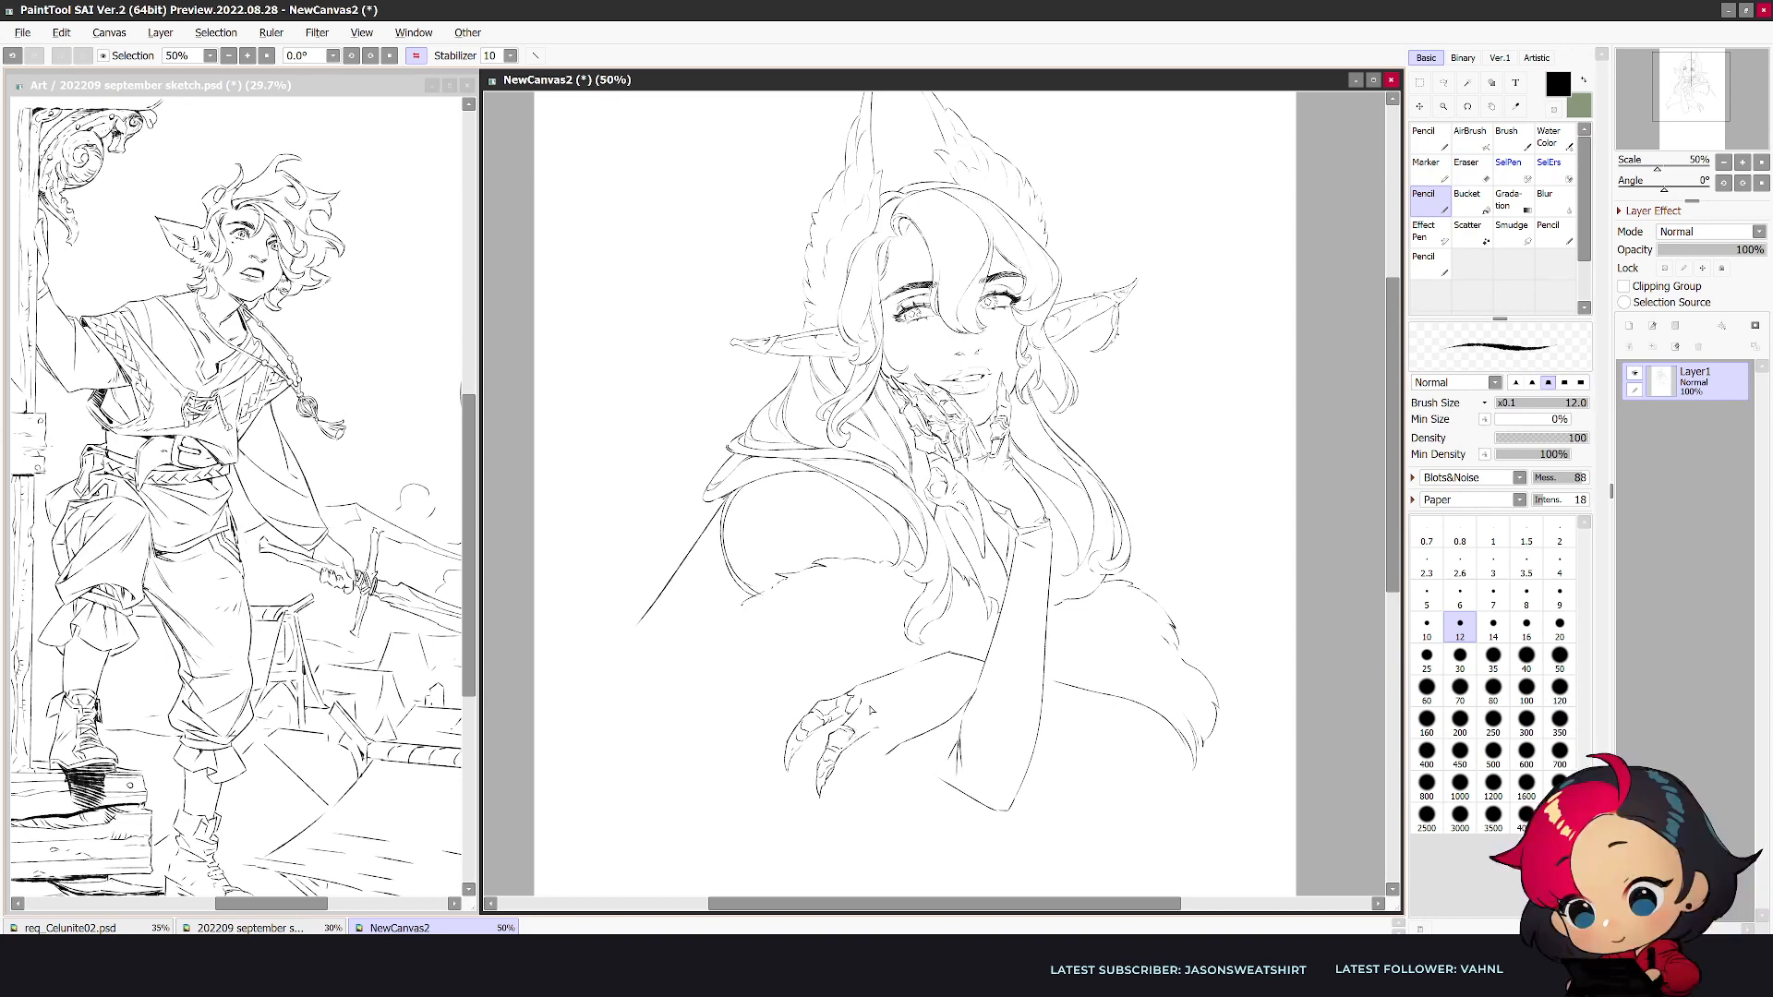
# - Touch up the back of the second hand near the knuckles and undo the last contour strokes
pyautogui.press('h')
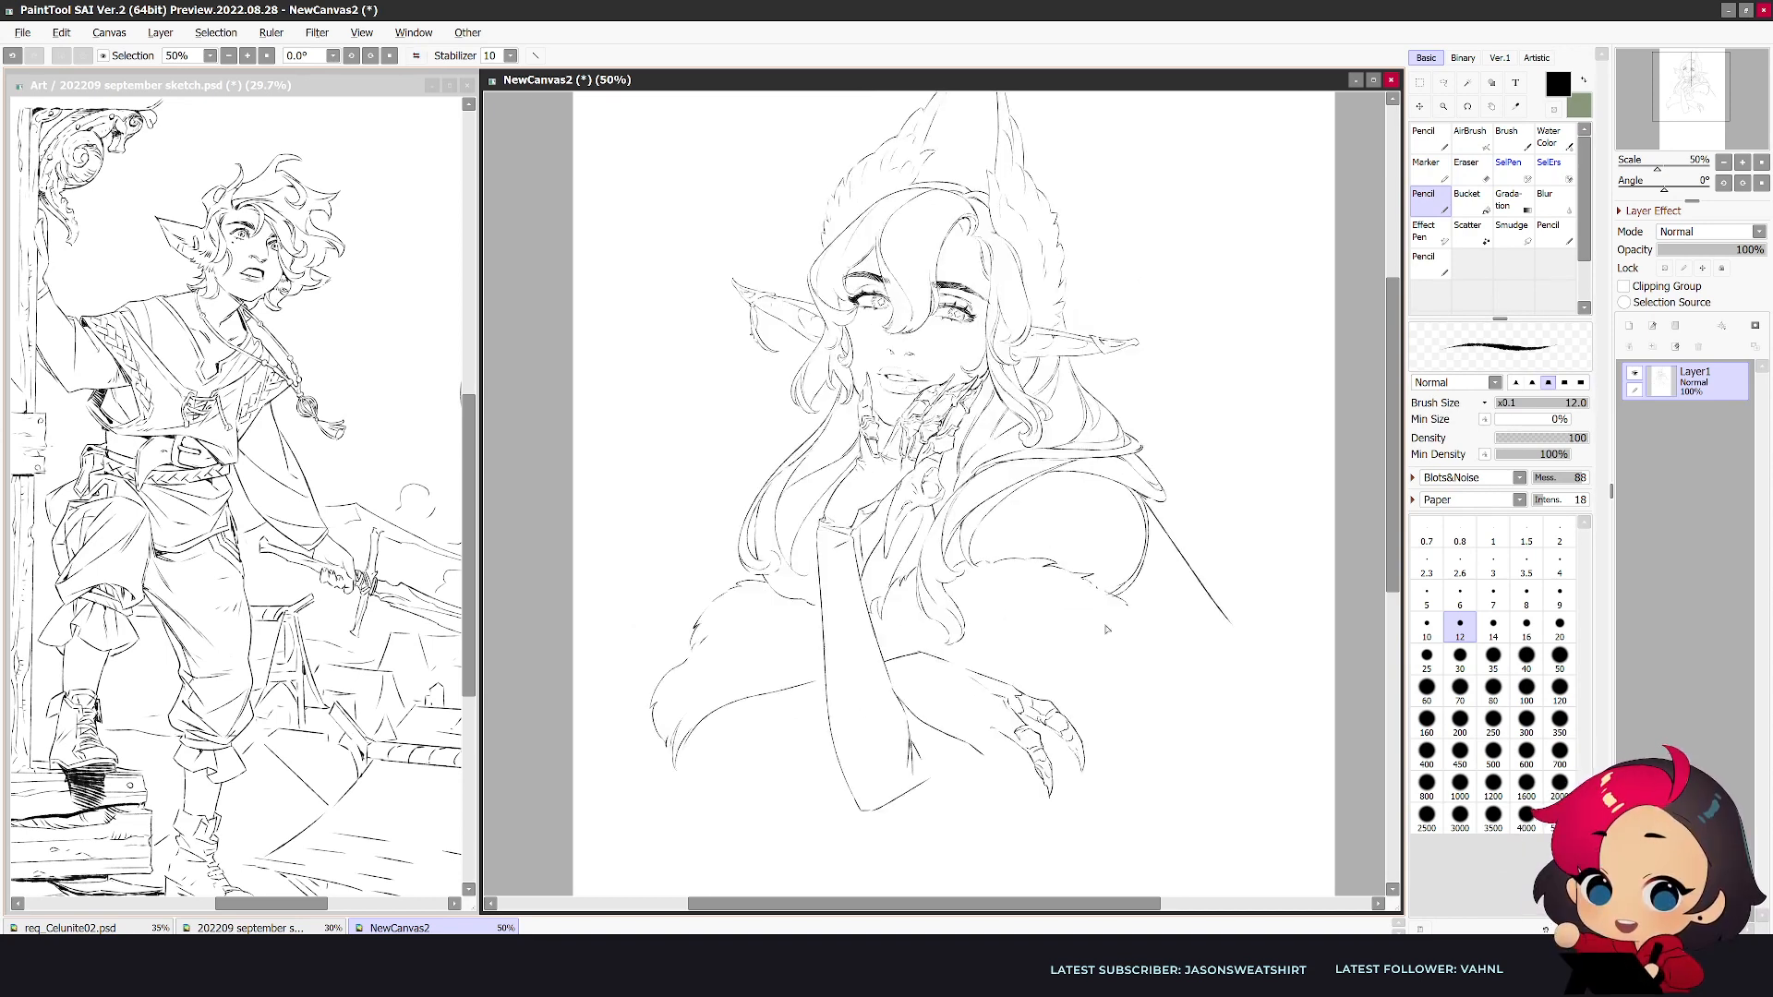
pyautogui.press('e')
pyautogui.press('n')
pyautogui.press('h')
pyautogui.press('e')
pyautogui.press('n')
pyautogui.moveTo(931, 659)
pyautogui.mouseDown()
pyautogui.moveTo(884, 679)
pyautogui.moveTo(857, 738)
pyautogui.mouseUp()
pyautogui.hotkey('ctrl', 'z')
pyautogui.hotkey('ctrl', 'z')
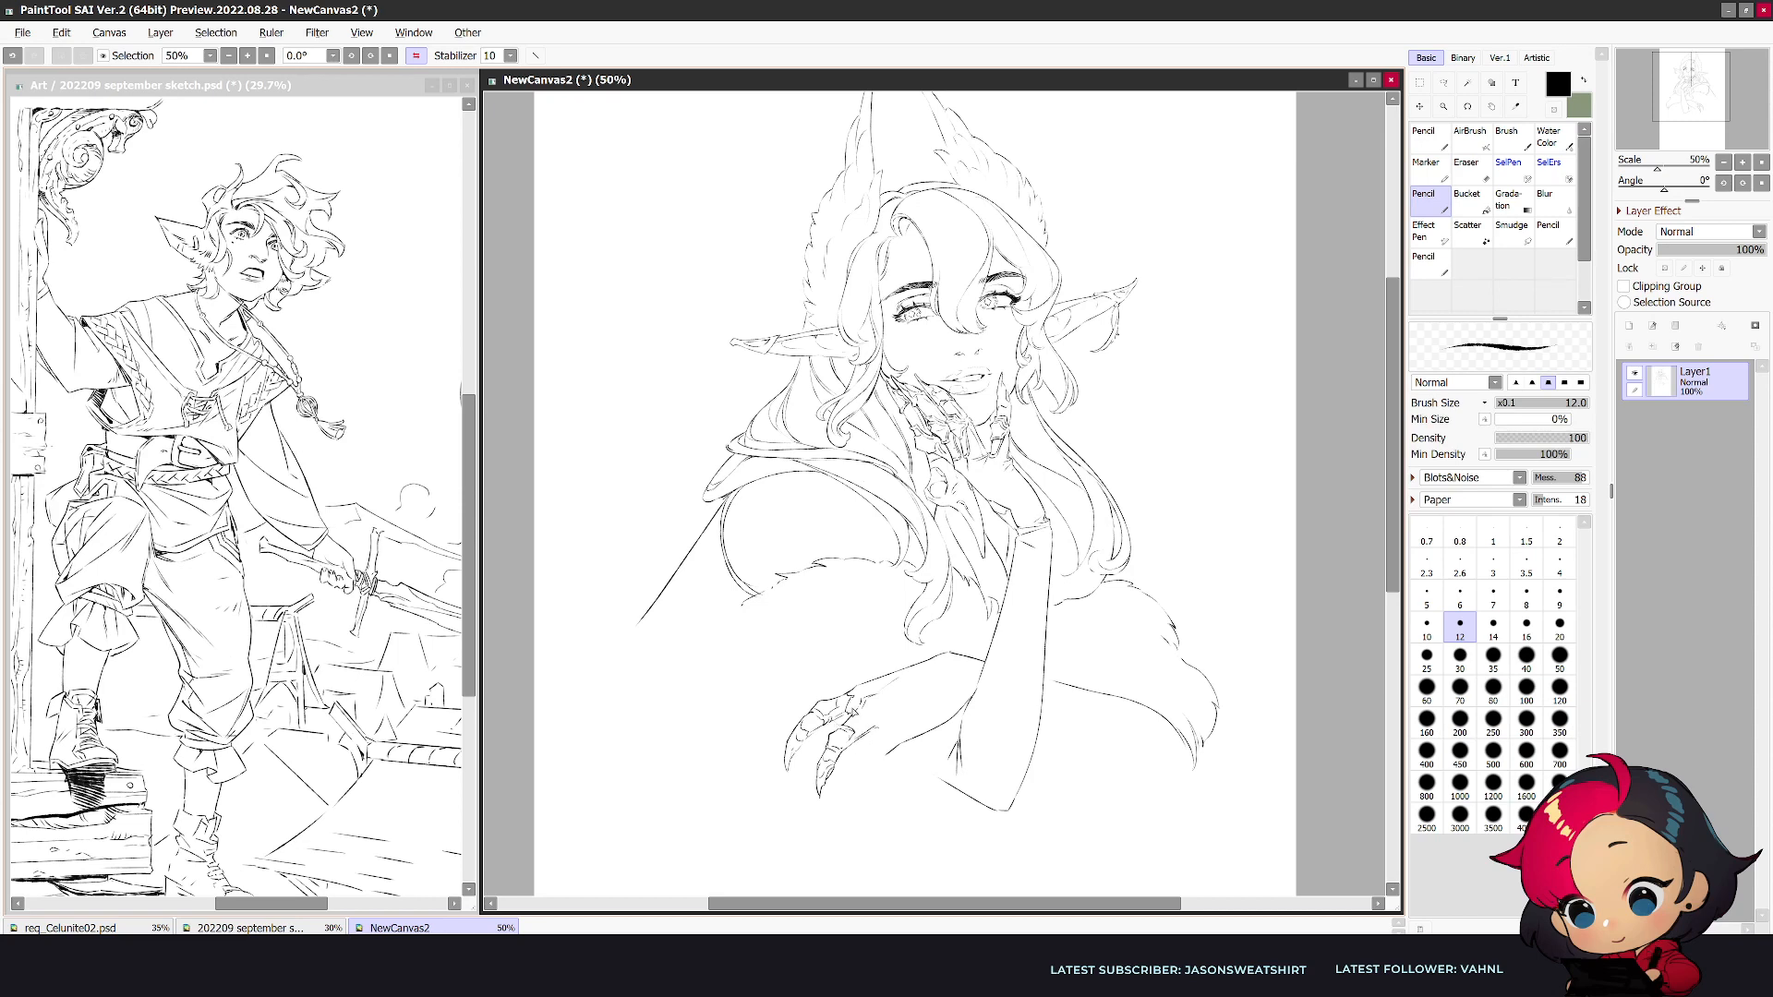
# - Clean up the contour below the second hand's knuckles, checking the mirrored view
pyautogui.press('e')
pyautogui.moveTo(884, 760); pyautogui.dragTo(904, 744)
pyautogui.press('n')
pyautogui.press('h')
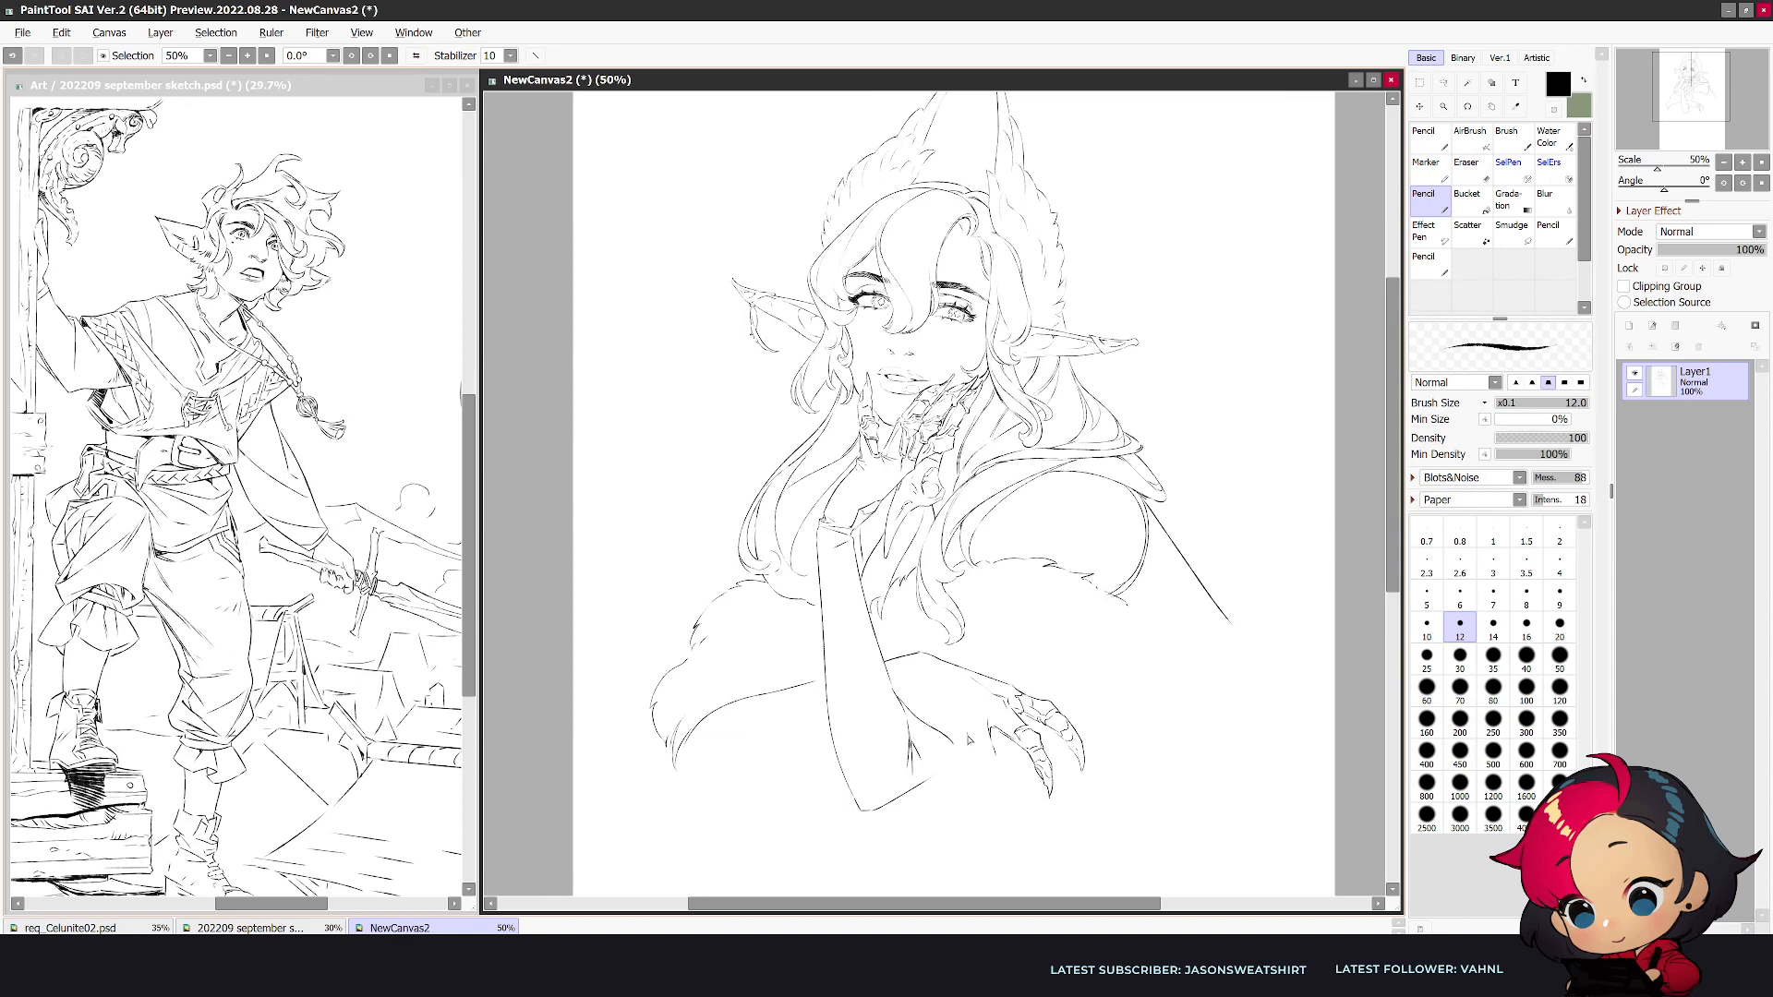
pyautogui.press('h')
pyautogui.press('e')
pyautogui.press('n')
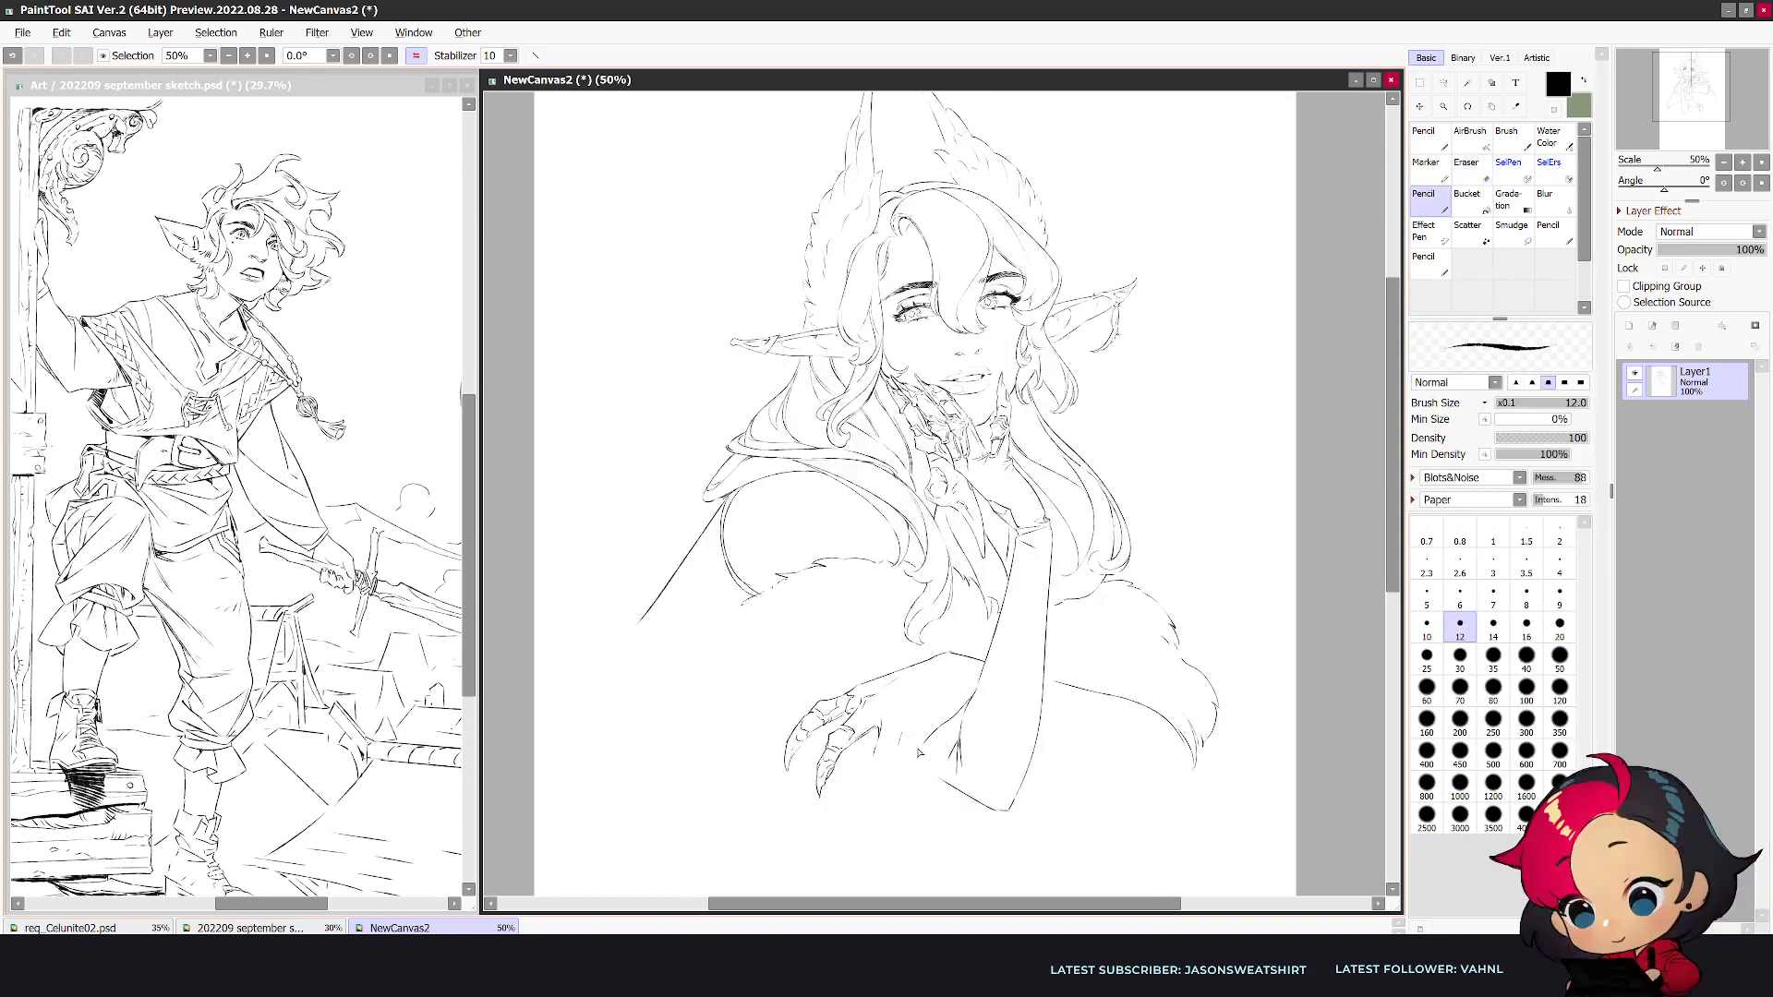
# - Draw a third segmented finger with a pointed claw hanging down from the second hand
pyautogui.press('e')
pyautogui.moveTo(874, 761); pyautogui.dragTo(898, 744)
pyautogui.press('n')
pyautogui.moveTo(873, 774); pyautogui.dragTo(880, 812)
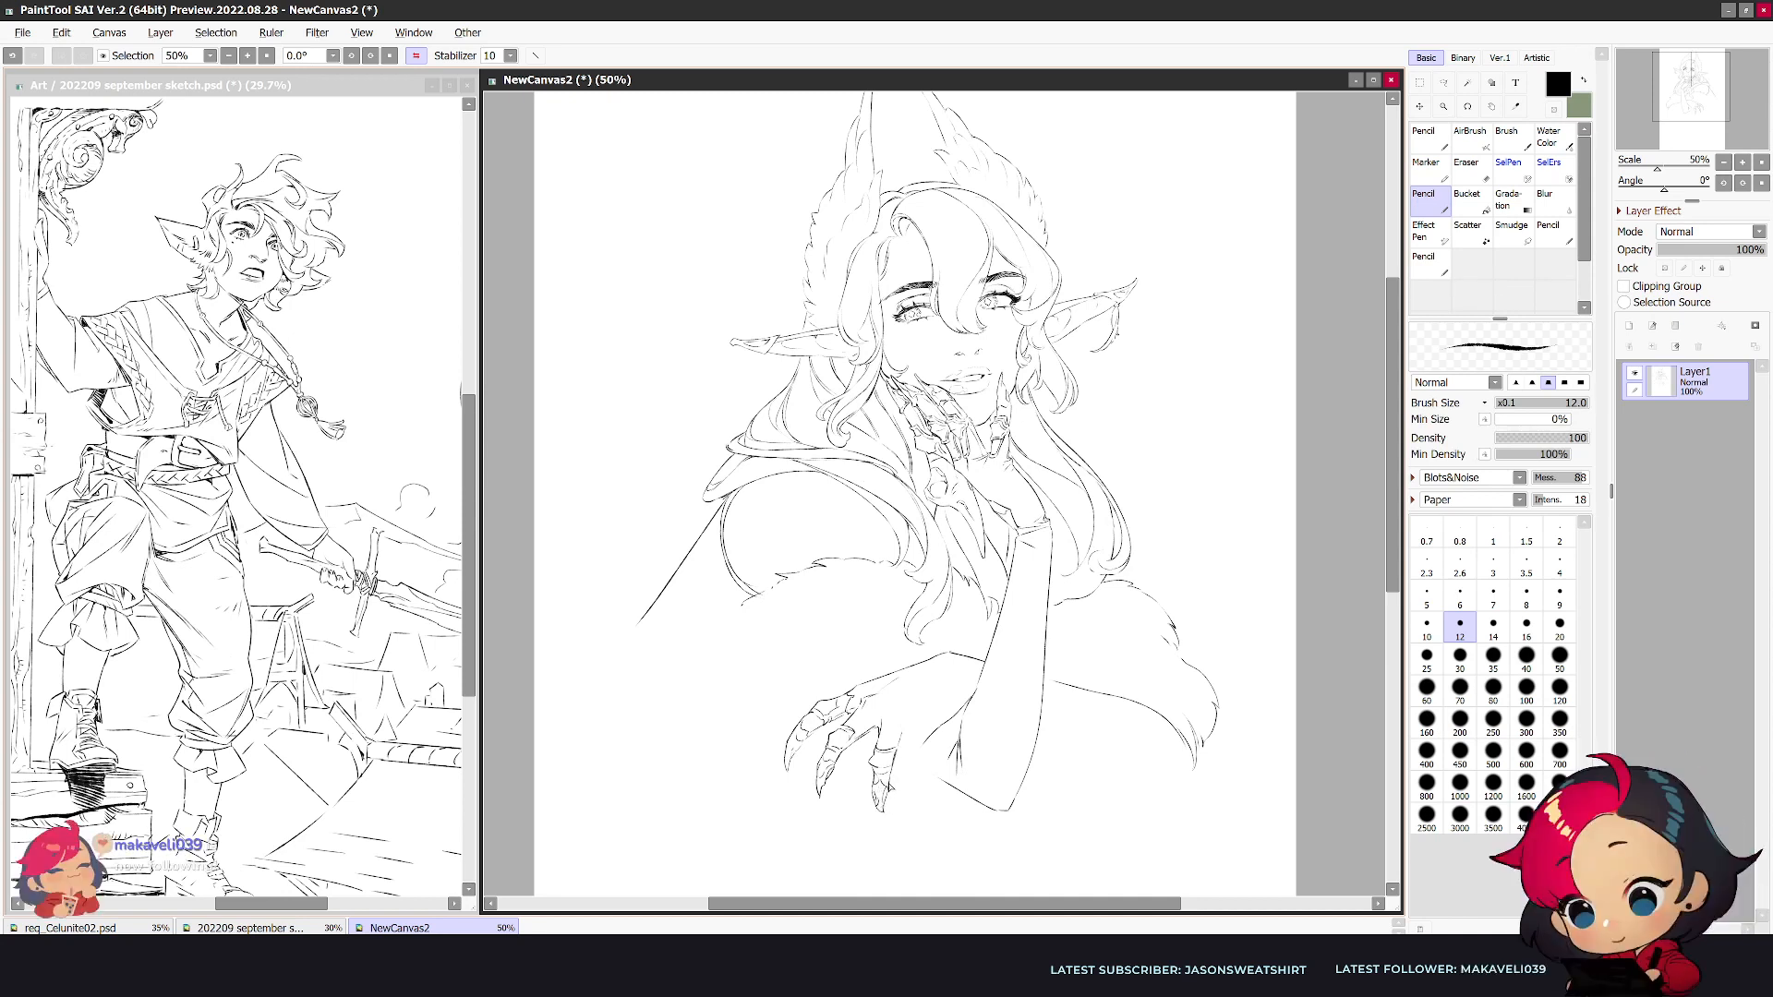
# - Draw the last finger nearest the wrist and refine the knuckle lines on the second hand, checking the mirrored view
pyautogui.moveTo(902, 748)
pyautogui.mouseDown()
pyautogui.moveTo(895, 766)
pyautogui.moveTo(922, 757)
pyautogui.moveTo(983, 793)
pyautogui.mouseUp()
pyautogui.press('h')
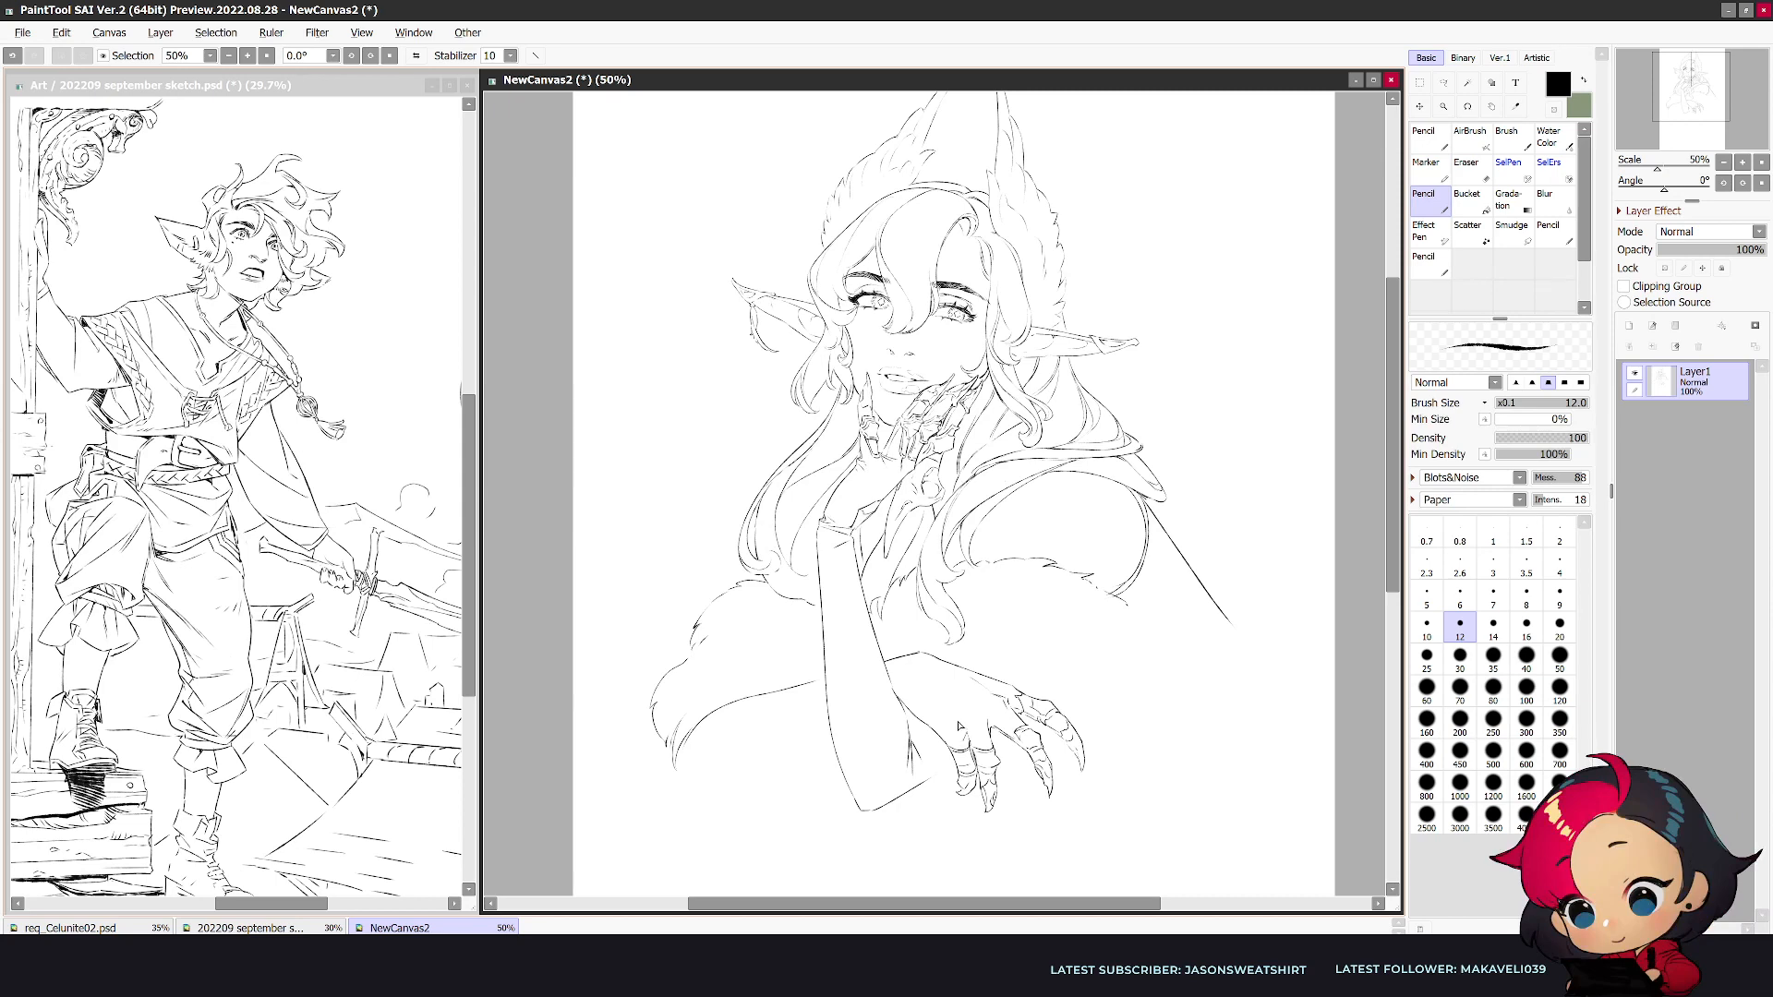
pyautogui.press('h')
pyautogui.press('e')
pyautogui.press('n')
pyautogui.moveTo(880, 722); pyautogui.dragTo(882, 730)
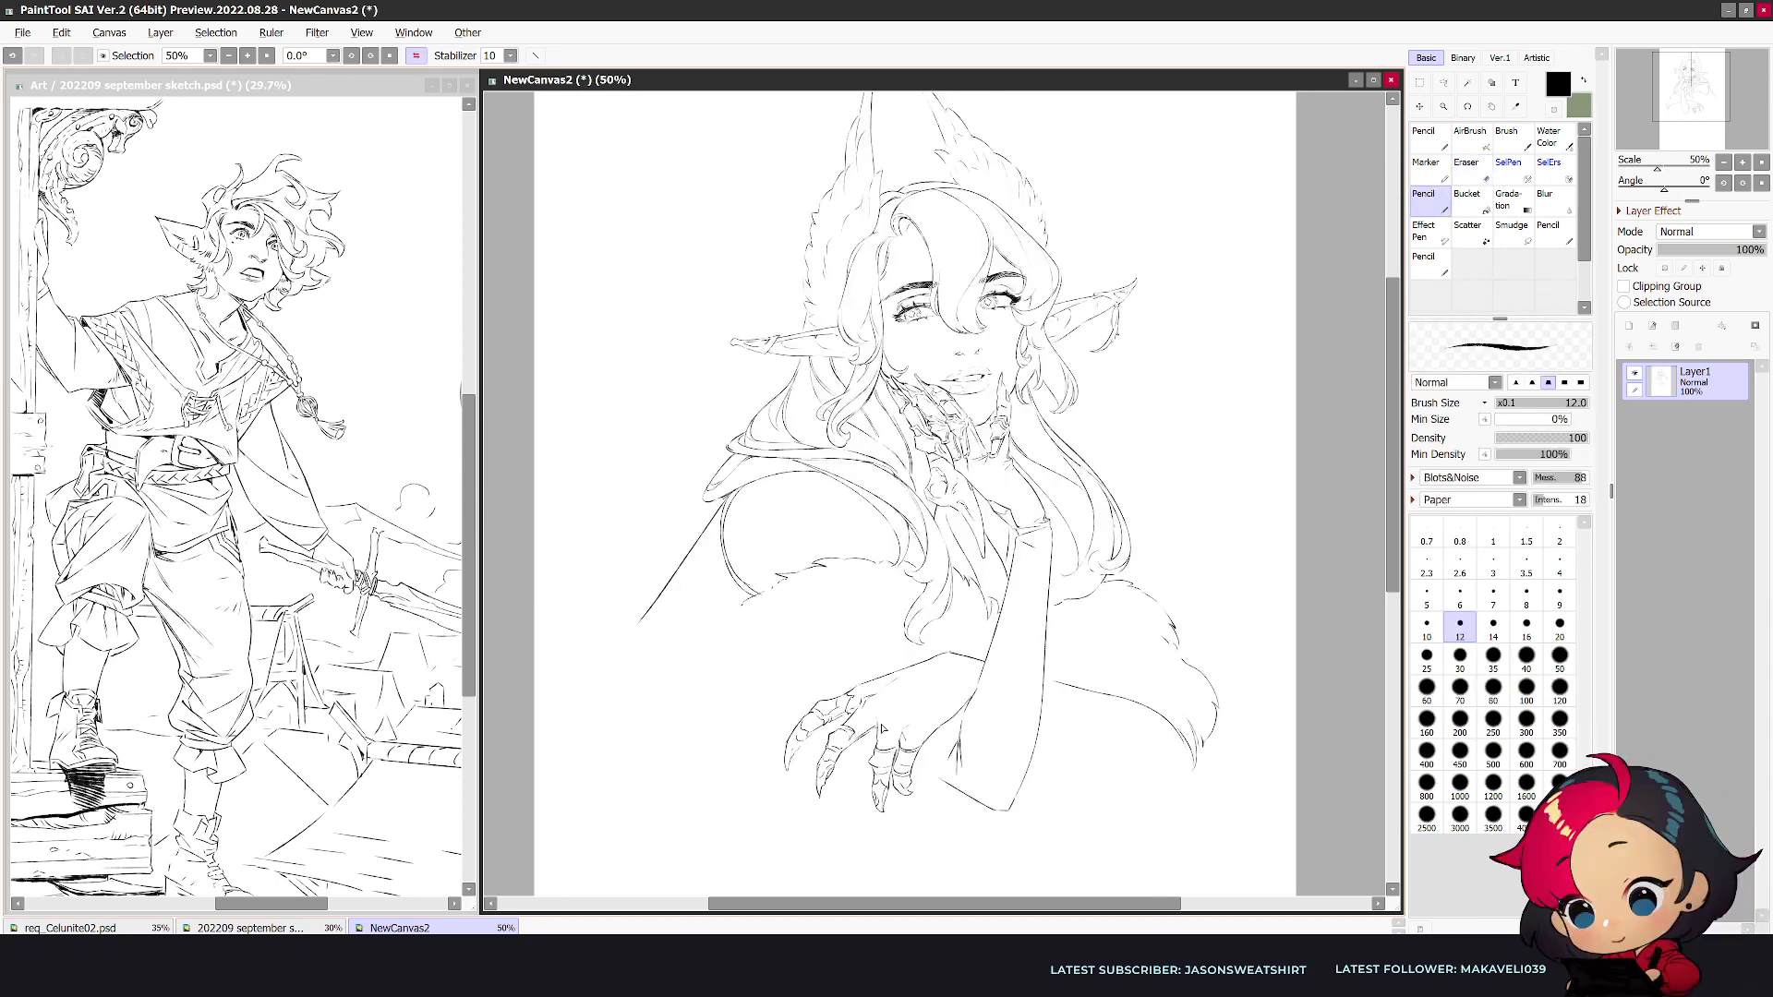
# - Select the second hand with a freeform lasso and scale it down slightly toward the wrist
pyautogui.press('a')
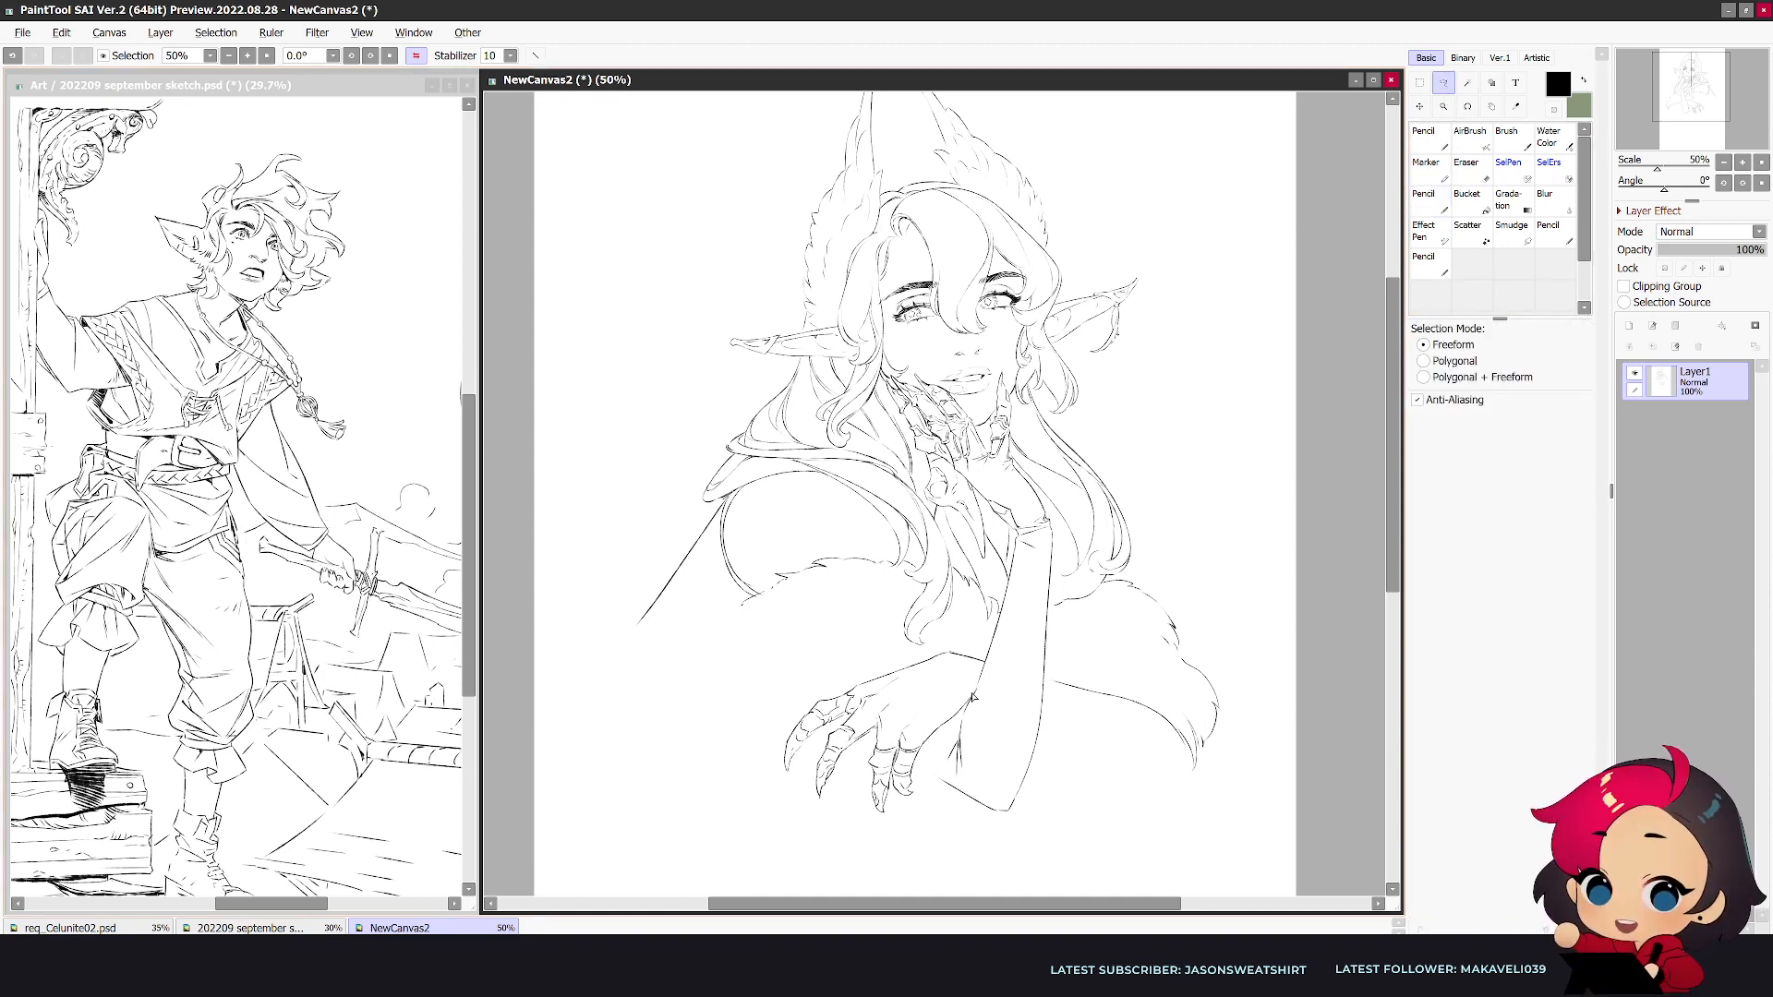
pyautogui.moveTo(941, 744)
pyautogui.mouseDown()
pyautogui.moveTo(725, 785)
pyautogui.moveTo(846, 657)
pyautogui.moveTo(943, 643)
pyautogui.mouseUp()
pyautogui.hotkey('ctrl', 't')
pyautogui.moveTo(781, 814); pyautogui.dragTo(806, 801)
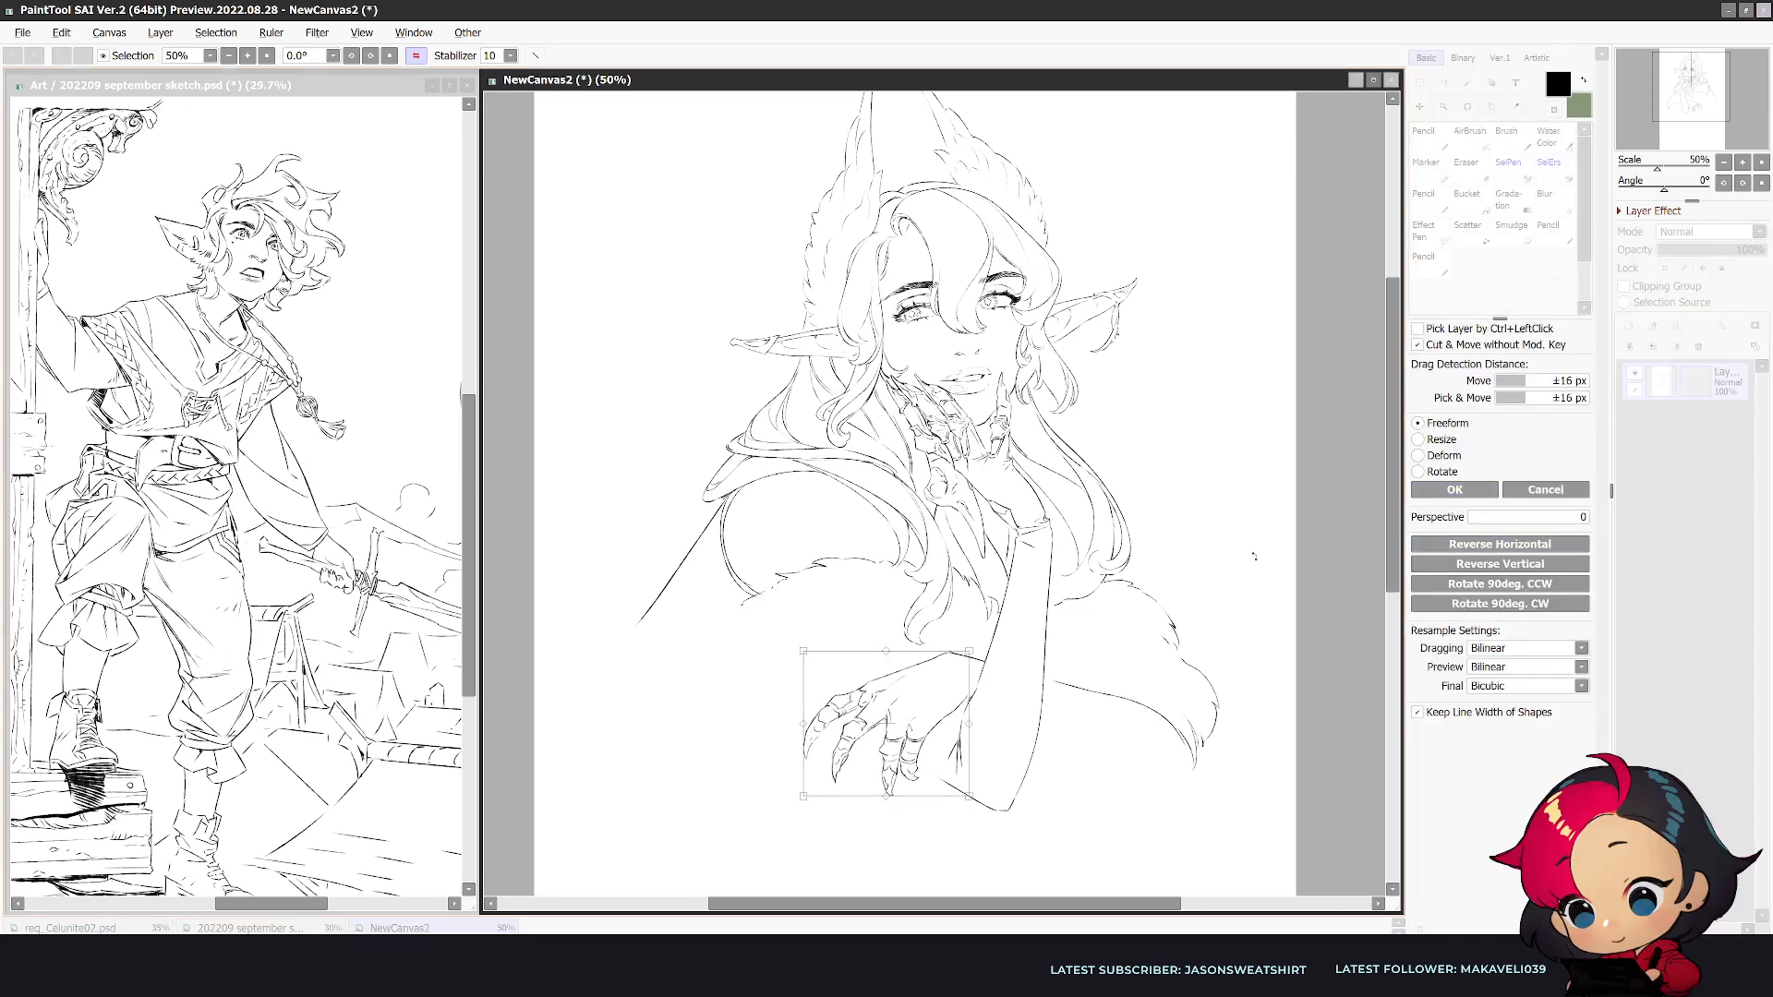
pyautogui.moveTo(803, 796); pyautogui.dragTo(816, 784)
pyautogui.click(1454, 489)
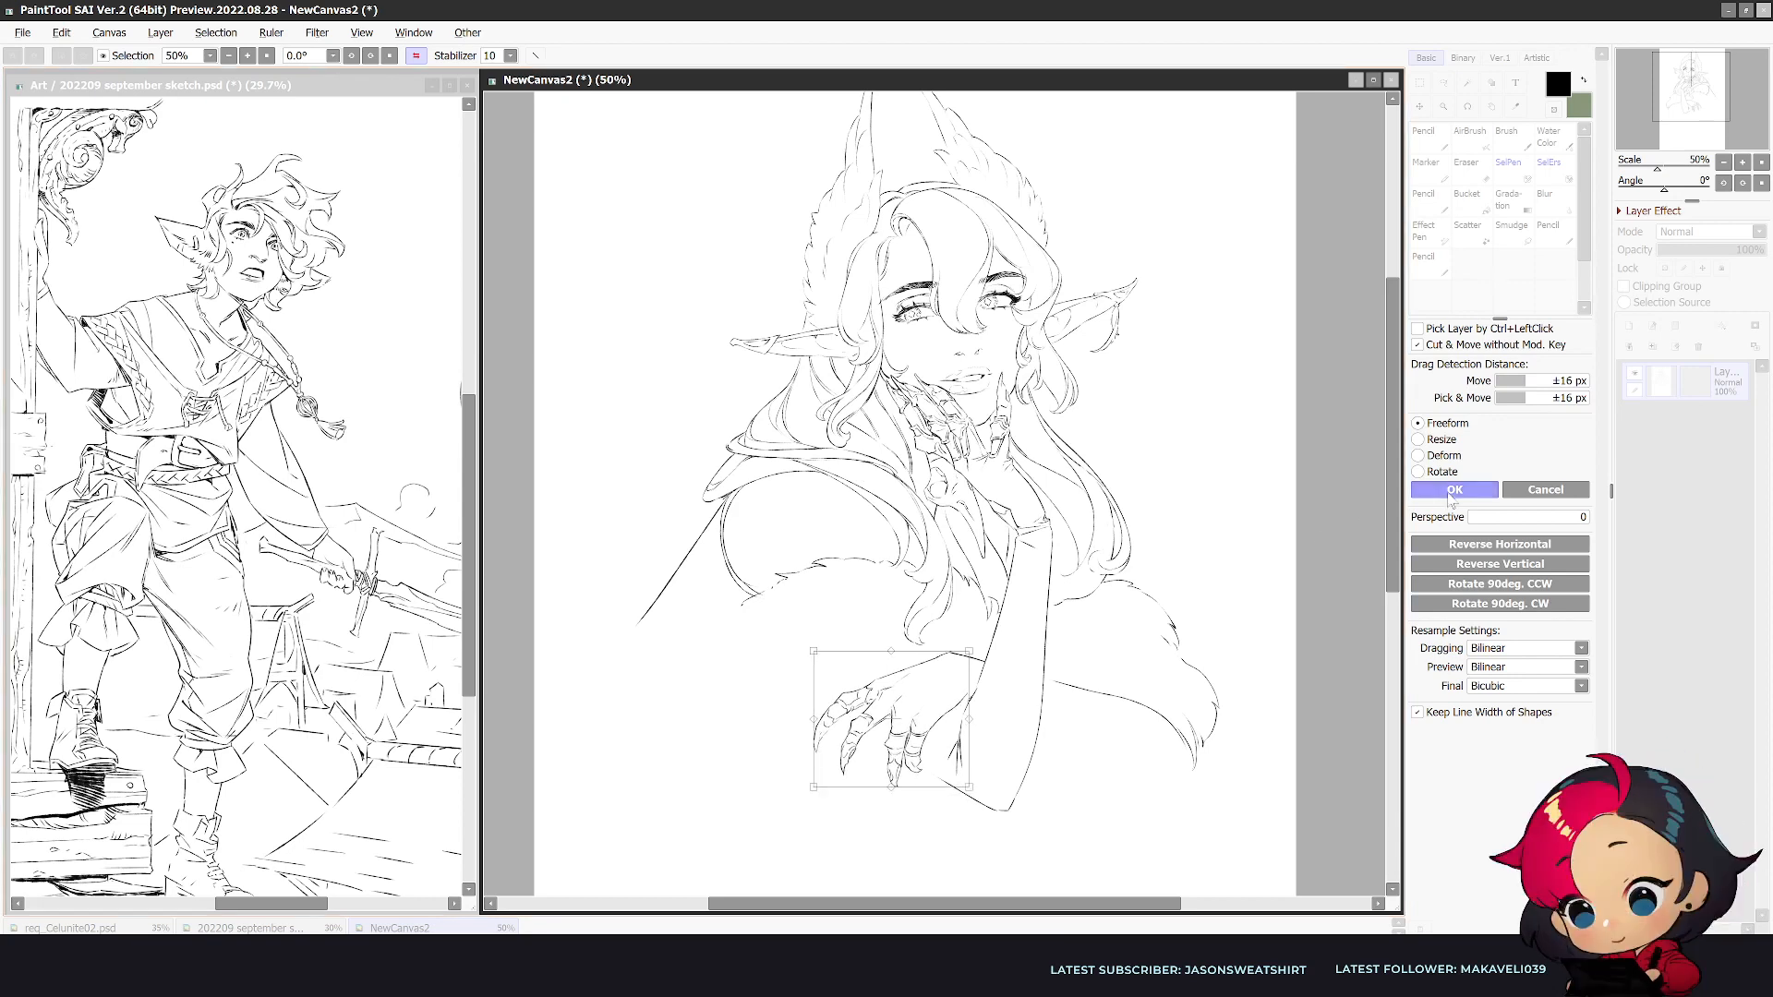
# - Erase and touch up the finger lines of the resized second hand in the mirrored view
pyautogui.press('h')
pyautogui.press('n')
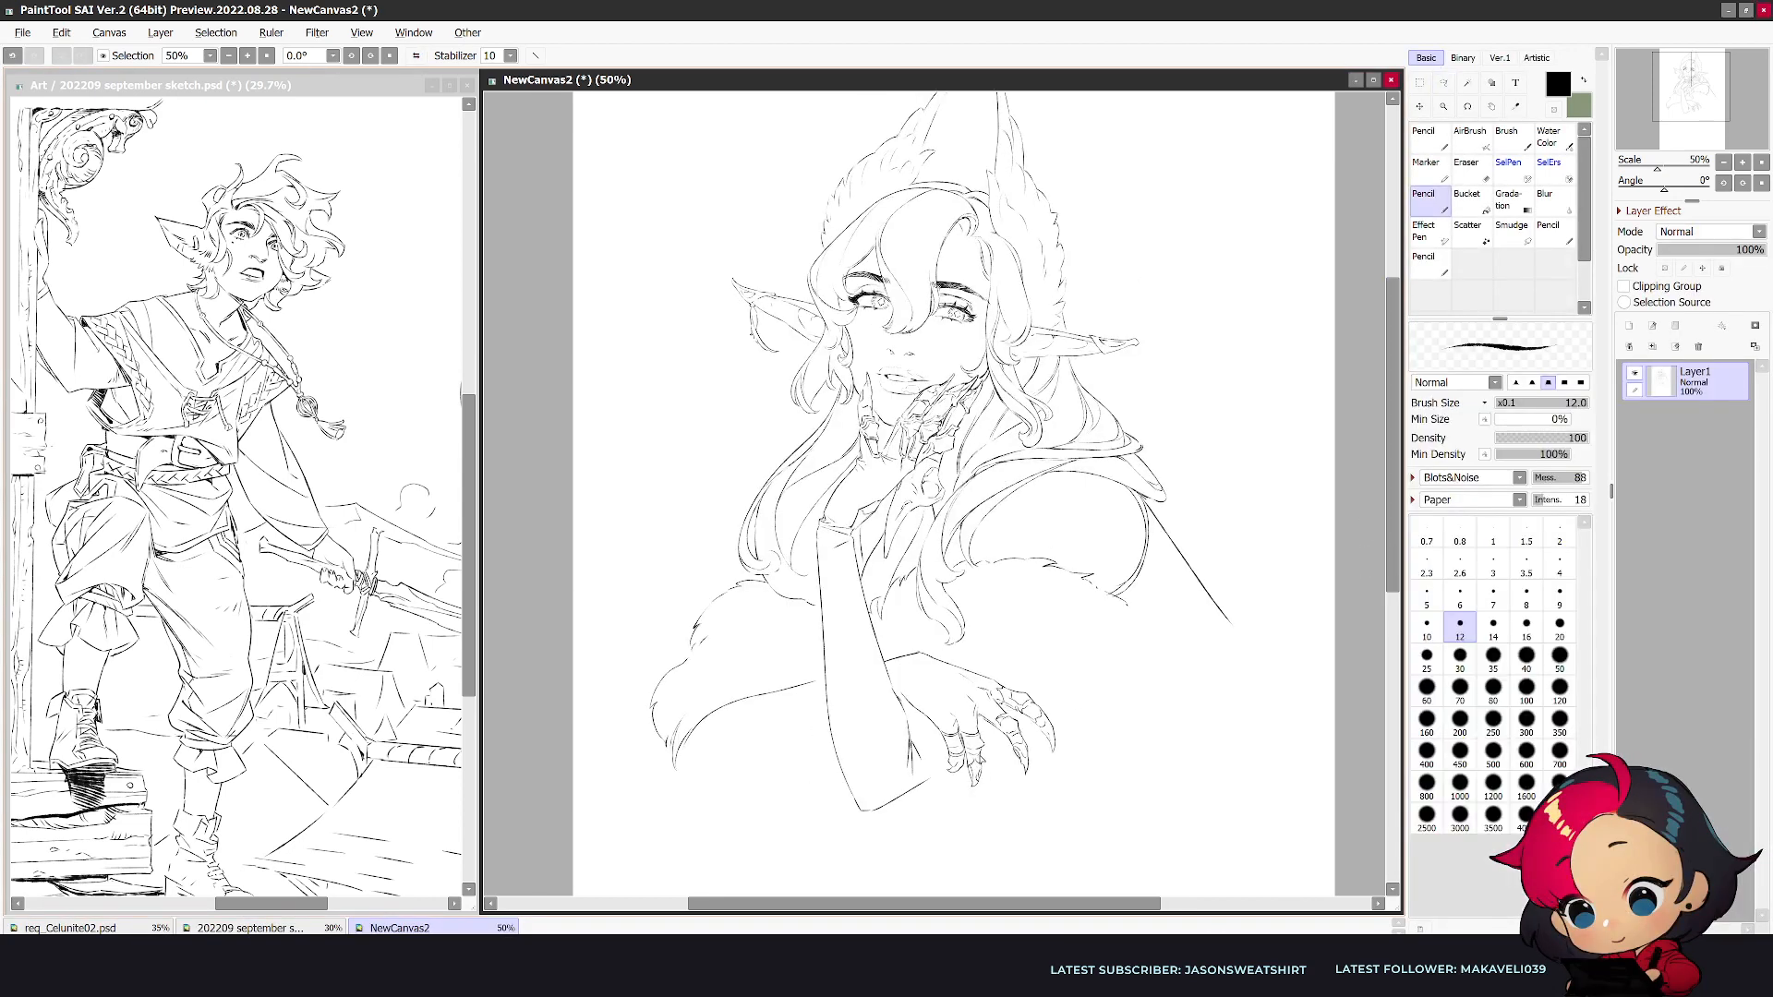
pyautogui.press('e')
pyautogui.moveTo(974, 760)
pyautogui.mouseDown()
pyautogui.moveTo(971, 794)
pyautogui.moveTo(974, 768)
pyautogui.mouseUp()
pyautogui.press('n')
pyautogui.press('h')
# - Erase and redraw the upper contour of the second hand's wrist, undoing the last two strokes
pyautogui.press('e')
pyautogui.press('n')
pyautogui.moveTo(942, 655); pyautogui.dragTo(960, 655)
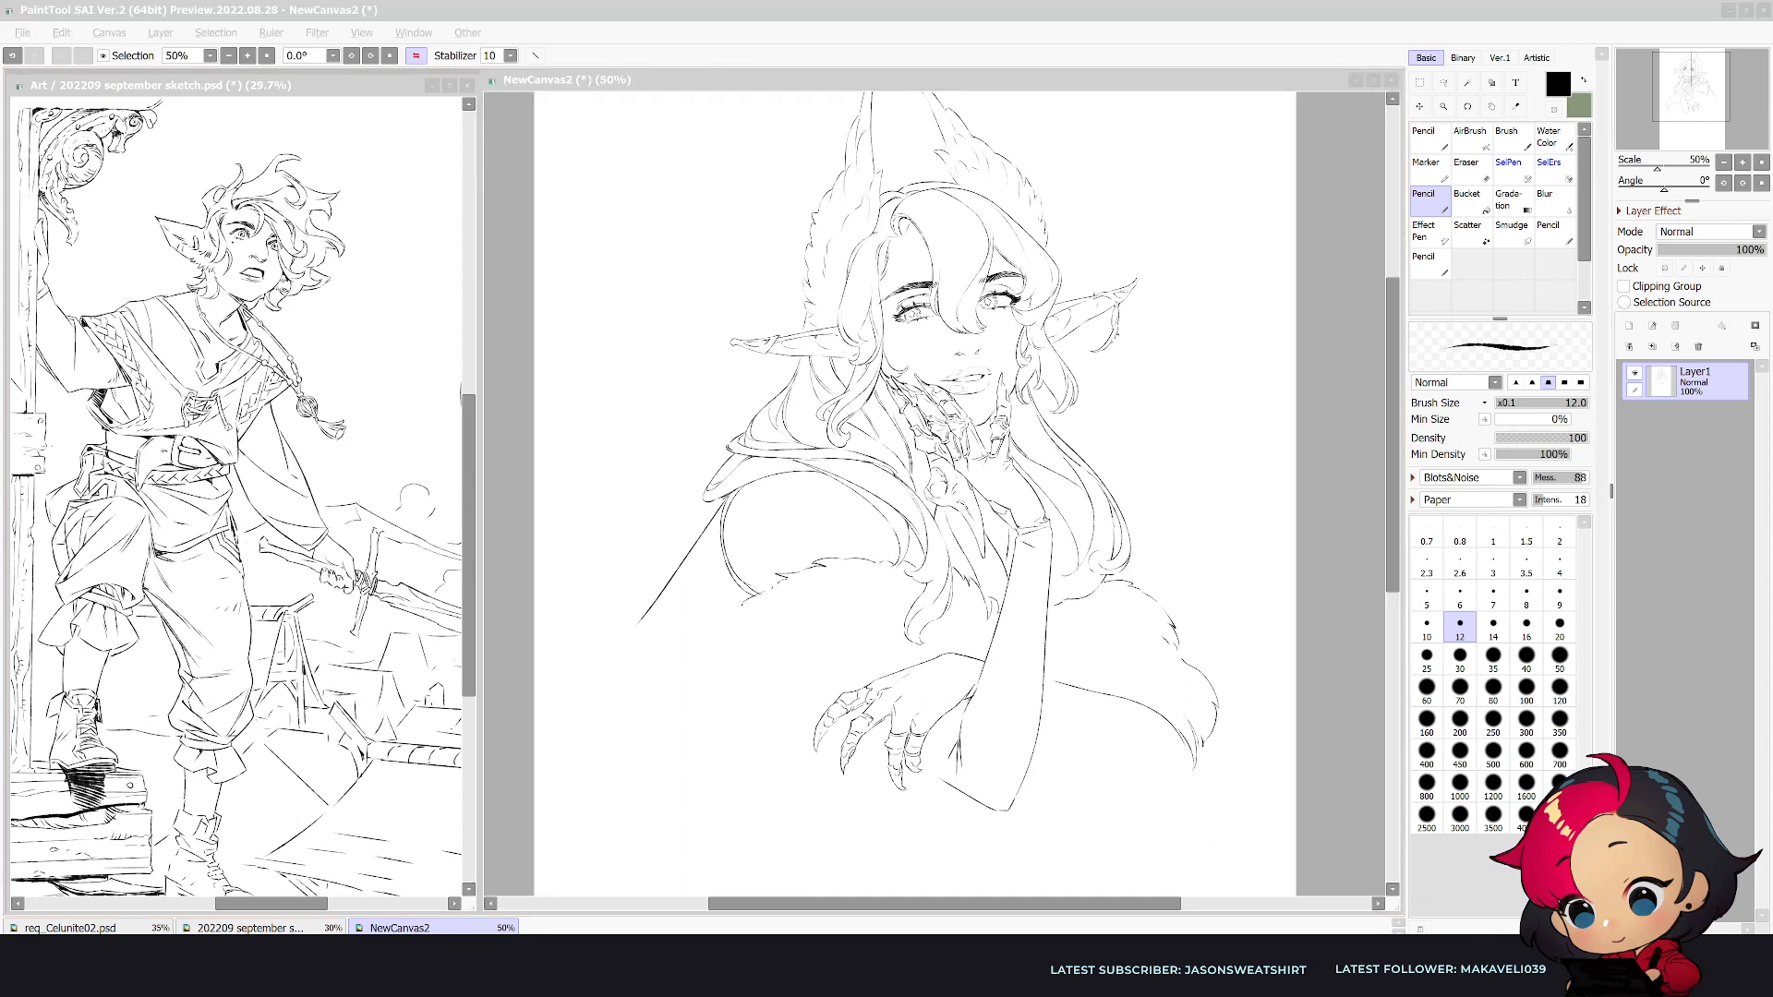
pyautogui.click(942, 659)
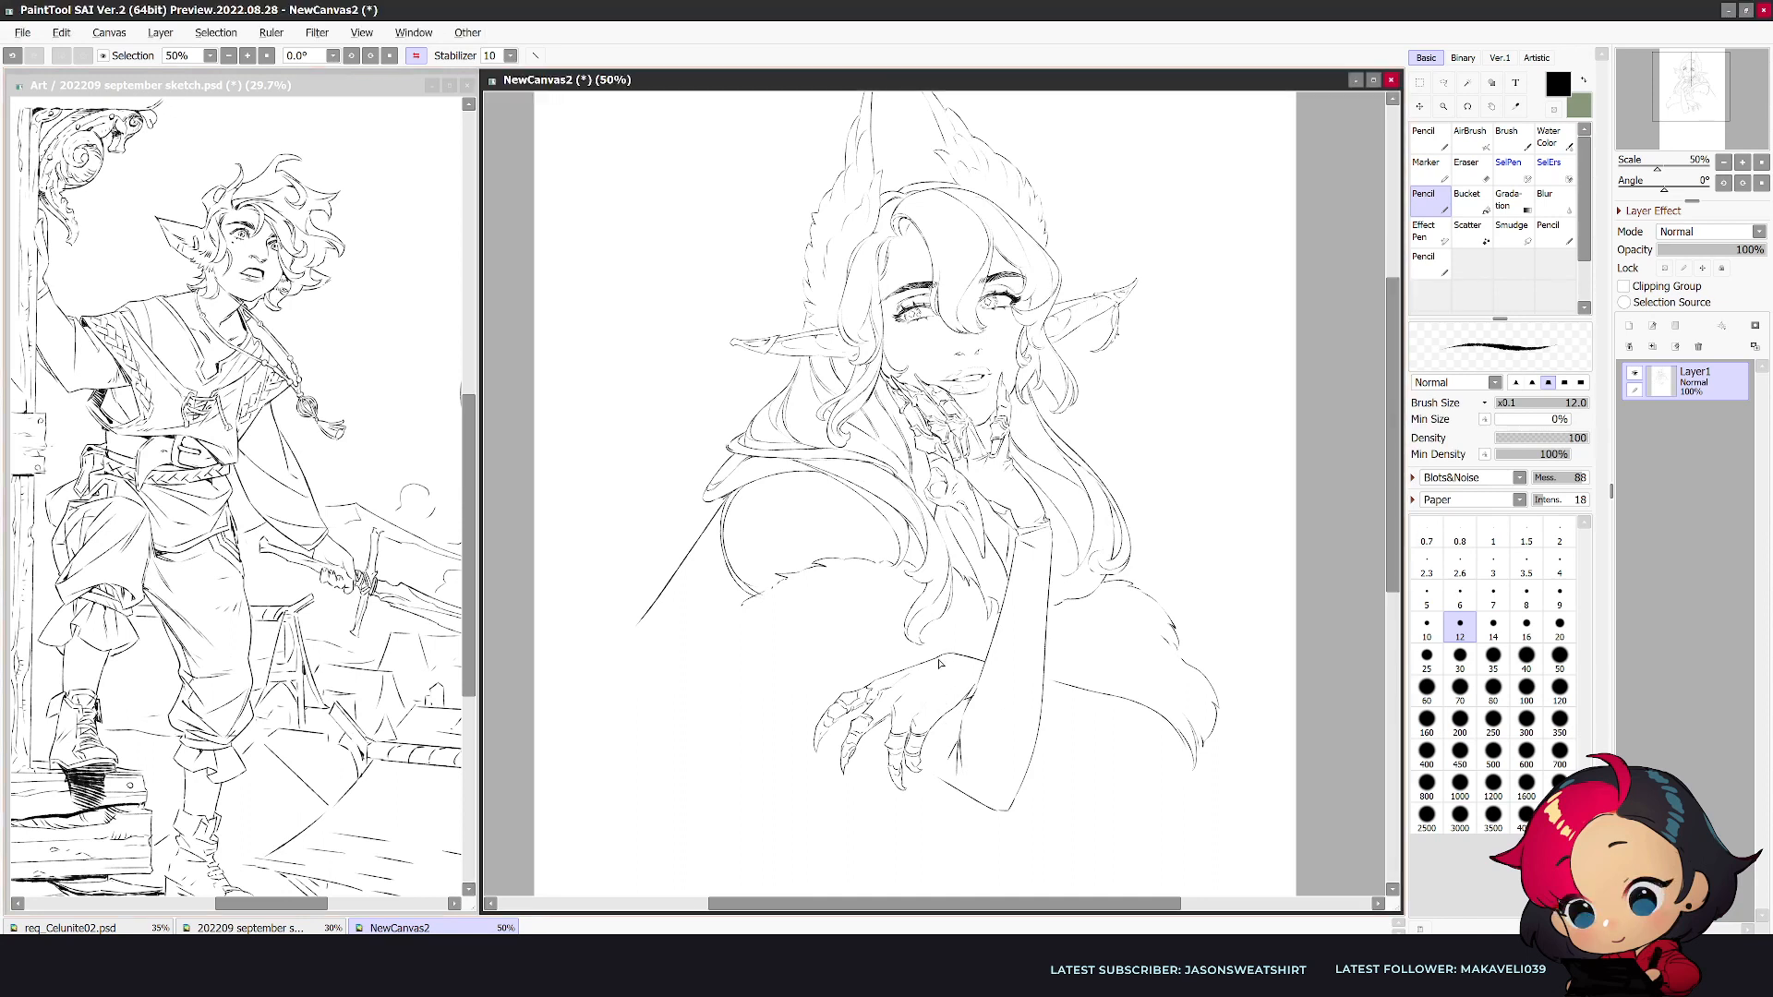
pyautogui.press('e')
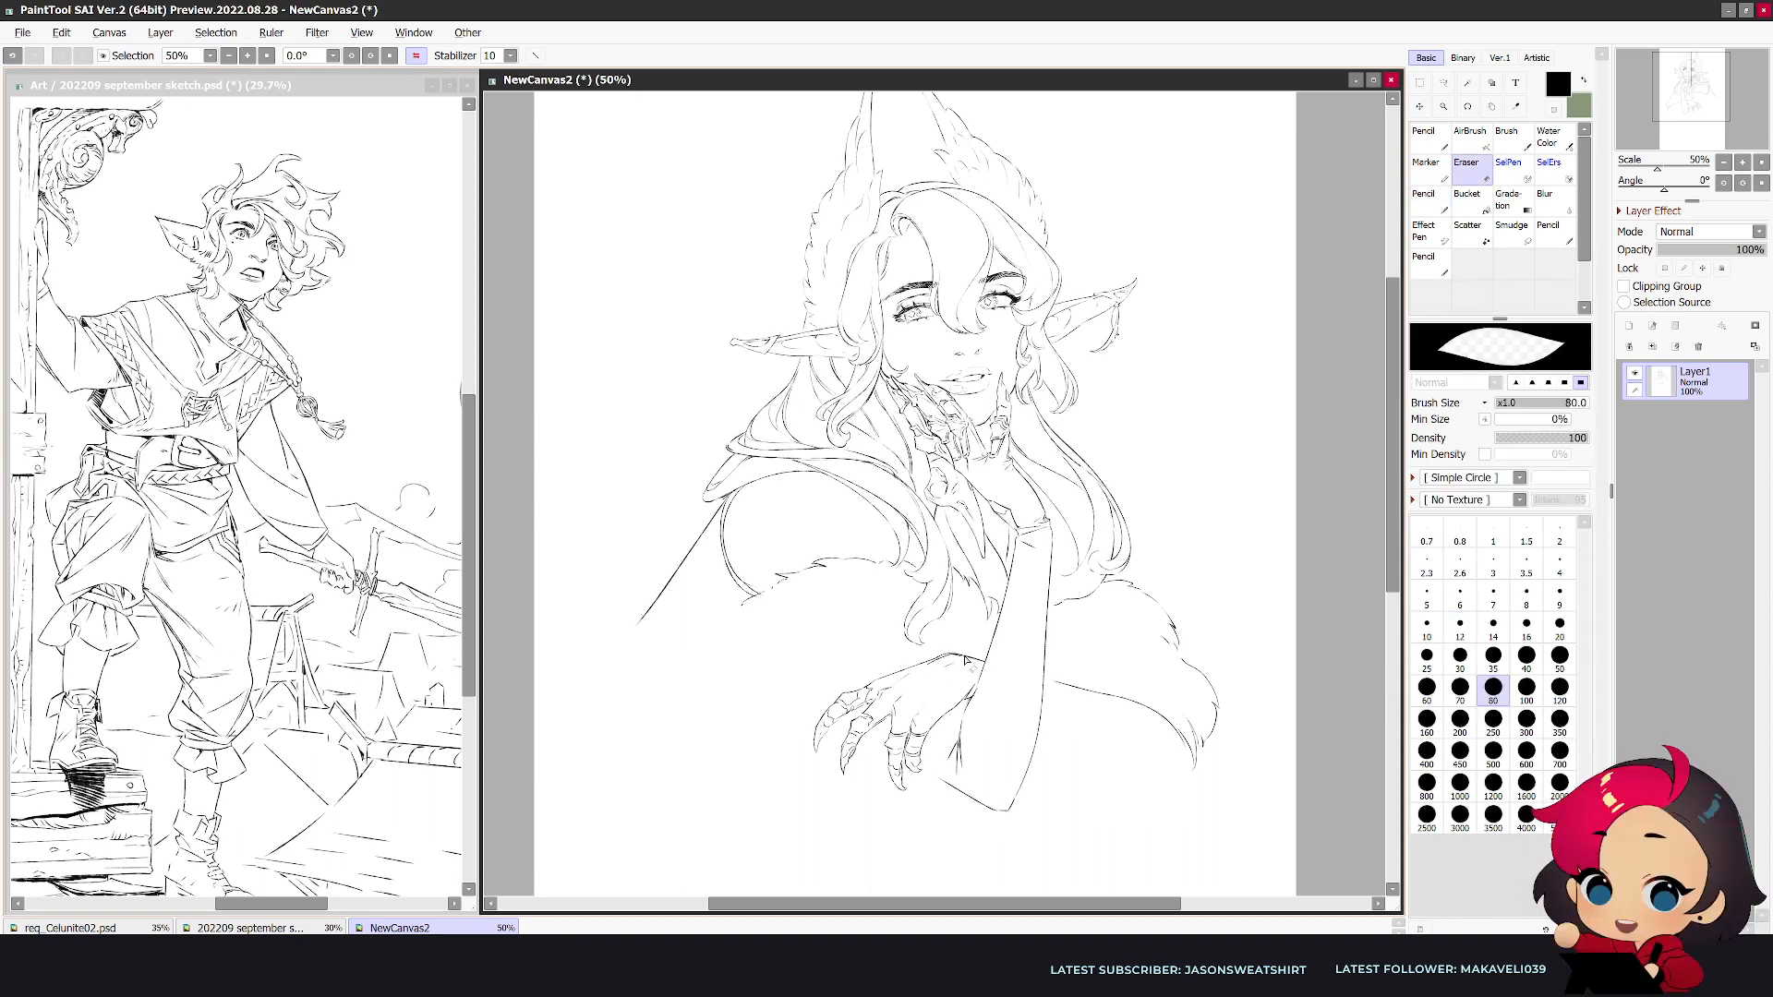
pyautogui.press('n')
pyautogui.moveTo(941, 652); pyautogui.dragTo(967, 657)
pyautogui.hotkey('ctrl', 'z')
pyautogui.hotkey('ctrl', 'z')
# - Refine the back of the second hand near the wrist with small contour marks, undoing the last stroke
pyautogui.press('e')
pyautogui.press('n')
pyautogui.press('e')
pyautogui.press('n')
pyautogui.press('e')
pyautogui.press('n')
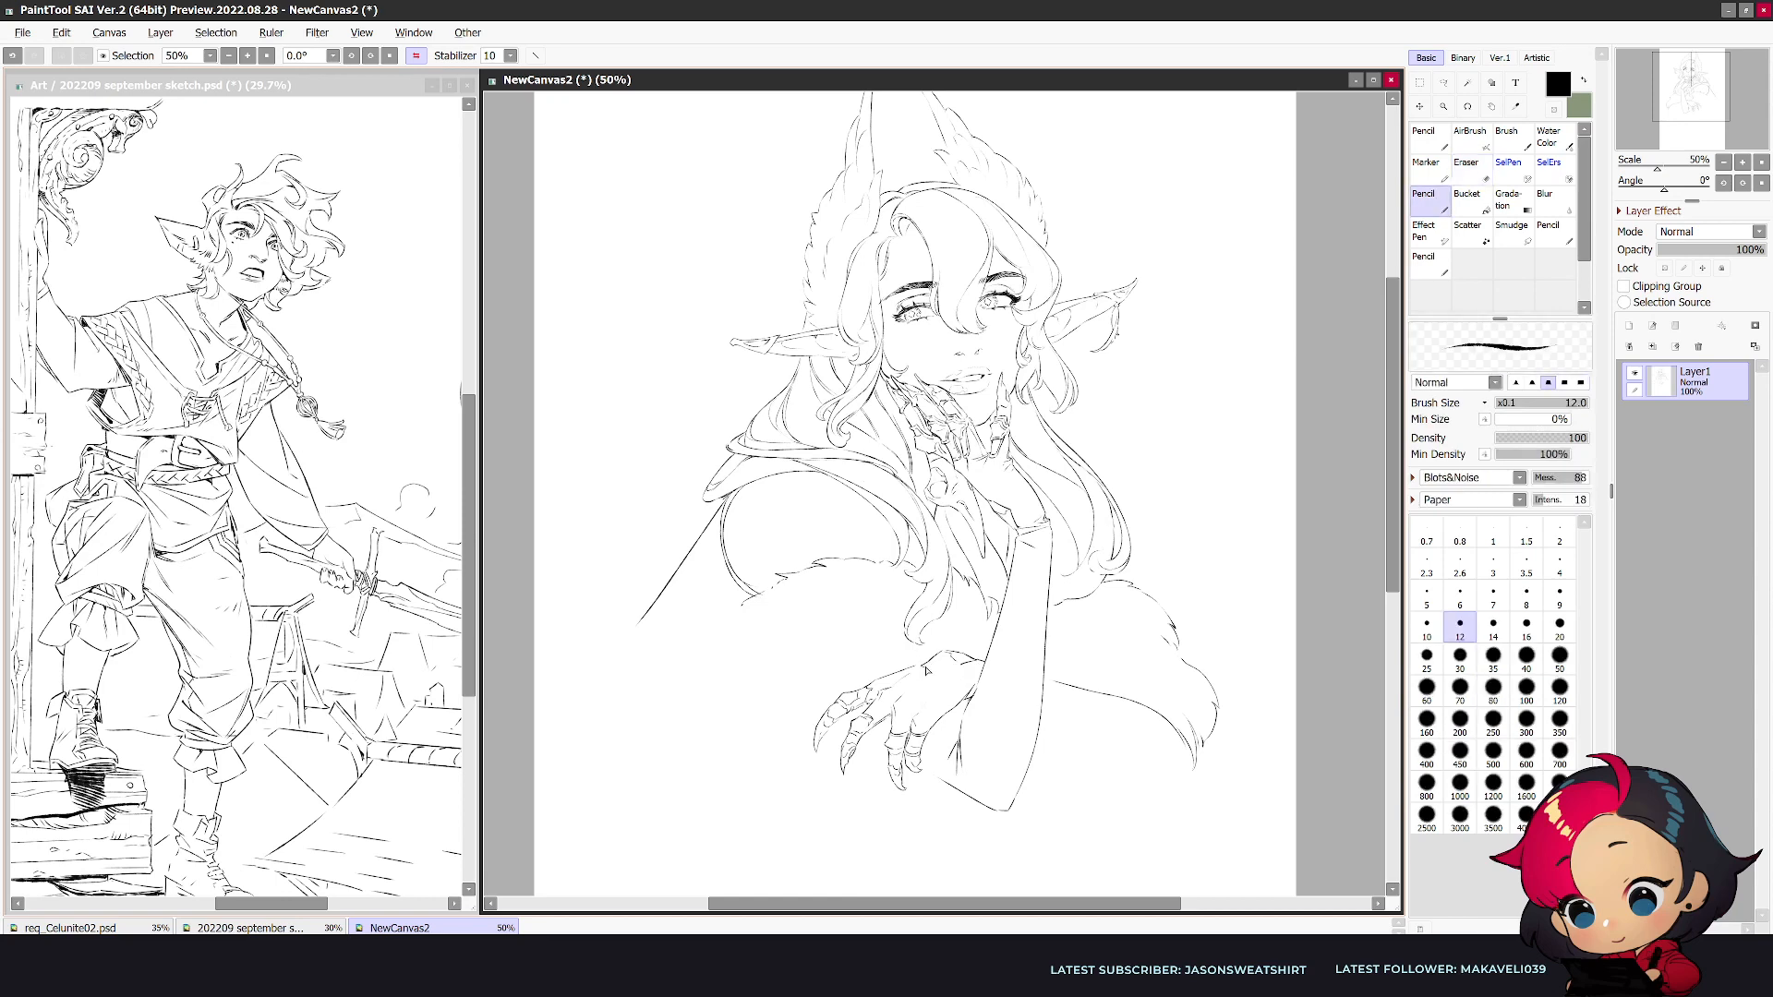
pyautogui.moveTo(951, 666); pyautogui.dragTo(920, 671)
pyautogui.hotkey('ctrl', 'z')
# - Close the resting forearm with a rounded elbow and lower contour, and erase the old fur outline above it
pyautogui.press('h')
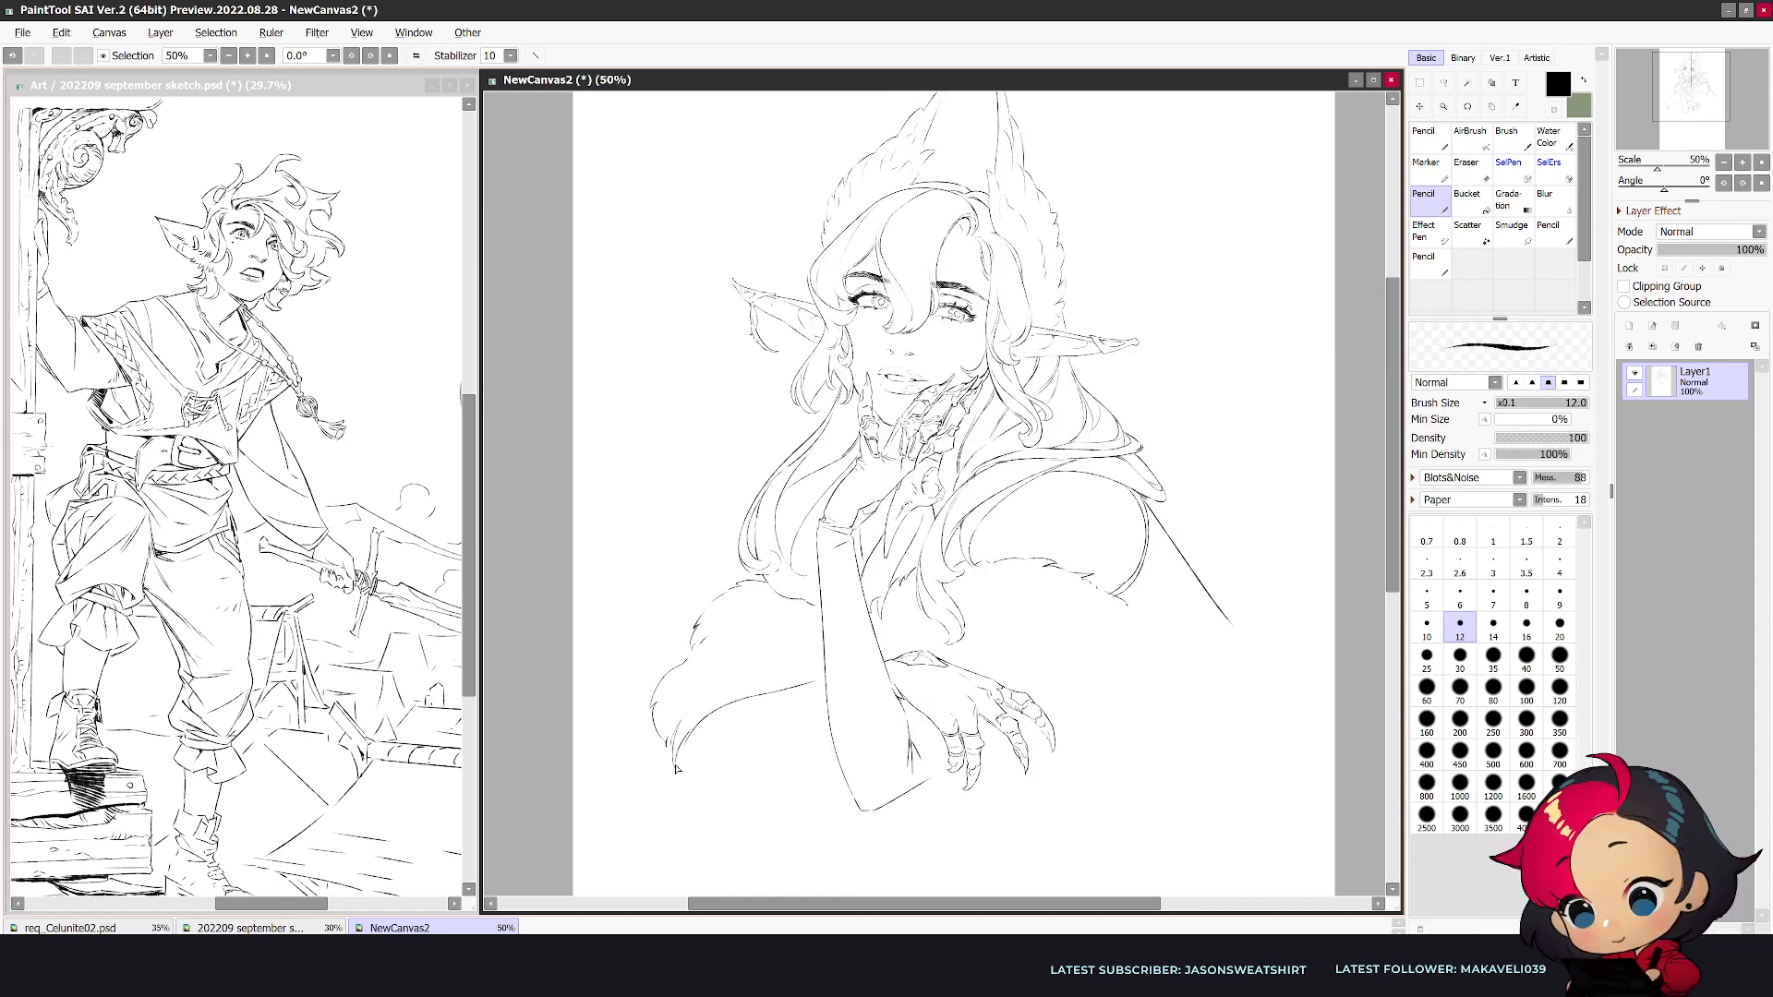
pyautogui.moveTo(692, 791)
pyautogui.mouseDown()
pyautogui.moveTo(754, 782)
pyautogui.moveTo(834, 739)
pyautogui.mouseUp()
pyautogui.press('h')
pyautogui.press('e')
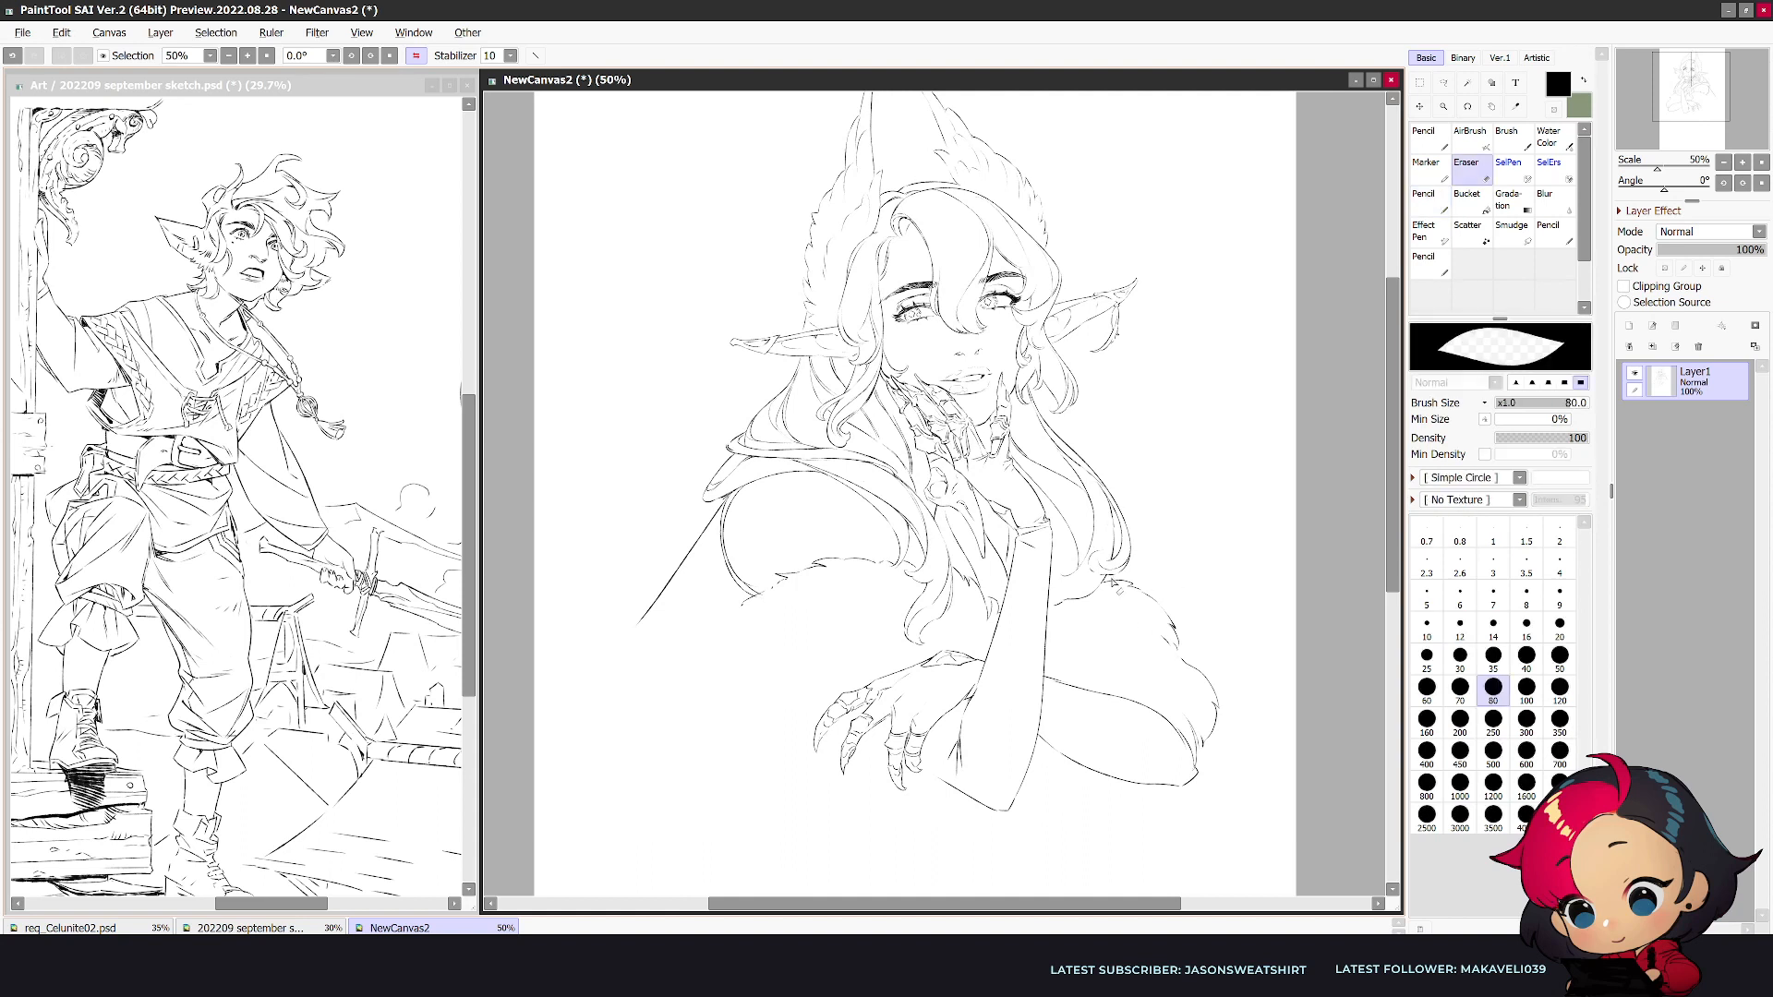
pyautogui.moveTo(1137, 590)
pyautogui.mouseDown()
pyautogui.moveTo(1202, 676)
pyautogui.moveTo(1174, 649)
pyautogui.moveTo(1214, 709)
pyautogui.moveTo(1202, 766)
pyautogui.mouseUp()
pyautogui.press('n')
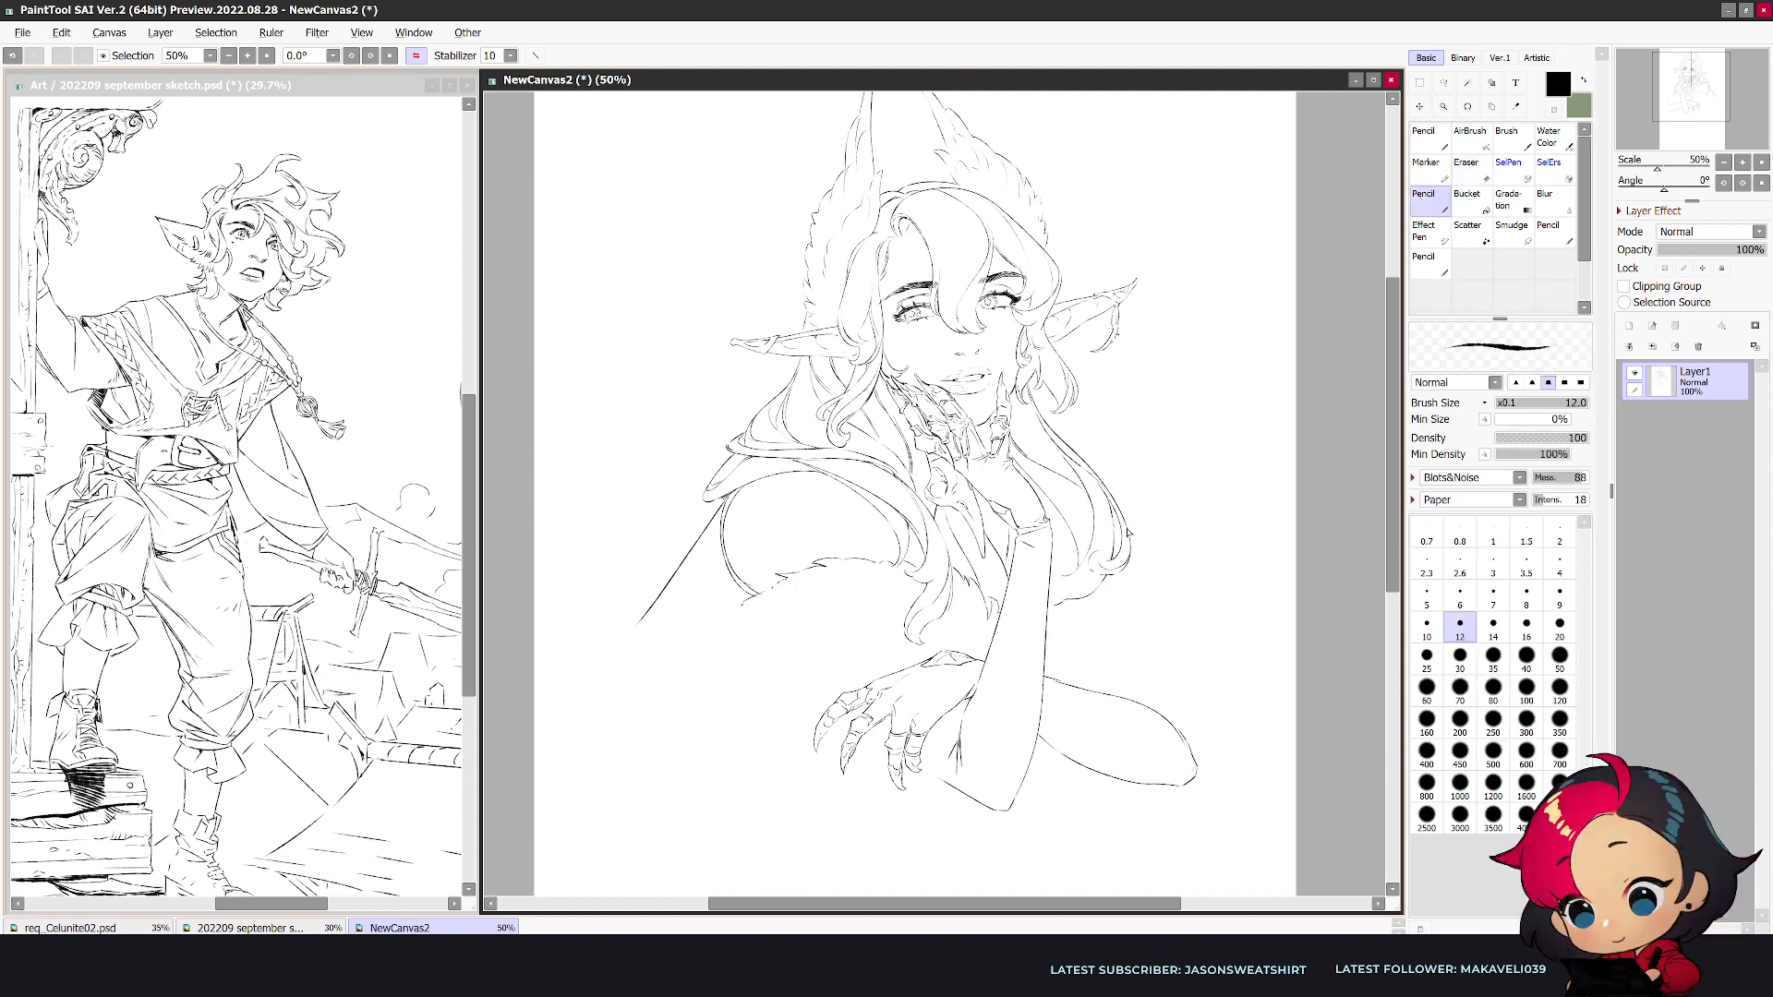
# - Draw a fuller, tufted fur outline from the hair locks down around the resting elbow
pyautogui.press('h')
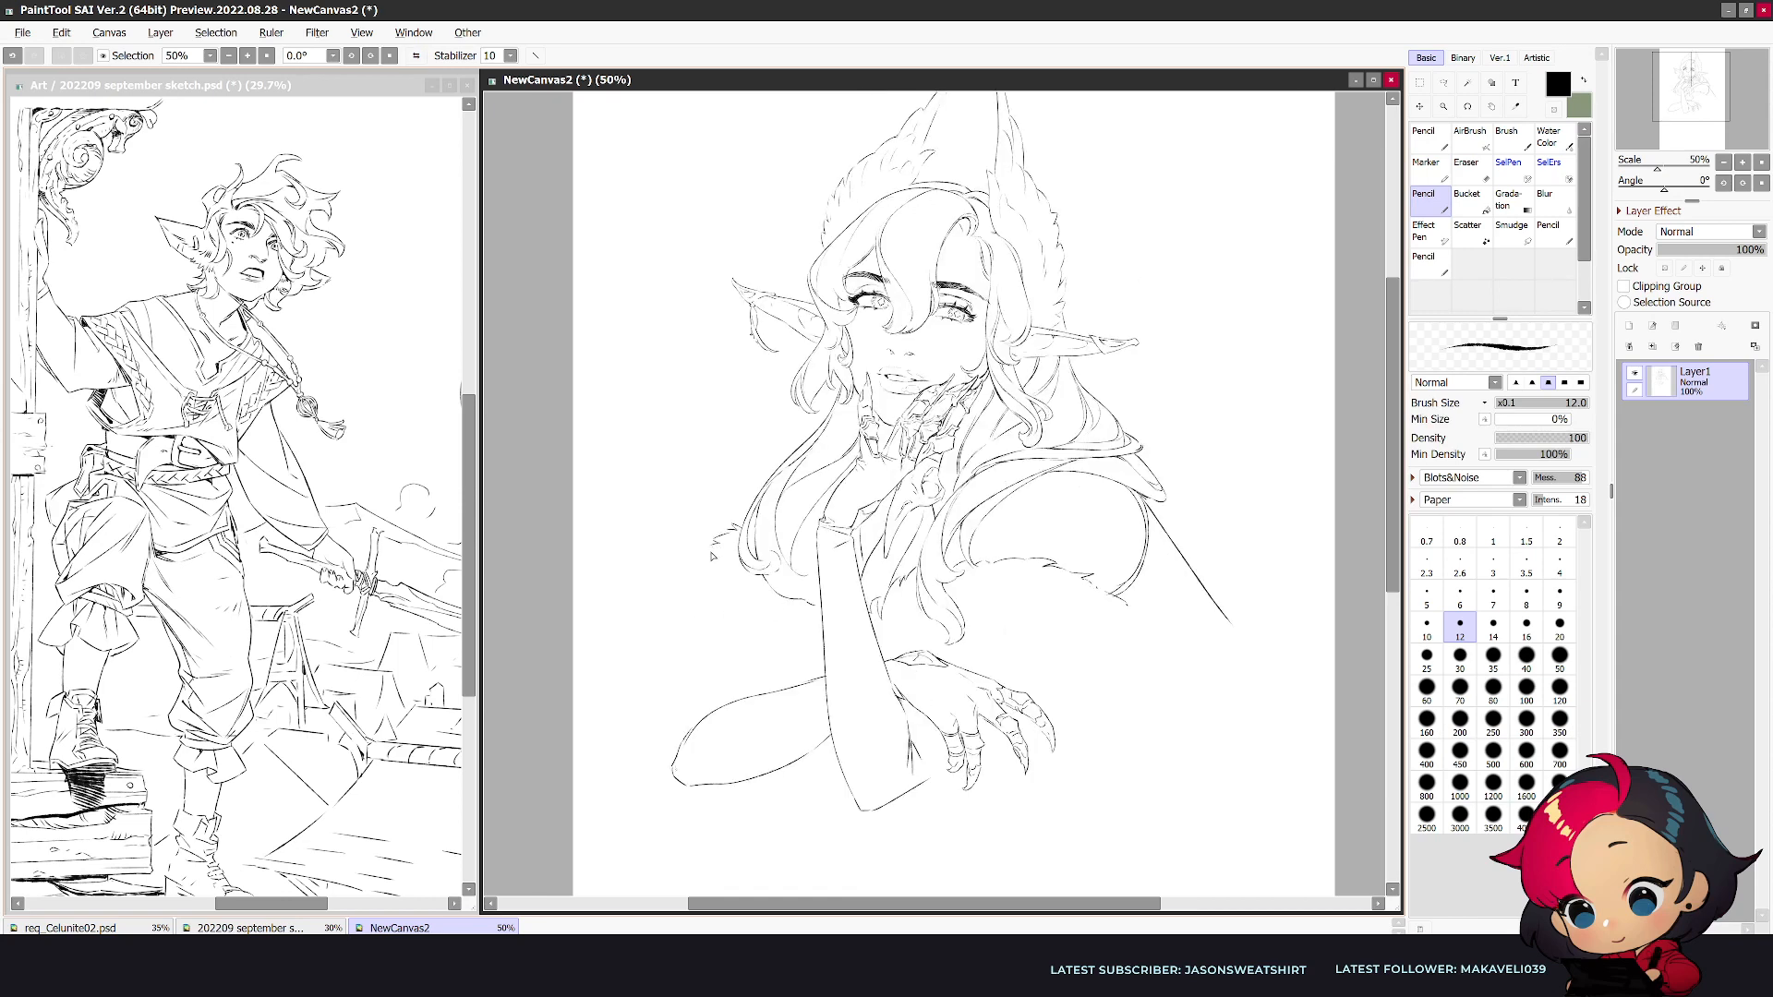
pyautogui.moveTo(686, 567); pyautogui.dragTo(669, 592)
pyautogui.moveTo(667, 605); pyautogui.dragTo(639, 663)
pyautogui.press('e')
pyautogui.moveTo(641, 700); pyautogui.dragTo(660, 755)
pyautogui.press('n')
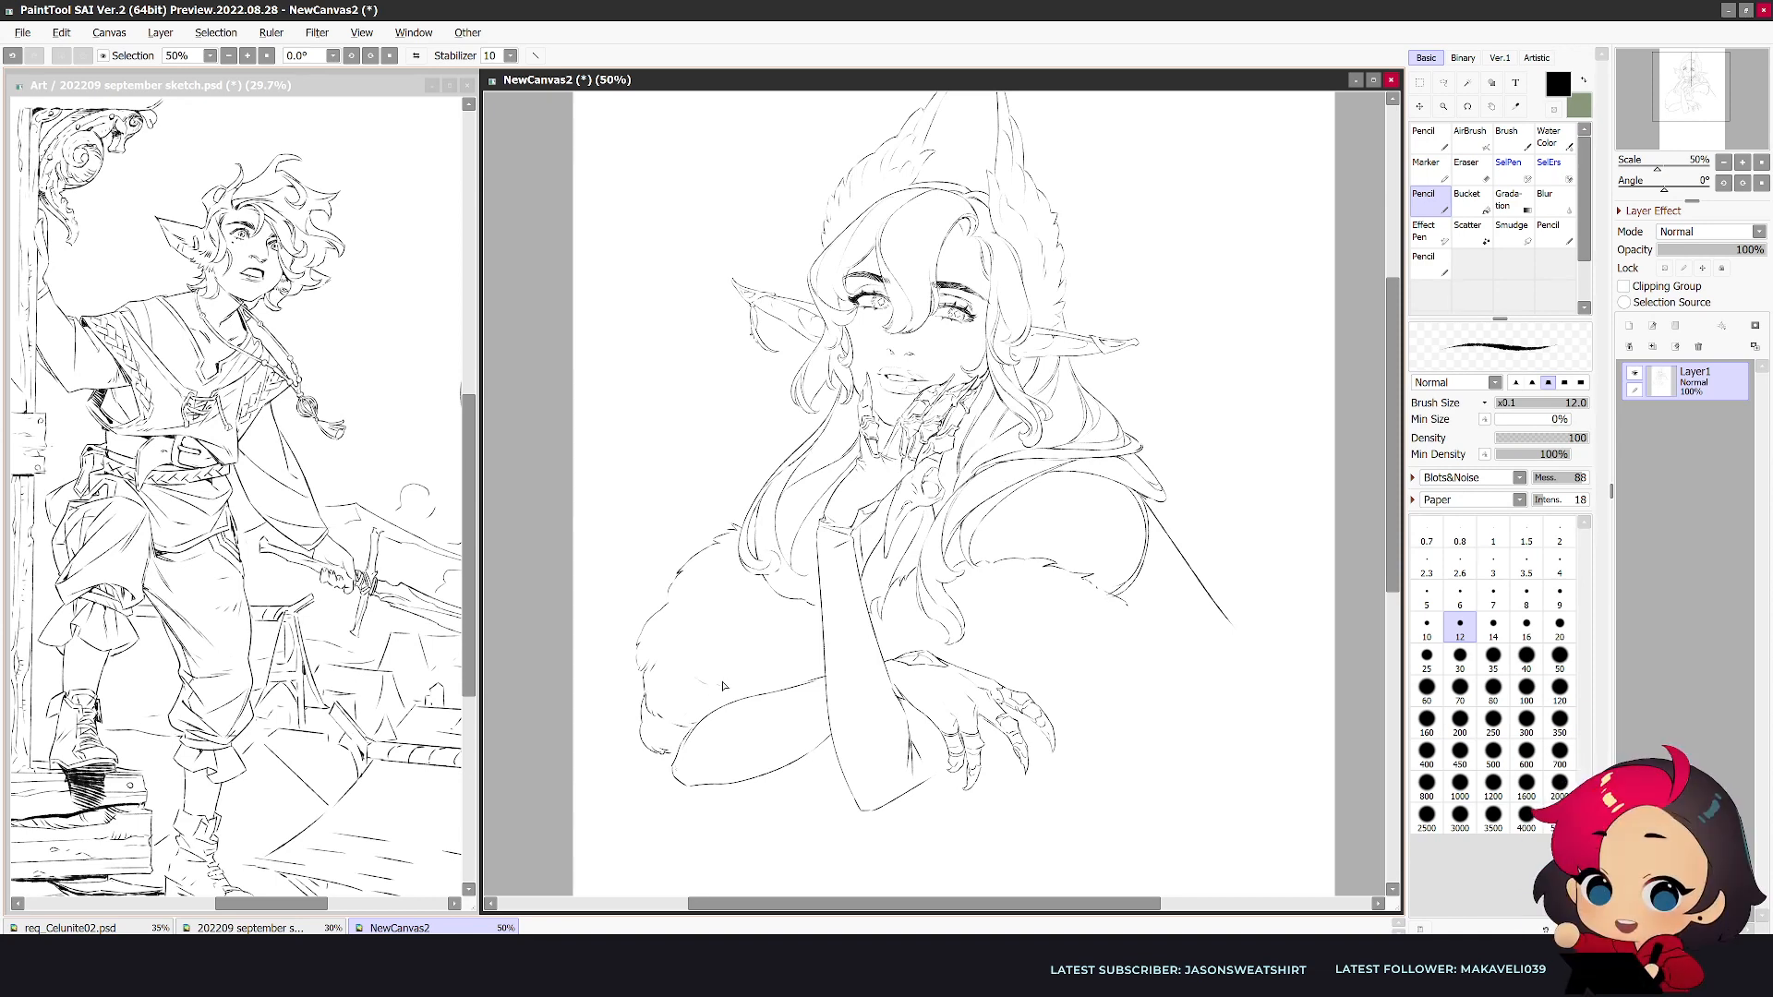
# - Extend the fur trim past the opposite upper arm and start the outer fur bundle behind it
pyautogui.press('h')
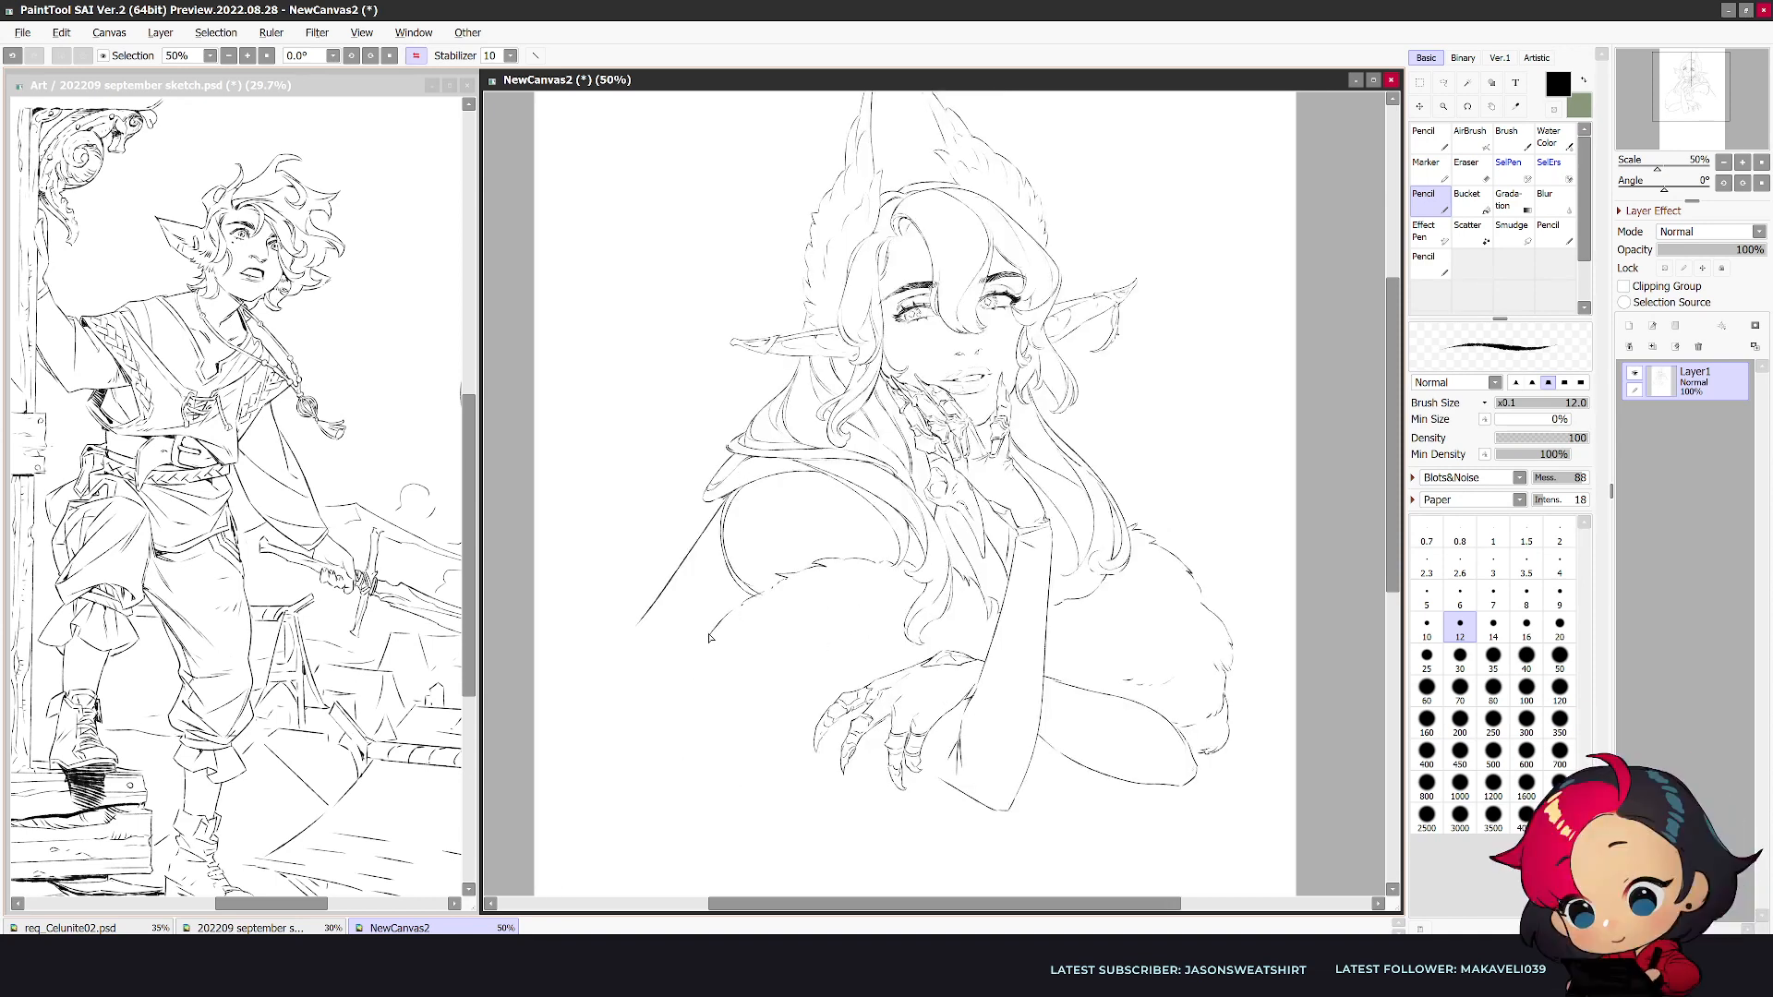
pyautogui.press('e')
pyautogui.press('n')
pyautogui.moveTo(712, 636)
pyautogui.mouseDown()
pyautogui.moveTo(629, 641)
pyautogui.moveTo(649, 606)
pyautogui.moveTo(613, 602)
pyautogui.mouseUp()
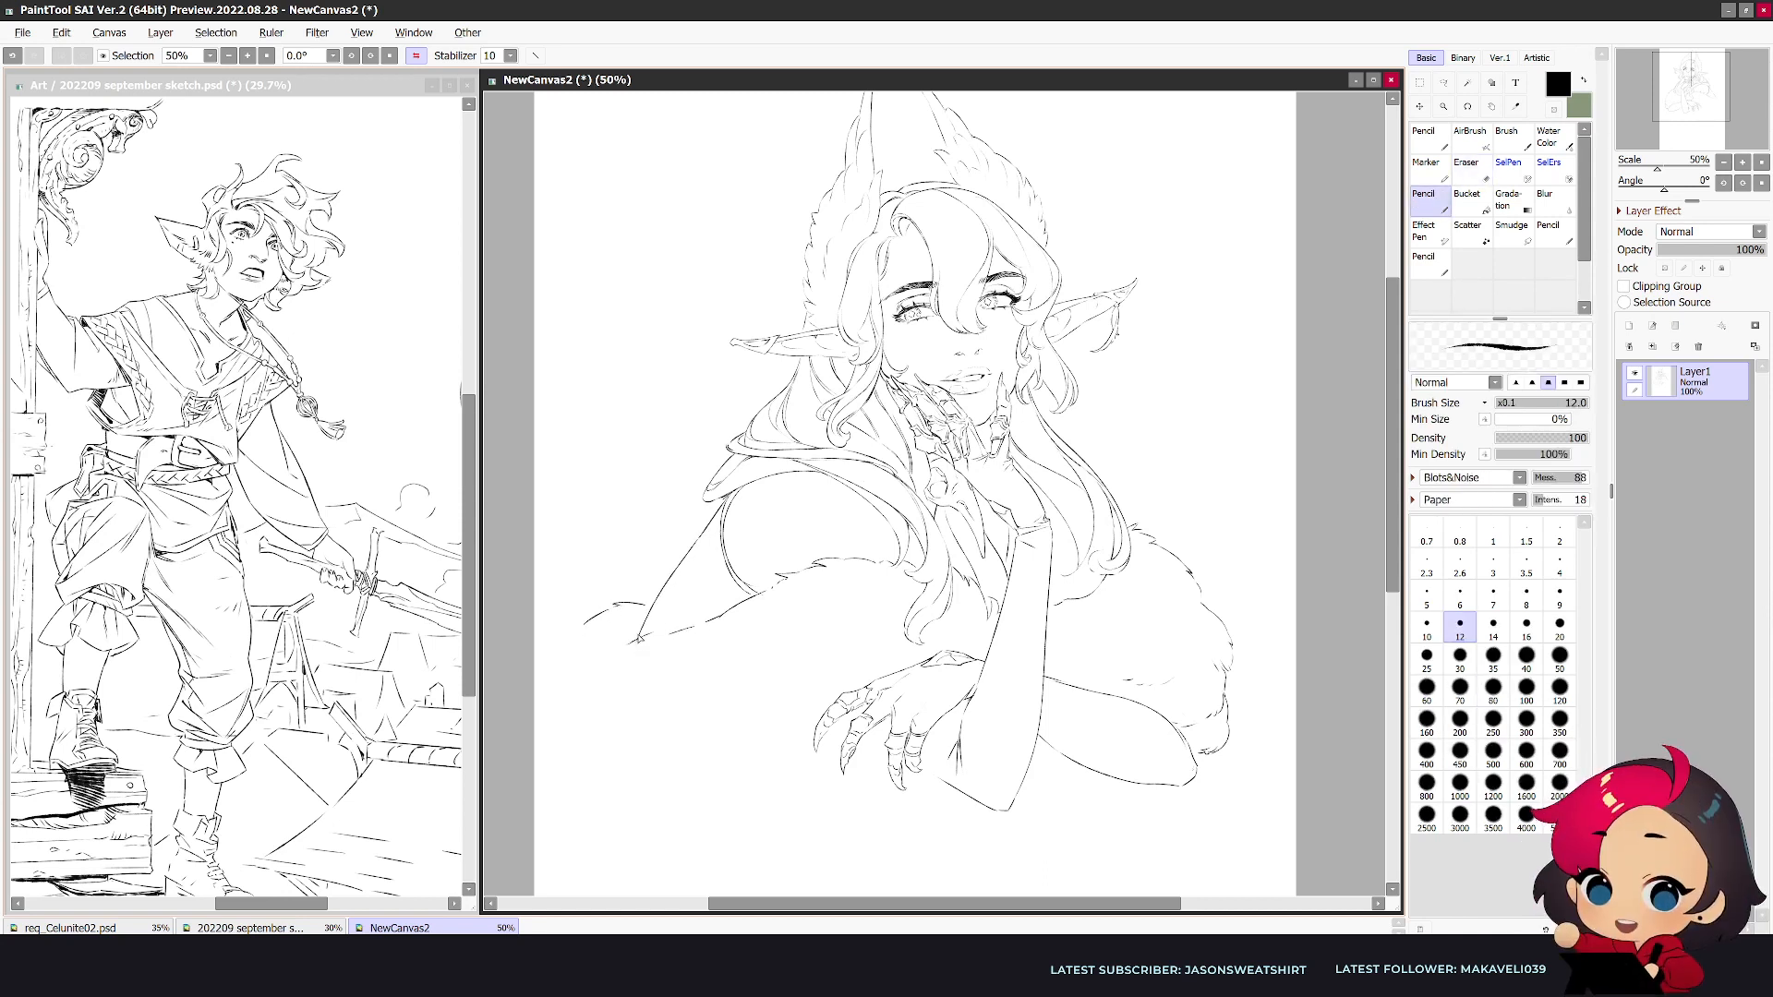
pyautogui.press('h')
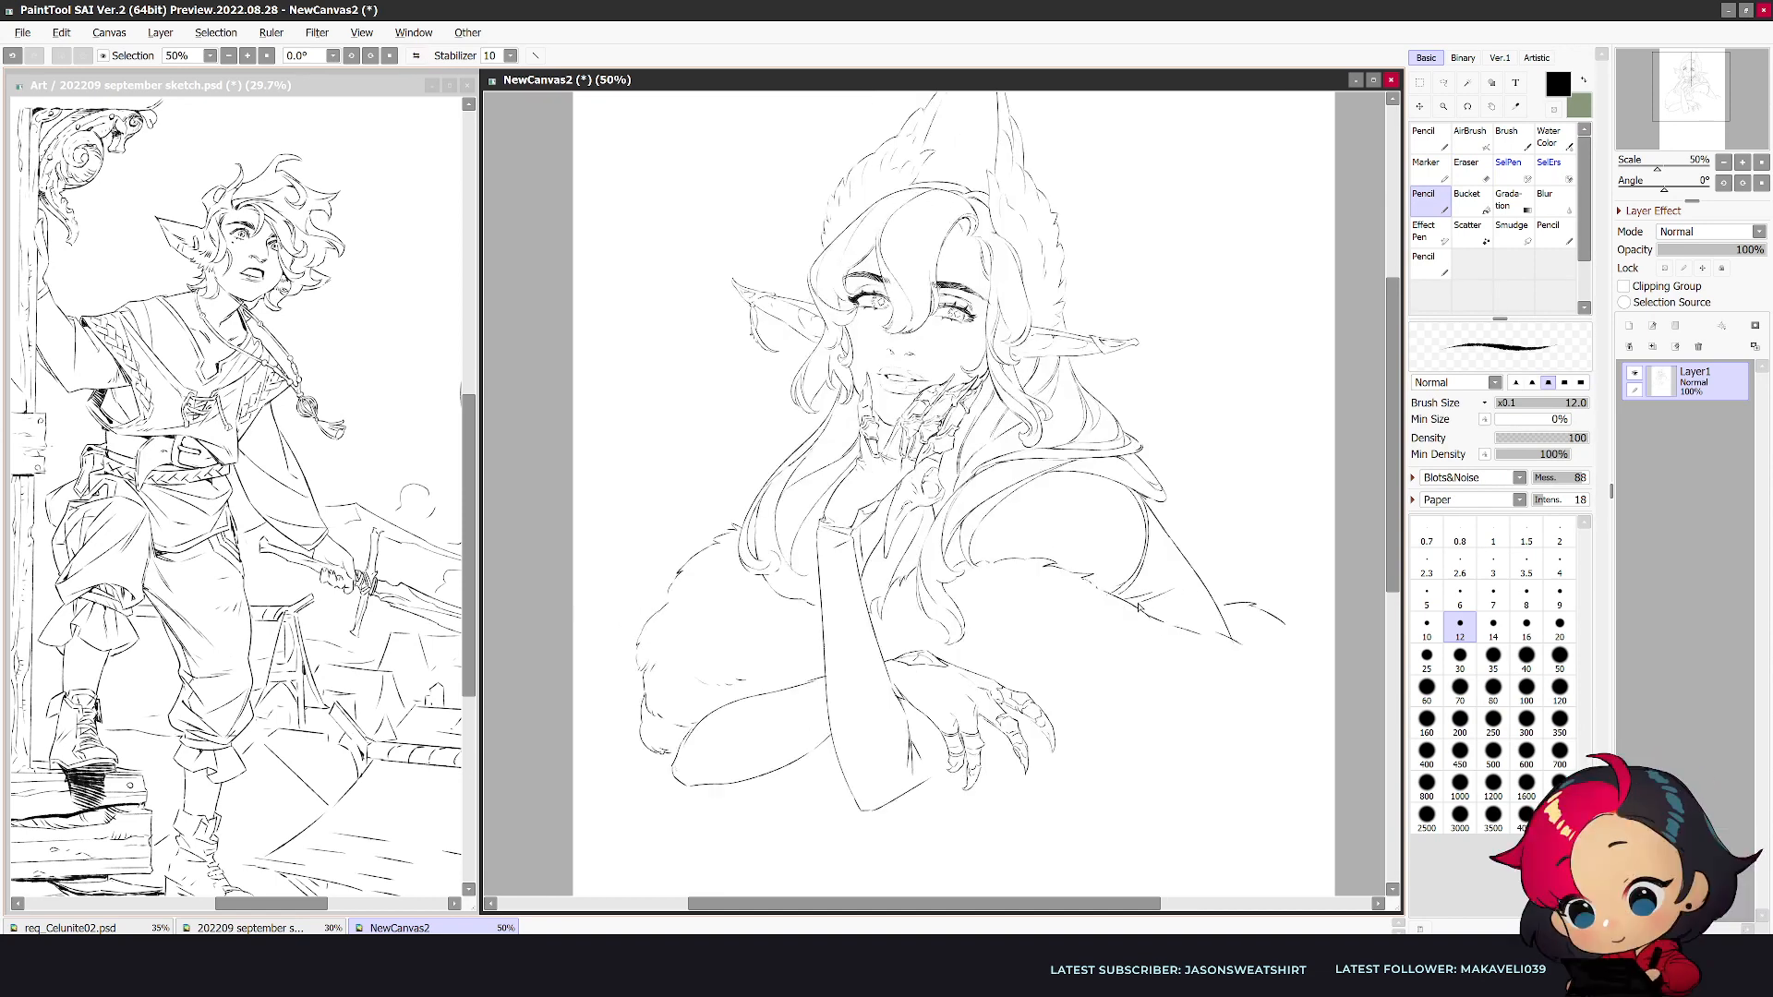
pyautogui.moveTo(1244, 648); pyautogui.dragTo(1263, 656)
pyautogui.press('h')
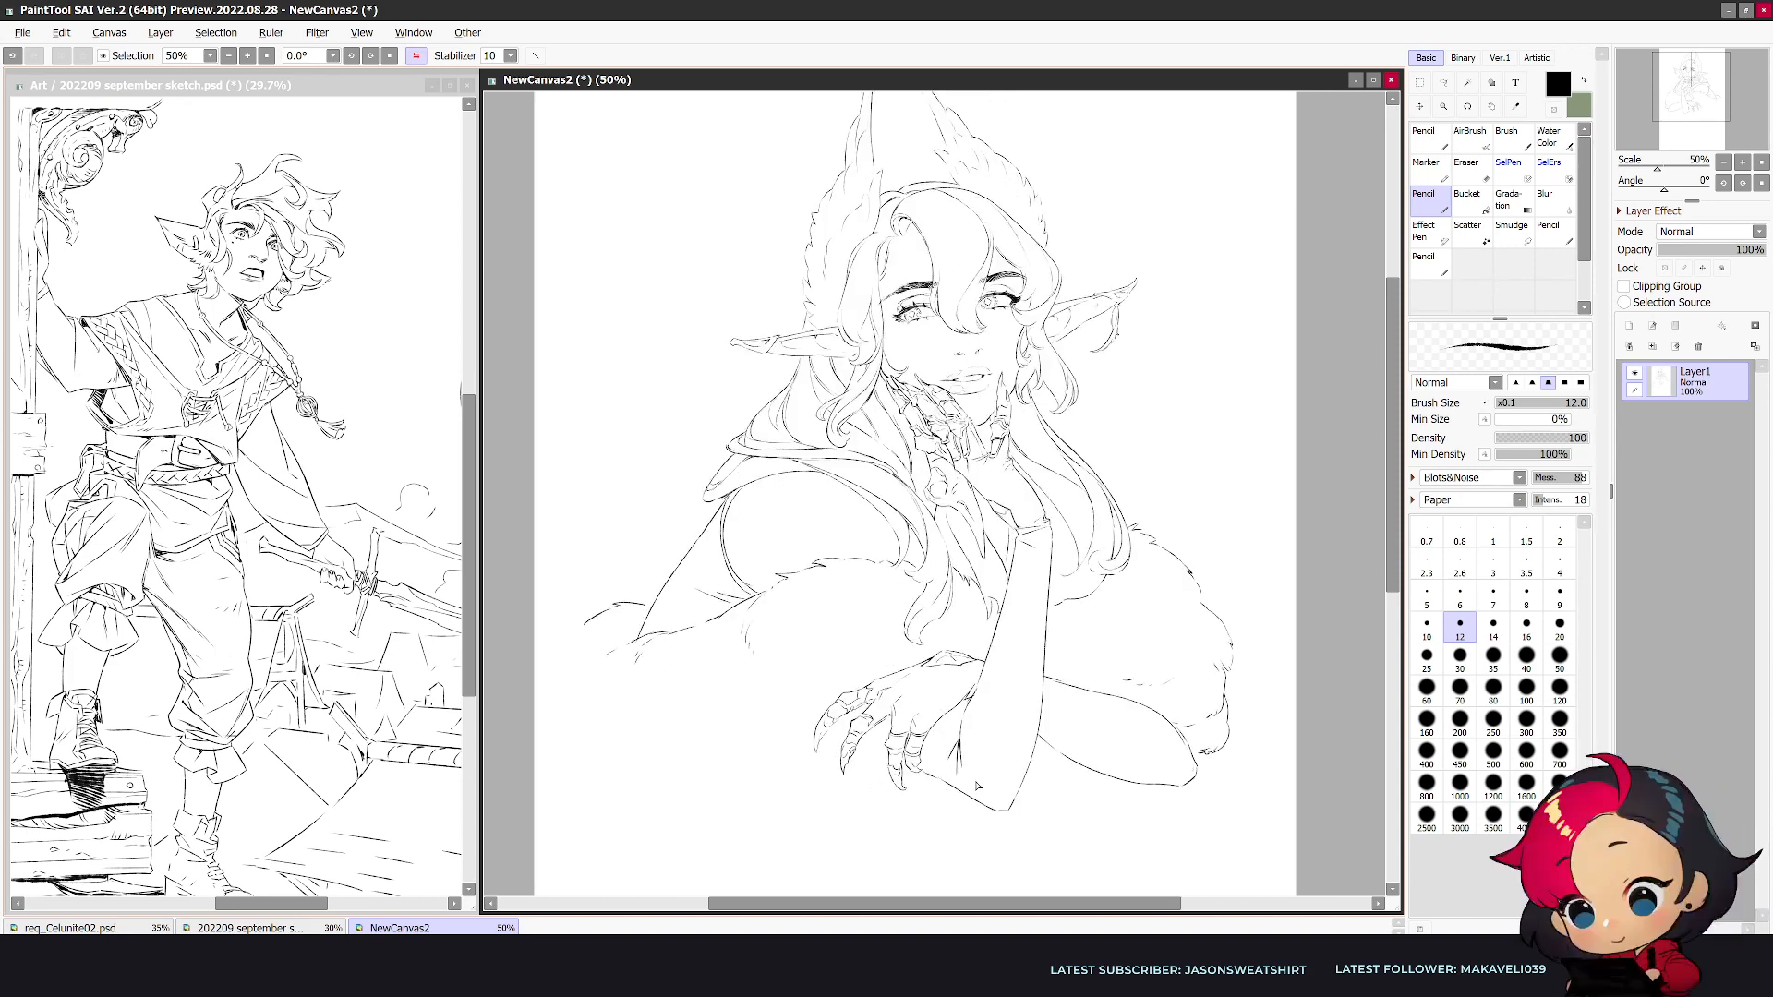
# - Draw the fur's lower edge from the second hand outward and continue the bundle's outer upper edge
pyautogui.press('h')
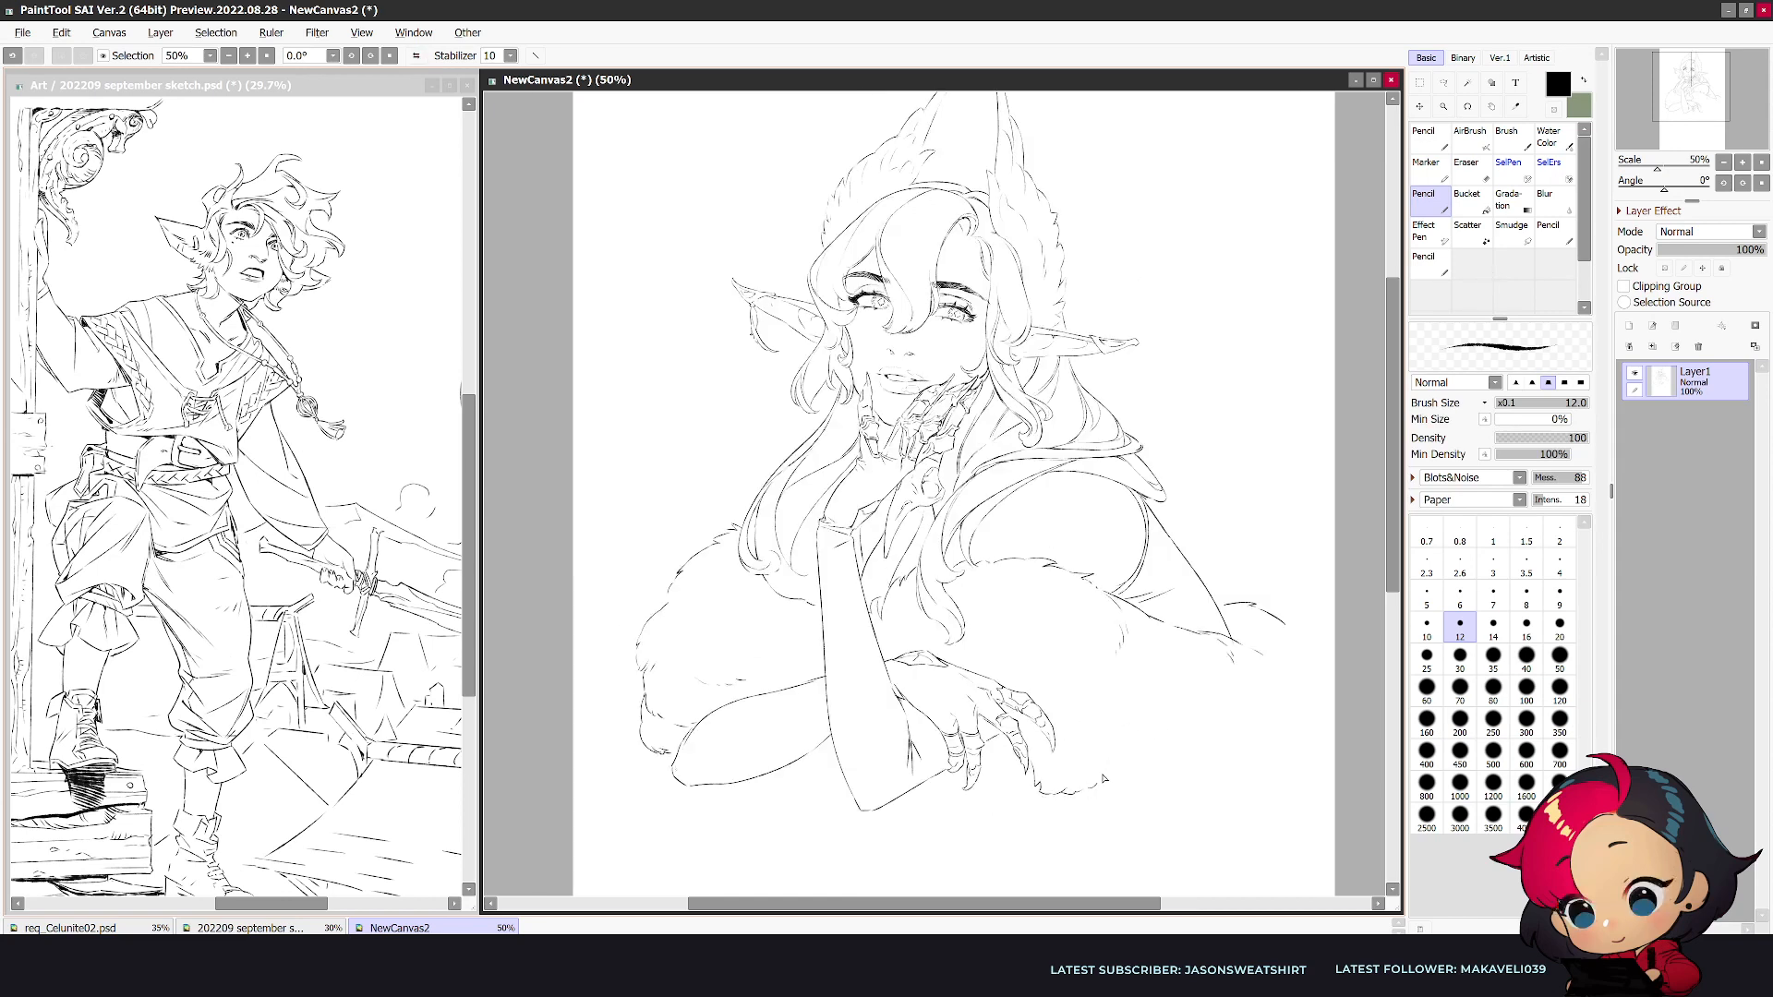
pyautogui.moveTo(1092, 789); pyautogui.dragTo(1139, 810)
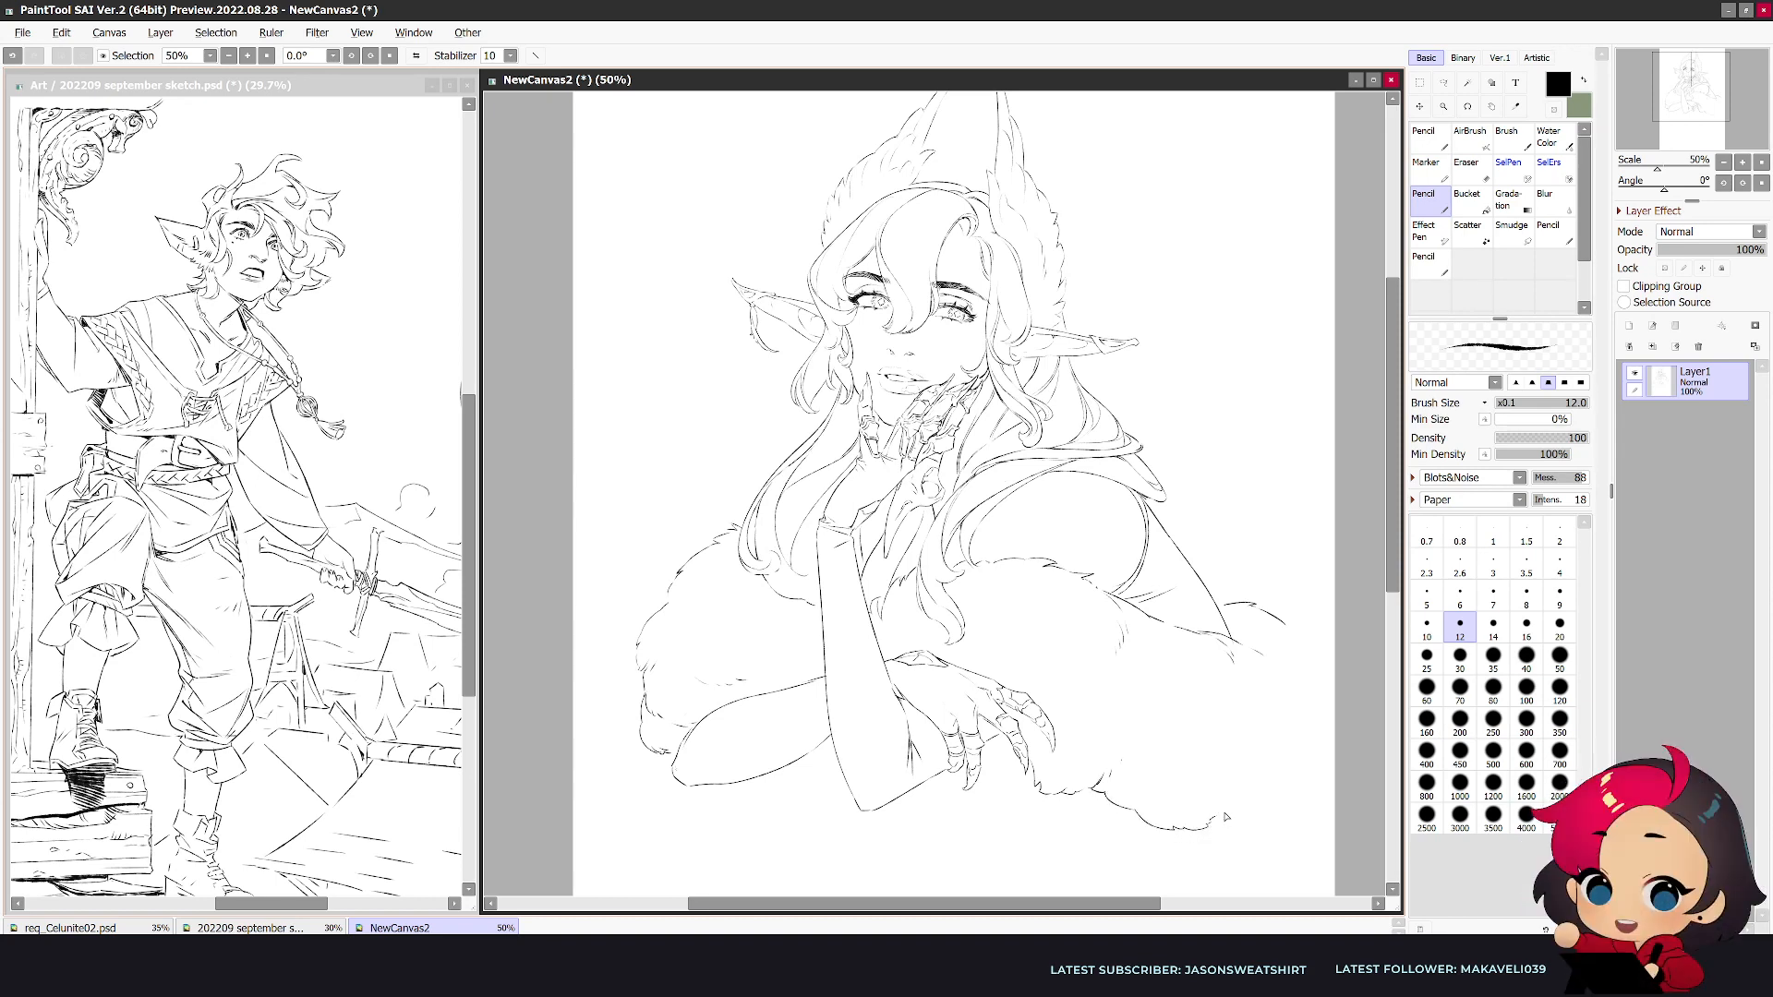
pyautogui.press('h')
pyautogui.moveTo(575, 629); pyautogui.dragTo(546, 659)
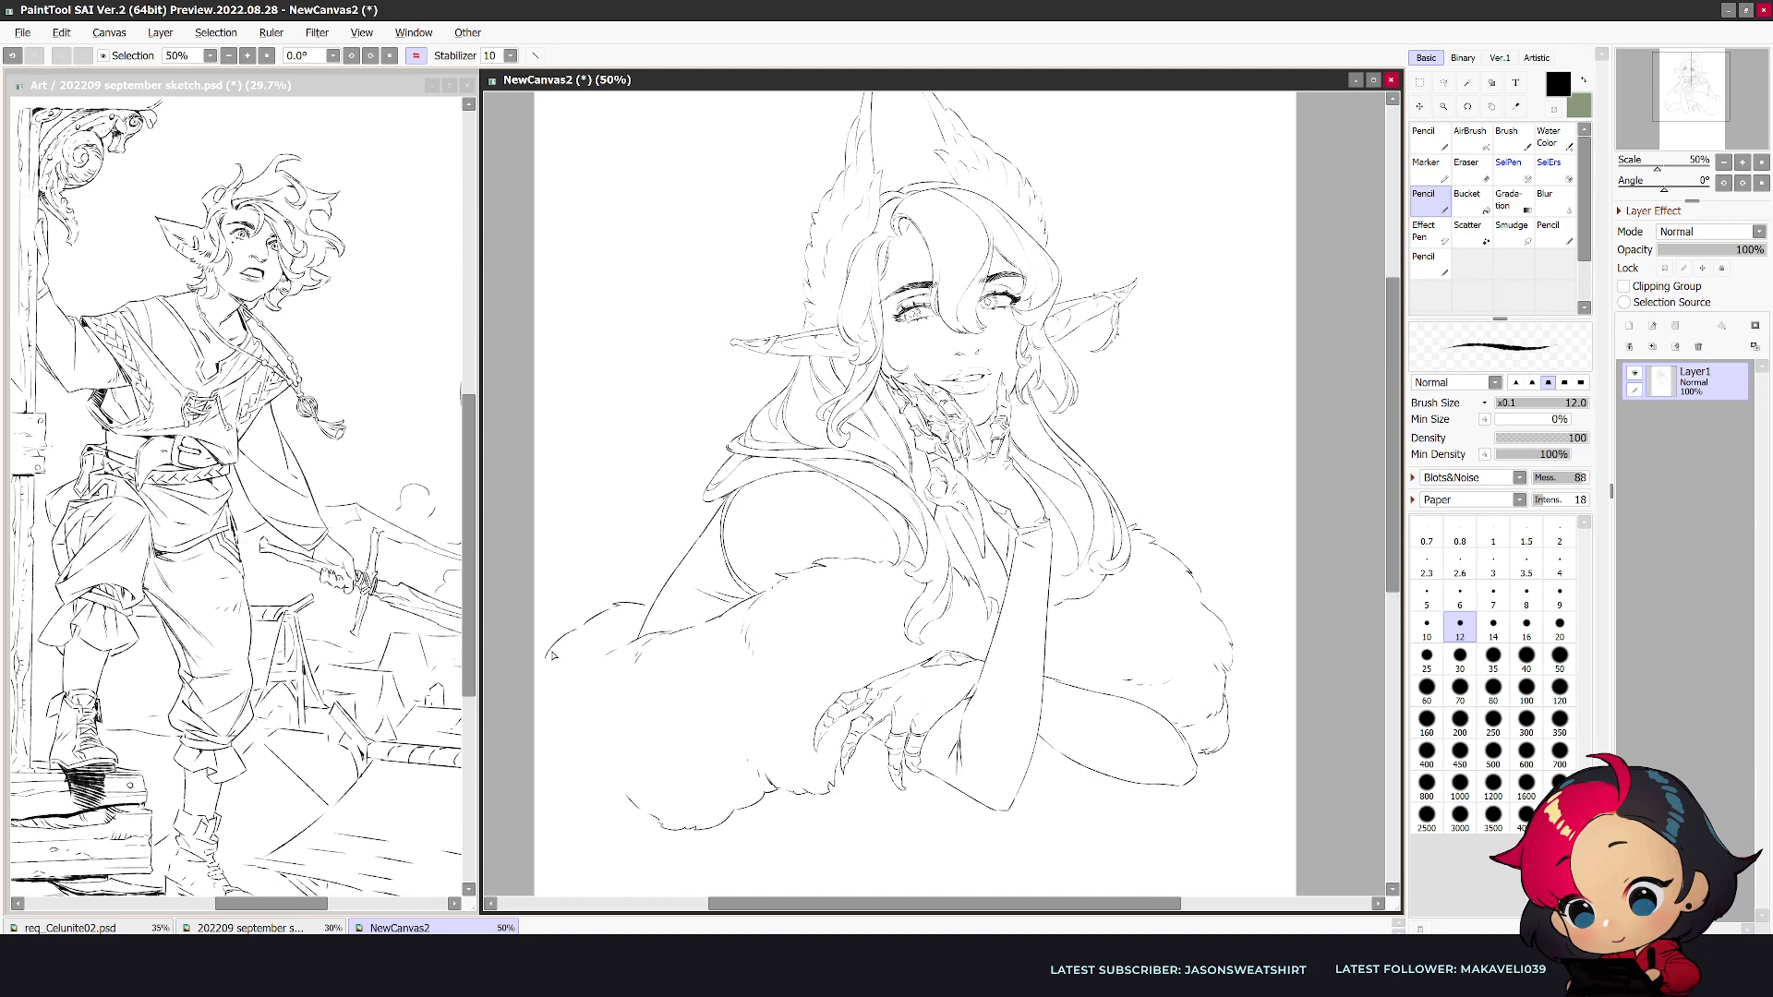
# - Scale the whole drawing down slightly to make room for the fur bundle on the canvas
pyautogui.hotkey('ctrl', 't')
pyautogui.moveTo(556, 833); pyautogui.dragTo(596, 777)
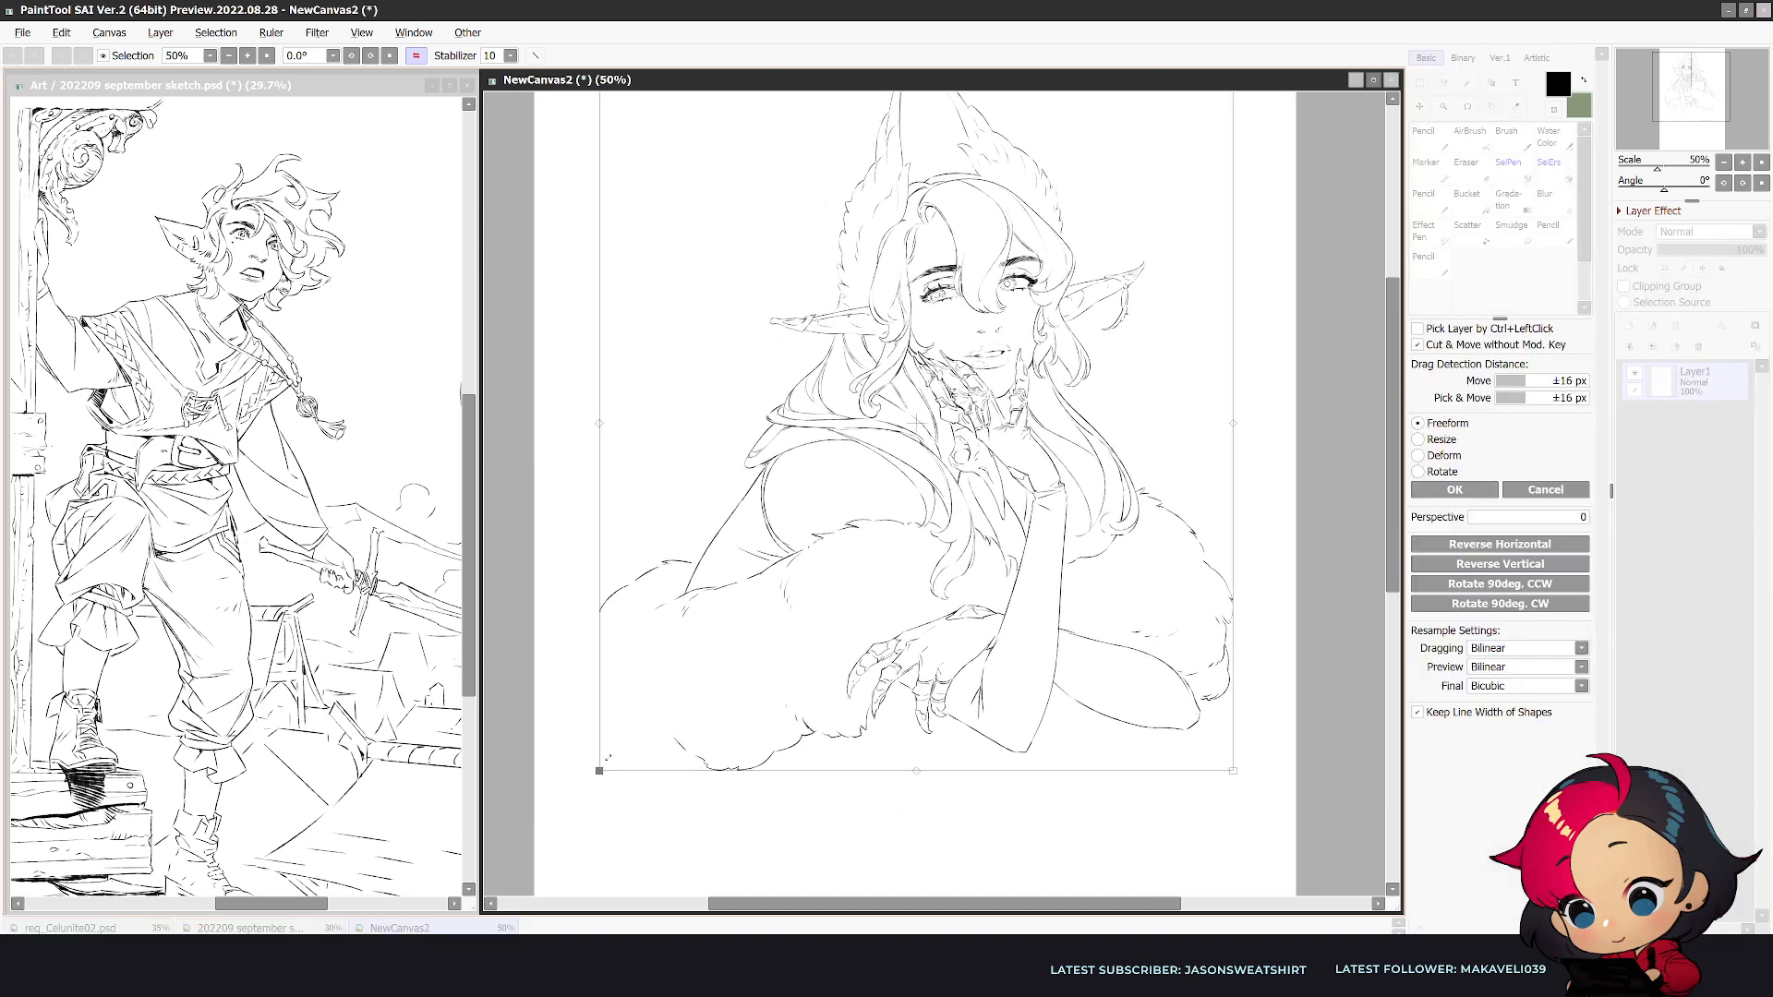
pyautogui.press('Return')
# - Close the outer end of the fur bundle with a rounded, tufted outline, checking the mirrored view
pyautogui.moveTo(598, 615)
pyautogui.mouseDown()
pyautogui.moveTo(565, 657)
pyautogui.moveTo(571, 692)
pyautogui.moveTo(588, 663)
pyautogui.moveTo(573, 693)
pyautogui.moveTo(592, 737)
pyautogui.moveTo(681, 750)
pyautogui.mouseUp()
pyautogui.press('h')
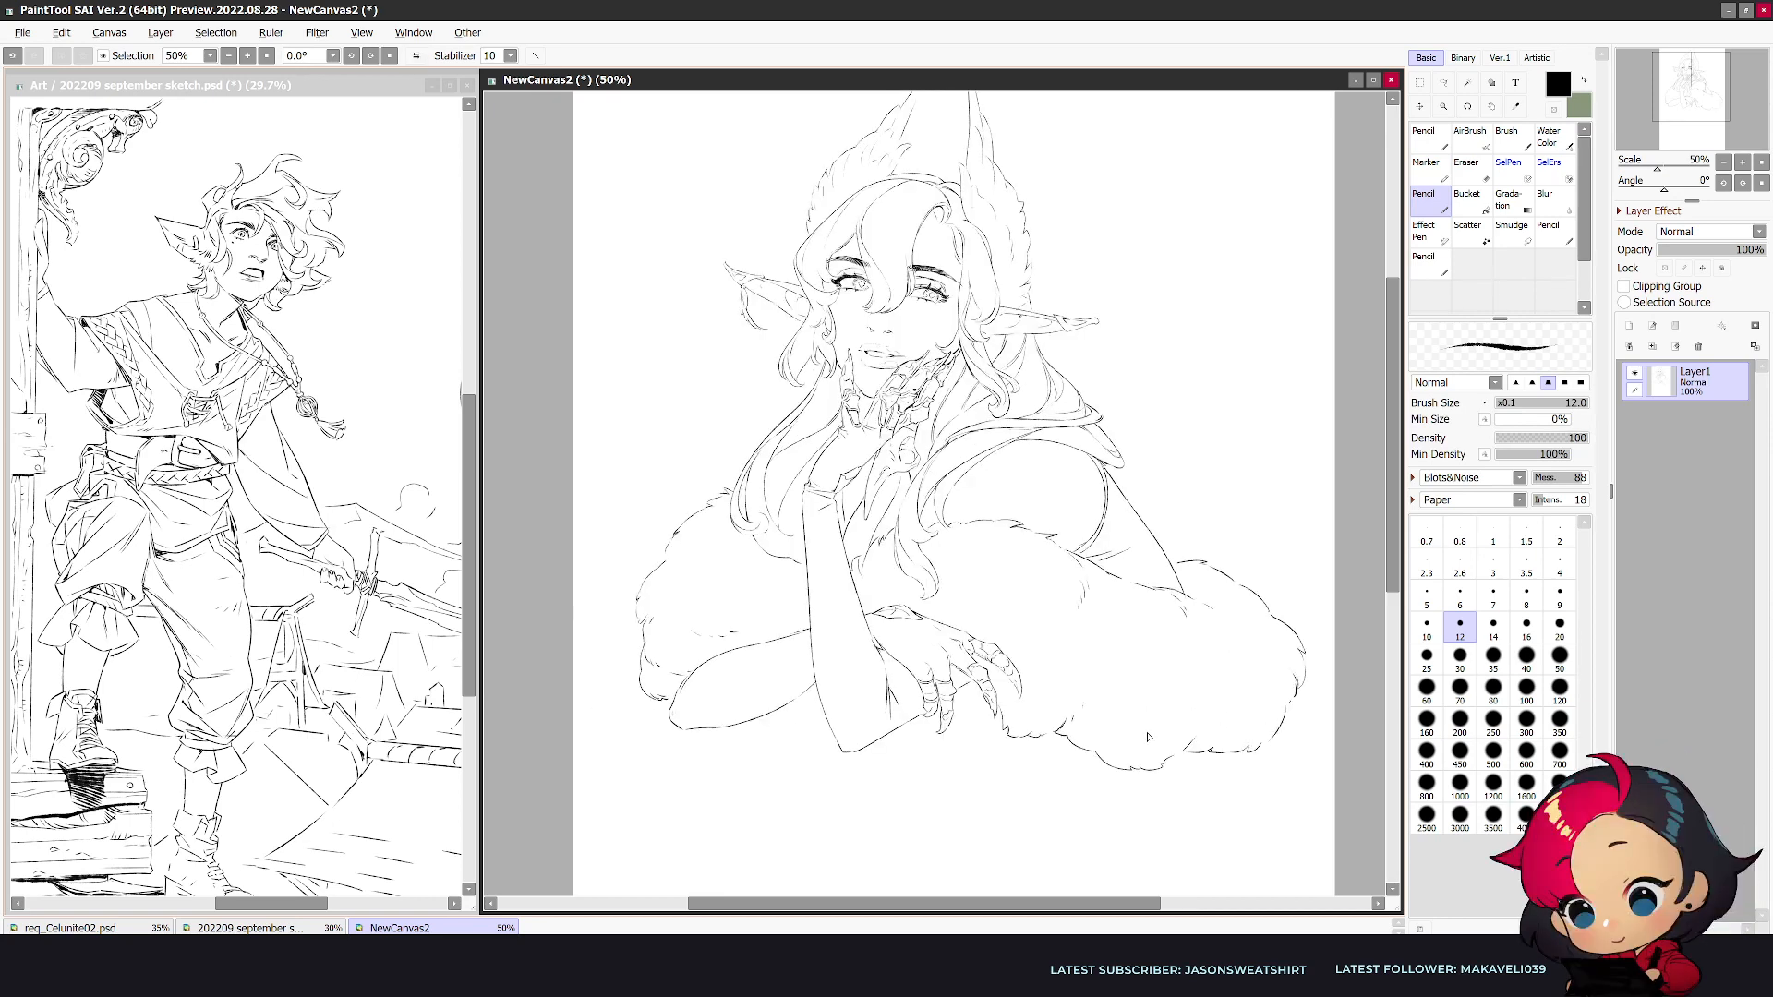
pyautogui.press('h')
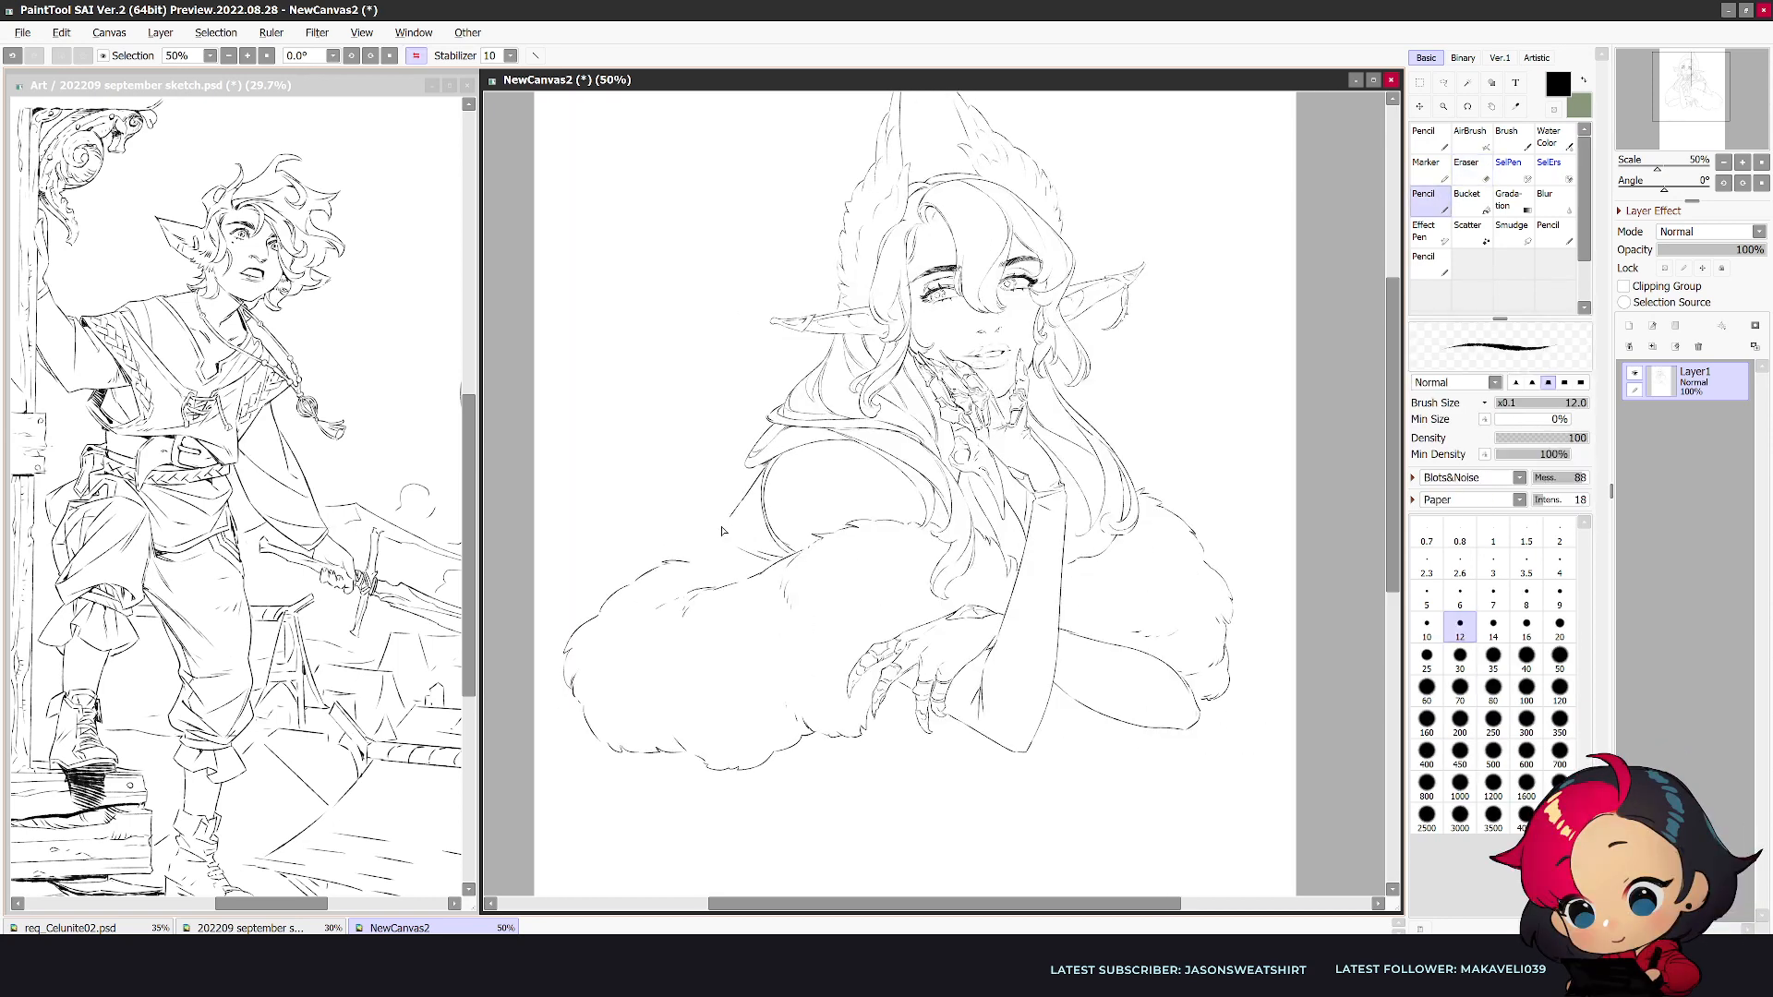
# - Redraw the upper arm's outer line down into the fur and add small tufts inside the fur bundle
pyautogui.moveTo(729, 515); pyautogui.dragTo(698, 586)
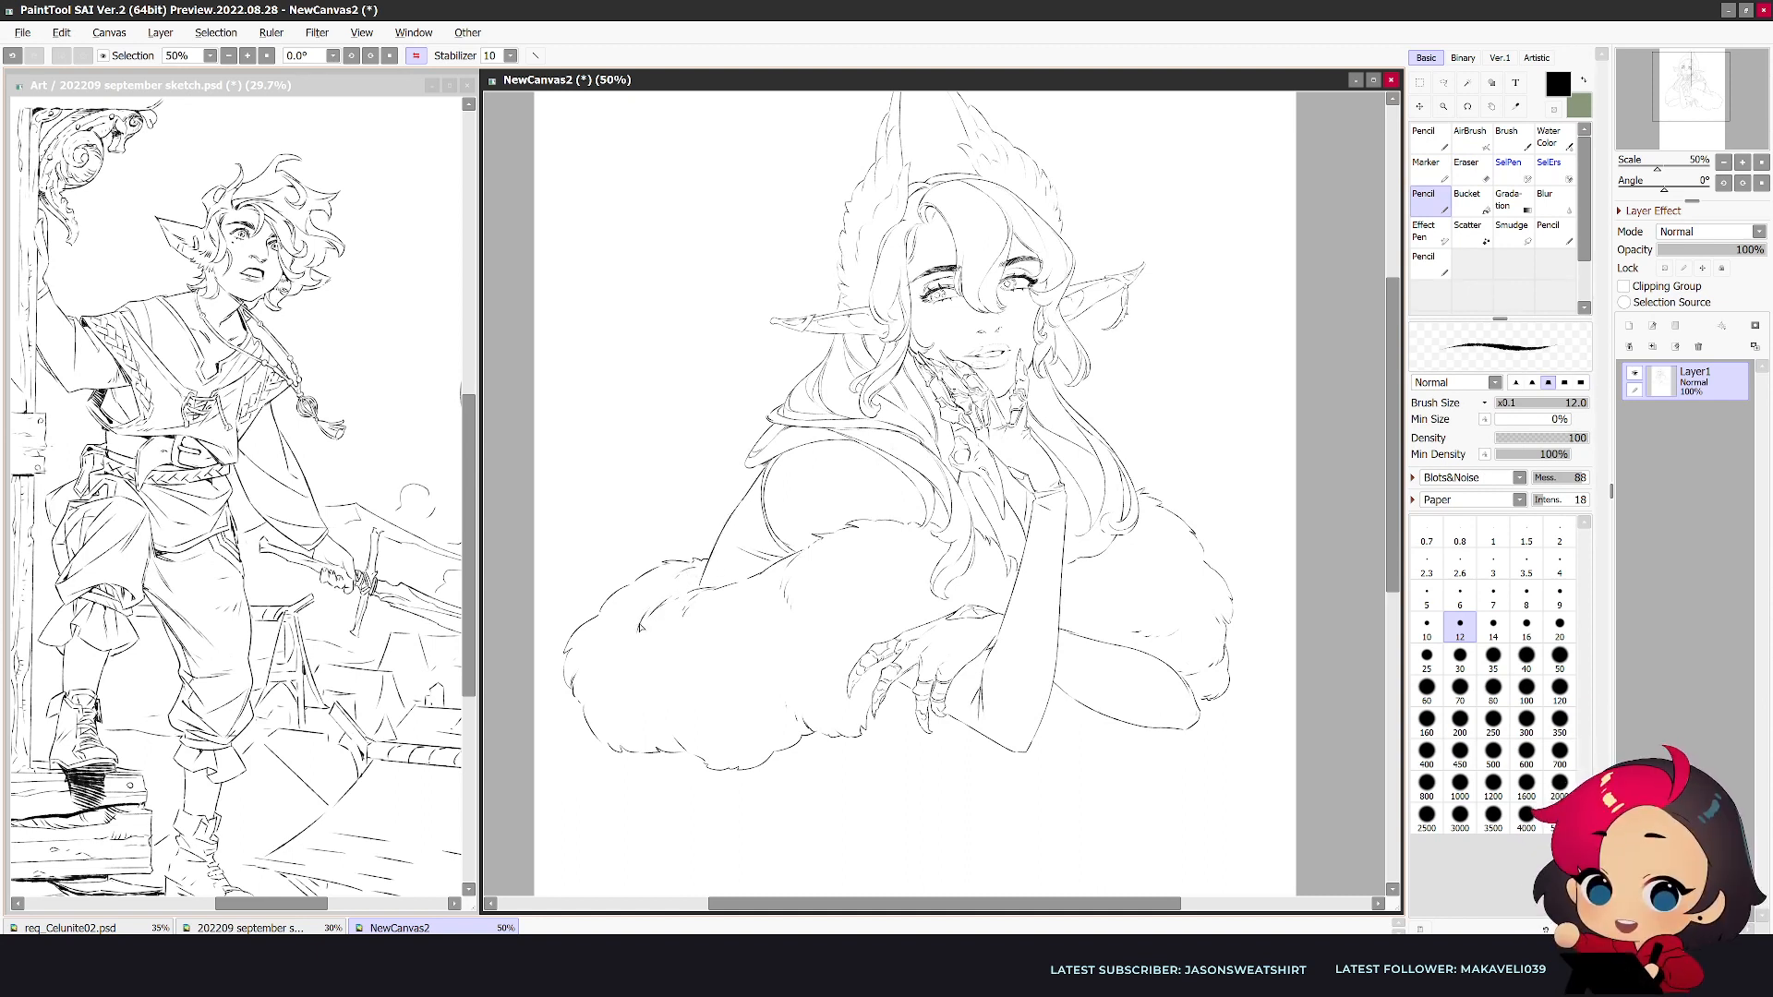
pyautogui.press('e')
pyautogui.press('n')
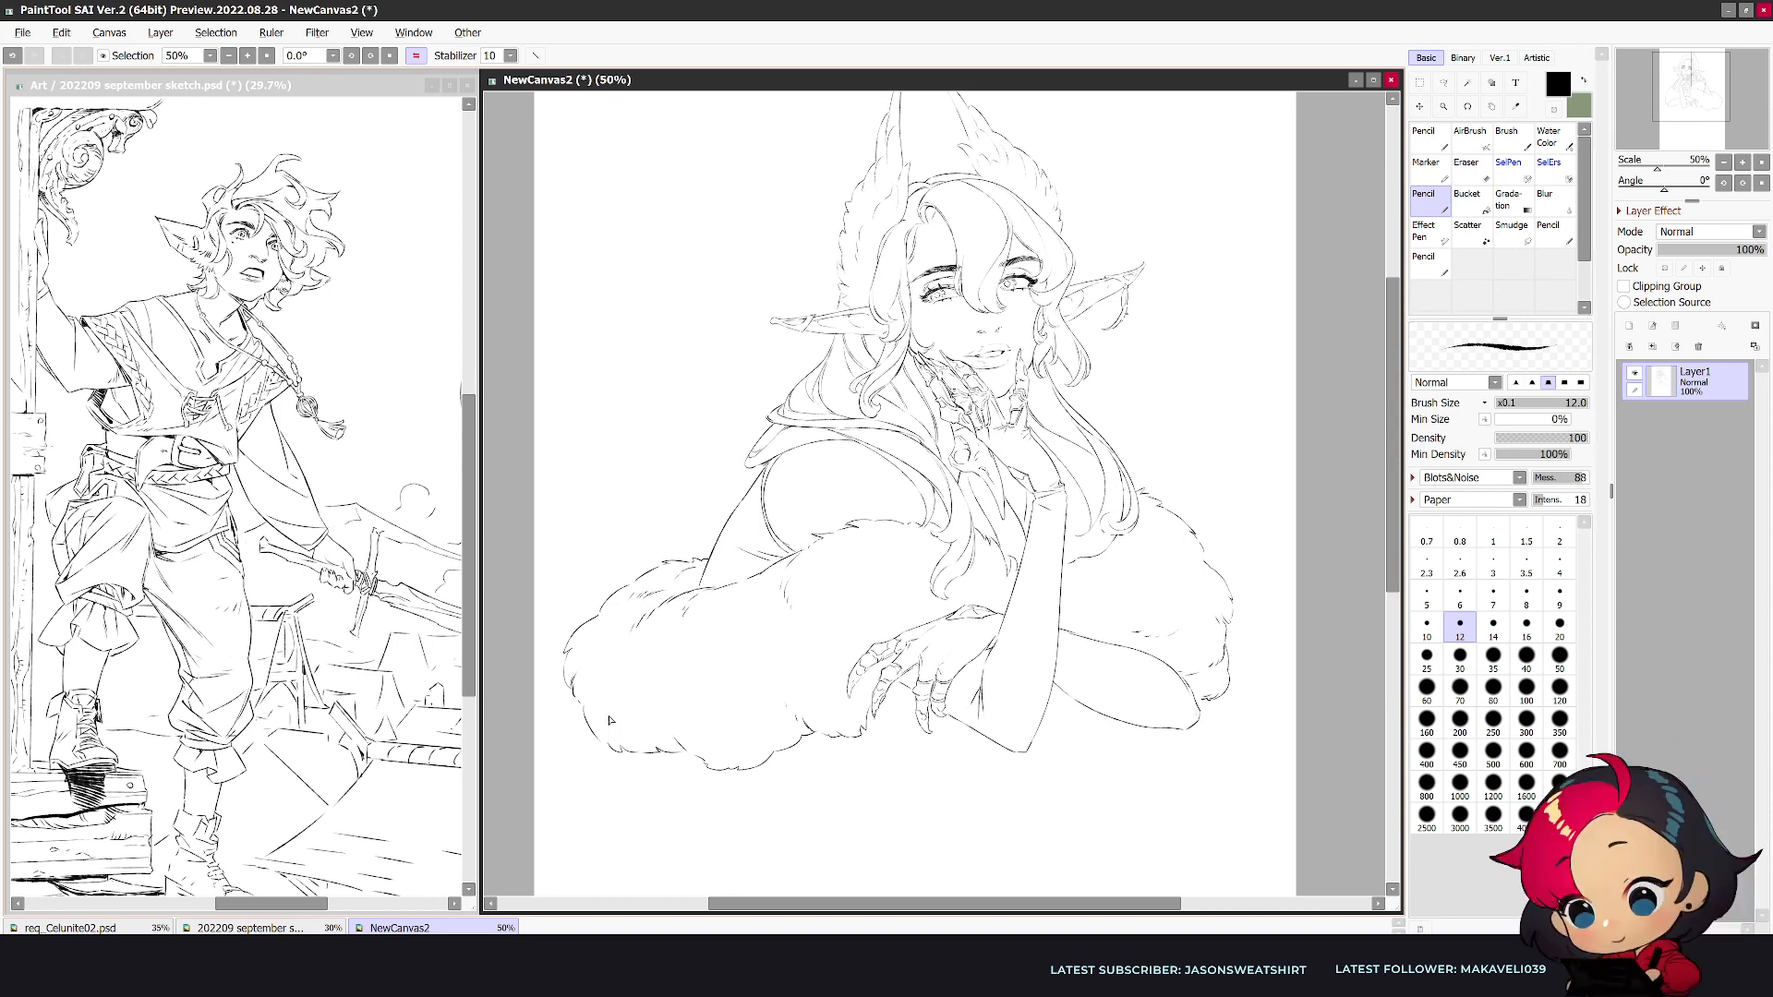
pyautogui.press('h')
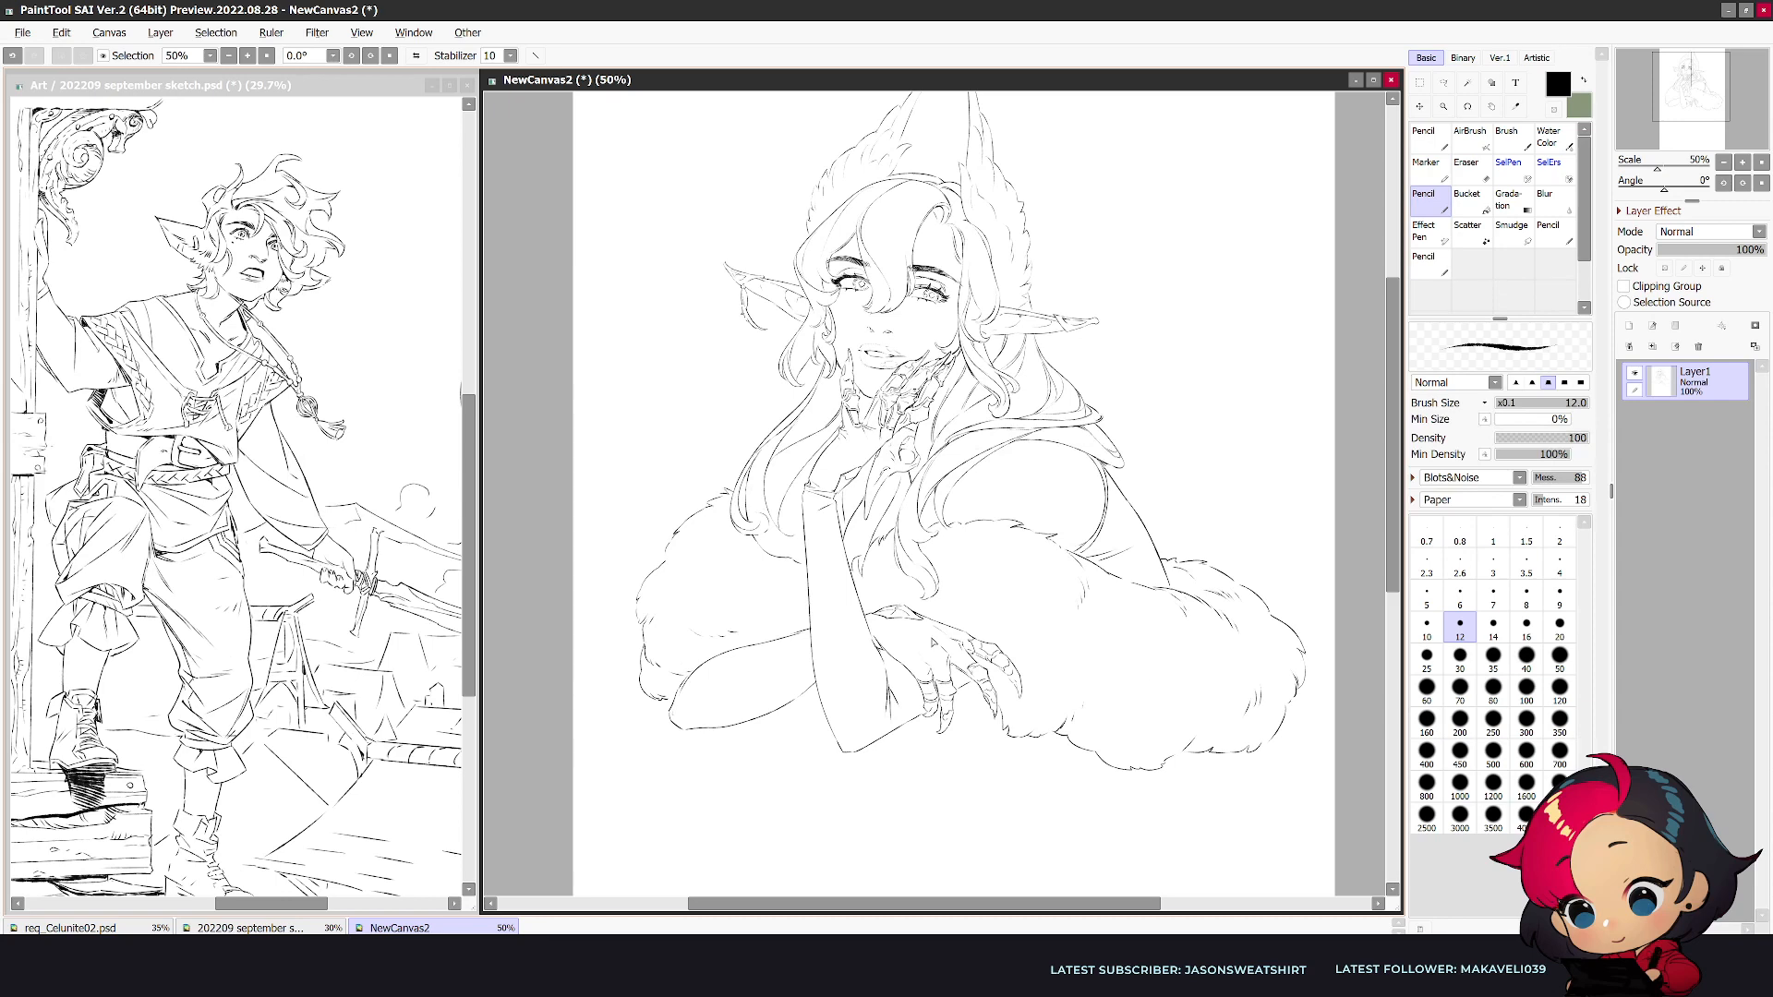
# - Rework the lines between the hanging hair lock and the raised forearm below the wrist, undoing one stroke
pyautogui.press('h')
pyautogui.press('e')
pyautogui.moveTo(982, 512)
pyautogui.mouseDown()
pyautogui.moveTo(1022, 538)
pyautogui.moveTo(978, 530)
pyautogui.moveTo(1014, 568)
pyautogui.mouseUp()
pyautogui.press('n')
pyautogui.hotkey('ctrl', 'z')
pyautogui.press('e')
pyautogui.press('n')
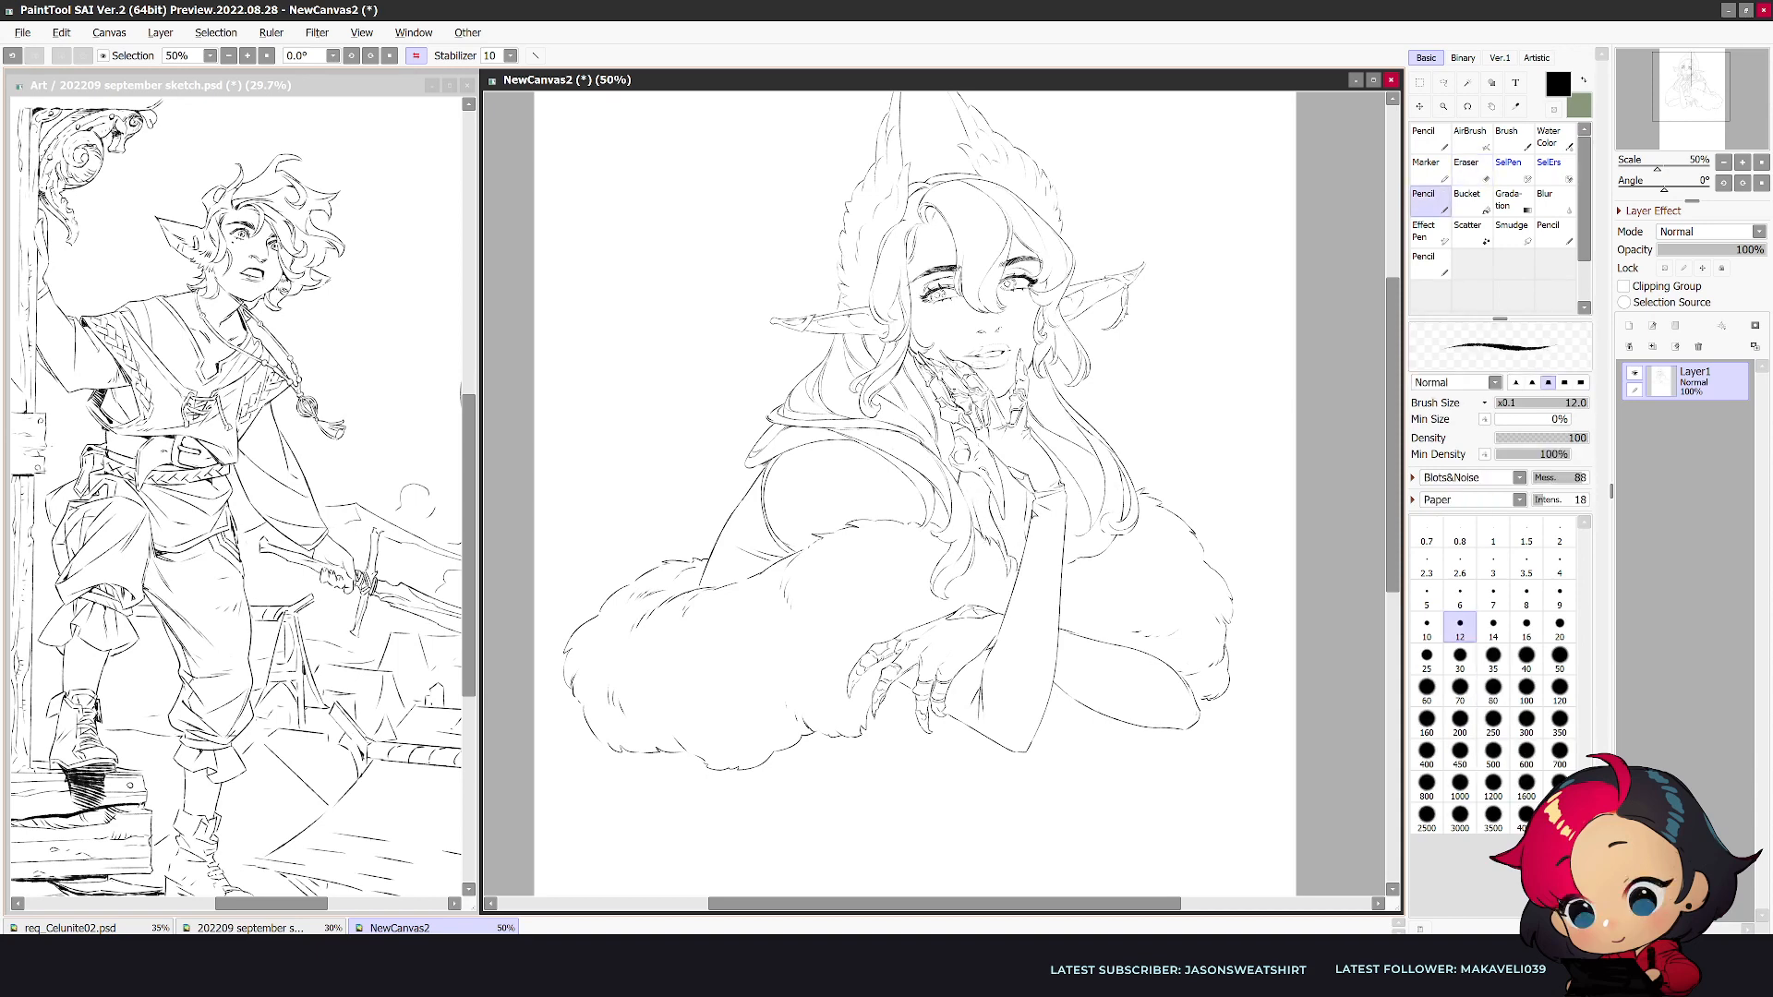
# - Erase the resting forearm's rounded elbow and redraw its lower contour so it tucks into the fur
pyautogui.press('e')
pyautogui.press('h')
pyautogui.press('n')
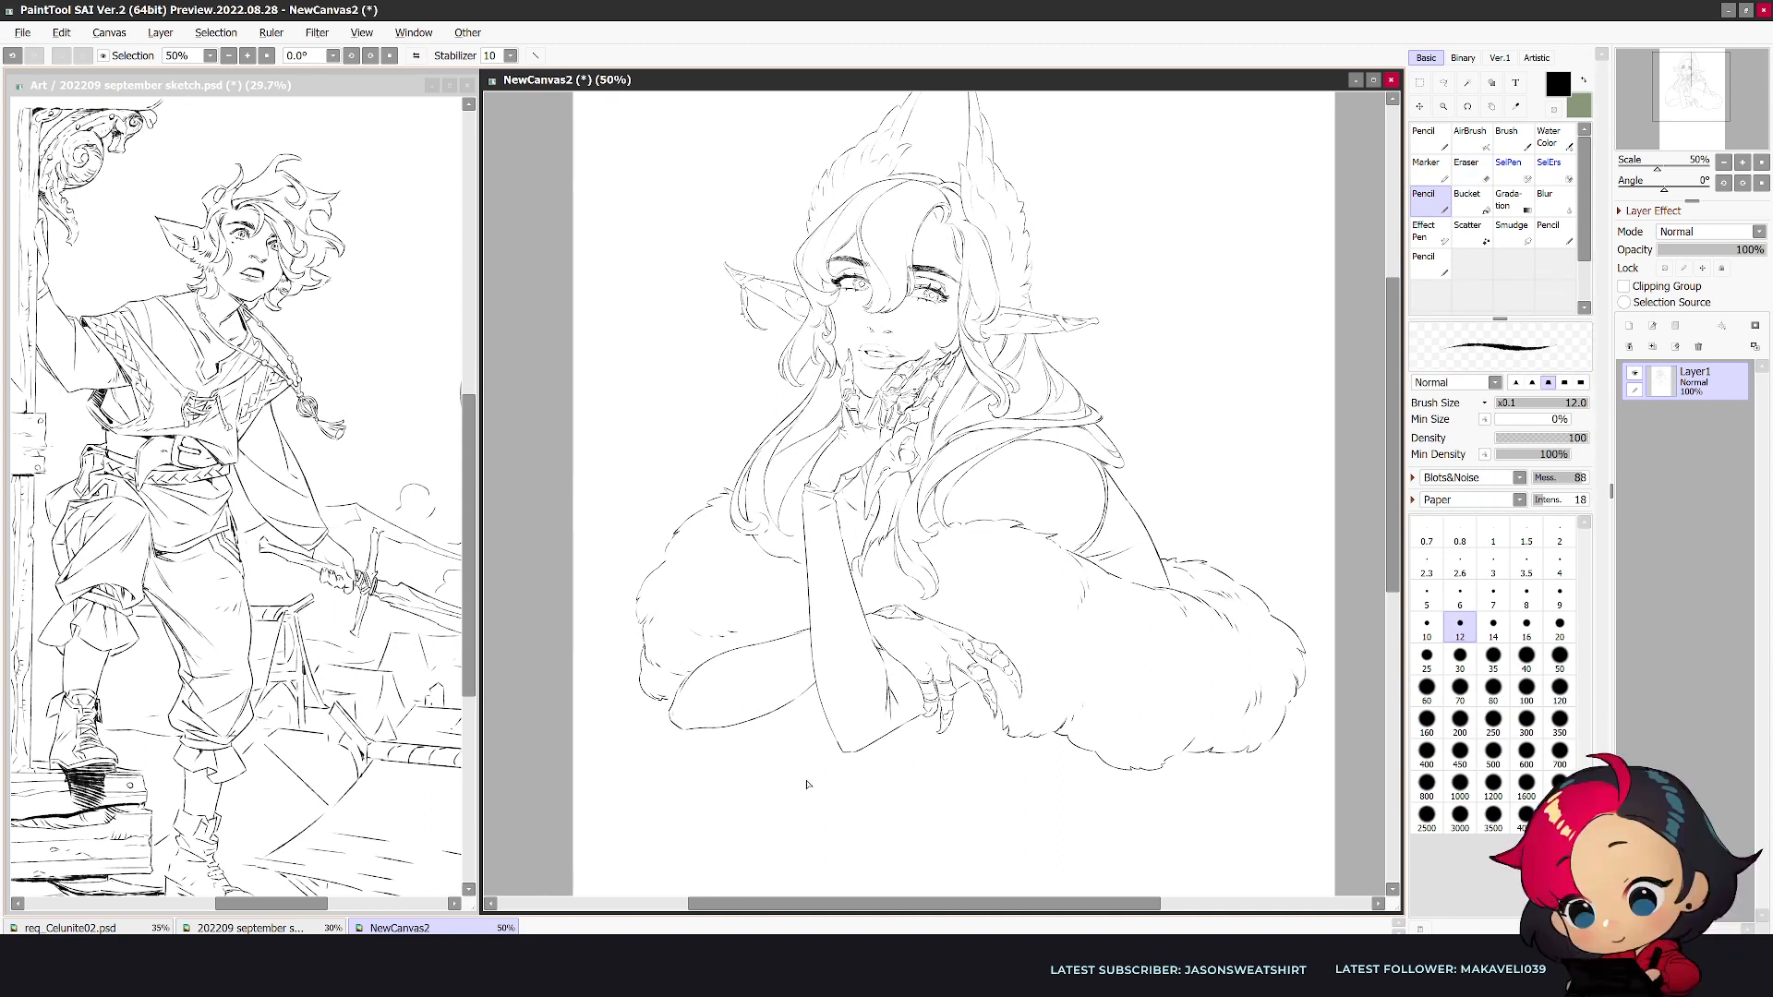
pyautogui.press('e')
pyautogui.moveTo(741, 650)
pyautogui.mouseDown()
pyautogui.moveTo(674, 722)
pyautogui.moveTo(773, 713)
pyautogui.mouseUp()
pyautogui.moveTo(806, 633)
pyautogui.mouseDown()
pyautogui.moveTo(803, 627)
pyautogui.moveTo(700, 667)
pyautogui.moveTo(686, 713)
pyautogui.moveTo(744, 720)
pyautogui.moveTo(820, 686)
pyautogui.mouseUp()
pyautogui.press('n')
pyautogui.press('e')
pyautogui.press('n')
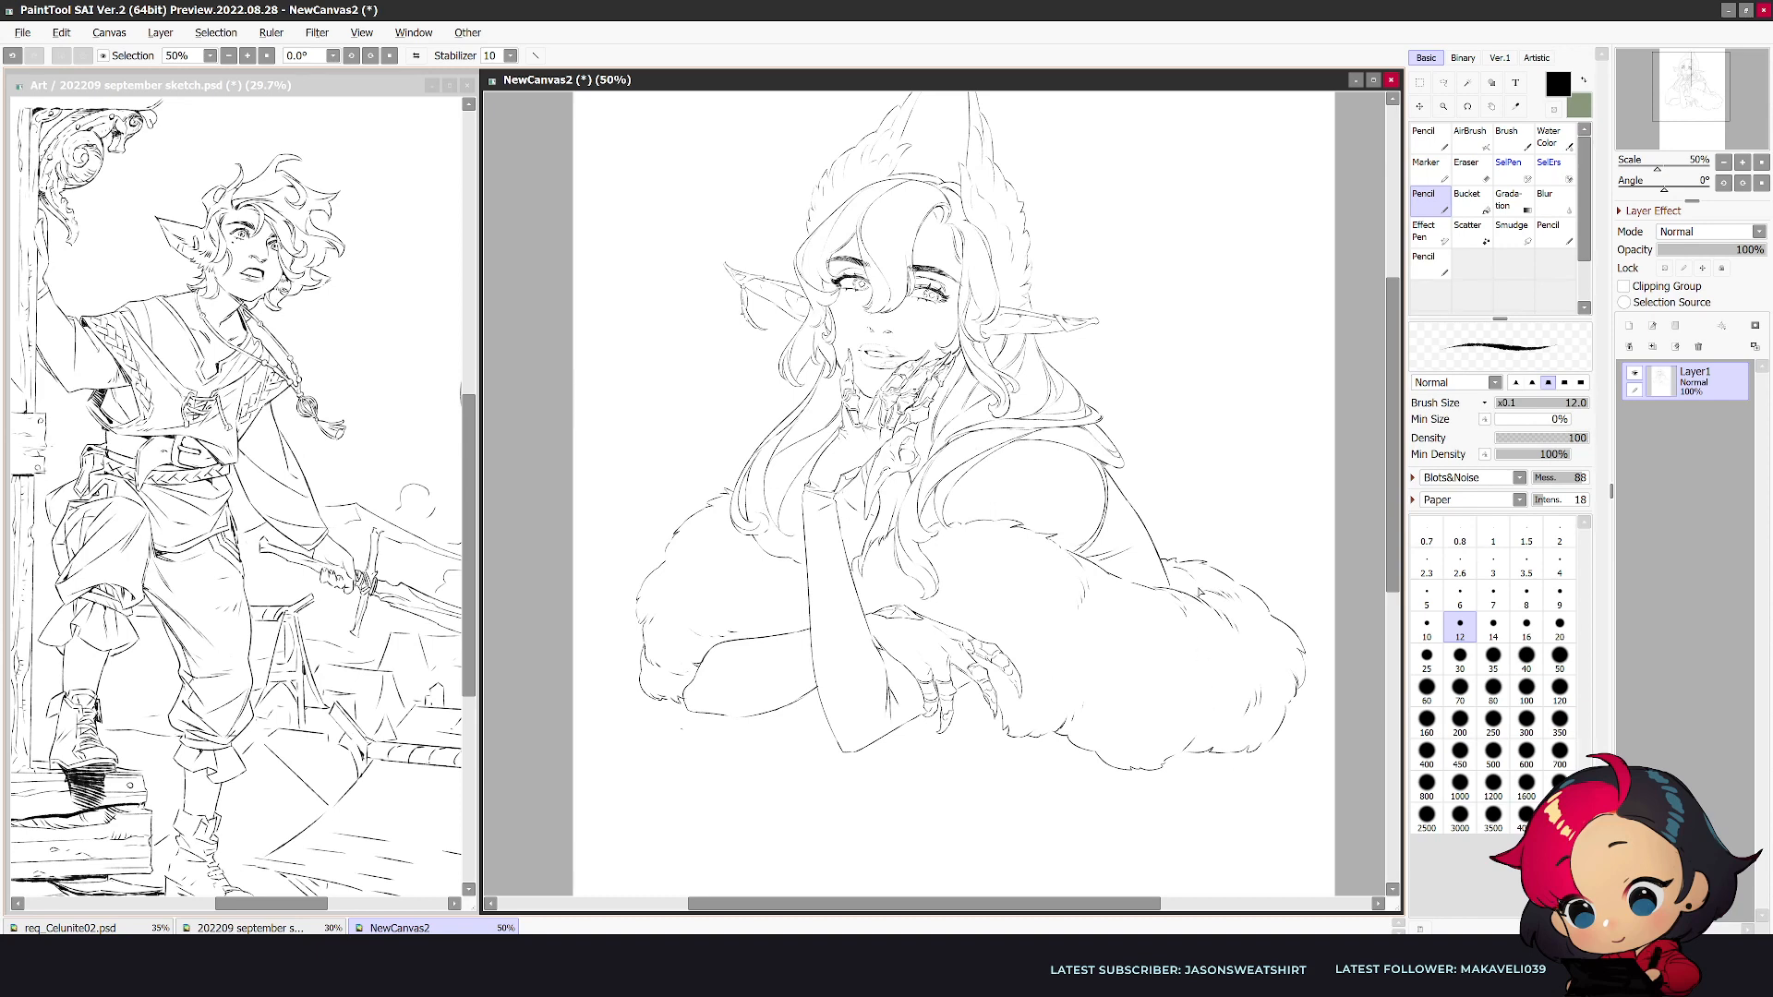
pyautogui.press('h')
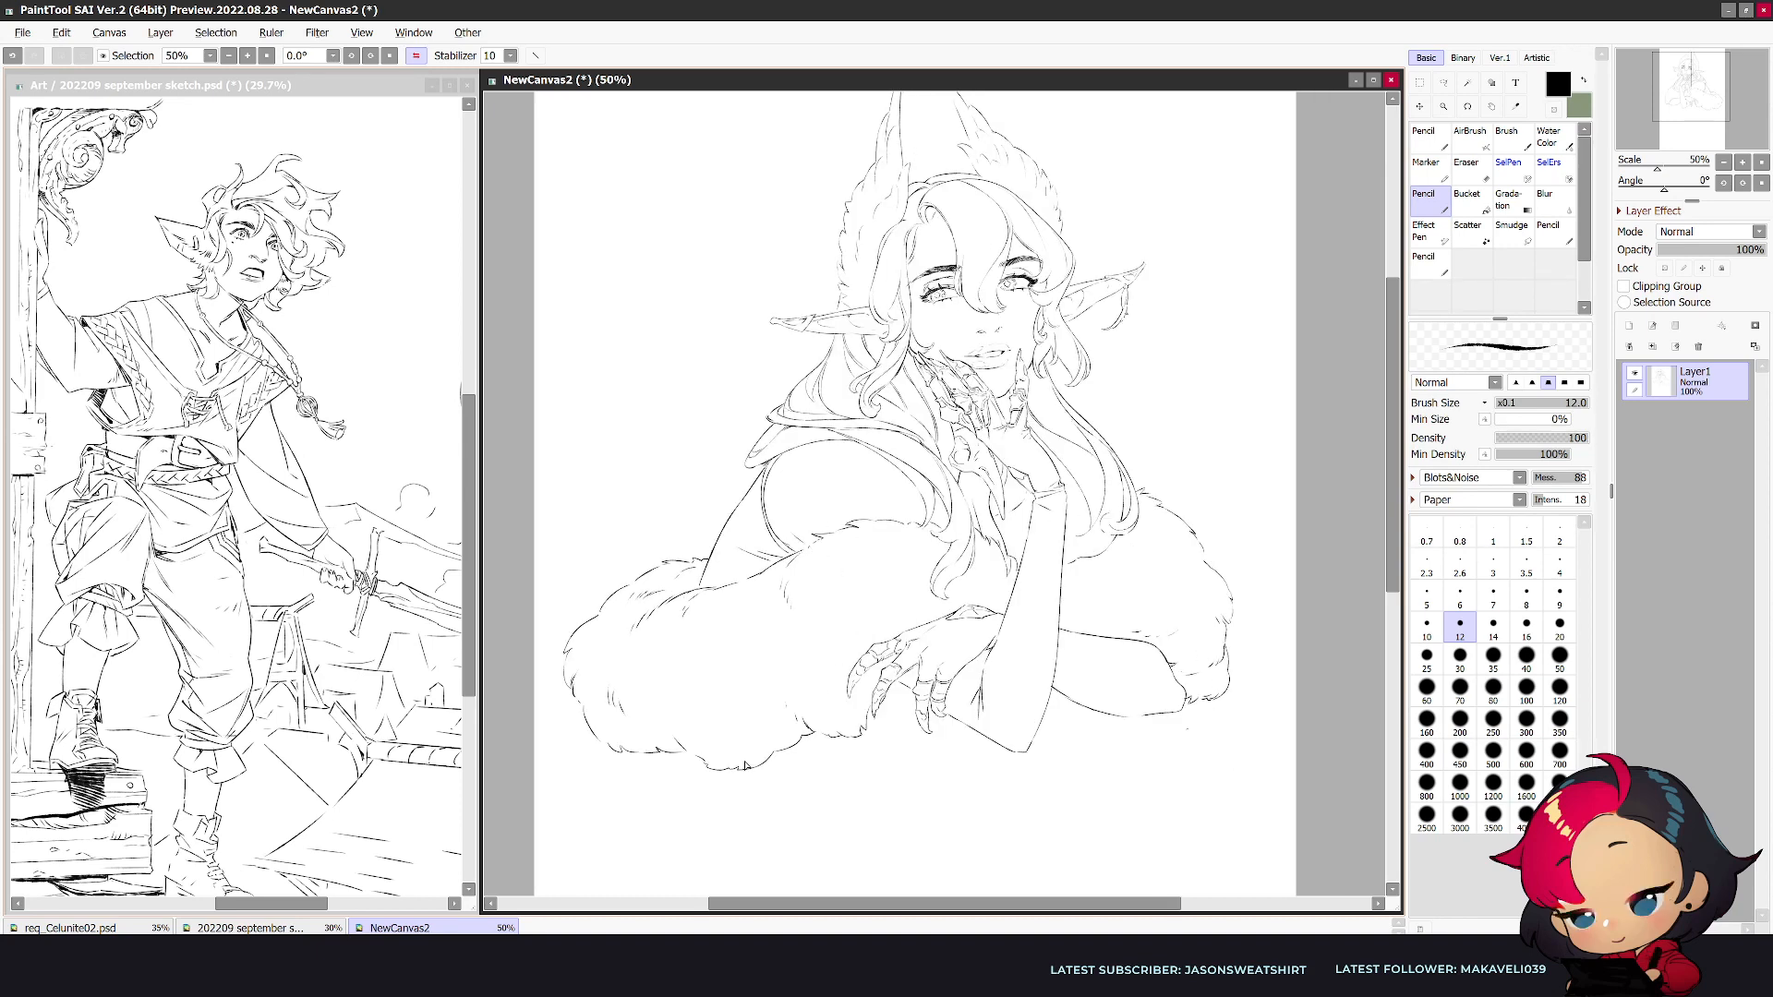
# - Draw the hip's outer contour curving down from beneath the large fur bundle, undoing the first stroke
pyautogui.moveTo(635, 751); pyautogui.dragTo(561, 847)
pyautogui.hotkey('ctrl', 'z')
pyautogui.moveTo(639, 750); pyautogui.dragTo(617, 774)
pyautogui.moveTo(565, 846); pyautogui.dragTo(561, 866)
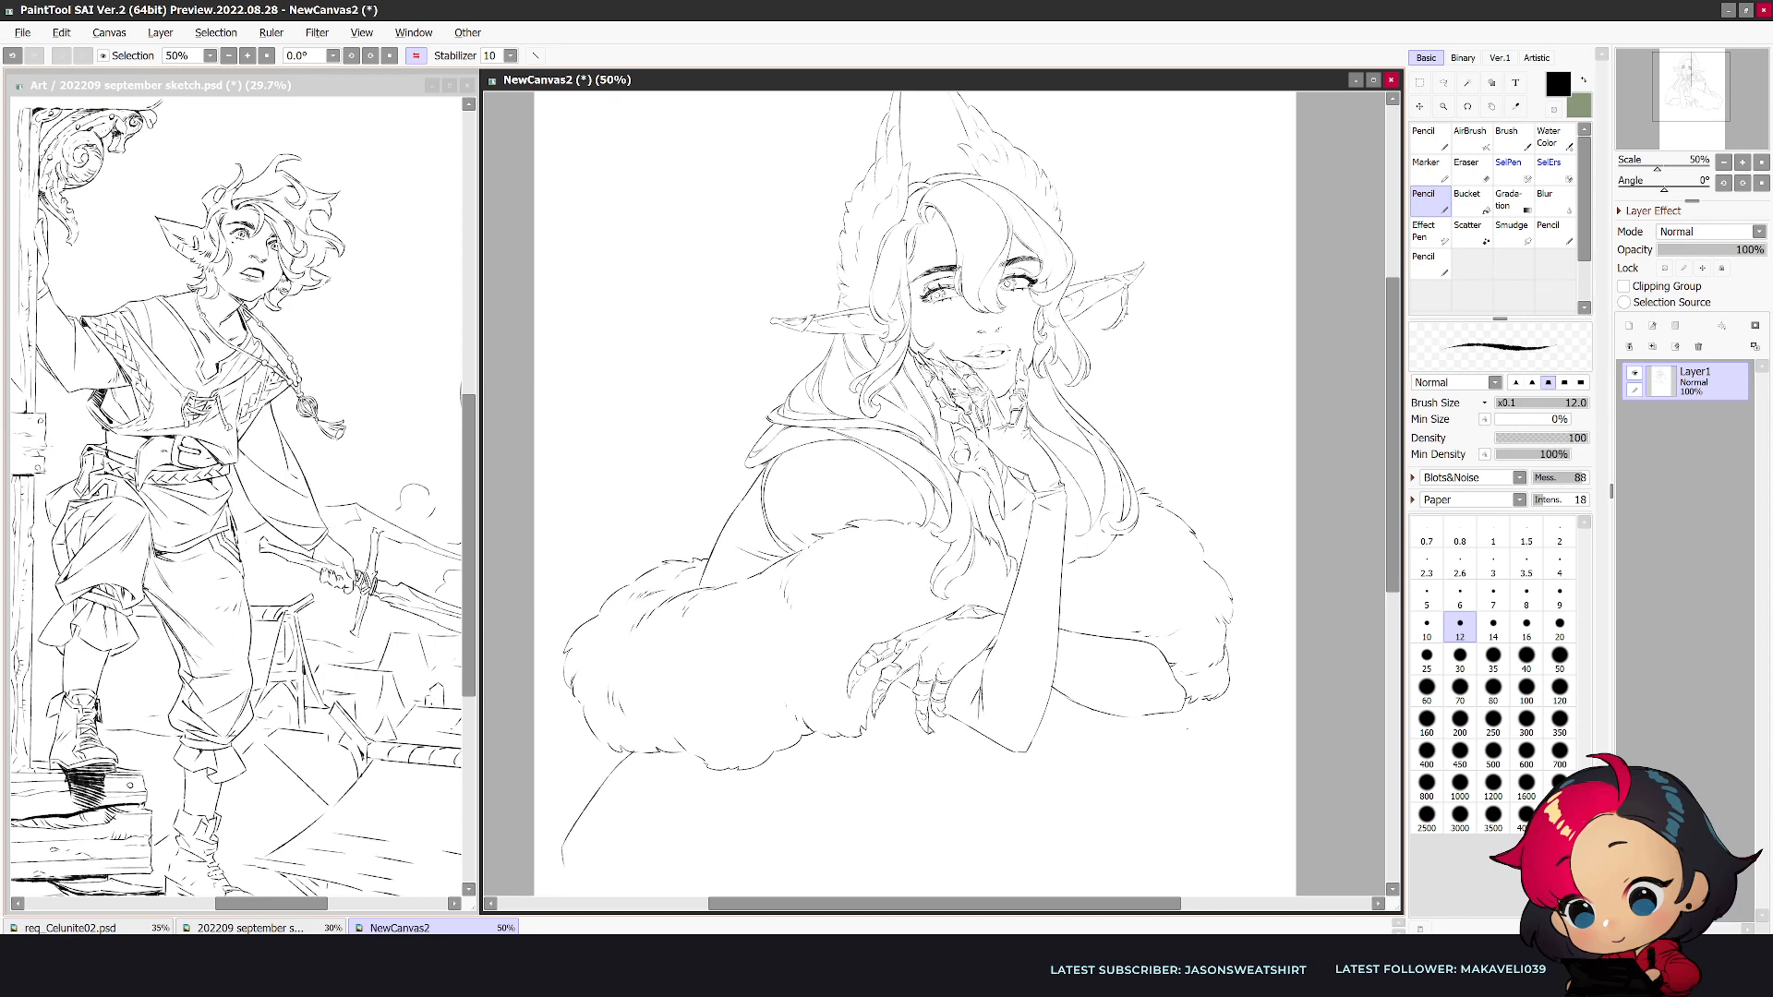
# - Sketch the waist and lap lines below the resting hand and under the fur, checking them in mirrored view
pyautogui.moveTo(915, 728); pyautogui.dragTo(840, 789)
pyautogui.hotkey('ctrl', 'z')
pyautogui.moveTo(914, 712); pyautogui.dragTo(913, 720)
pyautogui.press('h')
pyautogui.press('e')
pyautogui.press('n')
pyautogui.moveTo(1052, 802)
pyautogui.mouseDown()
pyautogui.moveTo(969, 736)
pyautogui.moveTo(1054, 802)
pyautogui.mouseUp()
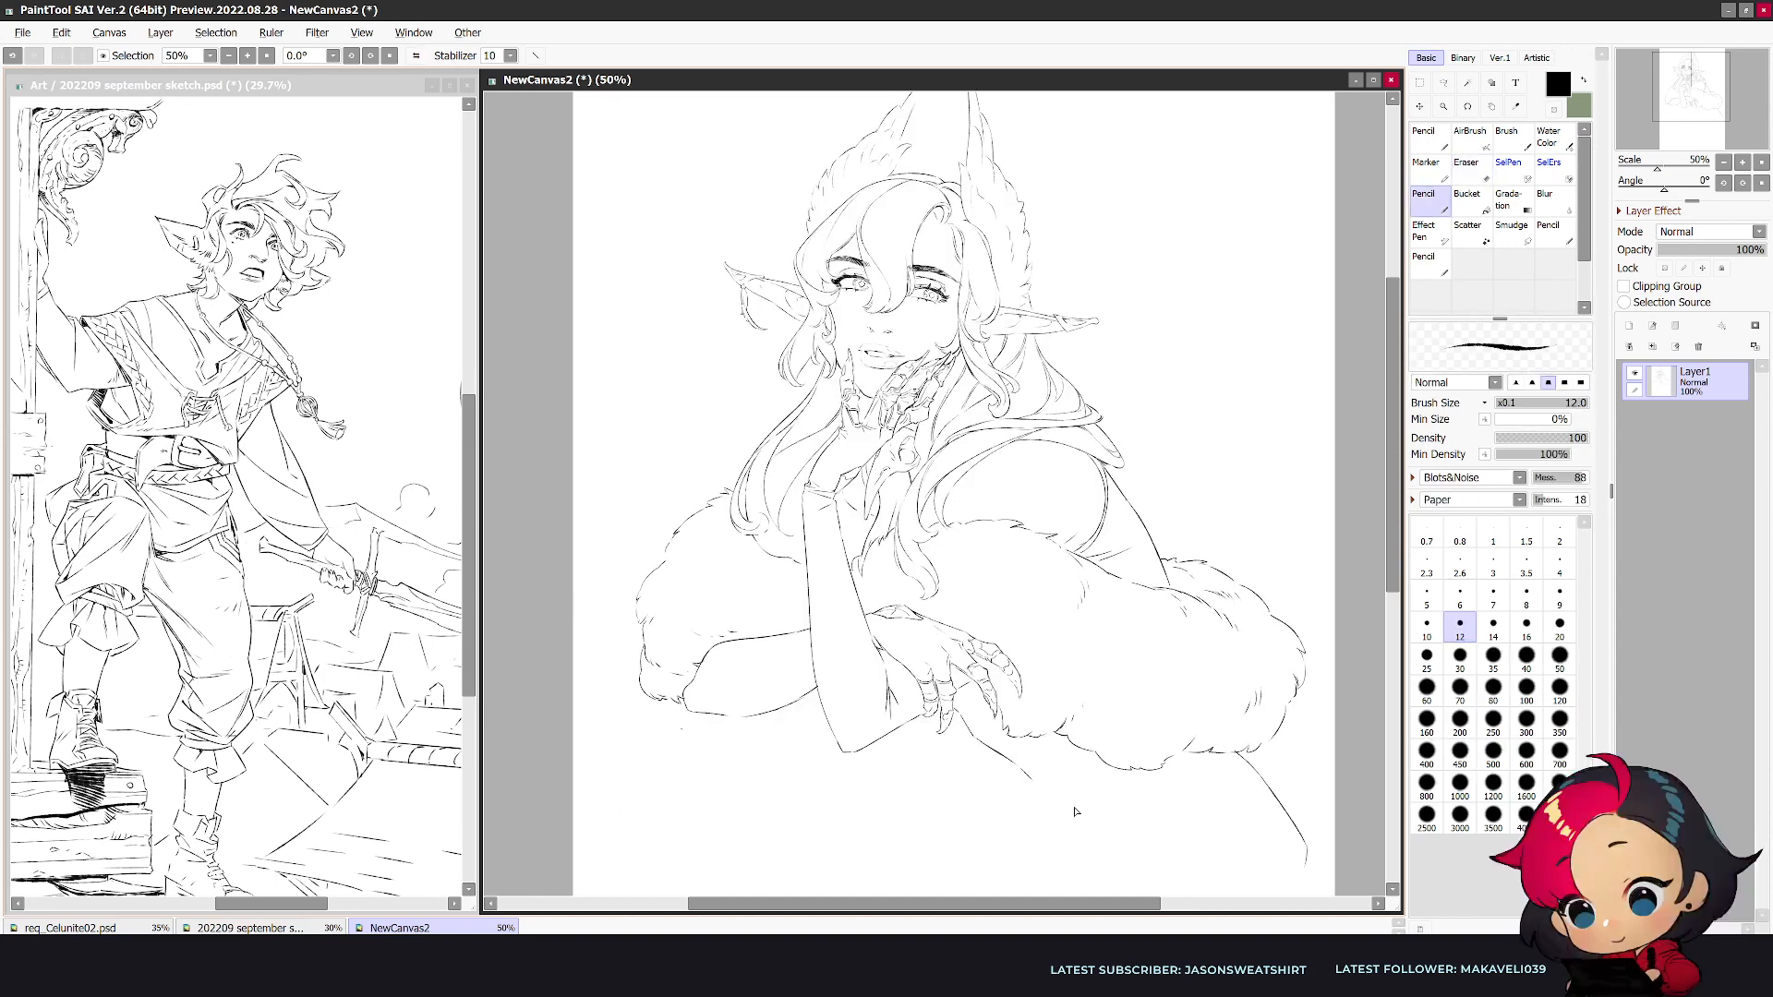
pyautogui.moveTo(1191, 791); pyautogui.dragTo(1156, 785)
# - Draw a long arc for the raised thigh below the arms and reshape the hip contour into a fuller curve
pyautogui.hscroll(1, 985, 789)
pyautogui.scroll(-4, 1016, 646)
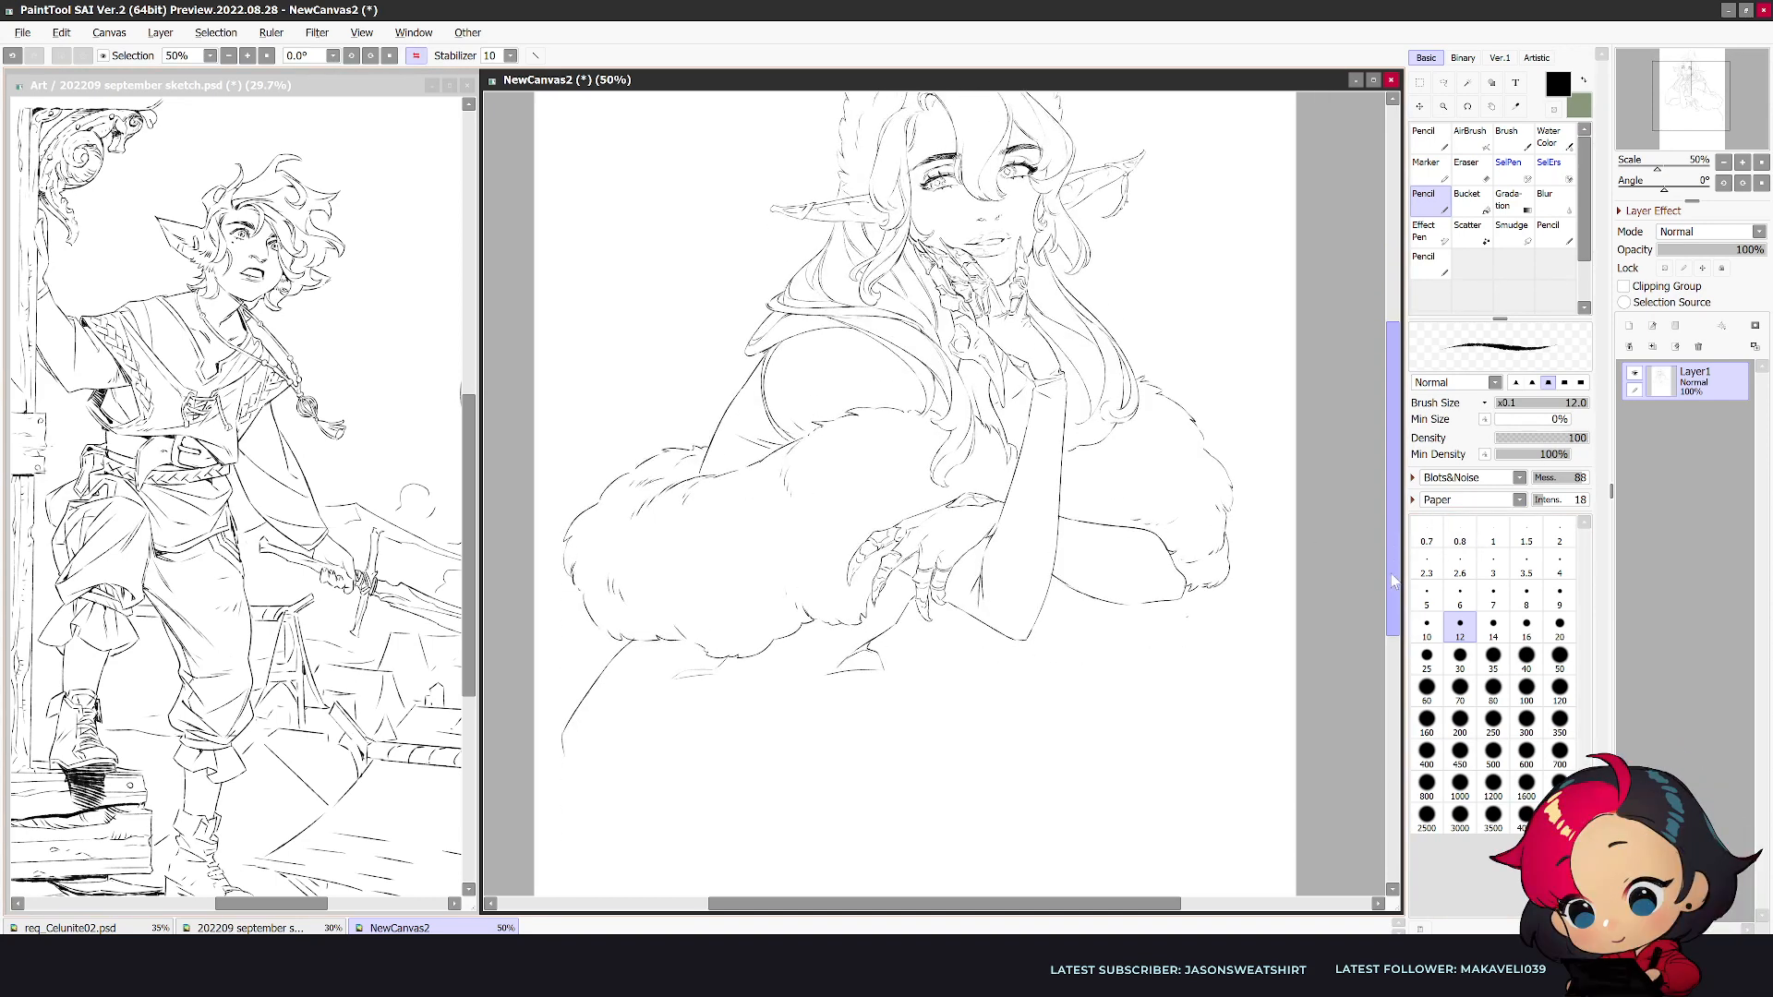
pyautogui.moveTo(741, 652)
pyautogui.mouseDown()
pyautogui.moveTo(897, 582)
pyautogui.moveTo(799, 634)
pyautogui.moveTo(860, 598)
pyautogui.moveTo(1007, 586)
pyautogui.moveTo(1058, 637)
pyautogui.mouseUp()
pyautogui.press('e')
pyautogui.moveTo(564, 648)
pyautogui.mouseDown()
pyautogui.moveTo(561, 695)
pyautogui.moveTo(625, 564)
pyautogui.moveTo(541, 725)
pyautogui.moveTo(578, 784)
pyautogui.mouseUp()
pyautogui.press('n')
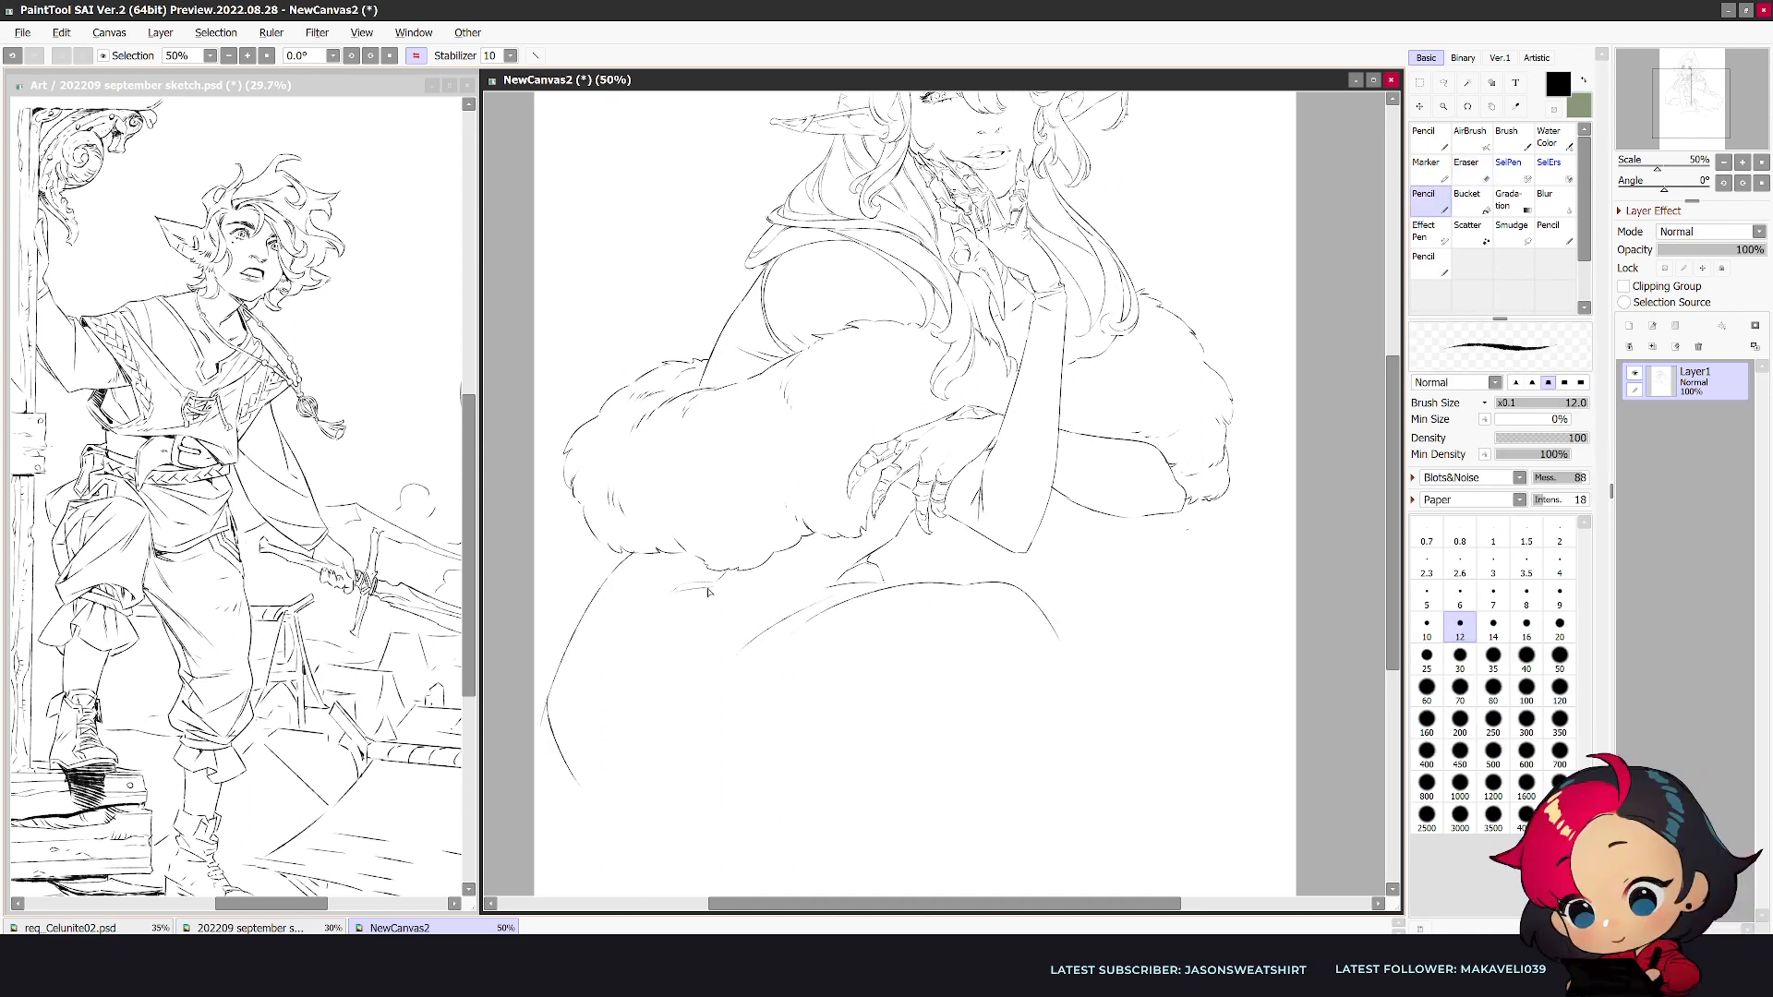
# - Draw a slanted line down inside the hip and a curved cloth edge sweeping from it toward the thigh
pyautogui.moveTo(661, 633); pyautogui.dragTo(571, 831)
pyautogui.moveTo(673, 670)
pyautogui.mouseDown()
pyautogui.moveTo(782, 657)
pyautogui.moveTo(758, 660)
pyautogui.moveTo(899, 589)
pyautogui.moveTo(736, 662)
pyautogui.moveTo(969, 585)
pyautogui.moveTo(683, 669)
pyautogui.mouseUp()
pyautogui.press('e')
pyautogui.press('n')
pyautogui.moveTo(845, 621); pyautogui.dragTo(917, 581)
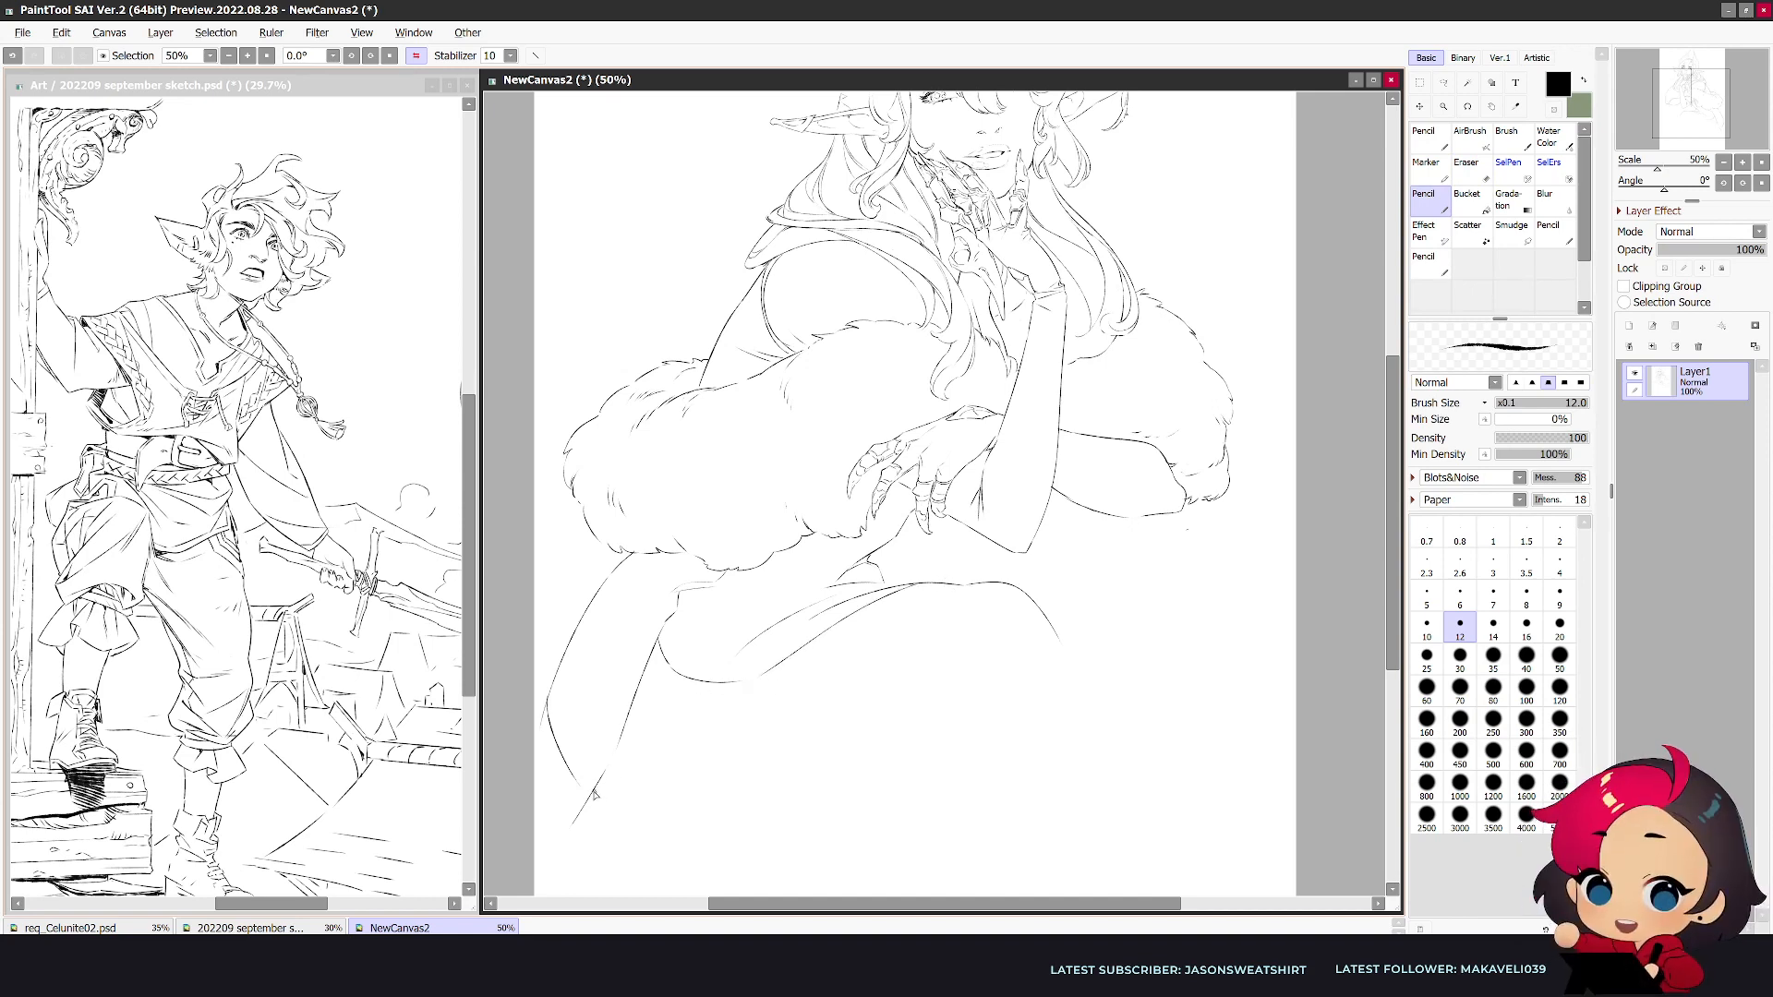
# - Erase part of the curved cloth edge across the thigh with a larger eraser, working in mirrored view
pyautogui.press('h')
pyautogui.press('e')
pyautogui.press(']')
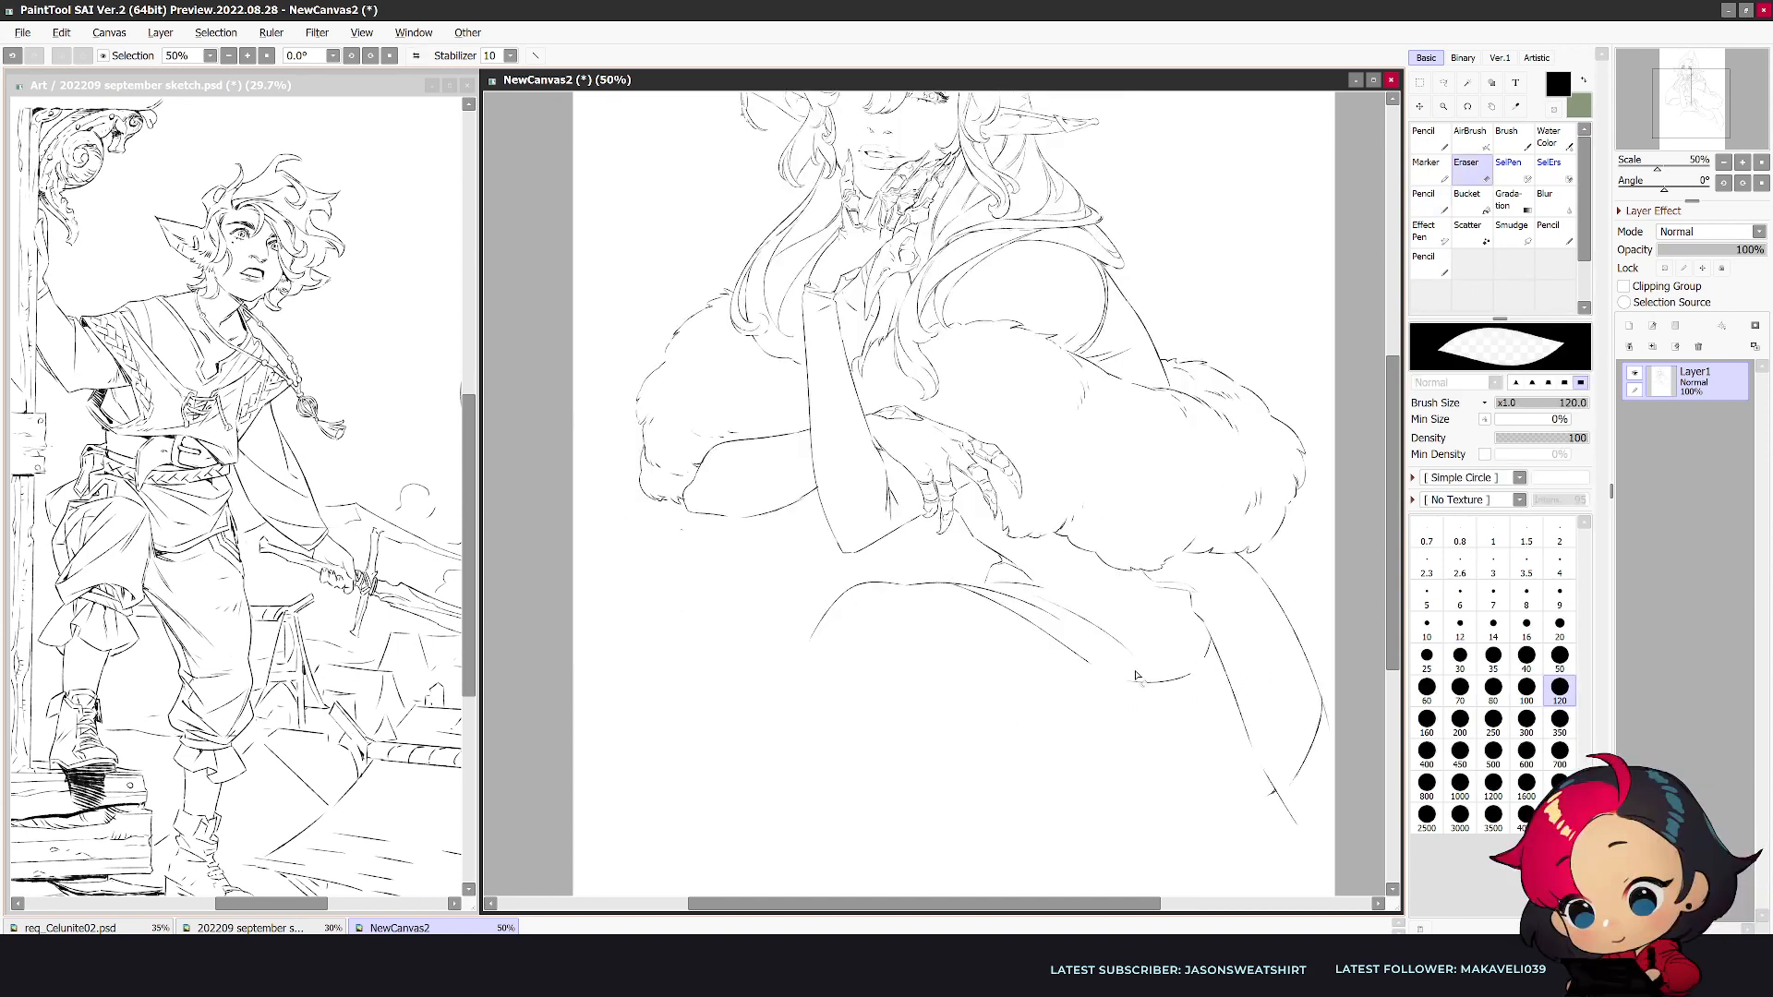
pyautogui.moveTo(1169, 666); pyautogui.dragTo(1191, 672)
pyautogui.press(']')
pyautogui.press('h')
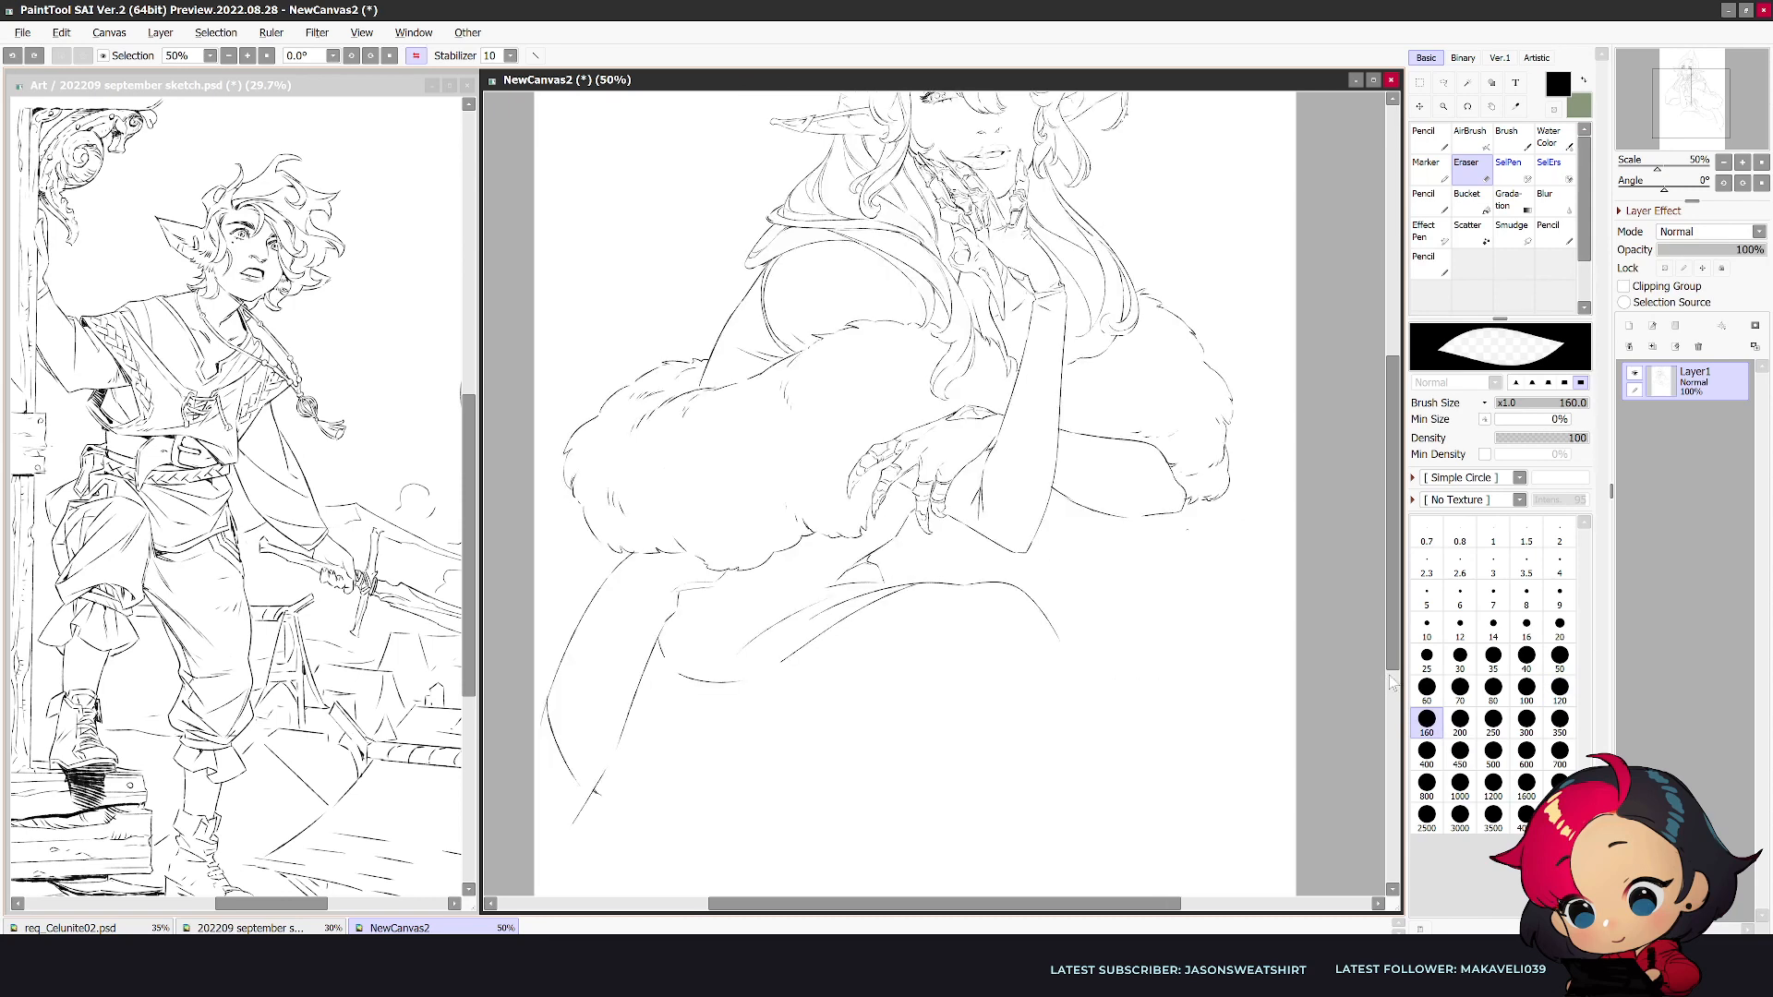
# - Redraw the curved cloth edge as one smooth sweep to the thigh and draw a waist line above it
pyautogui.press('-')
pyautogui.scroll(1, 1071, 637)
pyautogui.press('n')
pyautogui.moveTo(697, 571)
pyautogui.mouseDown()
pyautogui.moveTo(858, 541)
pyautogui.moveTo(752, 593)
pyautogui.mouseUp()
pyautogui.press('e')
pyautogui.moveTo(868, 564); pyautogui.dragTo(794, 598)
pyautogui.press('n')
pyautogui.moveTo(684, 620)
pyautogui.mouseDown()
pyautogui.moveTo(900, 543)
pyautogui.moveTo(886, 545)
pyautogui.mouseUp()
pyautogui.press('e')
pyautogui.press('n')
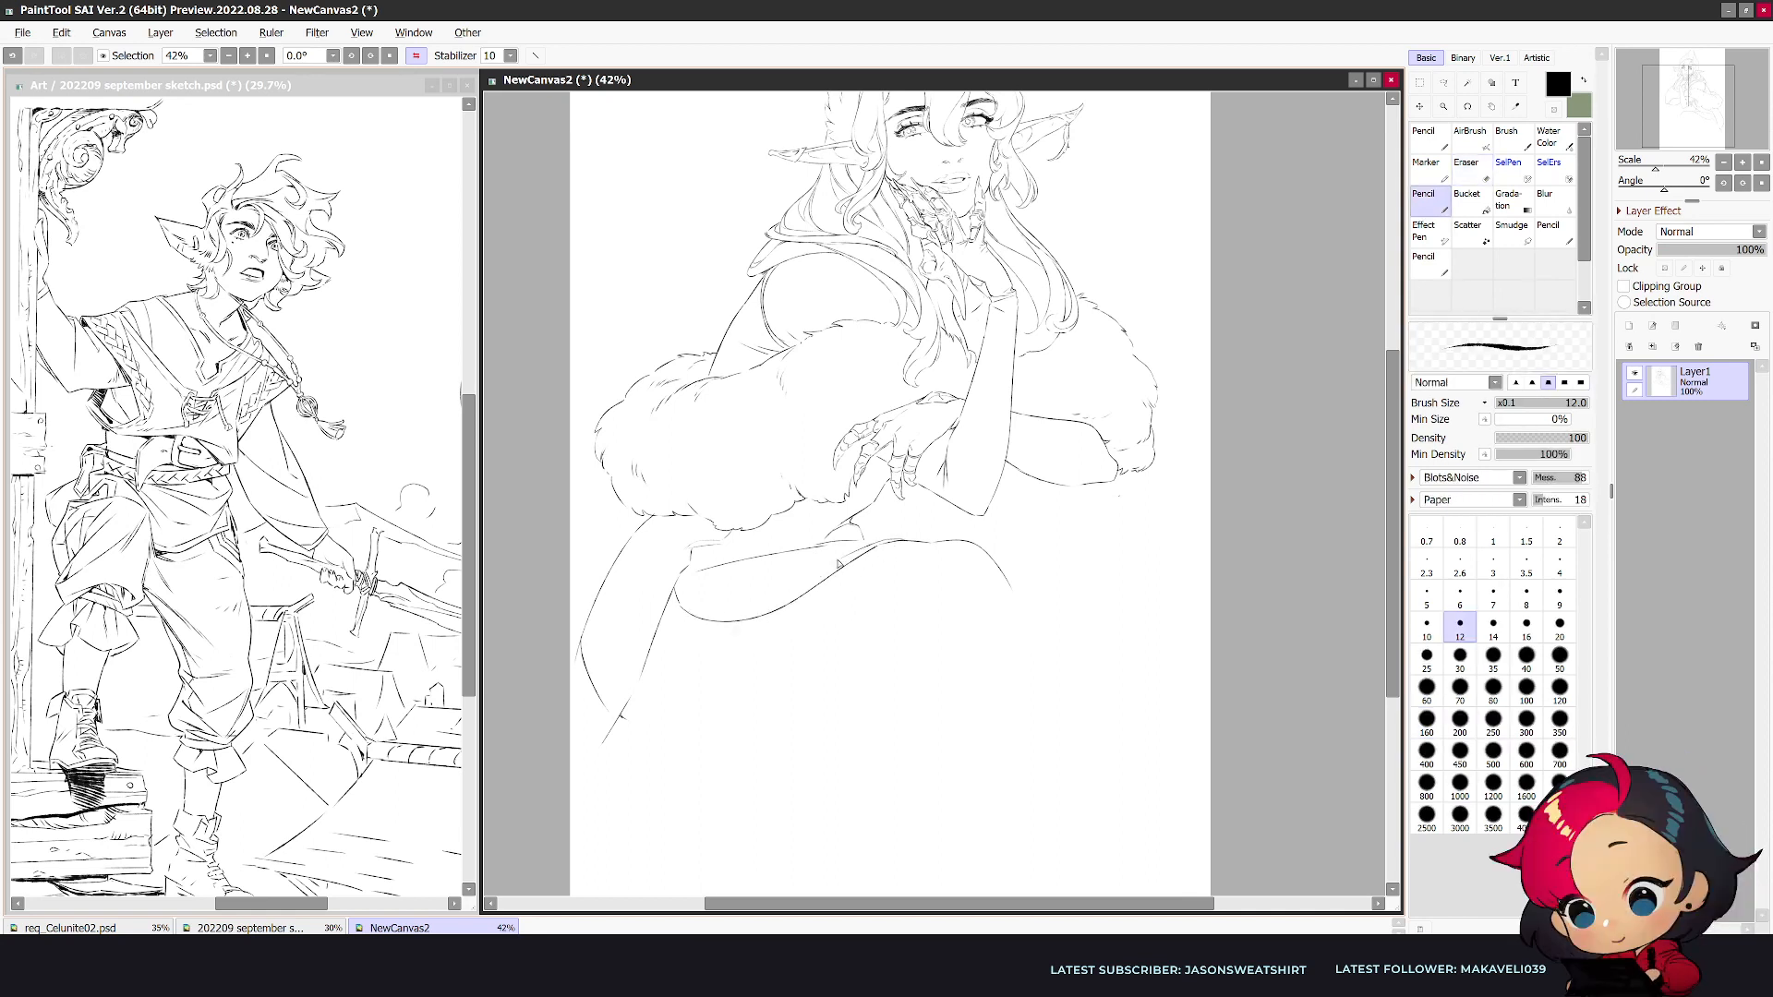
# - Double the cloth edge's lower contour and rework the waistband lines beneath the fur
pyautogui.moveTo(696, 613); pyautogui.dragTo(780, 599)
pyautogui.moveTo(862, 543)
pyautogui.mouseDown()
pyautogui.moveTo(710, 571)
pyautogui.moveTo(825, 545)
pyautogui.mouseUp()
pyautogui.press('e')
pyautogui.press('n')
pyautogui.press('e')
pyautogui.moveTo(701, 558)
pyautogui.mouseDown()
pyautogui.moveTo(607, 581)
pyautogui.moveTo(634, 541)
pyautogui.moveTo(752, 540)
pyautogui.mouseUp()
pyautogui.press('n')
pyautogui.press('e')
pyautogui.press('n')
pyautogui.moveTo(811, 545); pyautogui.dragTo(709, 557)
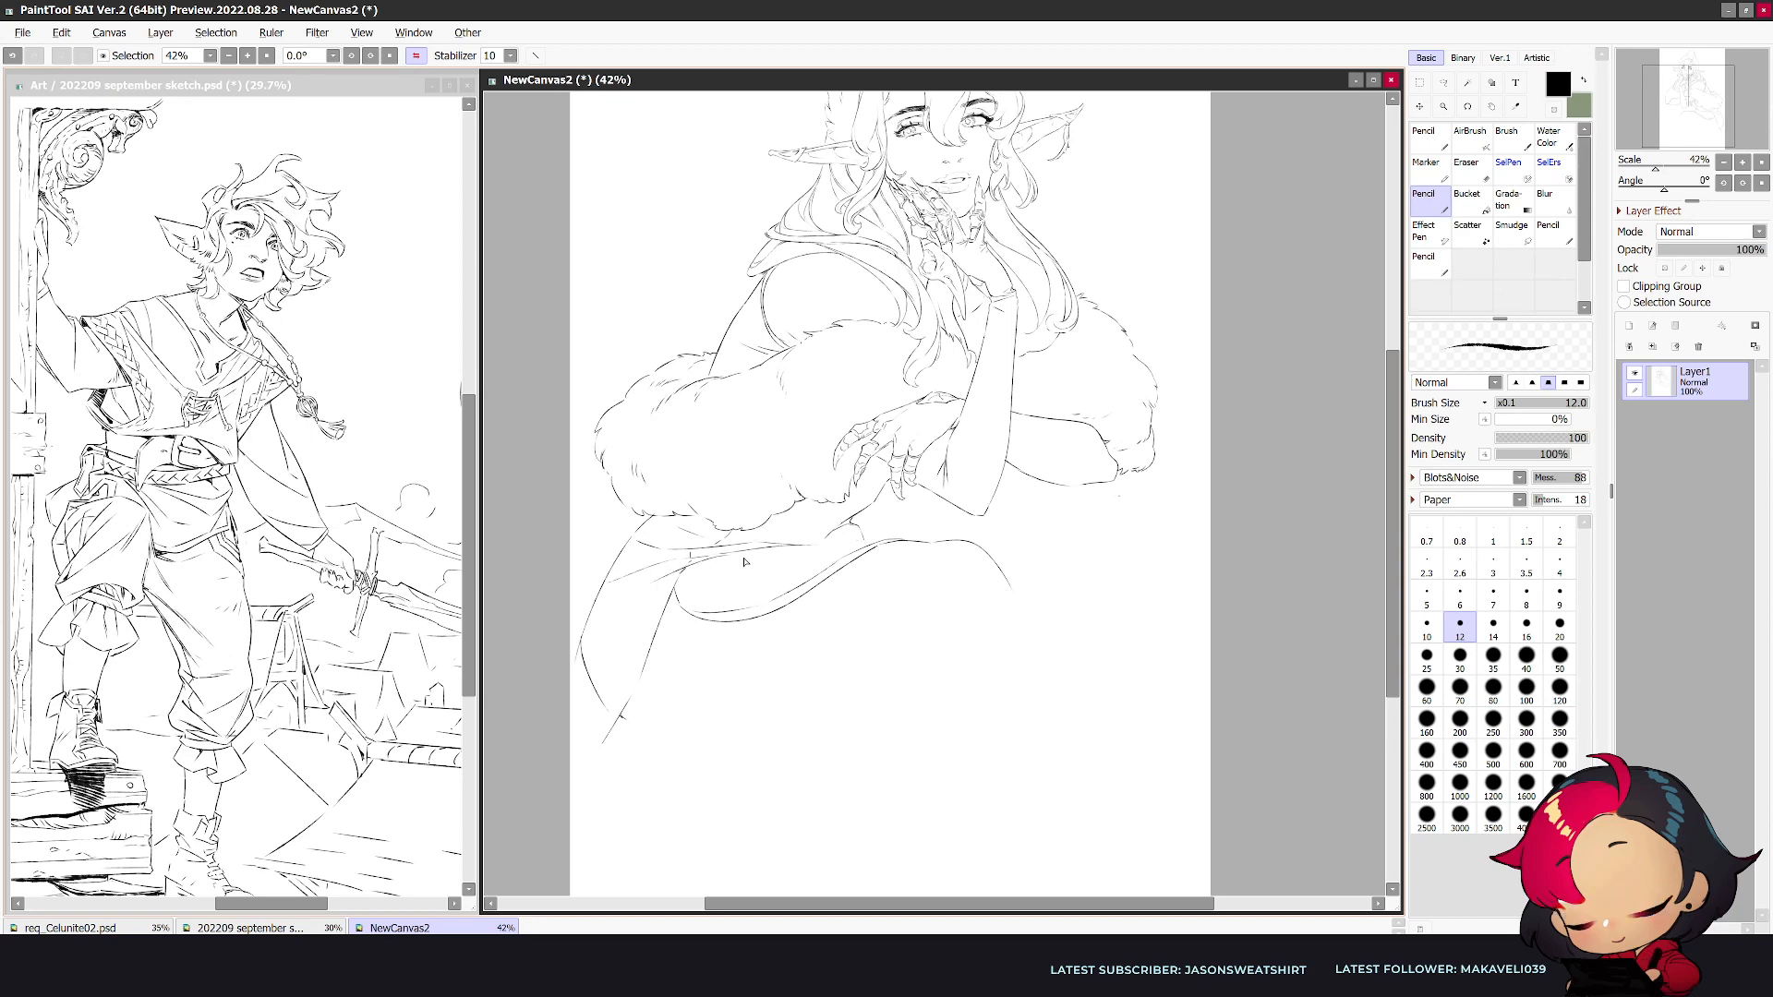
# - Clean up the waist line and extend it along the thigh's upper edge, checking the mirrored view
pyautogui.press('e')
pyautogui.scroll(1, 748, 554)
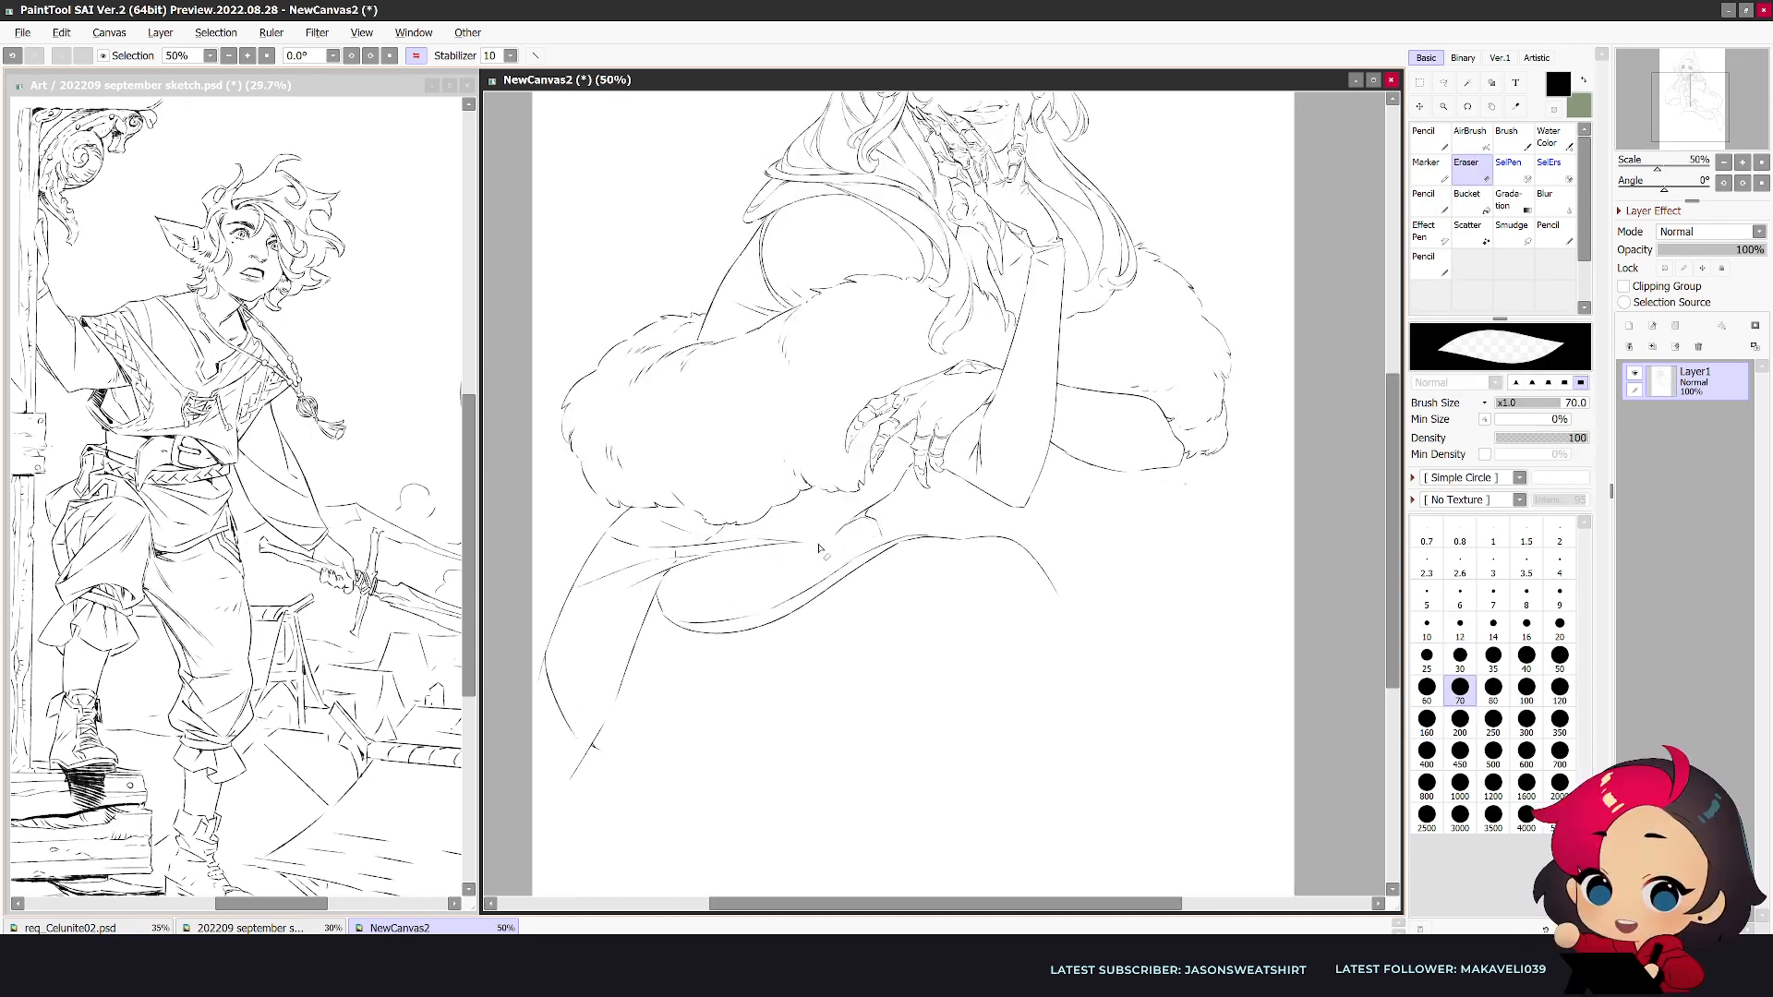
pyautogui.press('n')
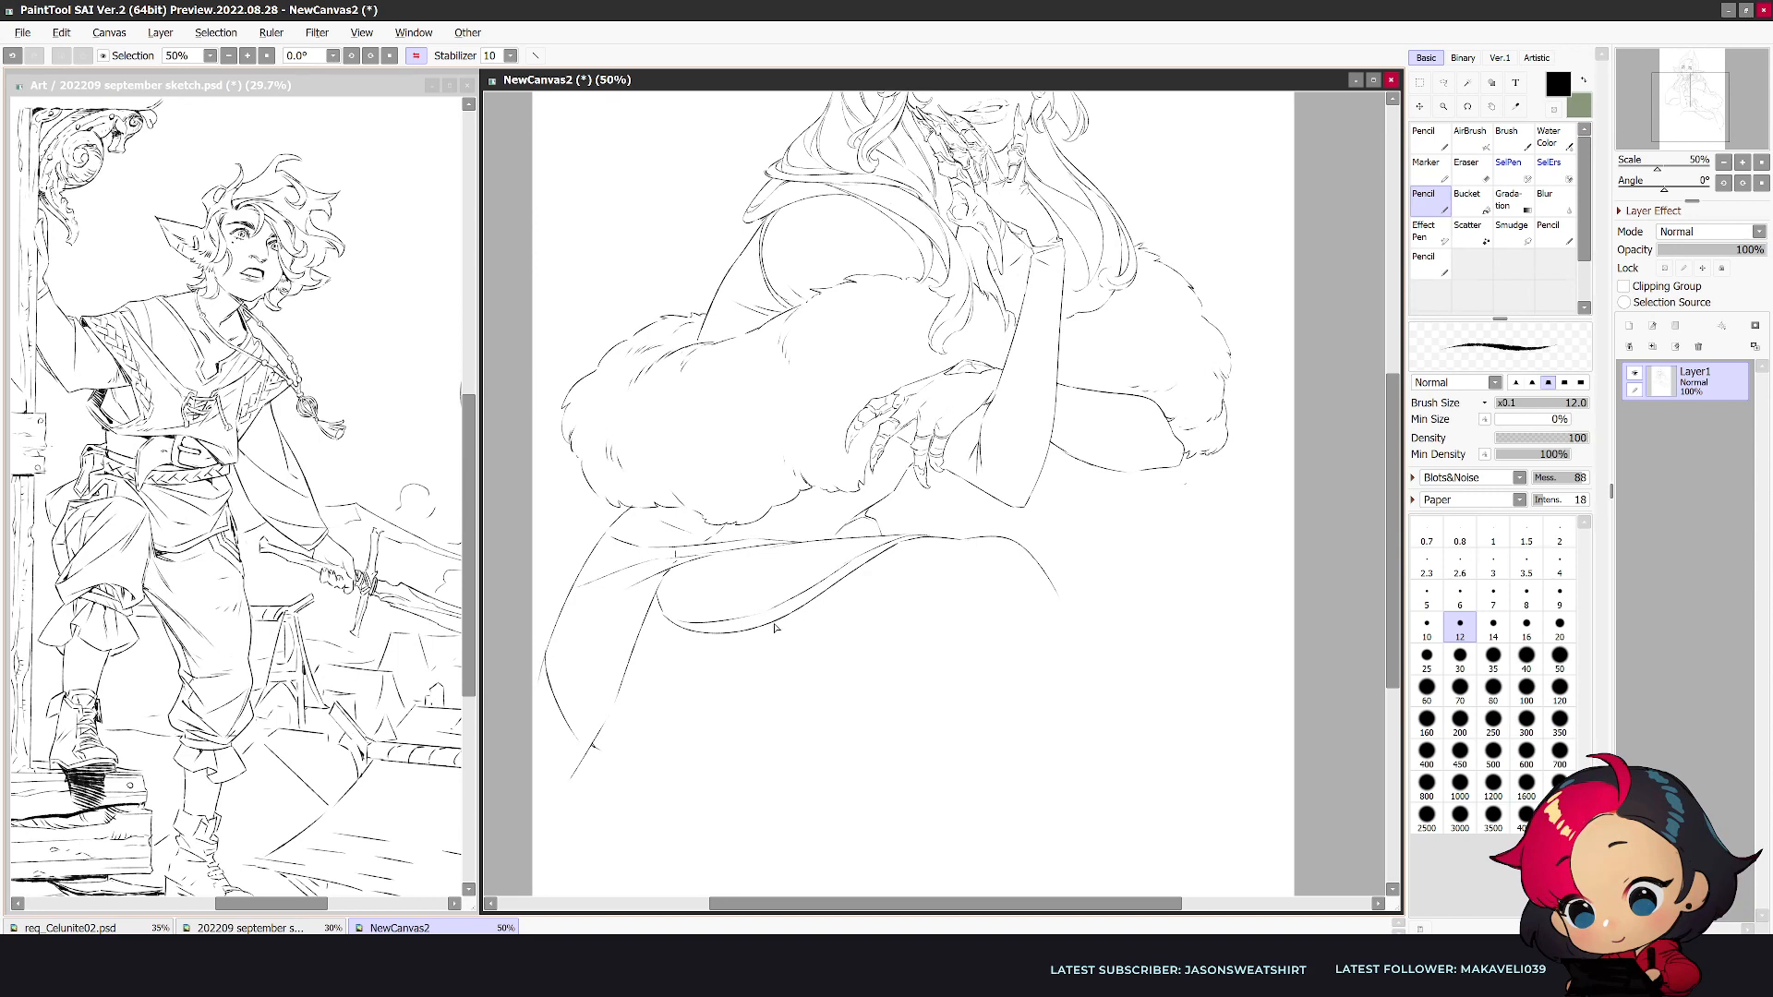
pyautogui.press('e')
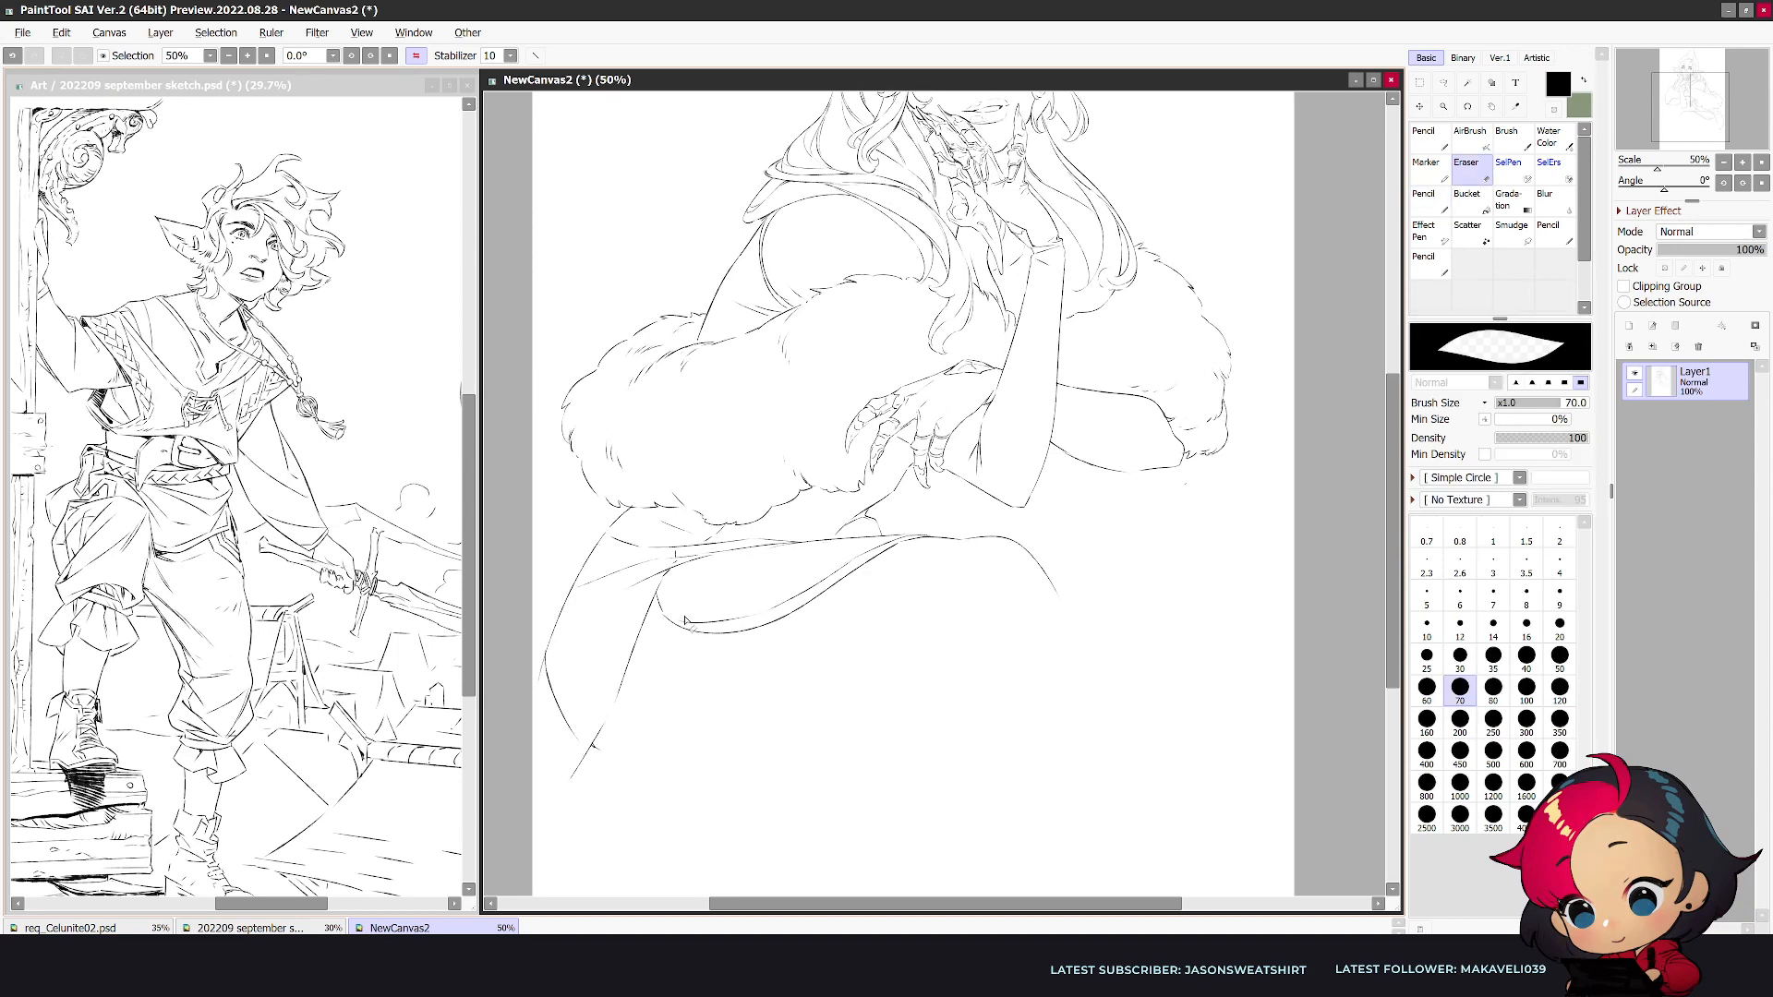
pyautogui.press('h')
pyautogui.press('n')
pyautogui.moveTo(1113, 621); pyautogui.dragTo(1183, 623)
pyautogui.press('h')
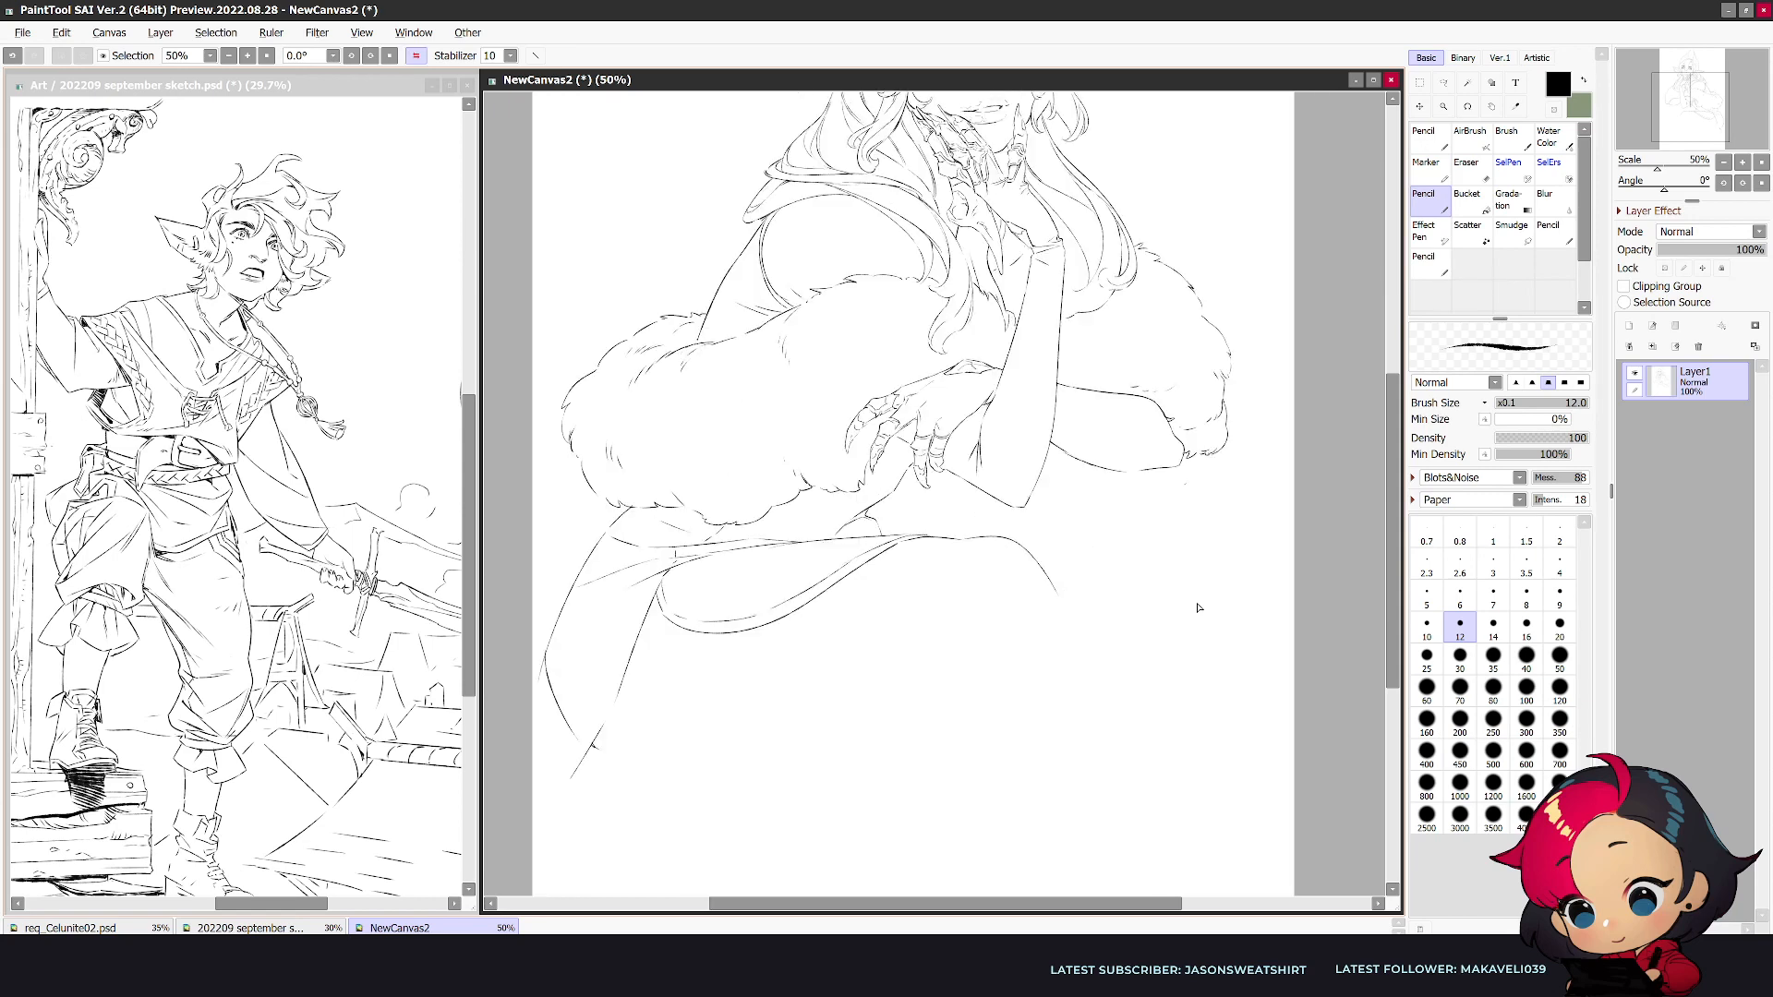
# - Erase the thigh arc's drooping end and redraw it as a flatter line toward the knee
pyautogui.press('e')
pyautogui.moveTo(939, 539)
pyautogui.mouseDown()
pyautogui.moveTo(1032, 548)
pyautogui.moveTo(1058, 591)
pyautogui.mouseUp()
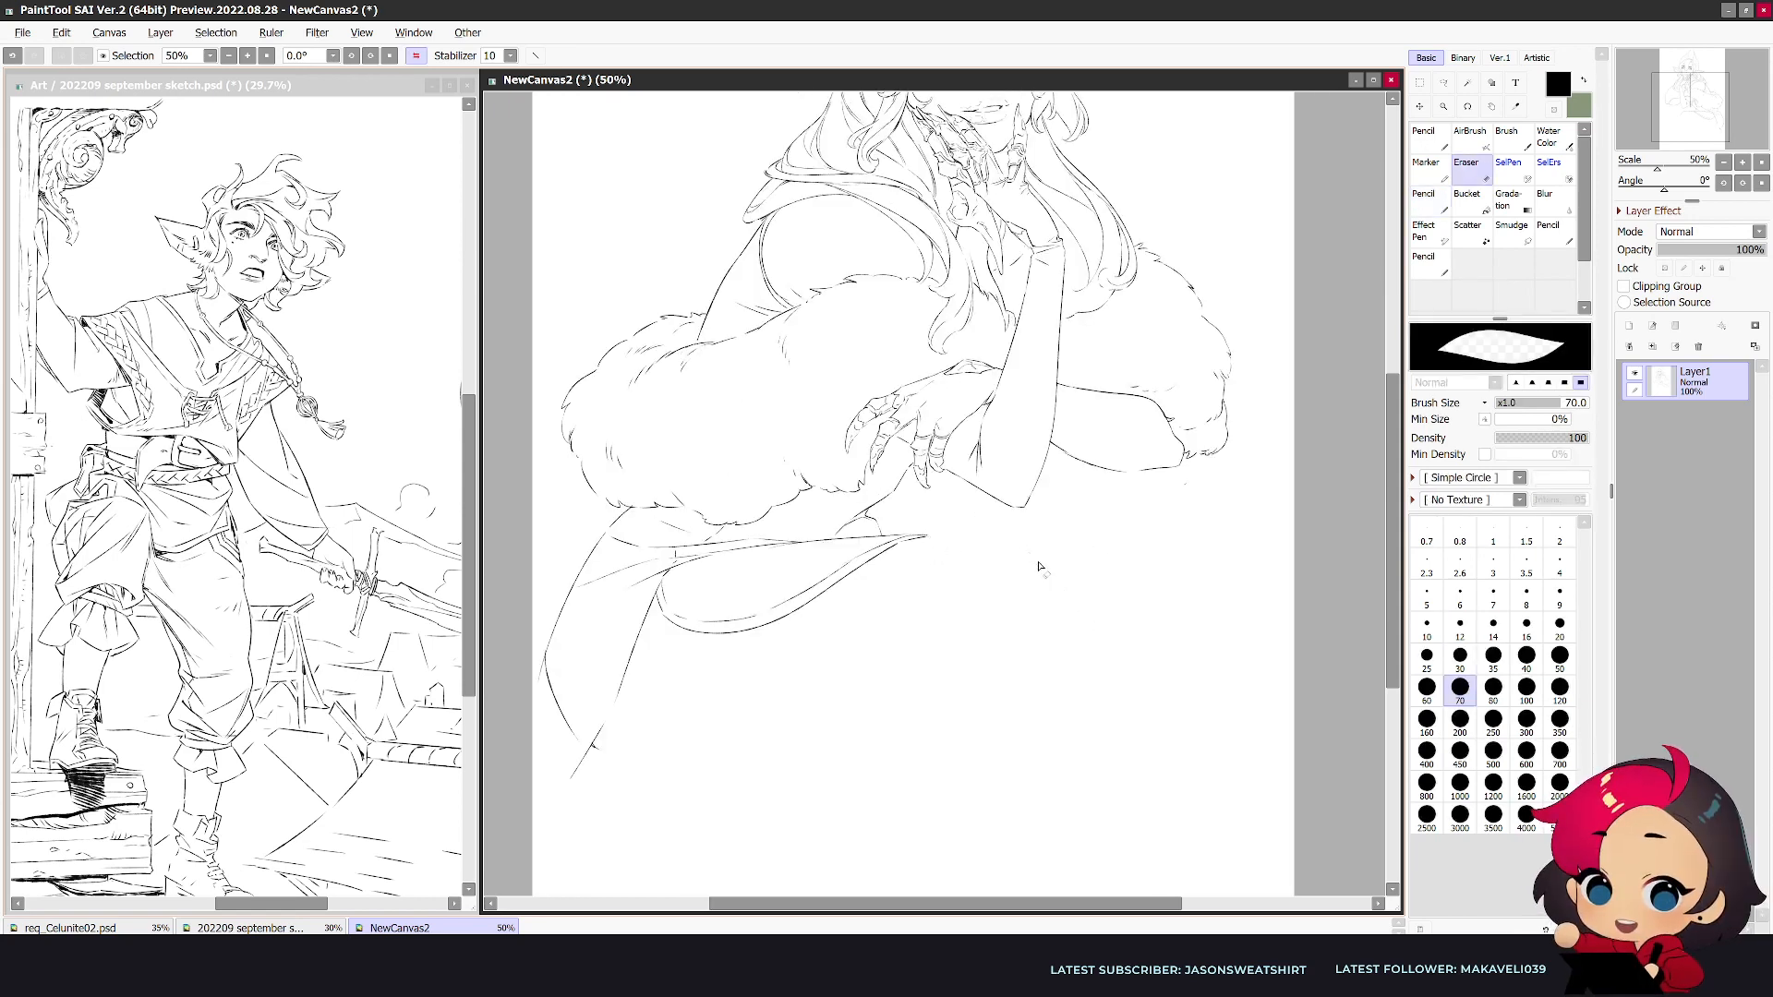
pyautogui.press('n')
pyautogui.moveTo(931, 536); pyautogui.dragTo(1020, 538)
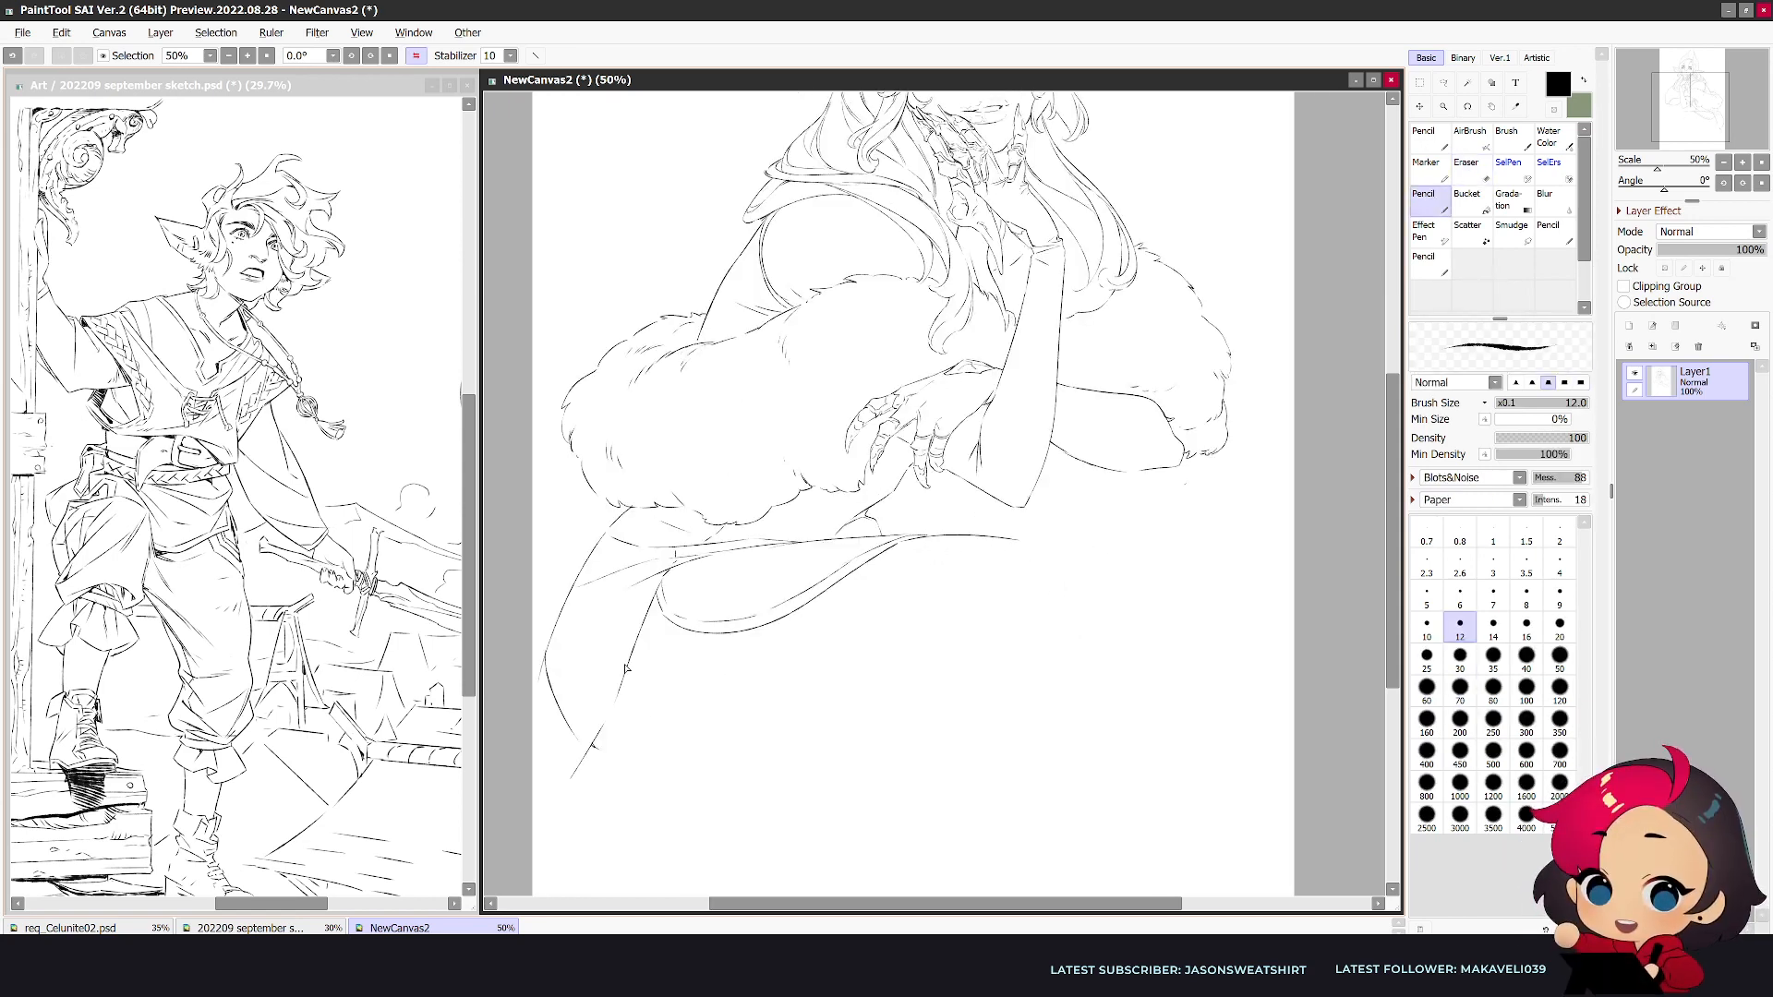
# - Redraw the outer hip contour narrower, double the slanted side line and add a cloth line hanging below it
pyautogui.press('e')
pyautogui.moveTo(546, 657); pyautogui.dragTo(573, 734)
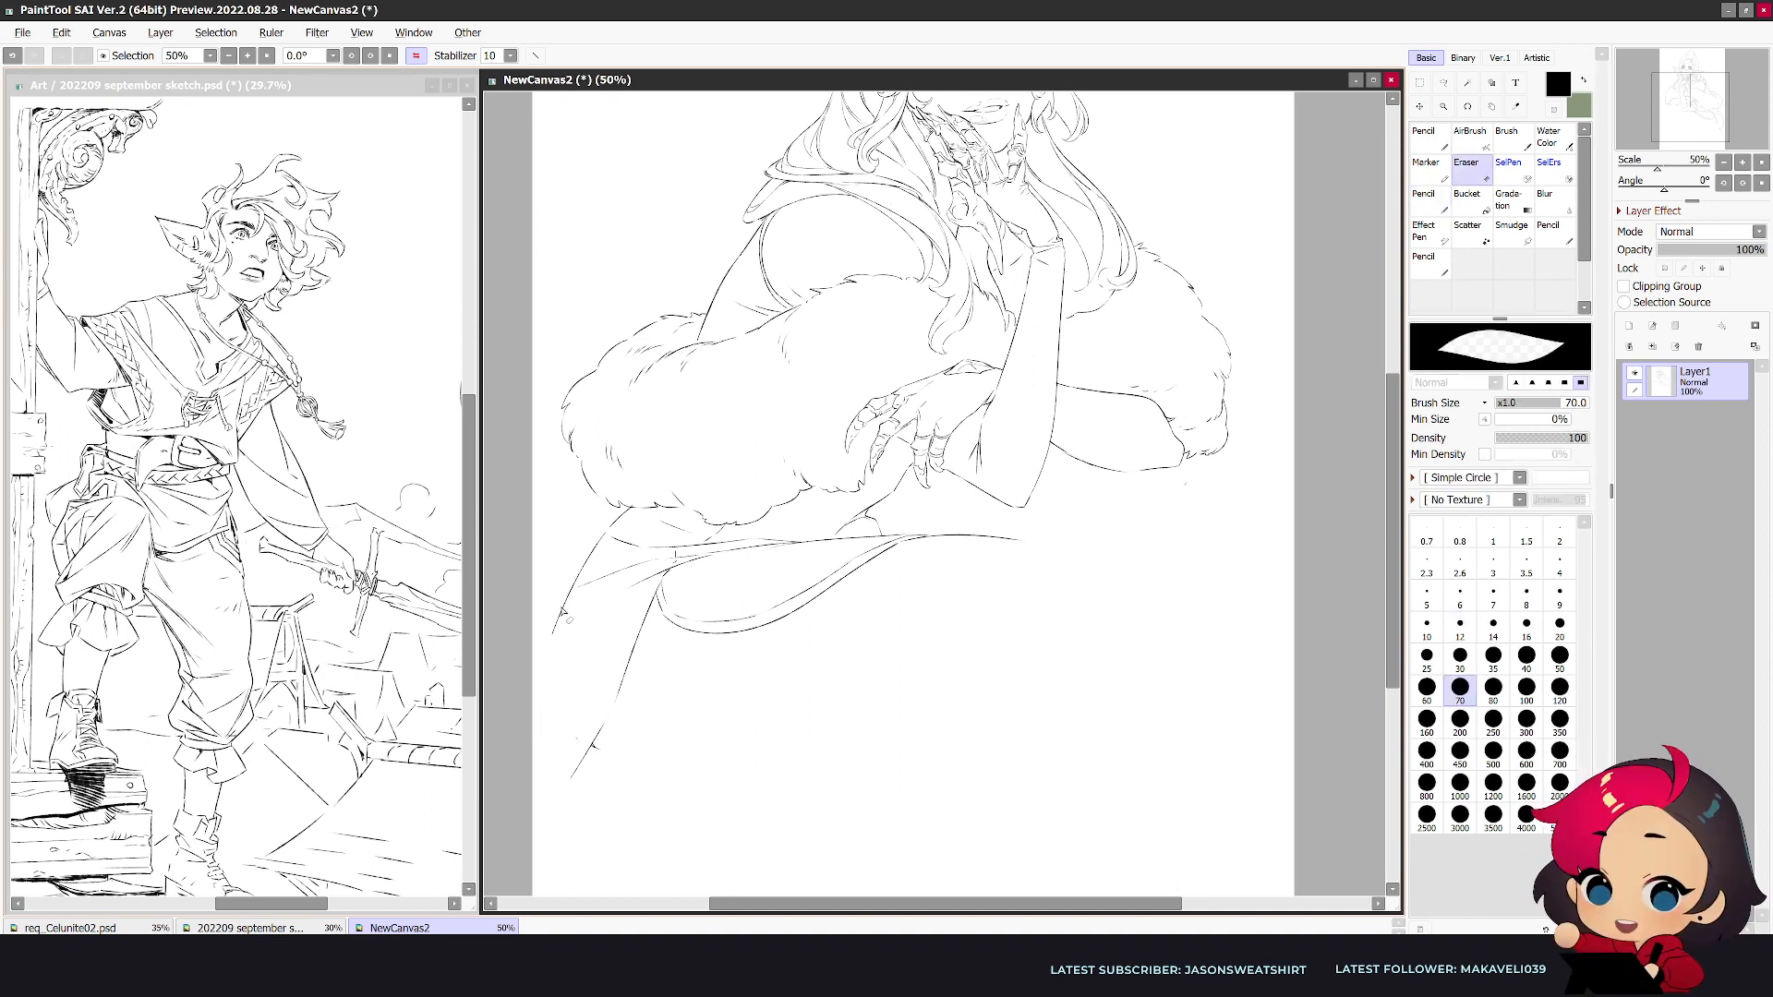
pyautogui.press('n')
pyautogui.moveTo(553, 641); pyautogui.dragTo(561, 725)
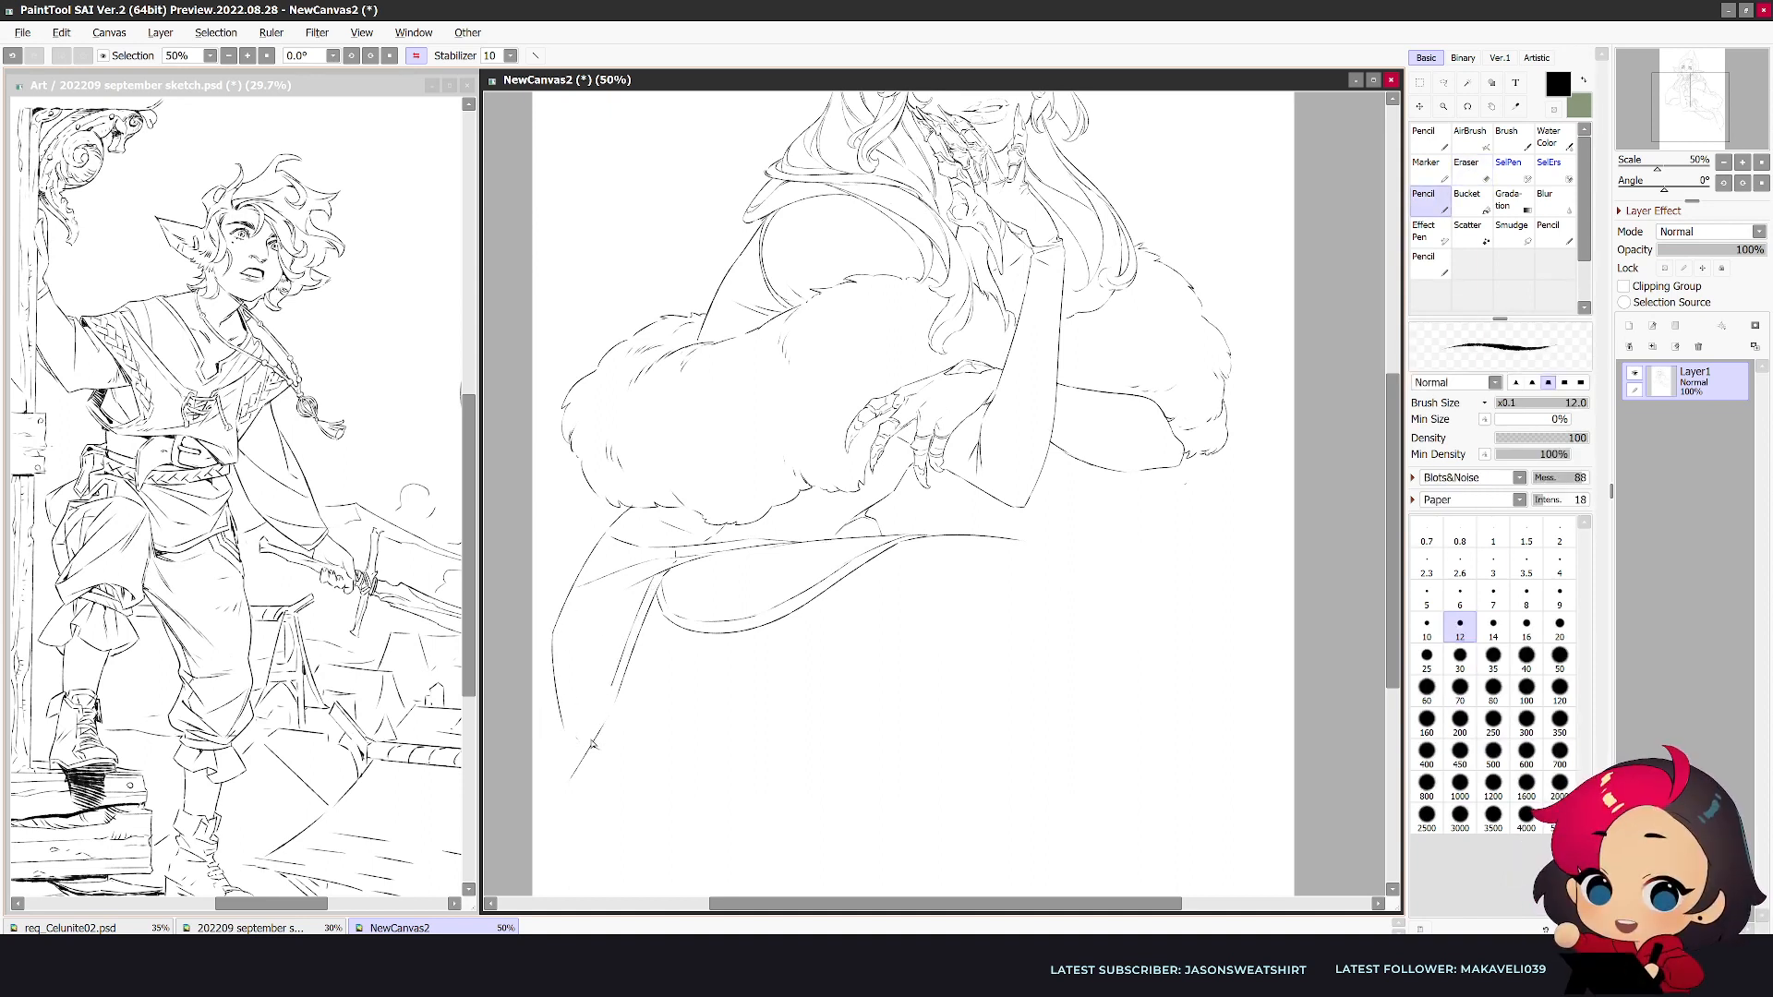
pyautogui.press('e')
pyautogui.press('n')
pyautogui.moveTo(603, 711)
pyautogui.mouseDown()
pyautogui.moveTo(557, 780)
pyautogui.moveTo(556, 866)
pyautogui.mouseUp()
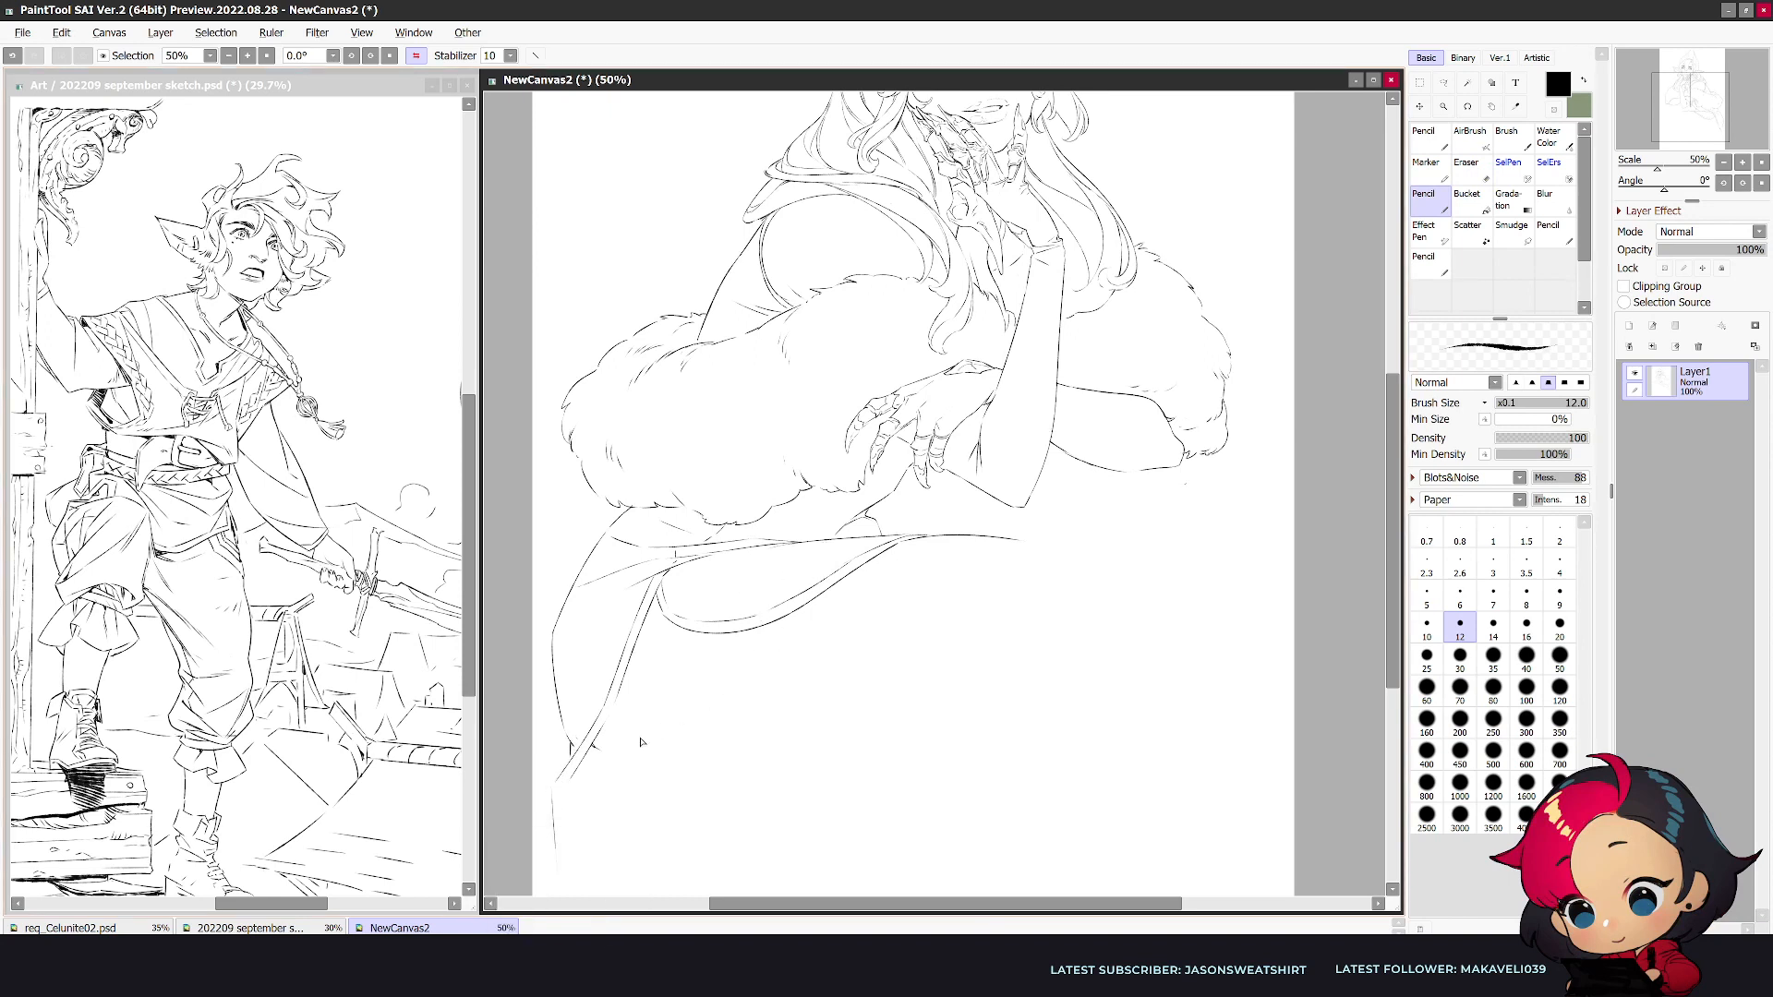
# - Draw the thigh's underside as a long curve from the hip toward the knee, undoing the first stroke
pyautogui.moveTo(593, 750)
pyautogui.mouseDown()
pyautogui.moveTo(830, 734)
pyautogui.moveTo(978, 659)
pyautogui.mouseUp()
pyautogui.hotkey('ctrl', 'z')
pyautogui.moveTo(592, 752)
pyautogui.mouseDown()
pyautogui.moveTo(763, 759)
pyautogui.moveTo(1046, 652)
pyautogui.mouseUp()
pyautogui.press('e')
pyautogui.press('n')
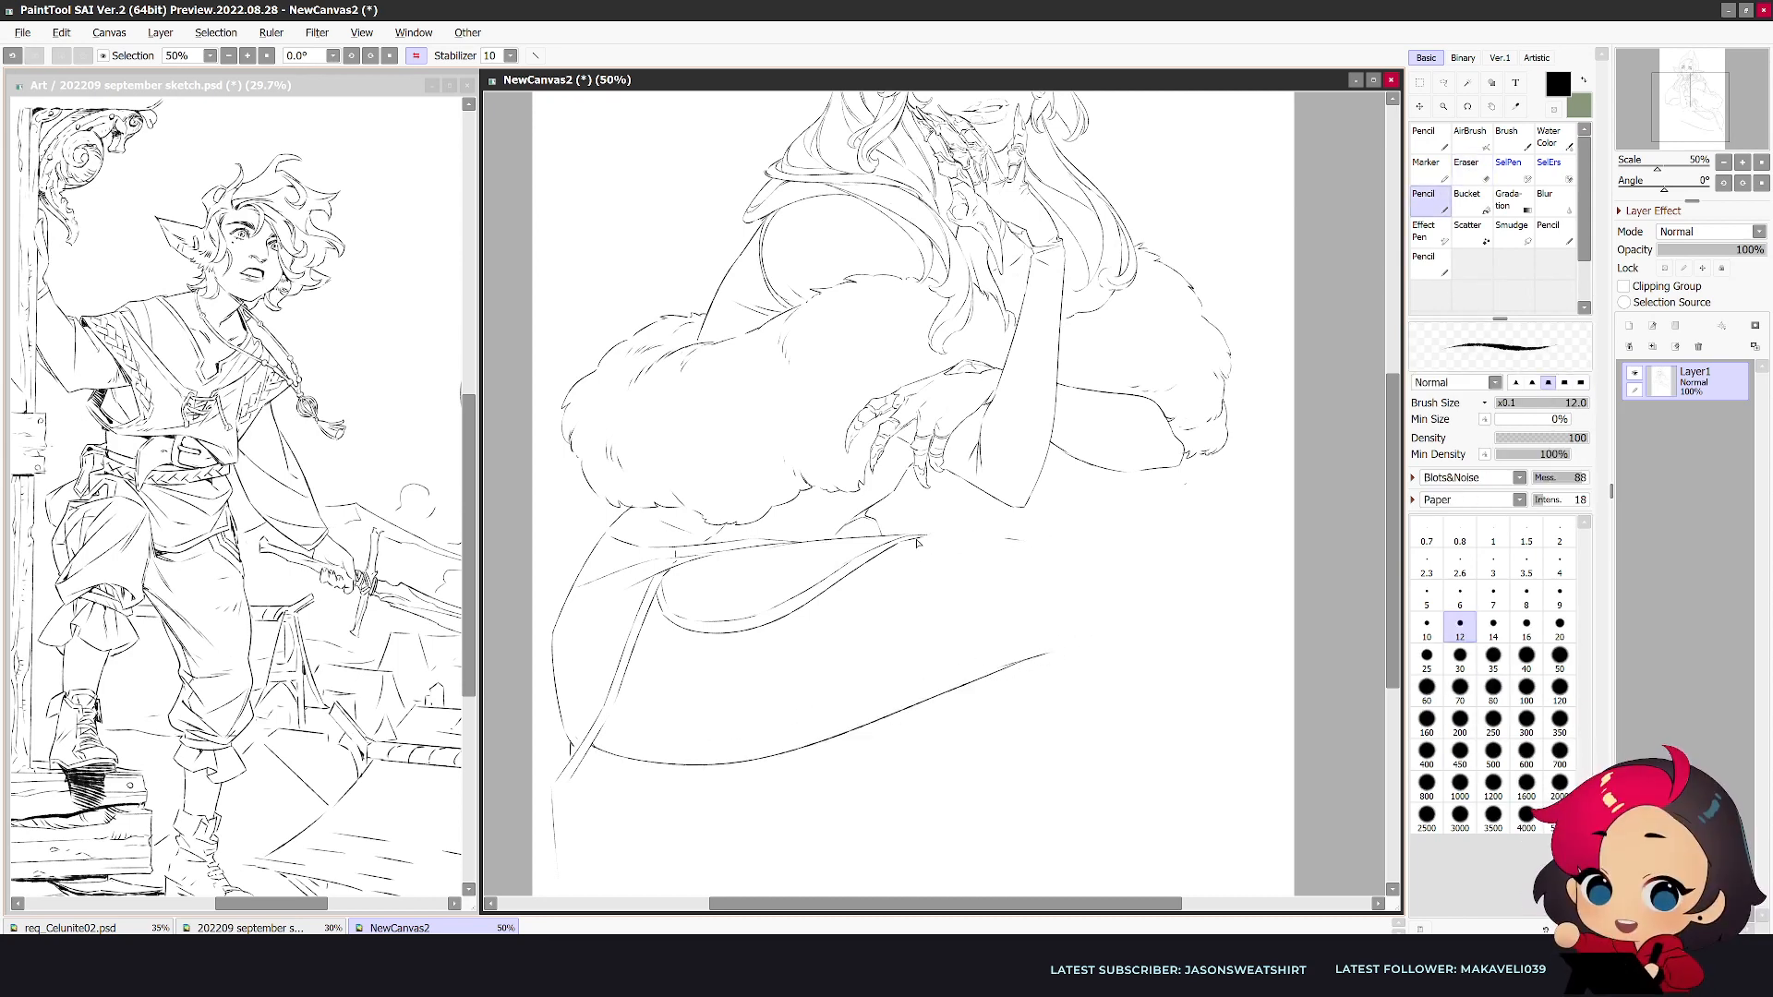
# - Extend the thigh's top line around the knee and rework the underside's end behind the knee in mirrored view
pyautogui.press('e')
pyautogui.press('n')
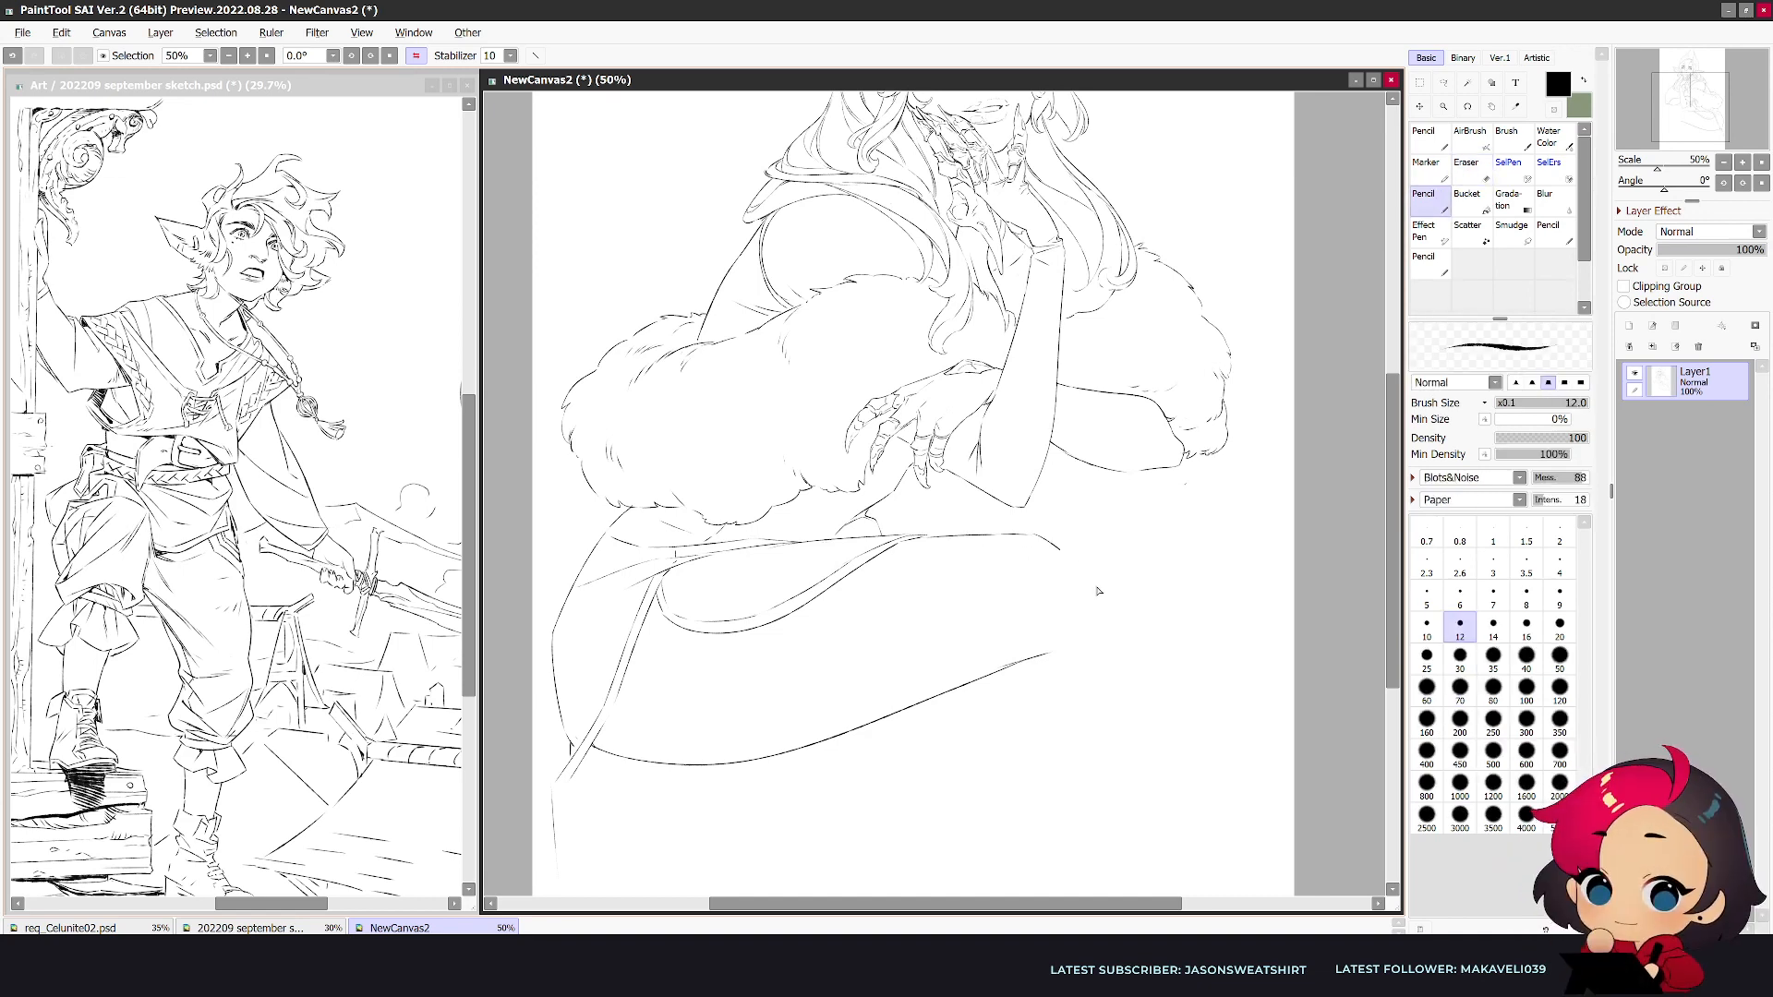
pyautogui.press('h')
pyautogui.press('e')
pyautogui.moveTo(823, 652)
pyautogui.mouseDown()
pyautogui.moveTo(876, 660)
pyautogui.moveTo(814, 641)
pyautogui.moveTo(881, 651)
pyautogui.moveTo(817, 665)
pyautogui.moveTo(944, 666)
pyautogui.moveTo(849, 666)
pyautogui.moveTo(913, 665)
pyautogui.moveTo(862, 668)
pyautogui.moveTo(908, 670)
pyautogui.mouseUp()
pyautogui.press('n')
pyautogui.hotkey('ctrl', 'z')
pyautogui.hotkey('ctrl', 'z')
pyautogui.hotkey('ctrl', 'z')
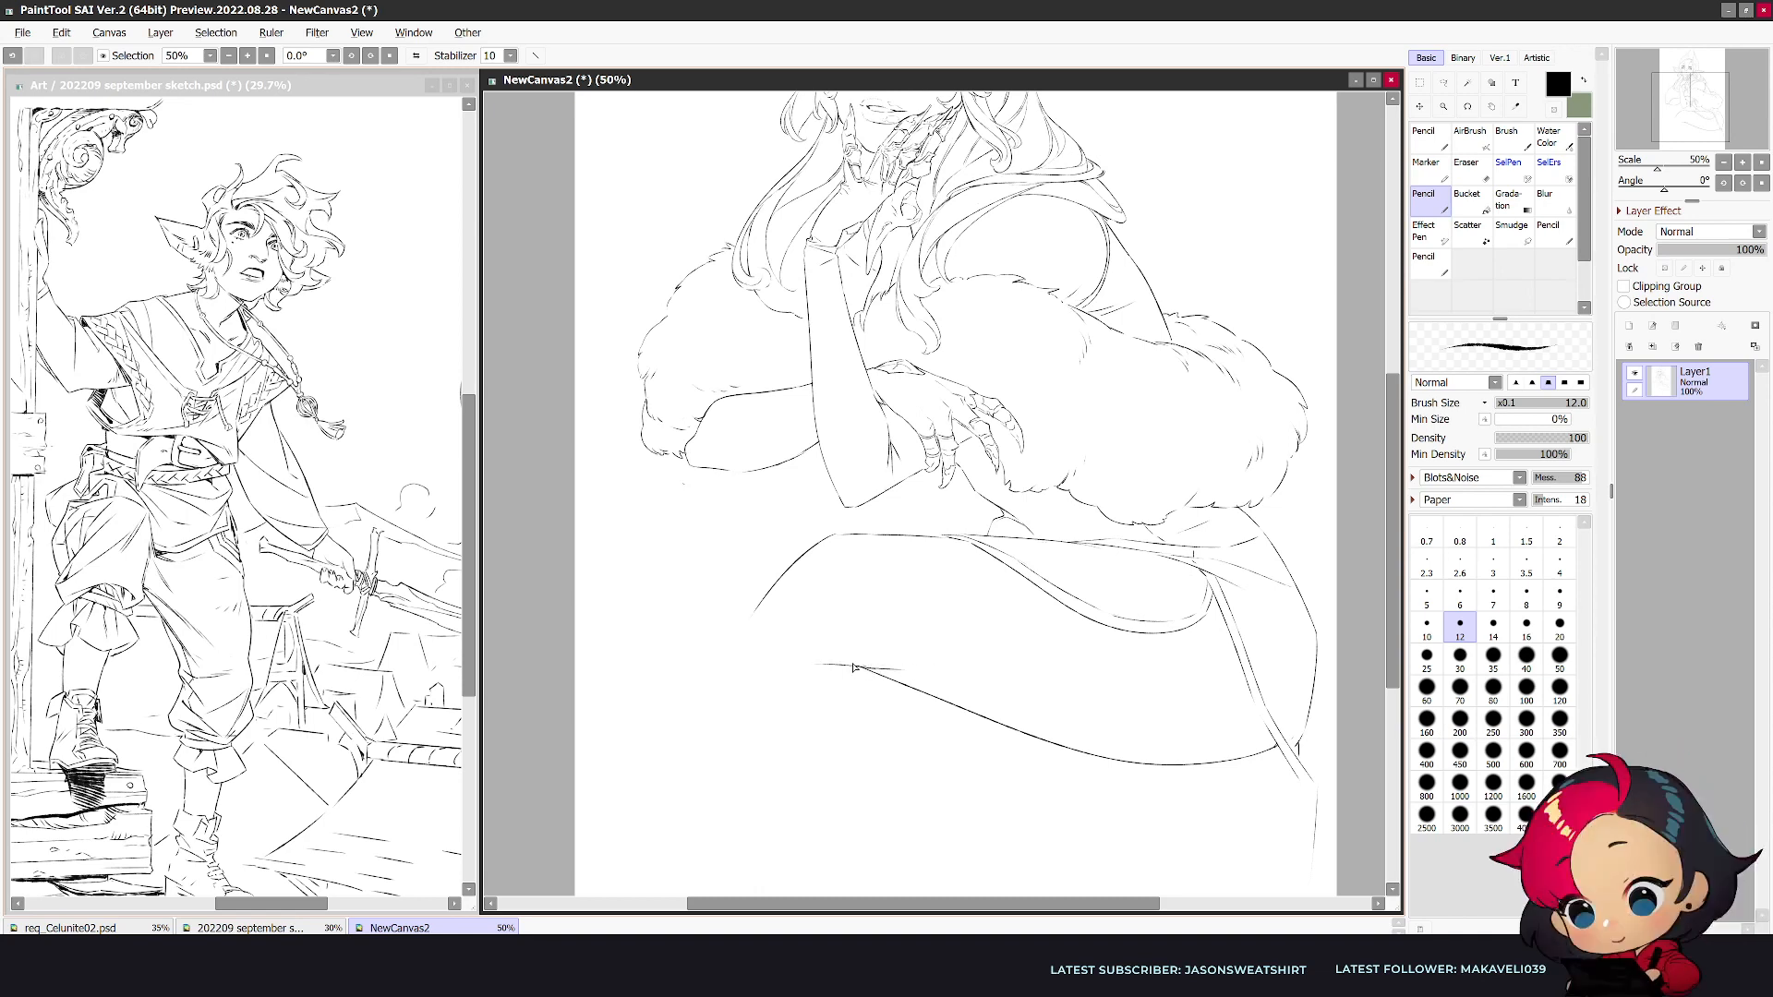
# - Continue the knee's front contour downward and check its shape in mirrored view
pyautogui.press('h')
pyautogui.moveTo(1112, 617)
pyautogui.mouseDown()
pyautogui.moveTo(1131, 715)
pyautogui.moveTo(1128, 681)
pyautogui.moveTo(1130, 698)
pyautogui.mouseUp()
pyautogui.press('e')
pyautogui.press('n')
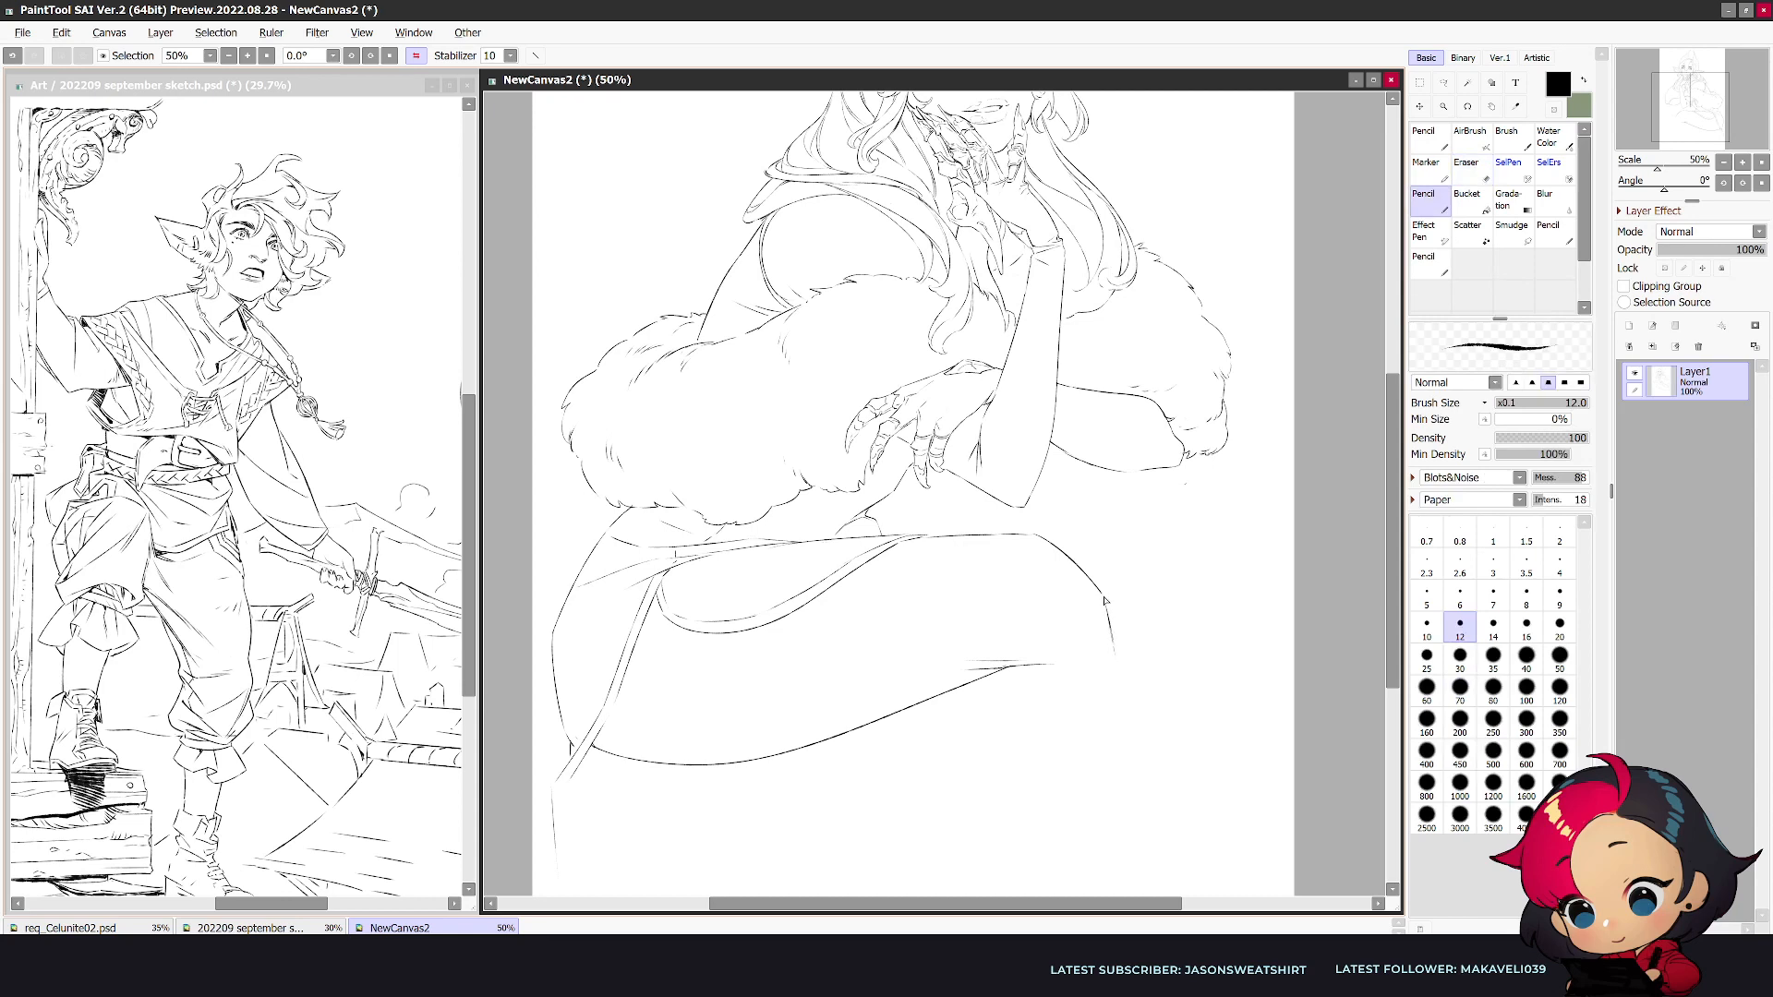
pyautogui.press('h')
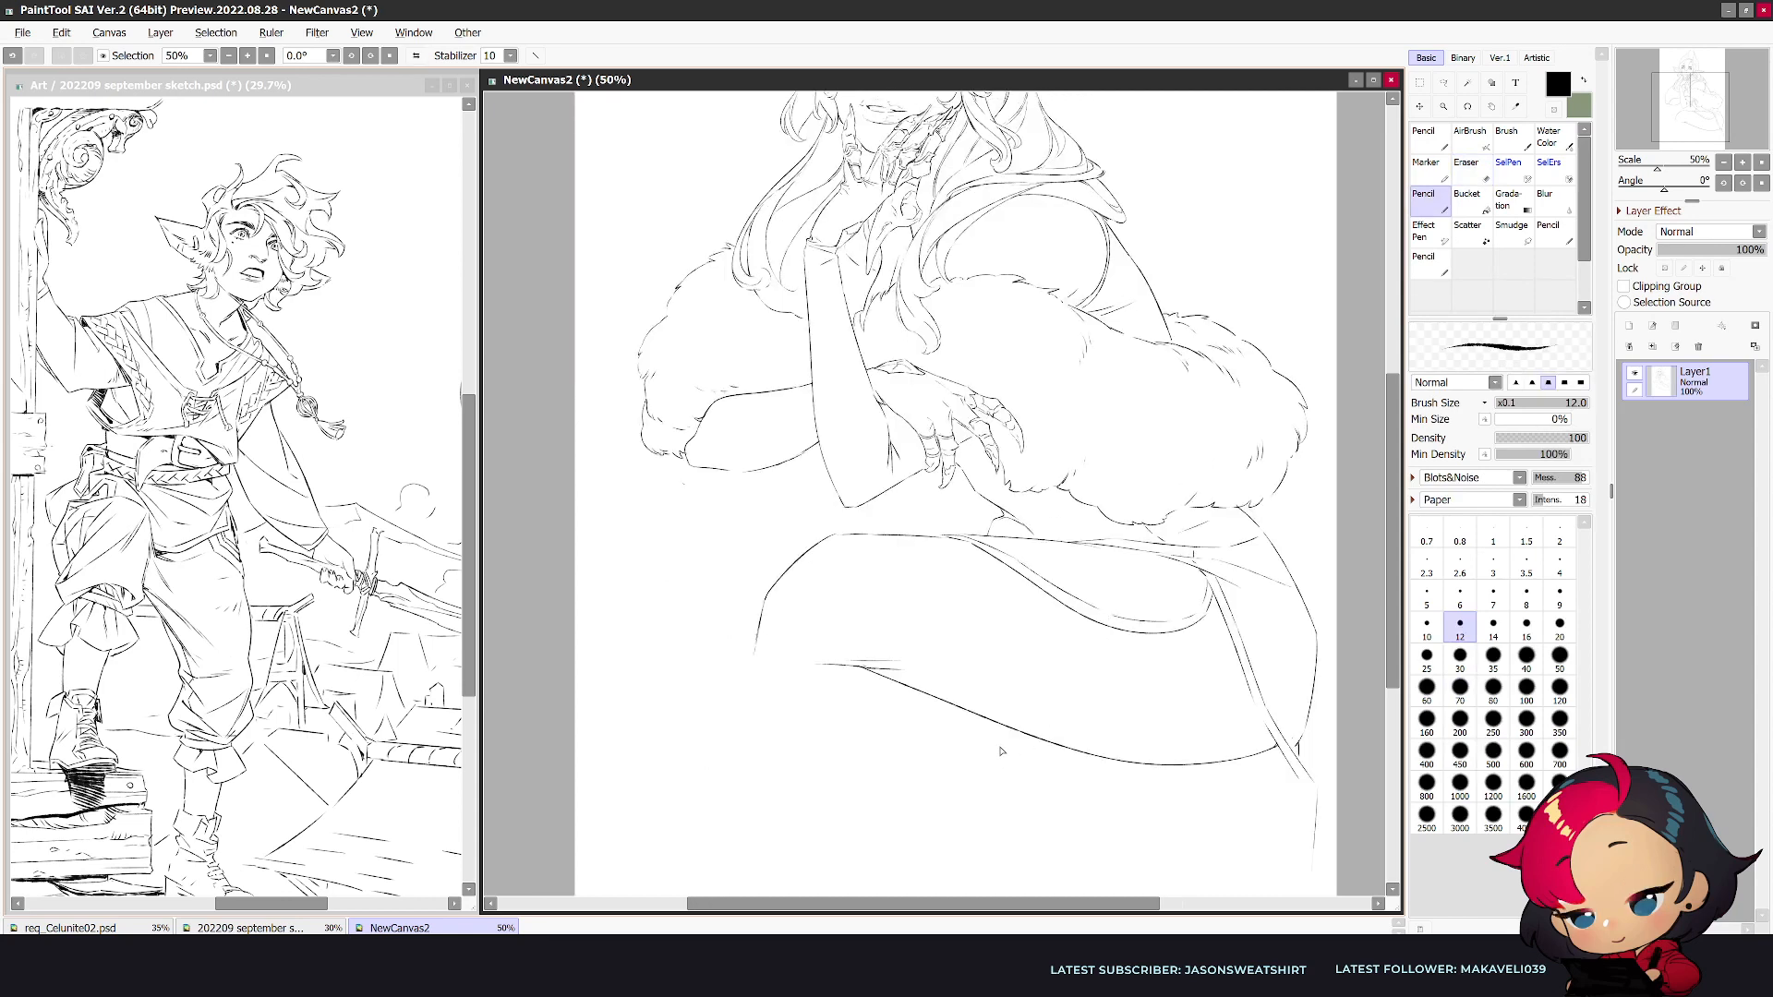
# - Redraw the end of the thigh's underside as a rounded bend turning down into the calf
pyautogui.scroll(-1, 1002, 751)
pyautogui.press('h')
pyautogui.press('e')
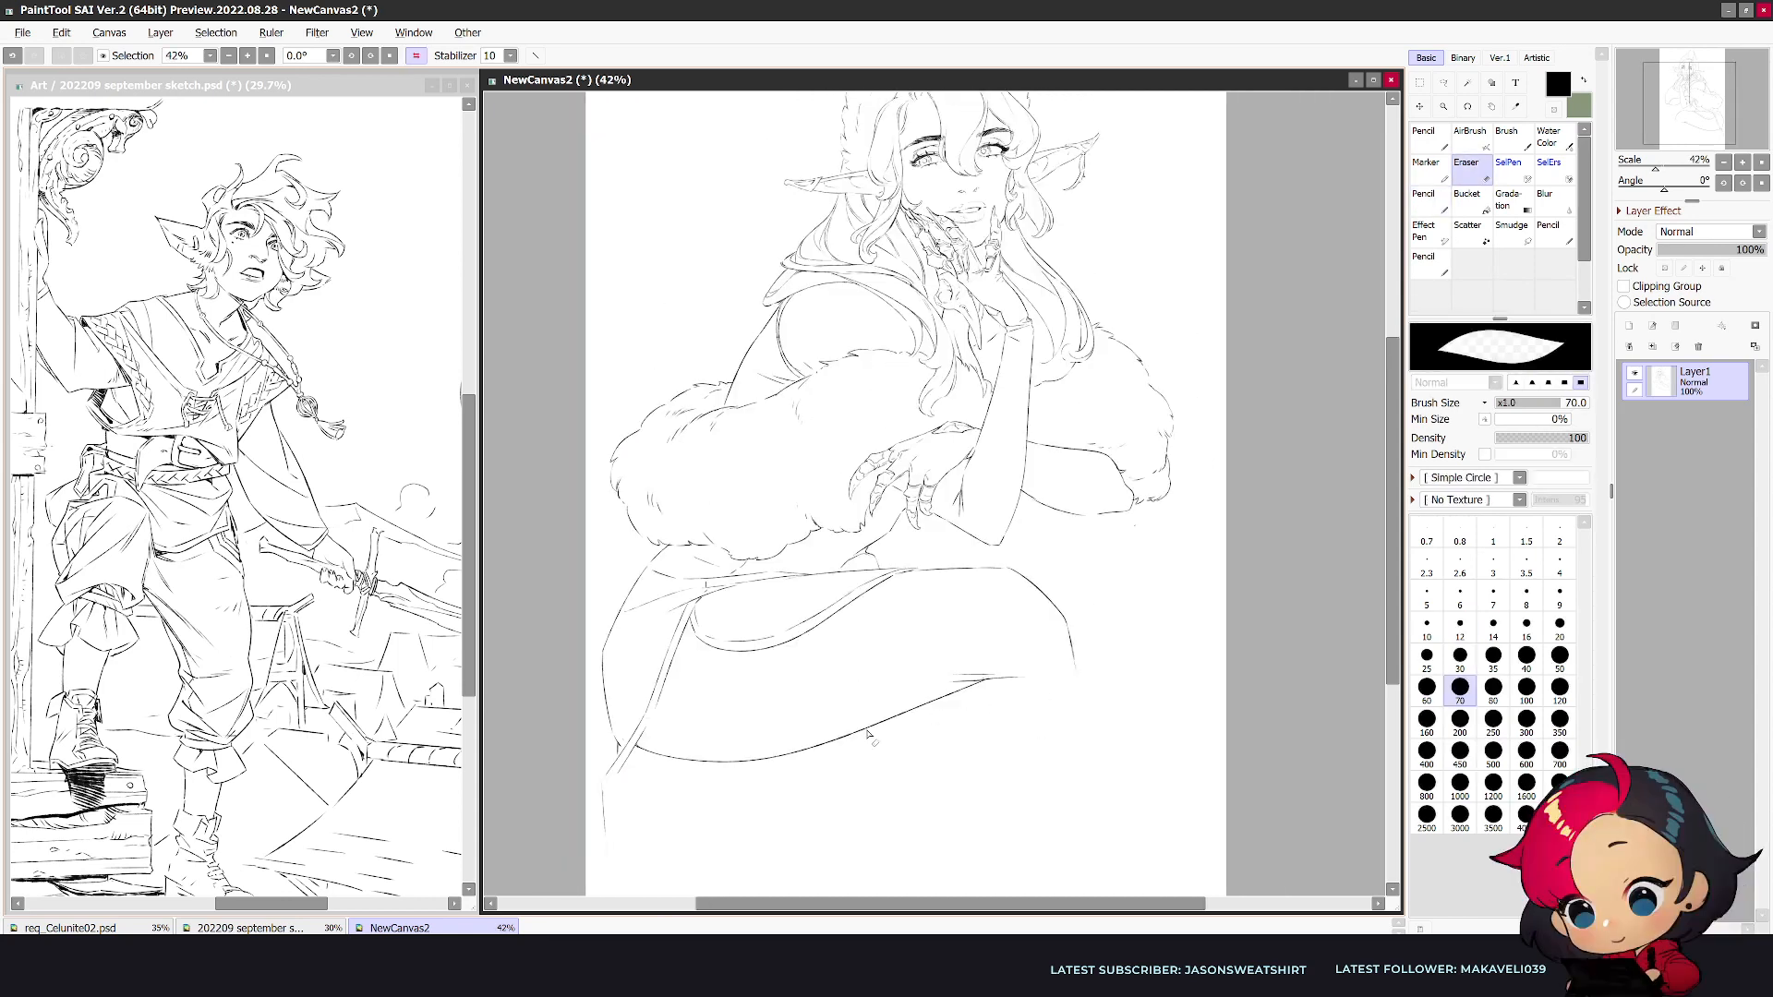
pyautogui.moveTo(641, 746); pyautogui.dragTo(659, 755)
pyautogui.moveTo(831, 741)
pyautogui.mouseDown()
pyautogui.moveTo(960, 685)
pyautogui.moveTo(674, 762)
pyautogui.moveTo(926, 691)
pyautogui.moveTo(1017, 685)
pyautogui.moveTo(1055, 781)
pyautogui.mouseUp()
pyautogui.press('n')
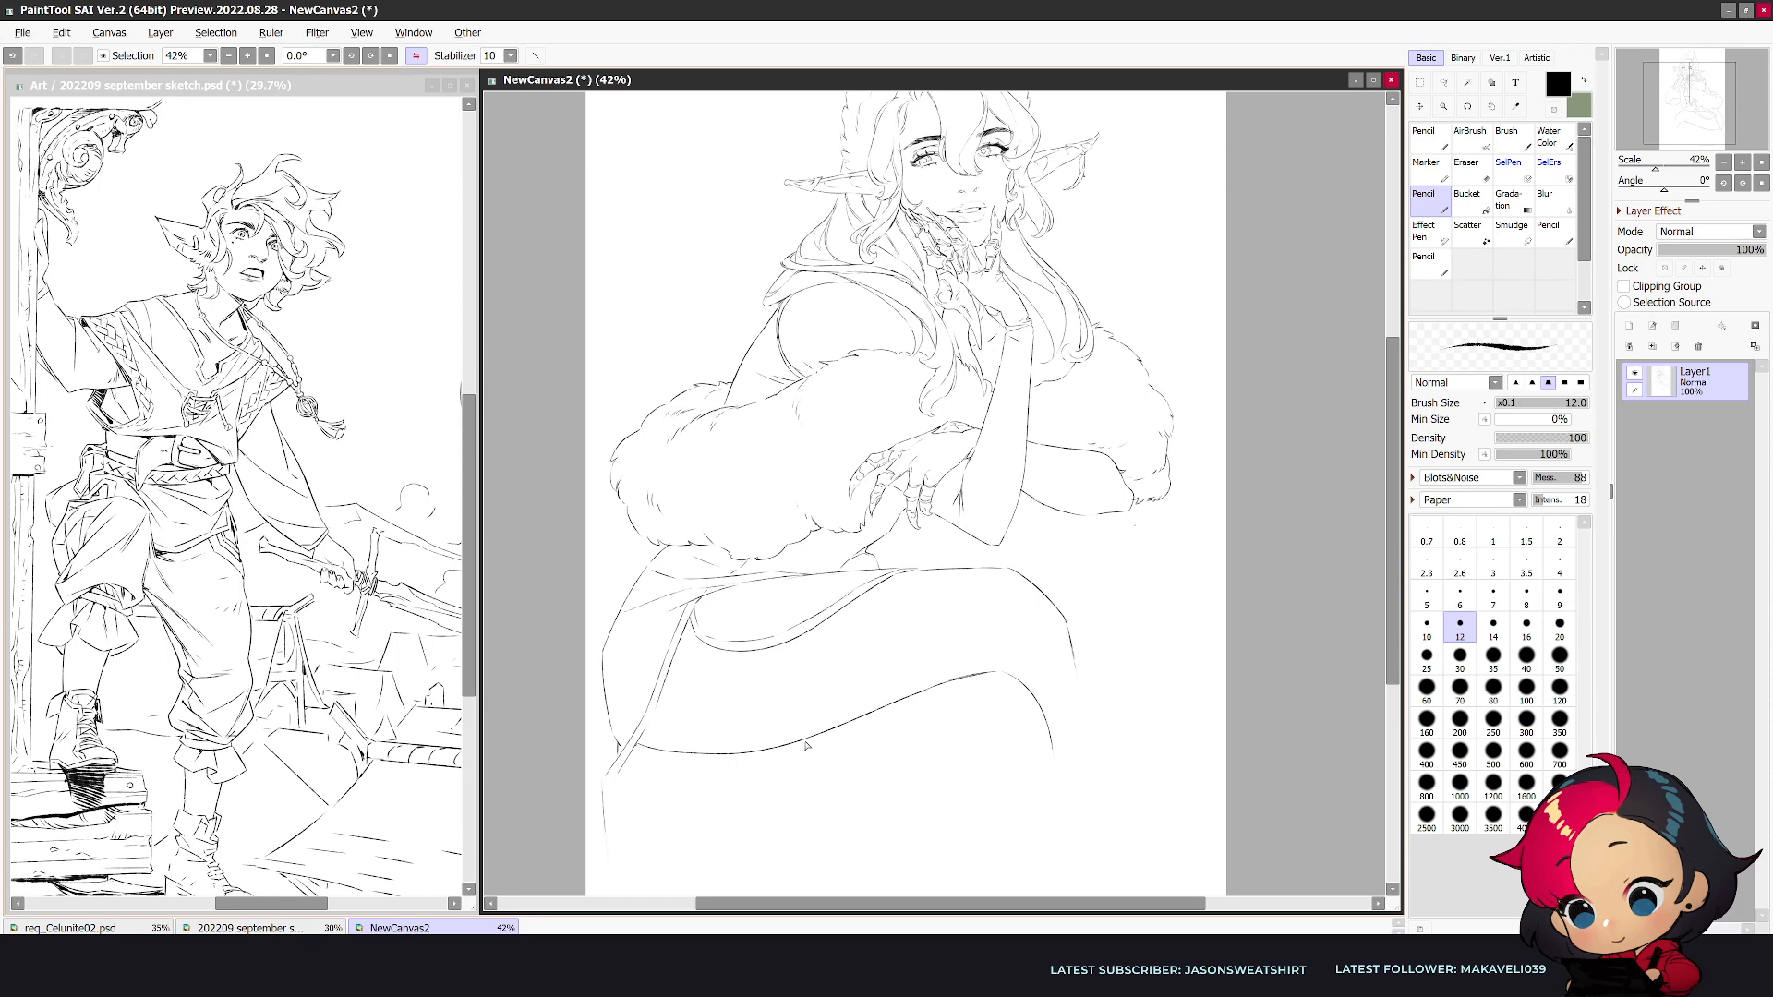
# - Draw the second leg's thigh line emerging beneath the crossed thigh, comparing normal and mirrored views
pyautogui.moveTo(810, 739); pyautogui.dragTo(935, 766)
pyautogui.press('h')
pyautogui.moveTo(1392, 545); pyautogui.dragTo(1392, 580)
pyautogui.press('e')
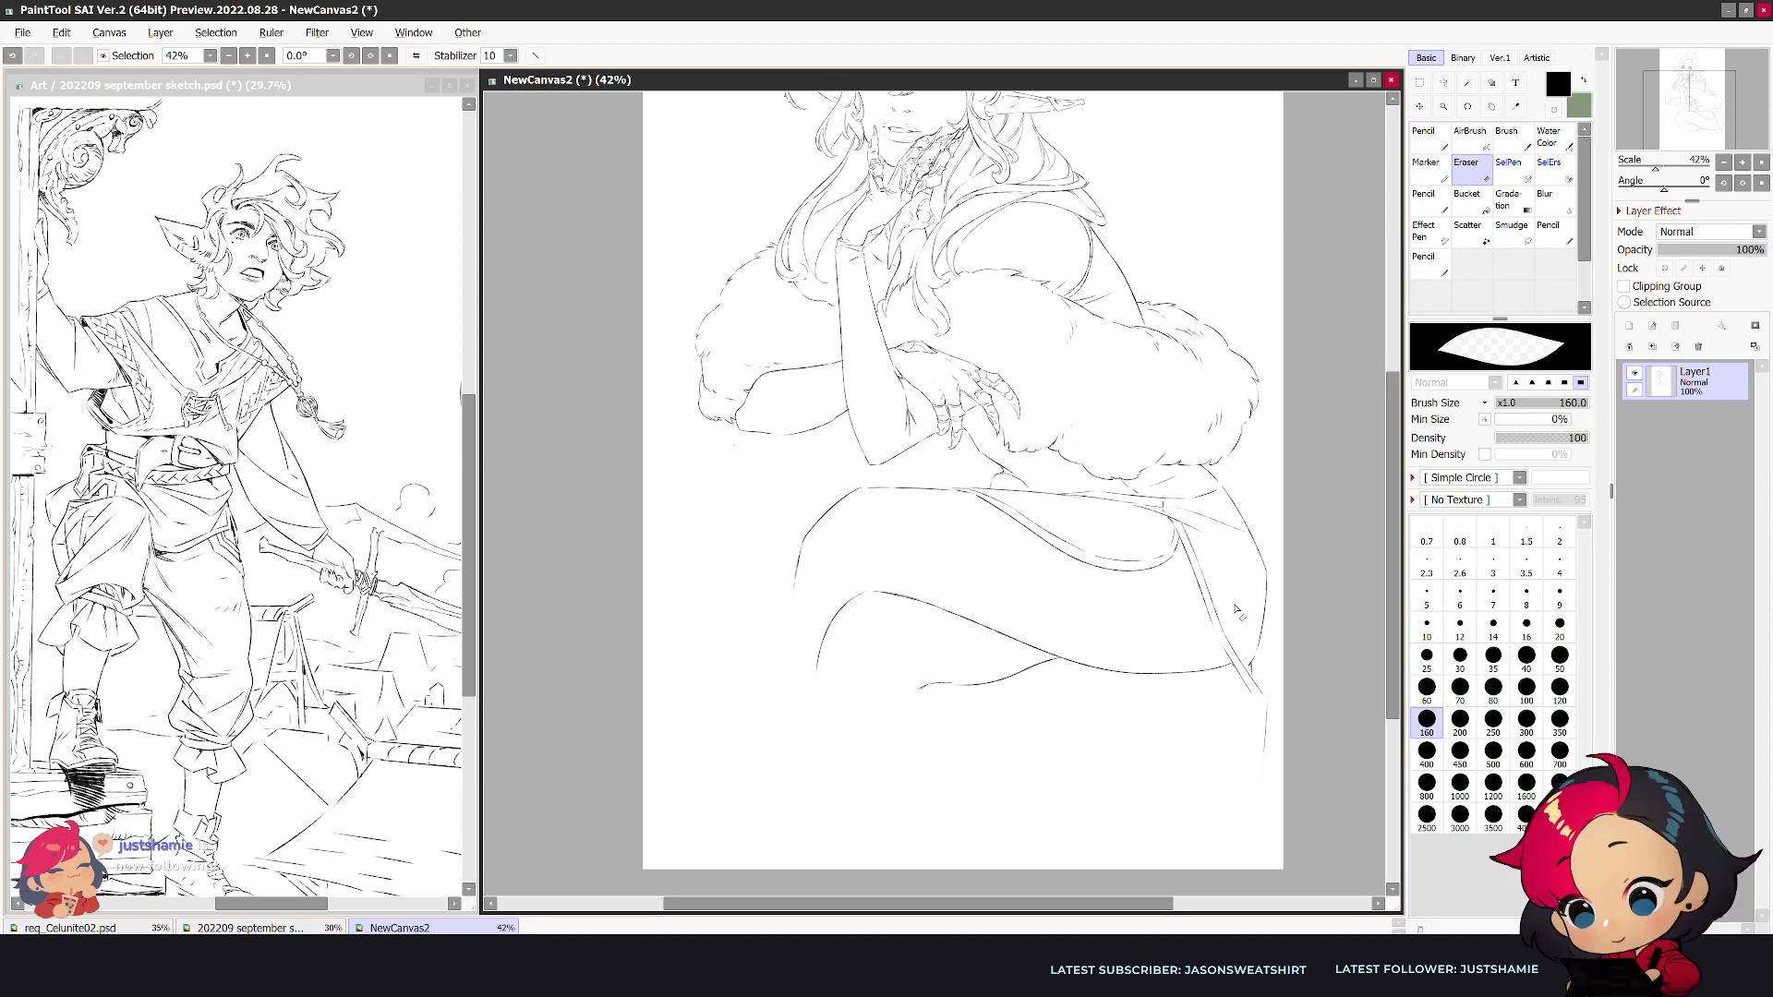
pyautogui.press('h')
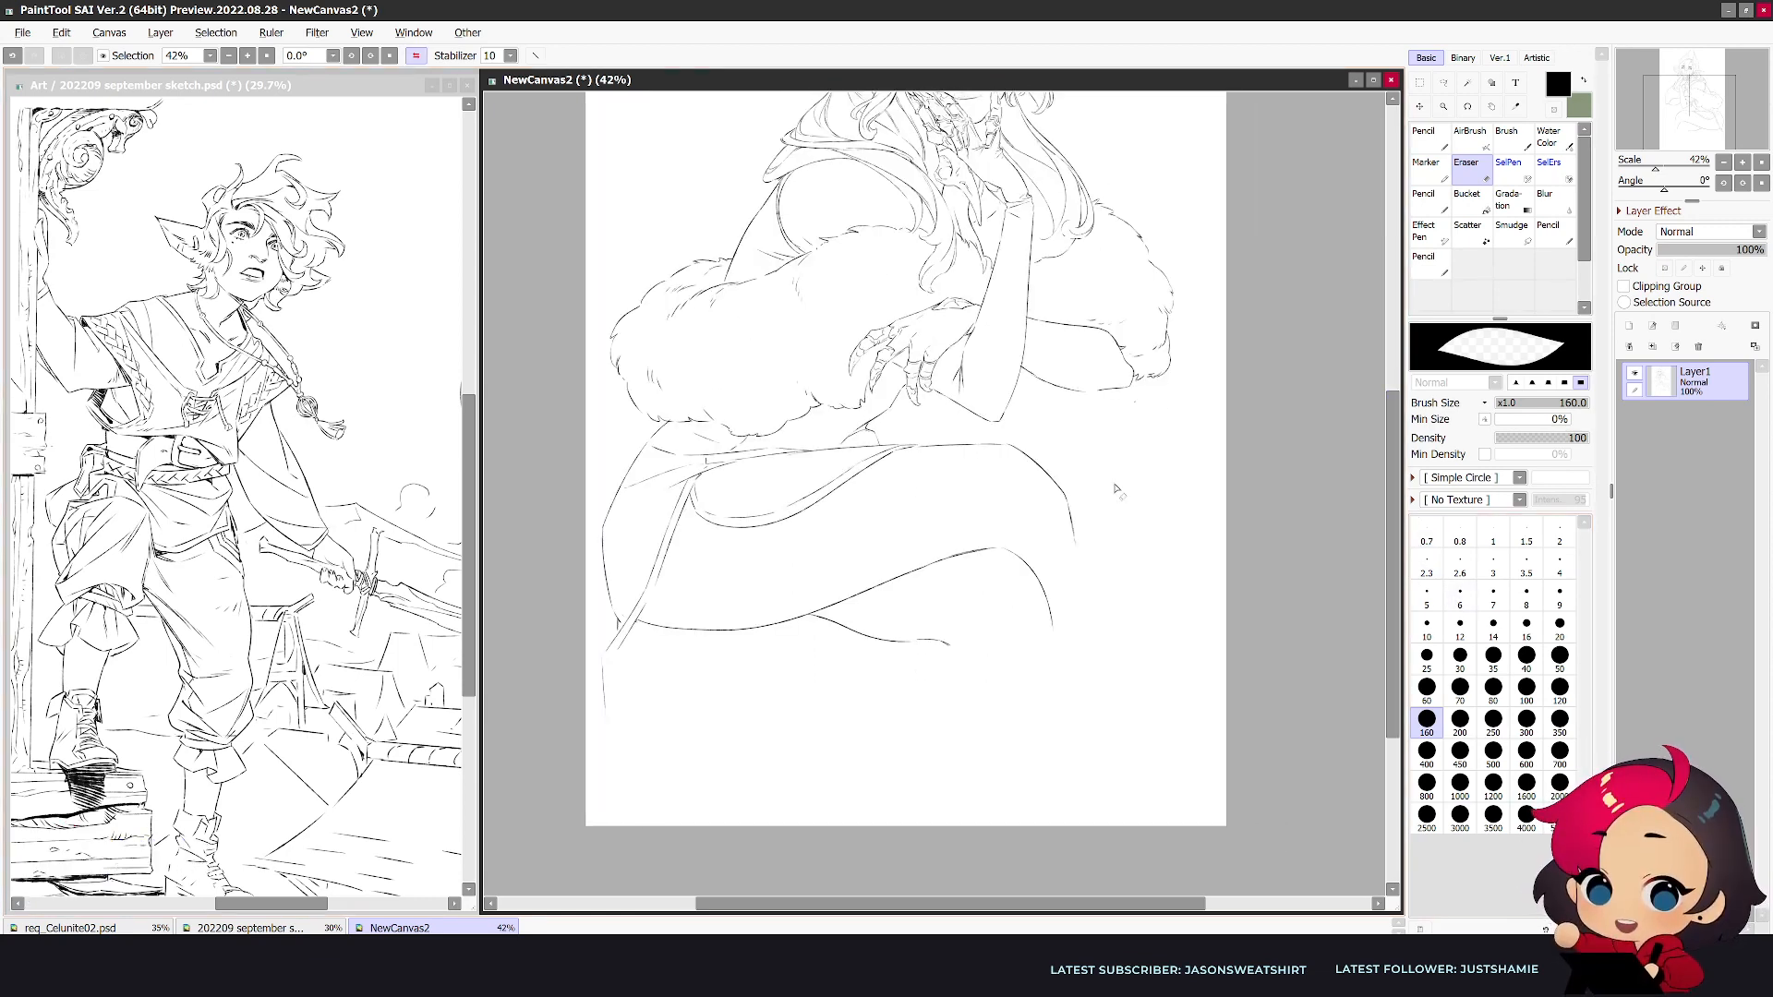
# - Draw the crossed leg's long shin line down from the knee and a descending line for the second leg
pyautogui.press('n')
pyautogui.moveTo(1074, 537); pyautogui.dragTo(1145, 734)
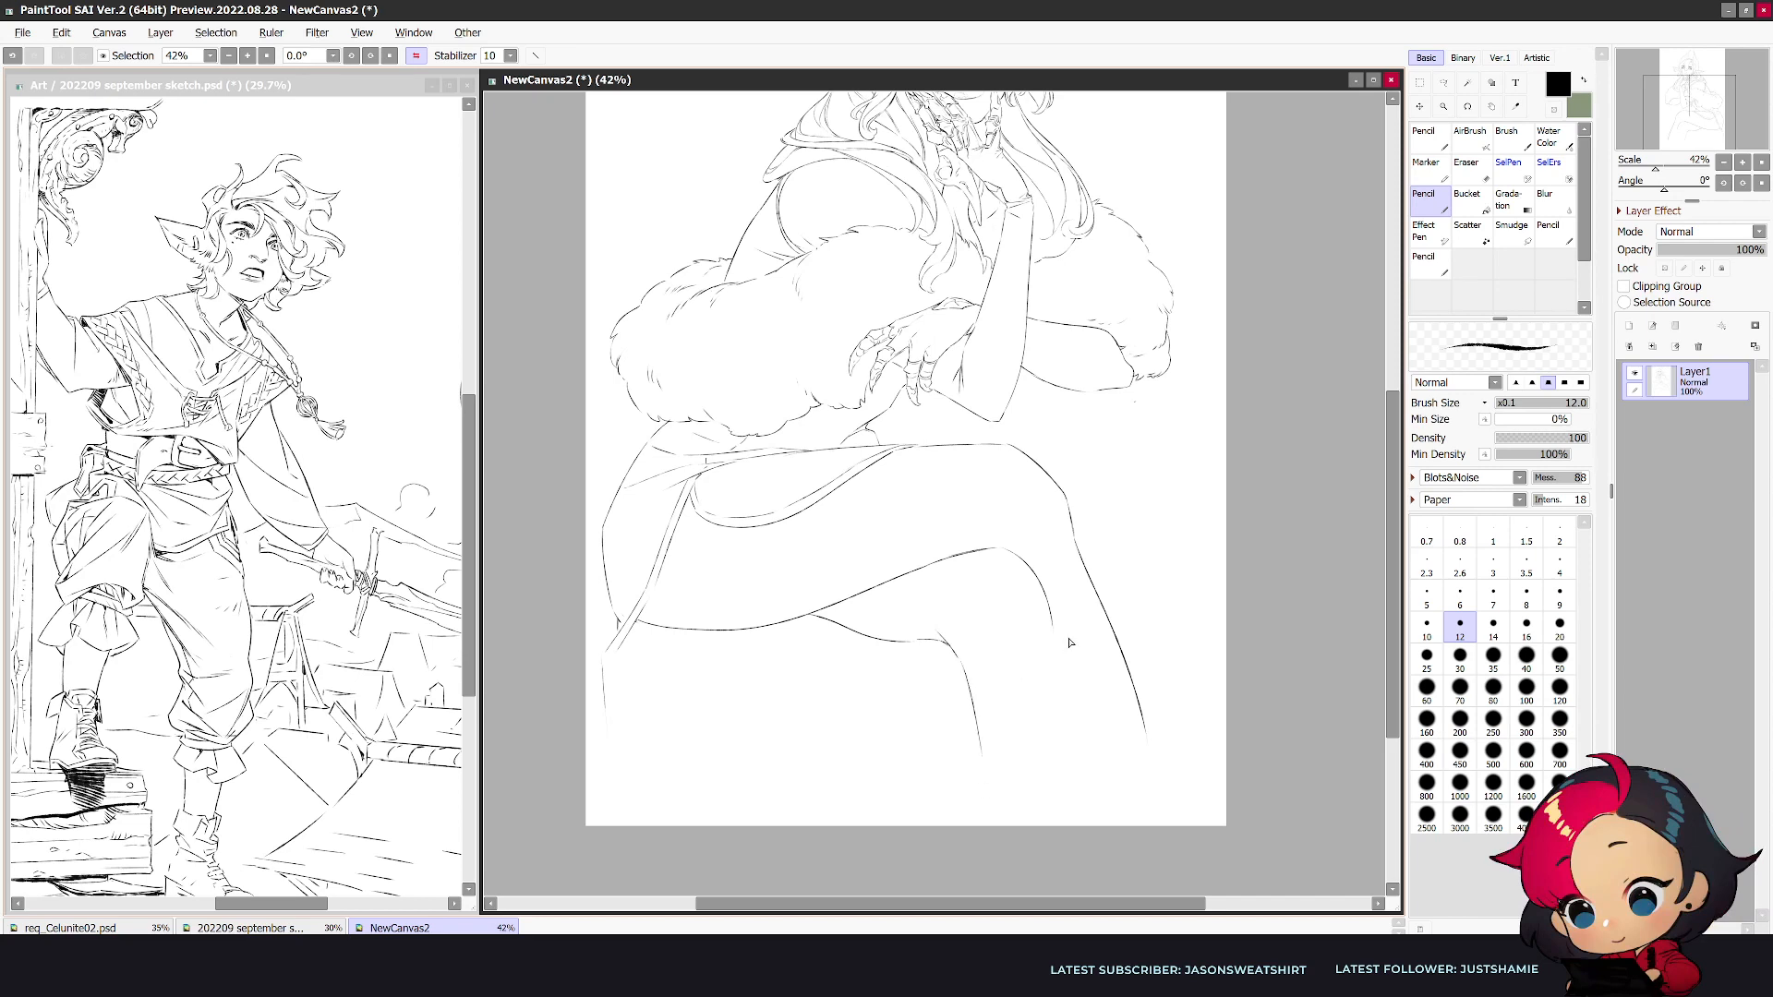
pyautogui.press('h')
pyautogui.press('e')
pyautogui.press('n')
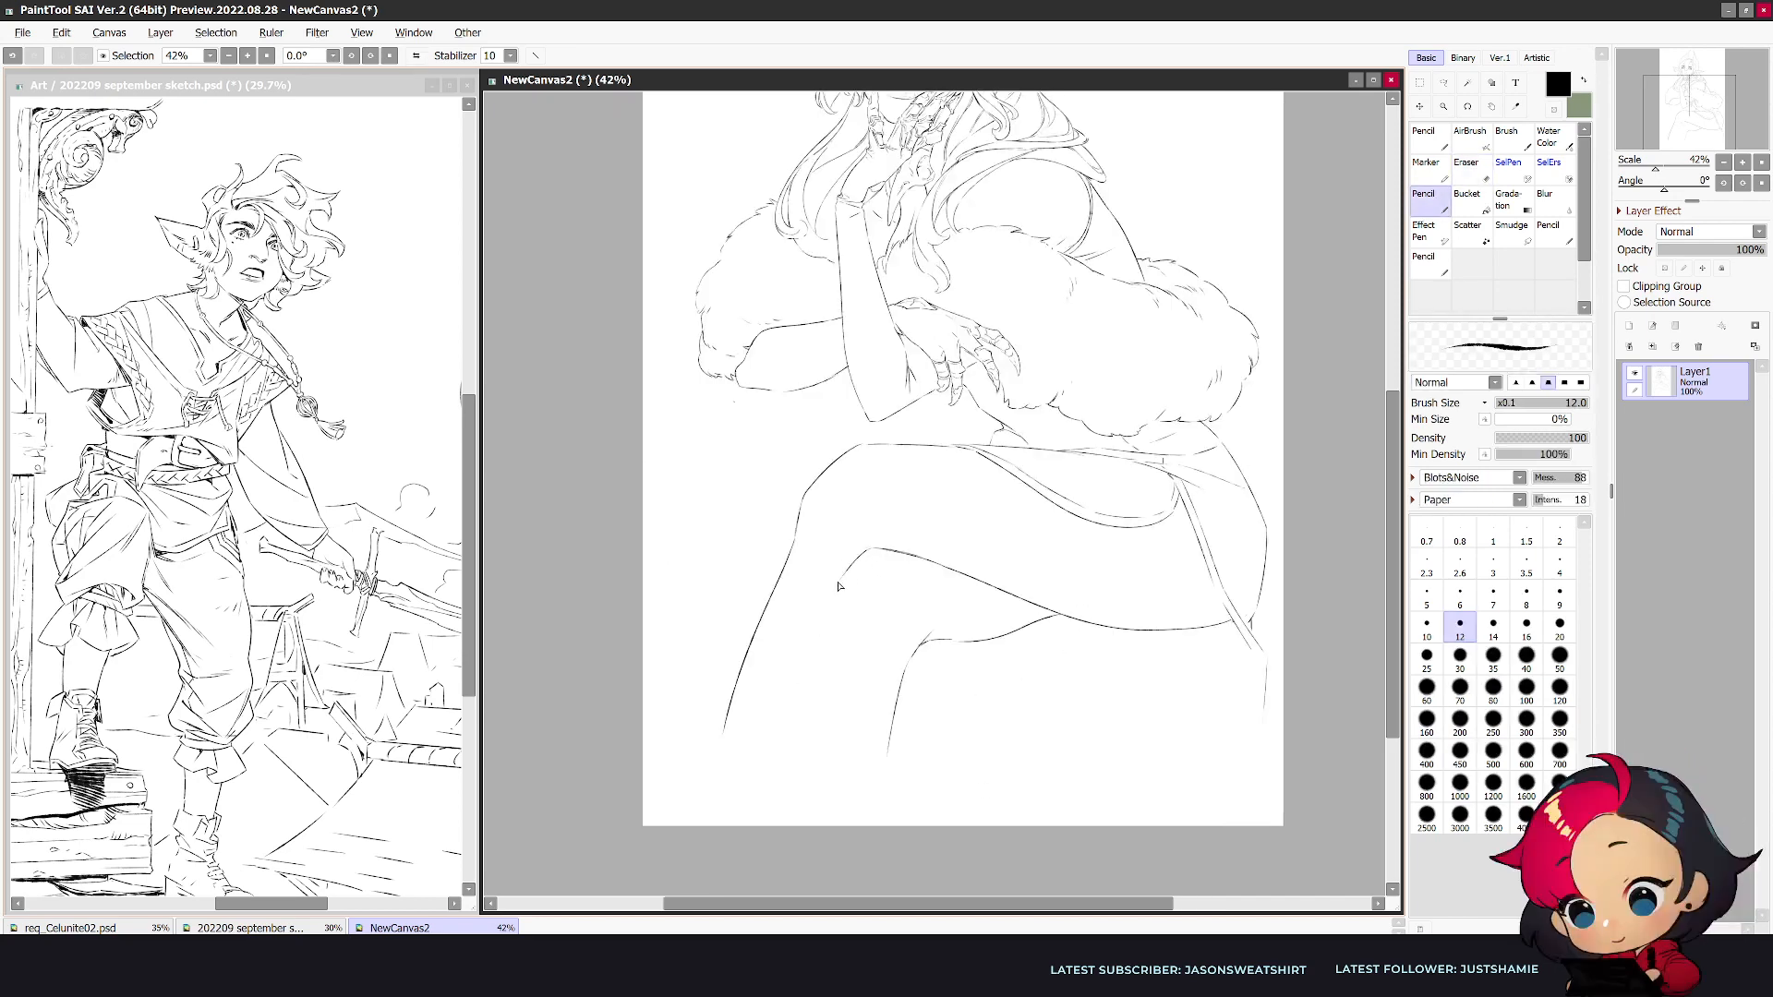
# - Extend the crossed leg's calf line downward and replace the second leg's descending line with a short tapered end
pyautogui.moveTo(828, 635); pyautogui.dragTo(785, 774)
pyautogui.press('e')
pyautogui.moveTo(925, 647); pyautogui.dragTo(898, 726)
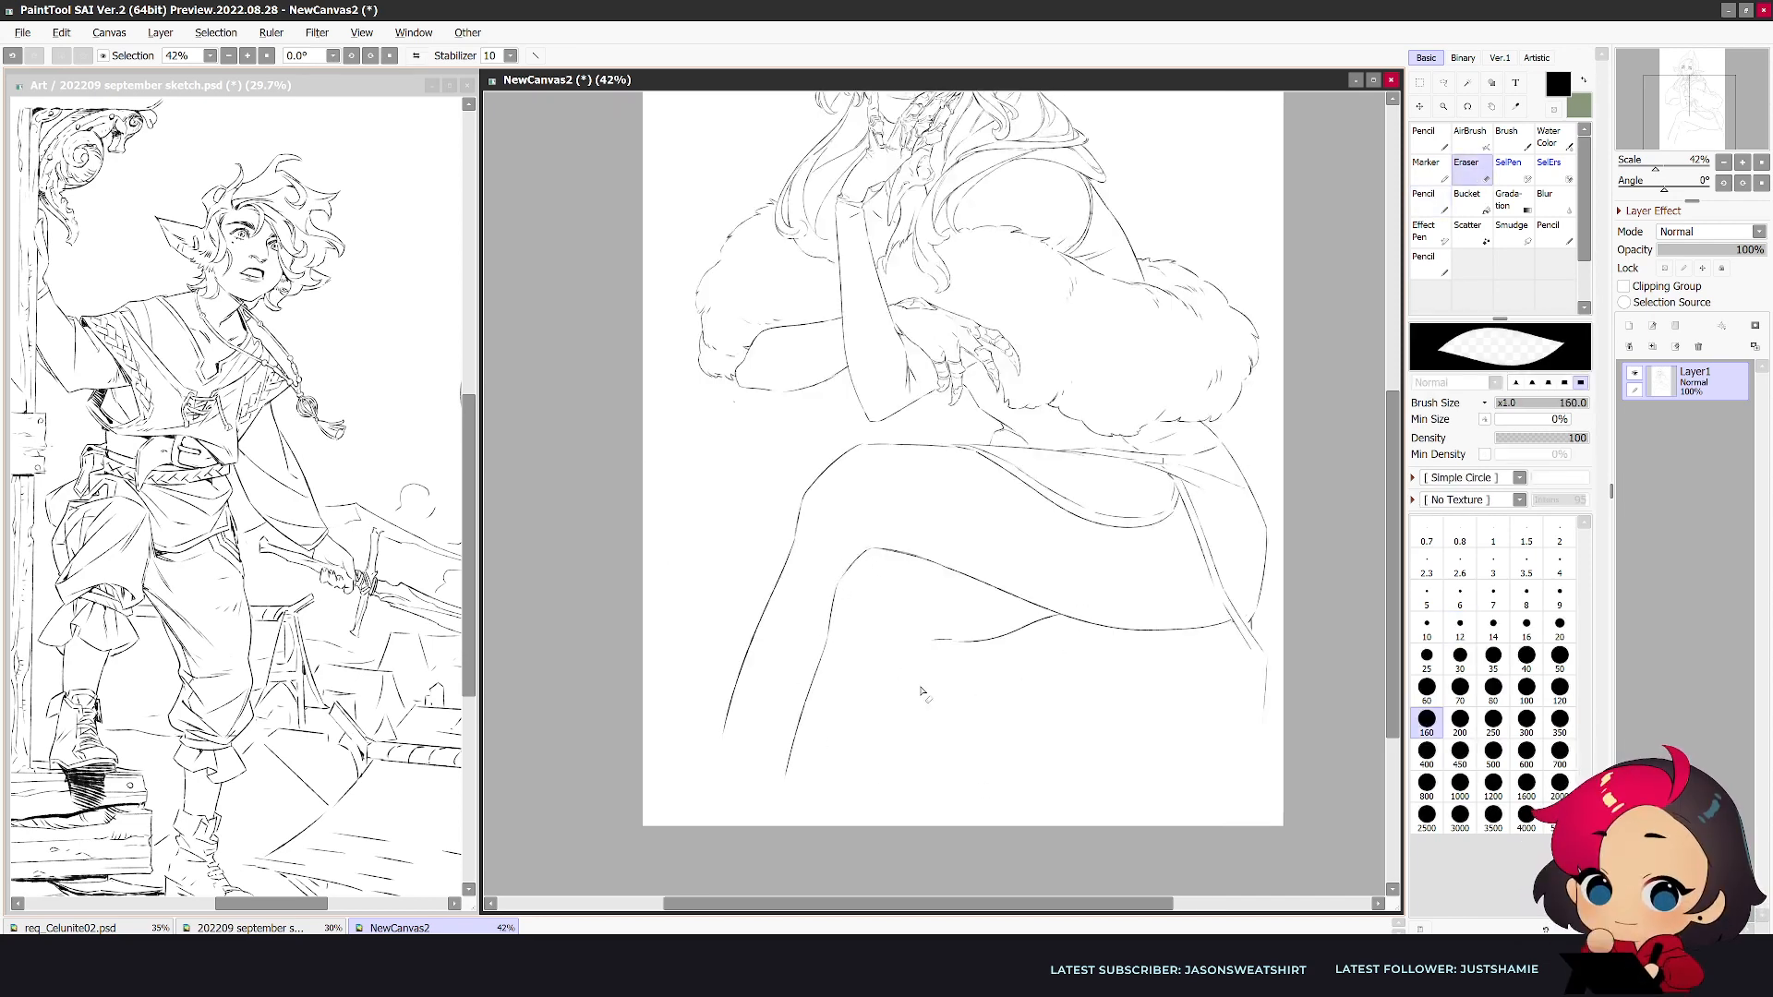
pyautogui.press('n')
pyautogui.moveTo(961, 646)
pyautogui.mouseDown()
pyautogui.moveTo(1013, 633)
pyautogui.moveTo(894, 657)
pyautogui.moveTo(928, 636)
pyautogui.moveTo(895, 664)
pyautogui.moveTo(936, 632)
pyautogui.moveTo(897, 666)
pyautogui.mouseUp()
pyautogui.press('e')
pyautogui.press('n')
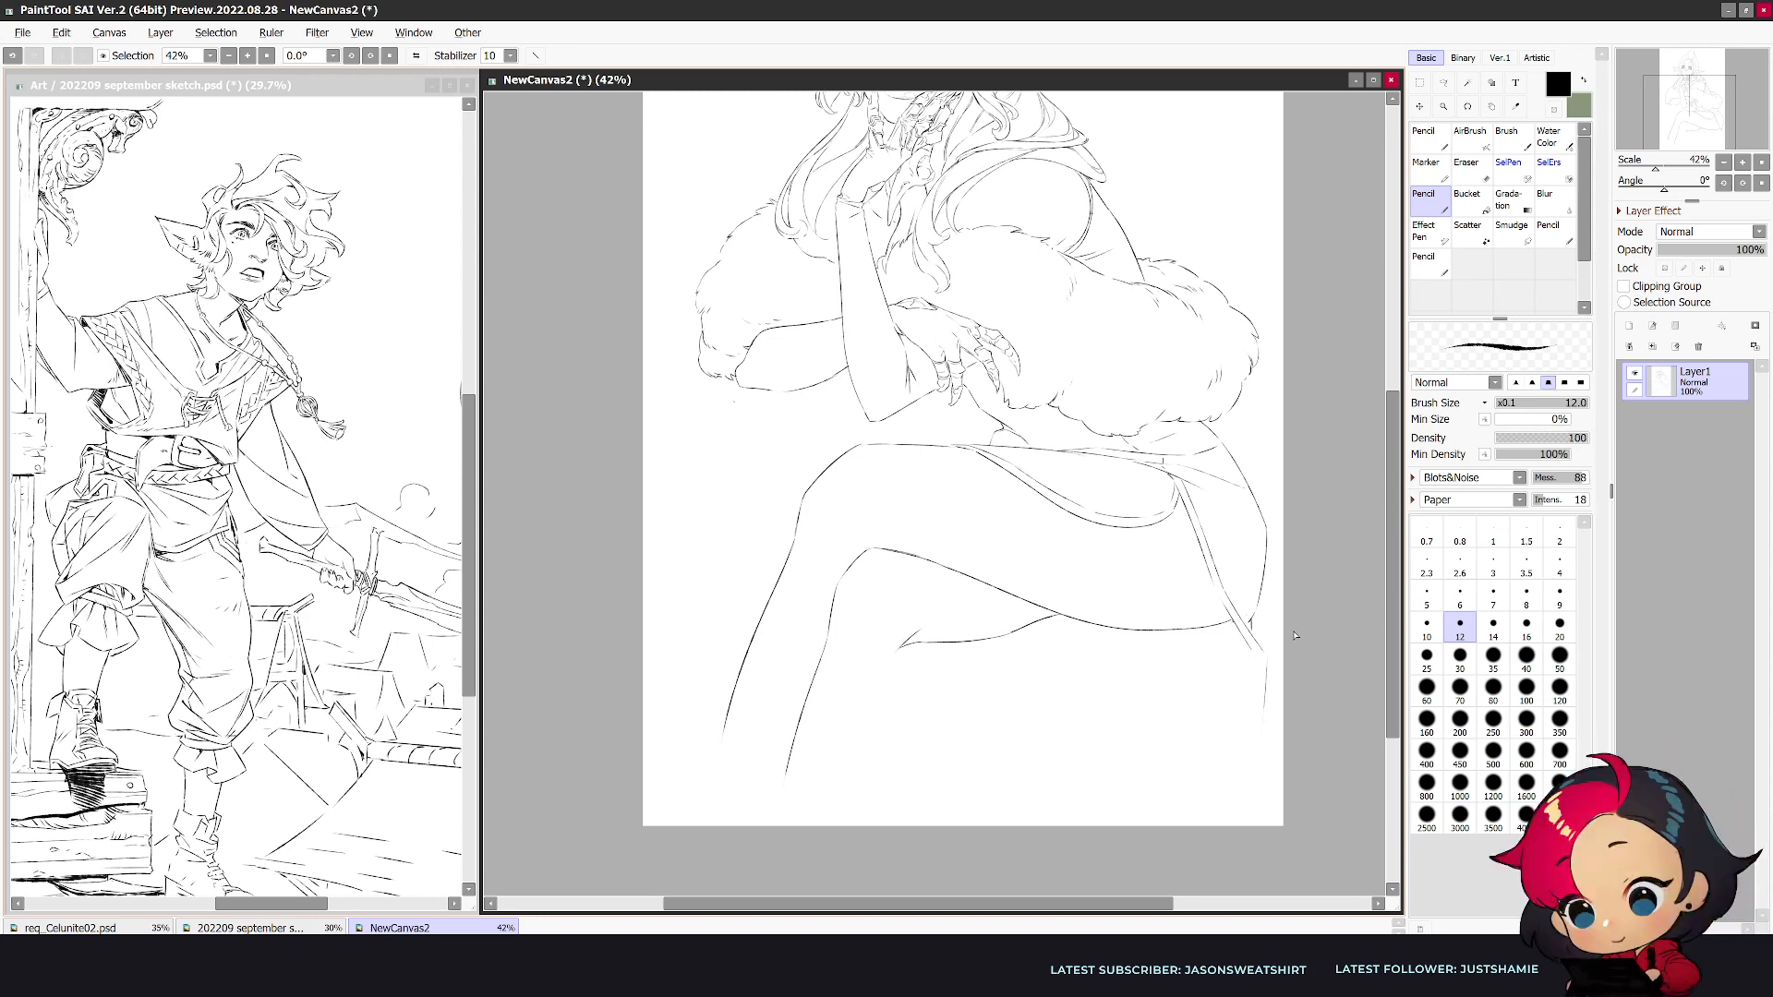
# - Scale the whole drawing down uniformly and shift it slightly sideways, leaving more room below the legs for the feet
pyautogui.hotkey('ctrl', 't')
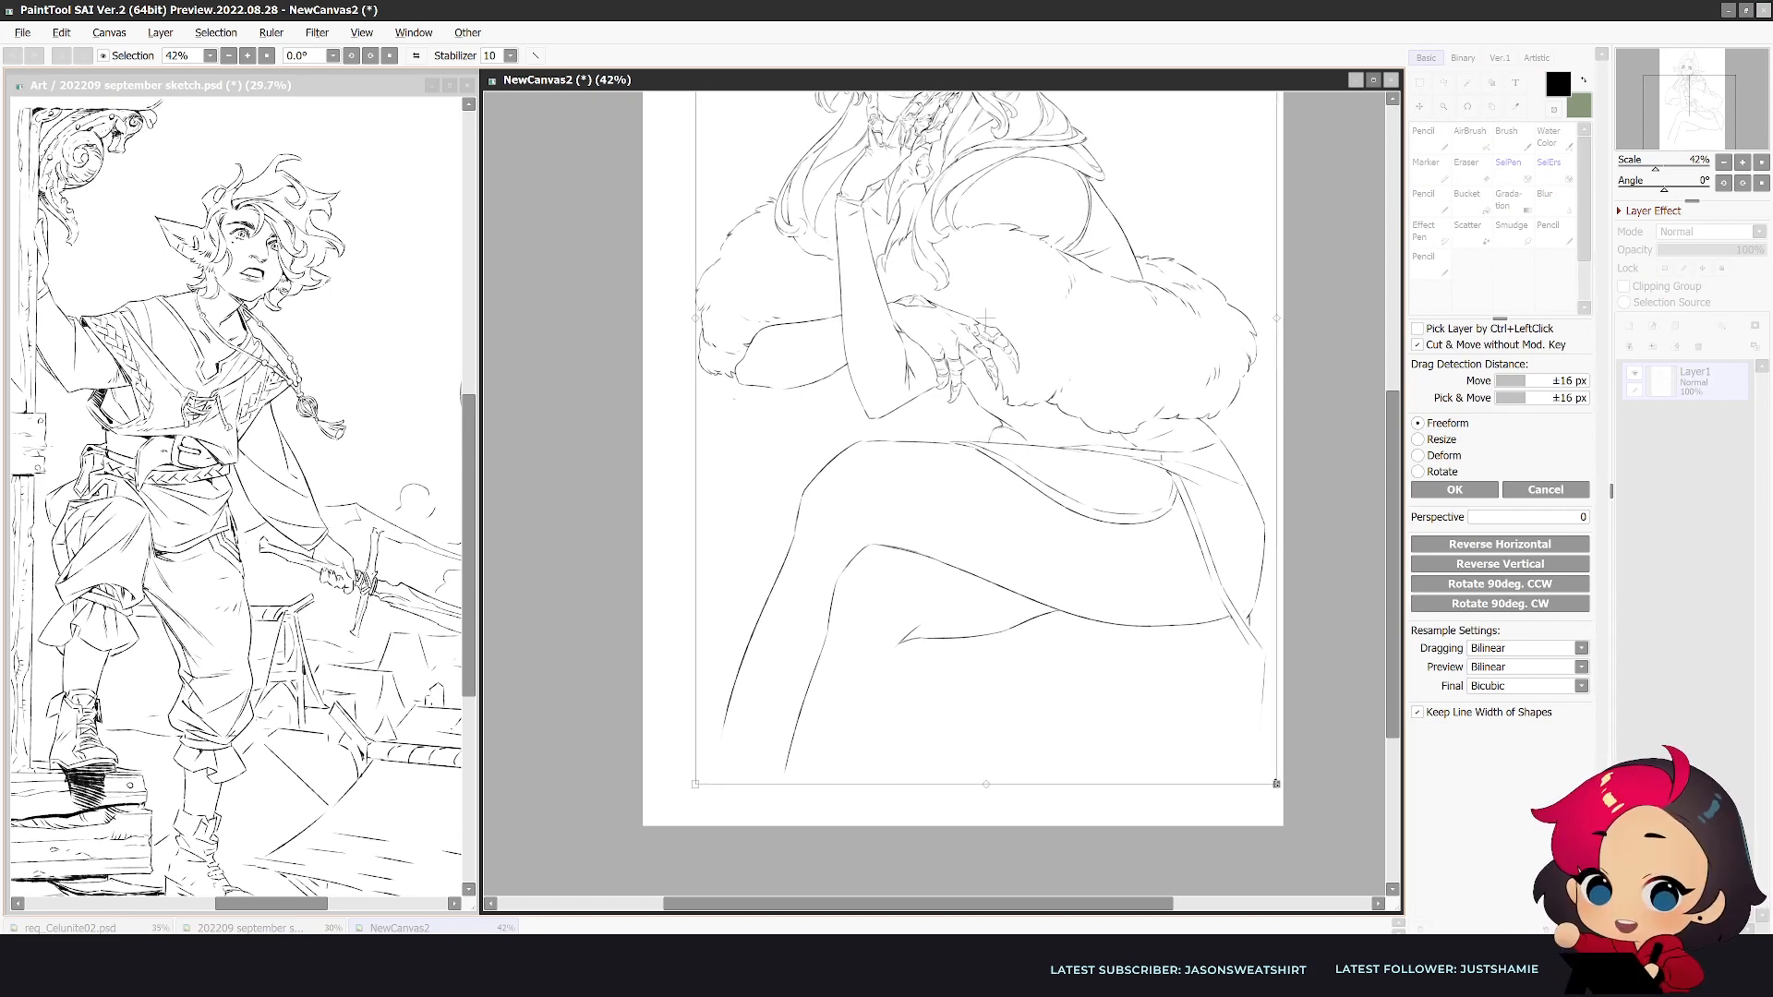
pyautogui.click(1552, 494)
pyautogui.hotkey('ctrl', 't')
pyautogui.moveTo(1278, 789); pyautogui.dragTo(1179, 628)
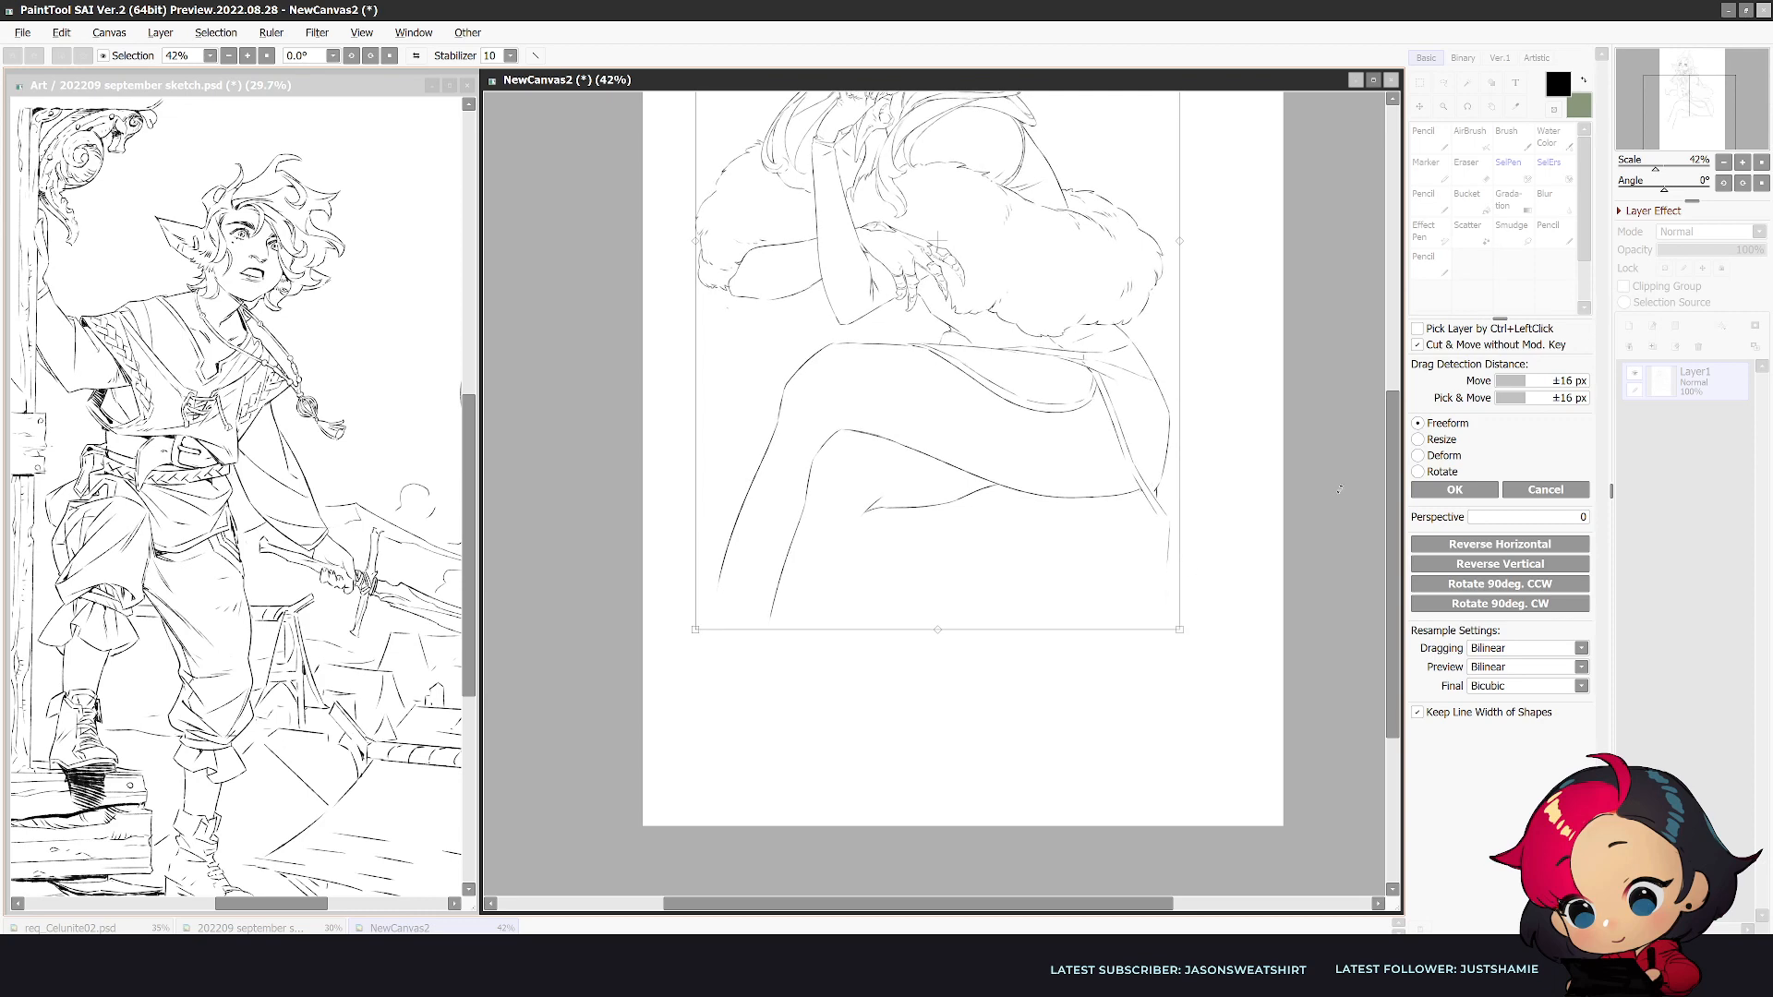
pyautogui.scroll(5, 1302, 504)
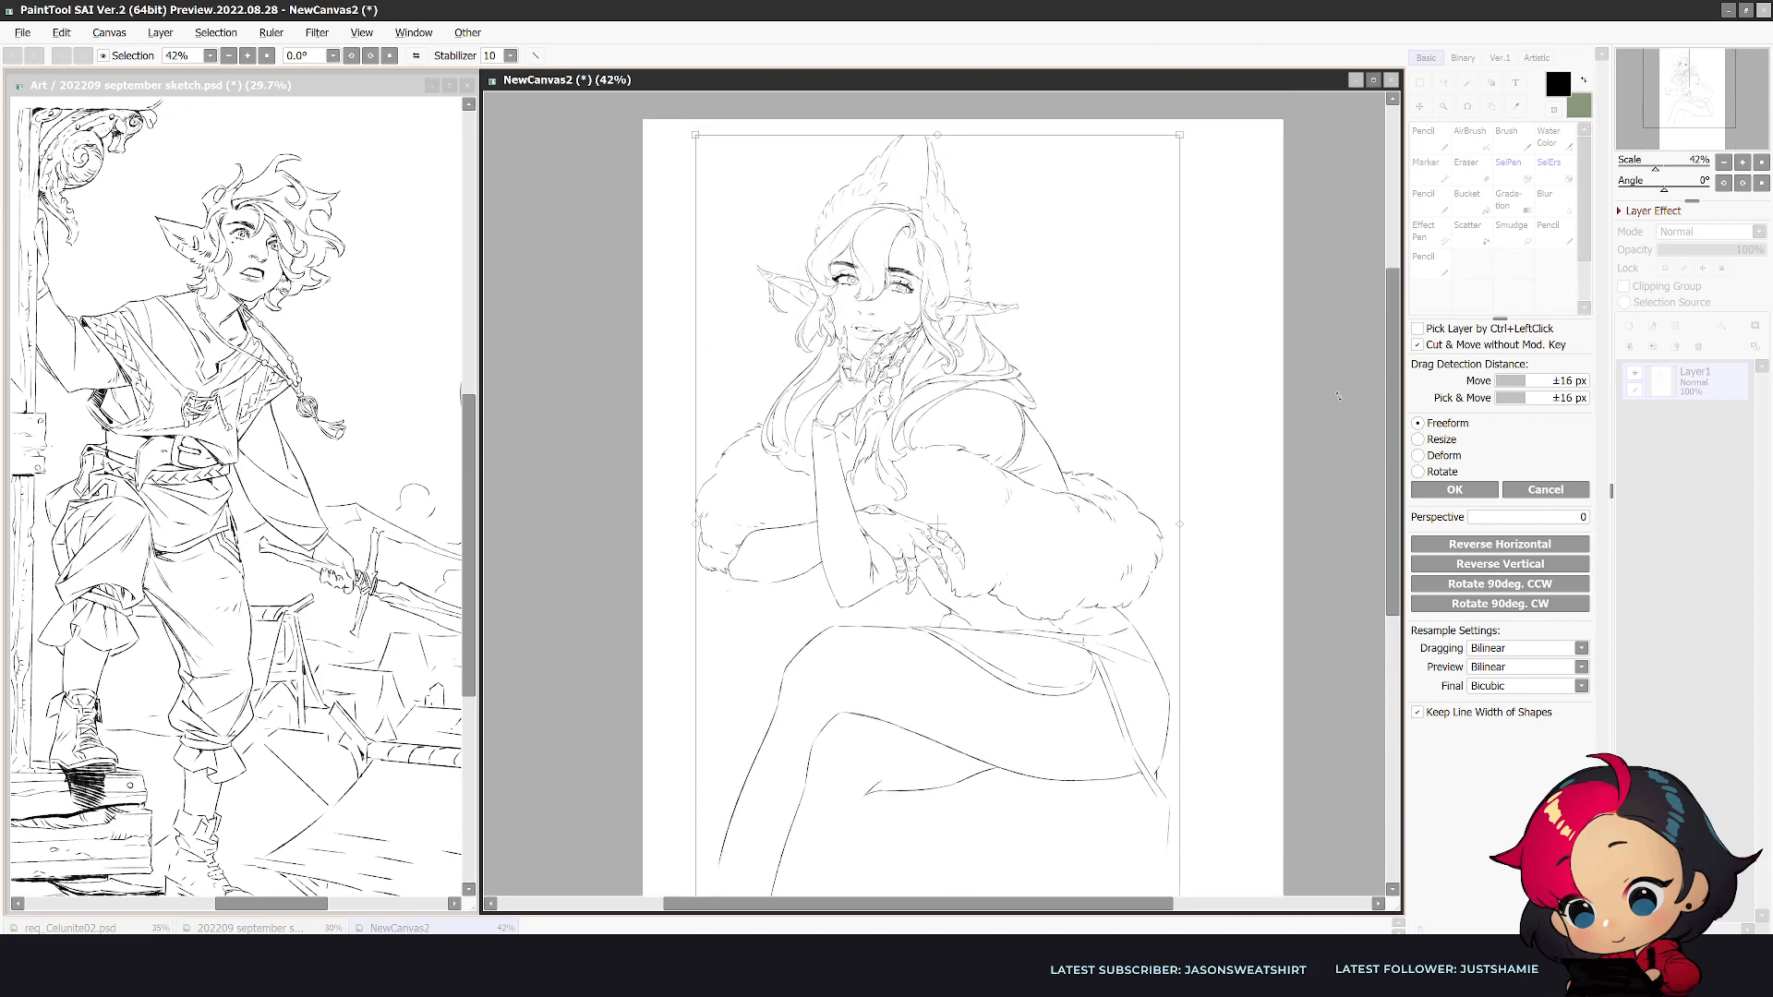
pyautogui.moveTo(1141, 542); pyautogui.dragTo(1170, 535)
pyautogui.moveTo(1394, 474); pyautogui.dragTo(1368, 565)
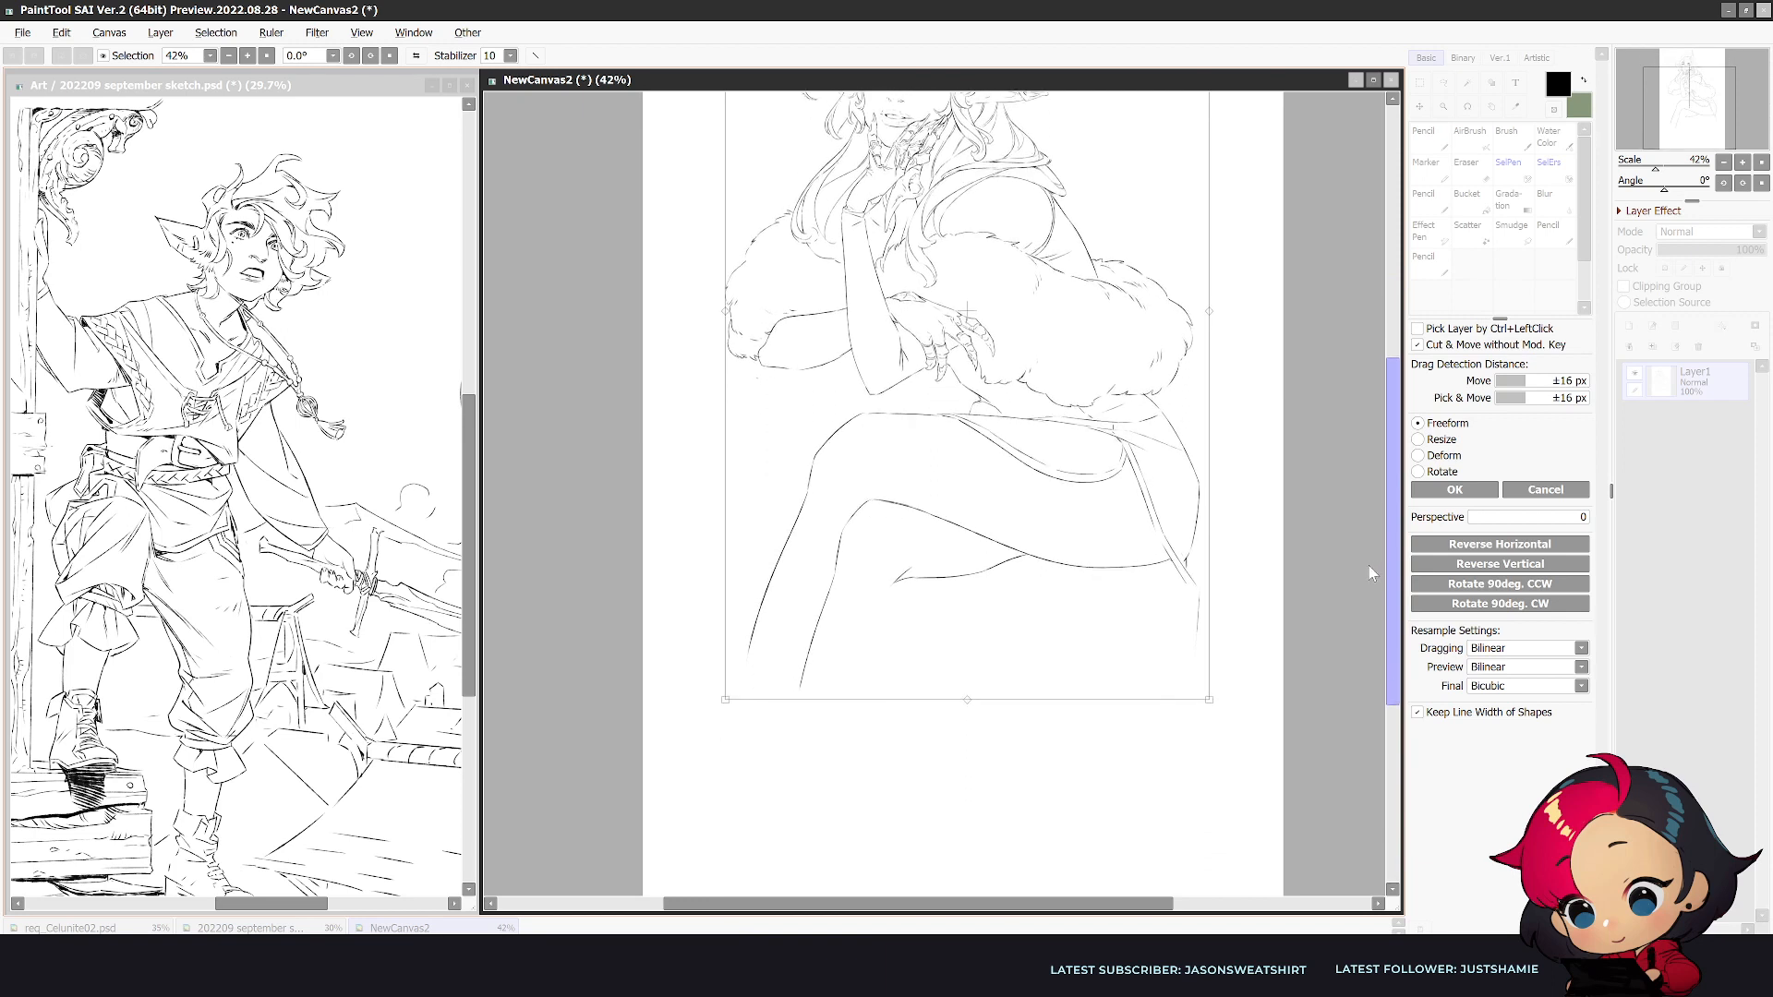
pyautogui.click(1455, 490)
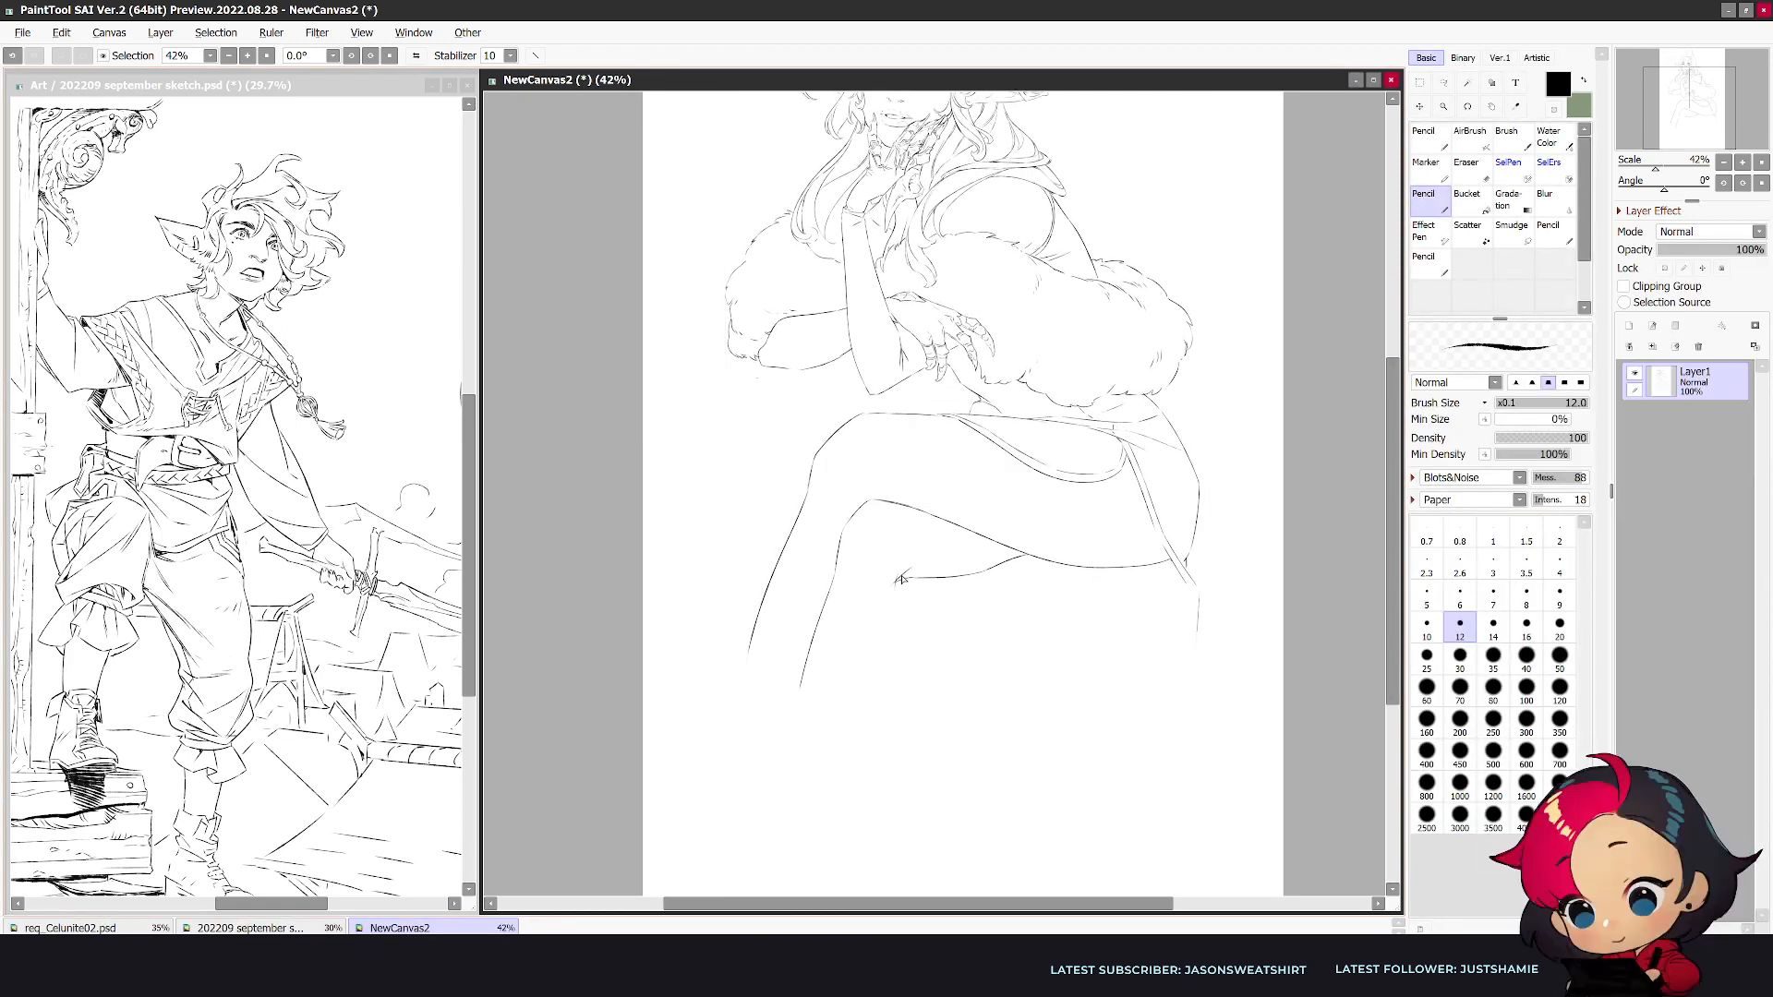
# - Draw the second leg's long calf line down from the knee bend and extend its shin line, mirroring the view to check
pyautogui.press('e')
pyautogui.moveTo(897, 588); pyautogui.dragTo(810, 829)
pyautogui.press('n')
pyautogui.moveTo(801, 682); pyautogui.dragTo(770, 800)
pyautogui.hotkey('ctrl', 'z')
pyautogui.moveTo(802, 682); pyautogui.dragTo(769, 795)
pyautogui.hotkey('ctrl', 'z')
pyautogui.moveTo(806, 672); pyautogui.dragTo(764, 816)
pyautogui.press('h')
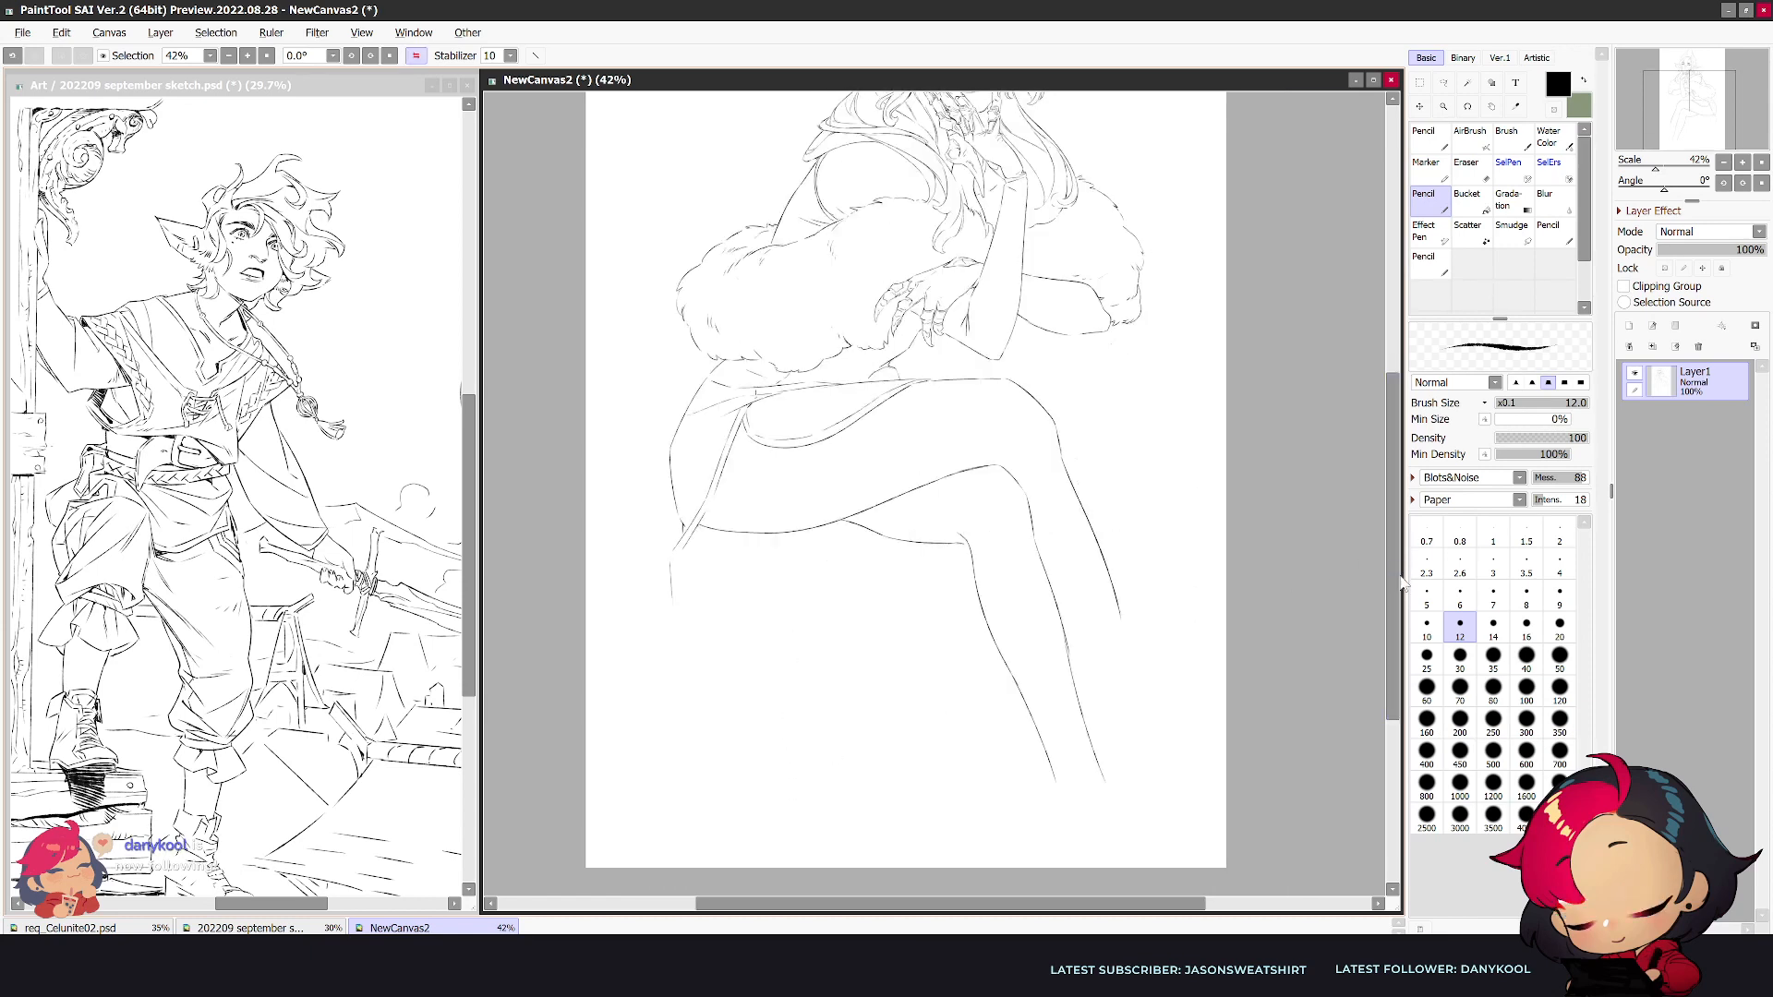
# - Redraw the second leg's rounded knee contour with a bolder line at brush size 16, comparing both view orientations
pyautogui.moveTo(1396, 584); pyautogui.dragTo(1396, 532)
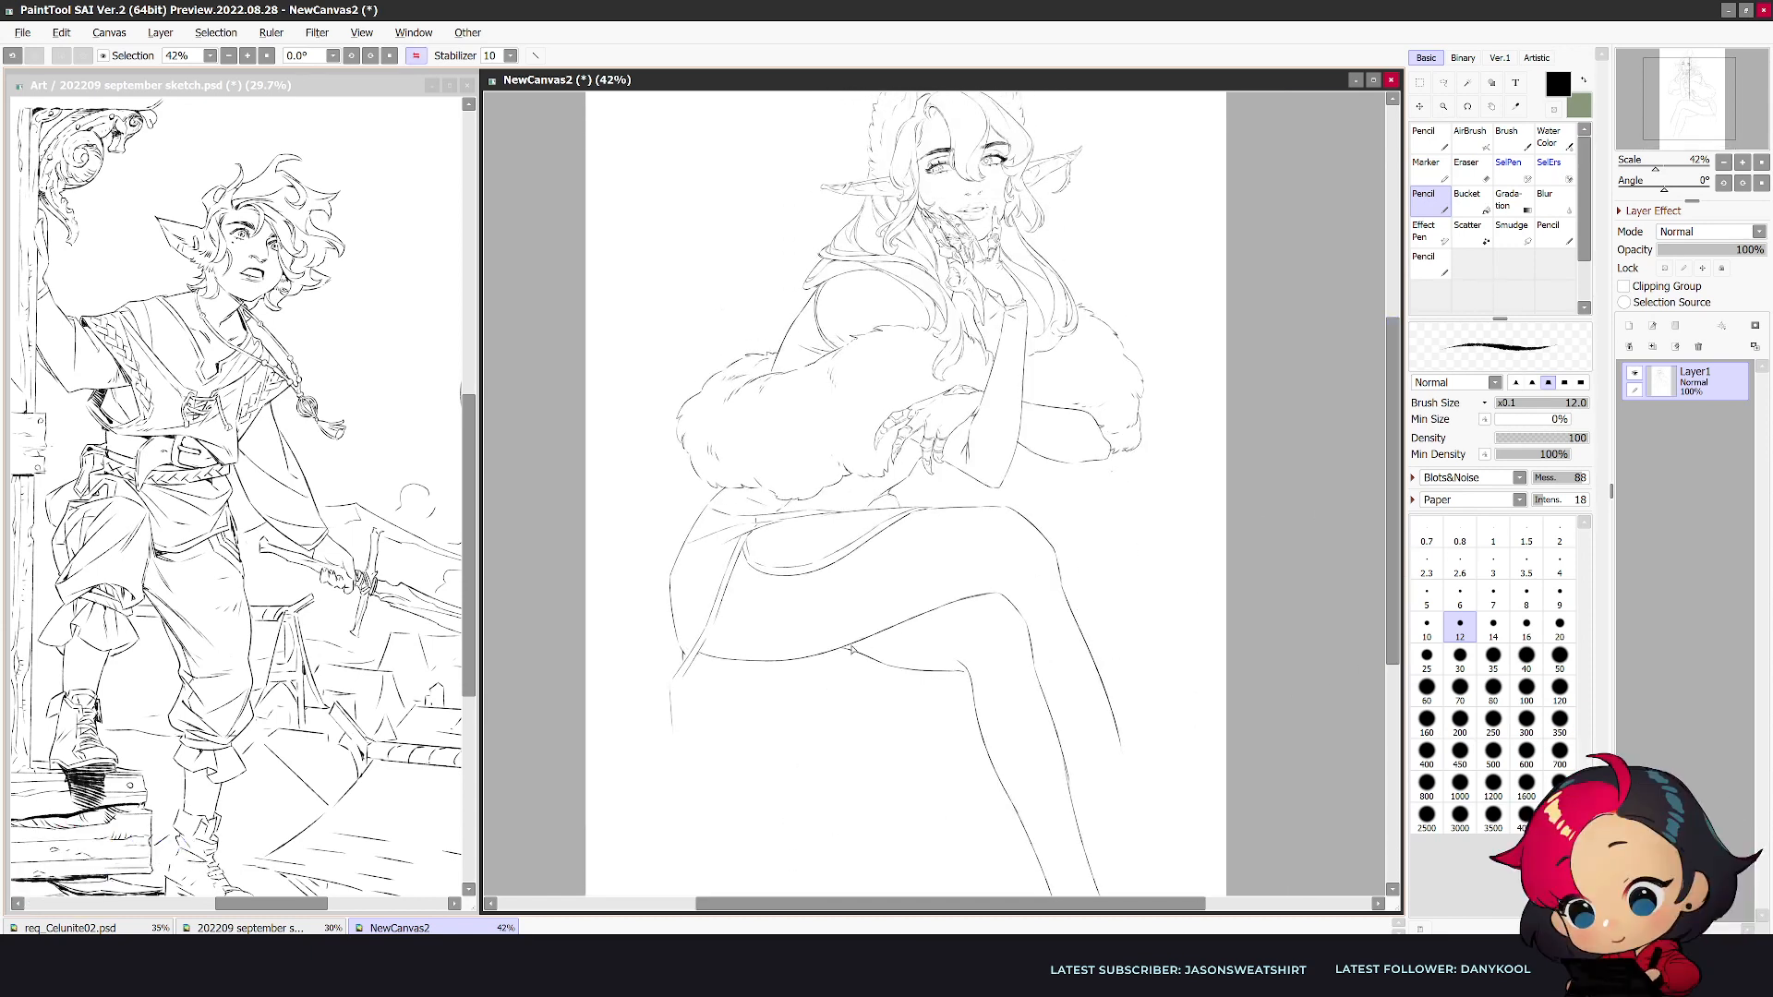
pyautogui.press(']')
pyautogui.press(']')
pyautogui.moveTo(880, 633); pyautogui.dragTo(1002, 591)
pyautogui.press('e')
pyautogui.press('n')
pyautogui.moveTo(867, 639)
pyautogui.mouseDown()
pyautogui.moveTo(1006, 589)
pyautogui.moveTo(933, 606)
pyautogui.moveTo(988, 585)
pyautogui.moveTo(1033, 656)
pyautogui.mouseUp()
pyautogui.press('e')
pyautogui.press('n')
pyautogui.press('h')
# - Erase the crossed leg's knee bend and redraw it as one continuous line running from thigh to shin
pyautogui.press('e')
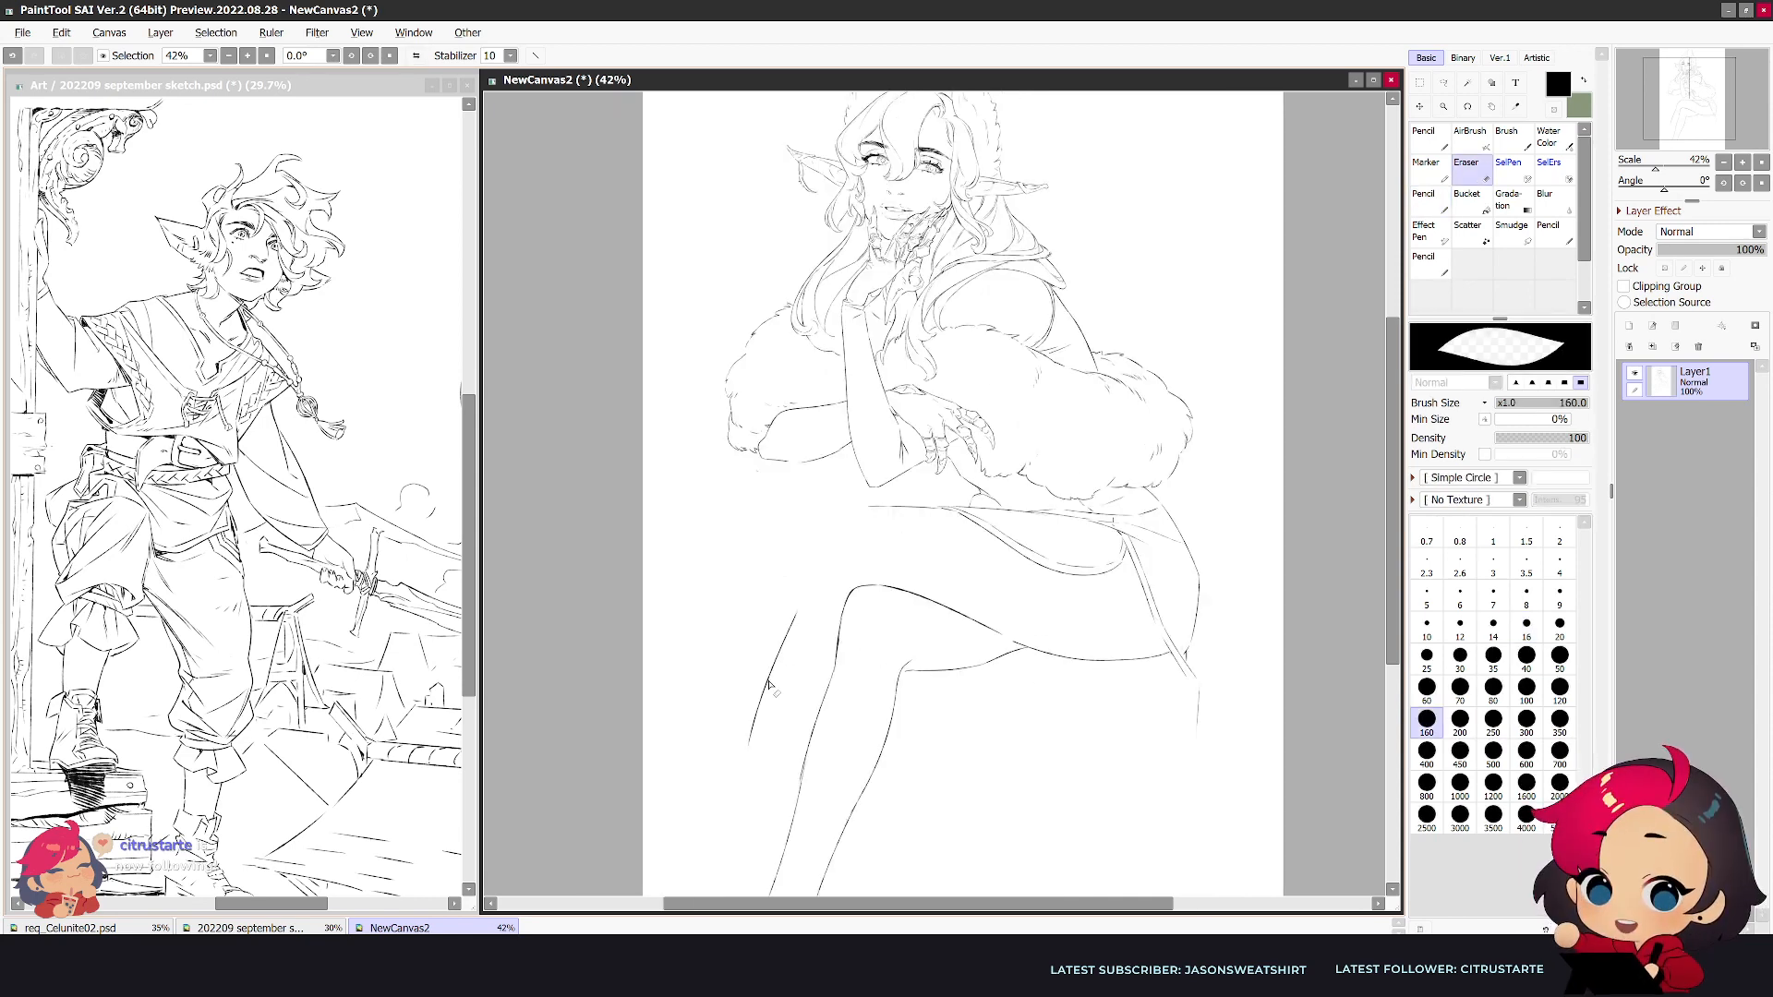
pyautogui.press('n')
pyautogui.moveTo(842, 515); pyautogui.dragTo(707, 796)
pyautogui.press('e')
pyautogui.press('n')
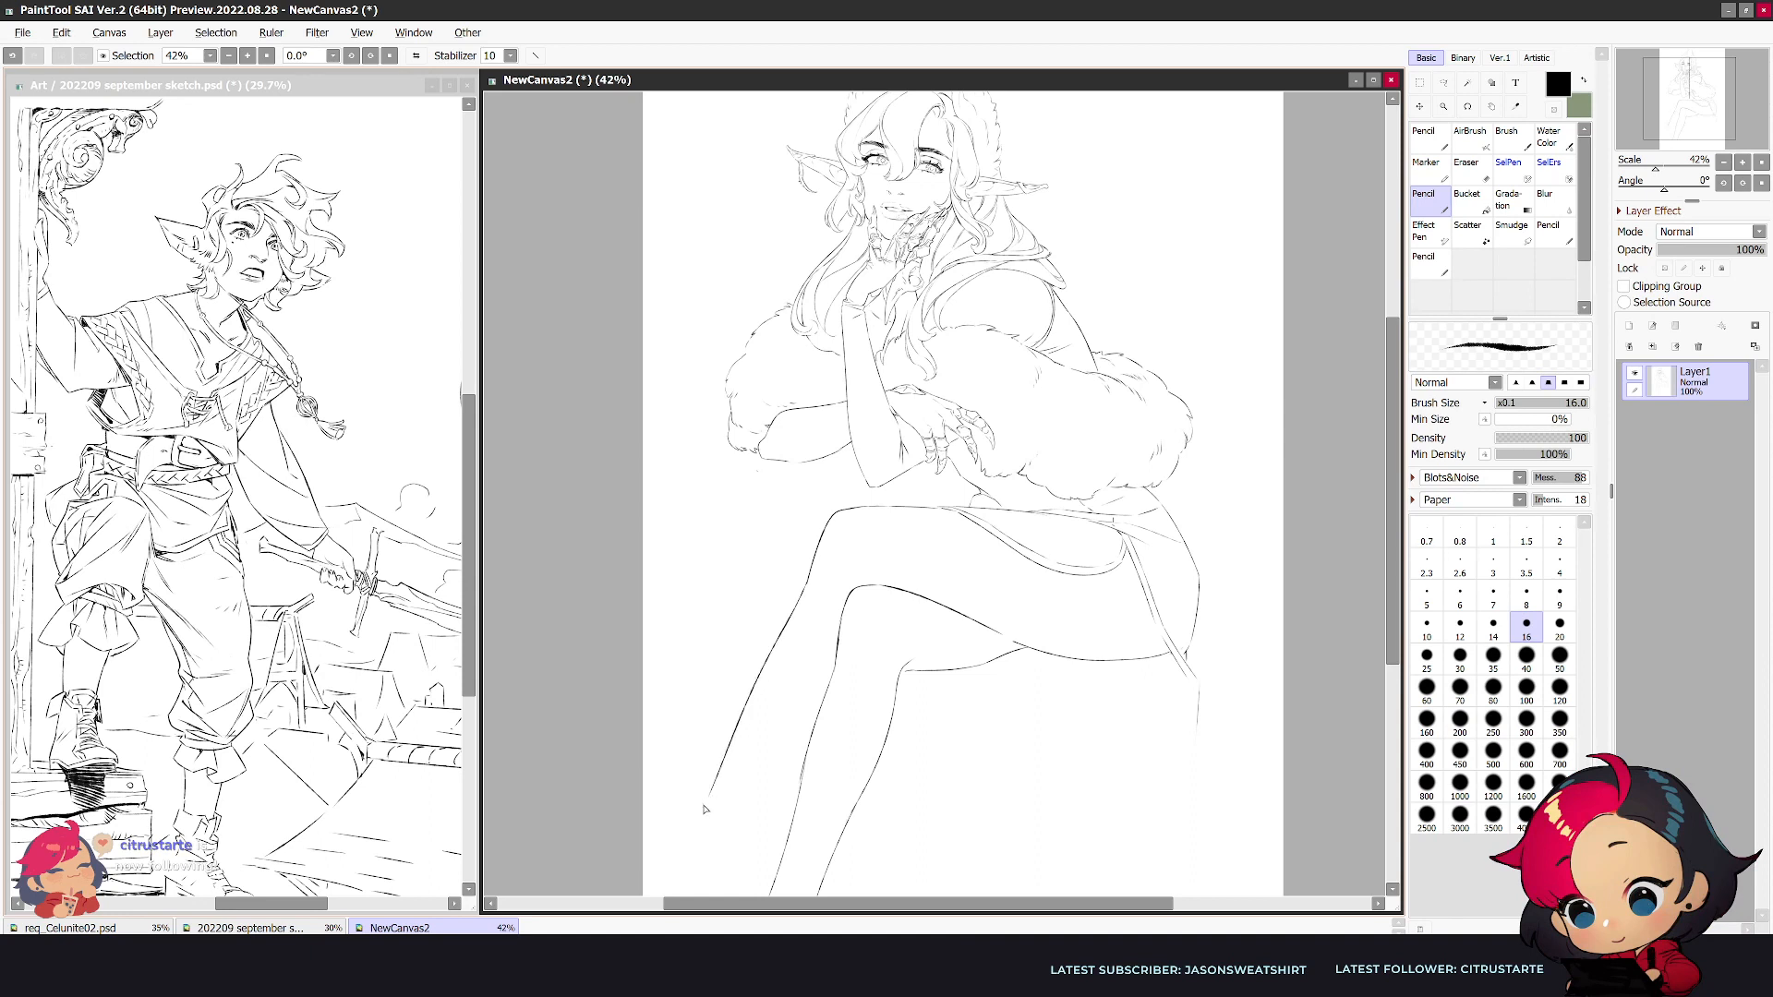
# - Extend the crossed leg's shin to the ankle and draw its calf line emerging from behind the second leg, ending in a small hook
pyautogui.moveTo(831, 684)
pyautogui.mouseDown()
pyautogui.moveTo(743, 803)
pyautogui.moveTo(691, 833)
pyautogui.mouseUp()
pyautogui.press('e')
pyautogui.press('n')
pyautogui.moveTo(723, 759); pyautogui.dragTo(672, 860)
pyautogui.press('e')
pyautogui.press('n')
pyautogui.moveTo(738, 721); pyautogui.dragTo(702, 799)
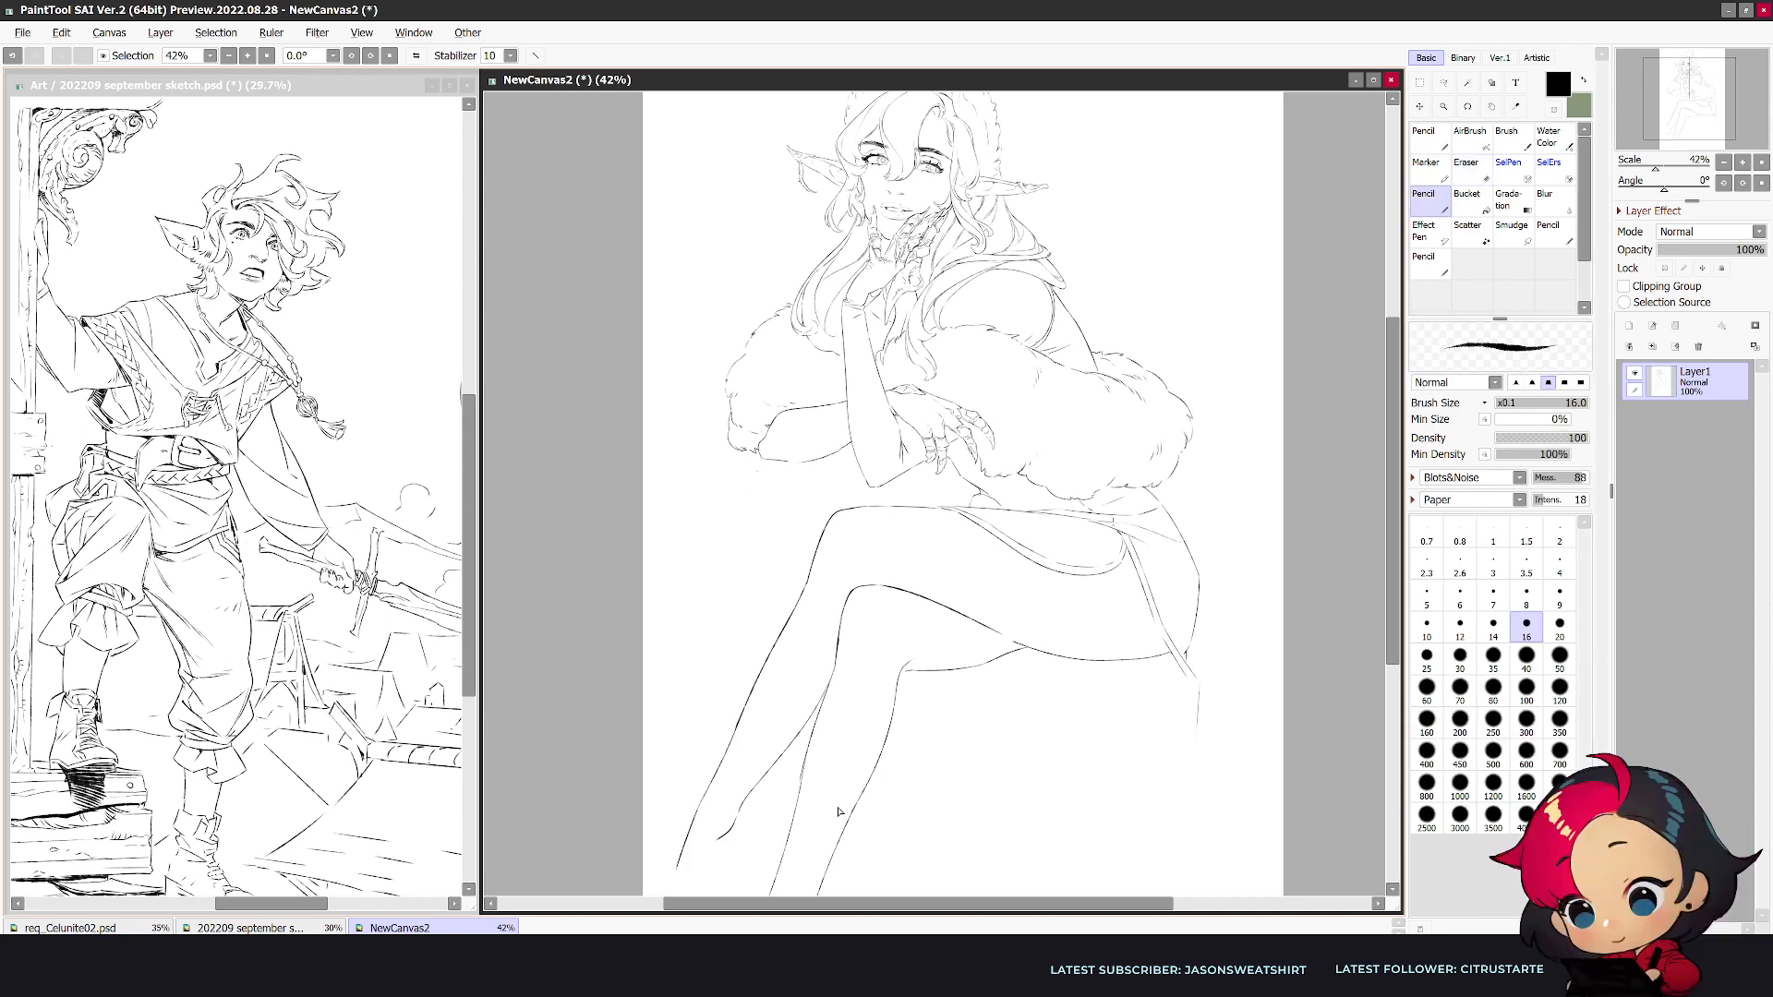
# - Extend the second leg's shin toward the foot and finish its calf line with a small hook at the ankle
pyautogui.moveTo(1385, 512); pyautogui.dragTo(1373, 581)
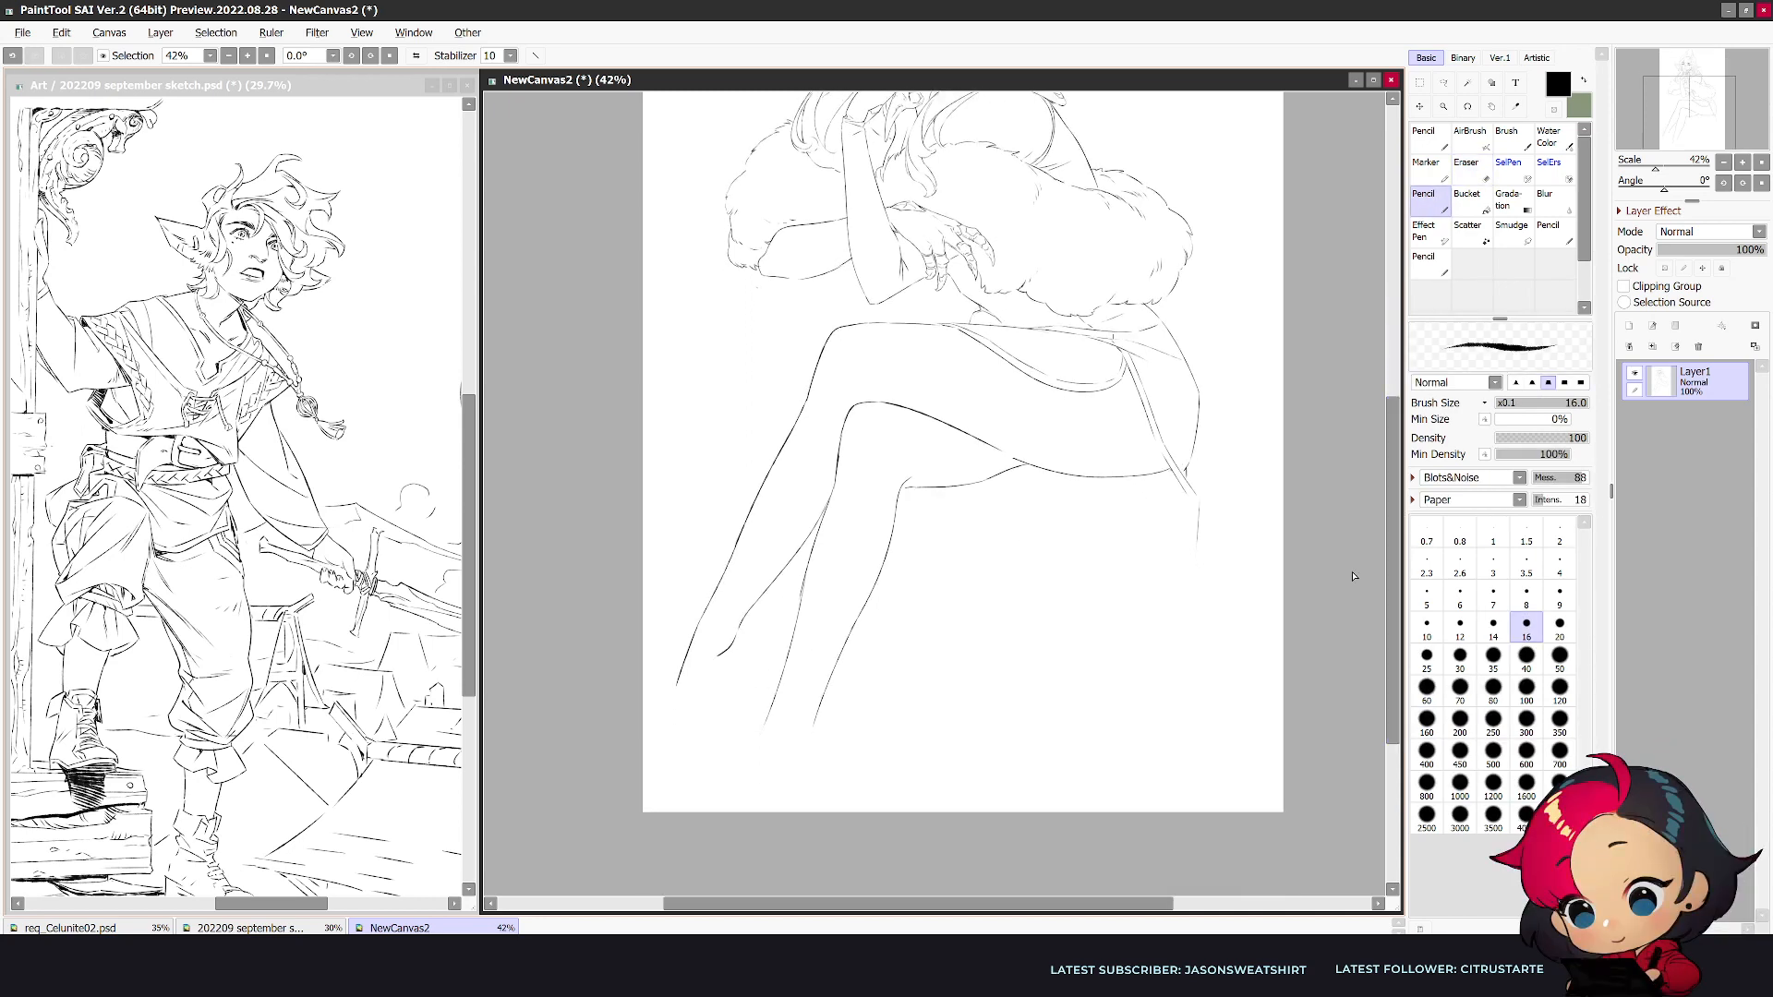
pyautogui.press('e')
pyautogui.press('n')
pyautogui.moveTo(821, 704); pyautogui.dragTo(803, 737)
pyautogui.press('h')
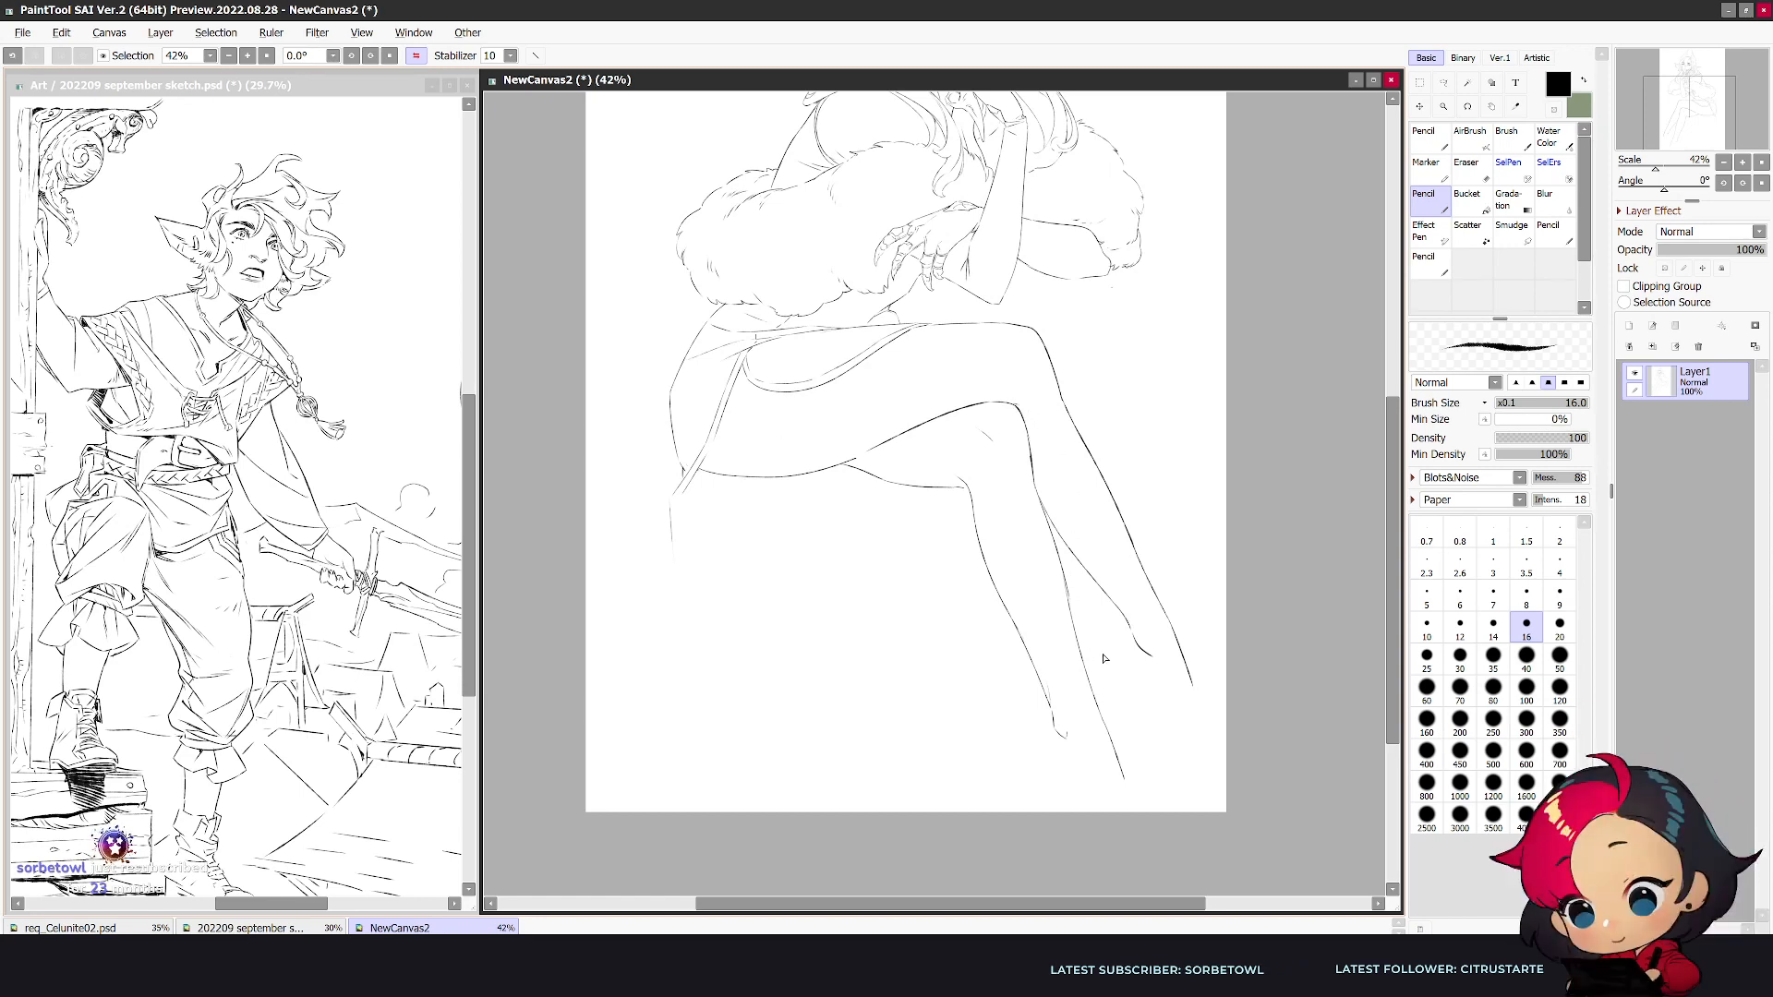
# - Scale the whole drawing down slightly to free space for the feet above the canvas's lower edge
pyautogui.hotkey('ctrl', 't')
pyautogui.moveTo(1193, 780); pyautogui.dragTo(1173, 741)
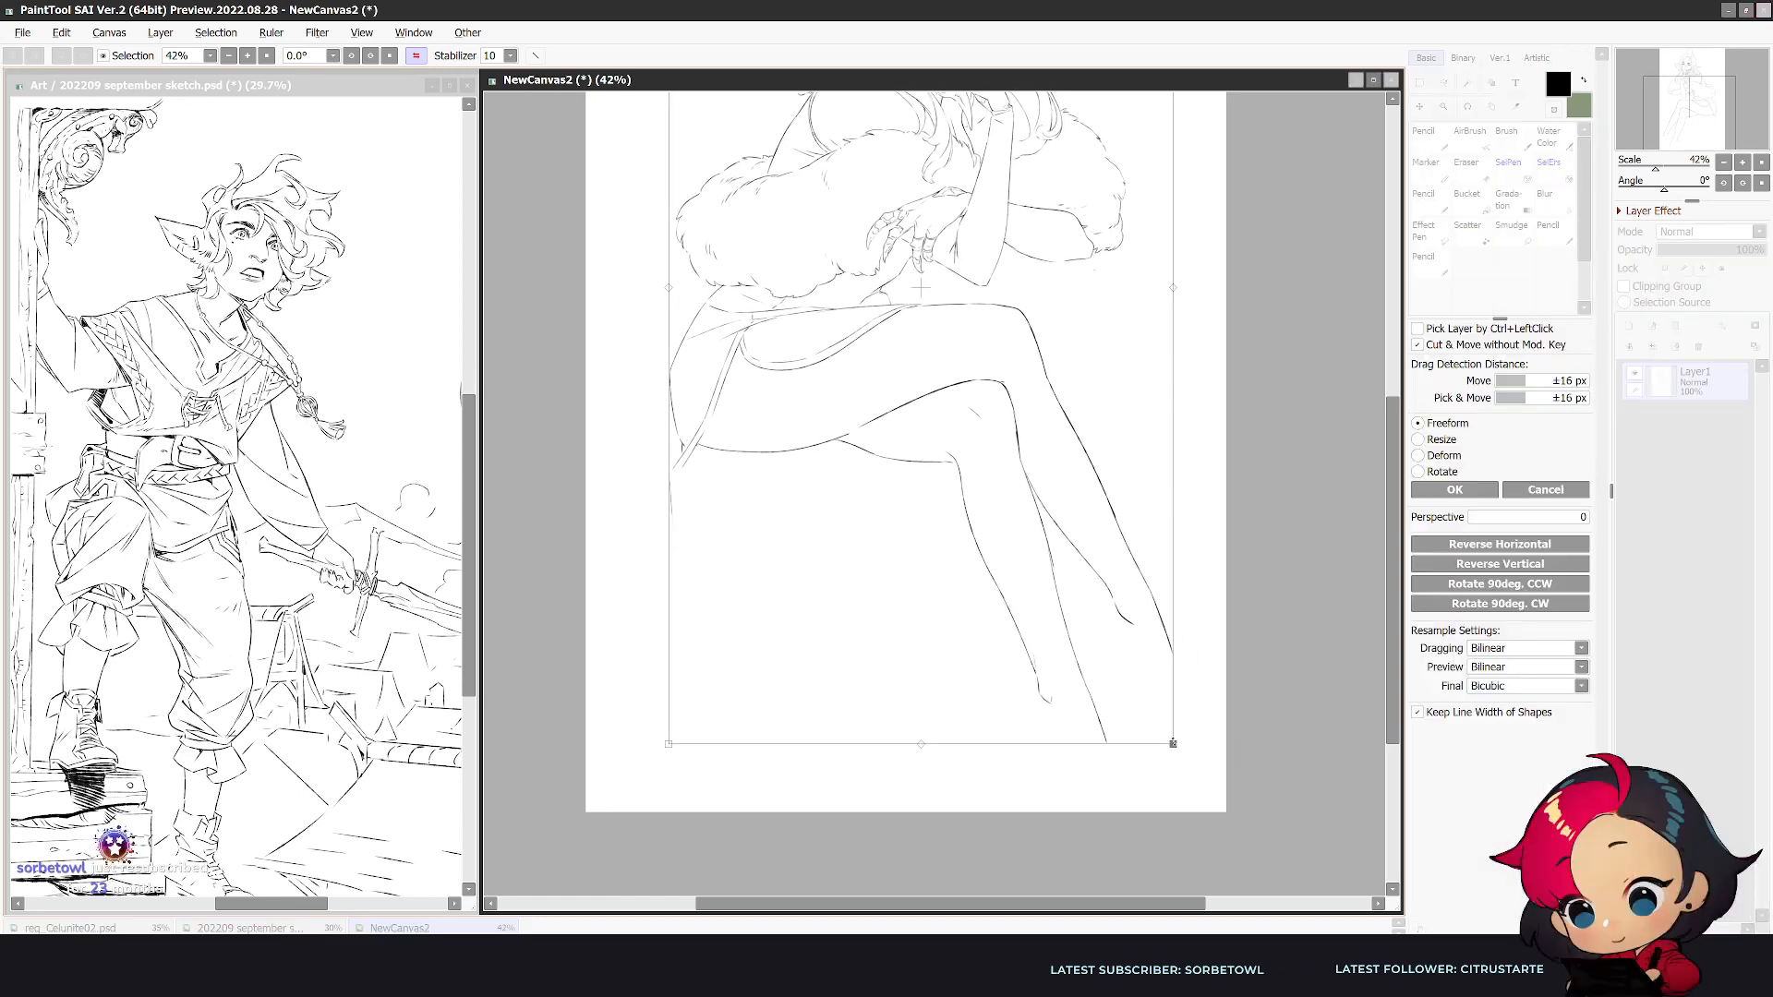
pyautogui.press('Return')
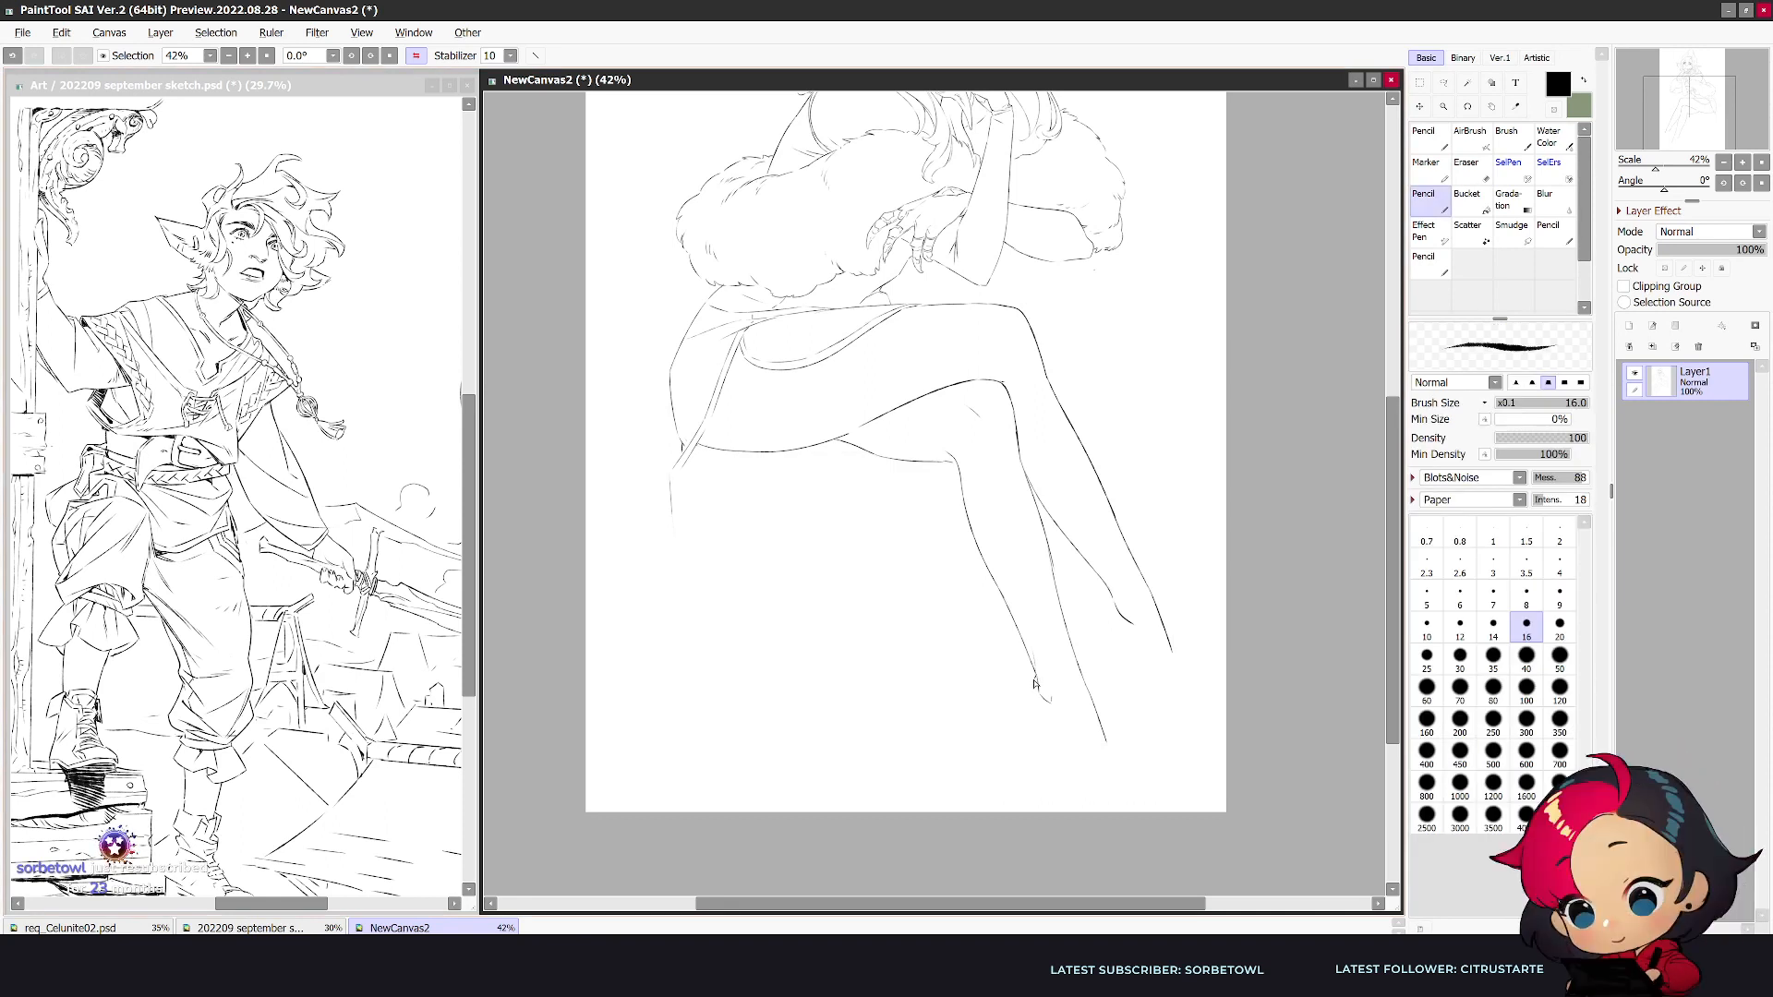
# - Sketch the second leg's high-heeled shoe with a curved heel back, a slim stiletto and a sole line toward the toe
pyautogui.moveTo(1021, 702); pyautogui.dragTo(1041, 766)
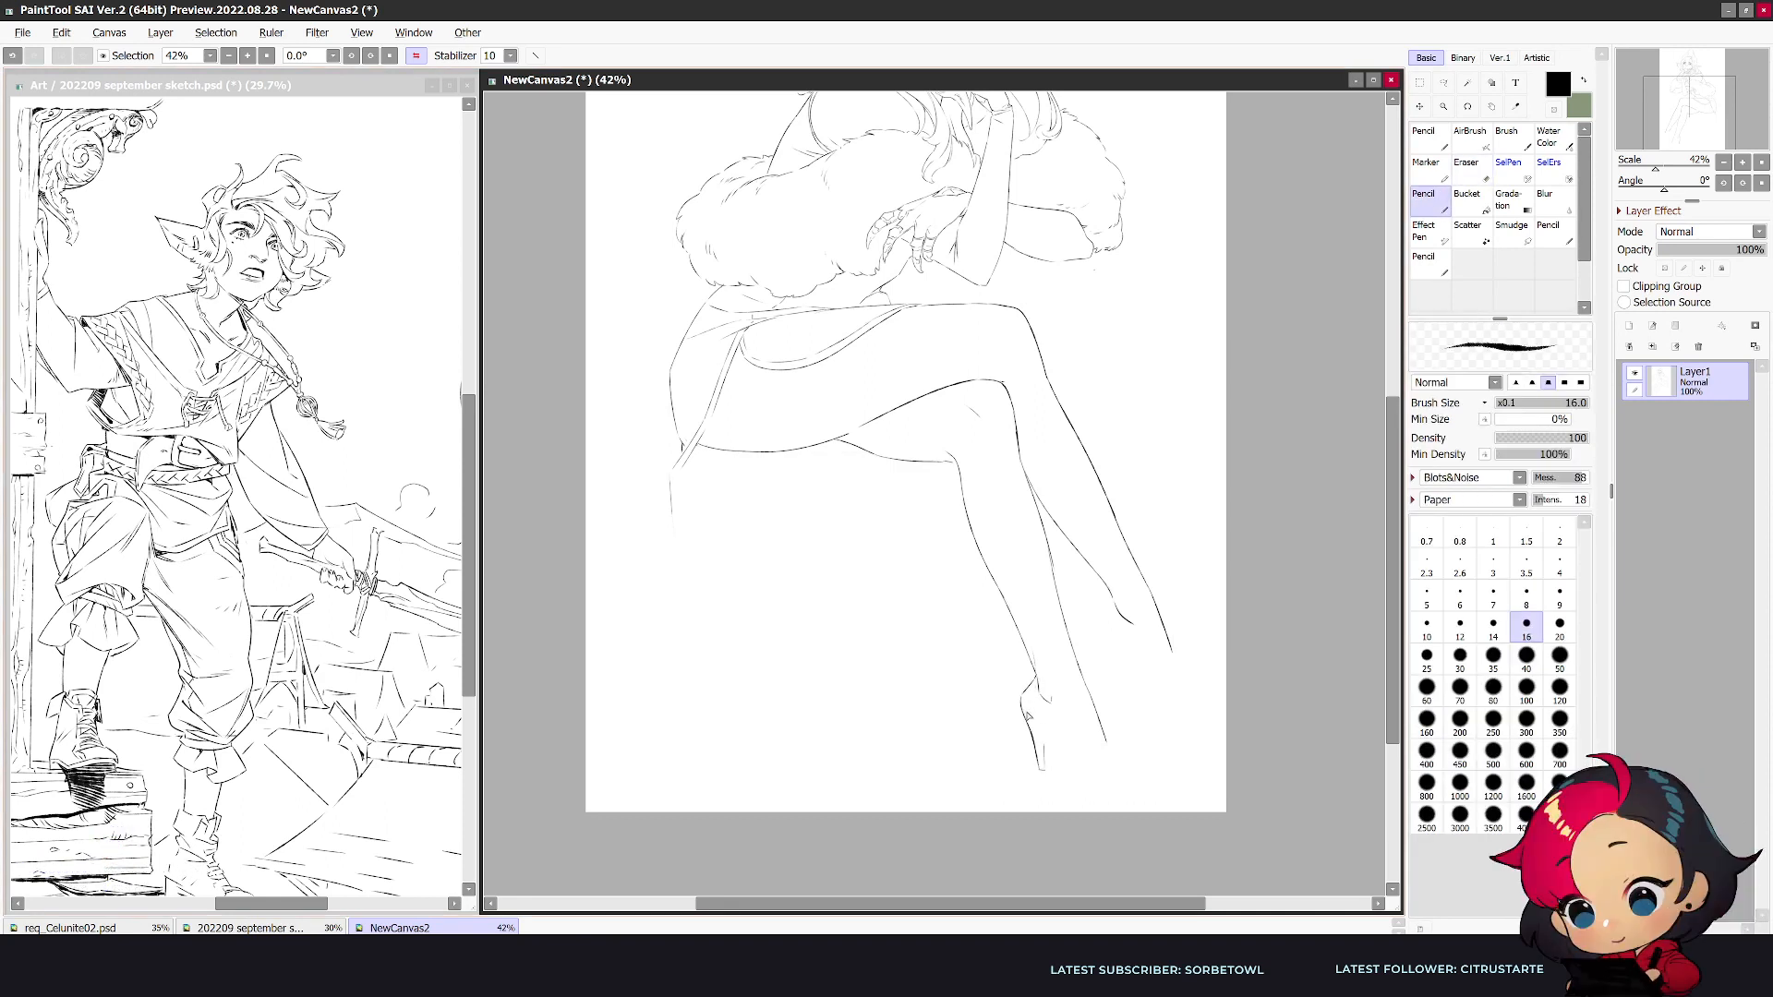
pyautogui.moveTo(1053, 740); pyautogui.dragTo(1081, 791)
pyautogui.keyDown('ctrl'); pyautogui.click(1140, 804); pyautogui.keyUp('ctrl')
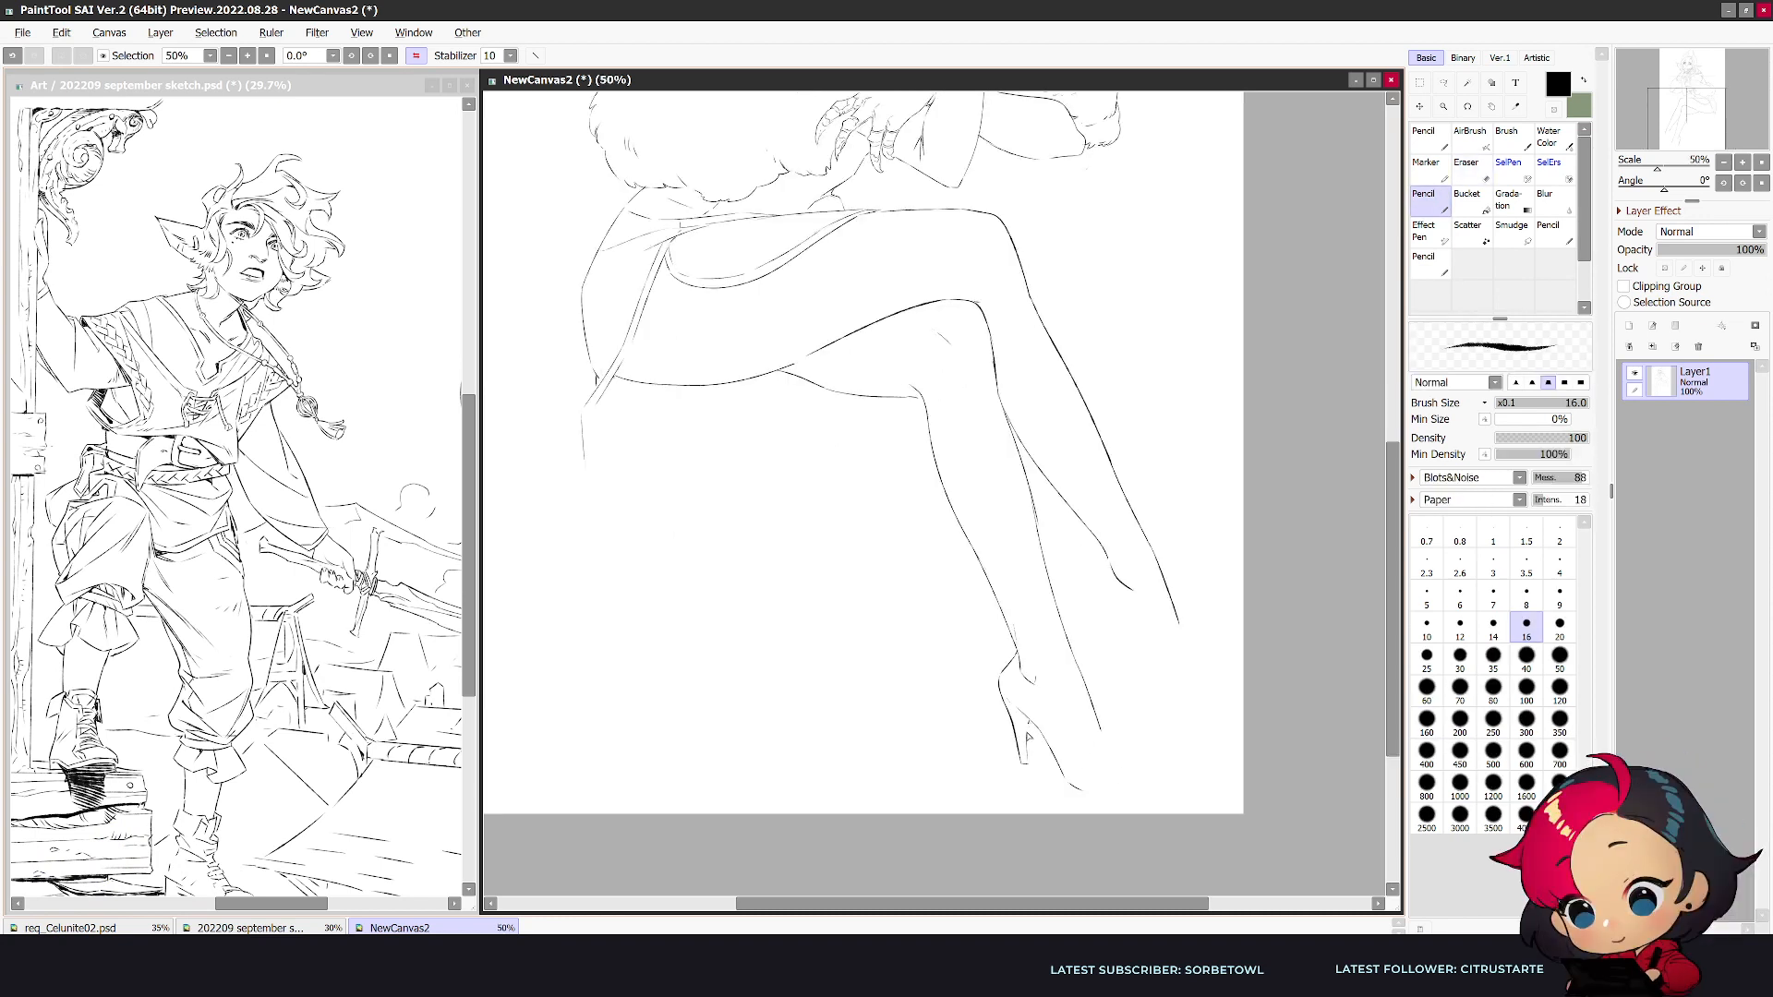
pyautogui.moveTo(1017, 660); pyautogui.dragTo(1048, 730)
pyautogui.hotkey('ctrl', 'z')
pyautogui.moveTo(1020, 670); pyautogui.dragTo(1049, 741)
pyautogui.hotkey('ctrl', 'z')
pyautogui.moveTo(1096, 774); pyautogui.dragTo(1110, 751)
pyautogui.press('h')
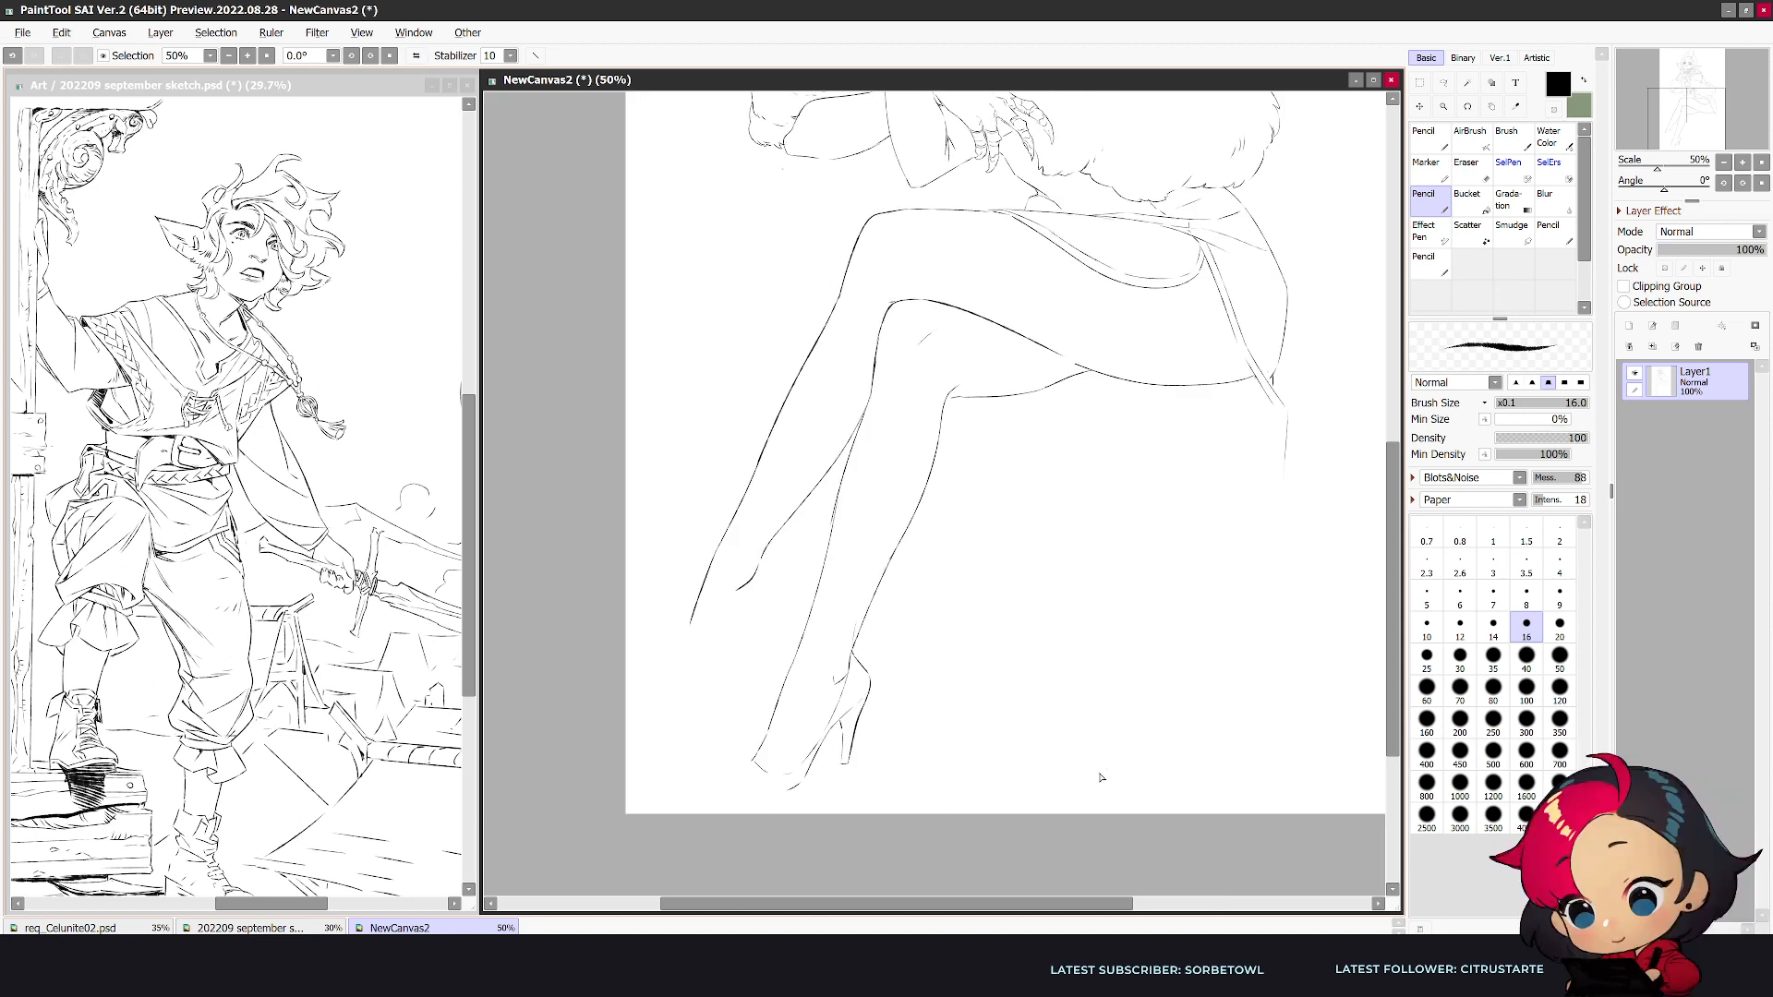
# - Clean up the second leg's instep and draw the shoe's pointed toe cap and opening, checking it mirrored
pyautogui.press('e')
pyautogui.moveTo(765, 739); pyautogui.dragTo(727, 783)
pyautogui.press('n')
pyautogui.hotkey('ctrl', 'z')
pyautogui.press('e')
pyautogui.moveTo(756, 767)
pyautogui.mouseDown()
pyautogui.moveTo(726, 798)
pyautogui.moveTo(798, 790)
pyautogui.mouseUp()
pyautogui.press('n')
pyautogui.moveTo(739, 790); pyautogui.dragTo(790, 773)
pyautogui.hotkey('ctrl', 'z')
pyautogui.press('h')
pyautogui.press('e')
pyautogui.press('n')
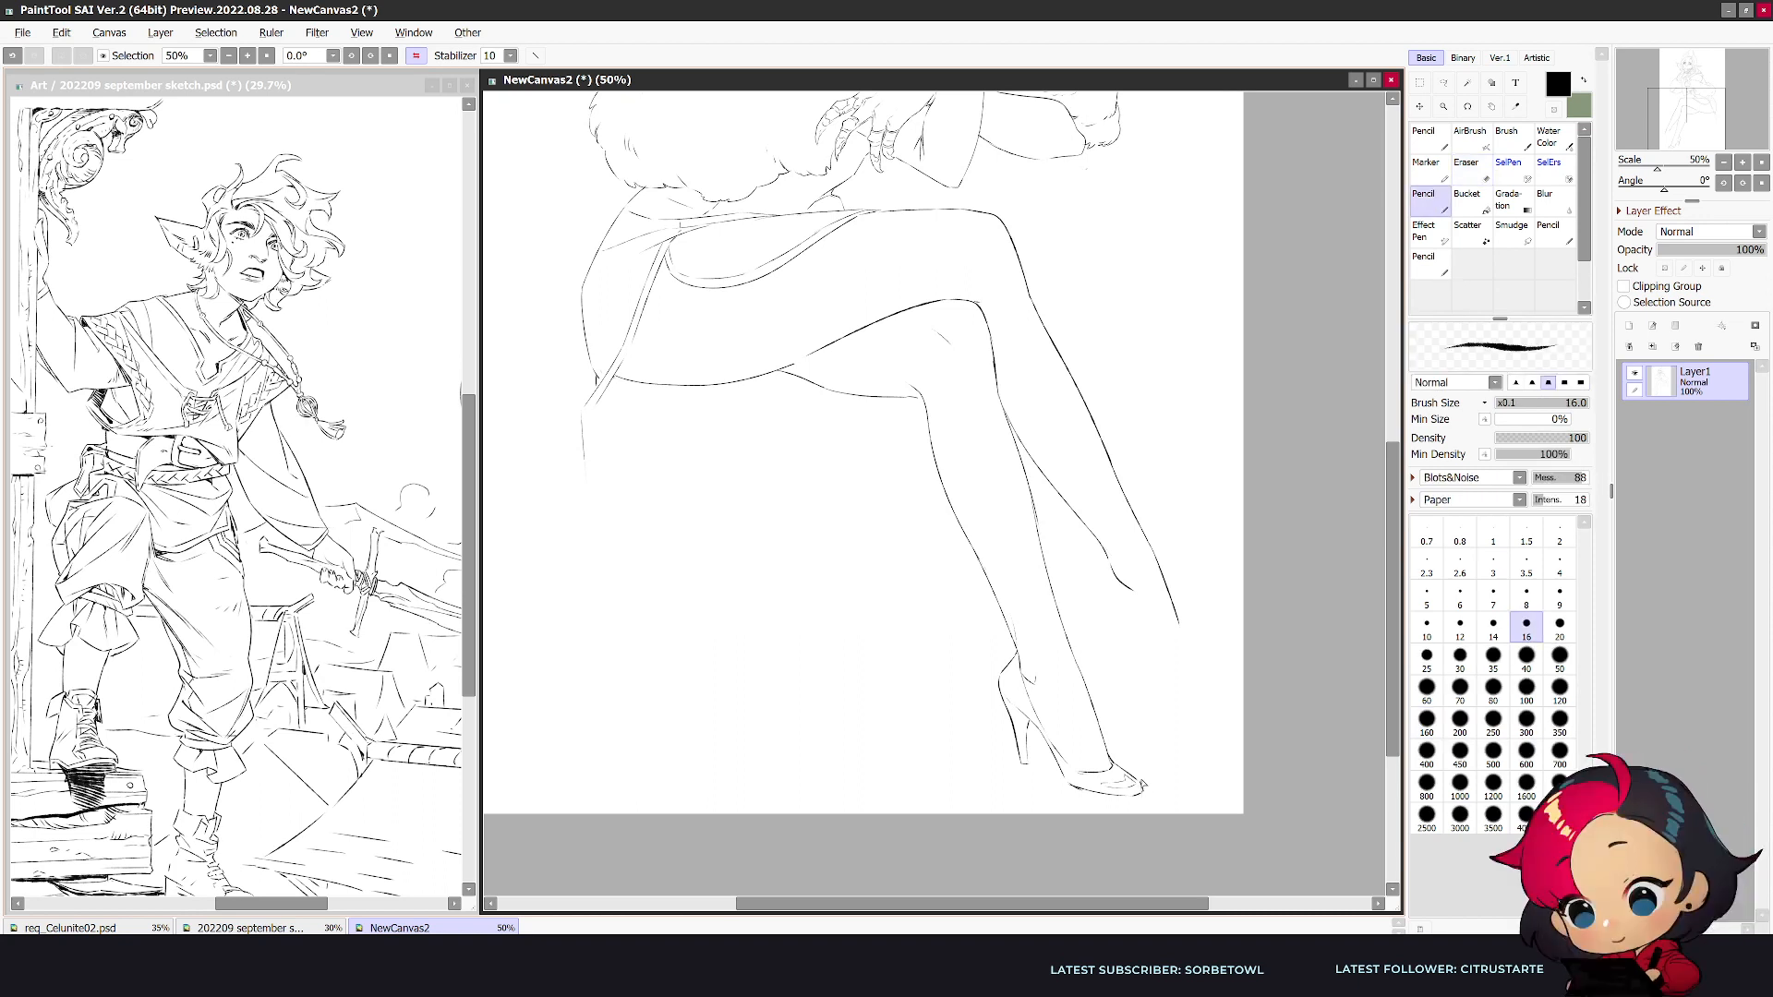
pyautogui.press('h')
pyautogui.press('e')
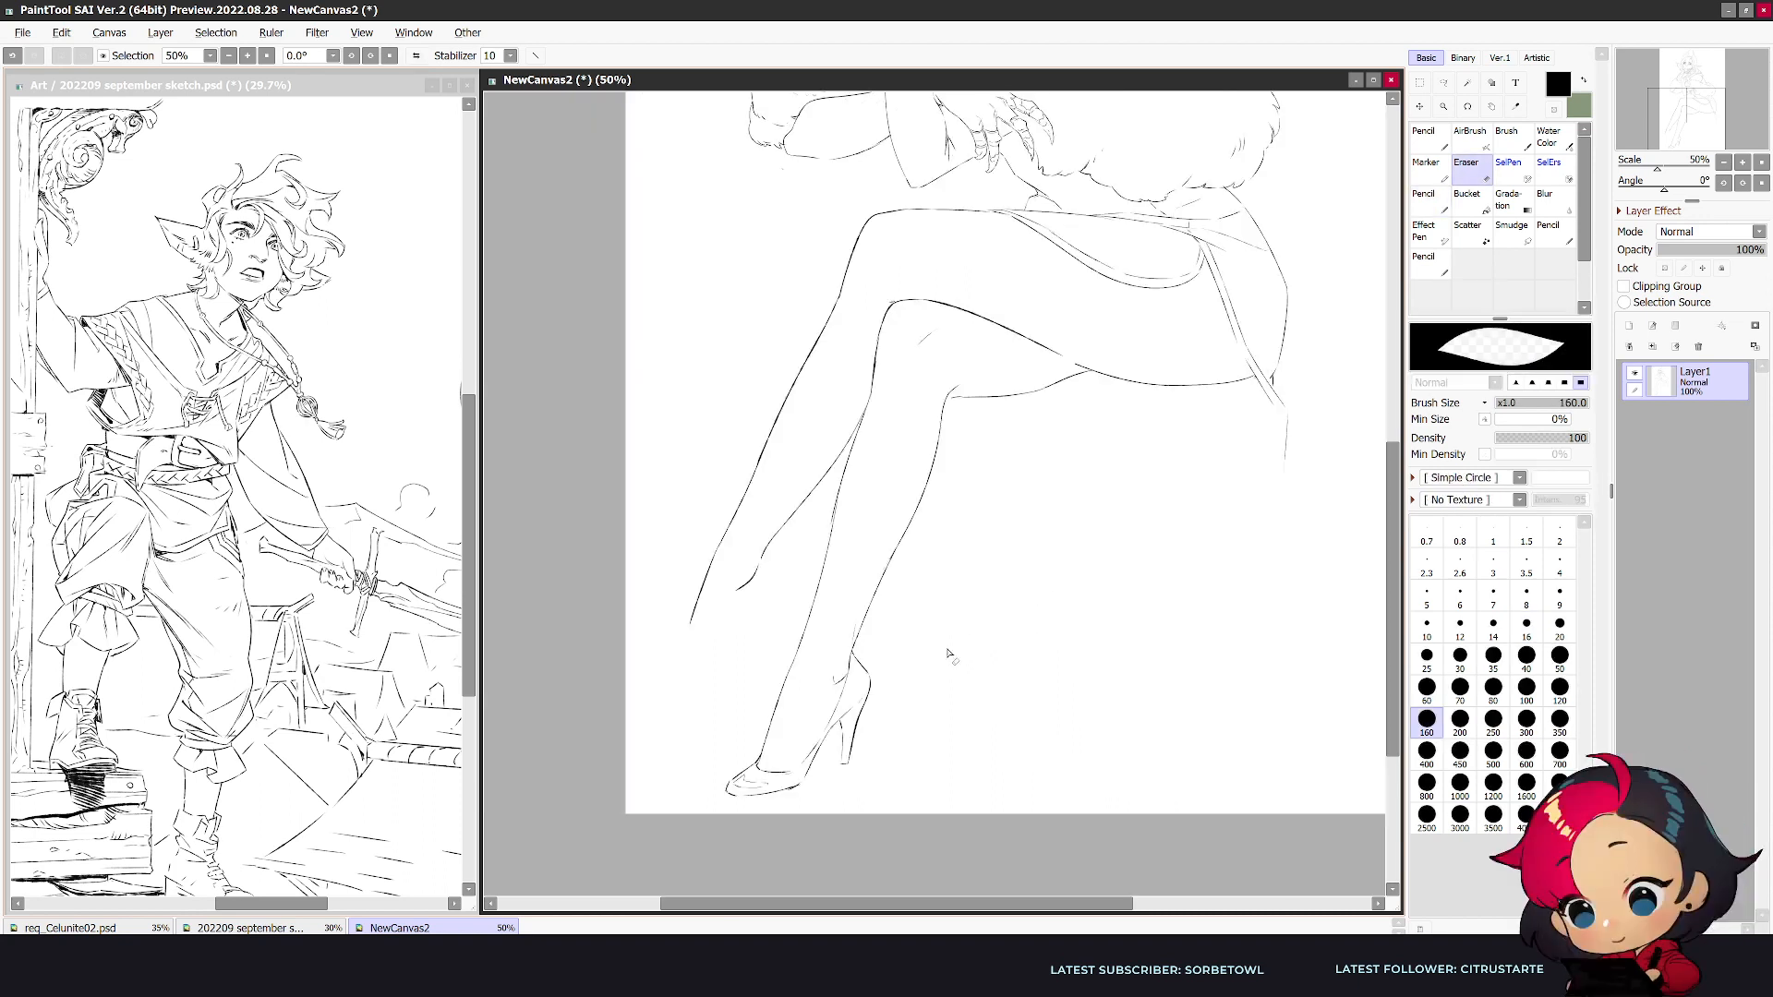
# - Draw a feathered wing ornament behind the second leg's ankle and a smaller pointed piece at its front, clearing overlapping lines
pyautogui.press('n')
pyautogui.moveTo(851, 649); pyautogui.dragTo(903, 590)
pyautogui.hotkey('ctrl', 'z')
pyautogui.moveTo(843, 658)
pyautogui.mouseDown()
pyautogui.moveTo(921, 559)
pyautogui.moveTo(876, 658)
pyautogui.moveTo(804, 639)
pyautogui.moveTo(814, 664)
pyautogui.mouseUp()
pyautogui.press('e')
pyautogui.press('n')
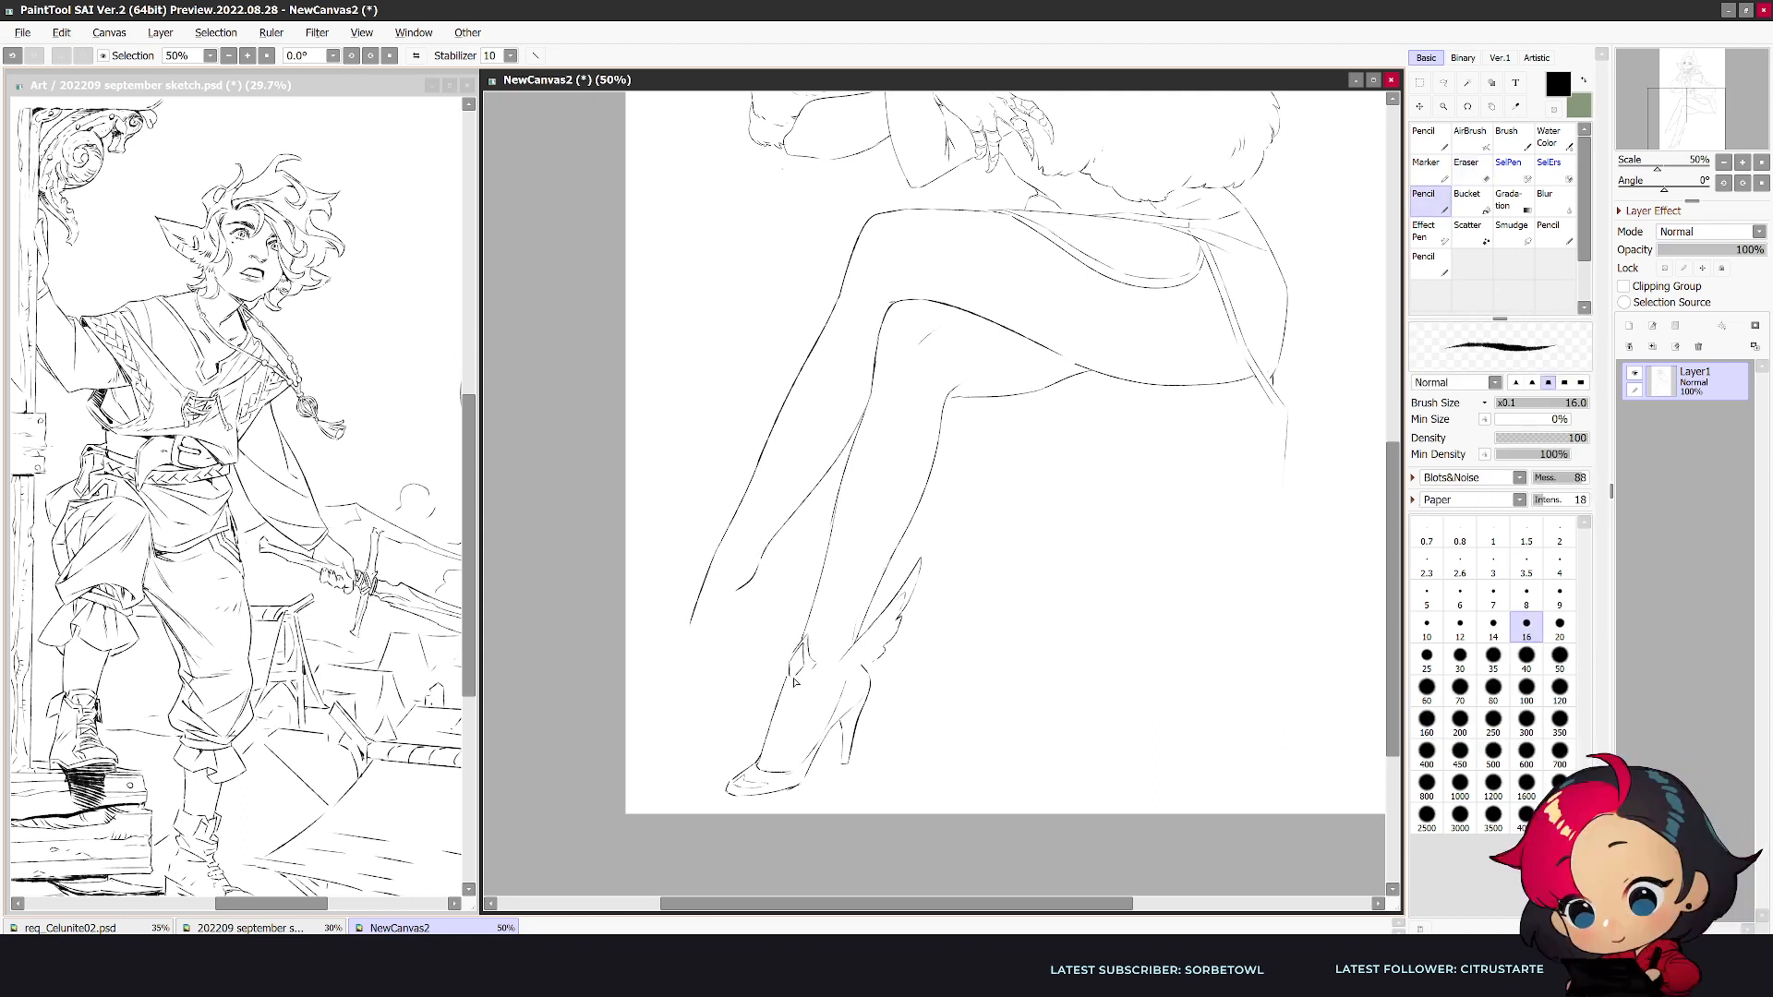
pyautogui.moveTo(789, 679)
pyautogui.mouseDown()
pyautogui.moveTo(786, 700)
pyautogui.moveTo(812, 669)
pyautogui.mouseUp()
pyautogui.press('e')
pyautogui.moveTo(862, 664)
pyautogui.mouseDown()
pyautogui.moveTo(834, 667)
pyautogui.moveTo(848, 684)
pyautogui.mouseUp()
pyautogui.press('n')
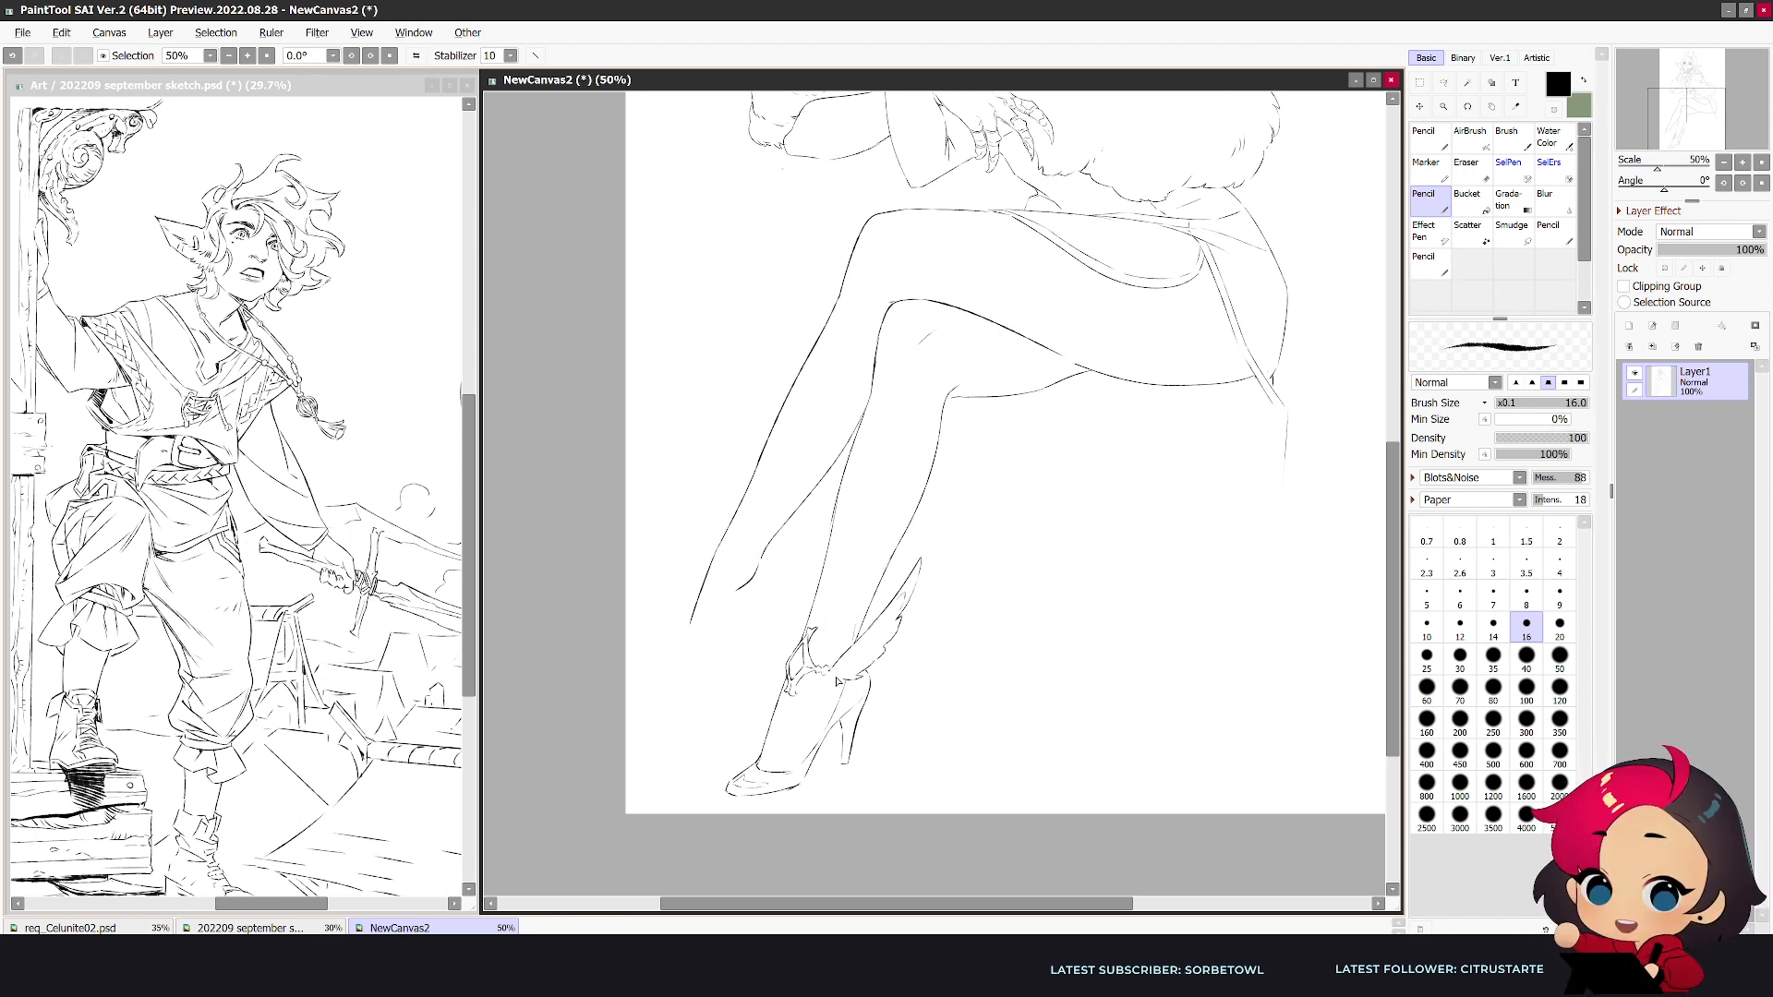
# - Refine the ankle strap and add feather details to the wing ornament, comparing normal and mirrored views
pyautogui.press('e')
pyautogui.moveTo(846, 689); pyautogui.dragTo(844, 692)
pyautogui.press('n')
pyautogui.press('e')
pyautogui.press('n')
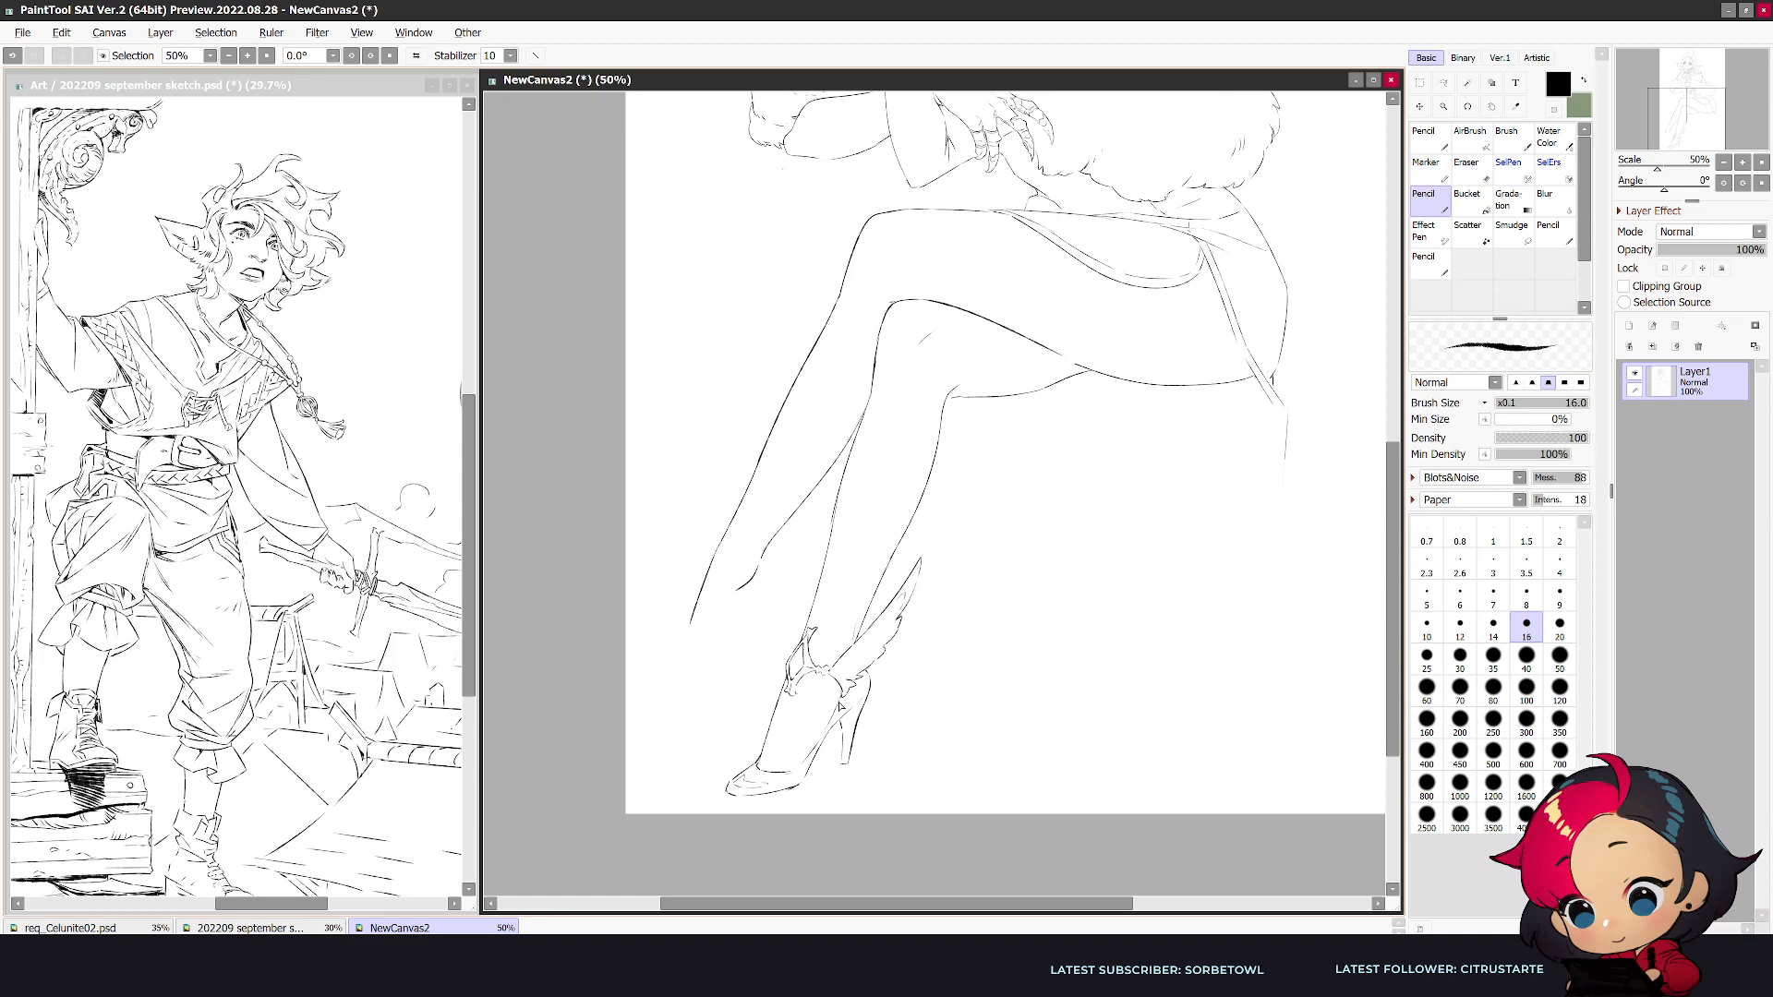
pyautogui.press('h')
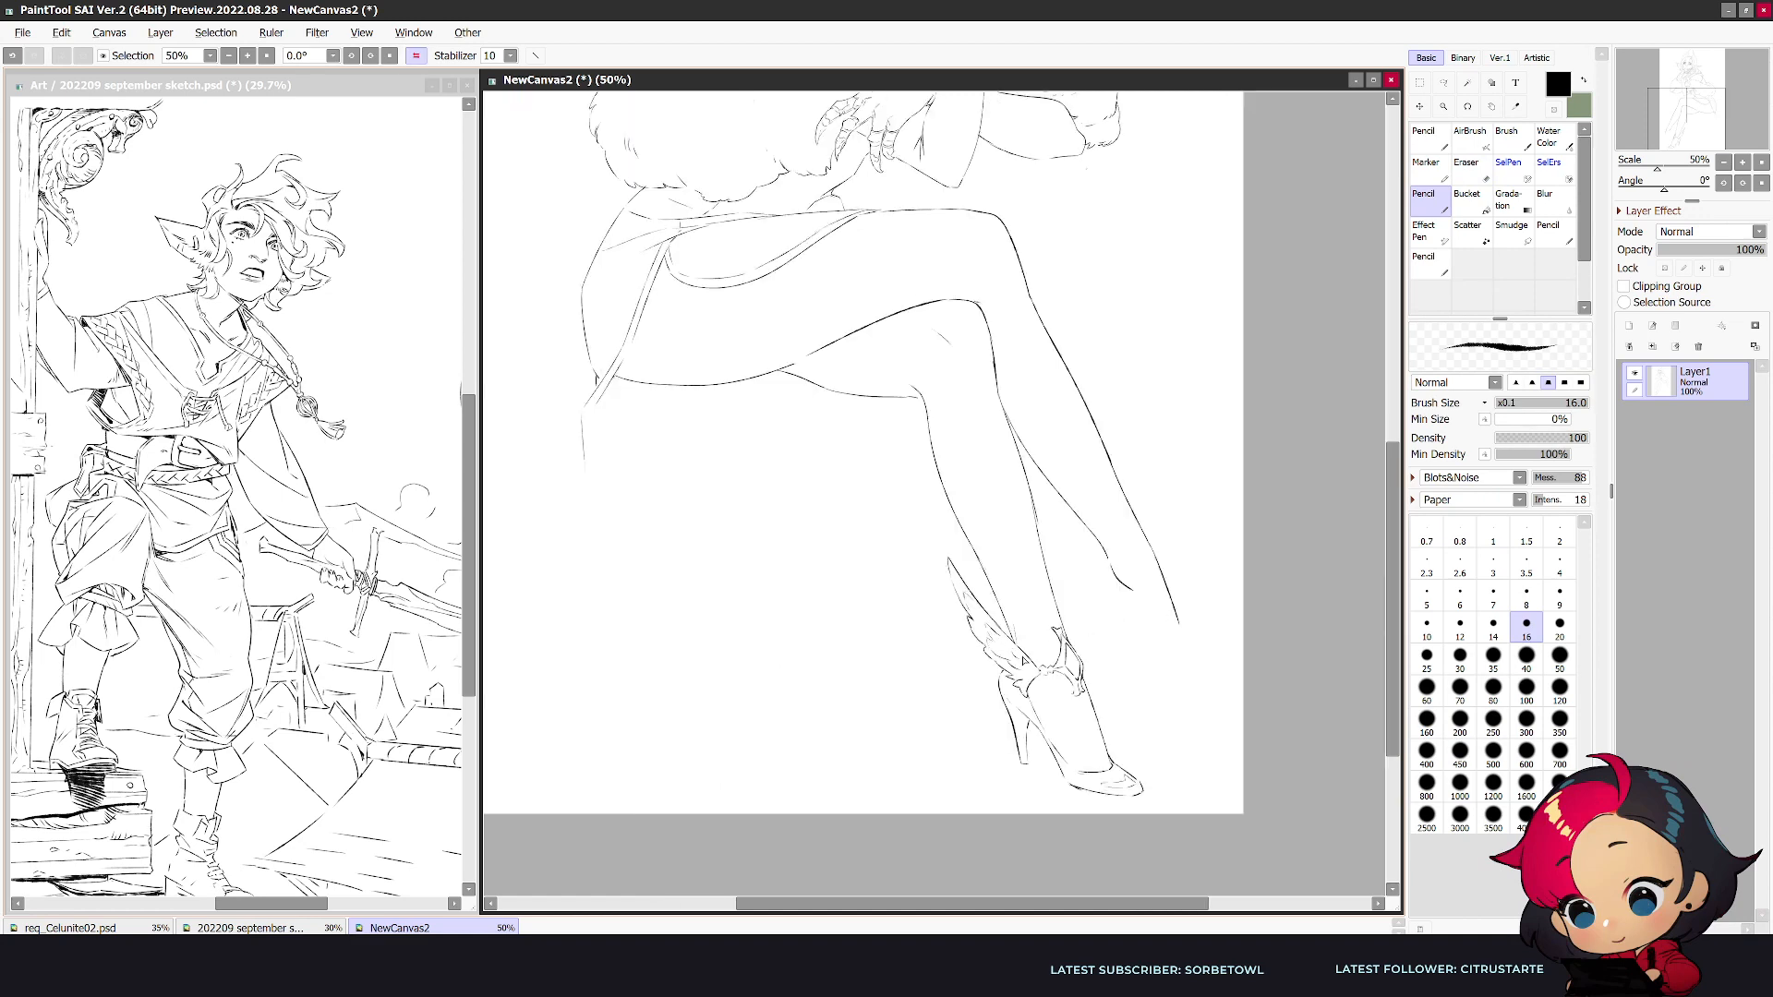
pyautogui.press('h')
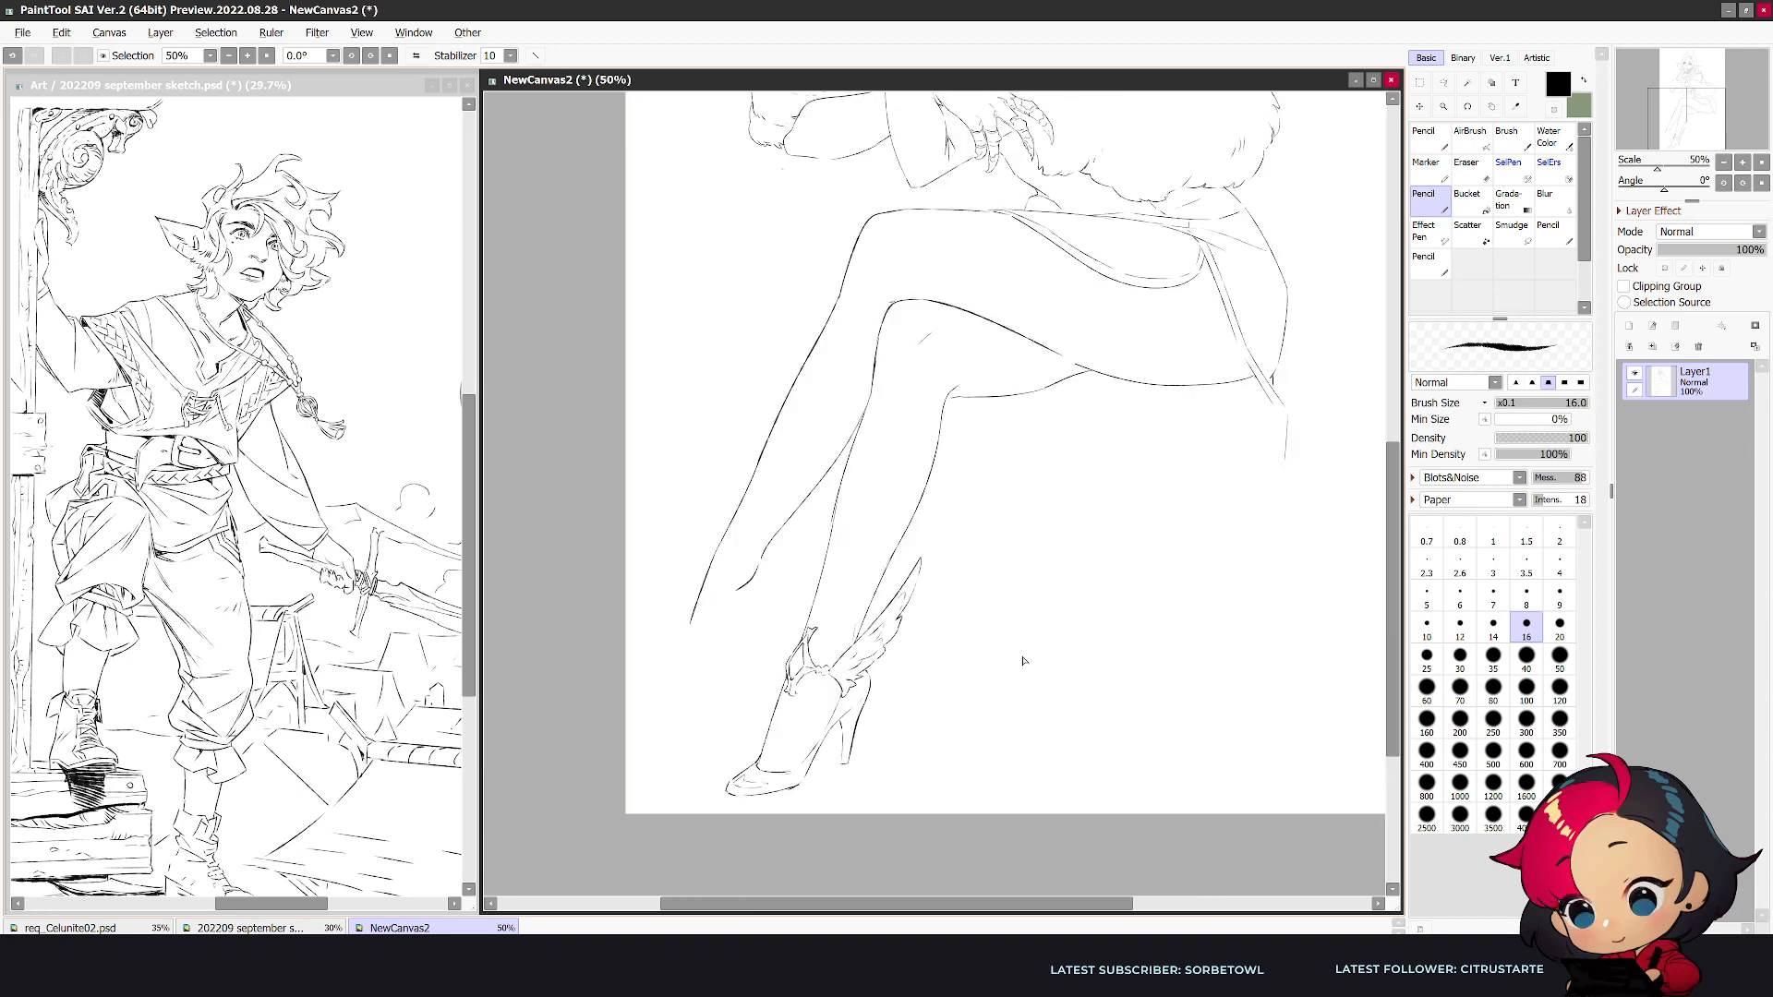
# - Redraw the second leg's shin as a smooth, bolder line from below the knee to the ankle ornament, checking the full figure
pyautogui.scroll(-1, 1023, 661)
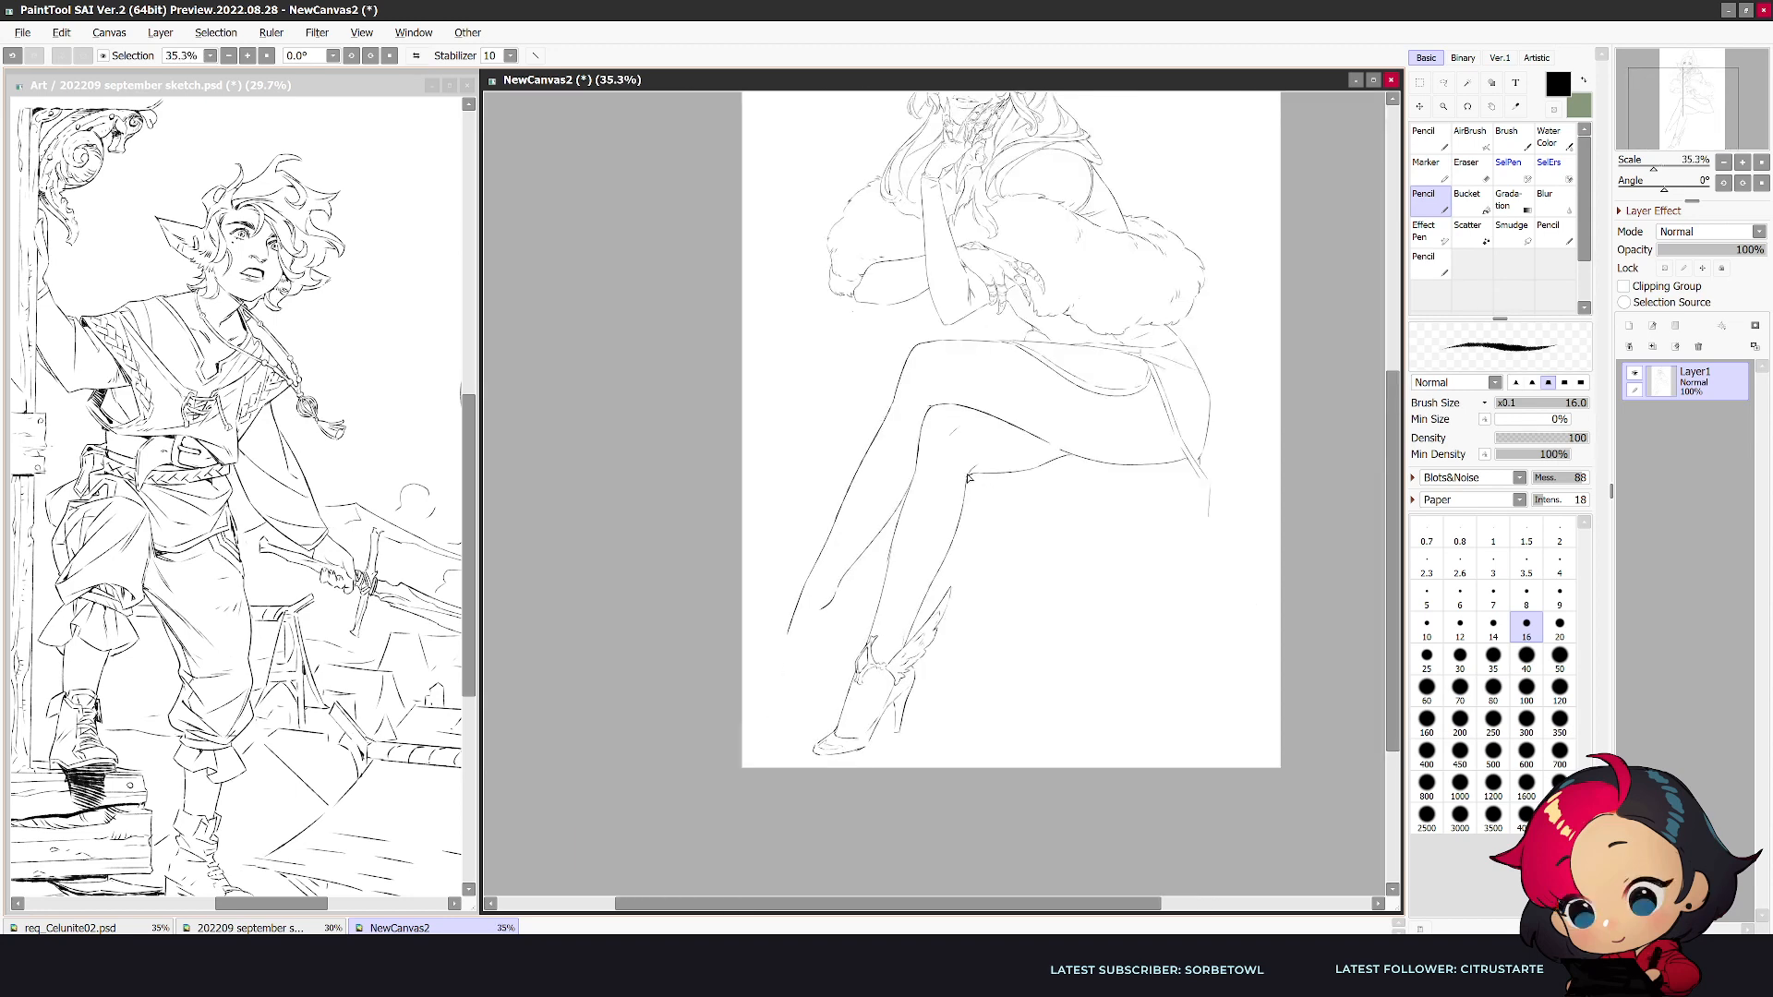
pyautogui.press('h')
pyautogui.scroll(1, 986, 462)
pyautogui.press('e')
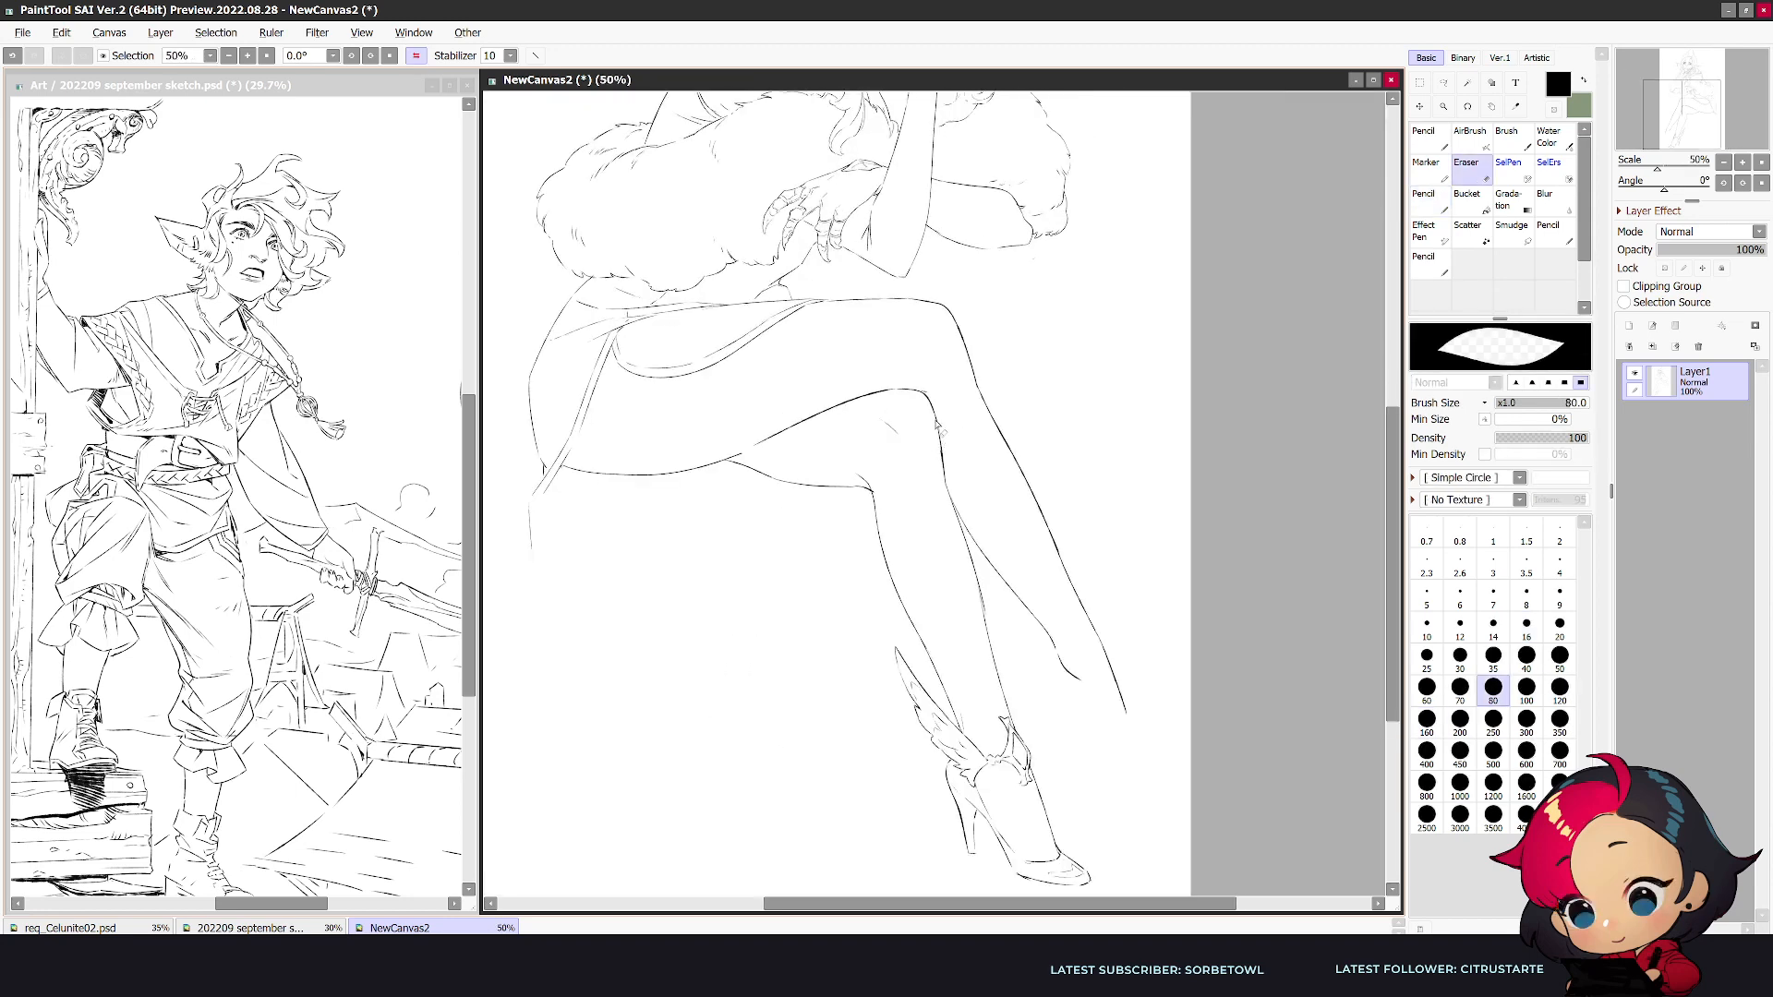
pyautogui.press('n')
pyautogui.moveTo(934, 412); pyautogui.dragTo(991, 643)
pyautogui.press('e')
pyautogui.press('n')
pyautogui.press('e')
pyautogui.press('n')
pyautogui.moveTo(968, 552); pyautogui.dragTo(1006, 701)
pyautogui.scroll(-1, 997, 661)
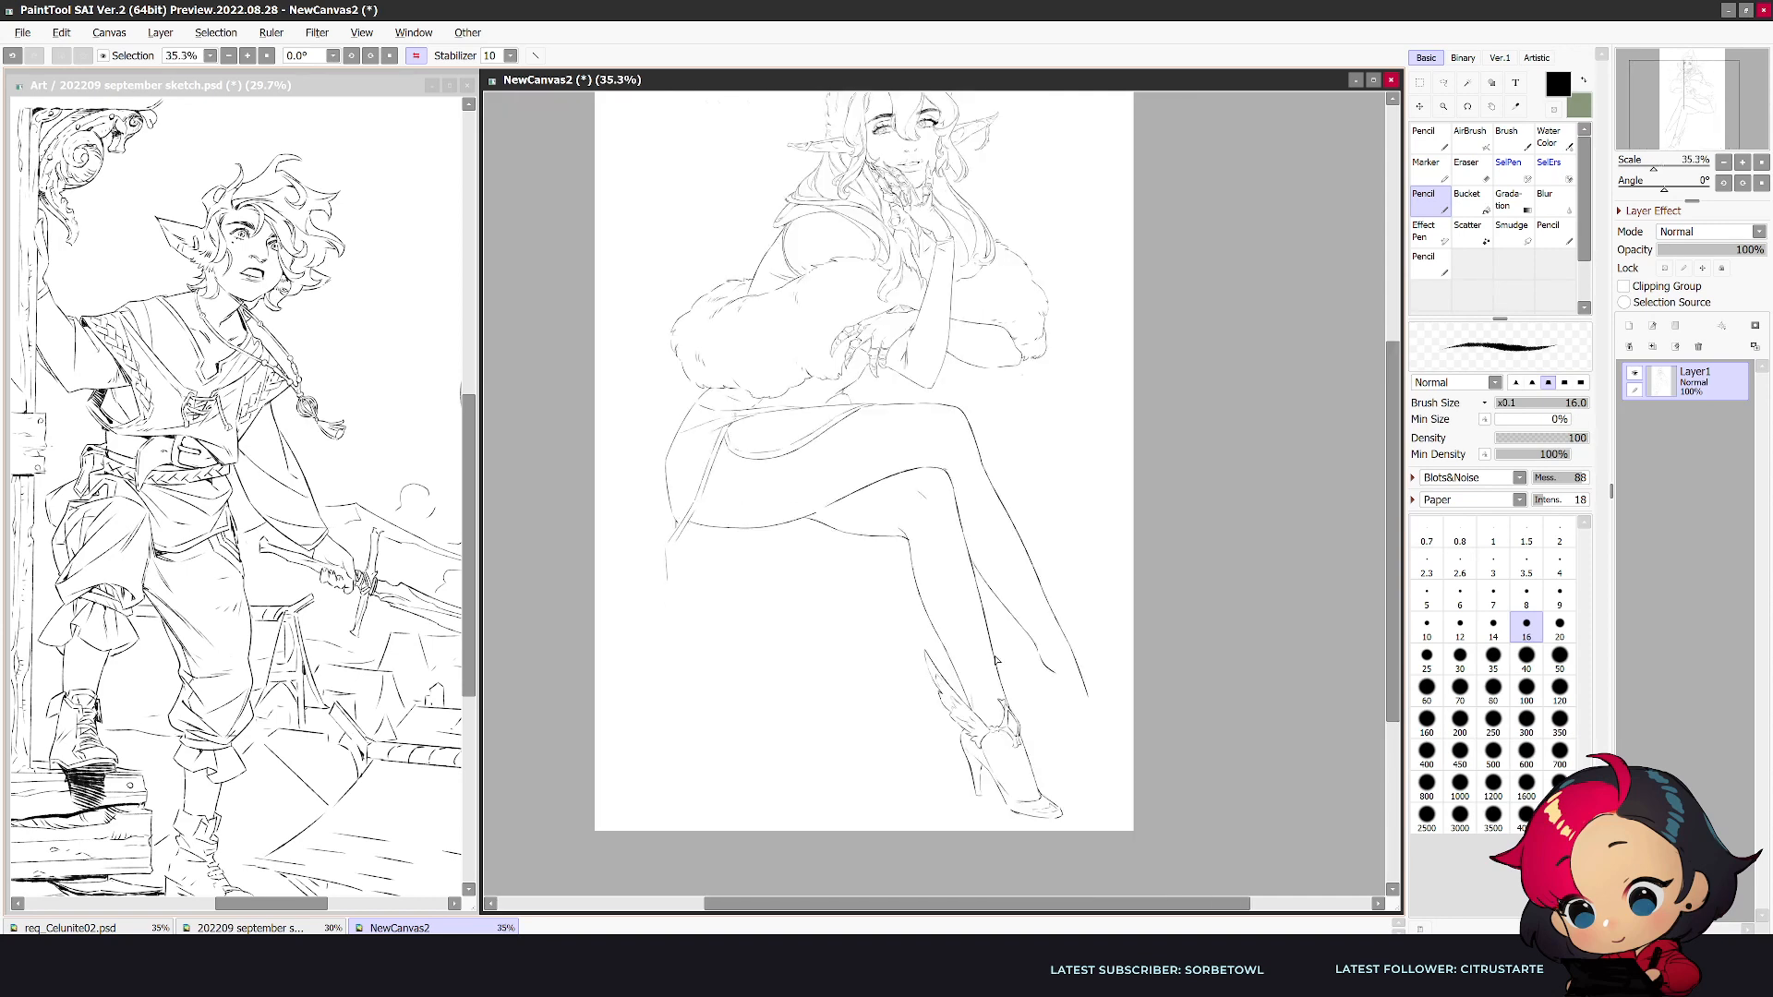
pyautogui.scroll(-2, 997, 660)
pyautogui.press('h')
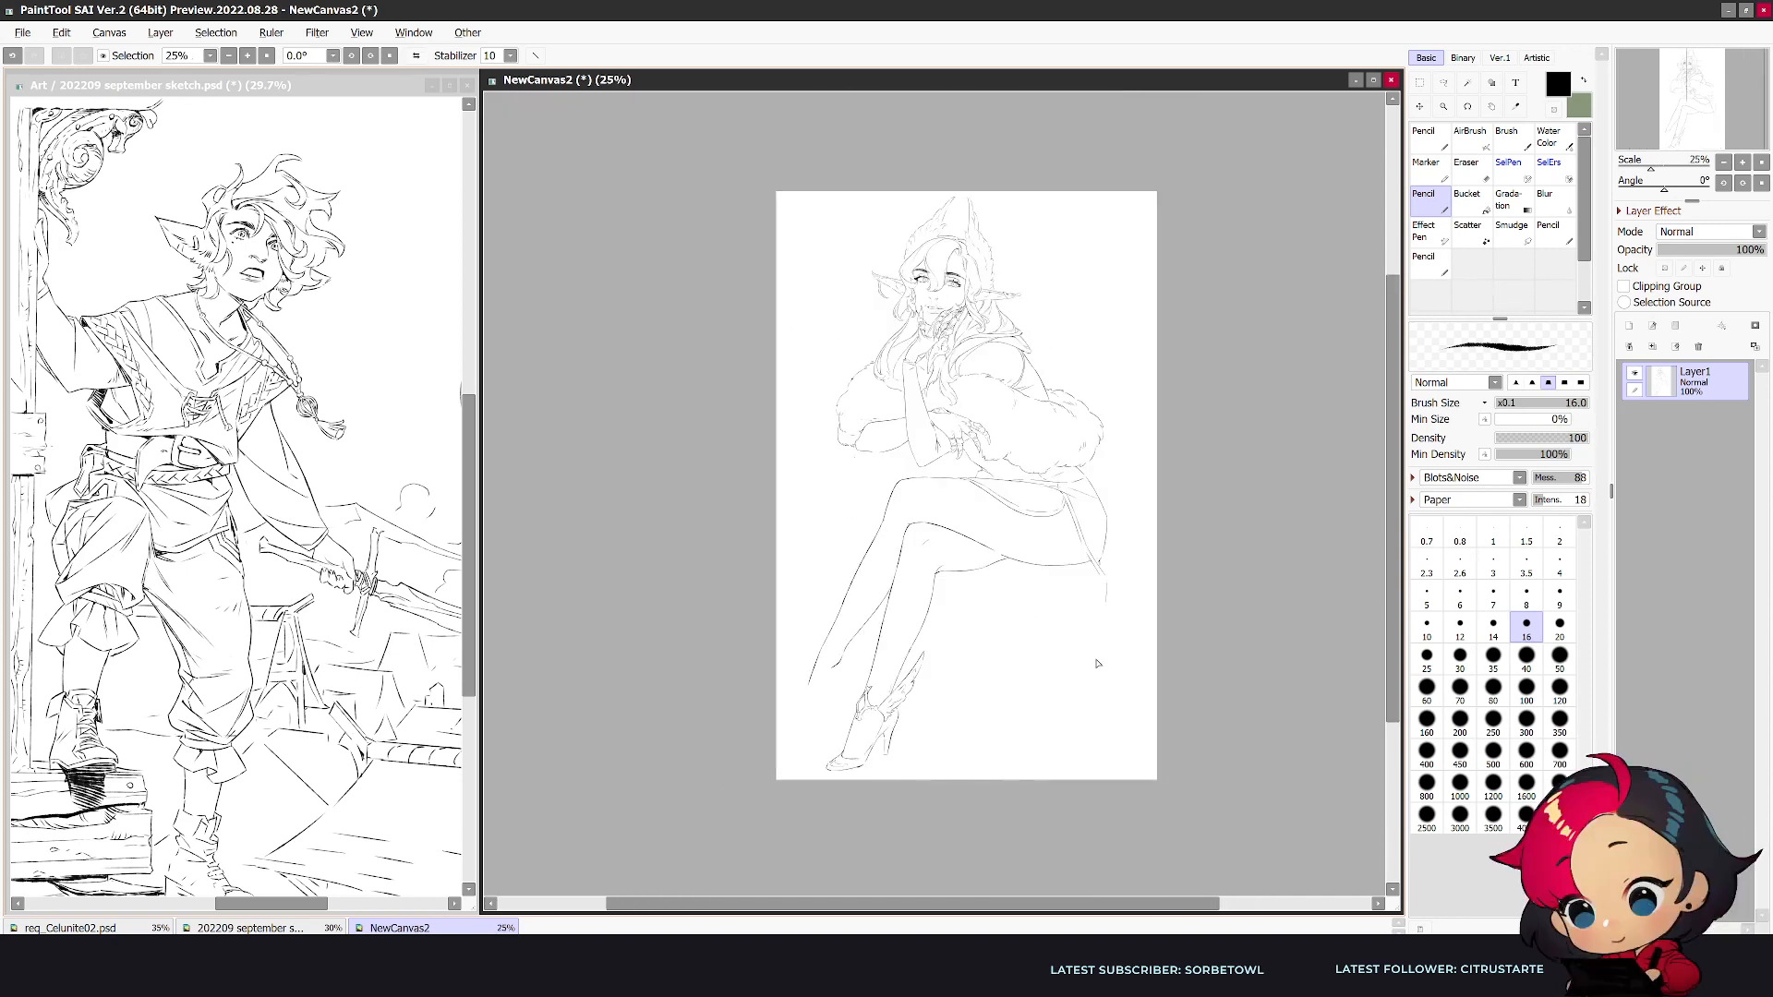
# - Erase the second leg's shoe side line and reshape the sole with a rounded ball and a curve up toward the heel
pyautogui.scroll(7, 871, 784)
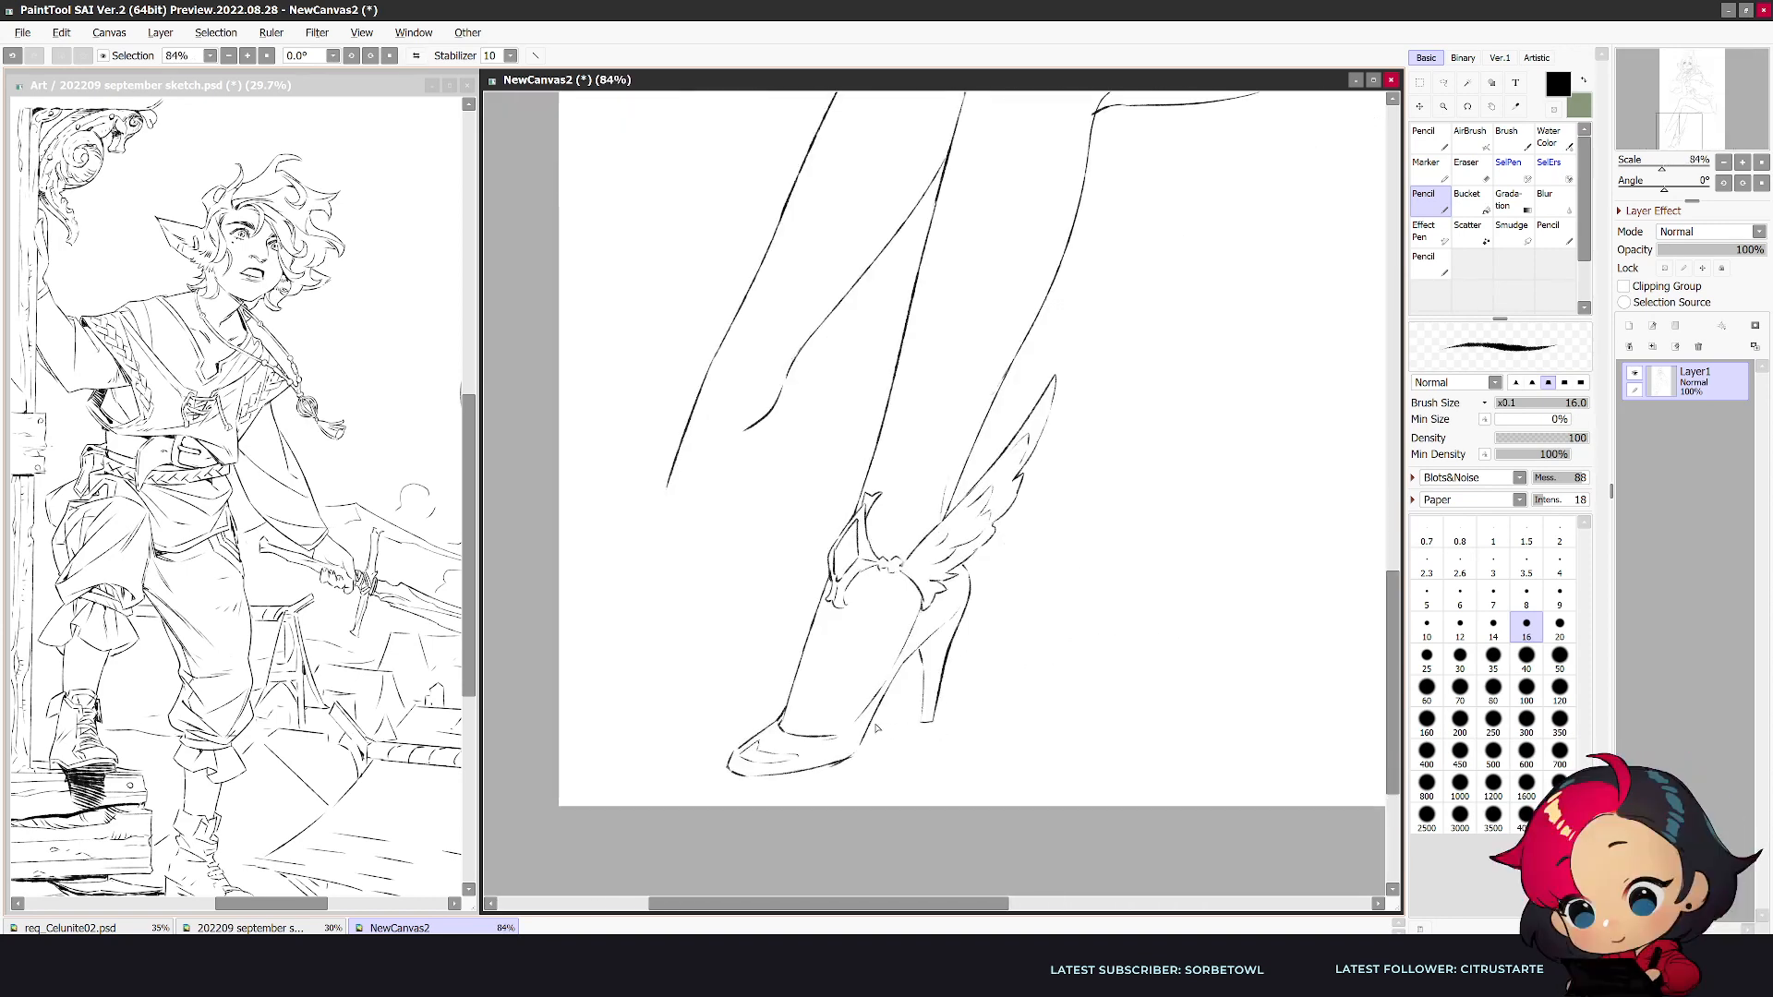
pyautogui.press('e')
pyautogui.moveTo(866, 746)
pyautogui.mouseDown()
pyautogui.moveTo(809, 774)
pyautogui.moveTo(746, 774)
pyautogui.moveTo(870, 757)
pyautogui.mouseUp()
pyautogui.press('n')
pyautogui.moveTo(910, 663); pyautogui.dragTo(874, 743)
pyautogui.press('e')
pyautogui.moveTo(903, 669)
pyautogui.mouseDown()
pyautogui.moveTo(852, 738)
pyautogui.moveTo(898, 672)
pyautogui.moveTo(879, 724)
pyautogui.moveTo(902, 665)
pyautogui.moveTo(873, 761)
pyautogui.moveTo(855, 755)
pyautogui.moveTo(901, 714)
pyautogui.moveTo(880, 748)
pyautogui.mouseUp()
pyautogui.press('n')
pyautogui.press('e')
pyautogui.press('n')
pyautogui.press('e')
pyautogui.press('n')
# - Retry the arch line between the second leg's stiletto and sole until it fits, checking the shoe in mirrored view
pyautogui.moveTo(914, 632); pyautogui.dragTo(874, 735)
pyautogui.hotkey('ctrl', 'z')
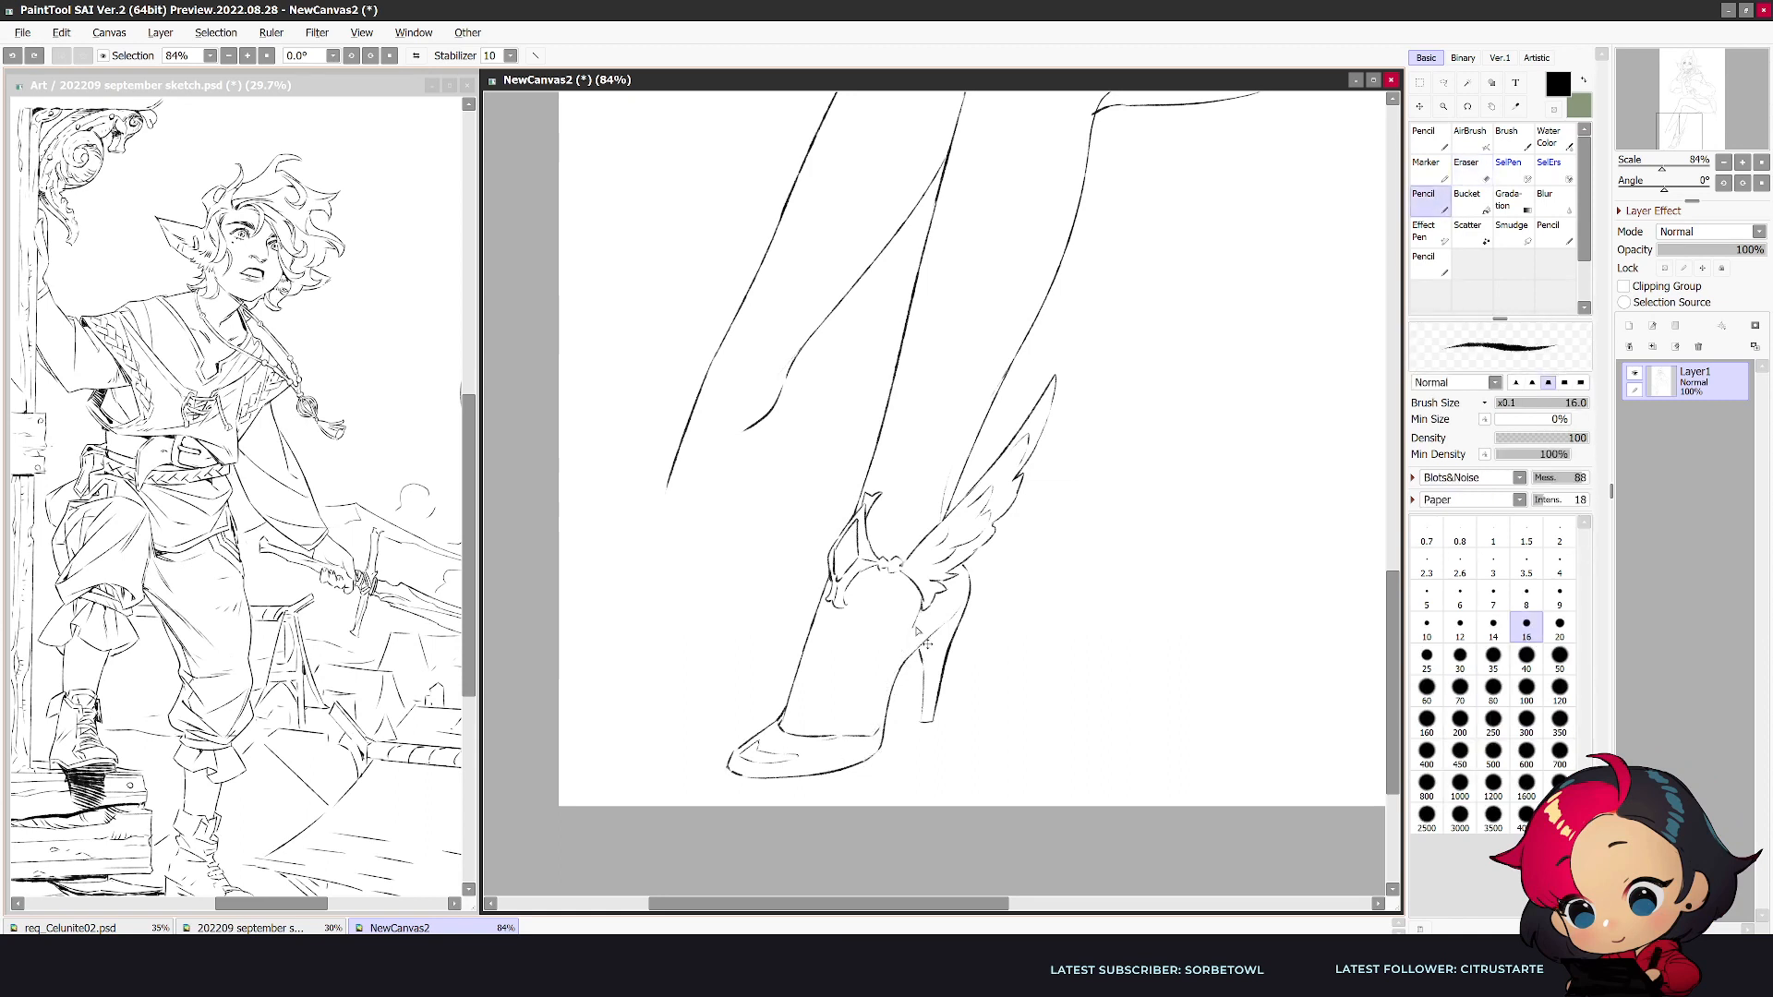
pyautogui.moveTo(918, 613); pyautogui.dragTo(879, 730)
pyautogui.hotkey('ctrl', 'z')
pyautogui.hotkey('ctrl', 'z')
pyautogui.moveTo(910, 652); pyautogui.dragTo(876, 738)
pyautogui.press('e')
pyautogui.press('n')
pyautogui.scroll(-3, 922, 633)
pyautogui.press('h')
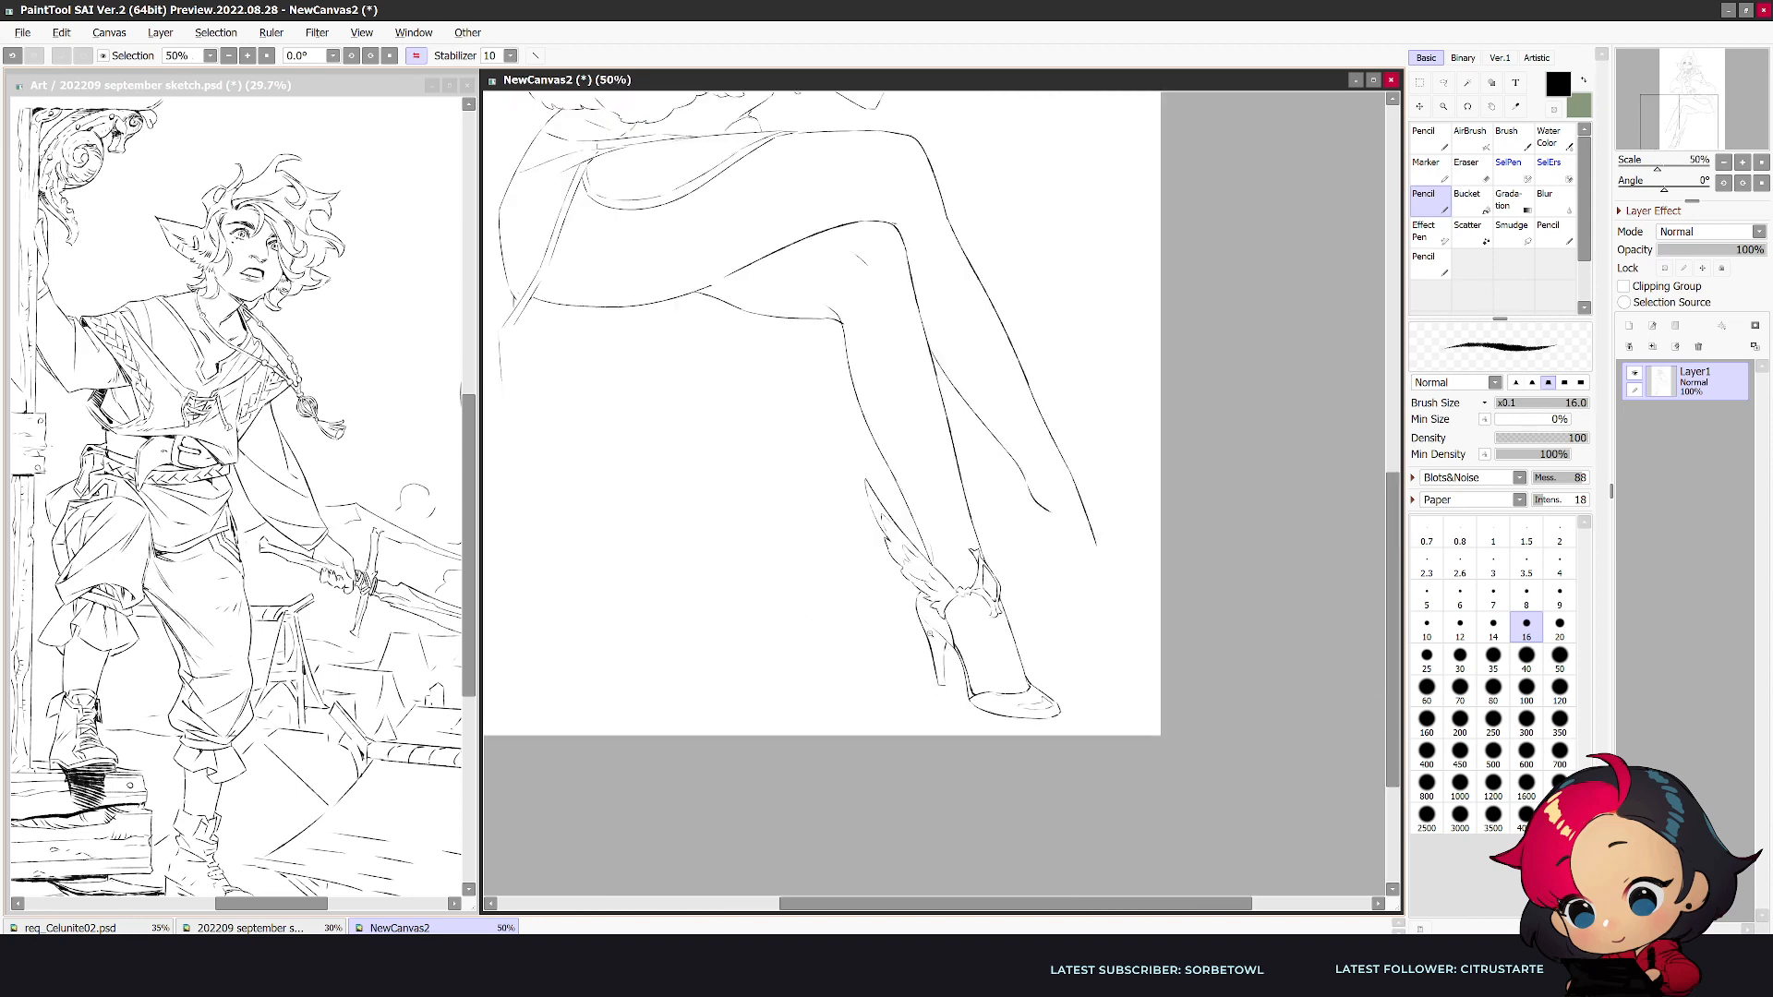
# - Sketch the rounded back of the crossed leg's shoe and the start of its sole, erasing stray lines
pyautogui.scroll(-1, 928, 632)
pyautogui.scroll(1, 1038, 490)
pyautogui.moveTo(993, 486)
pyautogui.mouseDown()
pyautogui.moveTo(977, 538)
pyautogui.moveTo(979, 519)
pyautogui.moveTo(996, 503)
pyautogui.moveTo(1002, 552)
pyautogui.mouseUp()
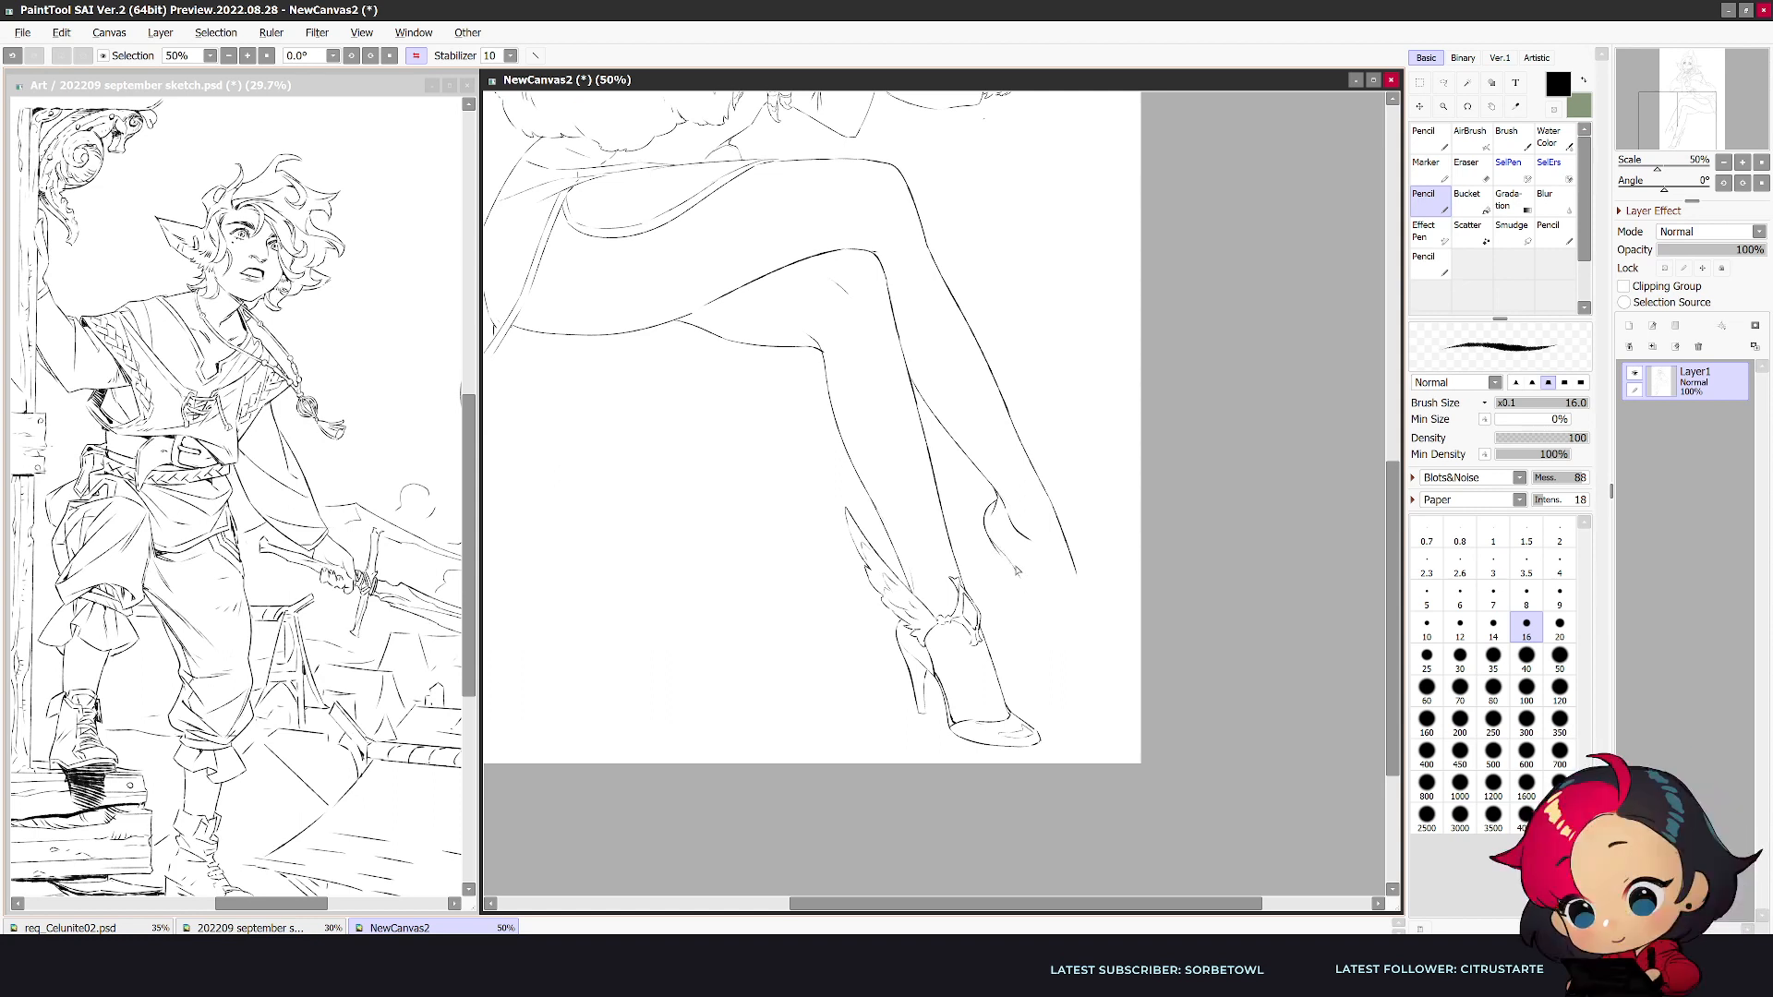
pyautogui.press('e')
pyautogui.moveTo(986, 528)
pyautogui.mouseDown()
pyautogui.moveTo(1021, 582)
pyautogui.moveTo(990, 589)
pyautogui.mouseUp()
pyautogui.press('n')
# - Refine the crossed leg's ankle opening and heel curve and add the stiletto beneath it
pyautogui.press('h')
pyautogui.press('e')
pyautogui.press('n')
pyautogui.moveTo(886, 533)
pyautogui.mouseDown()
pyautogui.moveTo(879, 580)
pyautogui.moveTo(870, 528)
pyautogui.moveTo(831, 528)
pyautogui.moveTo(879, 508)
pyautogui.moveTo(893, 527)
pyautogui.mouseUp()
pyautogui.press('e')
pyautogui.press('n')
pyautogui.press('e')
pyautogui.press('n')
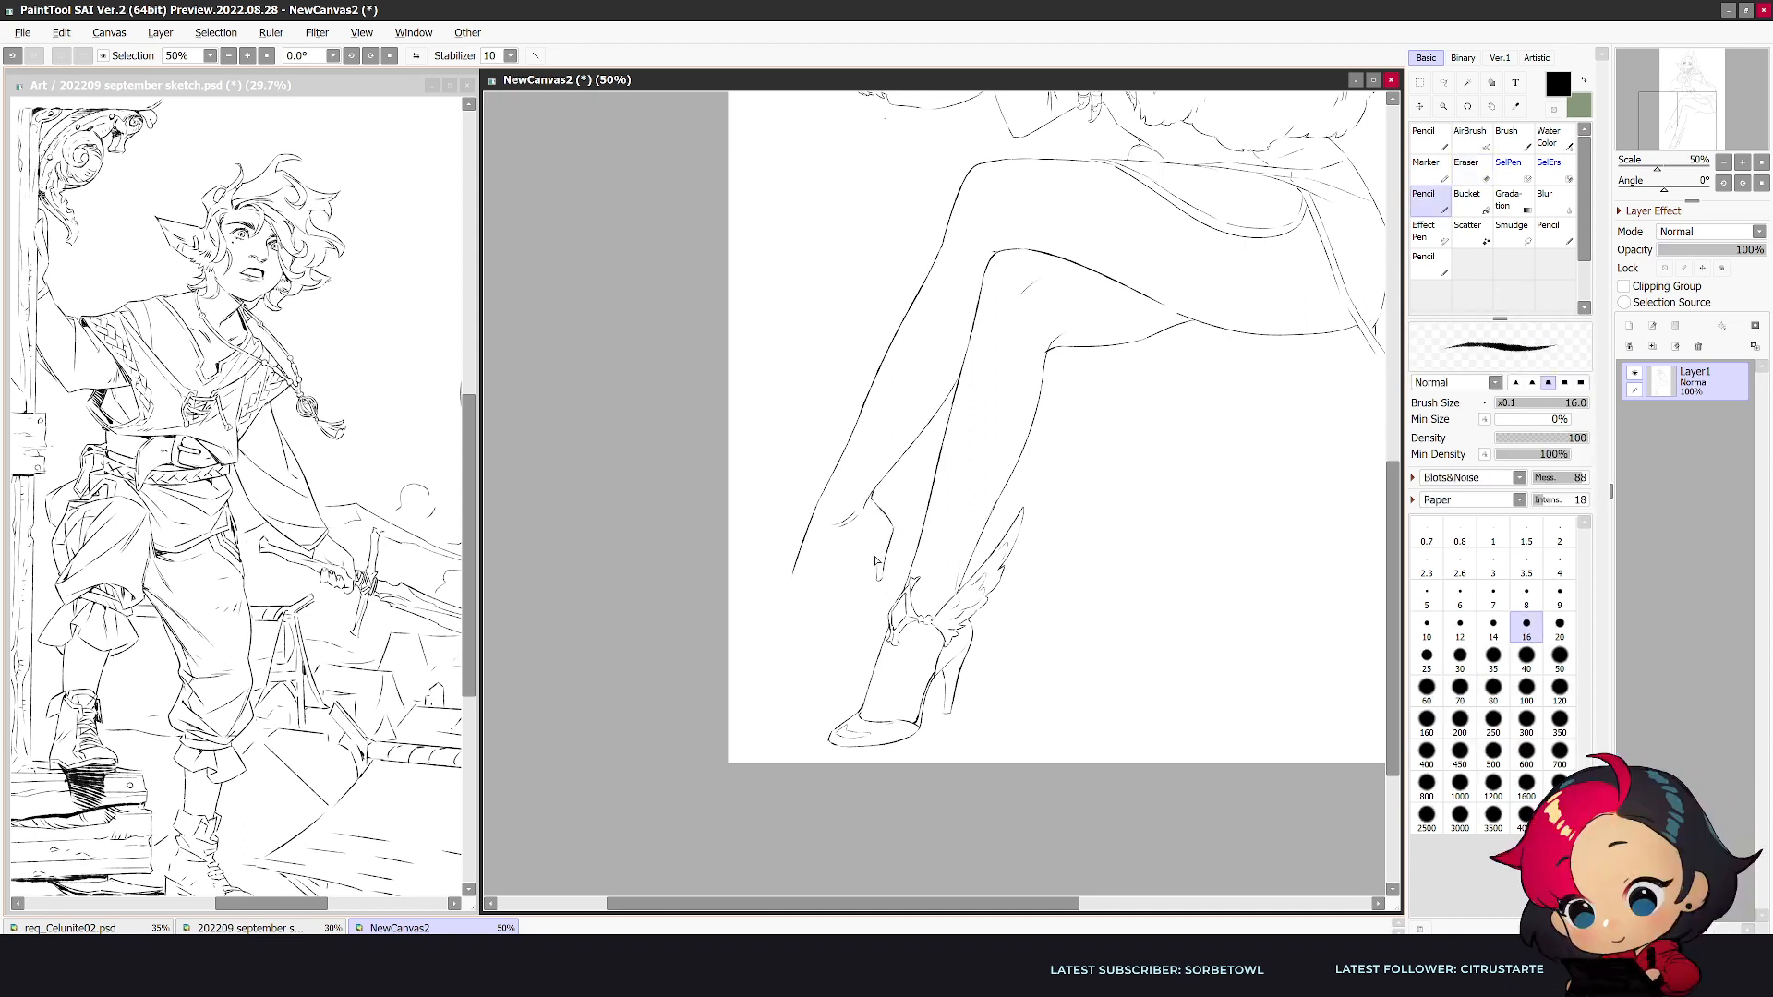
# - Complete the crossed leg's shoe outline with the sole, instep and pointed toe, checking it in both view orientations
pyautogui.moveTo(892, 527); pyautogui.dragTo(884, 551)
pyautogui.press('h')
pyautogui.moveTo(1076, 571); pyautogui.dragTo(1107, 617)
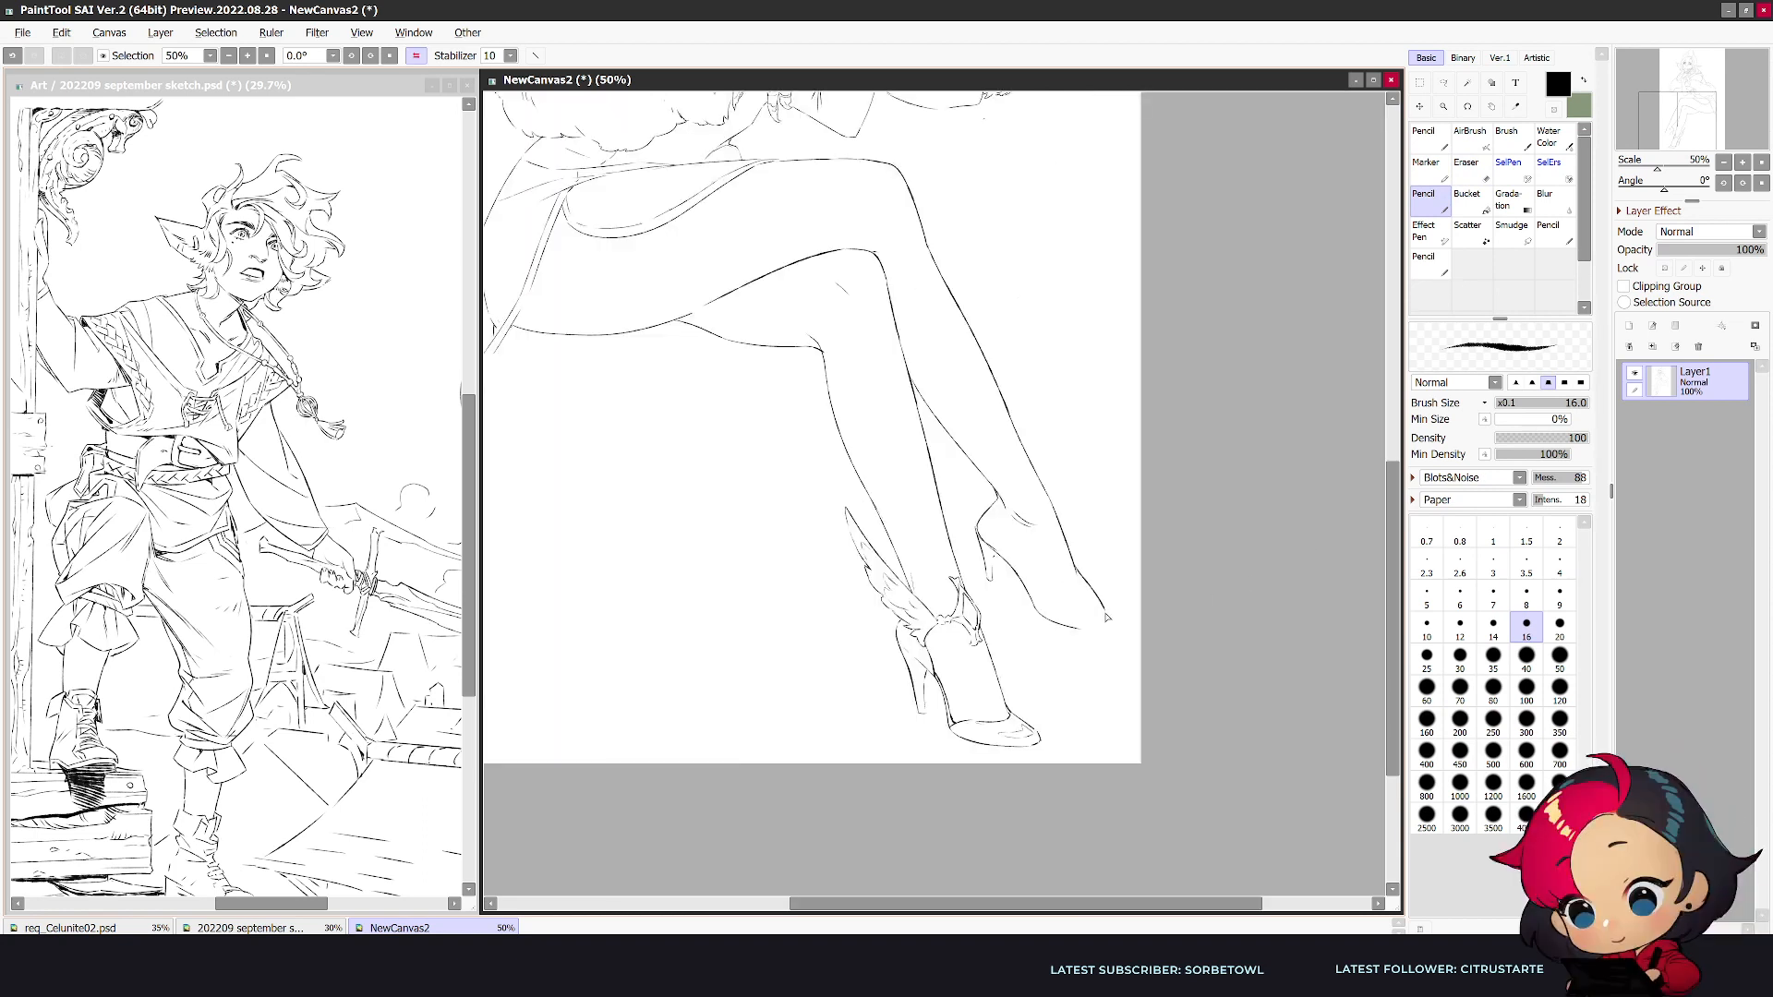
pyautogui.press('h')
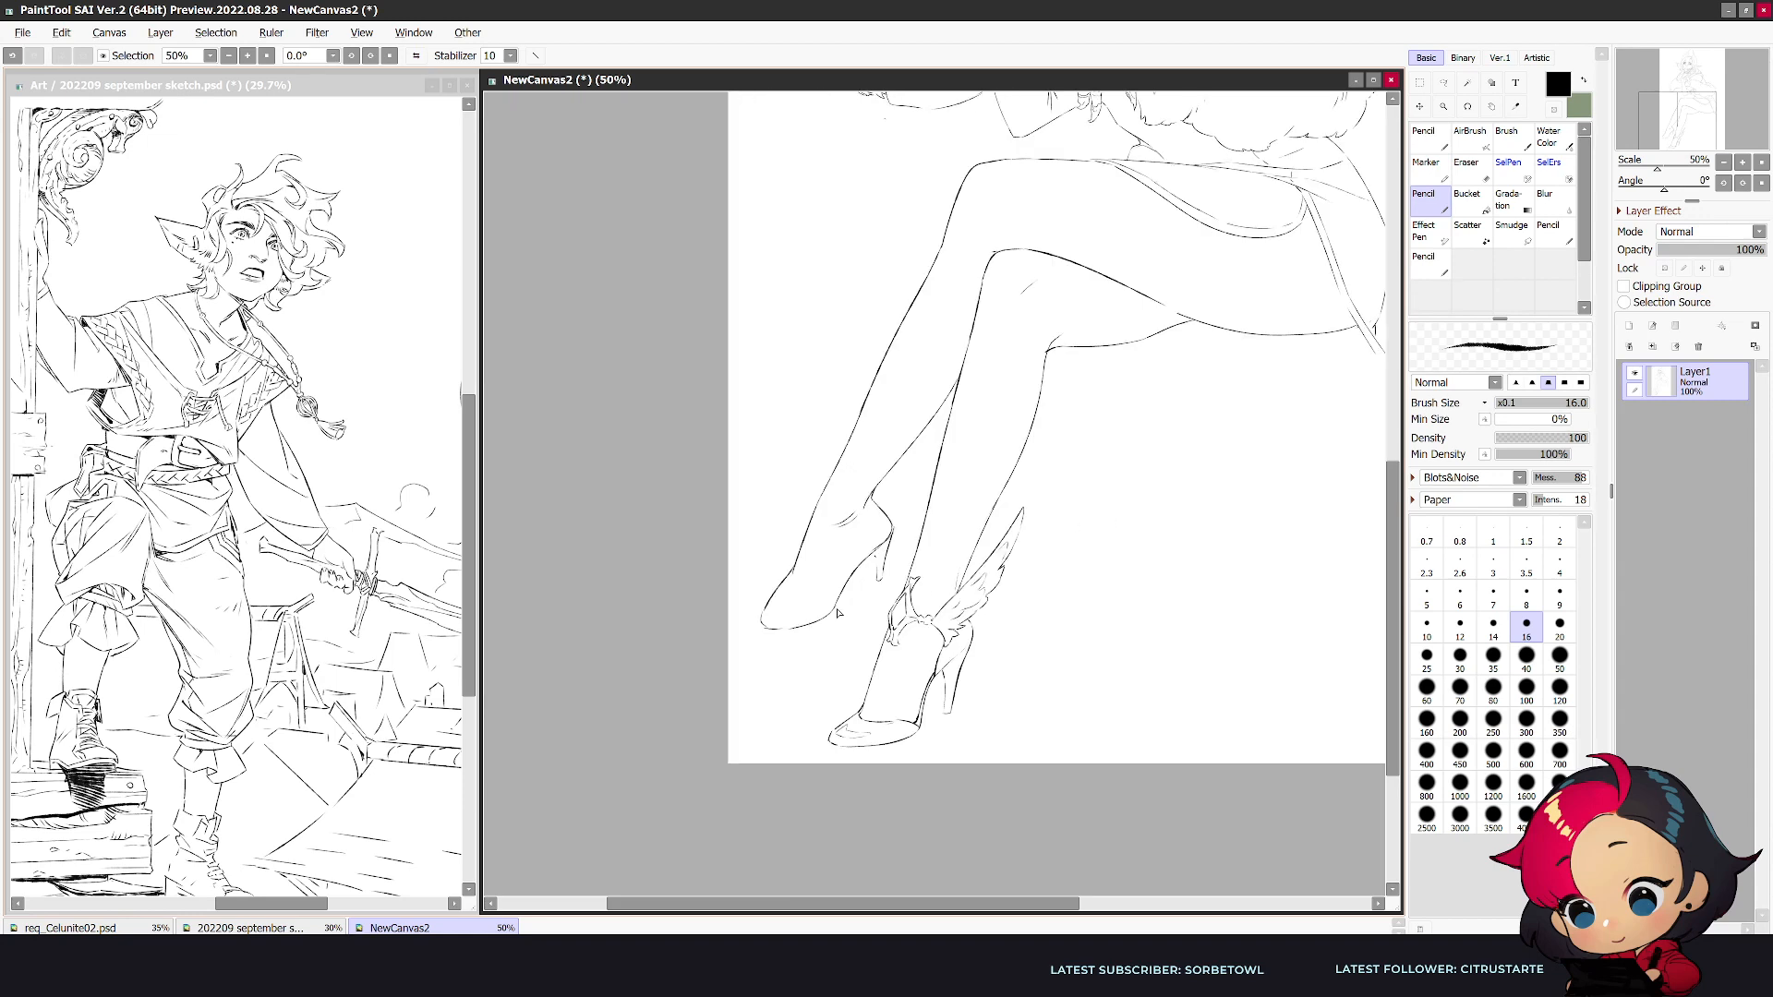
# - Redraw the pointed toe and front sole line of the crossed leg's shoe, checking the legs in mirrored view
pyautogui.scroll(-2, 905, 655)
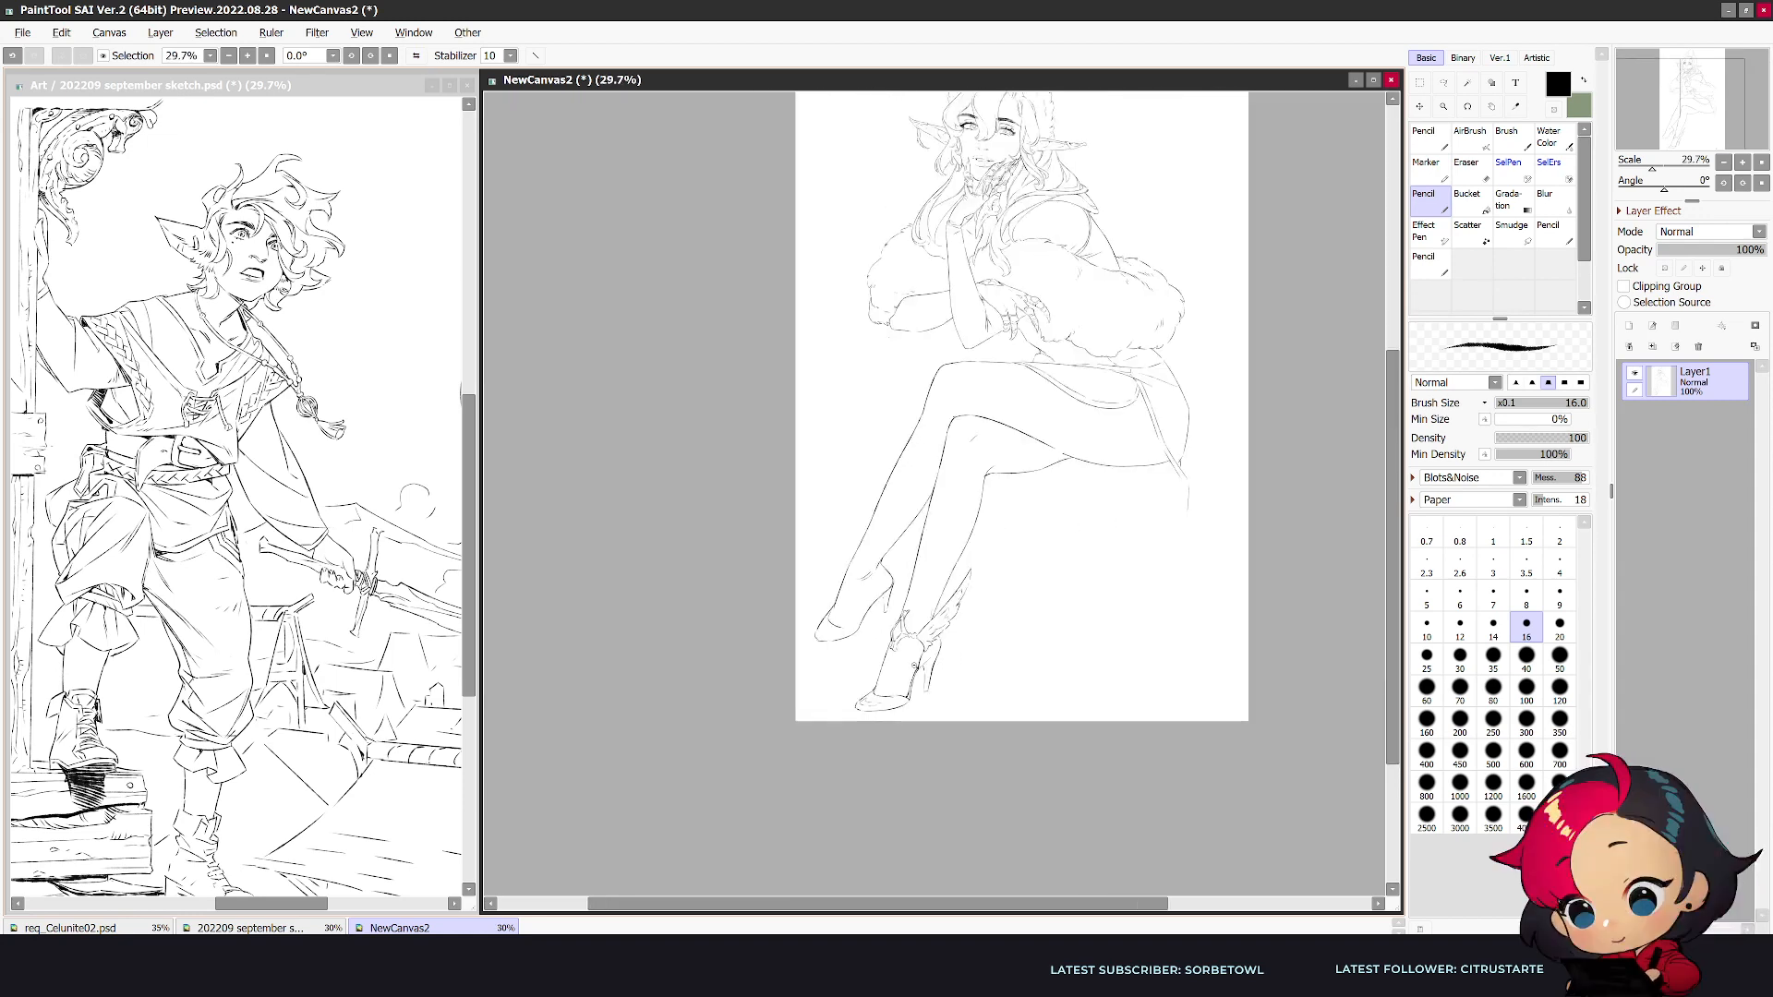
pyautogui.scroll(2, 915, 659)
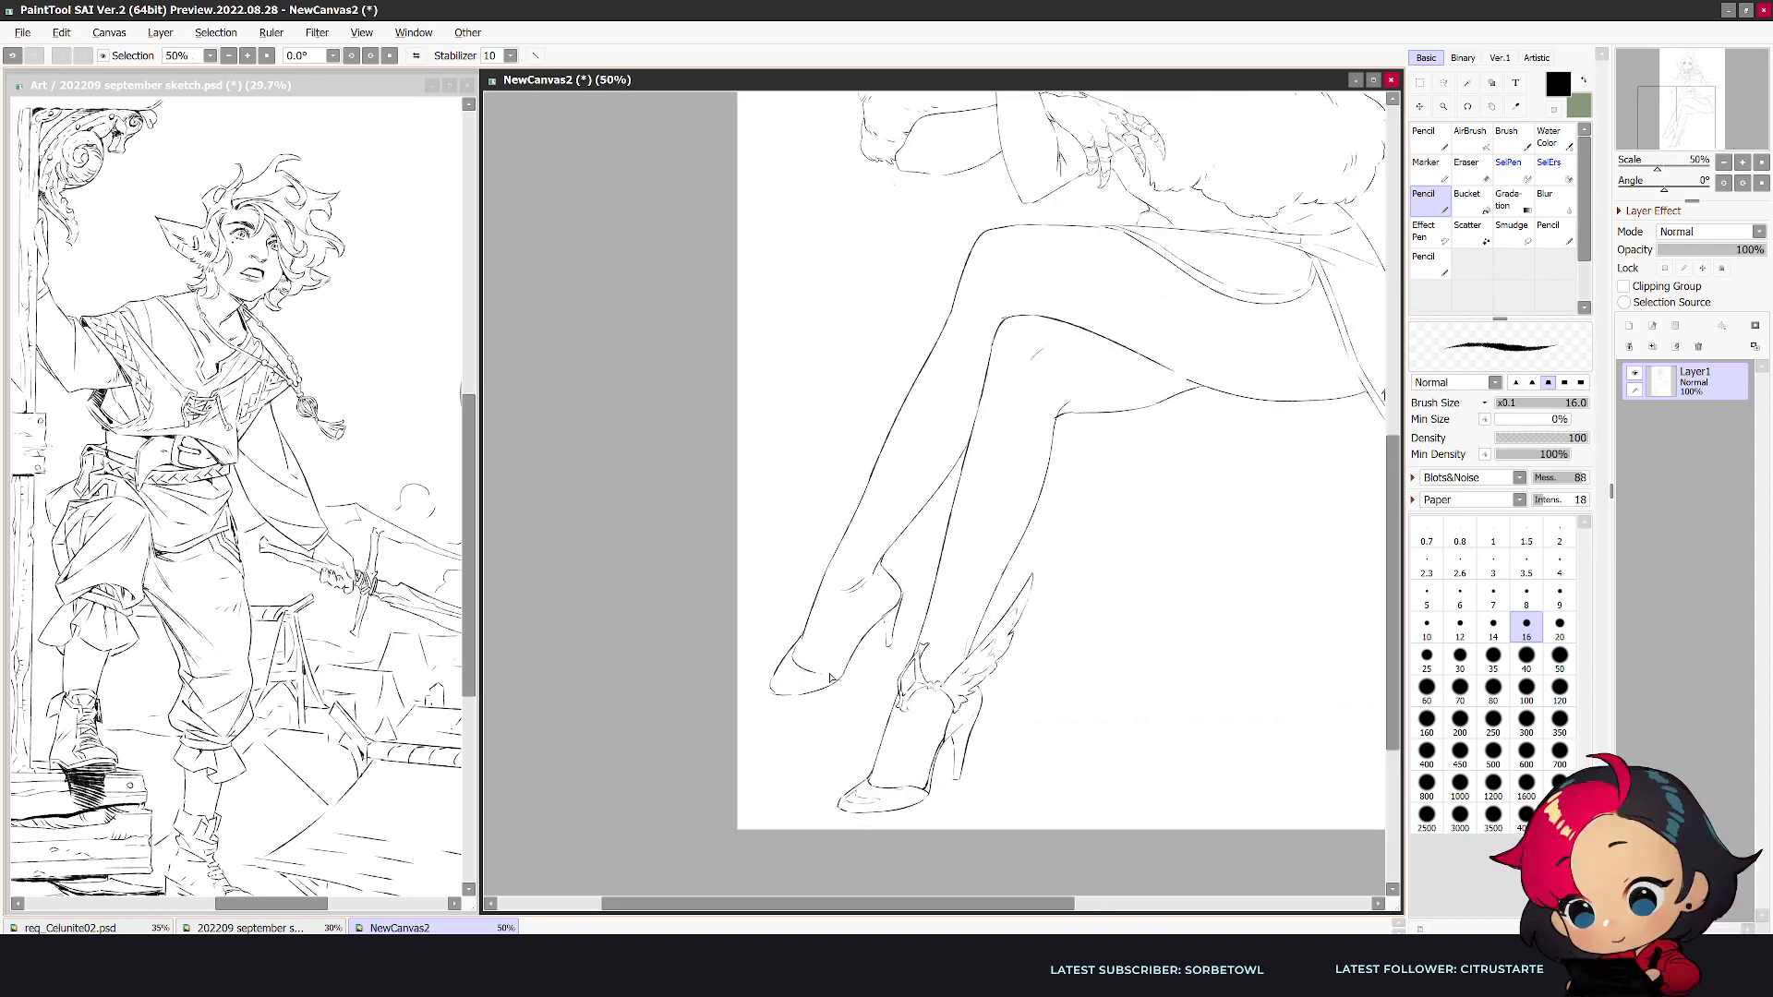
pyautogui.press('h')
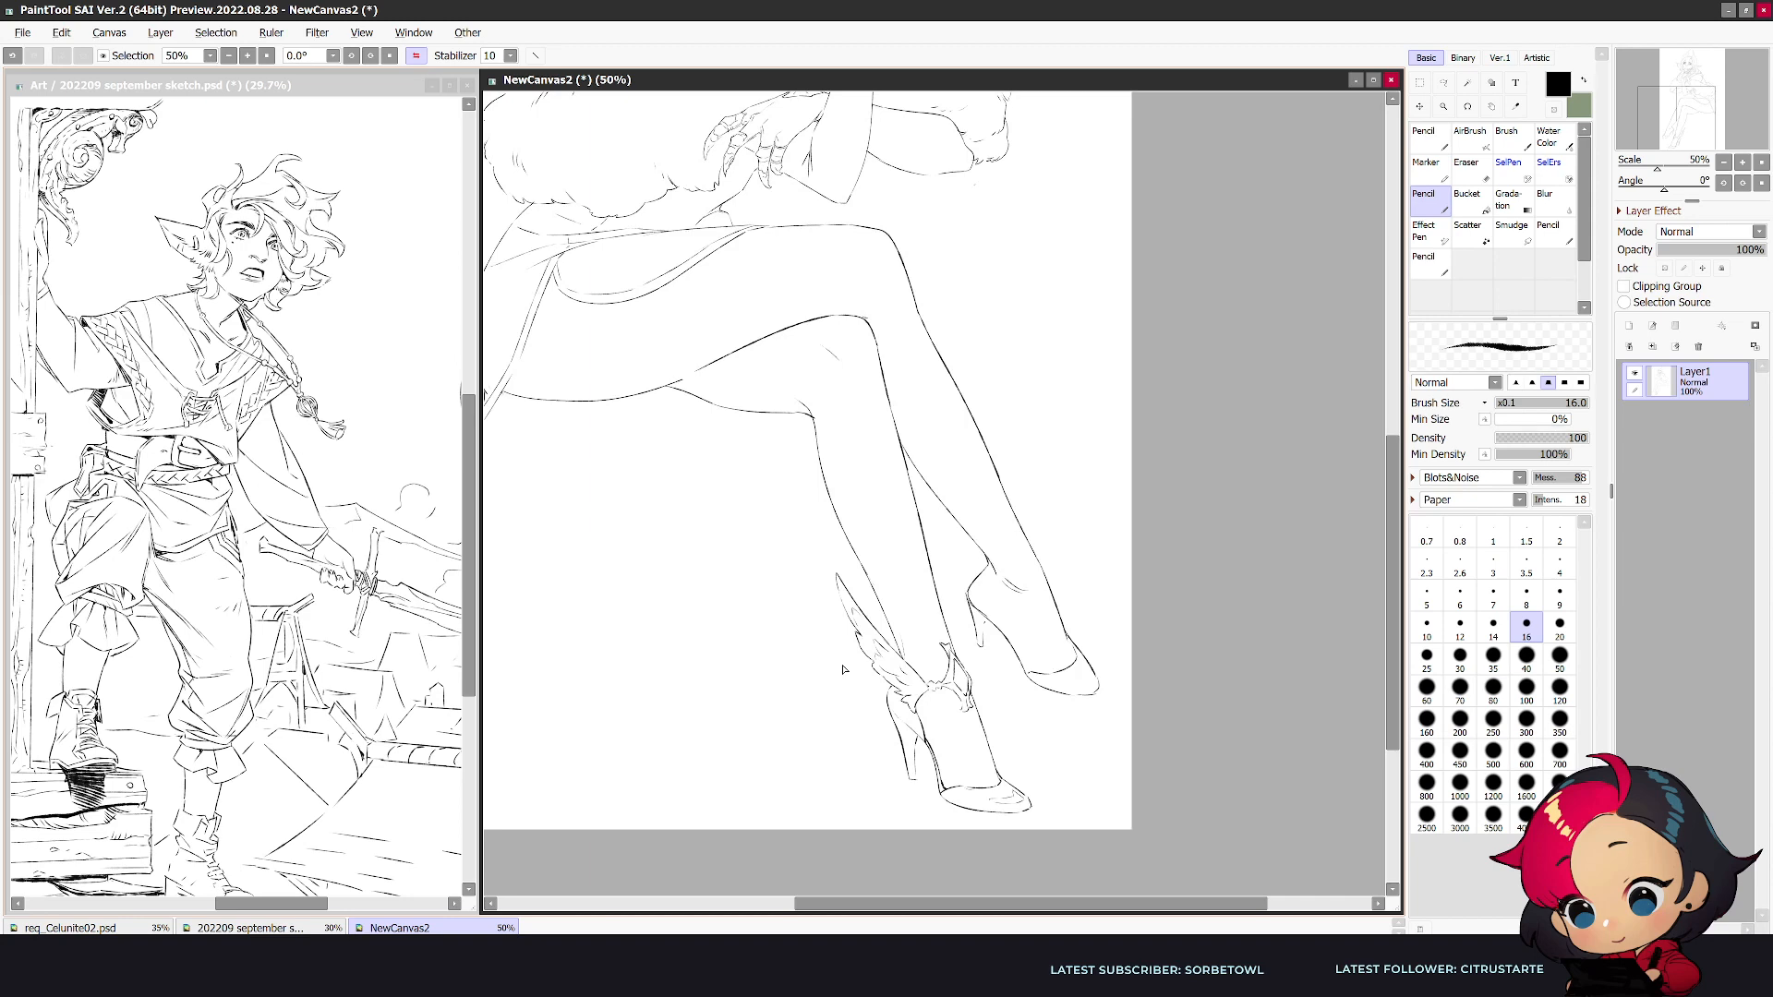
pyautogui.scroll(-2, 842, 668)
pyautogui.scroll(2, 842, 668)
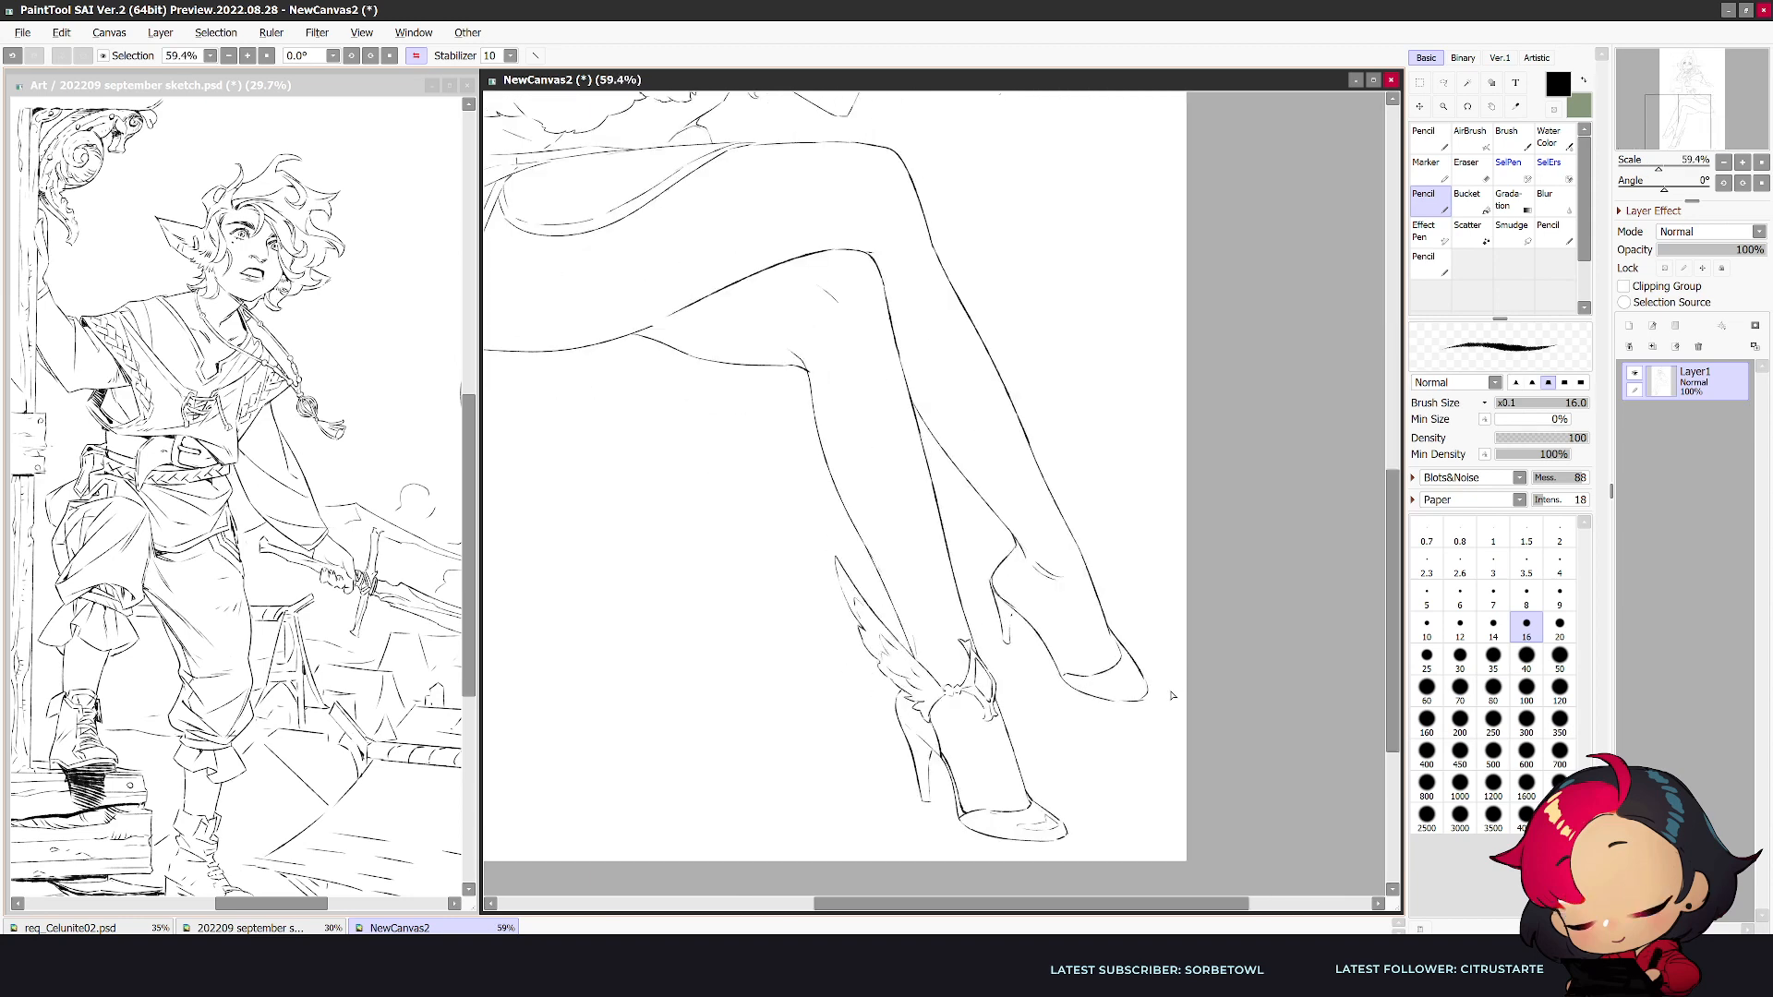
pyautogui.press('e')
pyautogui.press('n')
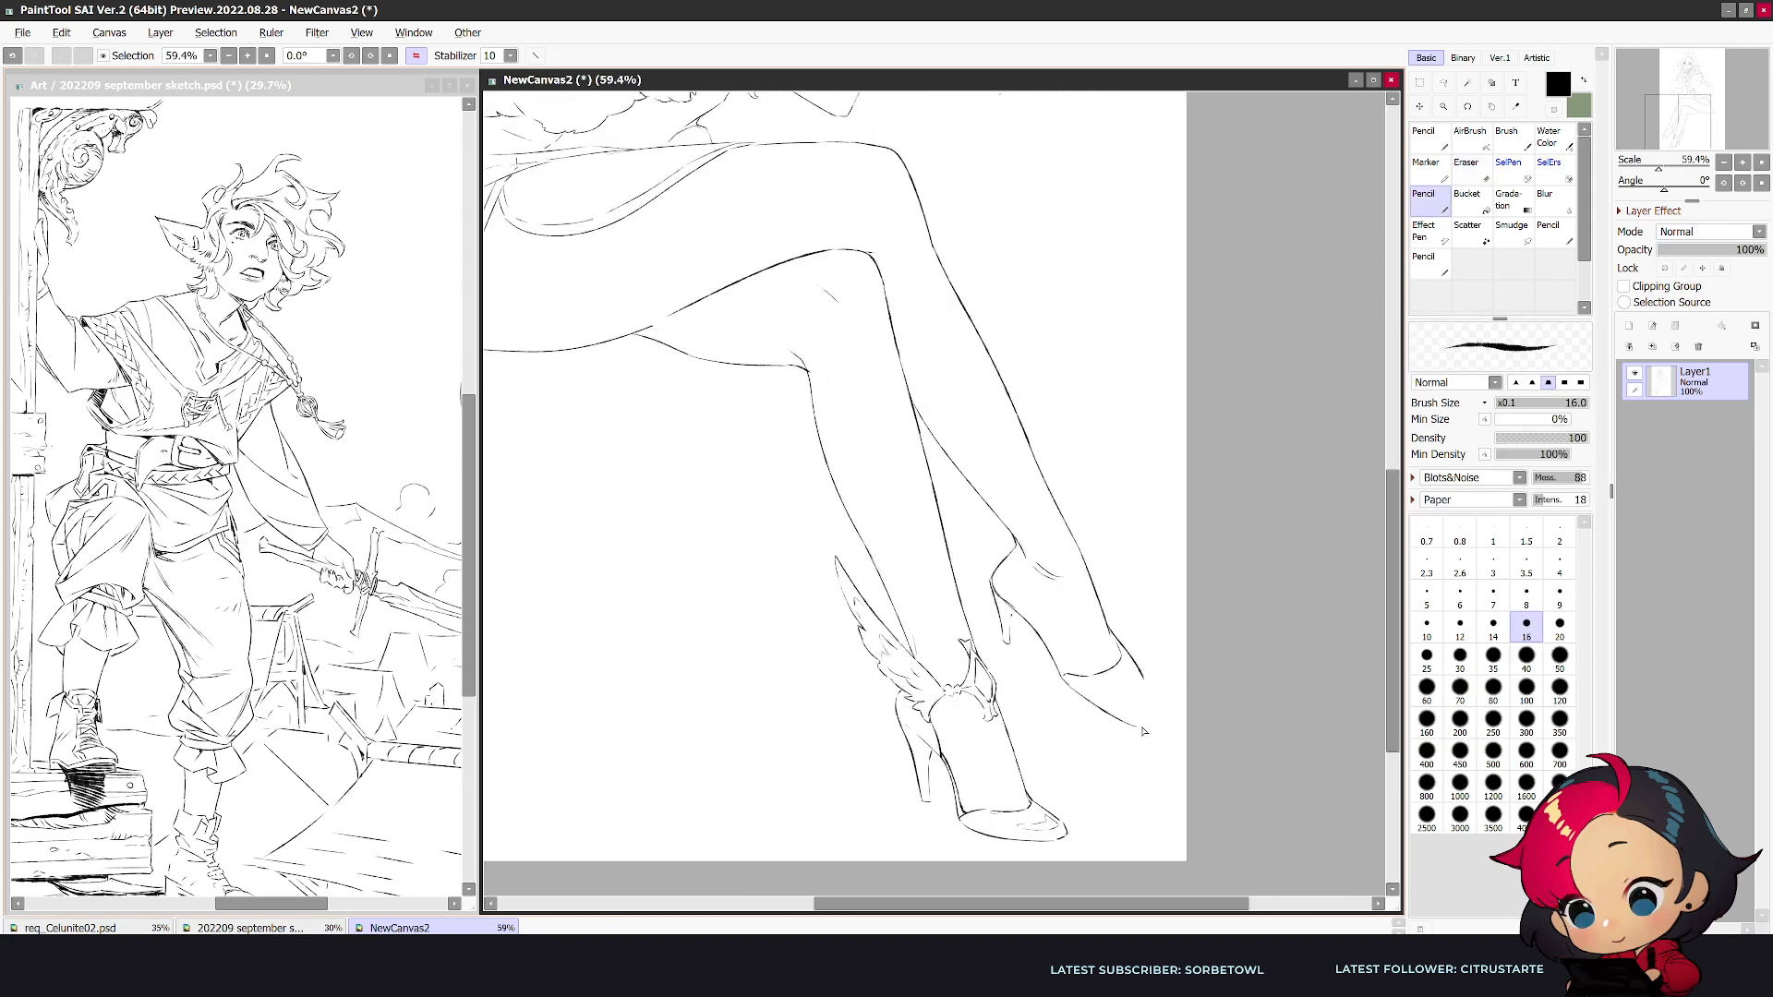
pyautogui.hotkey('ctrl', 'z')
pyautogui.moveTo(1064, 682)
pyautogui.mouseDown()
pyautogui.moveTo(1136, 710)
pyautogui.moveTo(1143, 679)
pyautogui.mouseUp()
pyautogui.press('h')
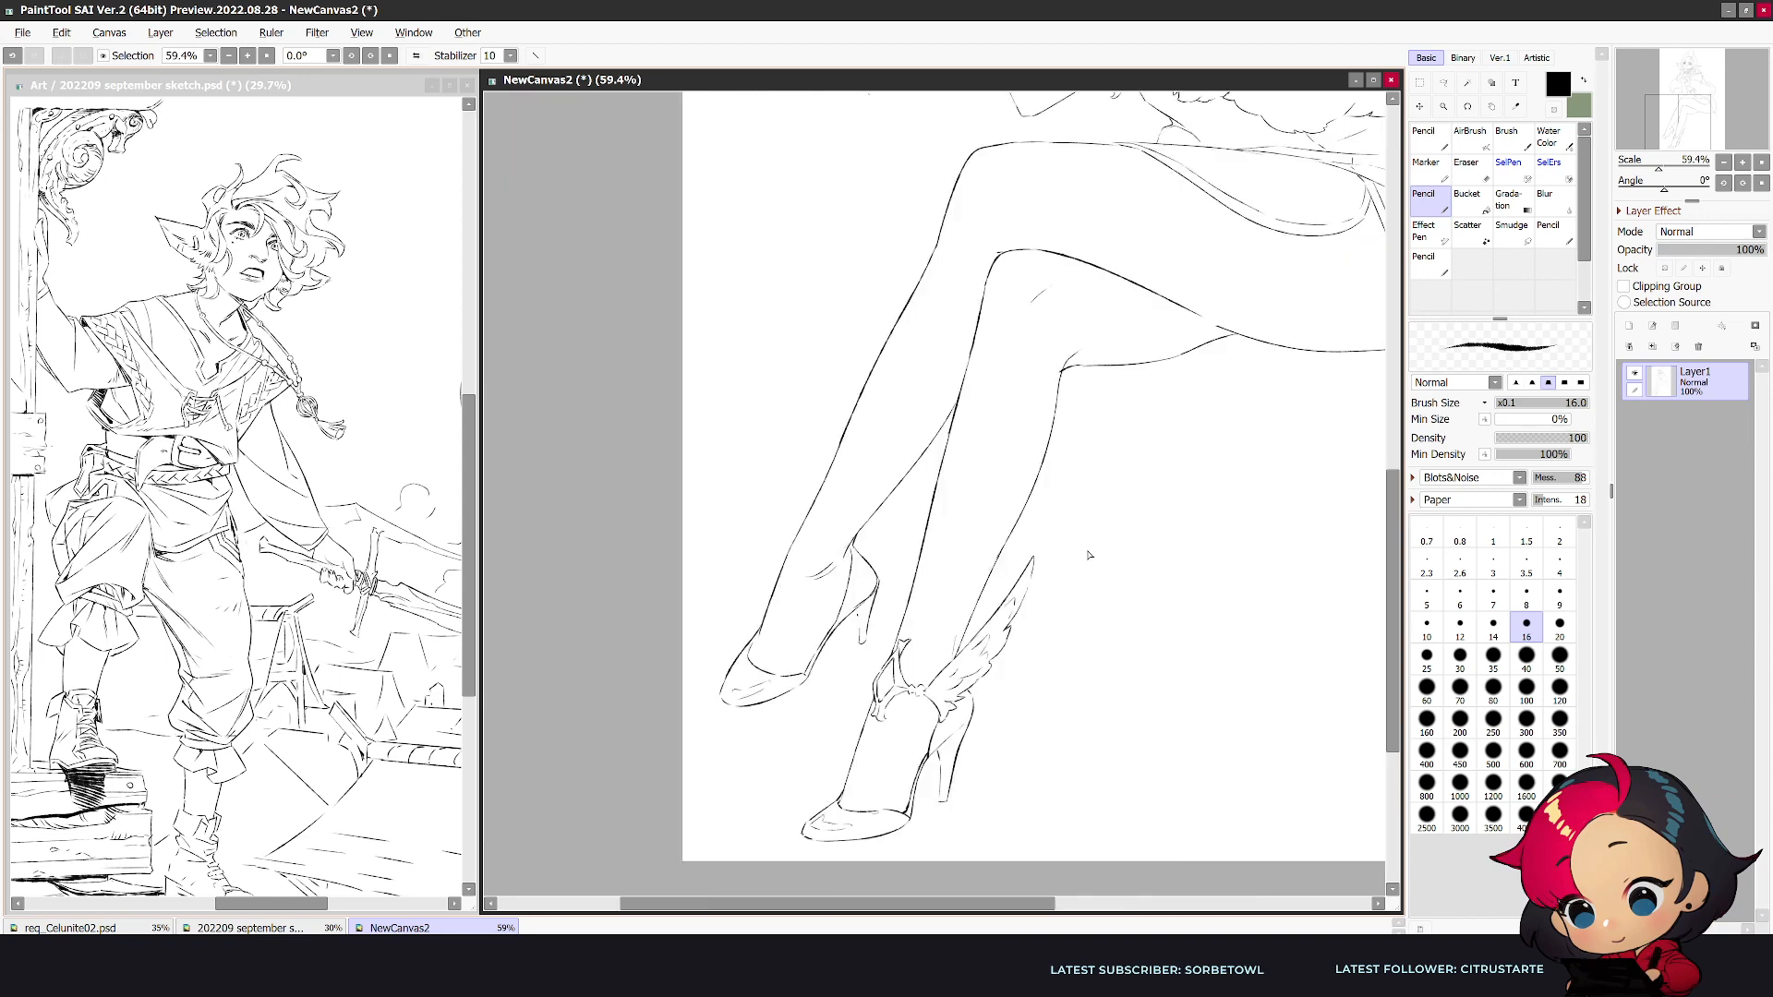
# - Select the wing ornament on the lower leg's ankle with a freeform lasso, cut it out and deselect
pyautogui.moveTo(798, 519); pyautogui.dragTo(815, 451)
pyautogui.hotkey('ctrl', 'z')
pyautogui.press('a')
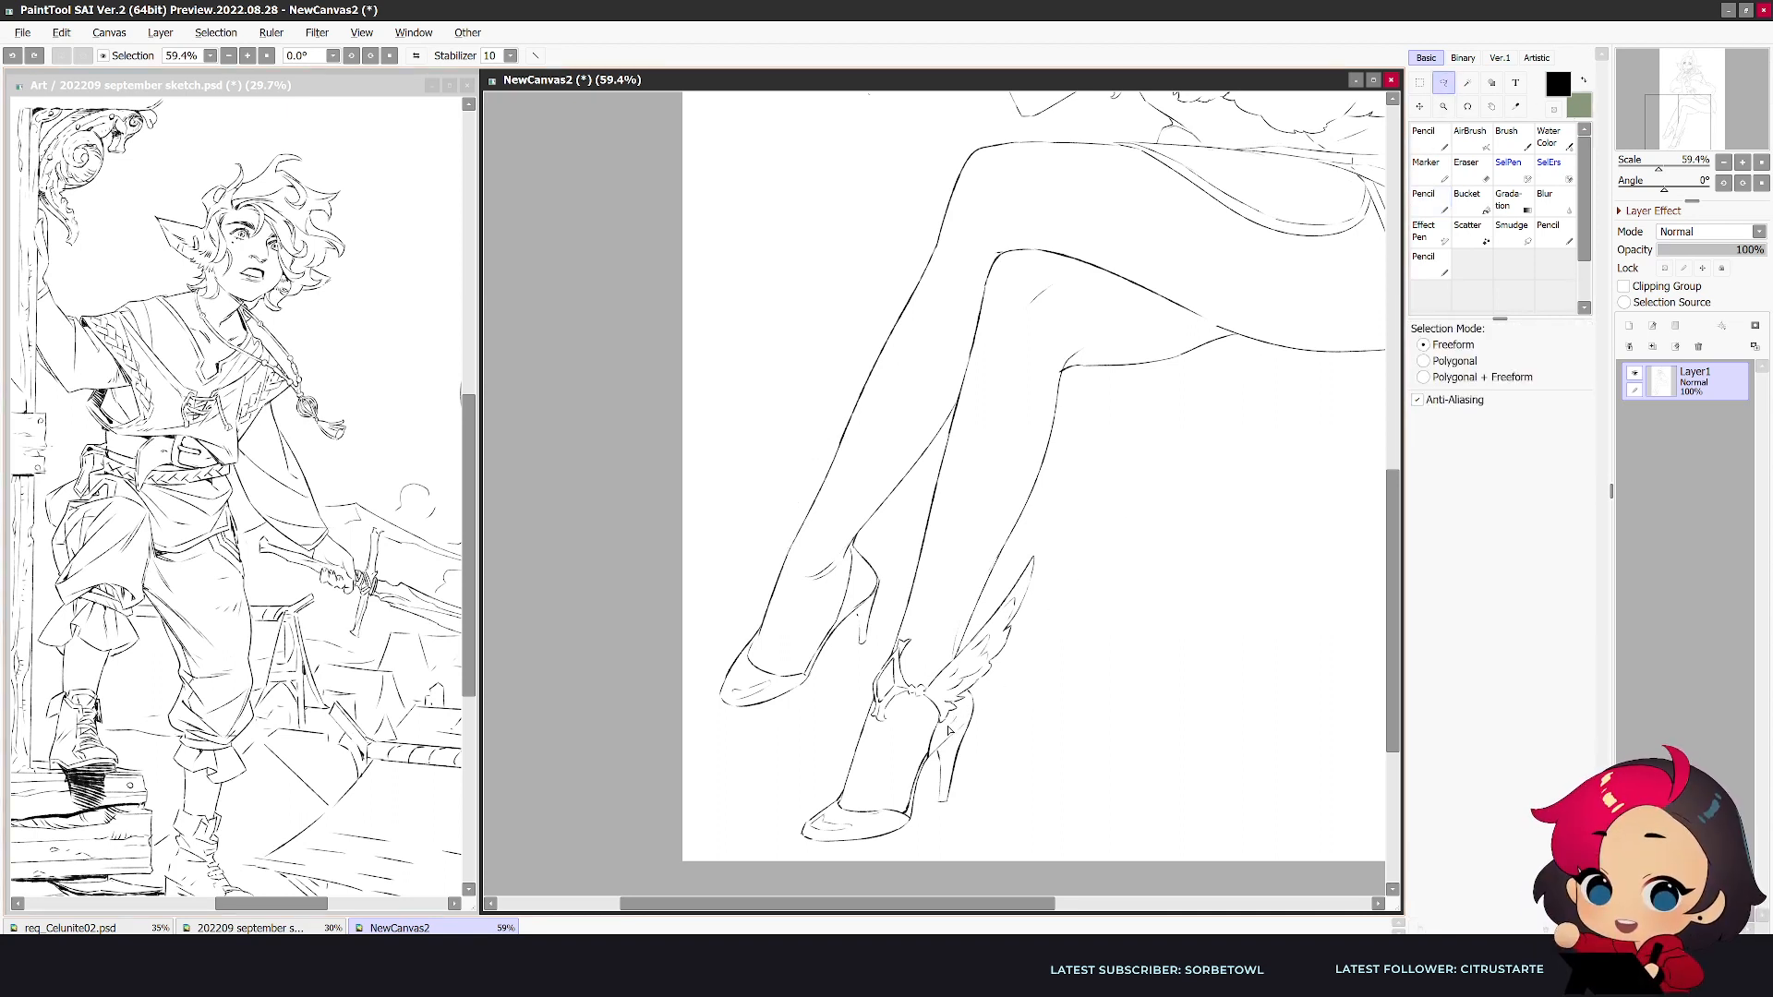
pyautogui.moveTo(975, 694)
pyautogui.mouseDown()
pyautogui.moveTo(1032, 551)
pyautogui.moveTo(1063, 588)
pyautogui.mouseUp()
pyautogui.press('Delete')
pyautogui.hotkey('ctrl', 'd')
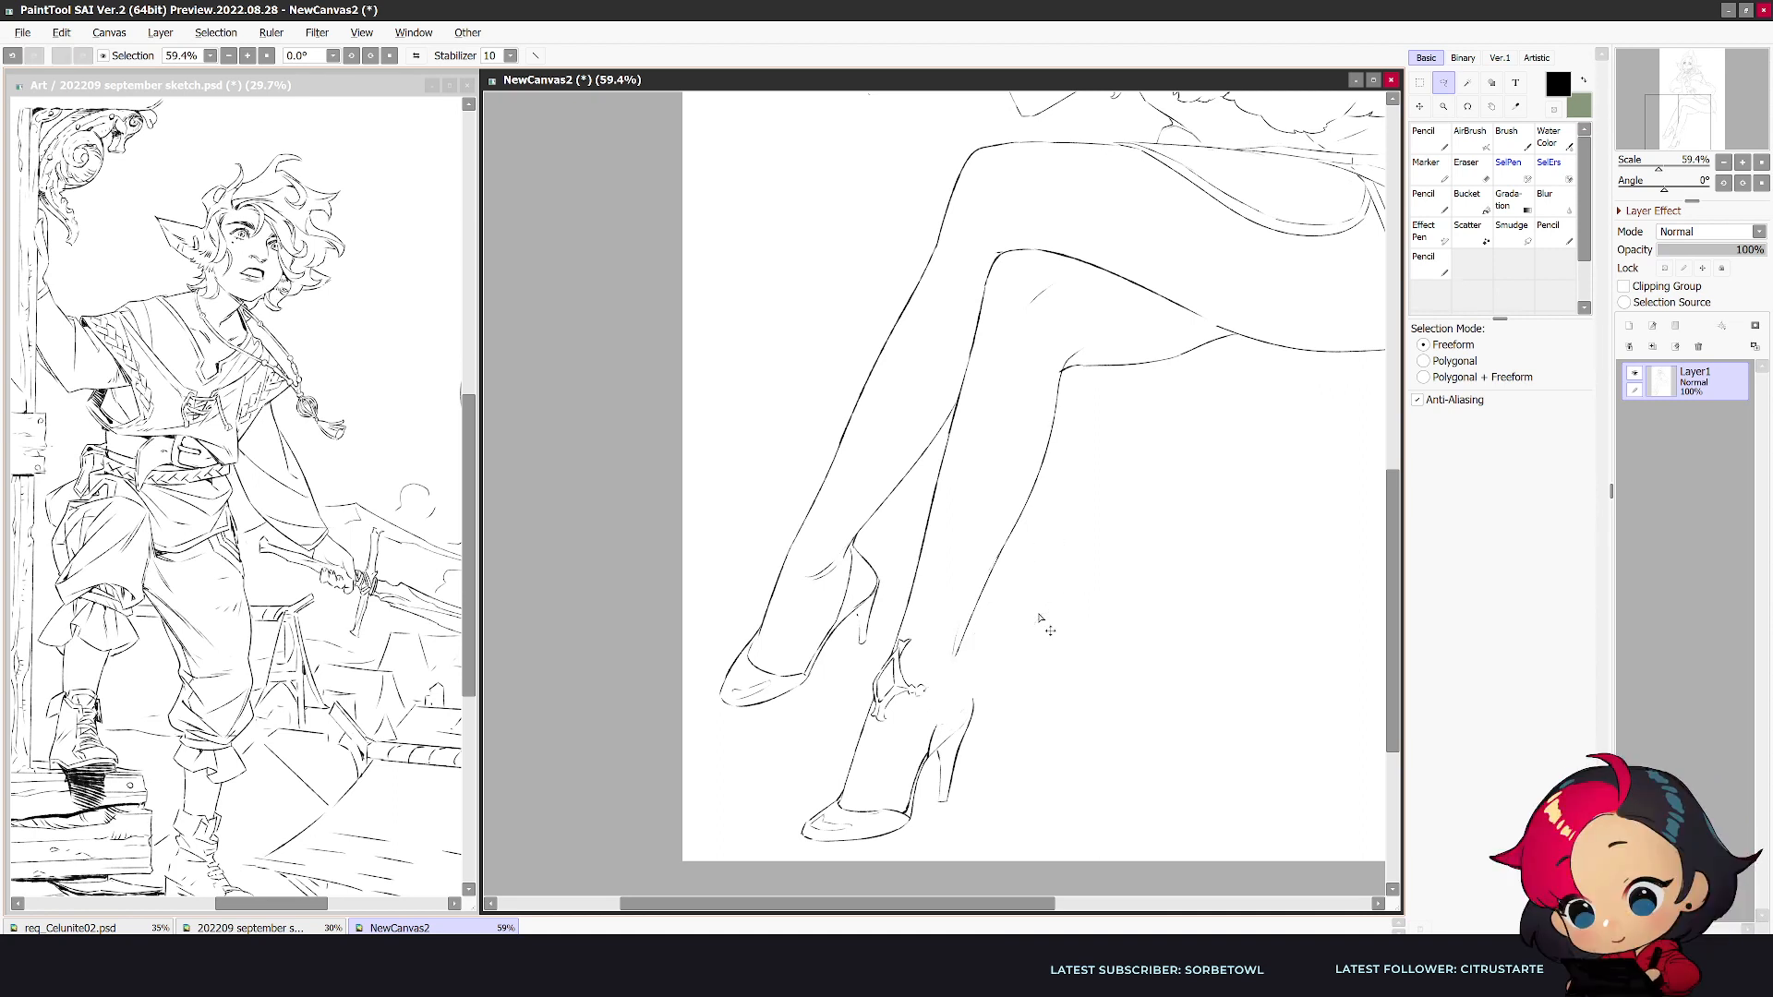
# - Redraw the line running from the lower leg's calf into the back of the shoe
pyautogui.press('n')
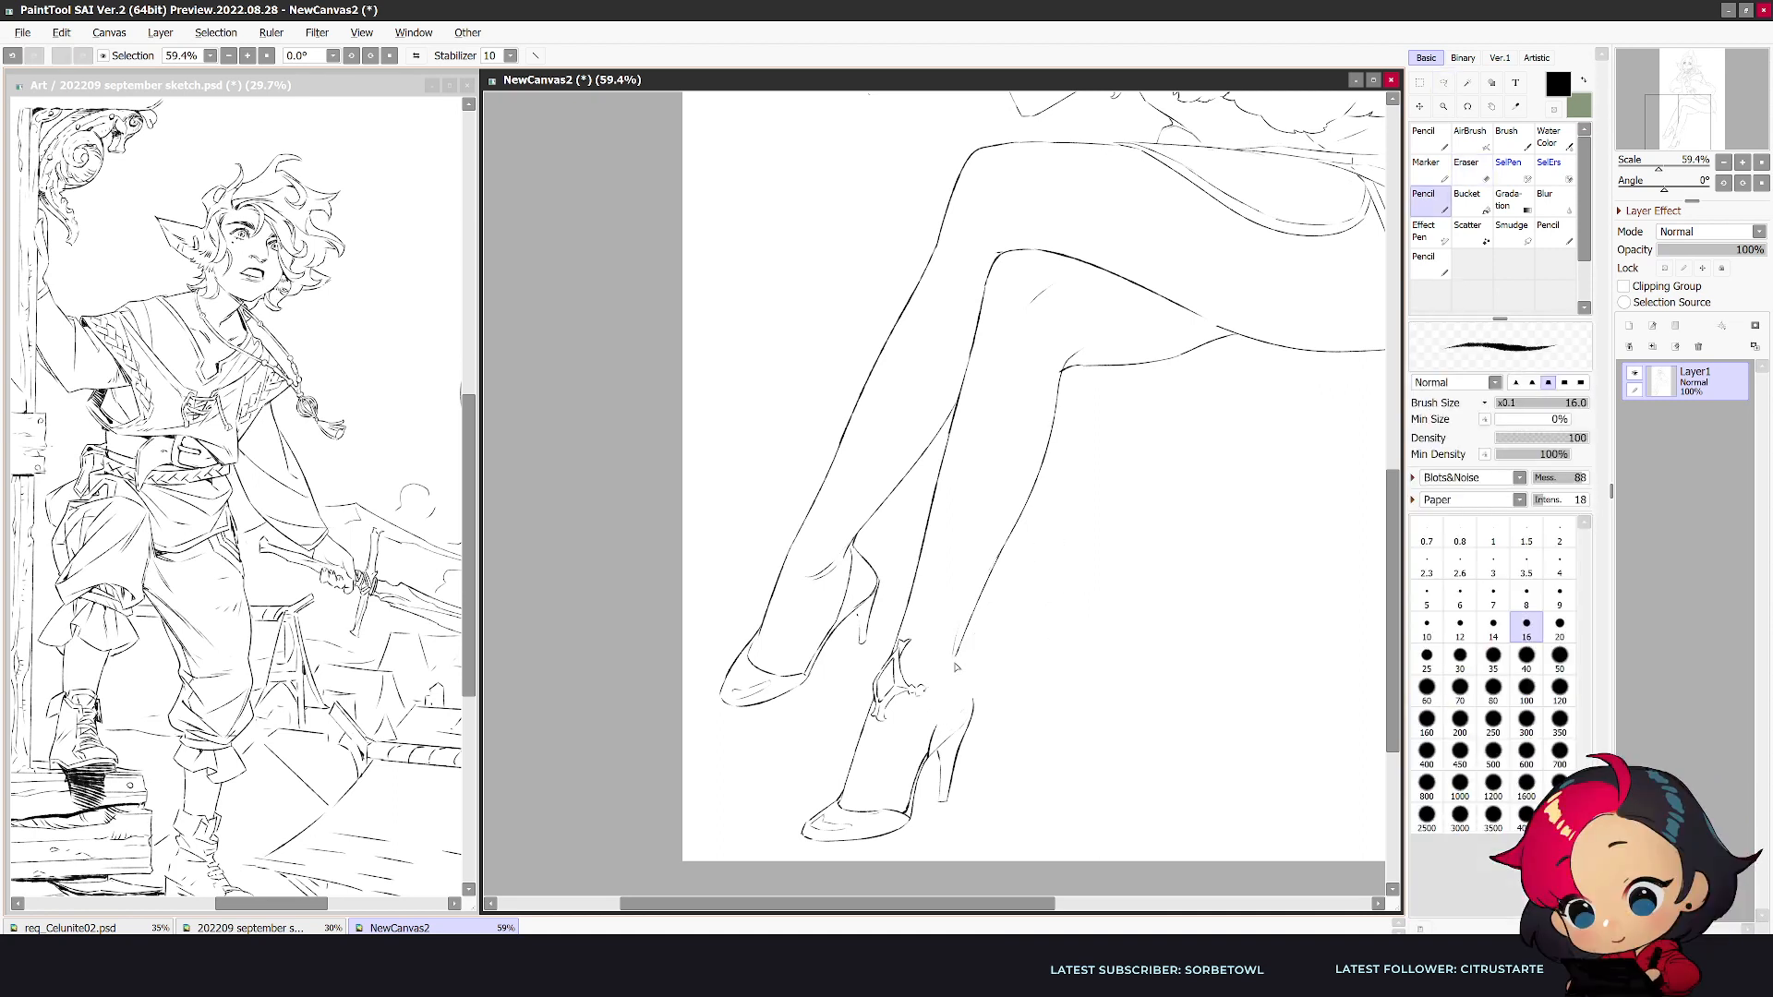
pyautogui.moveTo(955, 668)
pyautogui.mouseDown()
pyautogui.moveTo(969, 699)
pyautogui.moveTo(932, 735)
pyautogui.mouseUp()
pyautogui.hotkey('ctrl', 'z')
# - Paste the cut wing as a new layer and transform it into place at the crossed leg's ankle
pyautogui.hotkey('ctrl', 'v')
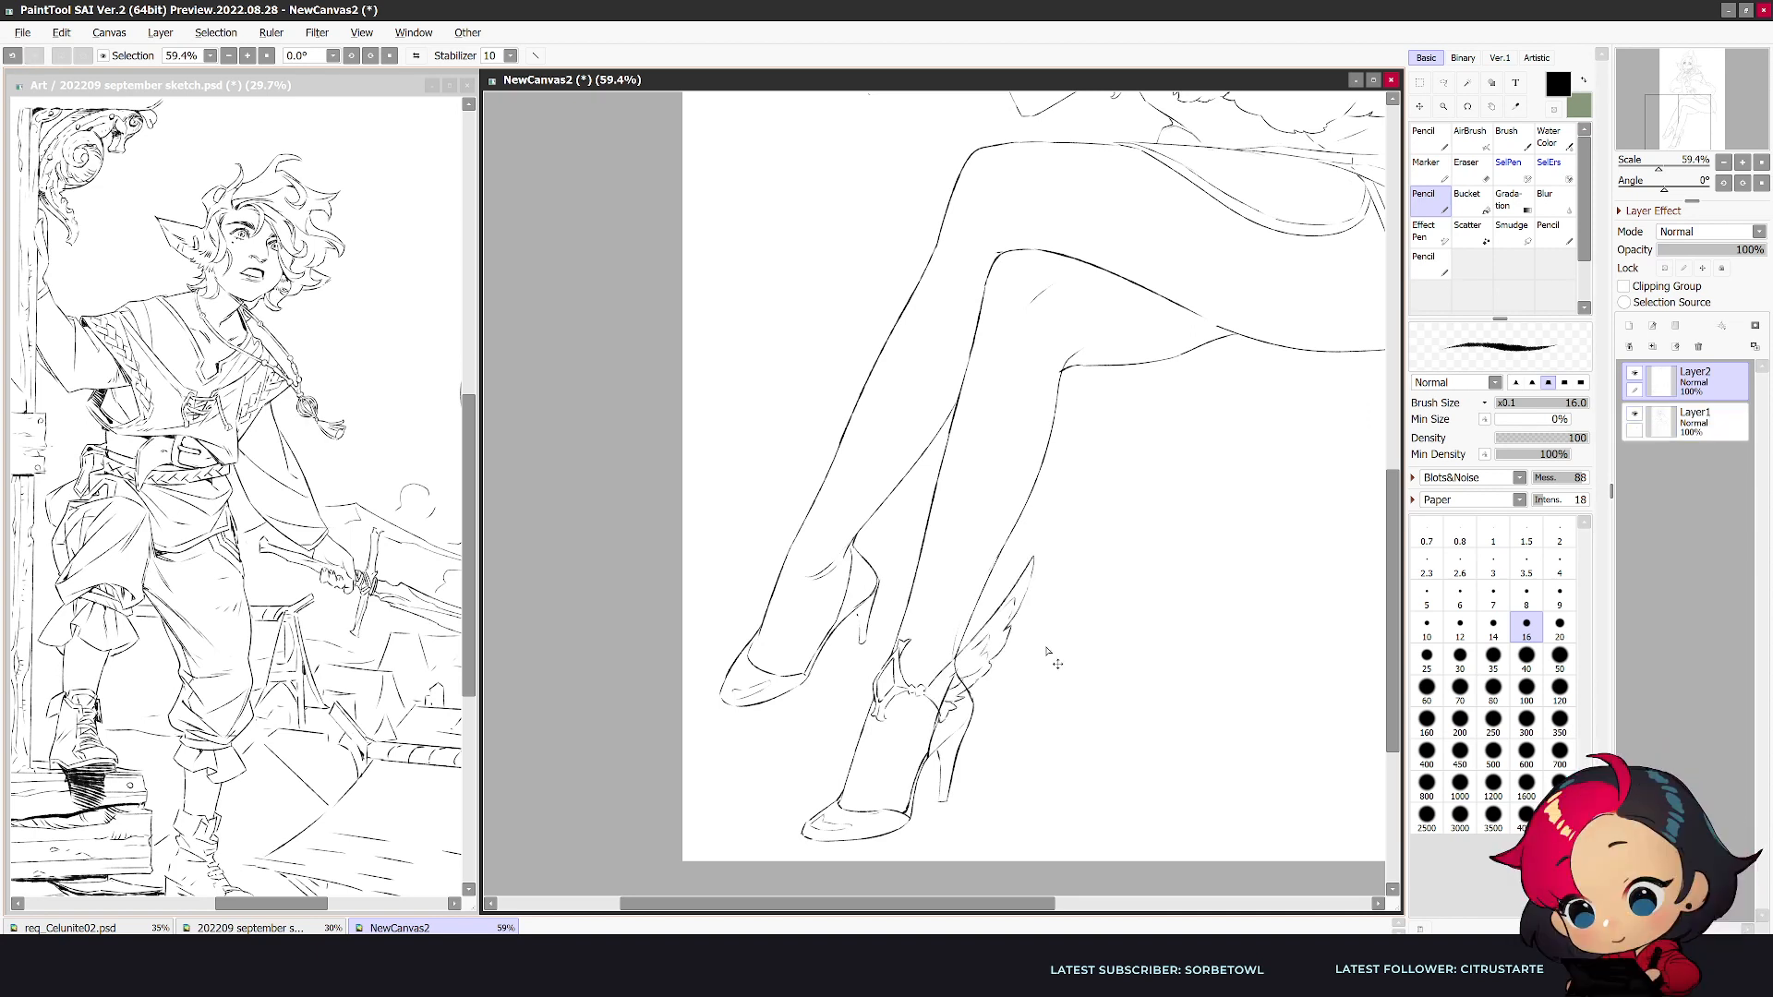
pyautogui.hotkey('ctrl', 't')
pyautogui.moveTo(1007, 677); pyautogui.dragTo(905, 588)
pyautogui.click(1454, 490)
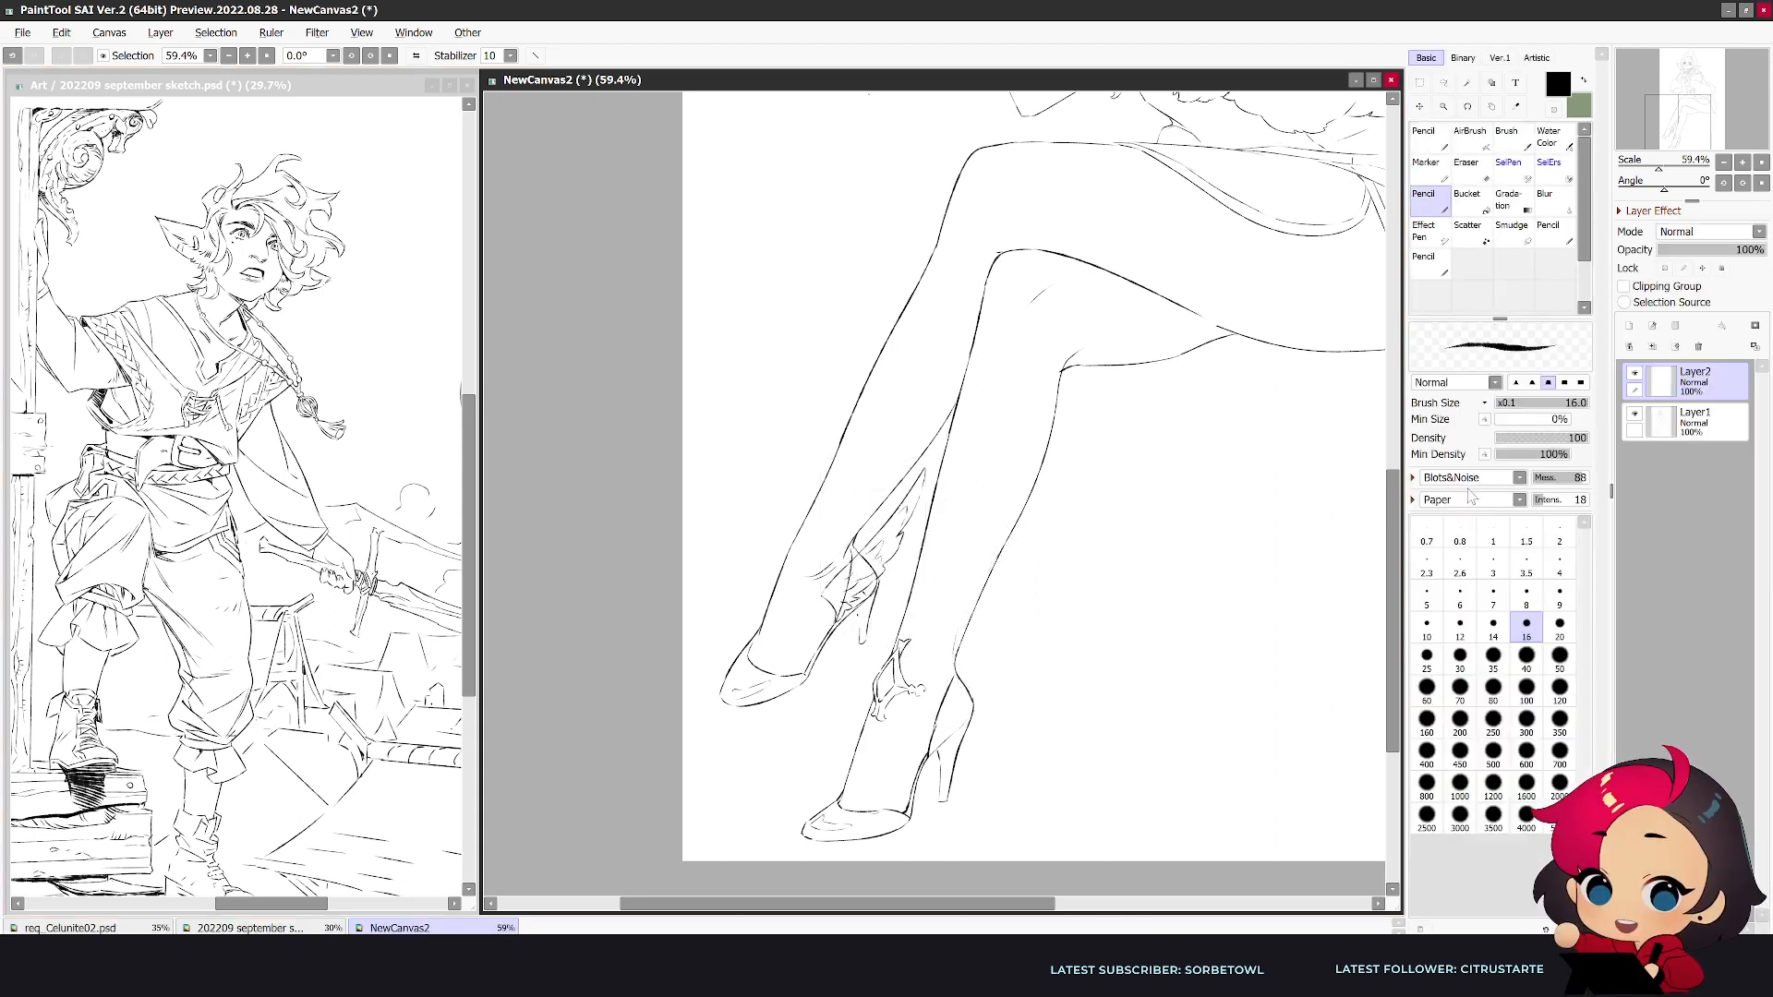
# - Erase the crossed leg's shoe lines under the wing on Layer1, and merge Layer2 down into it
pyautogui.click(1708, 424)
pyautogui.press('e')
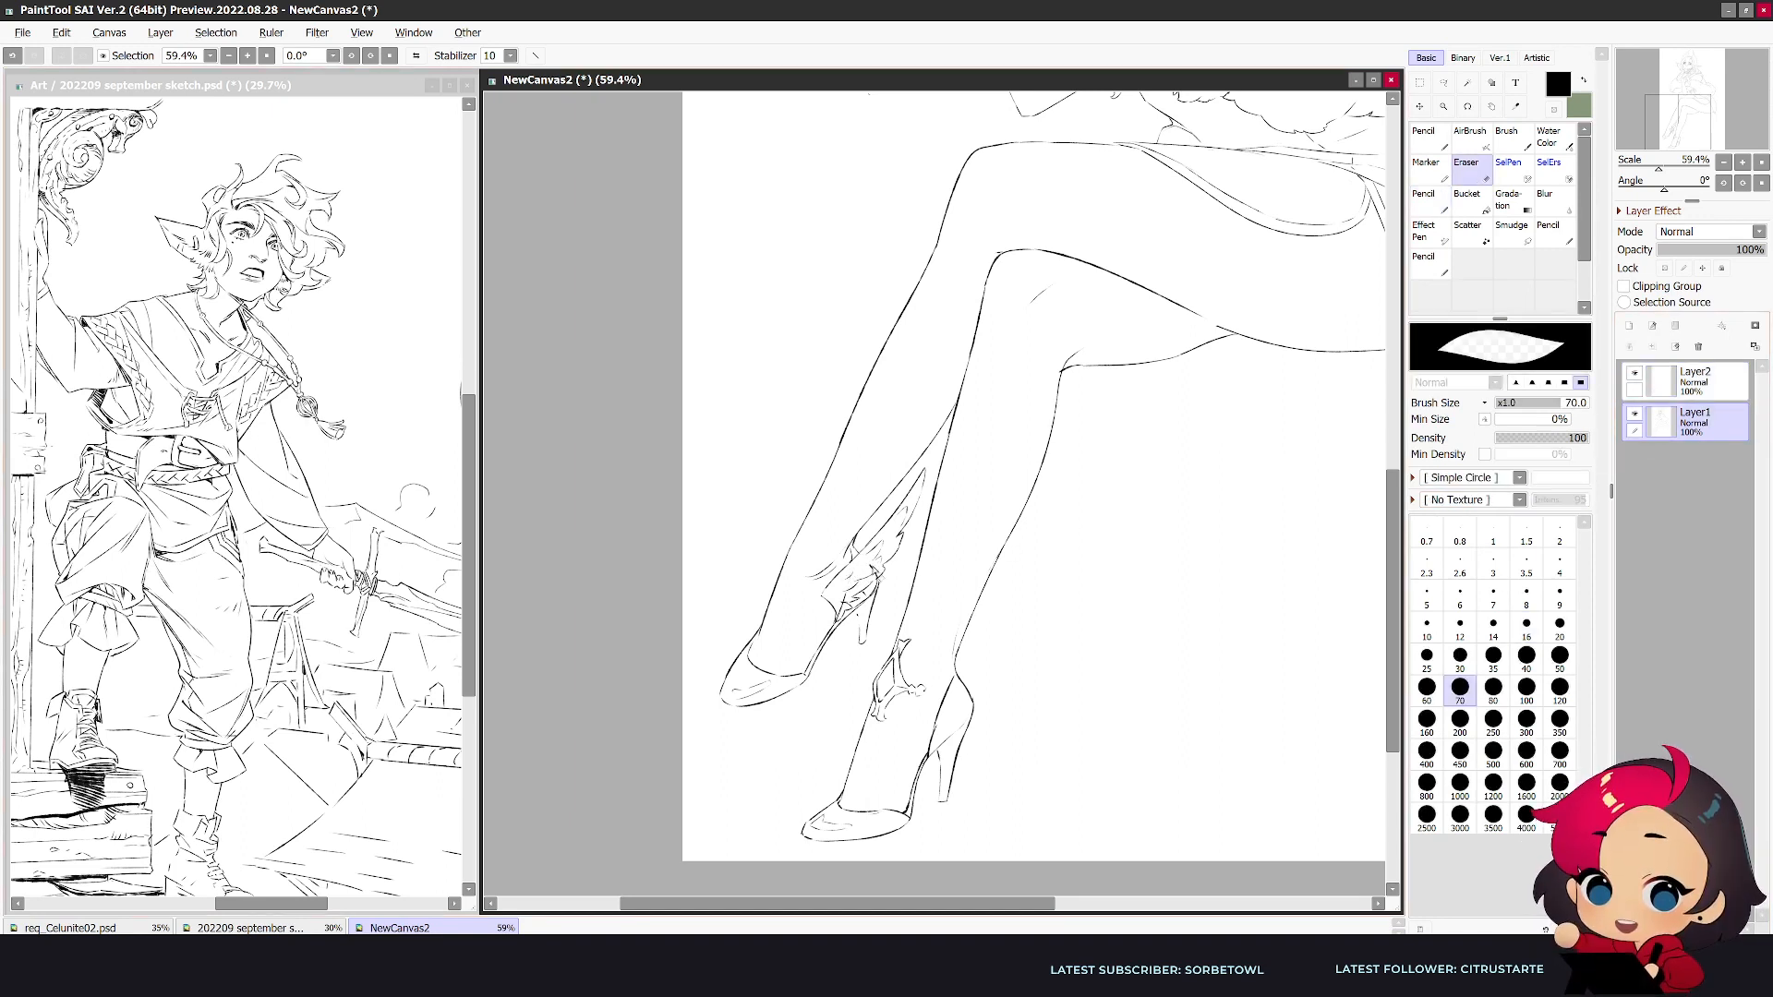
pyautogui.moveTo(858, 605); pyautogui.dragTo(843, 617)
pyautogui.click(1709, 382)
pyautogui.click(1652, 346)
# - Draw the pronged front ornament and curved ankle band on the crossed leg, alternating pencil strokes with erasing
pyautogui.moveTo(799, 548)
pyautogui.mouseDown()
pyautogui.moveTo(784, 618)
pyautogui.moveTo(785, 576)
pyautogui.mouseUp()
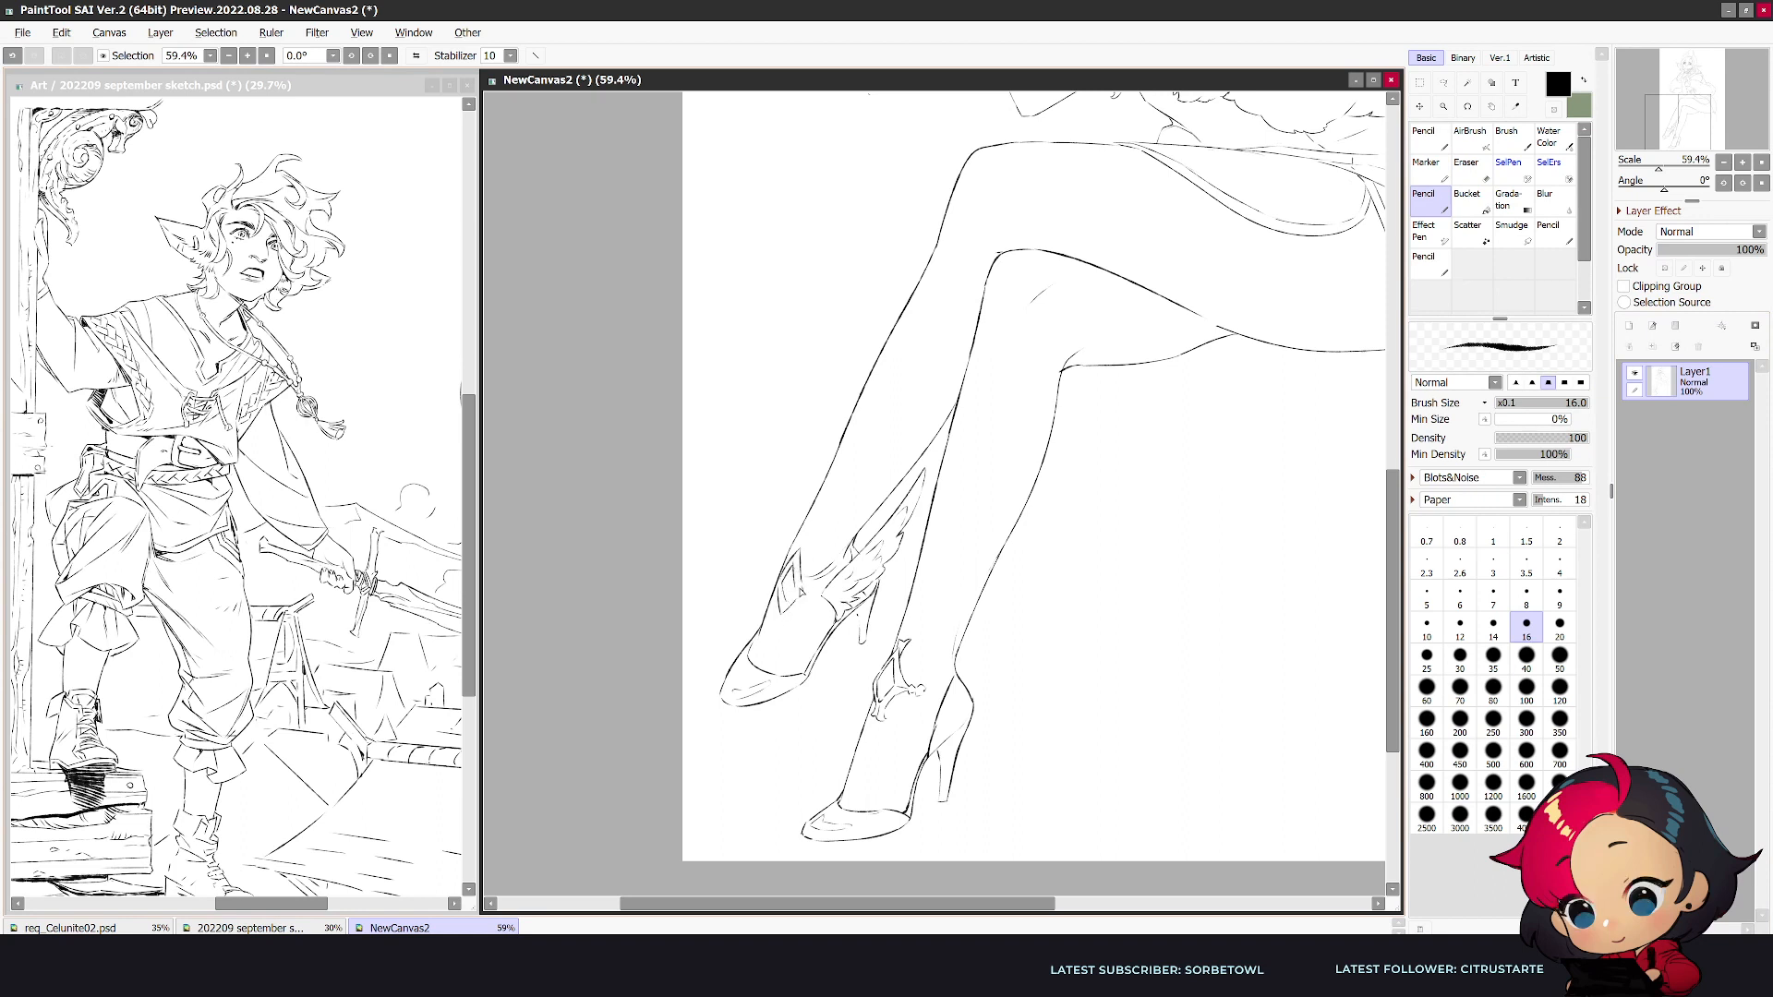
pyautogui.press('e')
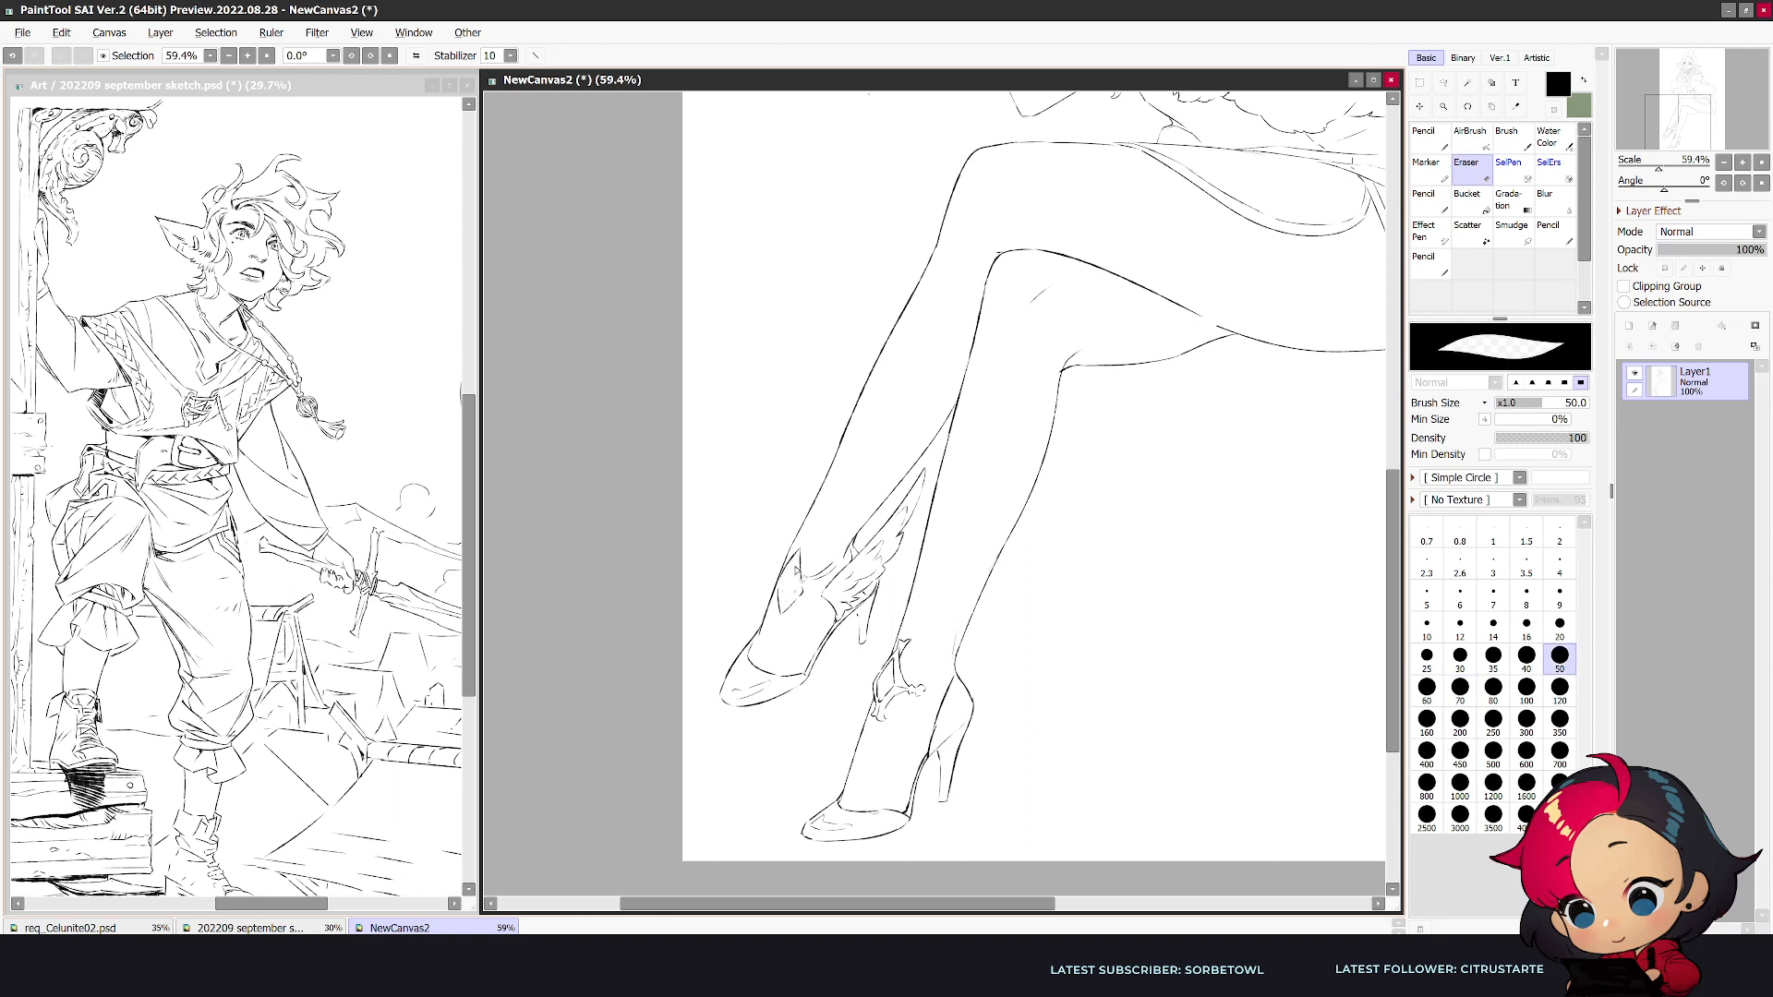
pyautogui.press('n')
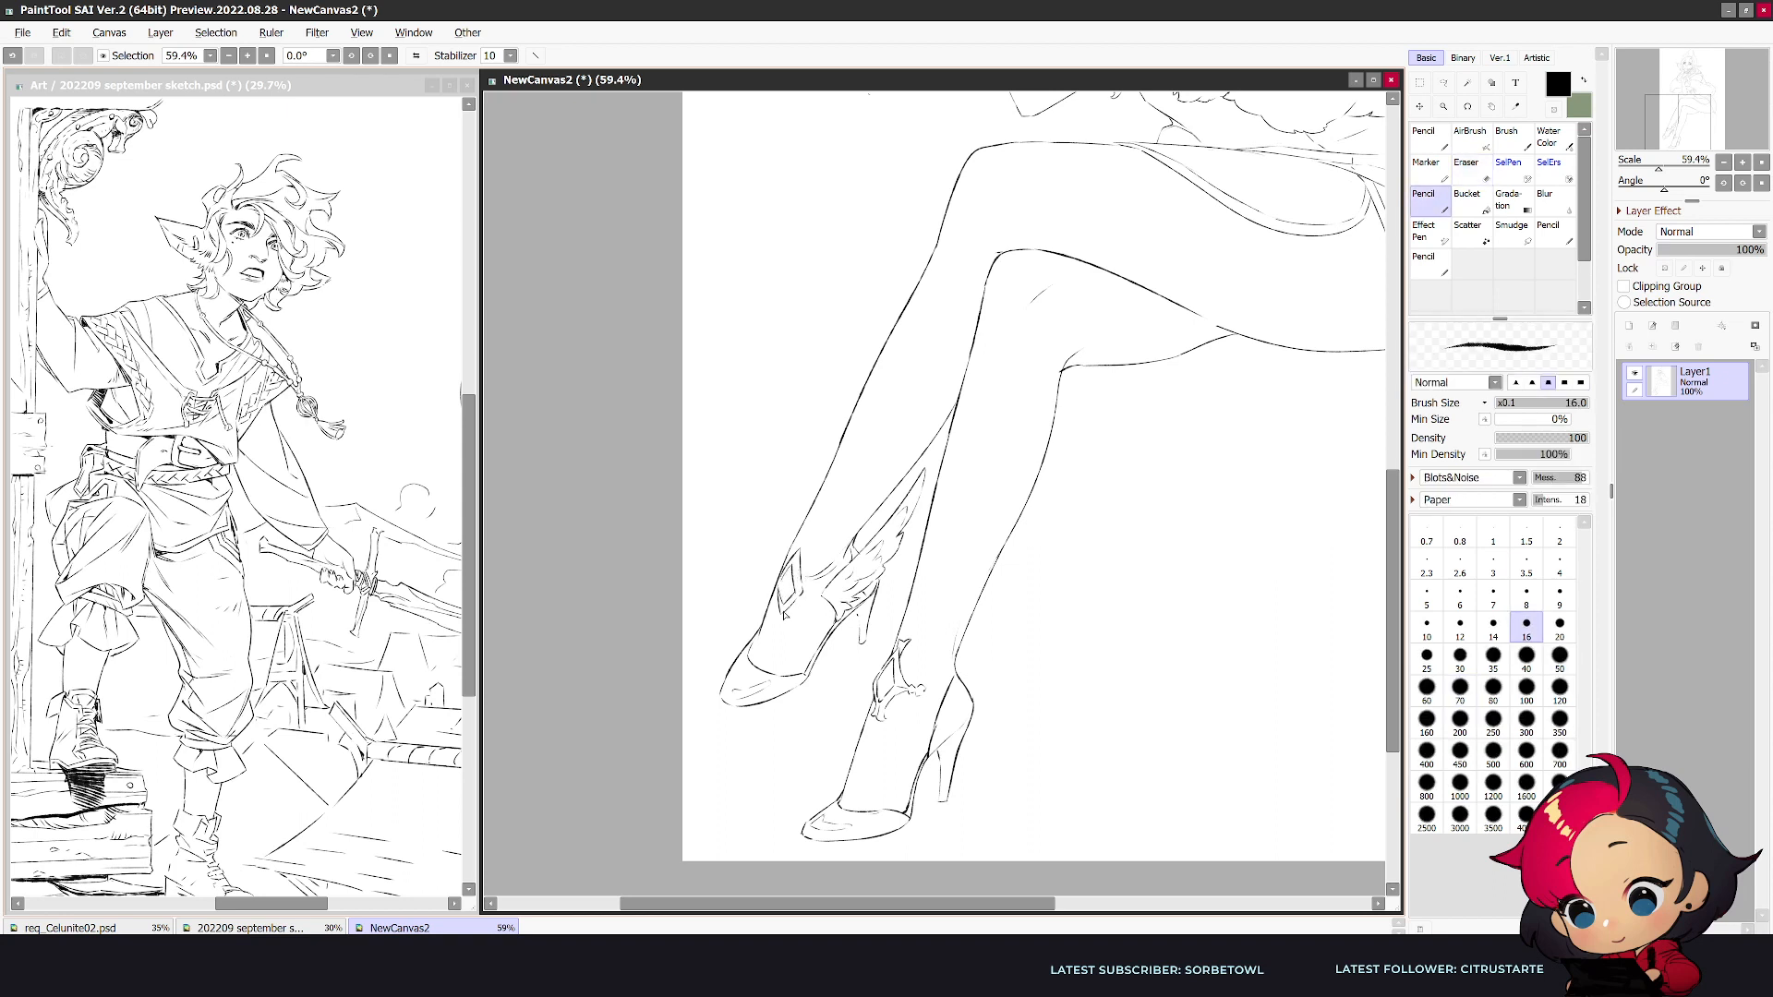
pyautogui.moveTo(799, 559); pyautogui.dragTo(803, 592)
pyautogui.press('e')
pyautogui.press('n')
pyautogui.press('e')
pyautogui.press('n')
pyautogui.press('e')
pyautogui.press('n')
pyautogui.press('e')
pyautogui.press('n')
pyautogui.press('e')
pyautogui.press('n')
pyautogui.press('e')
pyautogui.press('n')
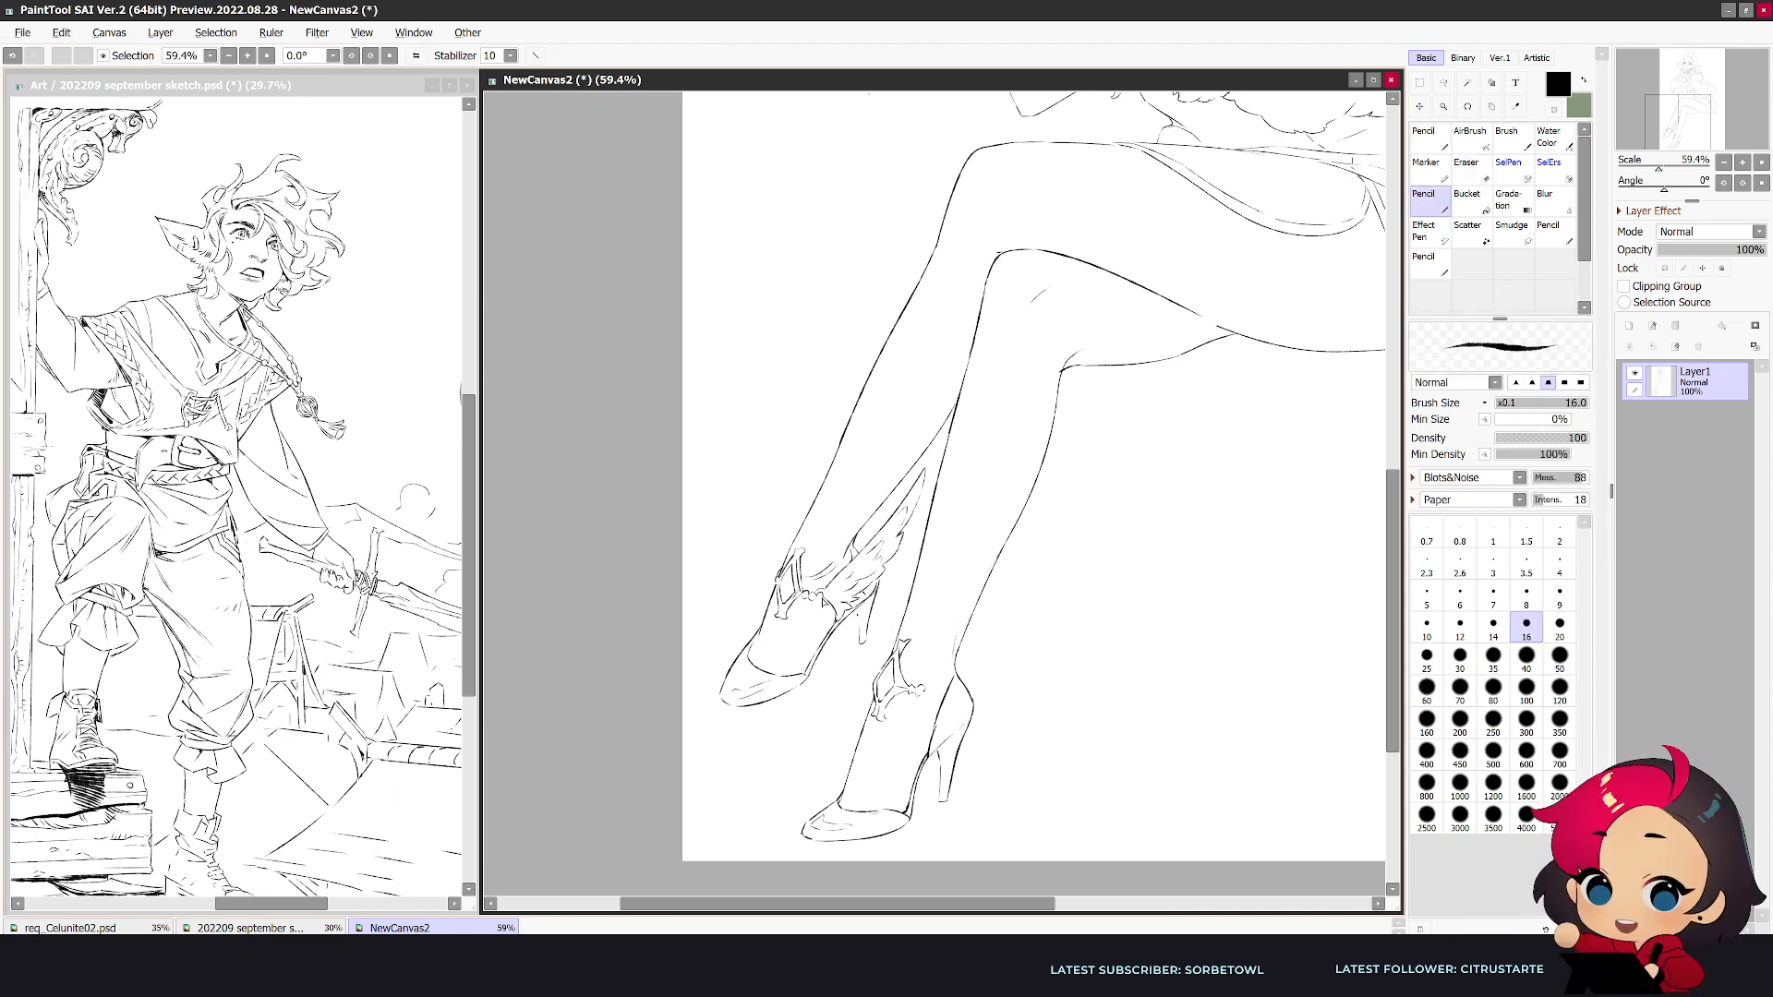
# - Refine the small band details joining the crossed leg's front ornament to the wing
pyautogui.press('e')
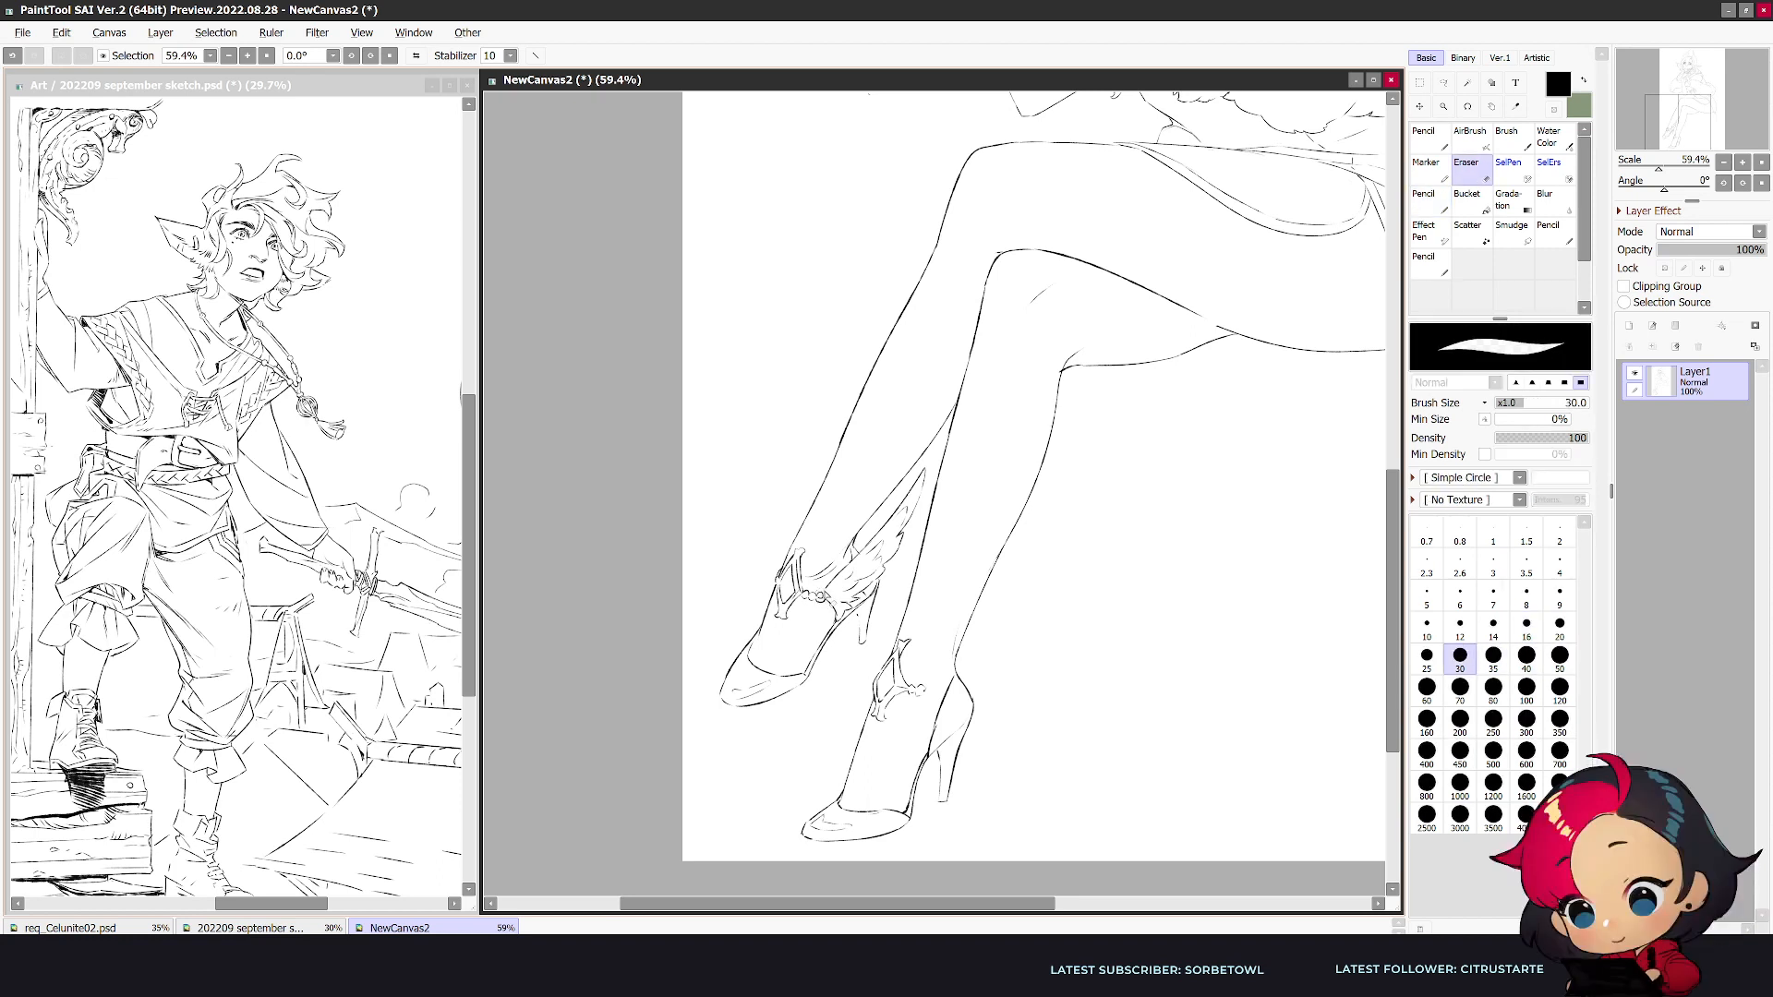
pyautogui.press('n')
pyautogui.press('e')
pyautogui.press('n')
pyautogui.moveTo(816, 595); pyautogui.dragTo(832, 598)
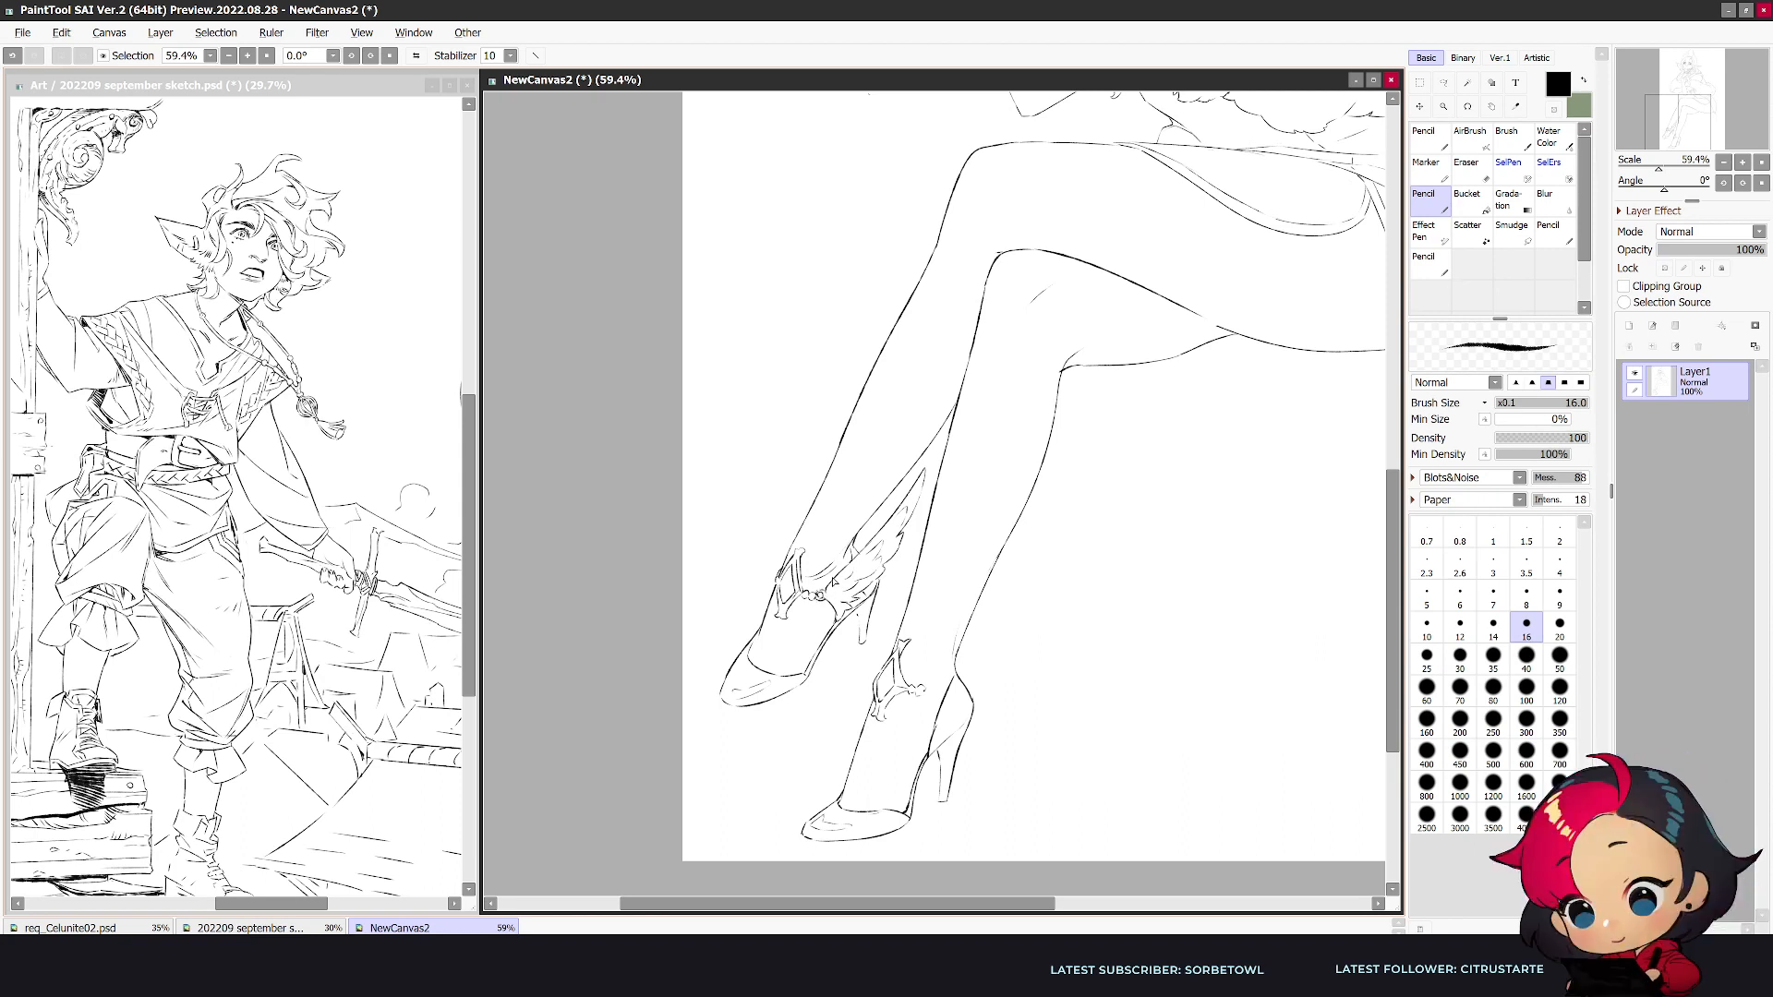
pyautogui.press('e')
pyautogui.press('n')
# - Extend the lower leg's ankle band from the front ornament toward the back of the ankle
pyautogui.press('e')
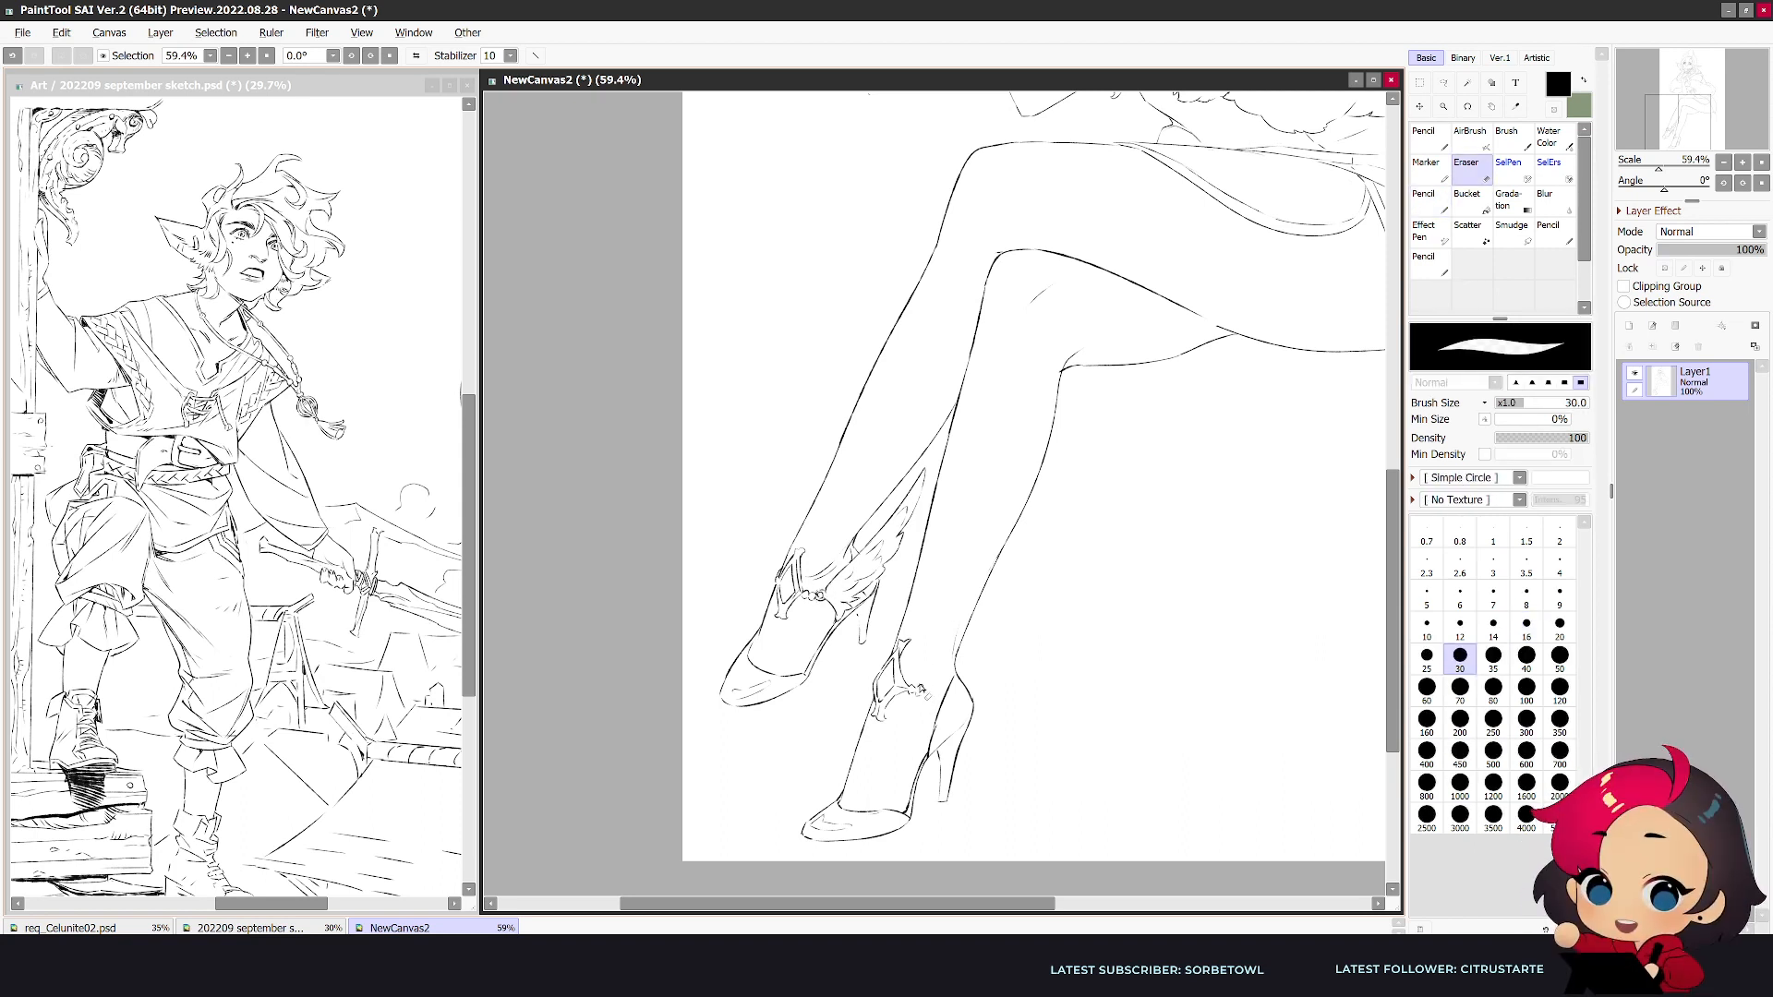
pyautogui.press('n')
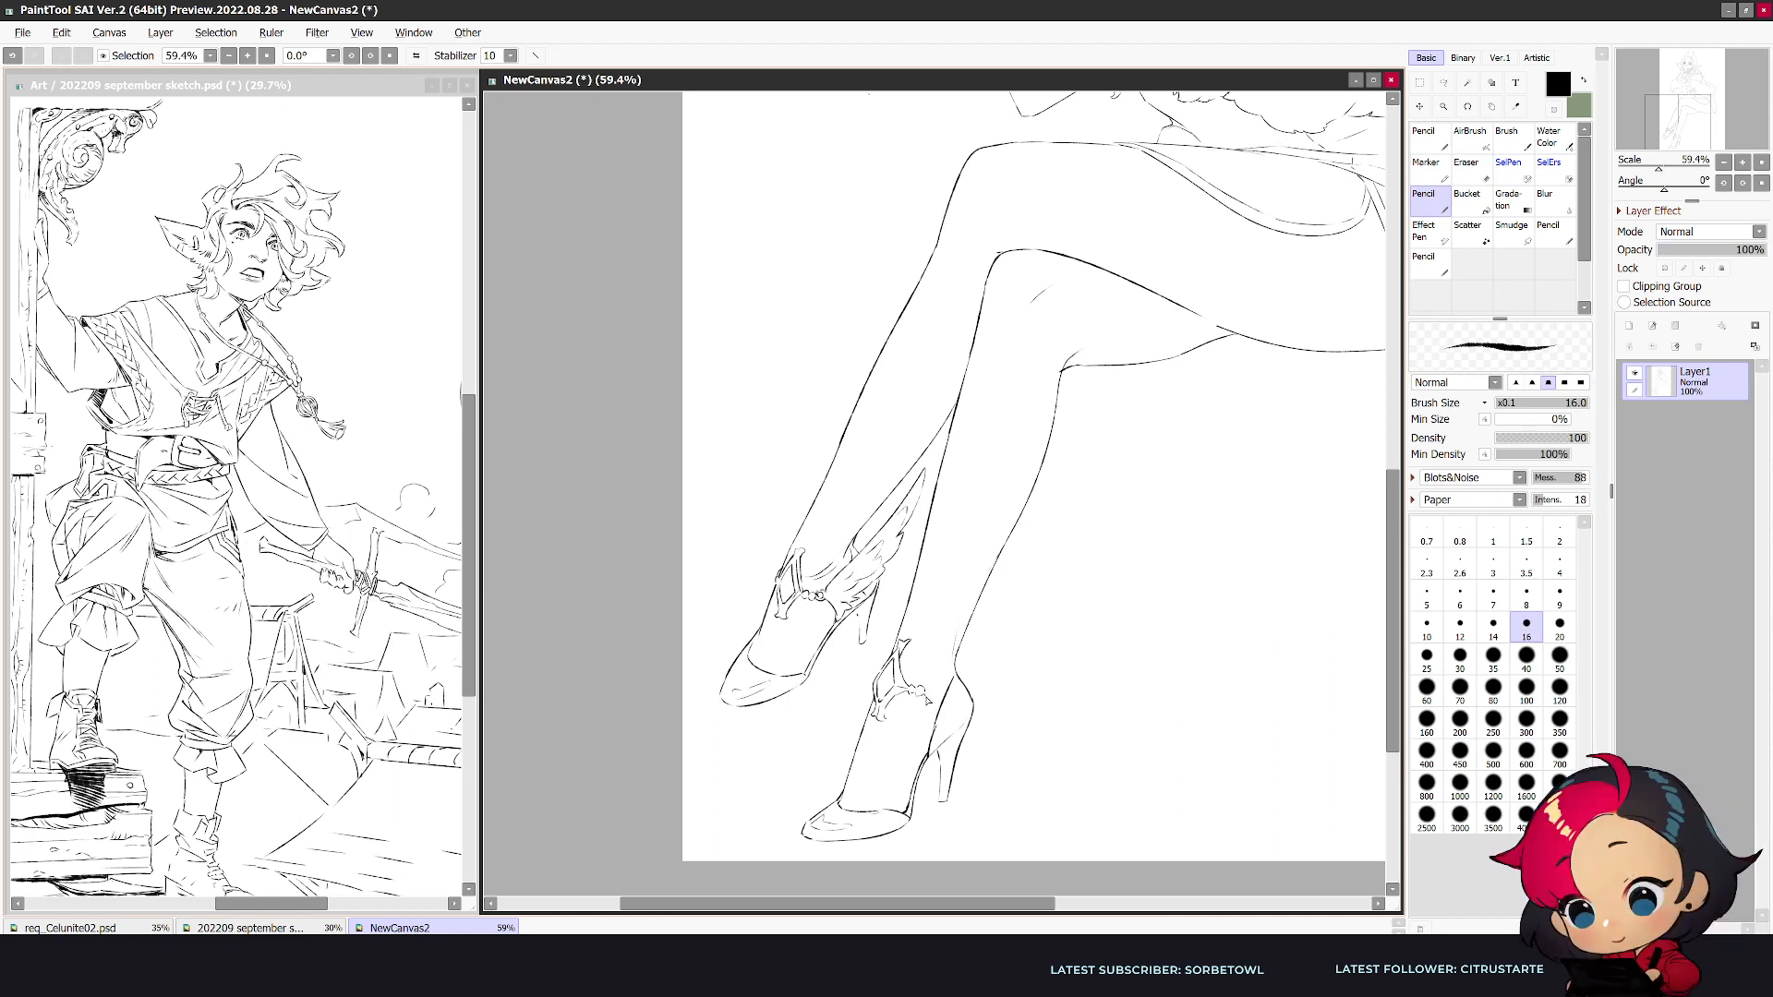
pyautogui.moveTo(927, 692); pyautogui.dragTo(940, 692)
pyautogui.press('e')
pyautogui.press('n')
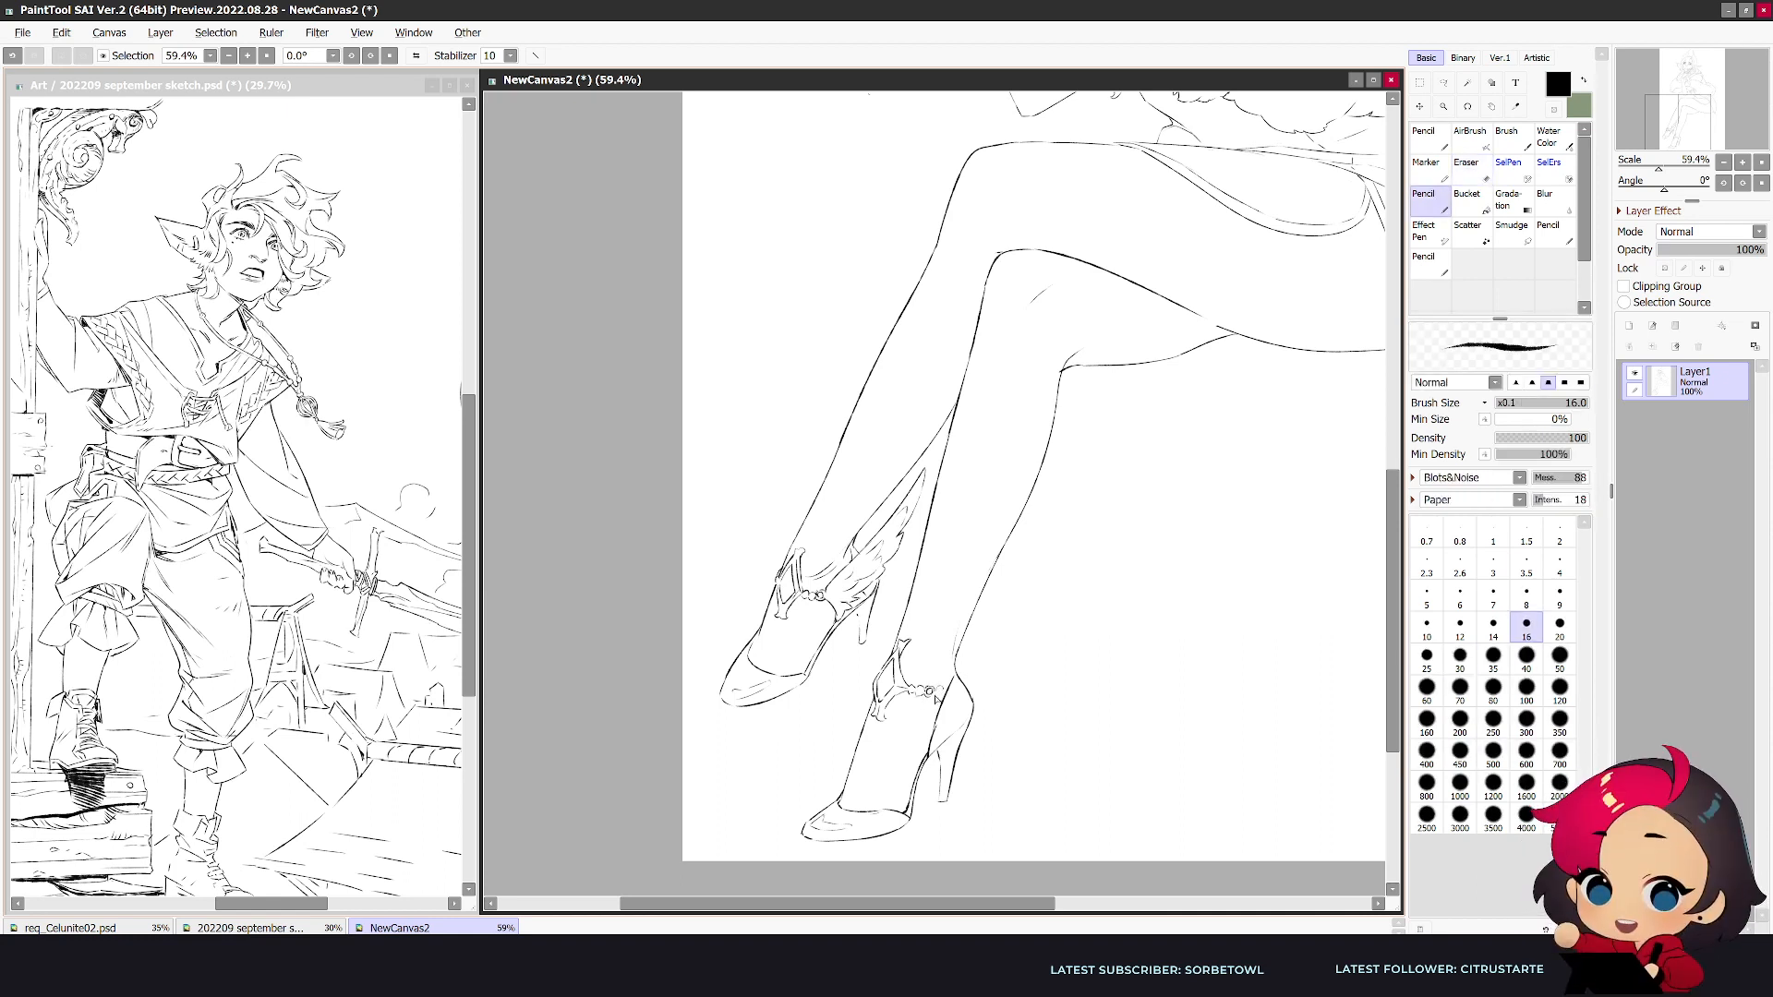
# - Add the small clasp at the back end of the lower leg's ankle band and clean up its lines
pyautogui.press('e')
pyautogui.press('n')
pyautogui.press('e')
pyautogui.press('n')
pyautogui.press('e')
pyautogui.press('n')
pyautogui.press('e')
pyautogui.press('n')
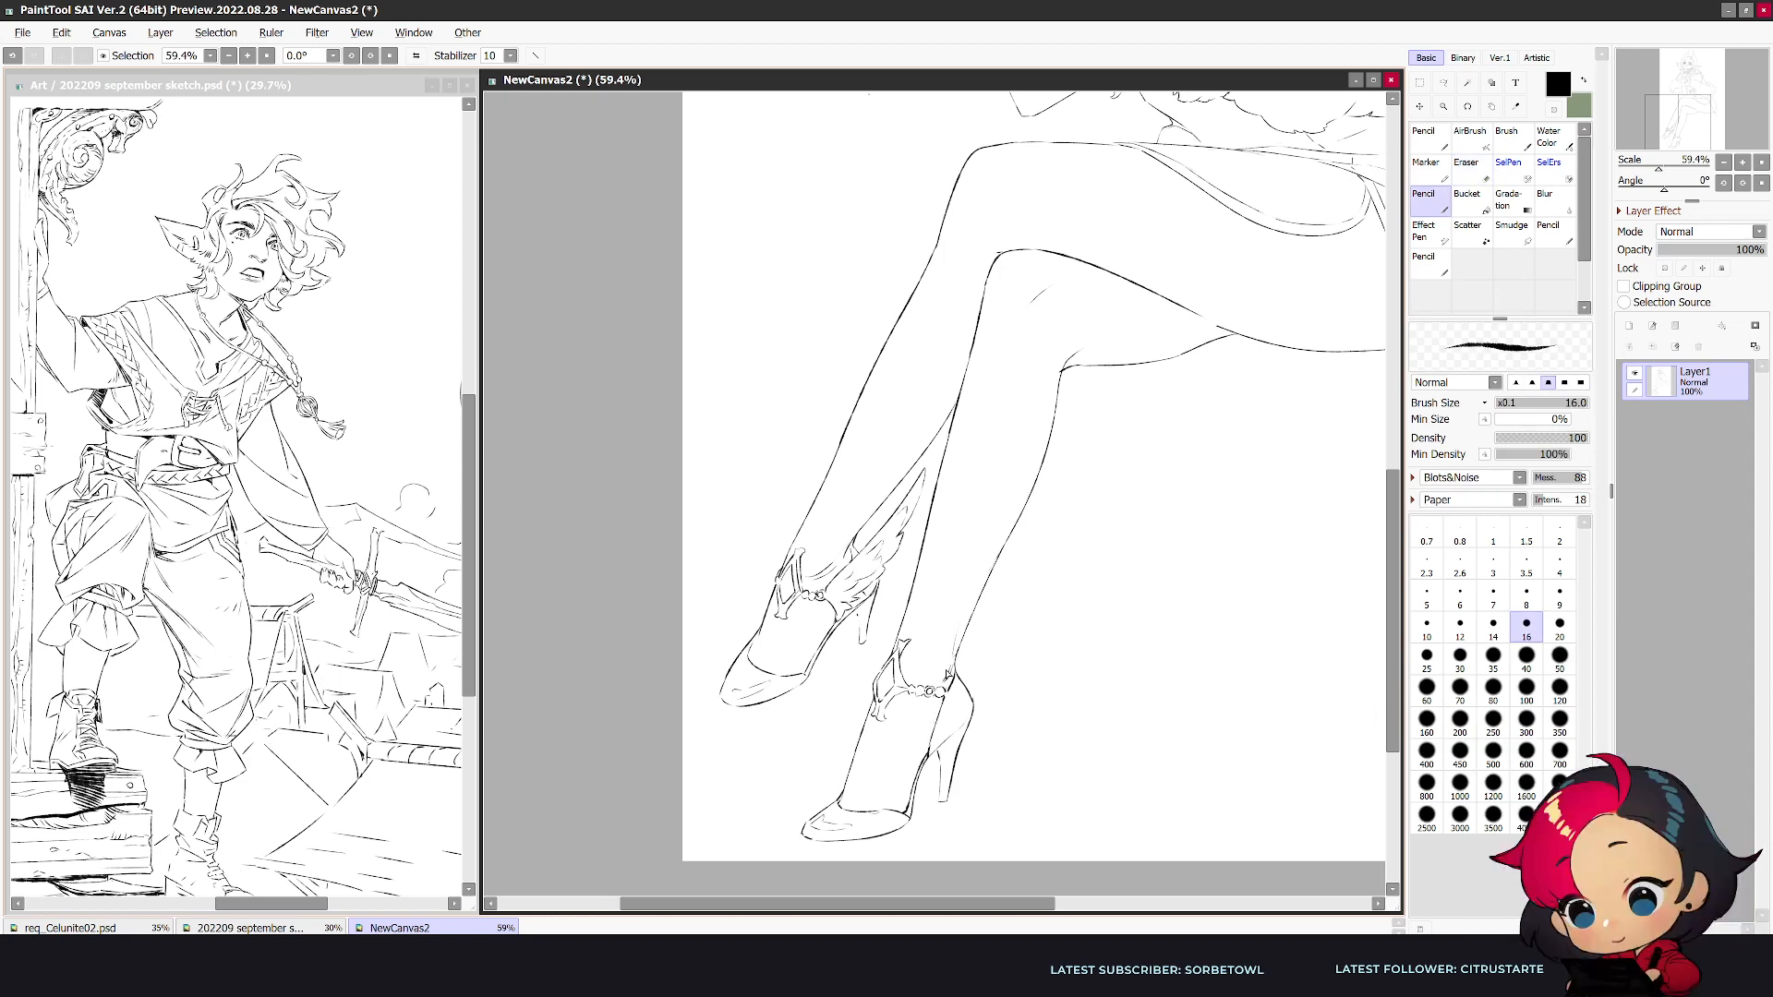
# - Reshape the upper prong of the lower leg's ankle ornament in mirrored view with pencil and eraser touch-ups
pyautogui.scroll(-3, 950, 675)
pyautogui.scroll(3, 1090, 666)
pyautogui.press('e')
pyautogui.press('n')
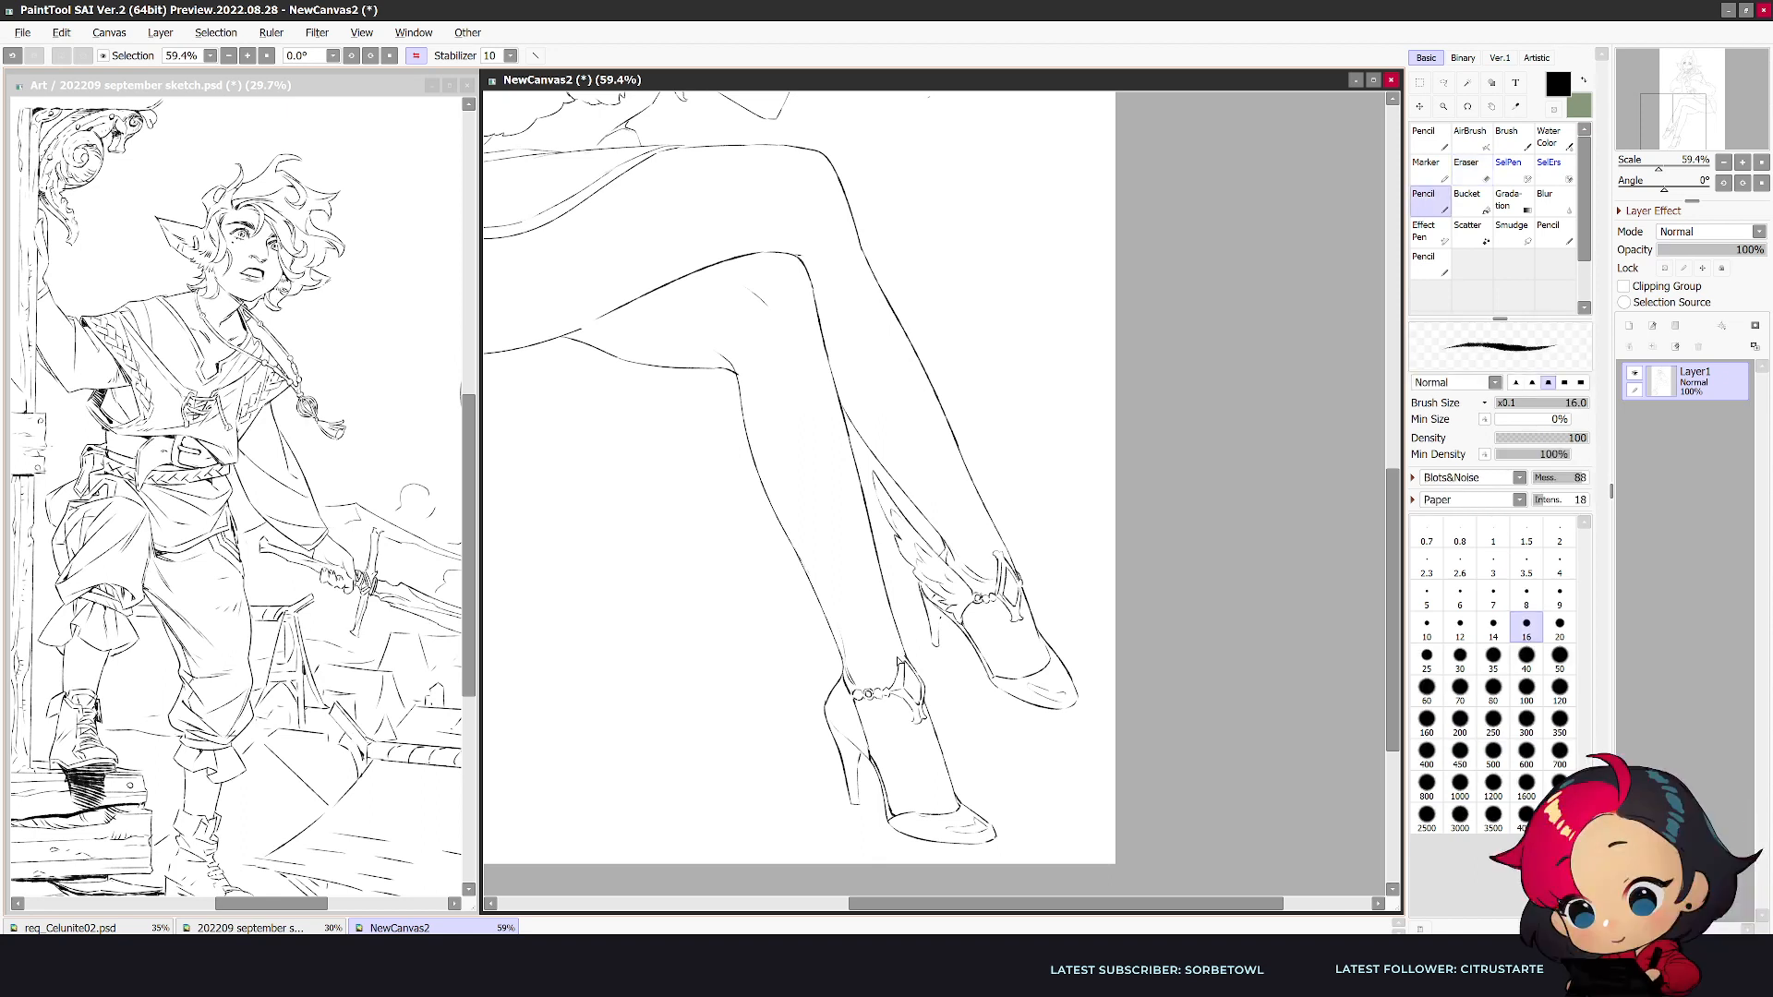
pyautogui.press('e')
pyautogui.press('n')
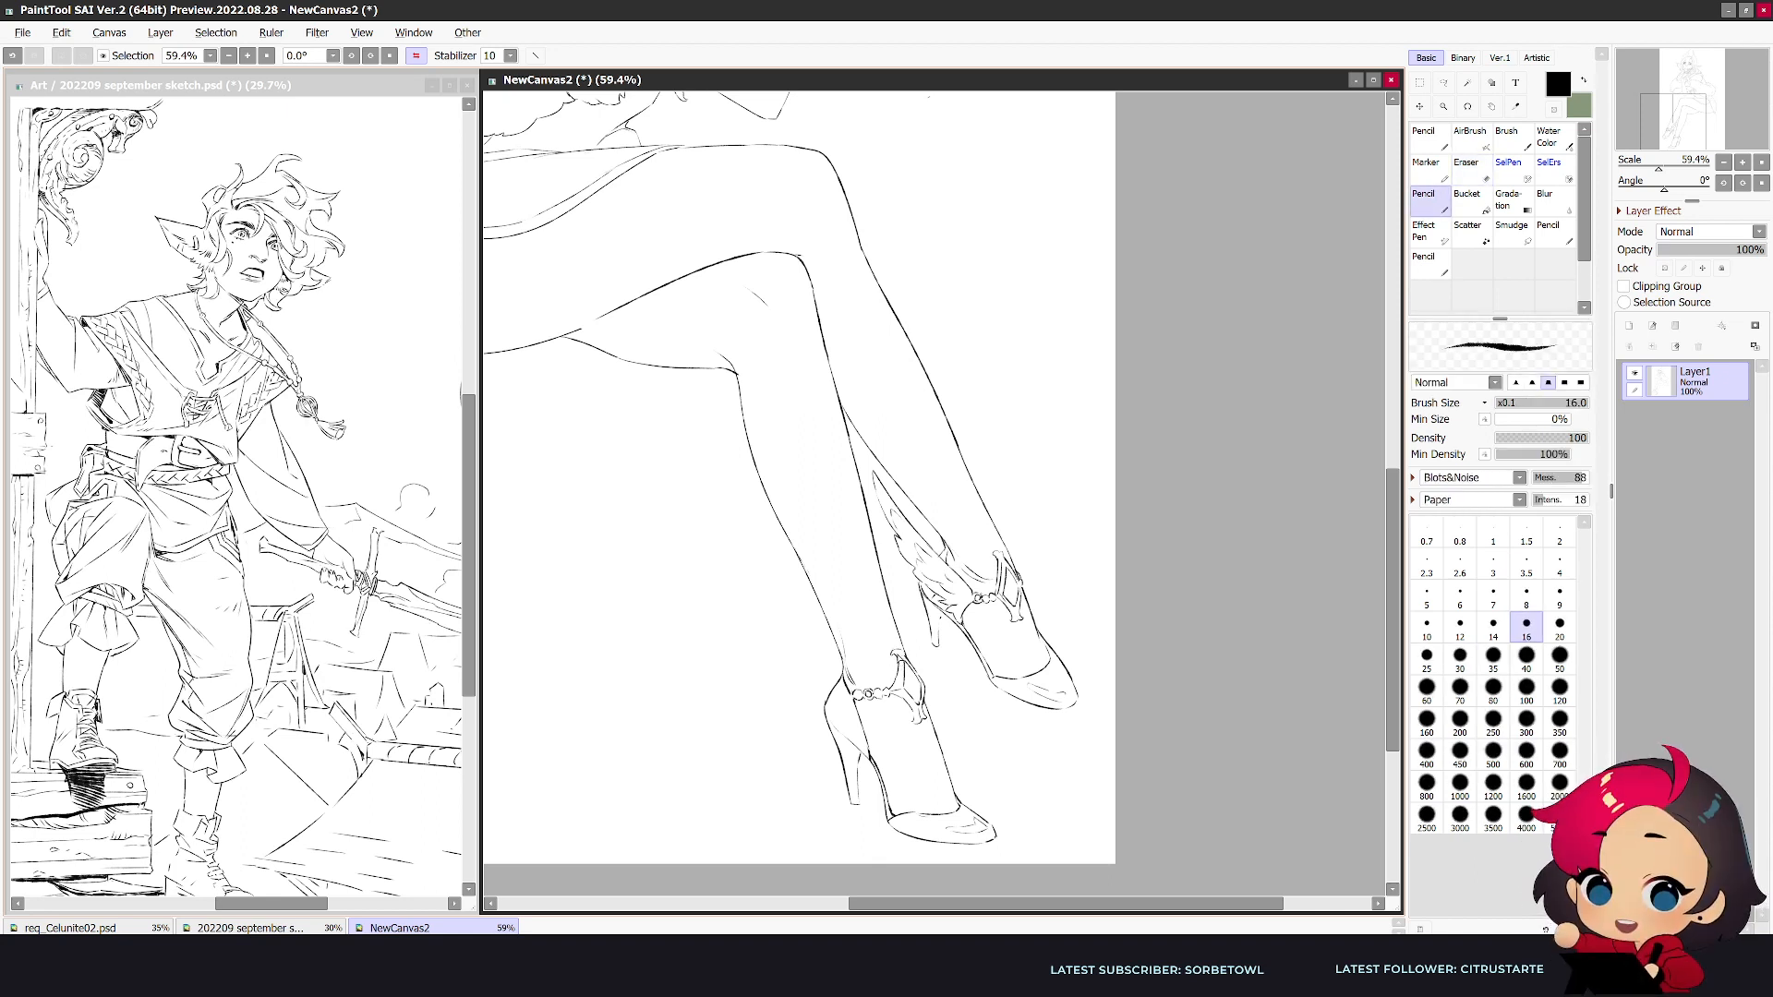
pyautogui.press('e')
pyautogui.press('n')
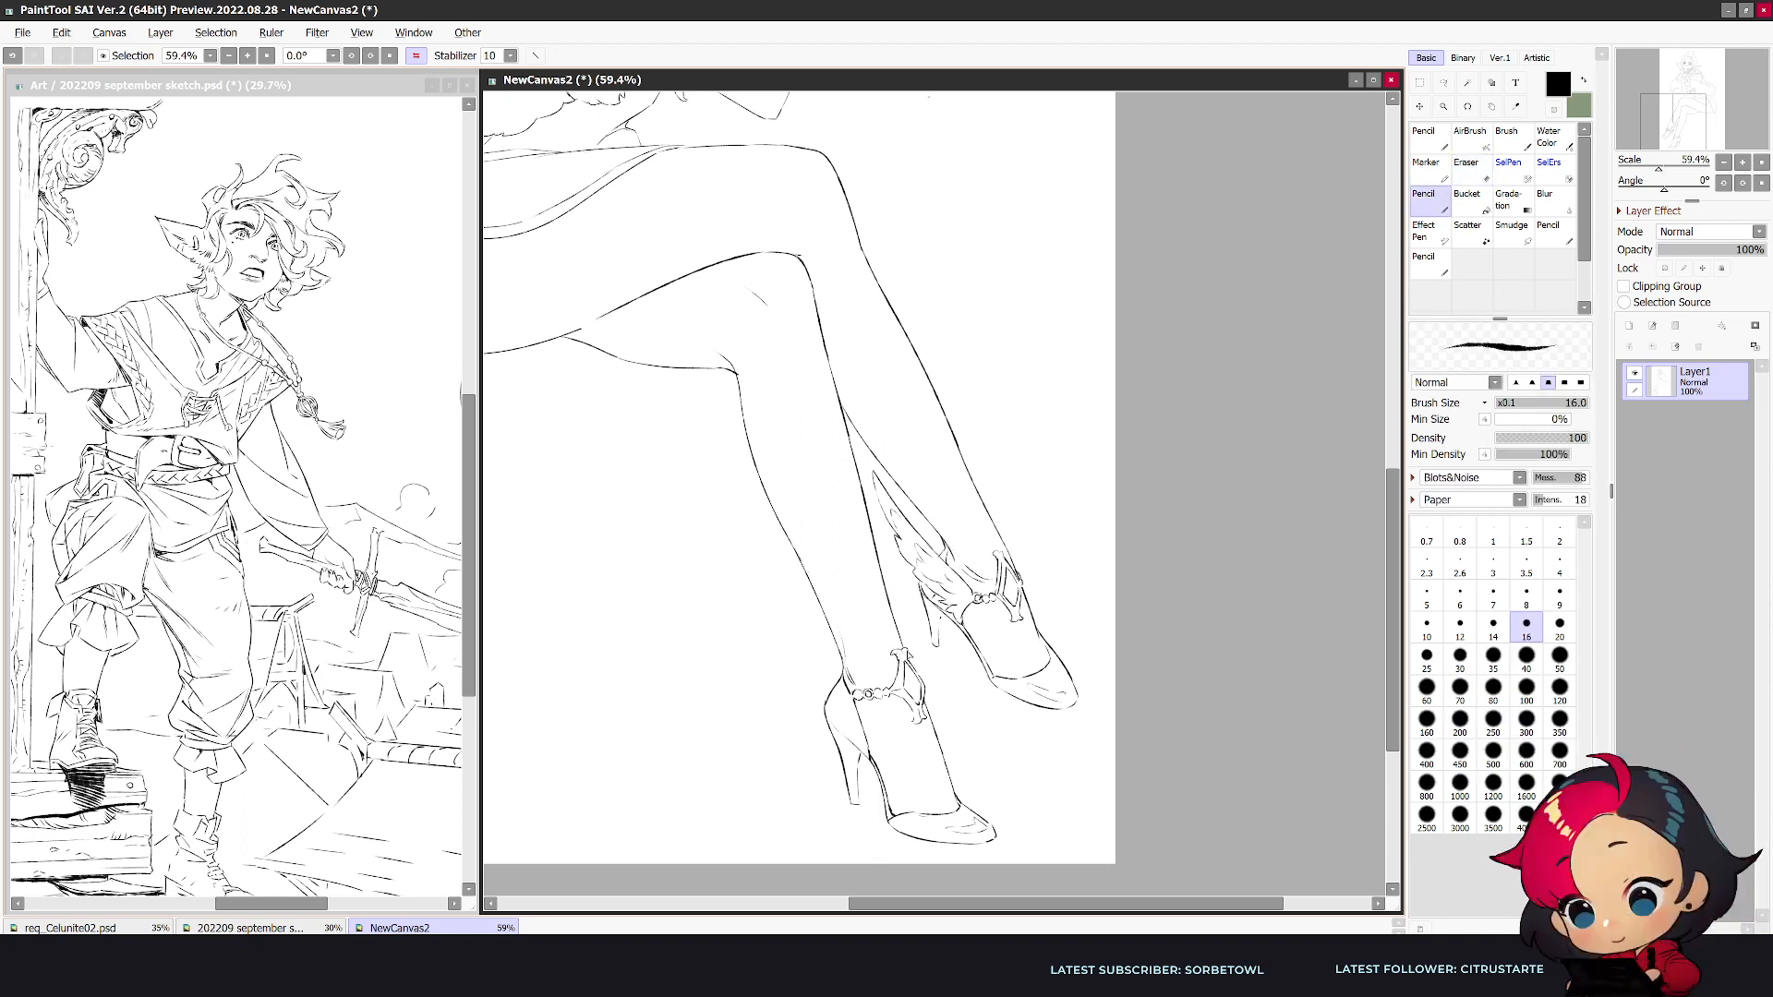
pyautogui.press('e')
pyautogui.press('n')
pyautogui.press('e')
pyautogui.press('n')
# - Redraw the upper prong of the crossed leg's ankle ornament and flip the view back
pyautogui.press('e')
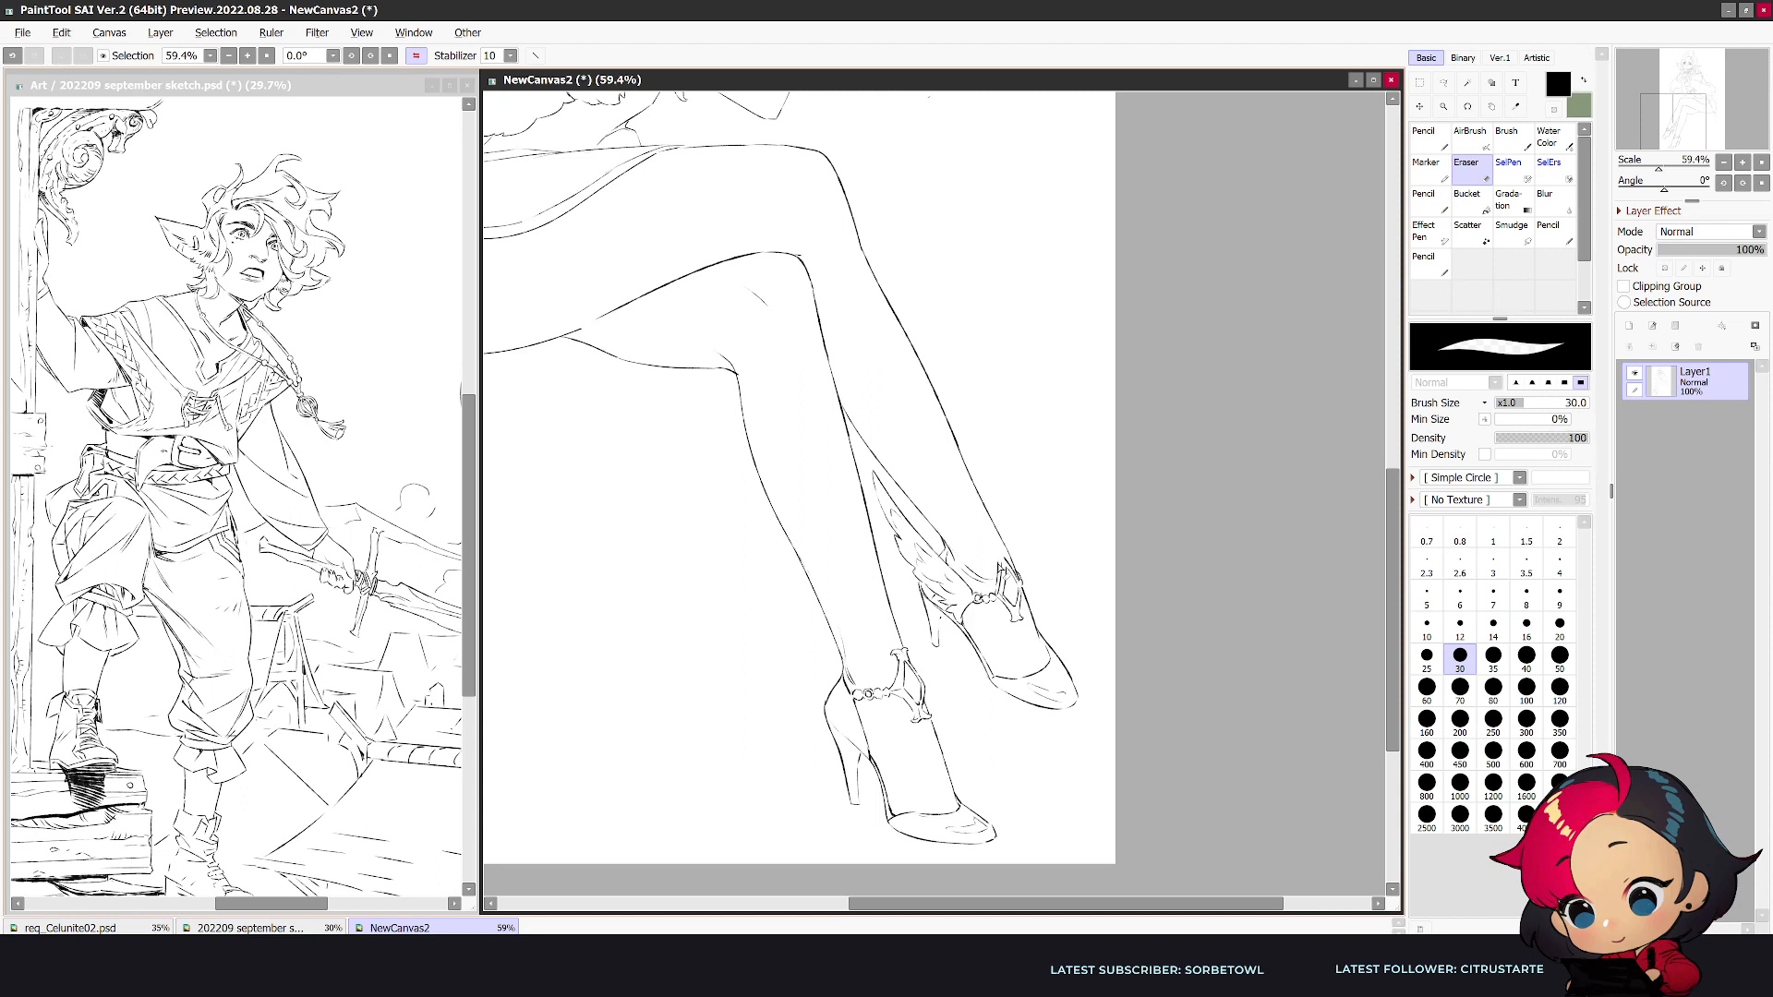
pyautogui.press('n')
pyautogui.moveTo(999, 553); pyautogui.dragTo(1006, 563)
pyautogui.press('e')
pyautogui.press('h')
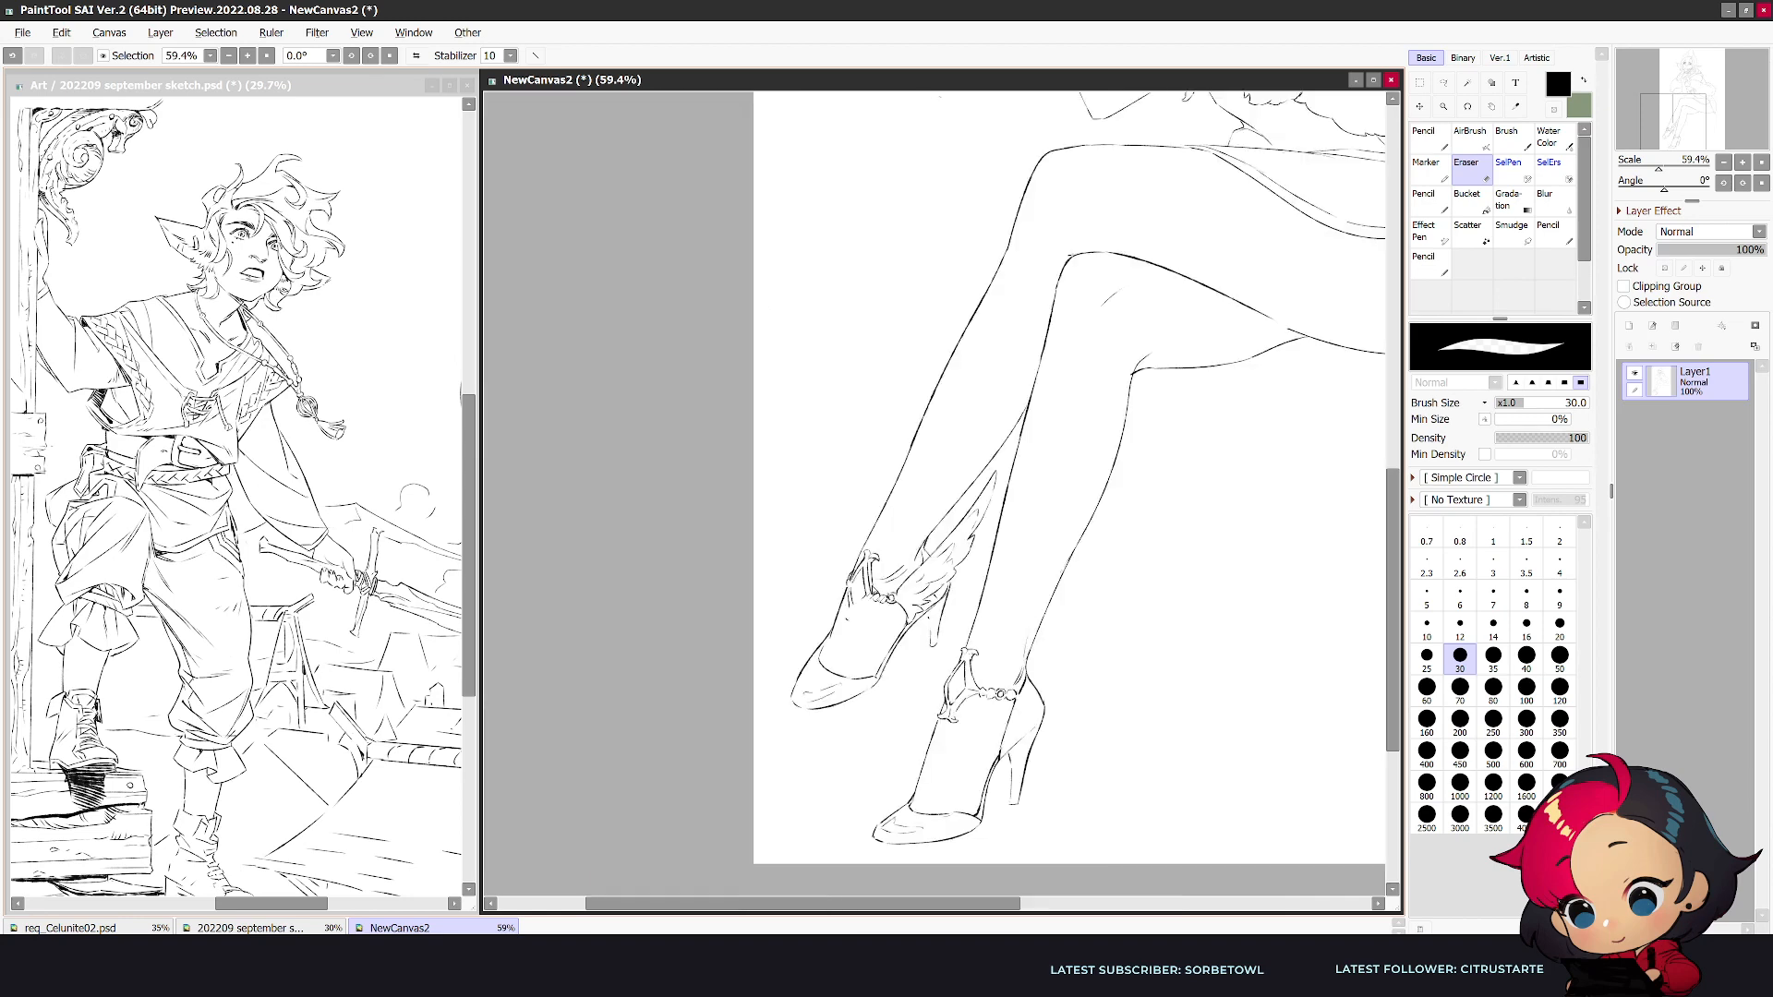
# - Enlarge the eraser and rework the lower prong of the crossed leg's ankle ornament over the top of the foot
pyautogui.press(']')
pyautogui.press(']')
pyautogui.moveTo(850, 598); pyautogui.dragTo(853, 622)
pyautogui.press('n')
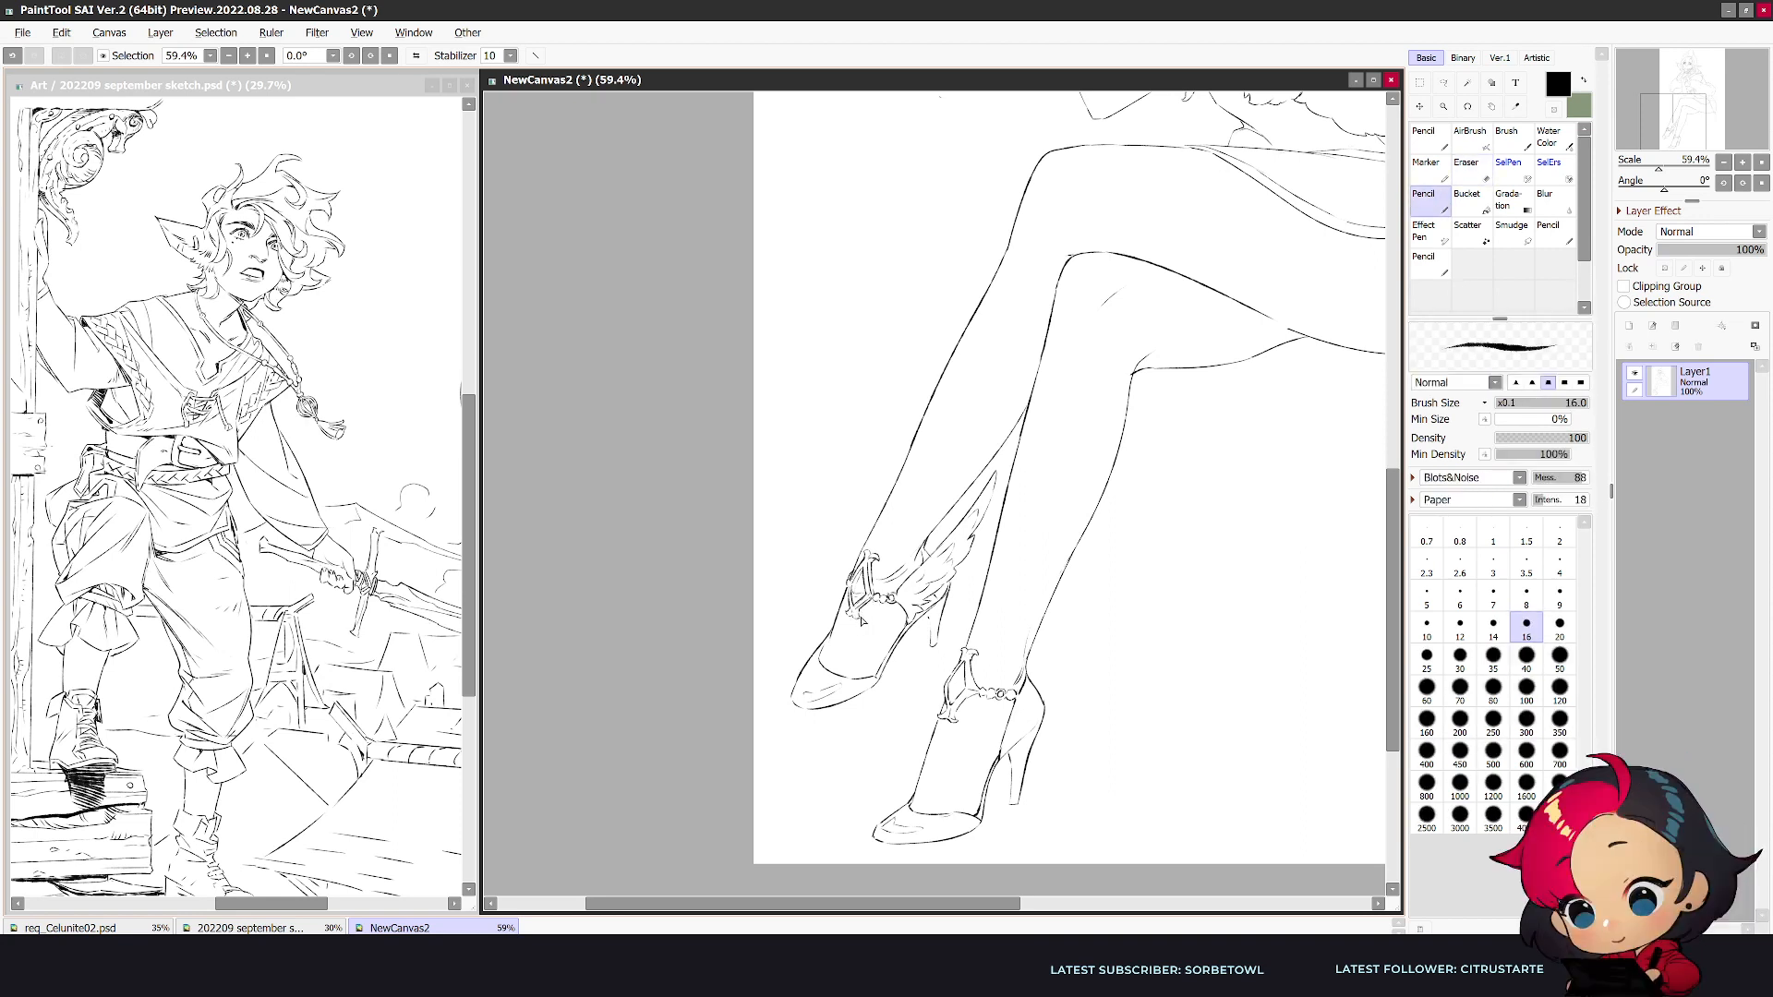
pyautogui.press('e')
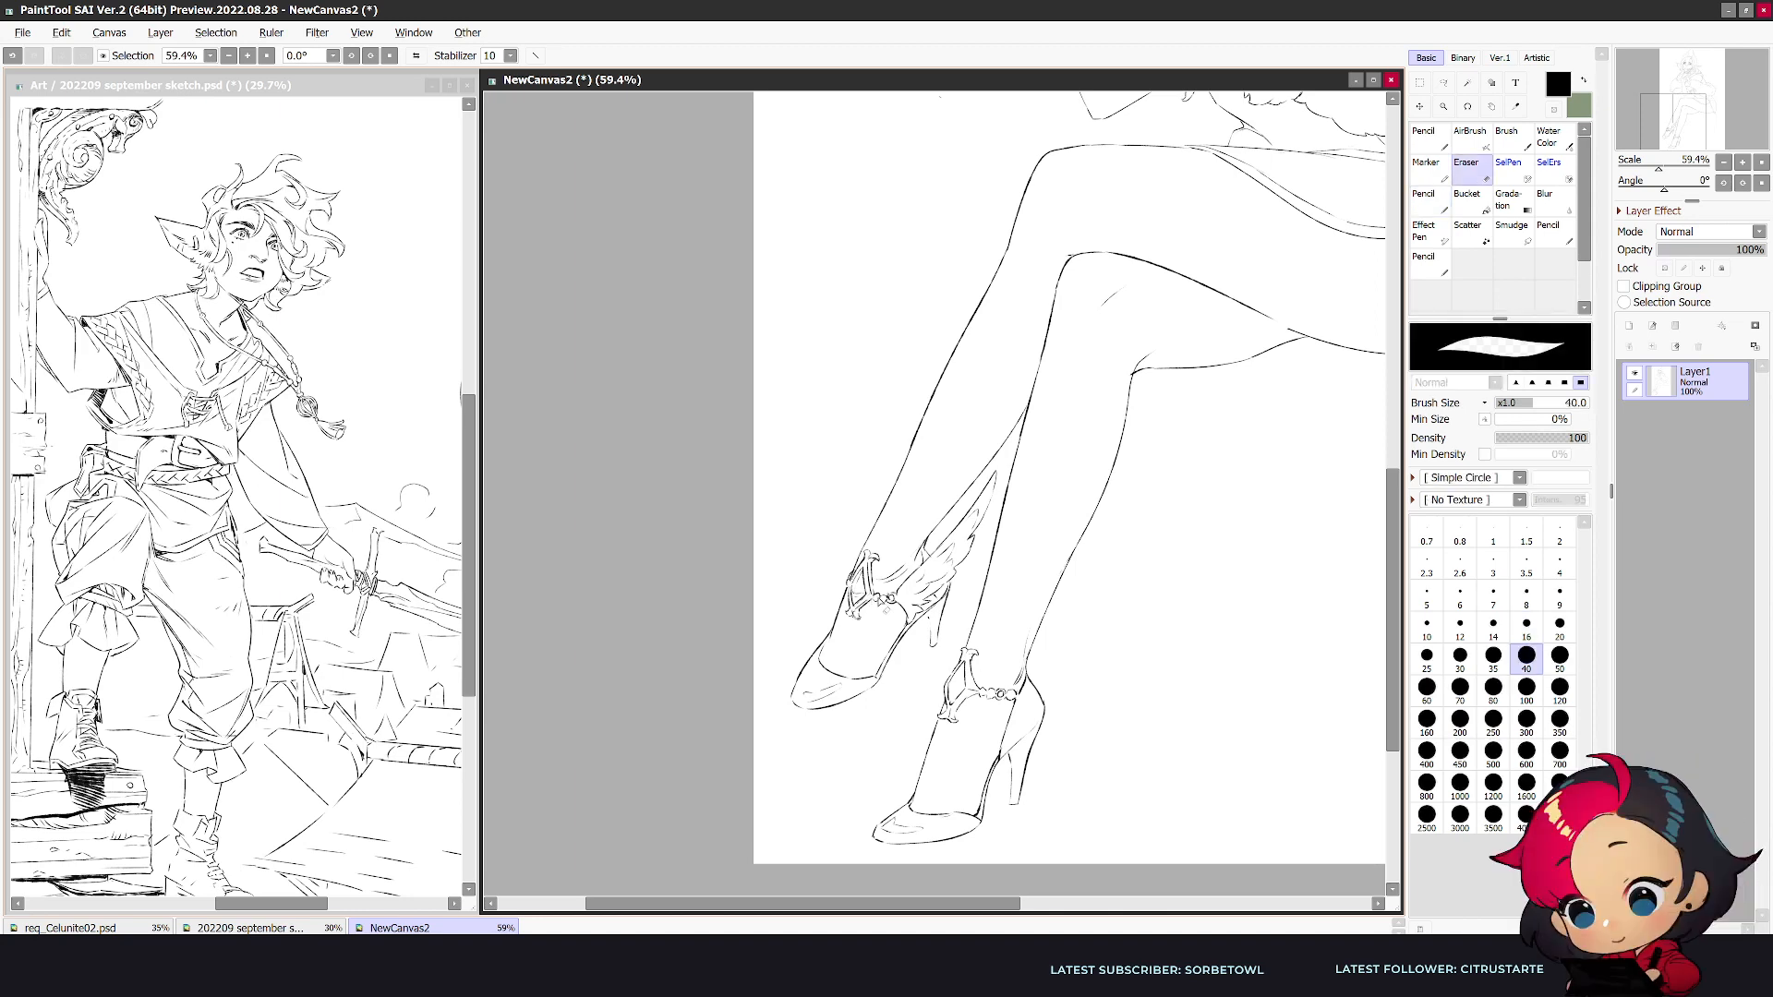
pyautogui.press('n')
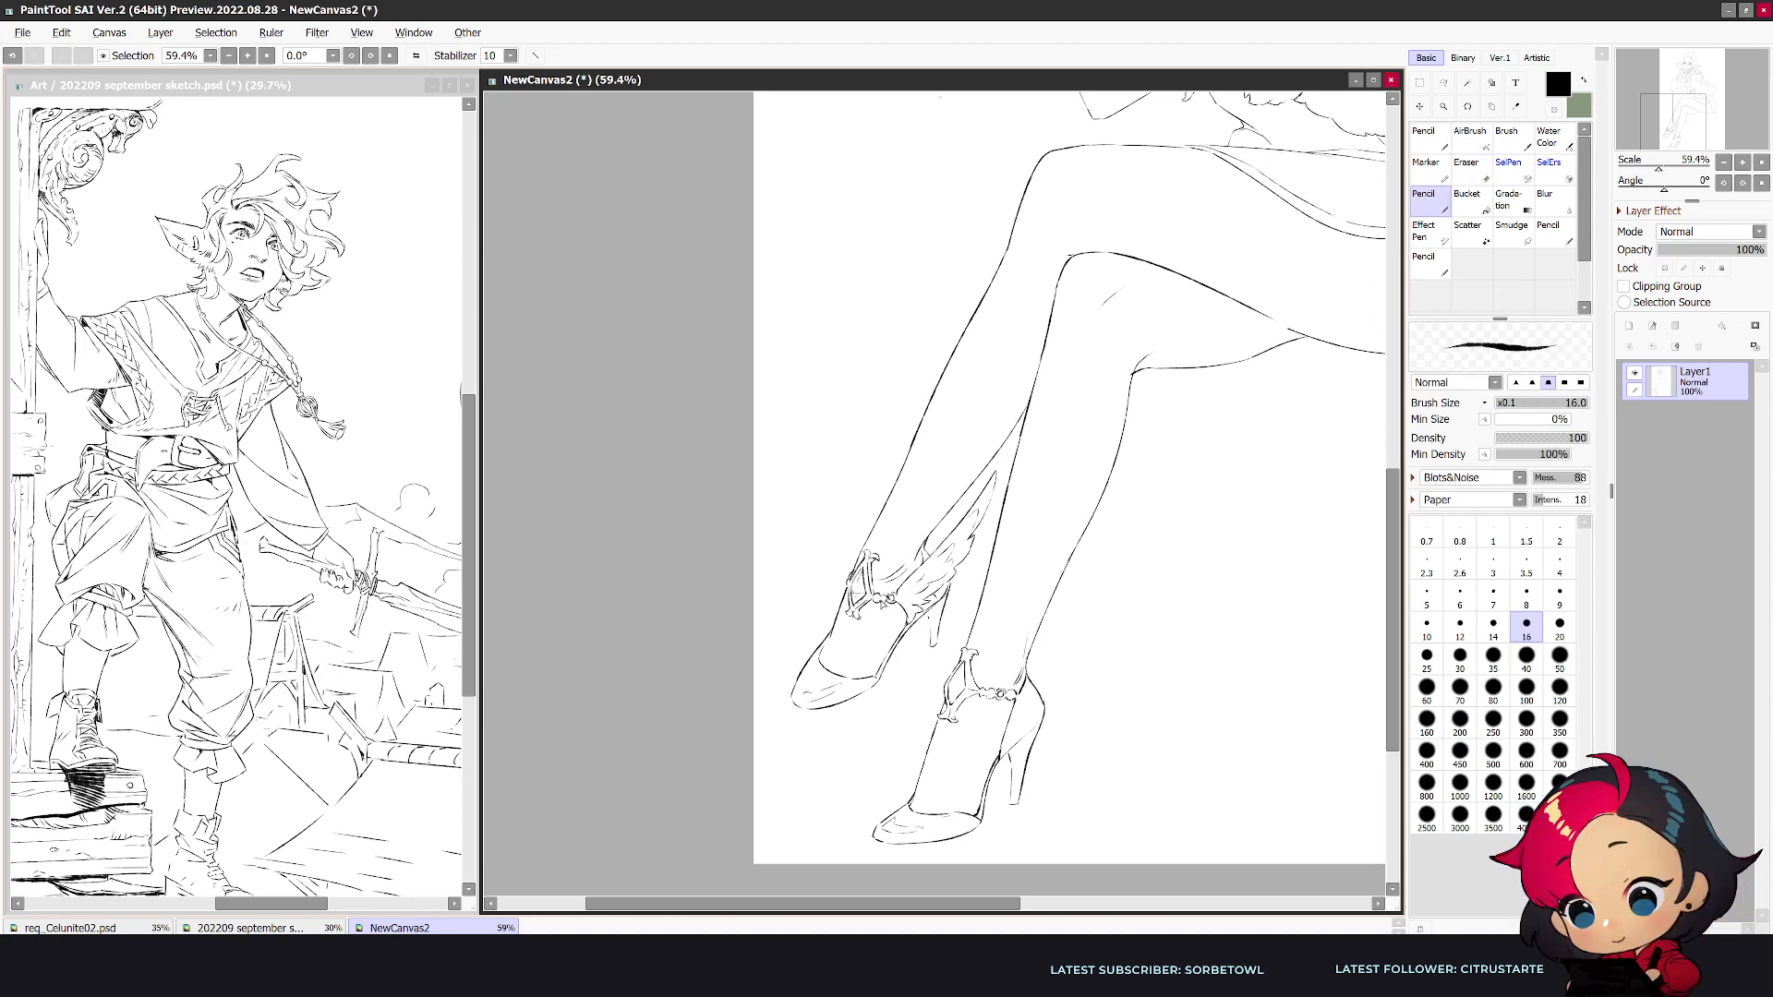
# - Examine the legs, ankle ornaments and skirt in mirrored view at several zoom levels
pyautogui.scroll(-2, 881, 587)
pyautogui.press('h')
pyautogui.scroll(-1, 881, 587)
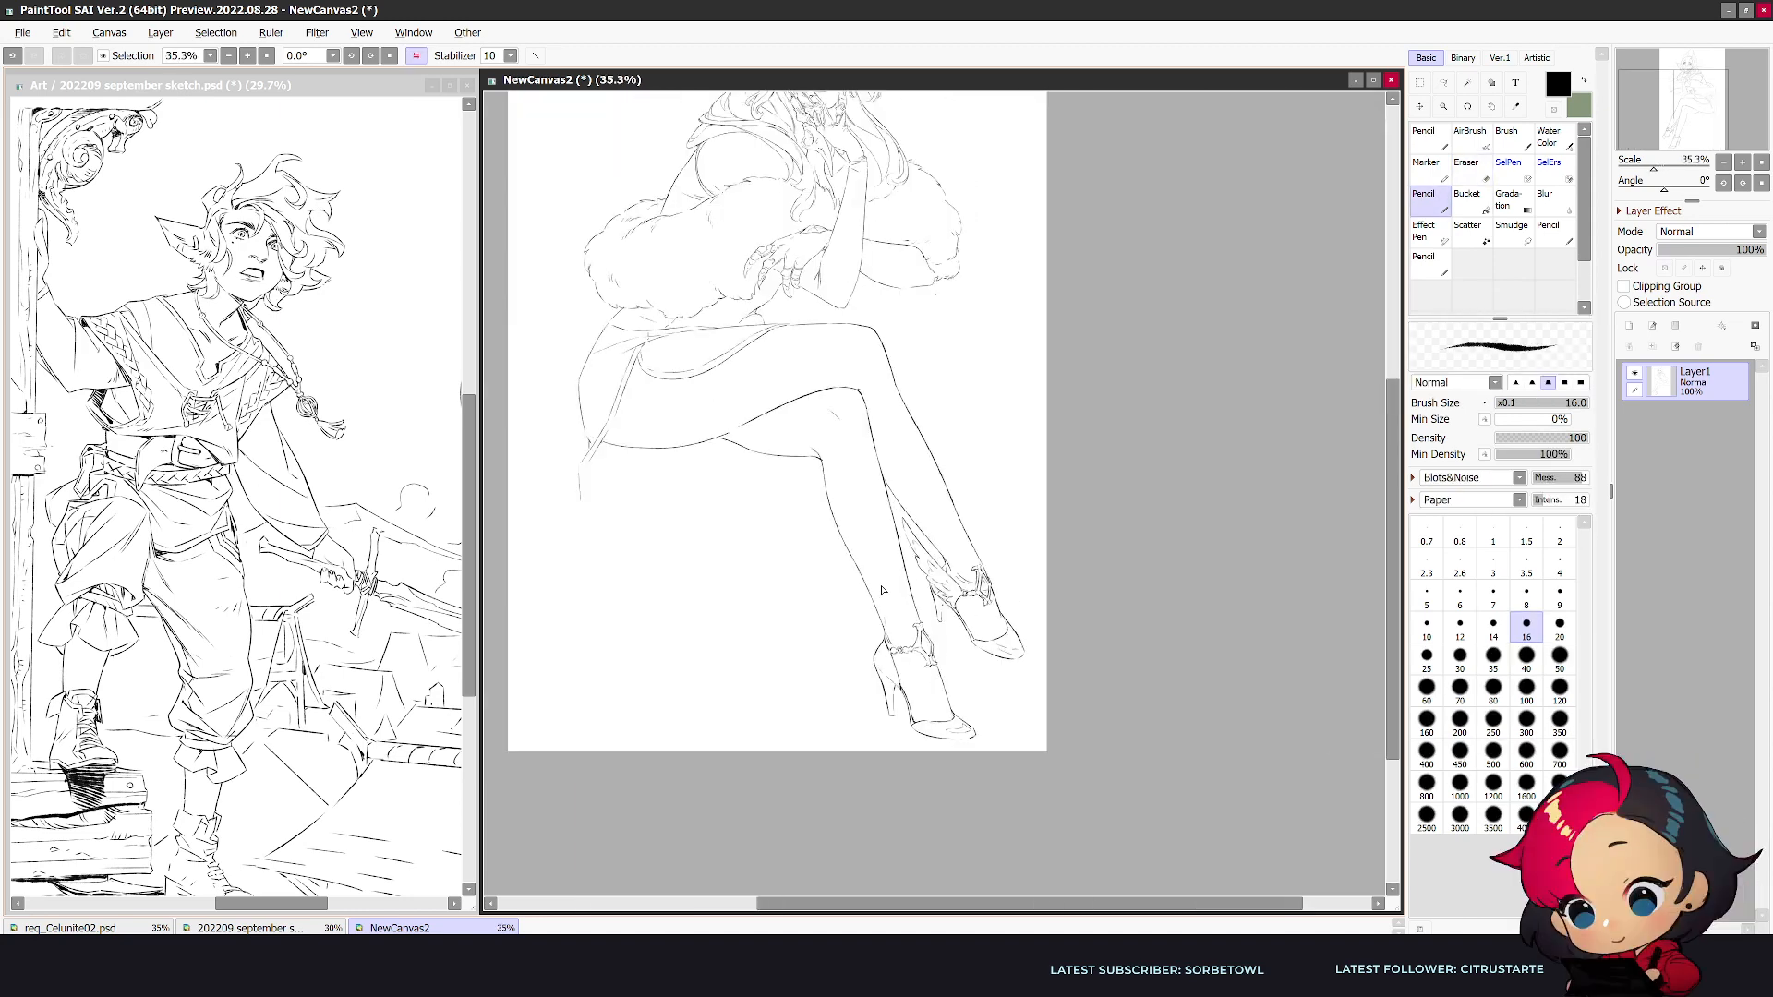
pyautogui.scroll(2, 881, 591)
pyautogui.scroll(-1, 906, 591)
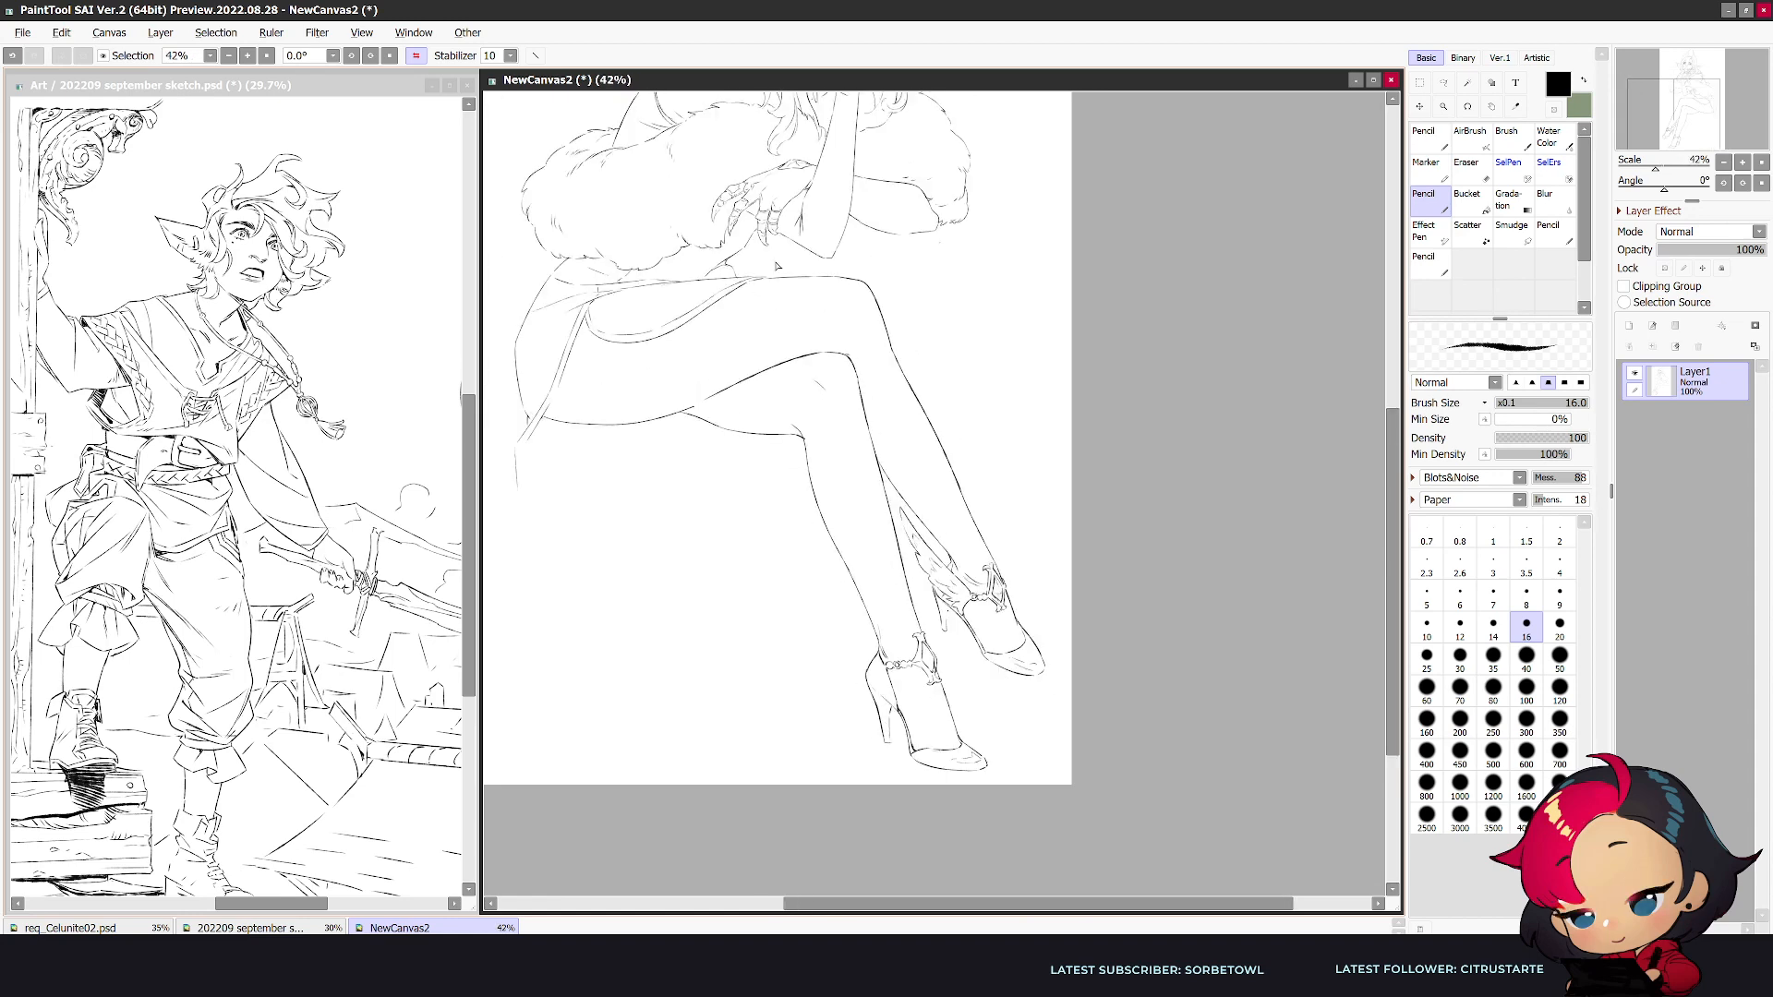
pyautogui.scroll(2, 766, 274)
pyautogui.scroll(1, 1137, 493)
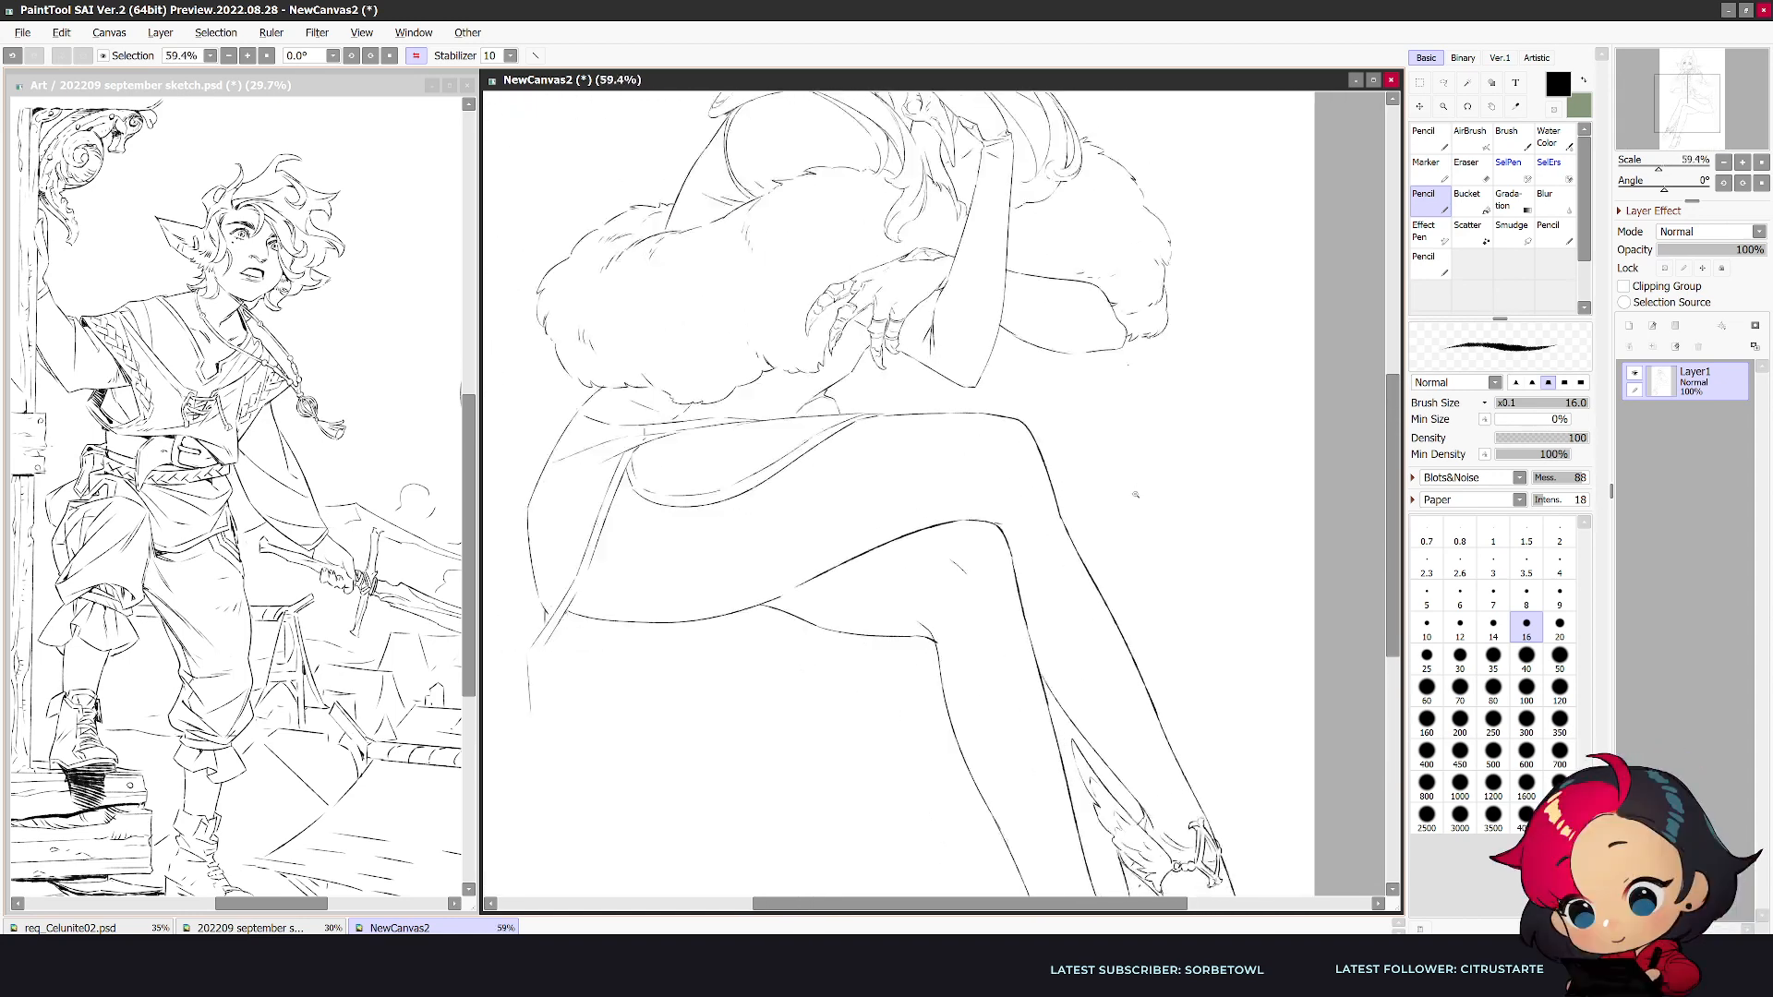
pyautogui.scroll(-5, 1136, 493)
pyautogui.scroll(2, 1127, 494)
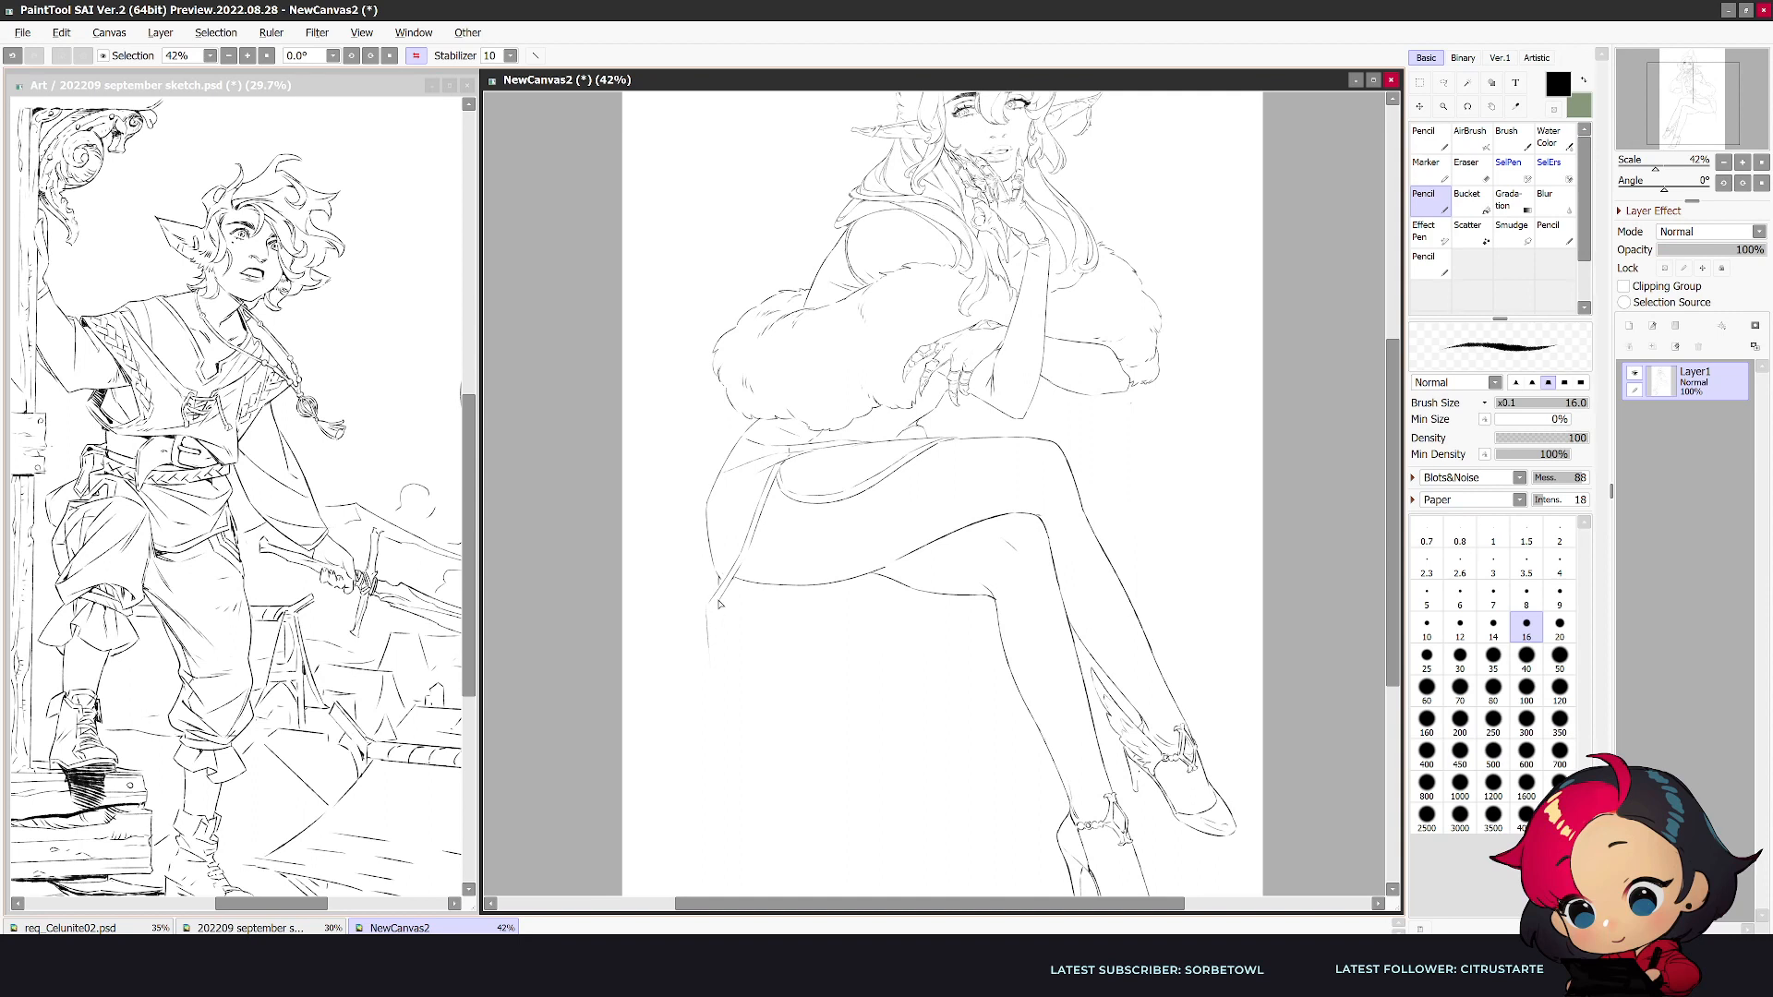
# - Clean up the line below the hip and draw short folds with long cloth edges hanging straight down from the seat
pyautogui.press('e')
pyautogui.moveTo(806, 585); pyautogui.dragTo(726, 601)
pyautogui.press('n')
pyautogui.moveTo(787, 602); pyautogui.dragTo(770, 650)
pyautogui.moveTo(790, 580)
pyautogui.mouseDown()
pyautogui.moveTo(709, 658)
pyautogui.moveTo(701, 678)
pyautogui.moveTo(739, 631)
pyautogui.moveTo(727, 750)
pyautogui.mouseUp()
pyautogui.press('e')
pyautogui.press('n')
pyautogui.moveTo(711, 609); pyautogui.dragTo(710, 839)
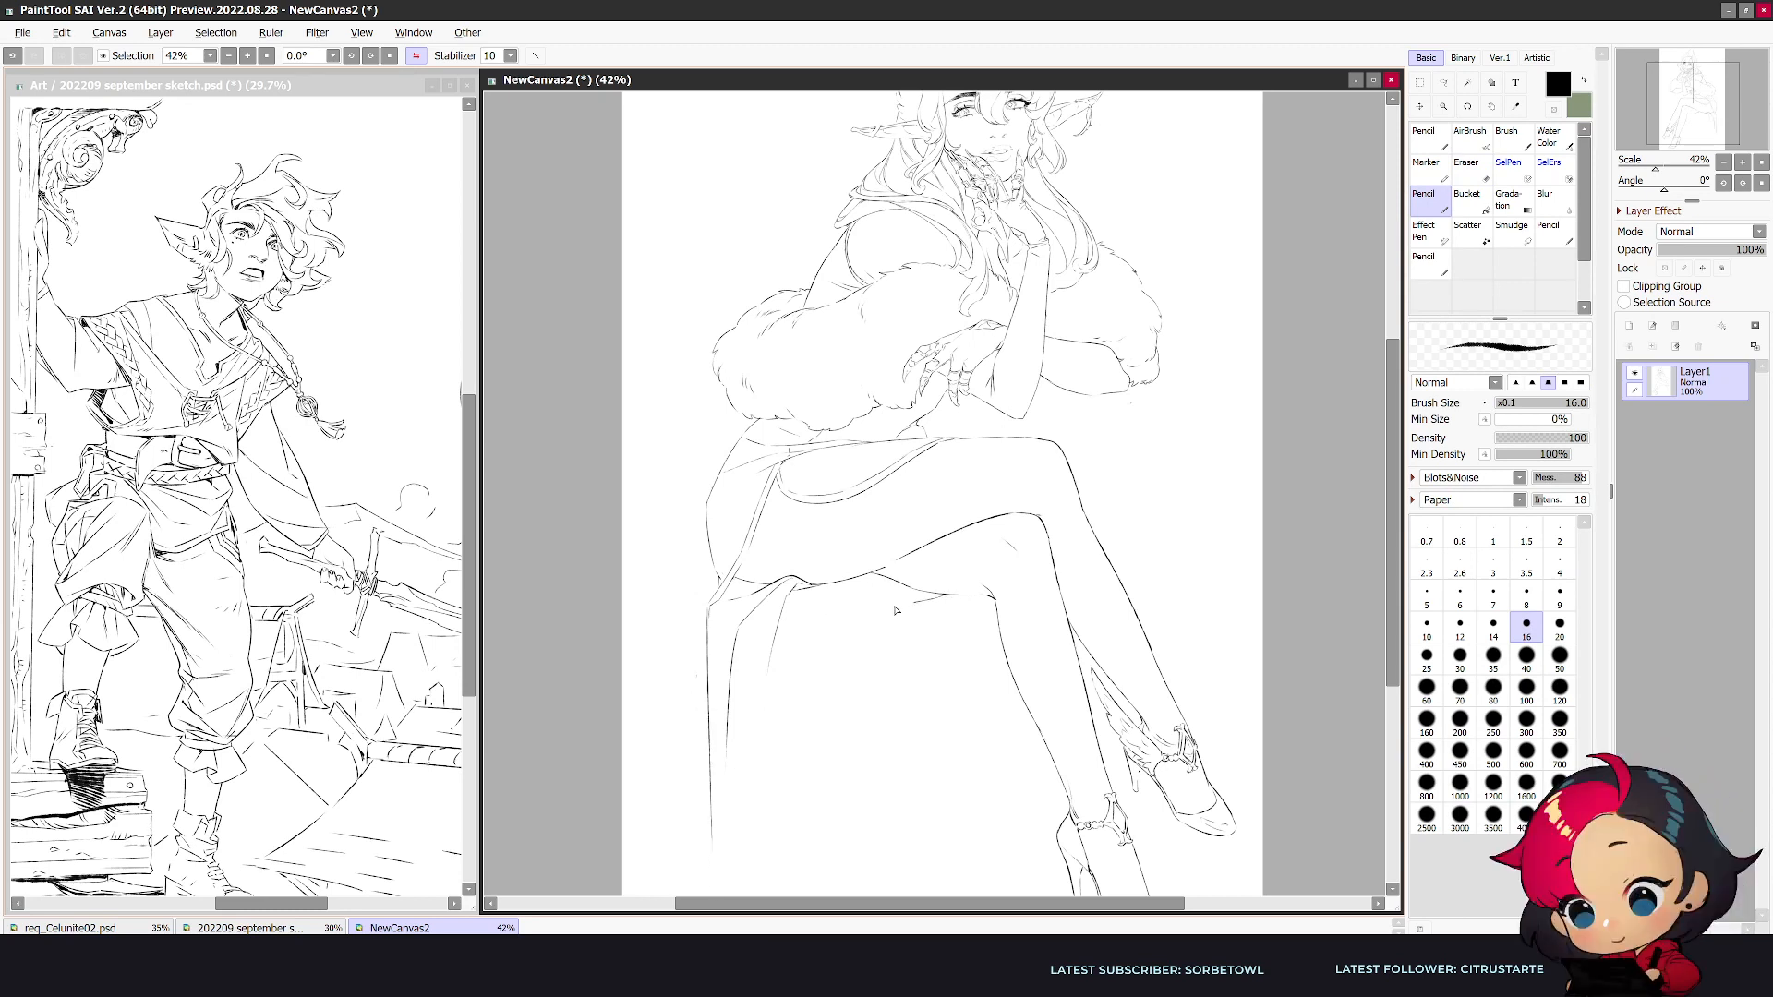
pyautogui.moveTo(889, 606)
pyautogui.mouseDown()
pyautogui.moveTo(823, 617)
pyautogui.moveTo(924, 603)
pyautogui.mouseUp()
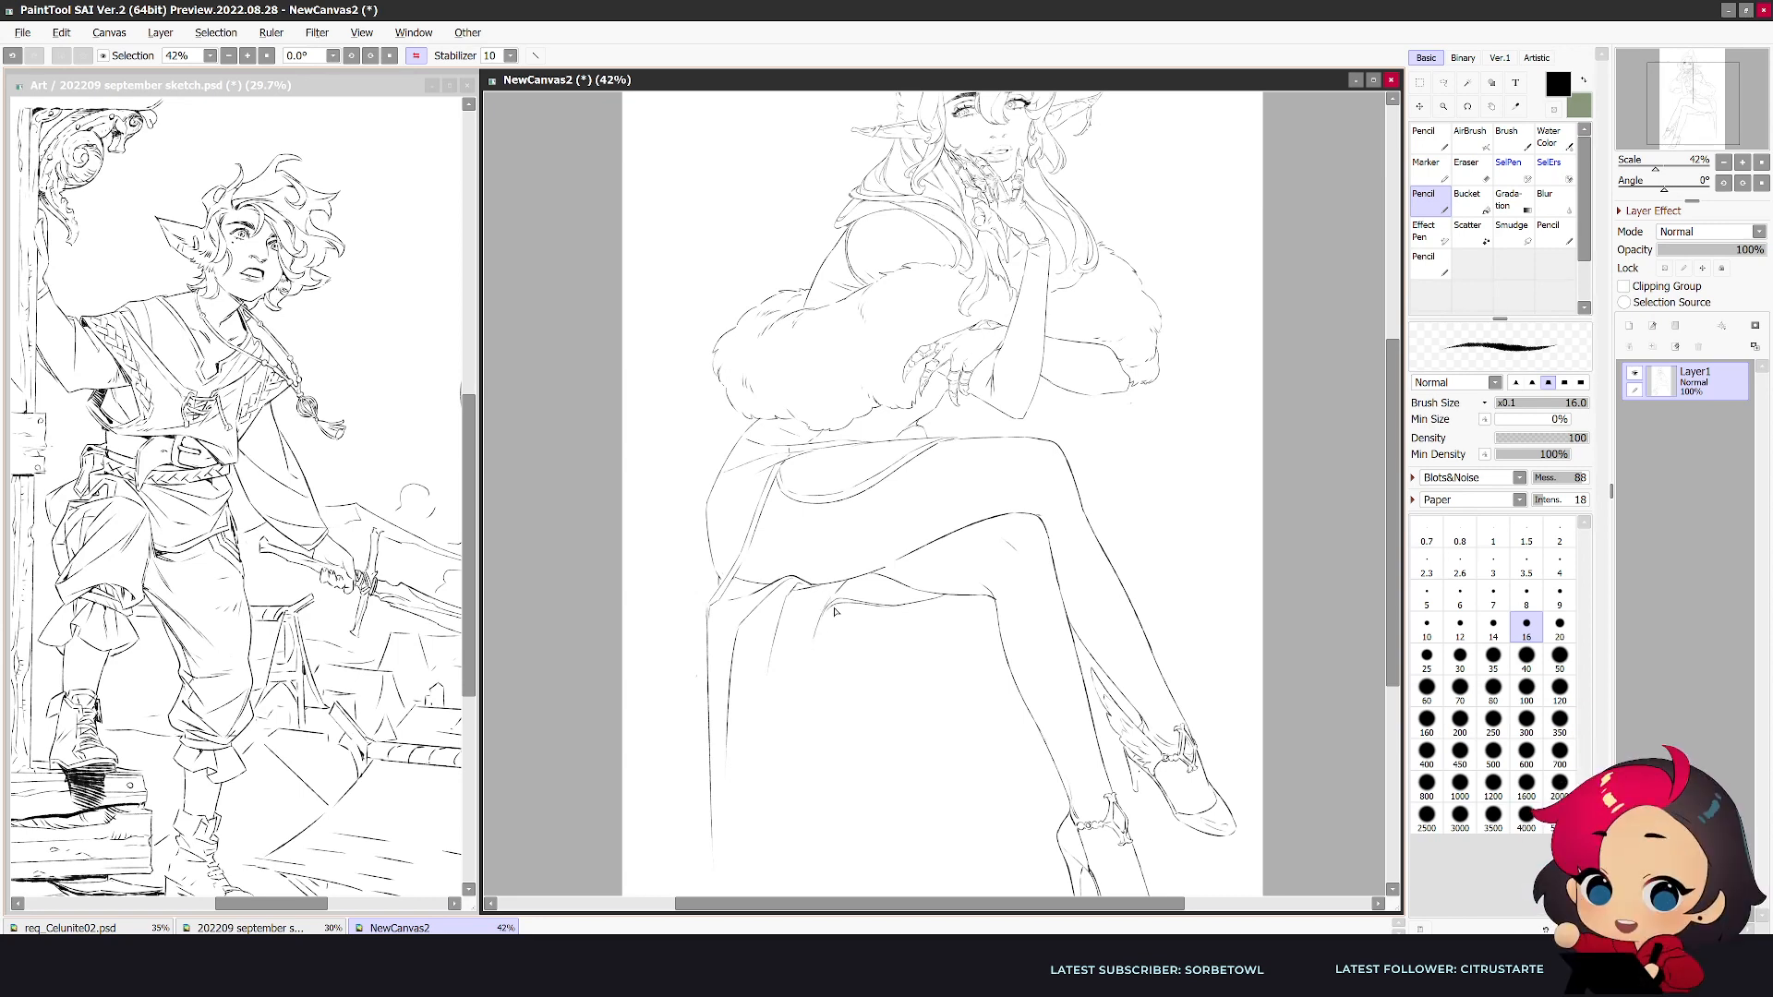
pyautogui.moveTo(814, 635); pyautogui.dragTo(812, 889)
# - In mirrored view, erase the straight inner cloth edge with a 120 eraser and redraw it slanting down toward the feet
pyautogui.press('pagedown')
pyautogui.press('h')
pyautogui.press('e')
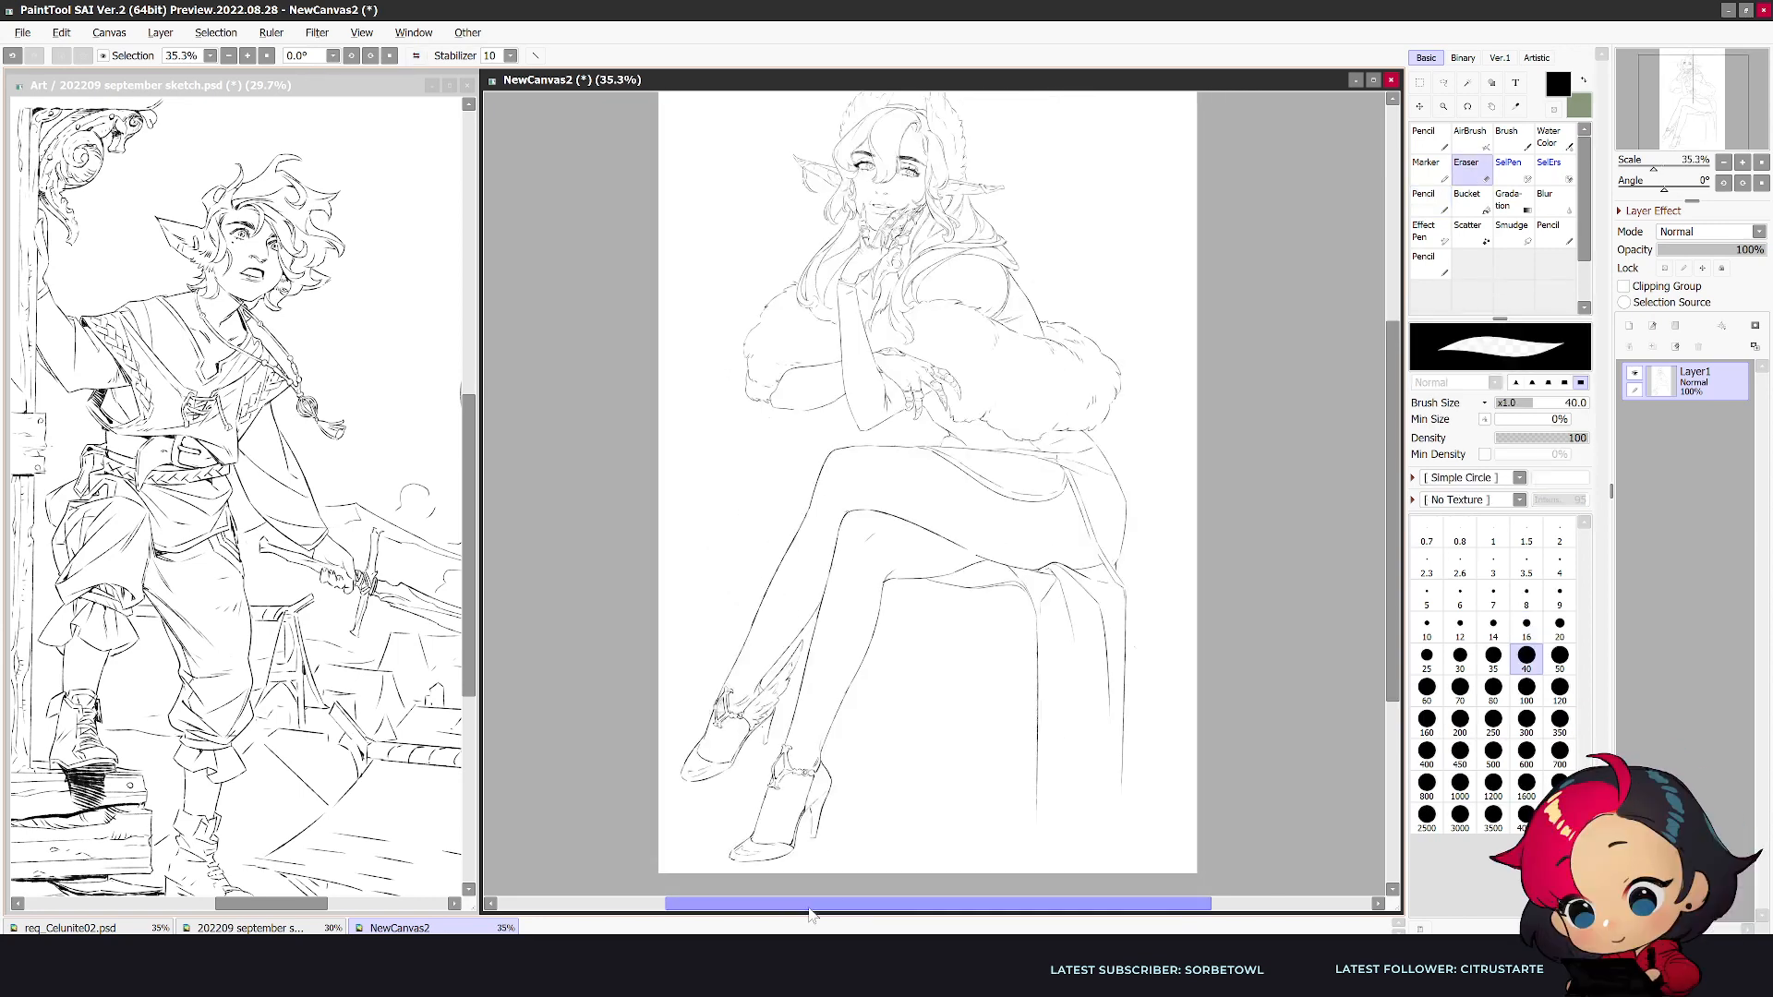
pyautogui.moveTo(1038, 641); pyautogui.dragTo(1036, 798)
pyautogui.press(']')
pyautogui.press(']')
pyautogui.press('n')
pyautogui.moveTo(1026, 592); pyautogui.dragTo(956, 747)
pyautogui.press('e')
pyautogui.press('n')
pyautogui.moveTo(1053, 591)
pyautogui.mouseDown()
pyautogui.moveTo(939, 778)
pyautogui.moveTo(987, 715)
pyautogui.moveTo(930, 783)
pyautogui.mouseUp()
# - Erase the straight outer cloth edge hanging below the hip and return the view to normal orientation
pyautogui.press('e')
pyautogui.moveTo(1128, 598); pyautogui.dragTo(1110, 798)
pyautogui.press('n')
pyautogui.moveTo(1126, 610)
pyautogui.mouseDown()
pyautogui.moveTo(1149, 742)
pyautogui.moveTo(1042, 835)
pyautogui.mouseUp()
pyautogui.hotkey('ctrl', 'z')
pyautogui.press('e')
pyautogui.moveTo(1119, 607); pyautogui.dragTo(1111, 724)
pyautogui.press('h')
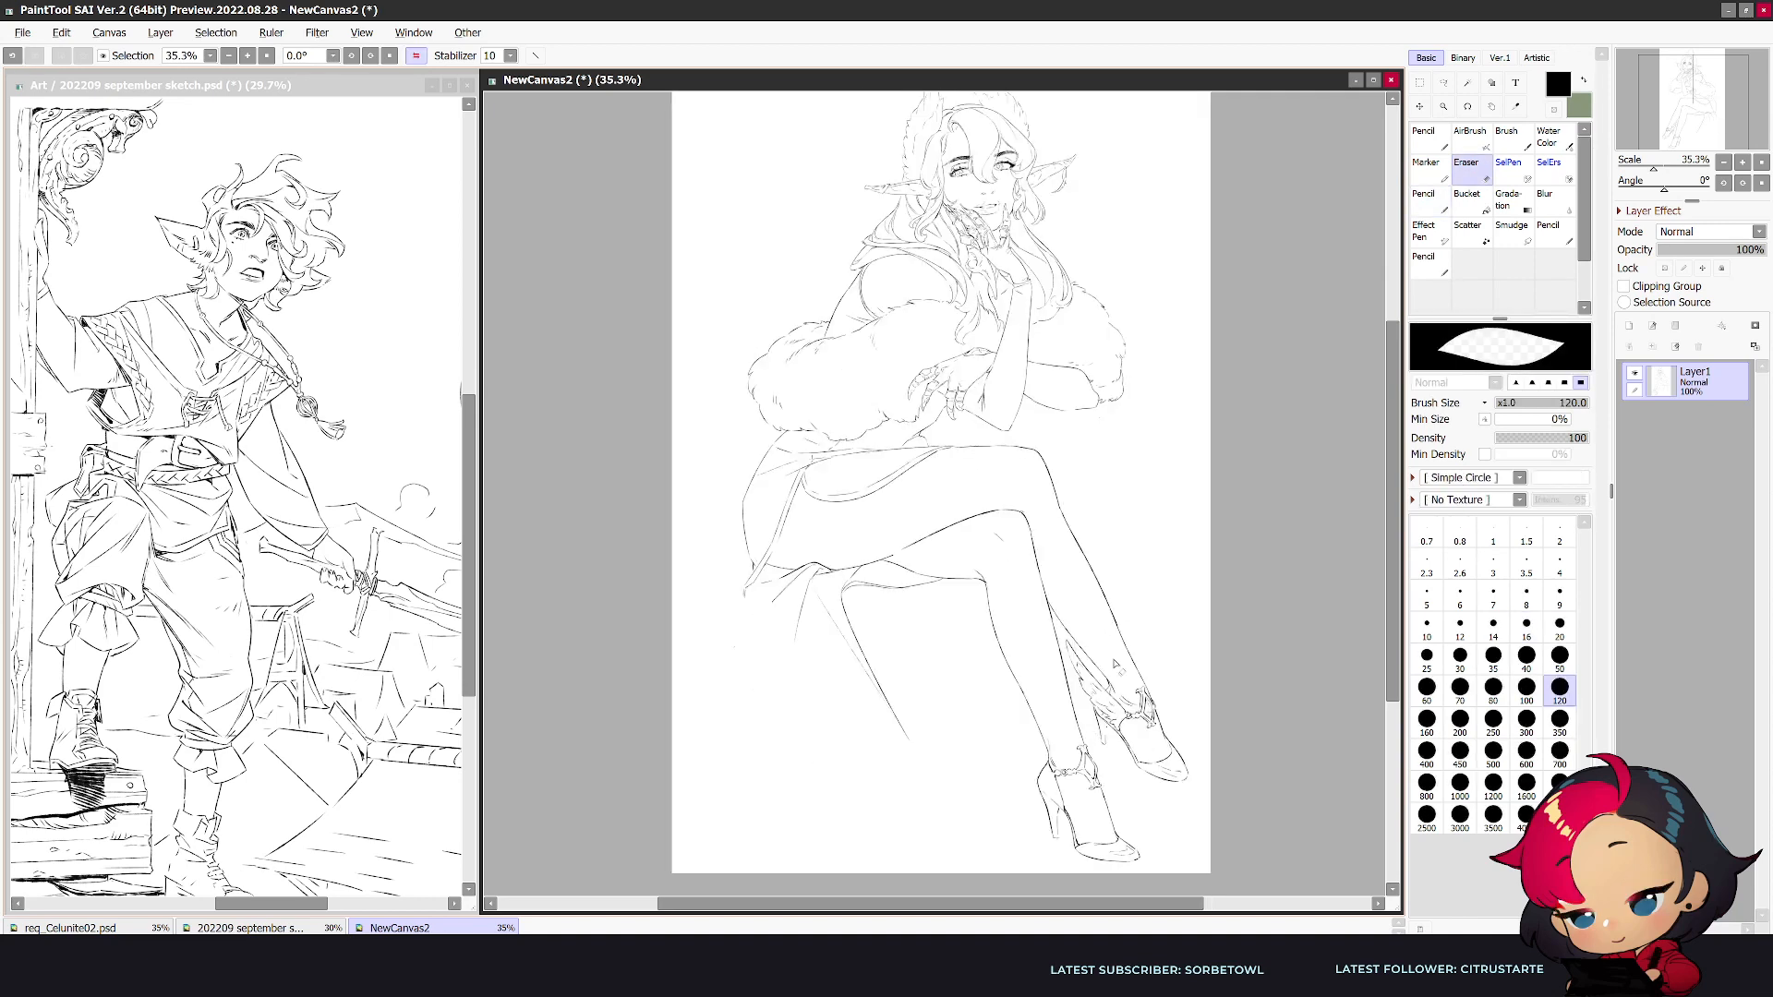
# - Redraw the outer cloth edge in mirrored view as long diagonal lines sweeping from the hip down to the ground
pyautogui.press('n')
pyautogui.moveTo(806, 684); pyautogui.dragTo(993, 863)
pyautogui.hotkey('ctrl', 'z')
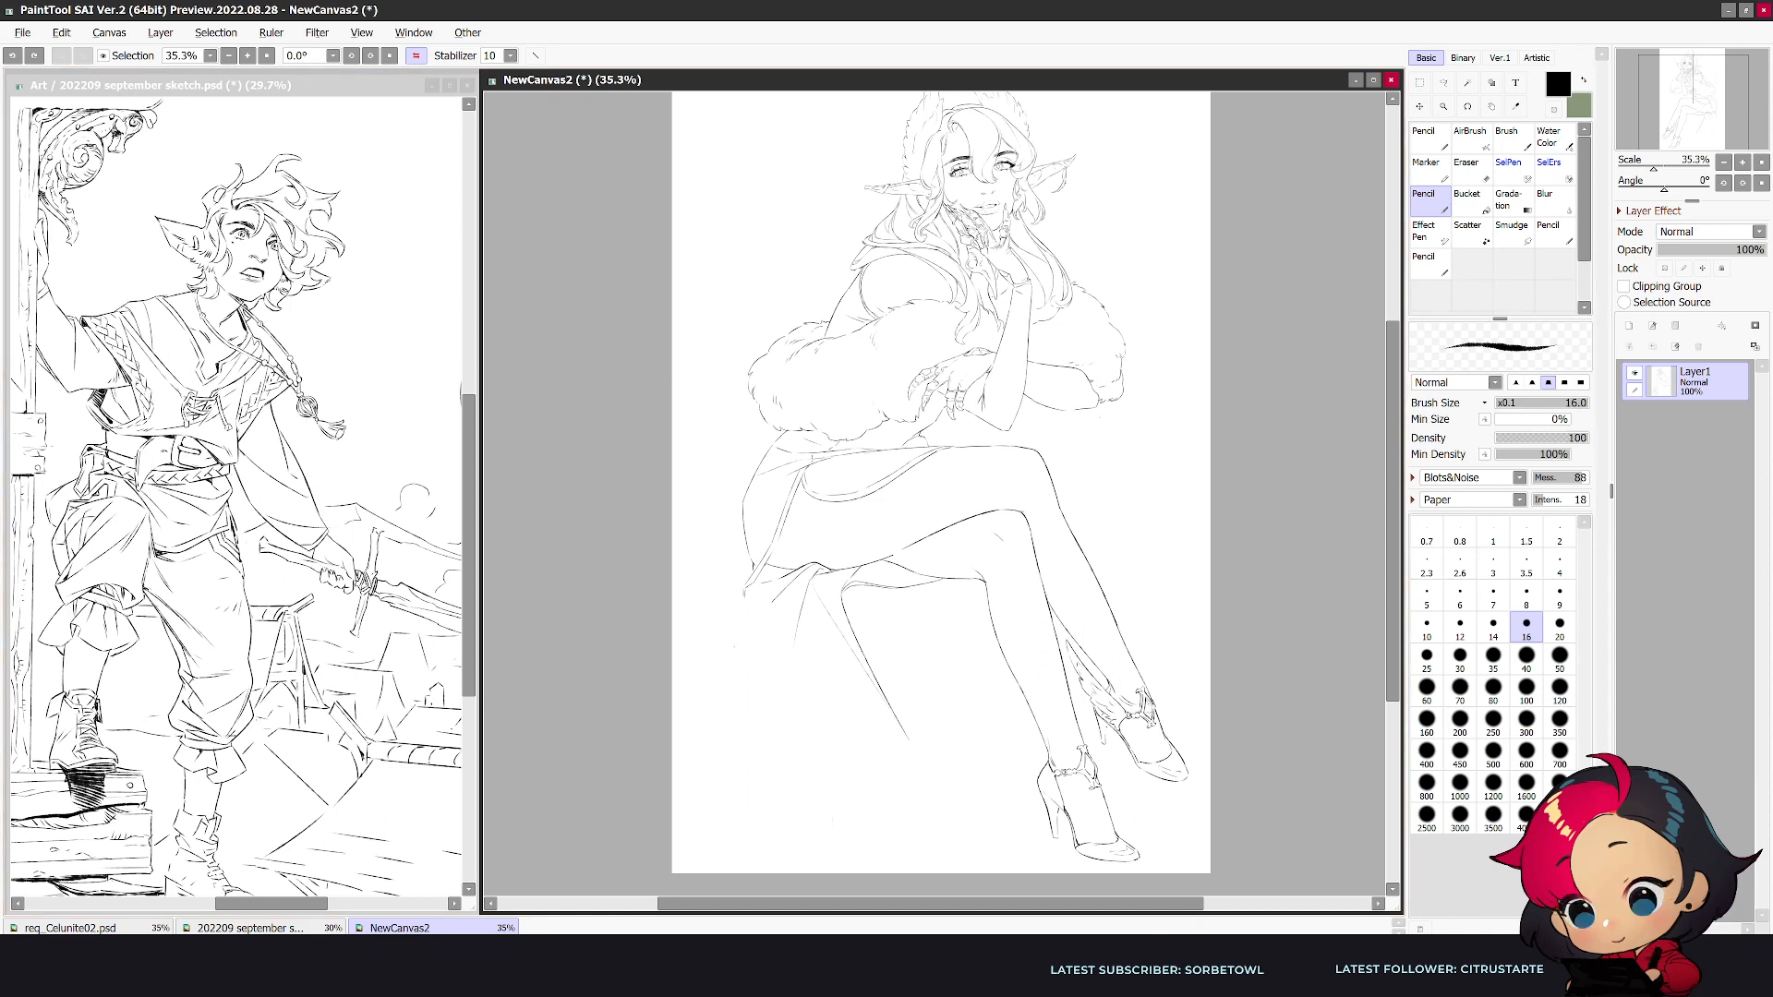
pyautogui.press('h')
pyautogui.moveTo(1122, 600)
pyautogui.mouseDown()
pyautogui.moveTo(1087, 652)
pyautogui.moveTo(896, 791)
pyautogui.mouseUp()
pyautogui.moveTo(1125, 598); pyautogui.dragTo(965, 831)
pyautogui.hotkey('ctrl', 'z')
pyautogui.hotkey('ctrl', 'z')
pyautogui.moveTo(1126, 596); pyautogui.dragTo(1001, 863)
pyautogui.moveTo(1124, 602); pyautogui.dragTo(940, 846)
pyautogui.moveTo(969, 721); pyautogui.dragTo(901, 829)
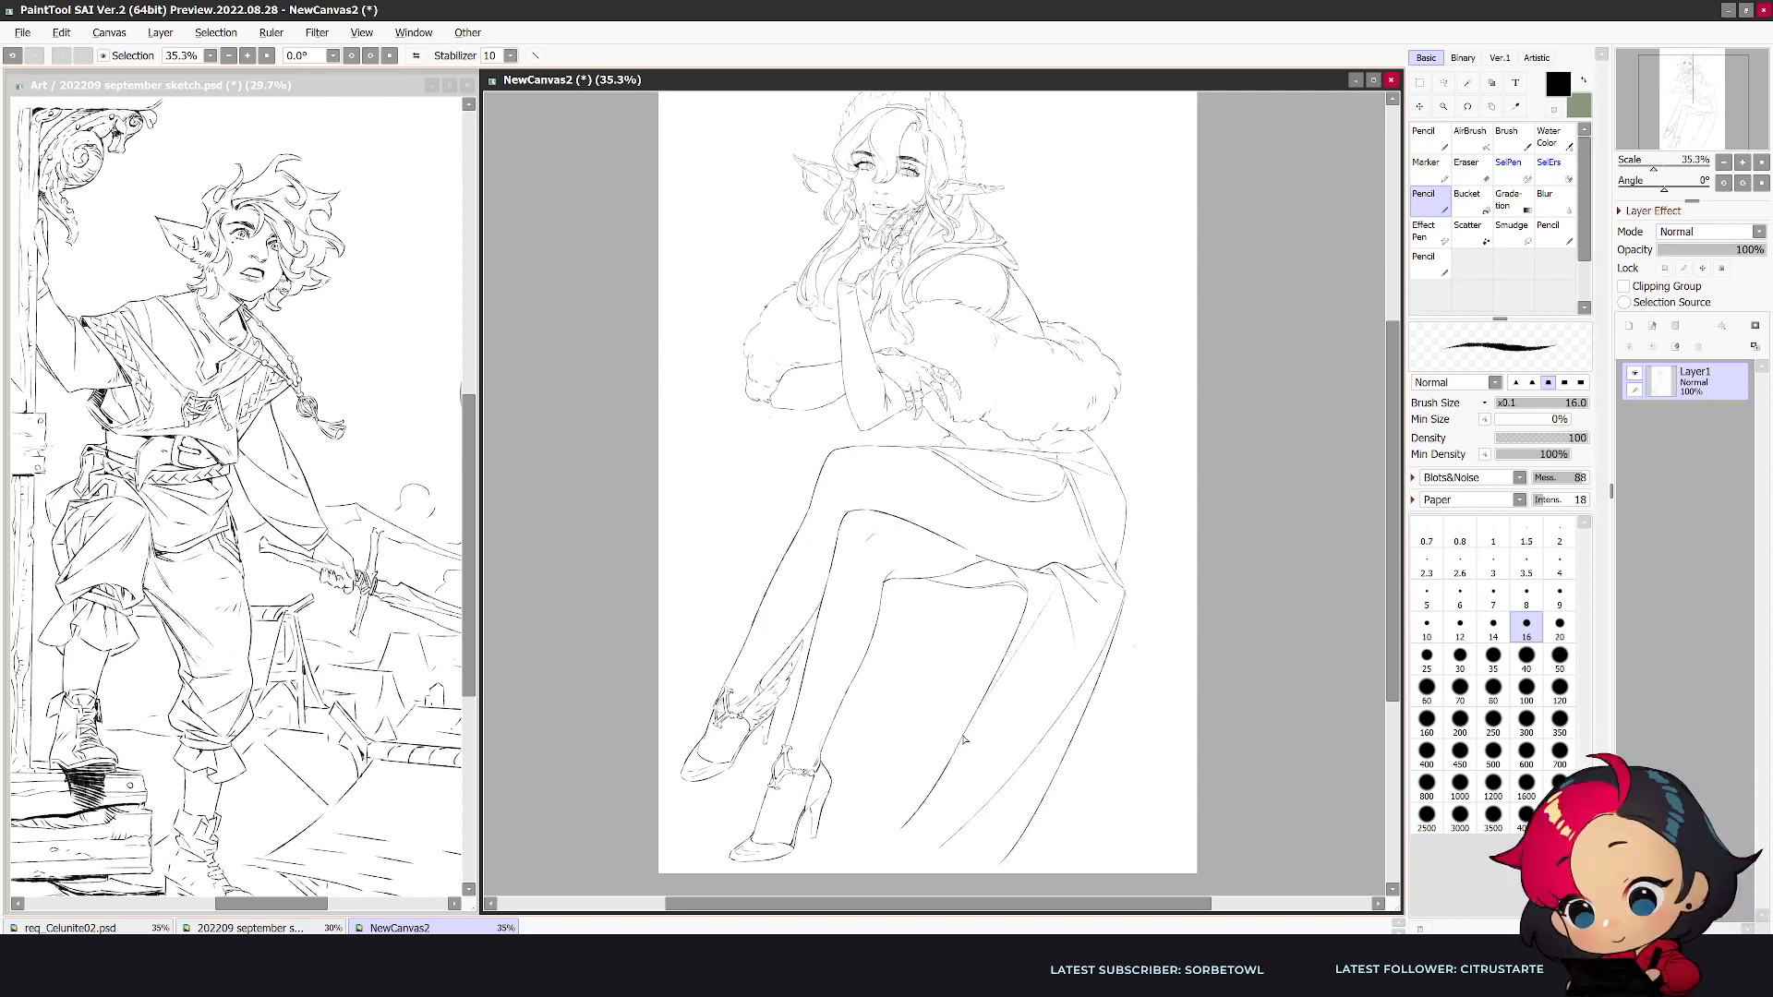
# - Rework the inner cloth edge under the thigh into a gently curved line and add a neighbouring fold
pyautogui.press('h')
pyautogui.press('e')
pyautogui.moveTo(987, 817); pyautogui.dragTo(960, 794)
pyautogui.press('n')
pyautogui.moveTo(842, 593); pyautogui.dragTo(877, 759)
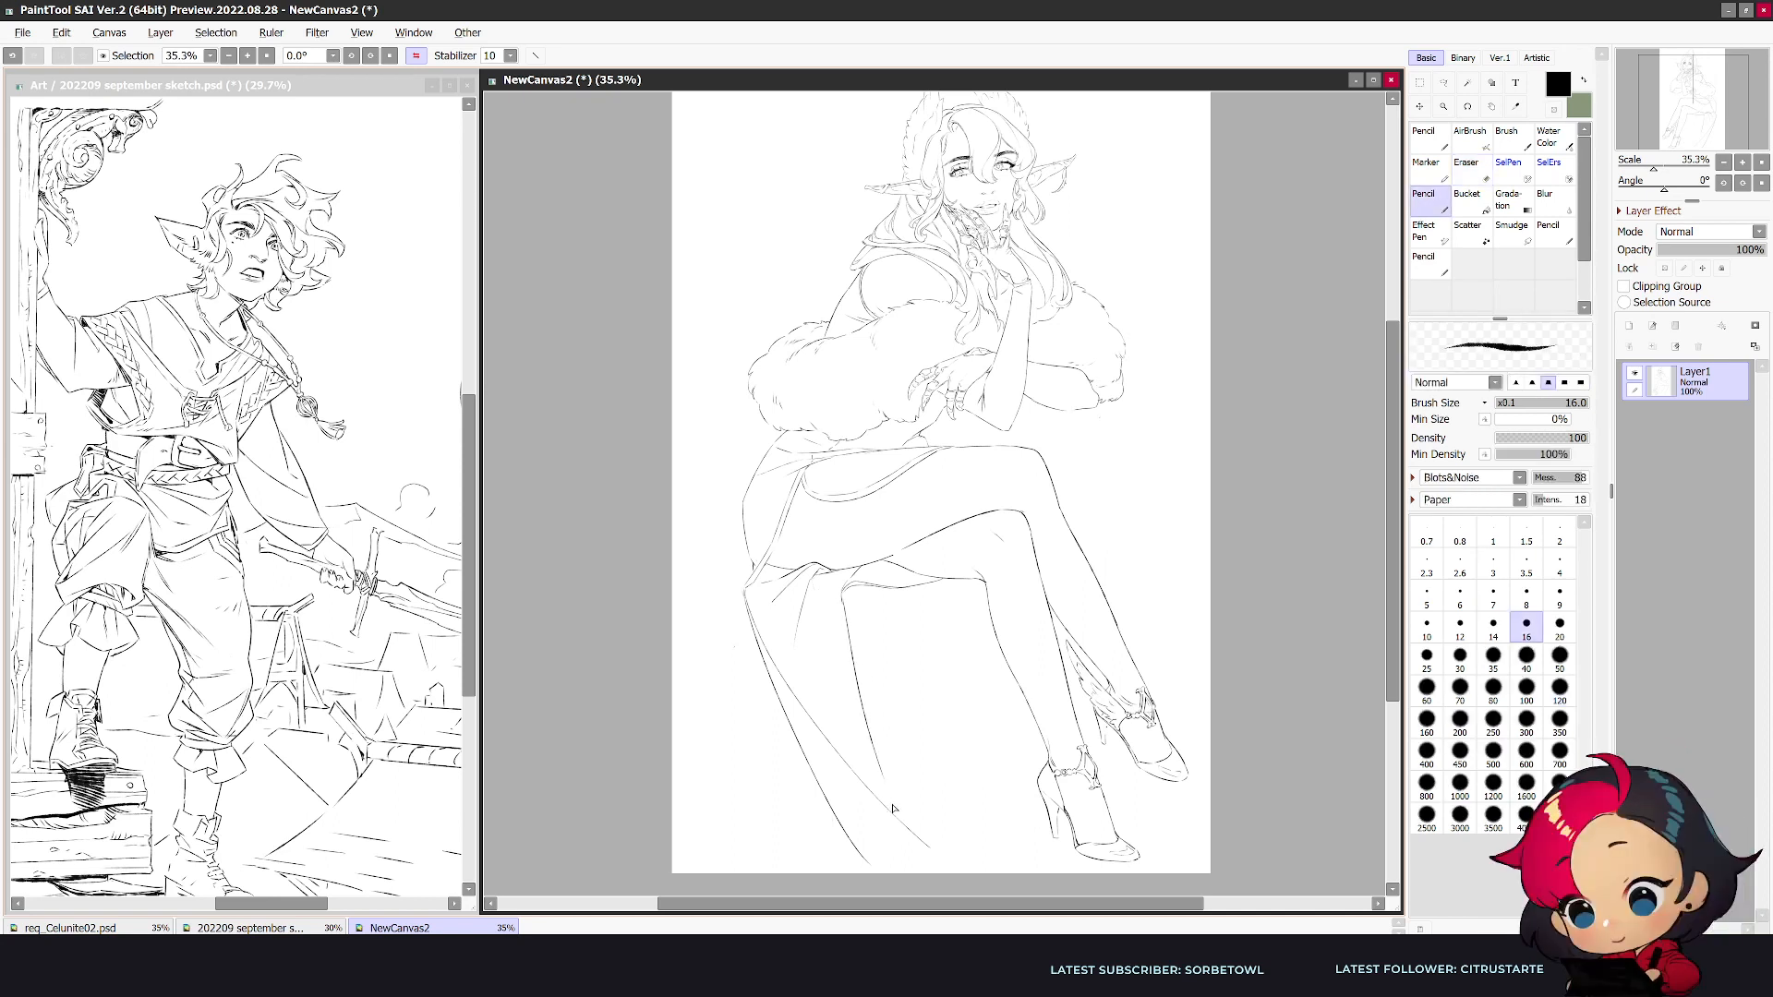
pyautogui.hotkey('ctrl', 'z')
pyautogui.moveTo(845, 616); pyautogui.dragTo(886, 768)
pyautogui.moveTo(809, 579)
pyautogui.mouseDown()
pyautogui.moveTo(912, 810)
pyautogui.moveTo(818, 659)
pyautogui.moveTo(887, 765)
pyautogui.mouseUp()
# - Trim the lower end of the cloth and draw its rippled hem along the ground toward the heels
pyautogui.press('e')
pyautogui.press('n')
pyautogui.press('h')
pyautogui.press('e')
pyautogui.moveTo(1018, 852)
pyautogui.mouseDown()
pyautogui.moveTo(984, 871)
pyautogui.moveTo(1014, 857)
pyautogui.mouseUp()
pyautogui.press('n')
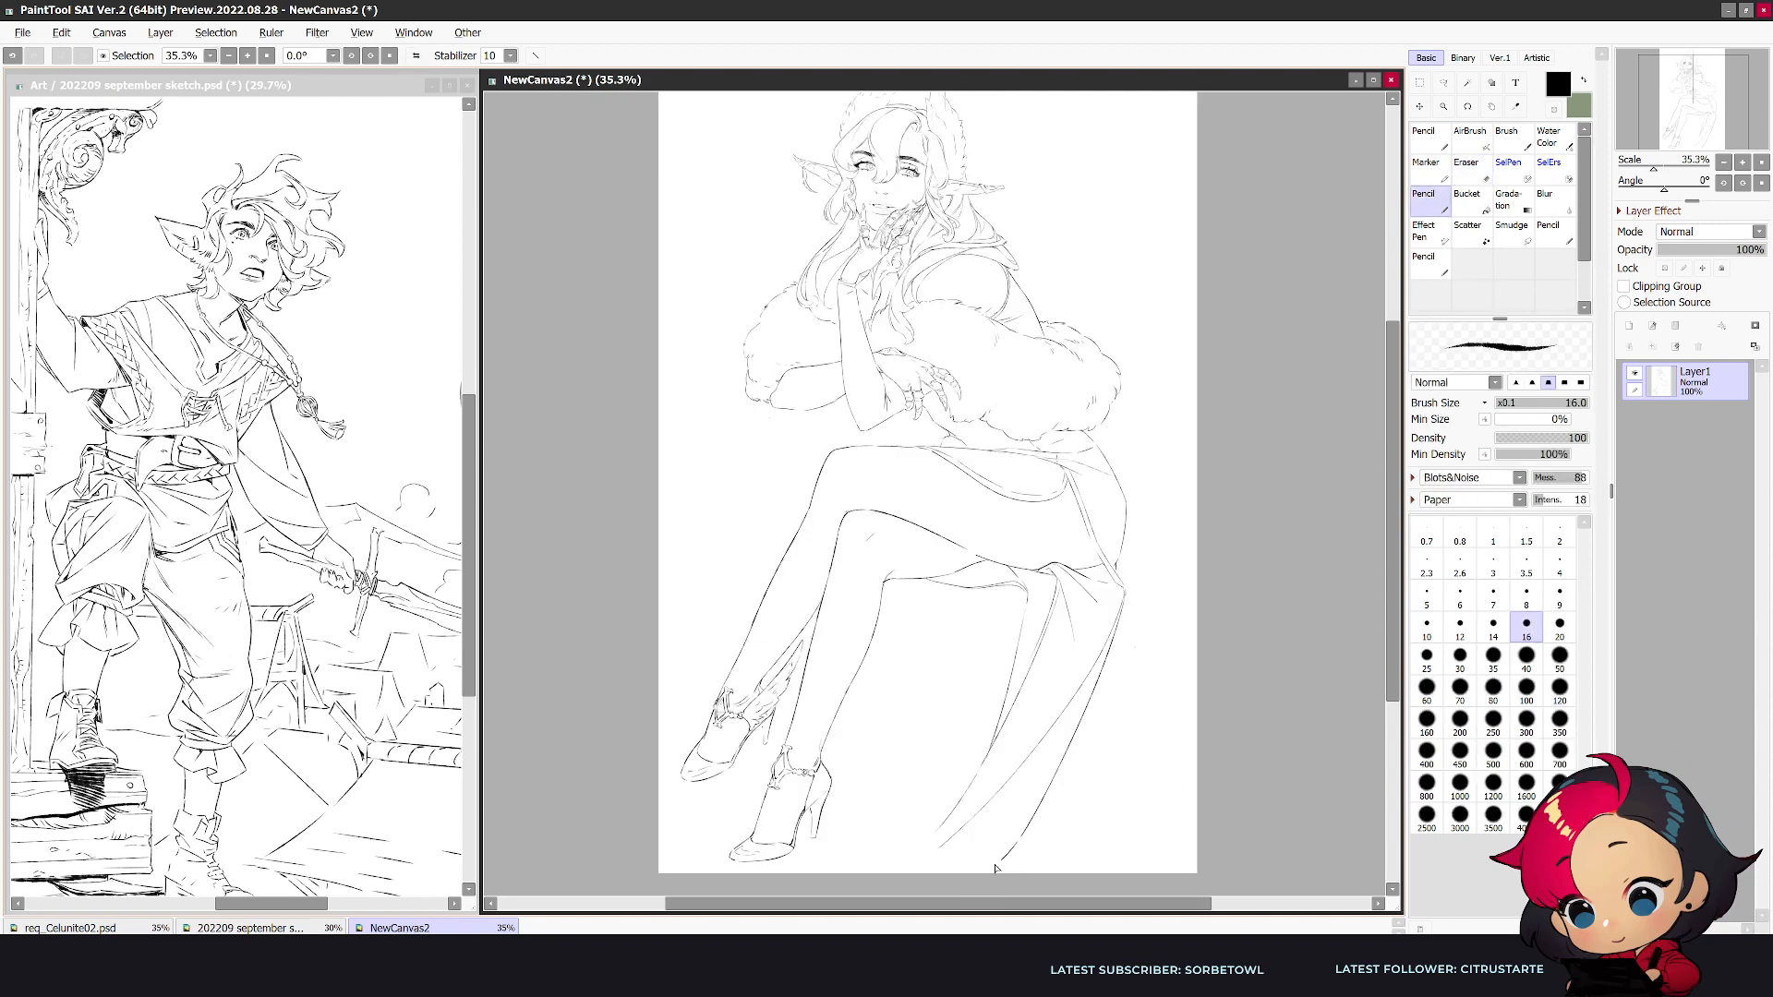
pyautogui.moveTo(845, 855)
pyautogui.mouseDown()
pyautogui.moveTo(954, 869)
pyautogui.moveTo(823, 871)
pyautogui.moveTo(882, 836)
pyautogui.moveTo(833, 870)
pyautogui.moveTo(903, 834)
pyautogui.moveTo(875, 840)
pyautogui.moveTo(1014, 838)
pyautogui.mouseUp()
pyautogui.press('h')
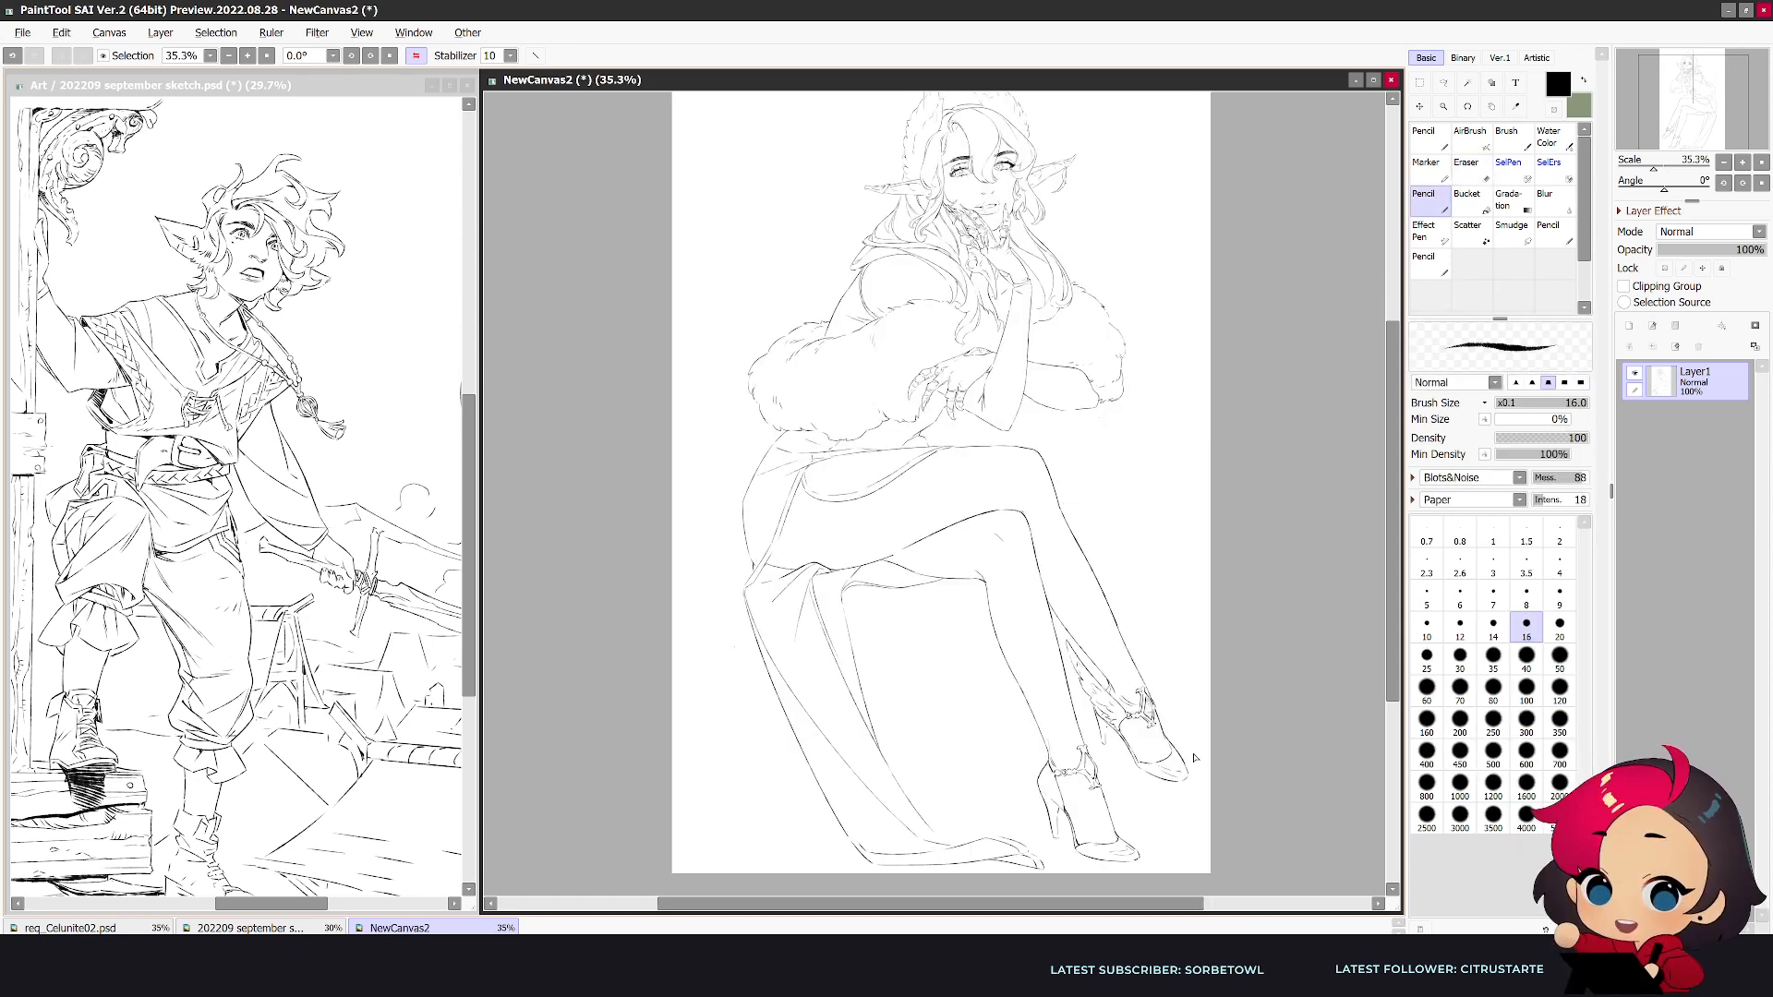
# - Draw the cloth's far edge curving from the inner fold behind the heels to a pointed tip on the ground
pyautogui.moveTo(871, 721)
pyautogui.mouseDown()
pyautogui.moveTo(1023, 805)
pyautogui.moveTo(1193, 816)
pyautogui.mouseUp()
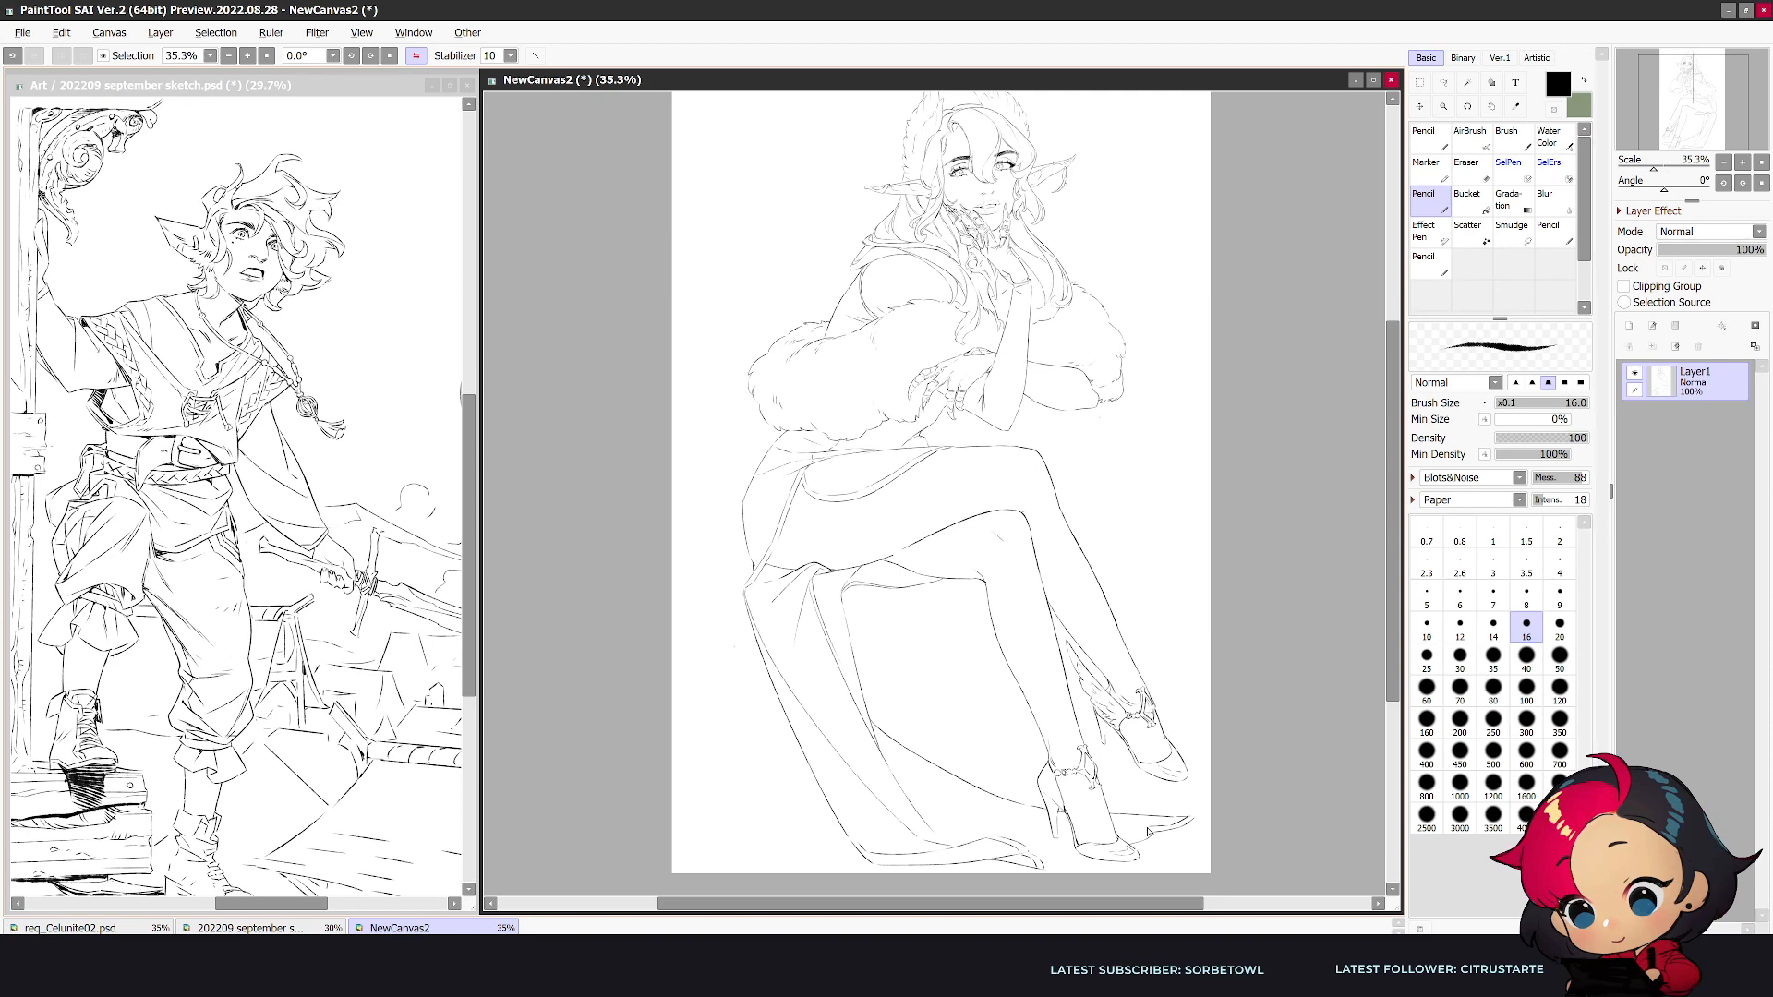
pyautogui.press('h')
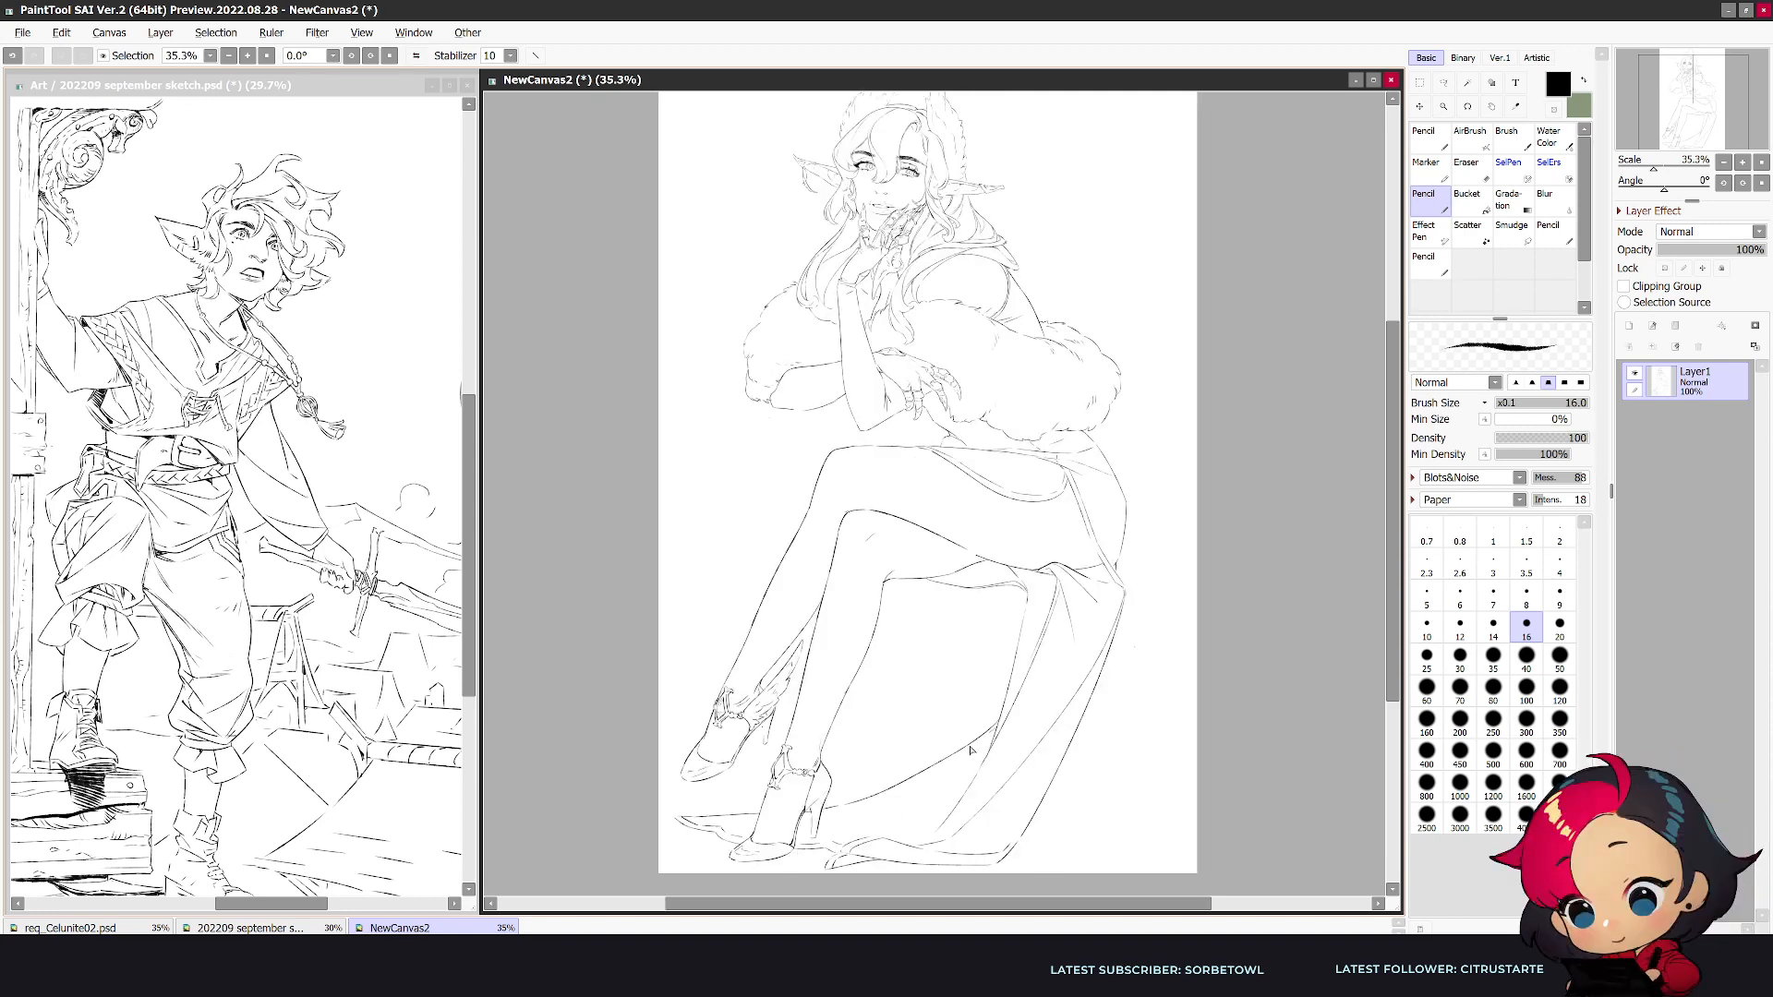
pyautogui.press('h')
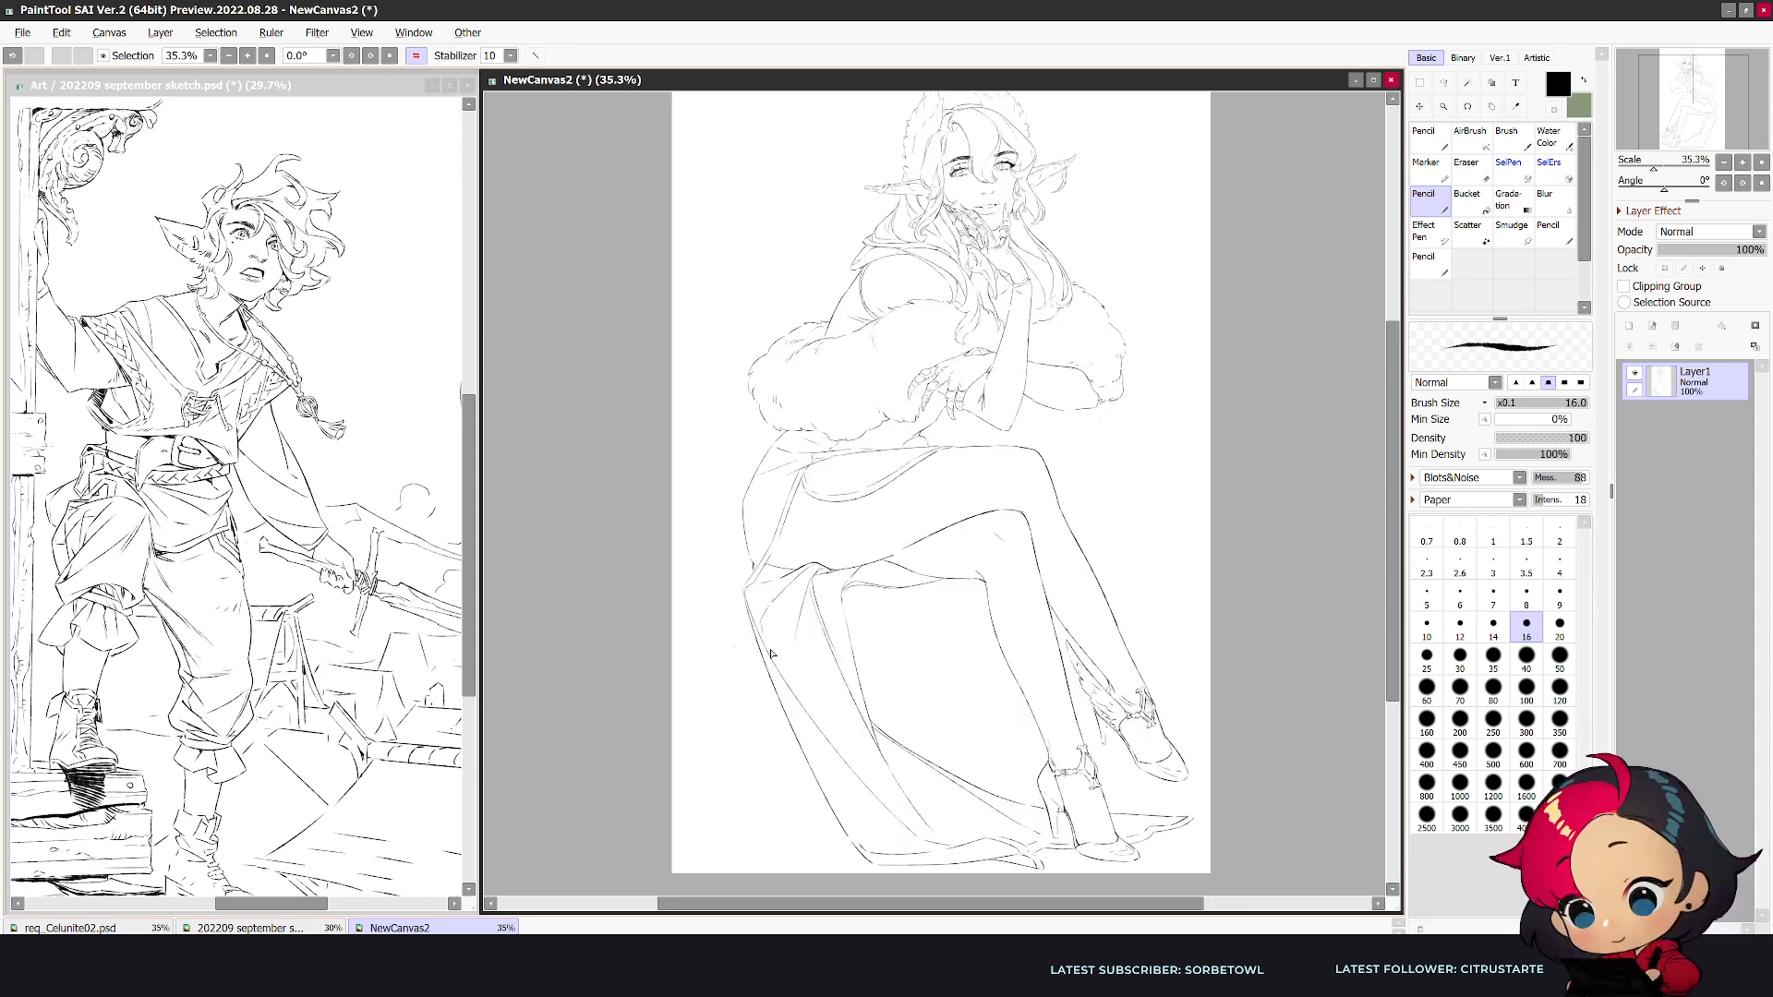
# - Move the whole drawing slightly to the left on the canvas with the Move tool
pyautogui.moveTo(992, 564); pyautogui.dragTo(1023, 134)
pyautogui.keyDown('ctrl'); pyautogui.click(1023, 133); pyautogui.keyUp('ctrl')
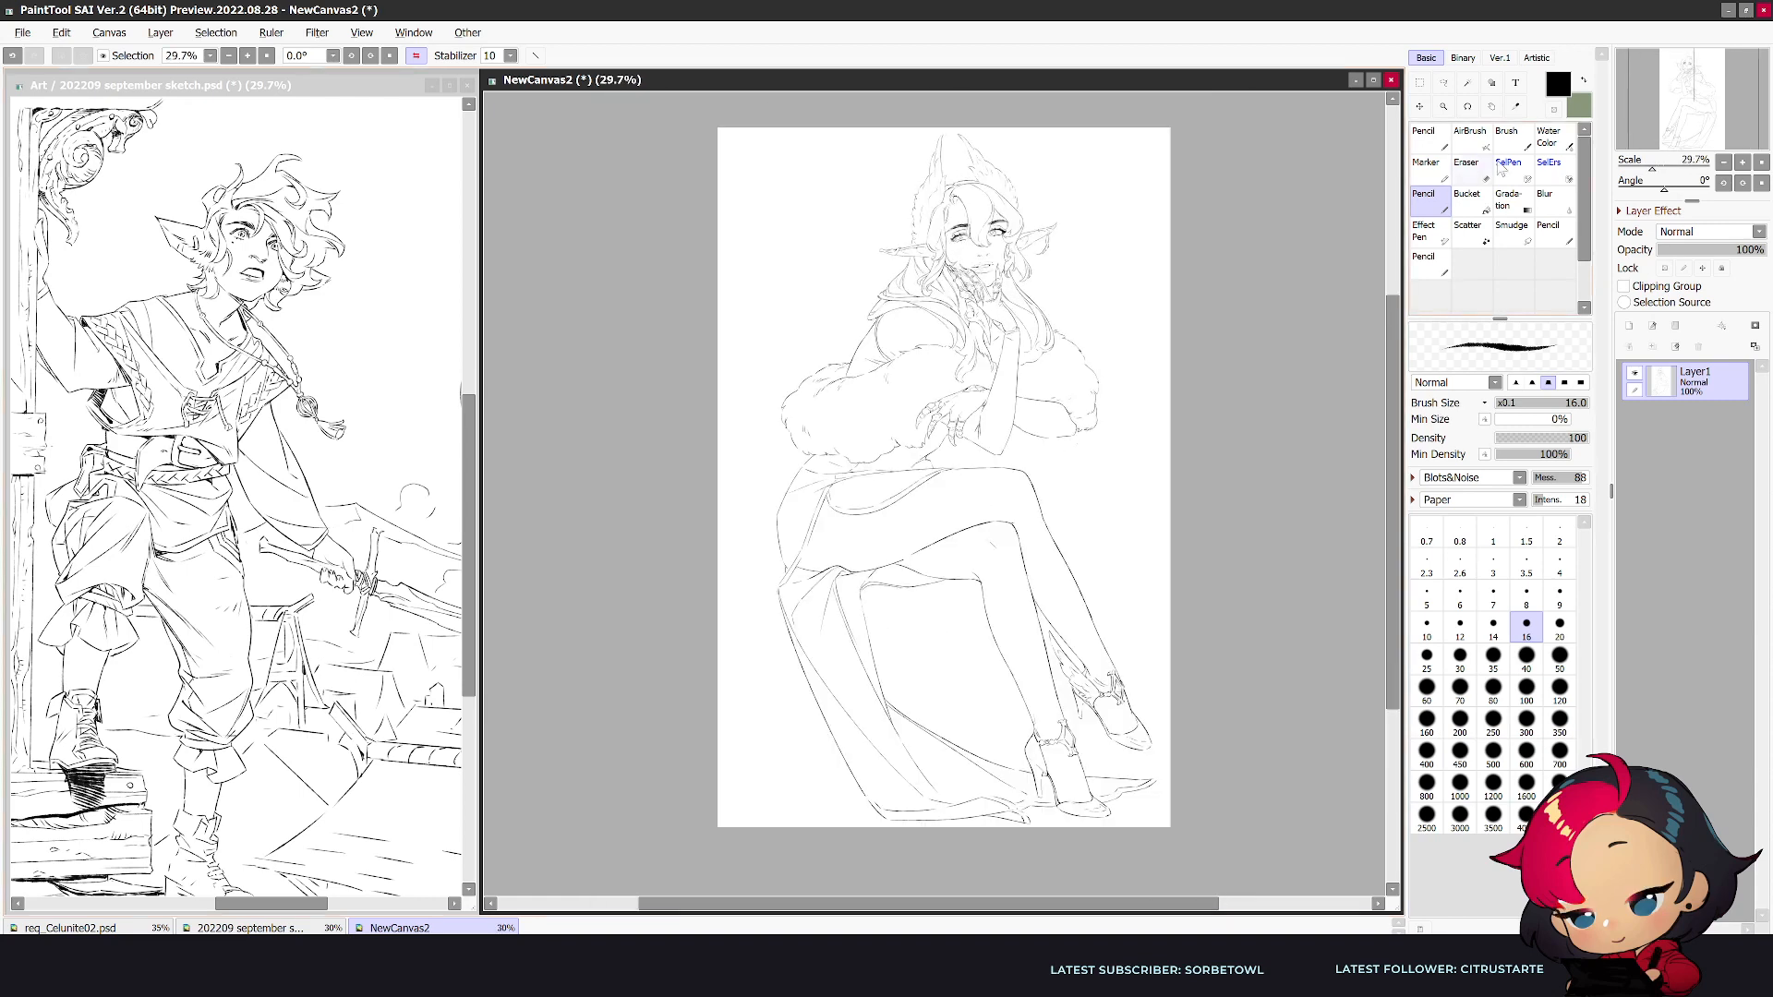
pyautogui.click(1419, 108)
pyautogui.moveTo(1131, 483); pyautogui.dragTo(1113, 484)
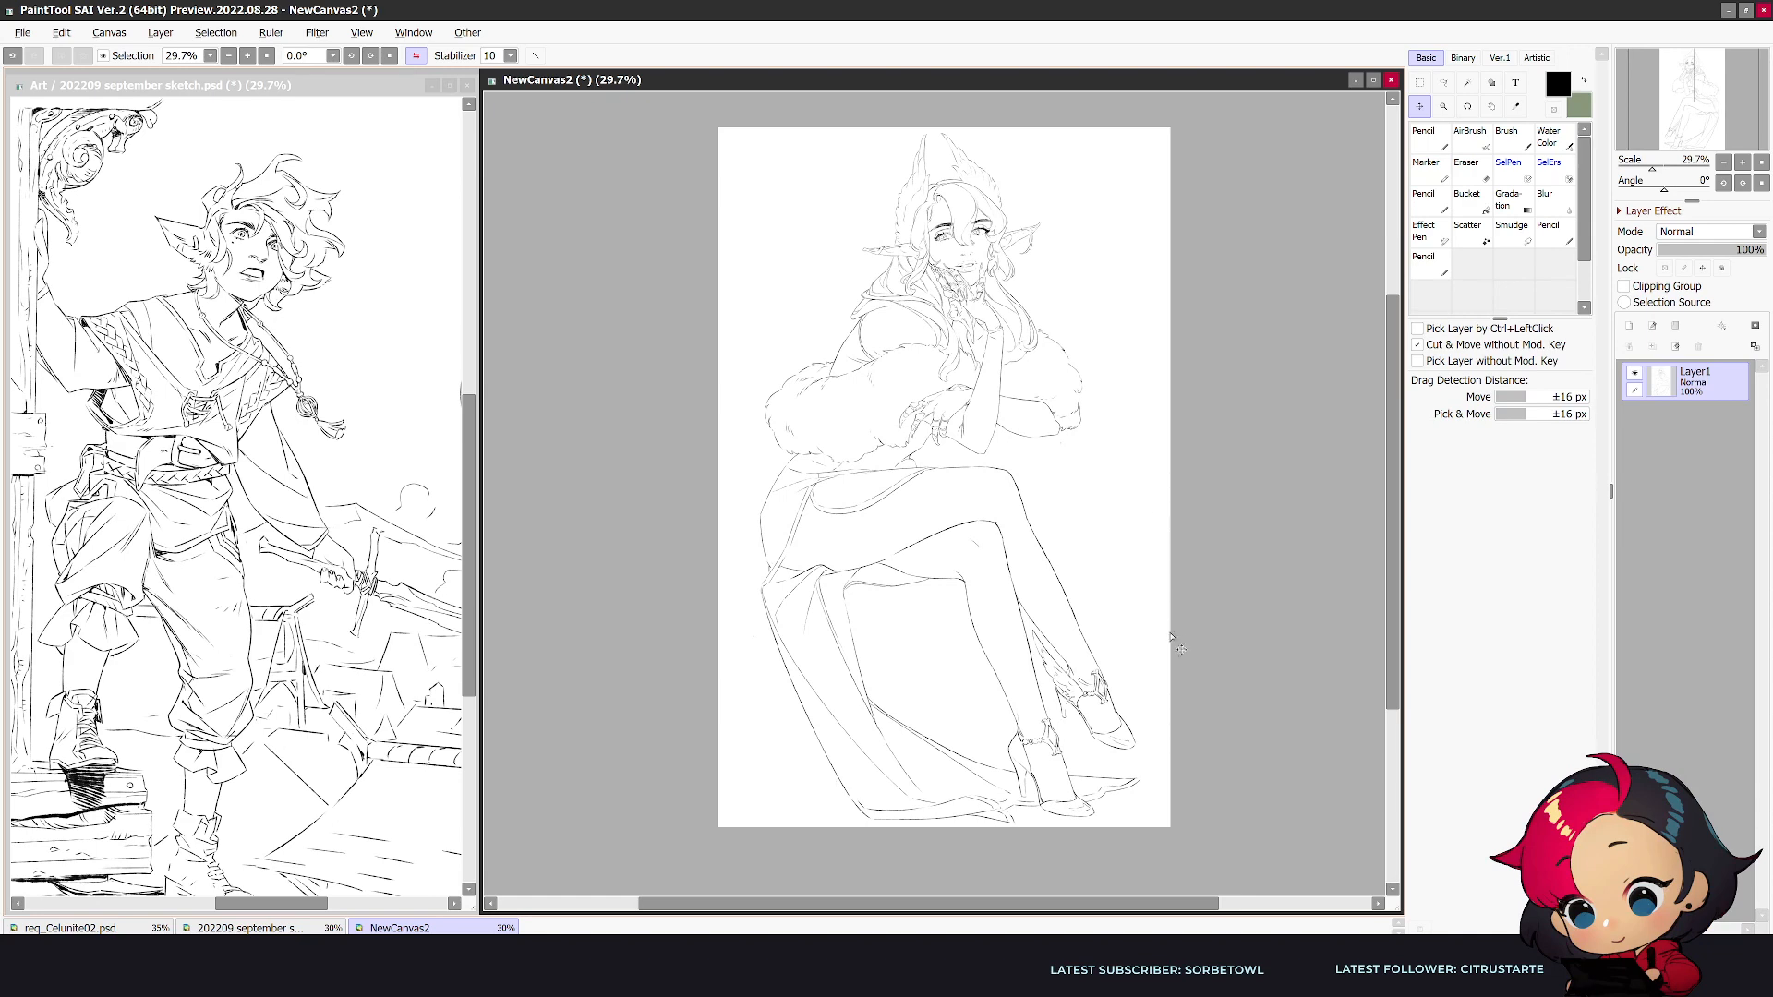
# - Add a cloth panel falling behind the seat with its fold and hem in mirrored view, undoing unwanted strokes
pyautogui.press('h')
pyautogui.press('n')
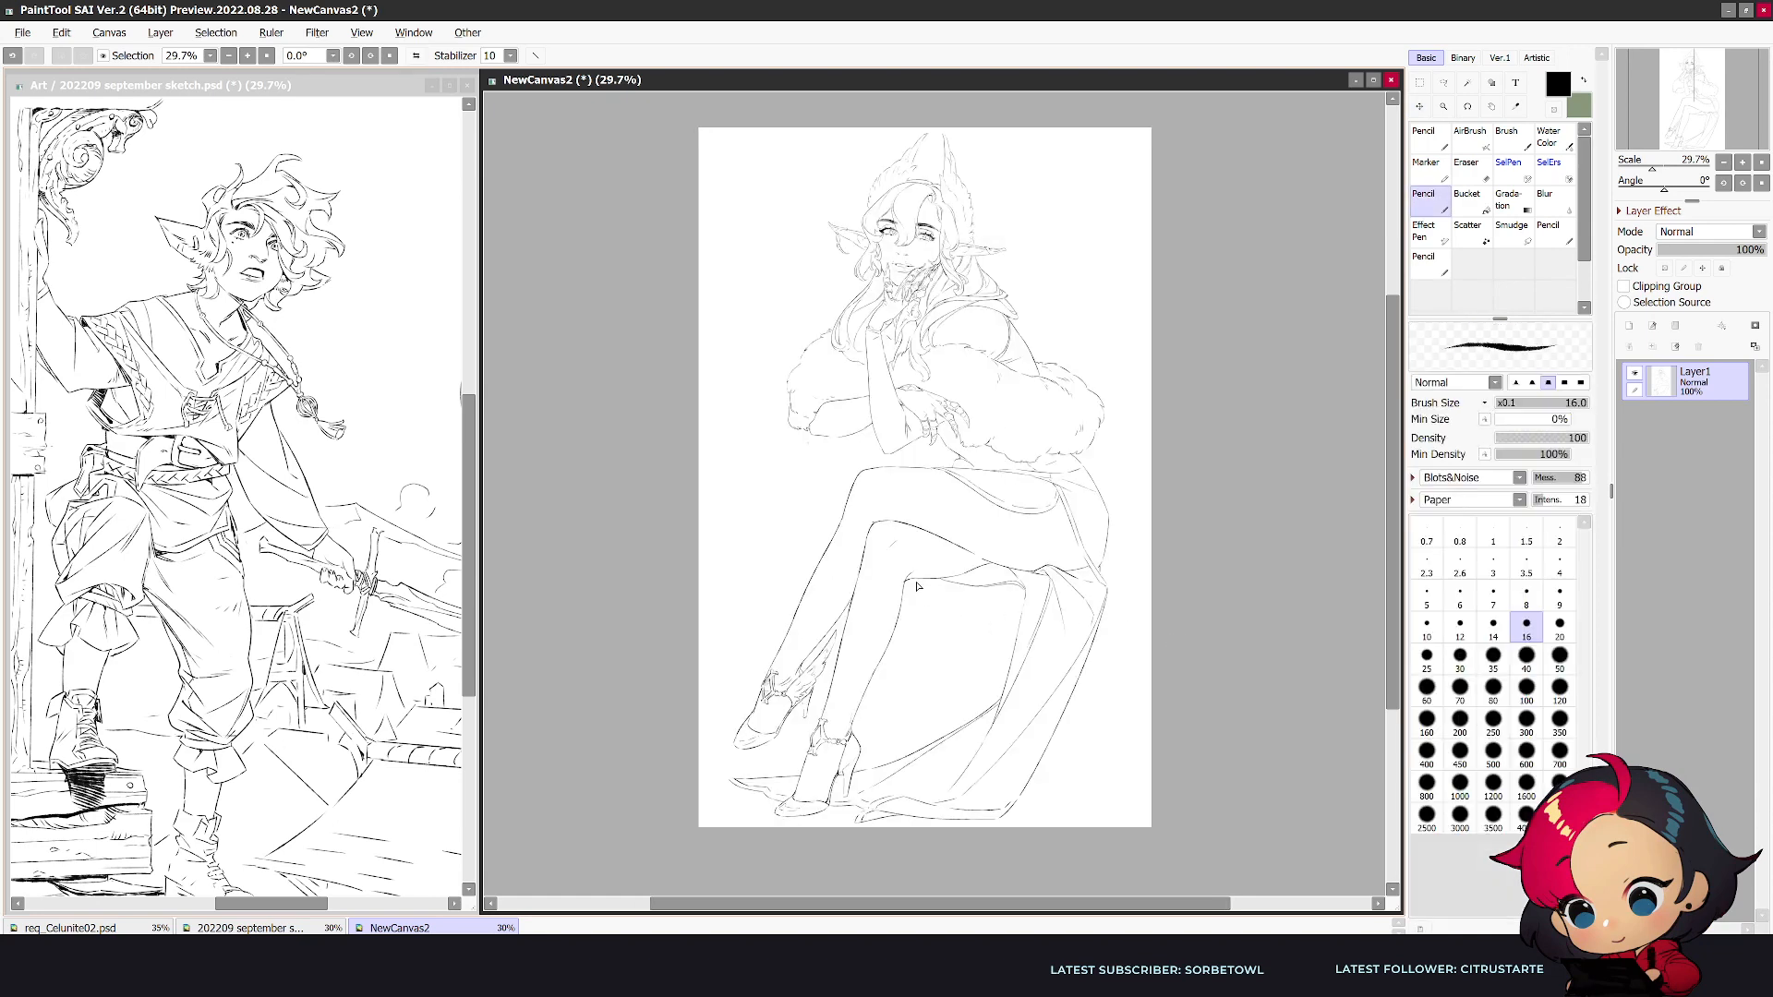
pyautogui.moveTo(1085, 671)
pyautogui.mouseDown()
pyautogui.moveTo(1089, 788)
pyautogui.moveTo(1015, 818)
pyautogui.mouseUp()
pyautogui.hotkey('ctrl', 'z')
pyautogui.moveTo(1085, 678)
pyautogui.mouseDown()
pyautogui.moveTo(1091, 790)
pyautogui.moveTo(1017, 811)
pyautogui.mouseUp()
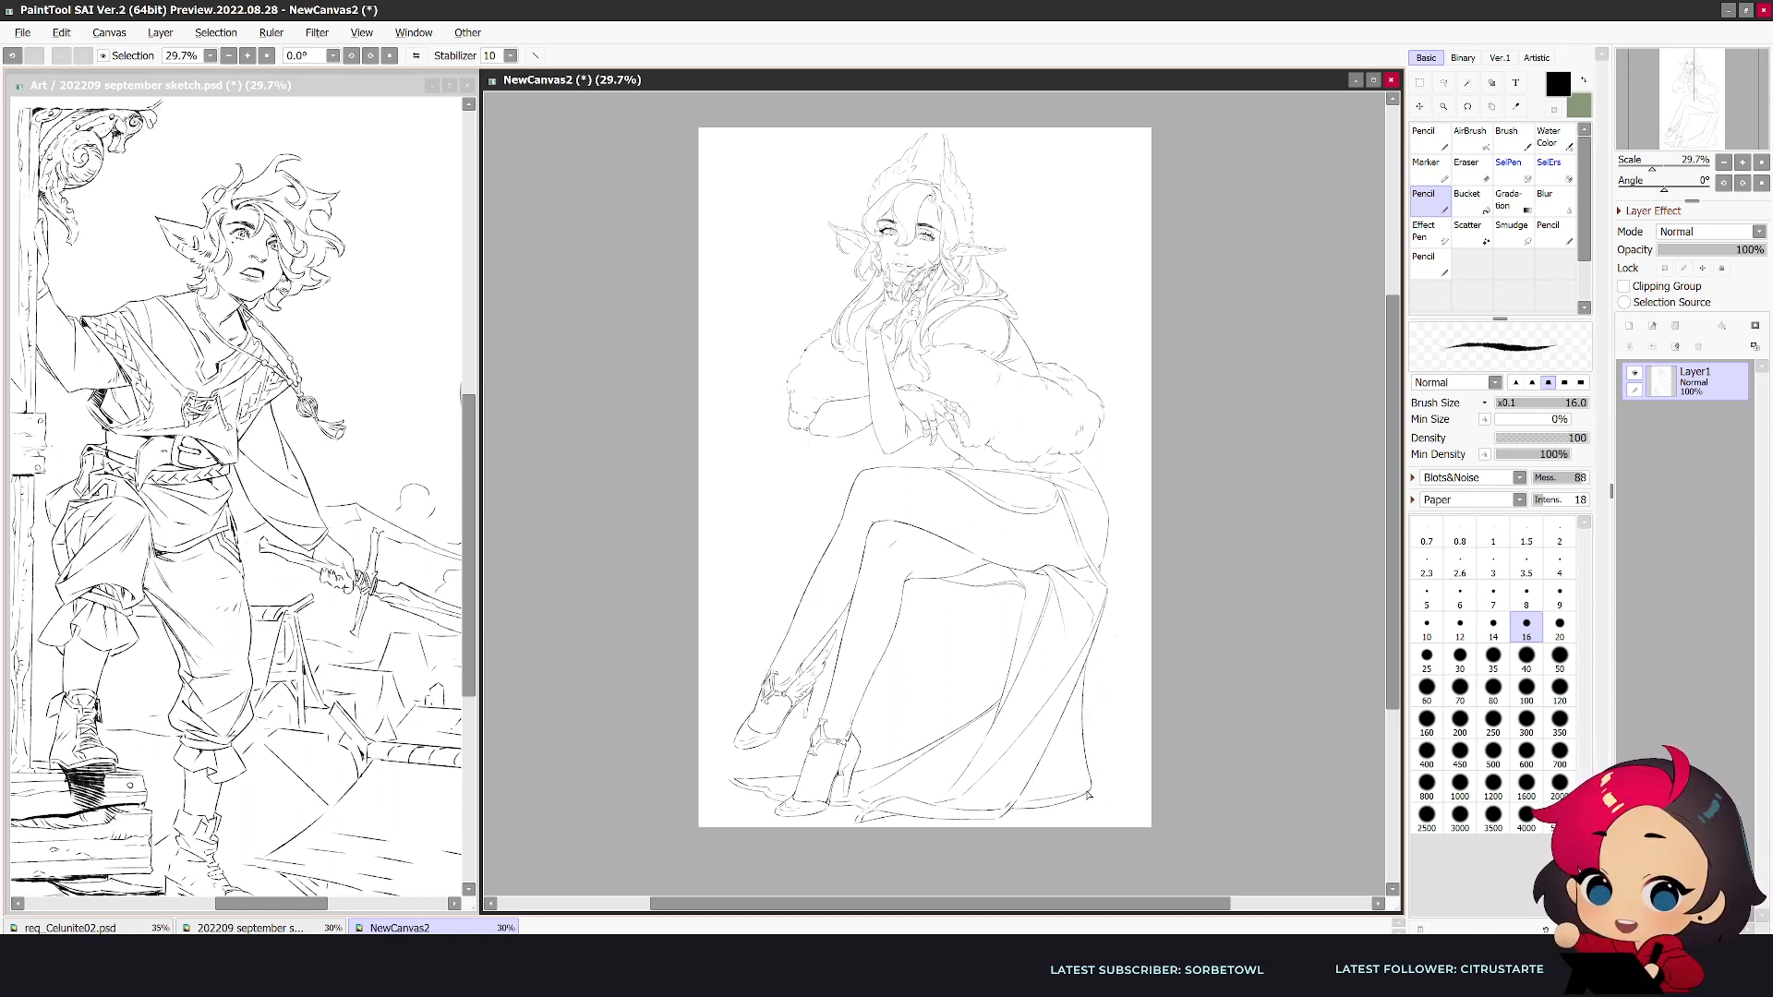
pyautogui.moveTo(1074, 691); pyautogui.dragTo(1059, 794)
pyautogui.scroll(-1, 1024, 836)
pyautogui.scroll(1, 1158, 737)
pyautogui.press('h')
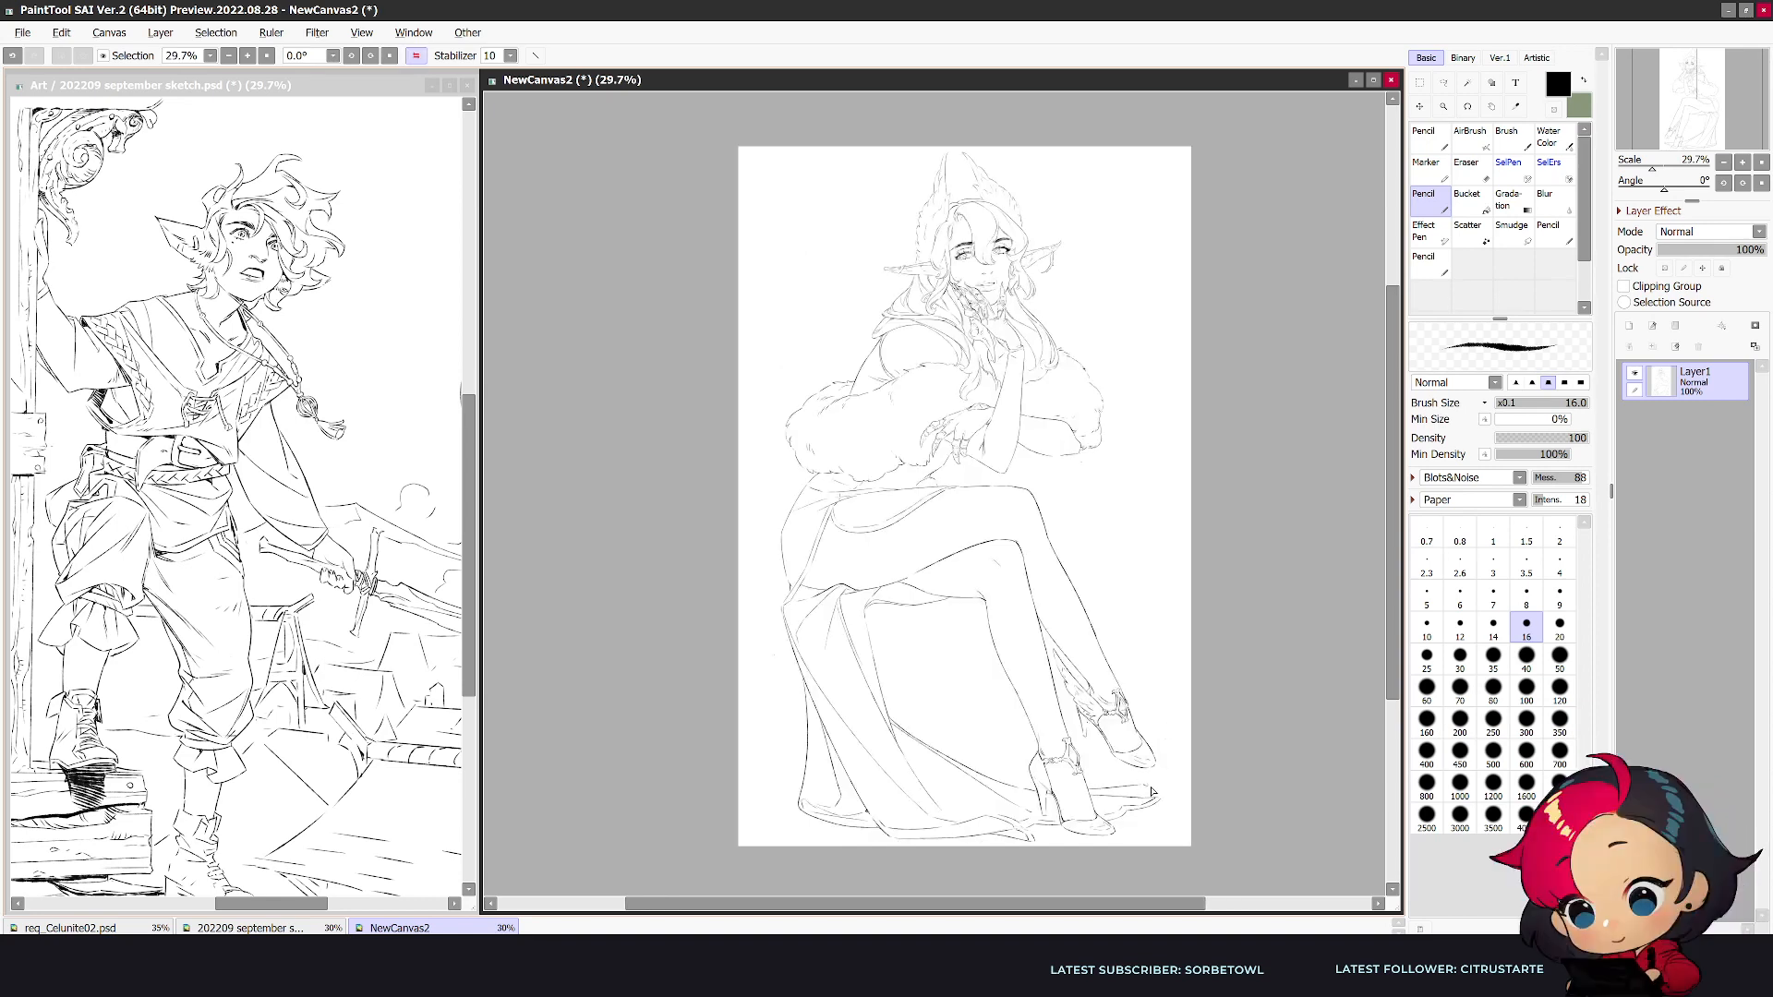
pyautogui.hotkey('ctrl', 'z')
# - Examine the complete figure and its upper body in mirrored view at several zoom levels
pyautogui.scroll(-1, 1226, 738)
pyautogui.press('h')
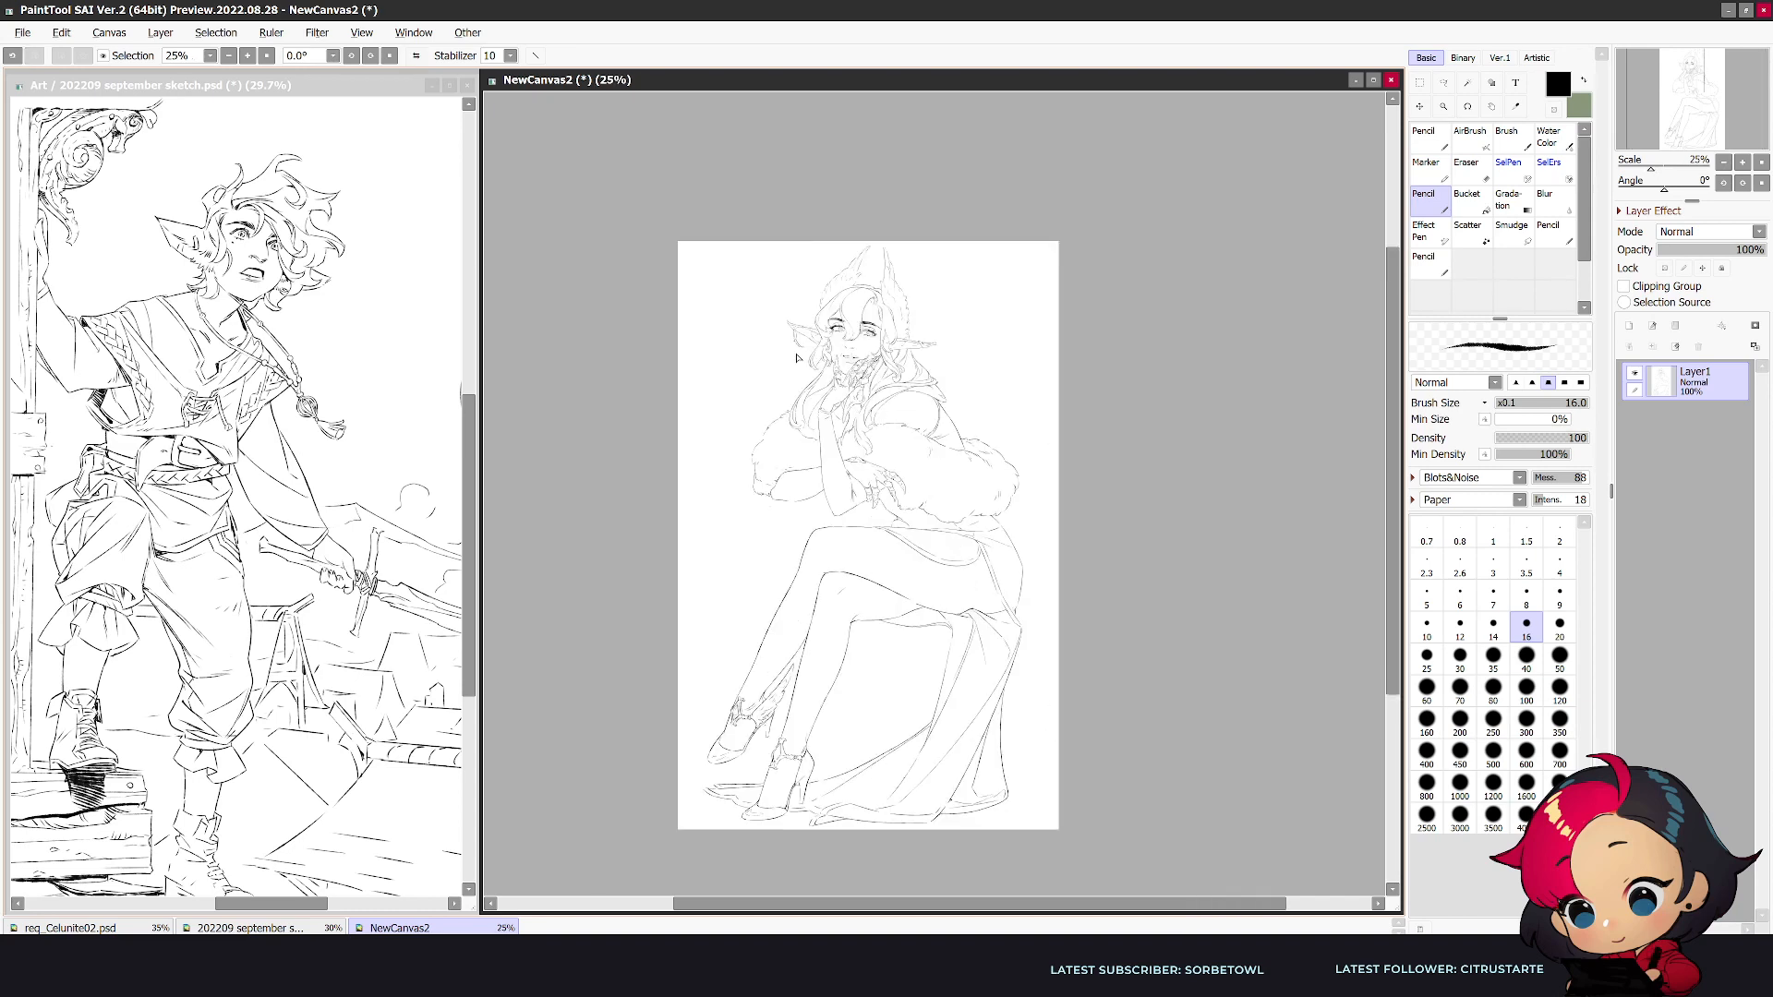
pyautogui.scroll(3, 764, 222)
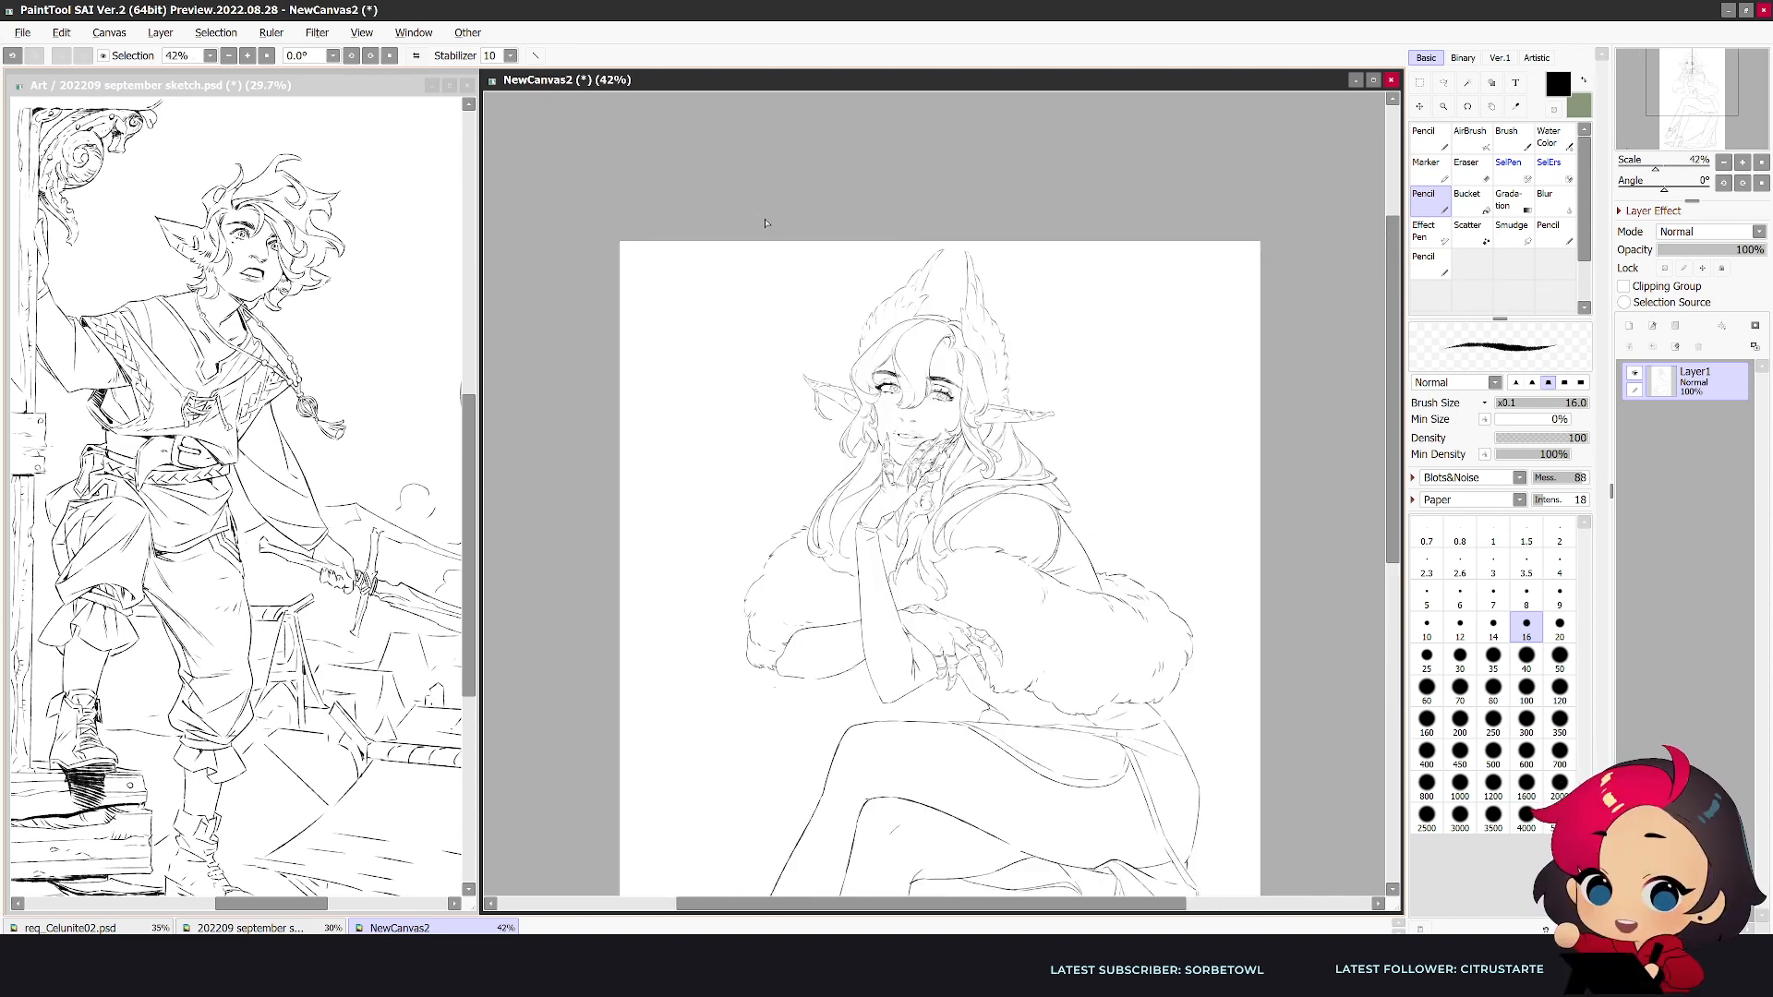
pyautogui.moveTo(1398, 460); pyautogui.dragTo(1391, 493)
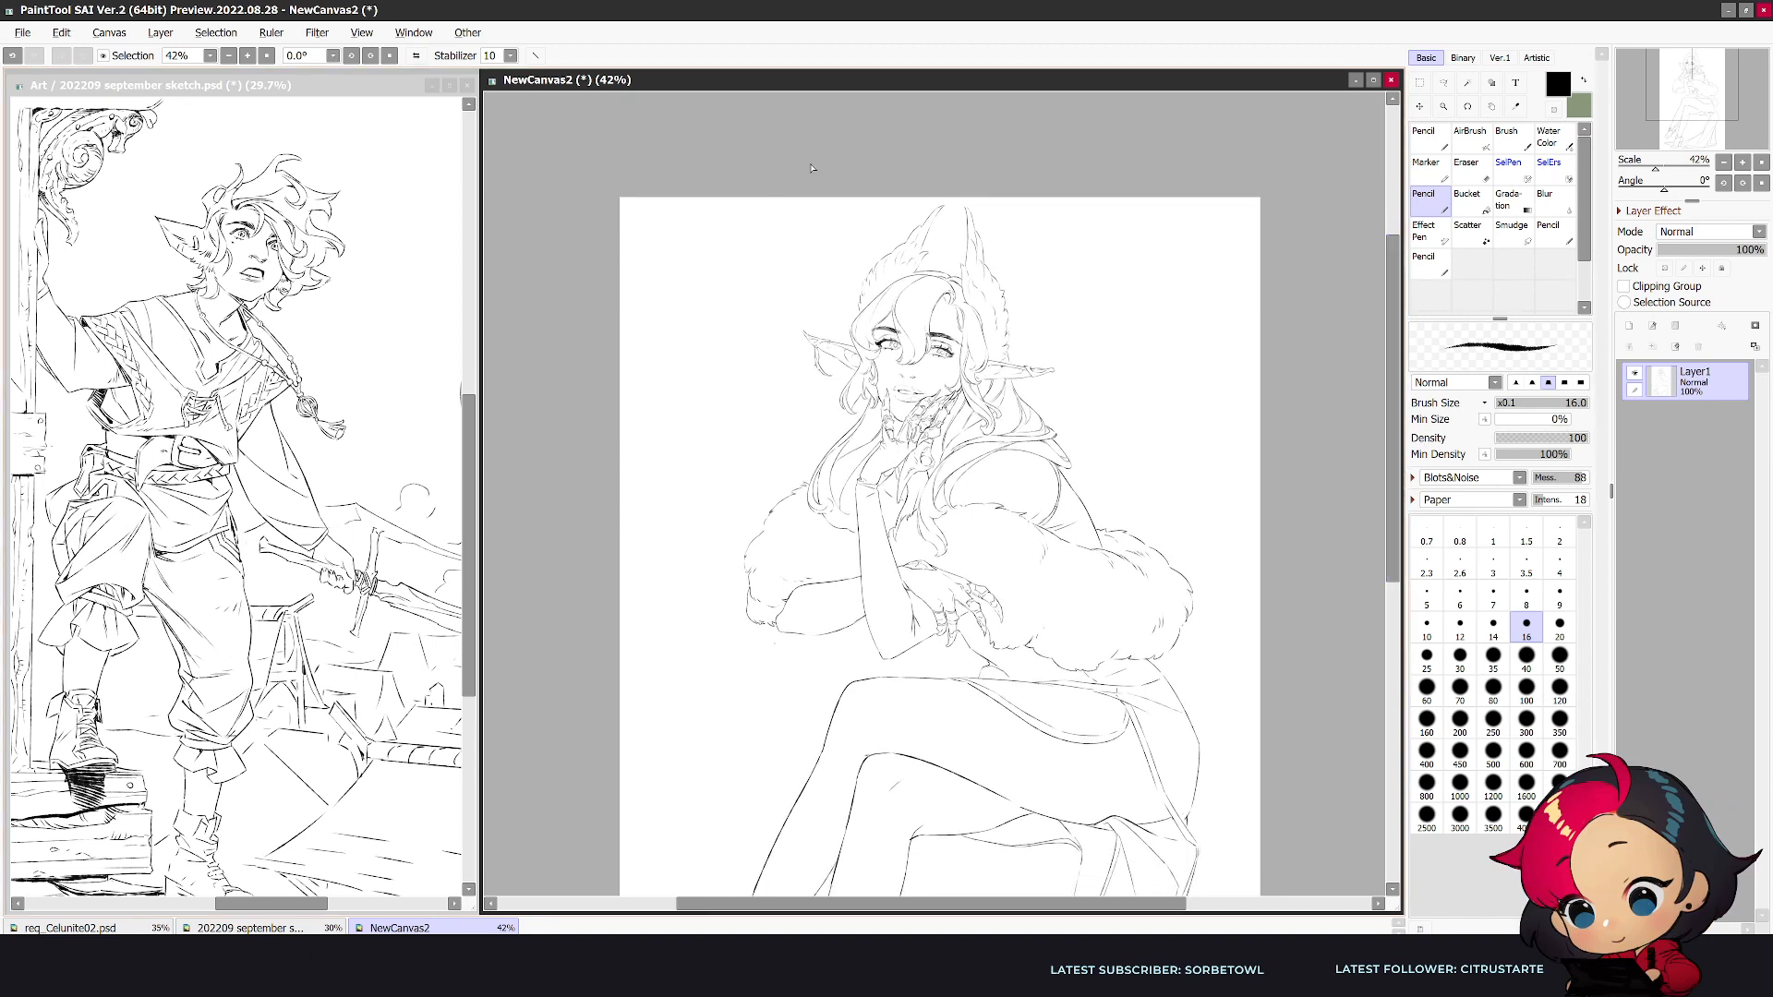
pyautogui.hotkey('alt', 'Tab')
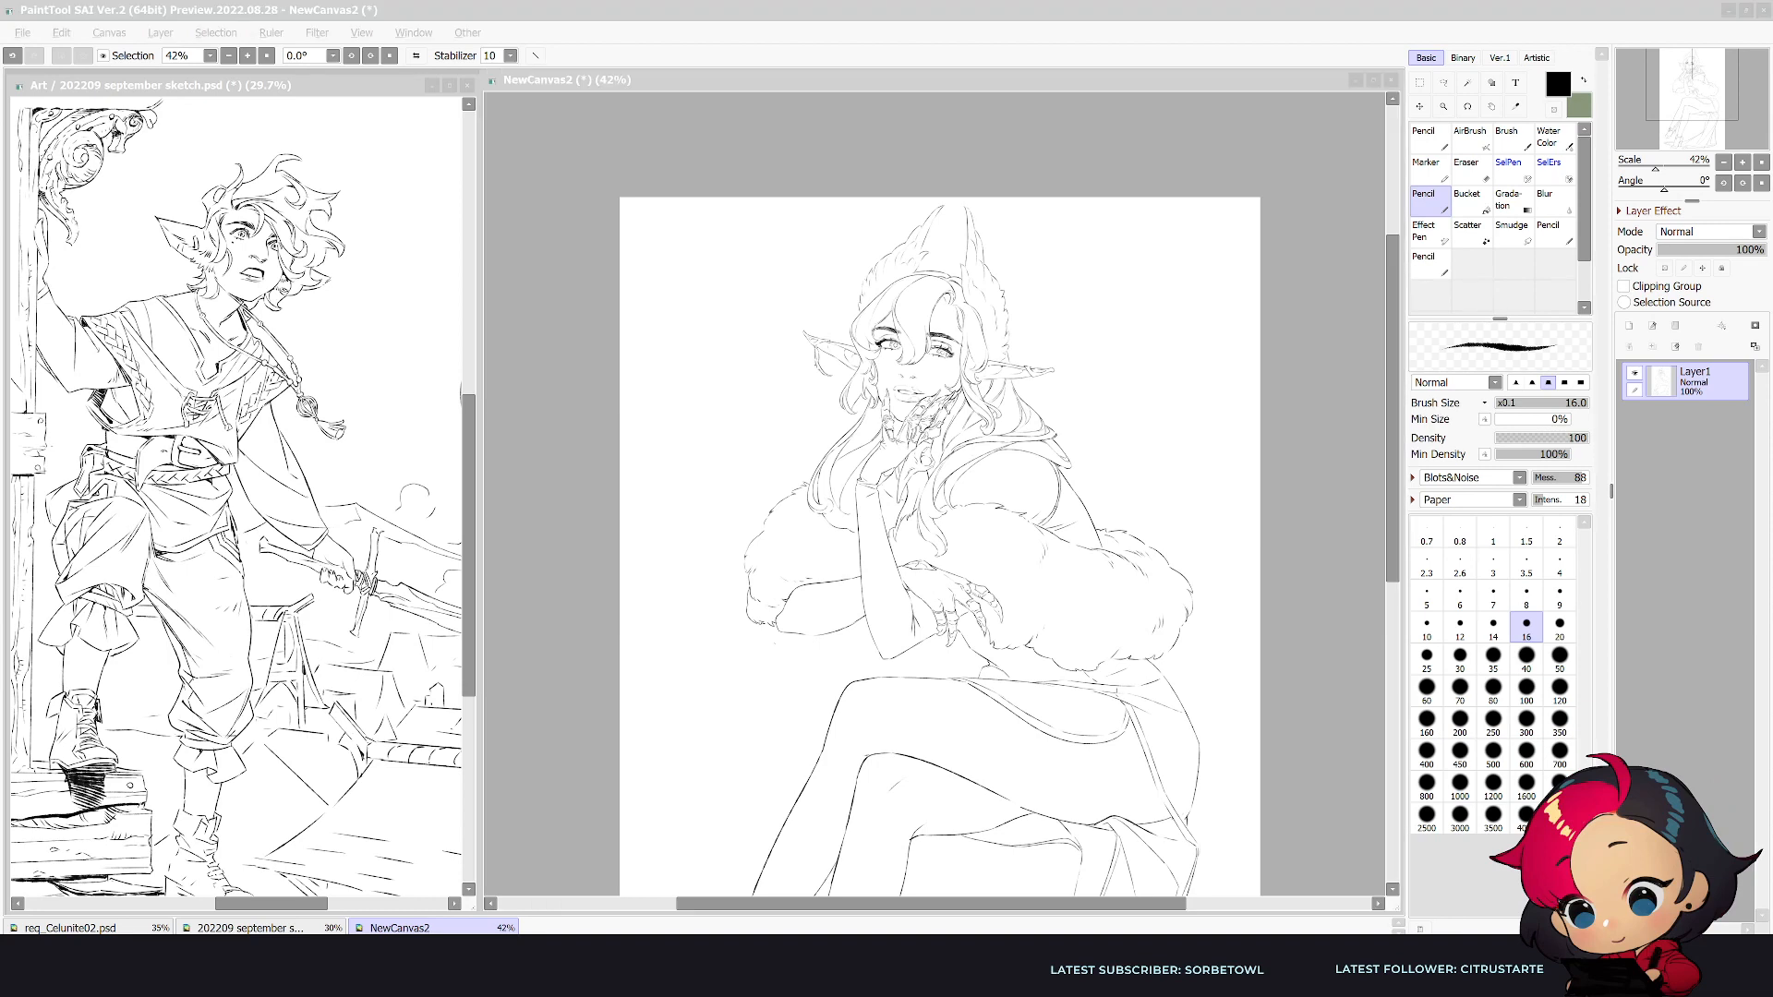
pyautogui.click(862, 142)
pyautogui.moveTo(916, 329); pyautogui.dragTo(898, 208)
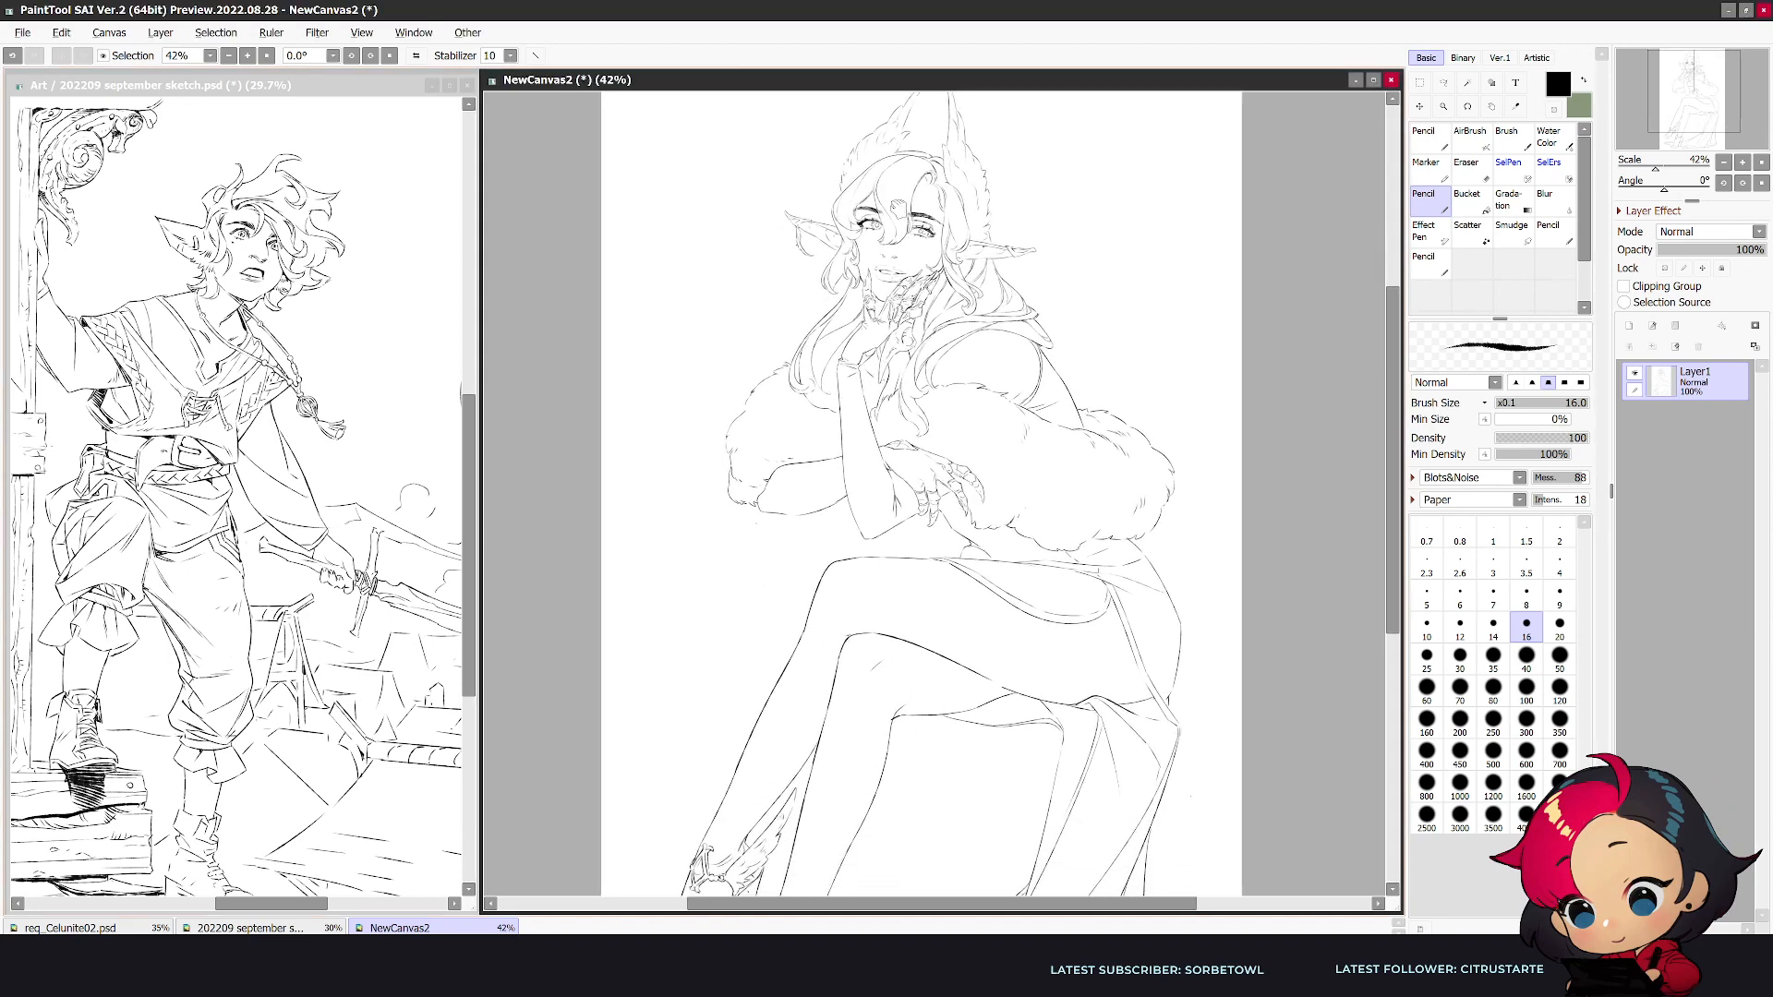
# - Save the drawing as a PSD file in the Malaria Consortium folder and export a JPEG copy
pyautogui.hotkey('alt', 'Tab')
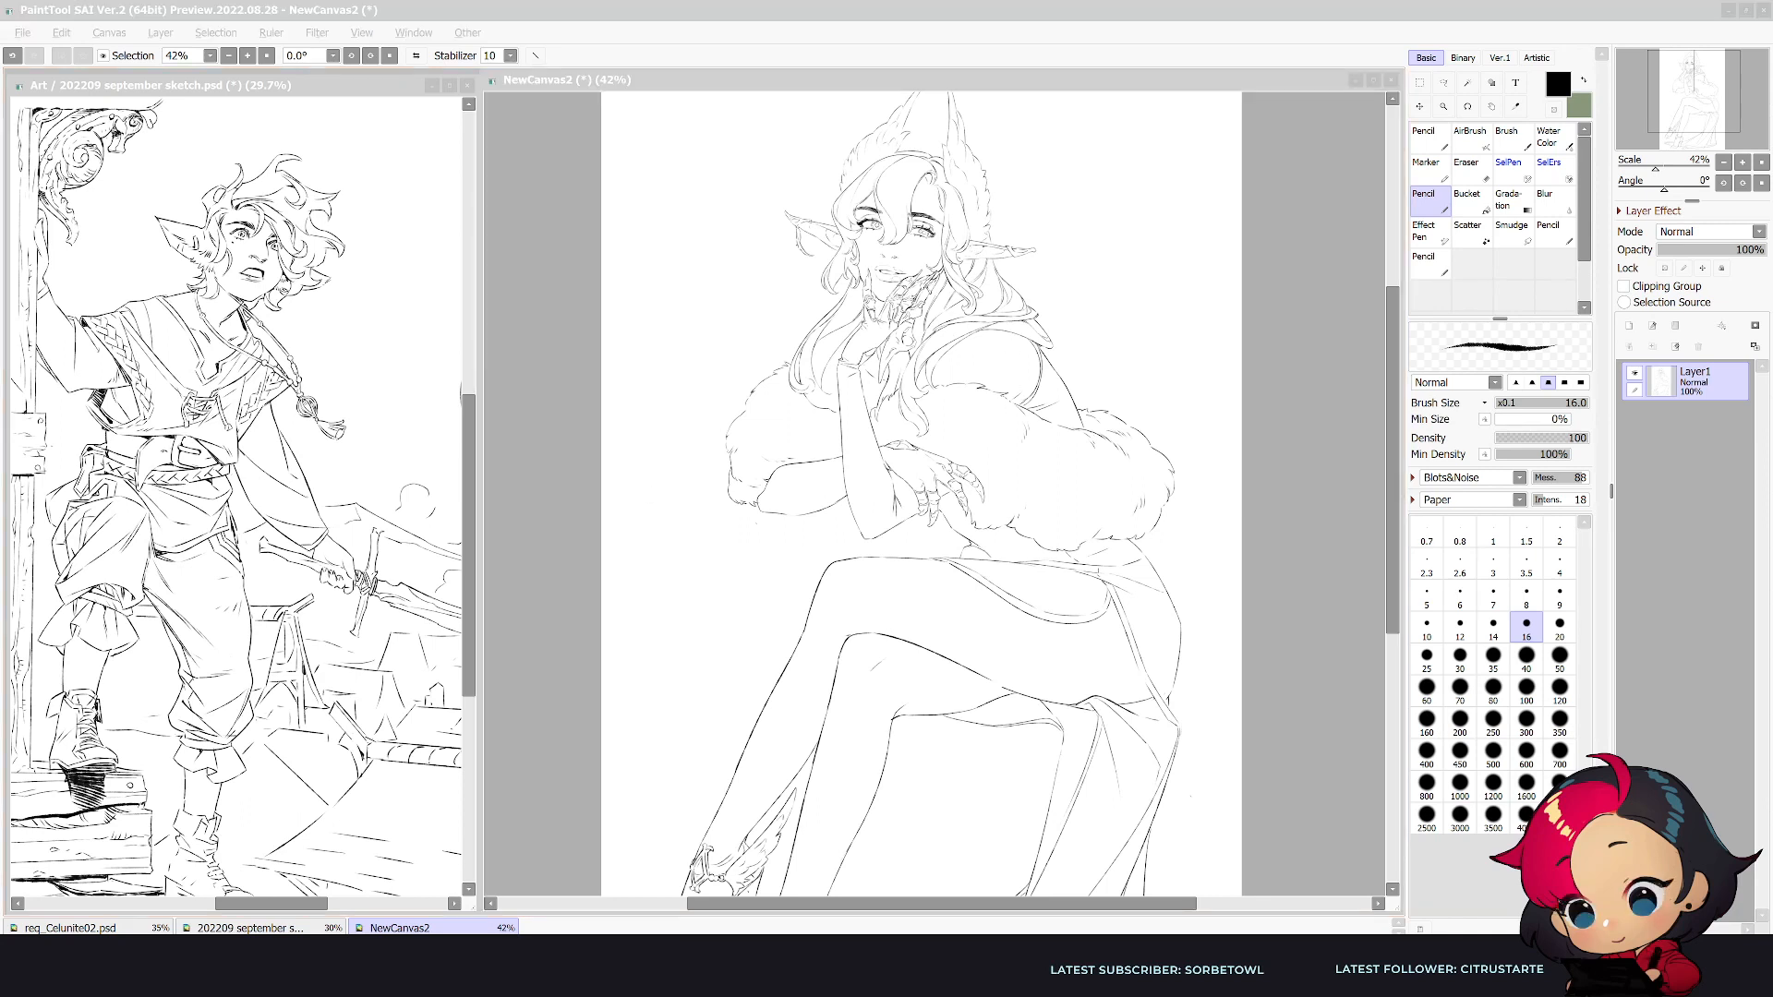
pyautogui.press('Return')
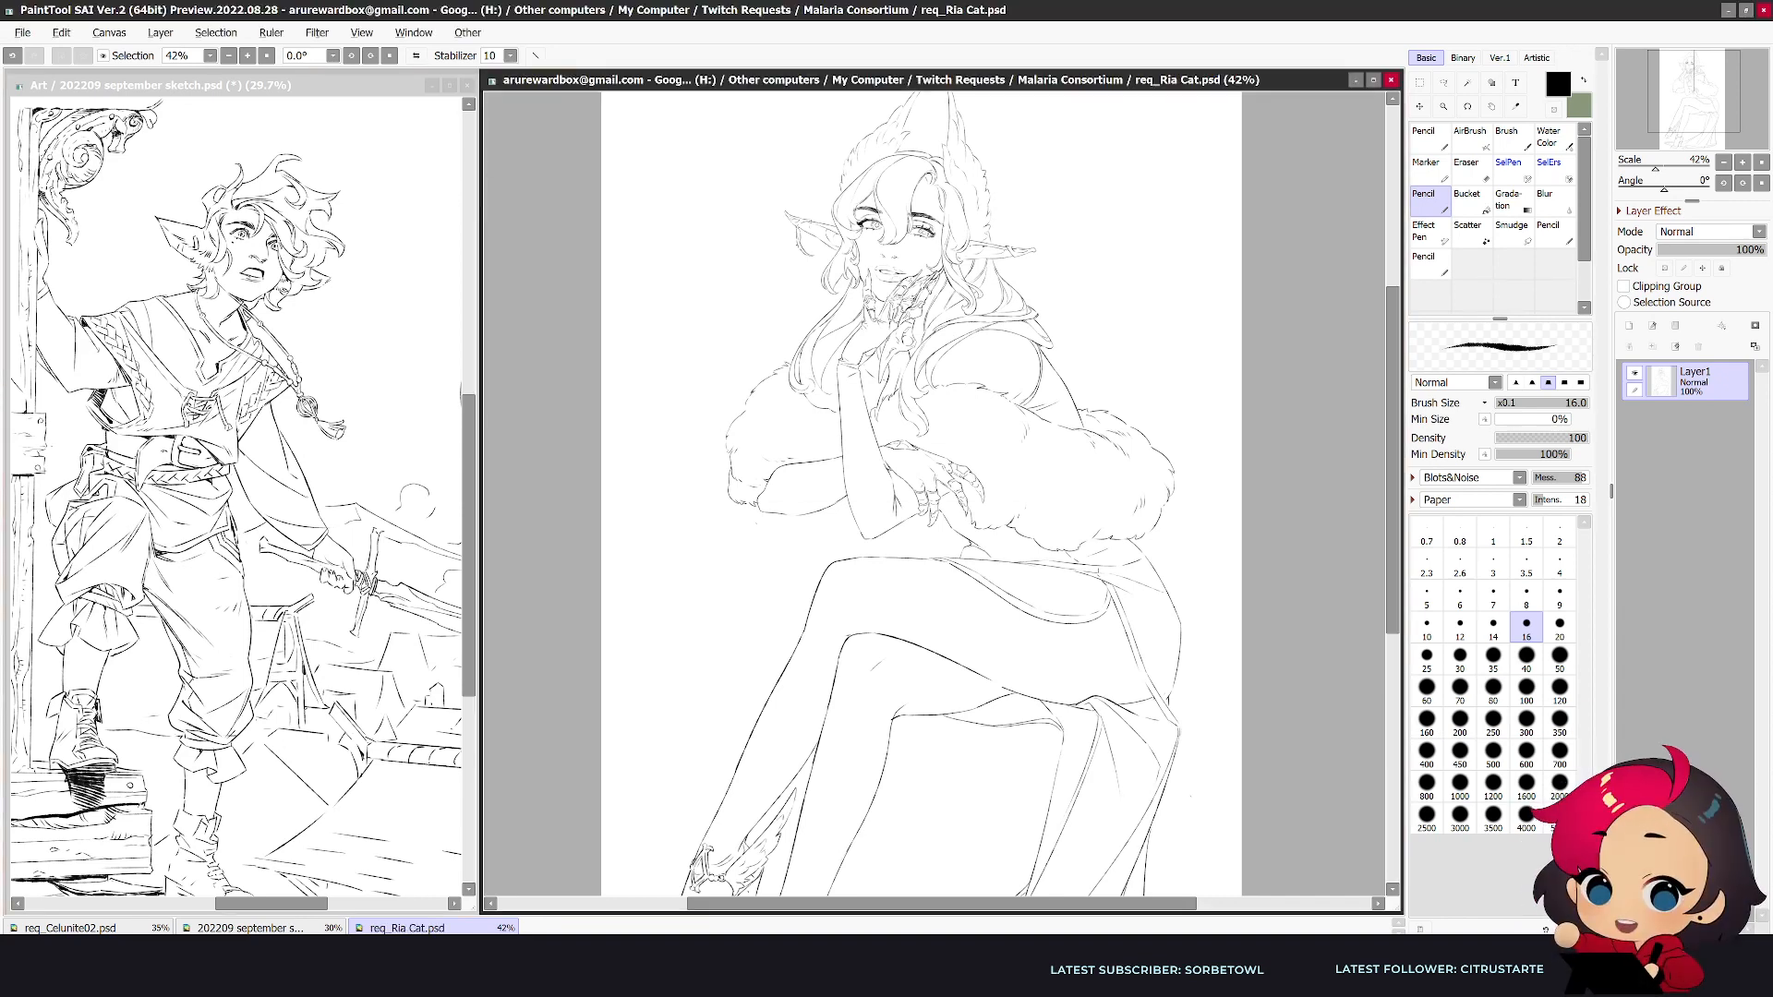
pyautogui.click(22, 32)
pyautogui.moveTo(185, 218)
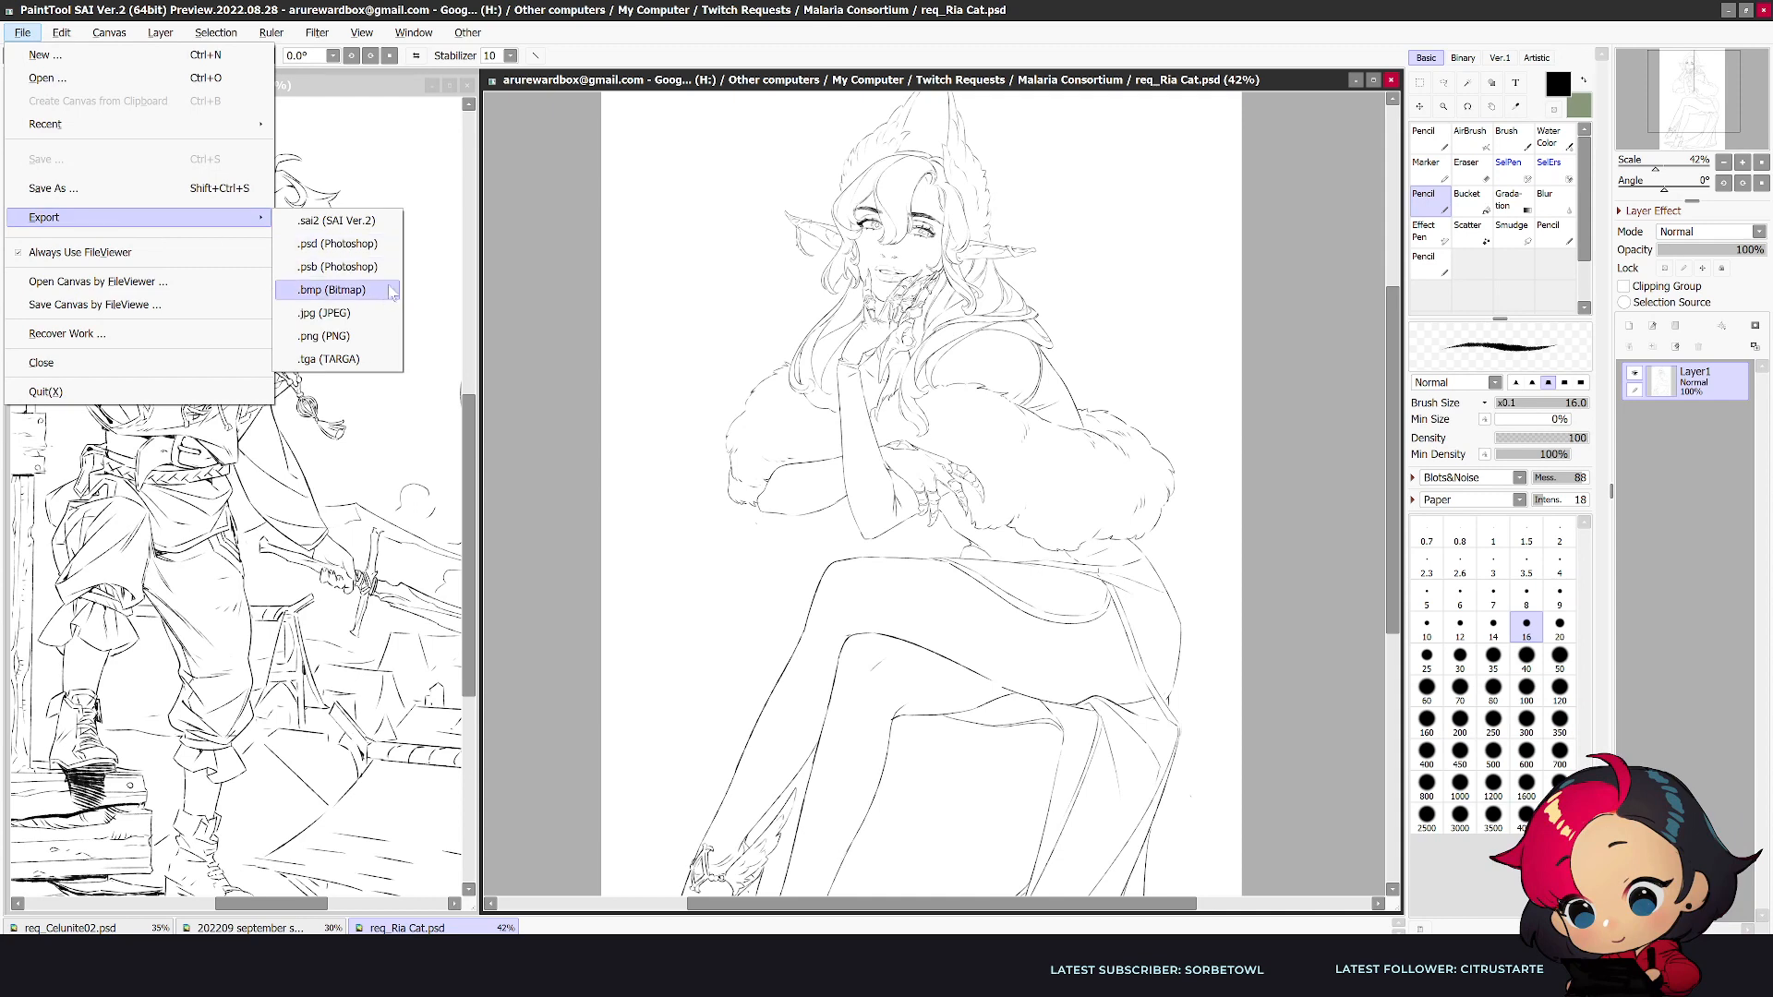
pyautogui.click(324, 313)
pyautogui.press('Return')
# - Create a new blank canvas with the preset settings
pyautogui.click(23, 32)
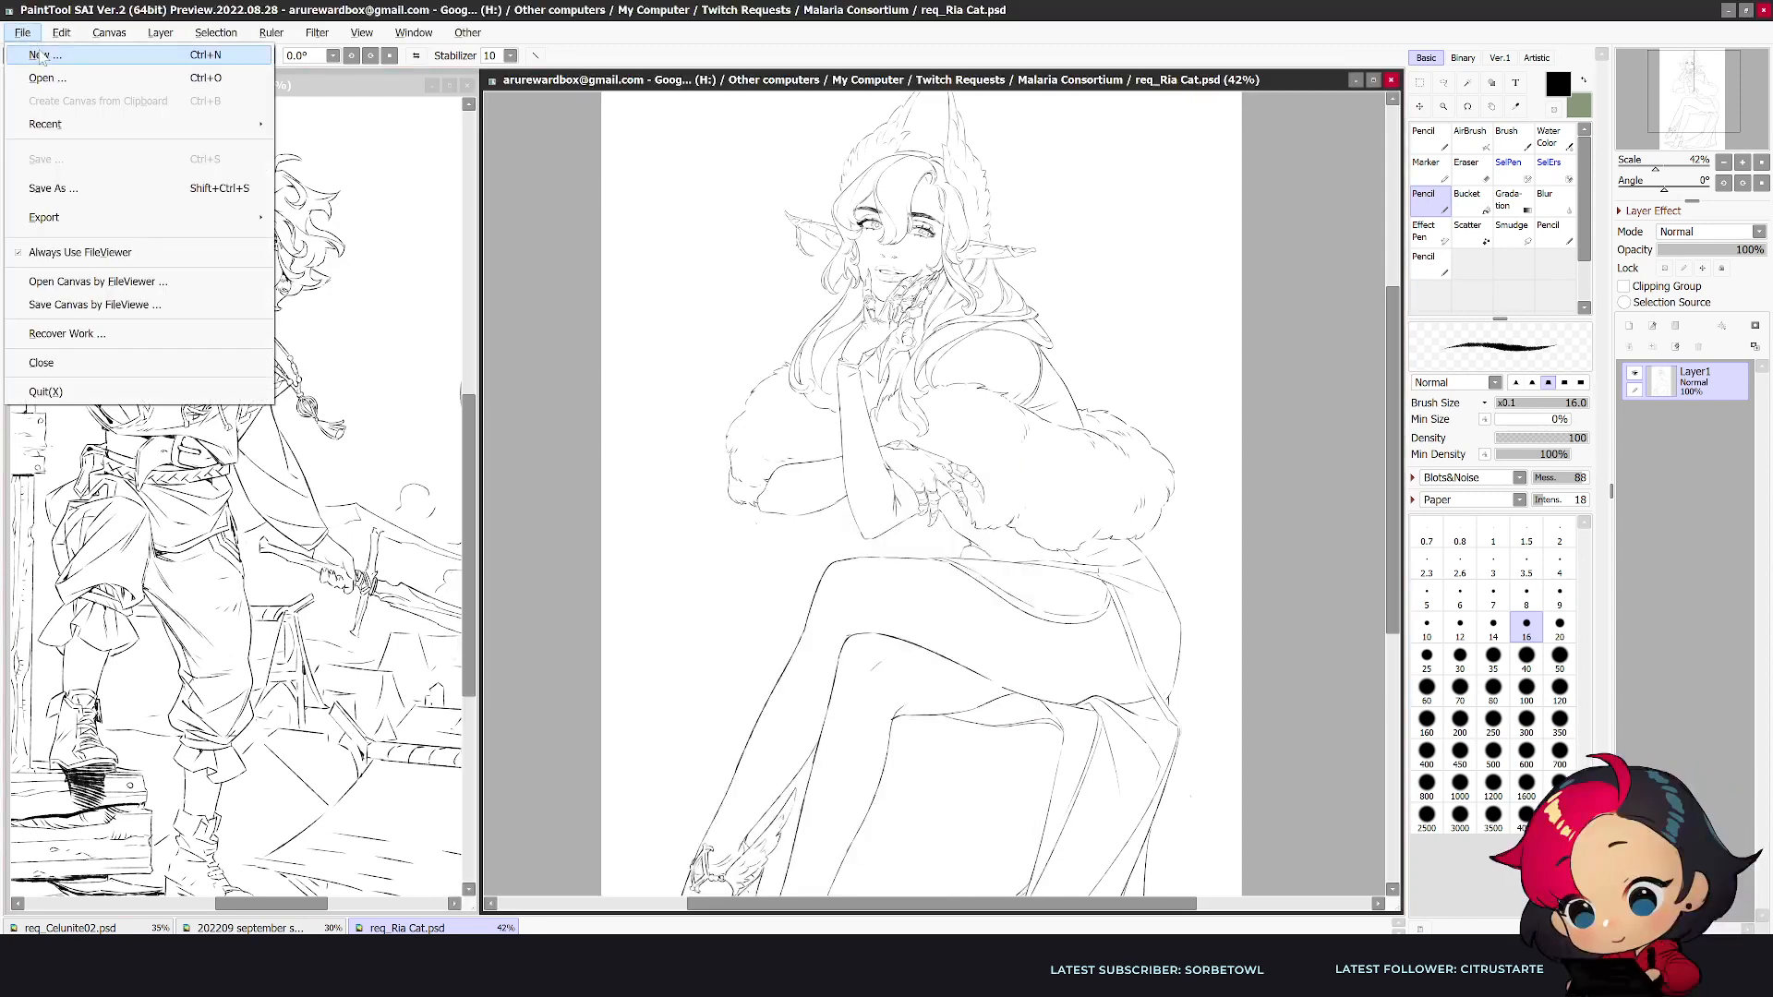
pyautogui.click(39, 47)
pyautogui.press('Return')
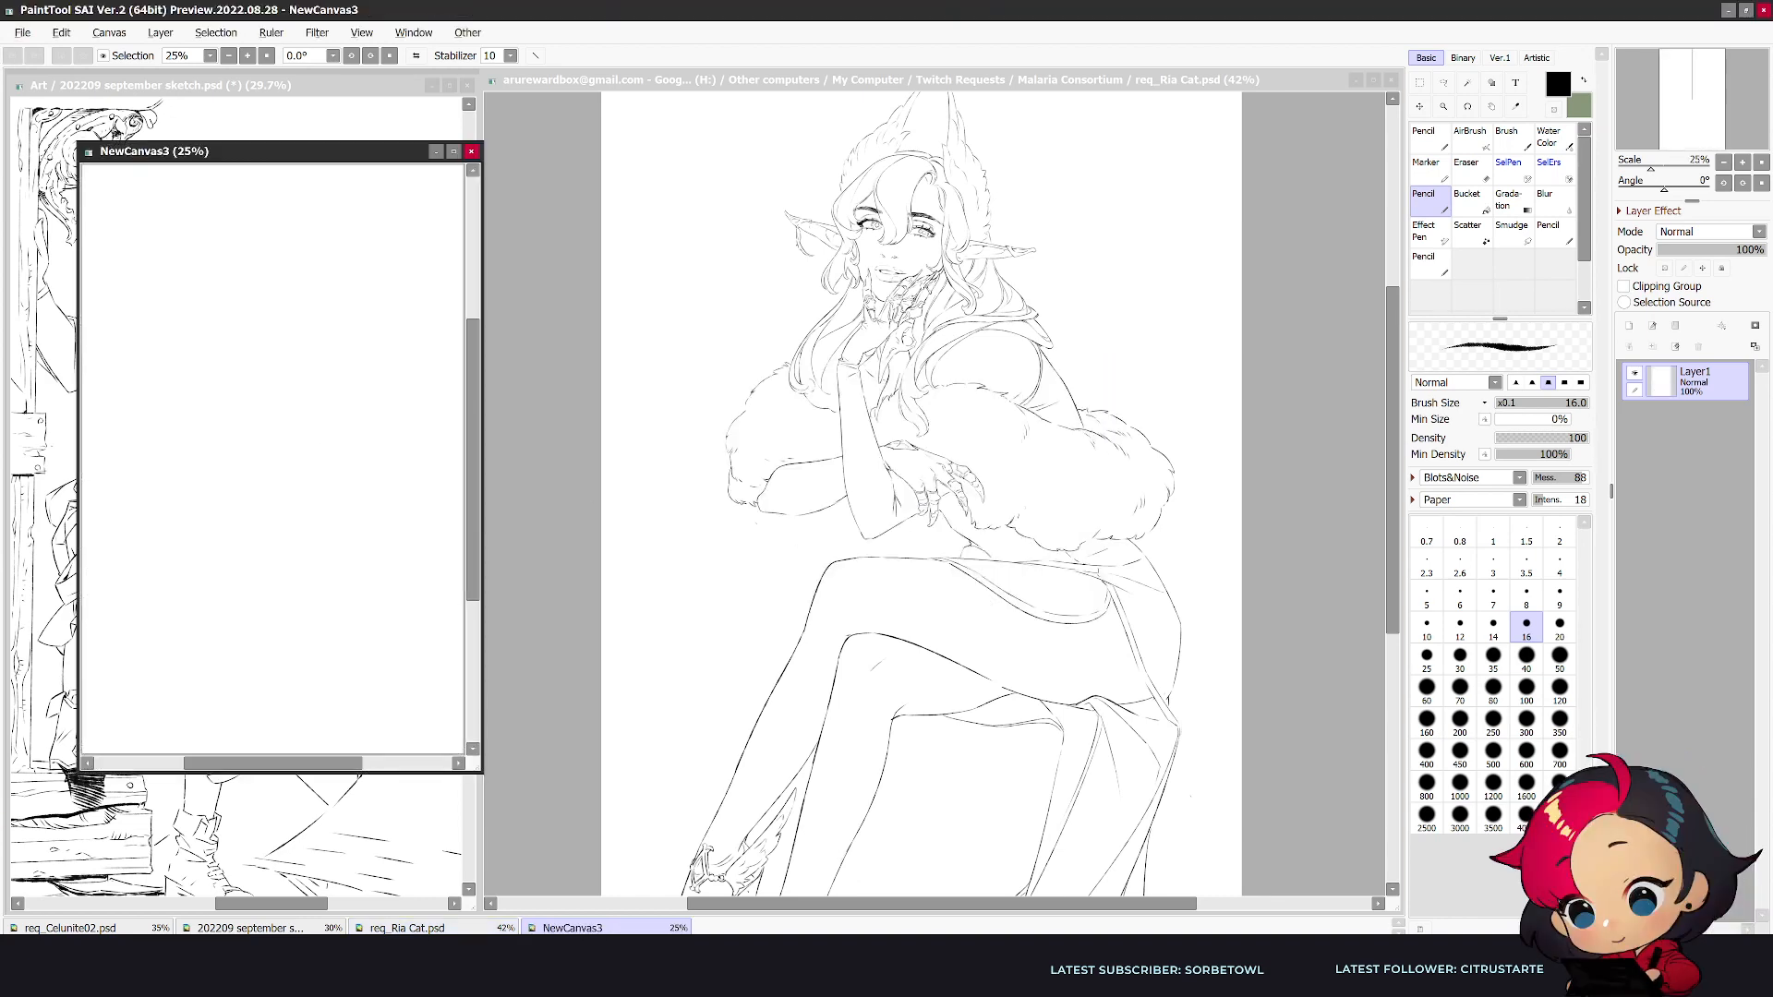
pyautogui.hotkey('alt', 'Tab')
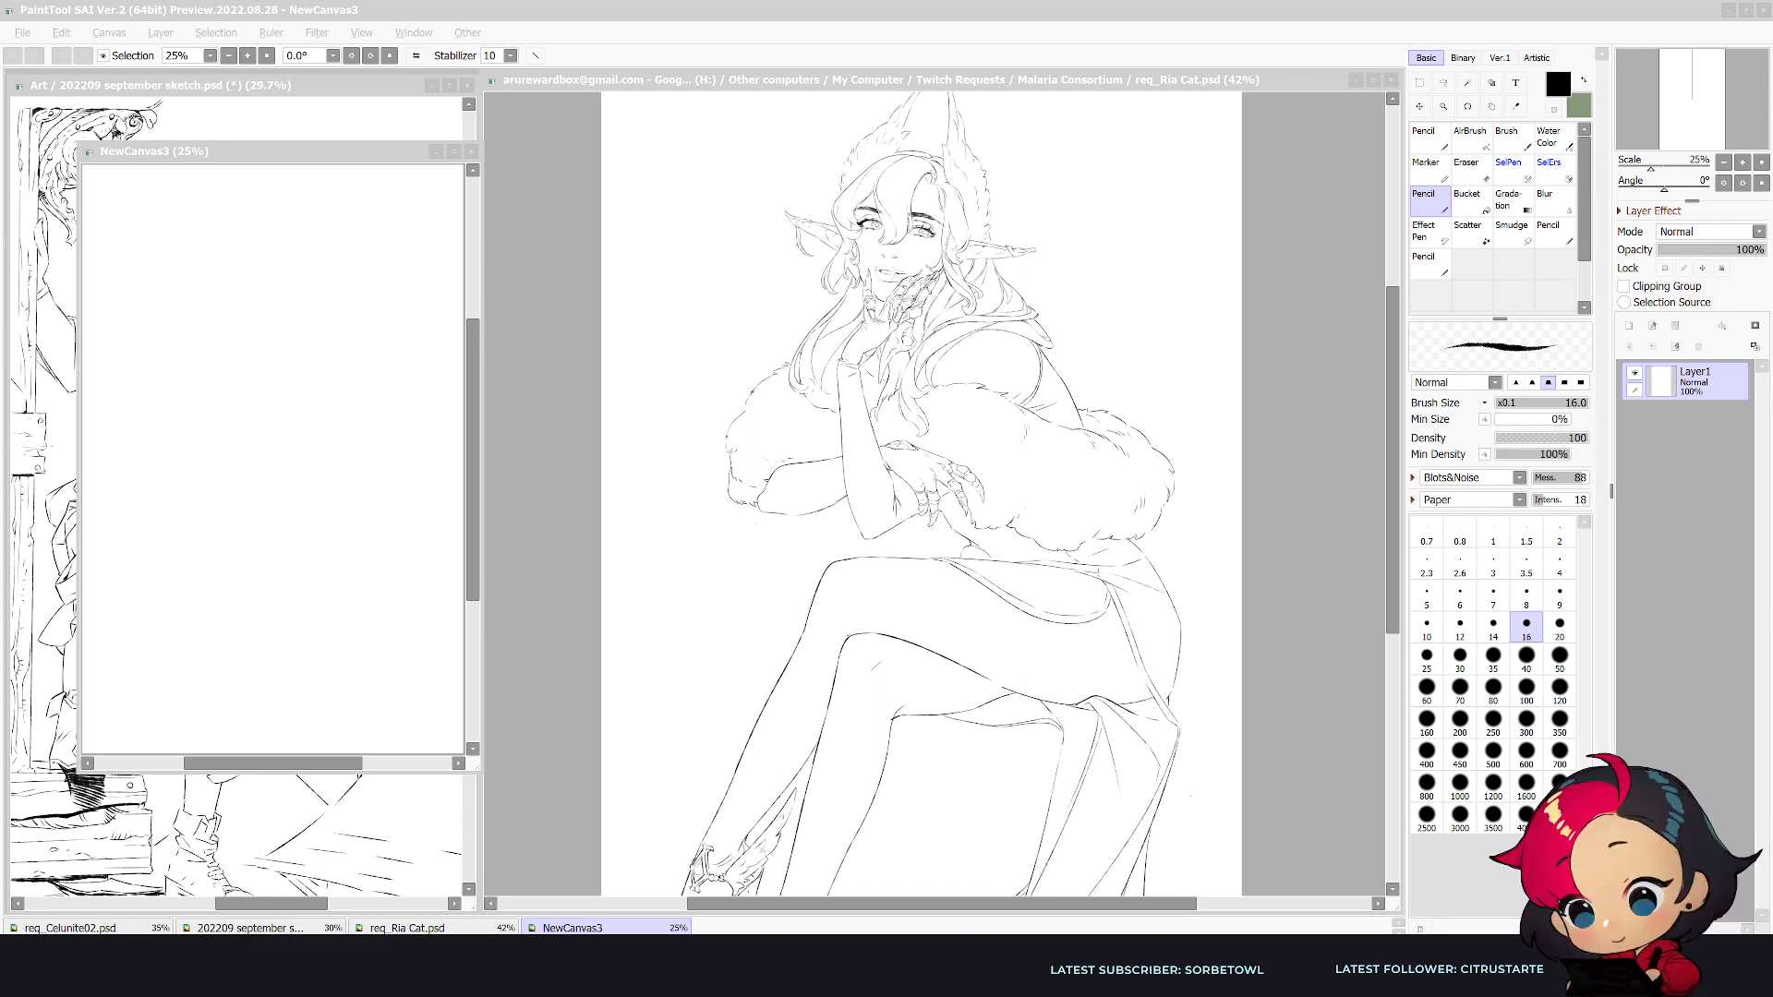
pyautogui.click(1699, 401)
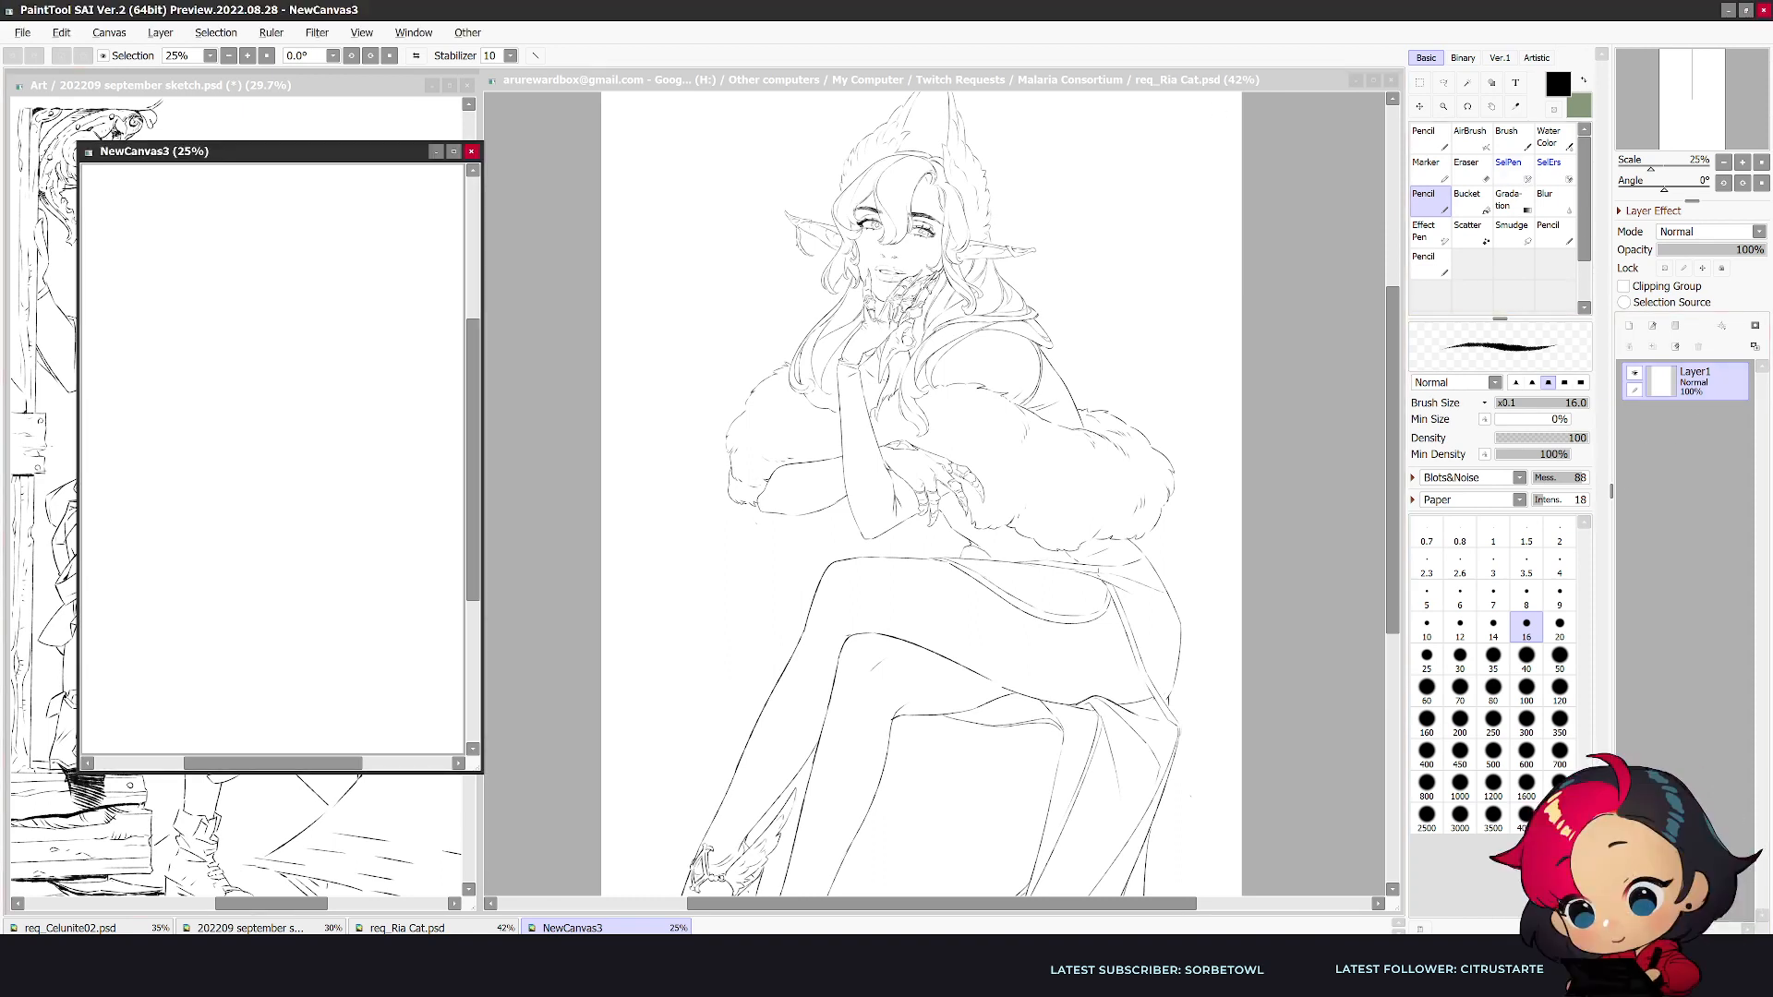
pyautogui.hotkey('alt', 'Tab')
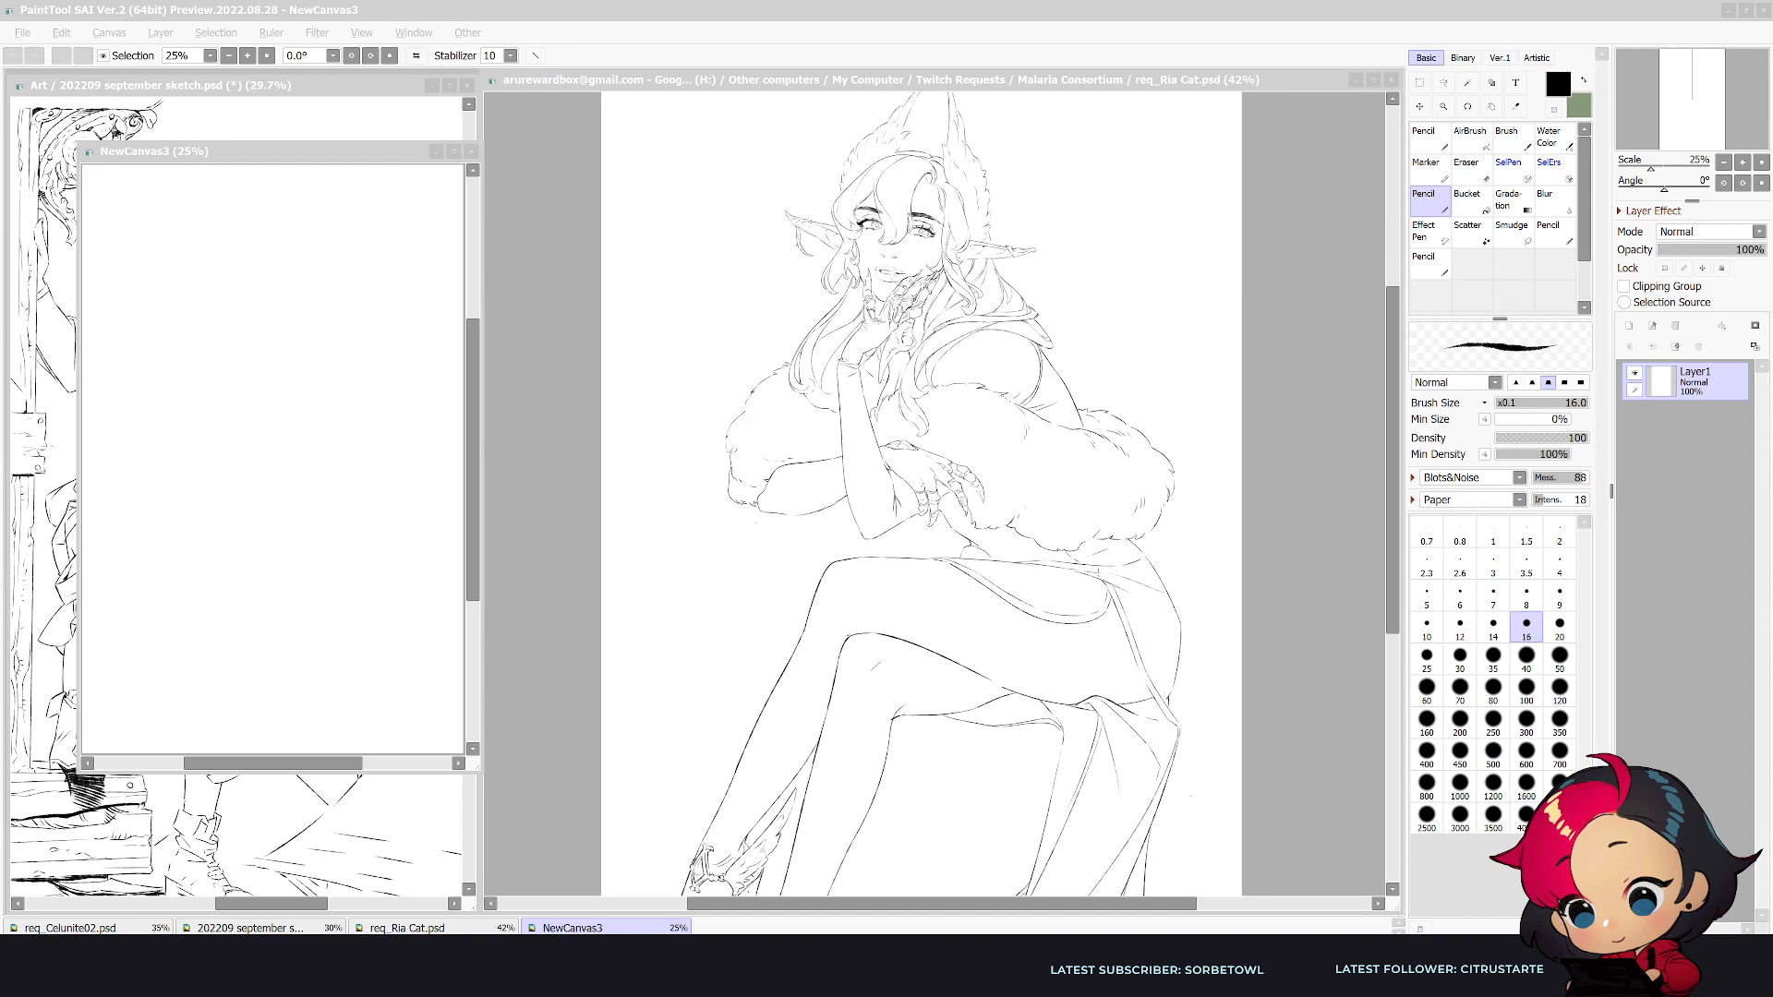
# - Place the new canvas window over the saved drawing and enlarge it to fill the drawing area beside the reference
pyautogui.click(376, 166)
pyautogui.moveTo(375, 151); pyautogui.dragTo(775, 80)
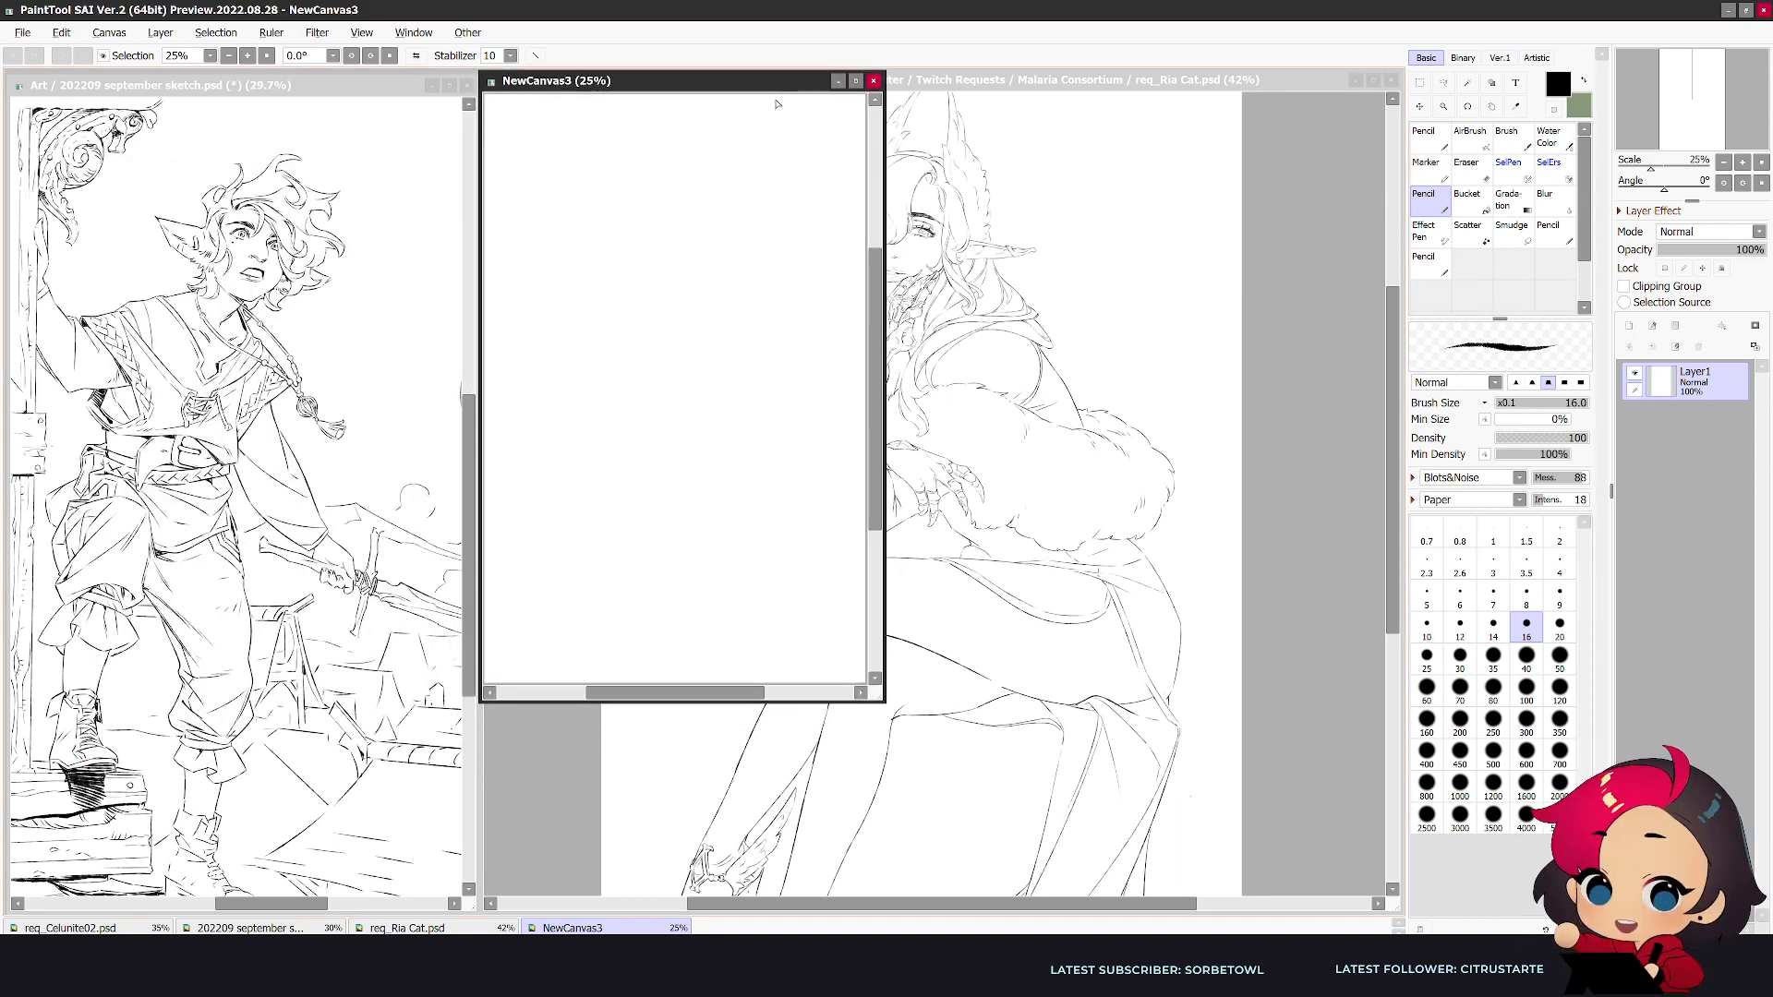
pyautogui.moveTo(882, 701); pyautogui.dragTo(1399, 914)
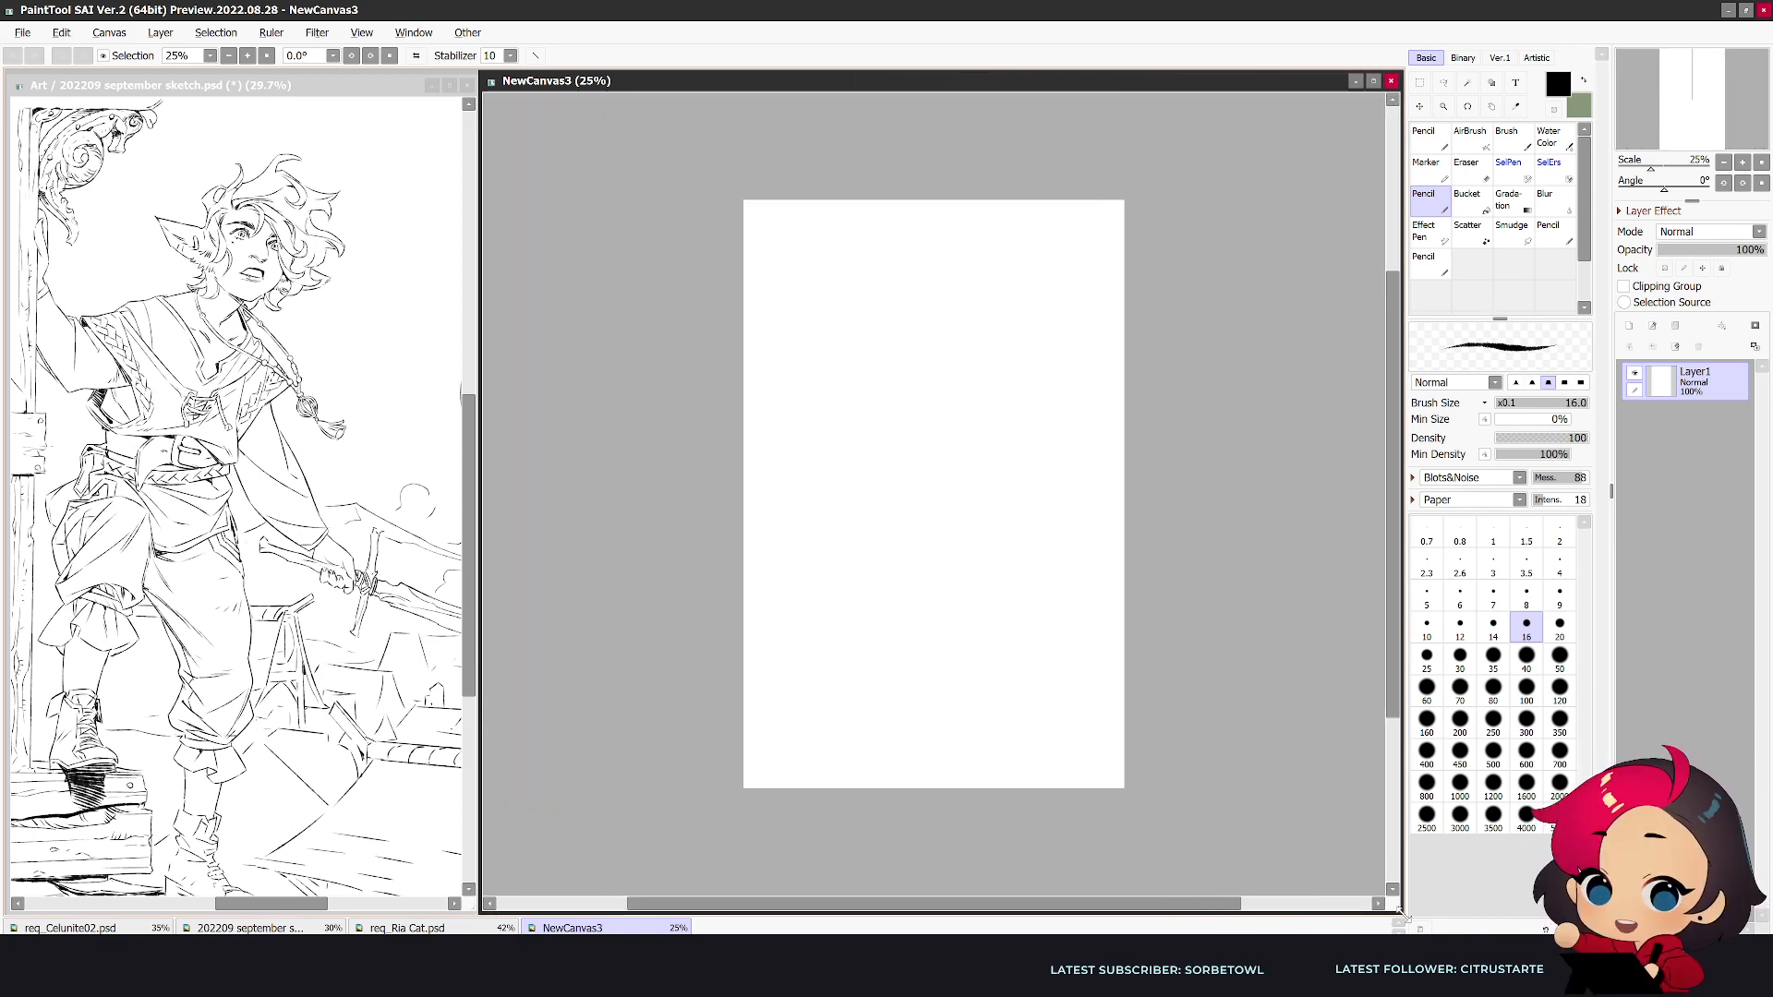
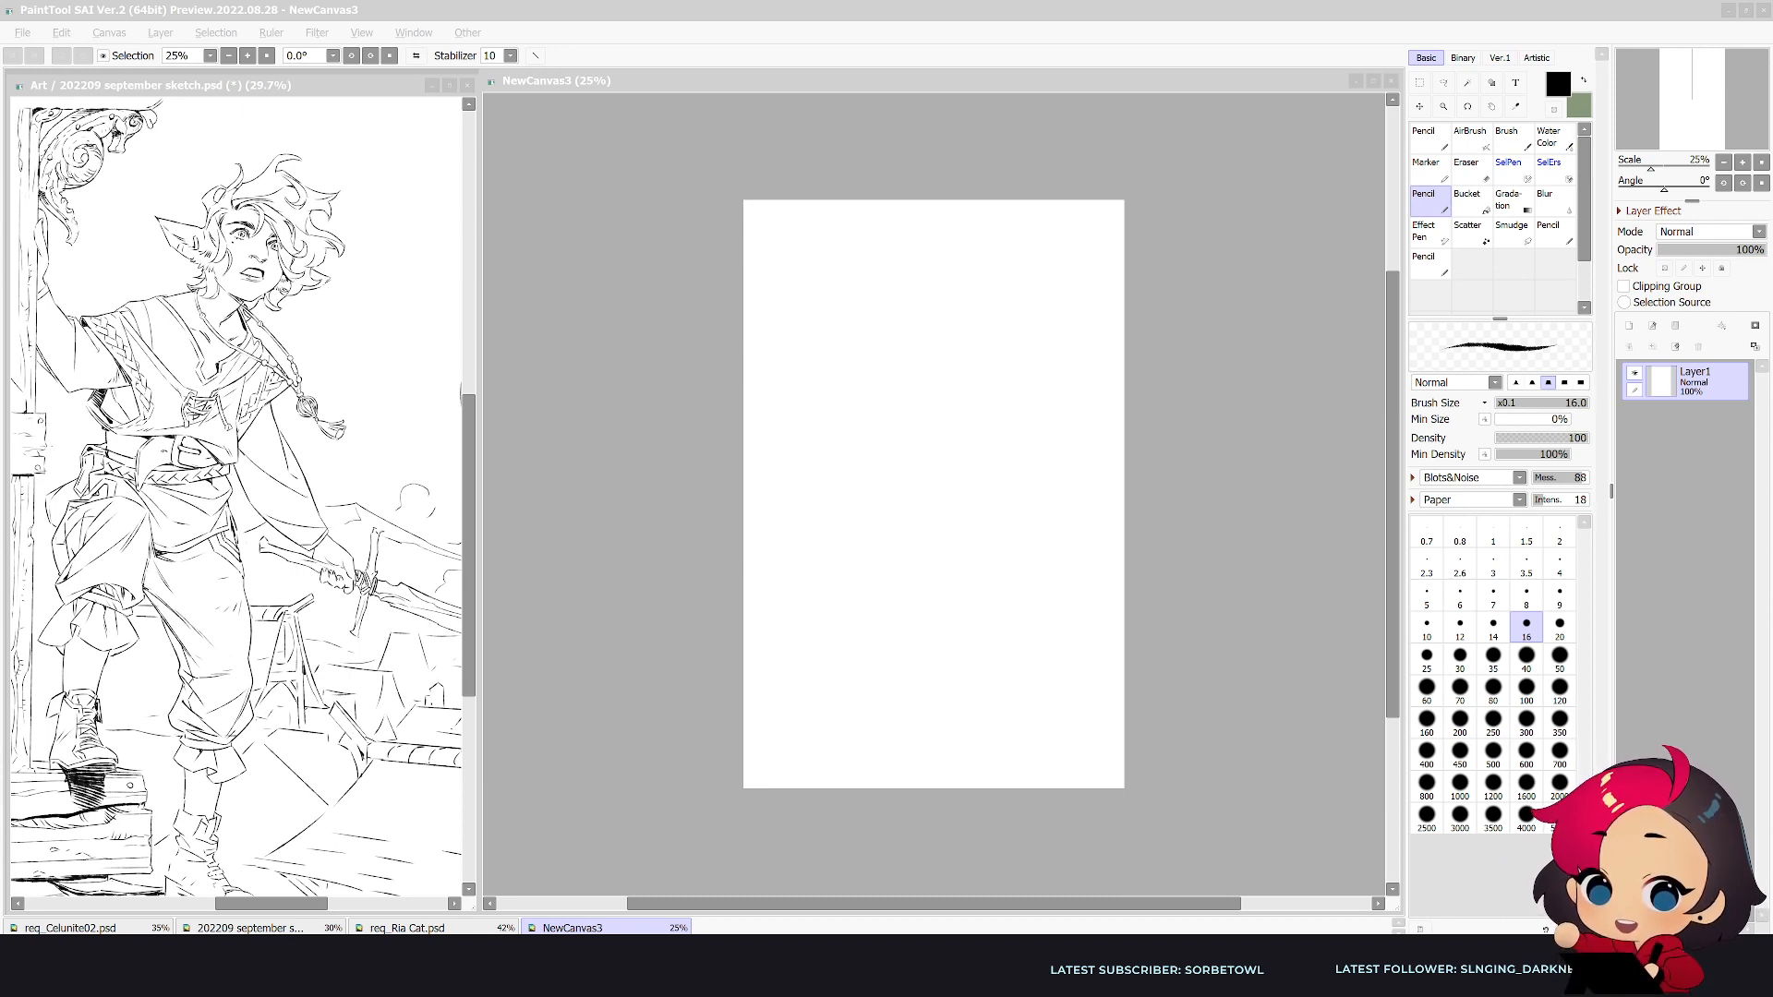
# - Draw the left half of the skull's curve near the top of the blank canvas with the size 16 Pencil
pyautogui.click(1135, 483)
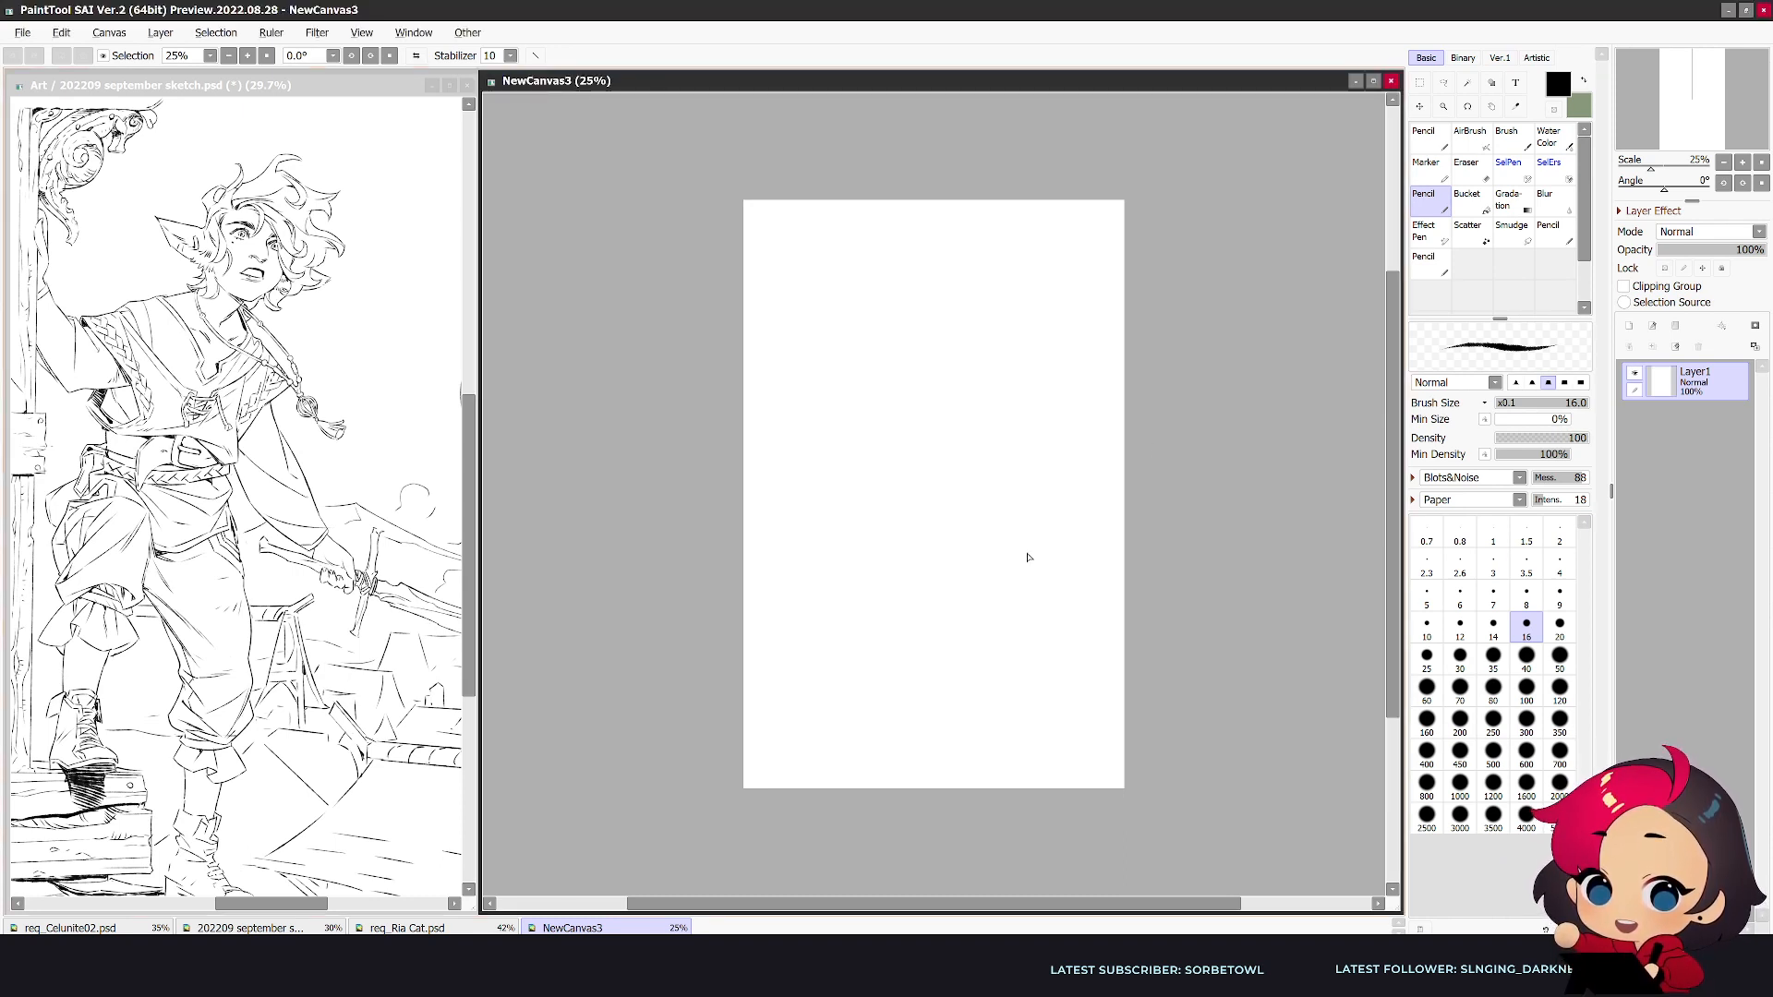
pyautogui.scroll(1, 1024, 561)
pyautogui.scroll(1, 1023, 563)
pyautogui.moveTo(1395, 557); pyautogui.dragTo(1387, 515)
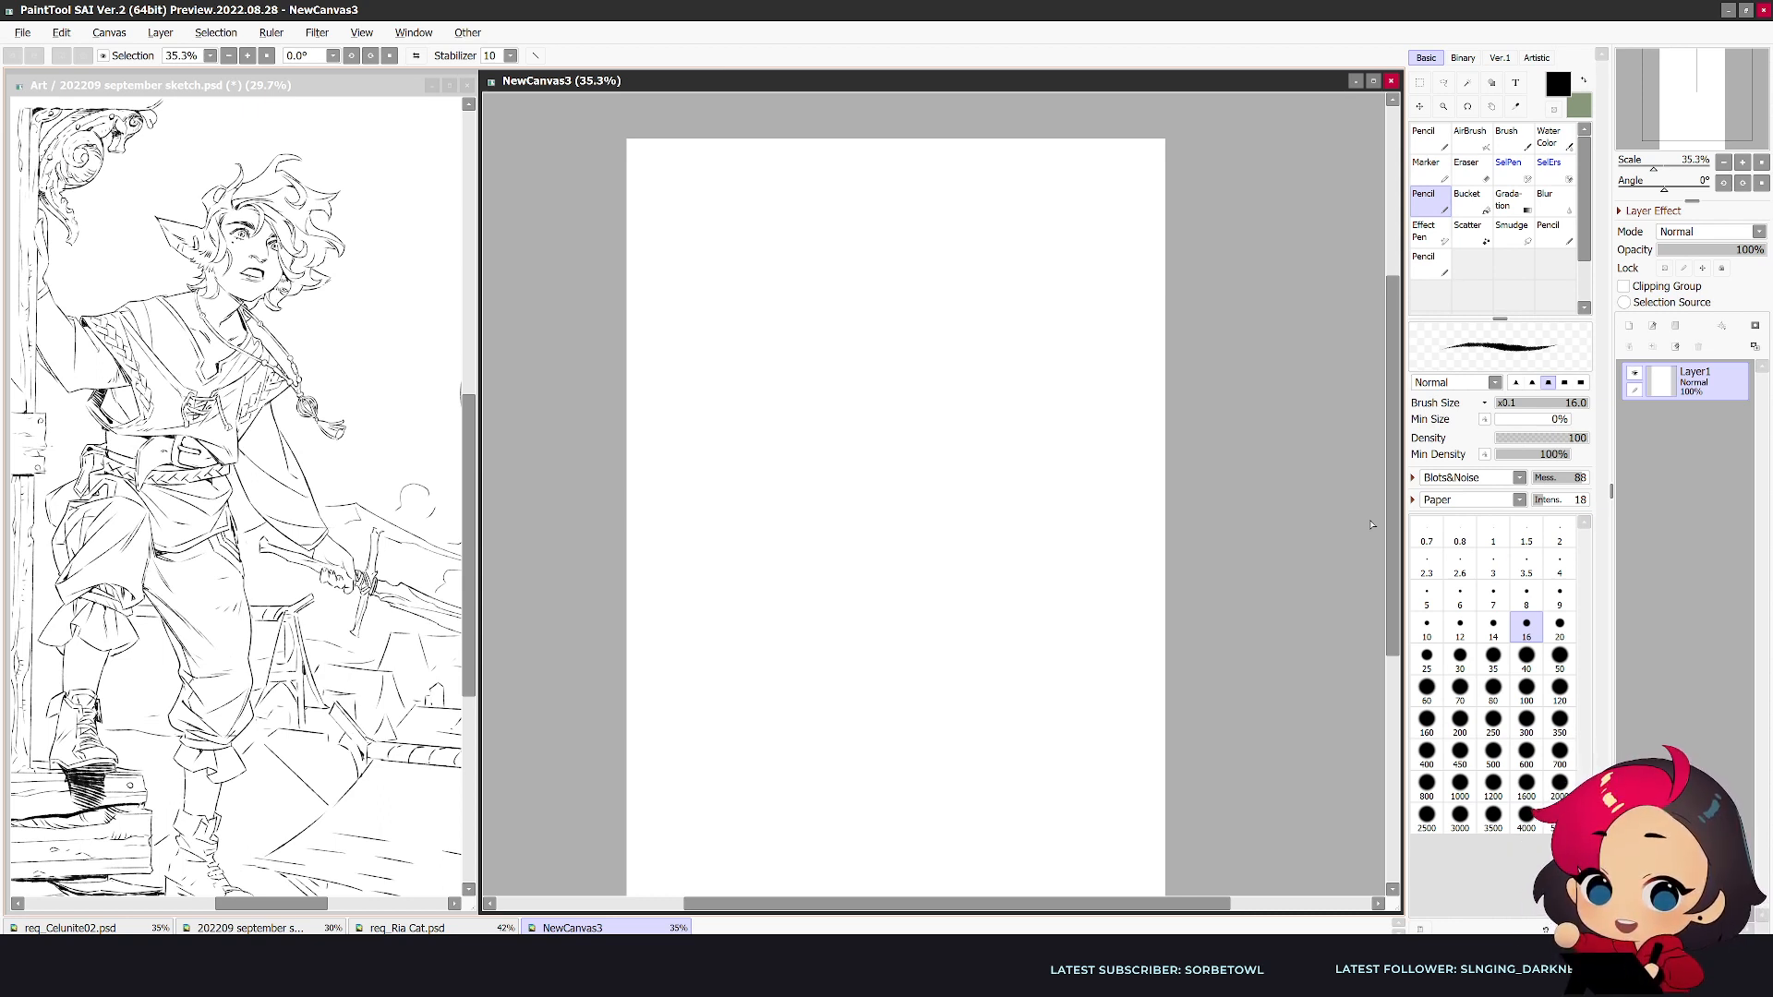
pyautogui.scroll(1, 1371, 525)
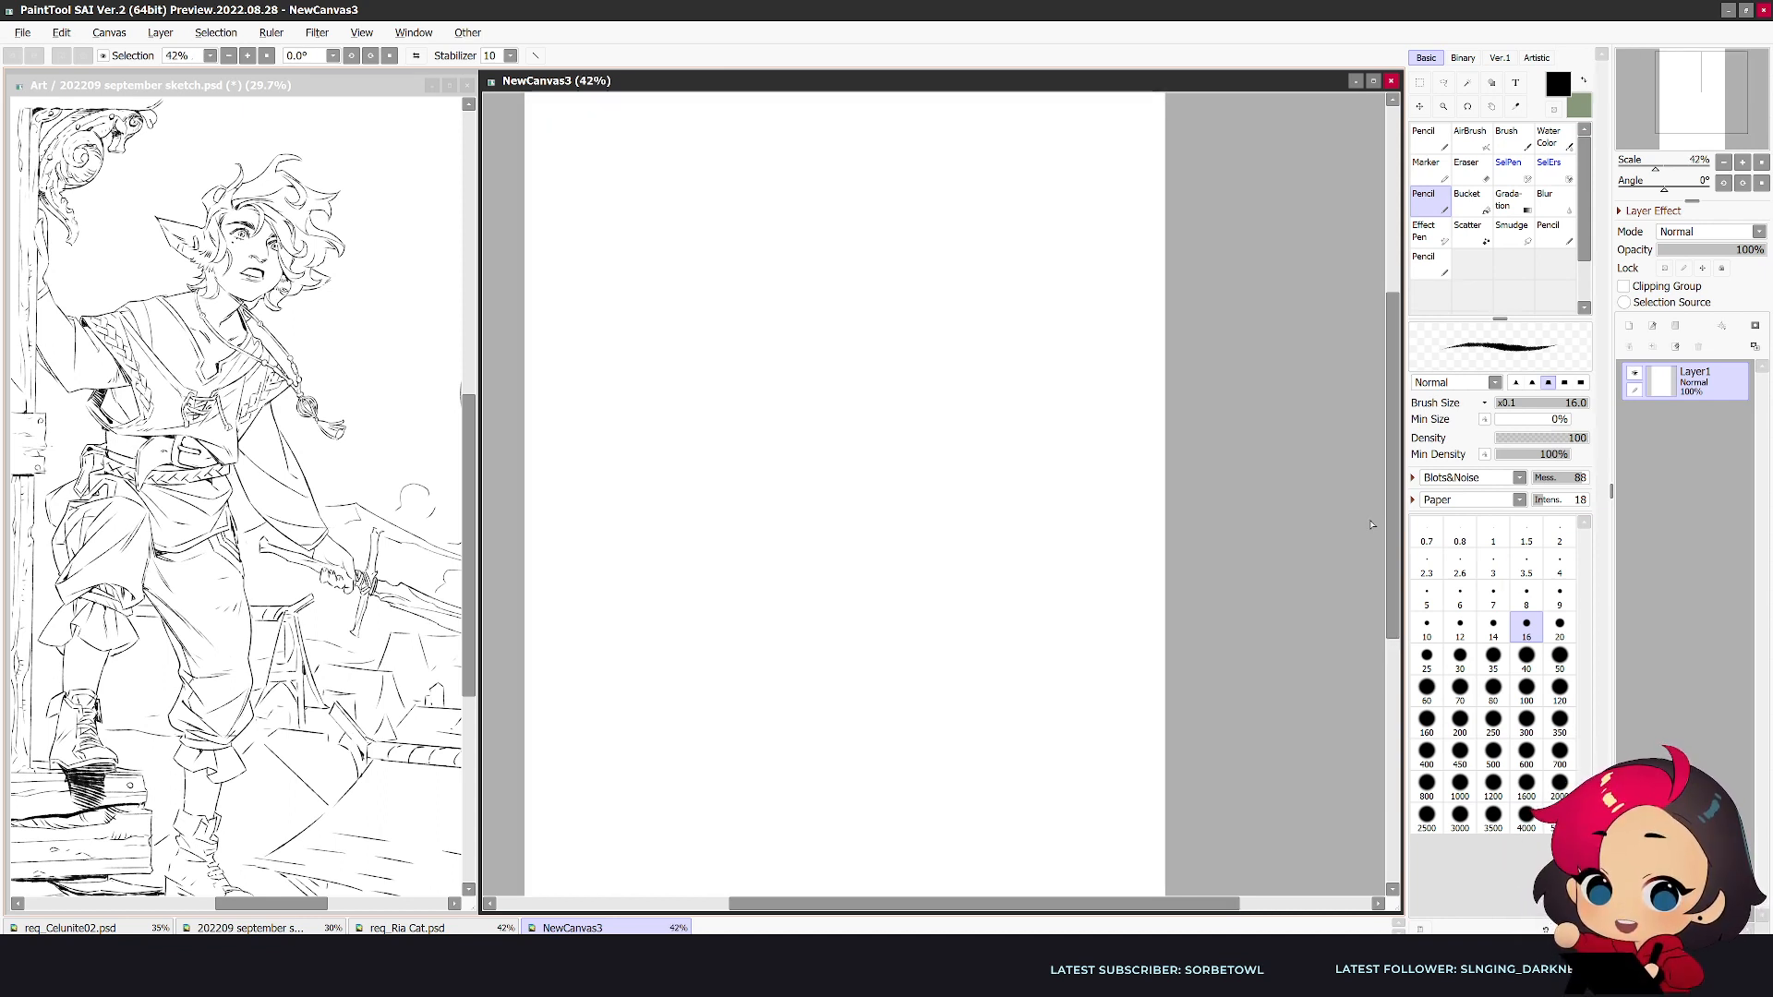
pyautogui.moveTo(1719, 99); pyautogui.dragTo(1712, 94)
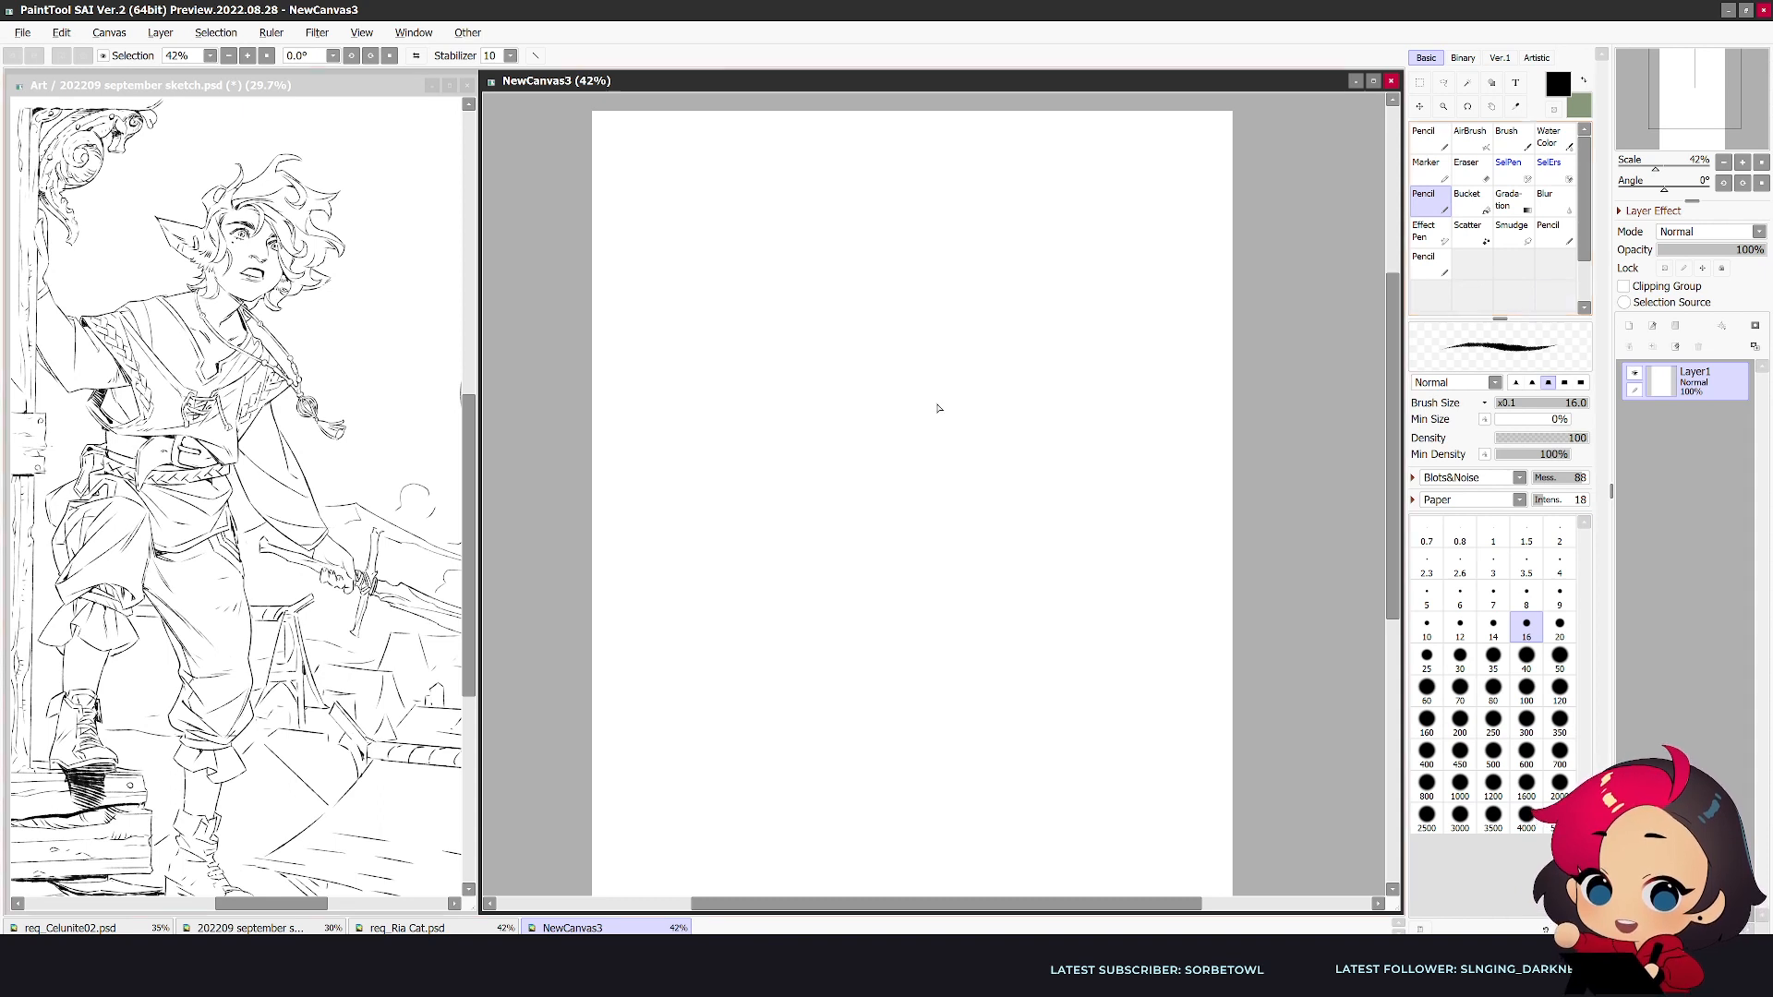
pyautogui.scroll(2, 970, 130)
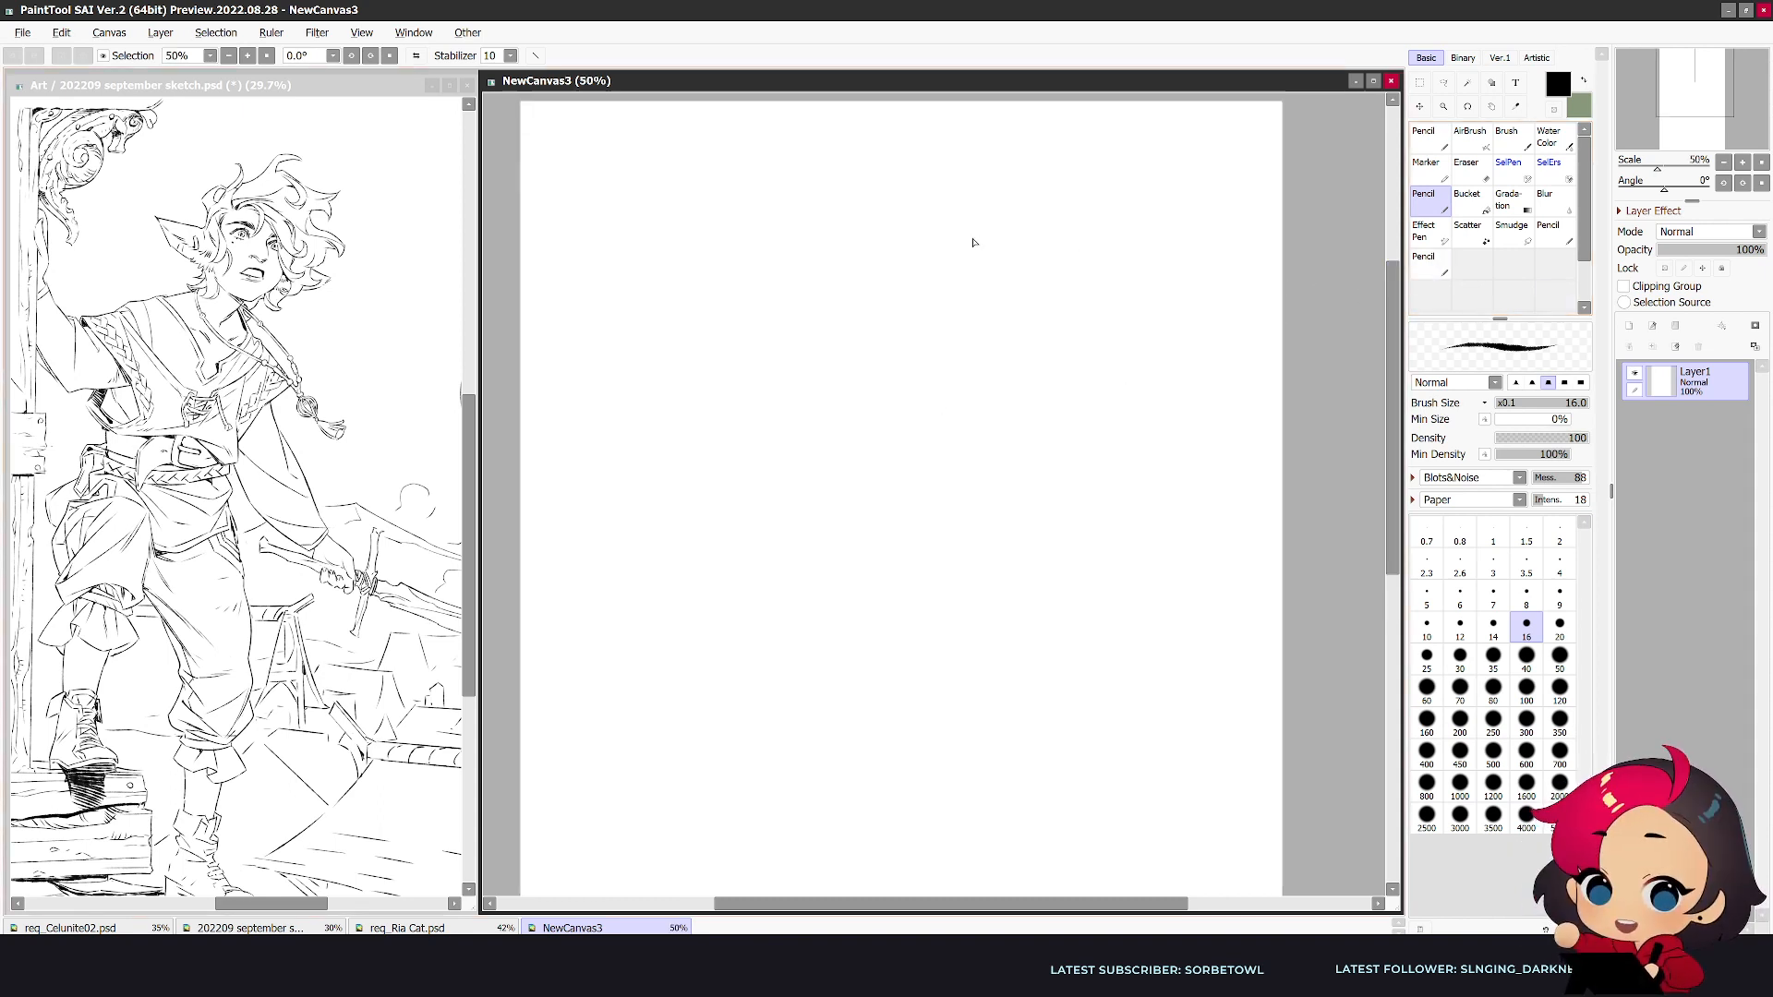
pyautogui.moveTo(1679, 90); pyautogui.dragTo(1675, 88)
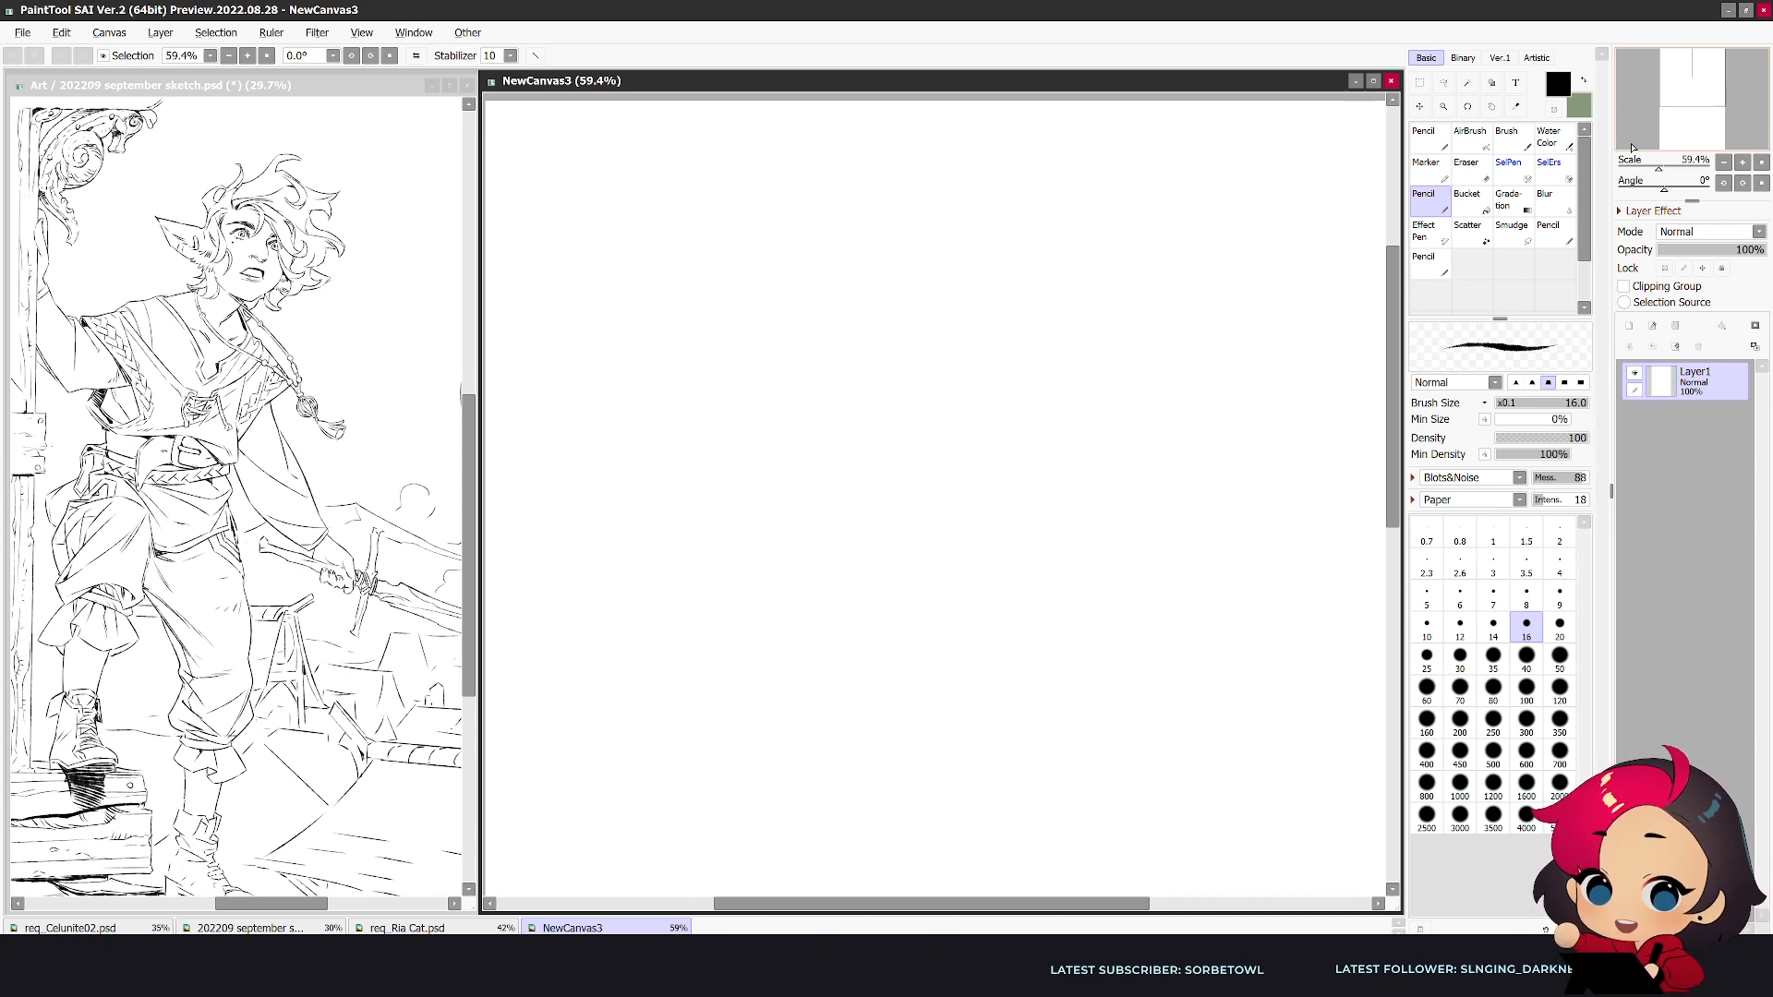
pyautogui.moveTo(937, 178)
pyautogui.mouseDown()
pyautogui.moveTo(834, 230)
pyautogui.moveTo(811, 342)
pyautogui.mouseUp()
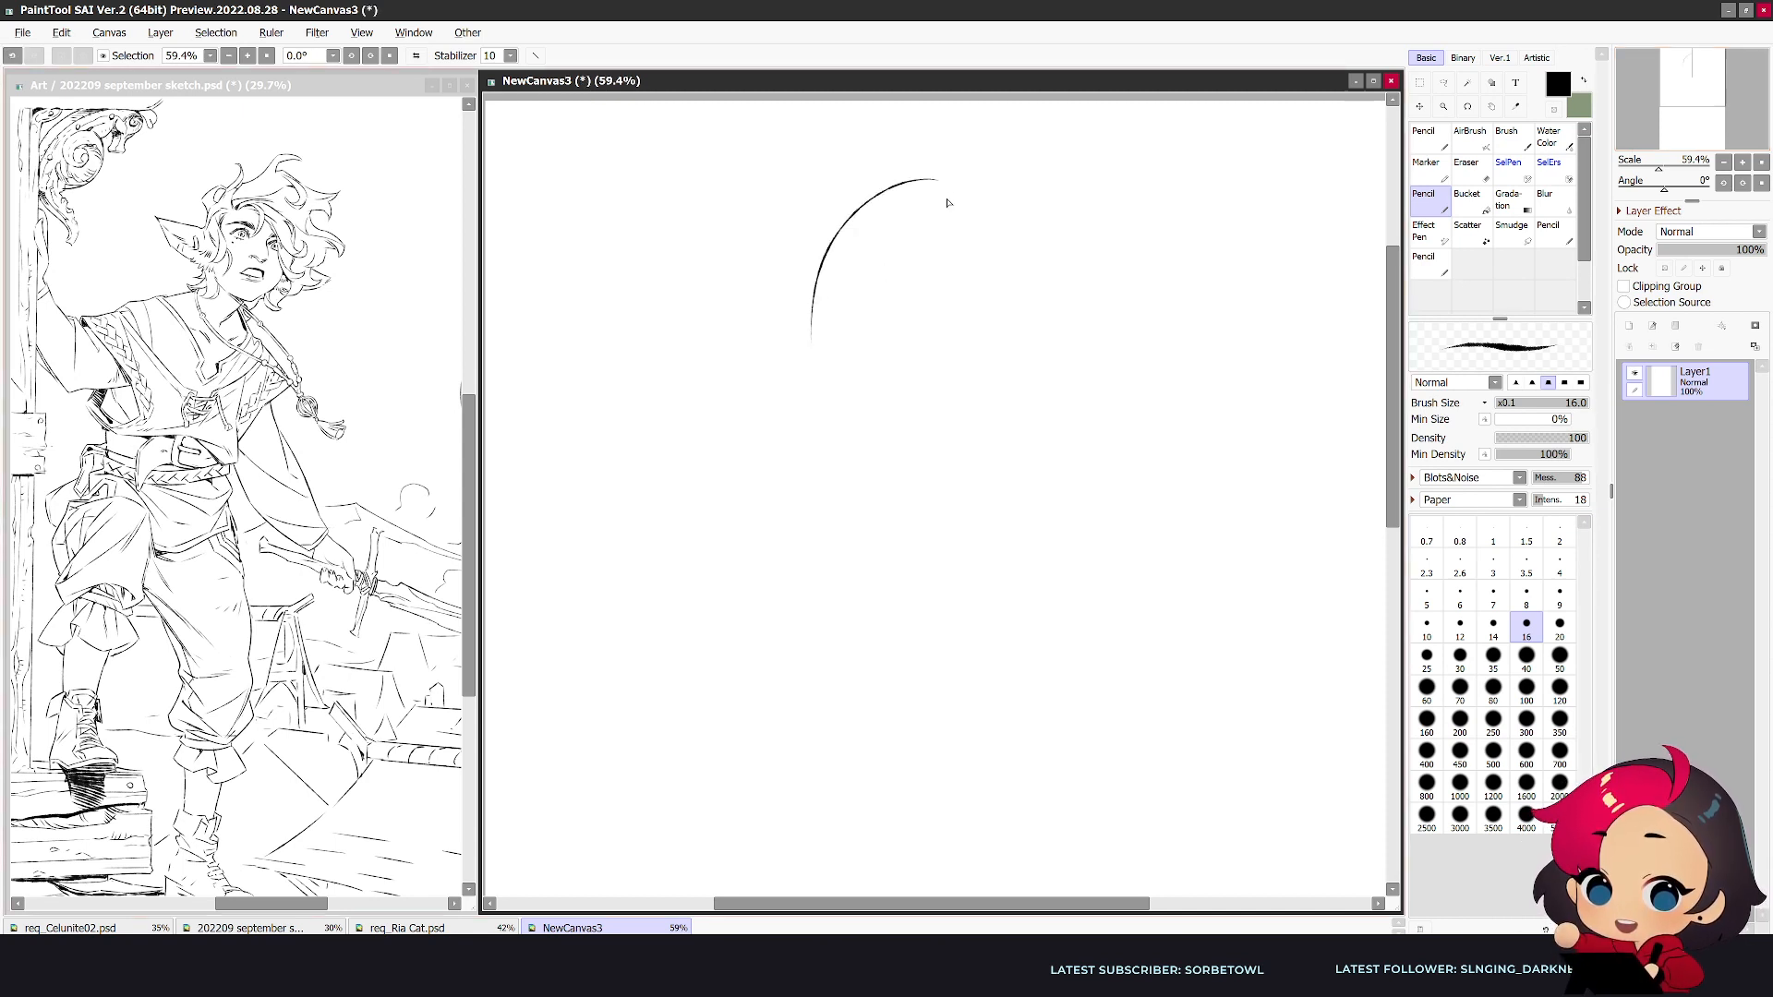
# - Reduce the Pencil size to 14, draw the right side of the skull and continue the left outline down to the cheek
pyautogui.scroll(1, 950, 196)
pyautogui.press('[')
pyautogui.moveTo(954, 175)
pyautogui.mouseDown()
pyautogui.moveTo(1058, 233)
pyautogui.moveTo(1097, 321)
pyautogui.mouseUp()
pyautogui.moveTo(784, 383); pyautogui.dragTo(817, 484)
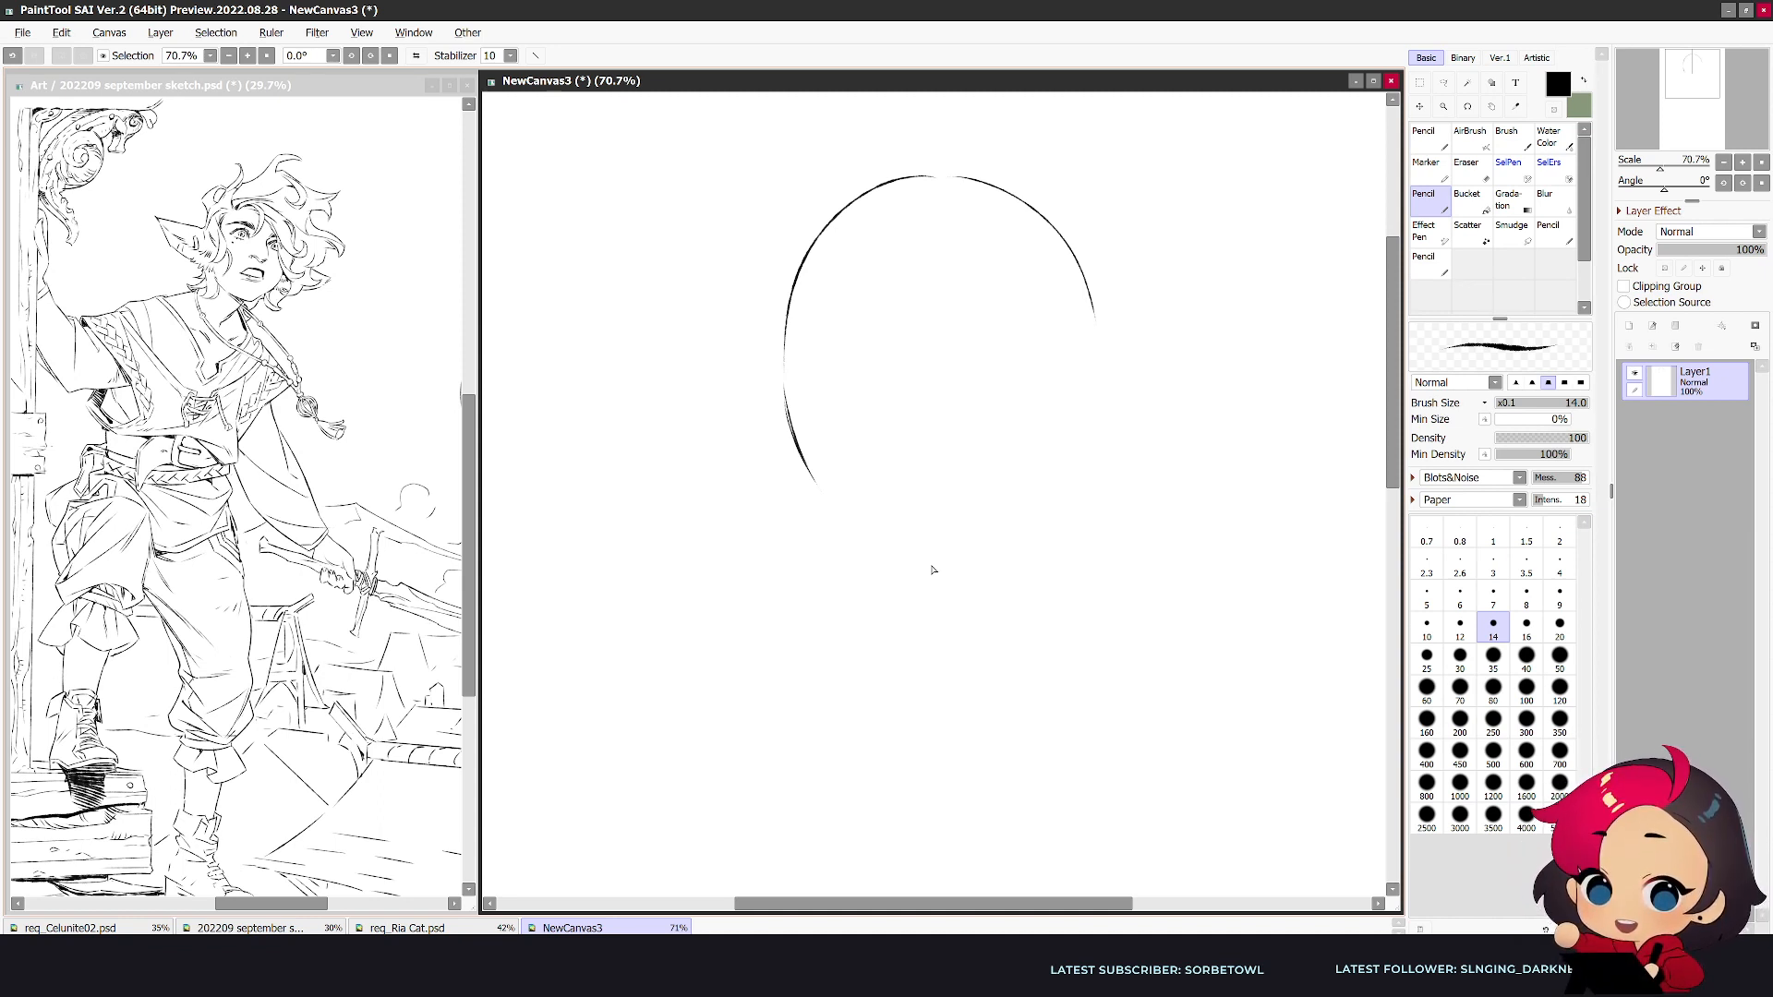
pyautogui.moveTo(816, 486); pyautogui.dragTo(846, 525)
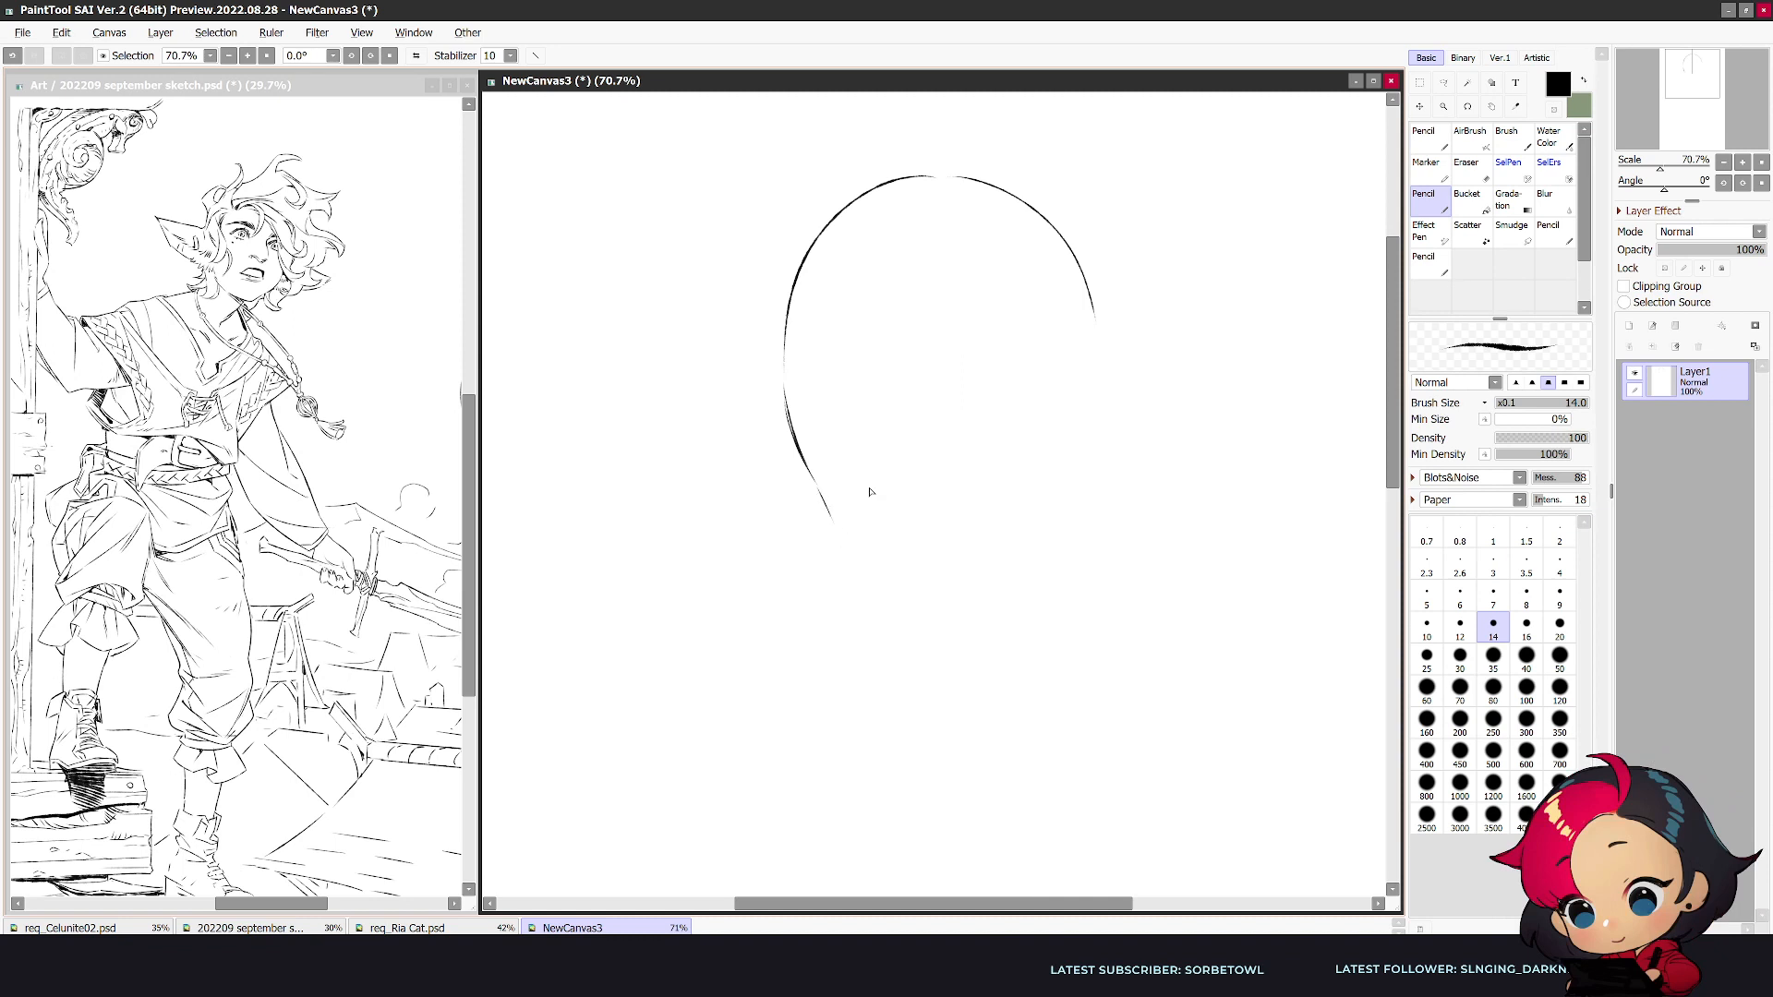
# - Sketch a pointed elf ear on the right side of the head, including its inner fold lines, cleaning up stray strokes
pyautogui.moveTo(1101, 344)
pyautogui.mouseDown()
pyautogui.moveTo(1174, 275)
pyautogui.moveTo(1145, 467)
pyautogui.mouseUp()
pyautogui.moveTo(1174, 275); pyautogui.dragTo(1107, 407)
pyautogui.moveTo(1156, 306); pyautogui.dragTo(1163, 380)
pyautogui.press('e')
pyautogui.press('n')
pyautogui.moveTo(1145, 465)
pyautogui.mouseDown()
pyautogui.moveTo(1174, 323)
pyautogui.moveTo(1122, 456)
pyautogui.moveTo(1140, 342)
pyautogui.moveTo(1128, 420)
pyautogui.mouseUp()
pyautogui.press('e')
pyautogui.press('n')
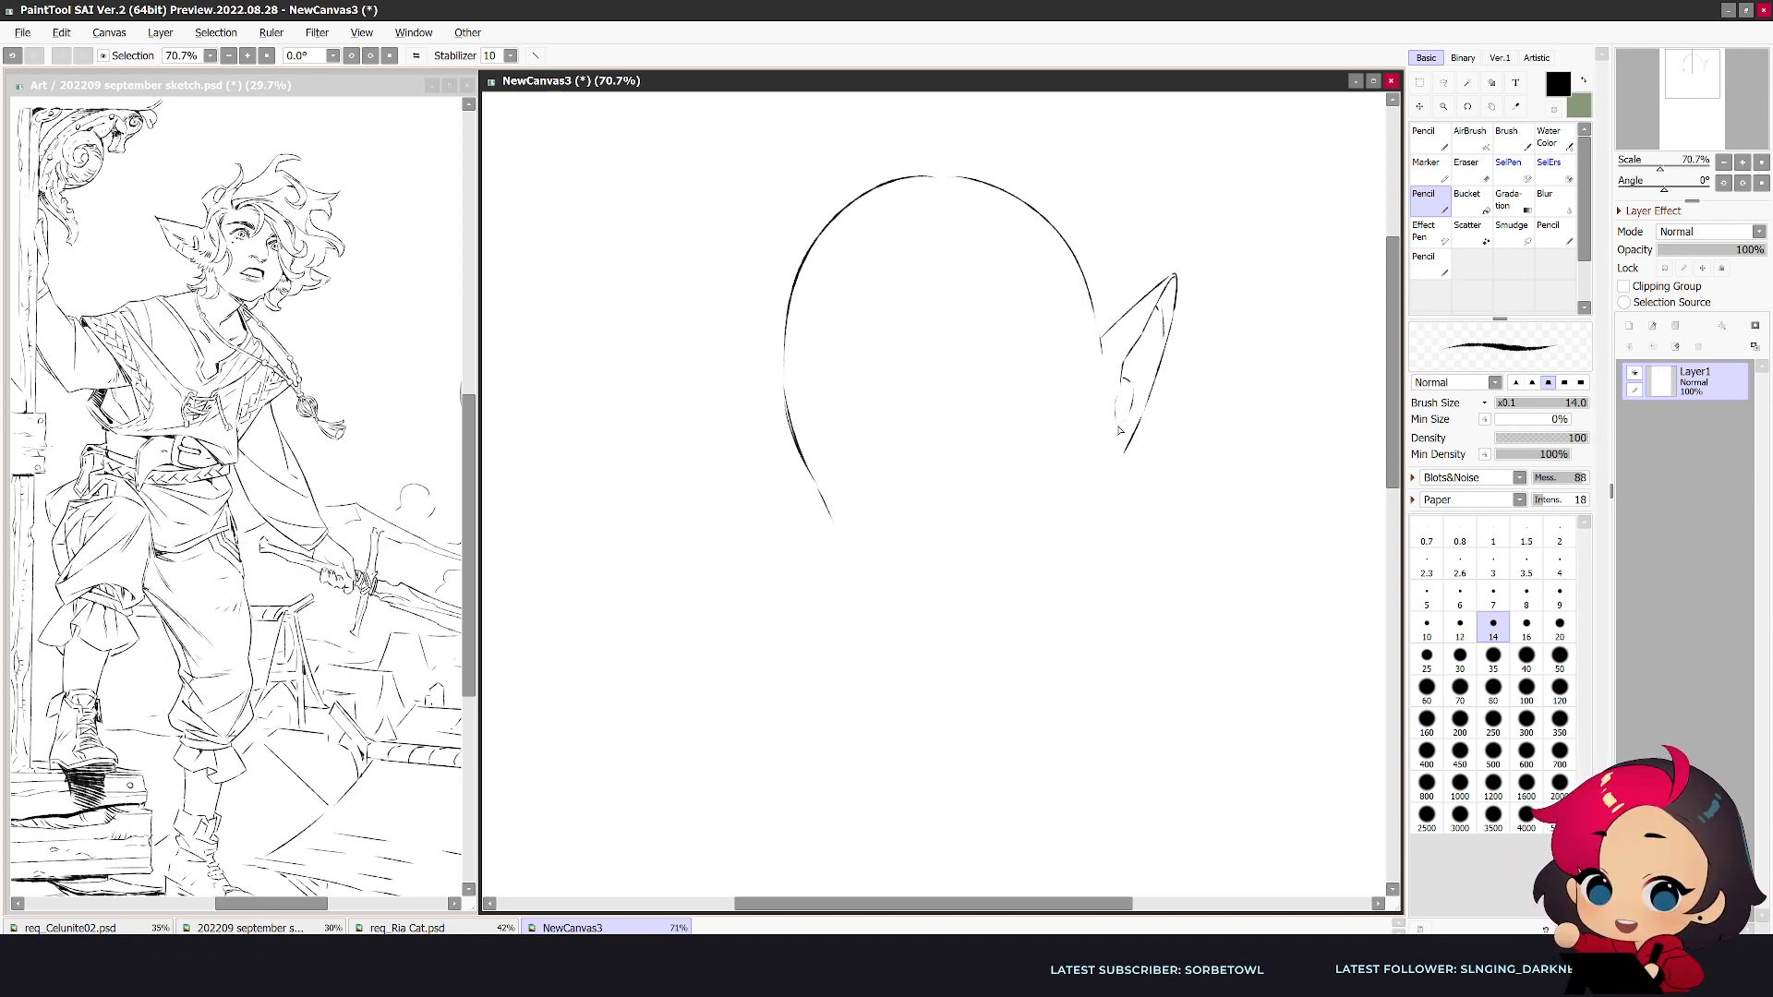
# - Erase and redraw the ear's tip and outer edge to make the ear longer and more sharply pointed
pyautogui.press('e')
pyautogui.moveTo(1170, 278)
pyautogui.mouseDown()
pyautogui.moveTo(1093, 350)
pyautogui.moveTo(1198, 258)
pyautogui.moveTo(1157, 358)
pyautogui.mouseUp()
pyautogui.press('n')
pyautogui.press('e')
pyautogui.press('n')
pyautogui.moveTo(1171, 283)
pyautogui.mouseDown()
pyautogui.moveTo(1191, 267)
pyautogui.moveTo(1129, 444)
pyautogui.moveTo(1161, 362)
pyautogui.moveTo(1152, 411)
pyautogui.moveTo(1115, 459)
pyautogui.mouseUp()
pyautogui.press('e')
pyautogui.press('n')
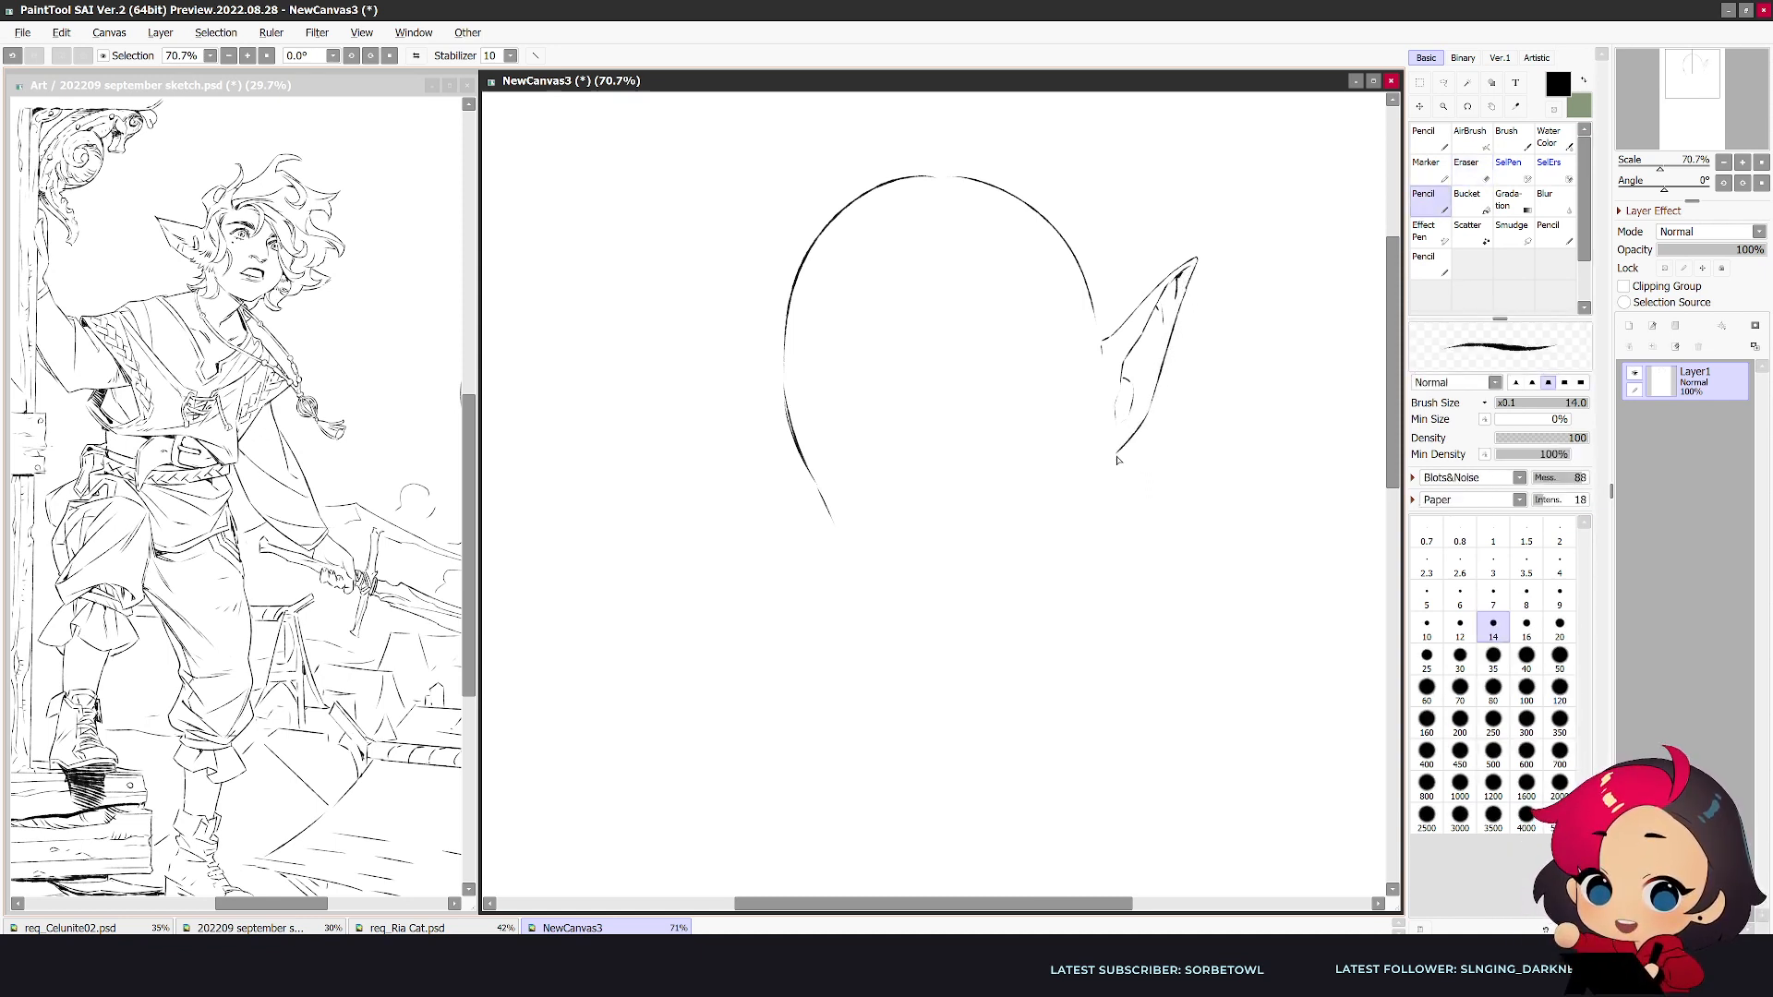
# - Draw wavy strands above the left temple and replace the skull's left edge with a loose hair contour
pyautogui.moveTo(856, 311)
pyautogui.mouseDown()
pyautogui.moveTo(898, 332)
pyautogui.moveTo(835, 388)
pyautogui.mouseUp()
pyautogui.press('e')
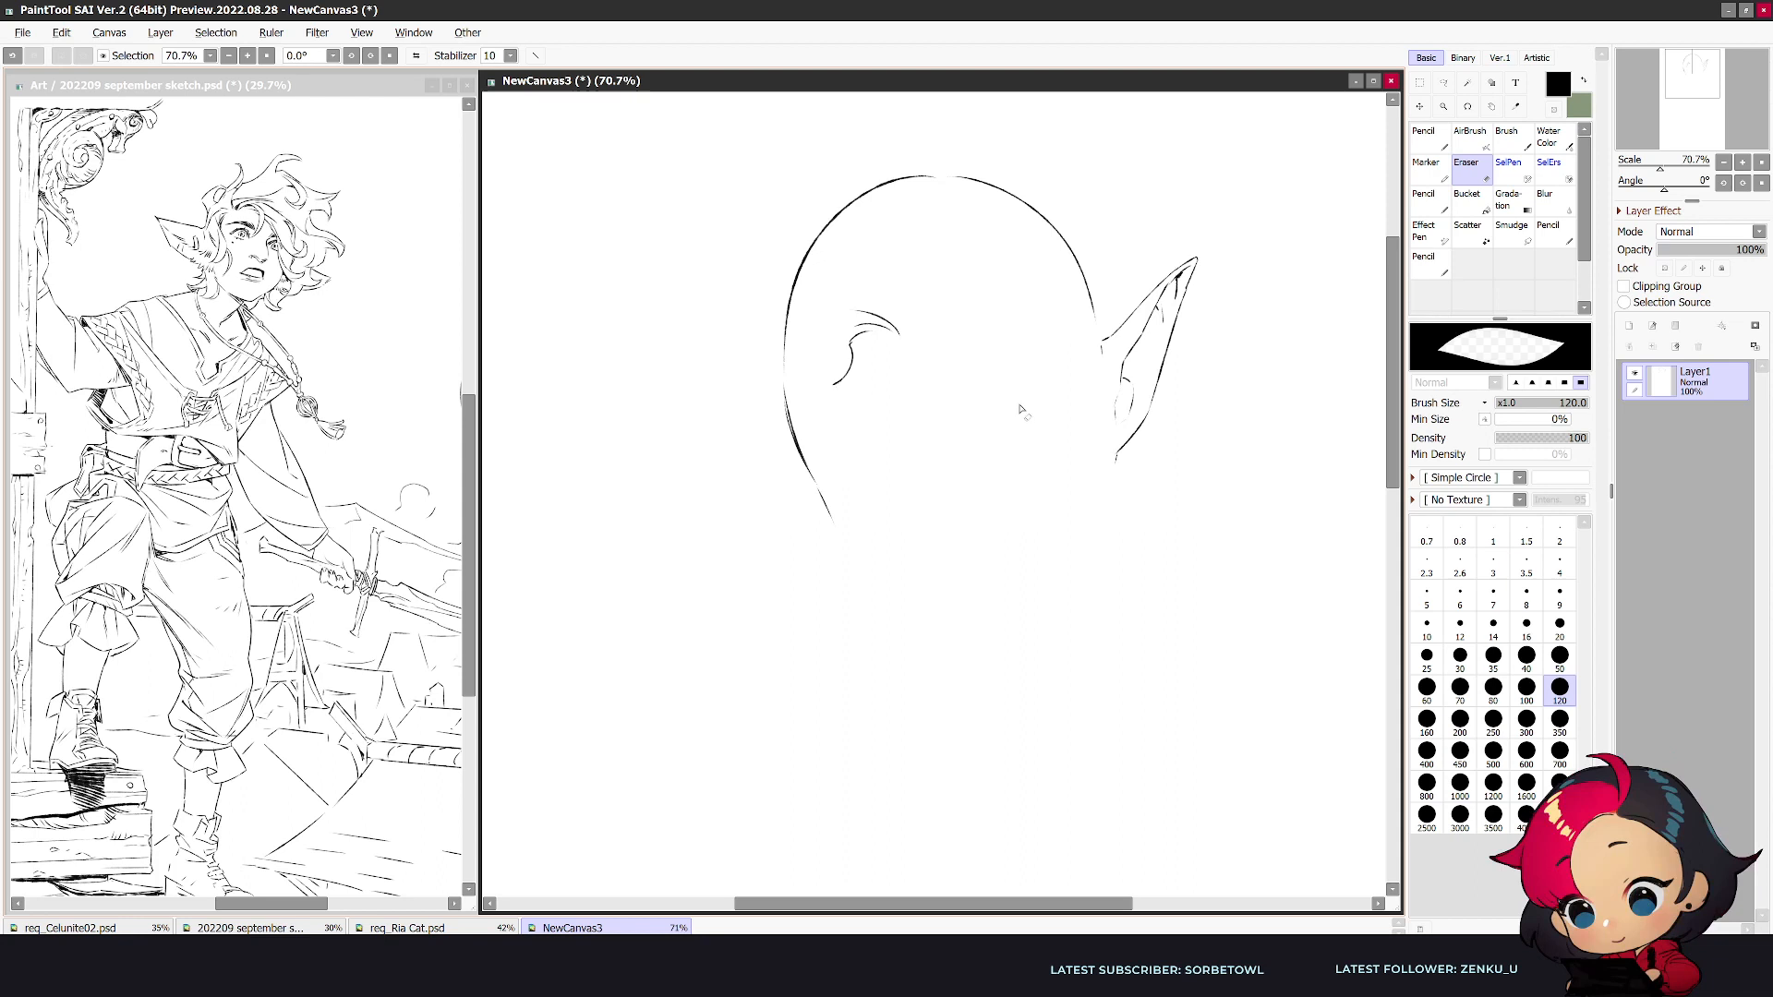
pyautogui.press('n')
pyautogui.moveTo(847, 373)
pyautogui.mouseDown()
pyautogui.moveTo(821, 425)
pyautogui.moveTo(818, 388)
pyautogui.moveTo(810, 409)
pyautogui.moveTo(781, 374)
pyautogui.moveTo(827, 228)
pyautogui.moveTo(747, 299)
pyautogui.mouseUp()
pyautogui.press('e')
pyautogui.press('n')
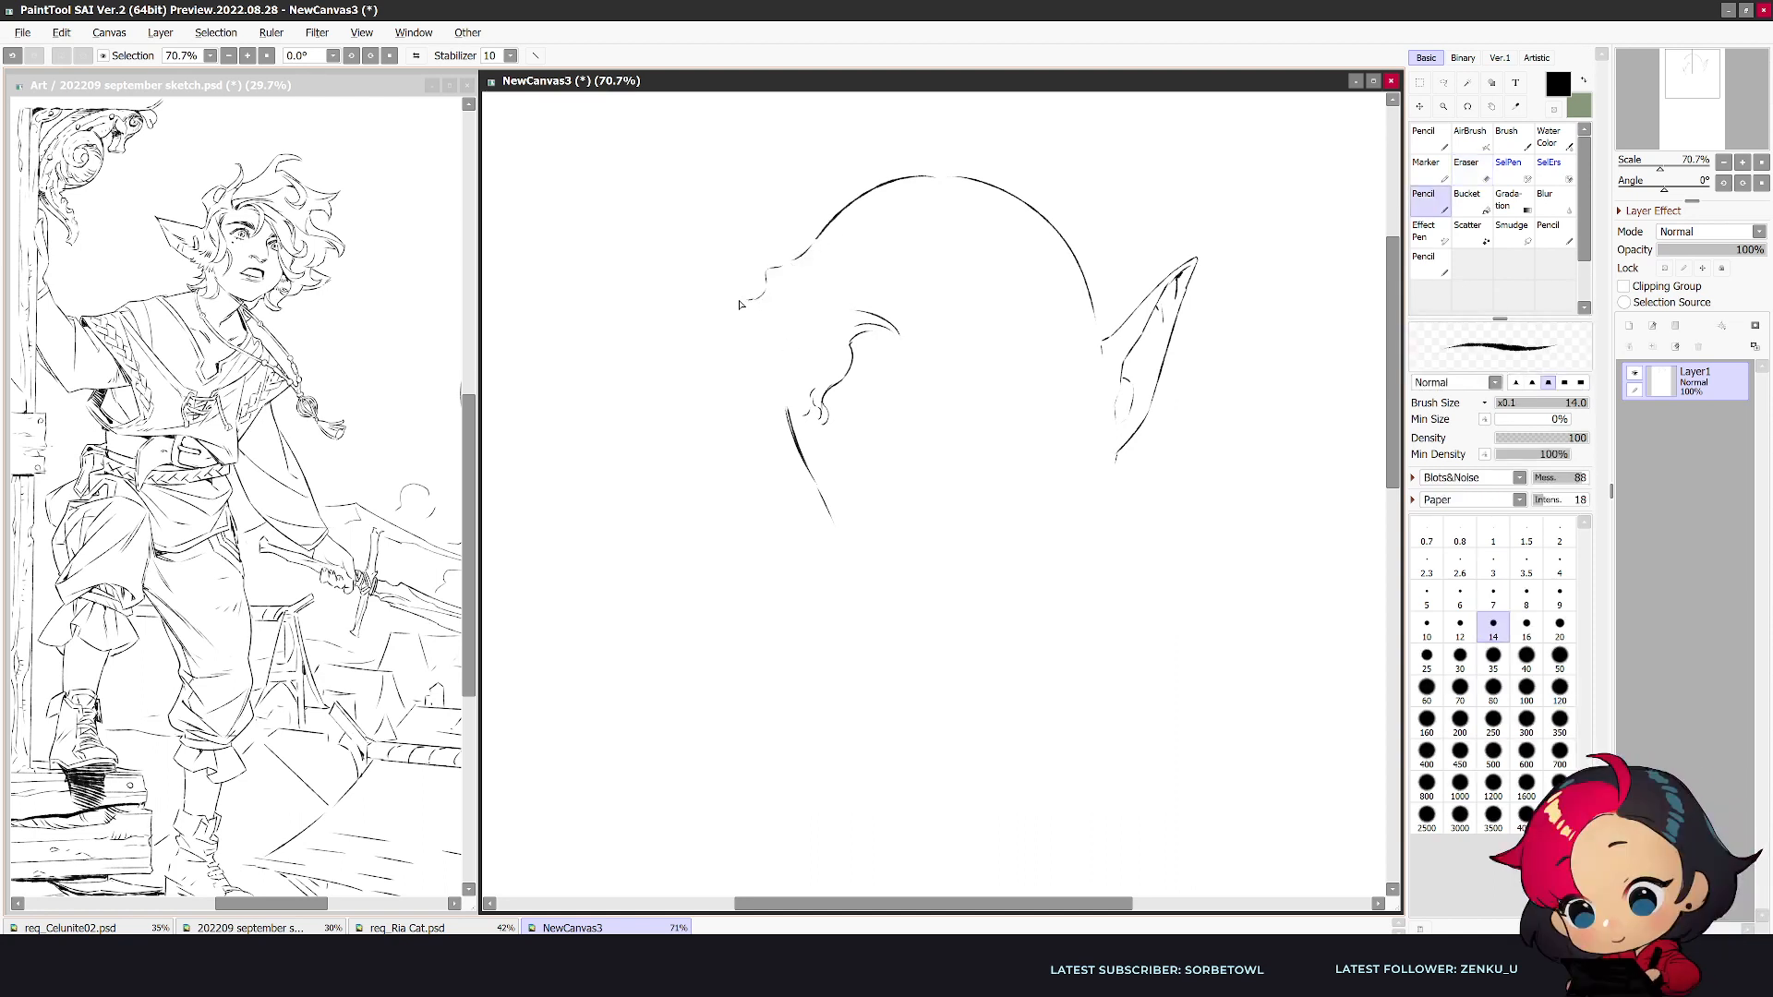
# - Draw the thick right eyebrow and half-closed right eye with lashes, and add curls across the forehead and beside the brow
pyautogui.moveTo(948, 448)
pyautogui.mouseDown()
pyautogui.moveTo(1034, 416)
pyautogui.moveTo(961, 445)
pyautogui.moveTo(1002, 418)
pyautogui.moveTo(988, 423)
pyautogui.moveTo(945, 467)
pyautogui.moveTo(976, 426)
pyautogui.moveTo(928, 473)
pyautogui.mouseUp()
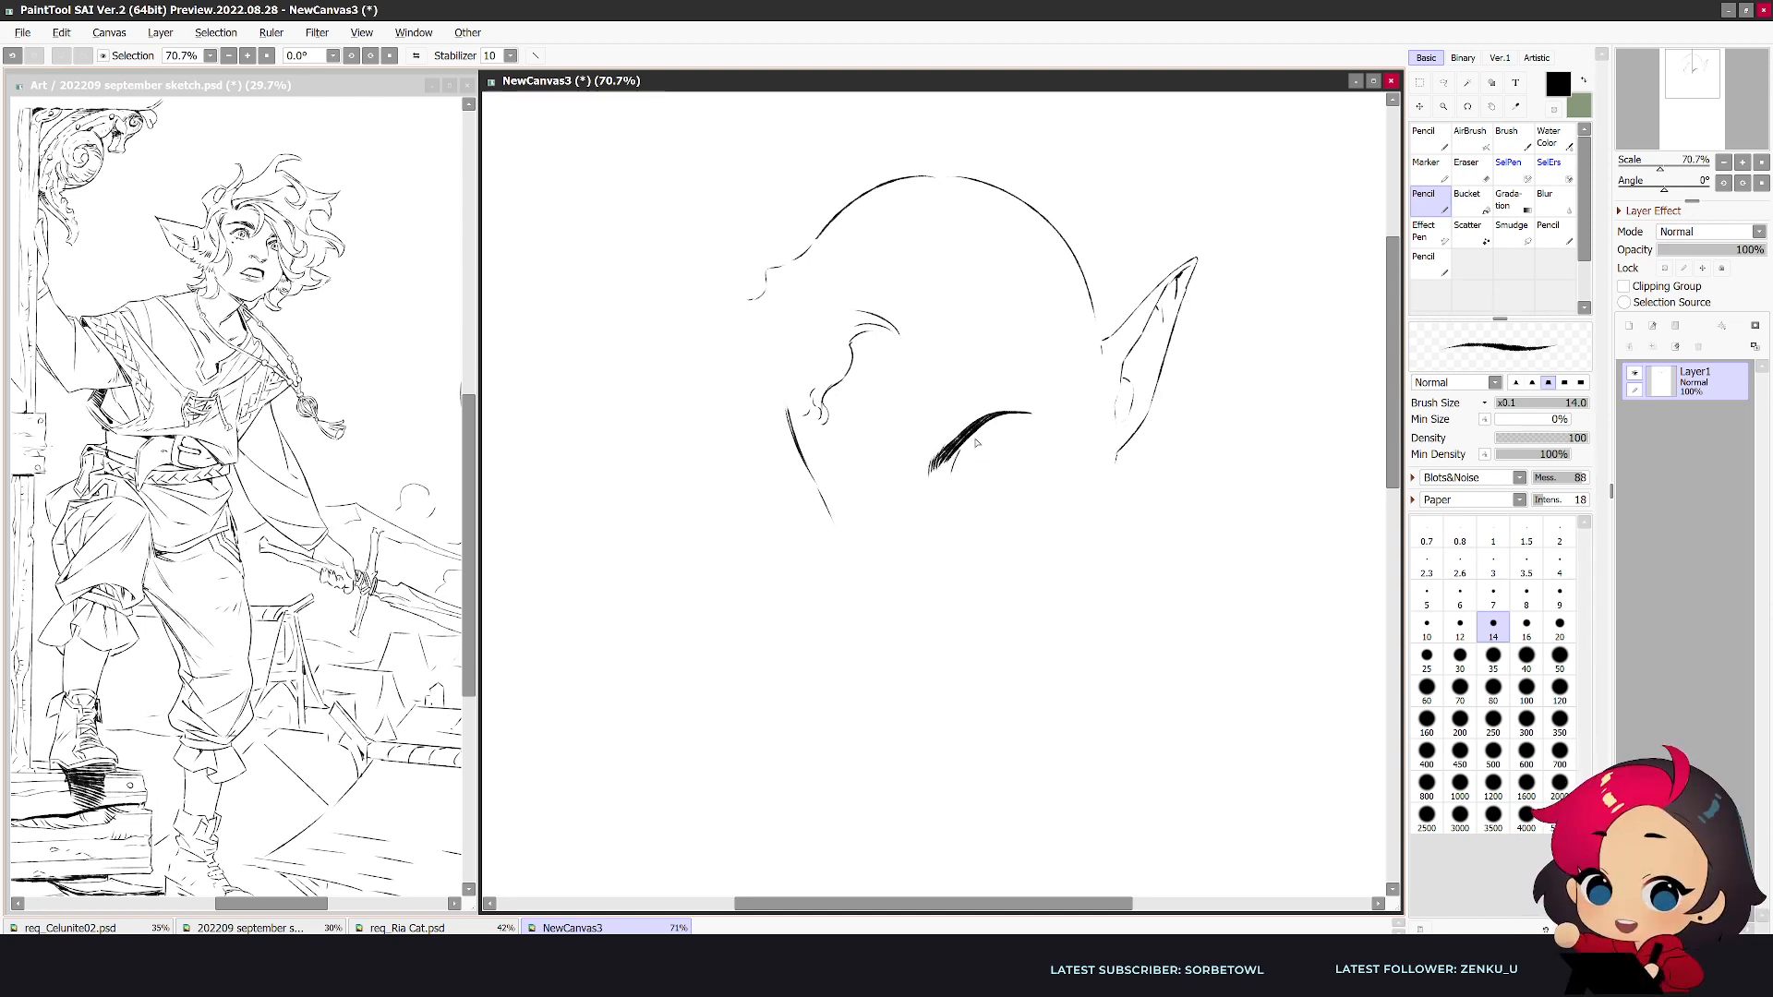
pyautogui.moveTo(961, 473); pyautogui.dragTo(1025, 438)
pyautogui.moveTo(908, 348)
pyautogui.mouseDown()
pyautogui.moveTo(946, 331)
pyautogui.moveTo(963, 354)
pyautogui.moveTo(947, 383)
pyautogui.mouseUp()
pyautogui.moveTo(960, 358); pyautogui.dragTo(1001, 385)
pyautogui.press('h')
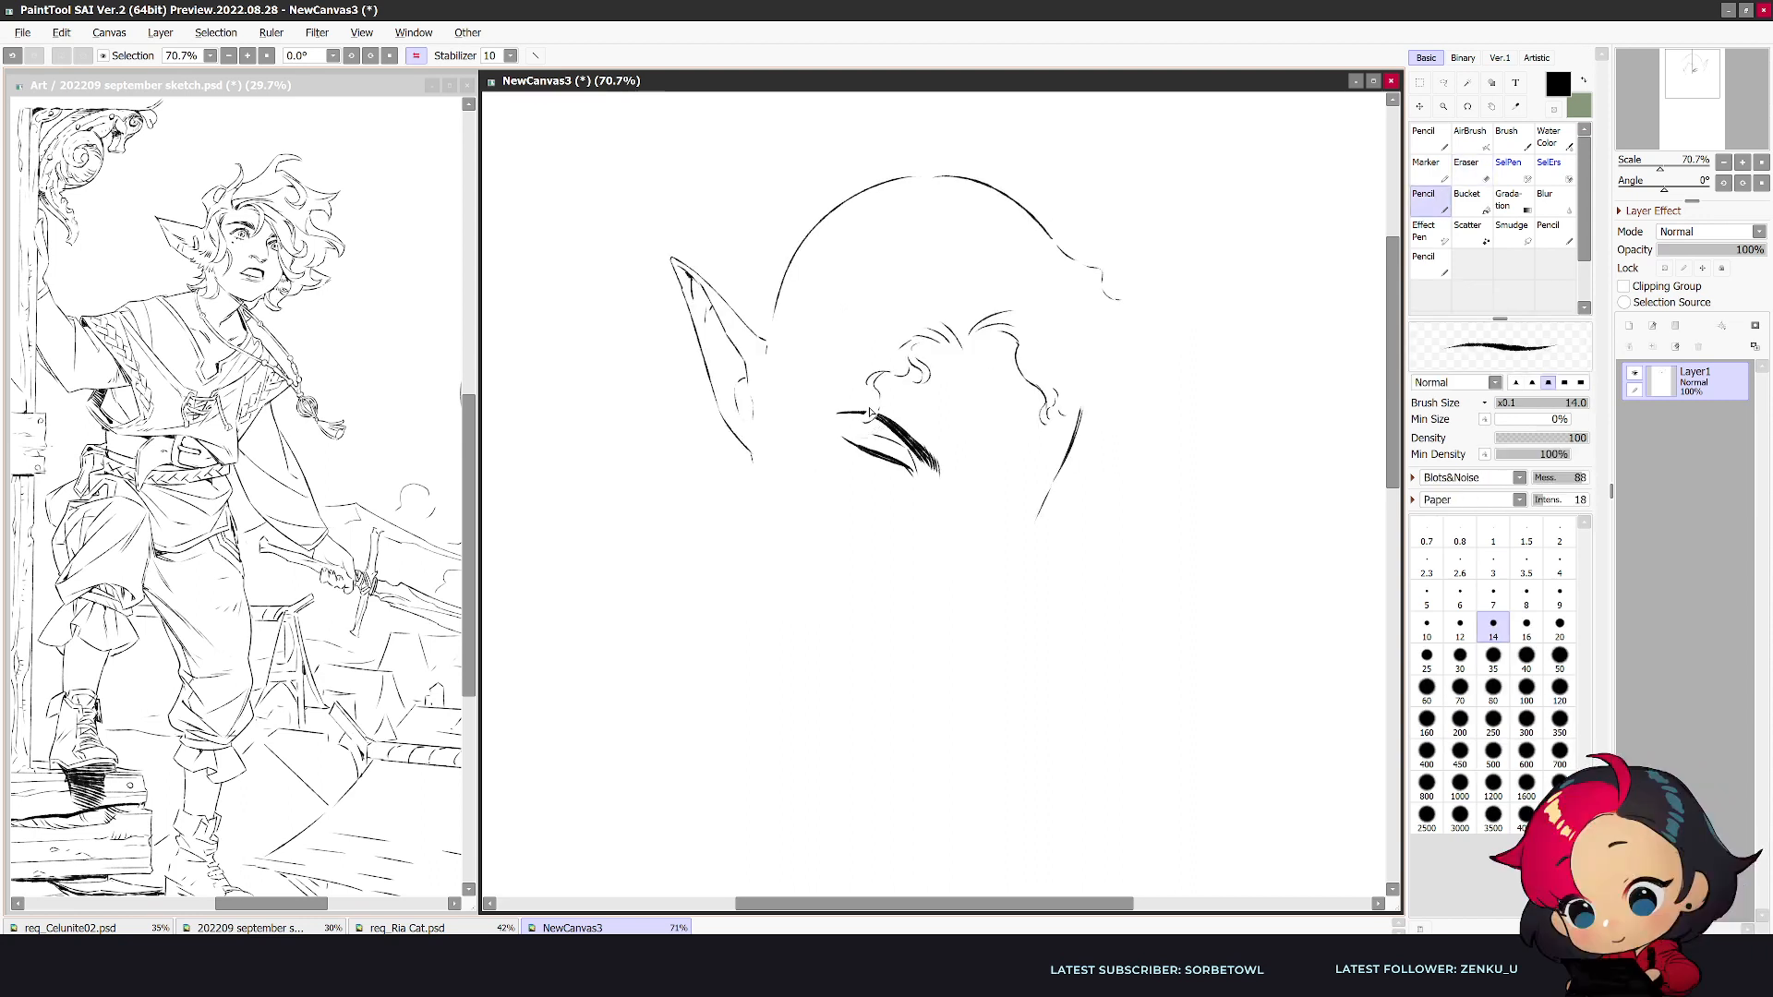
pyautogui.moveTo(869, 414)
pyautogui.mouseDown()
pyautogui.moveTo(867, 377)
pyautogui.moveTo(833, 435)
pyautogui.moveTo(833, 420)
pyautogui.moveTo(830, 467)
pyautogui.mouseUp()
pyautogui.moveTo(868, 470)
pyautogui.mouseDown()
pyautogui.moveTo(884, 484)
pyautogui.moveTo(853, 465)
pyautogui.moveTo(870, 432)
pyautogui.mouseUp()
pyautogui.press('h')
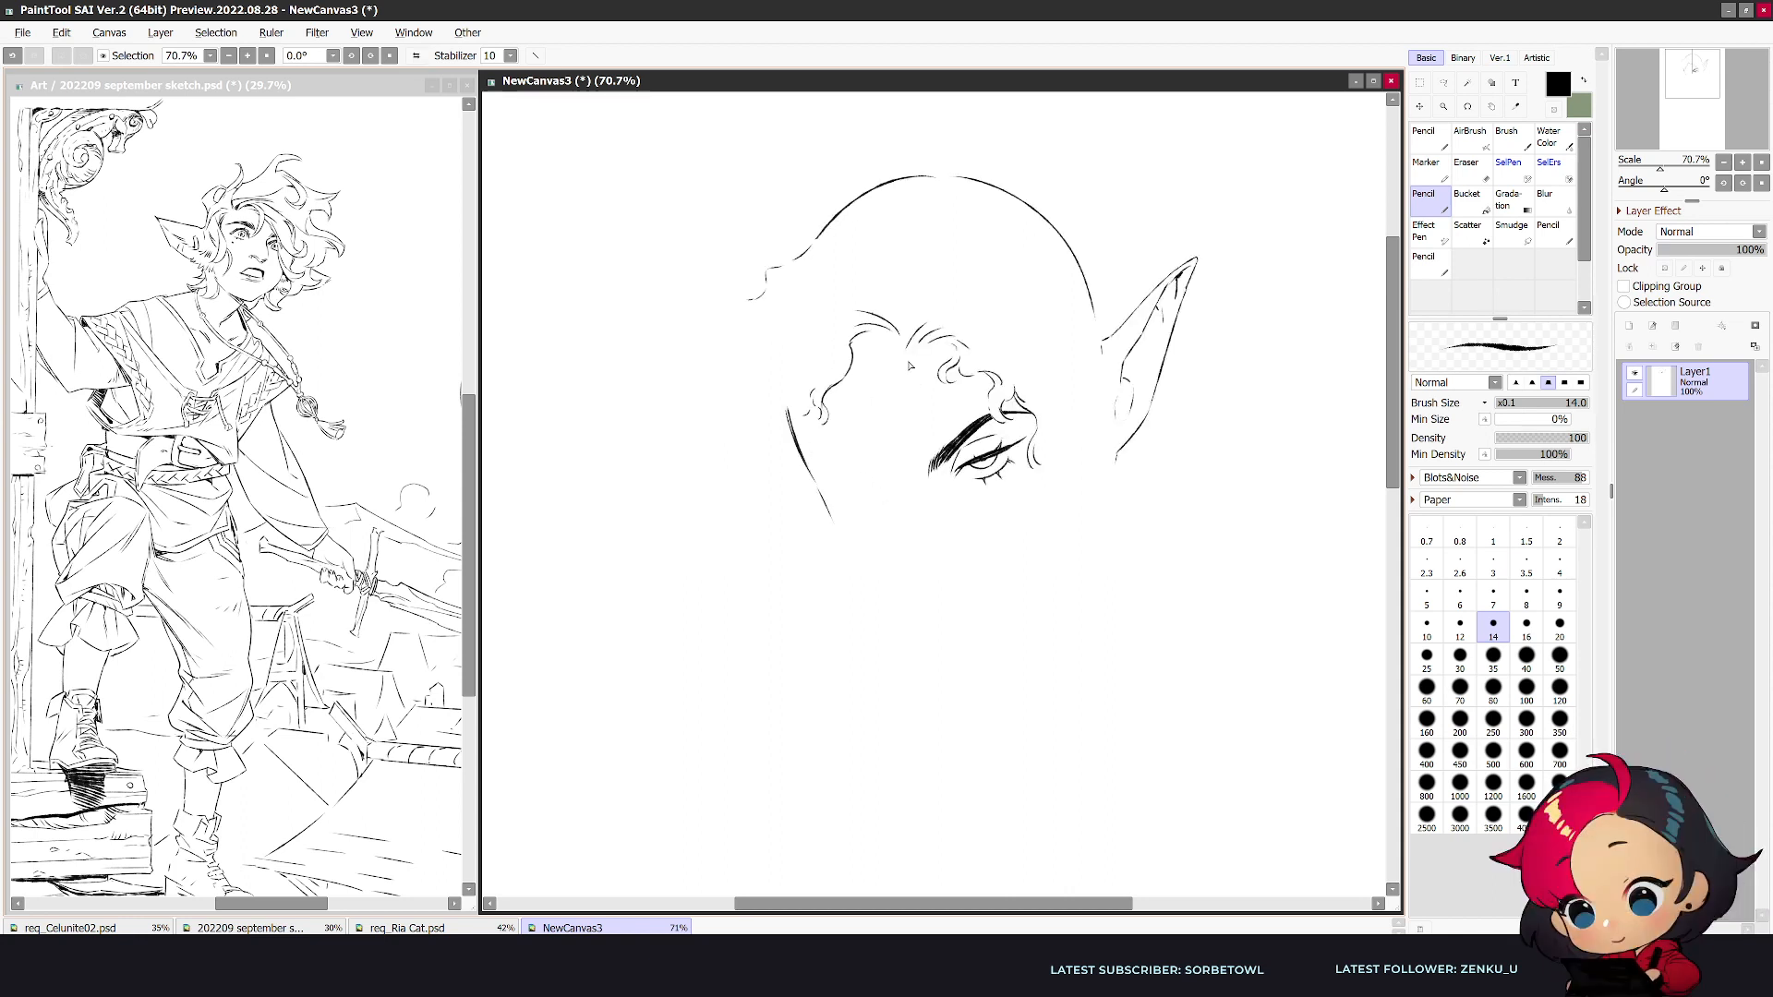
# - Rework the forehead hairline into fuller curls, erasing and redrawing the locks from the left temple to the middle
pyautogui.moveTo(908, 379)
pyautogui.mouseDown()
pyautogui.moveTo(963, 395)
pyautogui.moveTo(919, 353)
pyautogui.moveTo(940, 324)
pyautogui.mouseUp()
pyautogui.press('e')
pyautogui.moveTo(956, 332)
pyautogui.mouseDown()
pyautogui.moveTo(857, 328)
pyautogui.moveTo(893, 360)
pyautogui.moveTo(854, 325)
pyautogui.moveTo(850, 365)
pyautogui.moveTo(812, 390)
pyautogui.mouseUp()
pyautogui.press('n')
pyautogui.press('e')
pyautogui.press('n')
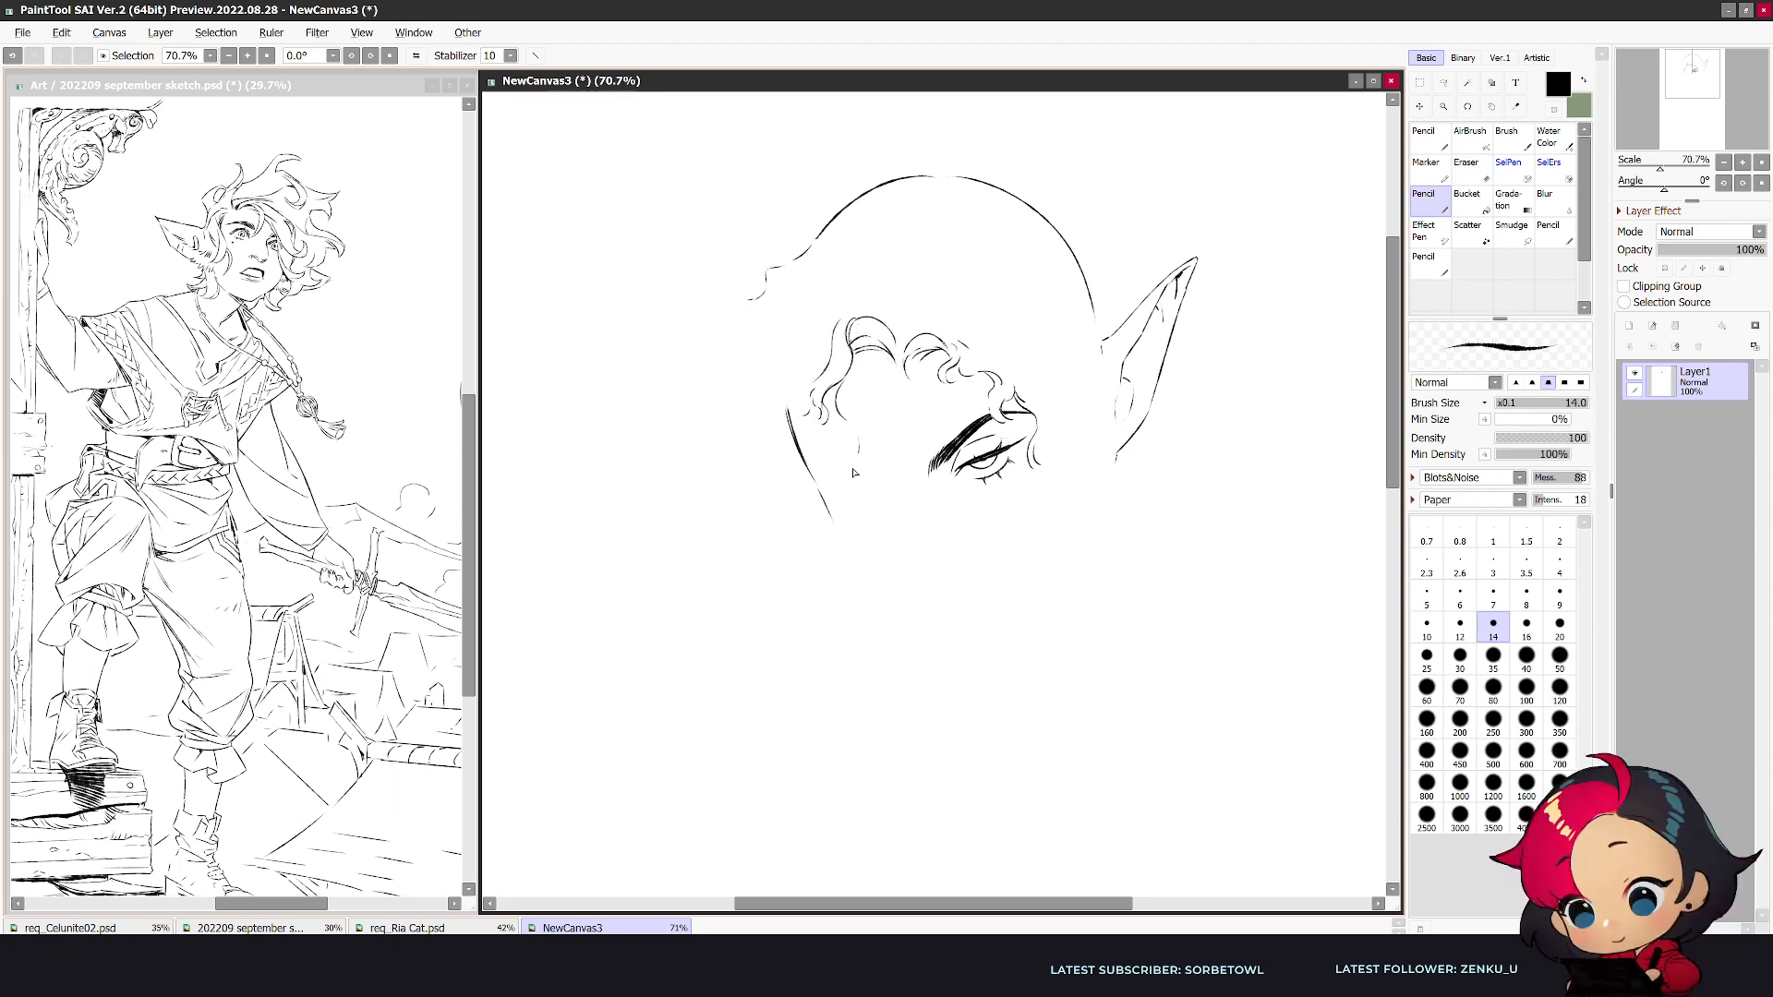
# - Draw the slanted left eyebrow and narrowed left eye, erasing the strokes around the eye where needed
pyautogui.moveTo(810, 457)
pyautogui.mouseDown()
pyautogui.moveTo(871, 475)
pyautogui.moveTo(849, 476)
pyautogui.mouseUp()
pyautogui.press('h')
pyautogui.press('e')
pyautogui.moveTo(1050, 471)
pyautogui.mouseDown()
pyautogui.moveTo(1008, 475)
pyautogui.moveTo(1068, 448)
pyautogui.moveTo(1021, 472)
pyautogui.moveTo(1052, 485)
pyautogui.moveTo(1000, 498)
pyautogui.moveTo(1050, 486)
pyautogui.moveTo(1020, 496)
pyautogui.moveTo(1032, 505)
pyautogui.mouseUp()
pyautogui.press('n')
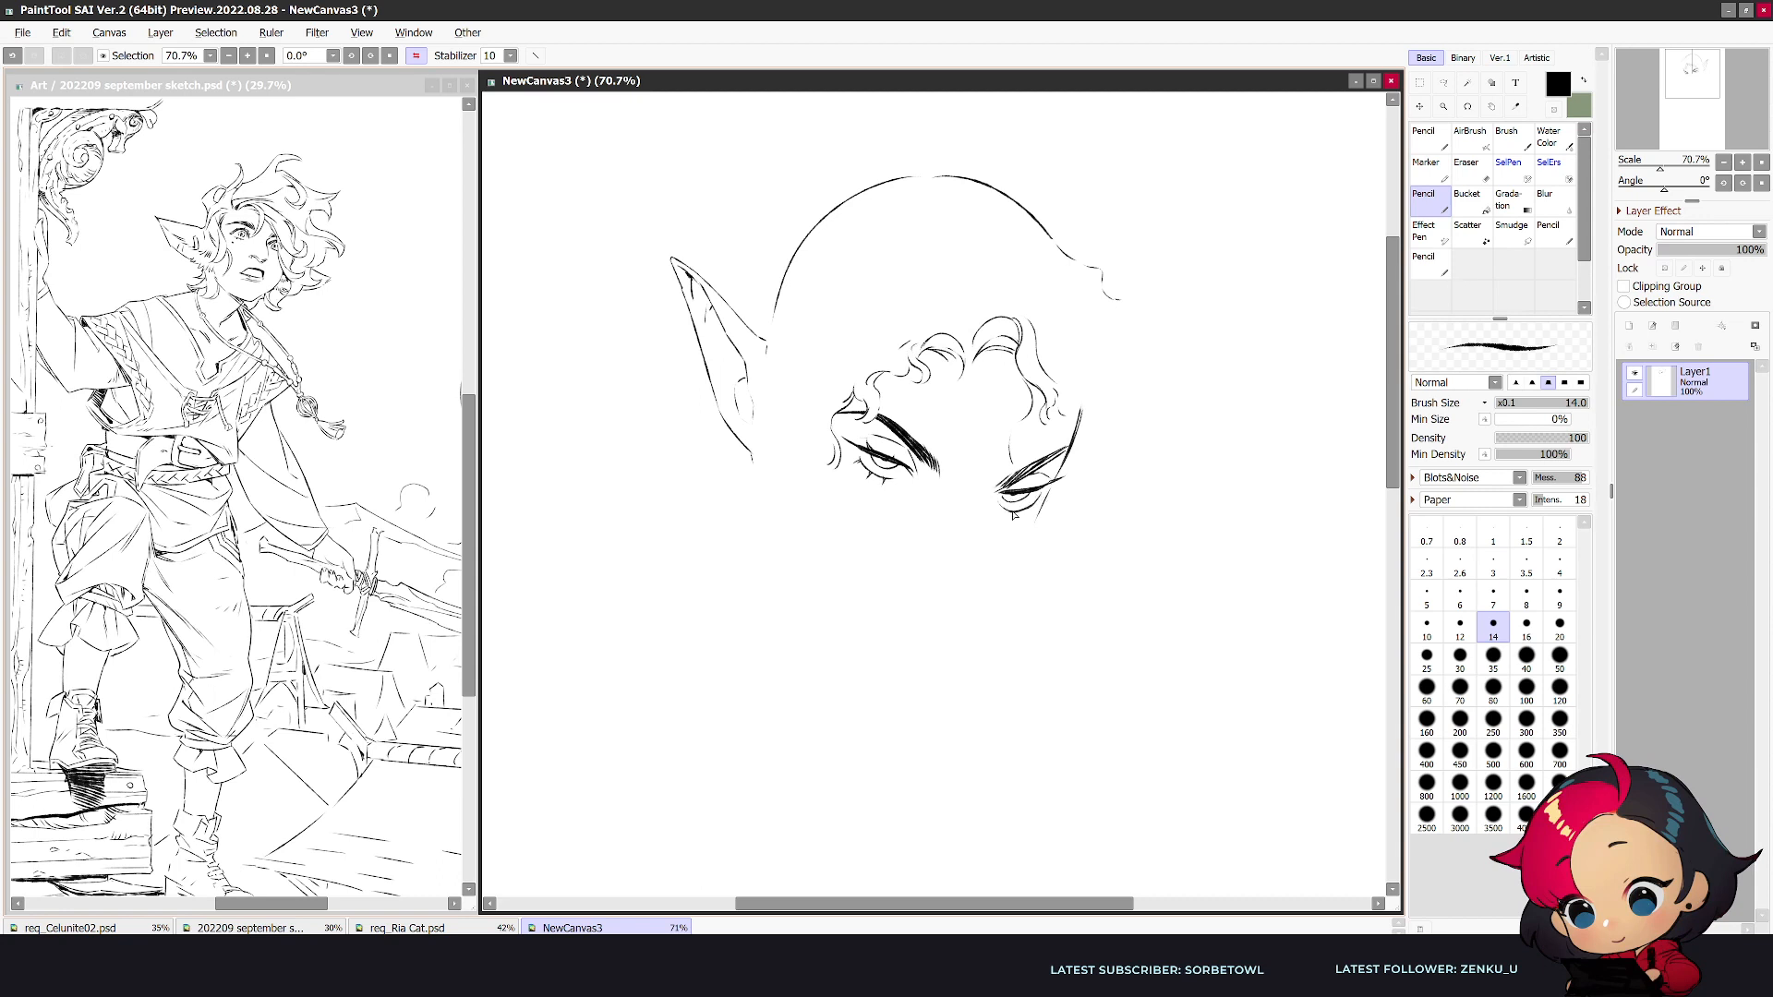
# - Clean up the left eye's inner corner and lower edge, and refine the lids and irises of both eyes
pyautogui.press('h')
pyautogui.press('e')
pyautogui.moveTo(857, 520)
pyautogui.mouseDown()
pyautogui.moveTo(842, 511)
pyautogui.moveTo(877, 501)
pyautogui.mouseUp()
pyautogui.press('n')
pyautogui.press('e')
pyautogui.press('n')
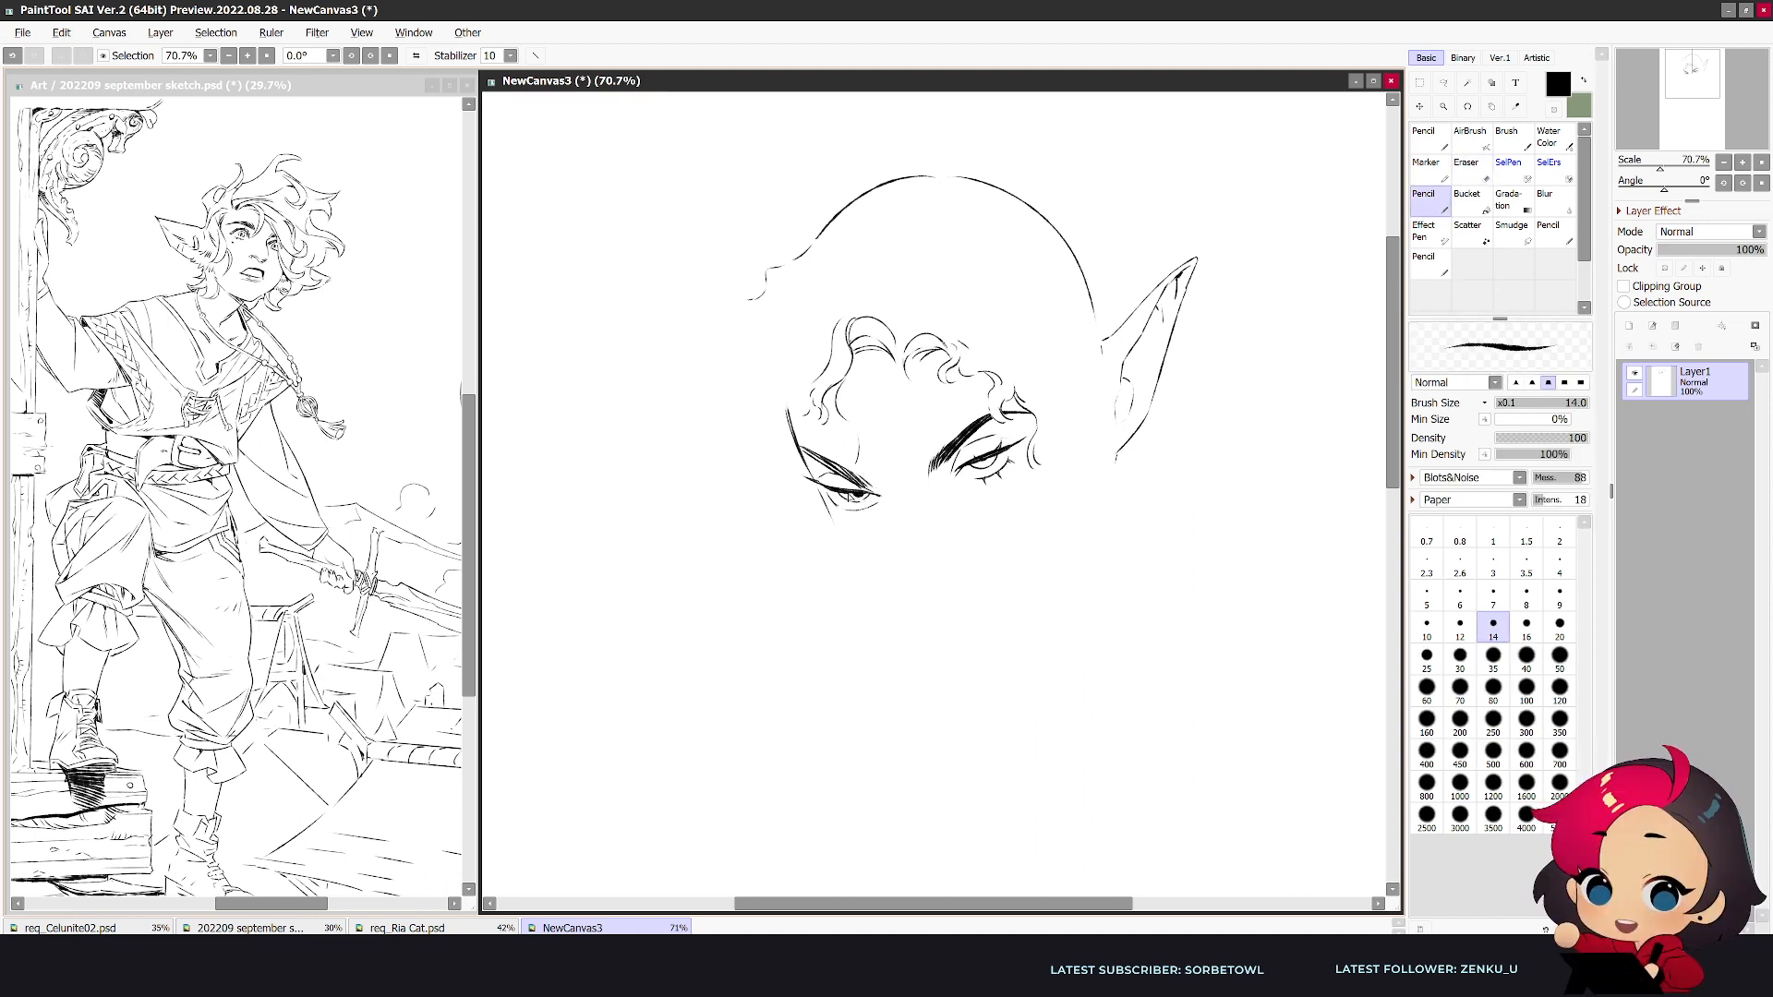
pyautogui.press('e')
pyautogui.press('n')
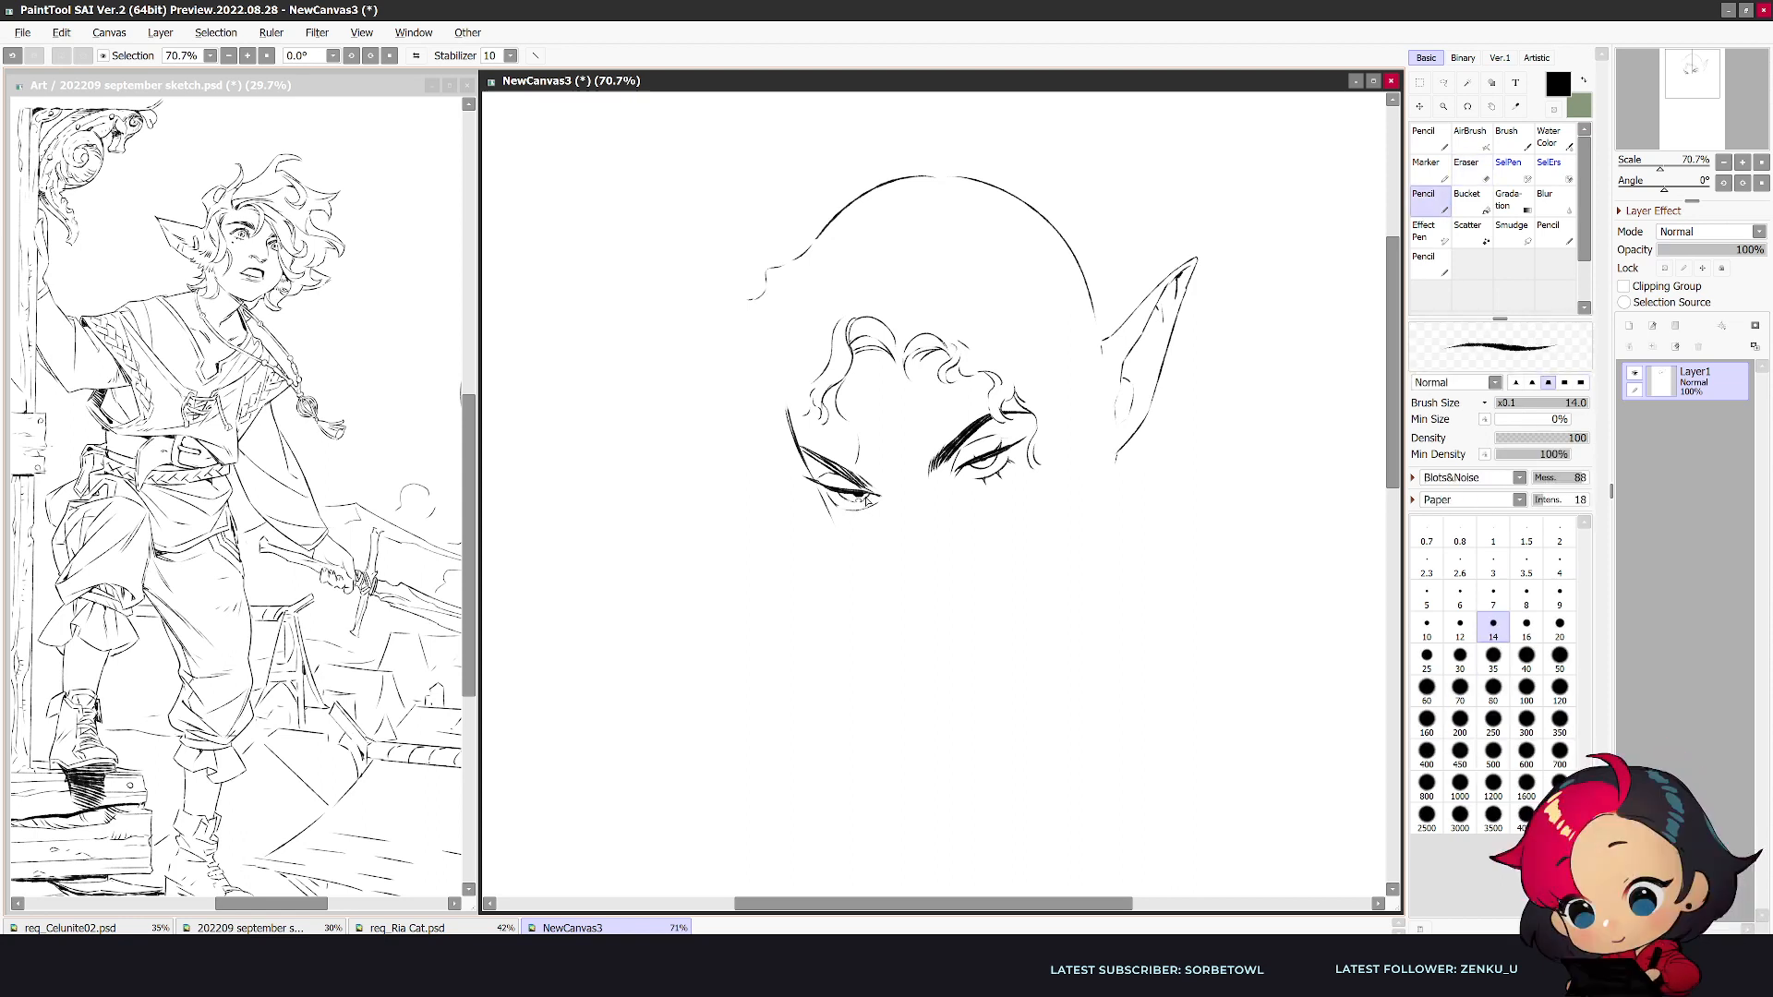
pyautogui.press('e')
pyautogui.press('n')
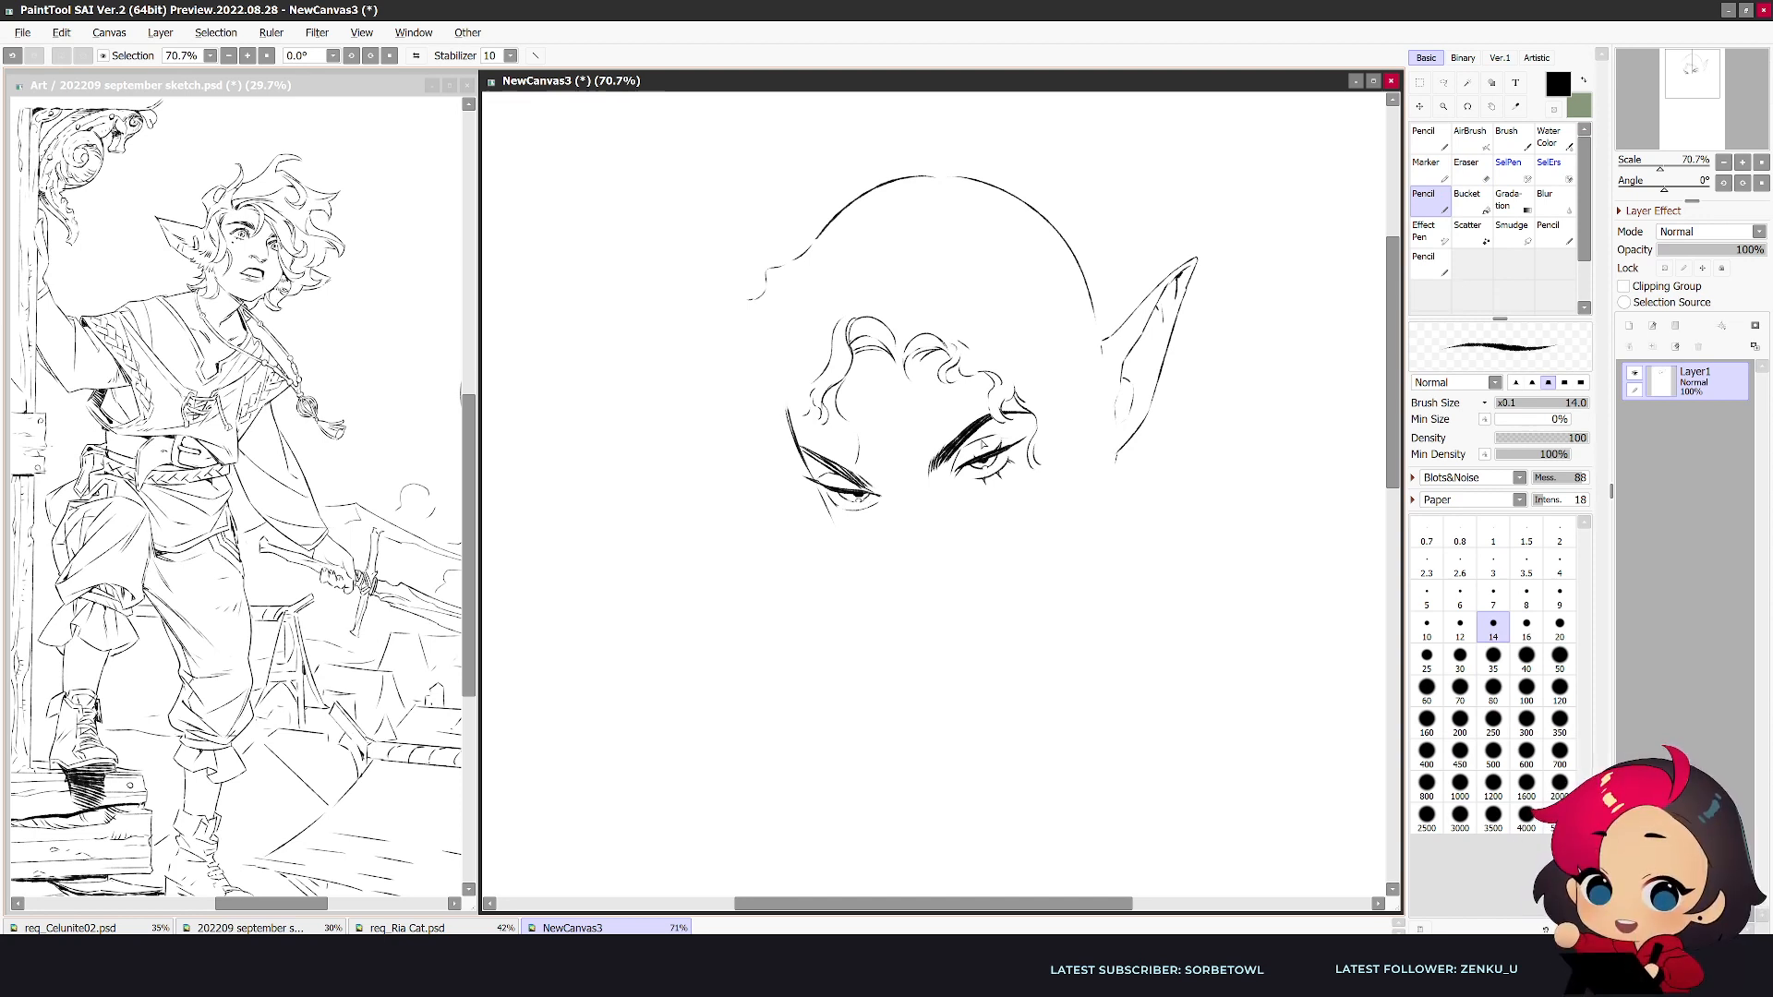
# - Add lower lashes to the left eye and extend its inner corner with a curved line, undoing the unwanted stroke
pyautogui.press('h')
pyautogui.moveTo(1008, 508); pyautogui.dragTo(1025, 516)
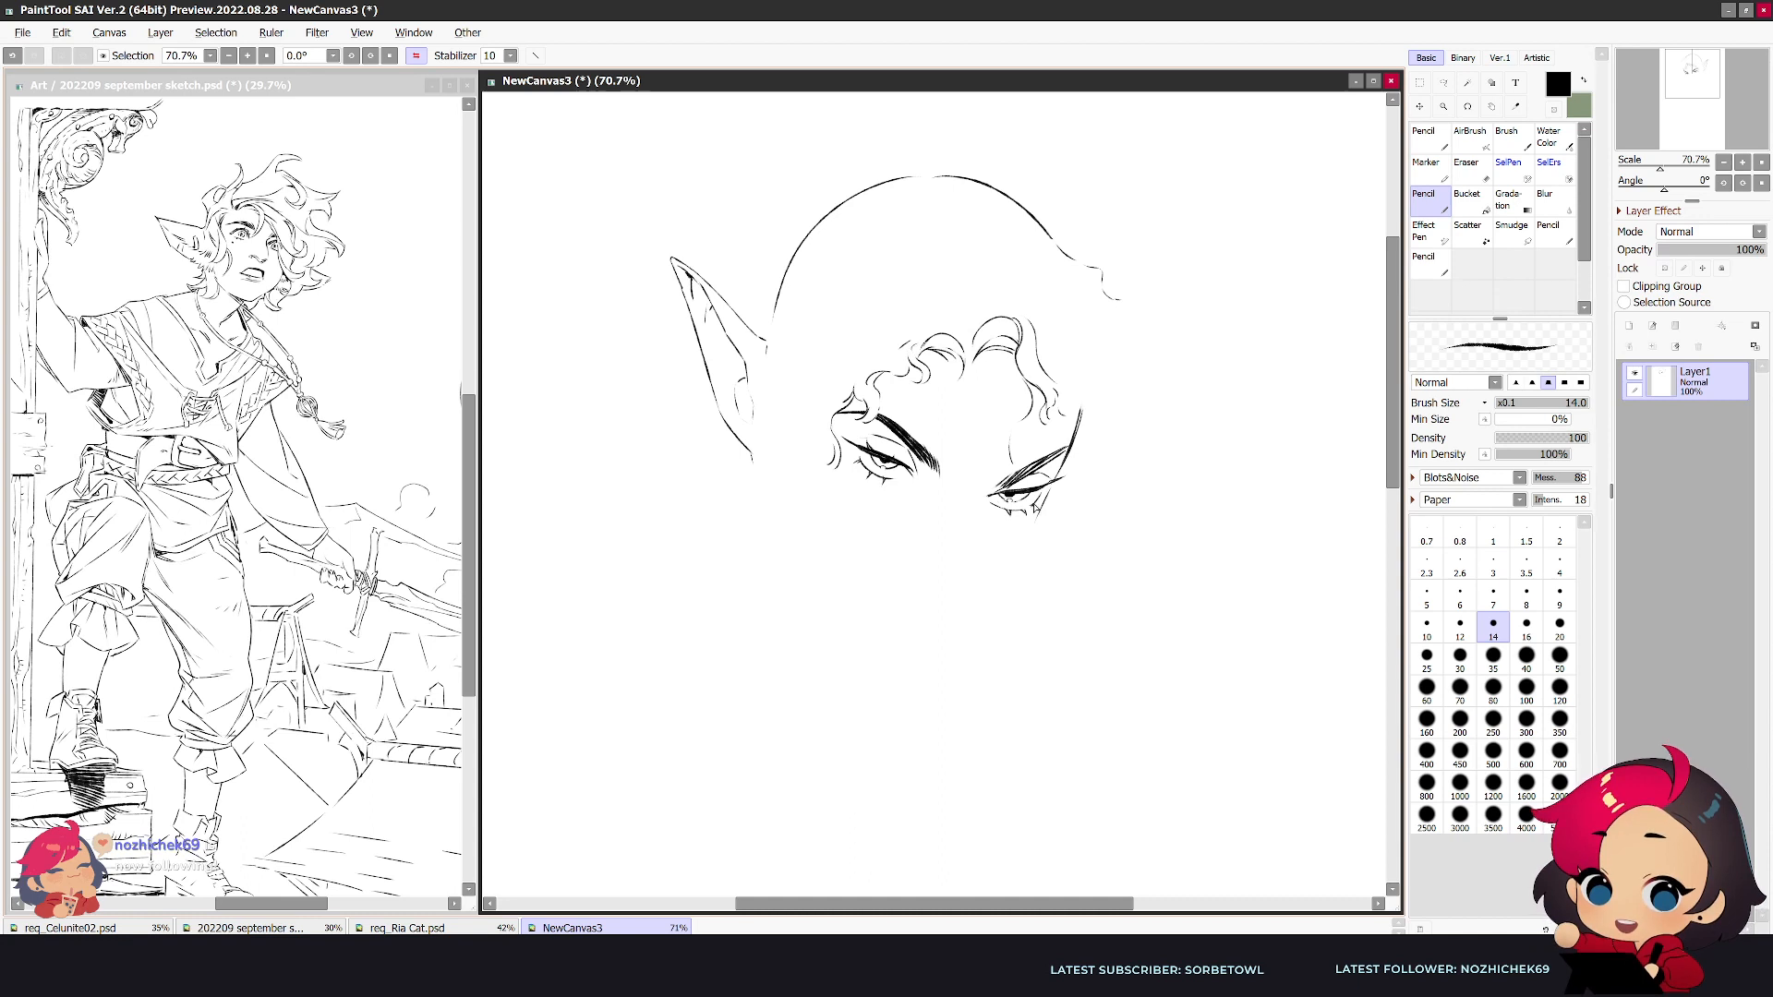
pyautogui.press('h')
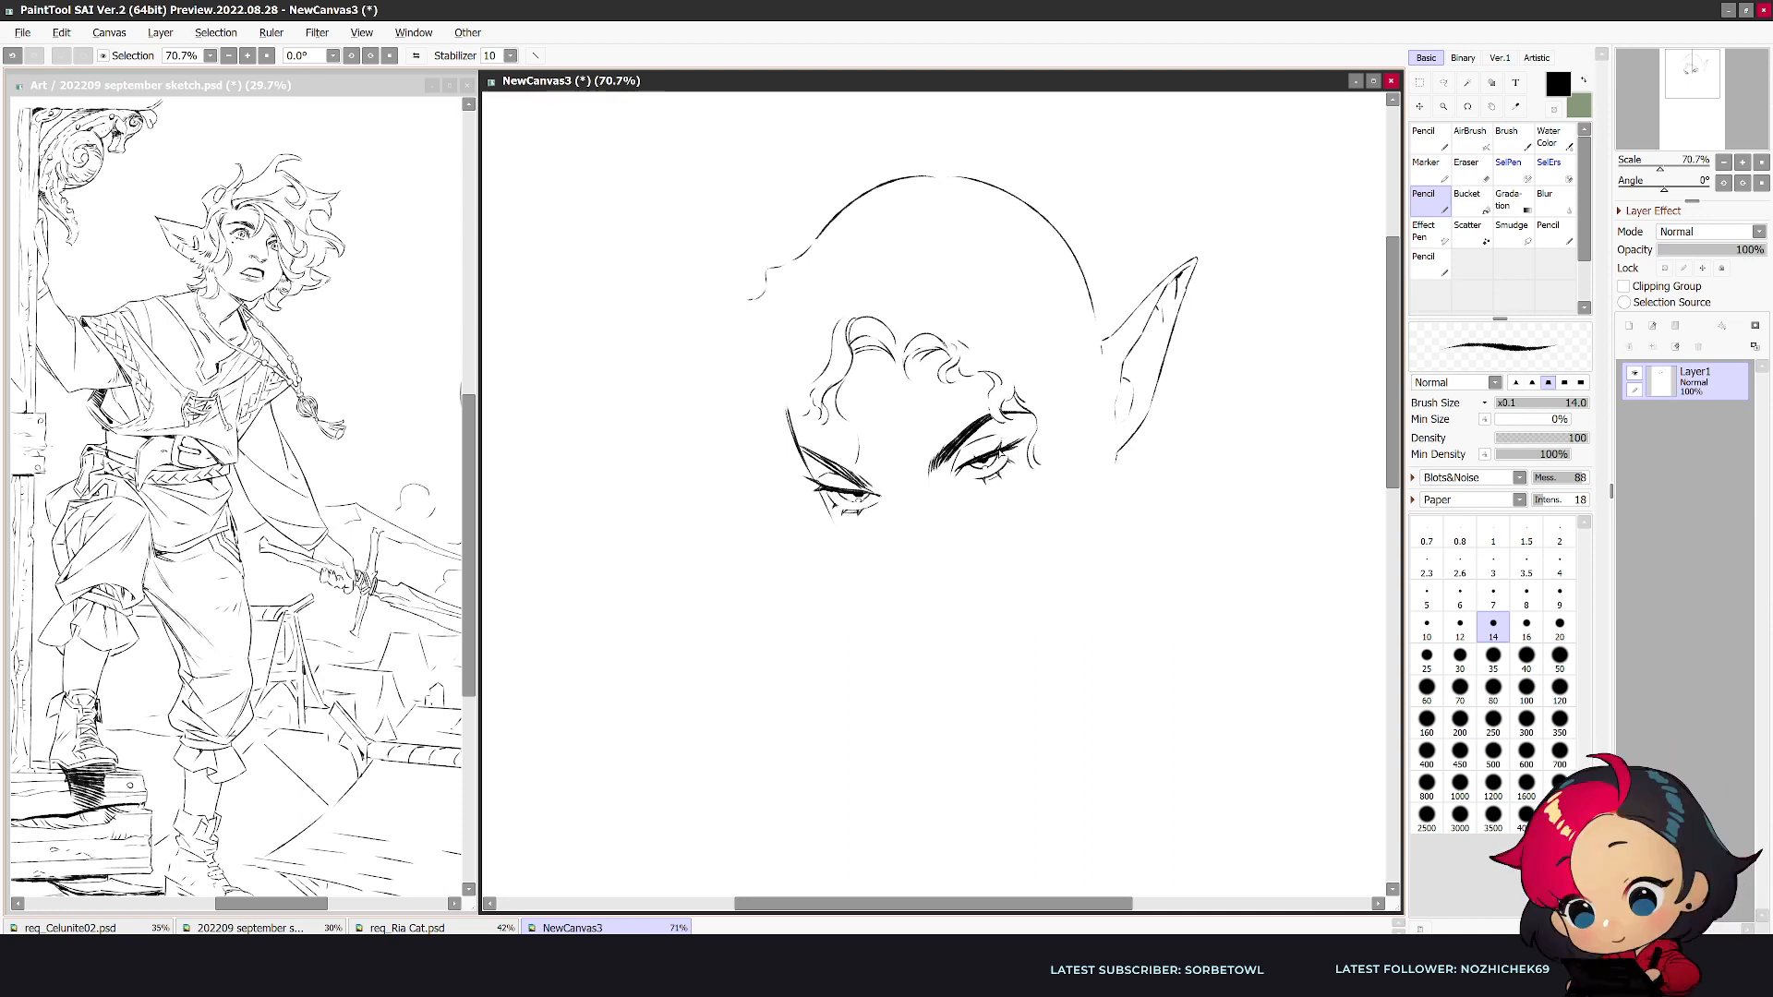
pyautogui.press('h')
pyautogui.moveTo(1002, 490); pyautogui.dragTo(982, 508)
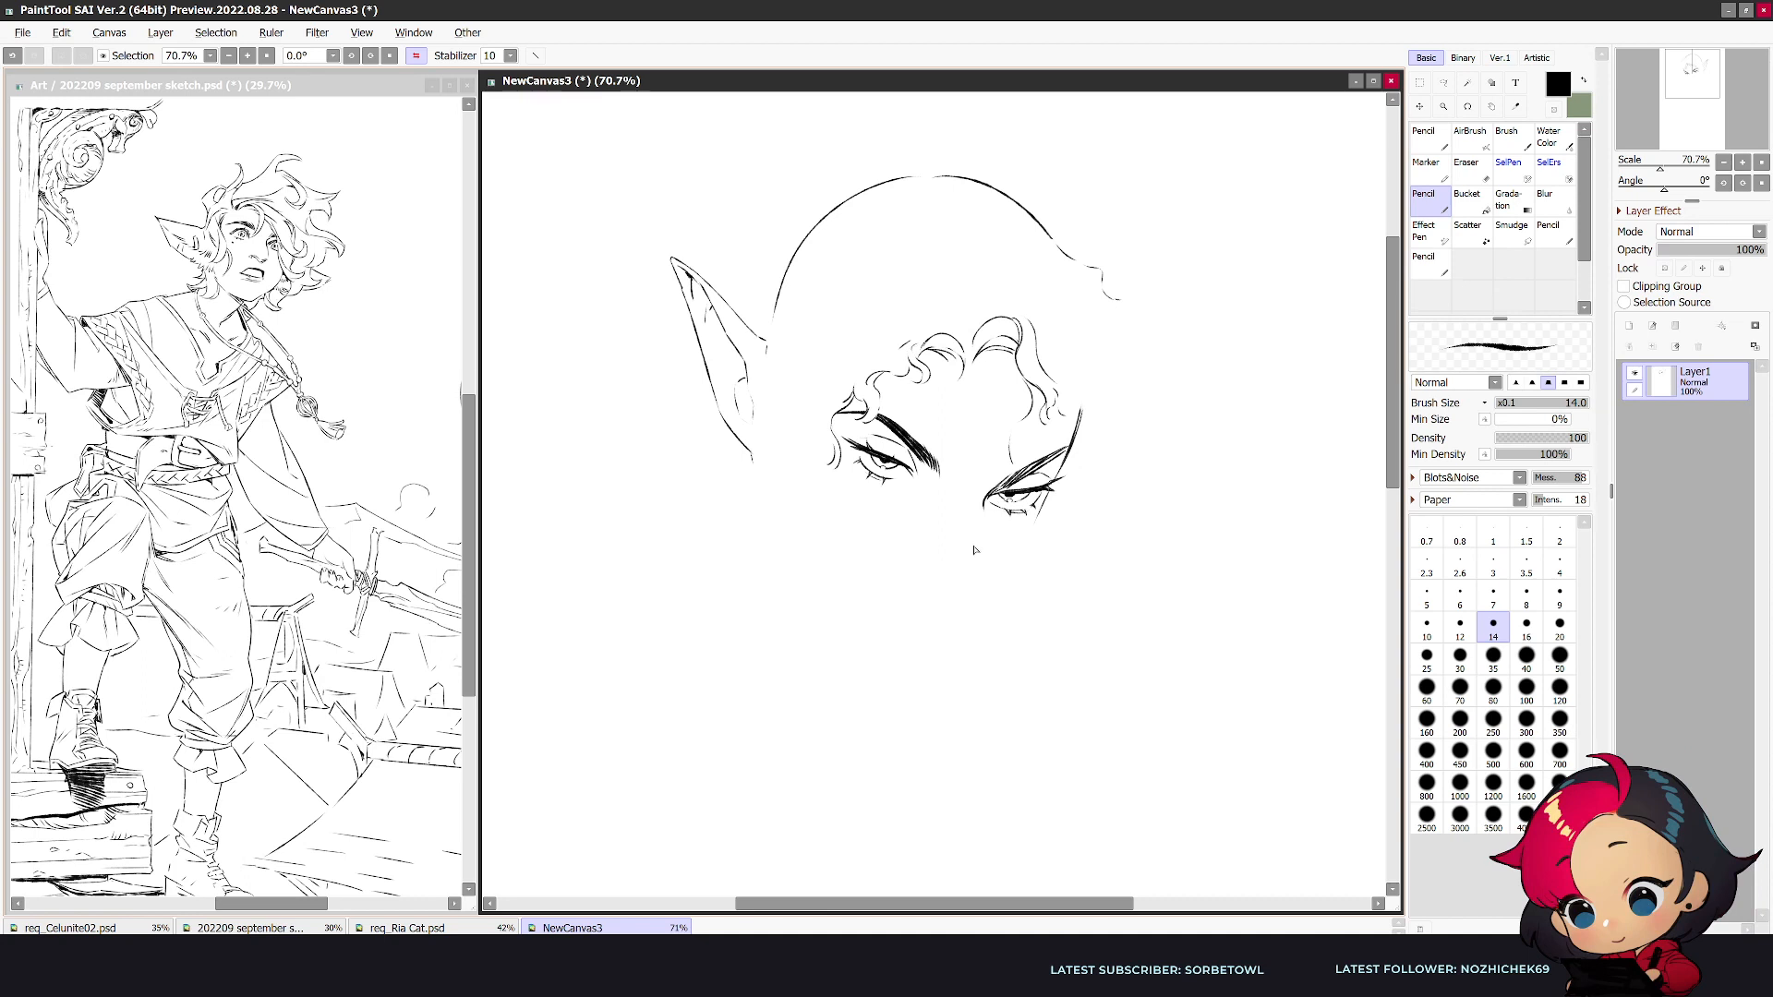
pyautogui.hotkey('ctrl', 'z')
# - Draw the underside of the nose and a smirking mouth with a small fang and lower-lip marks beneath it
pyautogui.moveTo(907, 568); pyautogui.dragTo(928, 602)
pyautogui.press('h')
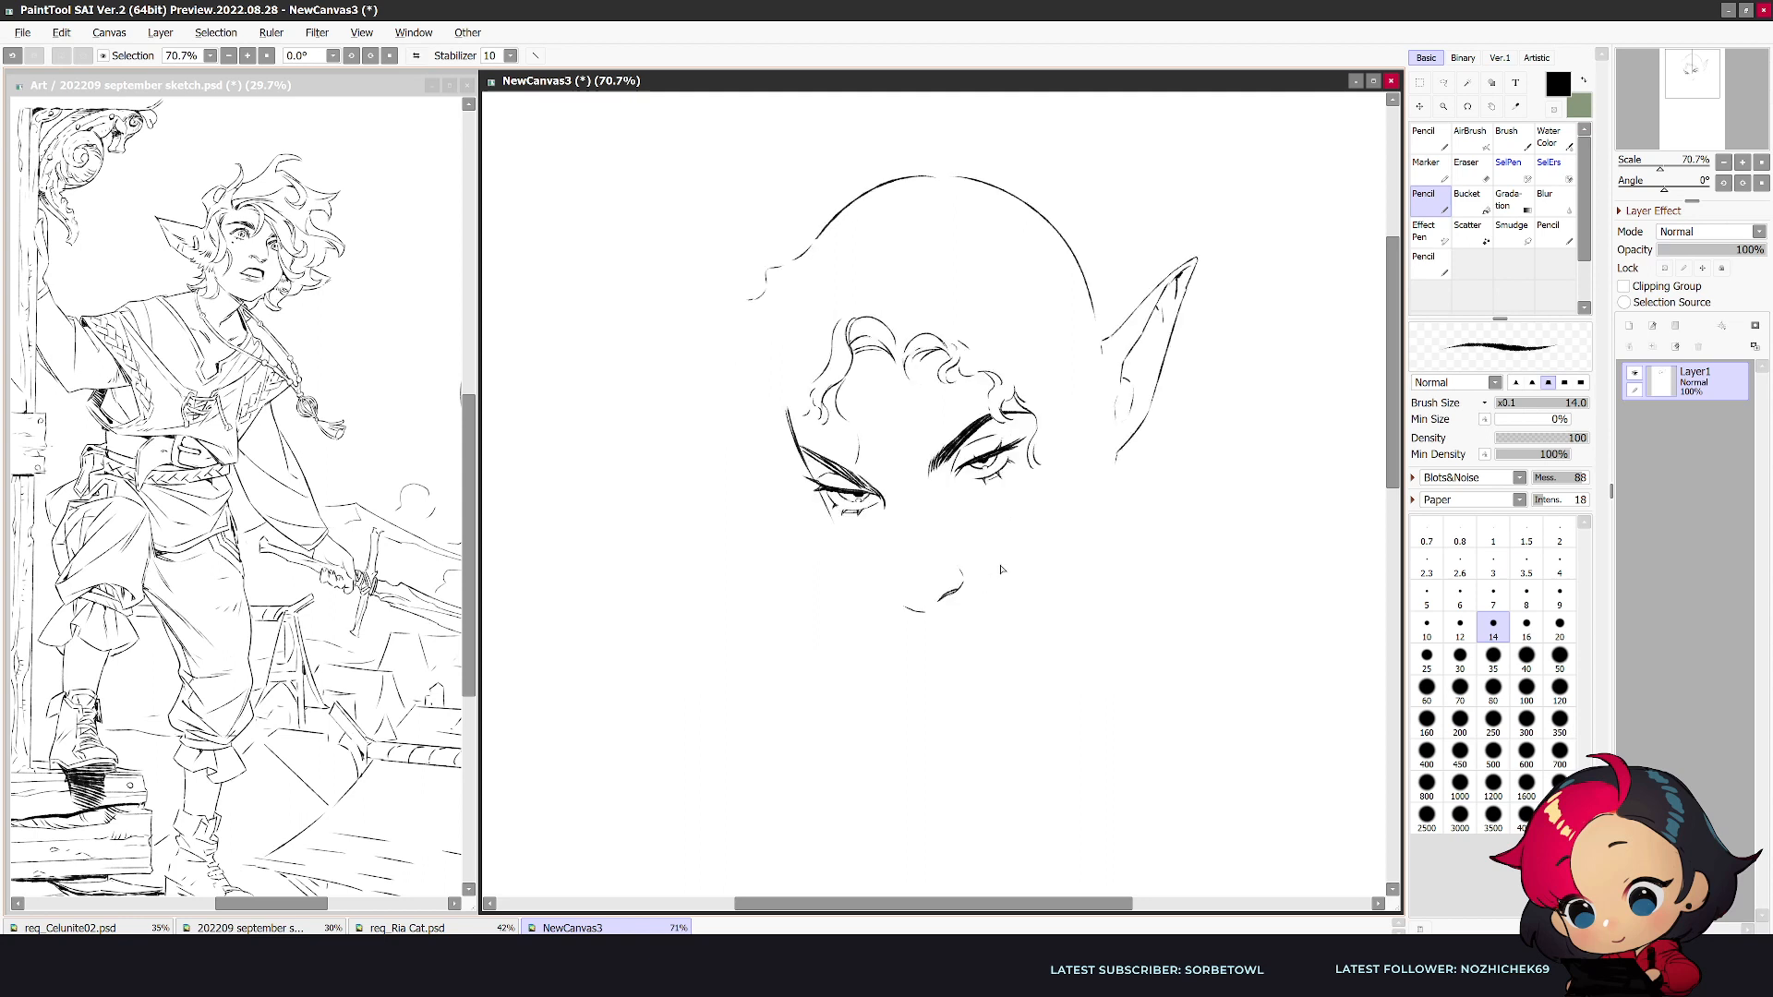
pyautogui.press('e')
pyautogui.moveTo(997, 607); pyautogui.dragTo(909, 618)
pyautogui.press('e')
pyautogui.press('n')
pyautogui.moveTo(909, 617)
pyautogui.mouseDown()
pyautogui.moveTo(971, 620)
pyautogui.moveTo(958, 630)
pyautogui.moveTo(1019, 586)
pyautogui.mouseUp()
pyautogui.press('h')
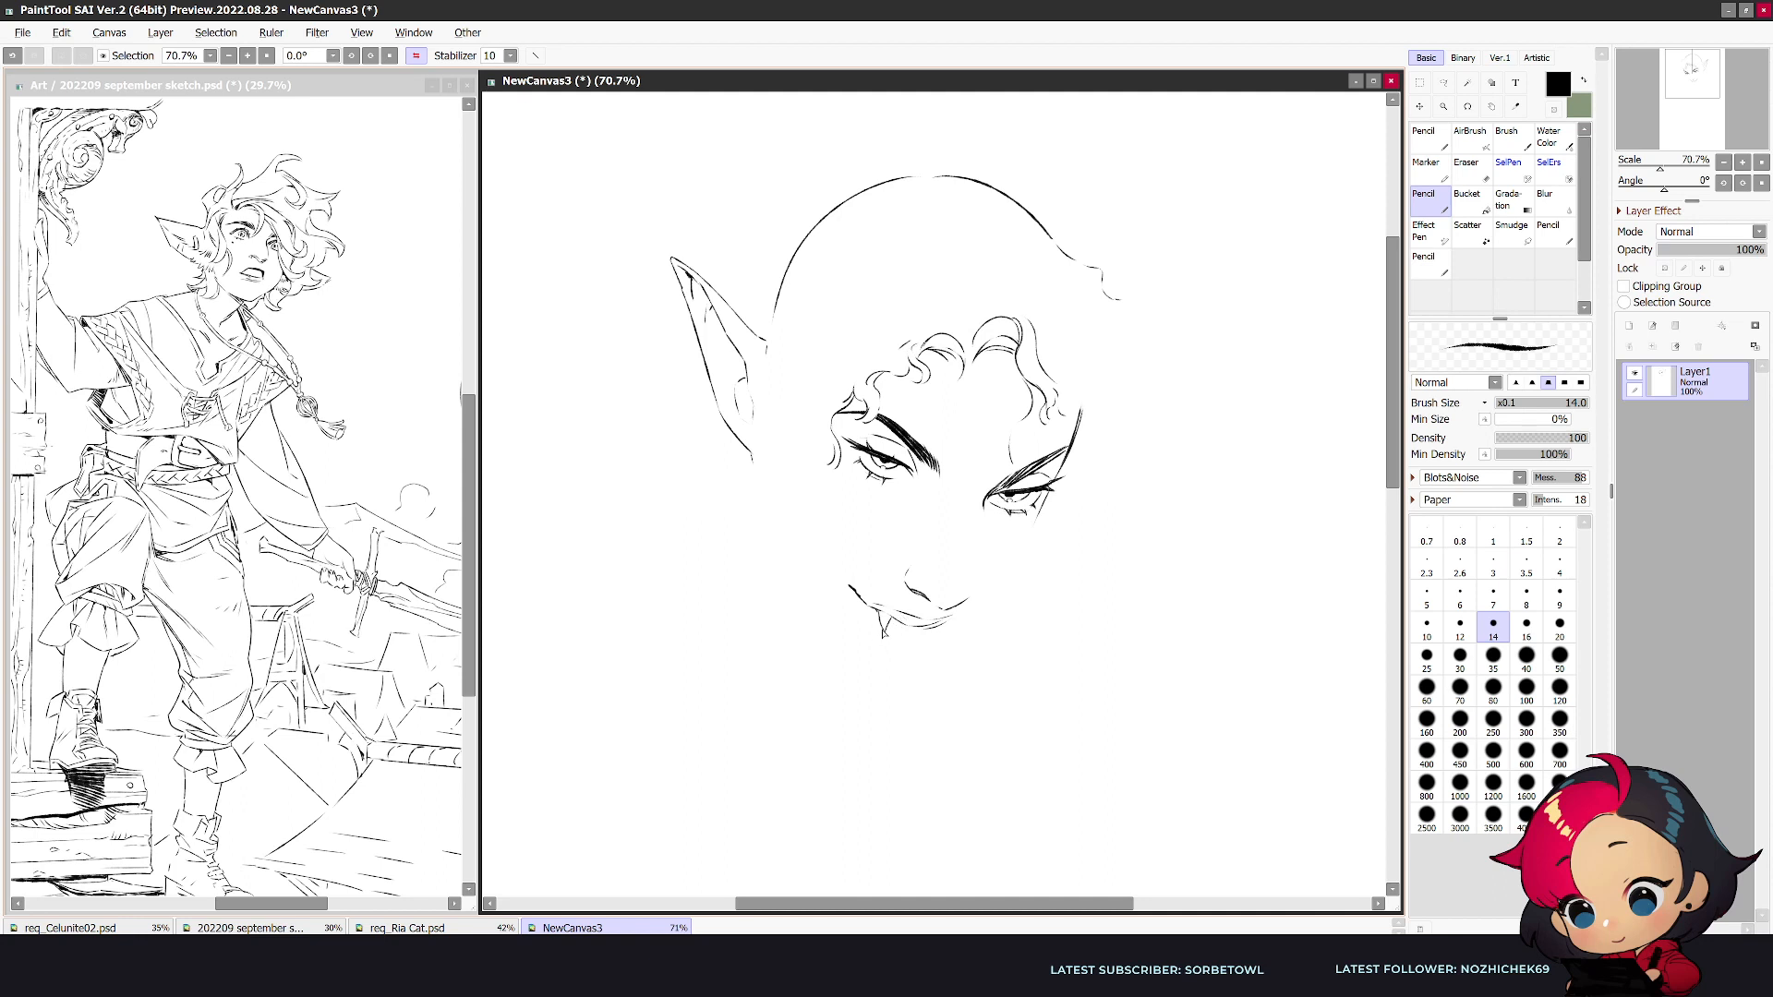
pyautogui.moveTo(919, 631); pyautogui.dragTo(947, 621)
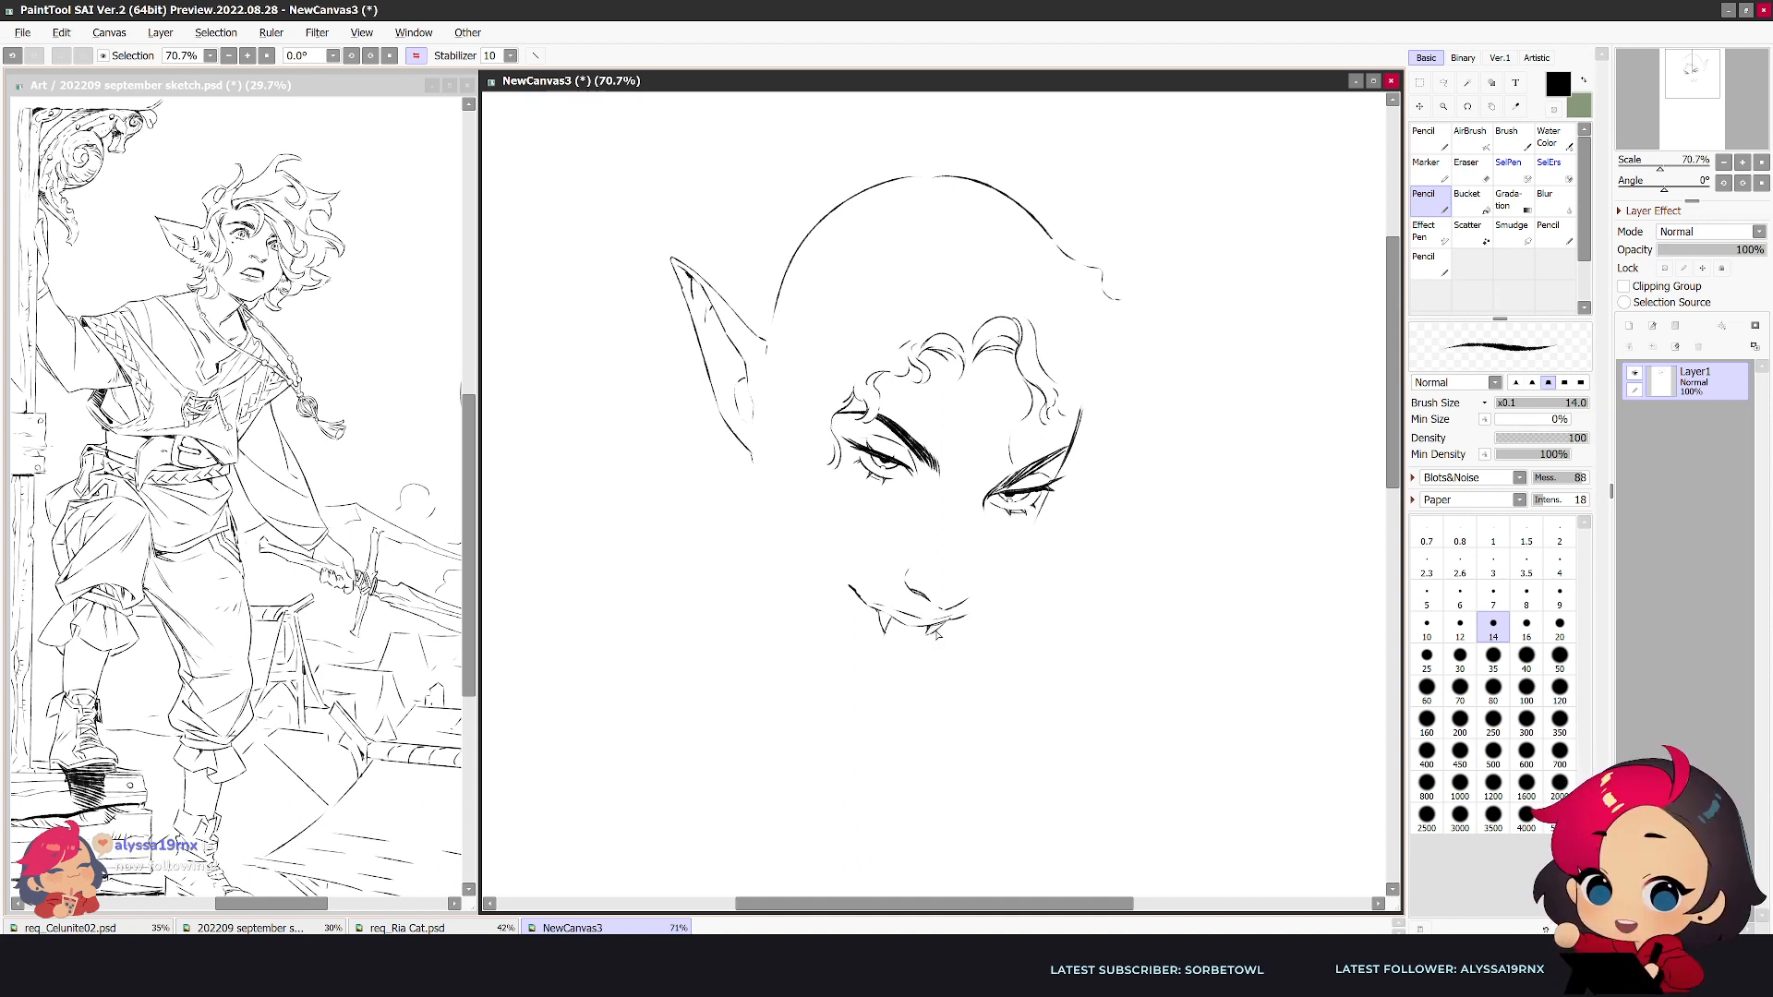
pyautogui.press('h')
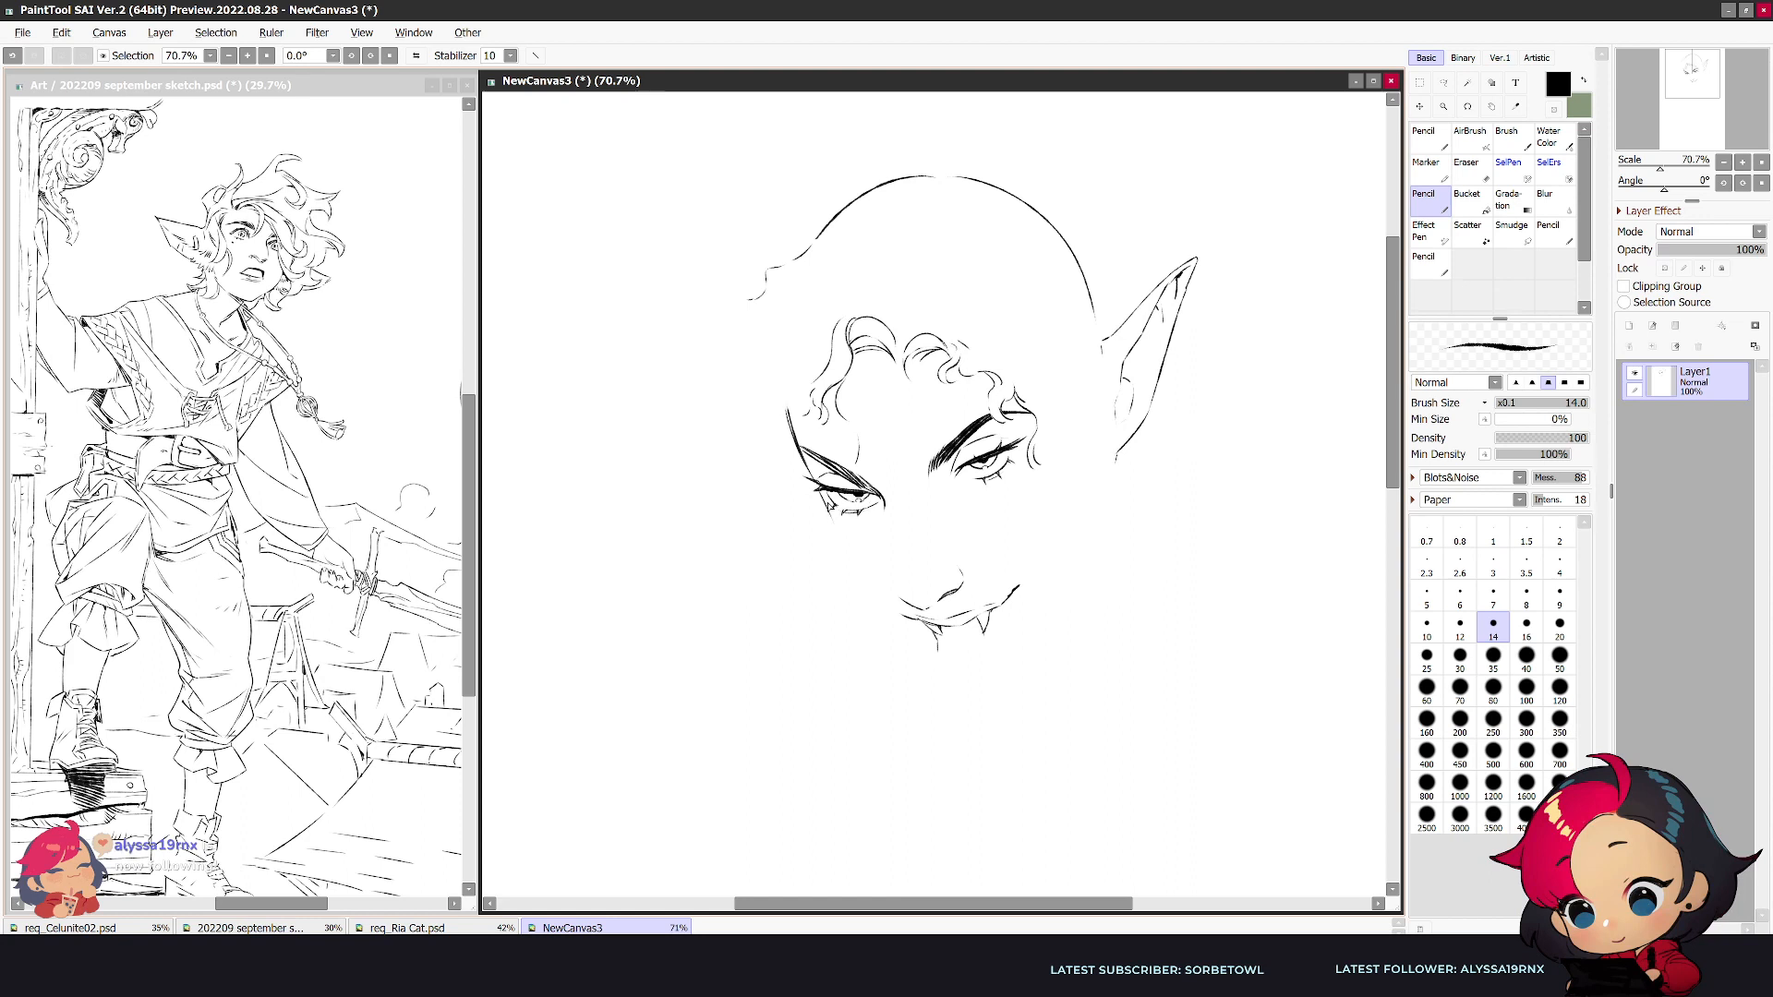
# - Draw the left cheek and jaw line from the outer eye down to the mouth, undoing and redrawing the first attempt
pyautogui.moveTo(821, 495)
pyautogui.mouseDown()
pyautogui.moveTo(859, 586)
pyautogui.moveTo(914, 632)
pyautogui.mouseUp()
pyautogui.hotkey('ctrl', 'z')
pyautogui.hotkey('ctrl', 'z')
pyautogui.moveTo(810, 485)
pyautogui.mouseDown()
pyautogui.moveTo(861, 591)
pyautogui.moveTo(909, 635)
pyautogui.mouseUp()
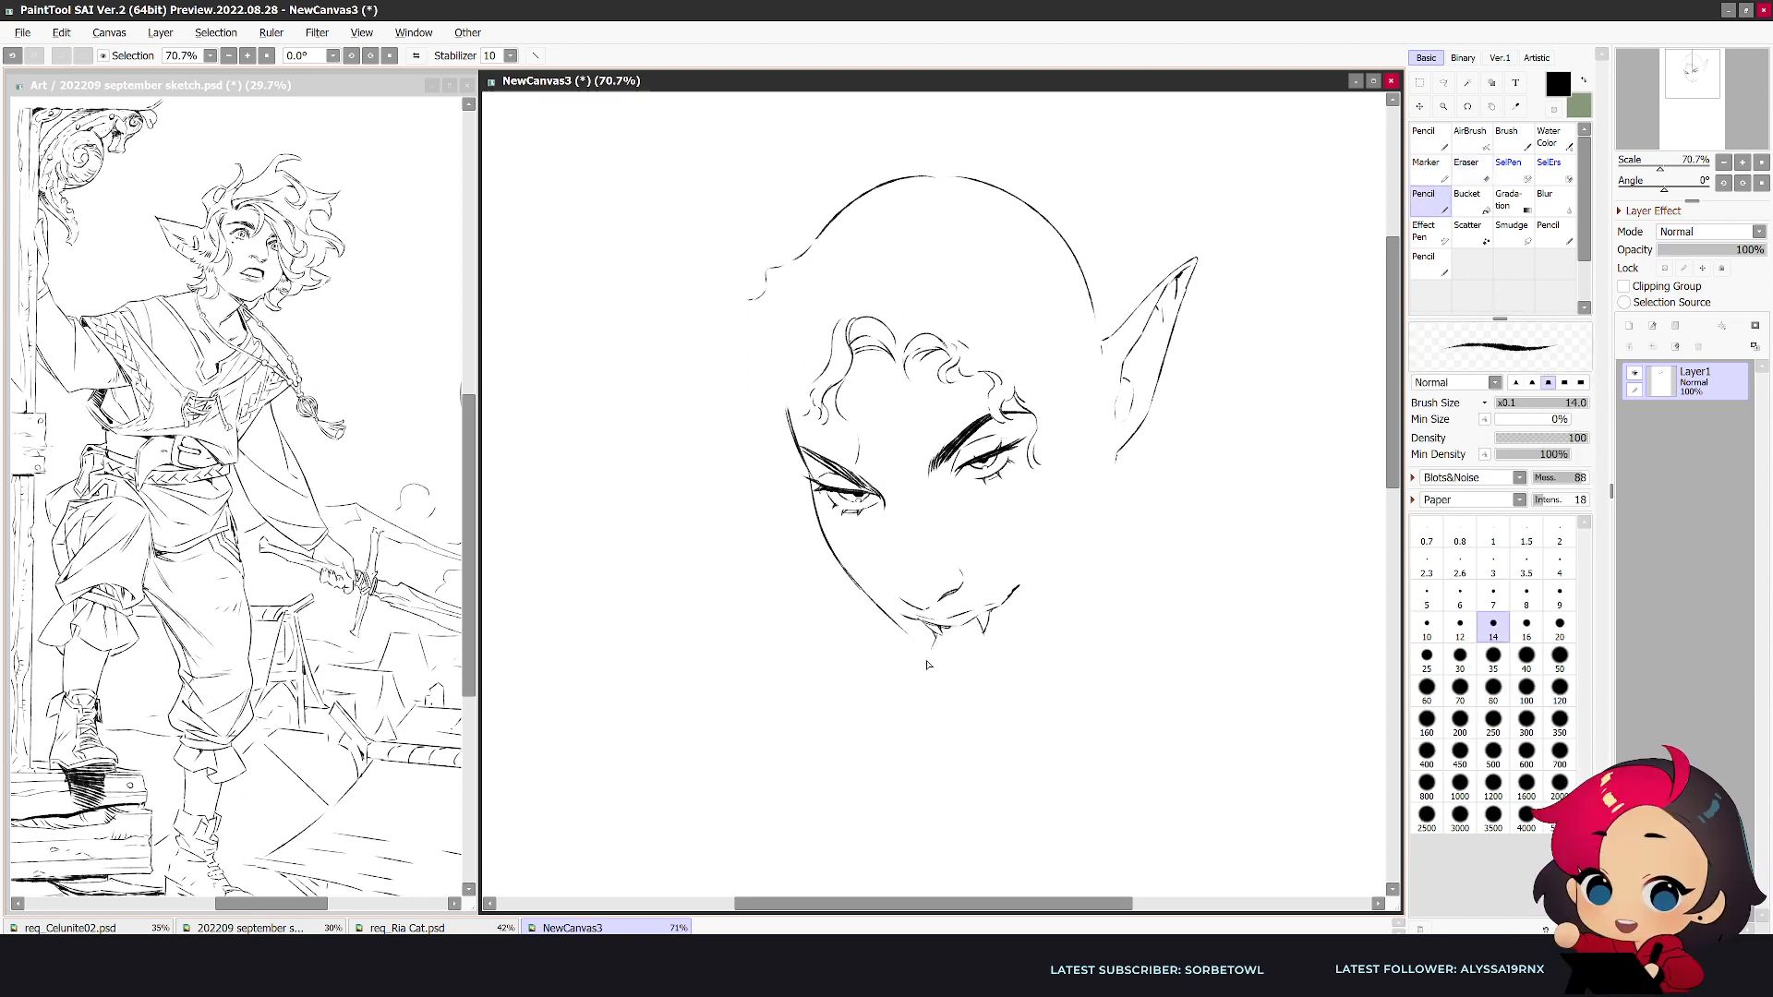
# - Clear the lines below the mouth and sketch a hand resting against the chin, with a finger and the back of the hand
pyautogui.press('h')
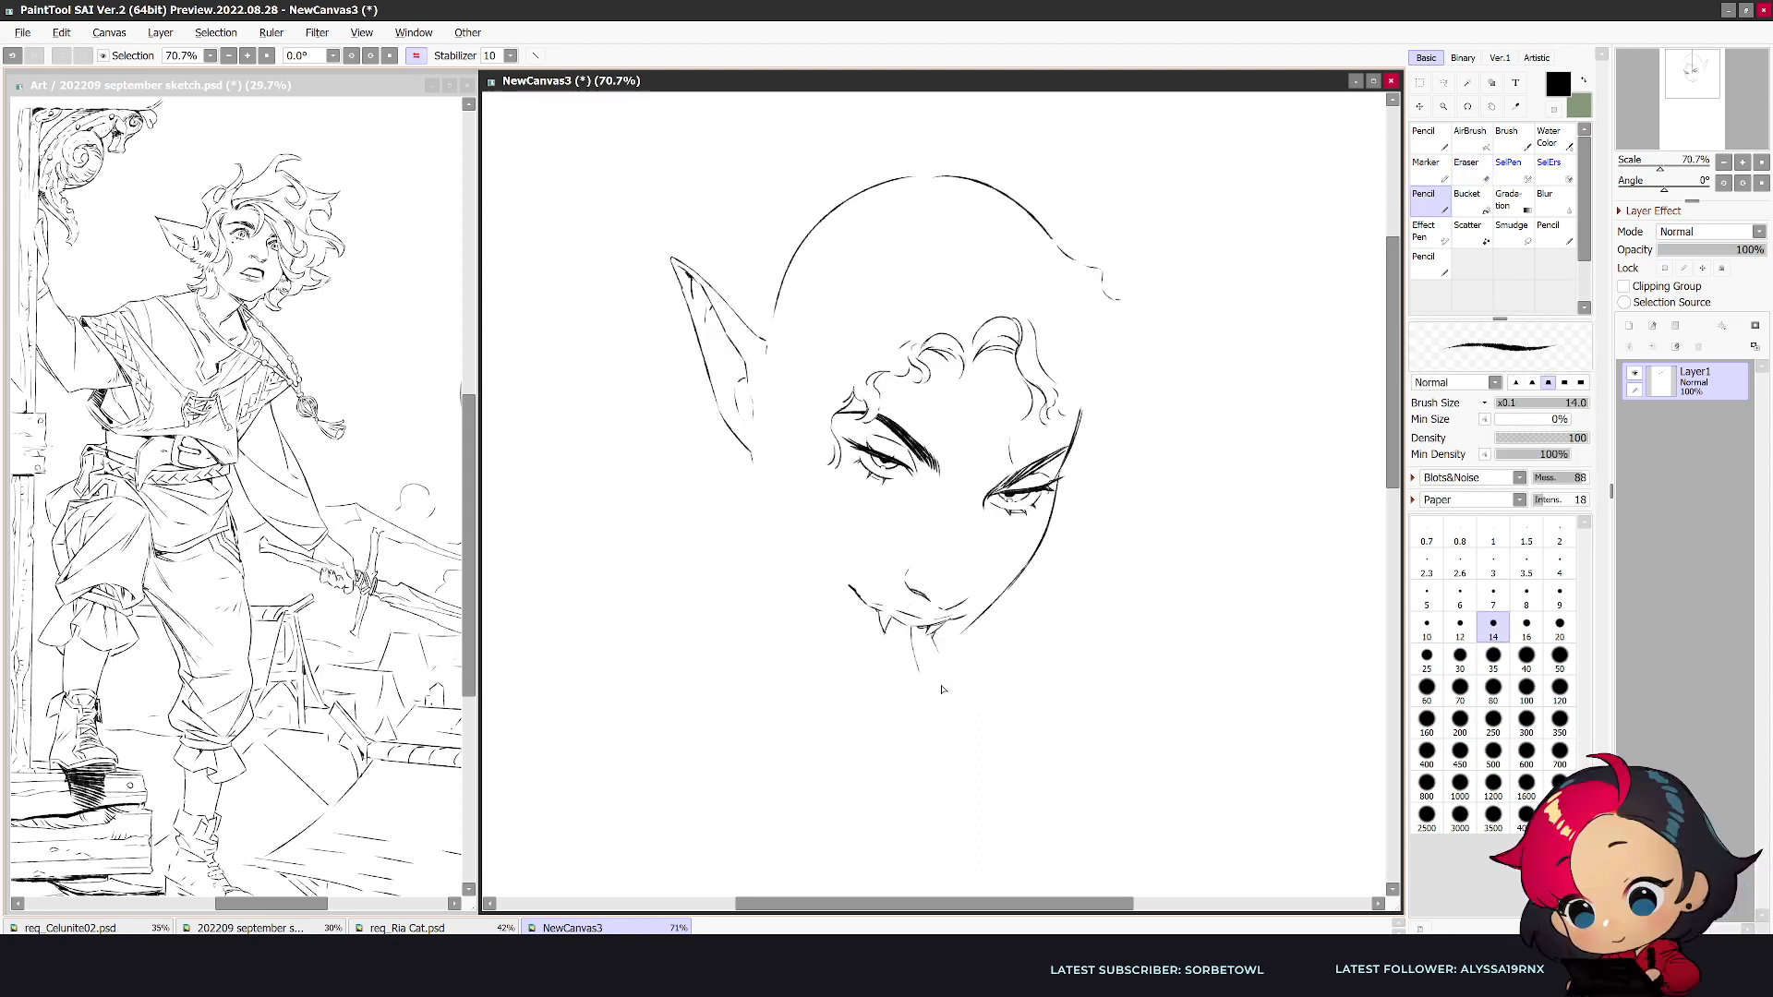
pyautogui.press('e')
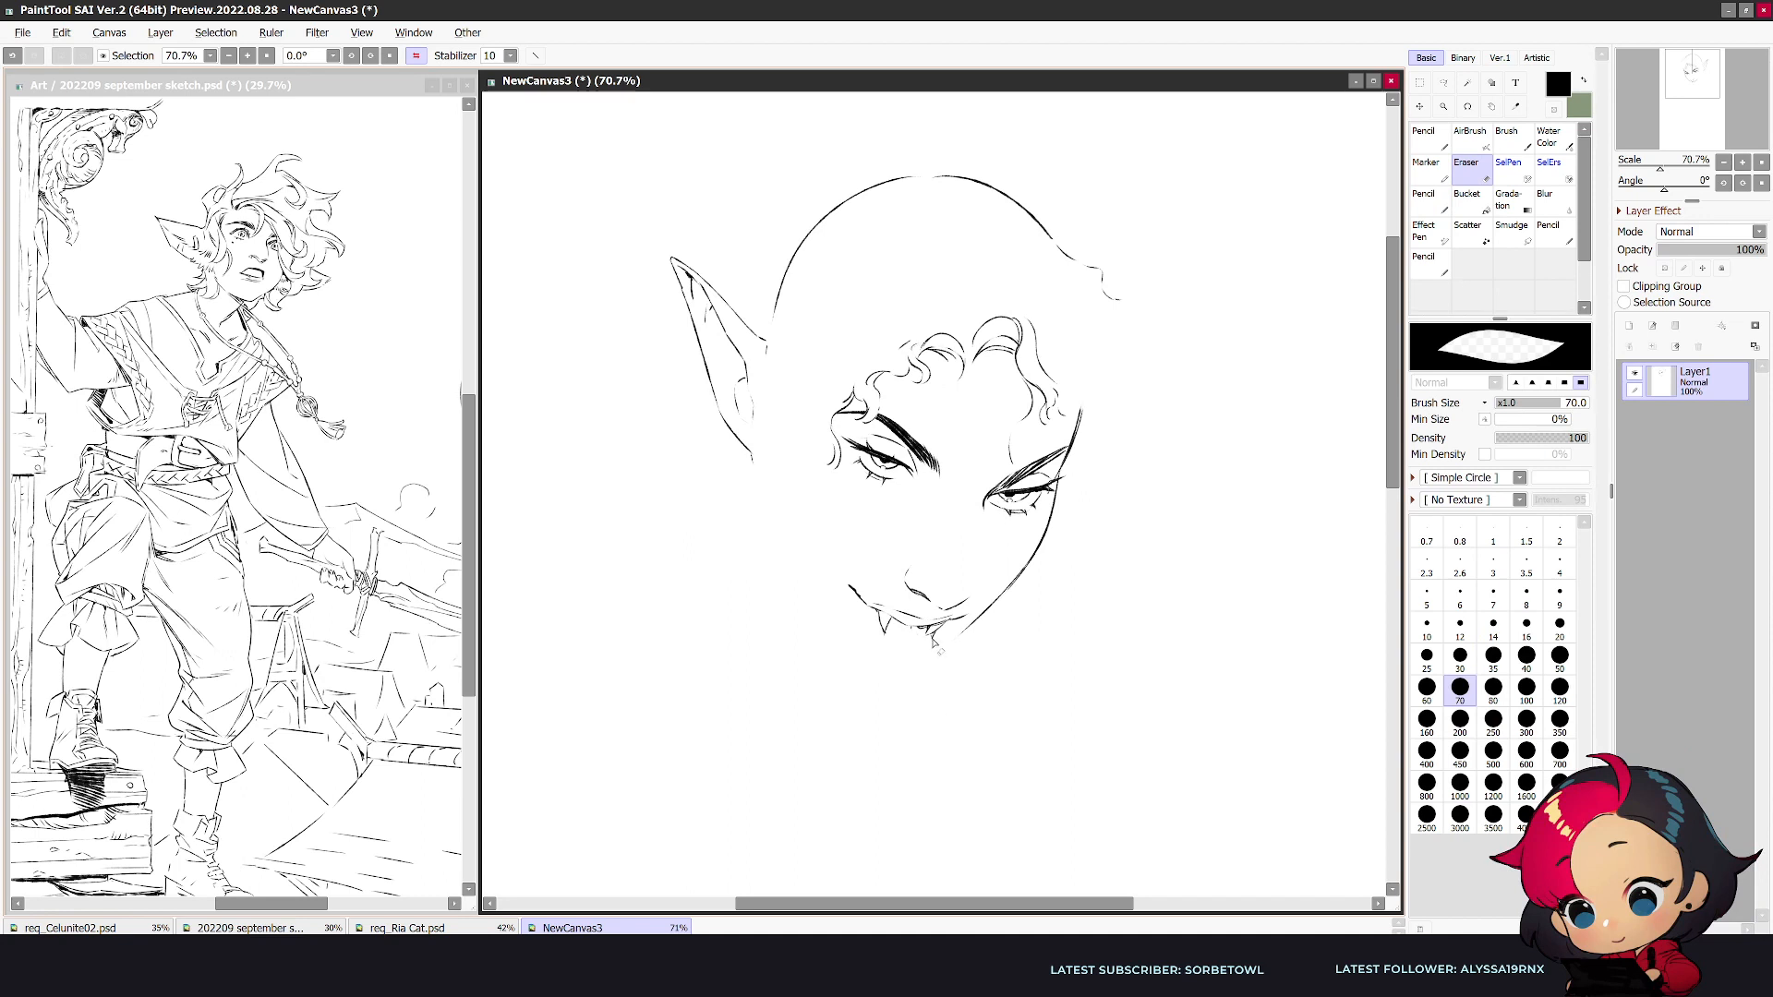
pyautogui.press('n')
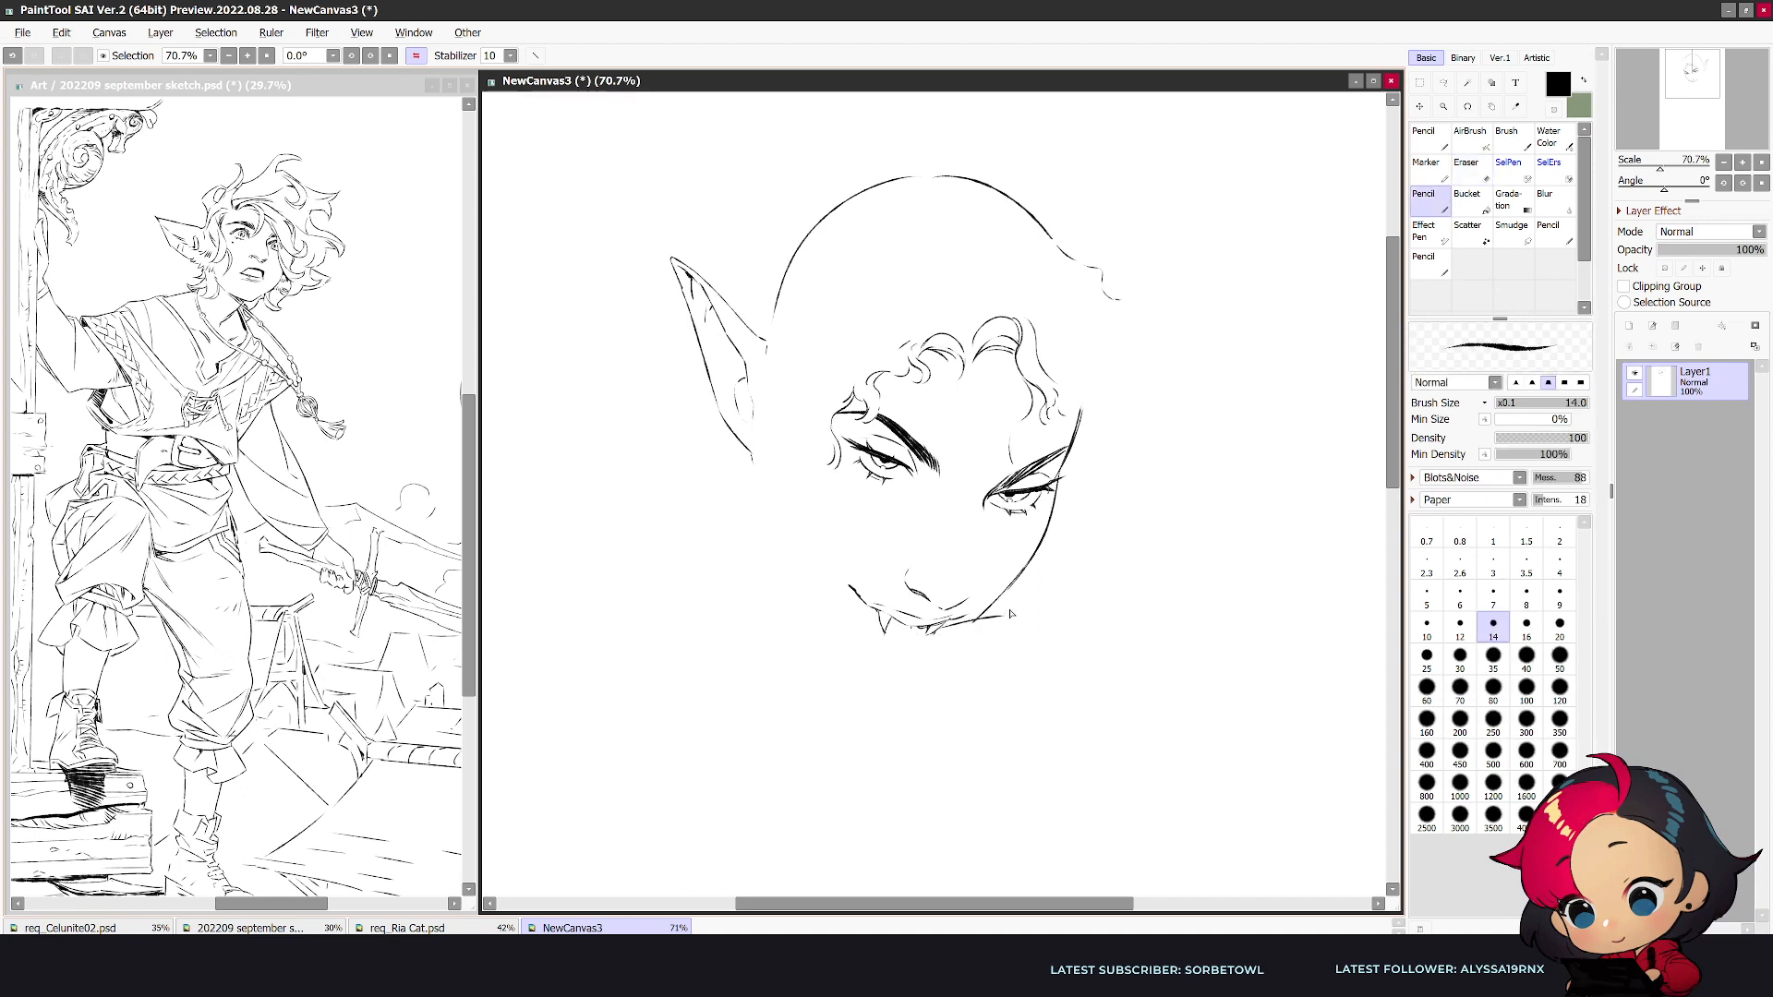
pyautogui.press('h')
pyautogui.moveTo(836, 665); pyautogui.dragTo(799, 727)
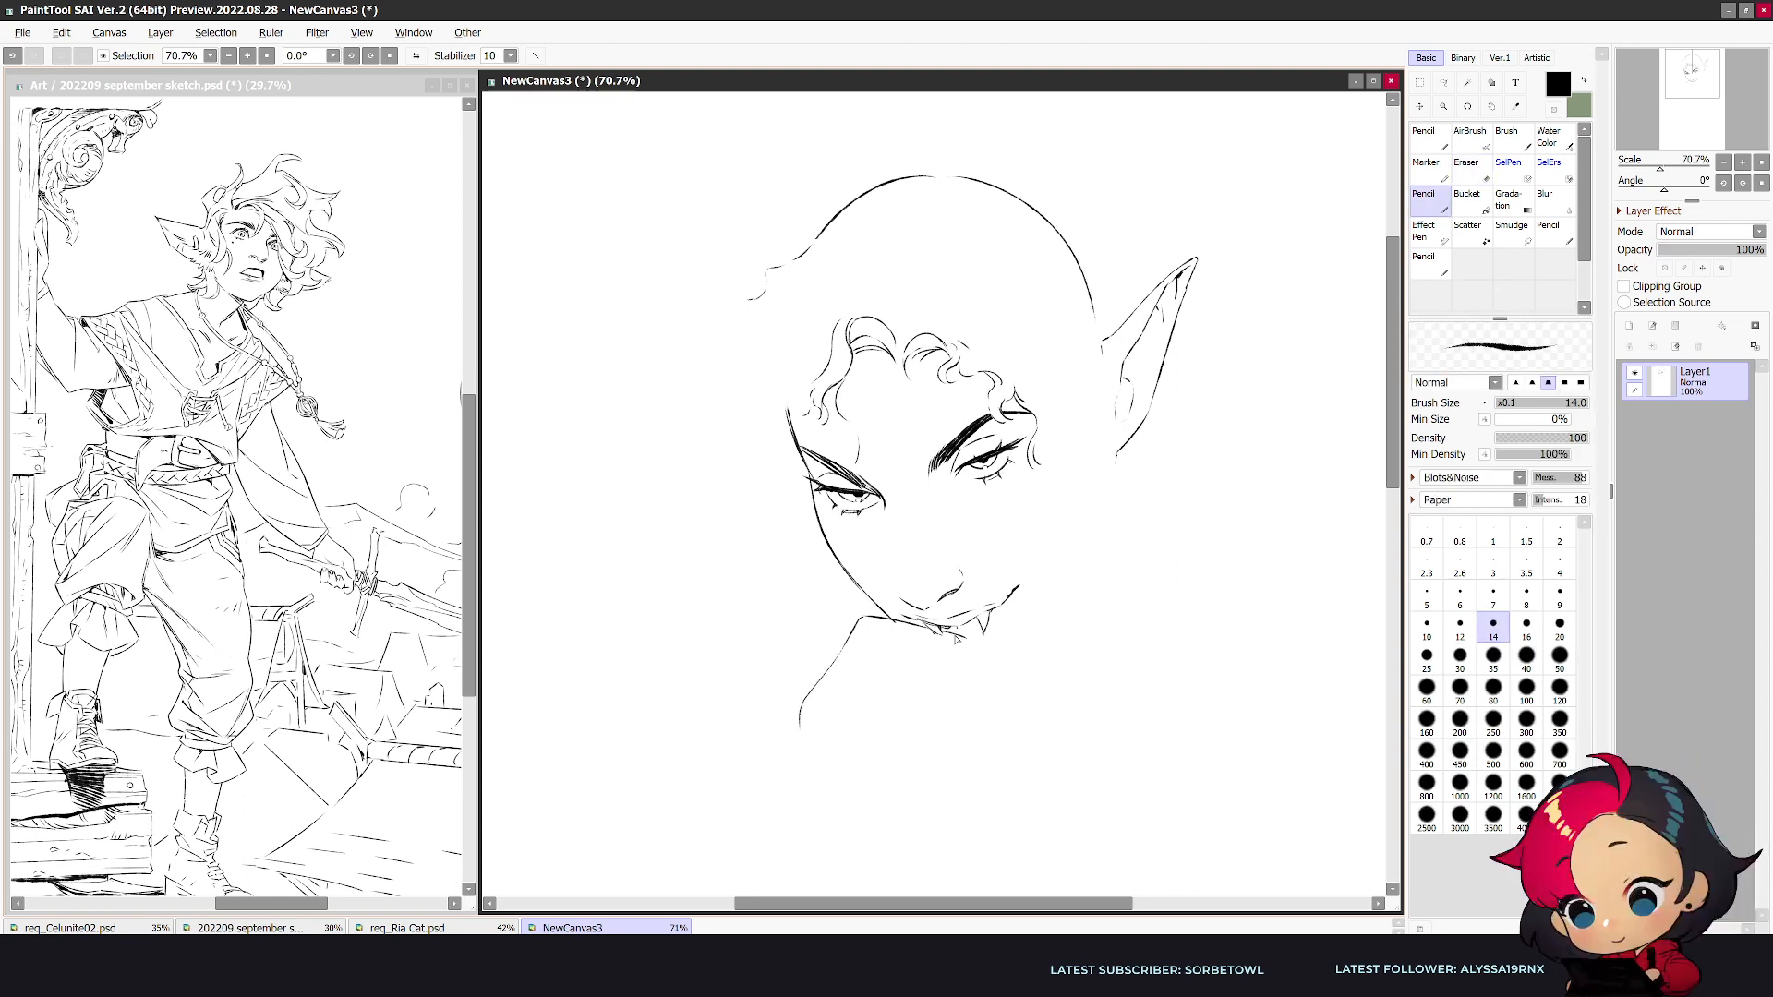
pyautogui.moveTo(962, 649); pyautogui.dragTo(893, 649)
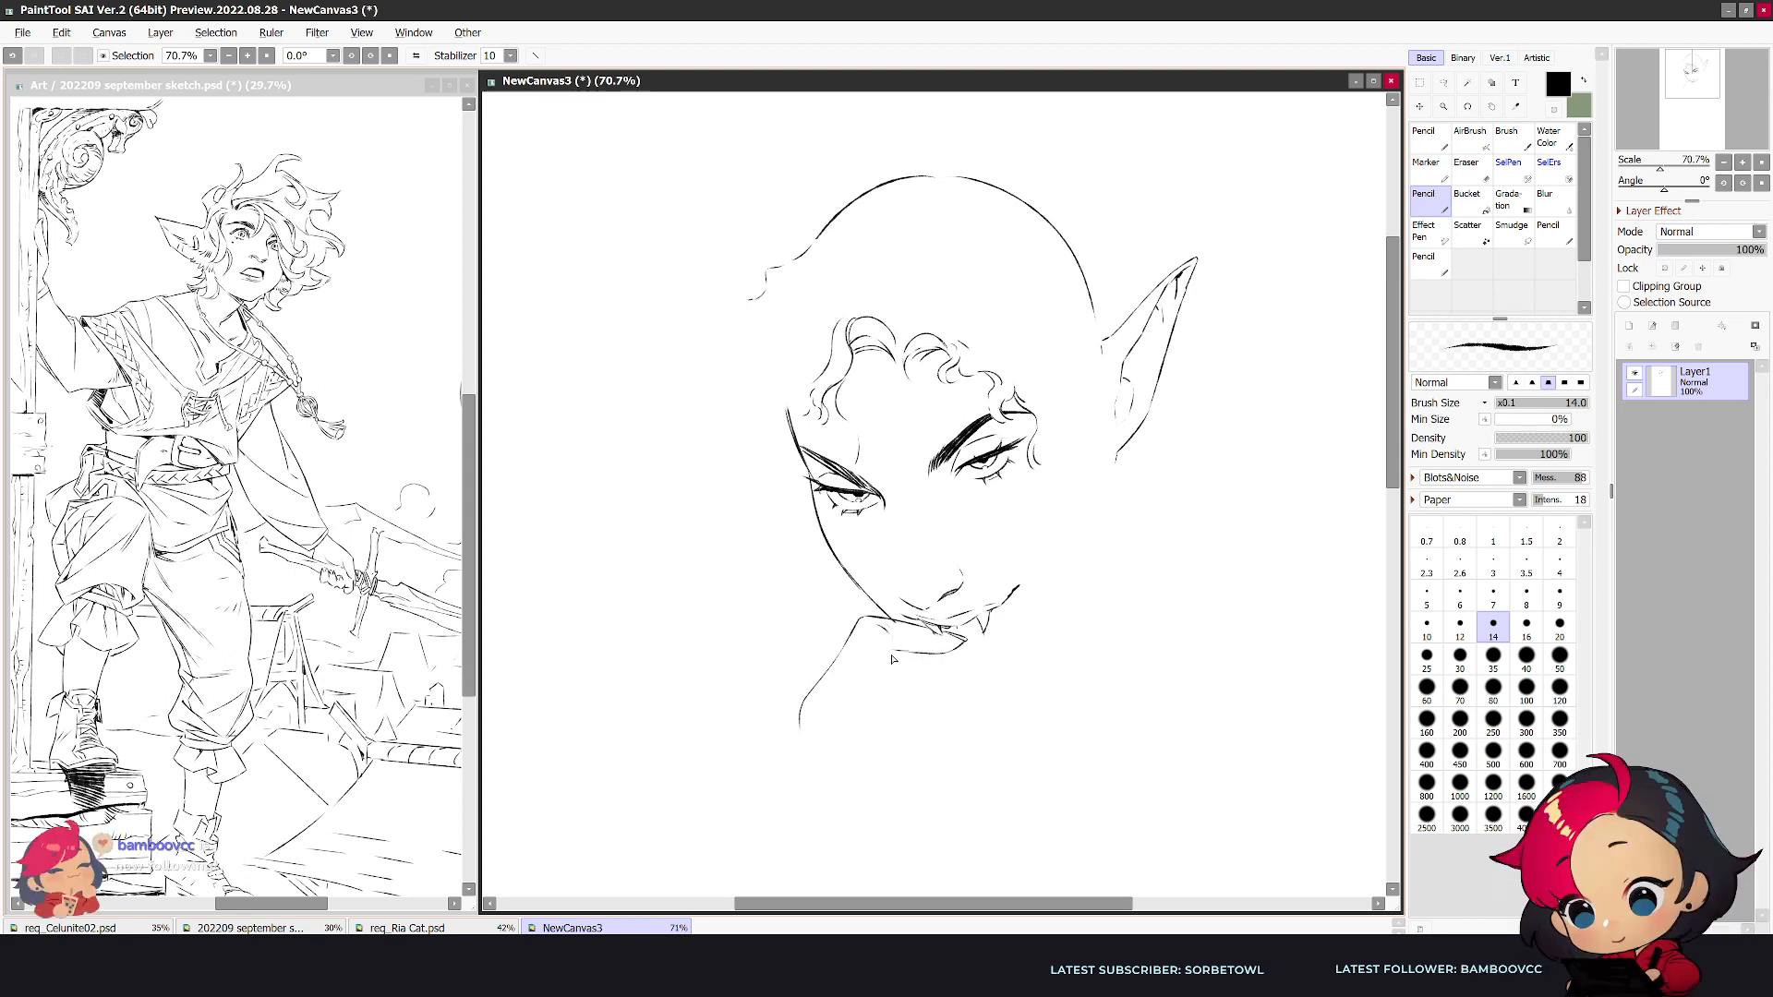
# - Erase the rounded end of the hand's outer contour and redraw it as an angled wrist line running downward
pyautogui.press('e')
pyautogui.moveTo(802, 706); pyautogui.dragTo(809, 766)
pyautogui.press('n')
pyautogui.press('h')
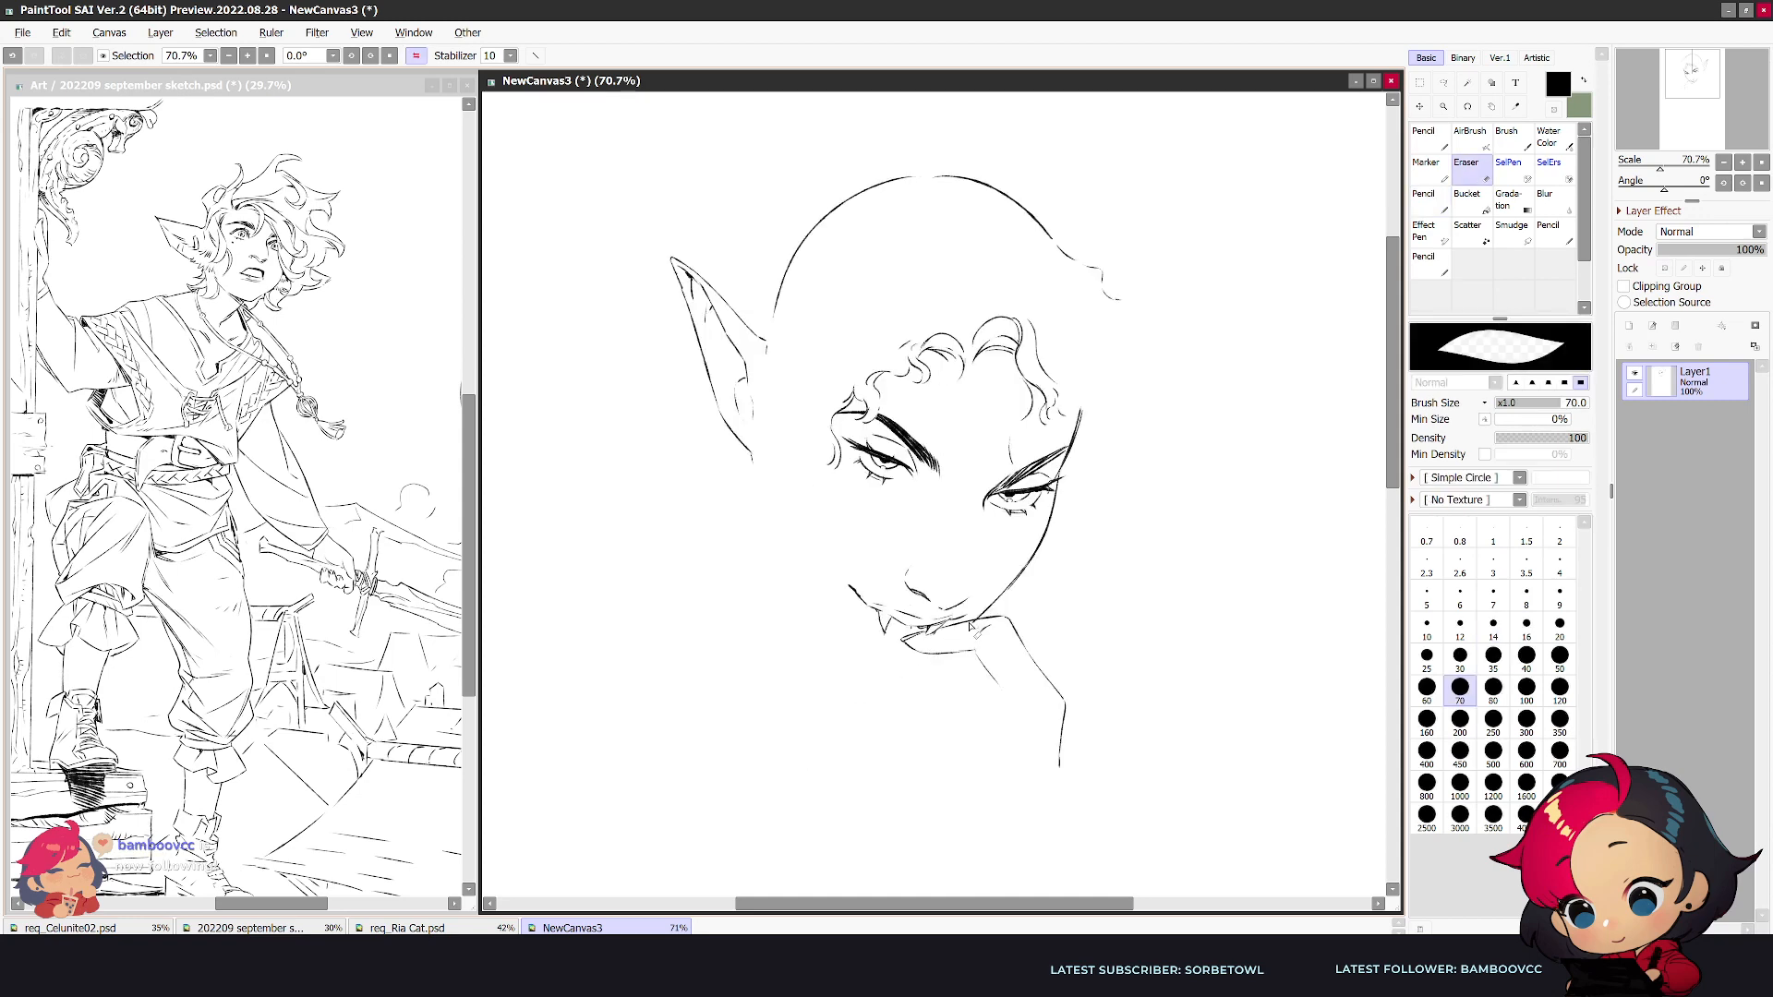
# - Draw the palm-side contour of the hand from the index finger down toward the wrist, with short crease lines inside the palm
pyautogui.press('h')
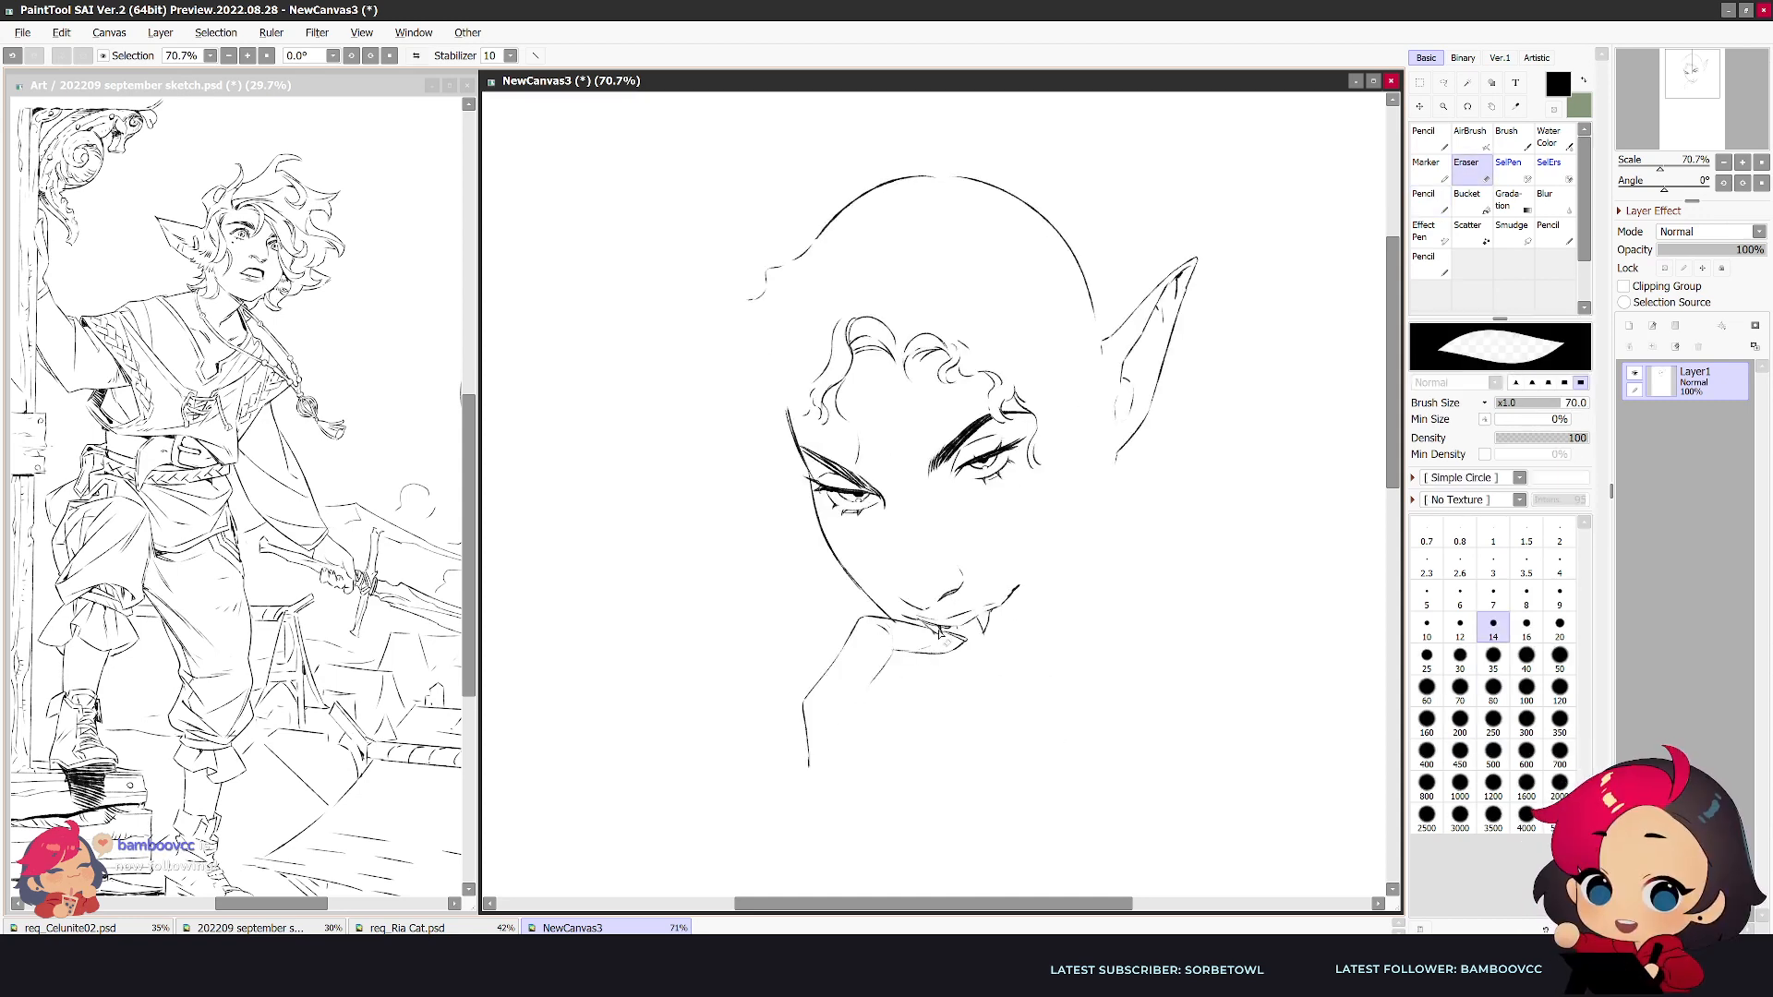
pyautogui.moveTo(871, 683)
pyautogui.mouseDown()
pyautogui.moveTo(862, 706)
pyautogui.moveTo(835, 705)
pyautogui.moveTo(888, 749)
pyautogui.mouseUp()
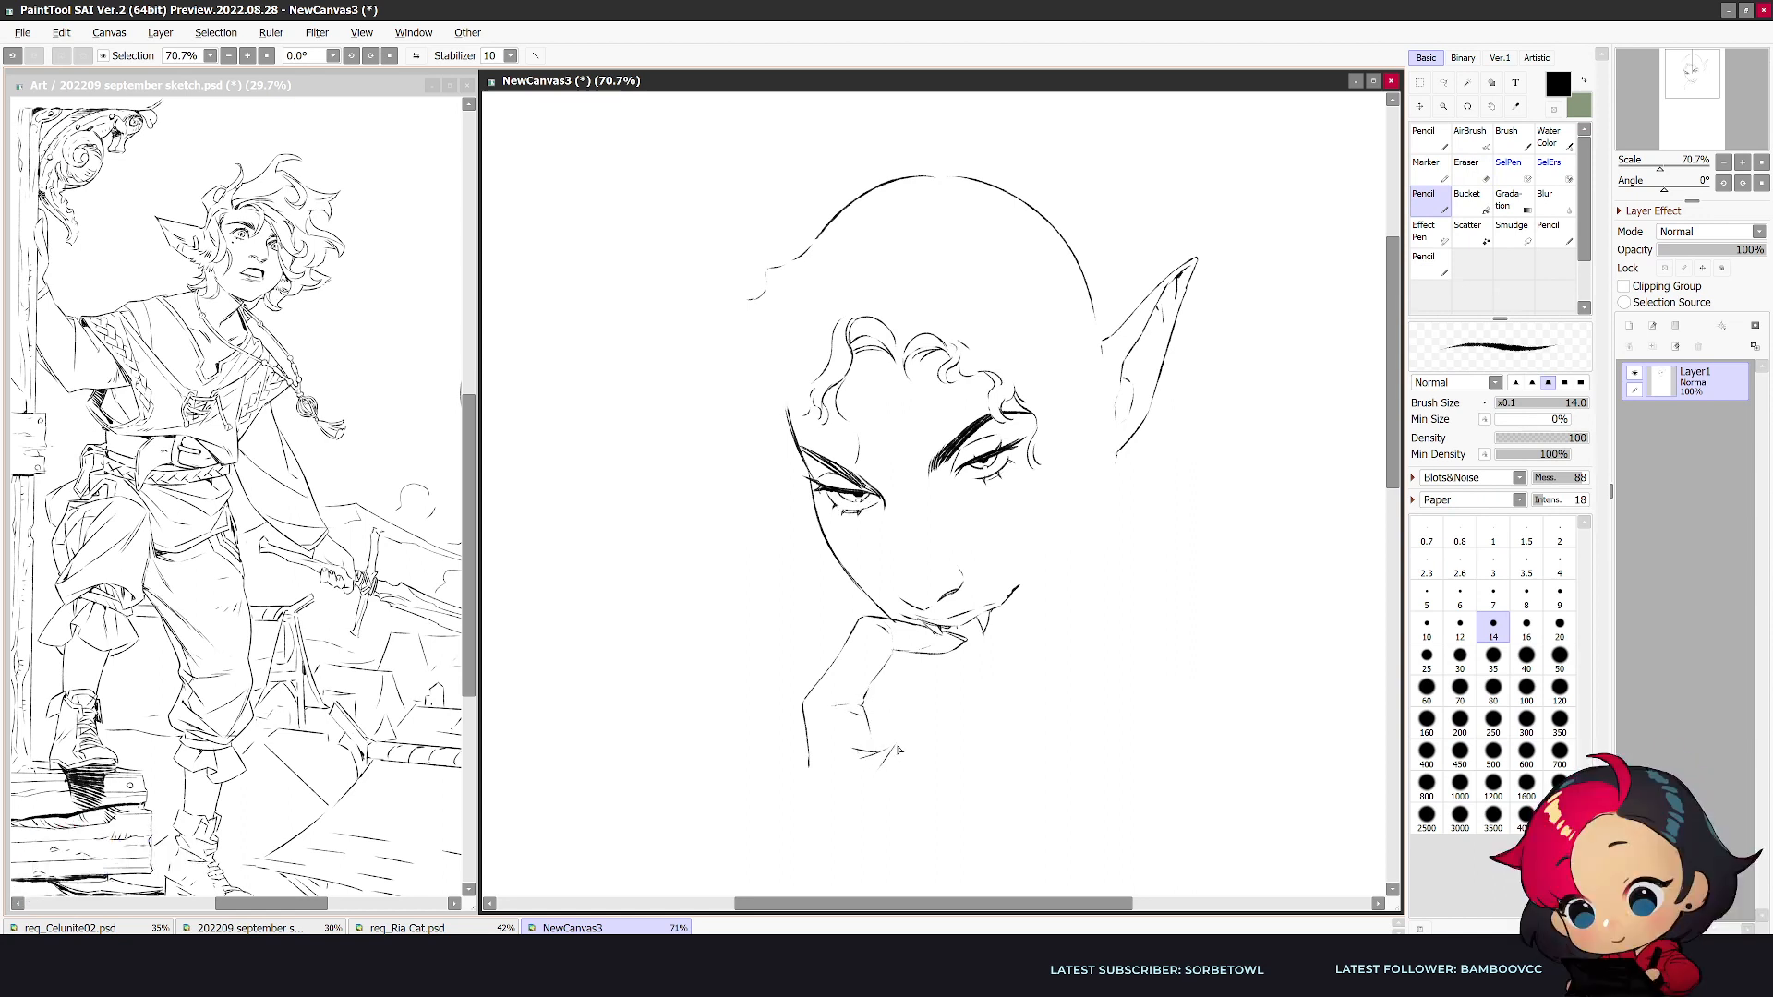
pyautogui.press('h')
pyautogui.press('e')
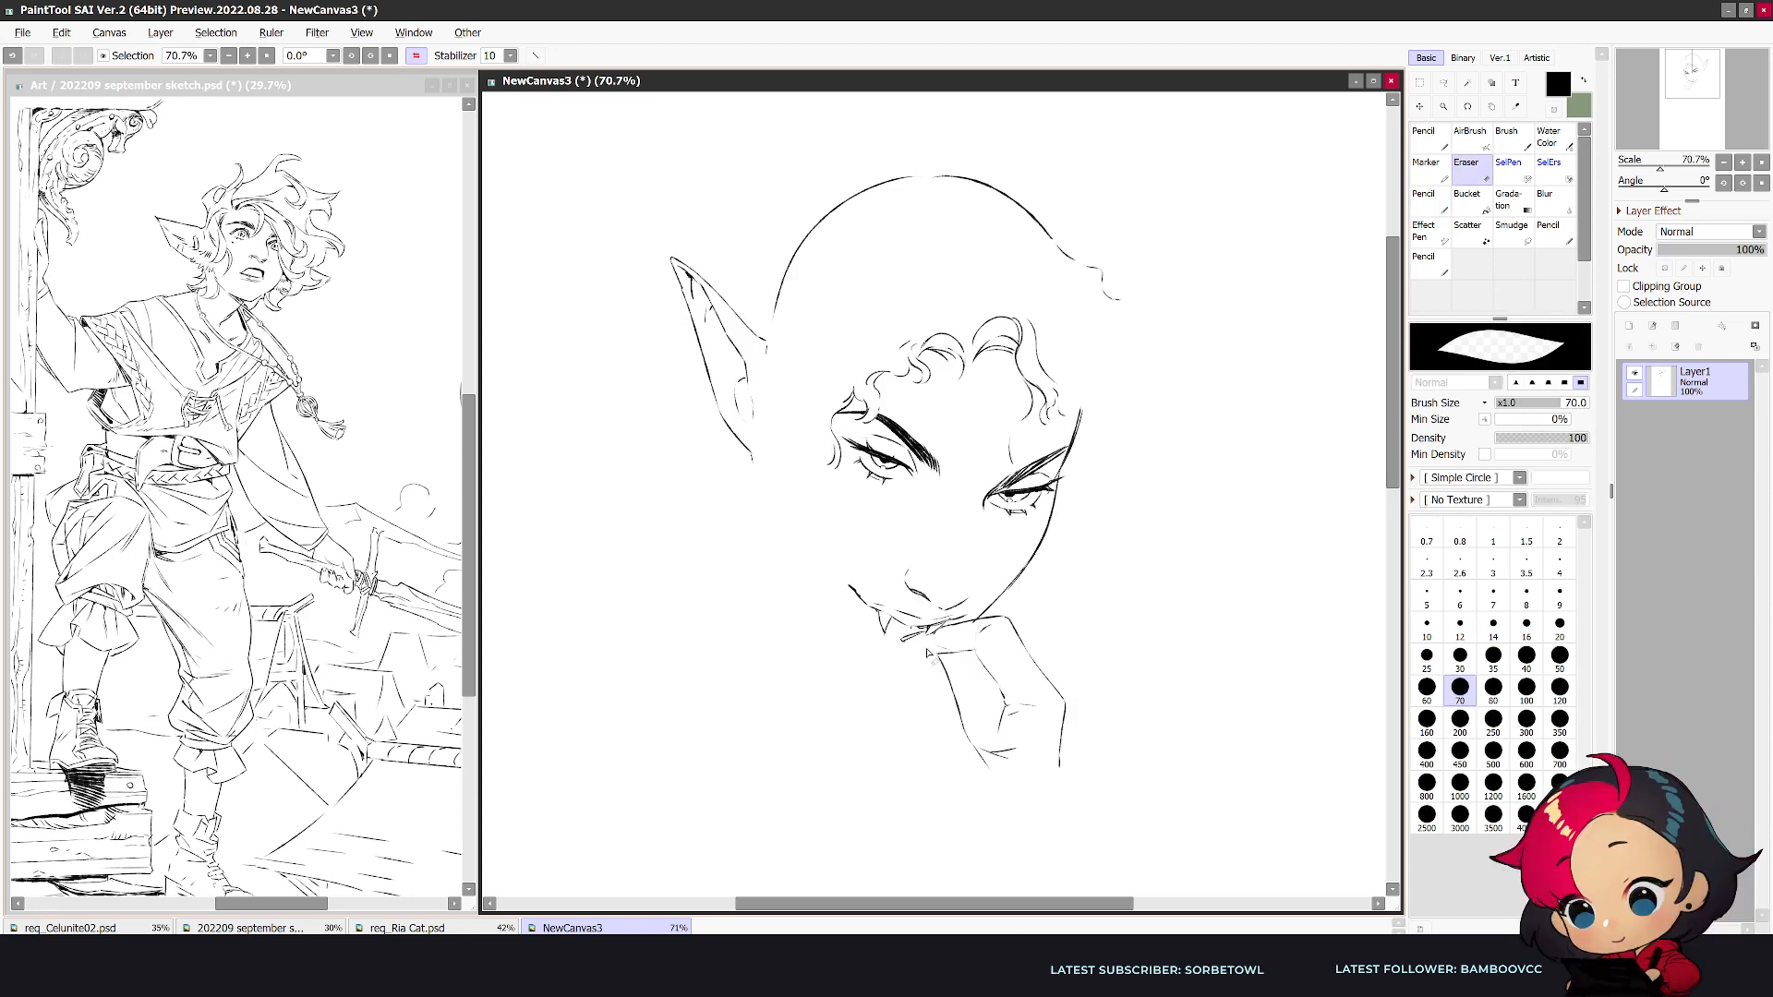
pyautogui.press('h')
pyautogui.press('n')
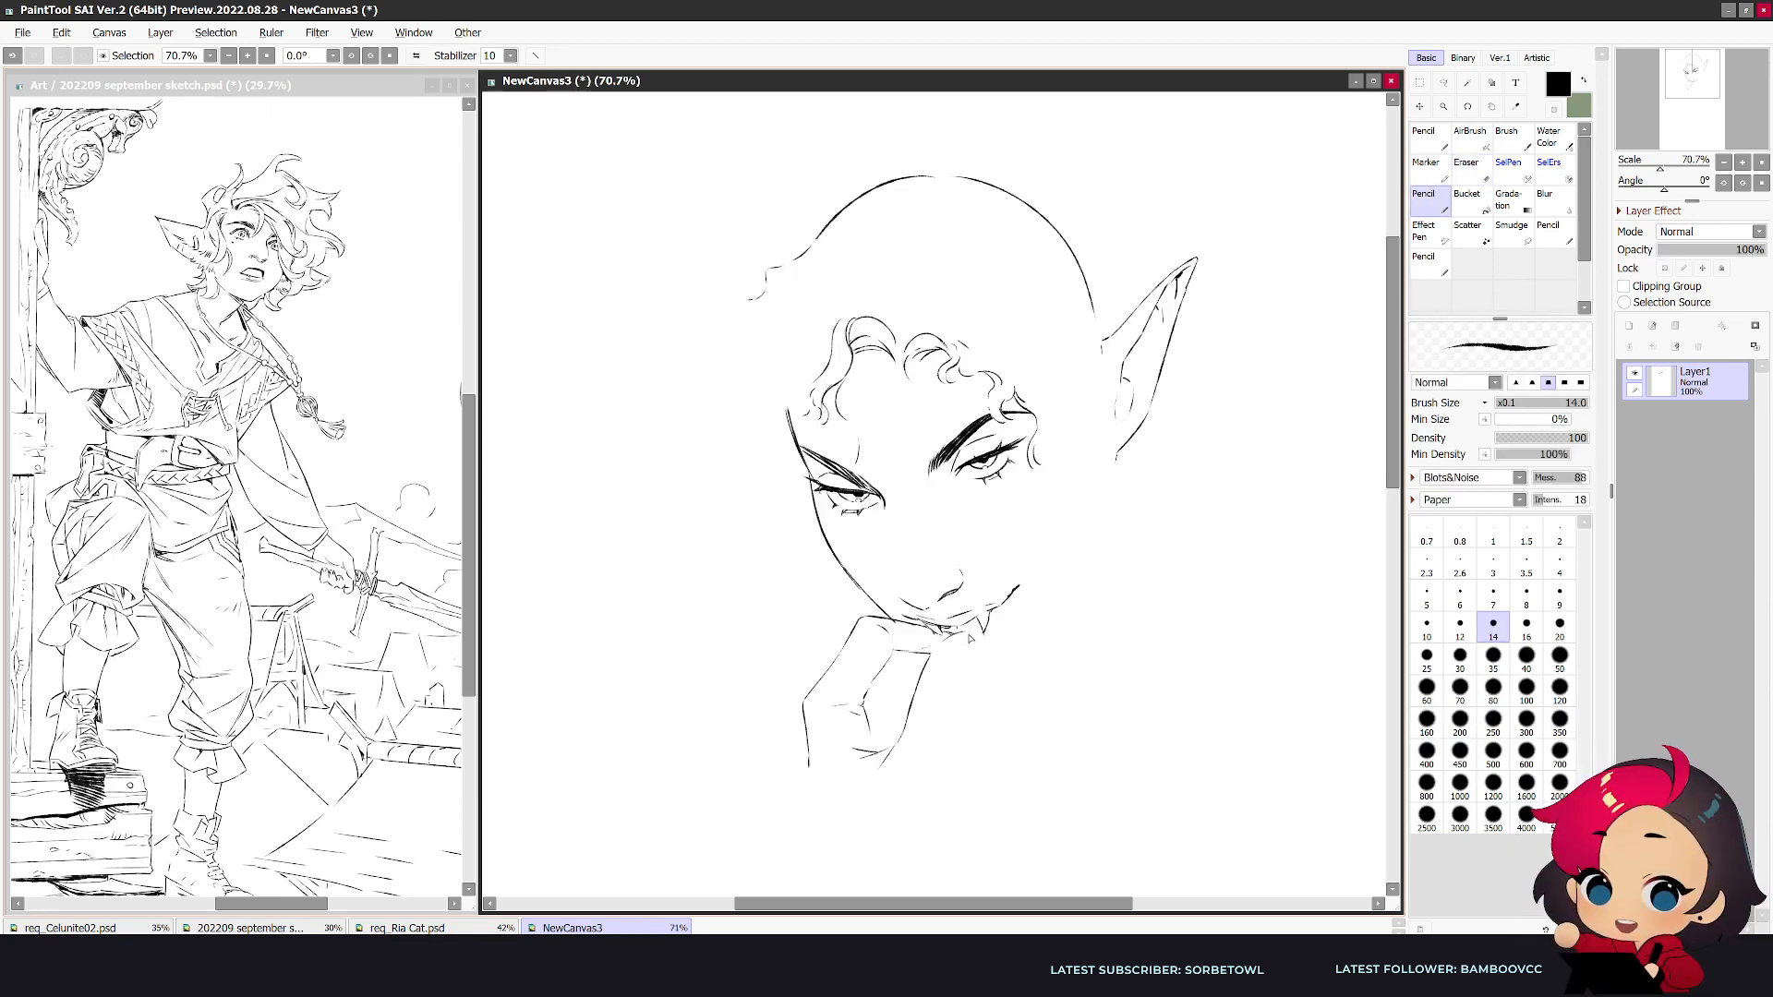
# - Clear the pointed fingertip under the mouth and draw a rounded thumb tip touching the lower lip
pyautogui.press('e')
pyautogui.press('n')
pyautogui.press('e')
pyautogui.press('n')
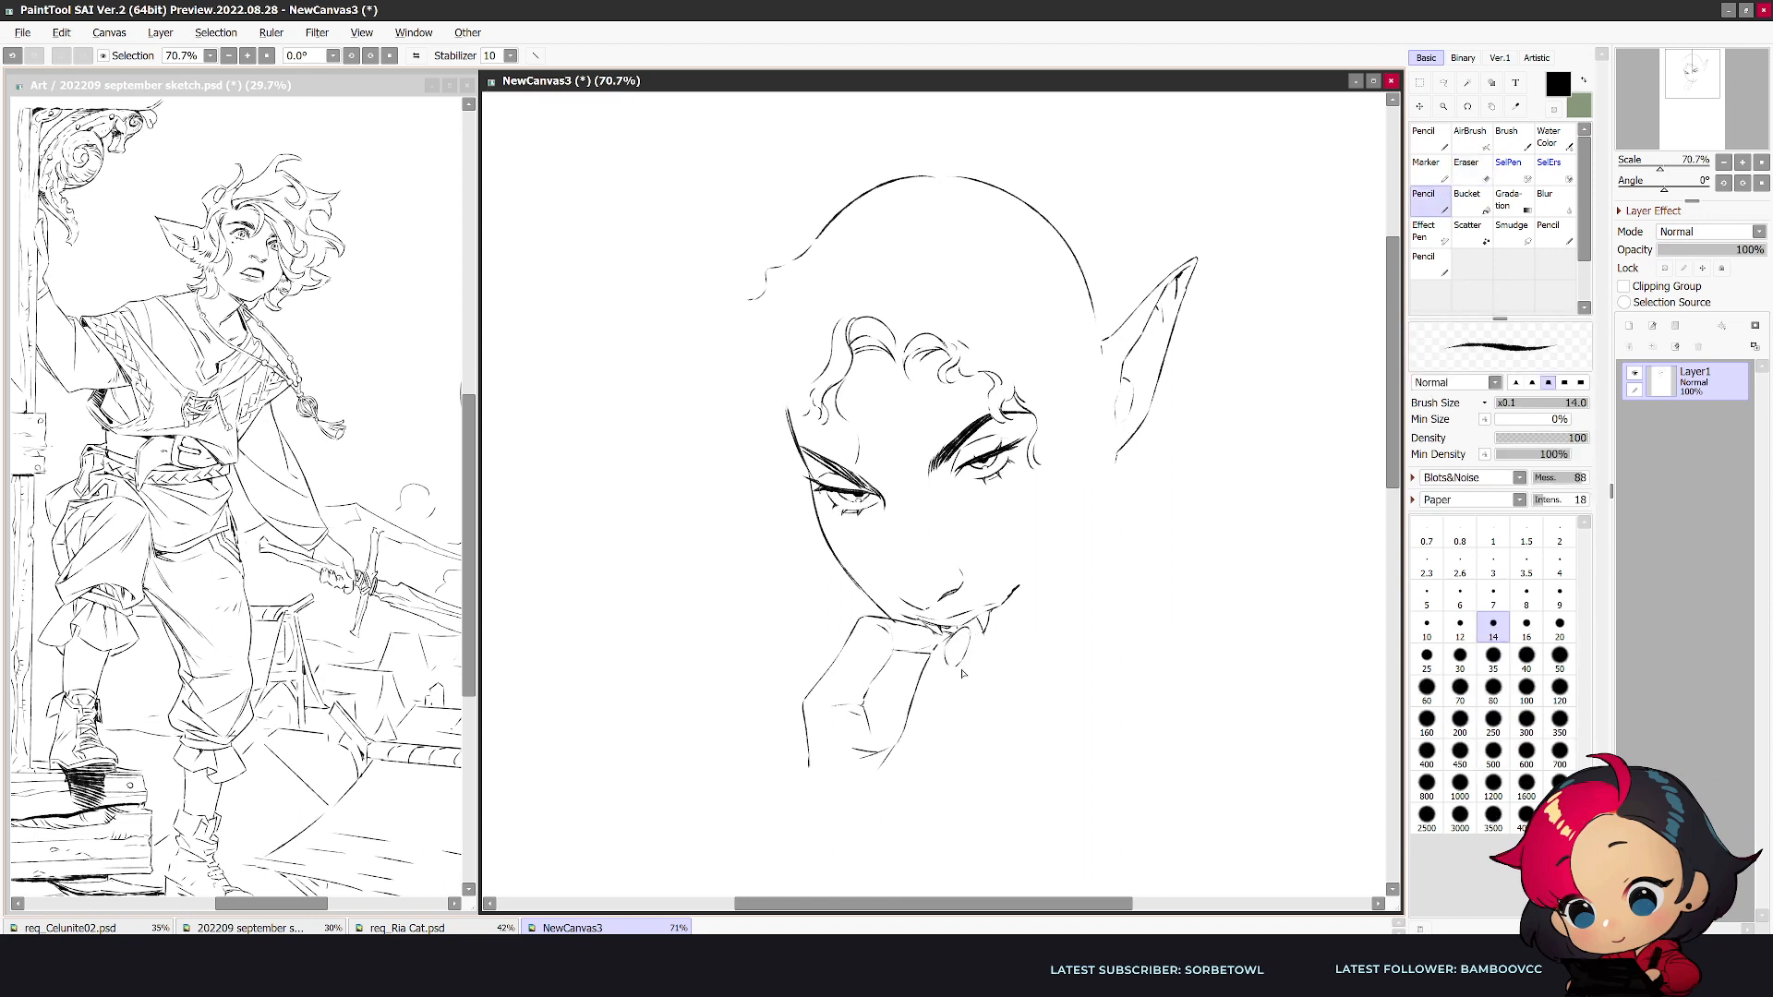
# - Rework the palm-side lines into a thumb with a long outer edge and add a knuckle bulge on the back of the hand
pyautogui.press('h')
pyautogui.press('e')
pyautogui.moveTo(913, 684); pyautogui.dragTo(920, 722)
pyautogui.press('n')
pyautogui.press('e')
pyautogui.press('n')
pyautogui.press('h')
pyautogui.moveTo(839, 662); pyautogui.dragTo(780, 711)
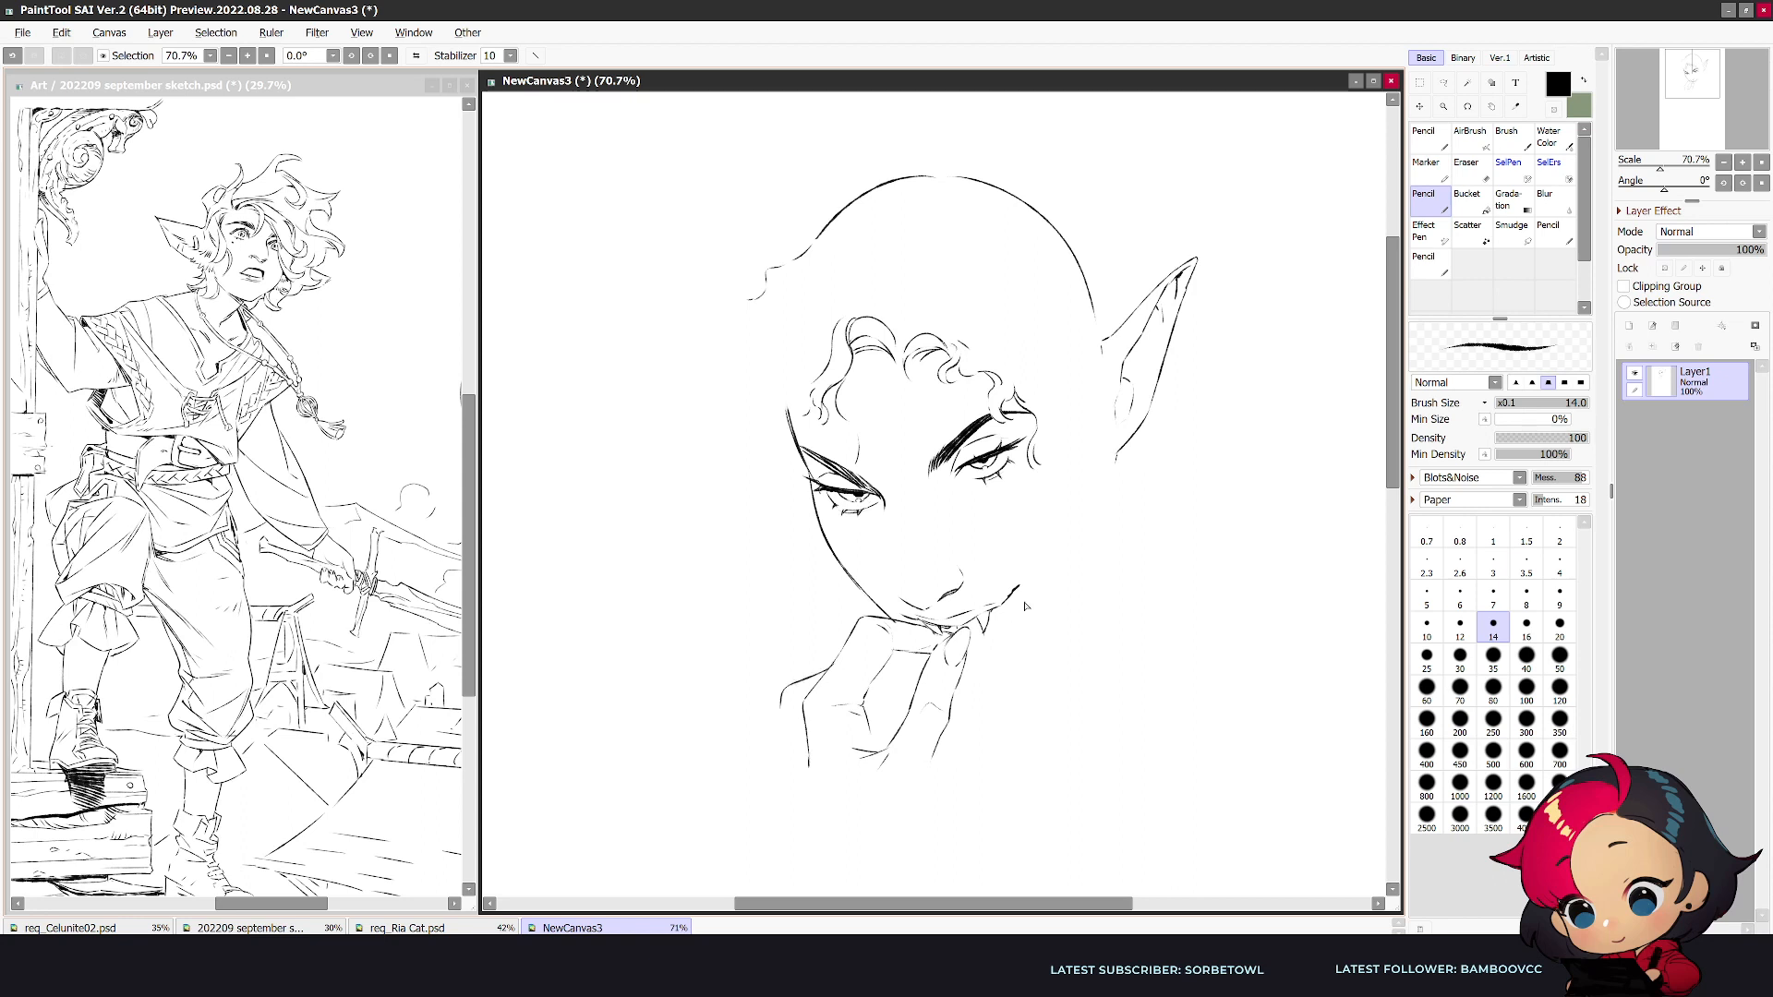
# - Sketch the curled finger shapes between thumb and index finger and extend the back of the hand downward
pyautogui.press('h')
pyautogui.press('e')
pyautogui.moveTo(951, 647)
pyautogui.mouseDown()
pyautogui.moveTo(924, 640)
pyautogui.moveTo(972, 652)
pyautogui.moveTo(949, 657)
pyautogui.mouseUp()
pyautogui.press('n')
pyautogui.press('e')
pyautogui.press('n')
pyautogui.press('h')
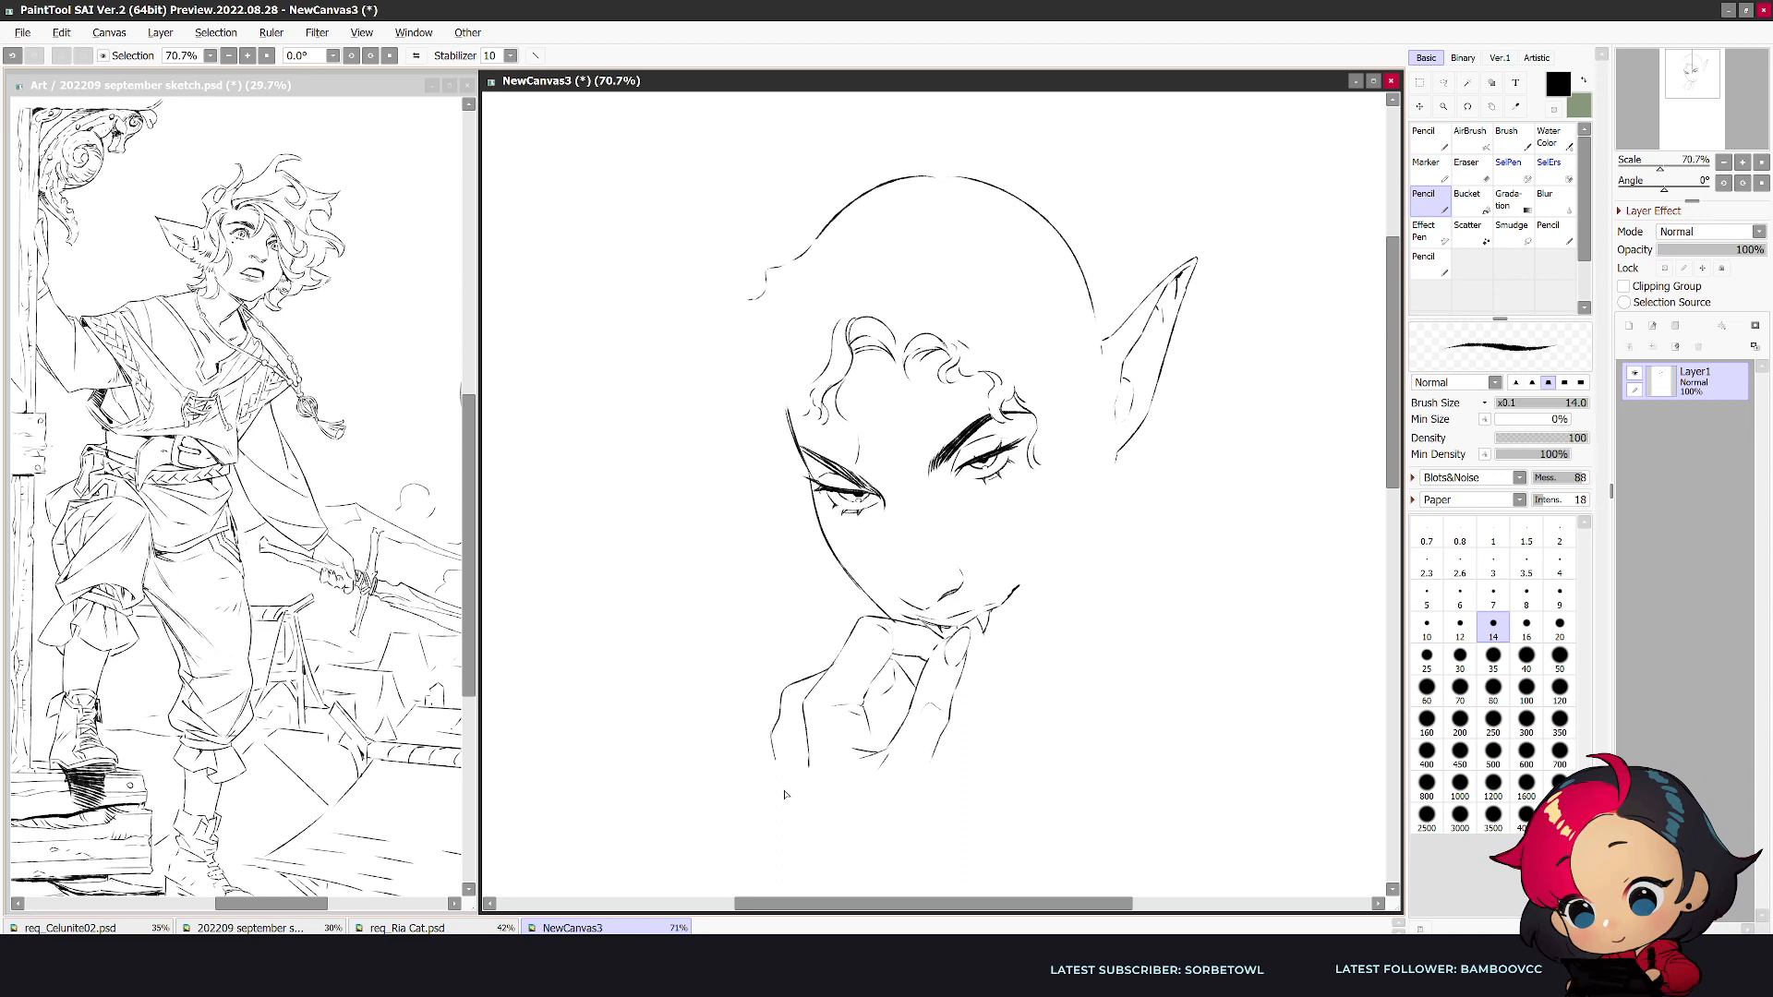
# - Clean up the lines inside the palm and extend the thumb-side contour of the hand down to the wrist
pyautogui.press('h')
pyautogui.press('h')
pyautogui.press('e')
pyautogui.press('h')
pyautogui.press('n')
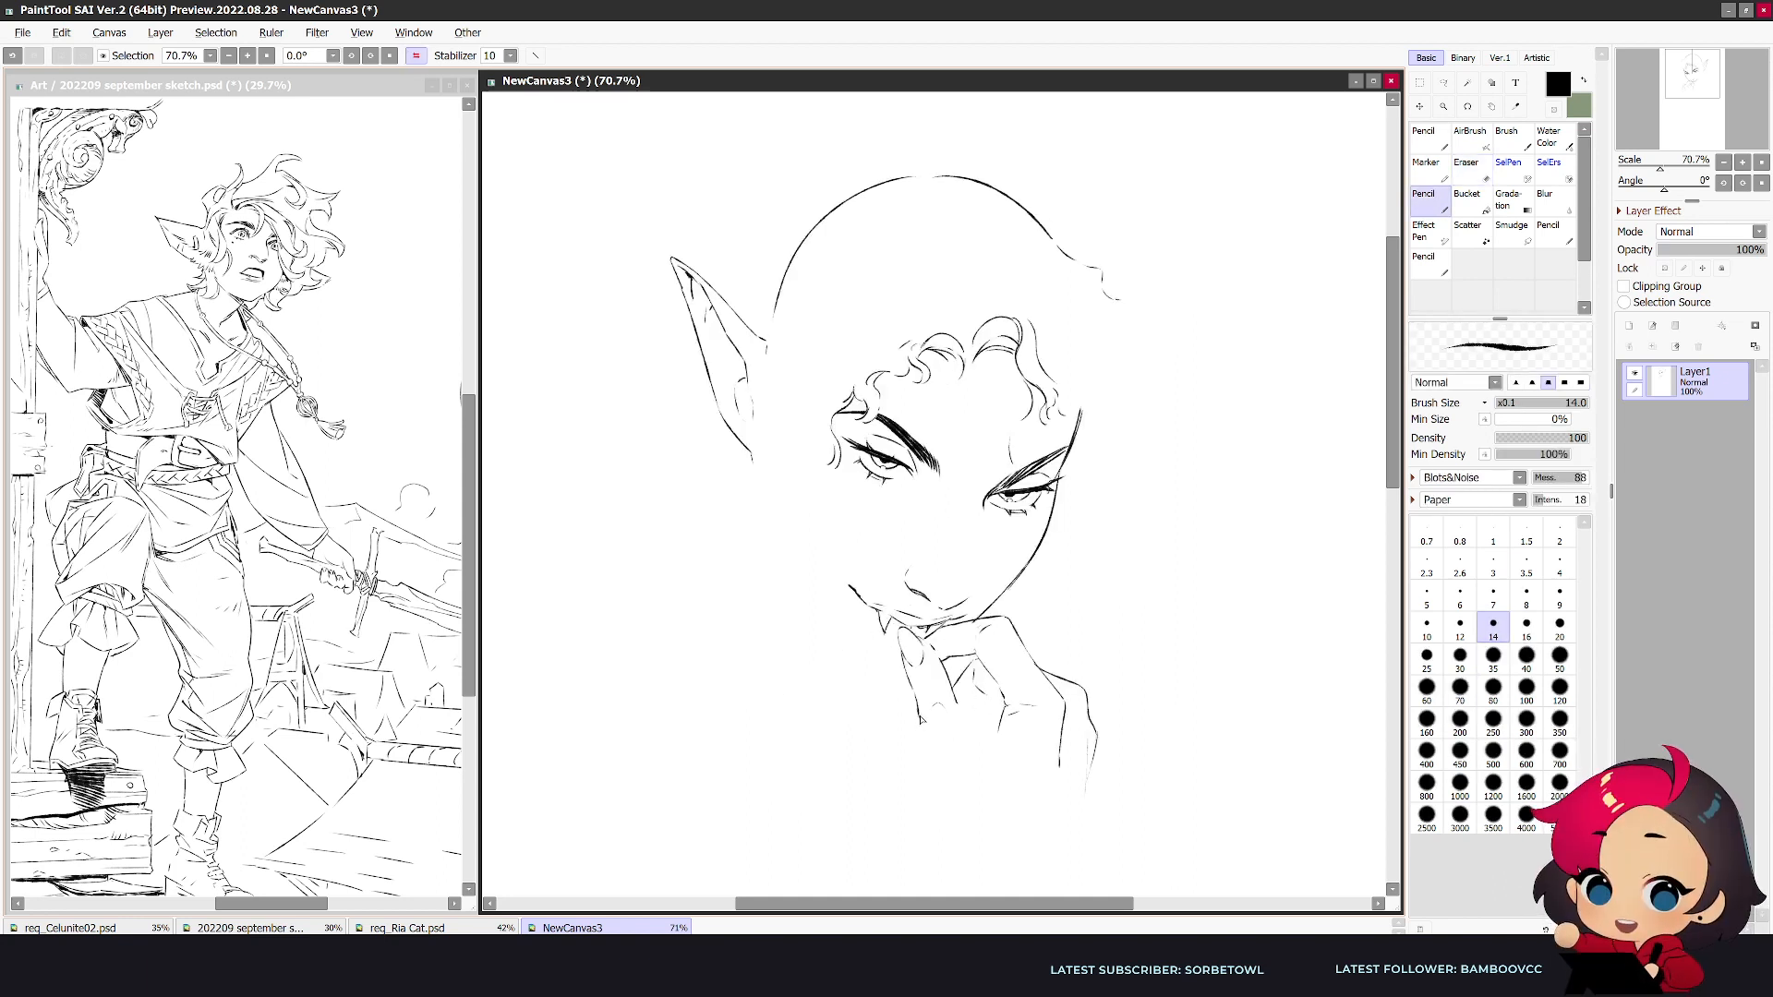
pyautogui.moveTo(923, 737); pyautogui.dragTo(921, 812)
pyautogui.press('e')
pyautogui.press('n')
pyautogui.press('e')
pyautogui.press('n')
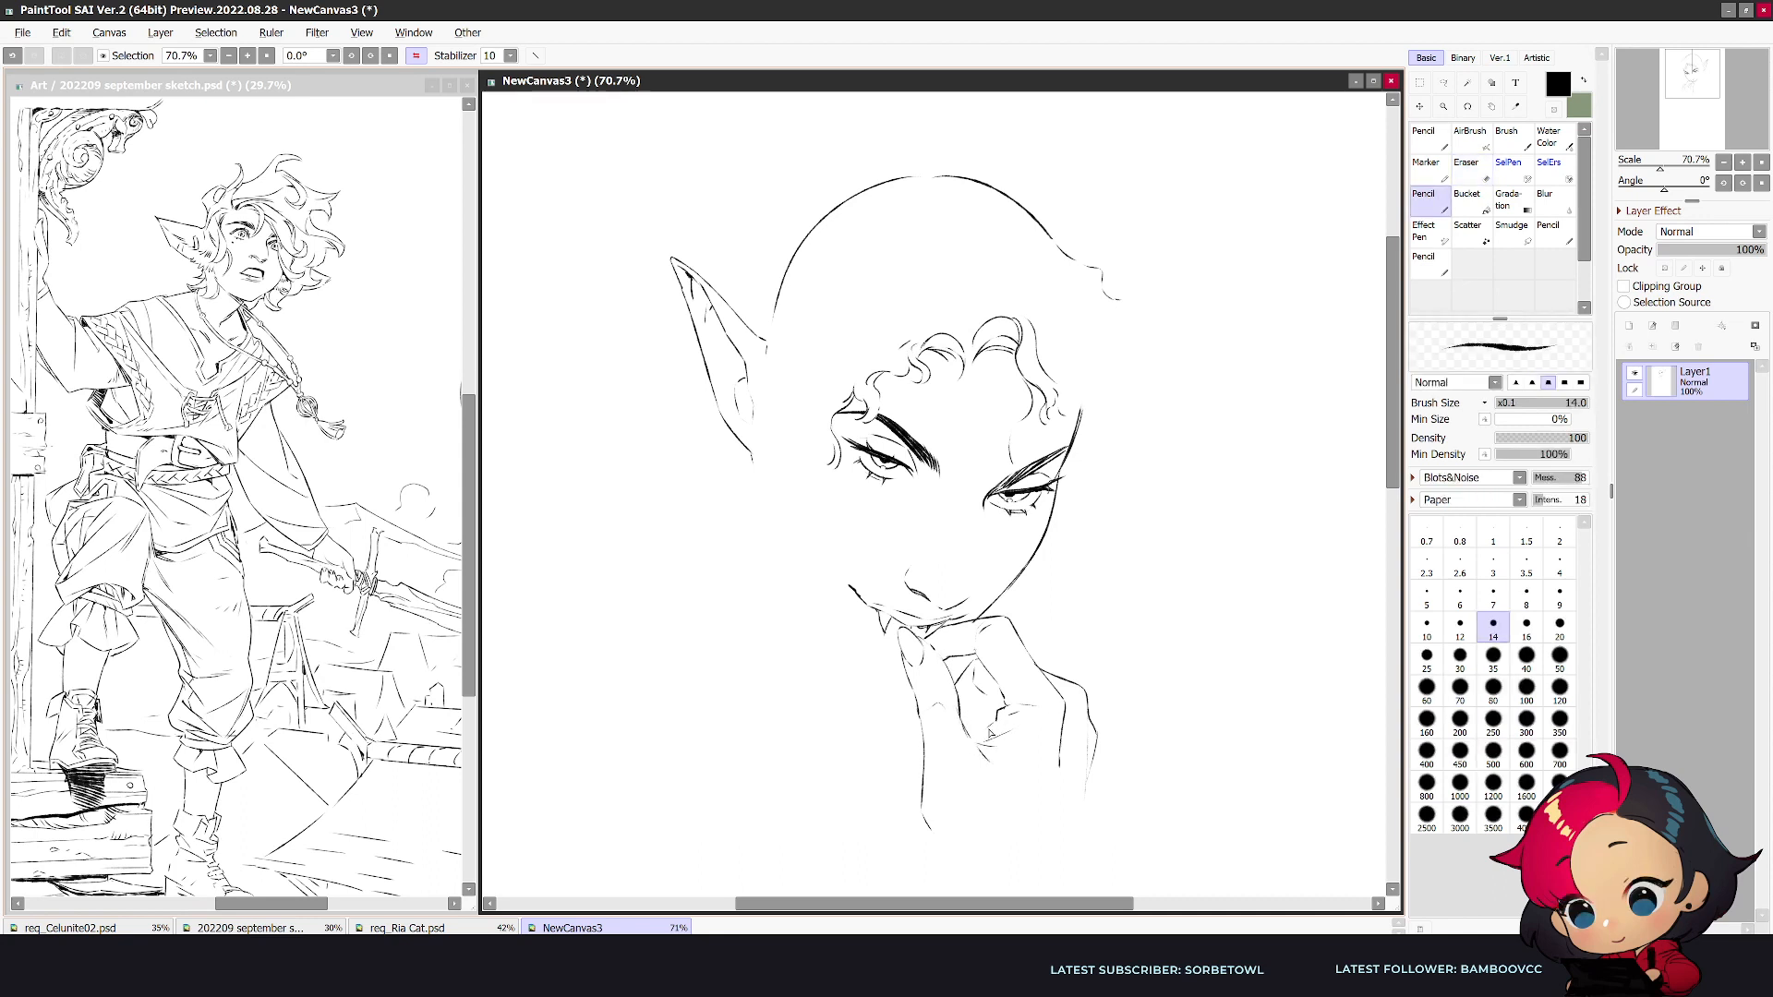
# - Redraw the lower wrist line as a curve, erase the inner vertical line on the back of the hand and strengthen the knuckle contour
pyautogui.press('h')
pyautogui.press('e')
pyautogui.moveTo(948, 814); pyautogui.dragTo(905, 855)
pyautogui.press('n')
pyautogui.press('e')
pyautogui.moveTo(808, 763); pyautogui.dragTo(823, 681)
pyautogui.press('n')
pyautogui.moveTo(857, 622); pyautogui.dragTo(804, 690)
pyautogui.press('h')
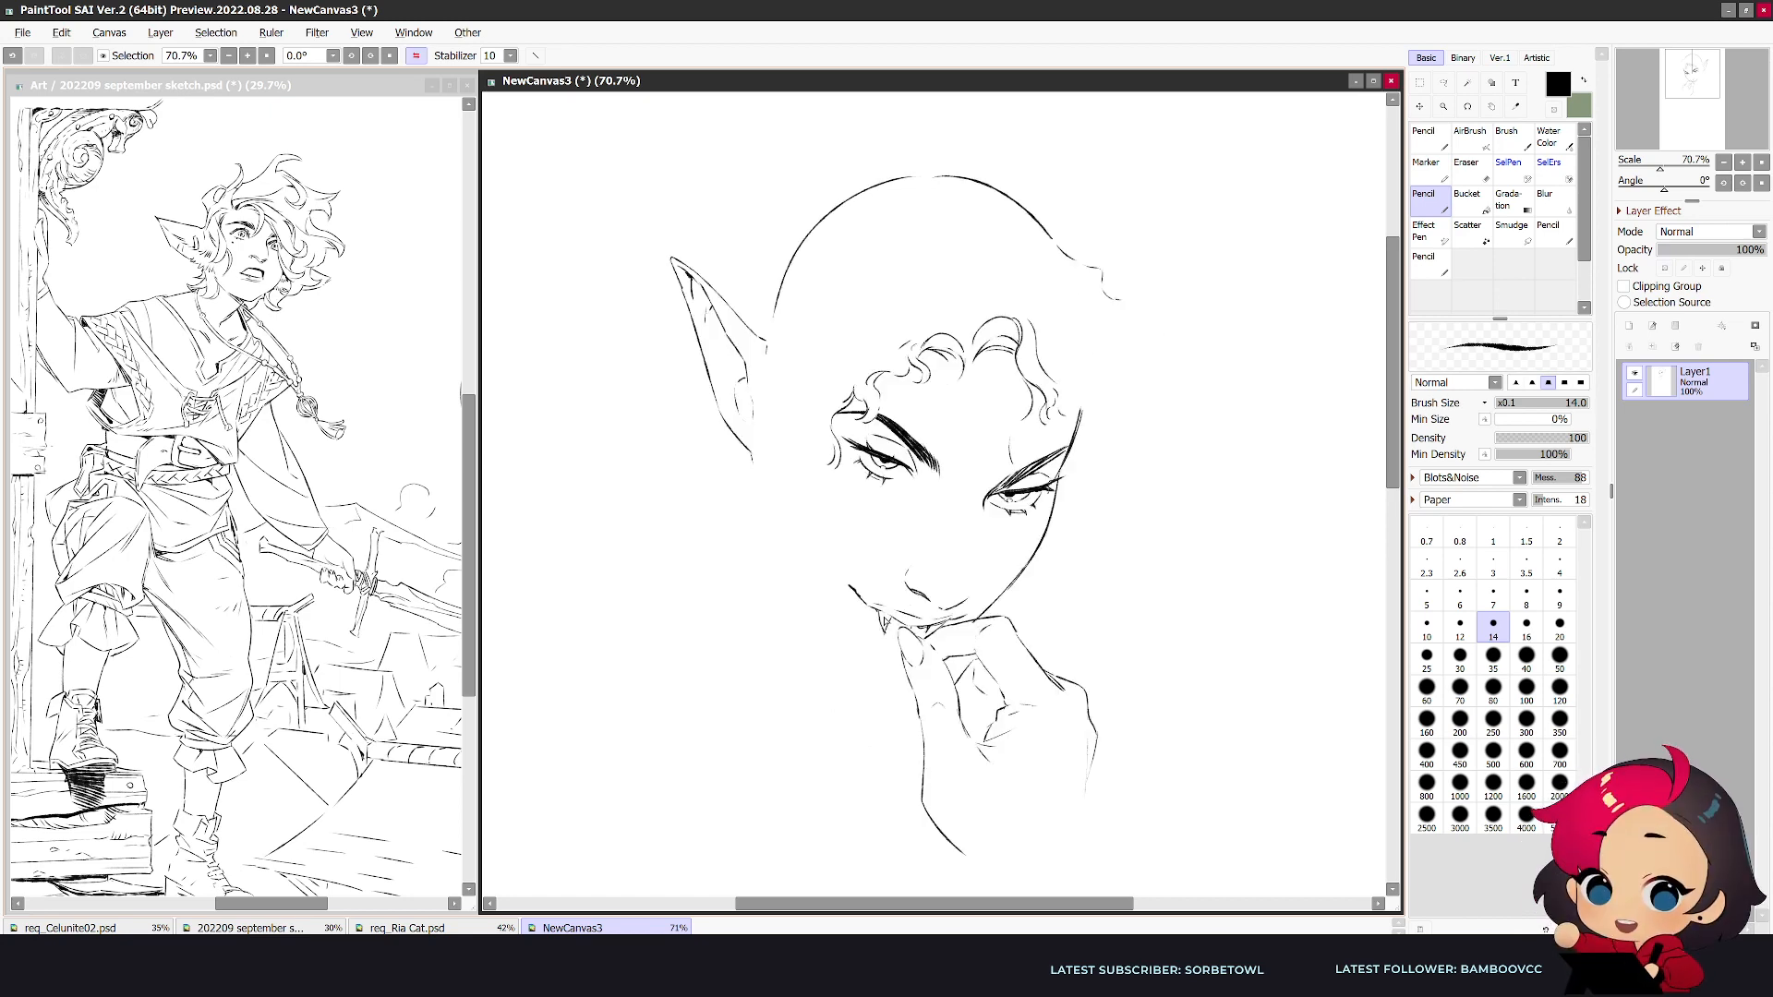
# - Refine the bent index finger's outer contour between its upper knuckle and the back of the hand
pyautogui.moveTo(1087, 735); pyautogui.dragTo(1016, 652)
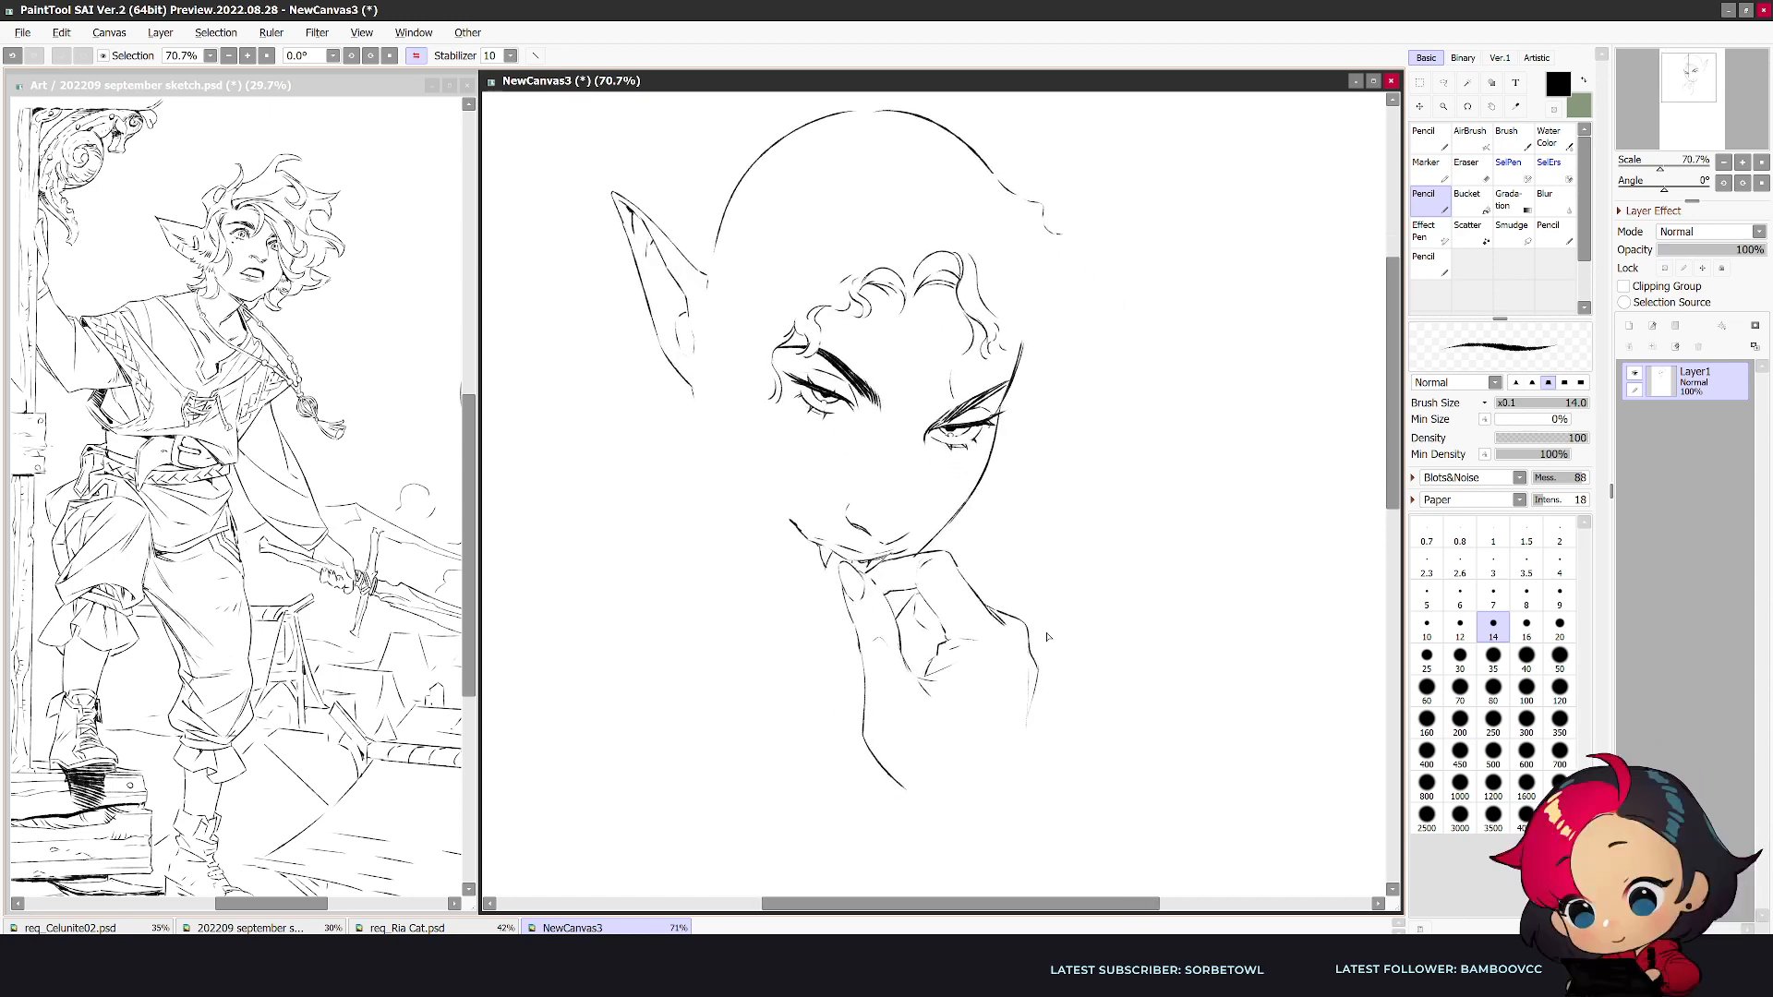
pyautogui.press('h')
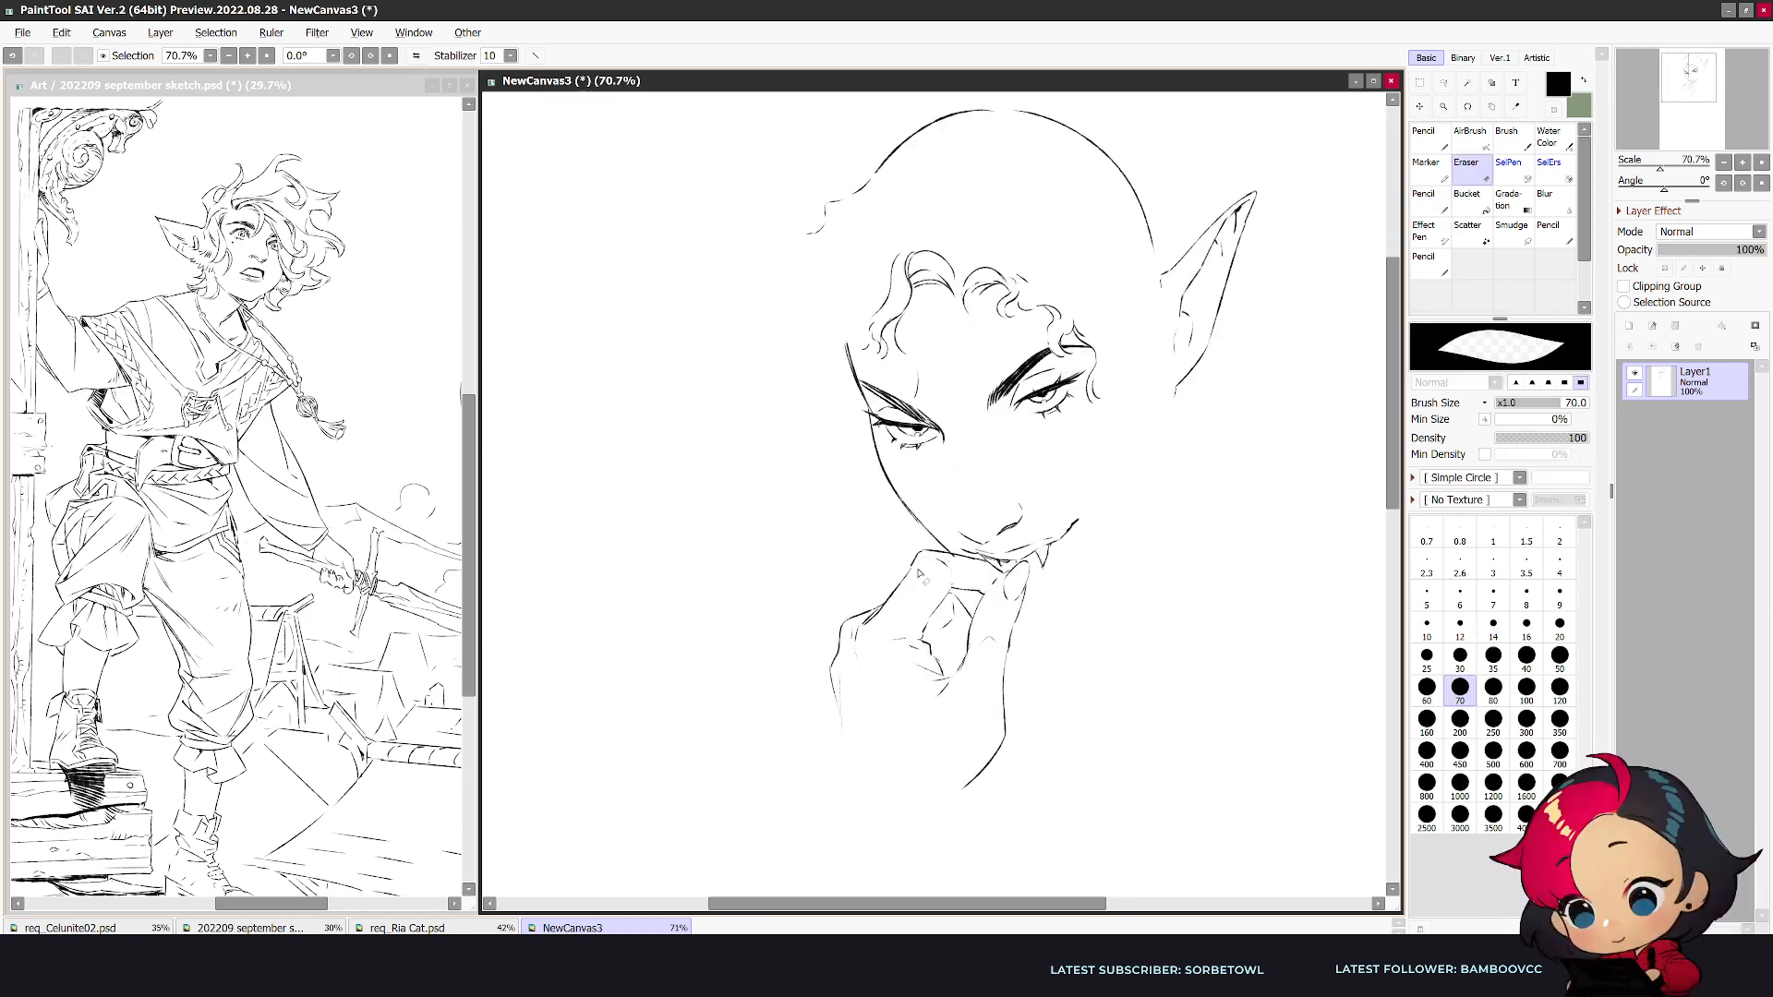
pyautogui.press('e')
pyautogui.press('n')
pyautogui.moveTo(912, 559); pyautogui.dragTo(871, 617)
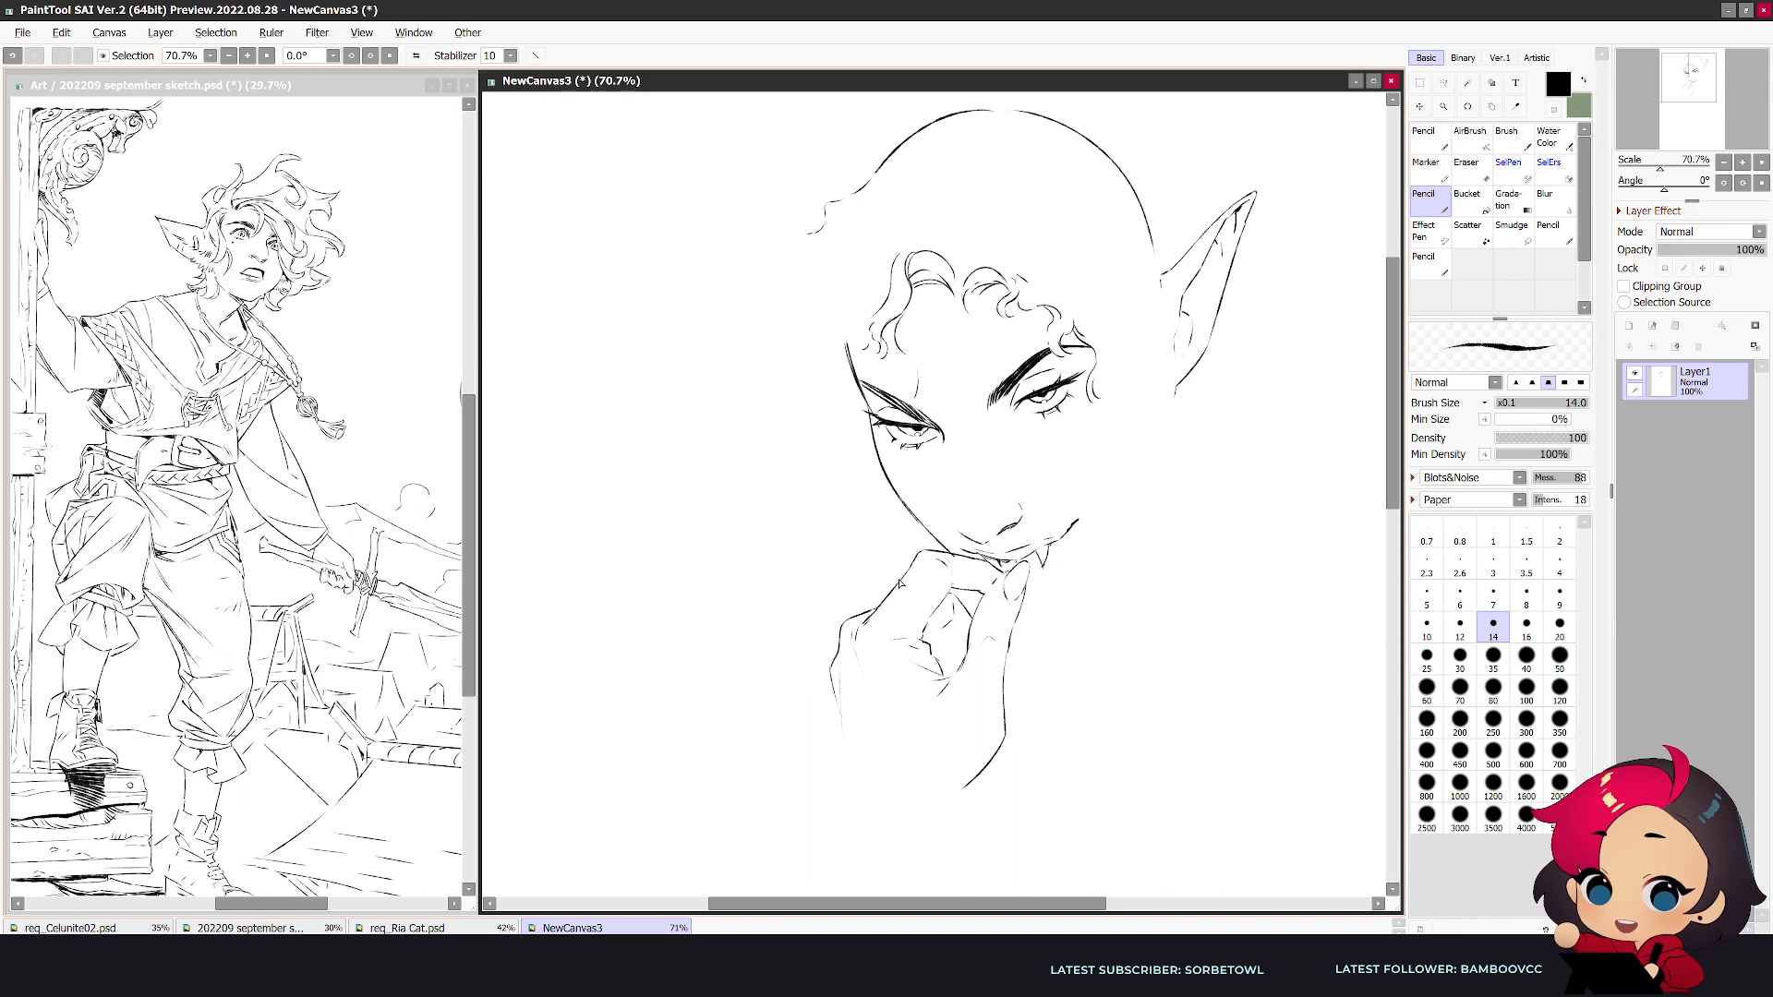
# - Erase the rough lines in the gap between thumb and index finger and redraw the gap's inner edge
pyautogui.press('e')
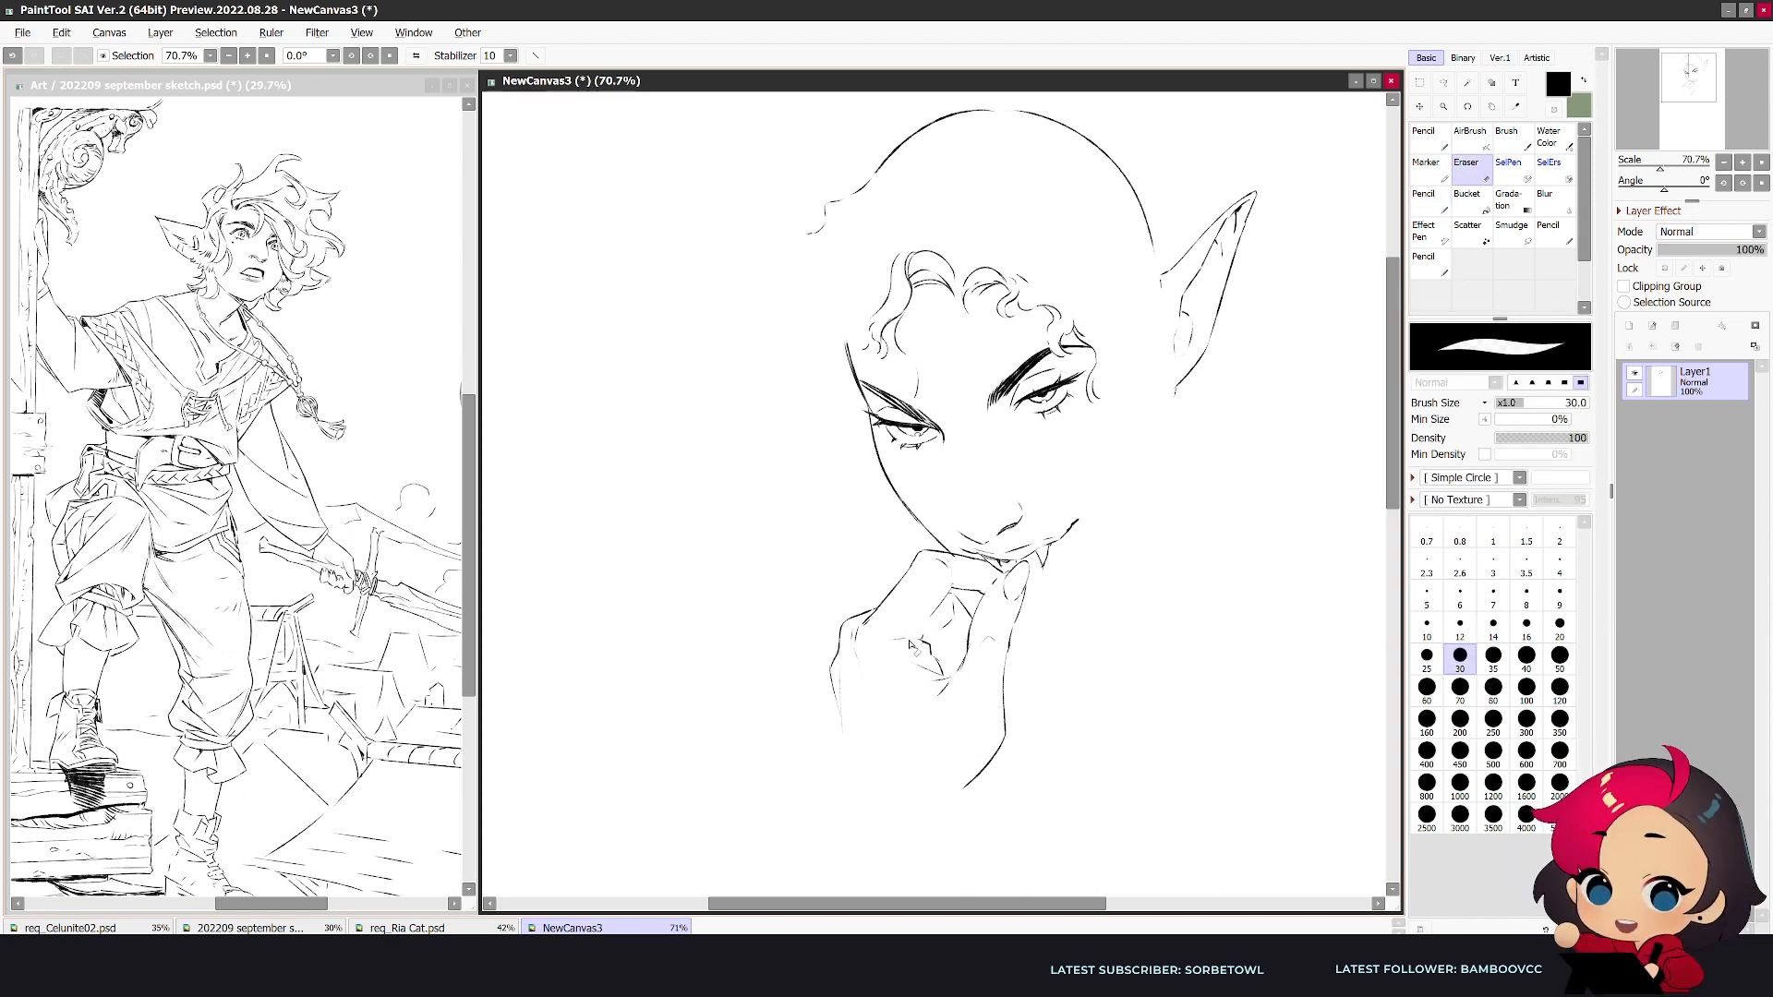
pyautogui.press('n')
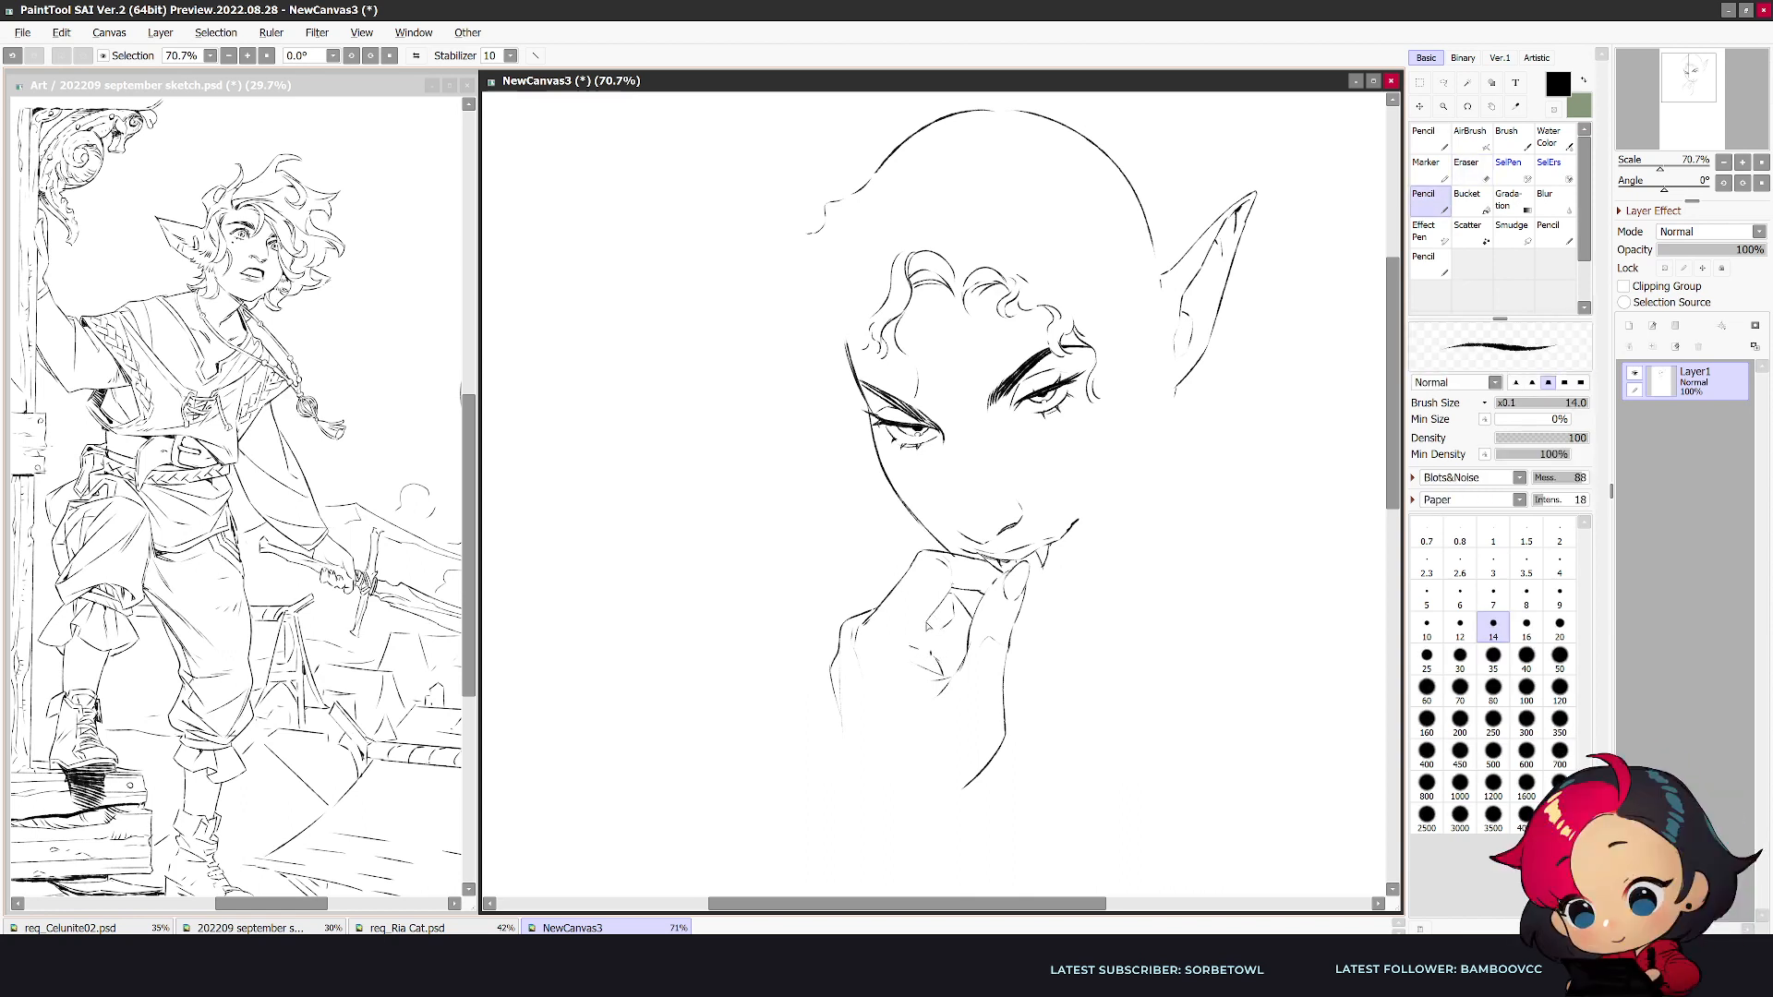
pyautogui.press('h')
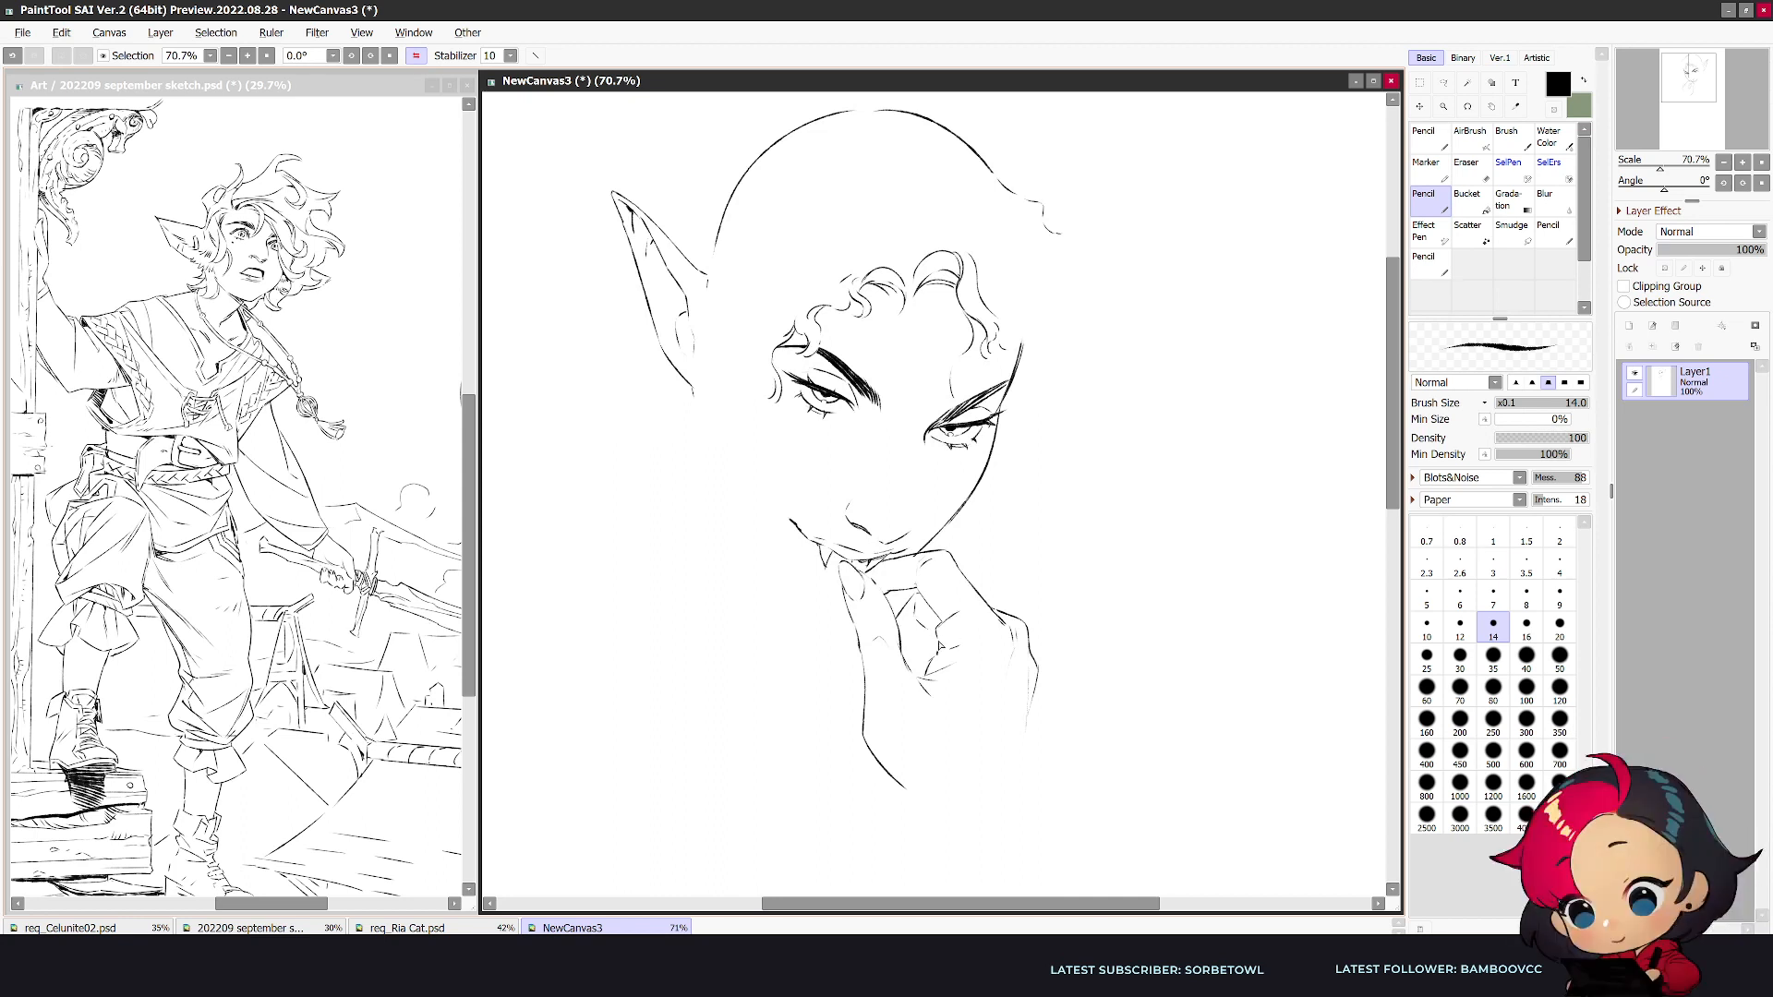
pyautogui.press('e')
pyautogui.press('n')
pyautogui.press('e')
pyautogui.press('n')
pyautogui.press('h')
# - Set the eraser size to 40 and rework the thumb's inner edge beside the finger gap
pyautogui.press('e')
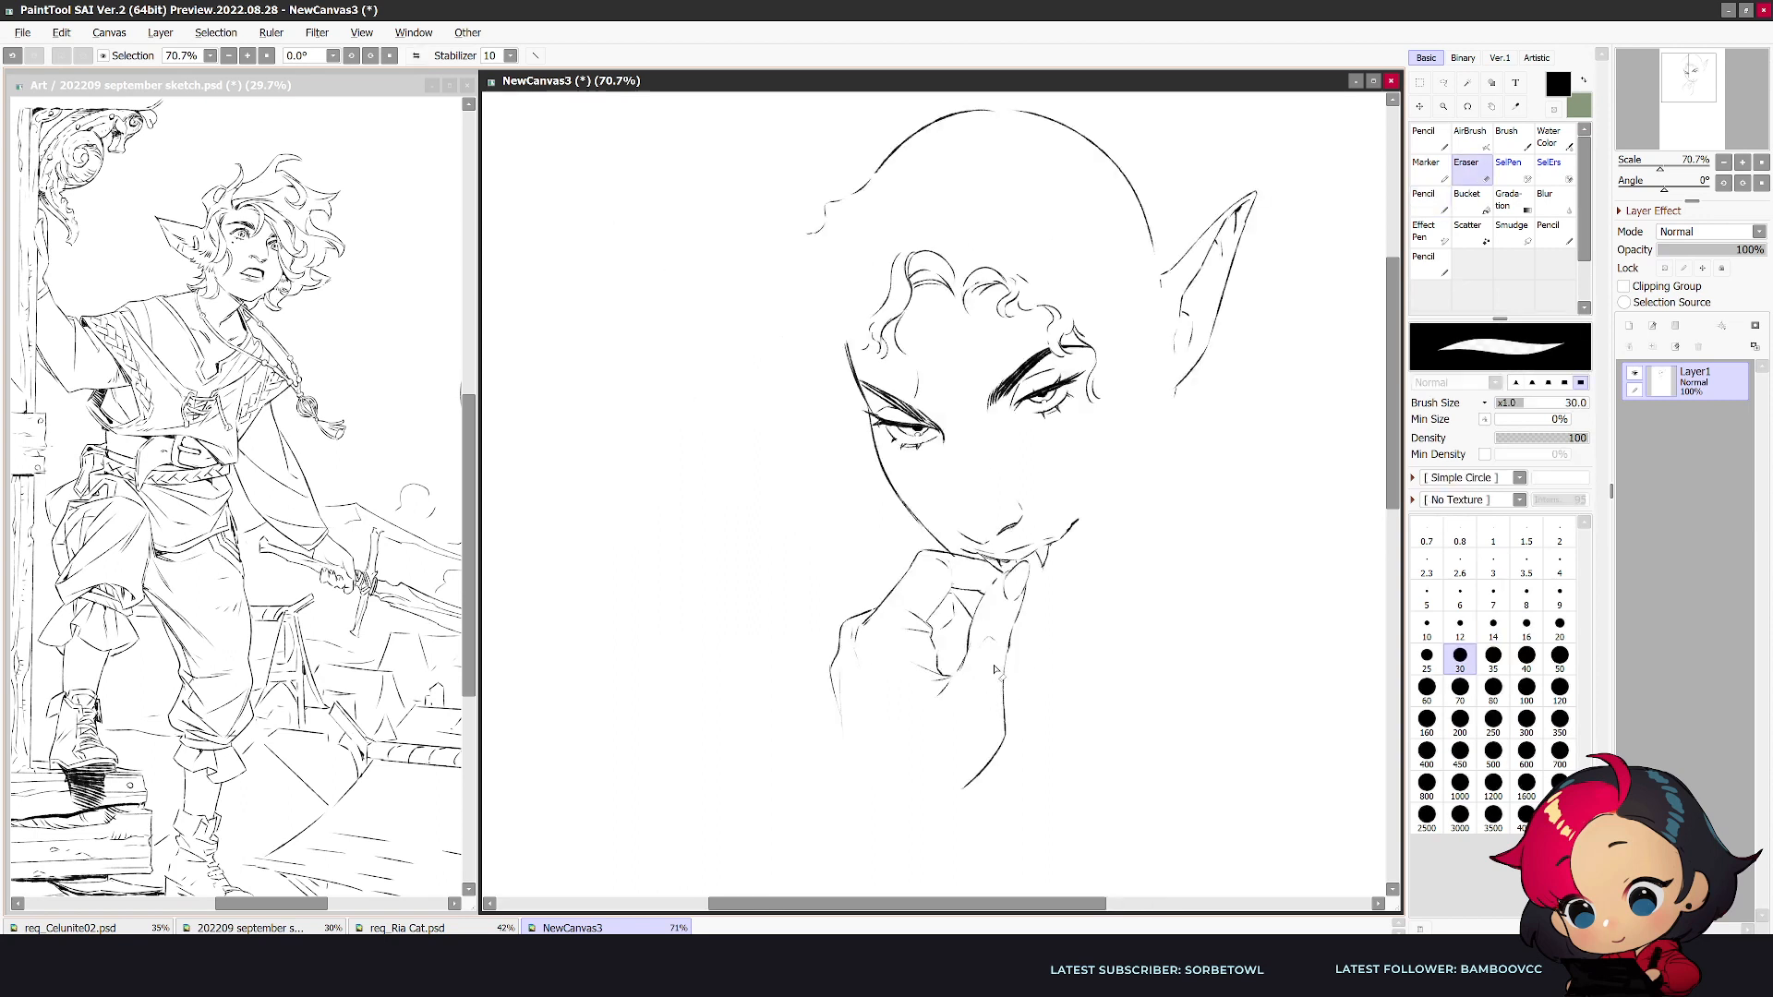
pyautogui.press(']')
pyautogui.press(']')
pyautogui.press(']')
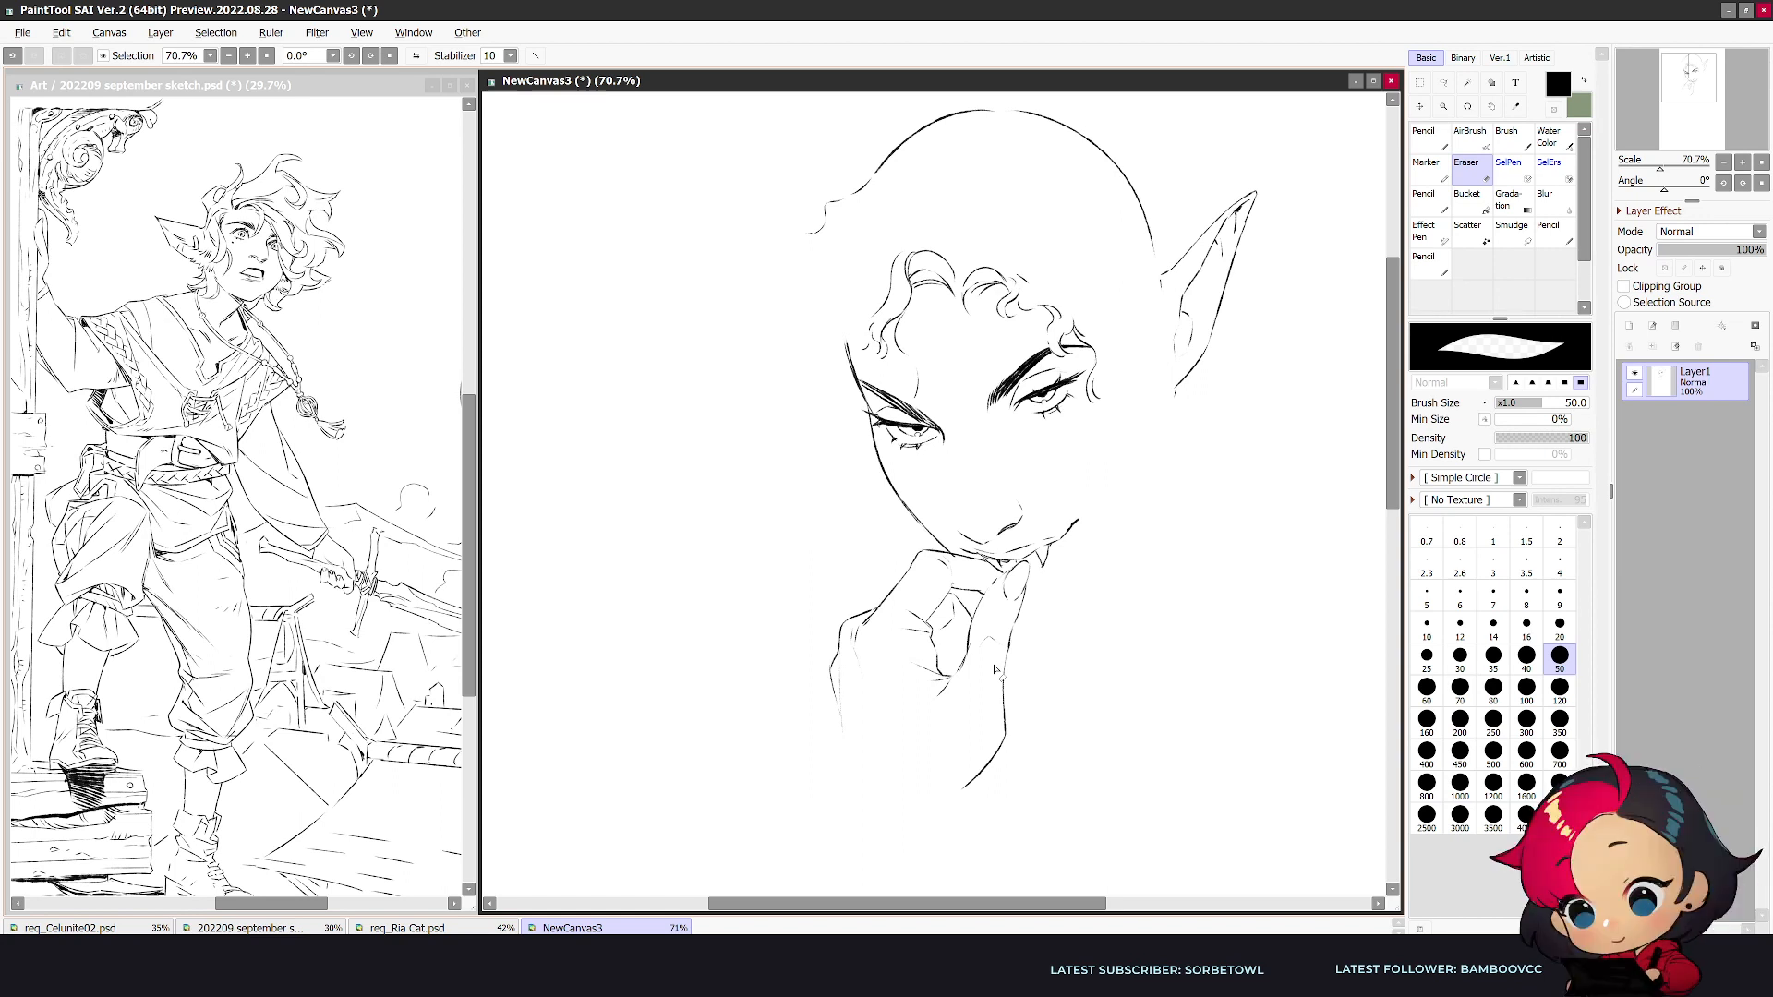
pyautogui.press('[')
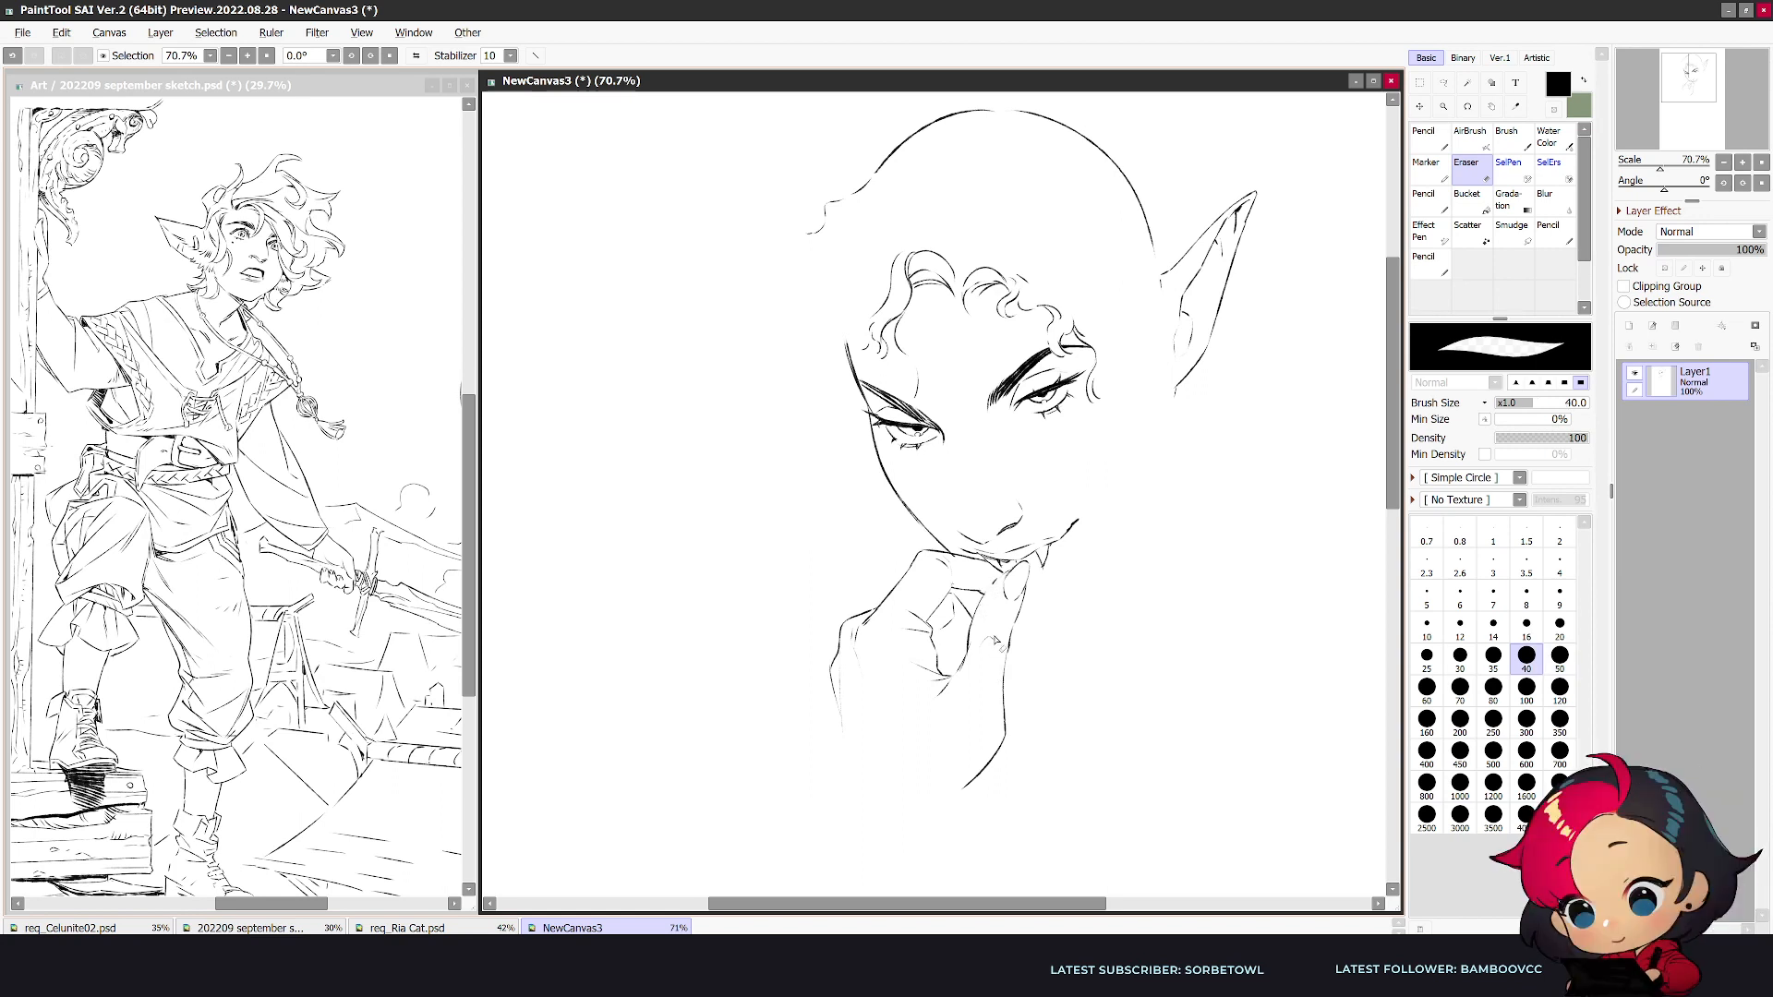
pyautogui.press('n')
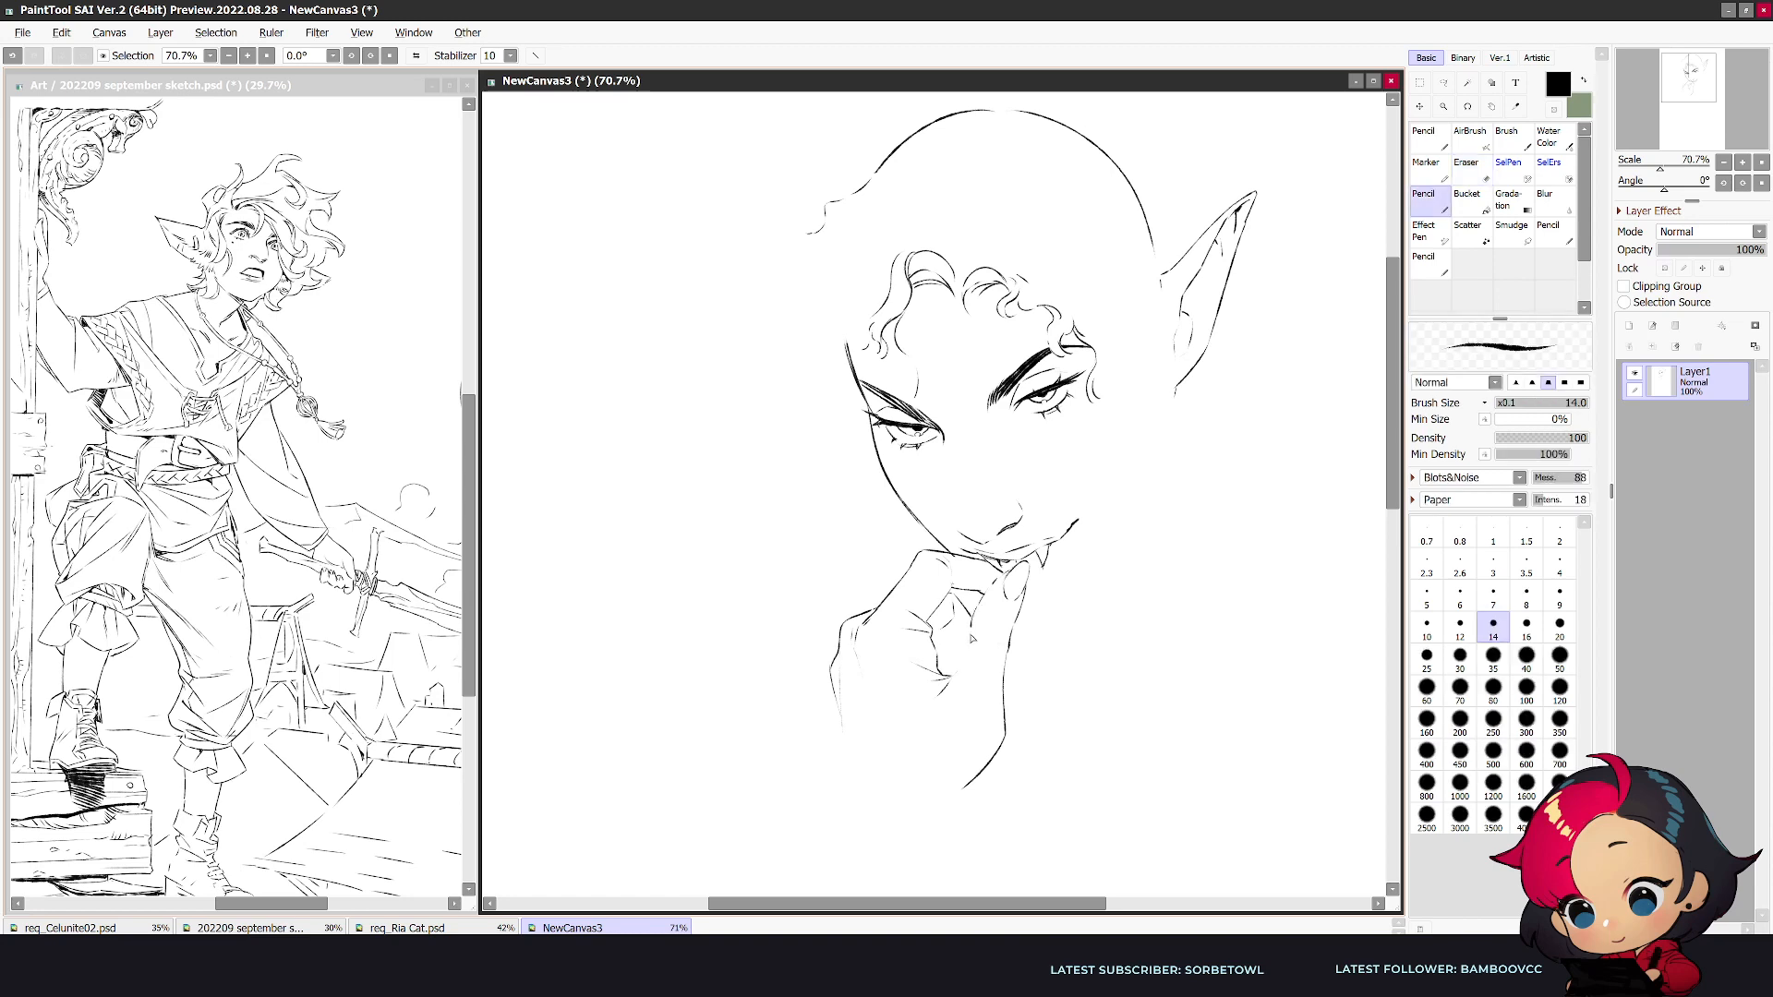
# - Replace the thumb-side contour with an angled line to the wrist and continue the back of the hand down into the forearm
pyautogui.press('e')
pyautogui.press('h')
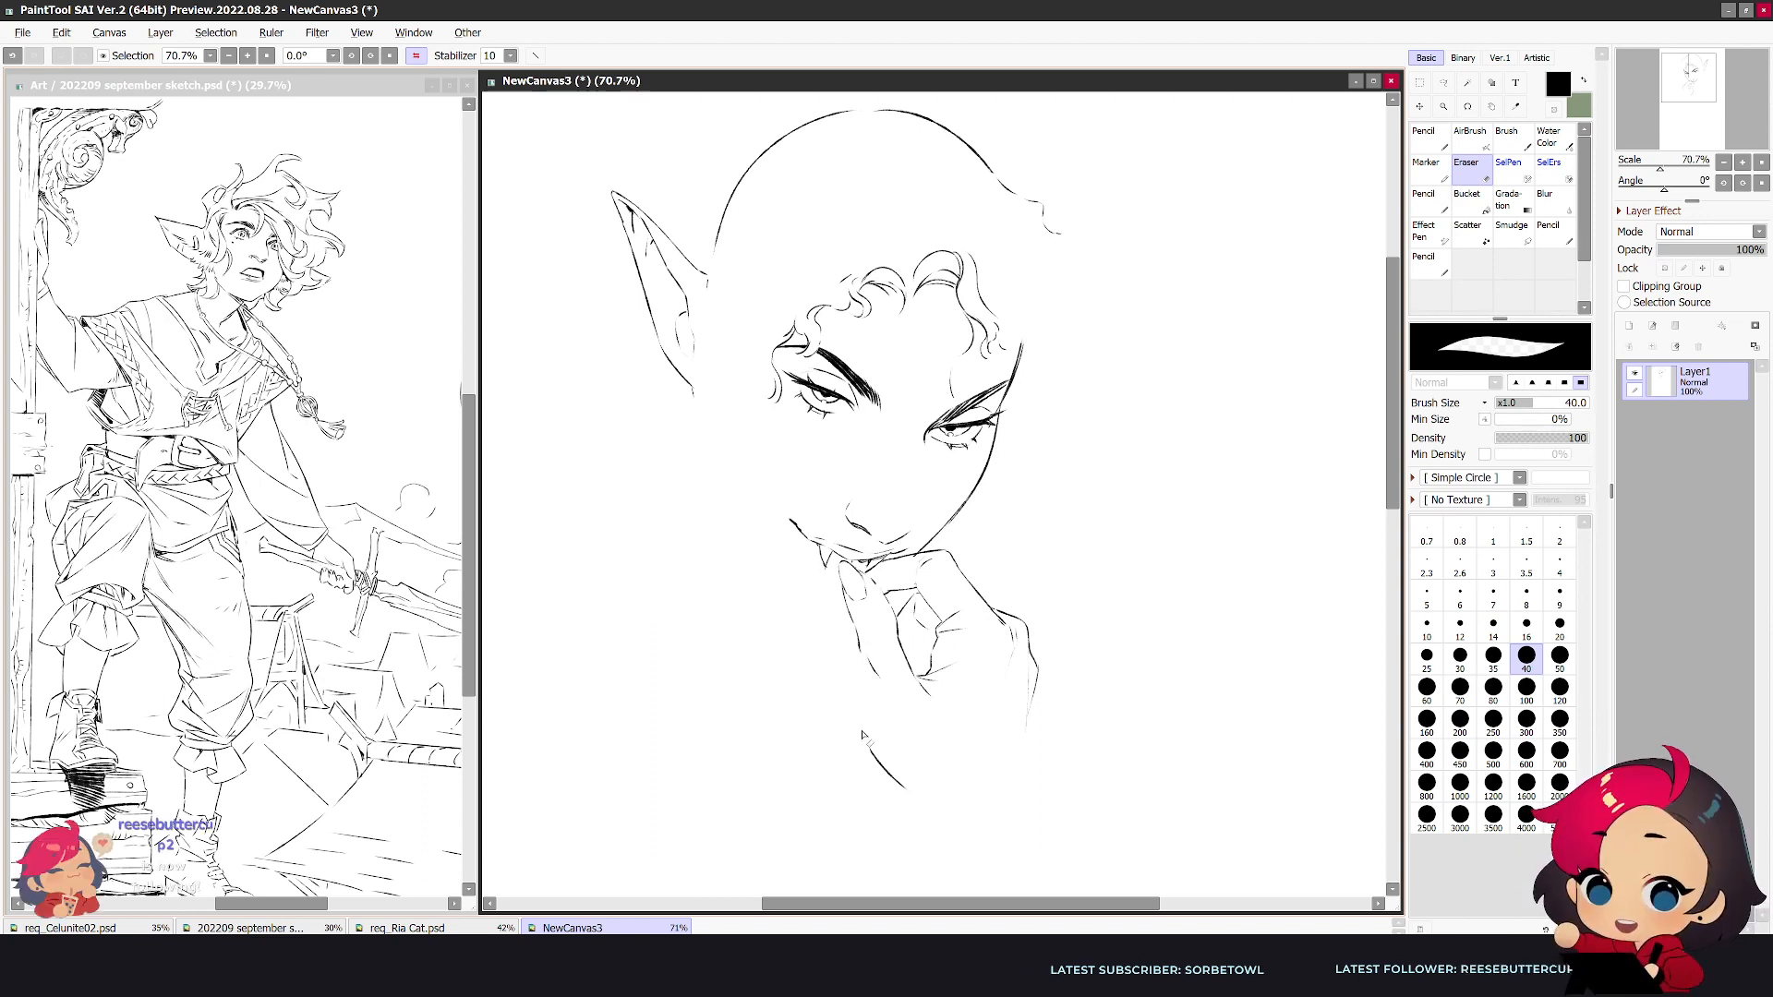
pyautogui.press('n')
pyautogui.moveTo(860, 653); pyautogui.dragTo(870, 685)
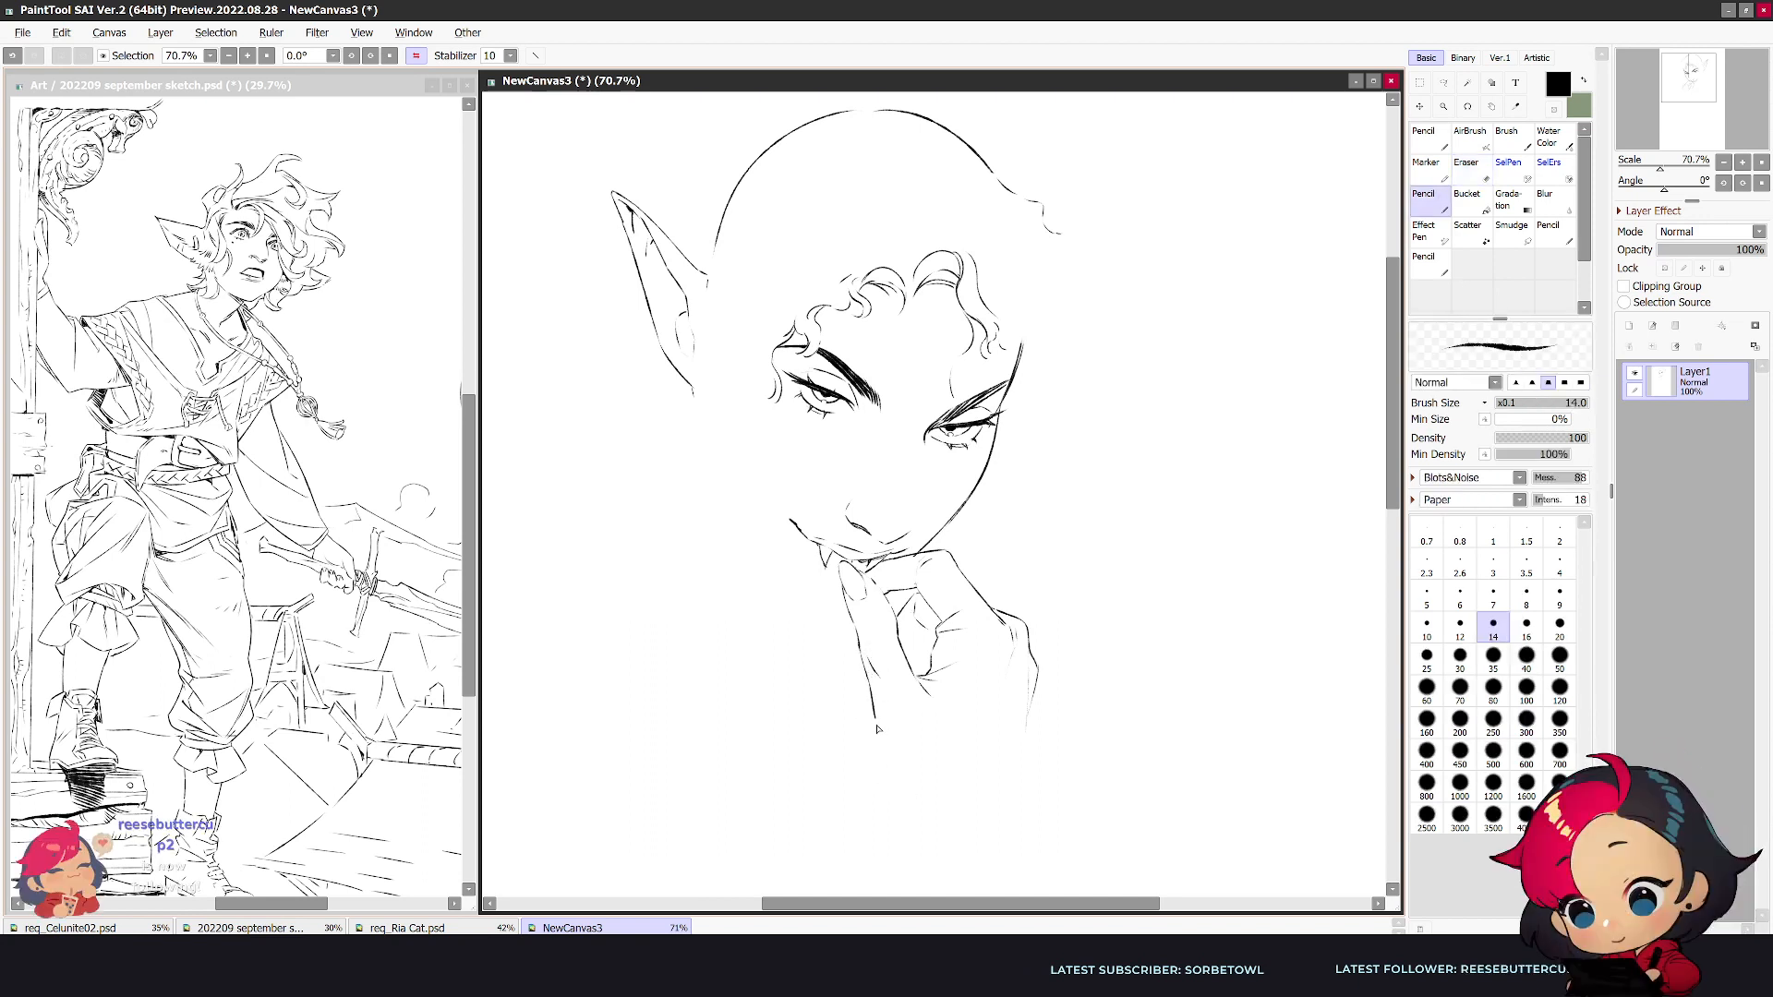
pyautogui.press('h')
pyautogui.moveTo(834, 688); pyautogui.dragTo(912, 884)
pyautogui.moveTo(990, 744); pyautogui.dragTo(949, 785)
# - Touch up the thumb and draw the folded fingers inside the gap between thumb and index finger
pyautogui.press('h')
pyautogui.press('e')
pyautogui.moveTo(884, 592); pyautogui.dragTo(894, 604)
pyautogui.press('n')
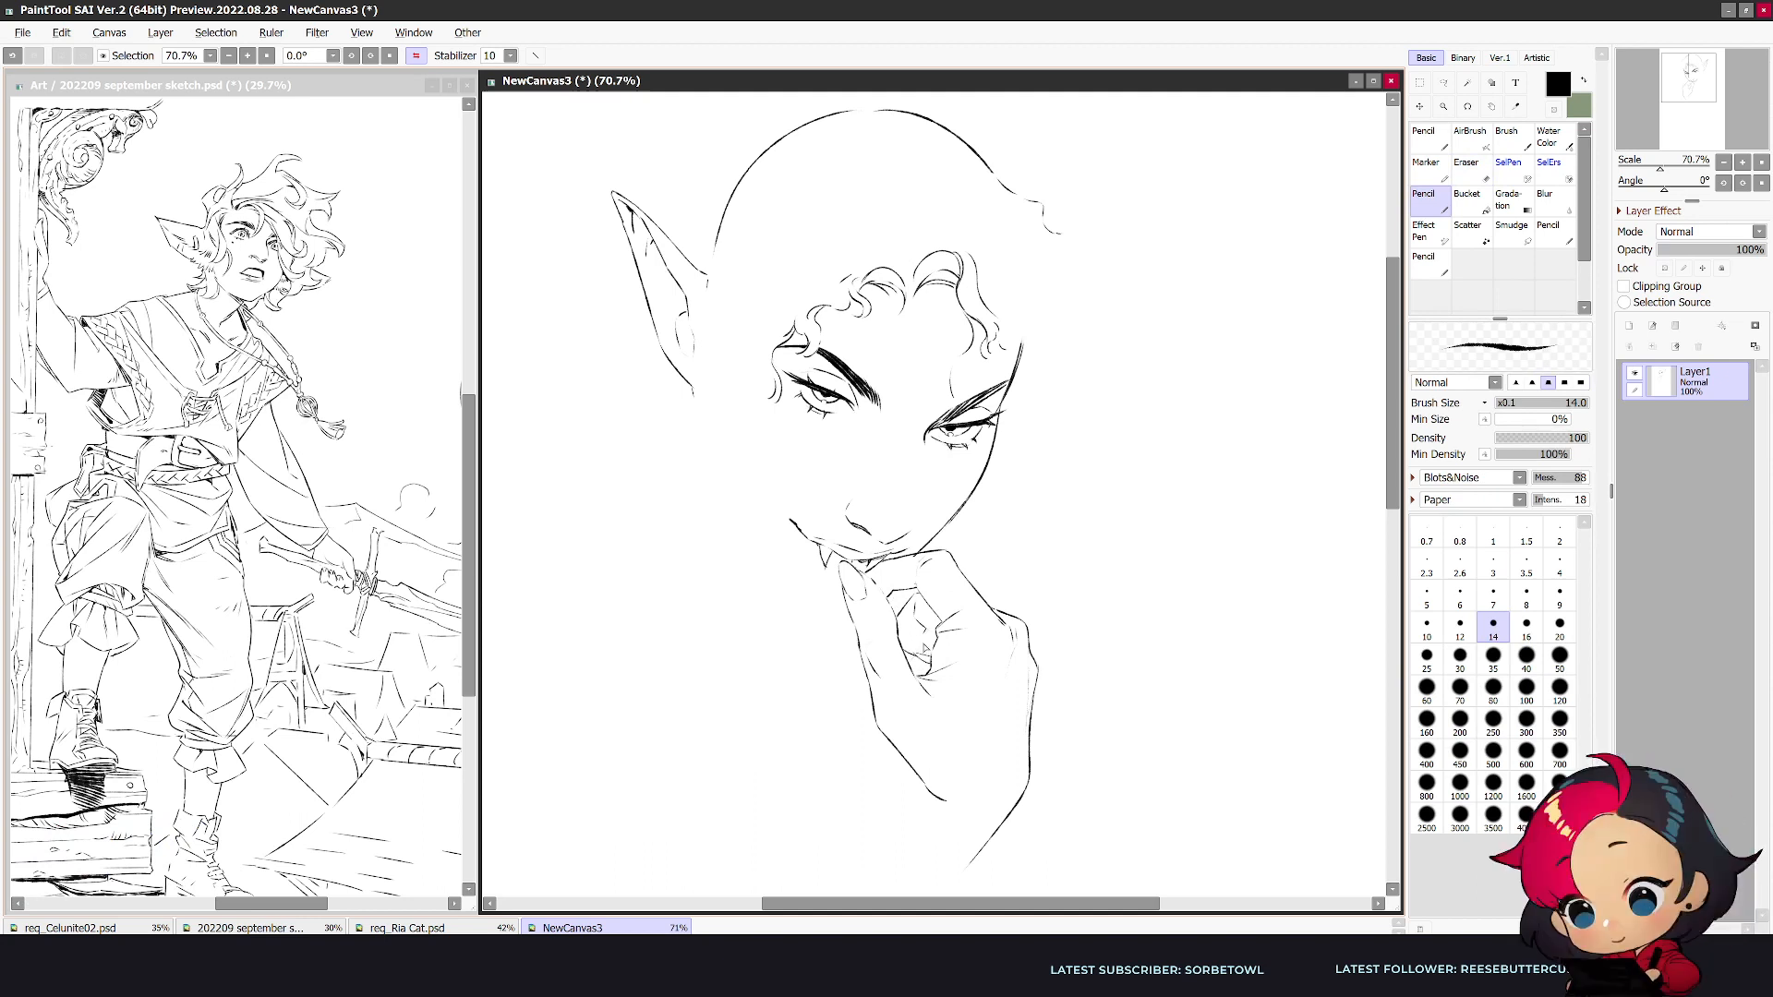
pyautogui.moveTo(912, 632); pyautogui.dragTo(940, 650)
pyautogui.press('h')
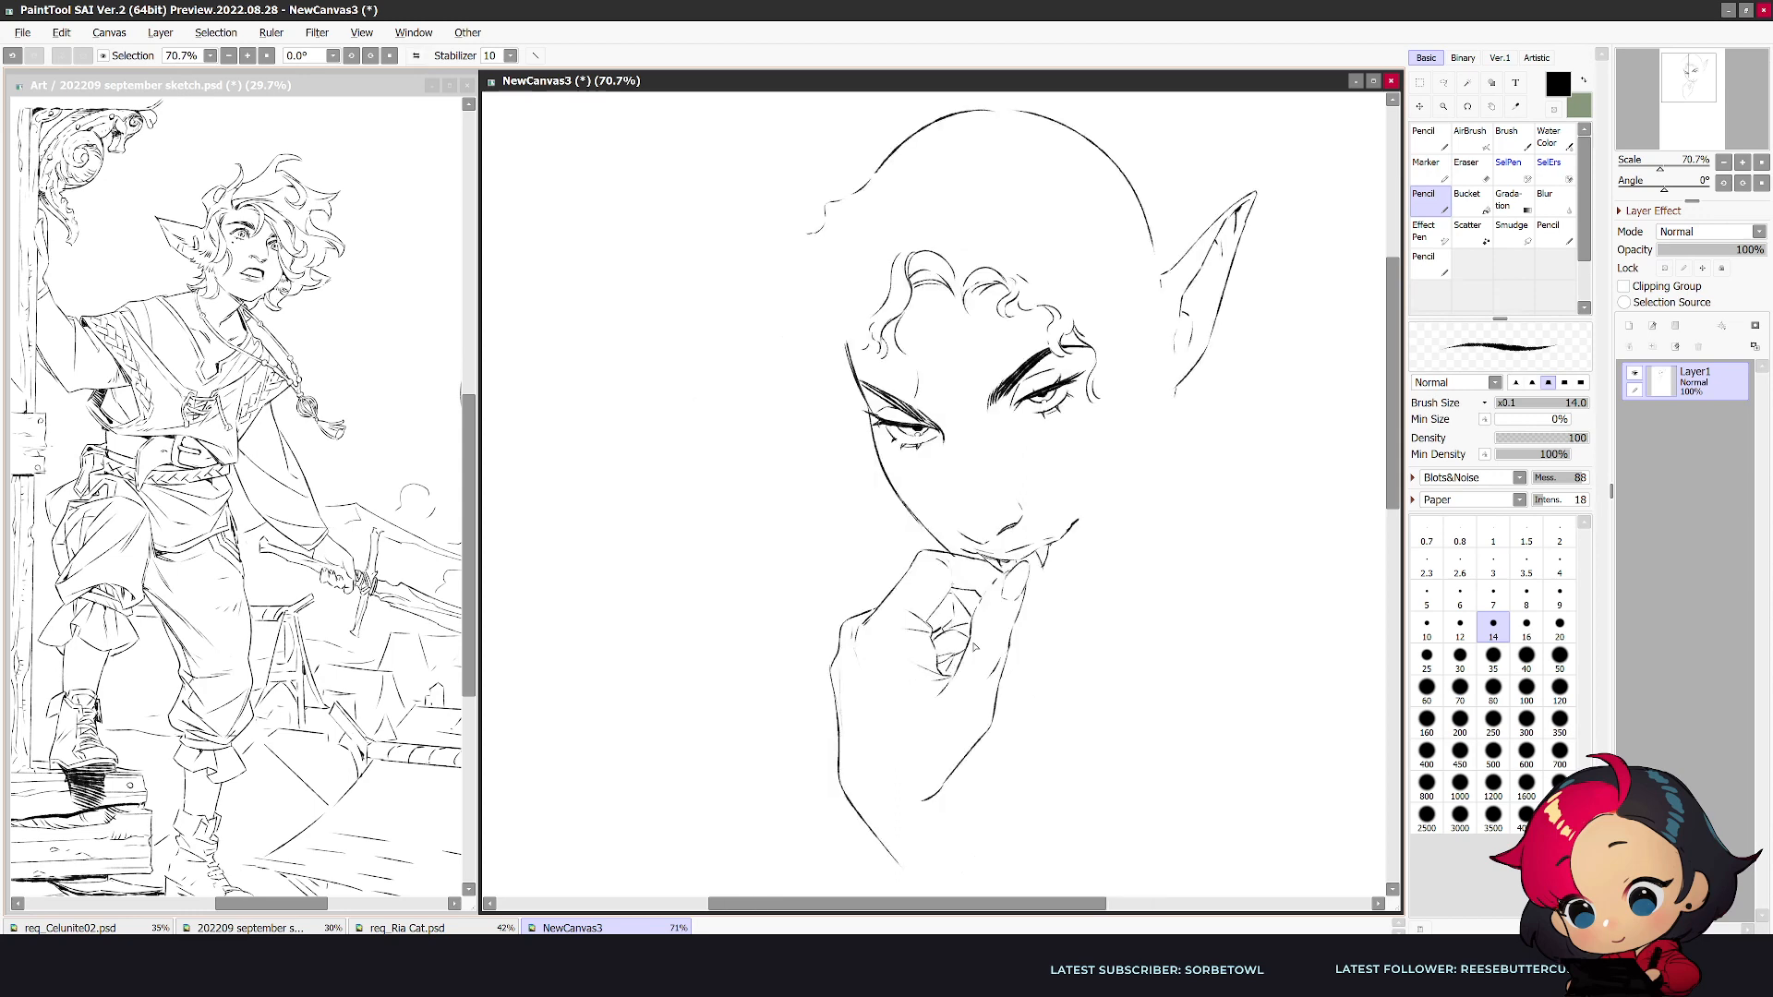
pyautogui.press('h')
pyautogui.press('h')
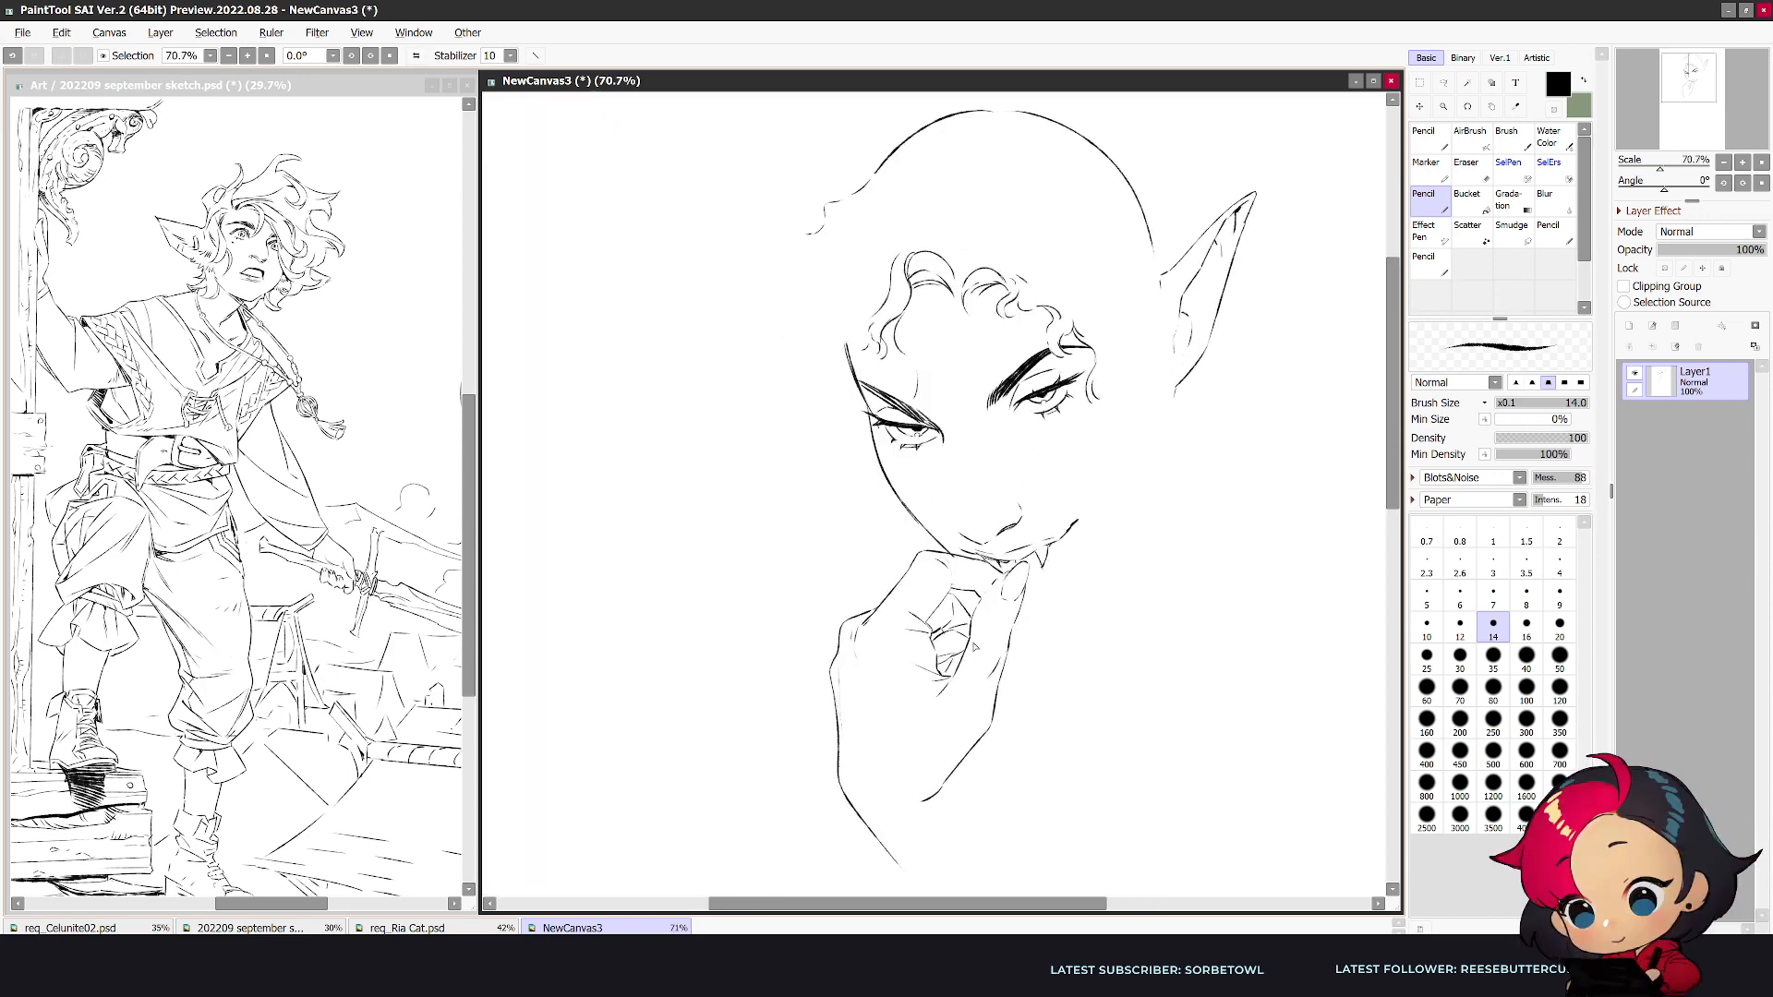
pyautogui.press('h')
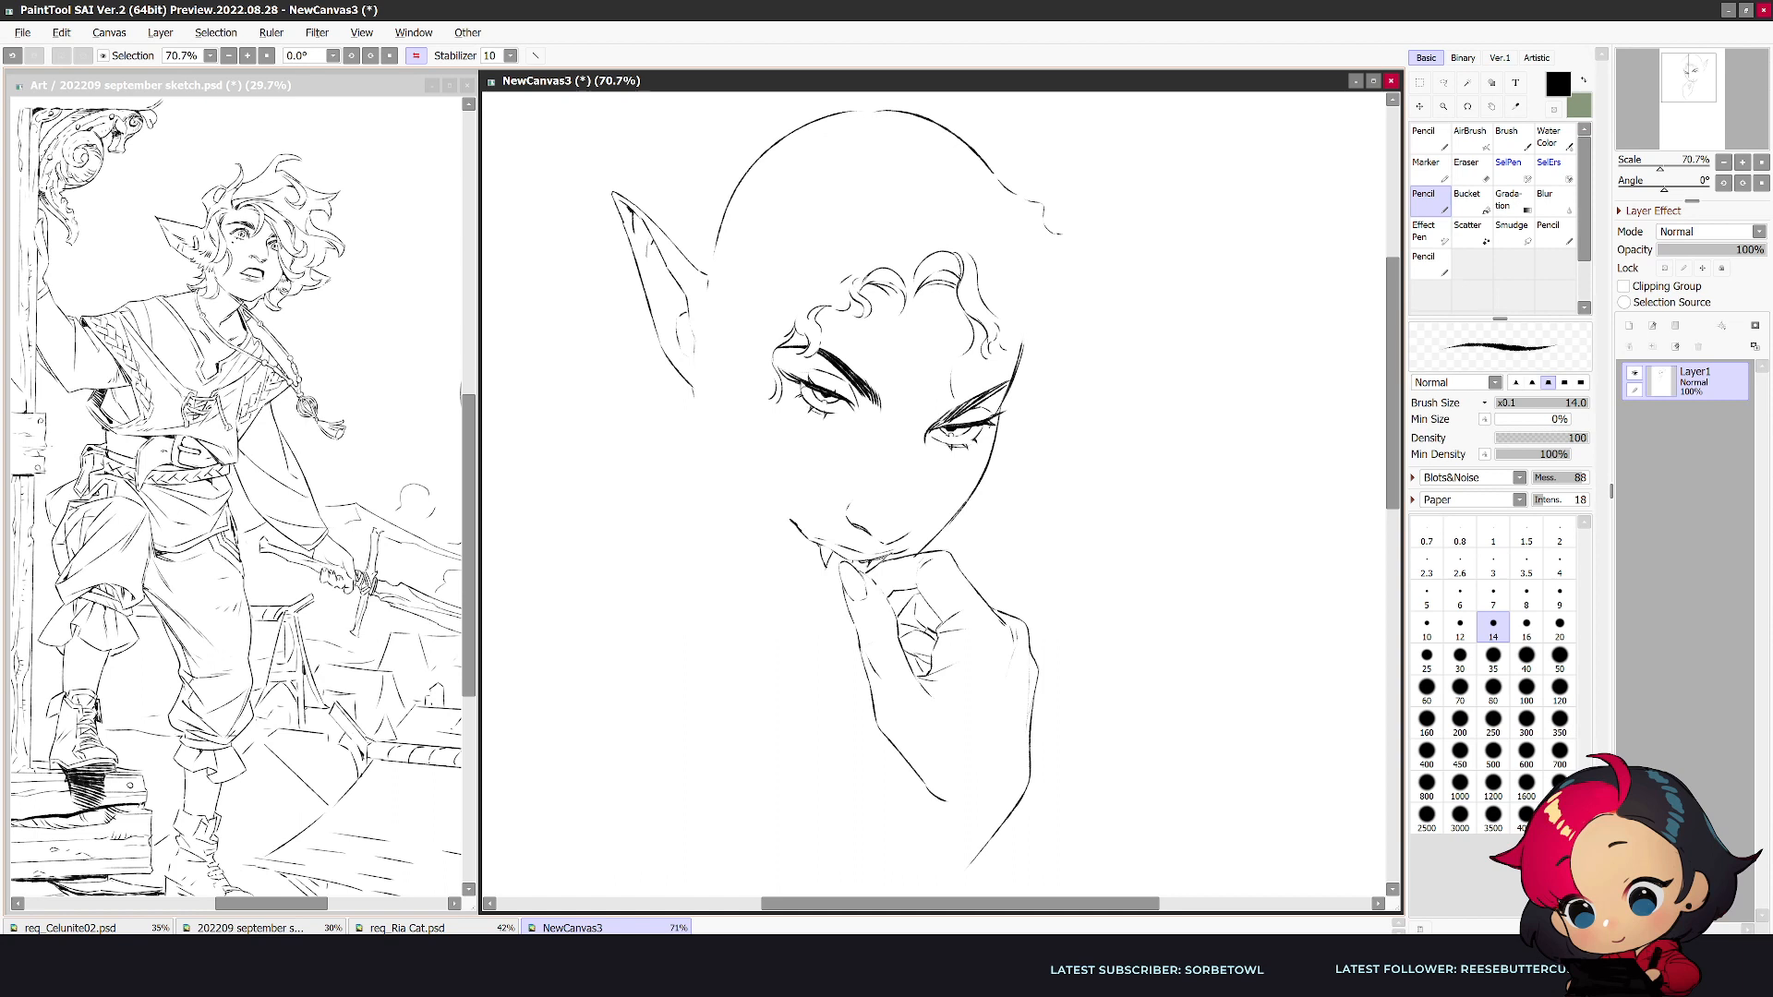
pyautogui.hotkey('ctrl', 'z')
# - Add longer upper lashes and small touch-up strokes to both eyes
pyautogui.scroll(1, 720, 378)
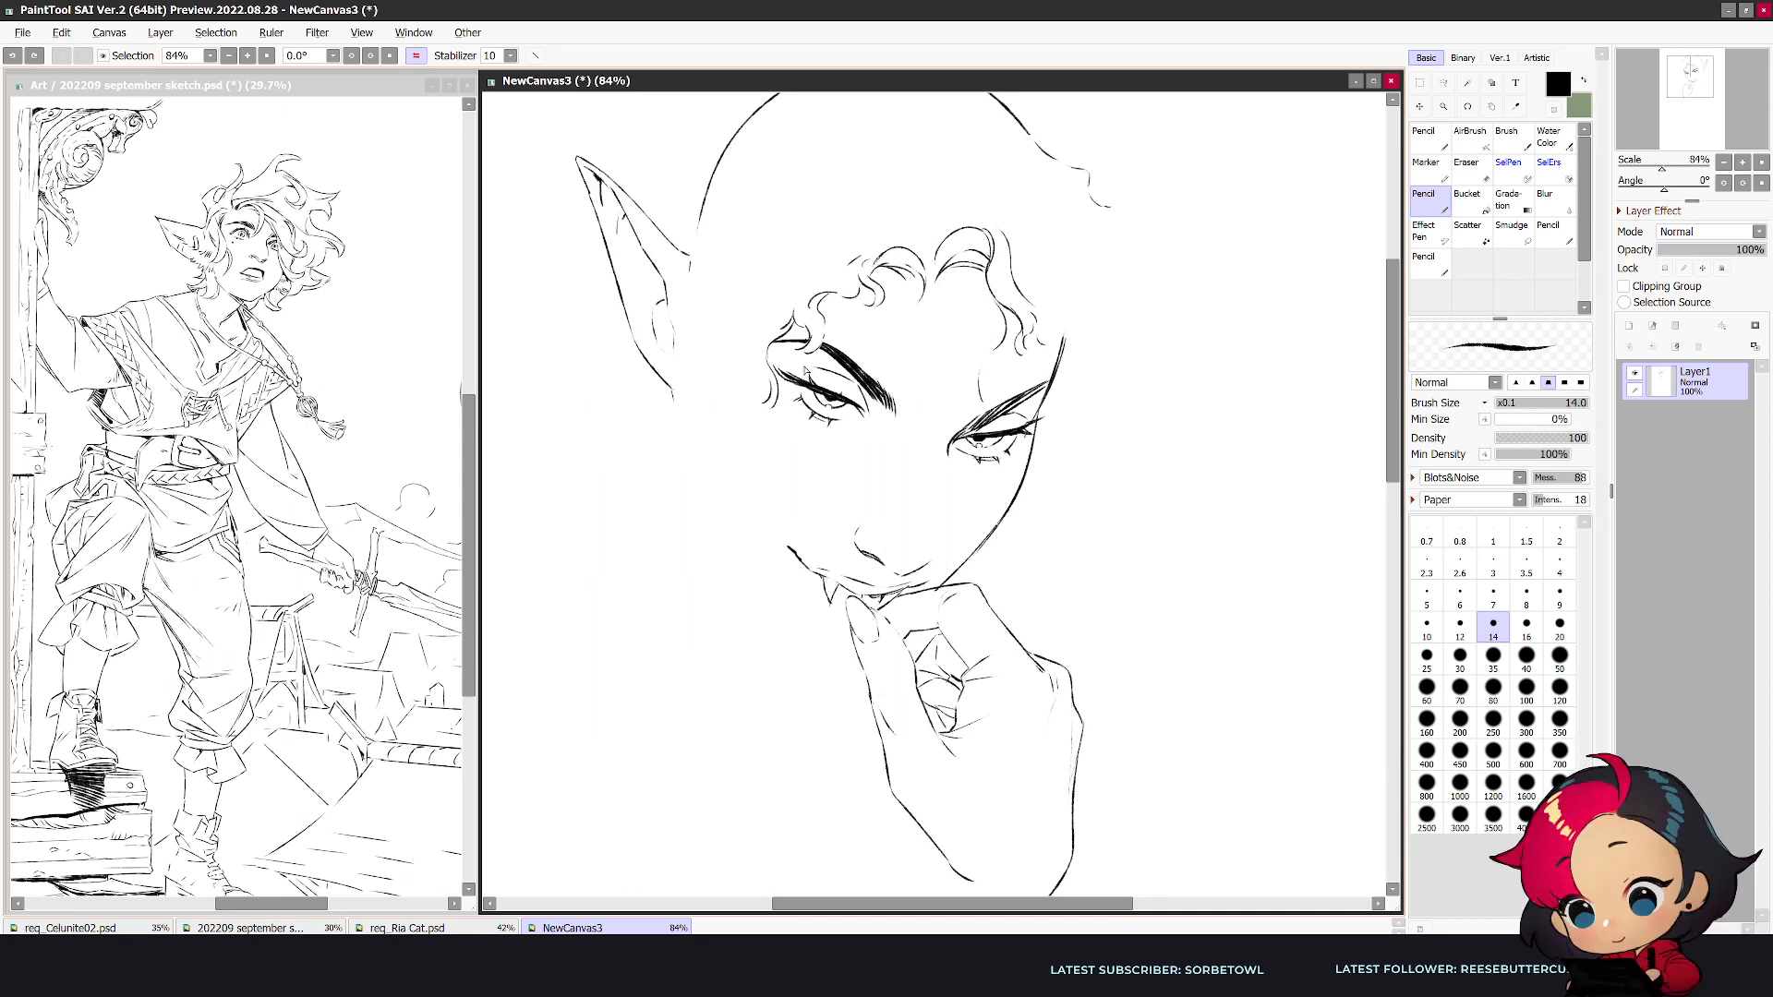
pyautogui.moveTo(784, 375); pyautogui.dragTo(792, 395)
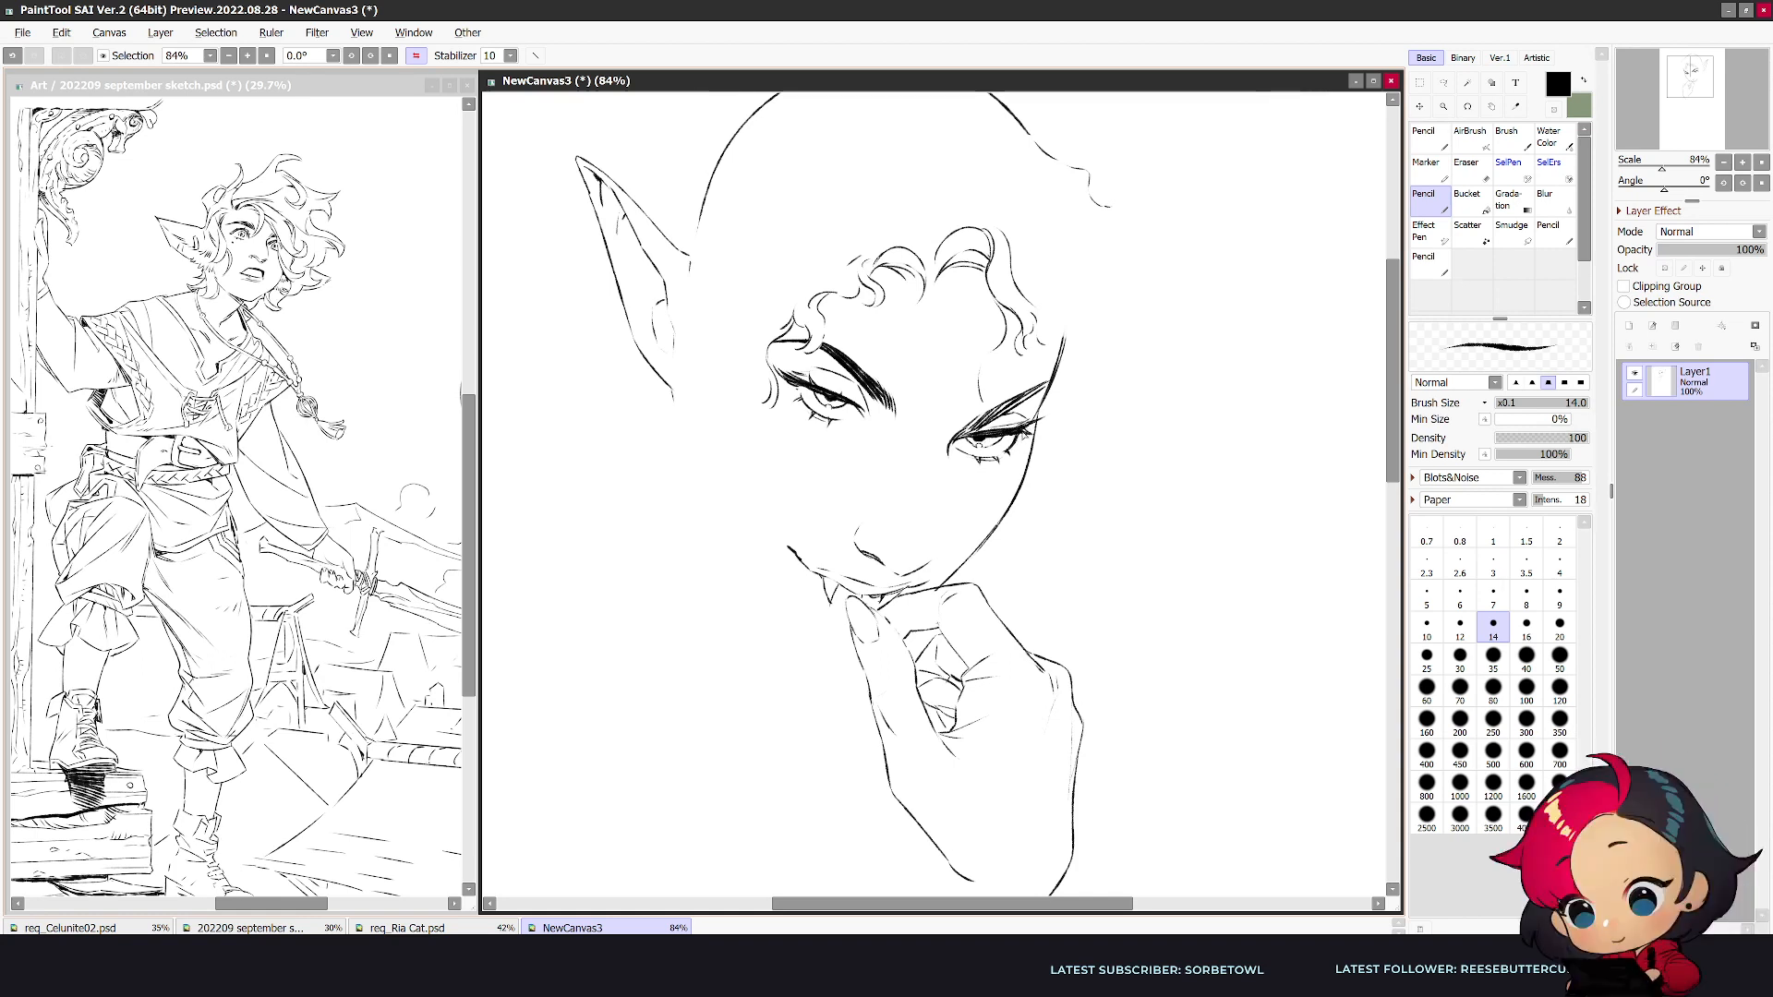
pyautogui.press('e')
pyautogui.press('h')
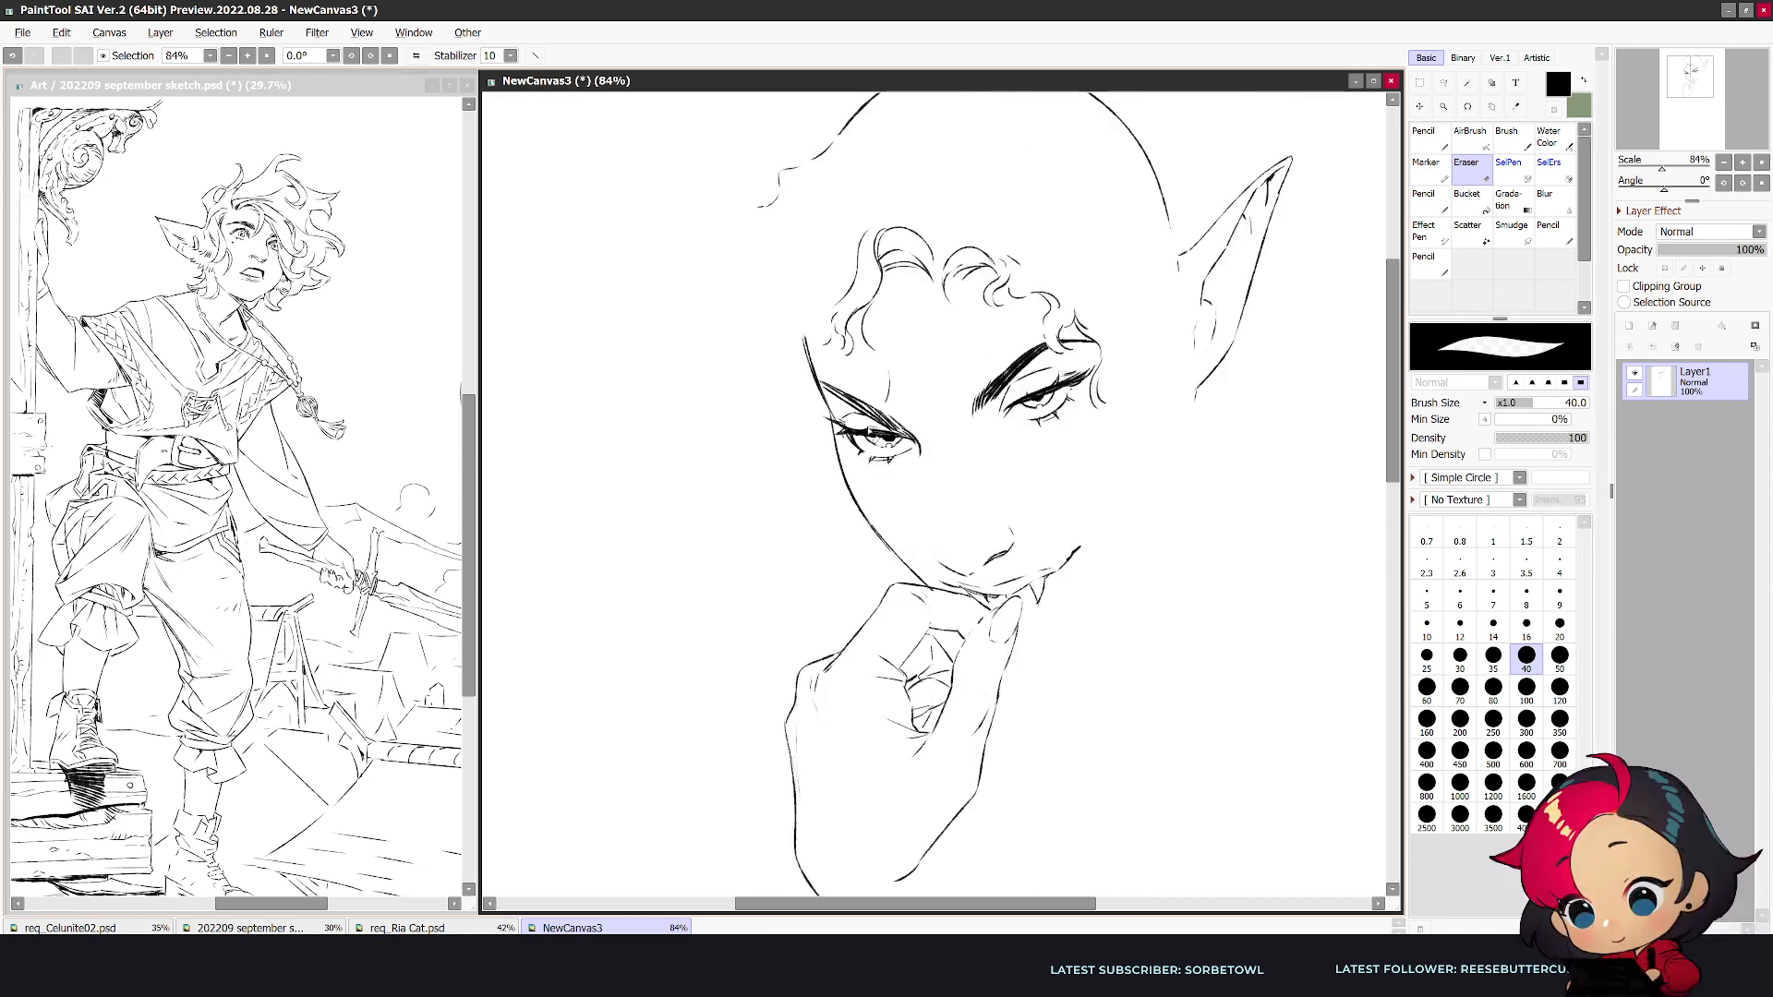
pyautogui.press('n')
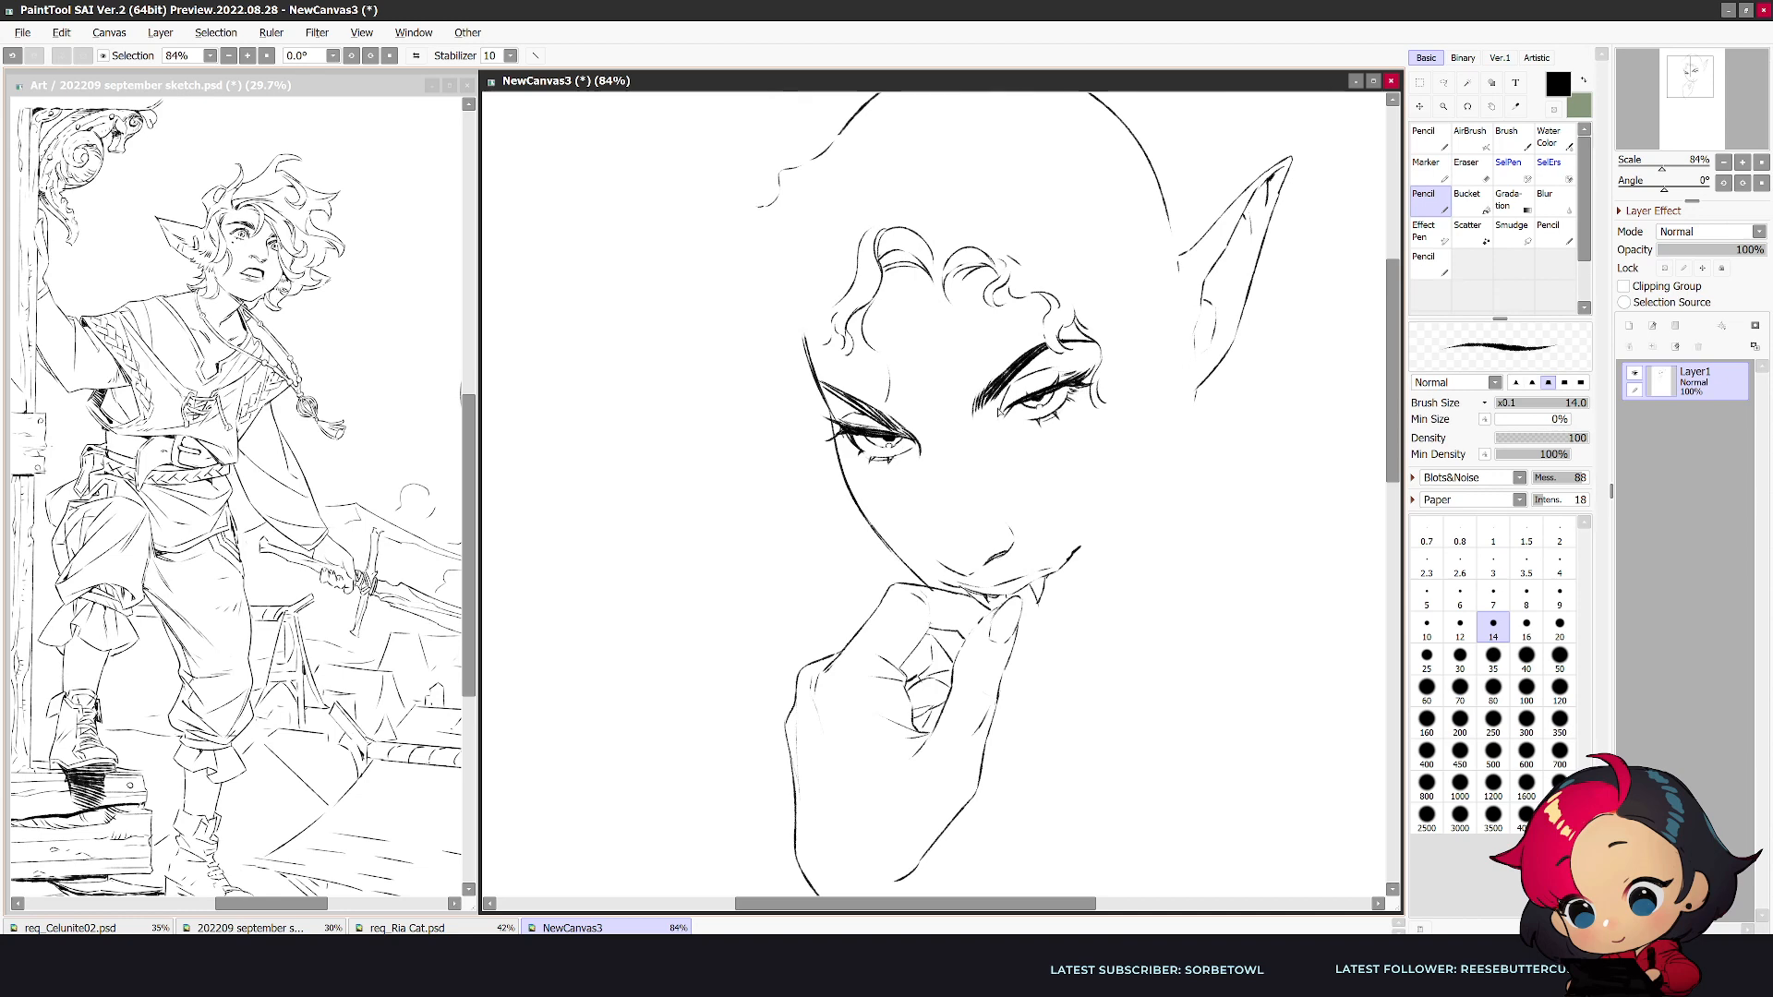
# - Thicken the eyebrow nearest the face's outer edge and tidy the face contour beside it
pyautogui.scroll(-2, 853, 450)
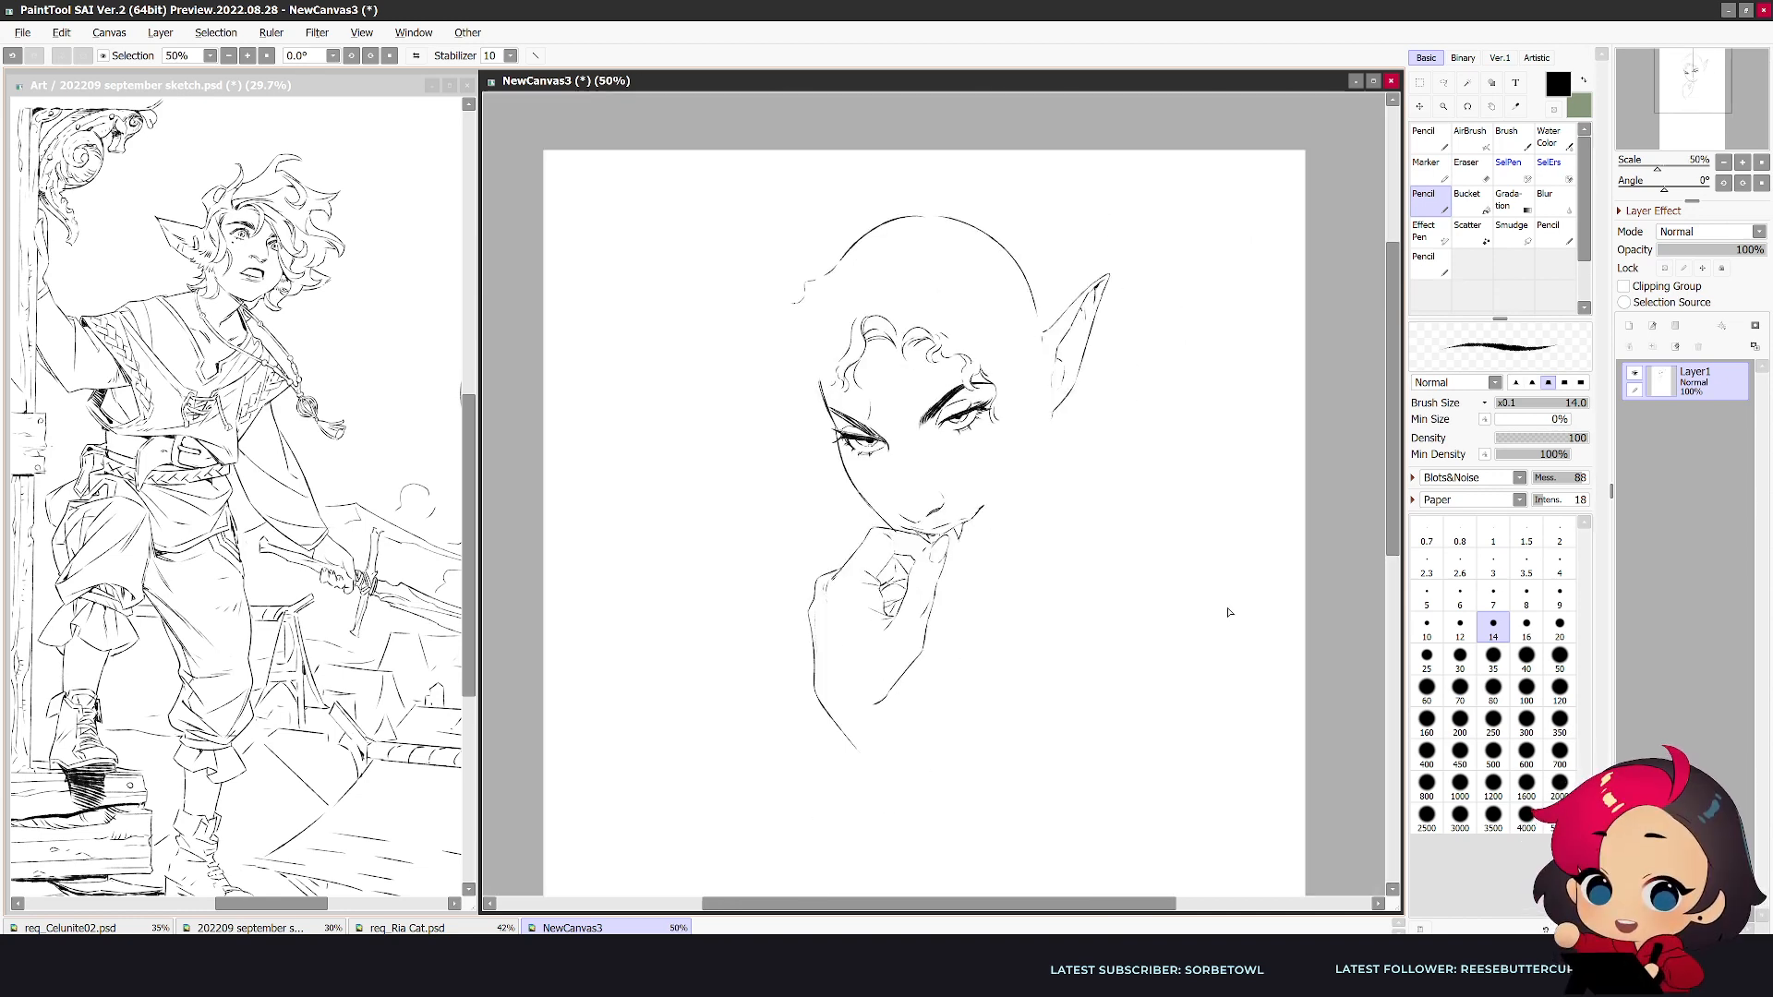
pyautogui.scroll(1, 1149, 559)
pyautogui.moveTo(695, 345); pyautogui.dragTo(753, 376)
pyautogui.press('e')
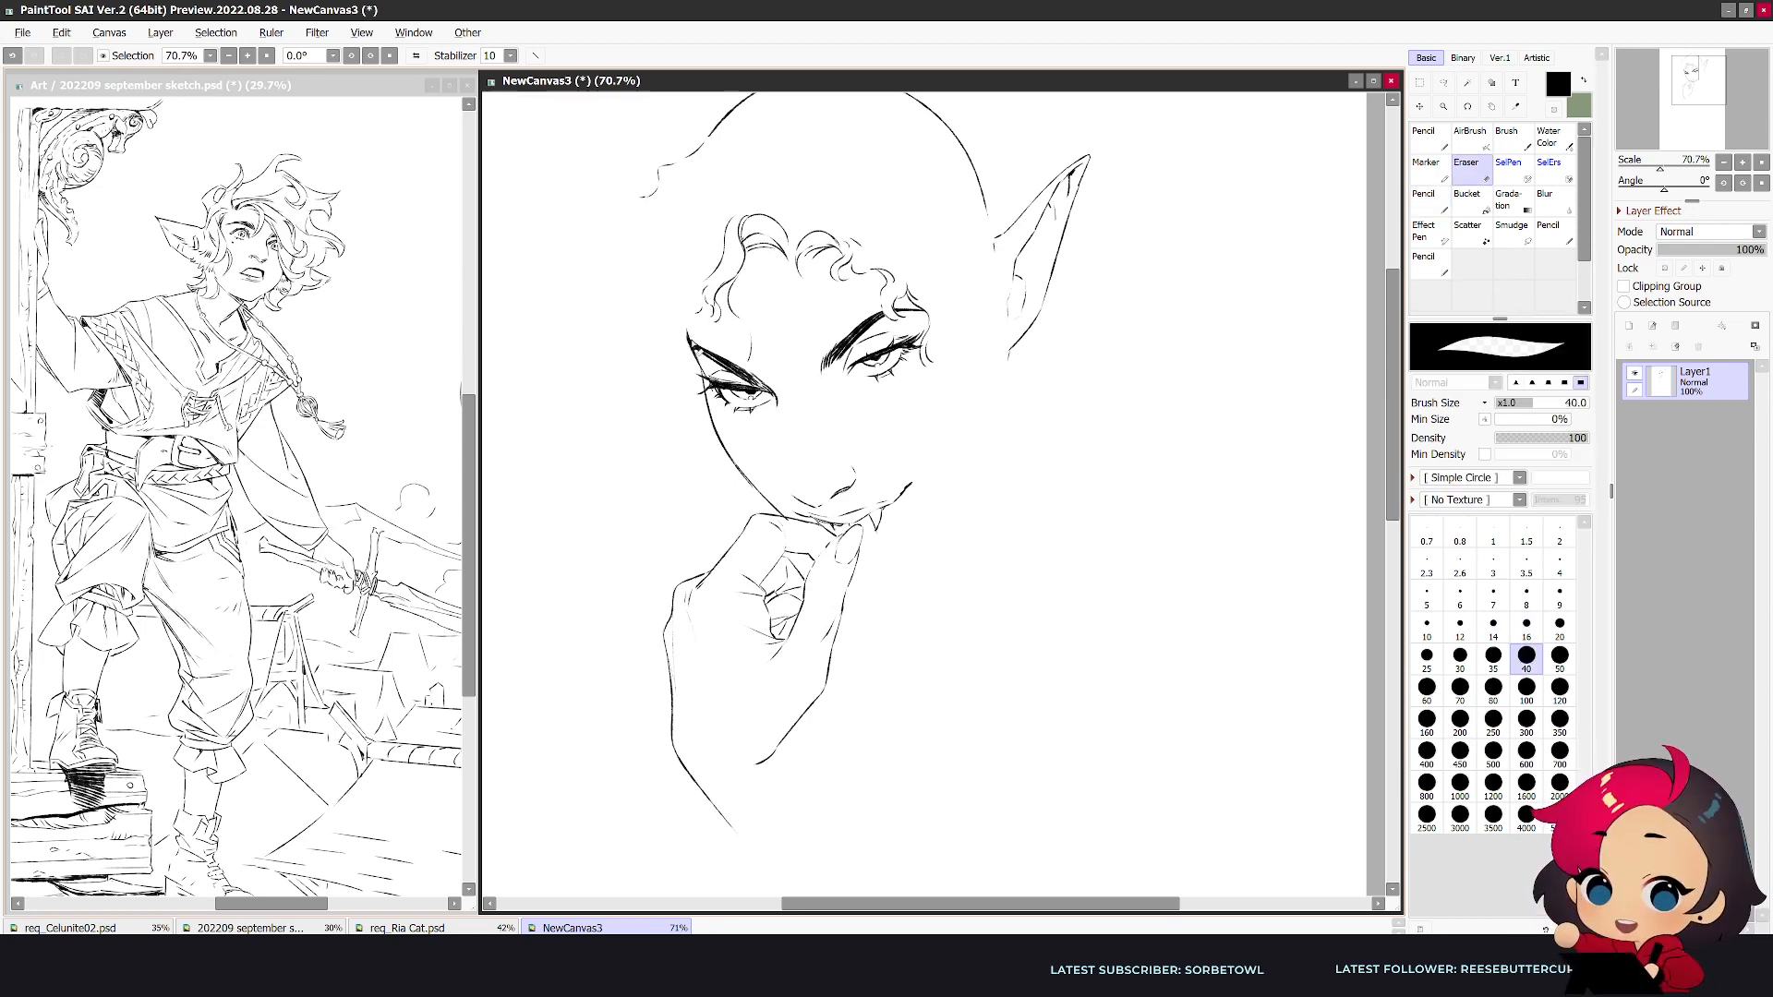
# - Set the pencil size to 16, draw a short nose bridge line and add loose curls beside the ear-side eye and cheek
pyautogui.press('n')
pyautogui.press('h')
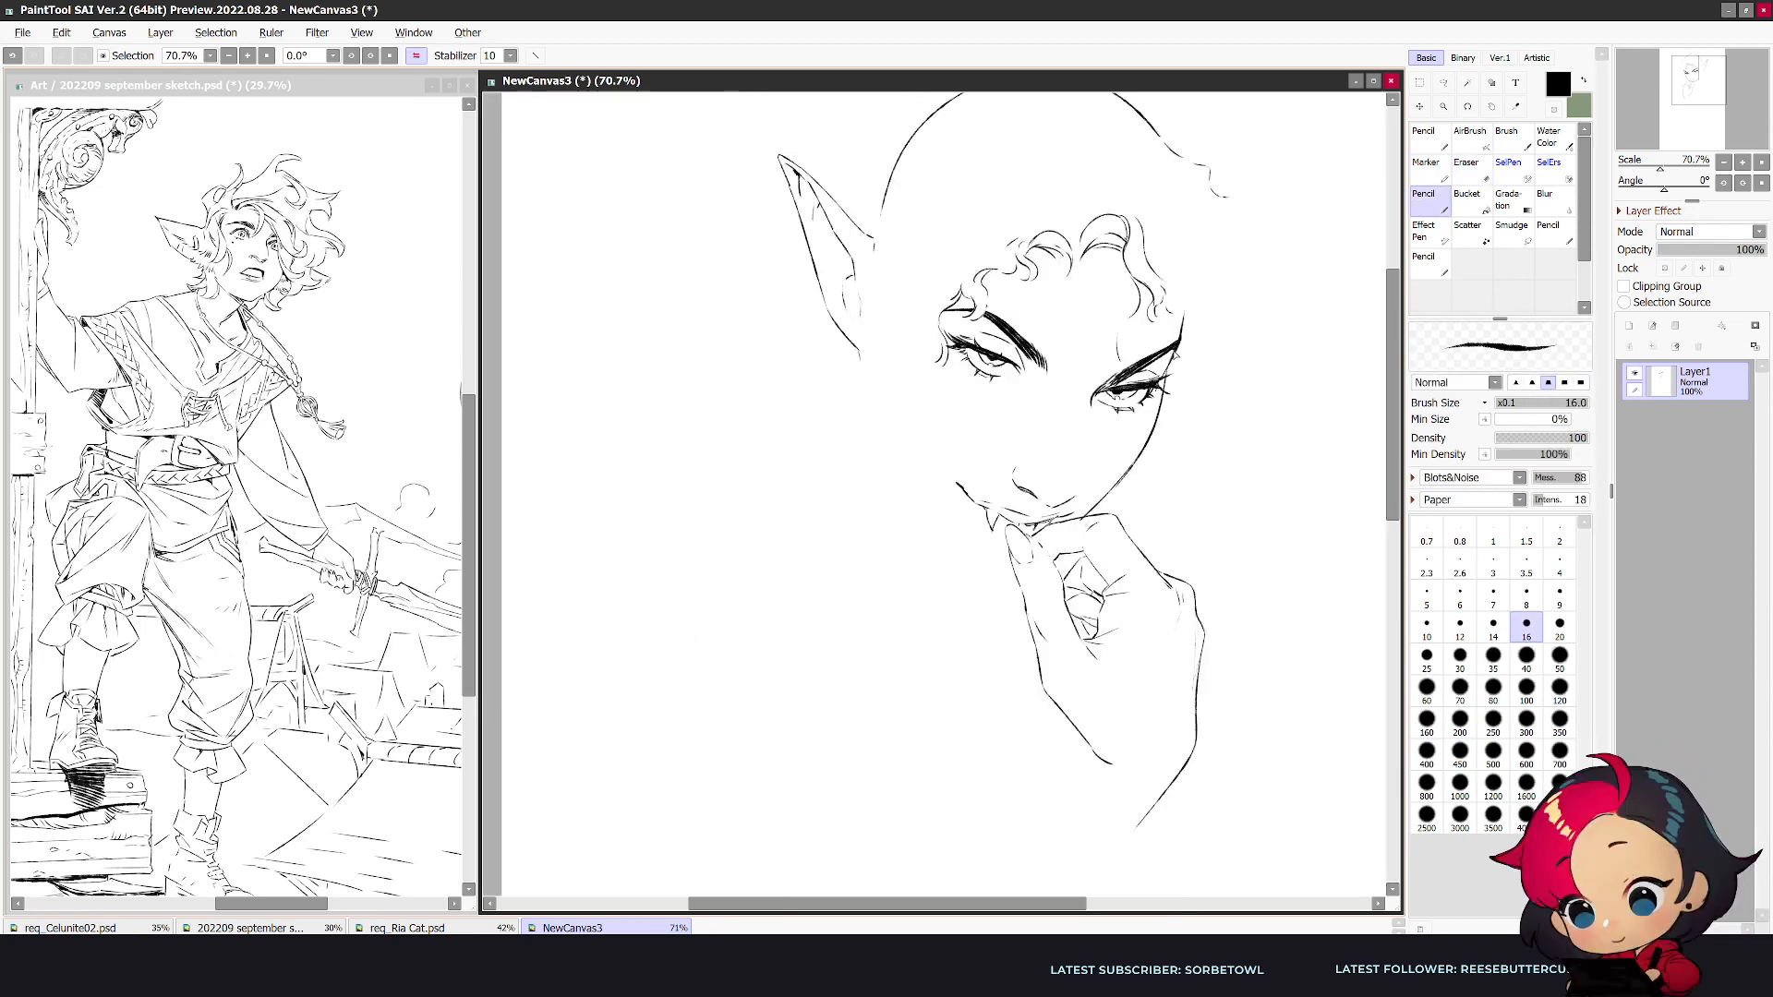
pyautogui.press('h')
pyautogui.moveTo(789, 439); pyautogui.dragTo(789, 474)
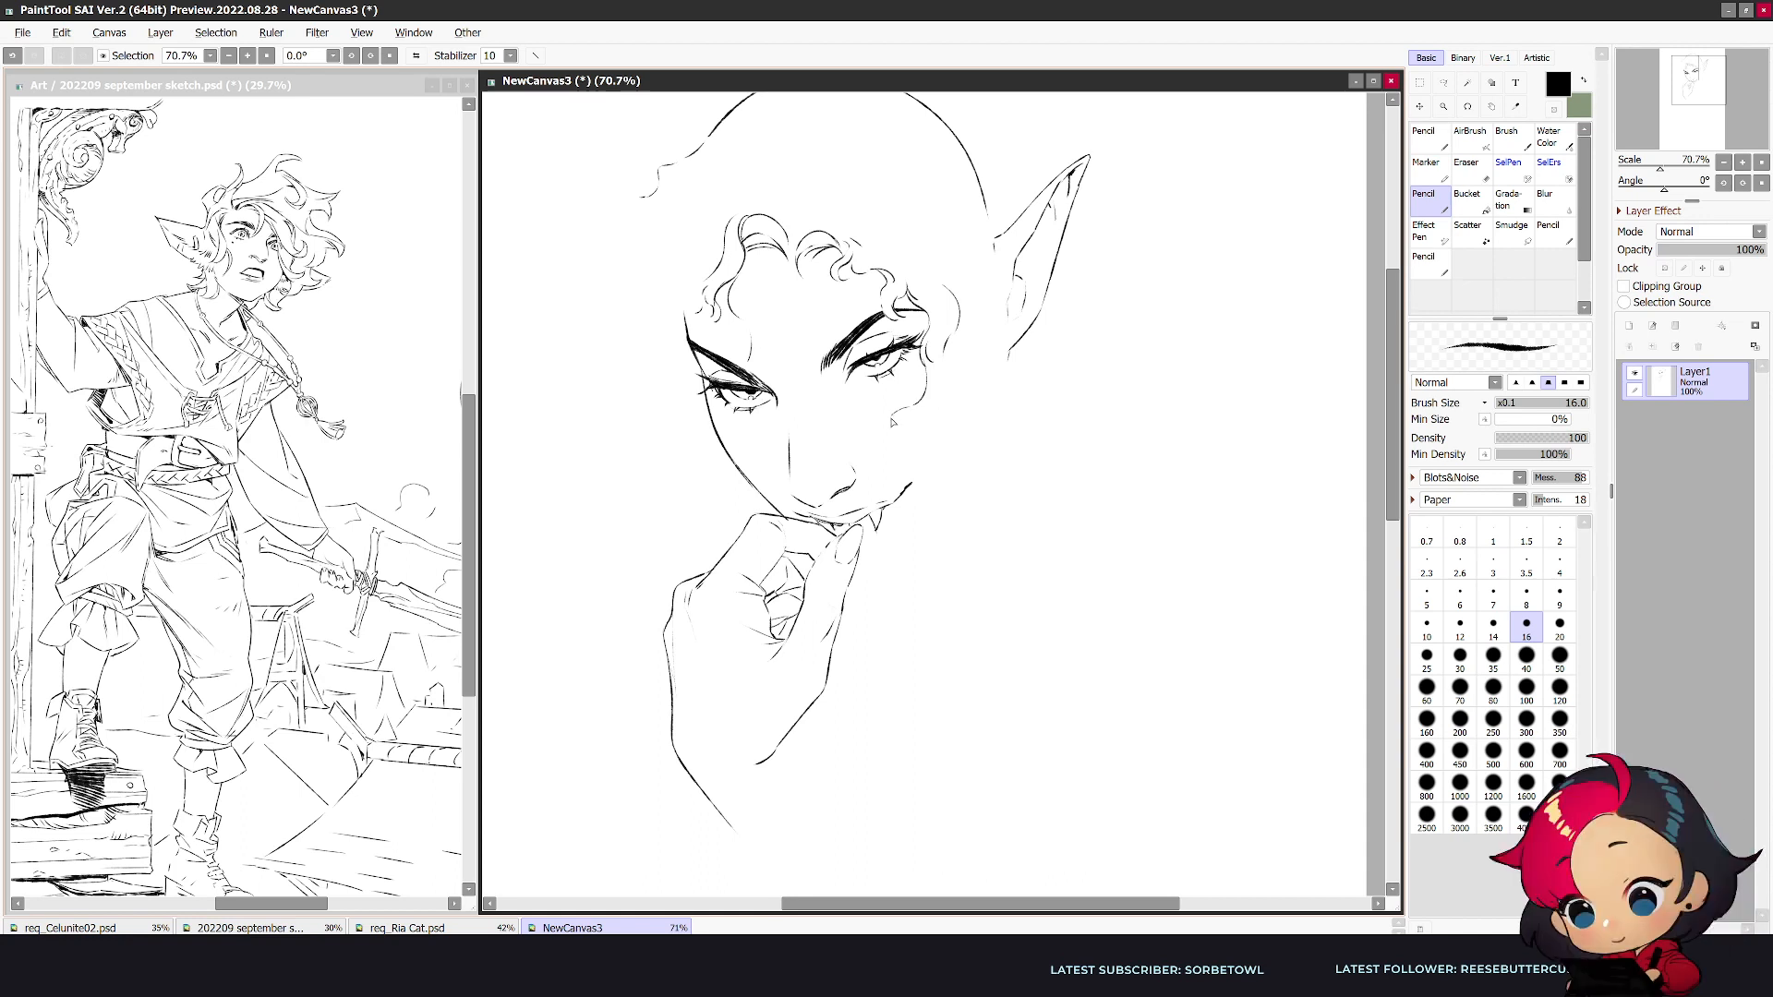
pyautogui.moveTo(924, 364); pyautogui.dragTo(901, 453)
# - Lasso the hand below the chin, shrink it slightly with a free transform, apply the change and deselect
pyautogui.click(1443, 83)
pyautogui.moveTo(879, 563)
pyautogui.mouseDown()
pyautogui.moveTo(767, 850)
pyautogui.moveTo(726, 524)
pyautogui.moveTo(842, 532)
pyautogui.moveTo(903, 578)
pyautogui.mouseUp()
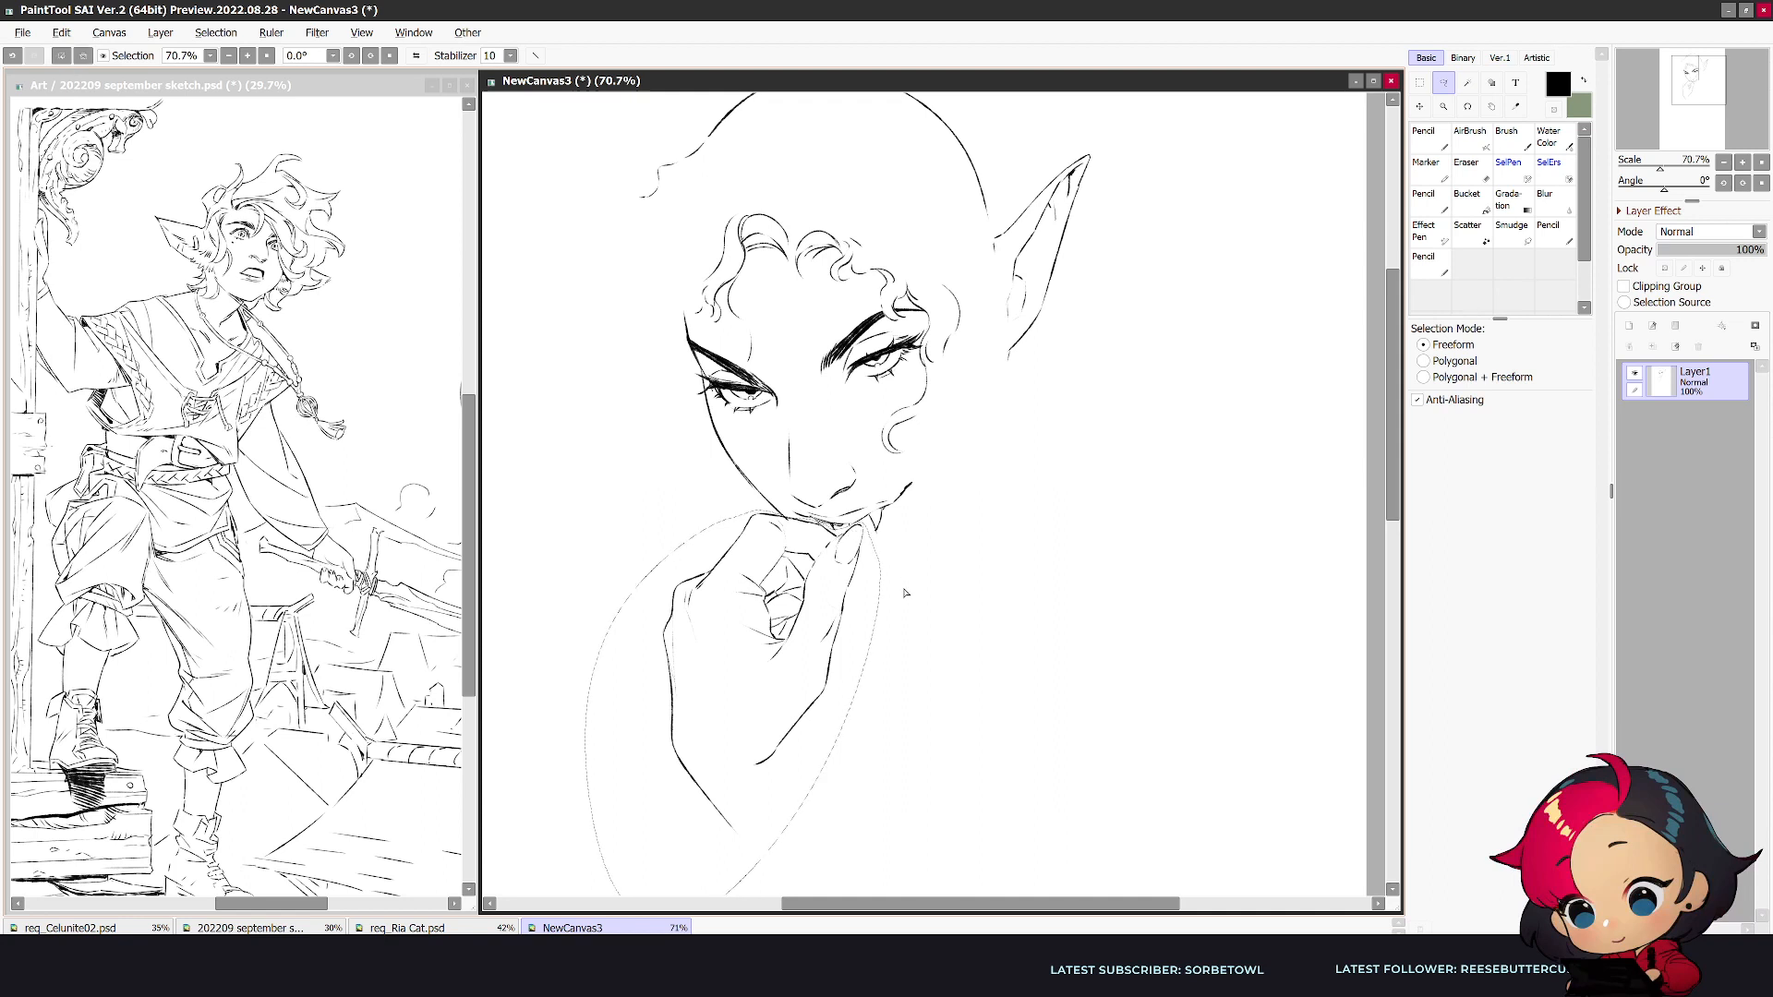
pyautogui.hotkey('ctrl', 't')
pyautogui.moveTo(661, 835)
pyautogui.mouseDown()
pyautogui.moveTo(682, 805)
pyautogui.moveTo(675, 821)
pyautogui.mouseUp()
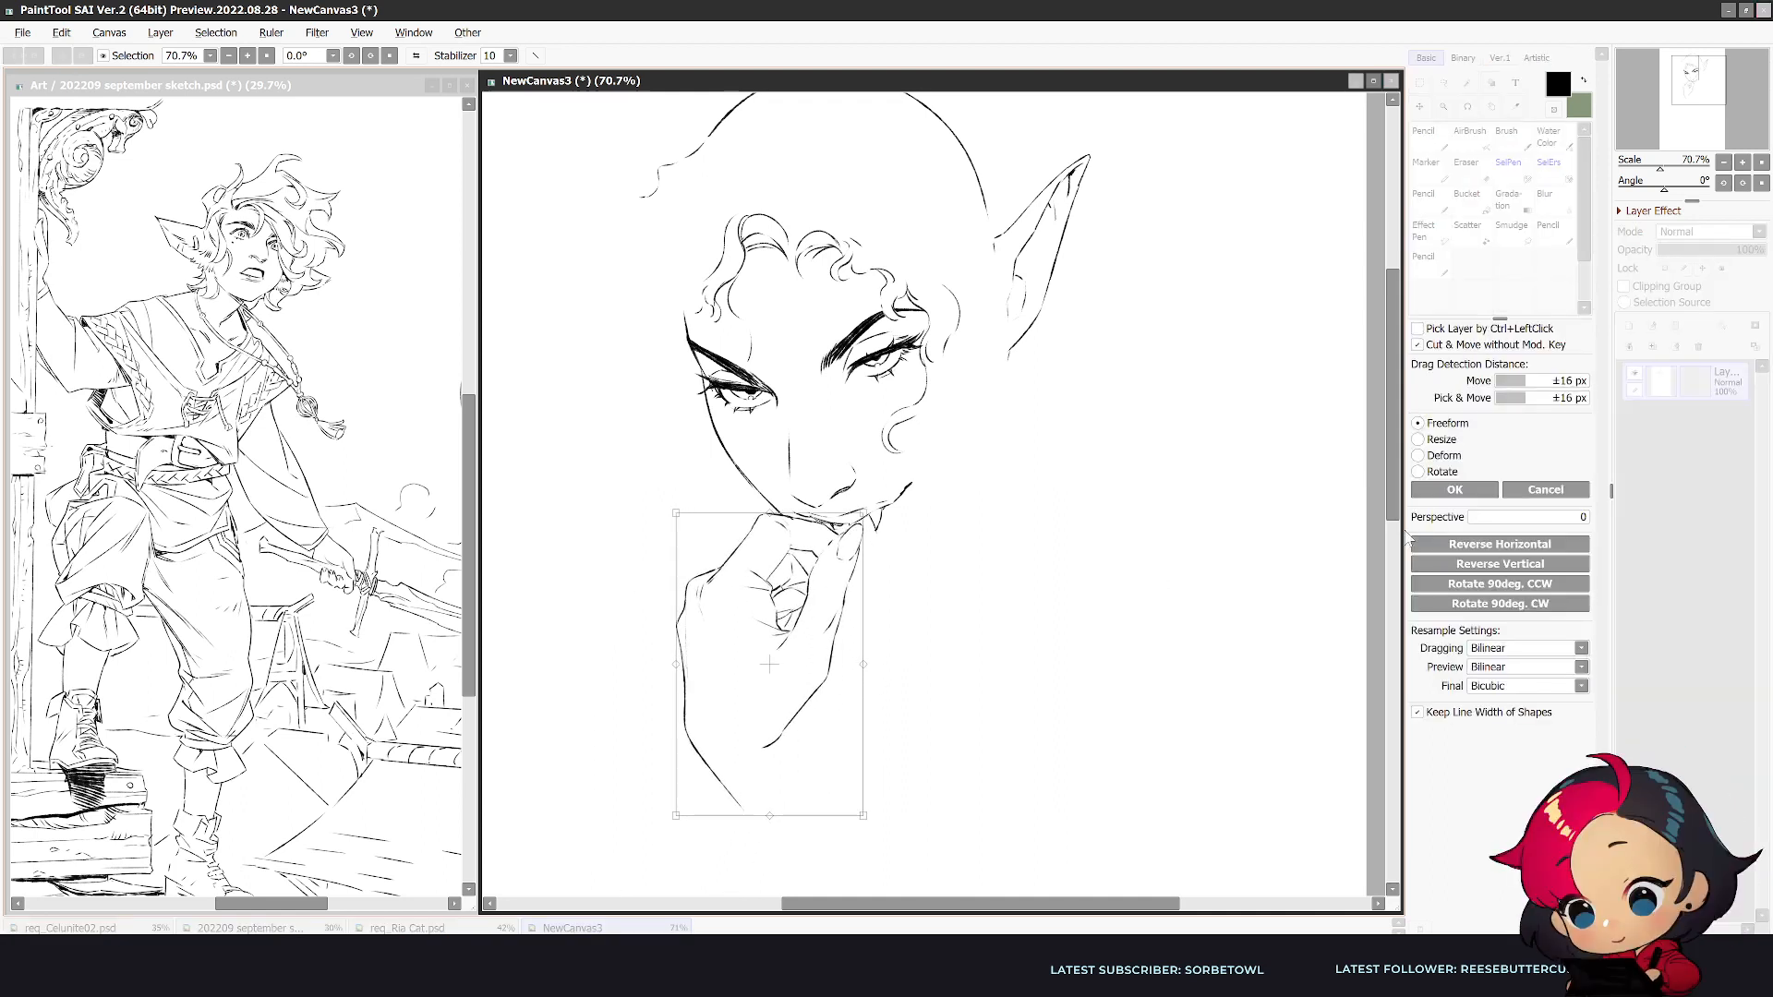
pyautogui.click(1454, 489)
pyautogui.hotkey('ctrl', 'd')
# - Erase the outer wrist line below the hand and redraw it as a longer curve sweeping inward
pyautogui.press('h')
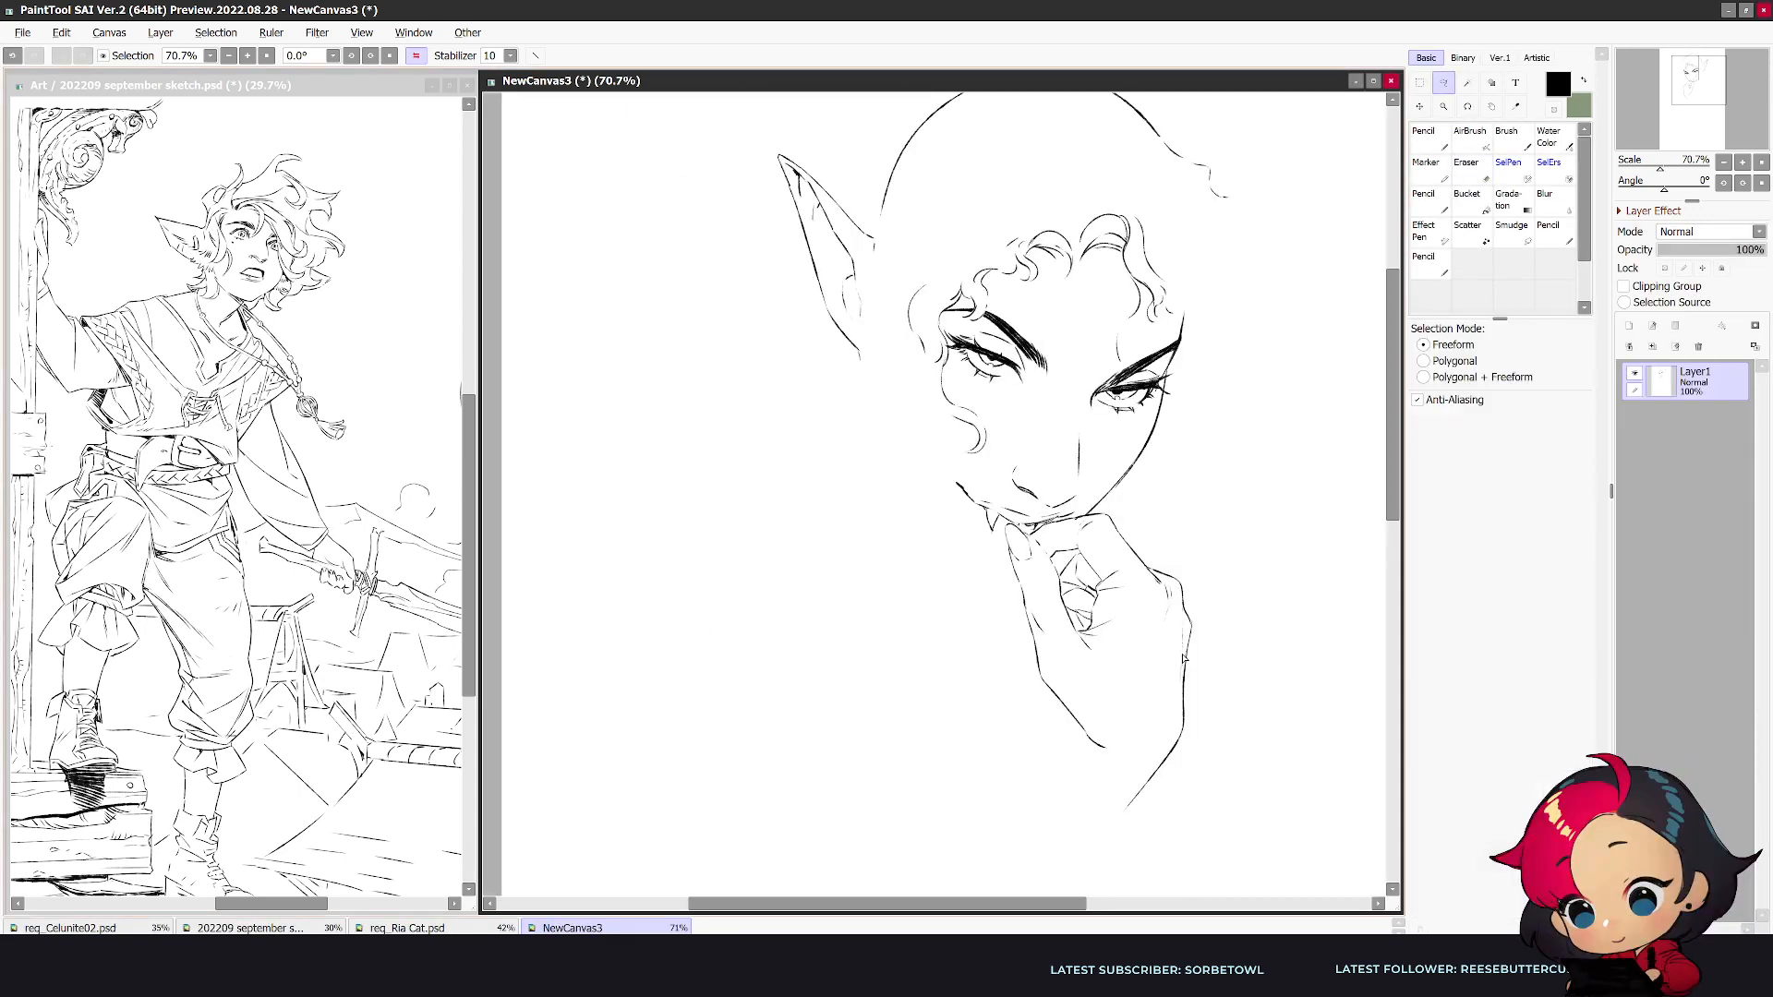
pyautogui.moveTo(1147, 803); pyautogui.dragTo(1145, 809)
pyautogui.hotkey('ctrl', 'd')
pyautogui.press('e')
pyautogui.moveTo(1185, 739); pyautogui.dragTo(1111, 839)
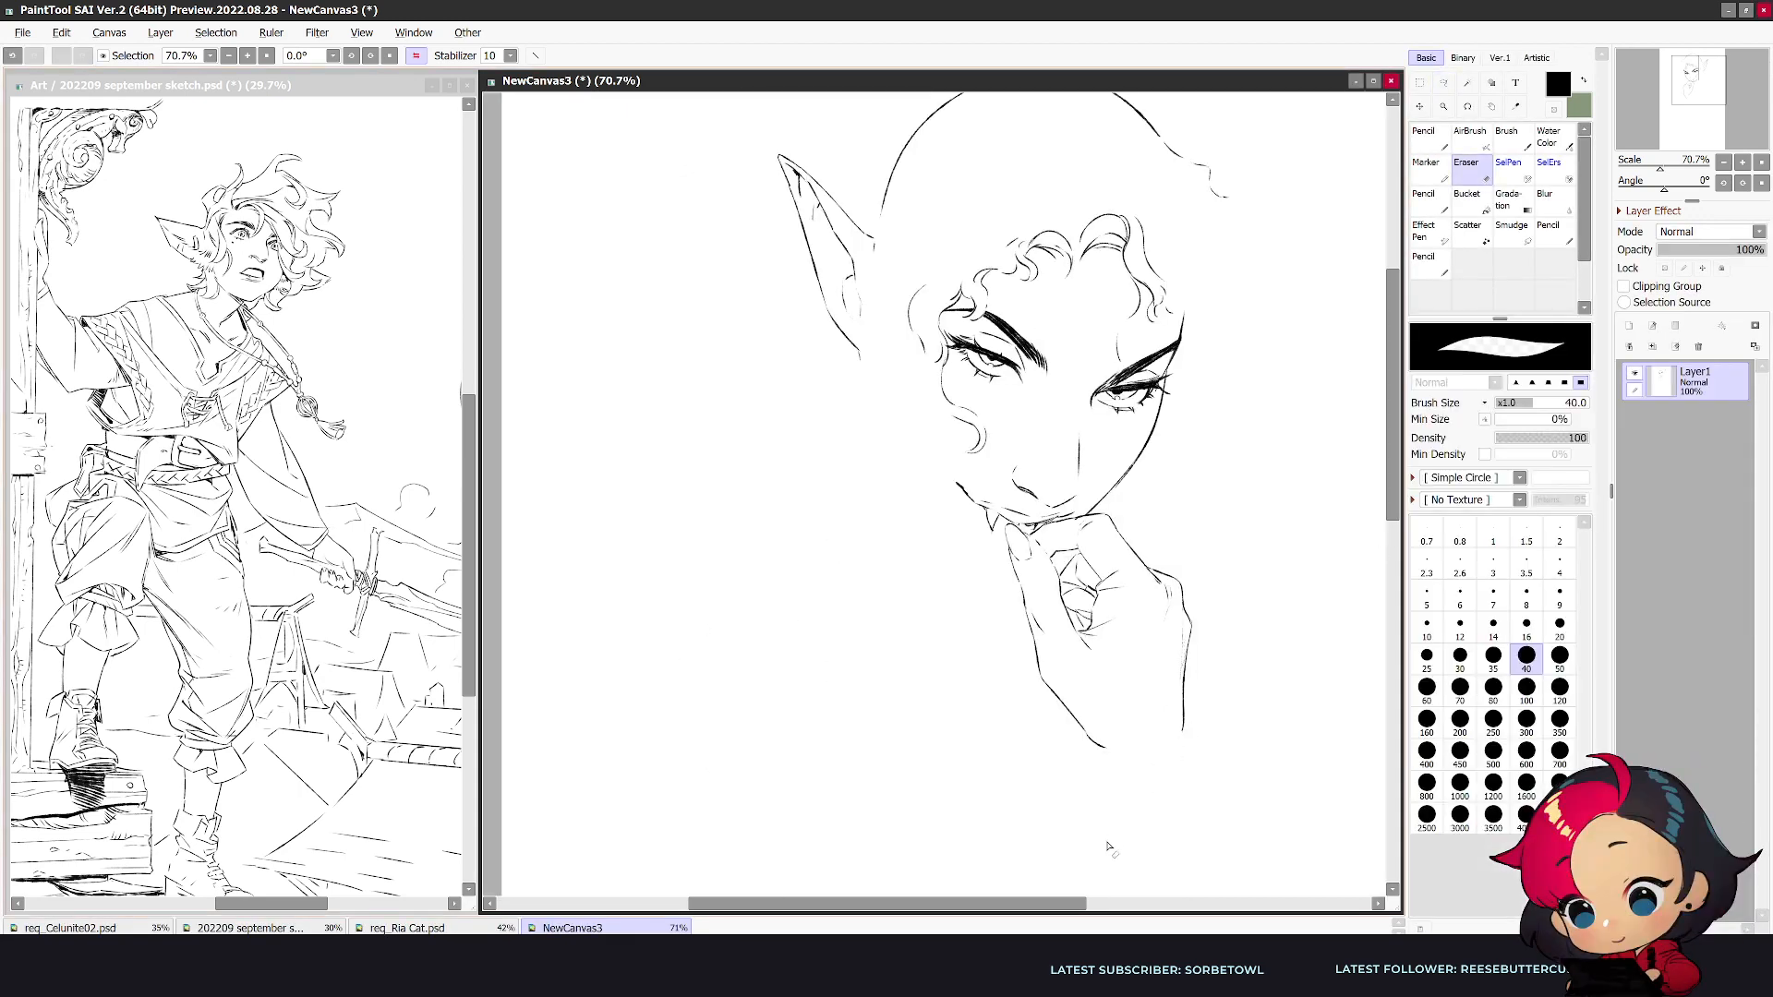
pyautogui.press('n')
pyautogui.moveTo(1184, 640); pyautogui.dragTo(1186, 806)
pyautogui.press('e')
pyautogui.press('n')
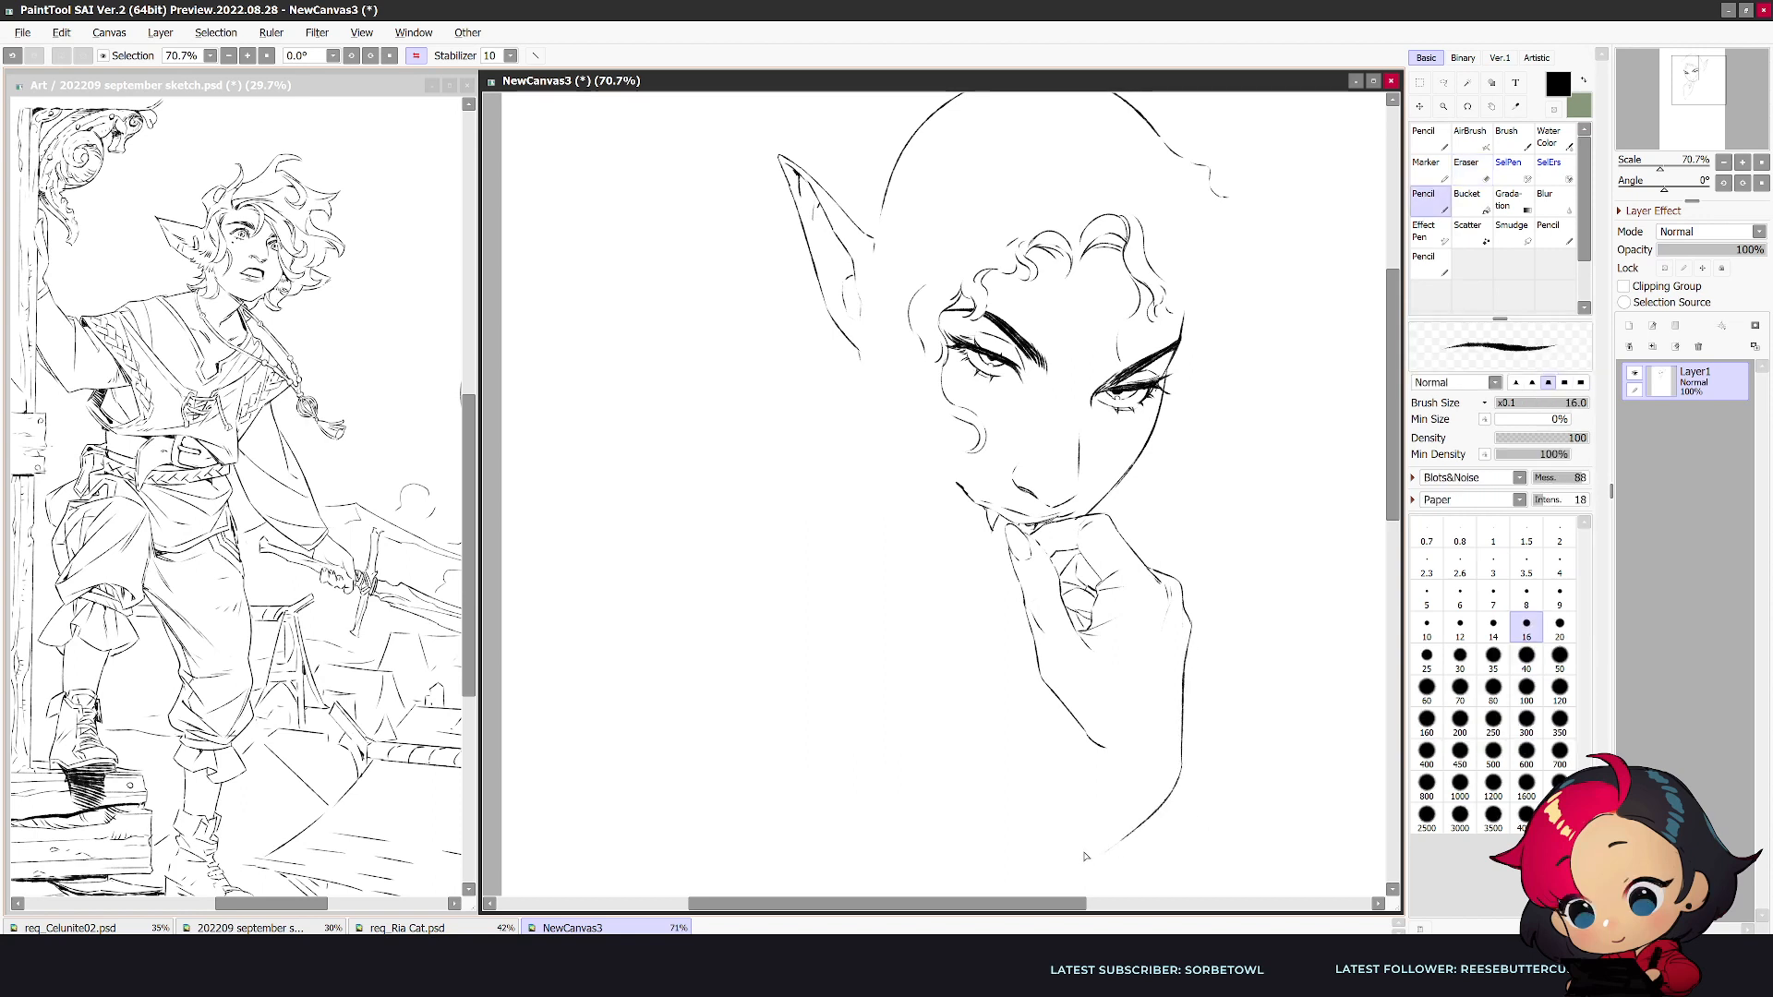
# - Touch up the lower end of the thumb-side palm line where it meets the wrist
pyautogui.press('h')
pyautogui.press('e')
pyautogui.press('n')
pyautogui.moveTo(765, 748)
pyautogui.mouseDown()
pyautogui.moveTo(831, 679)
pyautogui.moveTo(764, 767)
pyautogui.mouseUp()
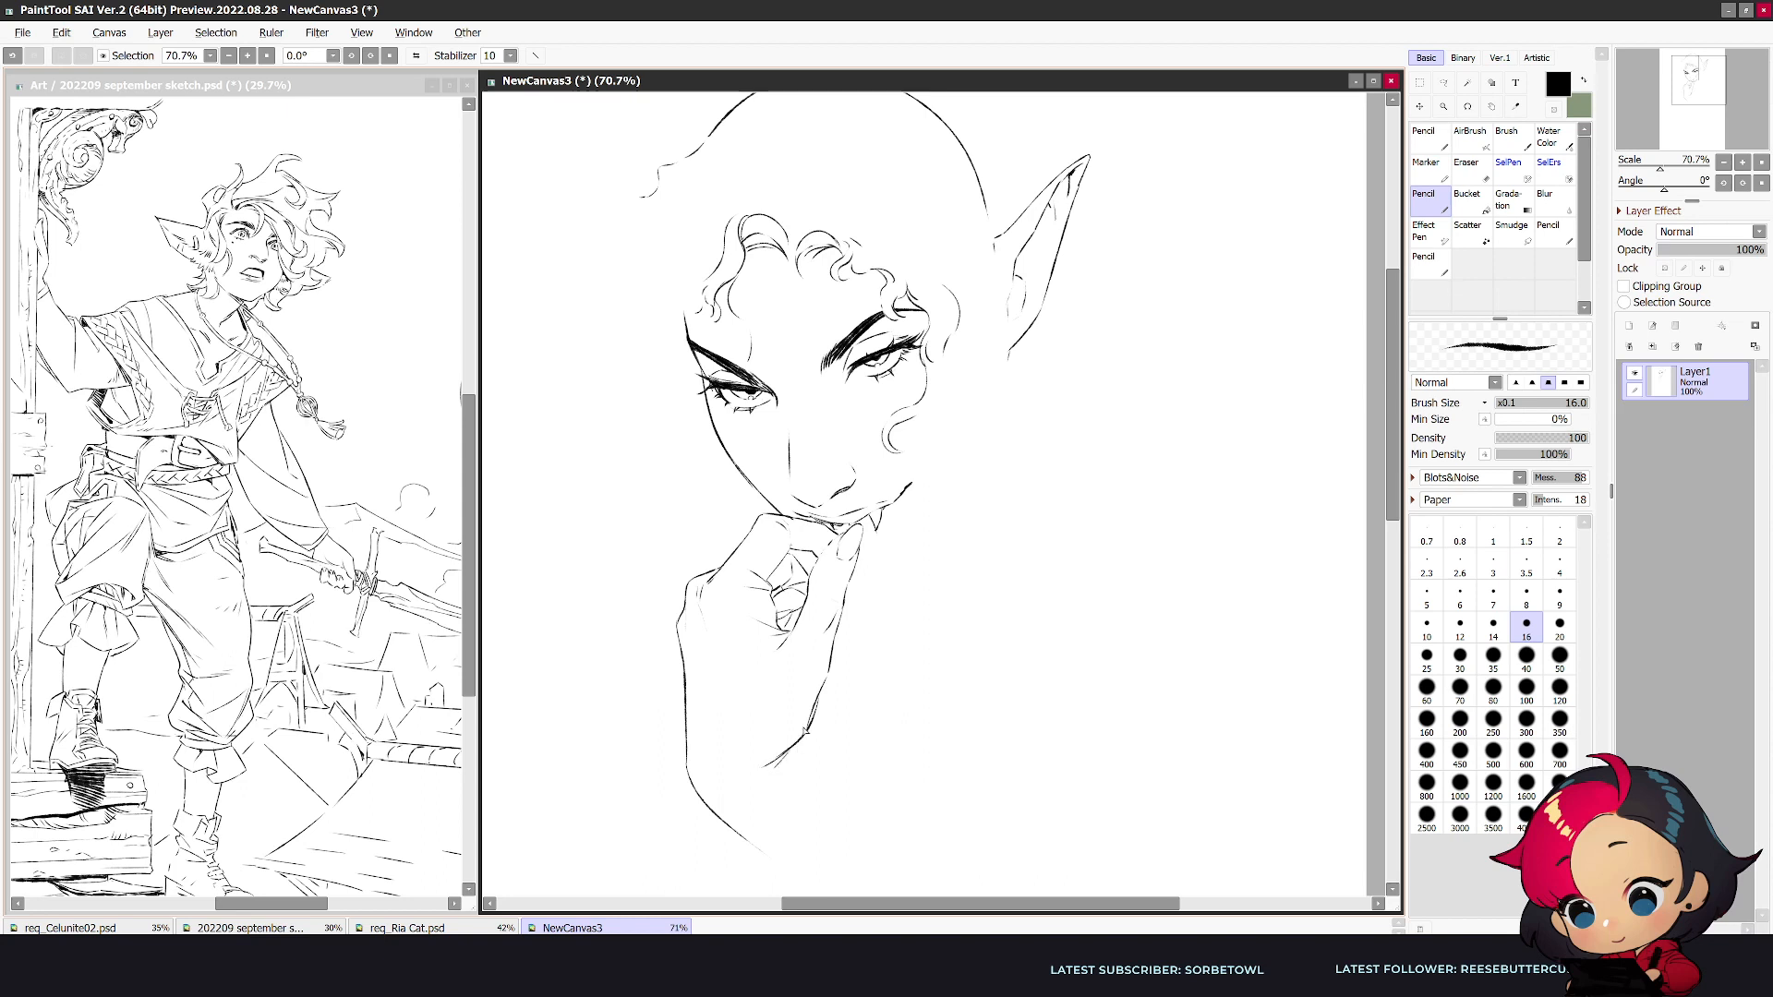
# - Connect the pointed ear to the head and add loose curls from the ear base across to the cheek
pyautogui.press('h')
pyautogui.moveTo(885, 234)
pyautogui.mouseDown()
pyautogui.moveTo(832, 388)
pyautogui.moveTo(859, 414)
pyautogui.mouseUp()
pyautogui.press('e')
pyautogui.press('n')
pyautogui.press('e')
pyautogui.press('n')
pyautogui.press('h')
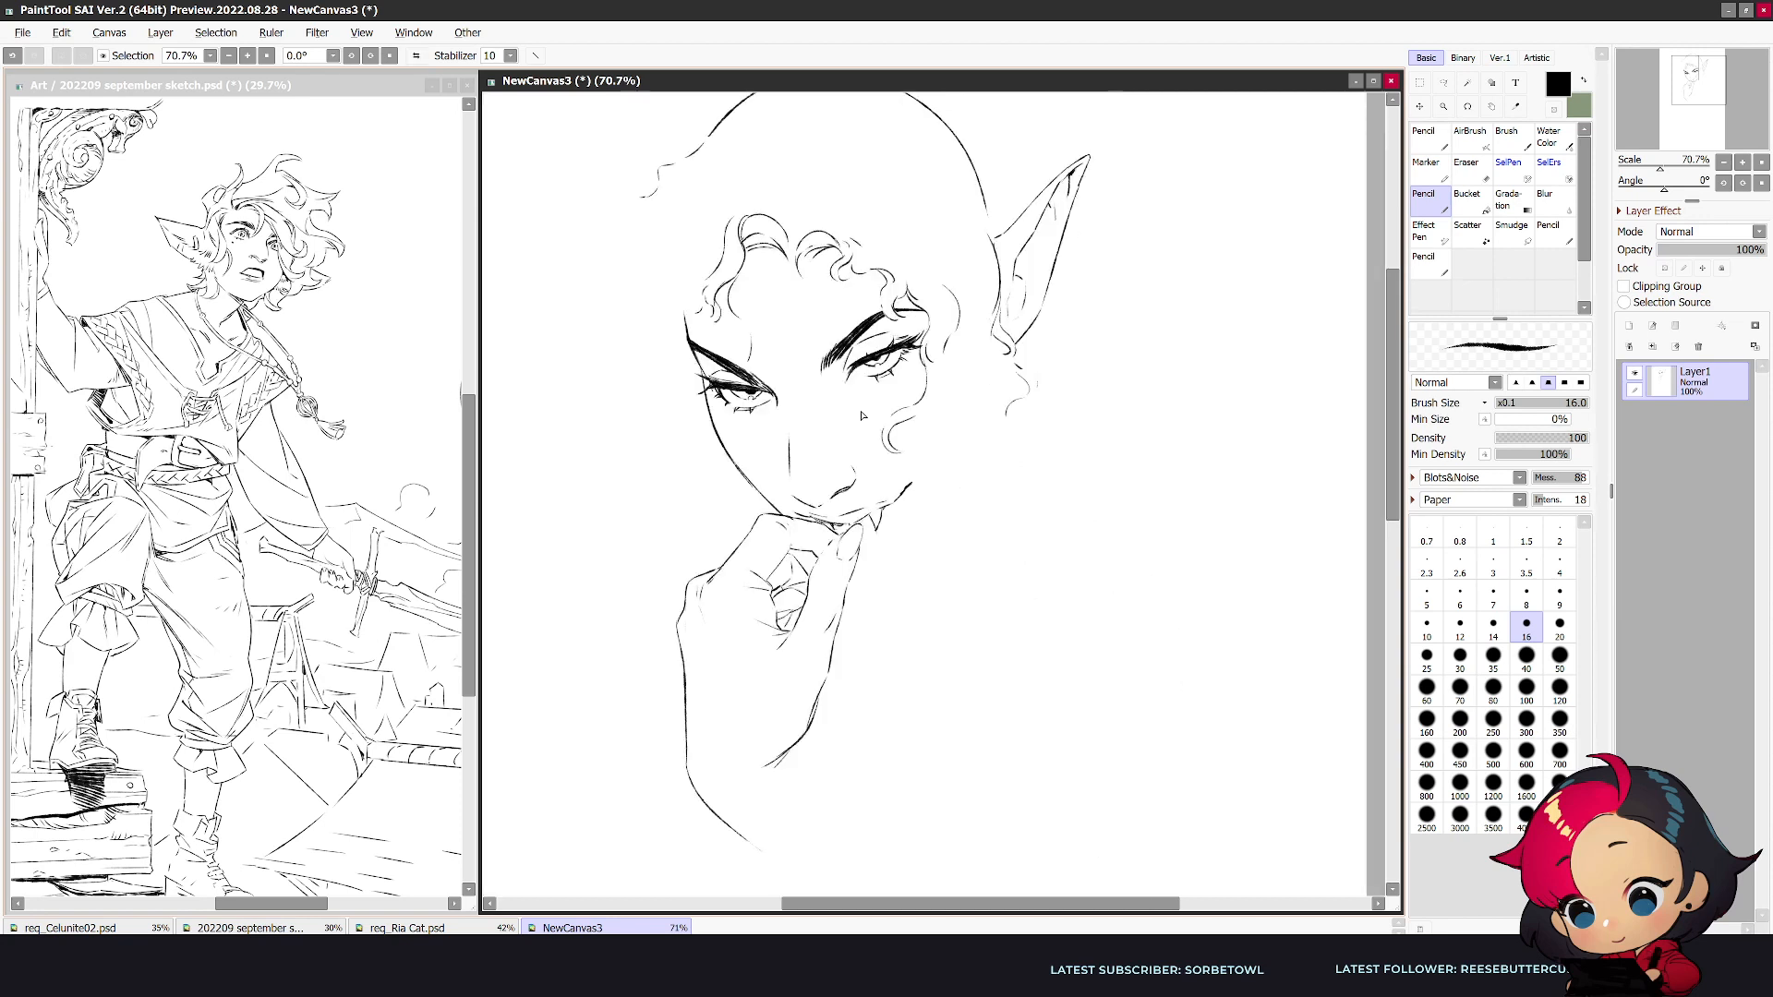
pyautogui.moveTo(890, 438)
pyautogui.mouseDown()
pyautogui.moveTo(928, 422)
pyautogui.moveTo(901, 438)
pyautogui.moveTo(932, 475)
pyautogui.moveTo(951, 400)
pyautogui.moveTo(975, 407)
pyautogui.moveTo(1005, 364)
pyautogui.moveTo(1005, 394)
pyautogui.moveTo(932, 450)
pyautogui.mouseUp()
# - Sketch a short curved chin line beside the thumb, undoing and retrying the stroke
pyautogui.moveTo(848, 585); pyautogui.dragTo(908, 572)
pyautogui.hotkey('ctrl', 'z')
pyautogui.moveTo(849, 585); pyautogui.dragTo(908, 567)
pyautogui.hotkey('ctrl', 'z')
# - Erase and lighten the mouth corner line and trim the fang's outline
pyautogui.press('e')
pyautogui.moveTo(910, 484); pyautogui.dragTo(887, 512)
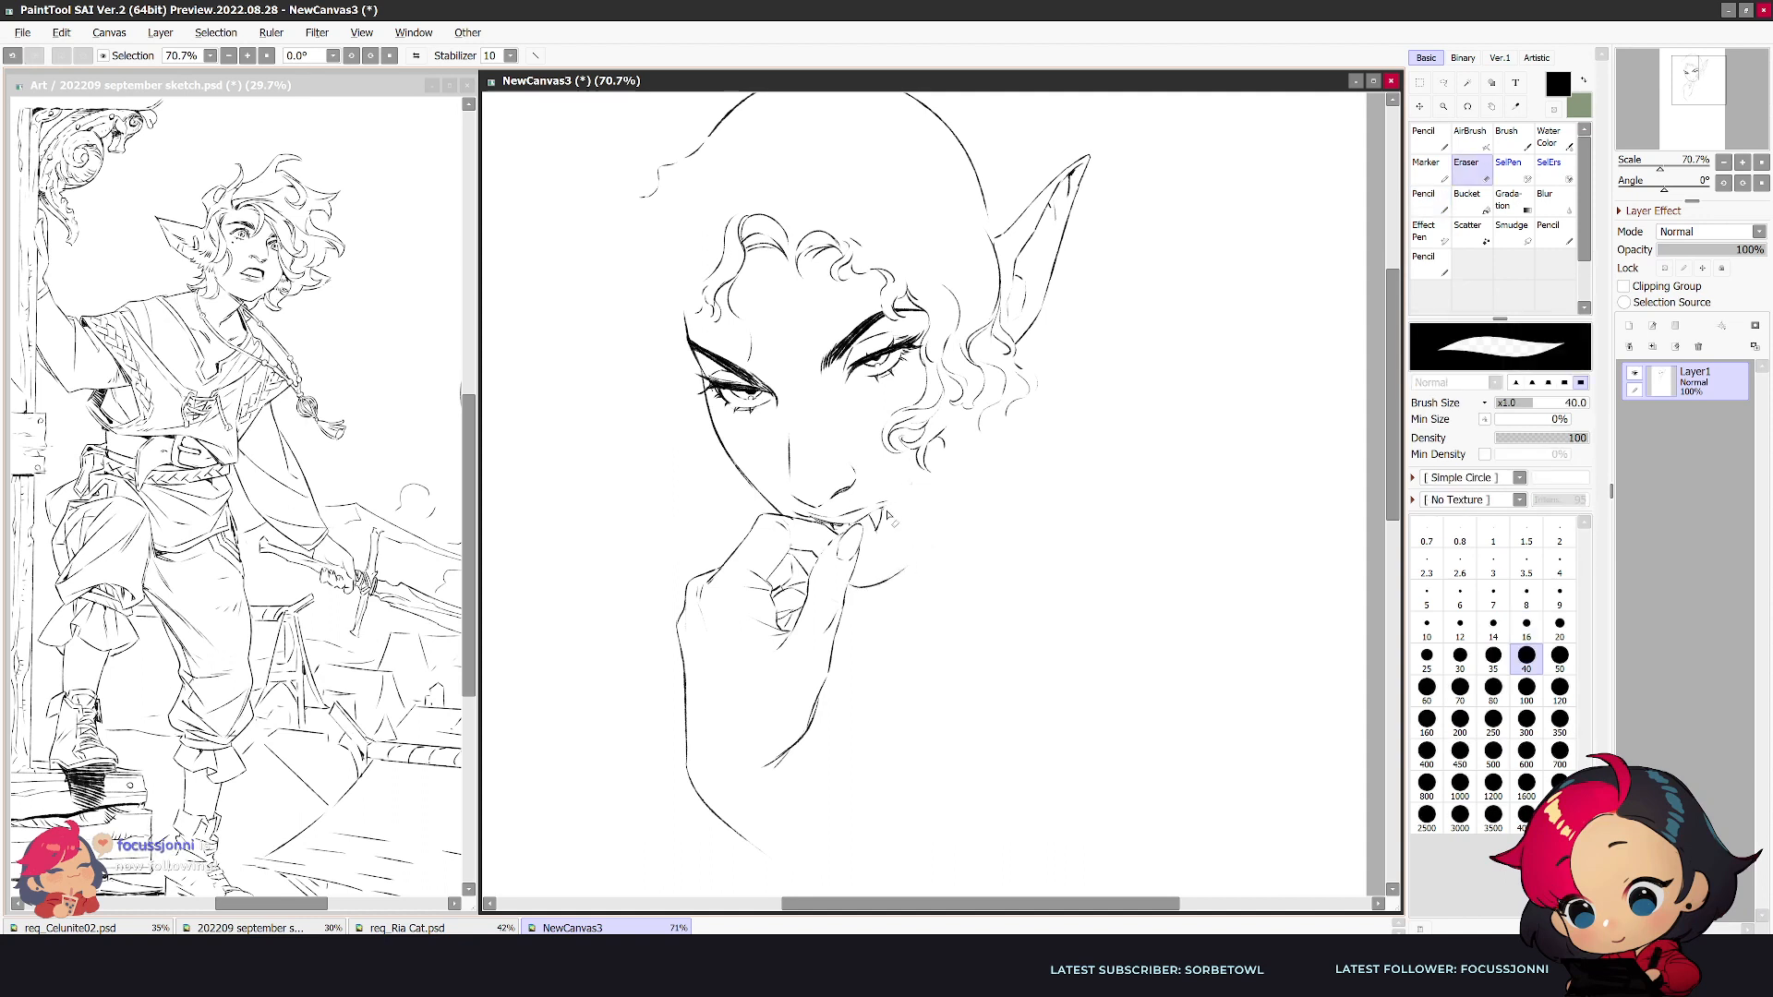
pyautogui.press('n')
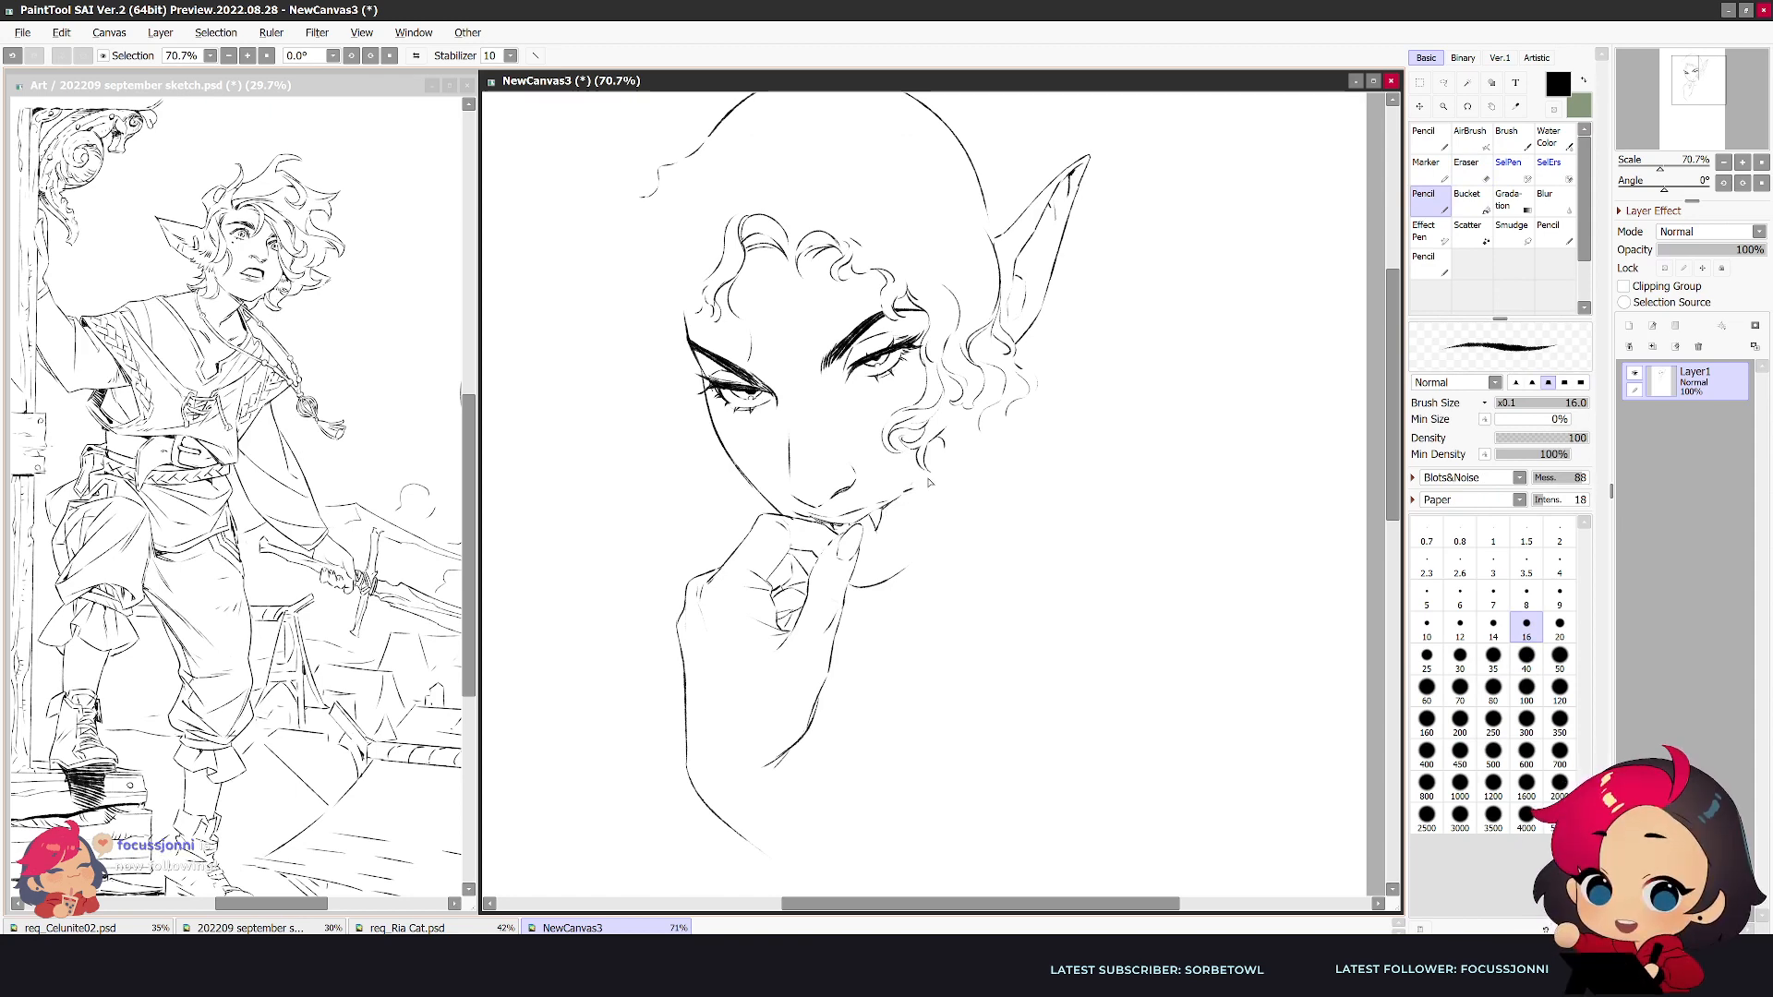
pyautogui.press('h')
pyautogui.press('e')
pyautogui.moveTo(990, 515); pyautogui.dragTo(997, 540)
pyautogui.press('n')
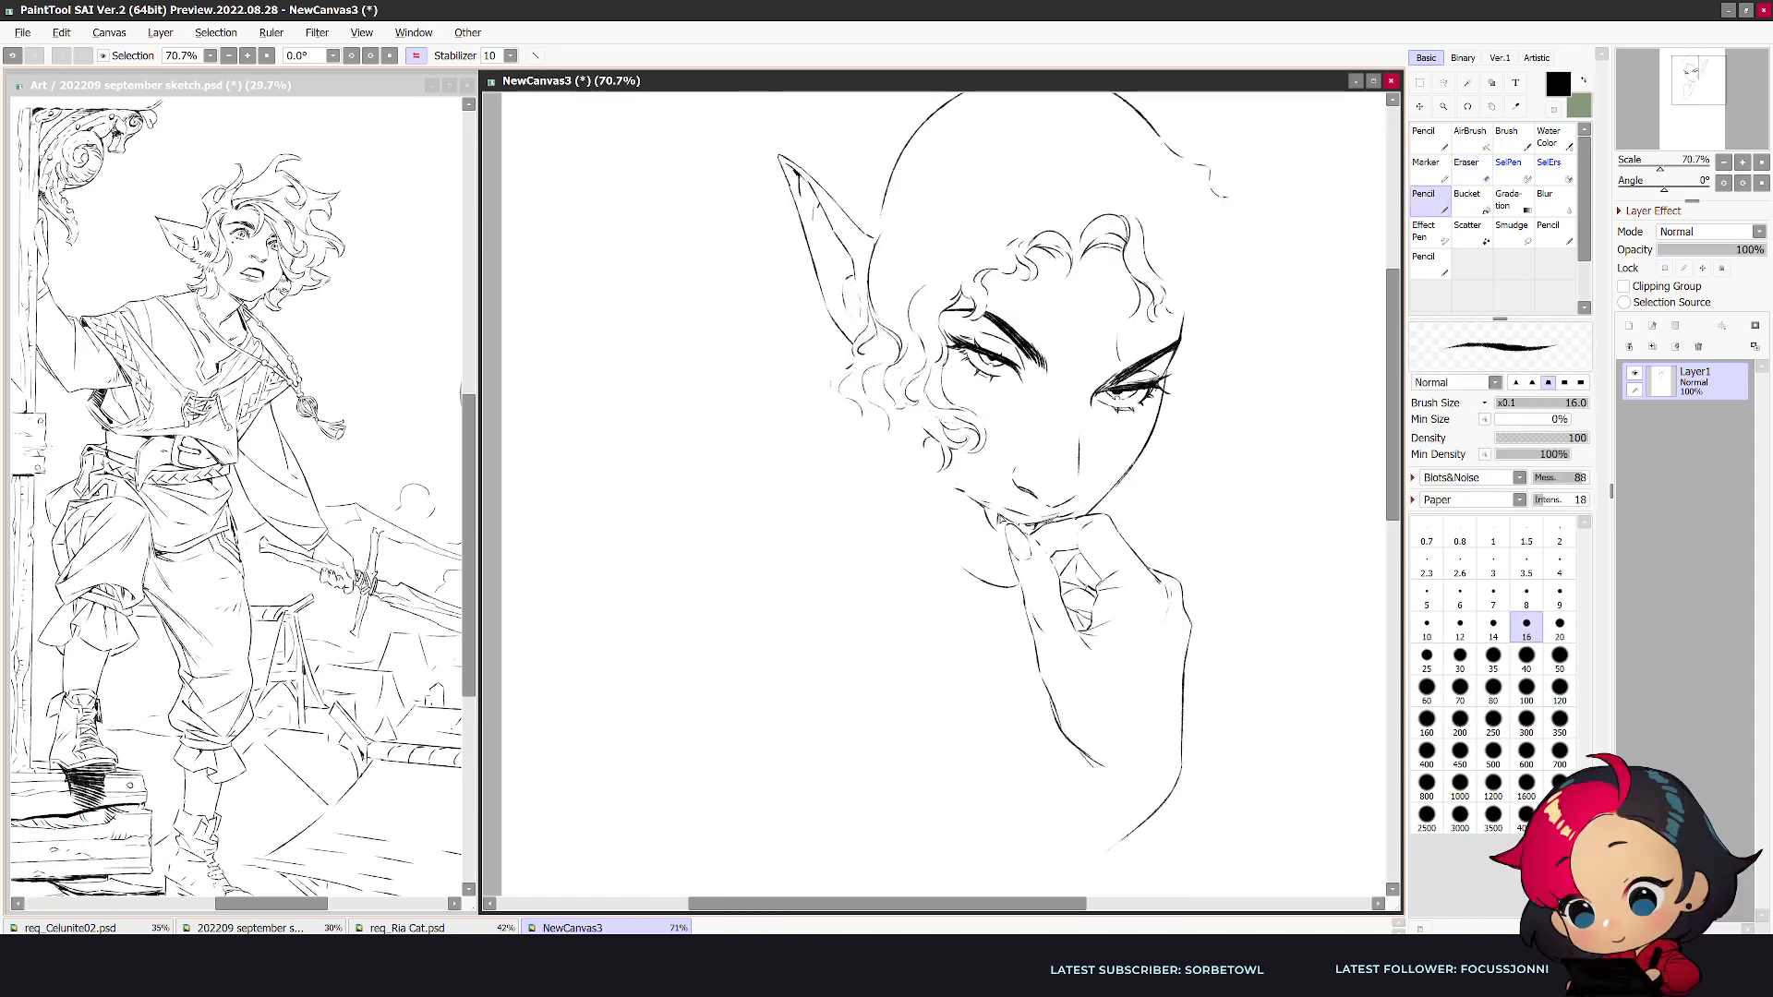
# - Clean up the fang's shape and redraw the smirking mouth corner beside it
pyautogui.press('h')
pyautogui.press('e')
pyautogui.moveTo(887, 523); pyautogui.dragTo(876, 529)
pyautogui.press('n')
pyautogui.press('e')
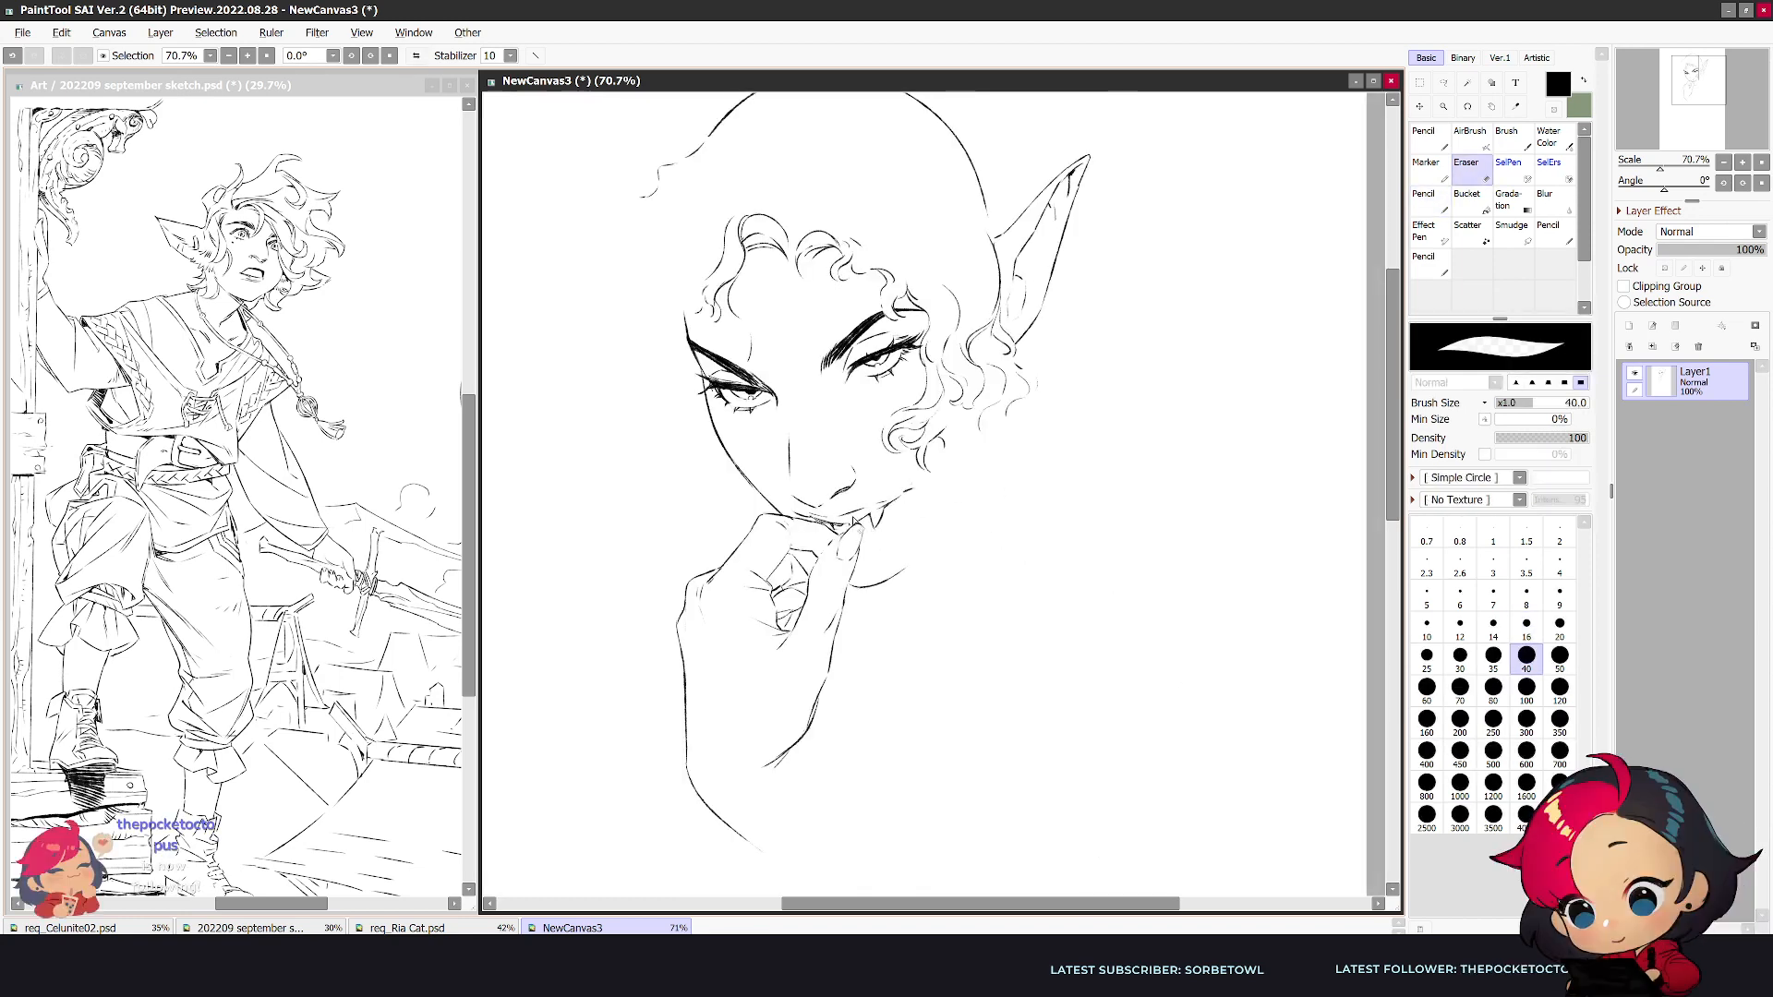
pyautogui.press('n')
pyautogui.press('e')
pyautogui.press('n')
pyautogui.moveTo(913, 489); pyautogui.dragTo(909, 486)
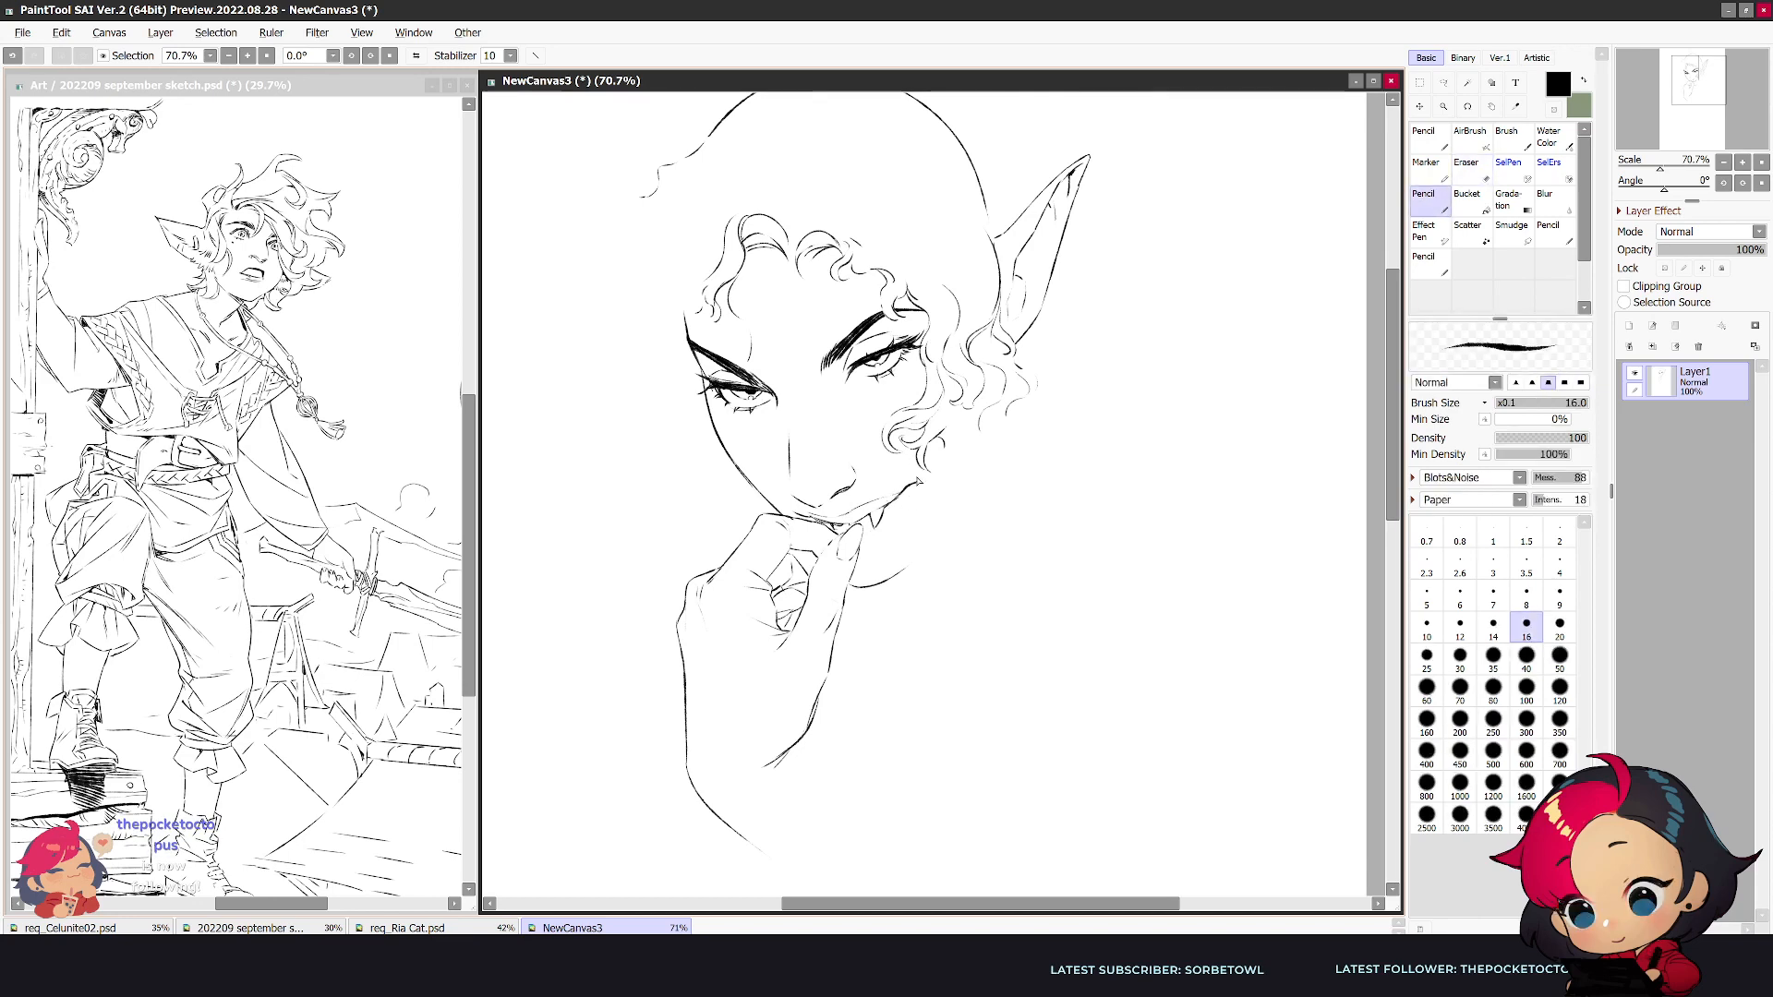
# - Refine the lines where the index finger and thumb tip touch the mouth, and add short lower lip strokes
pyautogui.press('h')
pyautogui.press('h')
pyautogui.press('h')
pyautogui.press('e')
pyautogui.press('n')
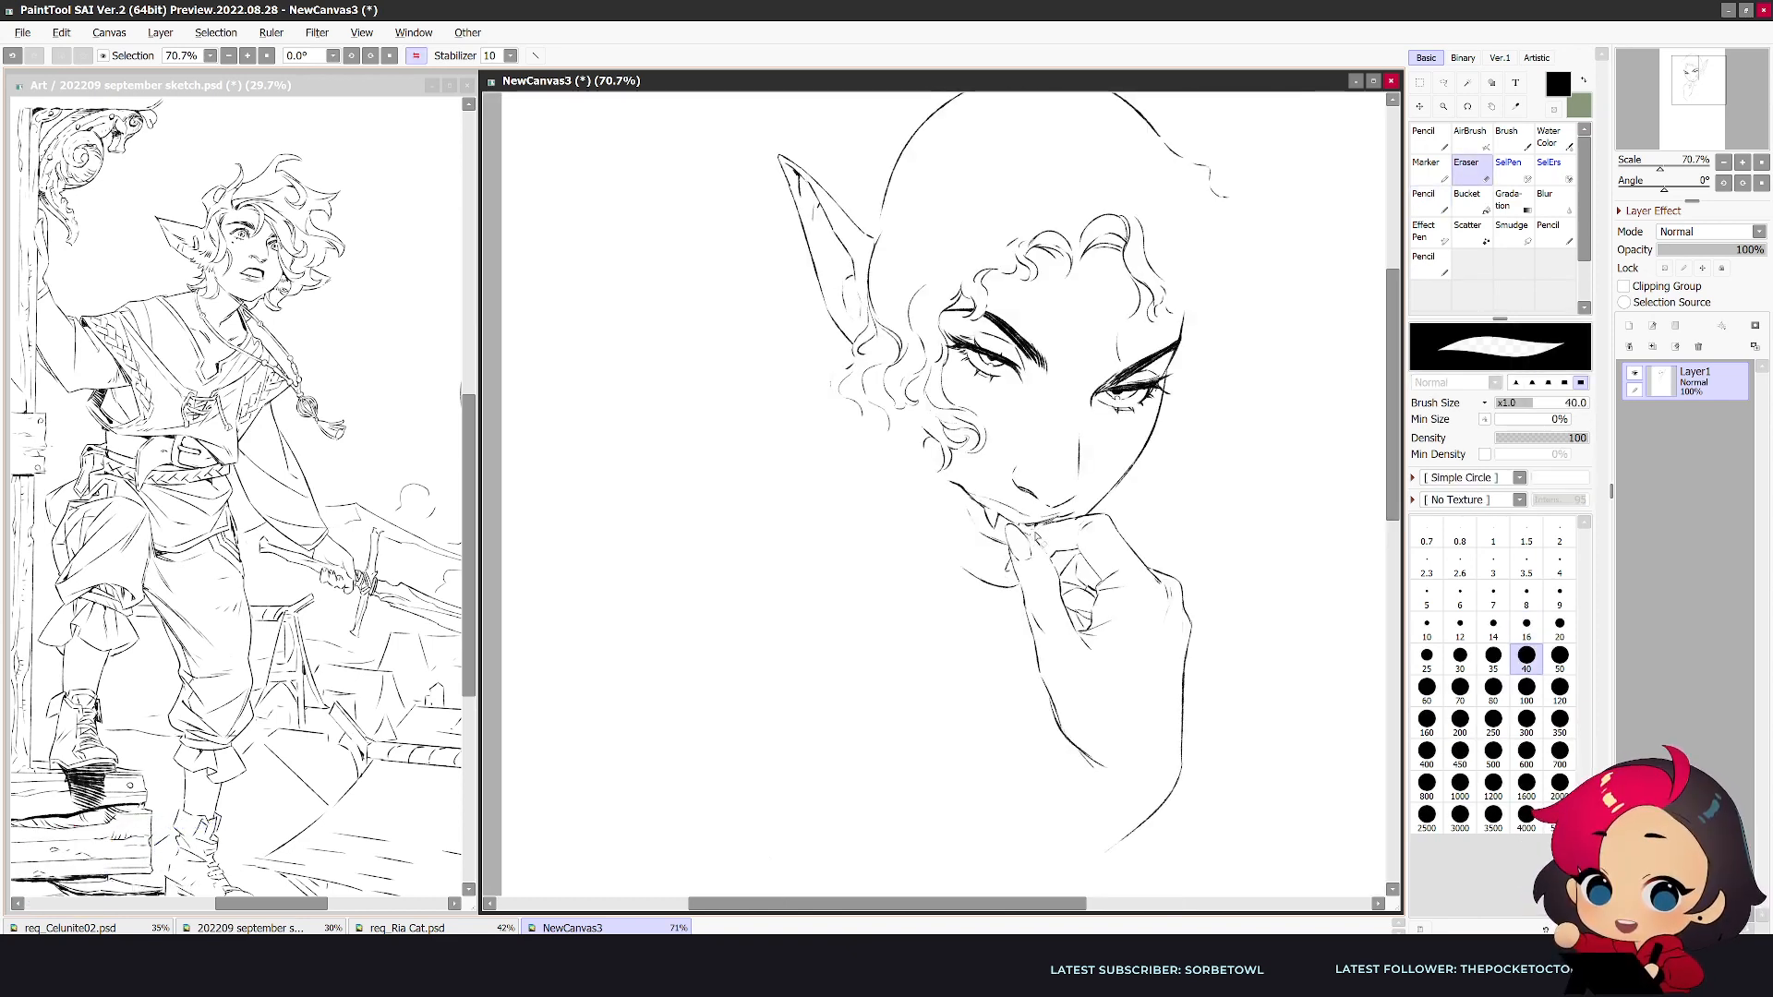
pyautogui.press('e')
pyautogui.moveTo(1073, 531); pyautogui.dragTo(1050, 528)
pyautogui.press('n')
pyautogui.press('e')
pyautogui.press('n')
pyautogui.press('h')
pyautogui.press('e')
pyautogui.press('n')
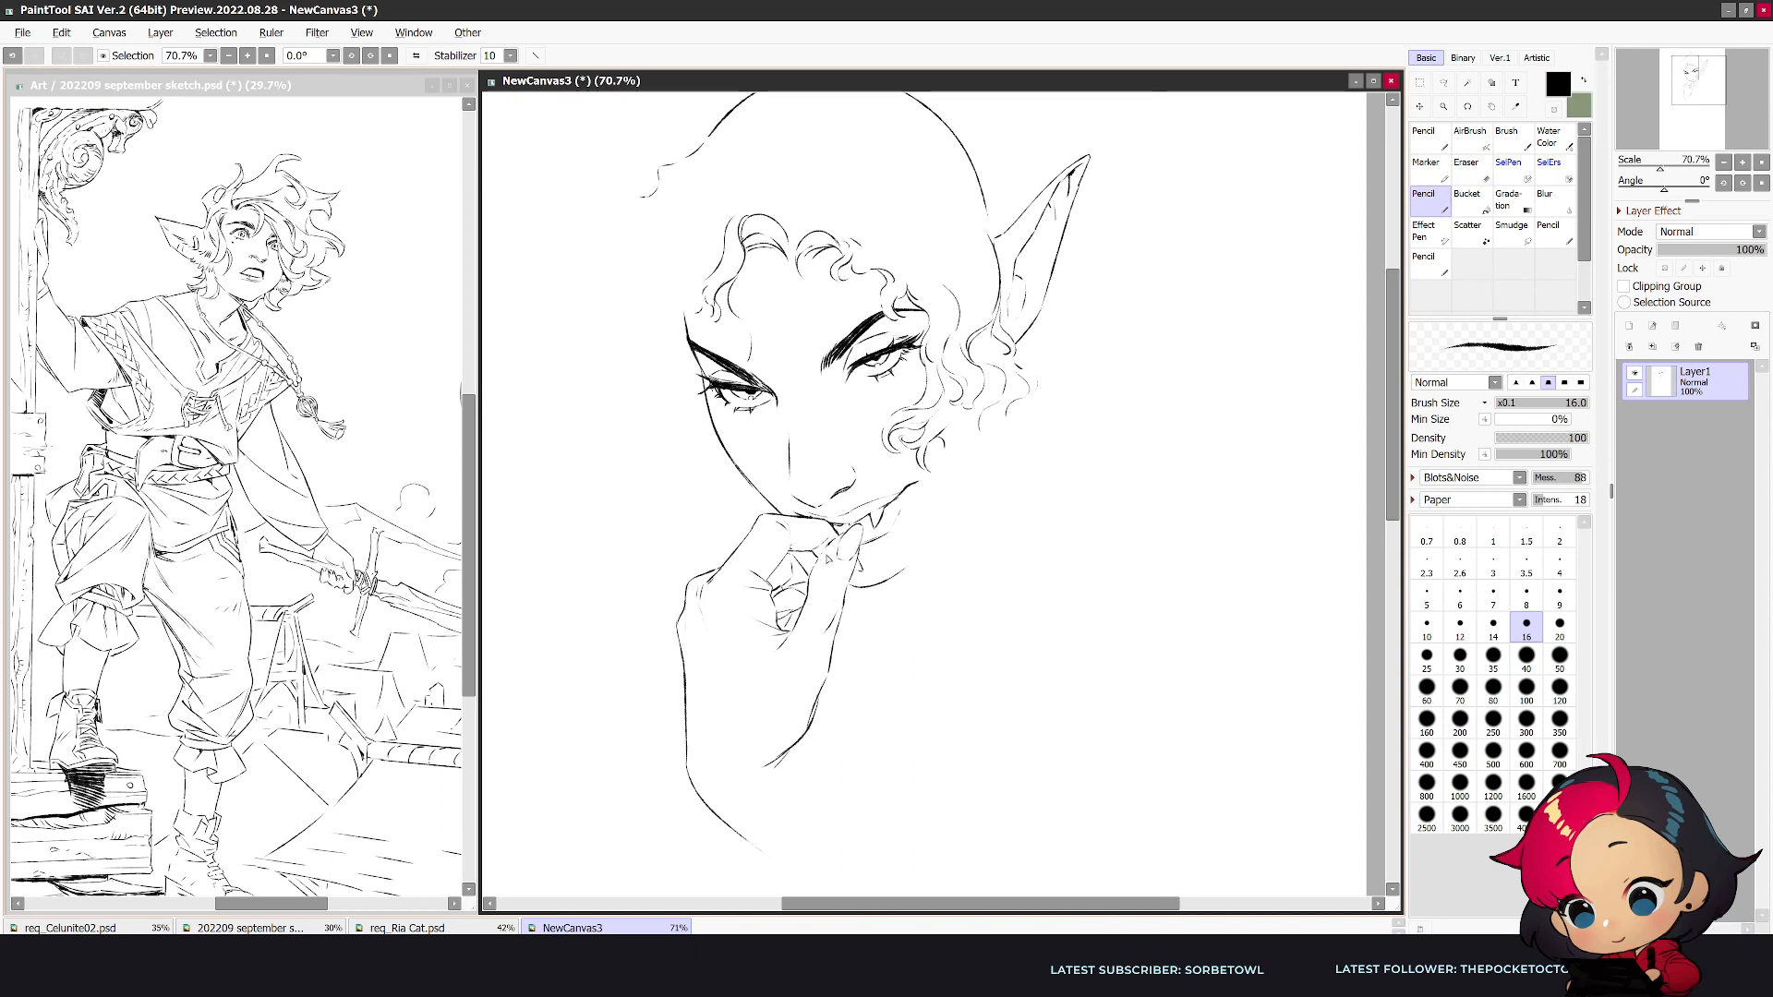
# - Tidy the chin line and draw the jaw from the chin up to the curls below the ear
pyautogui.press('e')
pyautogui.moveTo(863, 591)
pyautogui.mouseDown()
pyautogui.moveTo(907, 568)
pyautogui.moveTo(860, 586)
pyautogui.moveTo(876, 588)
pyautogui.mouseUp()
pyautogui.press('n')
pyautogui.press('e')
pyautogui.press('n')
pyautogui.moveTo(895, 584)
pyautogui.mouseDown()
pyautogui.moveTo(952, 508)
pyautogui.moveTo(885, 447)
pyautogui.moveTo(922, 446)
pyautogui.mouseUp()
pyautogui.press('h')
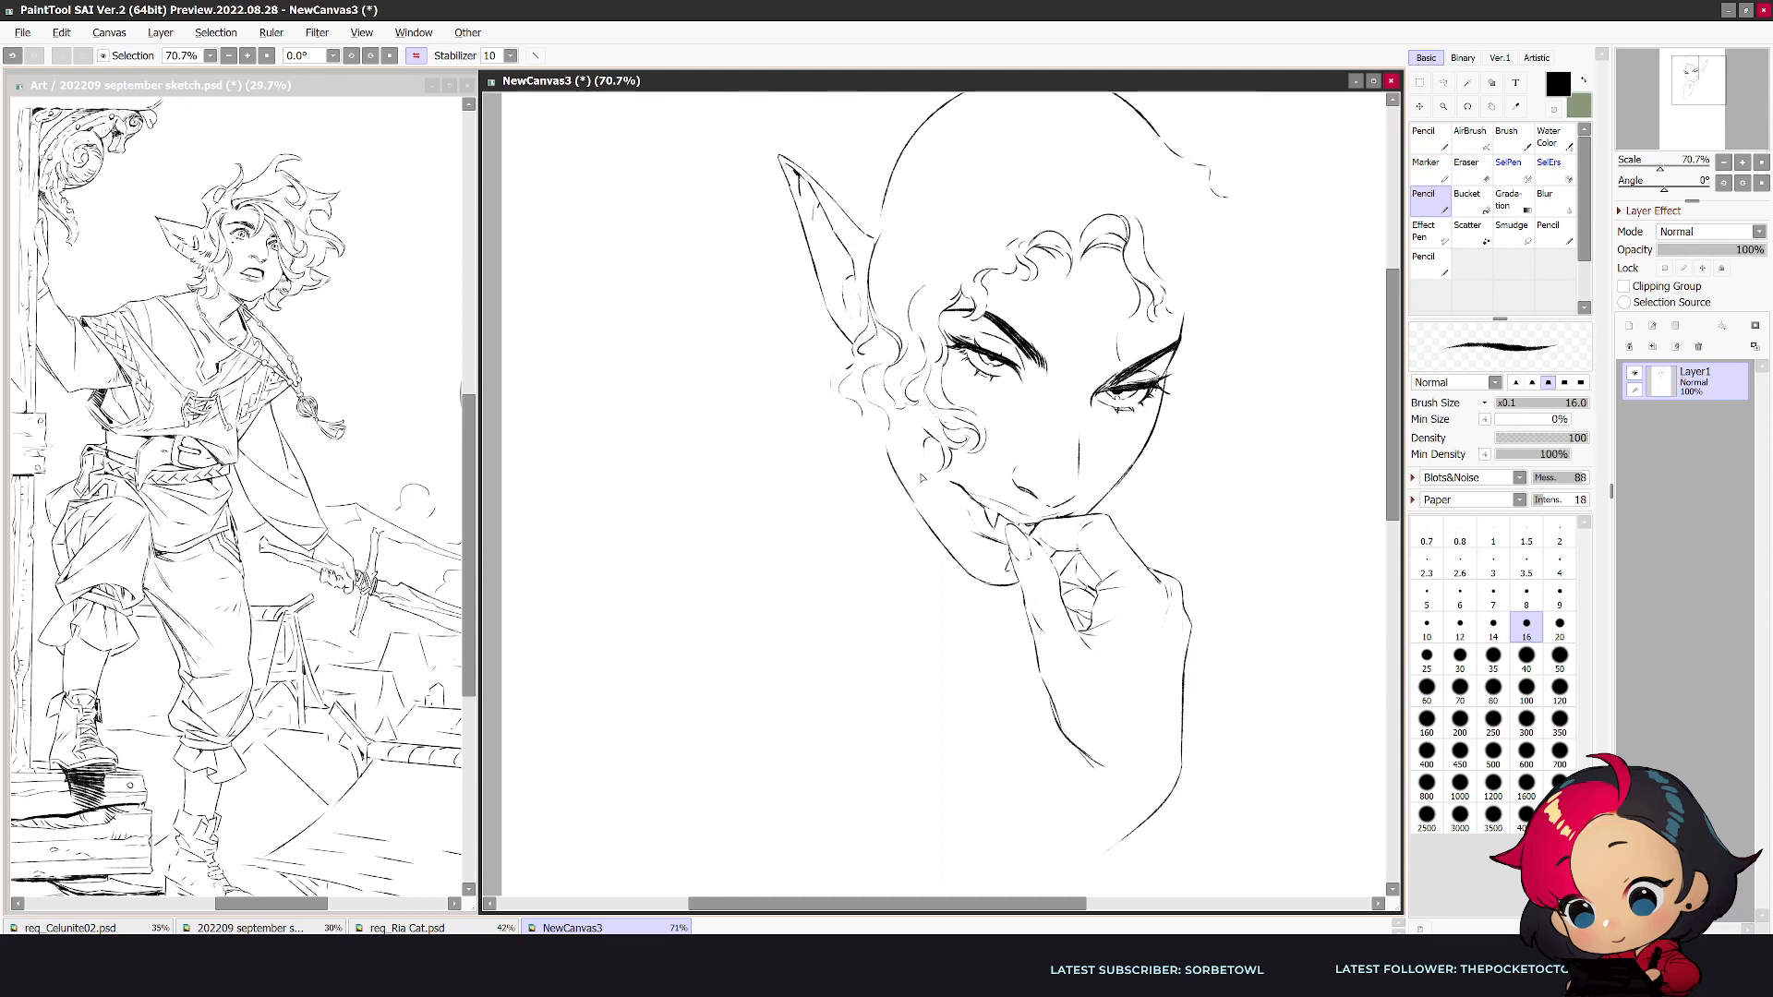
# - Erase the skull guide above the ear and draw a curly hair outline outside it, with small curls at the ear base
pyautogui.scroll(2, 1268, 383)
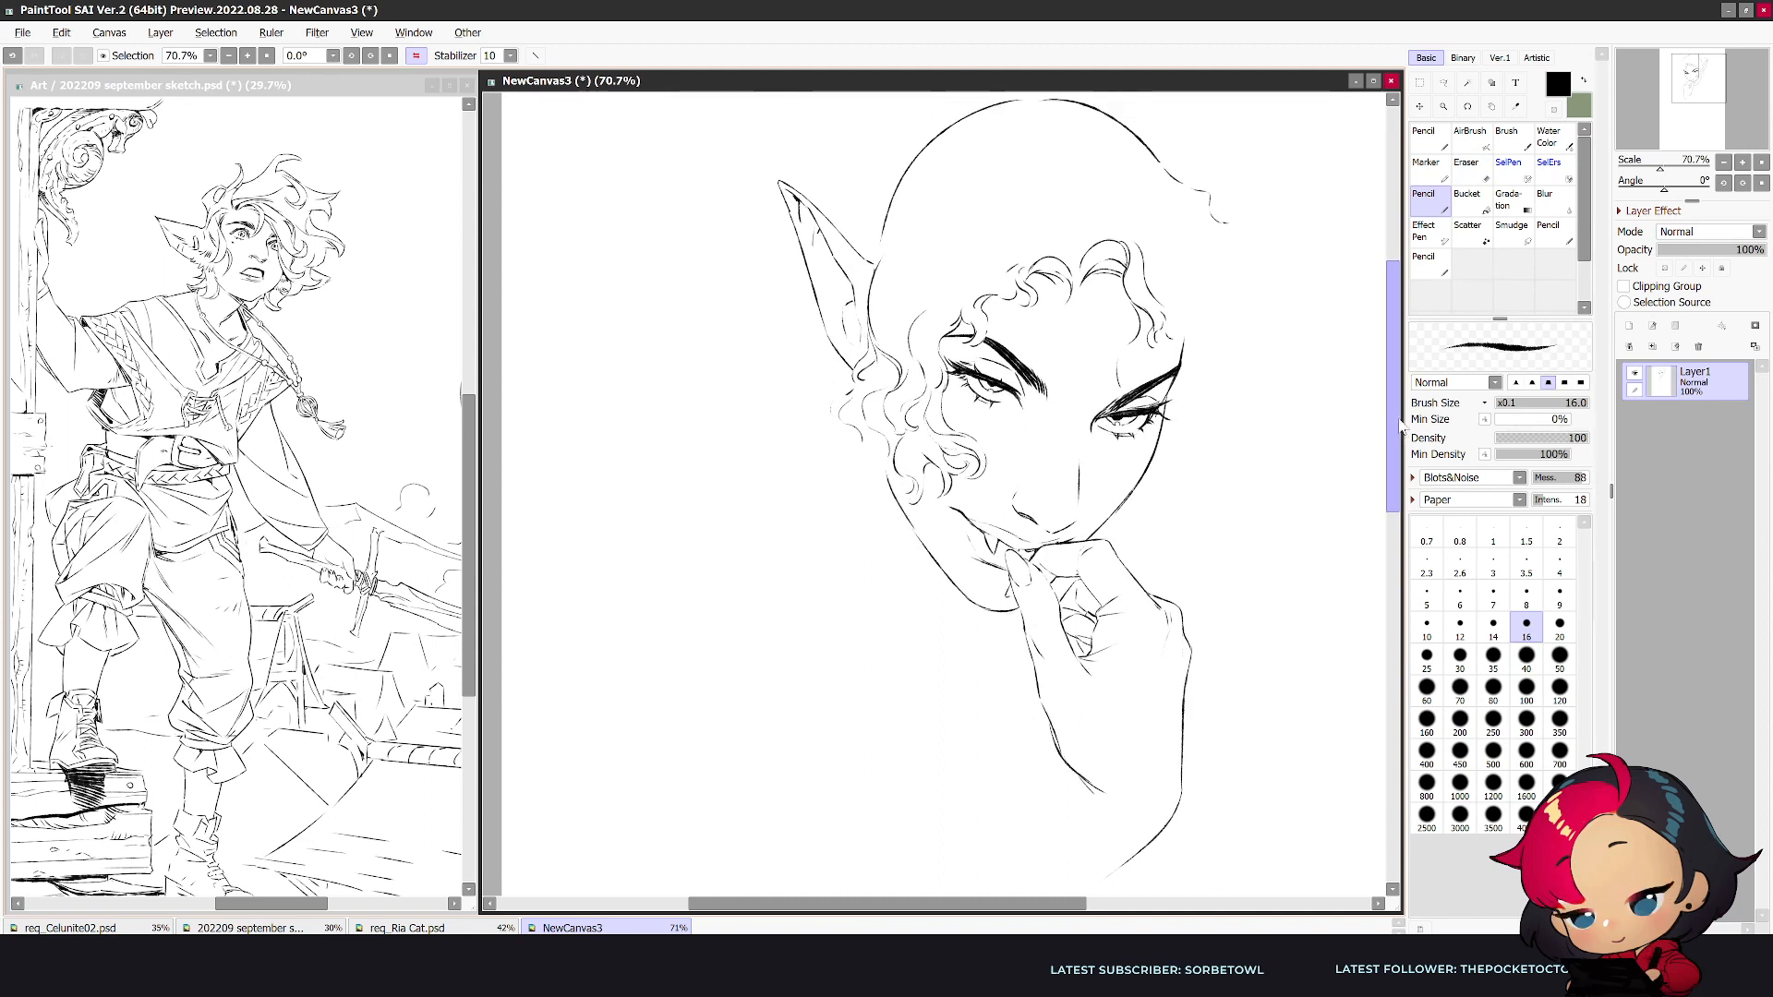
pyautogui.press('e')
pyautogui.moveTo(888, 254); pyautogui.dragTo(981, 140)
pyautogui.press('n')
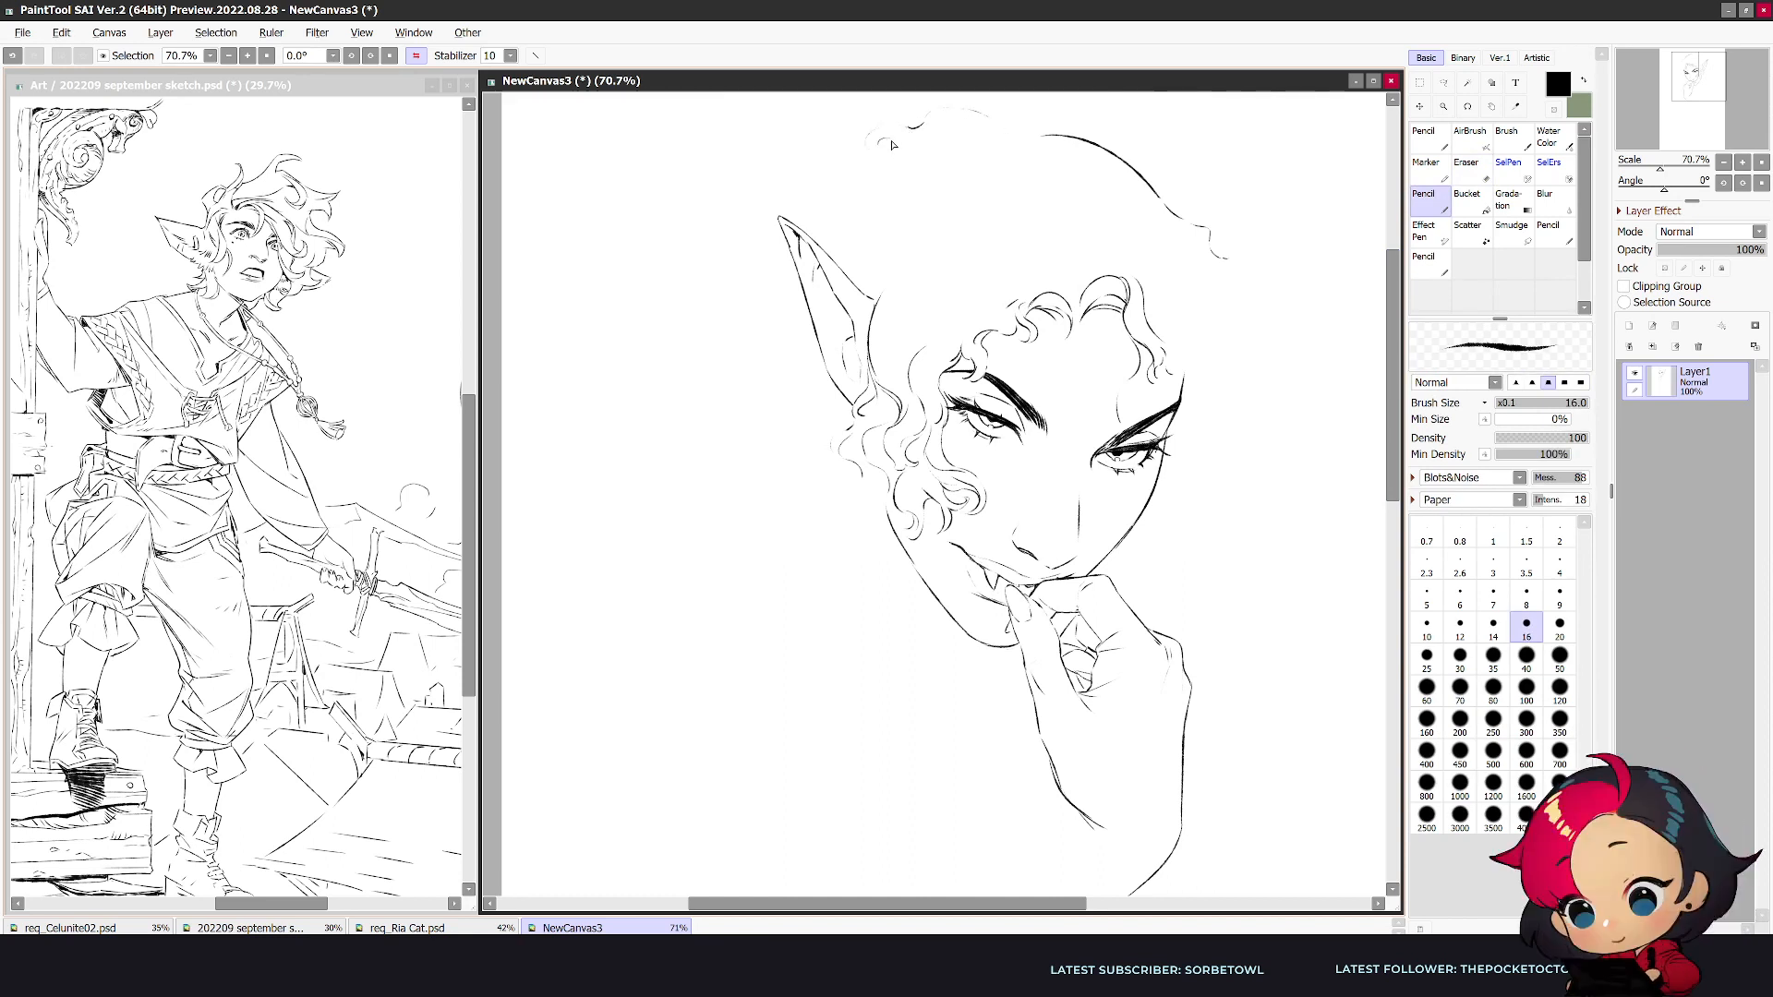
pyautogui.moveTo(911, 127)
pyautogui.mouseDown()
pyautogui.moveTo(876, 122)
pyautogui.moveTo(811, 175)
pyautogui.mouseUp()
pyautogui.moveTo(920, 118)
pyautogui.mouseDown()
pyautogui.moveTo(966, 99)
pyautogui.moveTo(1001, 117)
pyautogui.mouseUp()
pyautogui.moveTo(869, 290); pyautogui.dragTo(871, 334)
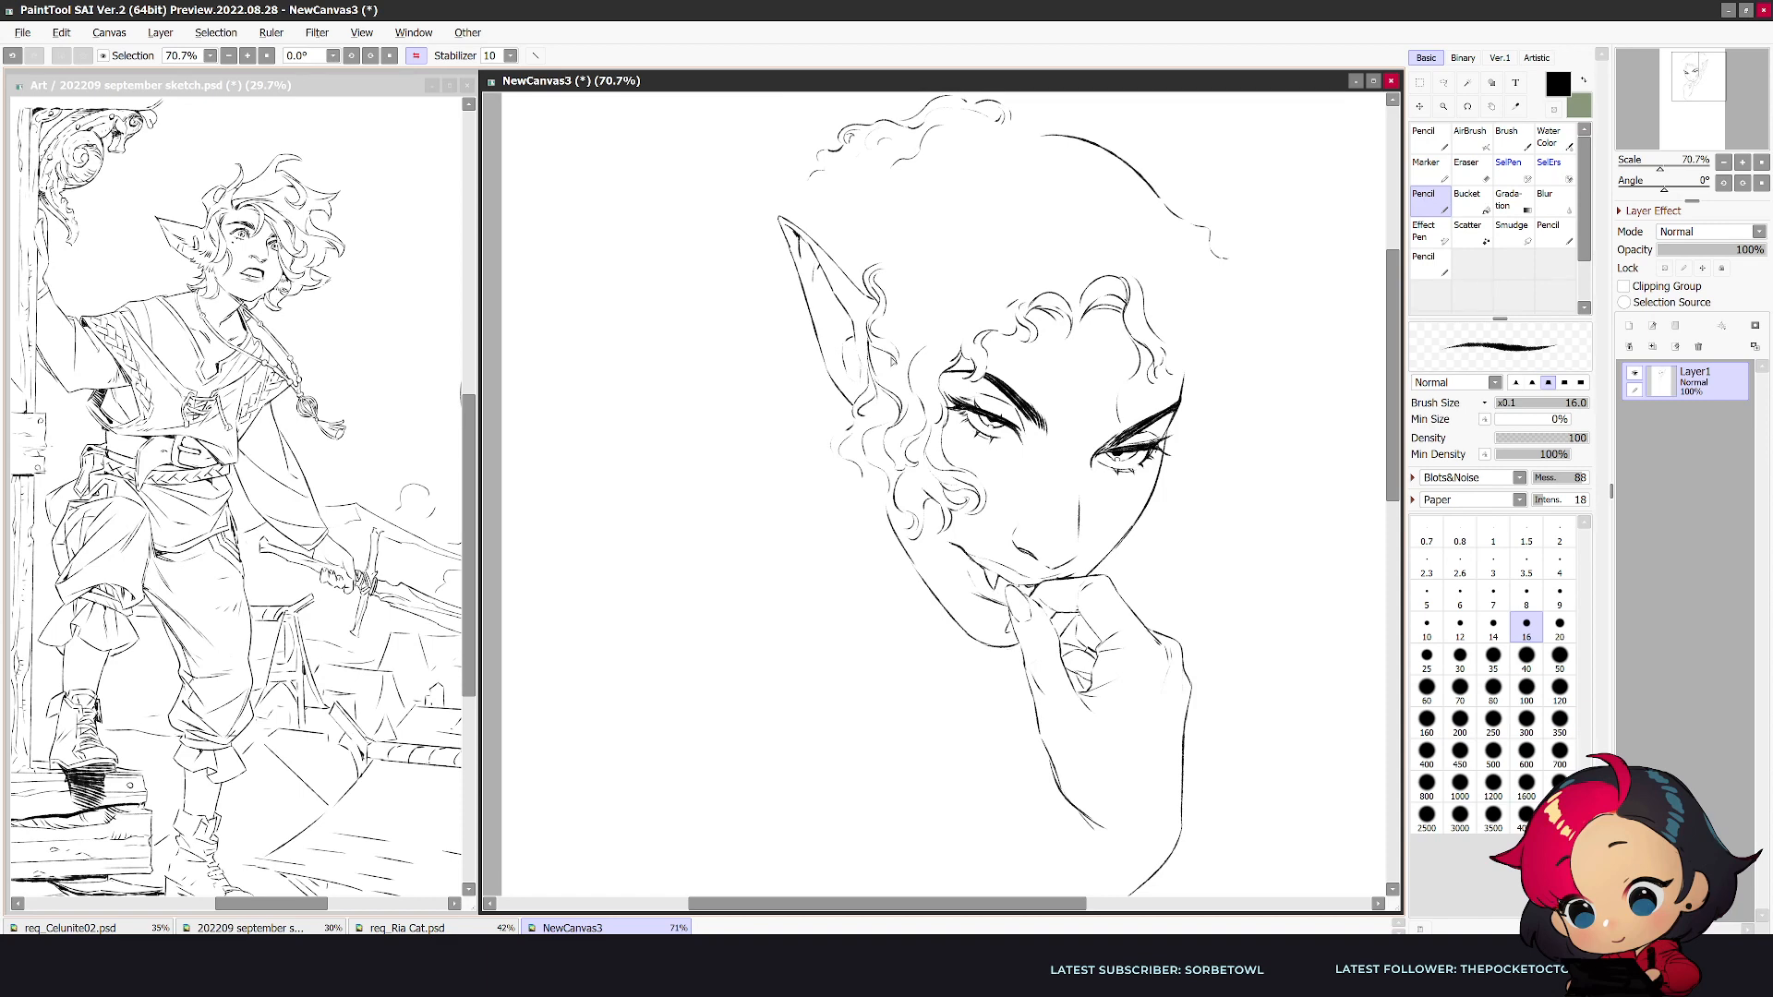
# - Replace the remaining skull guide with a curly hair outline continuing over the crown to the far side
pyautogui.press('h')
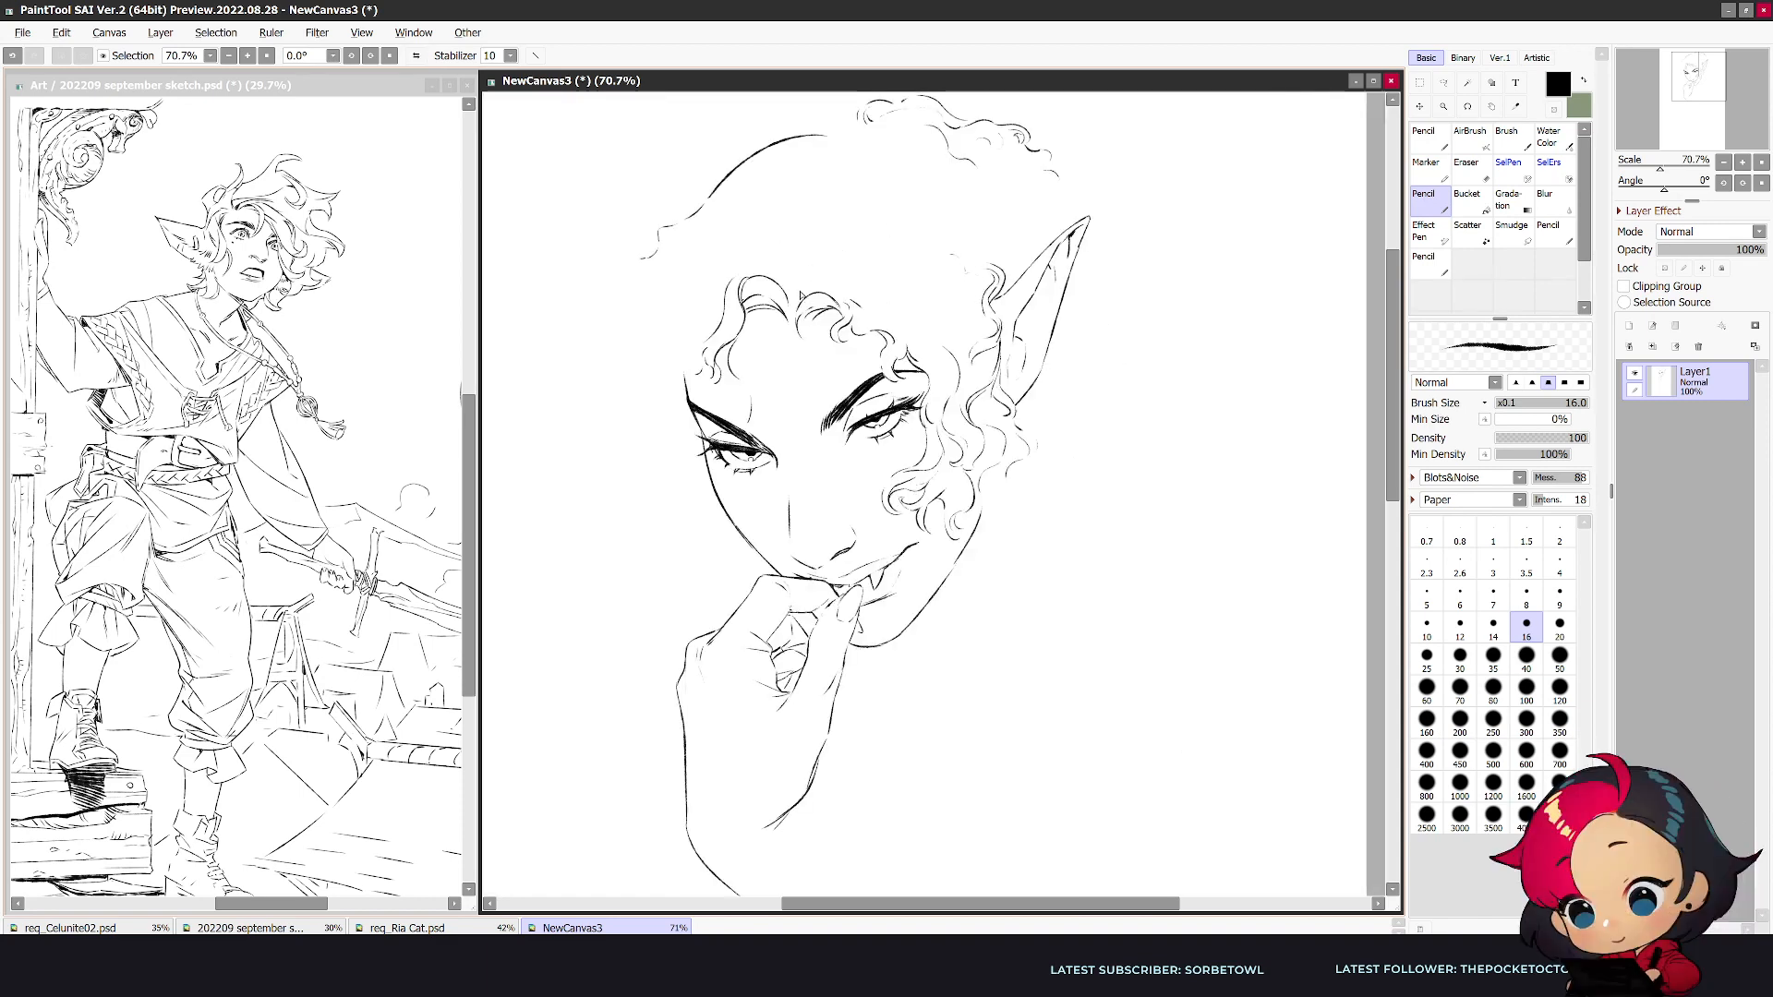
pyautogui.moveTo(702, 198)
pyautogui.mouseDown()
pyautogui.moveTo(827, 136)
pyautogui.moveTo(835, 104)
pyautogui.mouseUp()
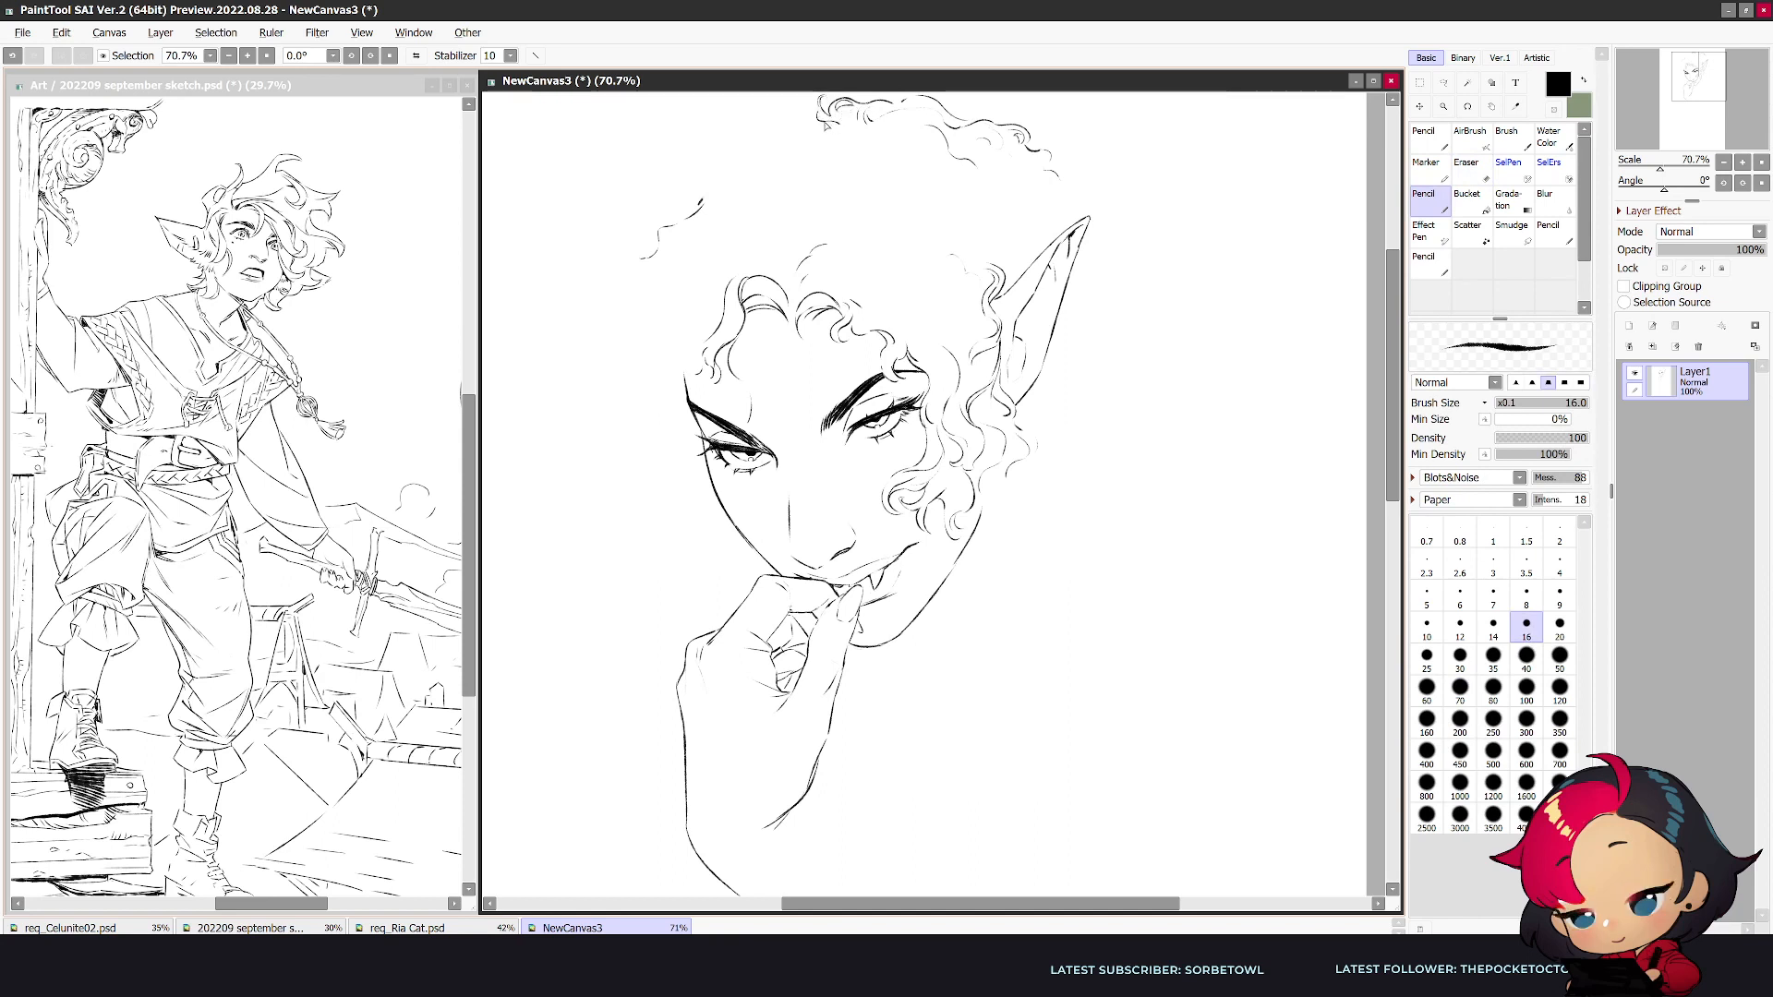
pyautogui.moveTo(774, 110); pyautogui.dragTo(743, 115)
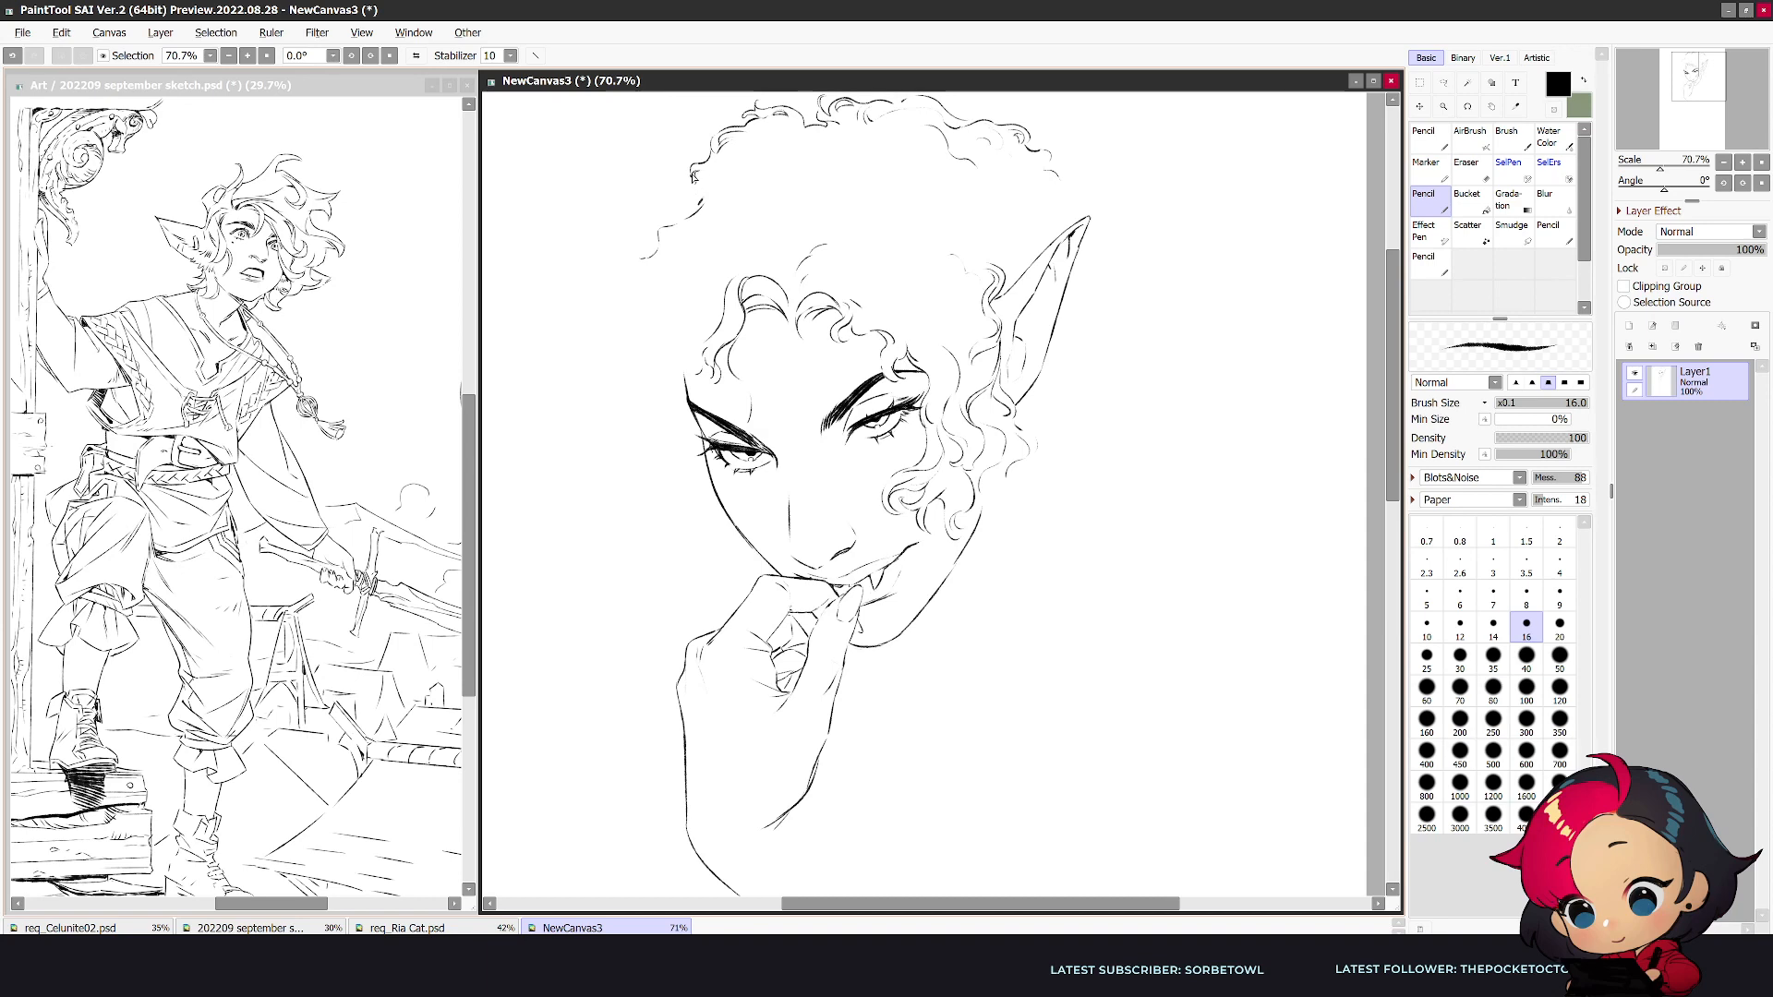
# - Draw loose curls inside the hair above the fringe, extend the far-side outline downward and add a curl at the far temple
pyautogui.press('h')
pyautogui.press('e')
pyautogui.moveTo(1169, 202)
pyautogui.mouseDown()
pyautogui.moveTo(1217, 253)
pyautogui.moveTo(1185, 189)
pyautogui.moveTo(1209, 201)
pyautogui.mouseUp()
pyautogui.press('n')
pyautogui.moveTo(1054, 229); pyautogui.dragTo(1063, 173)
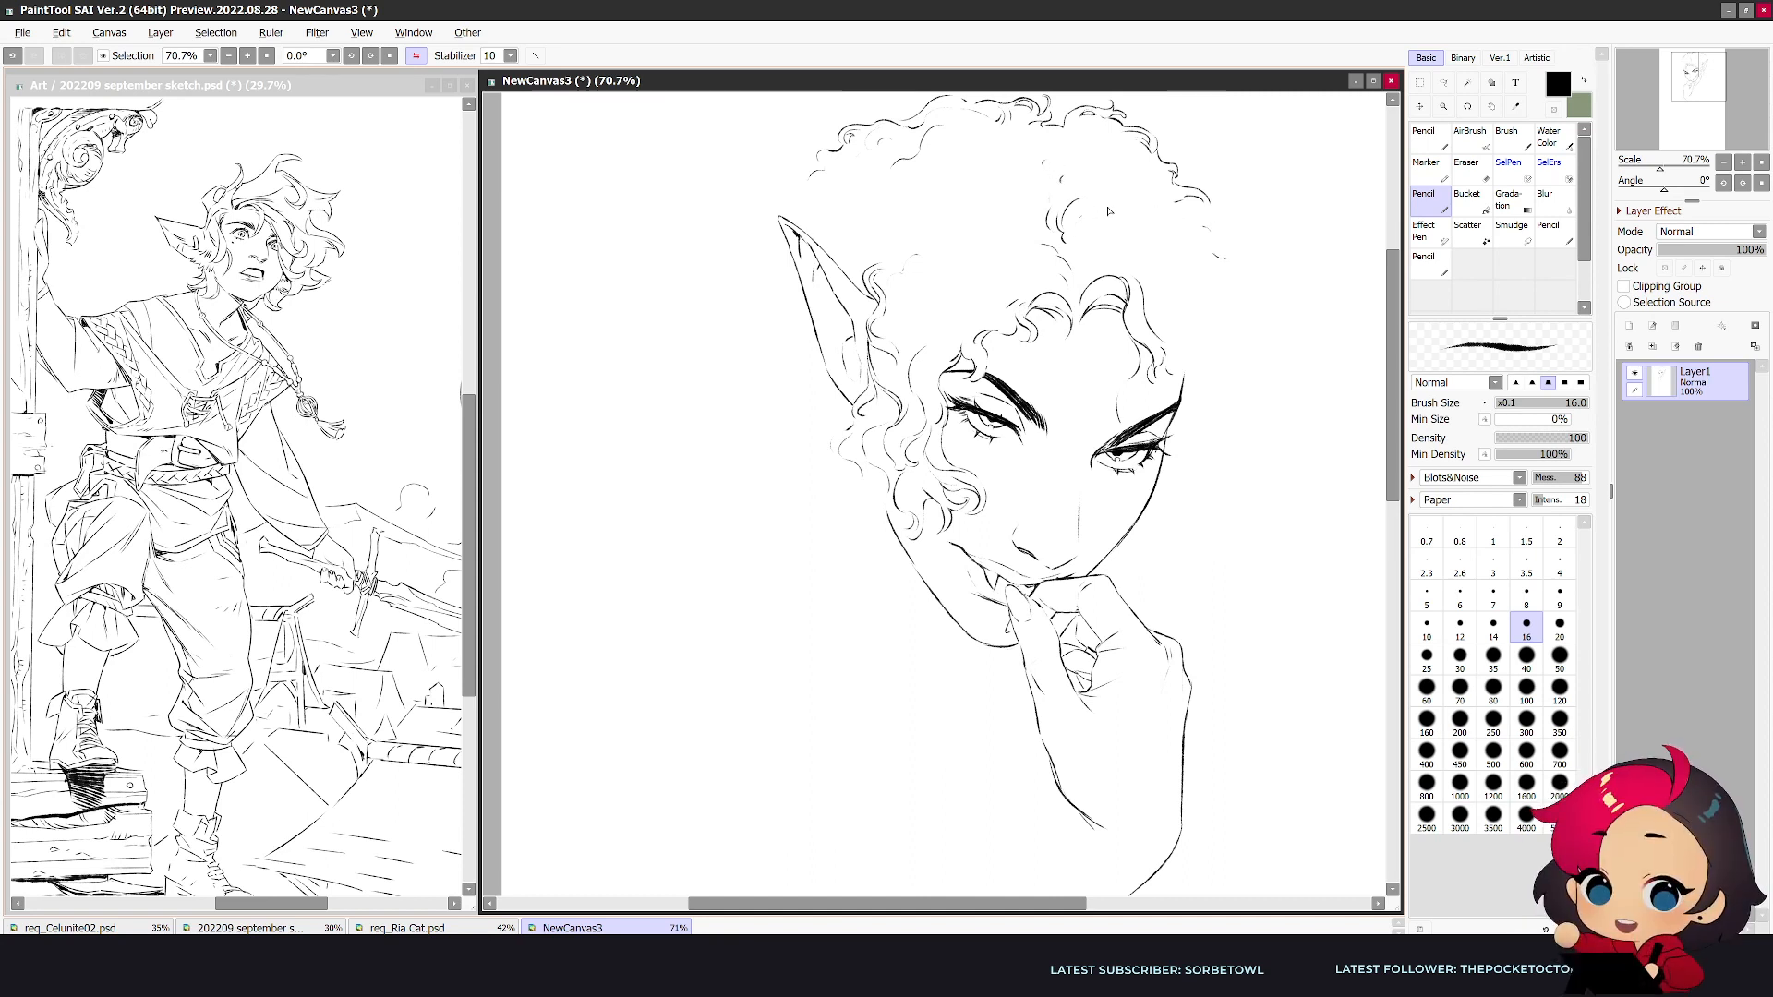
pyautogui.moveTo(1213, 211)
pyautogui.mouseDown()
pyautogui.moveTo(1236, 218)
pyautogui.moveTo(1250, 290)
pyautogui.mouseUp()
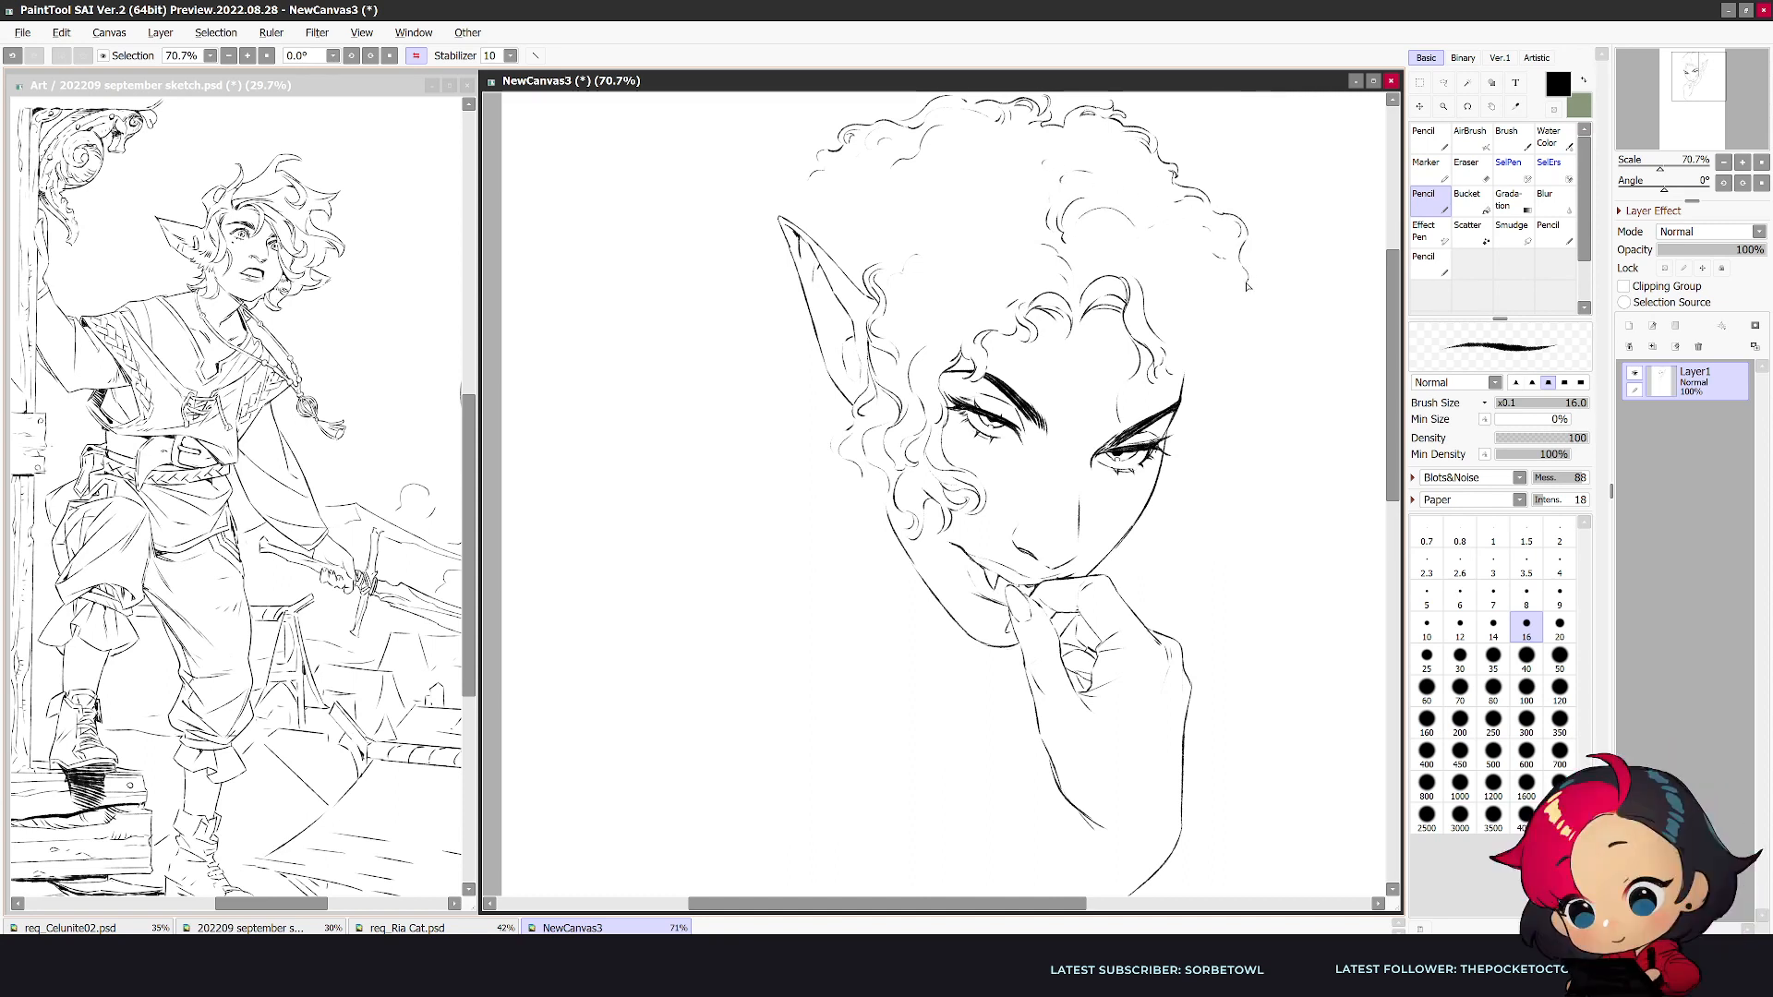
pyautogui.moveTo(1181, 374)
pyautogui.mouseDown()
pyautogui.moveTo(1199, 397)
pyautogui.moveTo(1186, 412)
pyautogui.mouseUp()
# - Add more small curls along the ear-side cheek and below the ear
pyautogui.press('h')
pyautogui.press('e')
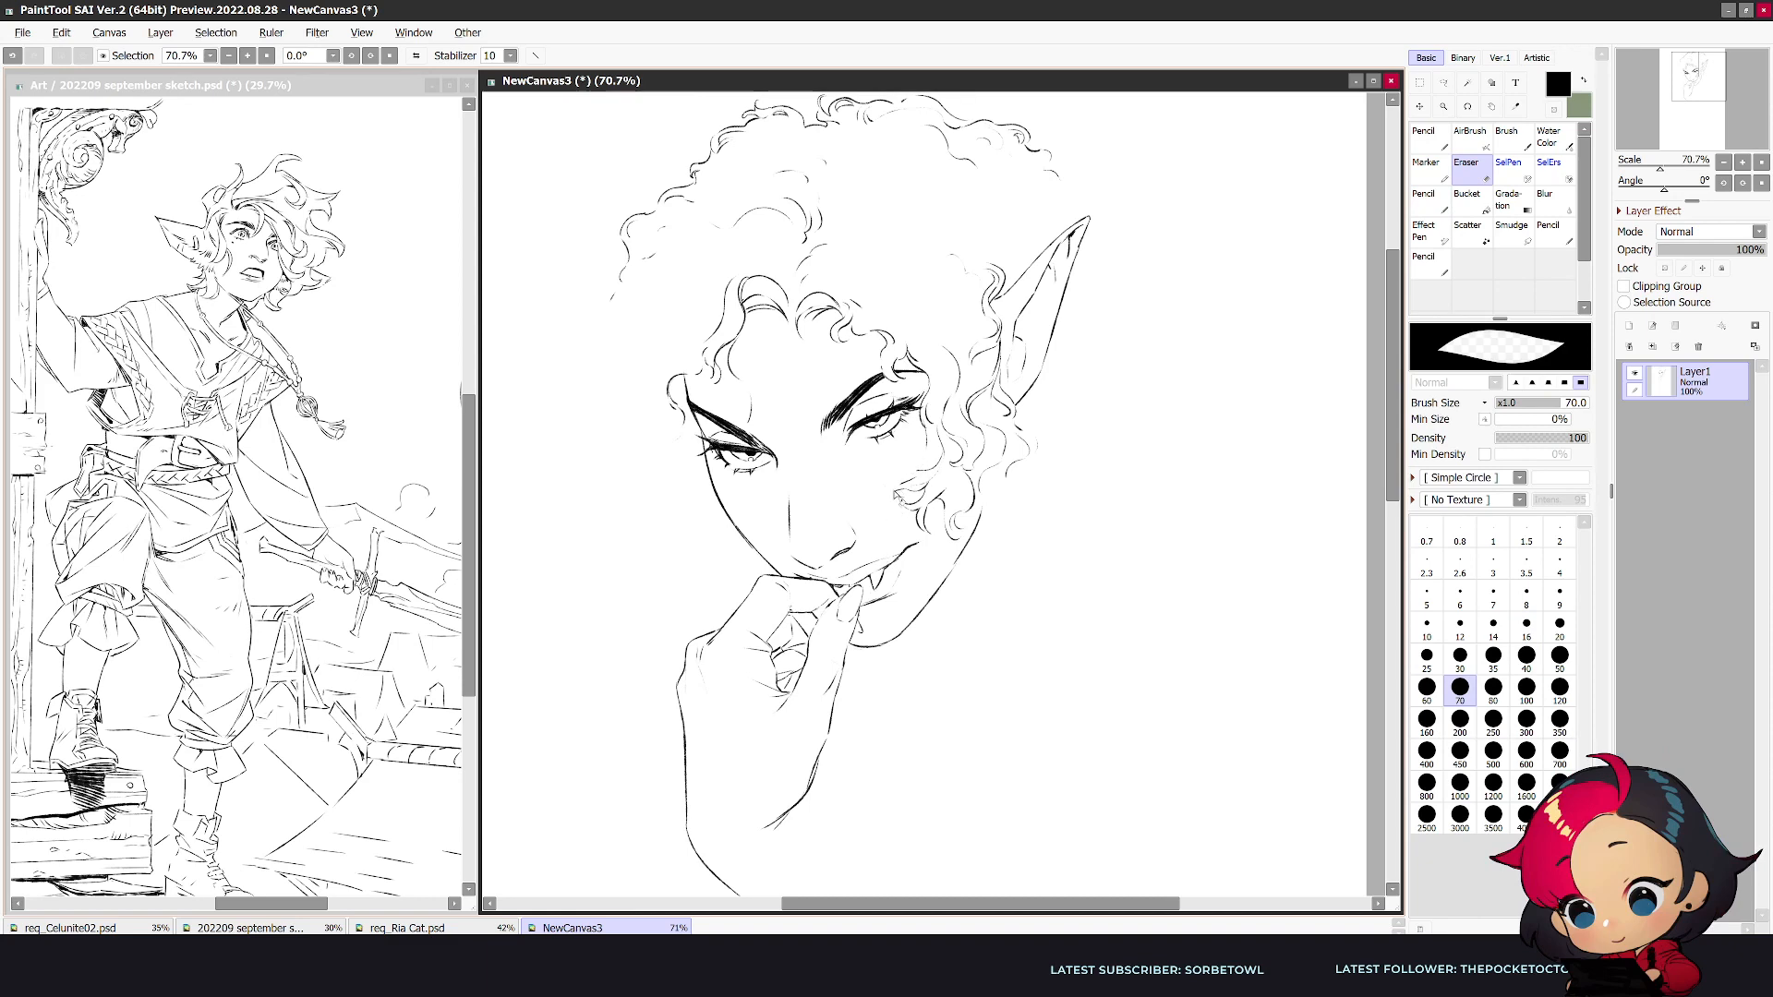
pyautogui.press('n')
pyautogui.moveTo(909, 464); pyautogui.dragTo(904, 496)
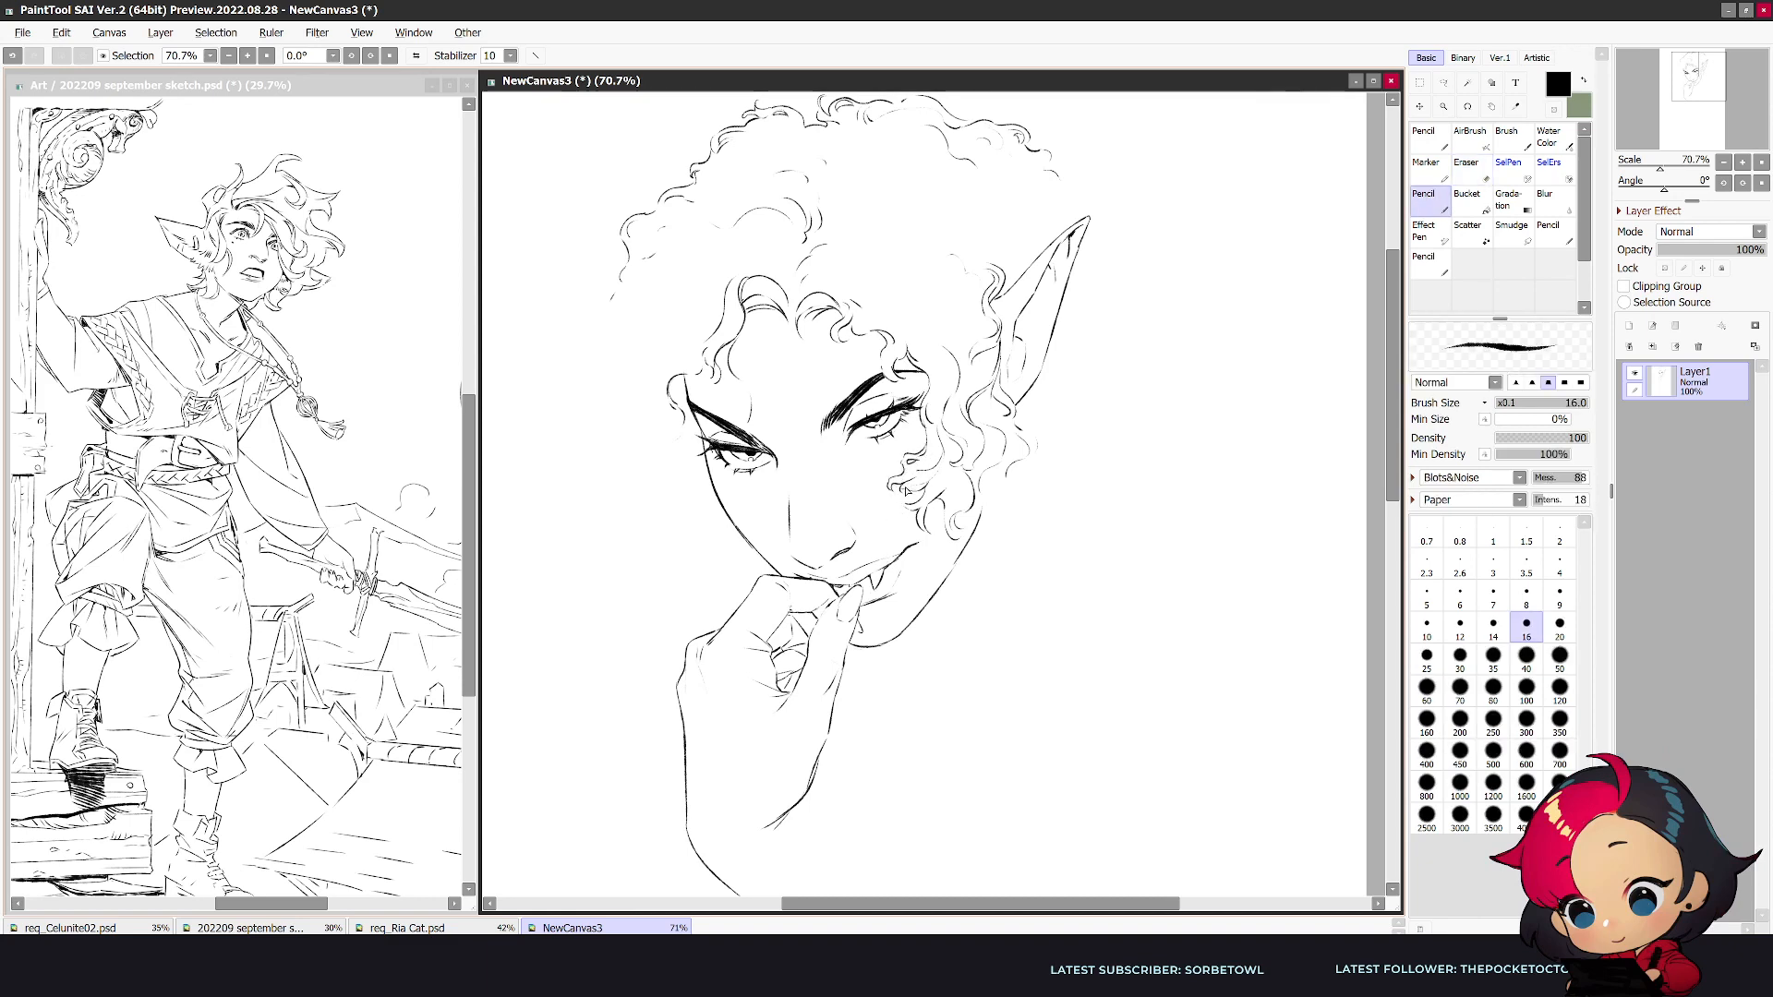
pyautogui.press('h')
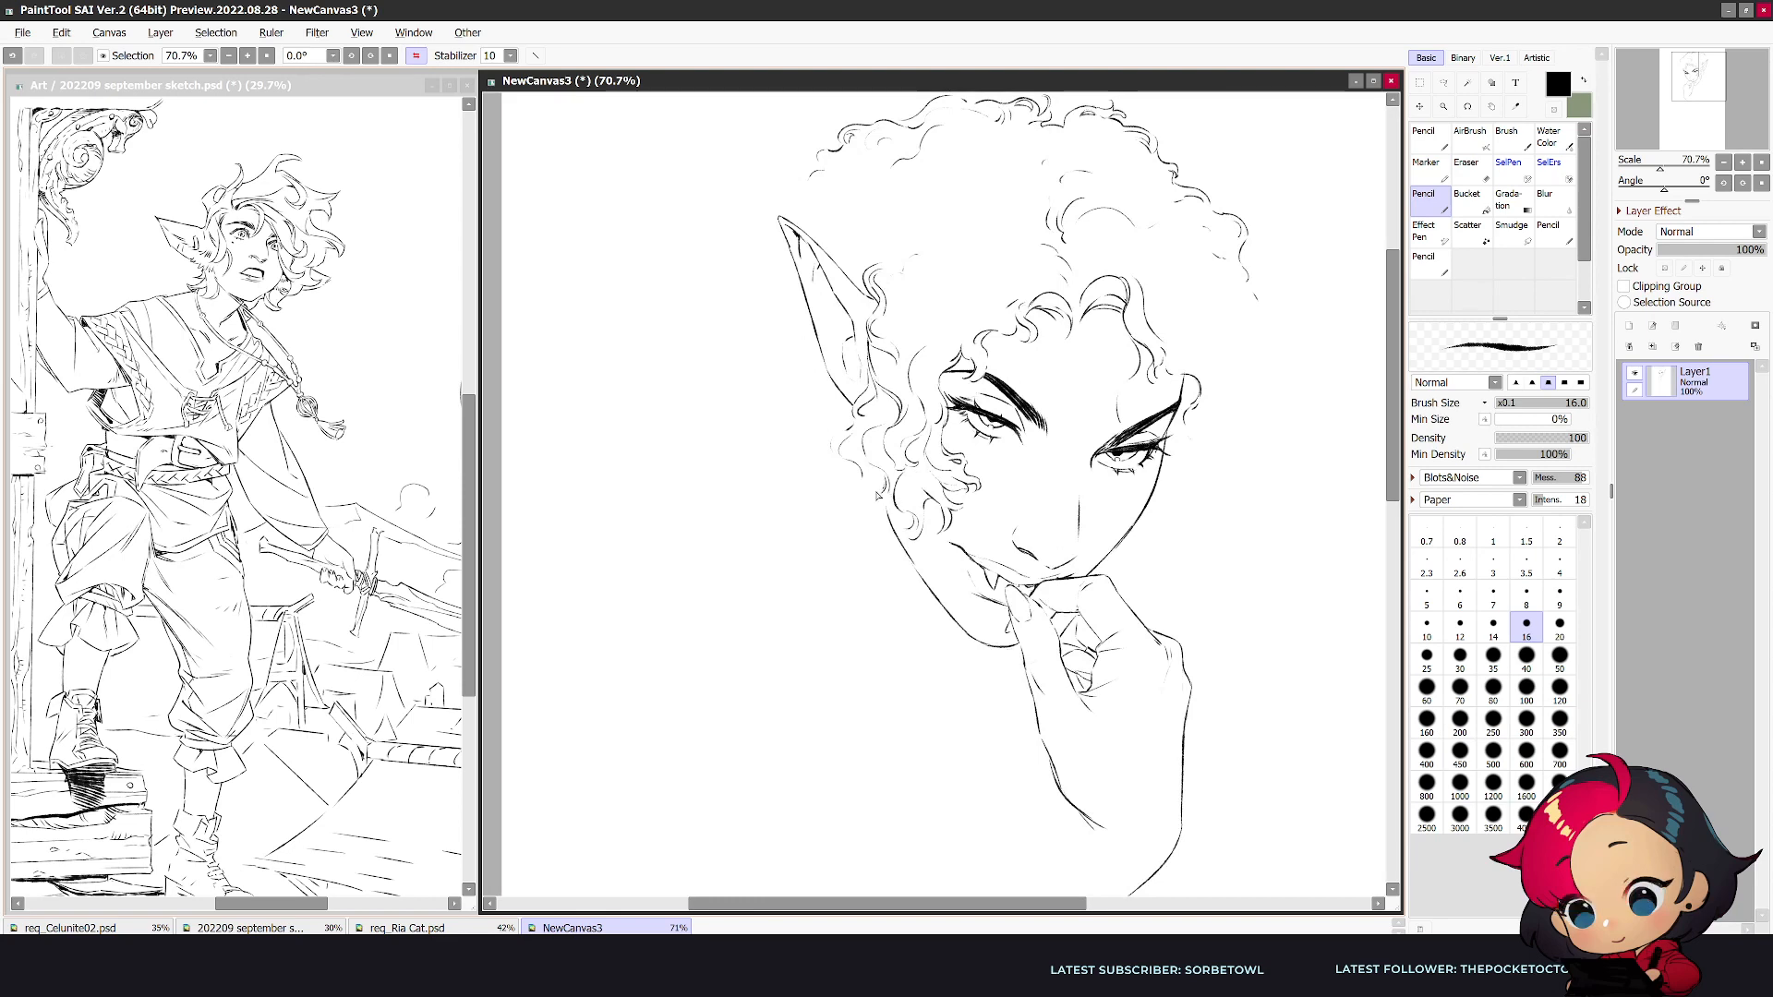
pyautogui.moveTo(895, 500); pyautogui.dragTo(878, 510)
# - Touch up the curls along the top hair outline and extend it outward above the ear tip
pyautogui.scroll(-1, 1149, 694)
pyautogui.scroll(1, 1215, 282)
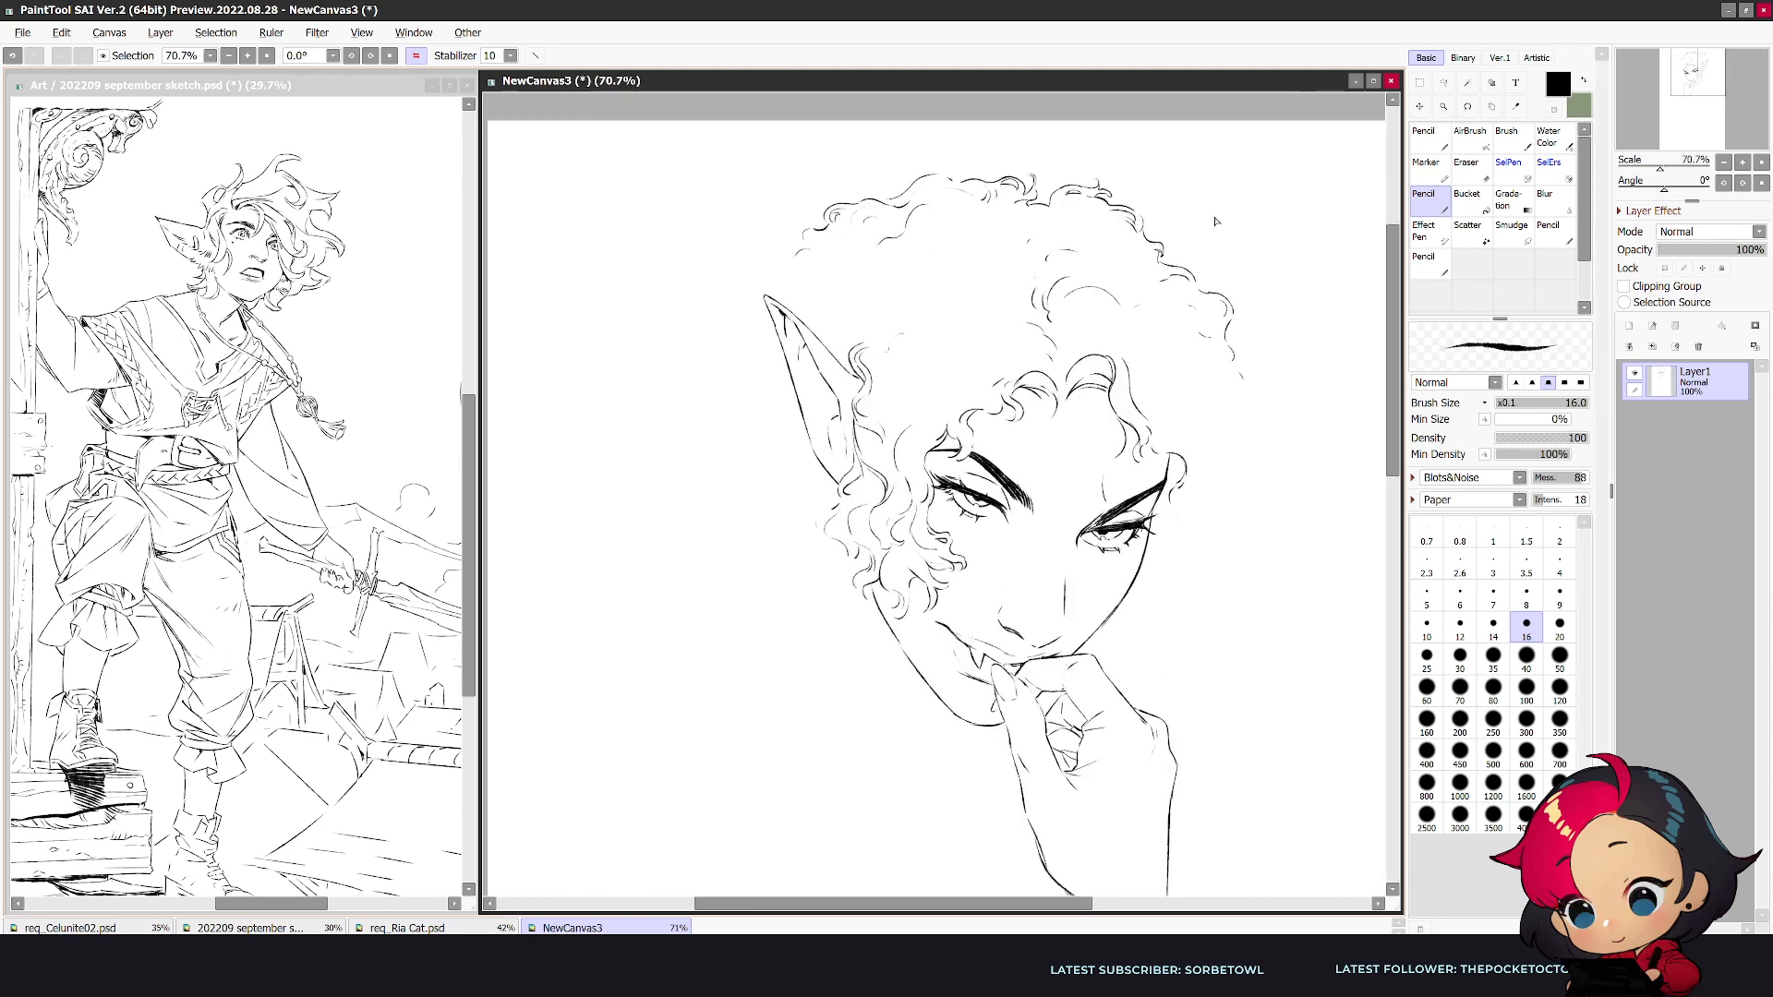
pyautogui.press('e')
pyautogui.press('n')
pyautogui.moveTo(1161, 248)
pyautogui.mouseDown()
pyautogui.moveTo(1164, 266)
pyautogui.moveTo(1189, 258)
pyautogui.moveTo(1166, 263)
pyautogui.mouseUp()
pyautogui.press('e')
pyautogui.press('n')
pyautogui.moveTo(803, 233); pyautogui.dragTo(722, 277)
pyautogui.press('h')
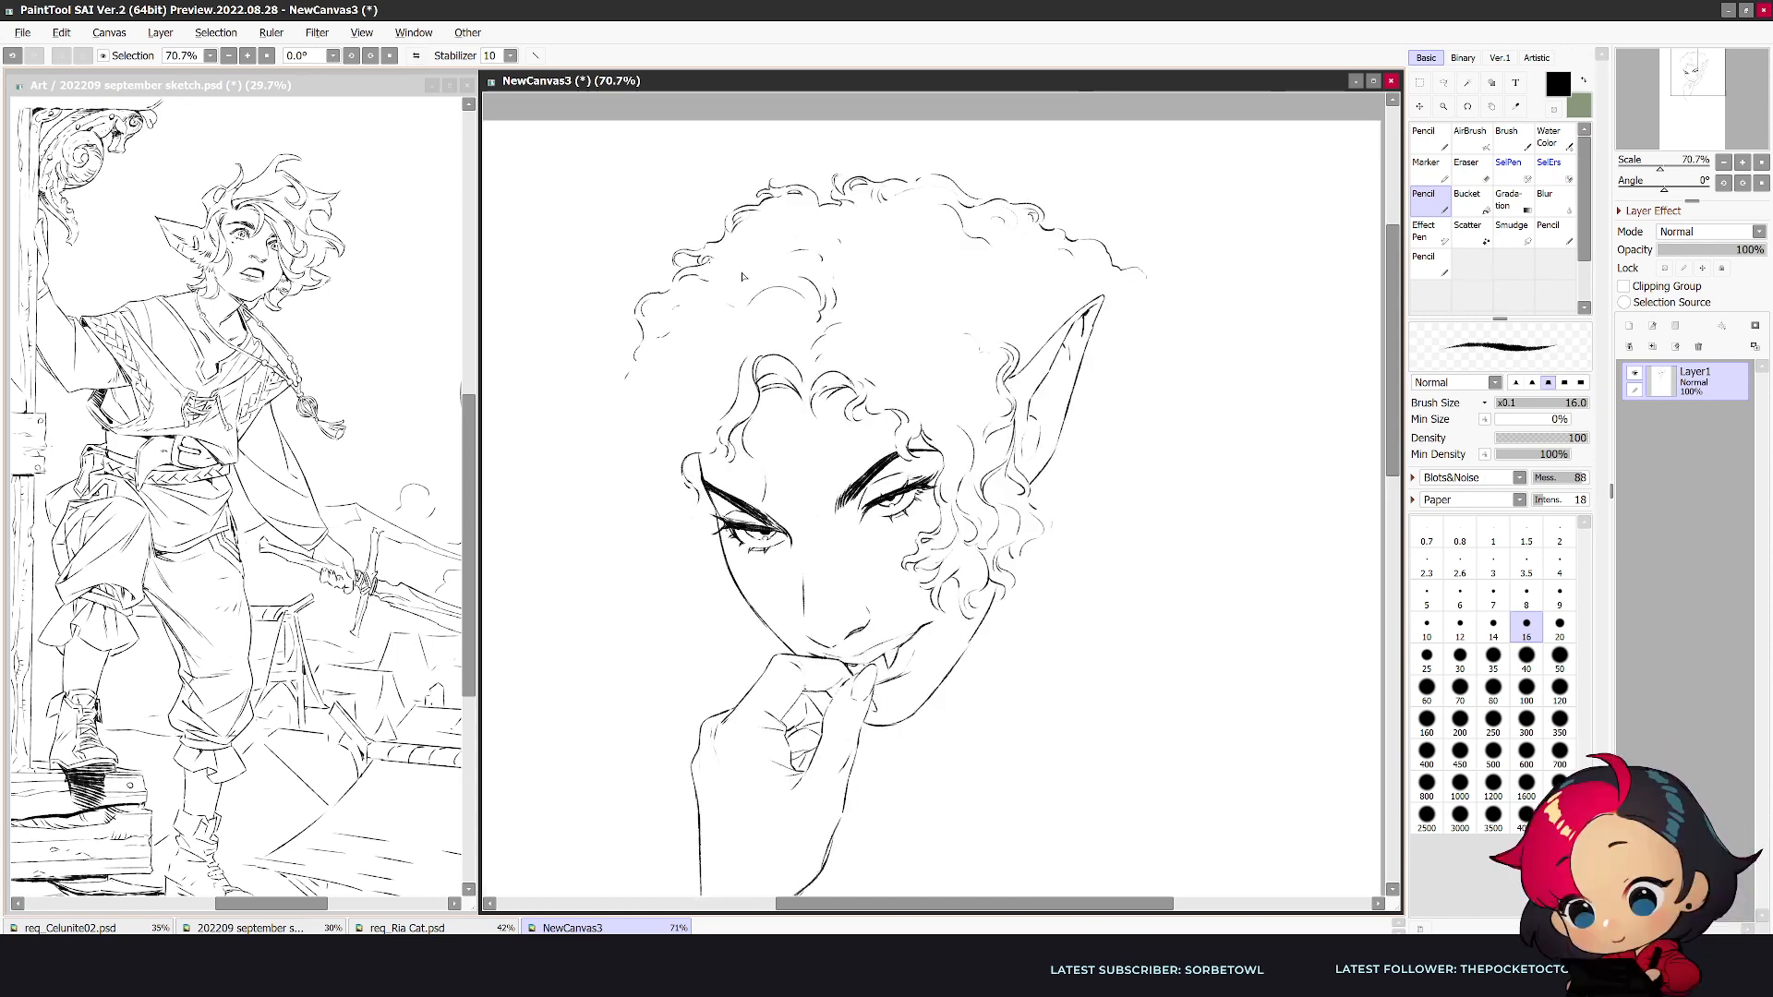
# - Extend the far-side hair outline with tight curls down to mouth height
pyautogui.moveTo(637, 363)
pyautogui.mouseDown()
pyautogui.moveTo(570, 444)
pyautogui.moveTo(583, 464)
pyautogui.moveTo(595, 443)
pyautogui.moveTo(572, 534)
pyautogui.mouseUp()
pyautogui.press('h')
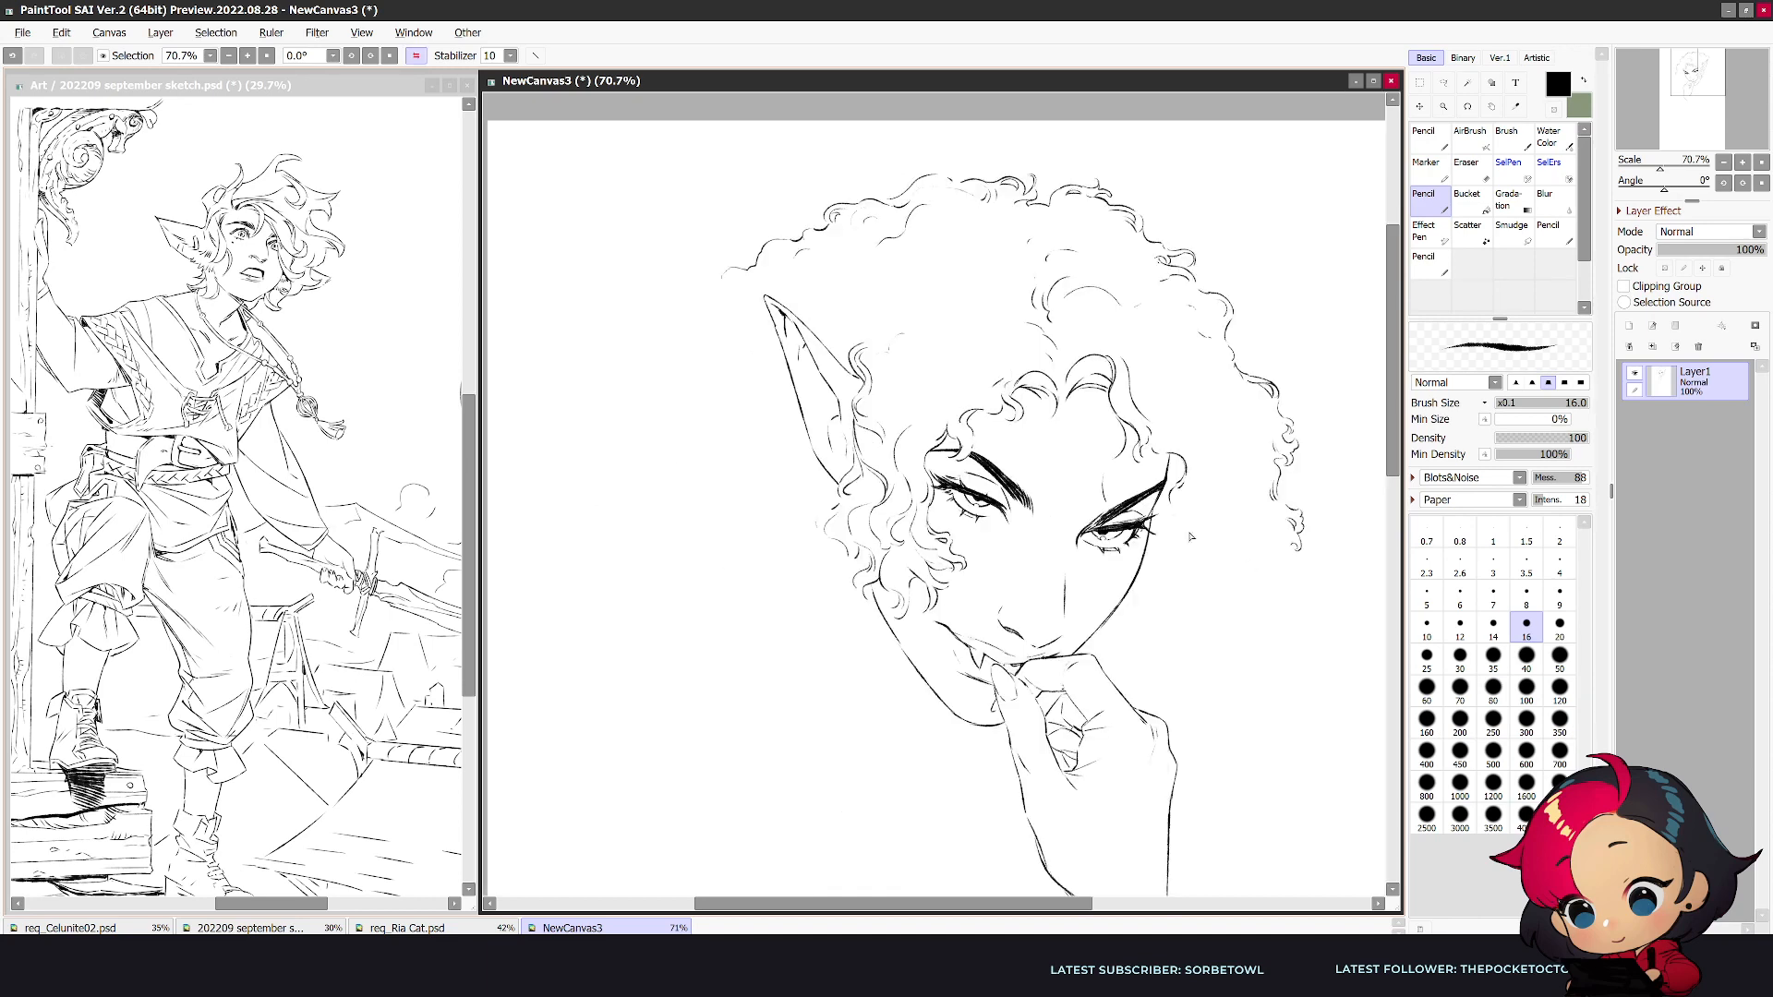
pyautogui.moveTo(1297, 572)
pyautogui.mouseDown()
pyautogui.moveTo(1263, 592)
pyautogui.moveTo(1274, 640)
pyautogui.moveTo(1294, 635)
pyautogui.mouseUp()
# - Continue the ear-side hair outline beyond the ear tip and end it in small curls
pyautogui.moveTo(717, 279); pyautogui.dragTo(648, 308)
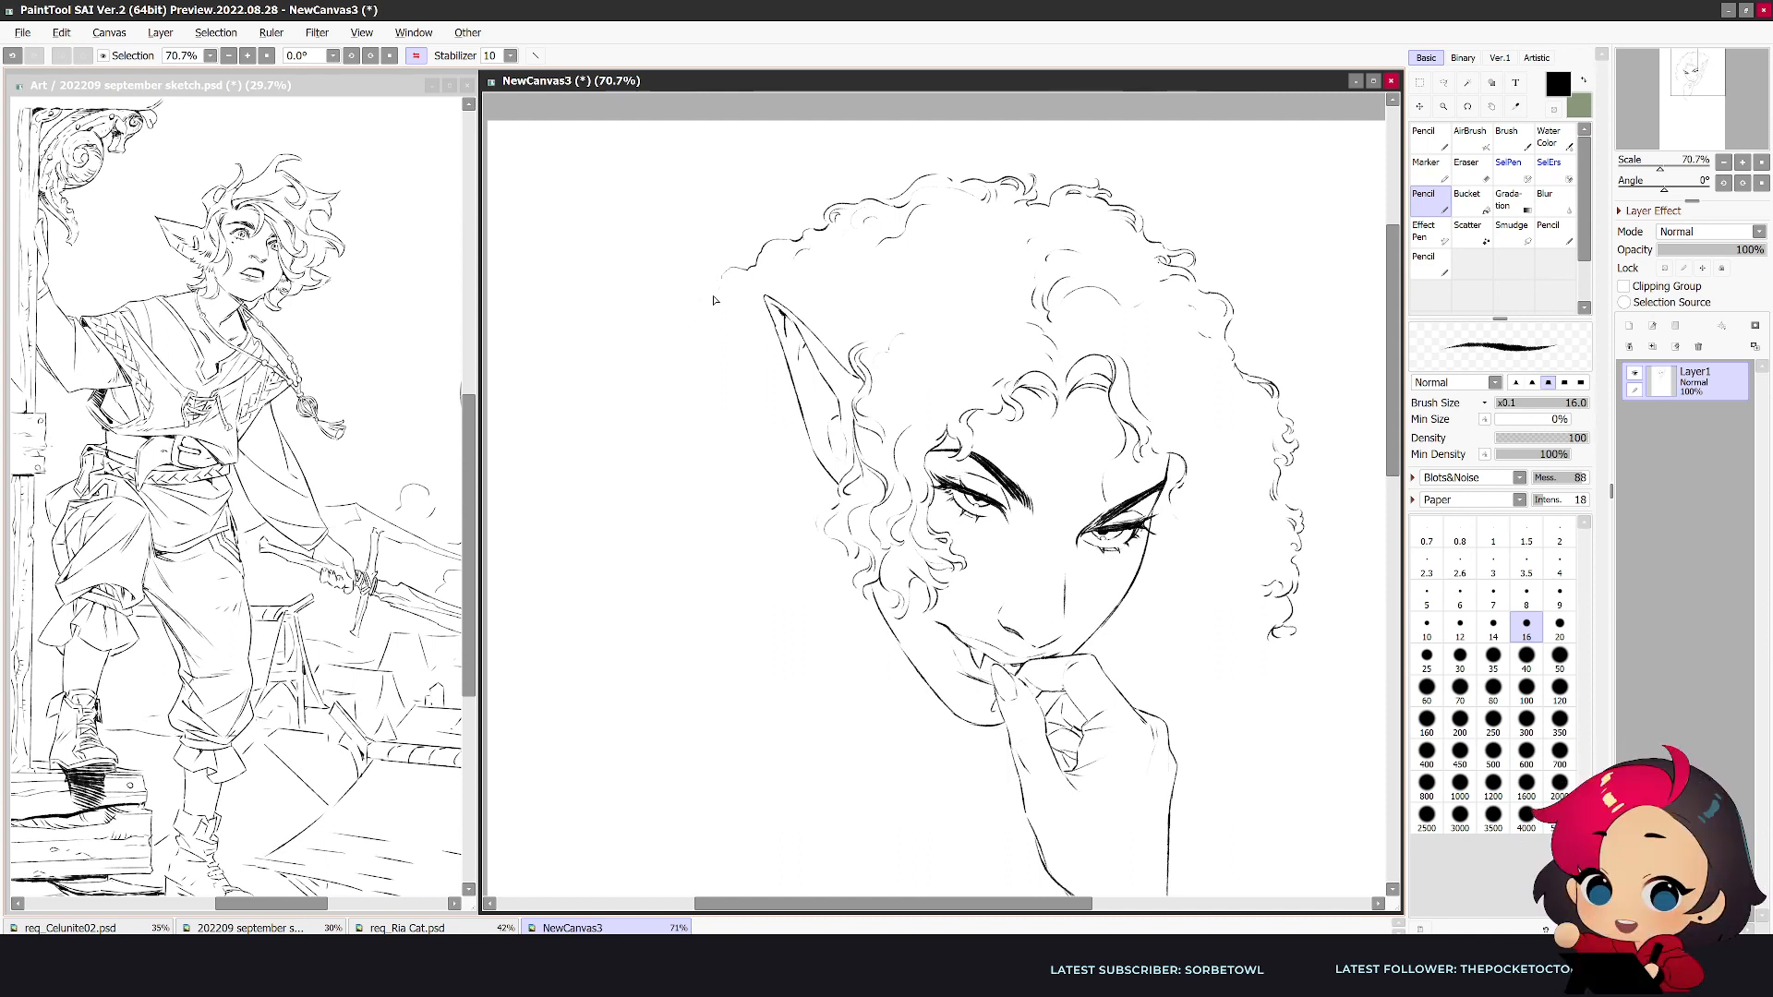
pyautogui.moveTo(674, 308); pyautogui.dragTo(641, 318)
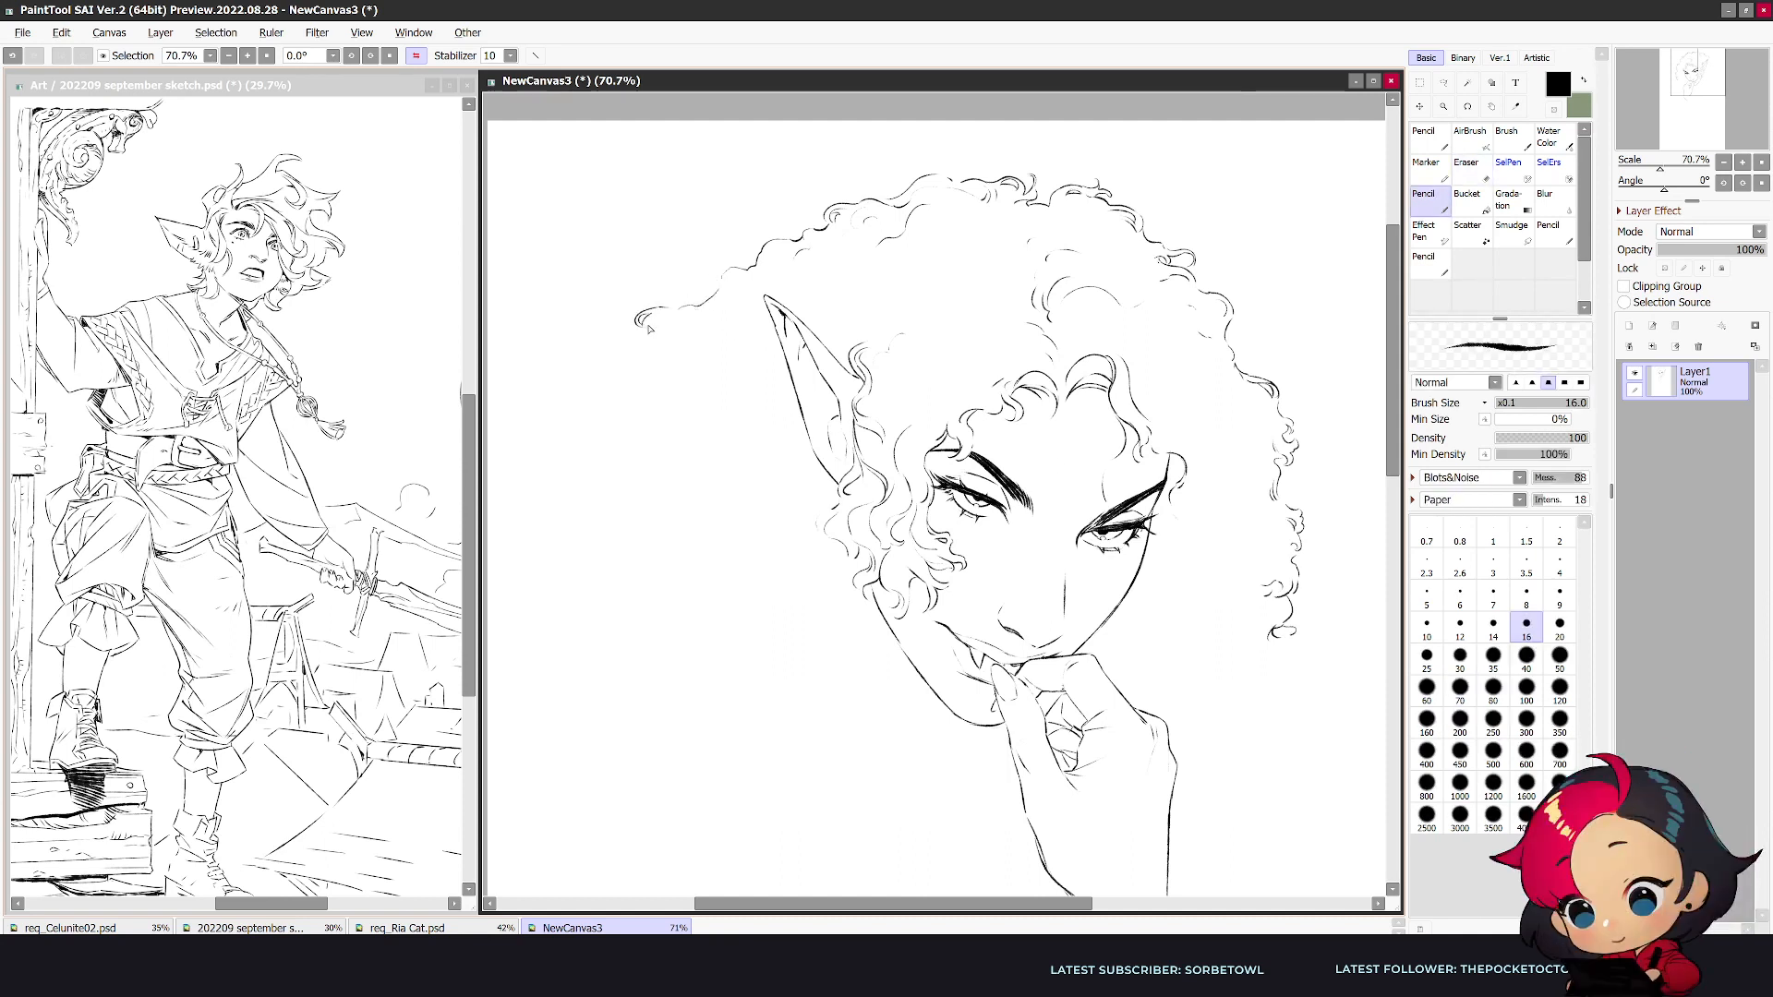
pyautogui.moveTo(639, 342); pyautogui.dragTo(630, 356)
pyautogui.press('h')
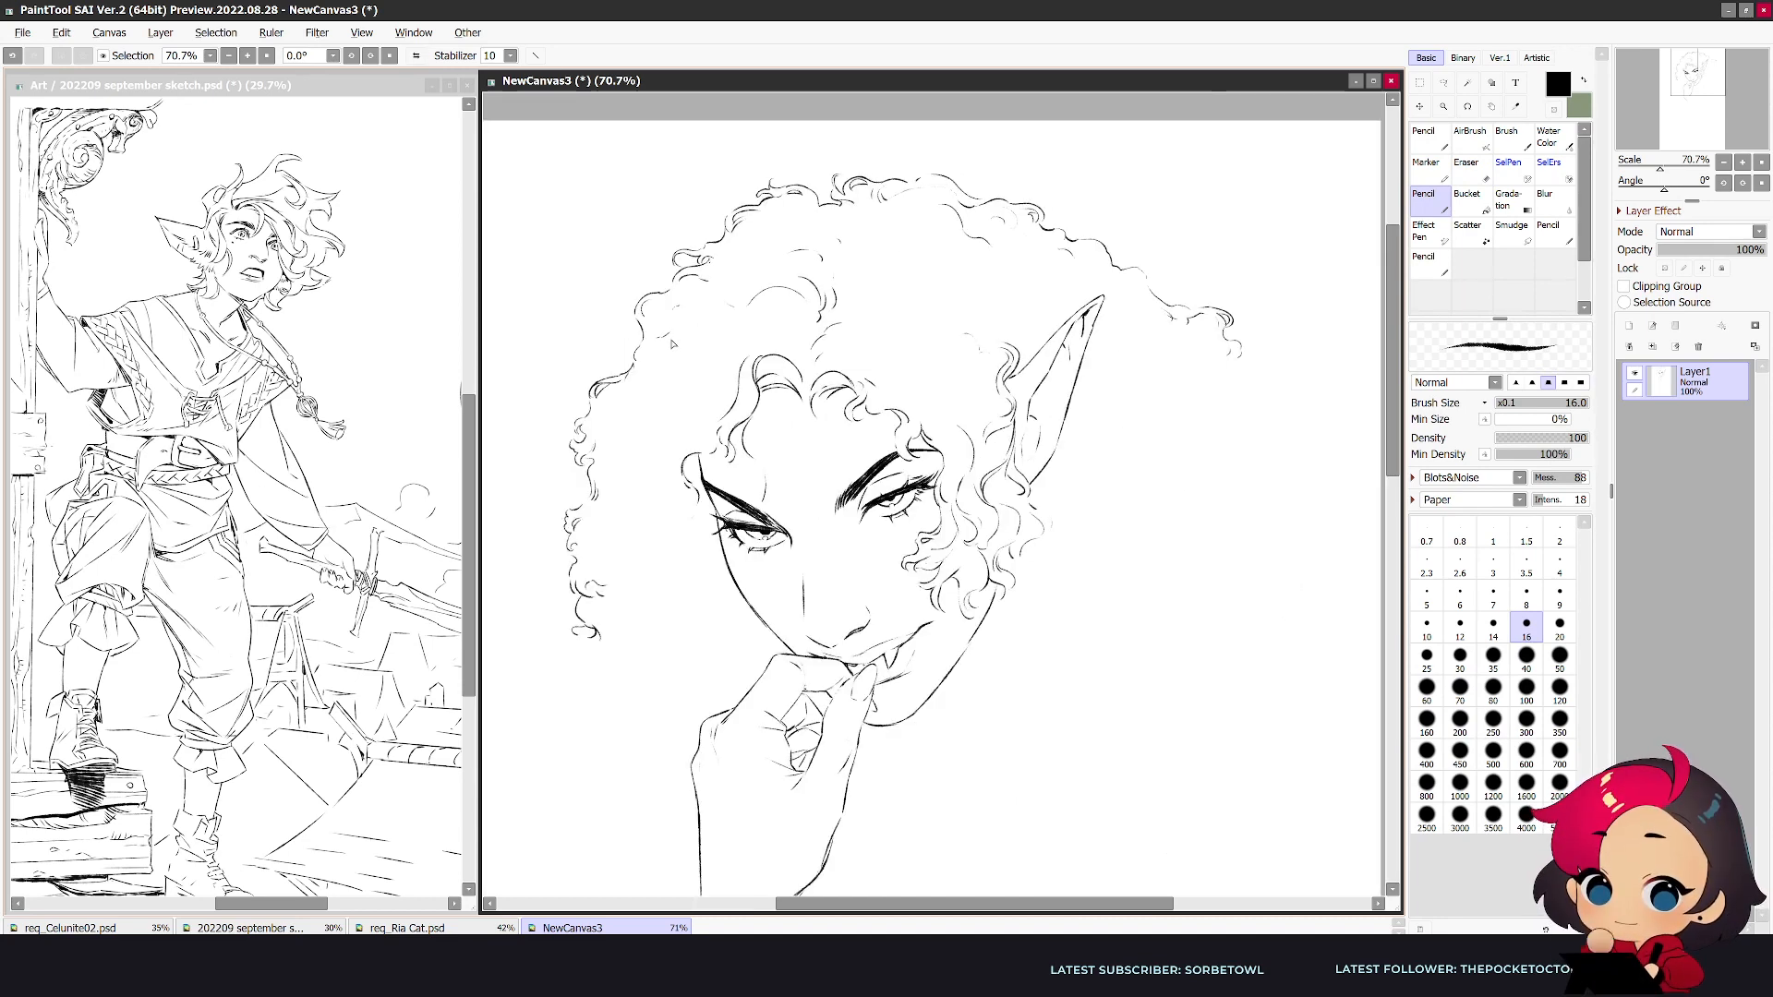
# - Erase part of the fringe's outer strands, redraw them as tighter curls and add curls beside the far temple
pyautogui.press('e')
pyautogui.press('n')
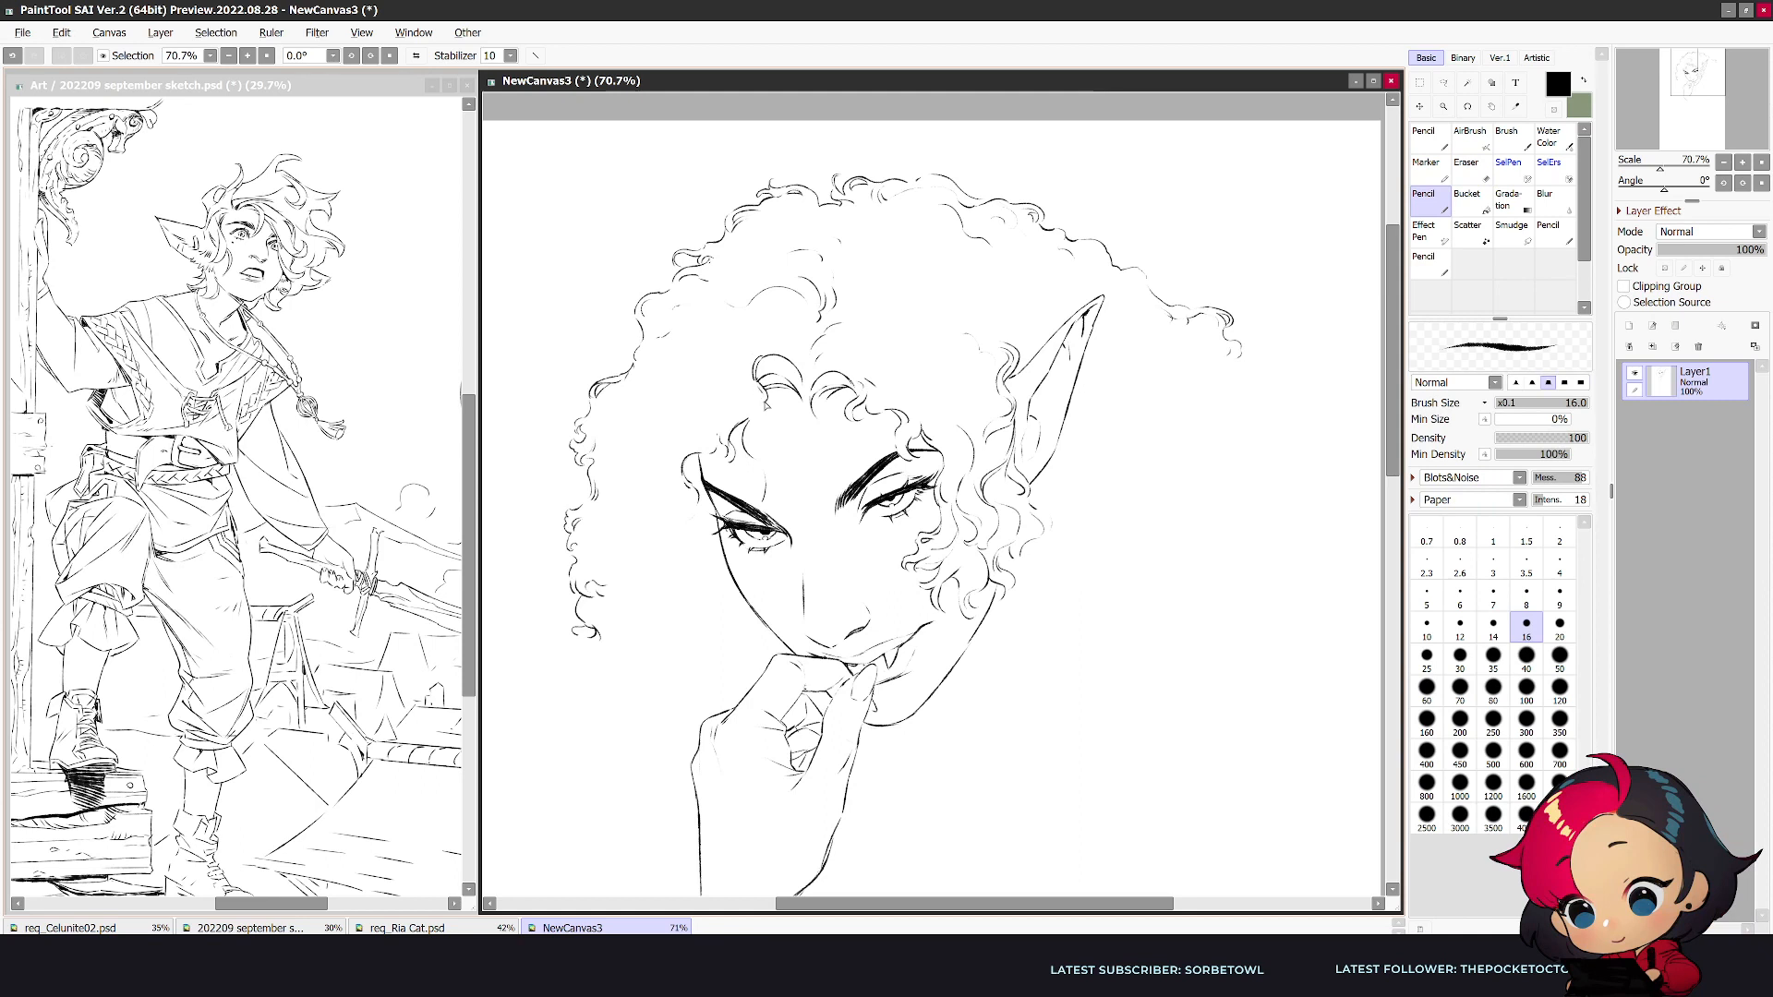
pyautogui.press('e')
pyautogui.press('n')
pyautogui.press('e')
pyautogui.press('n')
pyautogui.moveTo(760, 403); pyautogui.dragTo(749, 423)
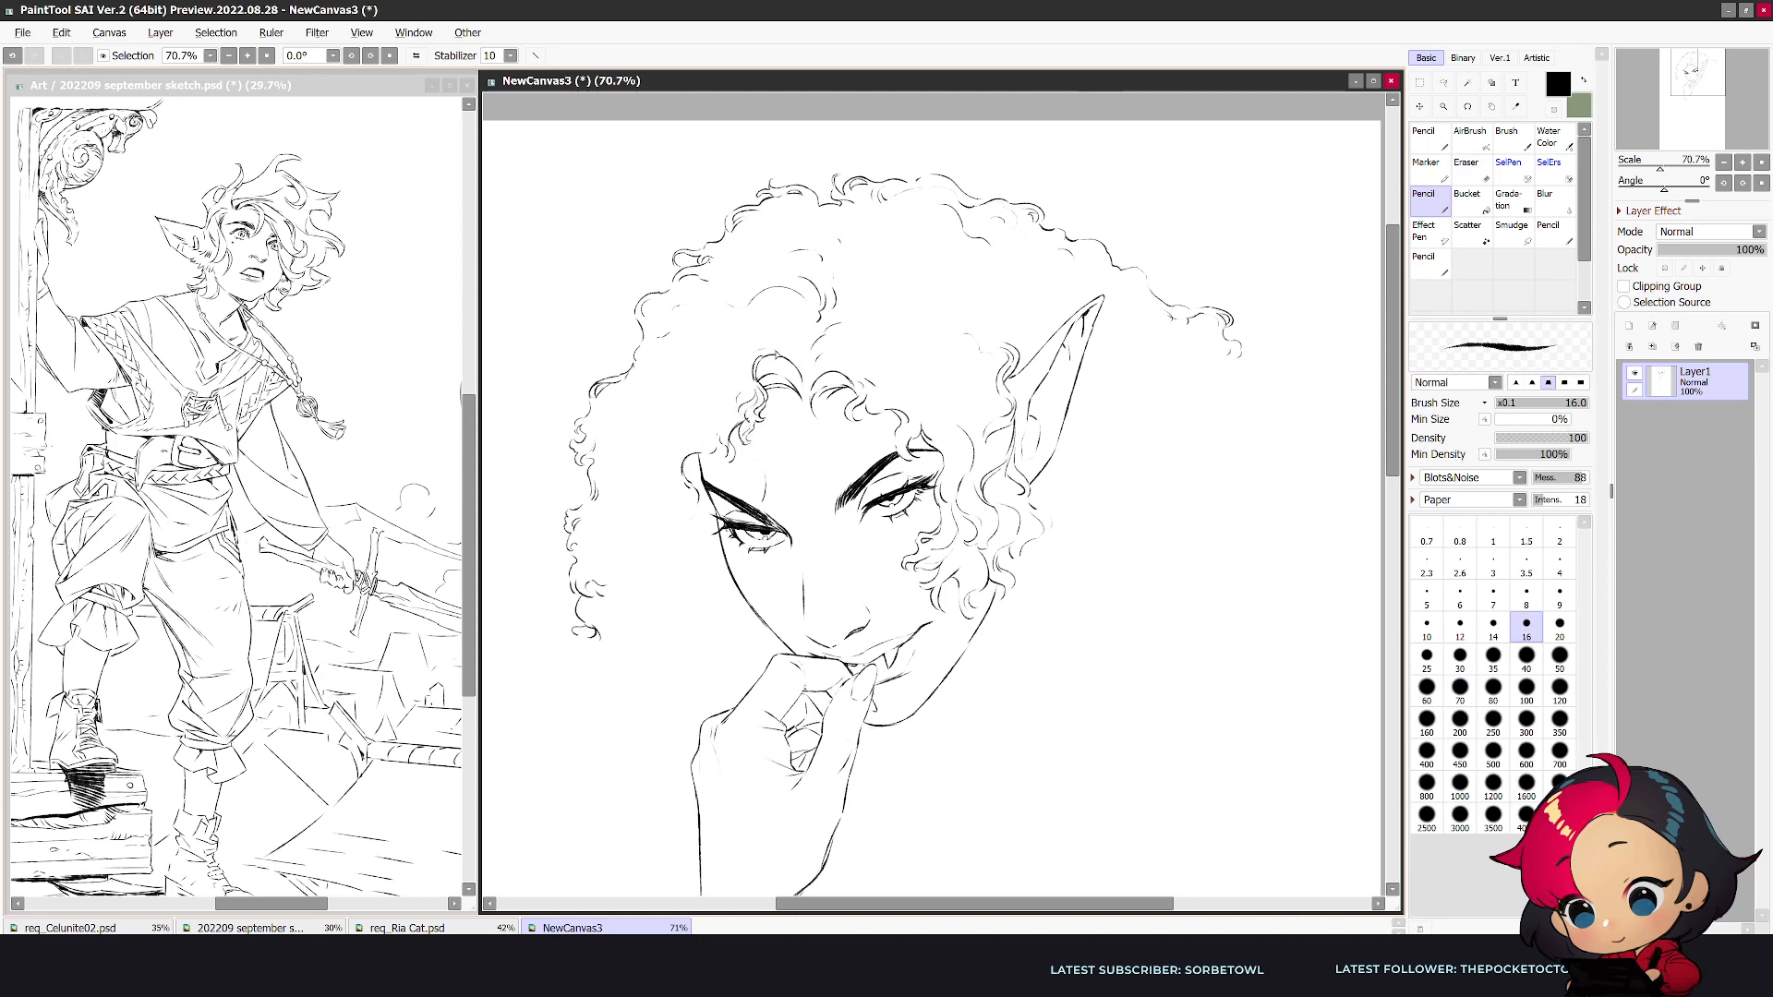
pyautogui.moveTo(738, 373)
pyautogui.mouseDown()
pyautogui.moveTo(706, 389)
pyautogui.moveTo(720, 446)
pyautogui.moveTo(677, 504)
pyautogui.mouseUp()
pyautogui.press('h')
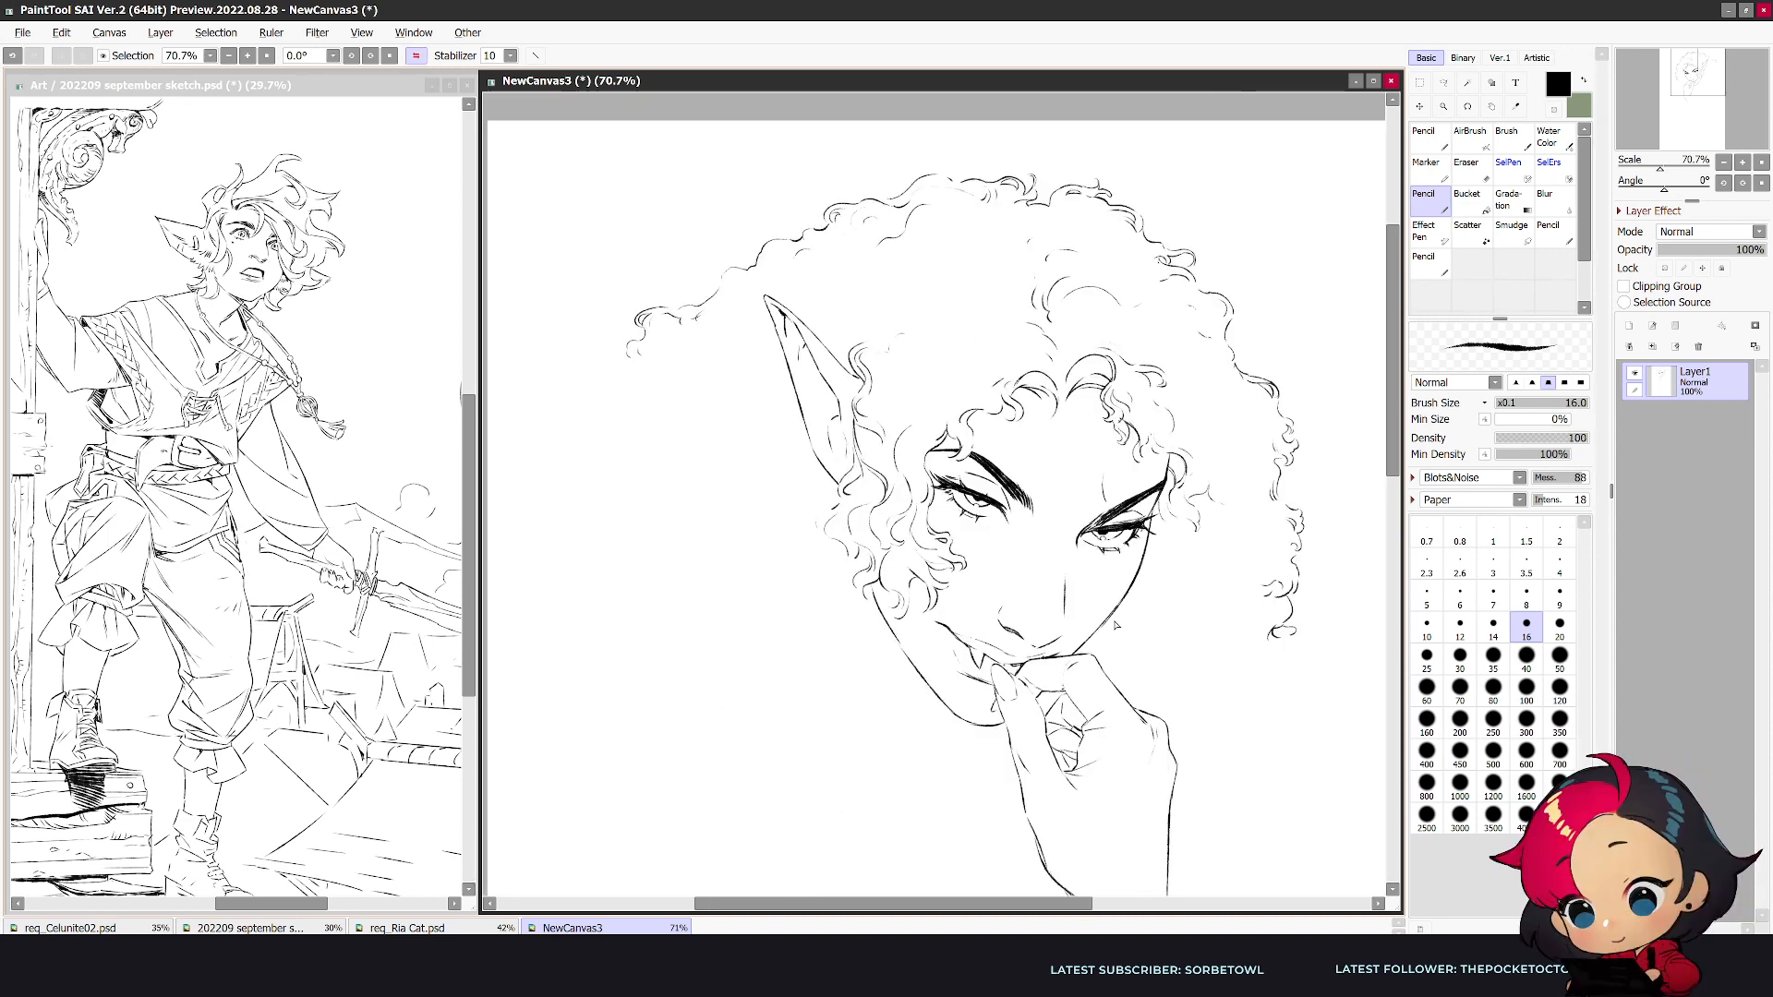
# - Lasso the pointed ear and shift it slightly lower on the head, then clear the selection
pyautogui.press('h')
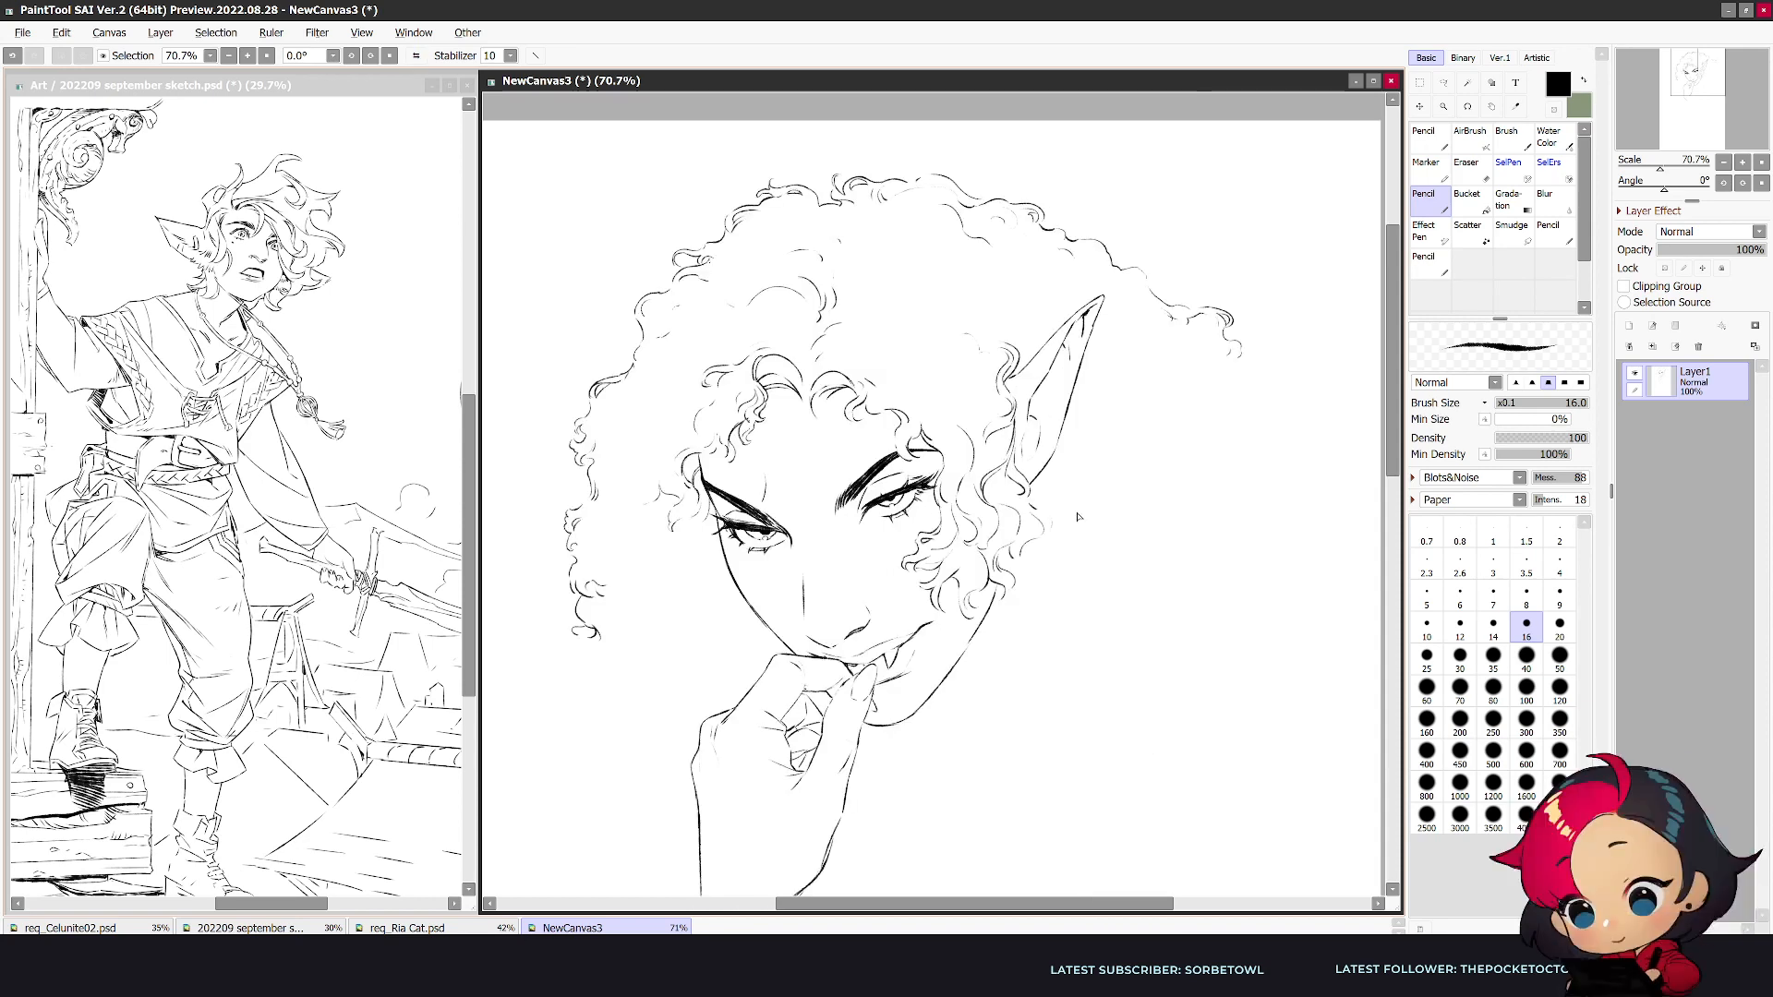
pyautogui.press('a')
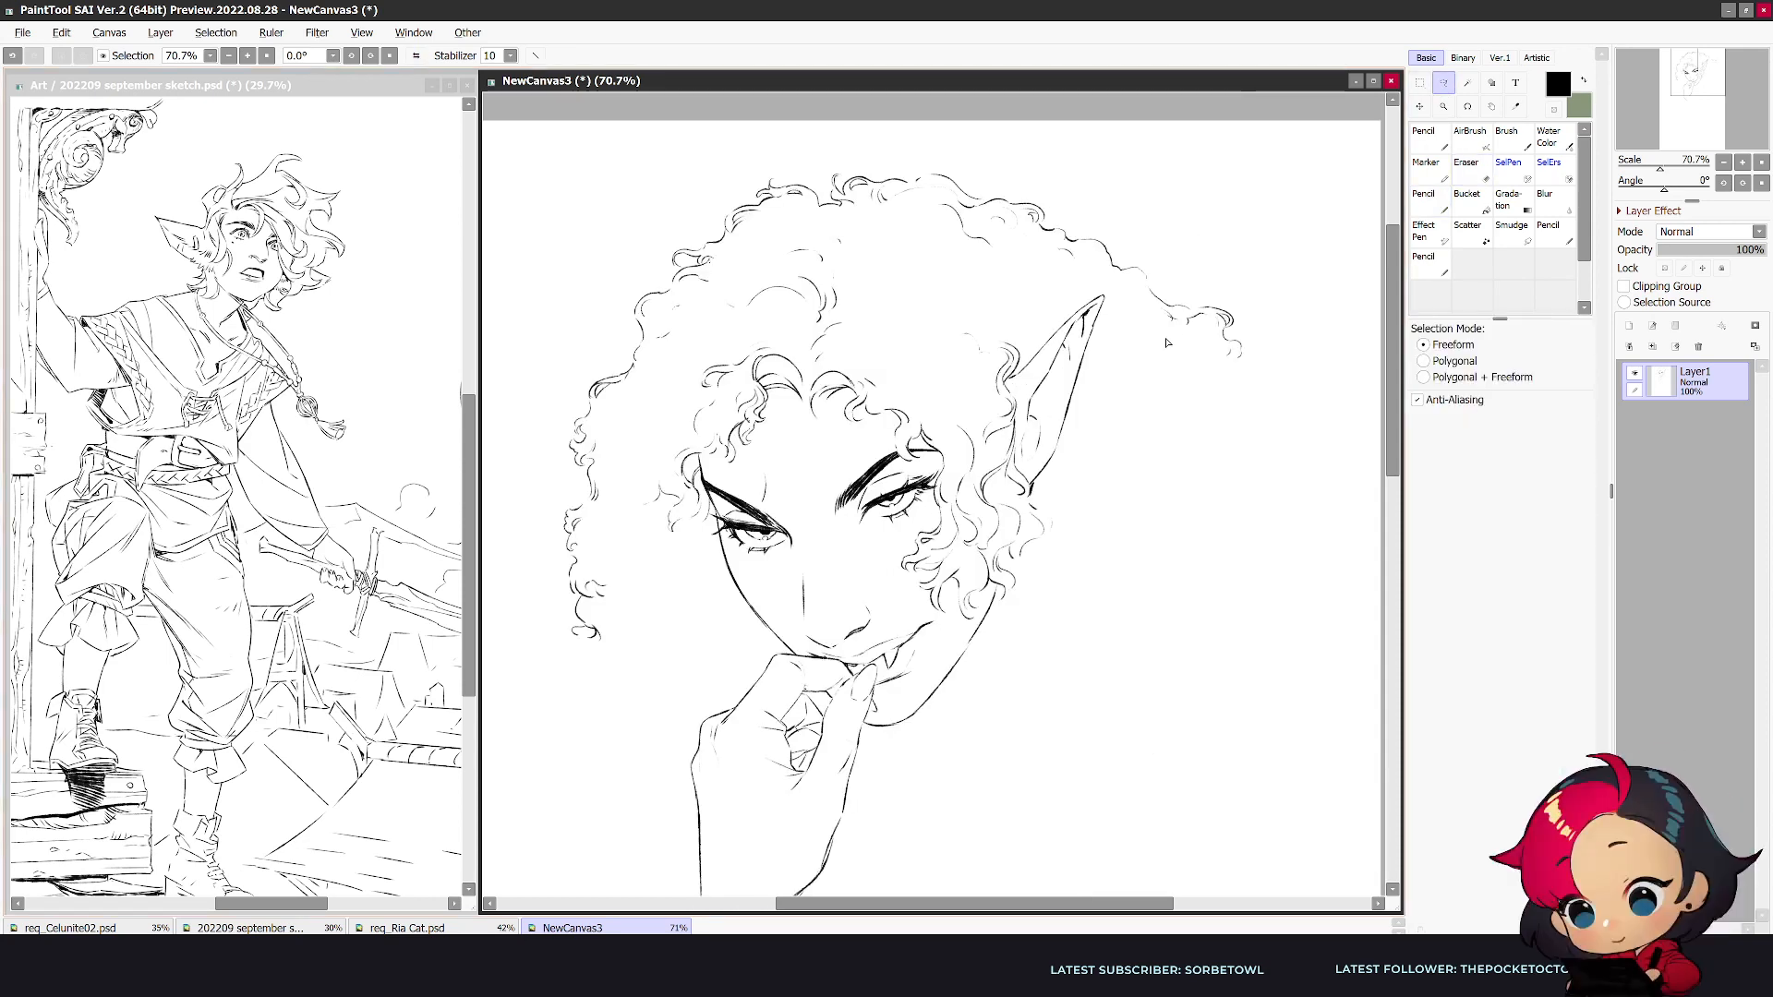
pyautogui.moveTo(1100, 272)
pyautogui.mouseDown()
pyautogui.moveTo(1009, 385)
pyautogui.moveTo(1032, 492)
pyautogui.moveTo(1107, 396)
pyautogui.moveTo(1080, 440)
pyautogui.mouseUp()
pyautogui.hotkey('ctrl', 'd')
pyautogui.press('n')
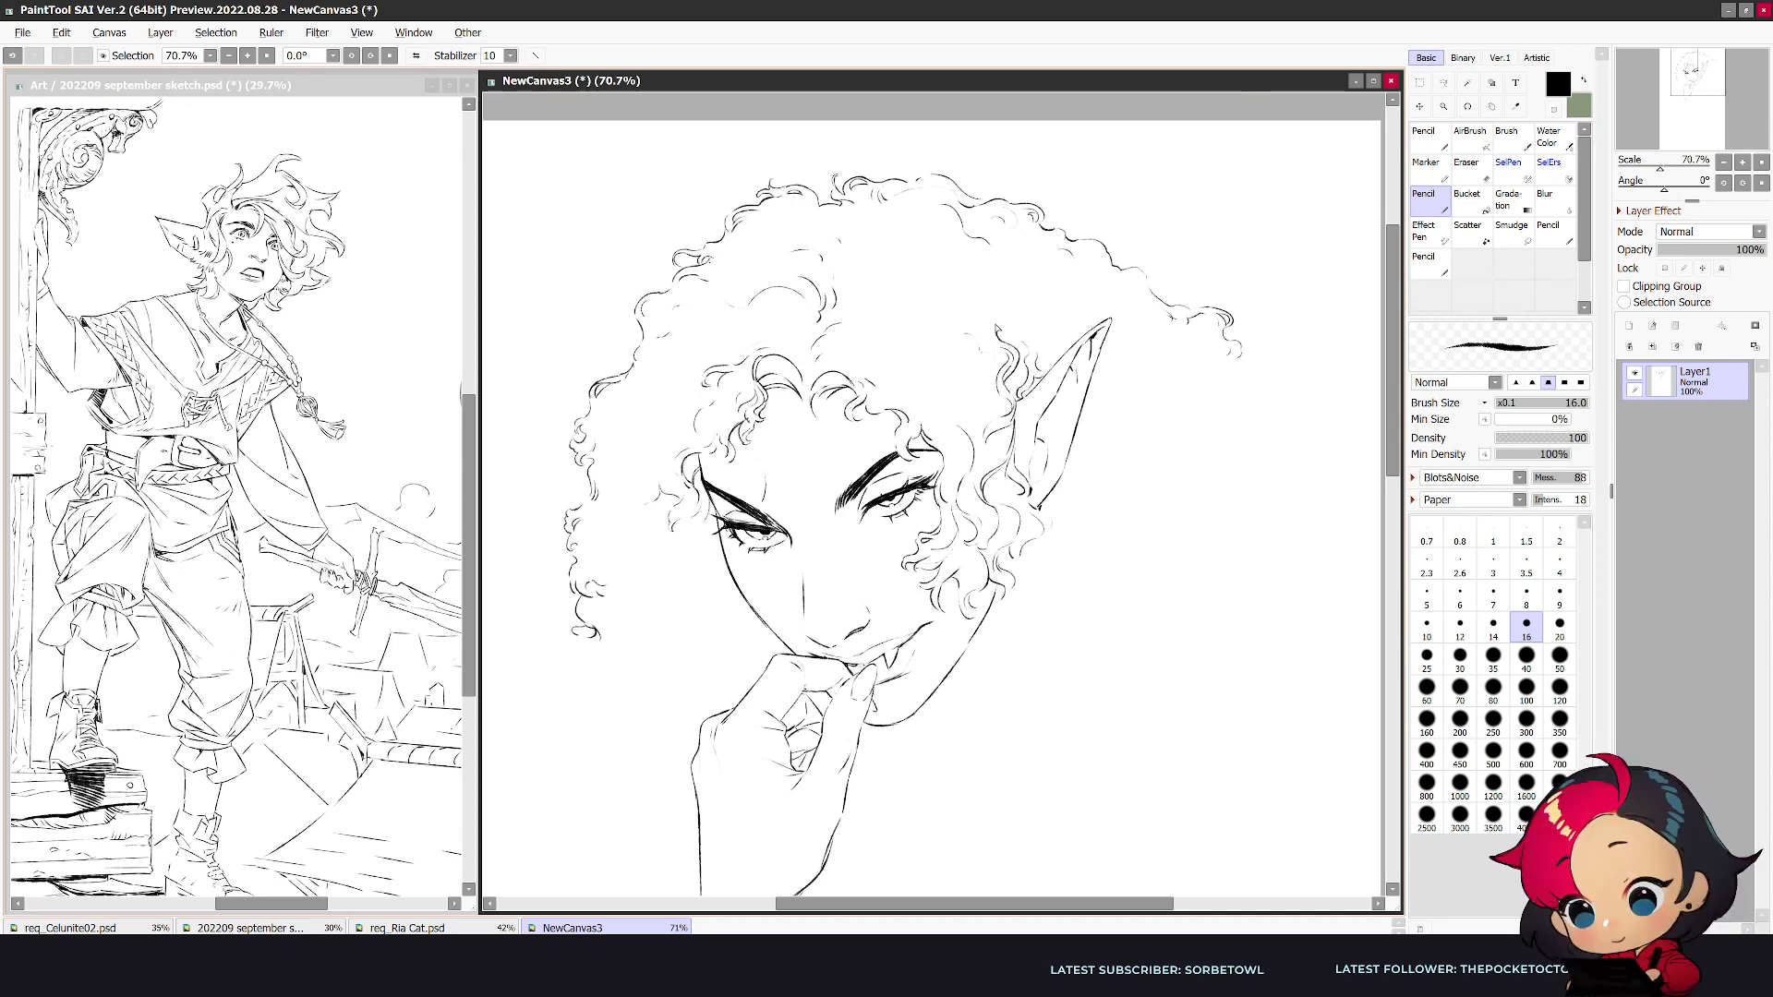
# - Add wavy strands to the hair beside the upper inner edge of the pointed ear
pyautogui.press('h')
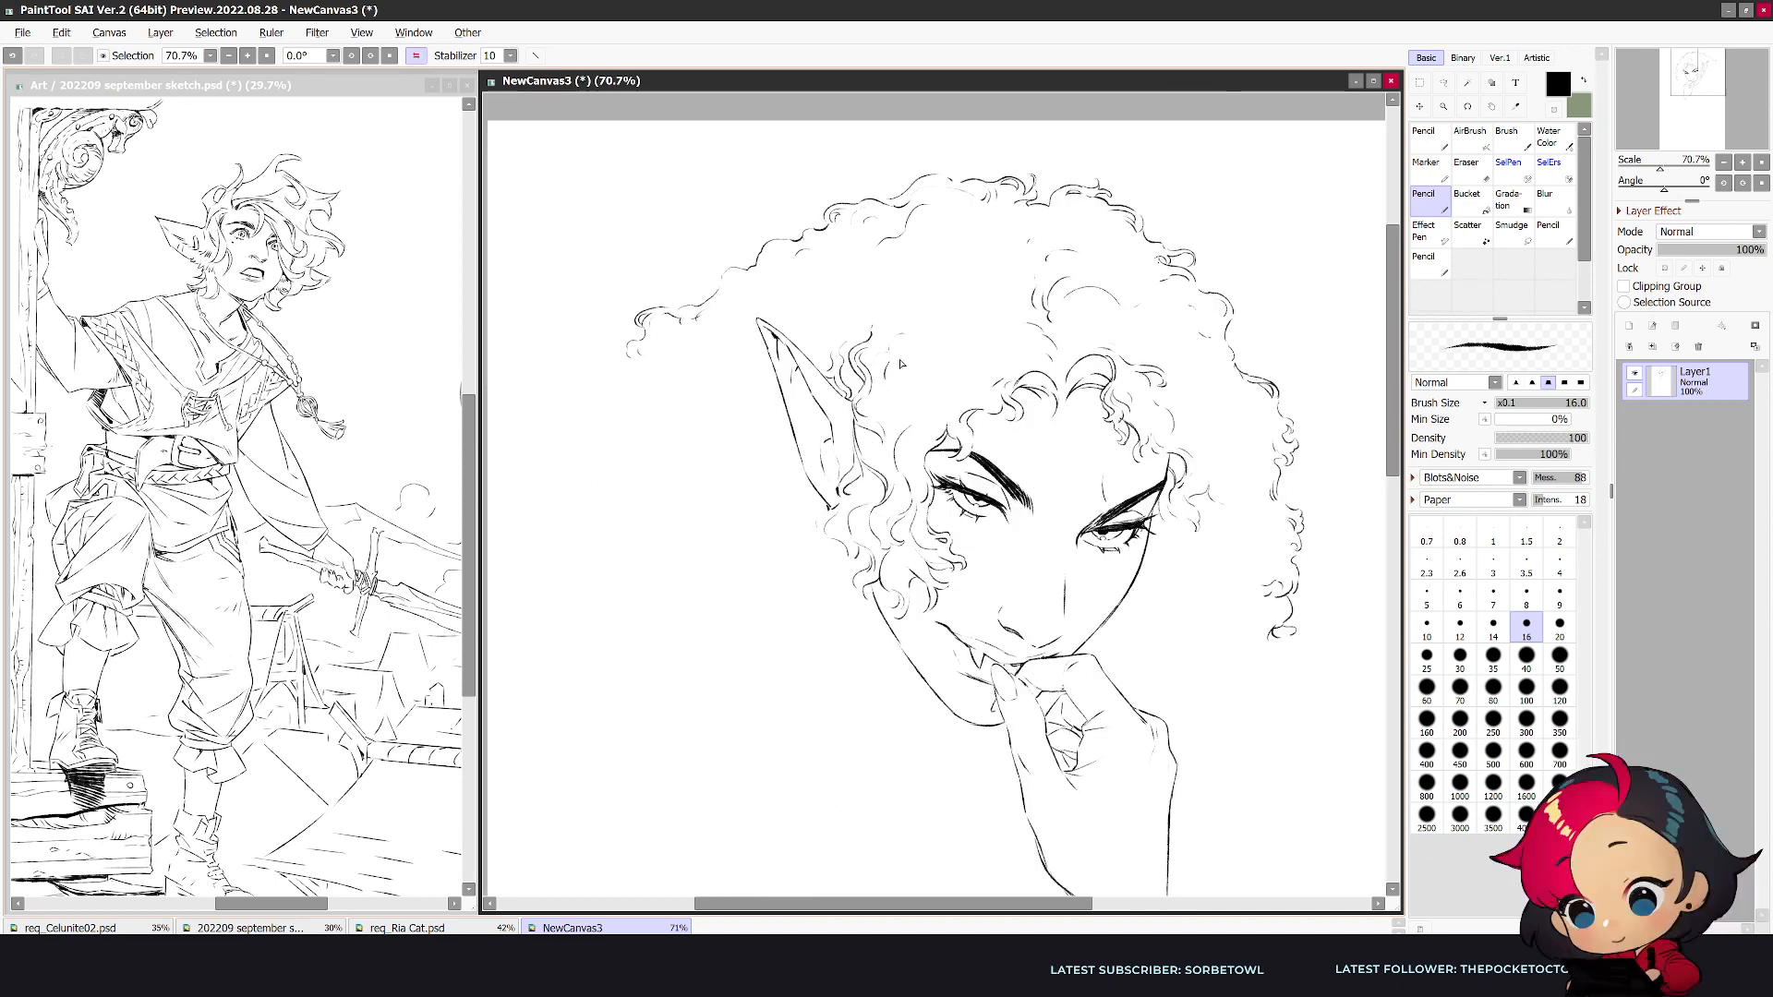
pyautogui.press('e')
pyautogui.press('n')
pyautogui.moveTo(898, 336); pyautogui.dragTo(895, 370)
pyautogui.moveTo(931, 354); pyautogui.dragTo(923, 397)
# - Draw a short curved neck and shoulder line running outward from beneath the ear-side jaw
pyautogui.moveTo(848, 573); pyautogui.dragTo(772, 632)
pyautogui.hotkey('ctrl', 'z')
pyautogui.moveTo(904, 707); pyautogui.dragTo(853, 716)
pyautogui.hotkey('alt', 'Tab')
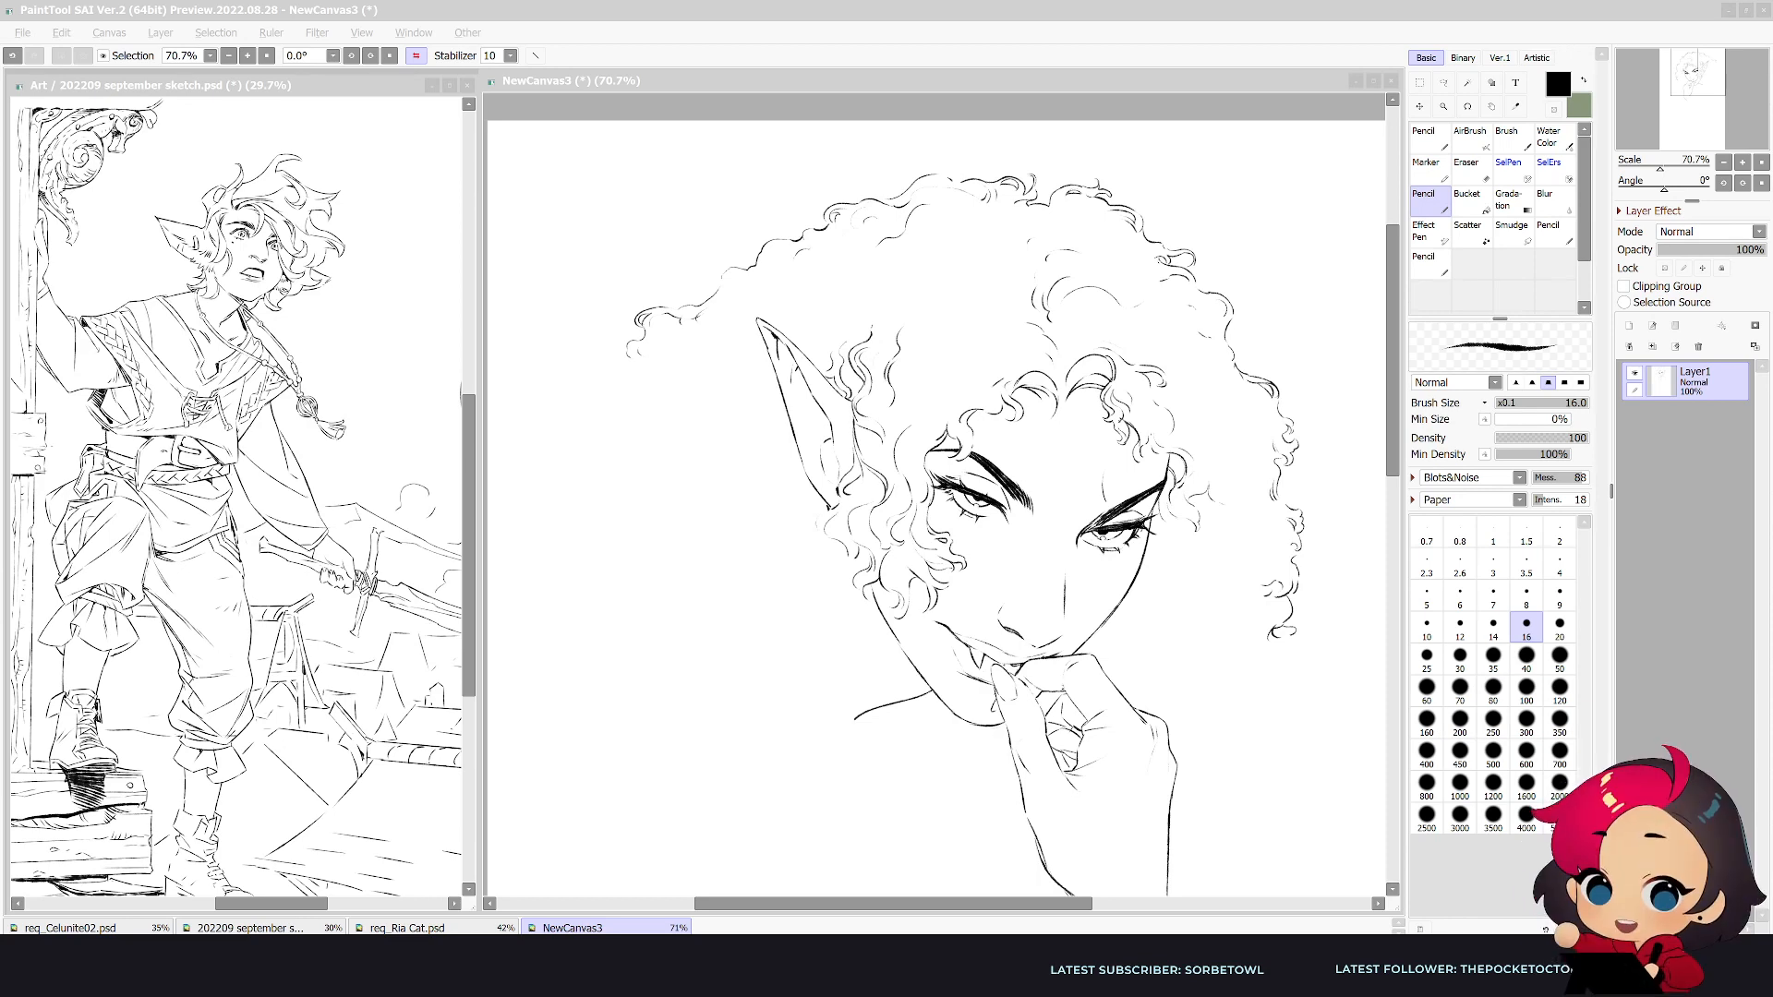
pyautogui.click(1022, 792)
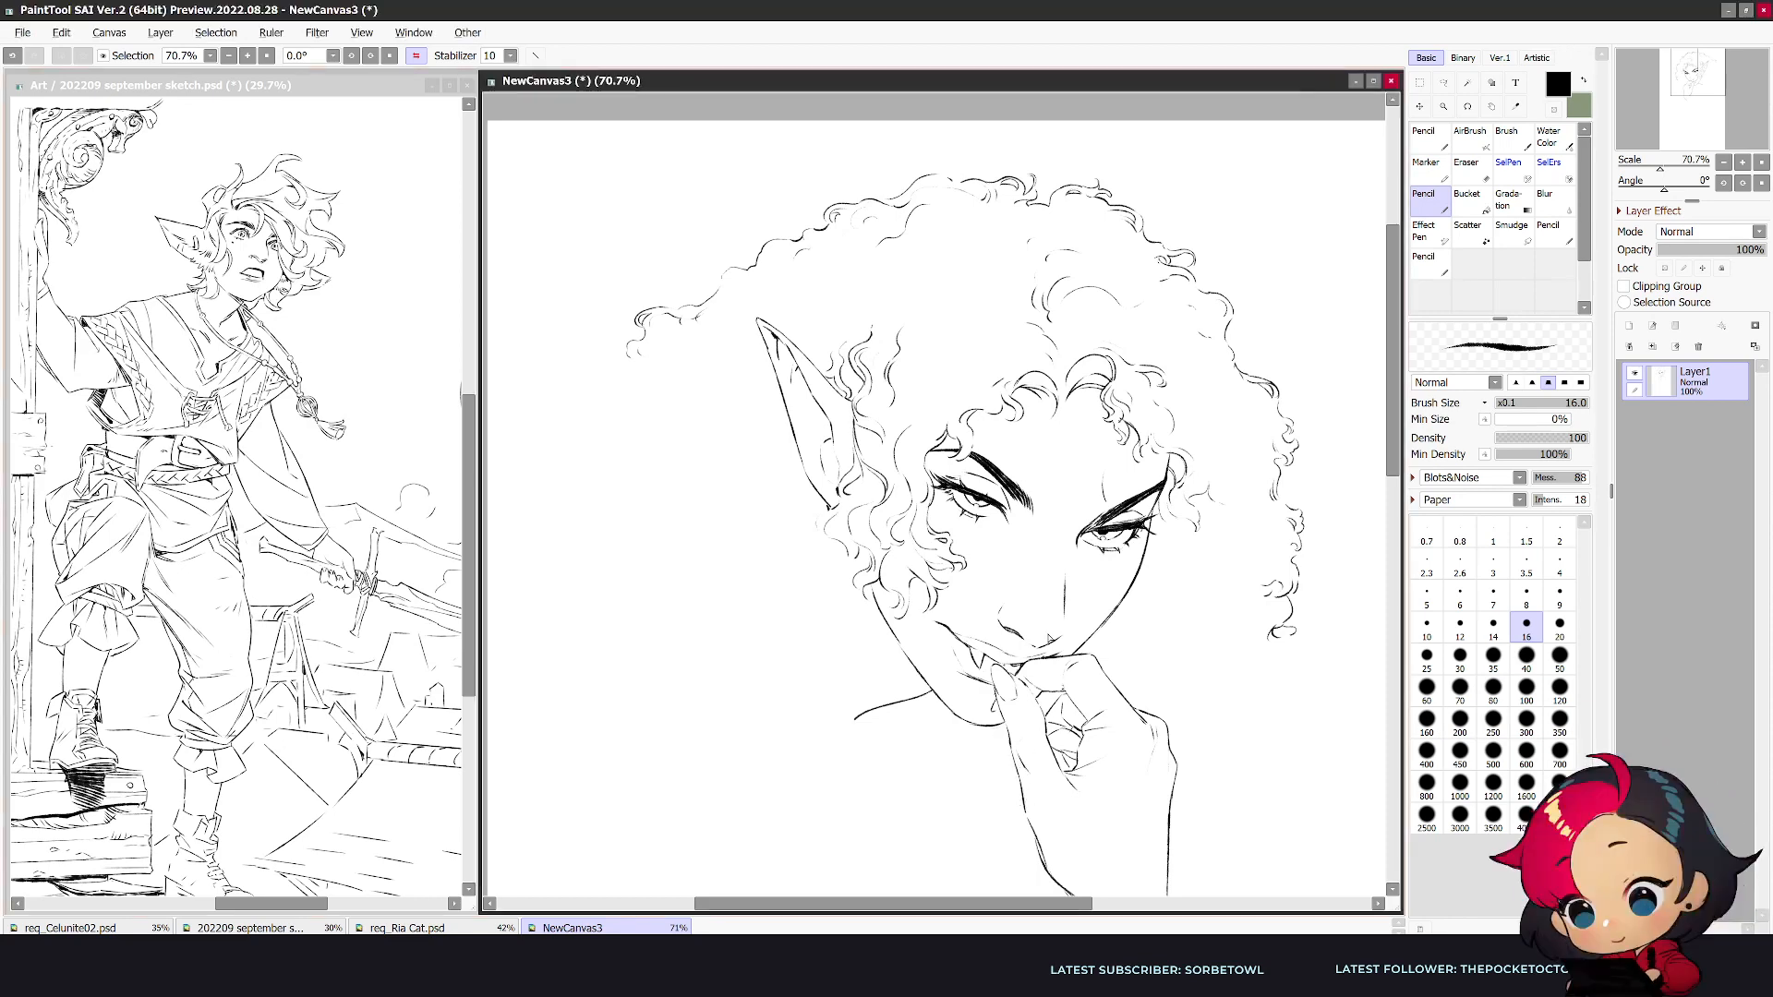
pyautogui.press('h')
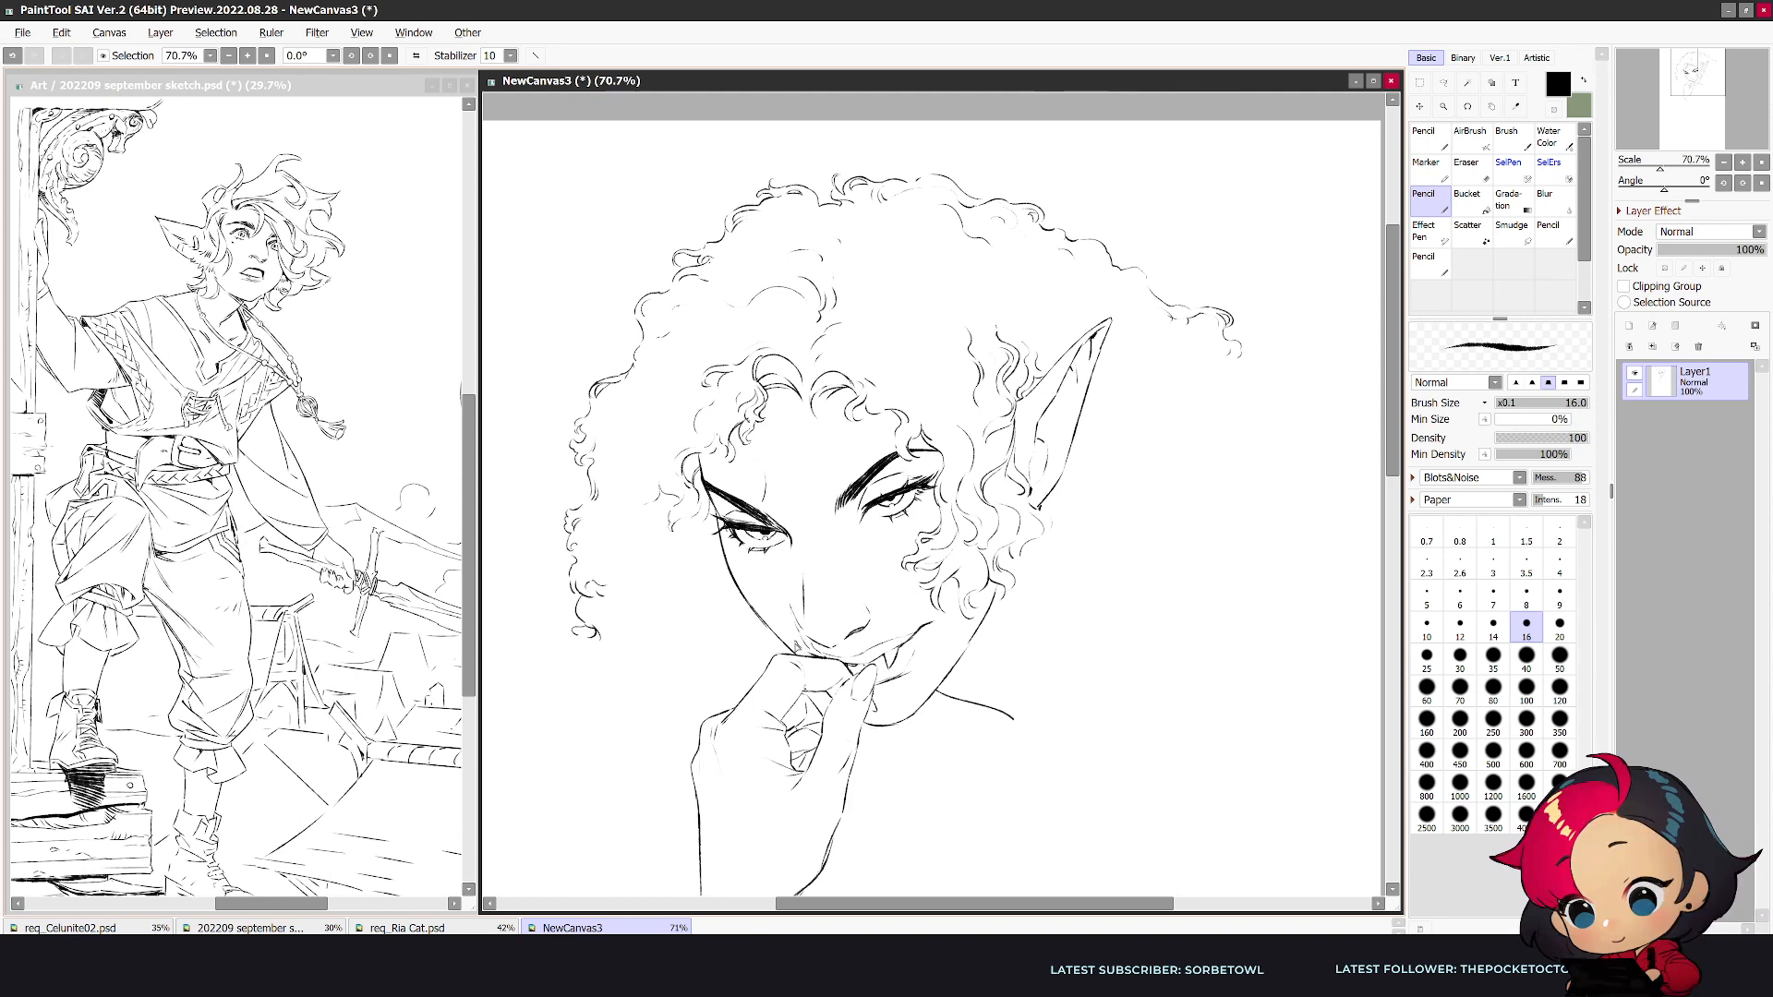
pyautogui.press('e')
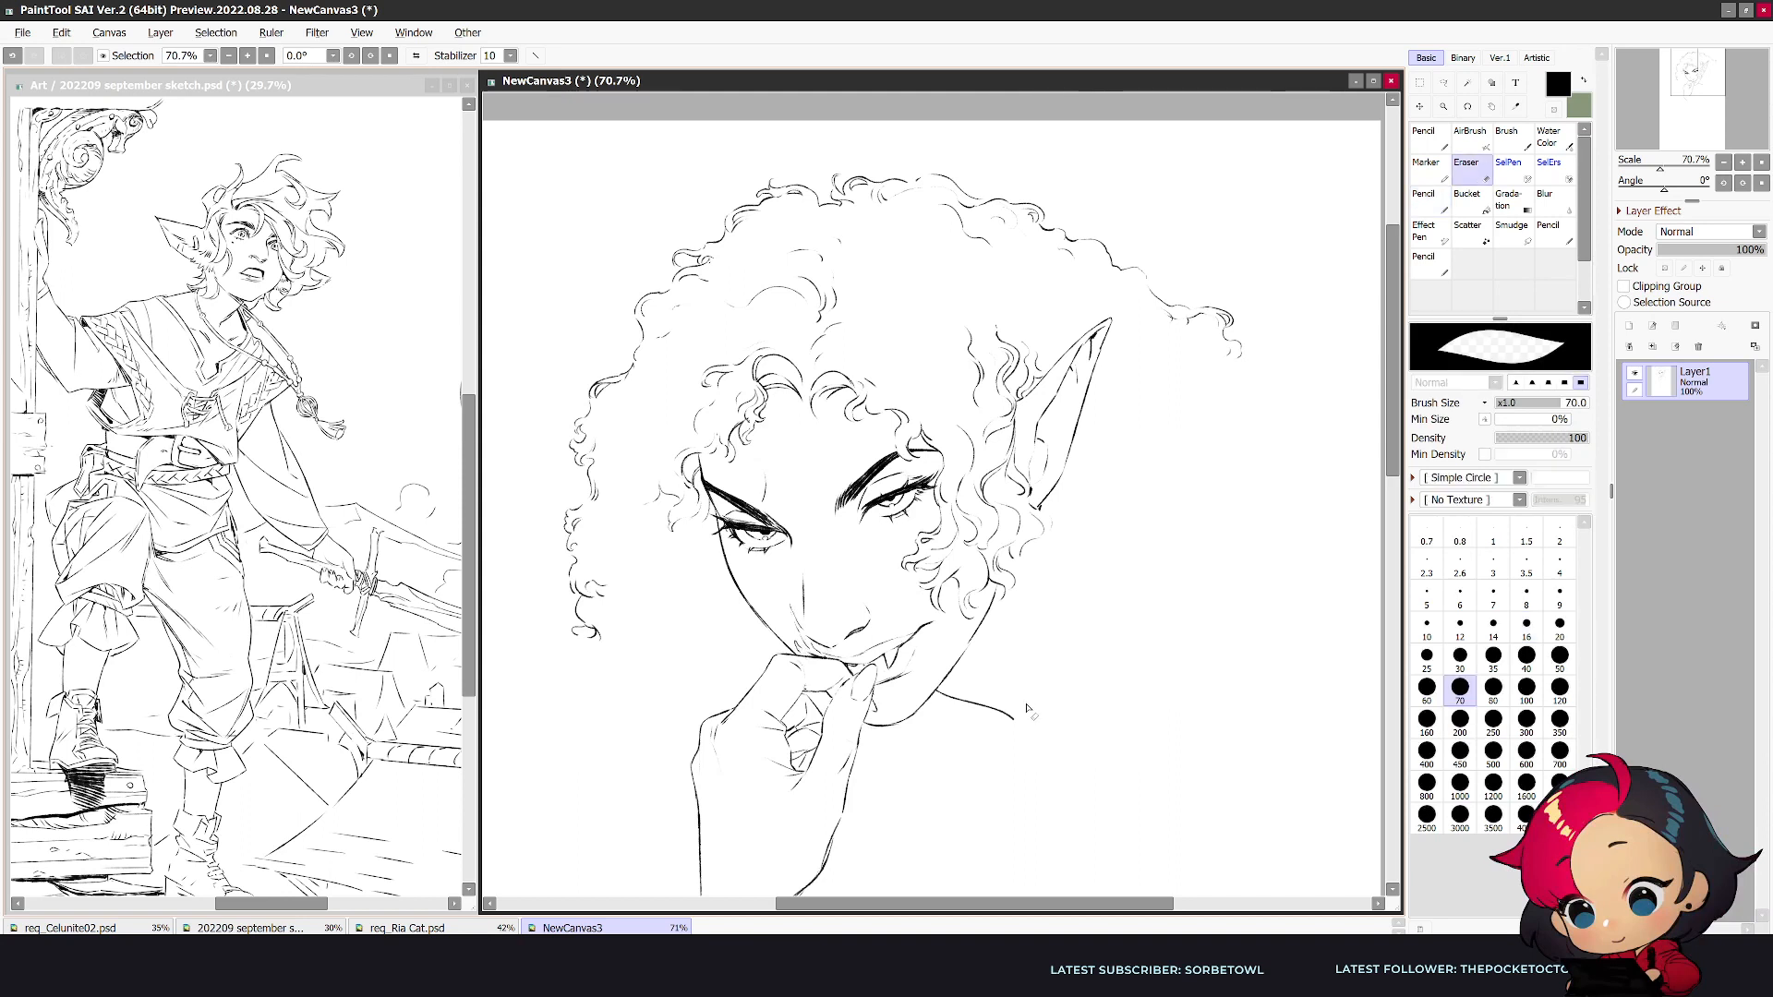
pyautogui.press('n')
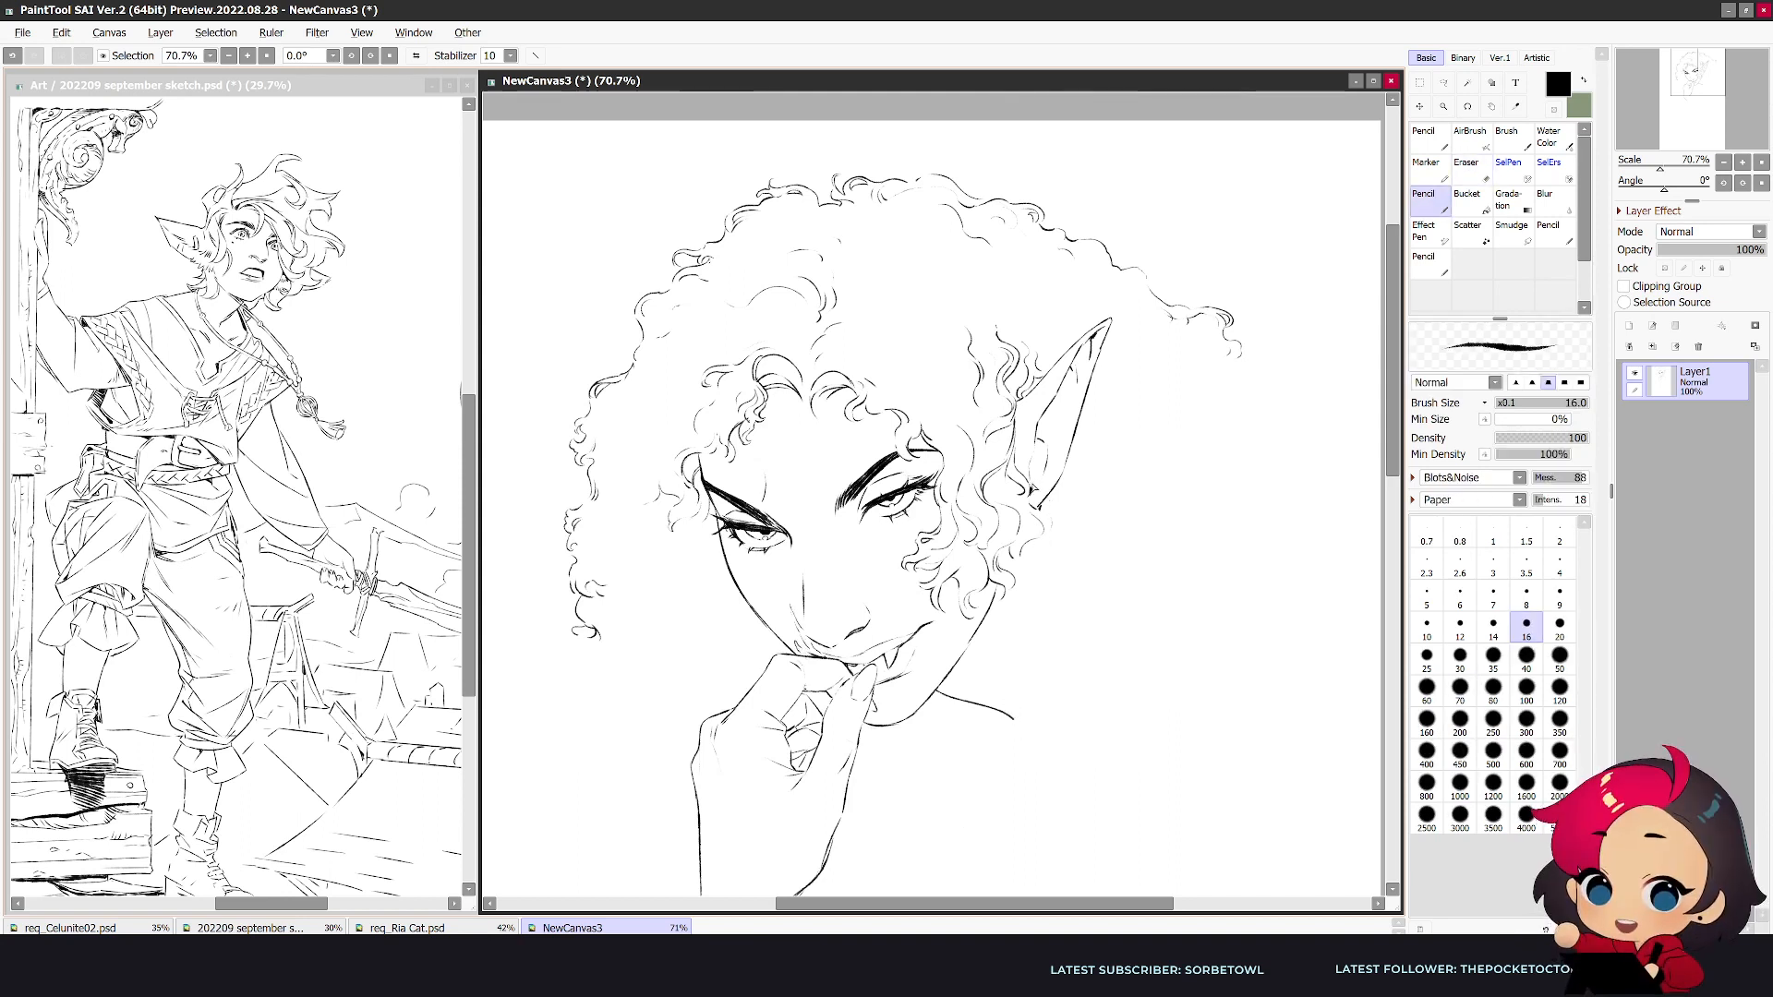
# - Add small details at the earlobe and rough in the curve of a large hoop earring beneath it
pyautogui.moveTo(1041, 510); pyautogui.dragTo(1008, 602)
pyautogui.press('e')
pyautogui.moveTo(1046, 513)
pyautogui.mouseDown()
pyautogui.moveTo(1095, 532)
pyautogui.moveTo(1098, 624)
pyautogui.mouseUp()
pyautogui.press('n')
pyautogui.press('e')
pyautogui.press('n')
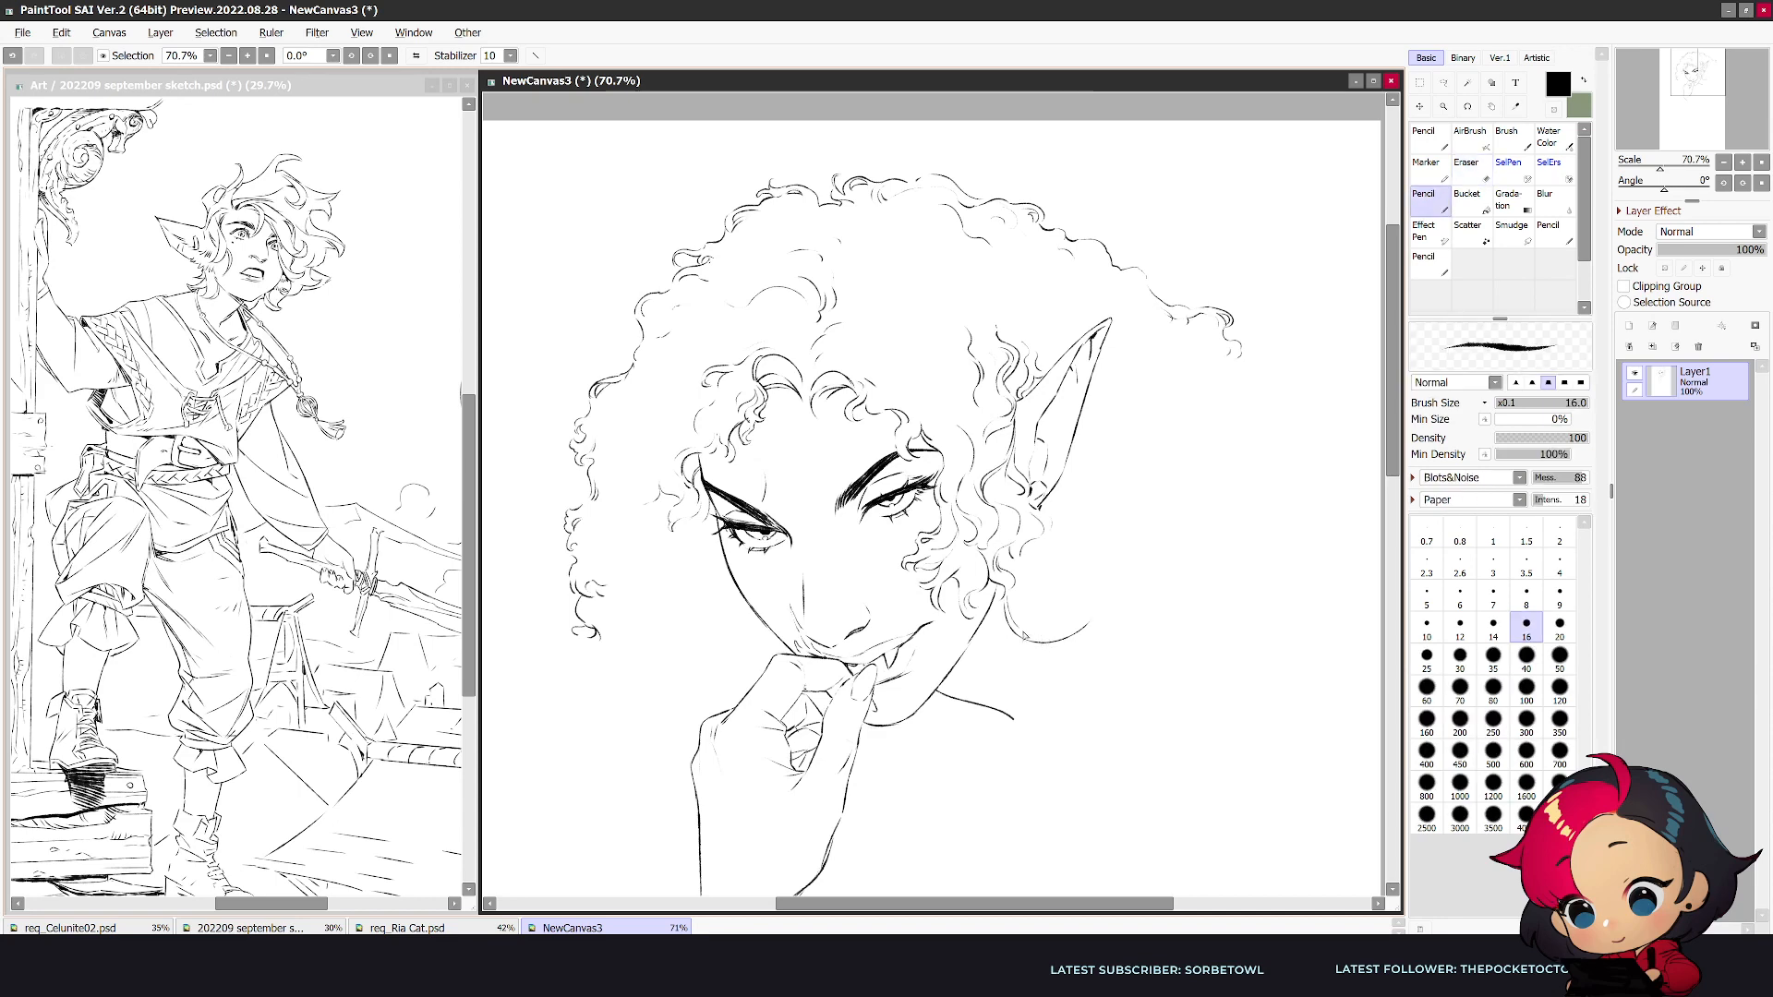
pyautogui.moveTo(1095, 611)
pyautogui.mouseDown()
pyautogui.moveTo(1110, 549)
pyautogui.moveTo(1068, 492)
pyautogui.mouseUp()
# - Rework the hoop earring, erasing and undoing the rough strokes and redrawing it as a tall oval from the lobe to mouth height
pyautogui.press('h')
pyautogui.press('e')
pyautogui.moveTo(809, 502)
pyautogui.mouseDown()
pyautogui.moveTo(825, 497)
pyautogui.moveTo(784, 501)
pyautogui.moveTo(817, 481)
pyautogui.mouseUp()
pyautogui.hotkey('ctrl', 'z')
pyautogui.press('n')
pyautogui.press('e')
pyautogui.moveTo(869, 610)
pyautogui.mouseDown()
pyautogui.moveTo(827, 640)
pyautogui.moveTo(761, 591)
pyautogui.moveTo(781, 505)
pyautogui.moveTo(753, 582)
pyautogui.moveTo(810, 497)
pyautogui.moveTo(774, 562)
pyautogui.mouseUp()
pyautogui.press('n')
pyautogui.hotkey('ctrl', 'z')
pyautogui.hotkey('ctrl', 'z')
pyautogui.moveTo(790, 503)
pyautogui.mouseDown()
pyautogui.moveTo(781, 605)
pyautogui.moveTo(816, 653)
pyautogui.moveTo(842, 647)
pyautogui.moveTo(826, 655)
pyautogui.mouseUp()
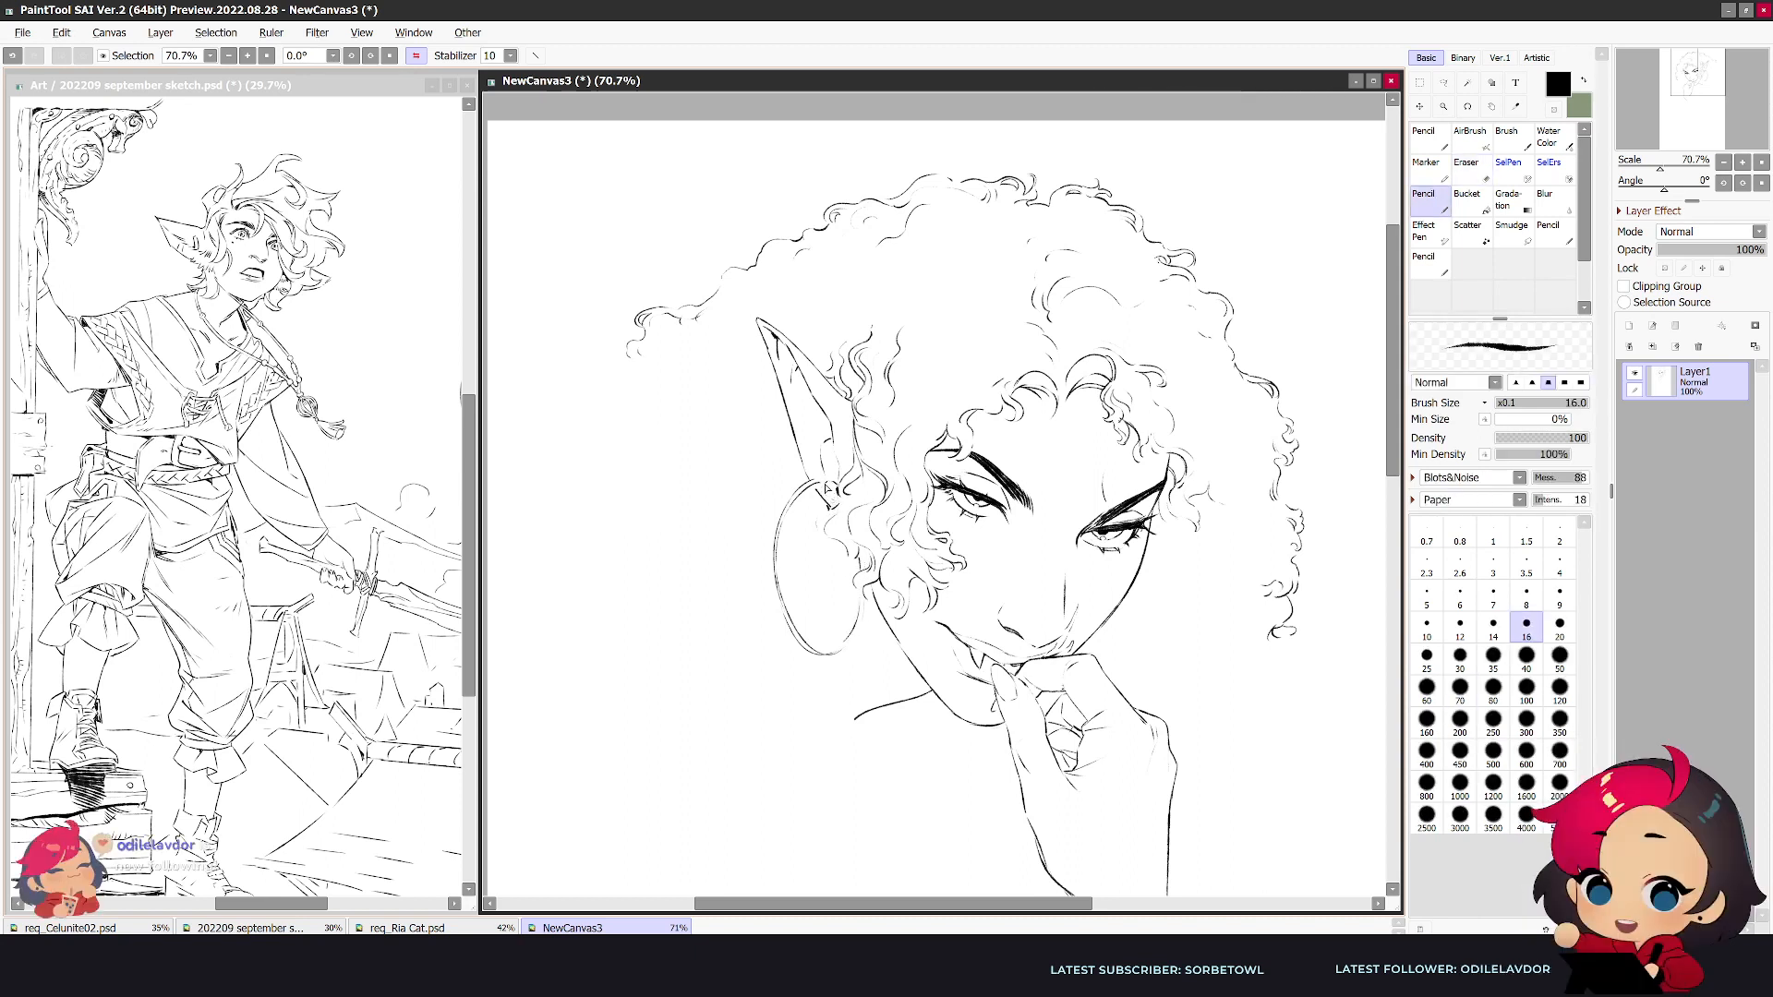
# - Add a small cuff on the ear's outer edge and clean up the lines around the earlobe
pyautogui.press('e')
pyautogui.press('n')
pyautogui.moveTo(799, 465); pyautogui.dragTo(810, 467)
pyautogui.press('h')
pyautogui.press('e')
pyautogui.moveTo(1036, 507); pyautogui.dragTo(1046, 515)
pyautogui.press('n')
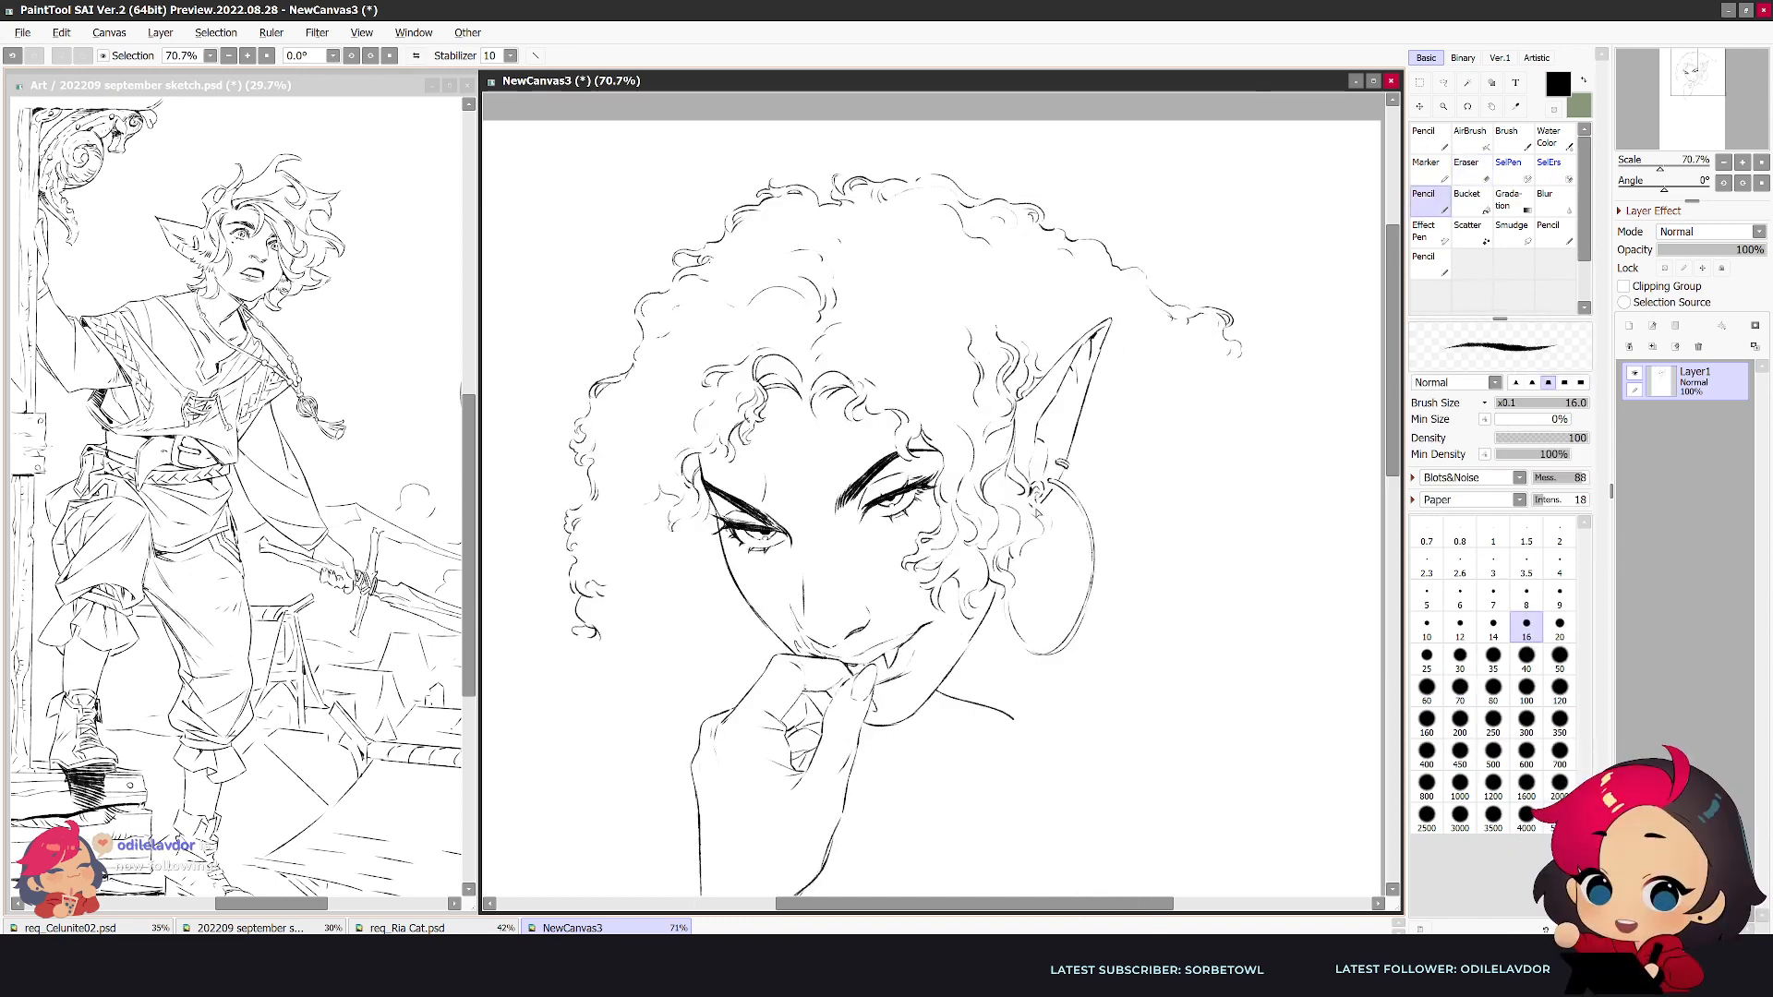
# - Decorate the hoop earring with an inner crescent, beaded edging and a hanging chain that ends in a narrow pendant
pyautogui.moveTo(1062, 543); pyautogui.dragTo(1015, 591)
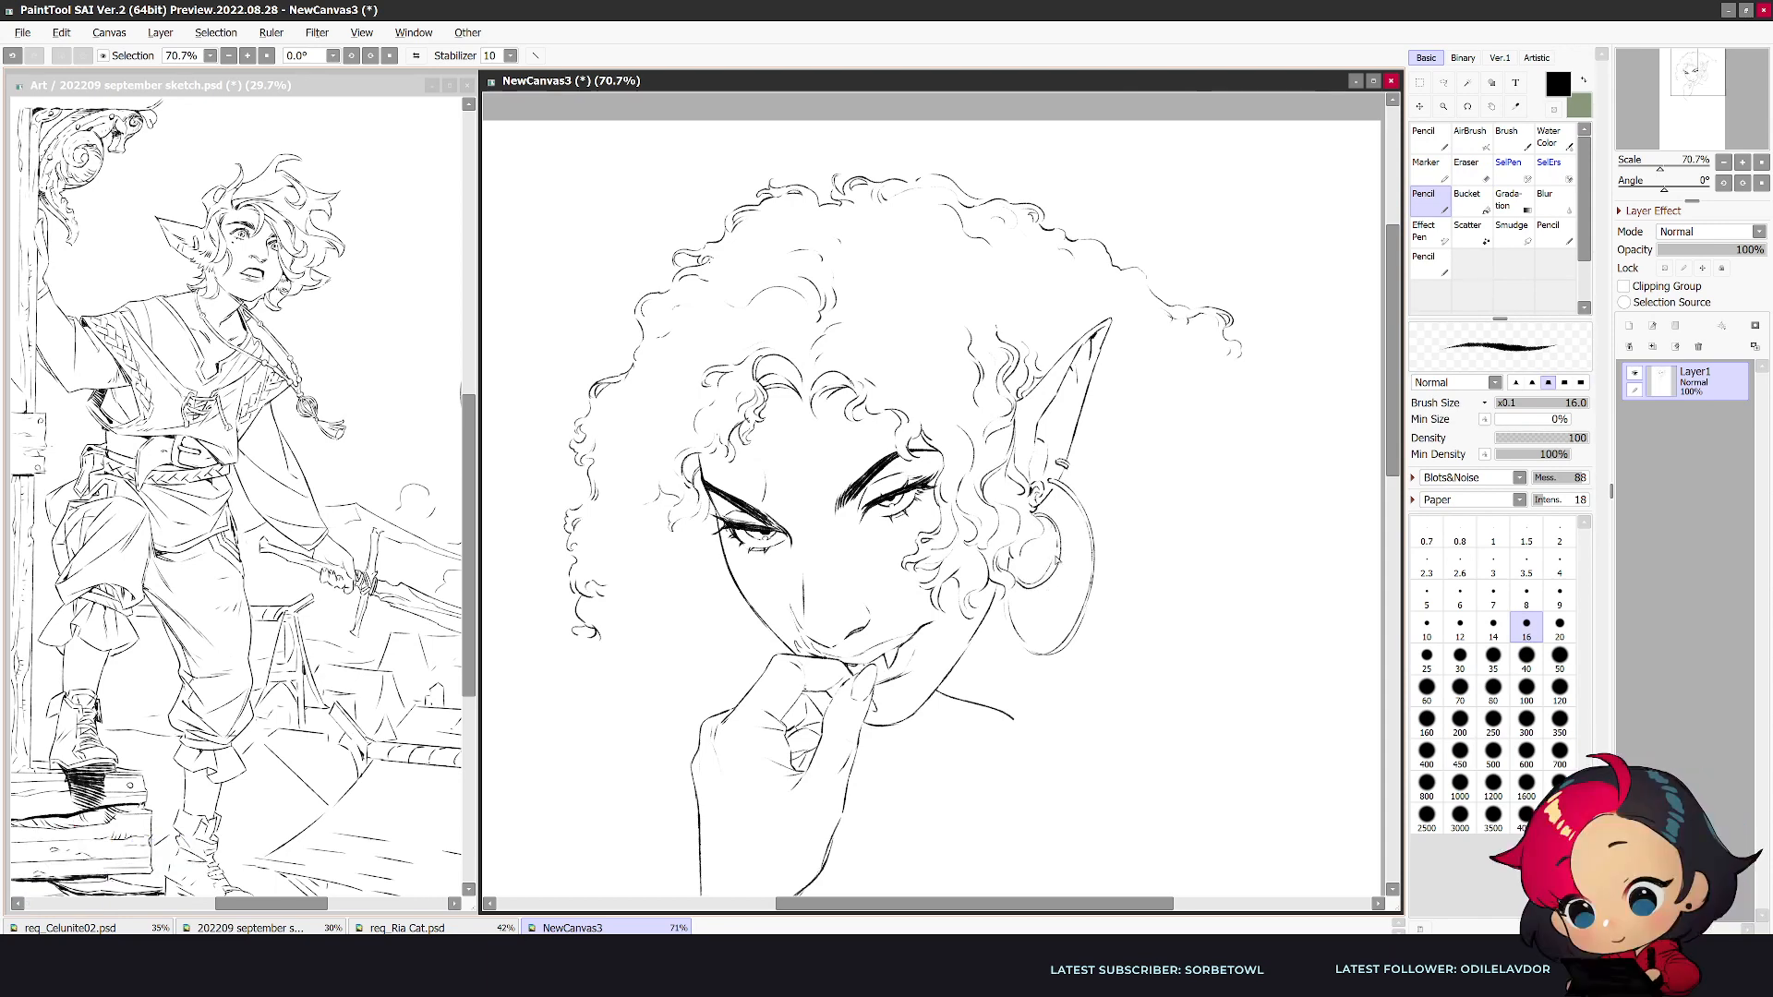
pyautogui.press('h')
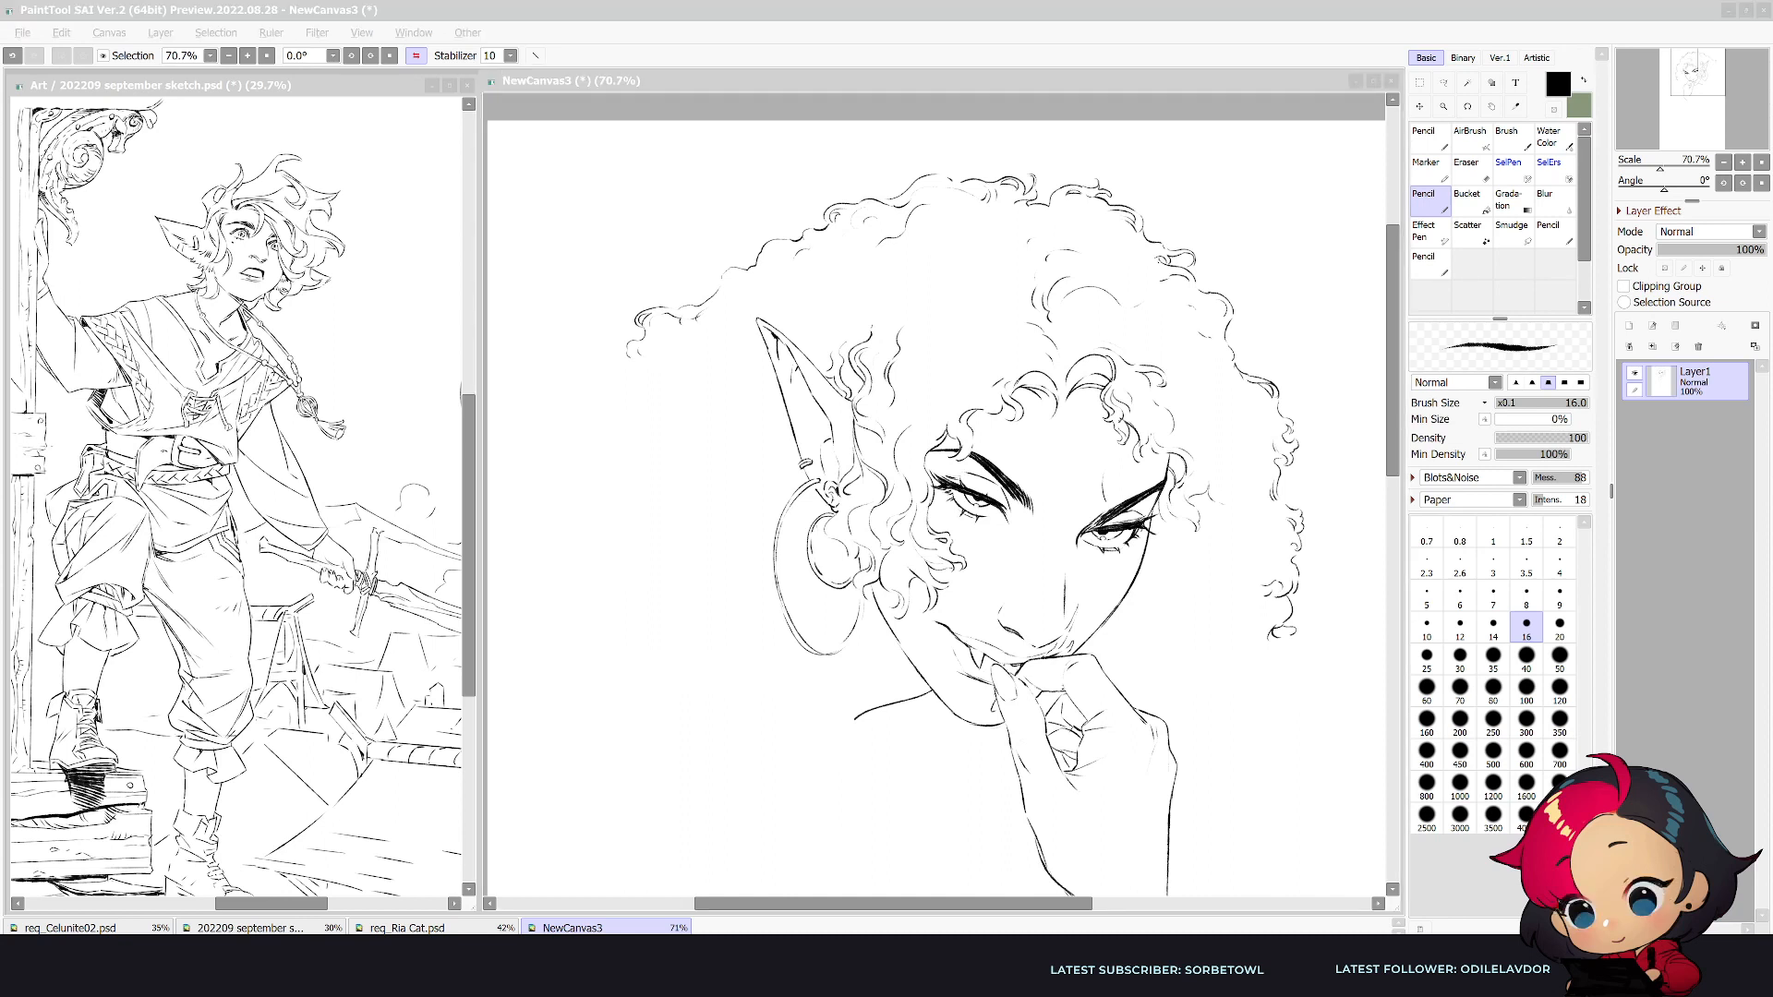
pyautogui.click(838, 563)
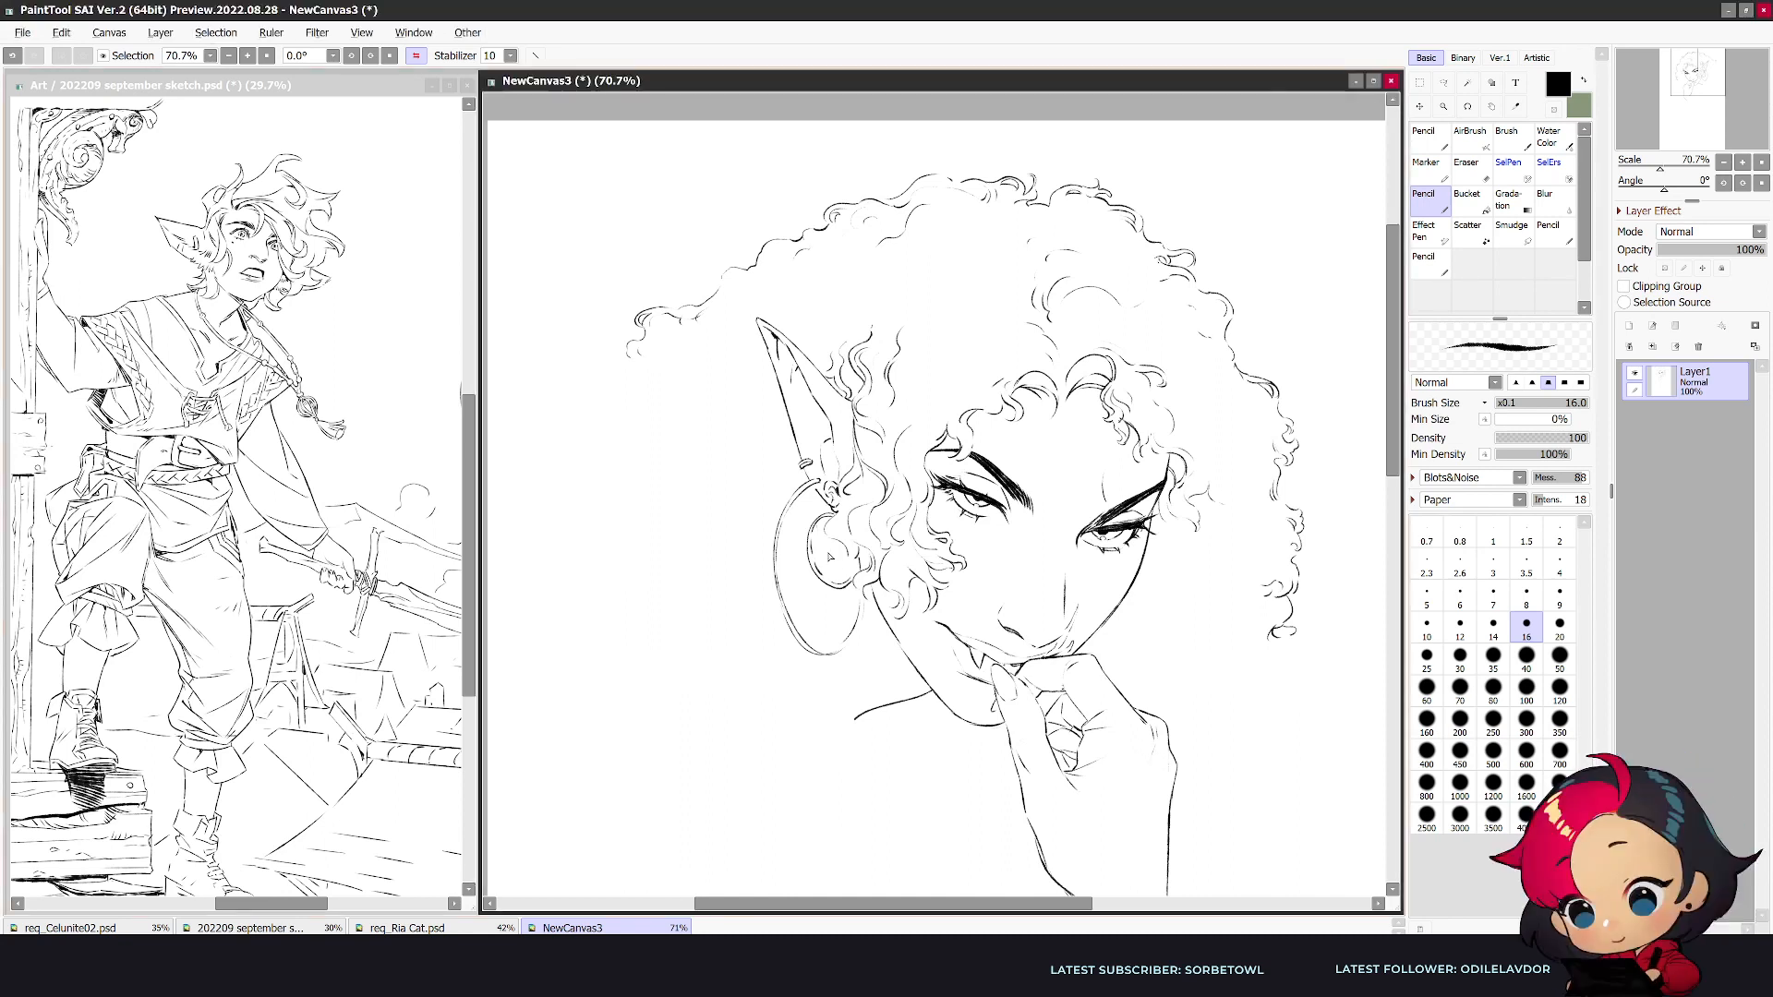
pyautogui.moveTo(823, 531); pyautogui.dragTo(823, 574)
pyautogui.press('h')
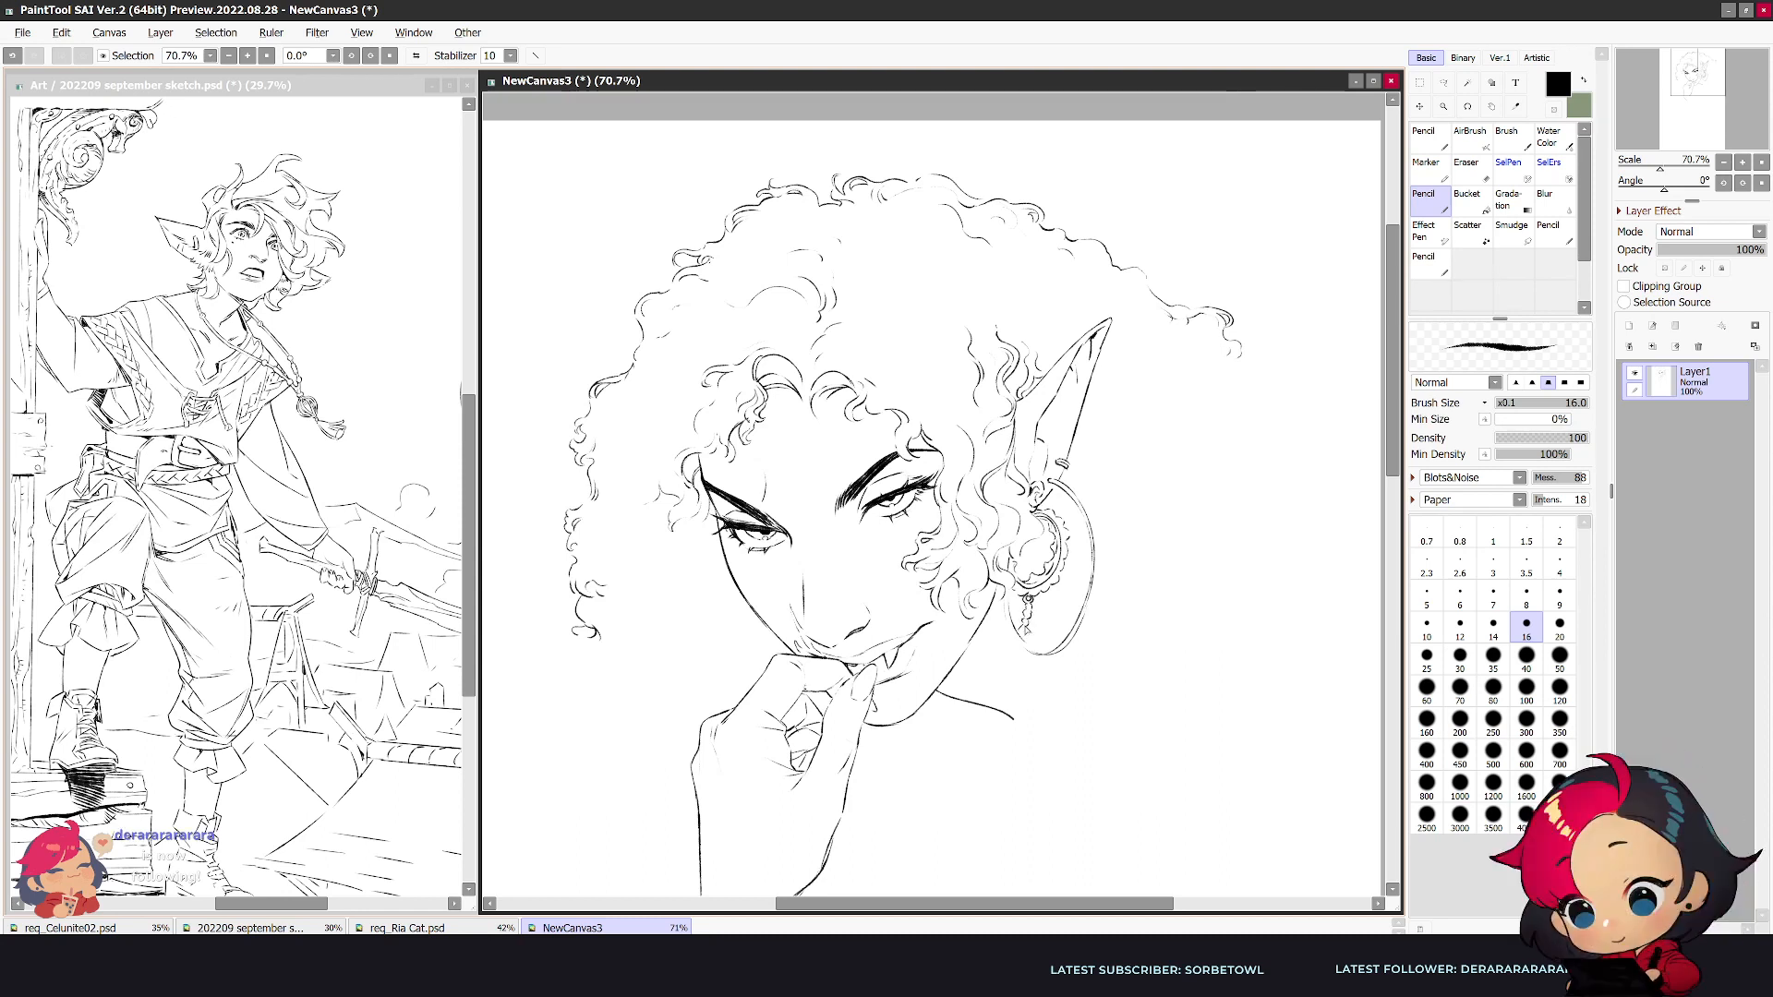
pyautogui.press('h')
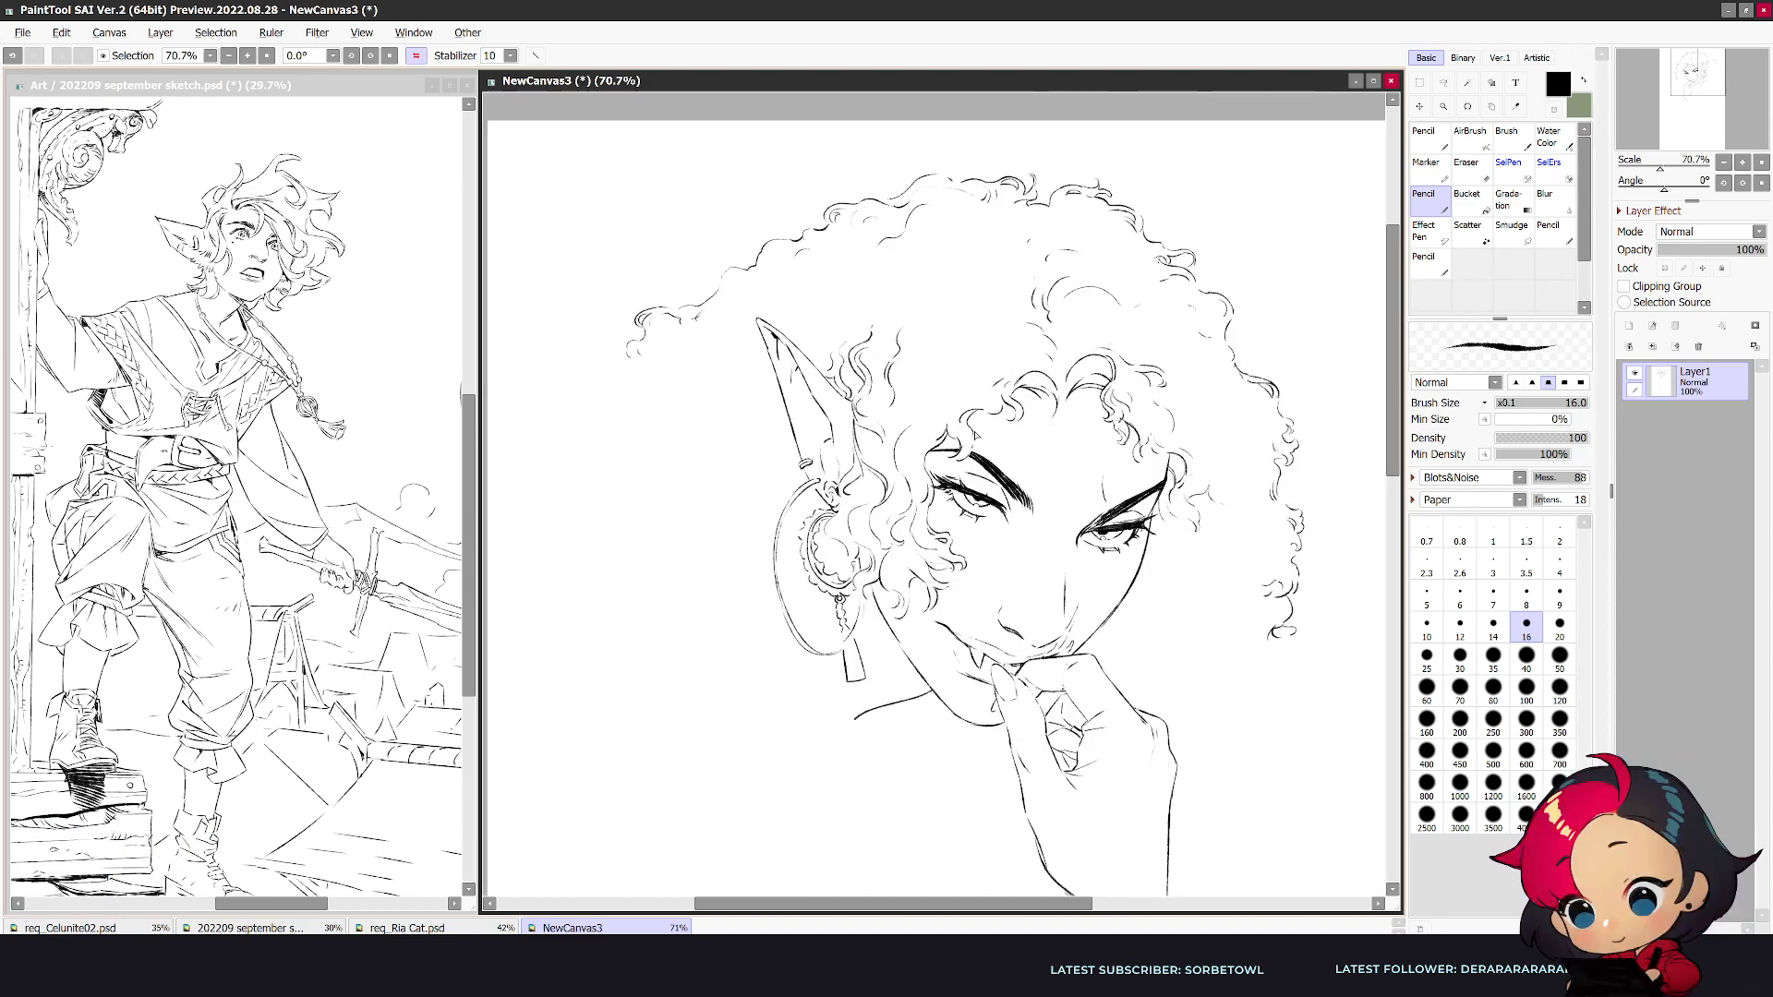
# - Extend the ear-side hair outline outward and down to eye level with loose curls
pyautogui.moveTo(628, 366)
pyautogui.mouseDown()
pyautogui.moveTo(576, 414)
pyautogui.moveTo(587, 397)
pyautogui.moveTo(605, 417)
pyautogui.moveTo(636, 379)
pyautogui.moveTo(605, 391)
pyautogui.moveTo(621, 416)
pyautogui.moveTo(603, 427)
pyautogui.moveTo(573, 436)
pyautogui.moveTo(573, 414)
pyautogui.moveTo(589, 518)
pyautogui.mouseUp()
pyautogui.moveTo(566, 451); pyautogui.dragTo(565, 479)
pyautogui.moveTo(555, 479); pyautogui.dragTo(562, 498)
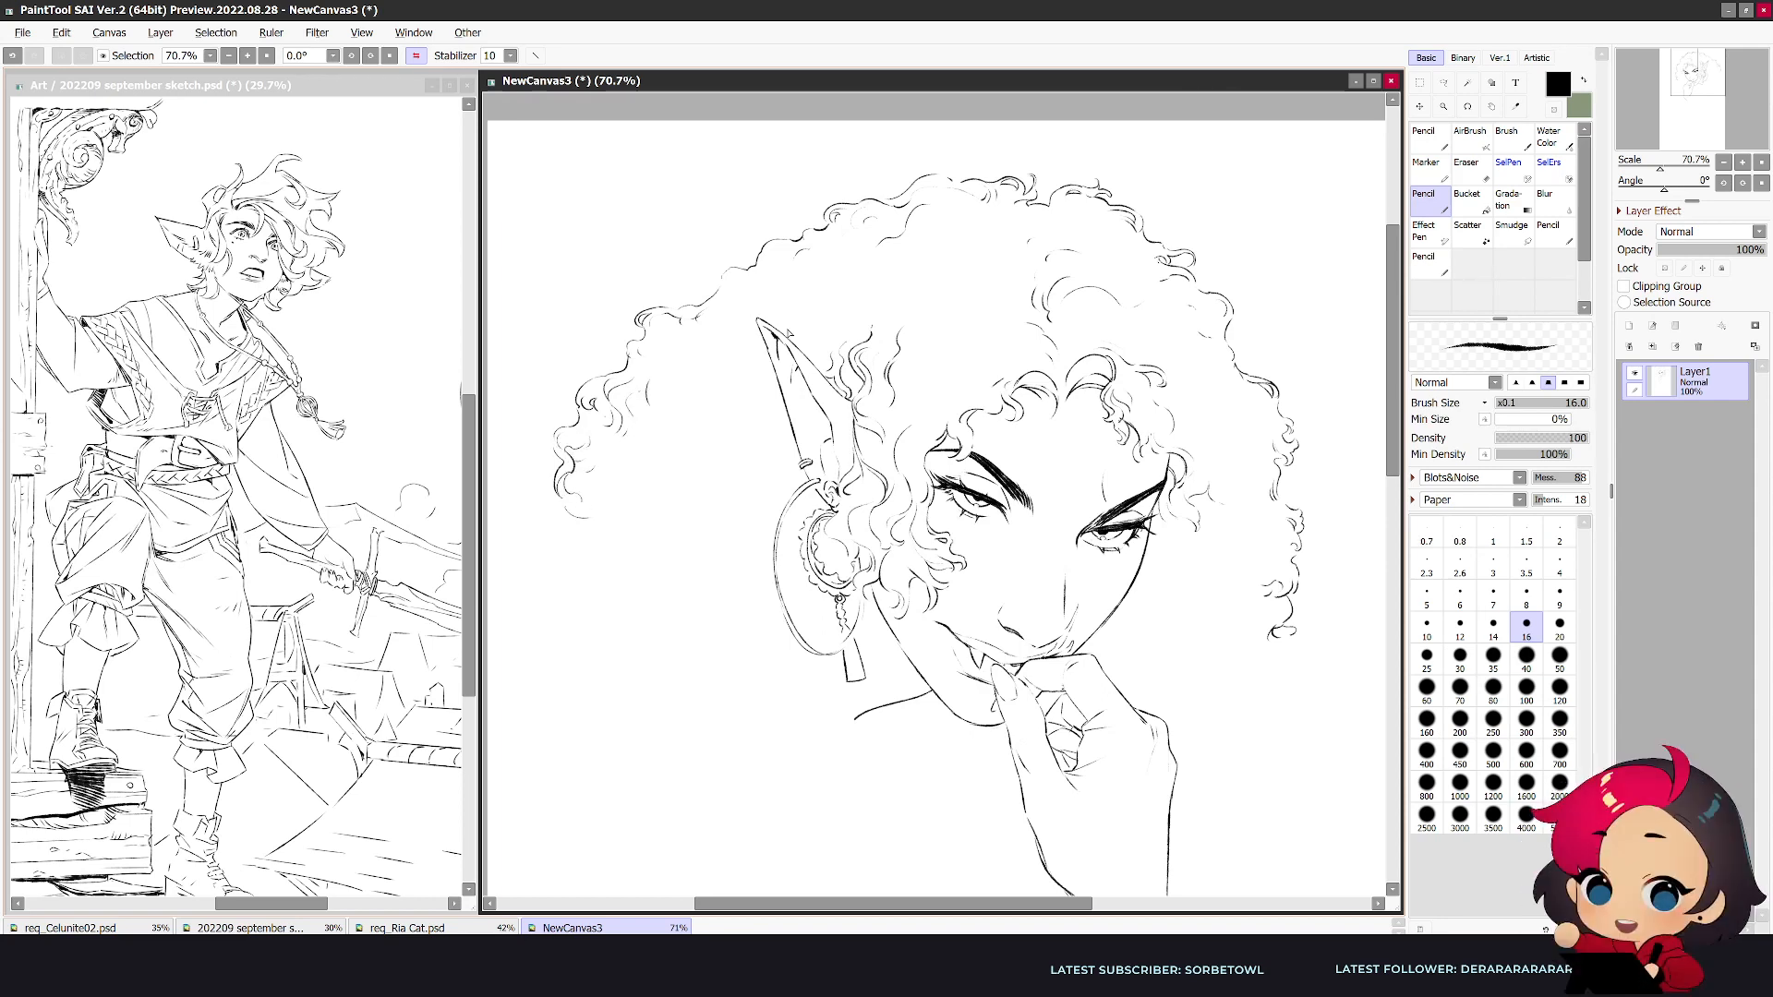
pyautogui.press('h')
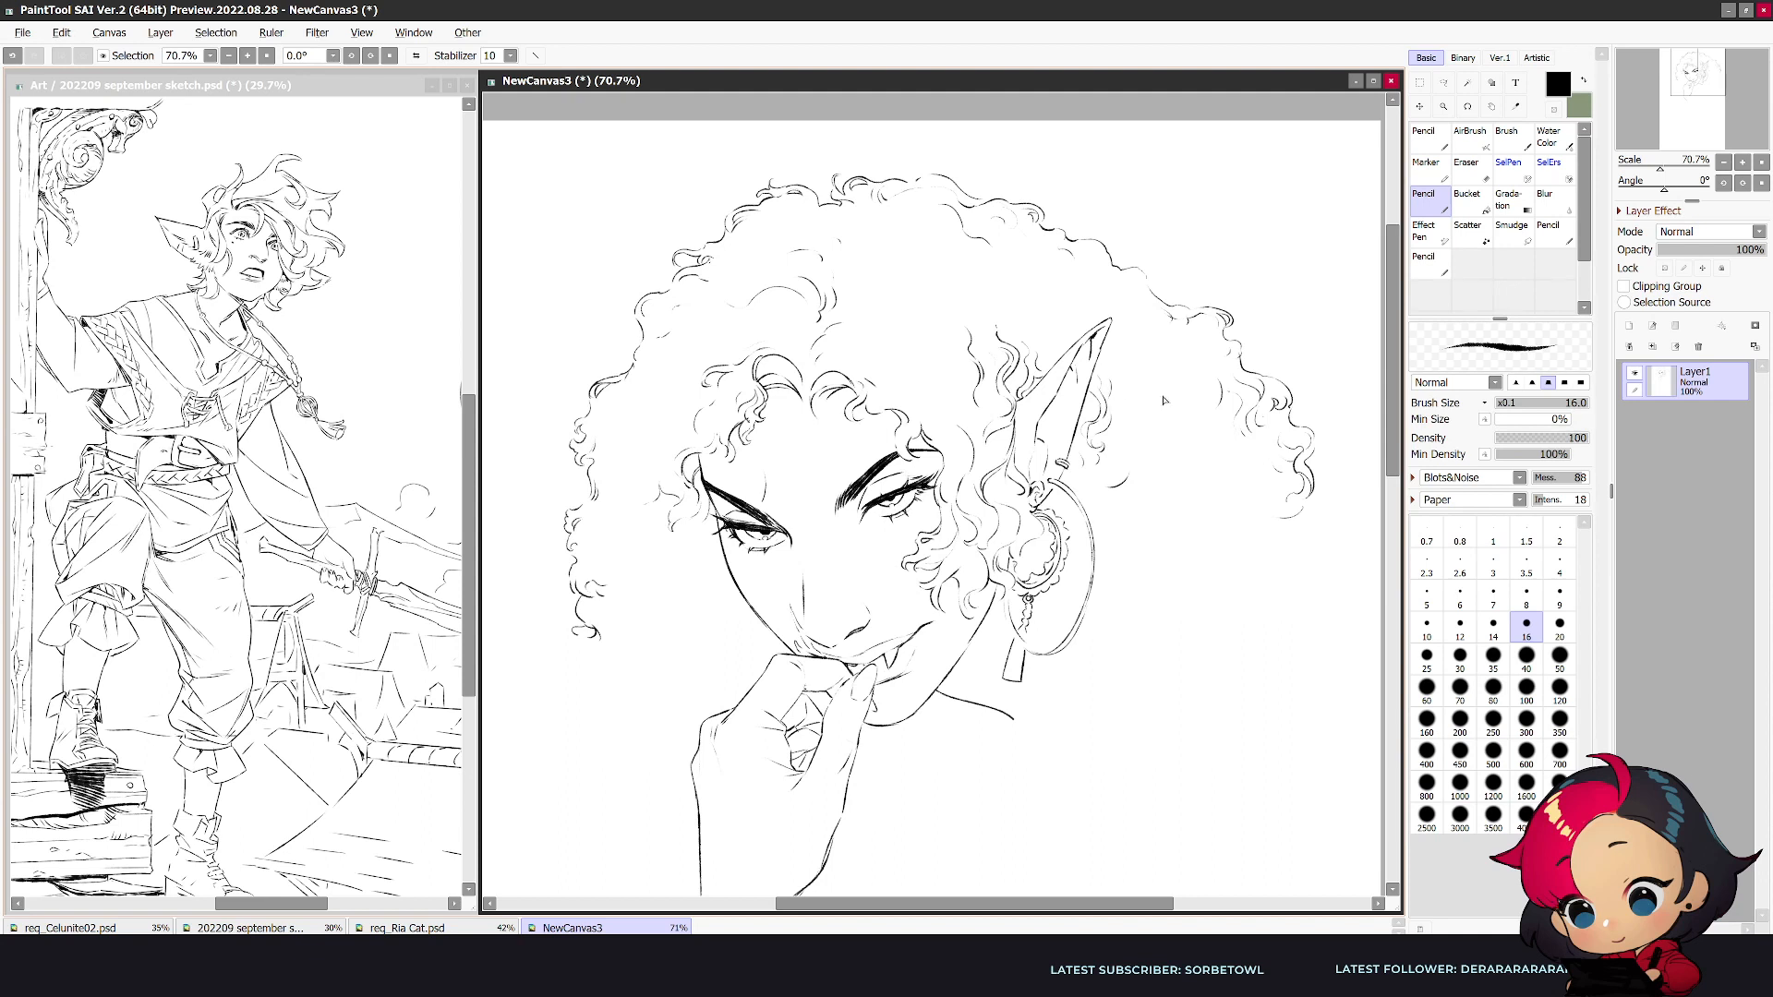
# - Add curls inside the ear-side hair and continue its lower outline with a long curve toward the neck
pyautogui.moveTo(1197, 454); pyautogui.dragTo(1179, 459)
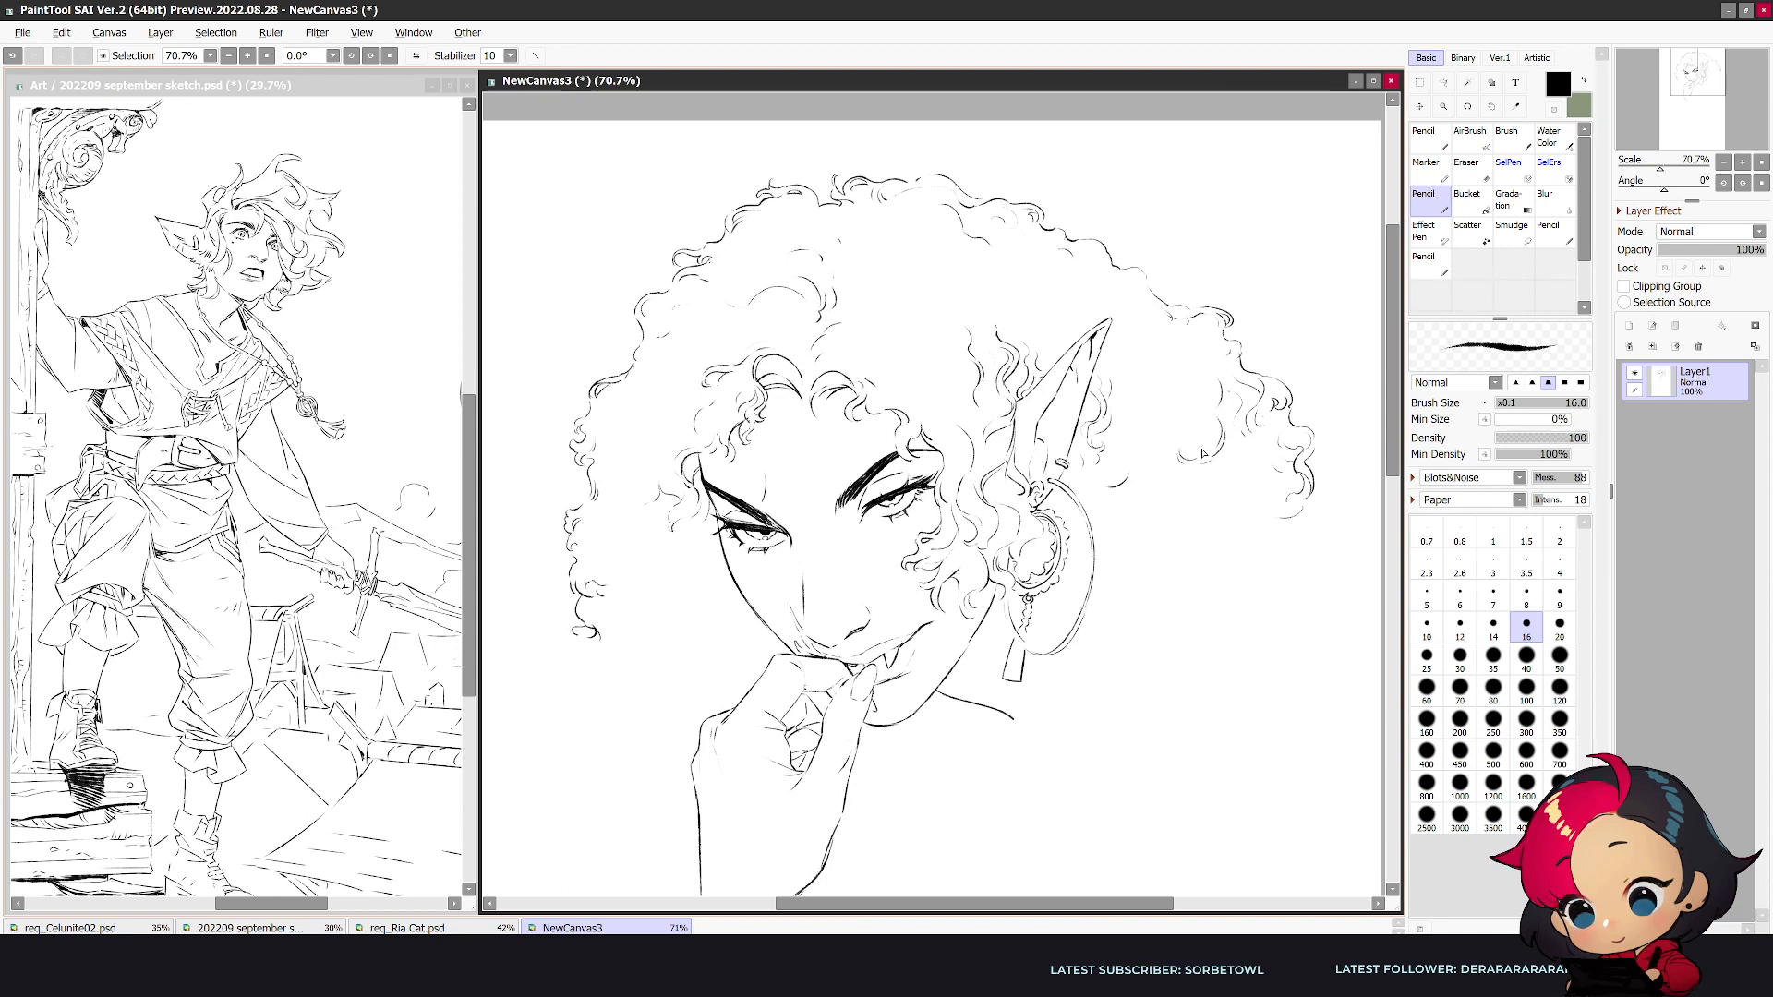
pyautogui.moveTo(1281, 523)
pyautogui.mouseDown()
pyautogui.moveTo(1224, 597)
pyautogui.moveTo(1238, 591)
pyautogui.moveTo(1157, 634)
pyautogui.mouseUp()
pyautogui.press('h')
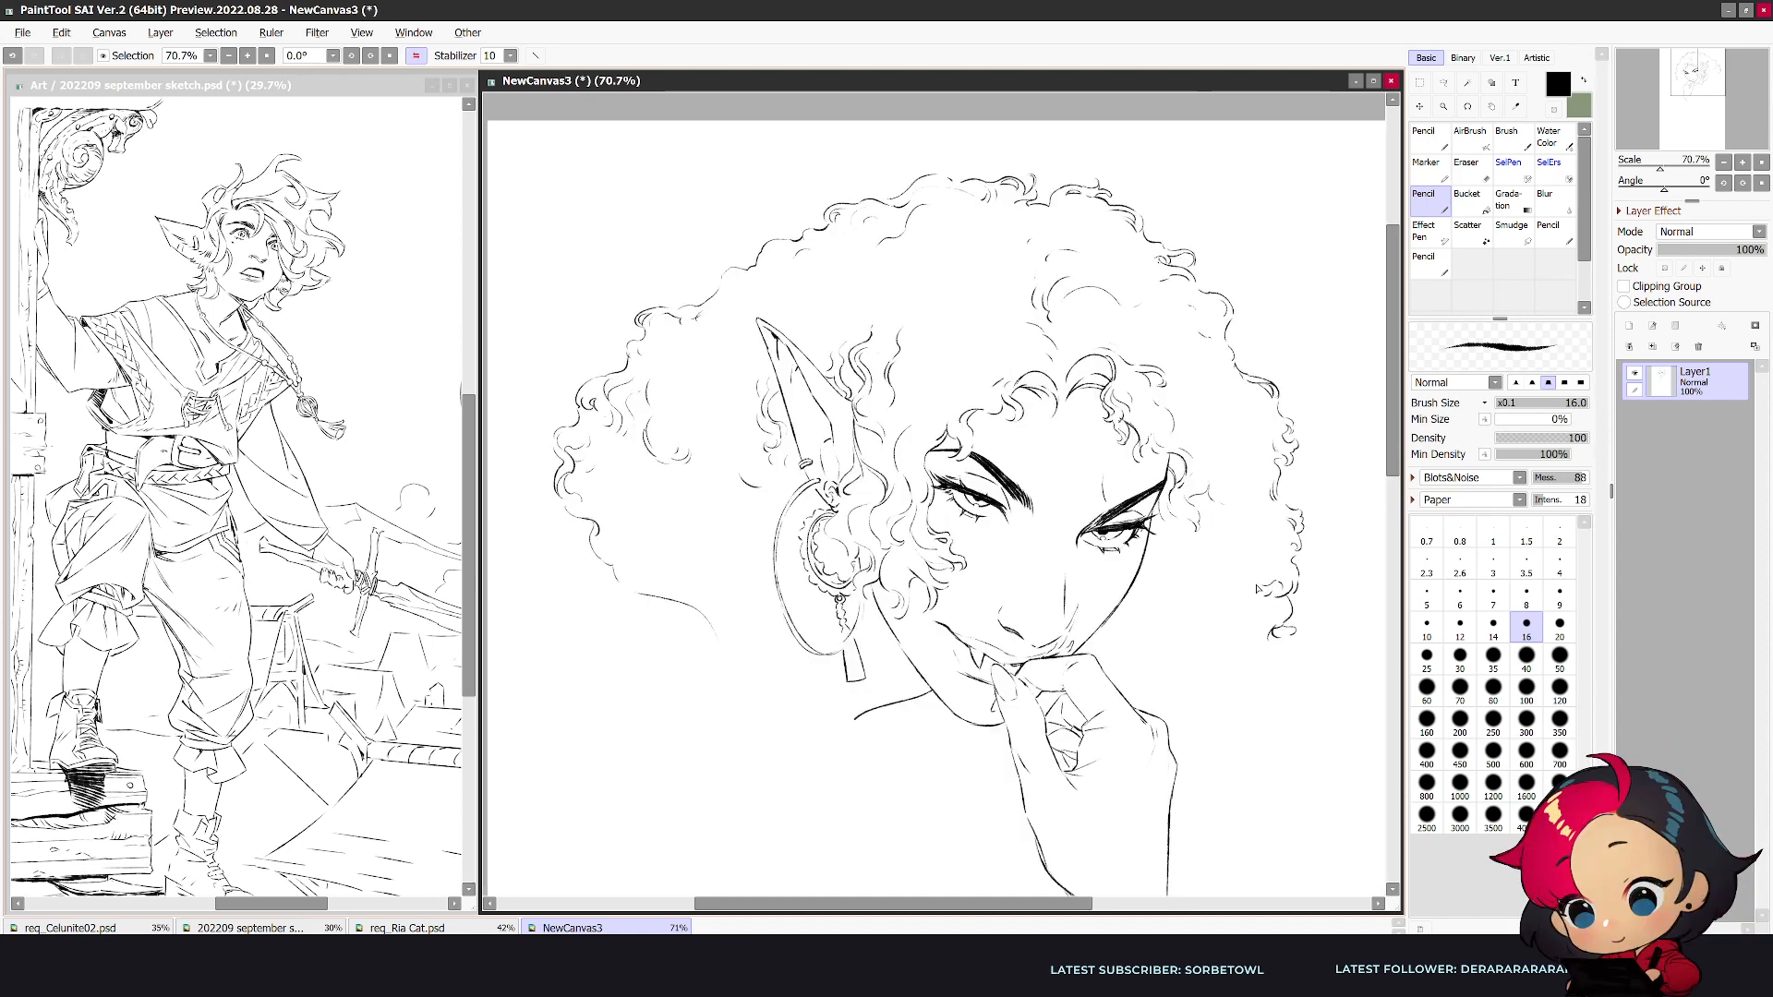
# - Erase the end of the far-side hair outline, extend it below mouth height, and add small curls along the far cheek
pyautogui.press('e')
pyautogui.moveTo(1273, 635)
pyautogui.mouseDown()
pyautogui.moveTo(1295, 634)
pyautogui.moveTo(1264, 639)
pyautogui.moveTo(1286, 612)
pyautogui.moveTo(1259, 683)
pyautogui.mouseUp()
pyautogui.press('n')
pyautogui.moveTo(1146, 598)
pyautogui.mouseDown()
pyautogui.moveTo(1133, 609)
pyautogui.moveTo(1180, 577)
pyautogui.moveTo(1163, 554)
pyautogui.moveTo(1150, 584)
pyautogui.moveTo(1169, 594)
pyautogui.moveTo(1144, 582)
pyautogui.mouseUp()
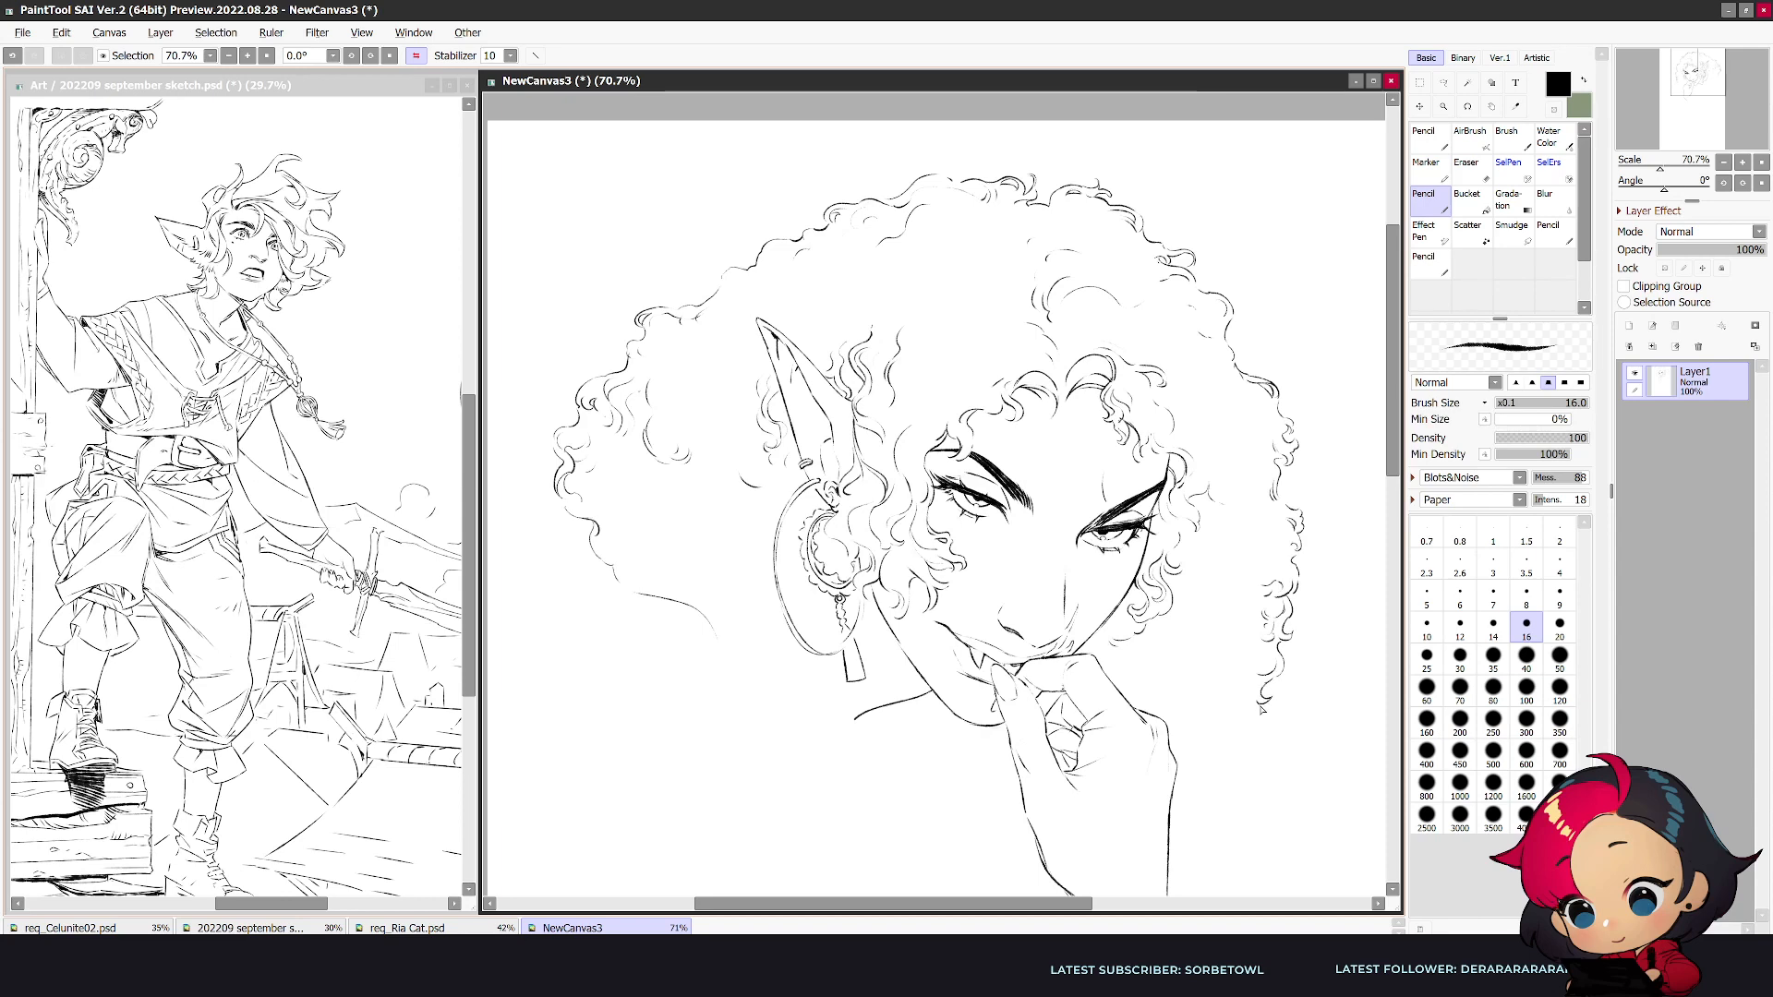
pyautogui.press('h')
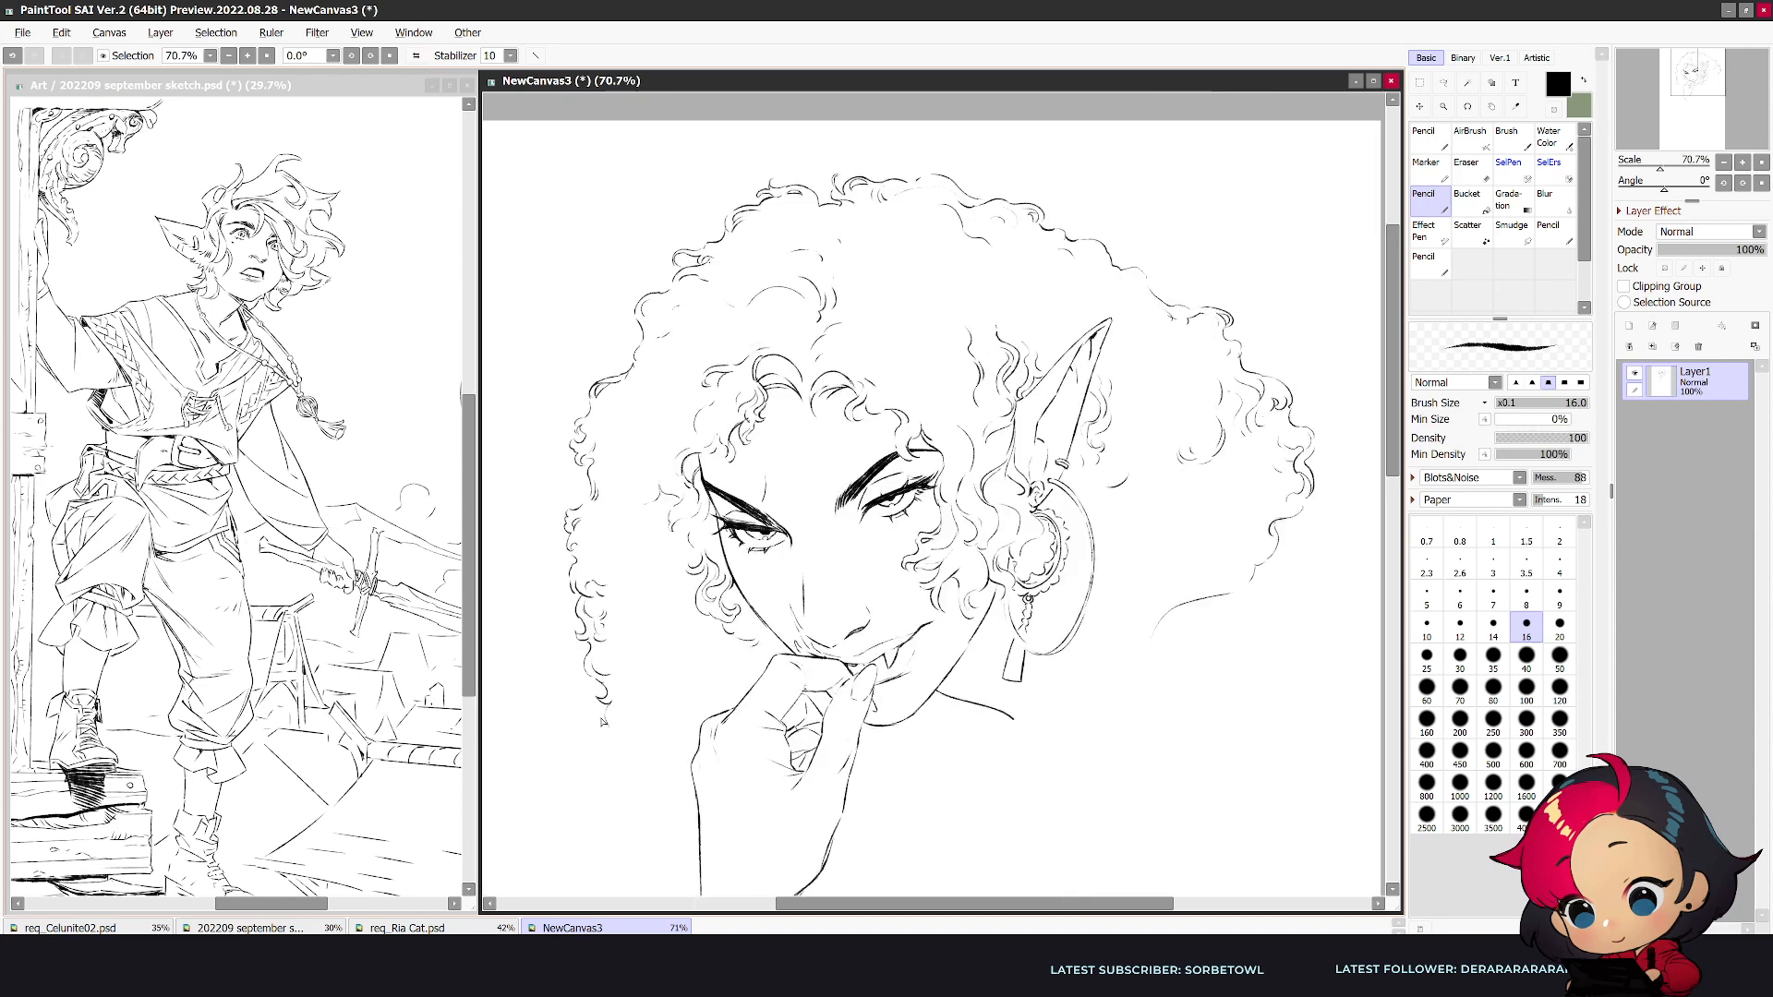
# - Erase the far-side outline's lower tip and redraw it as a cluster of curls flaring outward
pyautogui.press('e')
pyautogui.moveTo(606, 728)
pyautogui.mouseDown()
pyautogui.moveTo(597, 662)
pyautogui.moveTo(555, 724)
pyautogui.moveTo(568, 749)
pyautogui.moveTo(590, 675)
pyautogui.moveTo(551, 737)
pyautogui.moveTo(590, 652)
pyautogui.moveTo(548, 667)
pyautogui.moveTo(545, 692)
pyautogui.moveTo(591, 655)
pyautogui.moveTo(568, 691)
pyautogui.mouseUp()
pyautogui.press('n')
pyautogui.press('e')
pyautogui.press('n')
pyautogui.press('e')
pyautogui.press('n')
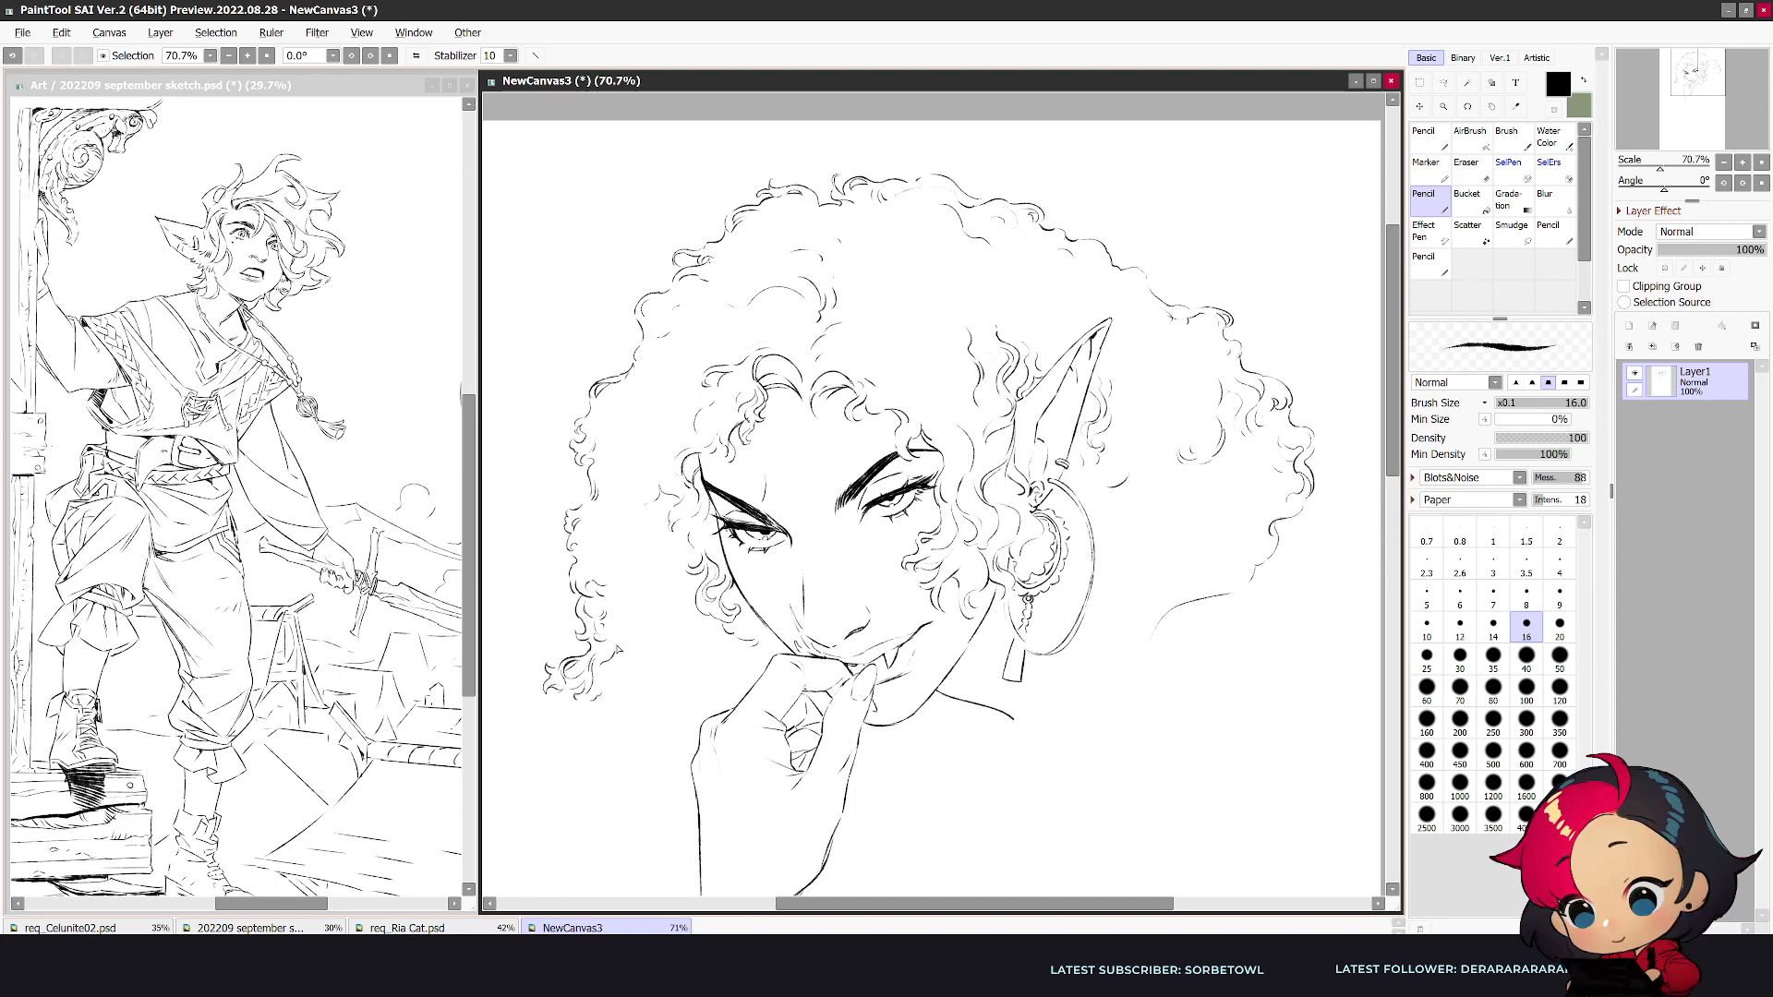
# - Add loose curls inside the far-side hair and continue its outer outline down beside the hand
pyautogui.moveTo(592, 559); pyautogui.dragTo(609, 575)
pyautogui.press('h')
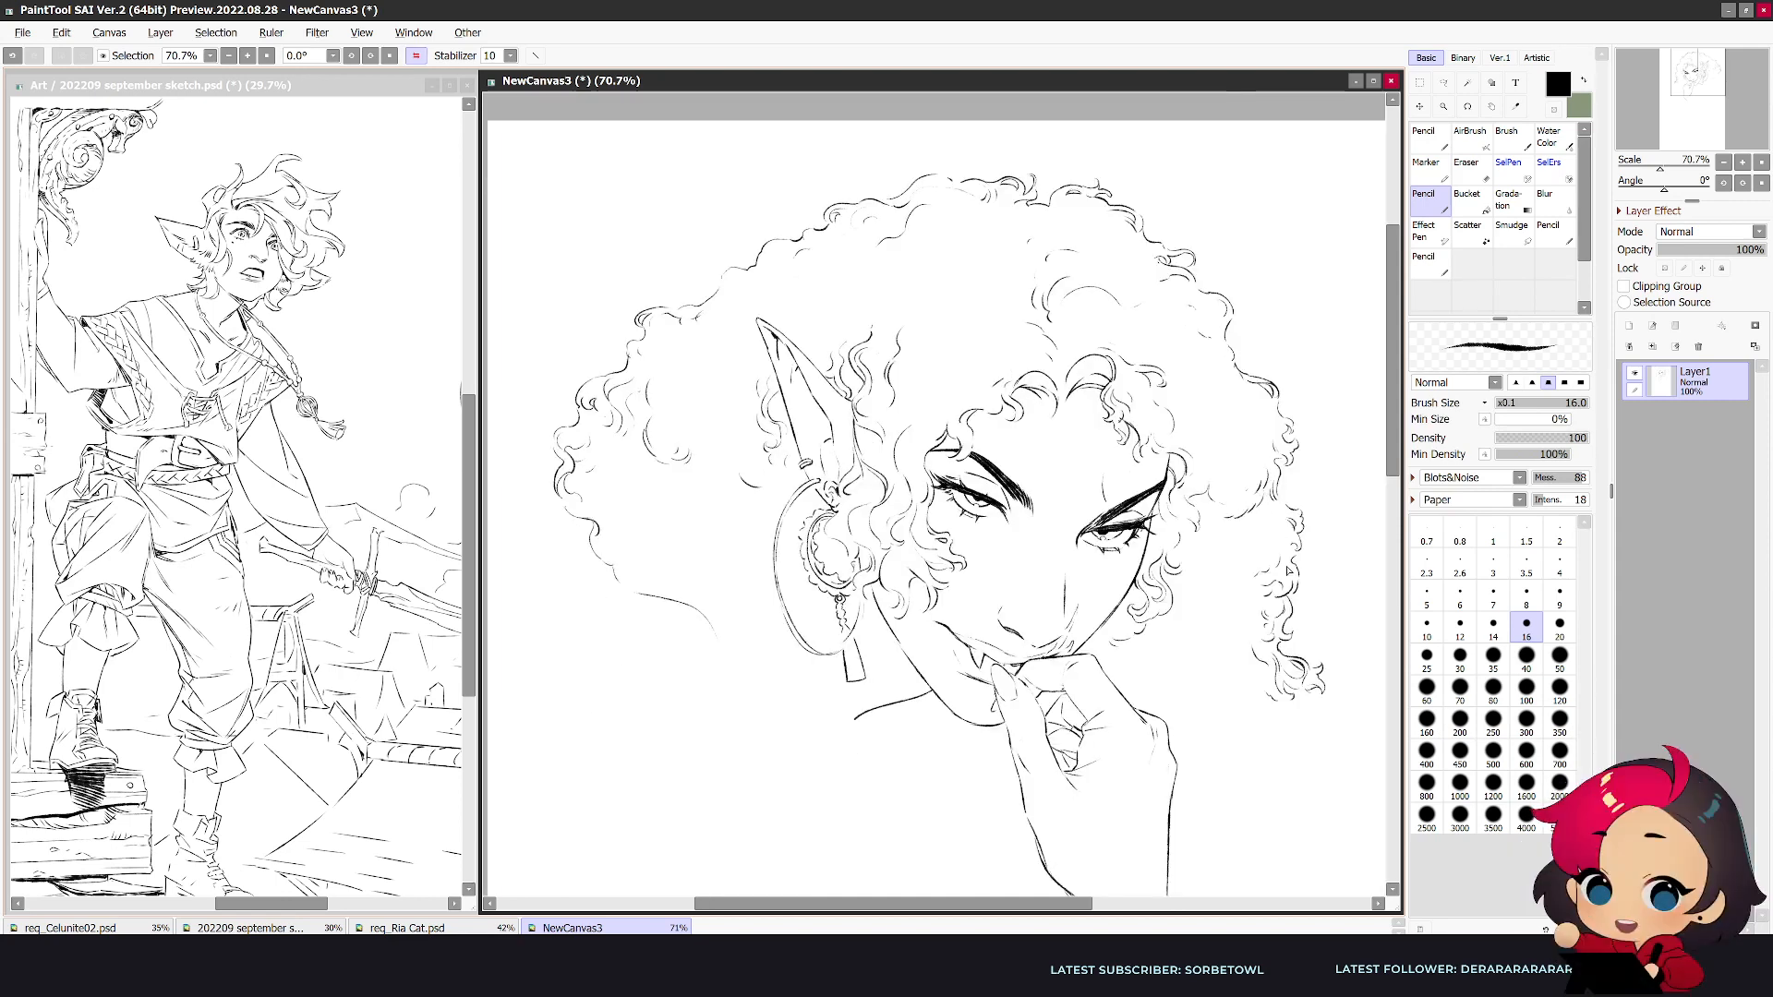
pyautogui.moveTo(1253, 607); pyautogui.dragTo(1233, 636)
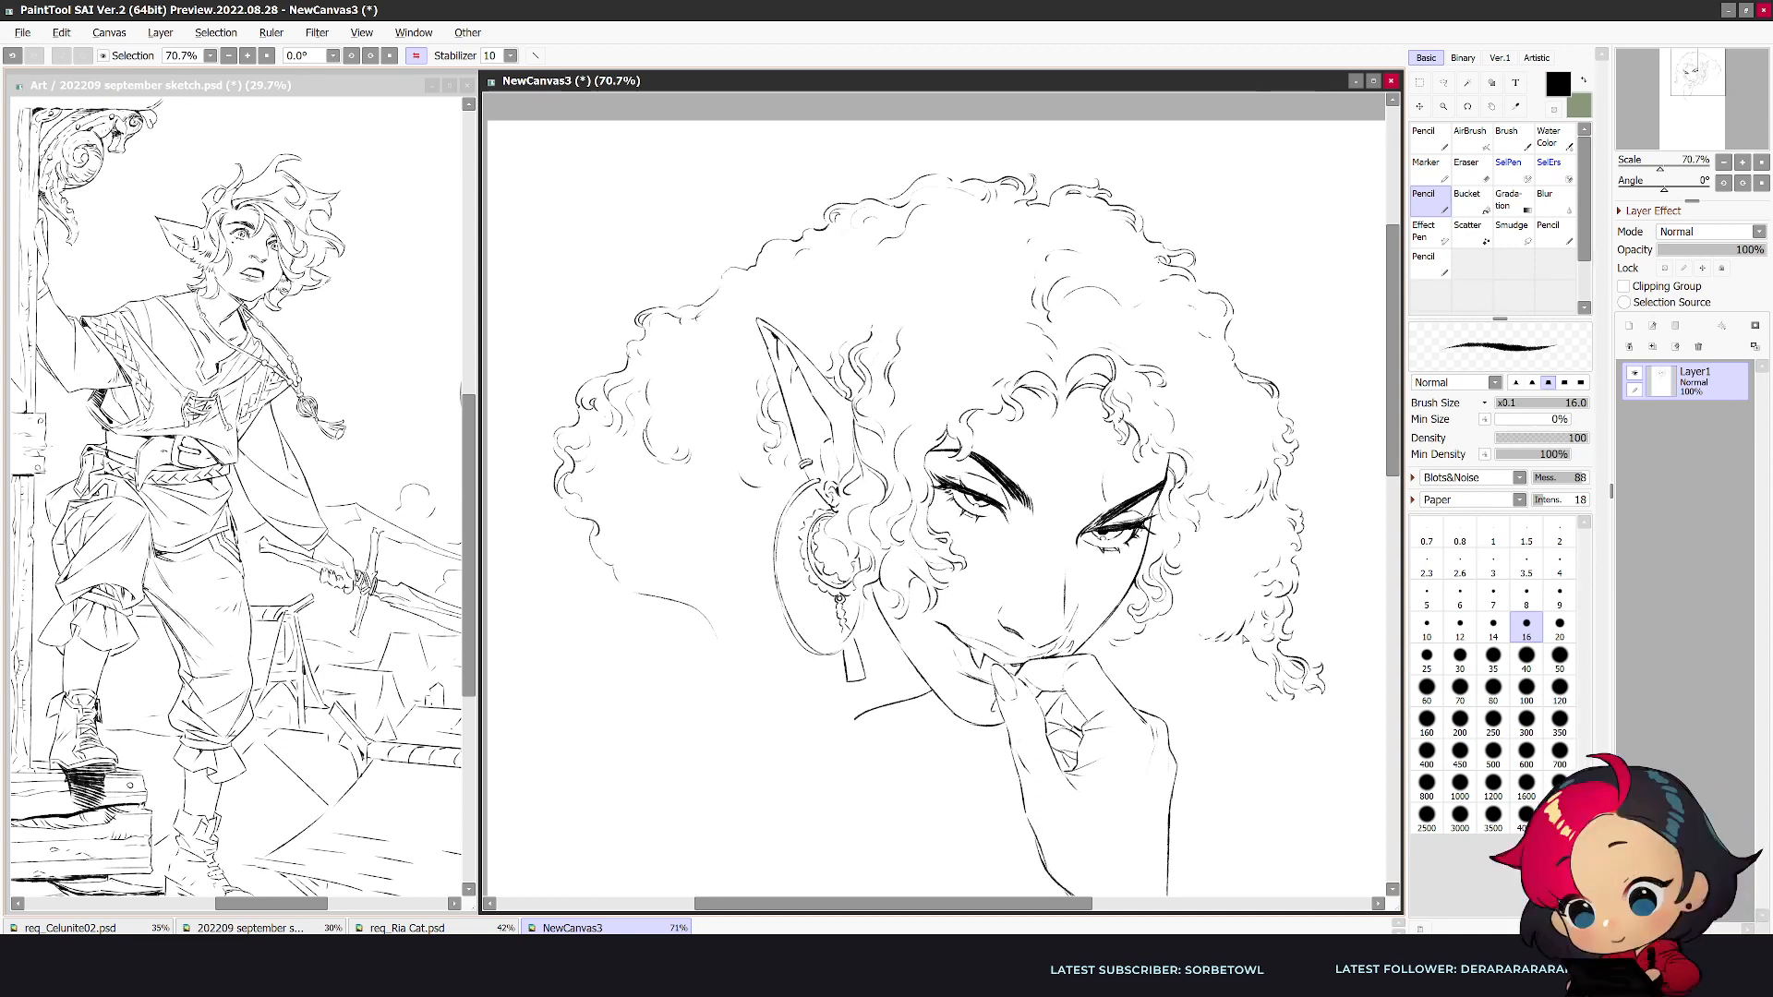
pyautogui.moveTo(1308, 698); pyautogui.dragTo(1317, 731)
# - Erase the long curve beneath the ear-side hair and redraw that edge as tight curls ending in a small coil
pyautogui.press('e')
pyautogui.moveTo(639, 595)
pyautogui.mouseDown()
pyautogui.moveTo(613, 595)
pyautogui.moveTo(642, 583)
pyautogui.moveTo(680, 615)
pyautogui.moveTo(645, 571)
pyautogui.moveTo(704, 554)
pyautogui.moveTo(742, 583)
pyautogui.mouseUp()
pyautogui.press('n')
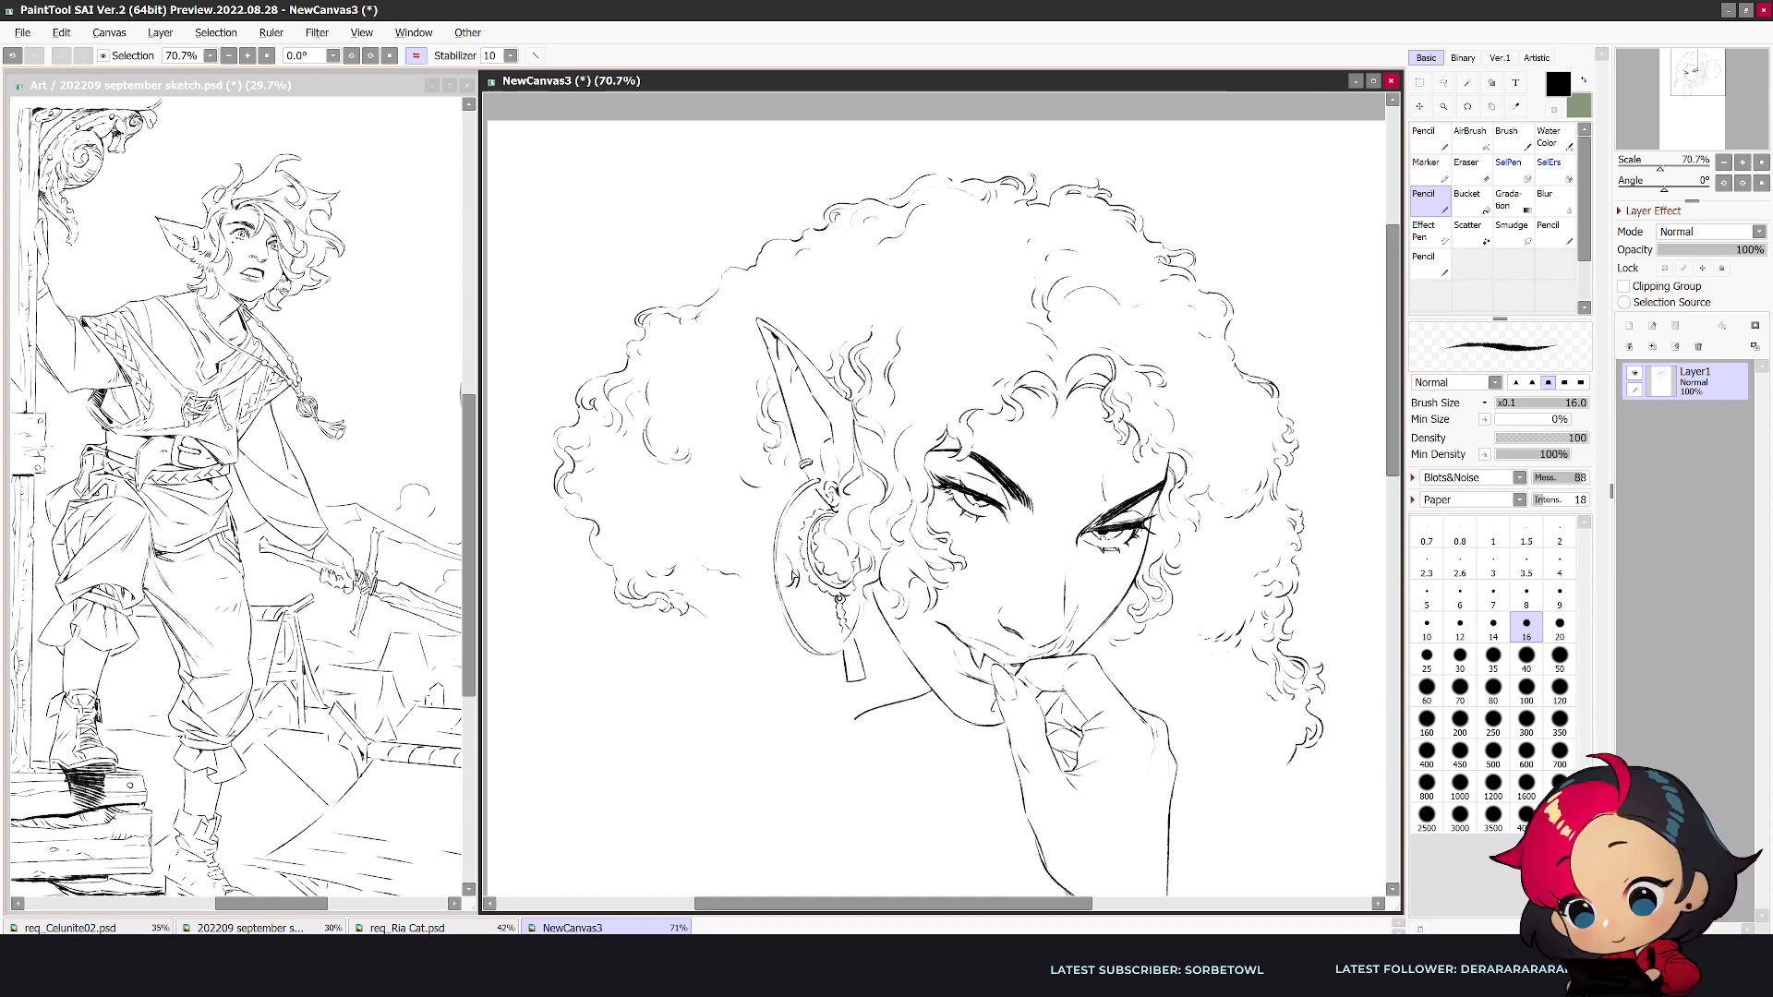
pyautogui.moveTo(700, 617)
pyautogui.mouseDown()
pyautogui.moveTo(690, 645)
pyautogui.moveTo(713, 638)
pyautogui.mouseUp()
pyautogui.press('h')
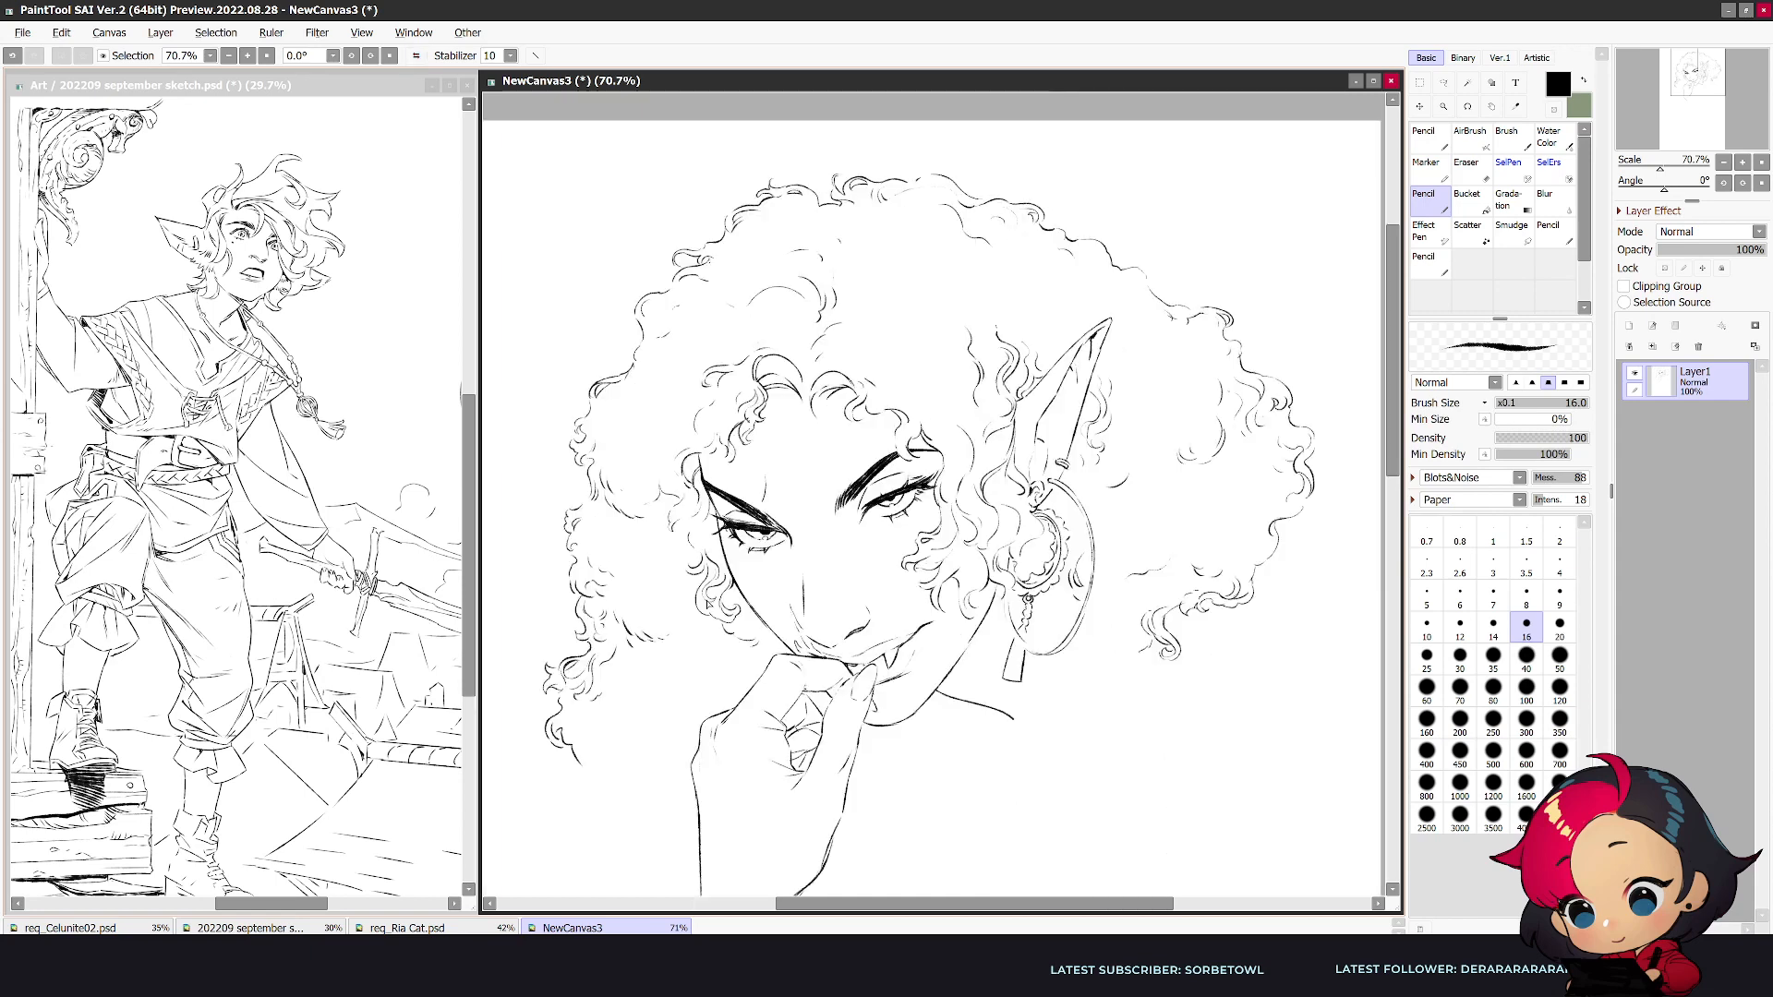
# - Continue the far-side hair's lower edge with tight curls curving inward until it meets the wrist
pyautogui.moveTo(581, 769)
pyautogui.mouseDown()
pyautogui.moveTo(604, 770)
pyautogui.moveTo(605, 798)
pyautogui.moveTo(598, 774)
pyautogui.mouseUp()
pyautogui.press('e')
pyautogui.press('n')
pyautogui.moveTo(573, 745); pyautogui.dragTo(584, 773)
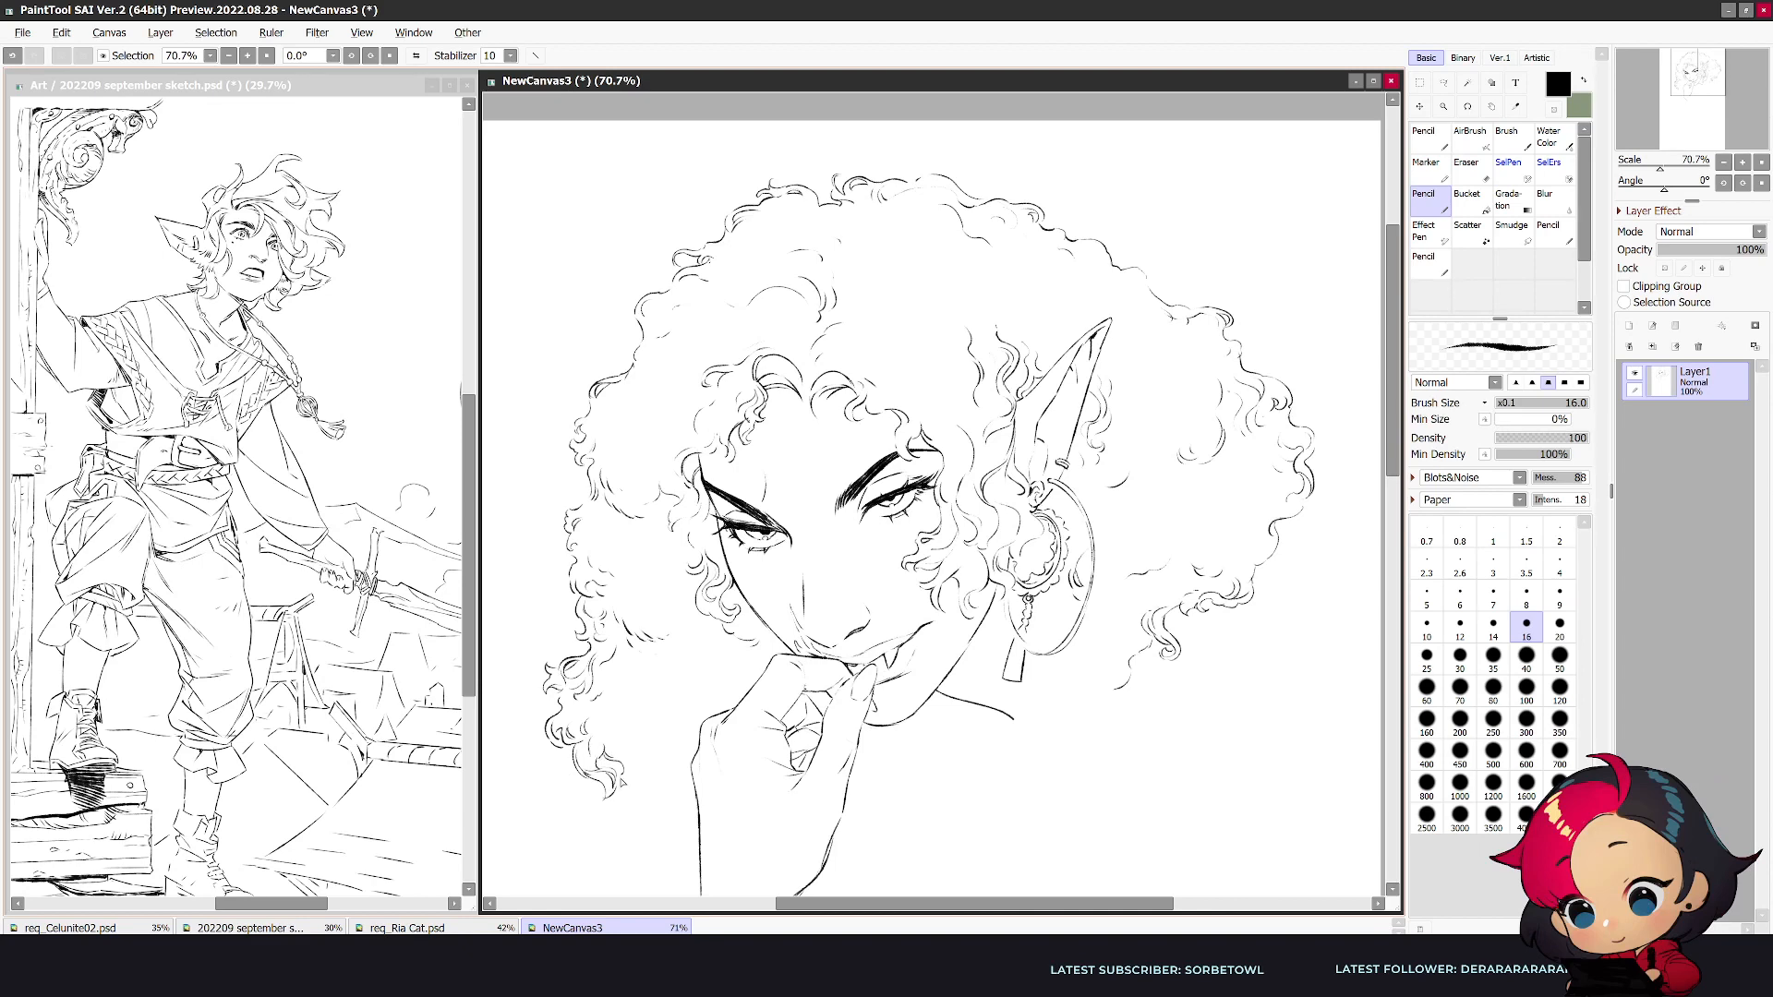
pyautogui.moveTo(646, 752); pyautogui.dragTo(681, 799)
# - Draw the second hoop earring below the far cheek curls, partly hidden behind the face and hand
pyautogui.press('h')
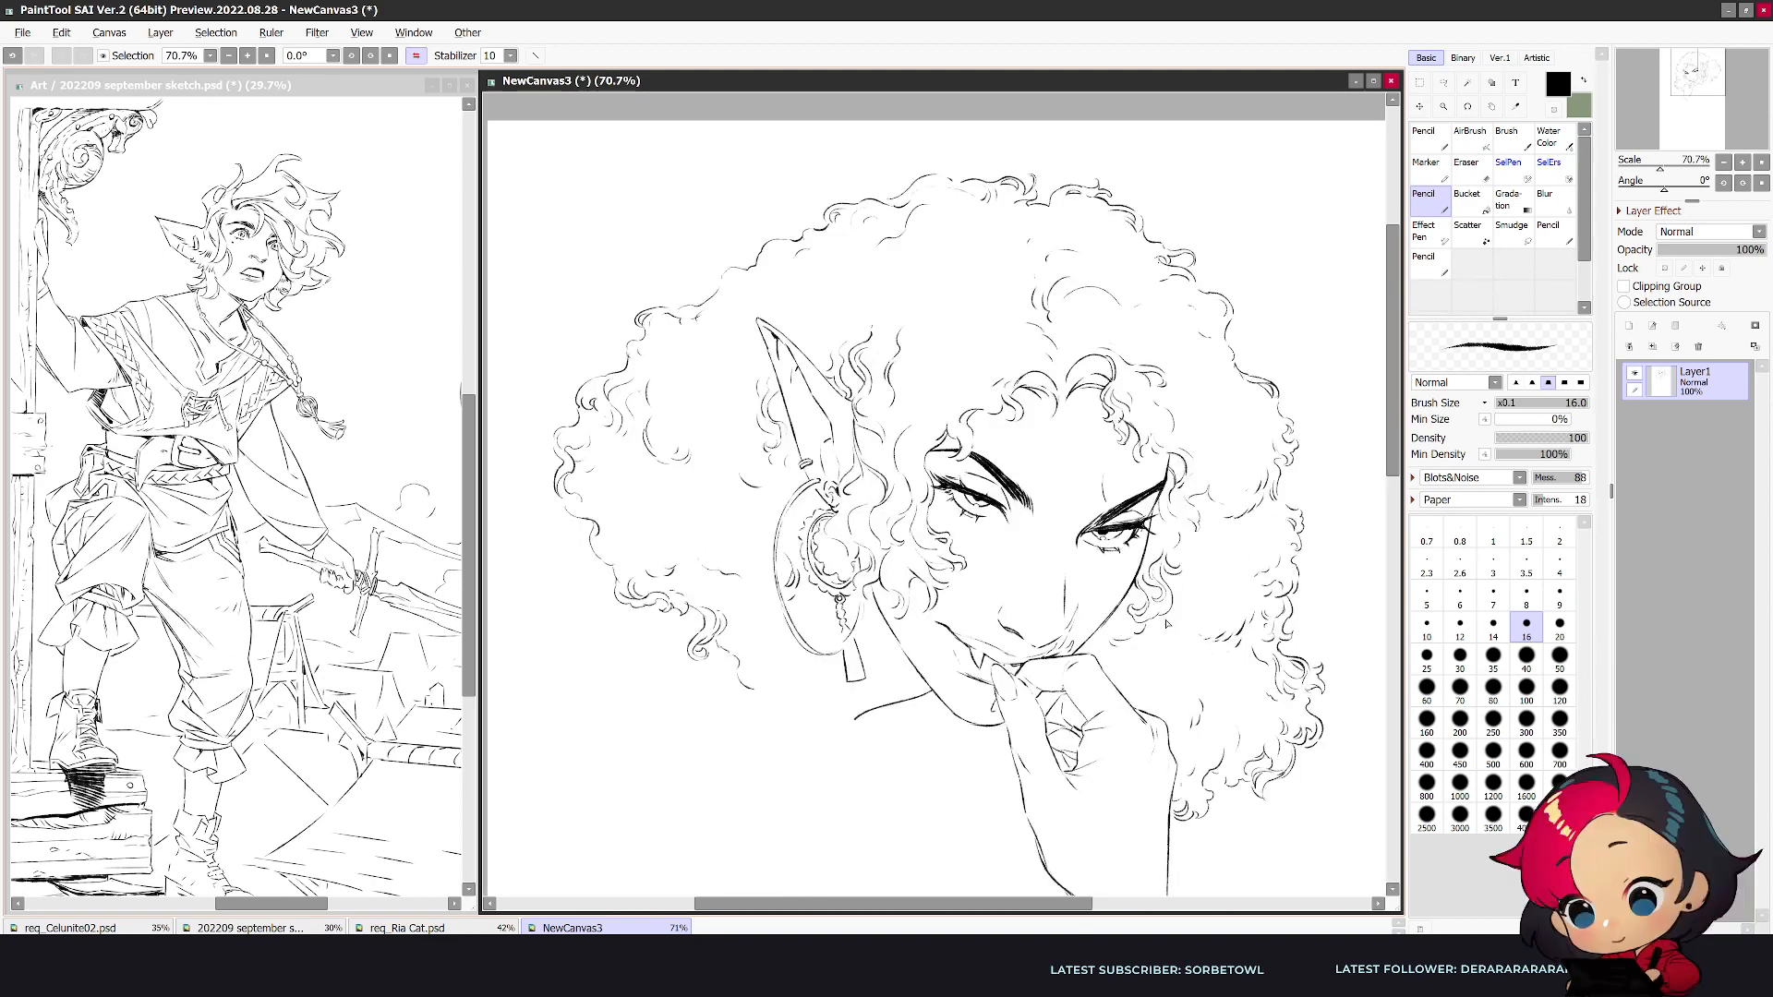
pyautogui.moveTo(1168, 619); pyautogui.dragTo(1143, 669)
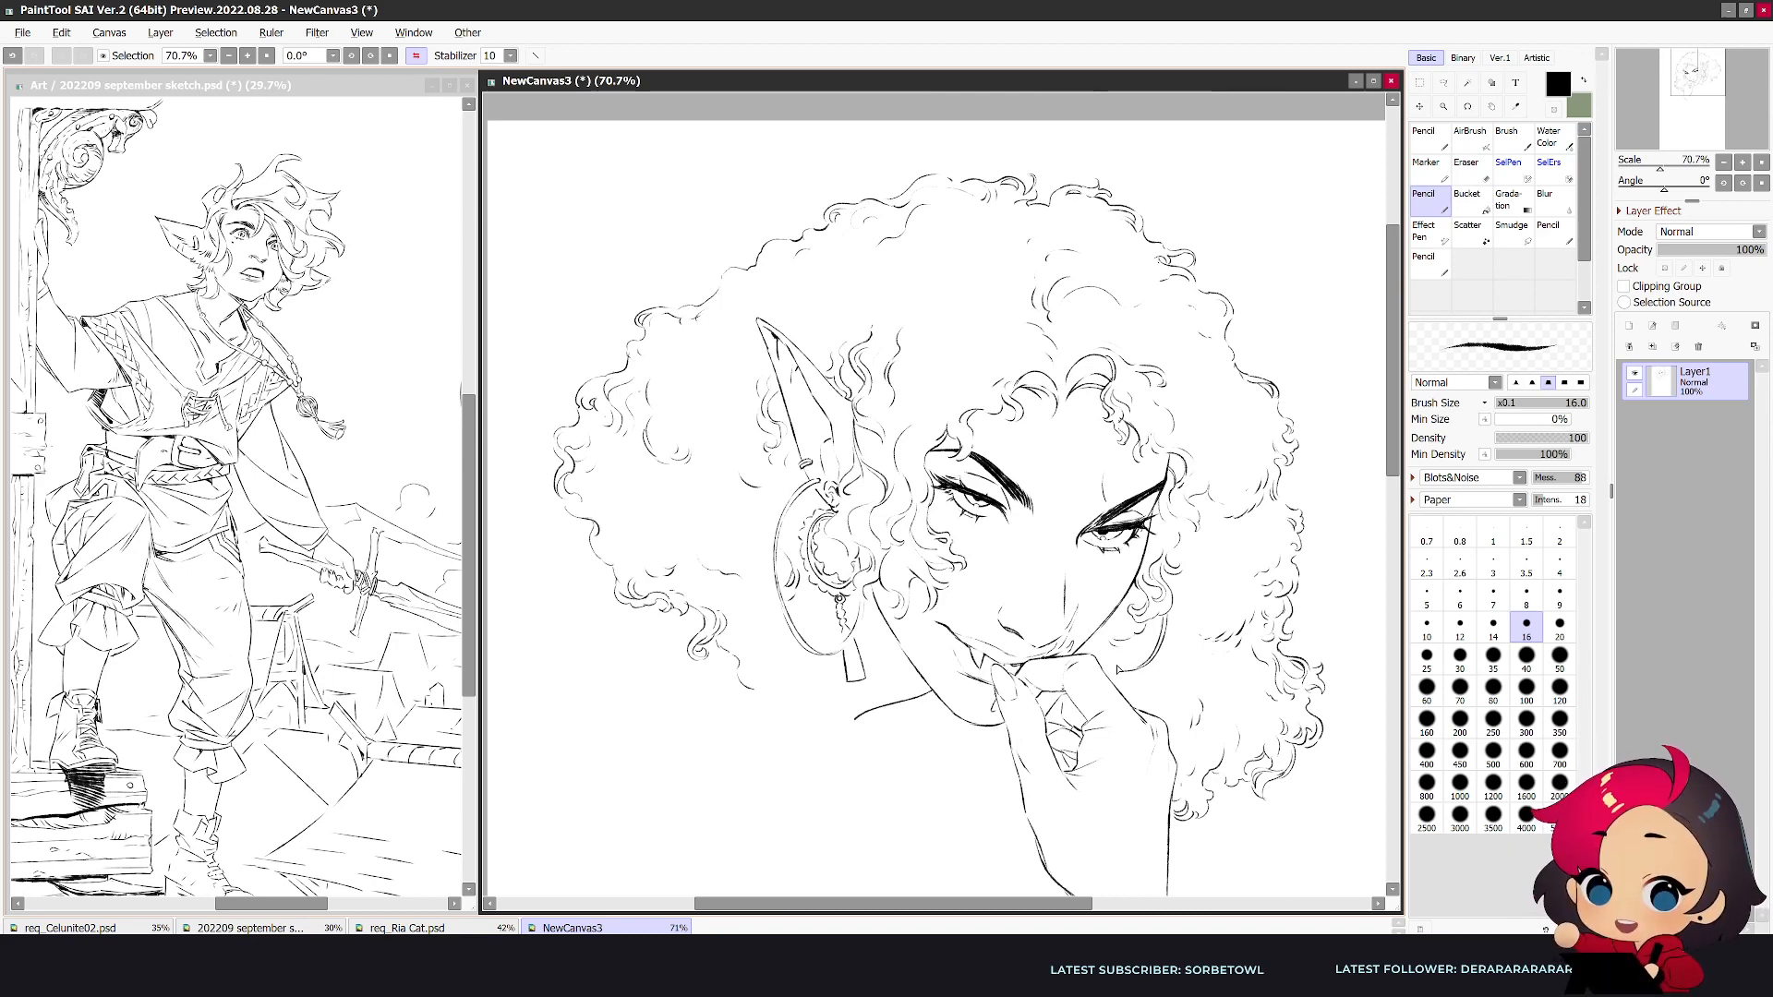
pyautogui.press('e')
pyautogui.press('n')
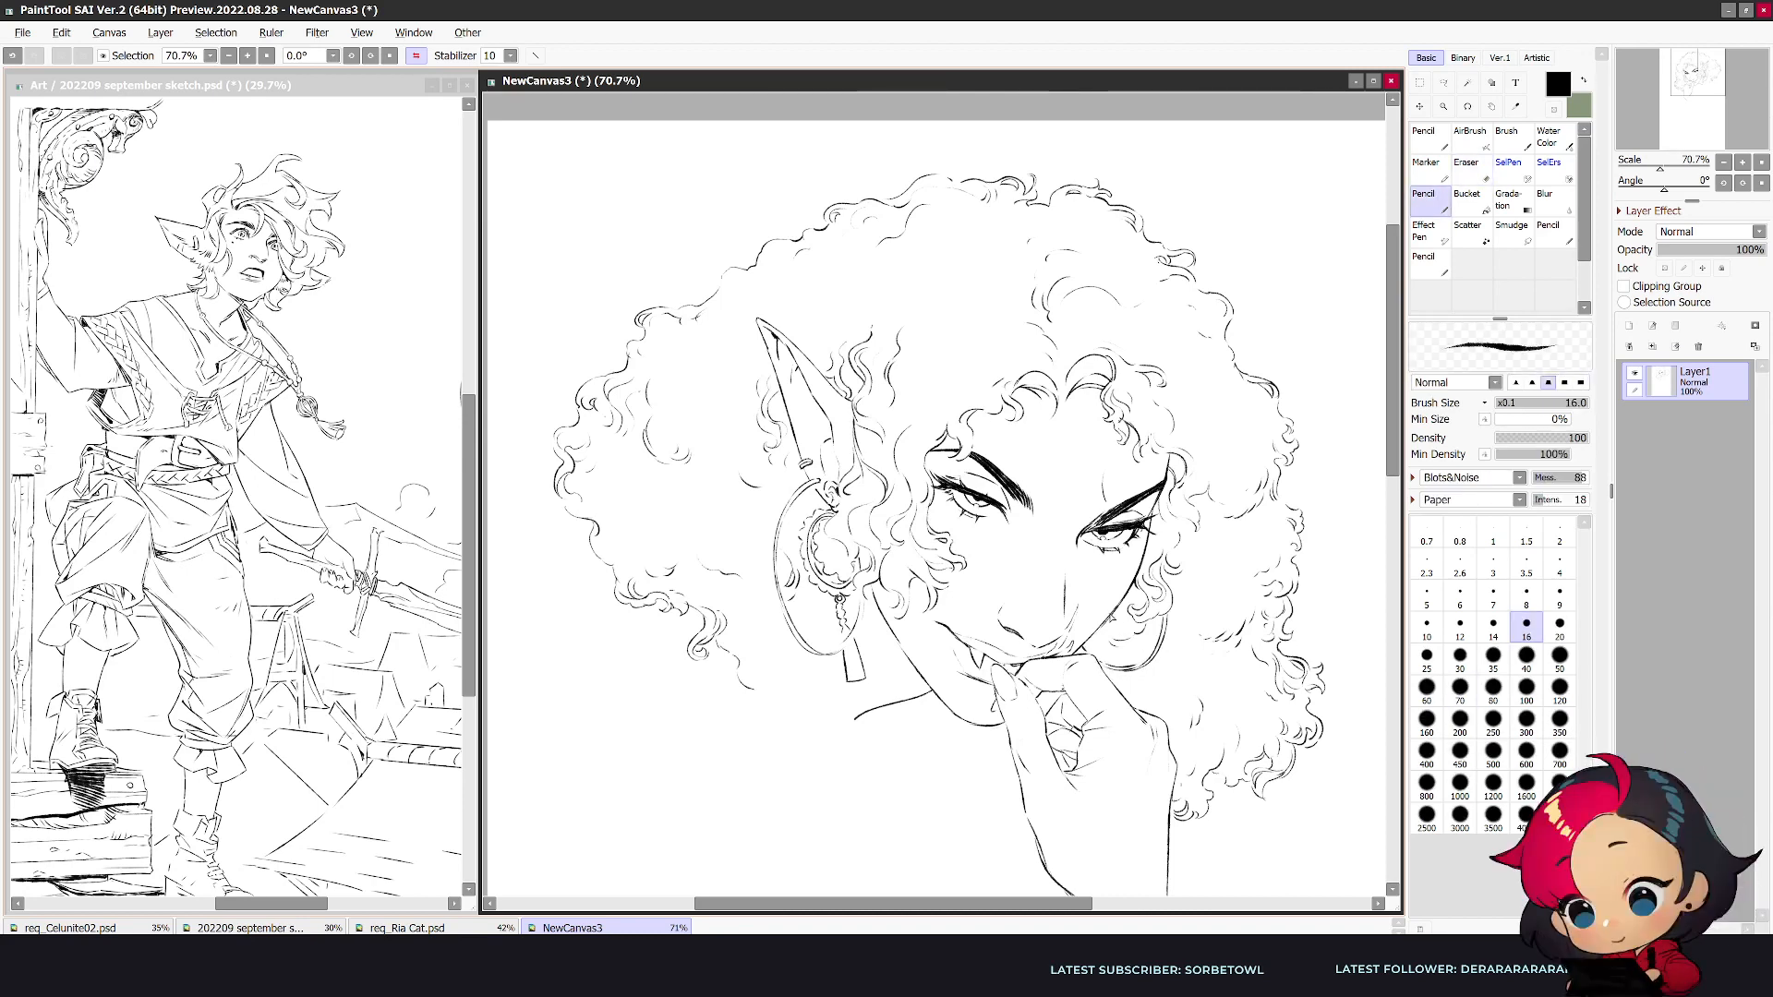
pyautogui.press('e')
pyautogui.press('n')
pyautogui.press('h')
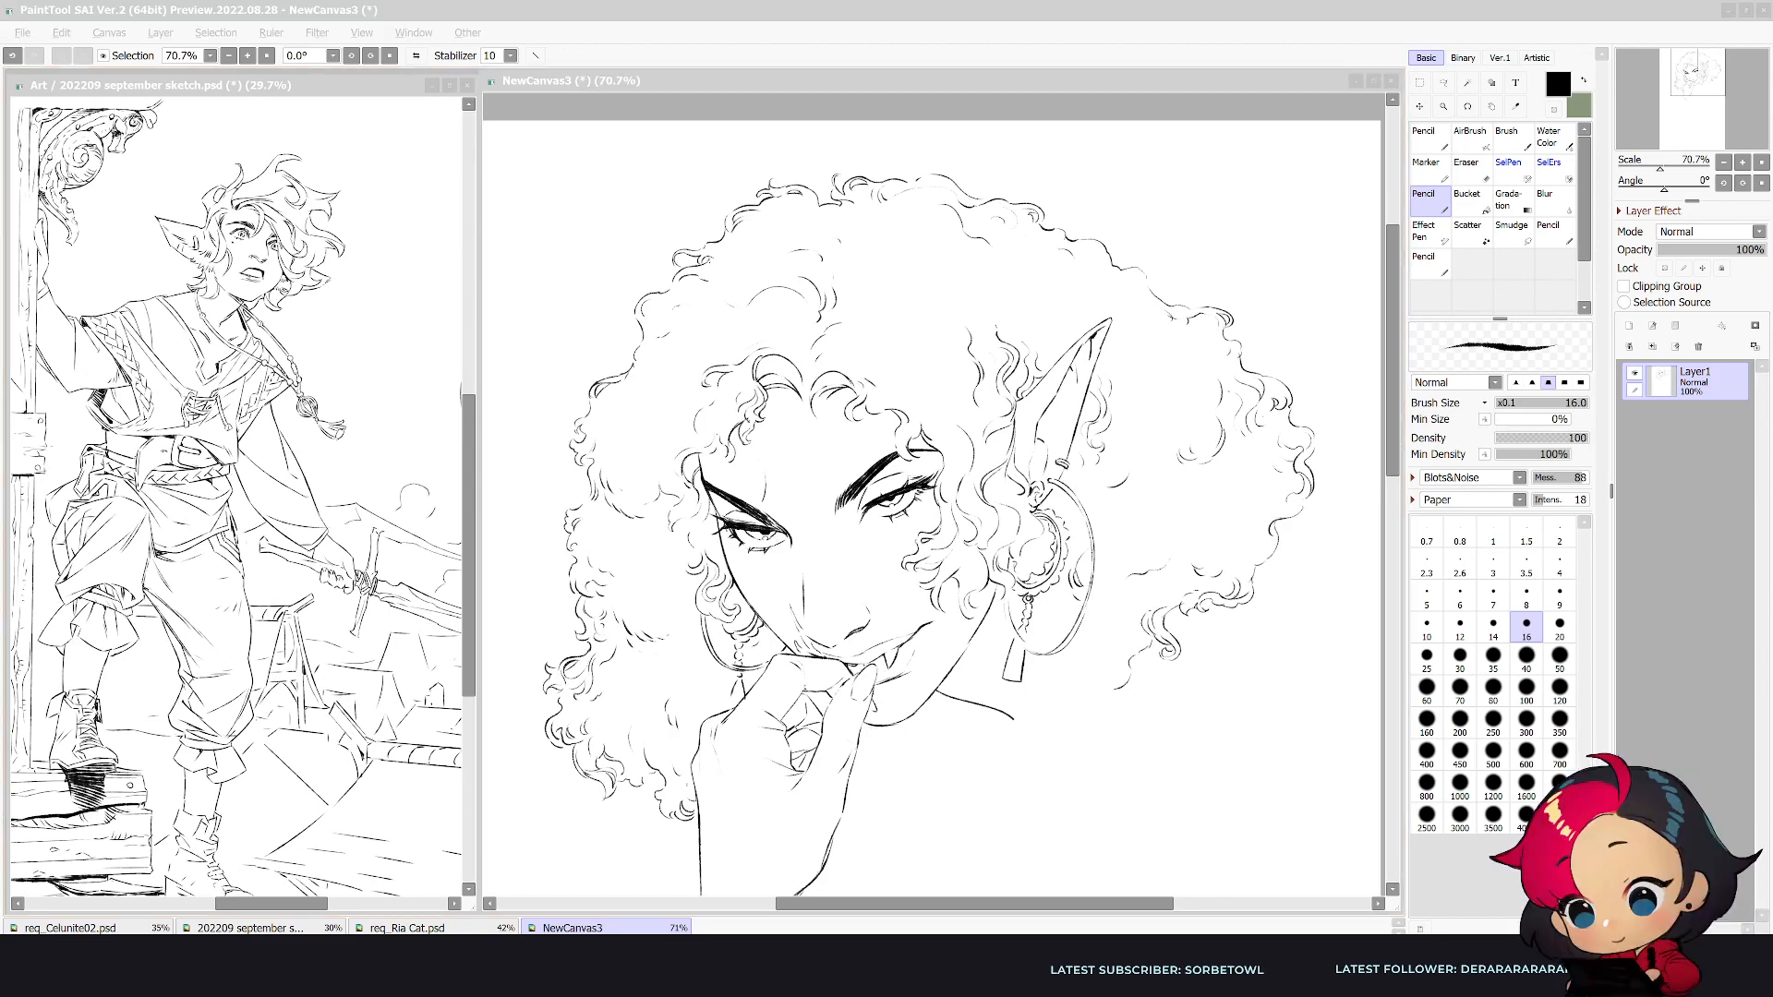
pyautogui.click(1134, 729)
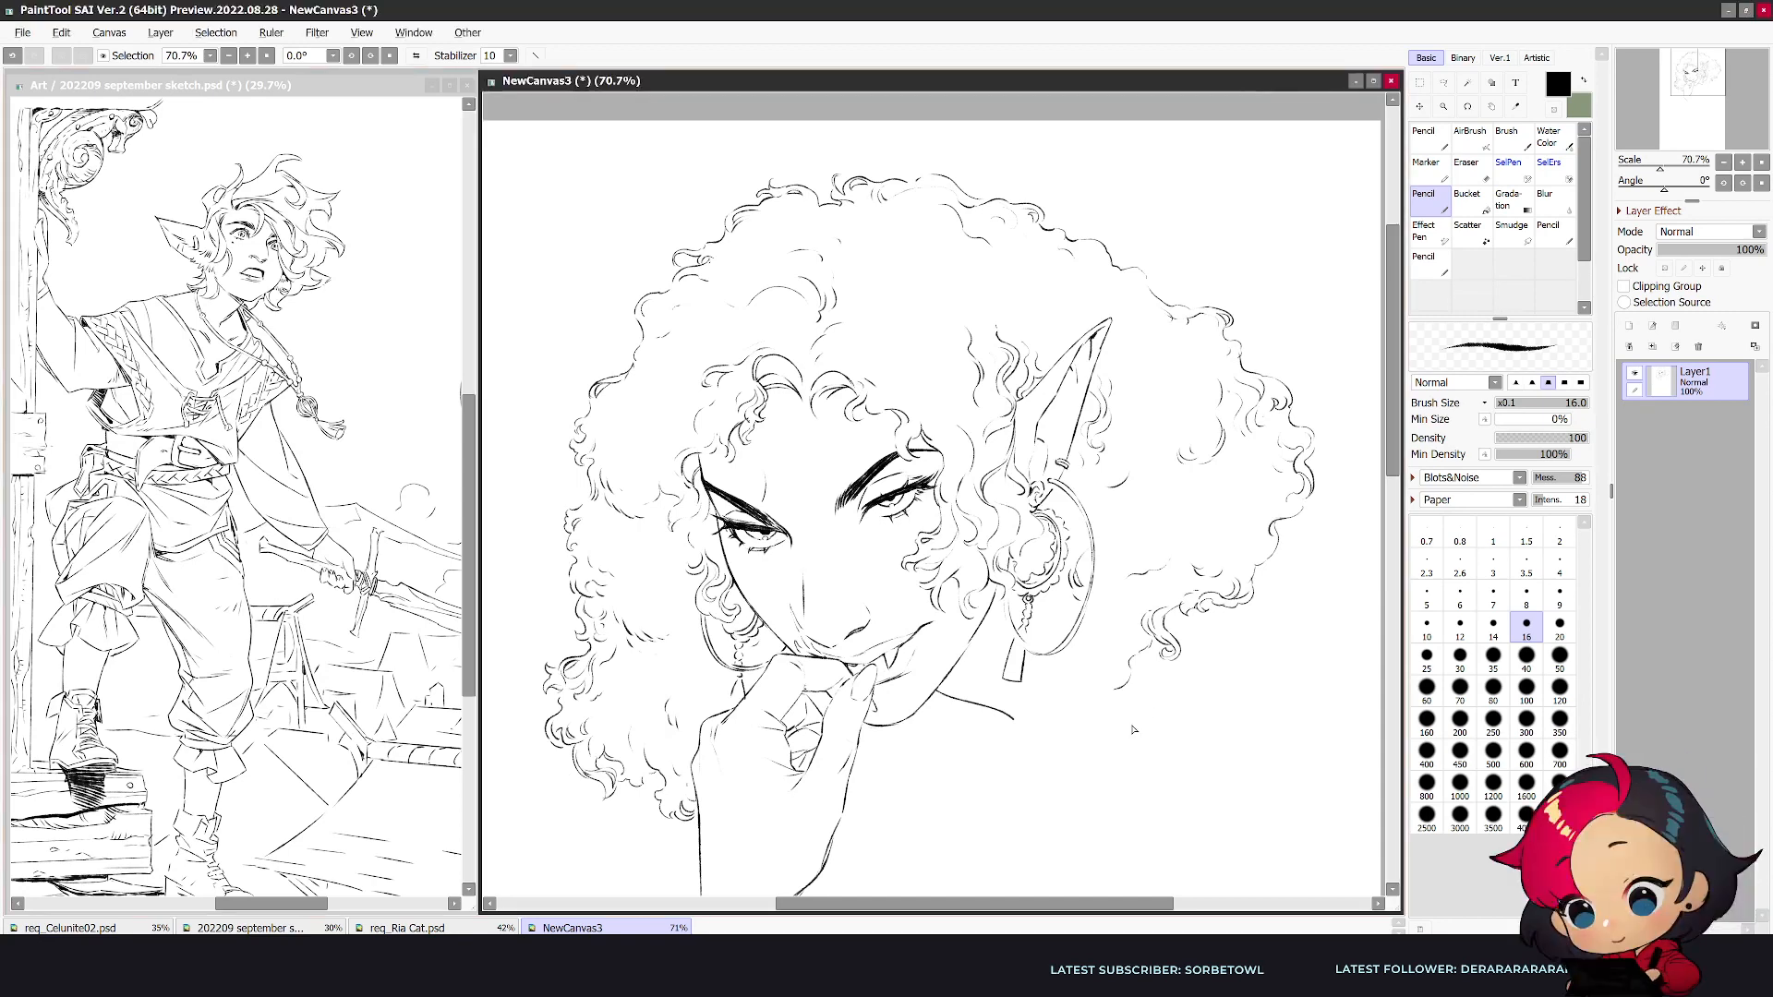
pyautogui.press('h')
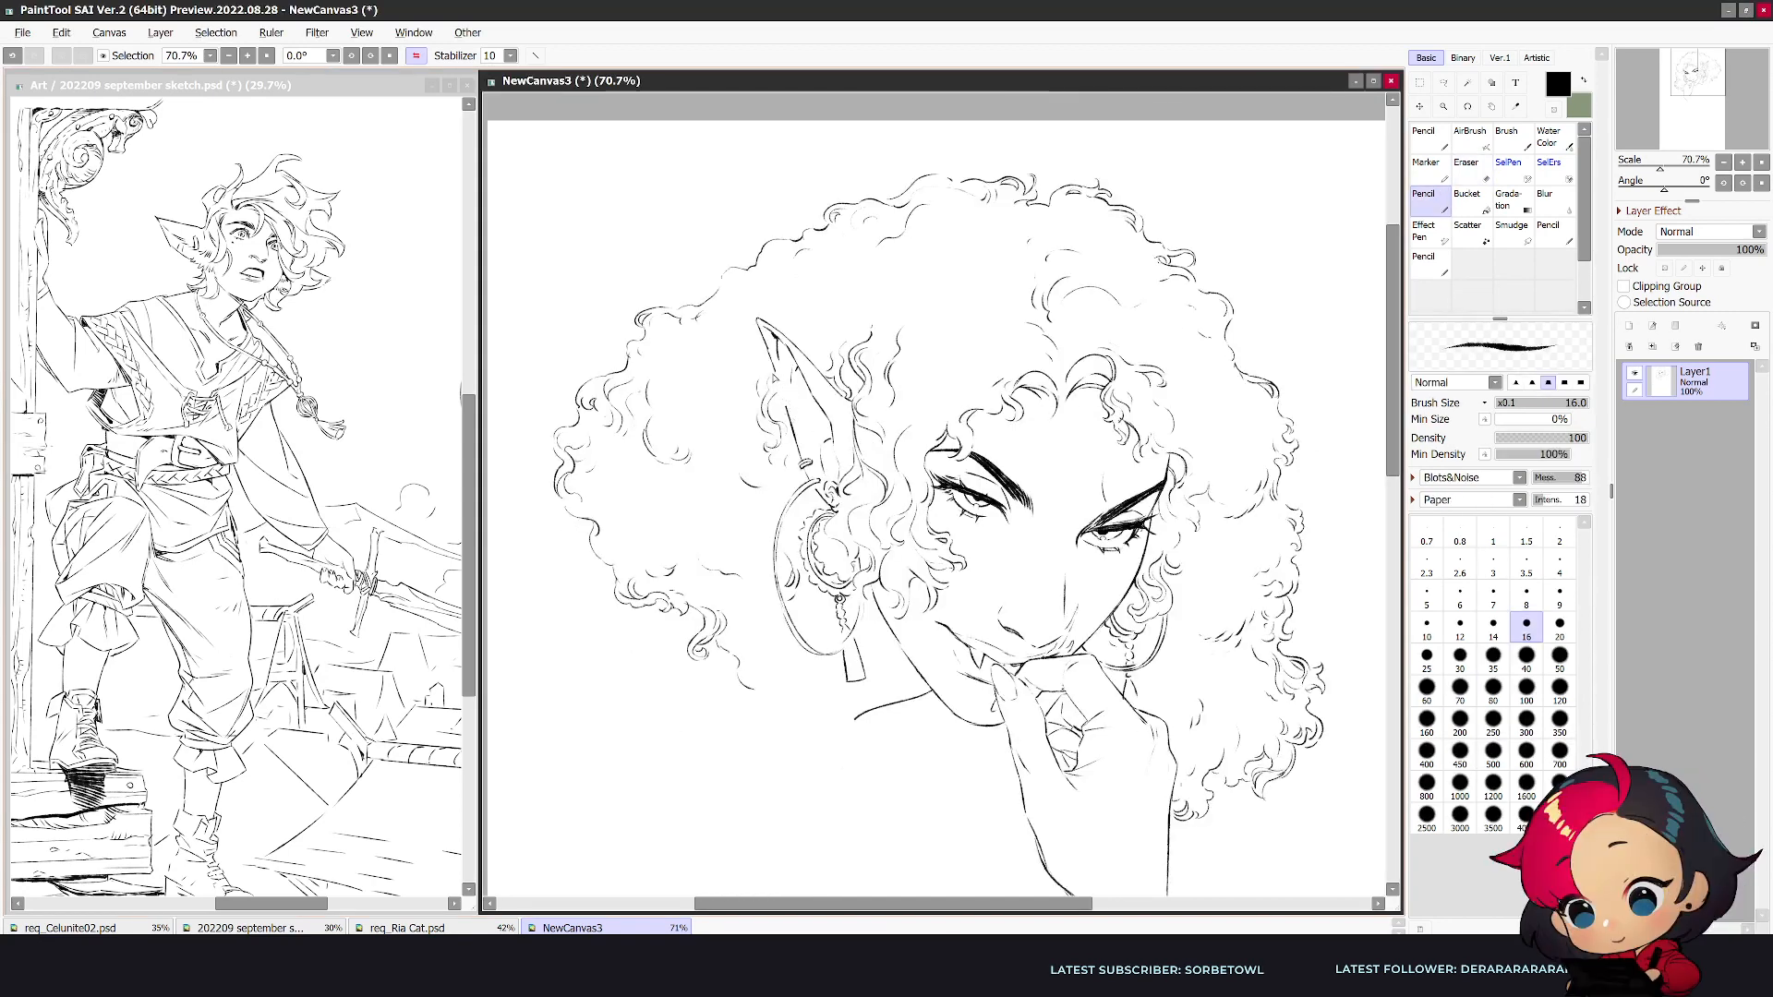
# - Clean up the near ear's outer edge and draw a thin chain-like line running from it down to the hoop earring
pyautogui.press('e')
pyautogui.press('[')
pyautogui.press('[')
pyautogui.press('[')
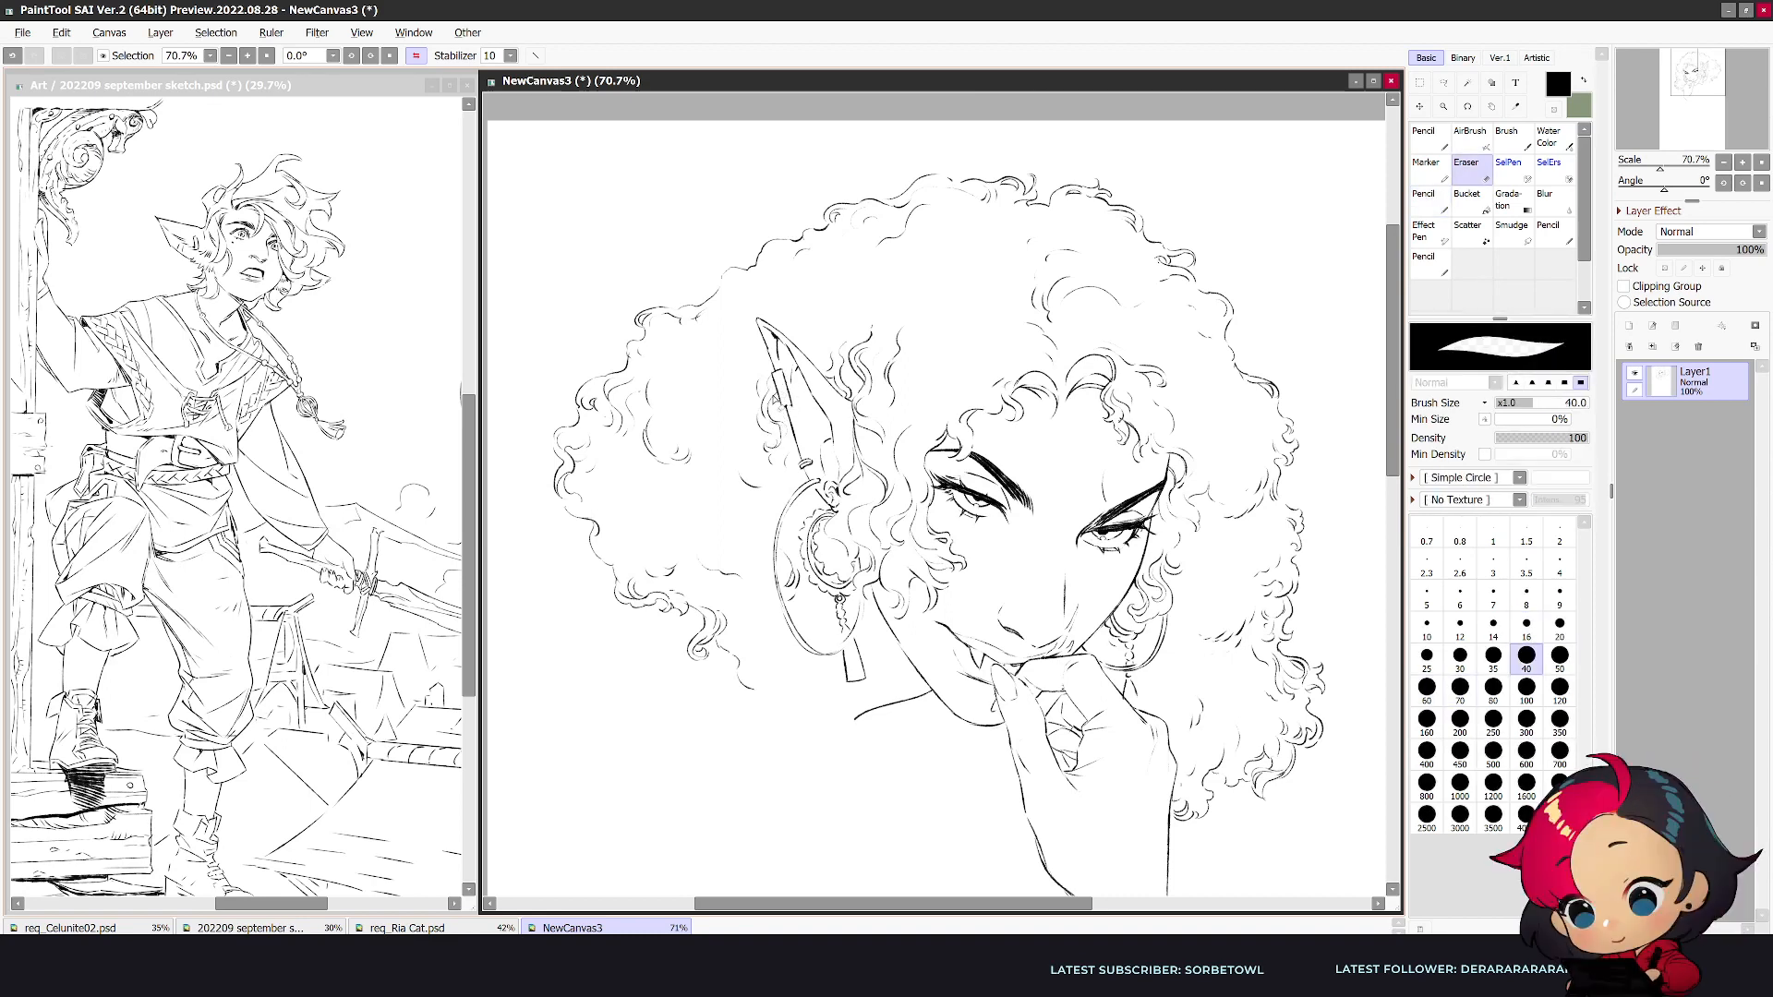
pyautogui.press('n')
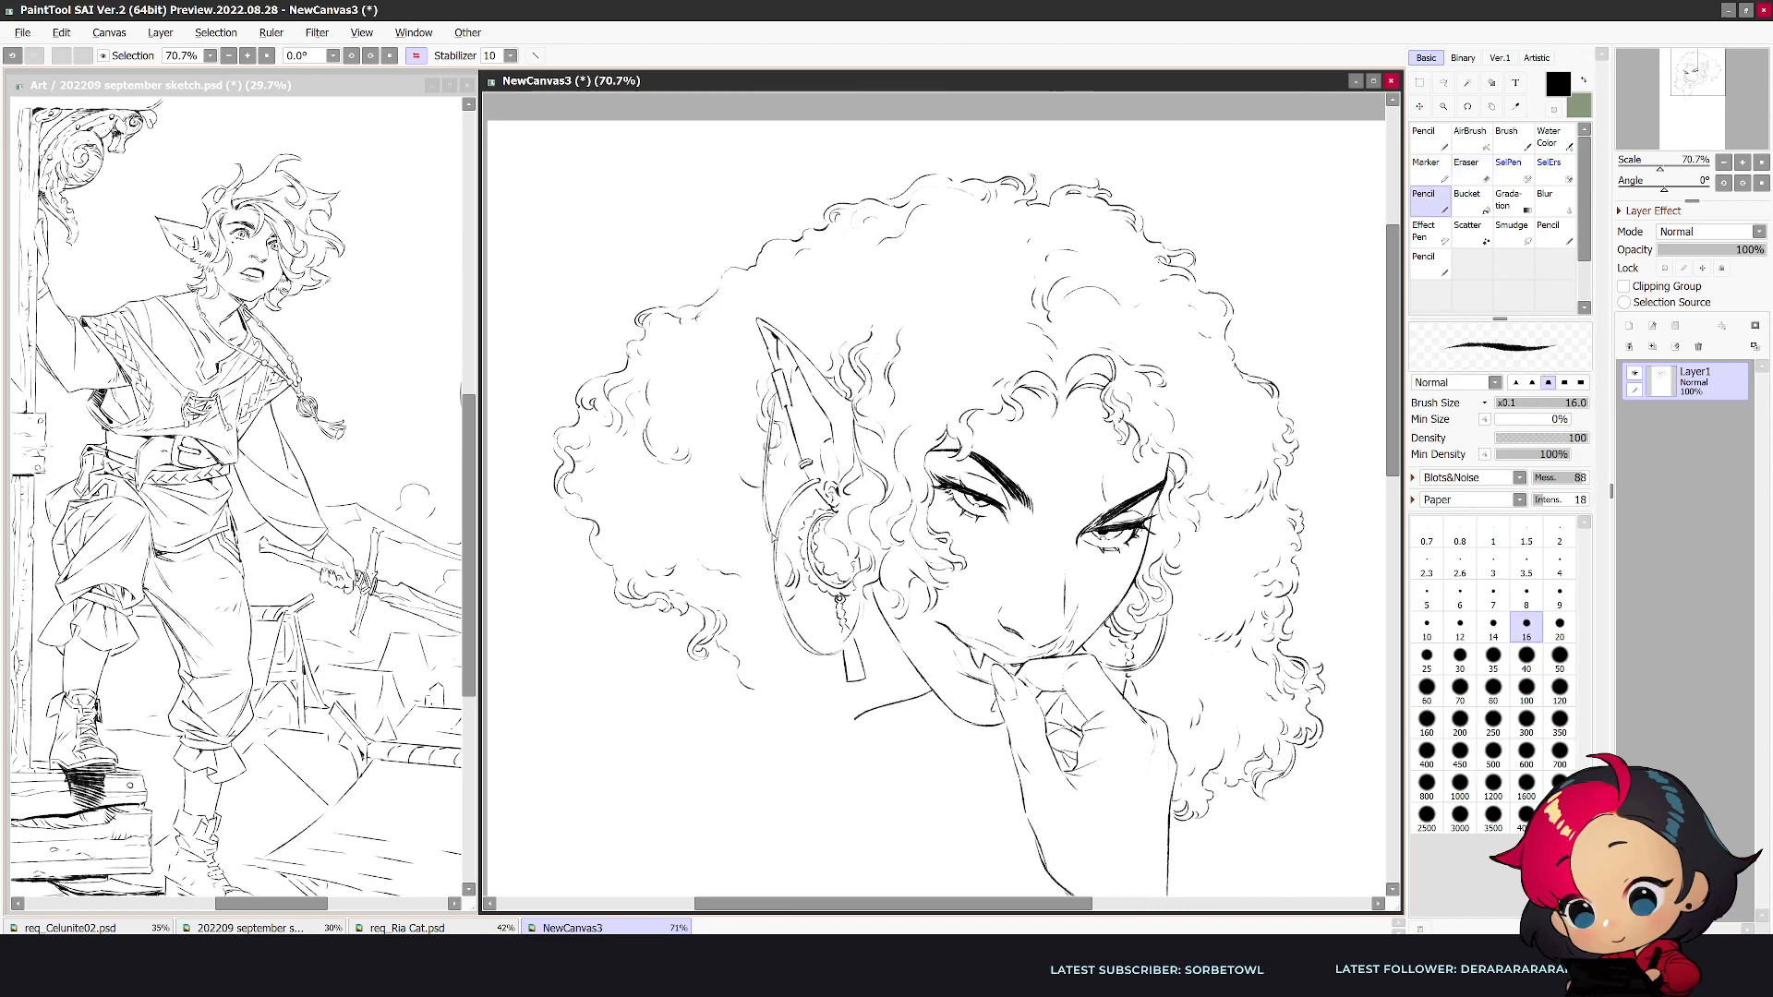
pyautogui.press('e')
pyautogui.press('n')
pyautogui.press('e')
pyautogui.press('n')
# - Thicken the ear-side eyebrow with dense hatching along its full length
pyautogui.press('h')
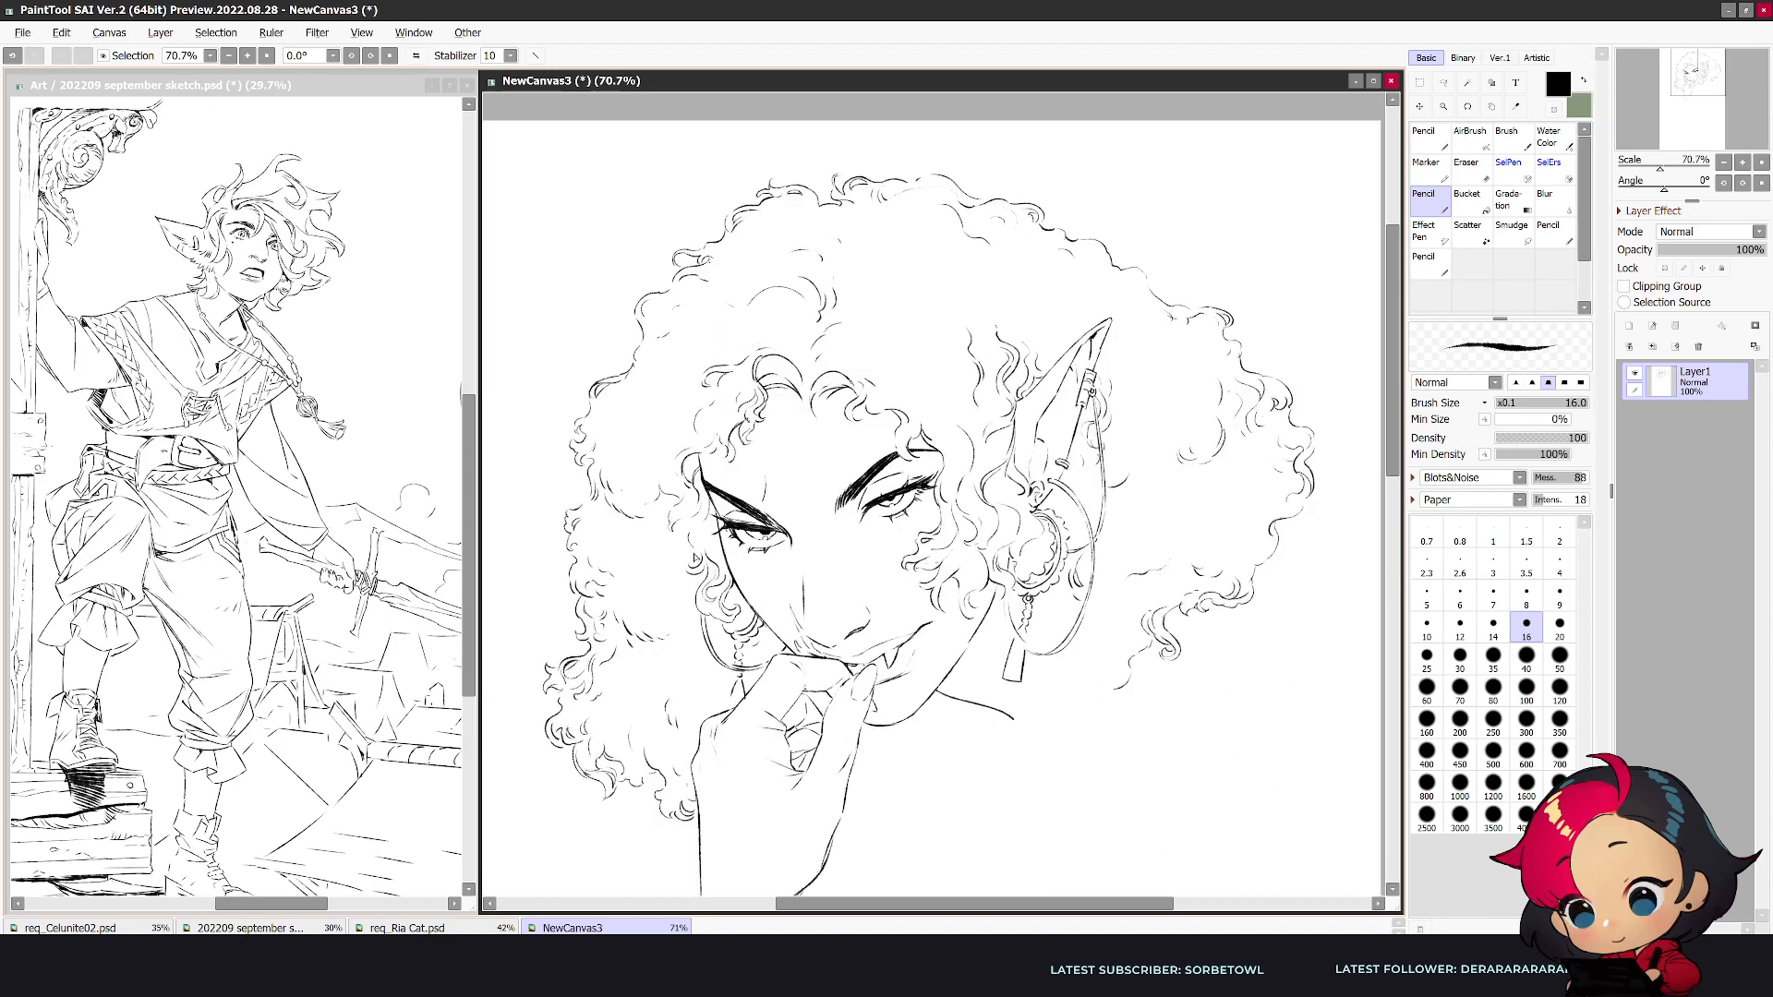
pyautogui.moveTo(901, 448); pyautogui.dragTo(845, 493)
pyautogui.moveTo(848, 482); pyautogui.dragTo(828, 519)
pyautogui.moveTo(896, 459)
pyautogui.mouseDown()
pyautogui.moveTo(871, 480)
pyautogui.moveTo(911, 453)
pyautogui.mouseUp()
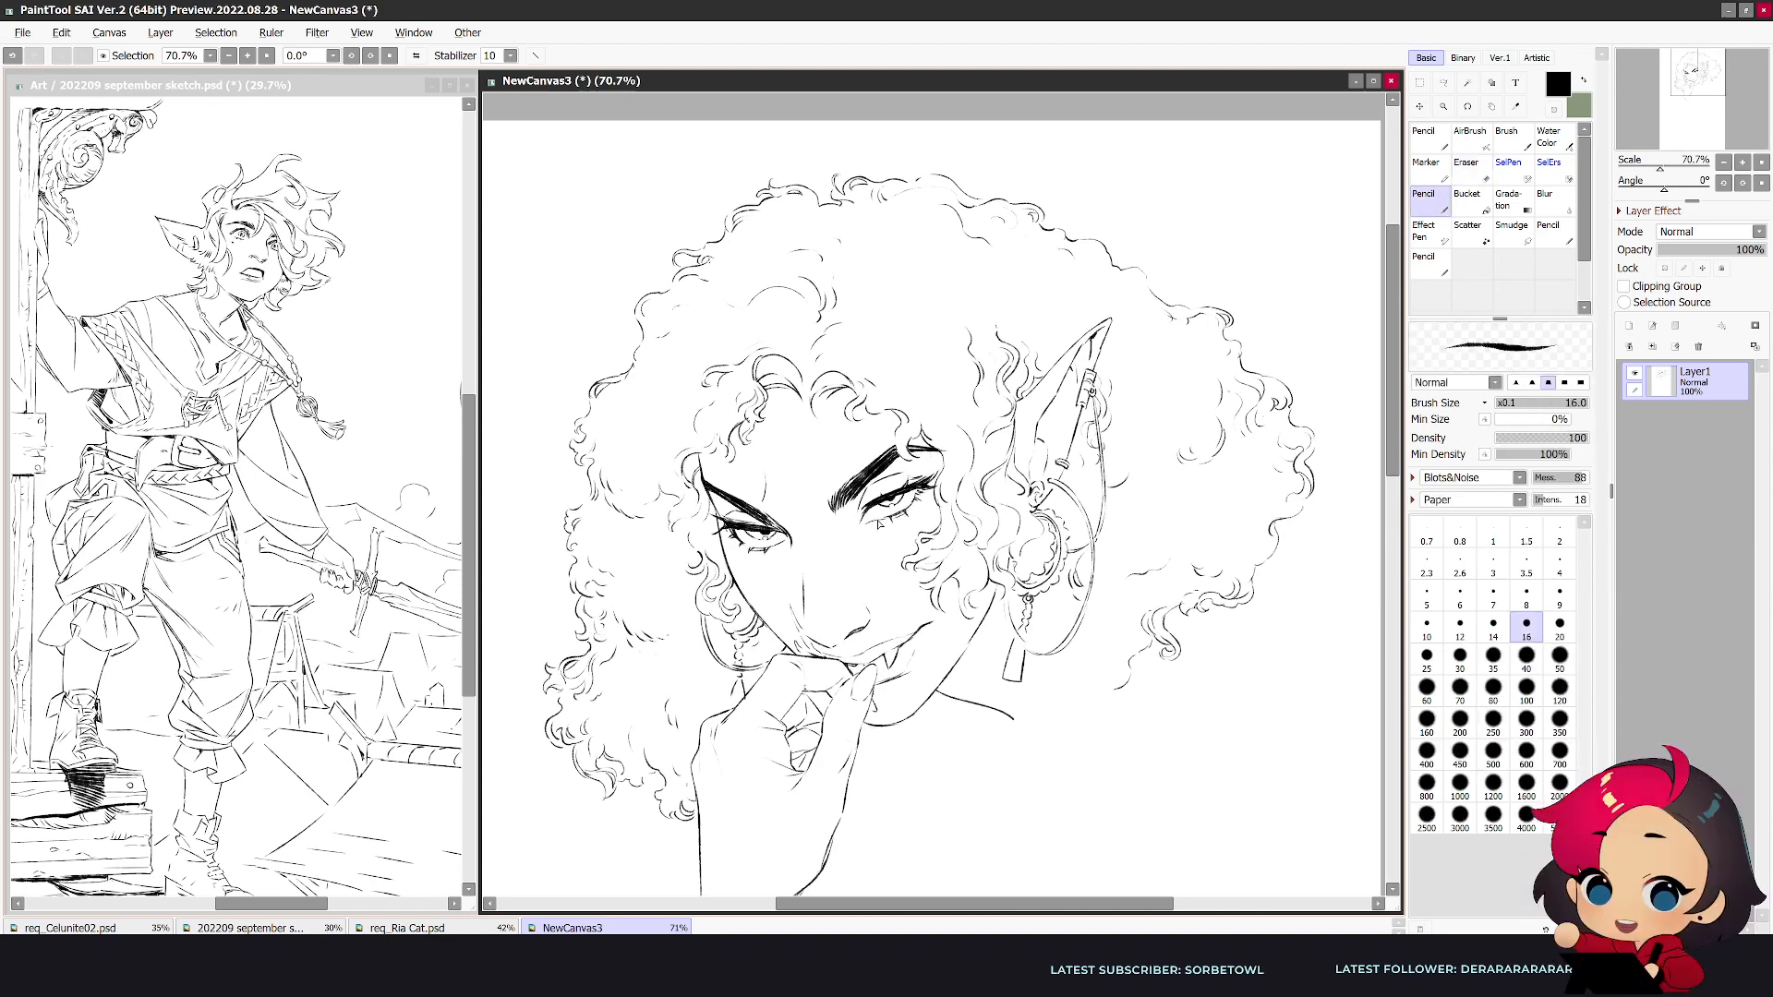
pyautogui.press('h')
# - Extend the ear-side hair with curls beneath the hoop to the jaw, and round off the far-side hair's lower edge beside the wrist
pyautogui.scroll(-1, 918, 491)
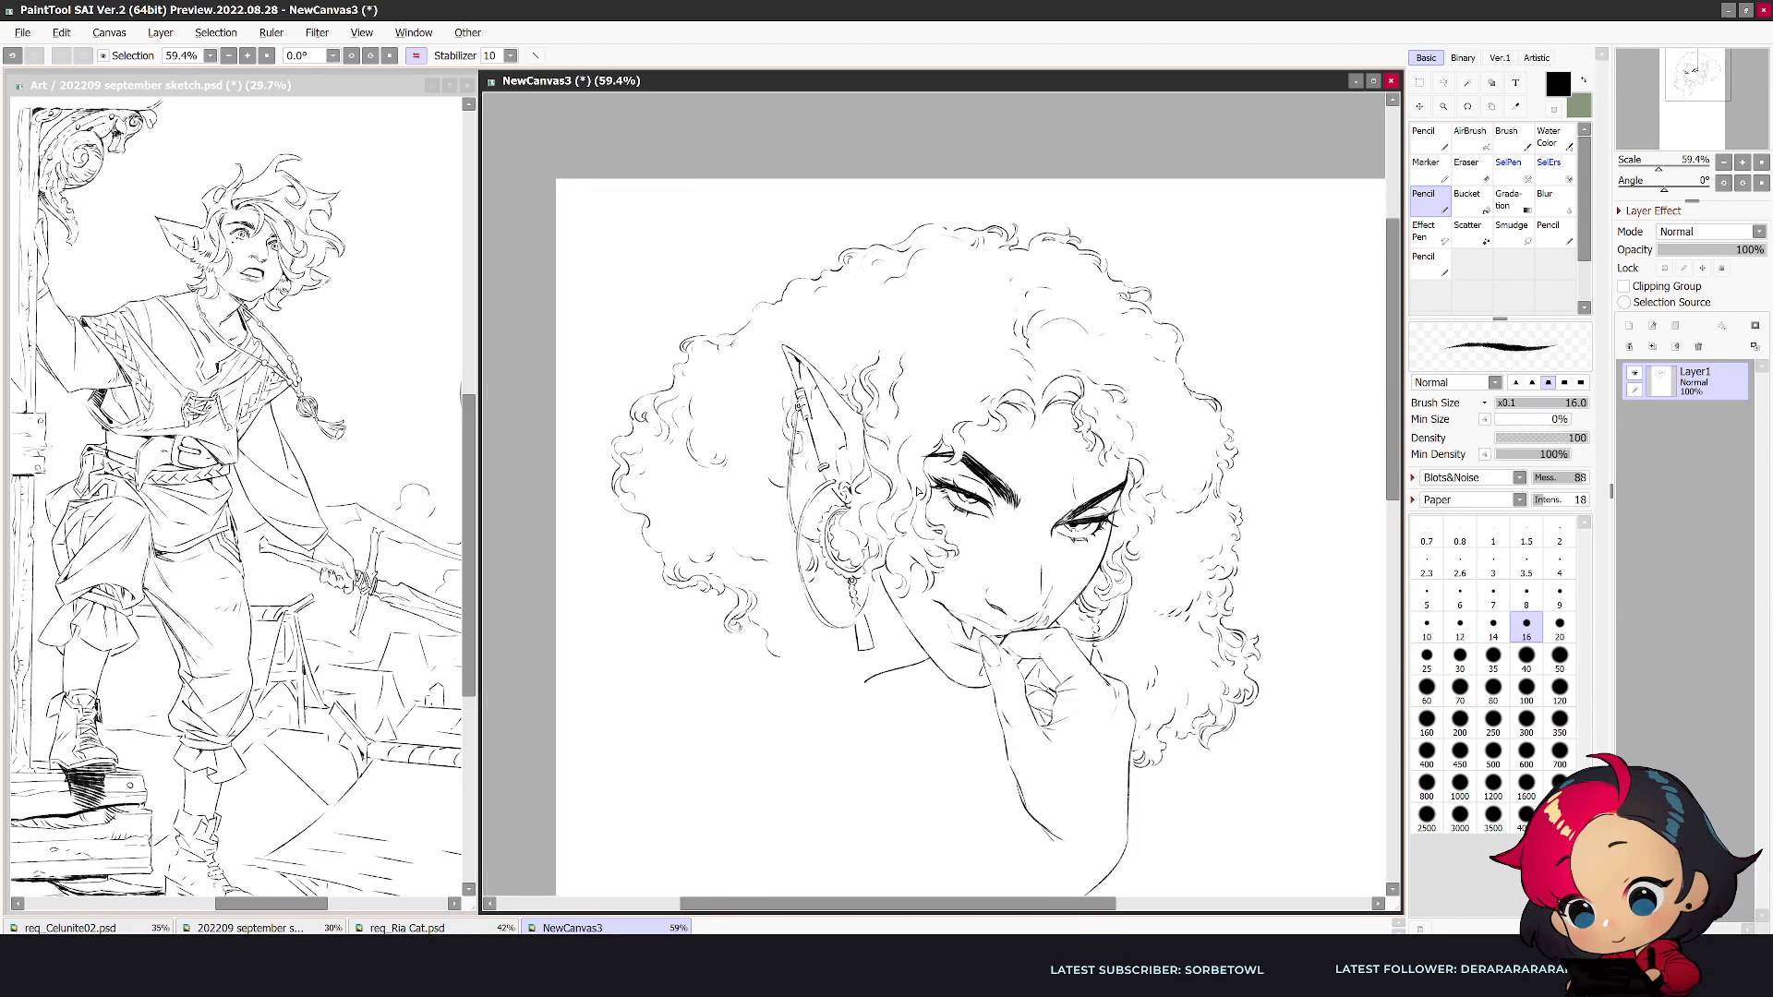
pyautogui.moveTo(789, 661)
pyautogui.mouseDown()
pyautogui.moveTo(772, 673)
pyautogui.moveTo(815, 667)
pyautogui.mouseUp()
pyautogui.press('e')
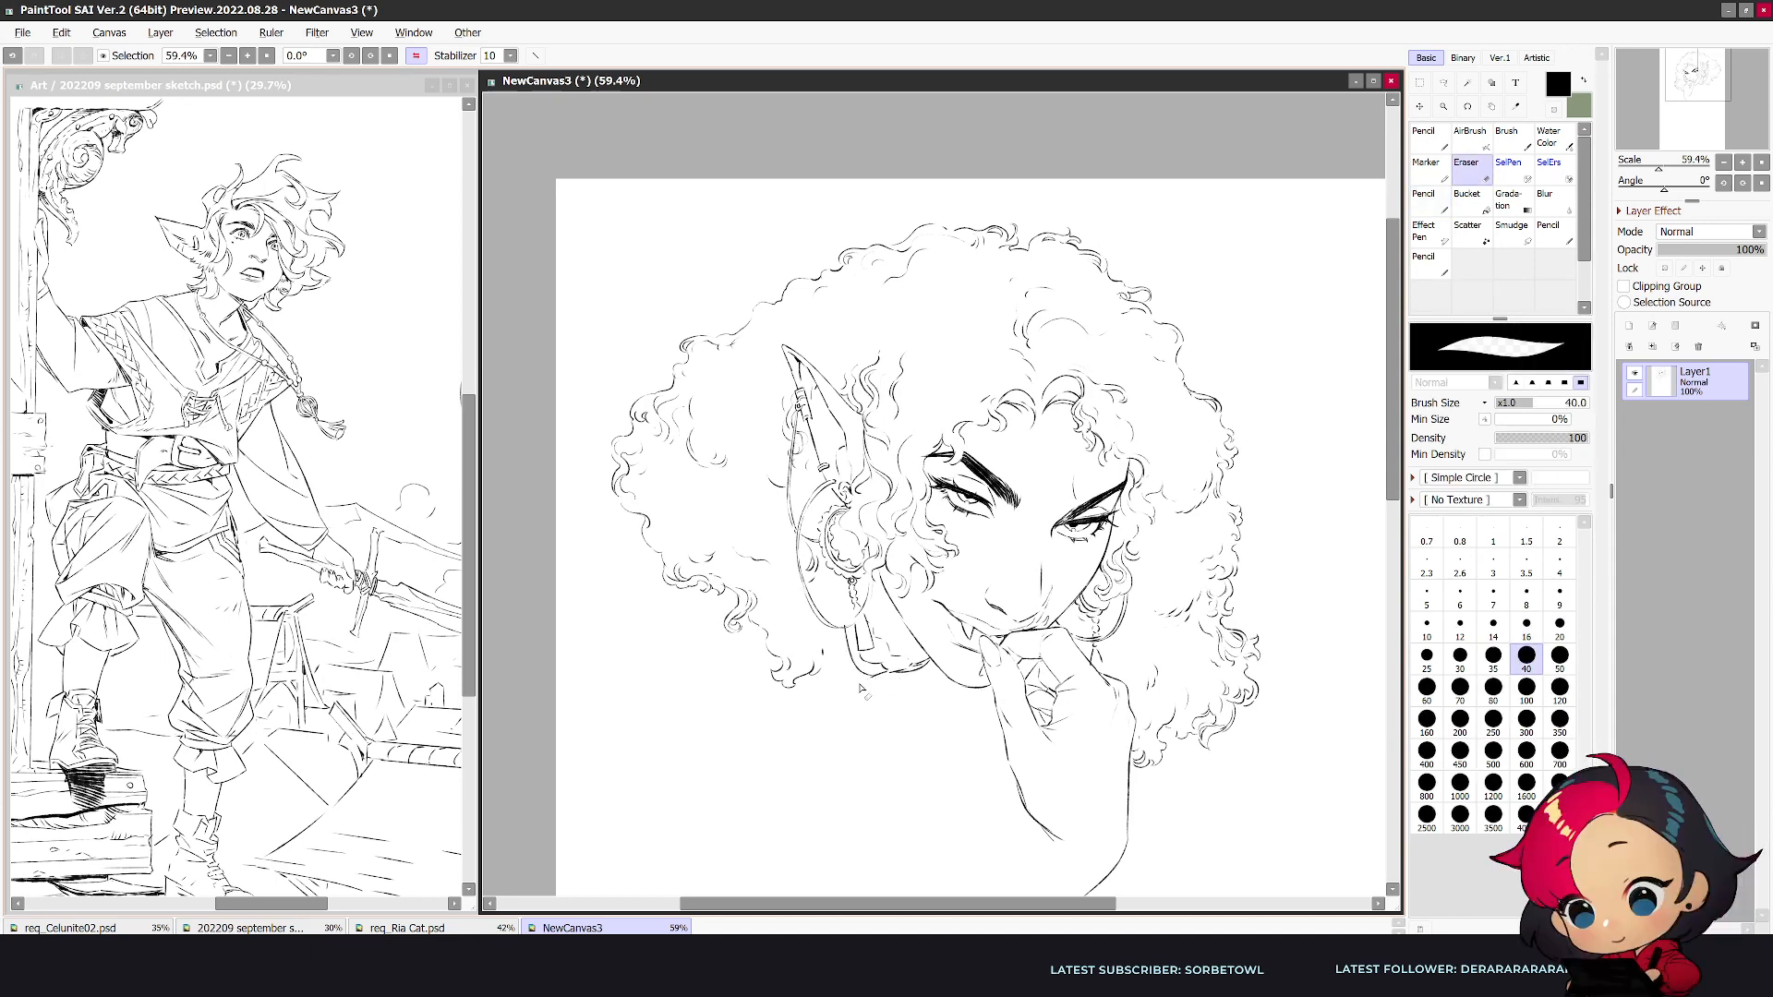
pyautogui.hotkey('ctrl', 'z')
pyautogui.hotkey('ctrl', 'z')
pyautogui.hotkey('ctrl', 'z')
pyautogui.press('h')
pyautogui.press('n')
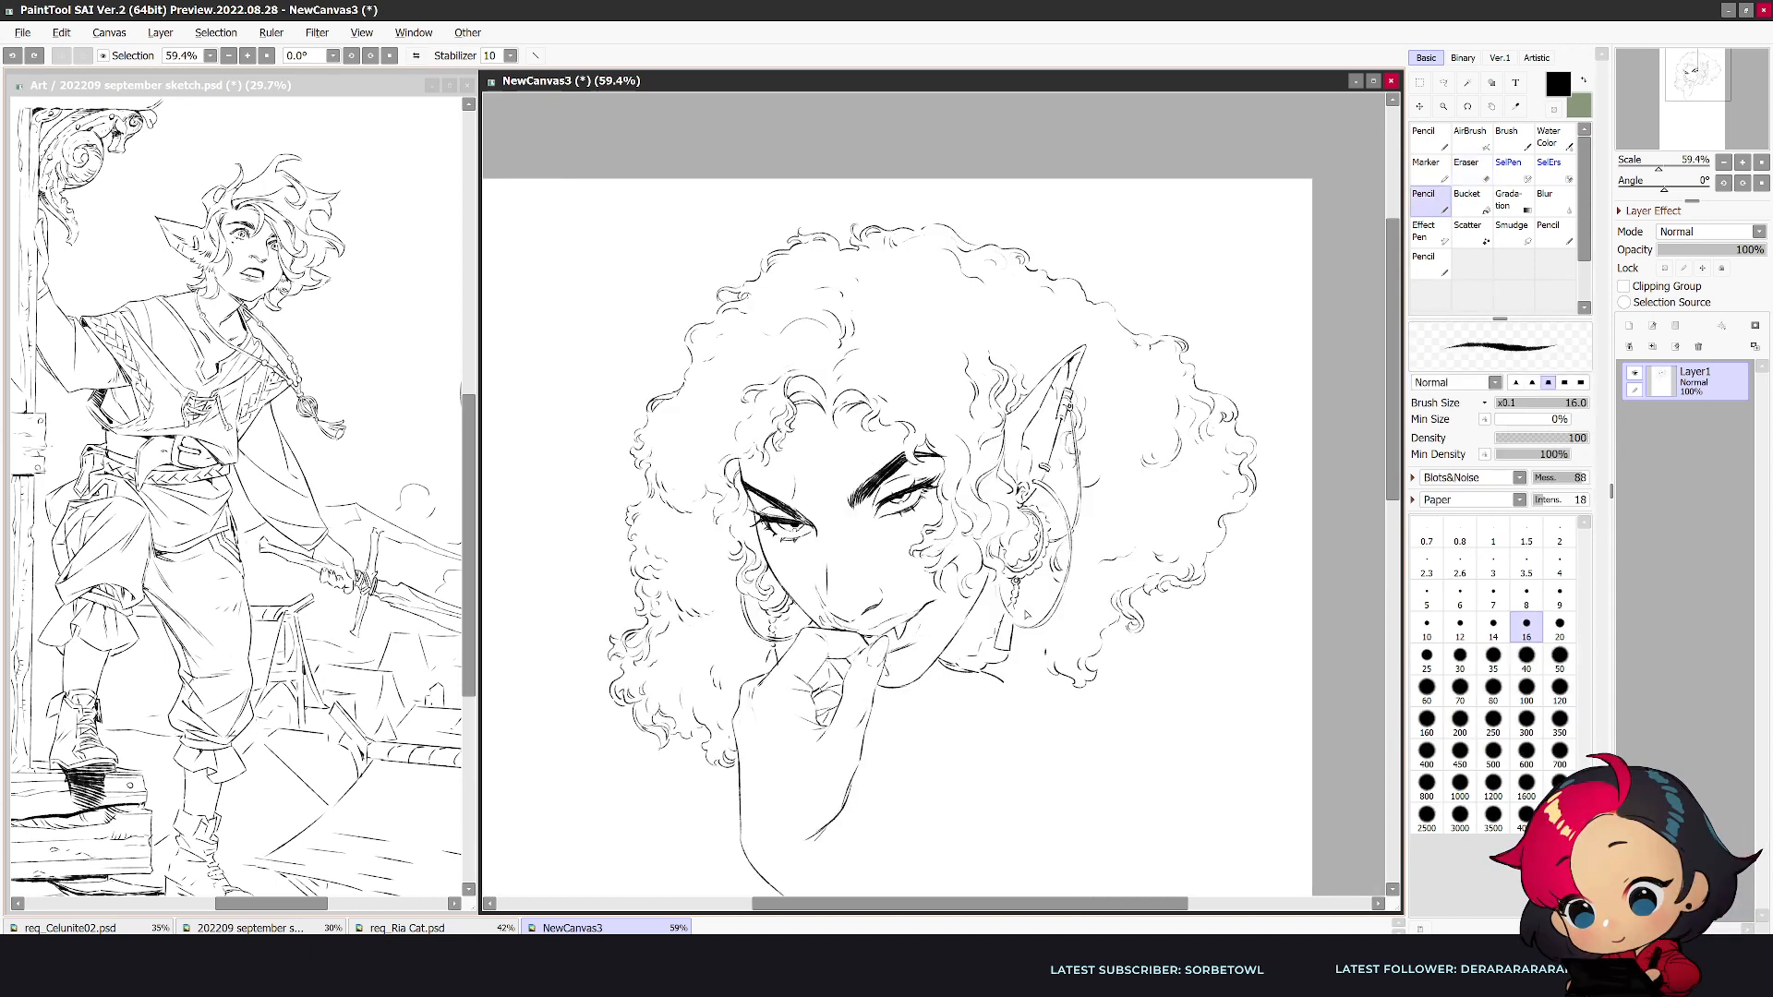
pyautogui.moveTo(1029, 606); pyautogui.dragTo(1044, 588)
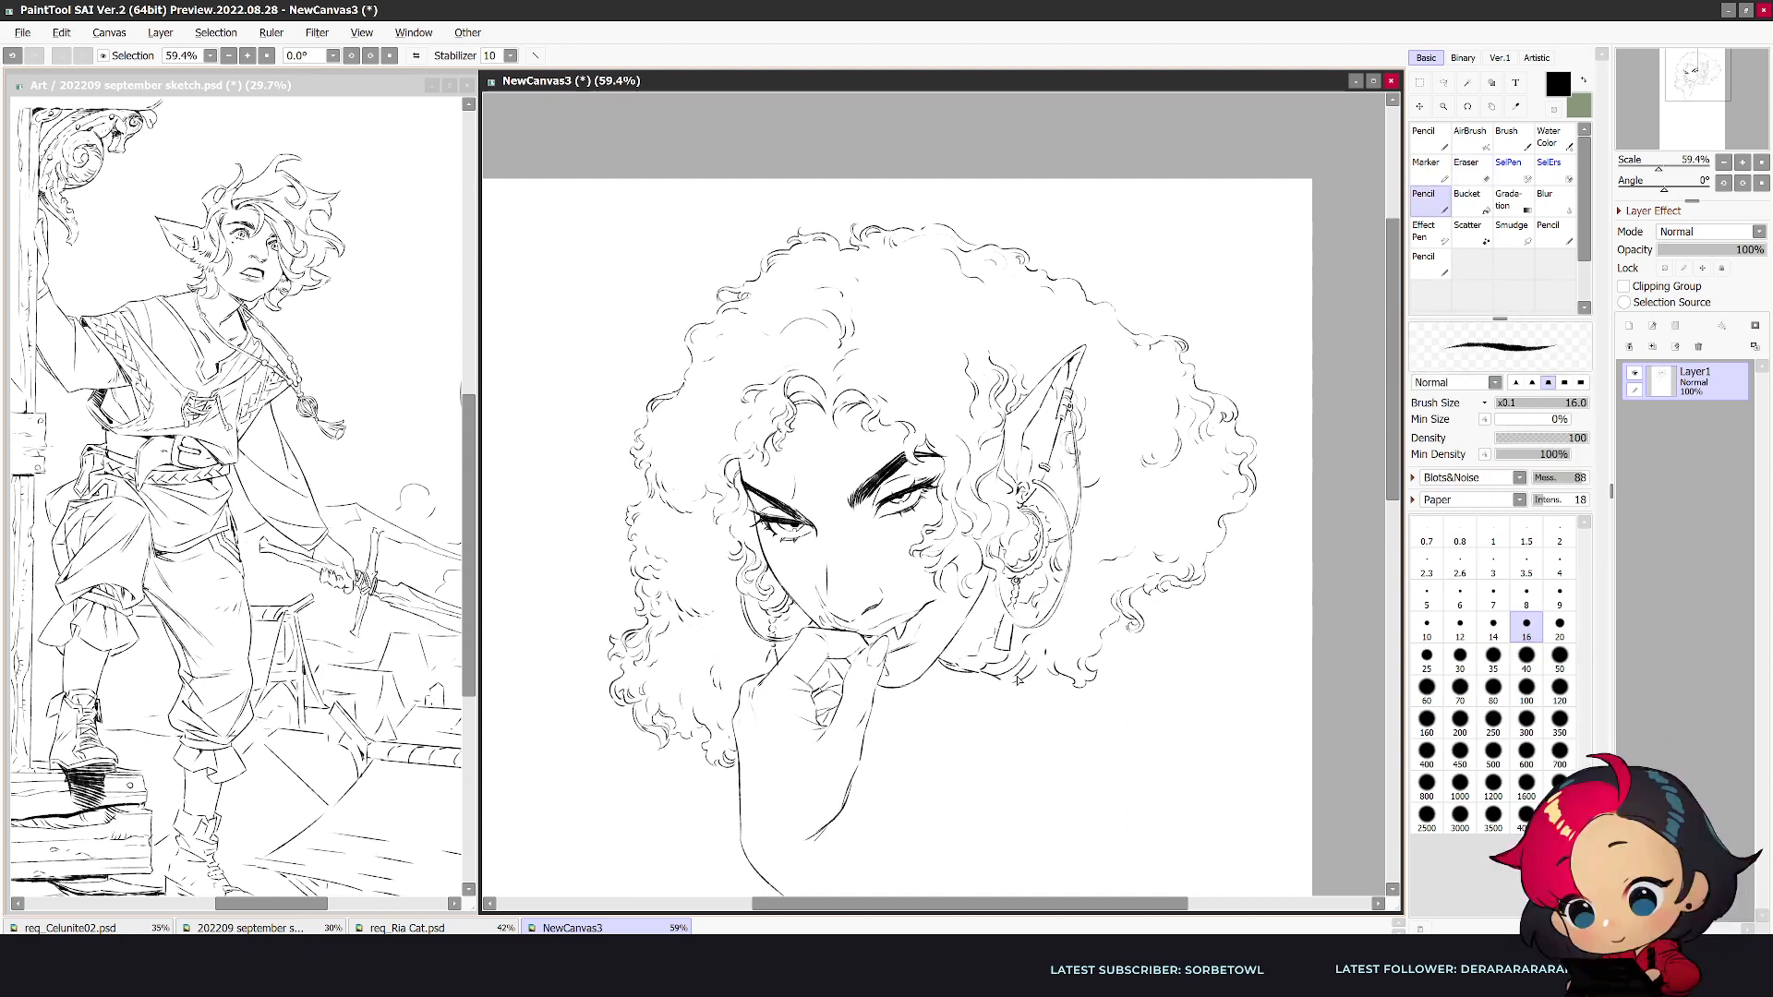
pyautogui.press('h')
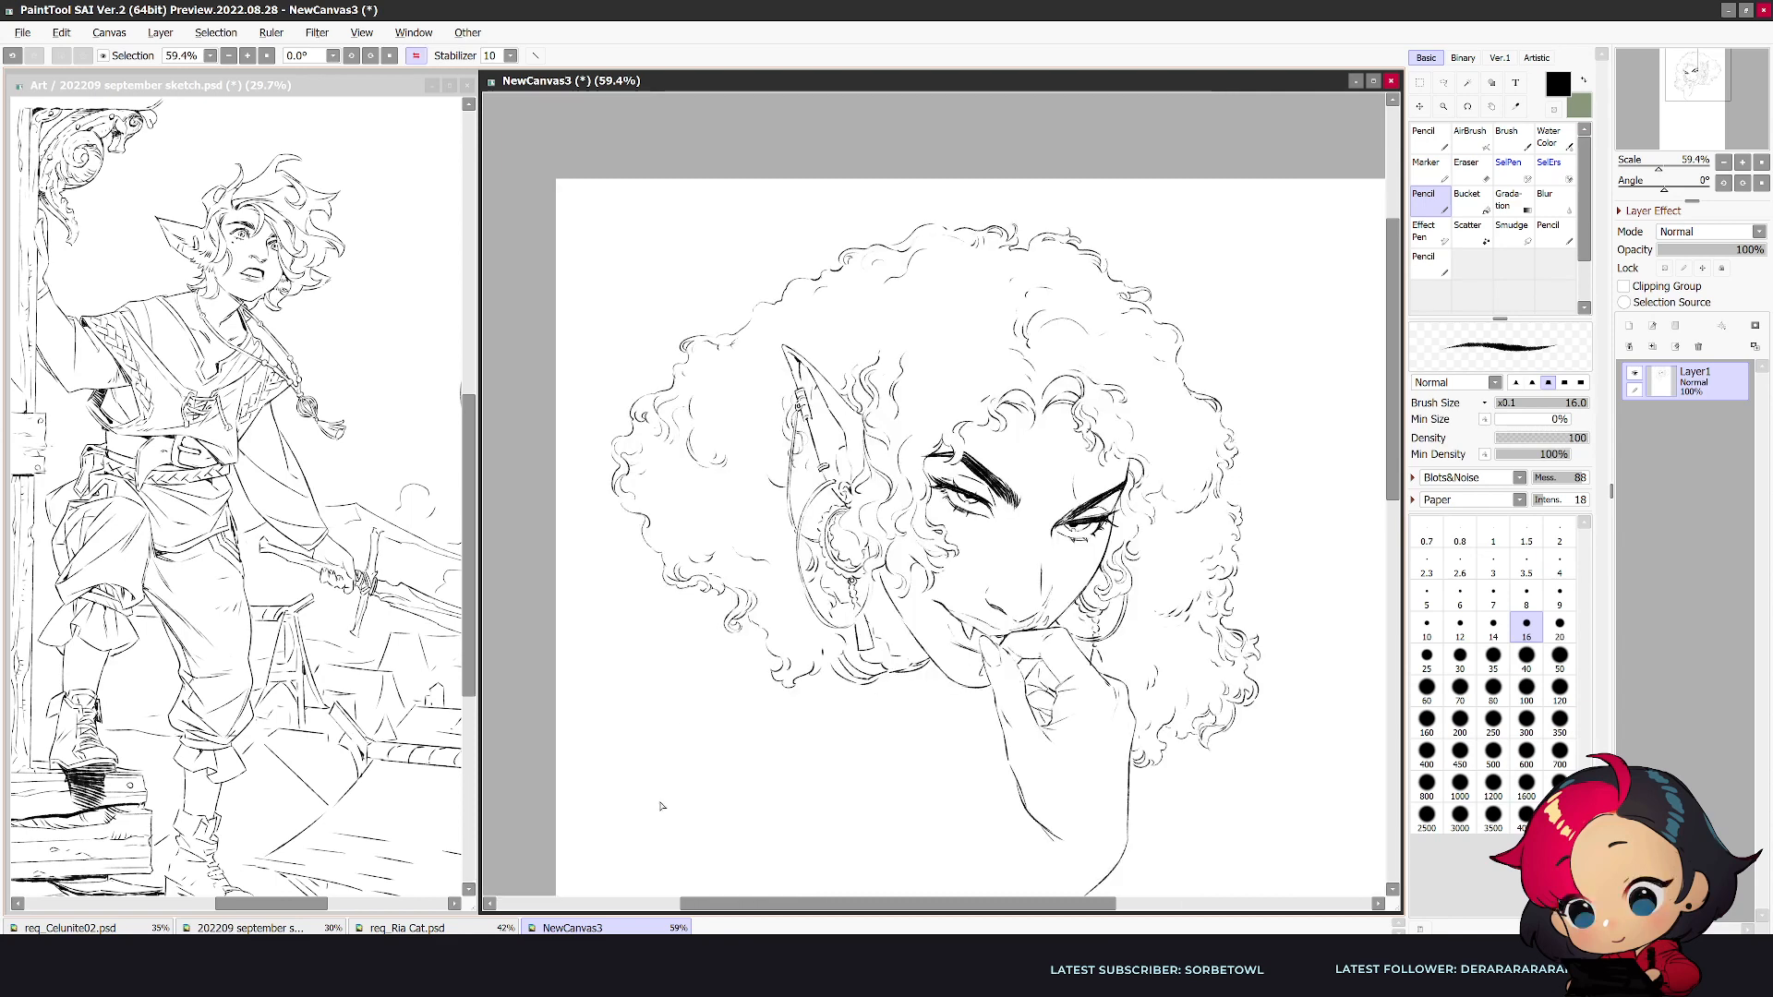
pyautogui.moveTo(1182, 744)
pyautogui.mouseDown()
pyautogui.moveTo(1141, 784)
pyautogui.moveTo(1159, 746)
pyautogui.mouseUp()
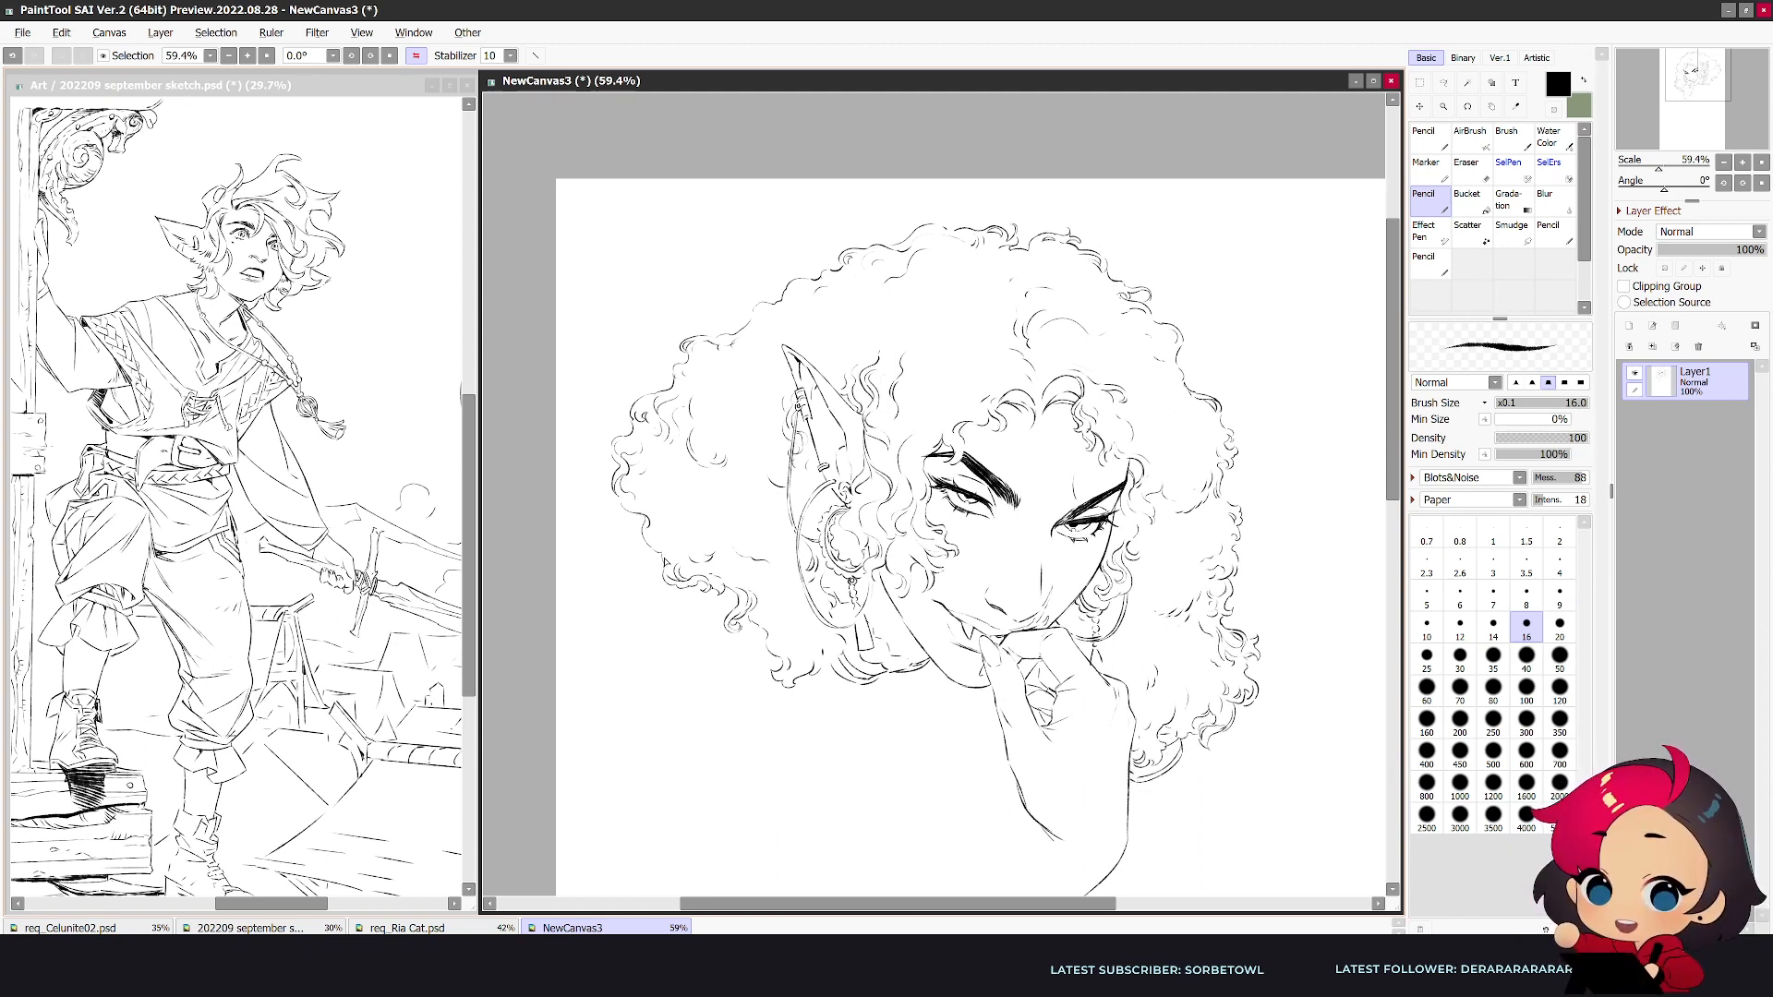
# - Try out a raised shoulder curve across the ear-side hair, erasing the curls beneath it
pyautogui.moveTo(665, 578); pyautogui.dragTo(593, 627)
pyautogui.press('h')
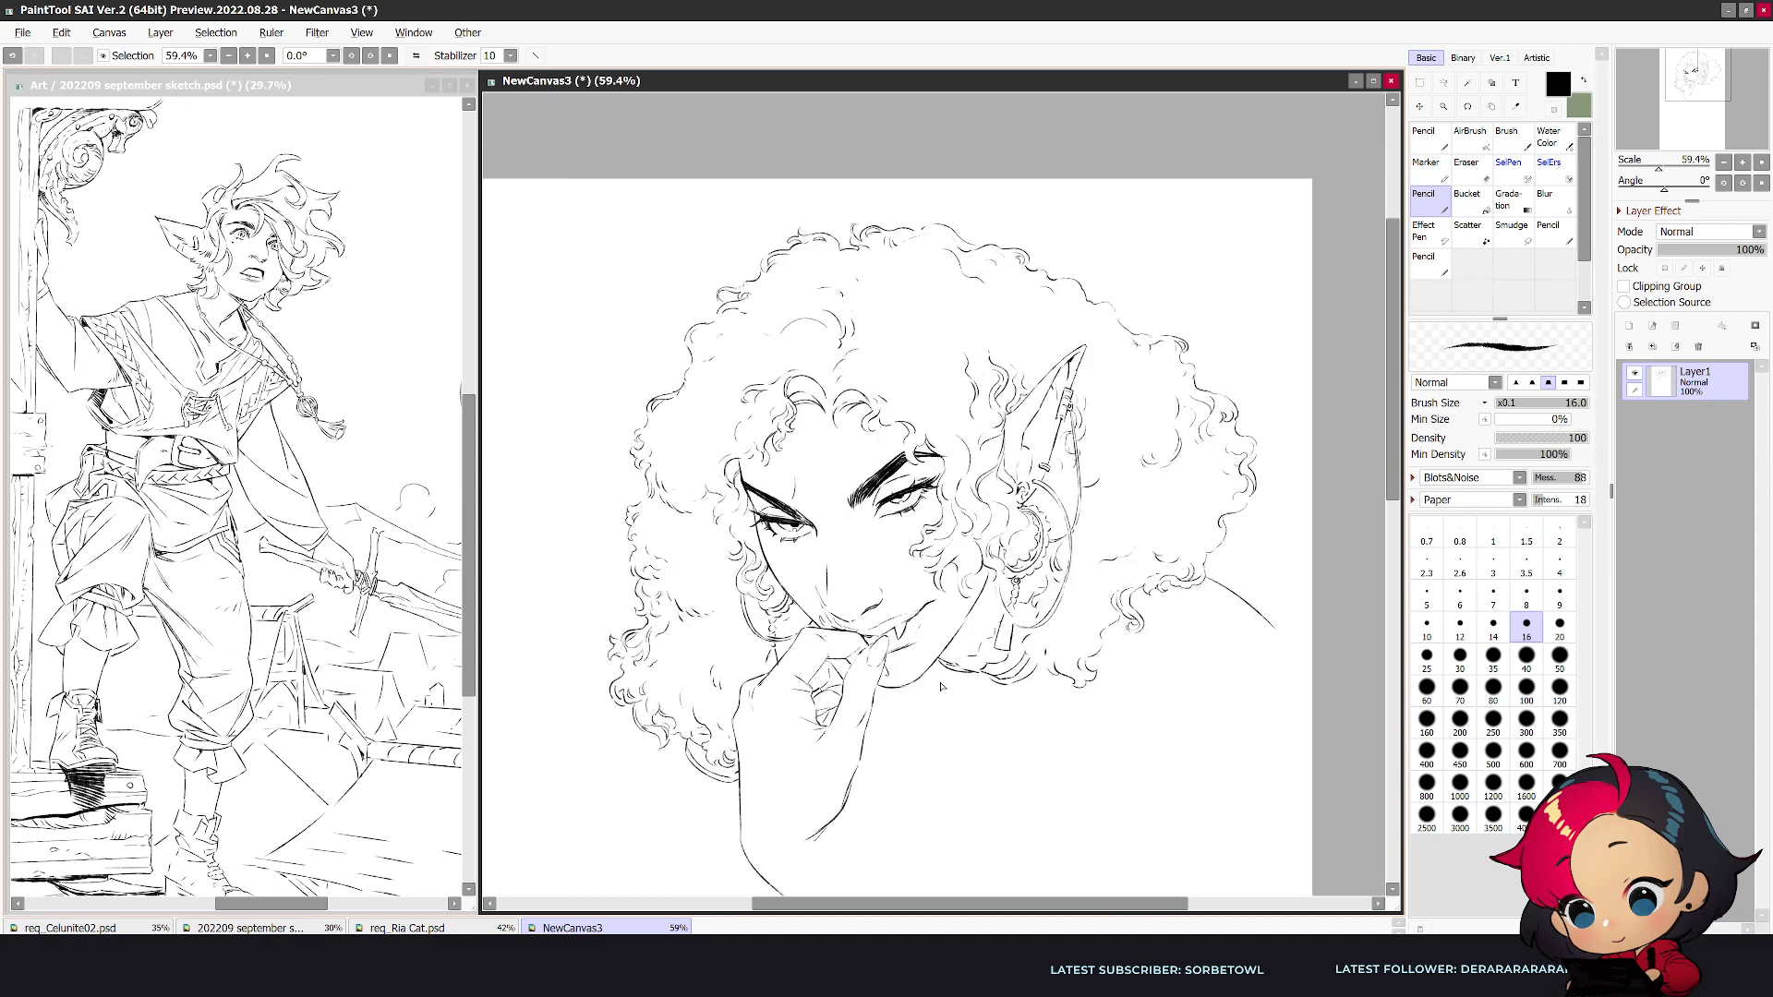
pyautogui.press('e')
pyautogui.press(']')
pyautogui.press(']')
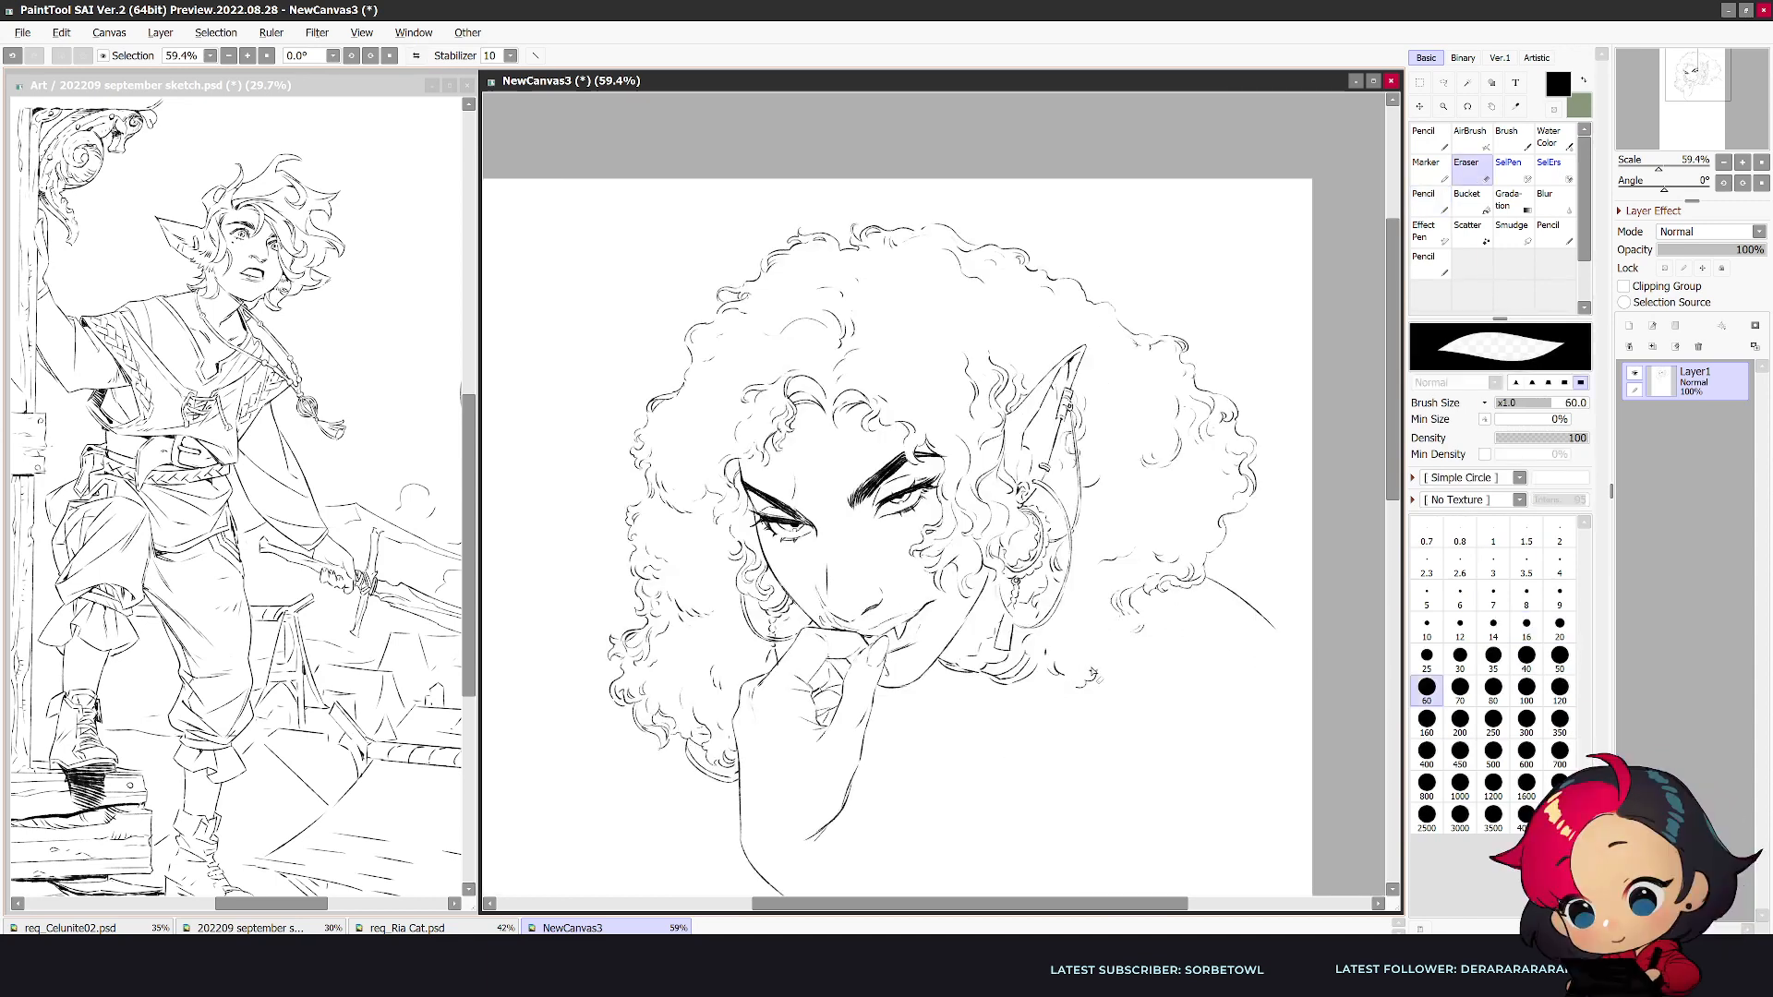
pyautogui.press('n')
pyautogui.moveTo(1099, 630); pyautogui.dragTo(1063, 704)
pyautogui.press('h')
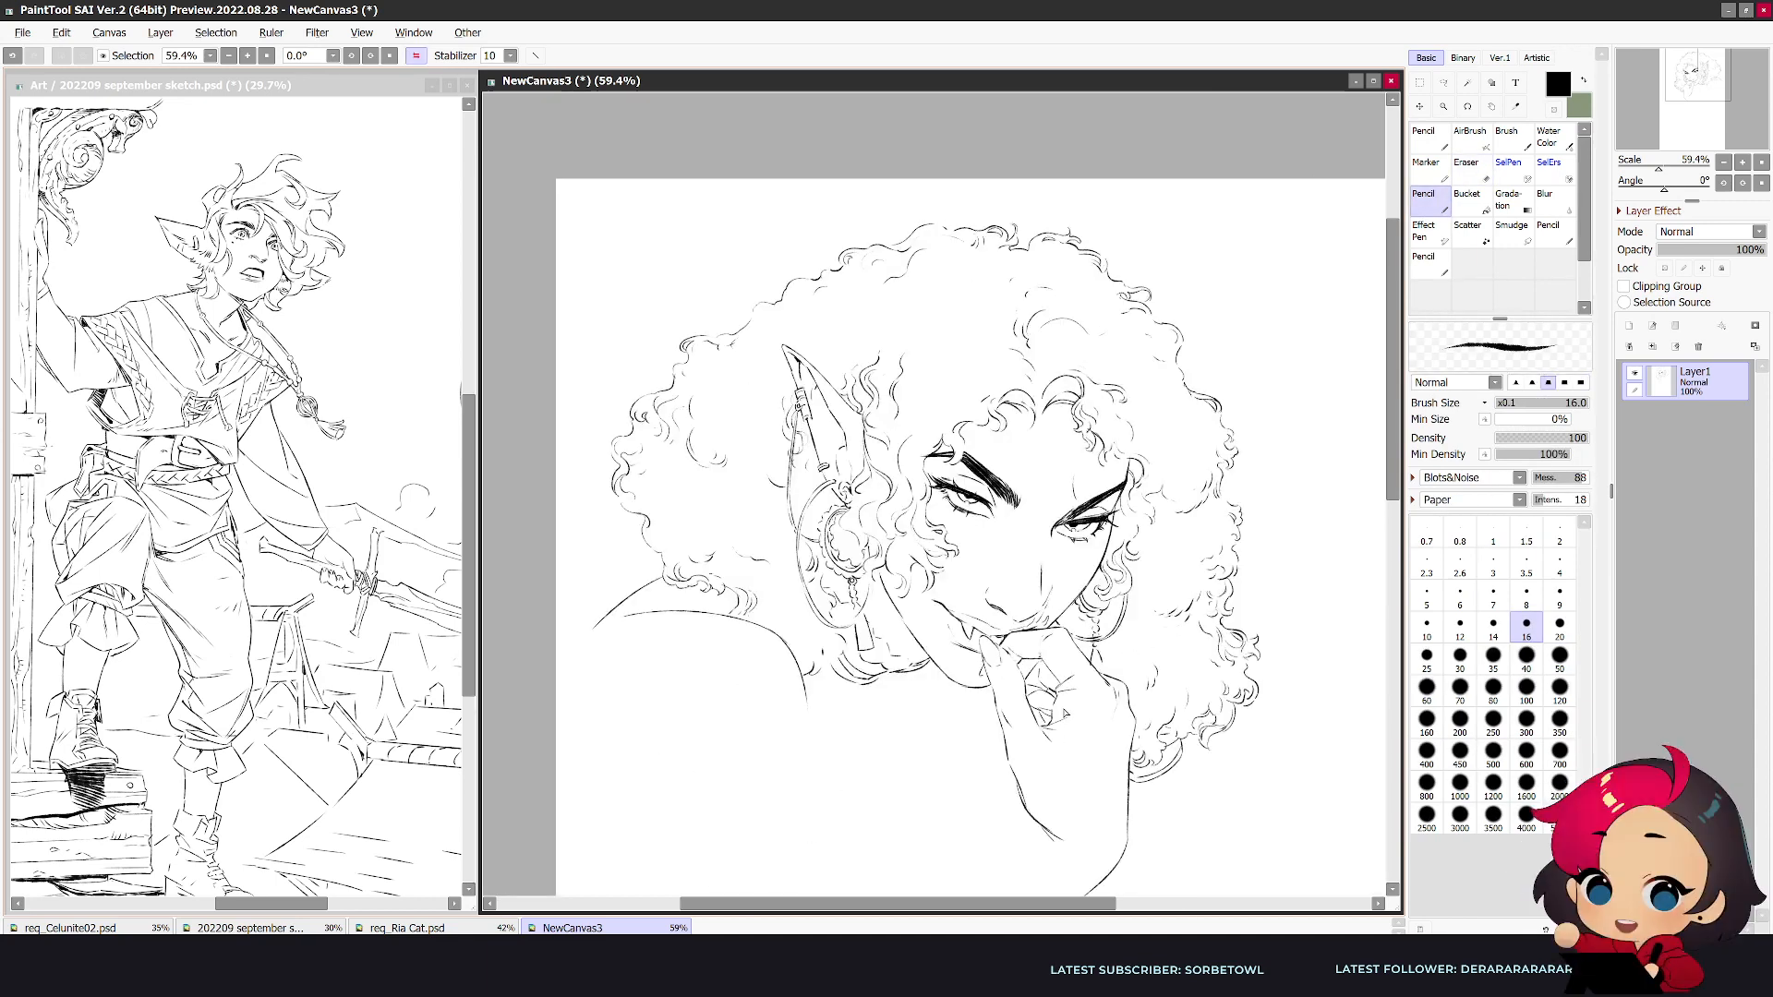
pyautogui.hotkey('ctrl', 'z')
pyautogui.hotkey('ctrl', 'z')
pyautogui.hotkey('ctrl', 'z')
pyautogui.press('h')
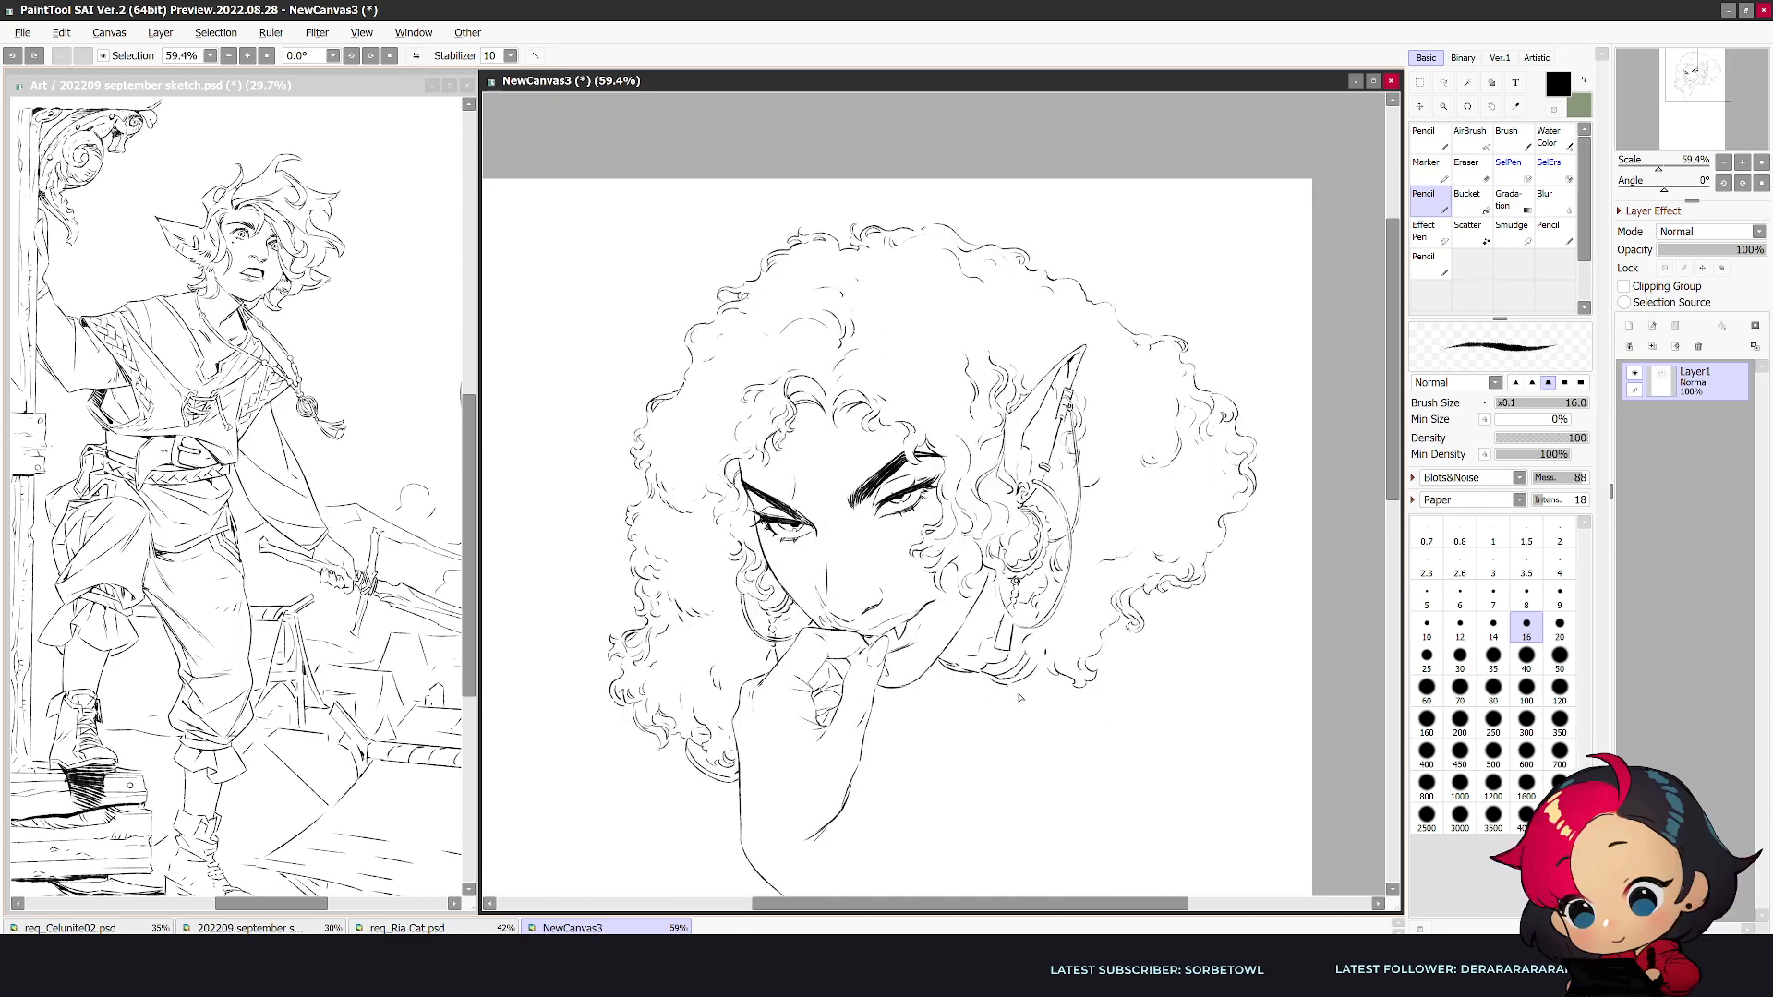
# - Erase the old wrist end and extend both edges of the forearm downward with long tapering lines
pyautogui.scroll(-5, 1283, 517)
pyautogui.press('e')
pyautogui.moveTo(800, 671)
pyautogui.mouseDown()
pyautogui.moveTo(752, 626)
pyautogui.moveTo(806, 801)
pyautogui.mouseUp()
pyautogui.press('n')
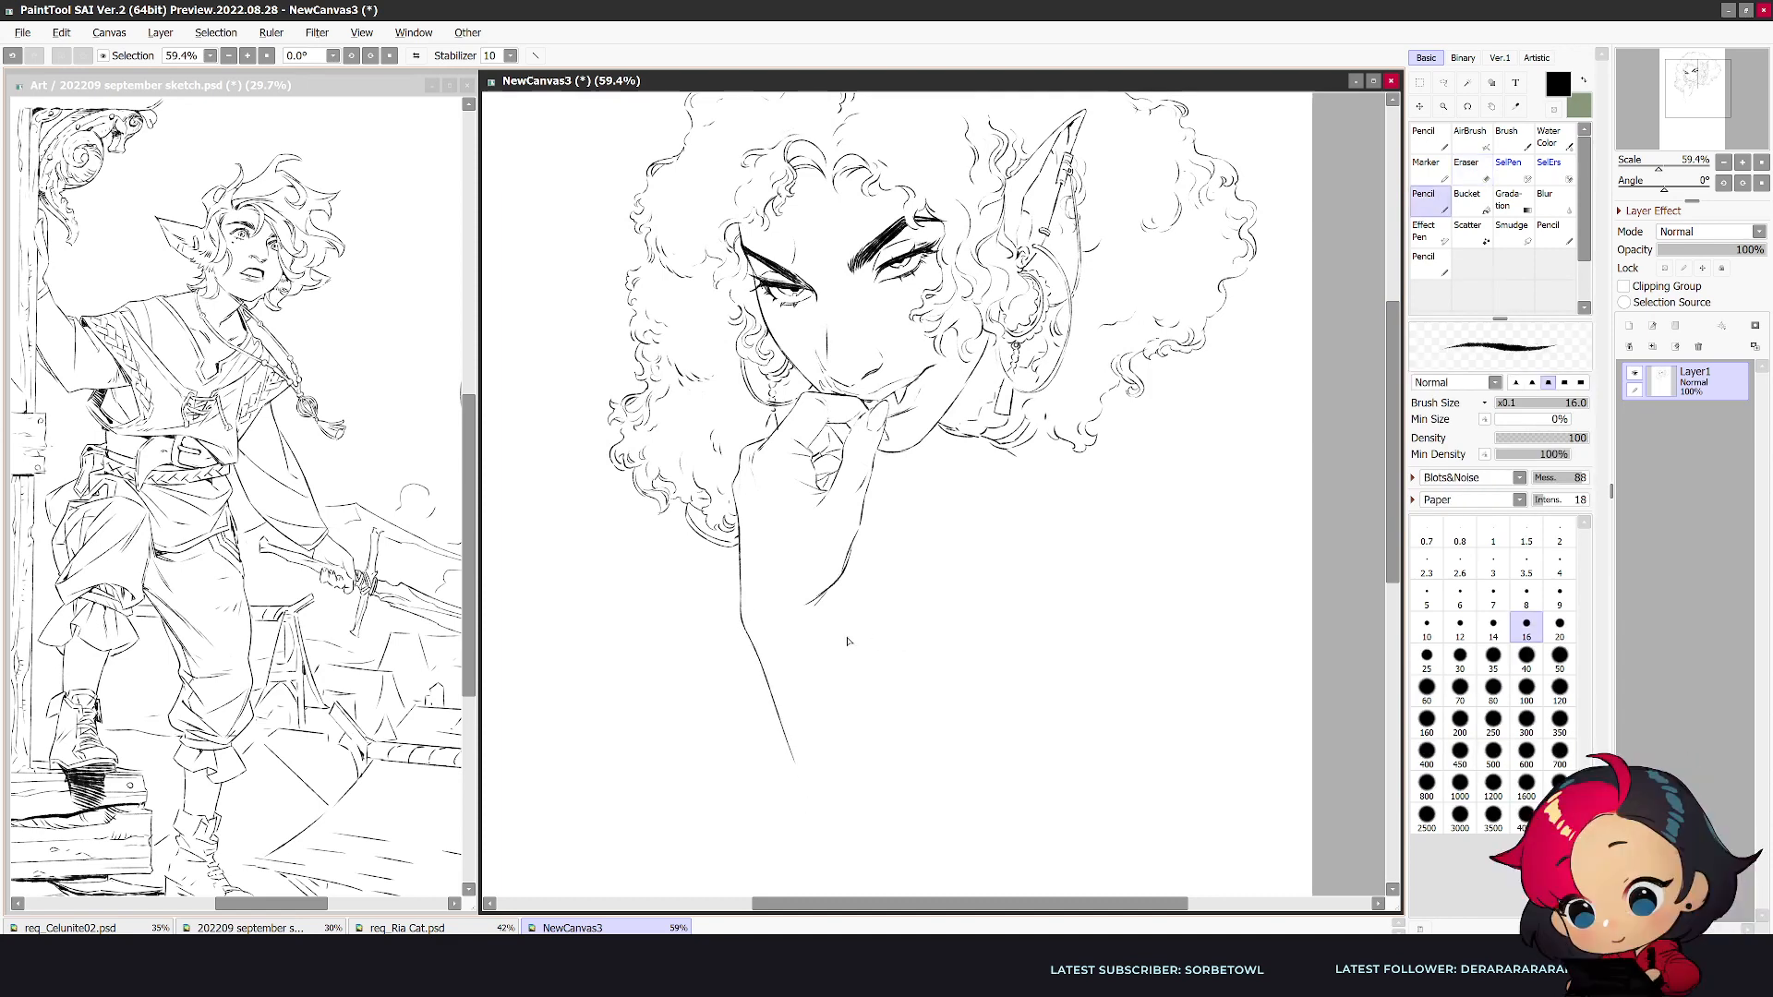
pyautogui.press('h')
pyautogui.press('e')
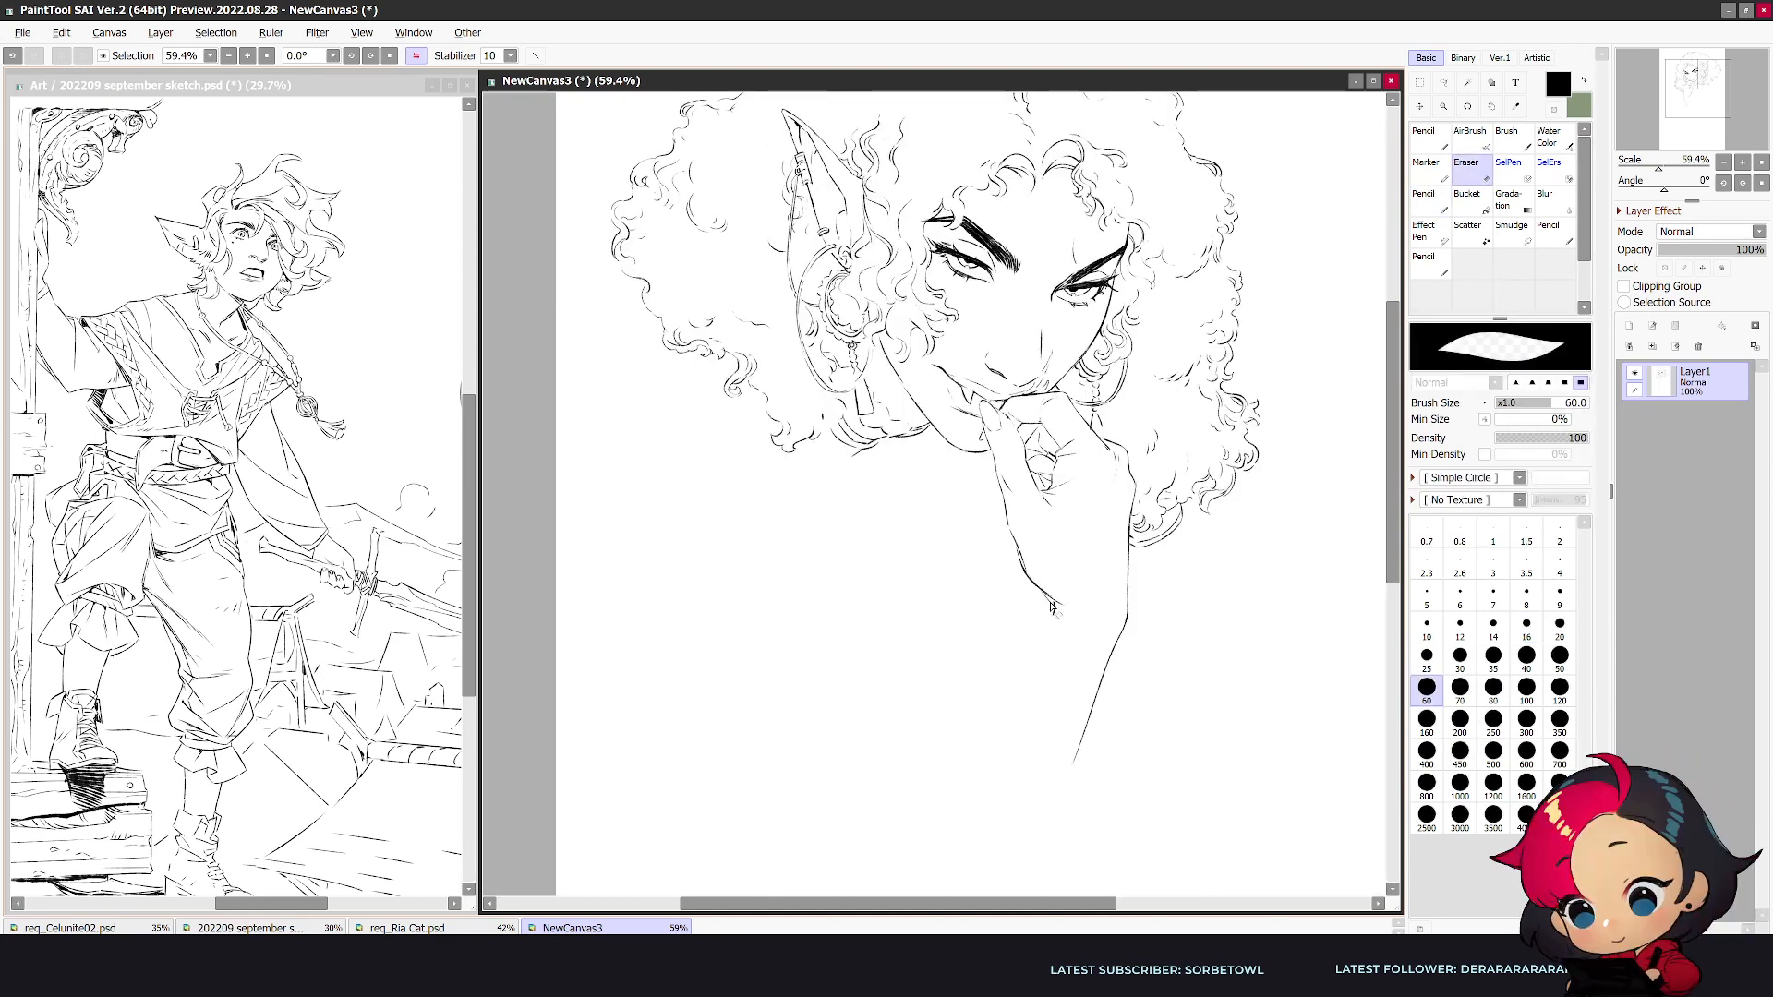
pyautogui.press('n')
pyautogui.moveTo(1052, 605); pyautogui.dragTo(911, 856)
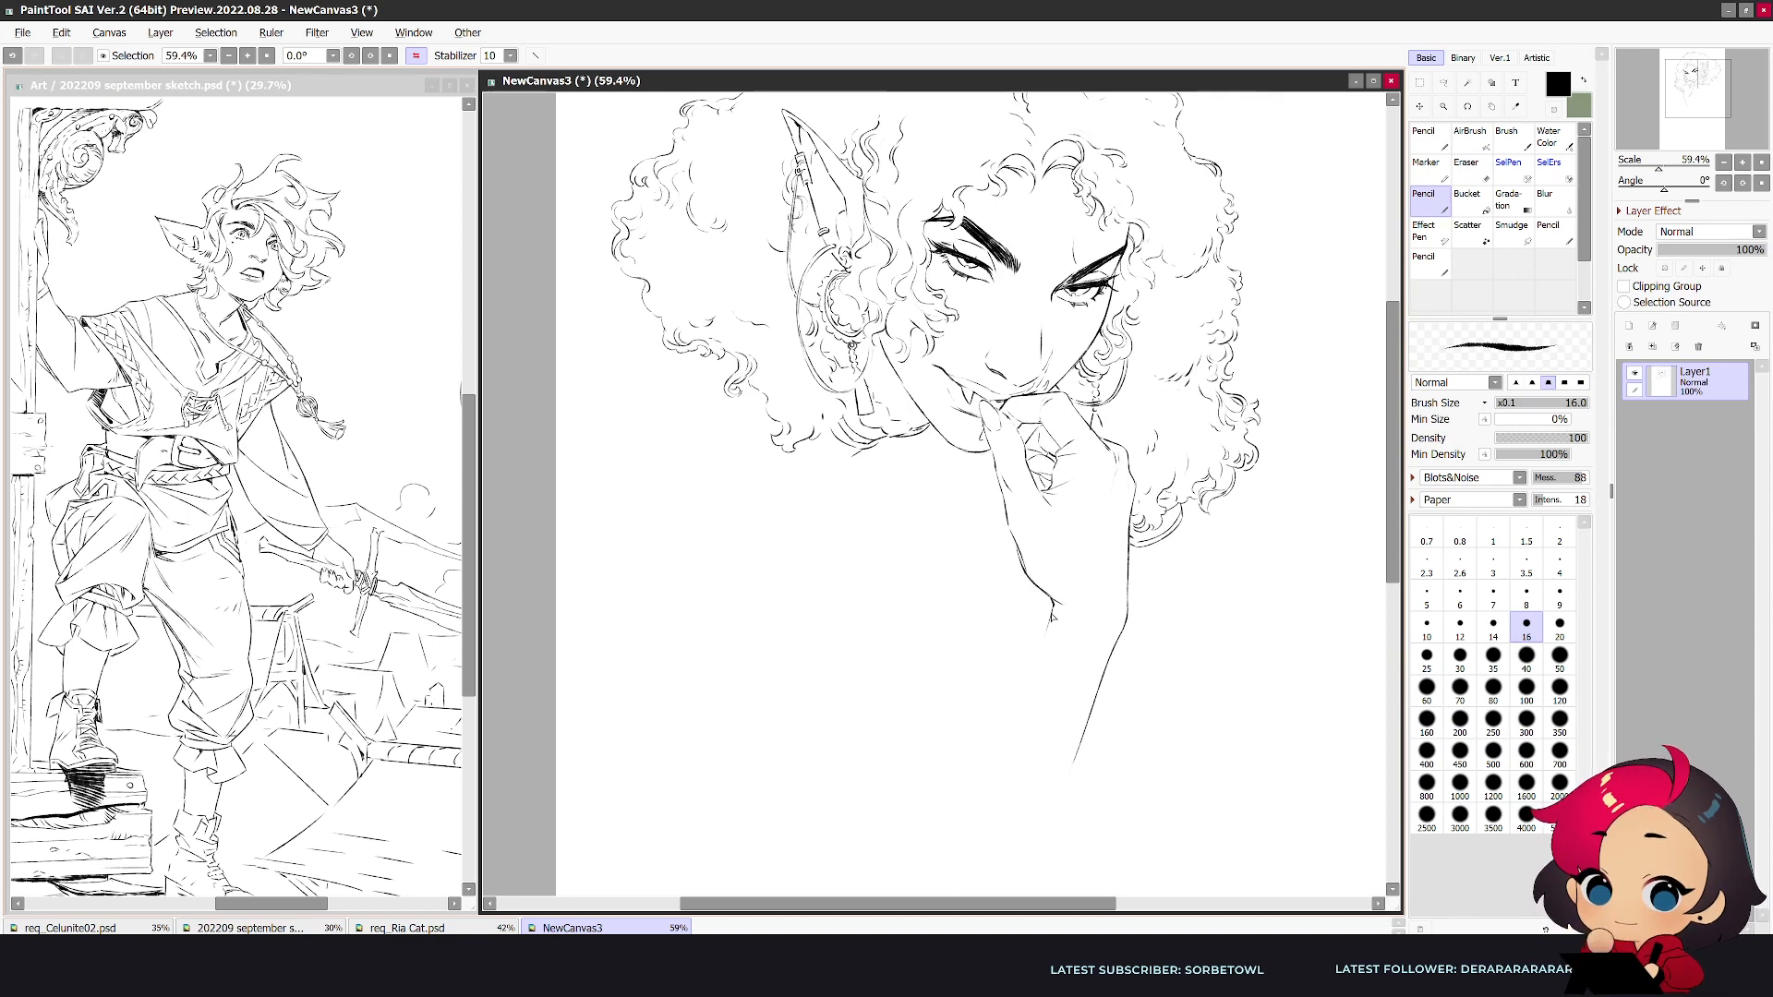
# - Continue the forearm into a bent elbow with the upper arm's lower edge, and sketch the outer shoulder curve
pyautogui.moveTo(1392, 555)
pyautogui.mouseDown()
pyautogui.moveTo(1392, 600)
pyautogui.moveTo(1392, 556)
pyautogui.mouseUp()
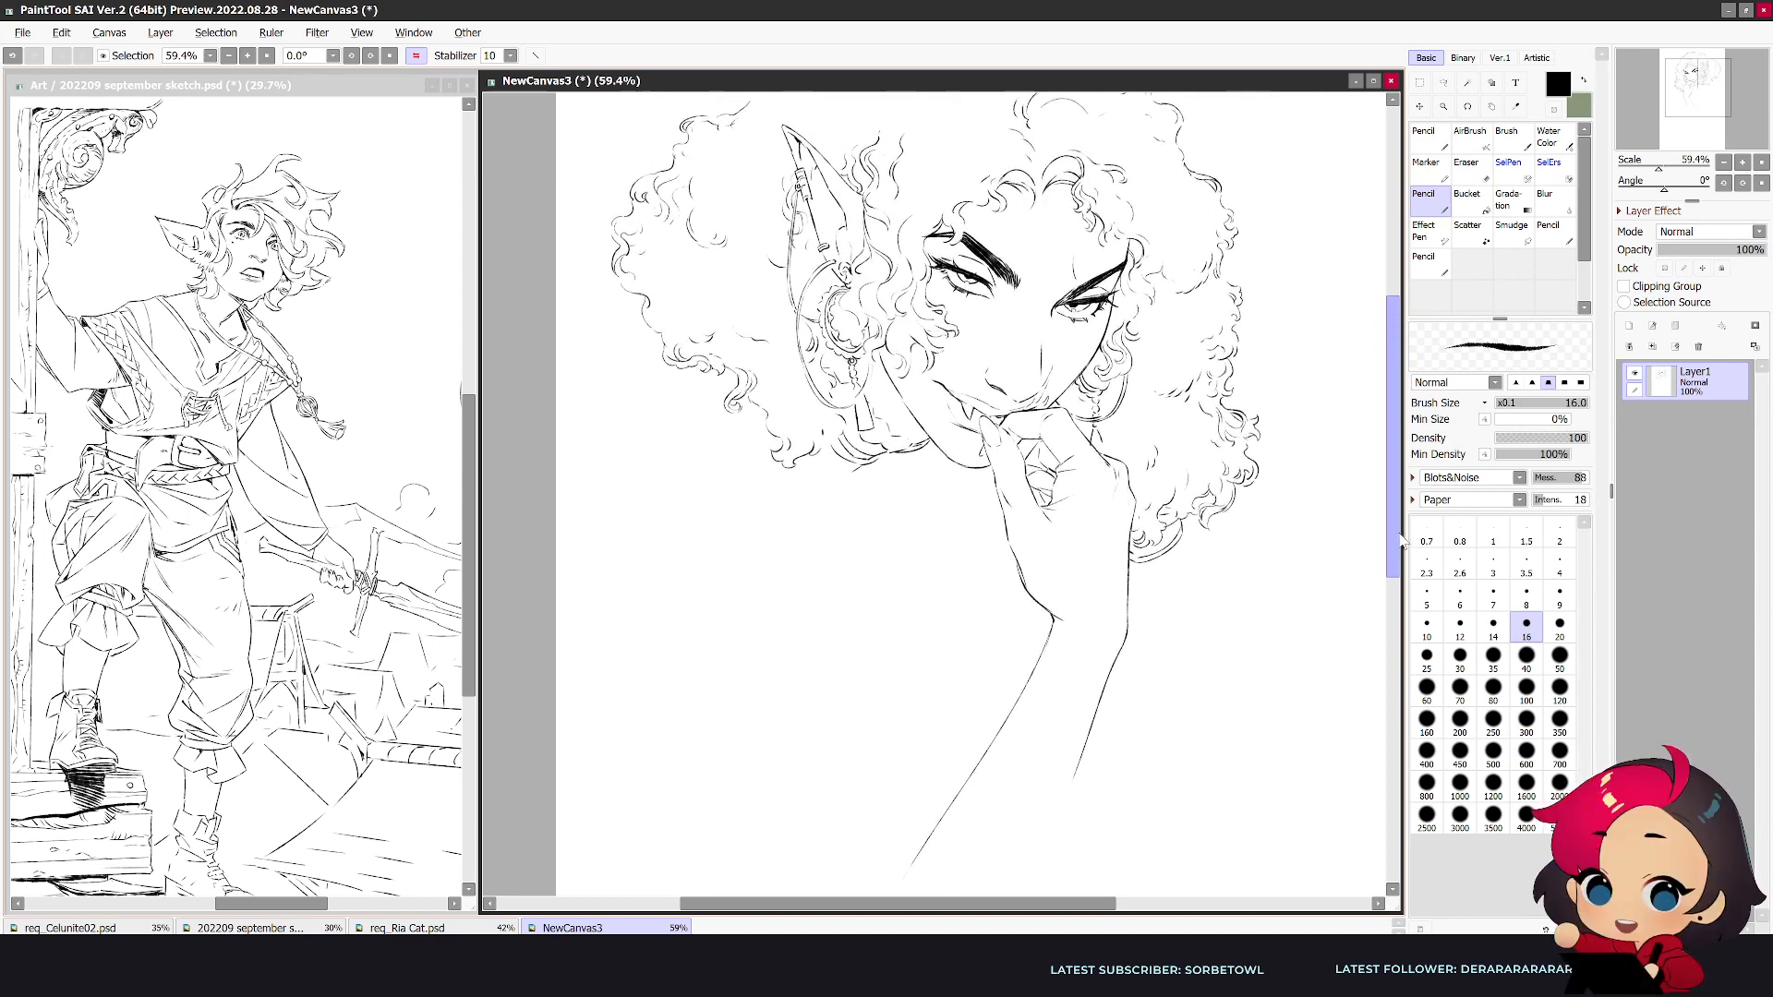
pyautogui.scroll(-3, 1292, 564)
pyautogui.scroll(1, 1344, 564)
pyautogui.press('h')
pyautogui.press('e')
pyautogui.press('n')
pyautogui.moveTo(759, 707)
pyautogui.mouseDown()
pyautogui.moveTo(814, 833)
pyautogui.moveTo(806, 813)
pyautogui.moveTo(873, 883)
pyautogui.moveTo(920, 854)
pyautogui.moveTo(901, 872)
pyautogui.moveTo(1001, 694)
pyautogui.mouseUp()
pyautogui.press('h')
pyautogui.moveTo(828, 449); pyautogui.dragTo(812, 620)
# - Try to erase the elbow and lower ear-side curls with a size 200 eraser and draw a high shoulder over the hair
pyautogui.press('h')
pyautogui.press('e')
pyautogui.press(']')
pyautogui.press(']')
pyautogui.press(']')
pyautogui.press(']')
pyautogui.press(']')
pyautogui.press(']')
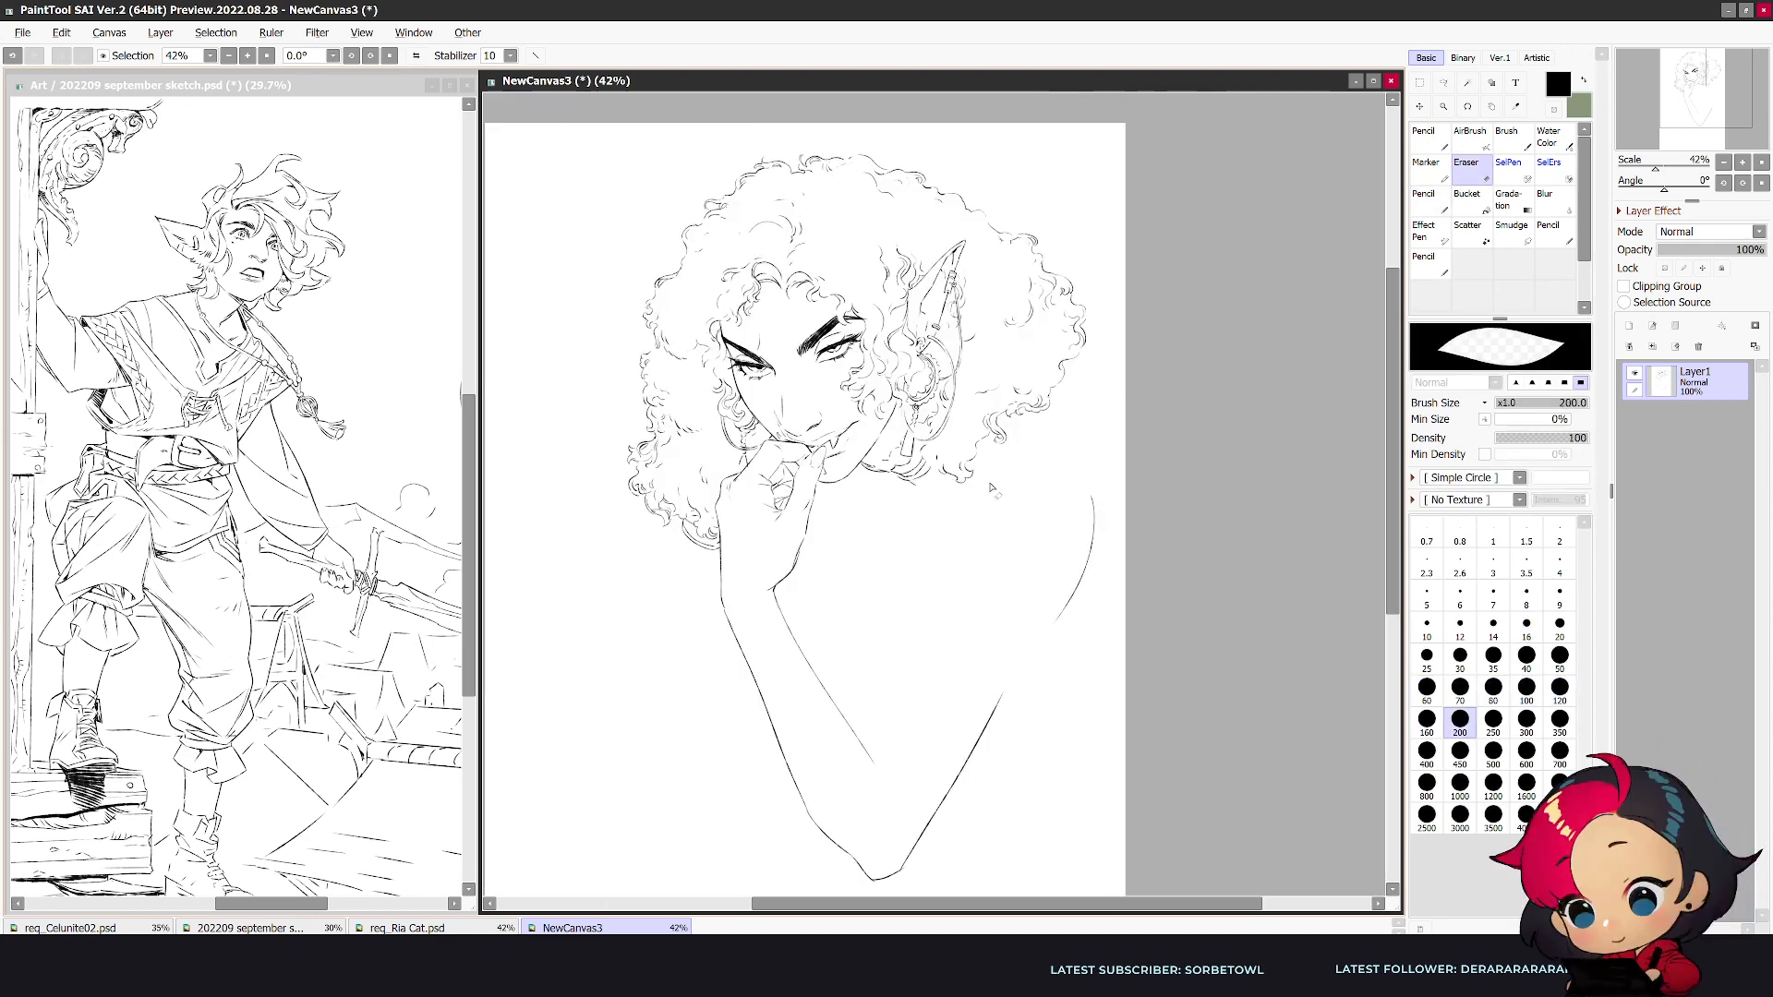
pyautogui.moveTo(1003, 430)
pyautogui.mouseDown()
pyautogui.moveTo(945, 472)
pyautogui.moveTo(938, 456)
pyautogui.moveTo(956, 426)
pyautogui.moveTo(899, 604)
pyautogui.mouseUp()
pyautogui.press('n')
pyautogui.press('e')
pyautogui.moveTo(1095, 497)
pyautogui.mouseDown()
pyautogui.moveTo(1087, 555)
pyautogui.moveTo(909, 879)
pyautogui.moveTo(876, 886)
pyautogui.moveTo(750, 718)
pyautogui.mouseUp()
pyautogui.press('h')
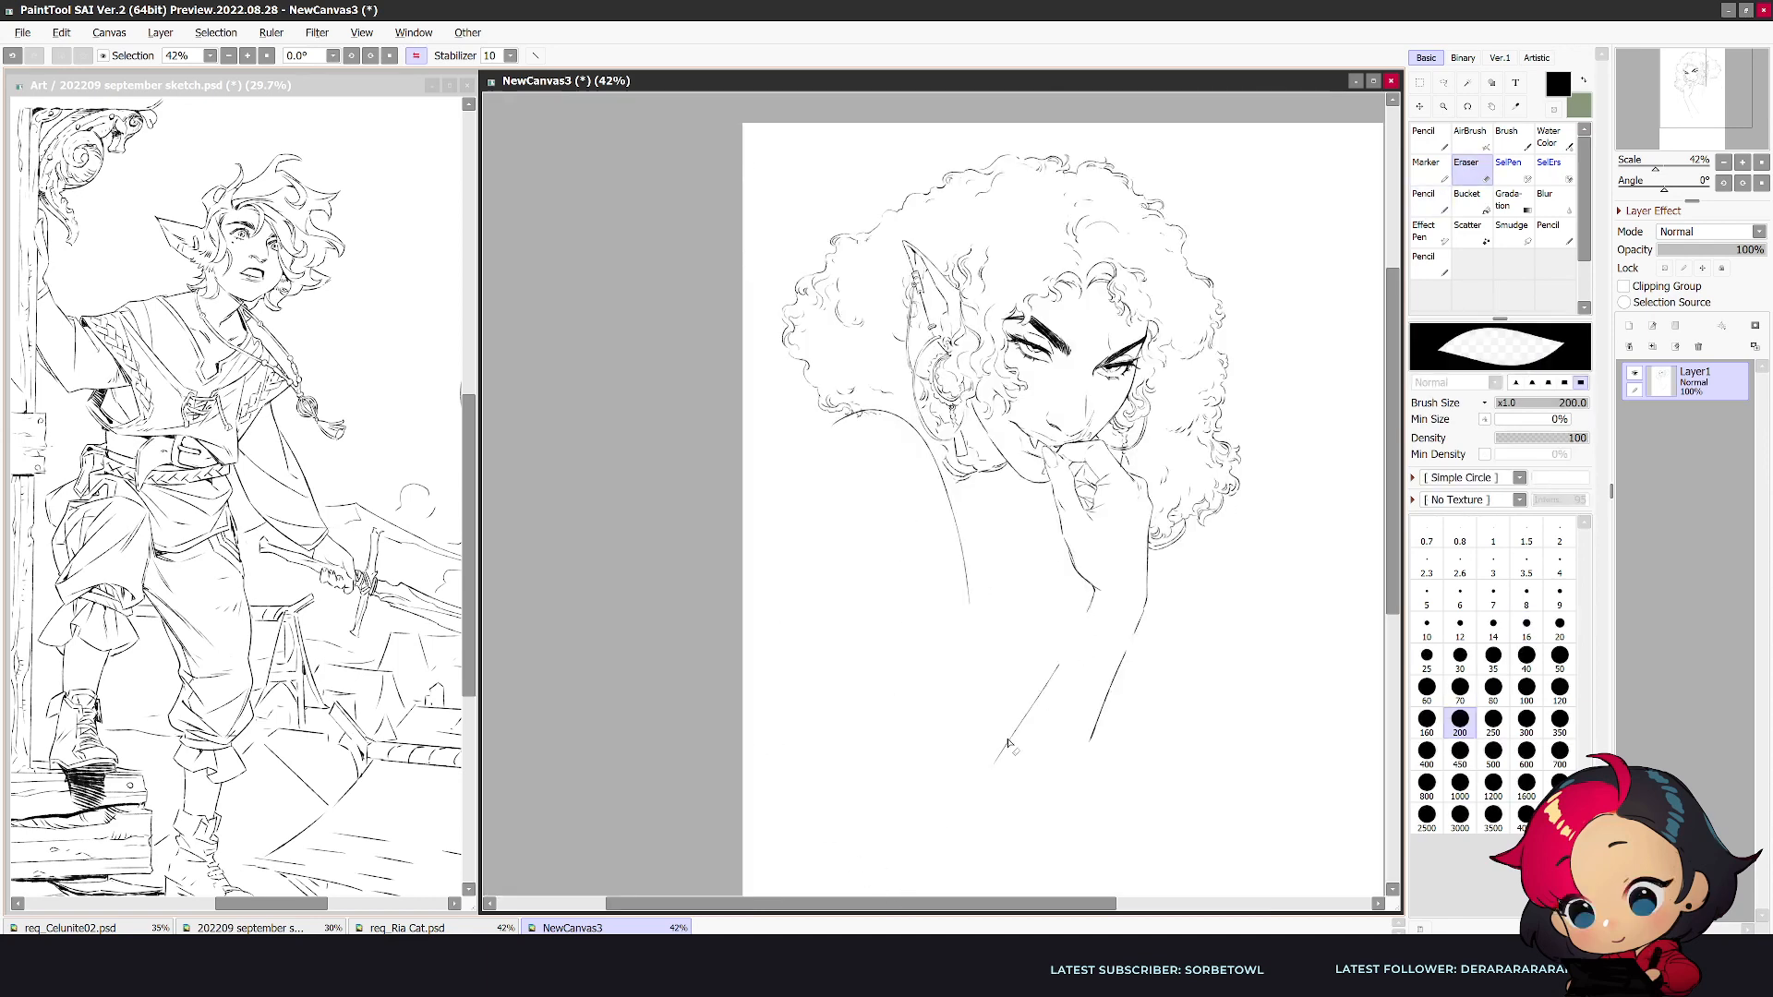
# - Try redrawing the forearm as two long slanting curves and reshaping the line beneath the raised shoulder
pyautogui.moveTo(997, 767); pyautogui.dragTo(1061, 646)
pyautogui.press('n')
pyautogui.moveTo(954, 729); pyautogui.dragTo(909, 779)
pyautogui.press('e')
pyautogui.moveTo(1136, 650); pyautogui.dragTo(1090, 742)
pyautogui.press('n')
pyautogui.moveTo(1150, 611); pyautogui.dragTo(1033, 781)
pyautogui.press('h')
pyautogui.press('e')
pyautogui.moveTo(911, 530); pyautogui.dragTo(909, 609)
pyautogui.press('n')
pyautogui.moveTo(926, 488); pyautogui.dragTo(917, 656)
pyautogui.press('e')
pyautogui.press('n')
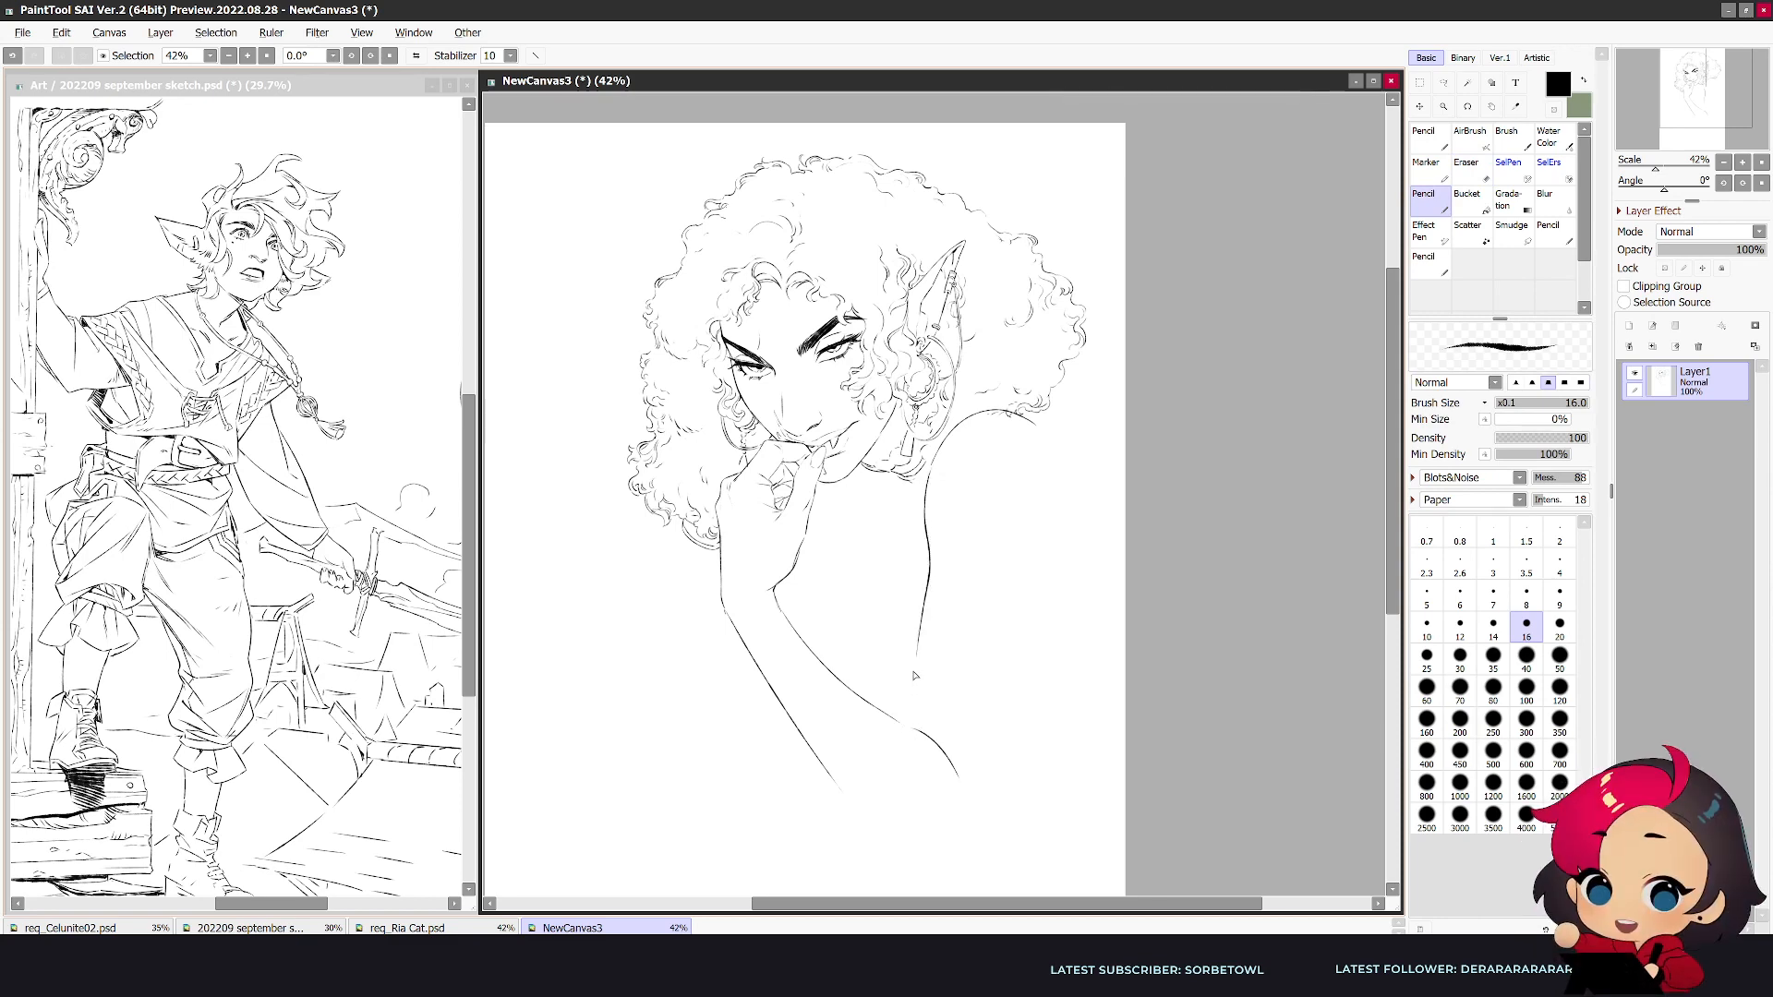
# - Try to extend the raised shoulder's top line outward and down toward the page edge
pyautogui.press('h')
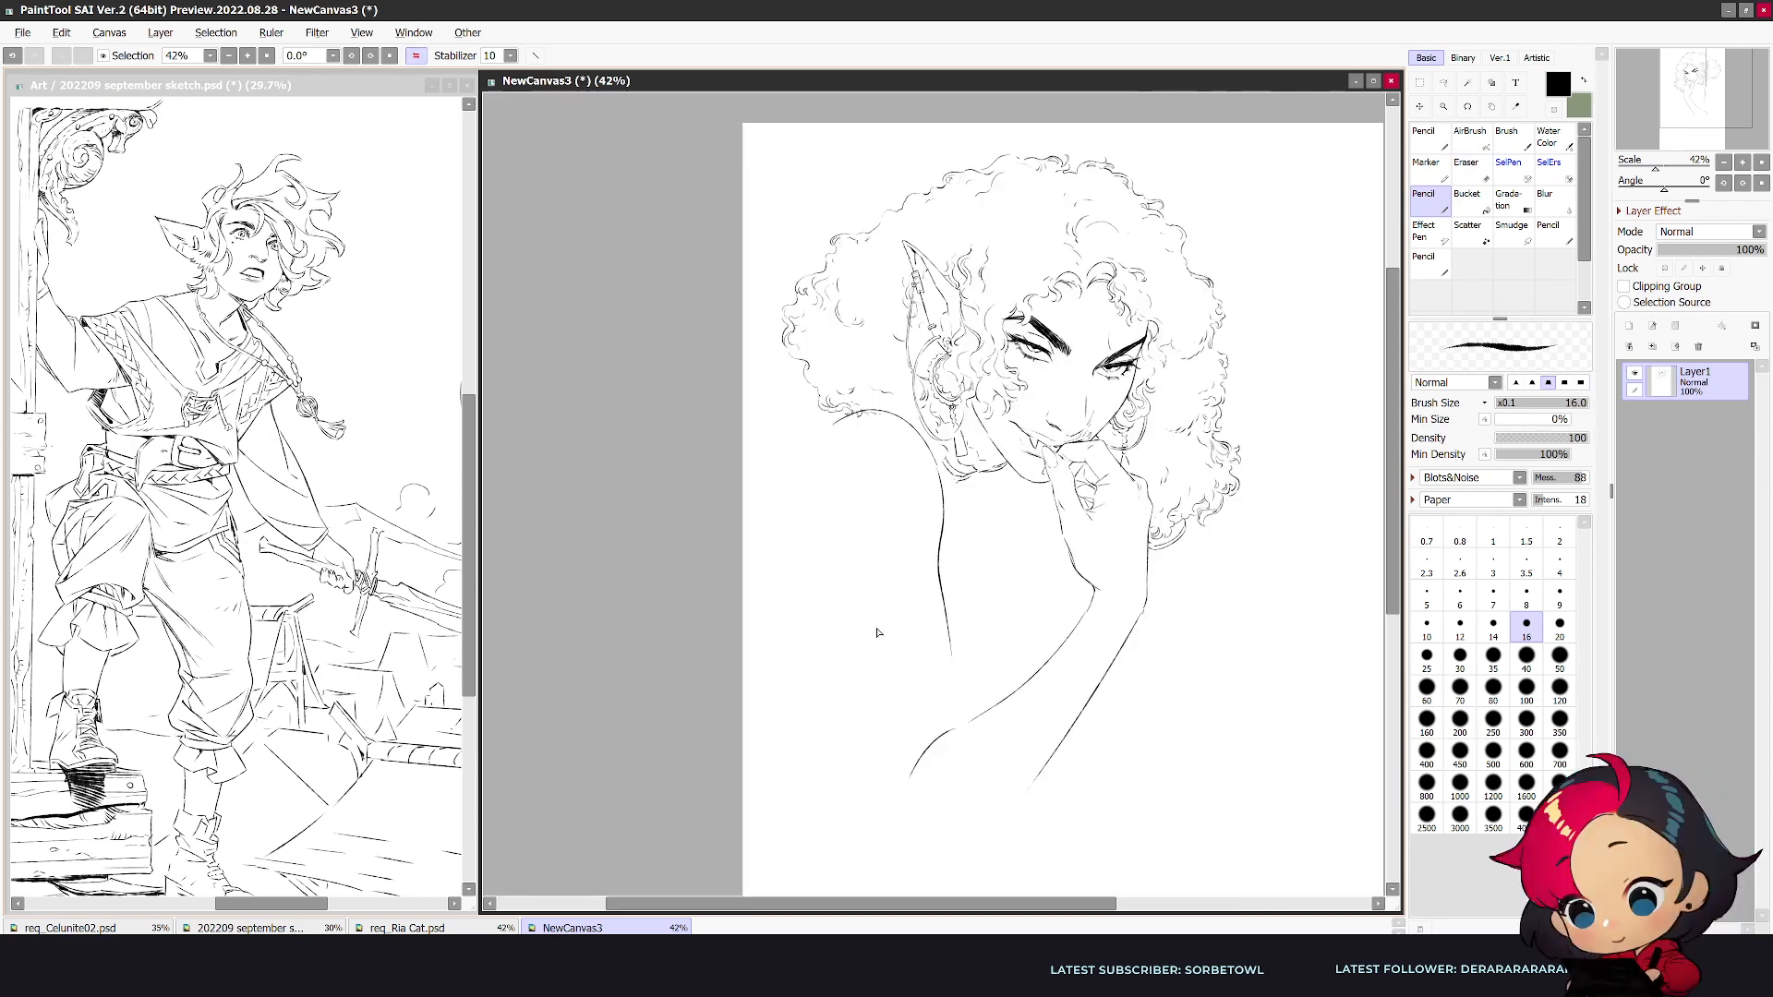
pyautogui.press('e')
pyautogui.press('n')
pyautogui.press('e')
pyautogui.press('n')
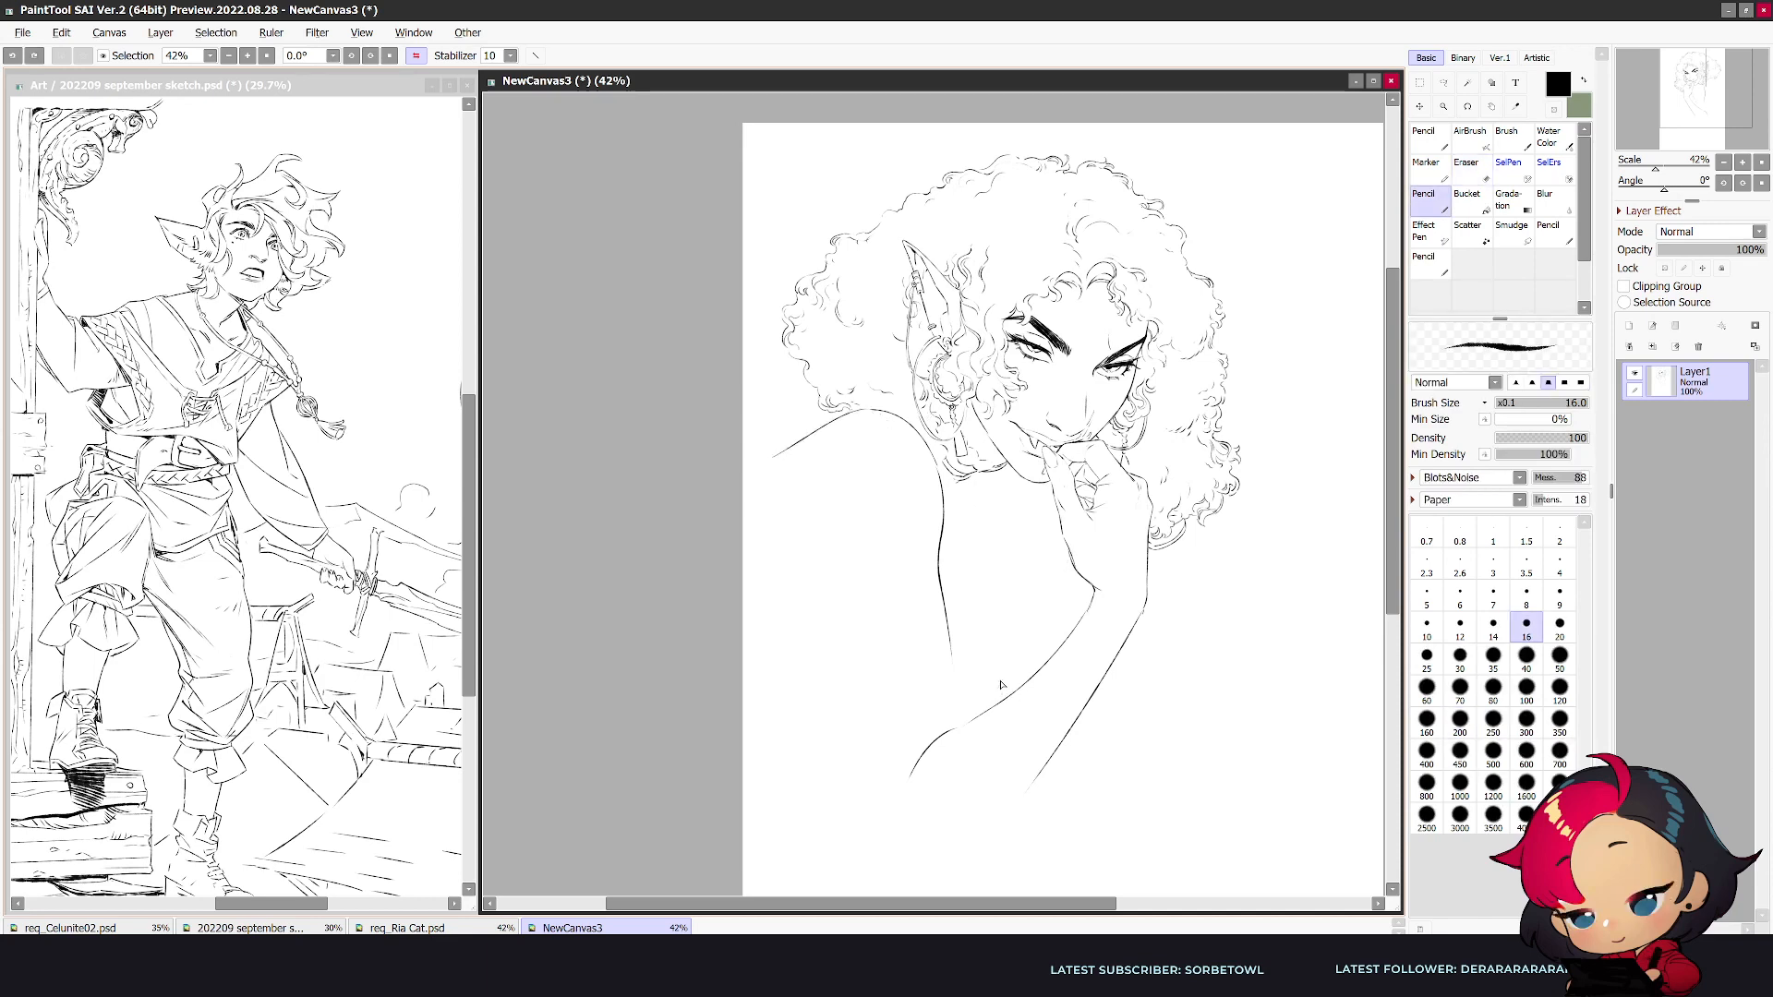
pyautogui.press('h')
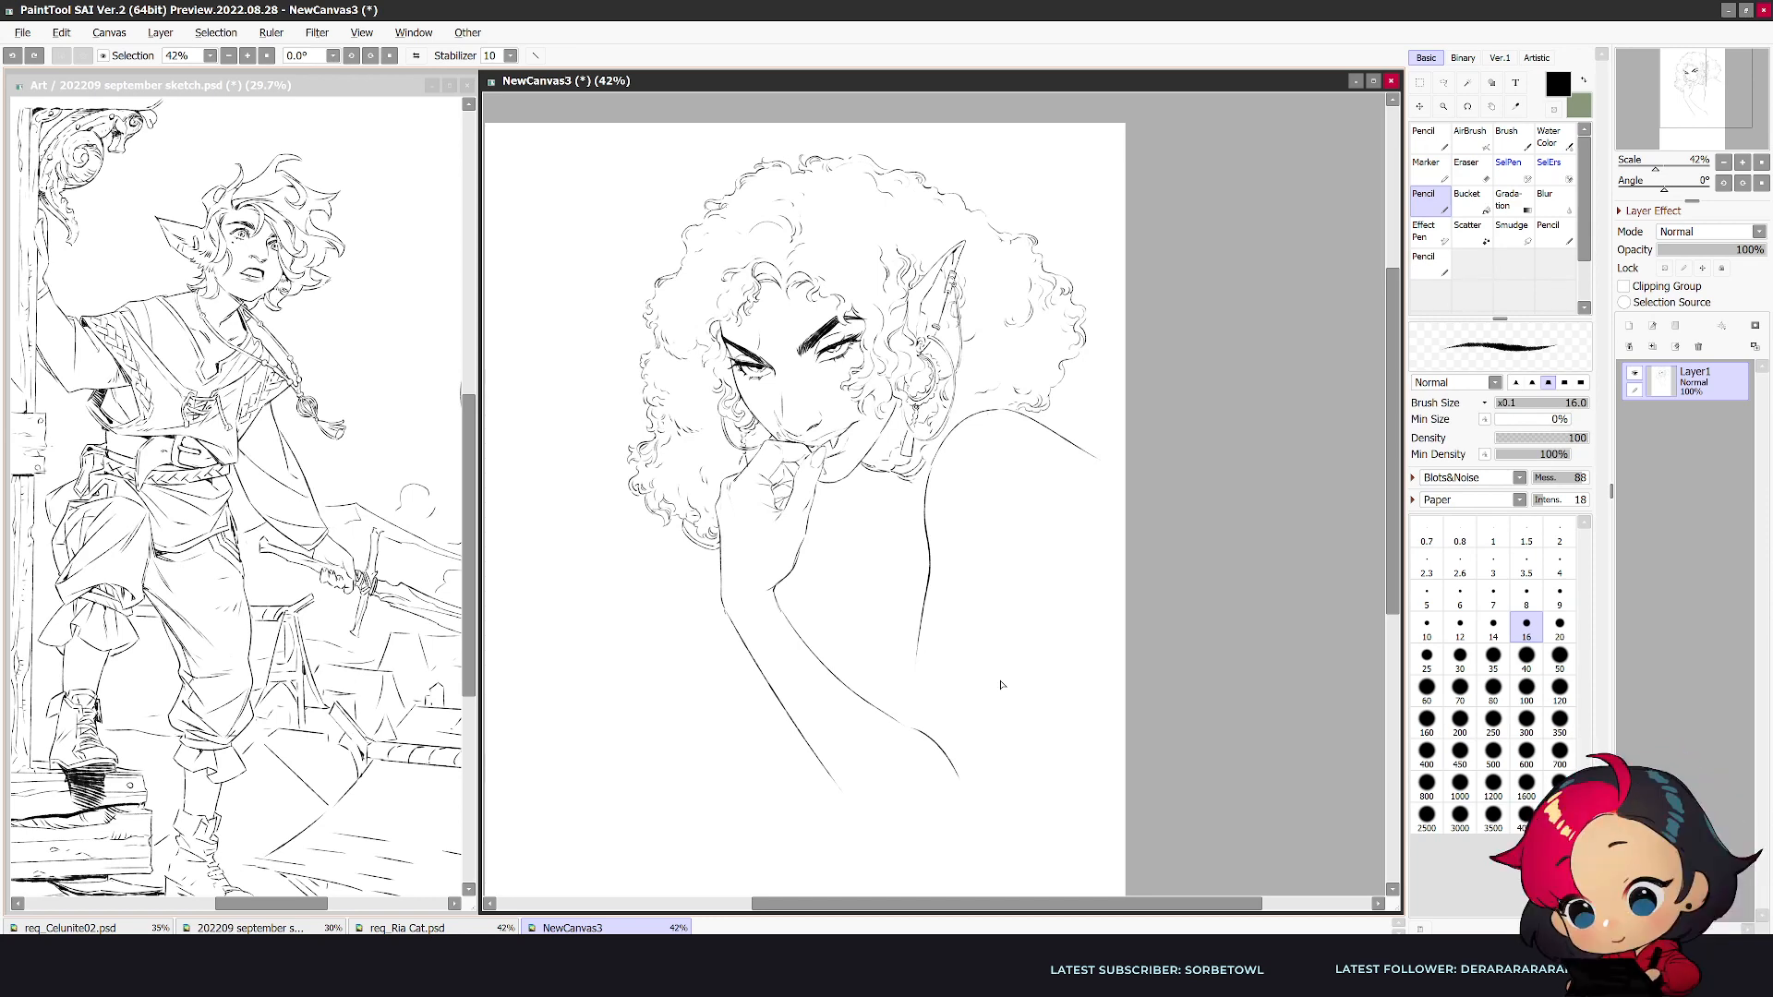
pyautogui.hotkey('ctrl', 't')
pyautogui.moveTo(1120, 395)
pyautogui.mouseDown()
pyautogui.moveTo(1034, 517)
pyautogui.moveTo(935, 594)
pyautogui.mouseUp()
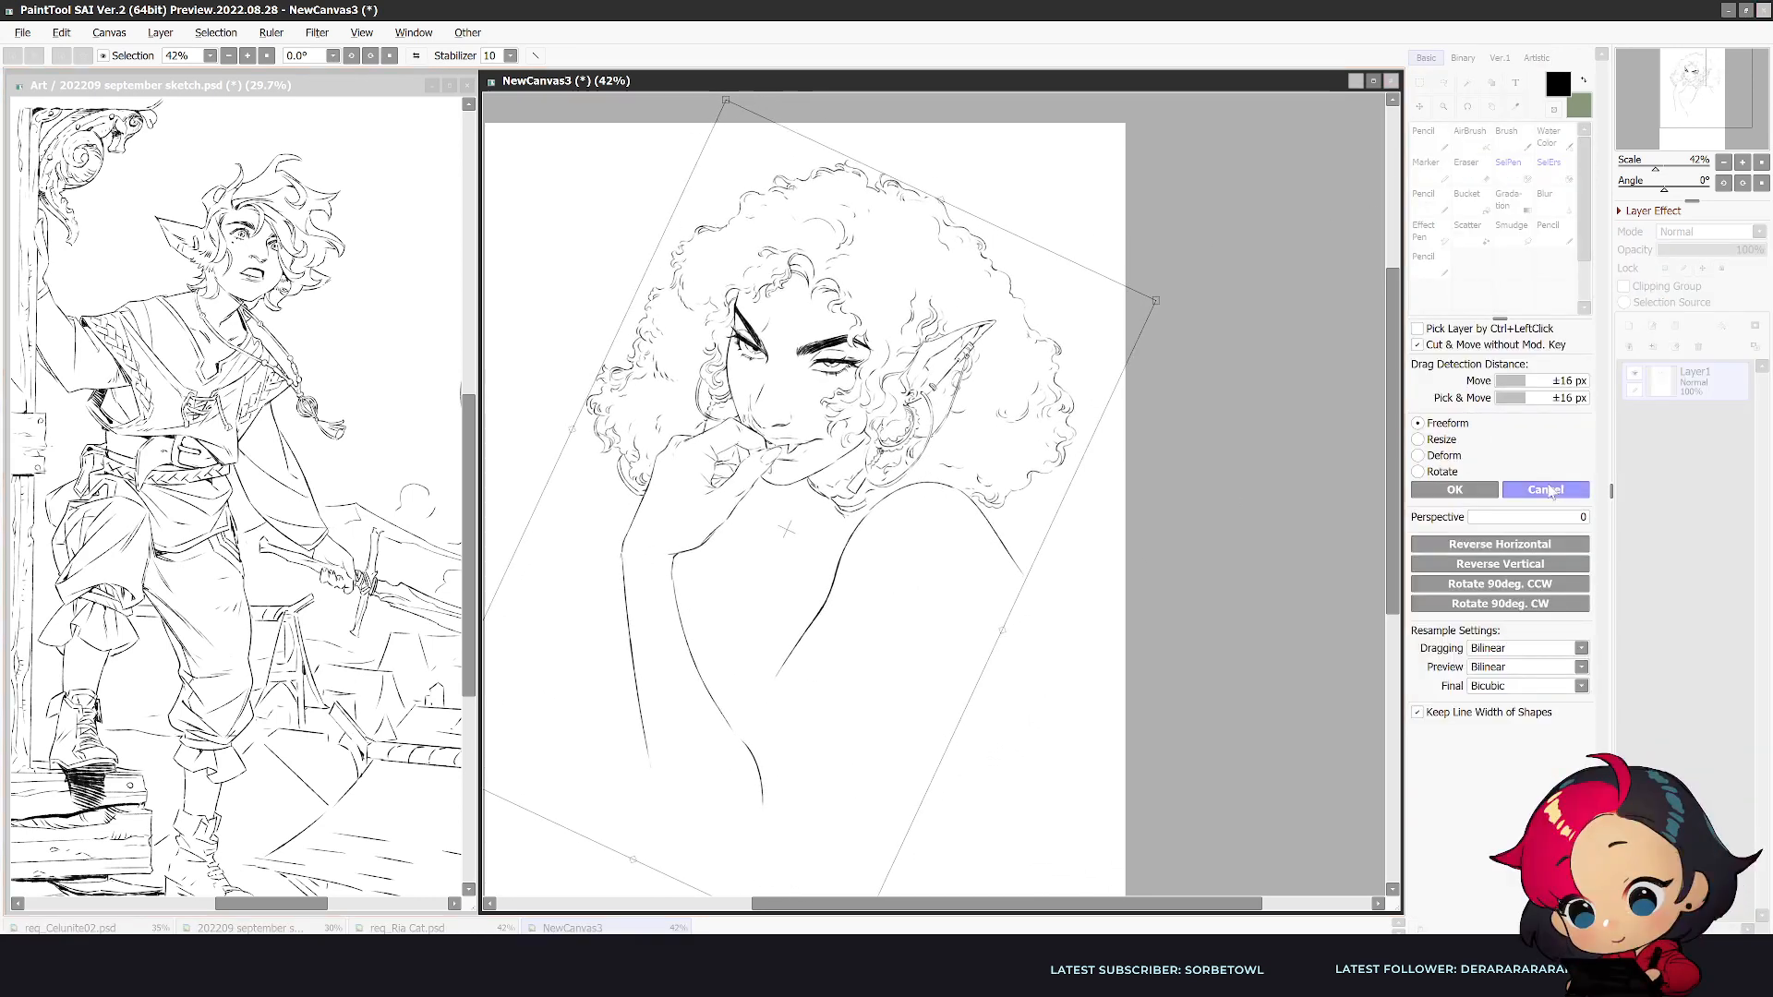
pyautogui.click(1547, 490)
# - Undo the raised shoulder and slanted forearm, going back to the bent-elbow pose
pyautogui.hotkey('ctrl', 'z')
pyautogui.hotkey('ctrl', 'z')
pyautogui.hotkey('ctrl', 'z')
pyautogui.hotkey('ctrl', 'z')
pyautogui.hotkey('ctrl', 'z')
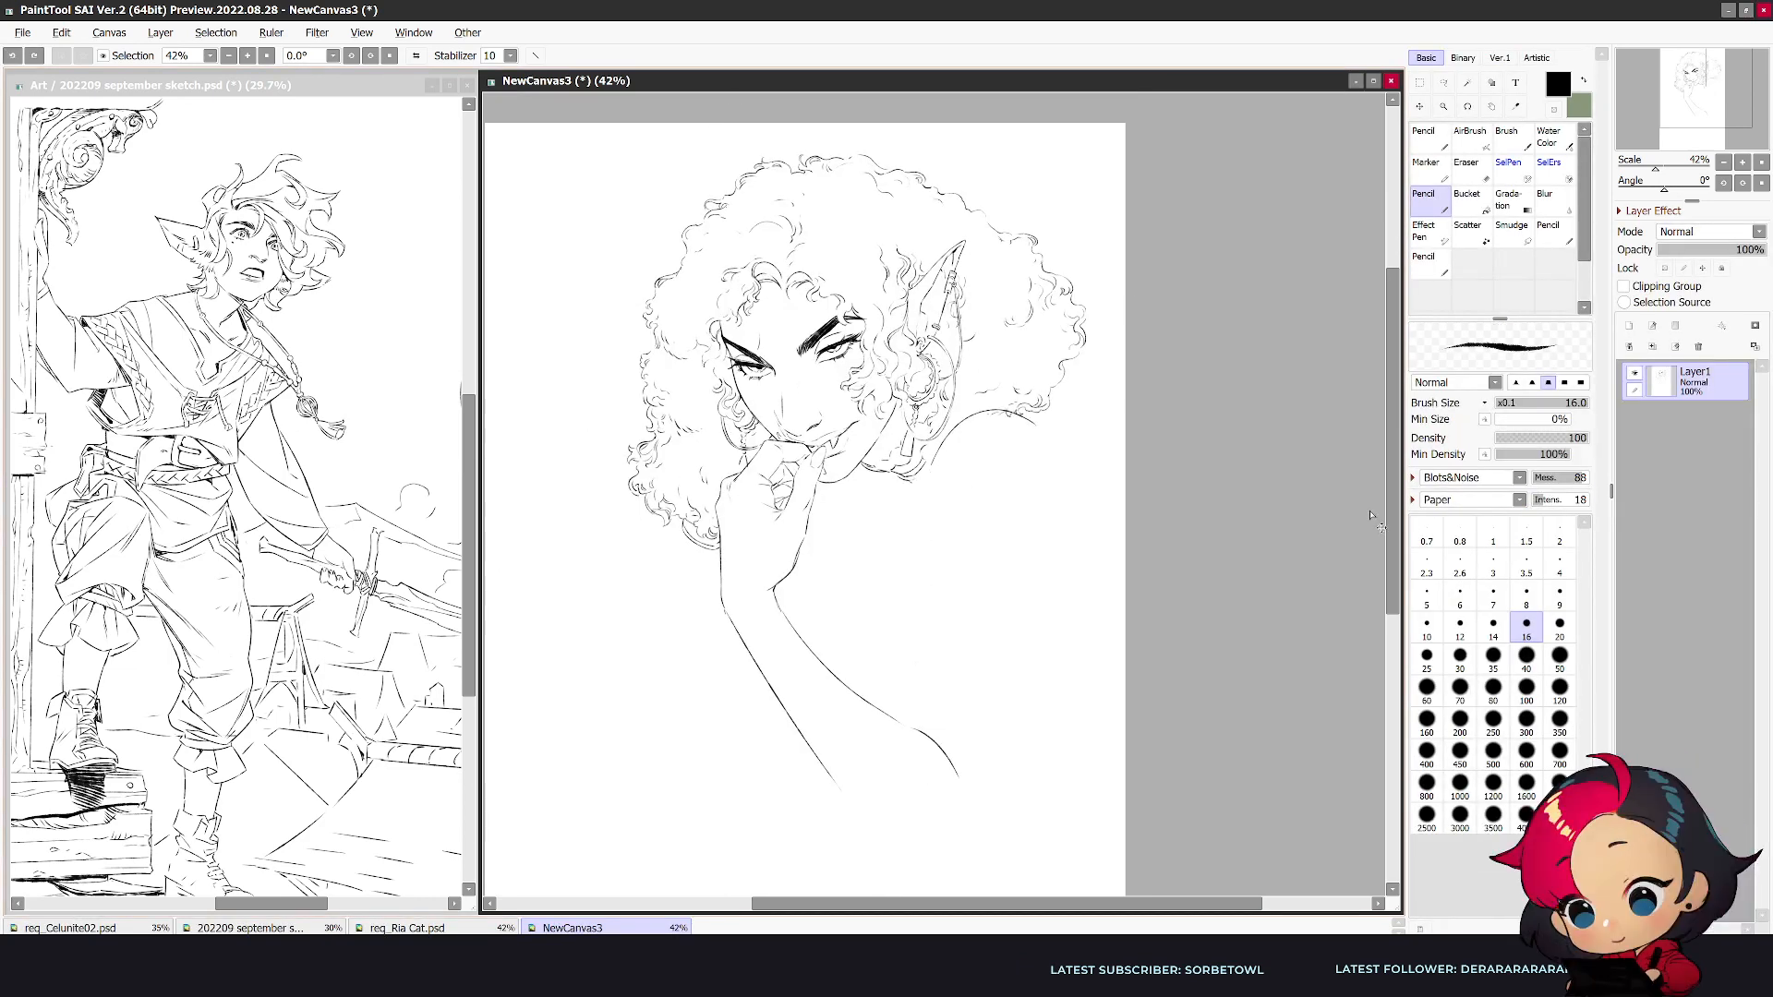
pyautogui.hotkey('ctrl', 'z')
pyautogui.hotkey('ctrl', 'z')
pyautogui.hotkey('ctrl', 'z')
pyautogui.hotkey('ctrl', 'z')
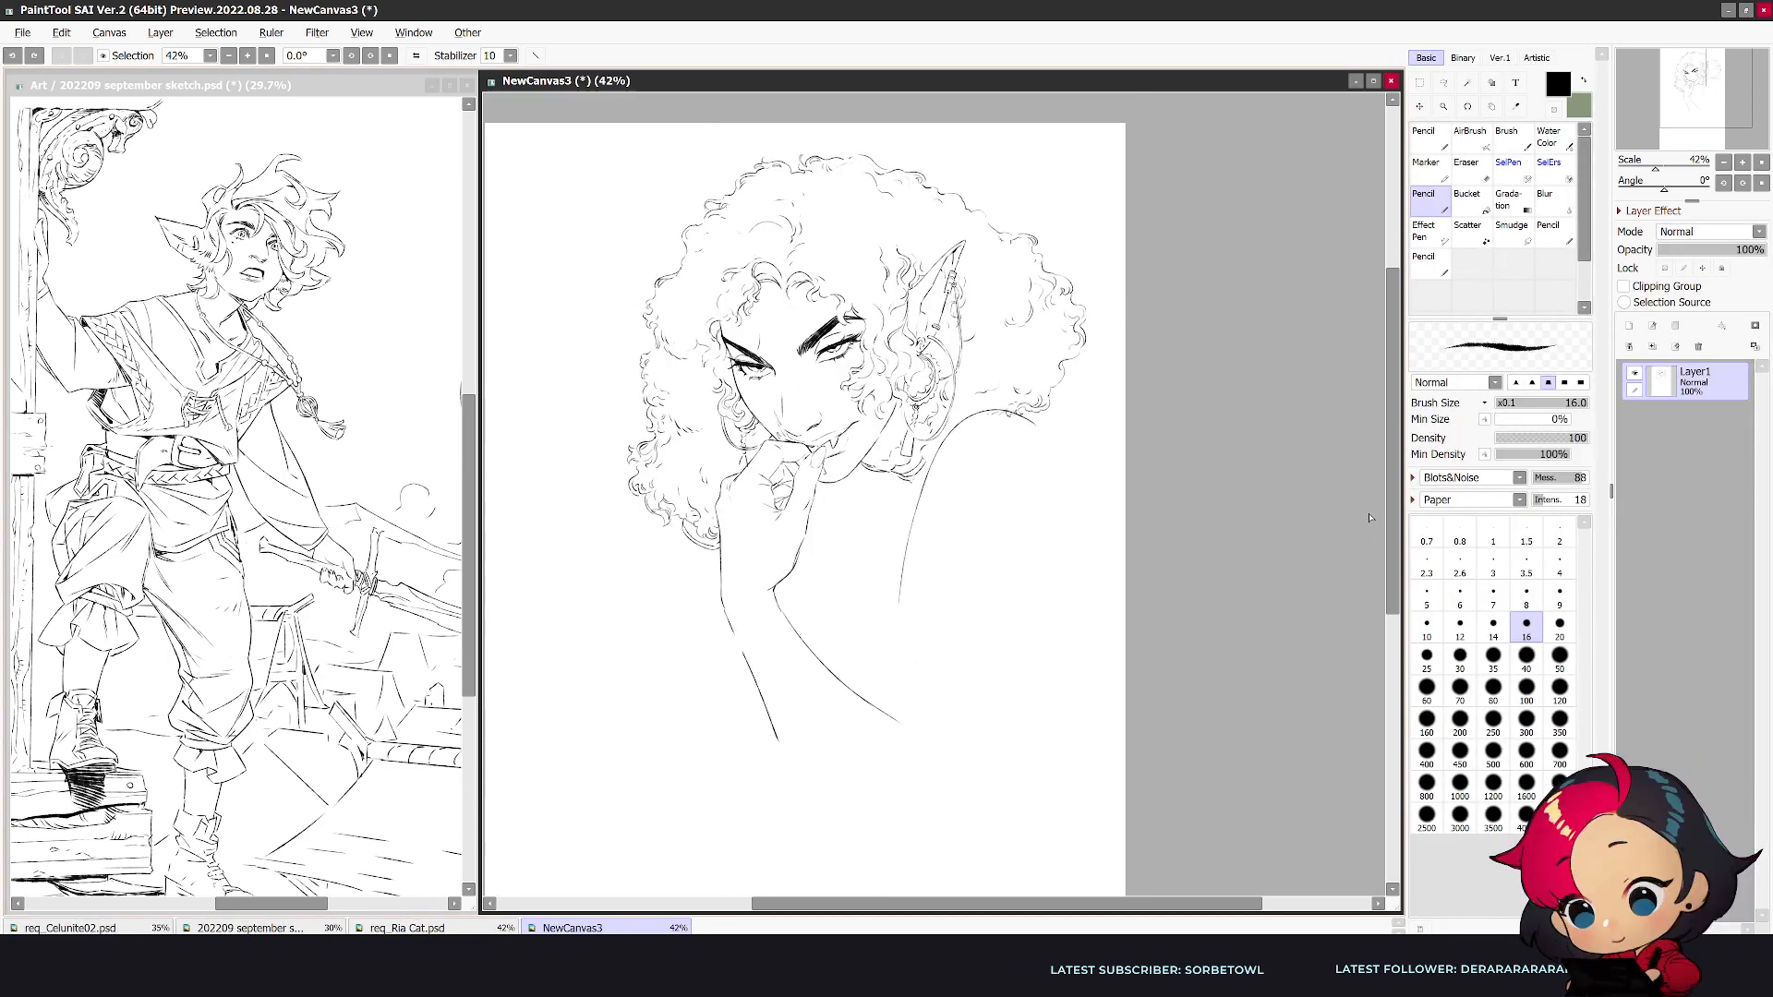
pyautogui.hotkey('ctrl', 'y')
pyautogui.hotkey('ctrl', 'y')
pyautogui.hotkey('ctrl', 'y')
pyautogui.hotkey('ctrl', 'y')
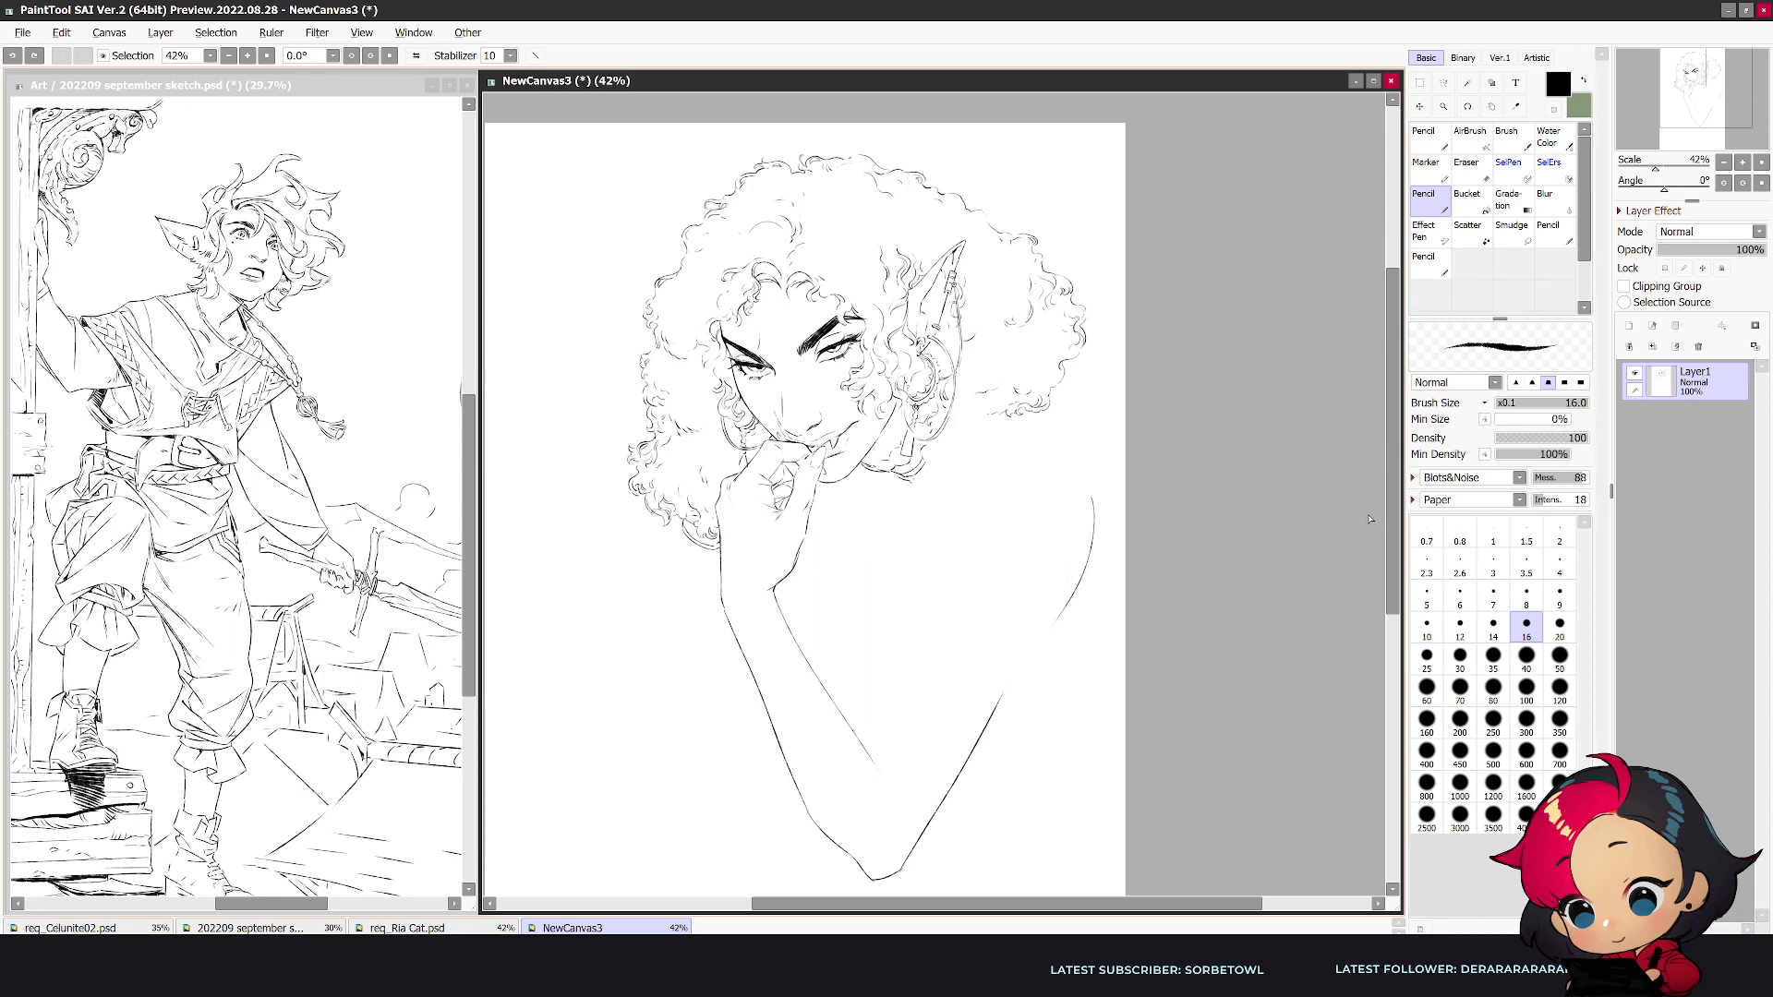
pyautogui.press('h')
pyautogui.press('h')
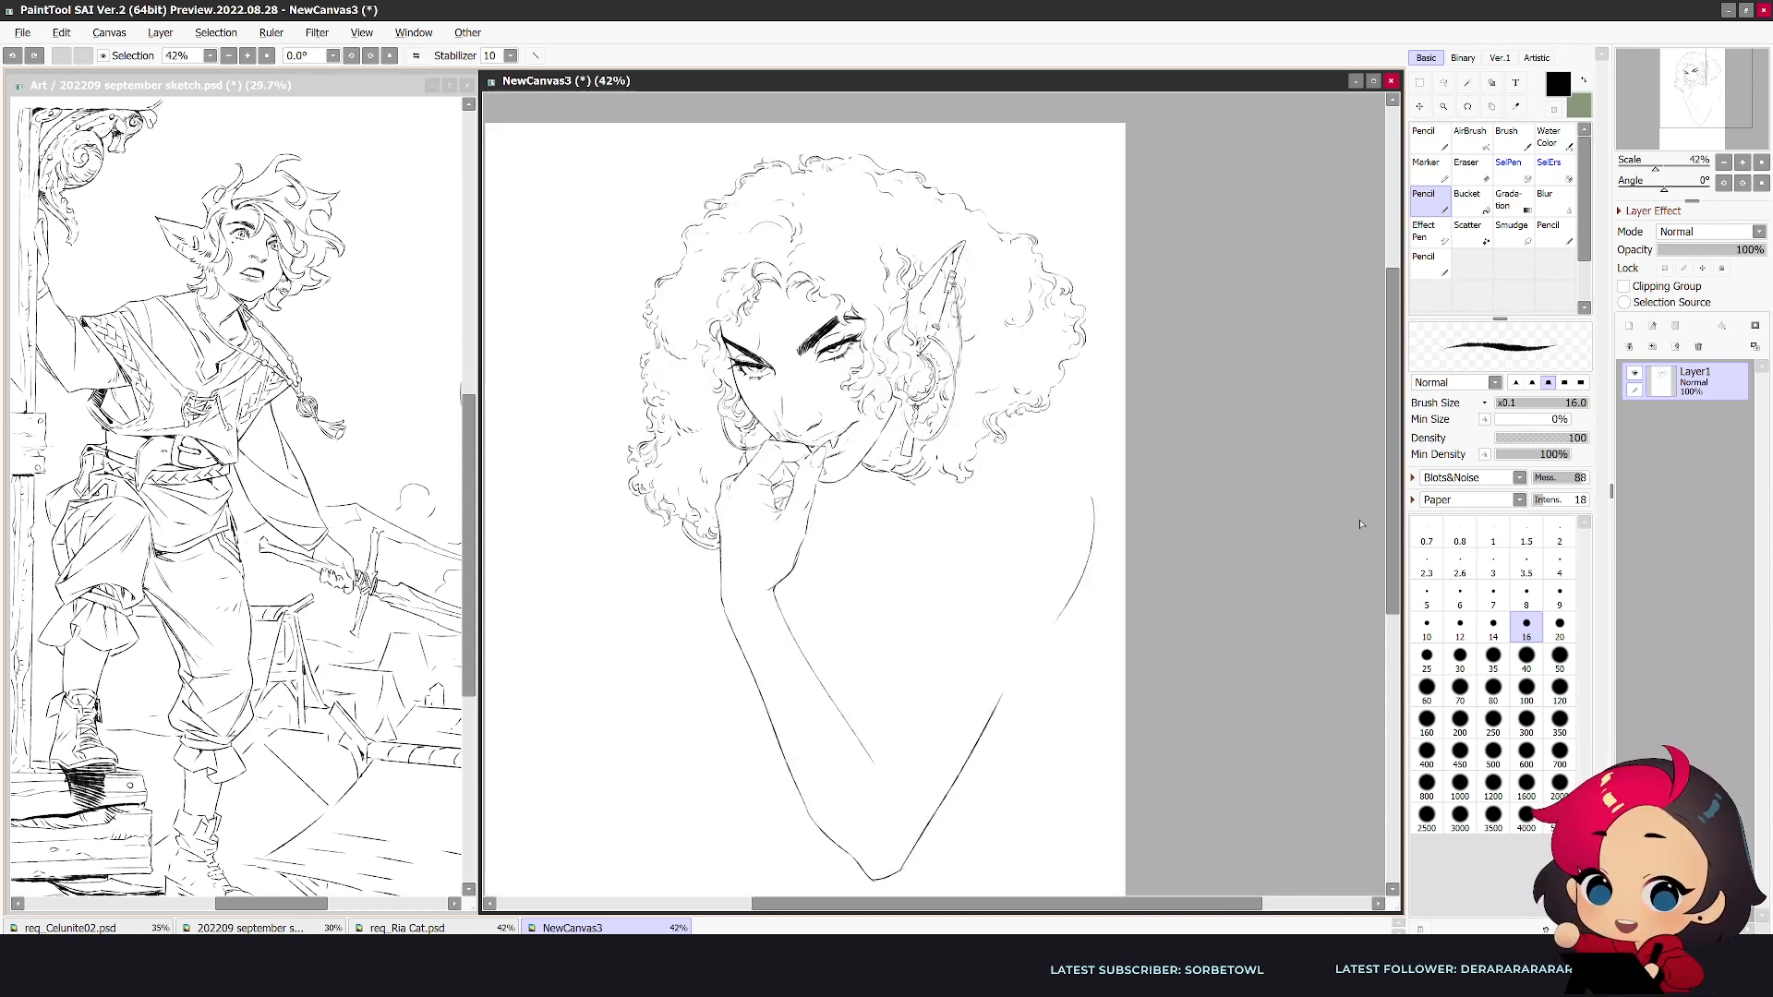
# - Erase the outer shoulder curve, the upper arm's end and the curls between the hoop and jaw, using a smaller eraser
pyautogui.press('e')
pyautogui.press('[')
pyautogui.press('[')
pyautogui.press('[')
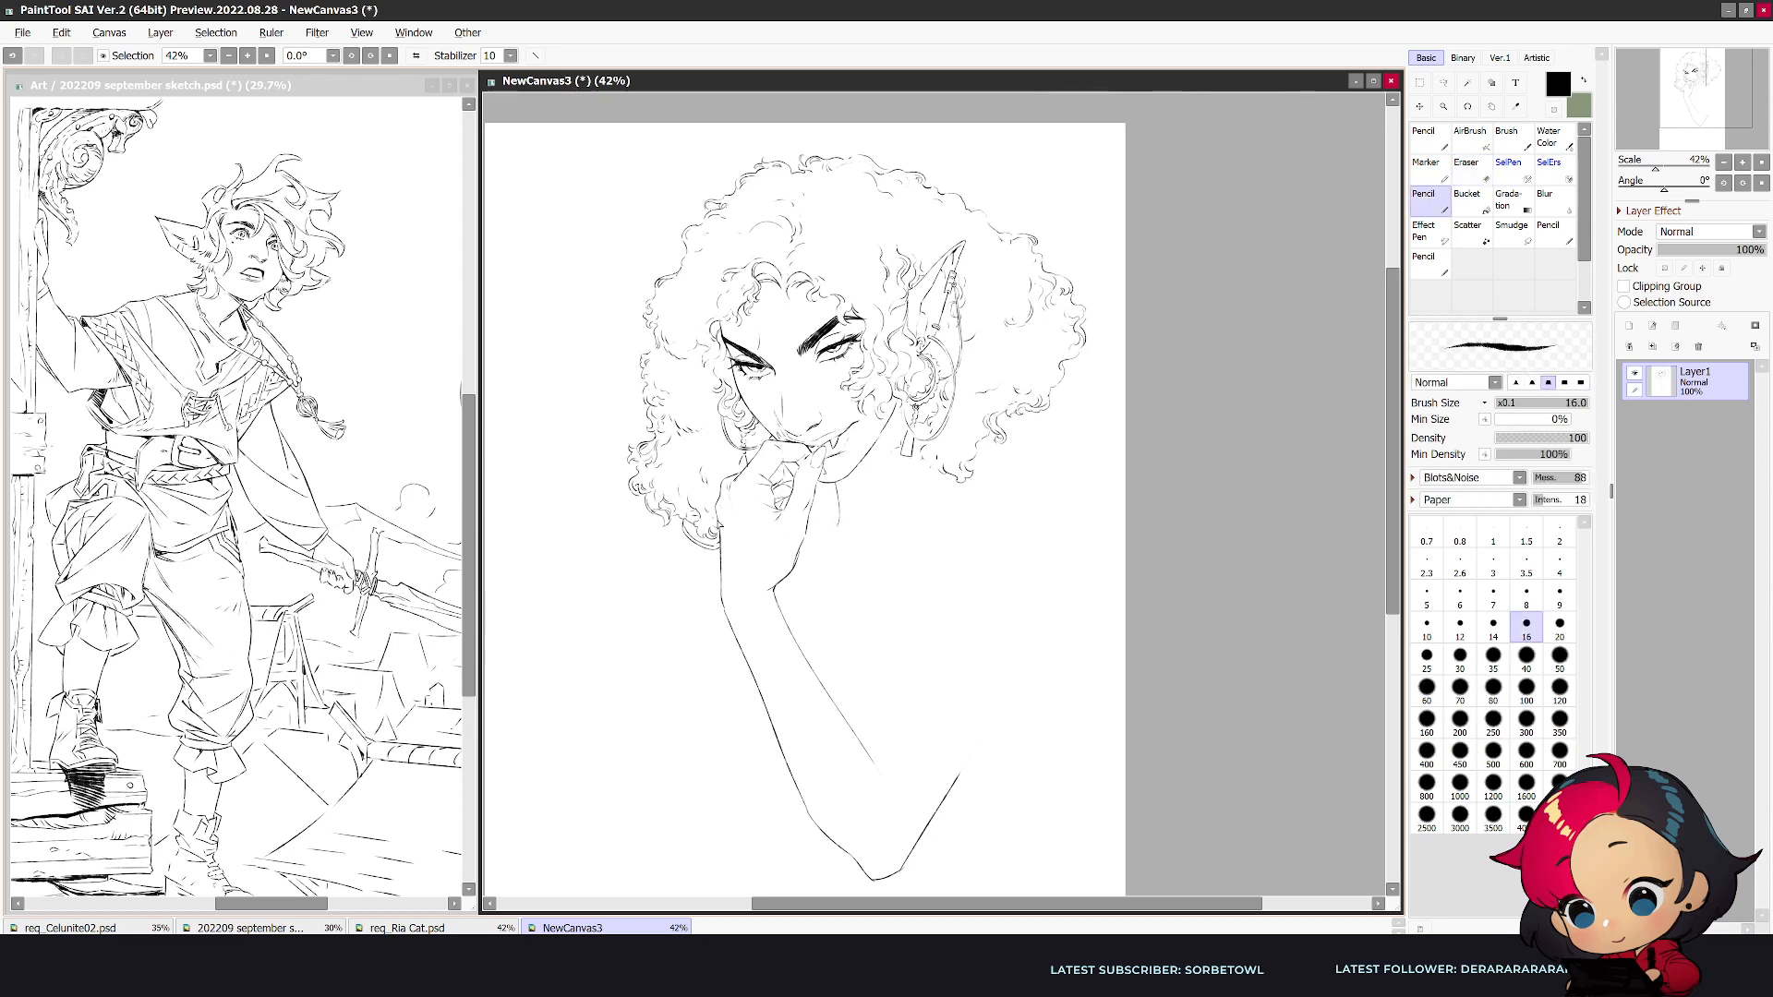
# - Draw the far shoulder line sloping out from behind the hair, and refine the short throat lines under the chin
pyautogui.press('h')
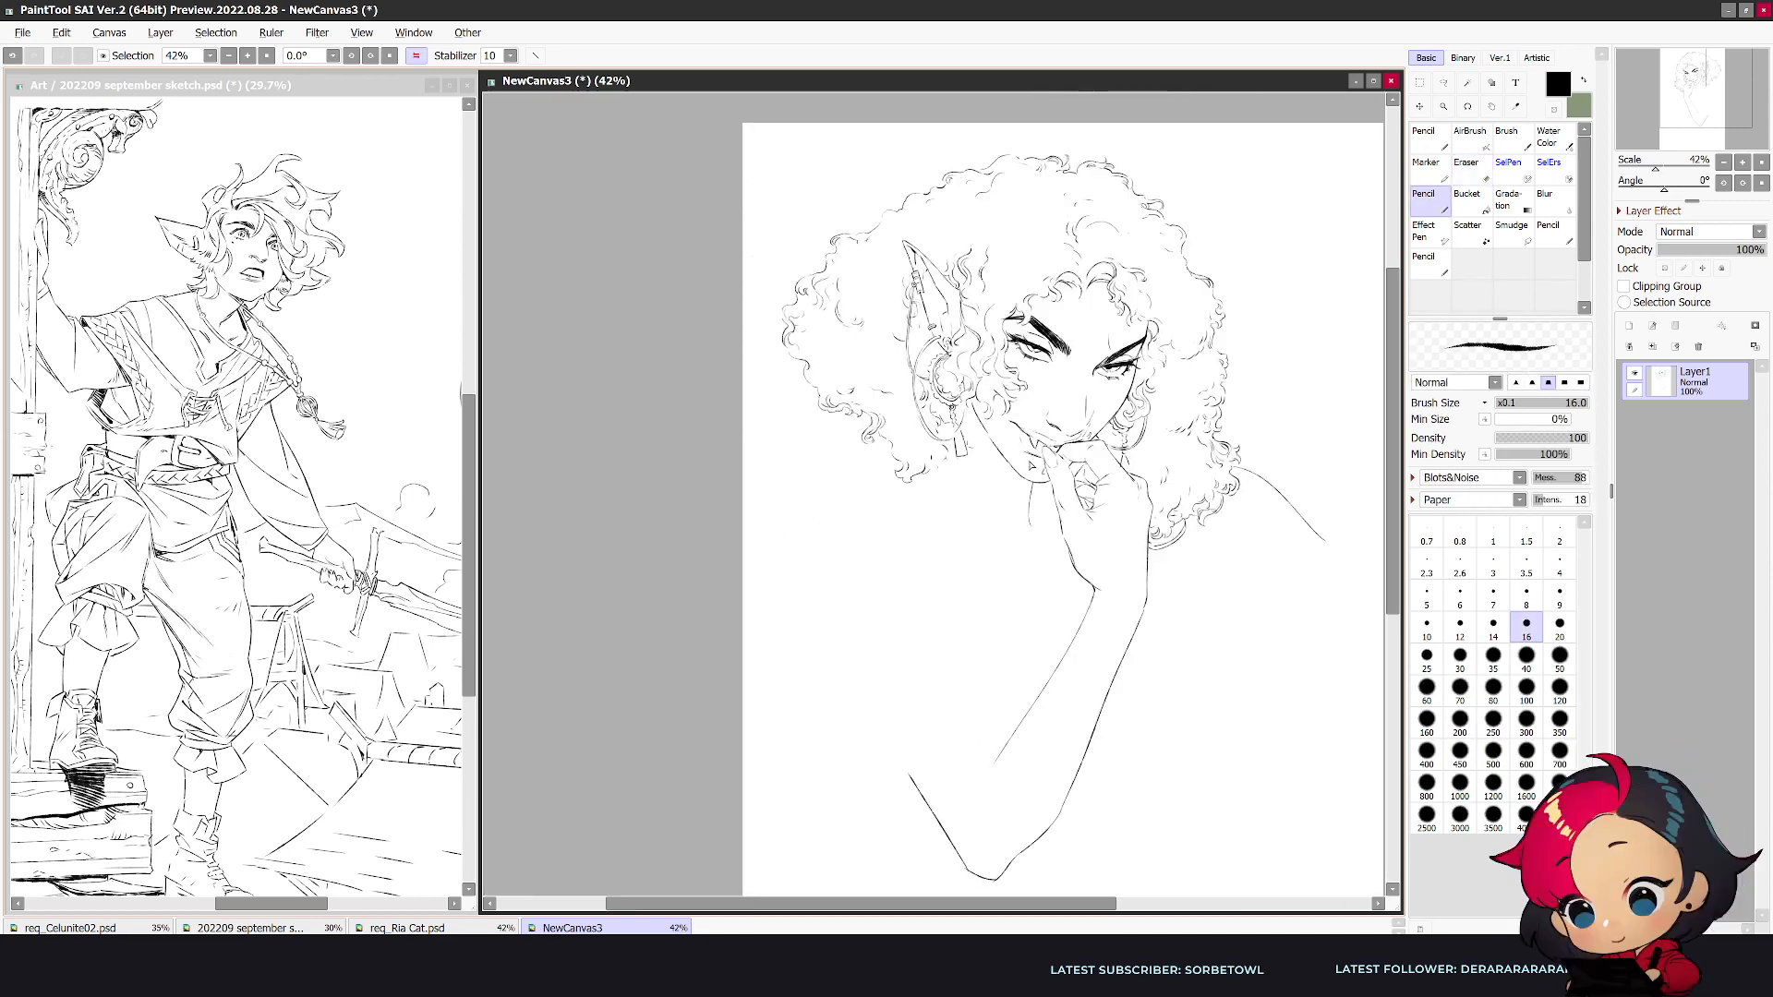
pyautogui.press('h')
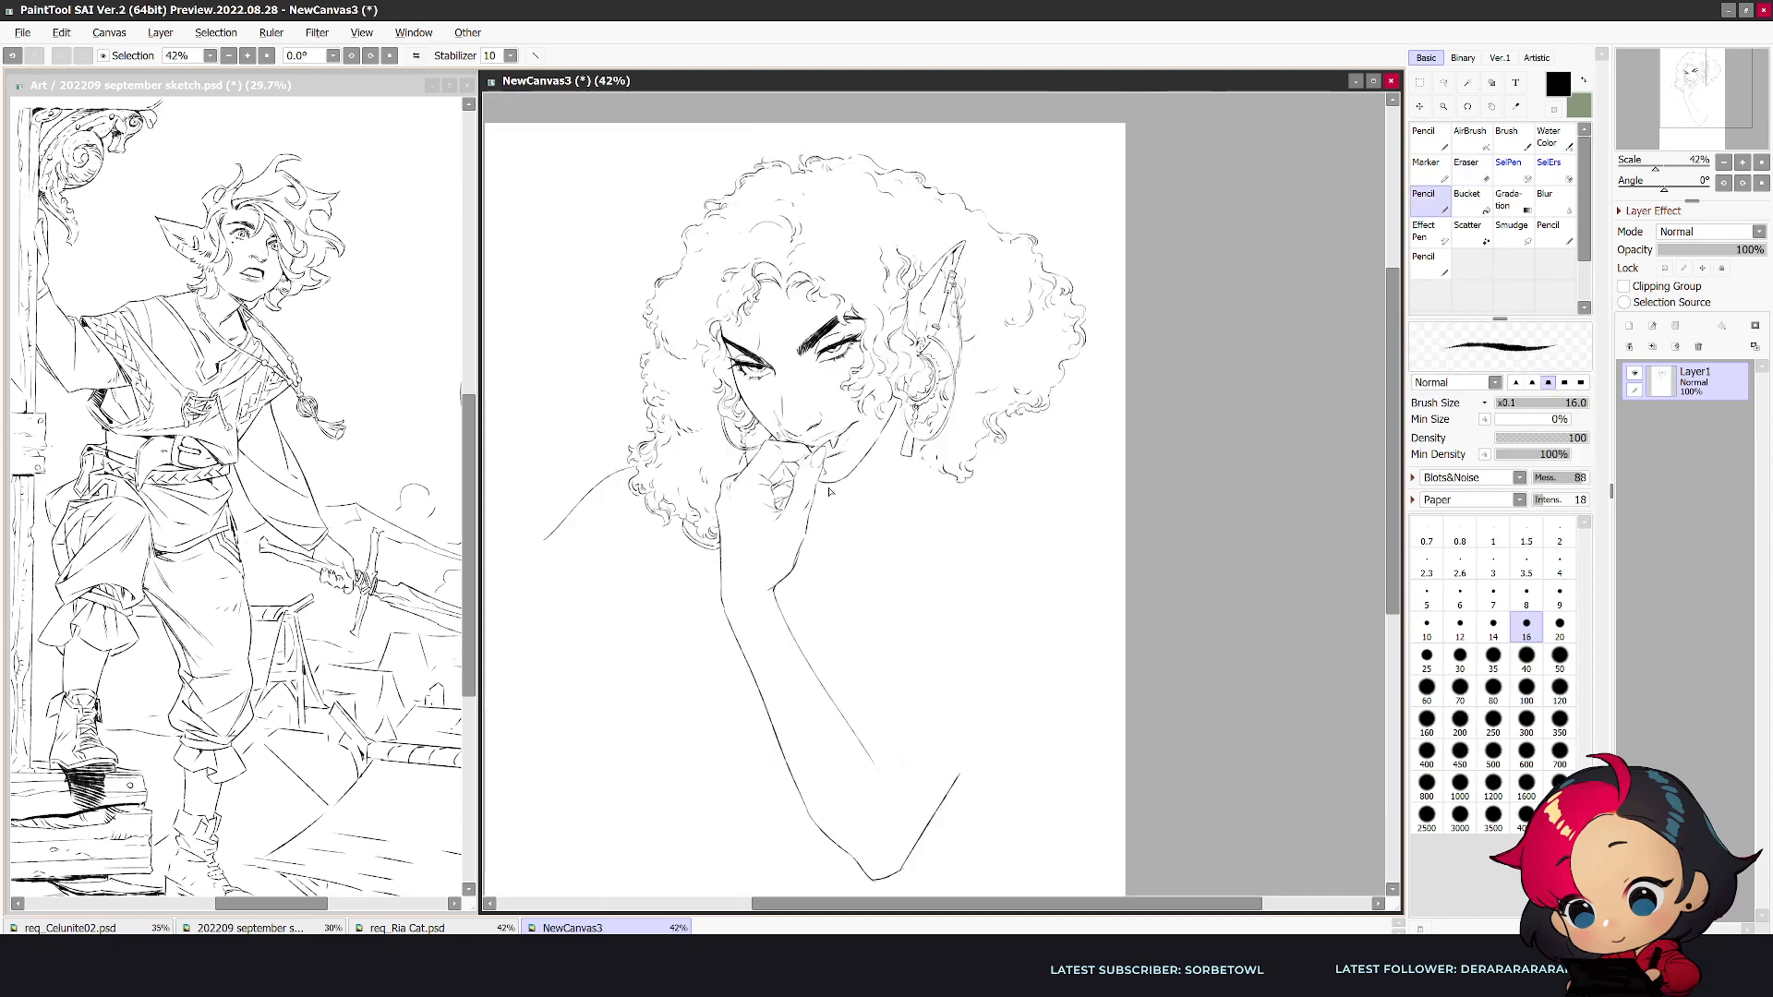
pyautogui.moveTo(833, 488); pyautogui.dragTo(841, 513)
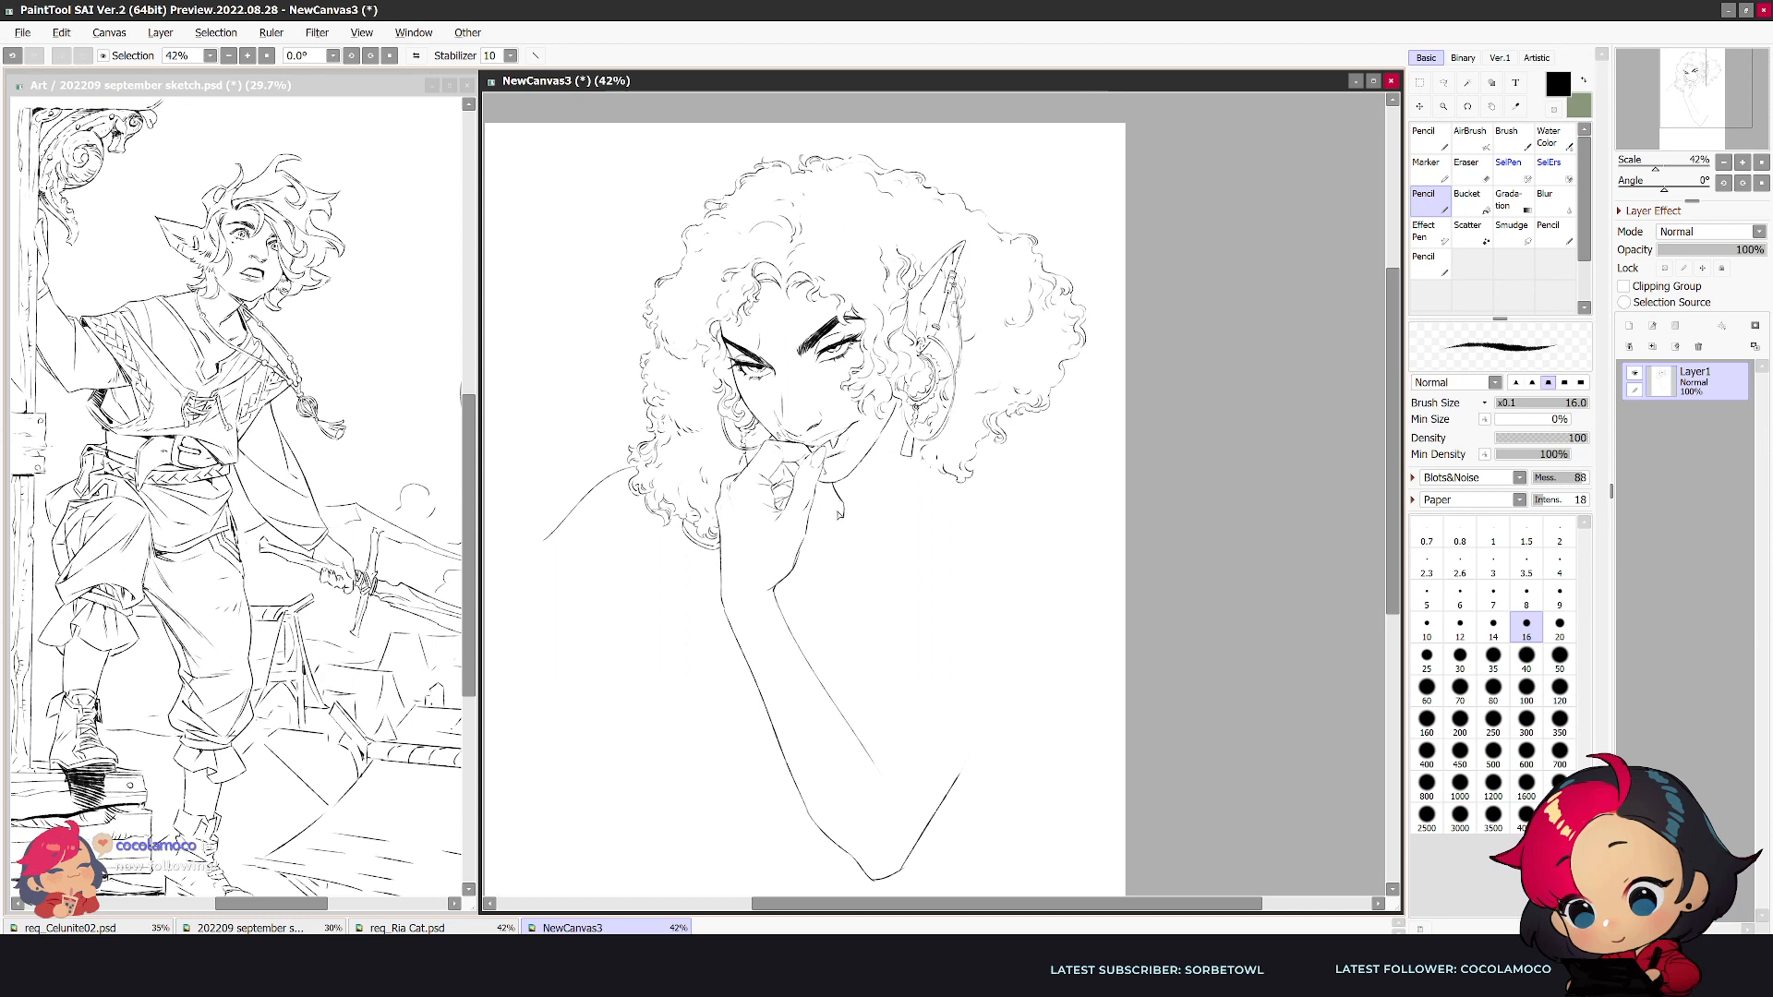
pyautogui.press('e')
pyautogui.press('n')
# - Draw the far shoulder's sleeve: a vertical side line below the hair, a curved seam and an outer edge sloping toward the page edge
pyautogui.moveTo(656, 522); pyautogui.dragTo(660, 623)
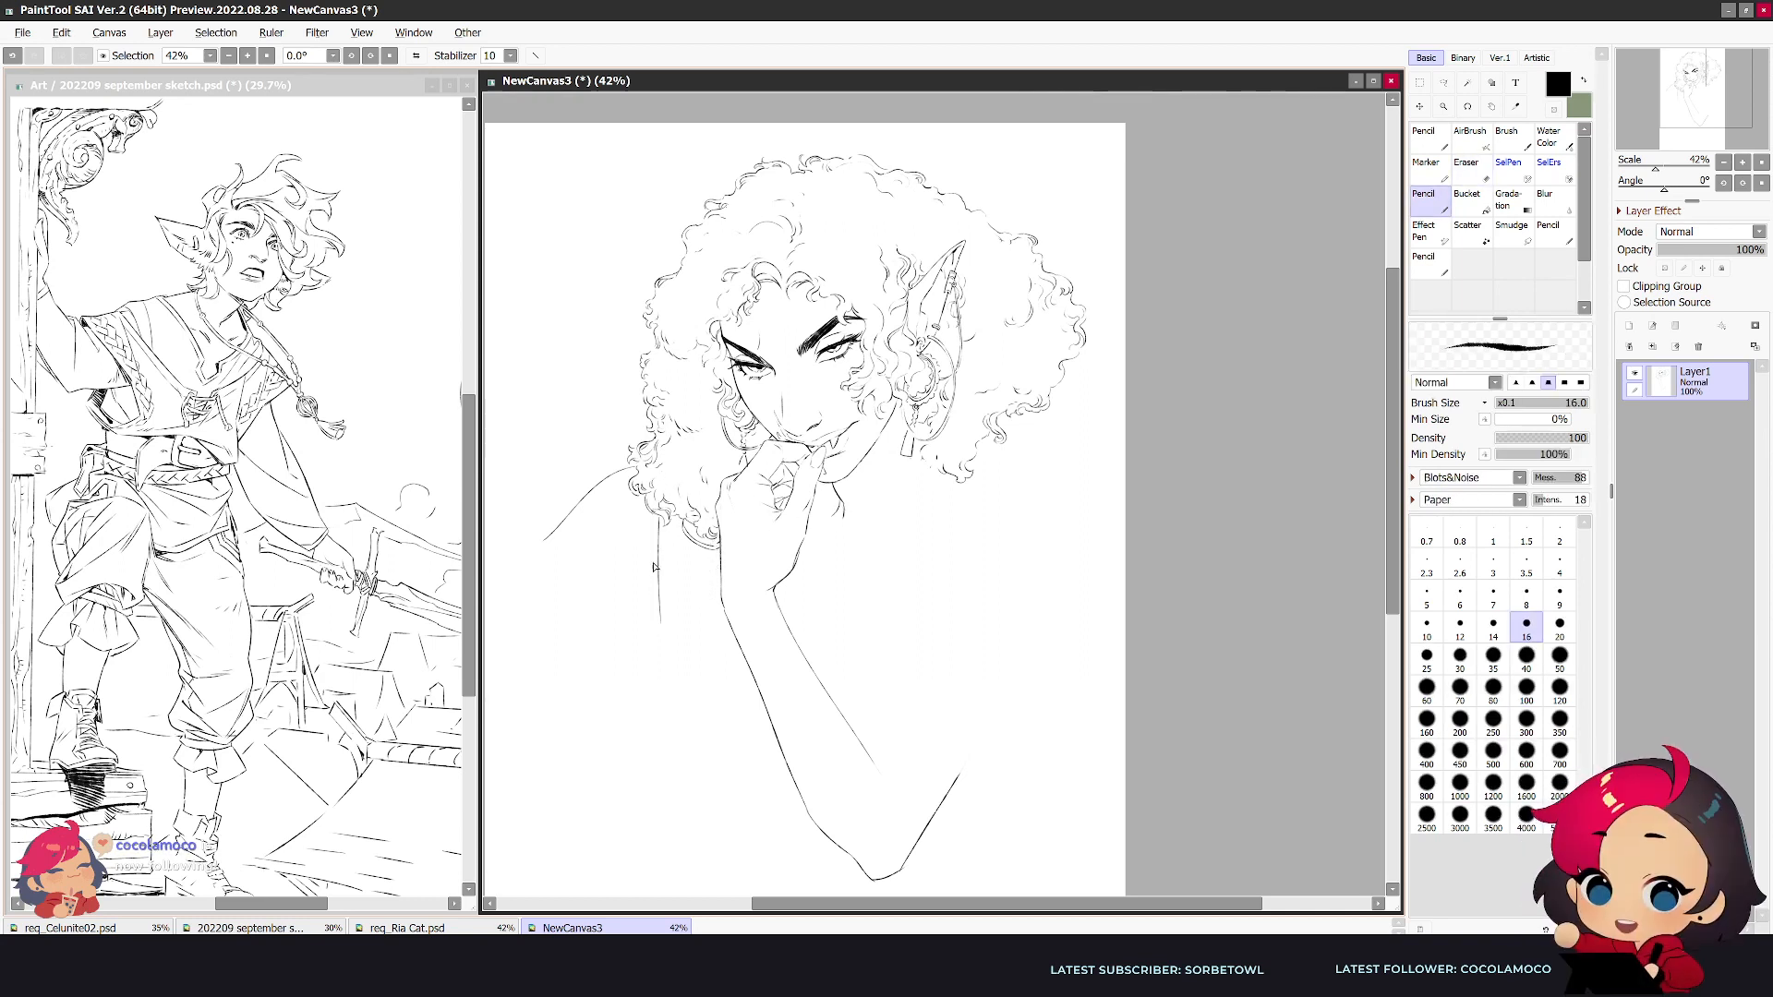
pyautogui.moveTo(533, 563)
pyautogui.mouseDown()
pyautogui.moveTo(633, 500)
pyautogui.moveTo(576, 515)
pyautogui.moveTo(549, 541)
pyautogui.moveTo(644, 498)
pyautogui.moveTo(577, 499)
pyautogui.moveTo(535, 559)
pyautogui.mouseUp()
pyautogui.press('e')
pyautogui.press('n')
pyautogui.press('e')
pyautogui.press('n')
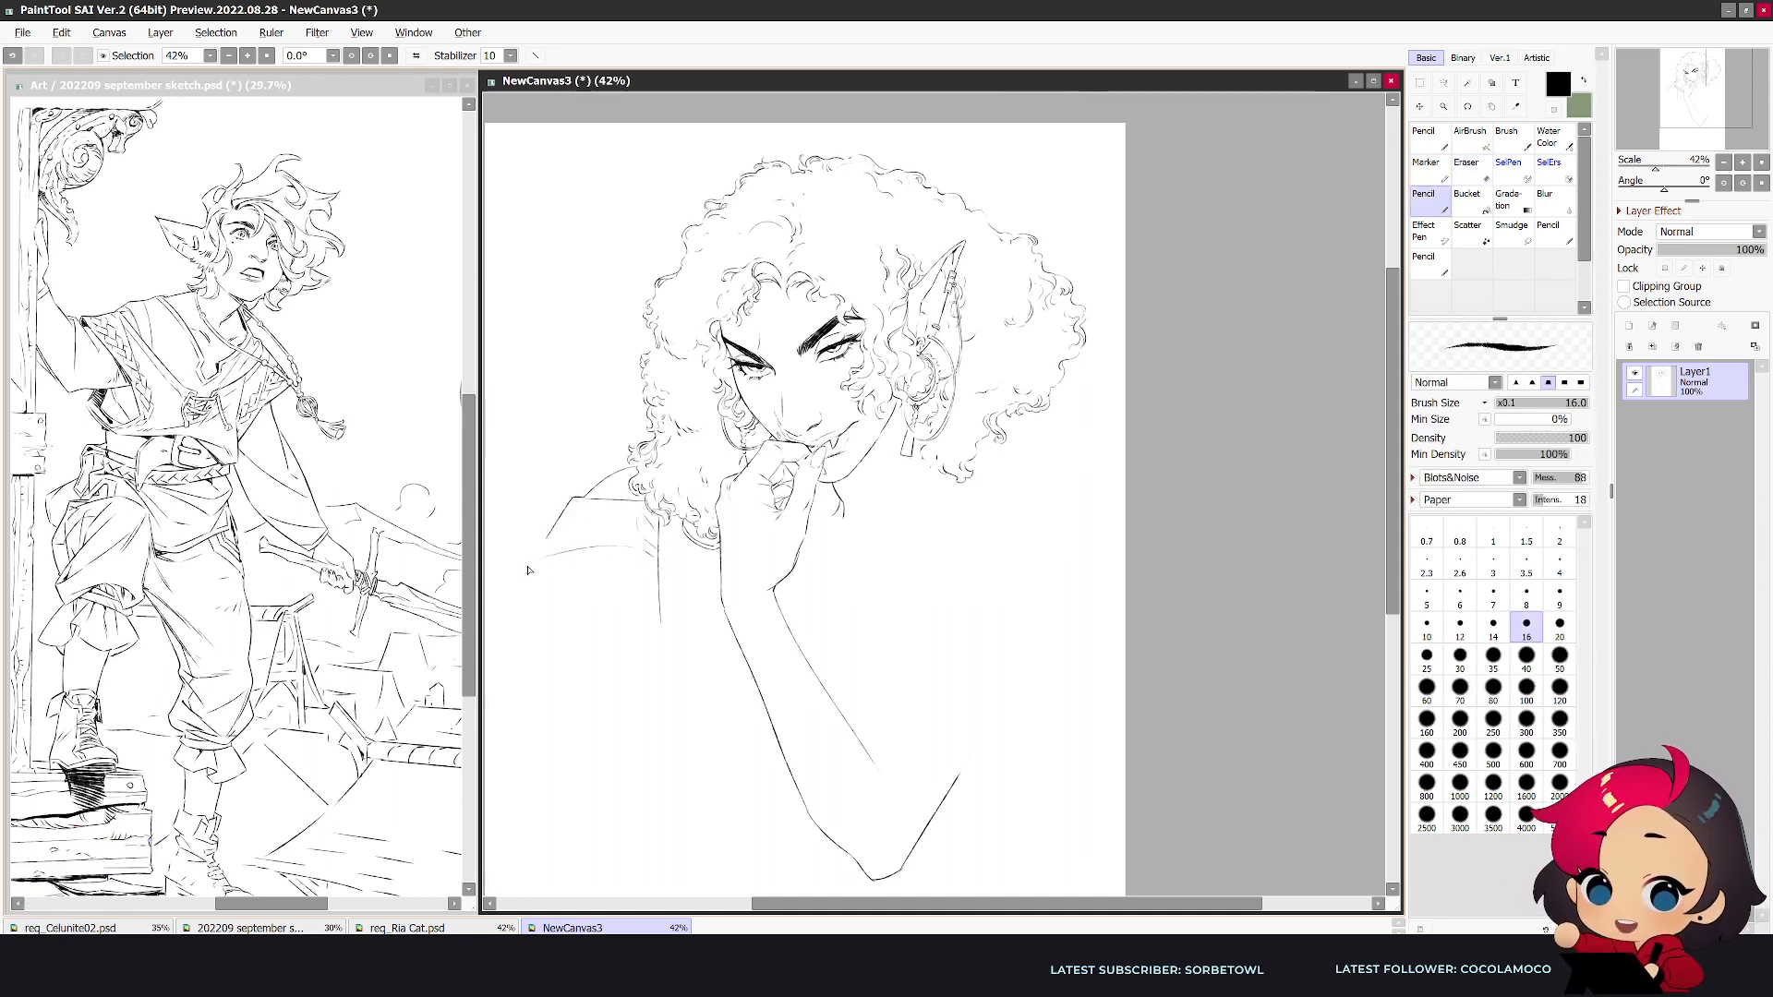
pyautogui.moveTo(573, 497); pyautogui.dragTo(489, 592)
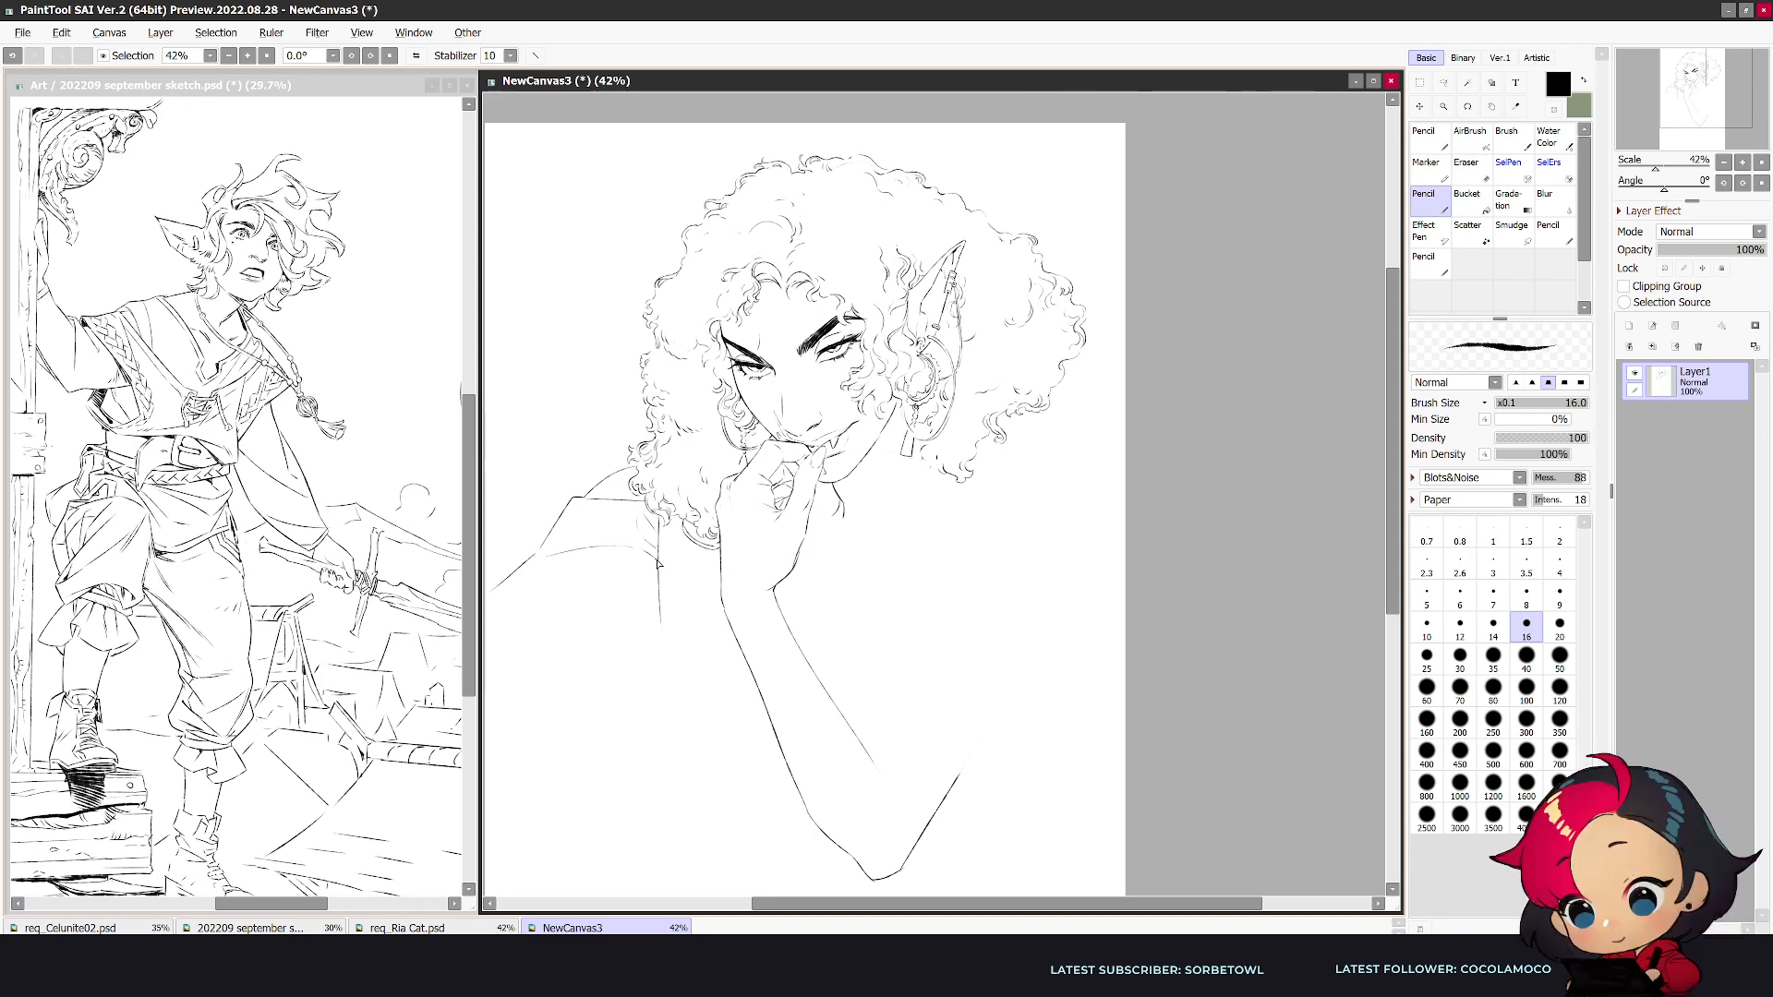
pyautogui.moveTo(658, 566); pyautogui.dragTo(538, 646)
# - Erase the stray line under the far sleeve and redraw its lower edge running from the torso out to the shoulder tip
pyautogui.press('h')
pyautogui.moveTo(1653, 115)
pyautogui.mouseDown()
pyautogui.moveTo(1672, 115)
pyautogui.moveTo(1635, 116)
pyautogui.mouseUp()
pyautogui.press('e')
pyautogui.moveTo(1023, 549); pyautogui.dragTo(1183, 649)
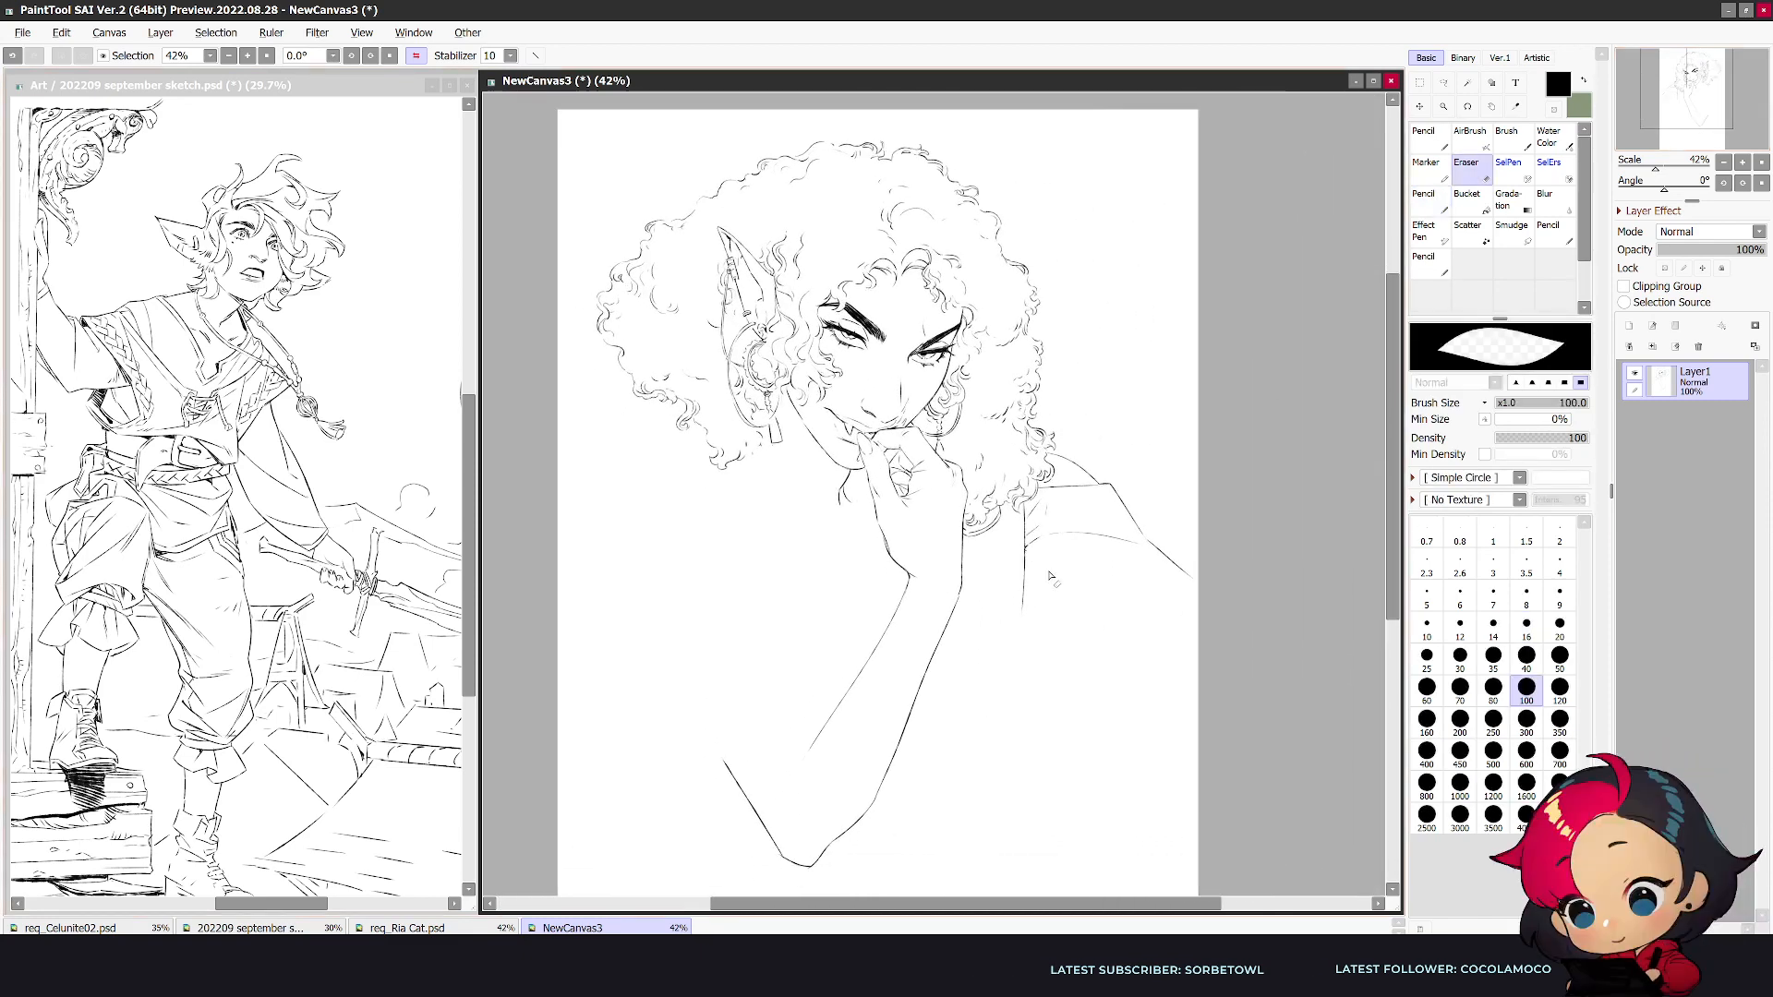
pyautogui.press('n')
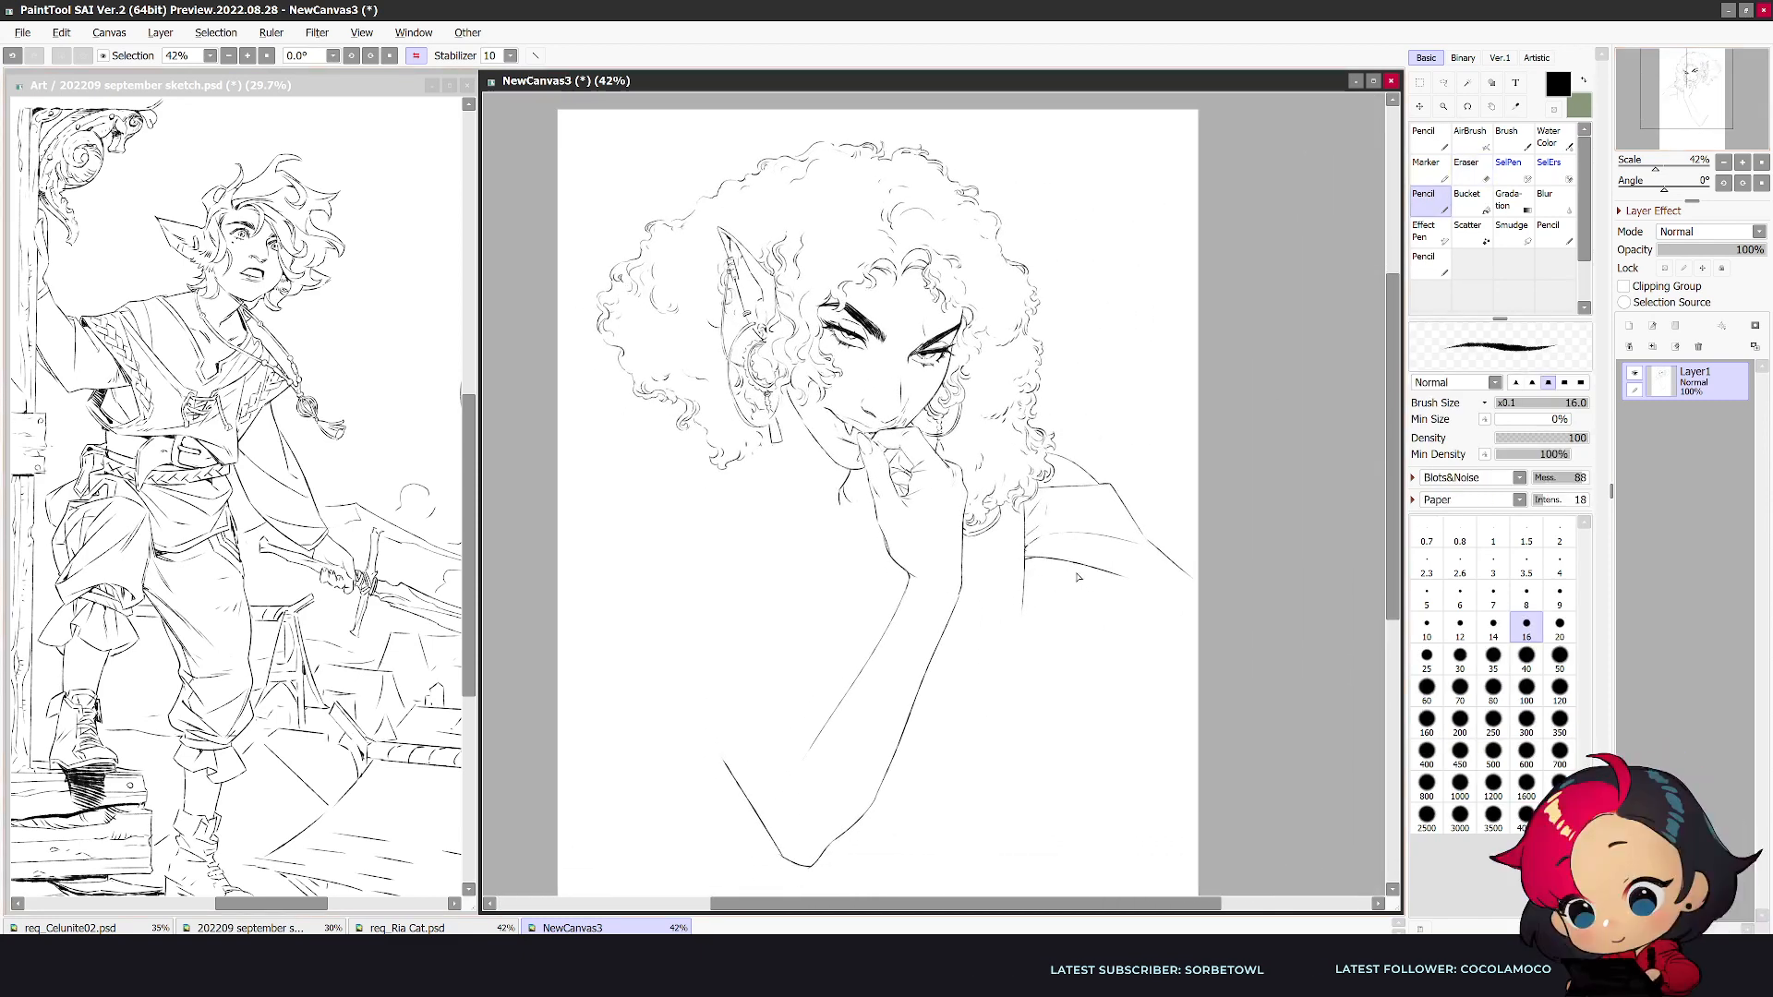
pyautogui.moveTo(1026, 555)
pyautogui.mouseDown()
pyautogui.moveTo(1171, 561)
pyautogui.moveTo(1198, 585)
pyautogui.mouseUp()
pyautogui.press('e')
pyautogui.press('n')
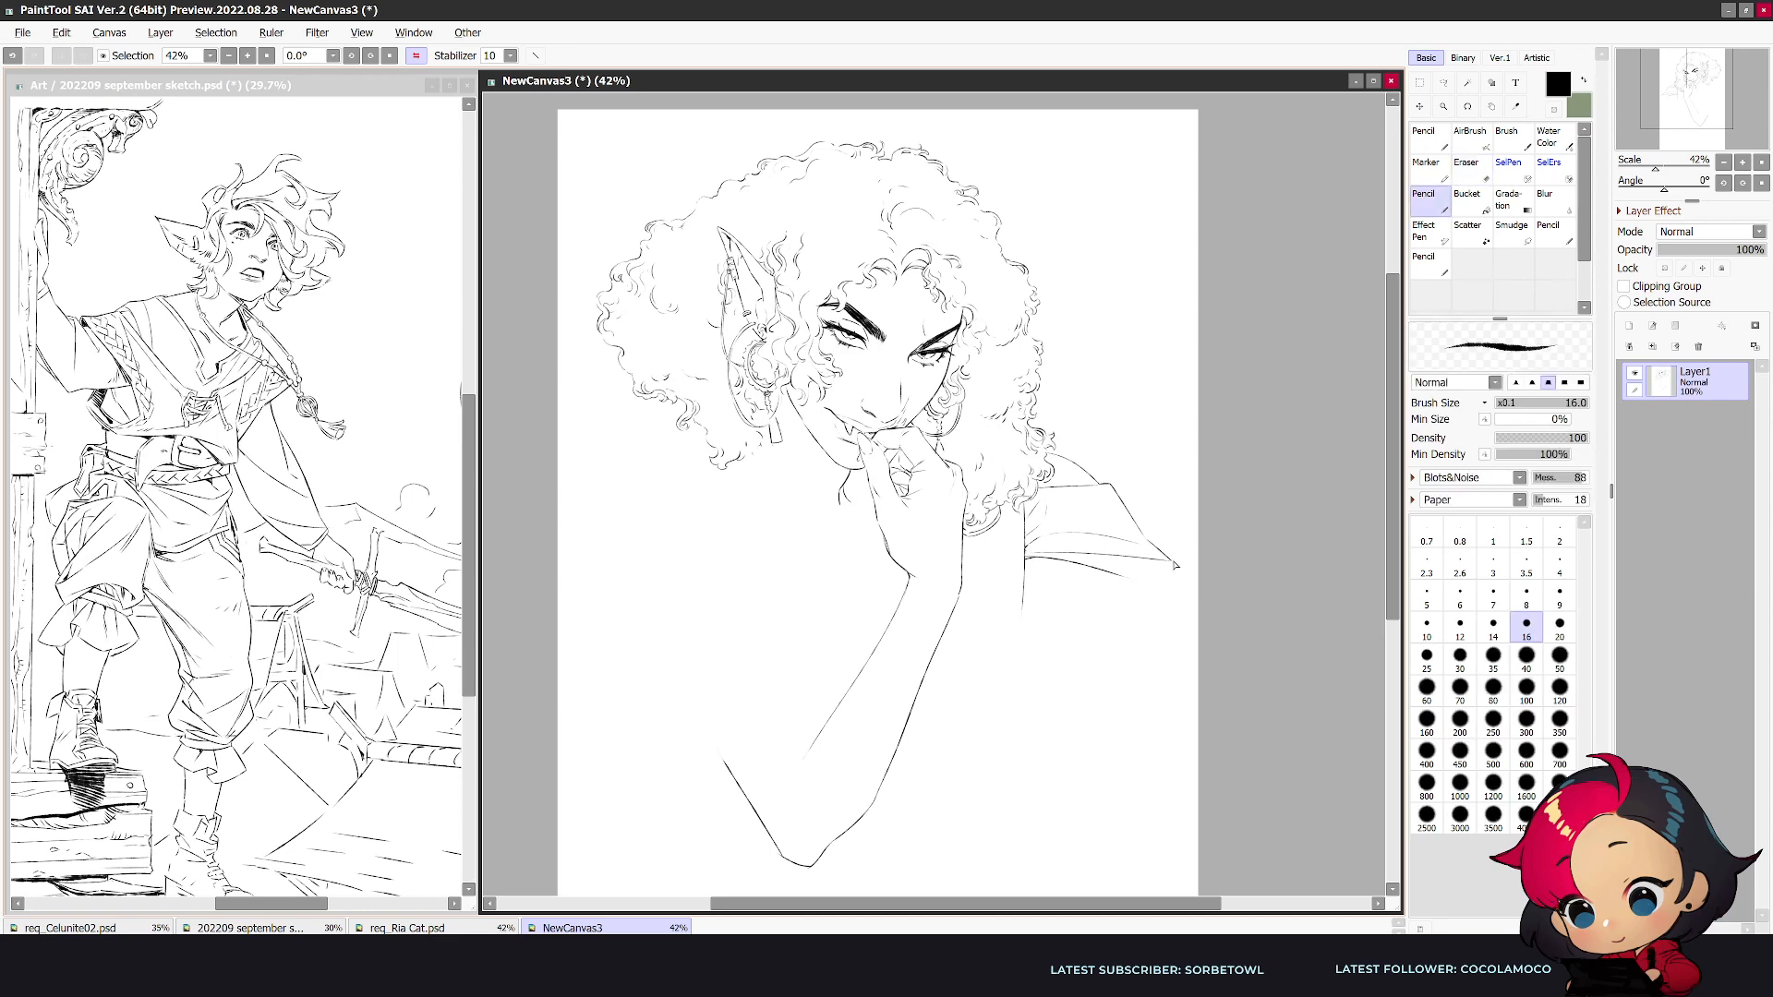
# - Trim the far sleeve's lower edge at the torso line and add a slanted arm line beneath it
pyautogui.press('h')
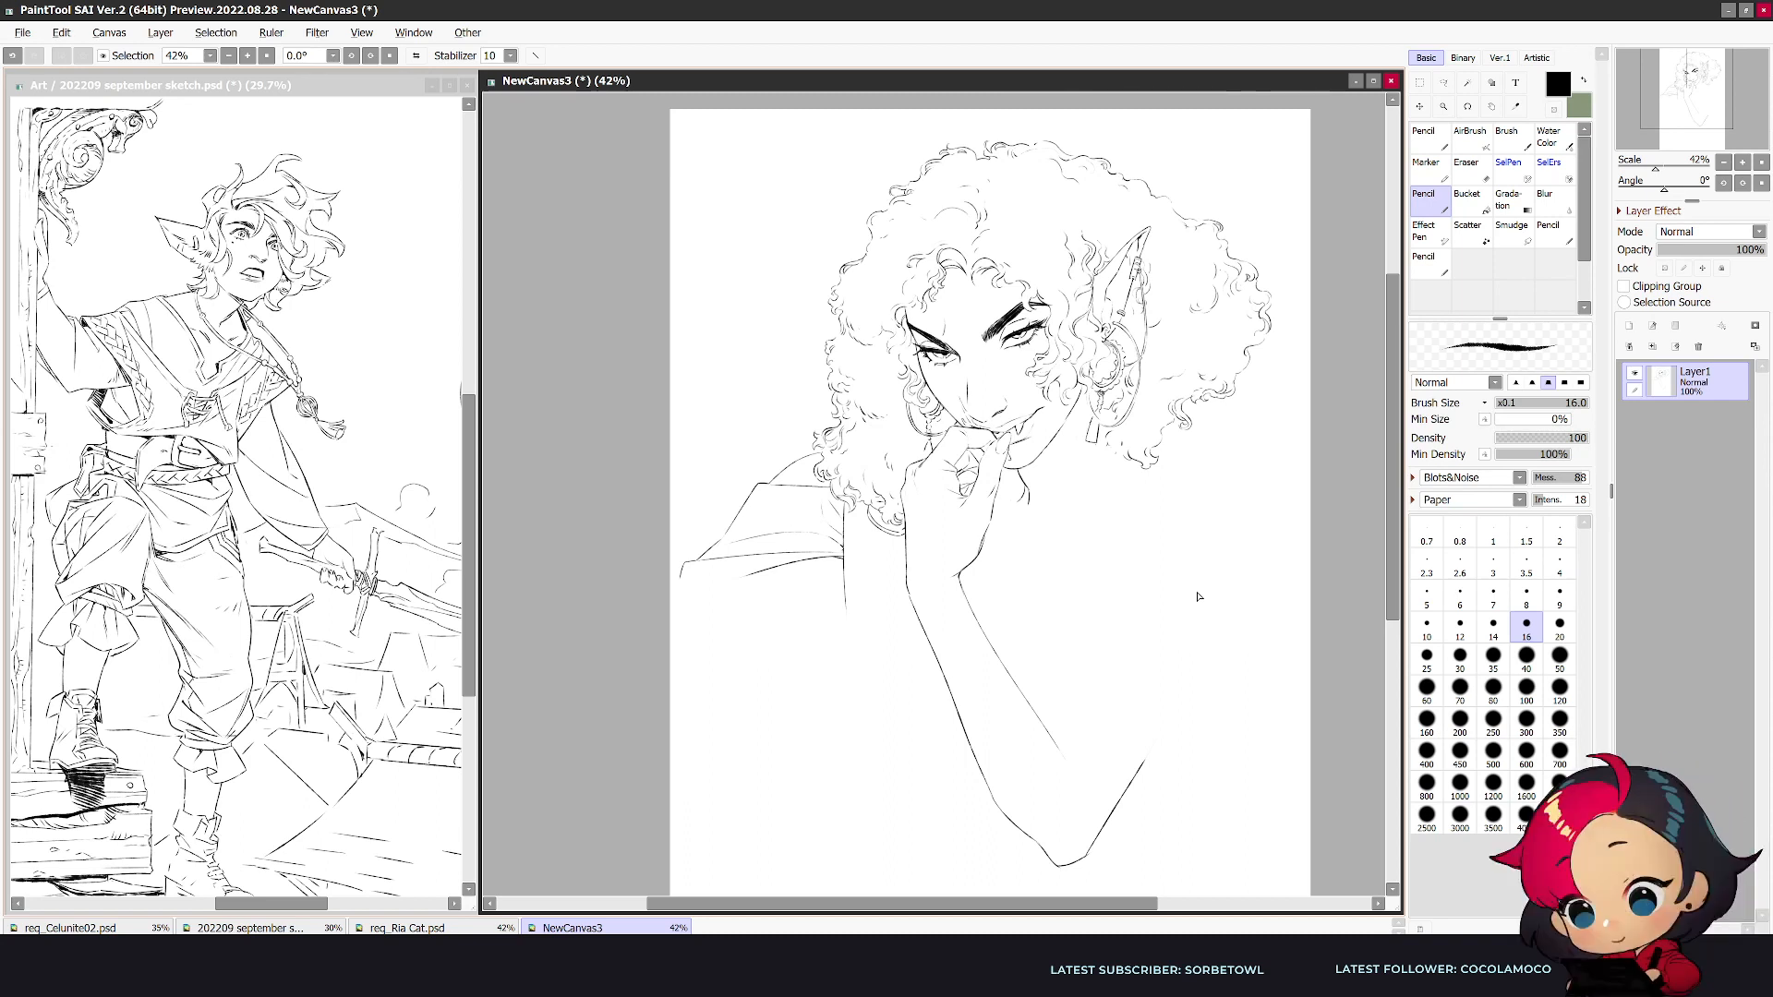
pyautogui.press('e')
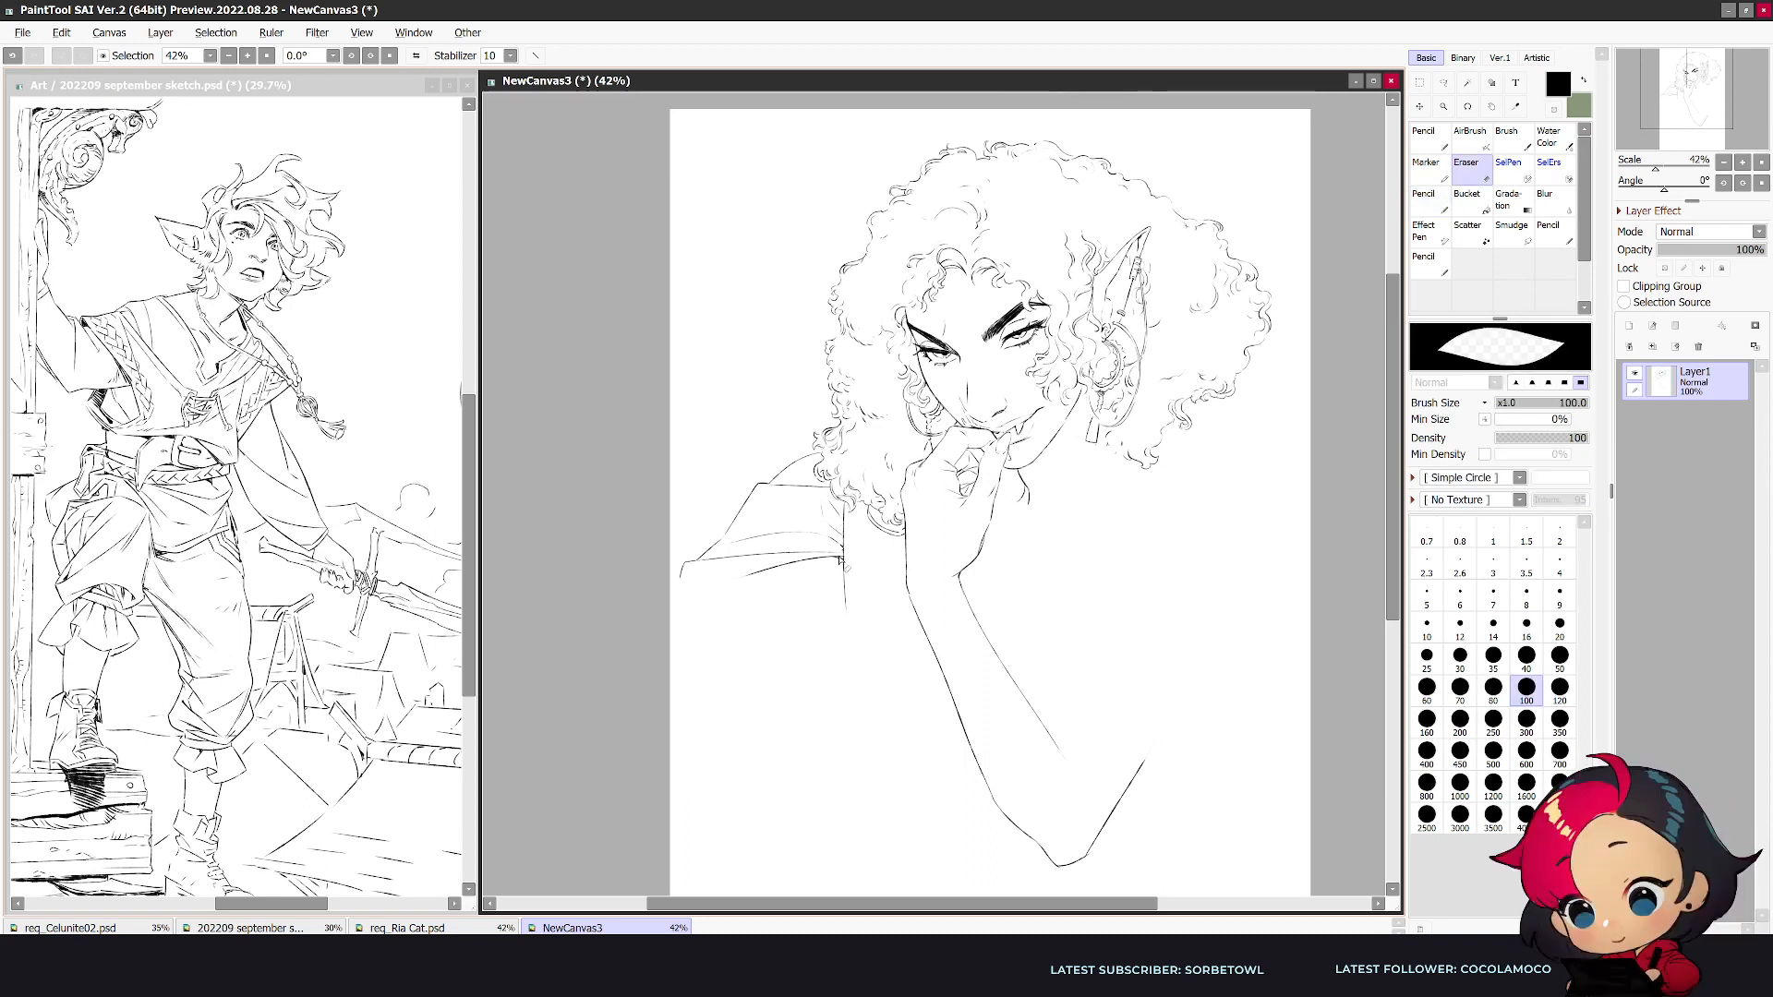
pyautogui.press('n')
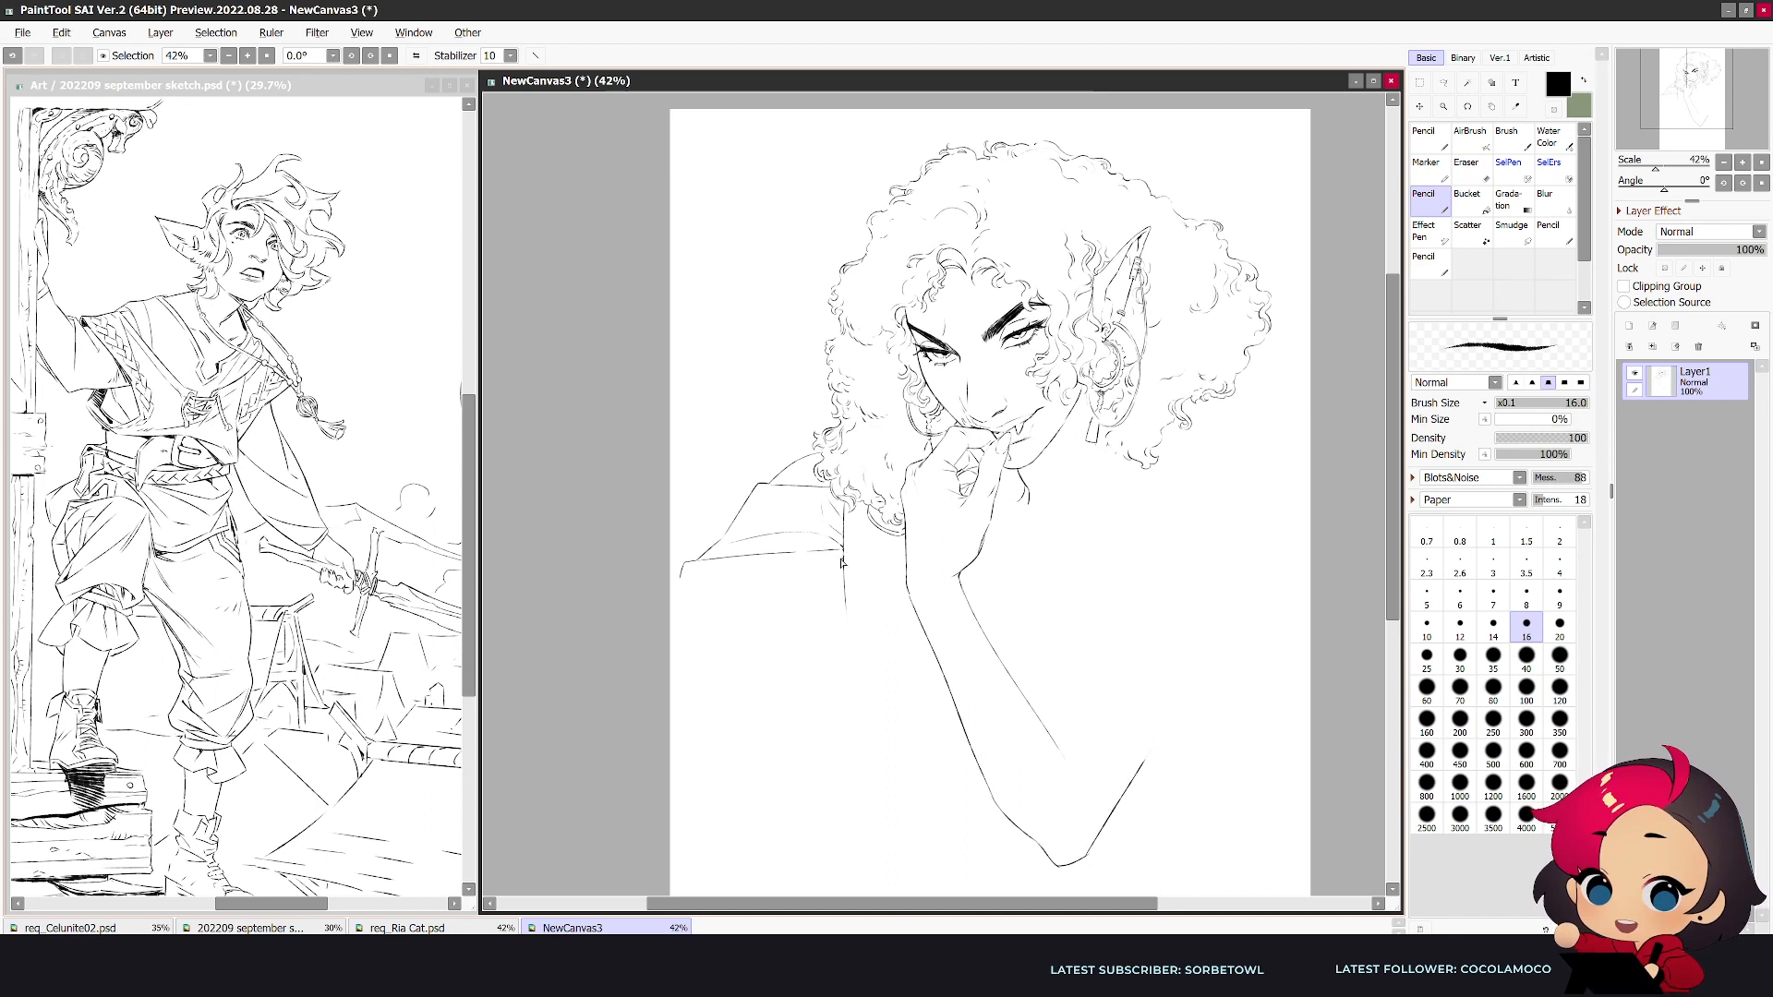
pyautogui.moveTo(842, 566); pyautogui.dragTo(764, 593)
pyautogui.press('e')
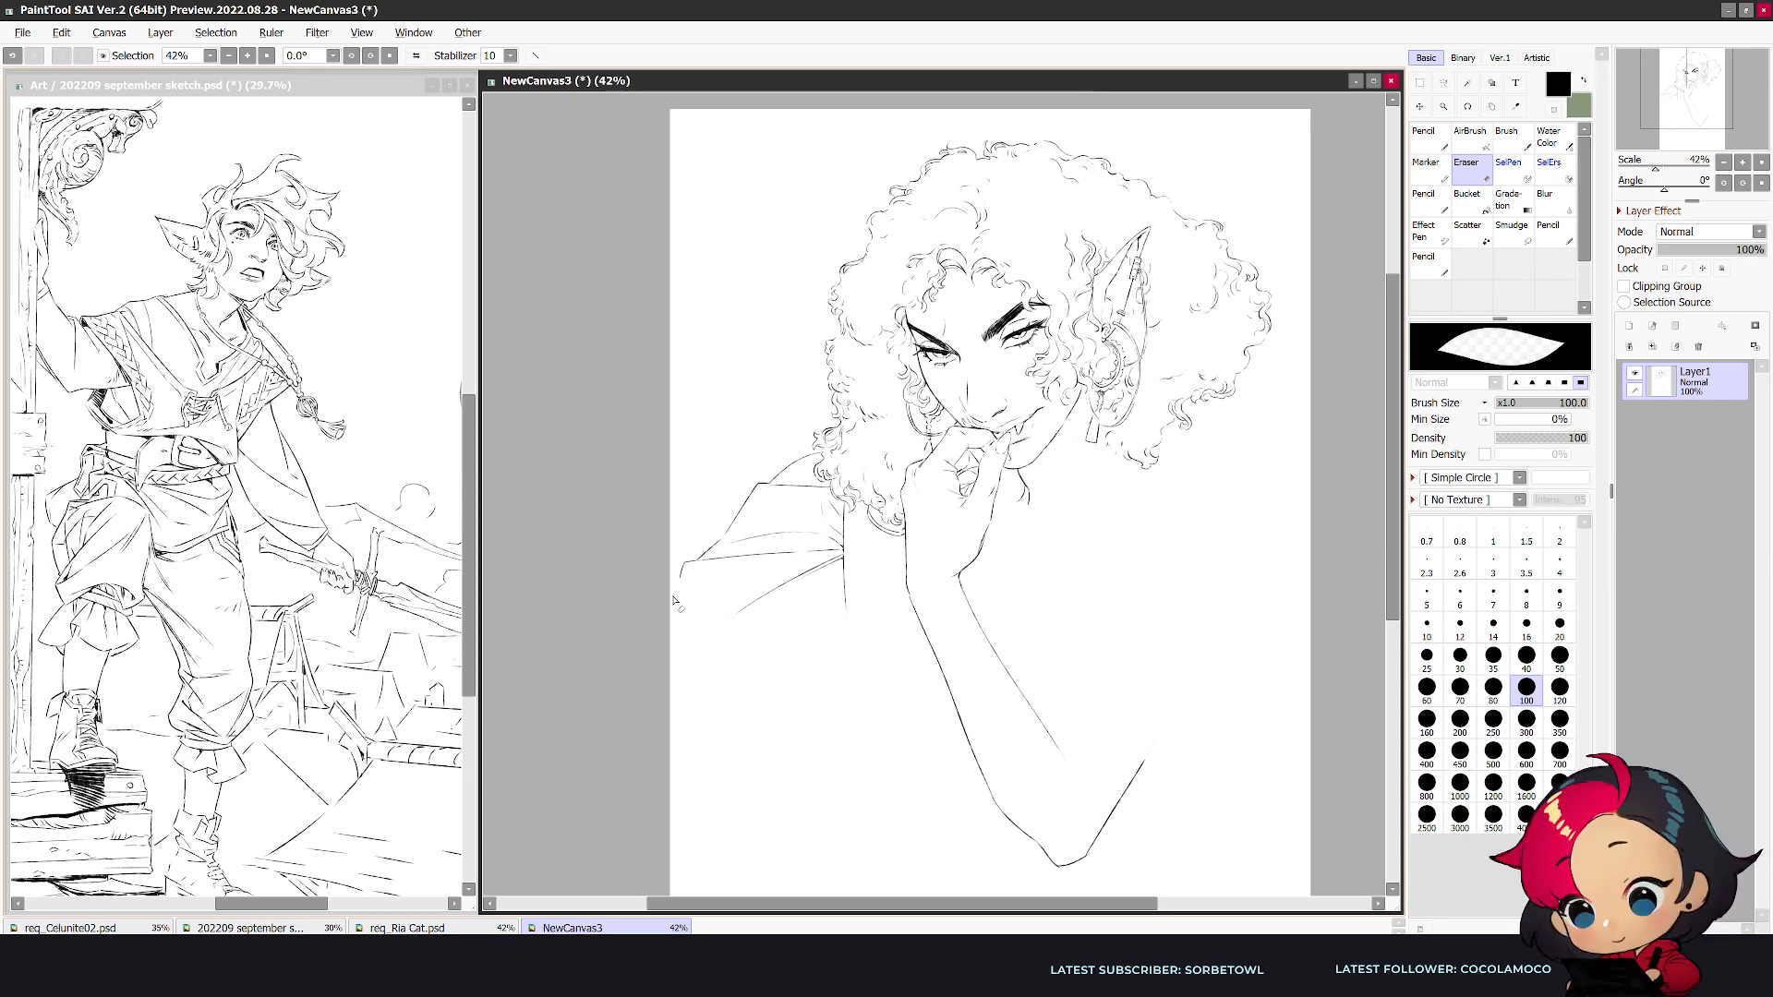
# - Scale the whole figure down toward the upper corner of the canvas and apply the transform
pyautogui.hotkey('ctrl', 't')
pyautogui.moveTo(673, 872); pyautogui.dragTo(787, 734)
pyautogui.click(1455, 490)
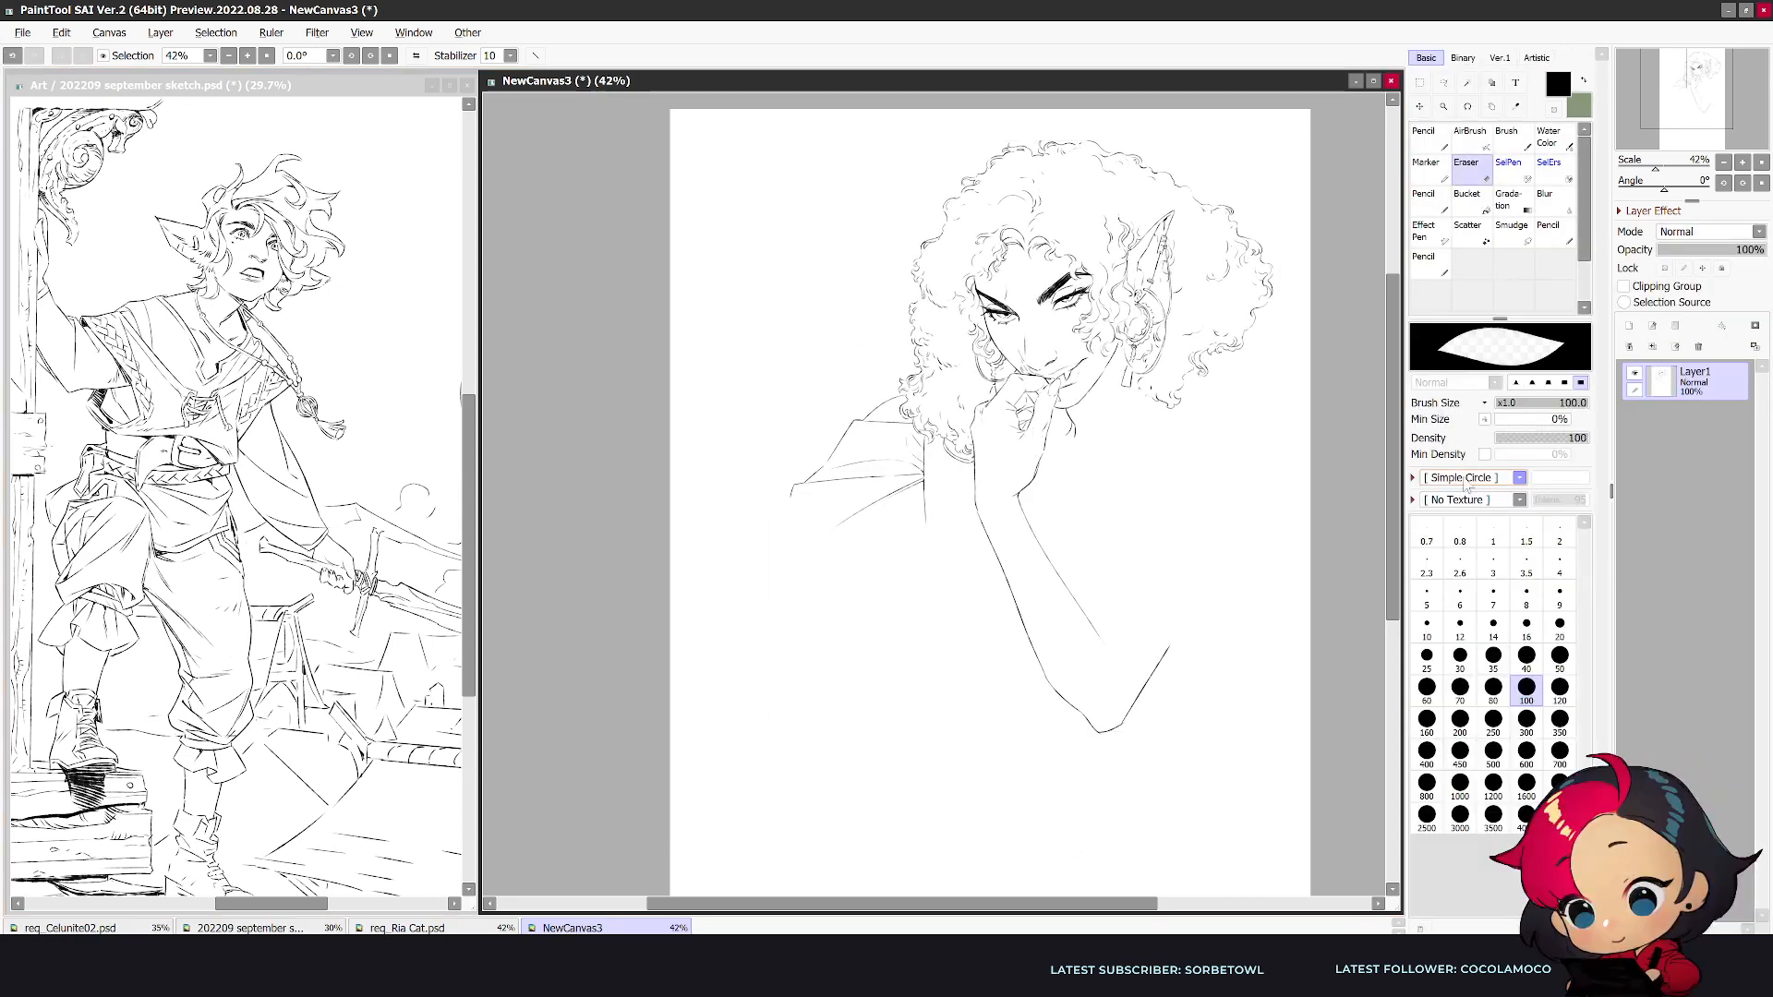
# - Erase the far shoulder with its sleeve lines and the elbow of the propped arm, enlarging the eraser to 250
pyautogui.press('h')
pyautogui.press(']')
pyautogui.press(']')
pyautogui.press(']')
pyautogui.moveTo(968, 398)
pyautogui.mouseDown()
pyautogui.moveTo(1010, 420)
pyautogui.moveTo(943, 489)
pyautogui.mouseUp()
pyautogui.press(']')
pyautogui.moveTo(1015, 425); pyautogui.dragTo(1080, 475)
pyautogui.press('h')
pyautogui.moveTo(1095, 617)
pyautogui.mouseDown()
pyautogui.moveTo(1155, 641)
pyautogui.moveTo(1085, 711)
pyautogui.mouseUp()
pyautogui.moveTo(1160, 648)
pyautogui.mouseDown()
pyautogui.moveTo(1087, 727)
pyautogui.moveTo(1064, 670)
pyautogui.moveTo(1030, 672)
pyautogui.moveTo(1040, 629)
pyautogui.moveTo(1042, 675)
pyautogui.moveTo(1000, 681)
pyautogui.moveTo(1044, 709)
pyautogui.mouseUp()
# - Draw a loose, folded sleeve cuff around the middle of the propped forearm
pyautogui.press('n')
pyautogui.moveTo(1062, 572)
pyautogui.mouseDown()
pyautogui.moveTo(1120, 662)
pyautogui.moveTo(1100, 661)
pyautogui.mouseUp()
pyautogui.press('e')
pyautogui.press('n')
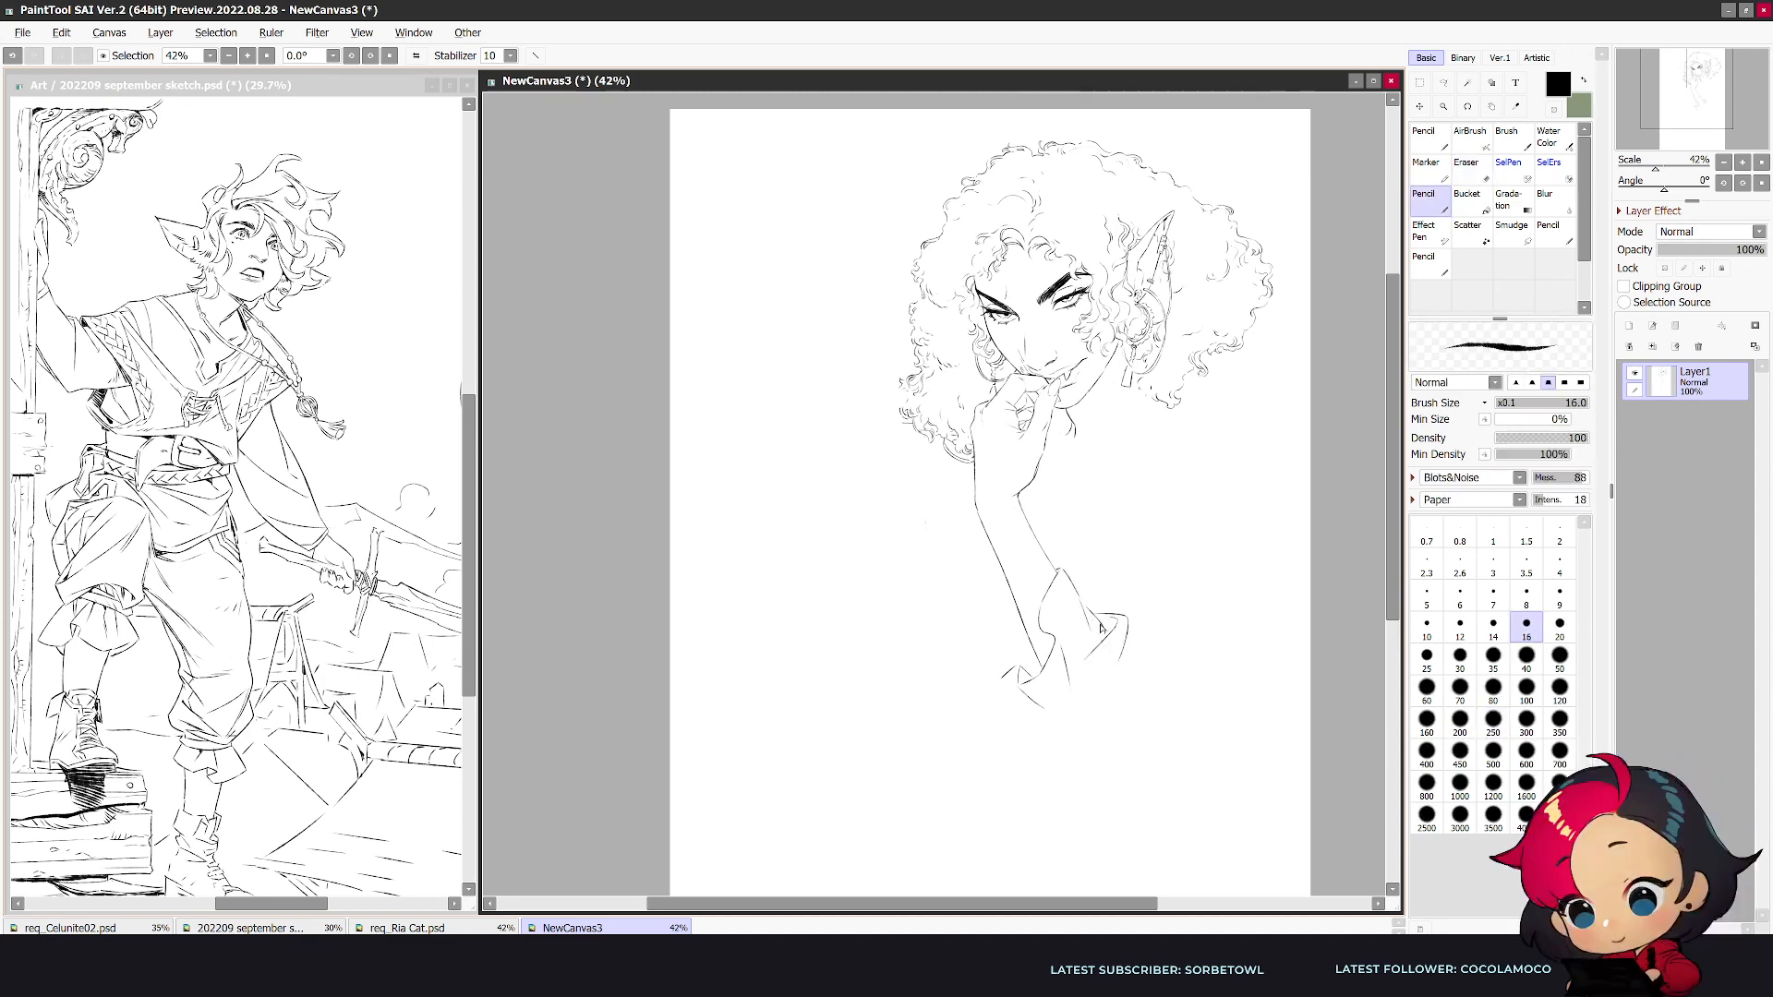
pyautogui.press('h')
pyautogui.moveTo(744, 618)
pyautogui.mouseDown()
pyautogui.moveTo(750, 683)
pyautogui.moveTo(732, 684)
pyautogui.mouseUp()
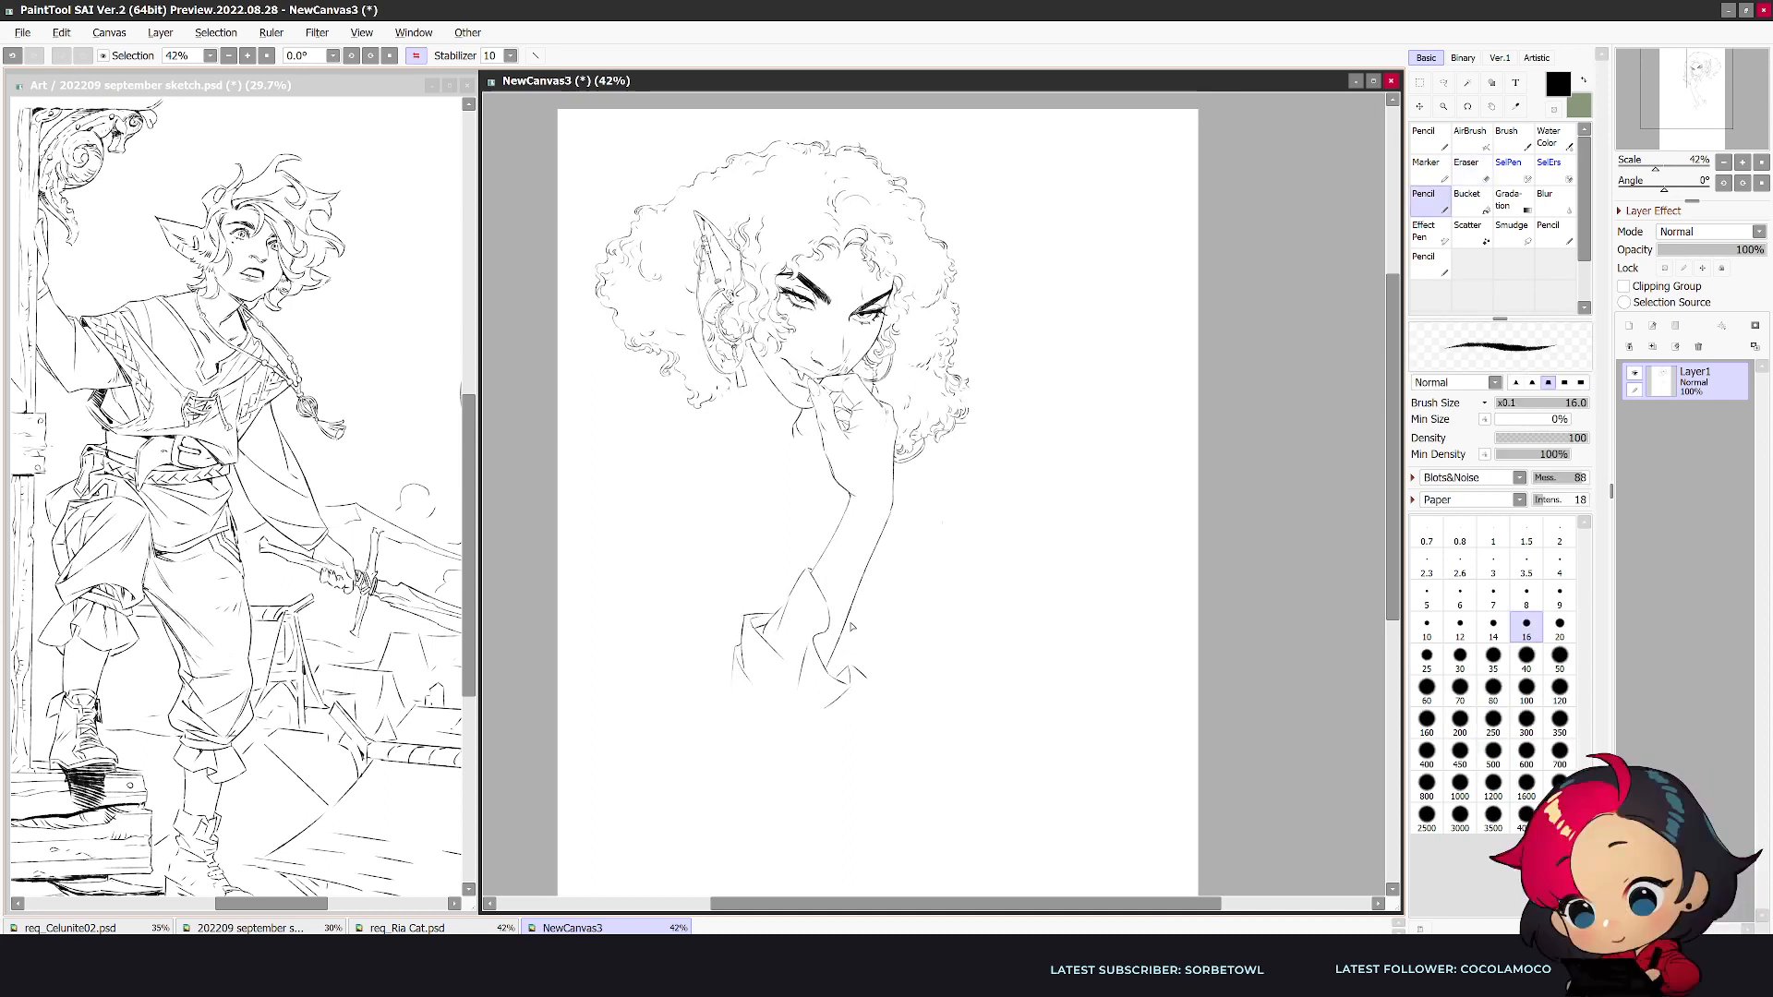
# - Add small folds on the cuff's outer side and curve its rim underneath the forearm
pyautogui.moveTo(870, 643)
pyautogui.mouseDown()
pyautogui.moveTo(834, 676)
pyautogui.moveTo(871, 647)
pyautogui.mouseUp()
pyautogui.press('e')
pyautogui.press('n')
pyautogui.press('e')
pyautogui.press('n')
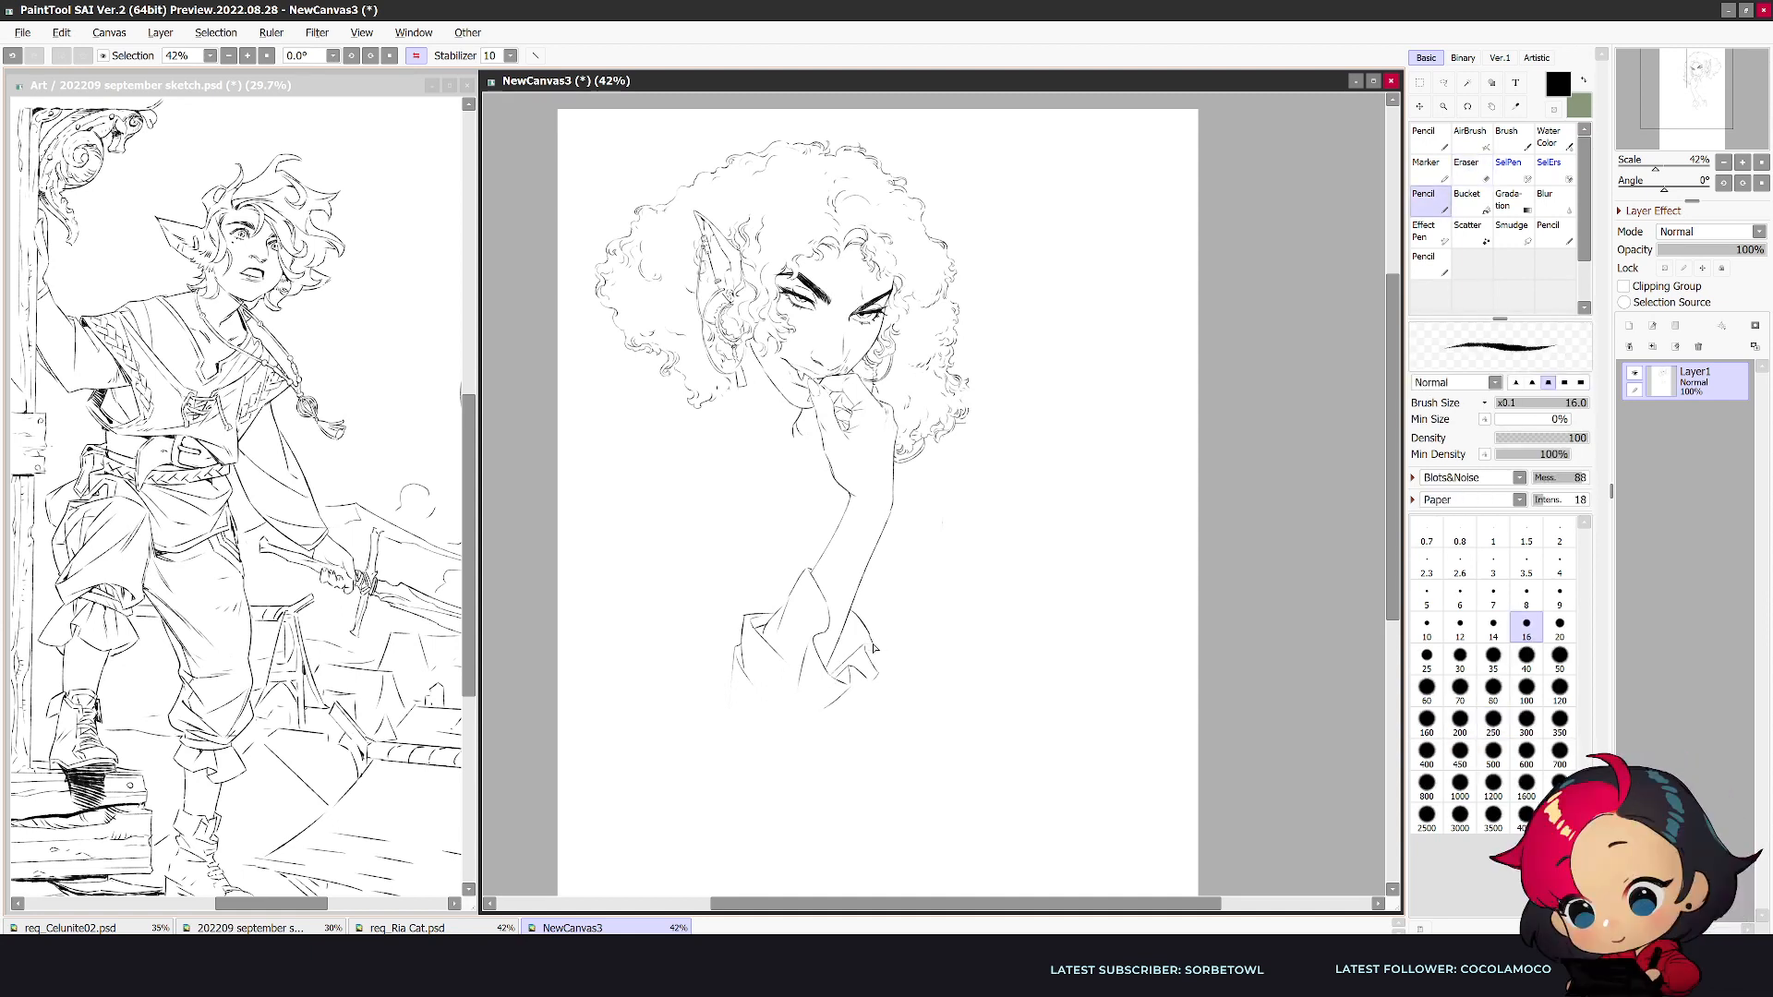
pyautogui.moveTo(864, 694); pyautogui.dragTo(829, 711)
pyautogui.press('h')
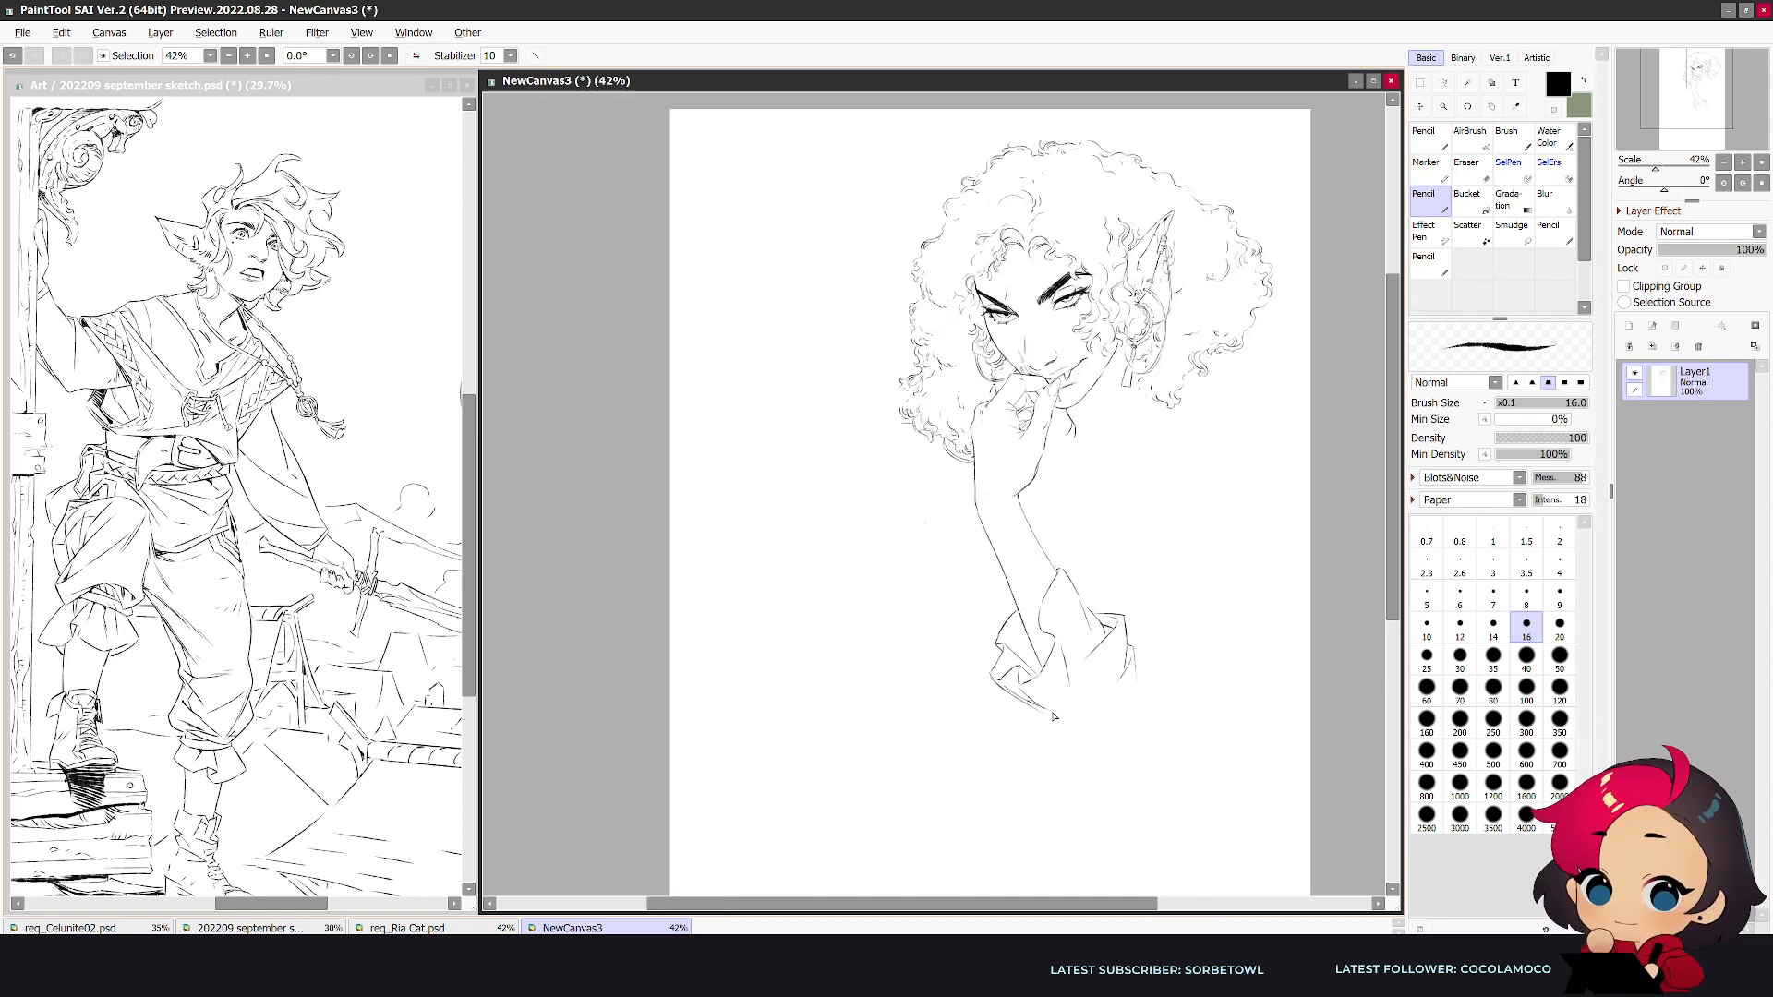
# - Clean up the cuff's lower rim and redraw the edge on its side opposite the folds
pyautogui.press('e')
pyautogui.press('n')
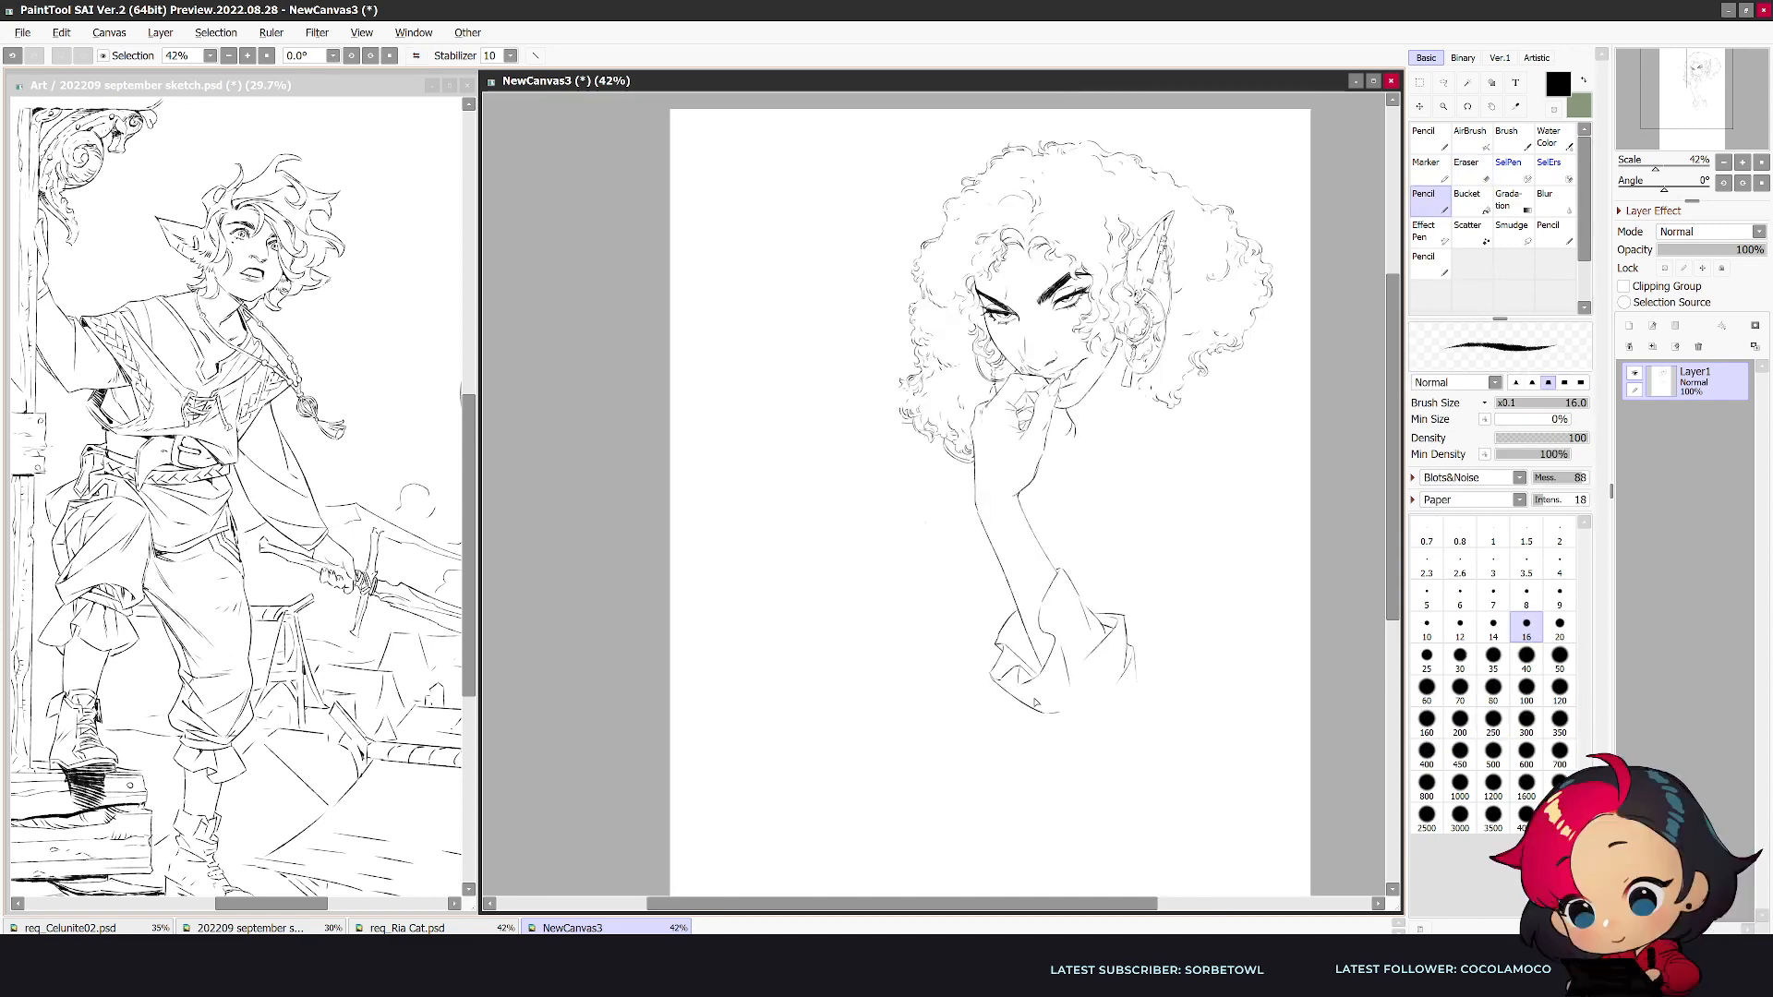
pyautogui.moveTo(1135, 654); pyautogui.dragTo(1137, 709)
pyautogui.press('e')
pyautogui.moveTo(1123, 637)
pyautogui.mouseDown()
pyautogui.moveTo(1109, 679)
pyautogui.moveTo(1081, 680)
pyautogui.moveTo(1144, 630)
pyautogui.moveTo(1100, 618)
pyautogui.moveTo(1119, 616)
pyautogui.moveTo(1118, 646)
pyautogui.moveTo(1116, 623)
pyautogui.moveTo(1071, 649)
pyautogui.mouseUp()
pyautogui.press('n')
# - Try shoulder and neckline strokes running down from the hair below the pointed ear, undoing each one
pyautogui.press('h')
pyautogui.moveTo(693, 379); pyautogui.dragTo(601, 483)
pyautogui.hotkey('ctrl', 'z')
pyautogui.moveTo(745, 397); pyautogui.dragTo(777, 492)
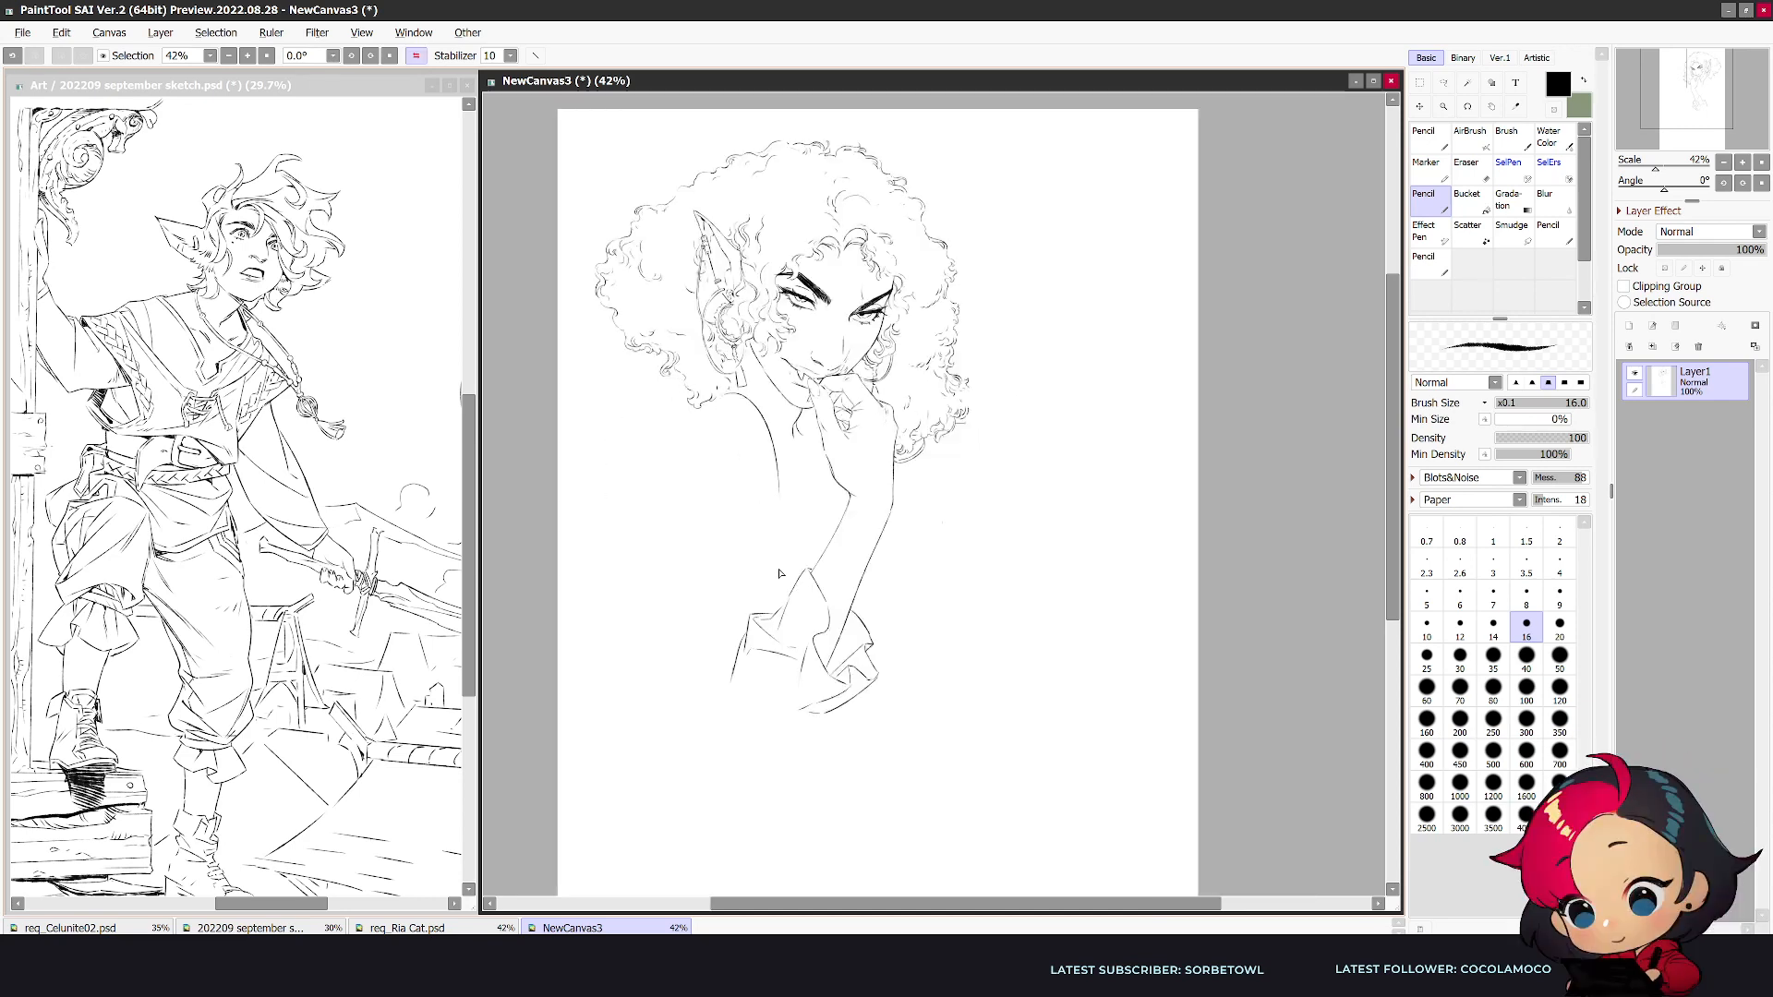
pyautogui.press('h')
pyautogui.hotkey('ctrl', 'z')
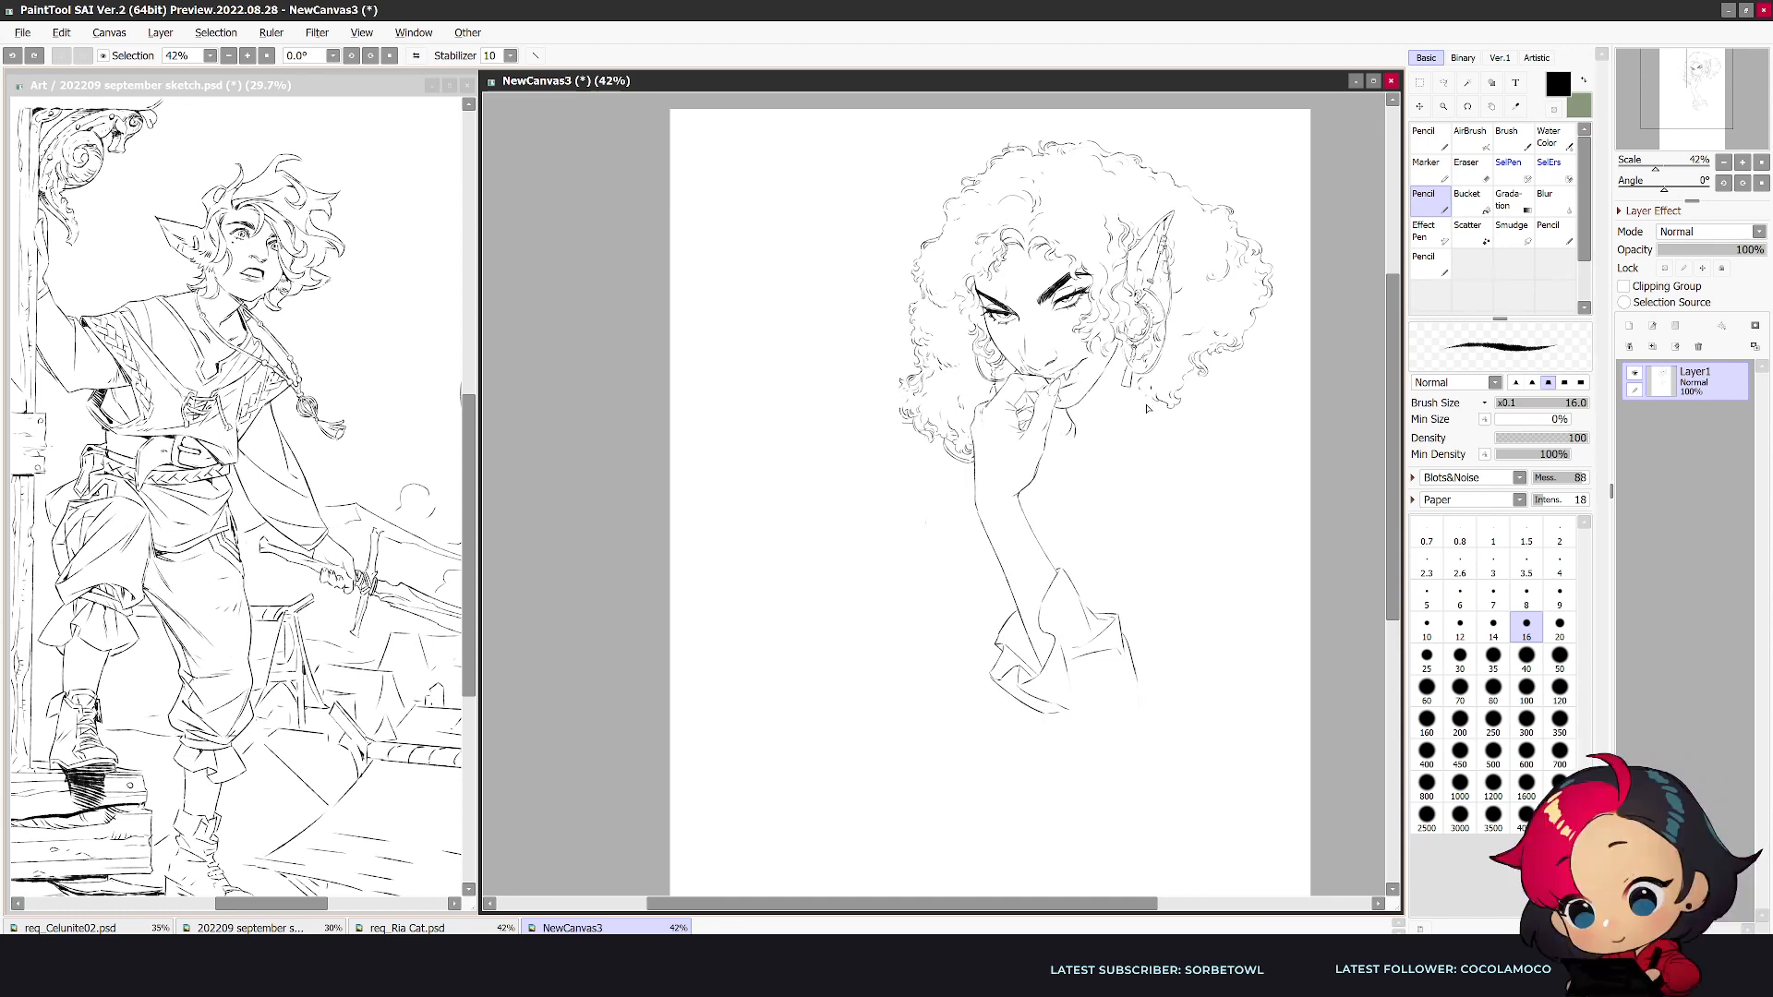
# - Draw the near shoulder with a long neckline curve toward the cuff, a rounded shoulder top and an outer upper-arm line
pyautogui.moveTo(1232, 395)
pyautogui.mouseDown()
pyautogui.moveTo(1122, 473)
pyautogui.moveTo(1082, 548)
pyautogui.mouseUp()
pyautogui.press('h')
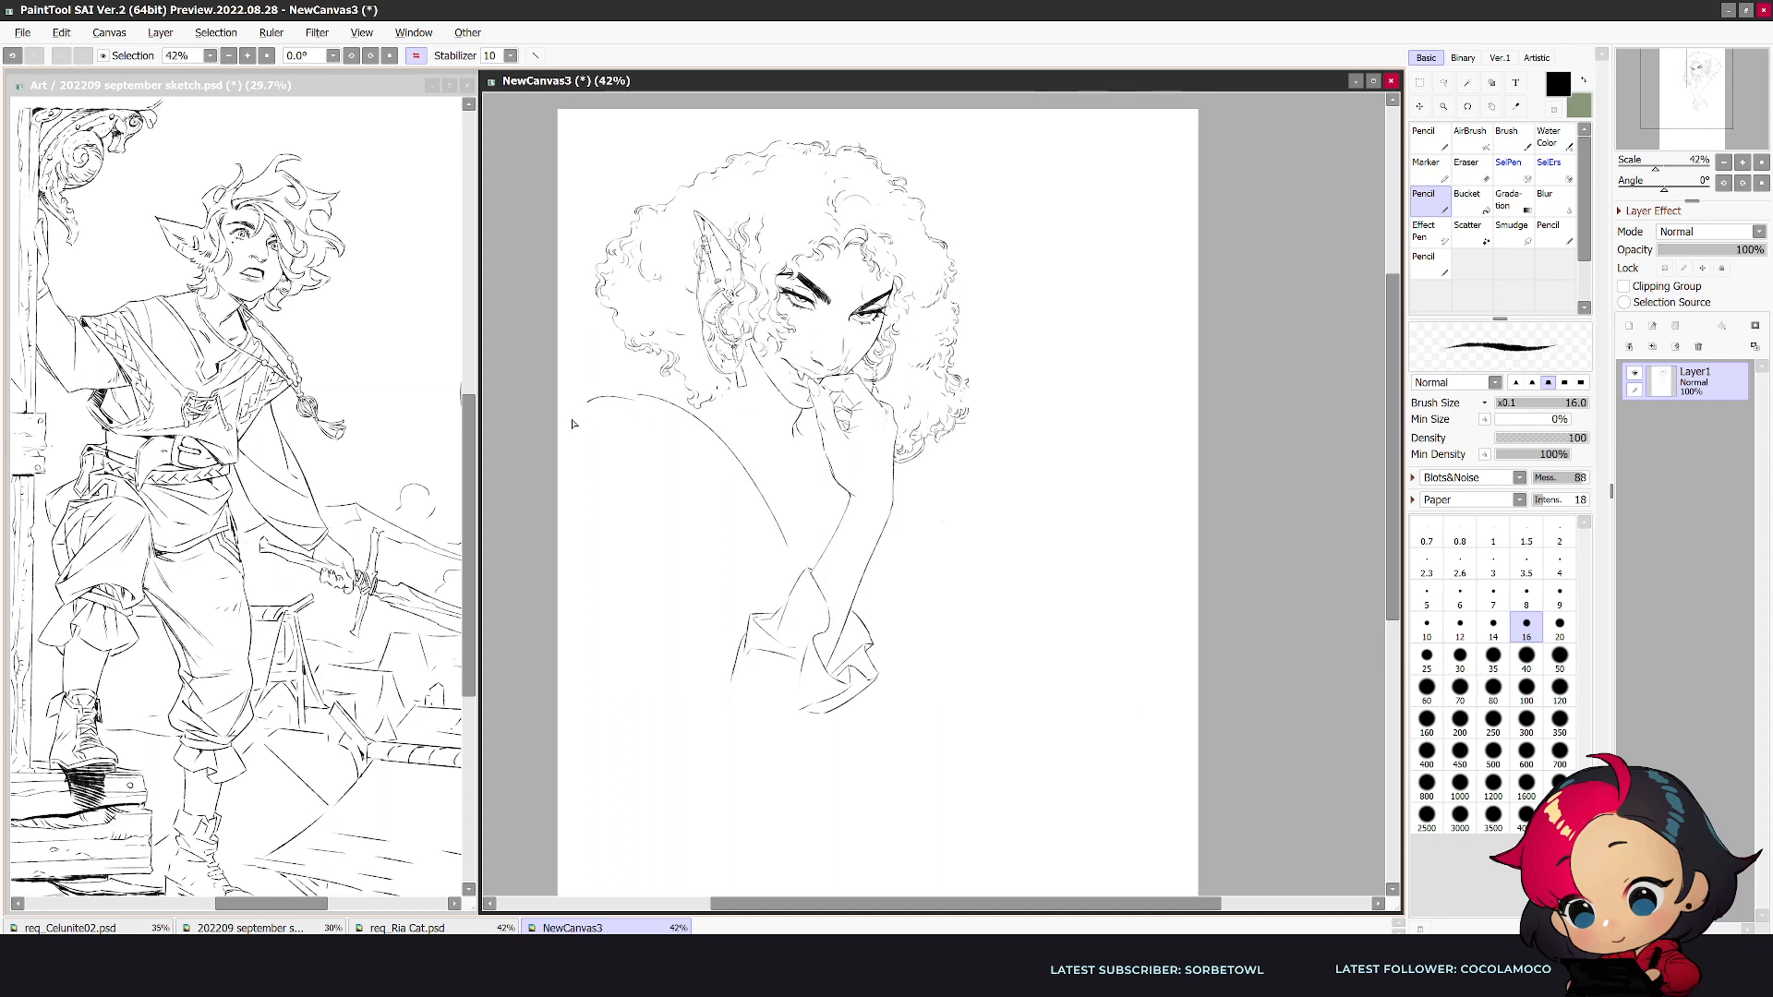
pyautogui.hotkey('ctrl', 'z')
pyautogui.moveTo(654, 451)
pyautogui.mouseDown()
pyautogui.moveTo(633, 439)
pyautogui.moveTo(562, 473)
pyautogui.mouseUp()
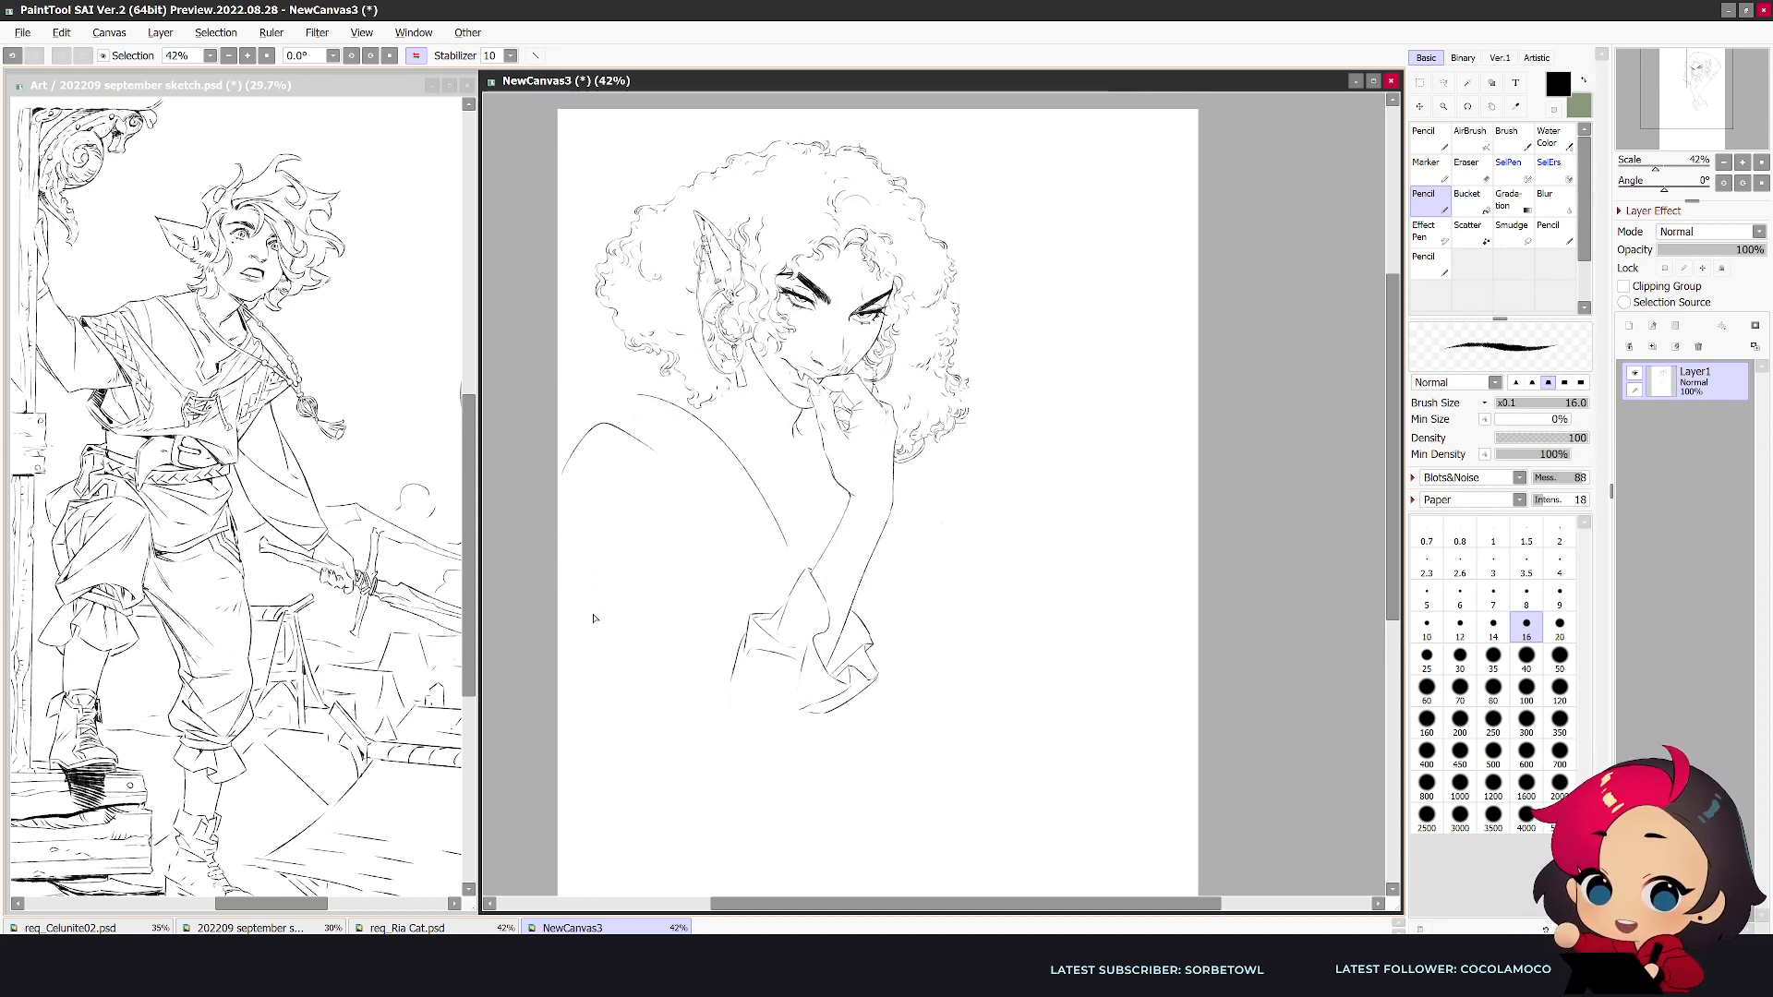
pyautogui.hotkey('ctrl', 'z')
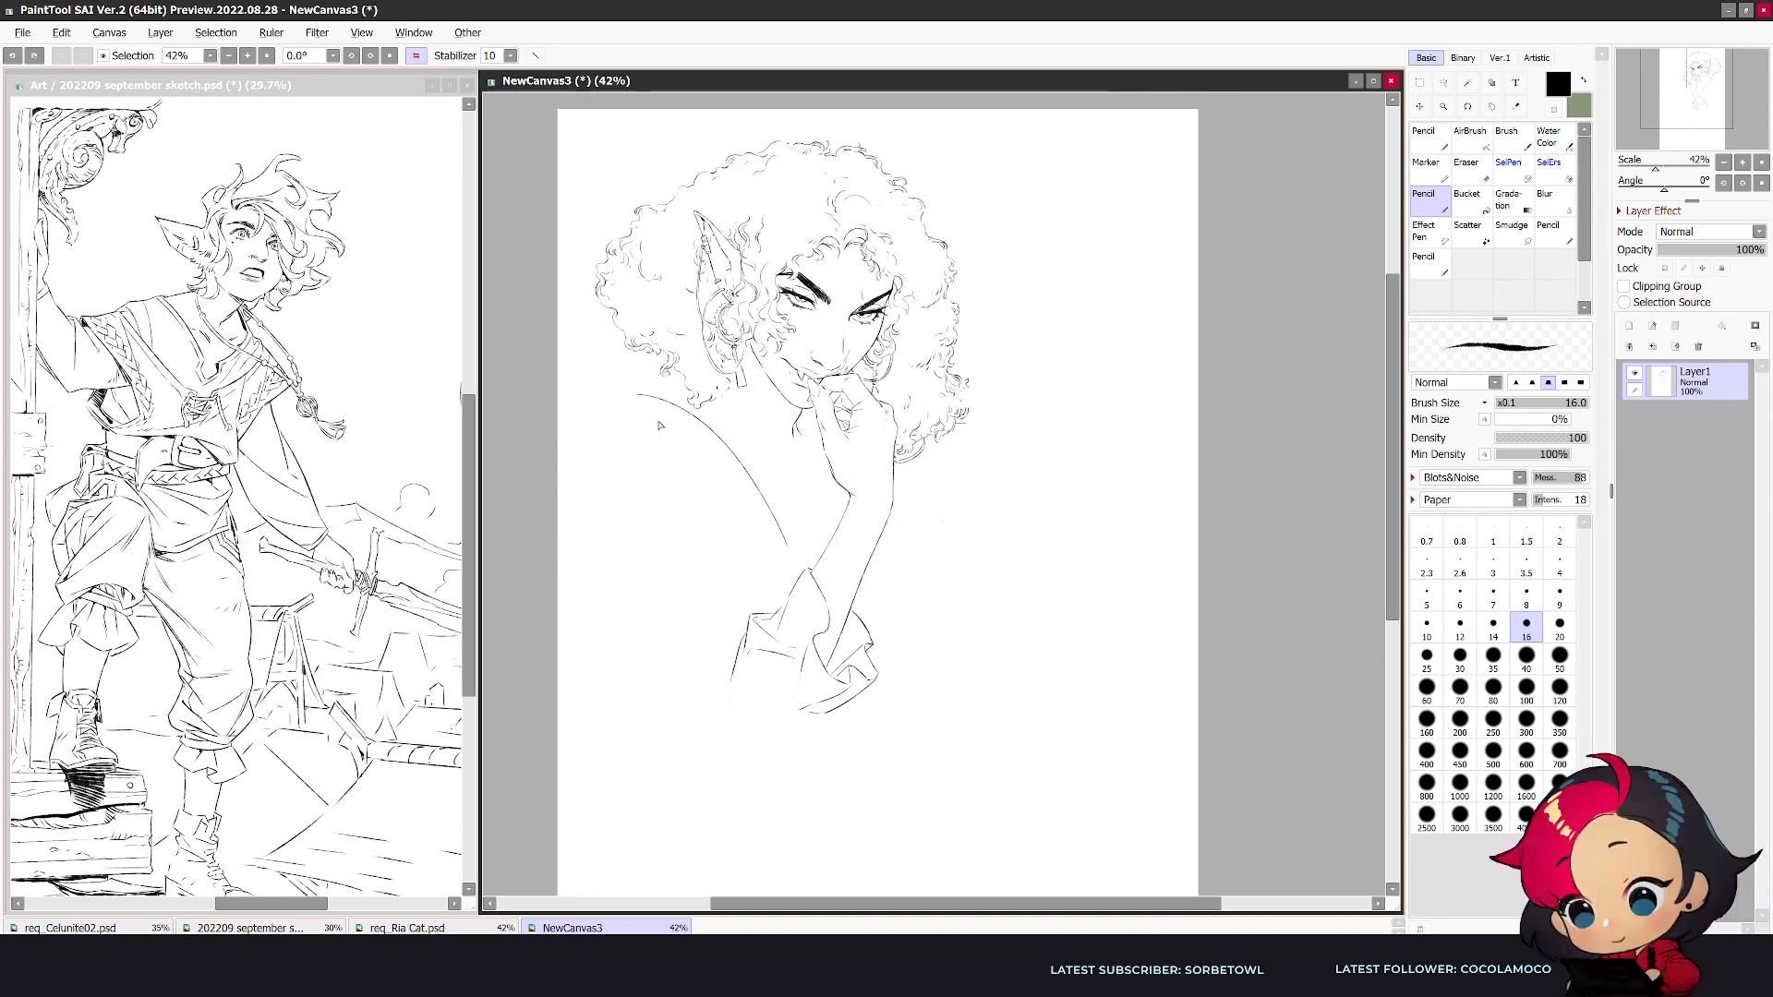
pyautogui.moveTo(656, 423); pyautogui.dragTo(591, 431)
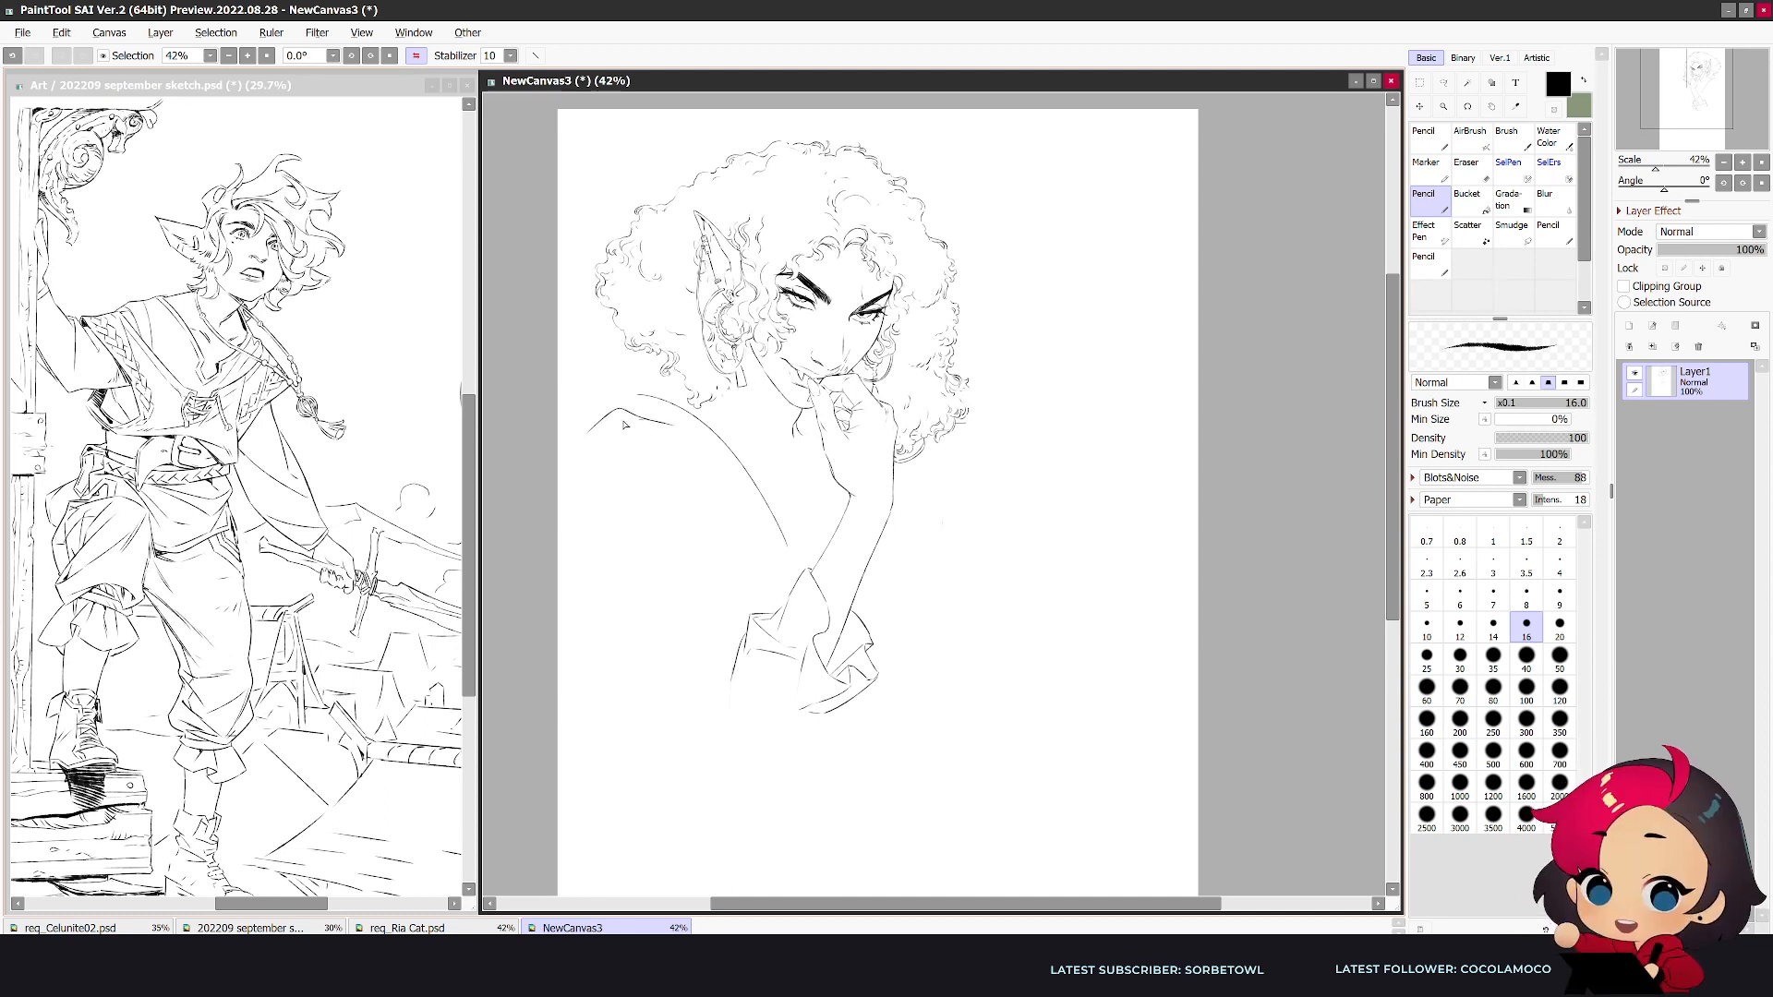
pyautogui.moveTo(611, 414); pyautogui.dragTo(557, 610)
pyautogui.hotkey('ctrl', 'z')
pyautogui.moveTo(588, 431); pyautogui.dragTo(557, 580)
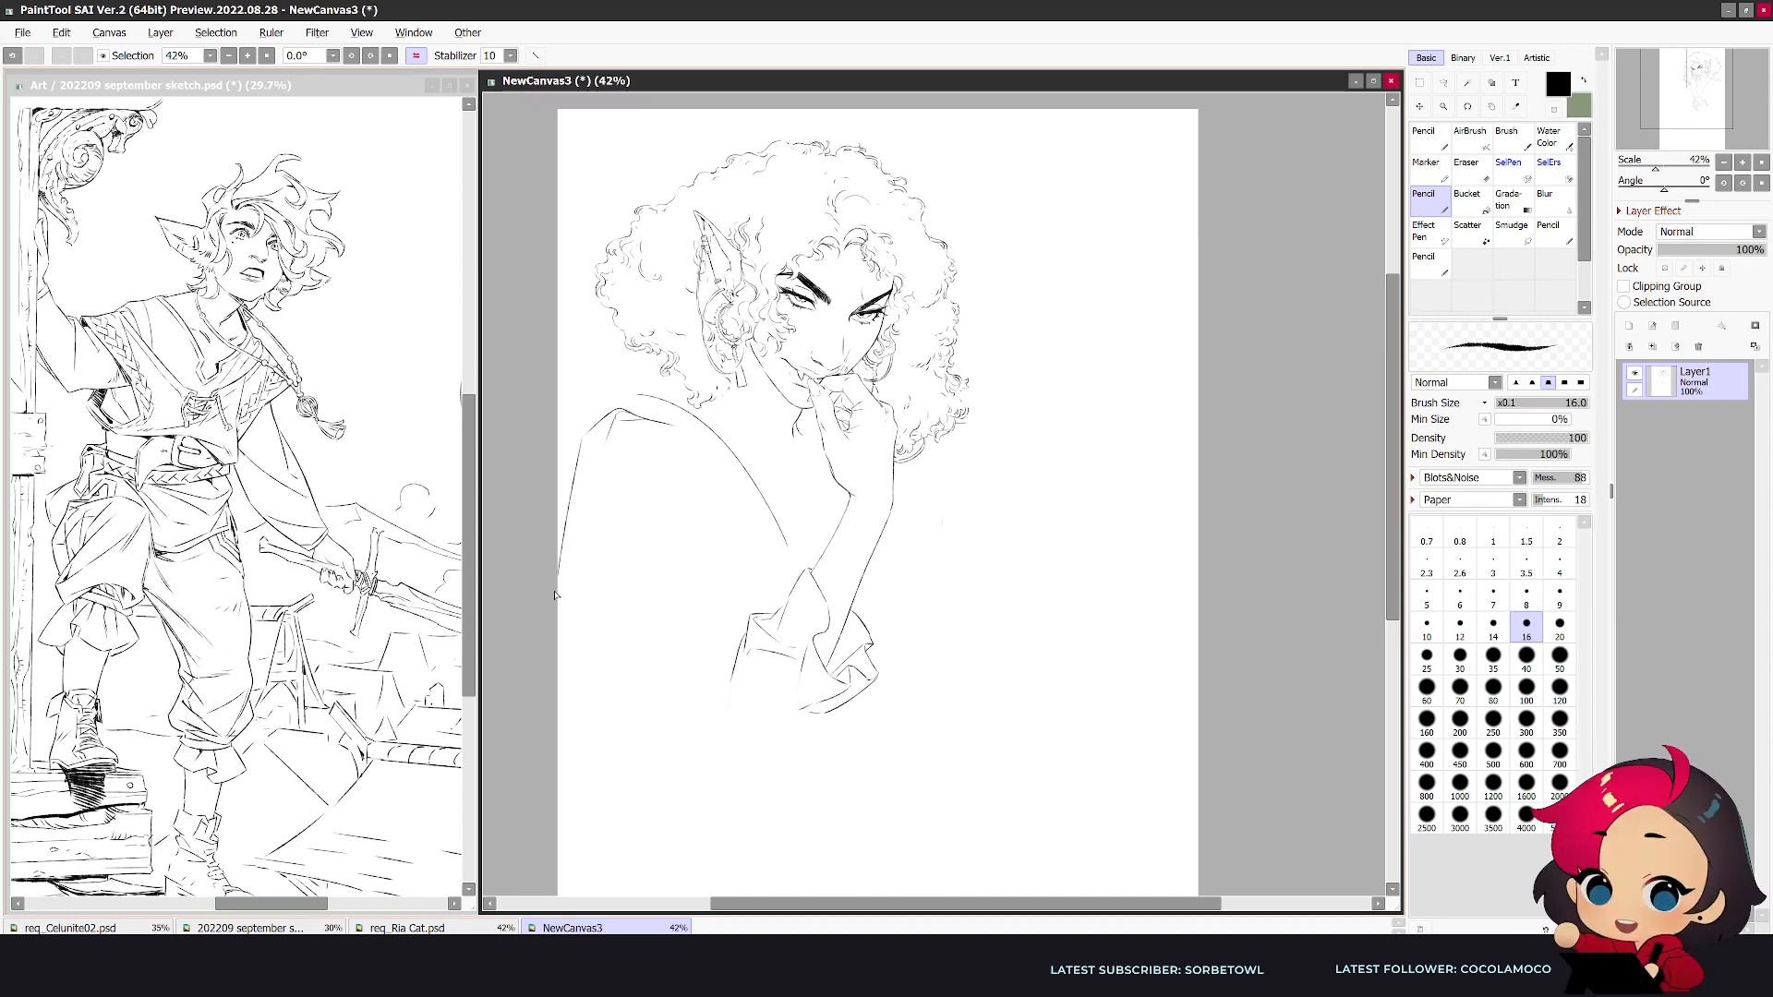
# - Move the whole drawing slightly inward, away from the canvas edge beside the near arm
pyautogui.click(1424, 106)
pyautogui.moveTo(1036, 486); pyautogui.dragTo(1079, 486)
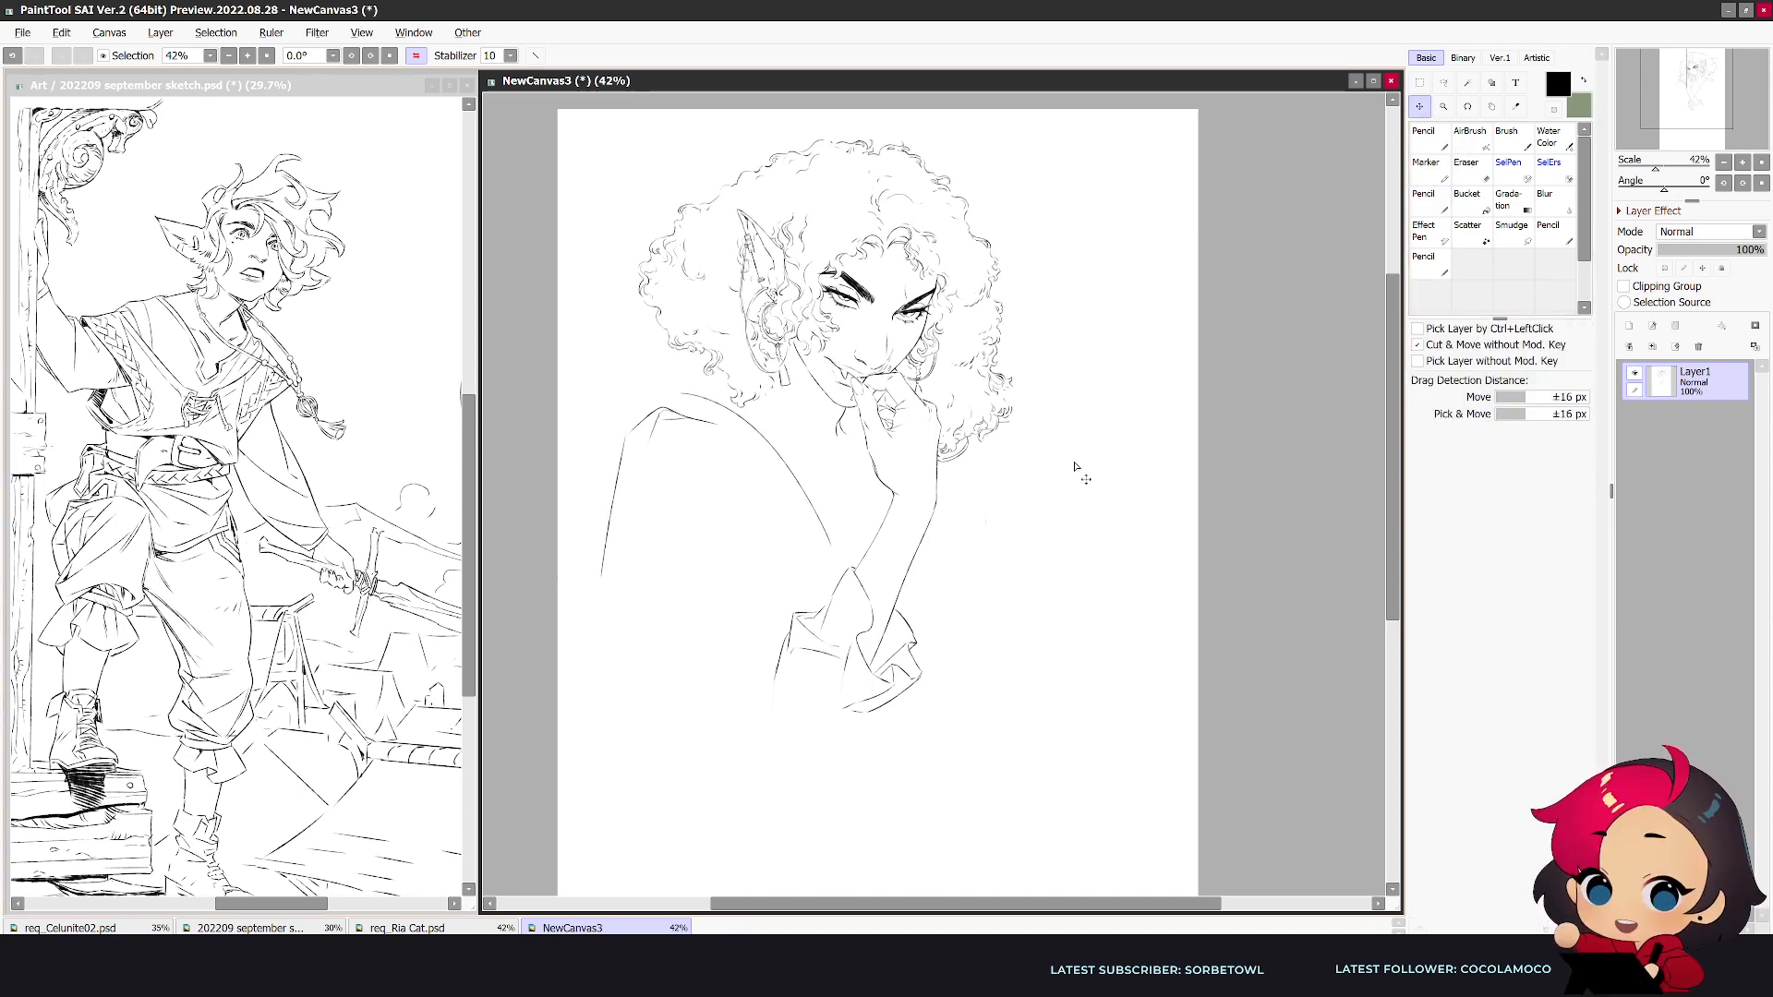
# - Draw the bent near arm's loose sleeve with a rounded elbow bulge, a start of the underside and inner lines toward the cuff
pyautogui.press('e')
pyautogui.press('n')
pyautogui.moveTo(590, 660); pyautogui.dragTo(659, 743)
pyautogui.moveTo(606, 572)
pyautogui.mouseDown()
pyautogui.moveTo(592, 649)
pyautogui.moveTo(774, 625)
pyautogui.moveTo(598, 574)
pyautogui.mouseUp()
pyautogui.hotkey('ctrl', 'z')
pyautogui.hotkey('ctrl', 'z')
pyautogui.moveTo(628, 488)
pyautogui.mouseDown()
pyautogui.moveTo(660, 560)
pyautogui.moveTo(651, 543)
pyautogui.moveTo(741, 591)
pyautogui.mouseUp()
pyautogui.moveTo(751, 598); pyautogui.dragTo(789, 626)
pyautogui.press('h')
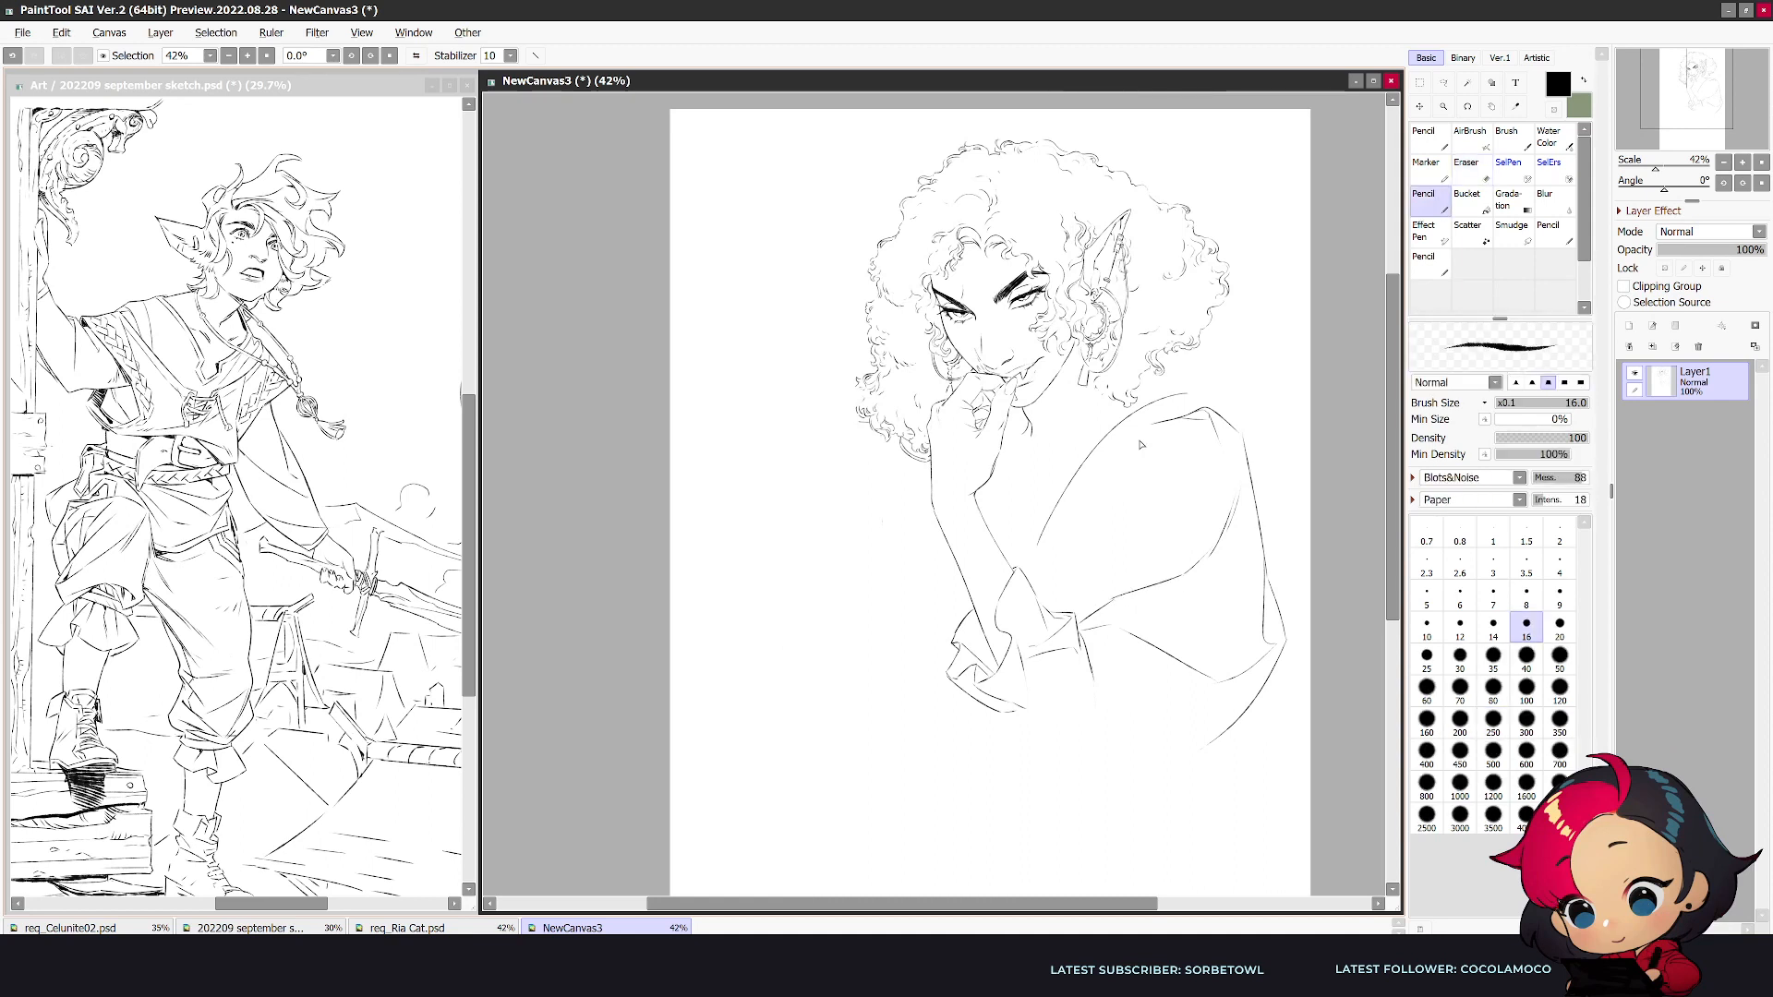
# - Draw the near sleeve's inner edge curving from the shoulder top down to the cuff
pyautogui.moveTo(1135, 445)
pyautogui.mouseDown()
pyautogui.moveTo(1081, 610)
pyautogui.moveTo(1093, 554)
pyautogui.mouseUp()
pyautogui.press('e')
pyautogui.press('n')
pyautogui.press('h')
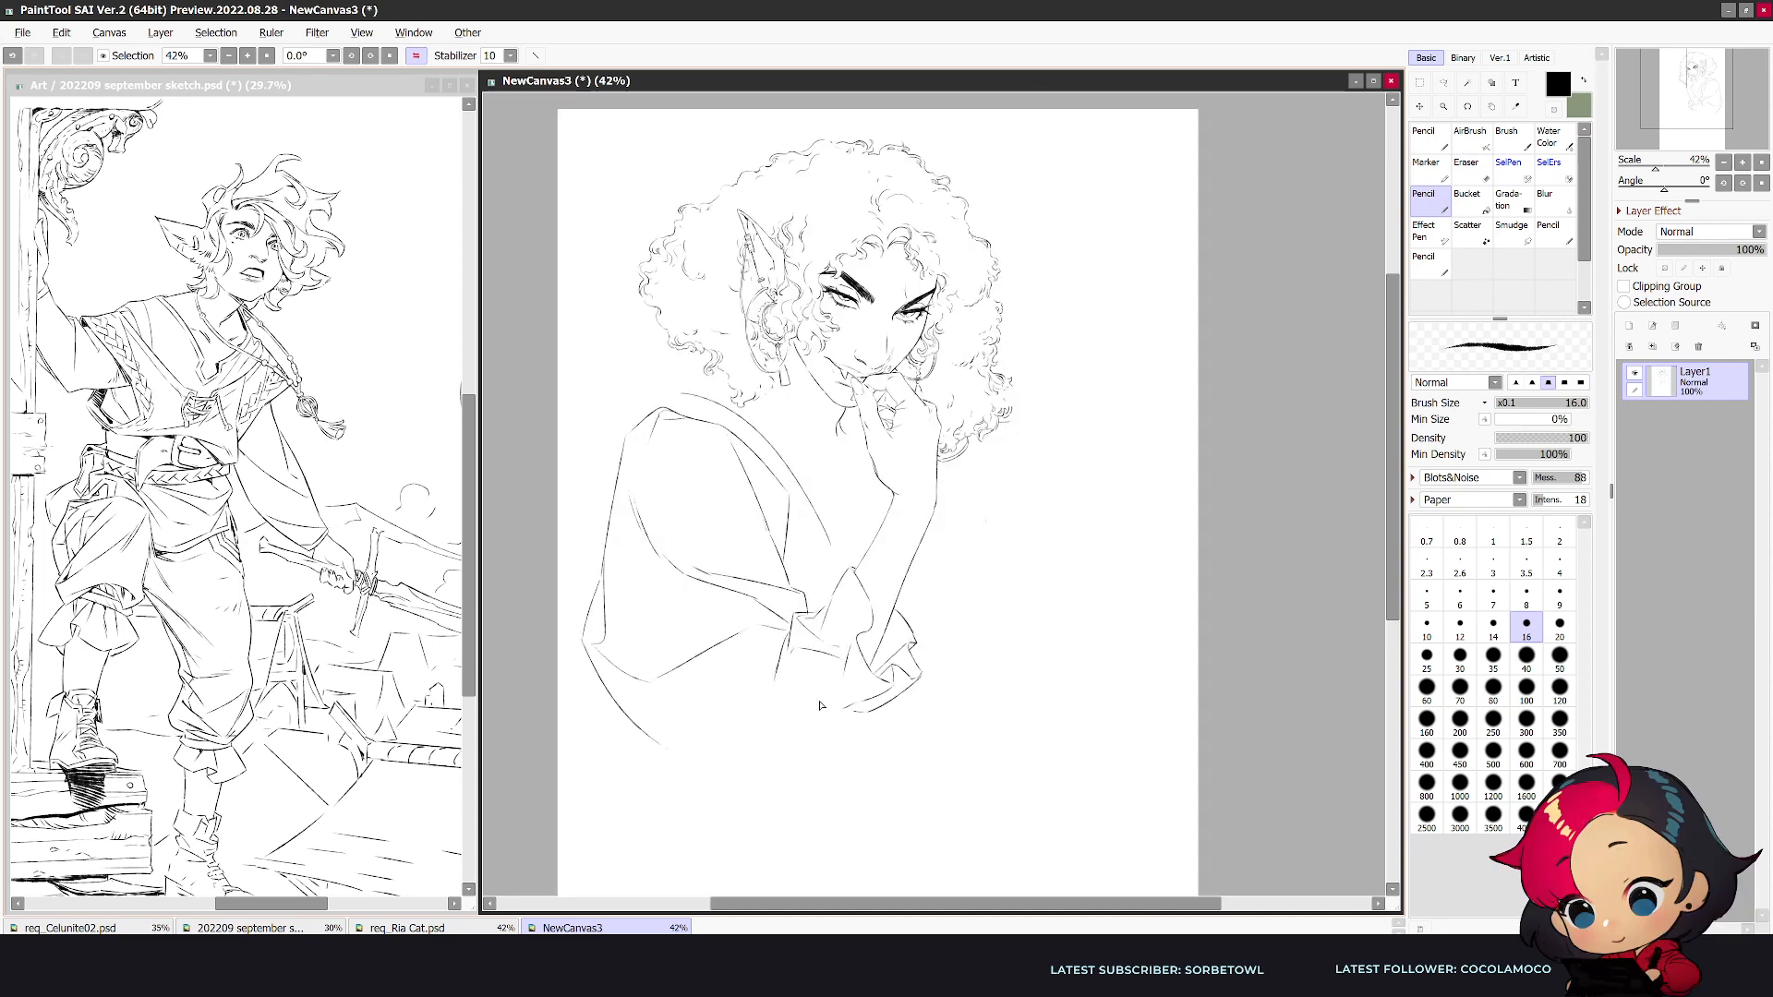
# - Erase the cuff's open lower edge next to the sleeve and redraw it as a flatter, closed fold
pyautogui.press('e')
pyautogui.moveTo(775, 682)
pyautogui.mouseDown()
pyautogui.moveTo(792, 647)
pyautogui.moveTo(798, 699)
pyautogui.moveTo(782, 667)
pyautogui.moveTo(779, 722)
pyautogui.moveTo(790, 667)
pyautogui.moveTo(854, 716)
pyautogui.mouseUp()
pyautogui.press('n')
pyautogui.press('e')
pyautogui.press('n')
pyautogui.press('h')
pyautogui.press('e')
pyautogui.moveTo(1040, 720)
pyautogui.mouseDown()
pyautogui.moveTo(1024, 720)
pyautogui.moveTo(1074, 733)
pyautogui.moveTo(999, 707)
pyautogui.moveTo(1086, 742)
pyautogui.mouseUp()
pyautogui.press('n')
# - Erase the crumpled folds and rim at the cuff's outer corner, touching up the remaining lines
pyautogui.press('e')
pyautogui.press('n')
pyautogui.press('e')
pyautogui.press('n')
pyautogui.press('e')
pyautogui.moveTo(953, 676); pyautogui.dragTo(982, 685)
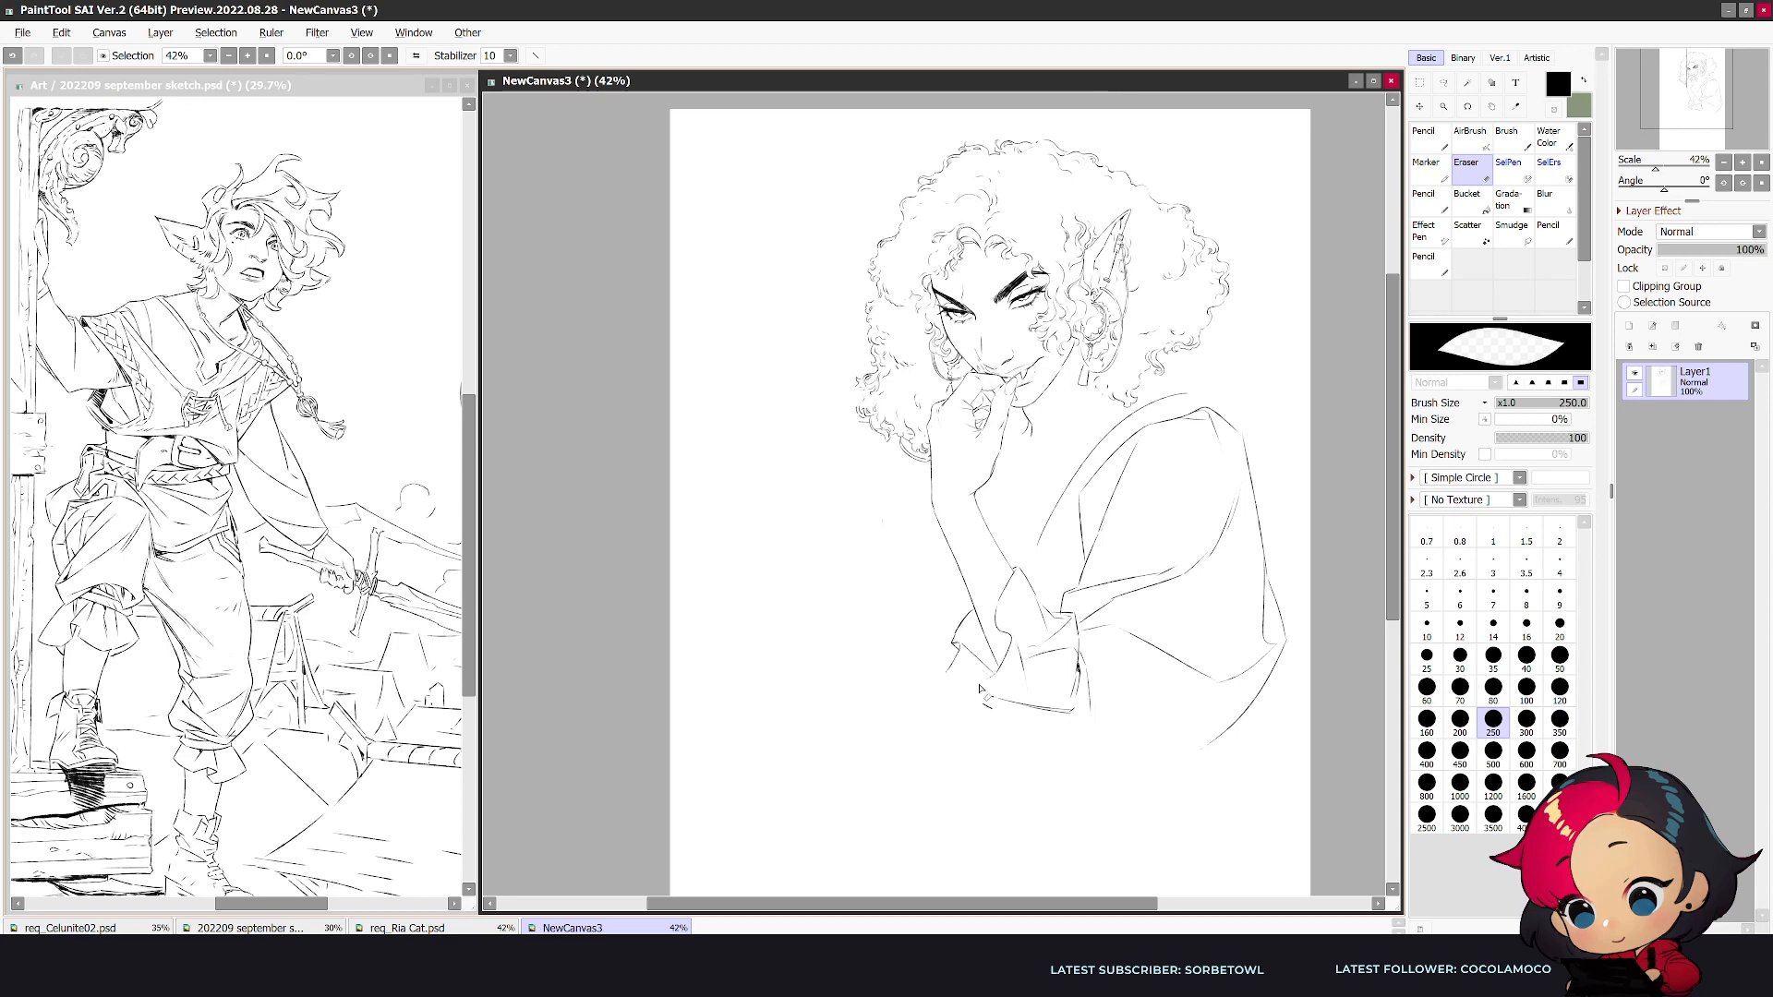
pyautogui.press('n')
pyautogui.press('e')
pyautogui.press('h')
pyautogui.press('n')
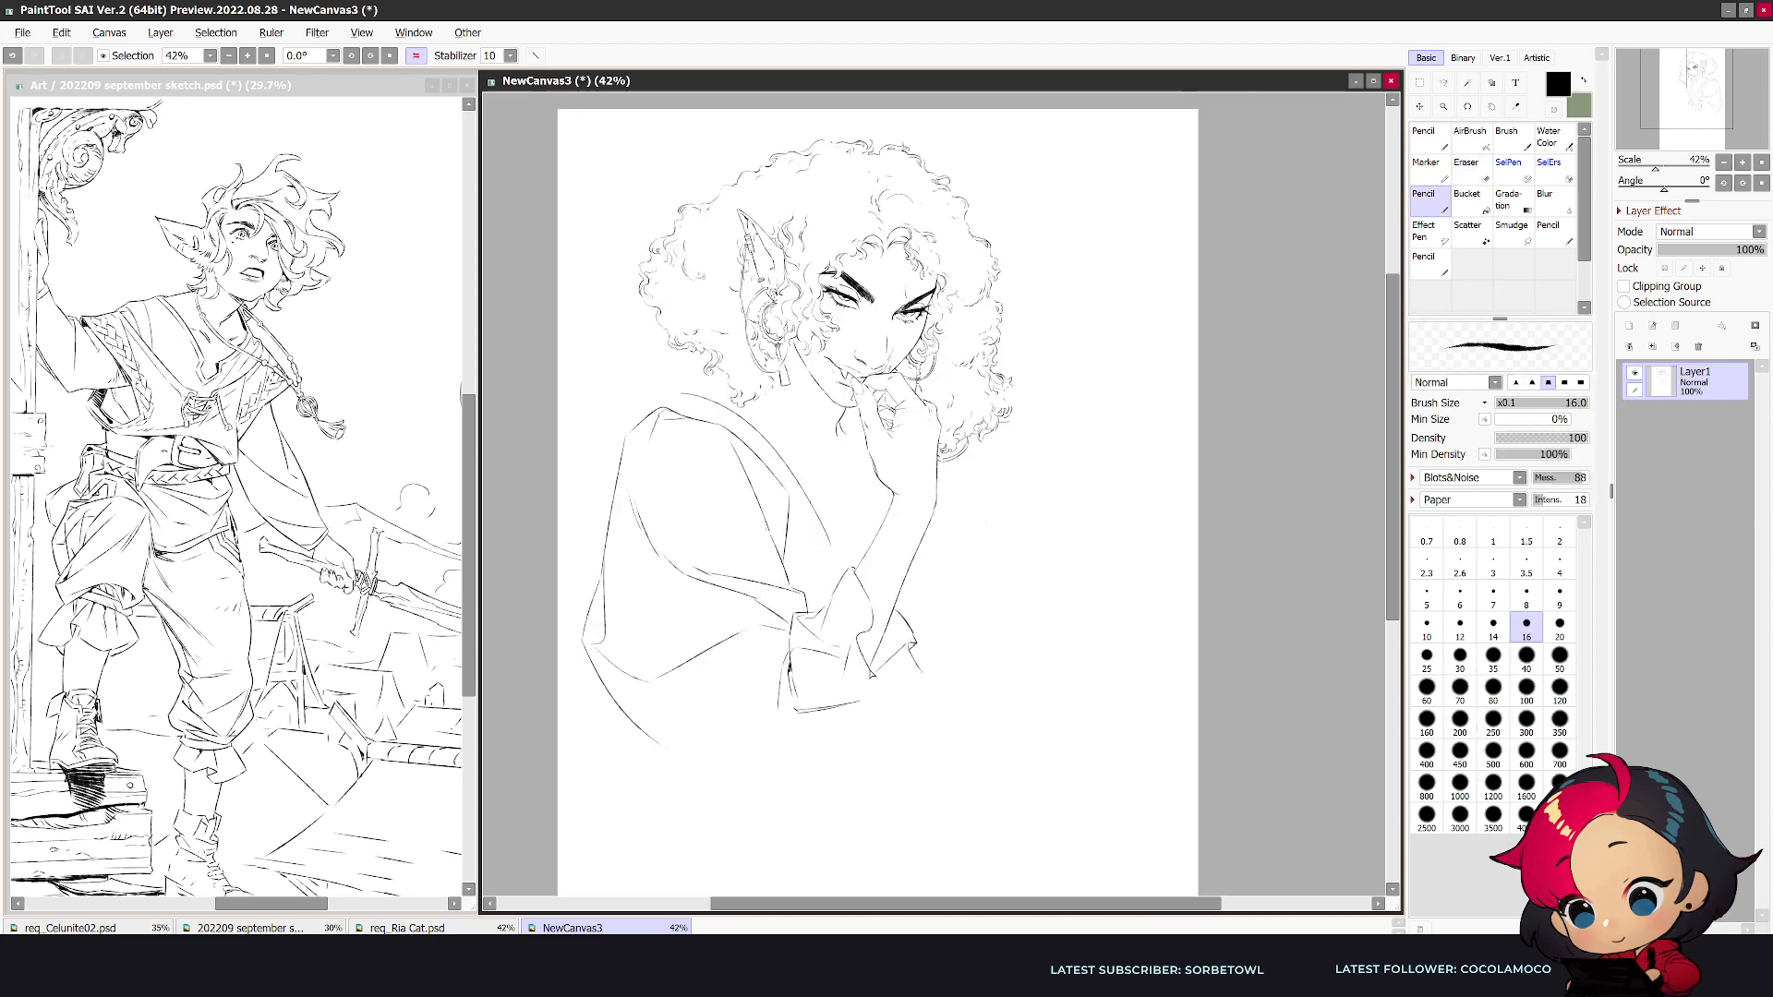
# - Draw the cuff's new draped lower fold with a bottom rim, a pointed outer corner and inner crease lines
pyautogui.moveTo(884, 713); pyautogui.dragTo(886, 750)
pyautogui.moveTo(919, 656); pyautogui.dragTo(931, 713)
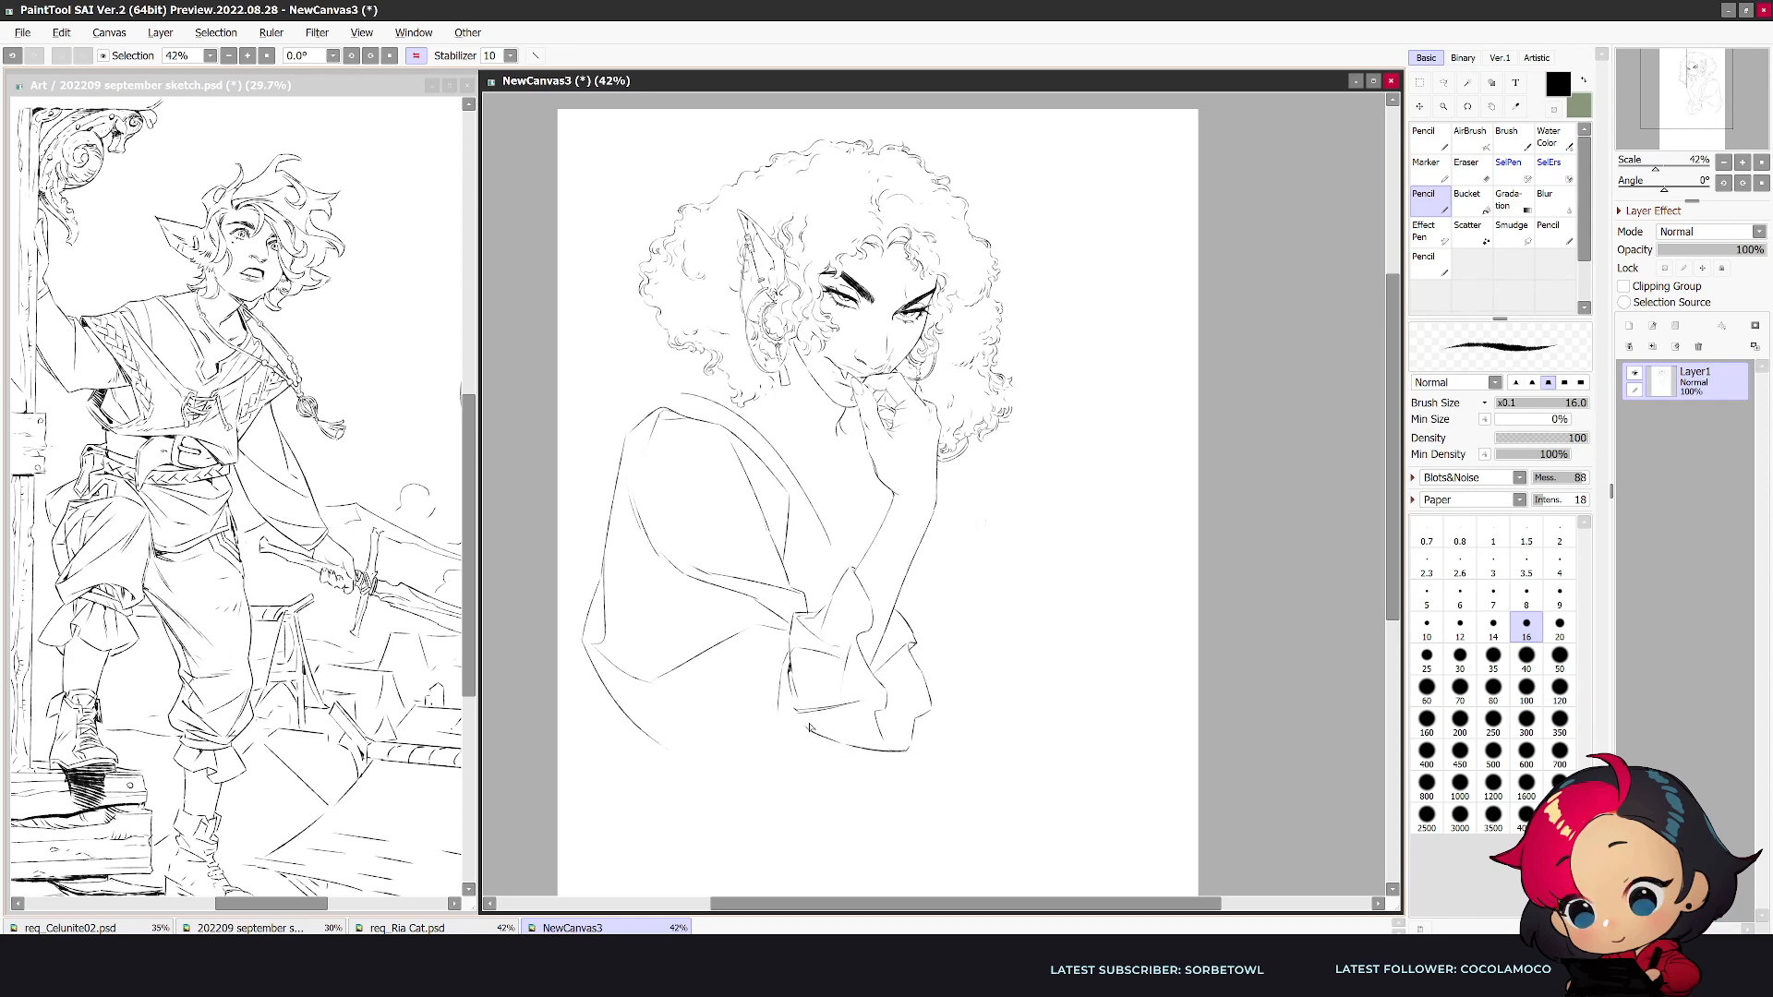
pyautogui.moveTo(932, 709); pyautogui.dragTo(889, 723)
pyautogui.press('h')
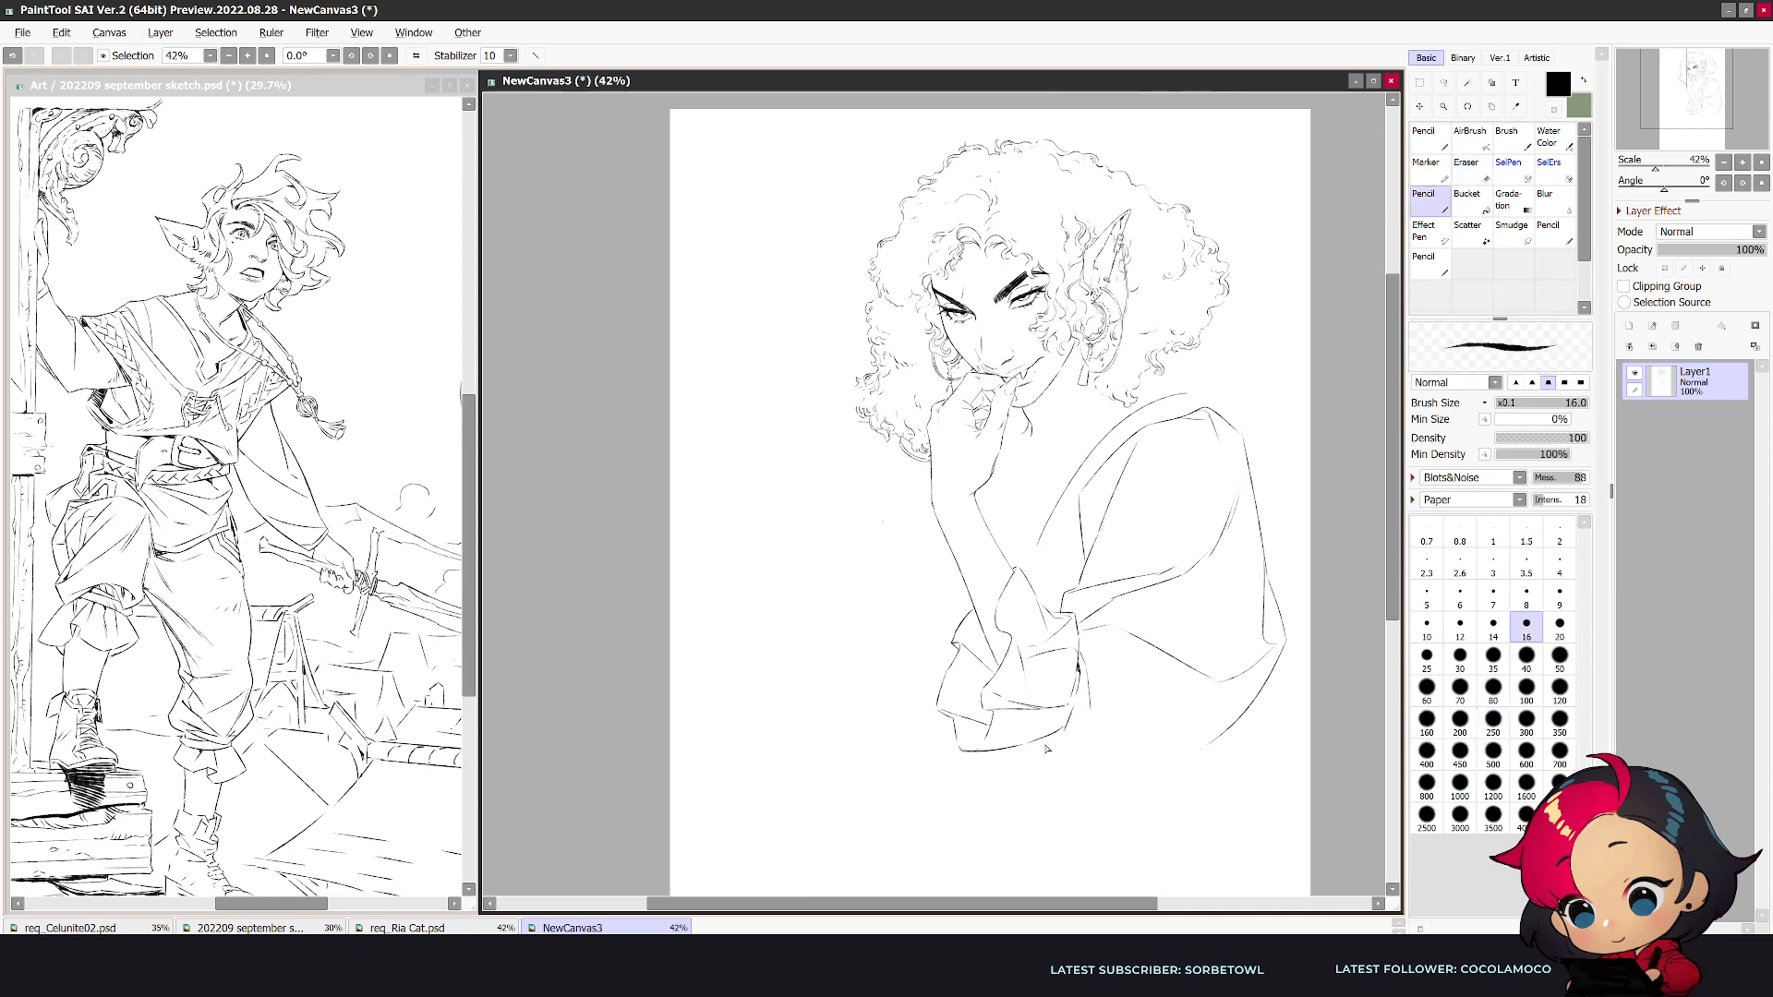
# - Sketch the sleeve's underside where it meets the cuff's bottom corner, undoing and reworking the strokes
pyautogui.moveTo(1015, 746)
pyautogui.mouseDown()
pyautogui.moveTo(1065, 738)
pyautogui.moveTo(1063, 779)
pyautogui.mouseUp()
pyautogui.moveTo(1063, 780)
pyautogui.mouseDown()
pyautogui.moveTo(1221, 740)
pyautogui.moveTo(1059, 762)
pyautogui.mouseUp()
pyautogui.press('e')
pyautogui.hotkey('ctrl', 'z')
pyautogui.hotkey('ctrl', 'z')
pyautogui.press('n')
pyautogui.press('h')
pyautogui.press('e')
pyautogui.press('n')
# - Add long fold lines across the near sleeve, fanning out from the cuff toward the elbow and underside
pyautogui.moveTo(790, 658); pyautogui.dragTo(765, 747)
pyautogui.moveTo(759, 664); pyautogui.dragTo(668, 729)
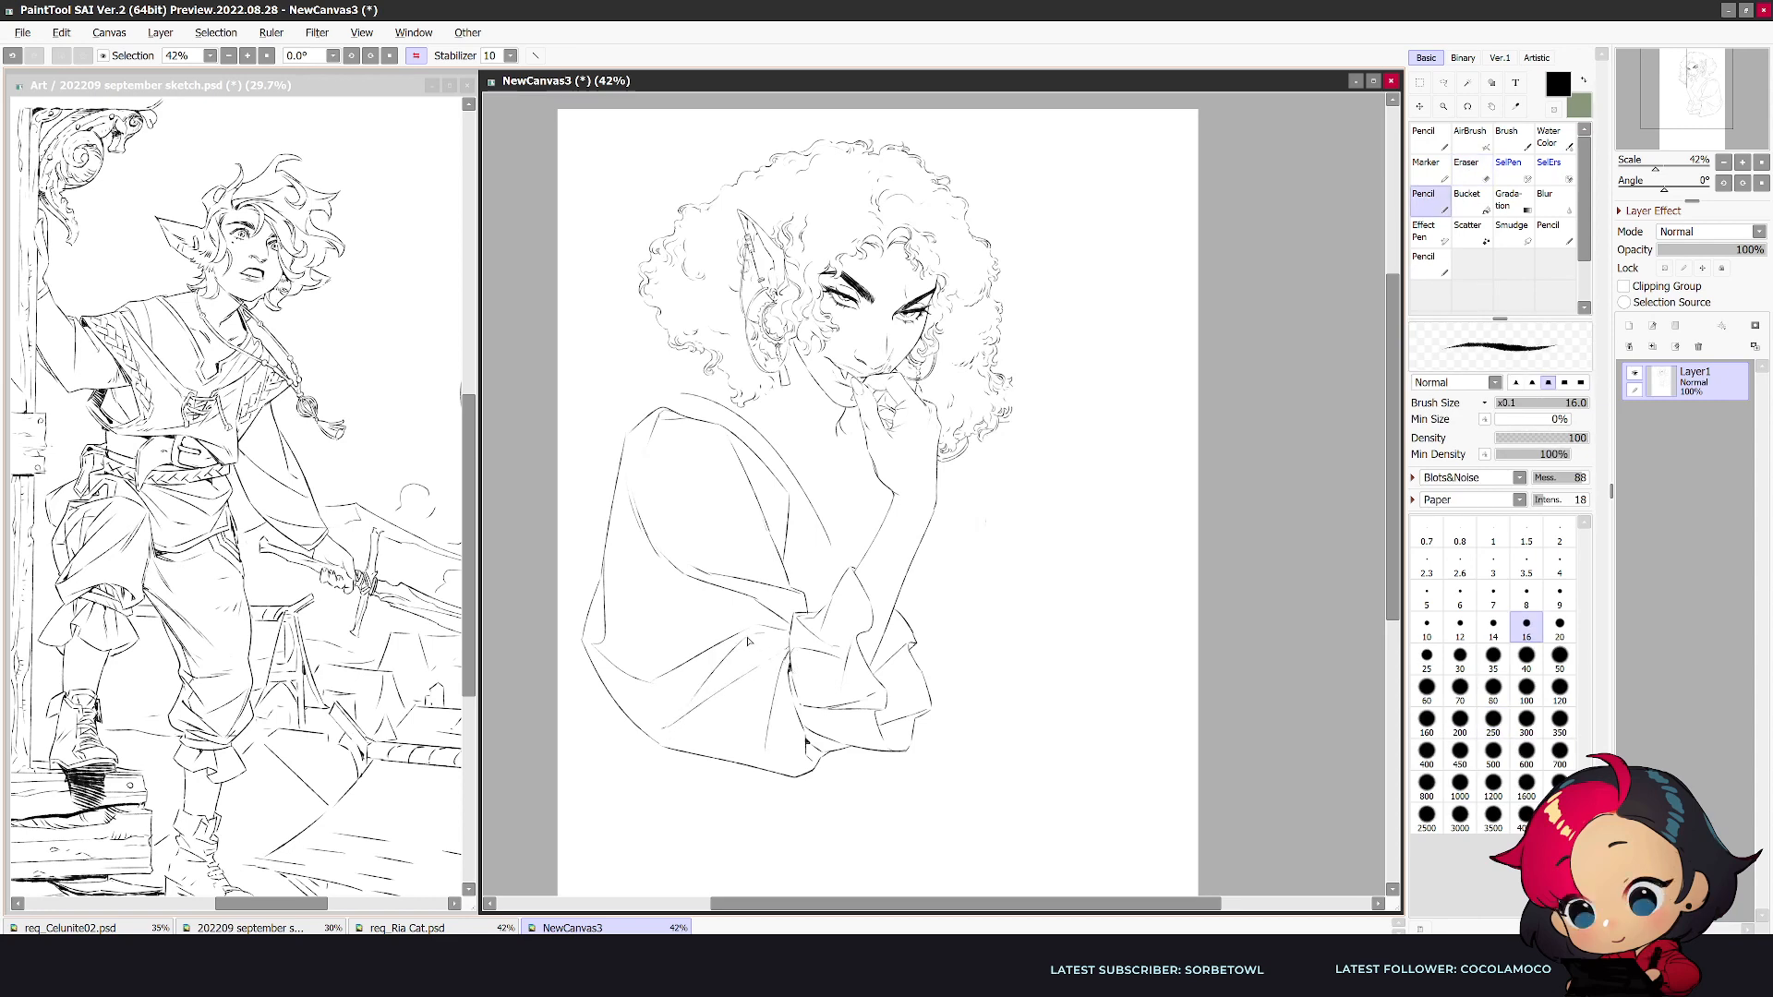
pyautogui.press('h')
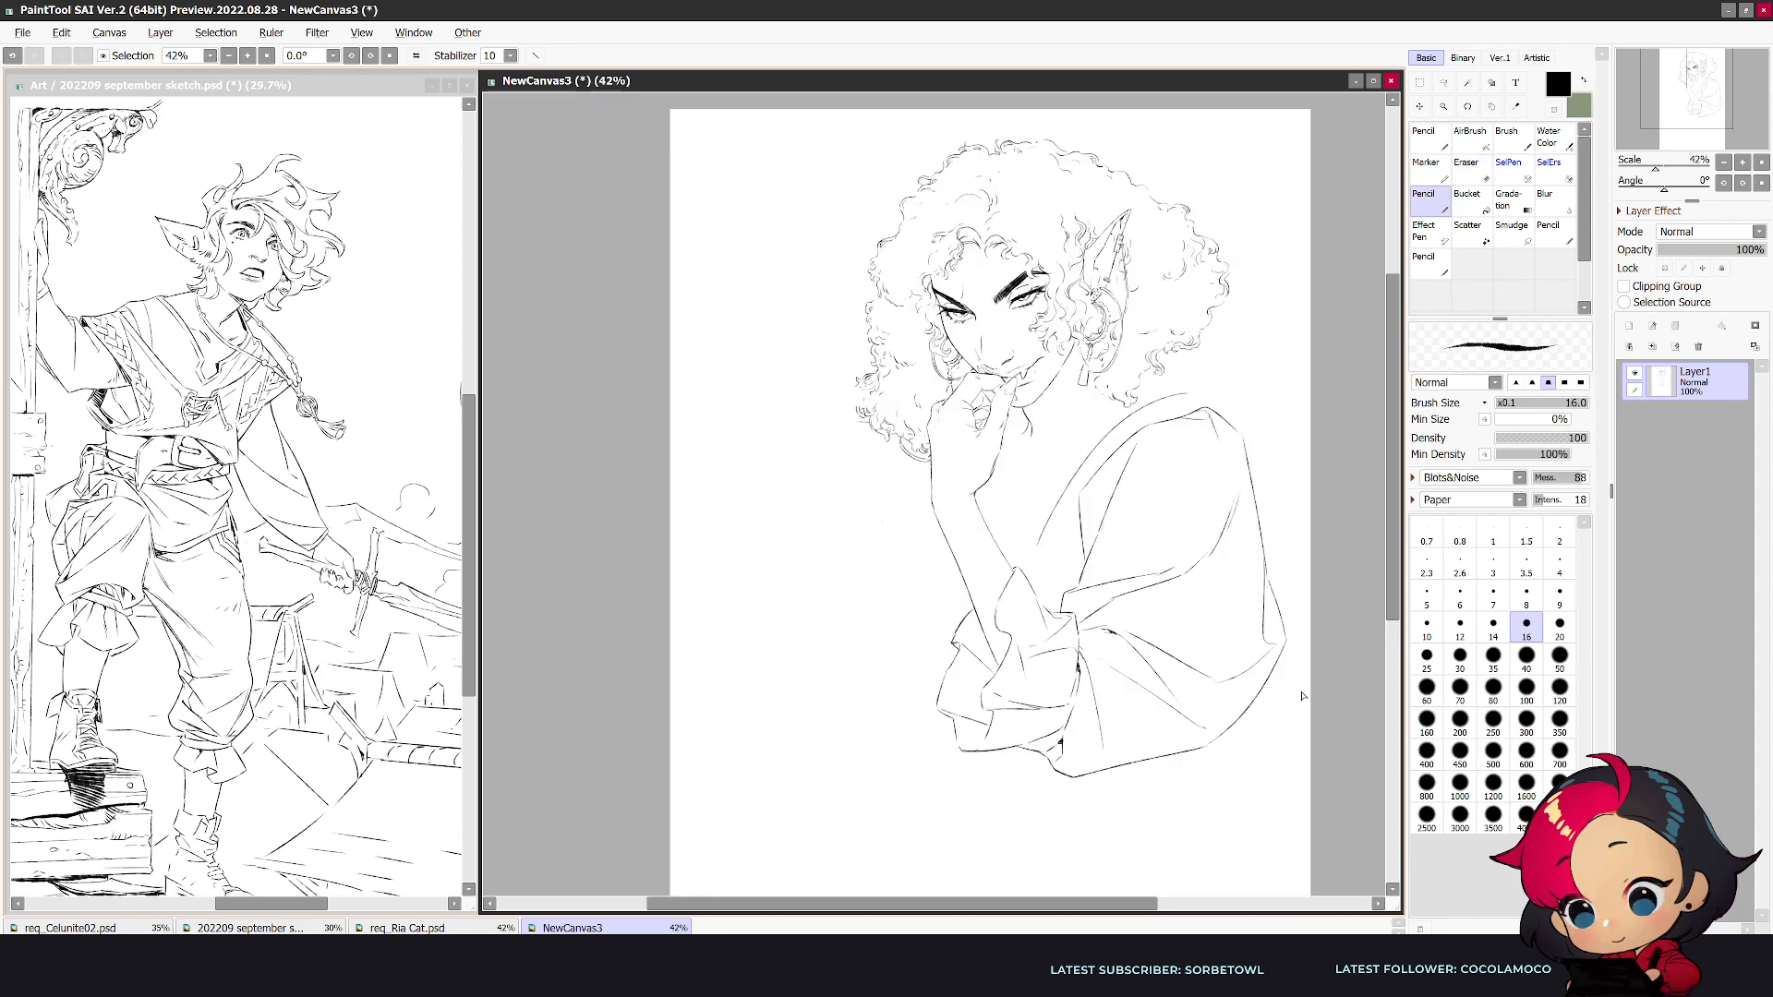
# - Refine the near sleeve's fold lines beside the cuff, checking the pose in mirrored view
pyautogui.press('e')
pyautogui.press('n')
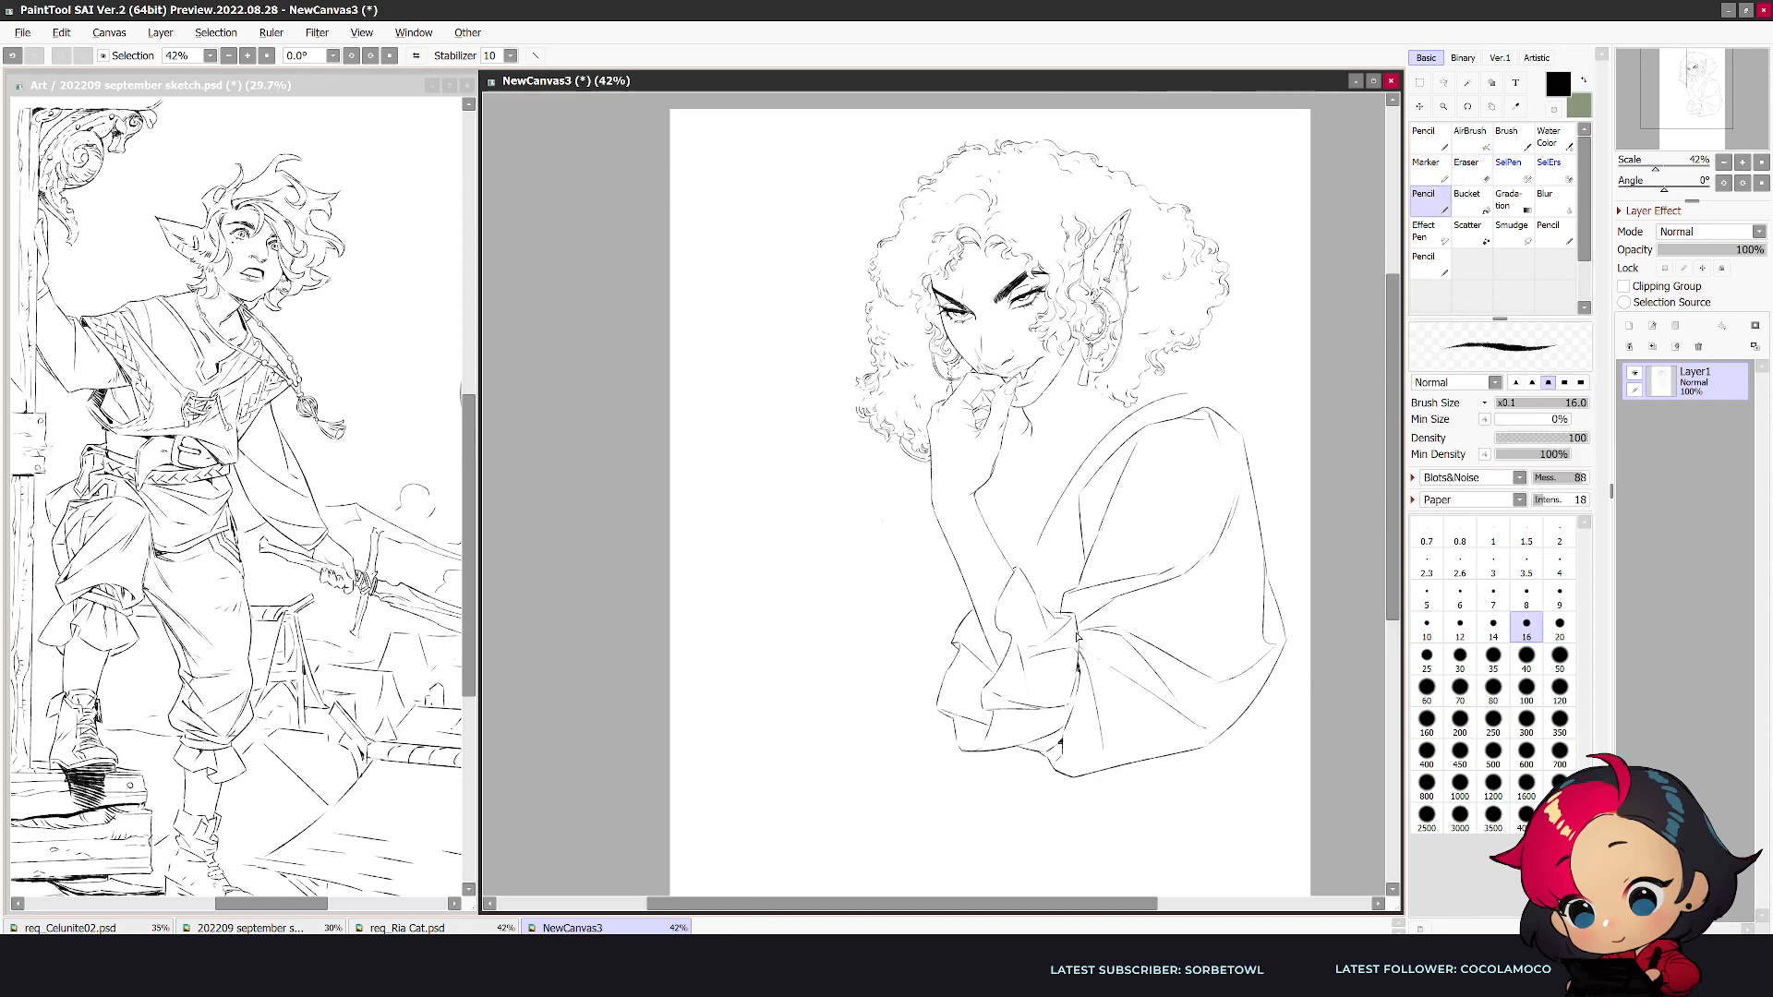
pyautogui.press('h')
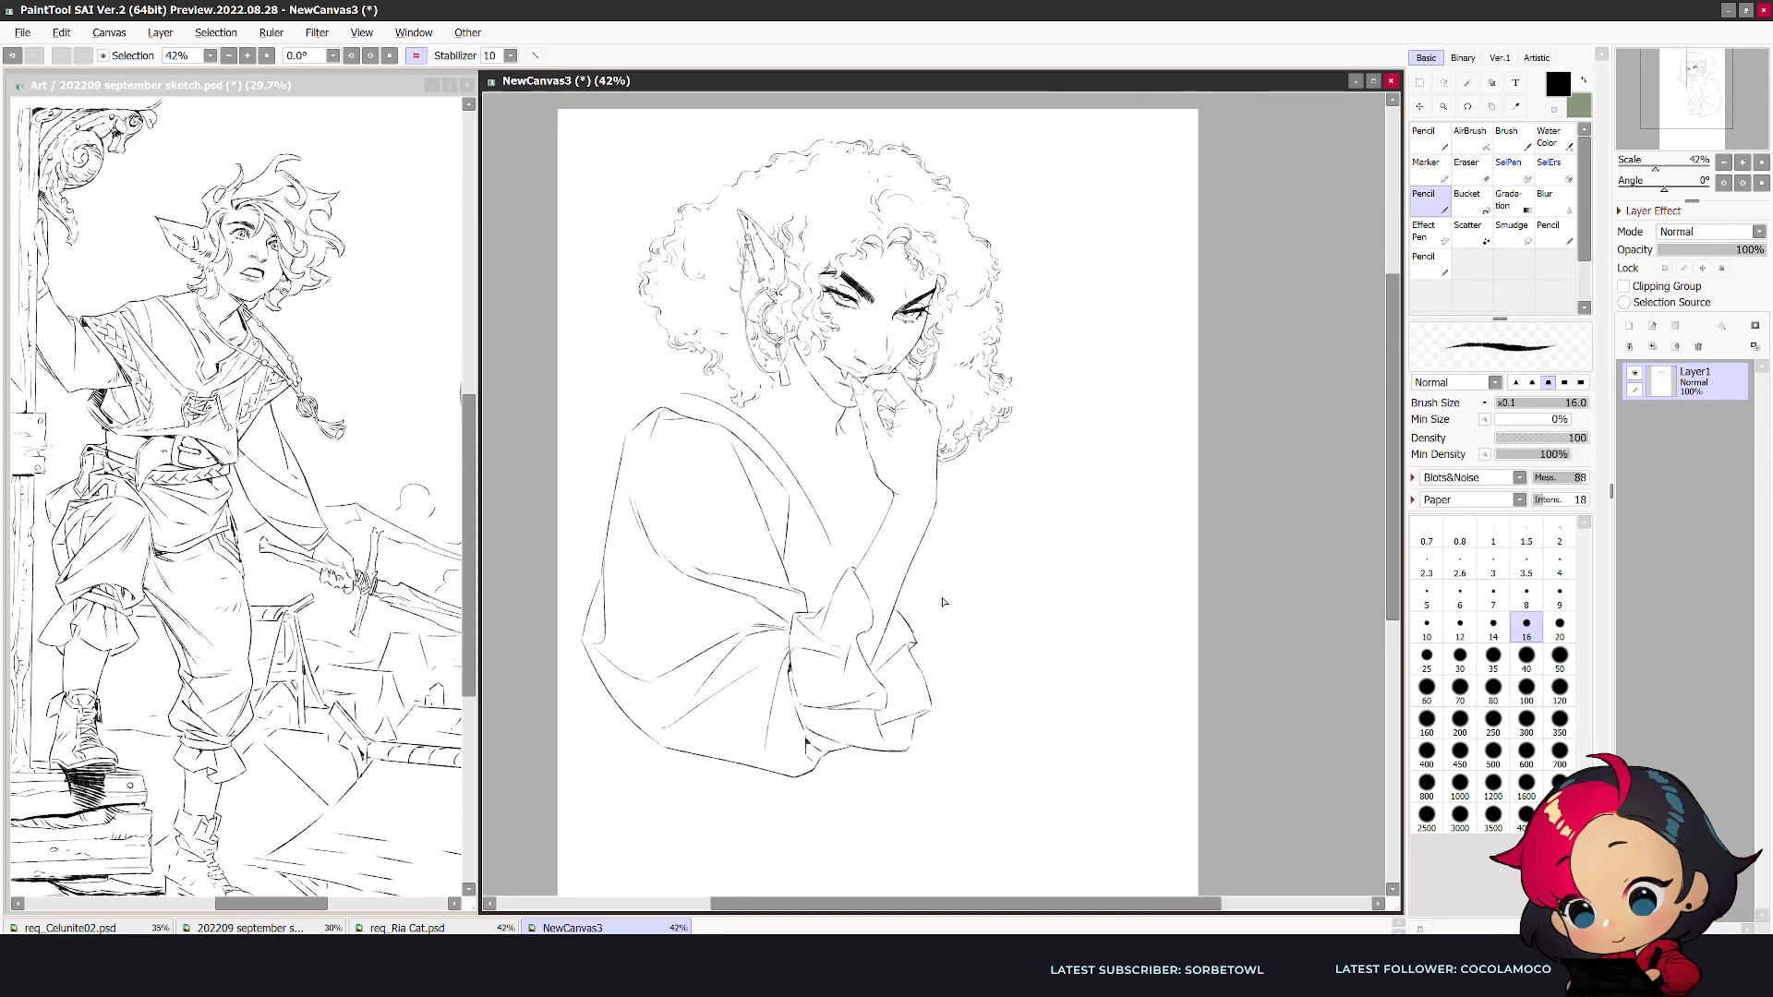
pyautogui.press('e')
pyautogui.press('n')
pyautogui.press('h')
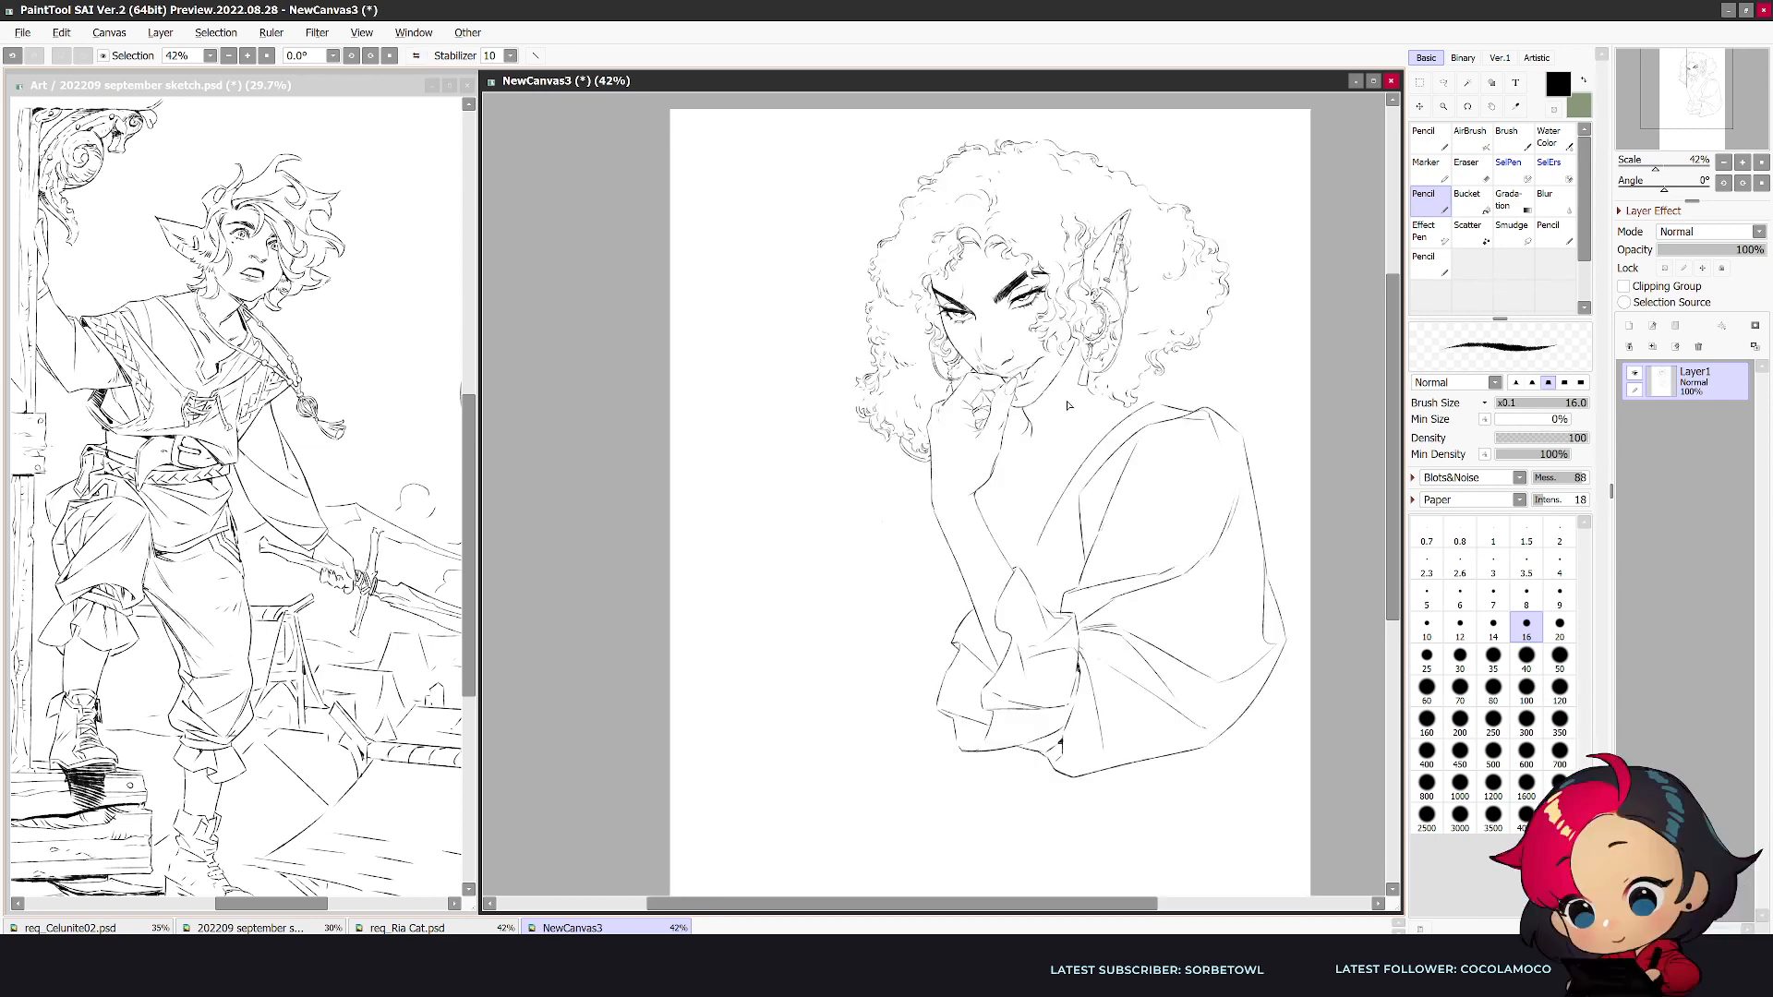
# - Try to sketch a short collar edge across the neckline below the chin
pyautogui.moveTo(1046, 423)
pyautogui.mouseDown()
pyautogui.moveTo(1018, 539)
pyautogui.moveTo(1082, 445)
pyautogui.mouseUp()
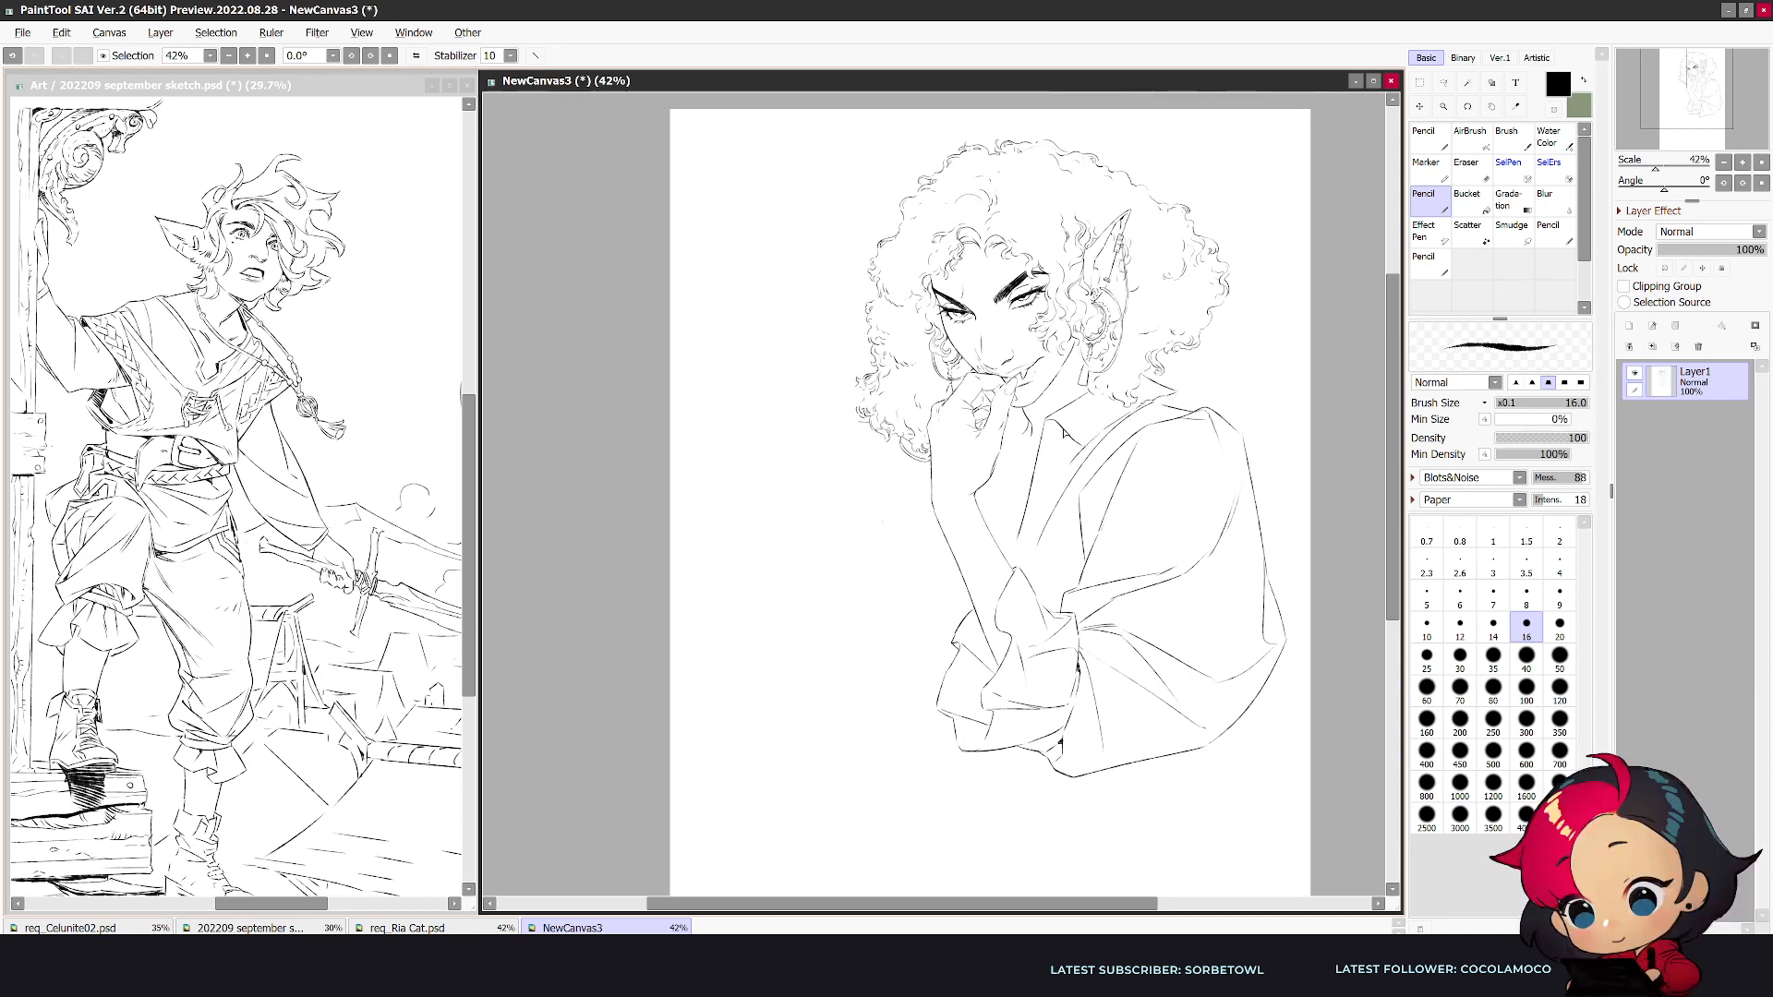
pyautogui.press('e')
pyautogui.press('n')
pyautogui.press('e')
pyautogui.hotkey('ctrl', 'z')
pyautogui.press('n')
# - Rework the lower outer curls on the pointed-ear side of the hair, erasing and redrawing the contour in mirrored view
pyautogui.moveTo(1079, 357); pyautogui.dragTo(1075, 367)
pyautogui.press('h')
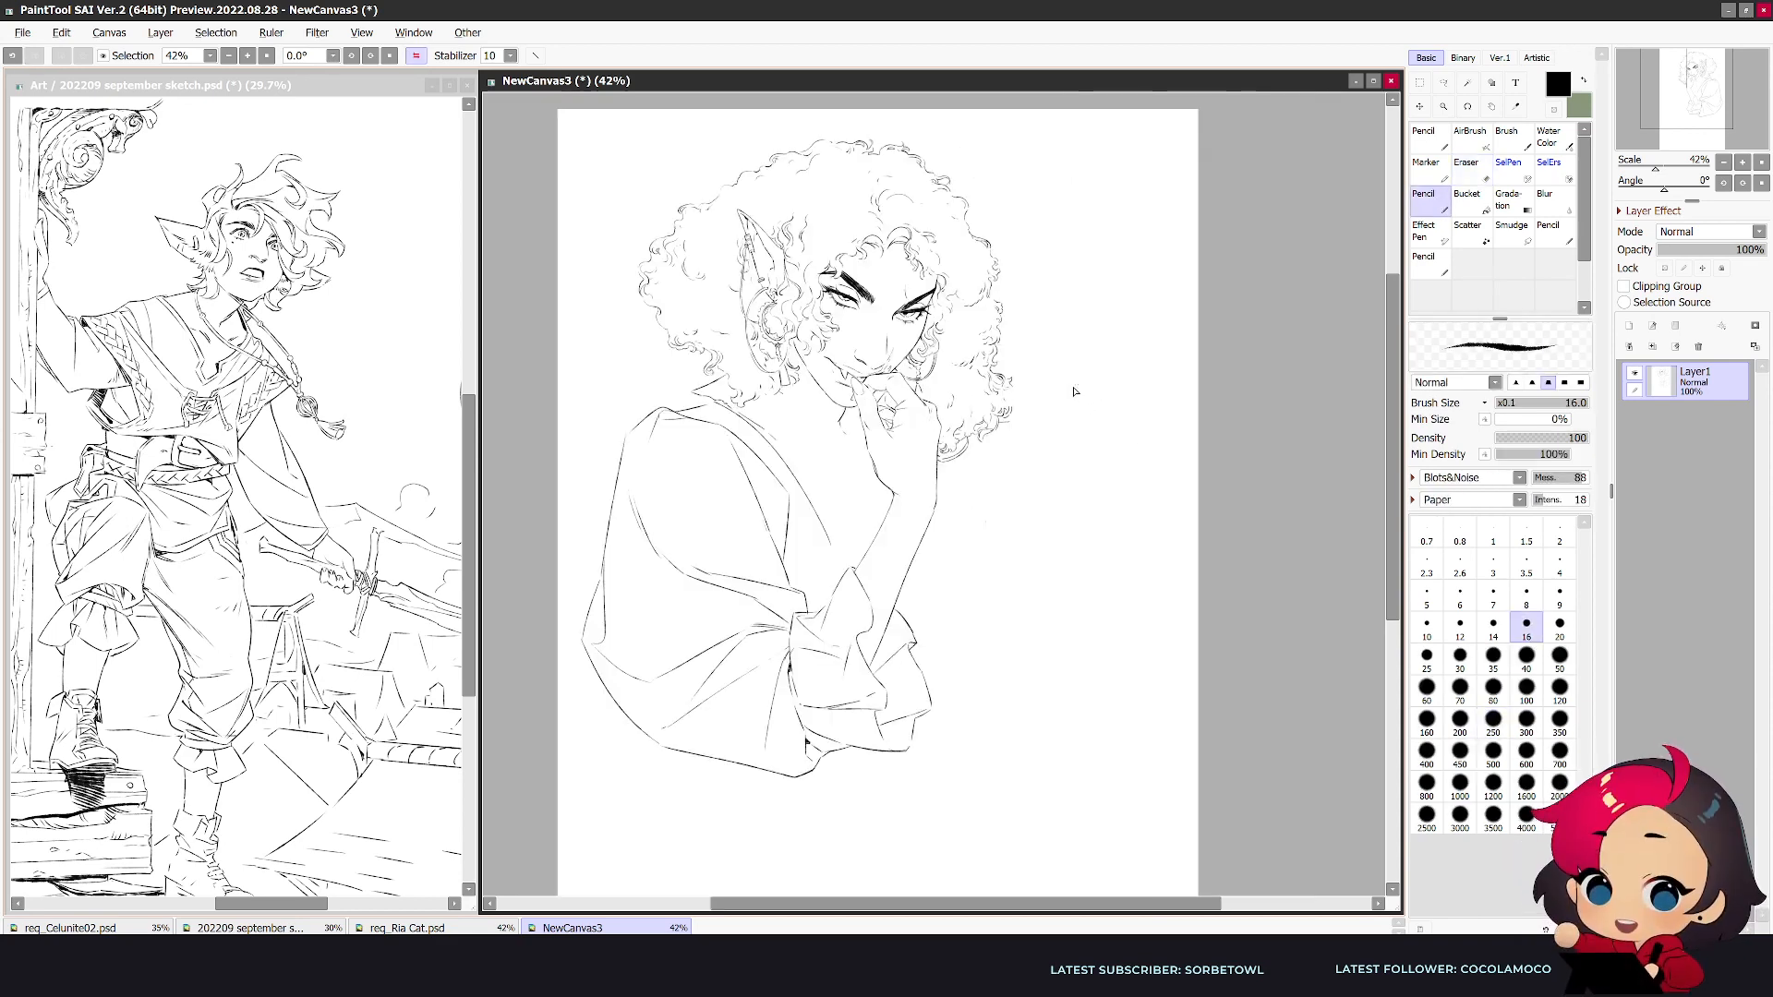
pyautogui.press('e')
pyautogui.moveTo(660, 314); pyautogui.dragTo(705, 379)
pyautogui.press('n')
pyautogui.moveTo(642, 317); pyautogui.dragTo(658, 342)
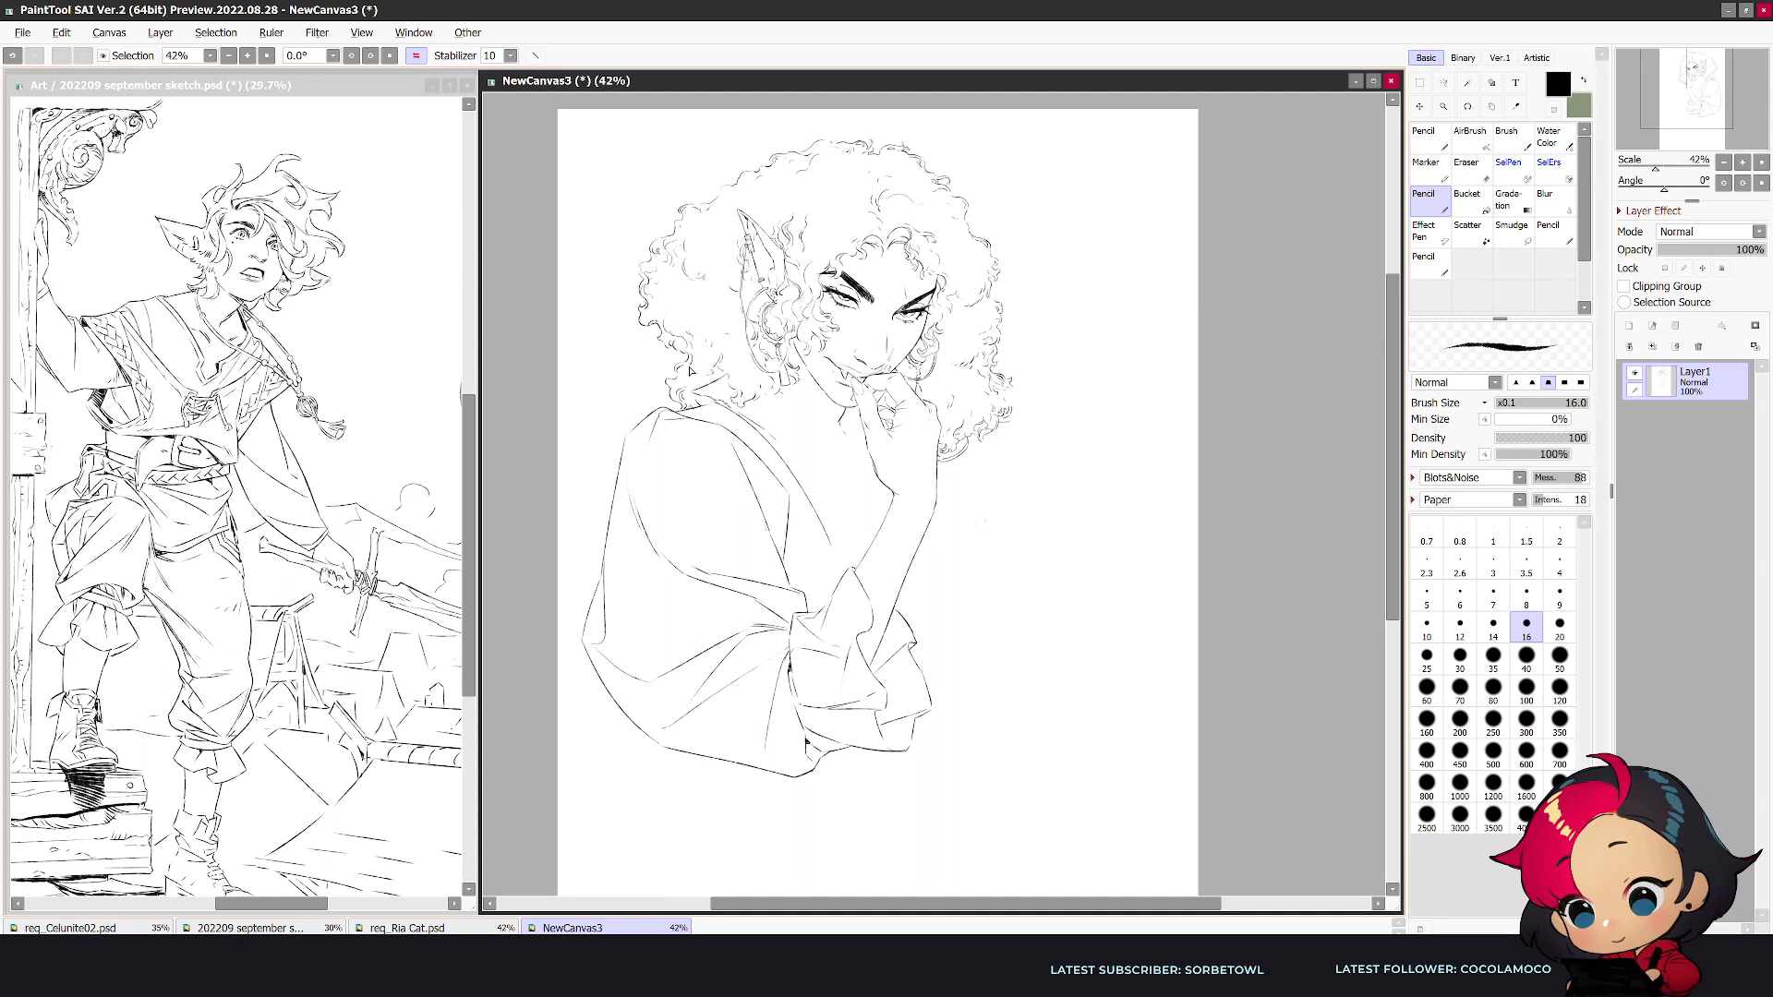
pyautogui.press('e')
pyautogui.press('n')
pyautogui.press('h')
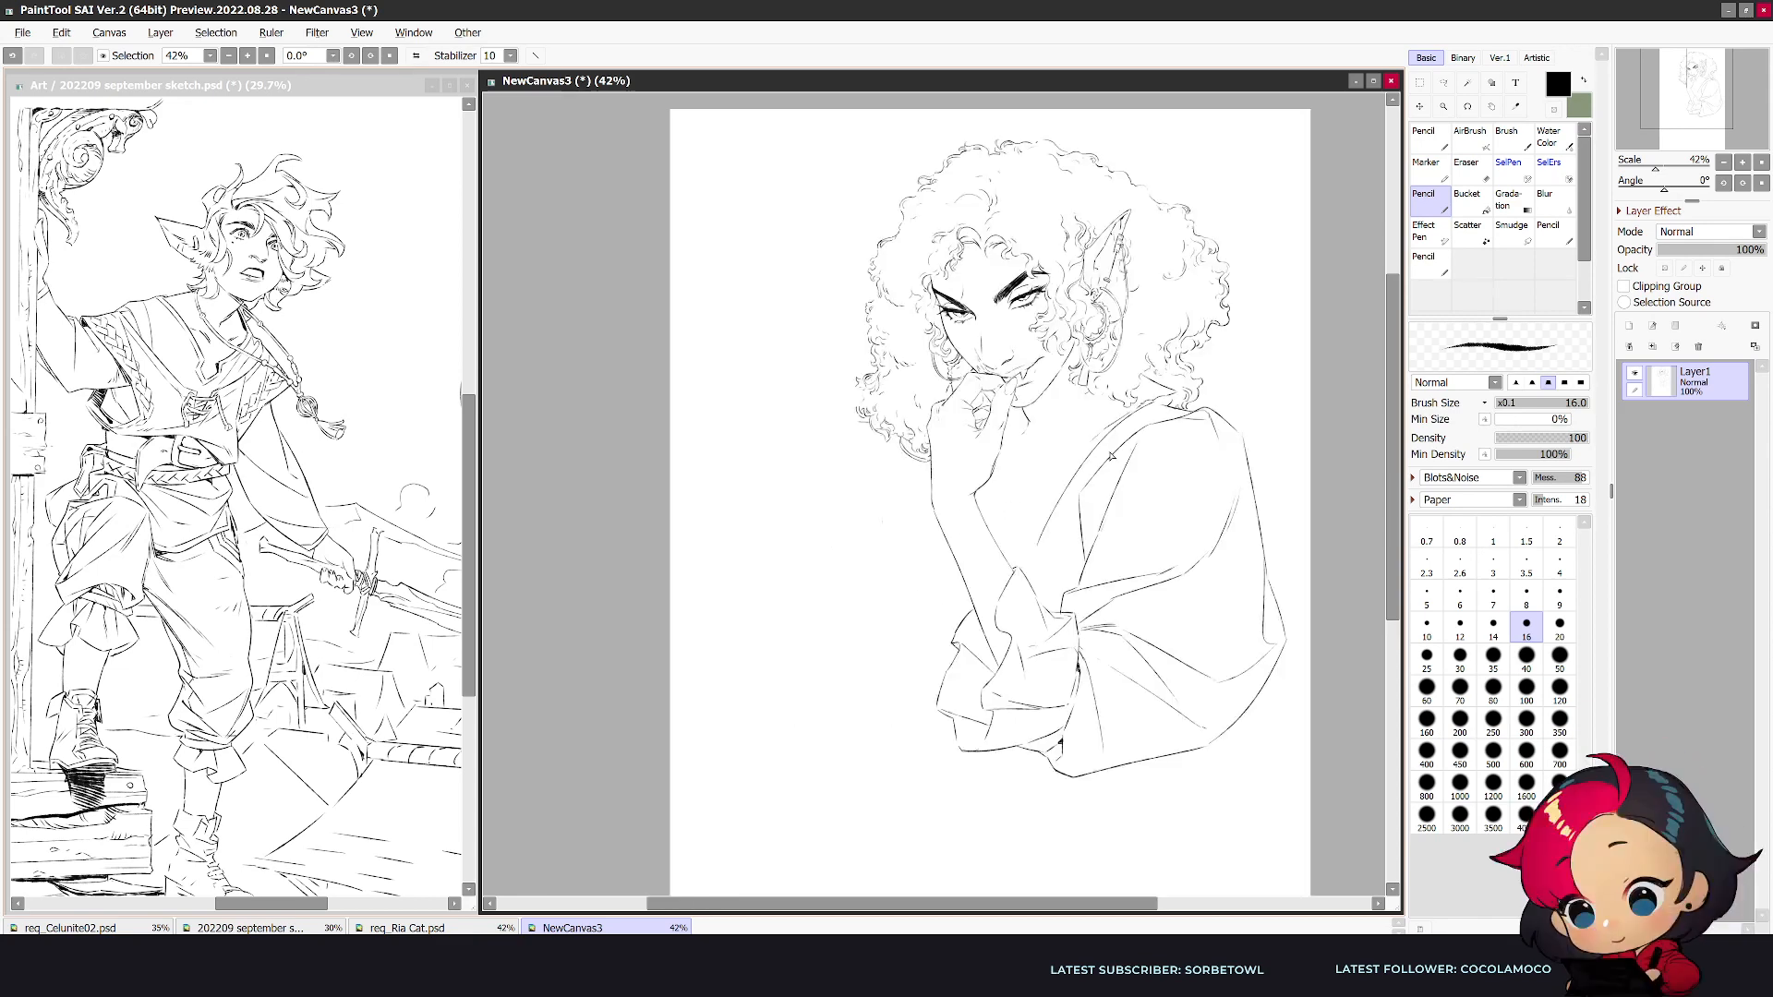
# - Extend the hair beside the raised hand with loose outer curls and a rounded cluster hanging below it
pyautogui.moveTo(868, 429)
pyautogui.mouseDown()
pyautogui.moveTo(855, 396)
pyautogui.moveTo(859, 422)
pyautogui.mouseUp()
pyautogui.moveTo(881, 452); pyautogui.dragTo(854, 462)
pyautogui.press('e')
pyautogui.press('n')
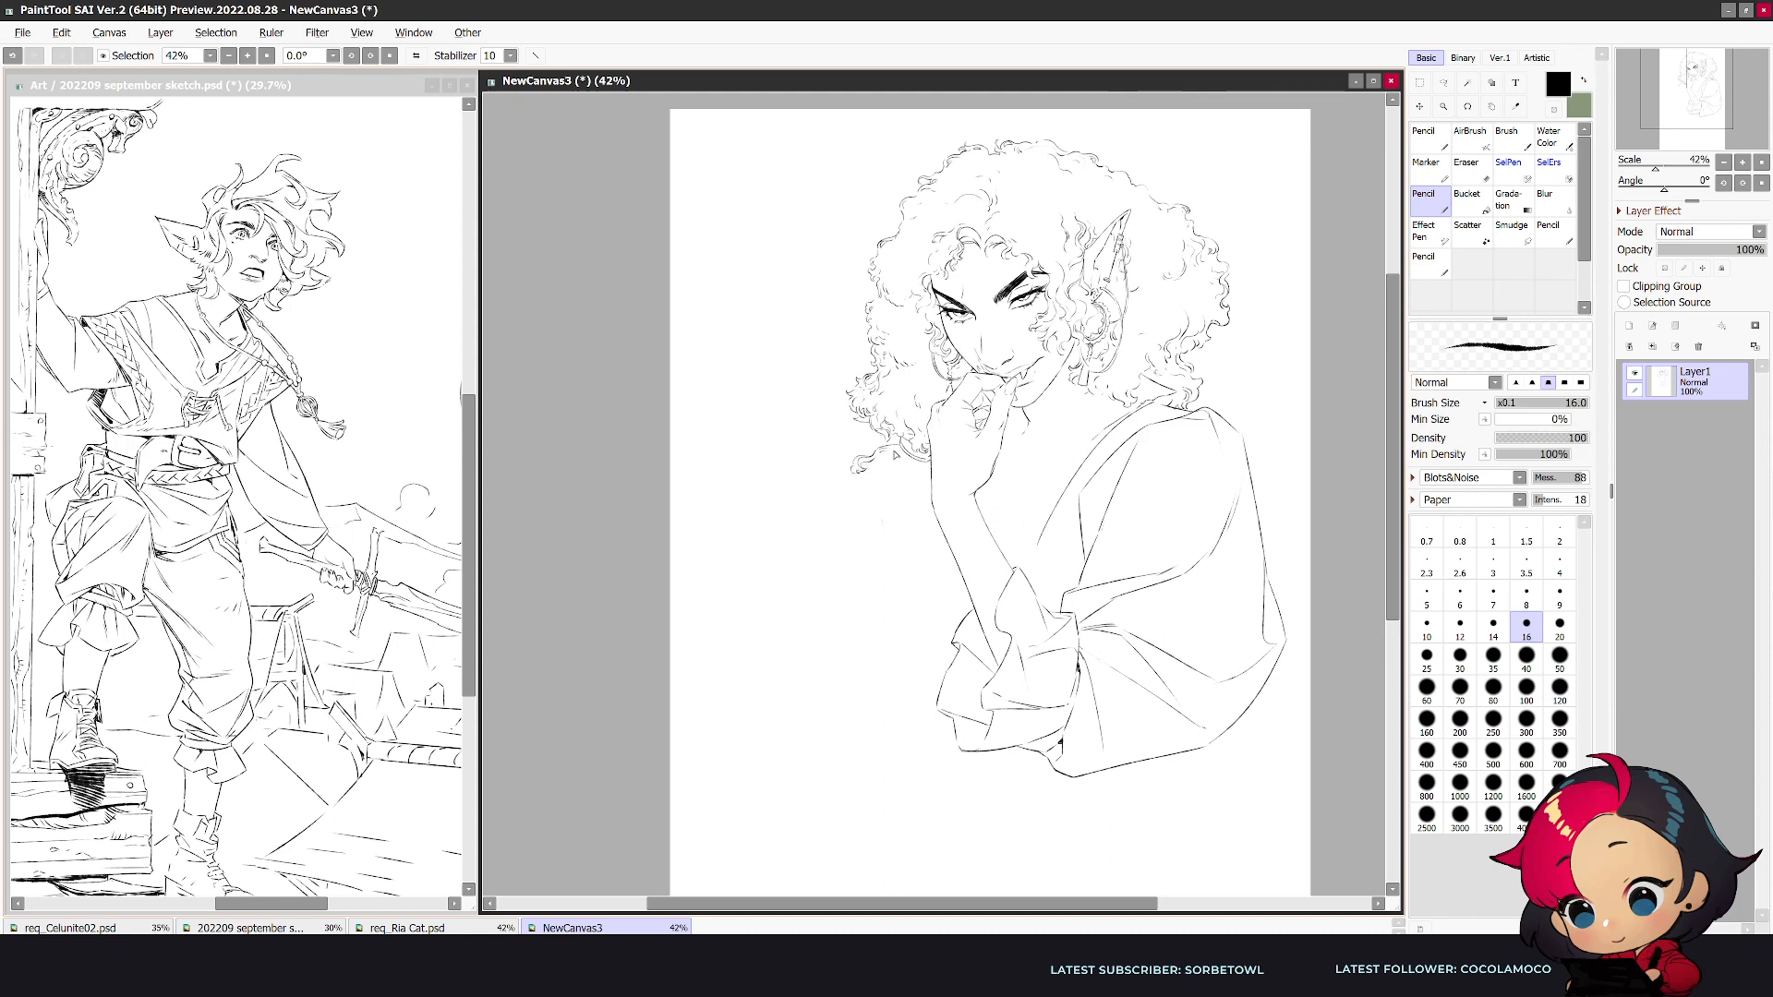
pyautogui.moveTo(901, 450); pyautogui.dragTo(880, 465)
pyautogui.moveTo(898, 467); pyautogui.dragTo(860, 488)
pyautogui.press('h')
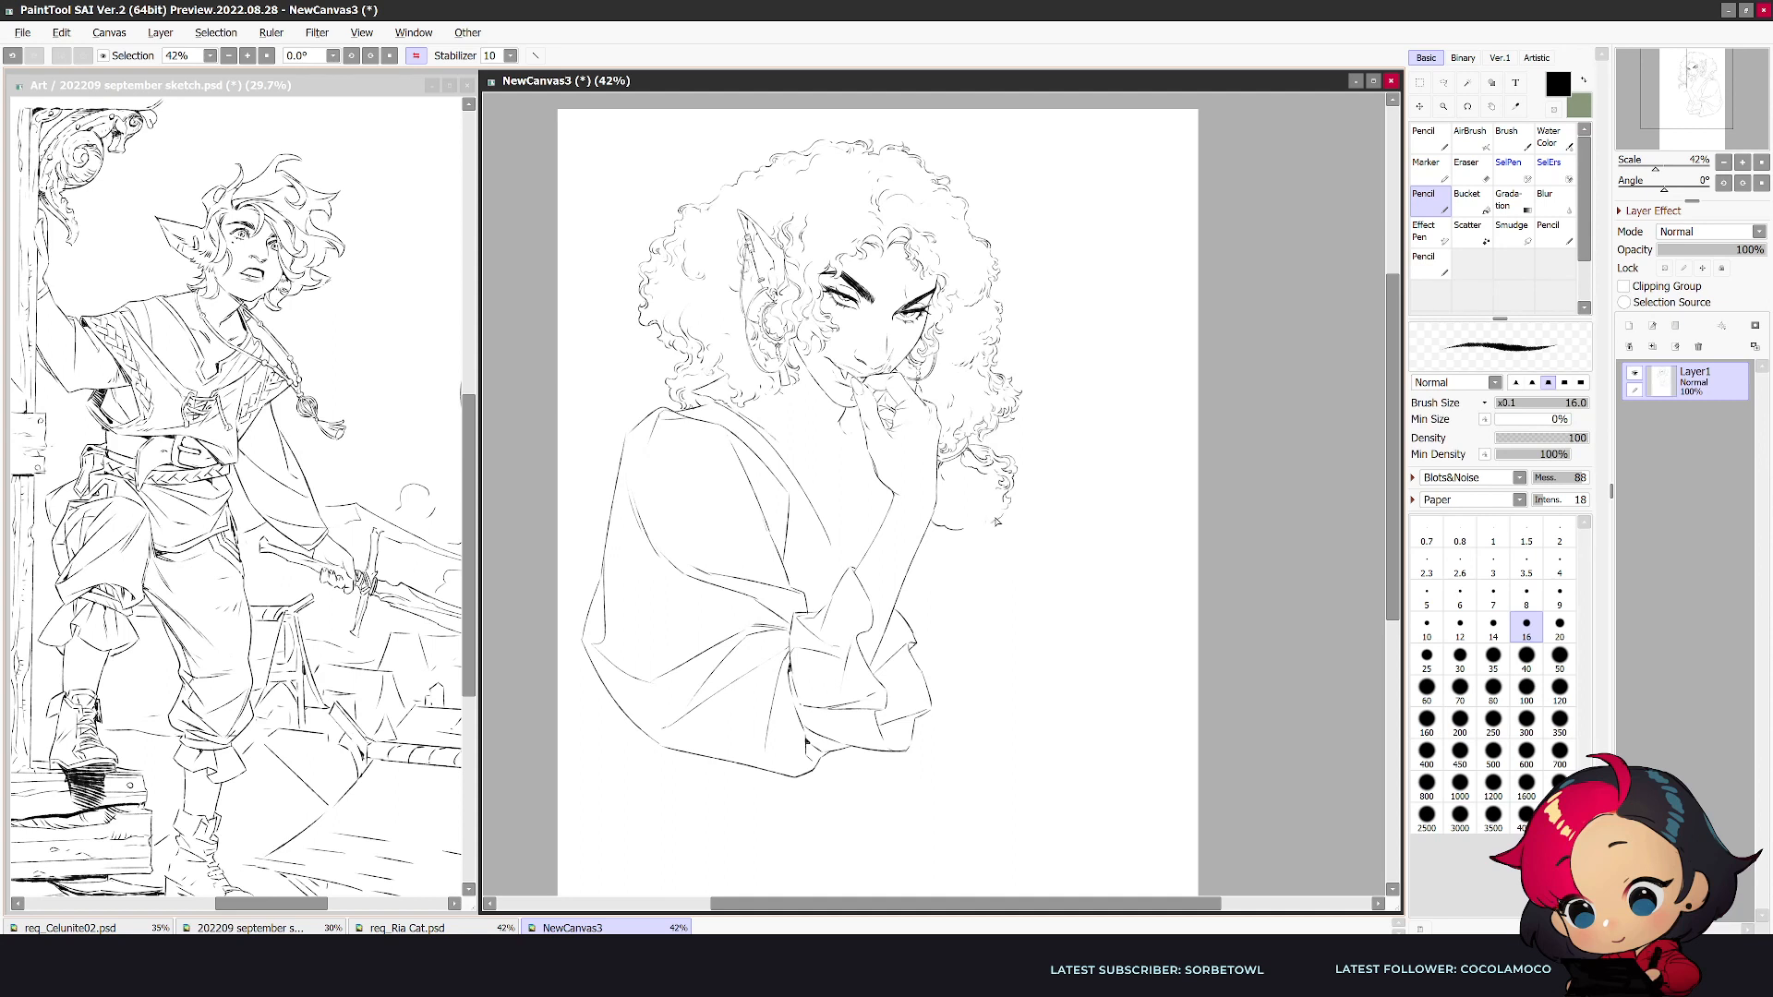
# - Draw the inner collar edge from the neck down the chest beside the raised forearm
pyautogui.moveTo(782, 395); pyautogui.dragTo(842, 489)
pyautogui.press('e')
pyautogui.press('n')
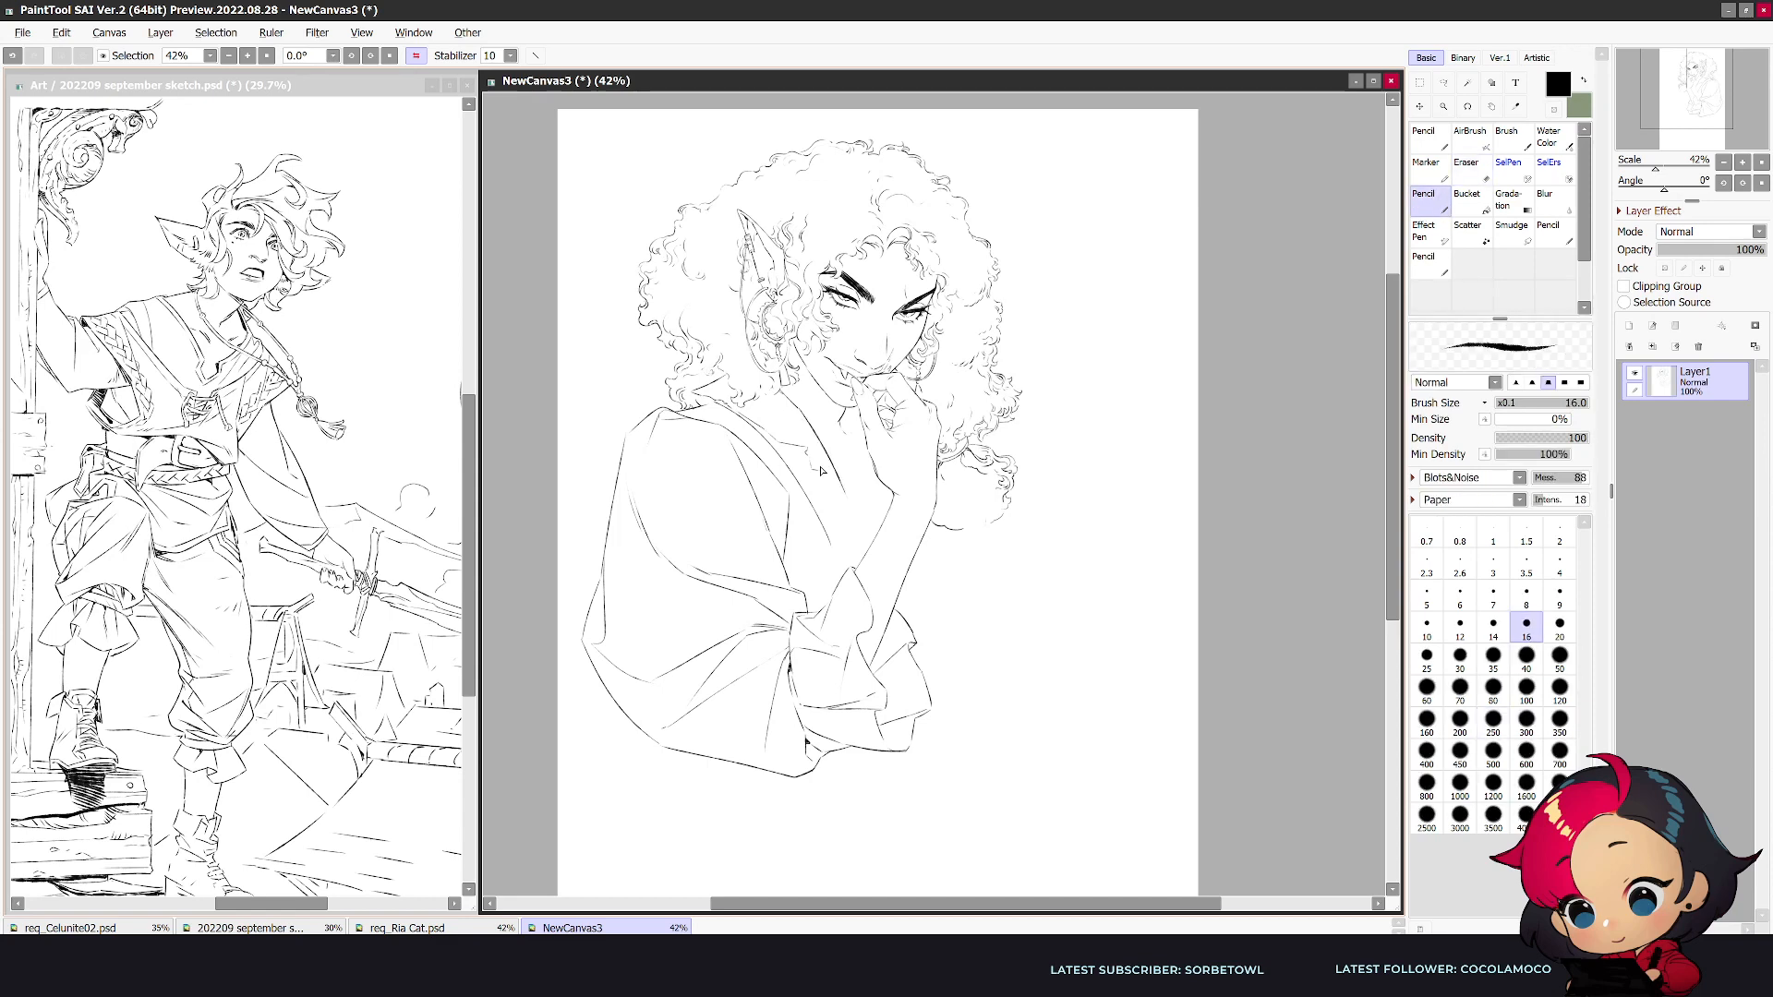
pyautogui.press('h')
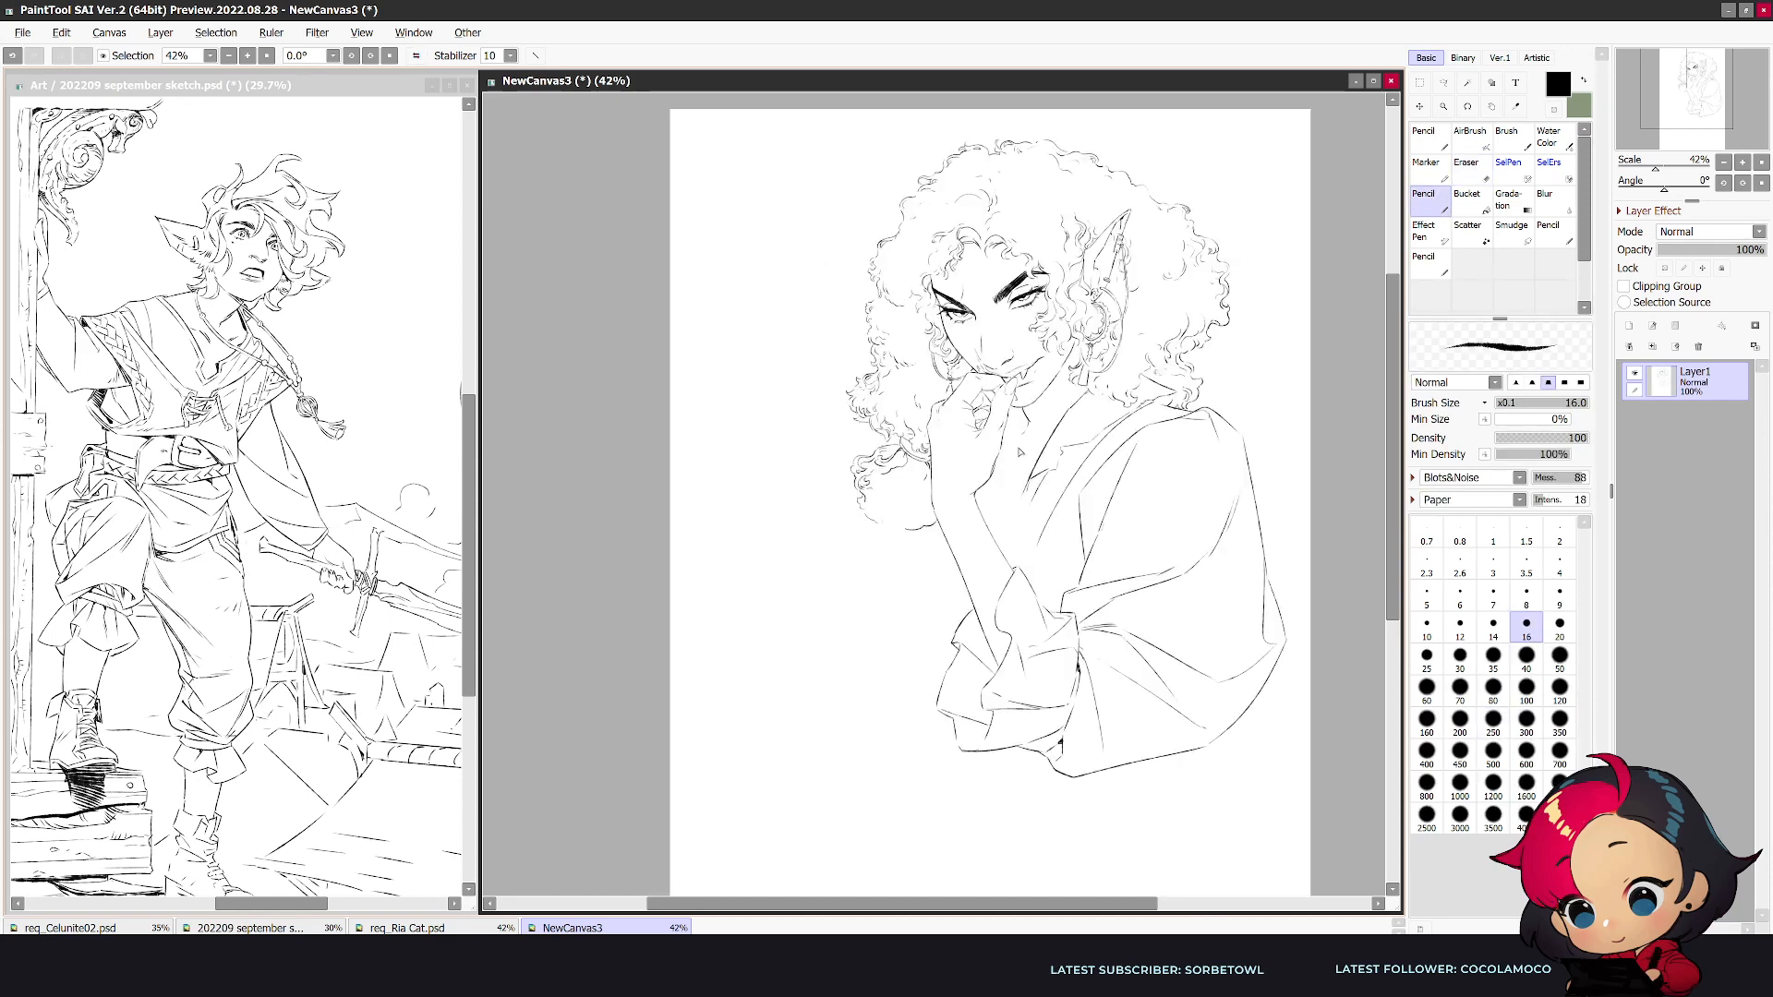
# - Continue the garment's lapel lines down the chest to the propped forearm, erasing and refining the overlapping strokes
pyautogui.moveTo(1071, 473)
pyautogui.mouseDown()
pyautogui.moveTo(1034, 510)
pyautogui.moveTo(1021, 491)
pyautogui.moveTo(1008, 561)
pyautogui.mouseUp()
pyautogui.press('e')
pyautogui.press('n')
pyautogui.press('e')
pyautogui.press('n')
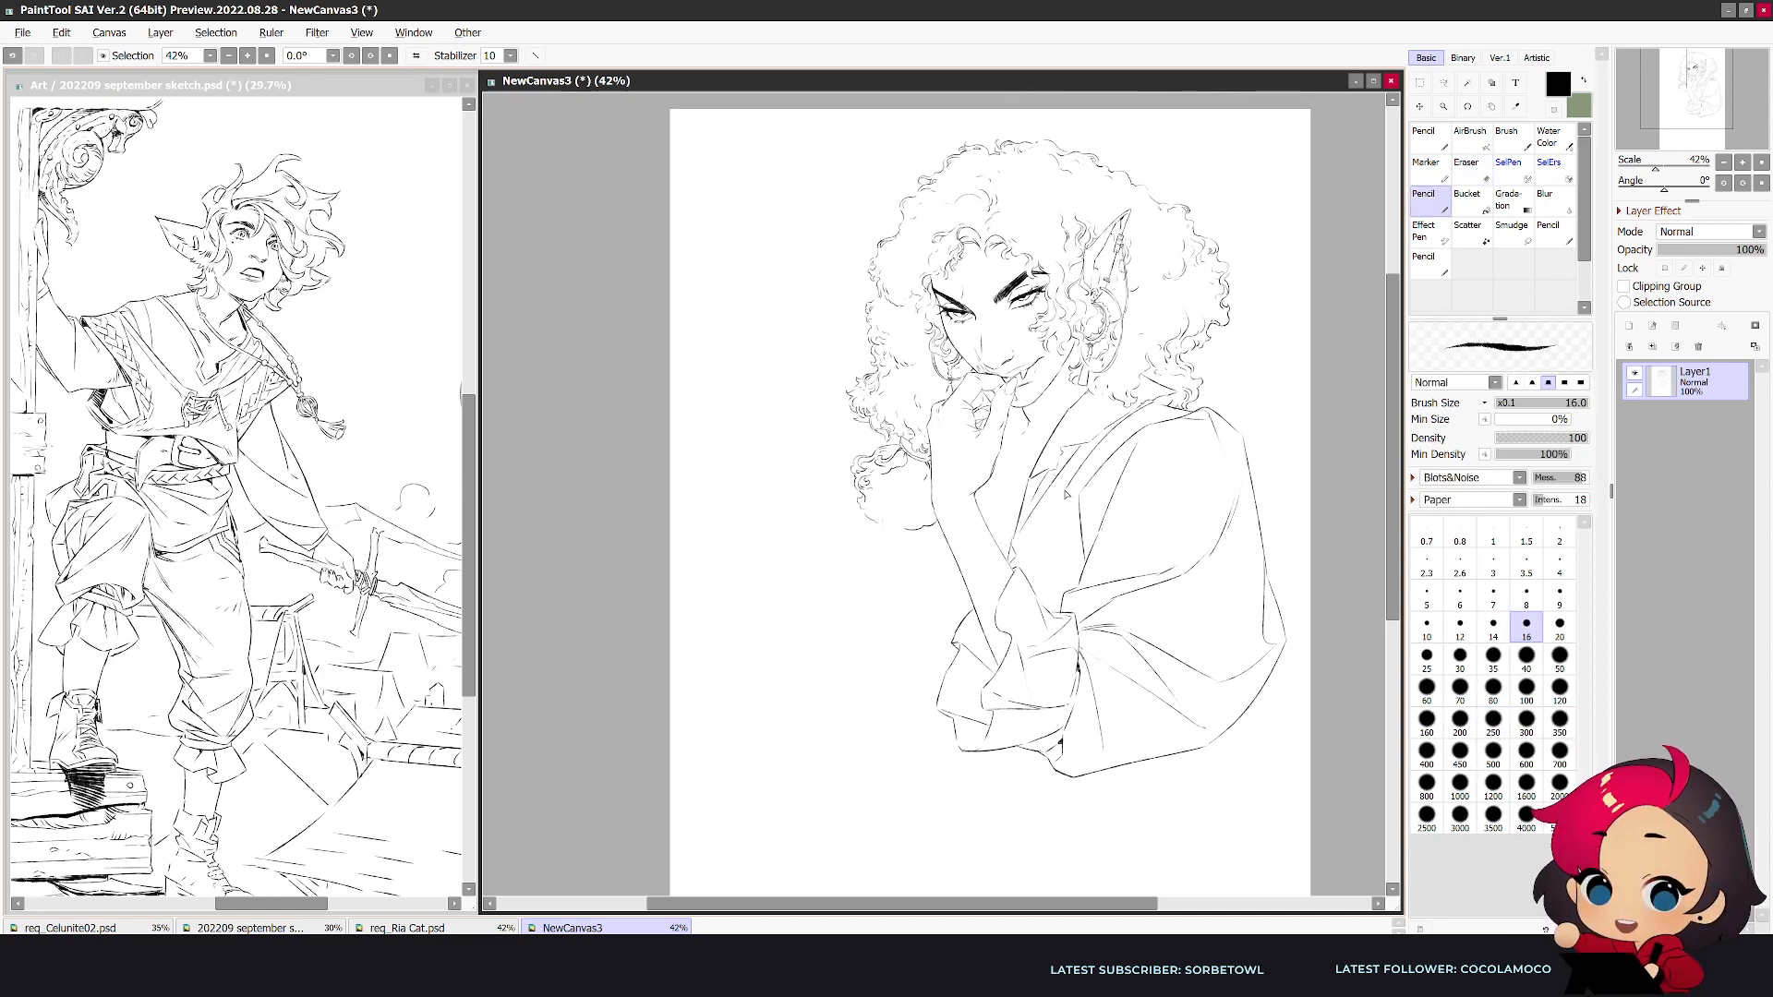
pyautogui.press('h')
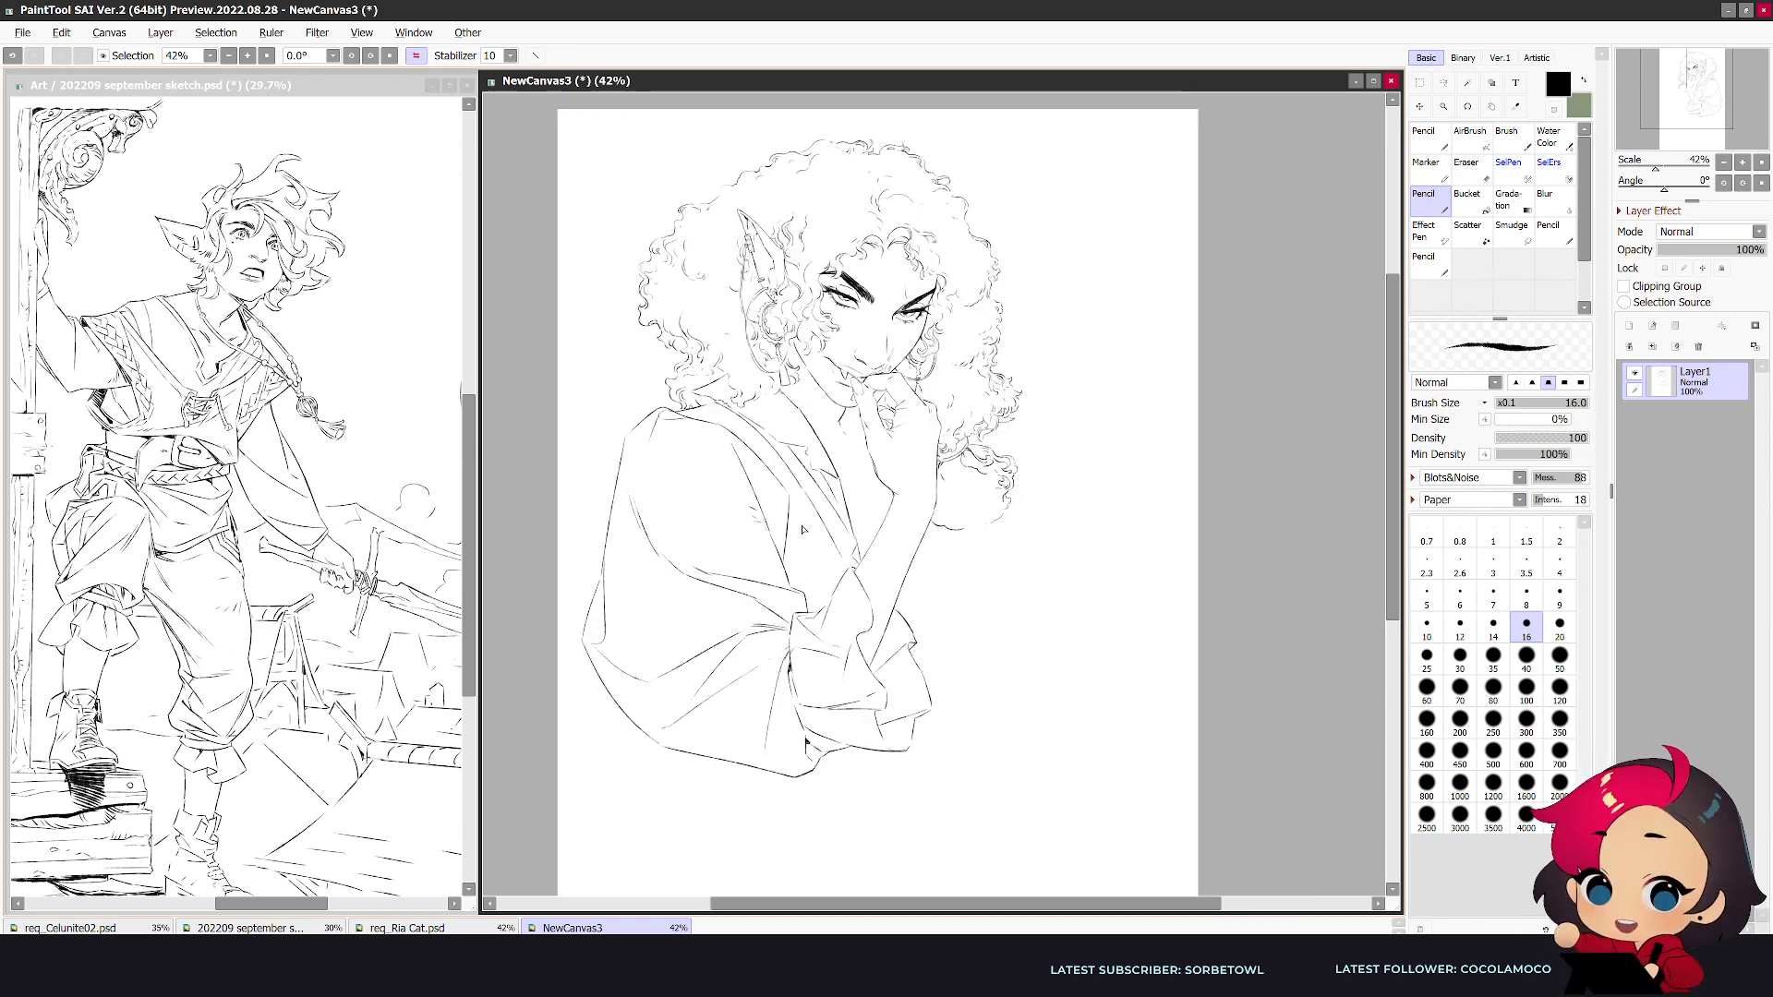
pyautogui.press('e')
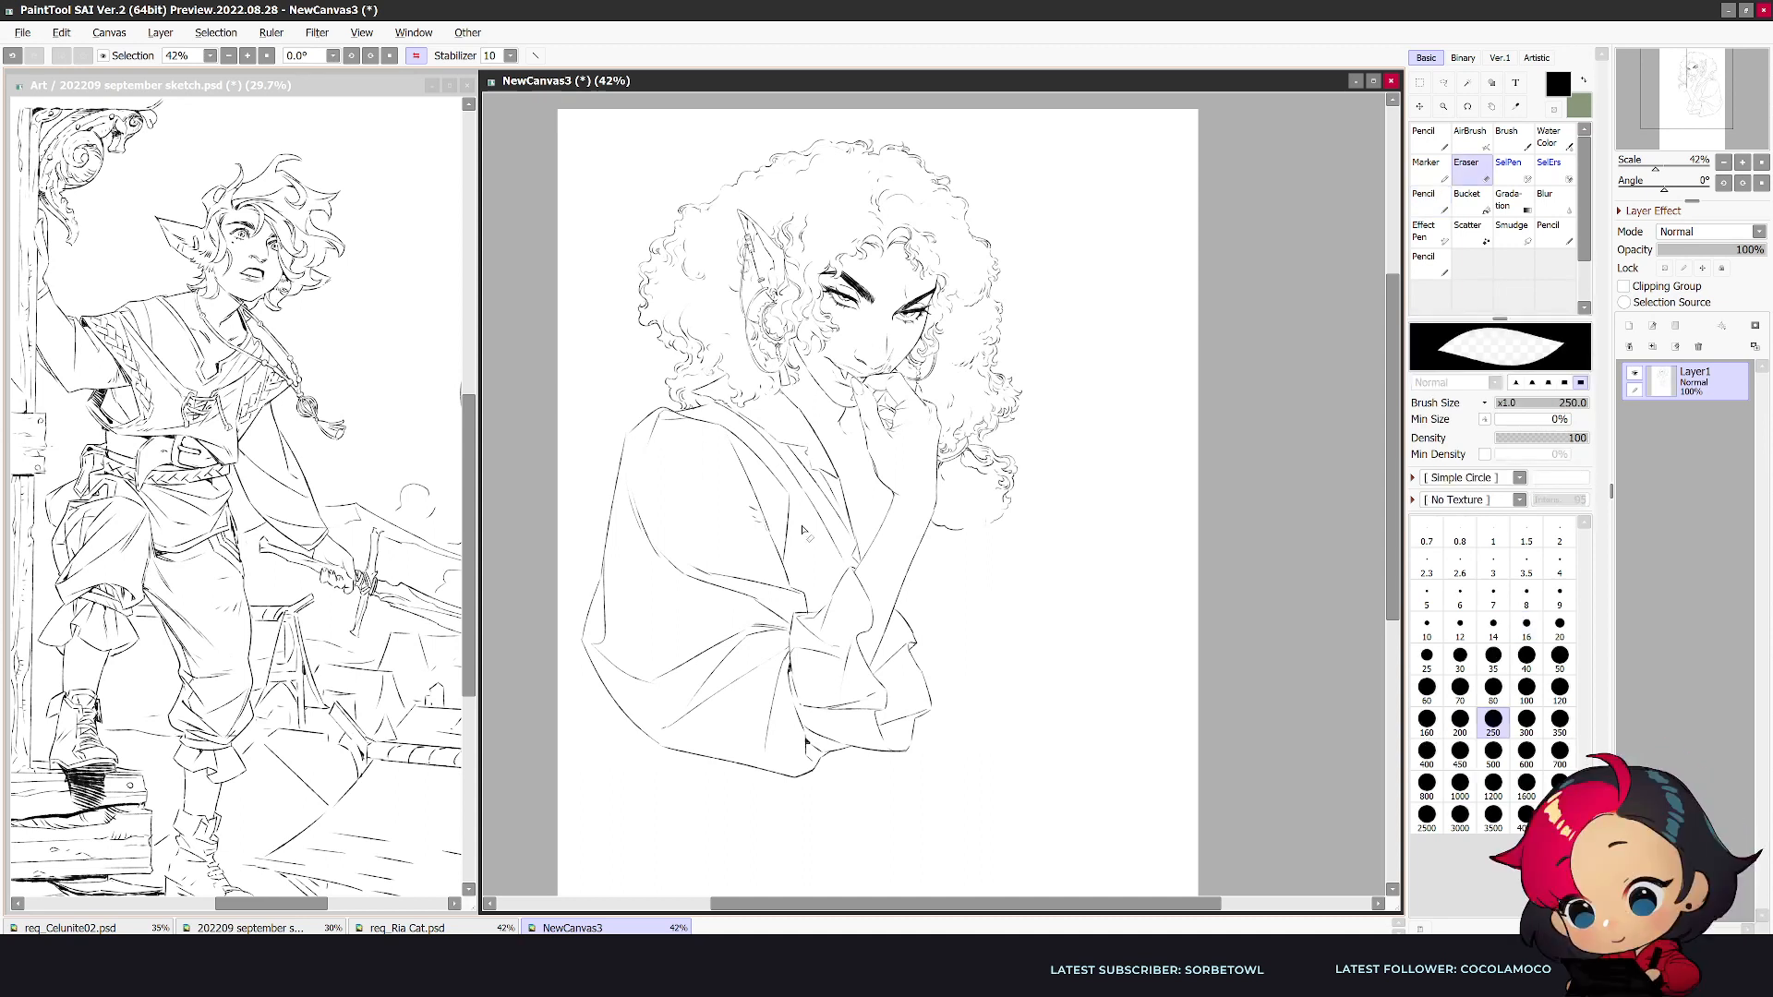
pyautogui.press('n')
pyautogui.press('e')
pyautogui.press('n')
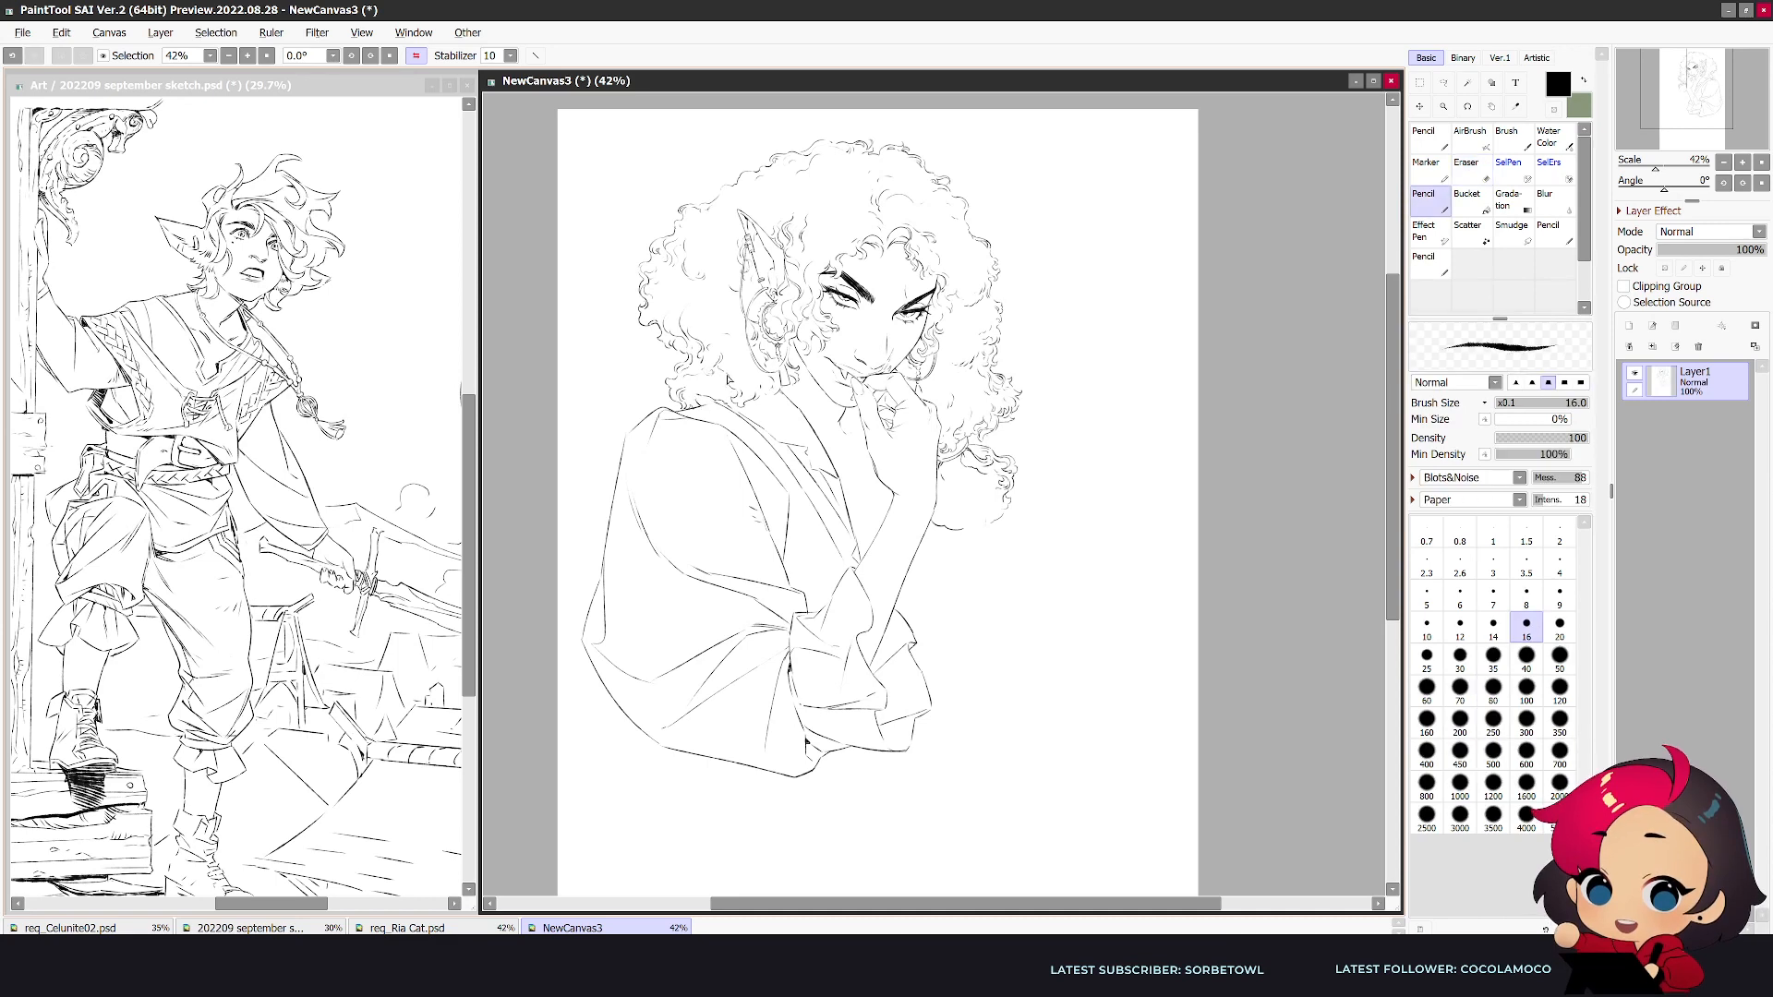
# - Rework the curls falling over the near shoulder and the collar lines where they meet the hair
pyautogui.press('e')
pyautogui.press('n')
pyautogui.press('e')
pyautogui.press('n')
pyautogui.press('h')
pyautogui.press('e')
pyautogui.press('n')
pyautogui.press('e')
pyautogui.press('n')
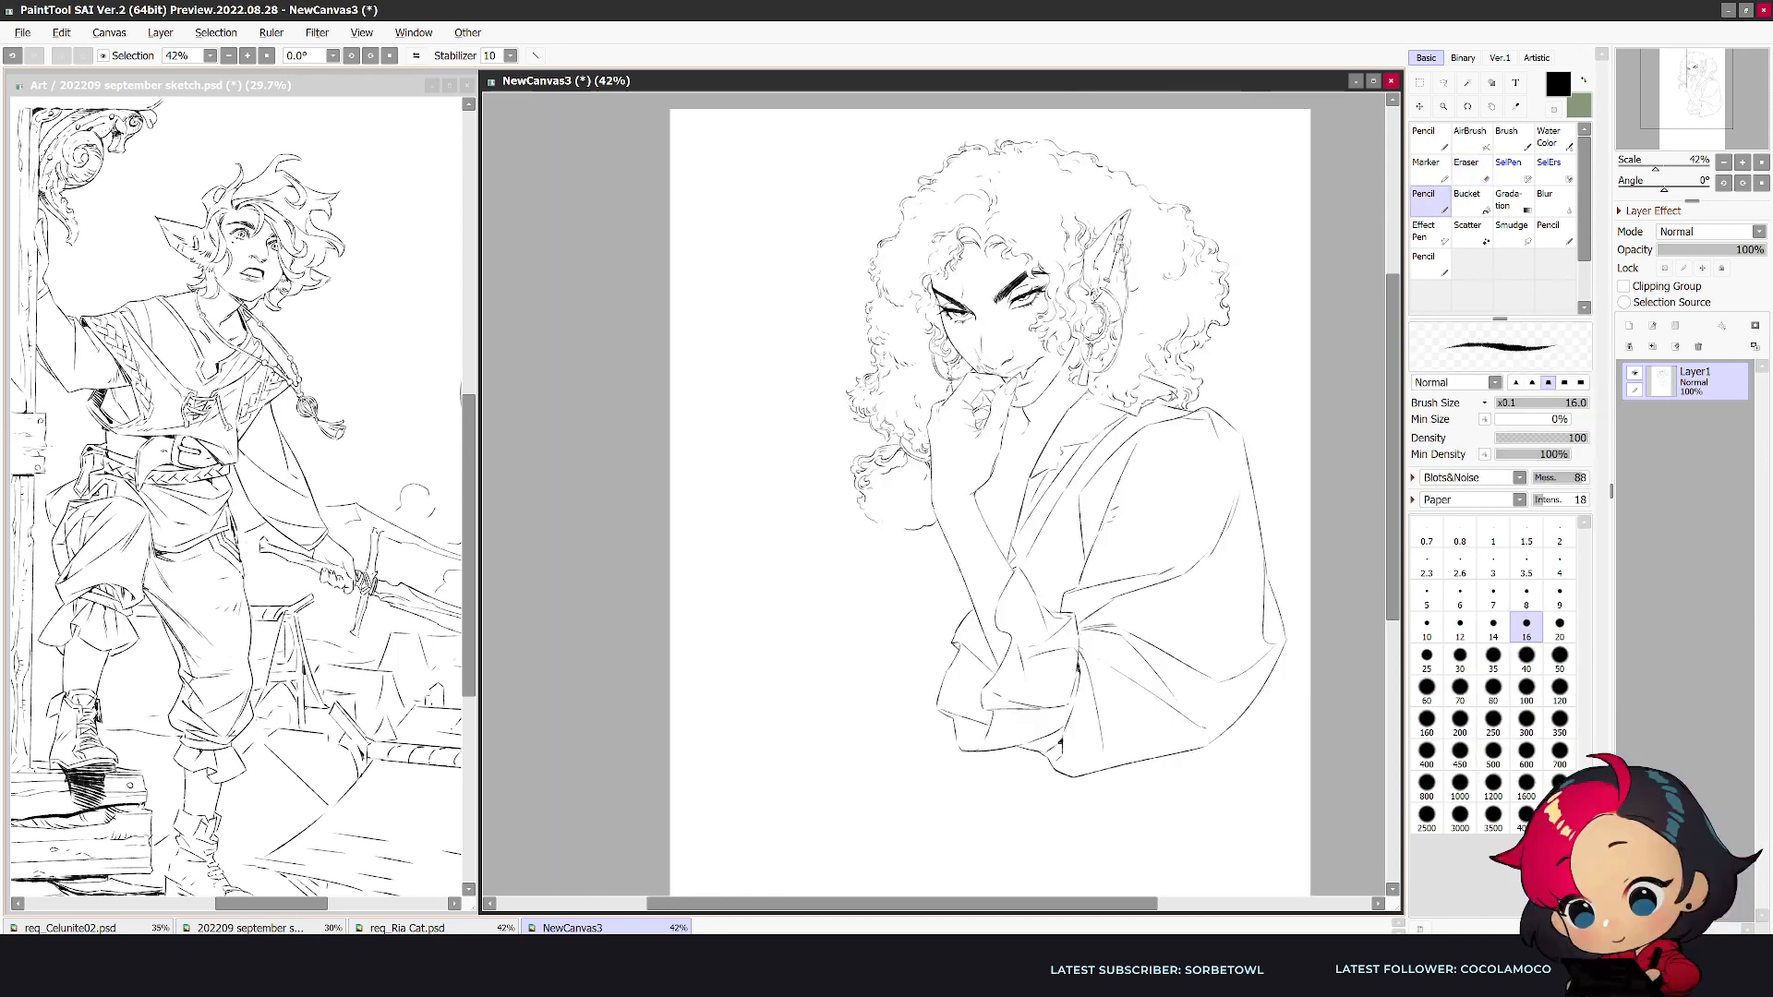
pyautogui.press('e')
pyautogui.press('n')
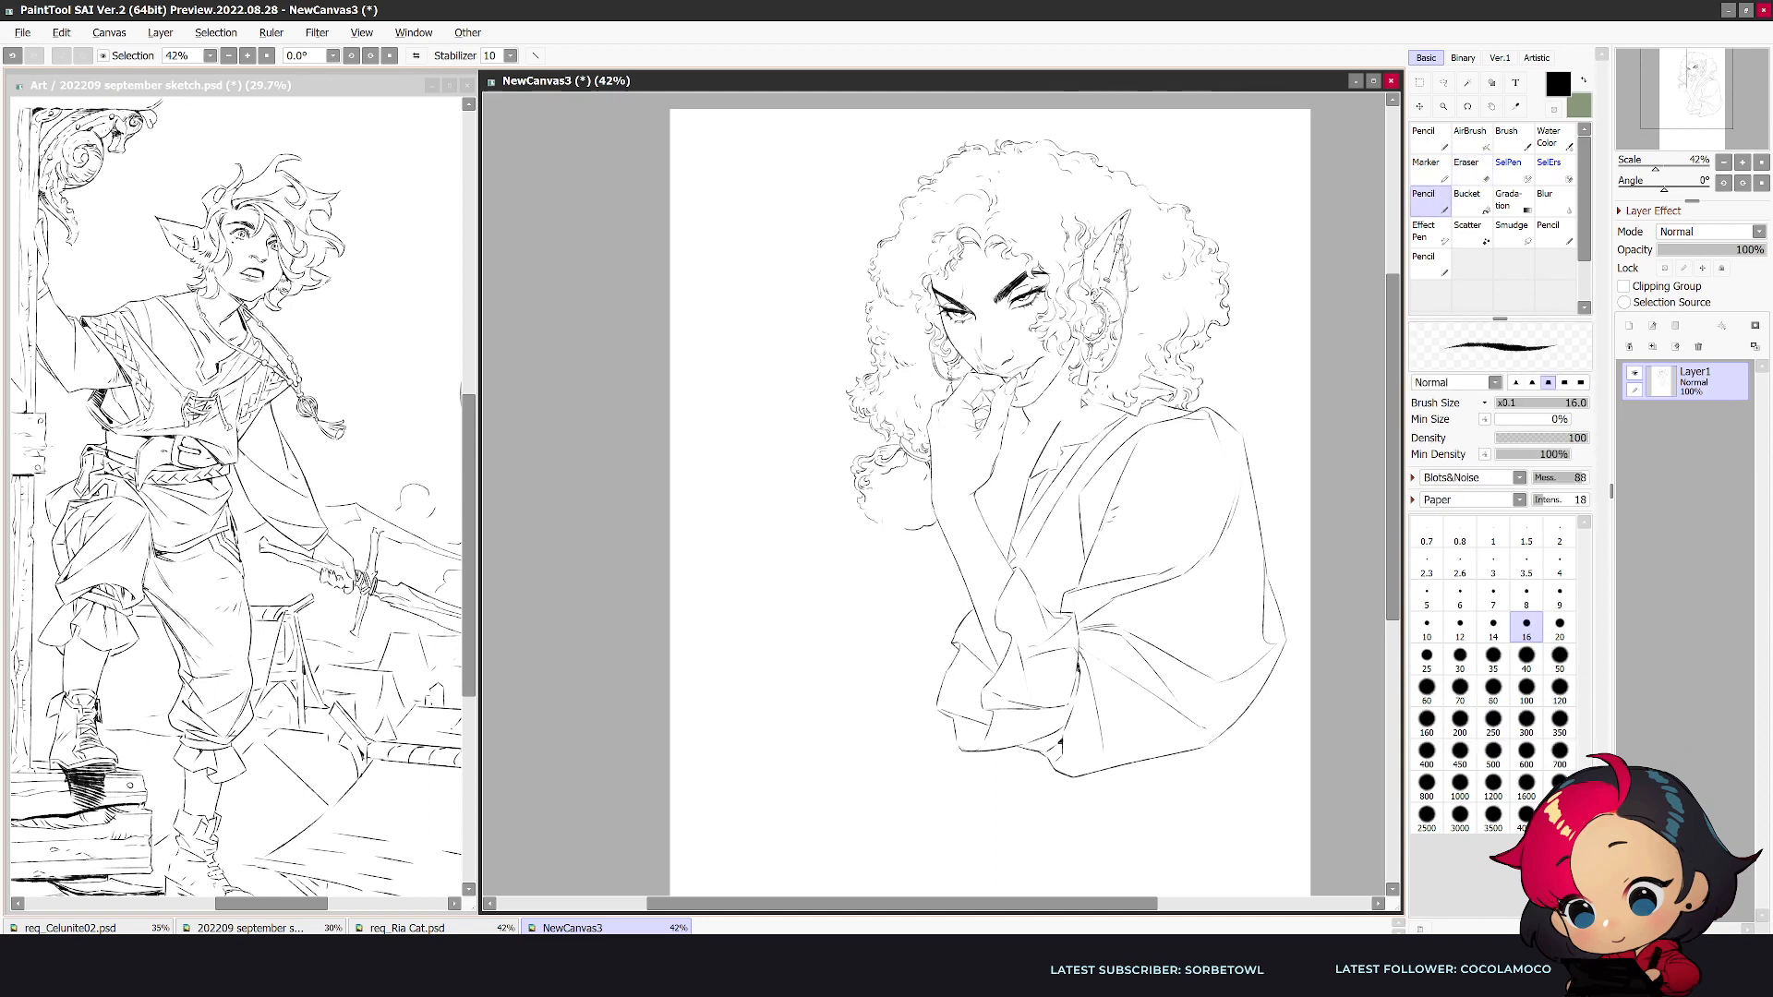
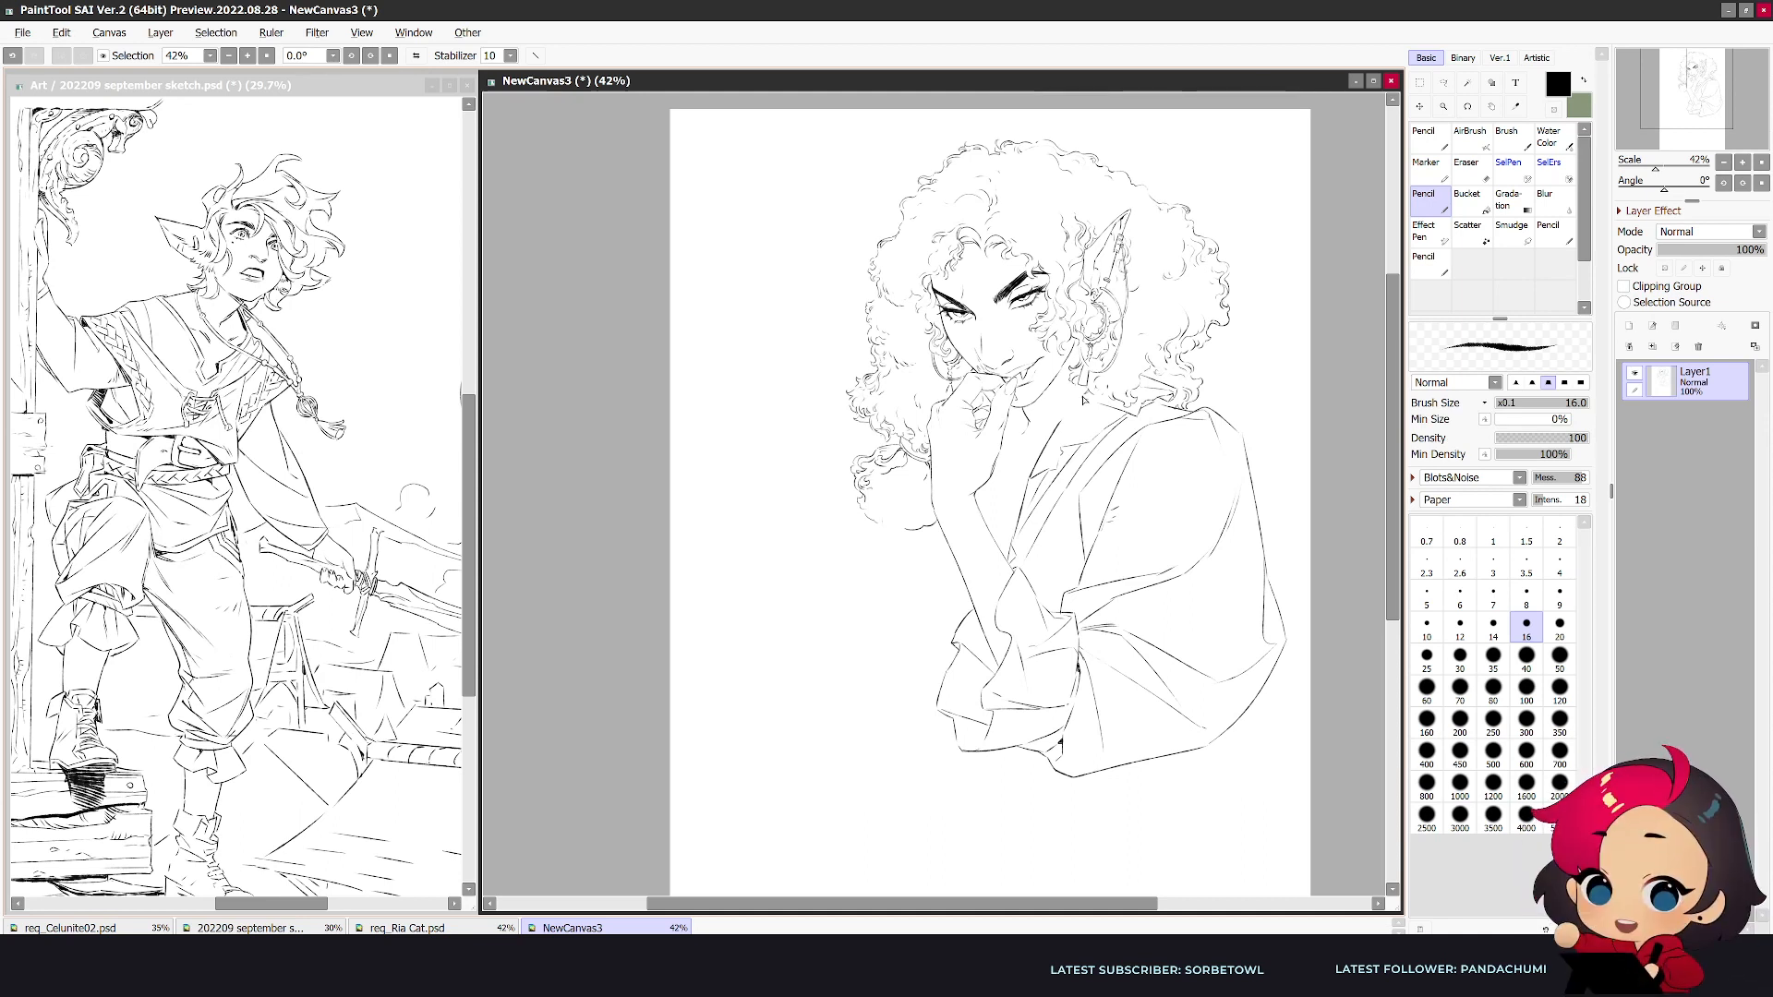
# - Draw the folded collar flap at the near side of the neck, below the curls on the shoulder
pyautogui.moveTo(1220, 636); pyautogui.dragTo(1105, 646)
pyautogui.press('h')
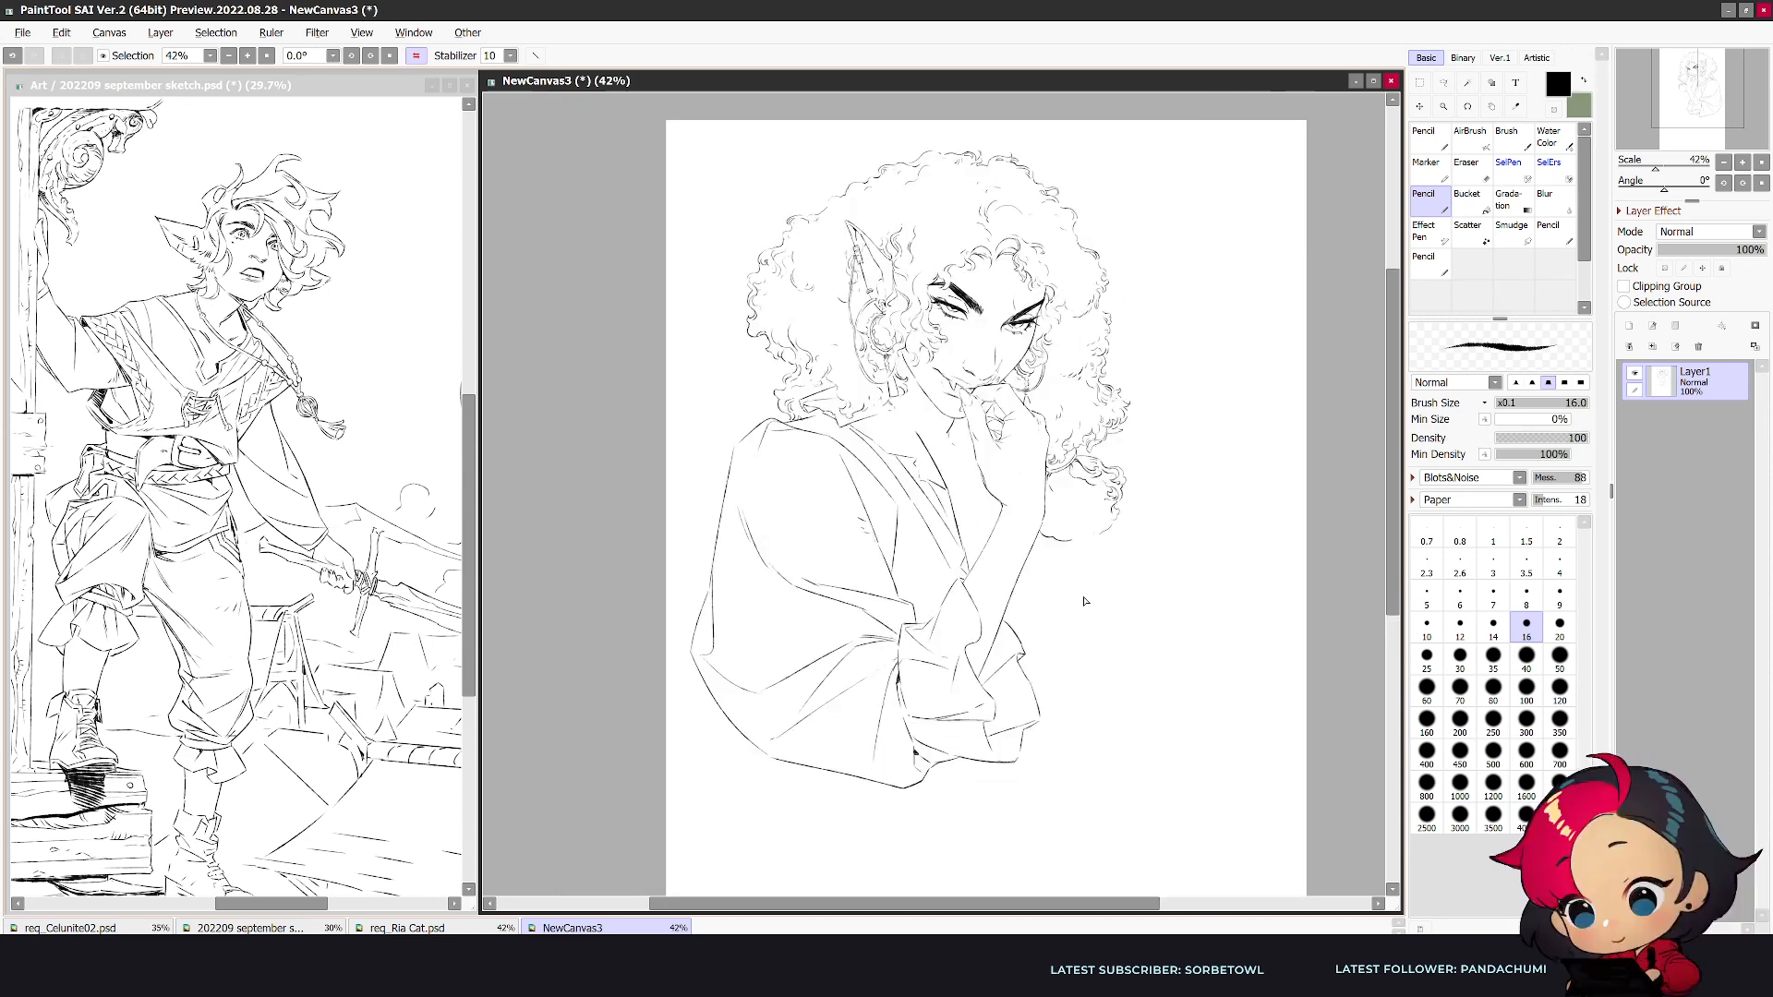
pyautogui.moveTo(898, 419)
pyautogui.mouseDown()
pyautogui.moveTo(923, 442)
pyautogui.moveTo(851, 441)
pyautogui.mouseUp()
pyautogui.press('e')
pyautogui.press('n')
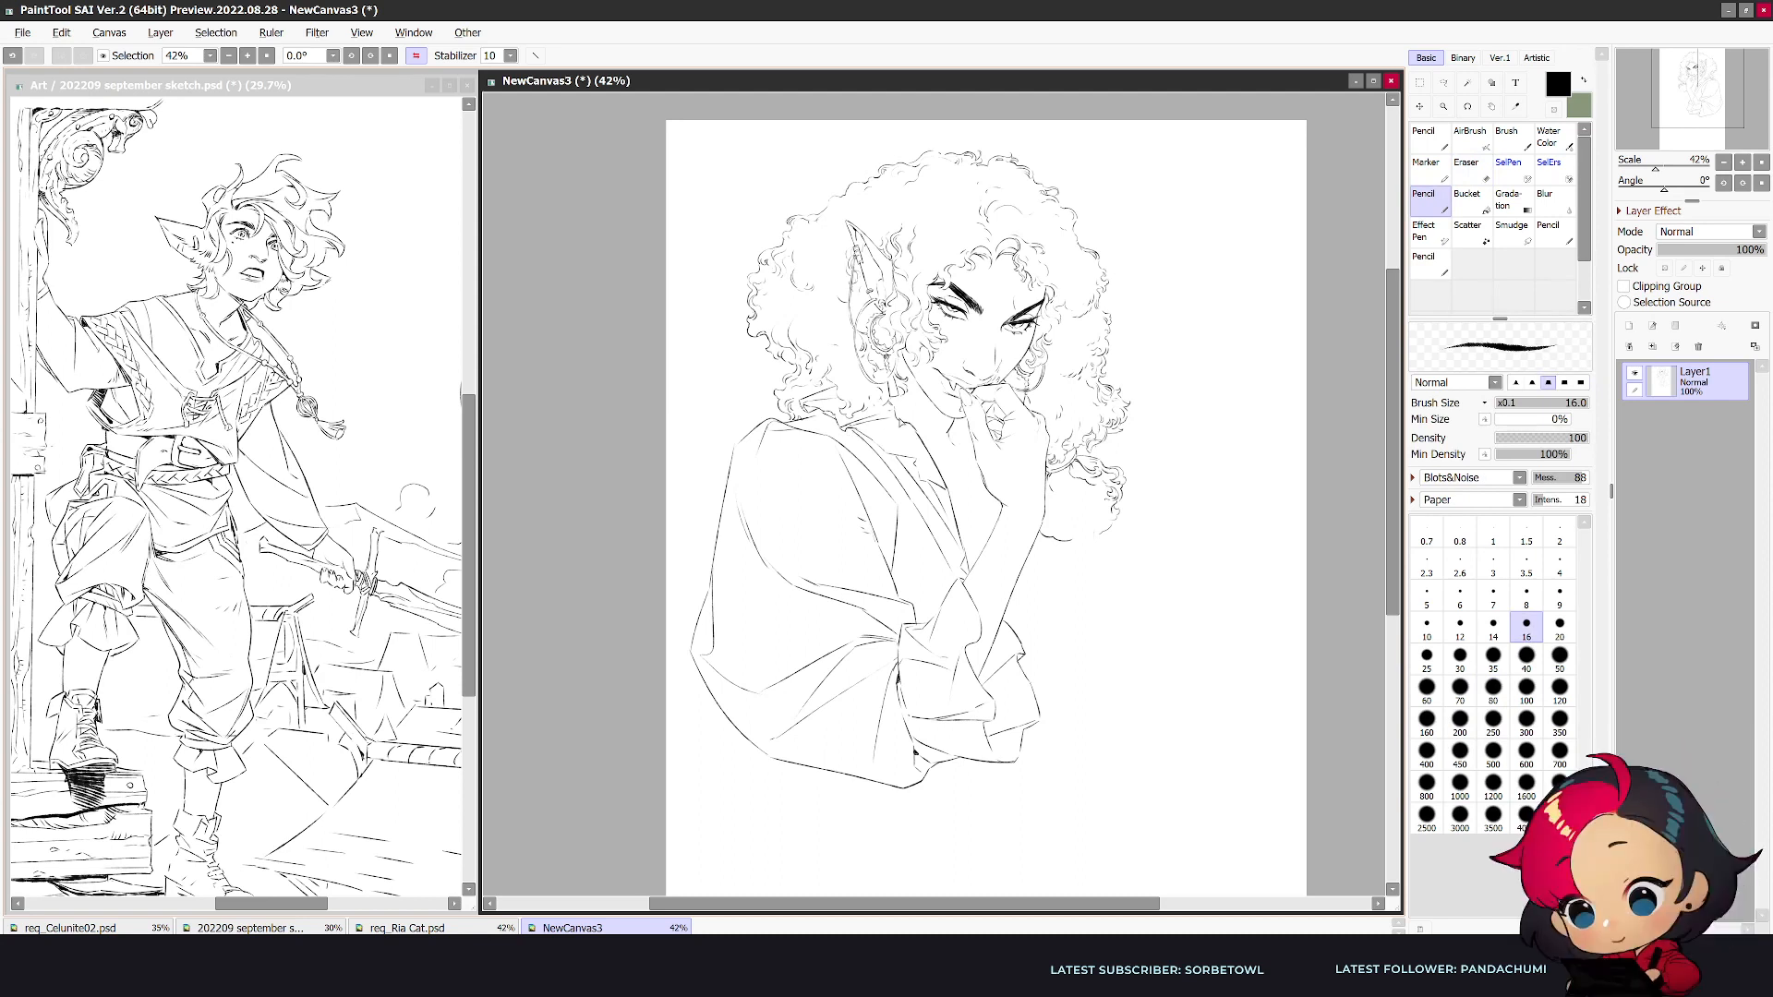
pyautogui.press('e')
pyautogui.press('n')
pyautogui.moveTo(874, 449); pyautogui.dragTo(917, 446)
pyautogui.press('h')
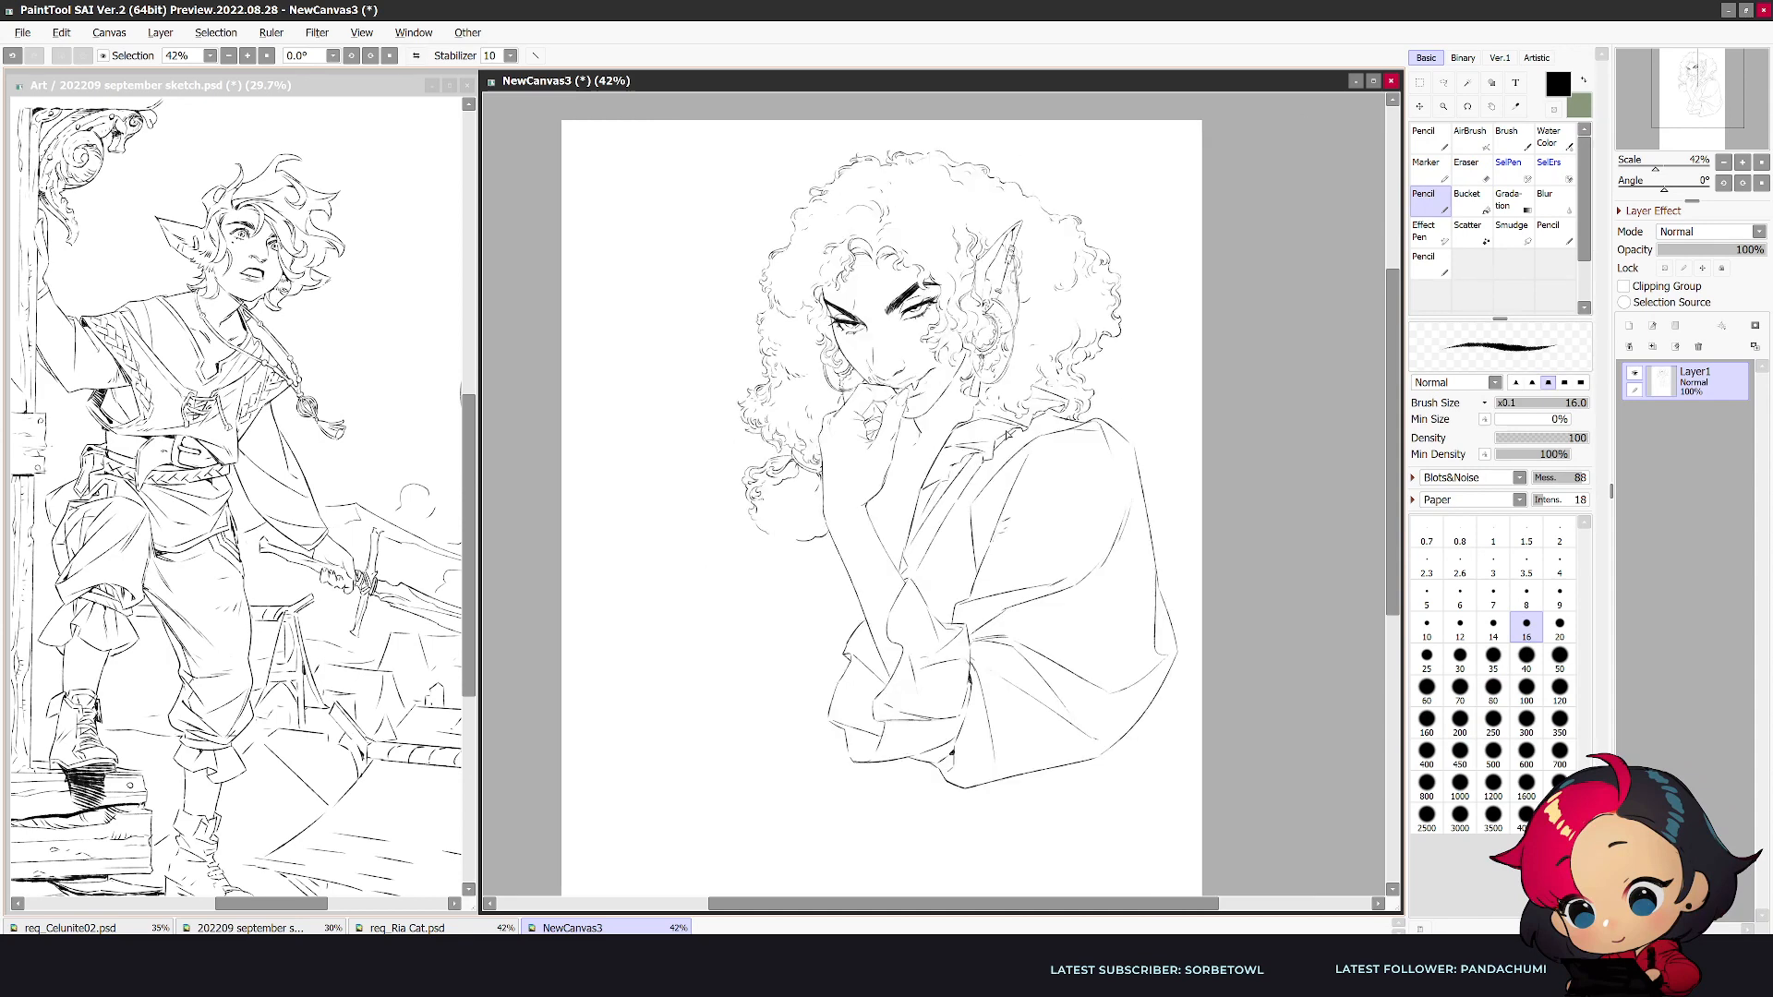
# - Refine the collar flap and lapel edge running down the chest, erasing overlaps and redrawing the lines
pyautogui.press('e')
pyautogui.press('n')
pyautogui.press('e')
pyautogui.press('n')
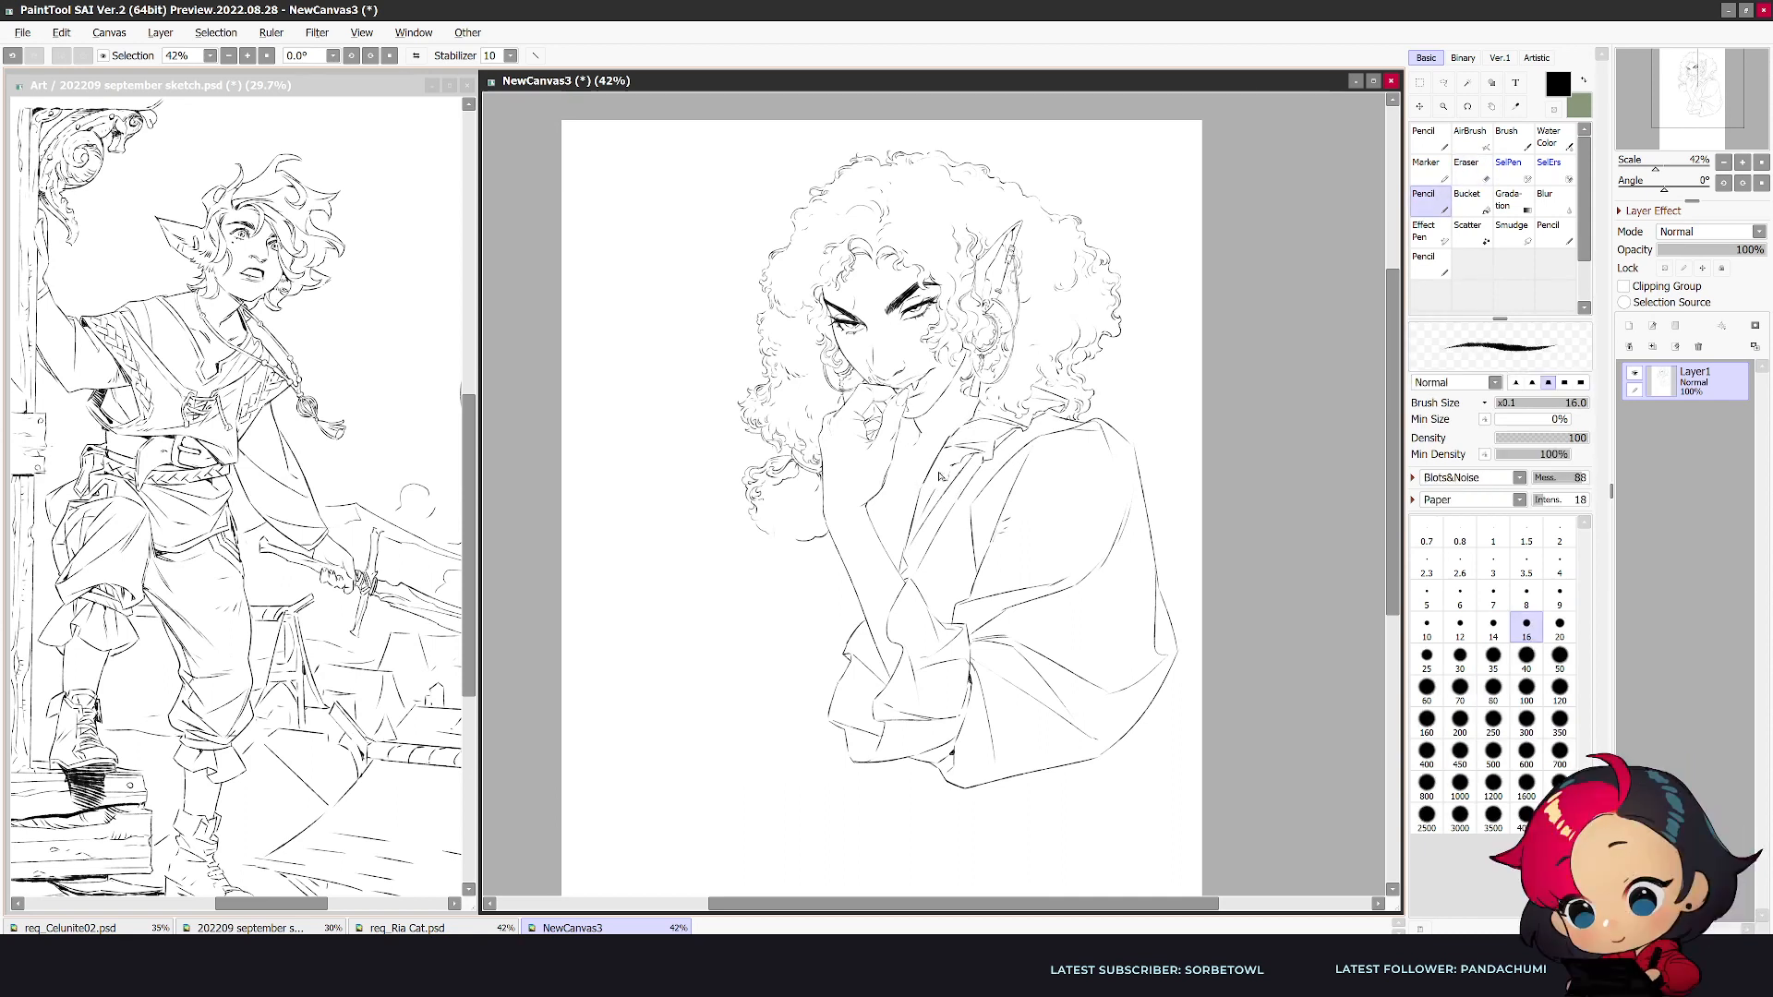
pyautogui.press('e')
pyautogui.press('n')
# - Add the small collar folds at the throat between the neck and the raised hand
pyautogui.press('h')
pyautogui.press('e')
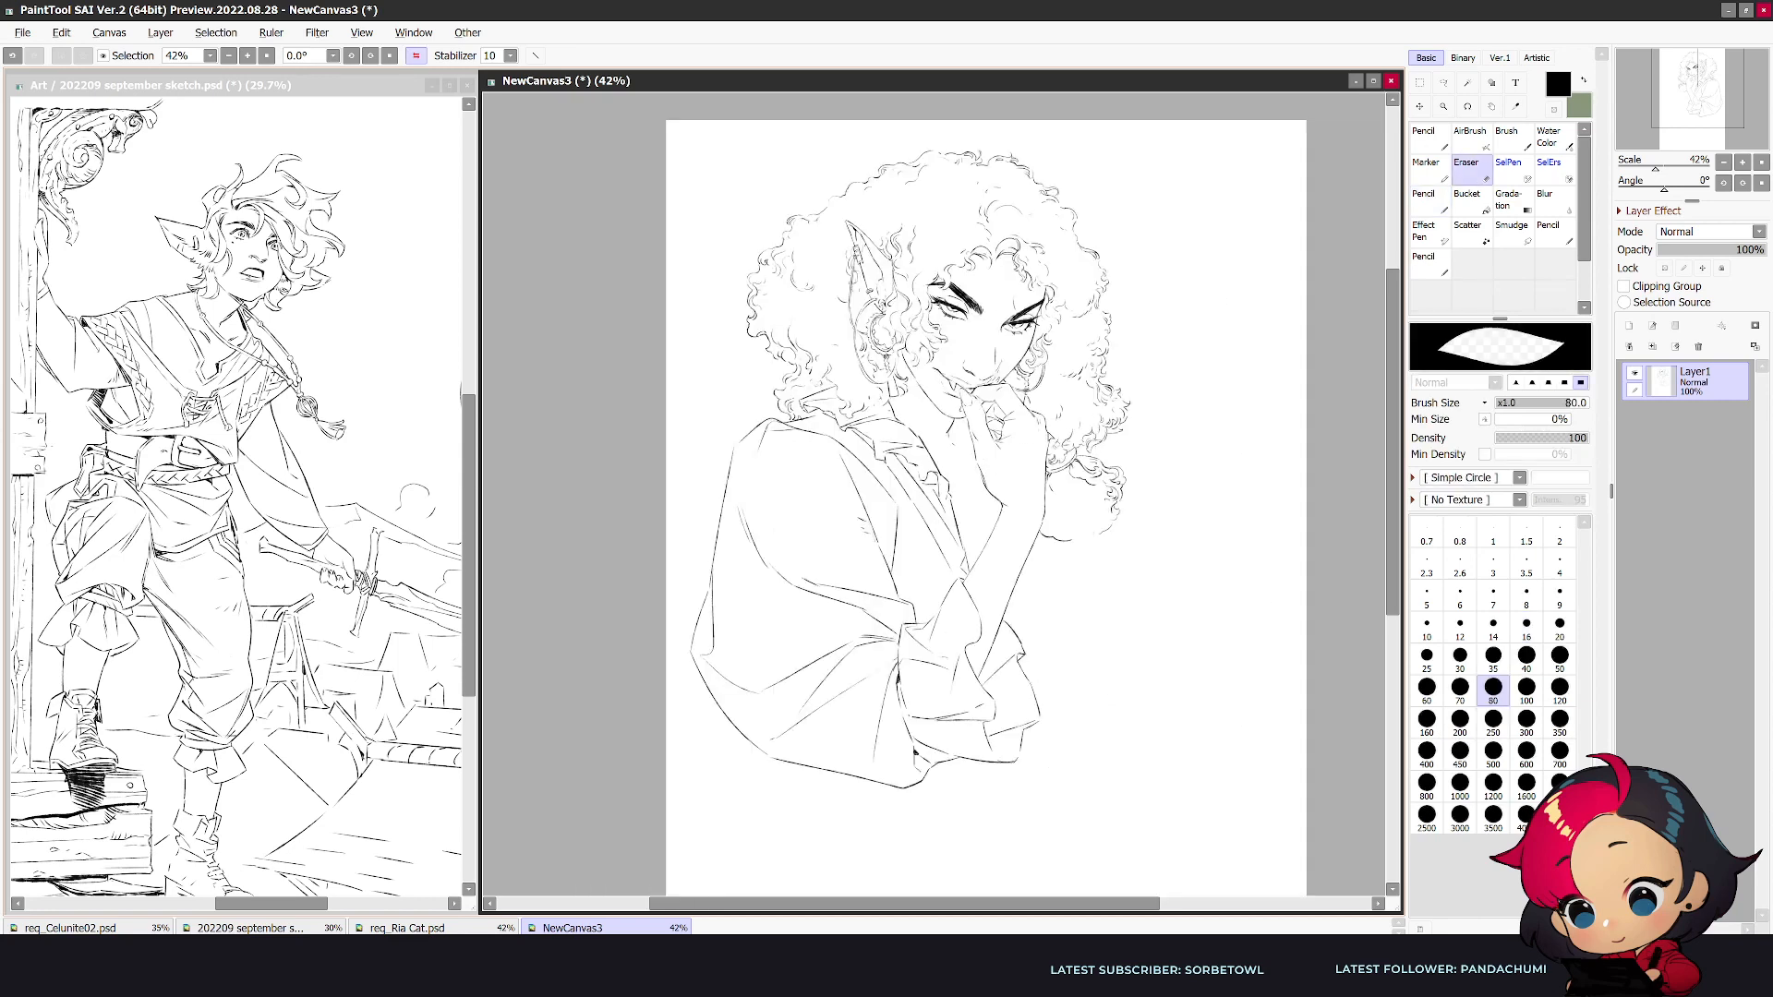
pyautogui.press('n')
pyautogui.press('e')
pyautogui.press('n')
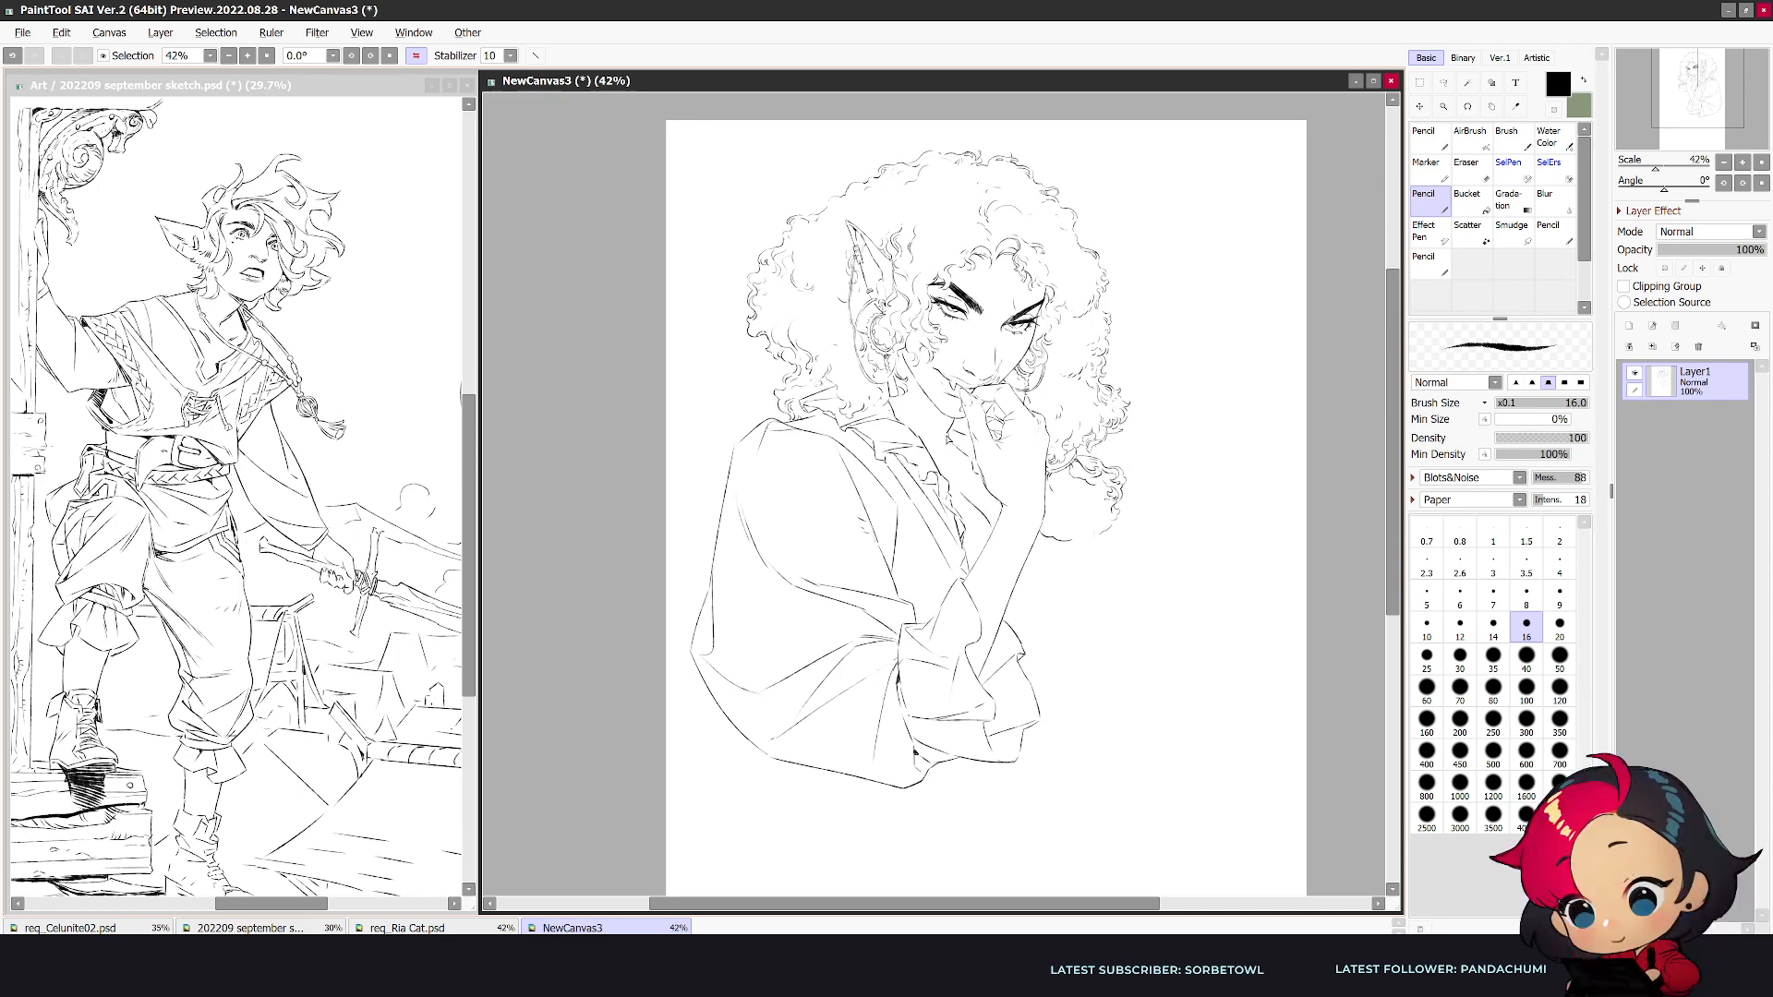
pyautogui.press('h')
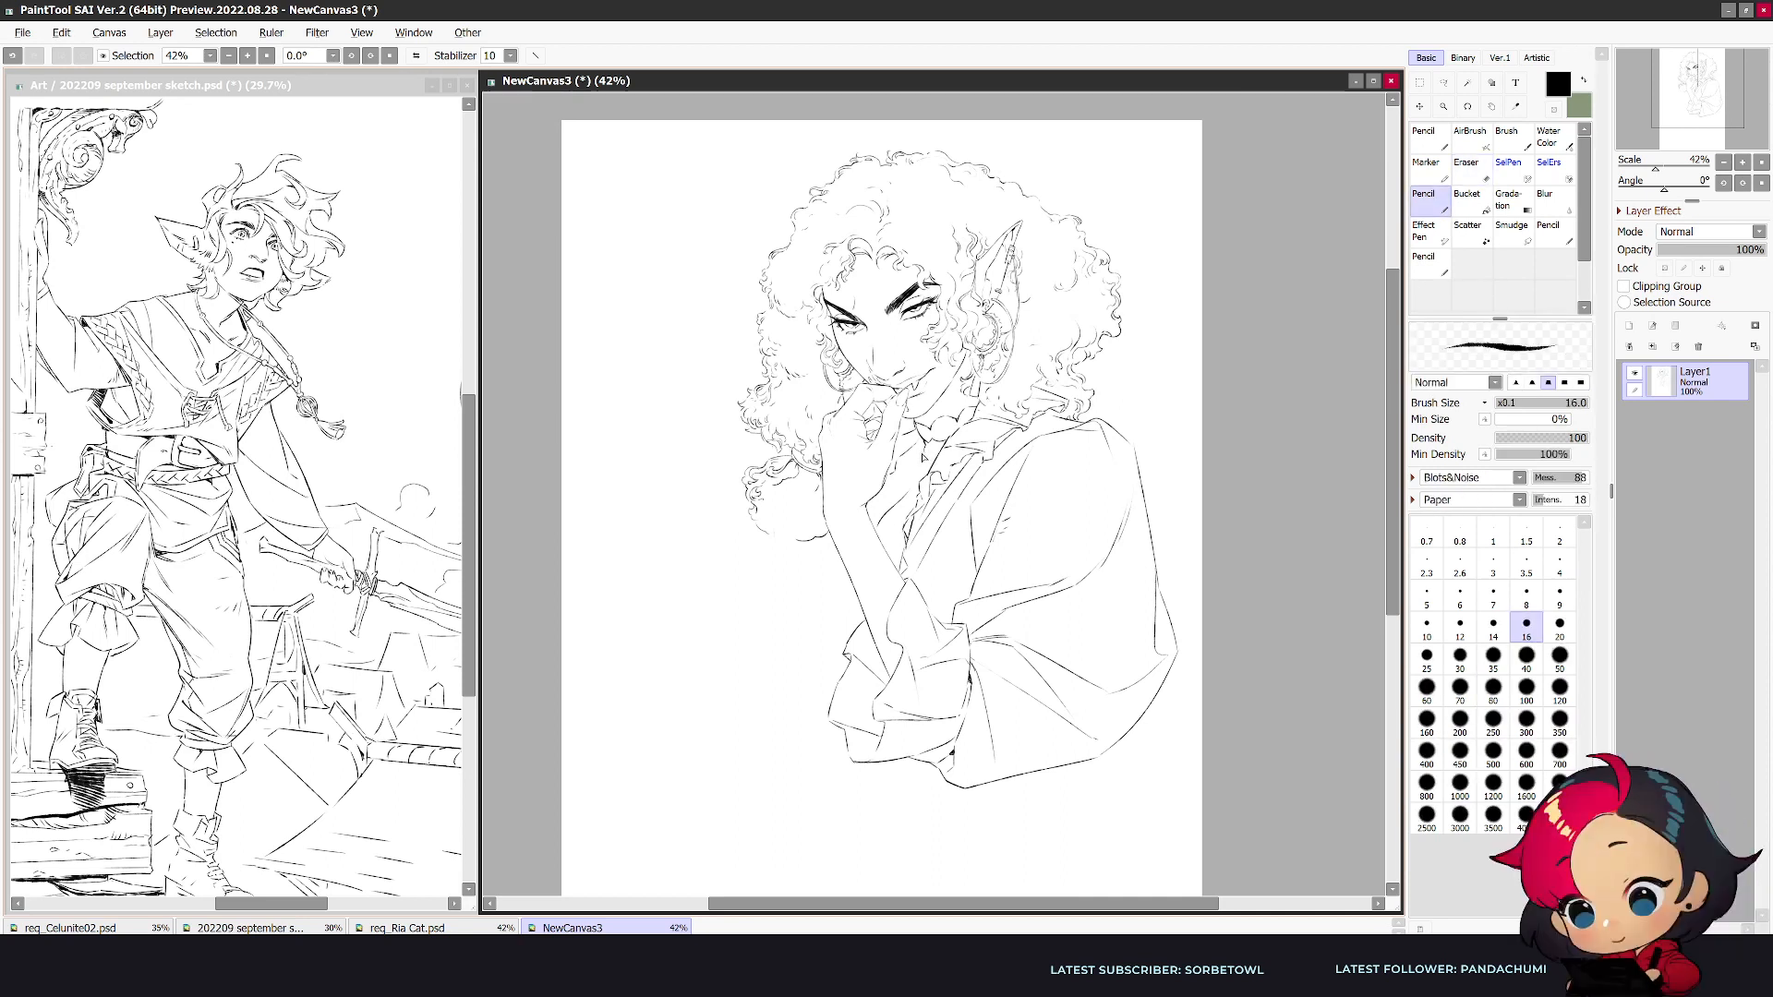
pyautogui.moveTo(930, 426); pyautogui.dragTo(969, 407)
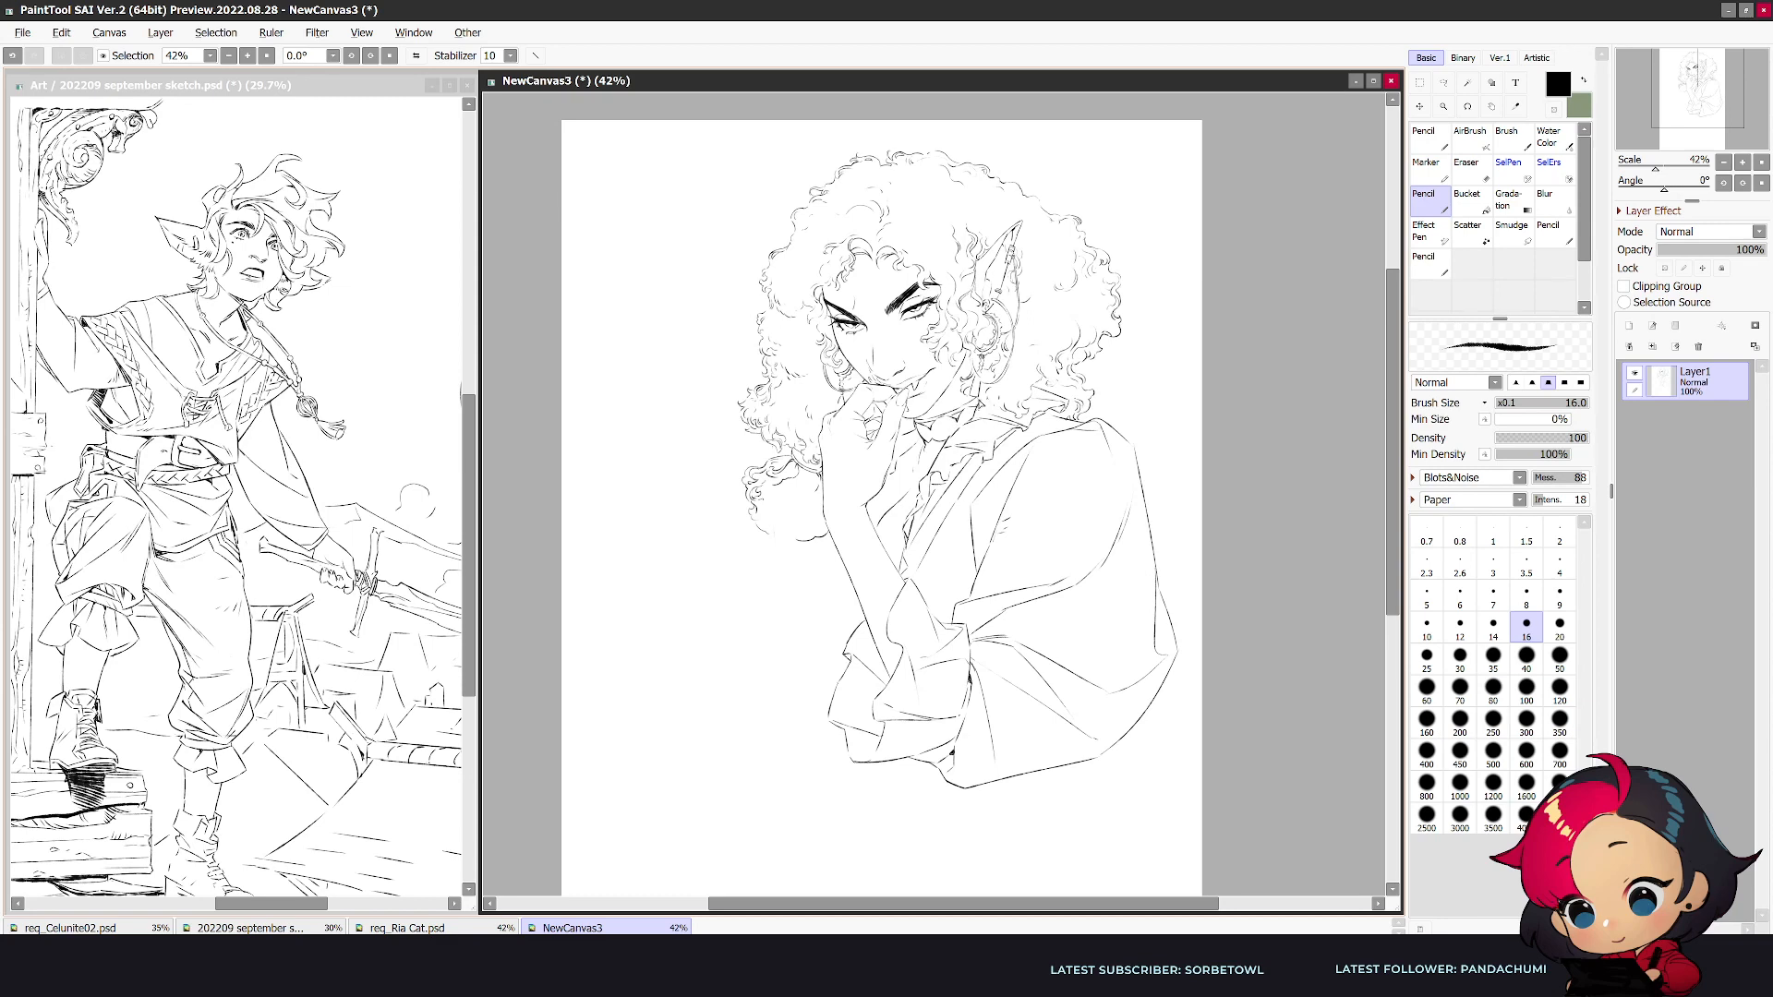
pyautogui.press('h')
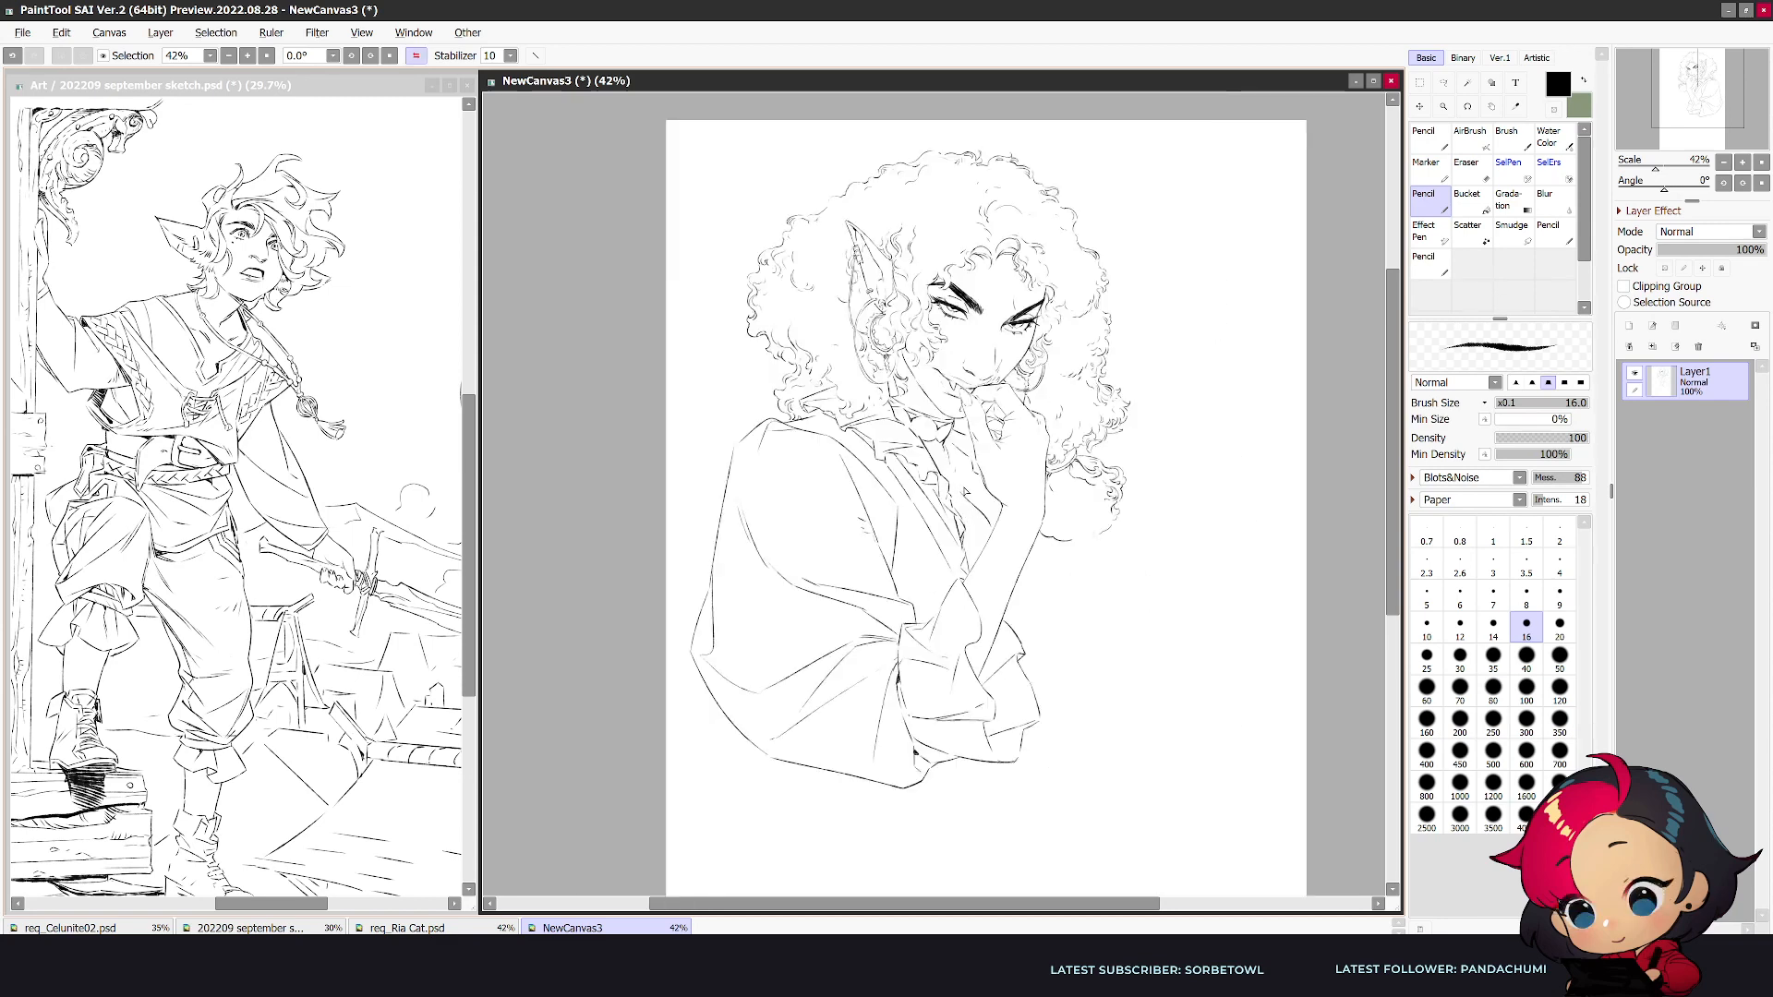
pyautogui.press('h')
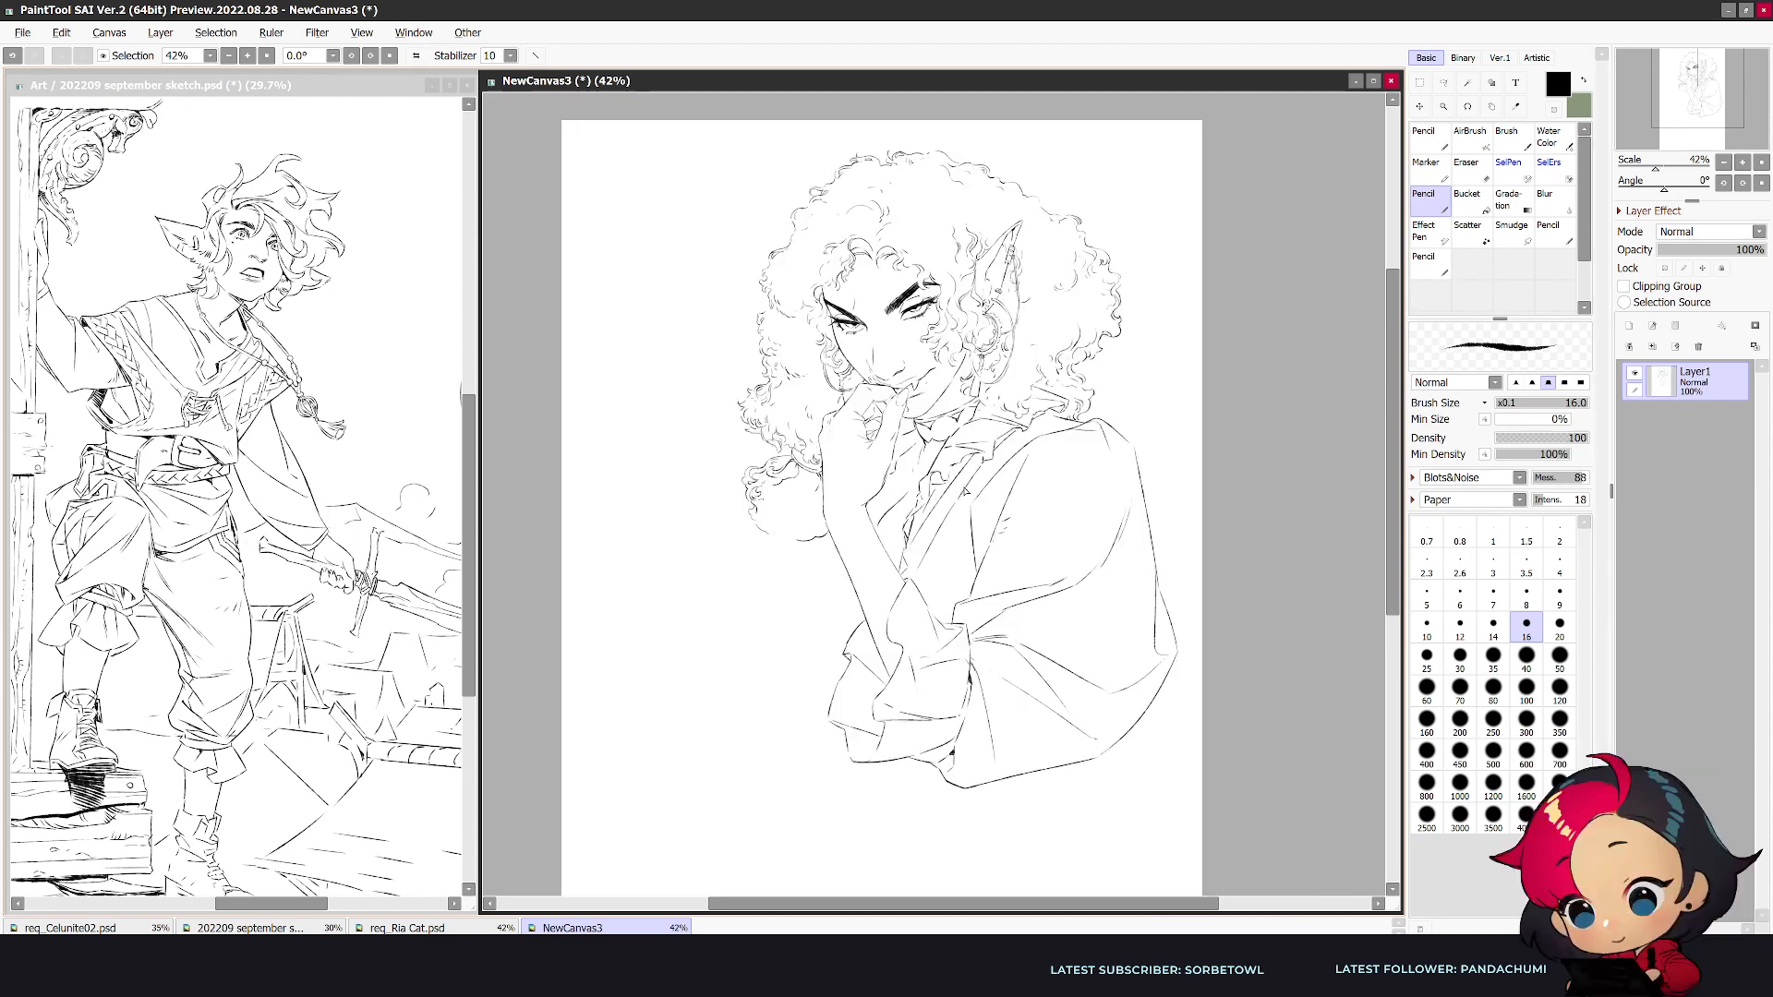
# - Draw the far shoulder outline with its sleeve fold and the inner armhole line beside the hanging curls
pyautogui.press('h')
pyautogui.moveTo(1124, 497)
pyautogui.mouseDown()
pyautogui.moveTo(1241, 547)
pyautogui.moveTo(1251, 626)
pyautogui.mouseUp()
pyautogui.moveTo(1224, 554)
pyautogui.mouseDown()
pyautogui.moveTo(1214, 577)
pyautogui.moveTo(1119, 621)
pyautogui.mouseUp()
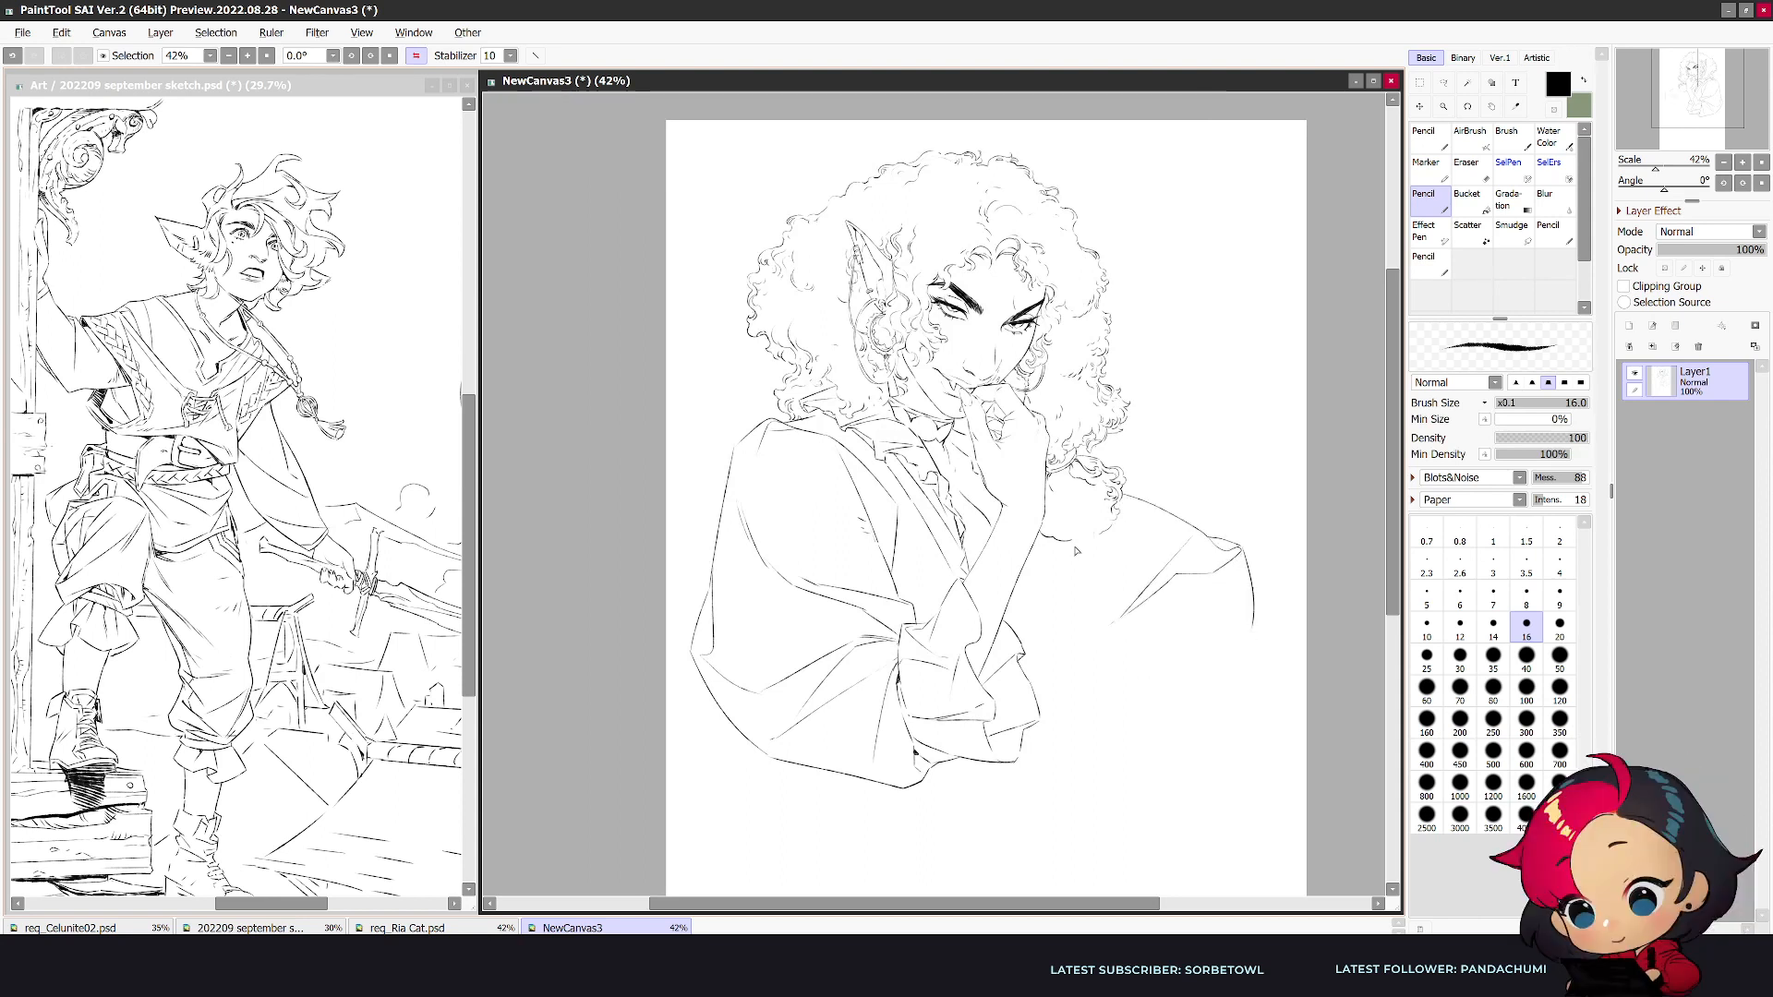
pyautogui.moveTo(1075, 540); pyautogui.dragTo(1072, 644)
pyautogui.hotkey('ctrl', 'z')
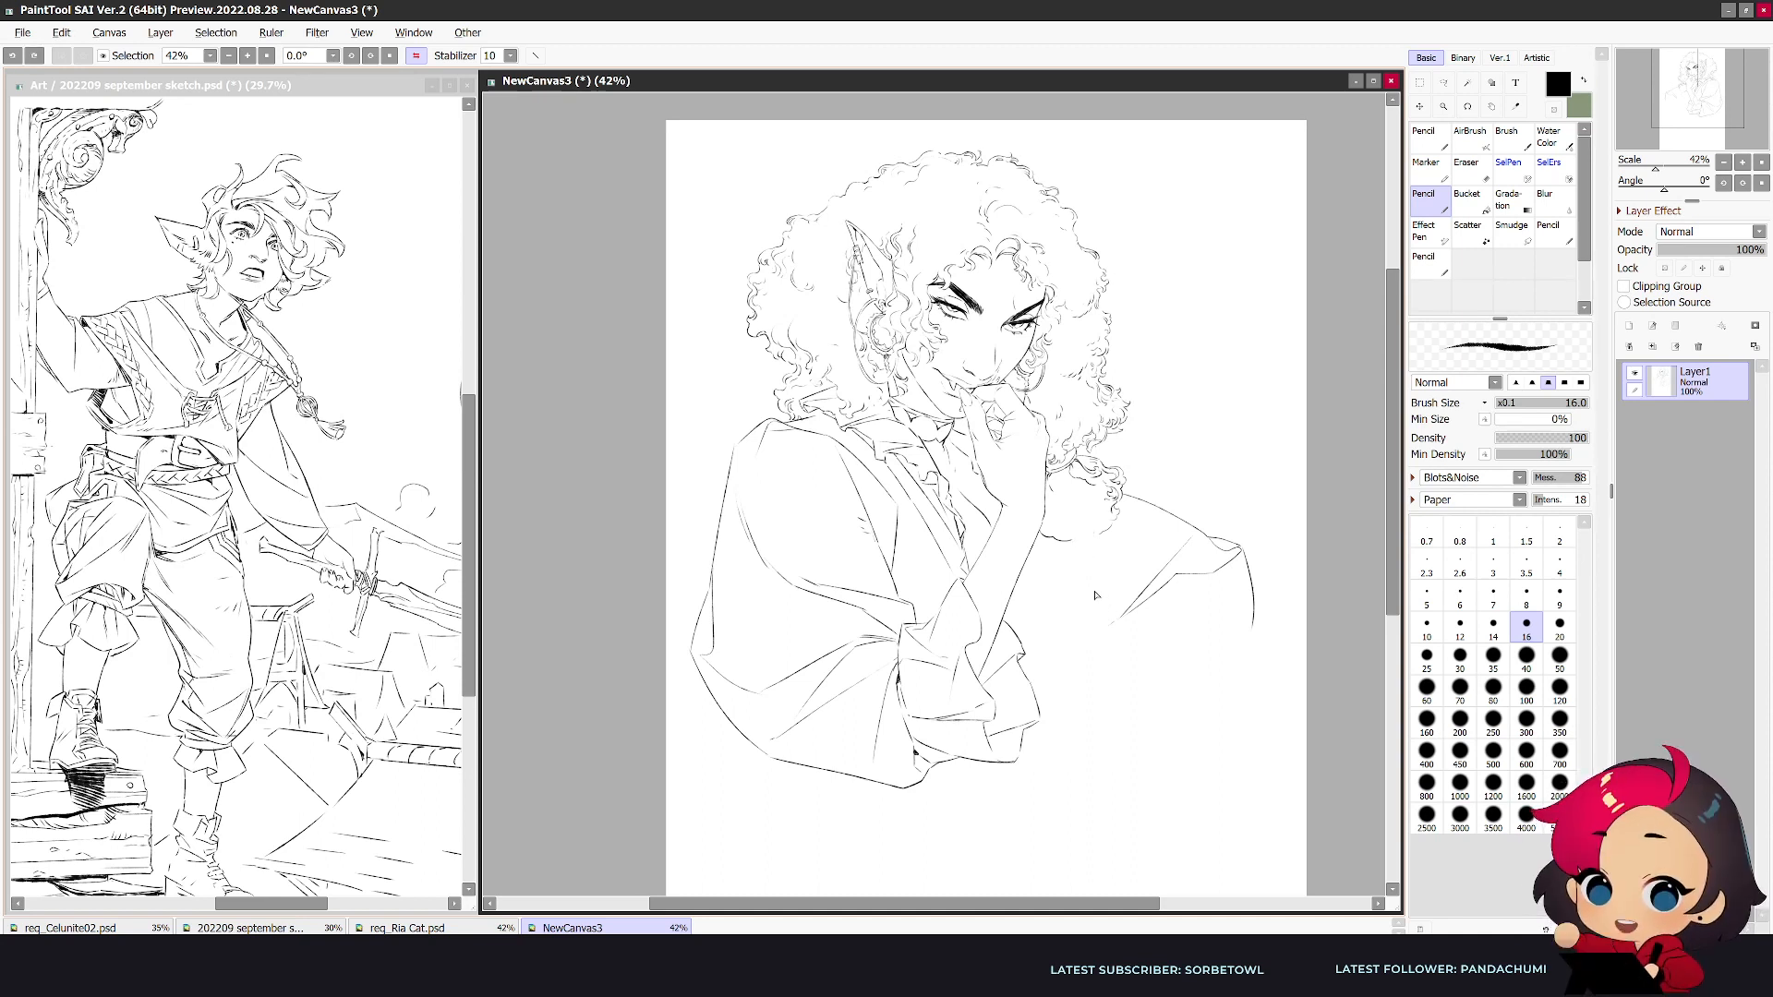
pyautogui.moveTo(1099, 547); pyautogui.dragTo(1091, 625)
# - Erase and redraw the hanging curl cluster where it overlaps the far shoulder, and add the shirt line beside the forearm
pyautogui.press('e')
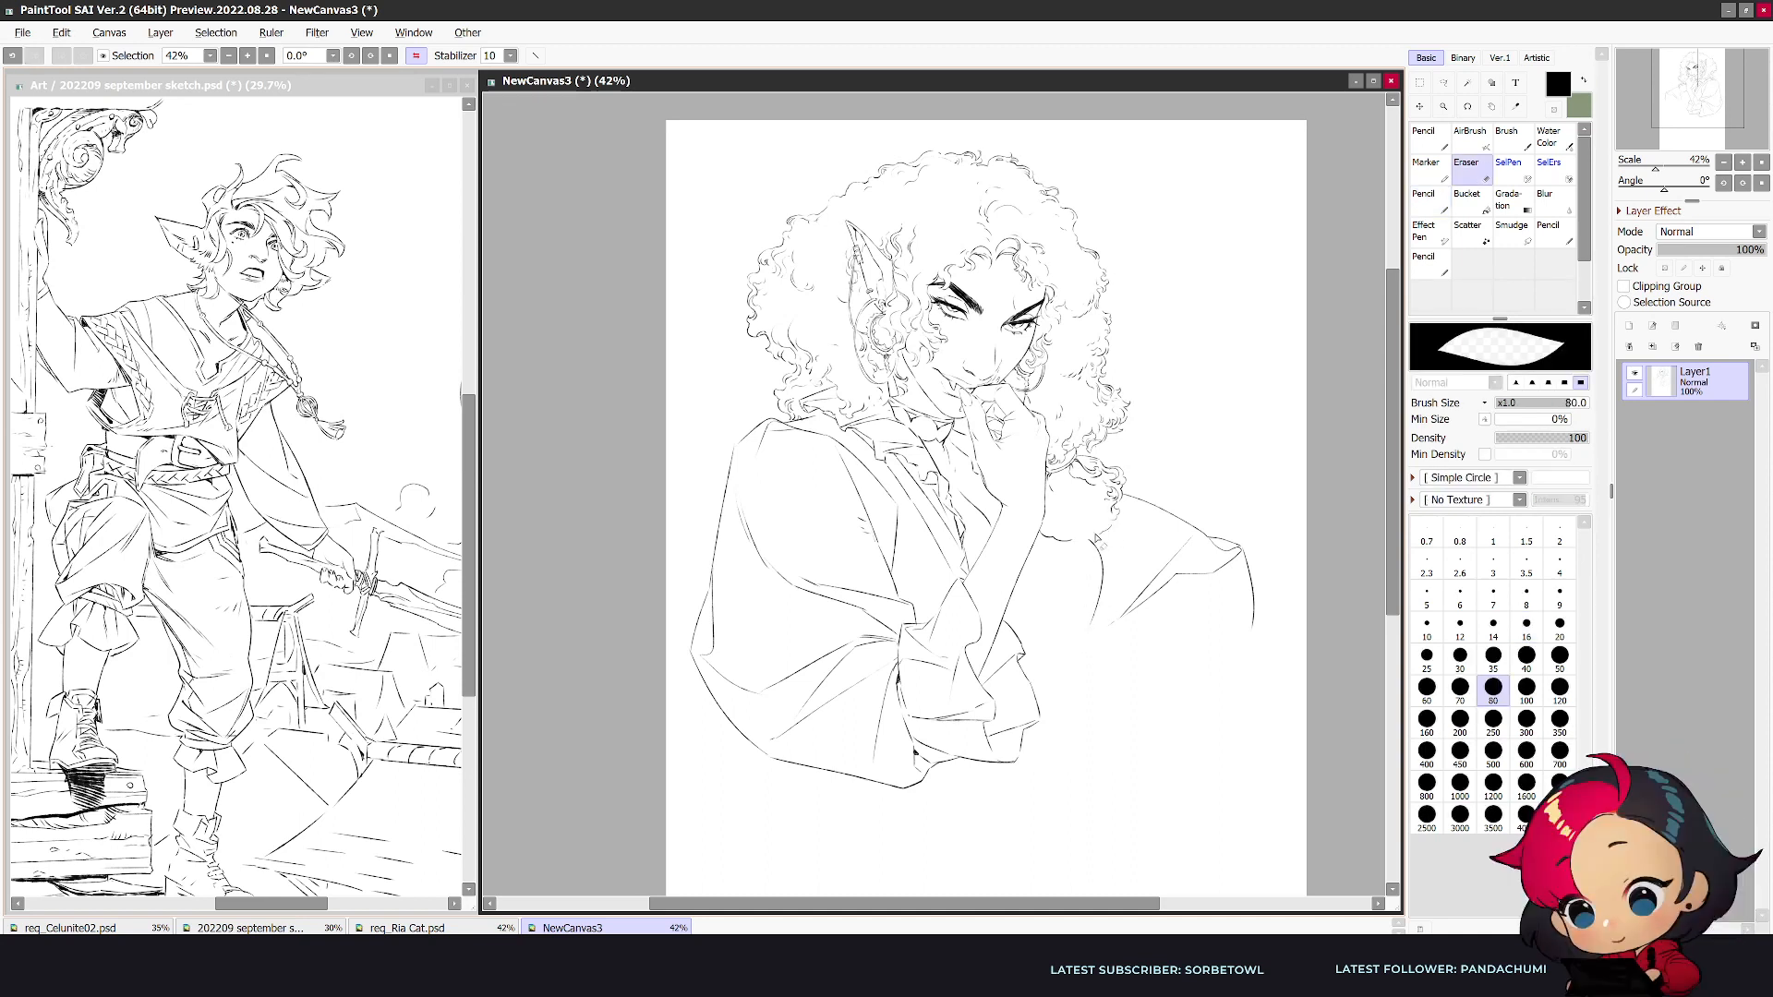
pyautogui.press('n')
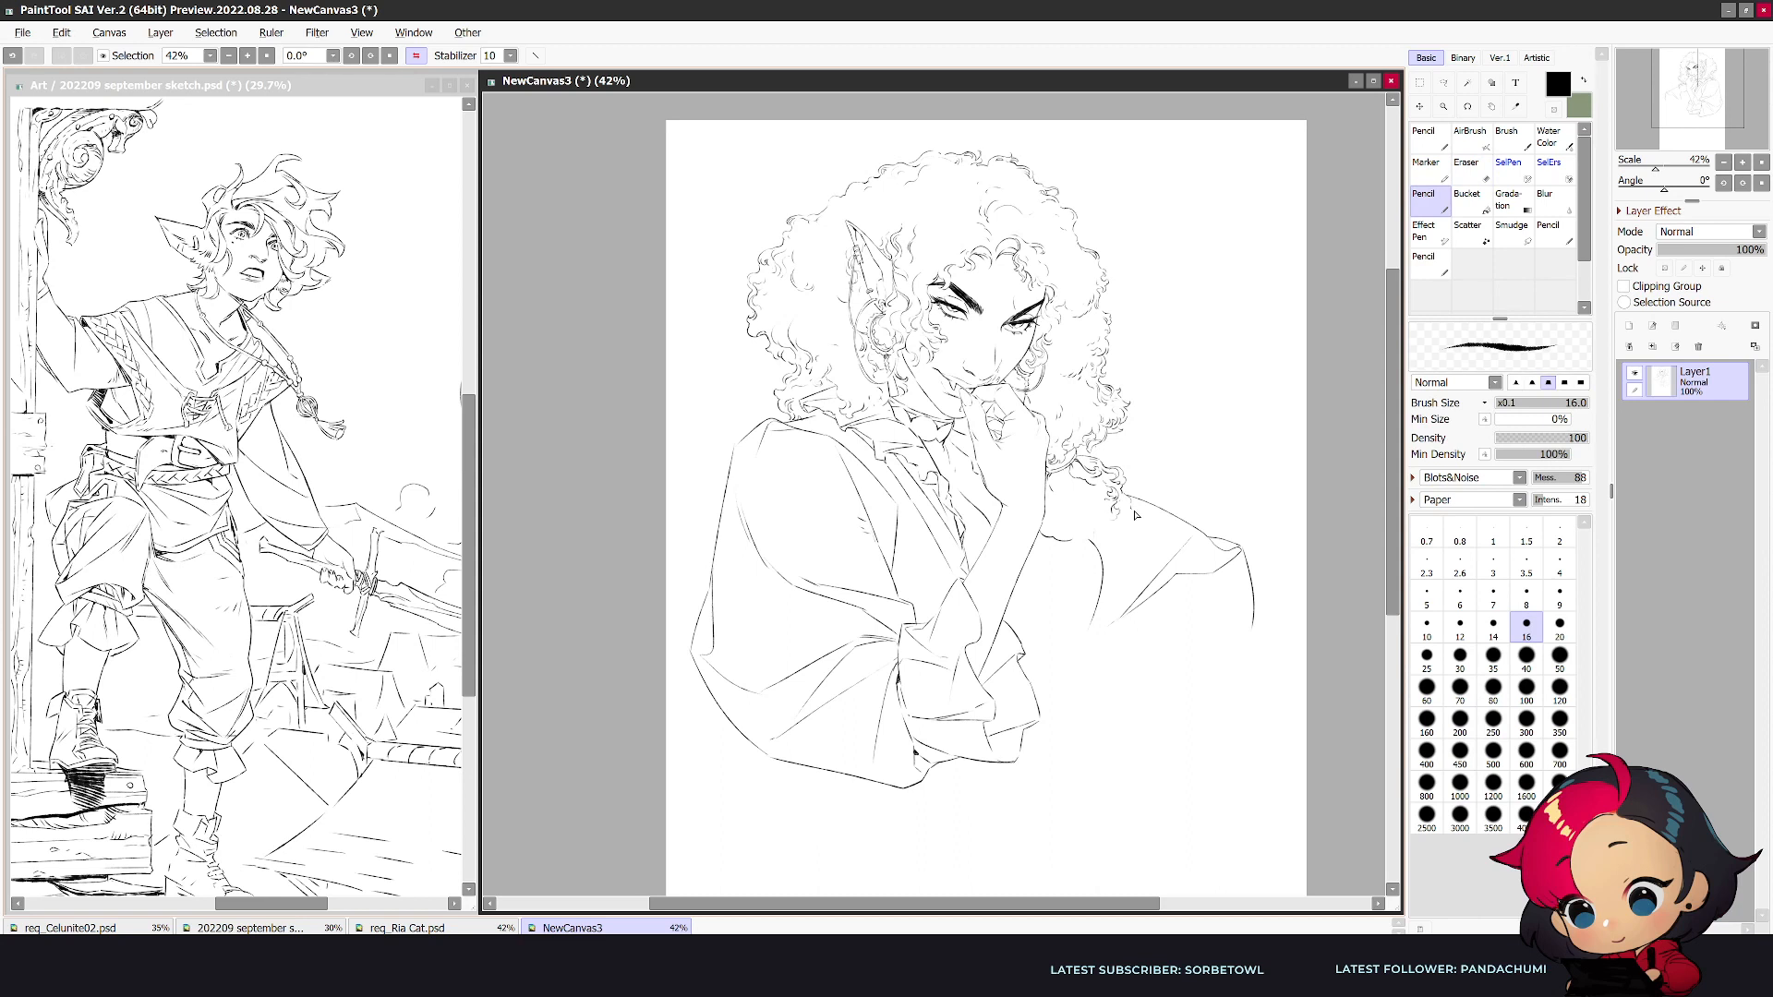
pyautogui.moveTo(1133, 527); pyautogui.dragTo(1117, 548)
pyautogui.moveTo(828, 541); pyautogui.dragTo(819, 655)
pyautogui.press('e')
pyautogui.press('n')
pyautogui.moveTo(878, 537)
pyautogui.mouseDown()
pyautogui.moveTo(891, 513)
pyautogui.moveTo(875, 538)
pyautogui.moveTo(887, 557)
pyautogui.mouseUp()
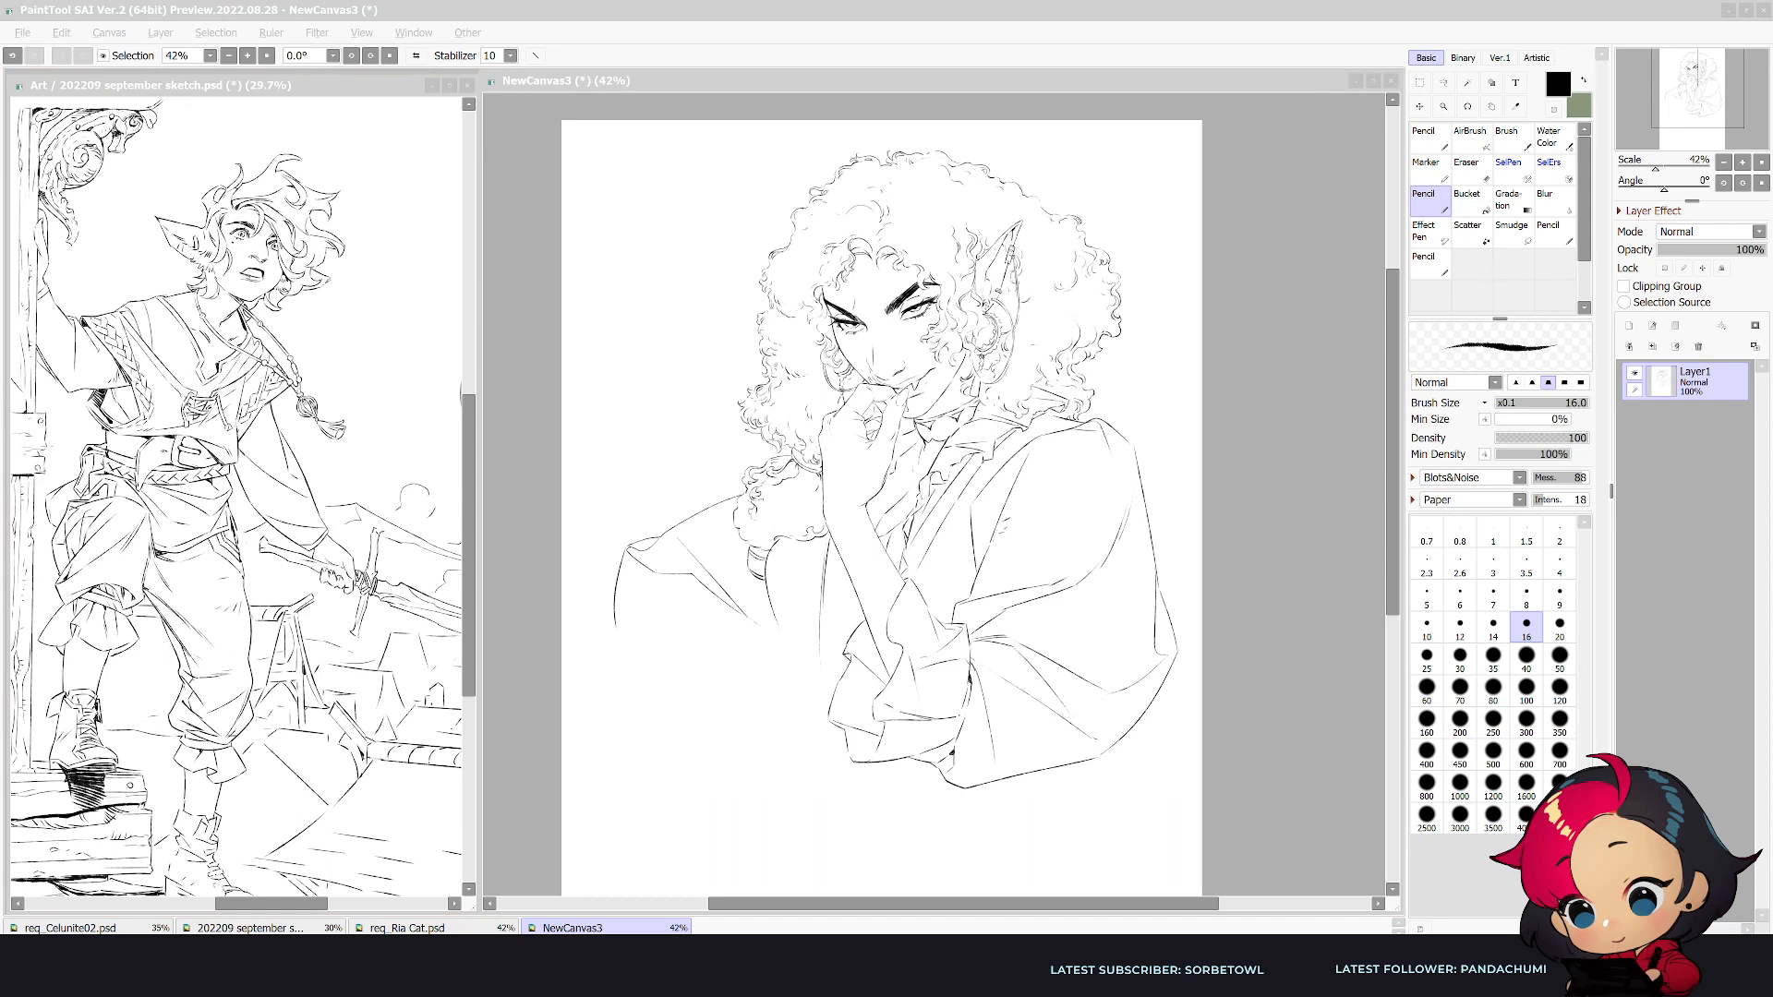
# - Add the wrist crease lines and refine the curled fingers of the raised hand
pyautogui.click(950, 753)
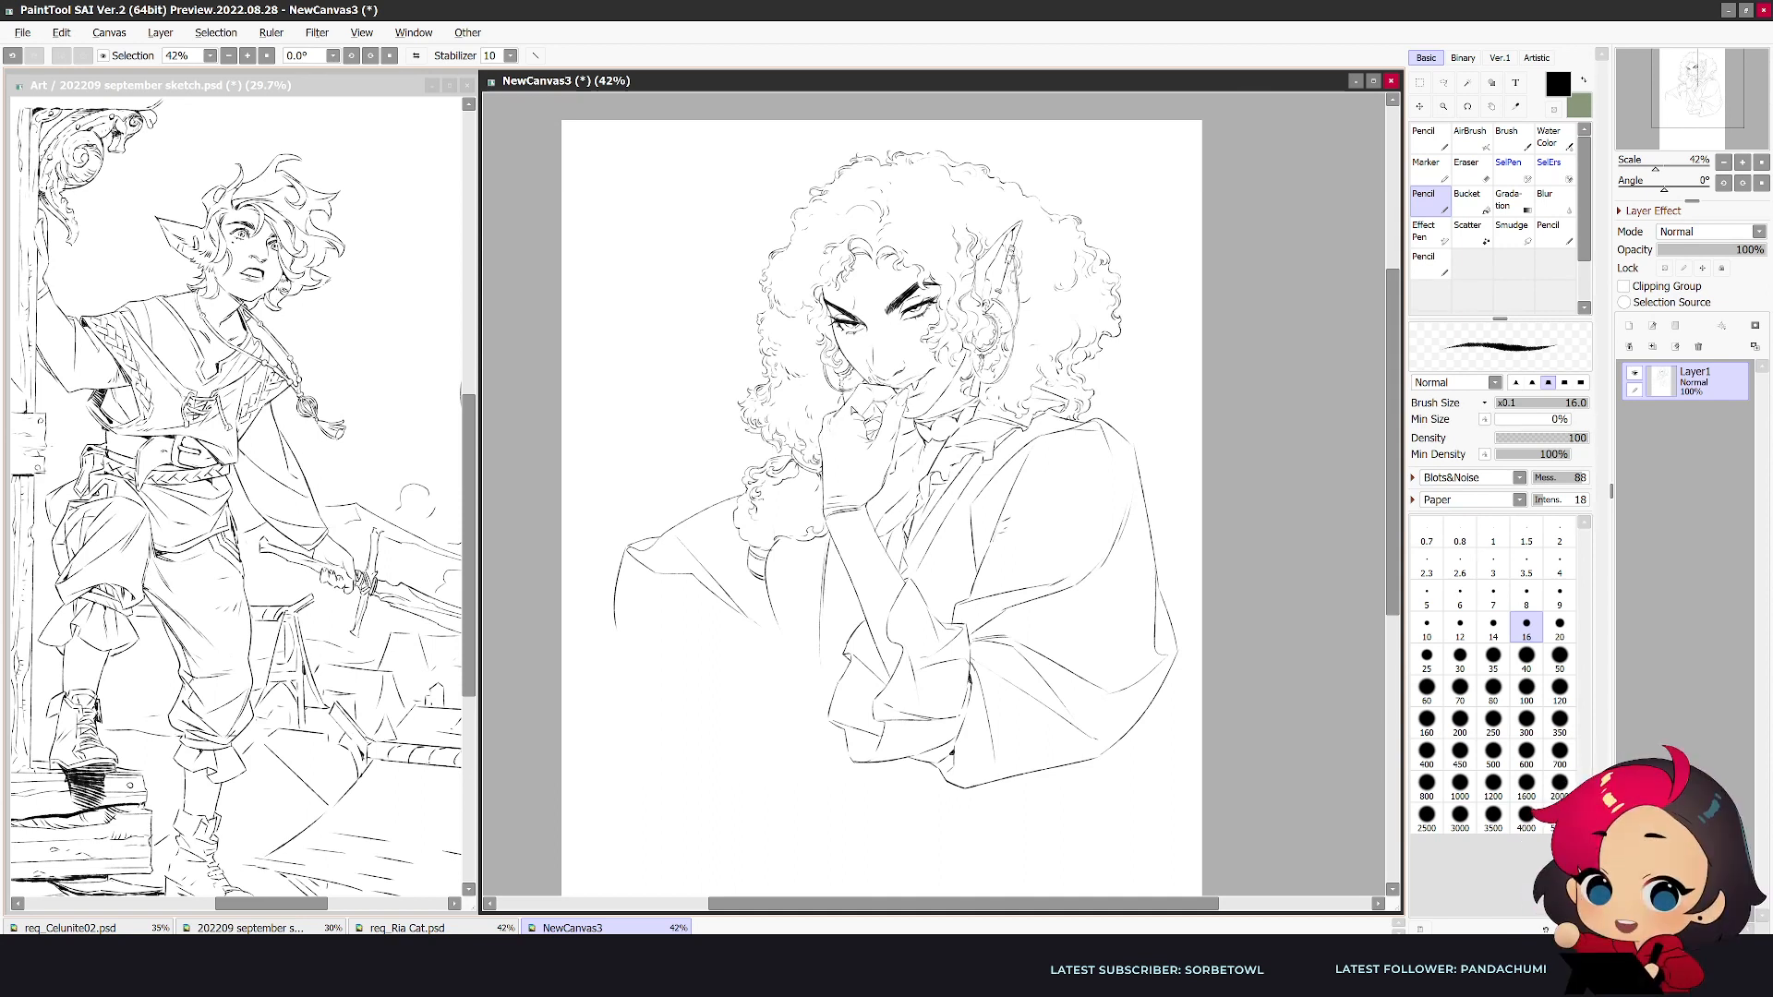
pyautogui.moveTo(854, 406); pyautogui.dragTo(866, 419)
pyautogui.hotkey('ctrl', 'z')
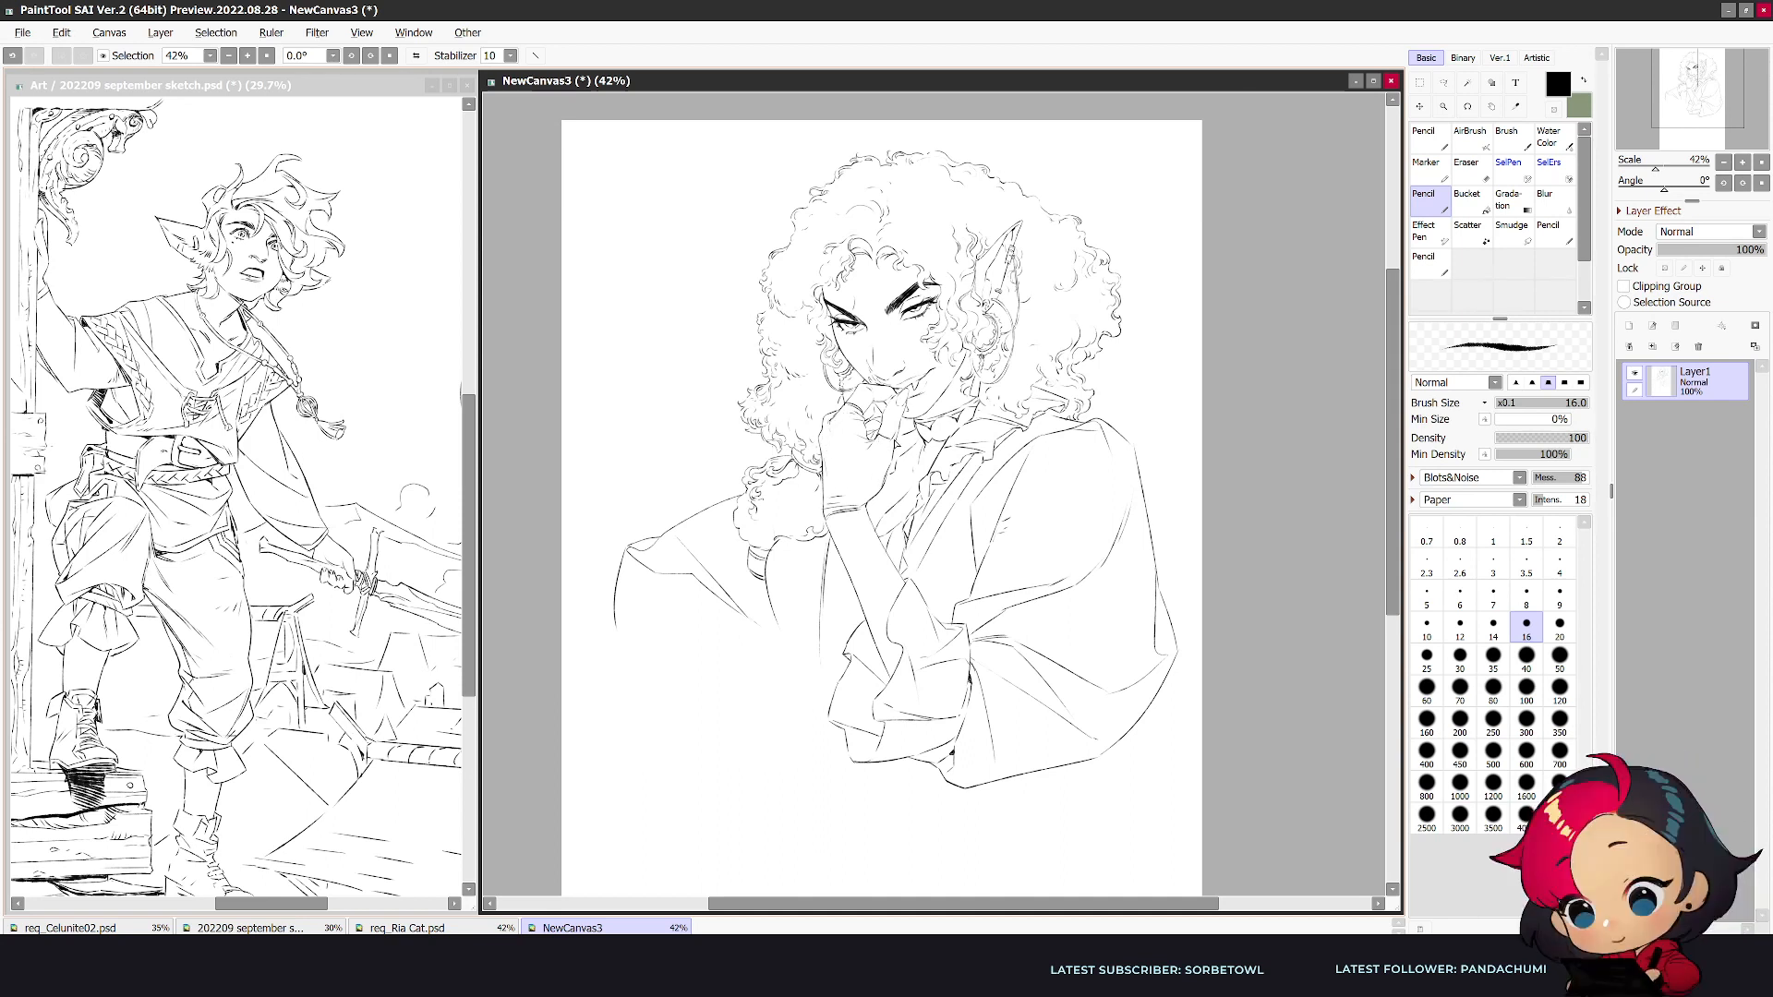
pyautogui.press('e')
pyautogui.moveTo(898, 439); pyautogui.dragTo(901, 444)
pyautogui.press('n')
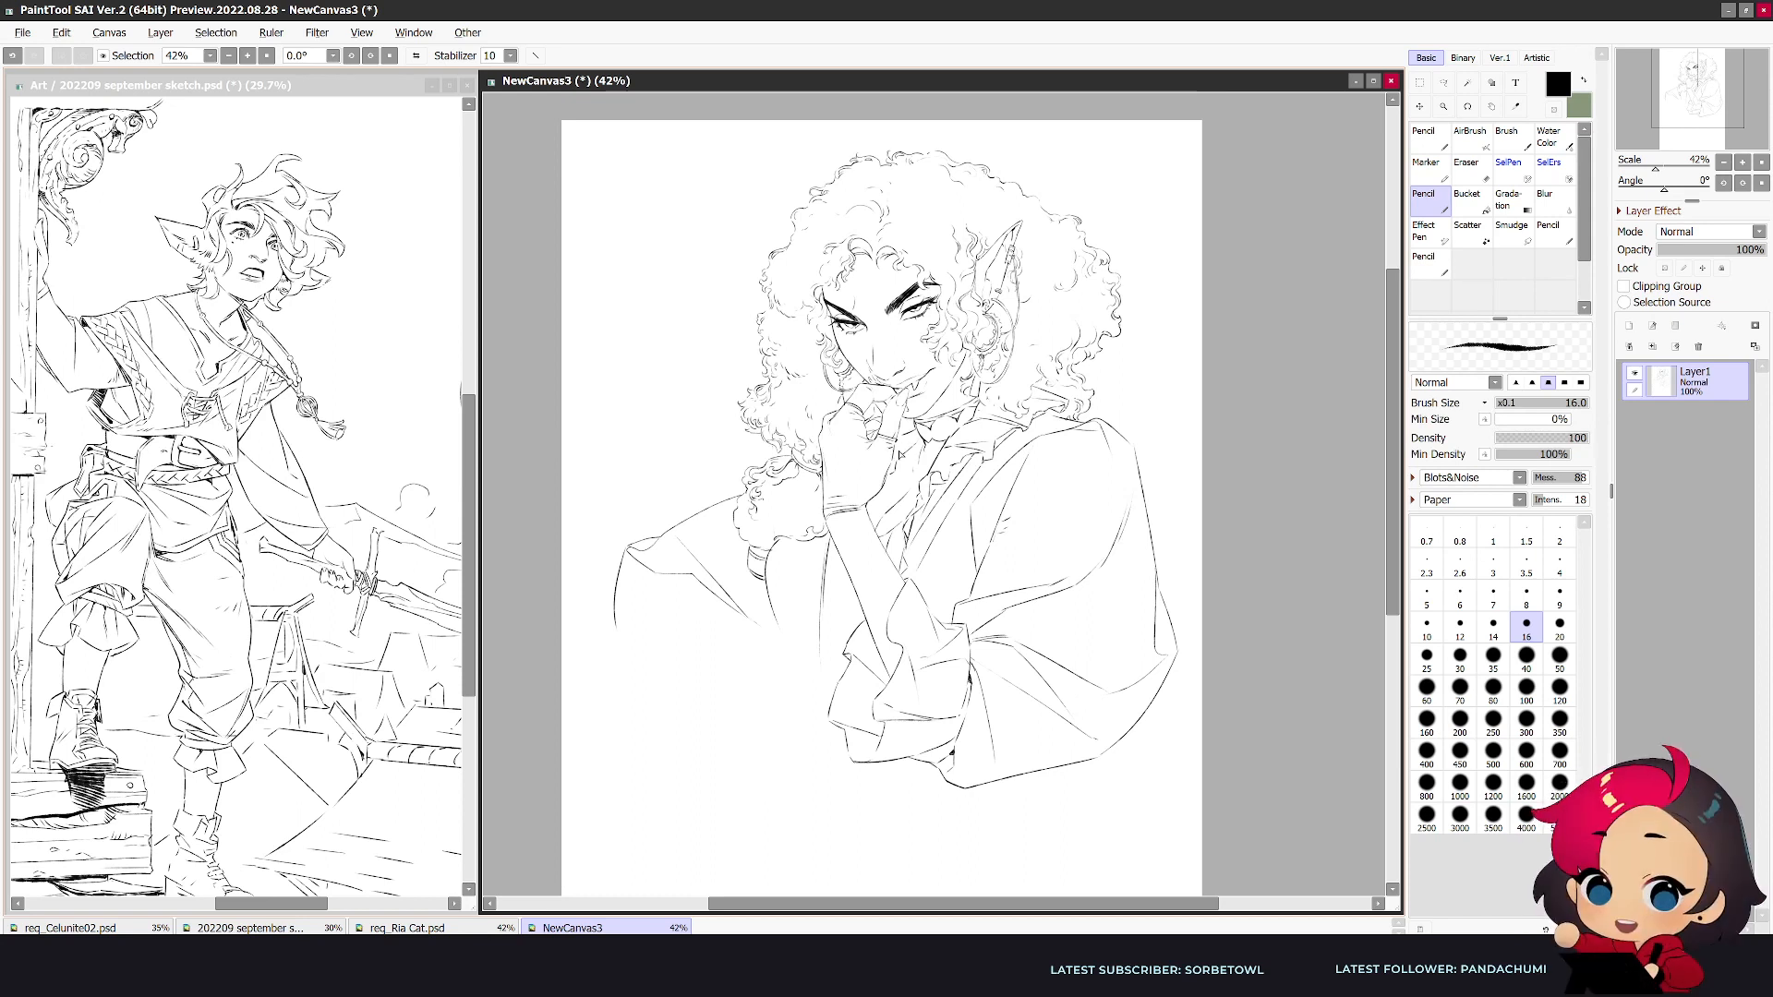
pyautogui.press('e')
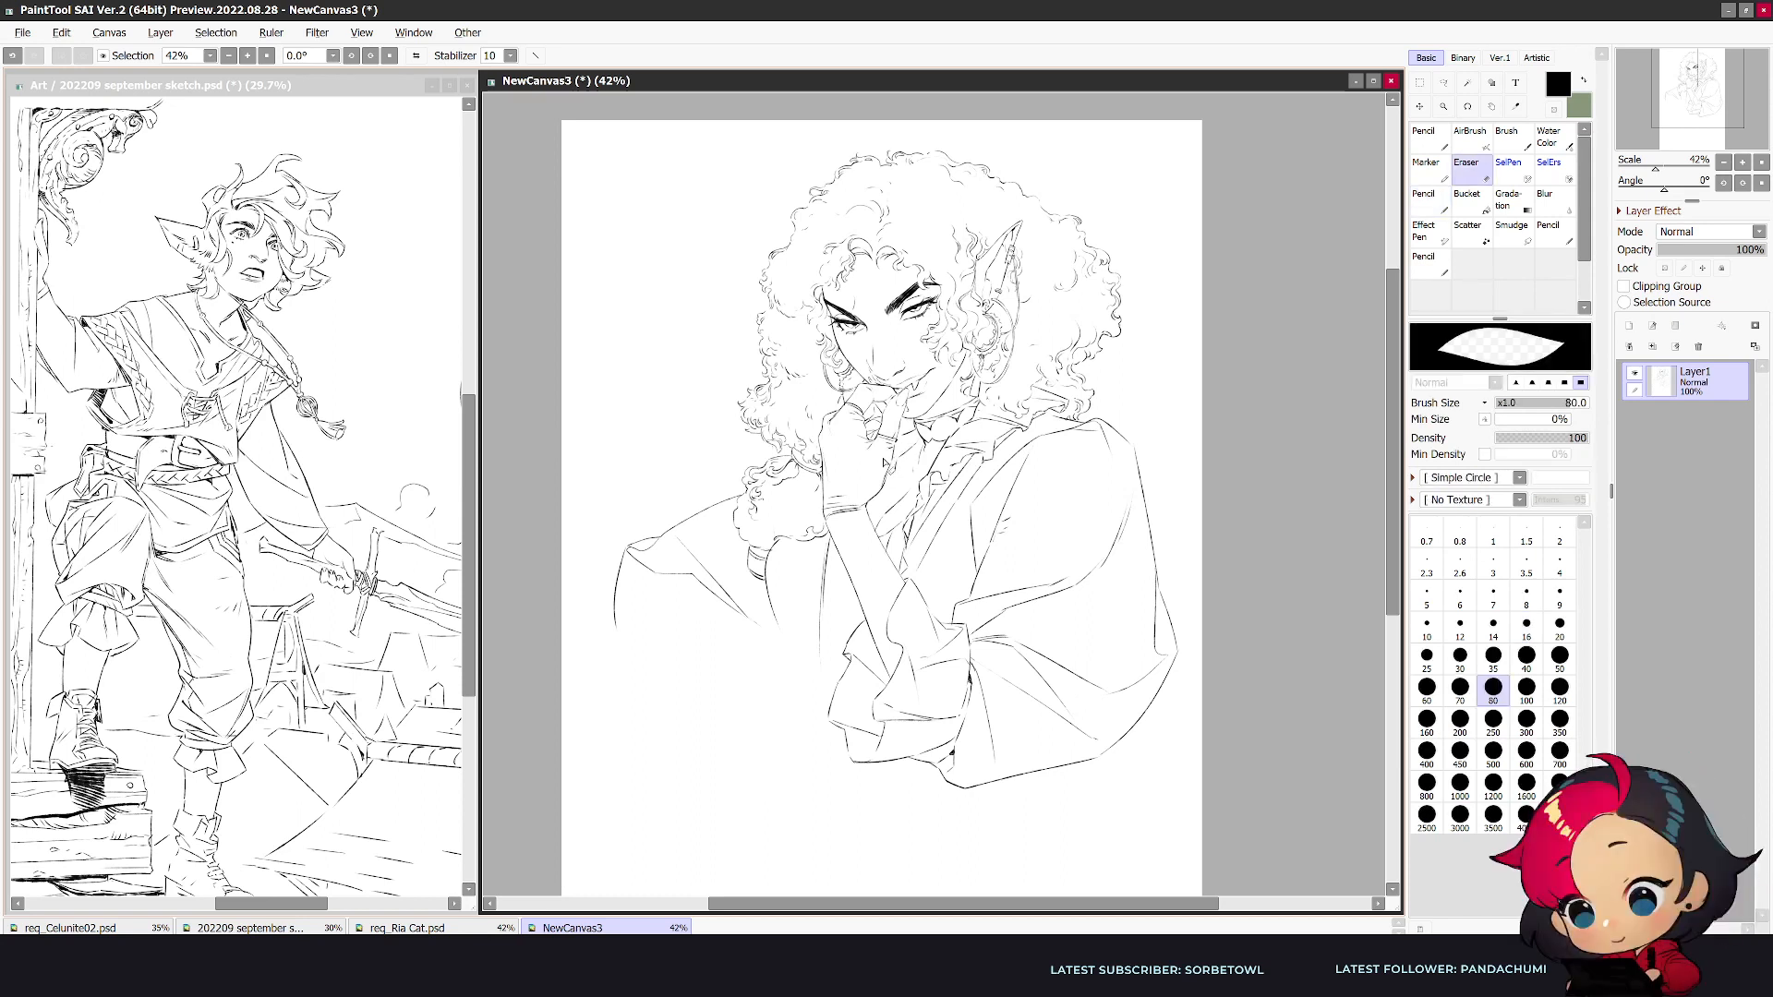
pyautogui.press('n')
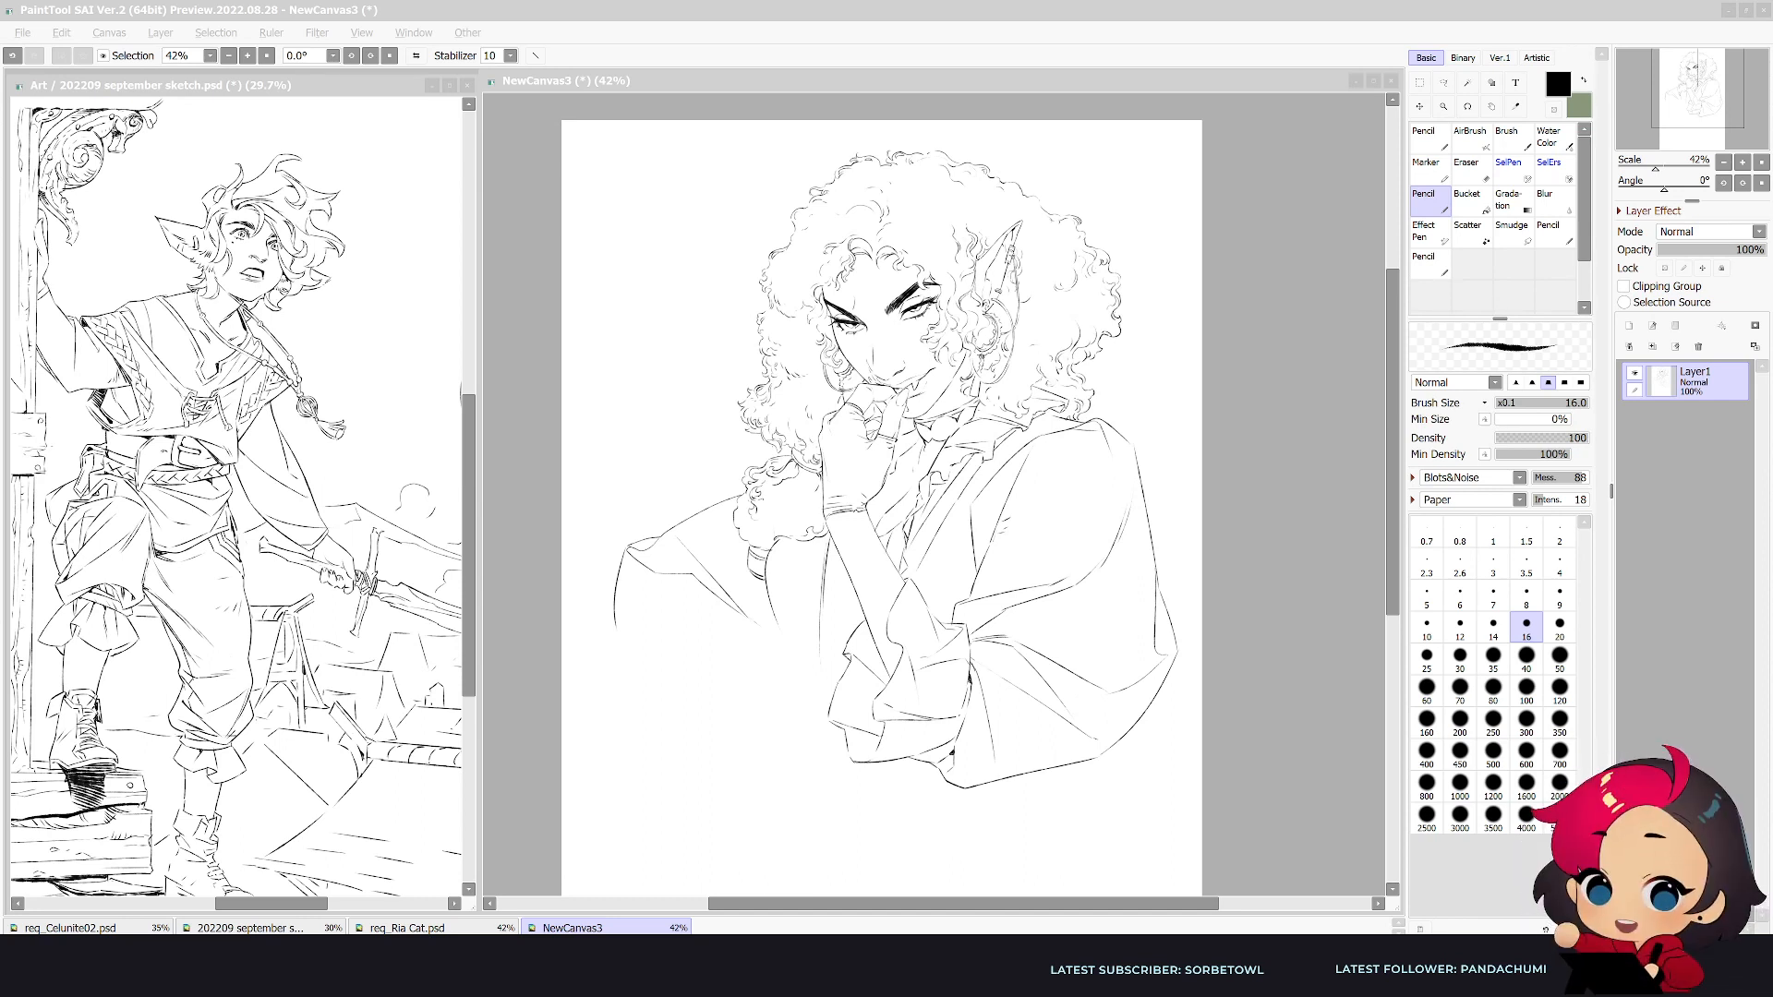
# - Rework the crease where the near sleeve meets the propped forearm, darkening it with short strokes
pyautogui.click(1283, 630)
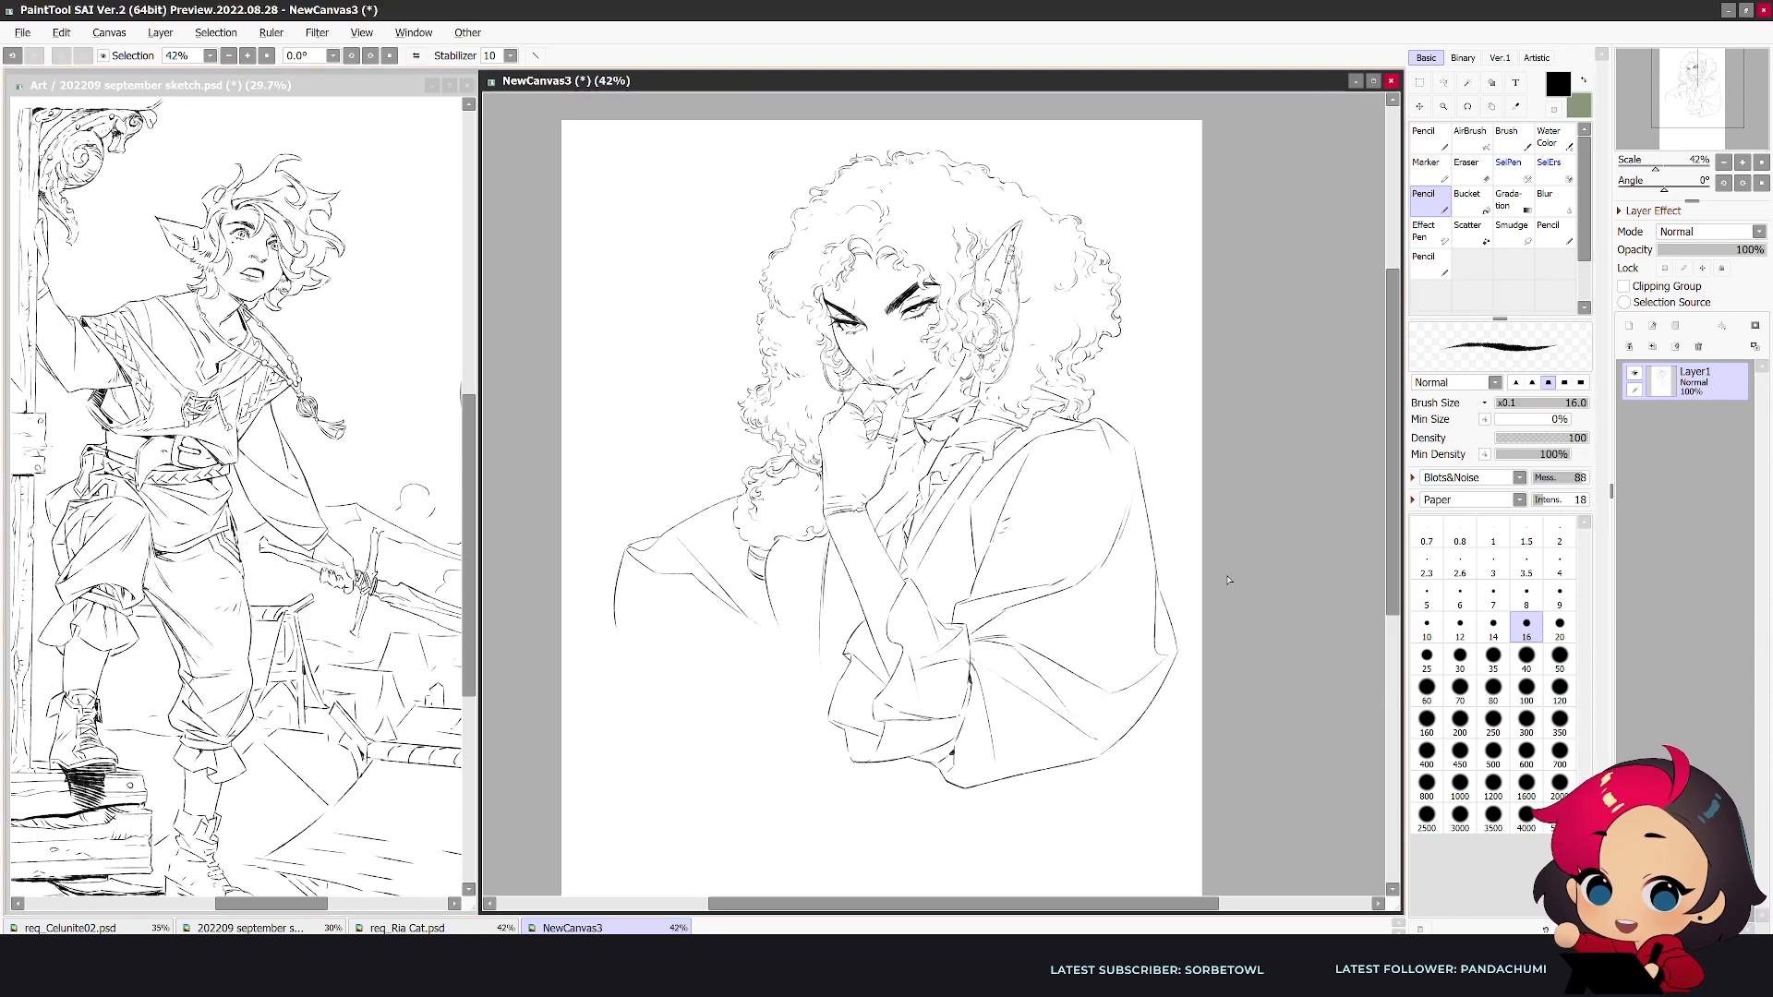
pyautogui.press('h')
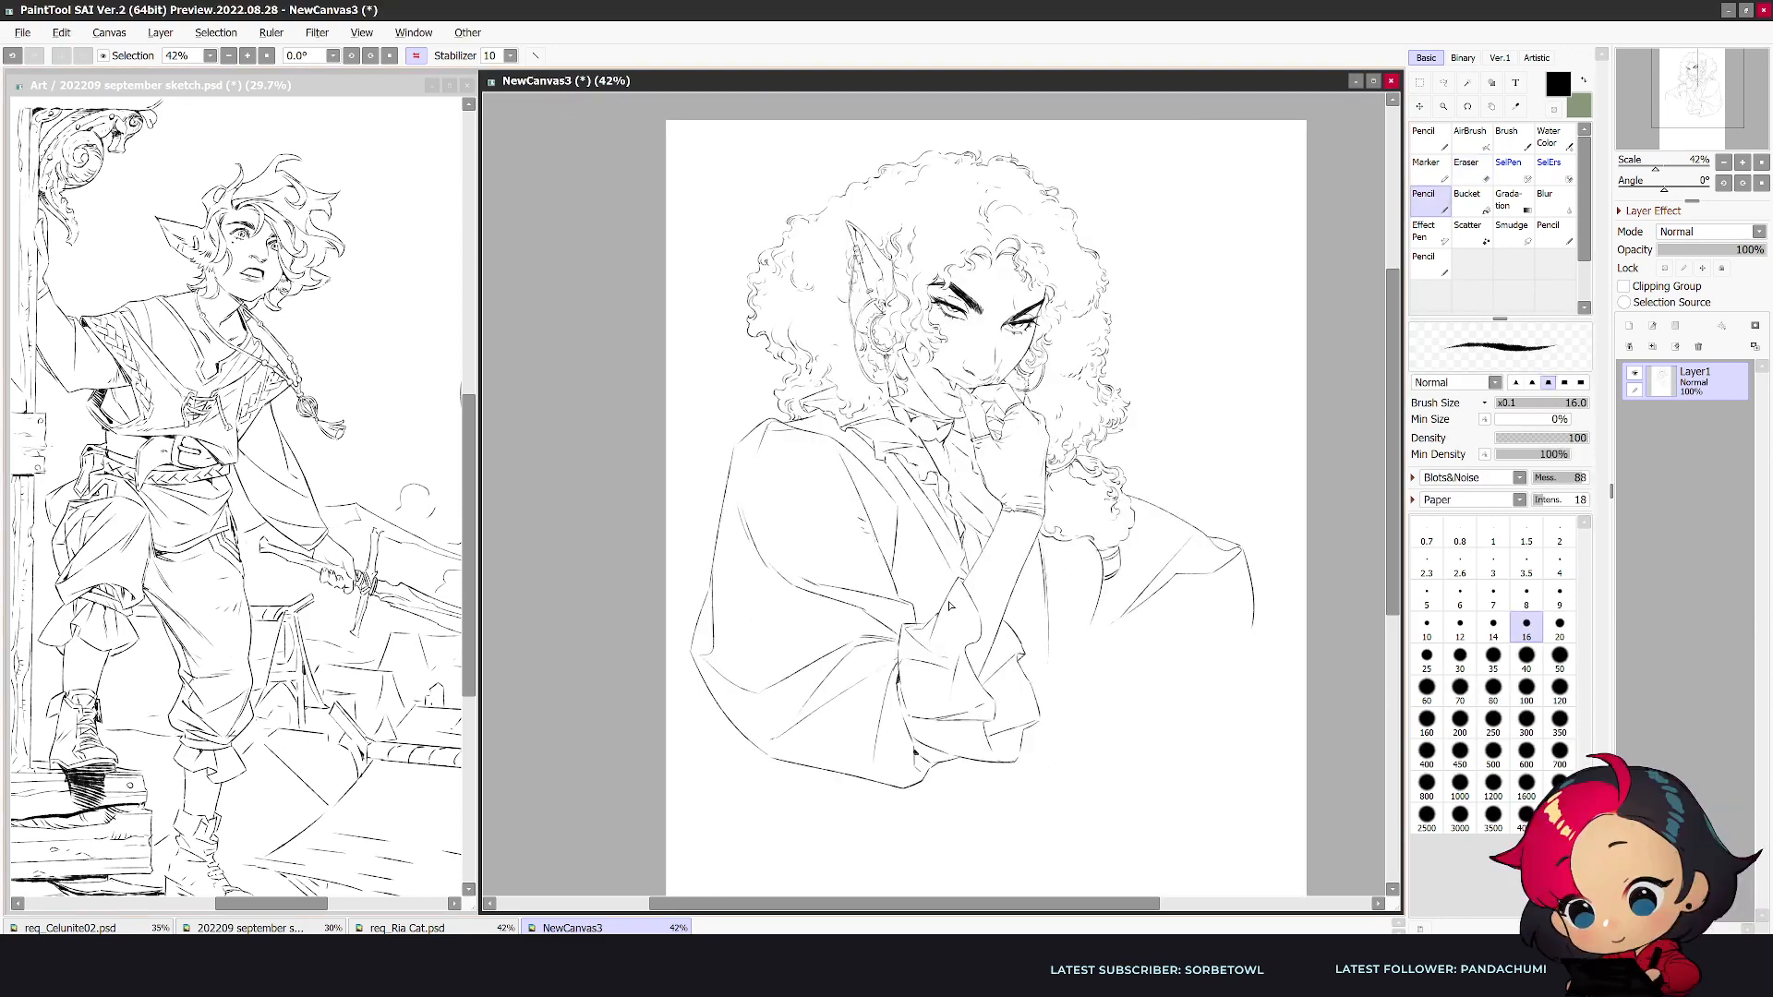
pyautogui.press('e')
pyautogui.moveTo(909, 632); pyautogui.dragTo(929, 638)
pyautogui.press('n')
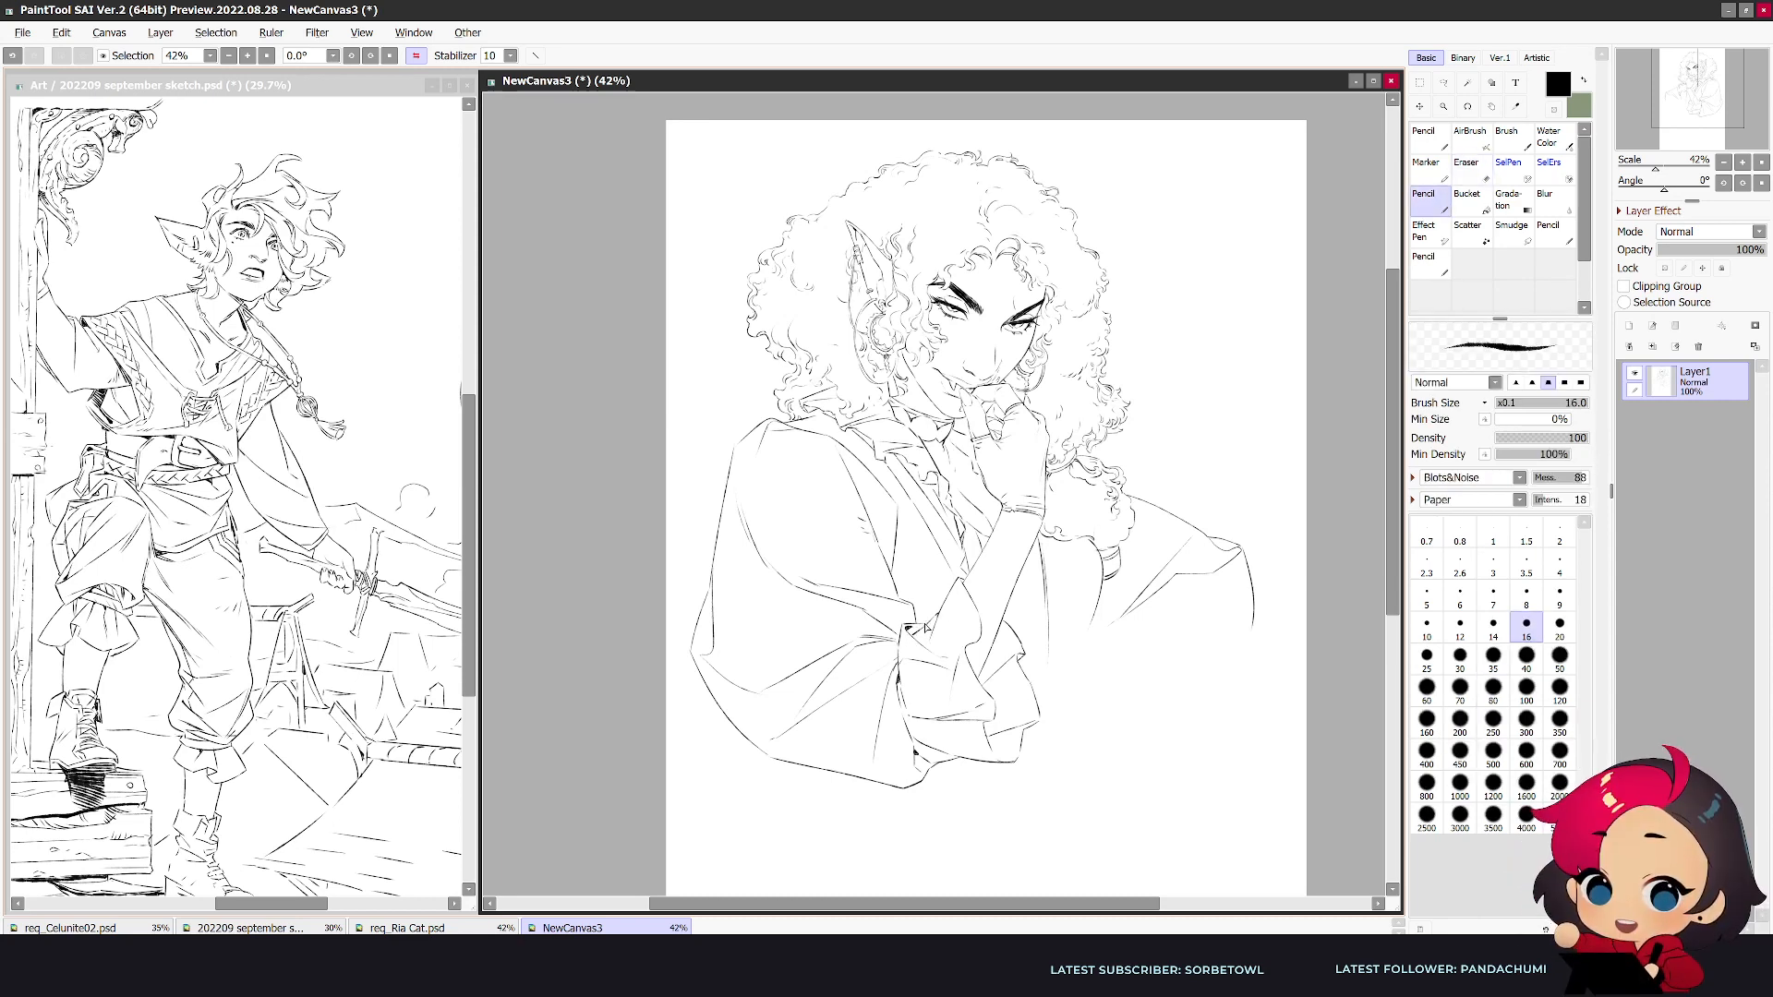
# - Clean up the cuff lines around the propped forearm and refine the fold across the near upper sleeve
pyautogui.press('h')
pyautogui.press('e')
pyautogui.moveTo(979, 632)
pyautogui.mouseDown()
pyautogui.moveTo(1015, 614)
pyautogui.moveTo(980, 634)
pyautogui.mouseUp()
pyautogui.press('n')
pyautogui.press('e')
pyautogui.press('n')
pyautogui.moveTo(1069, 591); pyautogui.dragTo(1122, 584)
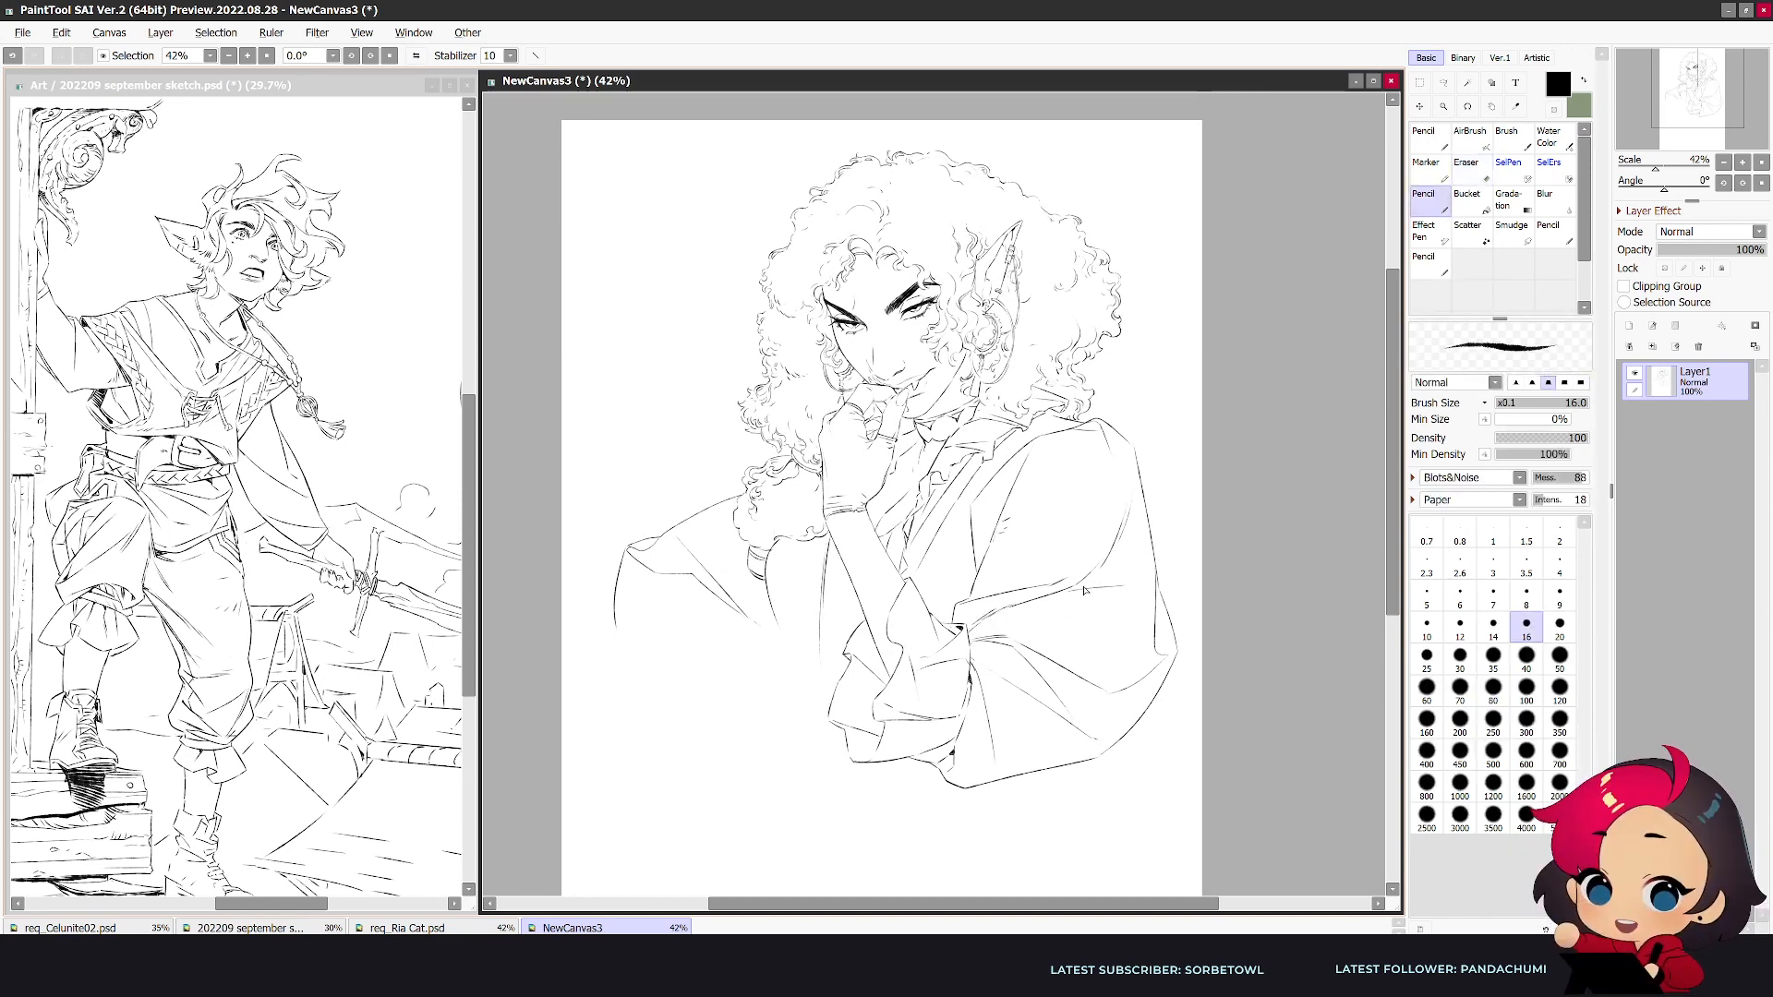
pyautogui.press('h')
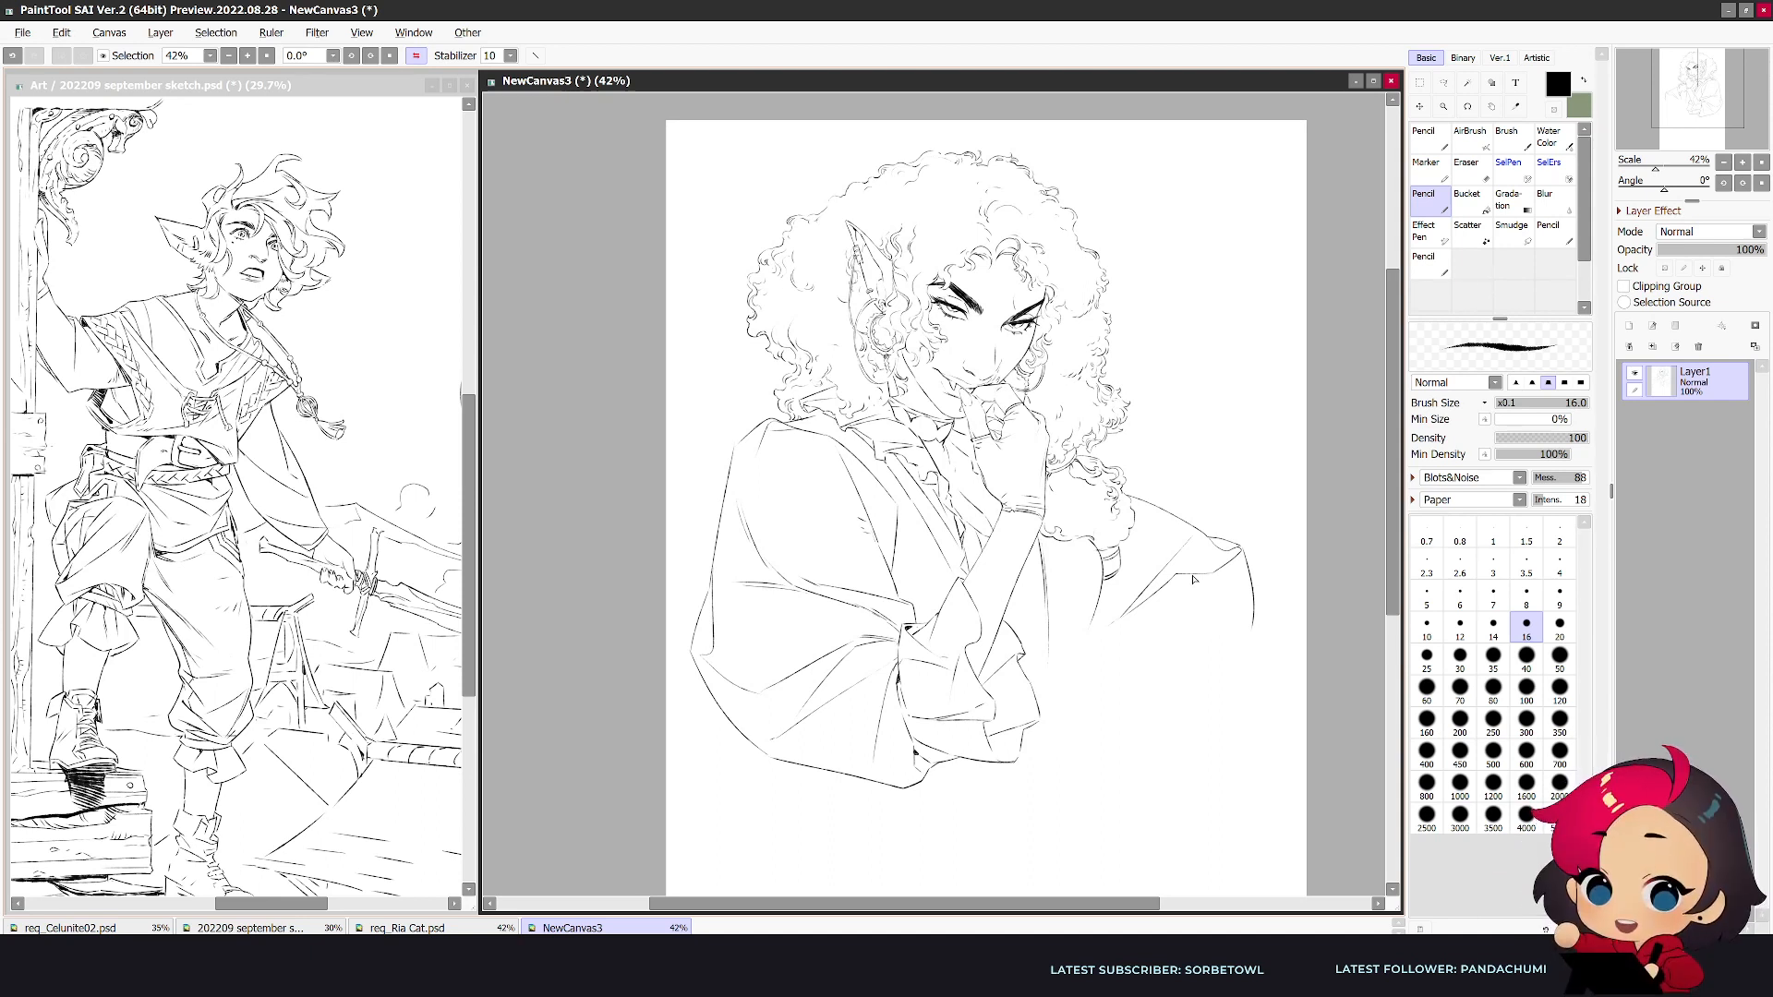
pyautogui.press('e')
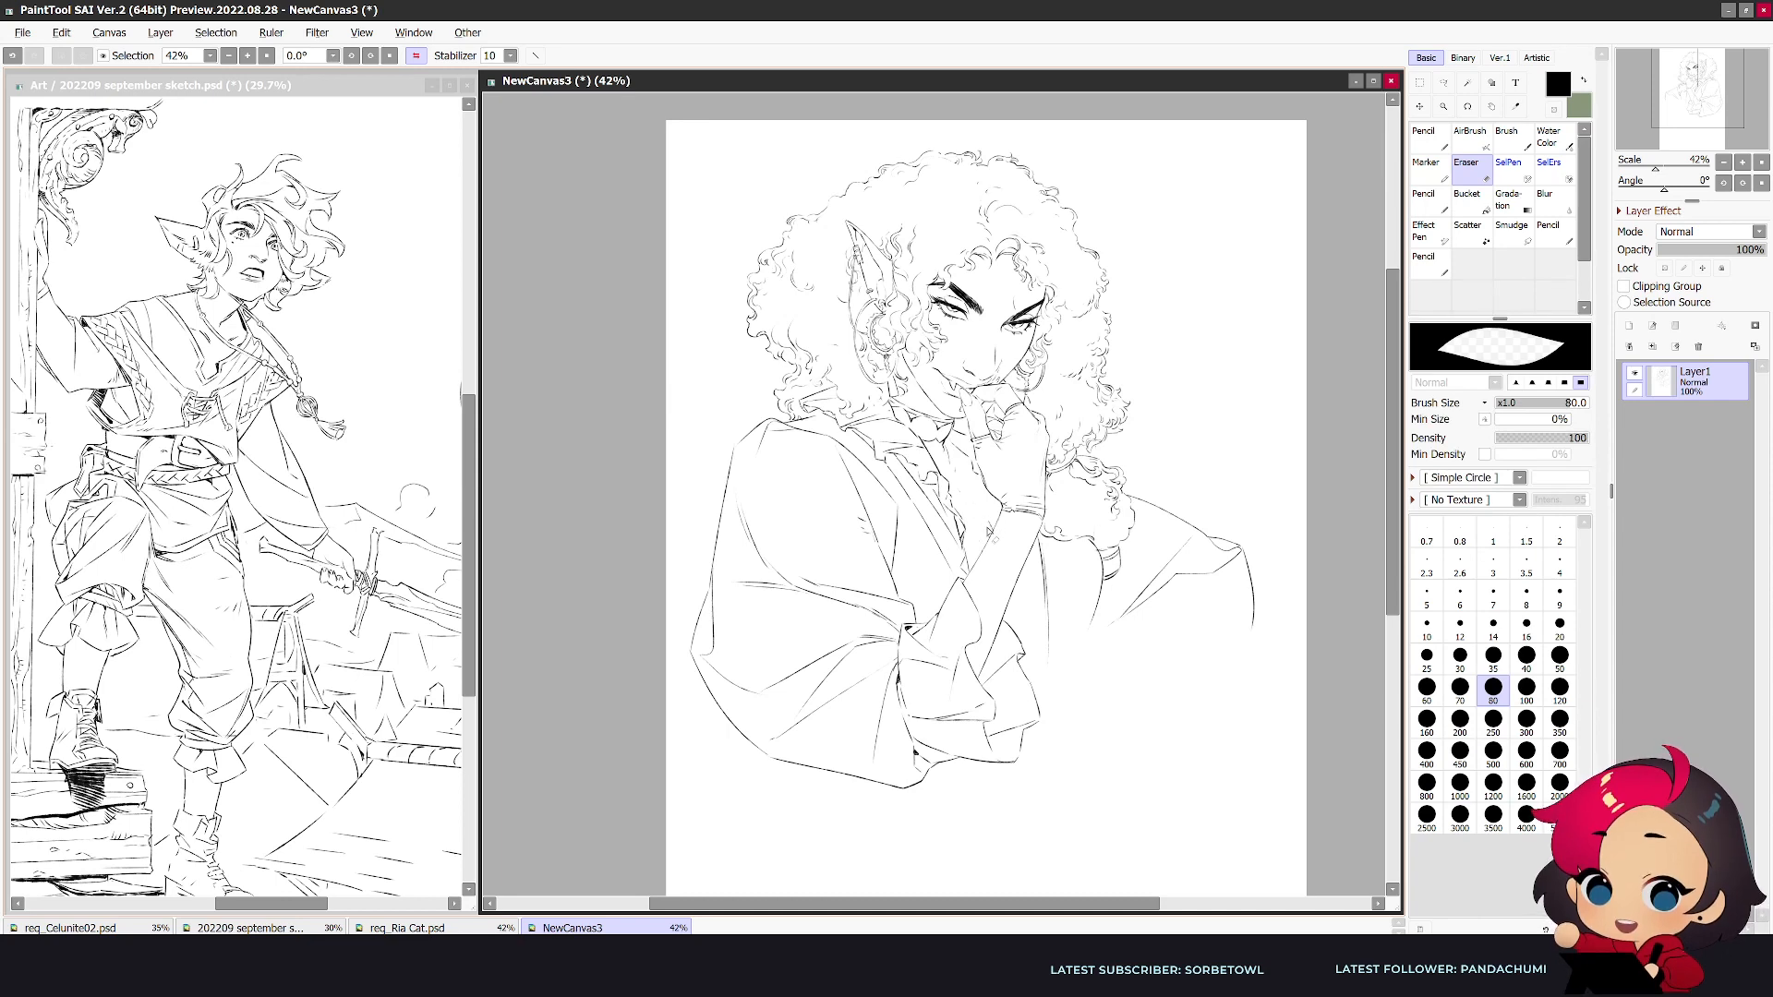
pyautogui.press('n')
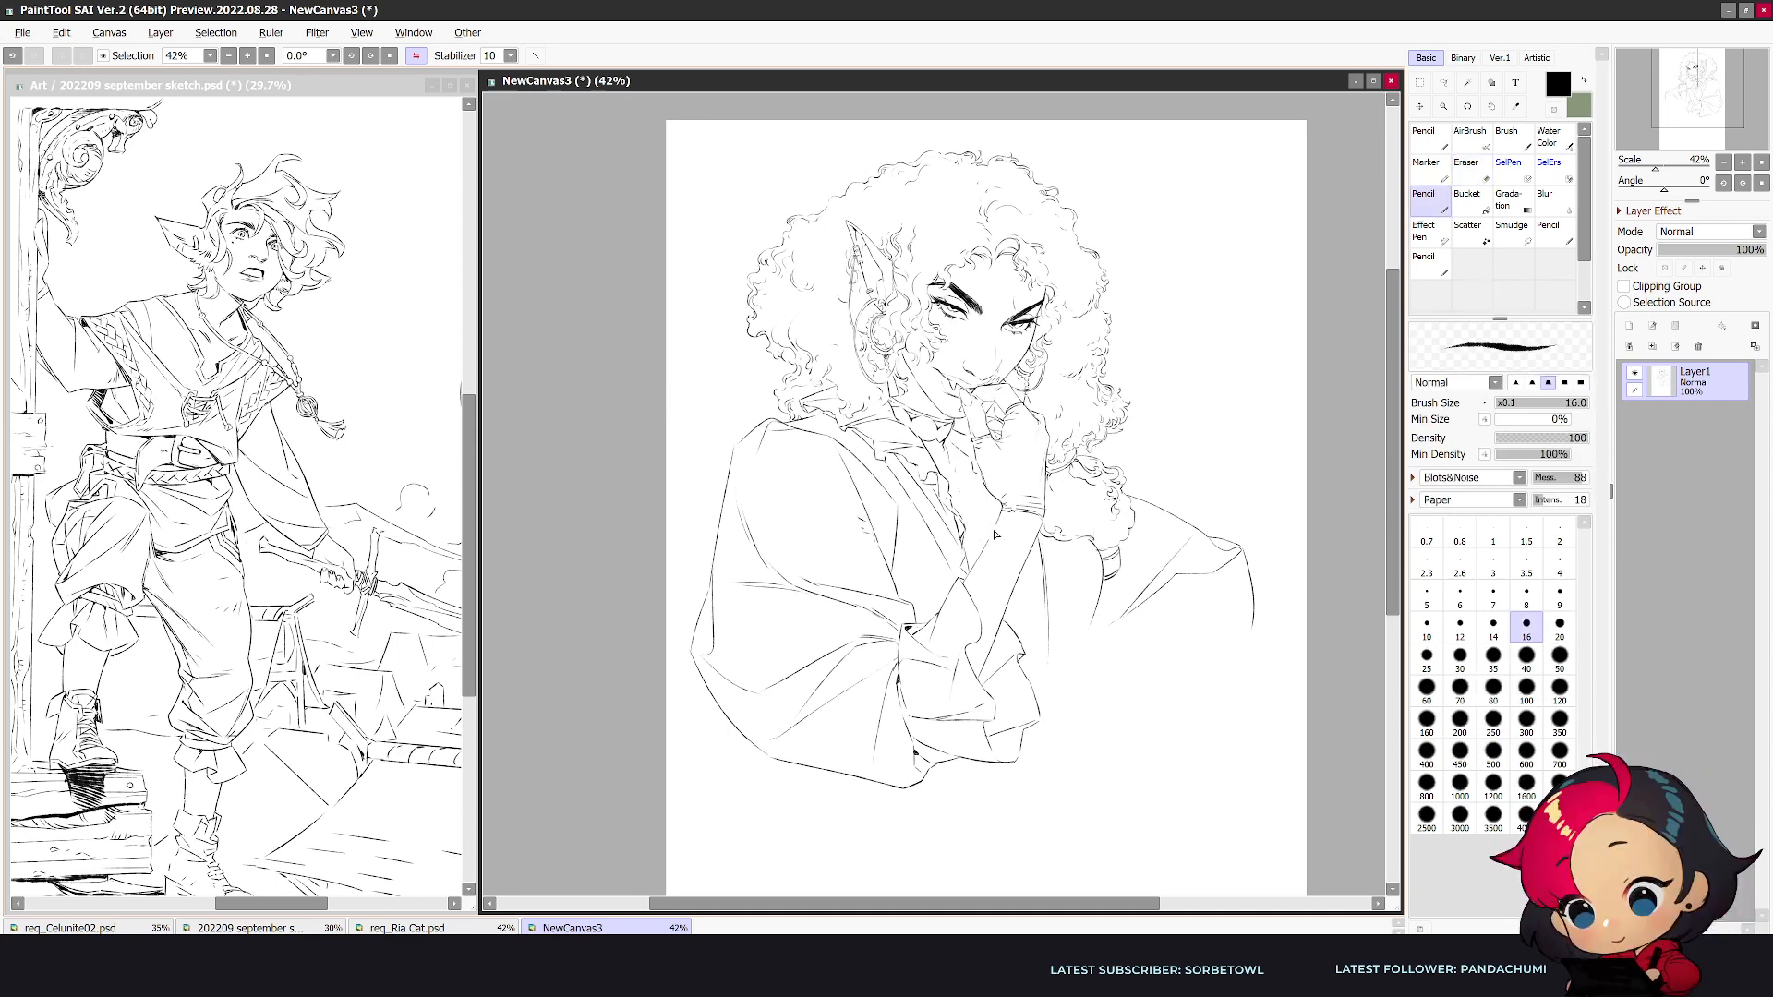
pyautogui.press('h')
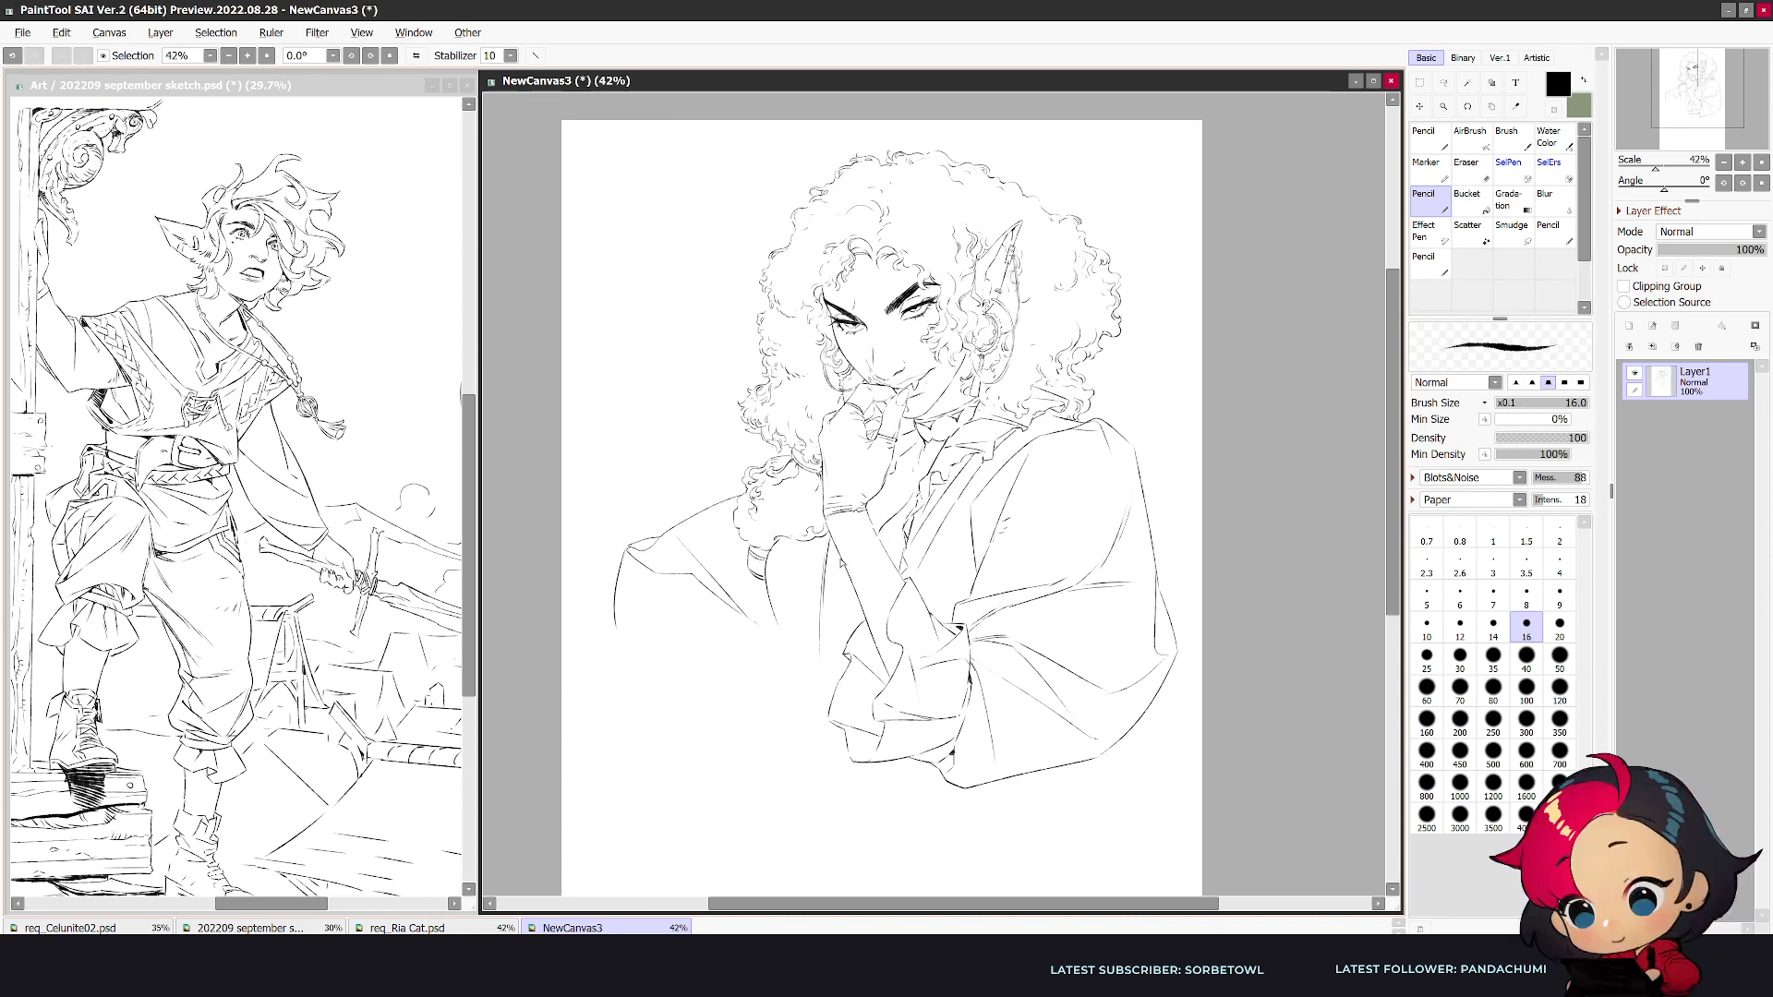
# - Draw the ruffled shirt front behind the propped forearm, cleaning the lines around the arm
pyautogui.press('e')
pyautogui.press('n')
pyautogui.moveTo(825, 580)
pyautogui.mouseDown()
pyautogui.moveTo(841, 604)
pyautogui.moveTo(824, 631)
pyautogui.mouseUp()
pyautogui.press('e')
pyautogui.moveTo(882, 543)
pyautogui.mouseDown()
pyautogui.moveTo(903, 520)
pyautogui.moveTo(881, 538)
pyautogui.mouseUp()
pyautogui.press('n')
# - Draw the far side of the vest down the torso, erasing the first line and redrawing its curve
pyautogui.moveTo(775, 554); pyautogui.dragTo(805, 715)
pyautogui.press('e')
pyautogui.moveTo(777, 616); pyautogui.dragTo(806, 720)
pyautogui.press('n')
pyautogui.moveTo(767, 583); pyautogui.dragTo(794, 692)
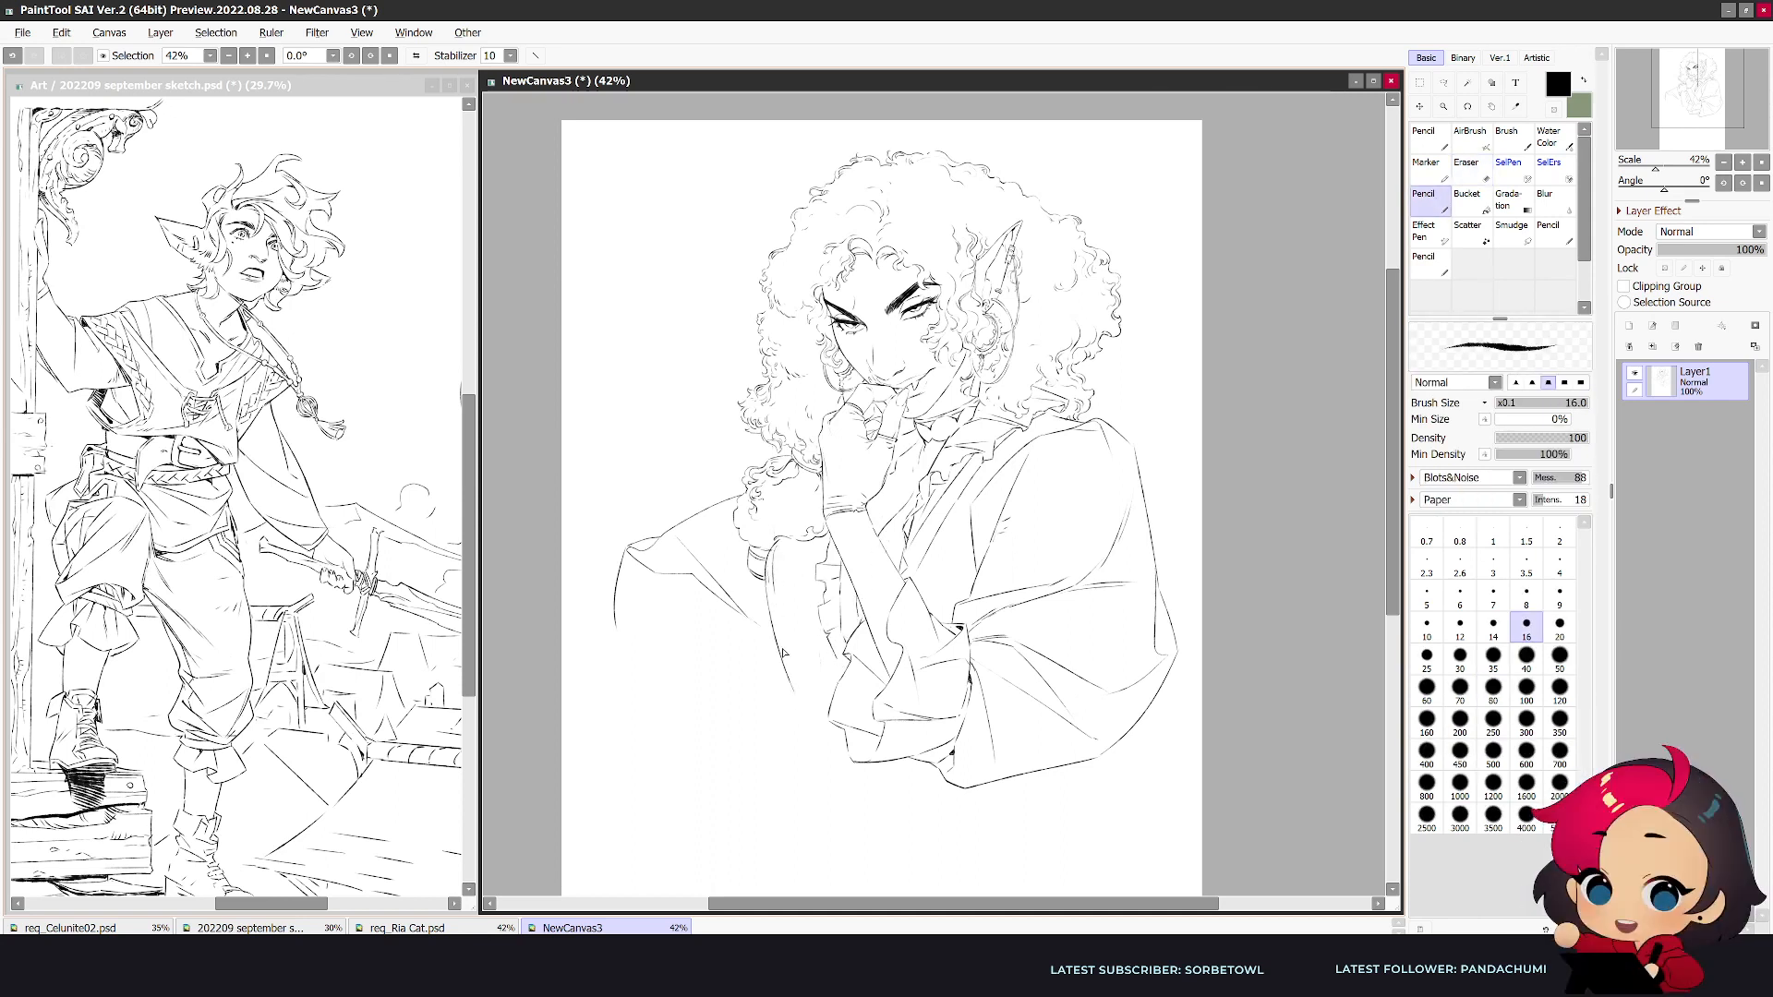
# - Draw the waist edge below the far side of the torso and refine the small folds gathered there
pyautogui.press('h')
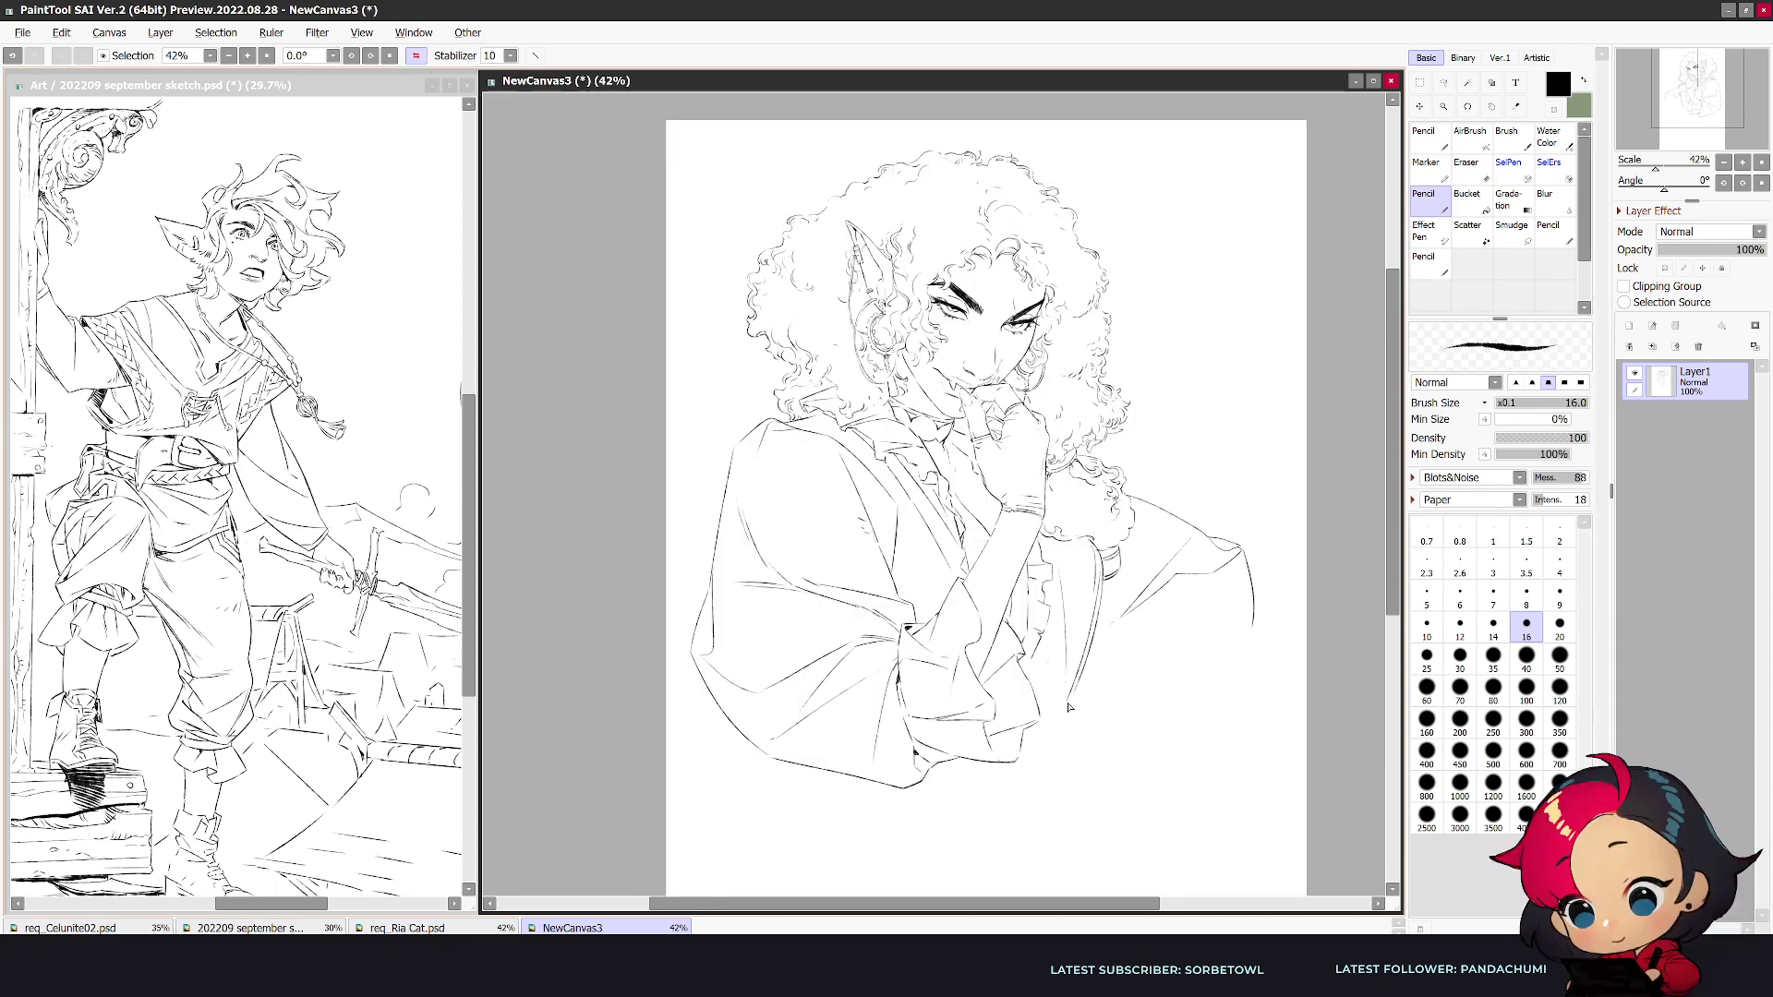
pyautogui.press('e')
pyautogui.press('n')
pyautogui.moveTo(1092, 708)
pyautogui.mouseDown()
pyautogui.moveTo(1028, 736)
pyautogui.moveTo(1073, 759)
pyautogui.mouseUp()
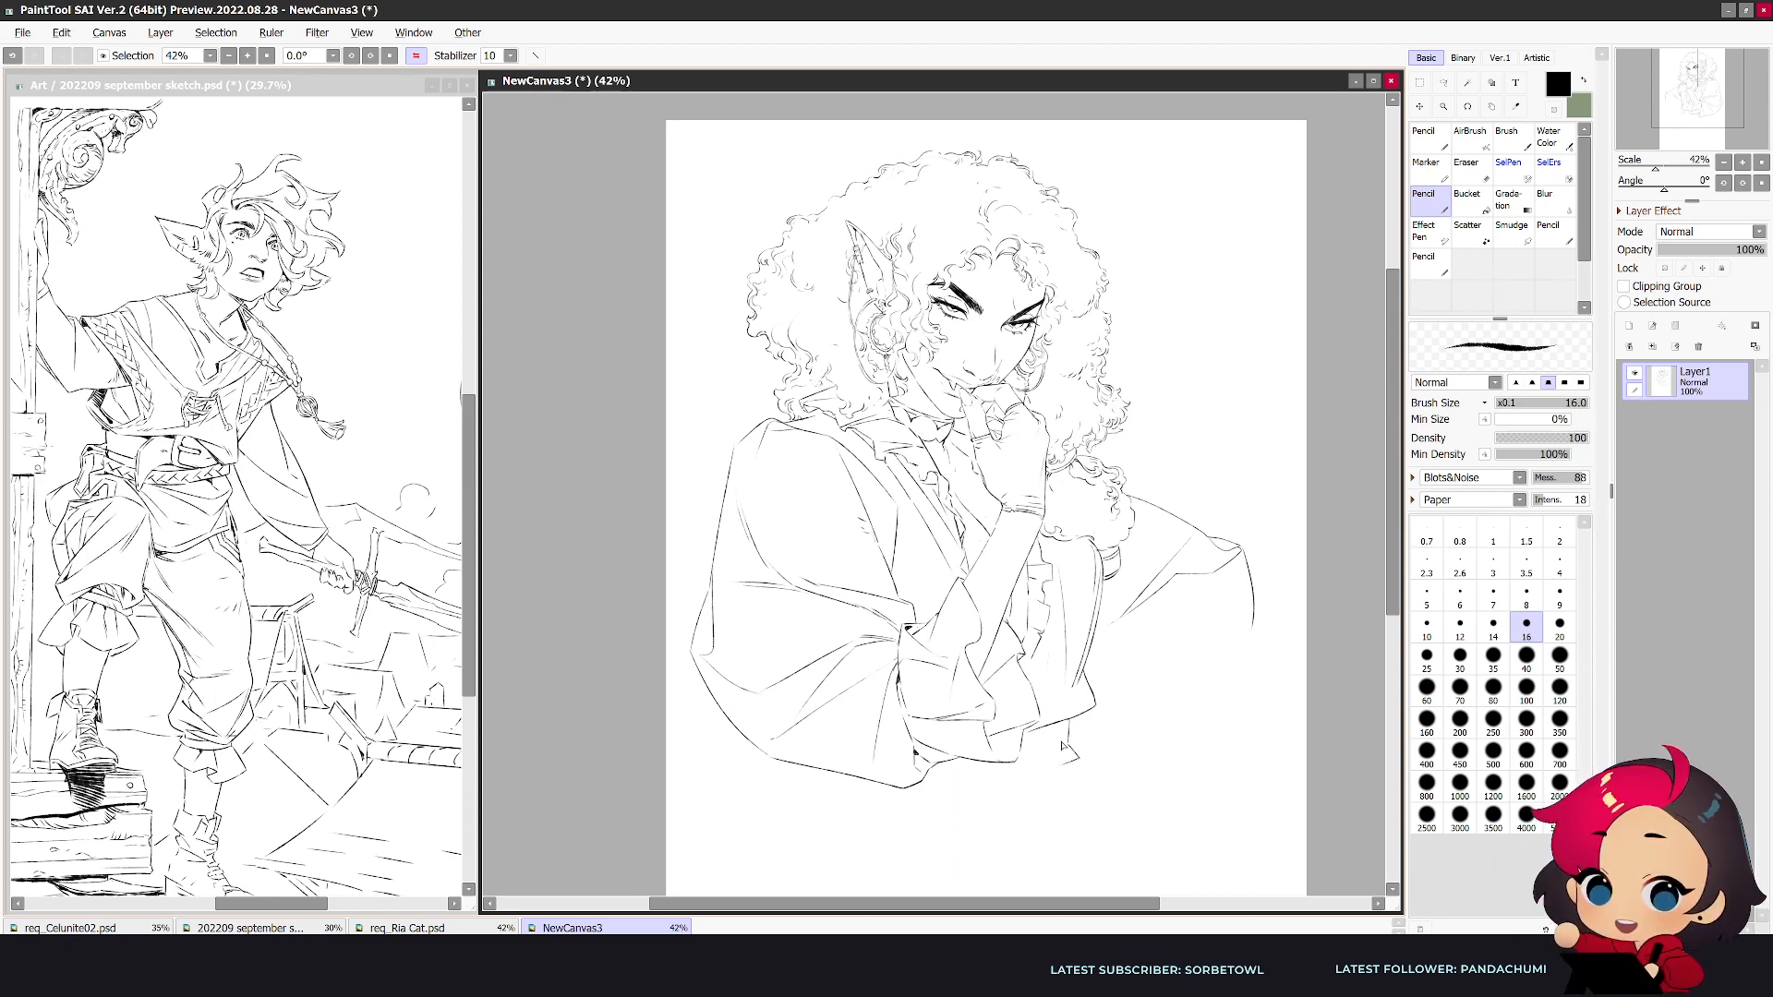
pyautogui.press('e')
pyautogui.moveTo(1071, 720)
pyautogui.mouseDown()
pyautogui.moveTo(1049, 728)
pyautogui.moveTo(1090, 708)
pyautogui.moveTo(1071, 705)
pyautogui.moveTo(1076, 760)
pyautogui.moveTo(1065, 743)
pyautogui.mouseUp()
pyautogui.press('n')
pyautogui.press('e')
pyautogui.press('n')
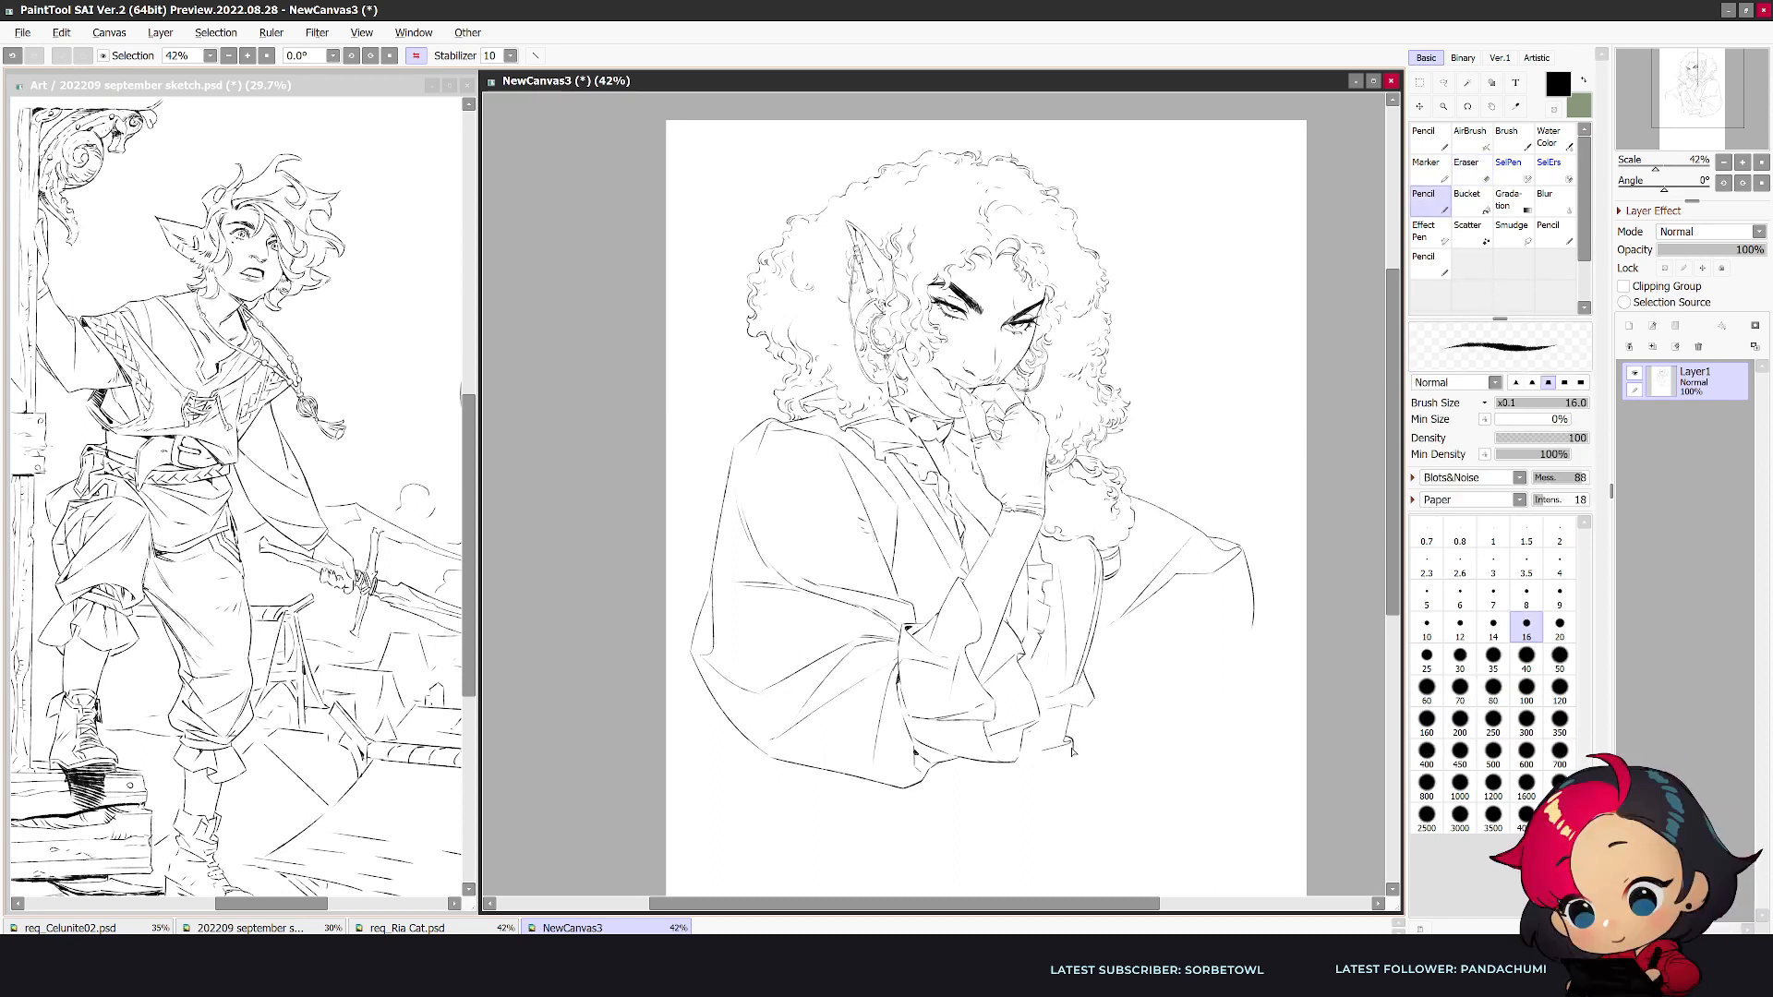
# - Try a pointed outline for the lower garment below the far waist and a loose edge beneath the near sleeve
pyautogui.moveTo(1074, 752)
pyautogui.mouseDown()
pyautogui.moveTo(1099, 780)
pyautogui.moveTo(1016, 853)
pyautogui.mouseUp()
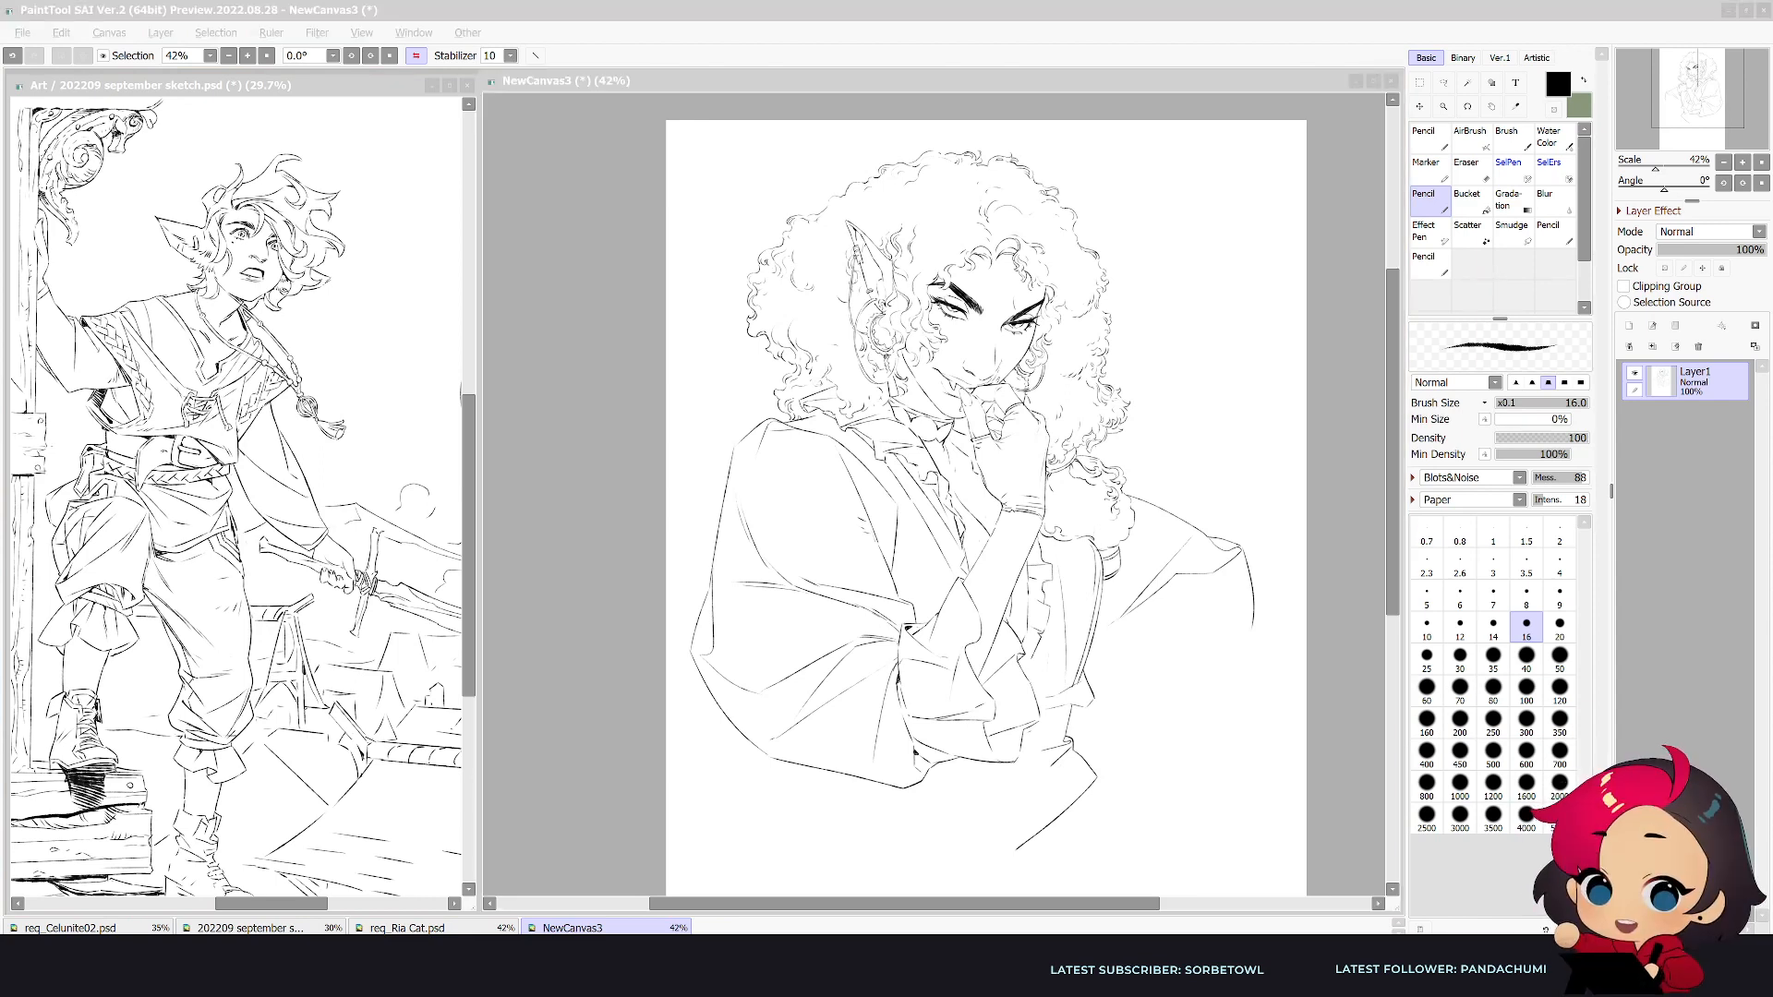
pyautogui.click(1139, 755)
pyautogui.press('h')
pyautogui.moveTo(850, 853)
pyautogui.mouseDown()
pyautogui.moveTo(879, 817)
pyautogui.moveTo(912, 866)
pyautogui.mouseUp()
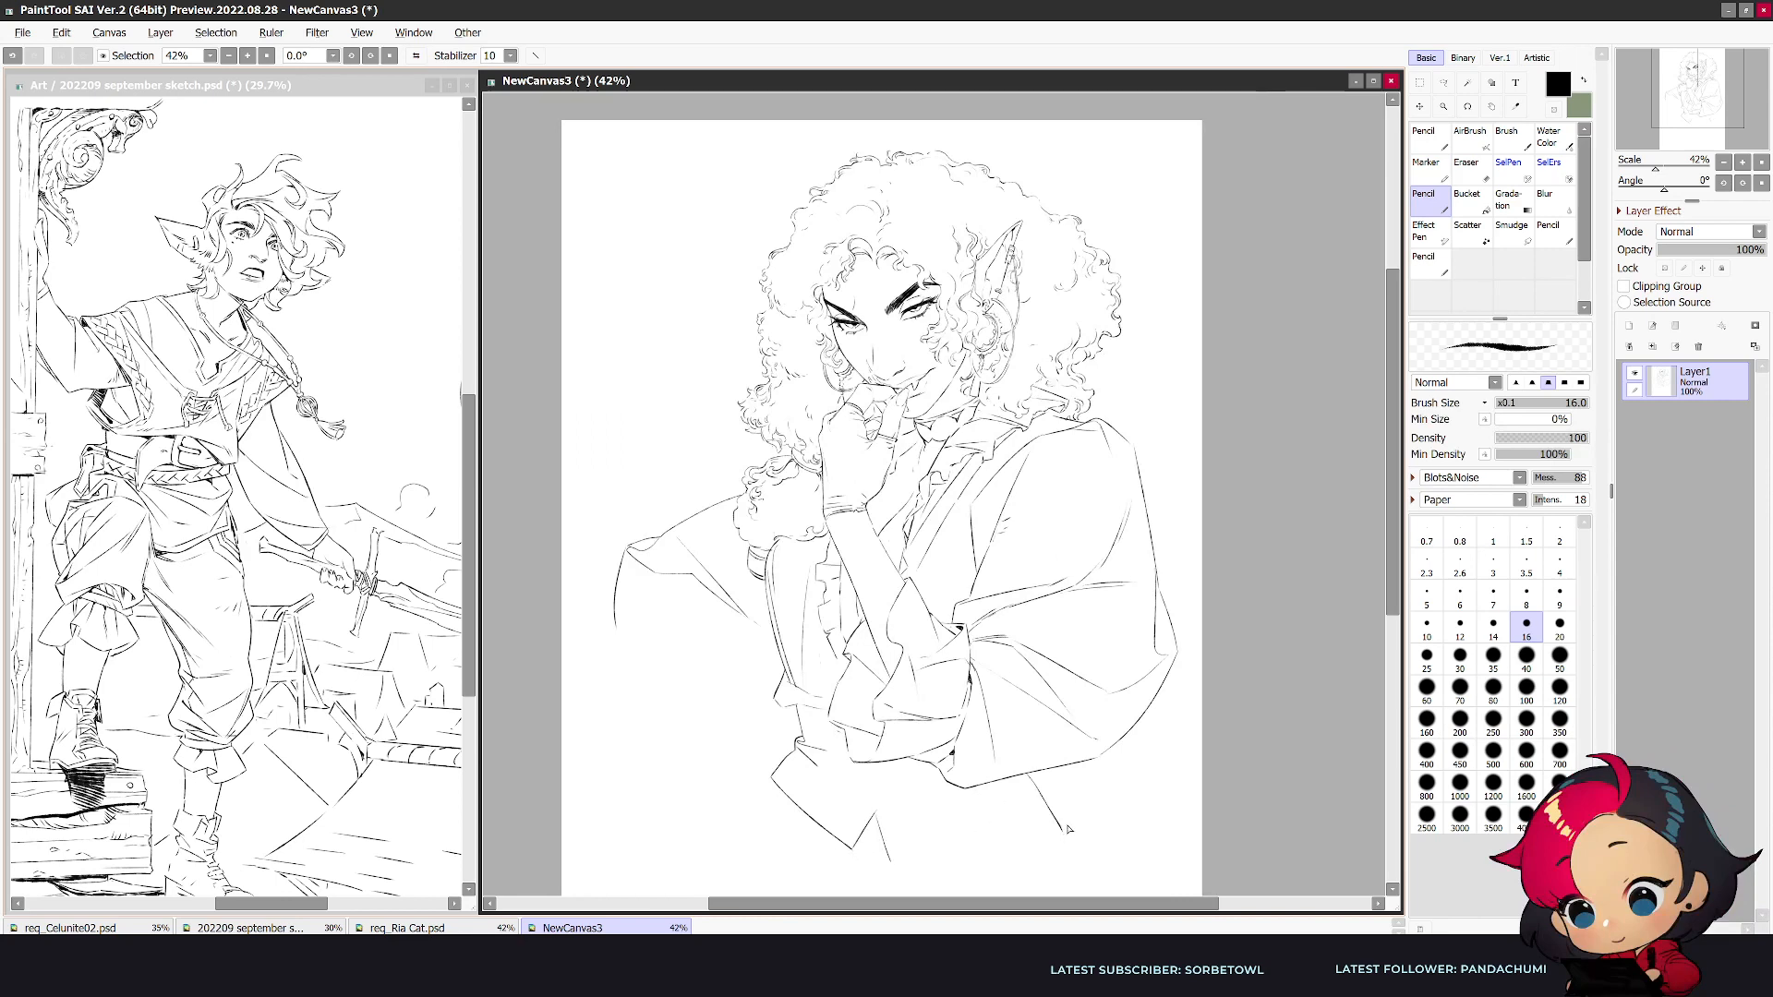
pyautogui.press('h')
pyautogui.press('e')
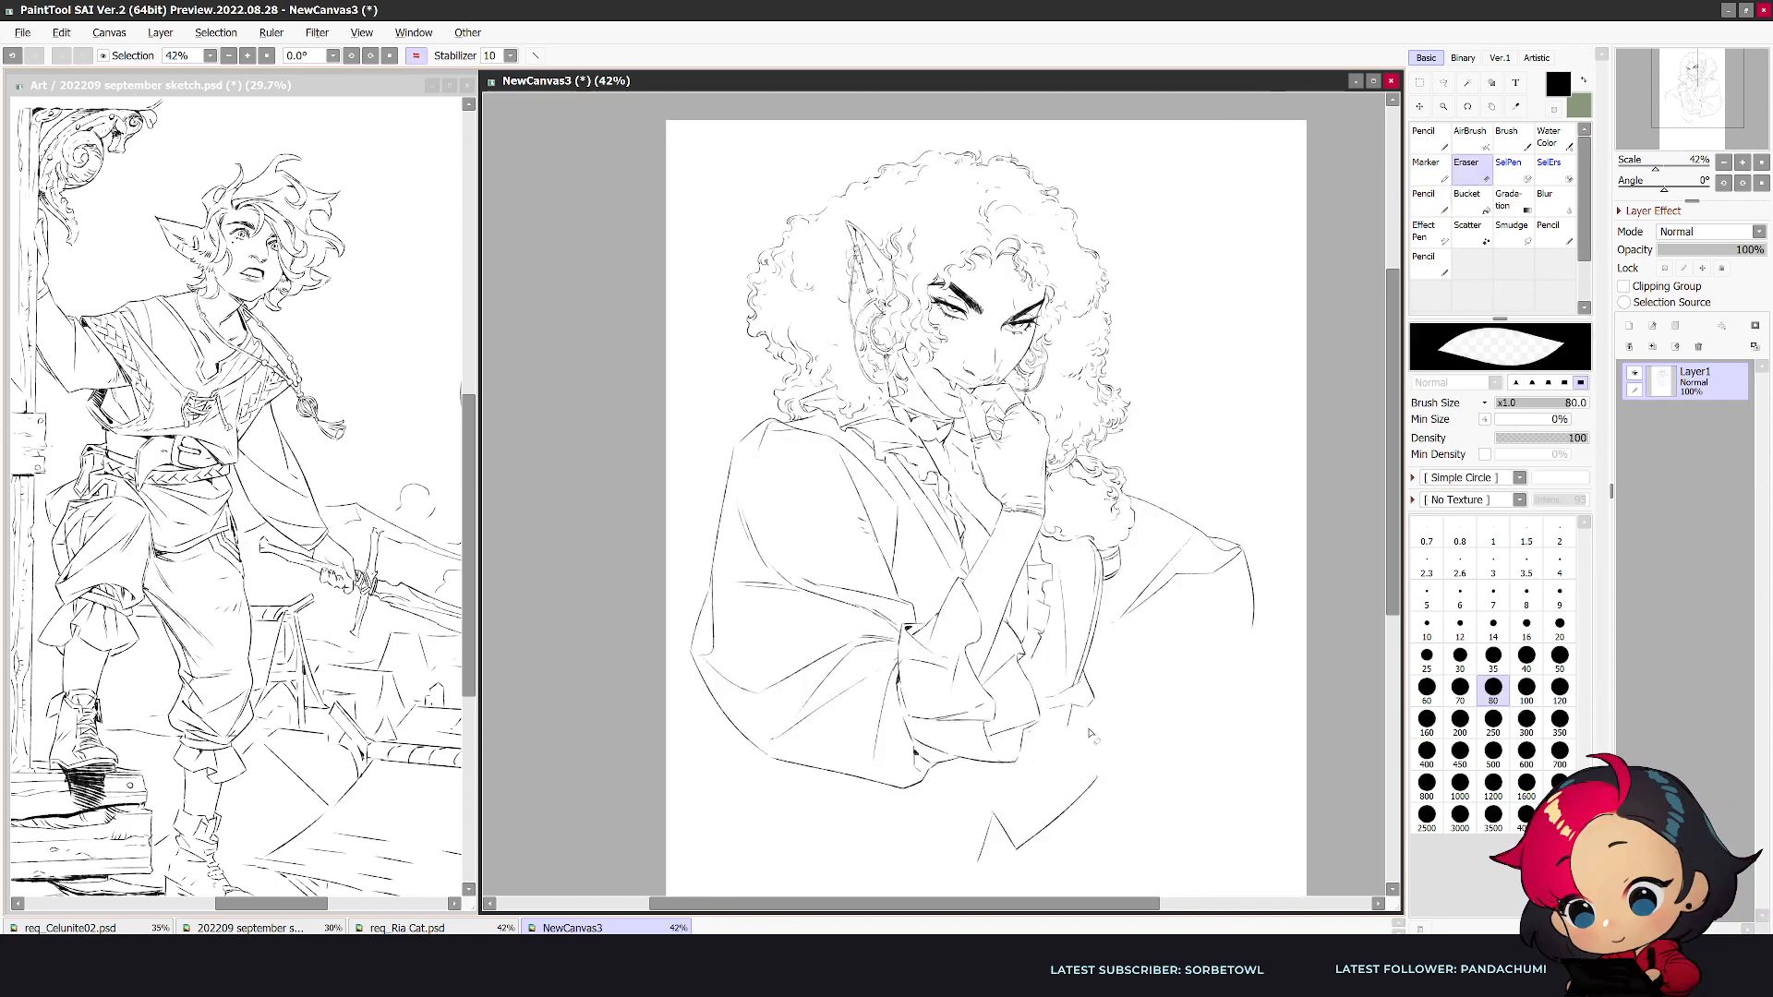
# - Erase the first lower-garment outline and redraw its far side as a longer, wider curve below the waist
pyautogui.press('n')
pyautogui.press('e')
pyautogui.moveTo(1101, 778); pyautogui.dragTo(1025, 835)
pyautogui.press('n')
pyautogui.moveTo(1121, 762); pyautogui.dragTo(1052, 868)
pyautogui.press('e')
pyautogui.press(']')
pyautogui.press(']')
pyautogui.moveTo(1000, 812); pyautogui.dragTo(977, 870)
pyautogui.moveTo(1118, 755); pyautogui.dragTo(1086, 737)
pyautogui.press('n')
pyautogui.press('e')
pyautogui.press('n')
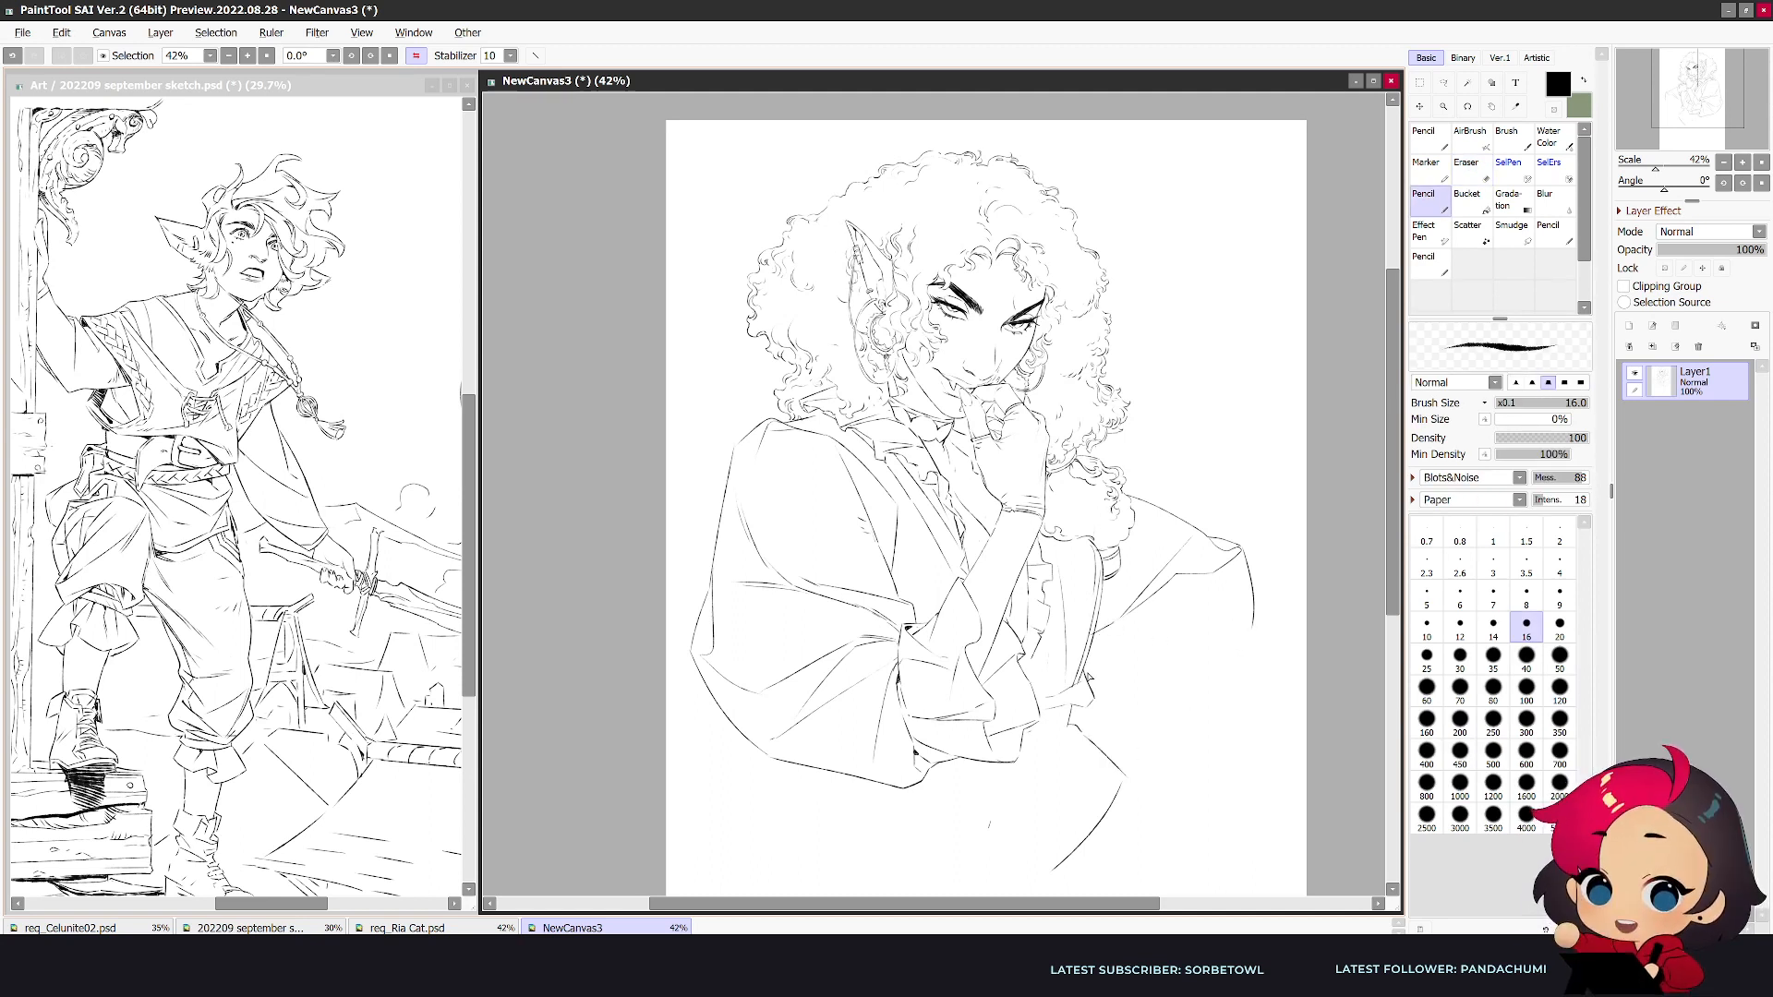
pyautogui.hotkey('ctrl', 'z')
# - Draw the far puffed sleeve with its outer contour, lower edge and folds gathered toward the torso
pyautogui.press('h')
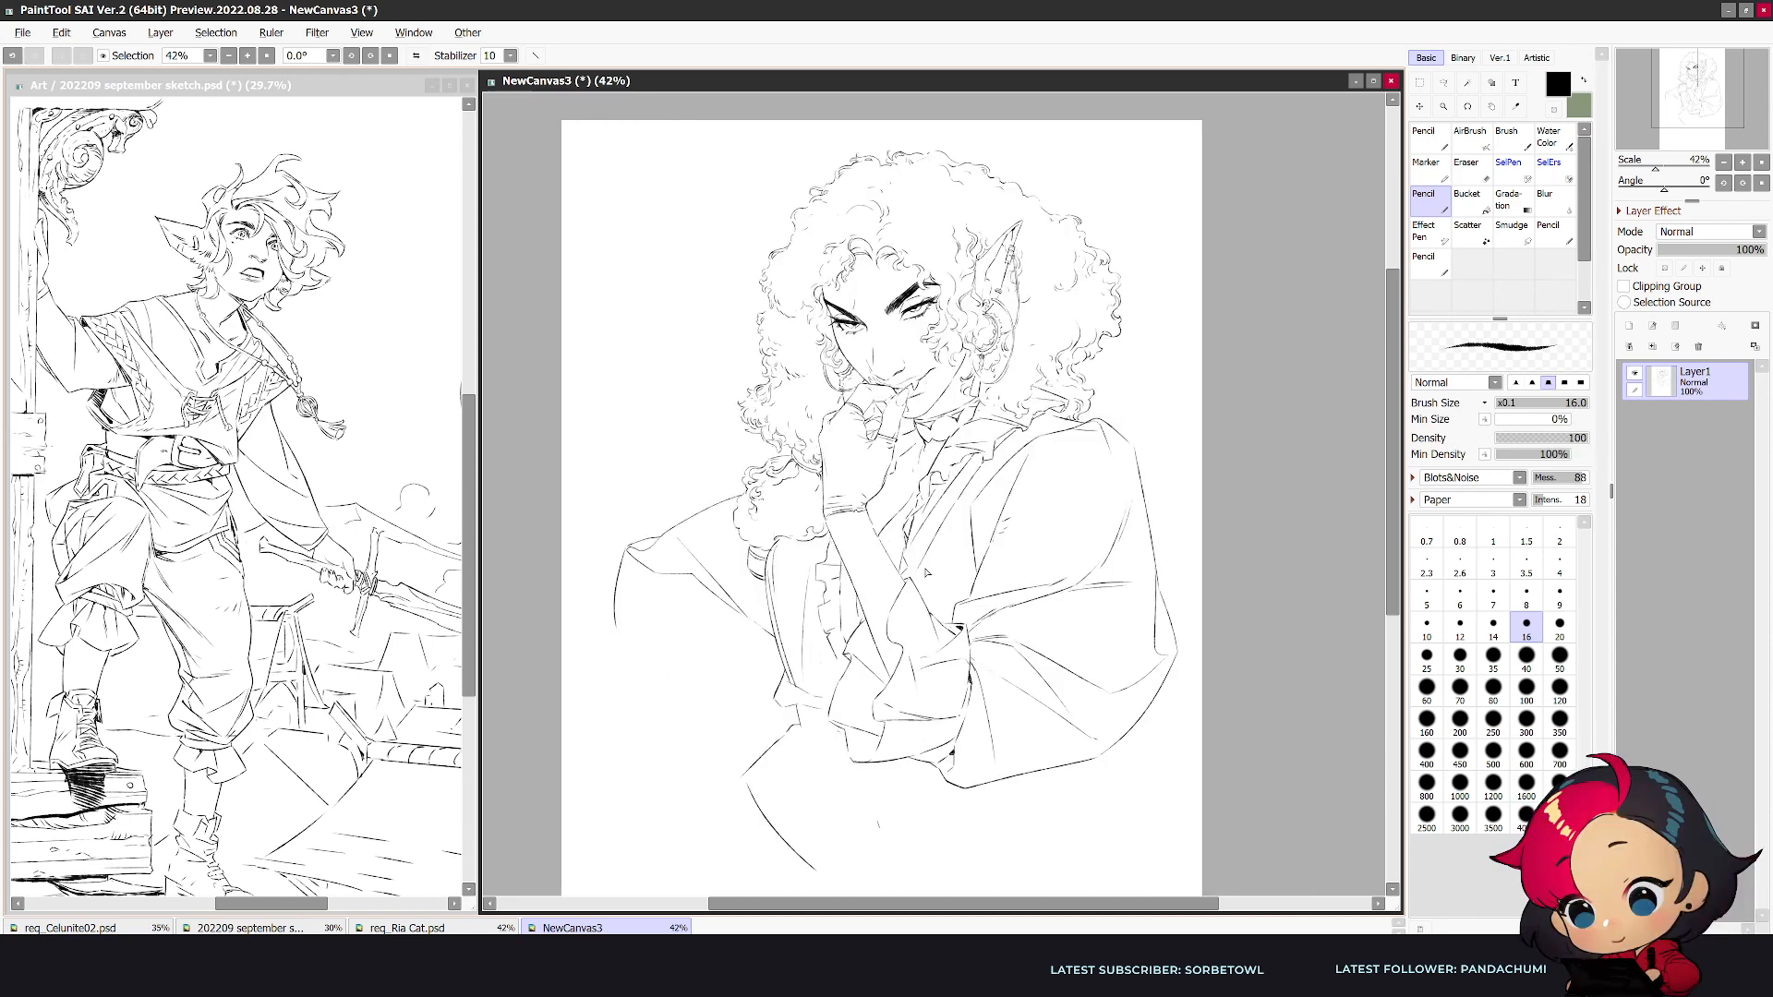
pyautogui.moveTo(701, 590); pyautogui.dragTo(619, 633)
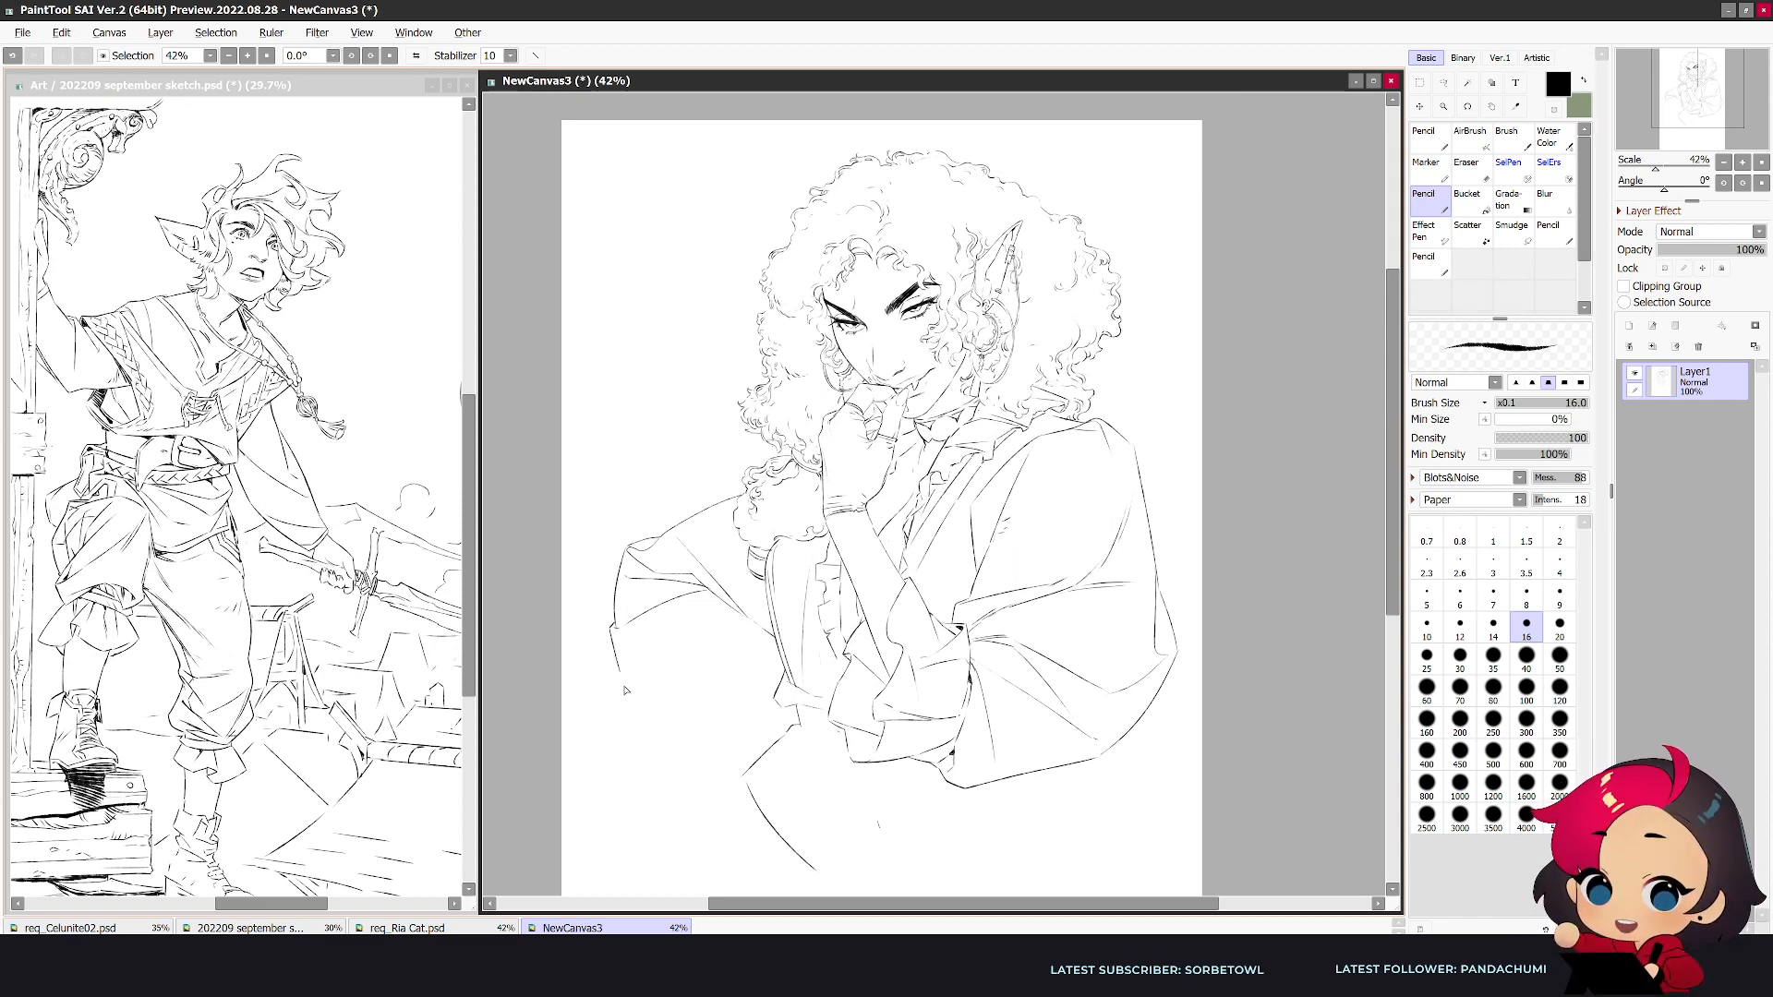
pyautogui.moveTo(613, 636); pyautogui.dragTo(769, 649)
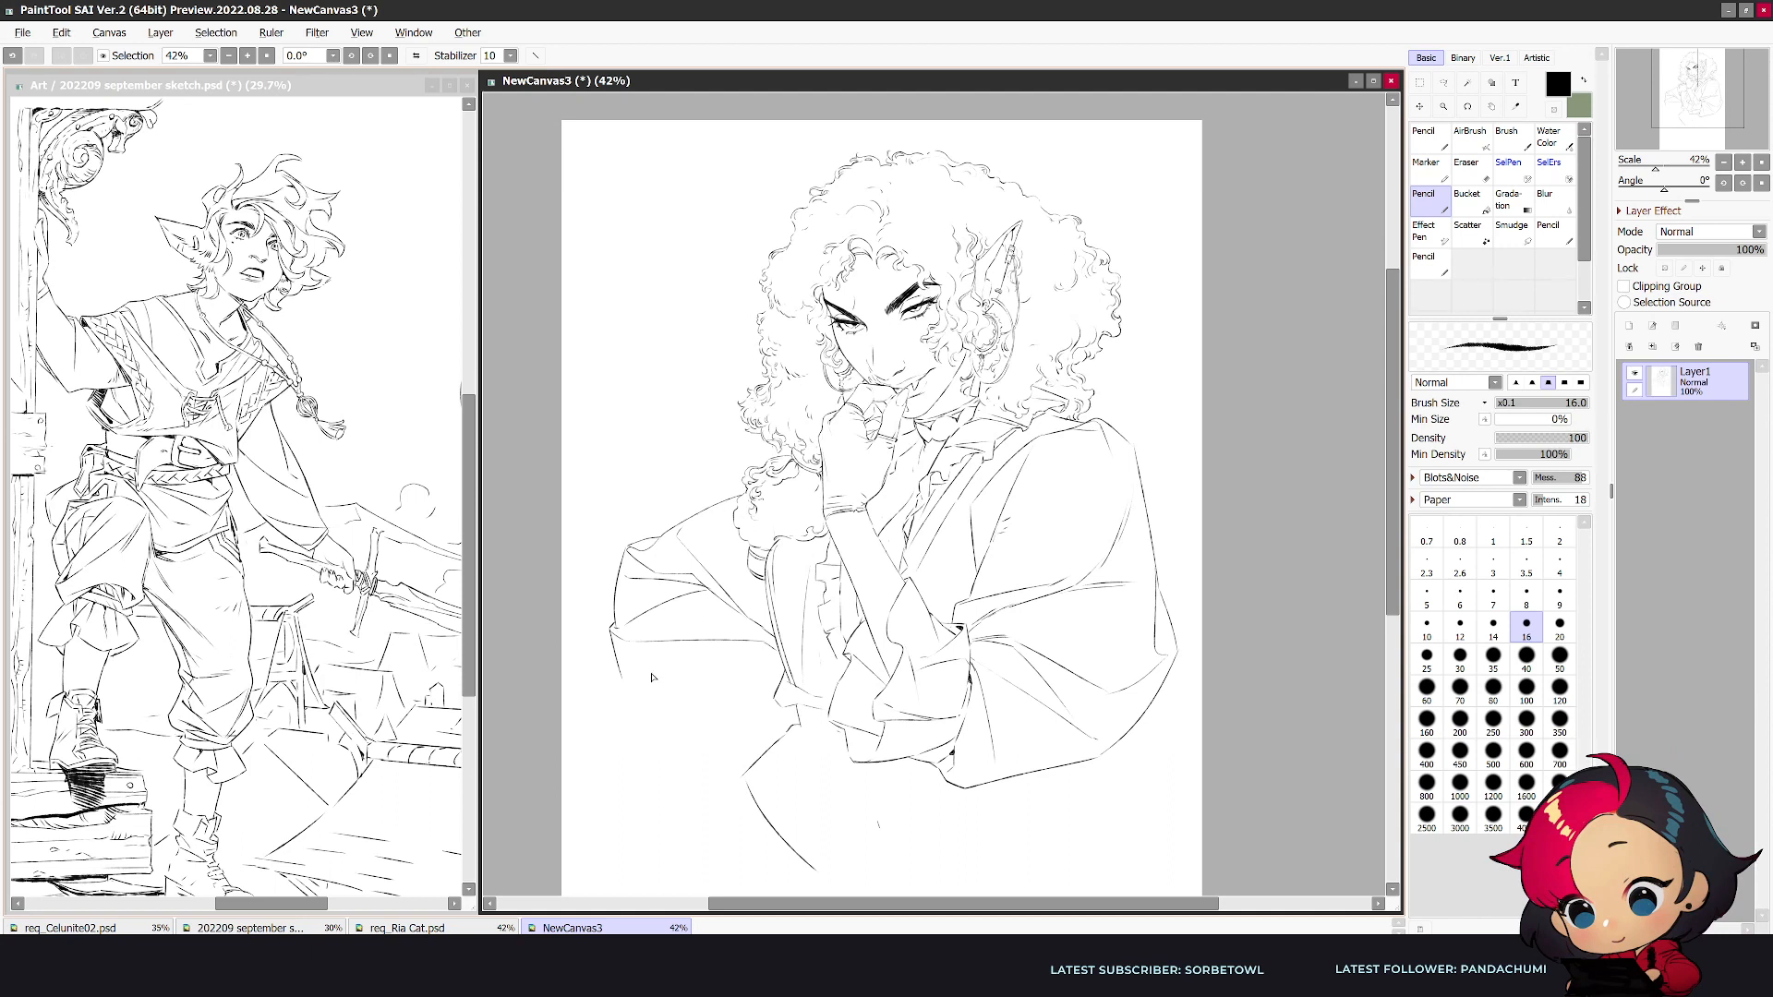
pyautogui.moveTo(757, 646); pyautogui.dragTo(659, 687)
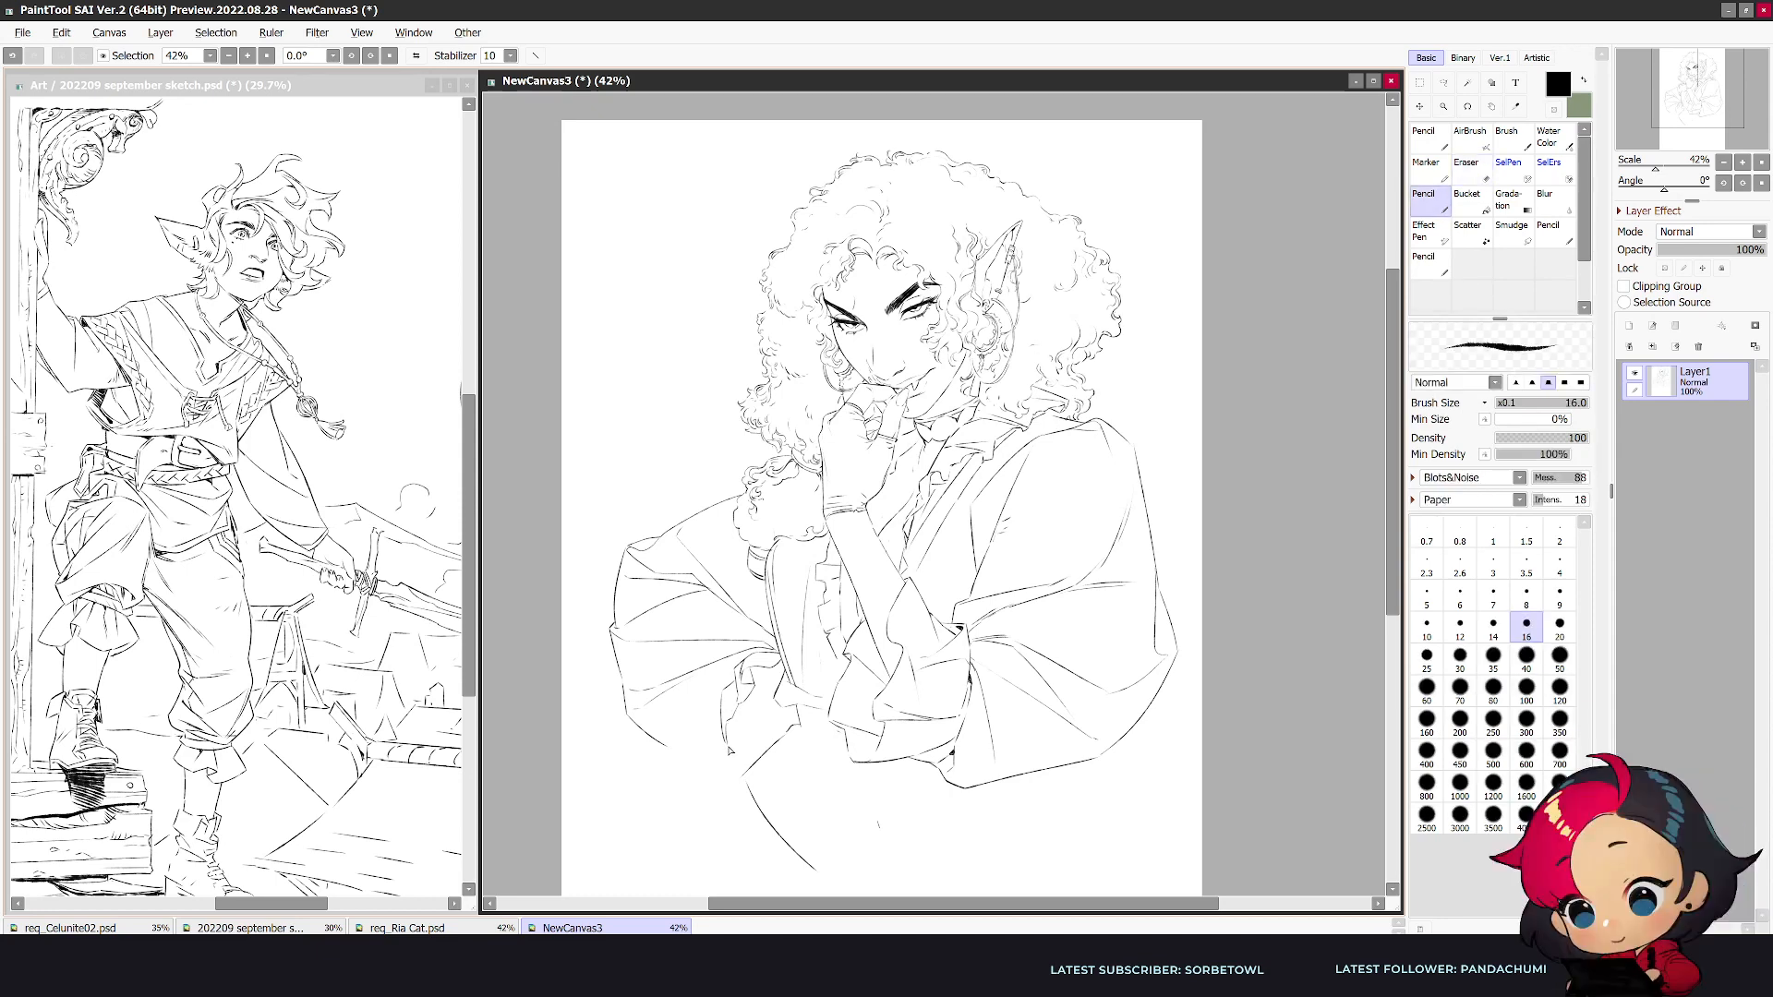
pyautogui.moveTo(668, 751); pyautogui.dragTo(732, 766)
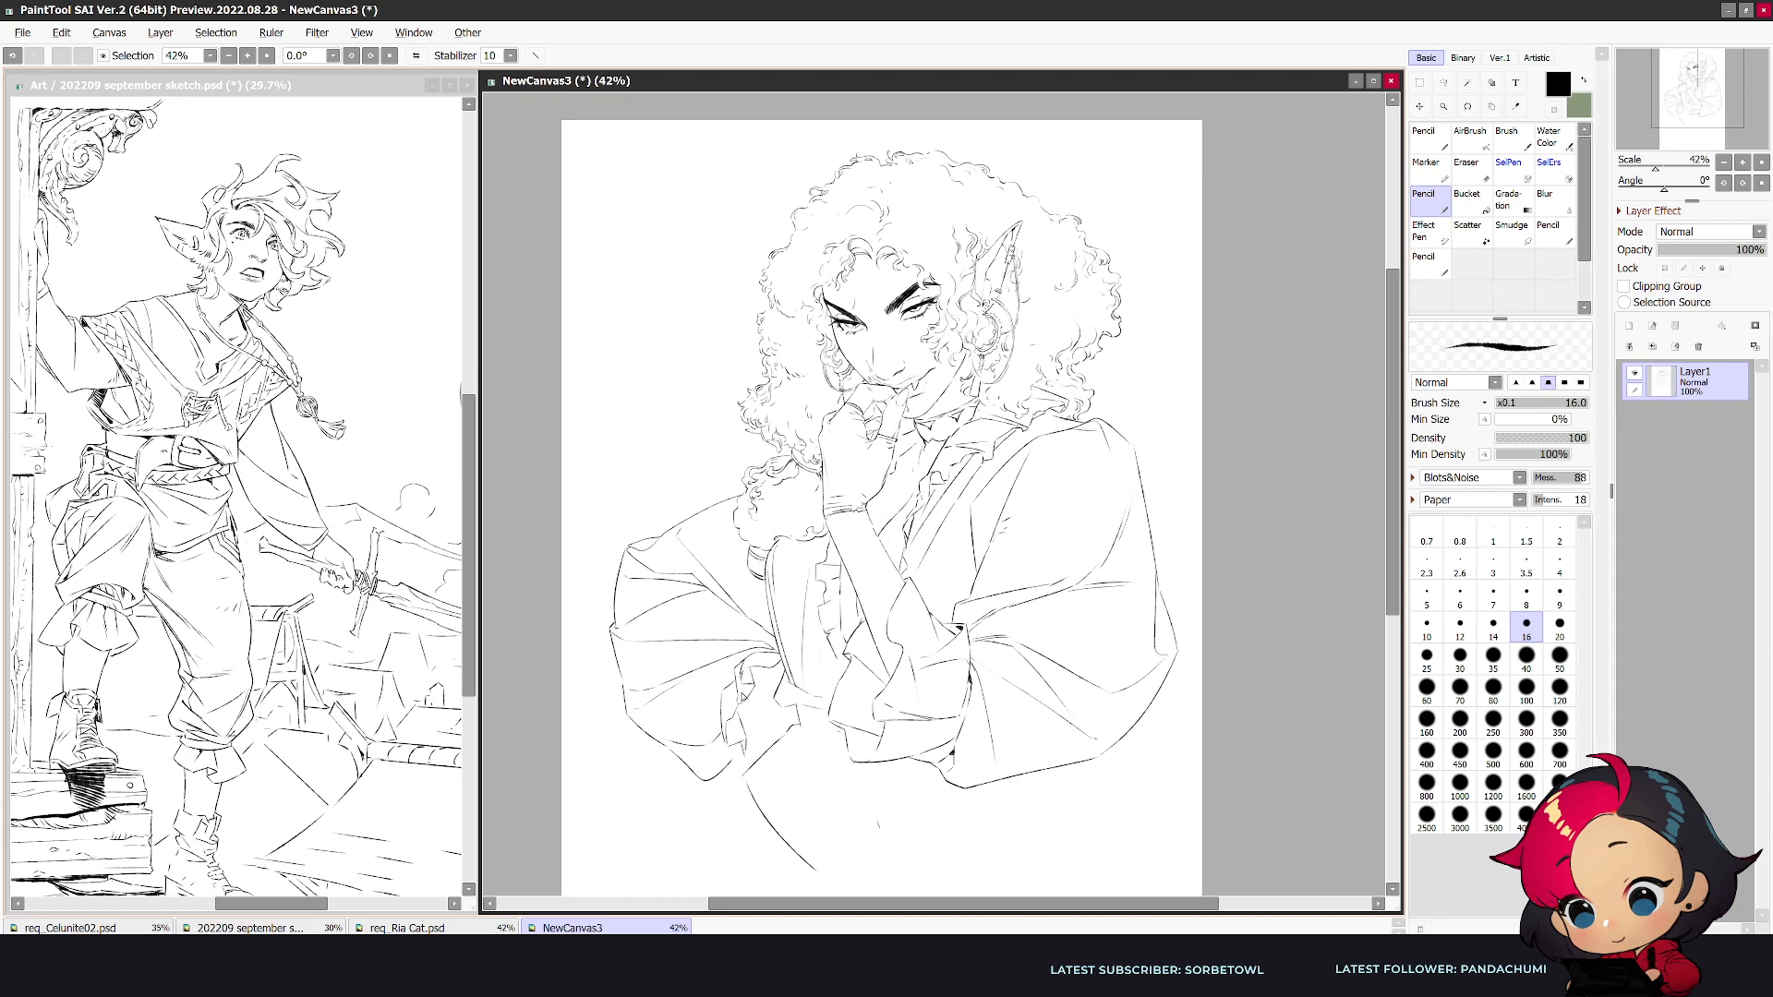
pyautogui.press('h')
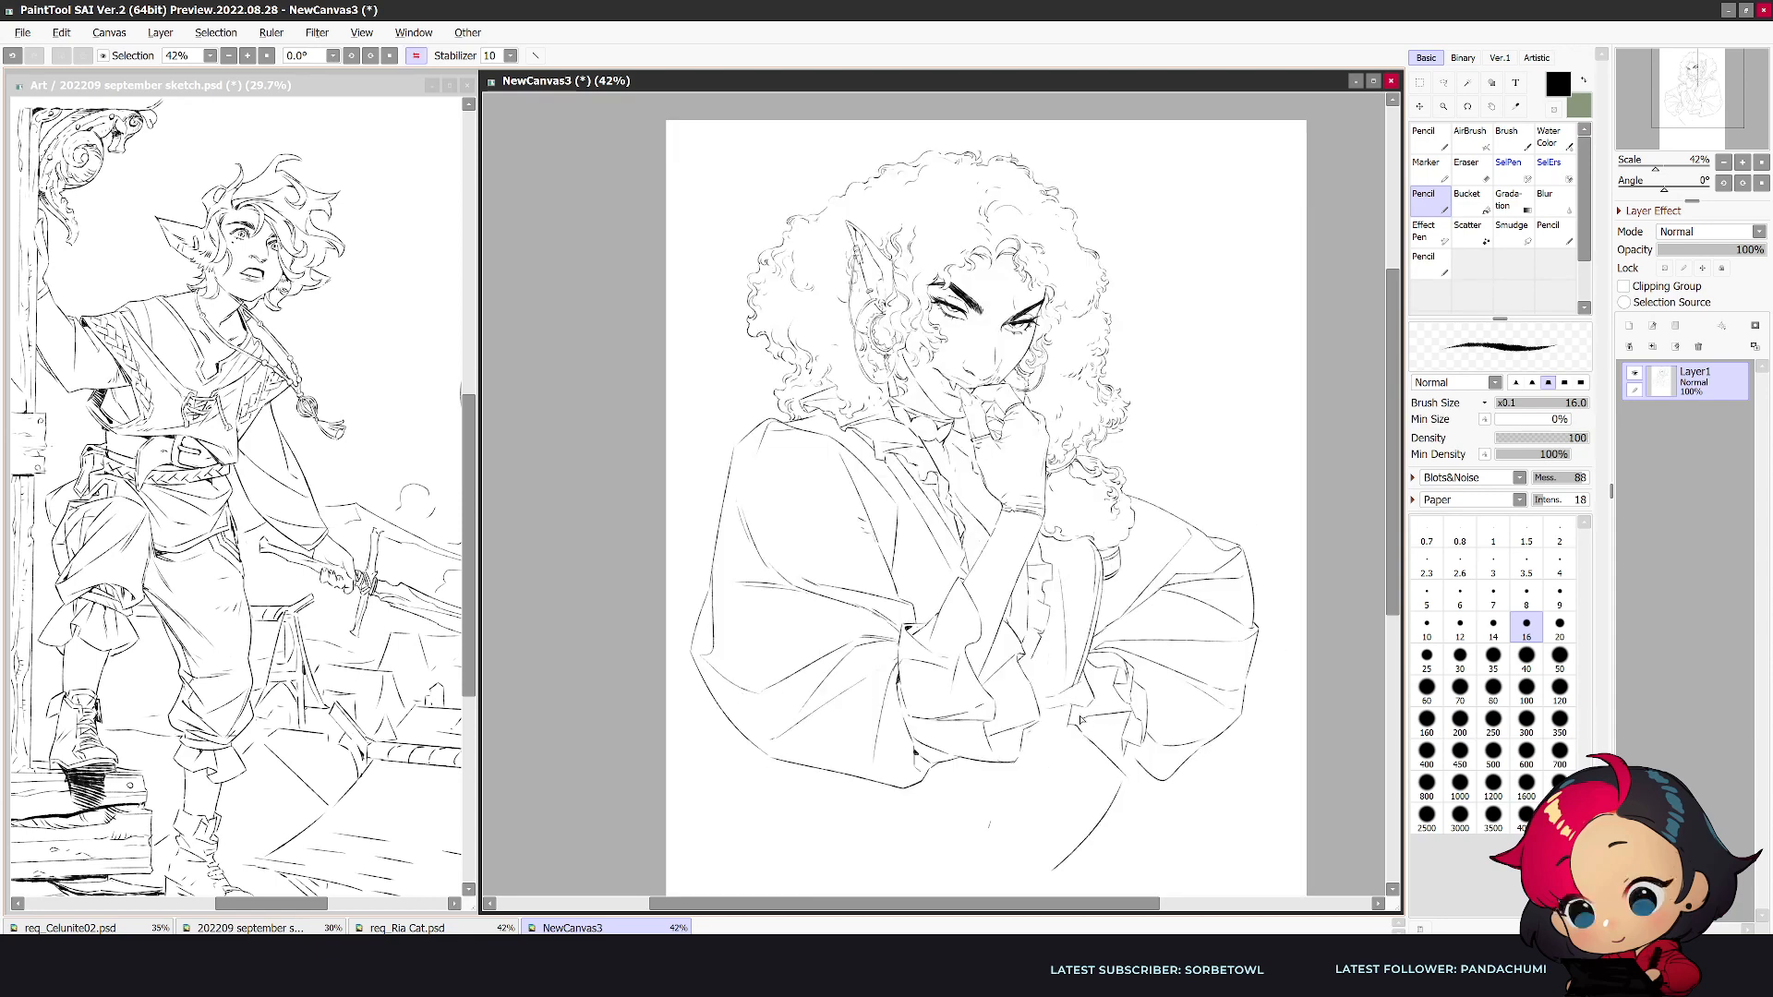
# - Refine the folds between the far sleeve and waist, and close the far waist panel to a point at its lower end
pyautogui.press('e')
pyautogui.press('n')
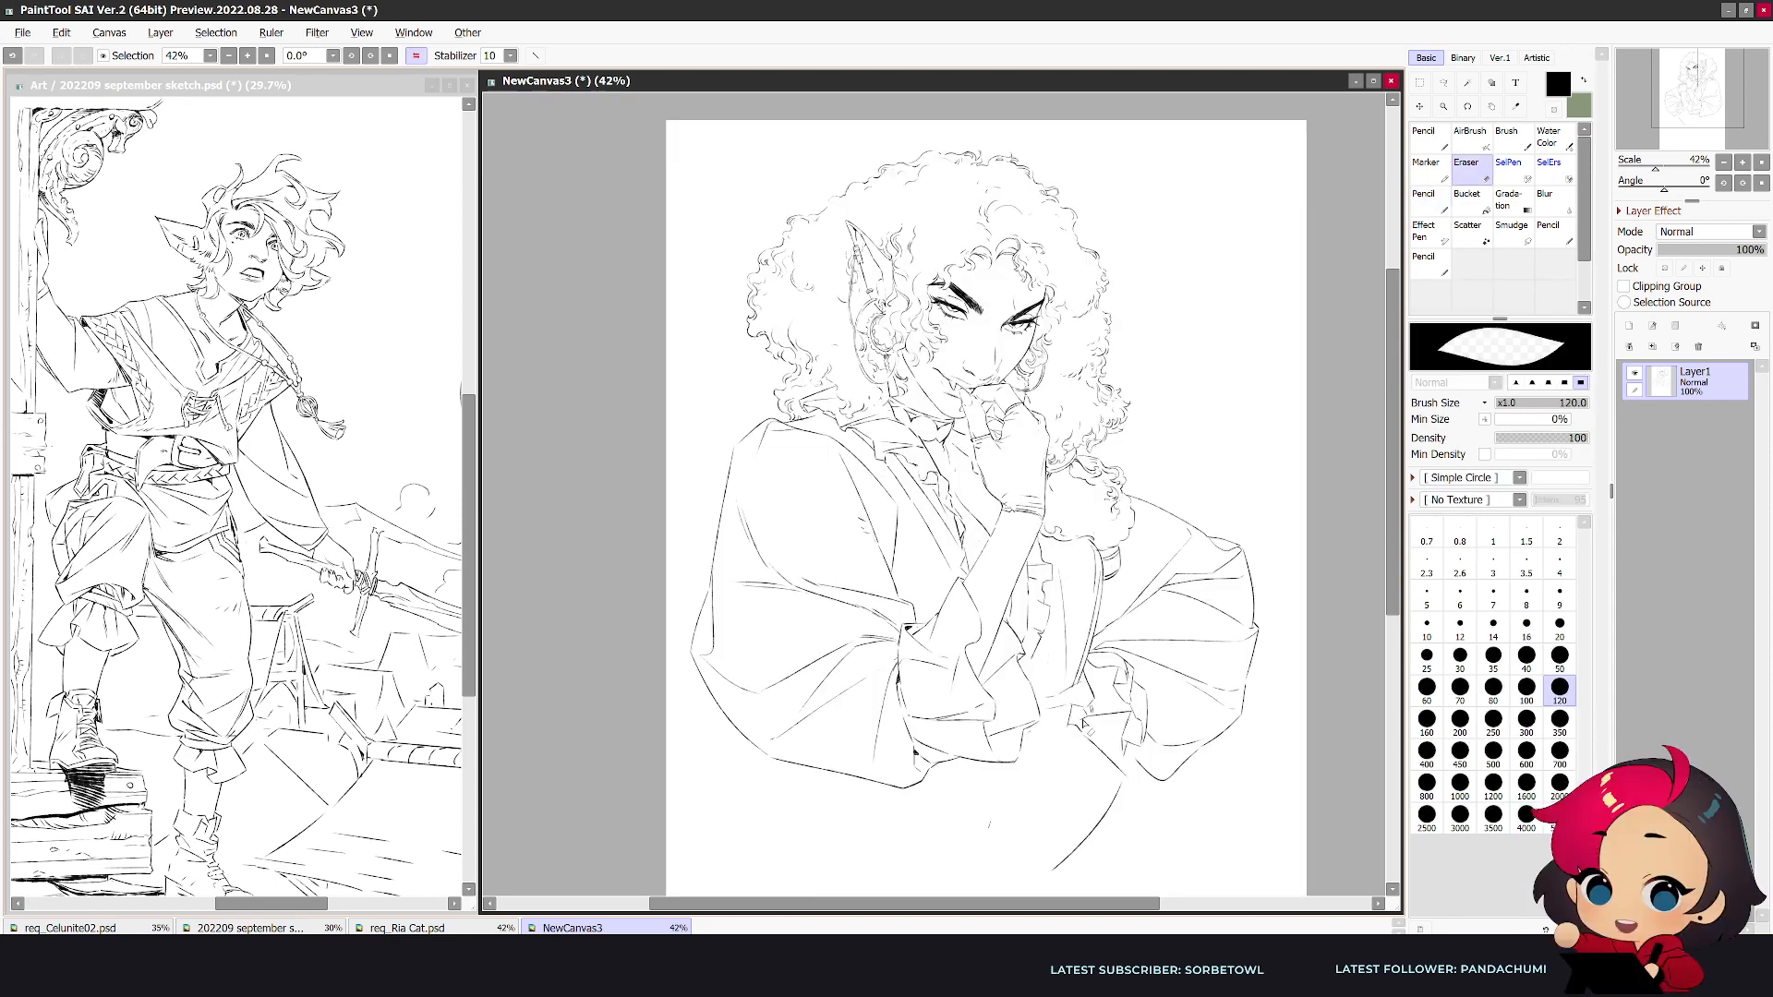
pyautogui.press('h')
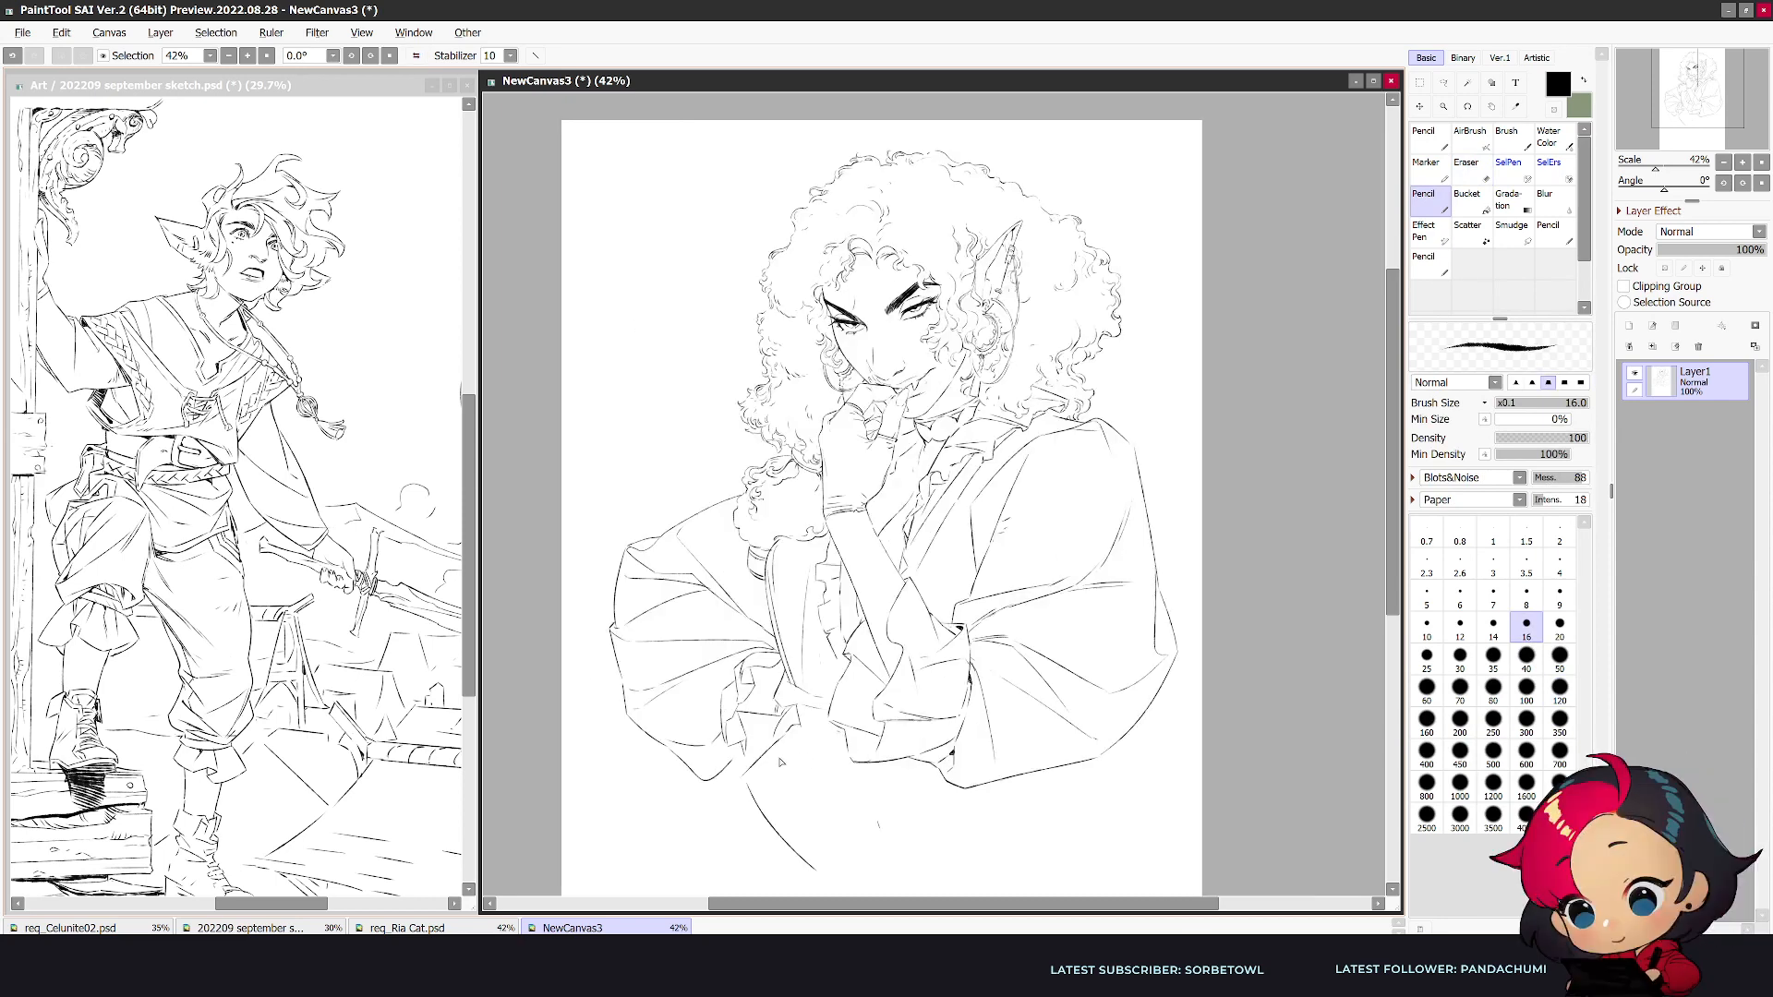
pyautogui.press('e')
pyautogui.press('n')
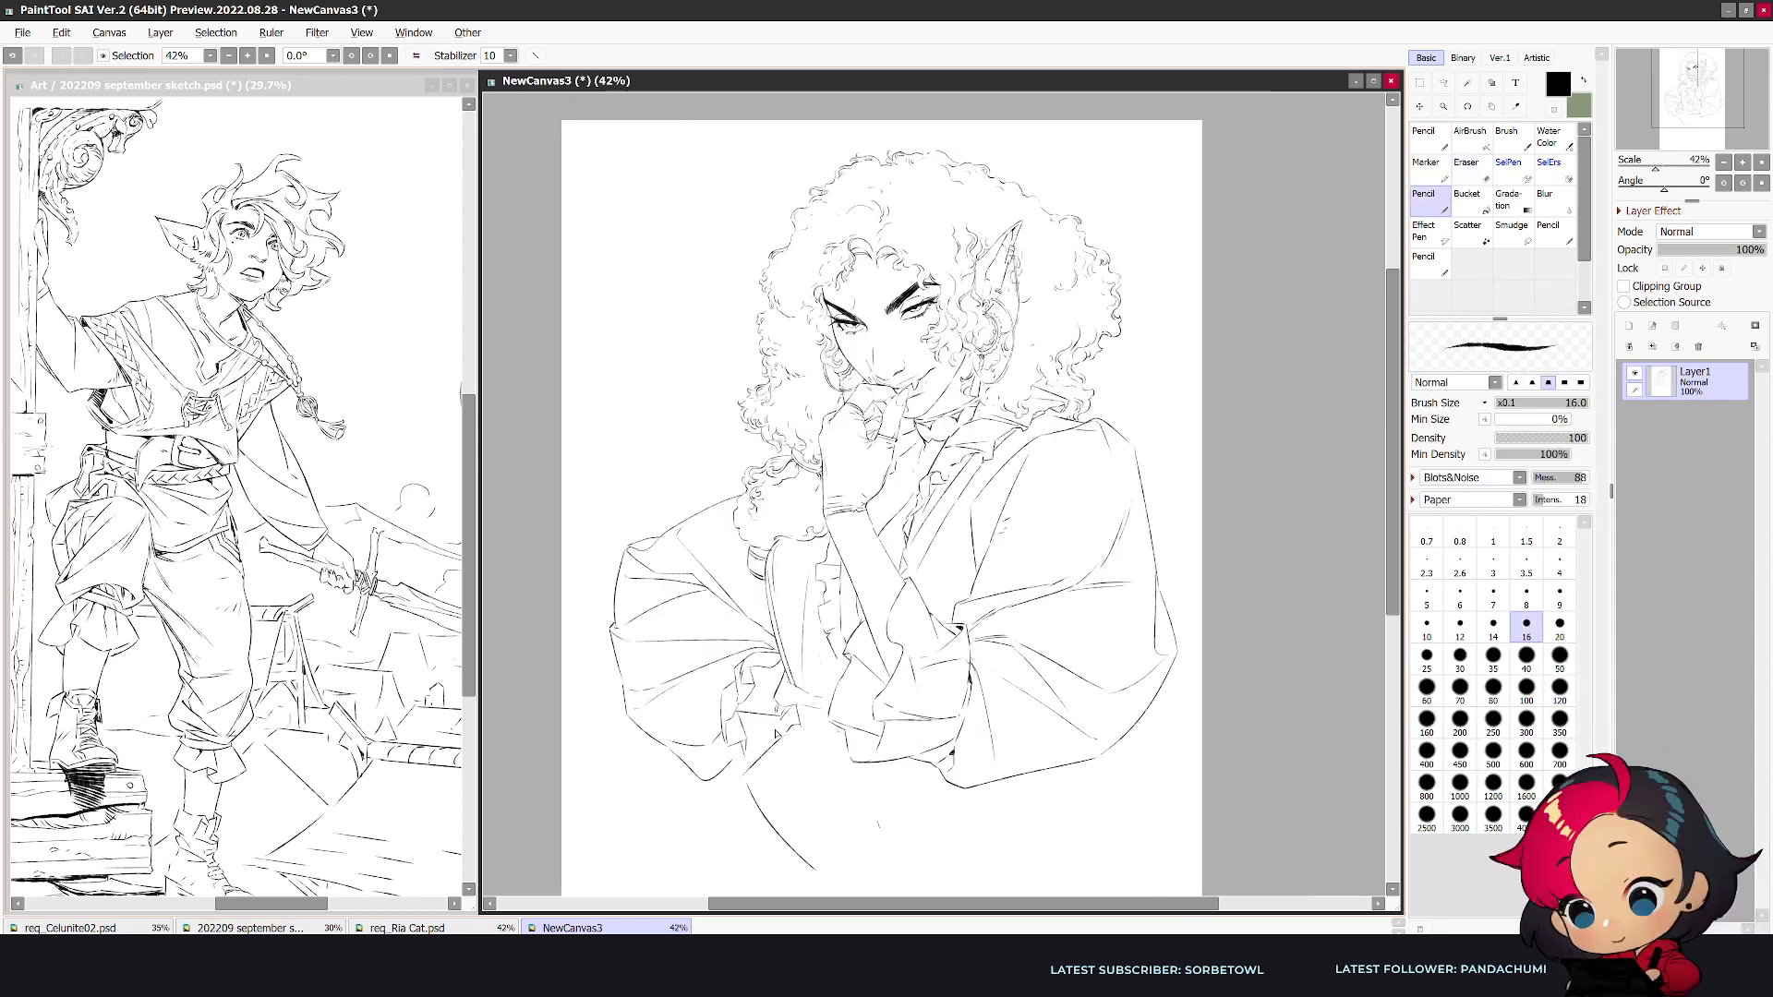
pyautogui.press('h')
pyautogui.moveTo(1122, 706); pyautogui.dragTo(1133, 720)
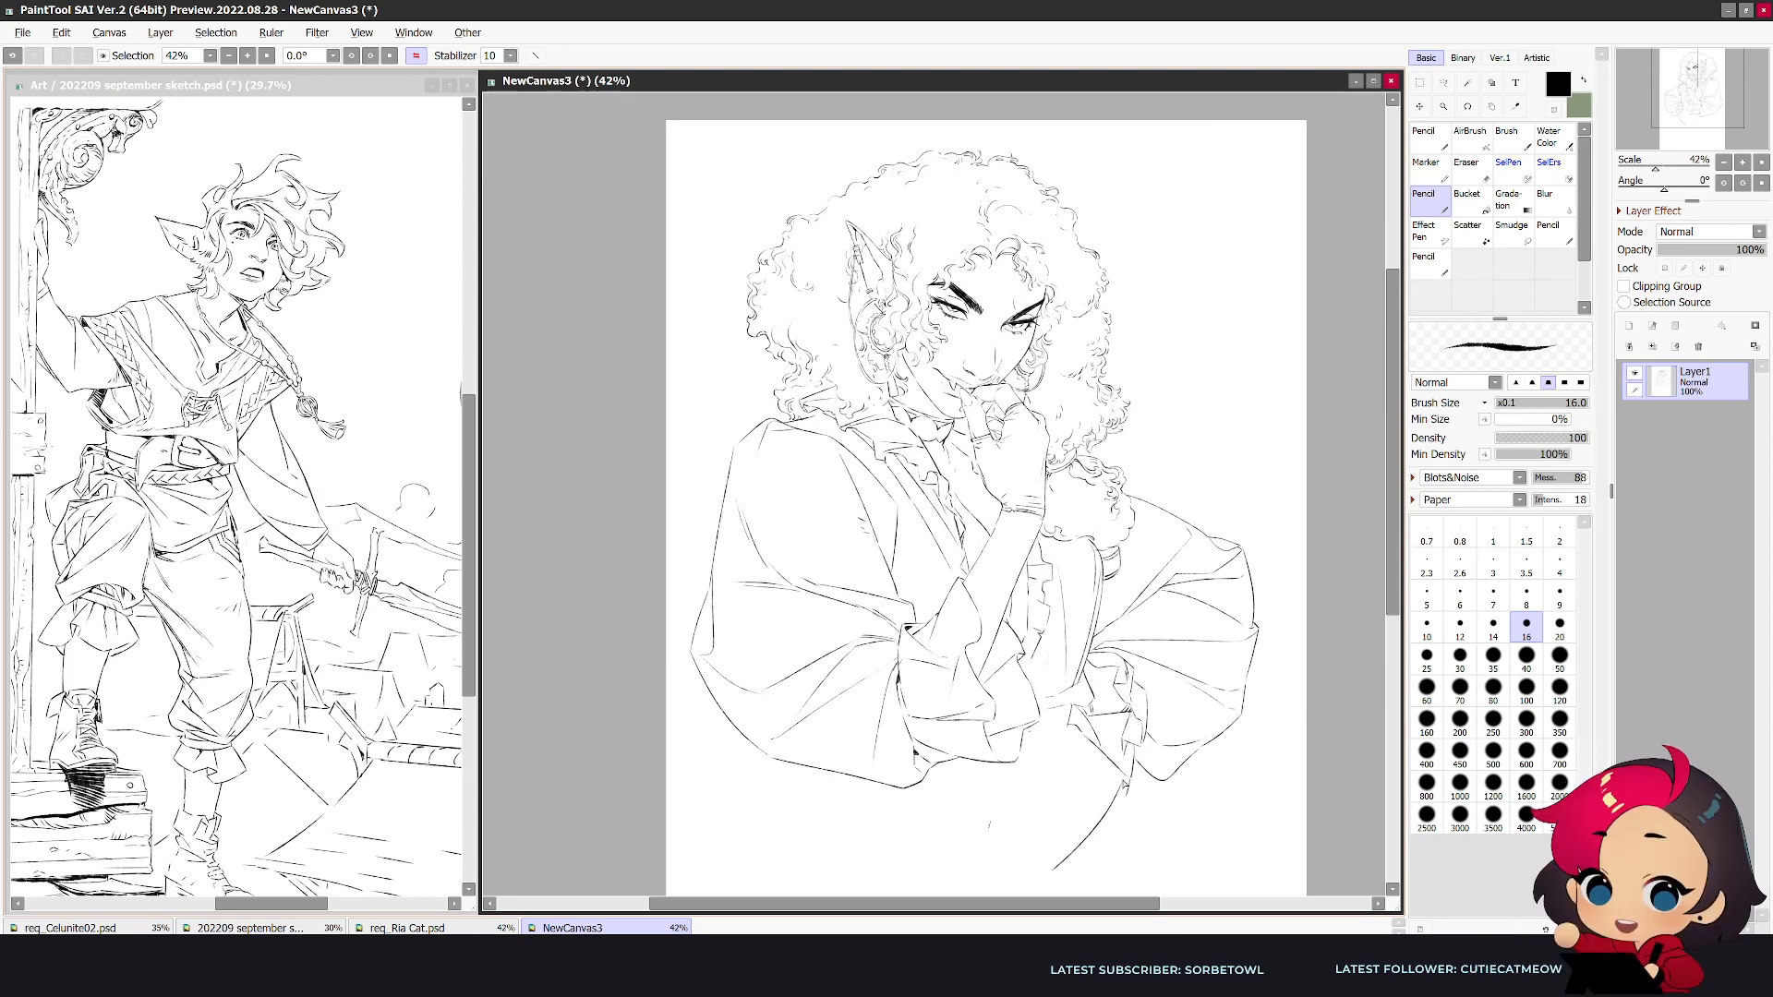
pyautogui.moveTo(1004, 764); pyautogui.dragTo(1062, 868)
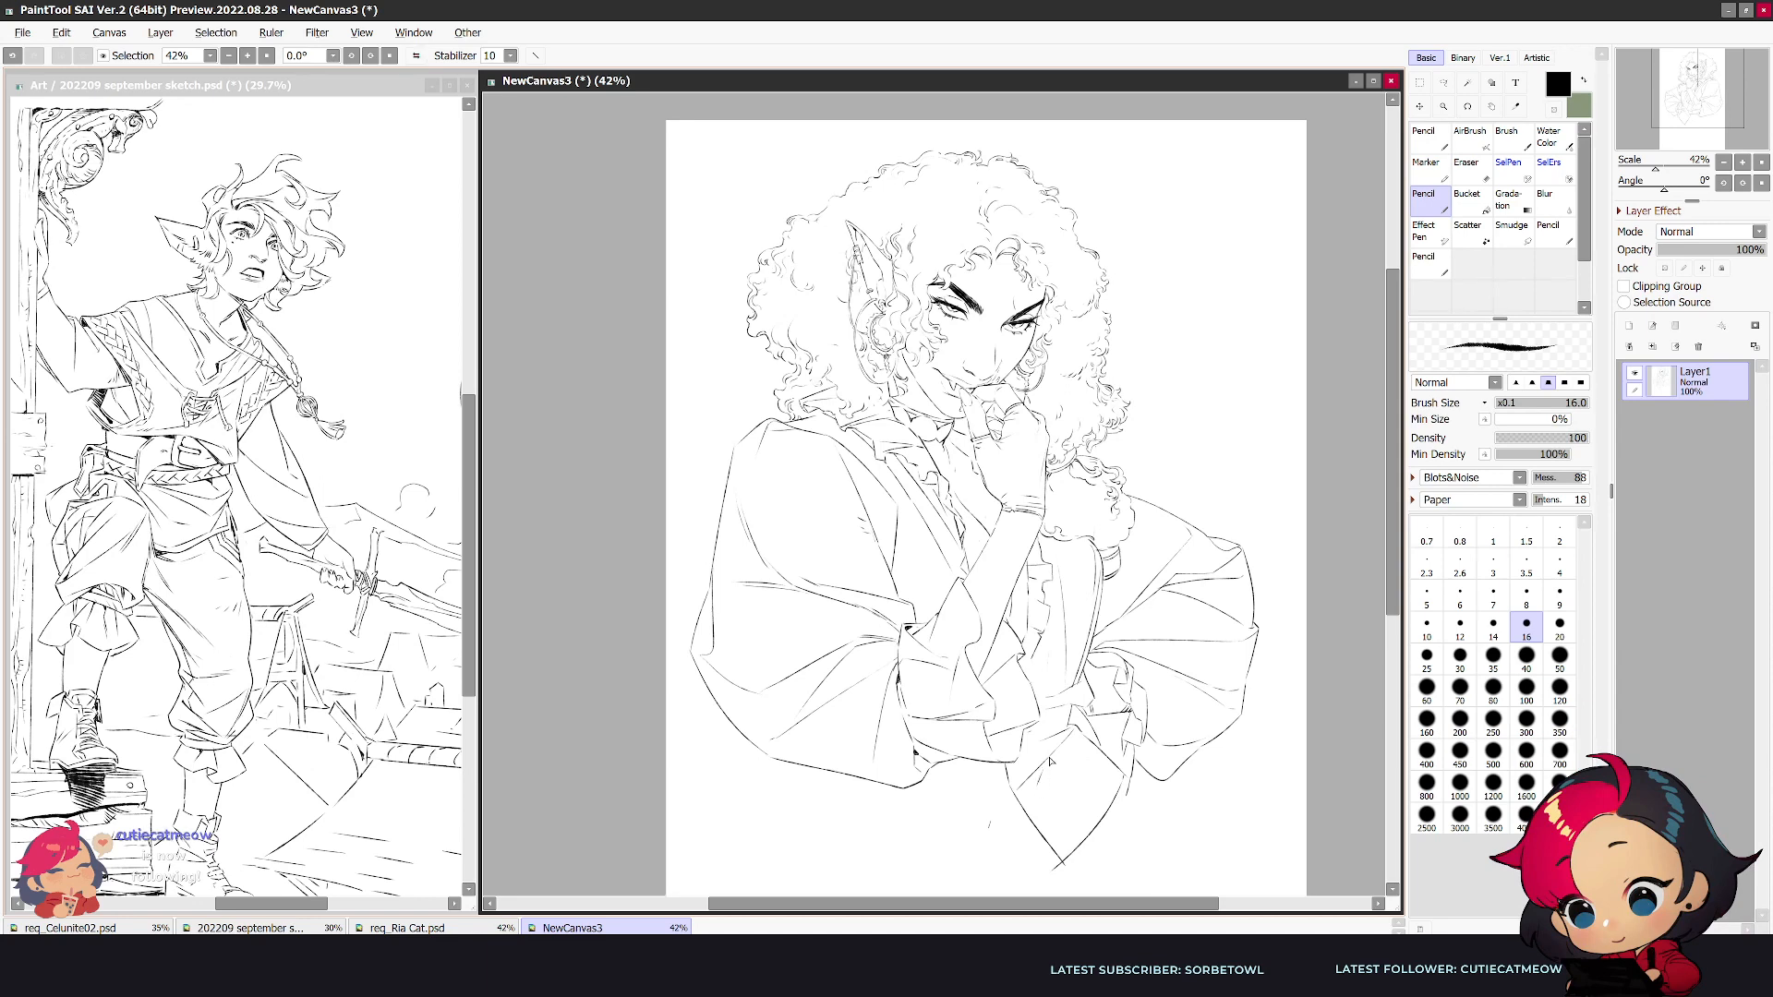
# - Draw the near waist panel below the folded forearm with vertical and outer side edges, erasing and redrawing its lower edge as a curve
pyautogui.press('h')
pyautogui.press('e')
pyautogui.press('n')
pyautogui.moveTo(886, 759)
pyautogui.mouseDown()
pyautogui.moveTo(888, 890)
pyautogui.moveTo(998, 888)
pyautogui.moveTo(1044, 878)
pyautogui.mouseUp()
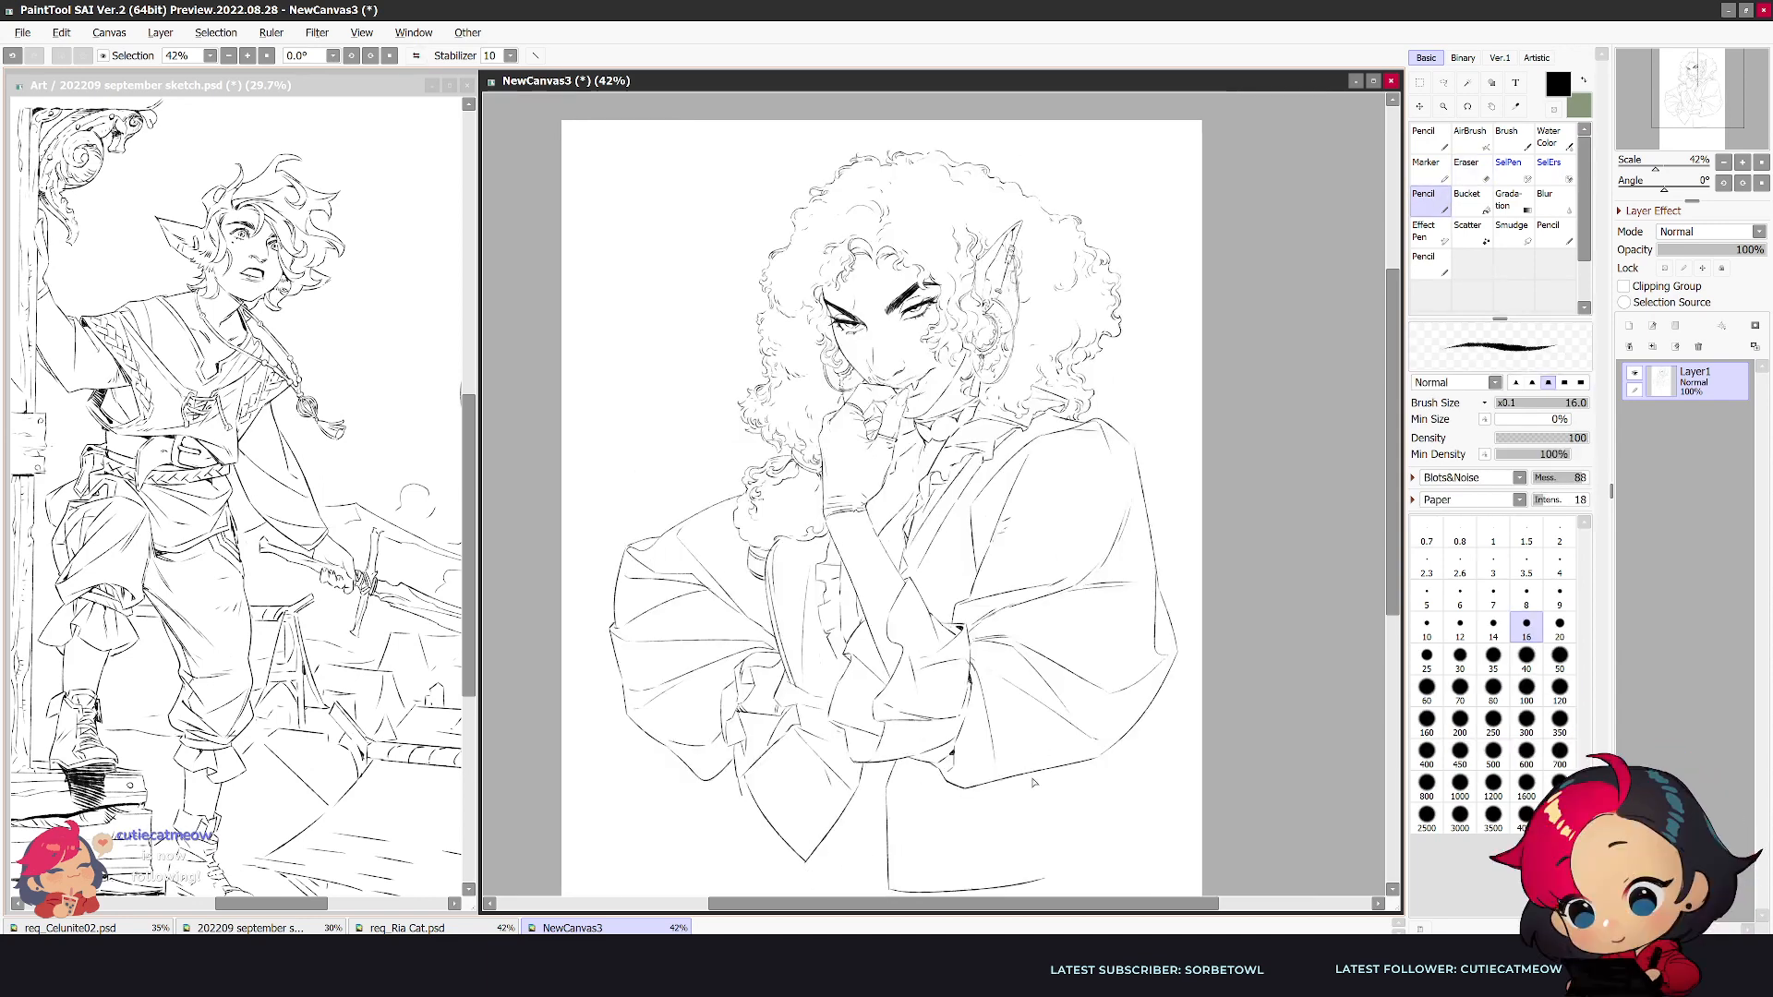
pyautogui.moveTo(1029, 783)
pyautogui.mouseDown()
pyautogui.moveTo(958, 818)
pyautogui.moveTo(1034, 797)
pyautogui.moveTo(1057, 851)
pyautogui.mouseUp()
pyautogui.press('e')
pyautogui.press('n')
pyautogui.press('e')
pyautogui.moveTo(889, 892); pyautogui.dragTo(1048, 879)
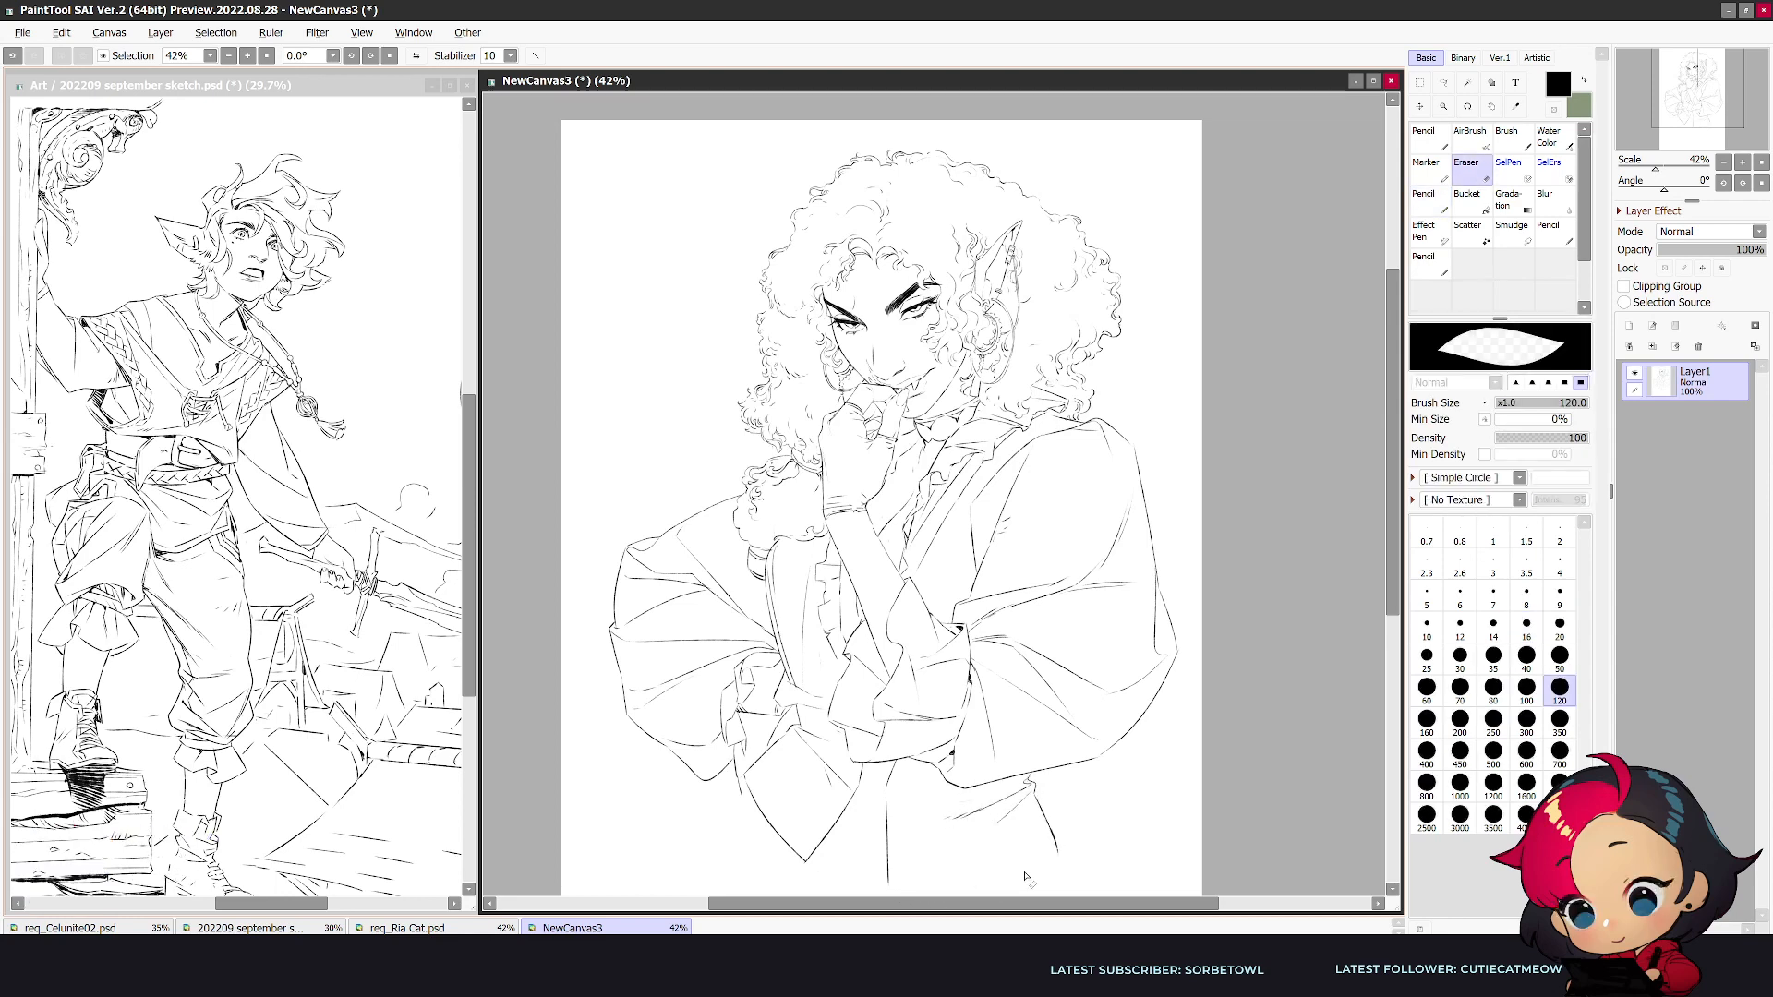
pyautogui.press('n')
pyautogui.moveTo(888, 891)
pyautogui.mouseDown()
pyautogui.moveTo(955, 892)
pyautogui.moveTo(1060, 851)
pyautogui.mouseUp()
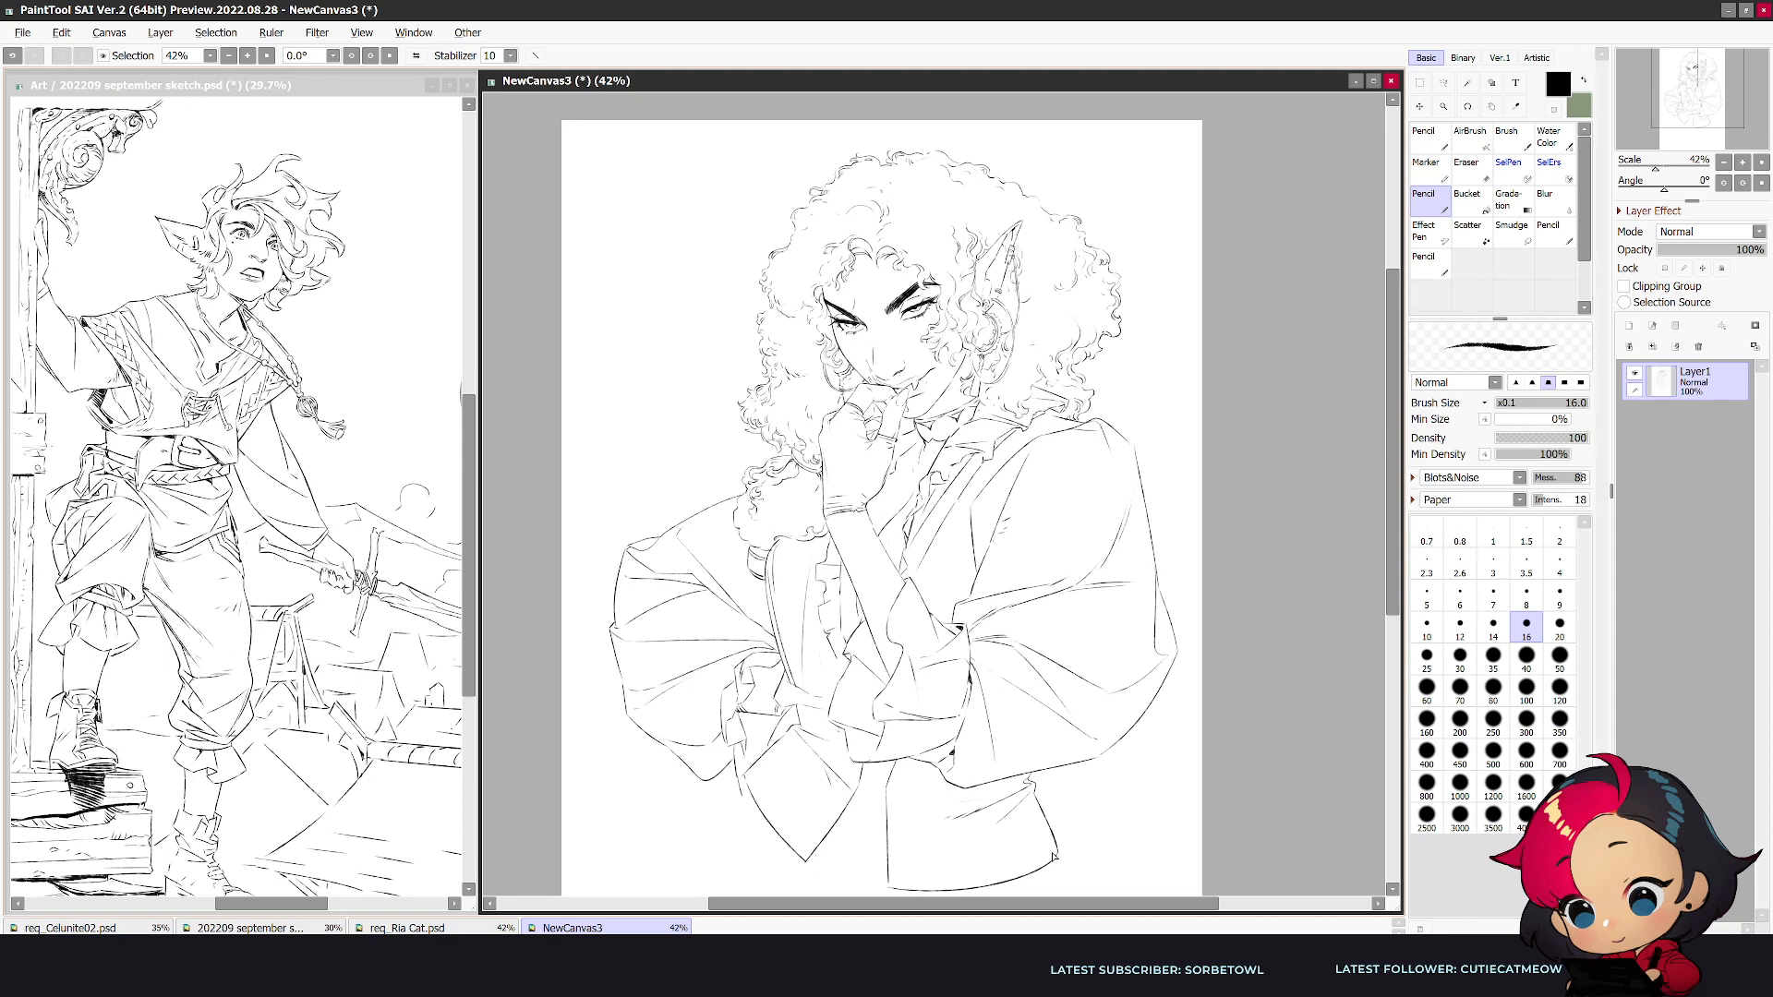
# - Draw the lowest lacing strands across the gap between the near and far waist panels
pyautogui.press('h')
pyautogui.moveTo(1394, 565); pyautogui.dragTo(1396, 620)
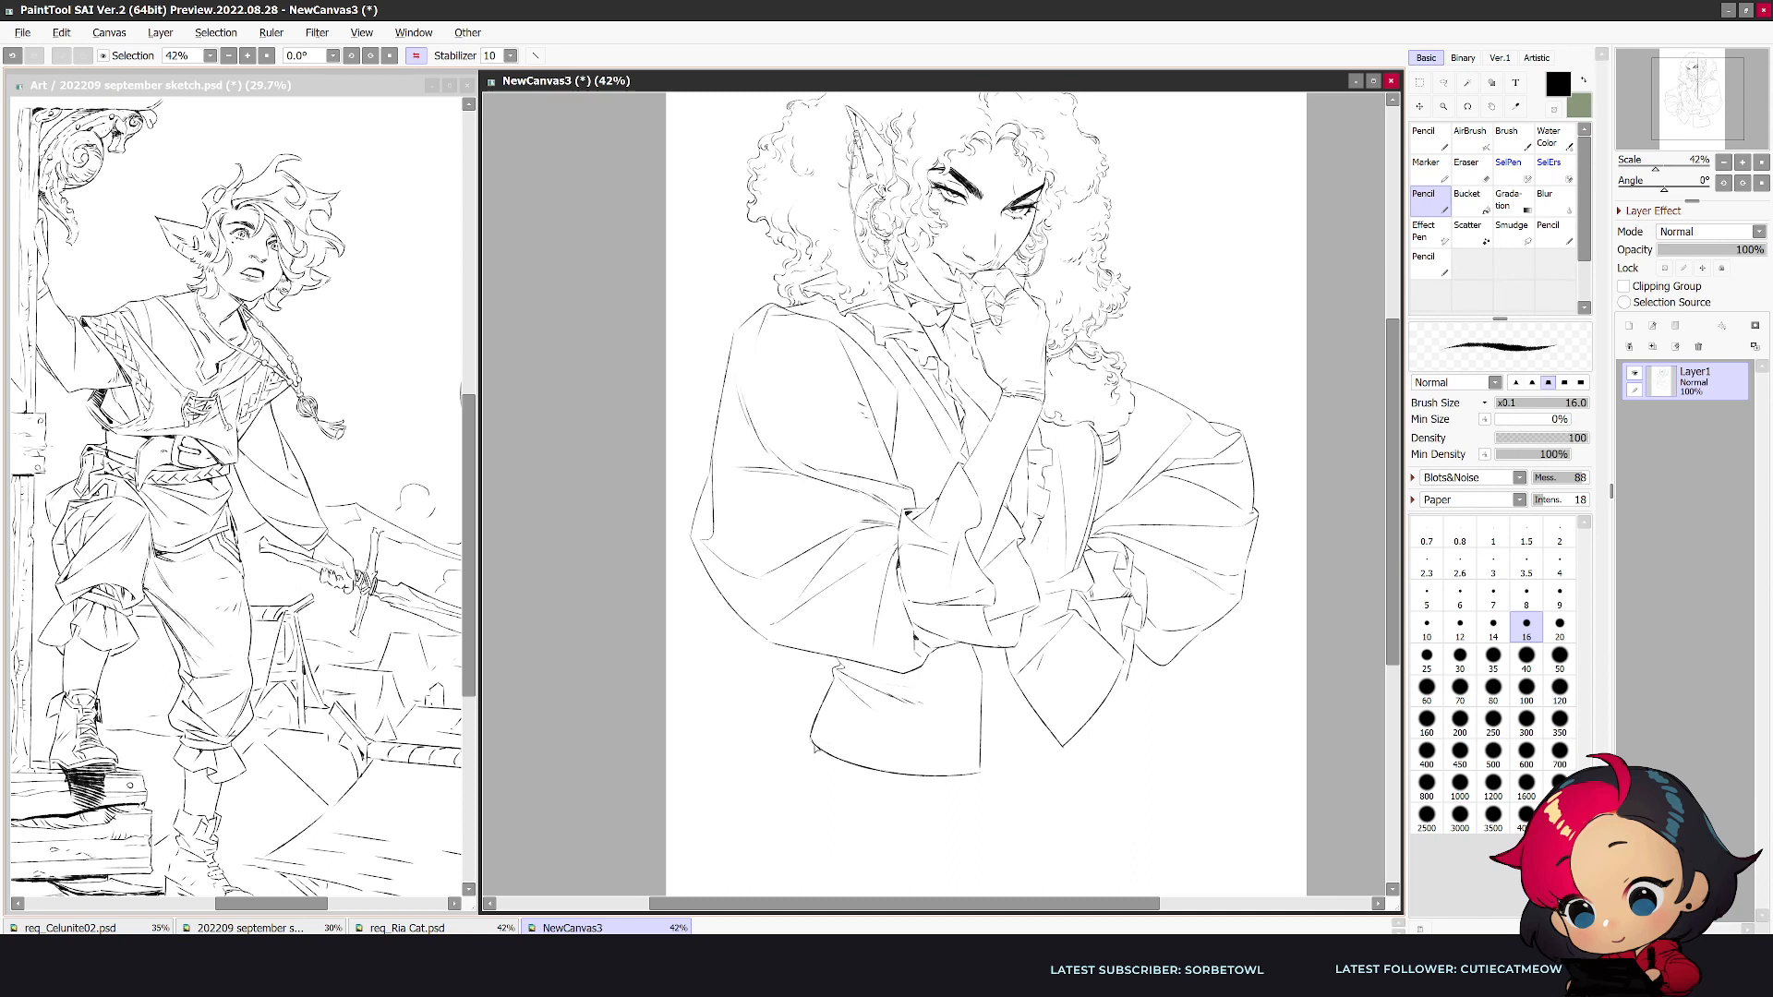
pyautogui.moveTo(1060, 744)
pyautogui.mouseDown()
pyautogui.moveTo(984, 771)
pyautogui.moveTo(1060, 743)
pyautogui.mouseUp()
pyautogui.hotkey('ctrl', 'z')
pyautogui.hotkey('ctrl', 'z')
pyautogui.press('e')
pyautogui.press('n')
pyautogui.press('h')
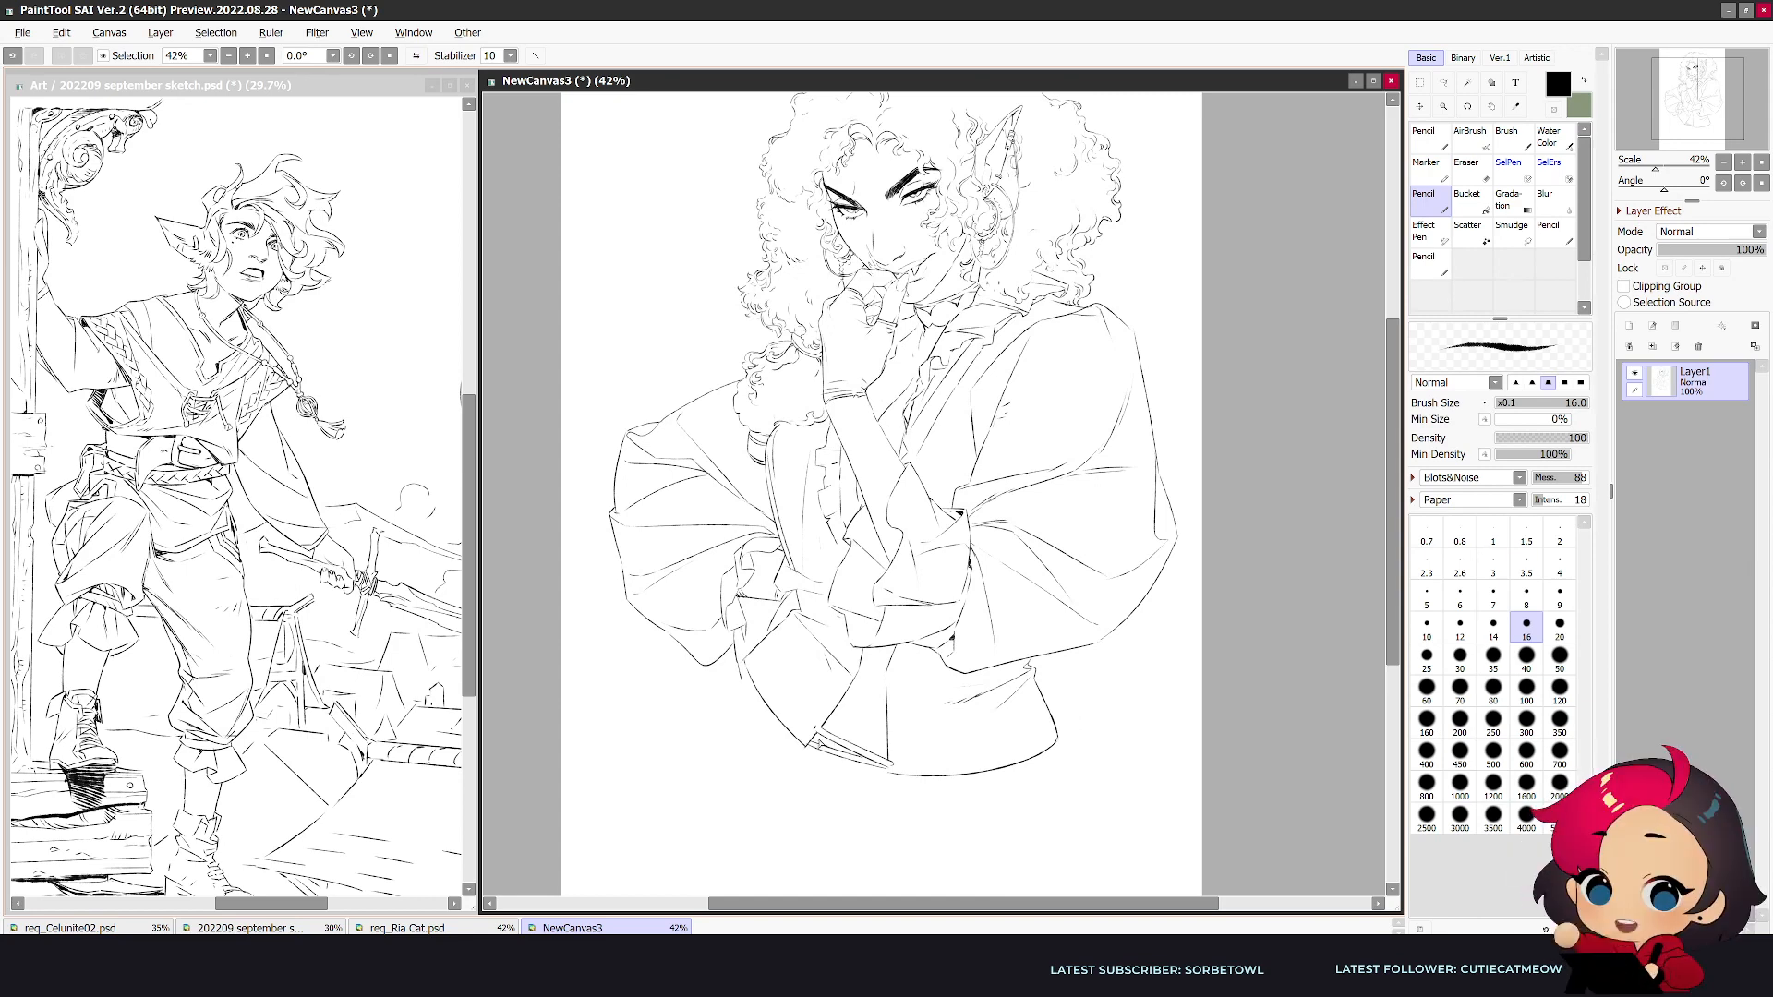
pyautogui.hotkey('ctrl', 'z')
pyautogui.hotkey('ctrl', 'y')
pyautogui.press('h')
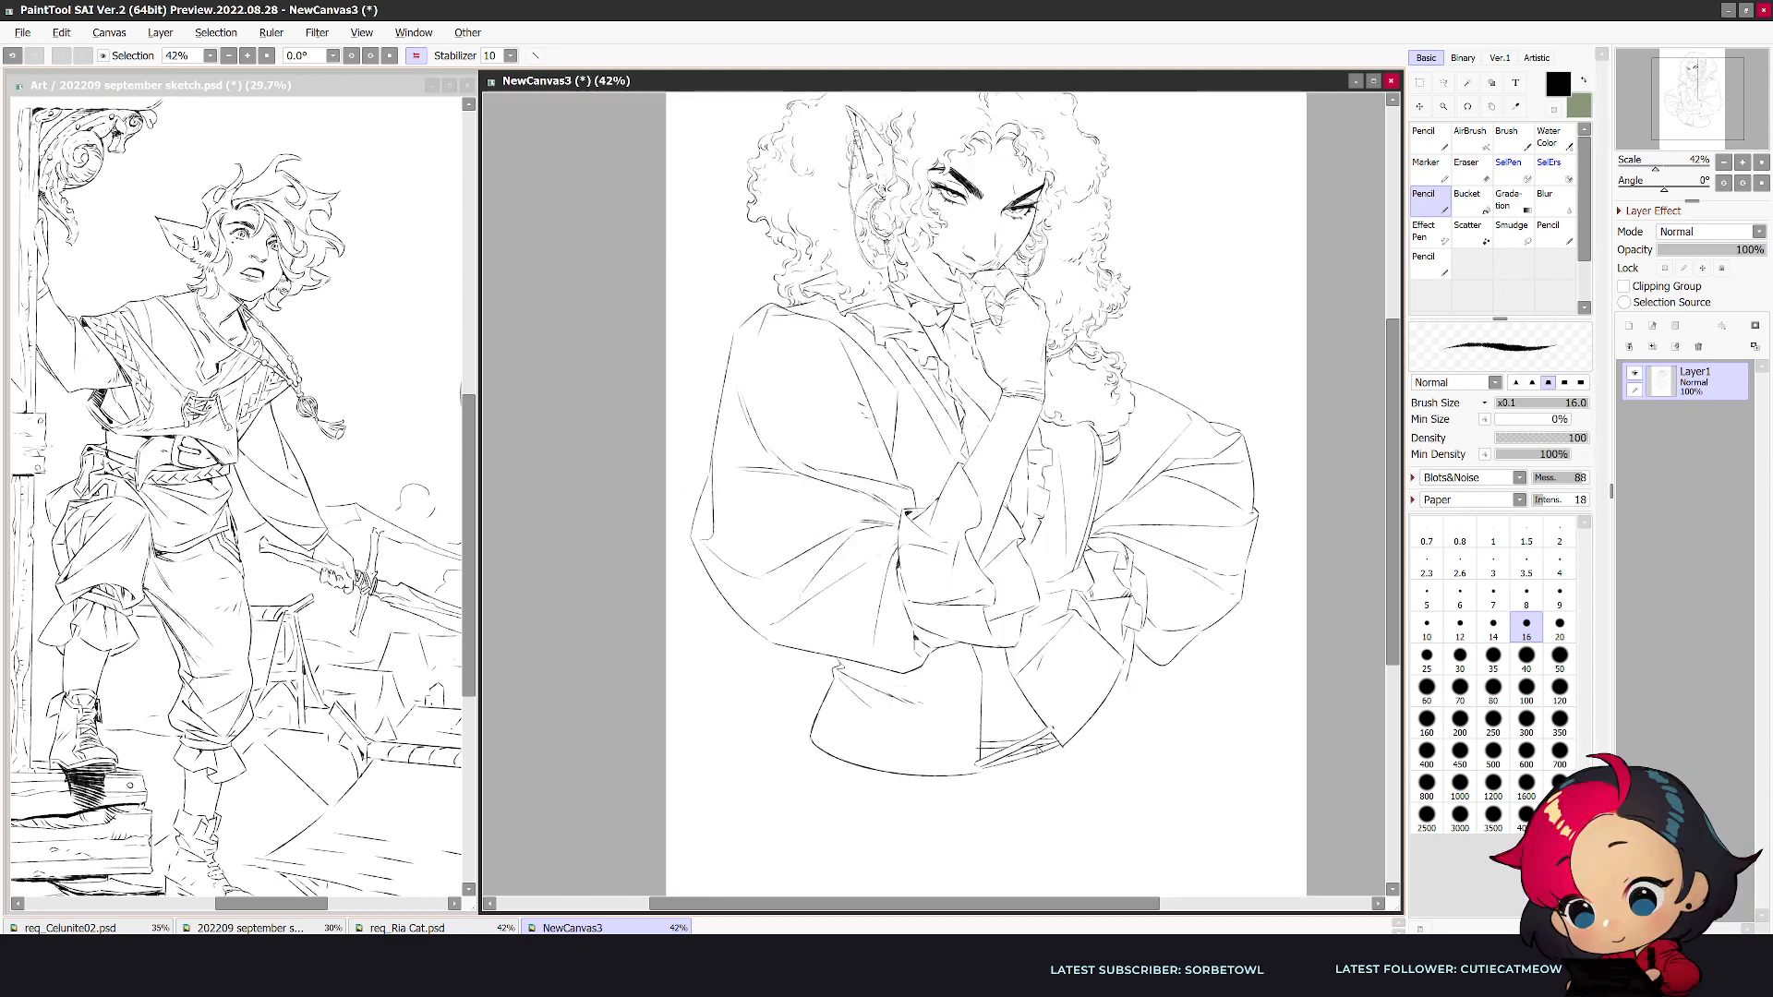
# - Add crossing laces above the lowest strands between the waist panels, undoing and redrawing misplaced strokes
pyautogui.press('e')
pyautogui.press('n')
pyautogui.moveTo(1033, 723); pyautogui.dragTo(975, 752)
pyautogui.hotkey('ctrl', 'z')
pyautogui.hotkey('ctrl', 'z')
pyautogui.press('h')
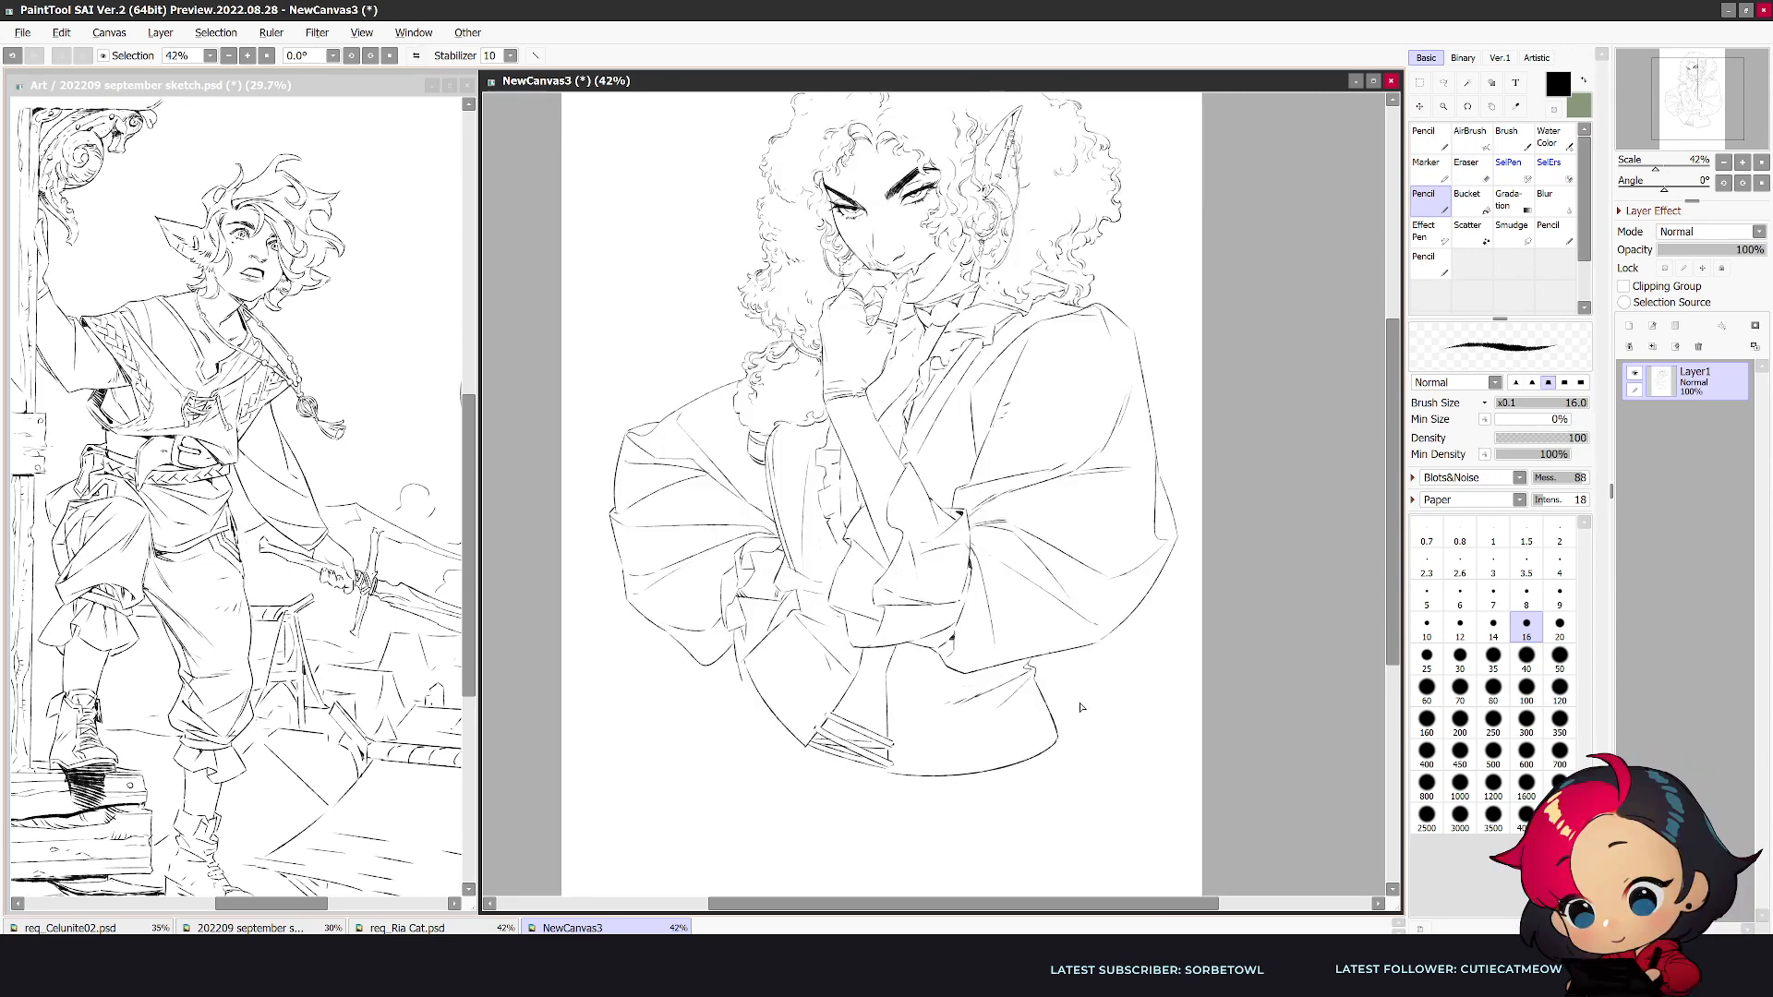
pyautogui.moveTo(889, 731); pyautogui.dragTo(851, 734)
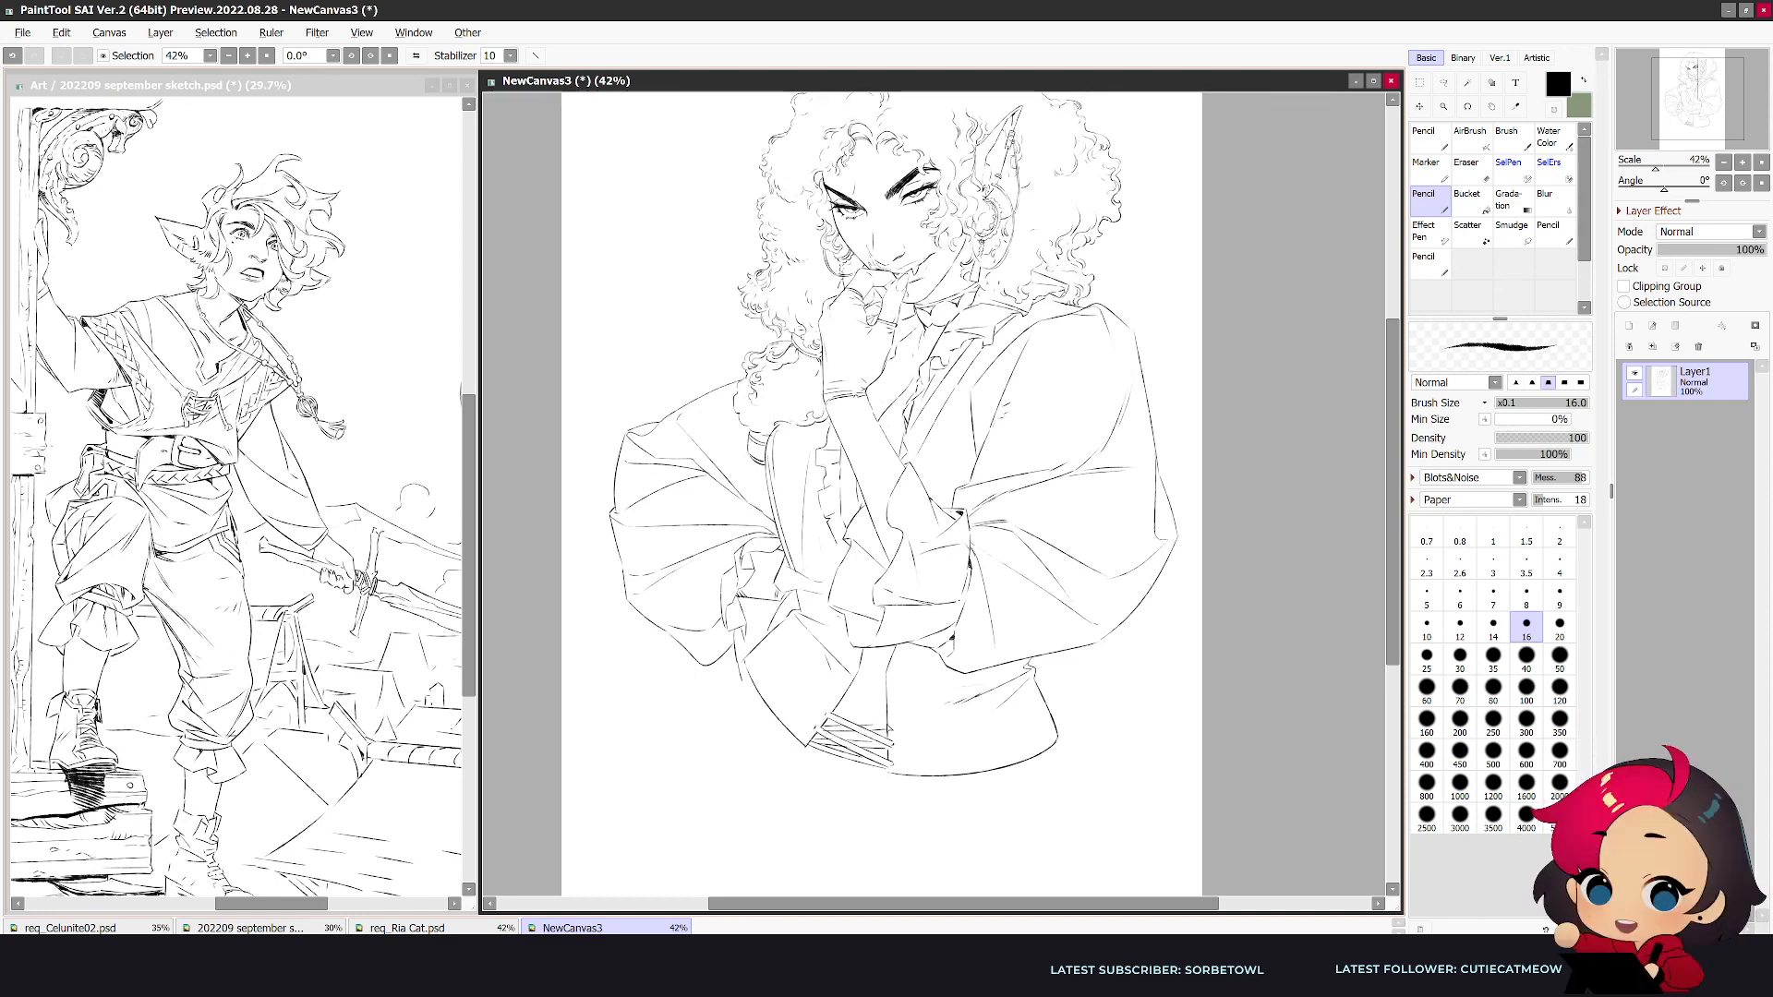
pyautogui.press('e')
pyautogui.press('n')
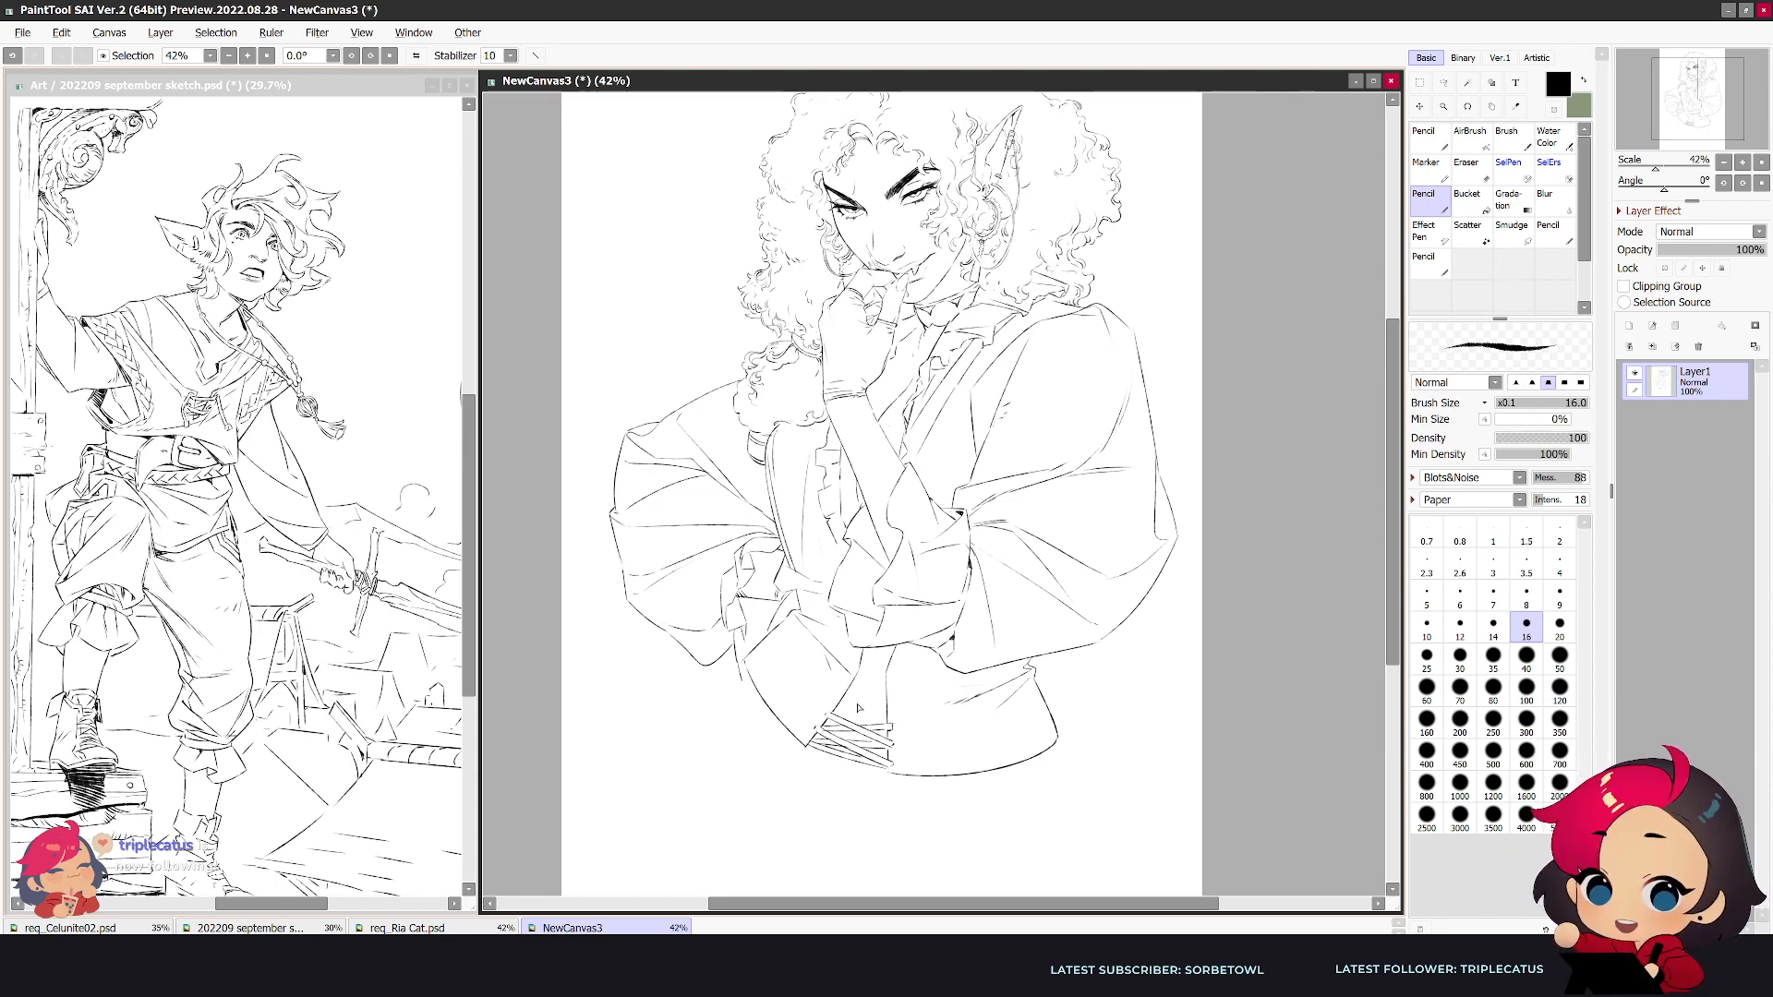
# - Extend the crisscross lacing with another pair of strands halfway up the gap, cleaning up the stray strokes
pyautogui.press('e')
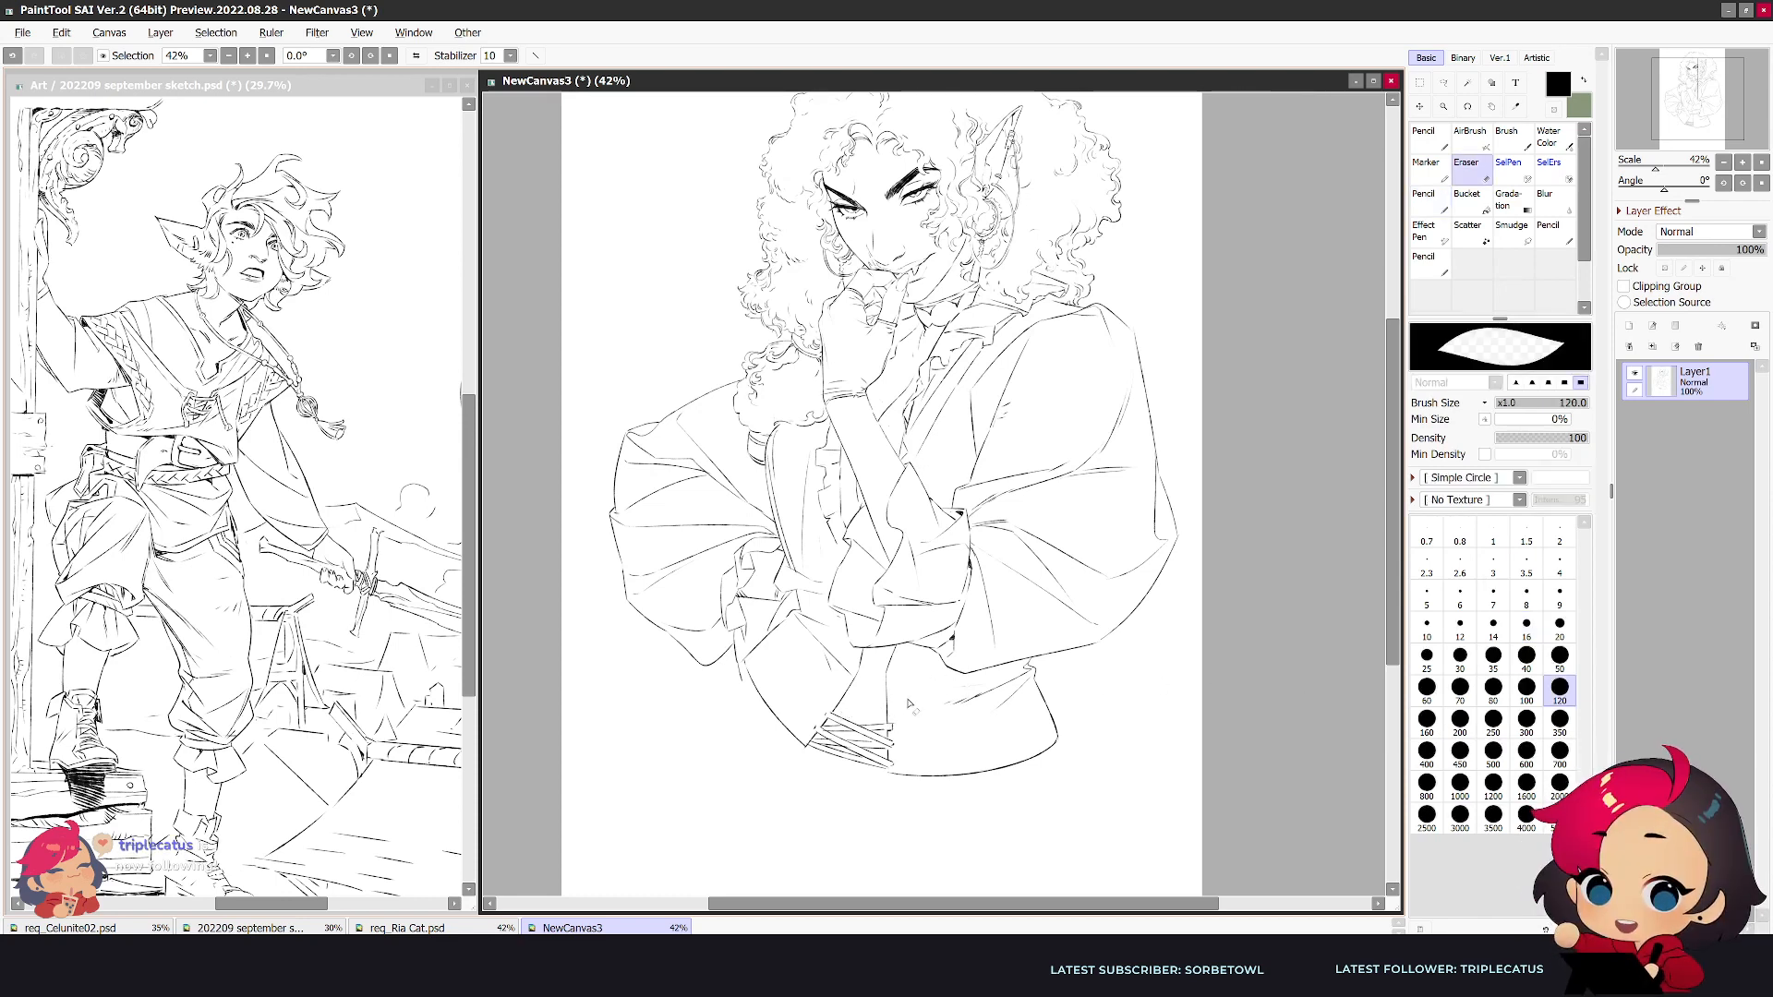
pyautogui.press('h')
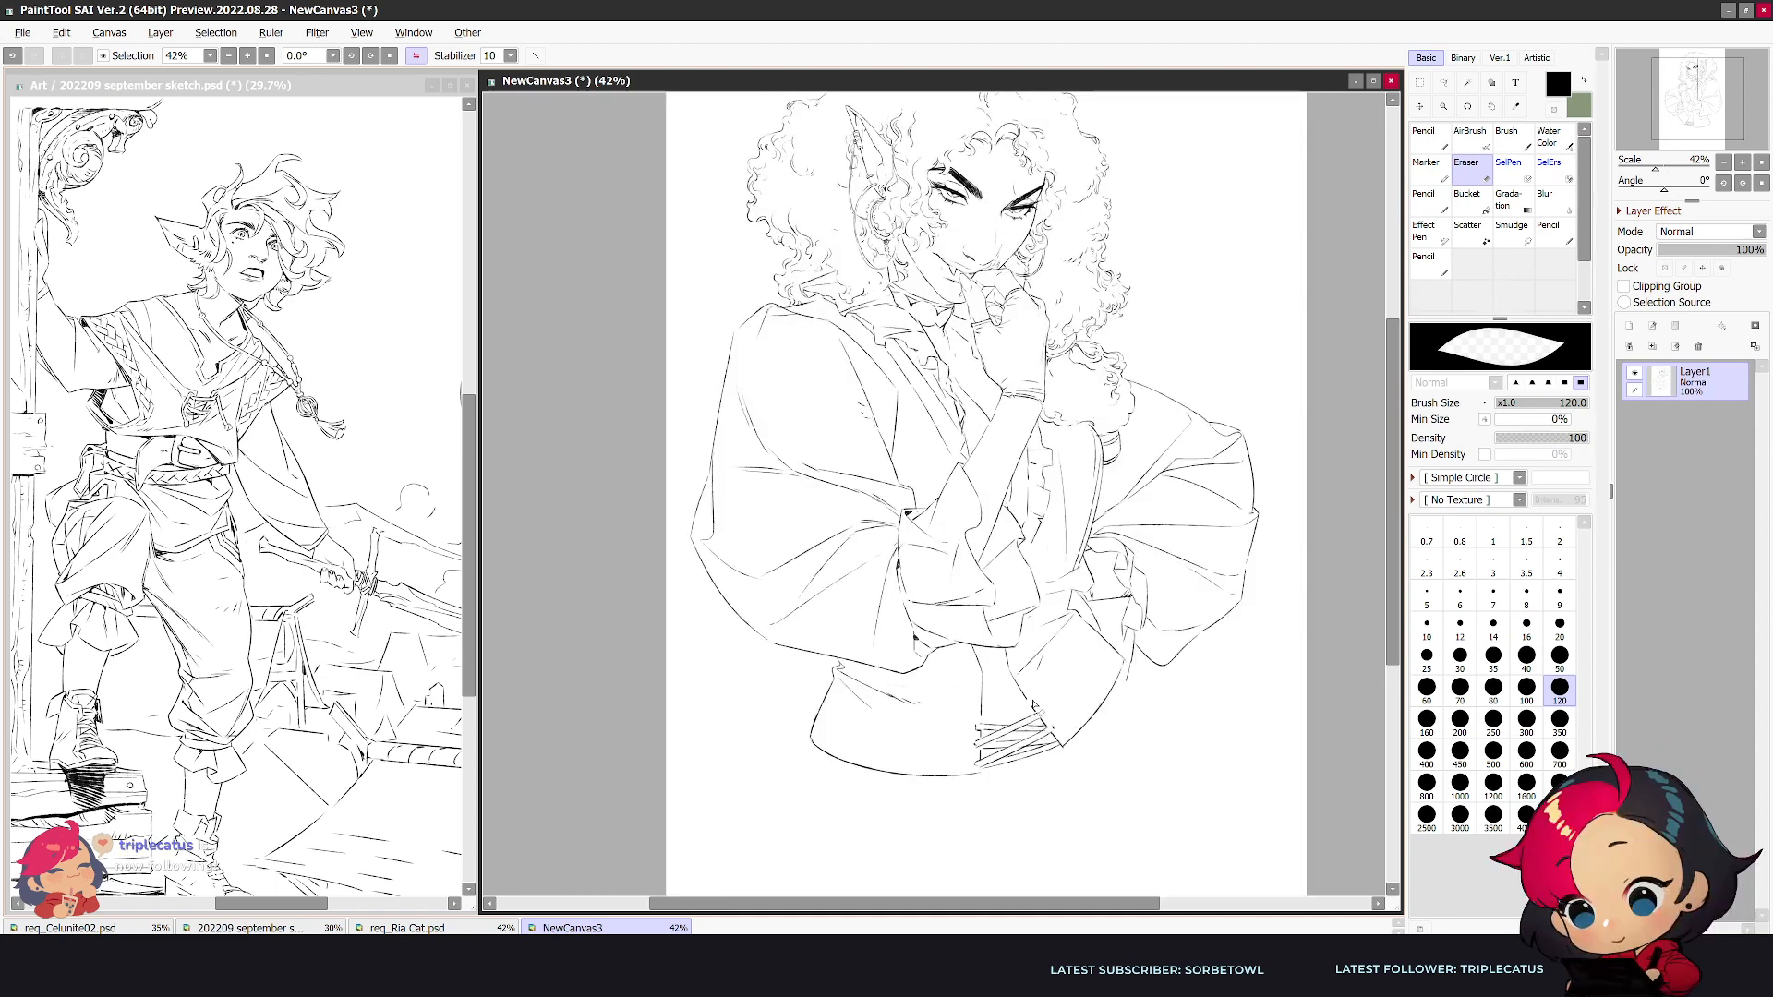
pyautogui.press('n')
pyautogui.moveTo(1029, 703); pyautogui.dragTo(976, 723)
pyautogui.hotkey('ctrl', 'z')
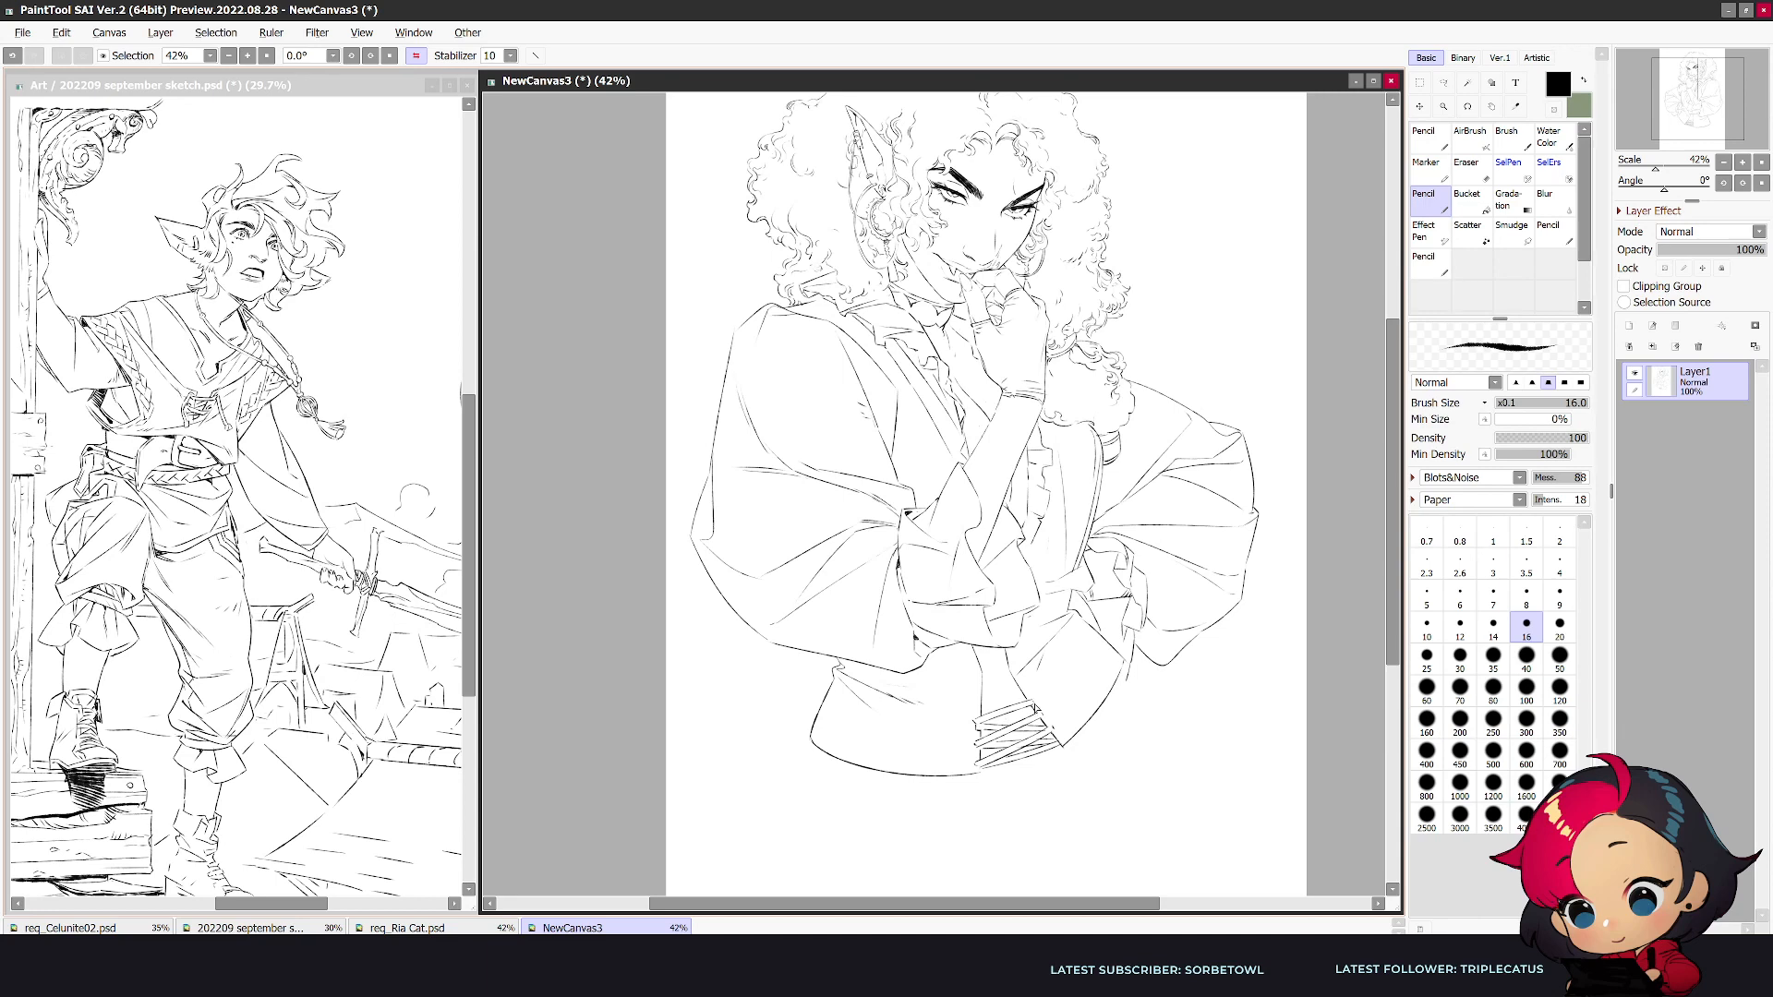
pyautogui.press('h')
pyautogui.press('e')
pyautogui.press('n')
pyautogui.press('e')
pyautogui.press('n')
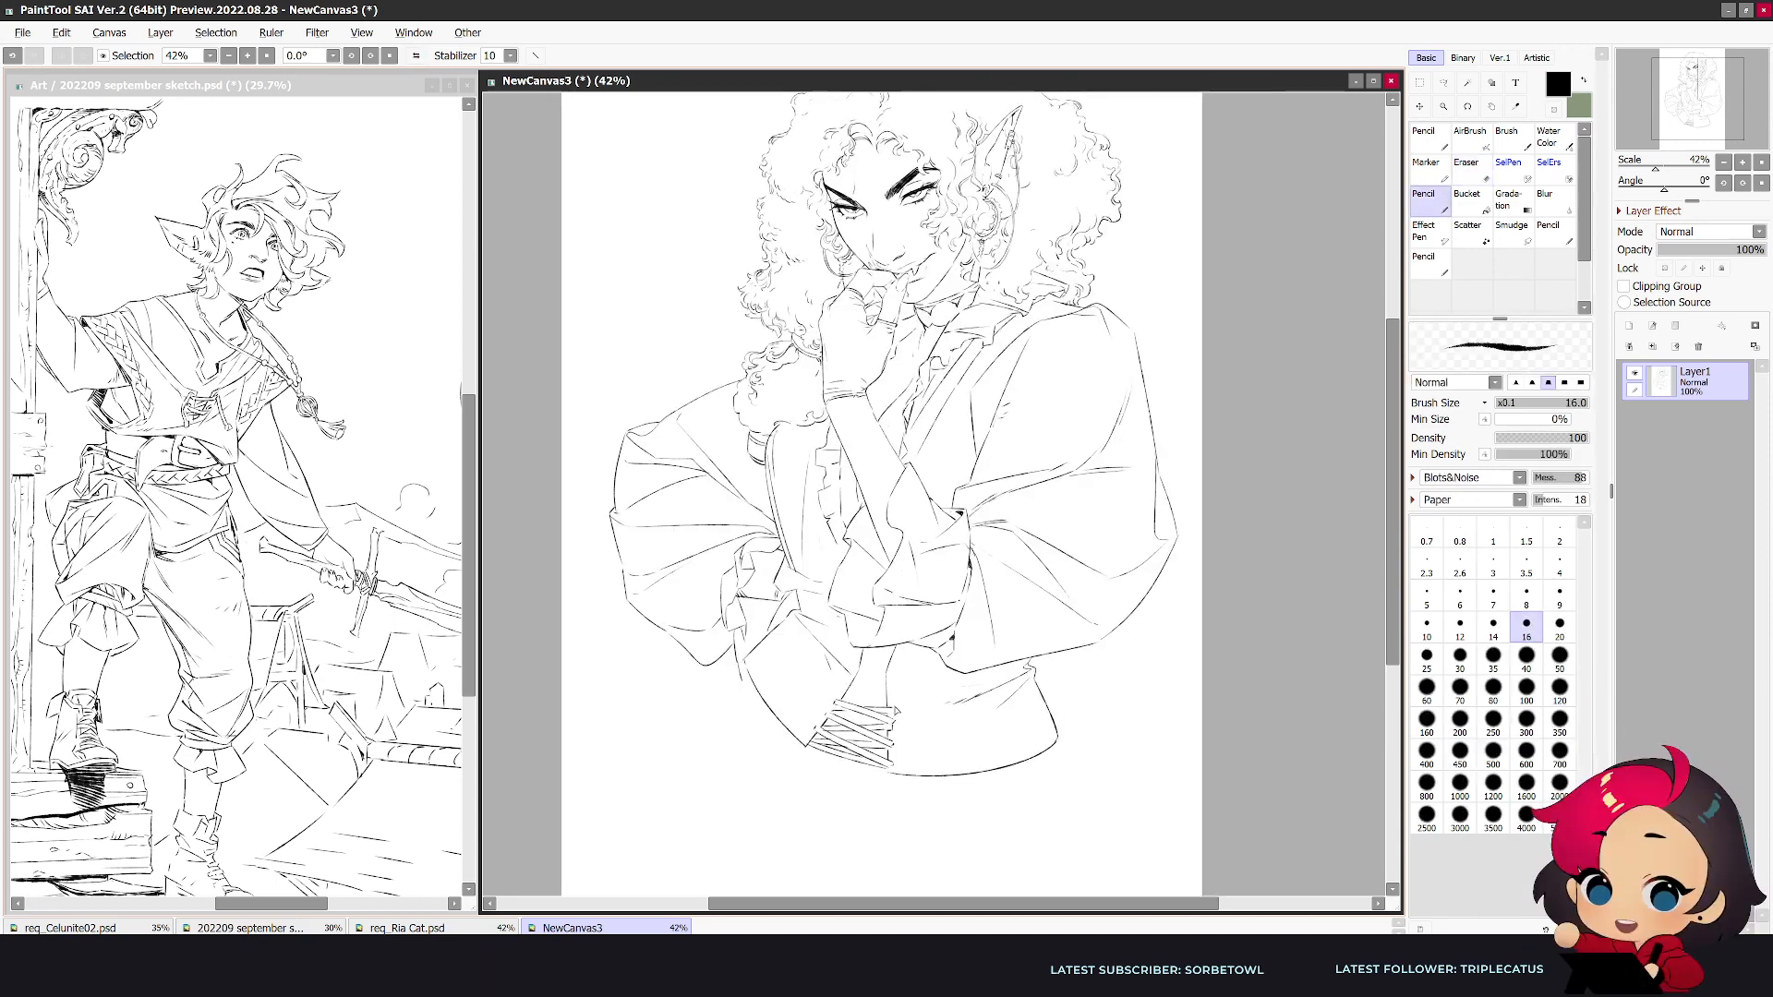
# - Draw the next crossed strands higher up the waist lacing and tidy where they meet the panel edges
pyautogui.press('h')
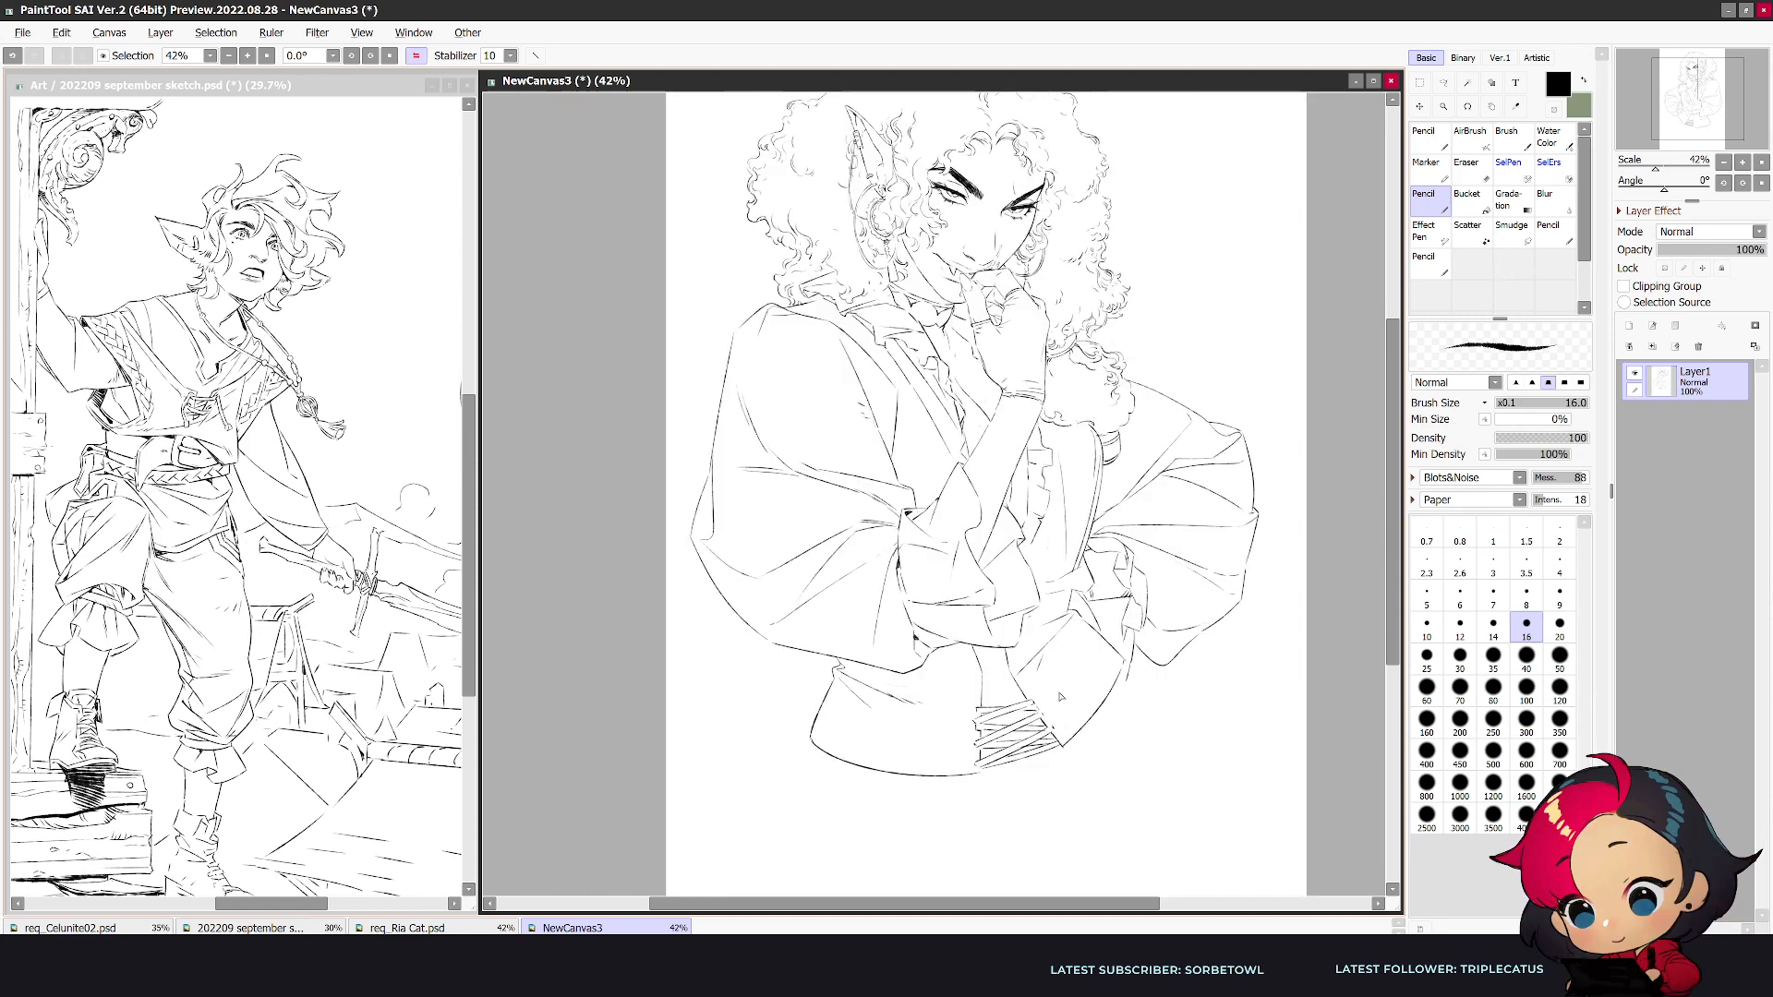
pyautogui.press('e')
pyautogui.press('n')
pyautogui.moveTo(1022, 691); pyautogui.dragTo(975, 707)
pyautogui.press('h')
pyautogui.press('e')
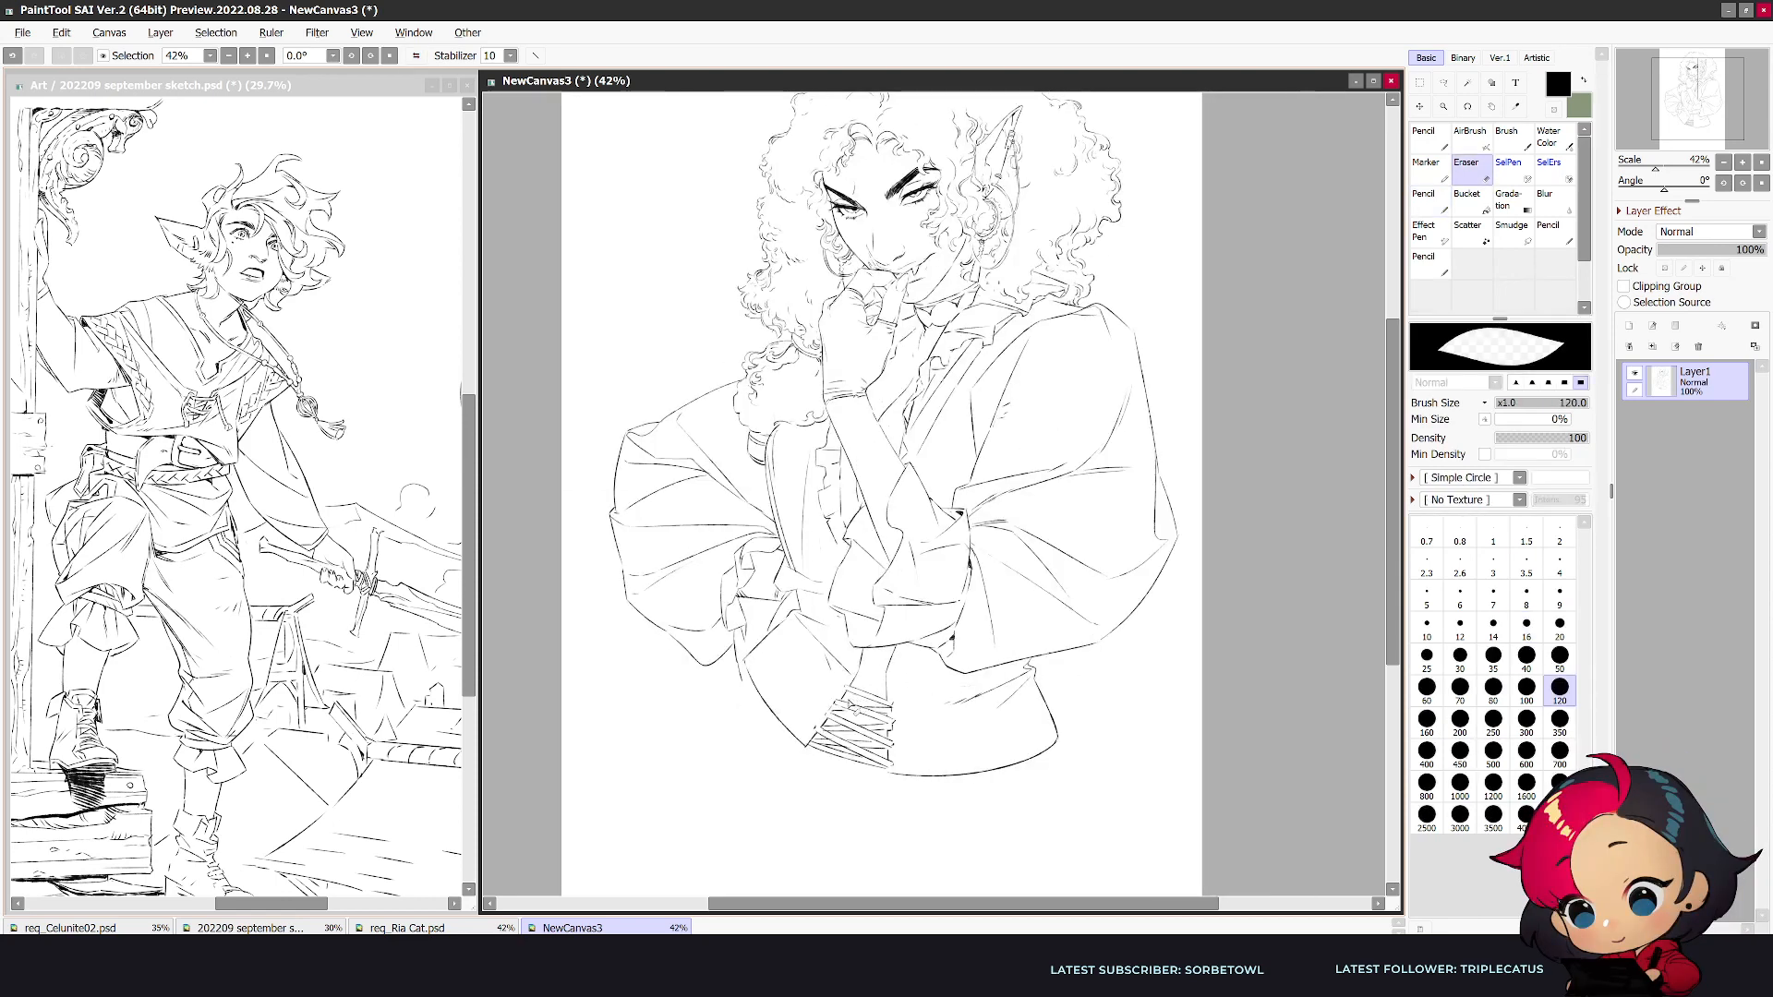
pyautogui.press('n')
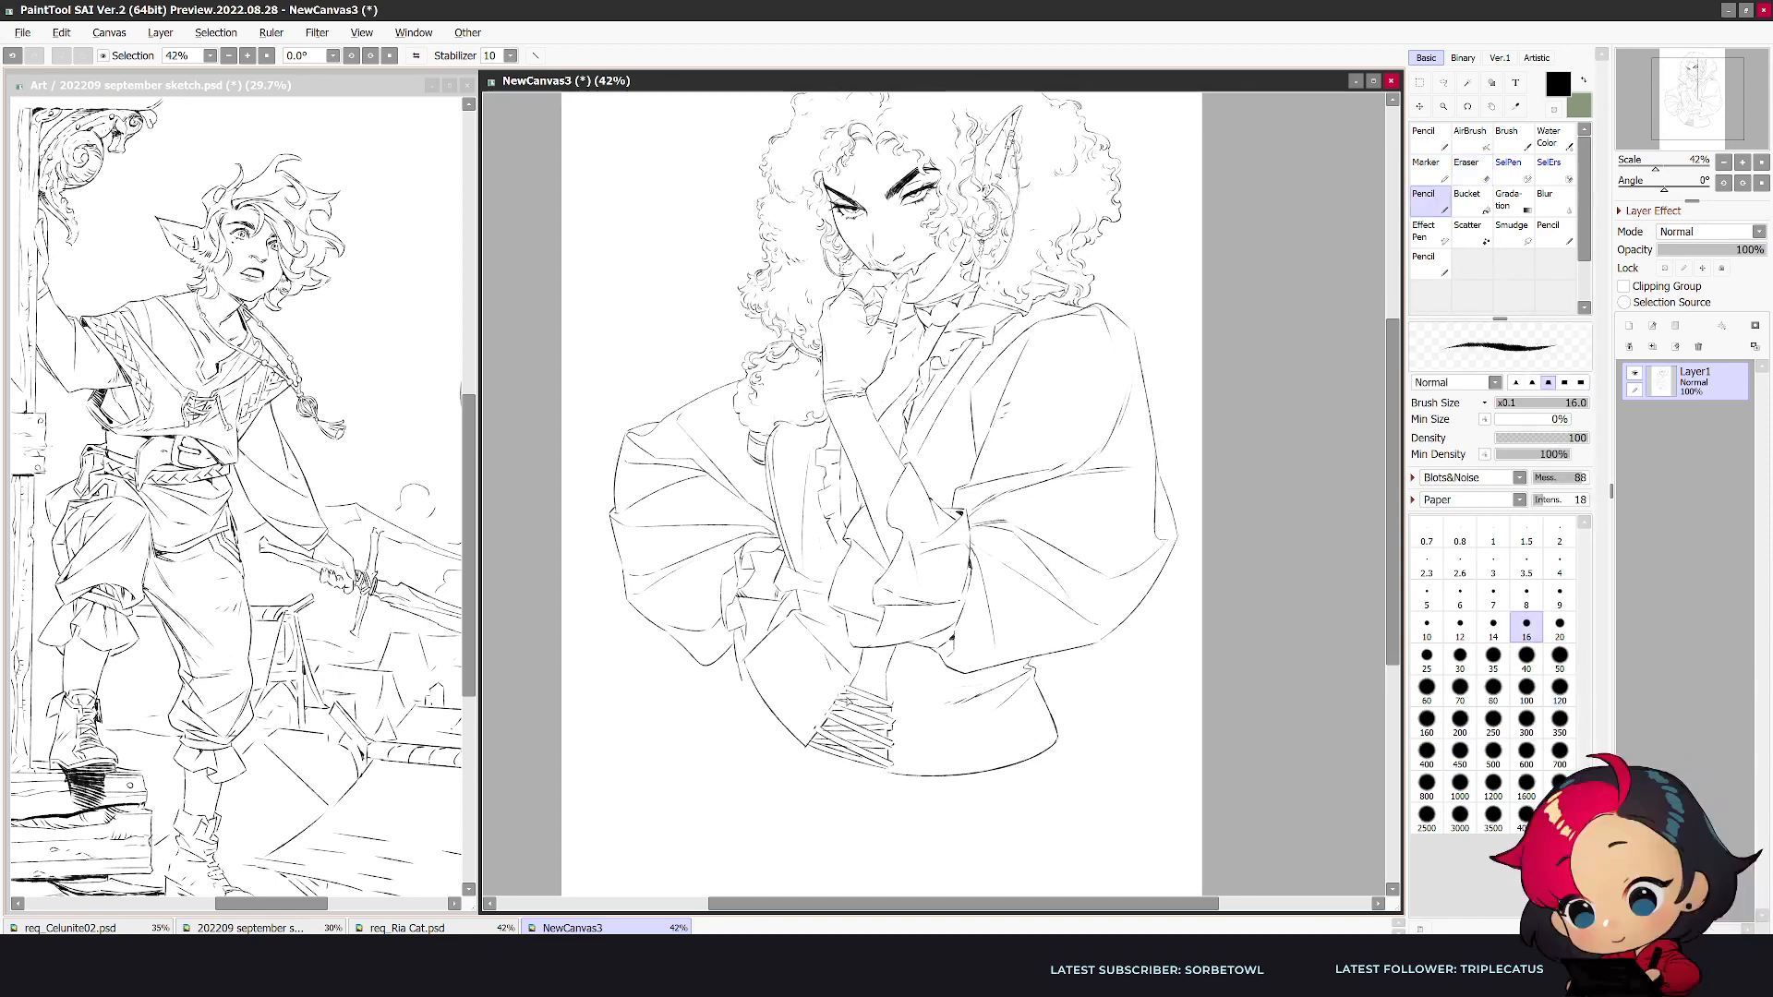
pyautogui.press('e')
pyautogui.press('n')
# - Continue the crisscross lacing up to the folded forearm, trimming the strands along both panel edges
pyautogui.press('h')
pyautogui.press('e')
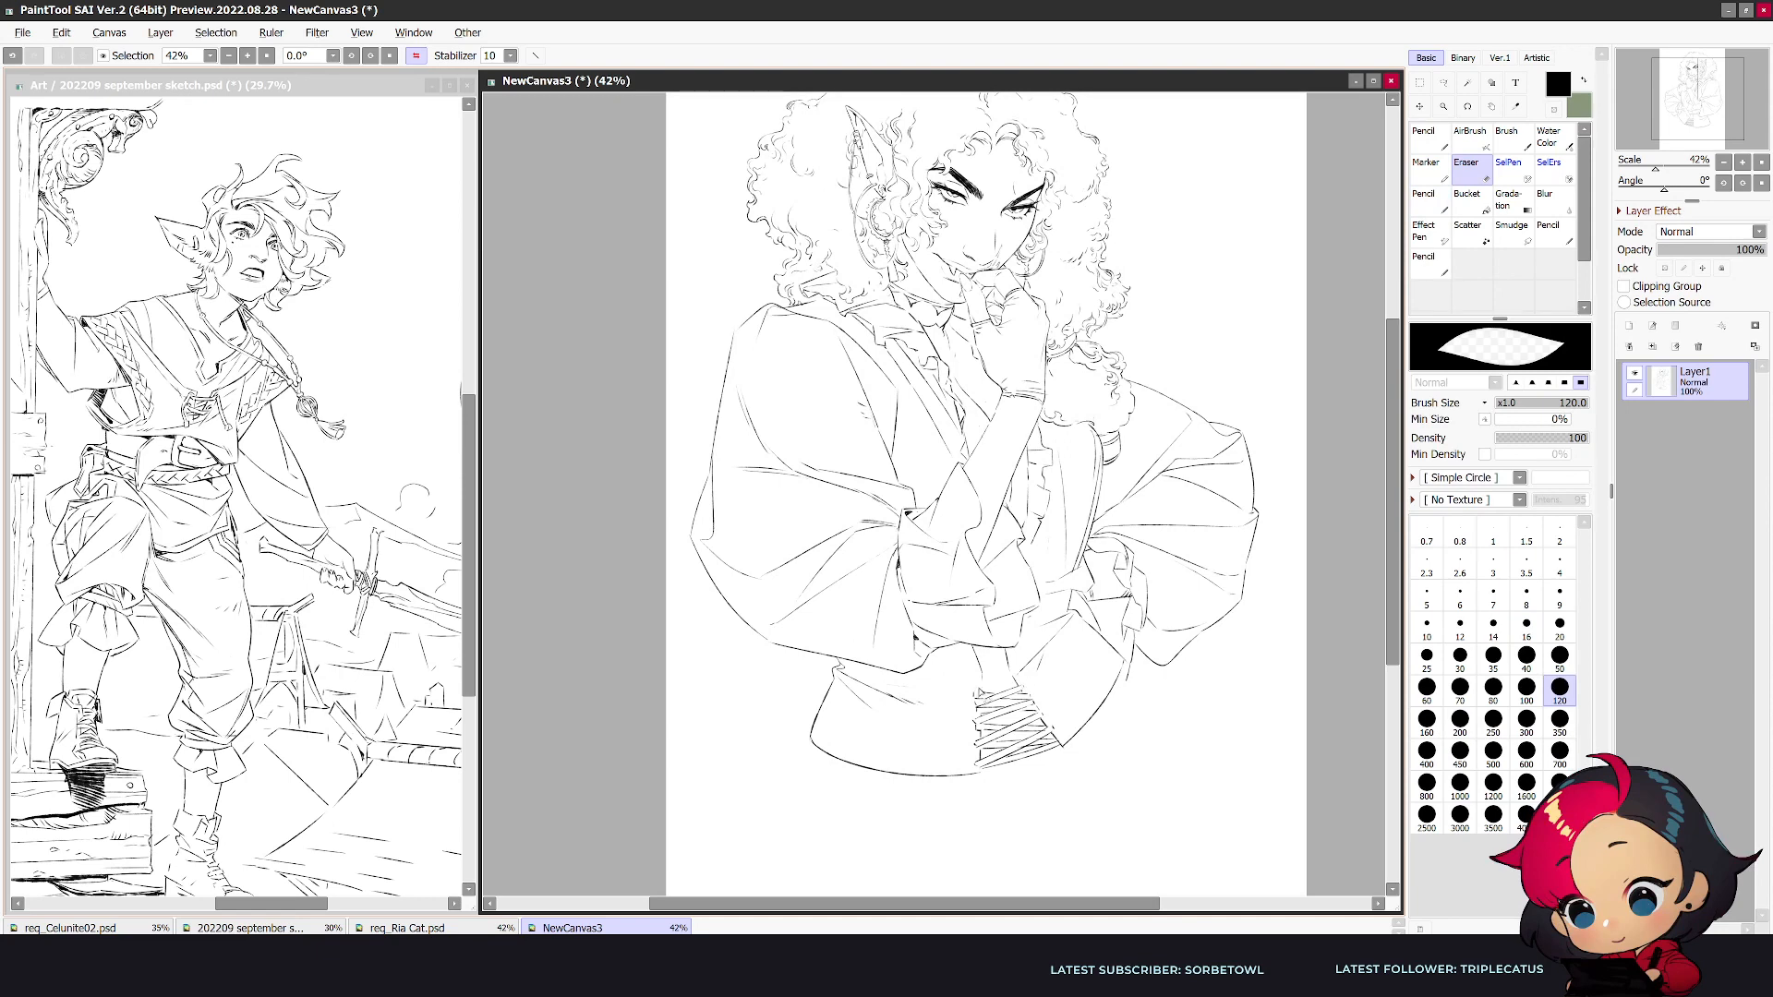
pyautogui.press('n')
pyautogui.press('e')
pyautogui.press('n')
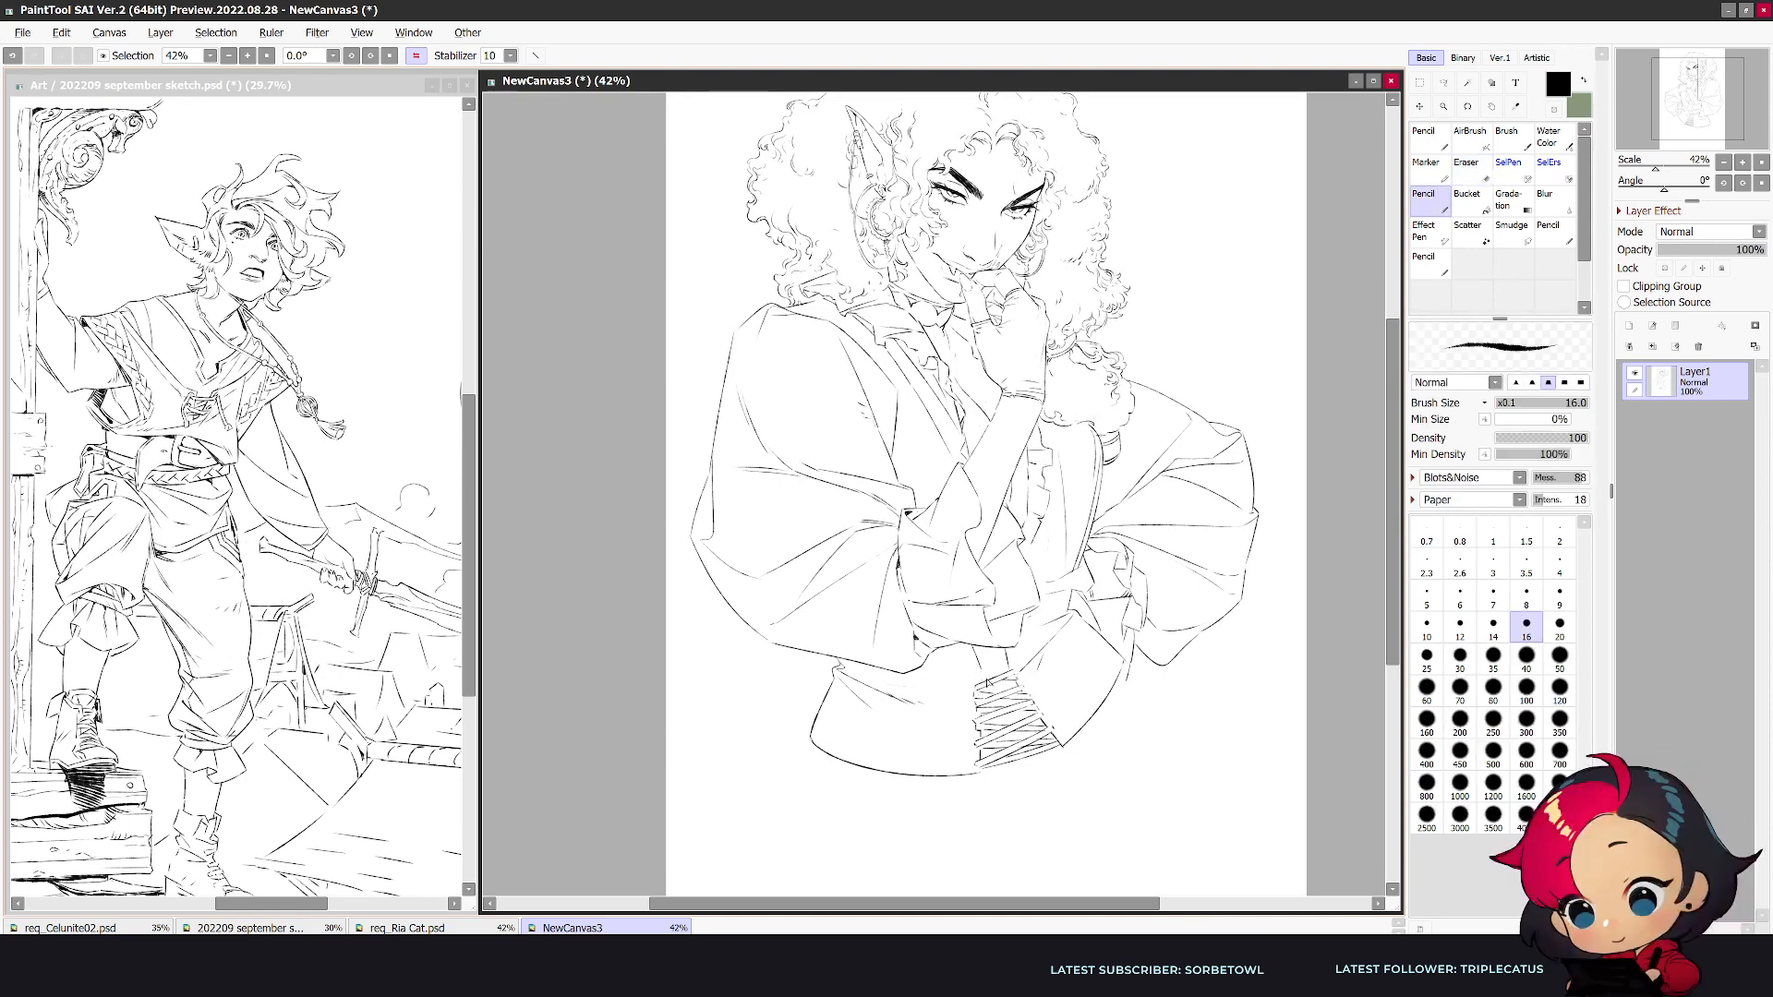
pyautogui.press('e')
pyautogui.press('n')
pyautogui.press('e')
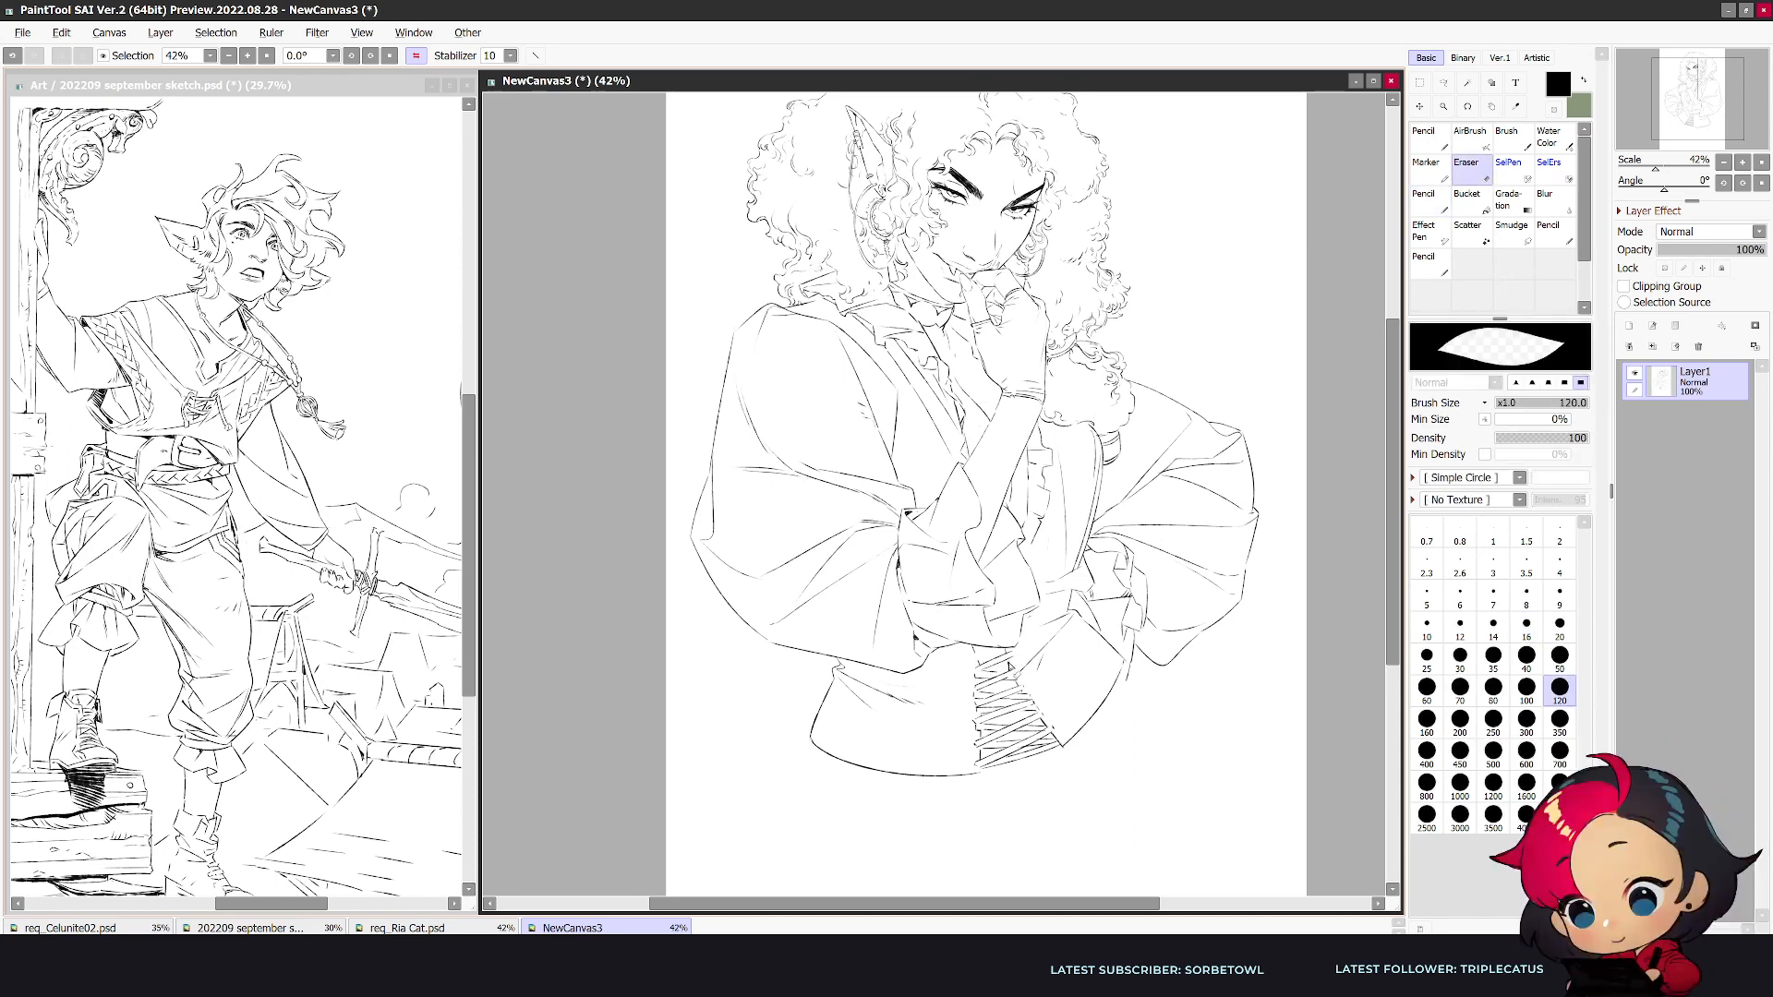
pyautogui.press('n')
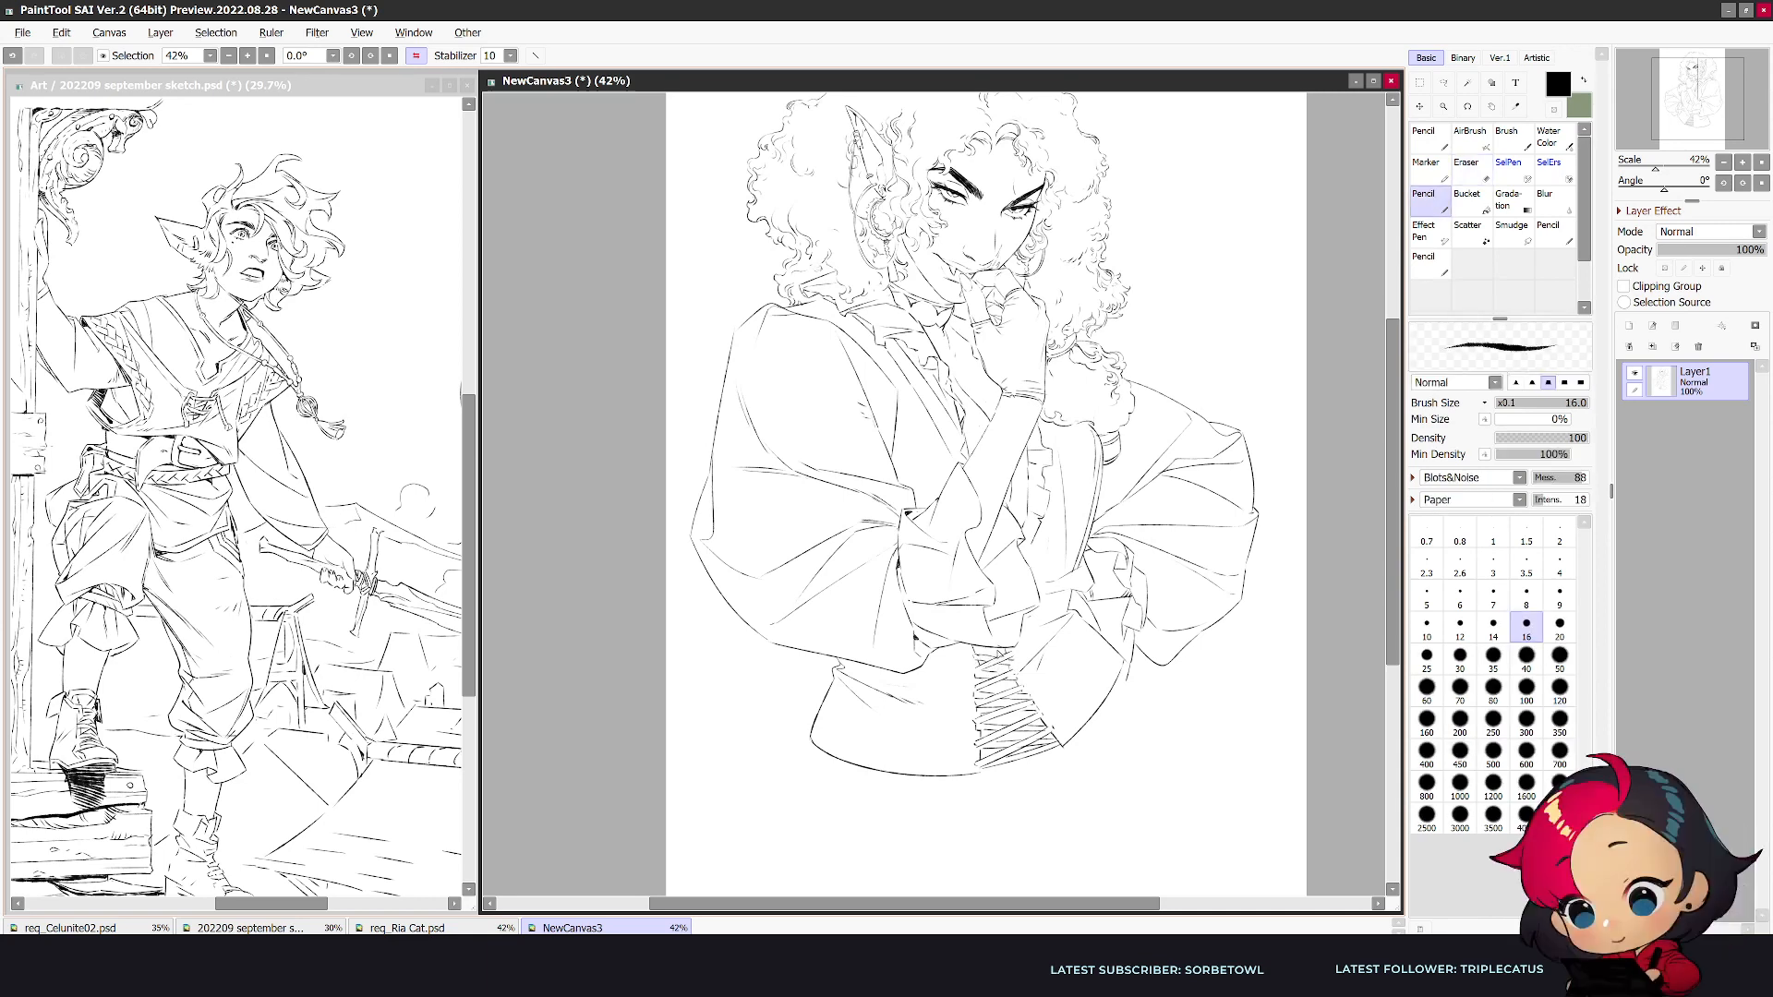
# - Draw curved hip outlines on both sides beneath the laced waist garment, redrawing the misplaced first stroke
pyautogui.press('h')
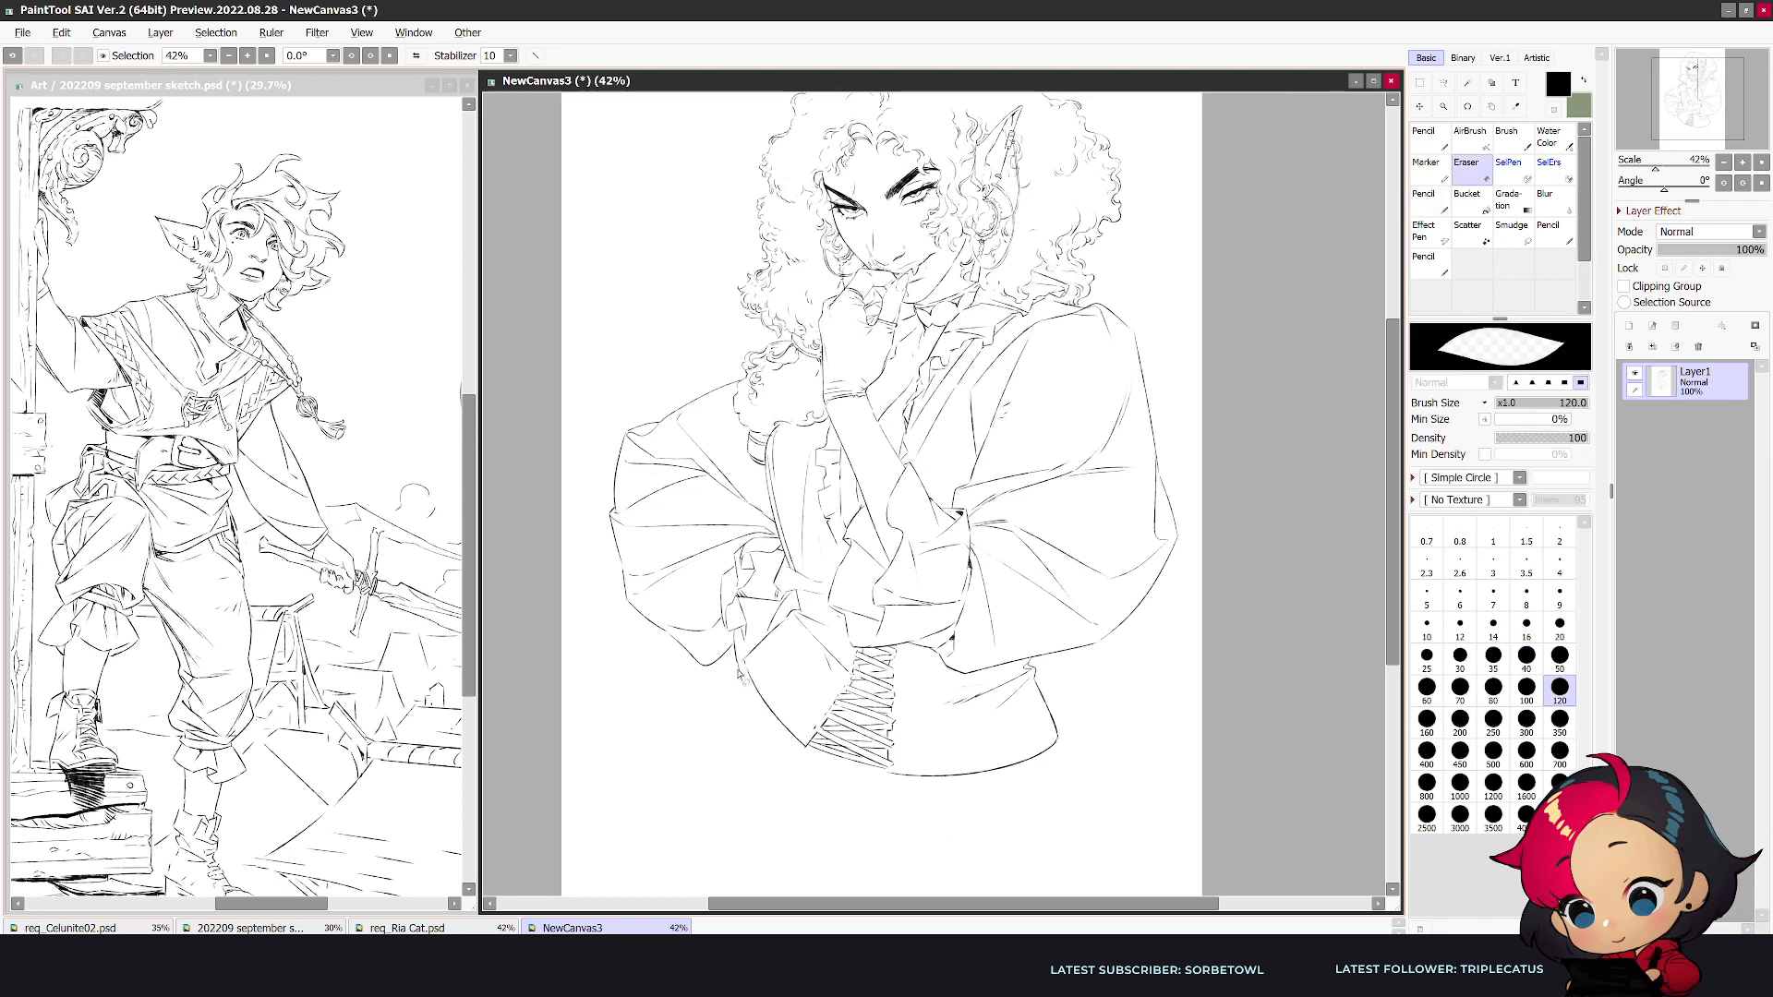
pyautogui.moveTo(728, 692); pyautogui.dragTo(706, 873)
pyautogui.hotkey('ctrl', 'z')
pyautogui.moveTo(743, 670); pyautogui.dragTo(741, 861)
pyautogui.moveTo(1054, 744); pyautogui.dragTo(1066, 851)
pyautogui.moveTo(1390, 581); pyautogui.dragTo(1391, 563)
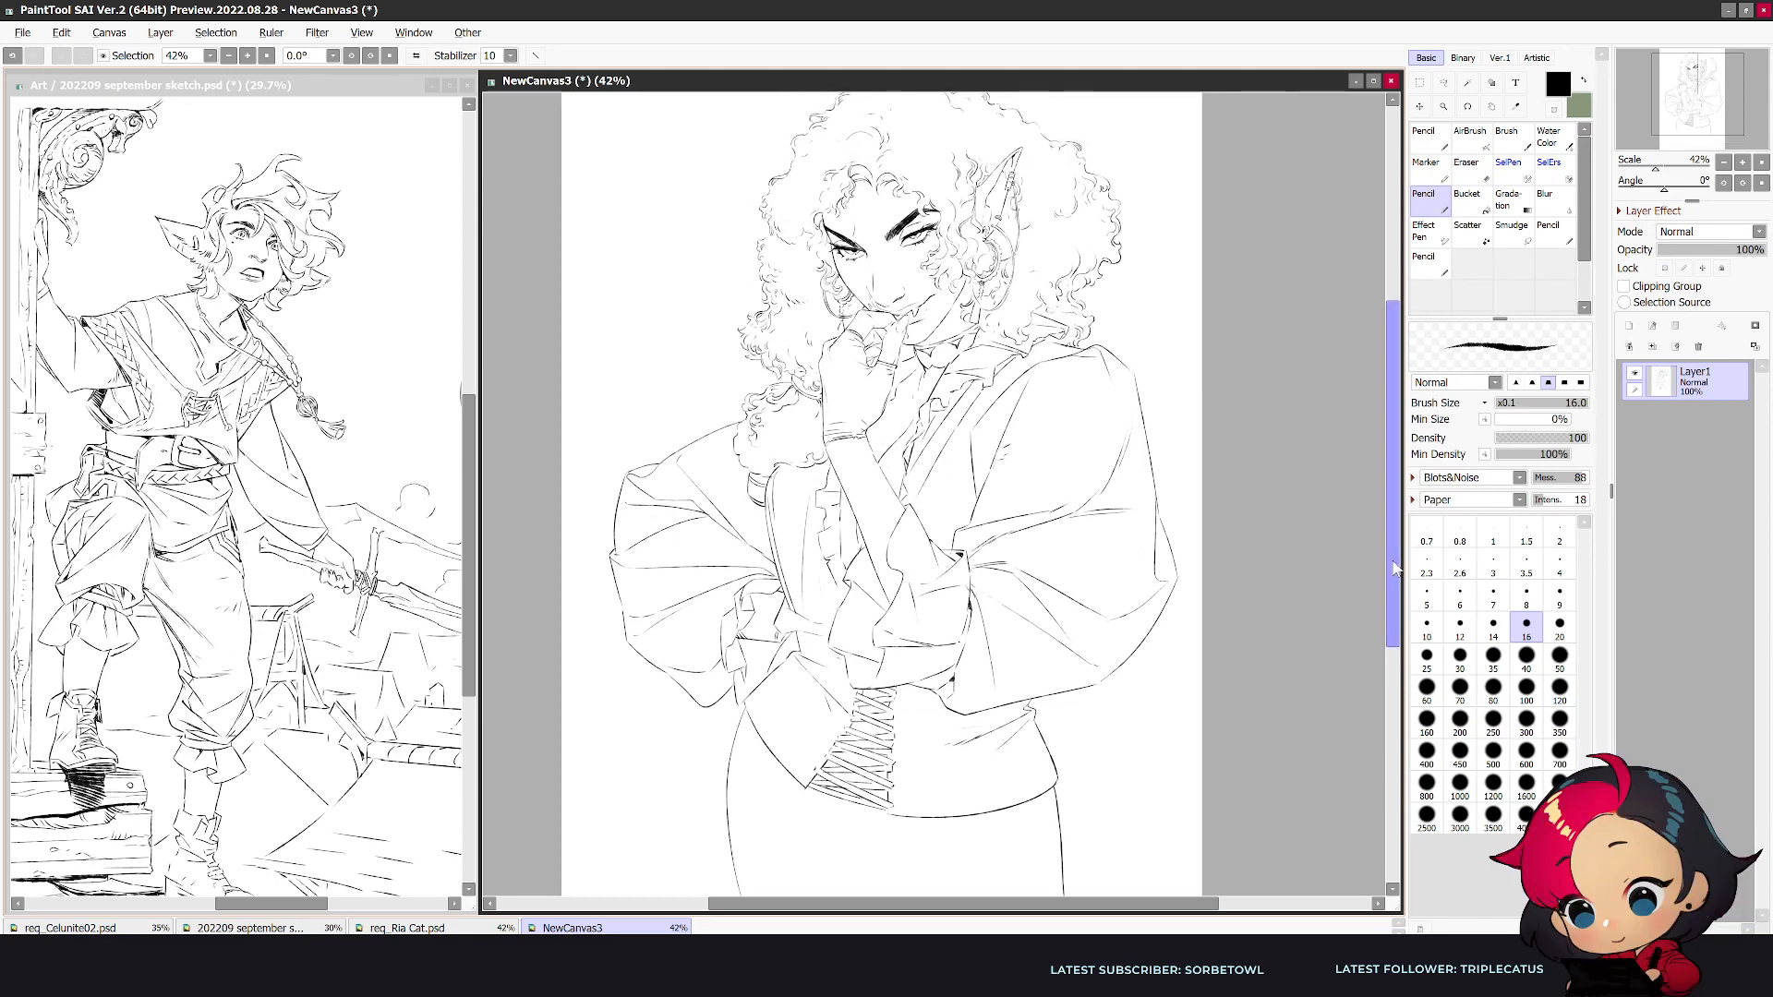
# - Examine the whole figure and its hip outlines at a reduced zoom
pyautogui.scroll(-5, 1389, 568)
pyautogui.scroll(2, 1390, 575)
pyautogui.scroll(1, 1389, 575)
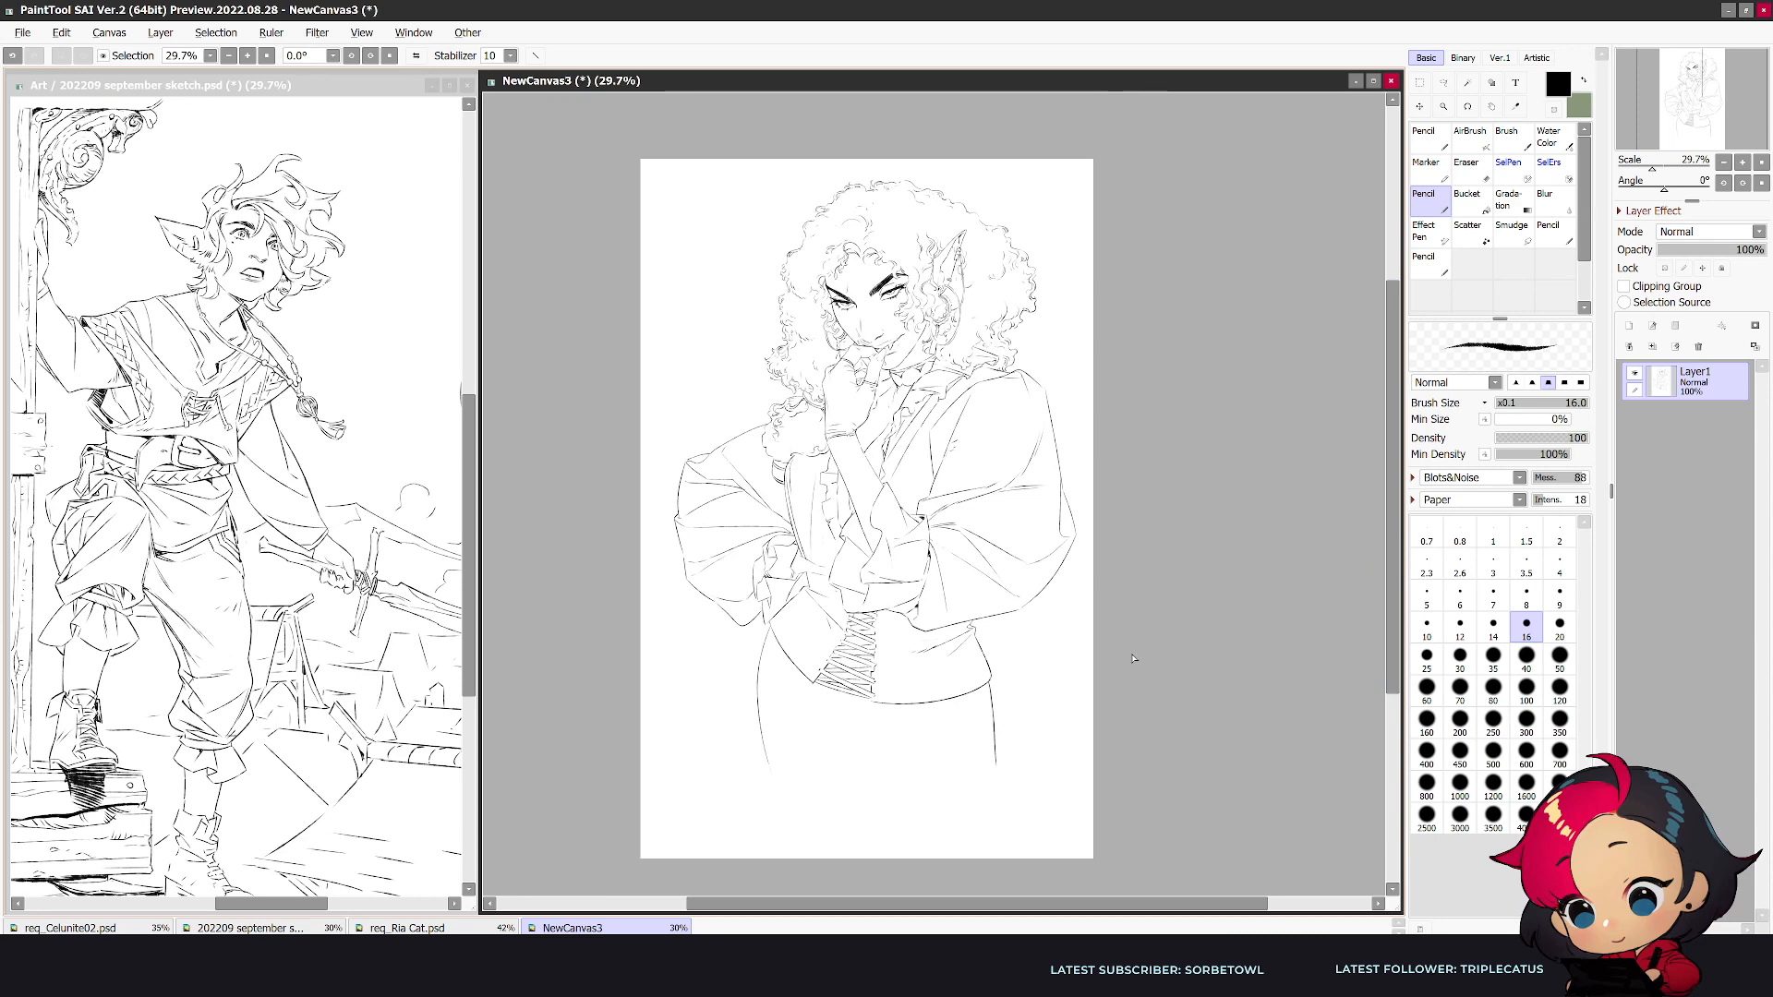
pyautogui.press('e')
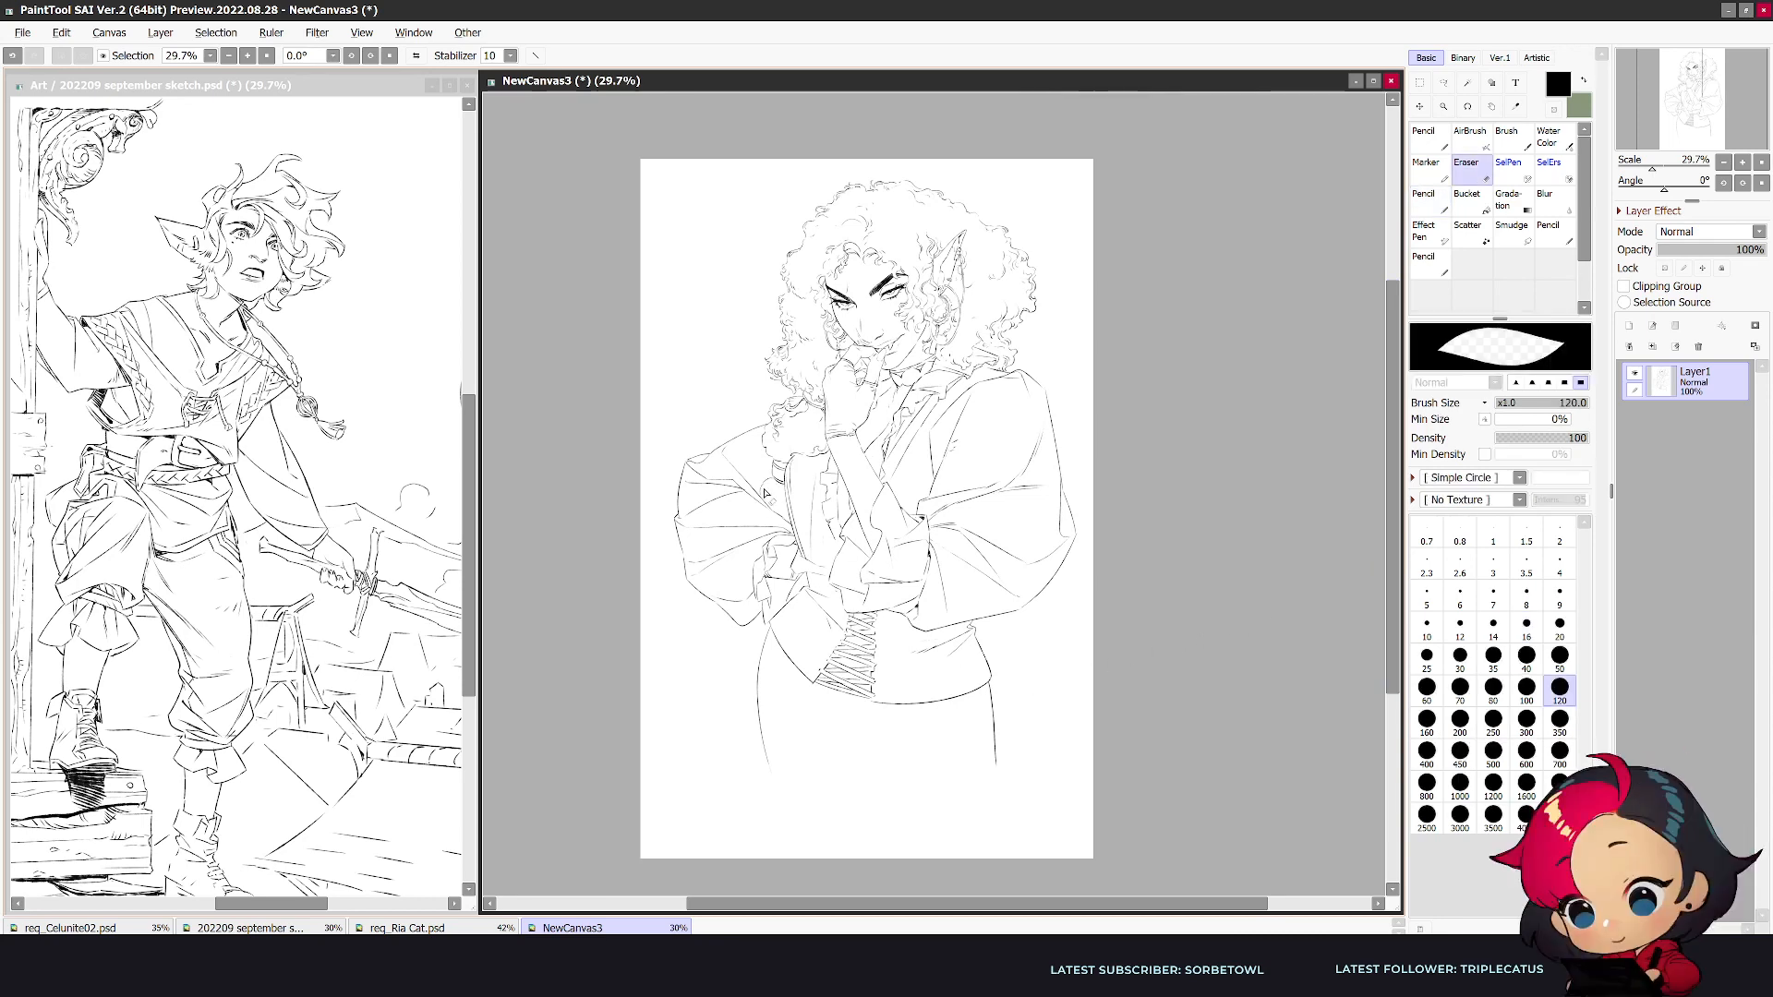
pyautogui.press('n')
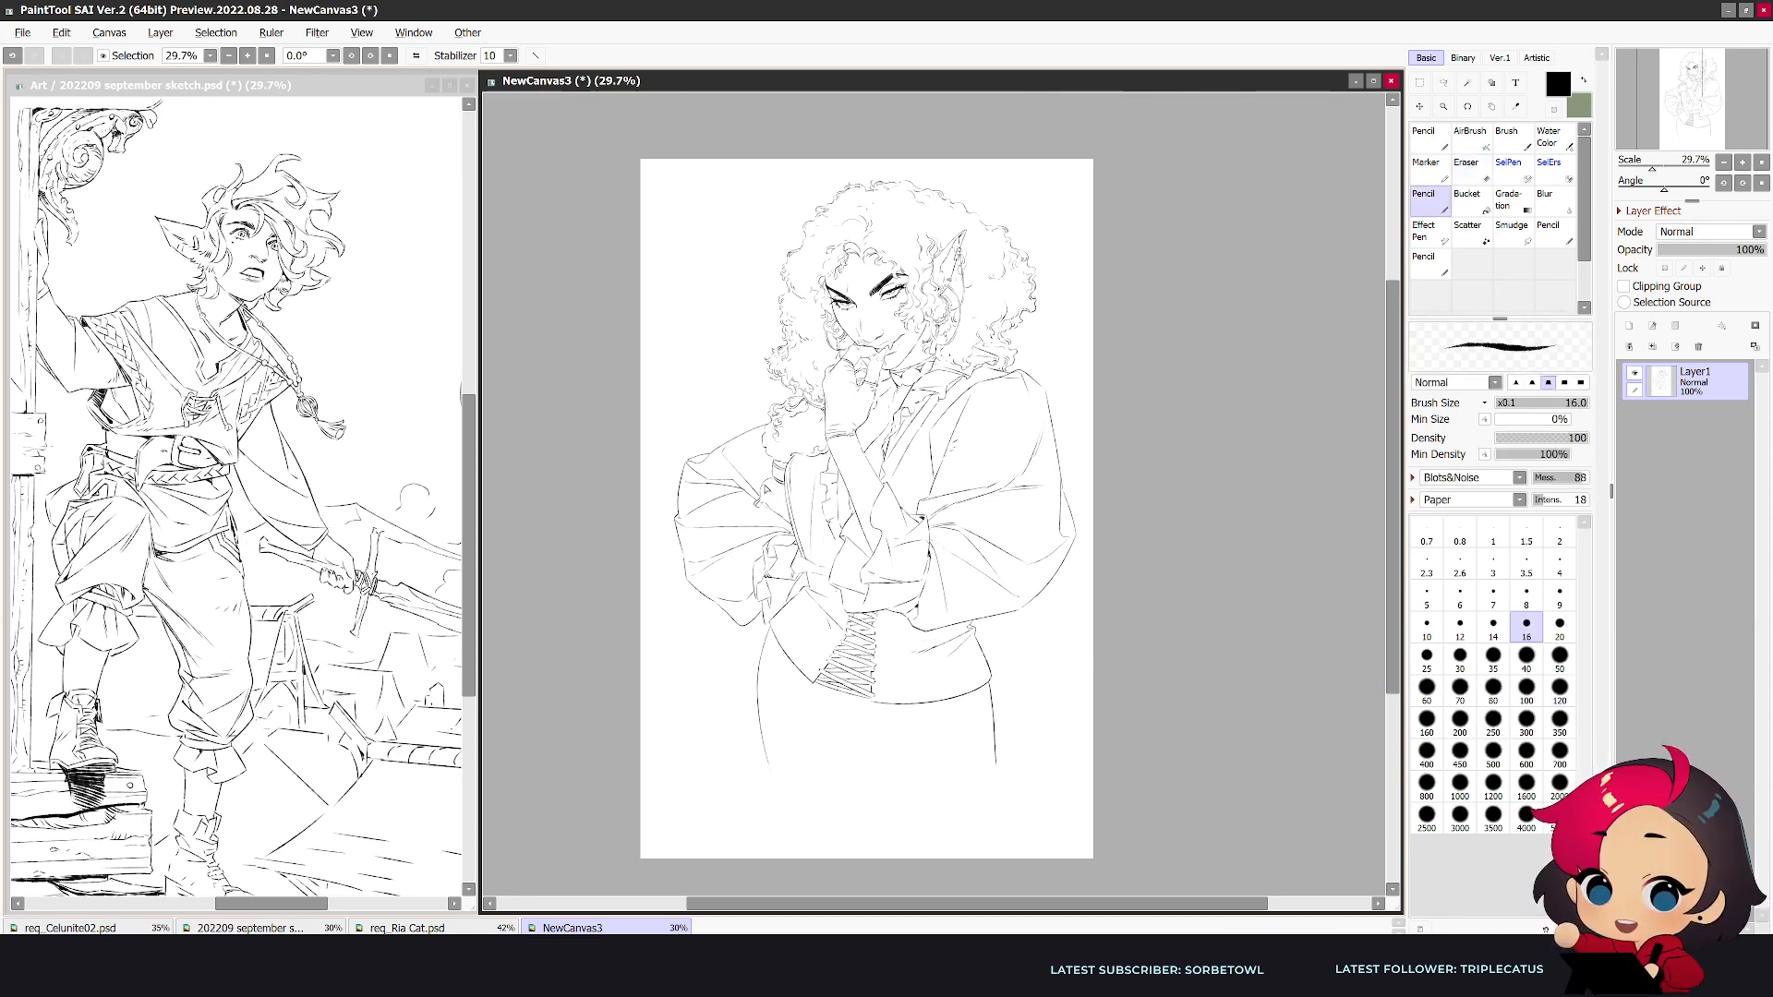
pyautogui.scroll(1, 761, 507)
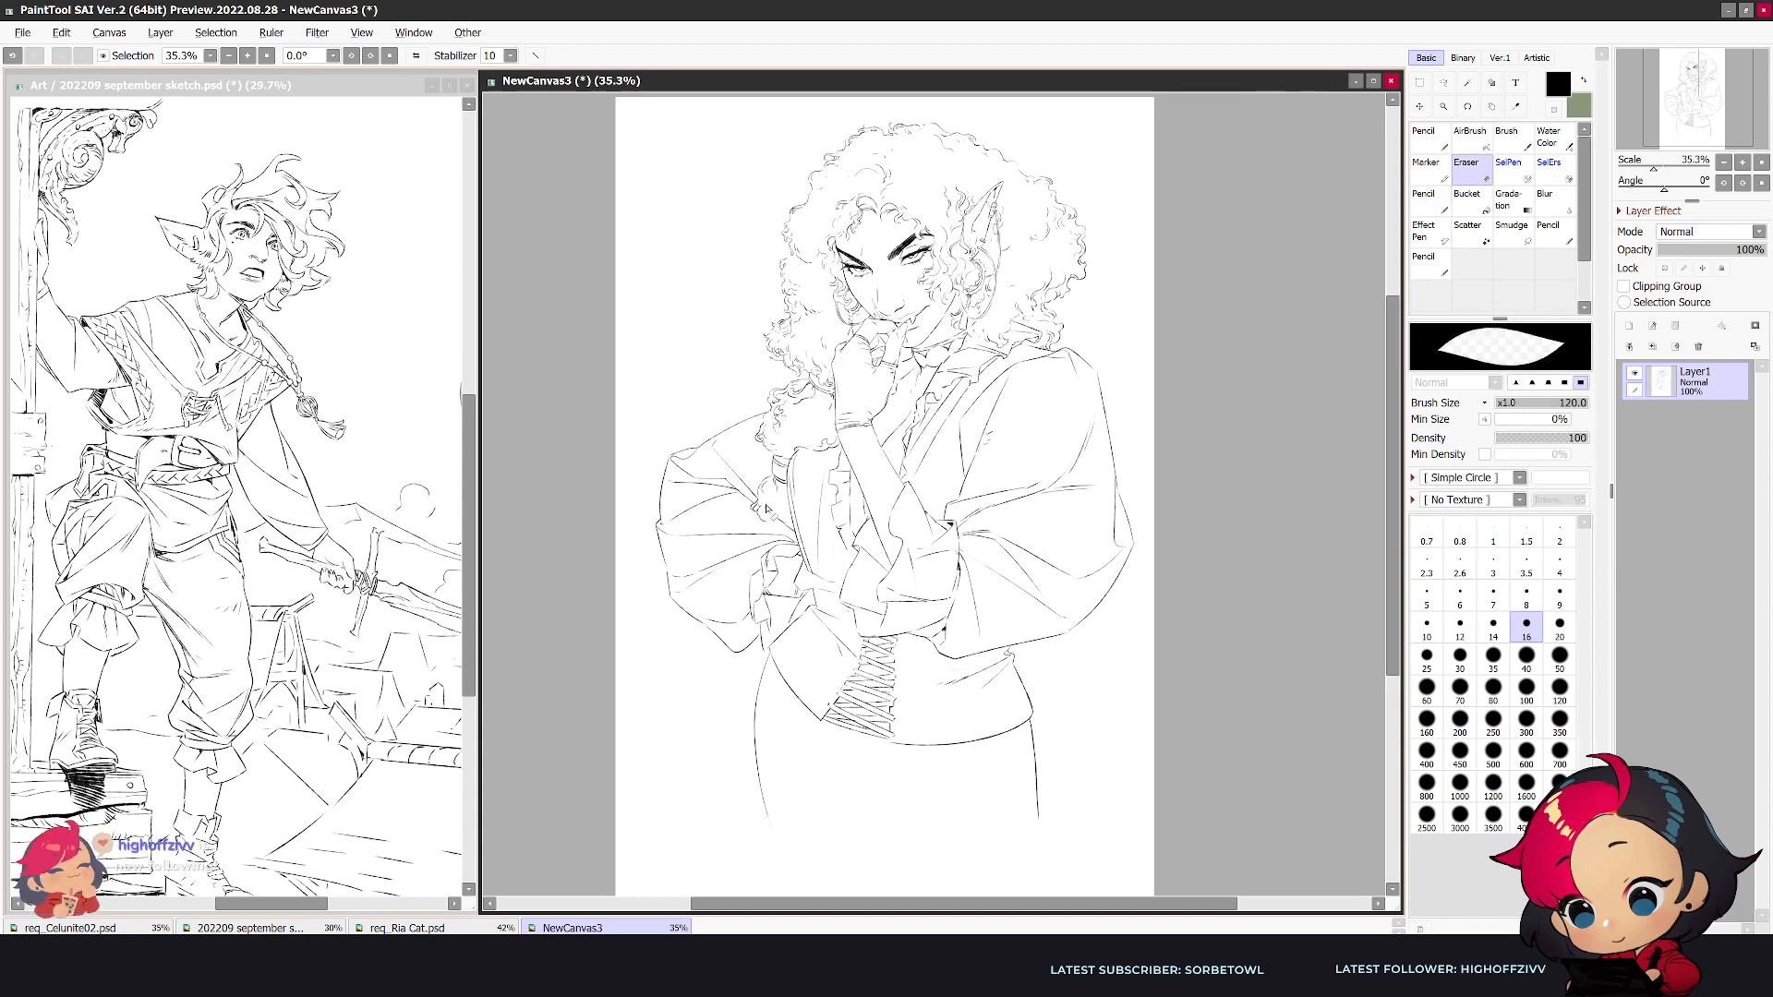
pyautogui.press('e')
pyautogui.press('n')
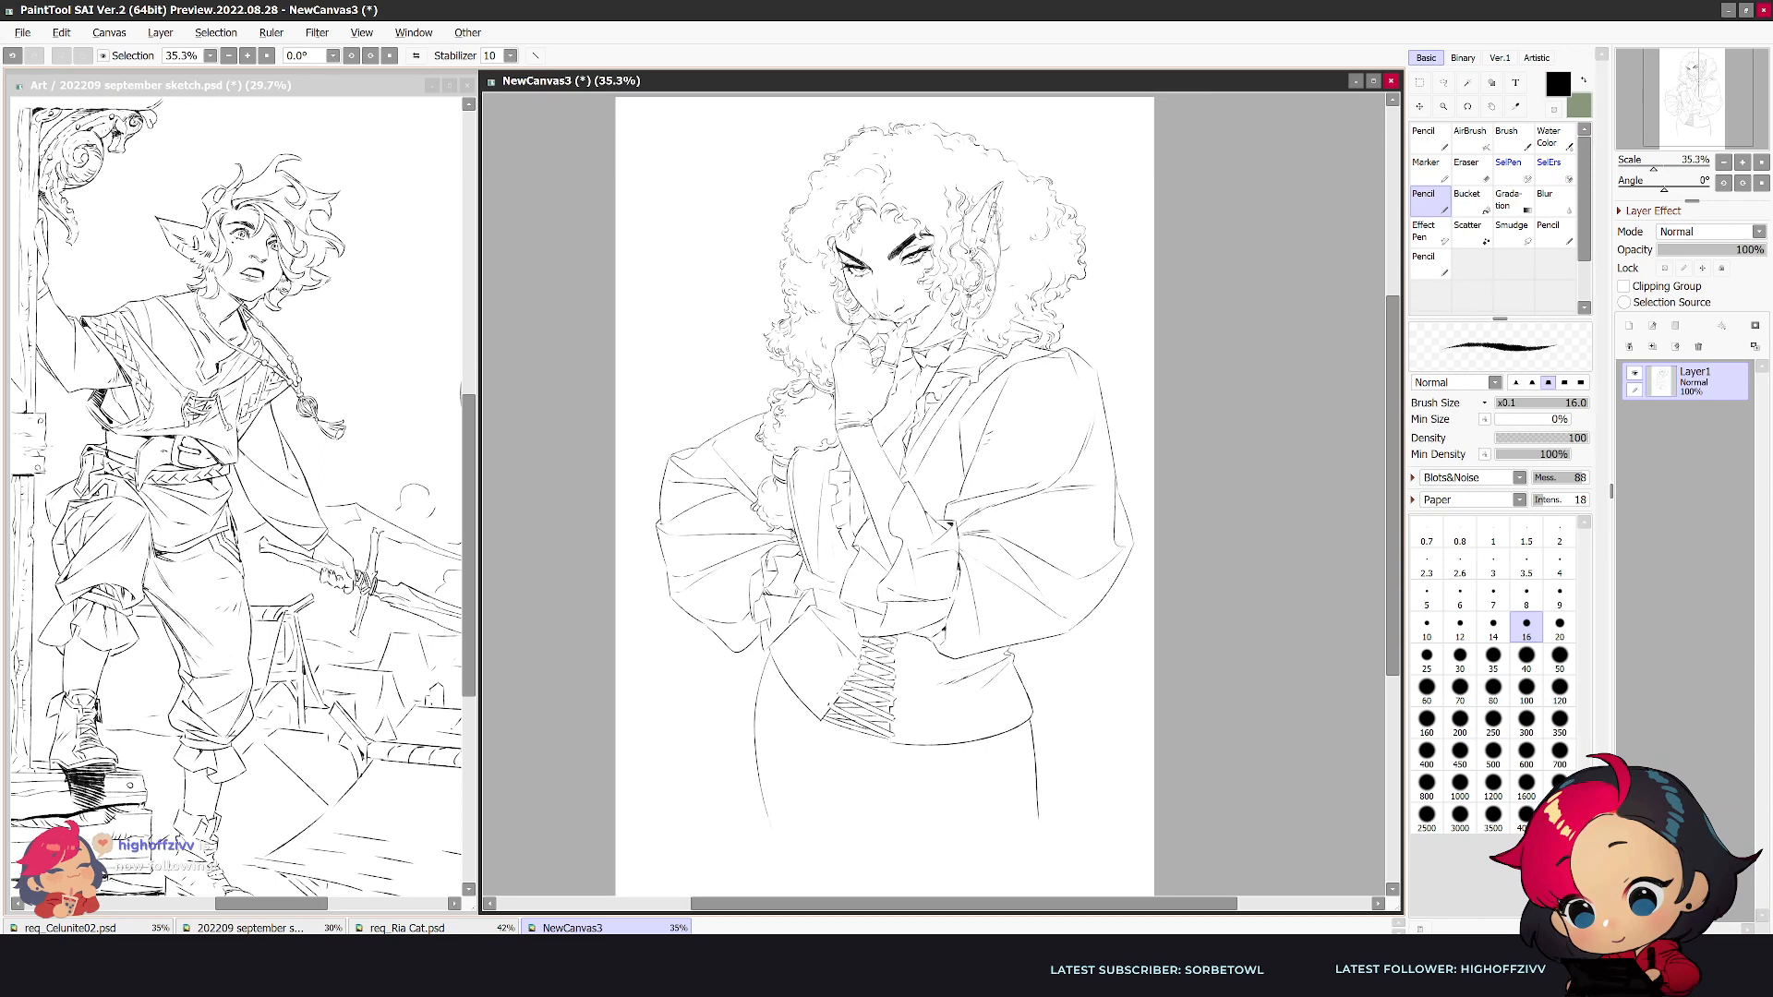
# - Shorten the near-side hip outline, draw a lower band edge across the hips, and add a diagonal fold from the far hip
pyautogui.press('h')
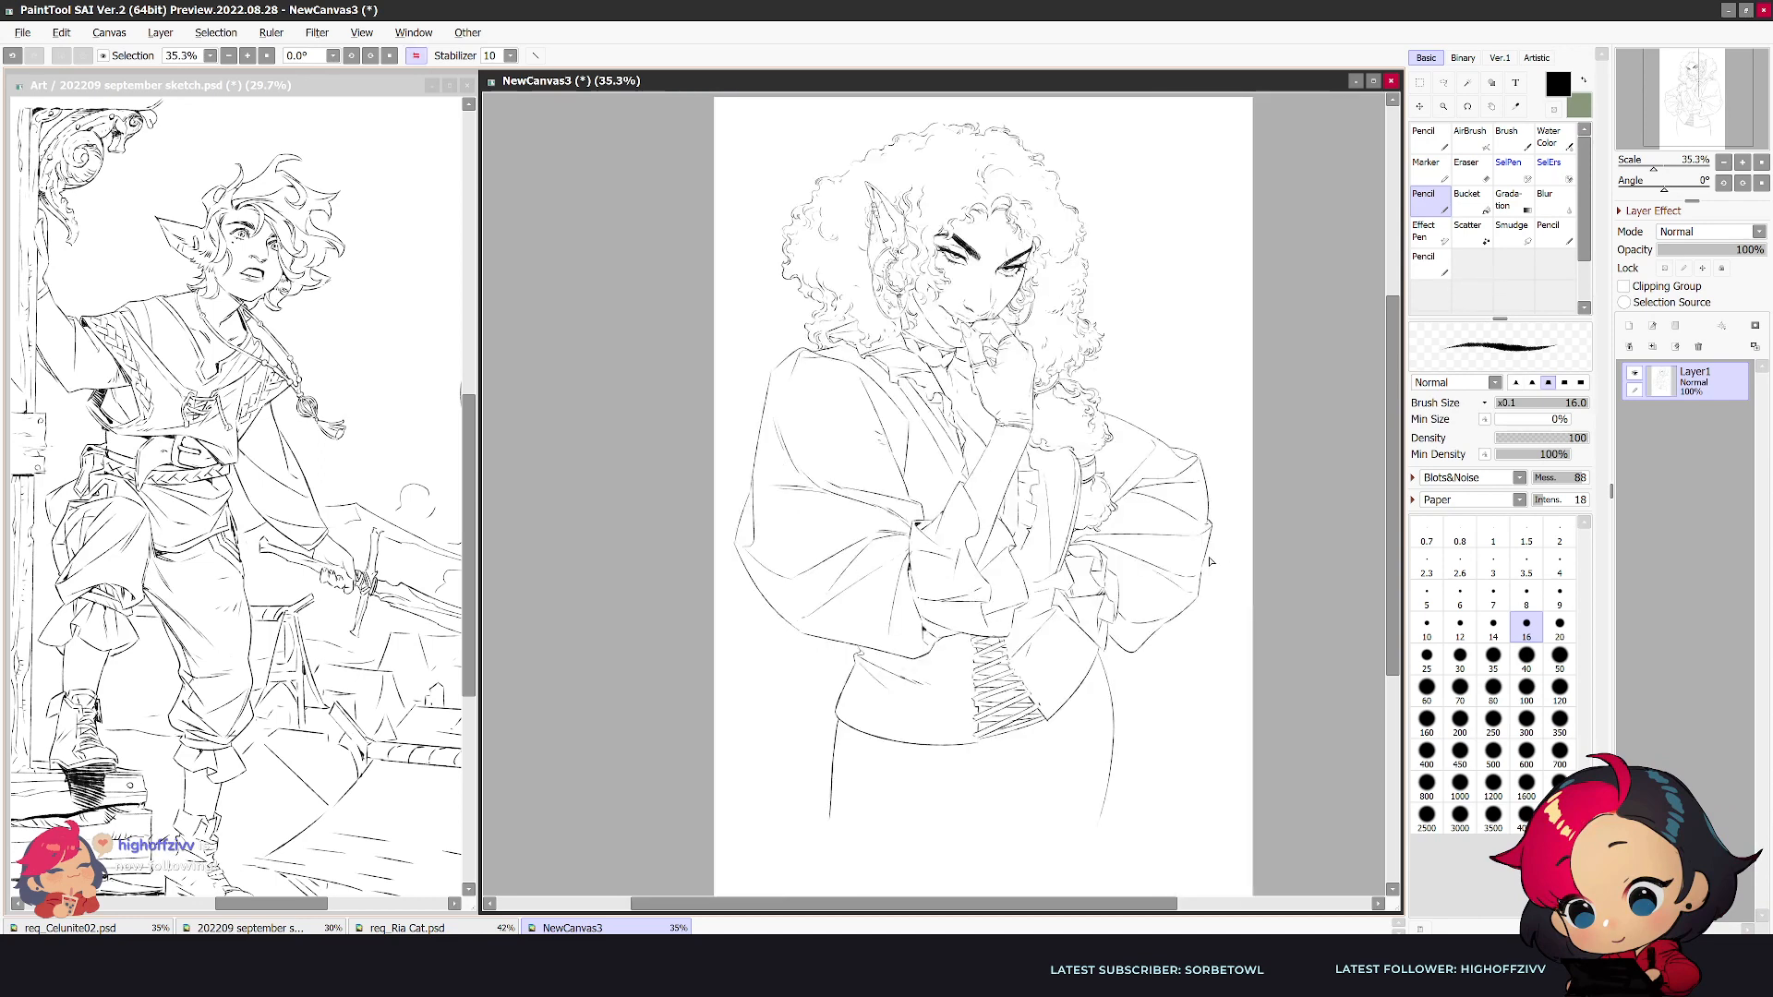
pyautogui.press('e')
pyautogui.moveTo(830, 816)
pyautogui.mouseDown()
pyautogui.moveTo(838, 744)
pyautogui.moveTo(917, 799)
pyautogui.moveTo(993, 800)
pyautogui.mouseUp()
pyautogui.press('n')
pyautogui.moveTo(1097, 690); pyautogui.dragTo(1027, 795)
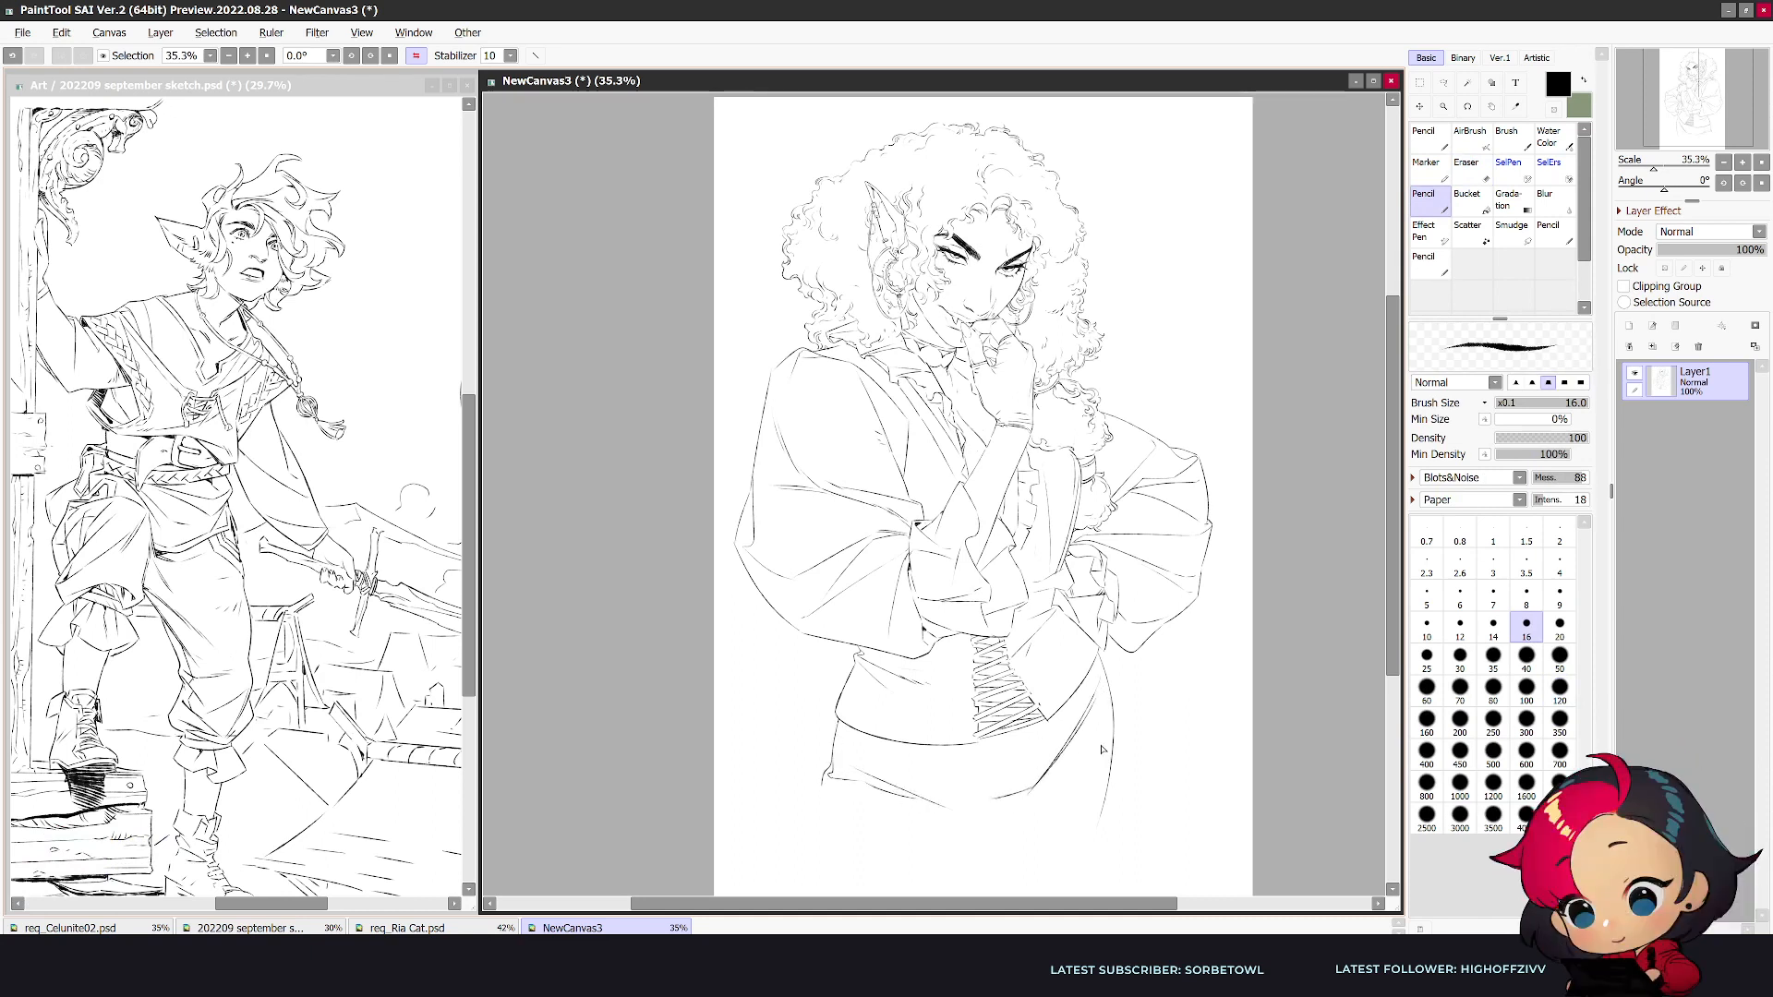
pyautogui.moveTo(1119, 723); pyautogui.dragTo(1015, 782)
pyautogui.moveTo(965, 800); pyautogui.dragTo(857, 770)
# - Rework the hem lines below the waist garment and add a short vertical front seam, undoing misplaced strokes
pyautogui.press('e')
pyautogui.press('n')
pyautogui.moveTo(998, 800)
pyautogui.mouseDown()
pyautogui.moveTo(863, 772)
pyautogui.moveTo(1021, 800)
pyautogui.moveTo(838, 786)
pyautogui.moveTo(886, 798)
pyautogui.mouseUp()
pyautogui.hotkey('ctrl', 'z')
pyautogui.hotkey('ctrl', 'z')
pyautogui.press('h')
pyautogui.press('e')
pyautogui.press('n')
pyautogui.press('e')
pyautogui.press('n')
pyautogui.press('e')
pyautogui.press('n')
pyautogui.moveTo(861, 739); pyautogui.dragTo(854, 790)
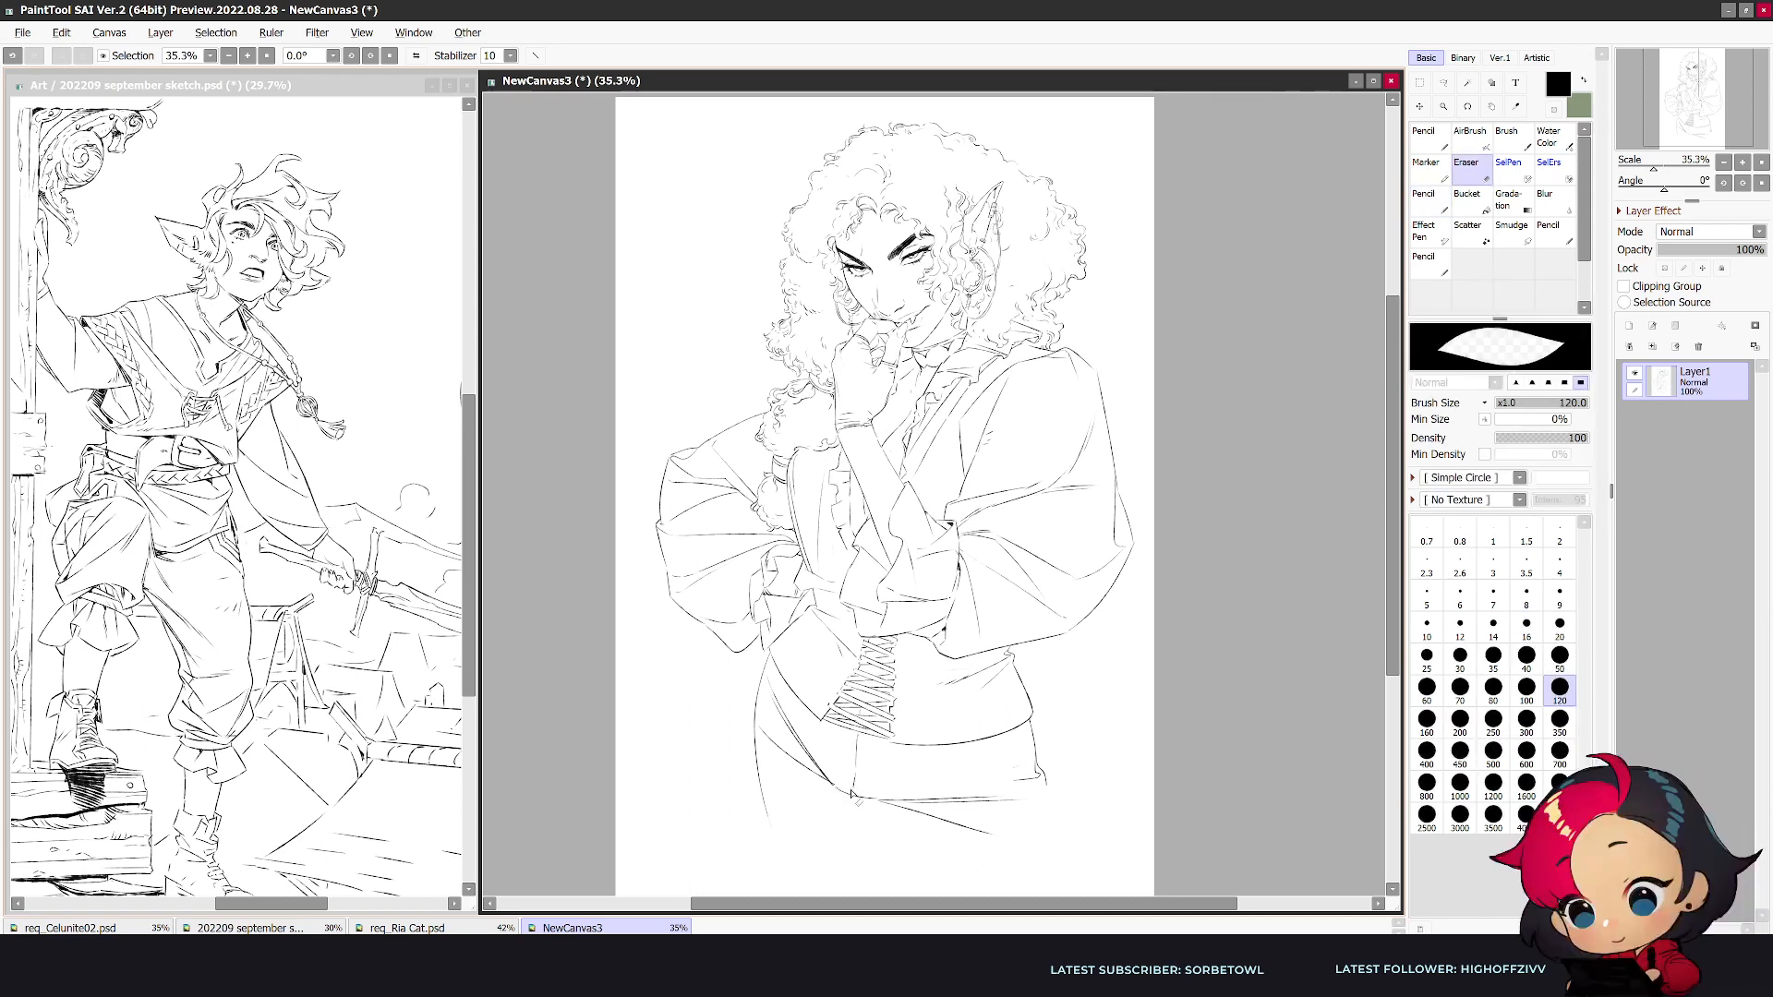
# - Clean up the doubled diagonal on the far hip and draw the hem from the front seam to the hip's outer edge
pyautogui.press('h')
pyautogui.press('e')
pyautogui.press('n')
pyautogui.press('e')
pyautogui.press('n')
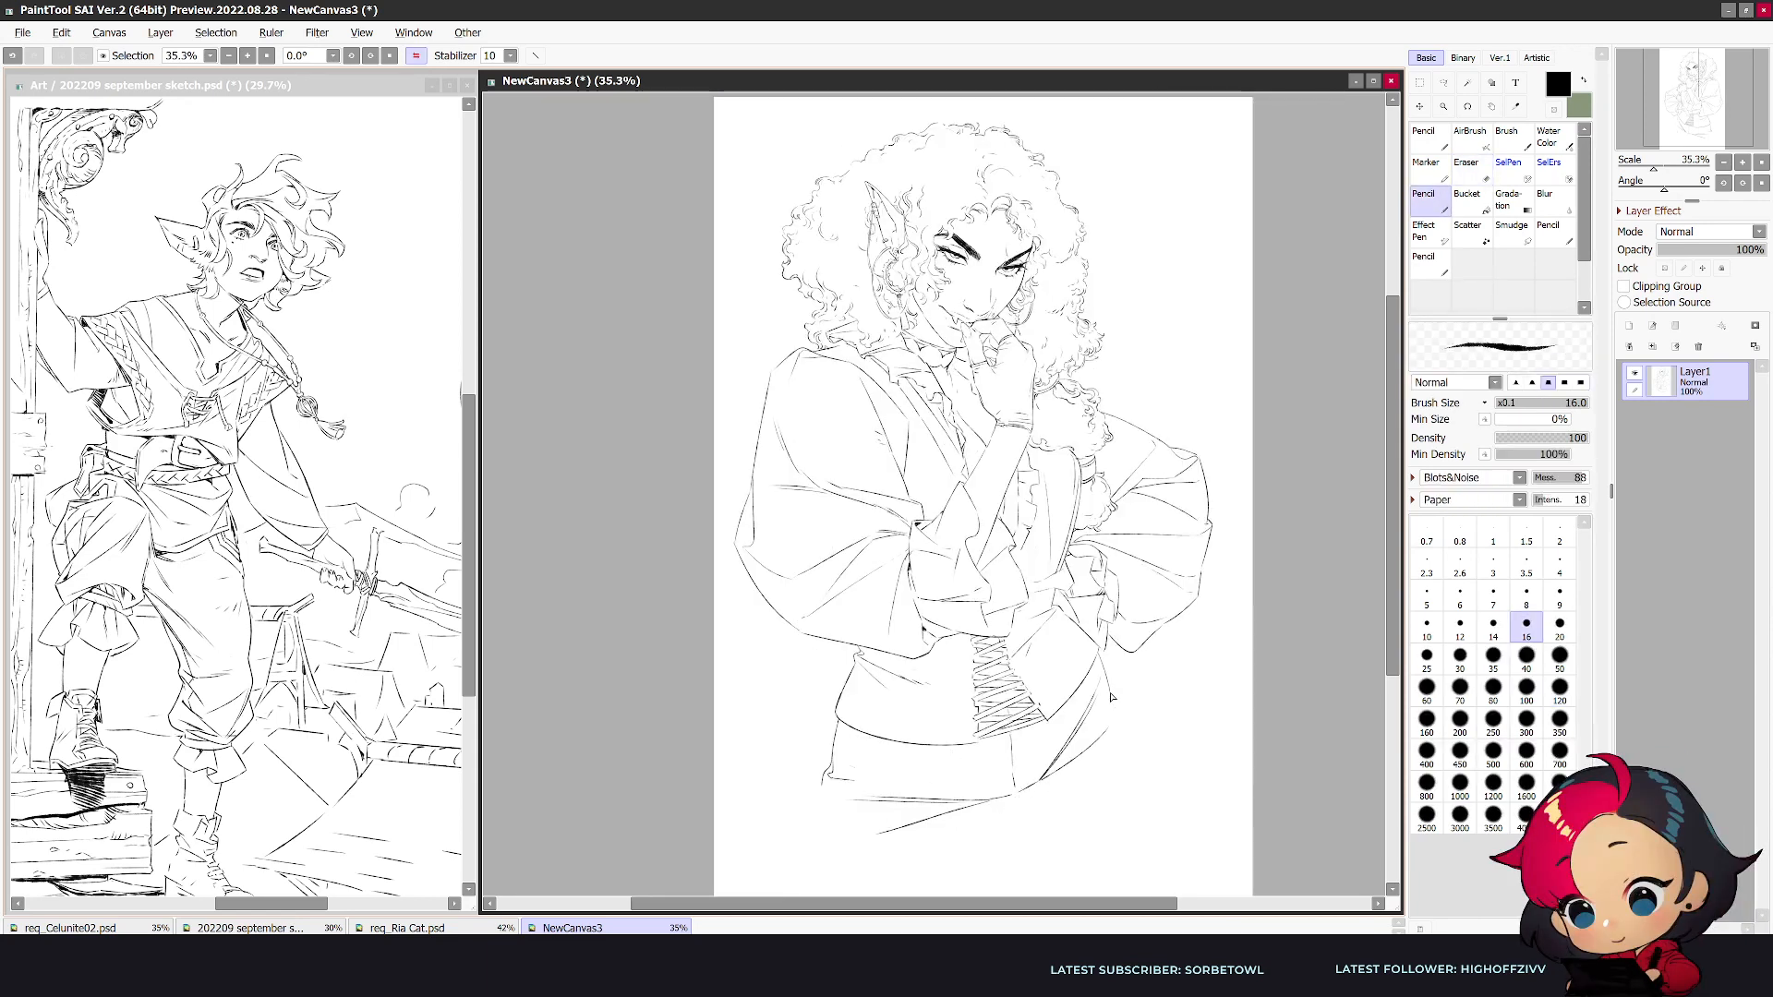
pyautogui.press('e')
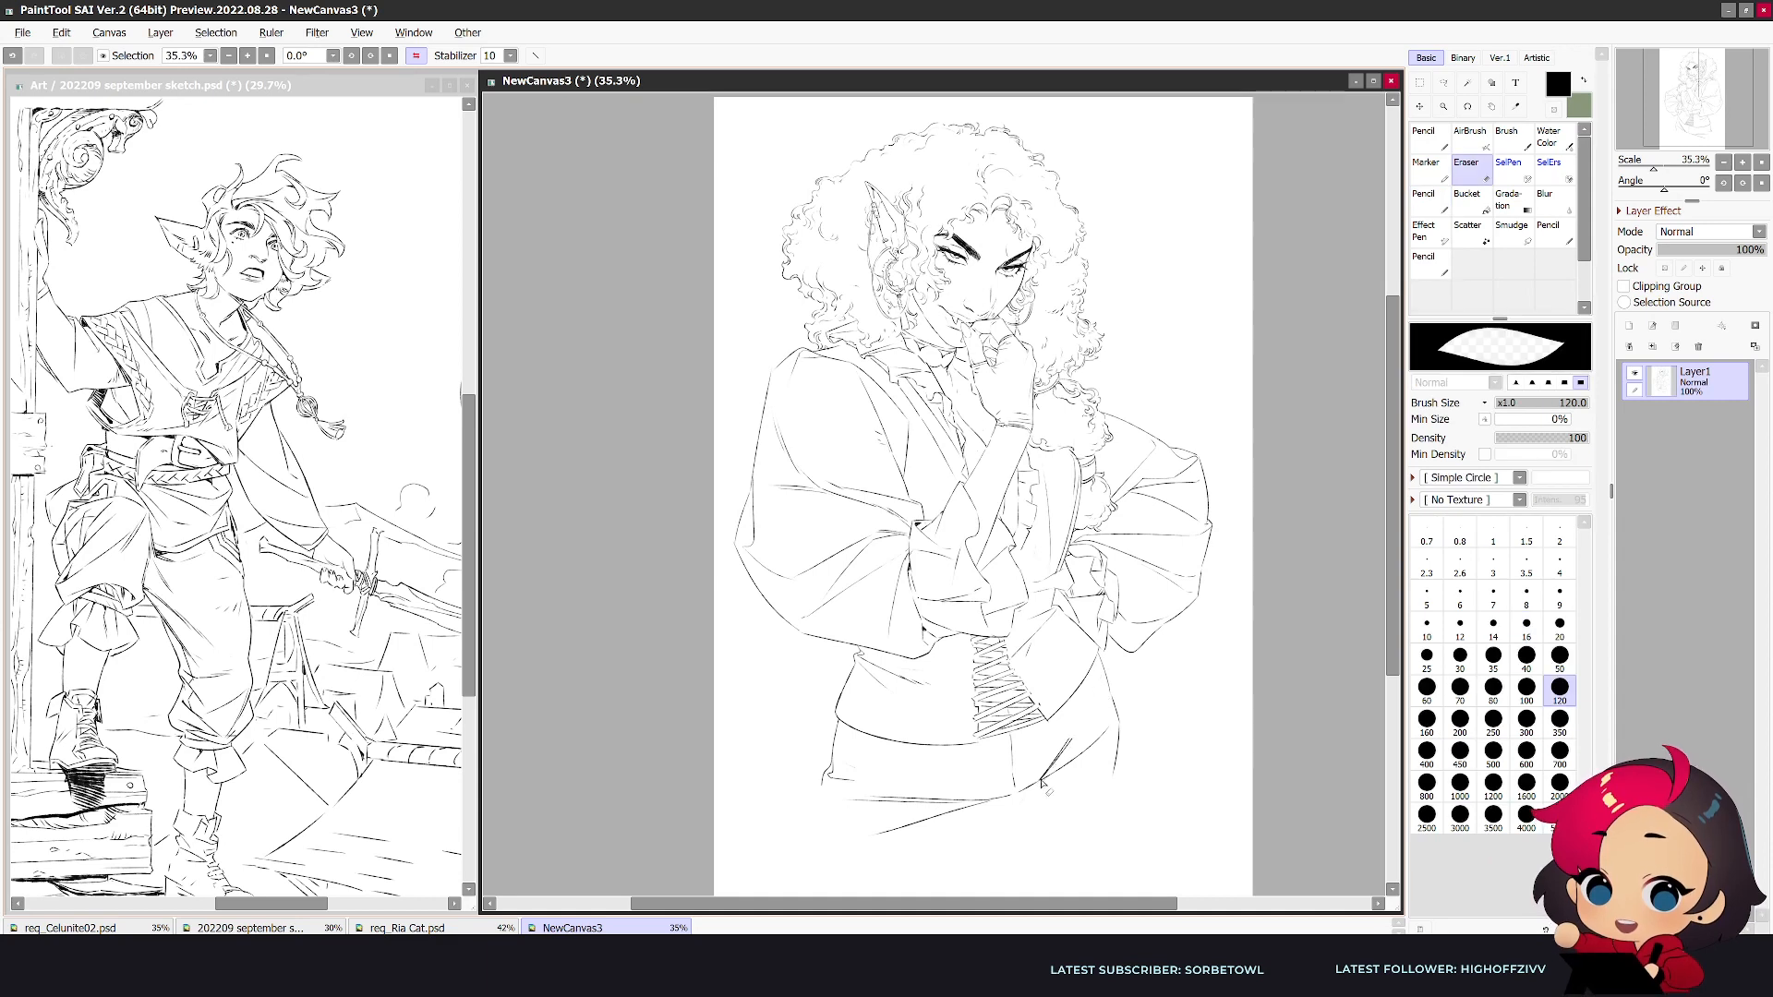
pyautogui.press('n')
pyautogui.press('e')
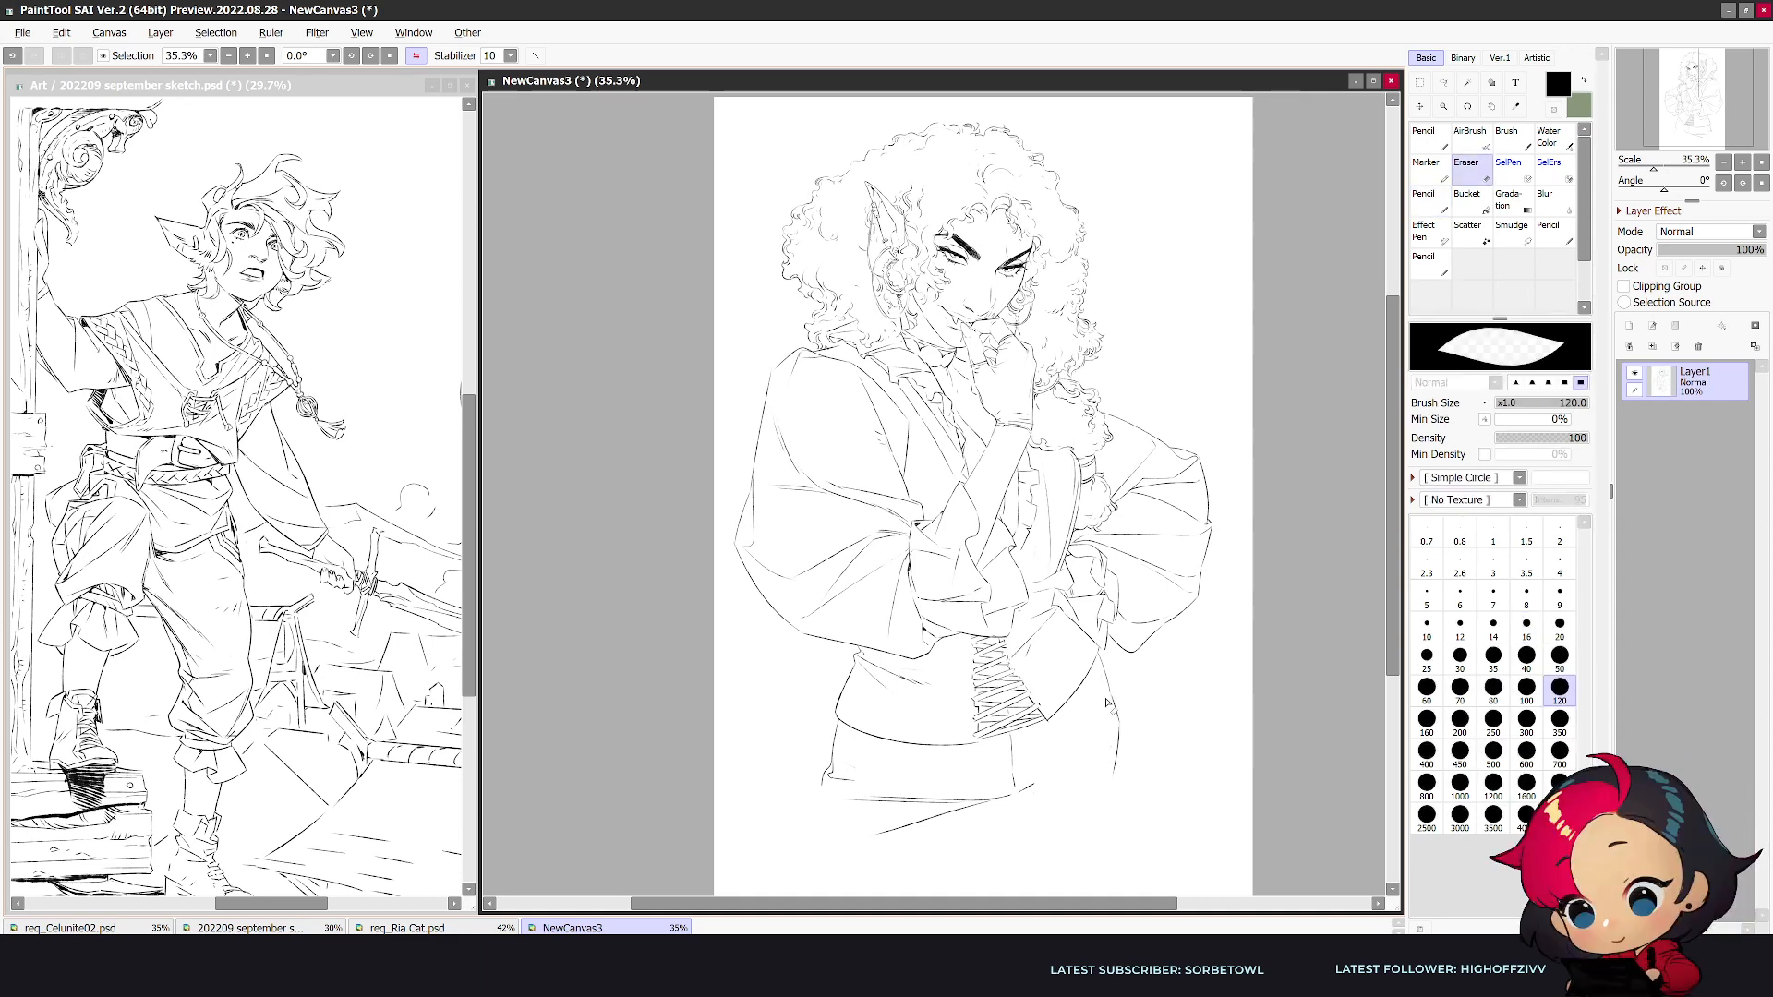
pyautogui.press('n')
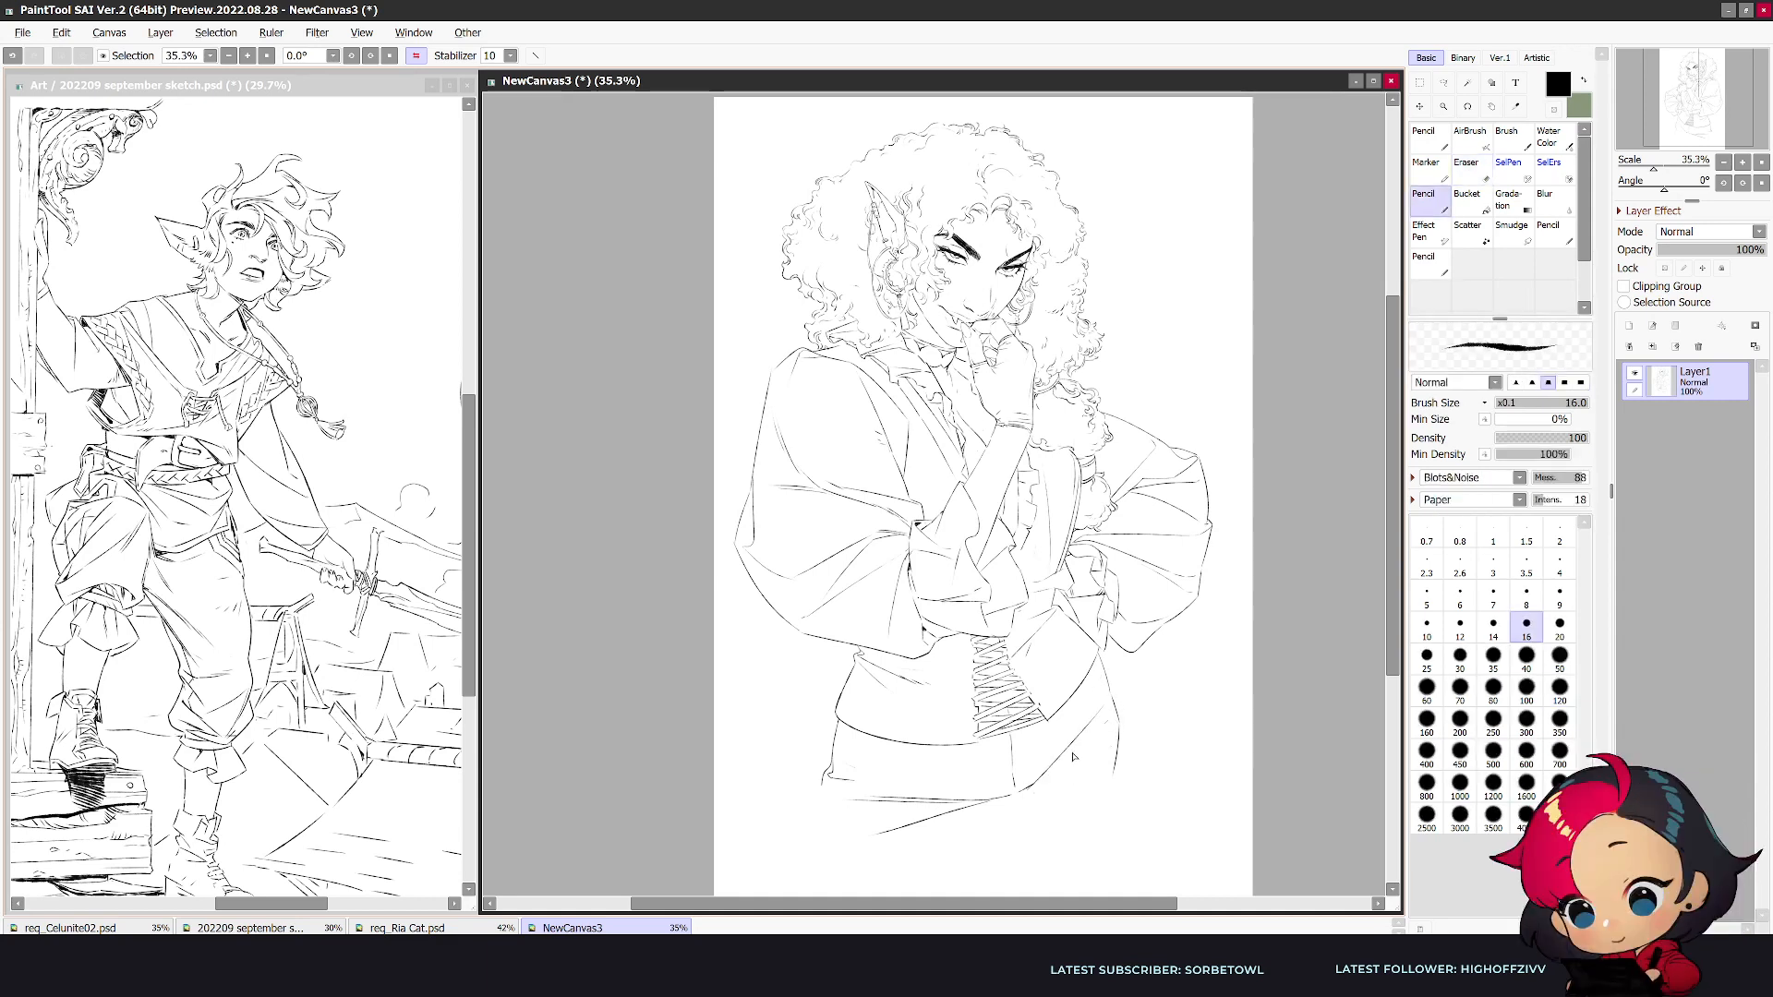
pyautogui.moveTo(1019, 794)
pyautogui.mouseDown()
pyautogui.moveTo(1134, 756)
pyautogui.moveTo(1122, 736)
pyautogui.moveTo(1115, 772)
pyautogui.mouseUp()
pyautogui.press('e')
pyautogui.press('n')
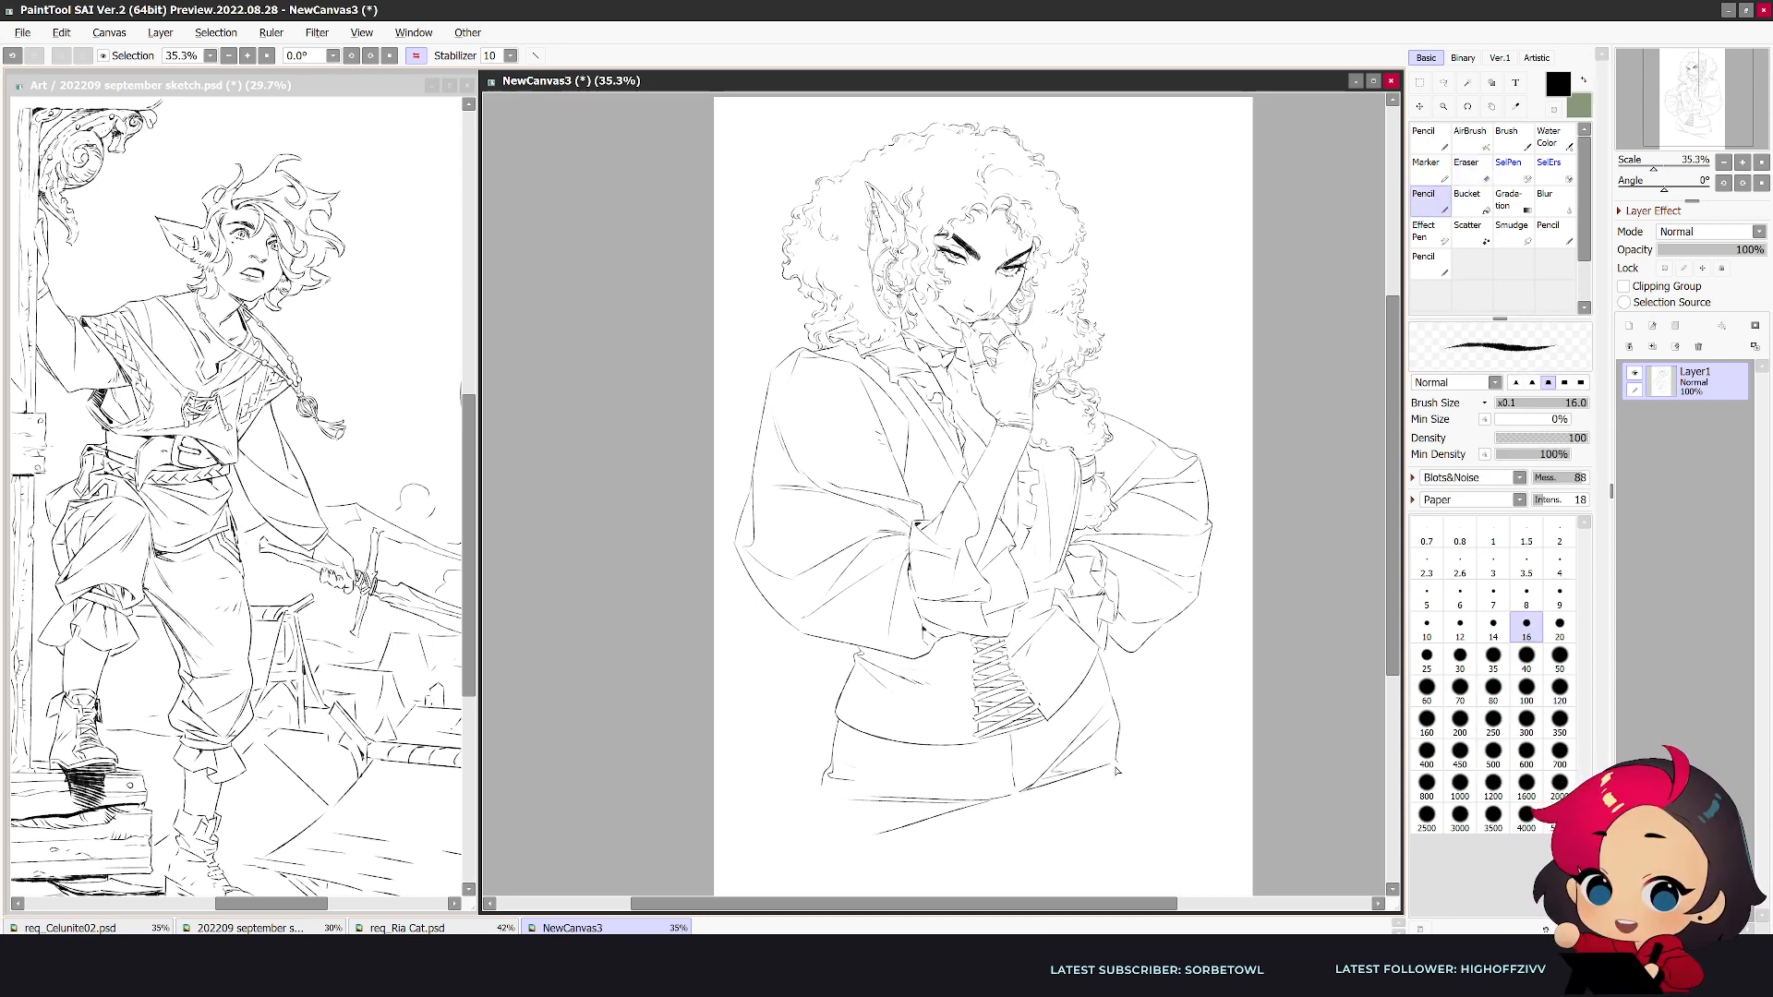
# - Erase the far-side hip outline and redraw it as a fuller curve running down into the thigh
pyautogui.press('h')
pyautogui.press('e')
pyautogui.moveTo(757, 707); pyautogui.dragTo(756, 799)
pyautogui.press('n')
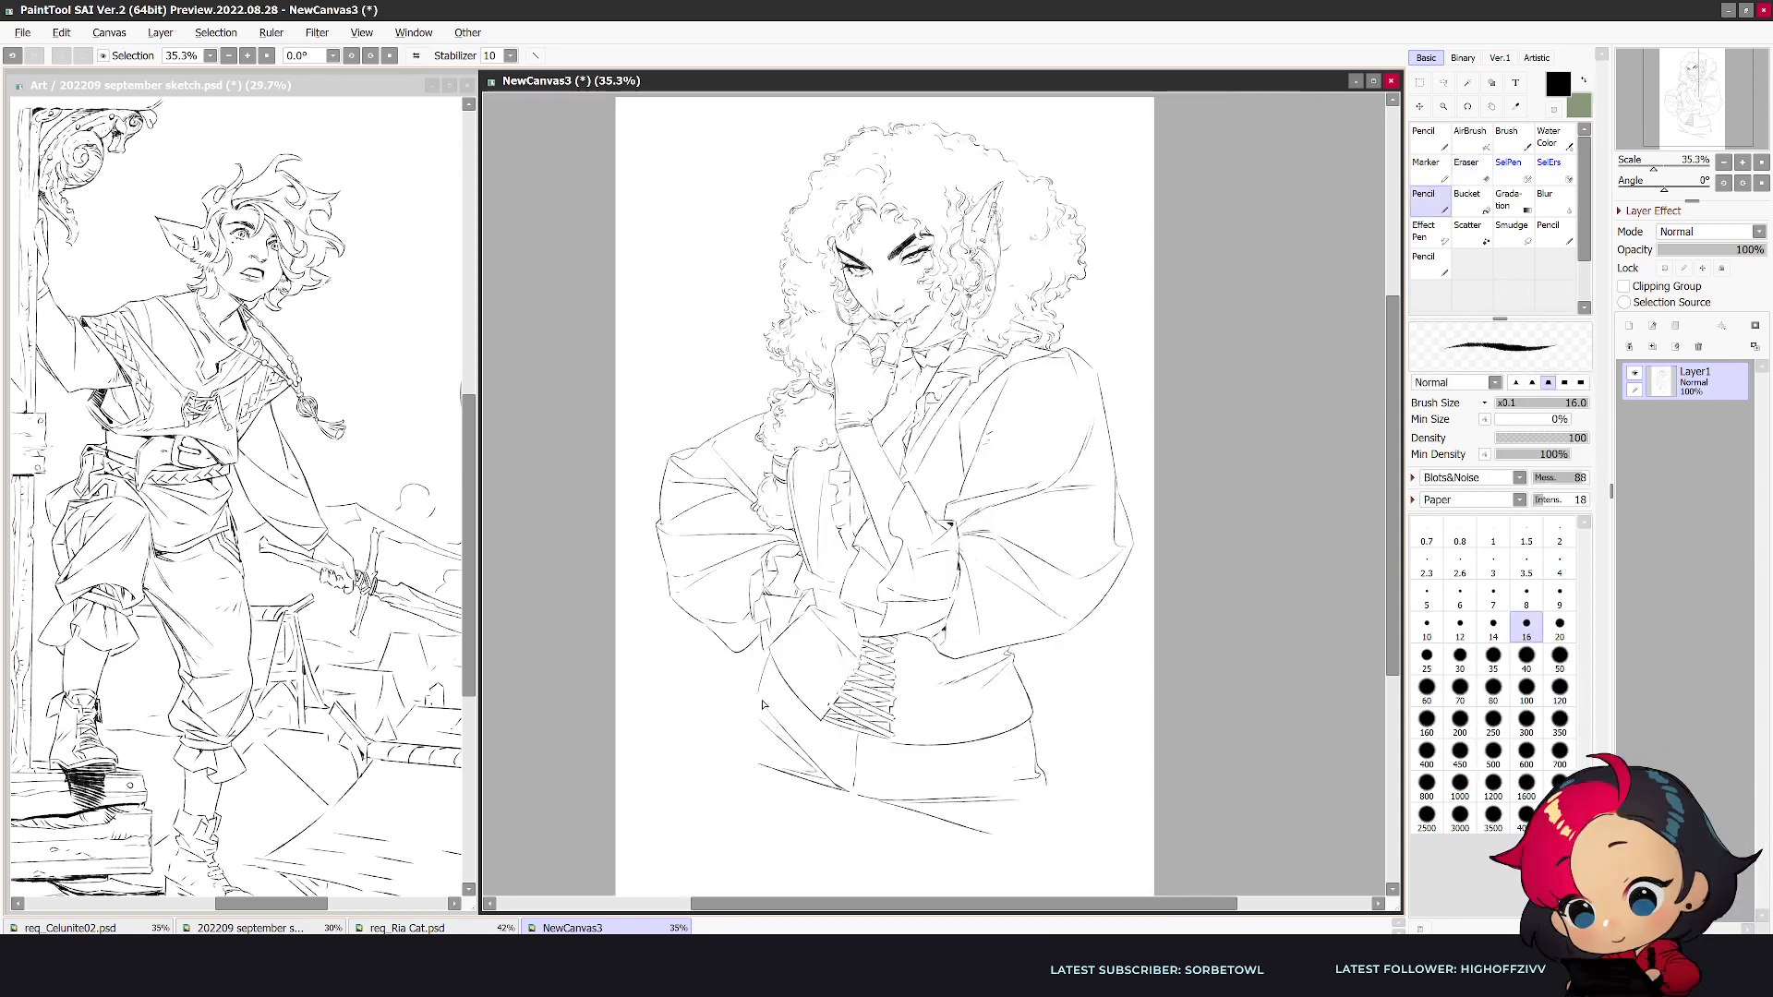
pyautogui.press('e')
pyautogui.press('n')
pyautogui.moveTo(749, 708); pyautogui.dragTo(755, 875)
pyautogui.press('h')
pyautogui.press('e')
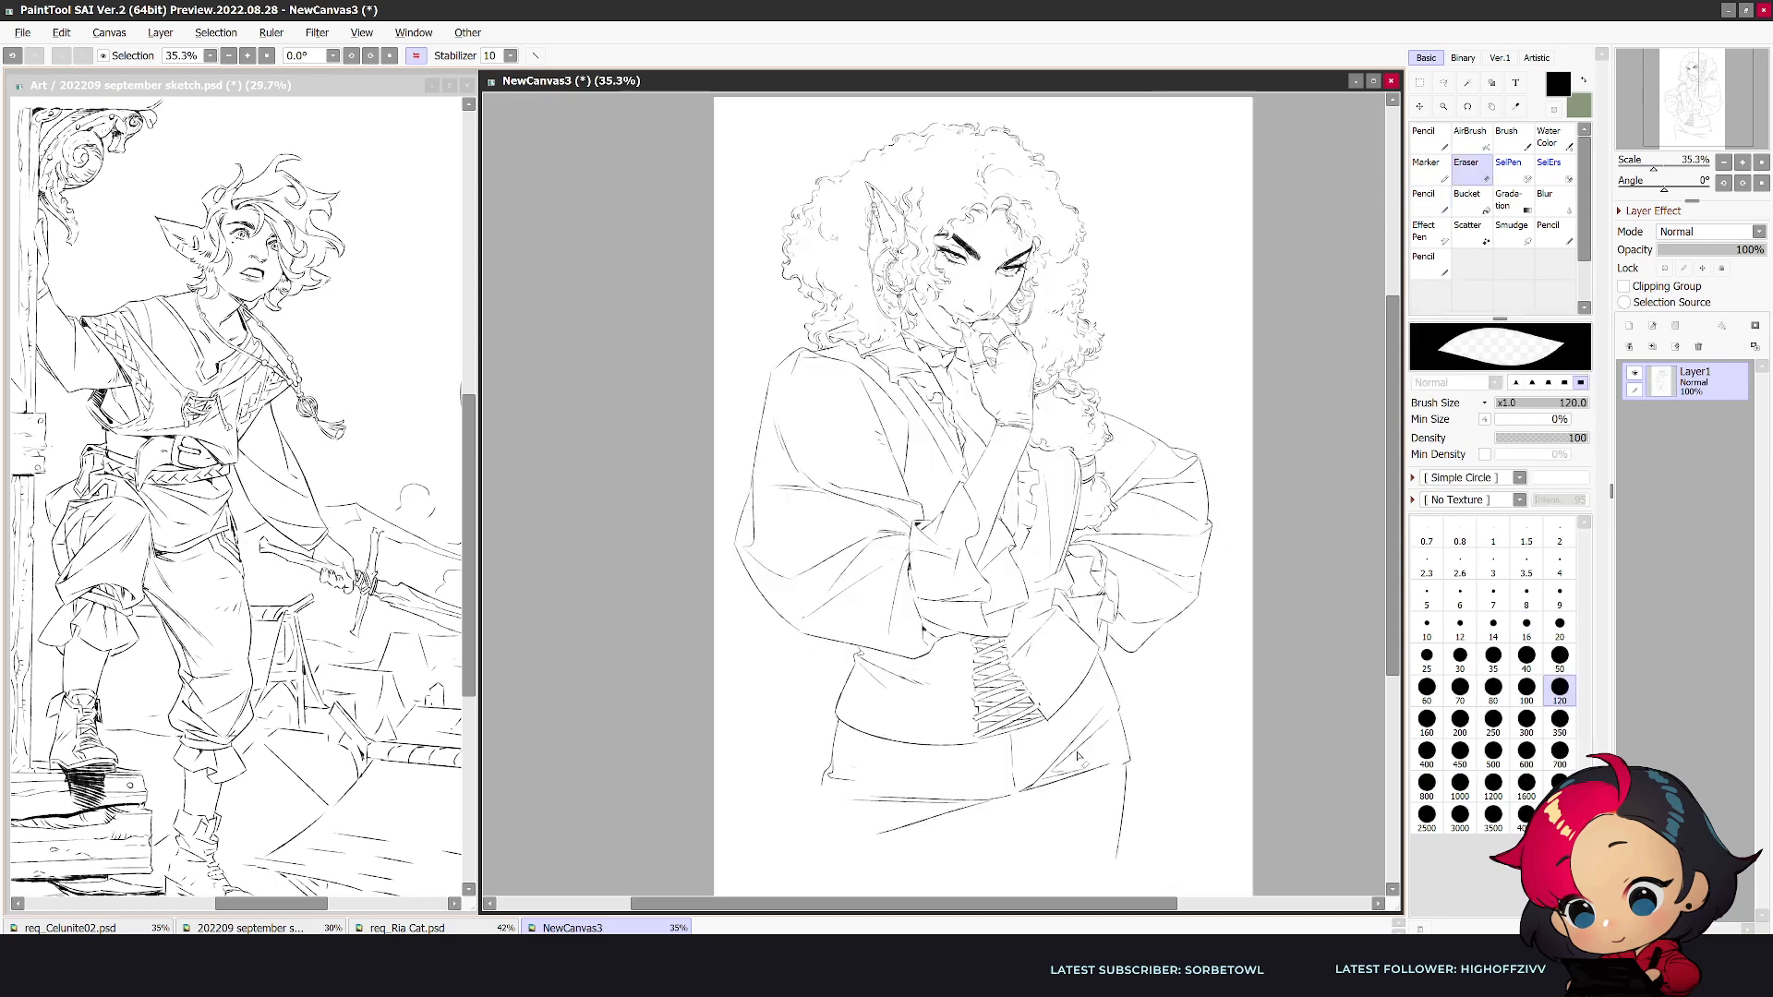
# - Refine the far-side outer thigh line below the hem and extend it further down
pyautogui.moveTo(1129, 765); pyautogui.dragTo(1106, 881)
pyautogui.press('n')
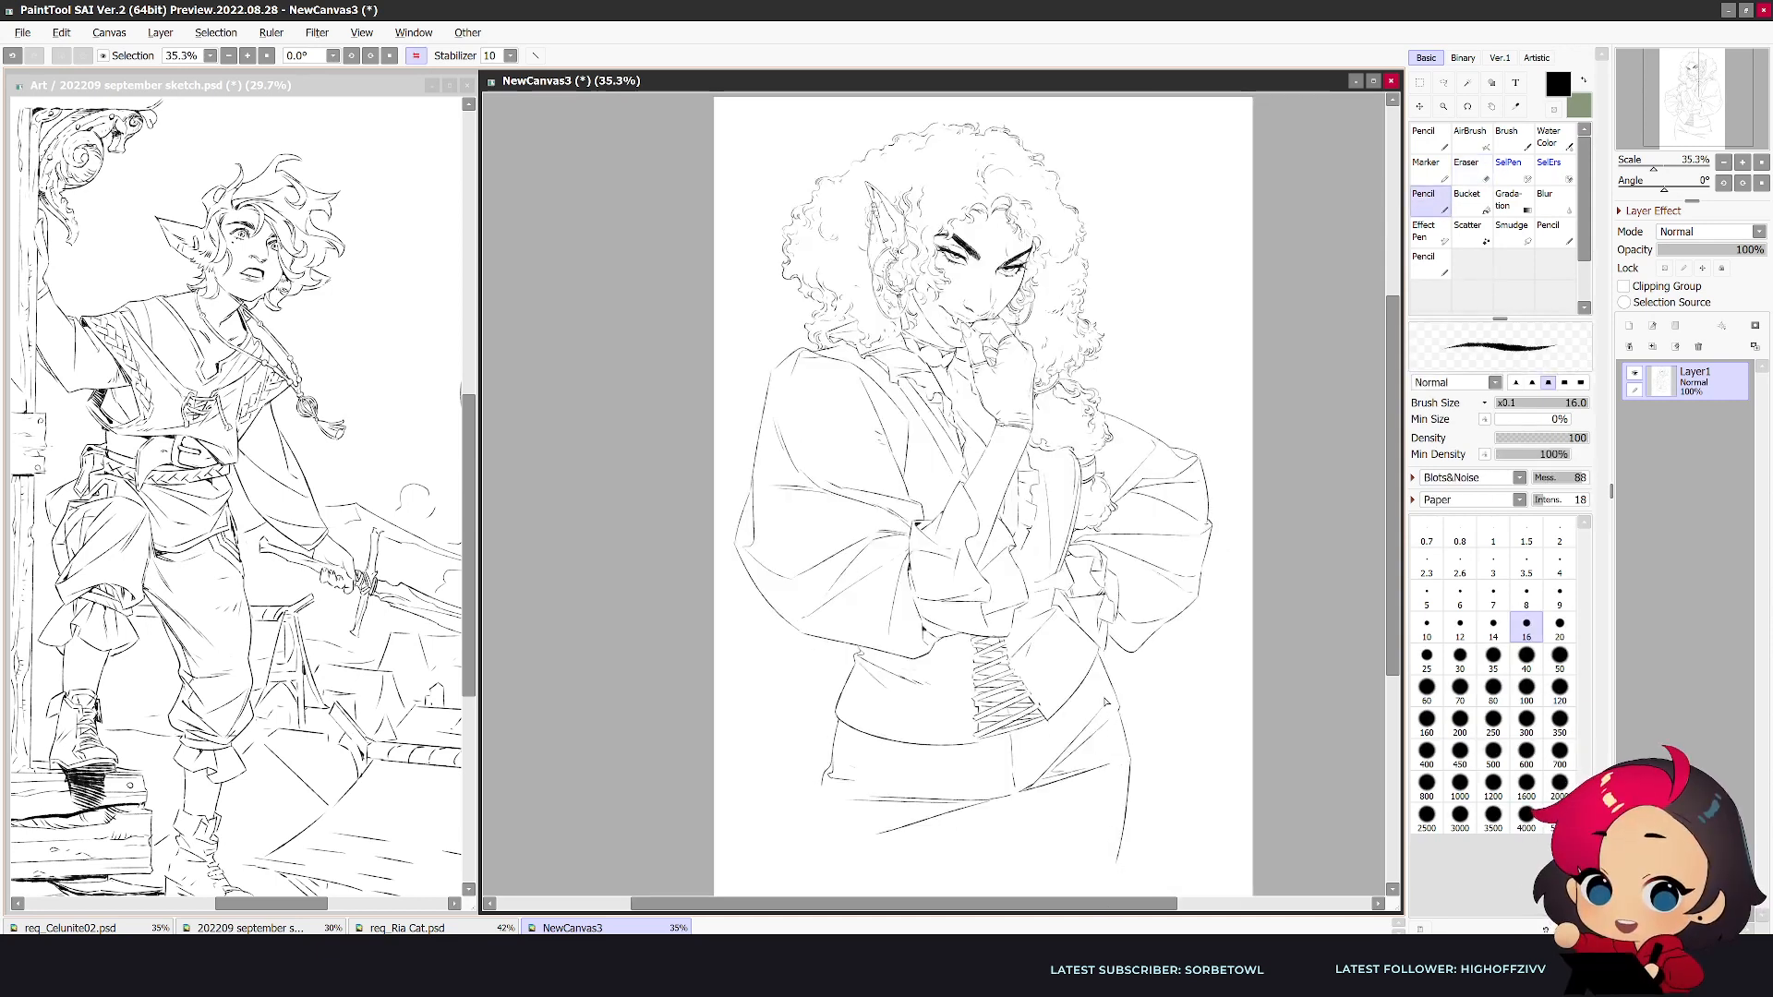
pyautogui.press('h')
pyautogui.press('e')
pyautogui.press('n')
pyautogui.moveTo(745, 764)
pyautogui.mouseDown()
pyautogui.moveTo(735, 820)
pyautogui.moveTo(744, 877)
pyautogui.mouseUp()
# - Scale the whole figure down to a little over half its size and place it in the upper part of the canvas
pyautogui.moveTo(1393, 572); pyautogui.dragTo(1392, 621)
pyautogui.hotkey('ctrl', 't')
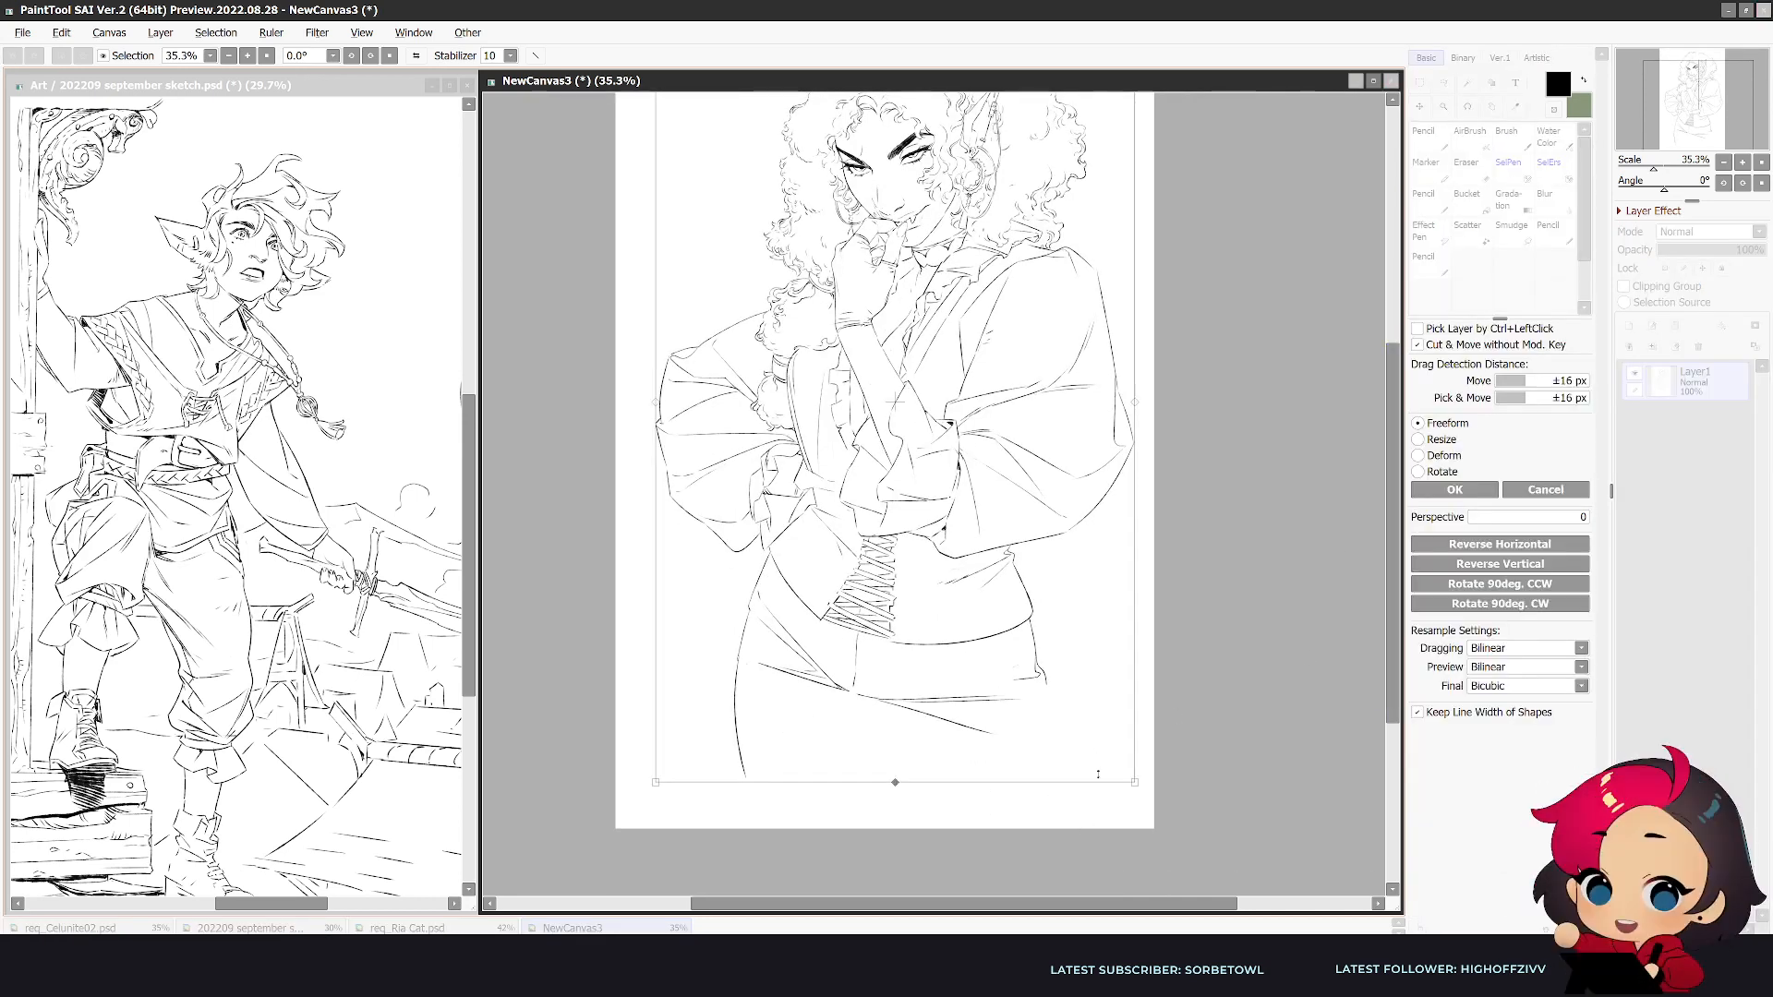
pyautogui.moveTo(1134, 782); pyautogui.dragTo(994, 559)
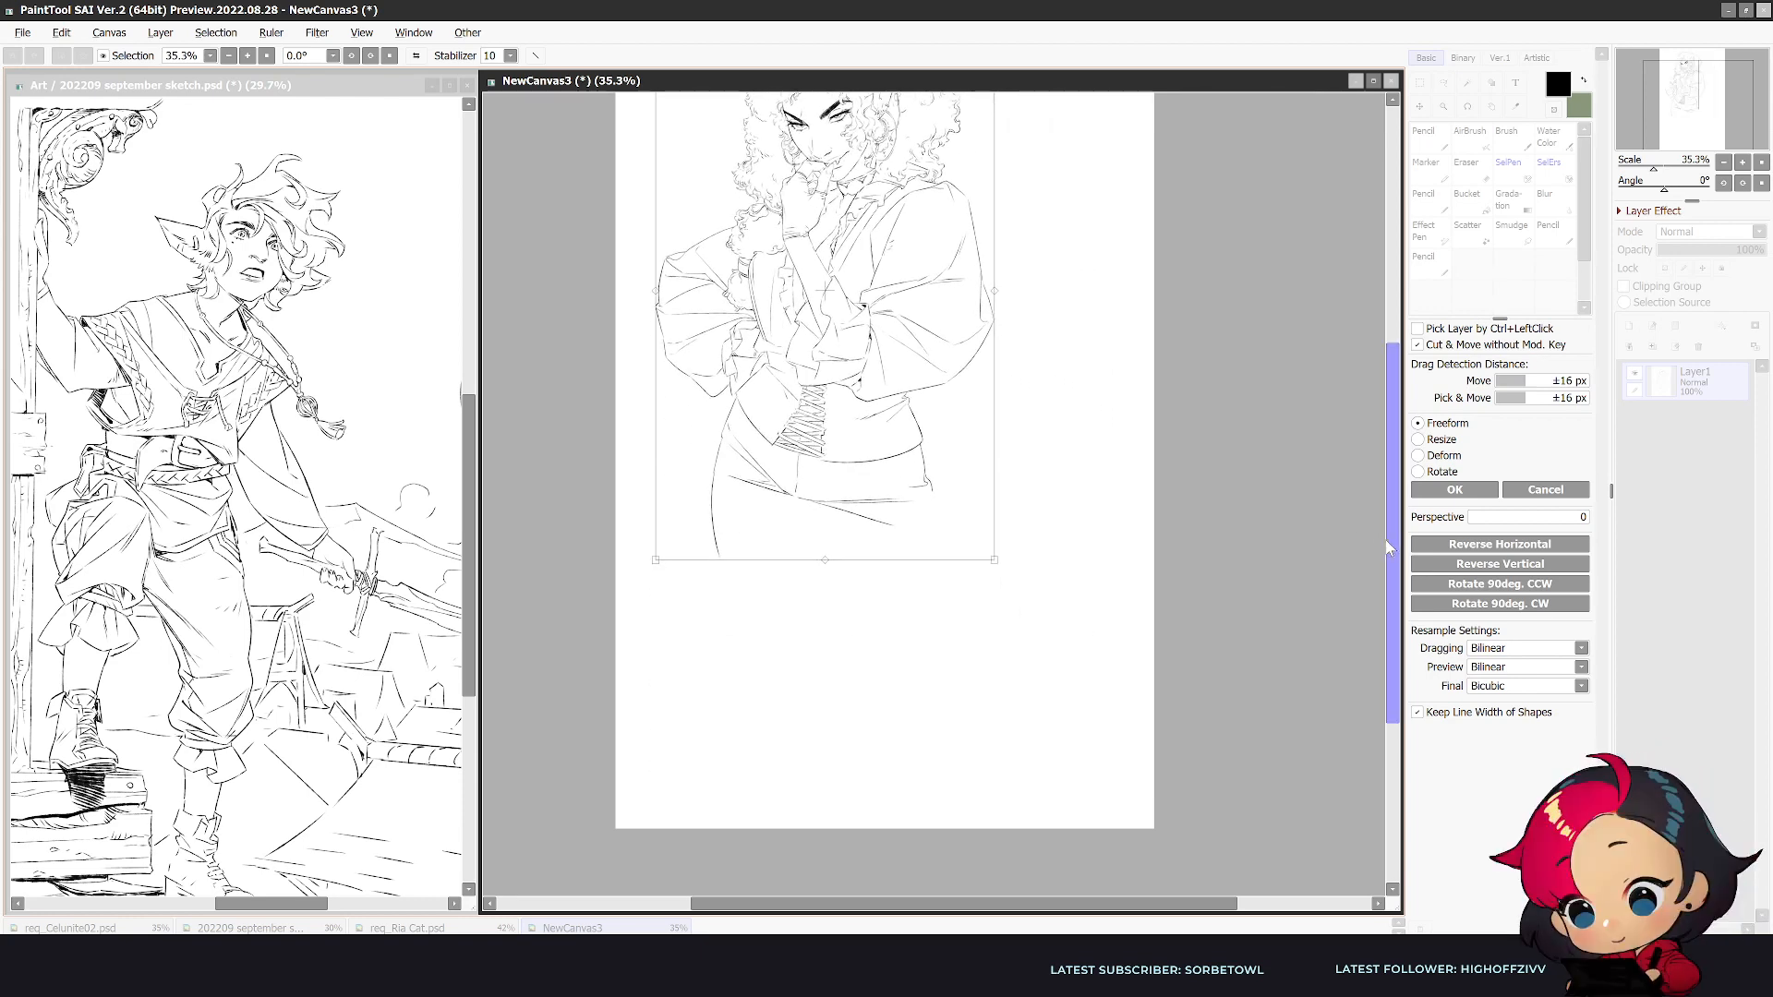
pyautogui.moveTo(1387, 547); pyautogui.dragTo(1388, 471)
pyautogui.moveTo(994, 717); pyautogui.dragTo(932, 621)
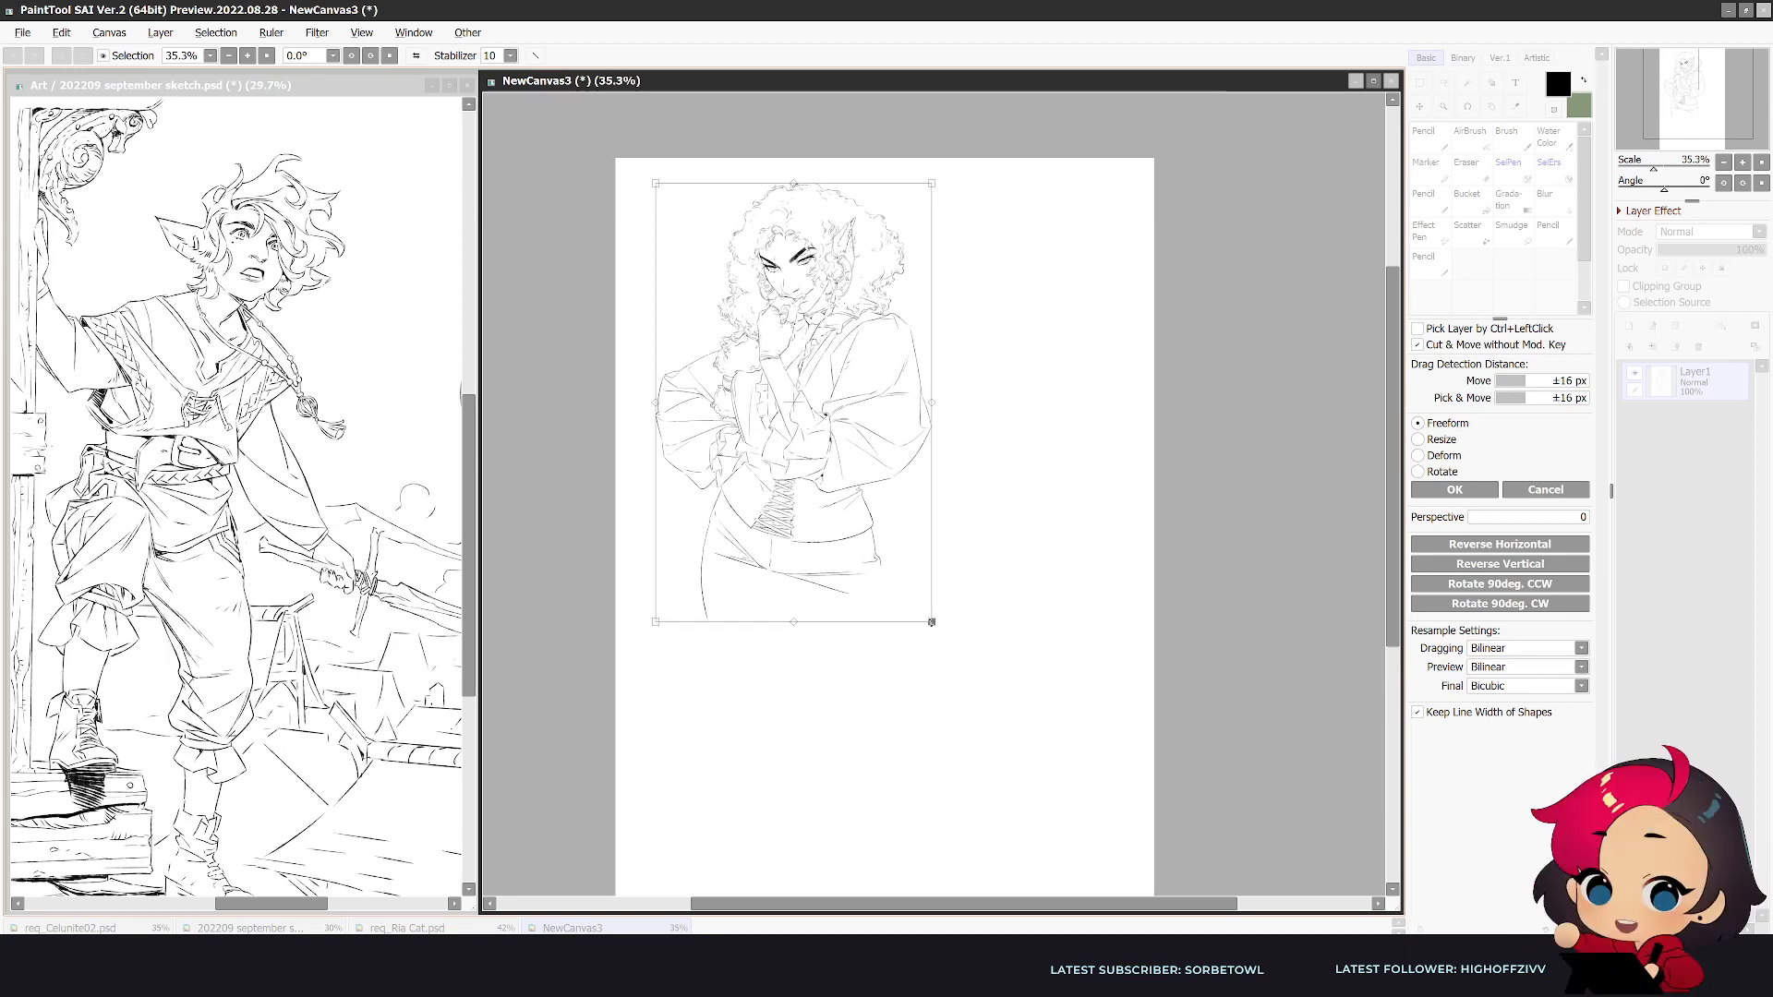
pyautogui.moveTo(1393, 542)
pyautogui.mouseDown()
pyautogui.moveTo(1389, 594)
pyautogui.moveTo(1390, 576)
pyautogui.mouseUp()
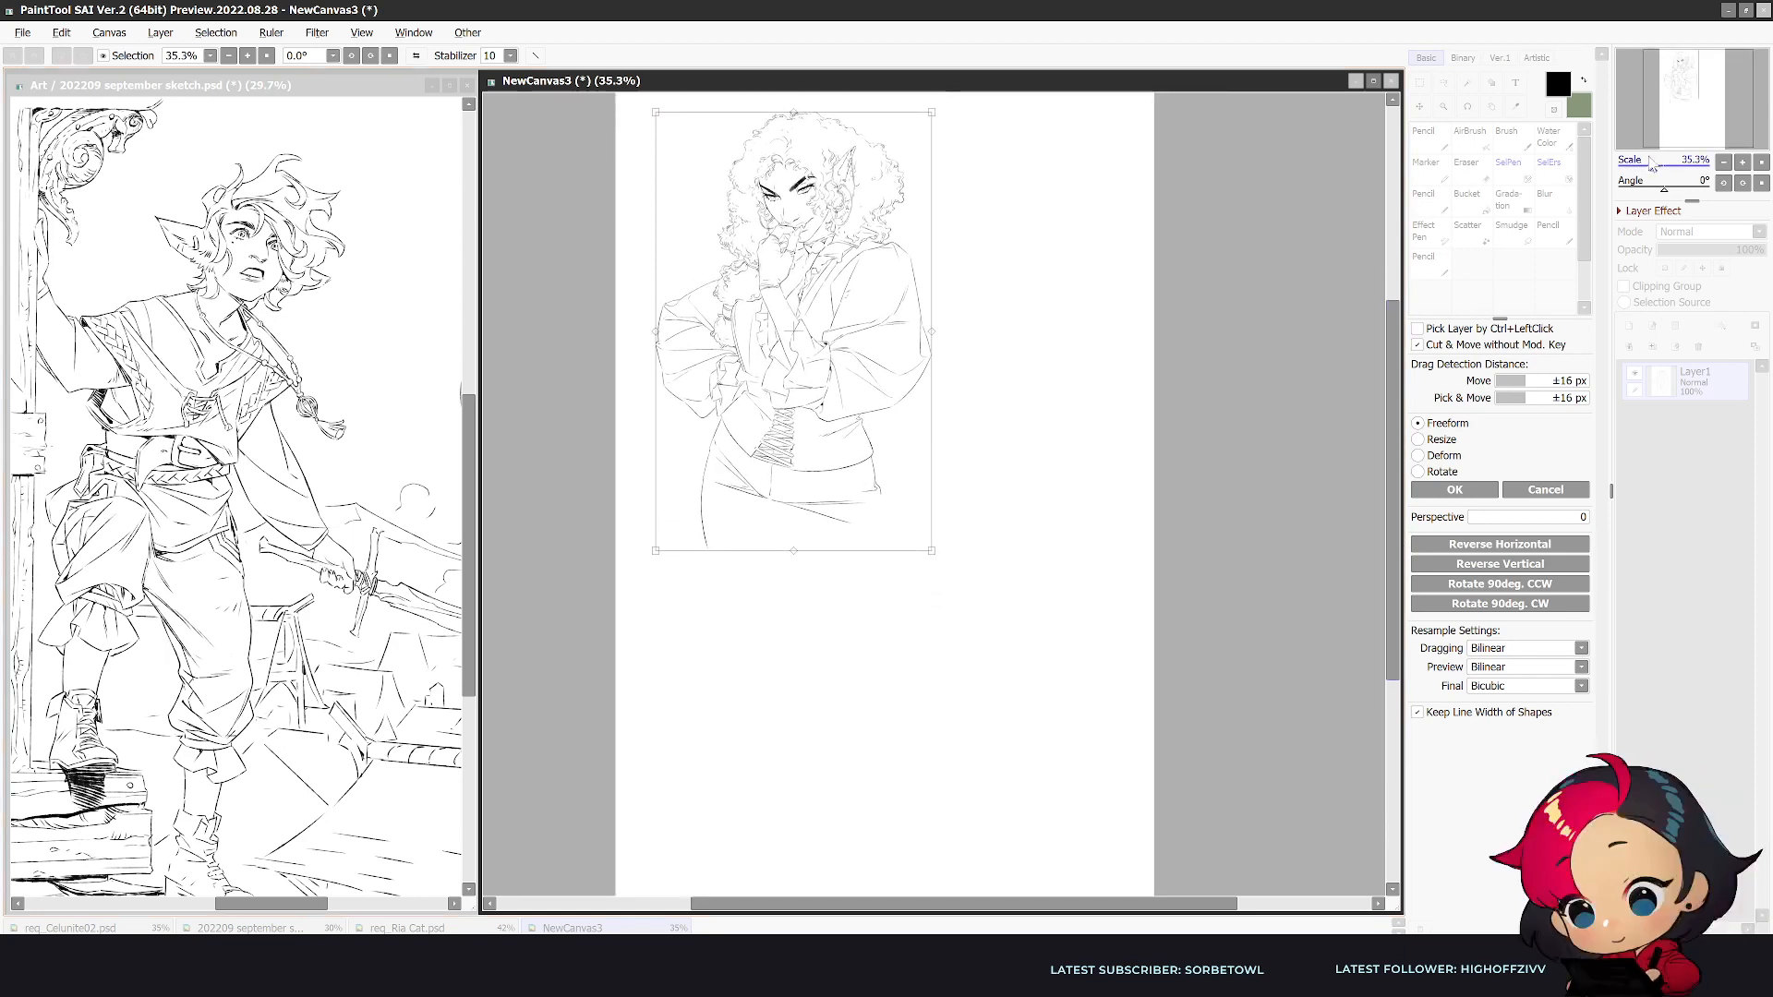
pyautogui.moveTo(1649, 165); pyautogui.dragTo(1644, 164)
pyautogui.moveTo(931, 545); pyautogui.dragTo(922, 506)
pyautogui.click(1454, 490)
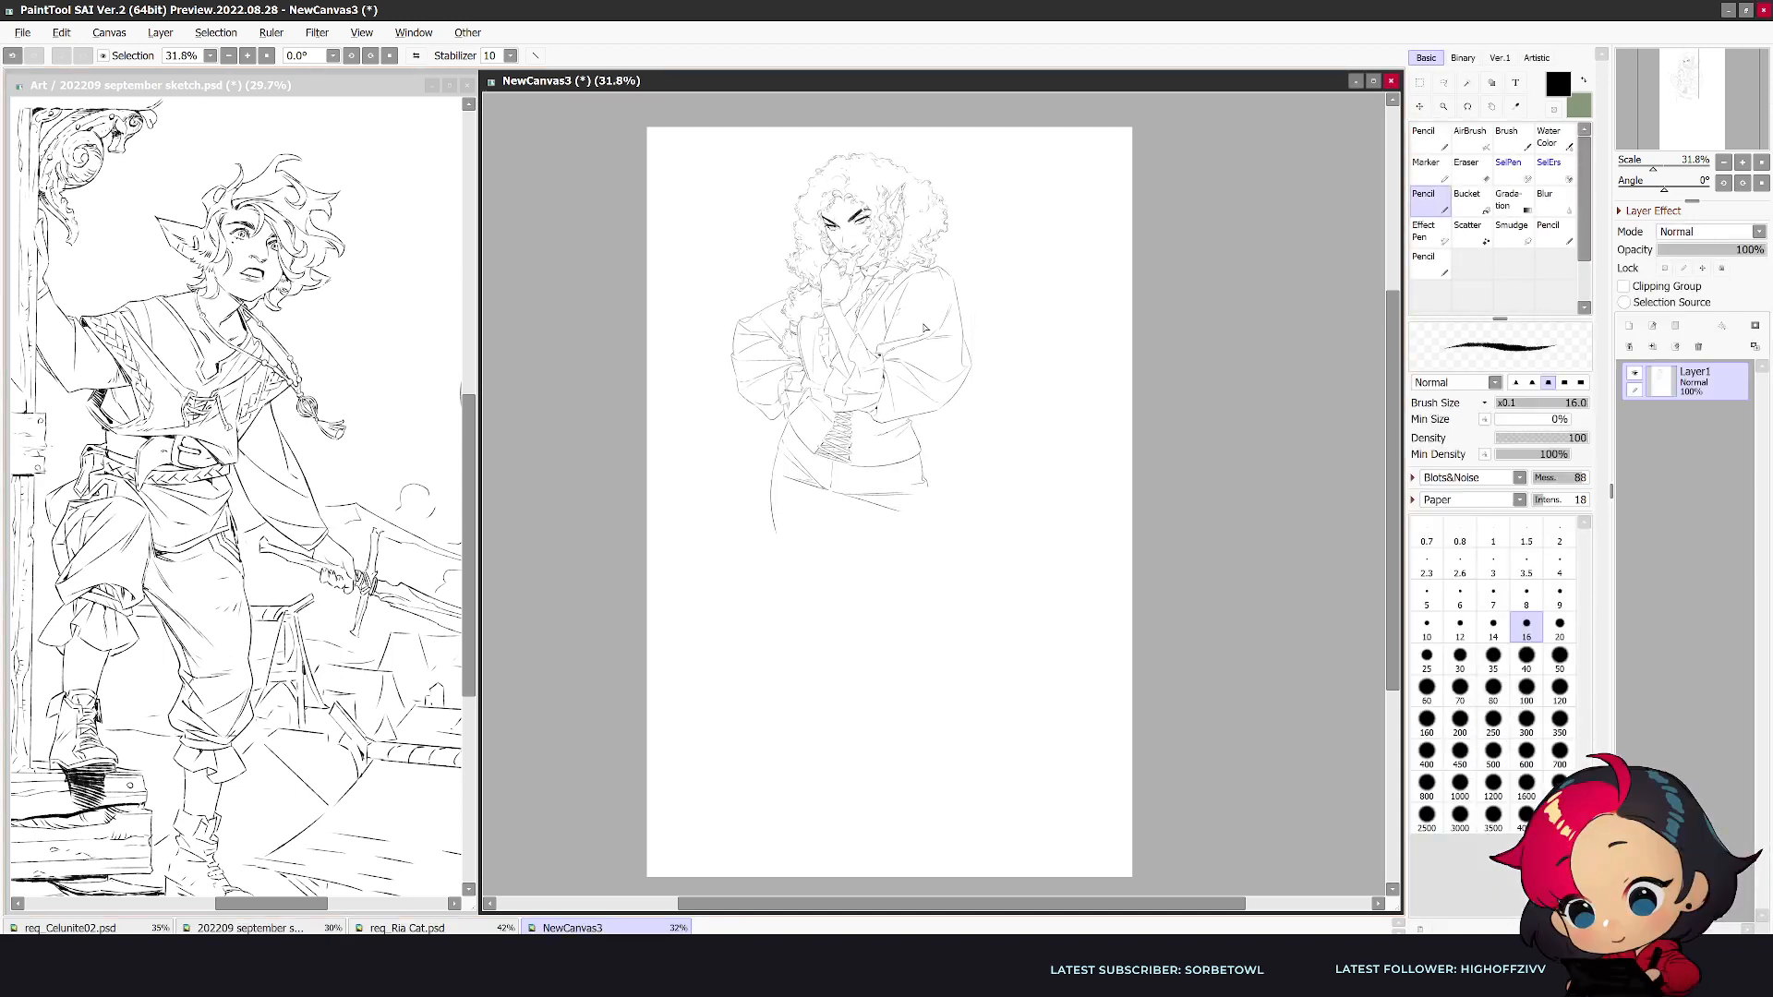
# - Erase the outer edge of the far puffed sleeve and redraw its upper contour toward the elbow
pyautogui.scroll(3, 685, 369)
pyautogui.moveTo(665, 390); pyautogui.dragTo(658, 415)
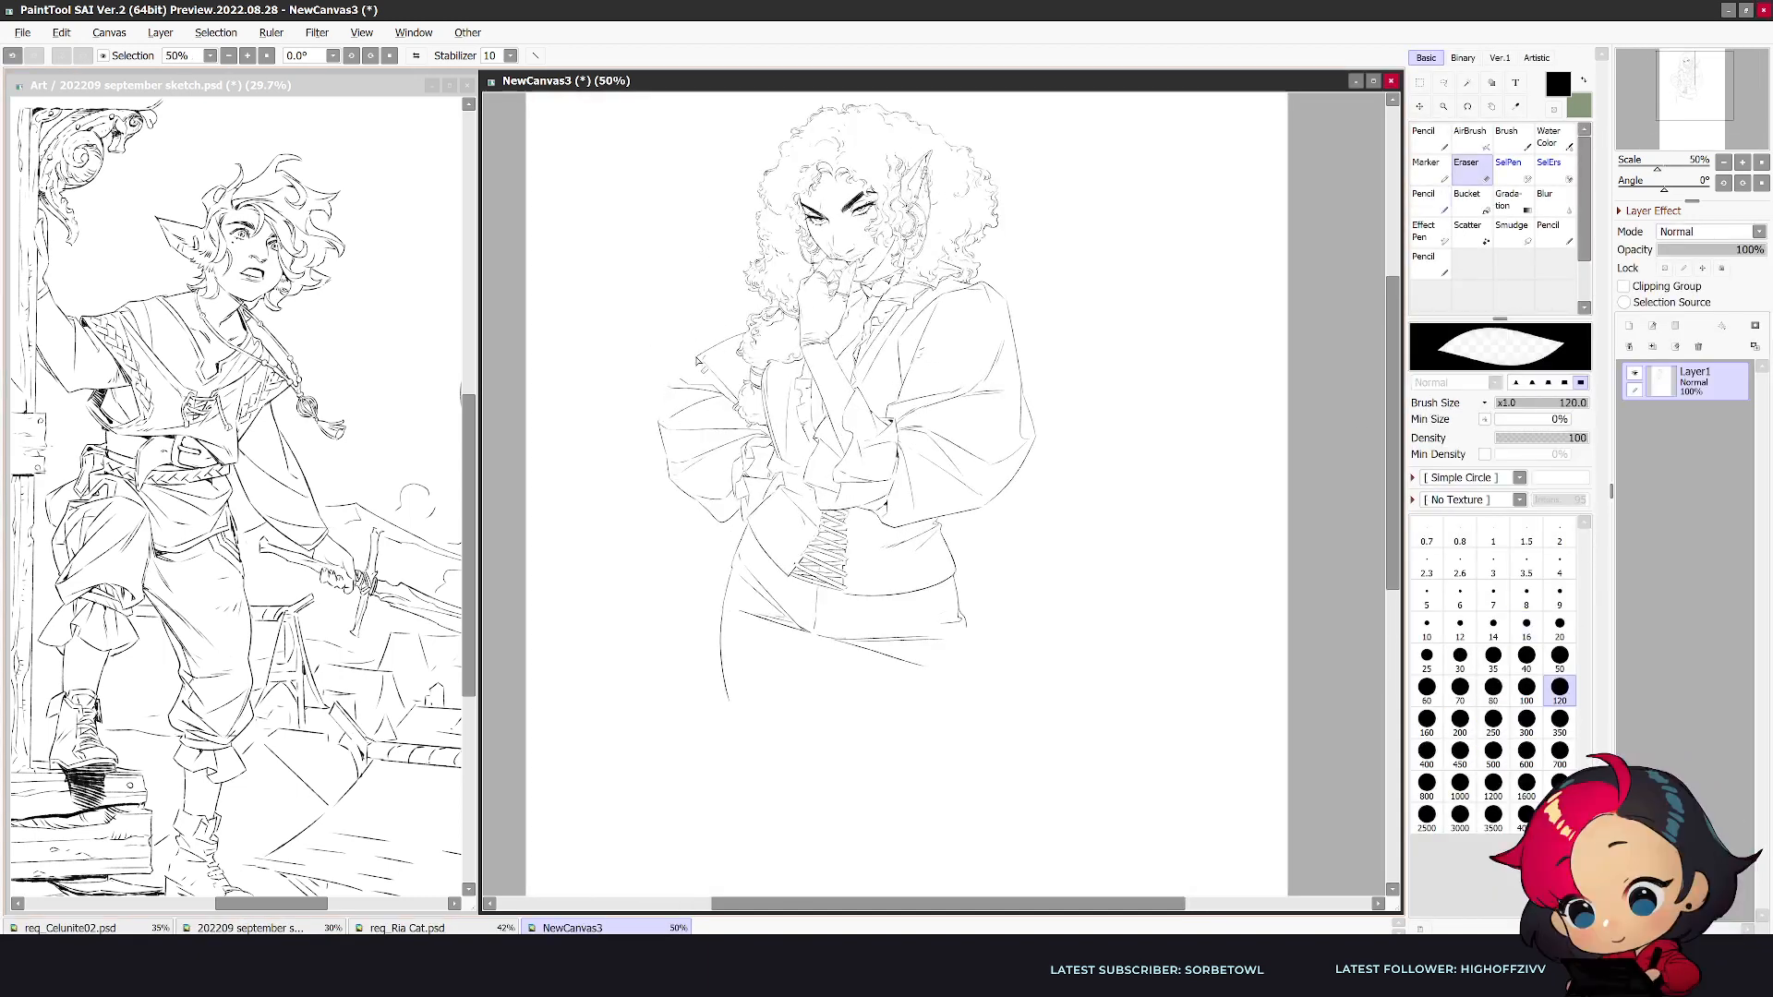
pyautogui.press('n')
pyautogui.moveTo(705, 357)
pyautogui.mouseDown()
pyautogui.moveTo(661, 415)
pyautogui.moveTo(675, 373)
pyautogui.mouseUp()
pyautogui.hotkey('ctrl', 'z')
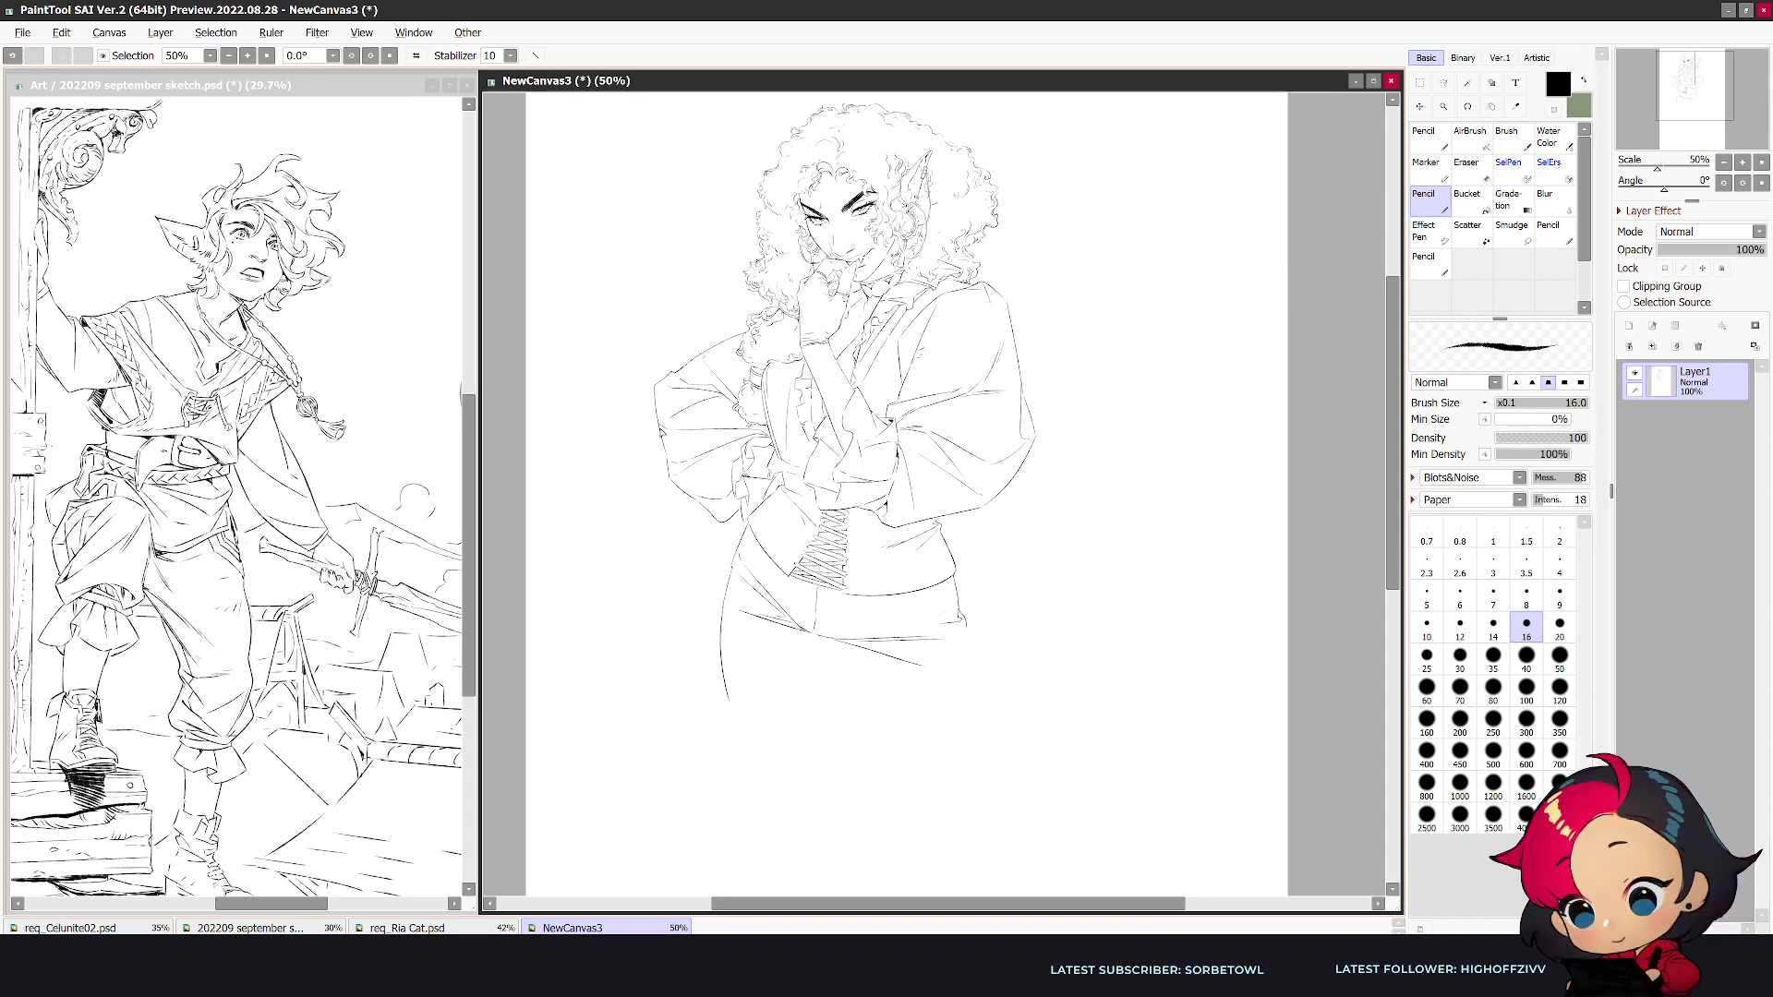
pyautogui.press('h')
pyautogui.press('e')
pyautogui.press('n')
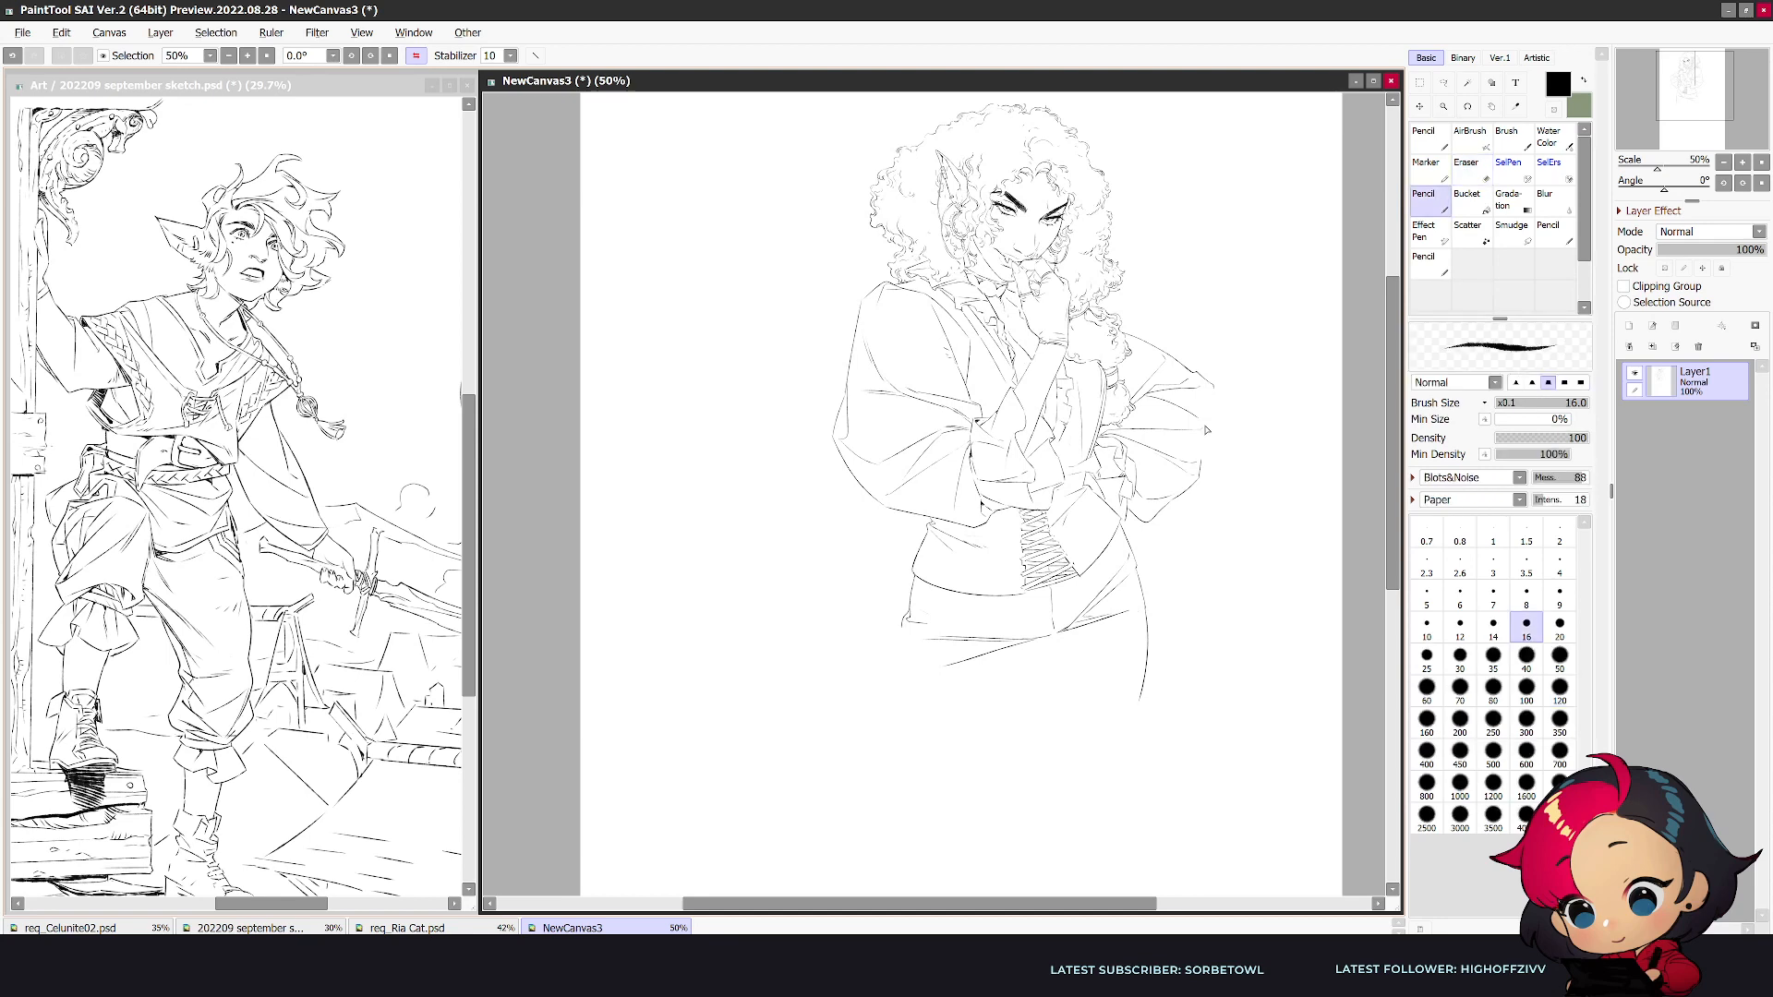
# - Close the far puffed sleeve's outline around the elbow and tidy its outer corner
pyautogui.press('e')
pyautogui.press('n')
pyautogui.press('h')
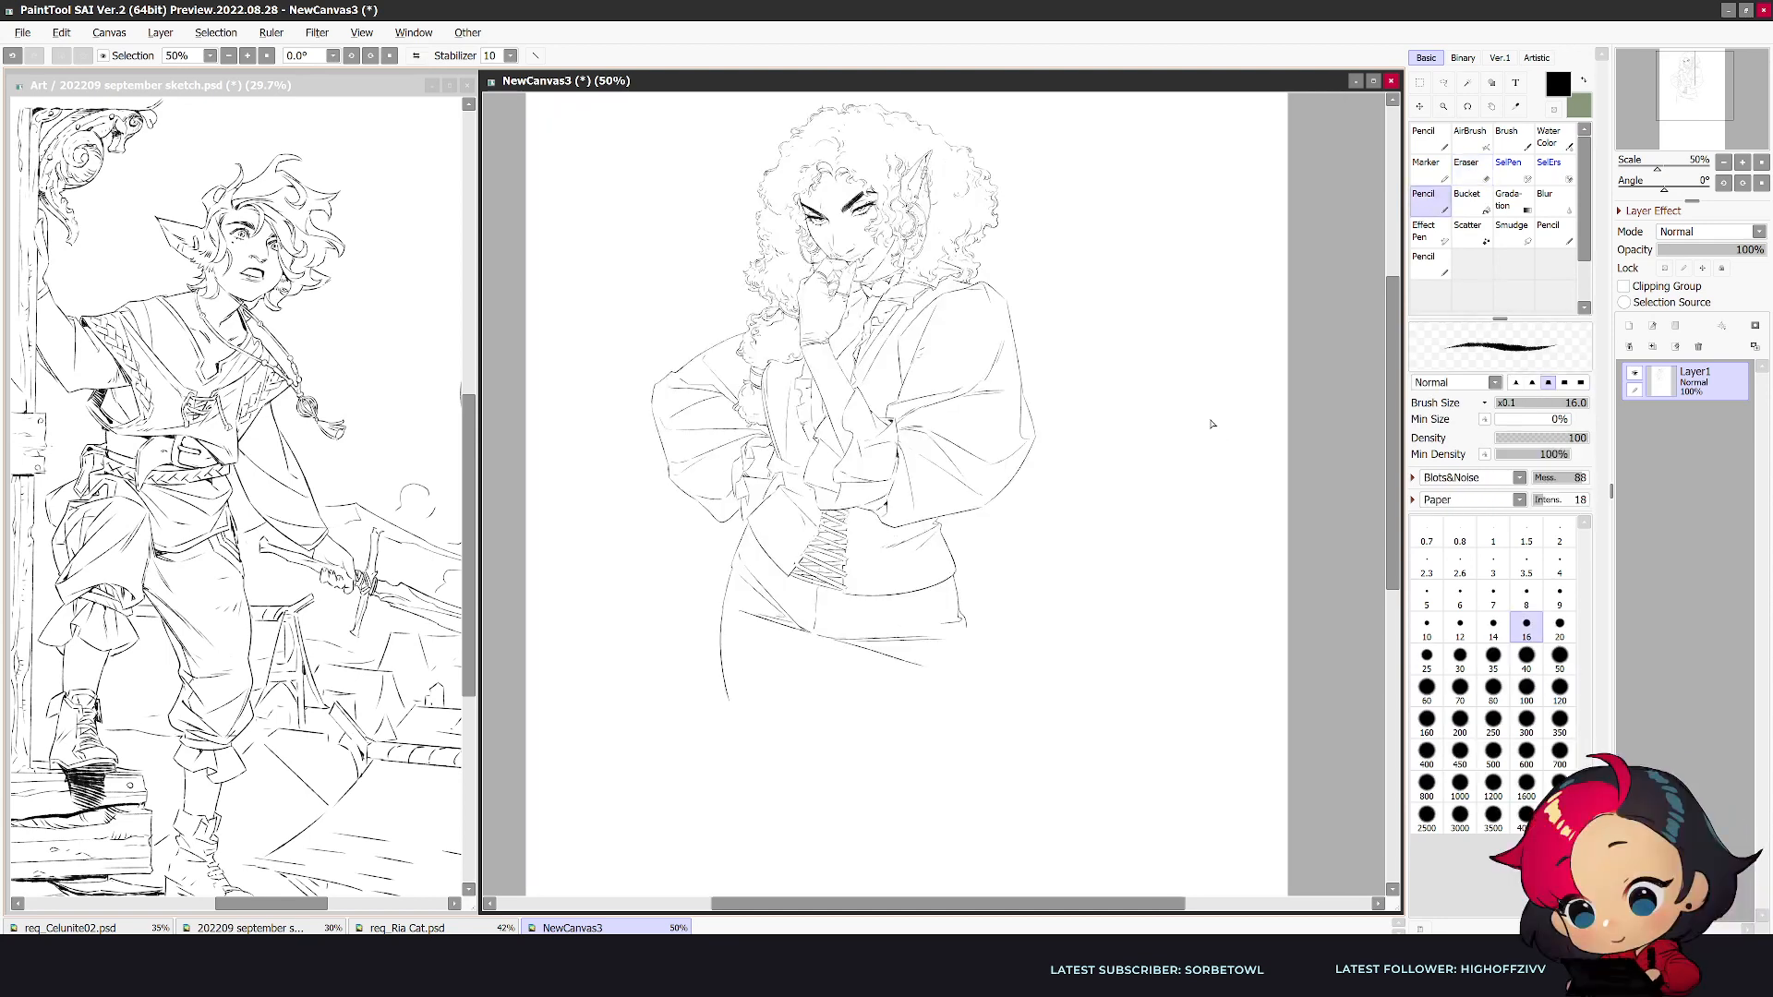
pyautogui.press('e')
pyautogui.press('n')
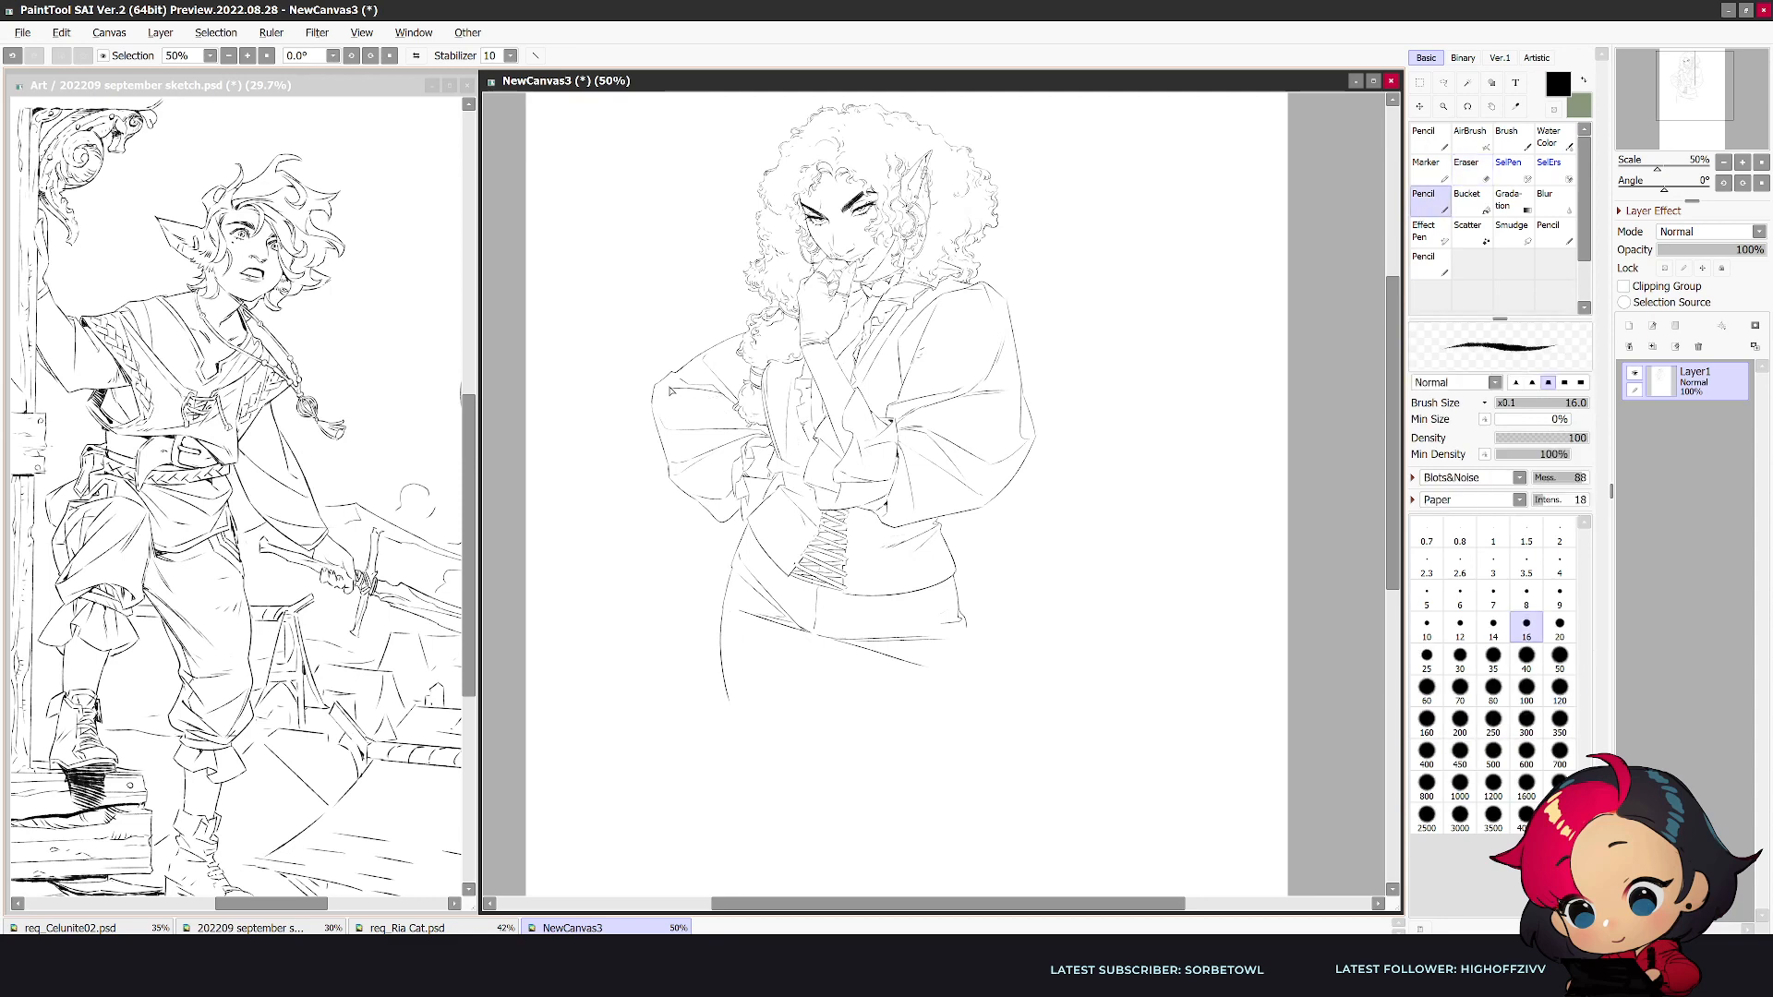
pyautogui.press('e')
pyautogui.press('n')
# - Draw the near leg's outer and inner contours from the hip hem and crotch down past the thigh, undoing the misplaced stroke
pyautogui.press('h')
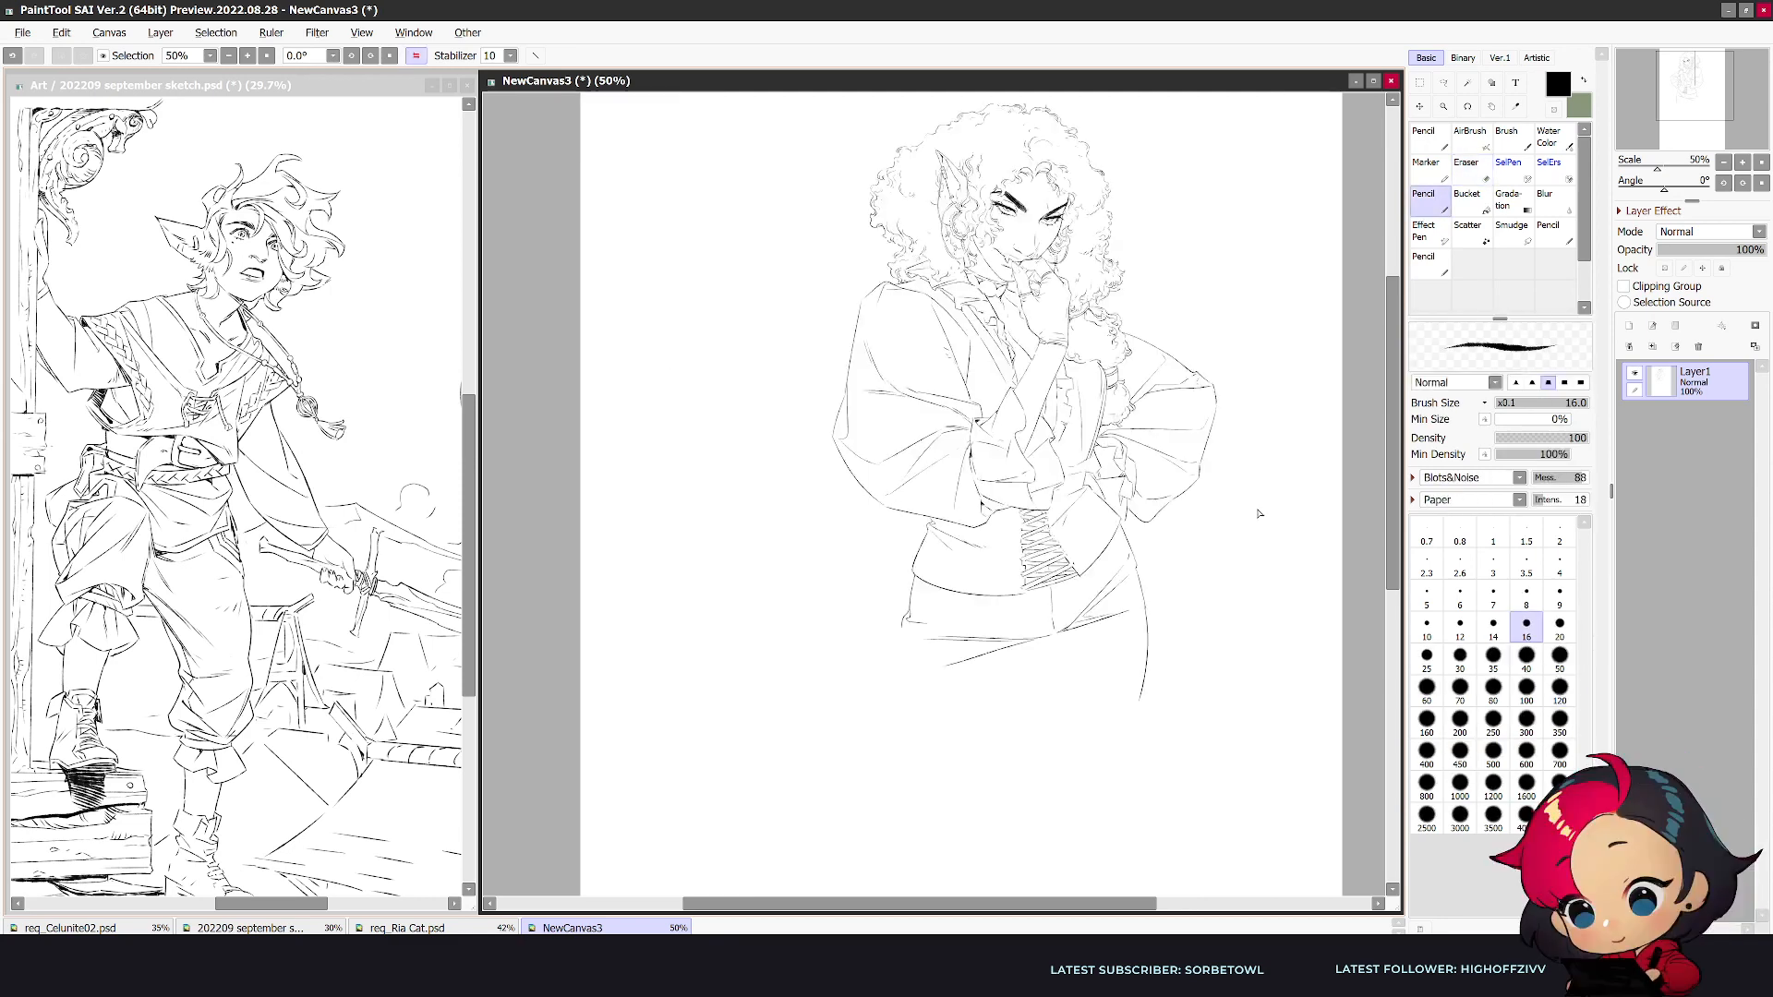
pyautogui.moveTo(903, 635); pyautogui.dragTo(851, 810)
pyautogui.hotkey('ctrl', 'z')
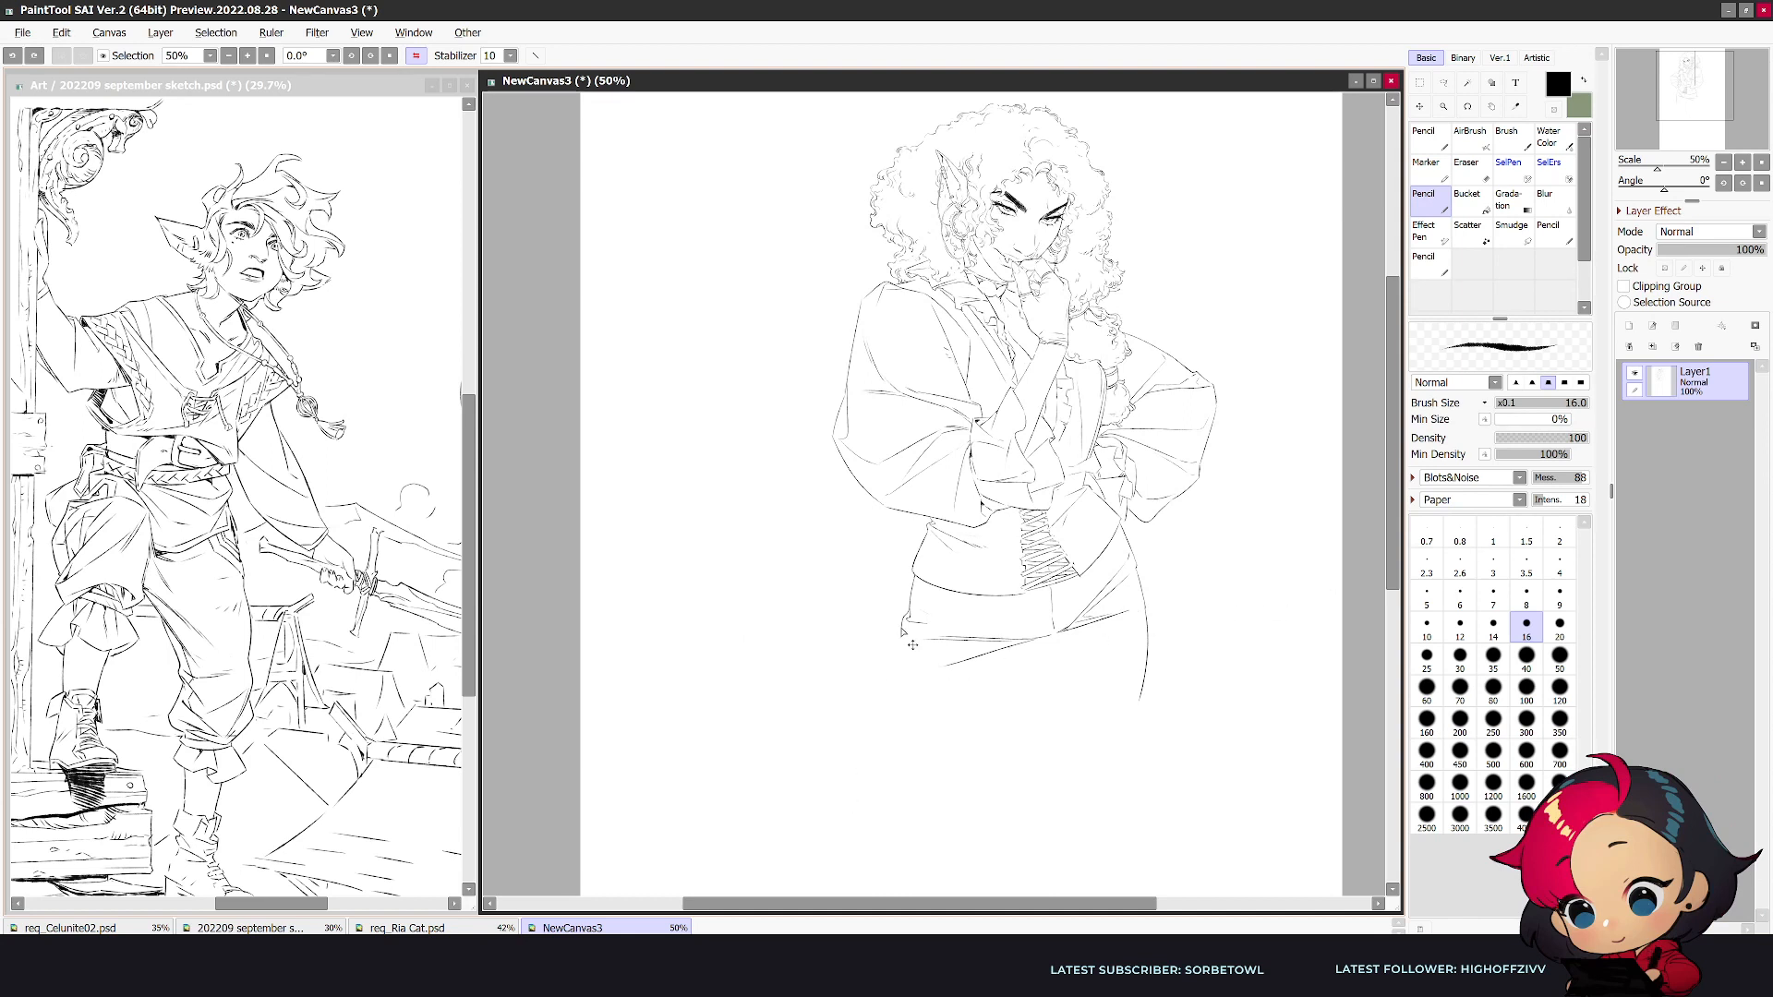
pyautogui.moveTo(903, 639); pyautogui.dragTo(895, 659)
pyautogui.moveTo(1032, 646); pyautogui.dragTo(948, 820)
pyautogui.press('e')
pyautogui.press('n')
pyautogui.moveTo(1024, 659); pyautogui.dragTo(917, 872)
pyautogui.moveTo(893, 657); pyautogui.dragTo(859, 821)
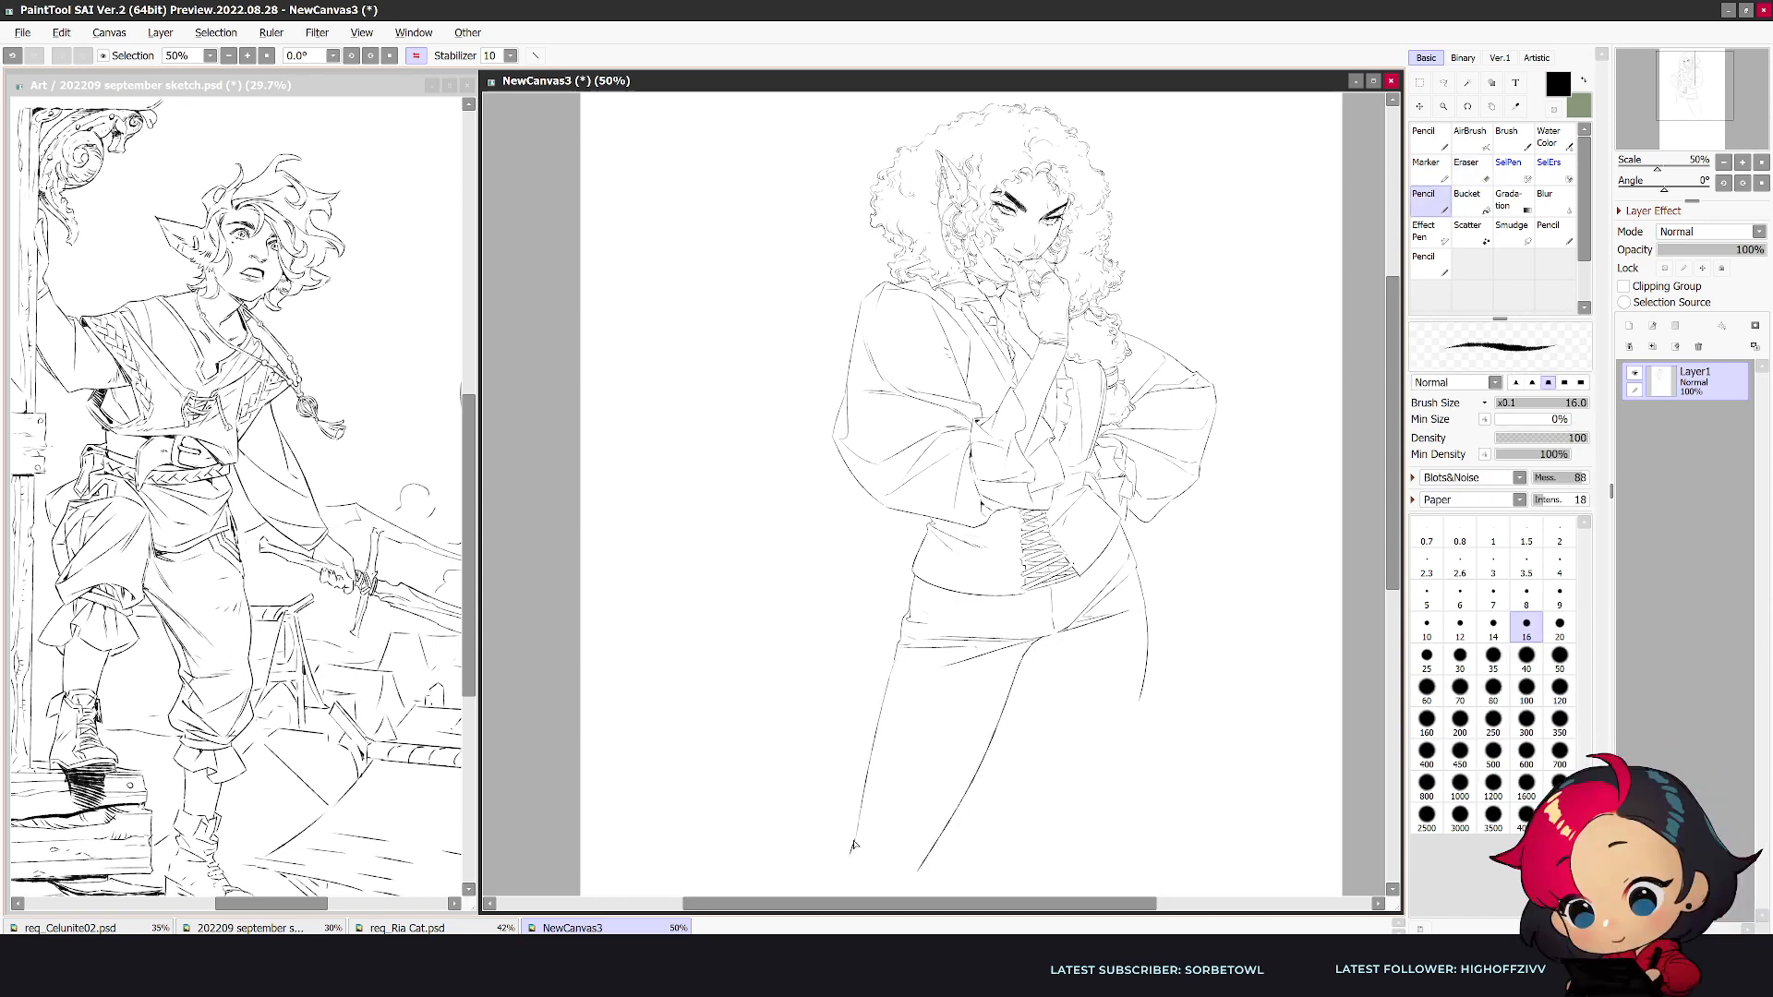
# - Sketch the far leg's inner contour, set the pencil size to 14, and extend that leg's outer thigh line downward
pyautogui.moveTo(1039, 648); pyautogui.dragTo(1041, 803)
pyautogui.press('h')
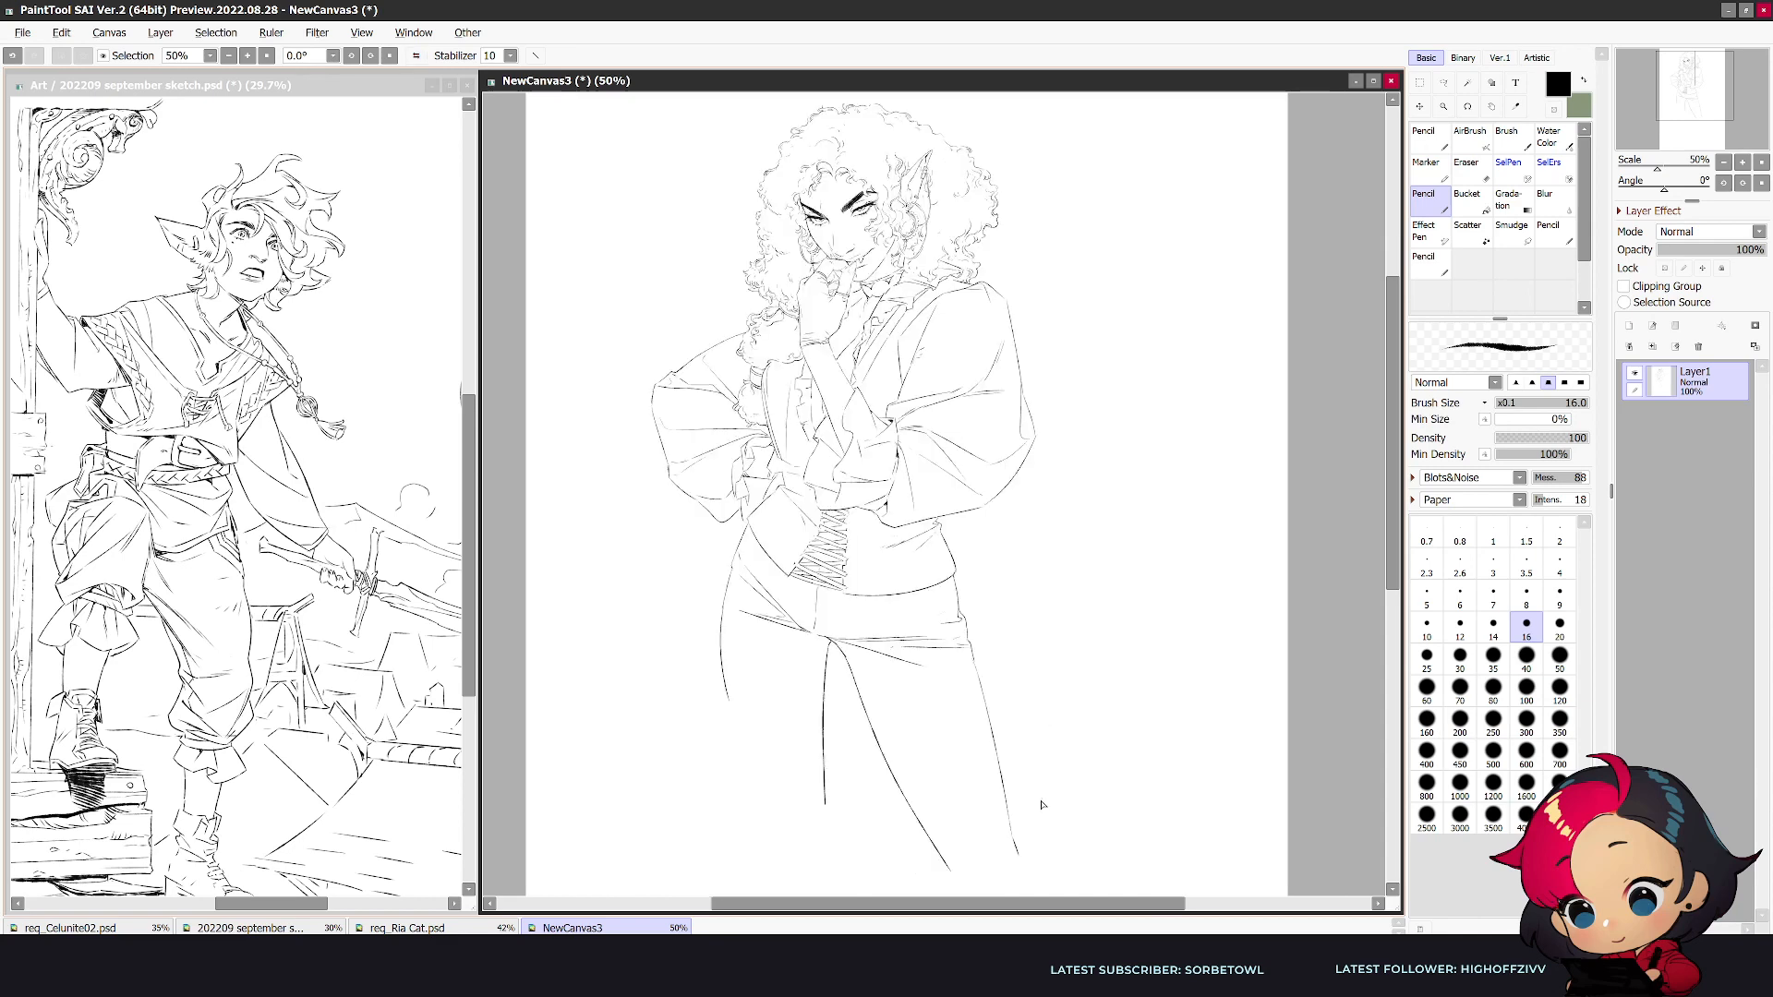
pyautogui.scroll(-2, 1260, 602)
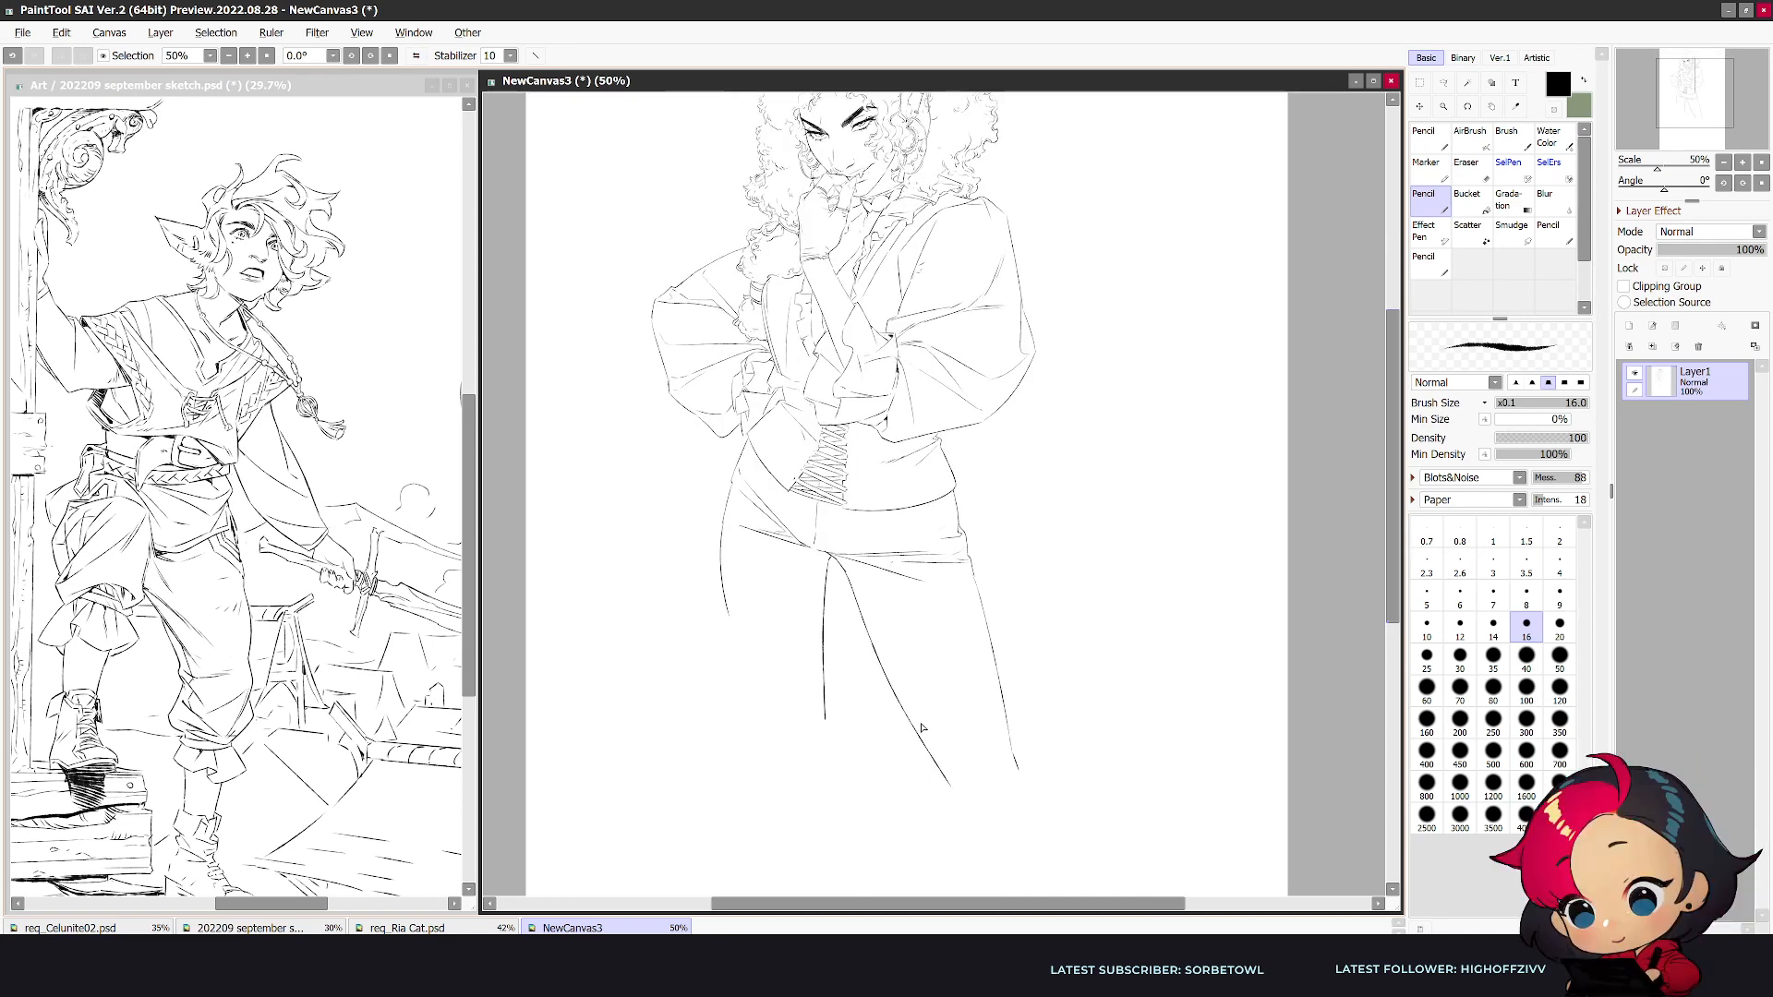
pyautogui.press('[')
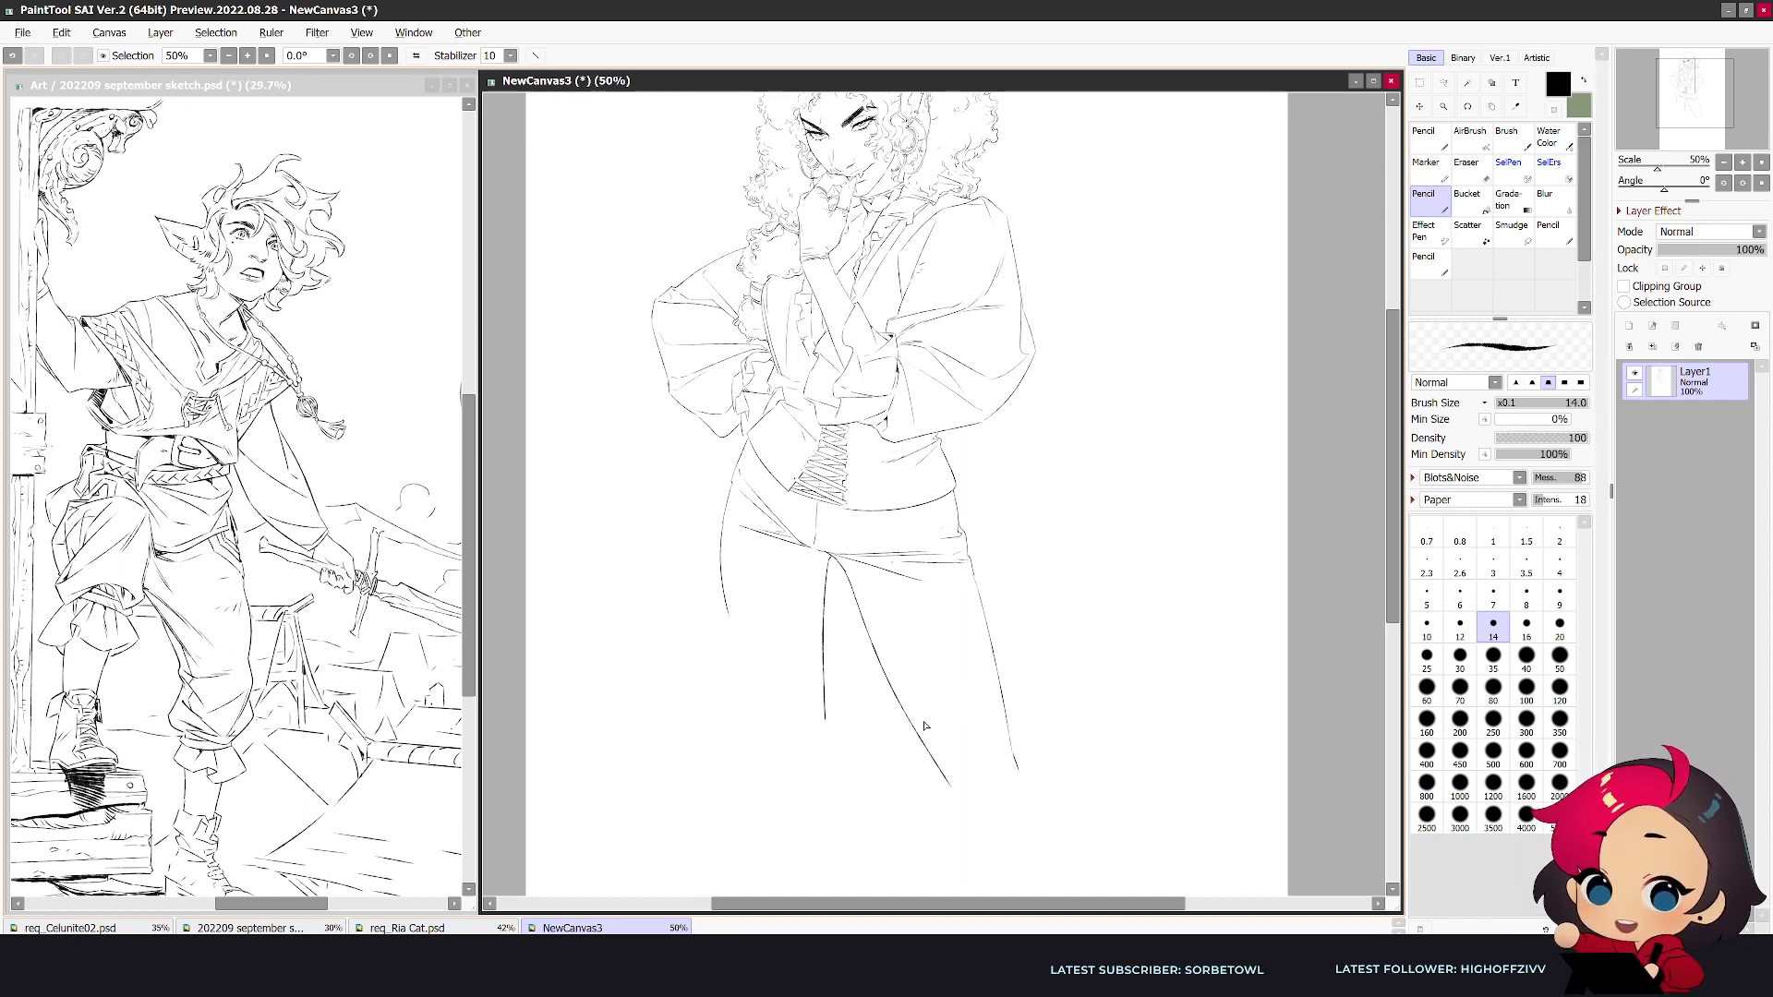
pyautogui.moveTo(719, 524); pyautogui.dragTo(750, 739)
# - Erase the far leg's inner contour and redraw it with lighter strokes angling down from the crotch
pyautogui.press('e')
pyautogui.moveTo(827, 561); pyautogui.dragTo(831, 759)
pyautogui.press('n')
pyautogui.moveTo(829, 561)
pyautogui.mouseDown()
pyautogui.moveTo(815, 741)
pyautogui.moveTo(816, 711)
pyautogui.mouseUp()
pyautogui.hotkey('ctrl', 'z')
pyautogui.moveTo(827, 563); pyautogui.dragTo(809, 736)
pyautogui.press('e')
pyautogui.press('n')
pyautogui.press('e')
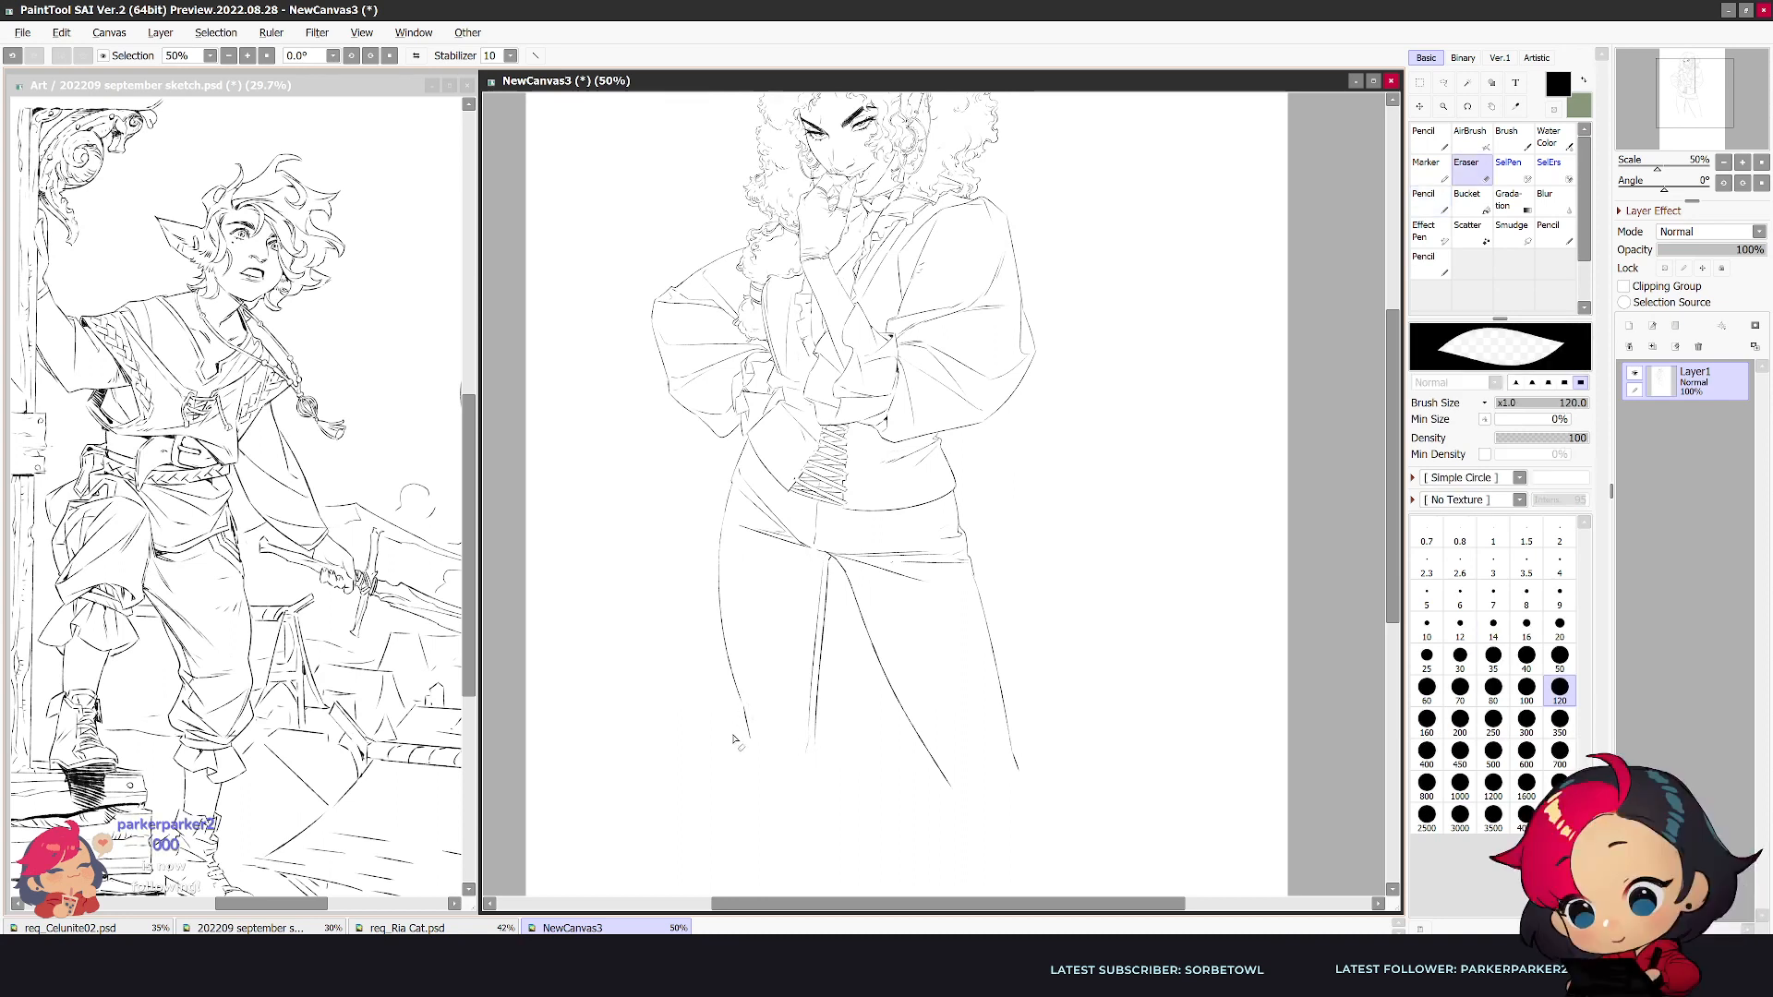
# - Extend the straighter leg's contours below the knee and close the bottoms of both trouser legs with hem lines
pyautogui.press('n')
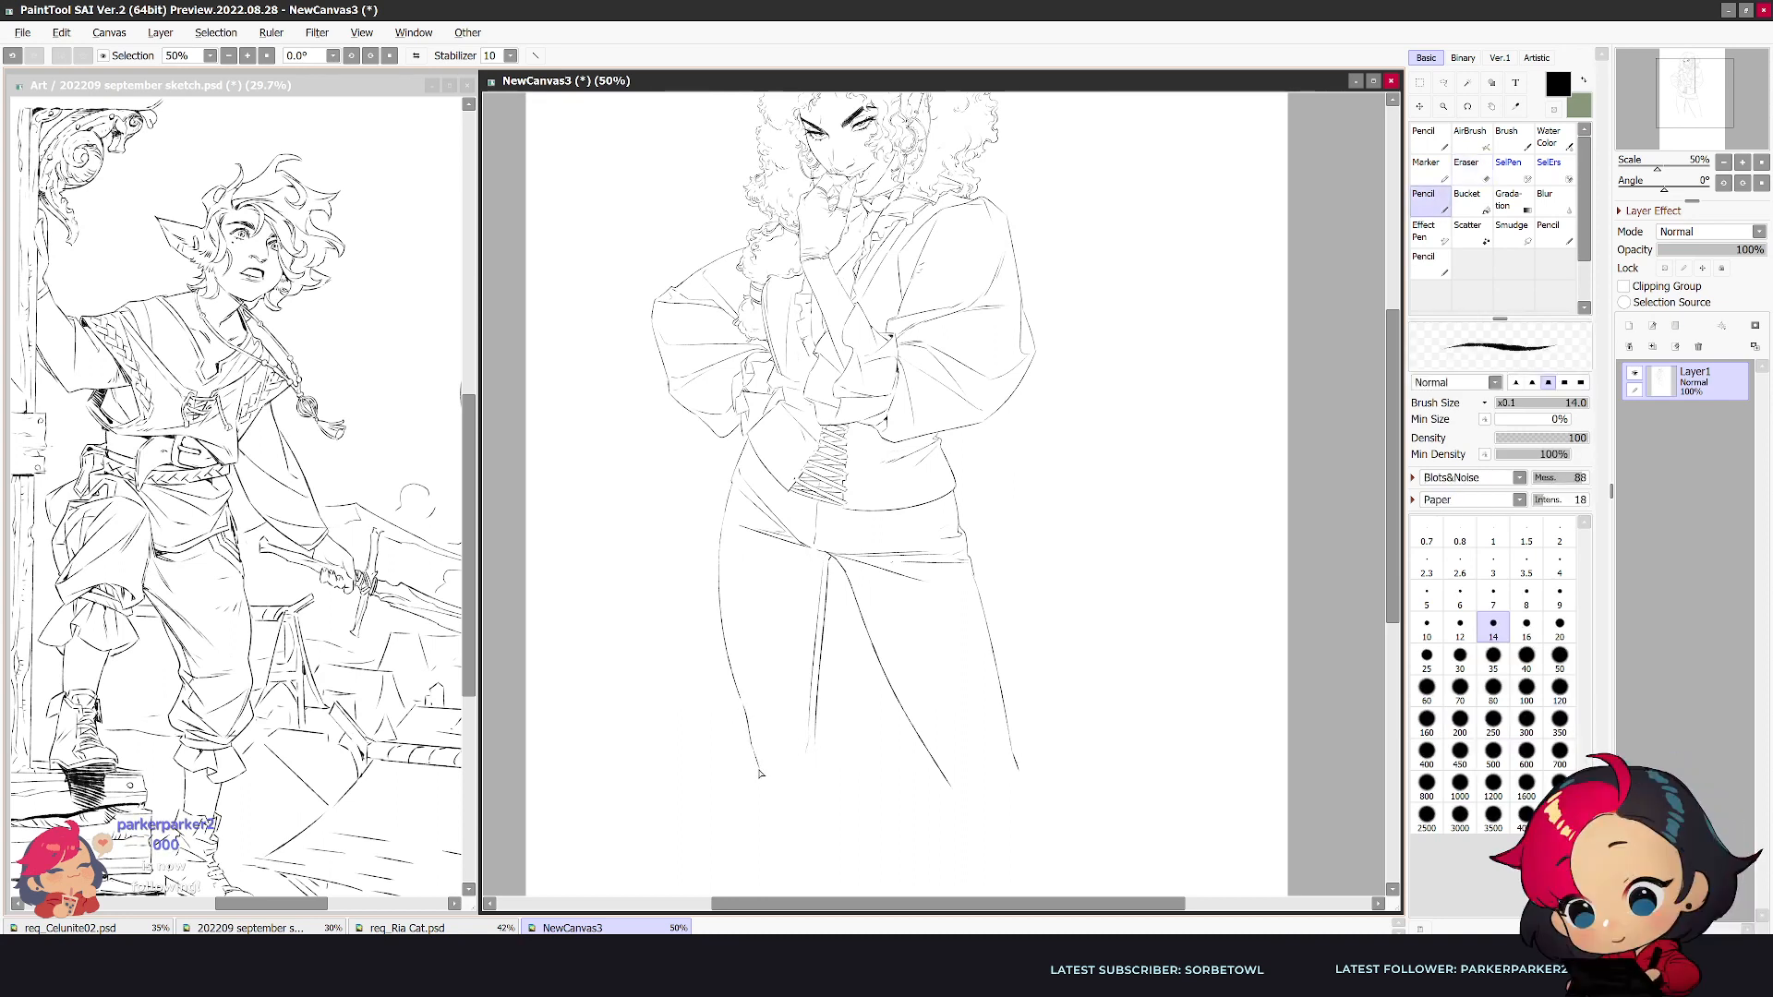
pyautogui.moveTo(751, 761)
pyautogui.mouseDown()
pyautogui.moveTo(806, 799)
pyautogui.moveTo(823, 762)
pyautogui.moveTo(810, 799)
pyautogui.mouseUp()
pyautogui.moveTo(925, 744); pyautogui.dragTo(941, 781)
# - Erase and redraw the outstretched leg's lower outer contour, adding a parallel side-seam line down to the hem
pyautogui.press('e')
pyautogui.moveTo(991, 637)
pyautogui.mouseDown()
pyautogui.moveTo(1018, 766)
pyautogui.moveTo(987, 629)
pyautogui.moveTo(1024, 802)
pyautogui.mouseUp()
pyautogui.press('n')
pyautogui.hotkey('ctrl', 'z')
pyautogui.moveTo(1002, 729); pyautogui.dragTo(1013, 785)
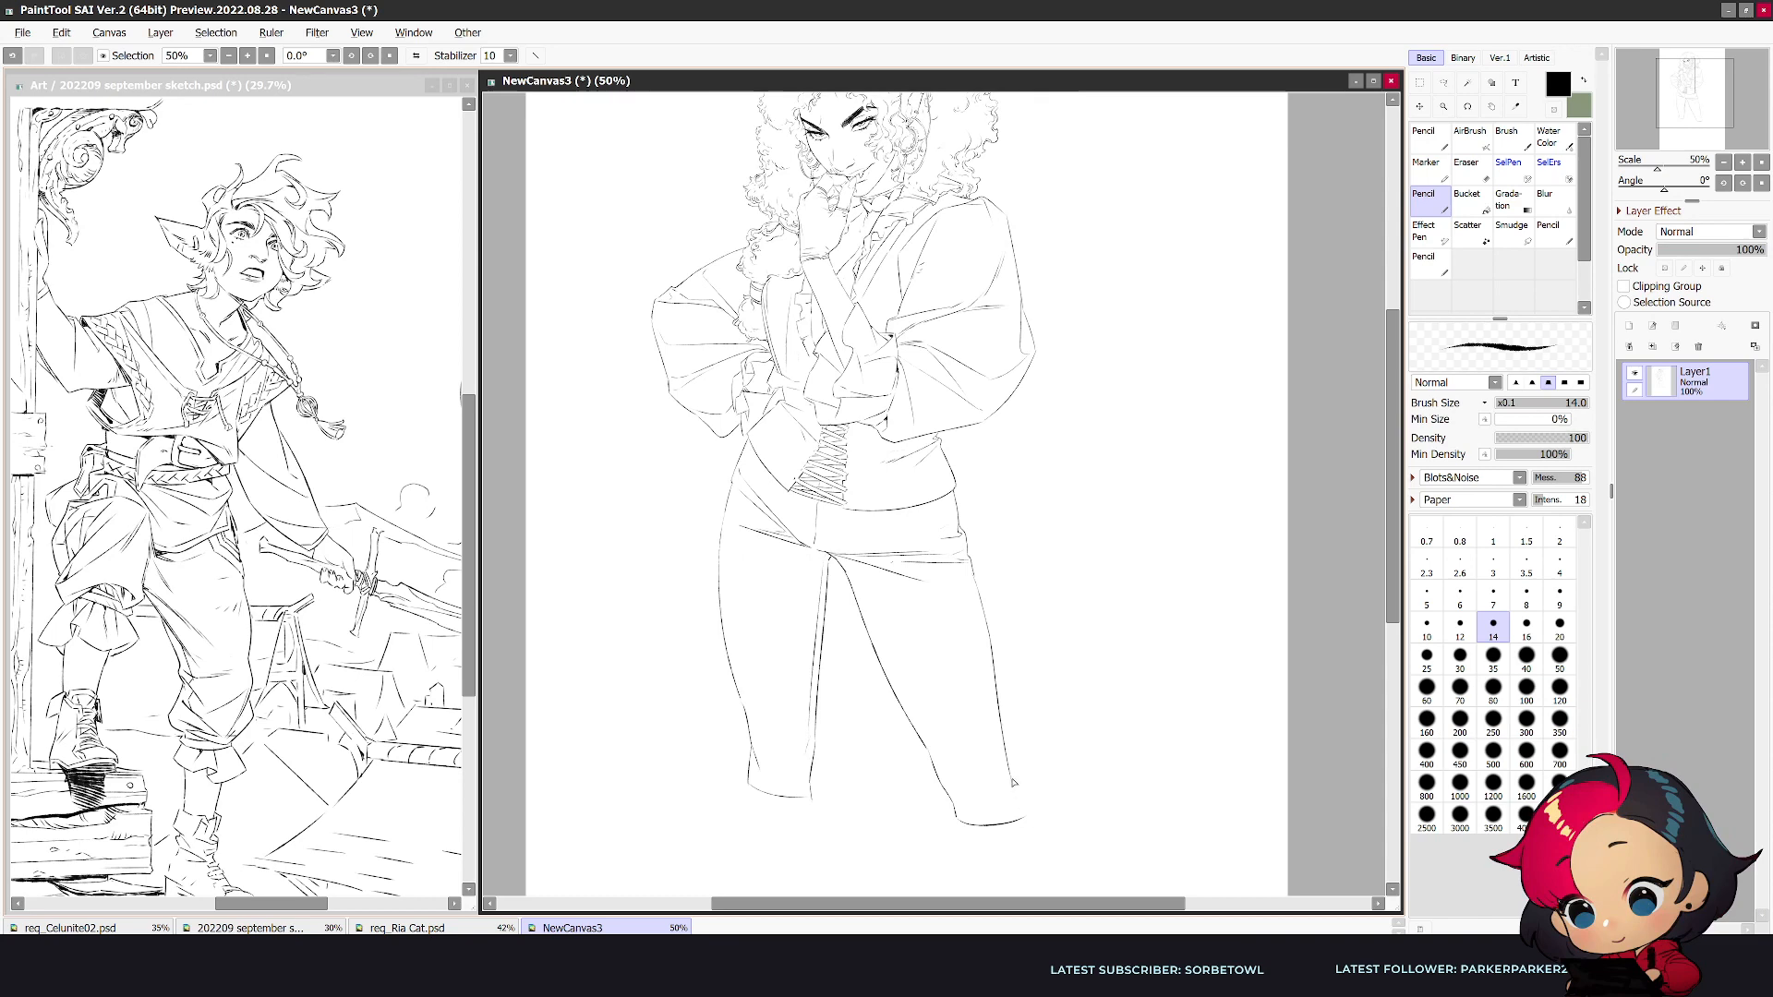
pyautogui.press('h')
pyautogui.moveTo(908, 565); pyautogui.dragTo(872, 728)
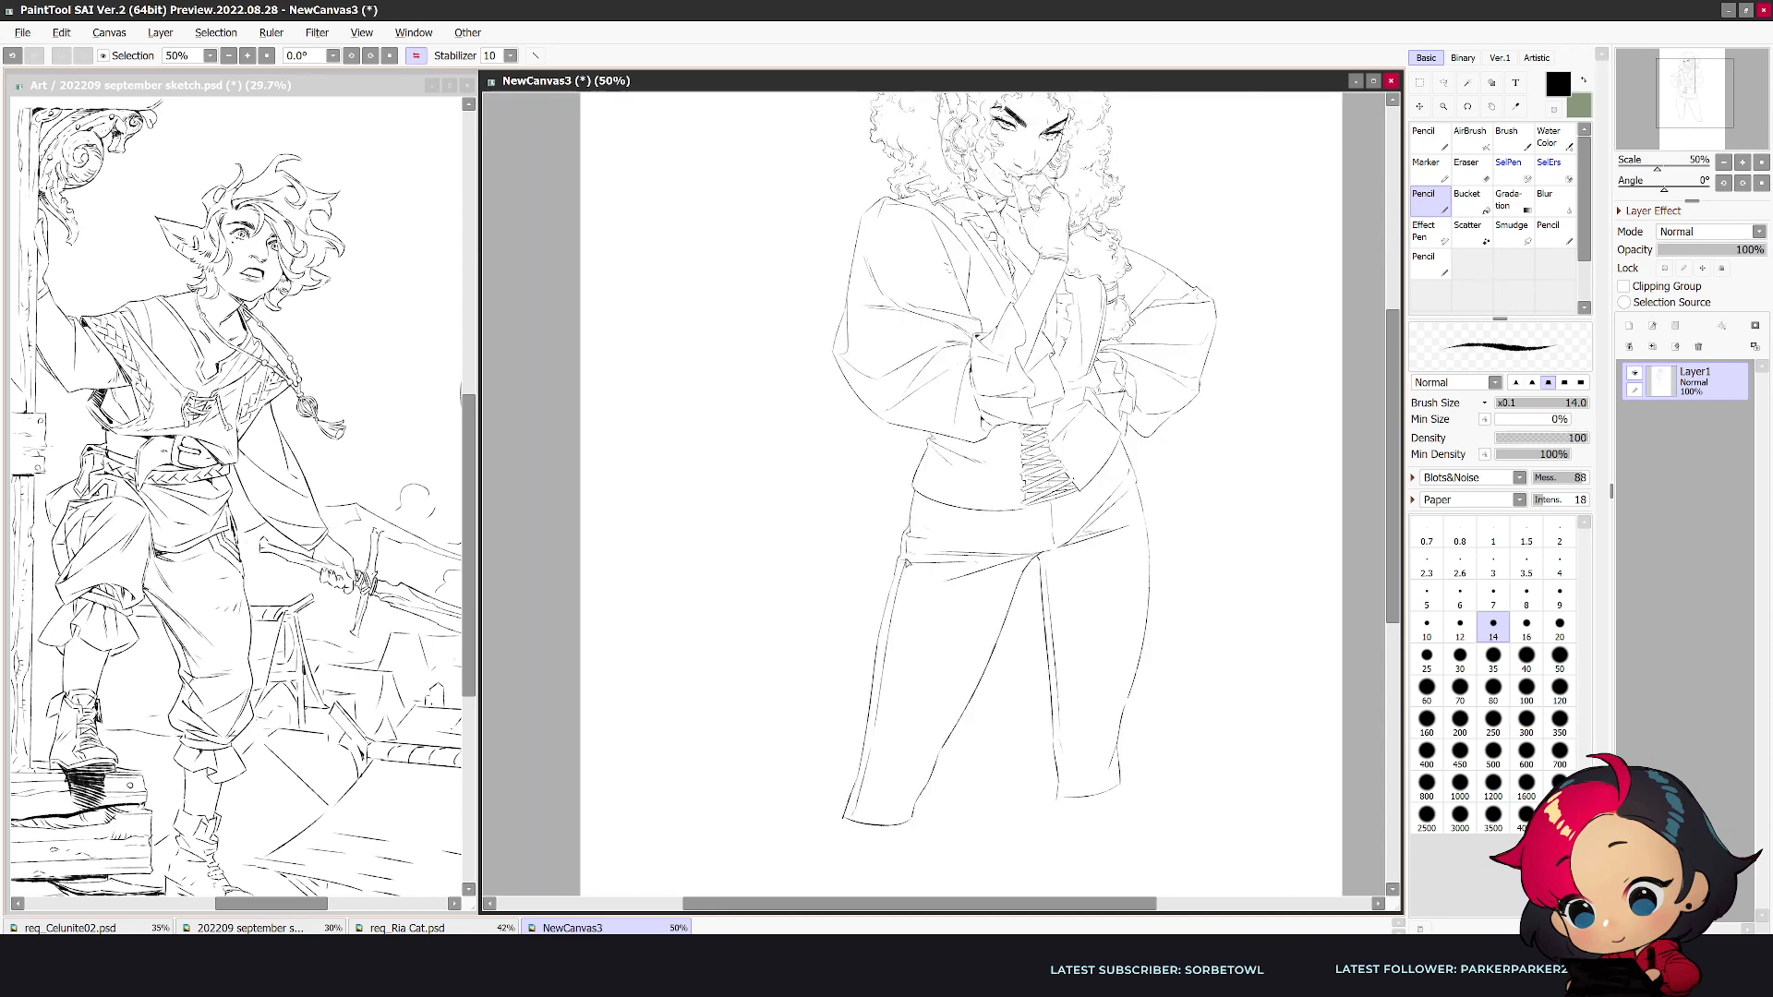
pyautogui.press('h')
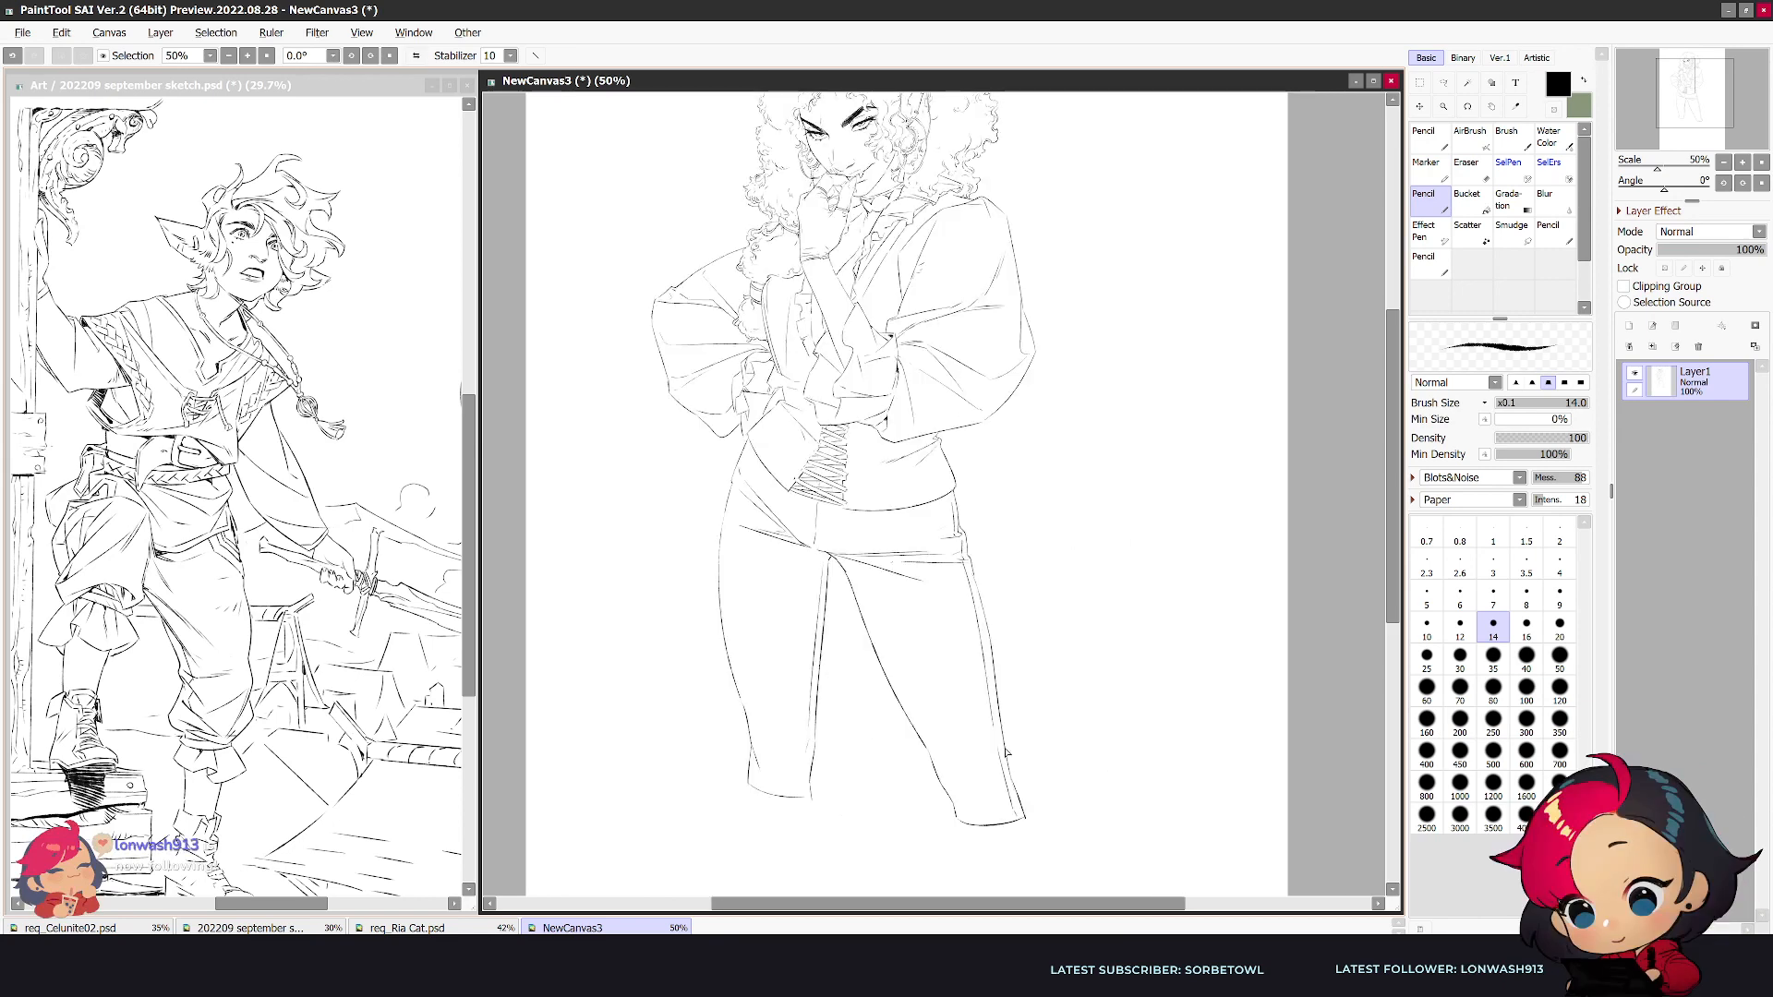
# - Erase the straighter leg's plain hem, redraw it as a rolled cuff, and clear the outstretched leg's hem line
pyautogui.press('e')
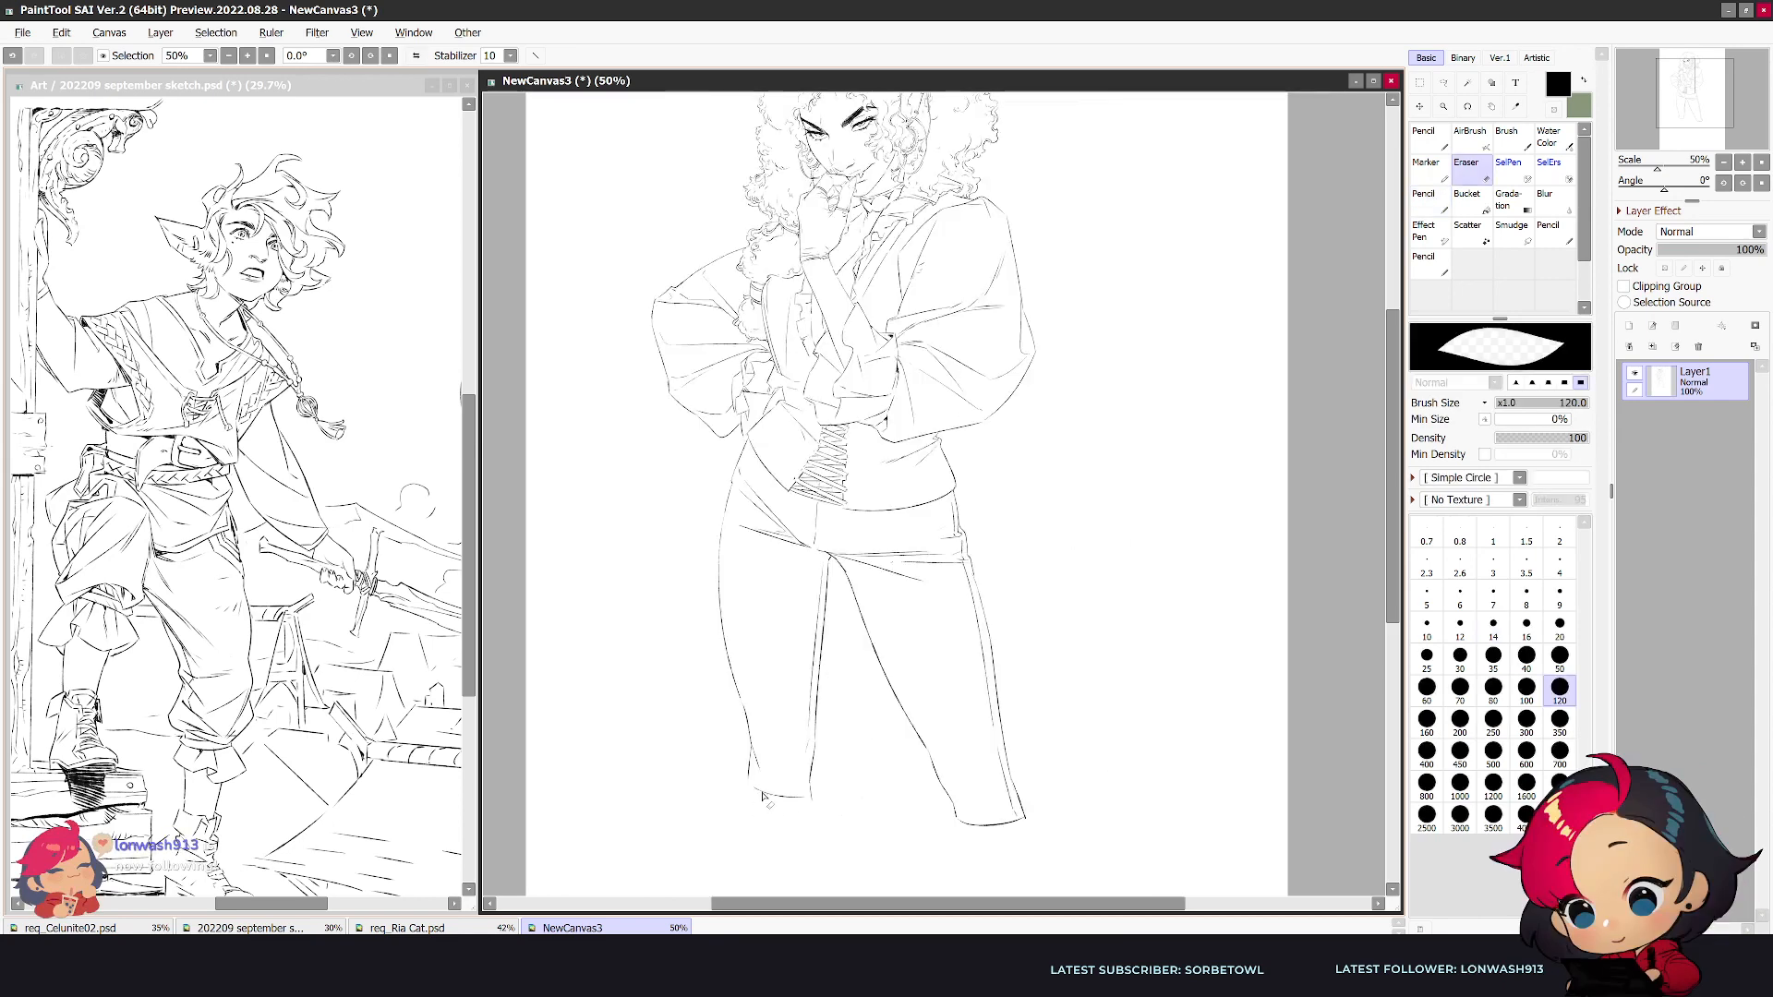
pyautogui.press('n')
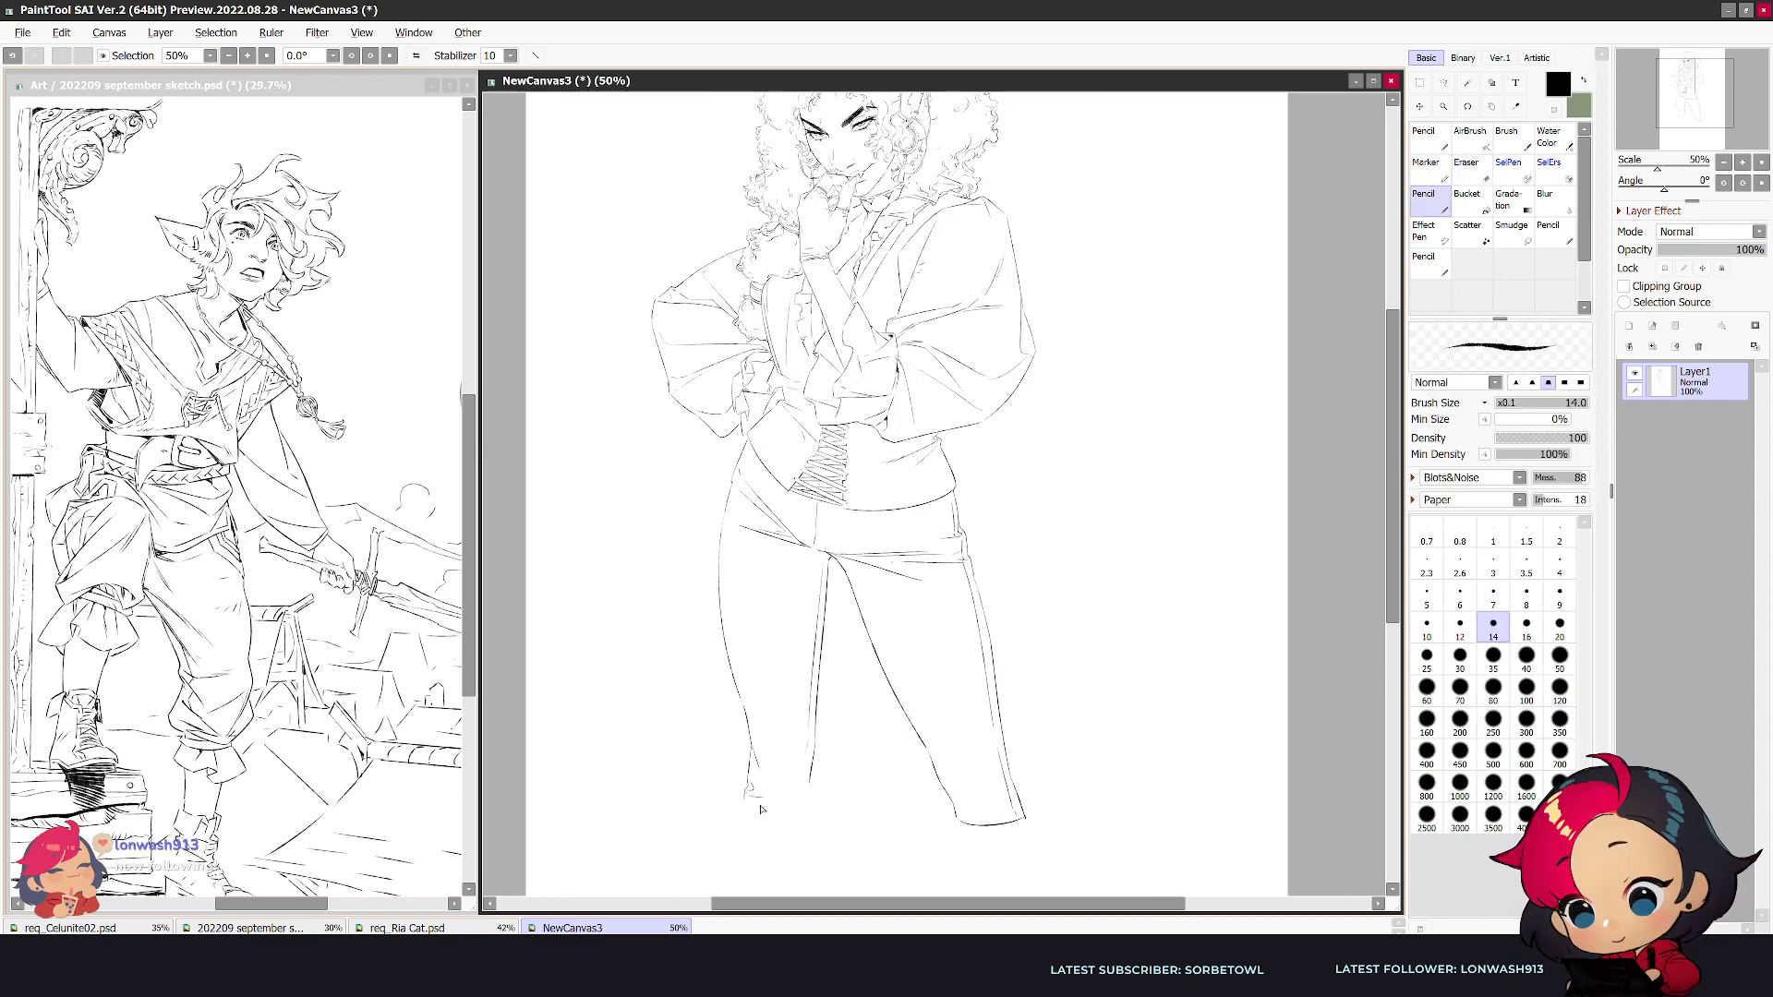
pyautogui.moveTo(745, 798)
pyautogui.mouseDown()
pyautogui.moveTo(767, 816)
pyautogui.moveTo(812, 810)
pyautogui.moveTo(809, 796)
pyautogui.mouseUp()
pyautogui.moveTo(963, 824); pyautogui.dragTo(1019, 828)
pyautogui.press('e')
pyautogui.press('n')
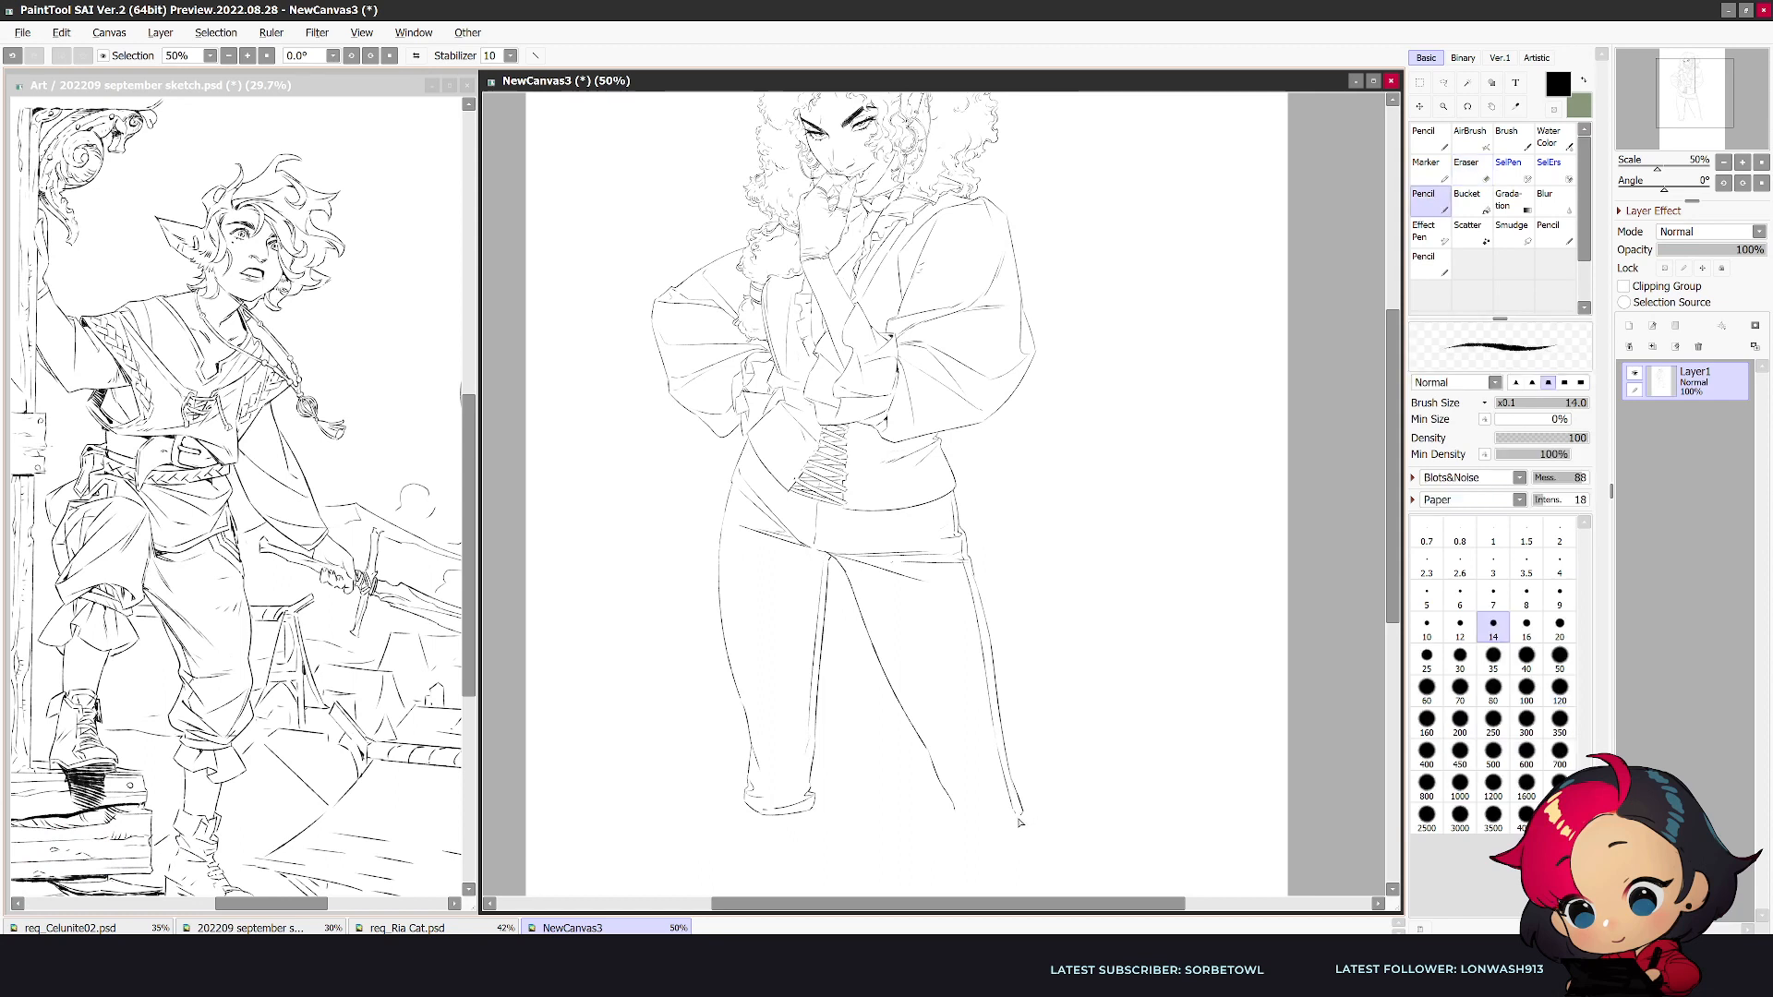
# - Draw a rolled cuff with small folds around the bottom of the outstretched trouser leg
pyautogui.press('e')
pyautogui.press('n')
pyautogui.moveTo(956, 816)
pyautogui.mouseDown()
pyautogui.moveTo(1017, 817)
pyautogui.moveTo(1015, 835)
pyautogui.mouseUp()
pyautogui.press('e')
pyautogui.press('n')
pyautogui.press('h')
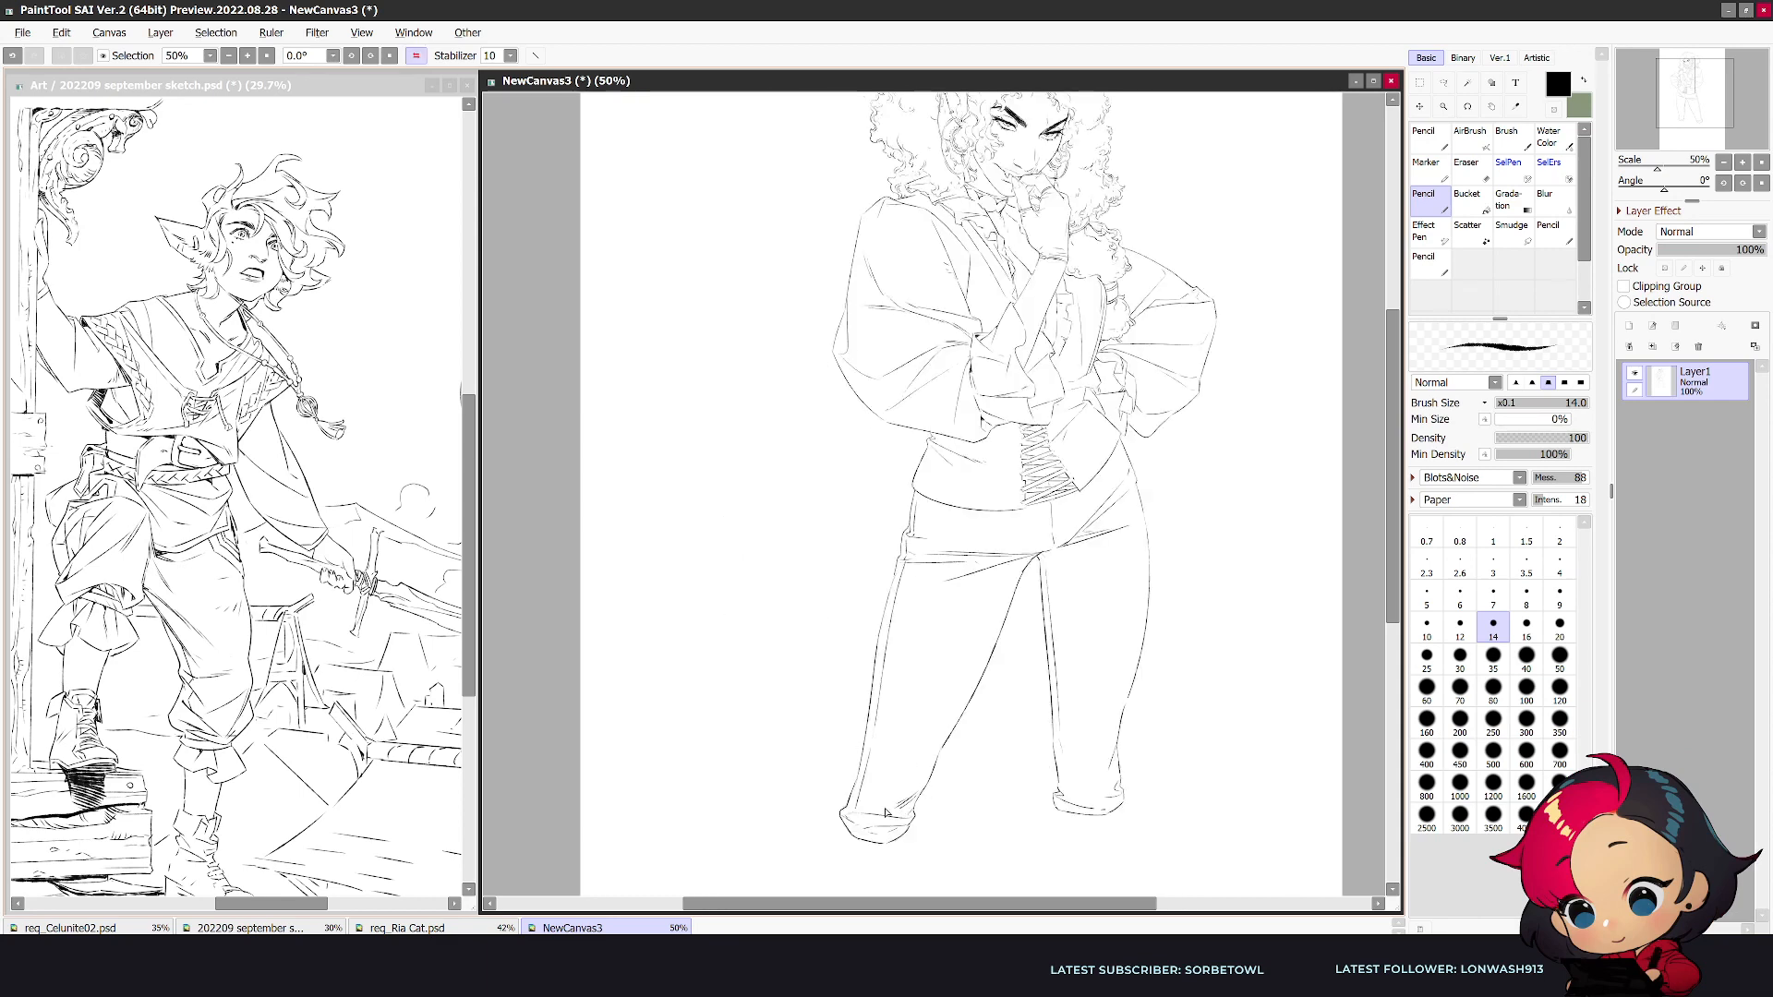
pyautogui.press('h')
# - Erase the outstretched leg's outer line just above the cuff and redraw it with bunched fabric folds
pyautogui.press('e')
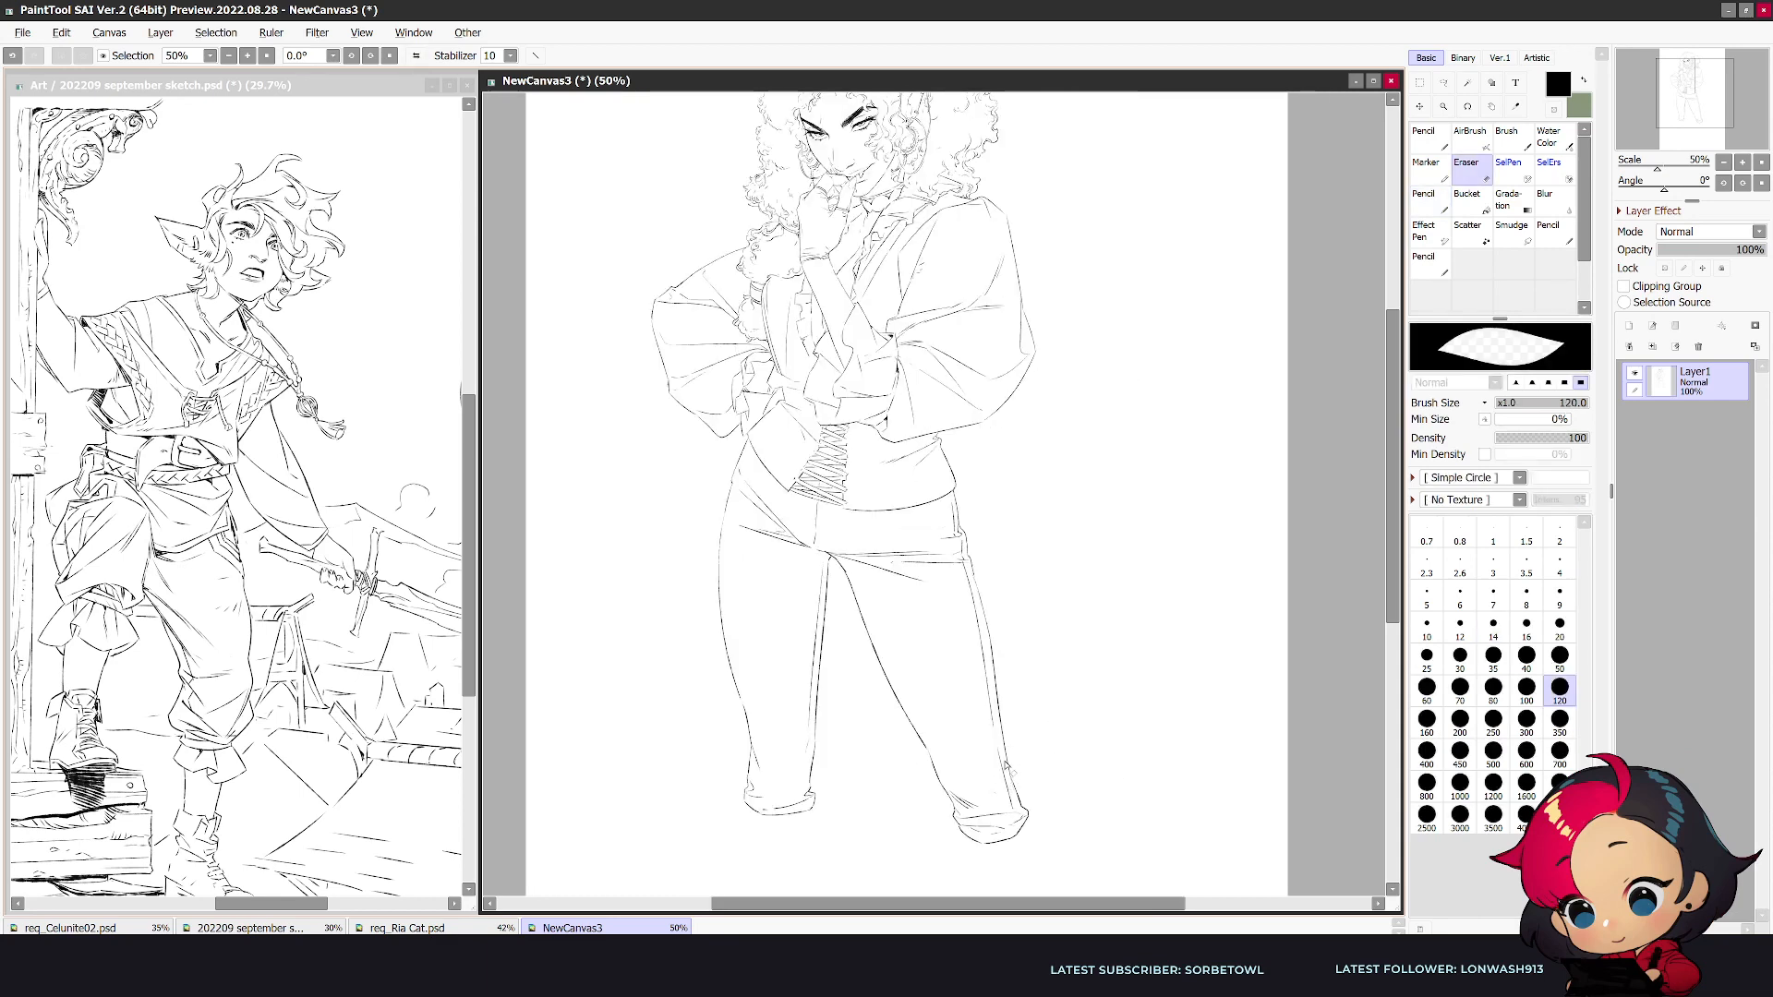
pyautogui.press('e')
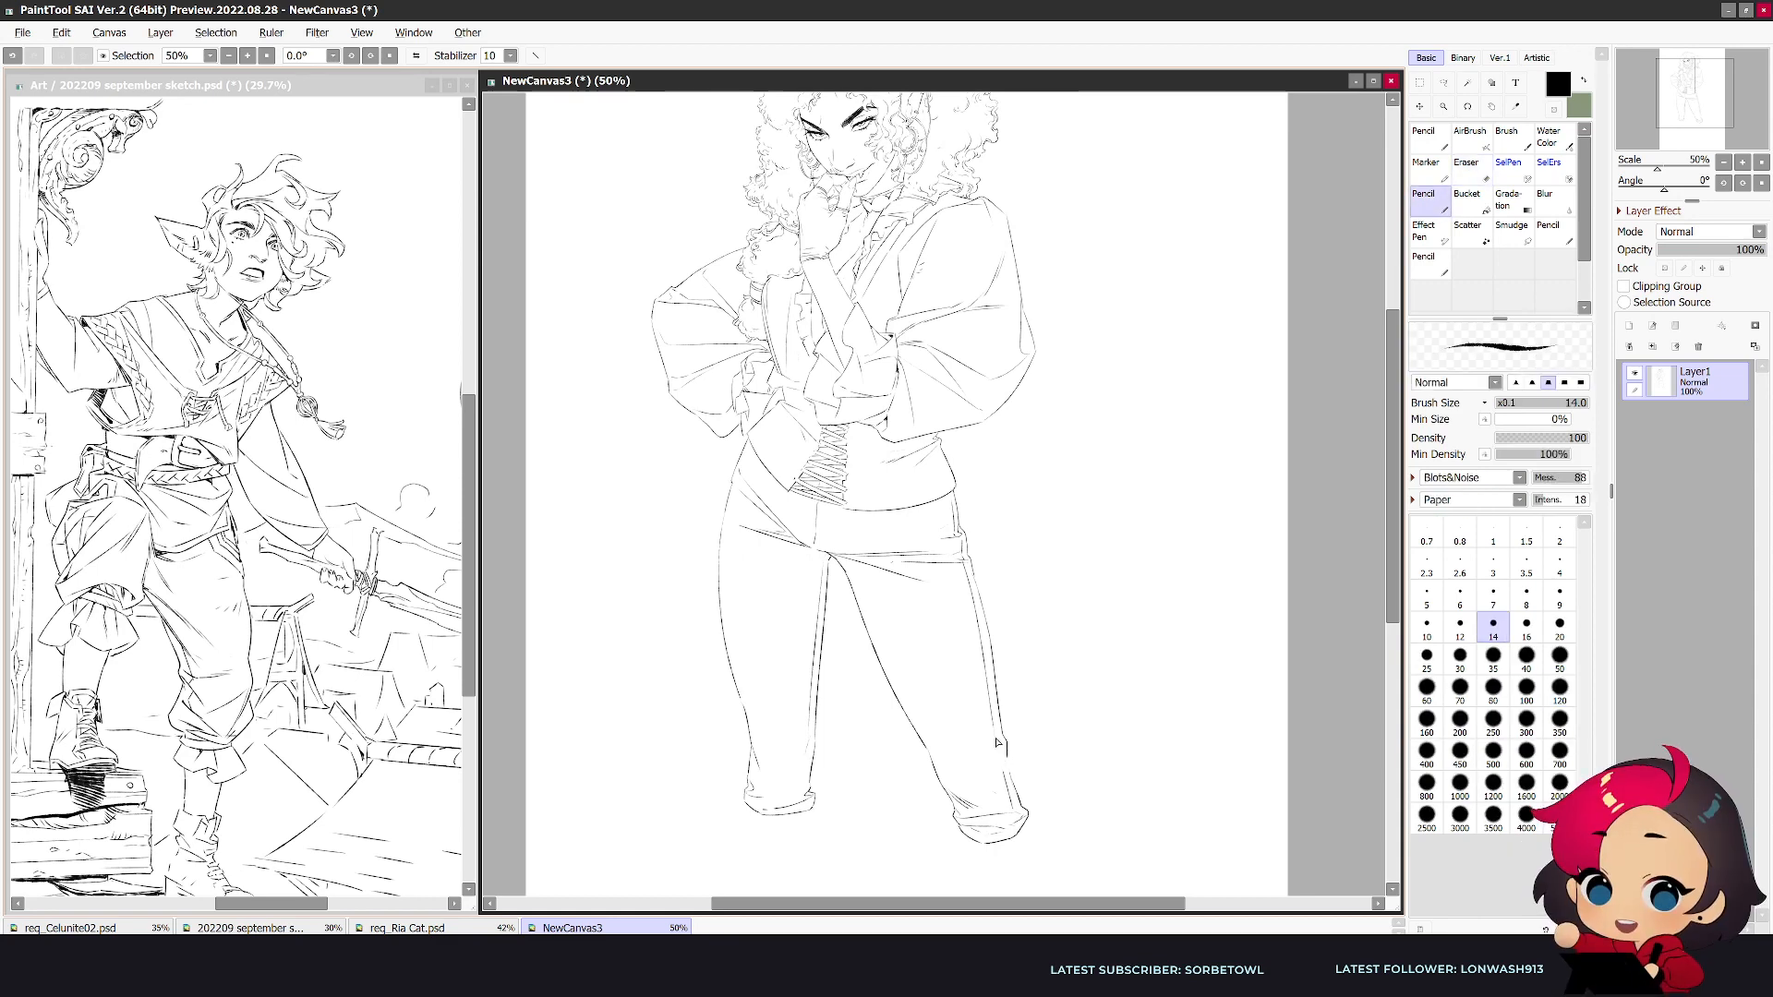
pyautogui.press('e')
pyautogui.press('e')
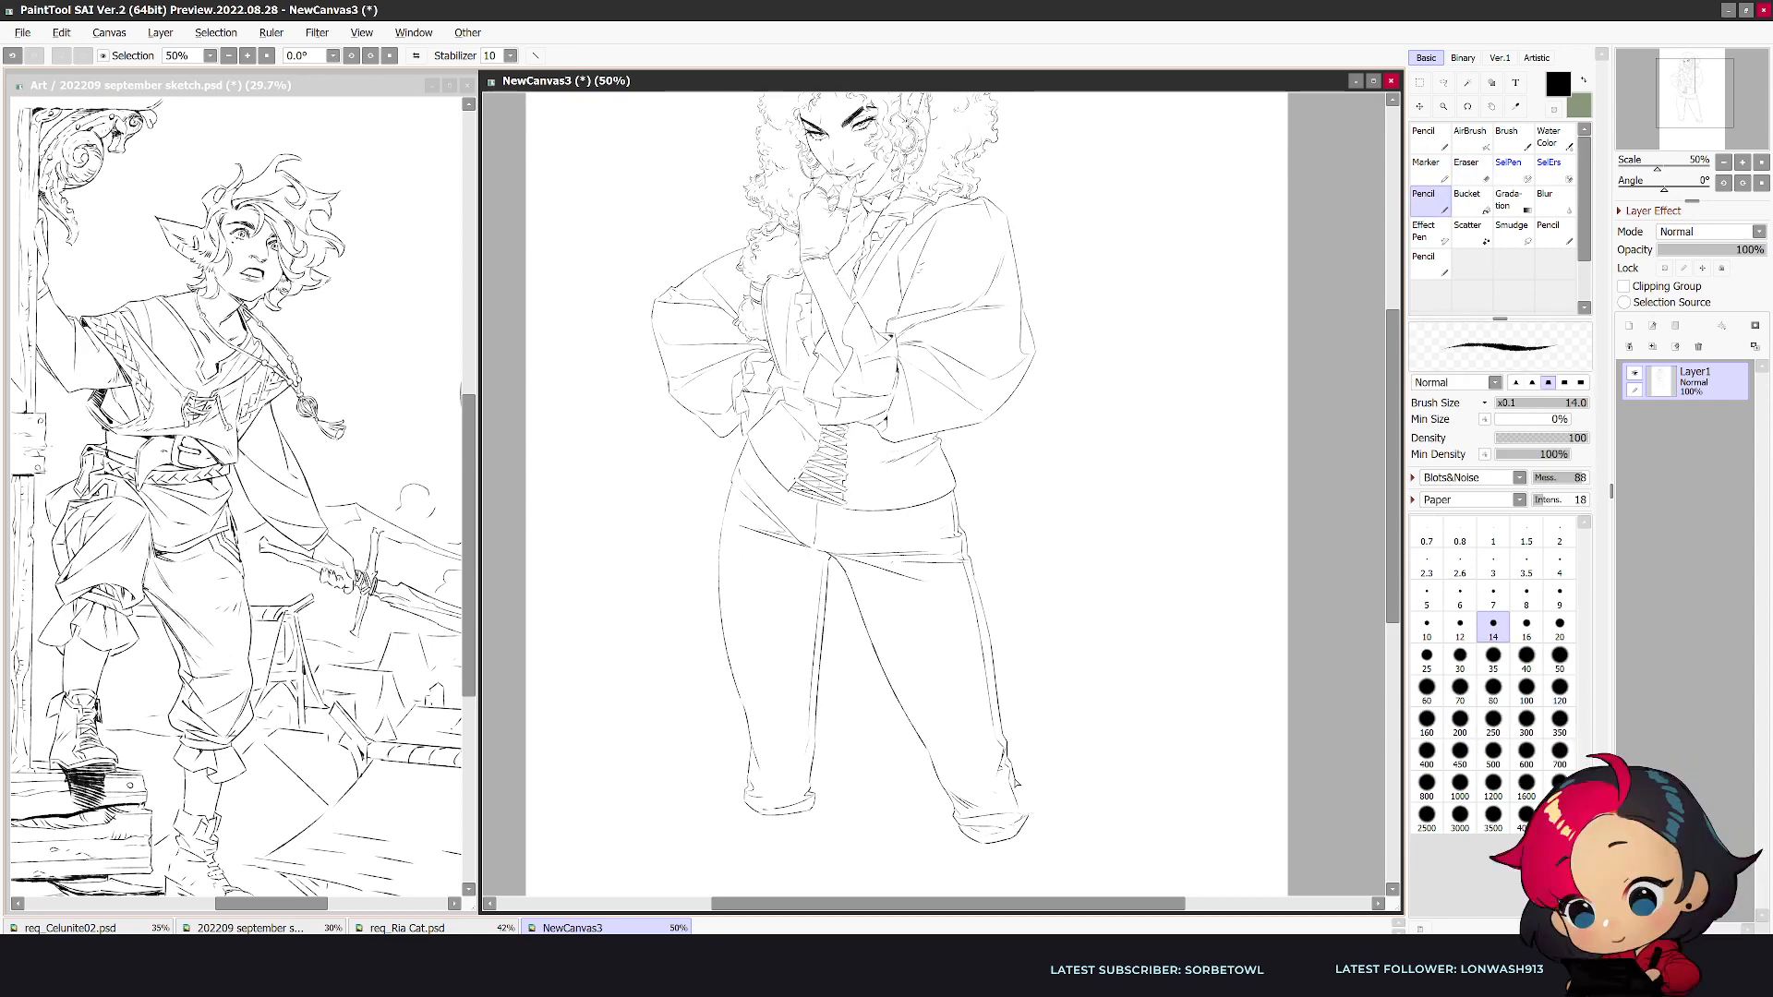
pyautogui.press('h')
# - Clean up the outer corner of the outstretched leg's cuff and redraw it slightly wider
pyautogui.moveTo(1387, 599); pyautogui.dragTo(1365, 695)
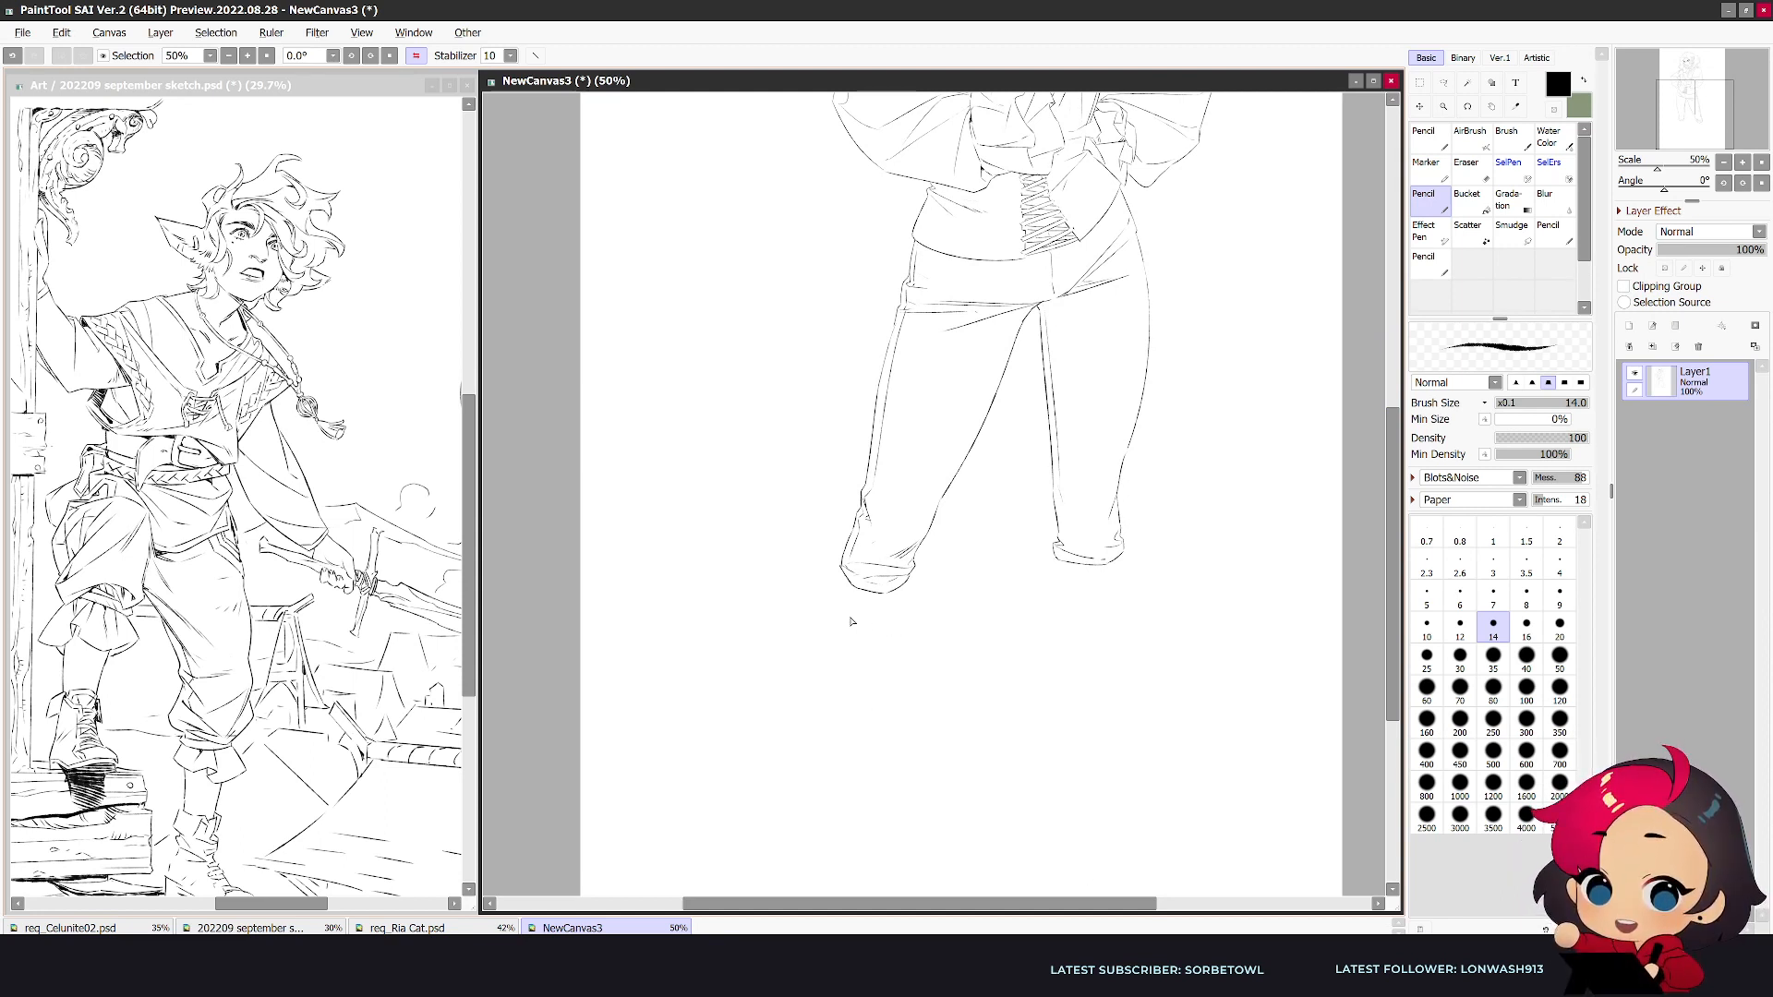
pyautogui.press('e')
pyautogui.moveTo(839, 559); pyautogui.dragTo(841, 570)
pyautogui.press('n')
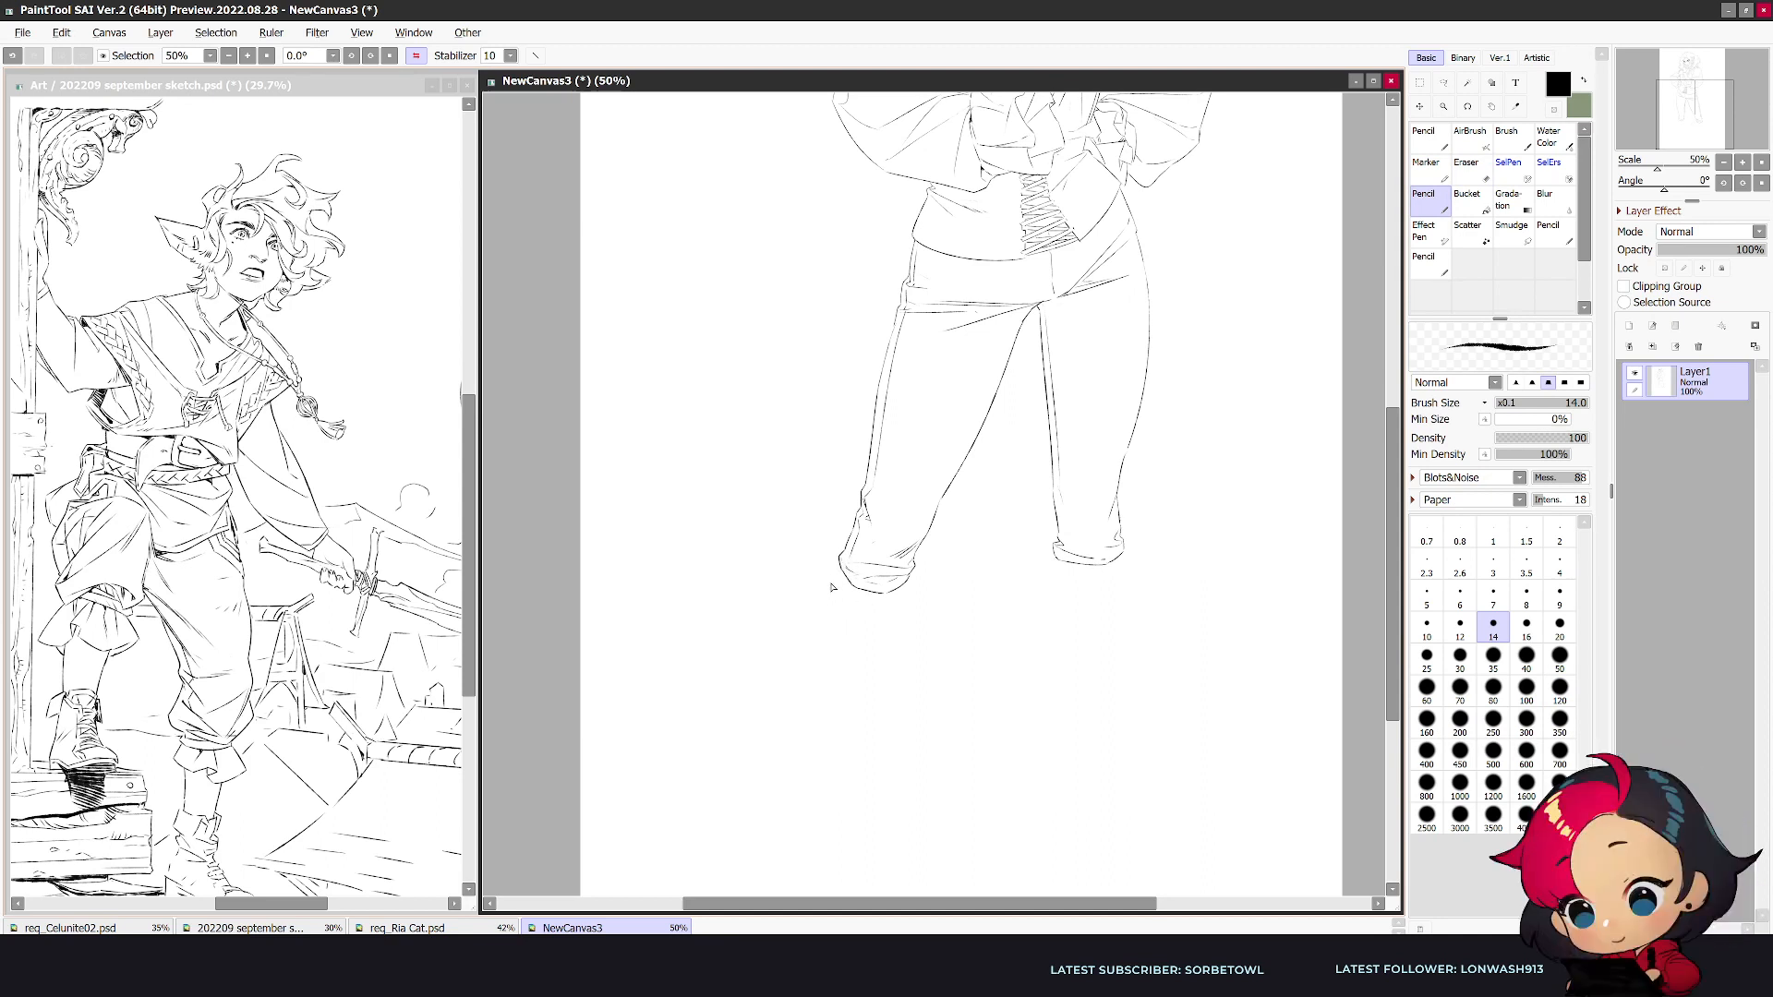
# - Draw the outstretched leg's shin and calf contours from the cuff to the ankle, undoing the misplaced strokes
pyautogui.moveTo(820, 701); pyautogui.dragTo(820, 730)
pyautogui.hotkey('ctrl', 'z')
pyautogui.moveTo(839, 559)
pyautogui.mouseDown()
pyautogui.moveTo(809, 792)
pyautogui.moveTo(825, 722)
pyautogui.moveTo(846, 763)
pyautogui.mouseUp()
pyautogui.moveTo(899, 627)
pyautogui.mouseDown()
pyautogui.moveTo(856, 794)
pyautogui.moveTo(875, 703)
pyautogui.moveTo(859, 791)
pyautogui.mouseUp()
pyautogui.hotkey('ctrl', 'z')
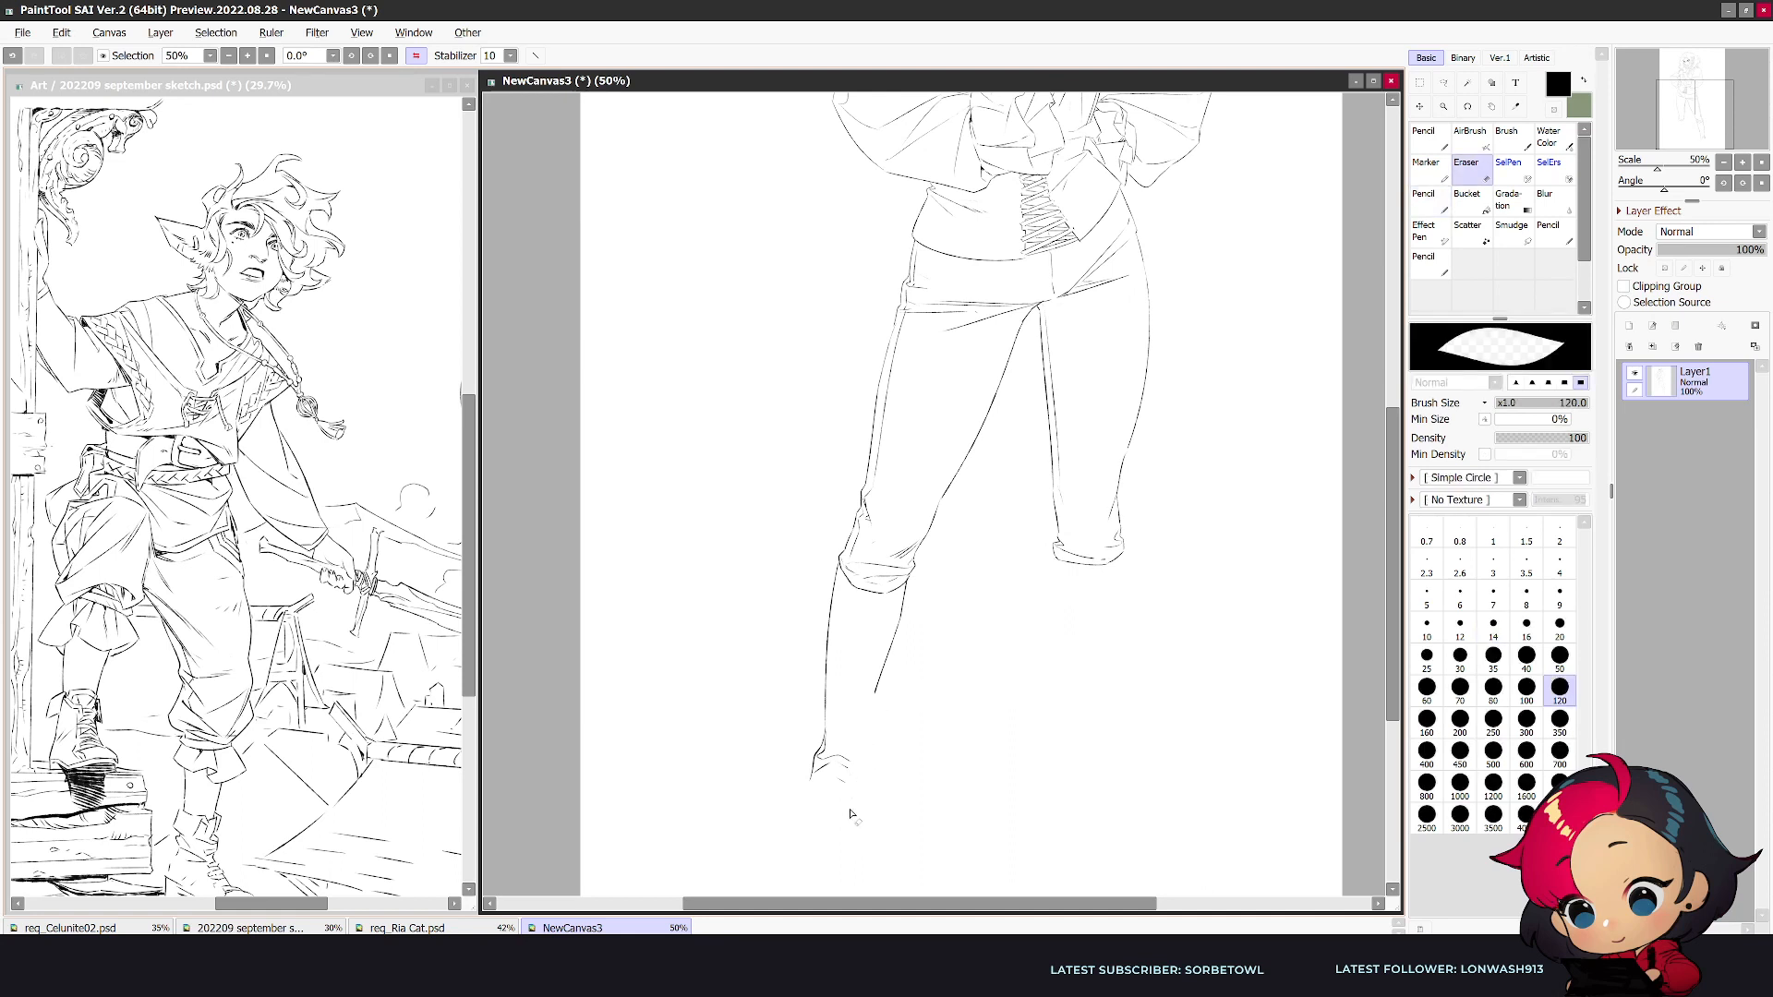
pyautogui.moveTo(877, 692); pyautogui.dragTo(853, 801)
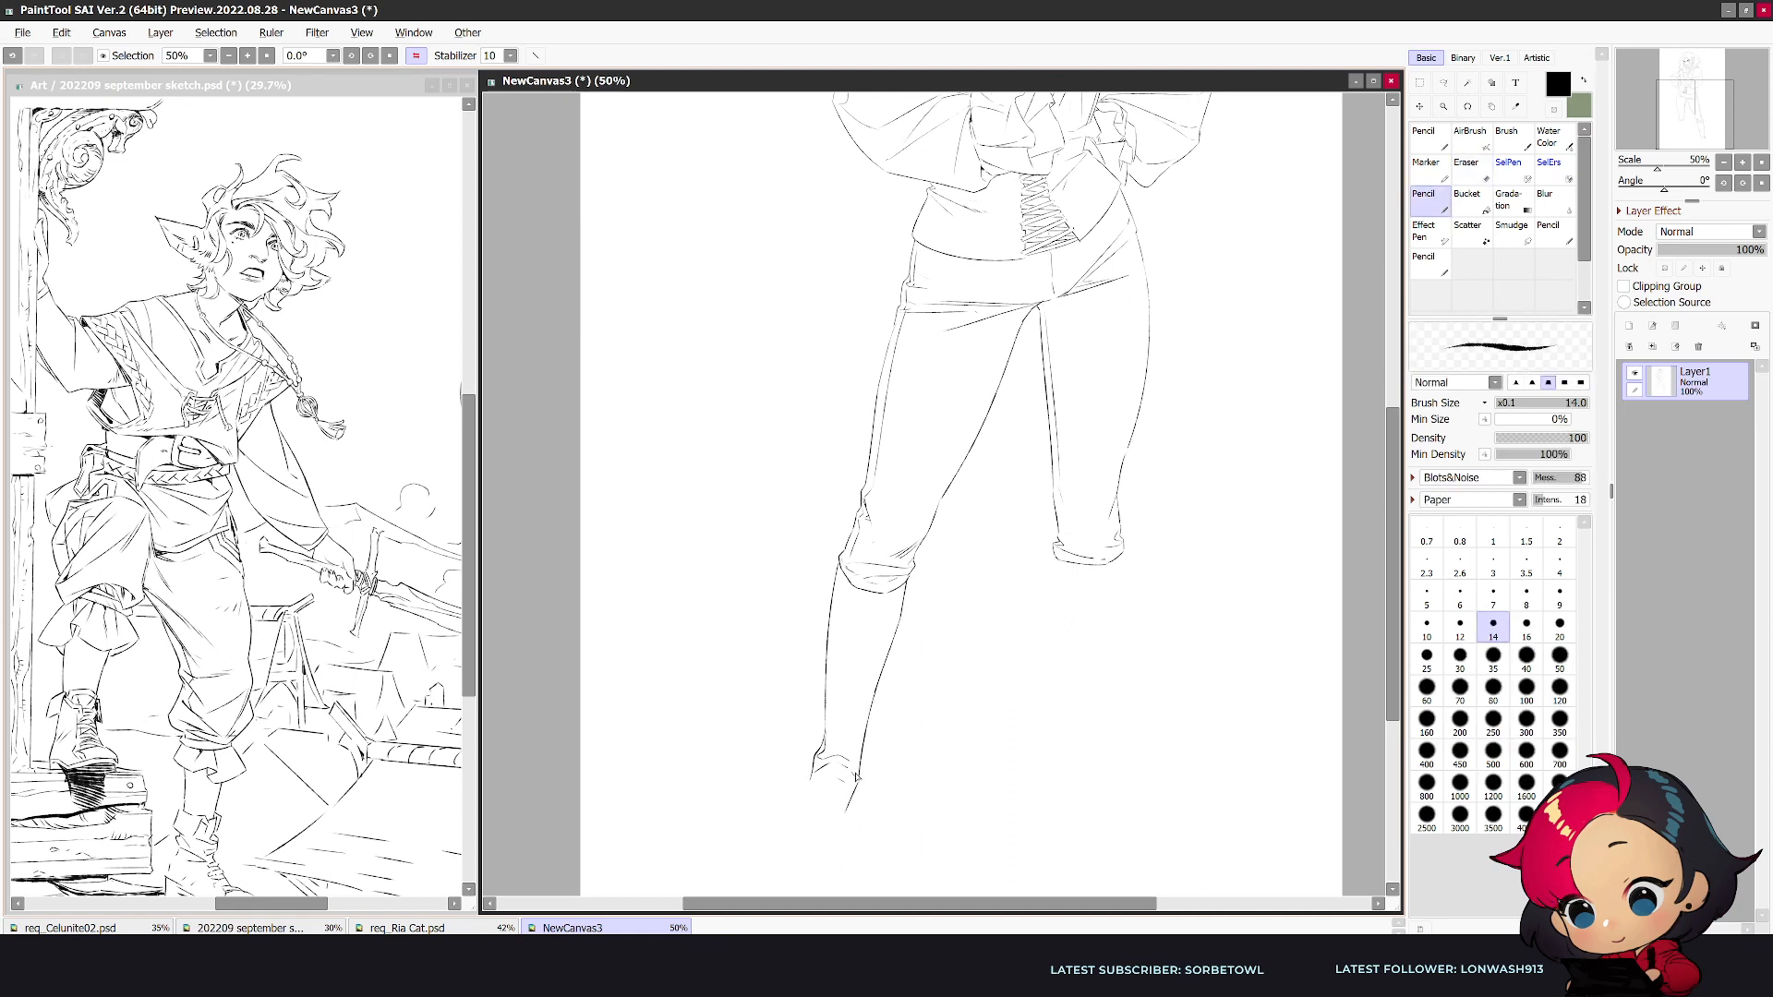
# - Sketch the outstretched foot's shoe from the ankle, drawing its instep, heel and side outline
pyautogui.moveTo(814, 778)
pyautogui.mouseDown()
pyautogui.moveTo(772, 867)
pyautogui.moveTo(840, 848)
pyautogui.moveTo(859, 782)
pyautogui.moveTo(864, 799)
pyautogui.moveTo(797, 888)
pyautogui.moveTo(788, 838)
pyautogui.mouseUp()
pyautogui.press('e')
pyautogui.press('n')
pyautogui.press('e')
pyautogui.press('n')
pyautogui.press('e')
pyautogui.press('n')
pyautogui.press('e')
pyautogui.press('n')
# - Add the toe-cap line and rounded toe to the outstretched foot's shoe and tidy its sole
pyautogui.moveTo(776, 846); pyautogui.dragTo(808, 849)
pyautogui.press('e')
pyautogui.press('n')
pyautogui.press('e')
pyautogui.press('n')
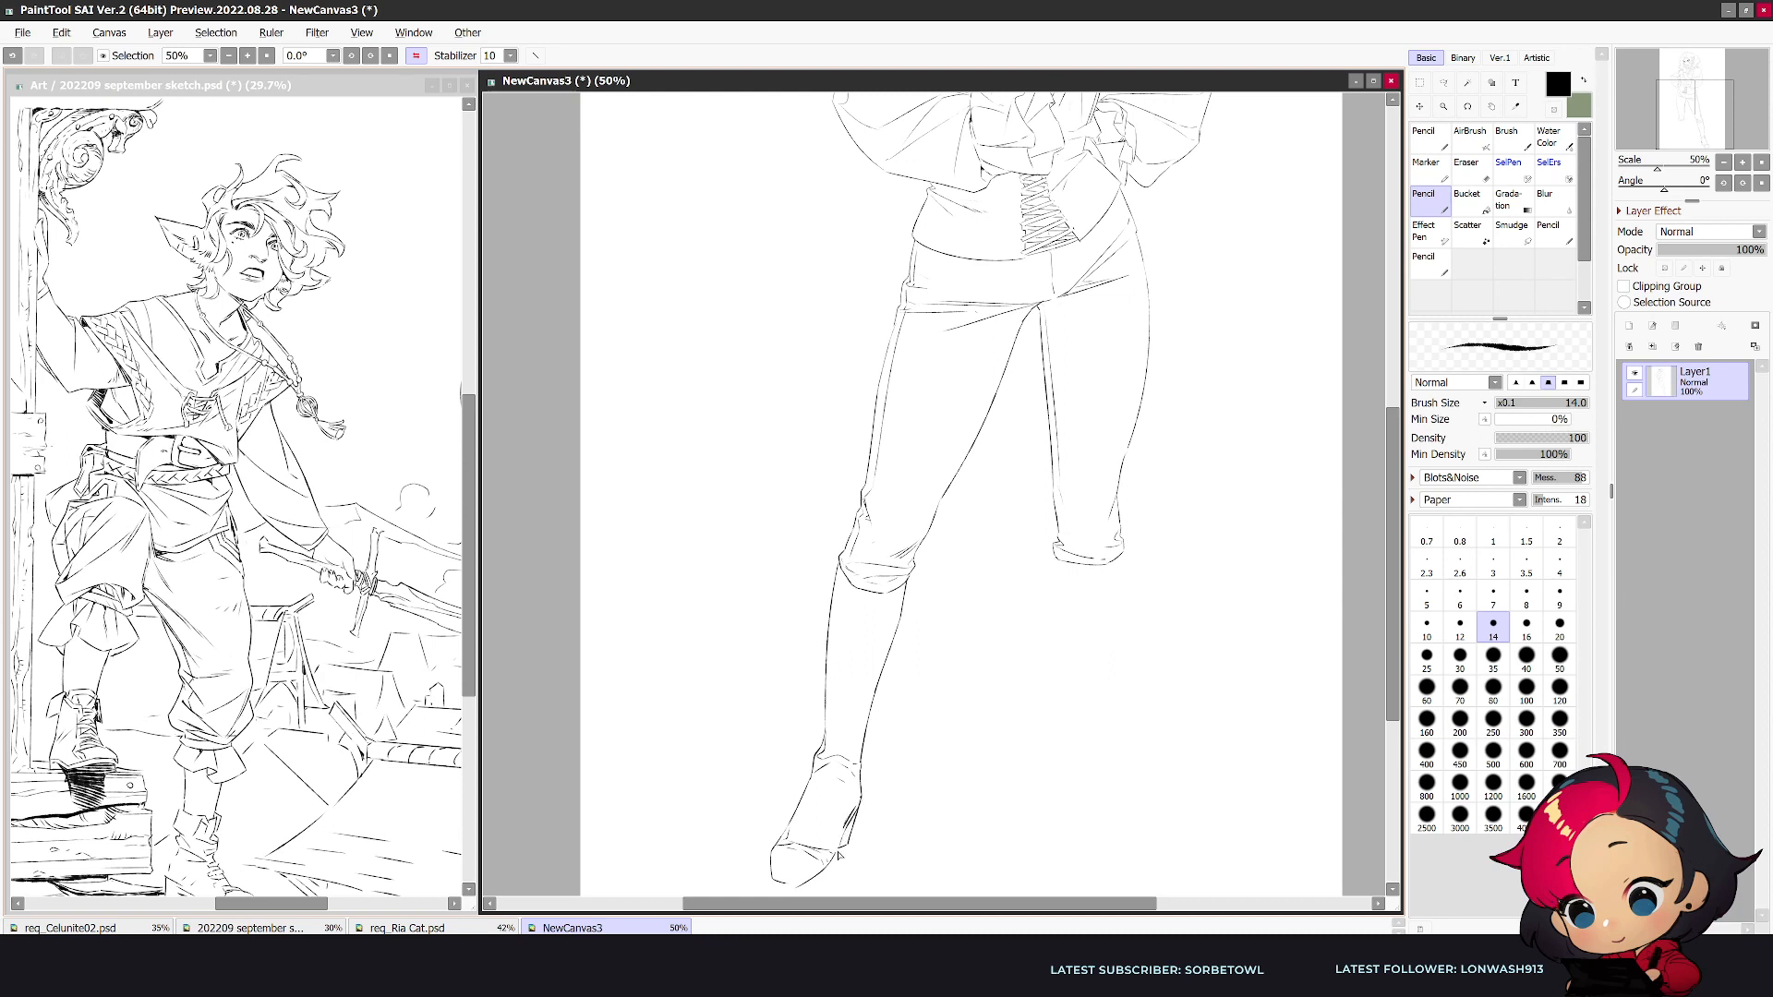
pyautogui.press('h')
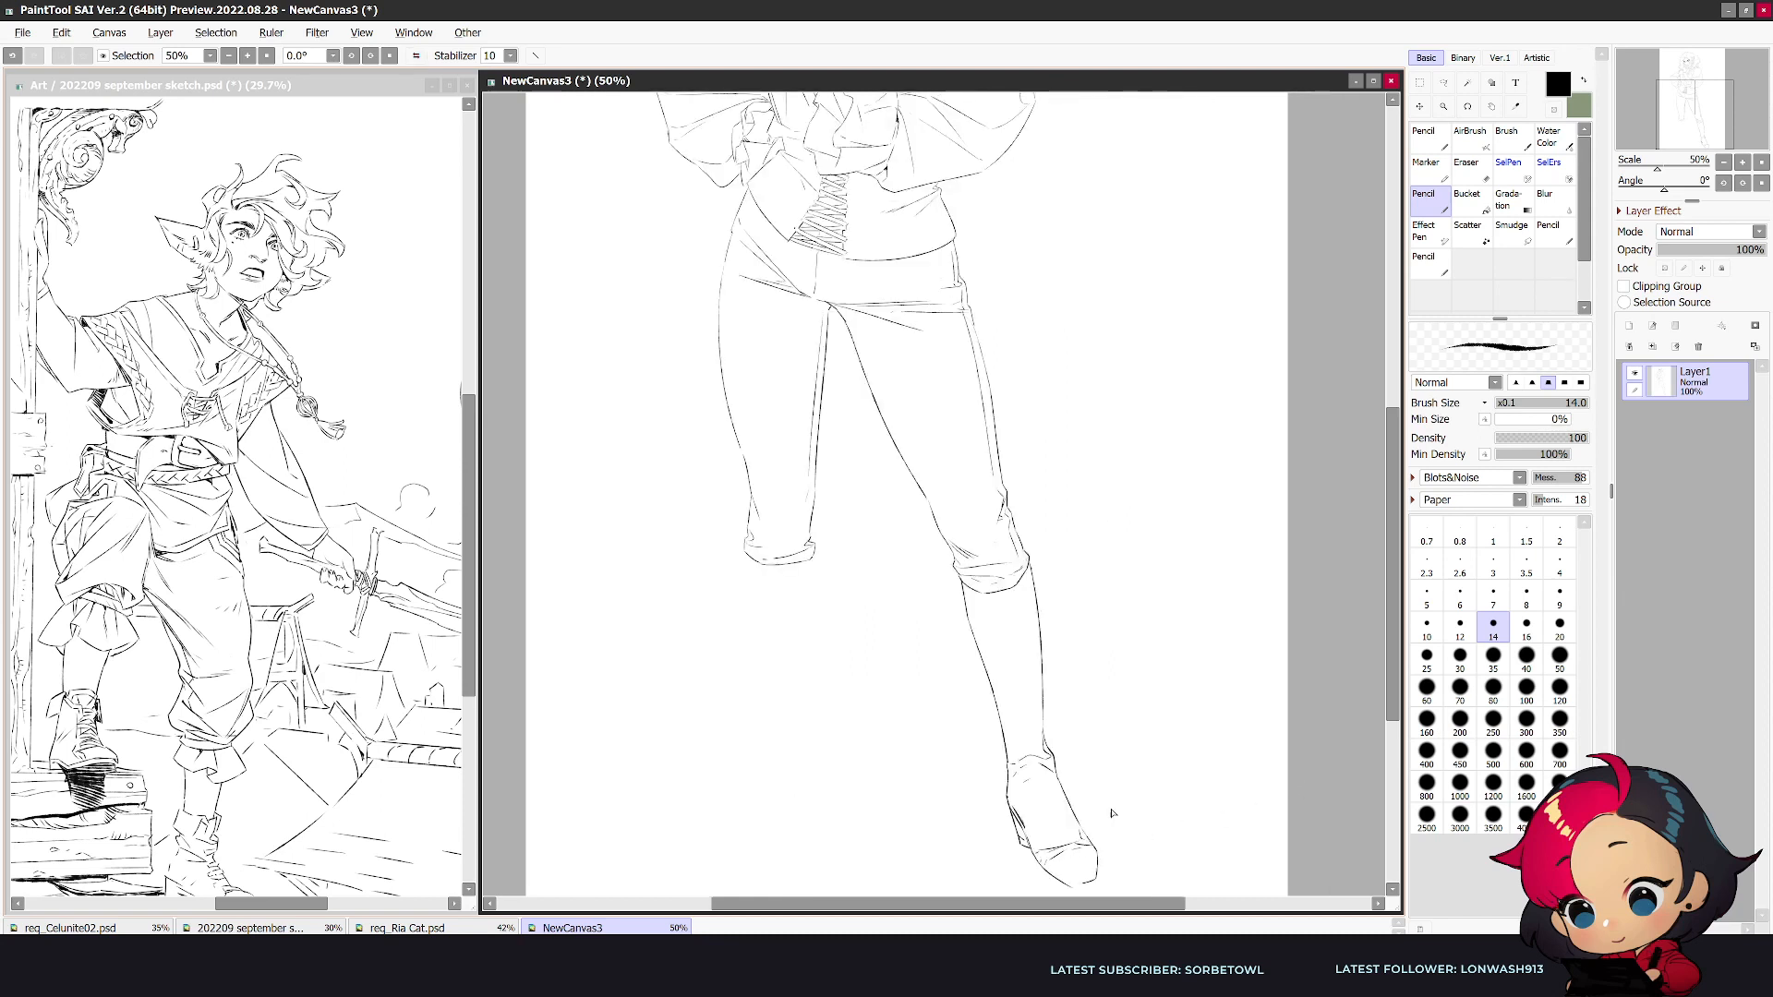
# - Erase the hatching at the heel of the outstretched foot's shoe and redraw the heel with cleaner lines
pyautogui.scroll(-2, 1027, 796)
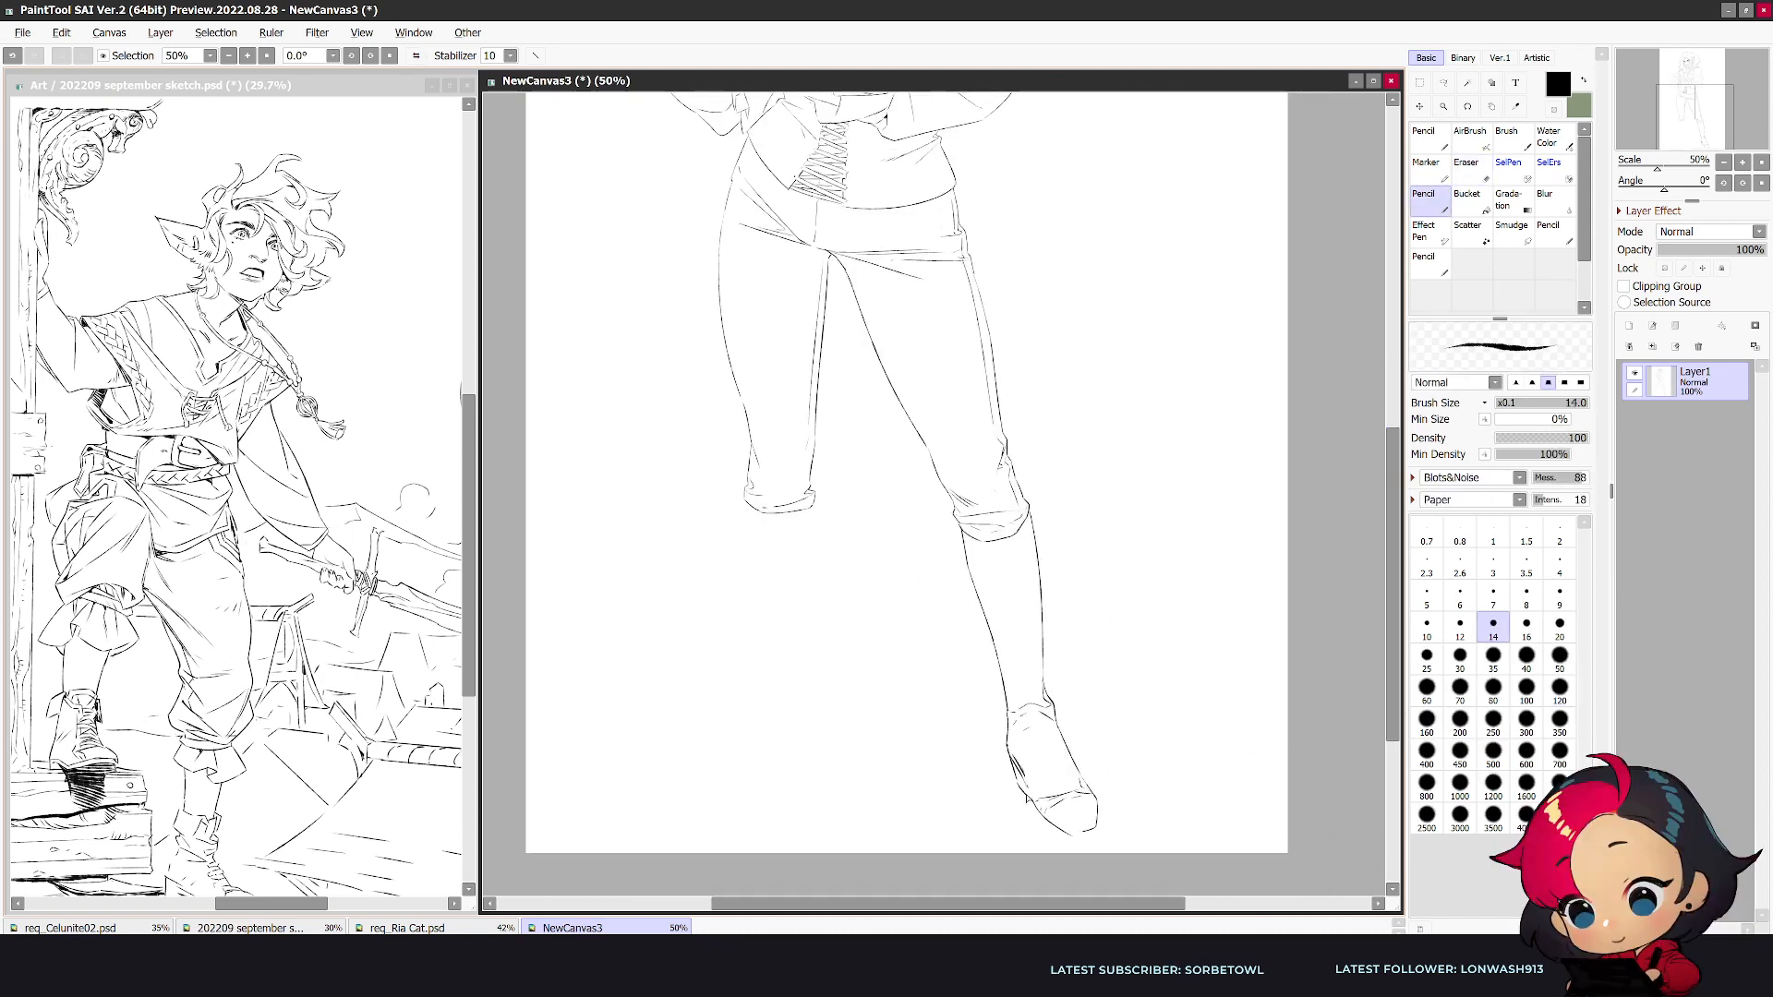
pyautogui.press('h')
pyautogui.press('e')
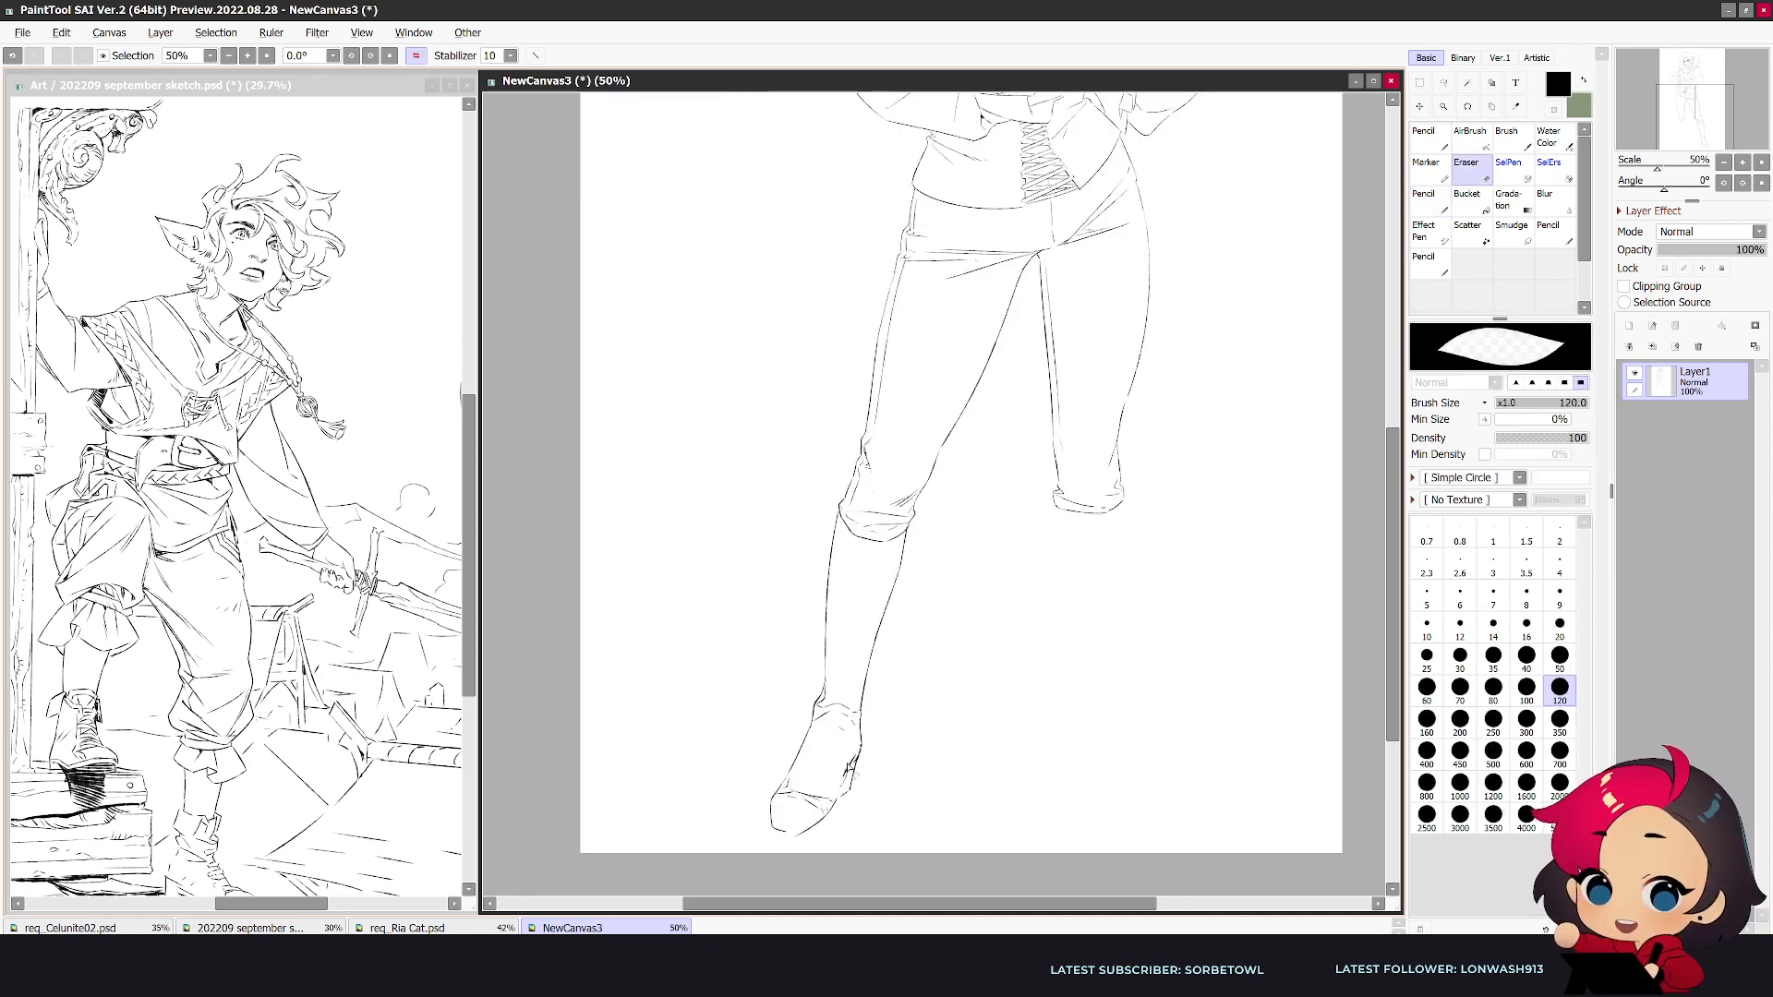
pyautogui.press('n')
pyautogui.press('e')
pyautogui.press('n')
pyautogui.press('e')
pyautogui.press('n')
pyautogui.press('h')
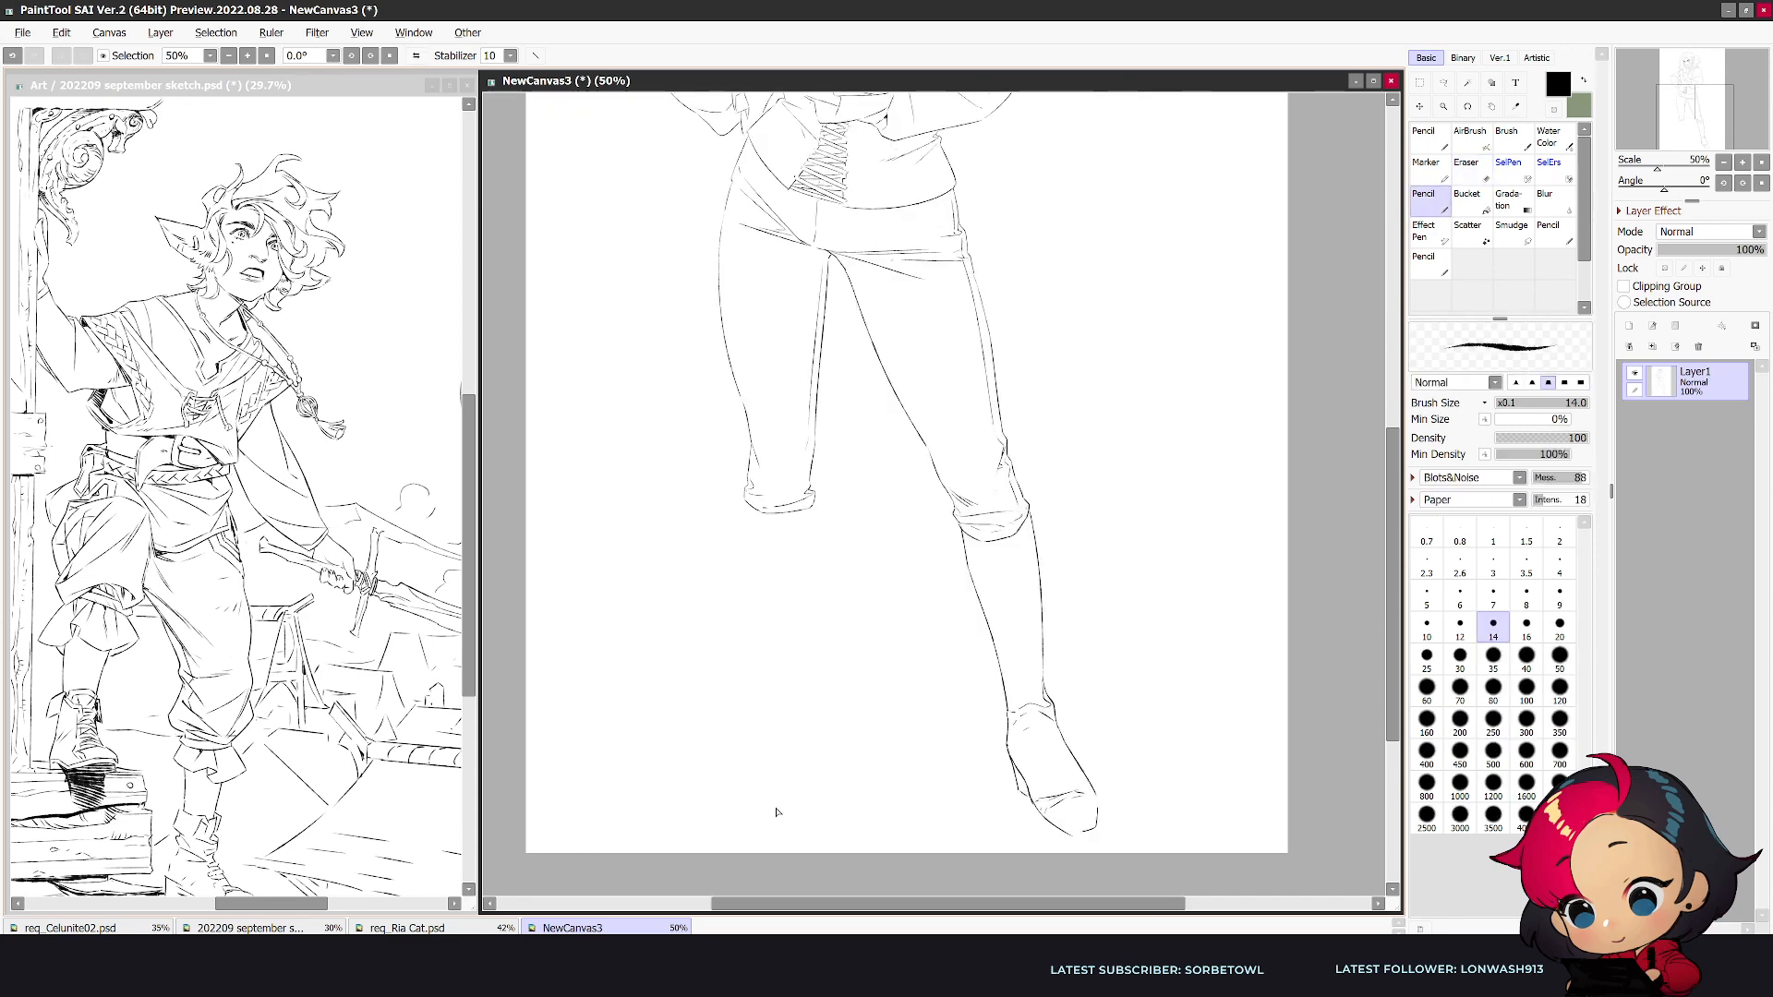
pyautogui.press('e')
pyautogui.press('n')
# - Erase the tip of the outstretched foot's shoe and redraw a longer rounded toe with a sole edge
pyautogui.moveTo(1098, 806)
pyautogui.mouseDown()
pyautogui.moveTo(1083, 835)
pyautogui.moveTo(1098, 832)
pyautogui.mouseUp()
pyautogui.press('h')
pyautogui.press('e')
pyautogui.moveTo(794, 831)
pyautogui.mouseDown()
pyautogui.moveTo(770, 803)
pyautogui.moveTo(759, 832)
pyautogui.moveTo(803, 842)
pyautogui.moveTo(836, 803)
pyautogui.moveTo(789, 793)
pyautogui.moveTo(804, 744)
pyautogui.moveTo(775, 794)
pyautogui.moveTo(829, 817)
pyautogui.mouseUp()
pyautogui.press('n')
pyautogui.press('e')
pyautogui.press('n')
pyautogui.press('e')
pyautogui.press('n')
pyautogui.press('e')
pyautogui.press('n')
pyautogui.press('e')
pyautogui.press('n')
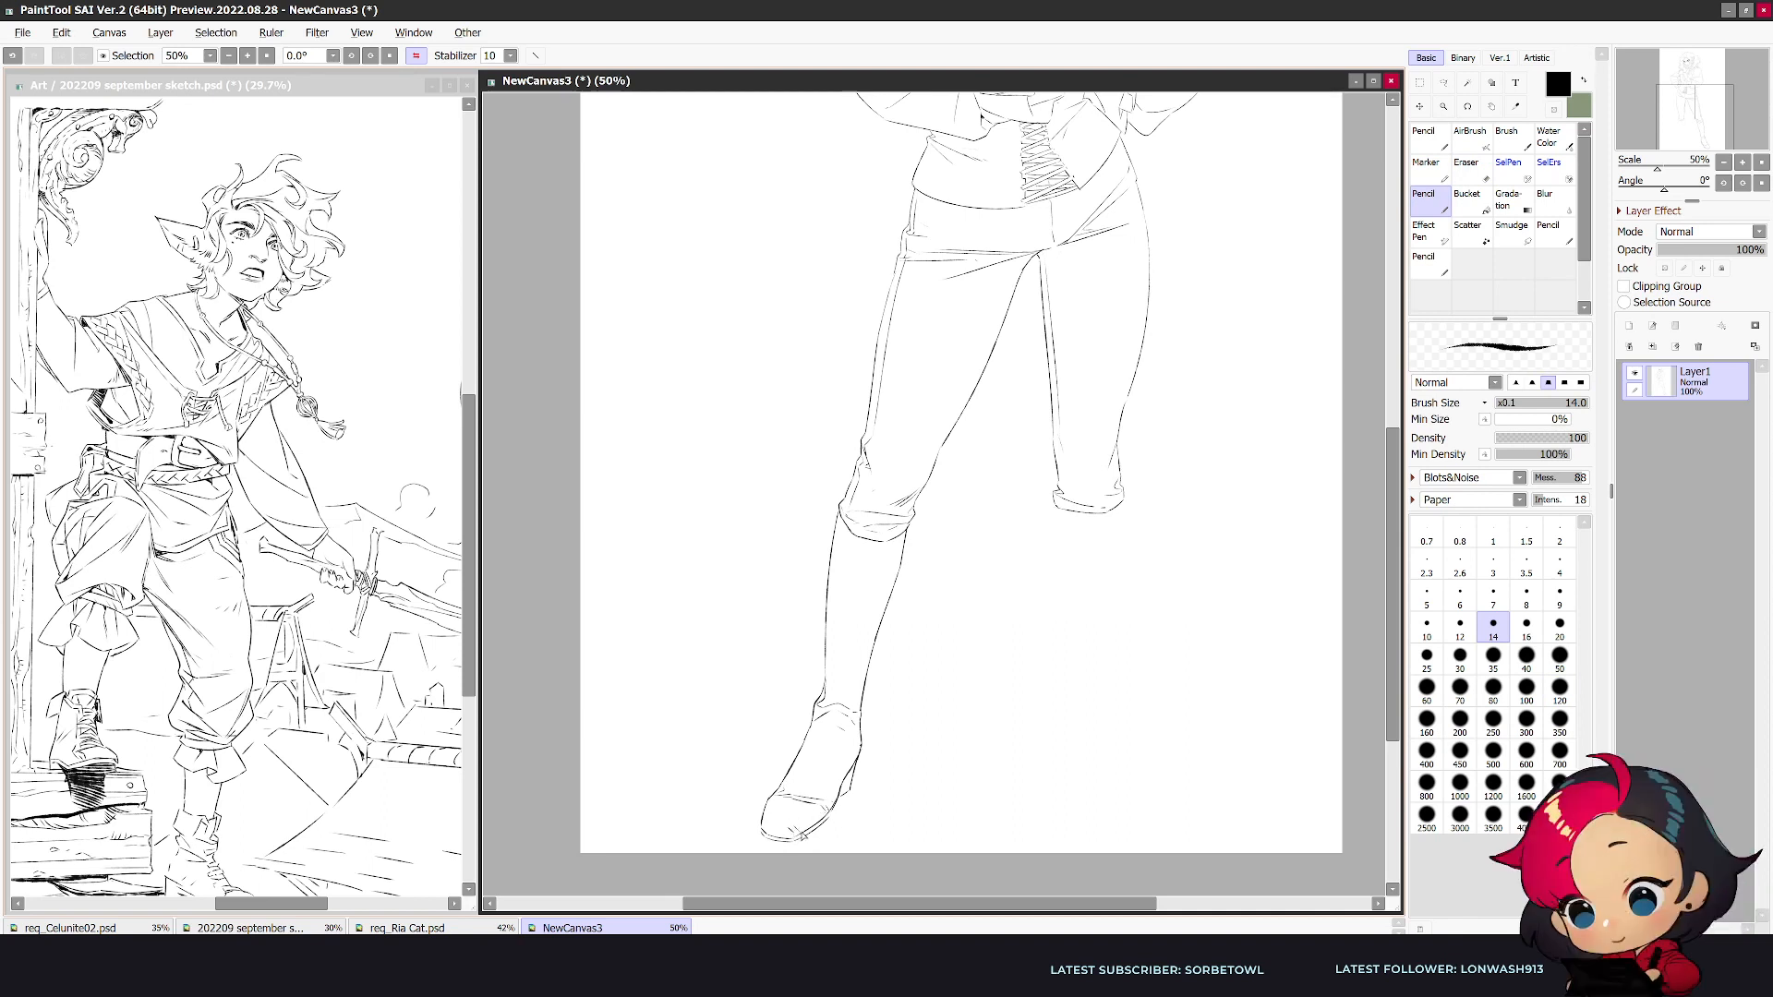
# - Clean up the toe and arch of the outstretched foot's shoe, redraw the heel, and add ankle crease lines
pyautogui.press('e')
pyautogui.moveTo(781, 824); pyautogui.dragTo(801, 832)
pyautogui.press('n')
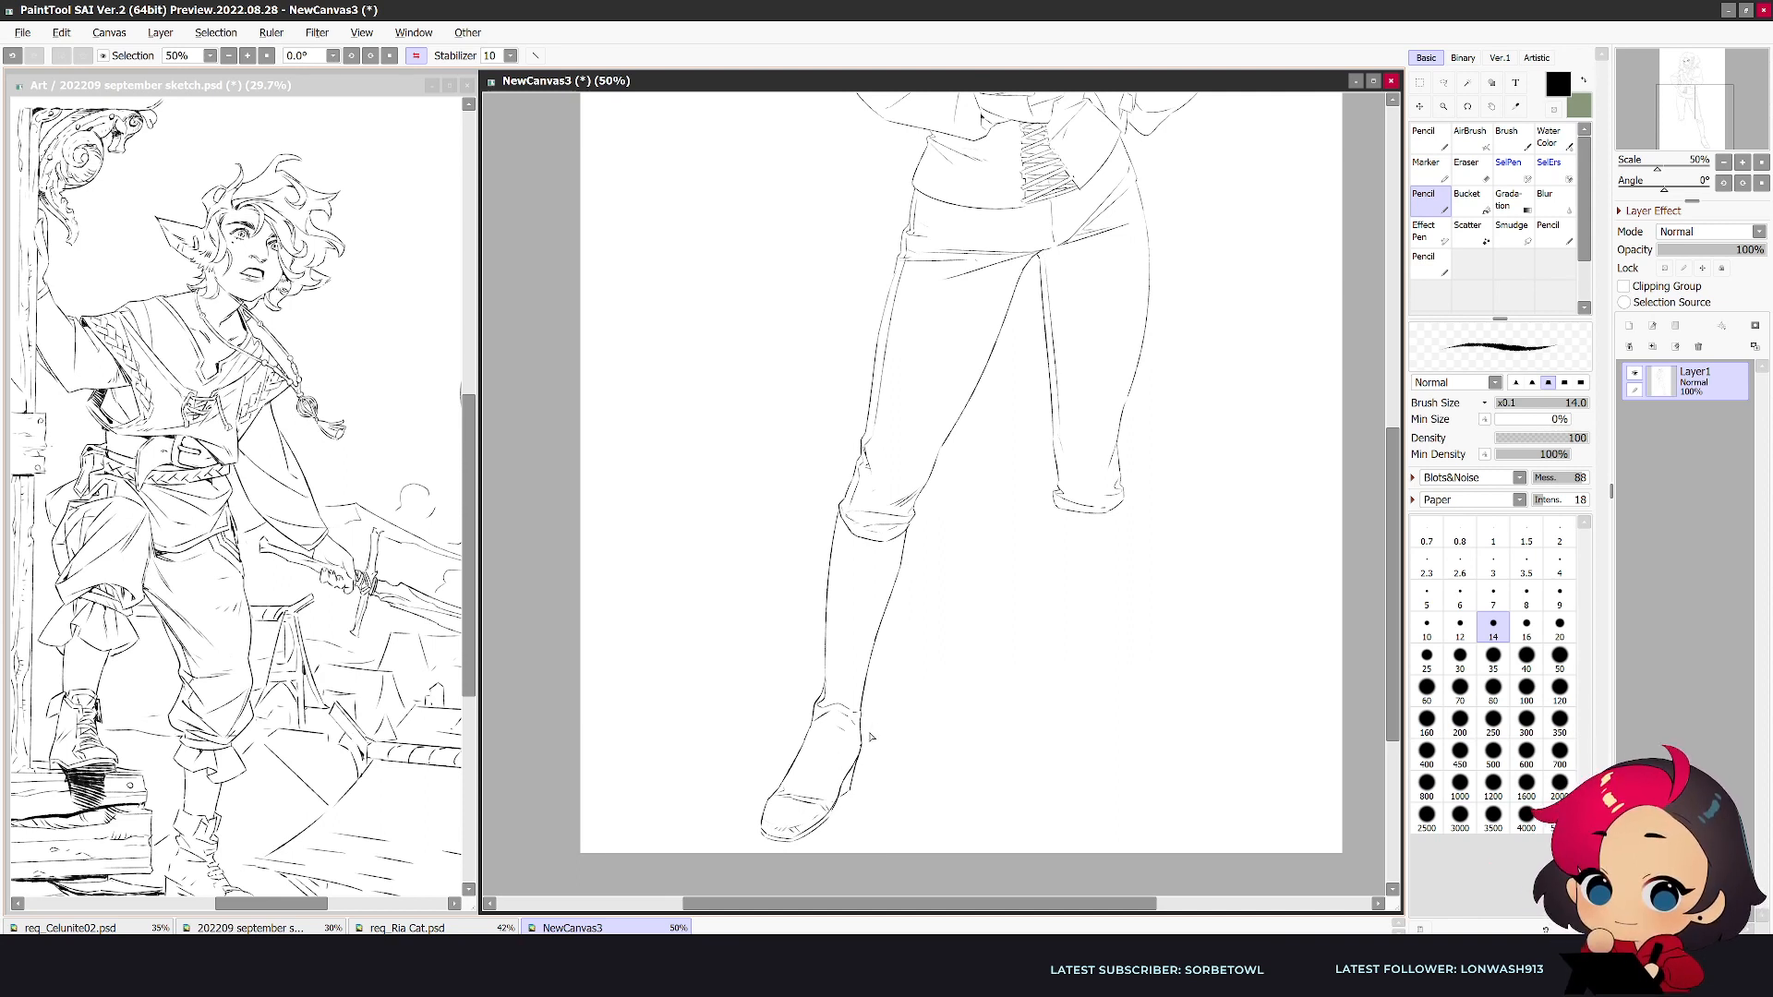
pyautogui.press('e')
pyautogui.moveTo(856, 771); pyautogui.dragTo(839, 799)
pyautogui.press('n')
pyautogui.press('h')
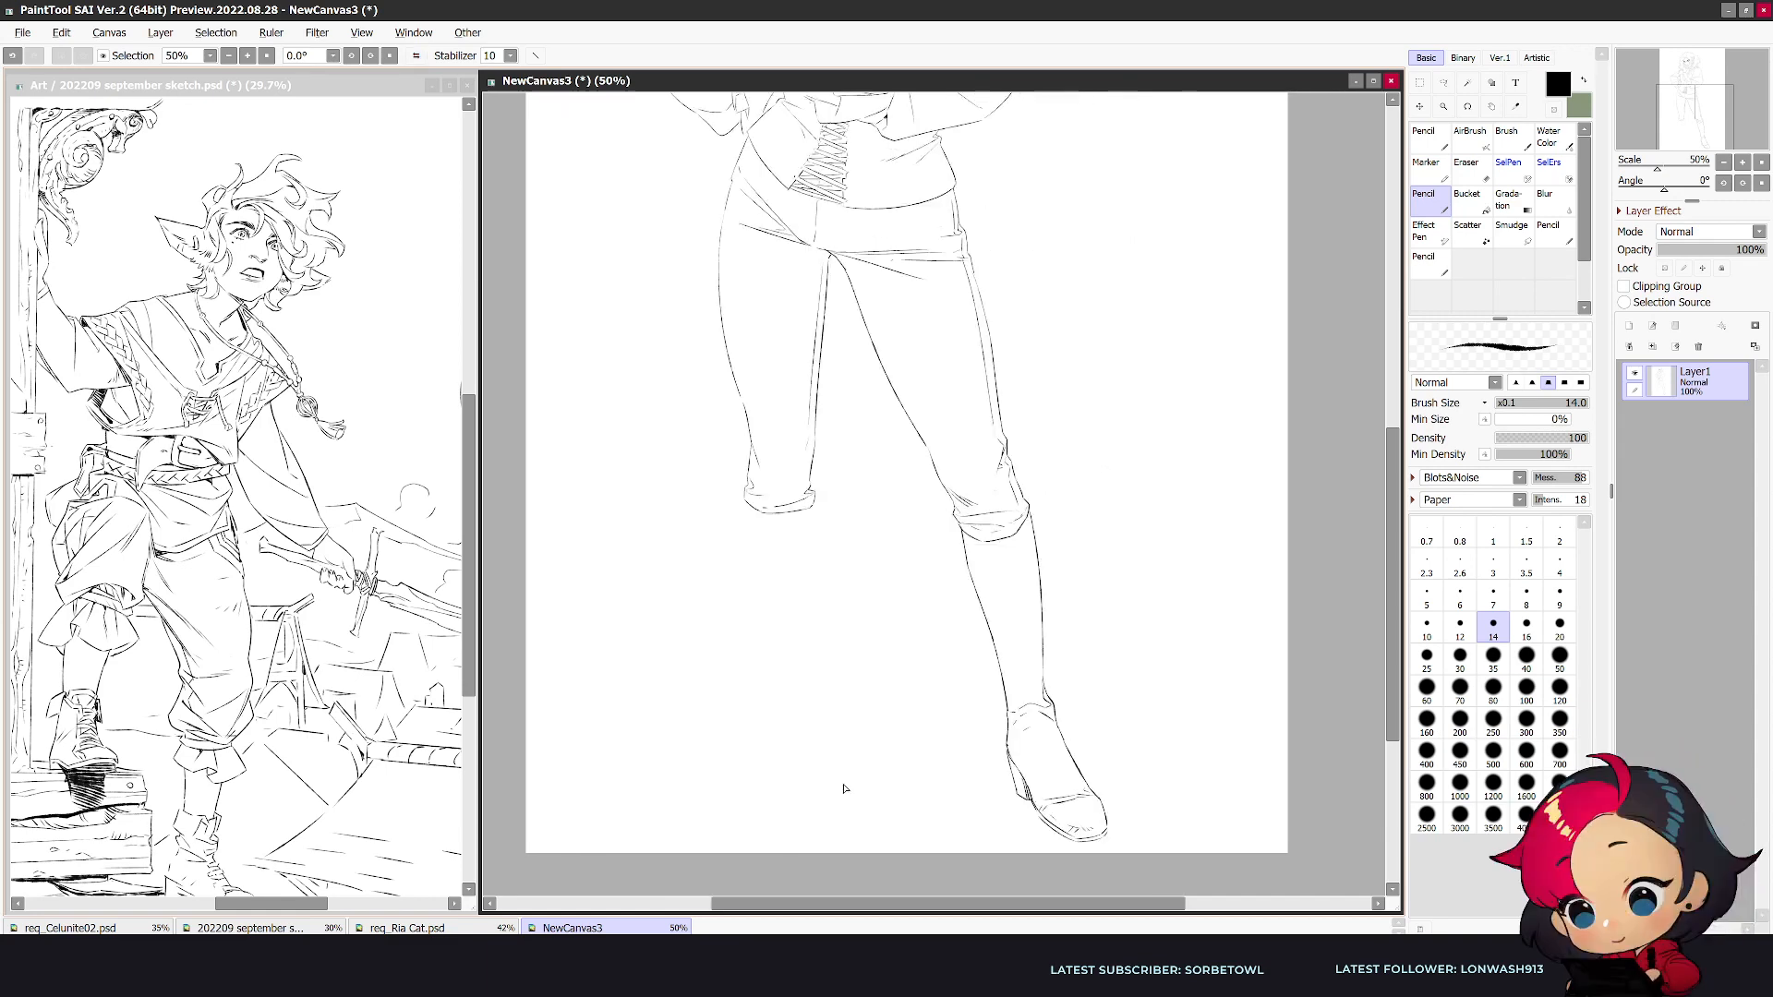
pyautogui.press('h')
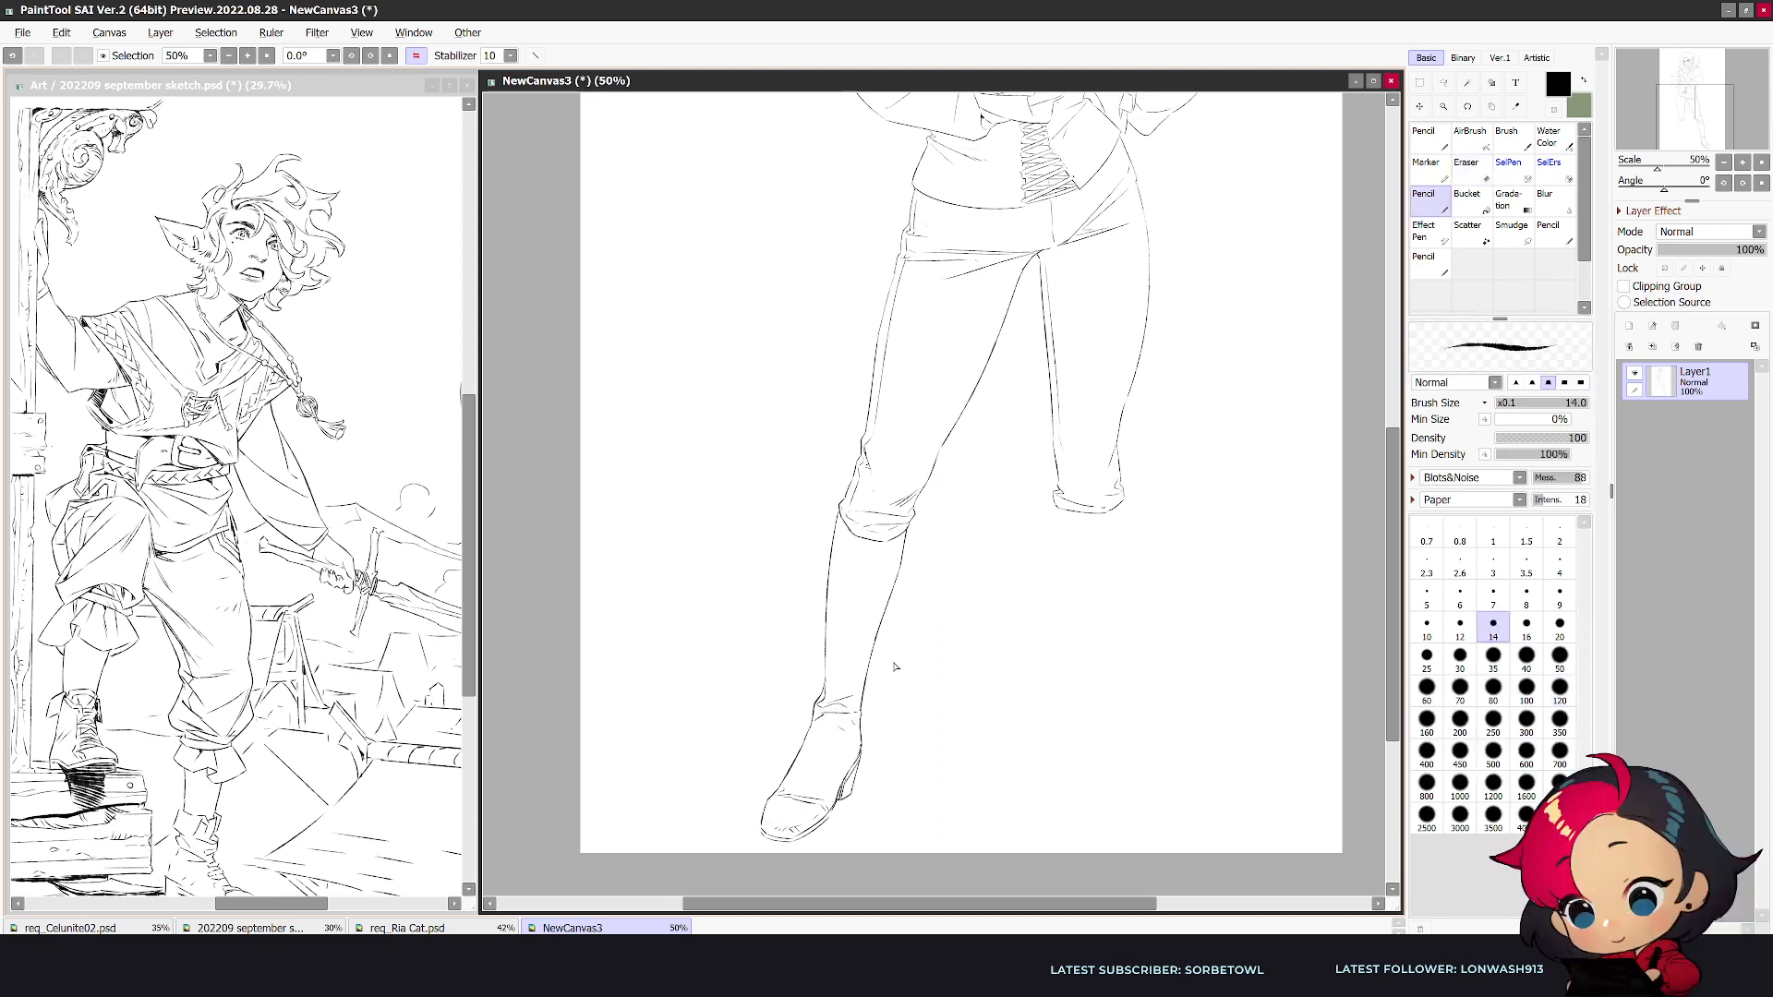
# - Draw a pointed triangular flap hanging below the outstretched leg's knee cuff
pyautogui.press('h')
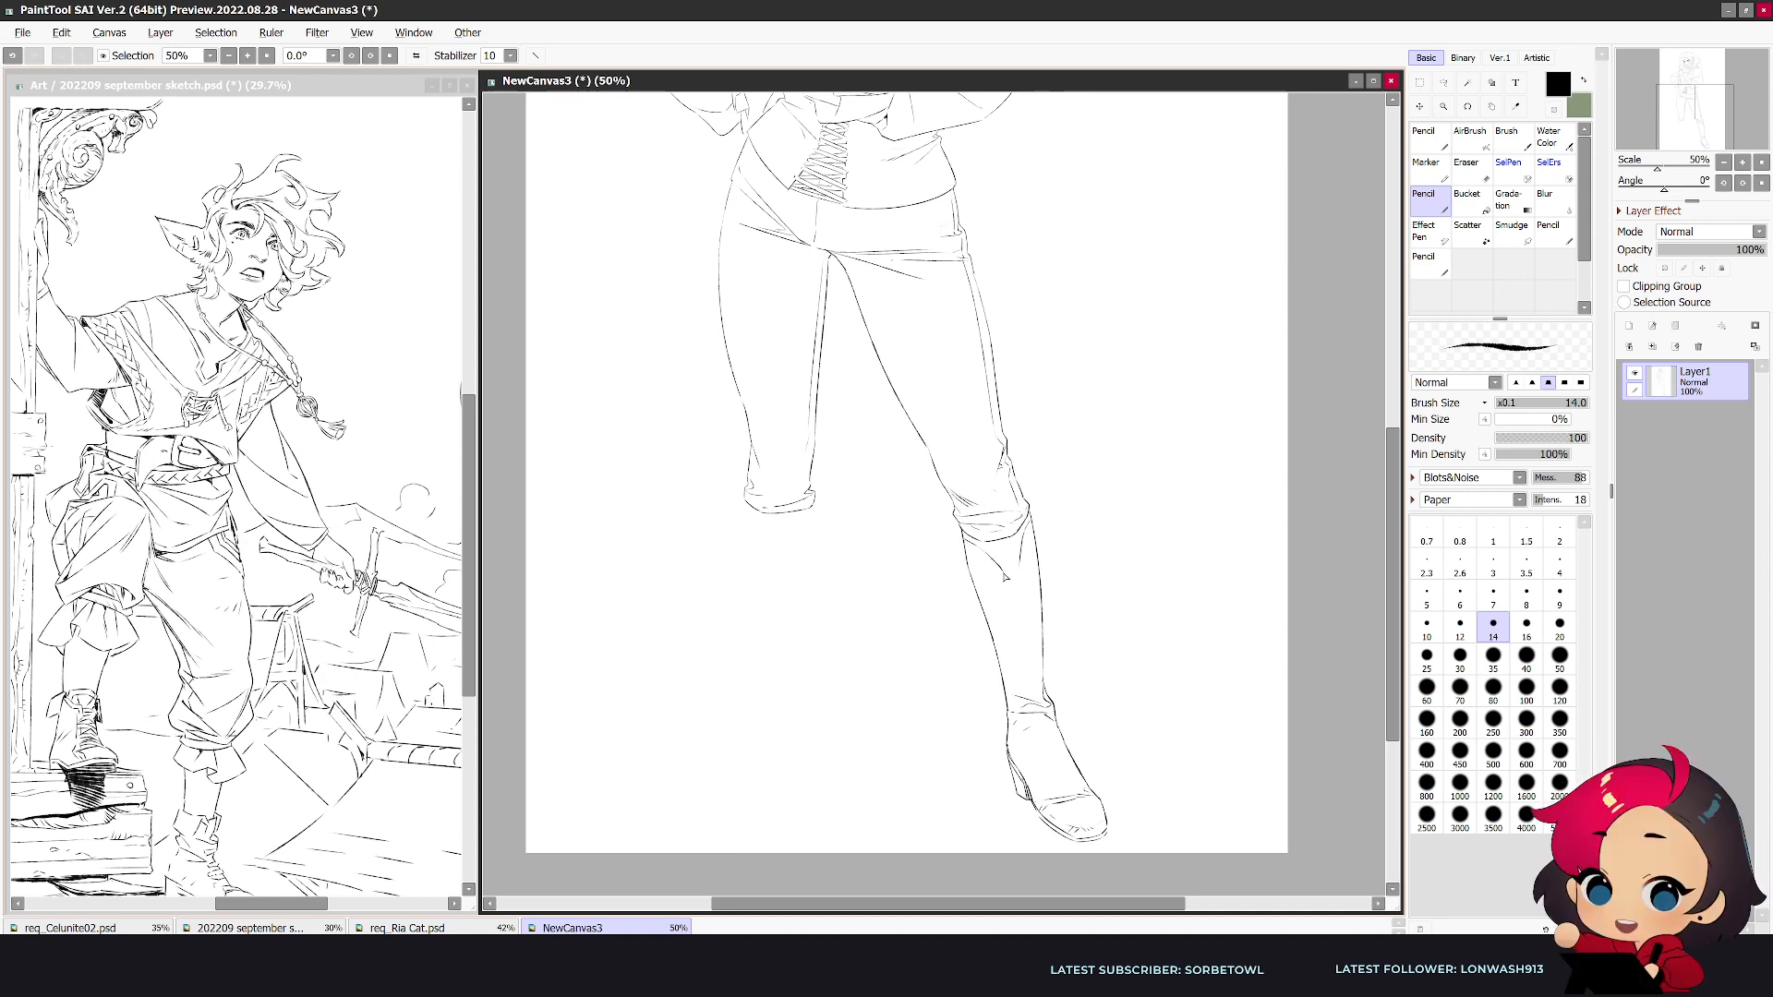
pyautogui.press('e')
pyautogui.press('n')
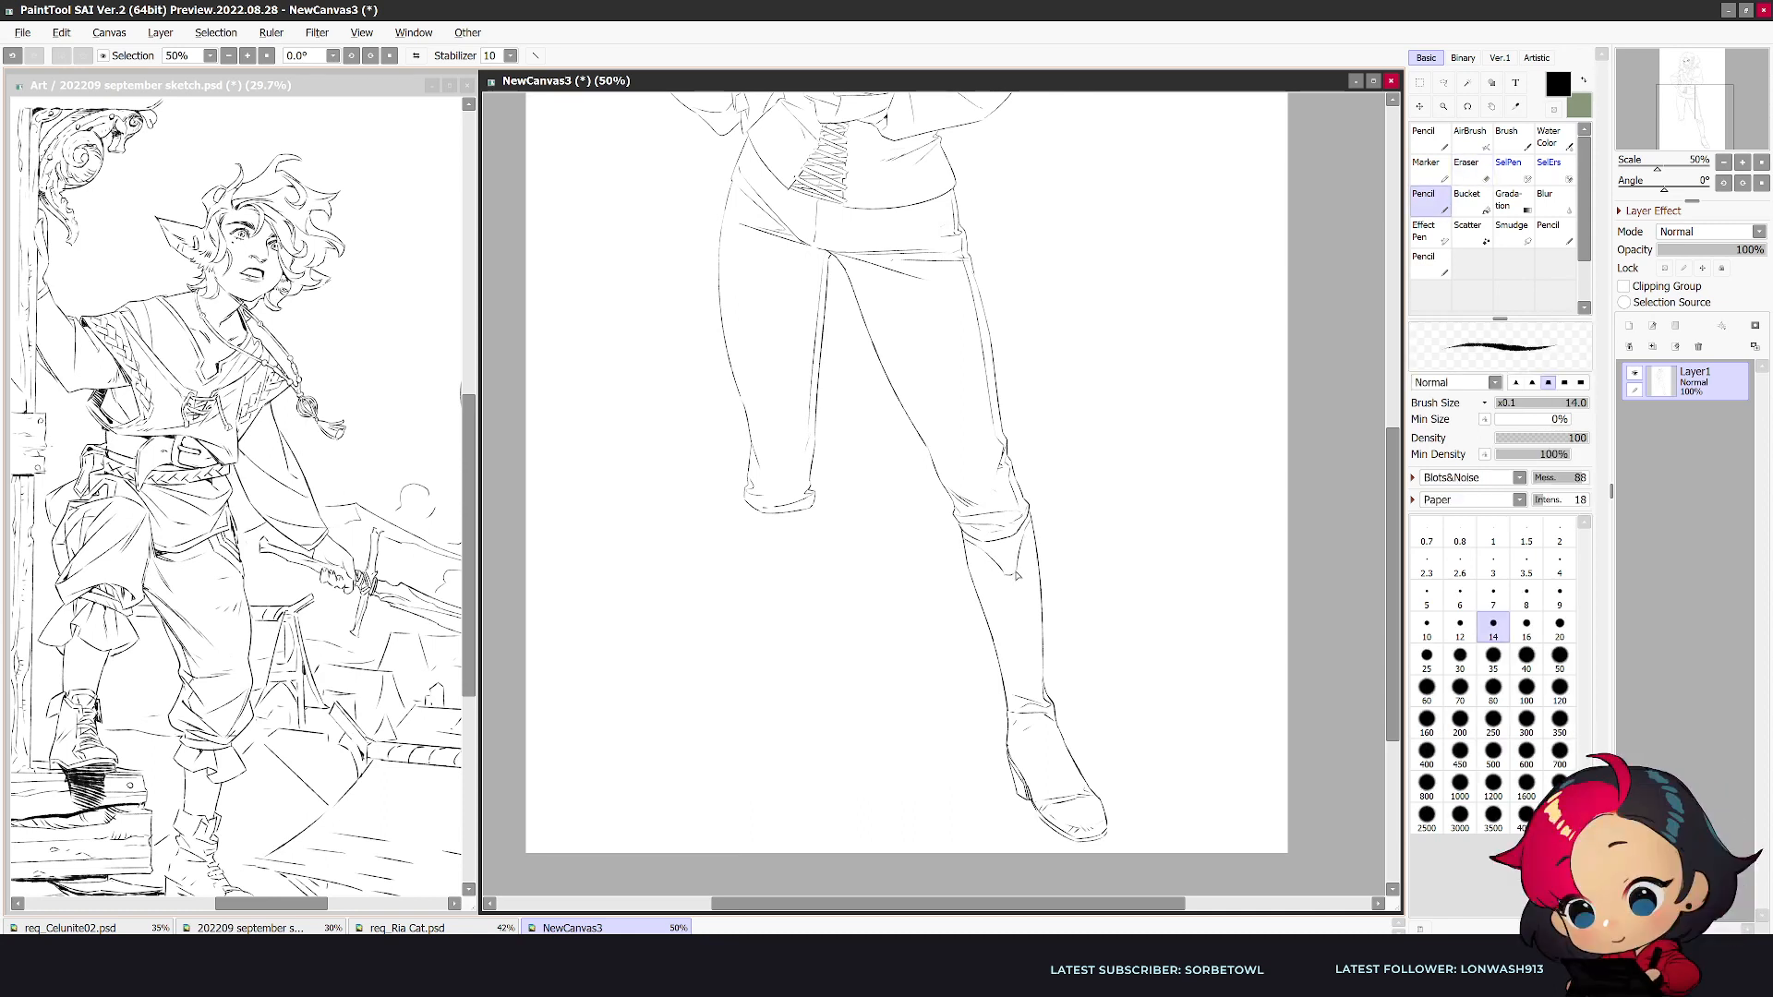
pyautogui.moveTo(989, 552); pyautogui.dragTo(1009, 571)
pyautogui.press('h')
# - Draw the straighter leg's shin and calf contours from the knee cuff down to the ankle
pyautogui.moveTo(1118, 569); pyautogui.dragTo(1083, 679)
pyautogui.moveTo(1054, 509); pyautogui.dragTo(1052, 546)
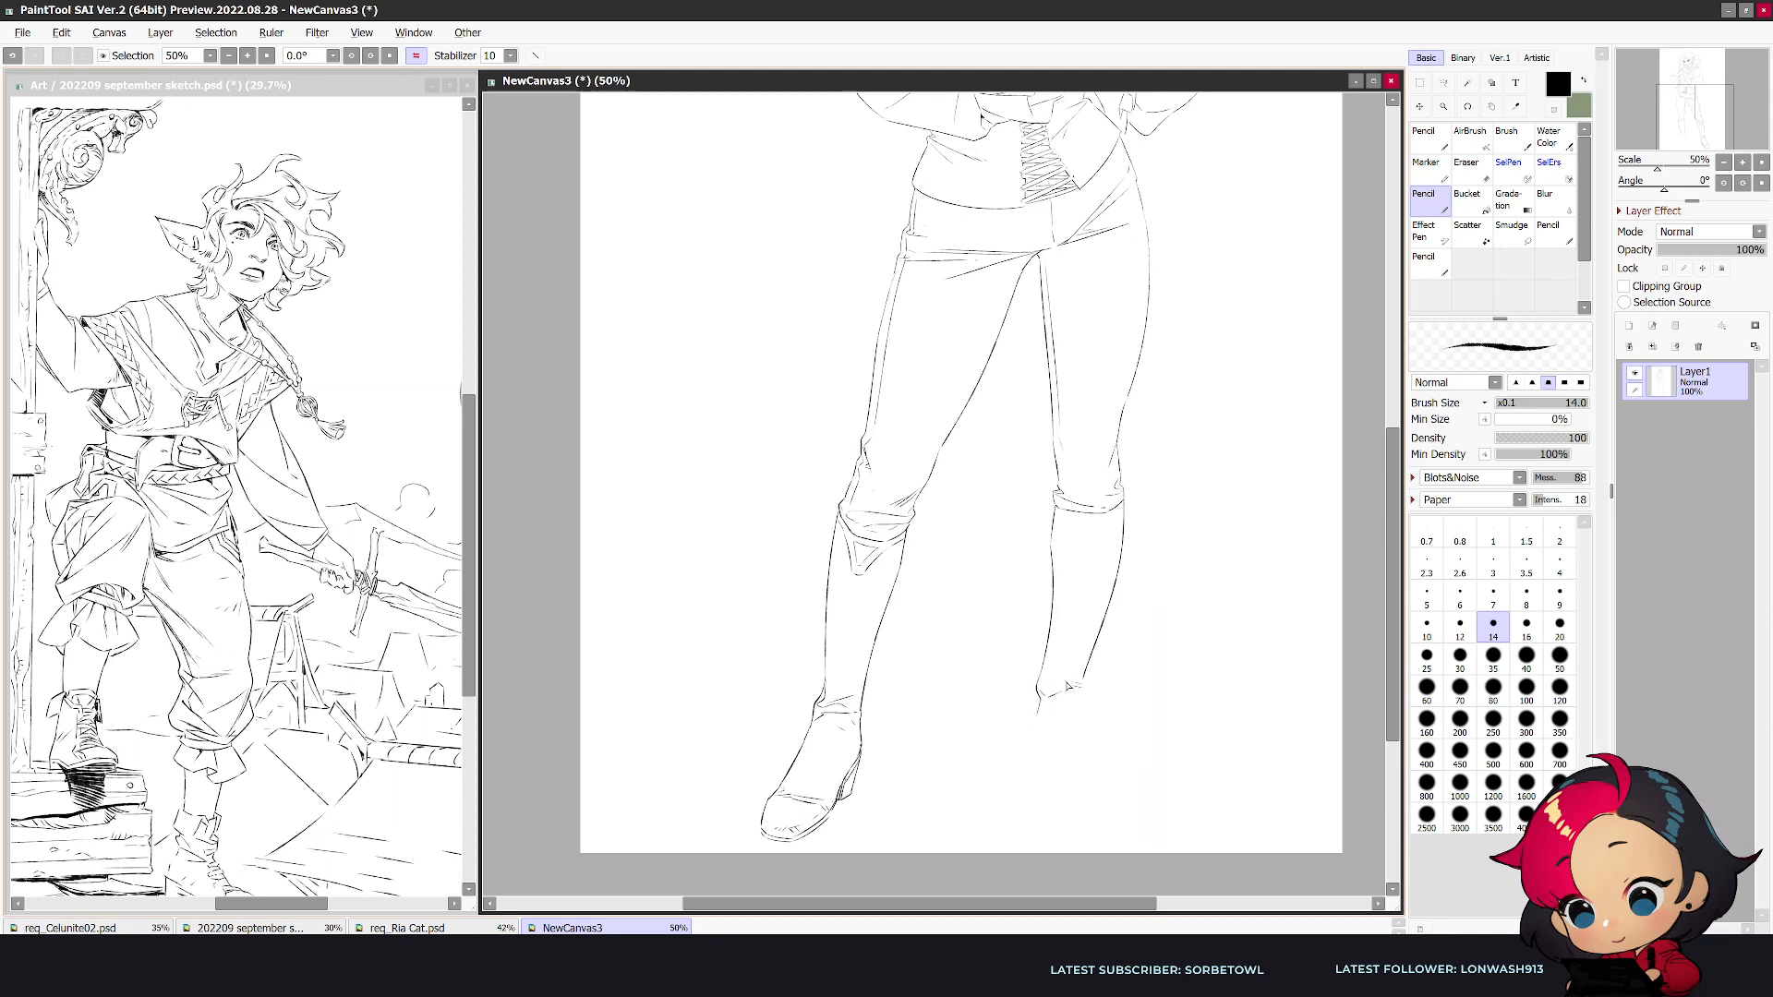
# - Sketch the ankle opening and back of the straighter leg's shoe, repeatedly erasing and refining the heel
pyautogui.moveTo(1035, 703)
pyautogui.mouseDown()
pyautogui.moveTo(1042, 785)
pyautogui.moveTo(1046, 747)
pyautogui.mouseUp()
pyautogui.press('e')
pyautogui.press('n')
pyautogui.press('e')
pyautogui.press('n')
pyautogui.press('e')
pyautogui.press('n')
pyautogui.press('e')
pyautogui.press('n')
pyautogui.press('e')
pyautogui.moveTo(1051, 758)
pyautogui.mouseDown()
pyautogui.moveTo(1057, 779)
pyautogui.moveTo(1050, 766)
pyautogui.mouseUp()
pyautogui.press('n')
pyautogui.press('e')
pyautogui.press('n')
pyautogui.press('h')
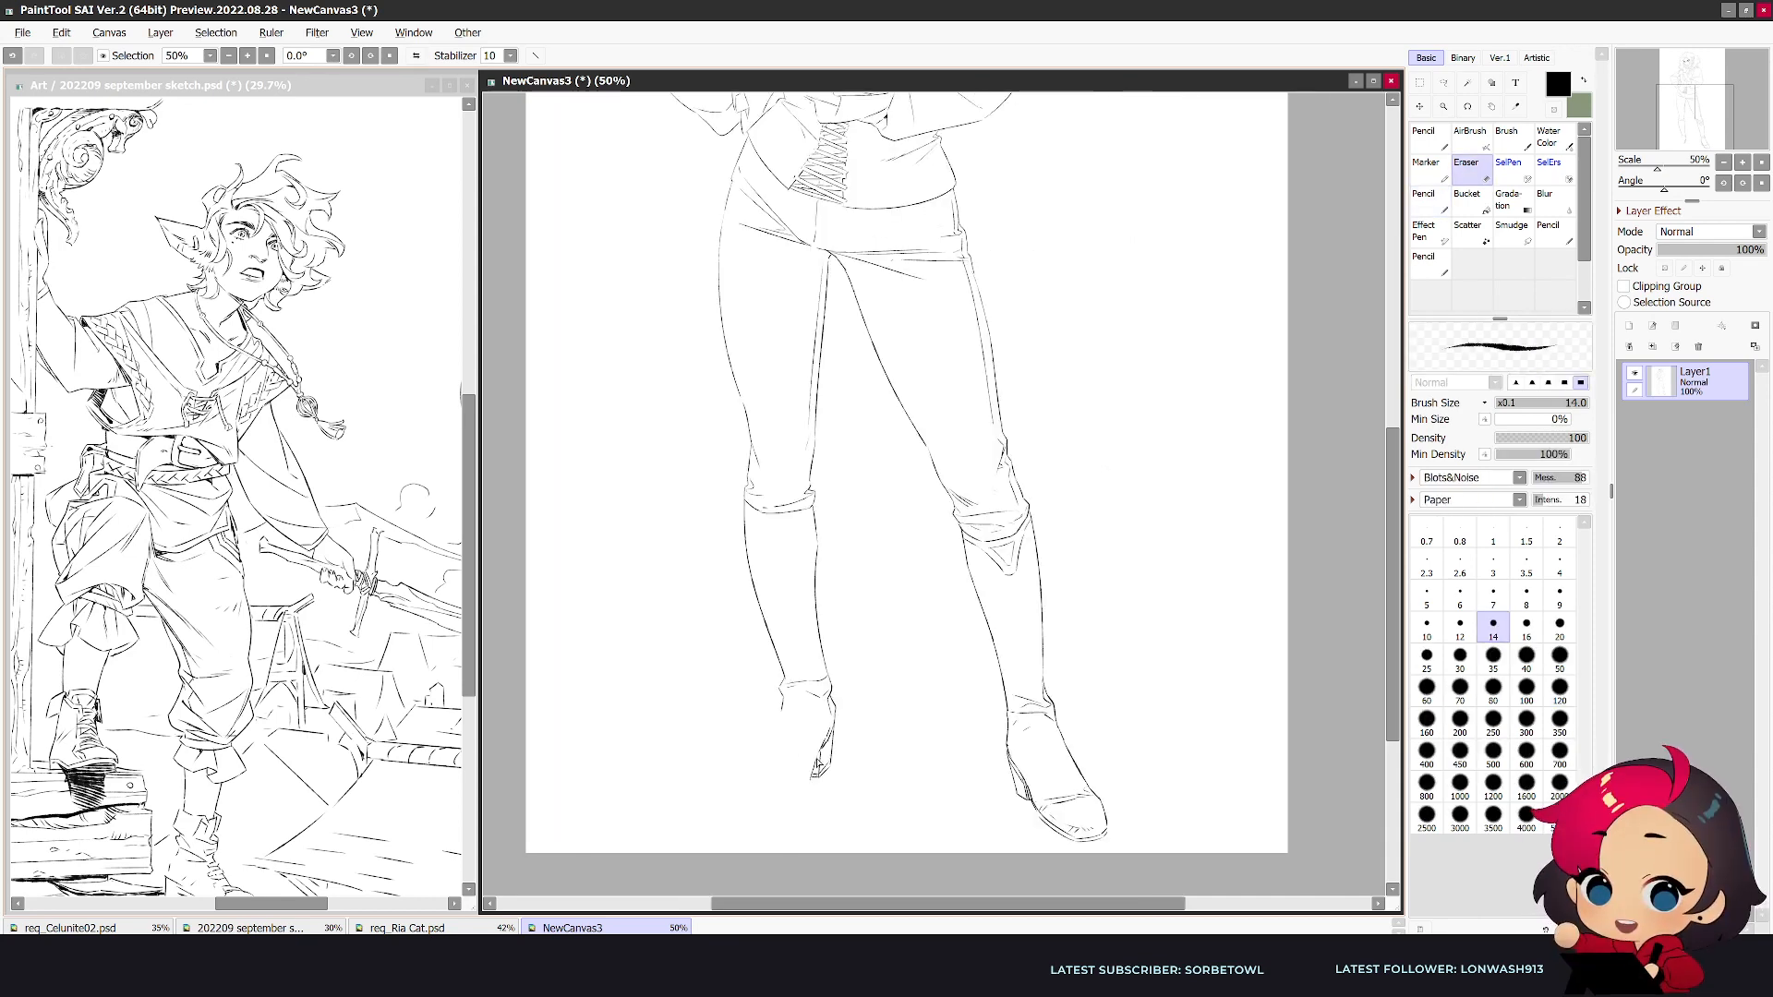
# - Refine the heel of the straighter leg's shoe and draw its arch and the instep line down to the toe
pyautogui.press('e')
pyautogui.press('n')
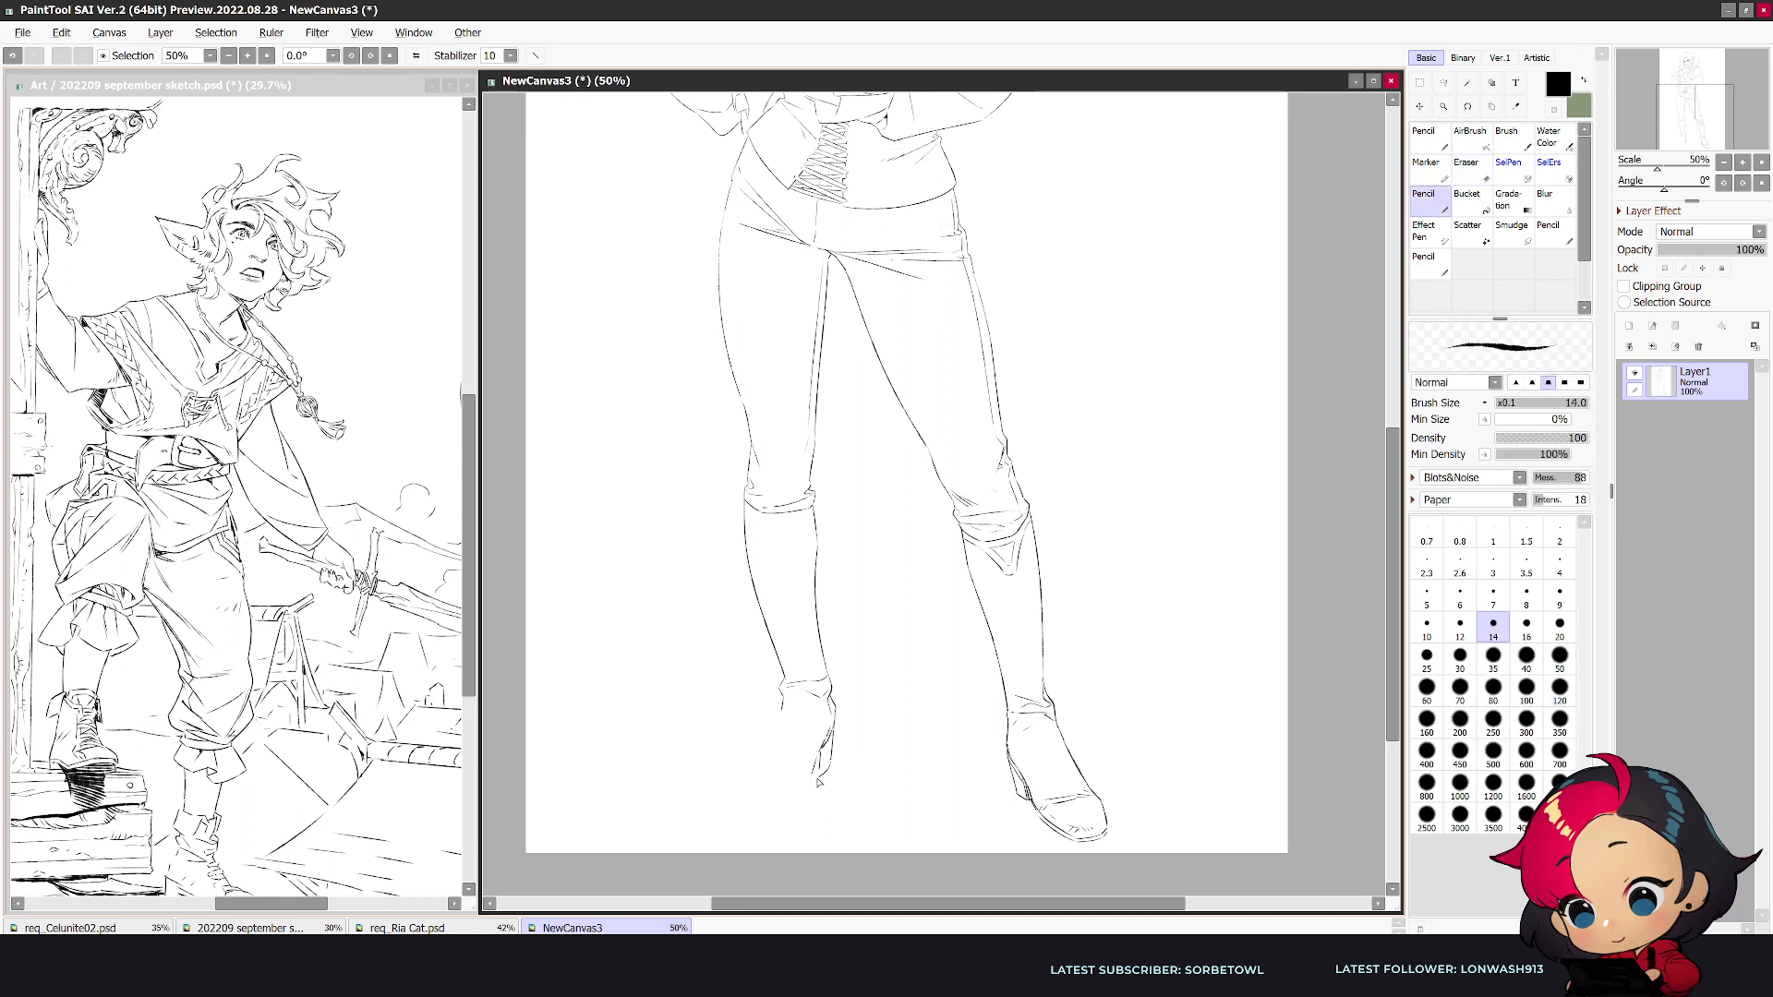
pyautogui.moveTo(813, 778); pyautogui.dragTo(801, 795)
pyautogui.moveTo(783, 705)
pyautogui.mouseDown()
pyautogui.moveTo(763, 771)
pyautogui.moveTo(800, 785)
pyautogui.moveTo(740, 800)
pyautogui.mouseUp()
pyautogui.press('e')
pyautogui.press('n')
pyautogui.press('e')
pyautogui.press('n')
# - Close the toe of the straighter leg's shoe and draw its toe cap and sole line
pyautogui.press('h')
pyautogui.press('e')
pyautogui.press('n')
pyautogui.moveTo(1113, 784)
pyautogui.mouseDown()
pyautogui.moveTo(1131, 800)
pyautogui.moveTo(1100, 811)
pyautogui.moveTo(1137, 799)
pyautogui.mouseUp()
pyautogui.press('e')
pyautogui.press('n')
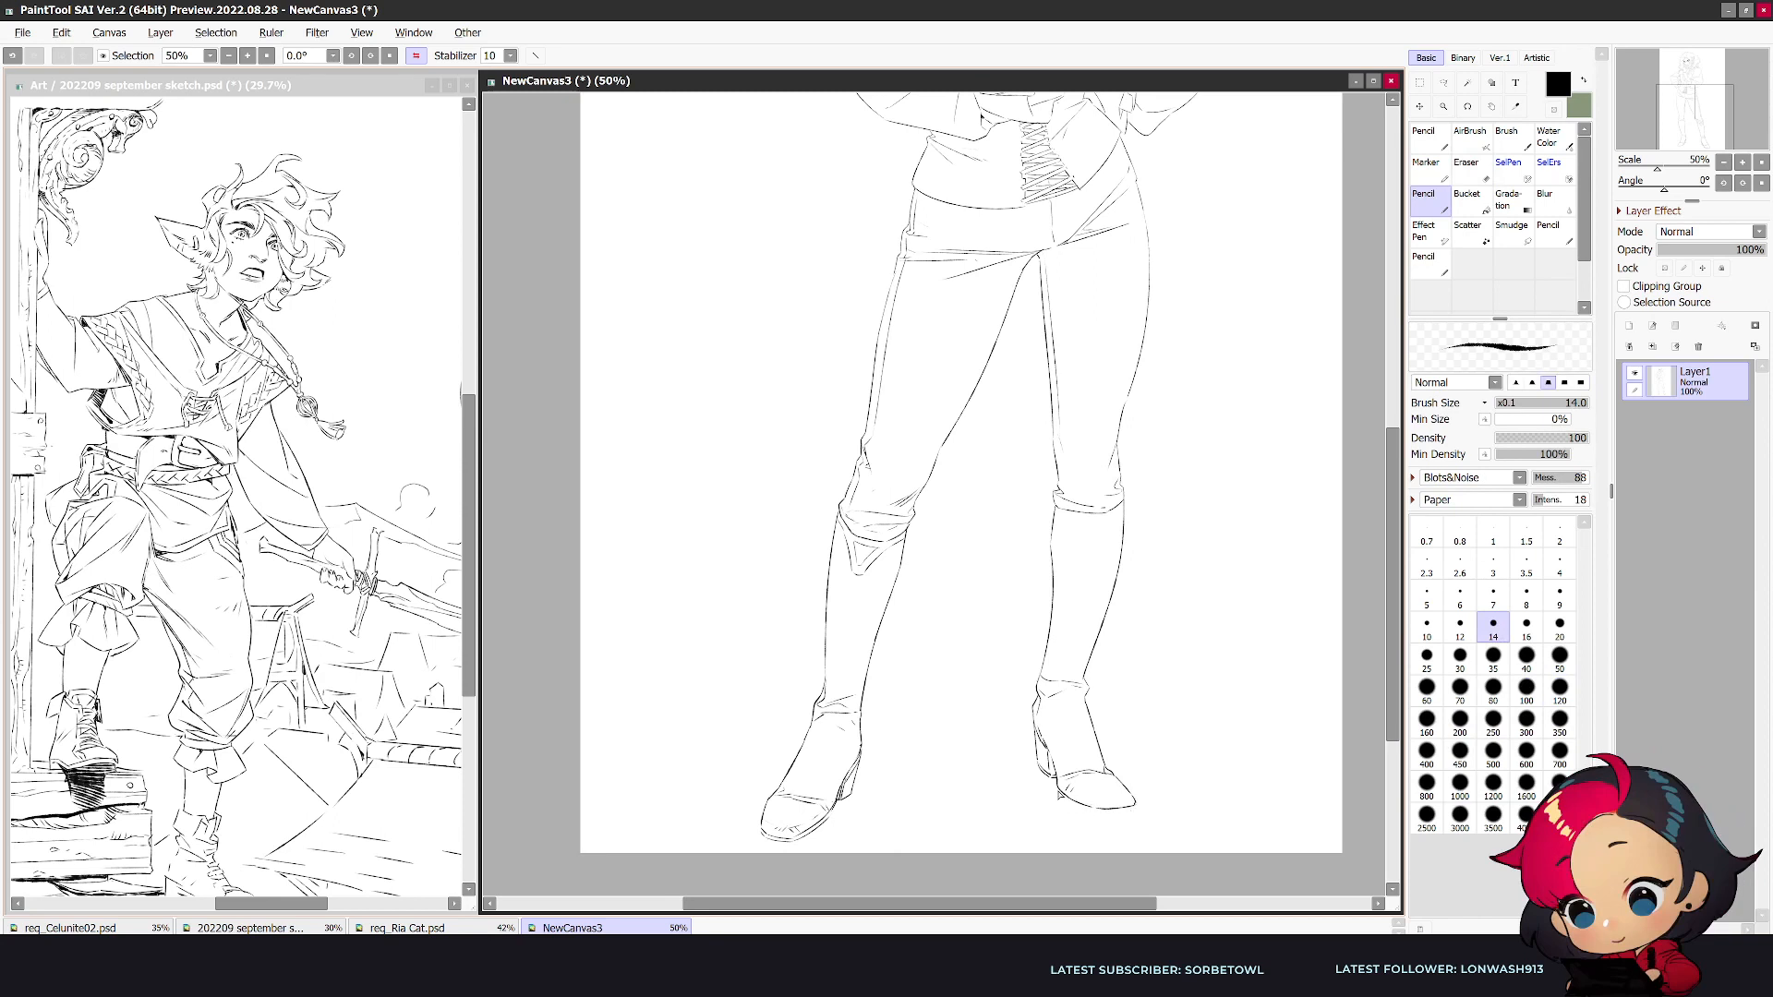
# - Erase the underside of the straighter leg's shoe near the toe and redraw the sole edge
pyautogui.press('h')
pyautogui.press('e')
pyautogui.moveTo(781, 818)
pyautogui.mouseDown()
pyautogui.moveTo(733, 800)
pyautogui.moveTo(782, 805)
pyautogui.mouseUp()
pyautogui.press('n')
pyautogui.press('e')
pyautogui.press('n')
pyautogui.press('h')
# - Rework the toe tip of the straighter leg's shoe into a shorter, blunter shape, undoing the misplaced sole strokes
pyautogui.press('e')
pyautogui.press('n')
pyautogui.press('e')
pyautogui.press('n')
pyautogui.moveTo(1095, 805)
pyautogui.mouseDown()
pyautogui.moveTo(1062, 791)
pyautogui.moveTo(1103, 810)
pyautogui.mouseUp()
pyautogui.hotkey('ctrl', 'z')
# - Reduce the eraser size to 60, clean up the straighter leg's toe-cap area, and undo the last pencil stroke
pyautogui.hotkey('ctrl', 'z')
pyautogui.press('e')
pyautogui.press('n')
pyautogui.press('e')
pyautogui.moveTo(1124, 816)
pyautogui.mouseDown()
pyautogui.moveTo(1103, 820)
pyautogui.moveTo(1128, 813)
pyautogui.mouseUp()
pyautogui.press('n')
pyautogui.press('h')
pyautogui.press('e')
pyautogui.press('[')
pyautogui.press('[')
pyautogui.press('[')
pyautogui.press('[')
pyautogui.moveTo(777, 816)
pyautogui.mouseDown()
pyautogui.moveTo(744, 815)
pyautogui.moveTo(771, 813)
pyautogui.moveTo(789, 770)
pyautogui.mouseUp()
pyautogui.press('n')
pyautogui.hotkey('ctrl', 'z')
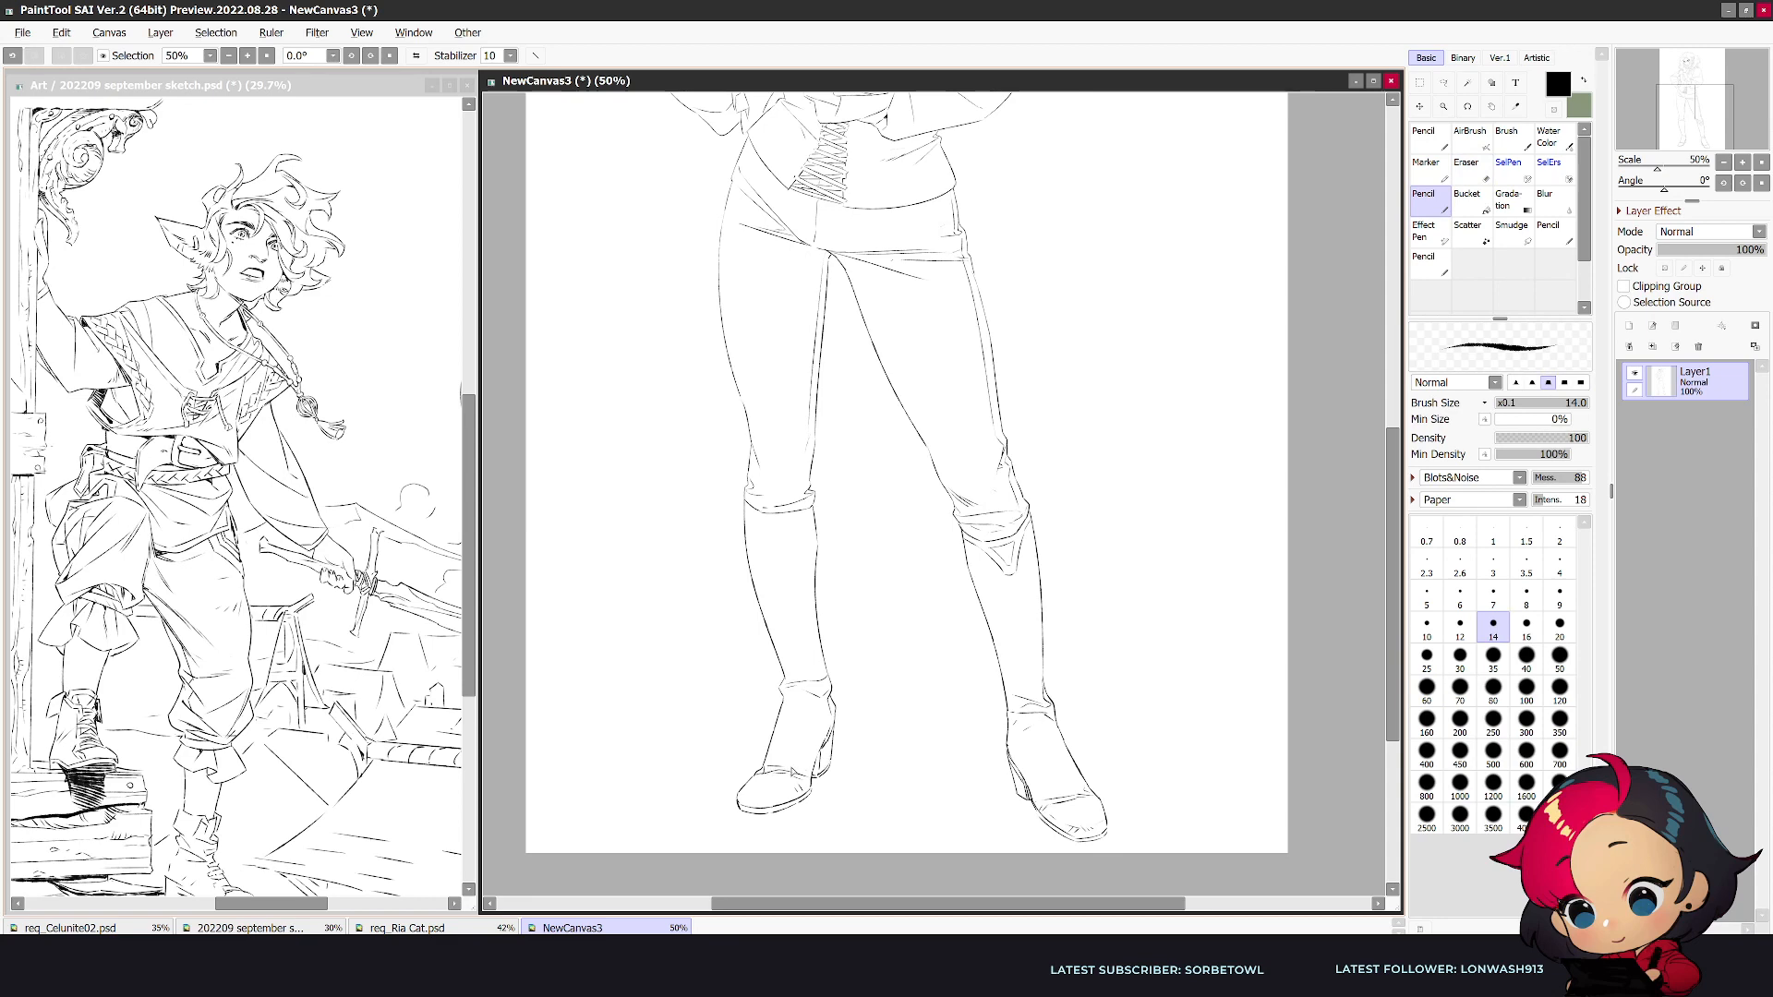
# - Add a matching triangular flap and cuff folds below the straighter leg's knee
pyautogui.press('h')
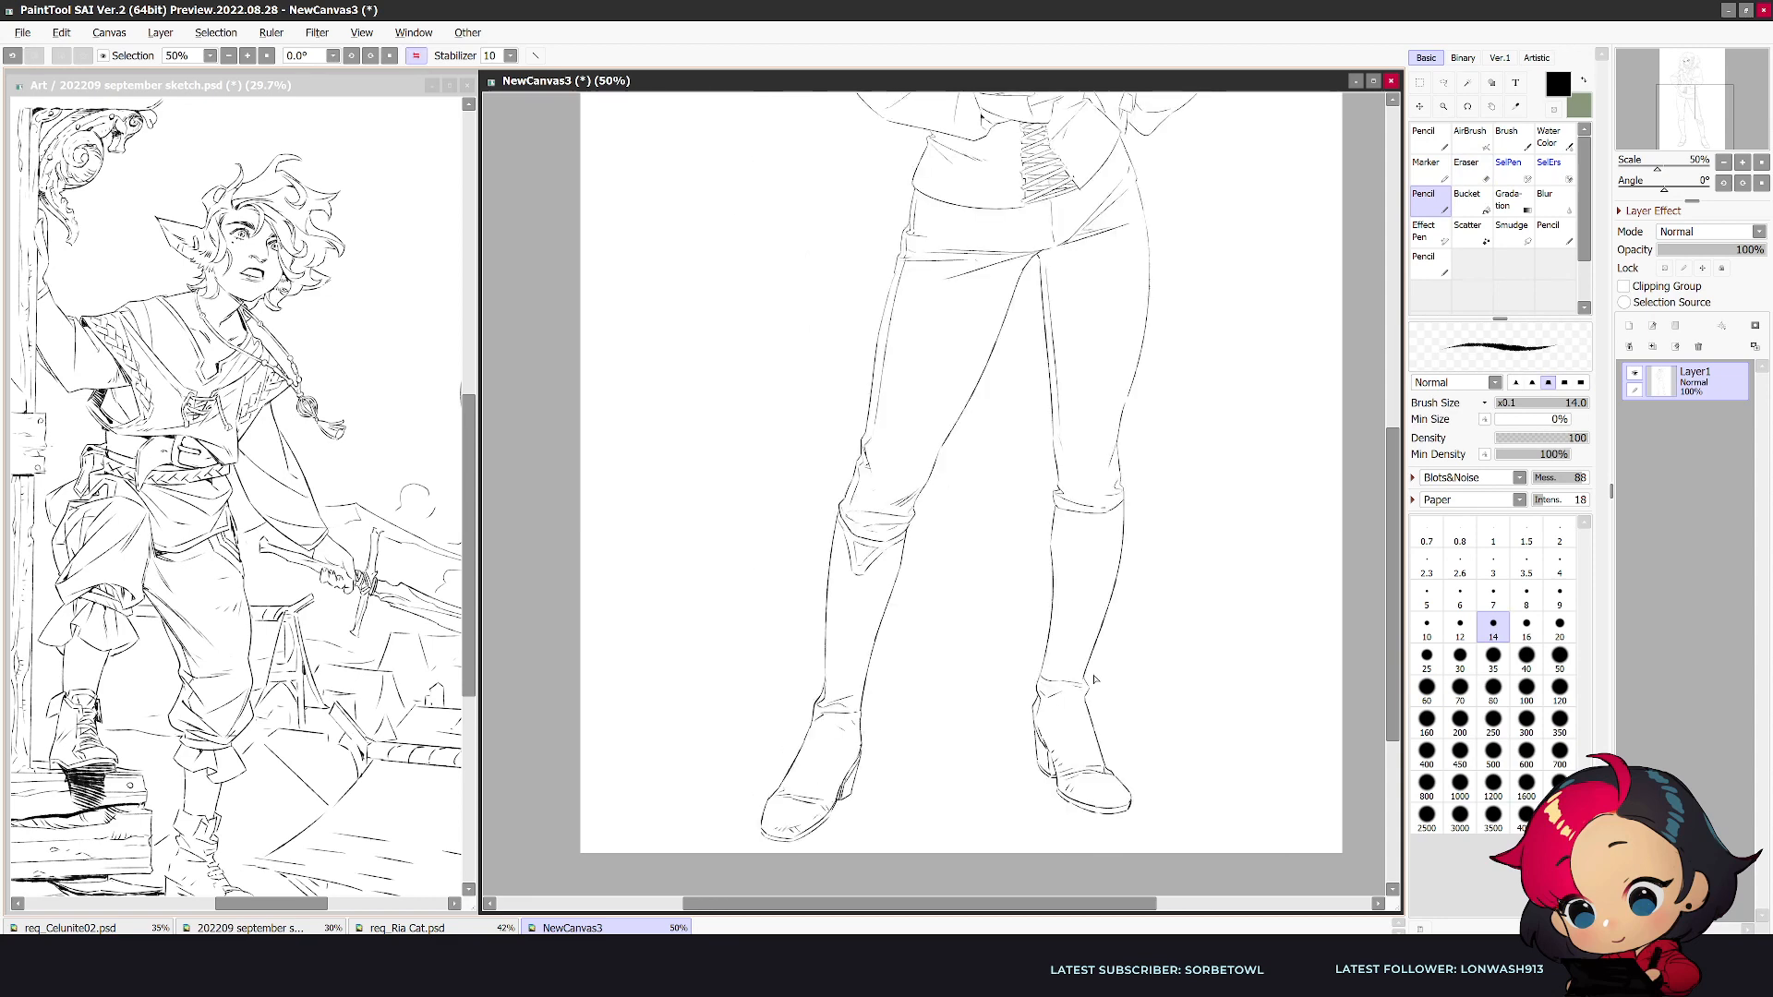
pyautogui.scroll(-2, 1095, 677)
pyautogui.moveTo(1396, 556)
pyautogui.mouseDown()
pyautogui.moveTo(1400, 514)
pyautogui.moveTo(1397, 531)
pyautogui.mouseUp()
pyautogui.scroll(1, 1272, 535)
pyautogui.scroll(1, 1029, 634)
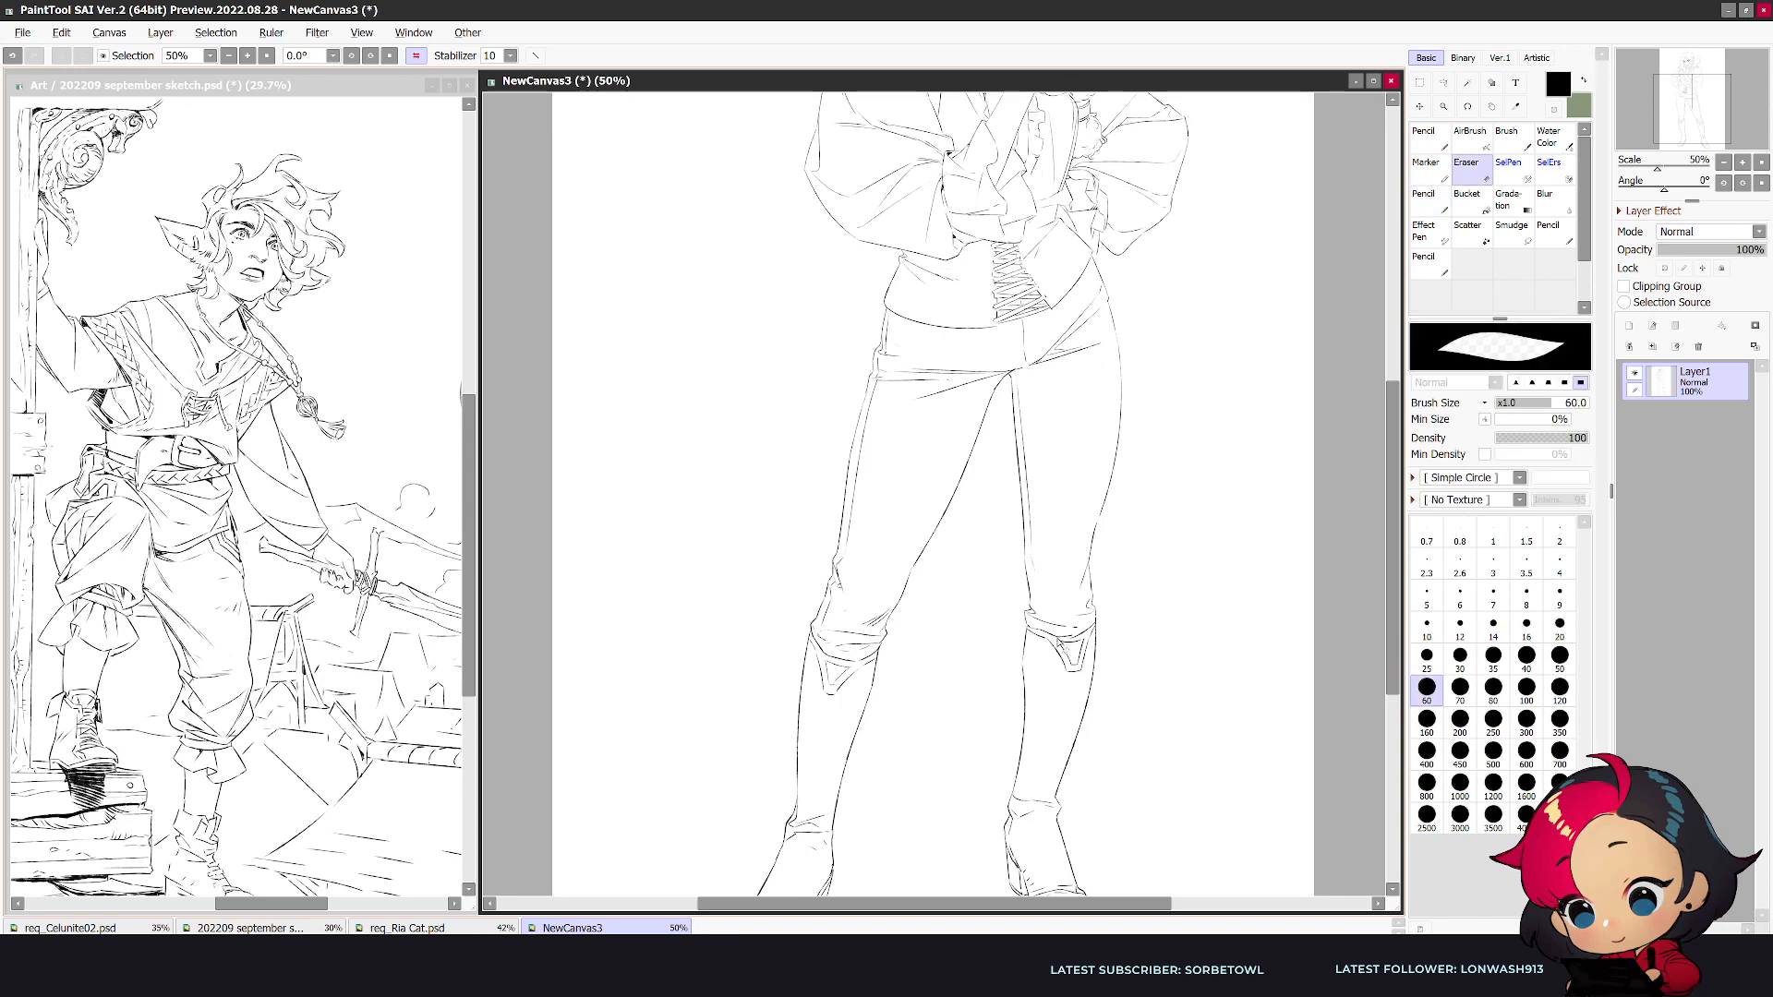
pyautogui.press('e')
pyautogui.scroll(-1, 1102, 615)
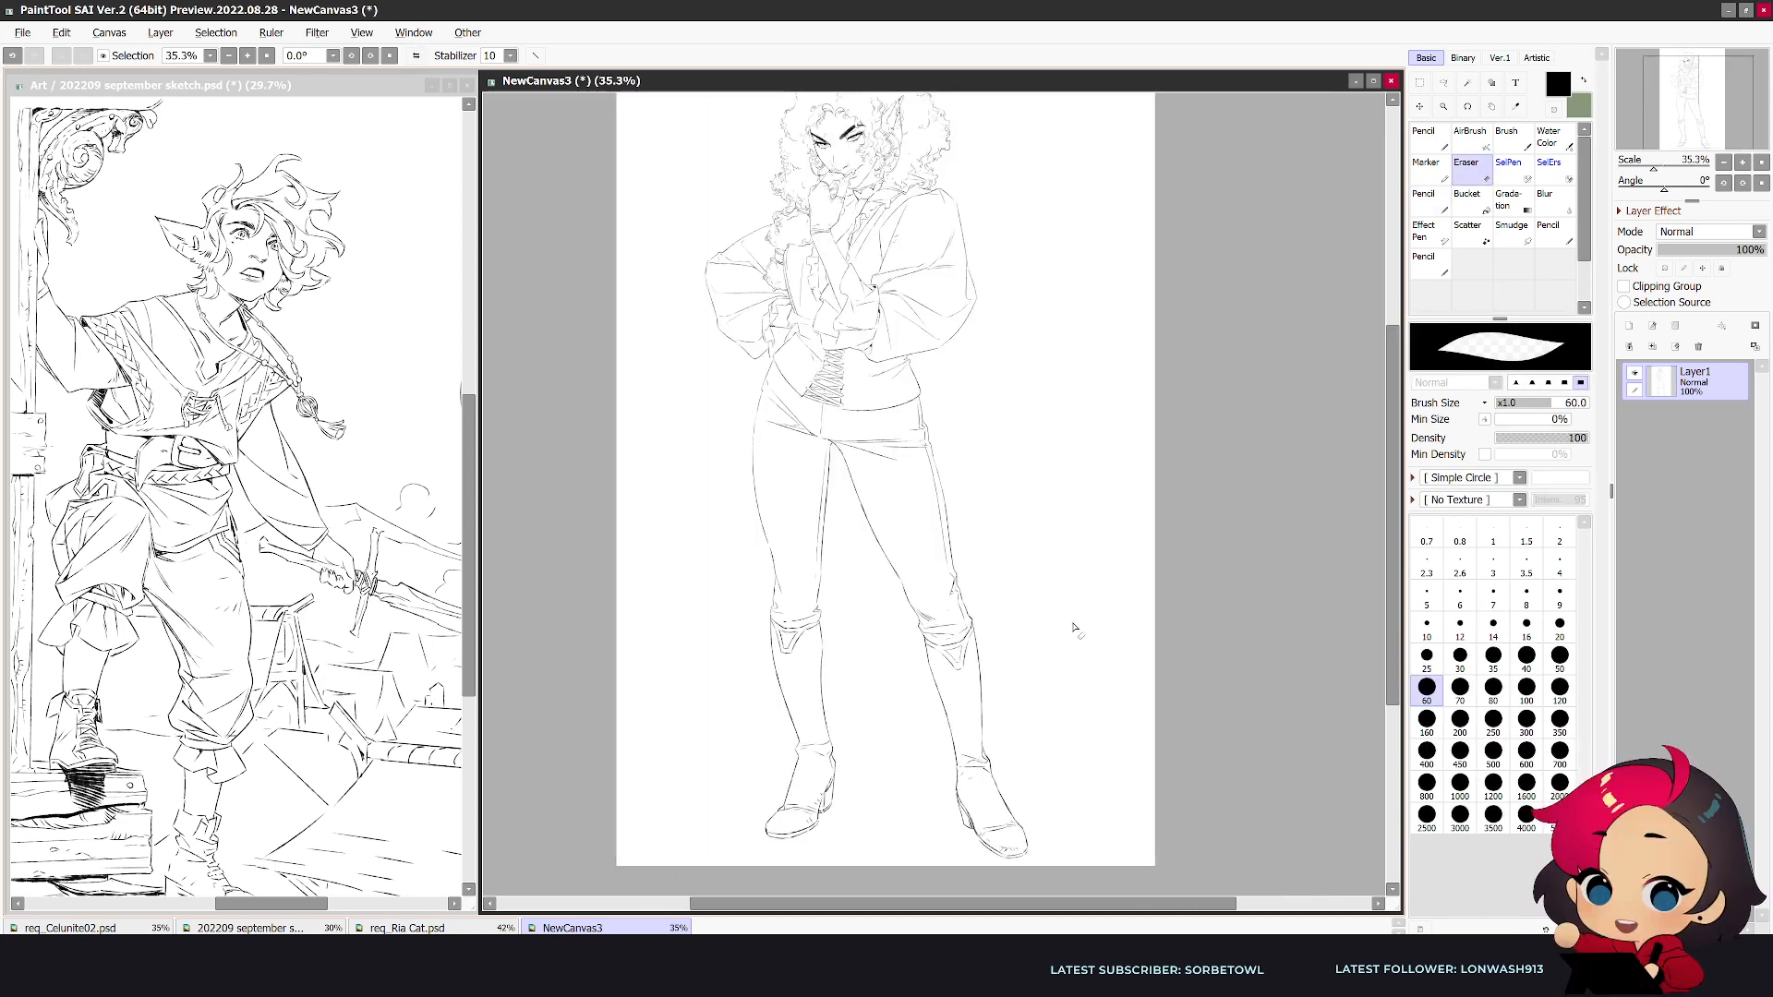
# - Redraw the calf outlines on both sides of the lower leg below the knee cuff, erasing stray line parts
pyautogui.scroll(1, 1076, 665)
pyautogui.press('n')
pyautogui.moveTo(774, 642); pyautogui.dragTo(809, 763)
pyautogui.press('e')
pyautogui.press('n')
pyautogui.moveTo(844, 645); pyautogui.dragTo(847, 748)
pyautogui.press('e')
pyautogui.press('n')
pyautogui.scroll(-3, 837, 775)
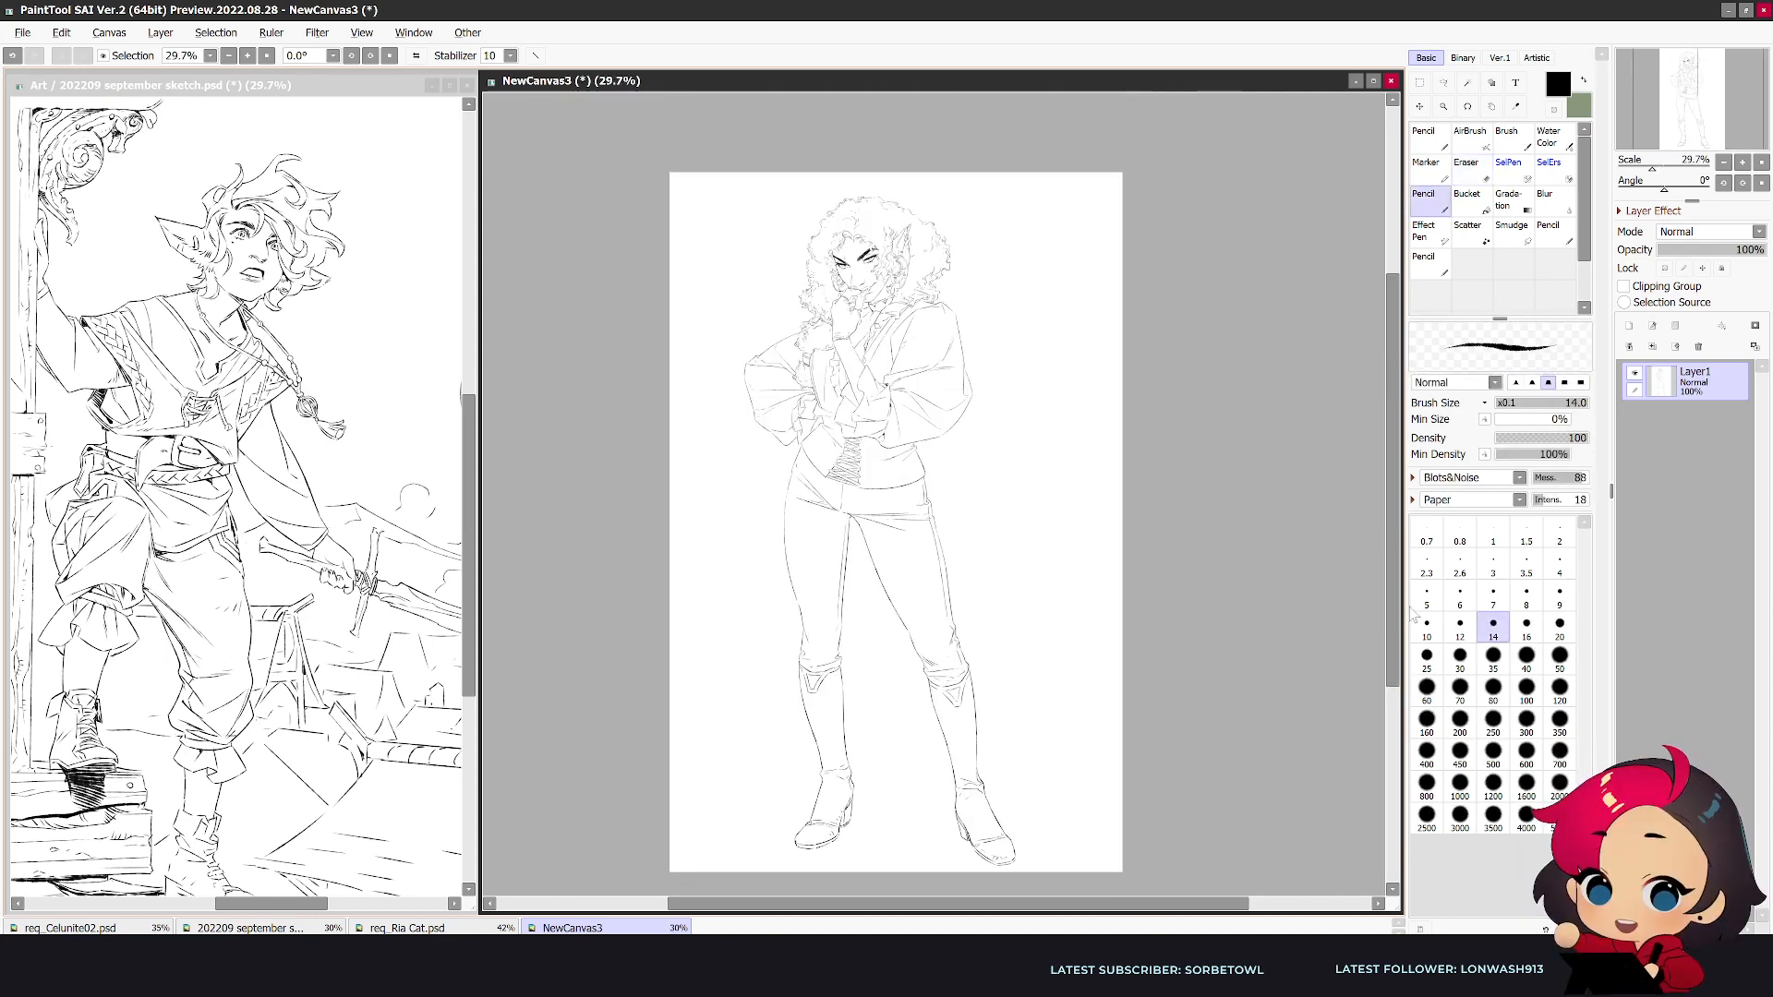
# - Select the outward-angled leg with a freeform lasso and rotate it slightly inward from the hip
pyautogui.moveTo(1395, 649); pyautogui.dragTo(1388, 569)
pyautogui.press('h')
pyautogui.scroll(2, 1198, 534)
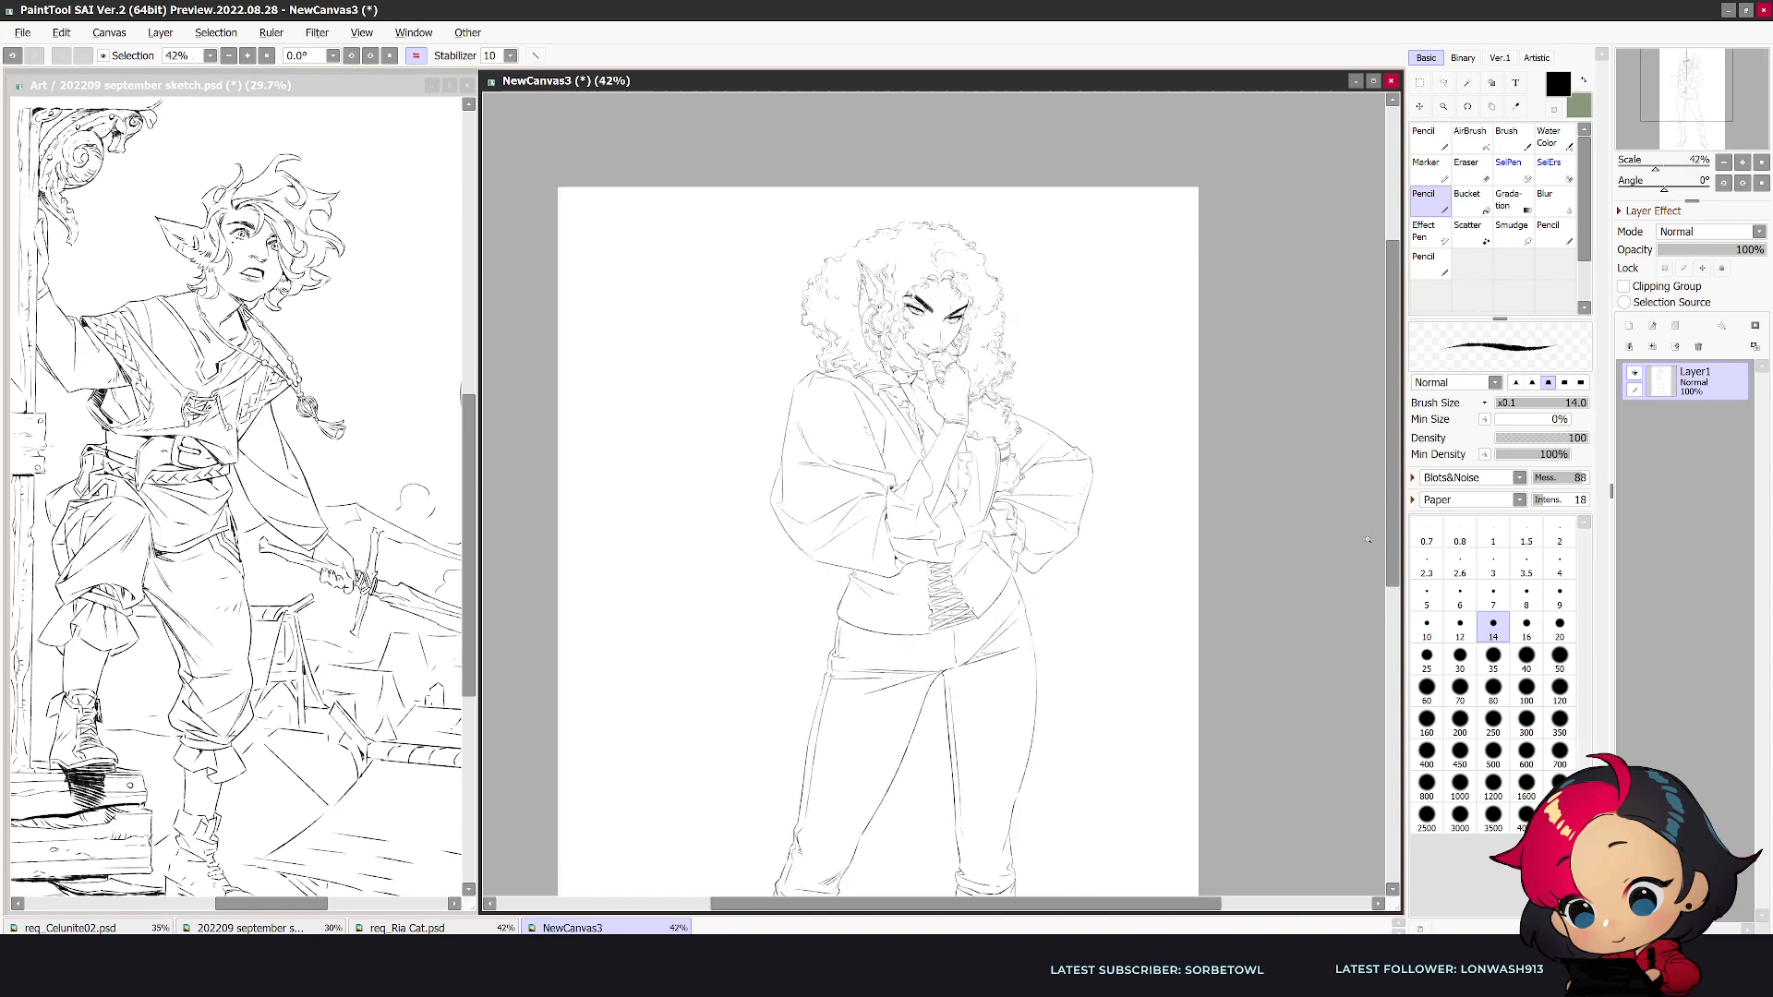
pyautogui.scroll(-4, 915, 206)
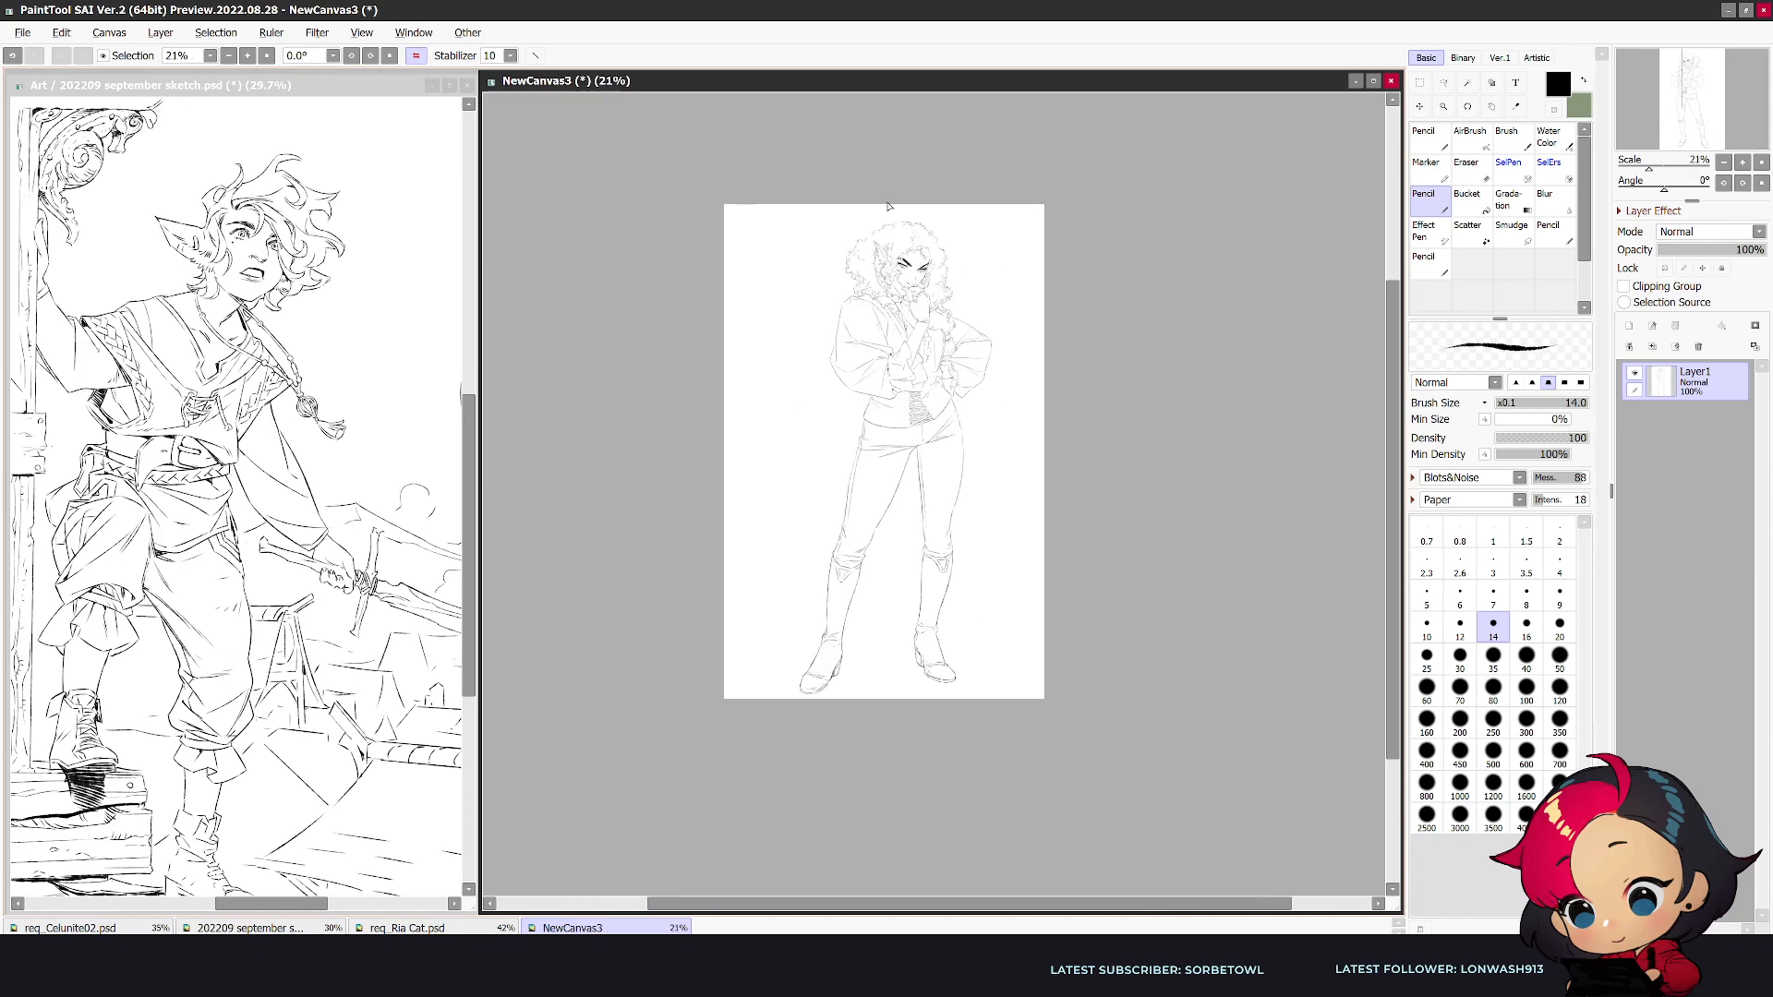
pyautogui.scroll(2, 890, 207)
pyautogui.press('h')
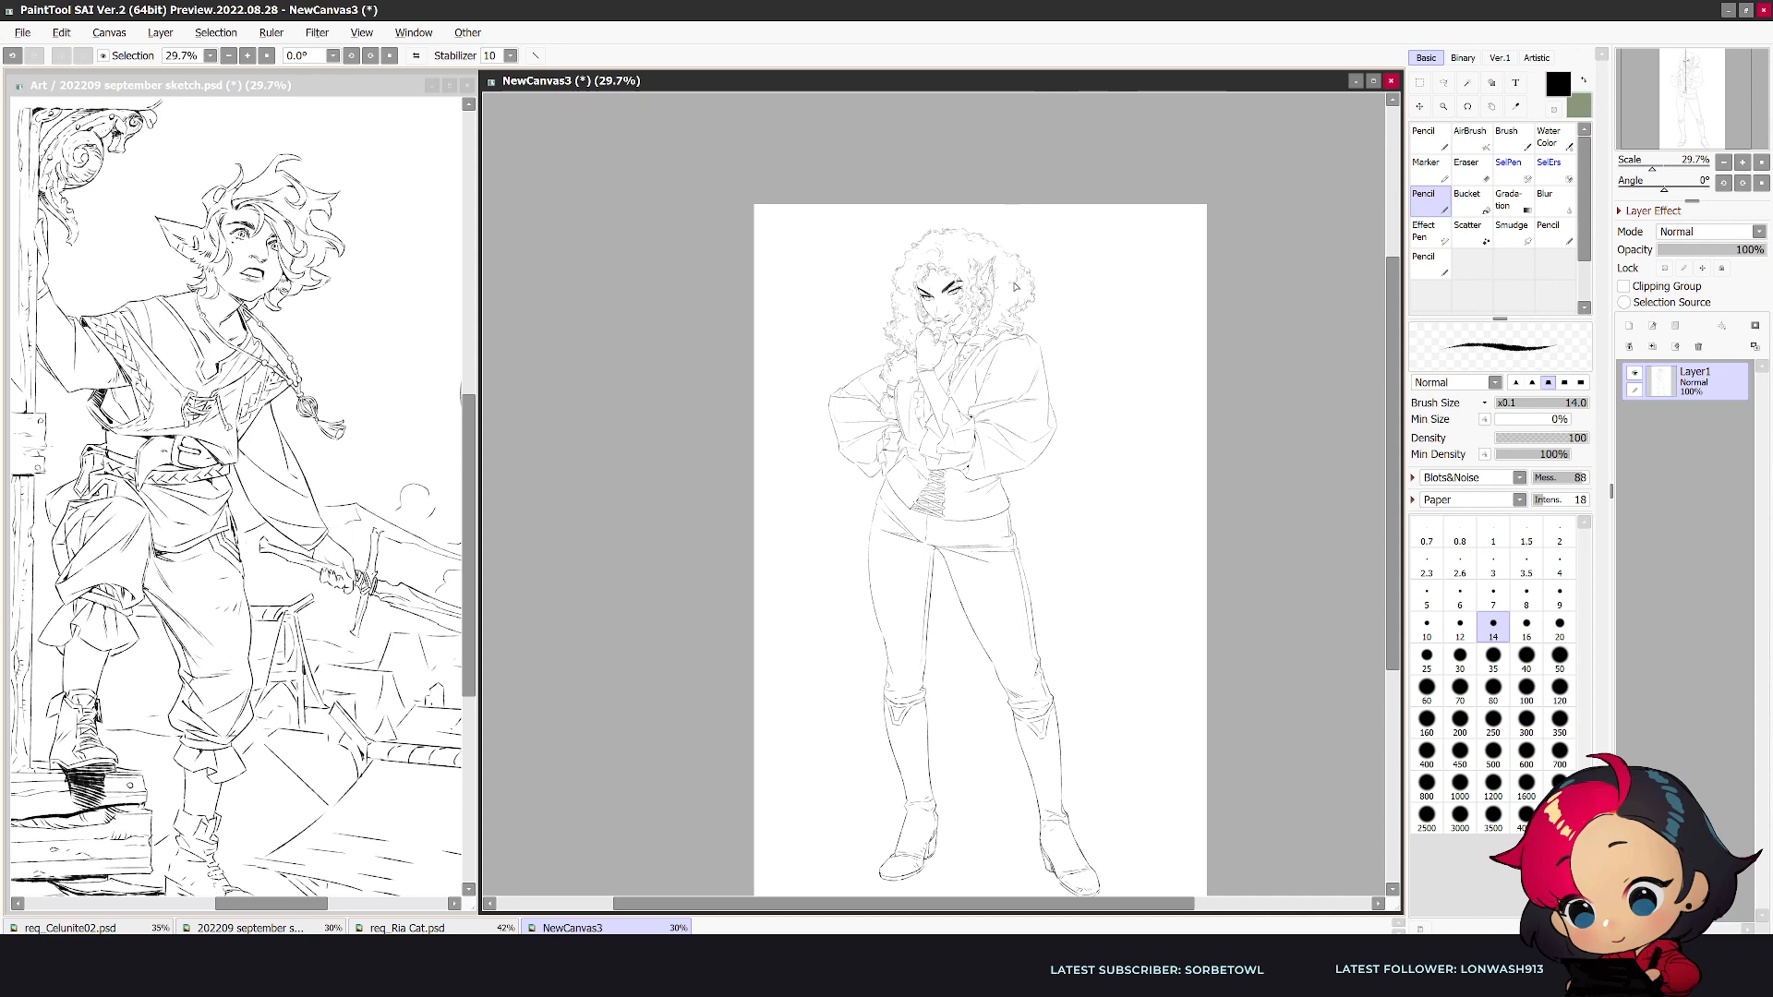
pyautogui.press('a')
pyautogui.scroll(2, 1048, 613)
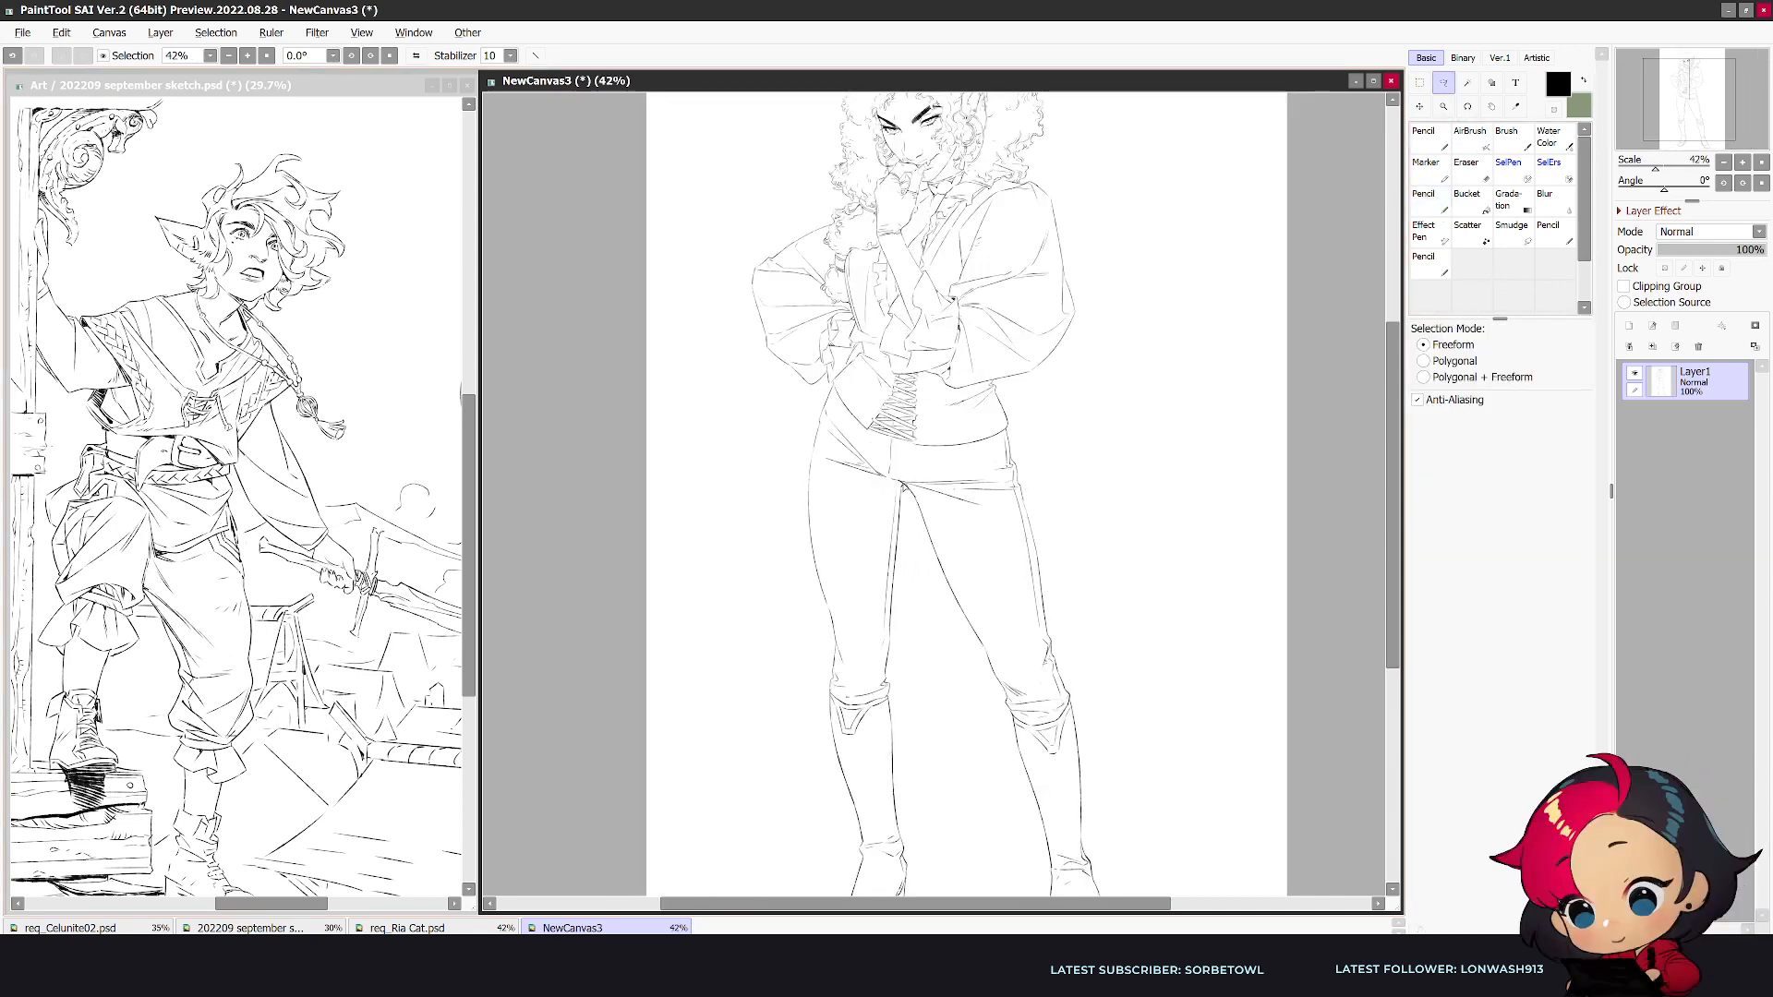
pyautogui.moveTo(912, 506)
pyautogui.mouseDown()
pyautogui.moveTo(1144, 920)
pyautogui.moveTo(1159, 634)
pyautogui.moveTo(1039, 487)
pyautogui.moveTo(951, 492)
pyautogui.mouseUp()
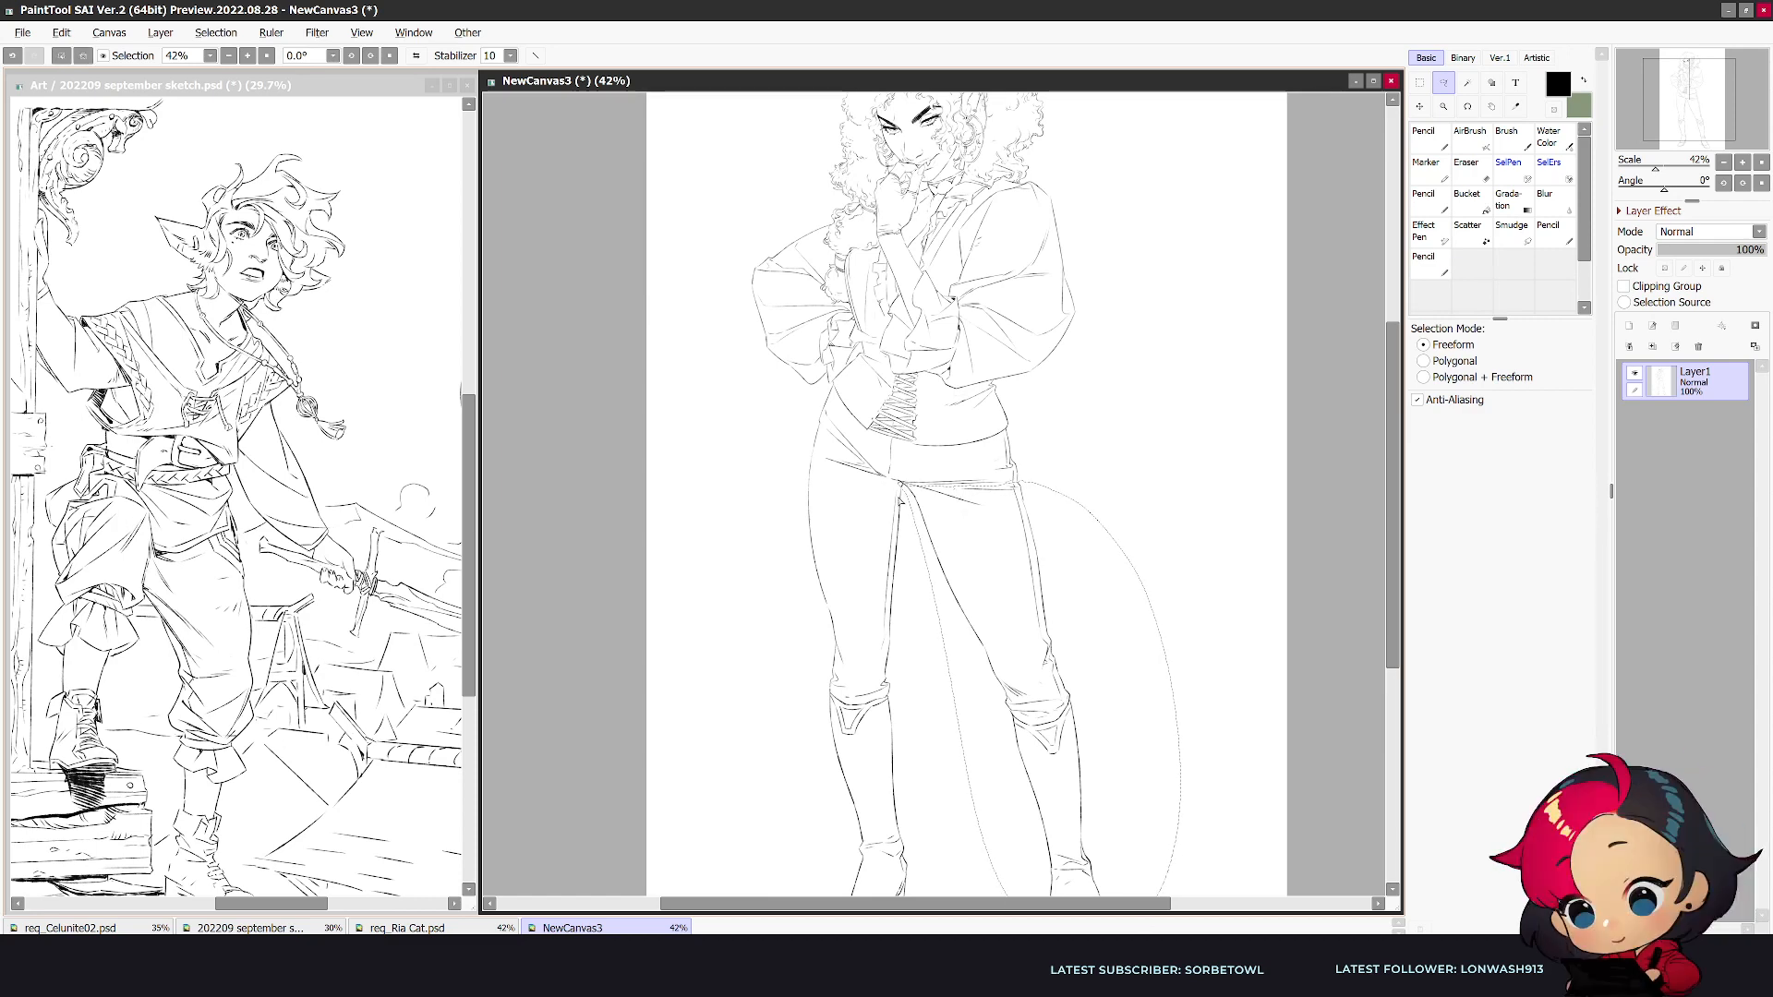
pyautogui.scroll(2, 919, 494)
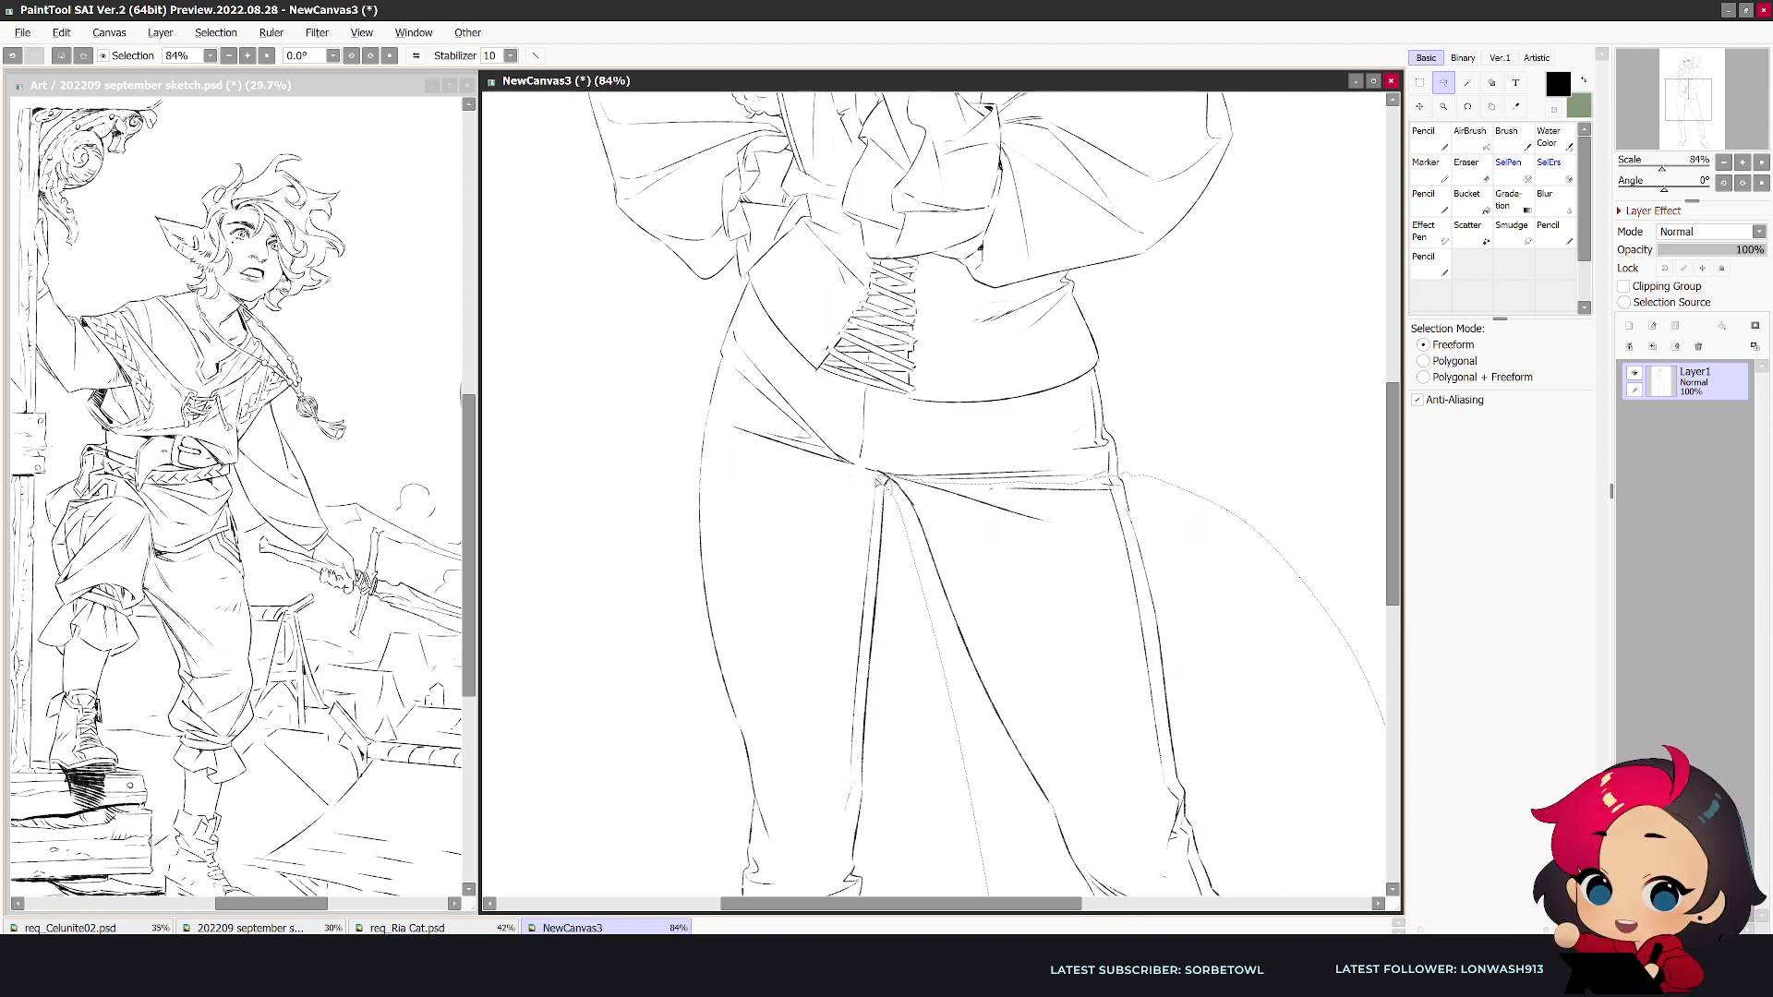
pyautogui.moveTo(1013, 617); pyautogui.dragTo(1001, 609)
pyautogui.scroll(-2, 1006, 601)
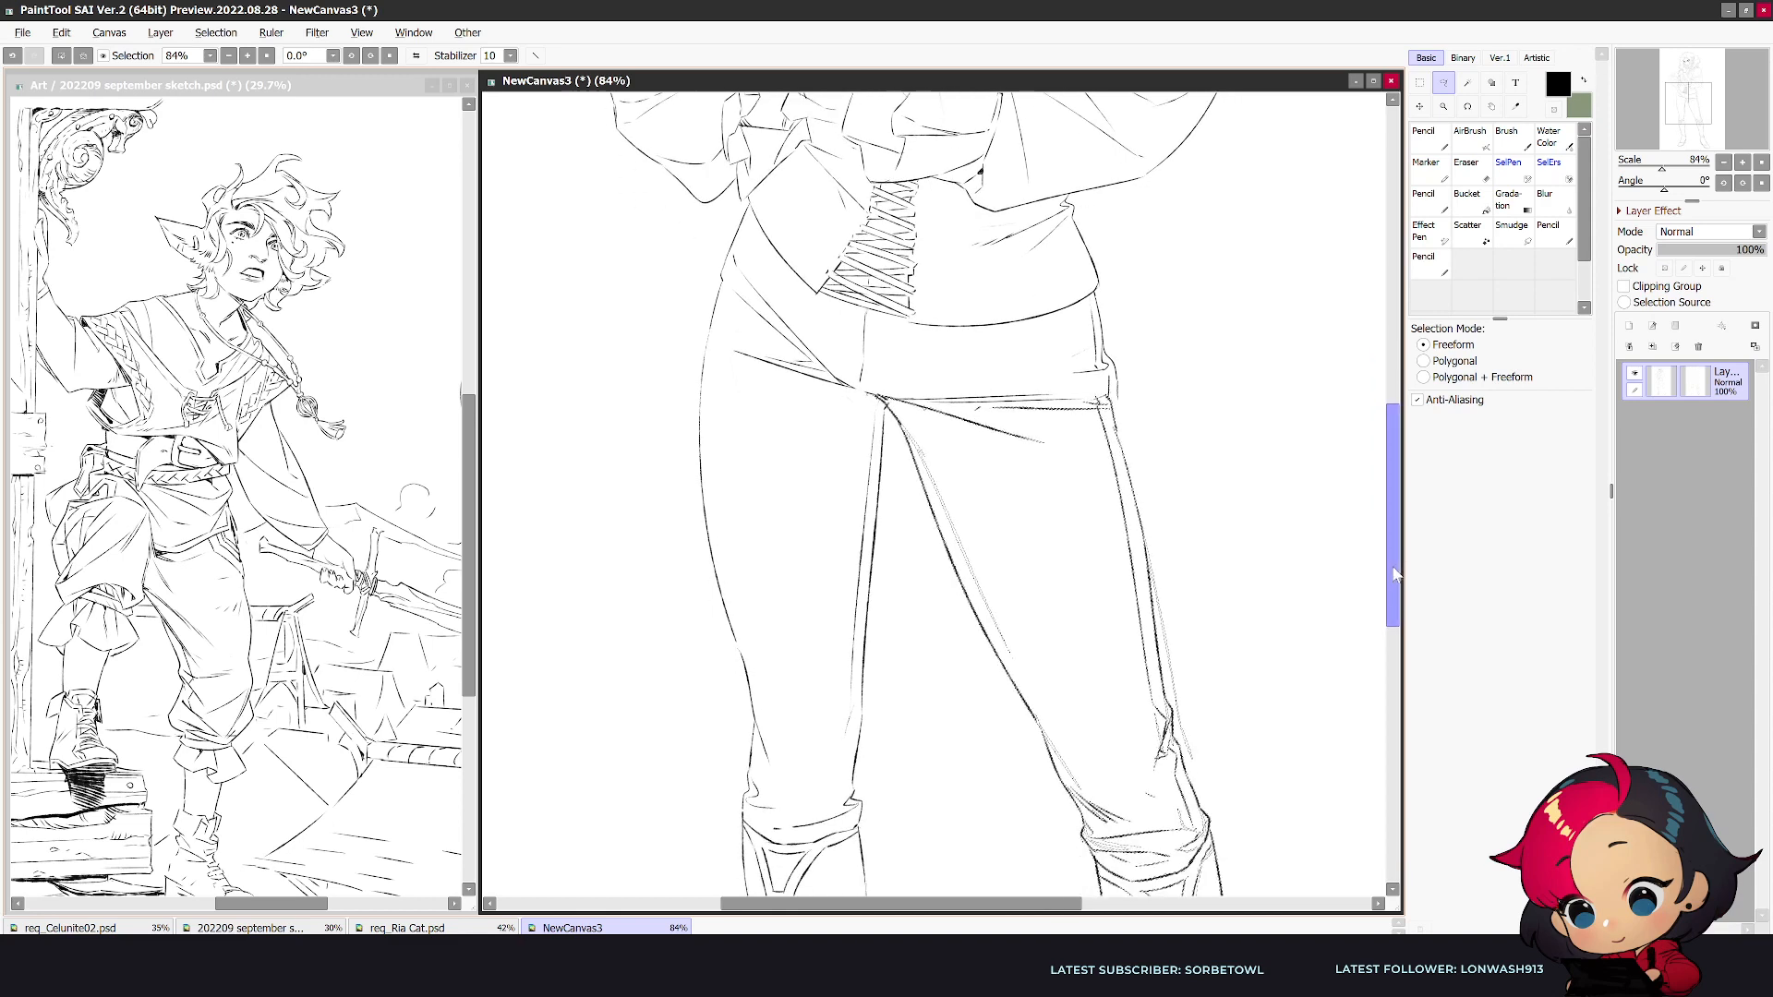
# - Clean up the trouser lines where the adjusted leg meets the hip
pyautogui.press('e')
pyautogui.press('n')
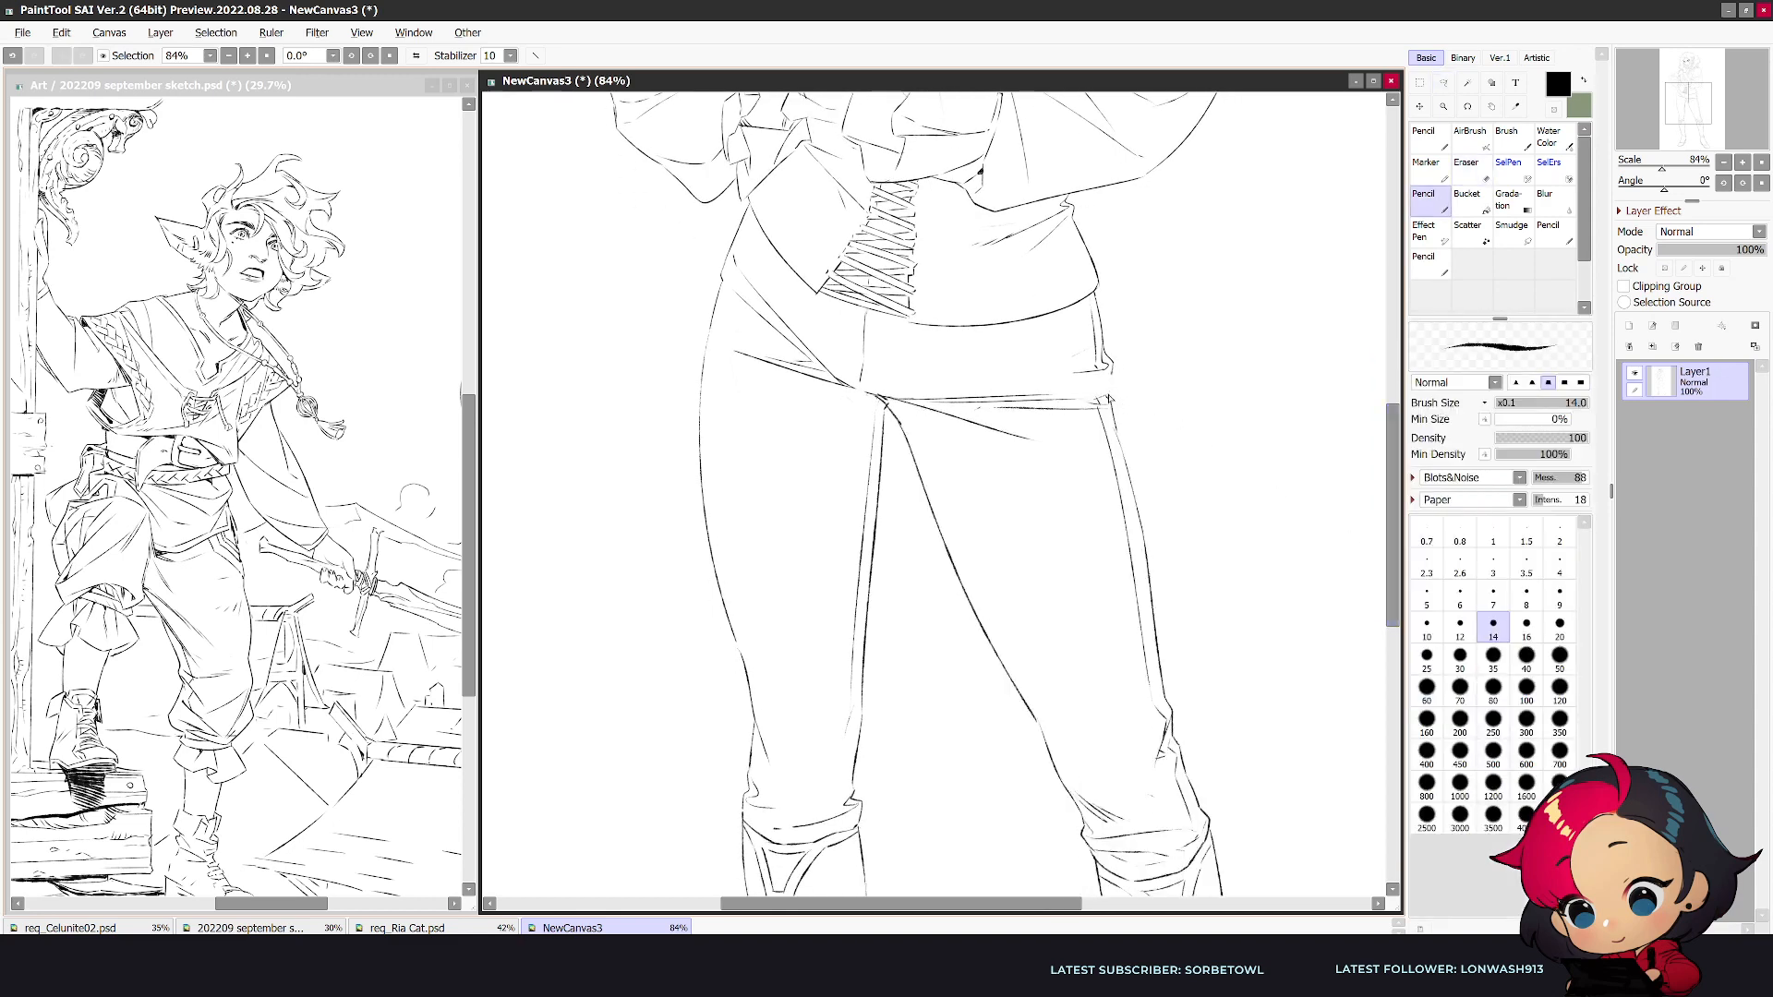
pyautogui.scroll(-2, 1105, 383)
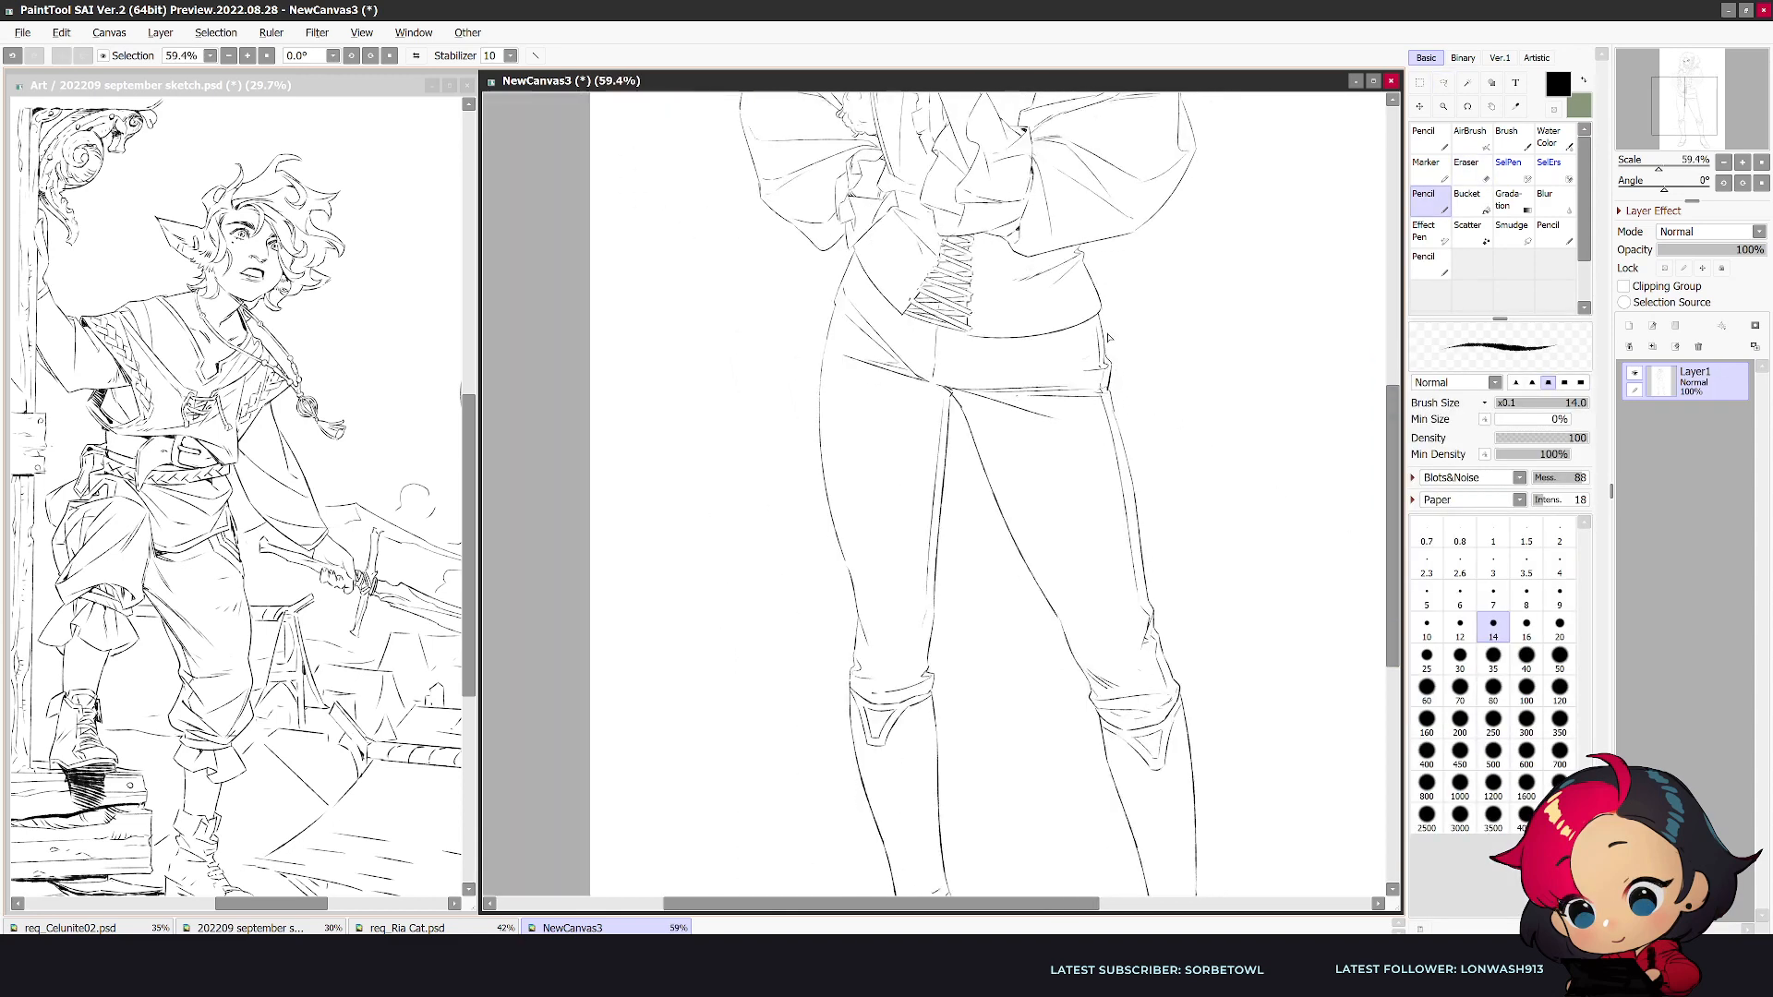
# - Add small fold lines at the lower vest edge beside the cuff of the hand-on-hip sleeve
pyautogui.moveTo(1231, 381); pyautogui.dragTo(1147, 728)
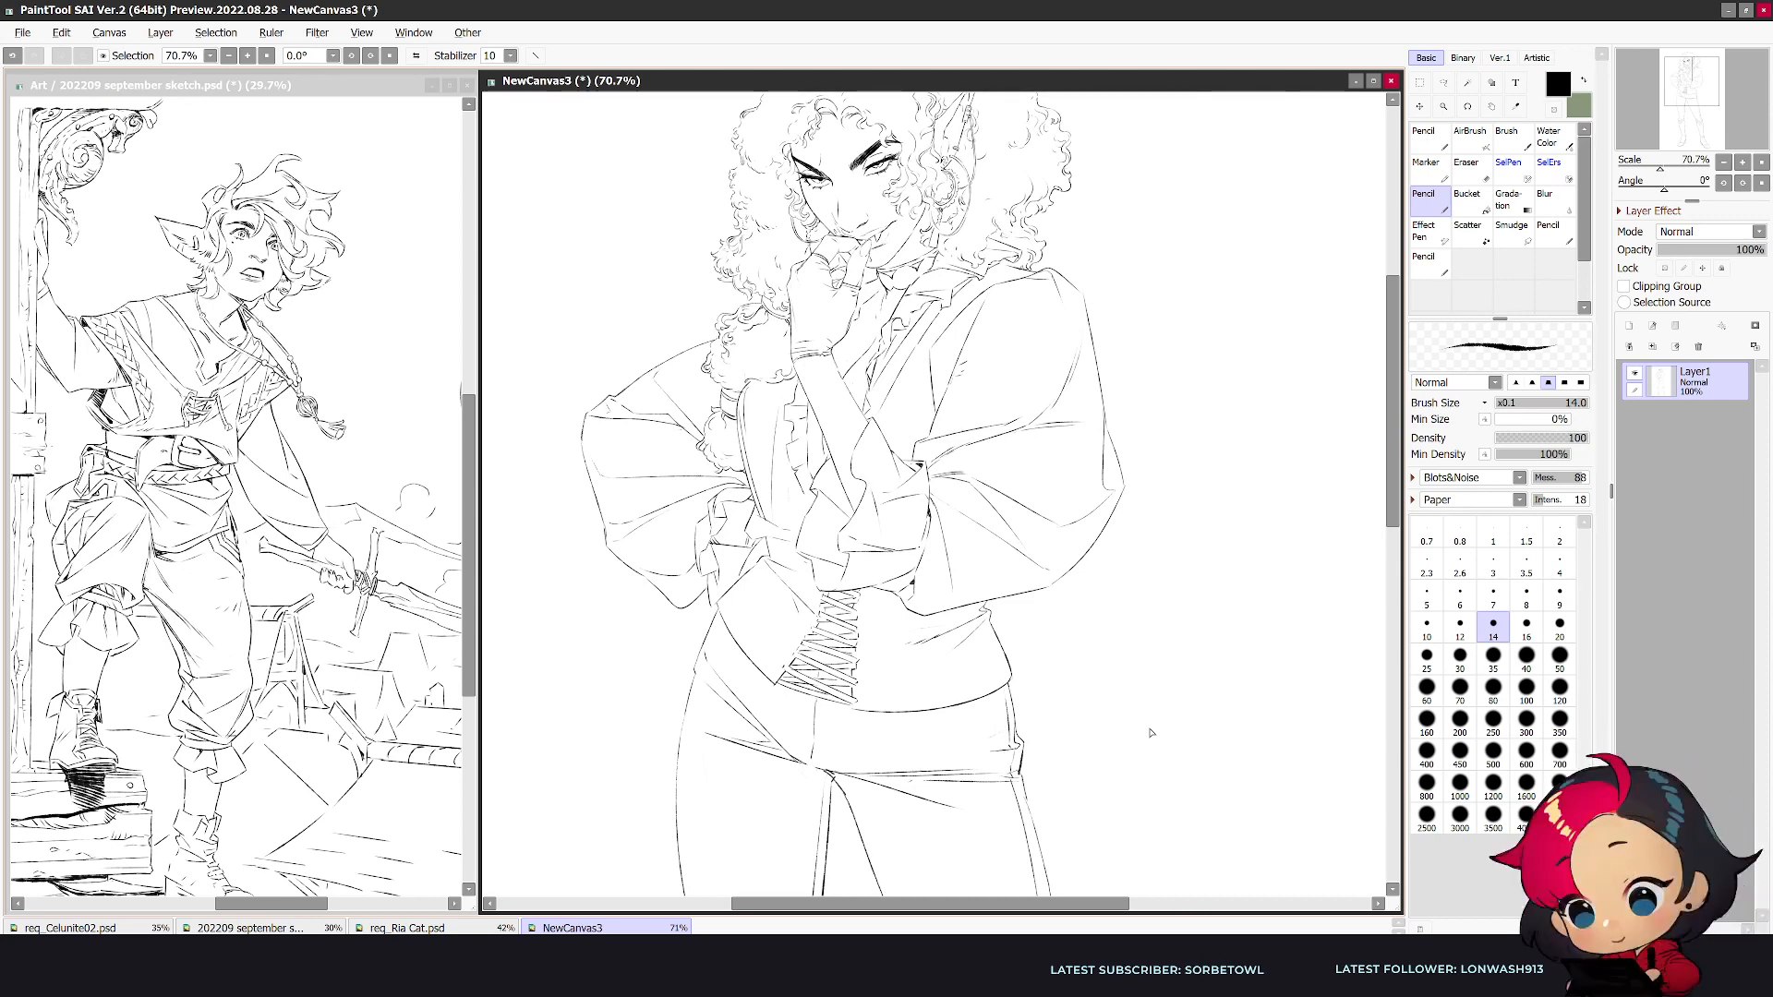
pyautogui.scroll(-1, 1124, 754)
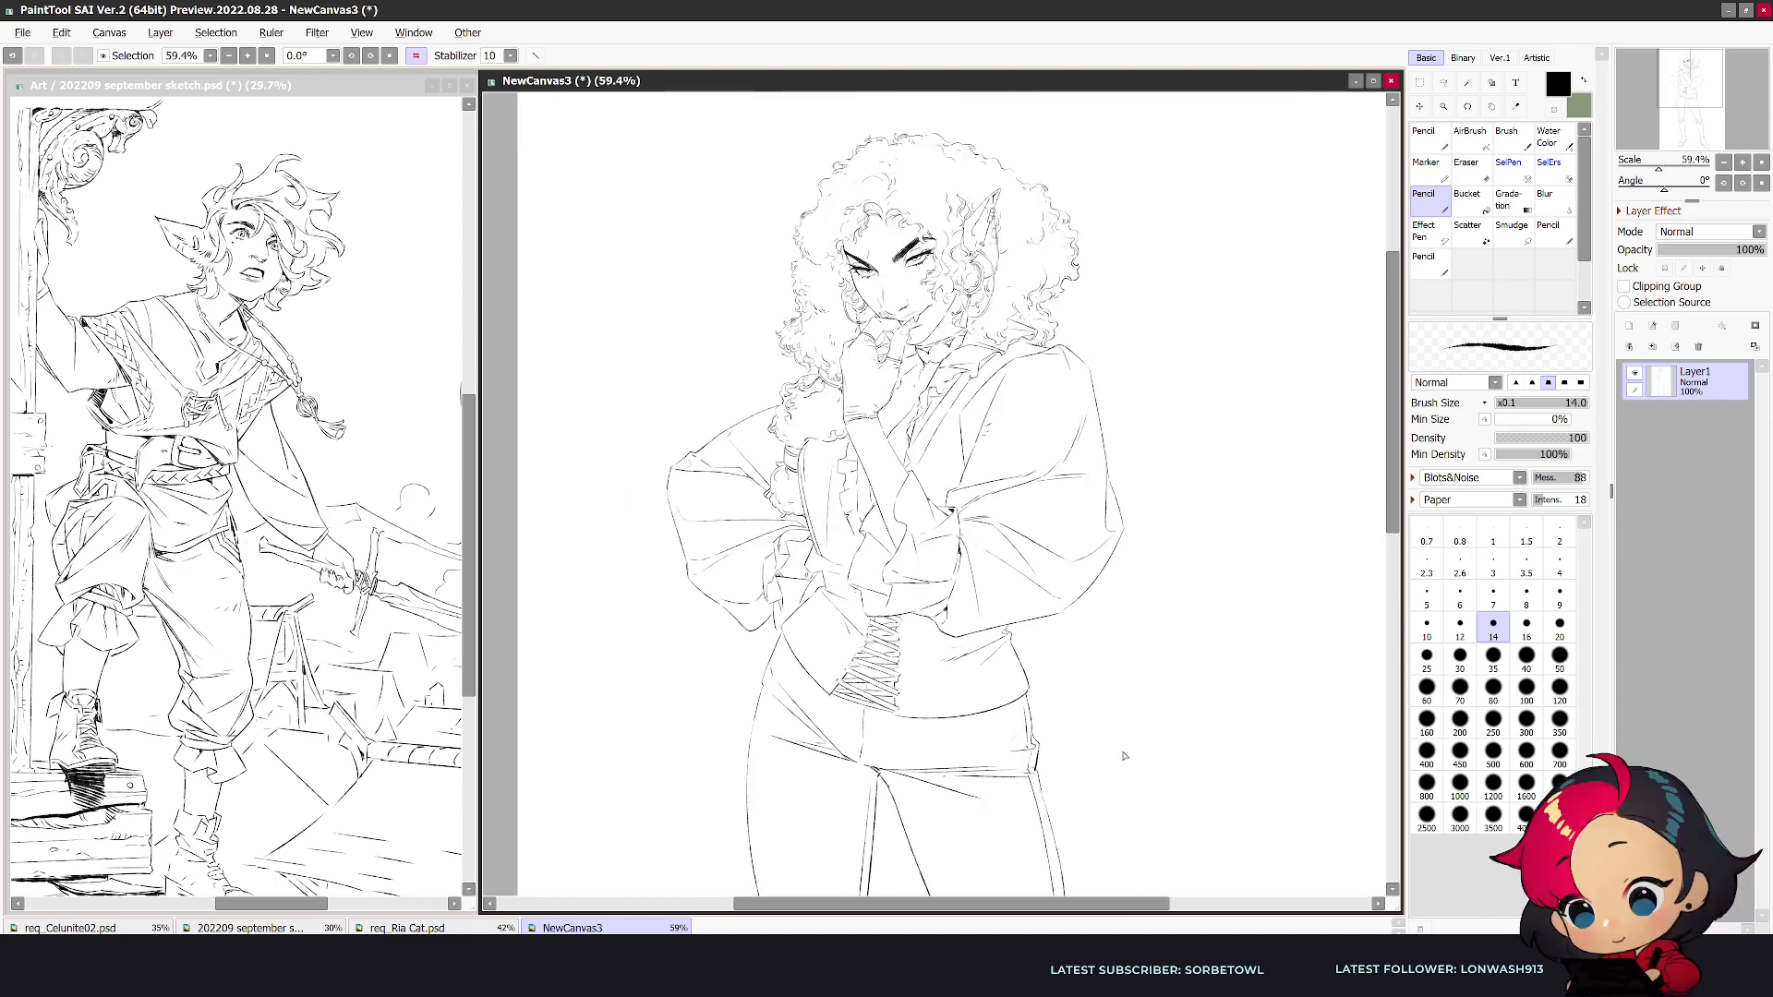
pyautogui.press('h')
pyautogui.scroll(3, 1125, 754)
pyautogui.press('e')
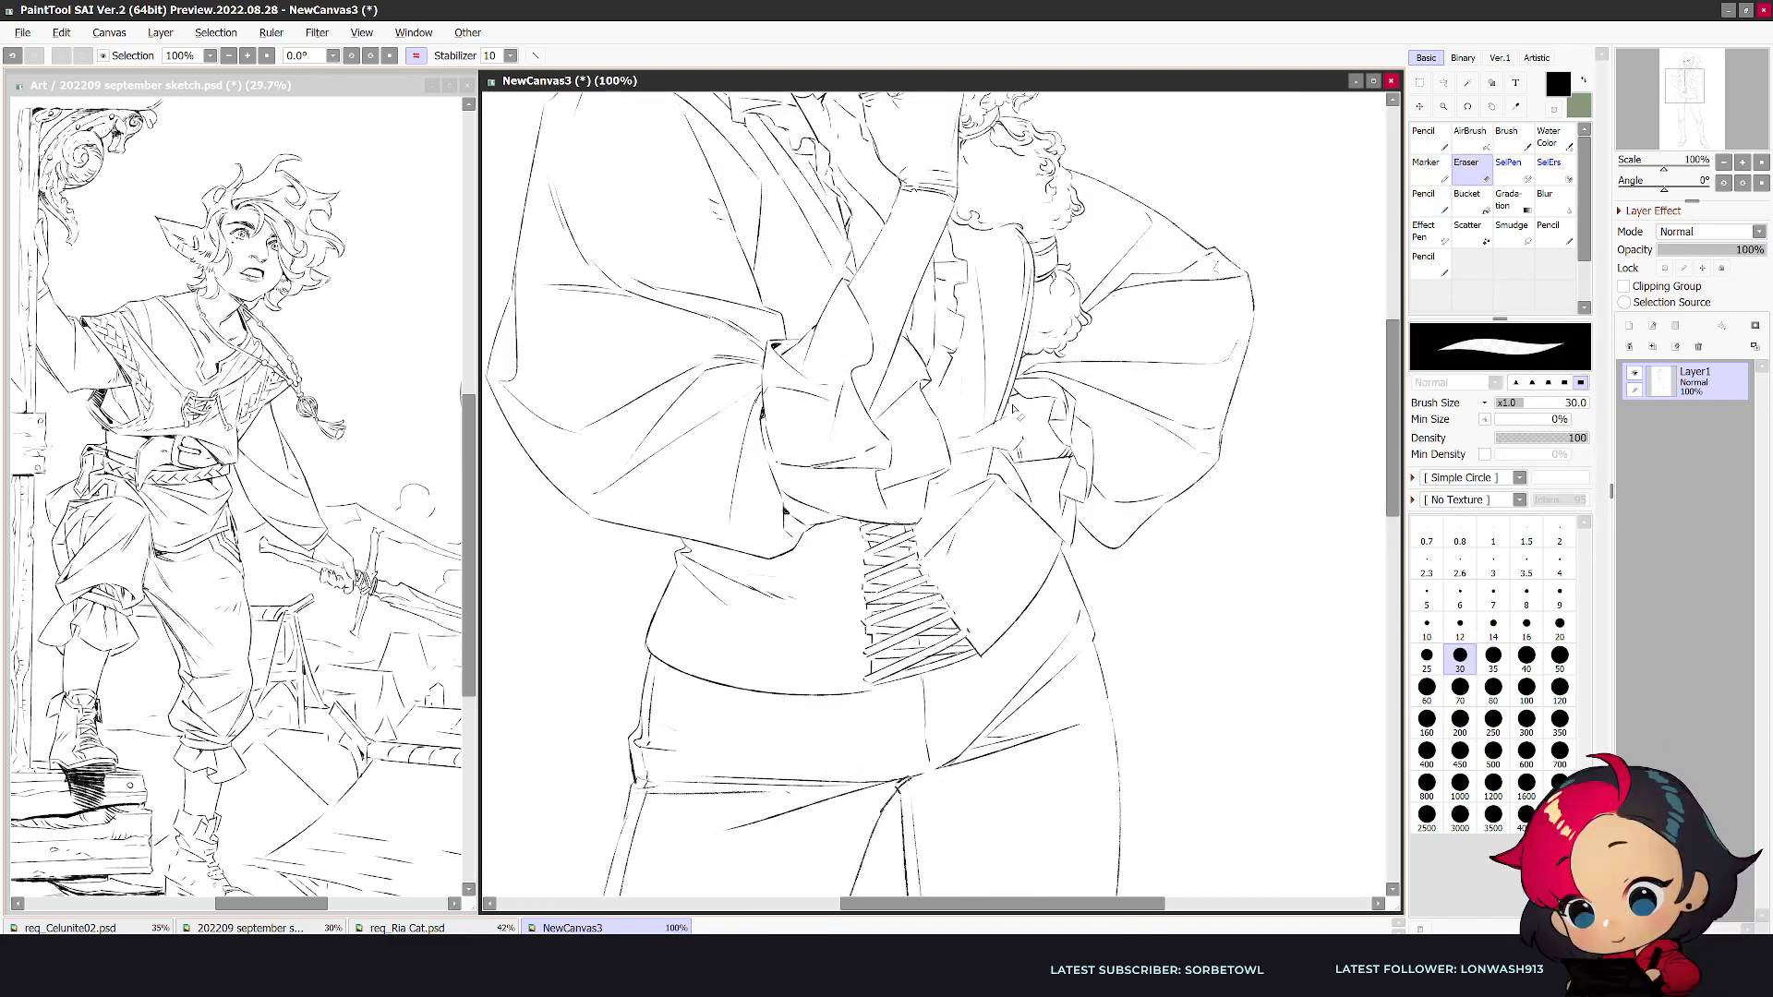
pyautogui.press('n')
pyautogui.moveTo(1017, 451); pyautogui.dragTo(990, 427)
pyautogui.press('e')
pyautogui.press('n')
pyautogui.press('e')
pyautogui.press('n')
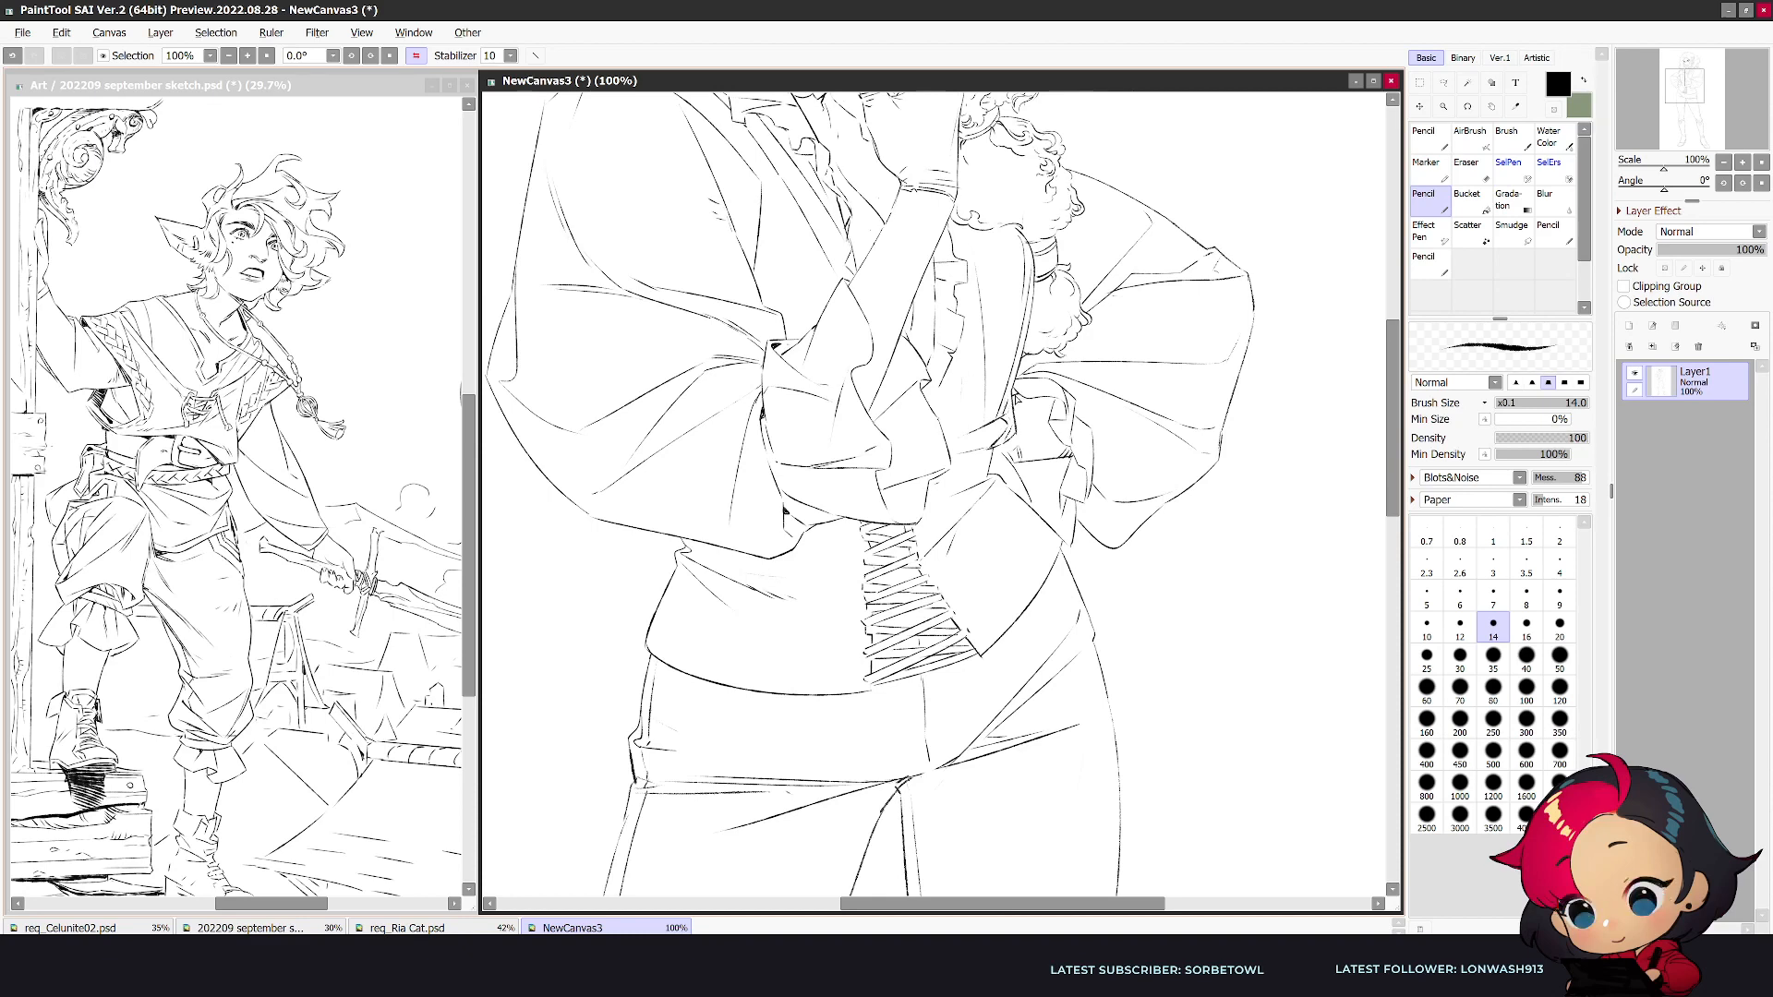
# - Reduce the eraser size to 25 and extend the folds from the vest edge towards the top of the waist lacing
pyautogui.press('e')
pyautogui.press('[')
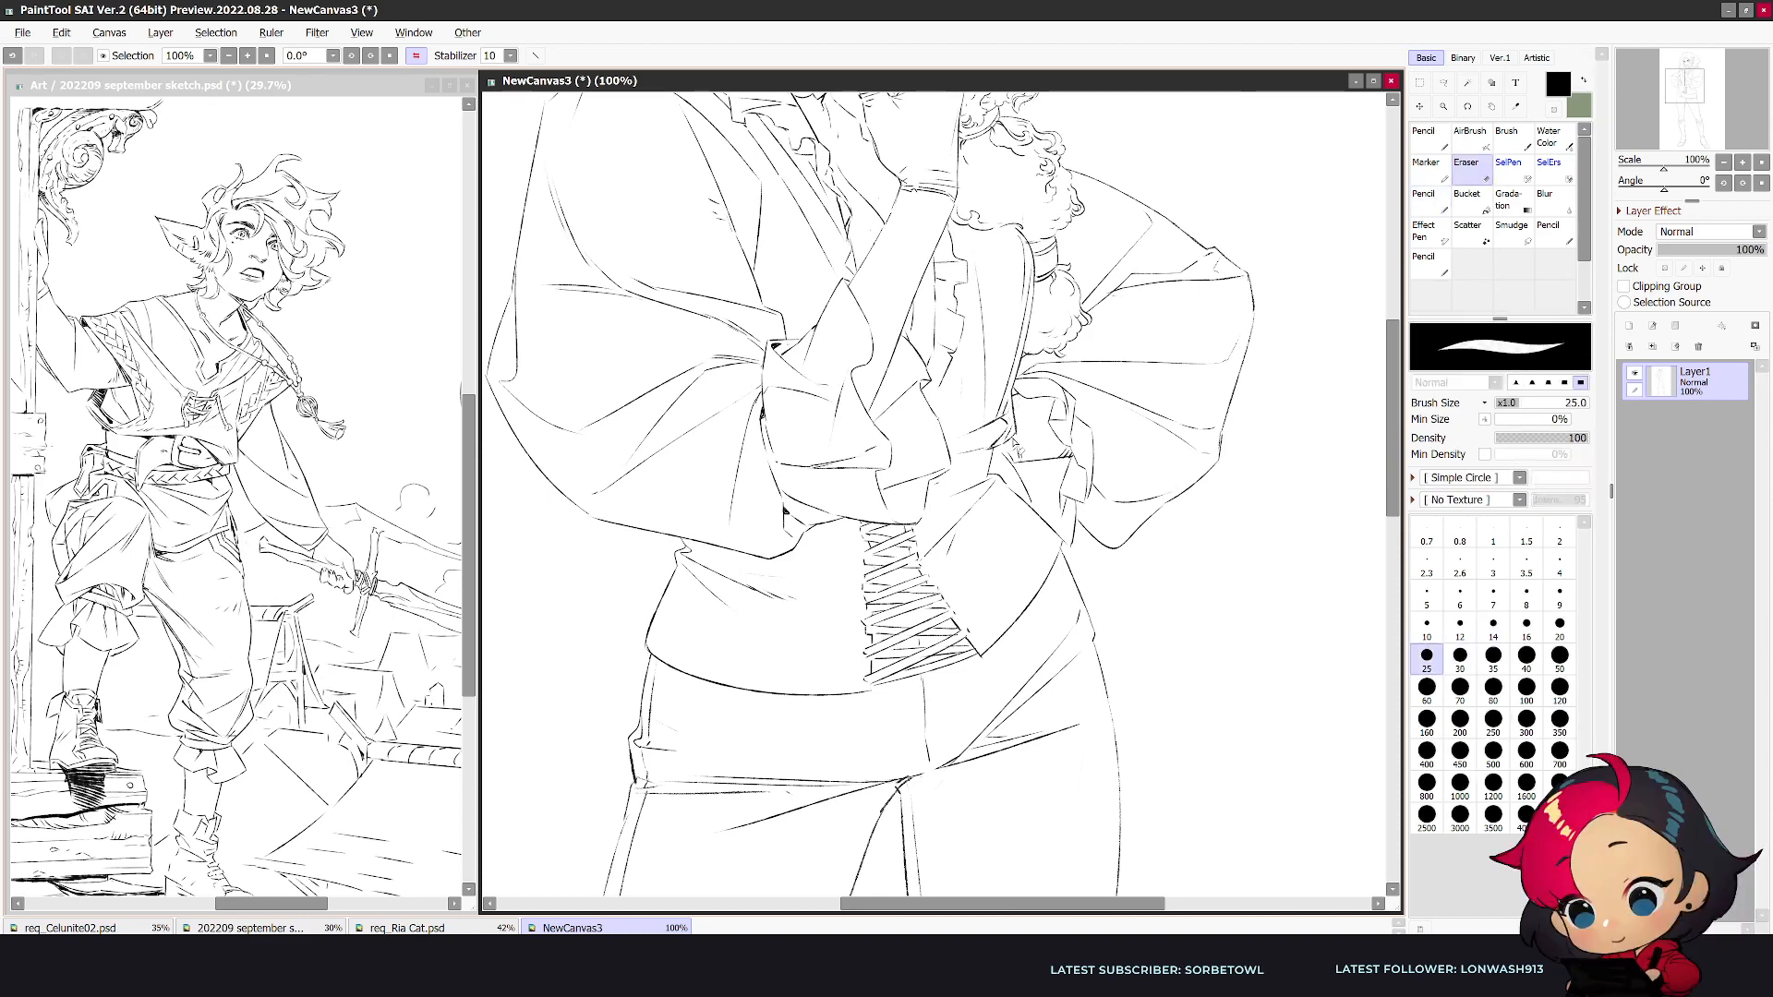
pyautogui.press('n')
pyautogui.moveTo(1013, 432)
pyautogui.mouseDown()
pyautogui.moveTo(966, 460)
pyautogui.moveTo(1002, 447)
pyautogui.moveTo(998, 471)
pyautogui.moveTo(926, 522)
pyautogui.mouseUp()
pyautogui.press('e')
pyautogui.press('n')
pyautogui.press('e')
pyautogui.press('n')
# - Reduce the pencil size to 9 and the eraser size to 14 while tidying the folds under the vest
pyautogui.press('[')
pyautogui.press('[')
pyautogui.press('[')
pyautogui.scroll(-2, 996, 469)
pyautogui.scroll(3, 1029, 430)
pyautogui.press('e')
pyautogui.press('n')
pyautogui.press('e')
pyautogui.press('[')
pyautogui.press('[')
pyautogui.press('[')
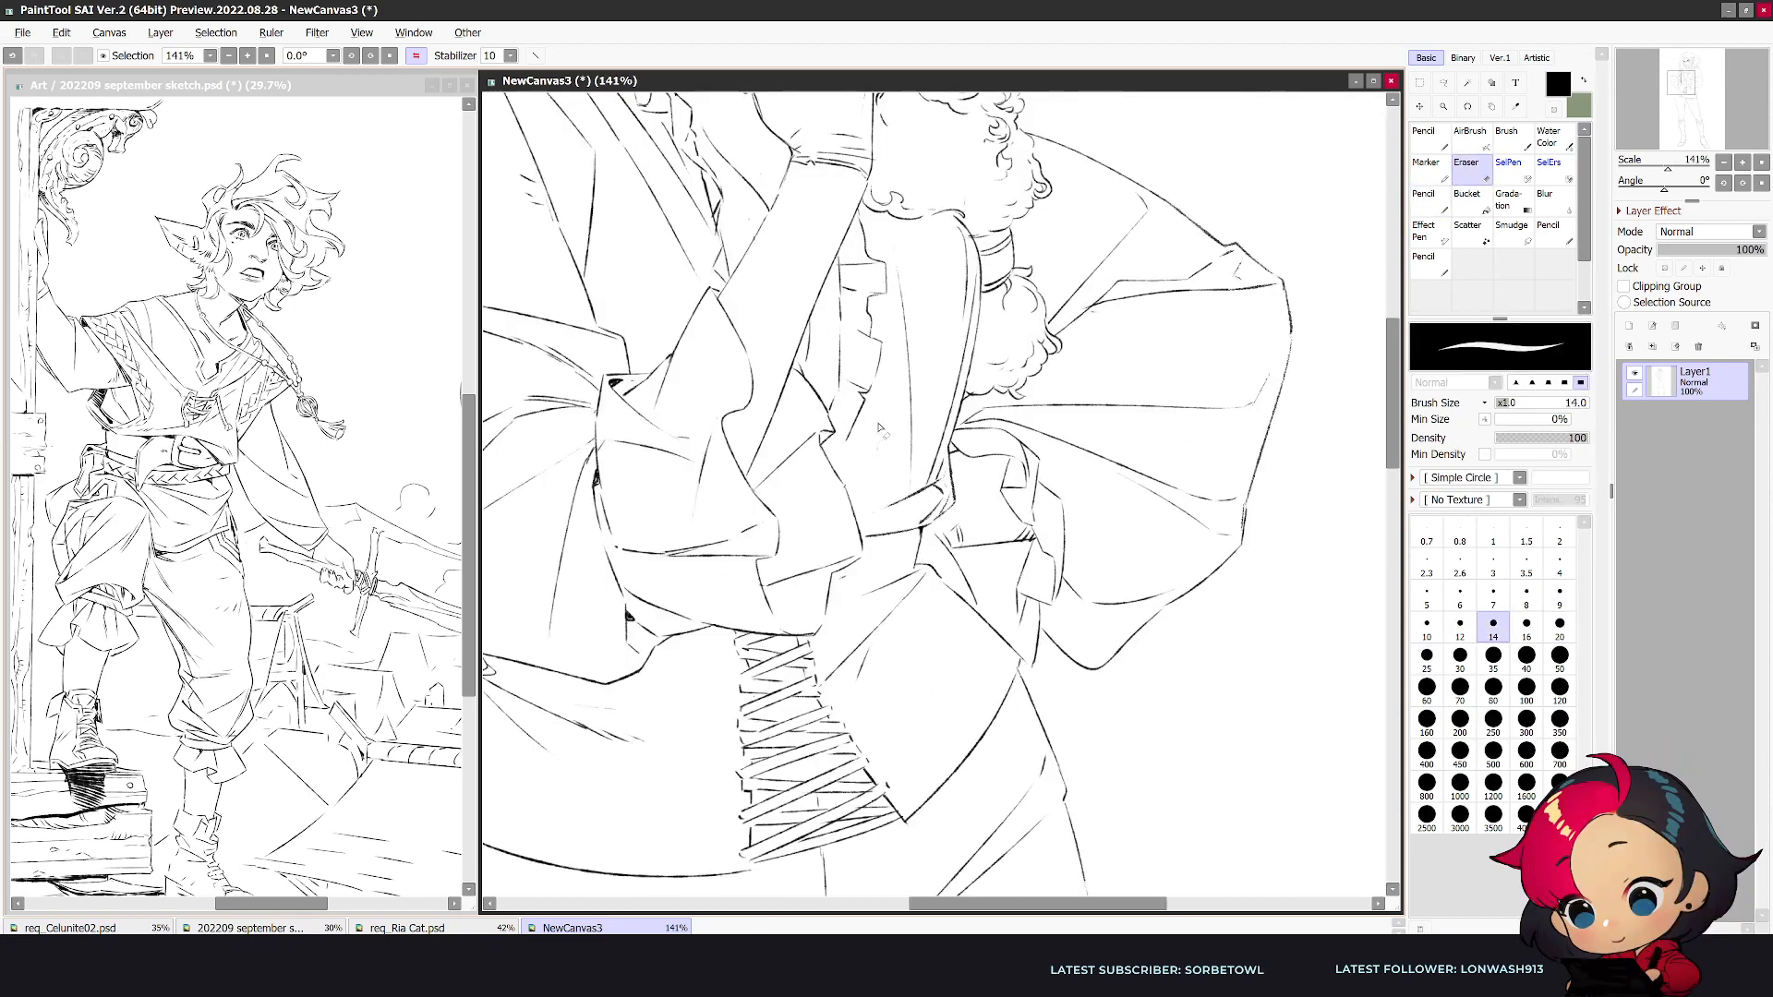
# - Draw a small oval pendant with beaded details on the chest between the open collar and the raised hand
pyautogui.scroll(-2, 888, 459)
pyautogui.scroll(3, 888, 459)
pyautogui.press('n')
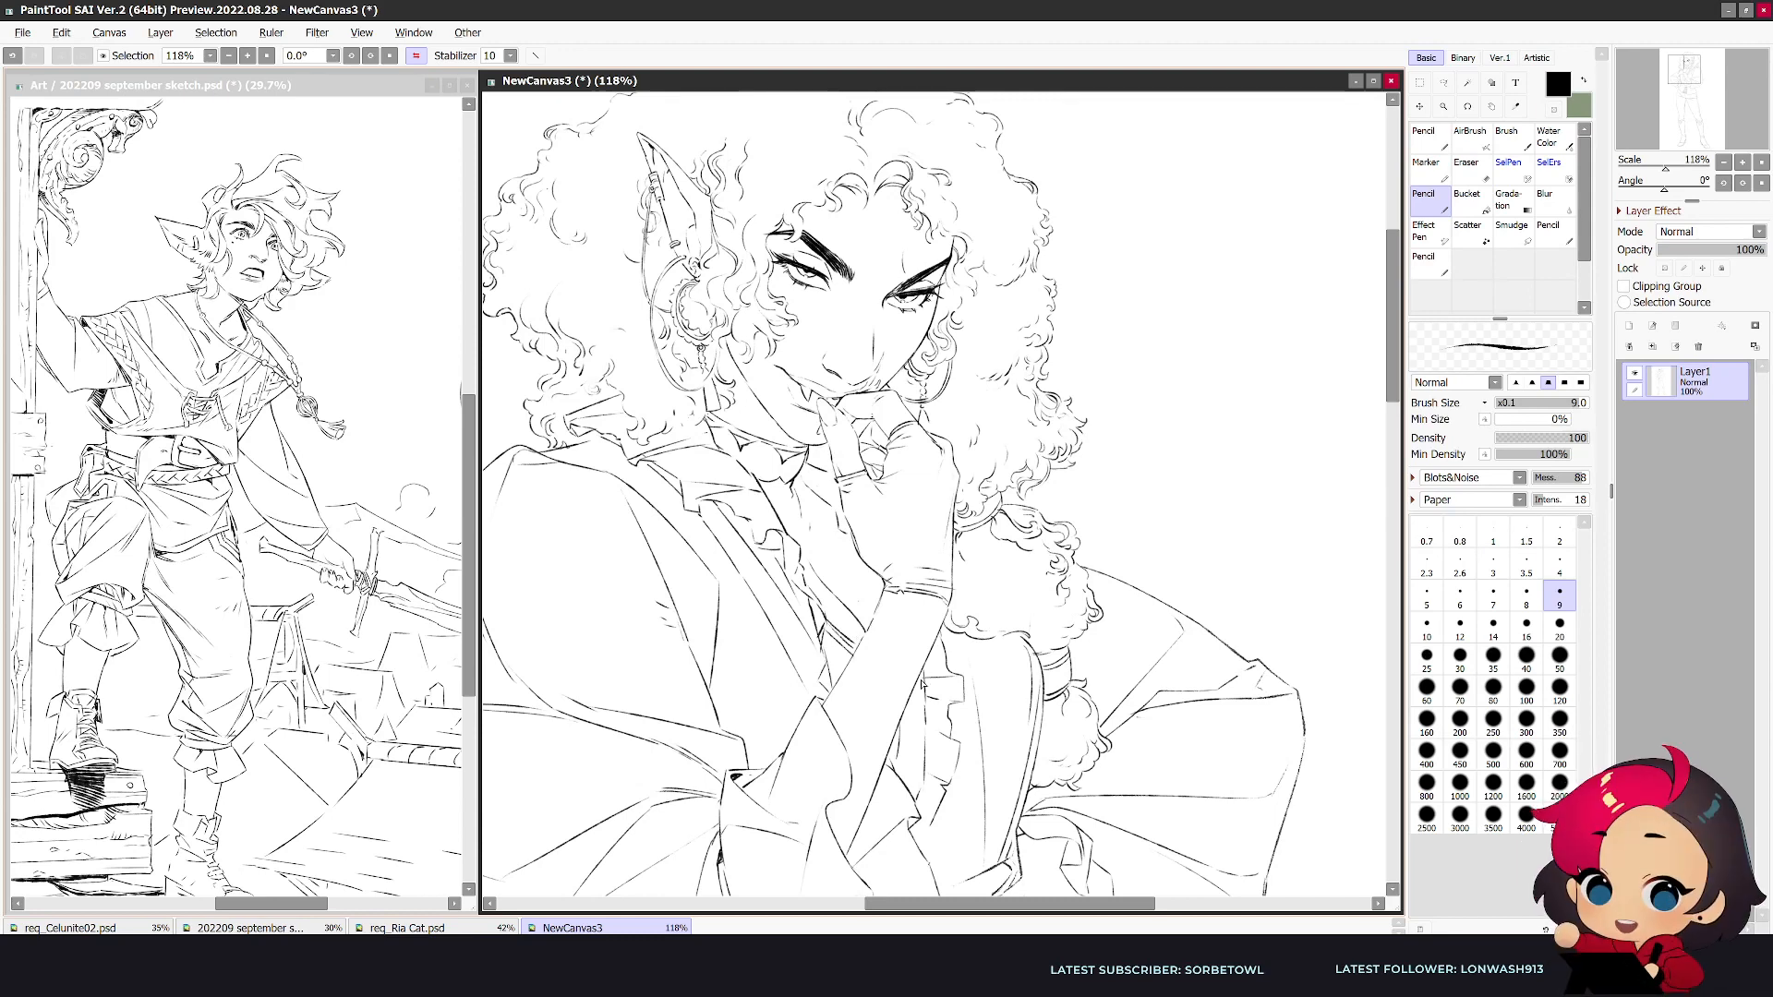
pyautogui.moveTo(816, 540); pyautogui.dragTo(825, 567)
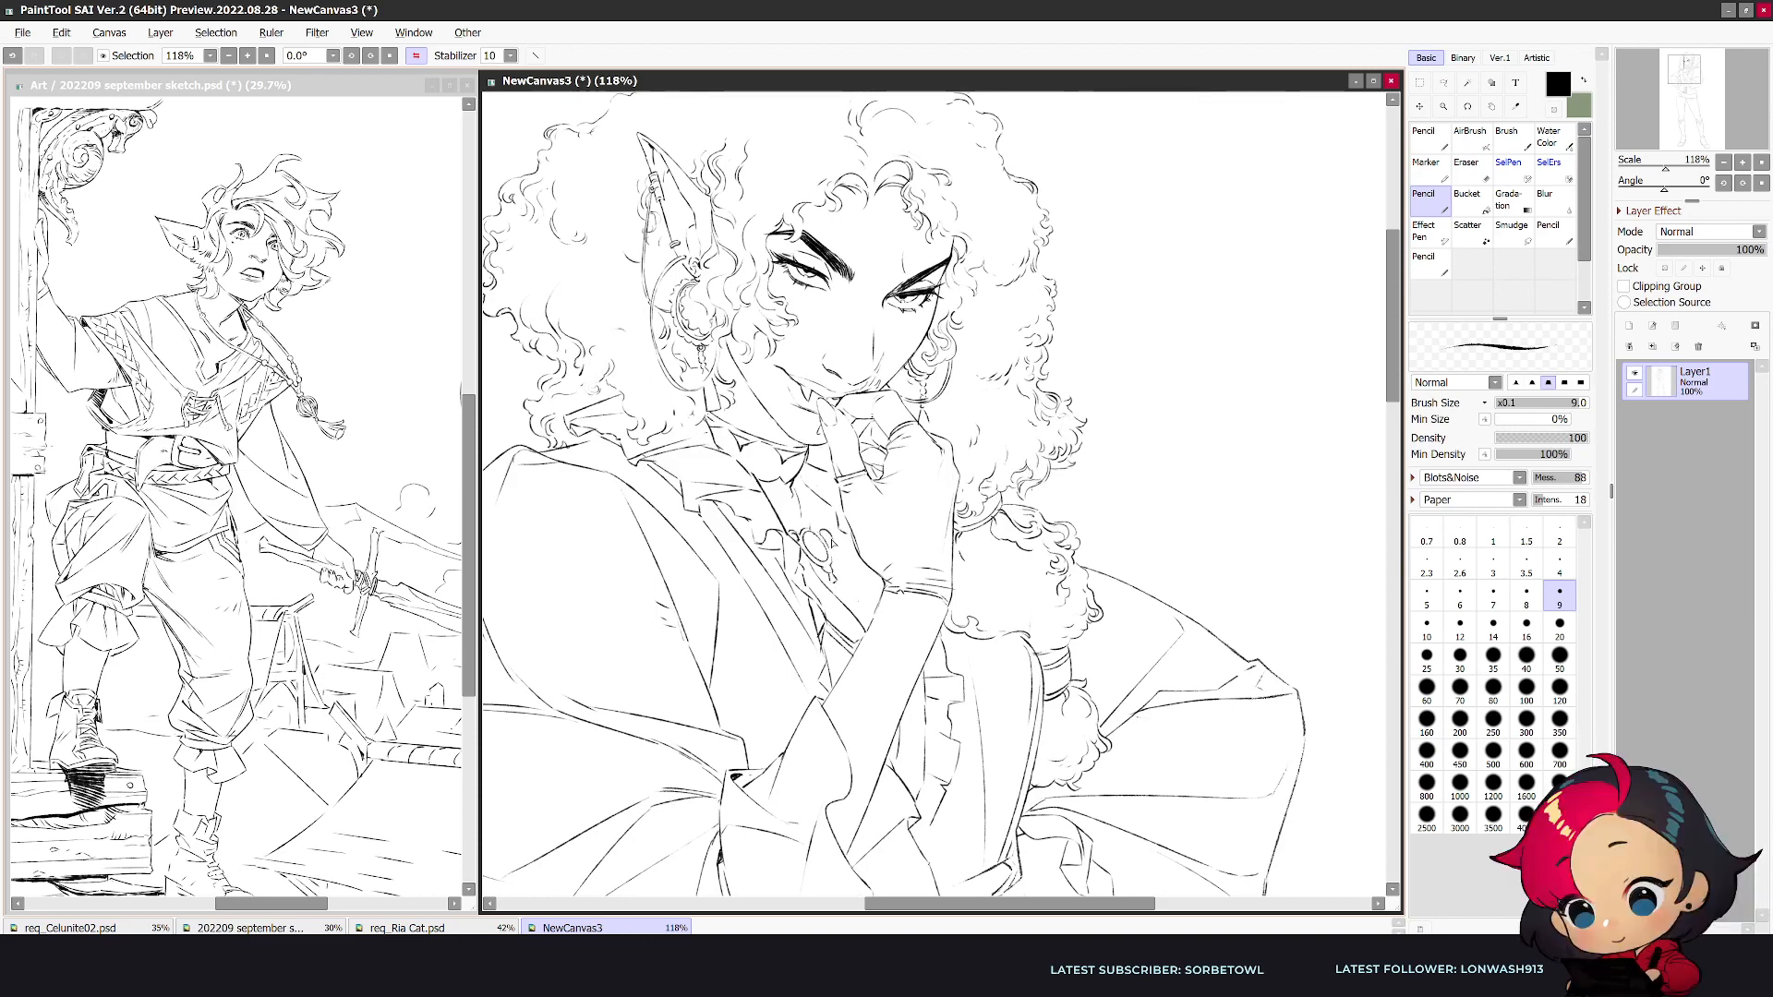
pyautogui.press('e')
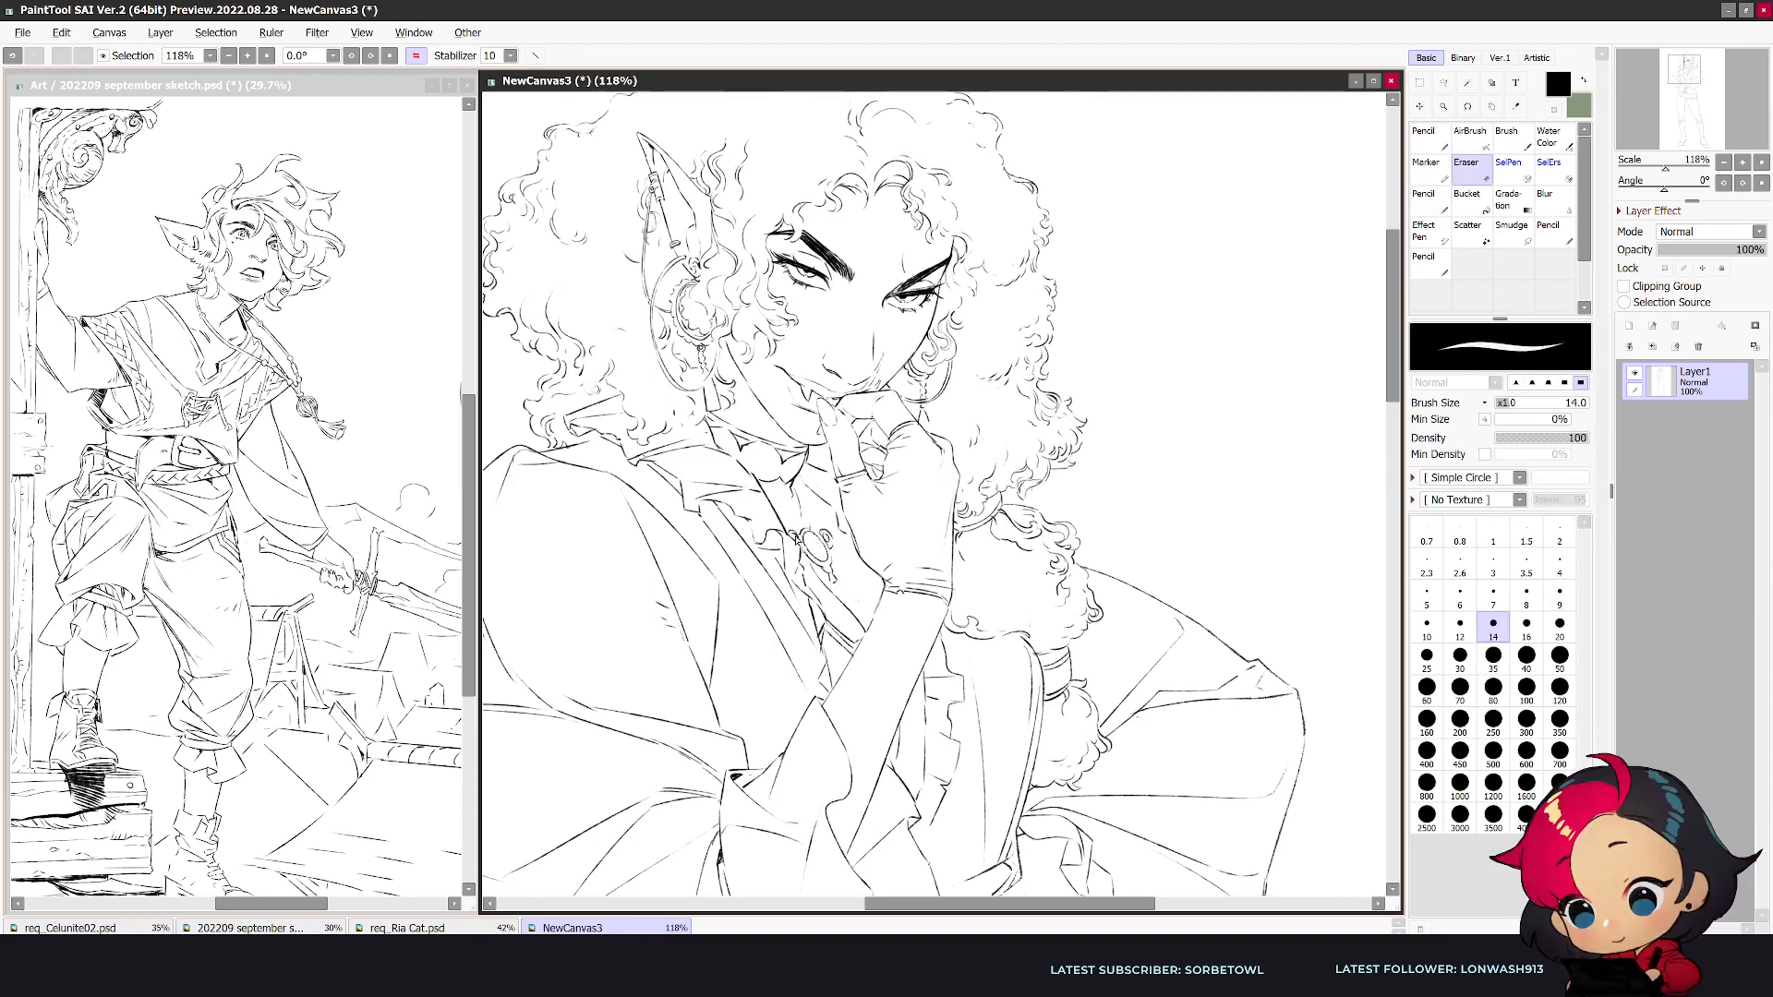
pyautogui.press('n')
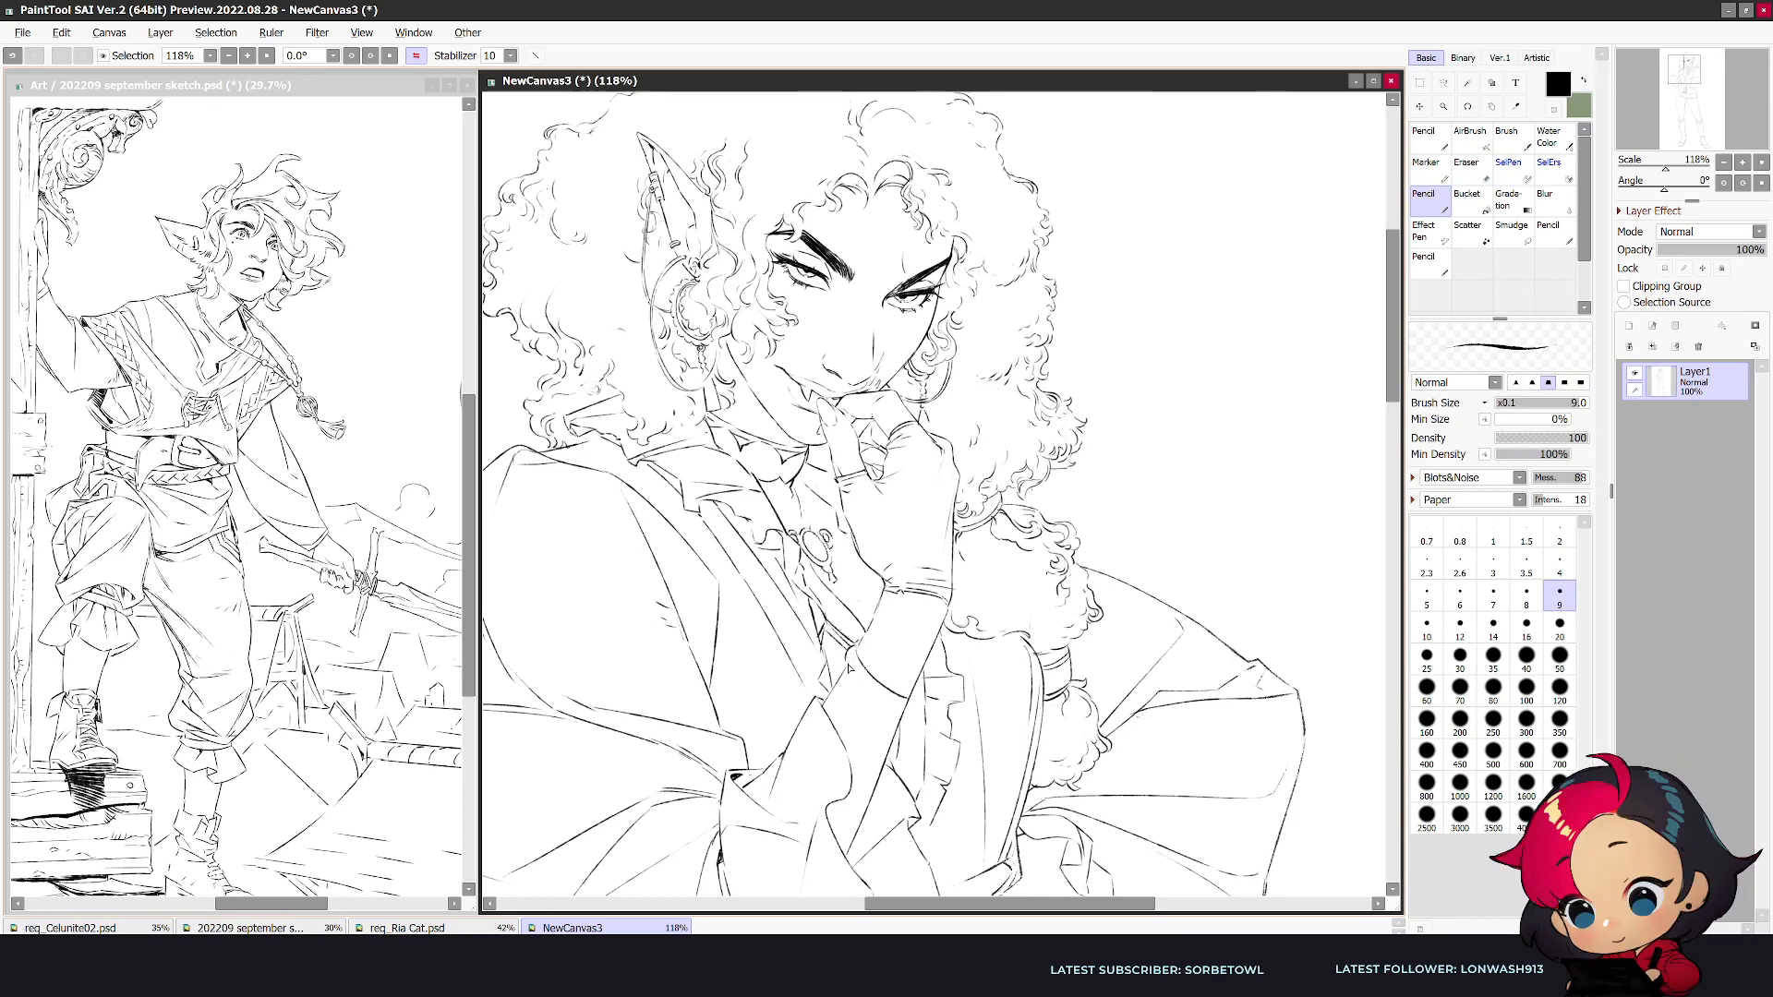
# - Draw a patterned bangle around the raised forearm below the glove
pyautogui.press('e')
pyautogui.press('n')
pyautogui.moveTo(853, 669); pyautogui.dragTo(863, 681)
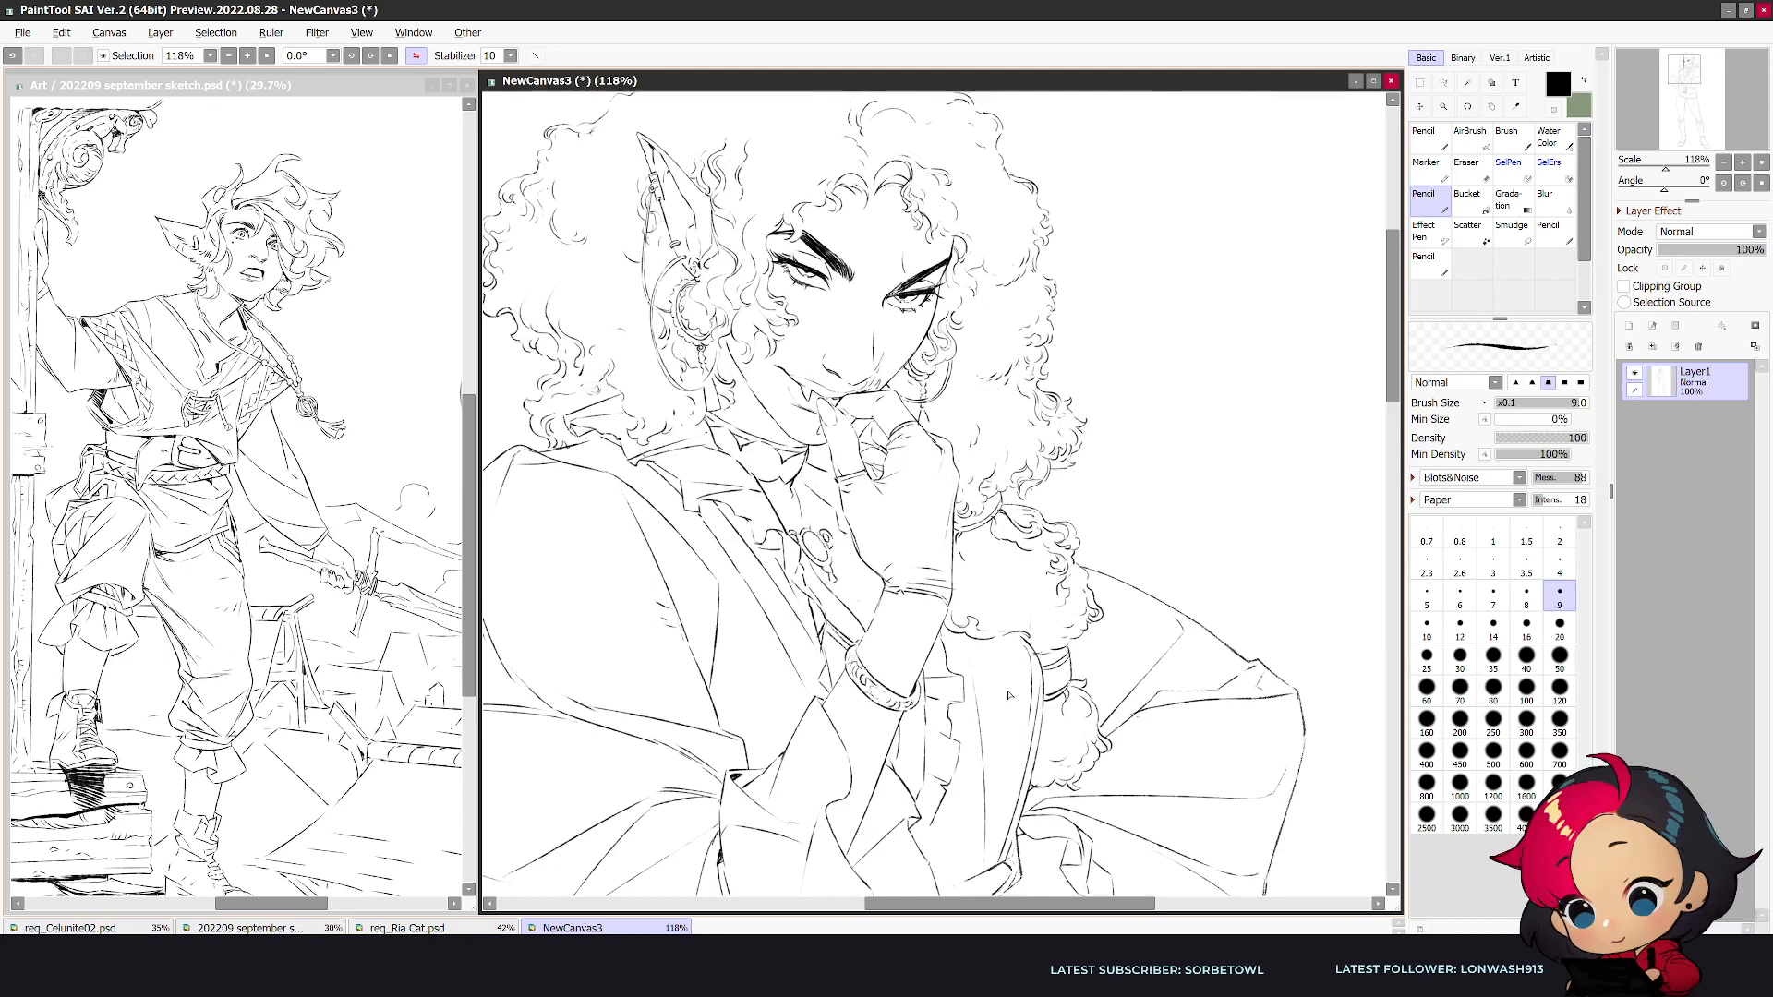
# - Draw the outline of a second bangle directly below the first on the raised forearm, undoing misplaced strokes
pyautogui.press('h')
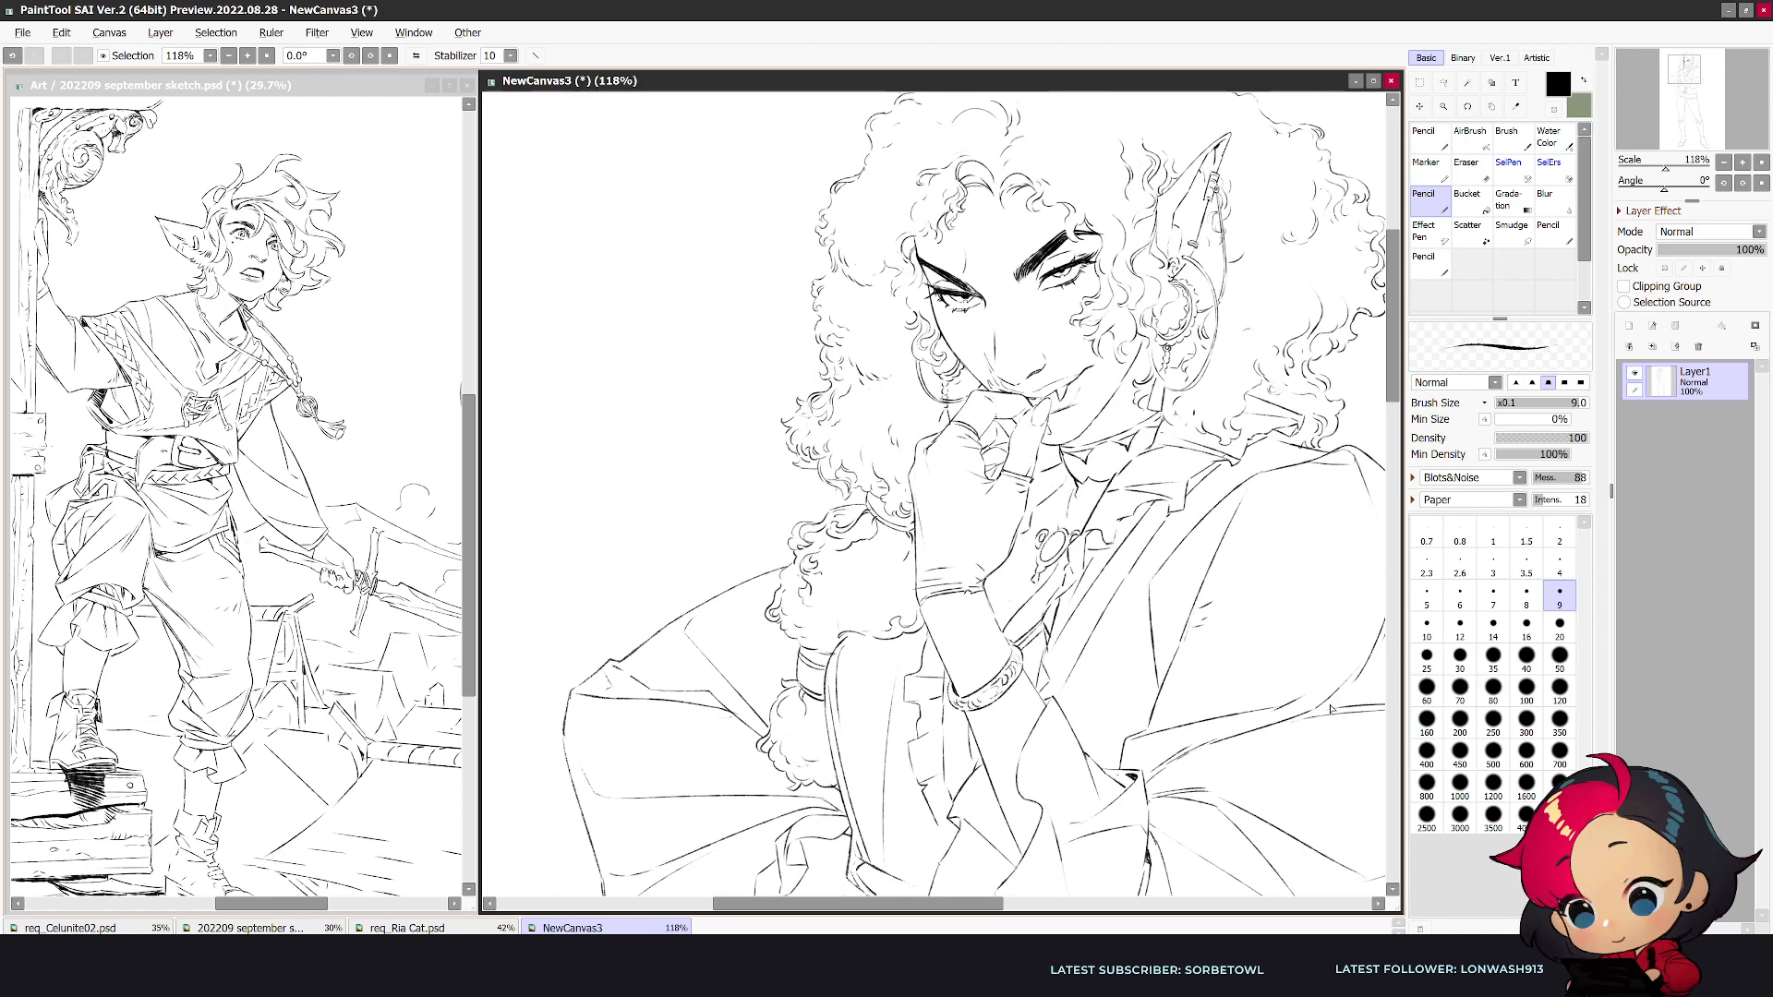
pyautogui.scroll(3, 1010, 695)
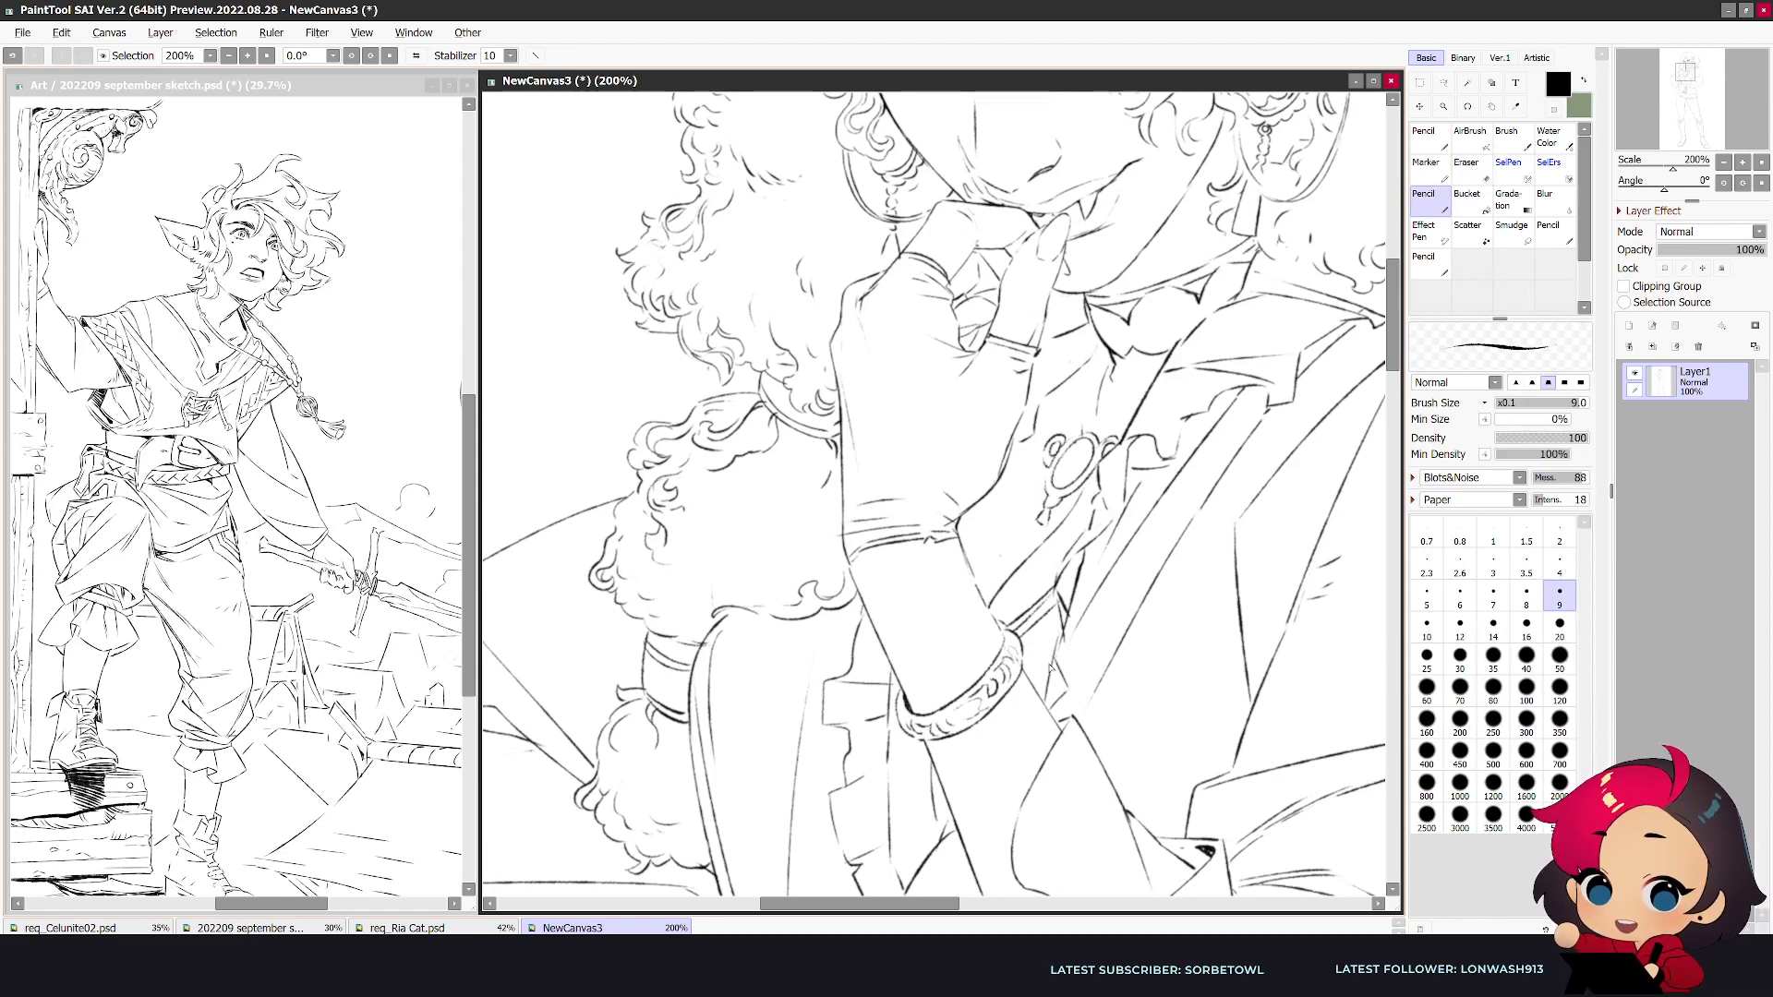
pyautogui.press('e')
pyautogui.press('n')
pyautogui.moveTo(933, 759)
pyautogui.mouseDown()
pyautogui.moveTo(1015, 722)
pyautogui.moveTo(1008, 699)
pyautogui.mouseUp()
pyautogui.hotkey('ctrl', 'z')
pyautogui.hotkey('ctrl', 'z')
pyautogui.moveTo(926, 755)
pyautogui.mouseDown()
pyautogui.moveTo(1011, 695)
pyautogui.moveTo(1012, 665)
pyautogui.moveTo(926, 745)
pyautogui.mouseUp()
pyautogui.hotkey('ctrl', 'z')
pyautogui.hotkey('ctrl', 'z')
pyautogui.moveTo(1022, 695)
pyautogui.mouseDown()
pyautogui.moveTo(961, 756)
pyautogui.moveTo(918, 749)
pyautogui.moveTo(1002, 720)
pyautogui.moveTo(1022, 661)
pyautogui.moveTo(1037, 687)
pyautogui.moveTo(986, 759)
pyautogui.mouseUp()
pyautogui.hotkey('ctrl', 'z')
pyautogui.press('e')
pyautogui.press('n')
pyautogui.press('e')
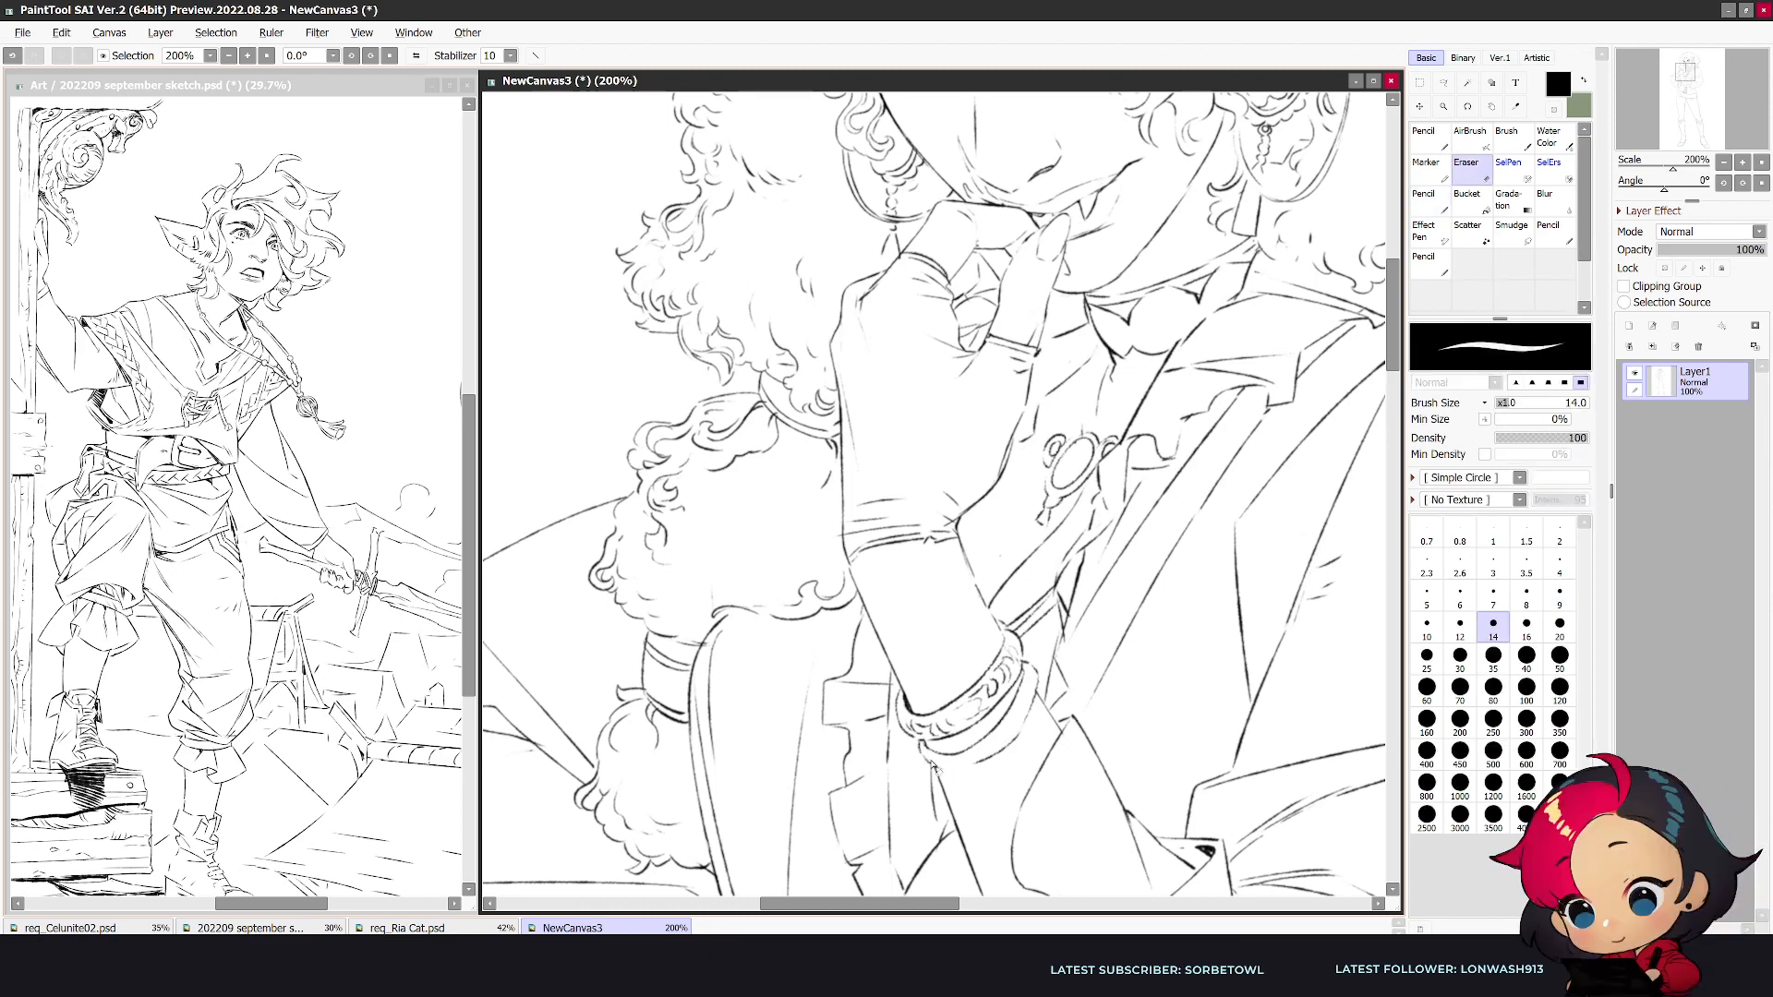
# - Fill the second bangle with small curved pattern marks and refine its outer edge
pyautogui.press('n')
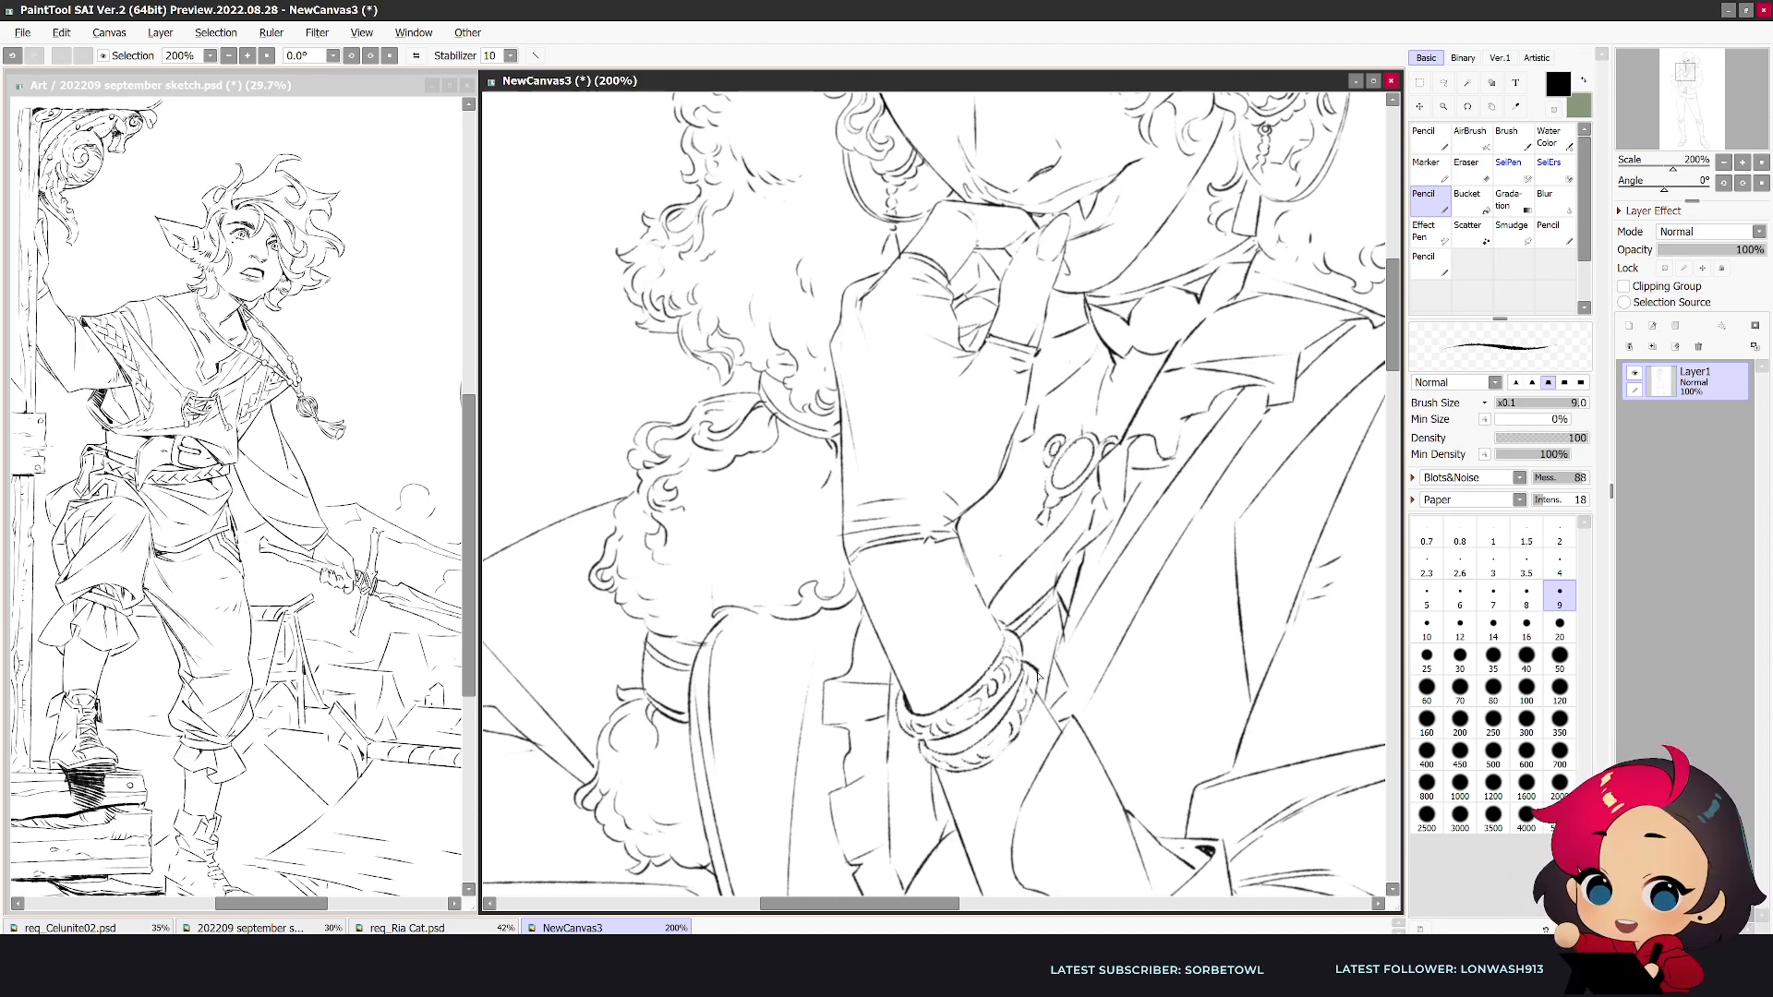
pyautogui.press('e')
pyautogui.press('n')
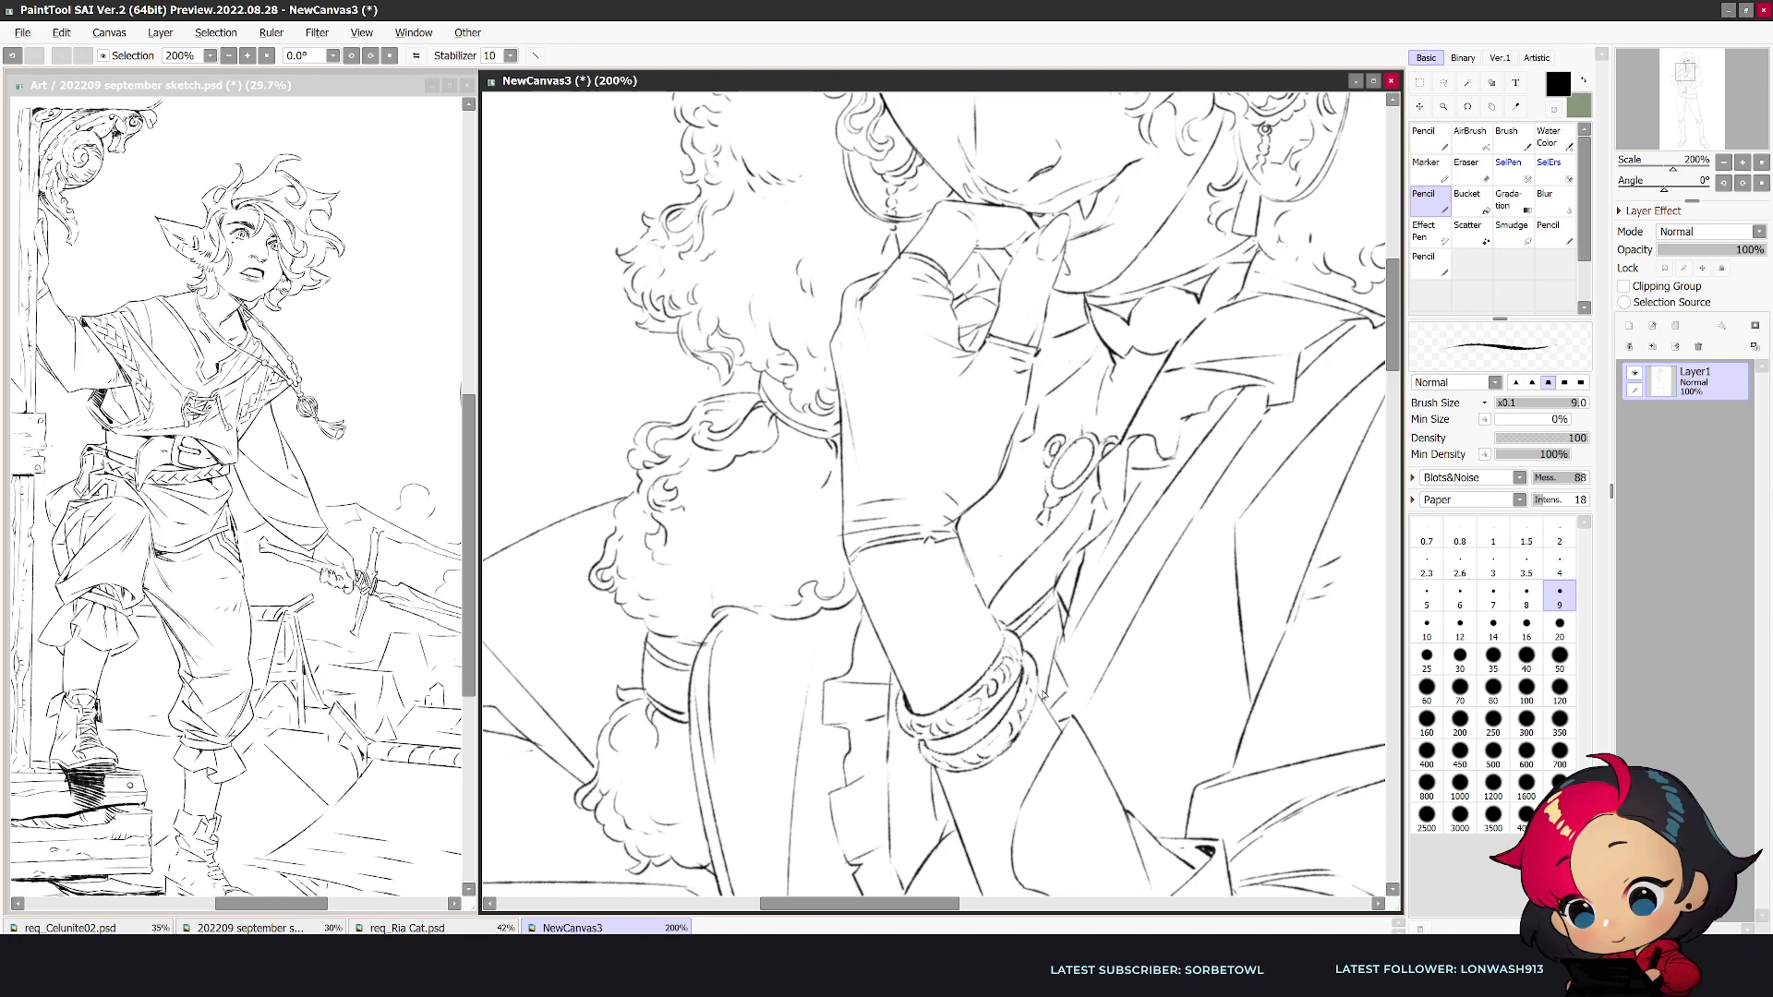
pyautogui.moveTo(1049, 680); pyautogui.dragTo(1036, 672)
pyautogui.press('e')
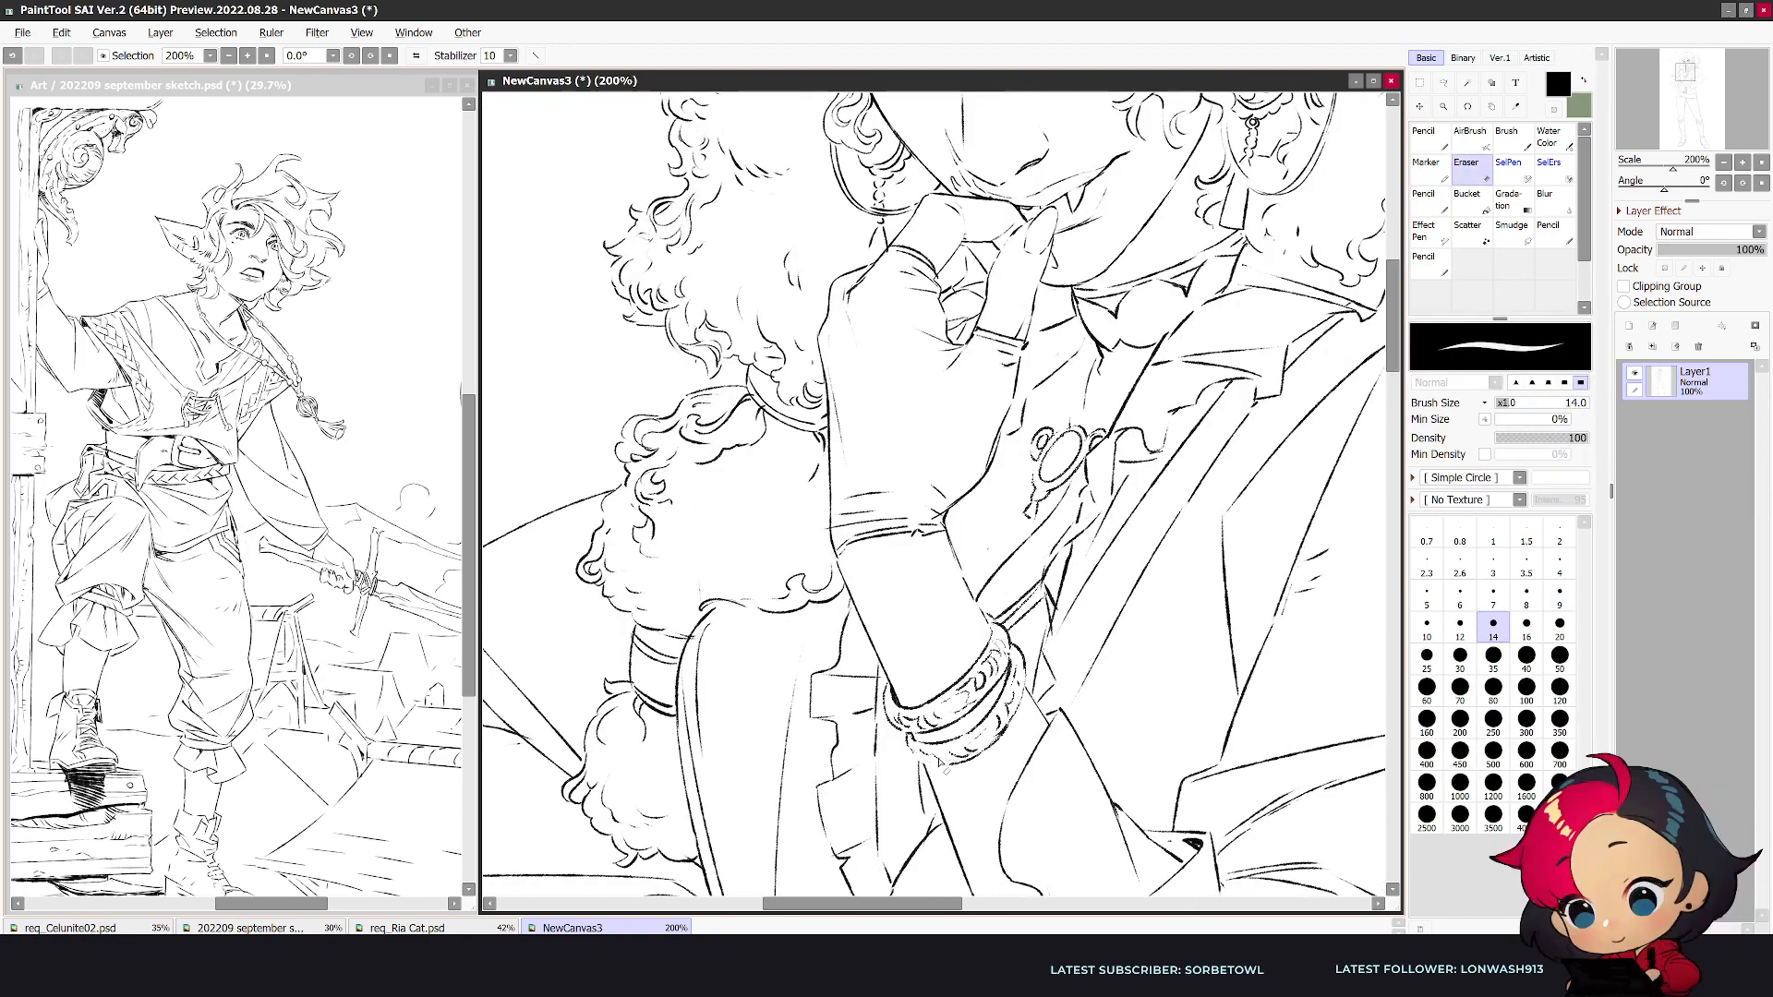
pyautogui.press('n')
# - Erase and touch up the small lines at the cuff of the hand-on-hip sleeve
pyautogui.scroll(-3, 1043, 711)
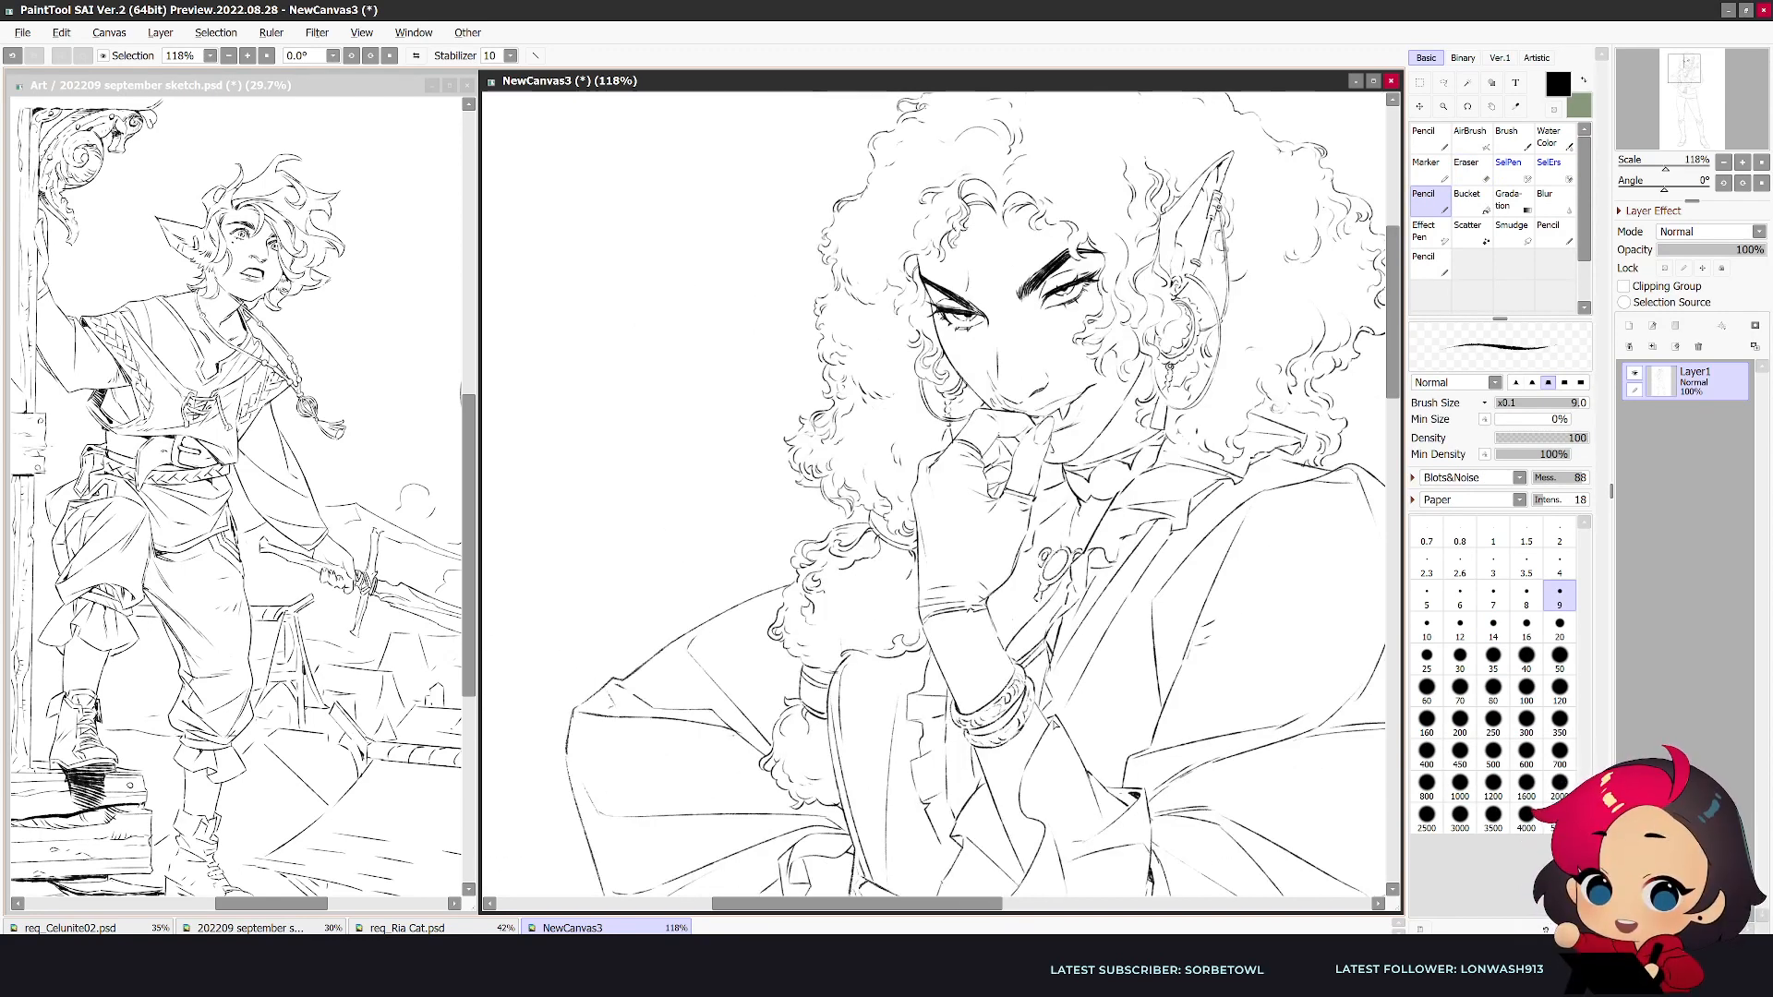
pyautogui.scroll(3, 1108, 720)
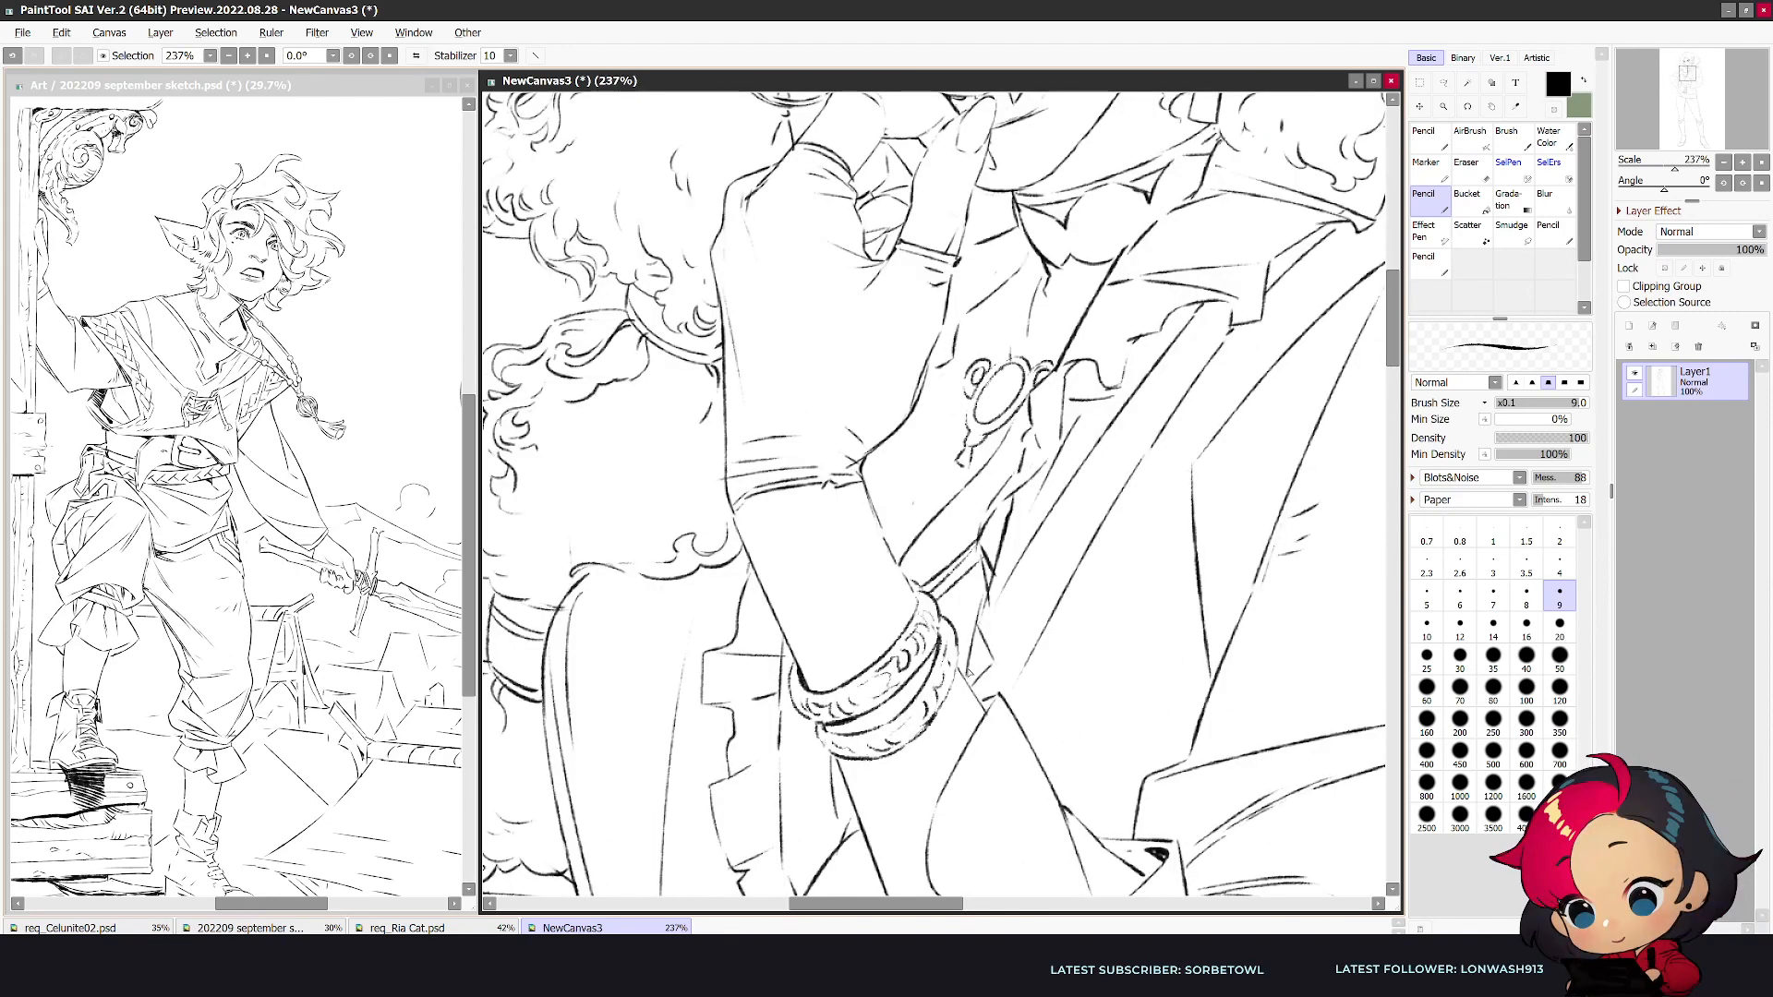
pyautogui.scroll(-6, 988, 500)
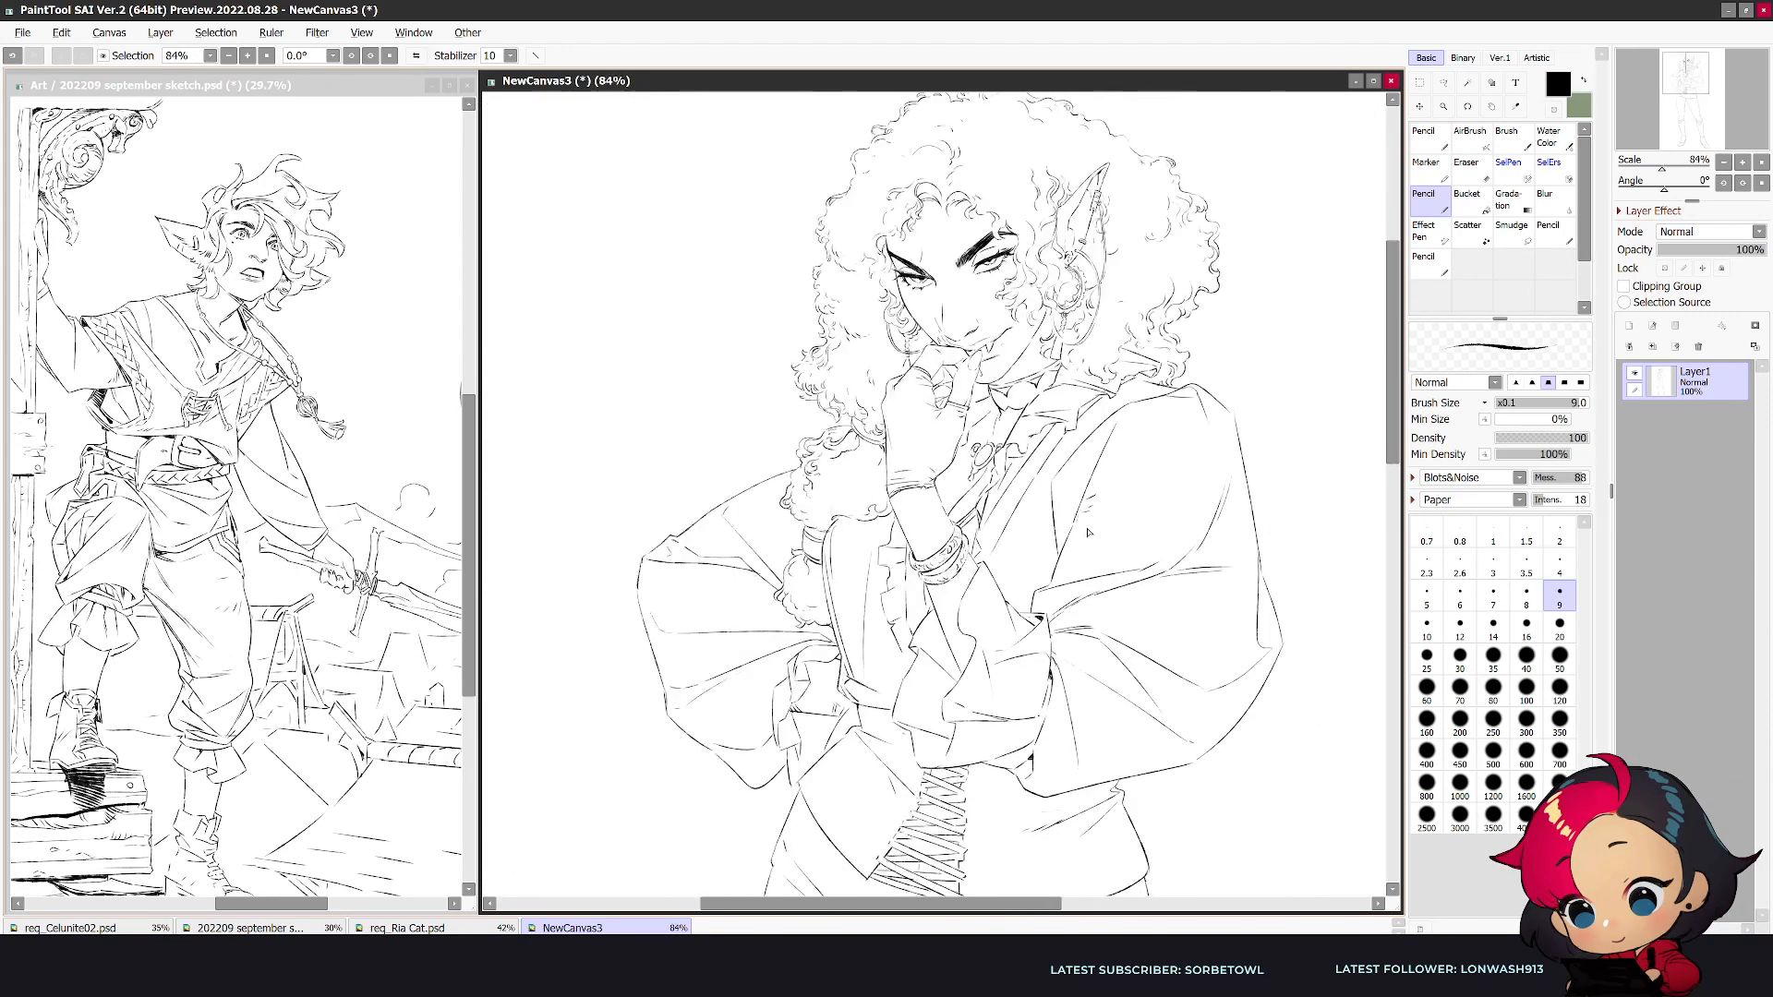
pyautogui.press('h')
pyautogui.scroll(1, 1030, 738)
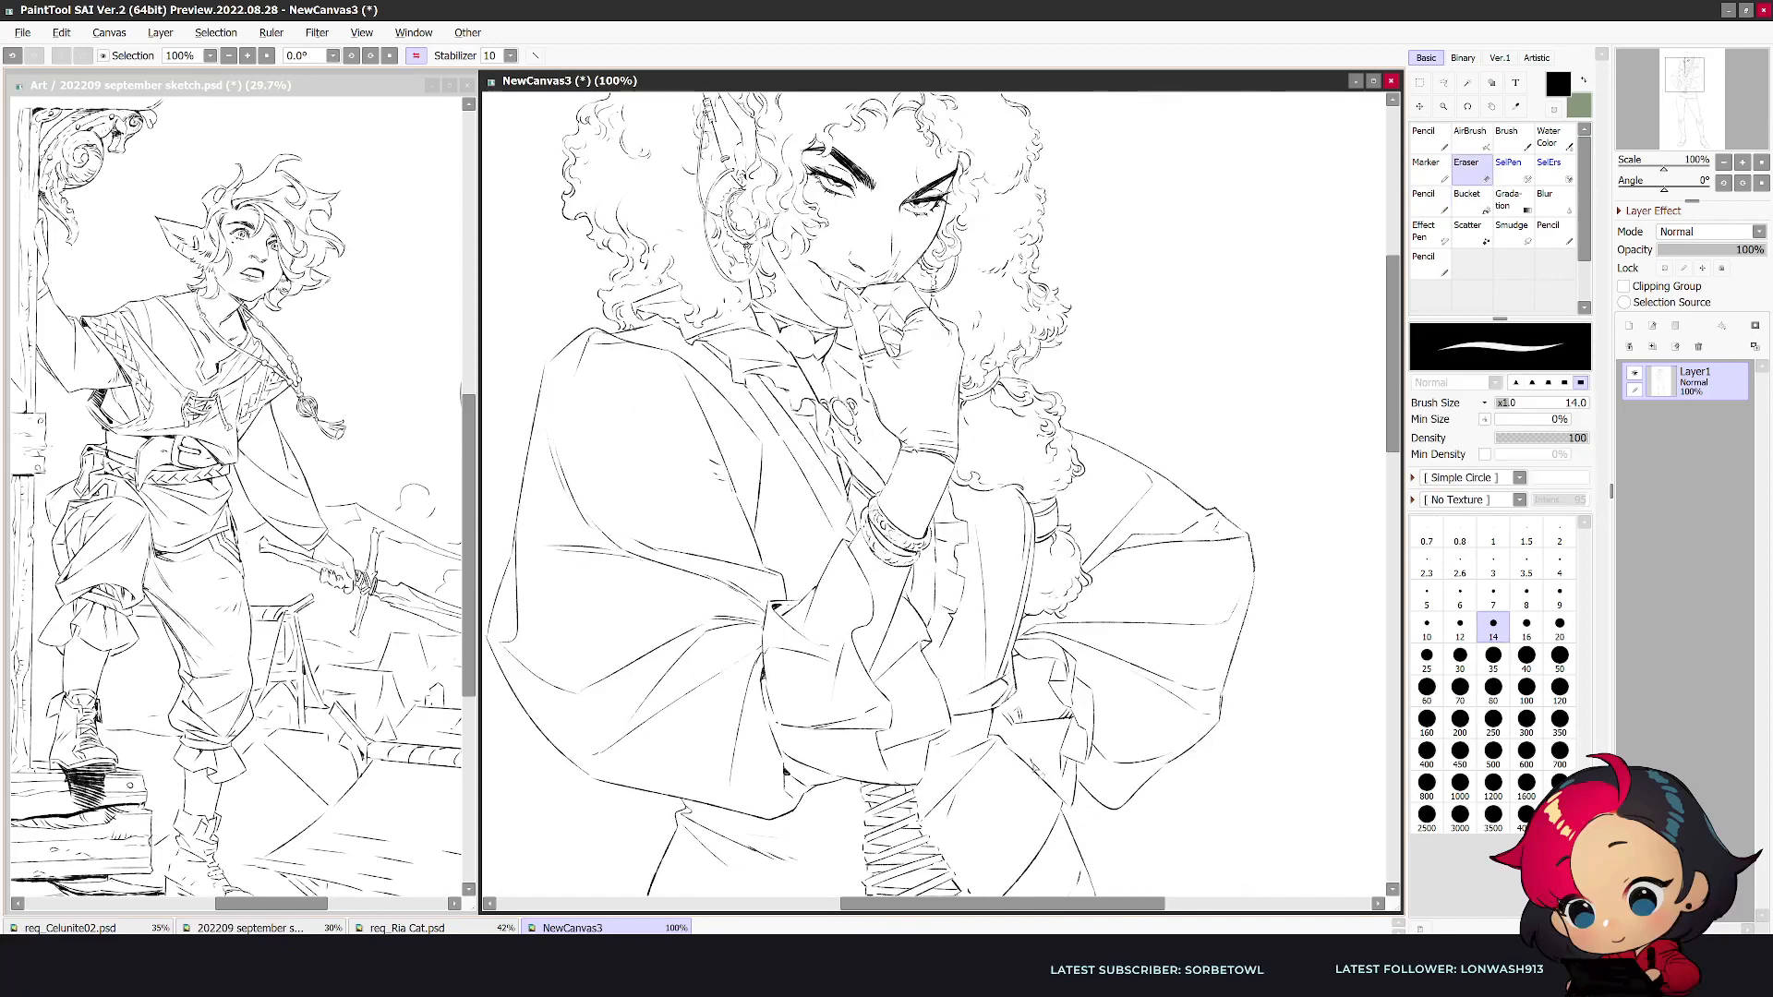
pyautogui.press('e')
pyautogui.moveTo(1021, 732)
pyautogui.mouseDown()
pyautogui.moveTo(1078, 725)
pyautogui.moveTo(1014, 720)
pyautogui.mouseUp()
pyautogui.press('n')
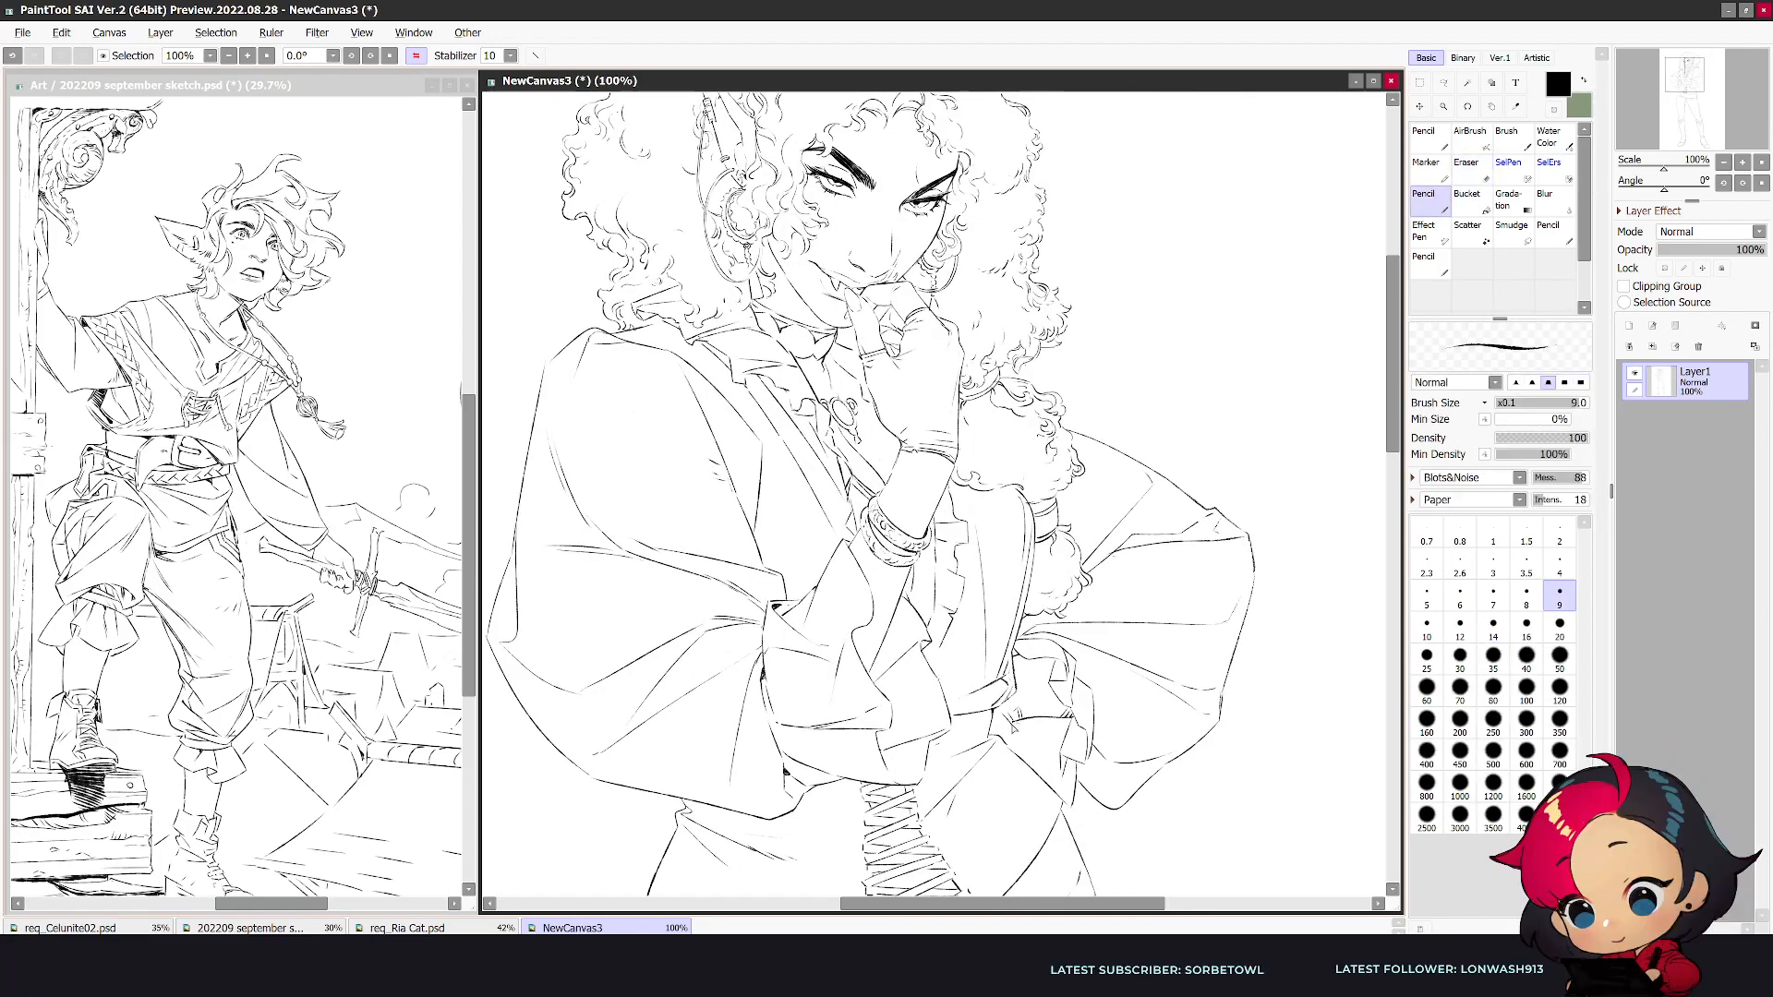
pyautogui.scroll(-5, 1027, 758)
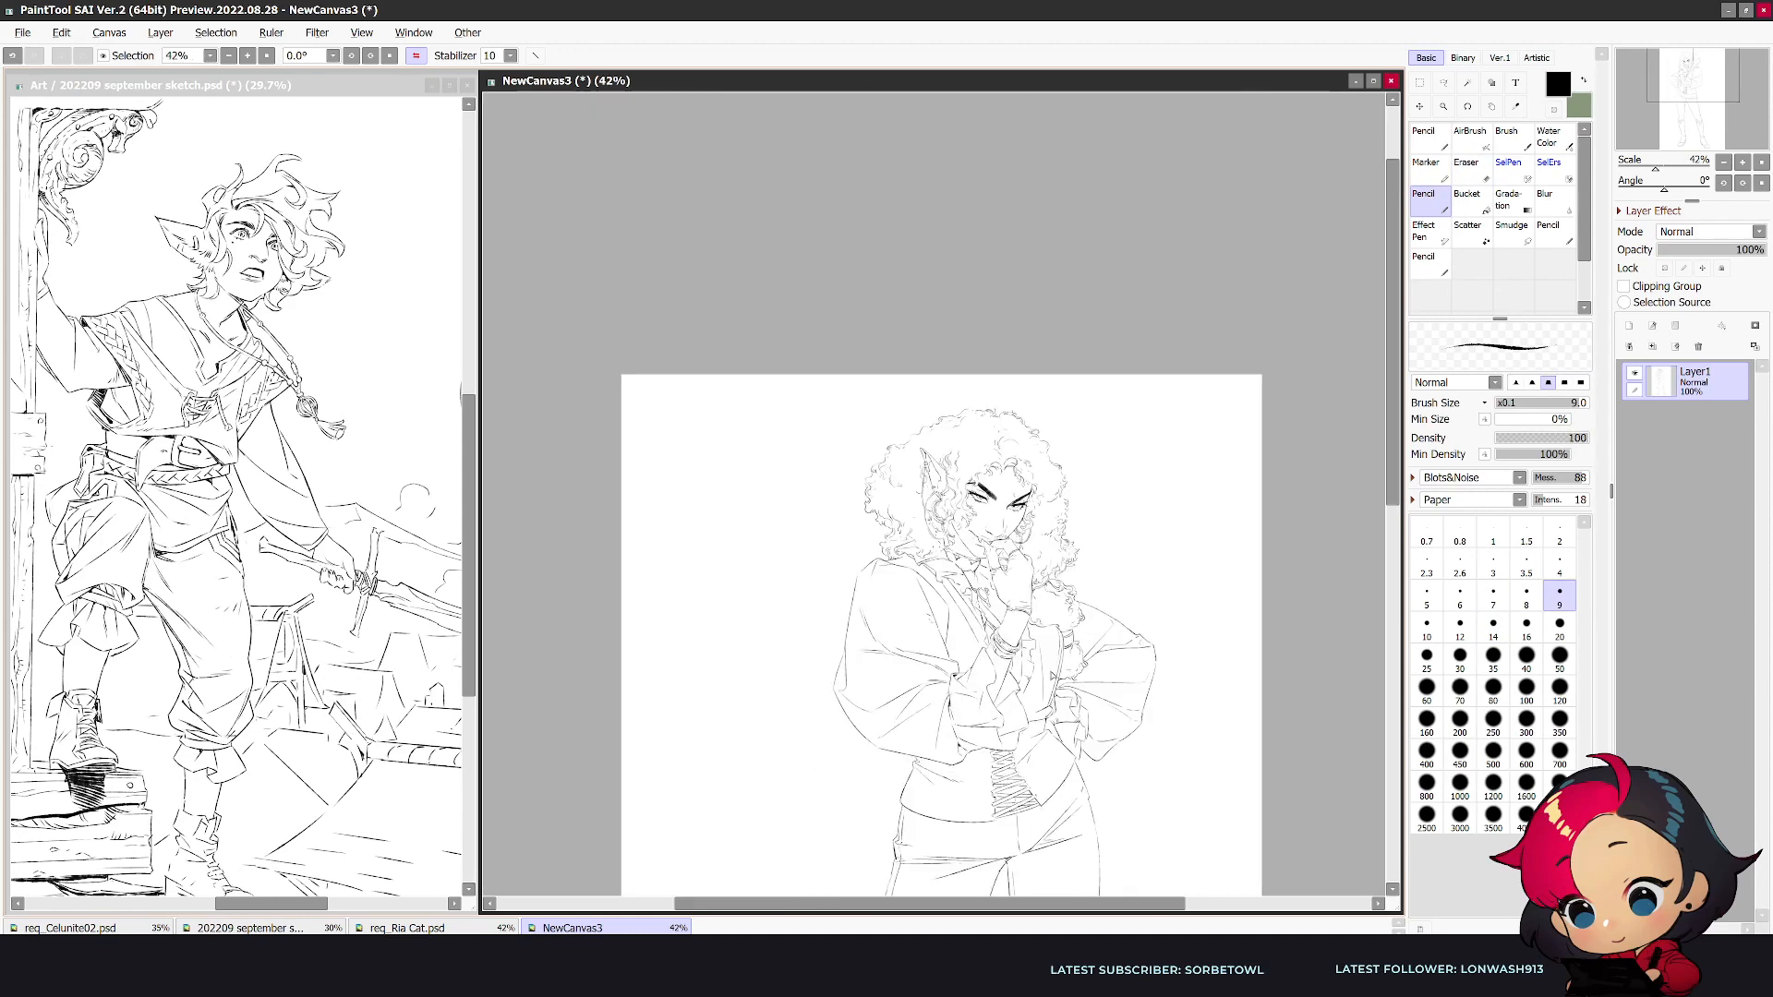
pyautogui.scroll(5, 999, 656)
pyautogui.scroll(1, 966, 577)
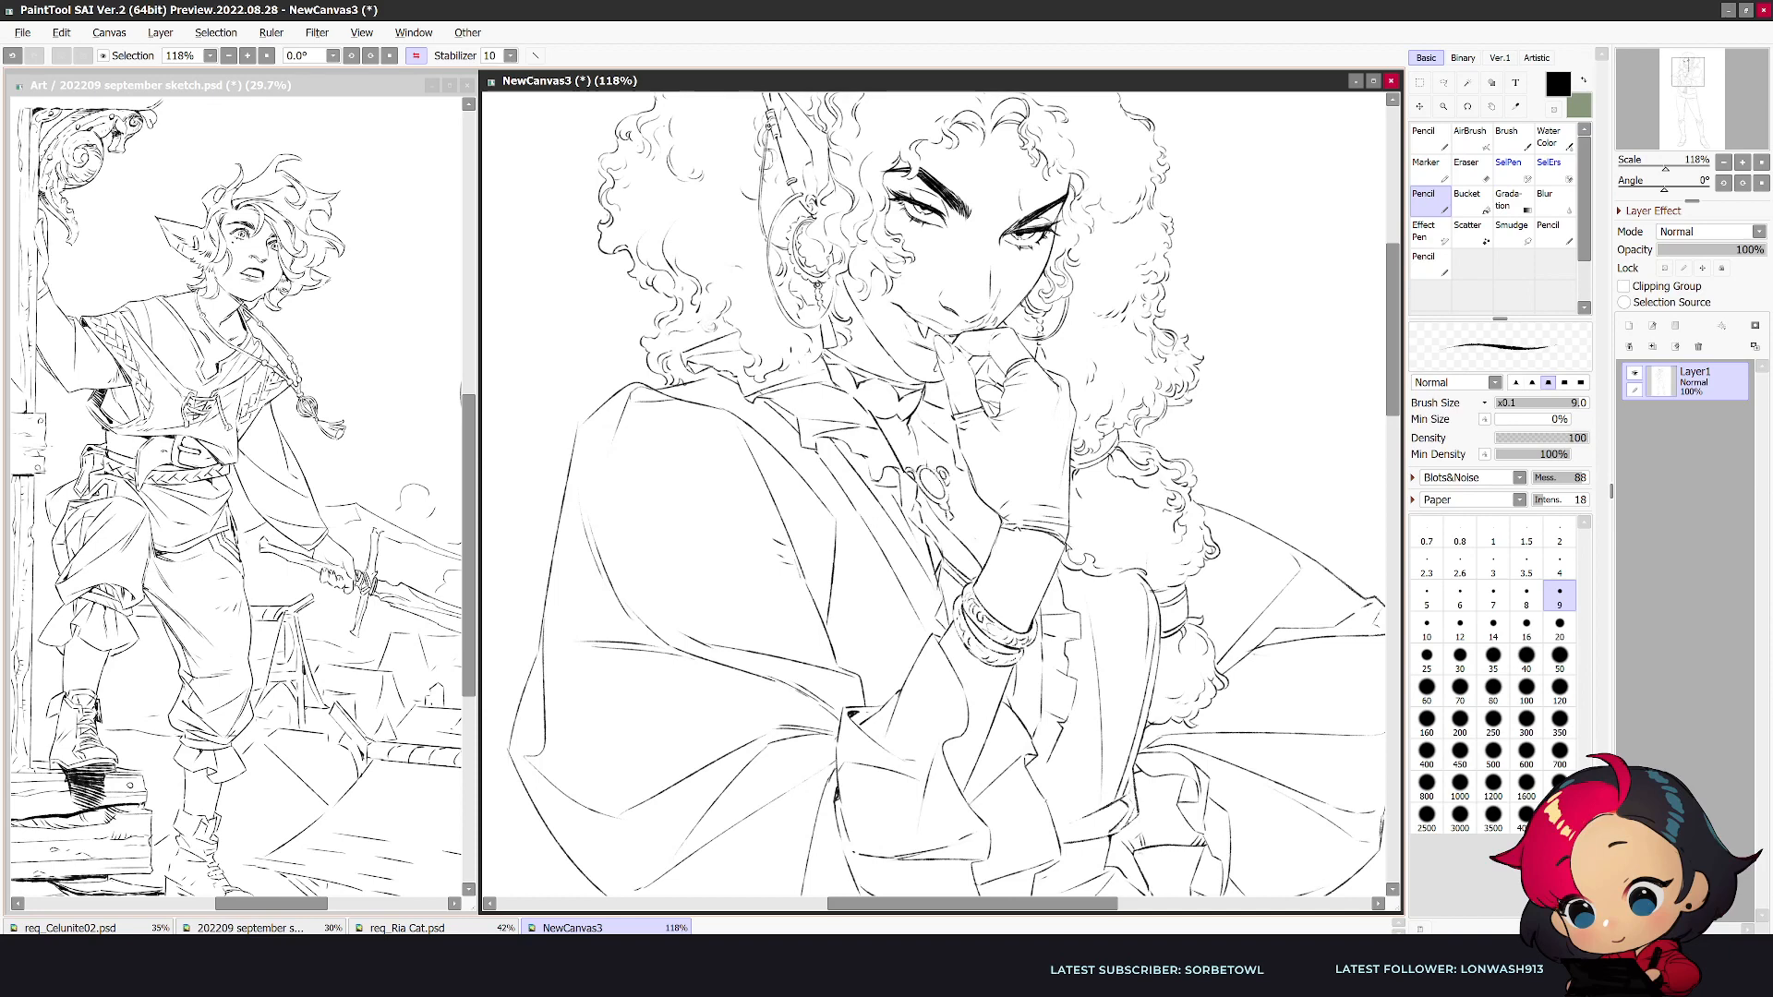
pyautogui.scroll(-5, 1011, 678)
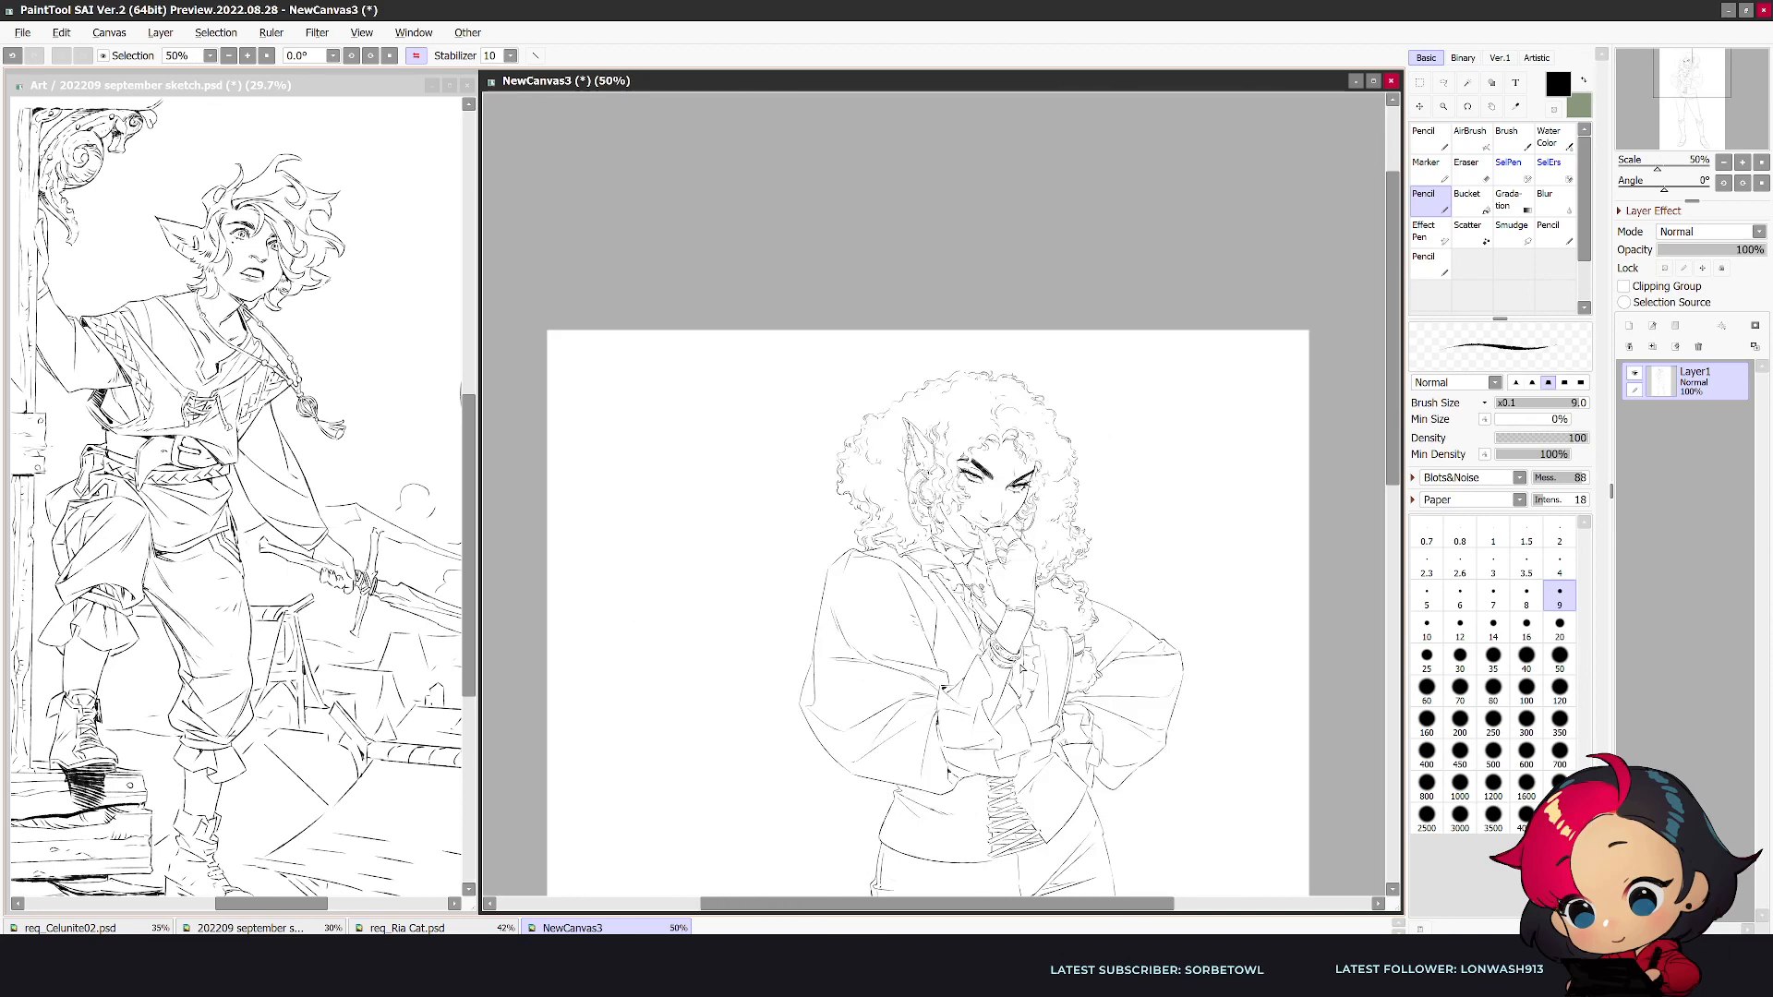
# - Lasso the face and shift it slightly upward over the raised hand with a freeform transform
pyautogui.scroll(1, 994, 659)
pyautogui.click(1443, 82)
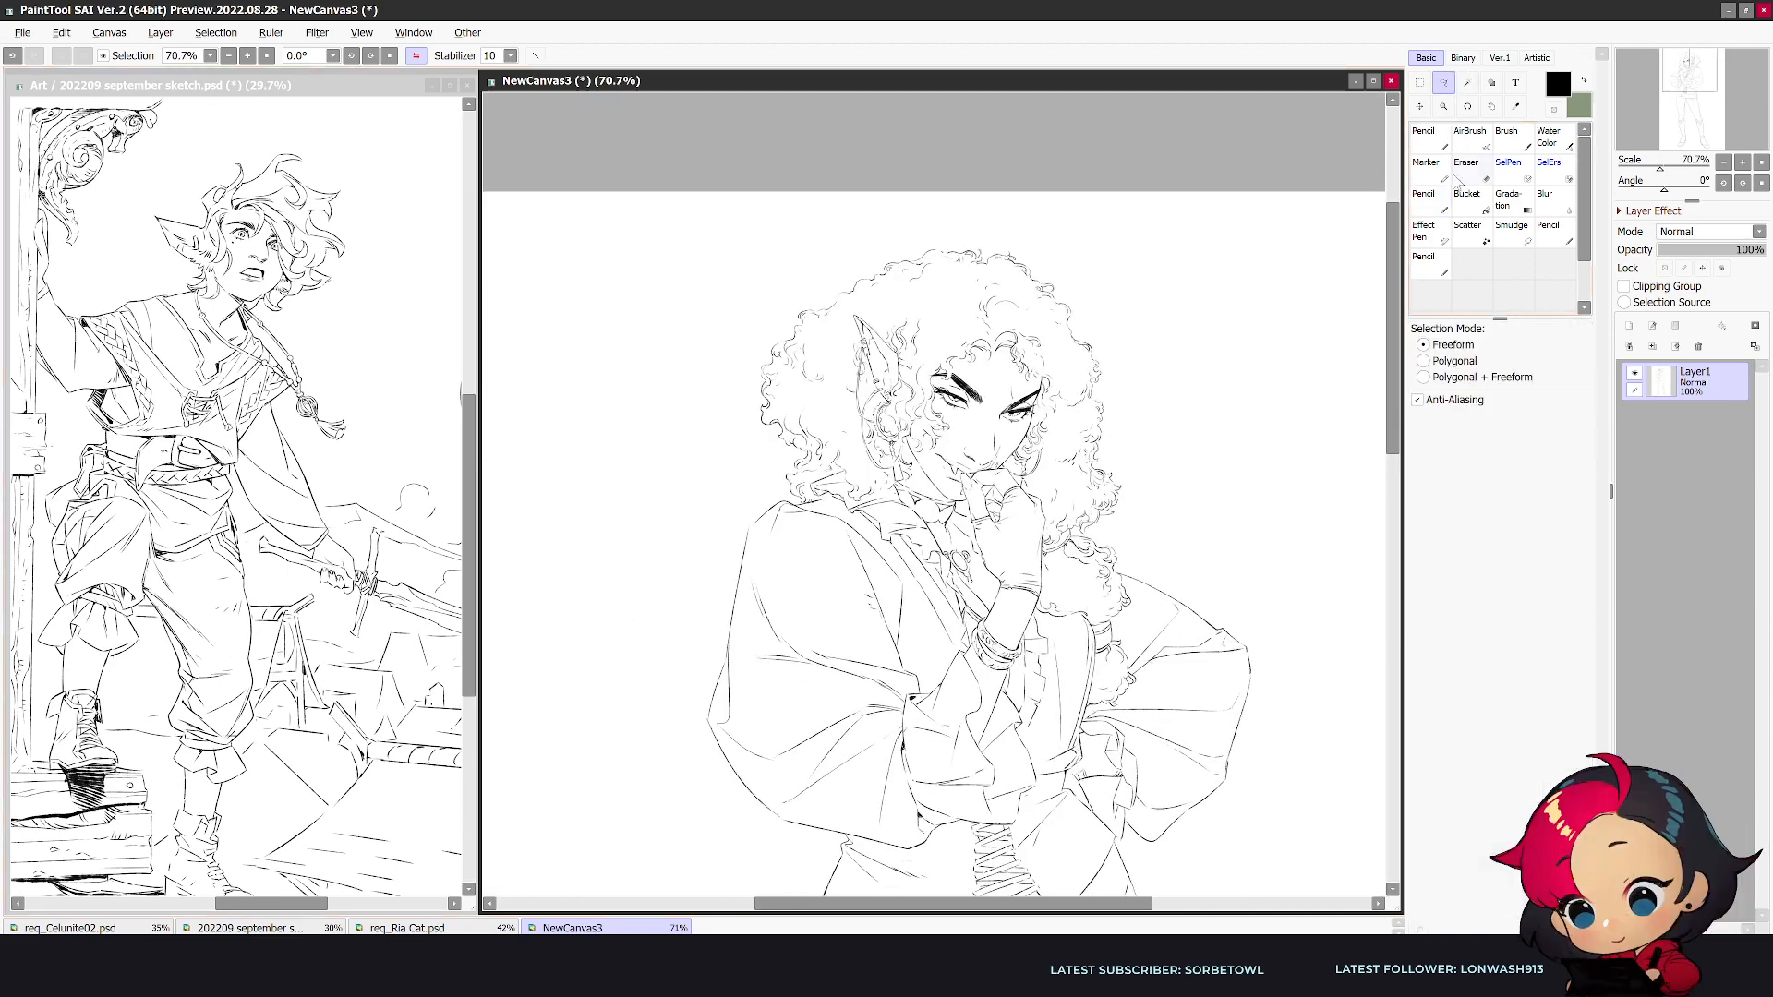
pyautogui.scroll(3, 1076, 427)
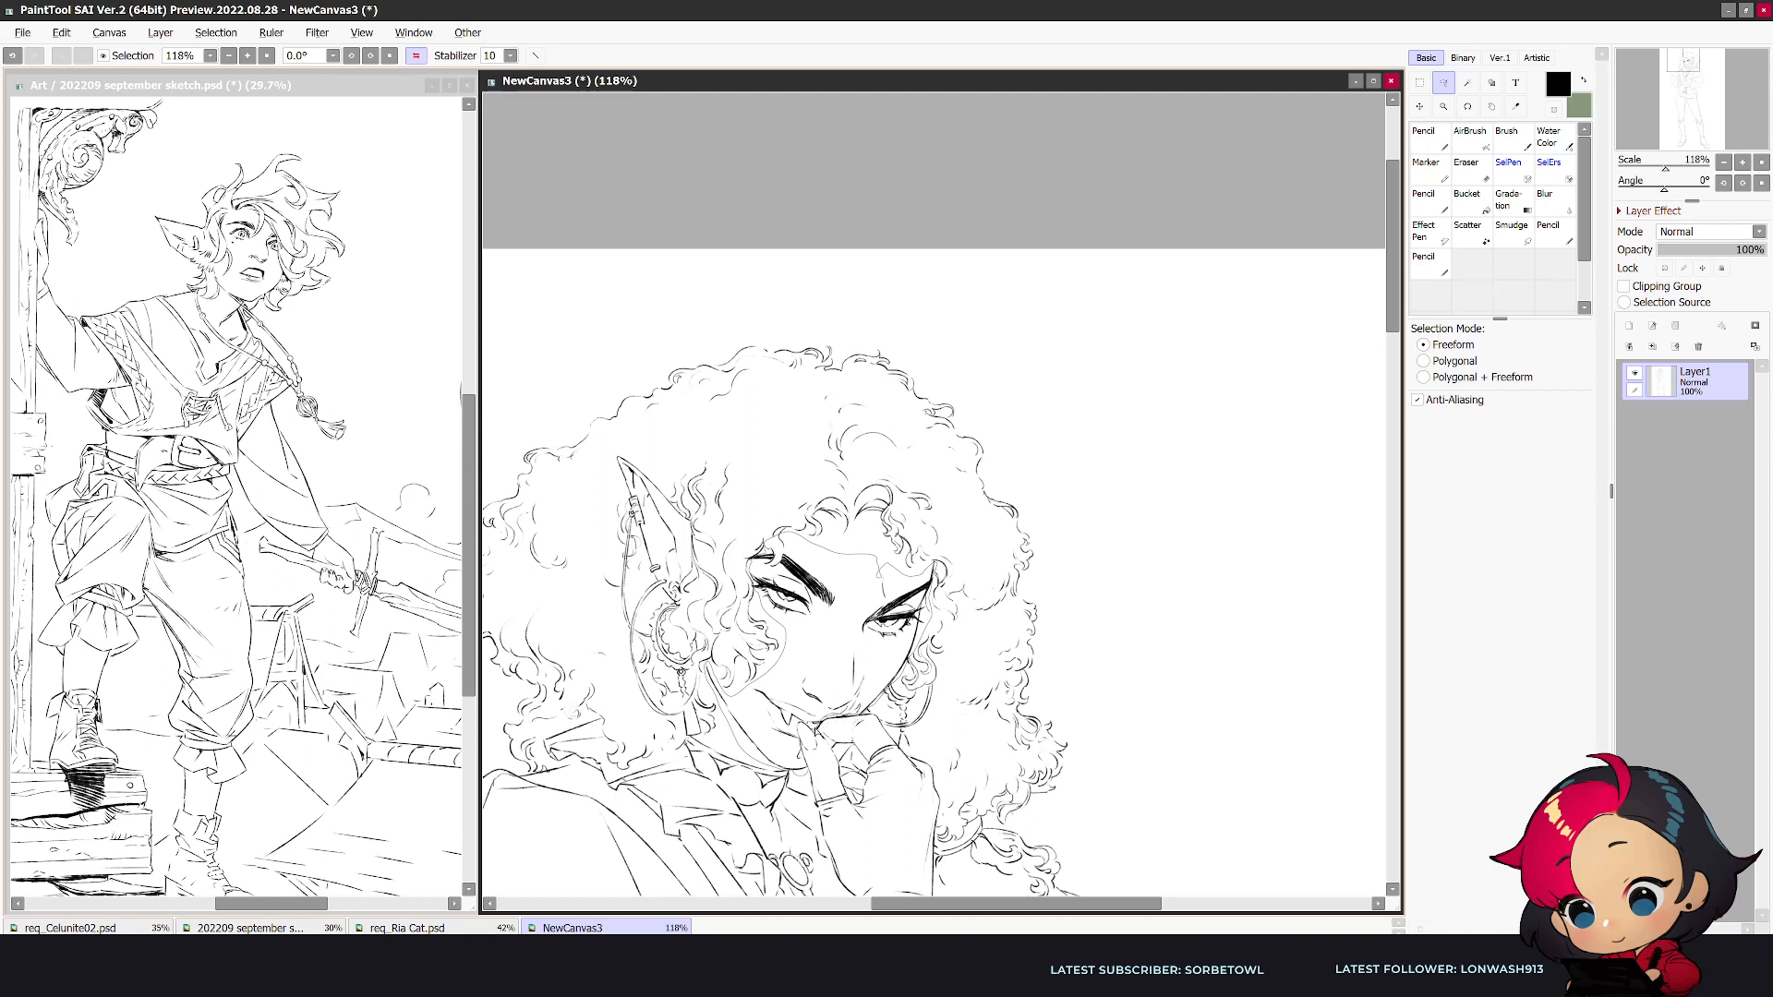
pyautogui.moveTo(799, 720); pyautogui.dragTo(803, 769)
pyautogui.hotkey('ctrl', 't')
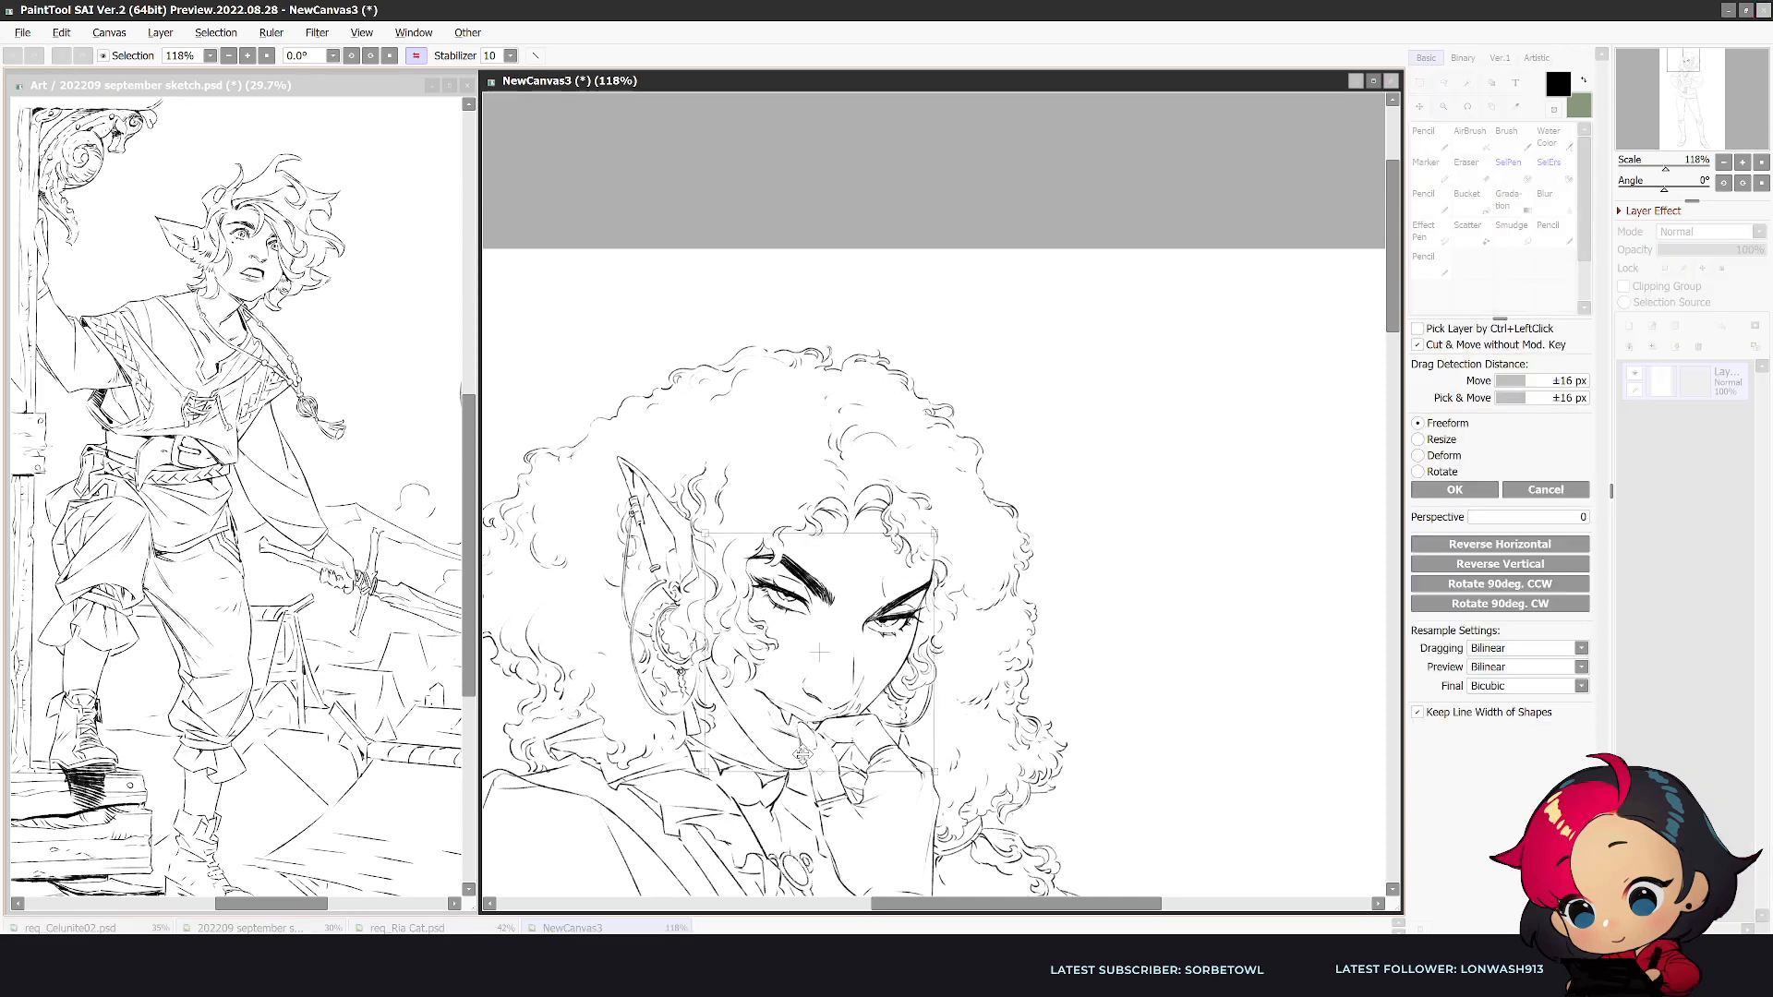
pyautogui.moveTo(820, 765); pyautogui.dragTo(820, 763)
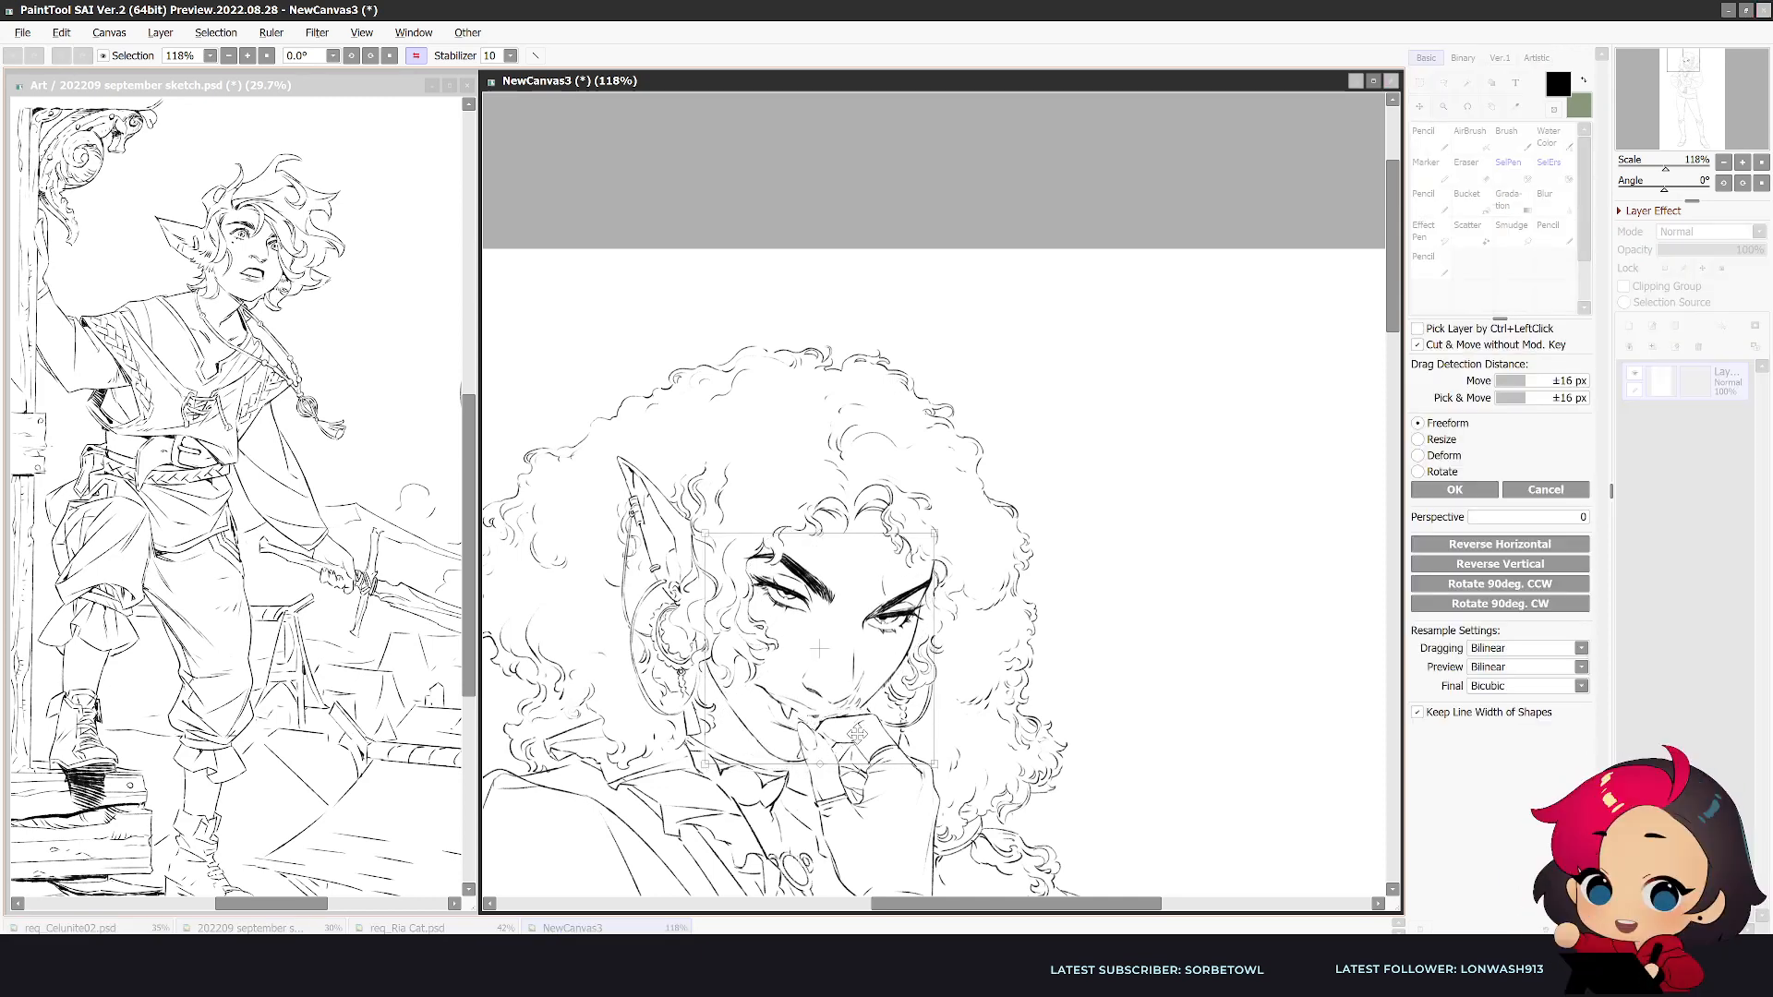
pyautogui.moveTo(935, 764); pyautogui.dragTo(893, 743)
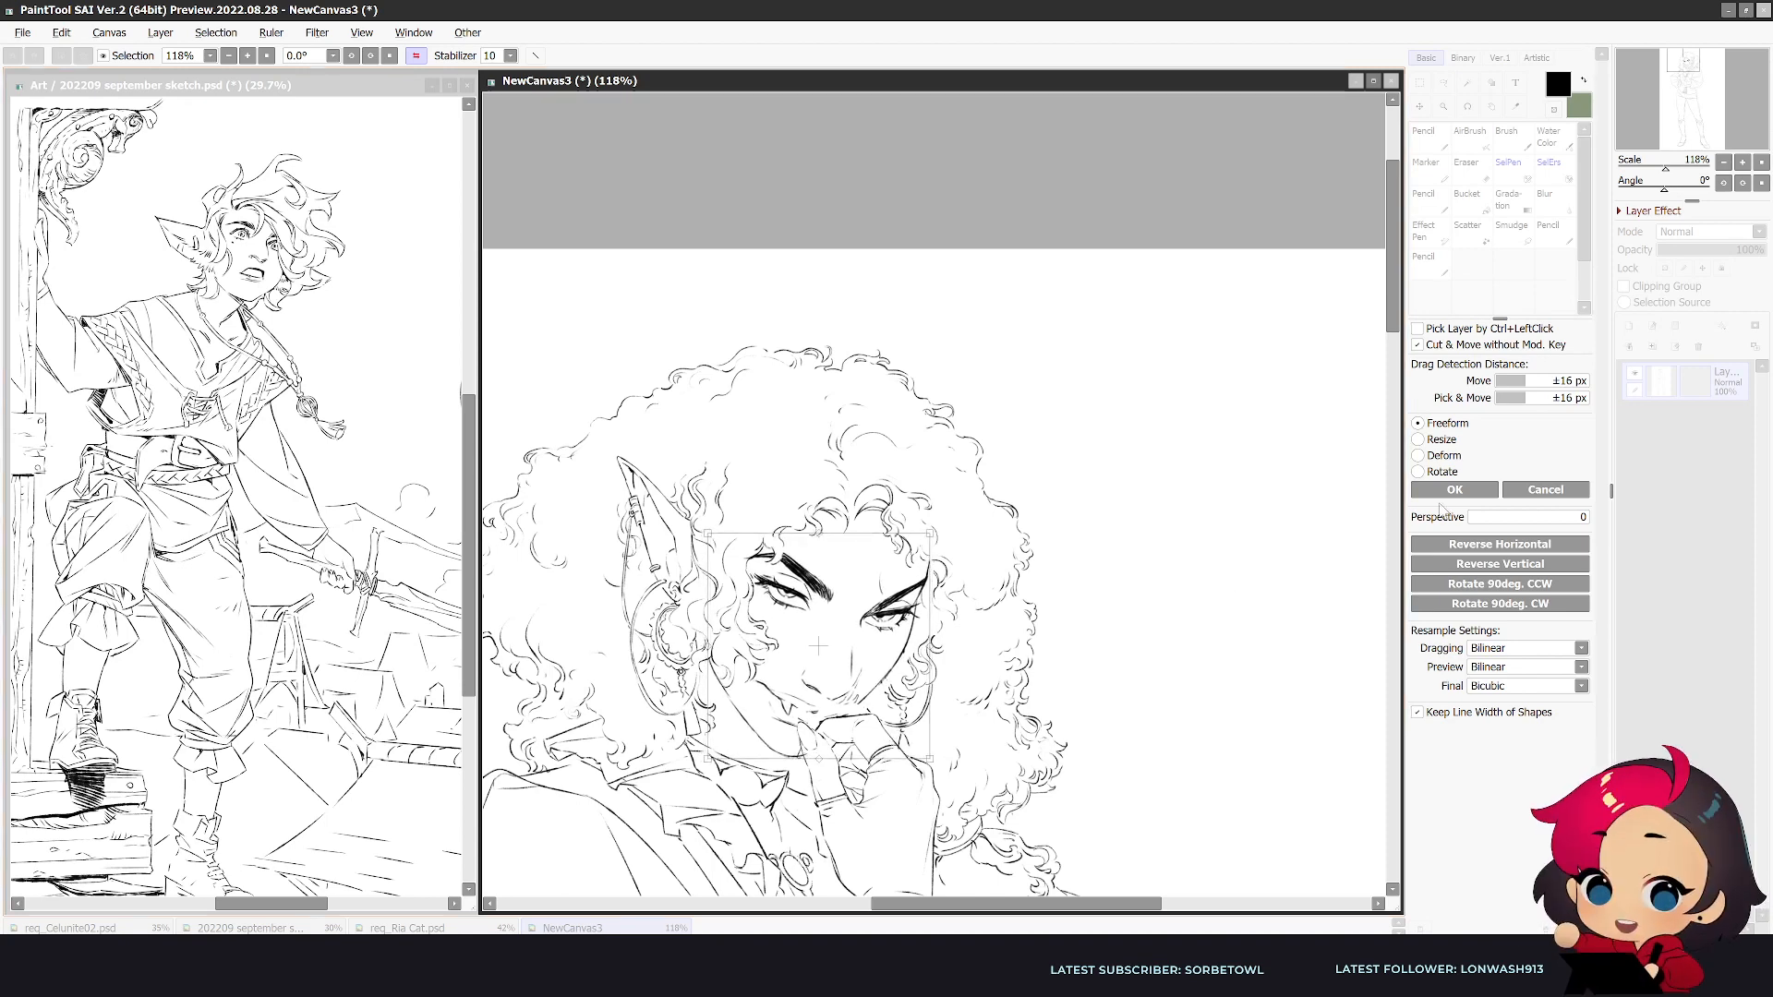
pyautogui.press('Return')
# - Clean up the chin and lip lines where the shifted face meets the raised hand
pyautogui.press('n')
pyautogui.press('e')
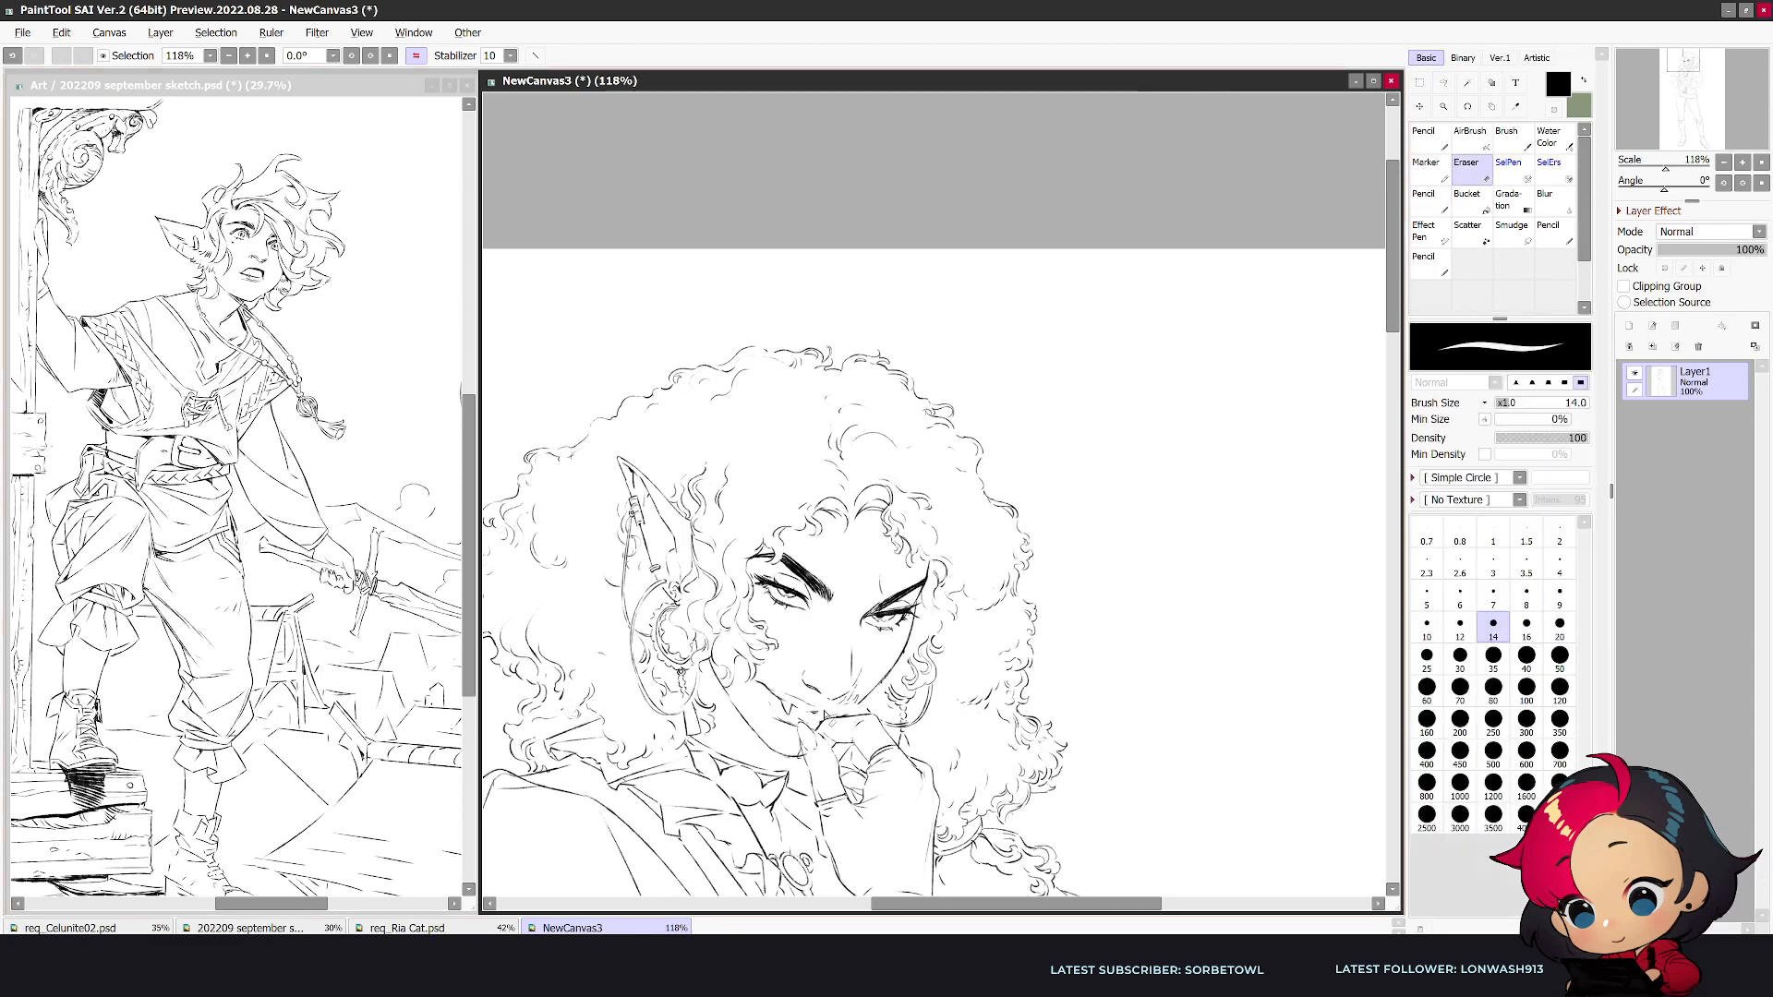
pyautogui.press('n')
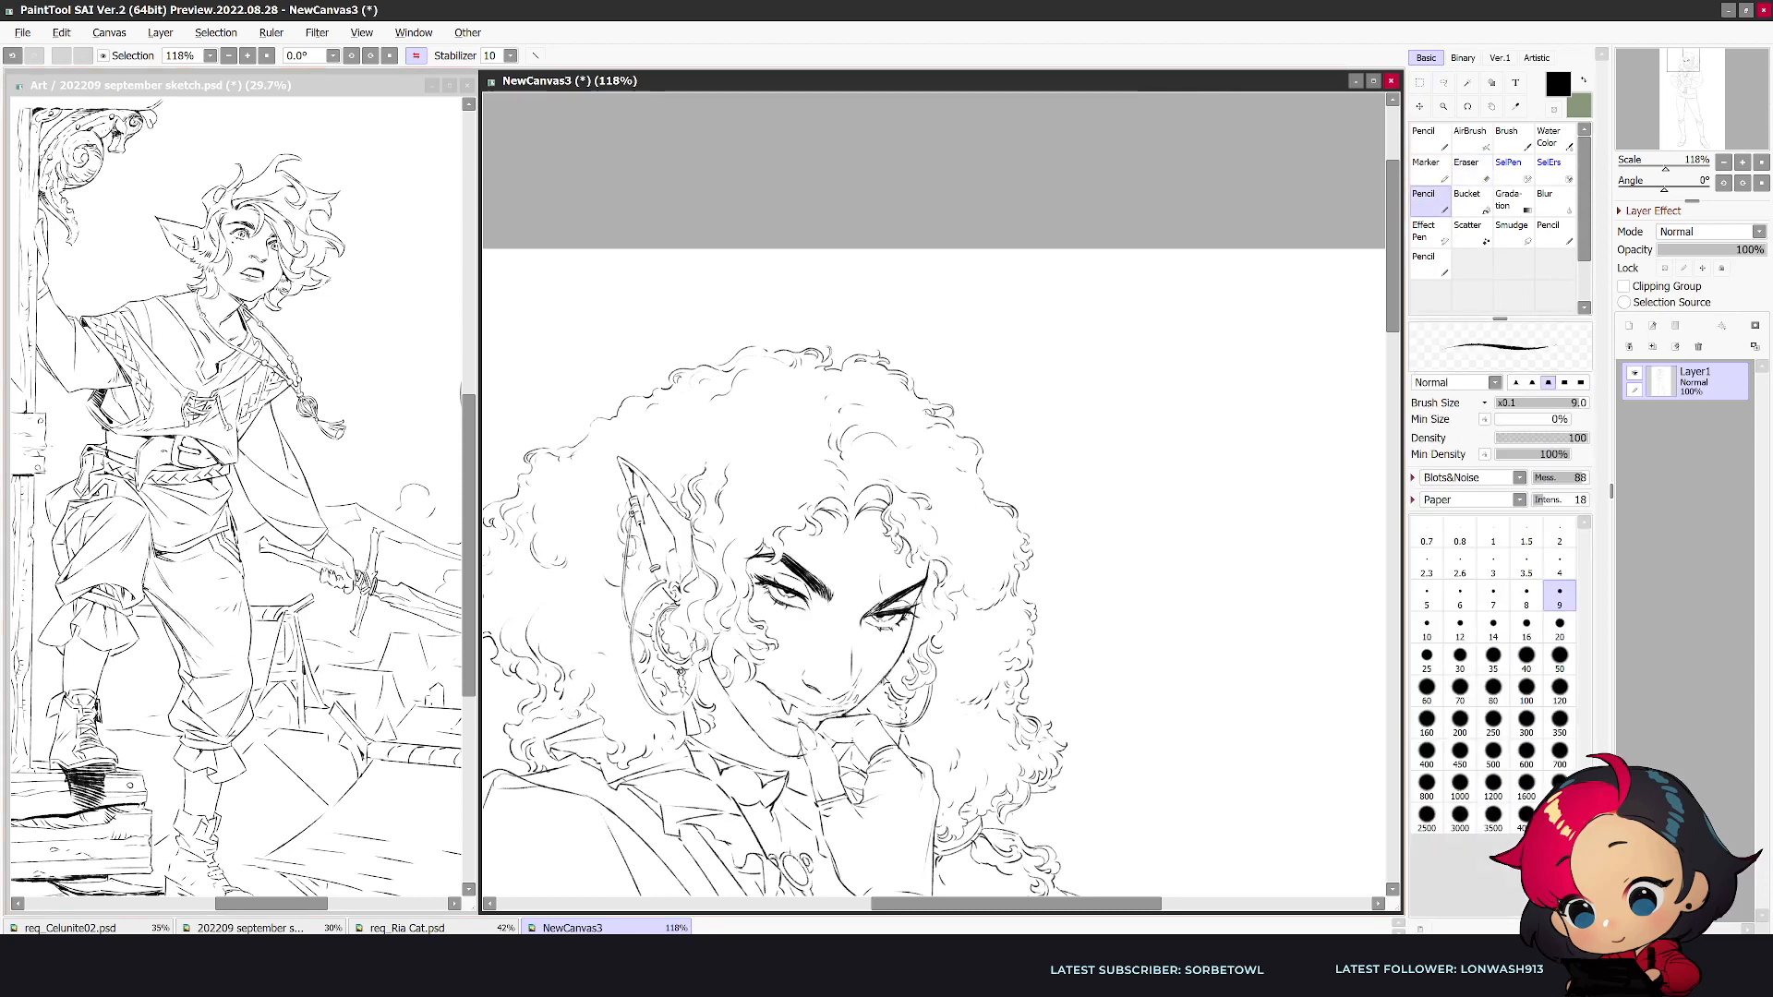
pyautogui.press('h')
pyautogui.press('e')
pyautogui.press('n')
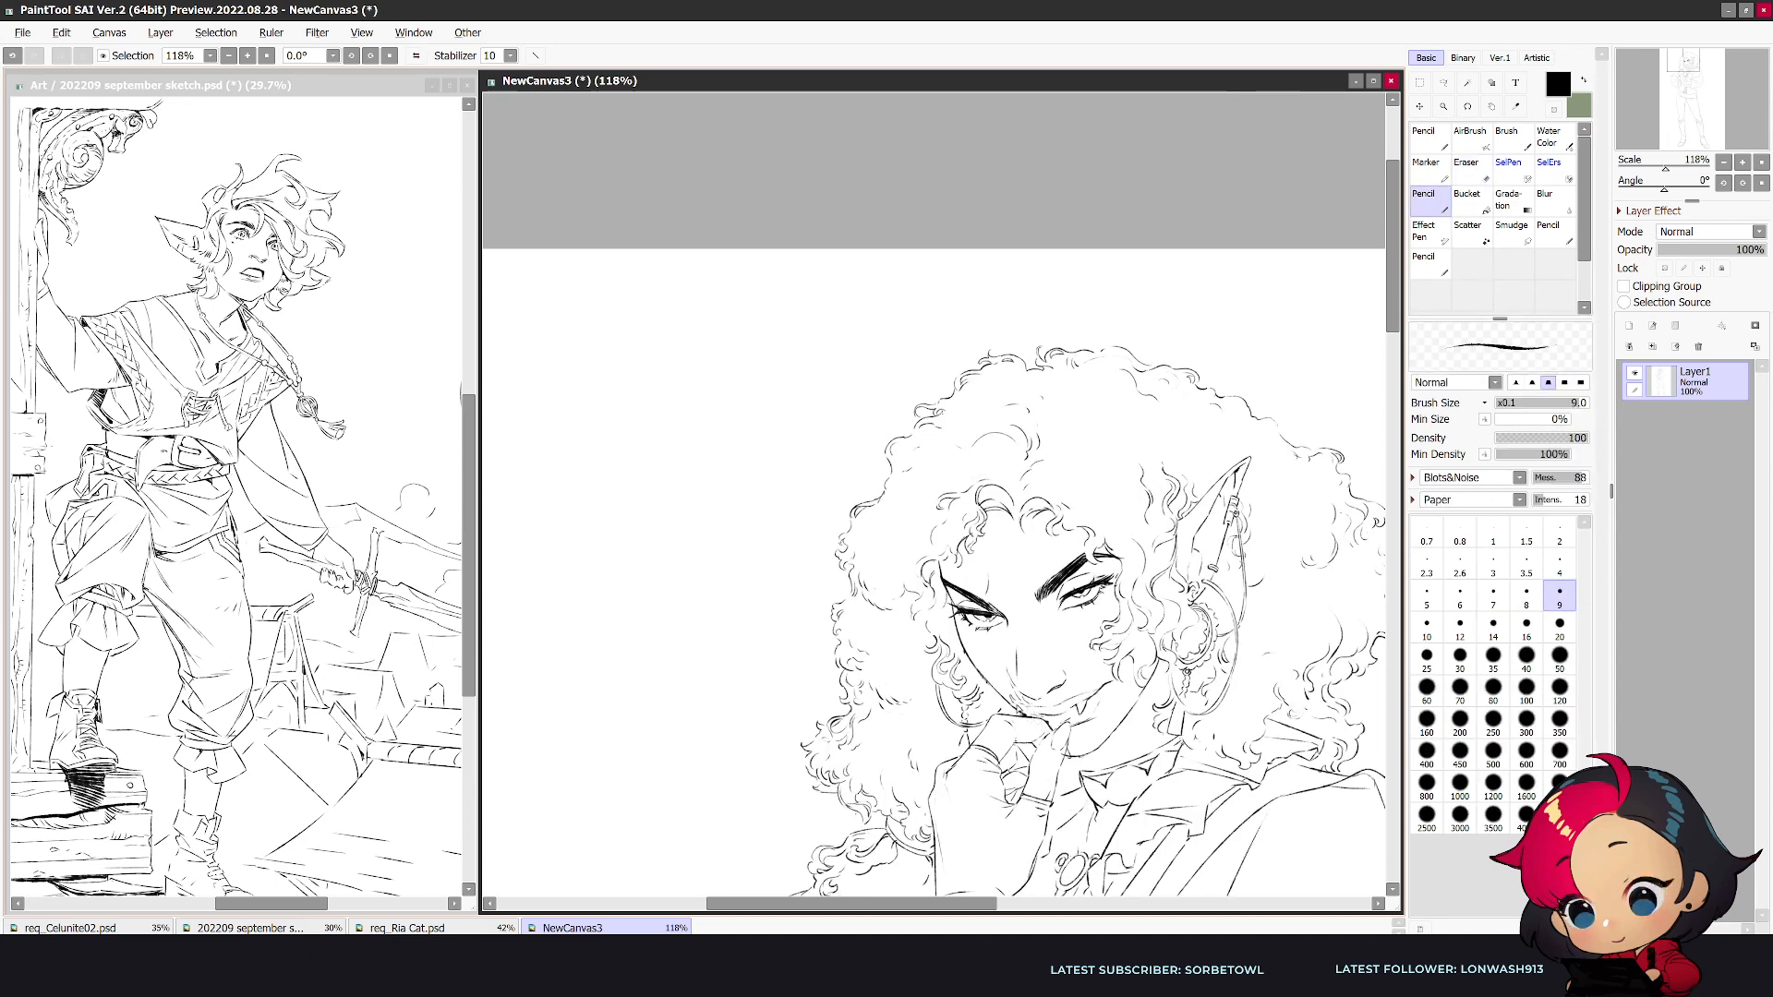
# - Erase and redraw the mouth and chin lines beside the fingers in the mirrored view
pyautogui.press('e')
pyautogui.press('n')
pyautogui.press('e')
pyautogui.moveTo(1045, 713); pyautogui.dragTo(1078, 740)
pyautogui.press('n')
pyautogui.press('e')
pyautogui.press('n')
pyautogui.press('e')
pyautogui.press('n')
pyautogui.press('e')
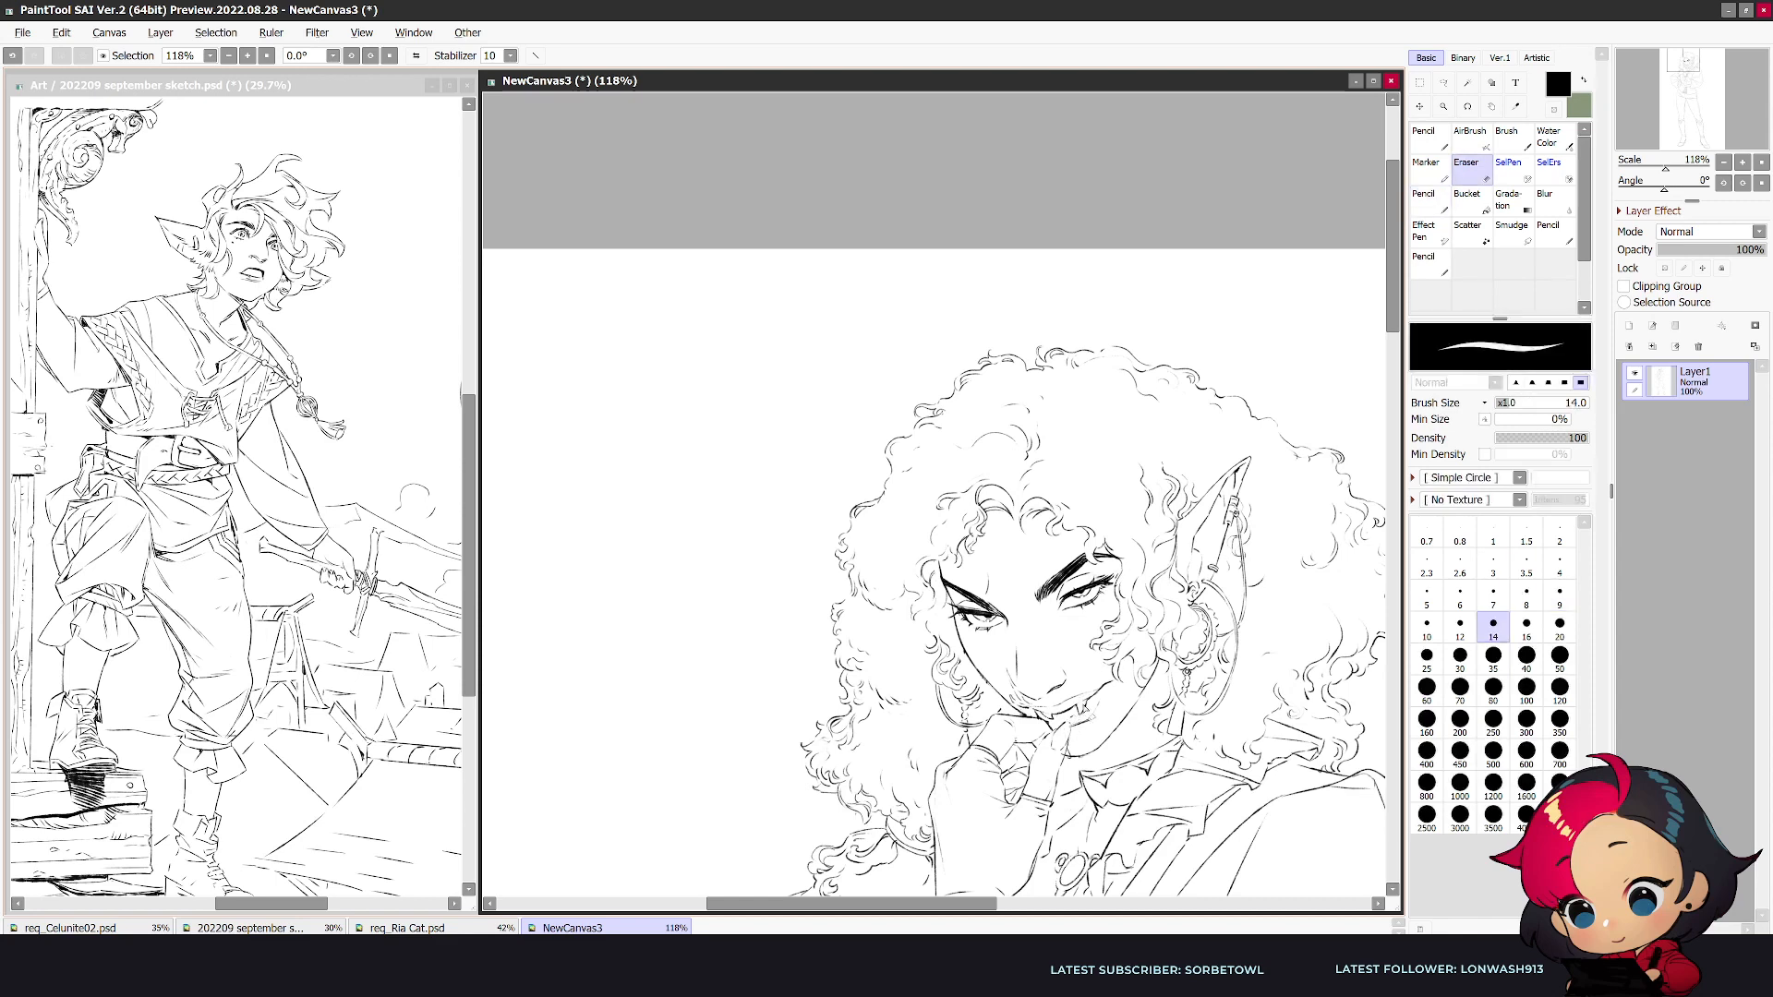
# - Refine the corner of the smirk and the fang, undoing a misplaced stroke
pyautogui.press('n')
pyautogui.press('h')
pyautogui.press('e')
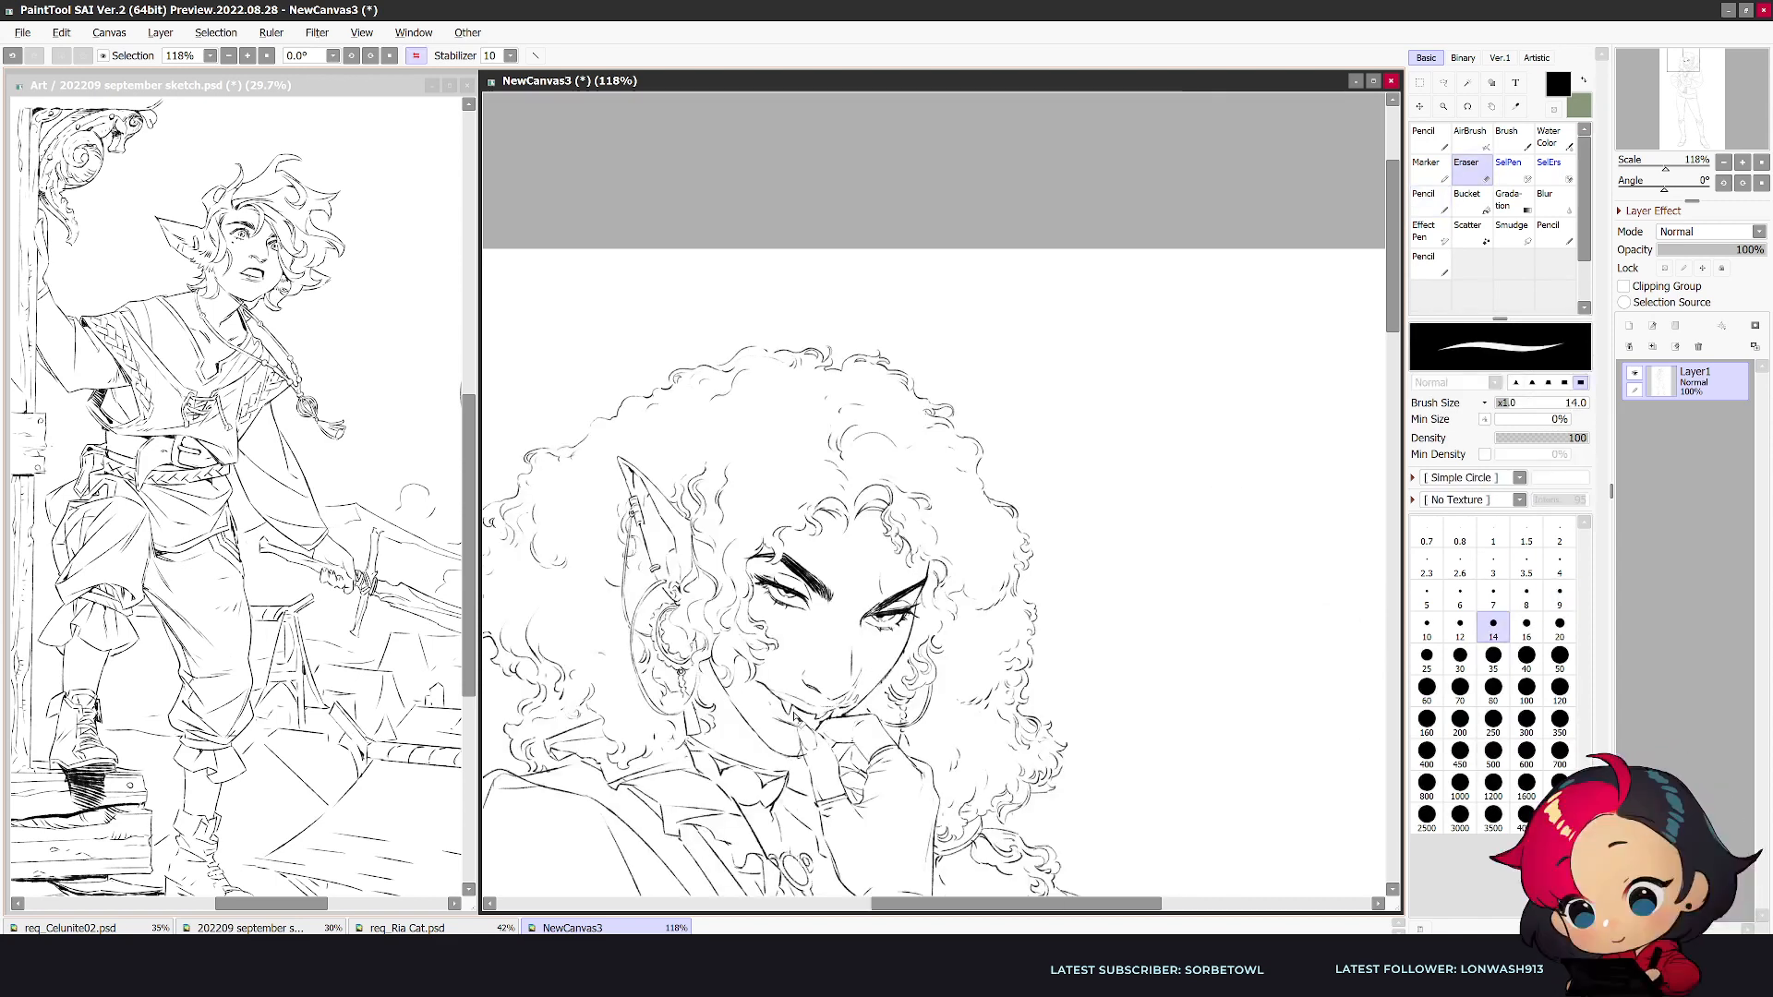
pyautogui.press('n')
pyautogui.press('h')
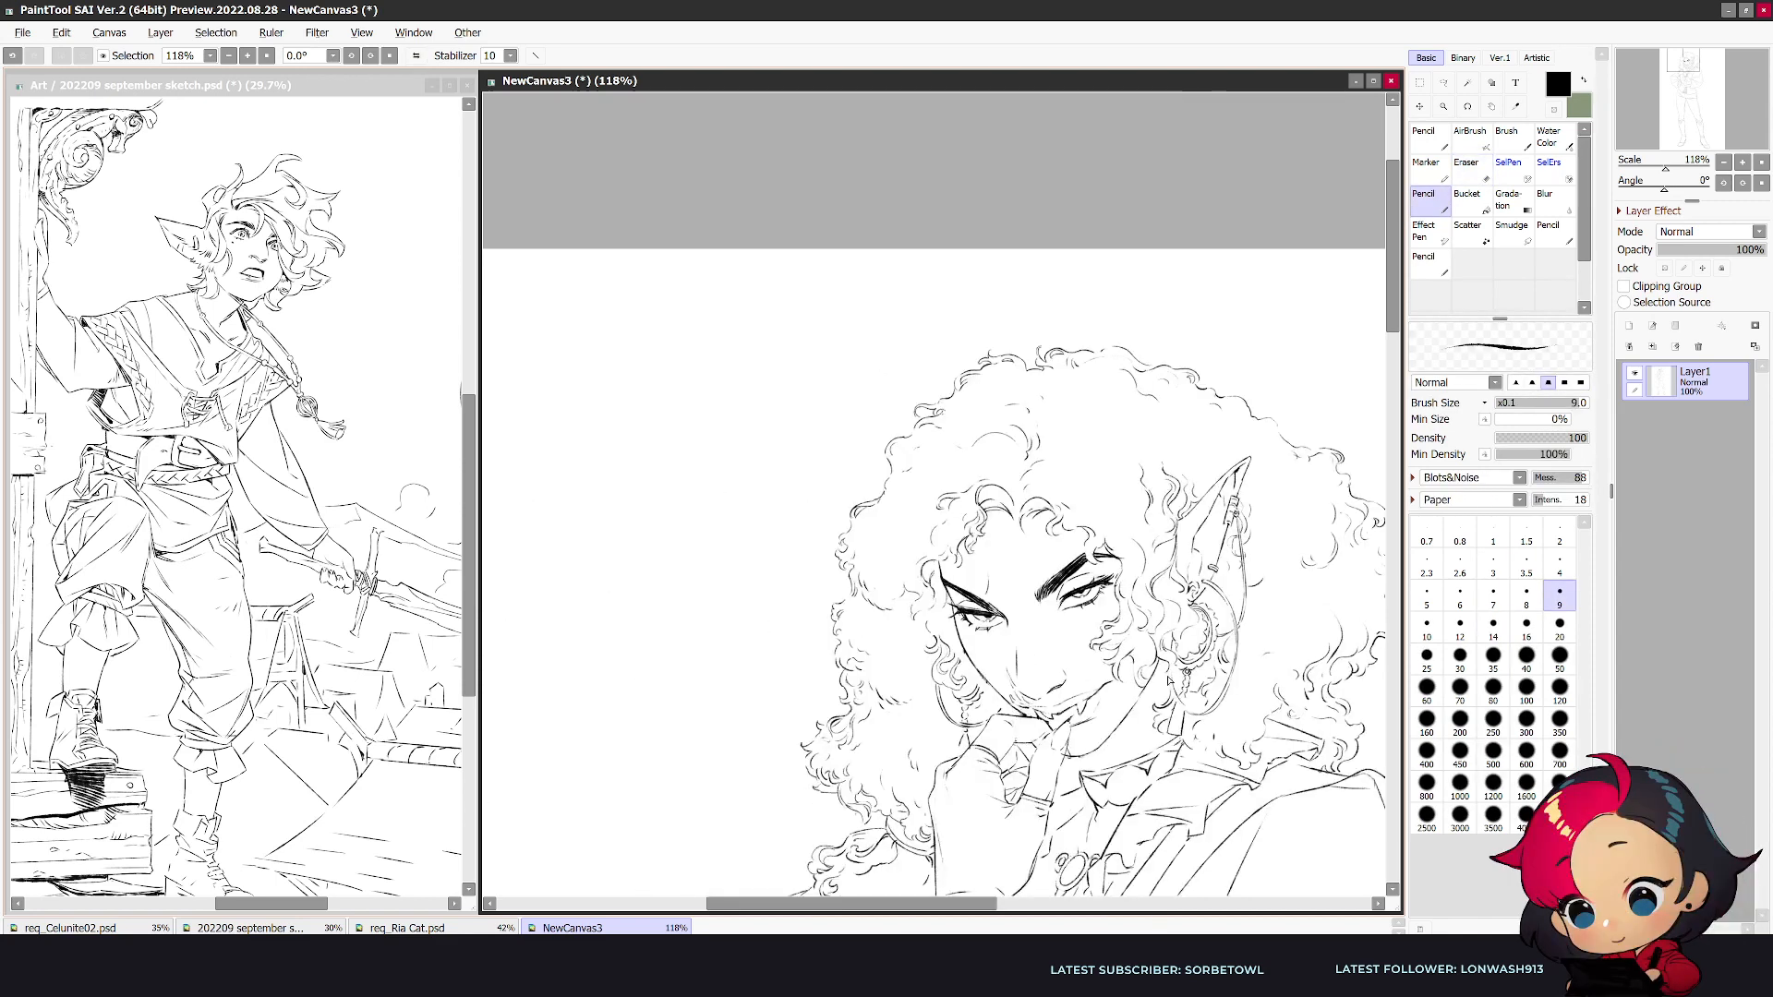
pyautogui.press('e')
pyautogui.moveTo(1099, 720)
pyautogui.mouseDown()
pyautogui.moveTo(1072, 734)
pyautogui.moveTo(1101, 722)
pyautogui.mouseUp()
pyautogui.press('n')
pyautogui.hotkey('ctrl', 'z')
pyautogui.press('e')
pyautogui.press('n')
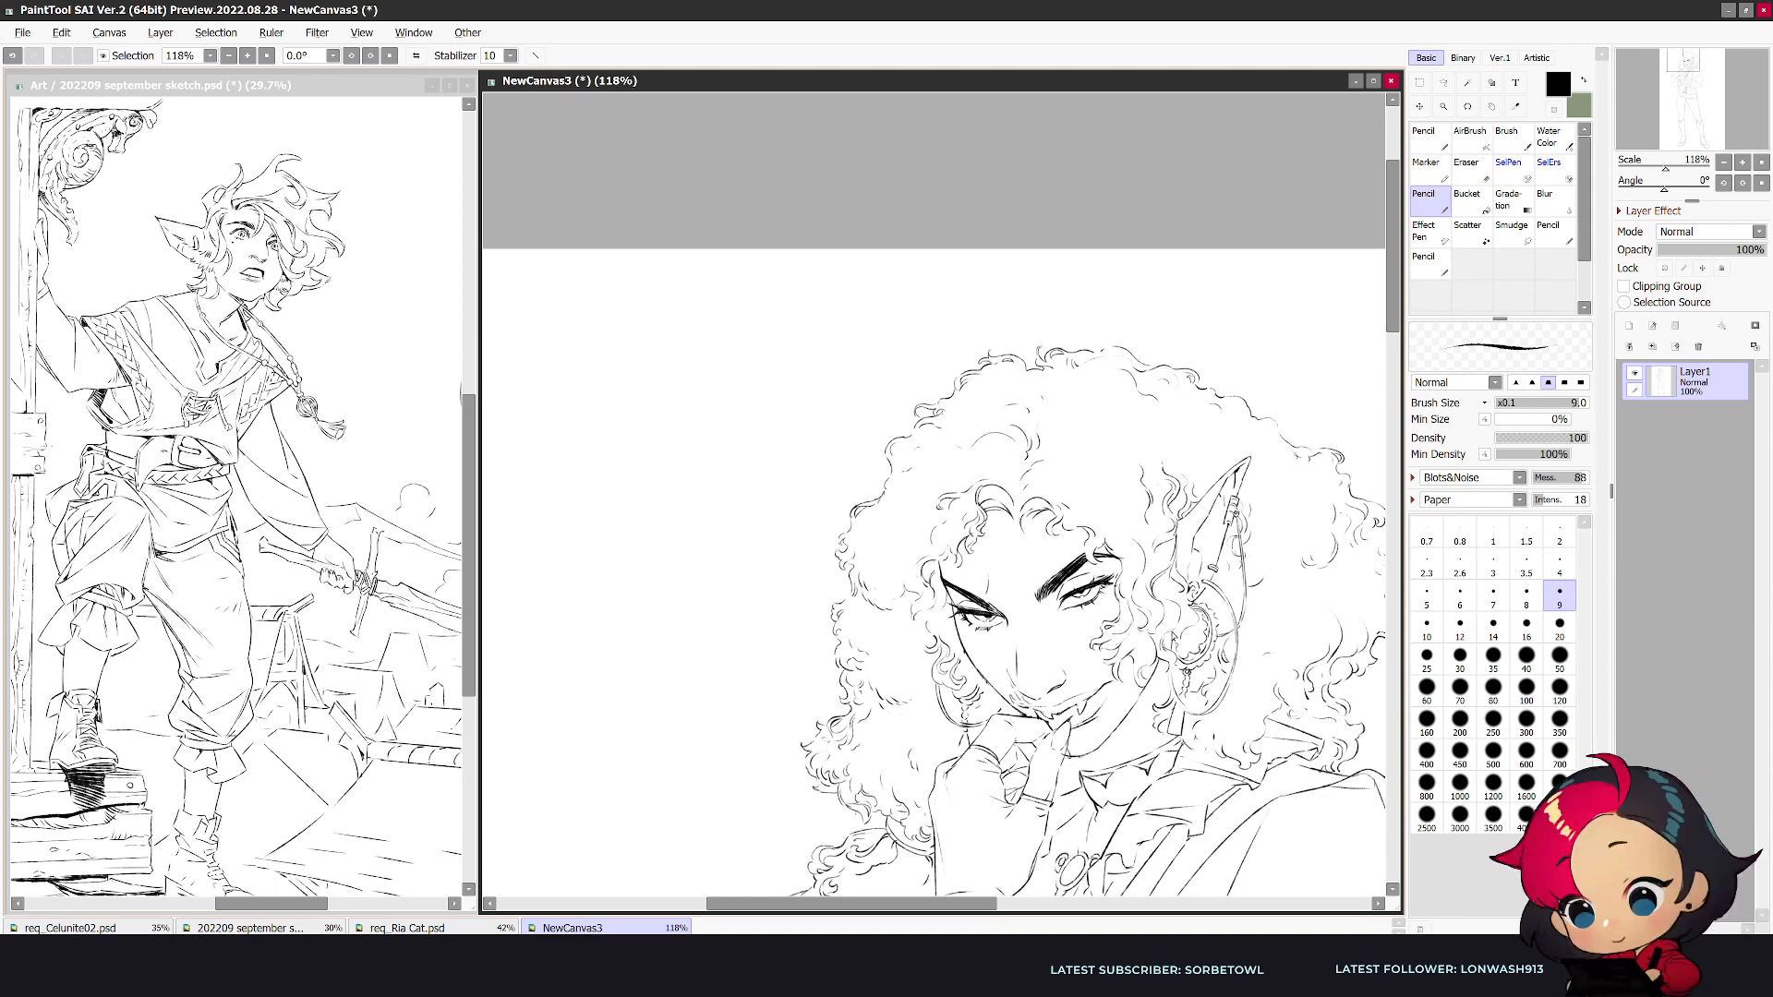
# - Touch up the lip line and fang above the fingertips in the unmirrored view
pyautogui.press('h')
pyautogui.press('e')
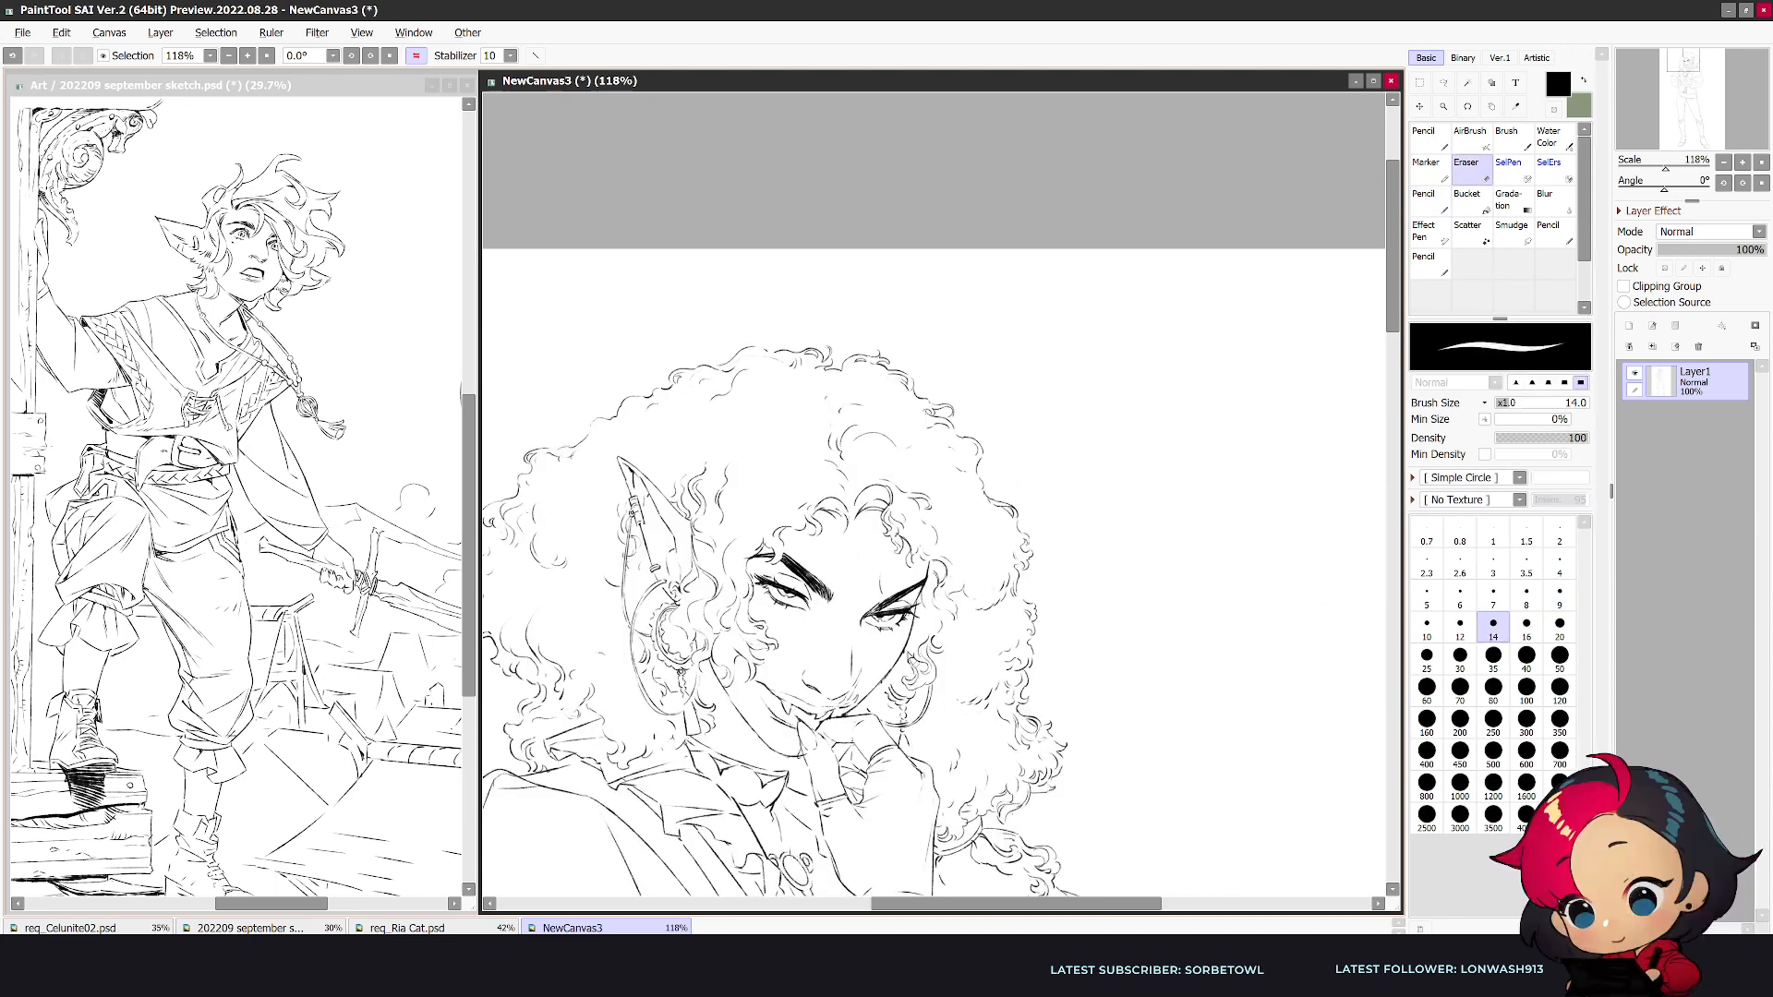
pyautogui.press('n')
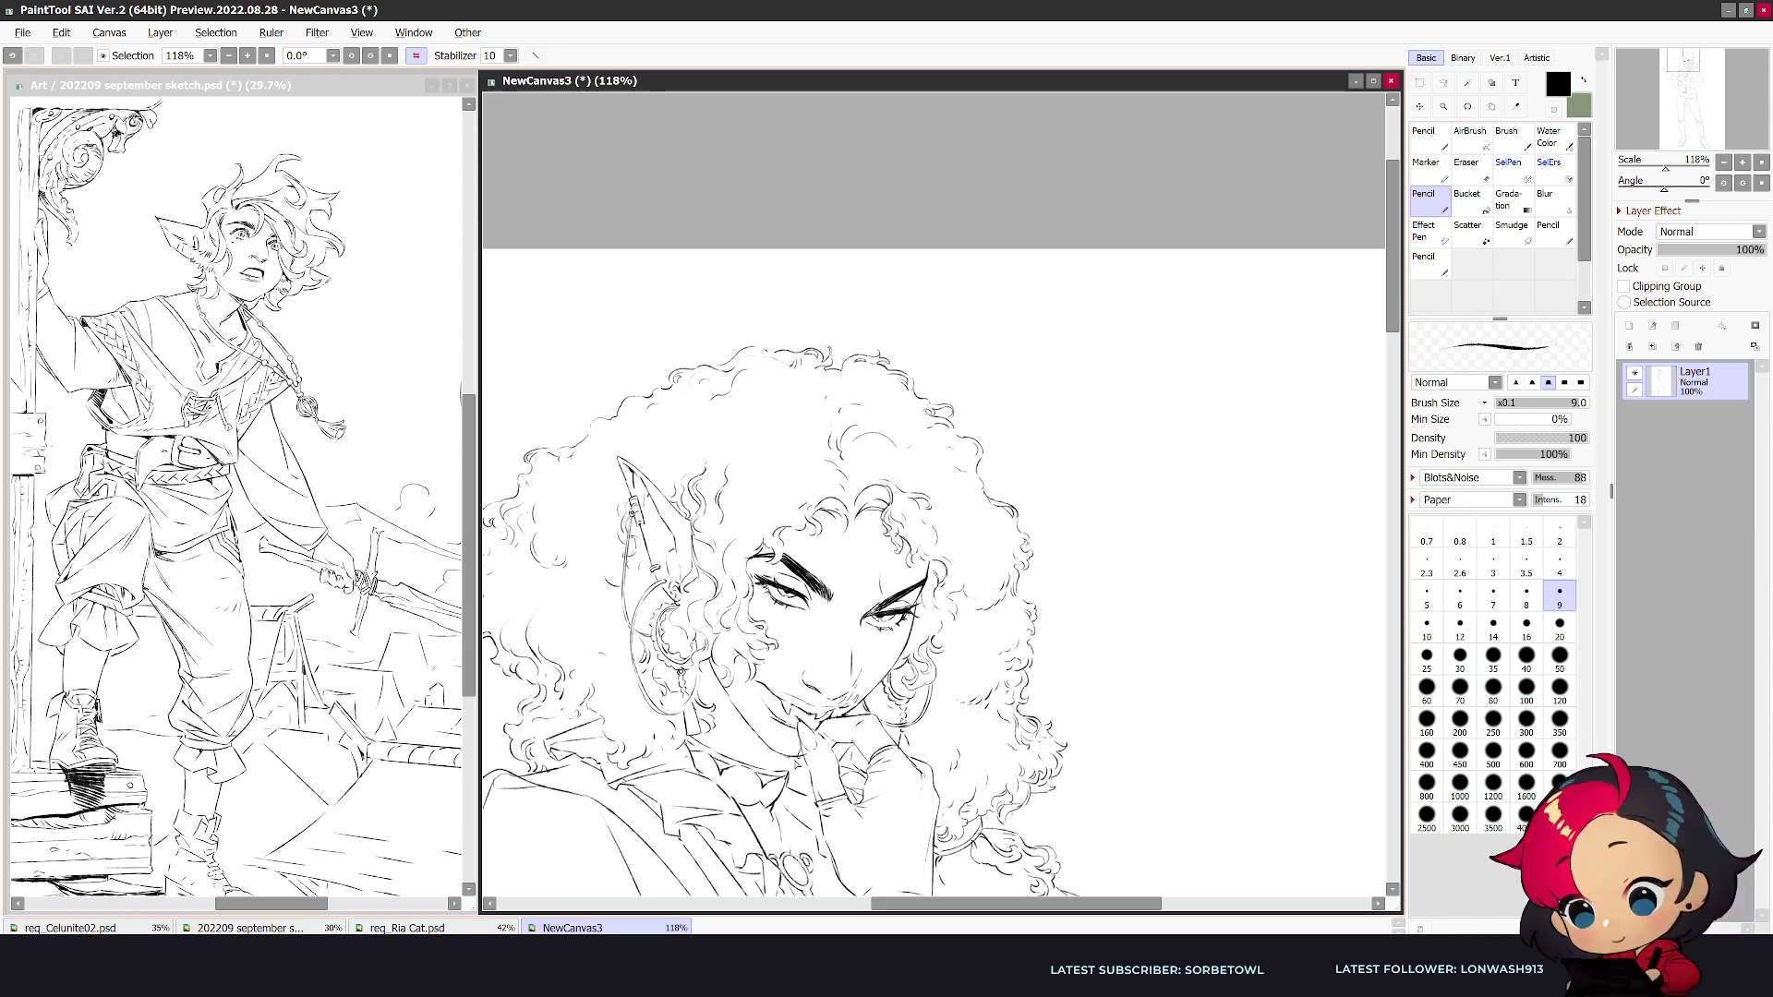
pyautogui.press('e')
pyautogui.press('n')
pyautogui.press('e')
pyautogui.press('n')
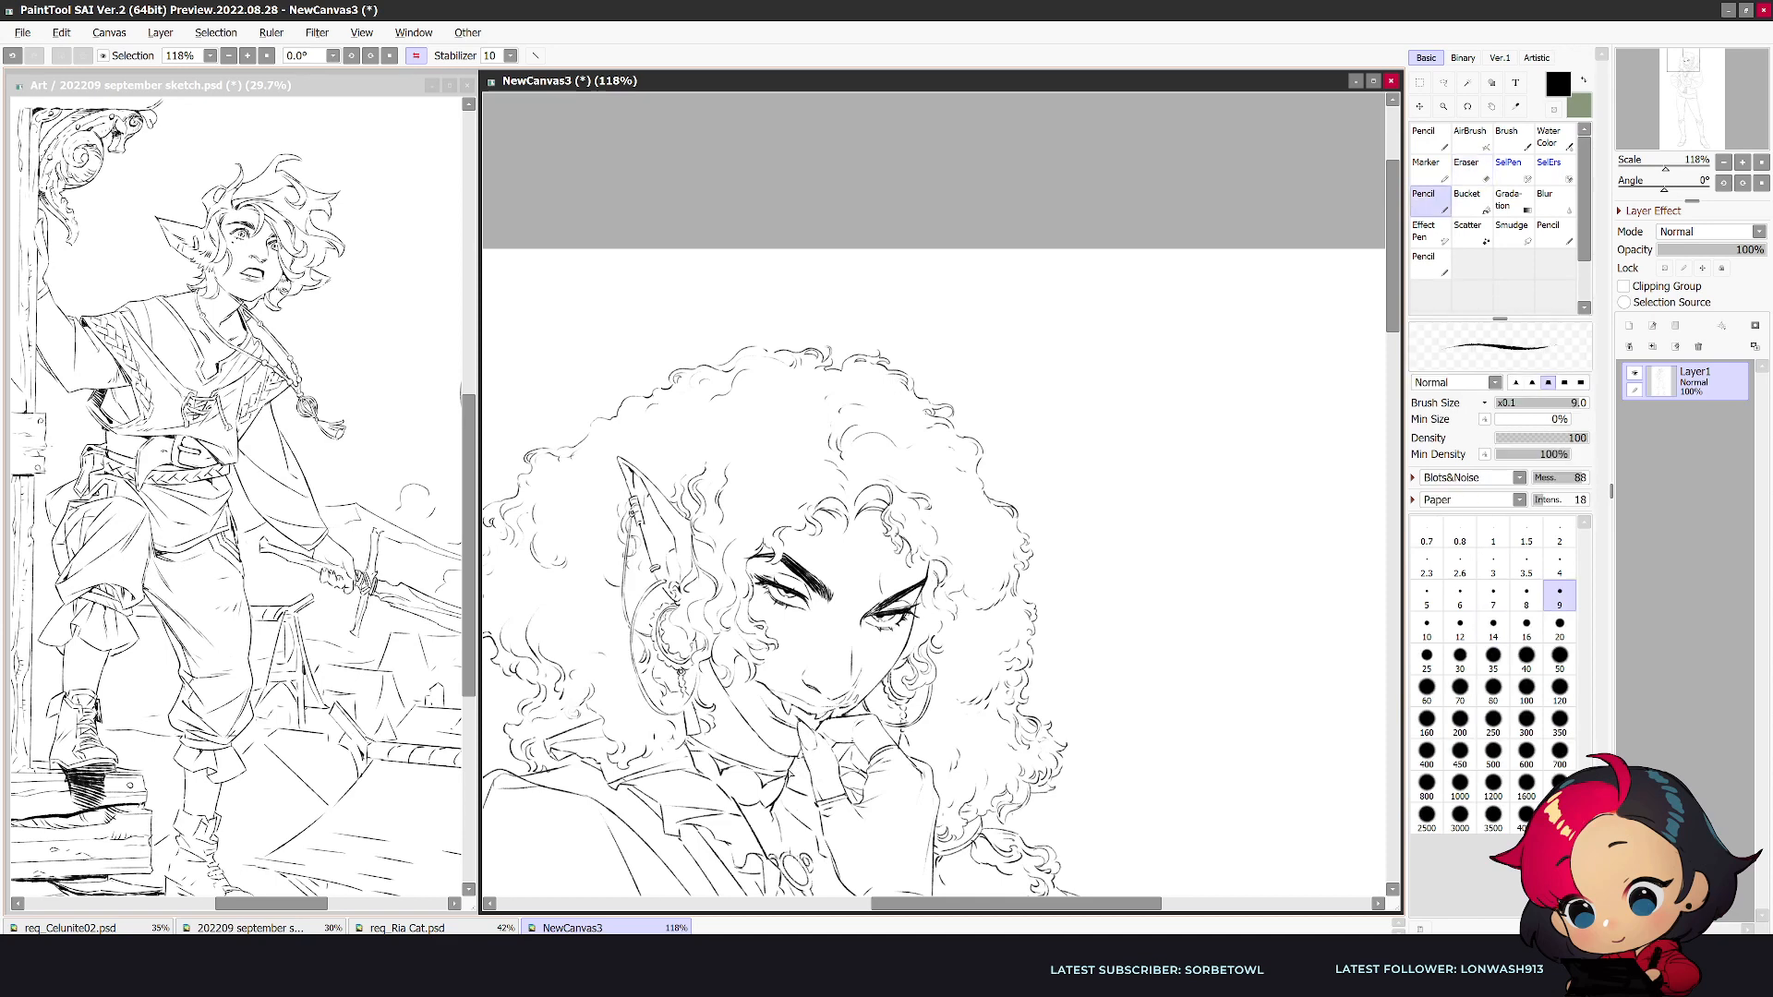
# - Examine the proportions of the whole figure in both mirrored and normal view
pyautogui.scroll(-3, 977, 729)
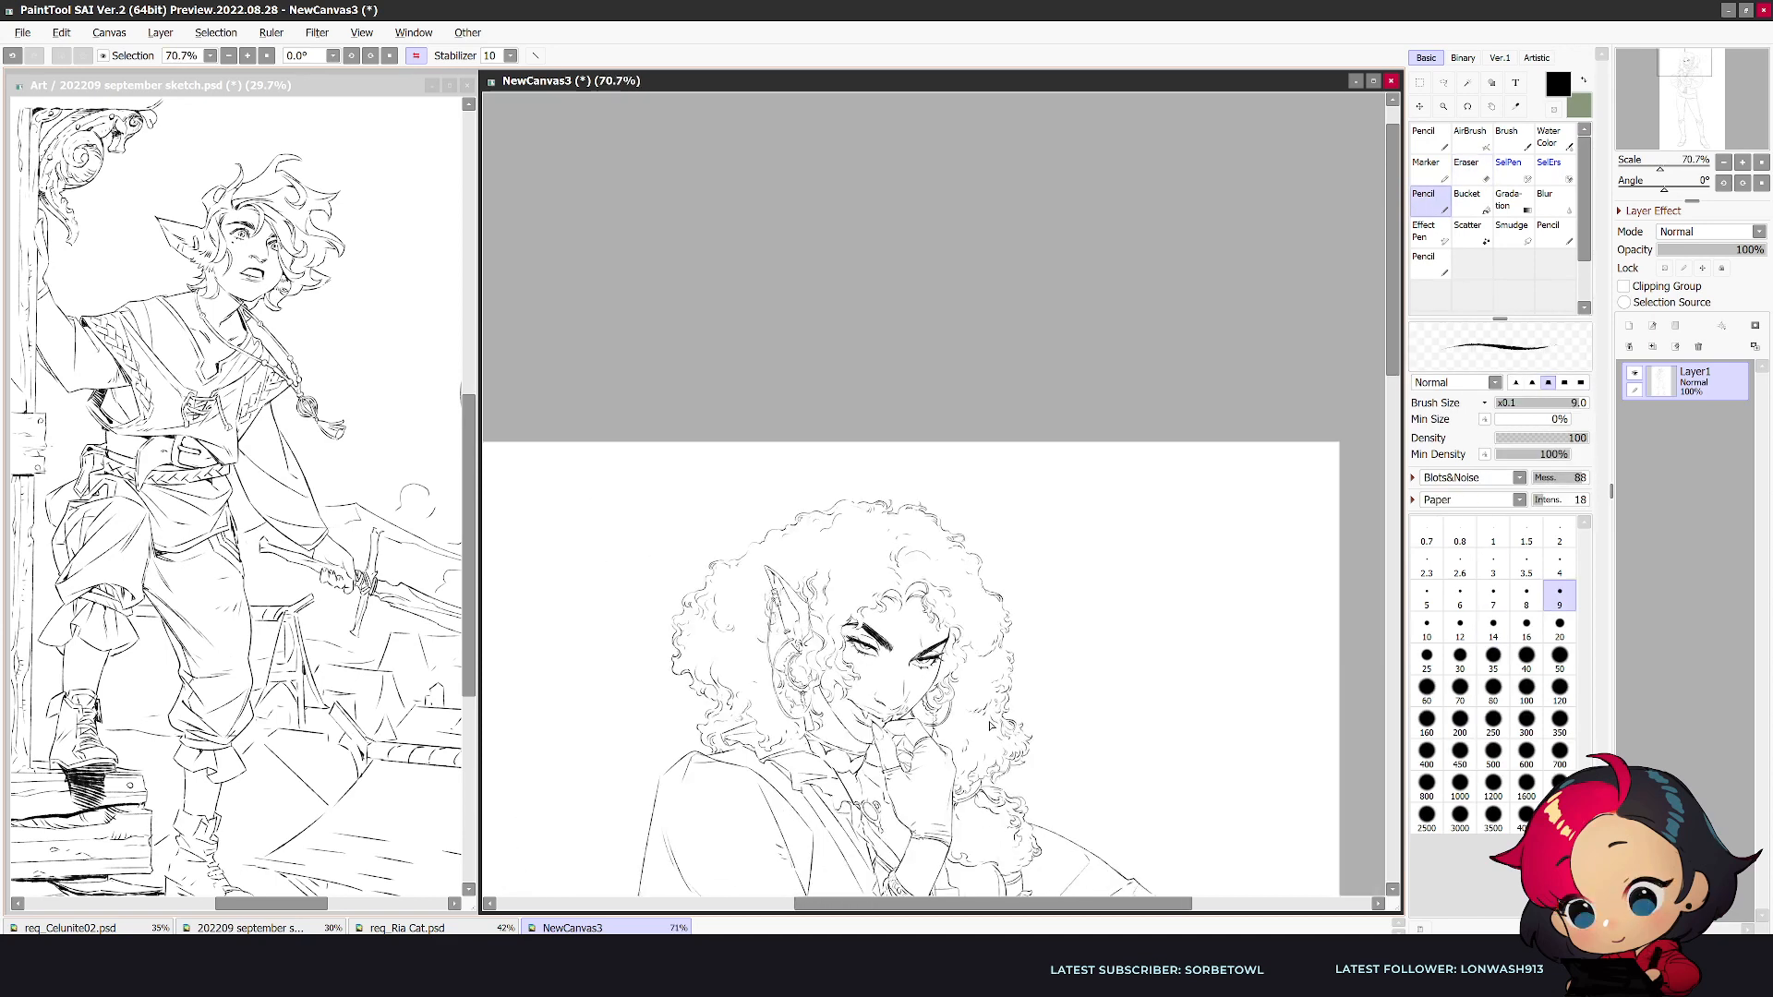
pyautogui.press('h')
pyautogui.moveTo(1394, 367); pyautogui.dragTo(1394, 523)
pyautogui.scroll(-4, 1288, 634)
pyautogui.press('h')
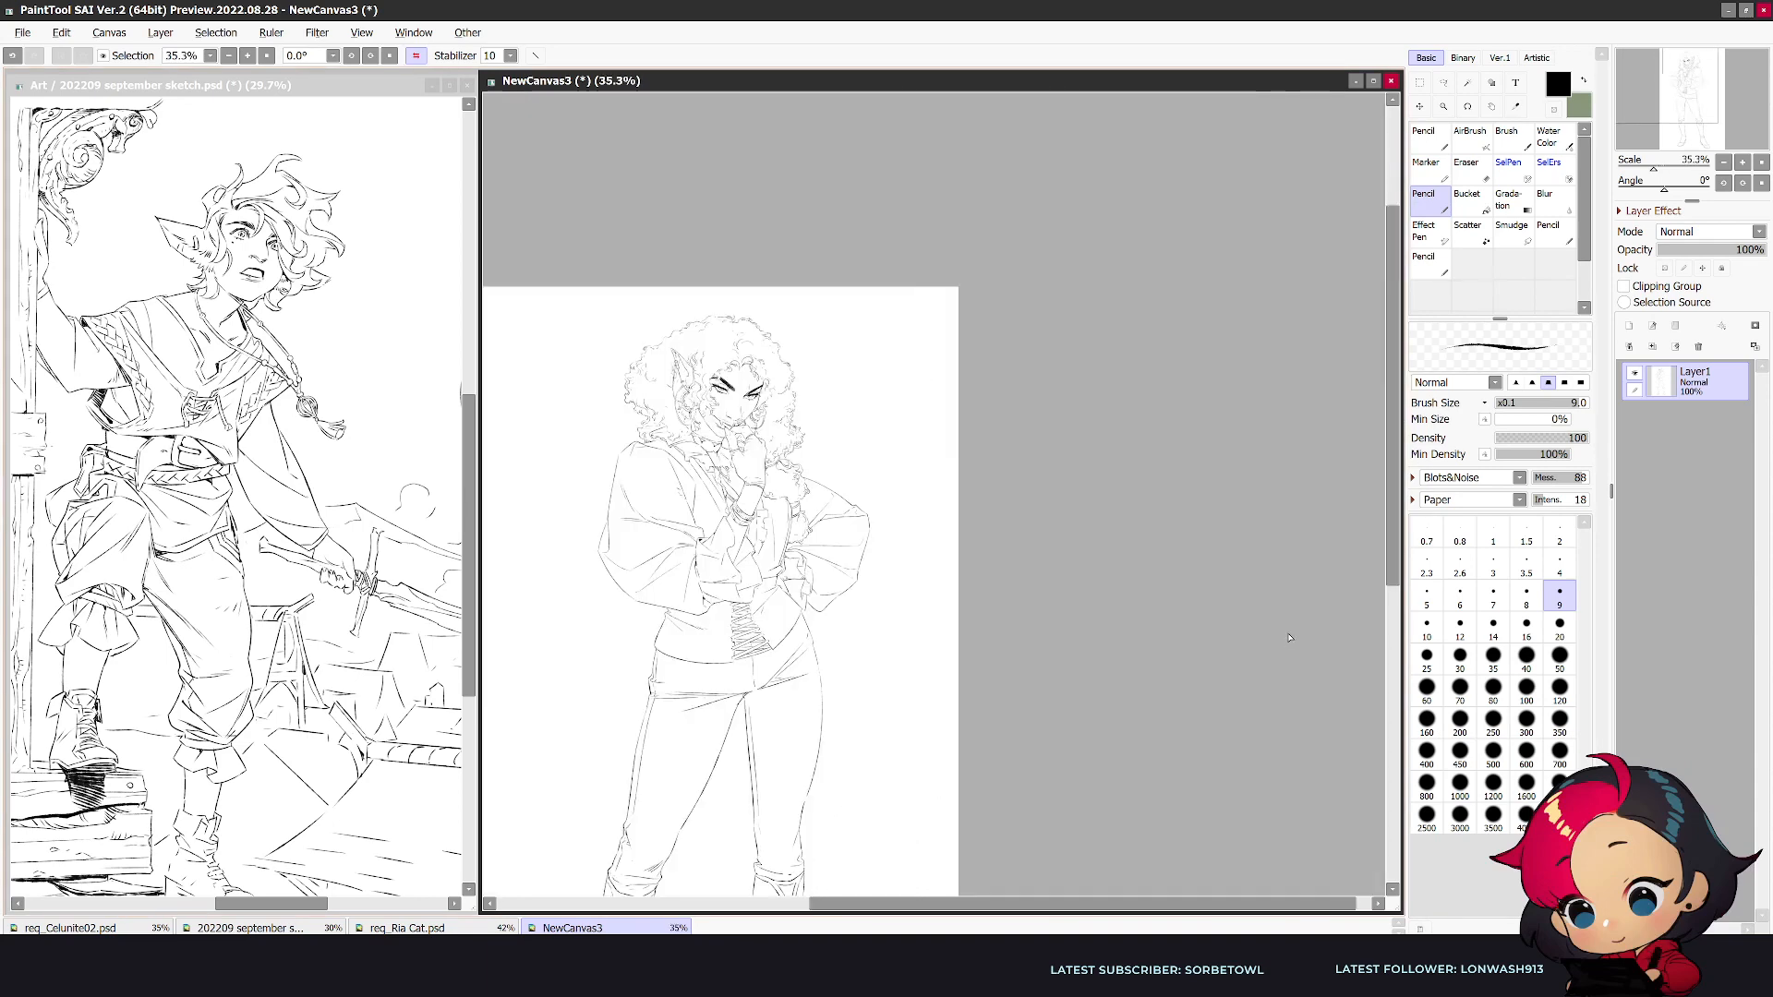
pyautogui.scroll(-1, 1288, 637)
pyautogui.moveTo(1656, 95); pyautogui.dragTo(1658, 117)
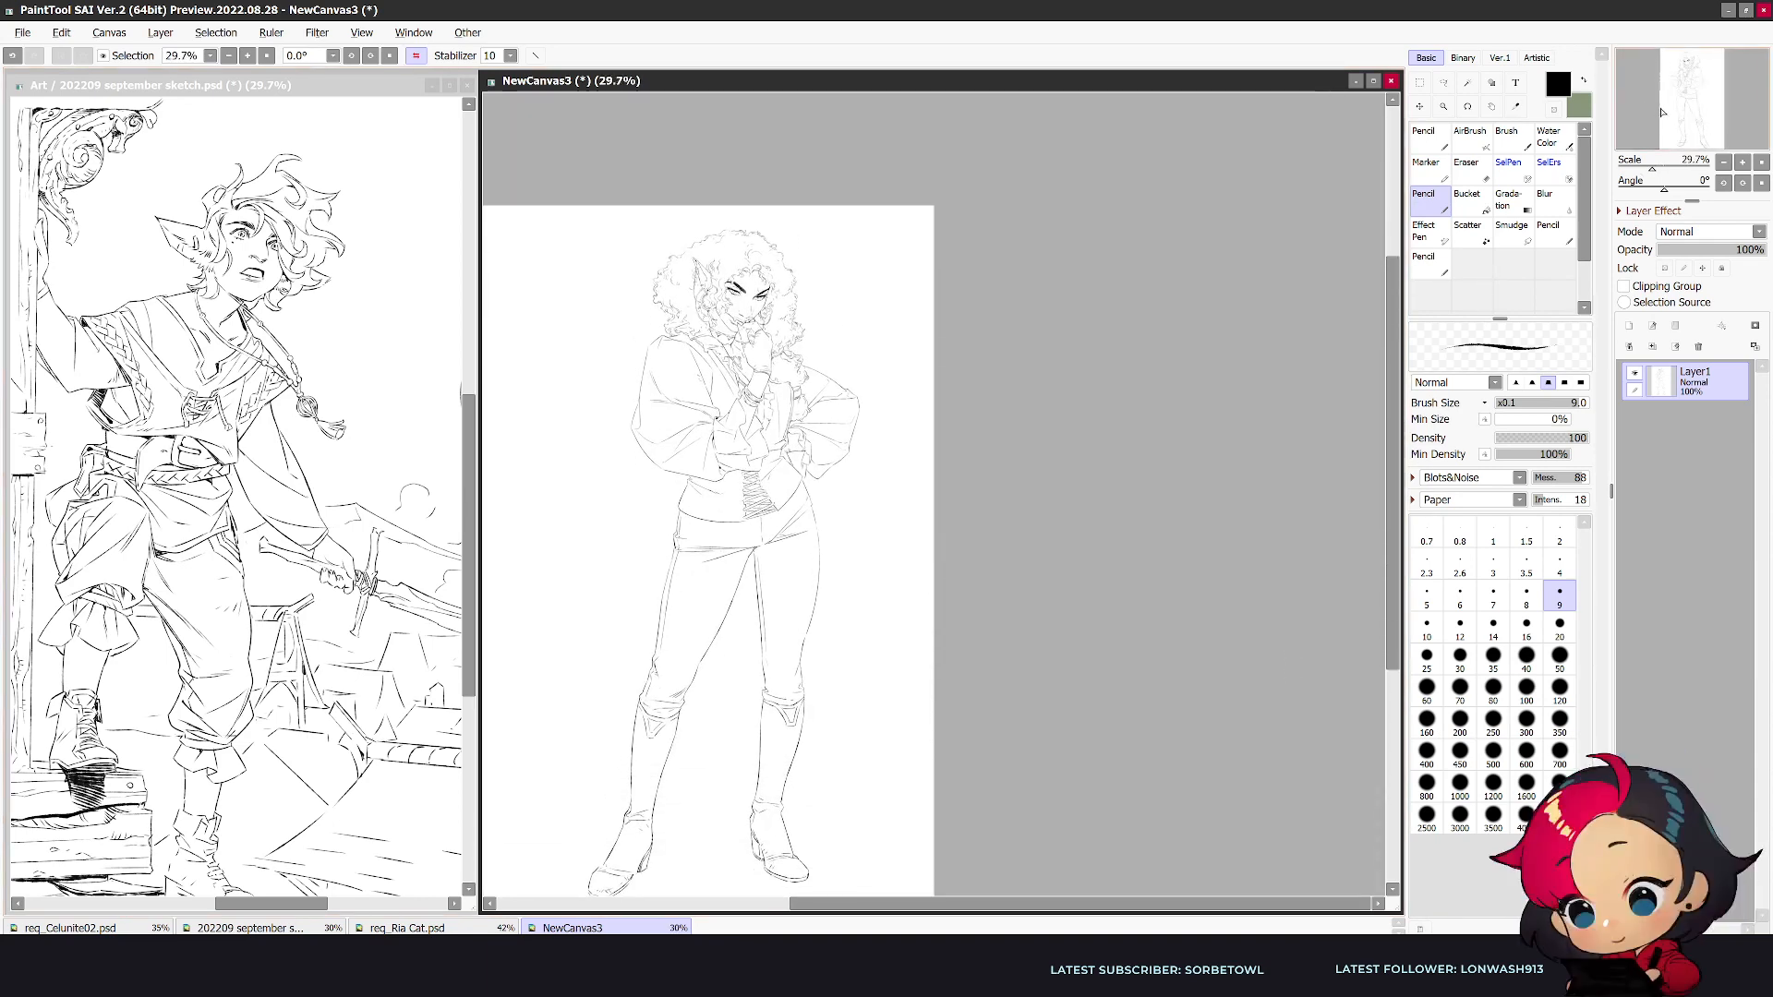
pyautogui.moveTo(992, 903); pyautogui.dragTo(897, 930)
pyautogui.scroll(-3, 902, 551)
pyautogui.scroll(5, 902, 551)
# - Erase the outstretched leg's inner thigh line with a size 35 eraser and redraw it from crotch to knee
pyautogui.press('e')
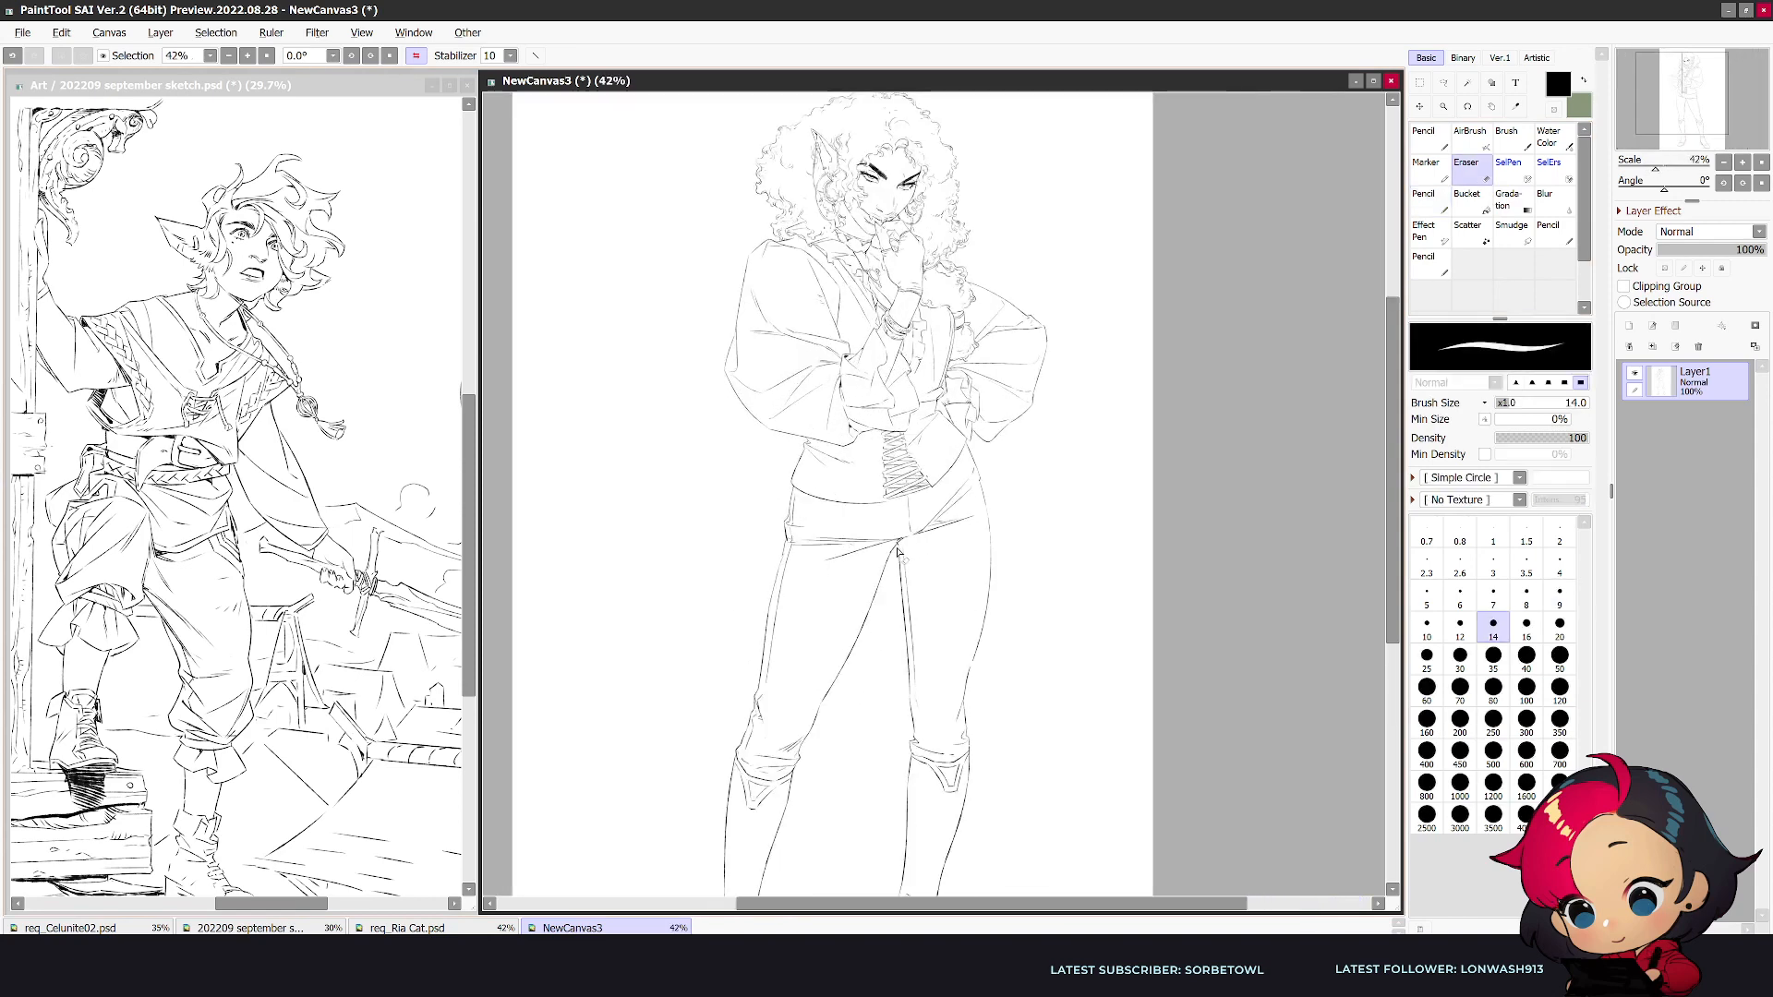
pyautogui.moveTo(811, 726); pyautogui.dragTo(855, 652)
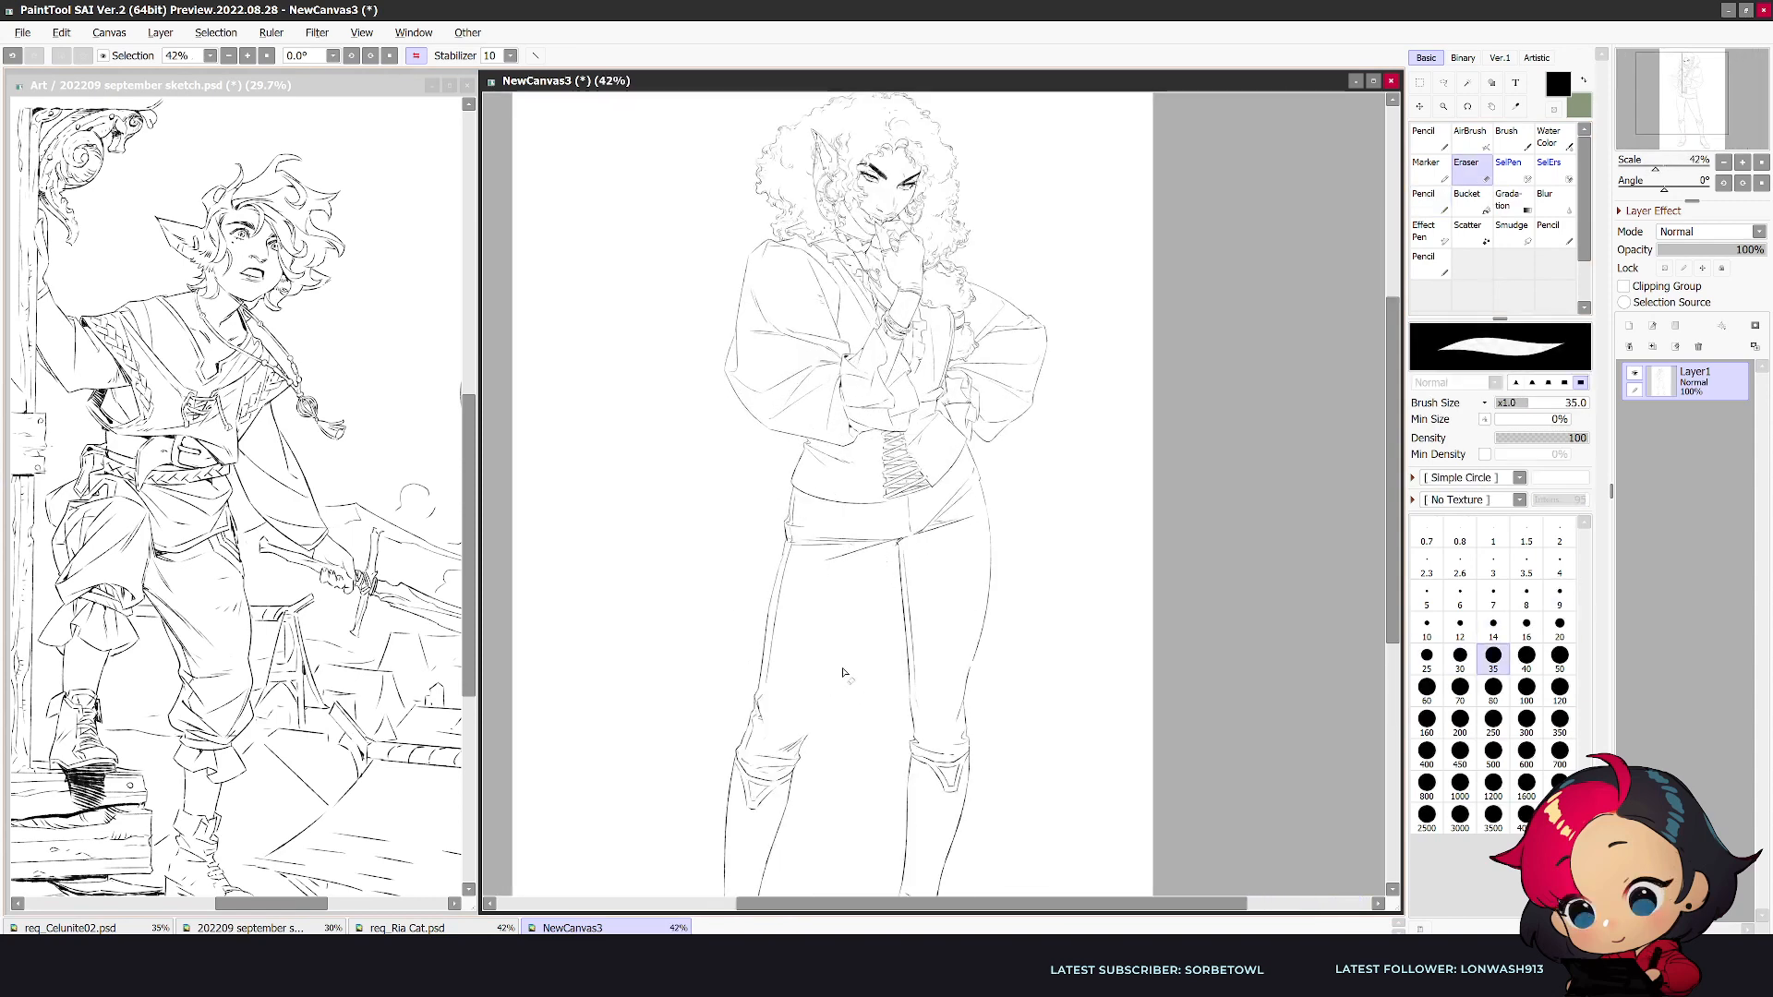
pyautogui.press('n')
pyautogui.moveTo(898, 546); pyautogui.dragTo(811, 732)
pyautogui.hotkey('ctrl', 'z')
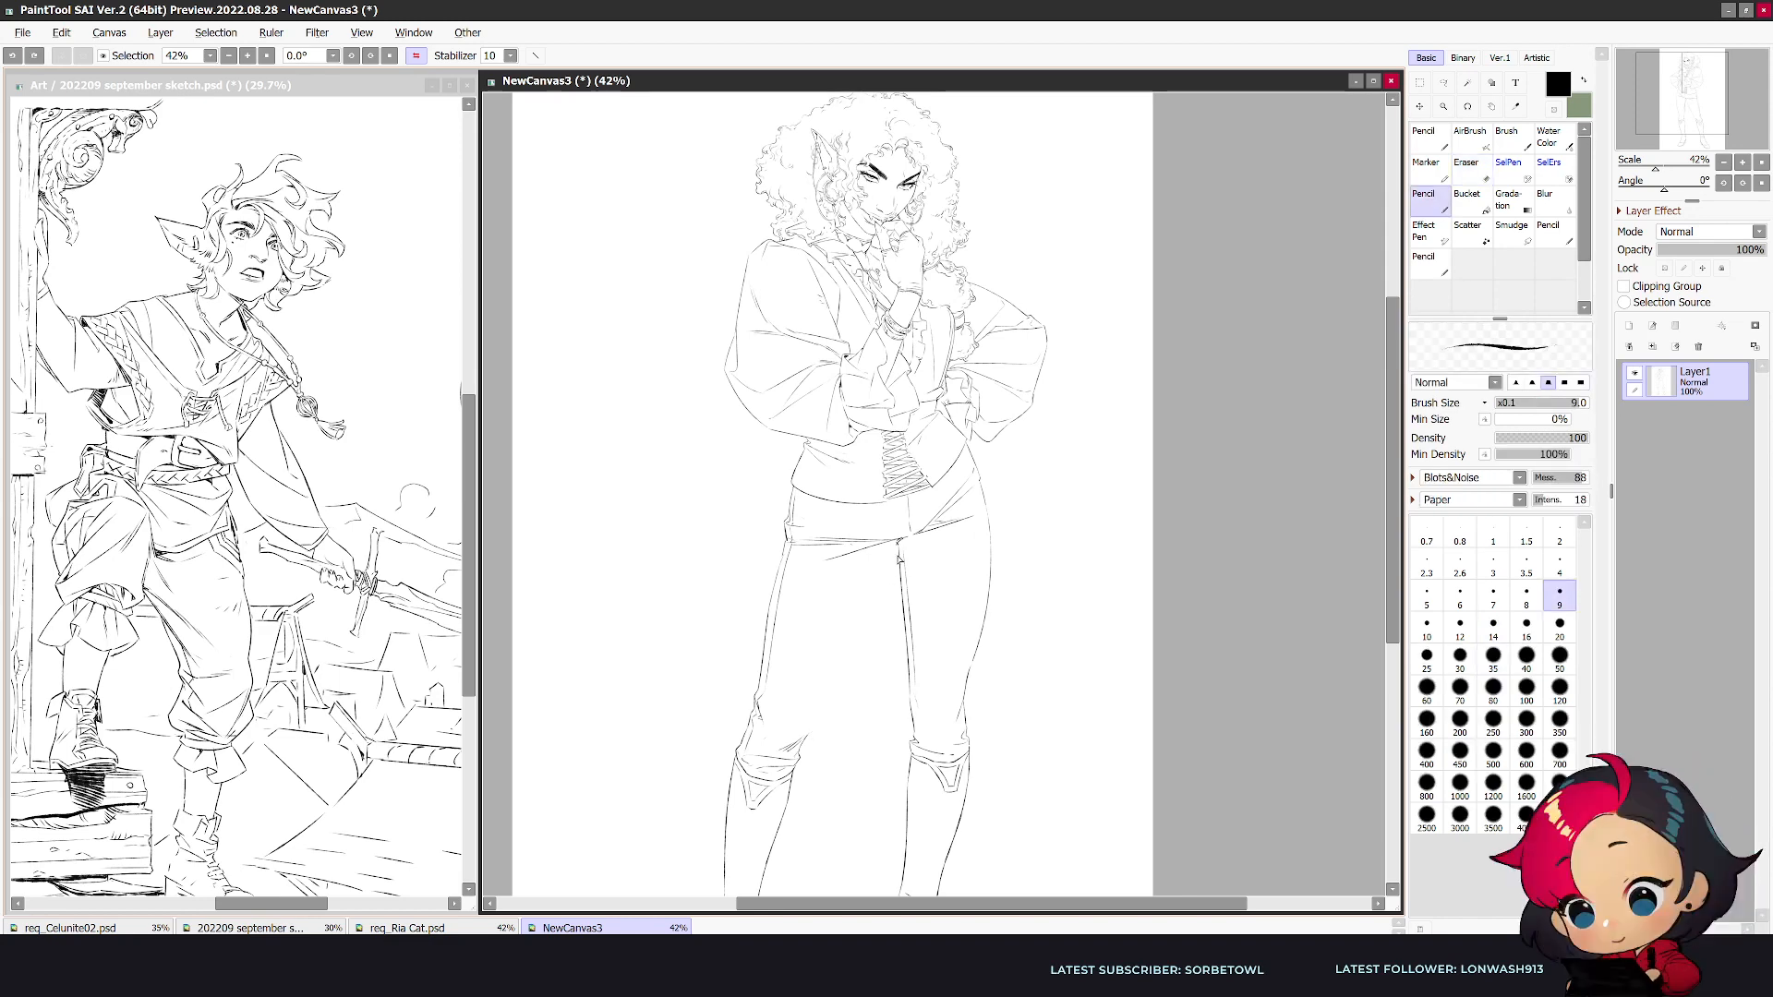
pyautogui.moveTo(899, 545)
pyautogui.mouseDown()
pyautogui.moveTo(805, 748)
pyautogui.moveTo(820, 707)
pyautogui.mouseUp()
pyautogui.press('e')
pyautogui.press('n')
# - Lasso the outstretched leg's lower part and shoe, rotate it outward with a freeform transform, and tidy the join below the knee
pyautogui.scroll(-1, 863, 708)
pyautogui.moveTo(1392, 635); pyautogui.dragTo(1393, 692)
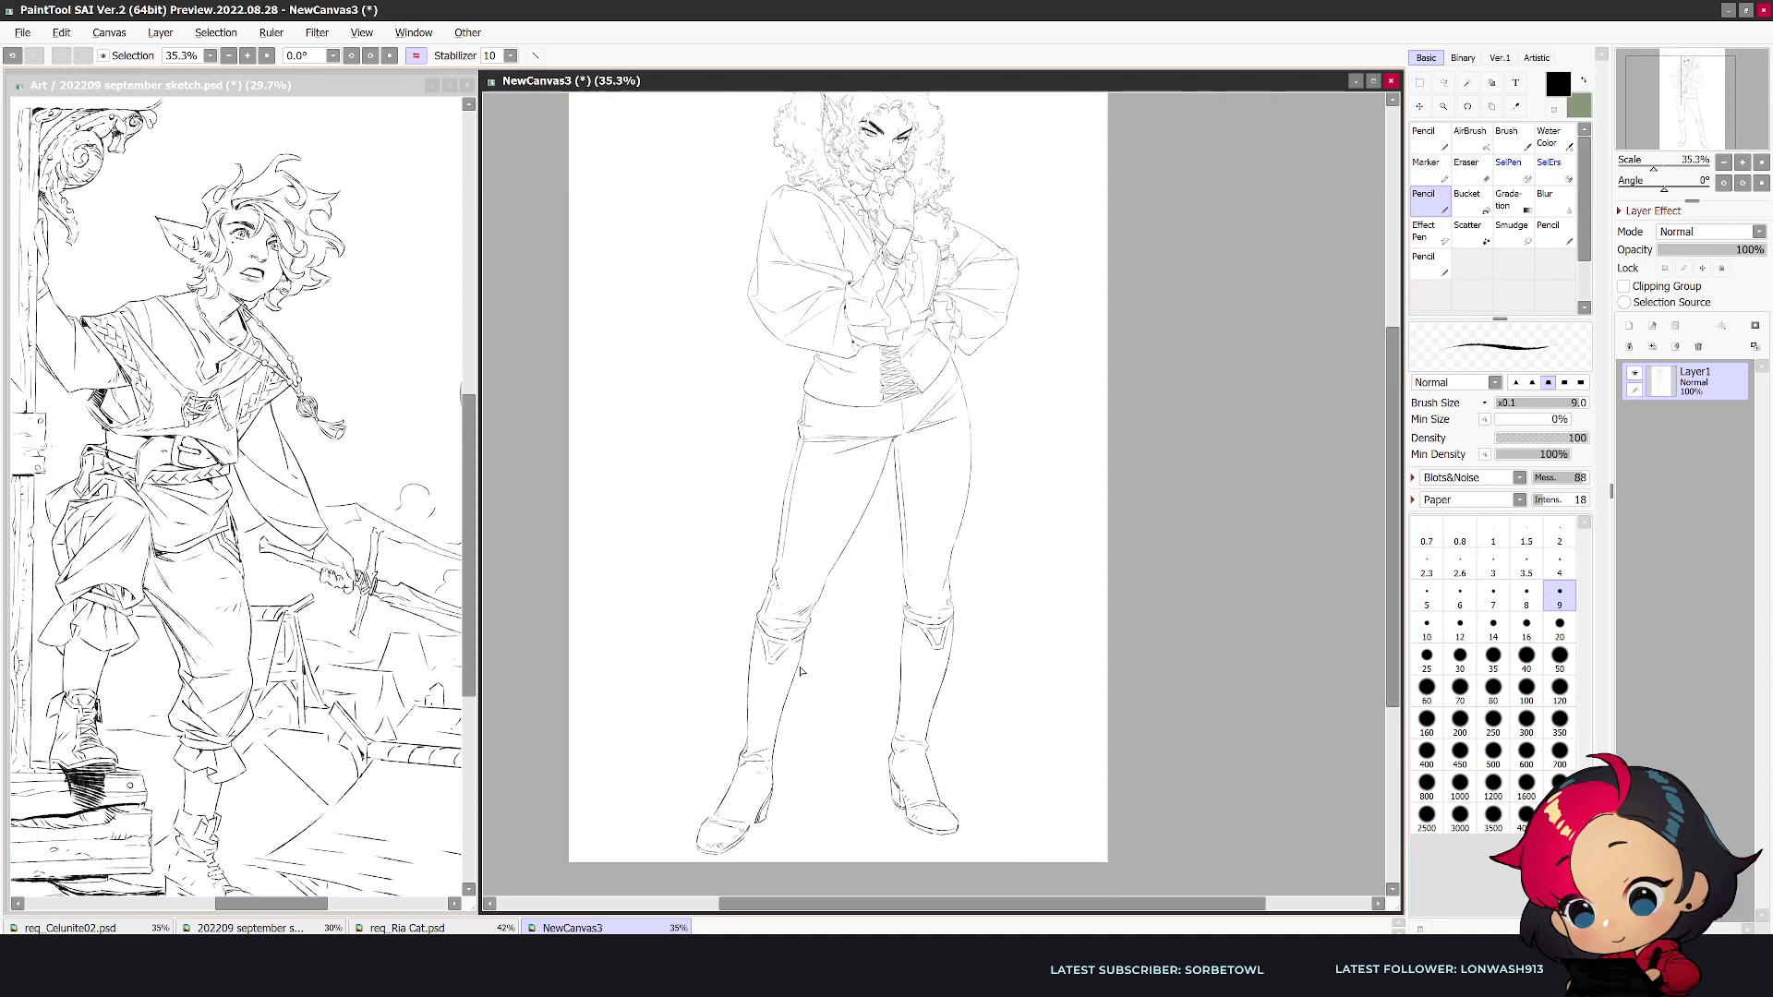
pyautogui.scroll(1, 827, 643)
pyautogui.click(1443, 82)
pyautogui.moveTo(816, 627)
pyautogui.mouseDown()
pyautogui.moveTo(745, 895)
pyautogui.moveTo(644, 805)
pyautogui.moveTo(753, 611)
pyautogui.mouseUp()
pyautogui.moveTo(761, 685); pyautogui.dragTo(816, 629)
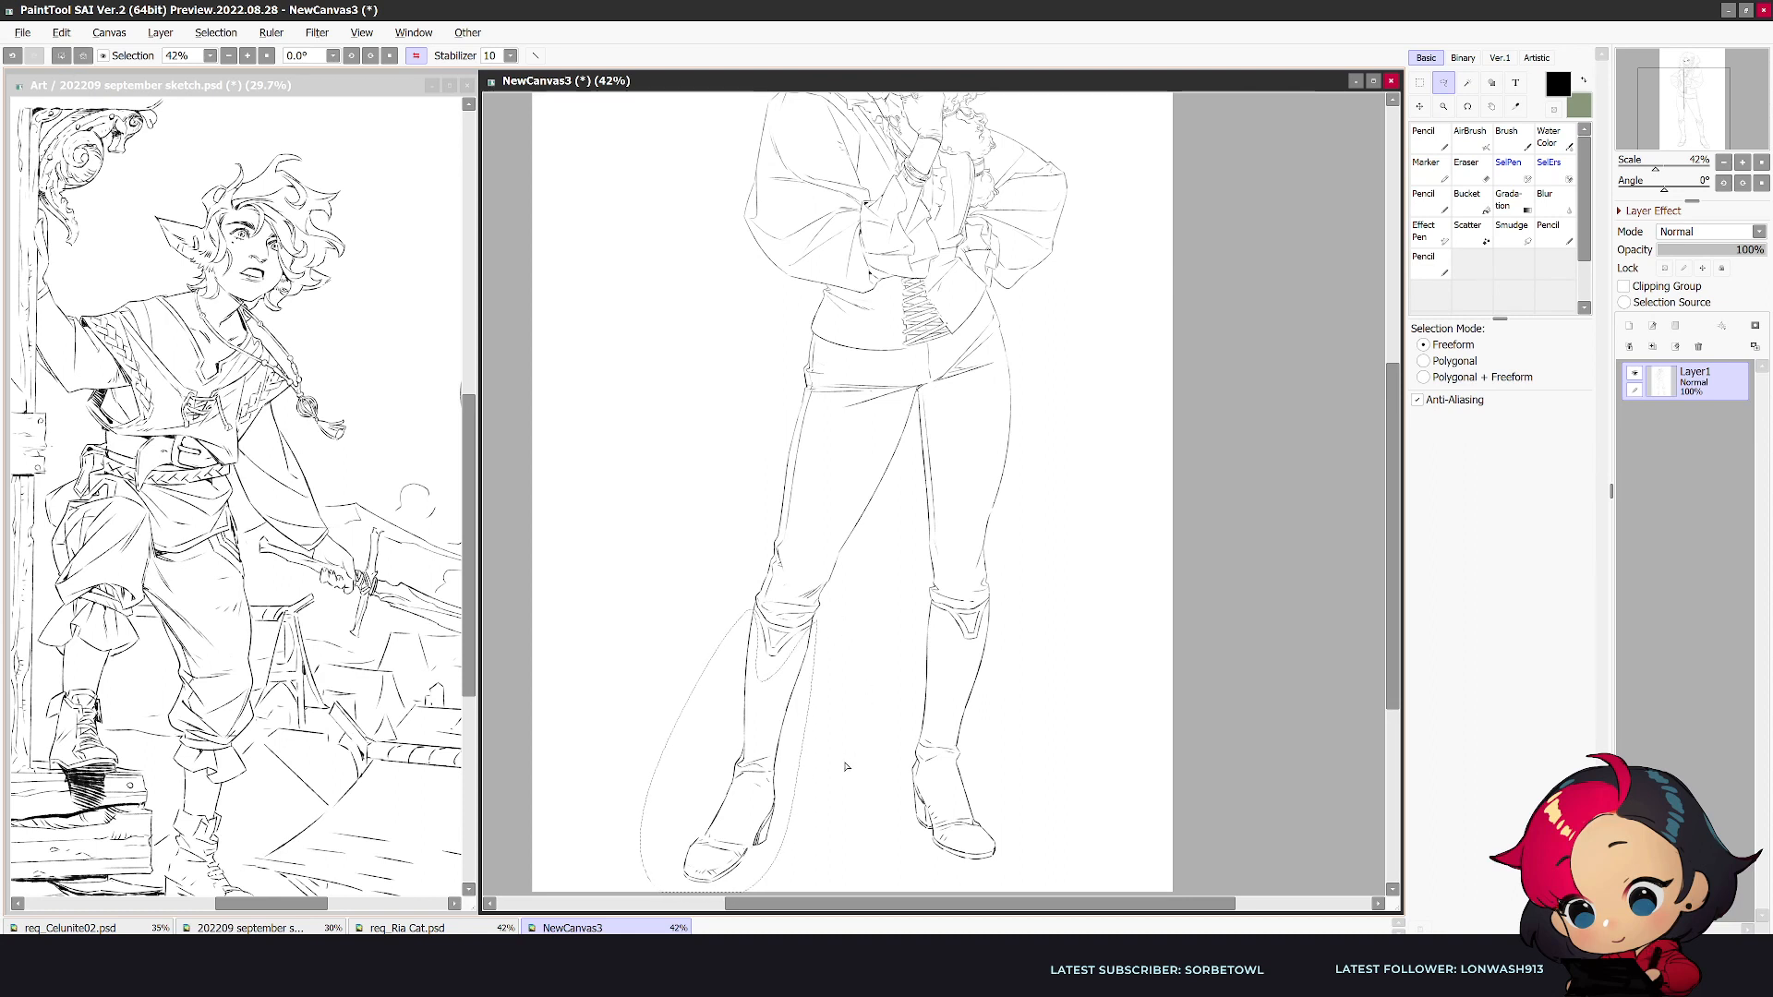
pyautogui.hotkey('ctrl', 't')
pyautogui.moveTo(840, 819); pyautogui.dragTo(746, 789)
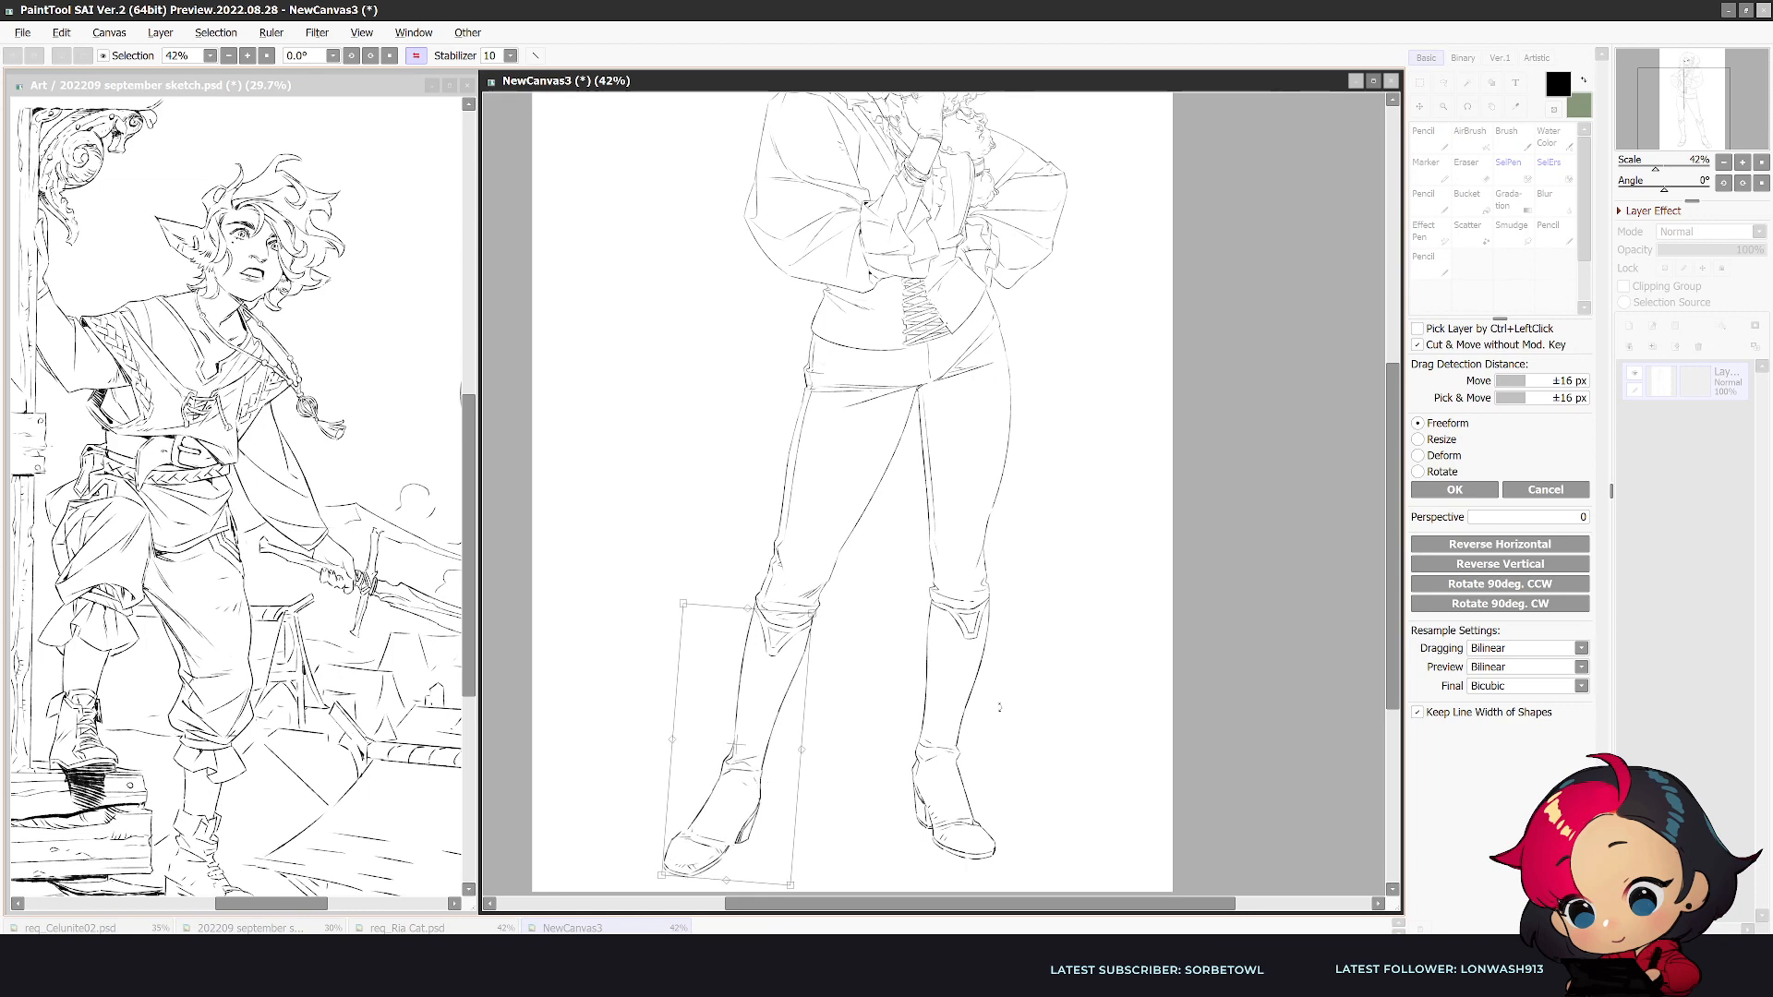
pyautogui.press('Return')
pyautogui.hotkey('ctrl', 'd')
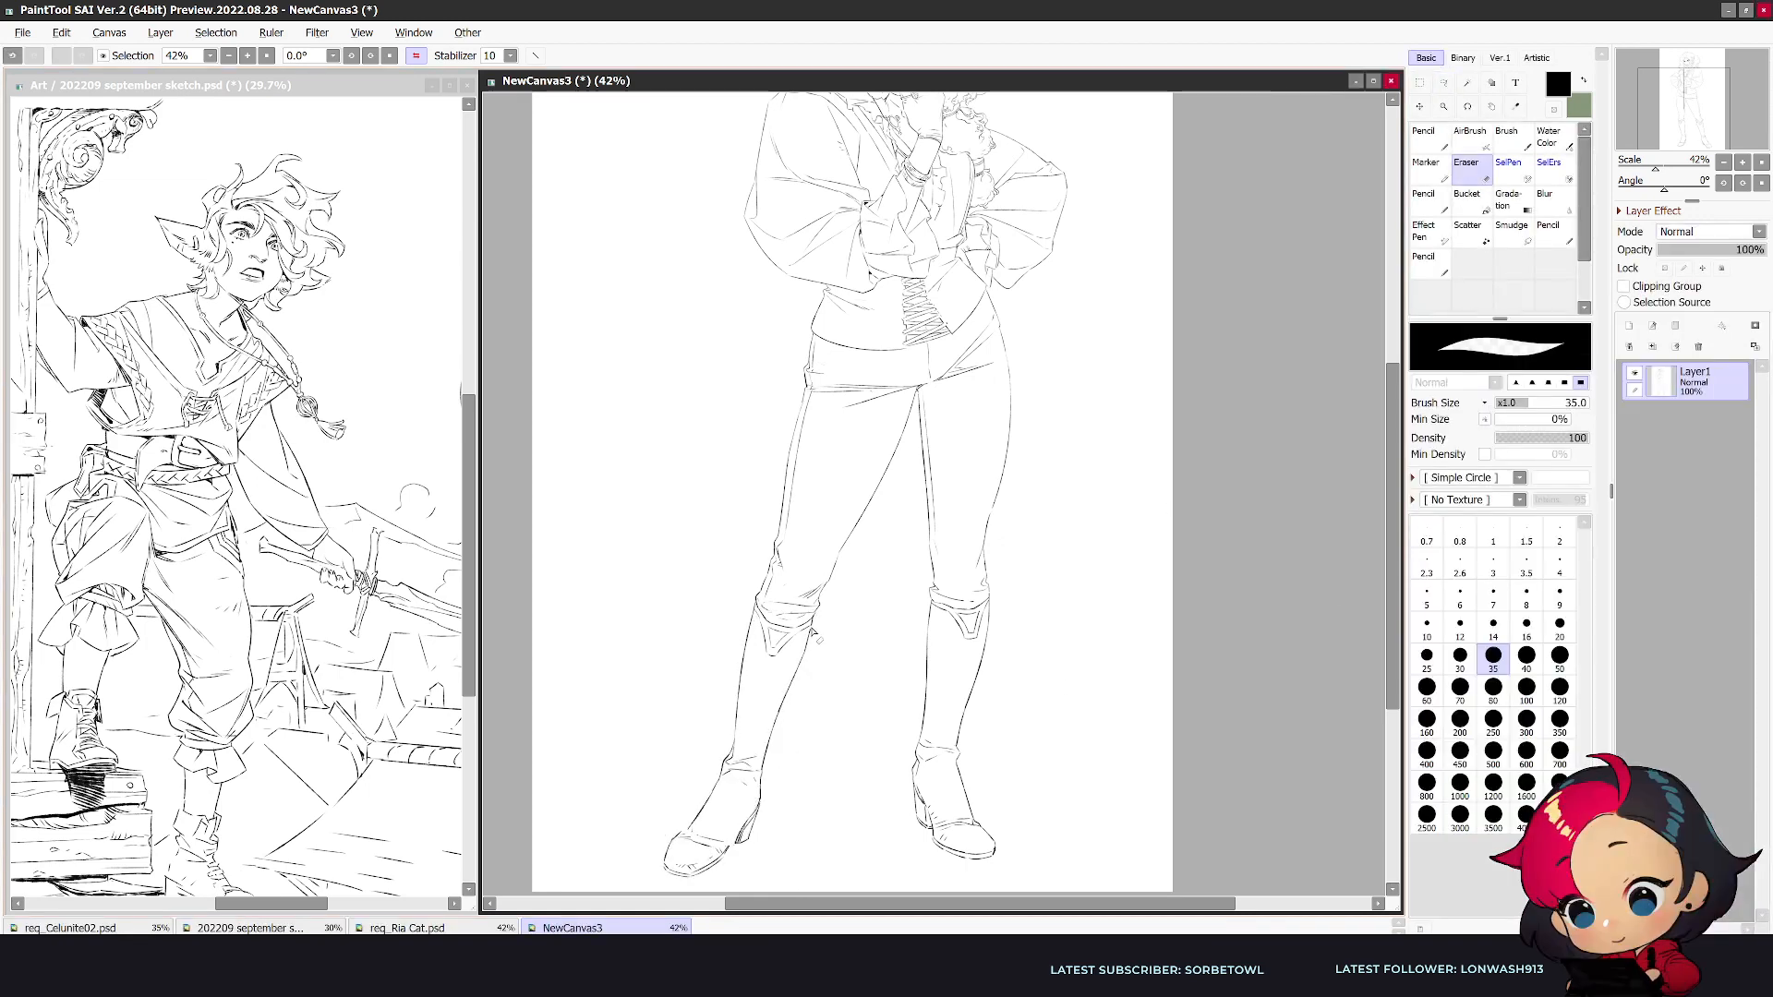
pyautogui.press('n')
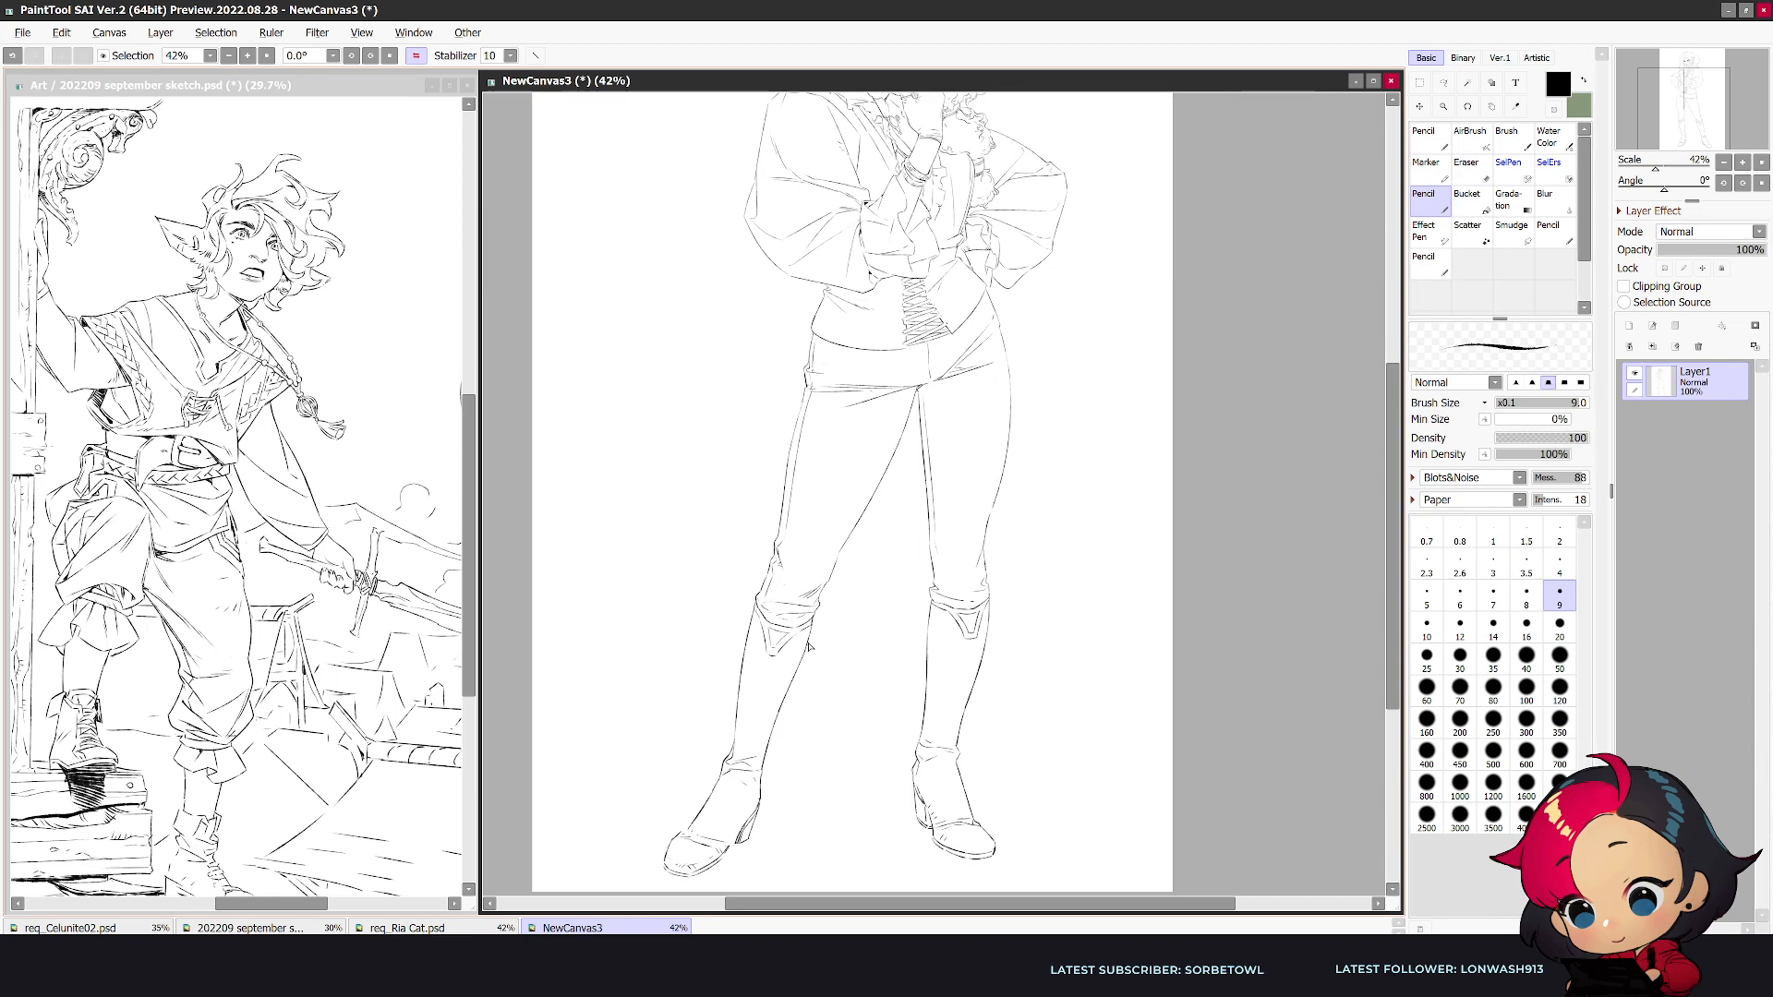
# - Erase and rework the garment's lower edge across the hips above the thighs
pyautogui.scroll(-1, 830, 602)
pyautogui.scroll(3, 822, 290)
pyautogui.press('e')
pyautogui.moveTo(805, 499); pyautogui.dragTo(808, 480)
pyautogui.press('n')
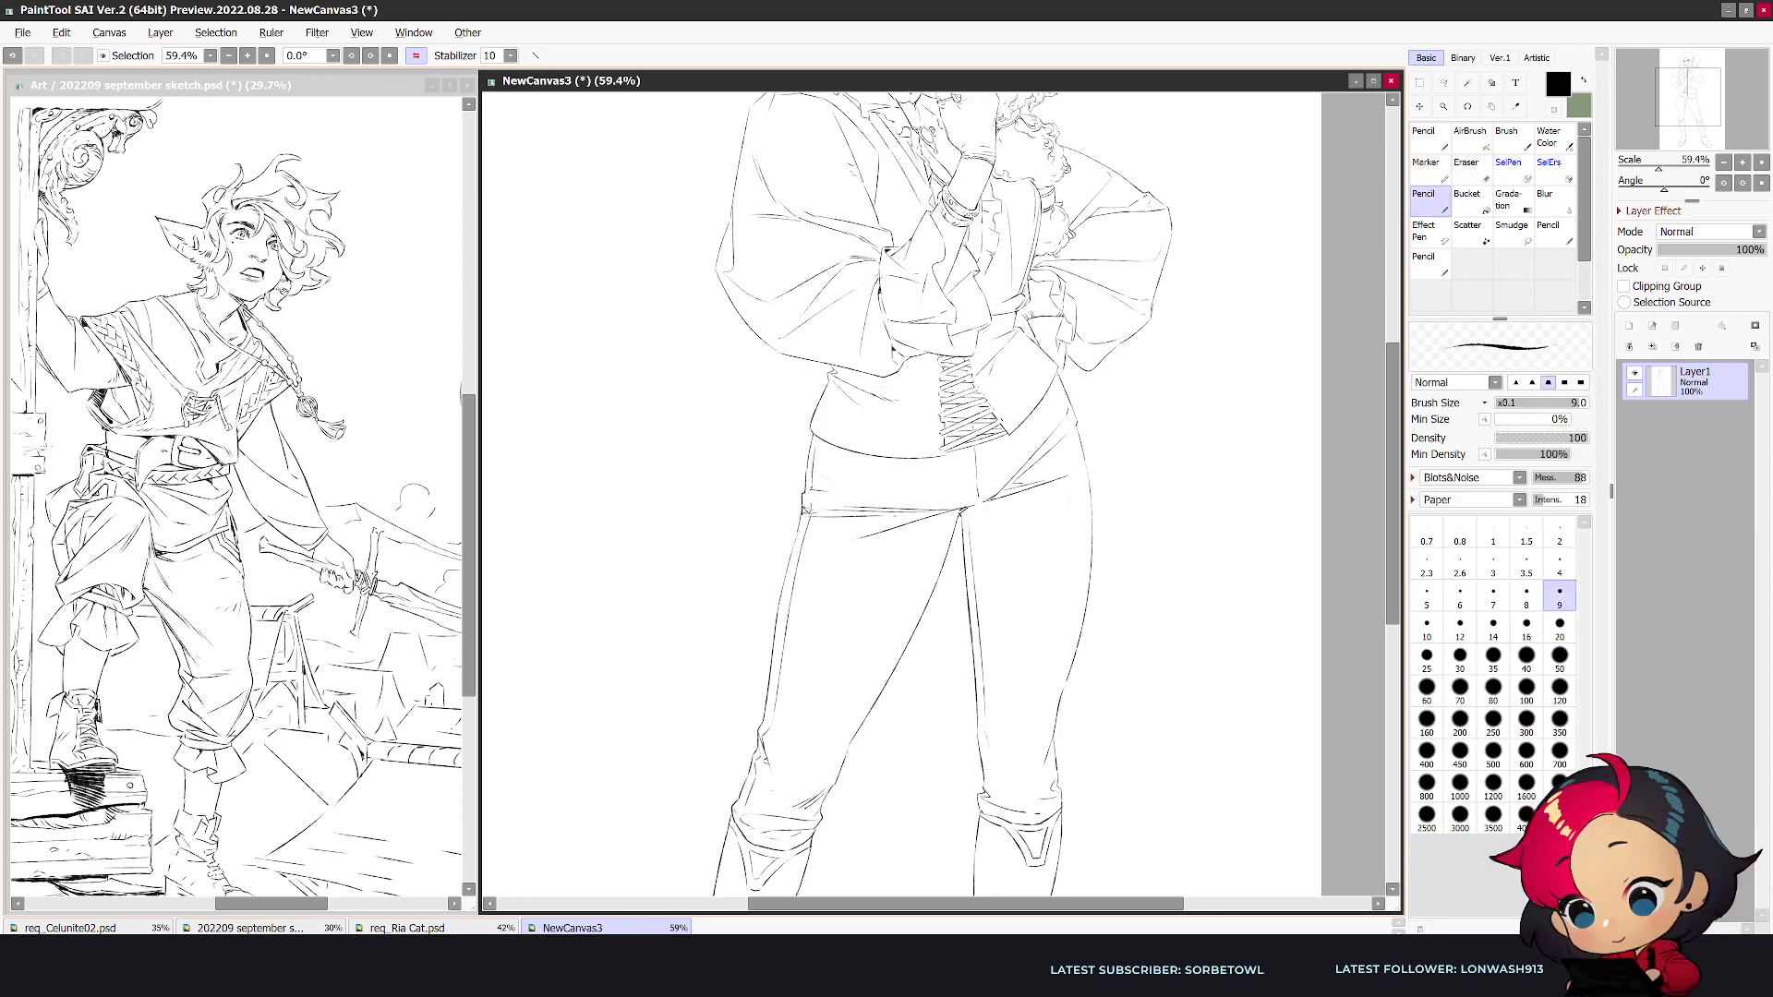
pyautogui.press('e')
pyautogui.press('n')
pyautogui.press('e')
pyautogui.press('n')
pyautogui.press('e')
pyautogui.press('n')
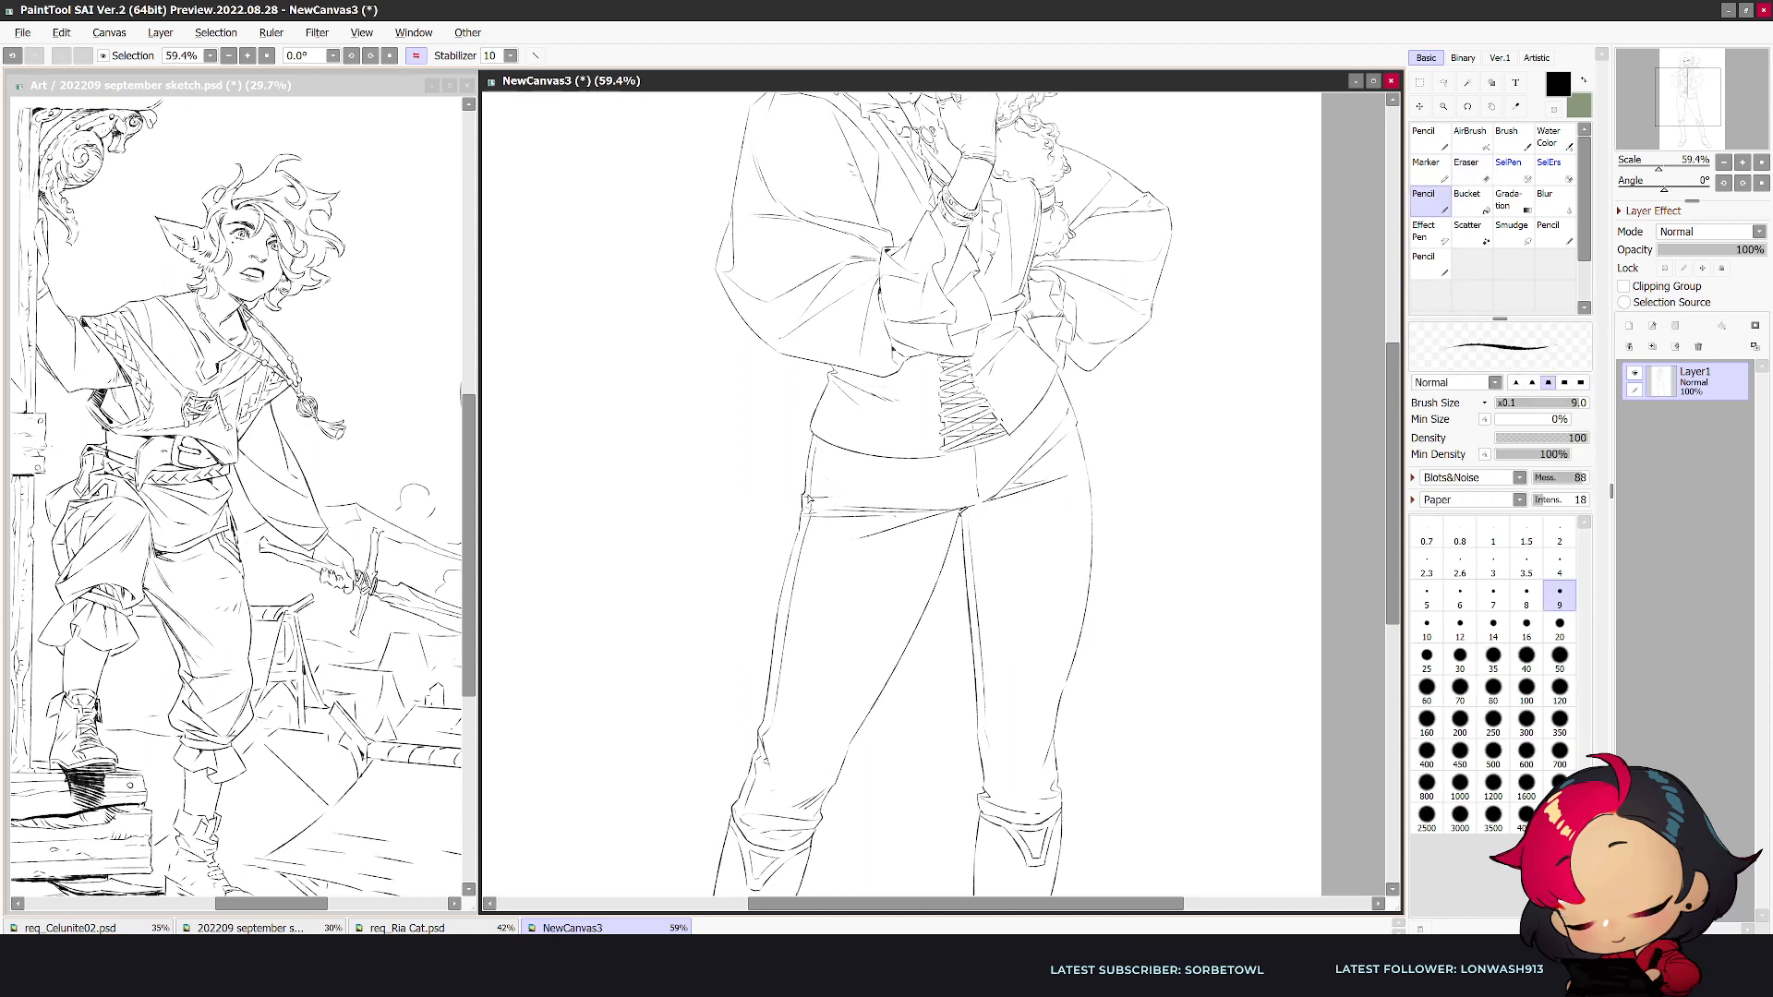
# - Redraw the hip garment's lower edge and extend the diagonal hip crease across the crotch
pyautogui.press('e')
pyautogui.press(']')
pyautogui.press(']')
pyautogui.press(']')
pyautogui.press(']')
pyautogui.press(']')
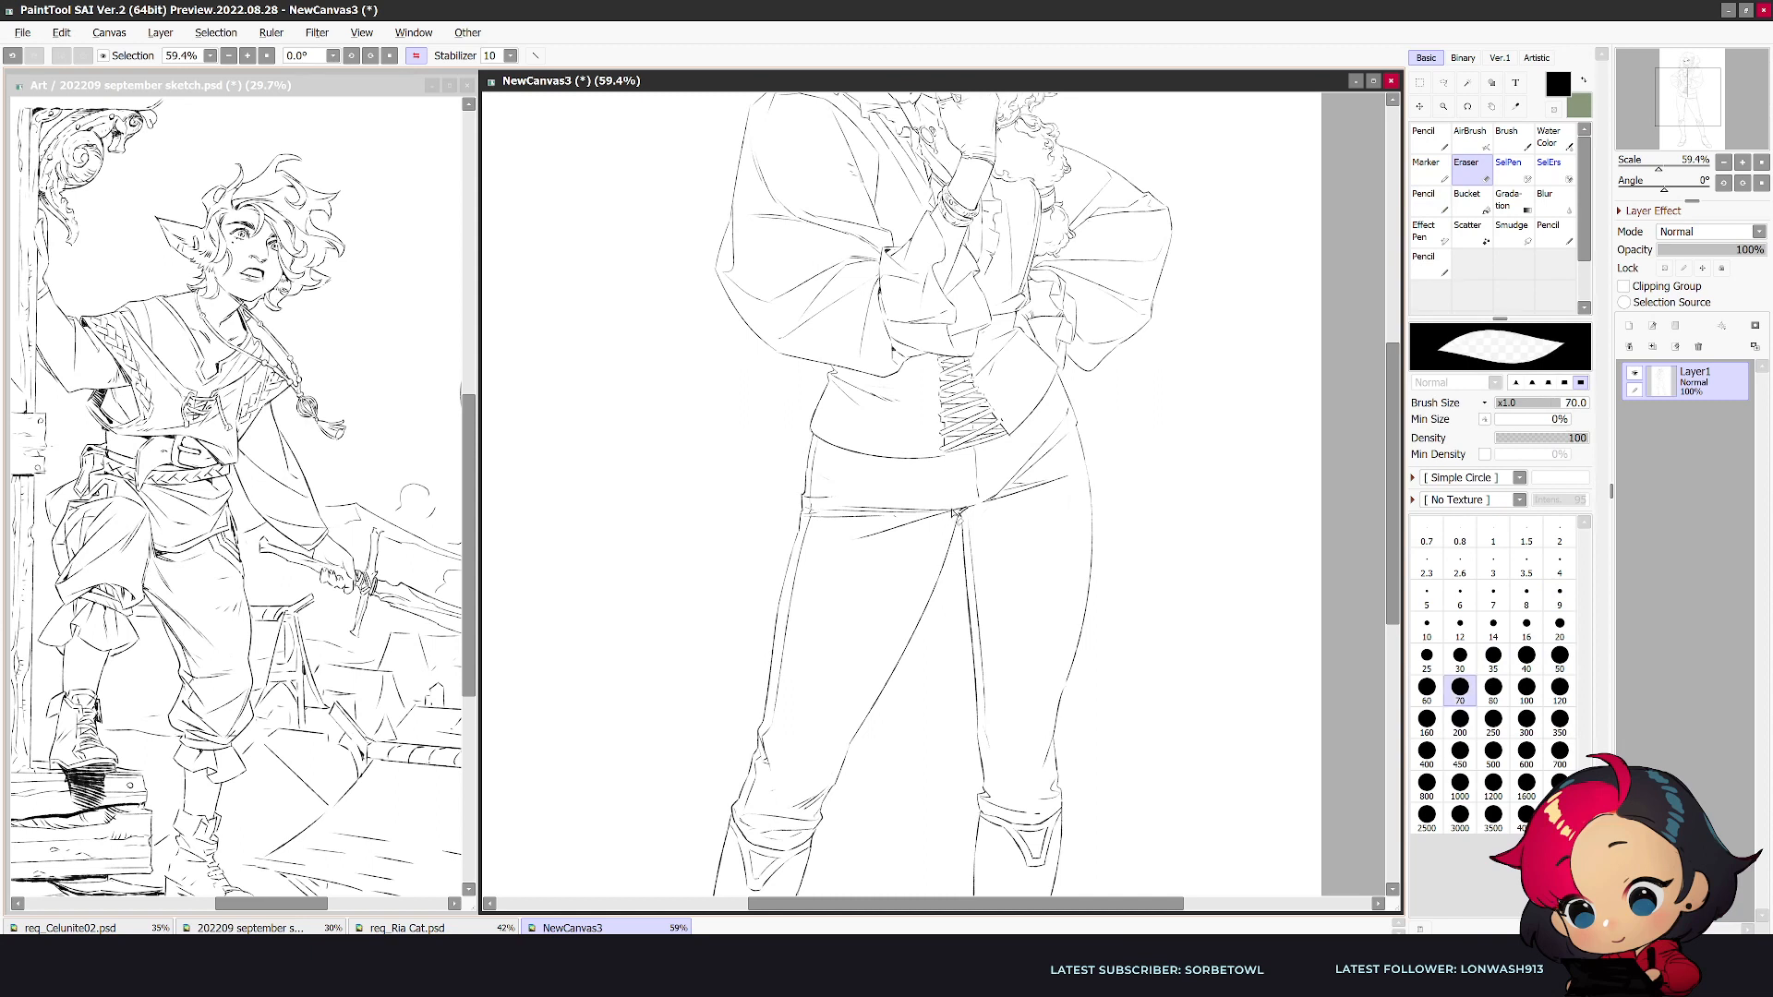
pyautogui.press('n')
pyautogui.moveTo(805, 513)
pyautogui.mouseDown()
pyautogui.moveTo(962, 510)
pyautogui.moveTo(893, 547)
pyautogui.mouseUp()
pyautogui.press('e')
pyautogui.press('n')
pyautogui.moveTo(990, 500); pyautogui.dragTo(924, 535)
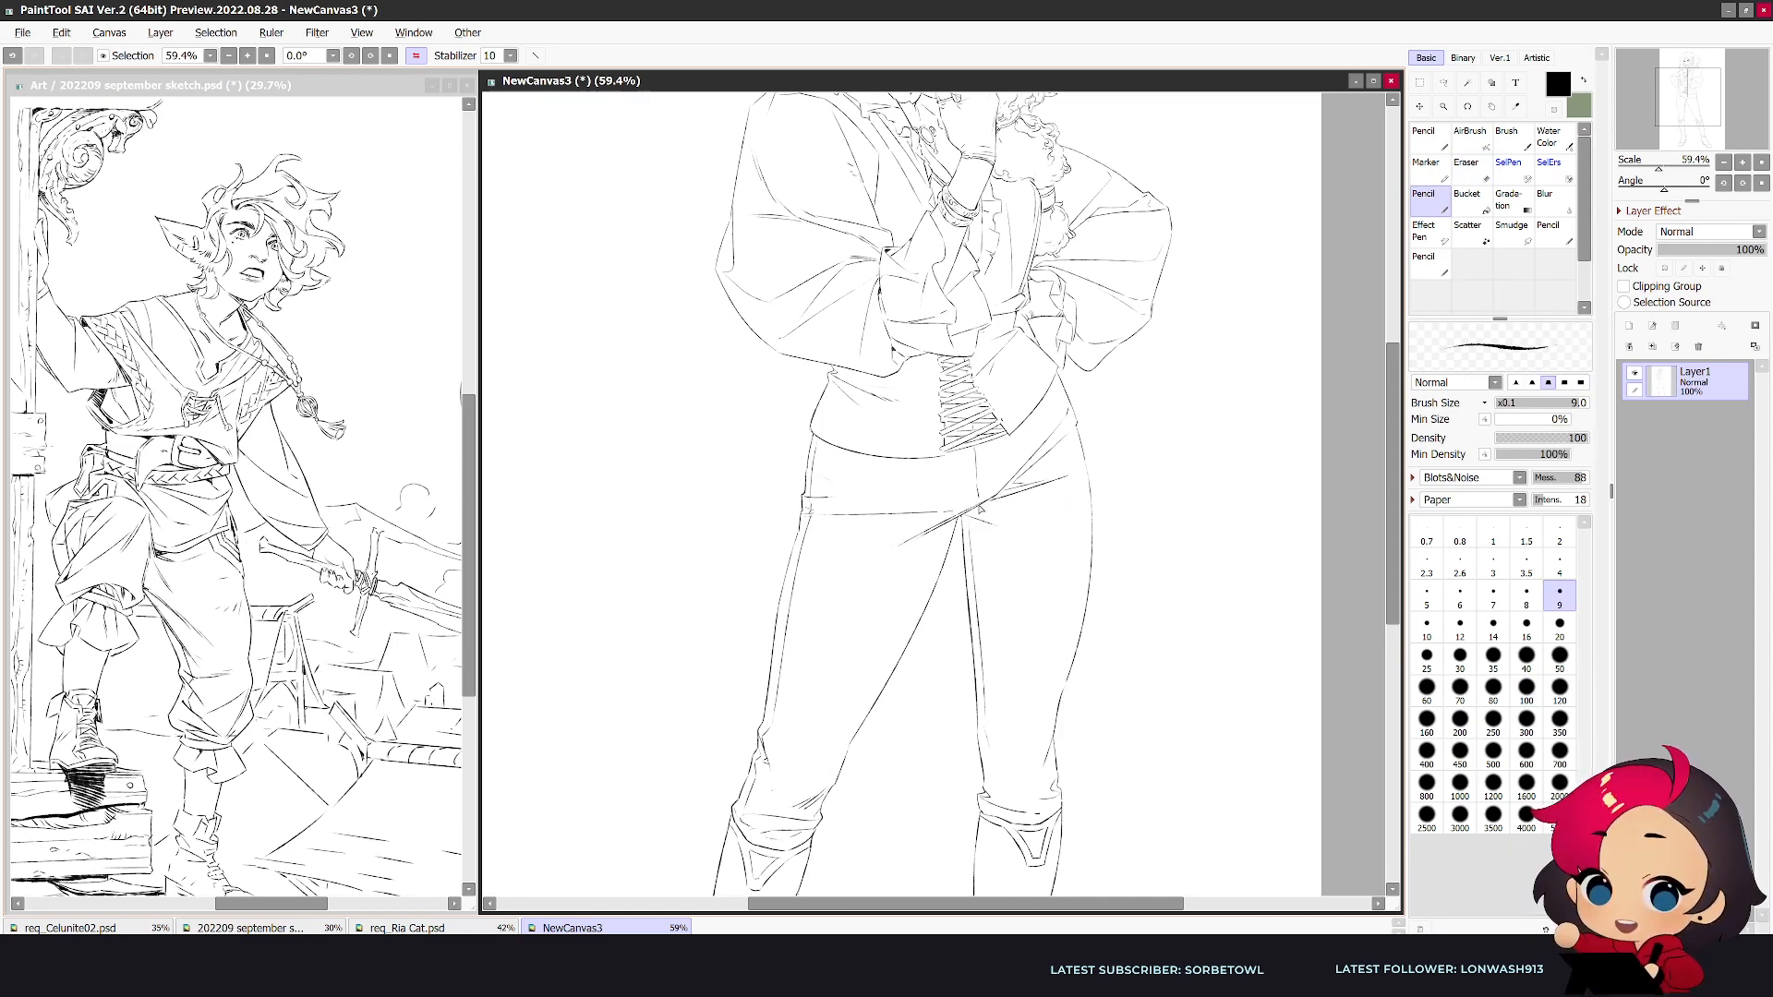
# - Refine the mouth corner and fang with a smaller eraser and the pencil in the mirrored view
pyautogui.press('h')
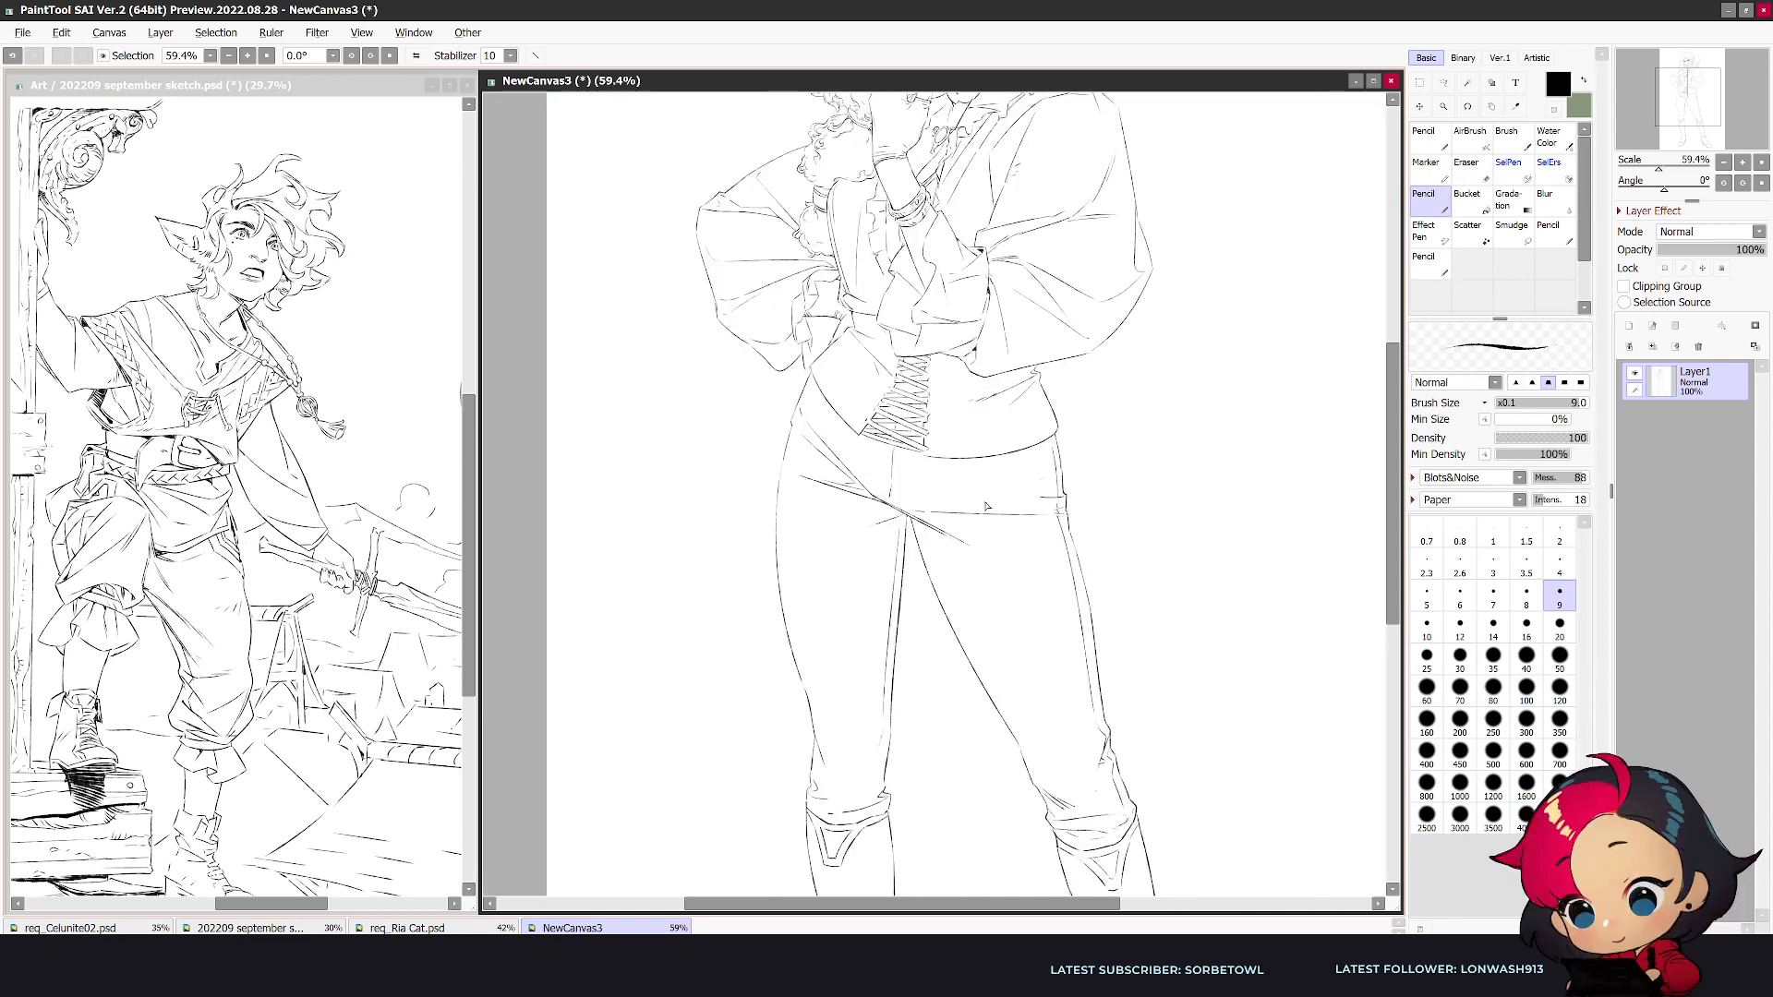
pyautogui.scroll(-2, 986, 505)
pyautogui.scroll(-1, 987, 505)
pyautogui.moveTo(1396, 503); pyautogui.dragTo(1397, 452)
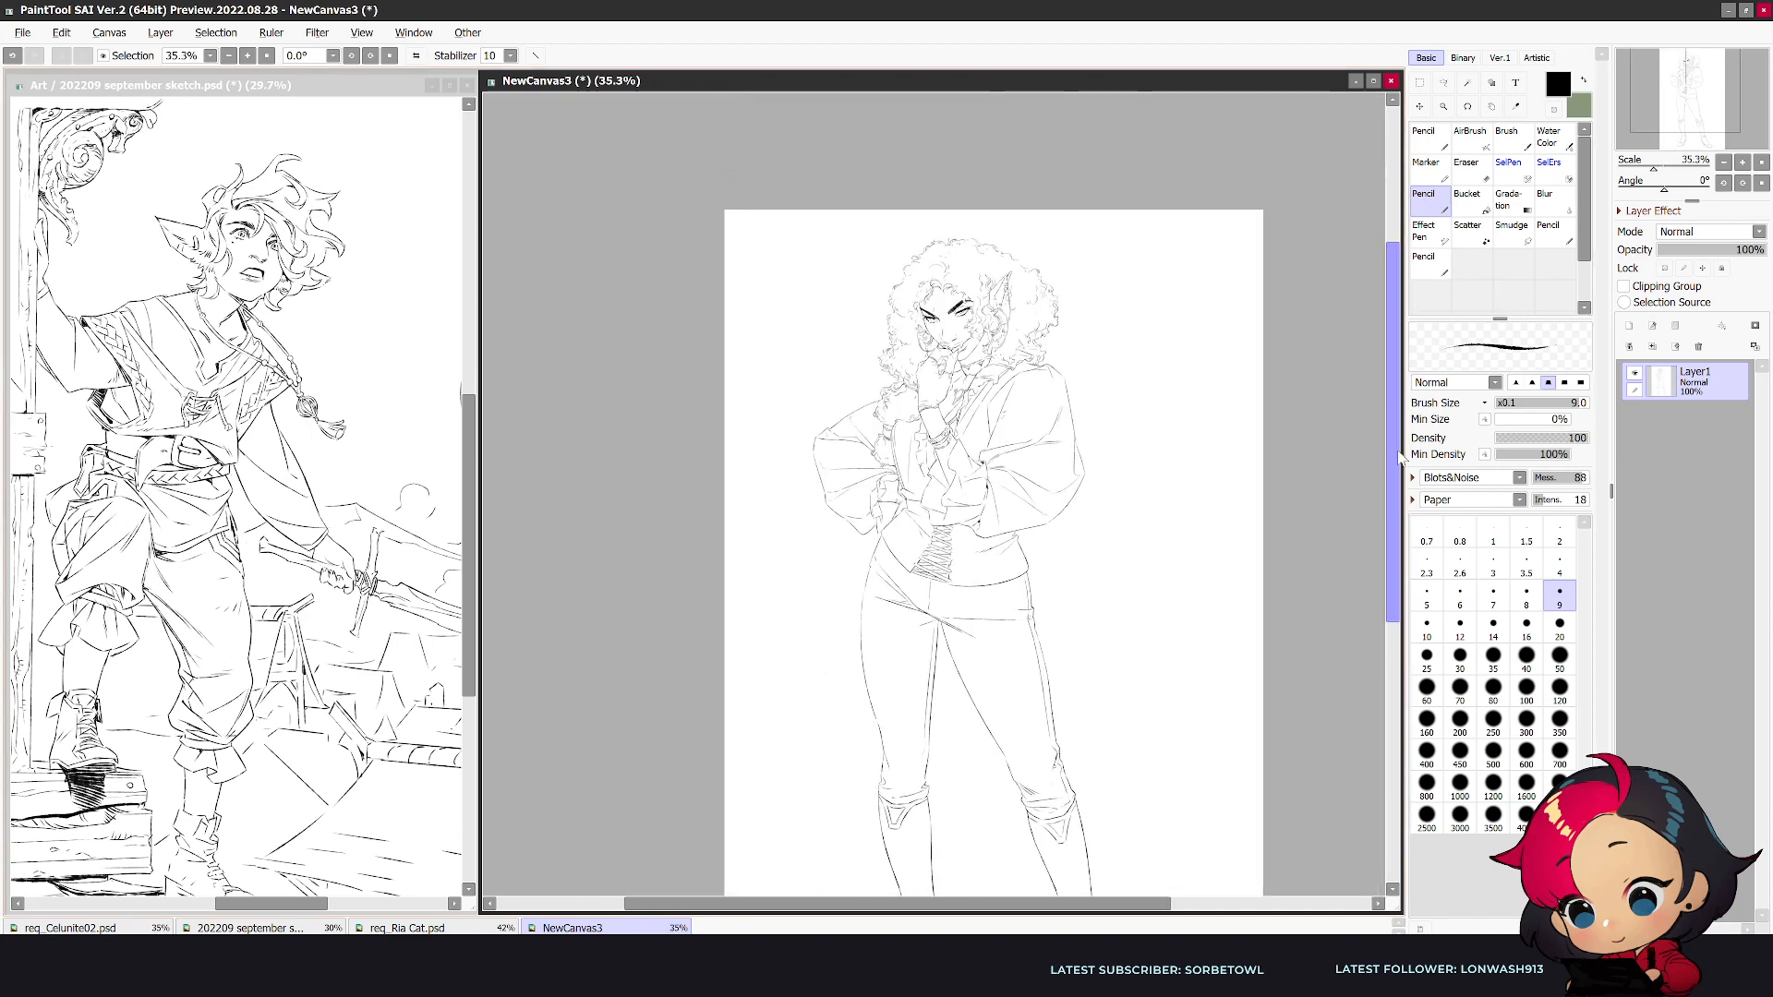
pyautogui.scroll(1, 1287, 578)
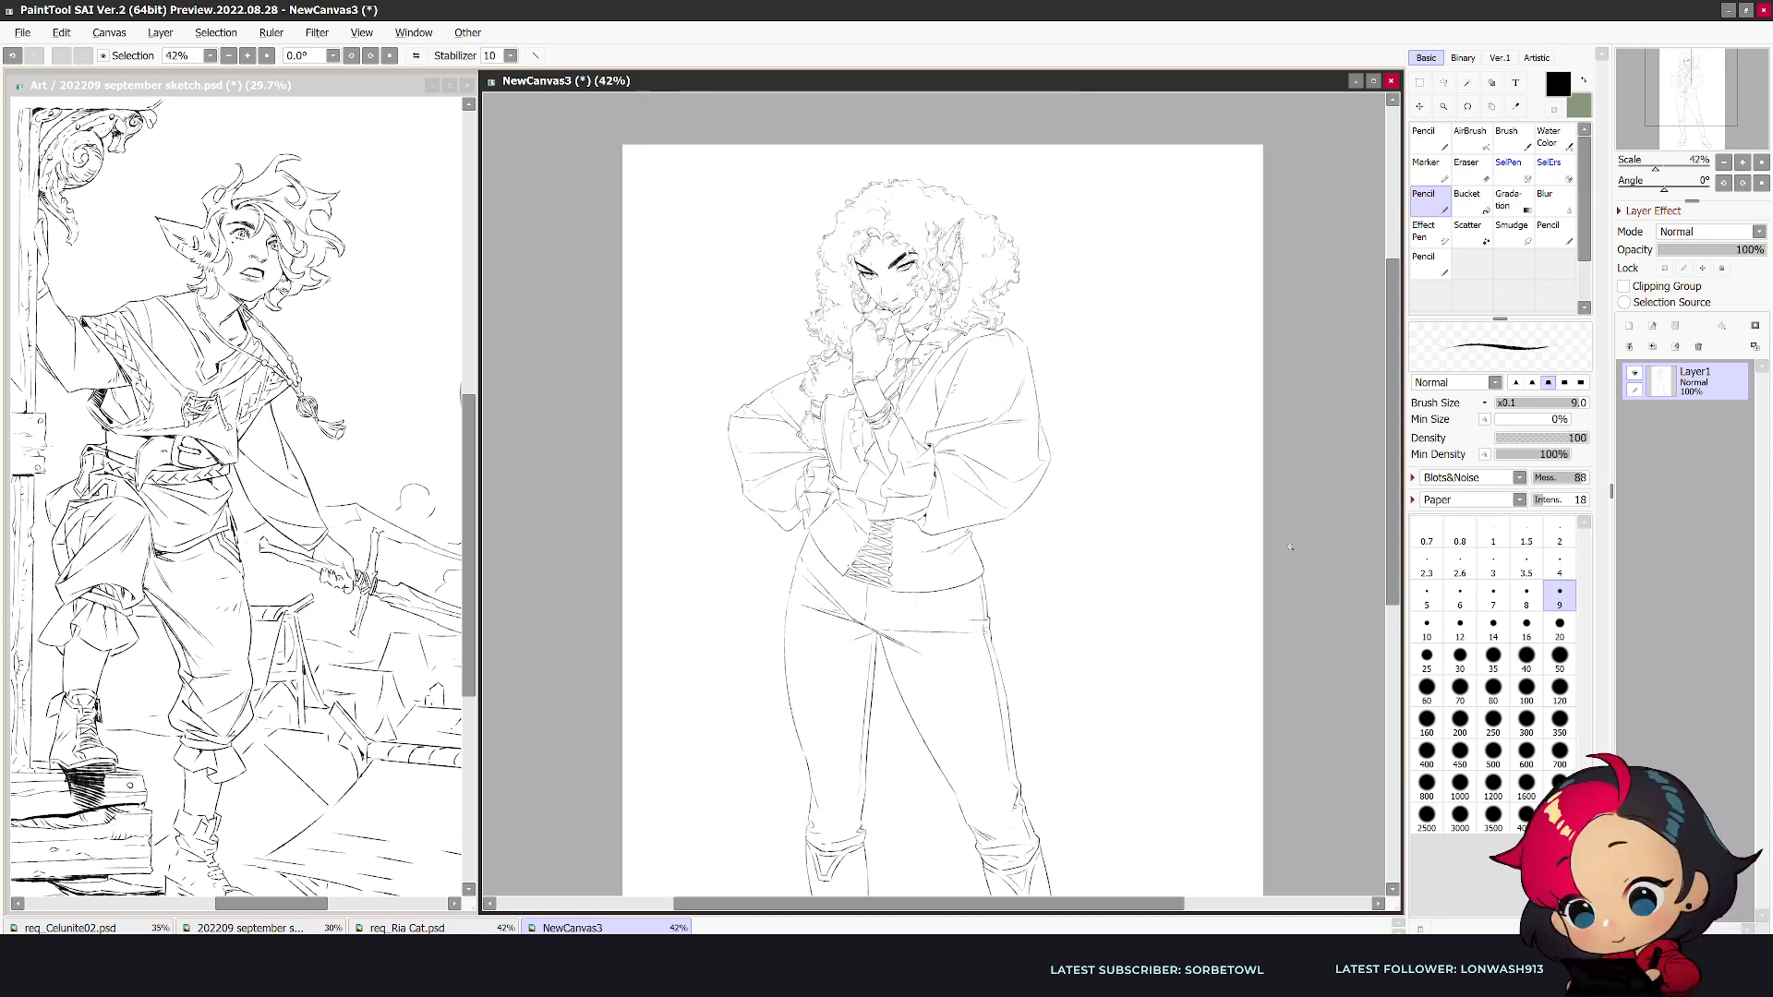
pyautogui.scroll(6, 819, 158)
pyautogui.press('e')
pyautogui.press('[')
pyautogui.press('[')
pyautogui.press('[')
pyautogui.press('[')
pyautogui.press('[')
pyautogui.moveTo(1067, 567)
pyautogui.mouseDown()
pyautogui.moveTo(1020, 578)
pyautogui.moveTo(1084, 555)
pyautogui.moveTo(1066, 563)
pyautogui.mouseUp()
pyautogui.press('n')
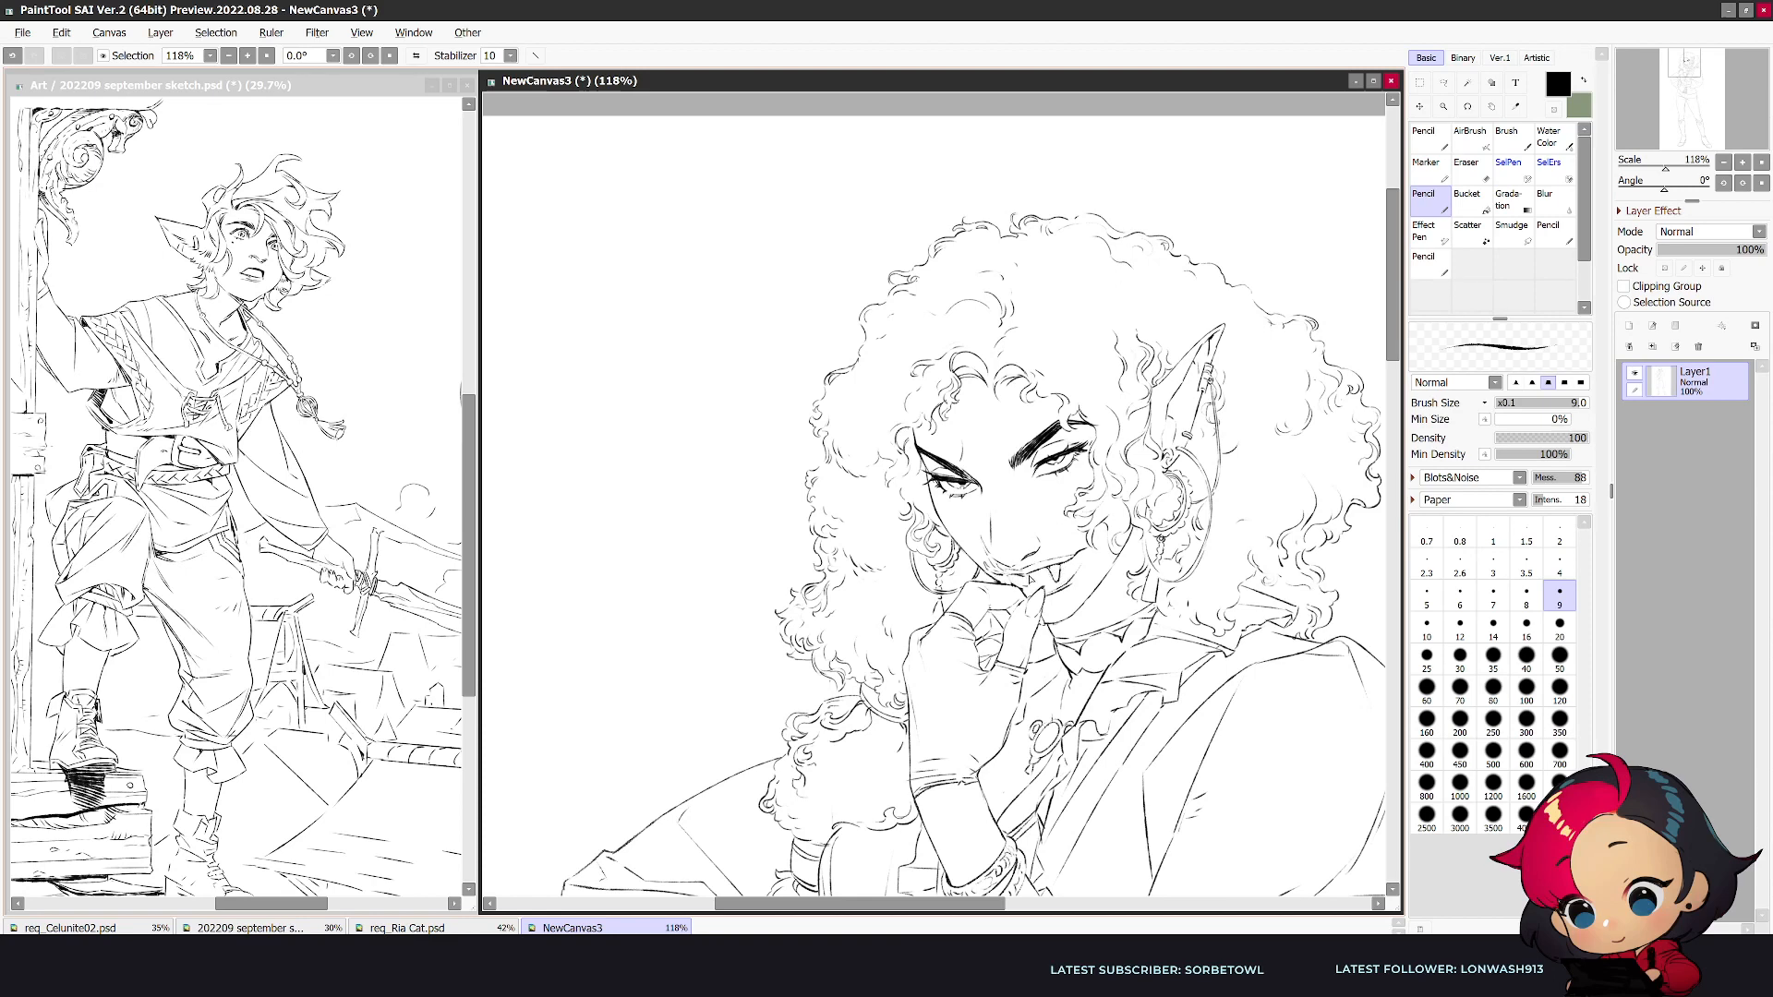
pyautogui.press('e')
pyautogui.press('n')
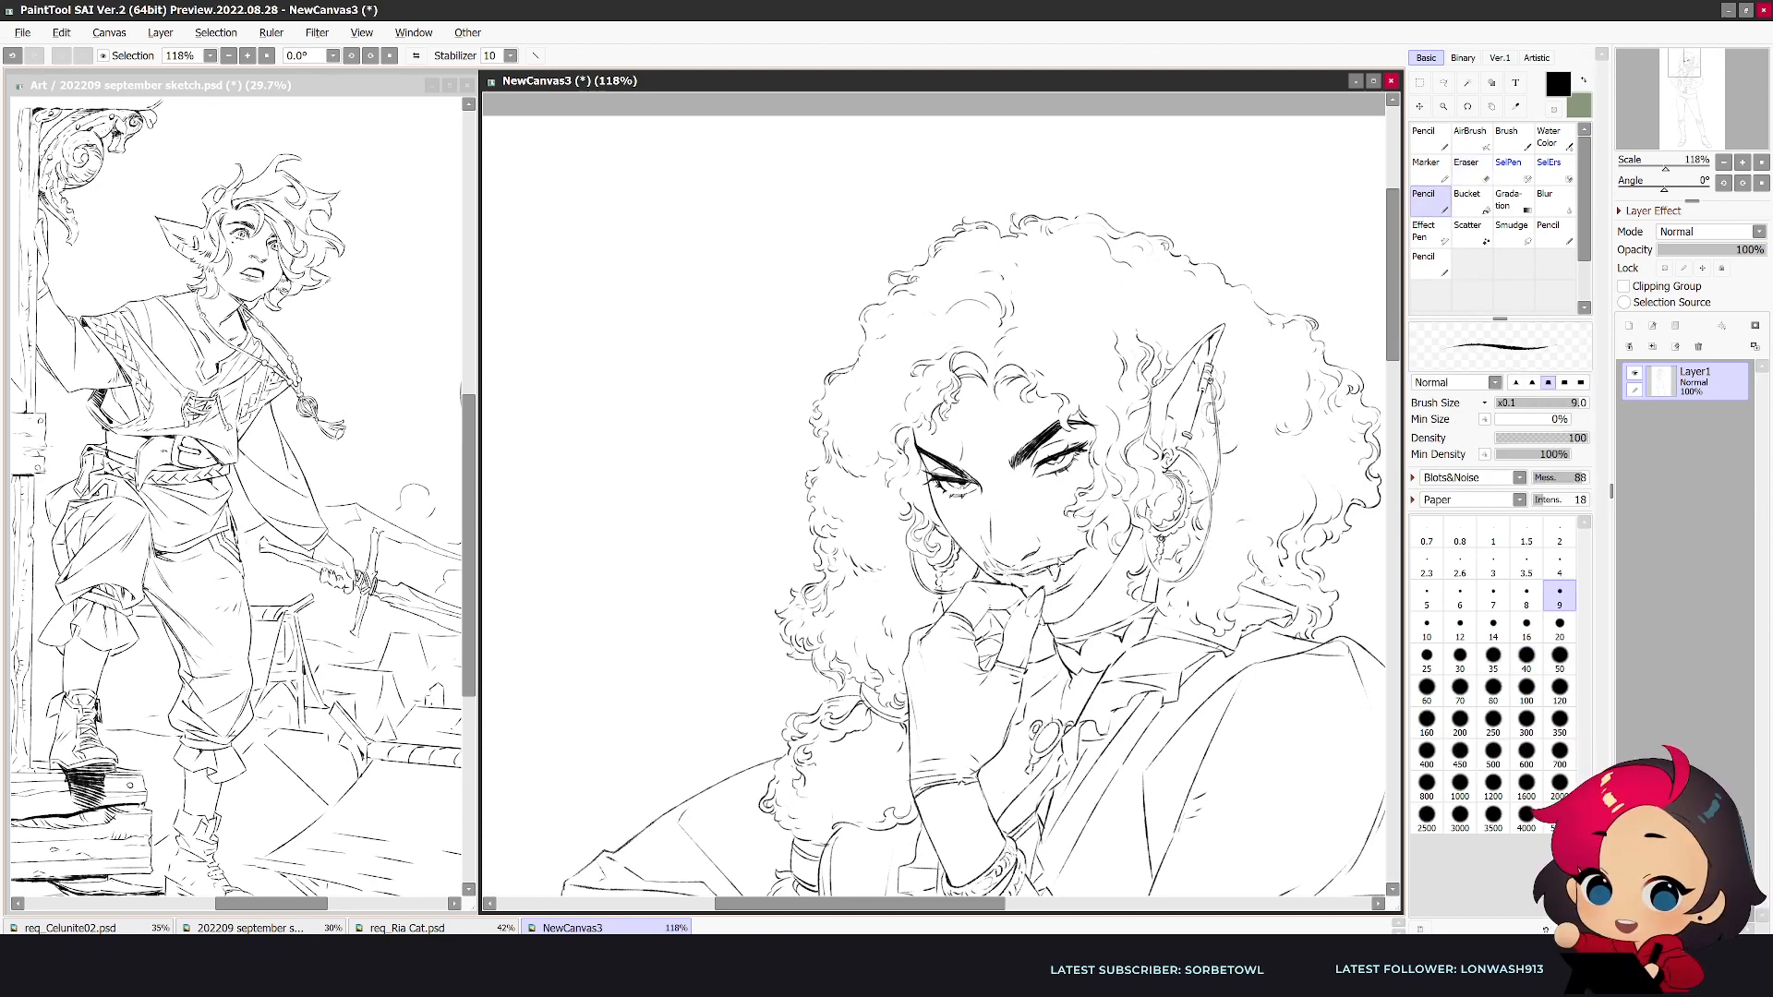
# - Fill the dark opening of the mouth between the fangs in the mirrored view and clean up its edges
pyautogui.press('h')
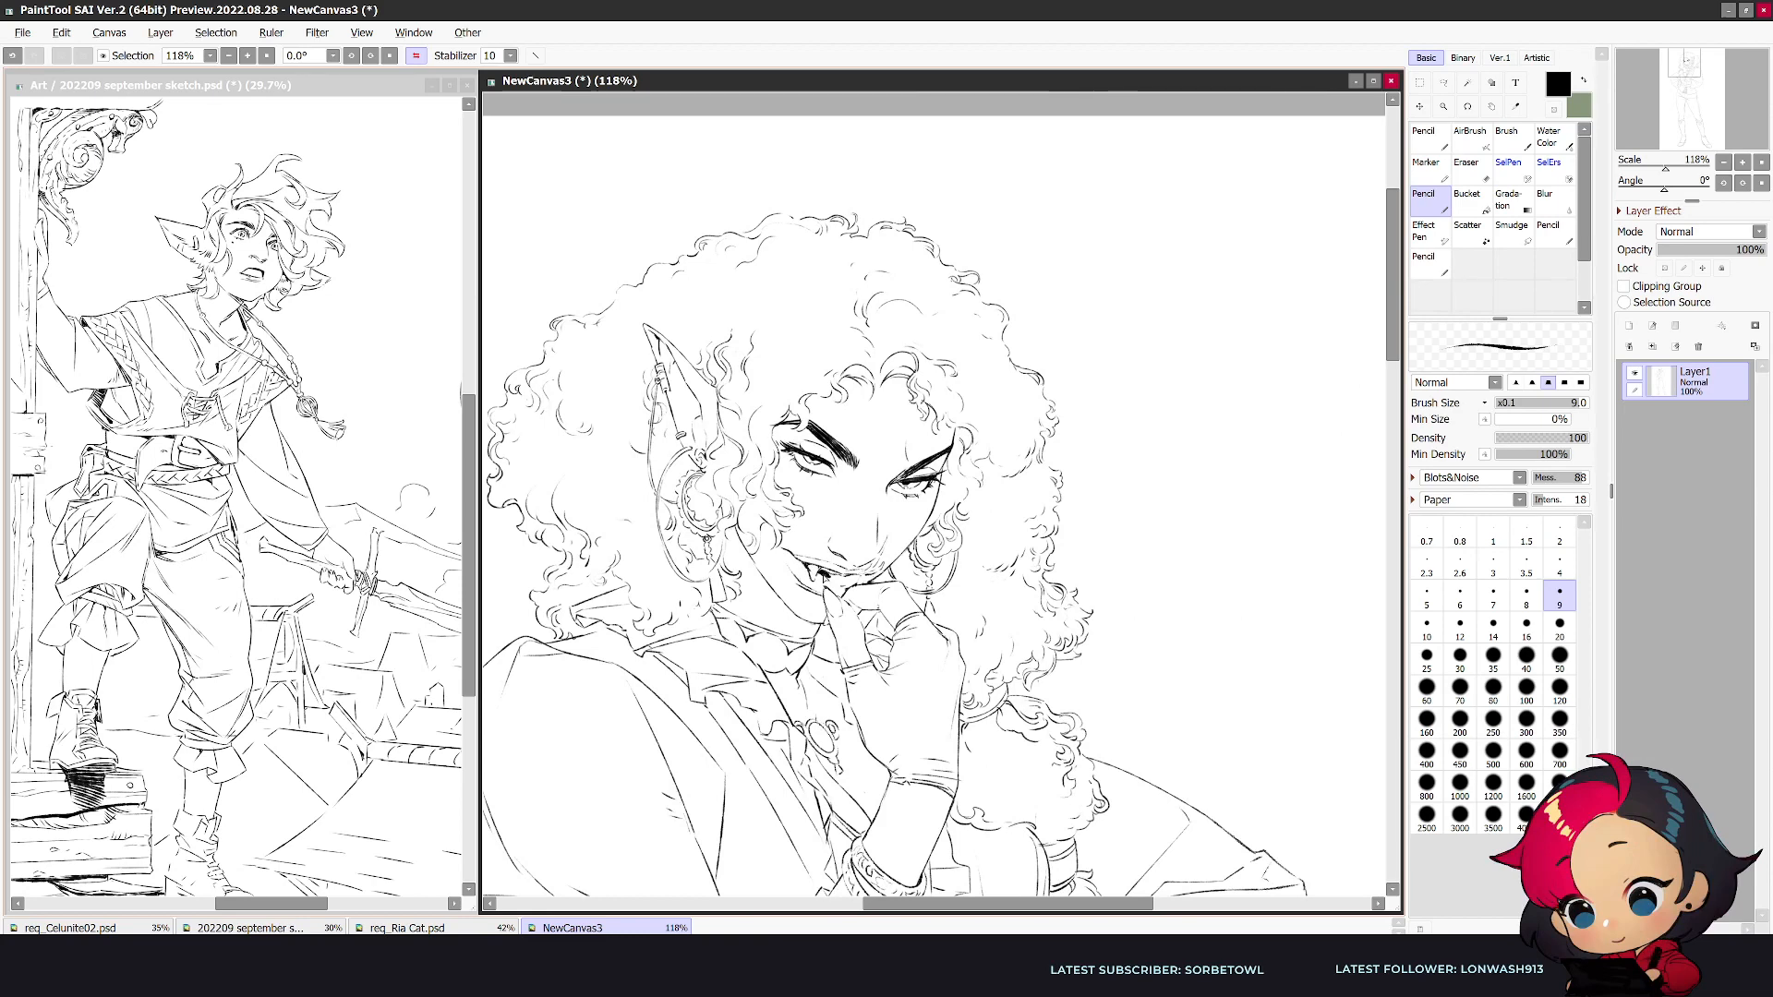
pyautogui.moveTo(822, 575); pyautogui.dragTo(849, 583)
pyautogui.press('e')
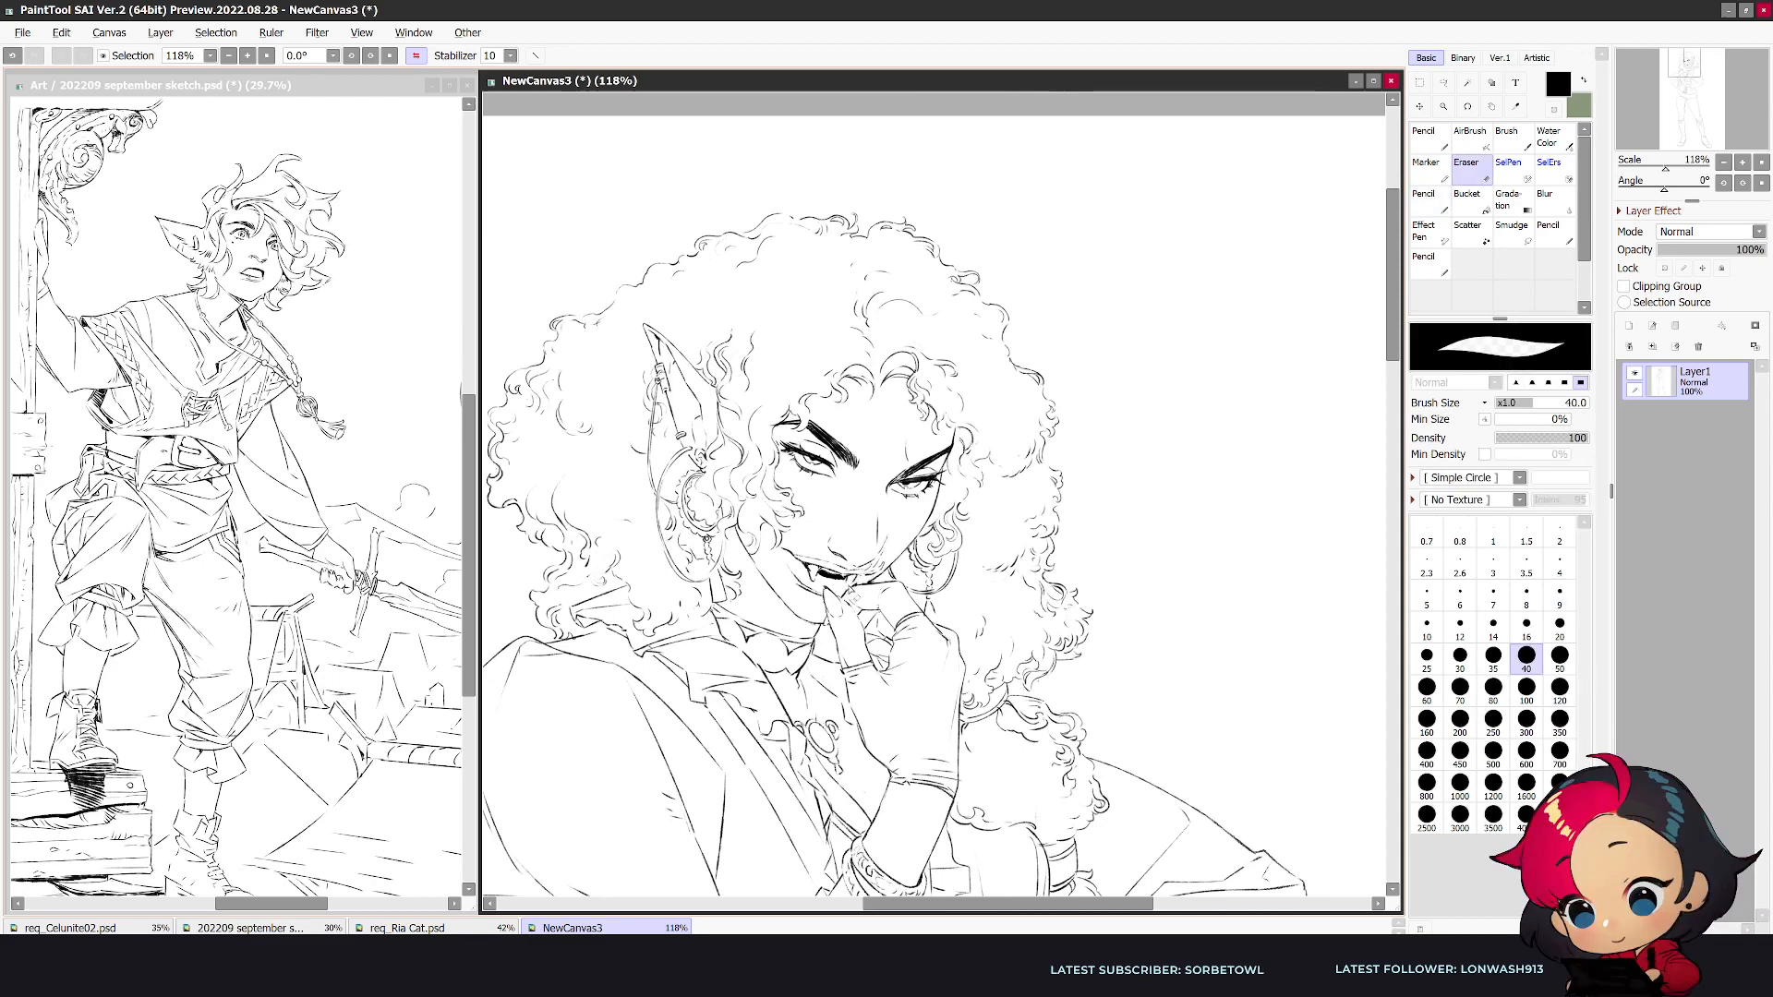
pyautogui.press('n')
pyautogui.press('e')
pyautogui.press('n')
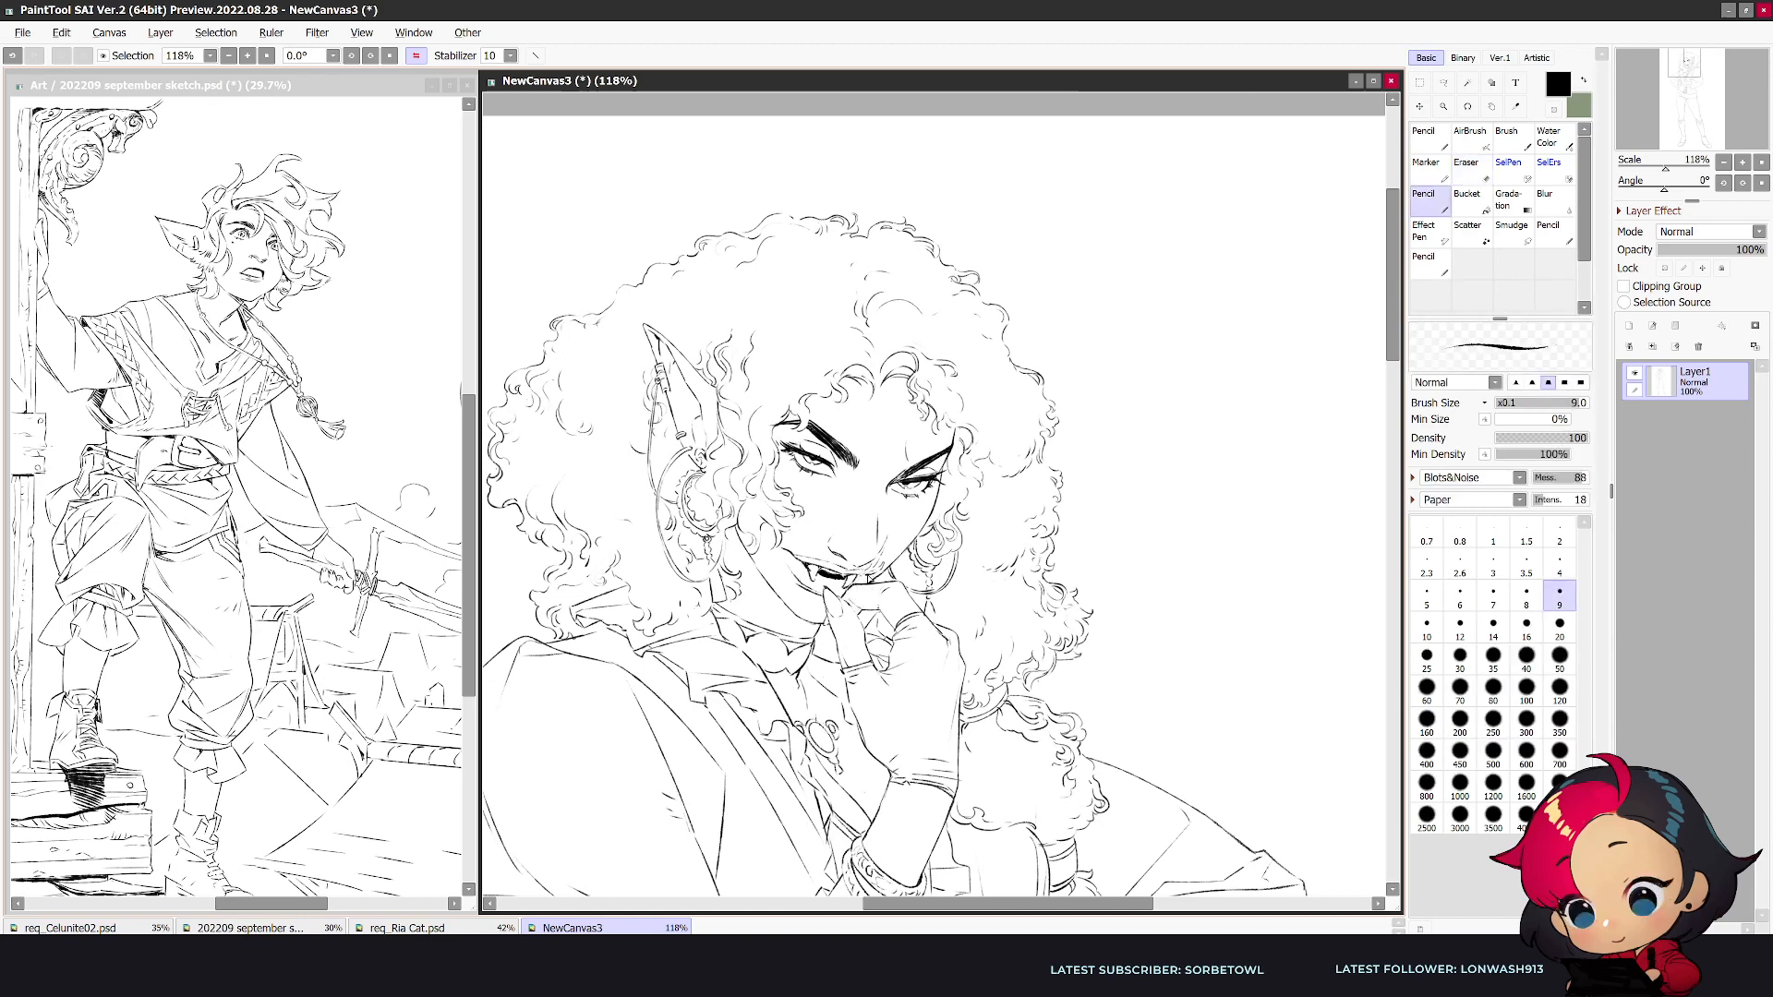
pyautogui.press('h')
pyautogui.press('e')
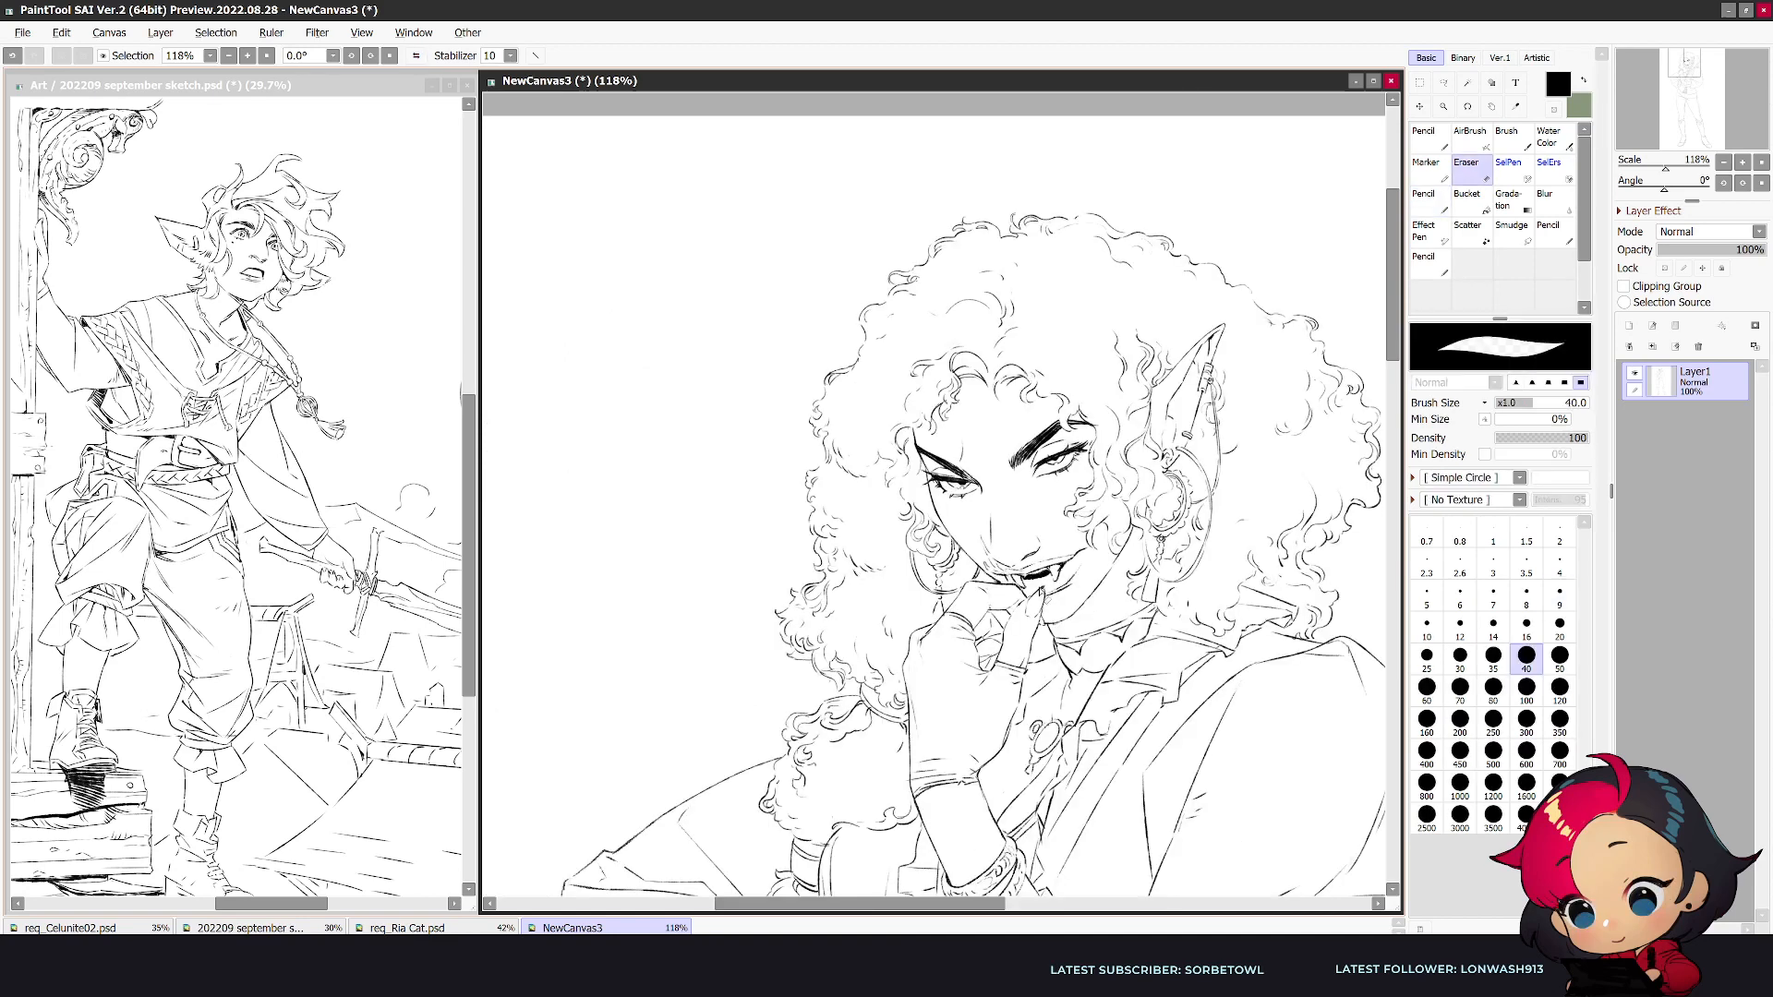
pyautogui.press('n')
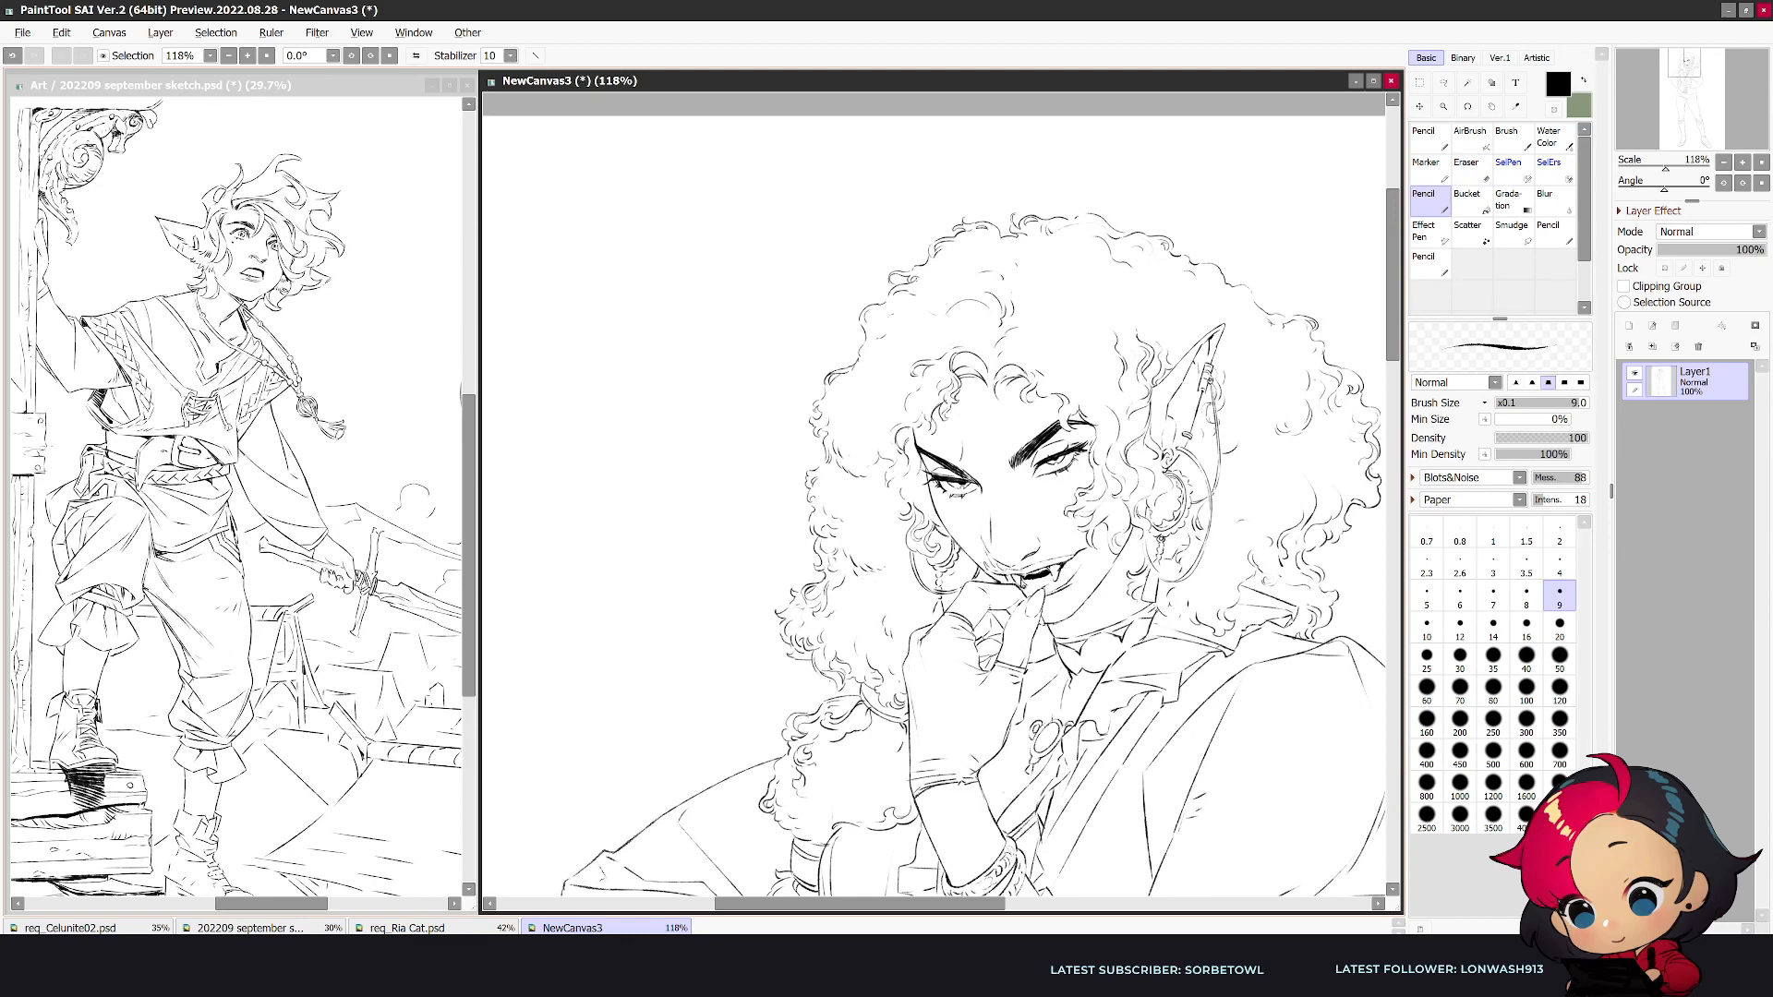
# - Refine the lip line, fangs and mouth opening close up with alternating eraser and pencil touches
pyautogui.scroll(-2, 1054, 589)
pyautogui.scroll(5, 1078, 555)
pyautogui.press('e')
pyautogui.press('n')
pyautogui.press('e')
pyautogui.press('n')
pyautogui.moveTo(1066, 571)
pyautogui.mouseDown()
pyautogui.moveTo(1080, 551)
pyautogui.moveTo(1065, 574)
pyautogui.mouseUp()
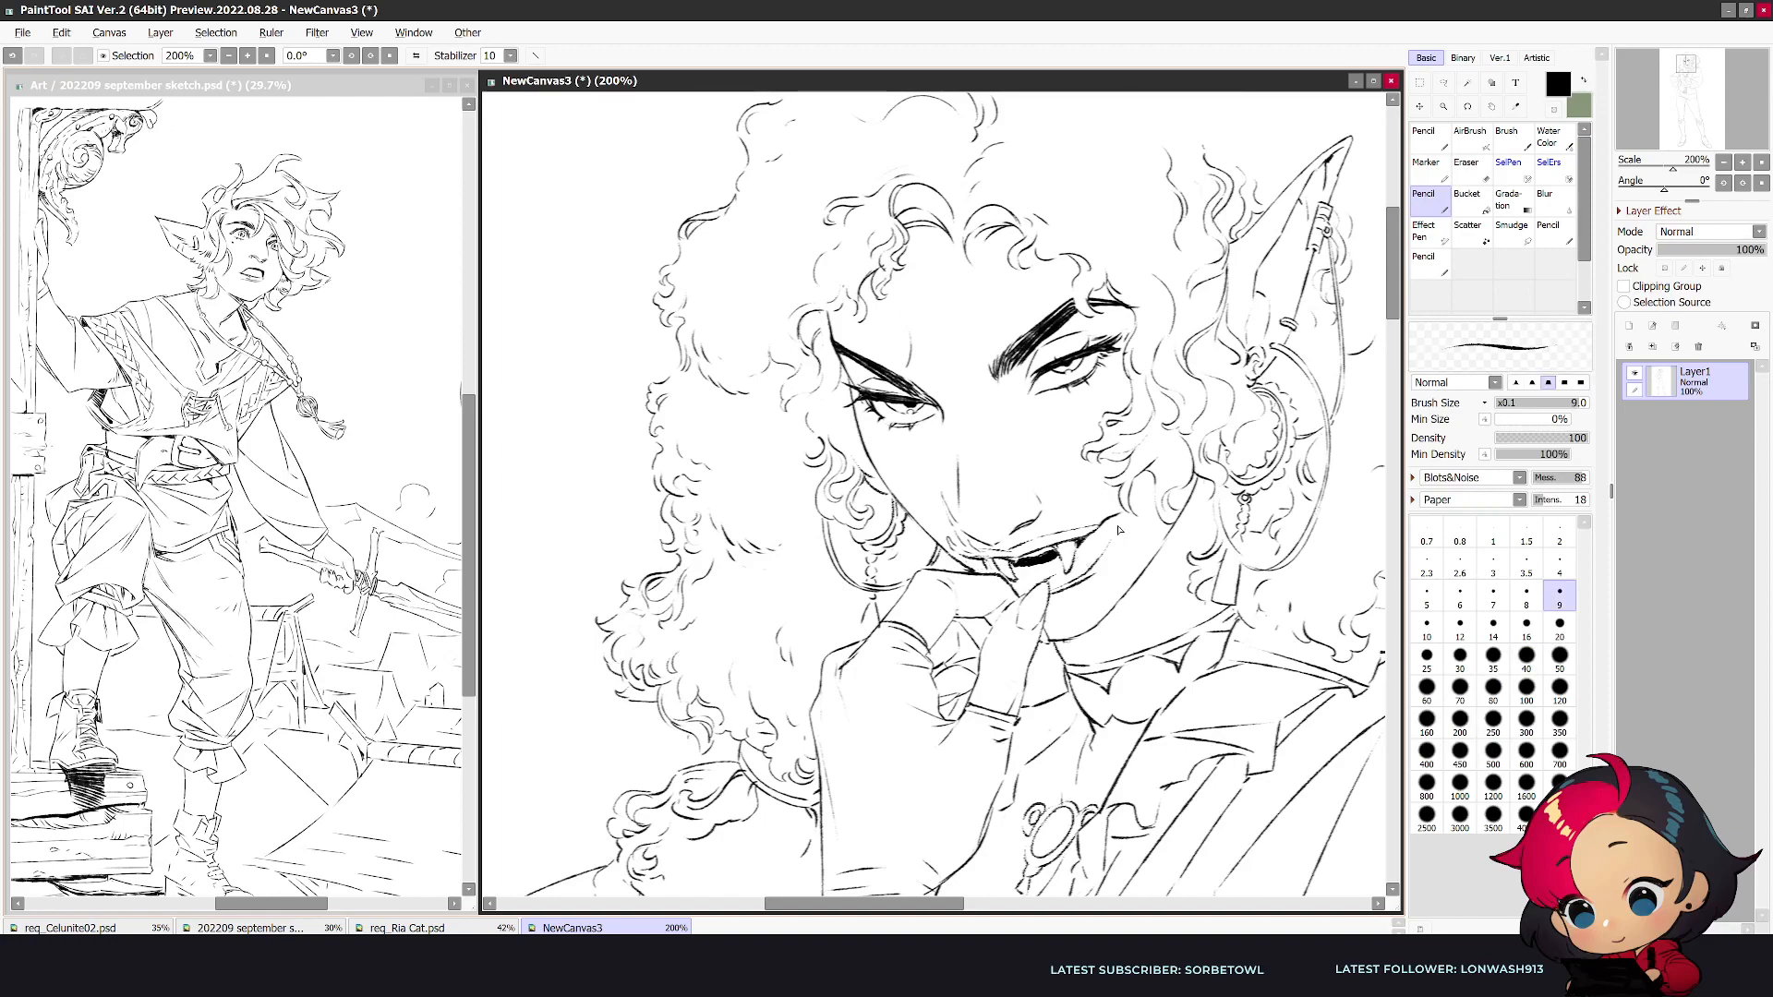
pyautogui.press('e')
pyautogui.press('n')
pyautogui.scroll(-4, 1088, 540)
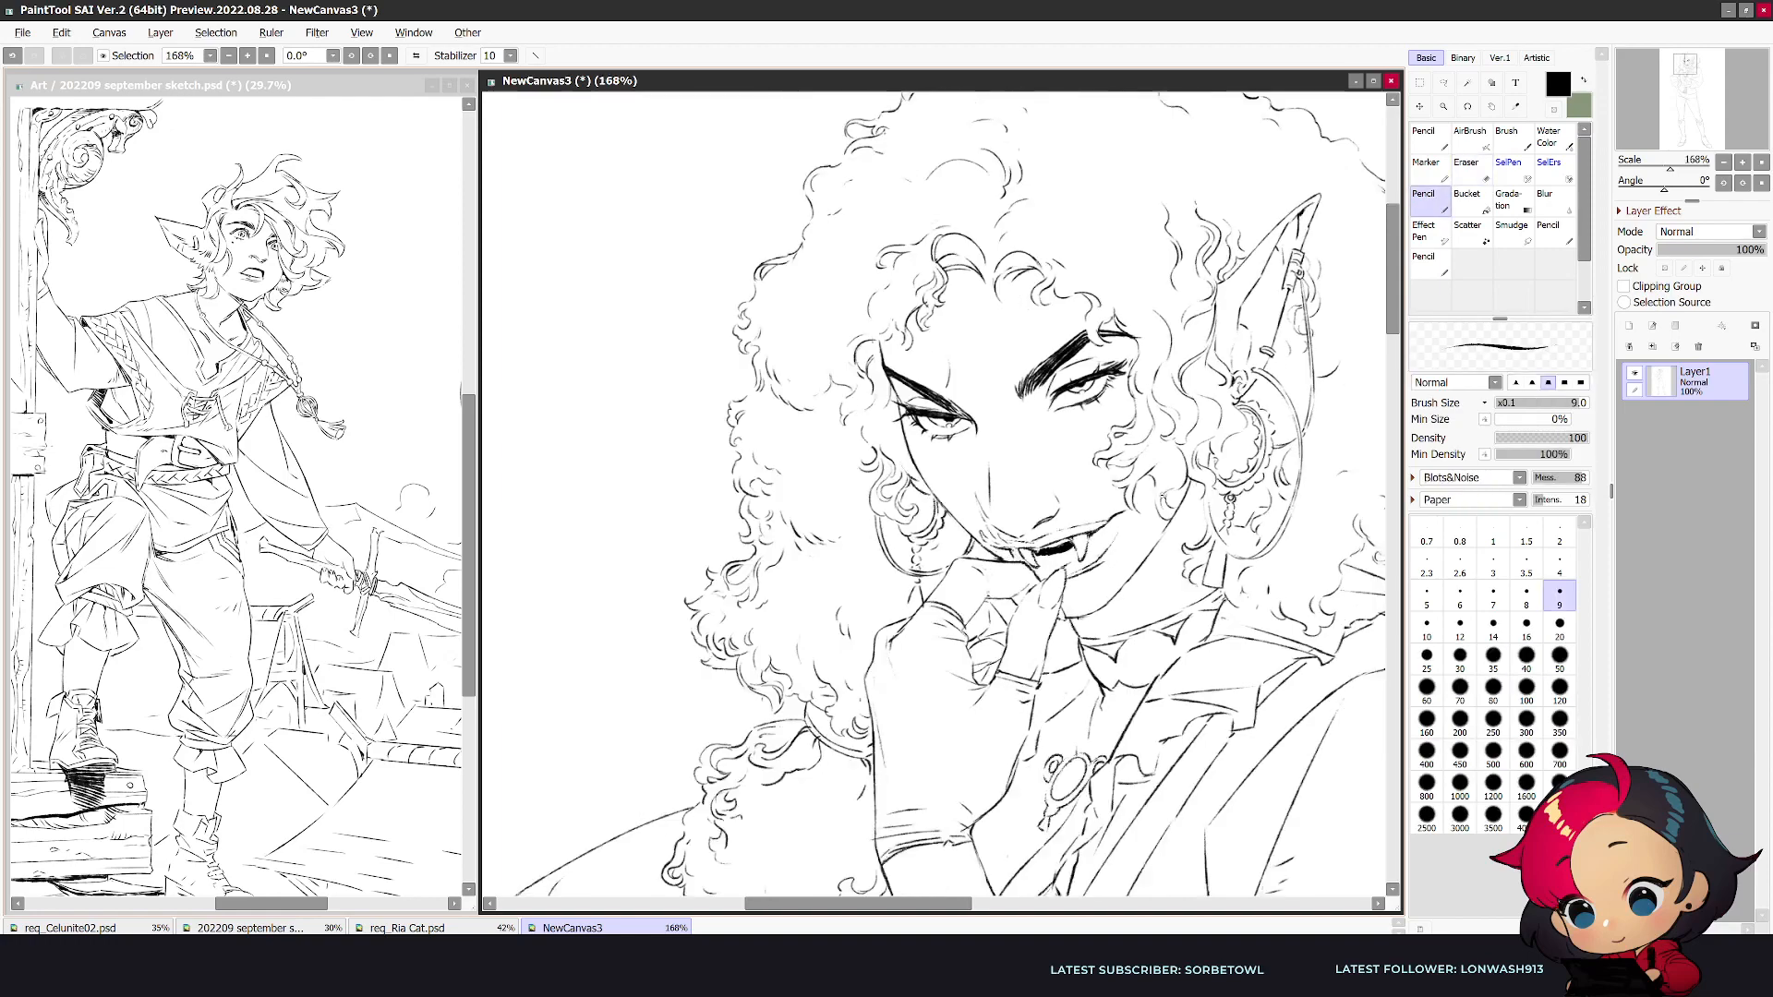
# - Draw crease and knuckle marks on the back of the gloved hand beneath the chin and tidy its outline
pyautogui.scroll(-2, 1087, 540)
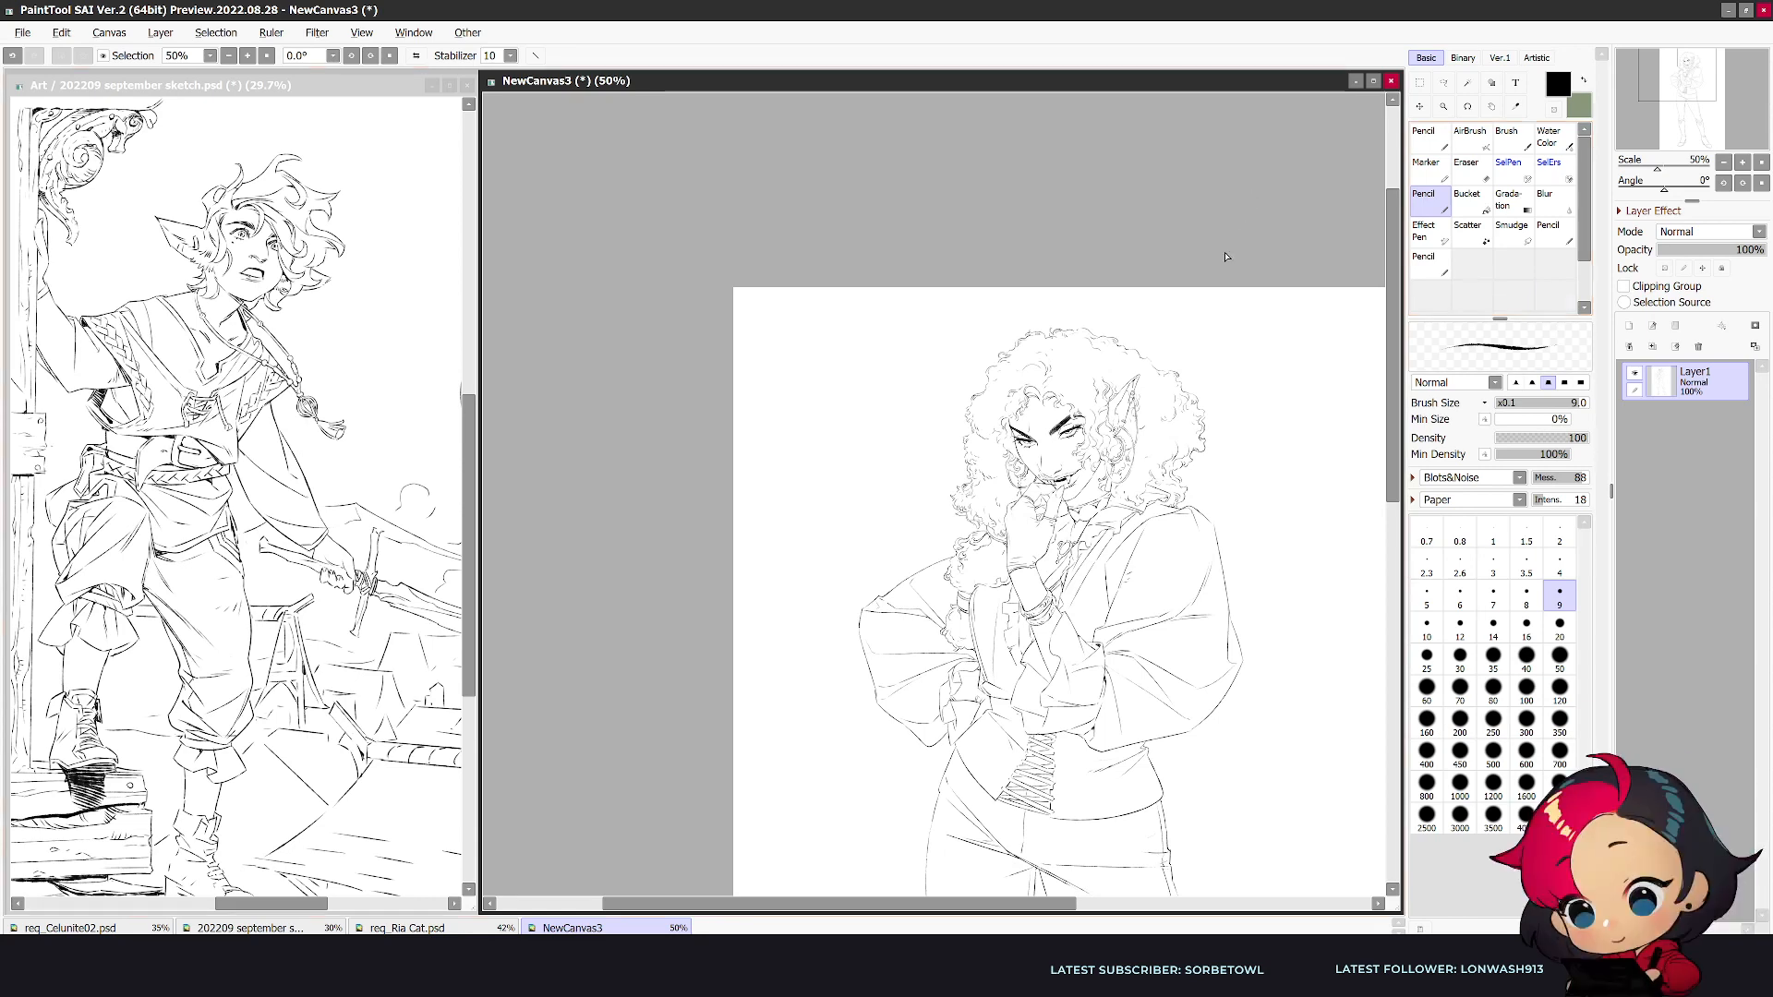
pyautogui.scroll(1, 1128, 460)
pyautogui.scroll(2, 1021, 519)
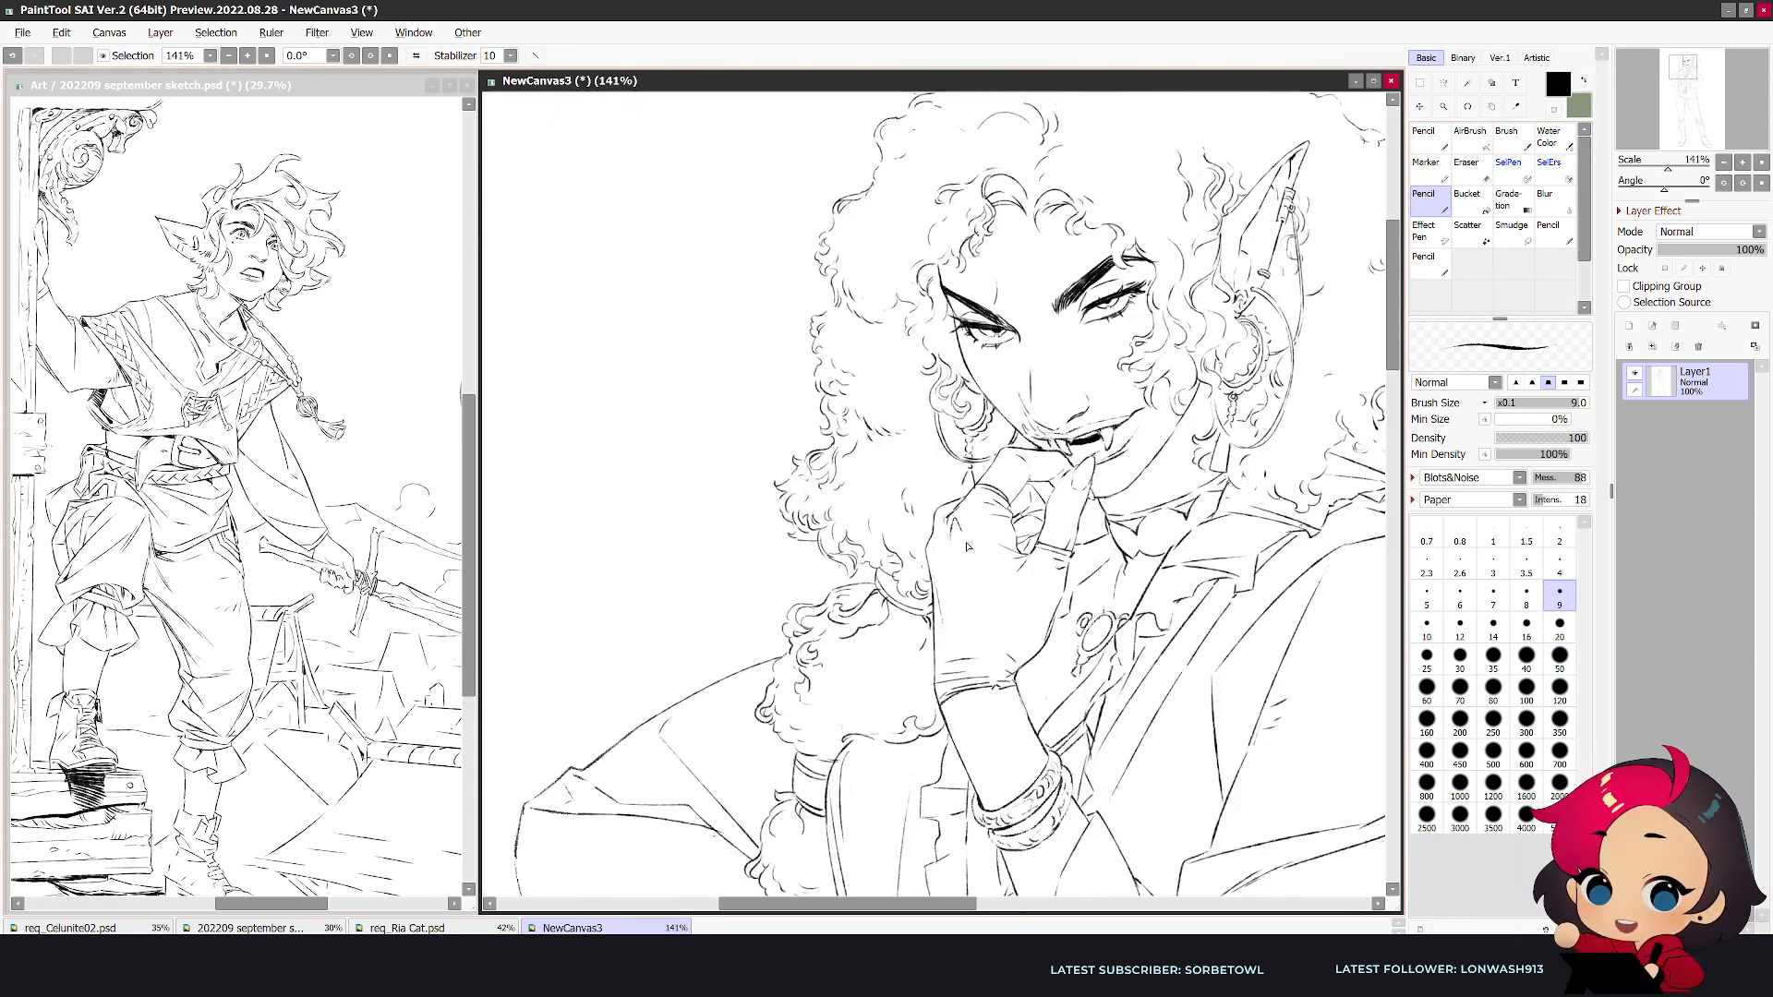
pyautogui.press('e')
pyautogui.press('n')
pyautogui.moveTo(929, 525); pyautogui.dragTo(927, 591)
pyautogui.press('e')
pyautogui.press('n')
pyautogui.press('e')
pyautogui.press('n')
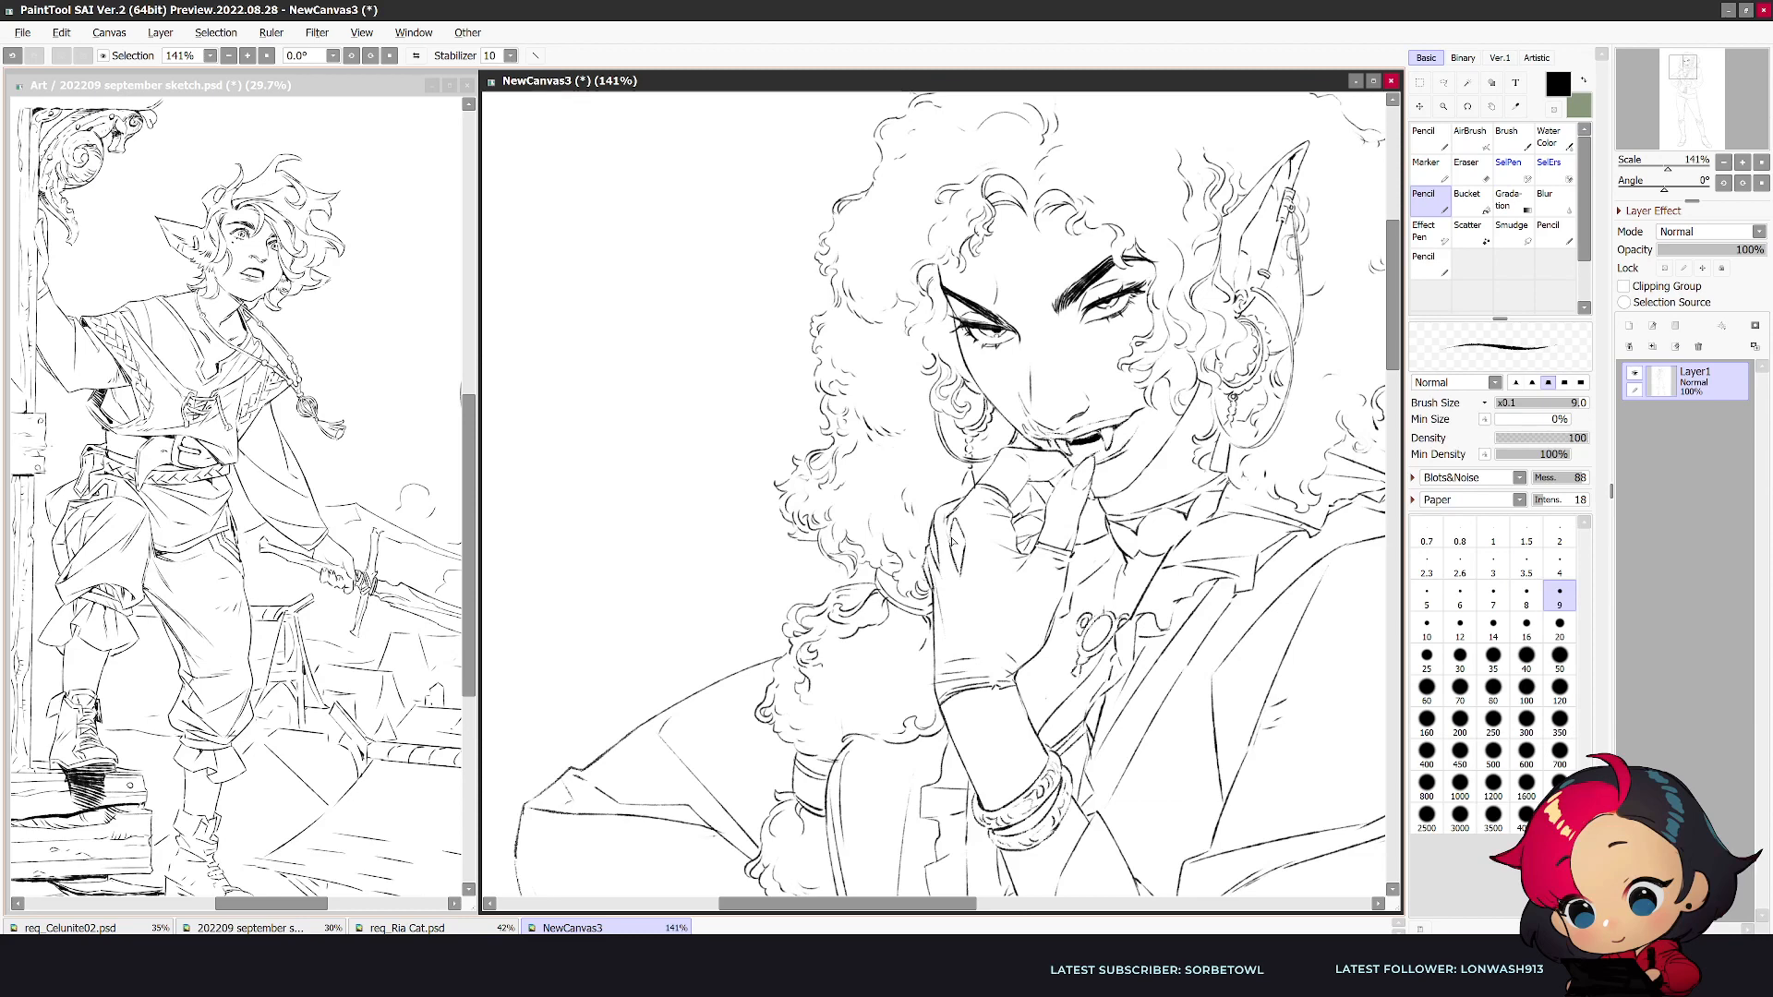
# - Draw a thin decorative pattern along the bare forearm, between the glove cuff and bracelets and continuing below the bracelets
pyautogui.scroll(-5, 933, 494)
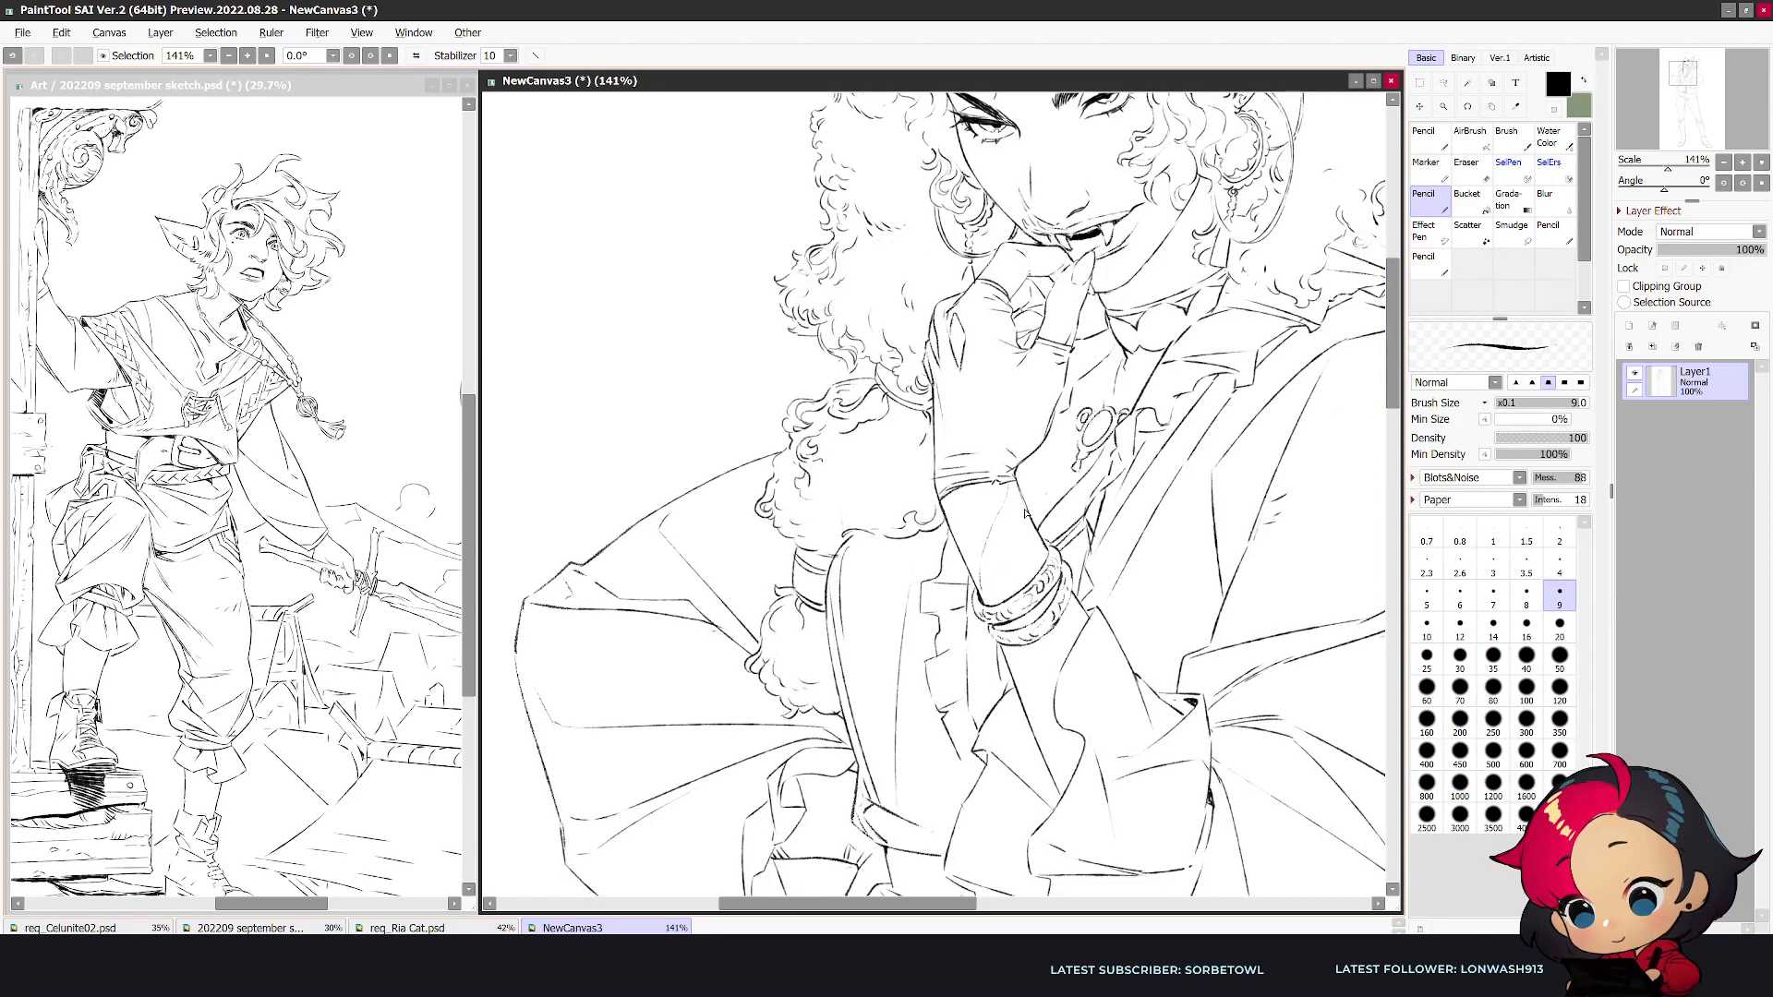
pyautogui.moveTo(1021, 521); pyautogui.dragTo(1003, 595)
pyautogui.moveTo(1006, 517); pyautogui.dragTo(985, 598)
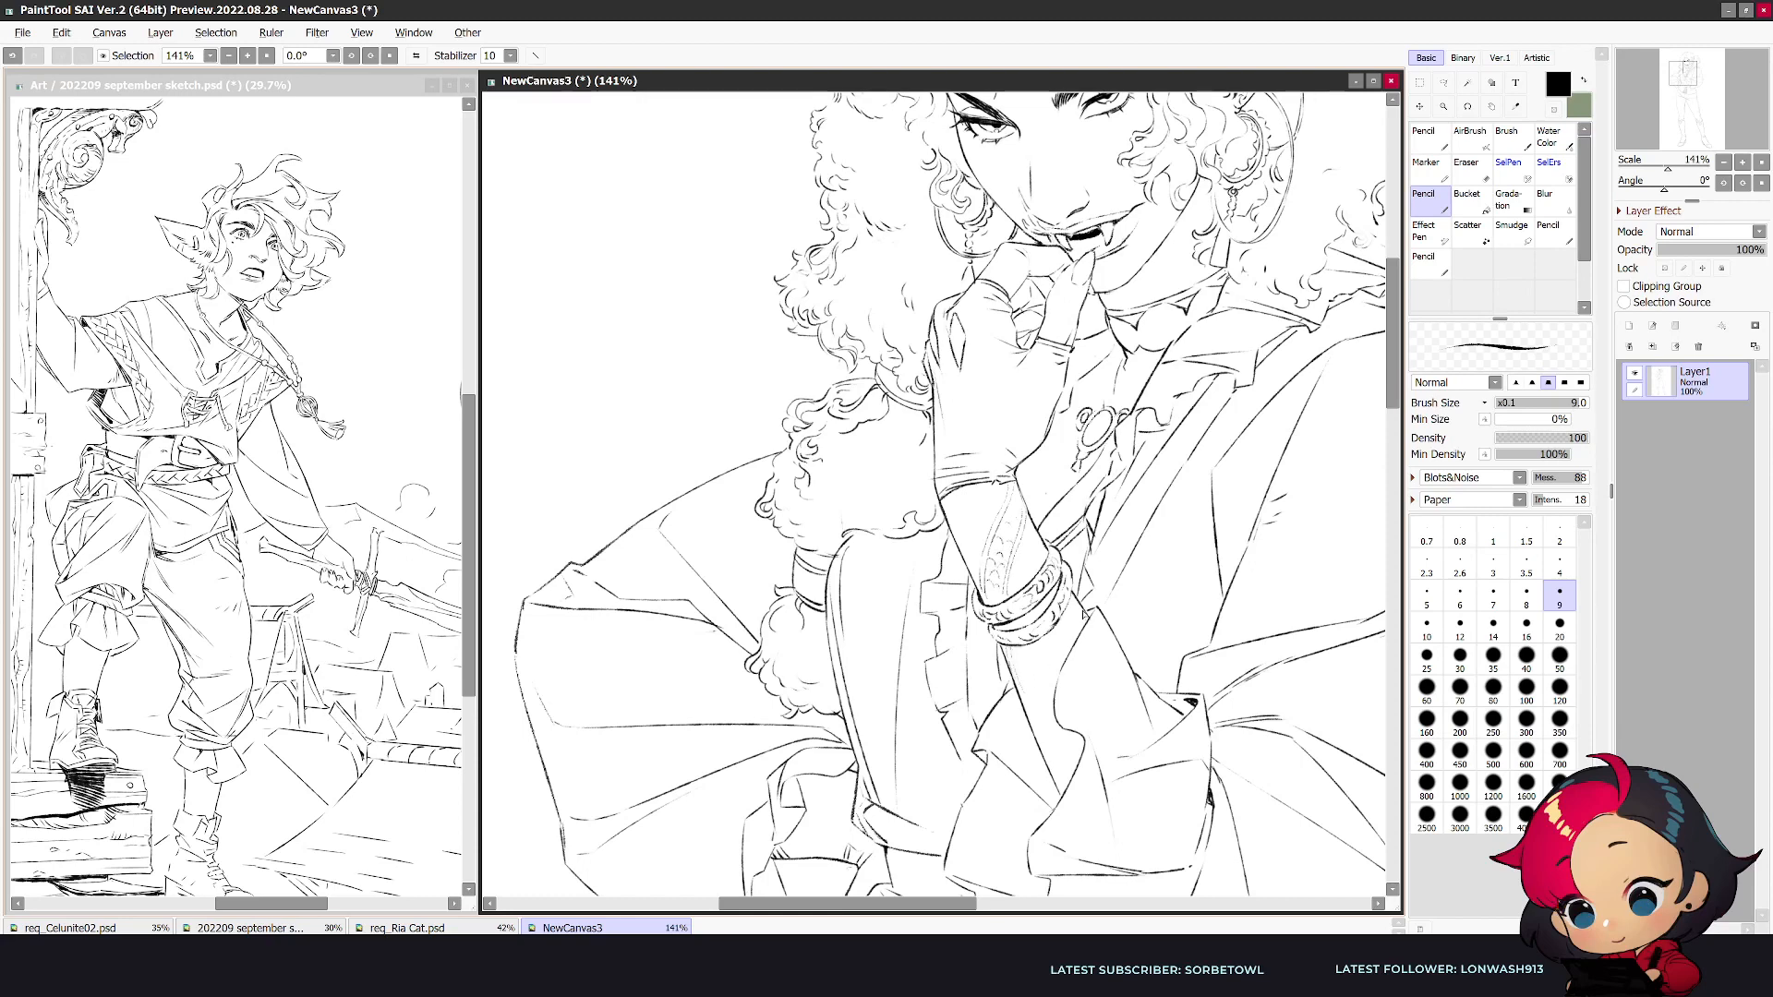
pyautogui.moveTo(1016, 660); pyautogui.dragTo(1038, 684)
pyautogui.press('e')
# - Rework the glove's outer edge and knuckle creases and sketch a ring around the bent finger
pyautogui.press('e')
pyautogui.press('n')
pyautogui.moveTo(942, 367); pyautogui.dragTo(934, 465)
pyautogui.hotkey('ctrl', 'z')
pyautogui.press('e')
pyautogui.moveTo(939, 338)
pyautogui.mouseDown()
pyautogui.moveTo(934, 406)
pyautogui.moveTo(934, 369)
pyautogui.mouseUp()
pyautogui.press('n')
pyautogui.press('e')
pyautogui.press('n')
pyautogui.press('e')
pyautogui.press('n')
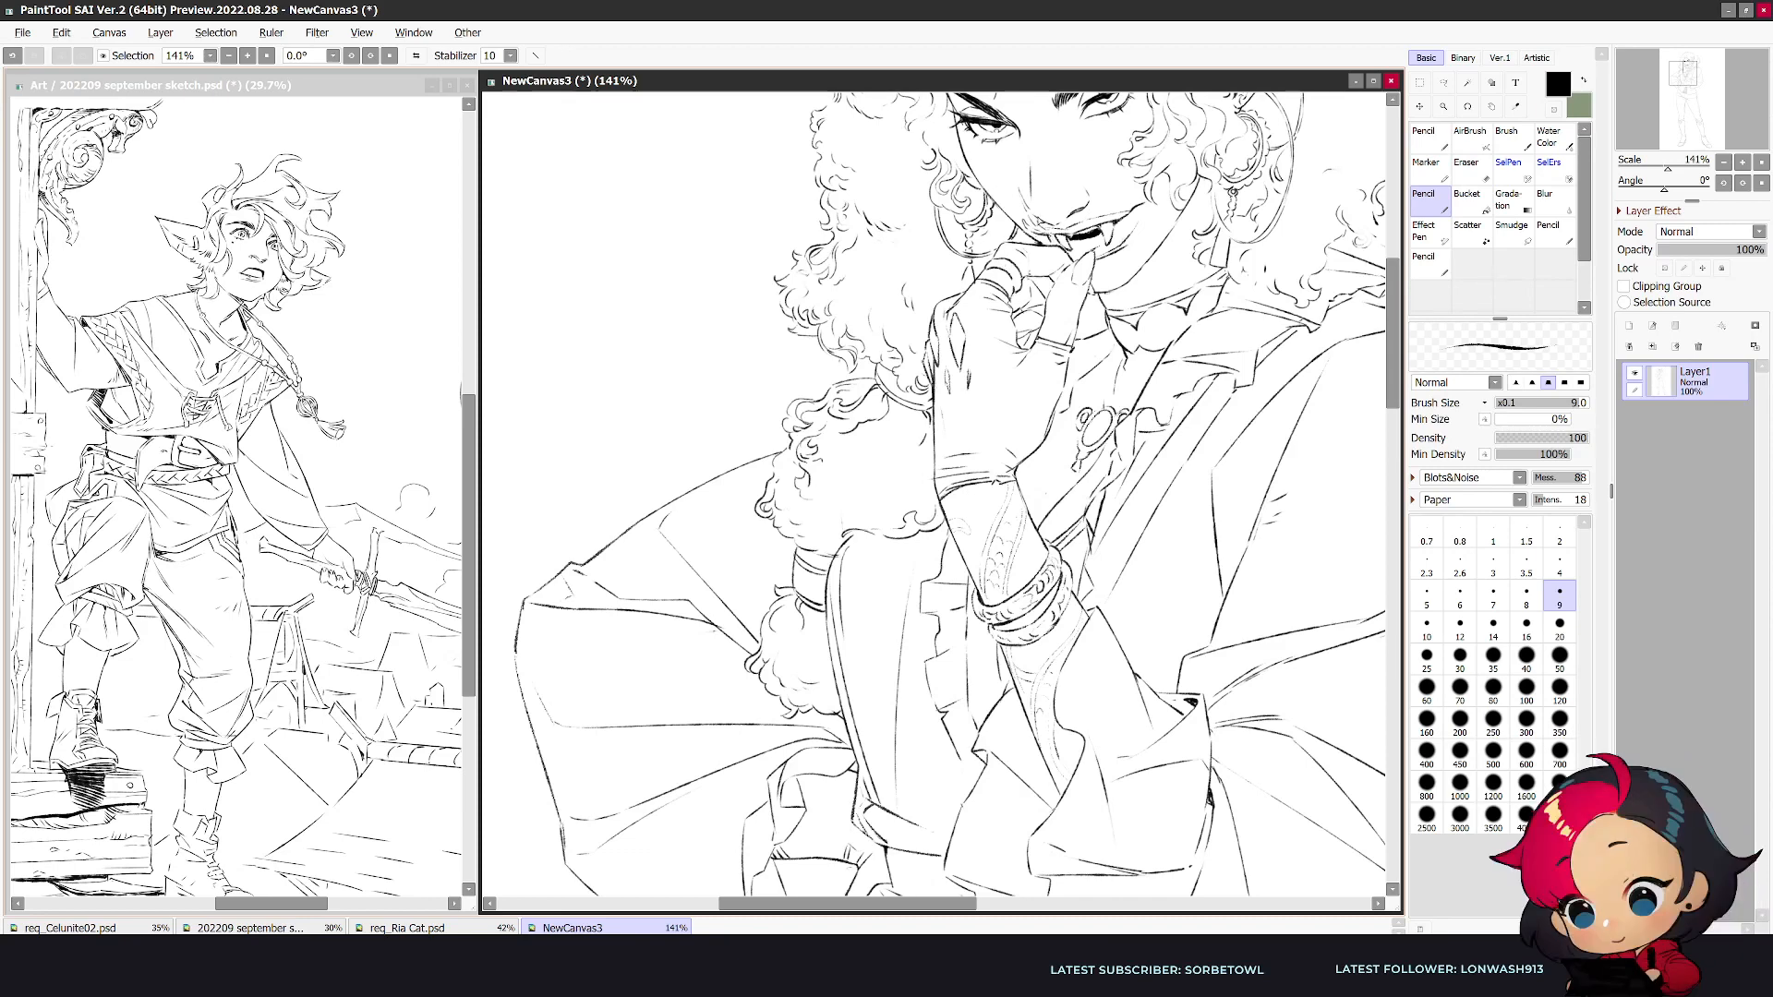
# - Reduce the eraser size to 30 and clean up the lines around the finger ring with eraser and pencil
pyautogui.scroll(1, 1084, 185)
pyautogui.press('e')
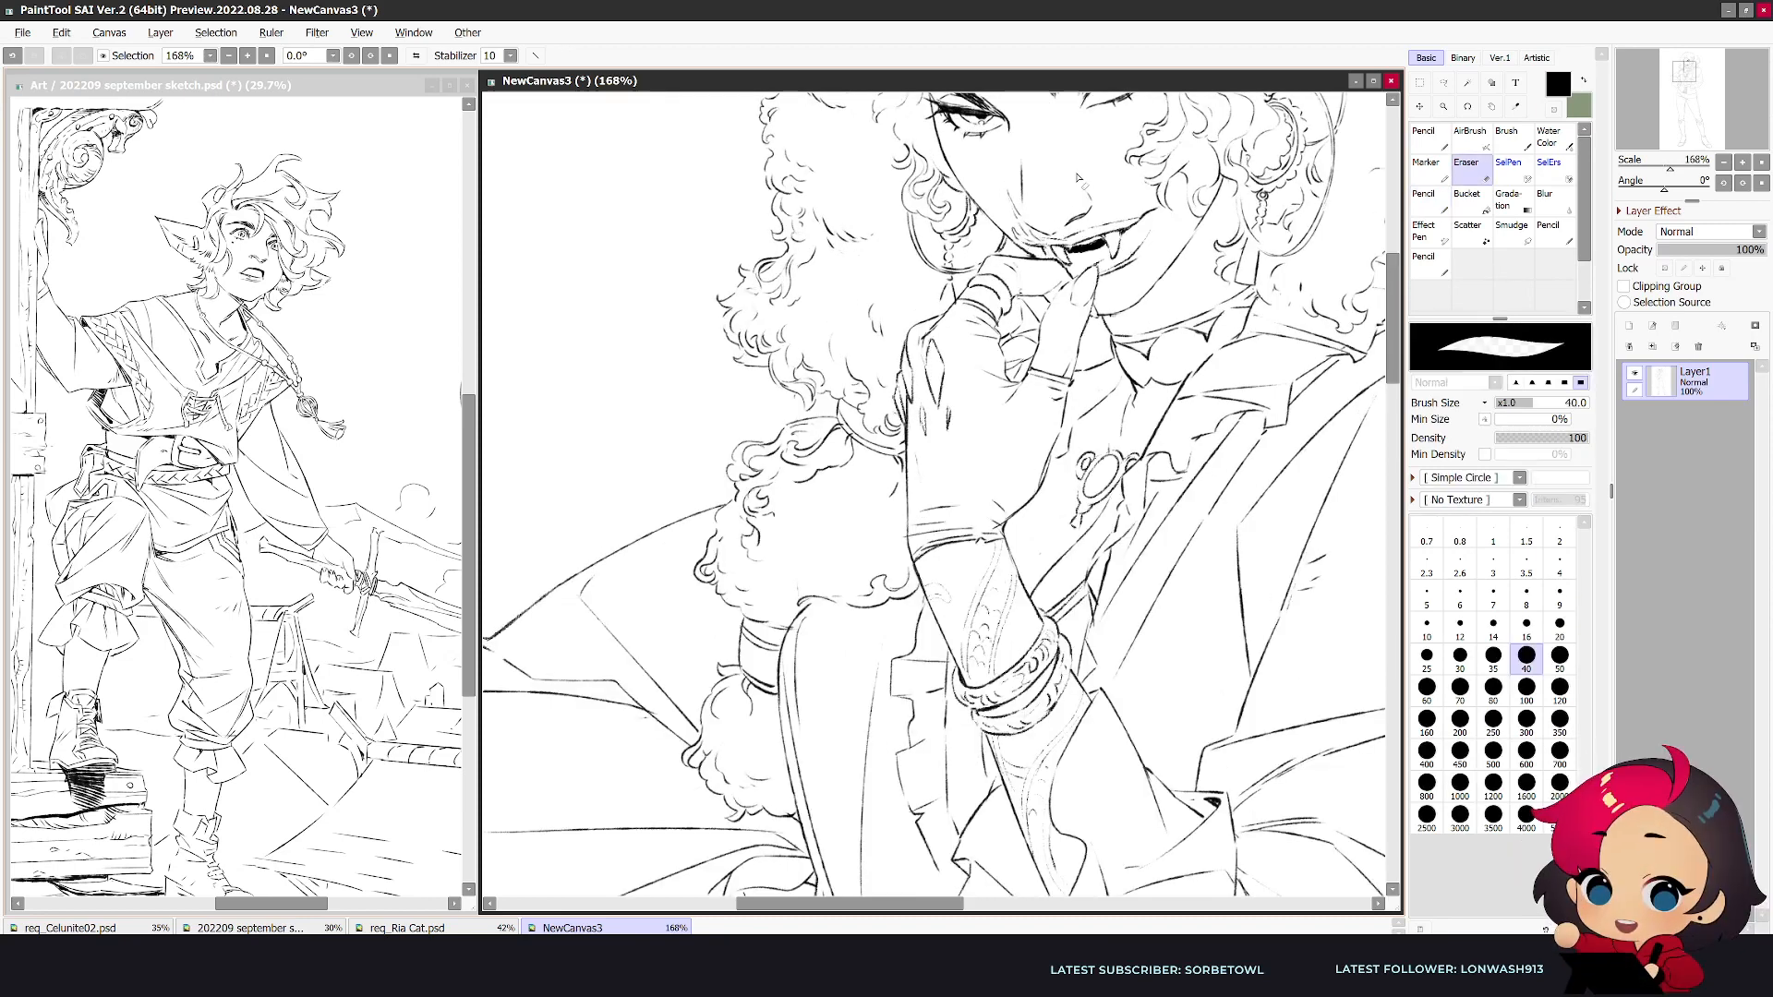
pyautogui.press('[')
pyautogui.press('[')
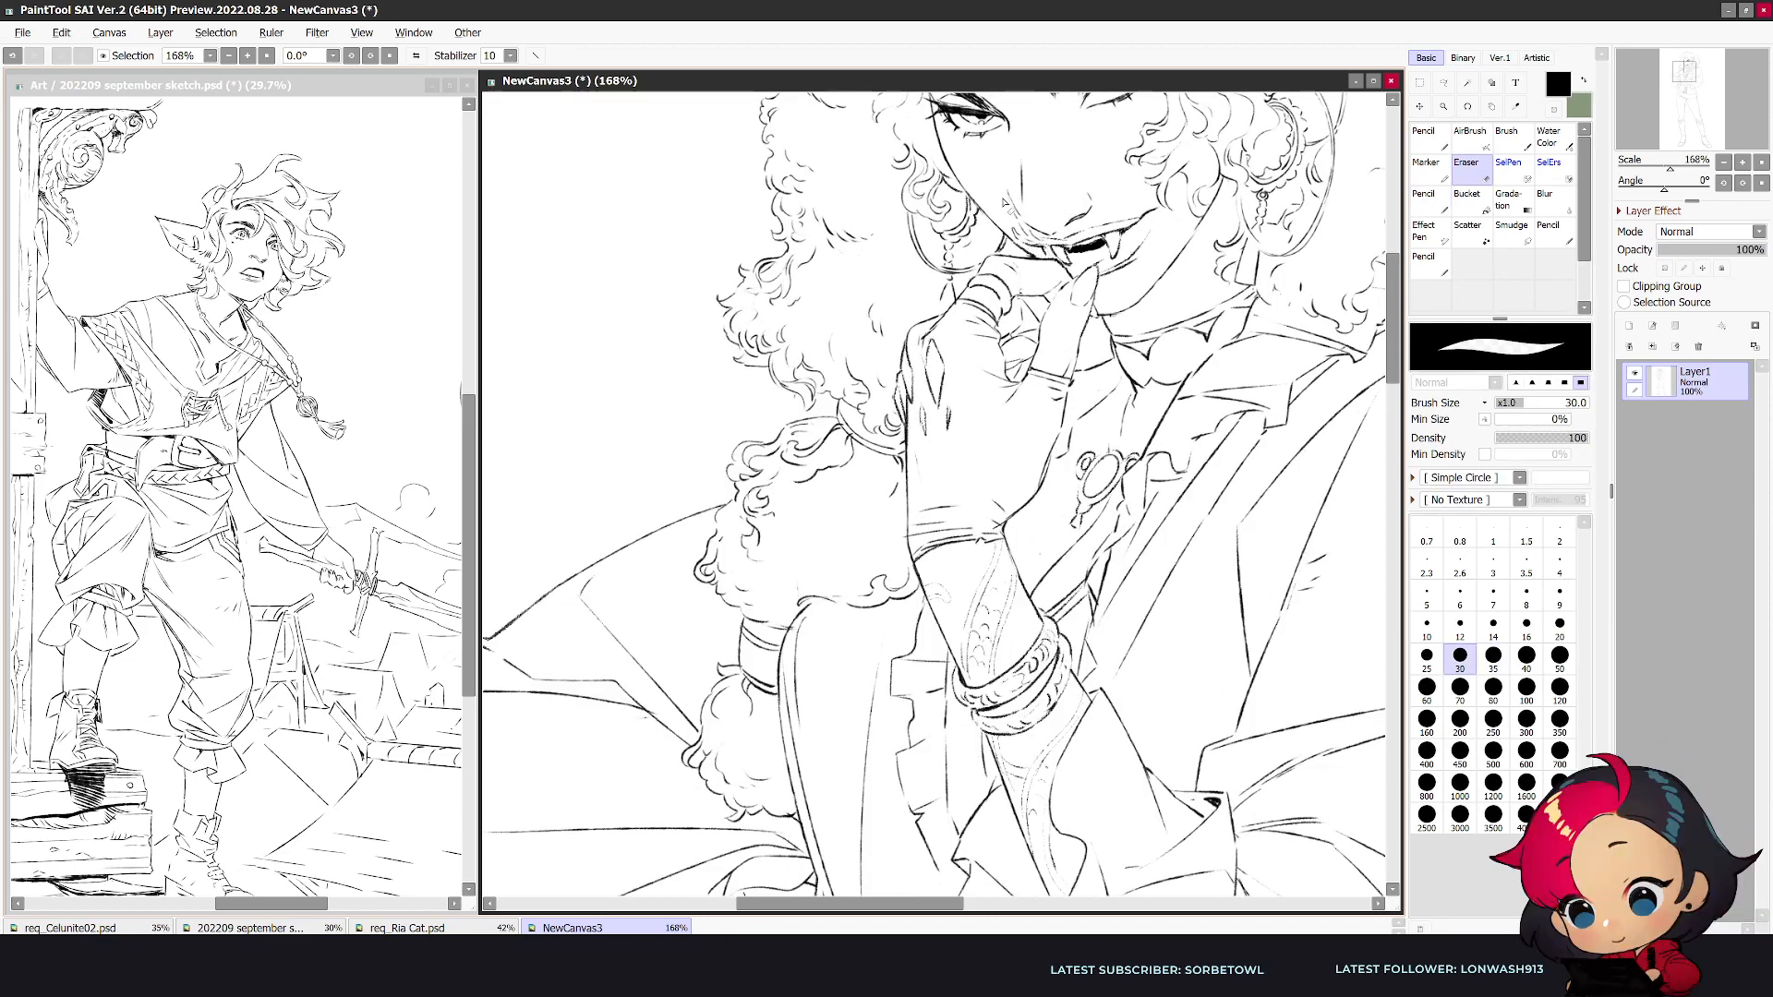
pyautogui.moveTo(1012, 314); pyautogui.dragTo(1003, 318)
pyautogui.press('n')
pyautogui.press('e')
pyautogui.press('n')
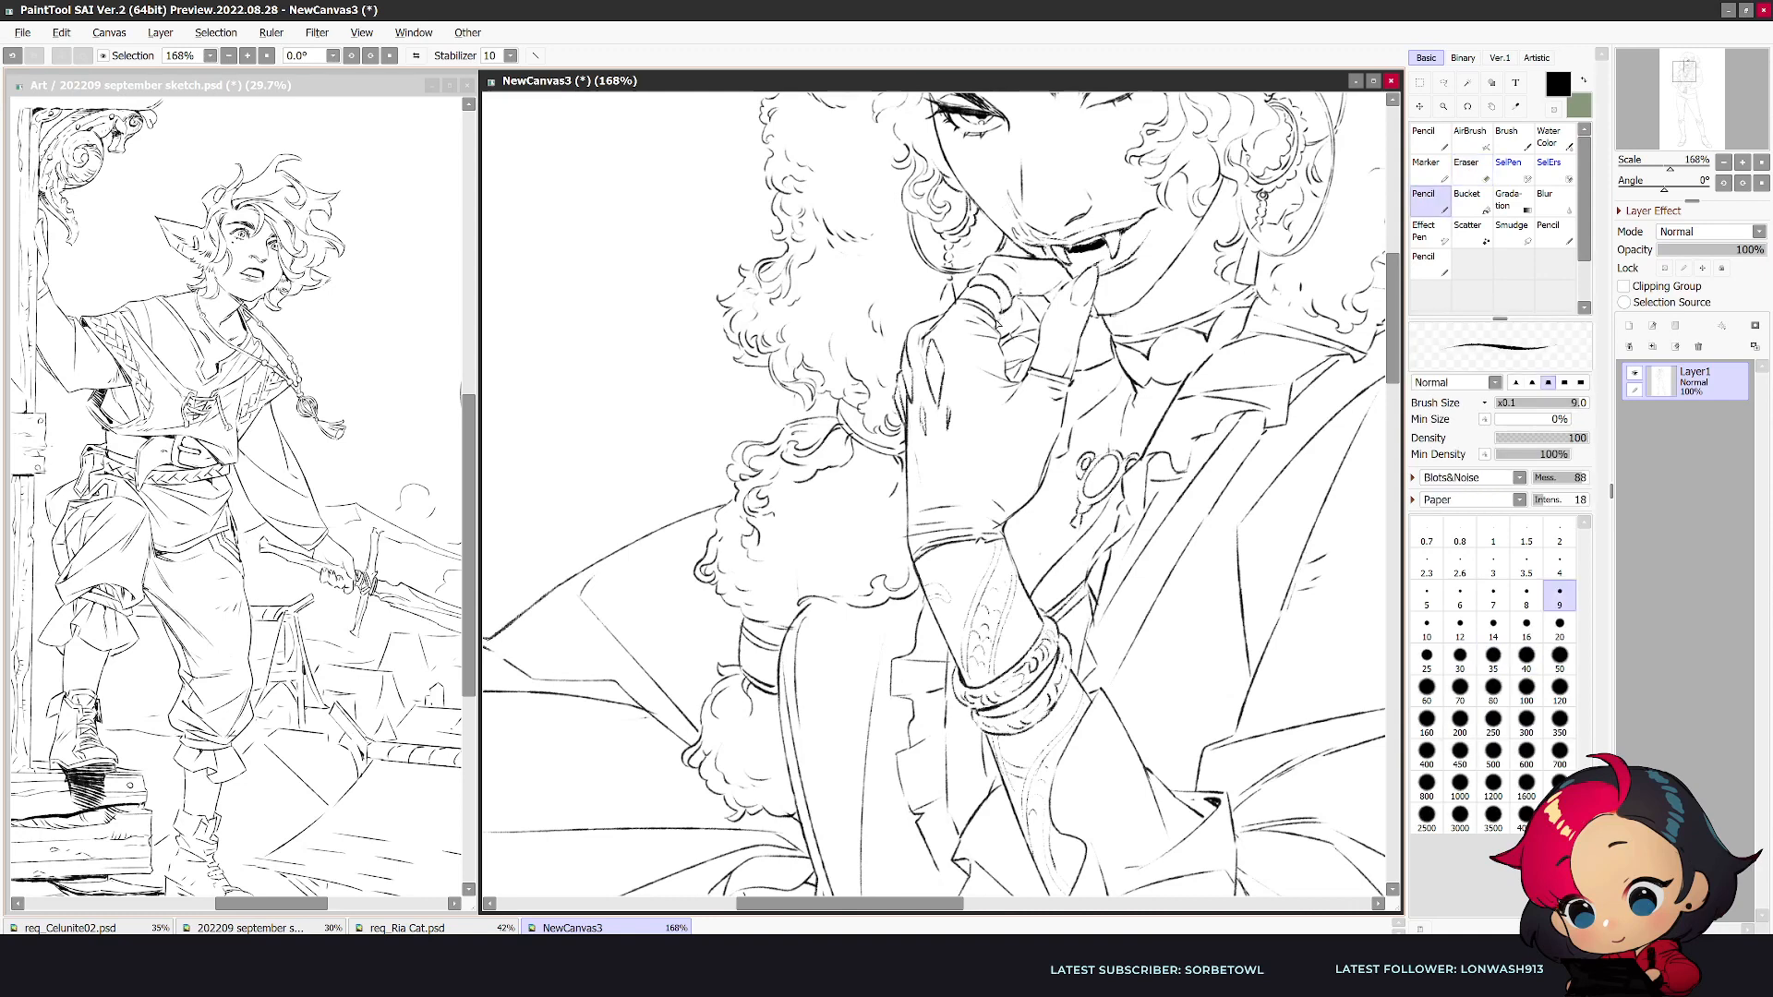
# - Add patterned detail to the finger ring and touch up the gloved hand in the mirrored view
pyautogui.press('e')
pyautogui.press('n')
pyautogui.press('e')
pyautogui.press('n')
pyautogui.scroll(-1, 1052, 304)
pyautogui.press('h')
pyautogui.scroll(1, 983, 318)
pyautogui.scroll(1, 794, 309)
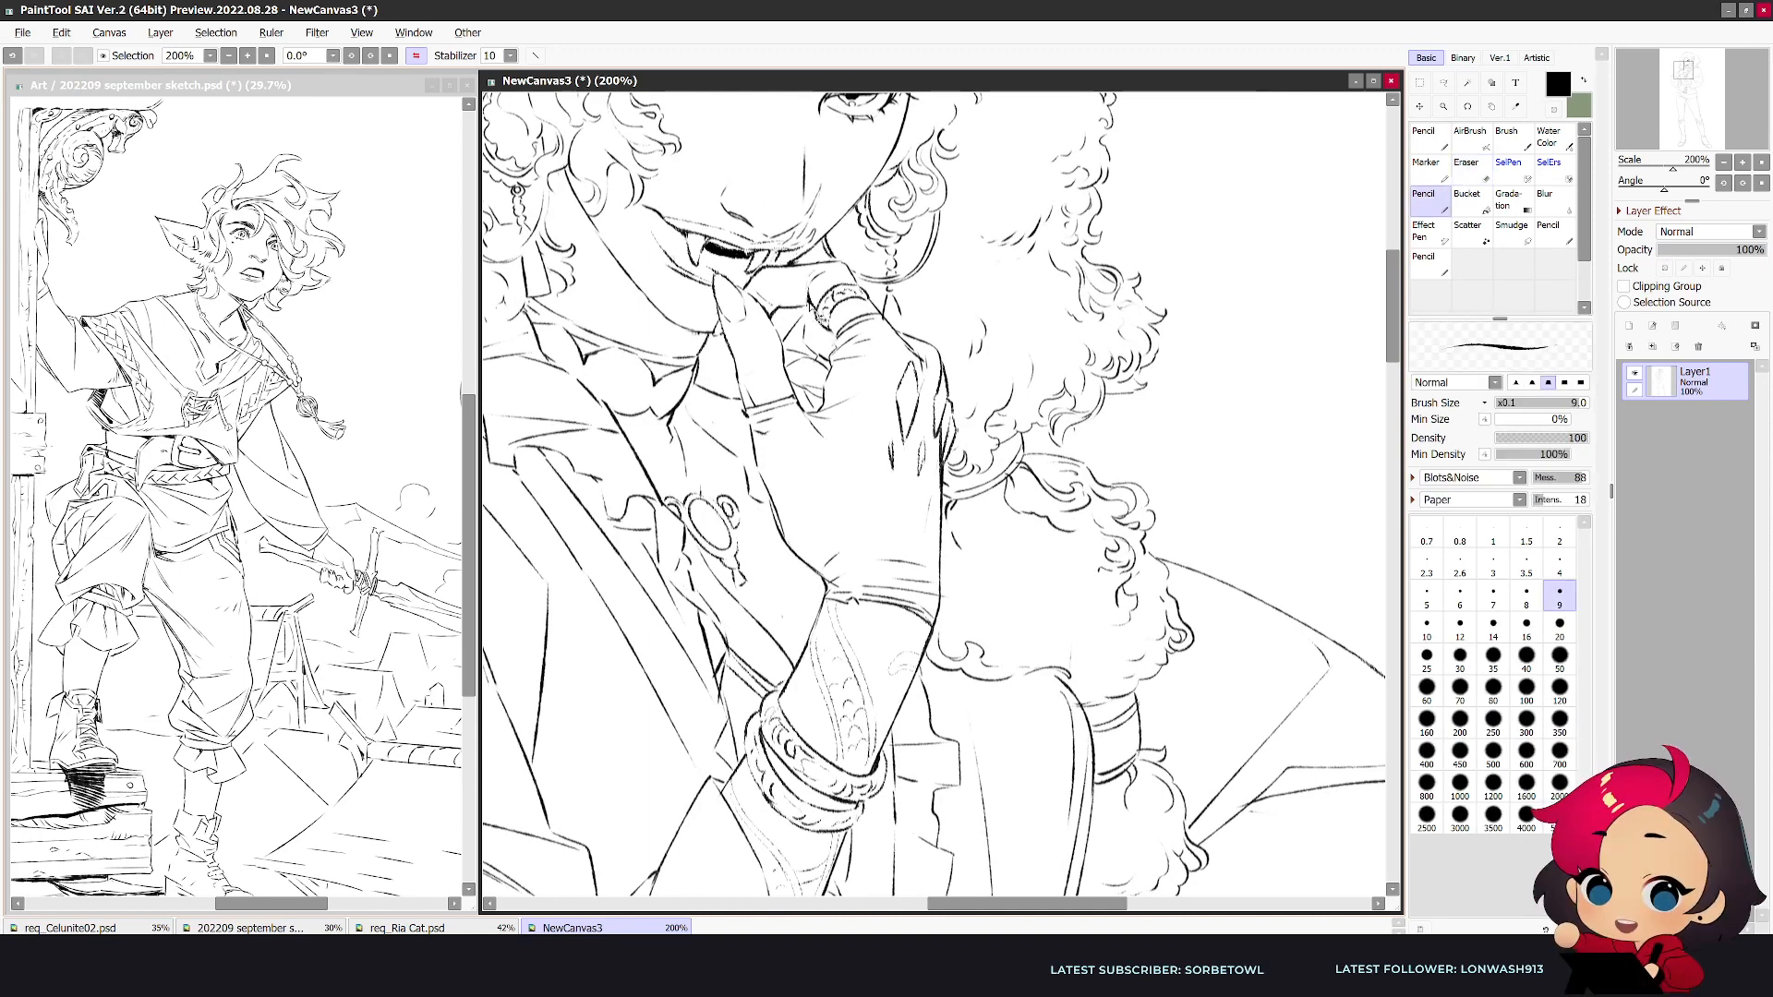
pyautogui.scroll(-3, 873, 287)
pyautogui.scroll(2, 873, 287)
pyautogui.press('e')
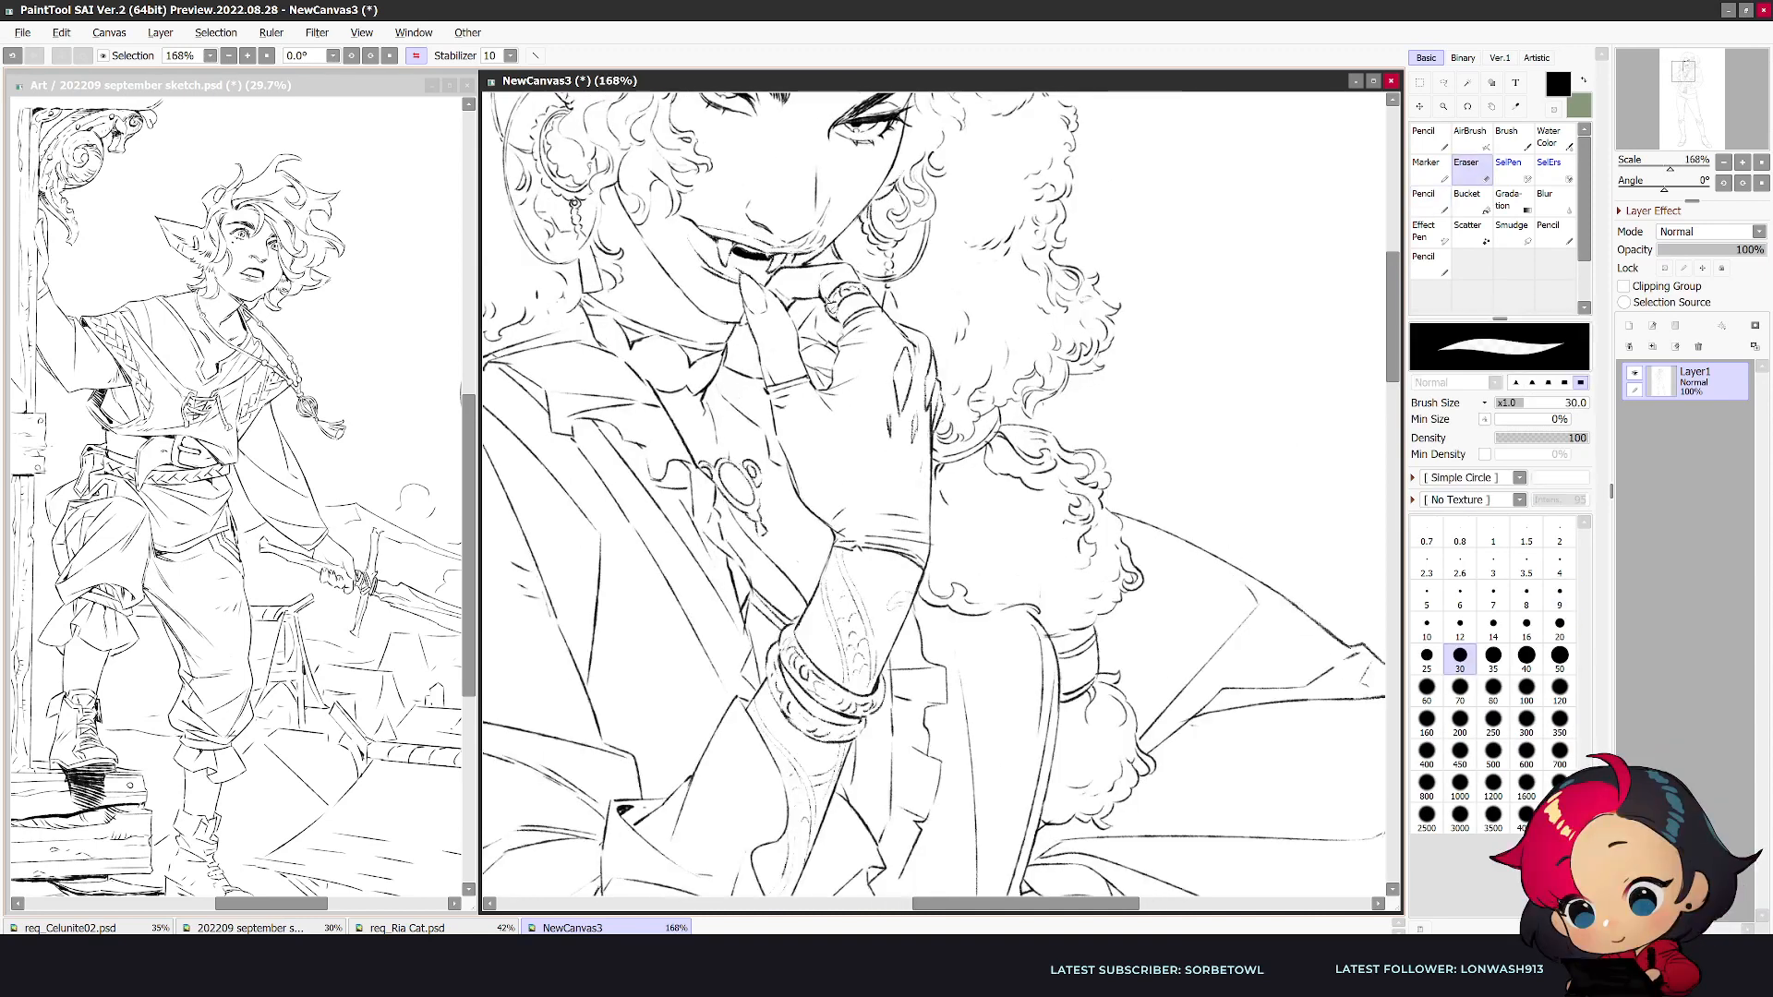
pyautogui.press('n')
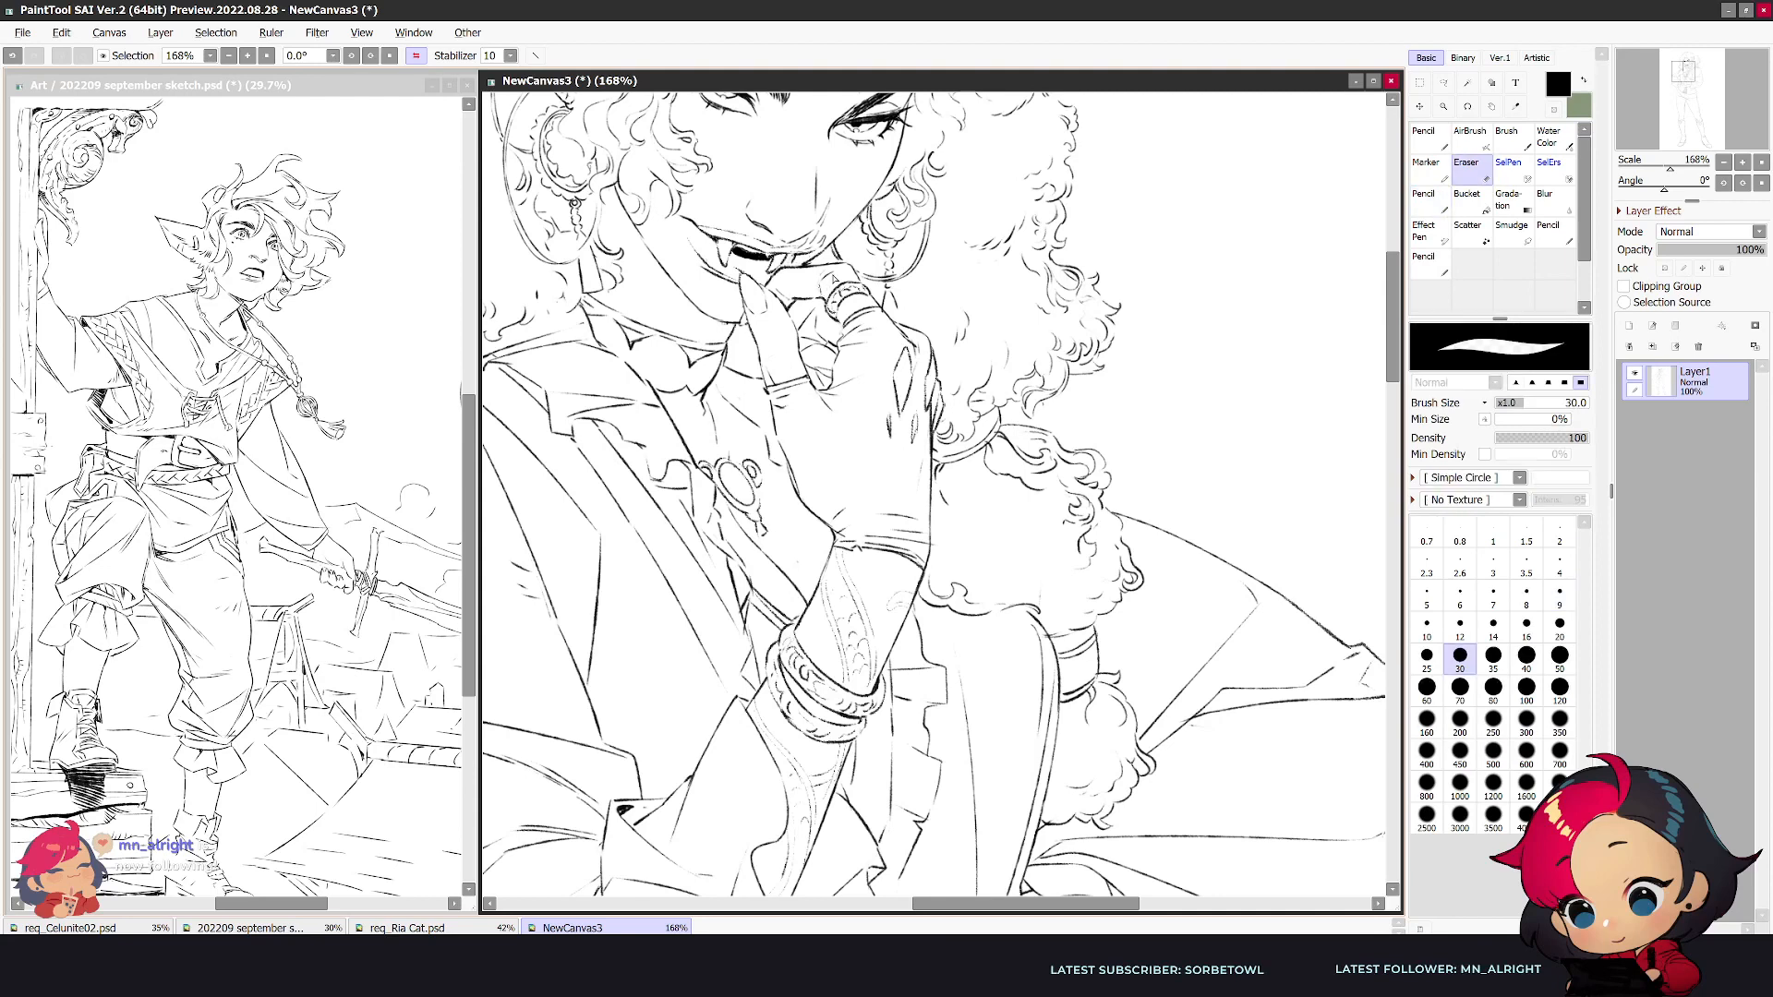
# - Add small dark accents in the fabric folds beside the waist and beneath the puffed sleeve
pyautogui.scroll(-1, 832, 279)
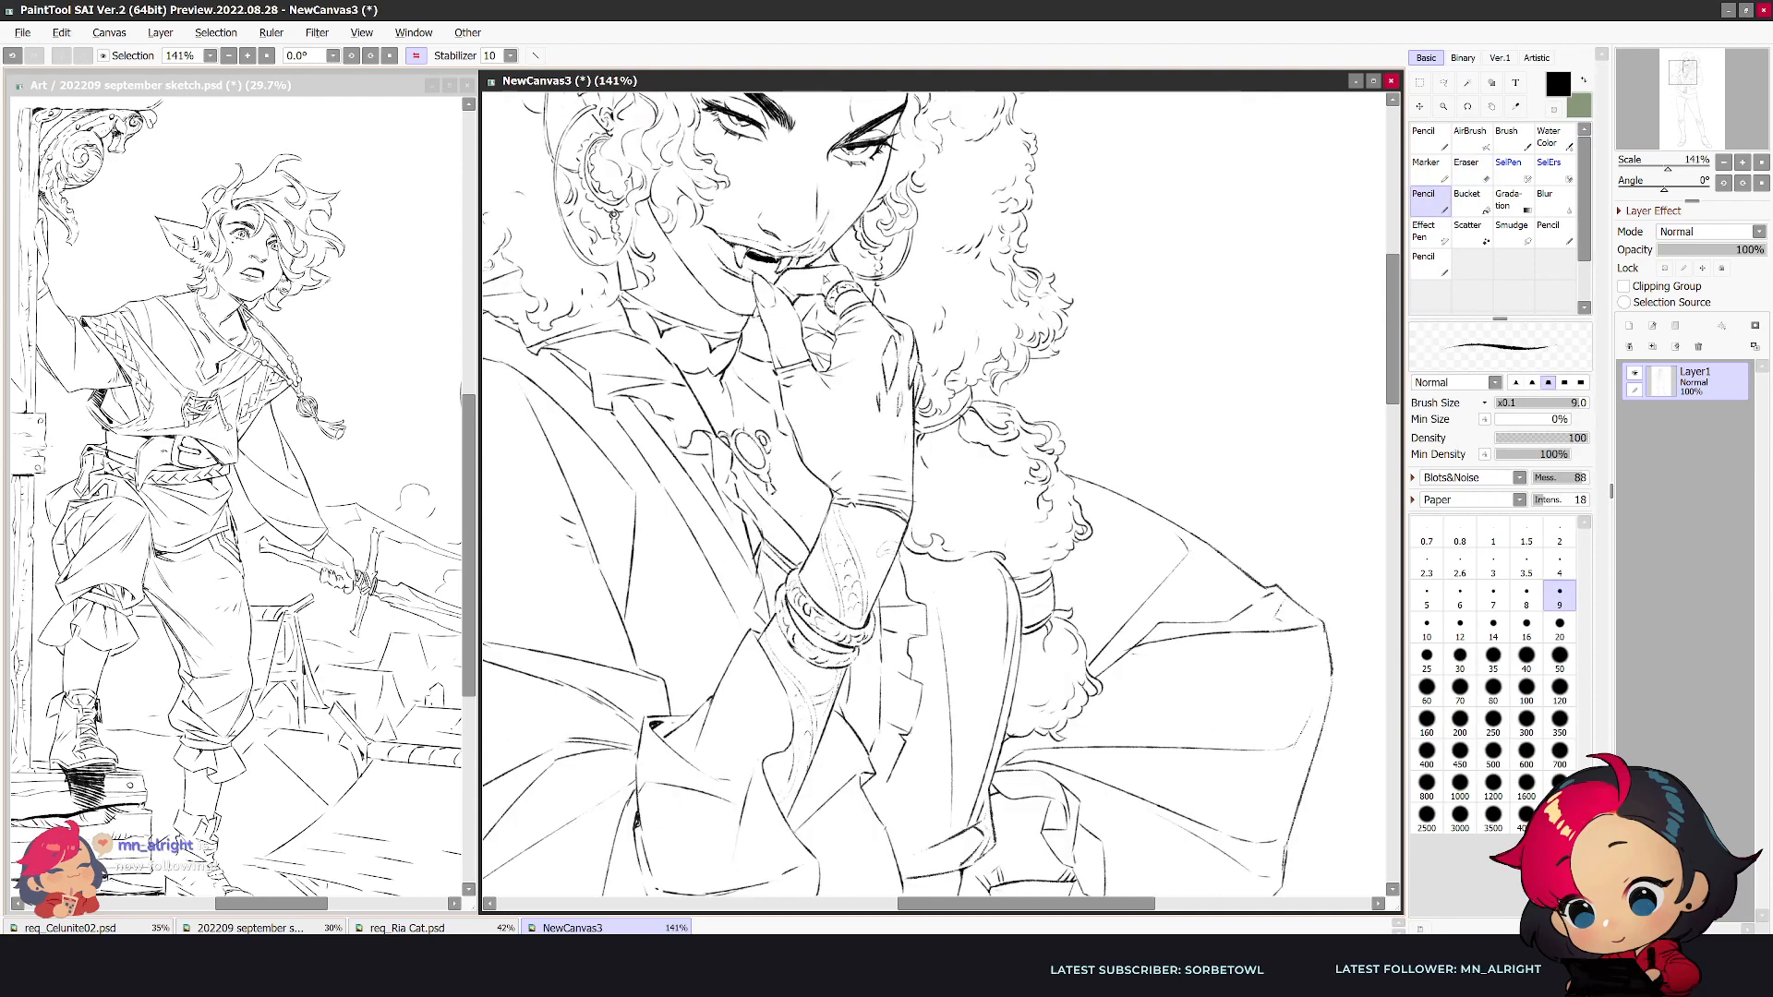
pyautogui.scroll(-3, 825, 277)
pyautogui.scroll(1, 826, 277)
pyautogui.press('e')
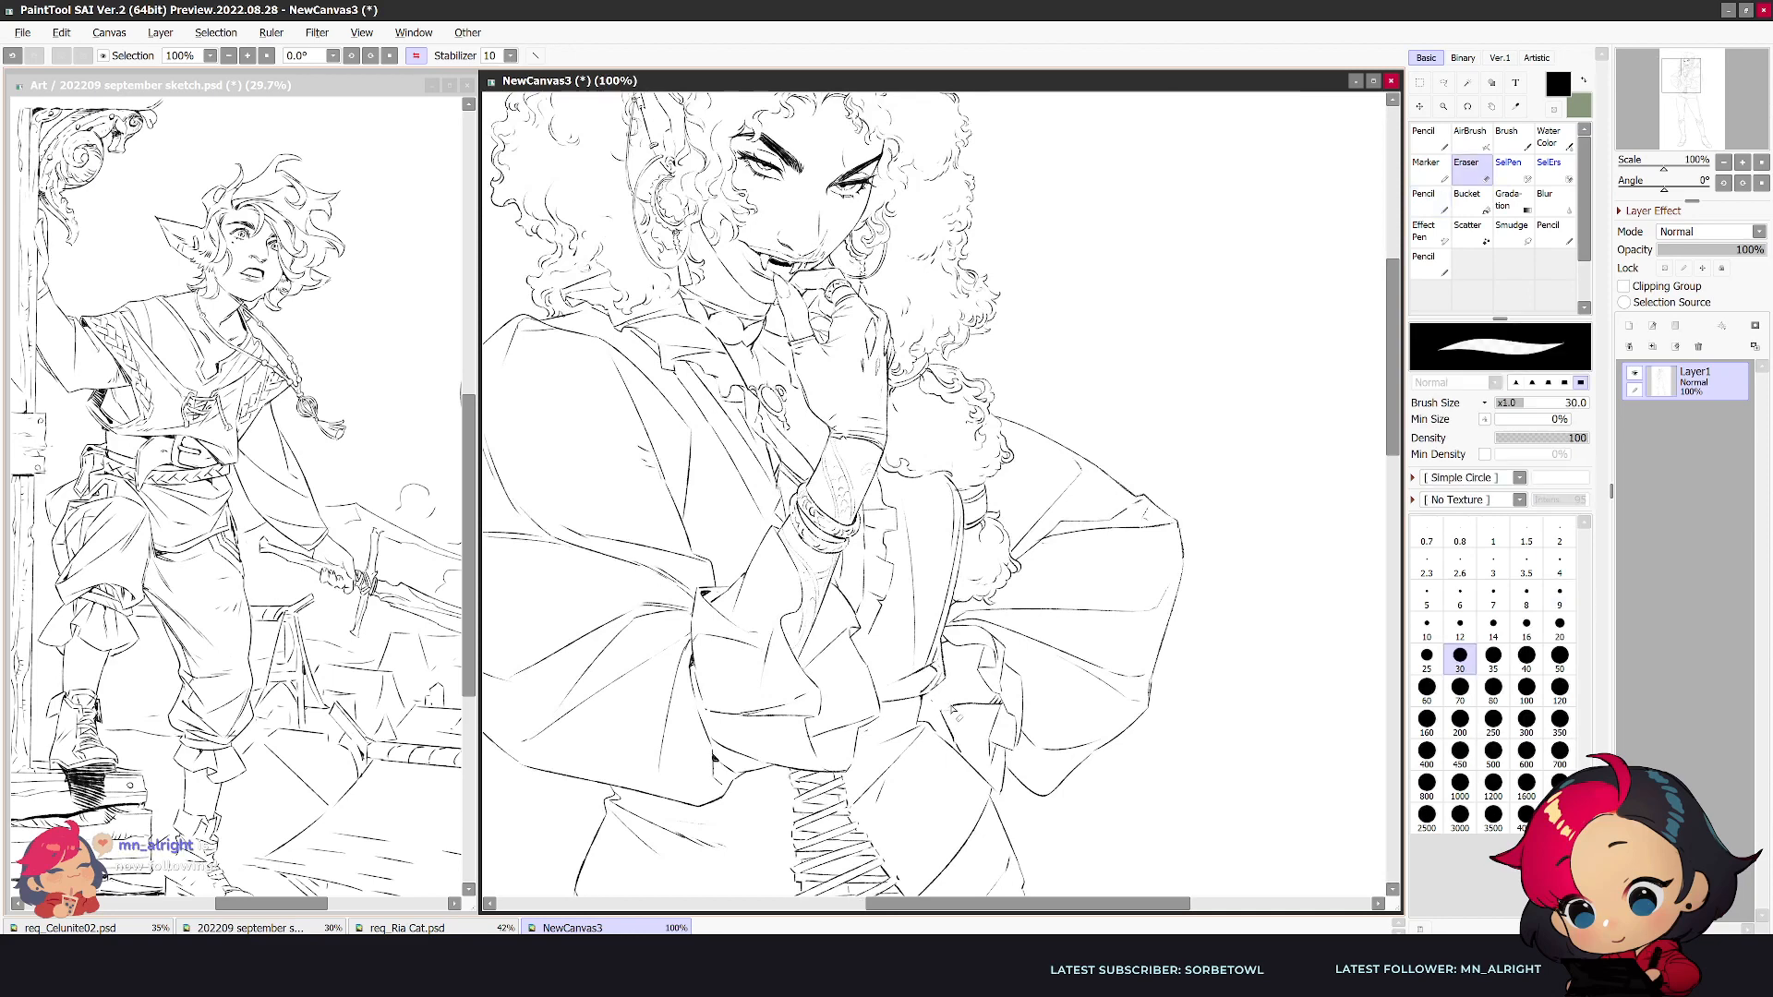
pyautogui.press('n')
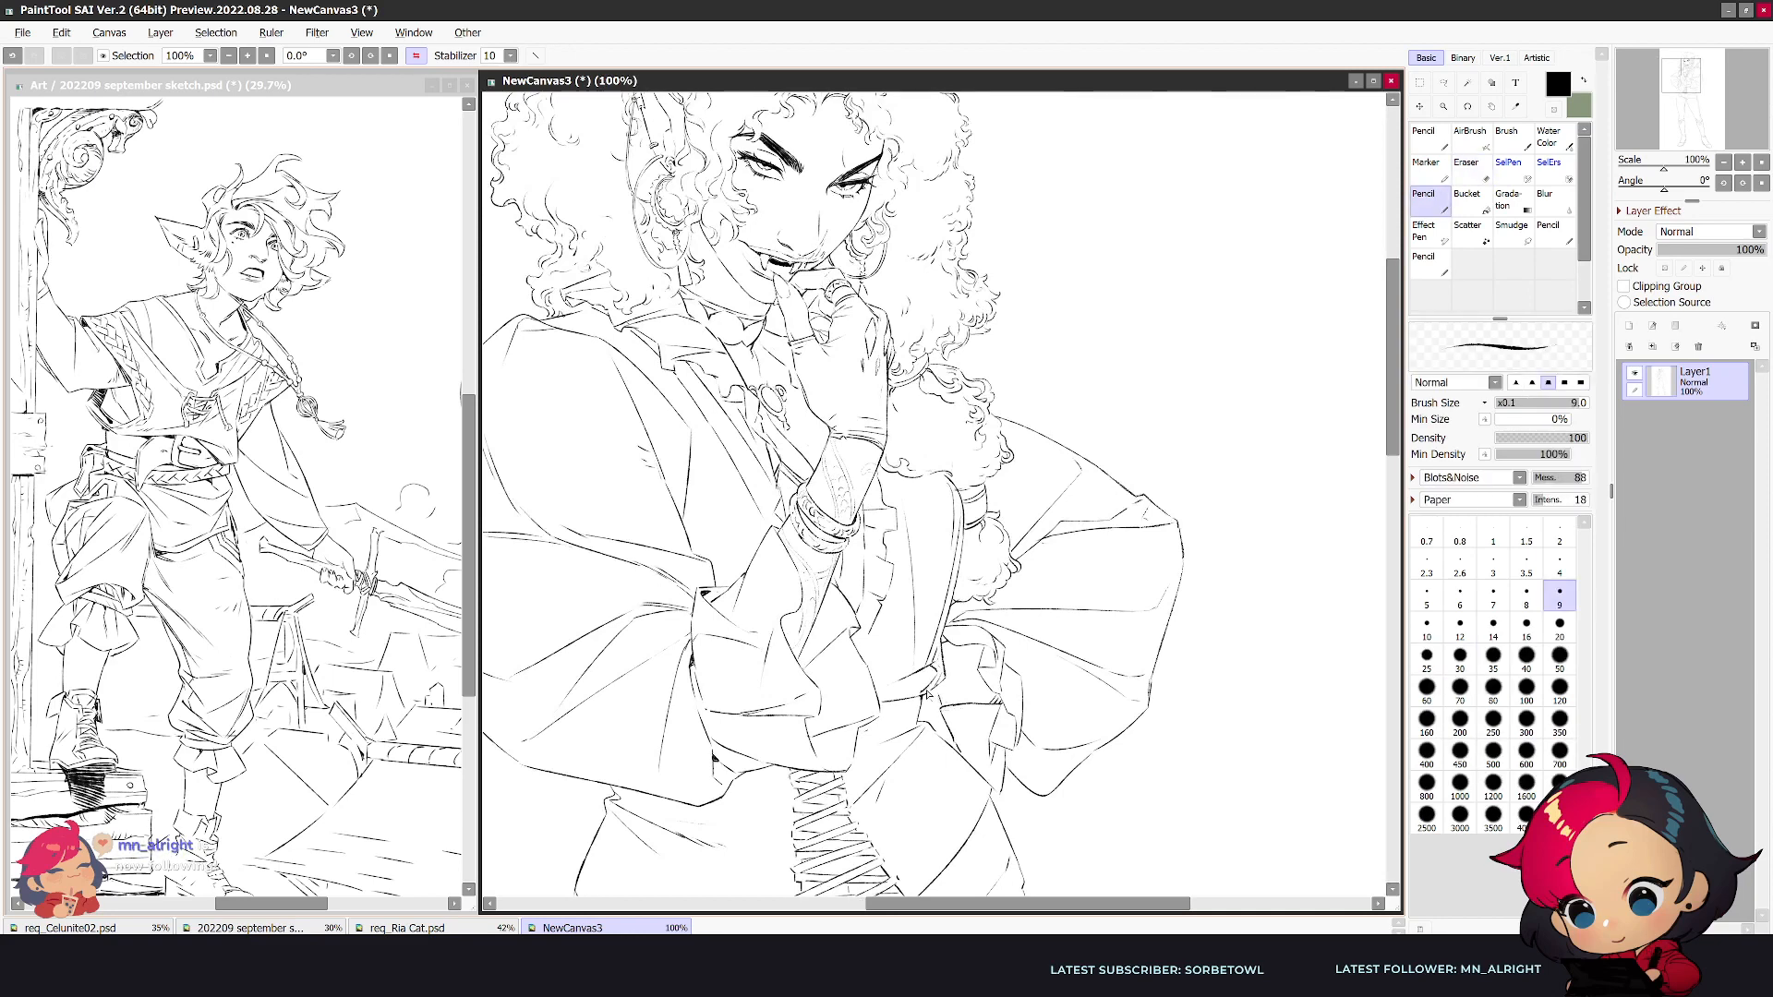
pyautogui.press('e')
pyautogui.press('n')
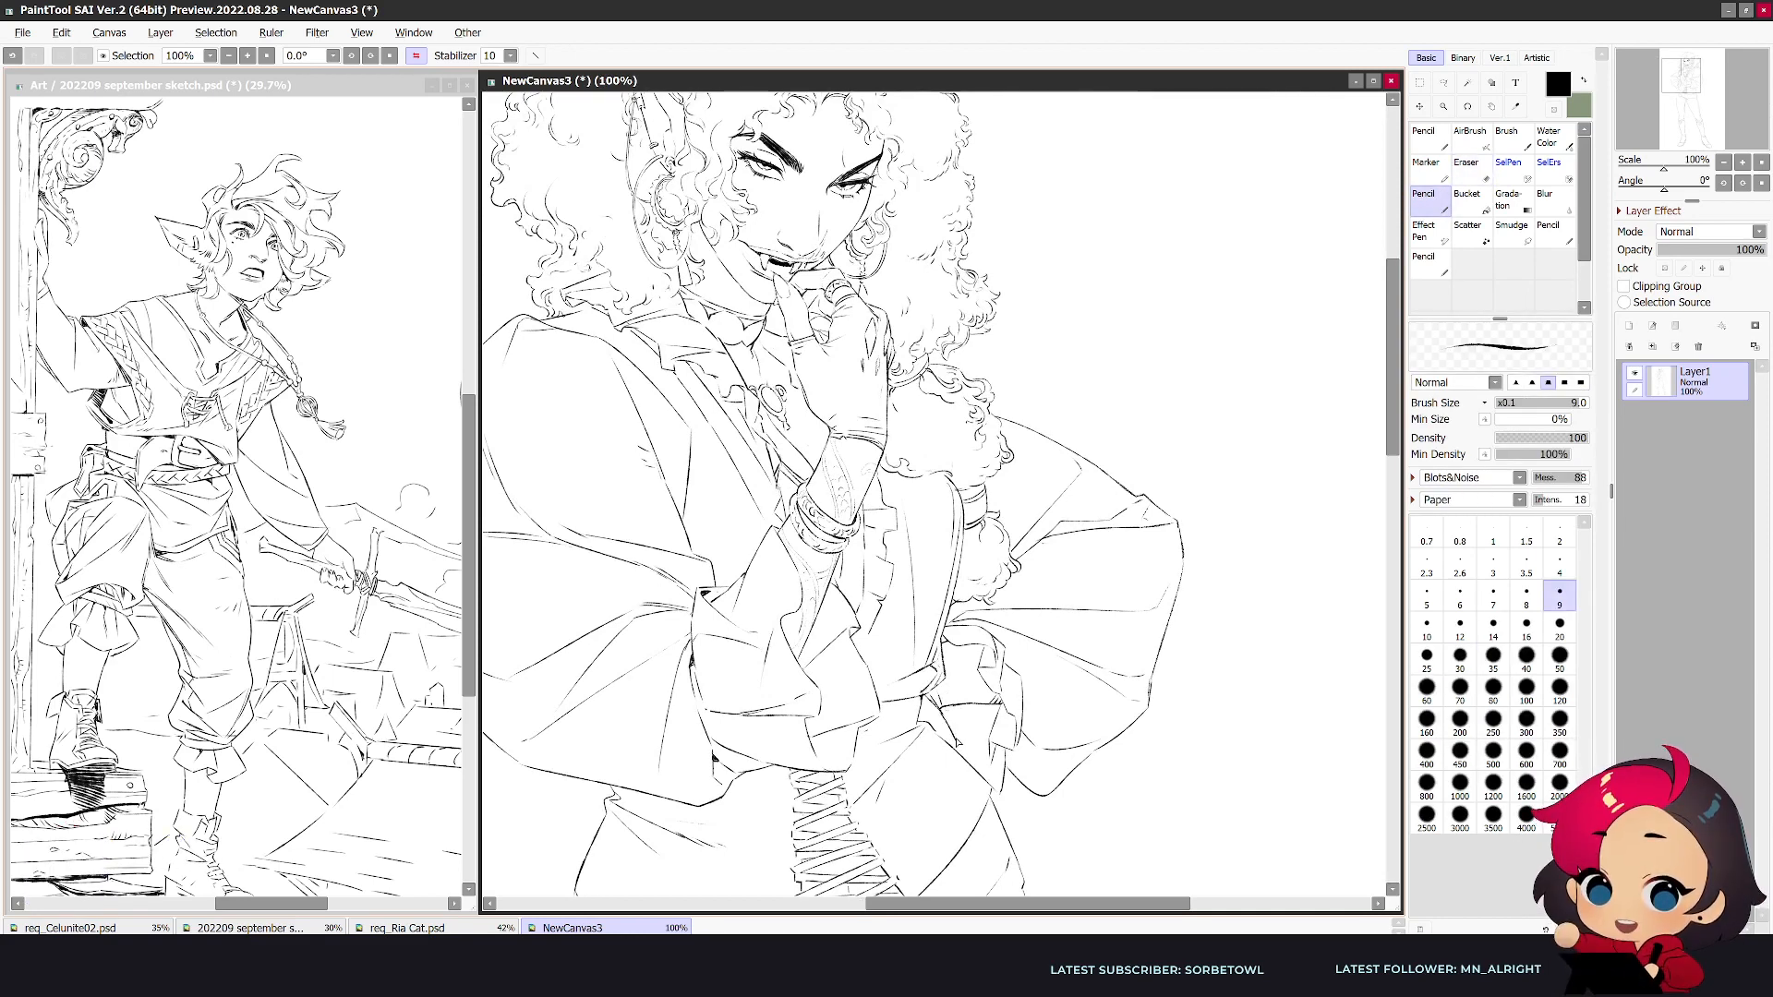
pyautogui.press('e')
pyautogui.press('n')
# - Save the drawing as req_Gavialisking.psd in the Twitch Requests / Malaria Consortium folder
pyautogui.hotkey('alt', 'Tab')
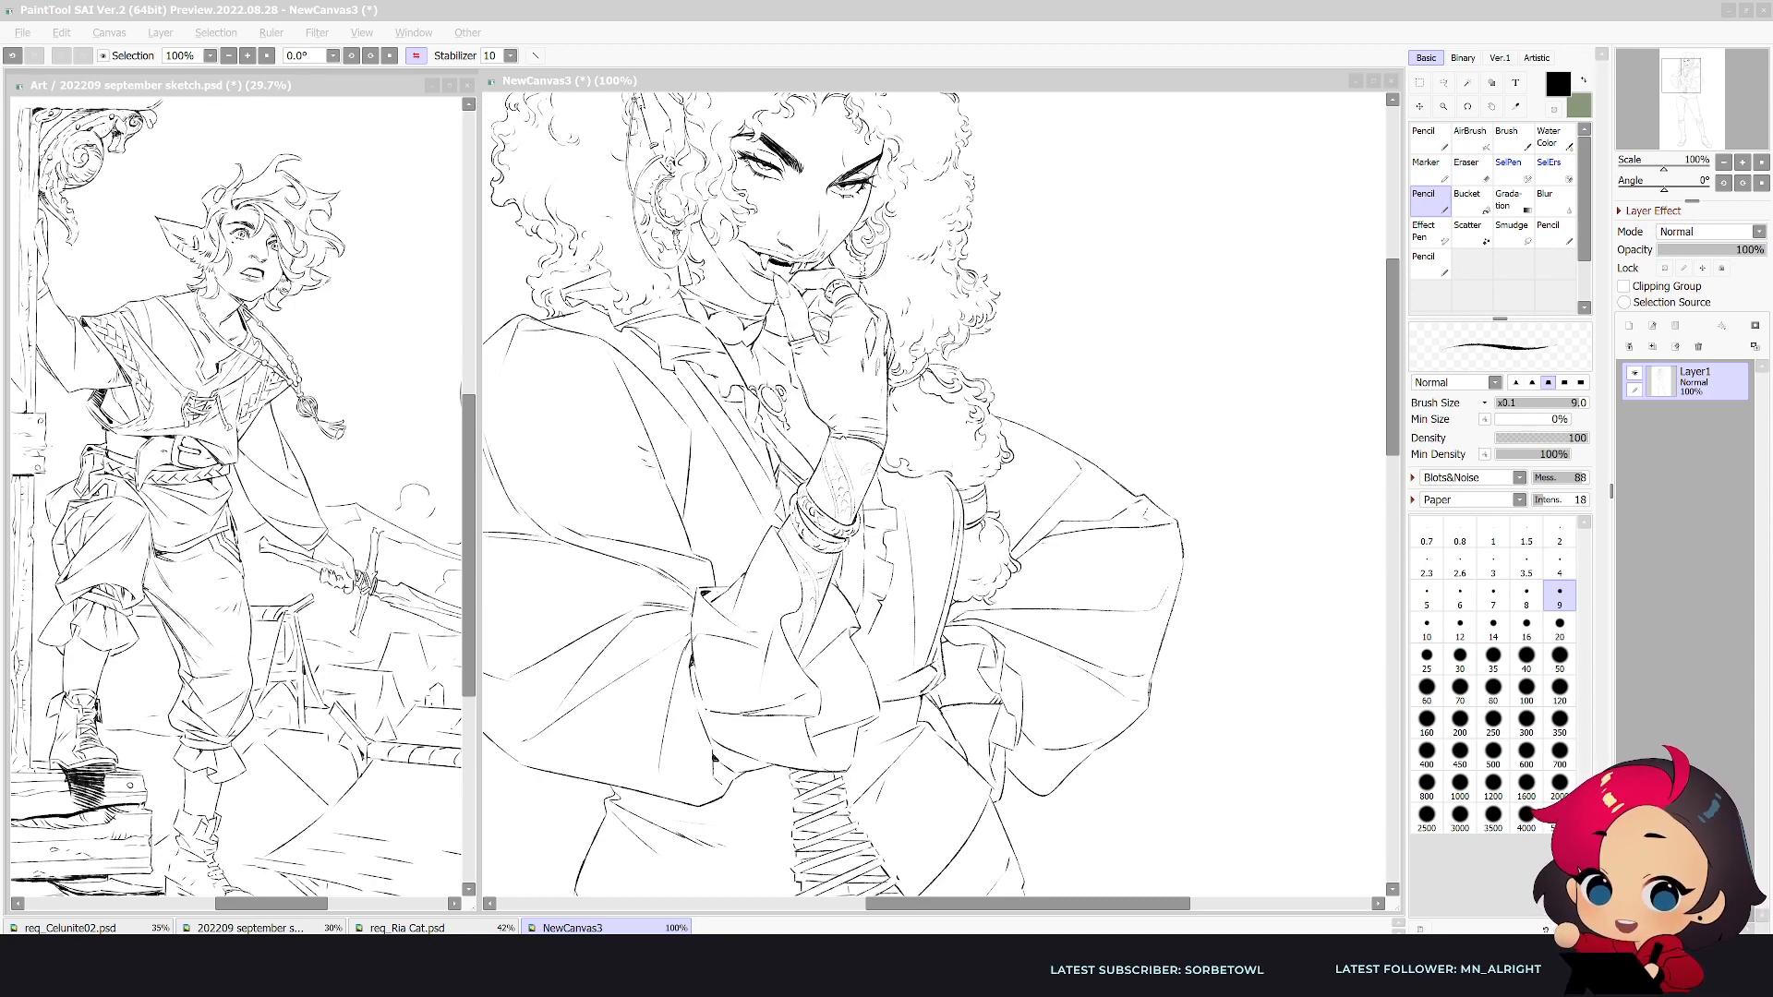
pyautogui.click(815, 80)
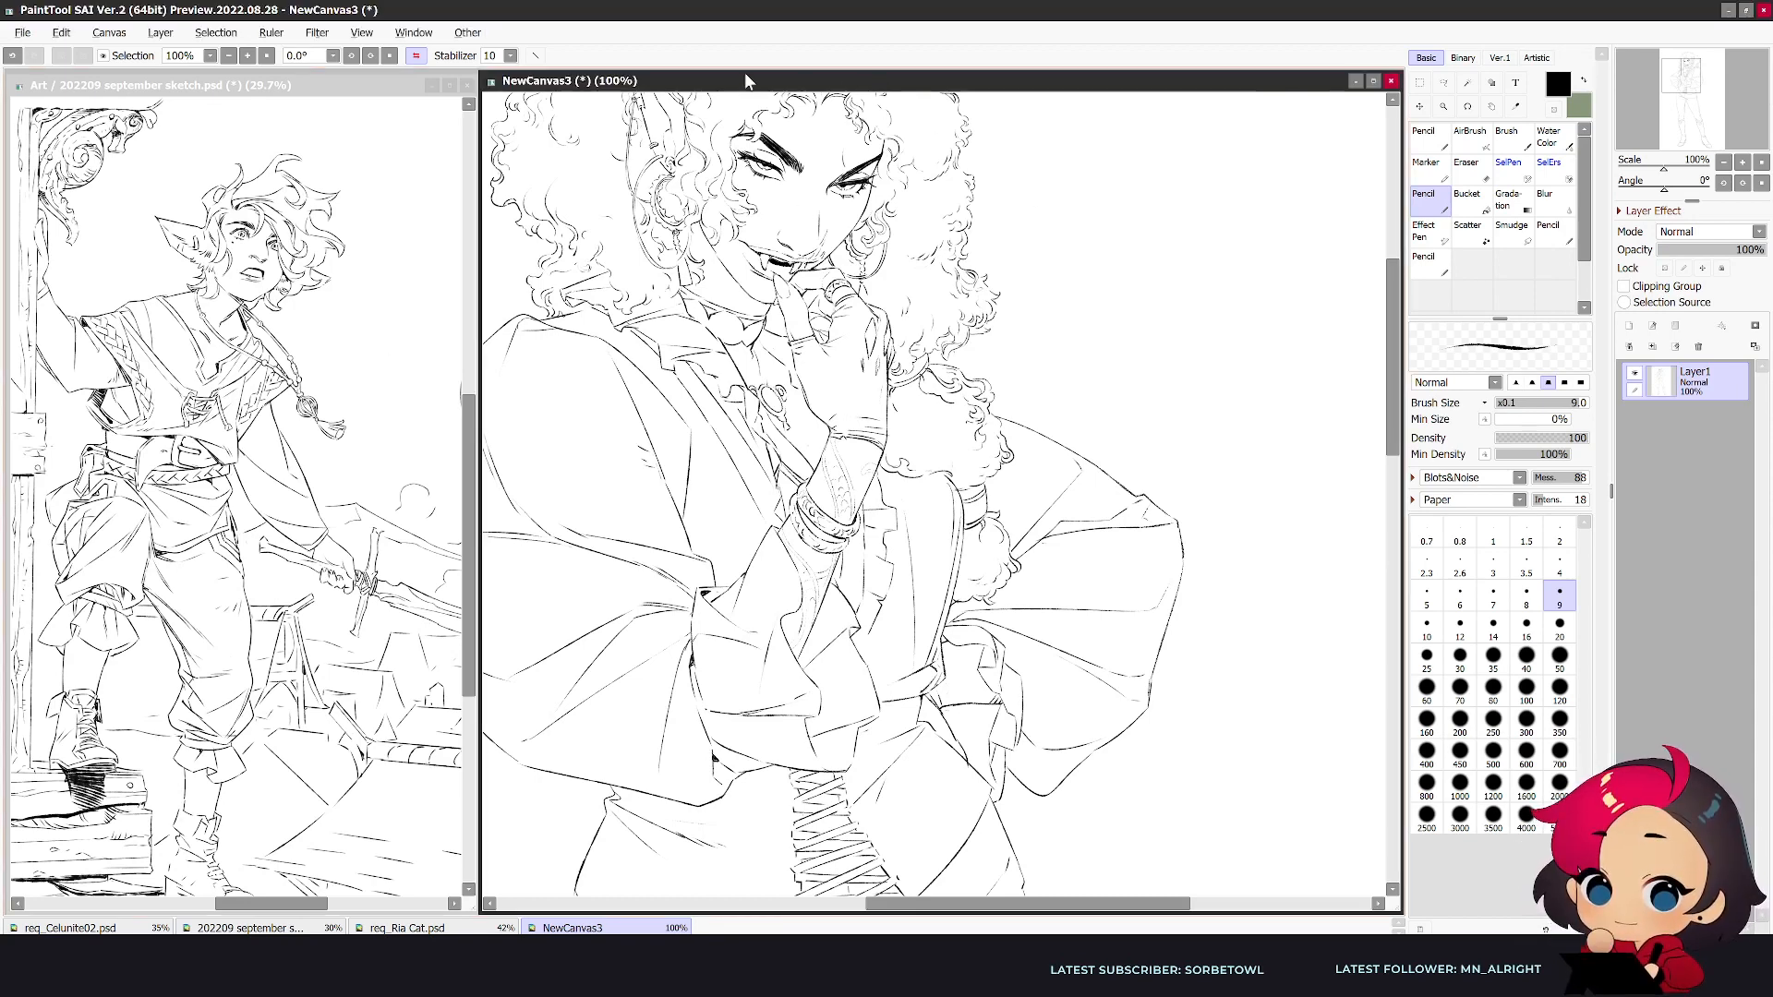
pyautogui.hotkey('alt', 'Tab')
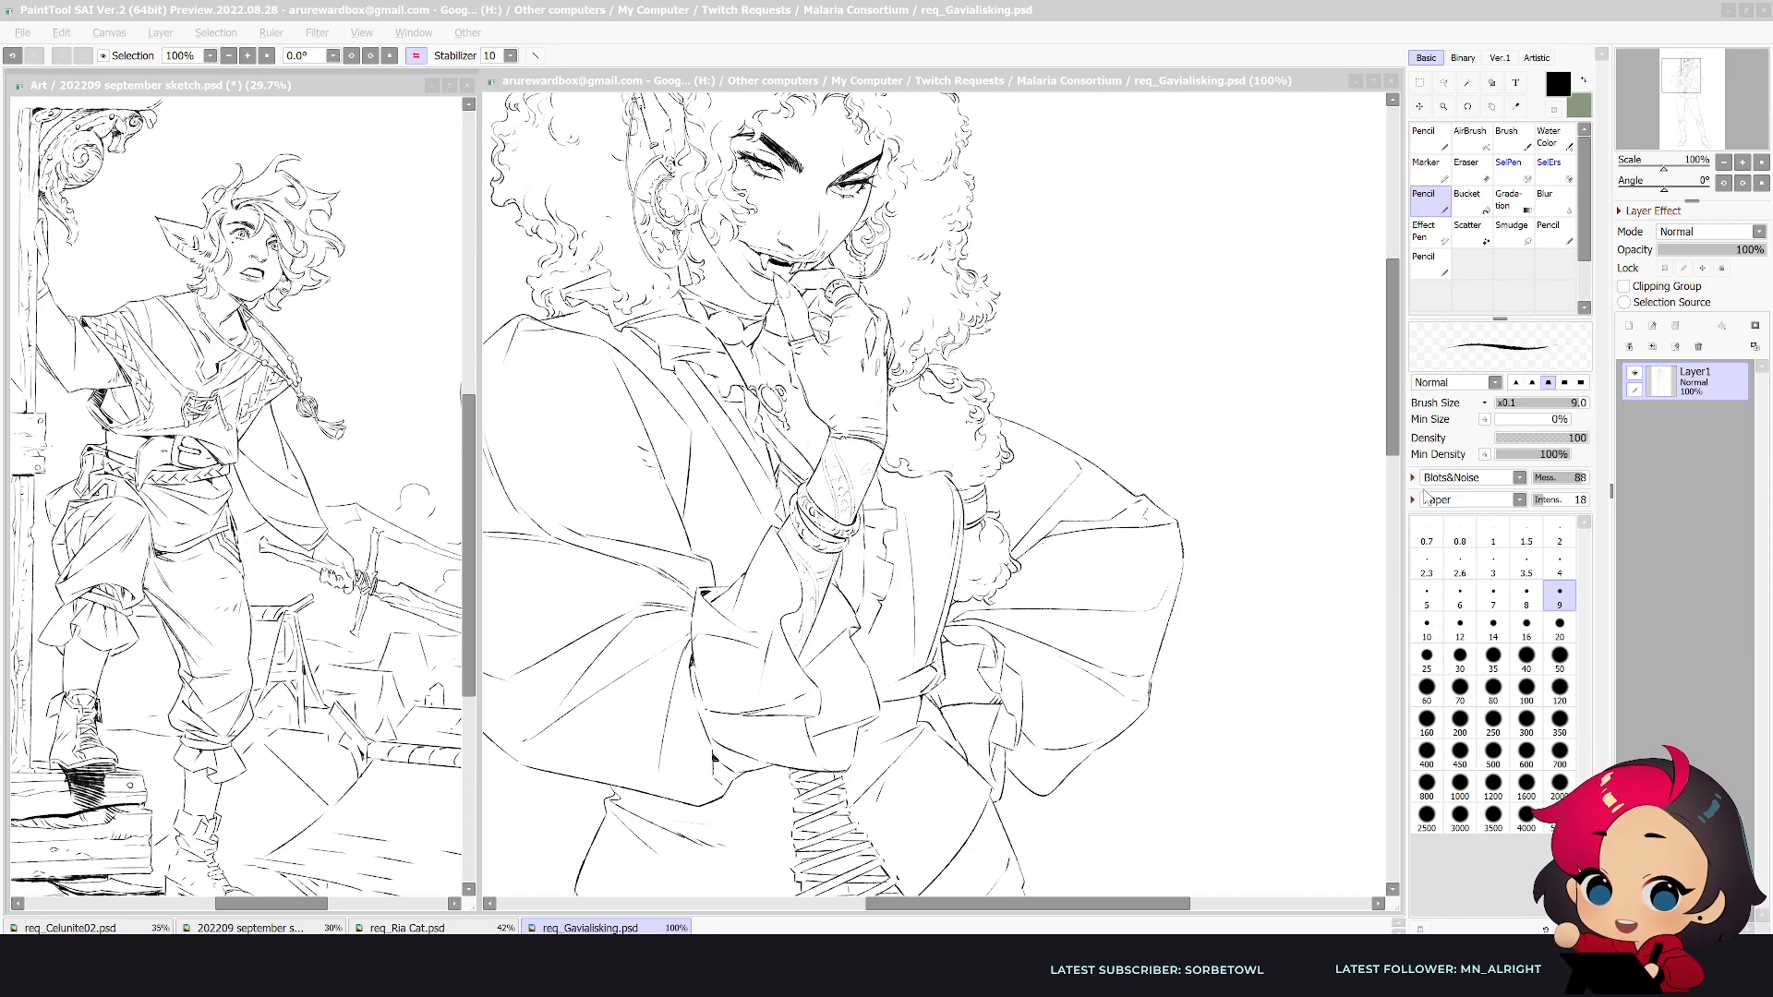
# - Export a copy of the saved drawing as an image file
pyautogui.click(22, 32)
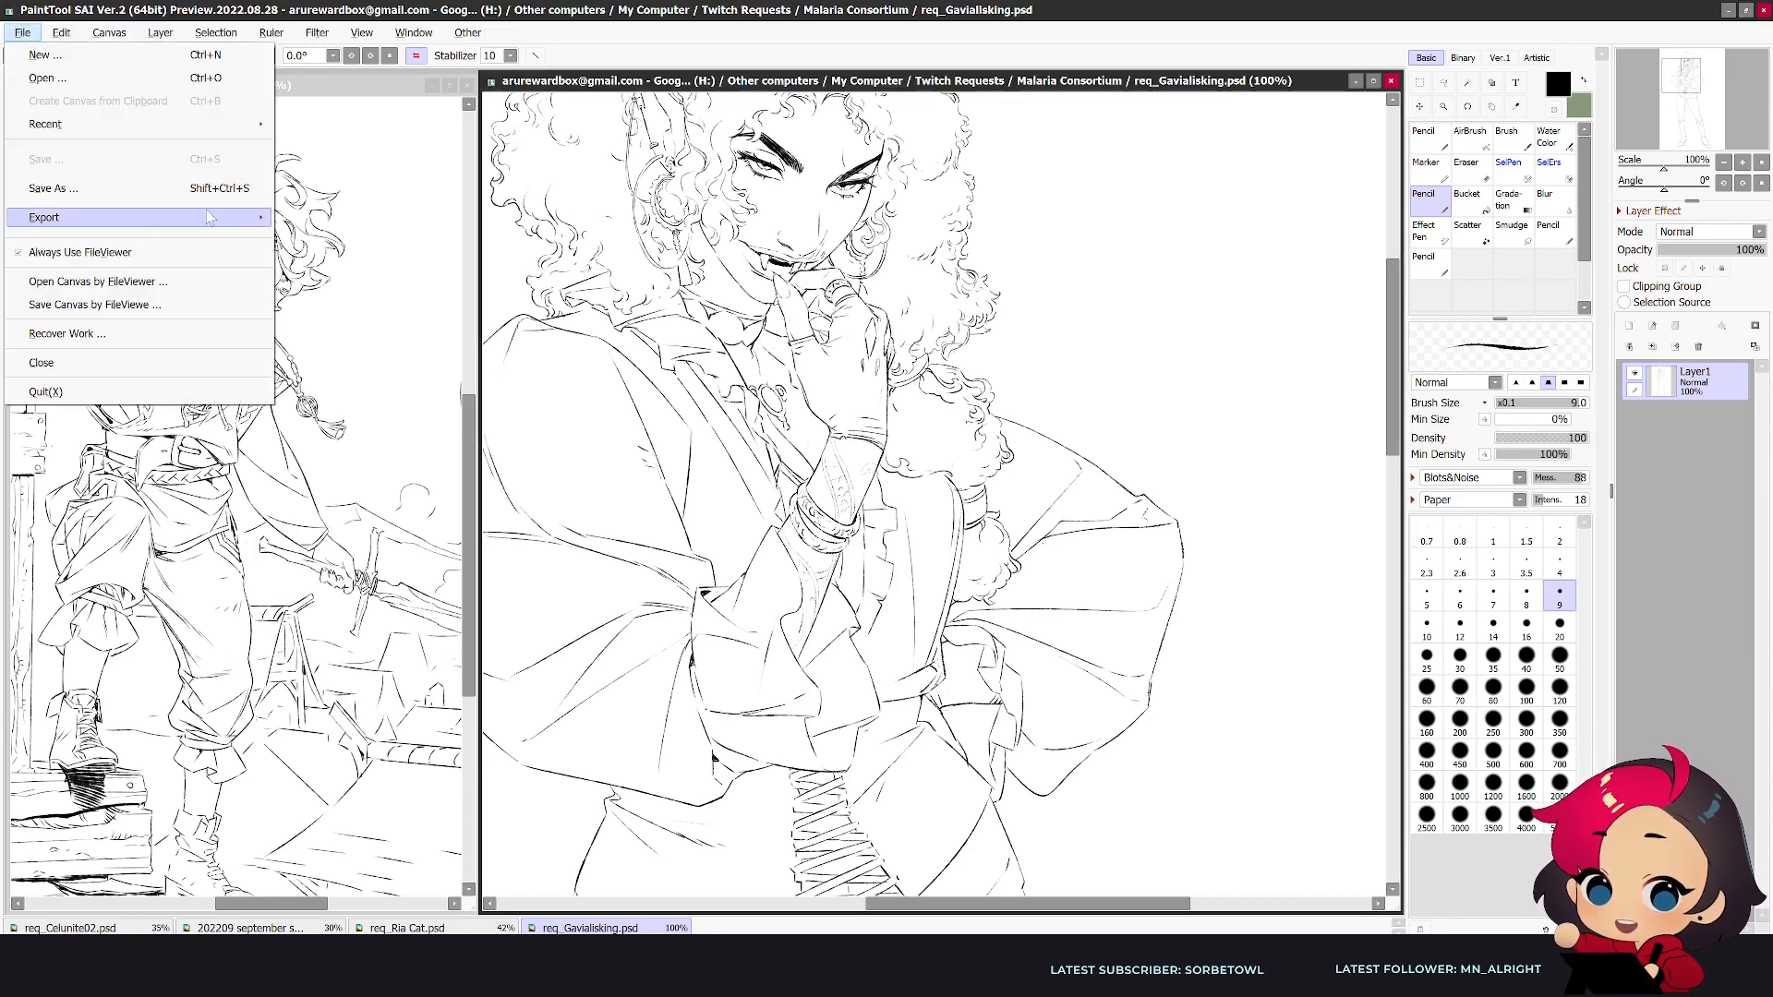
pyautogui.moveTo(198, 218)
pyautogui.click(368, 313)
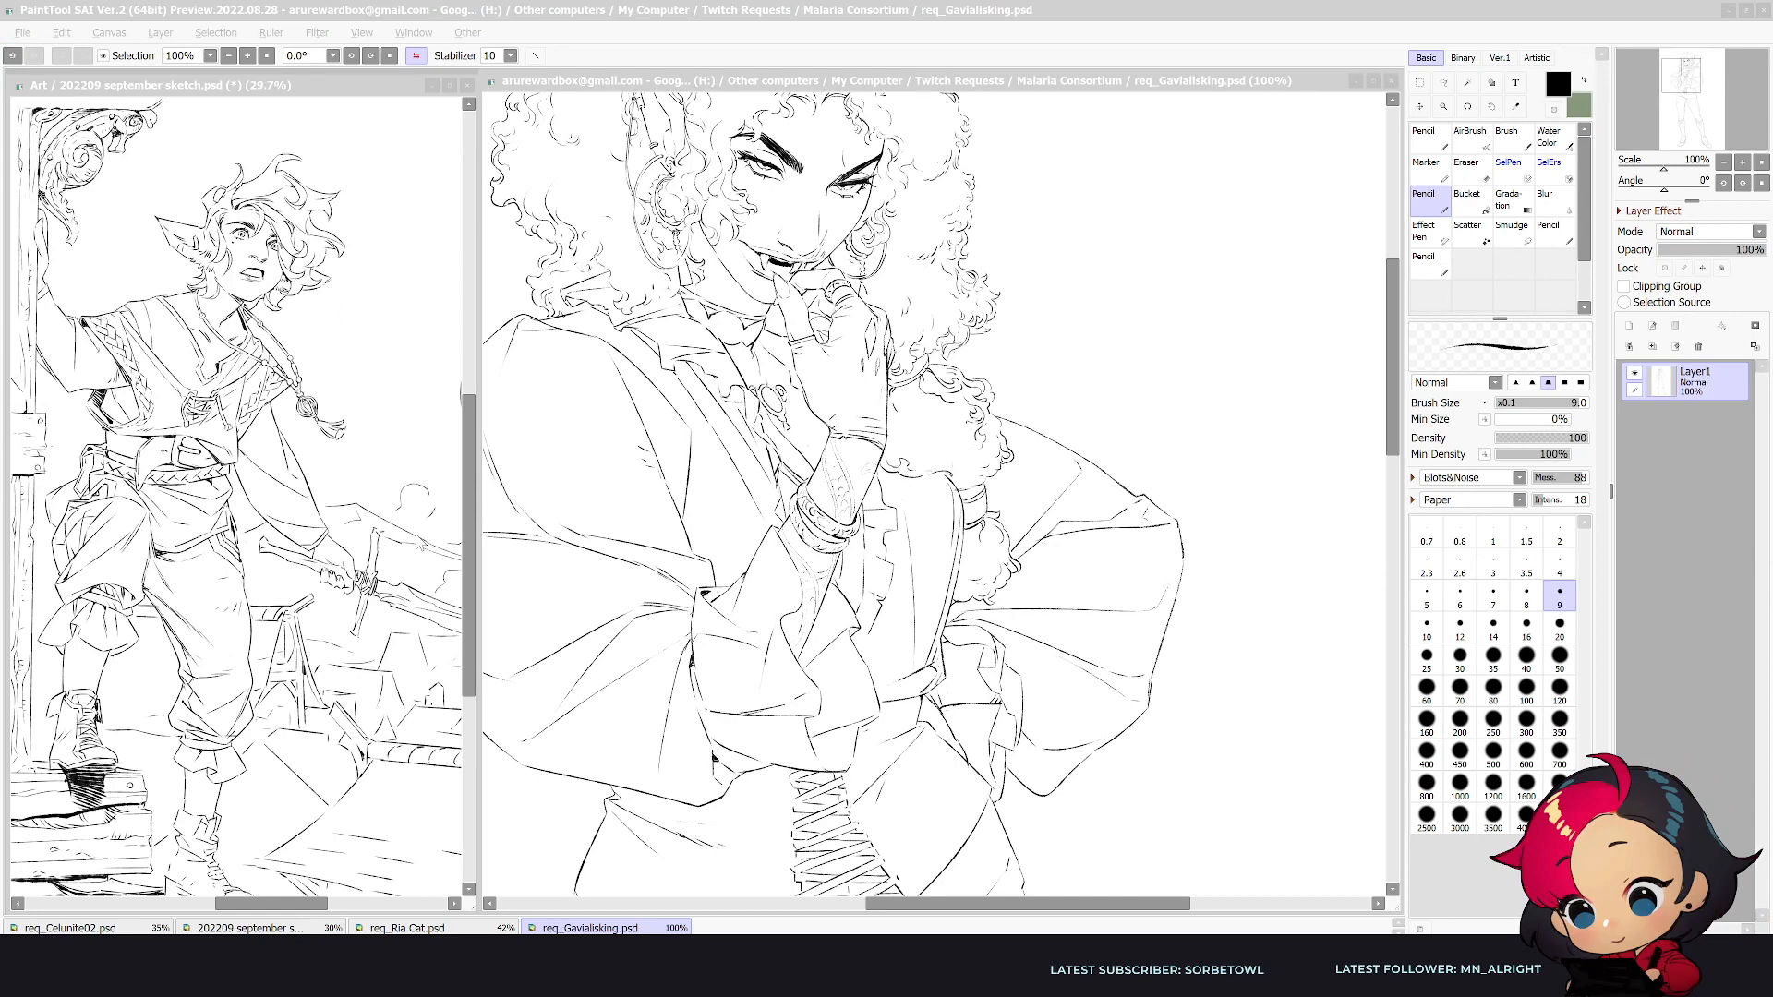
pyautogui.press('Return')
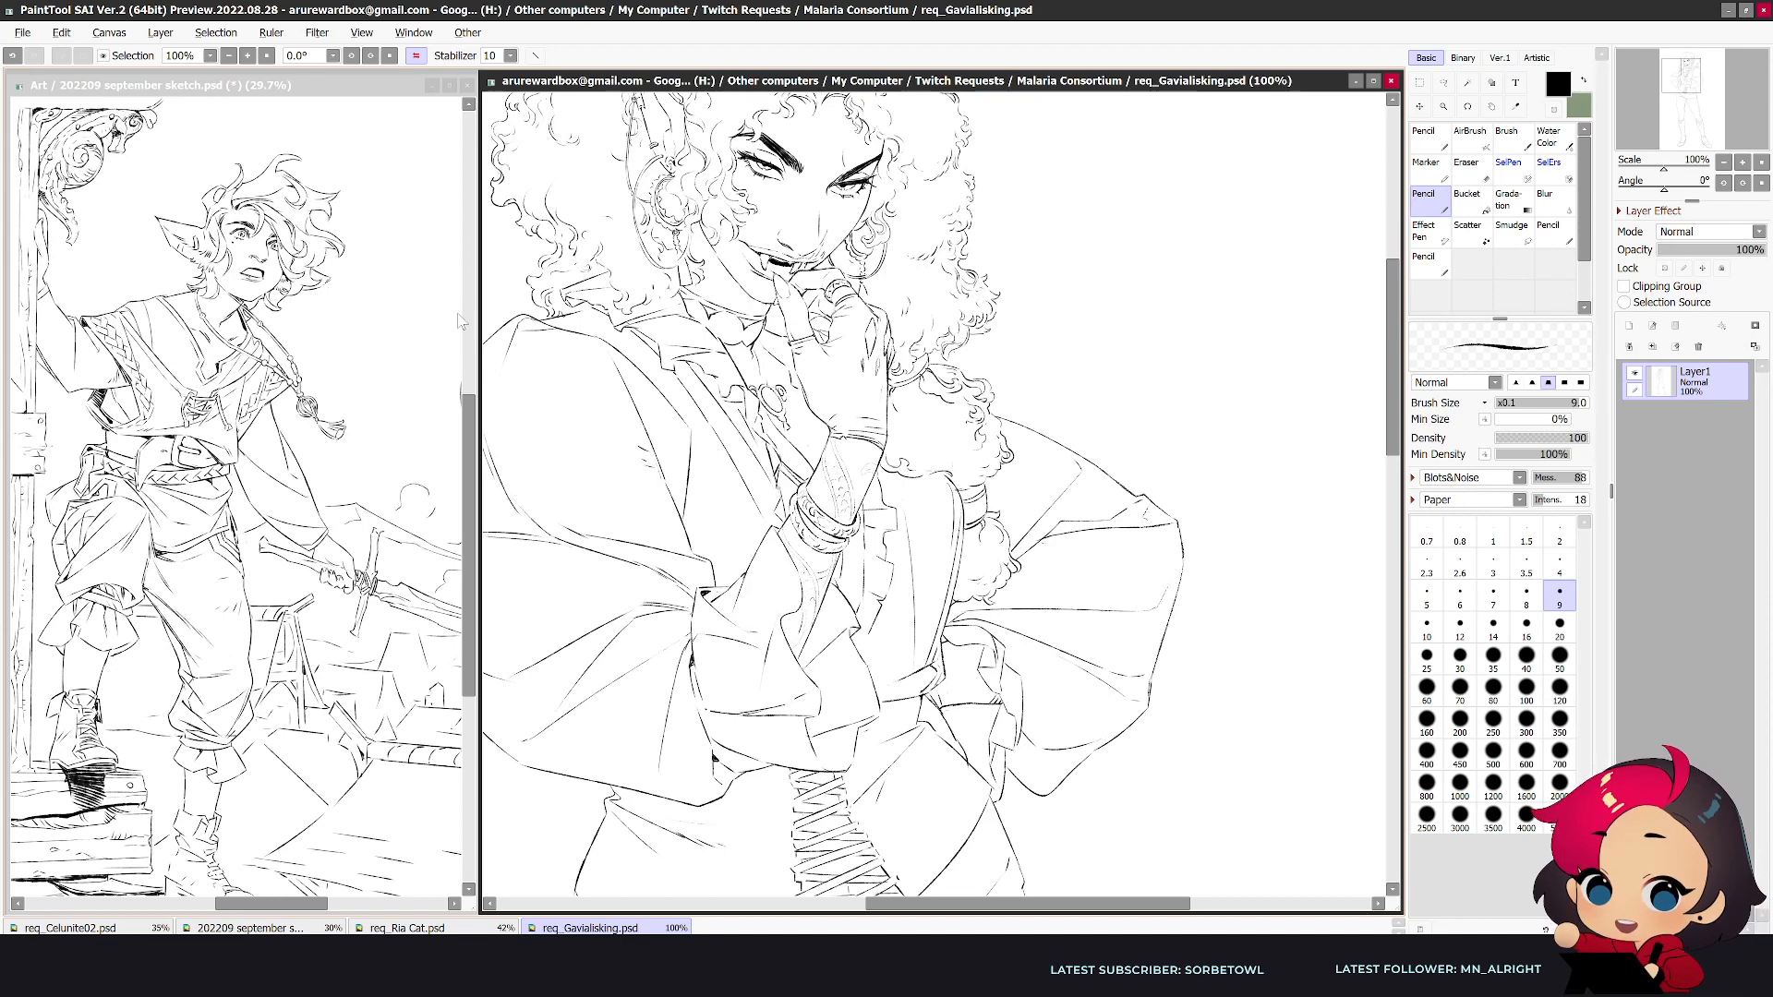